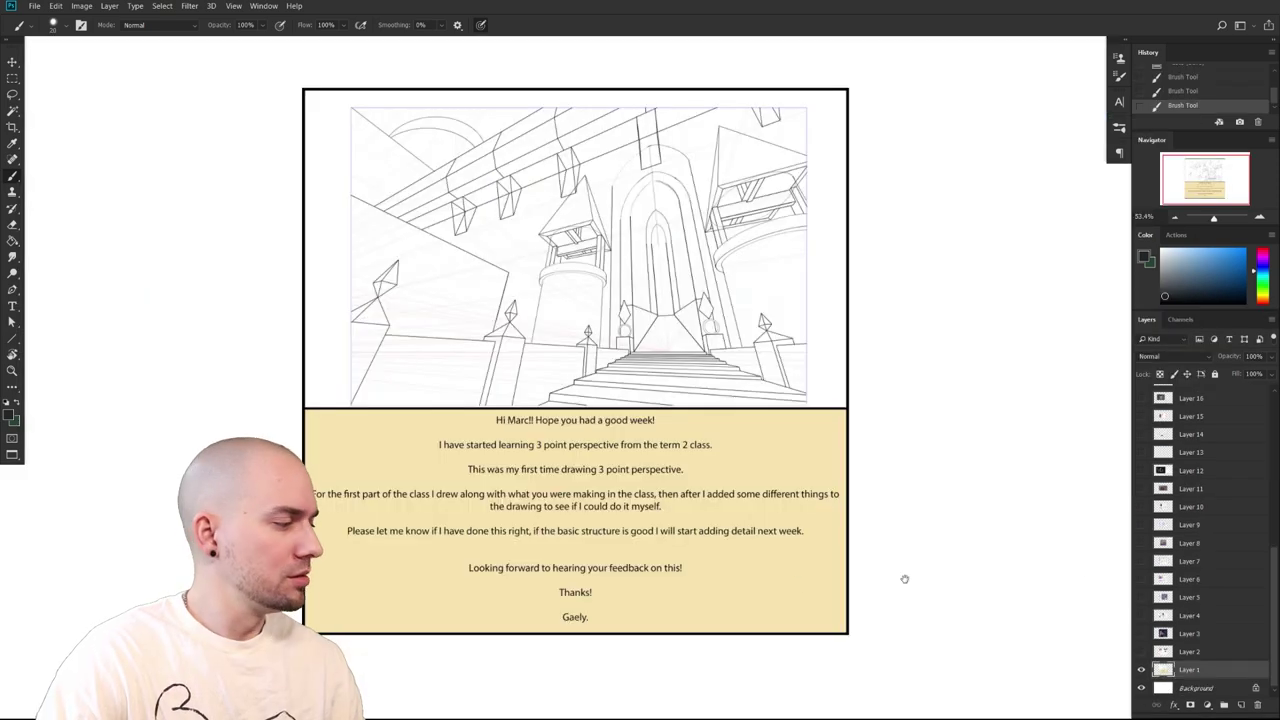
pyautogui.scroll(5, 1240, 546)
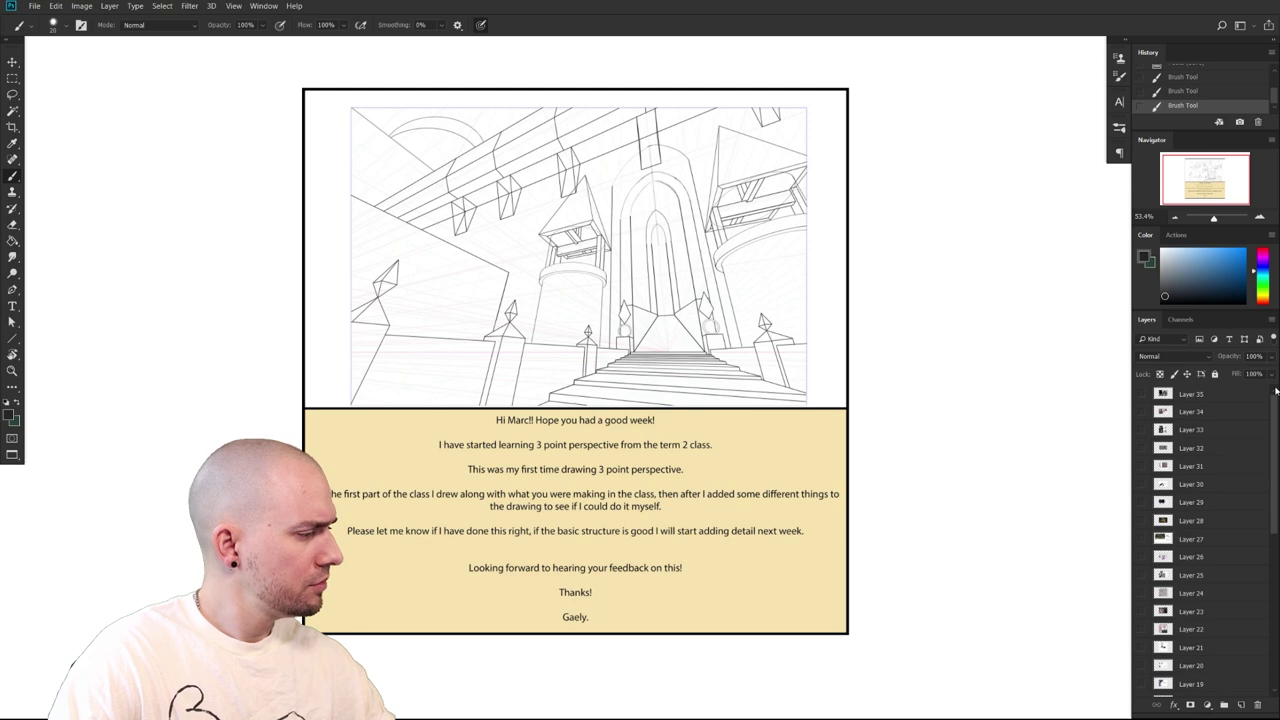
pyautogui.scroll(4, 1268, 498)
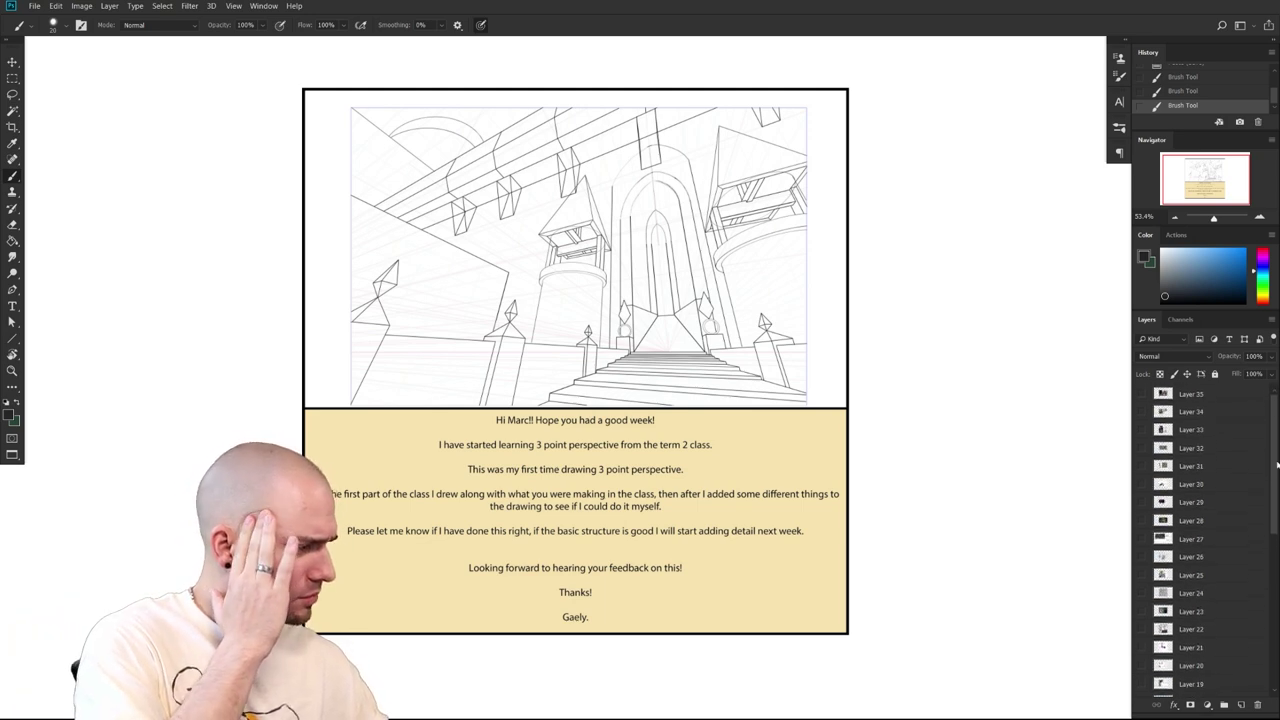
pyautogui.scroll(-1, 1275, 465)
pyautogui.scroll(1, 1275, 465)
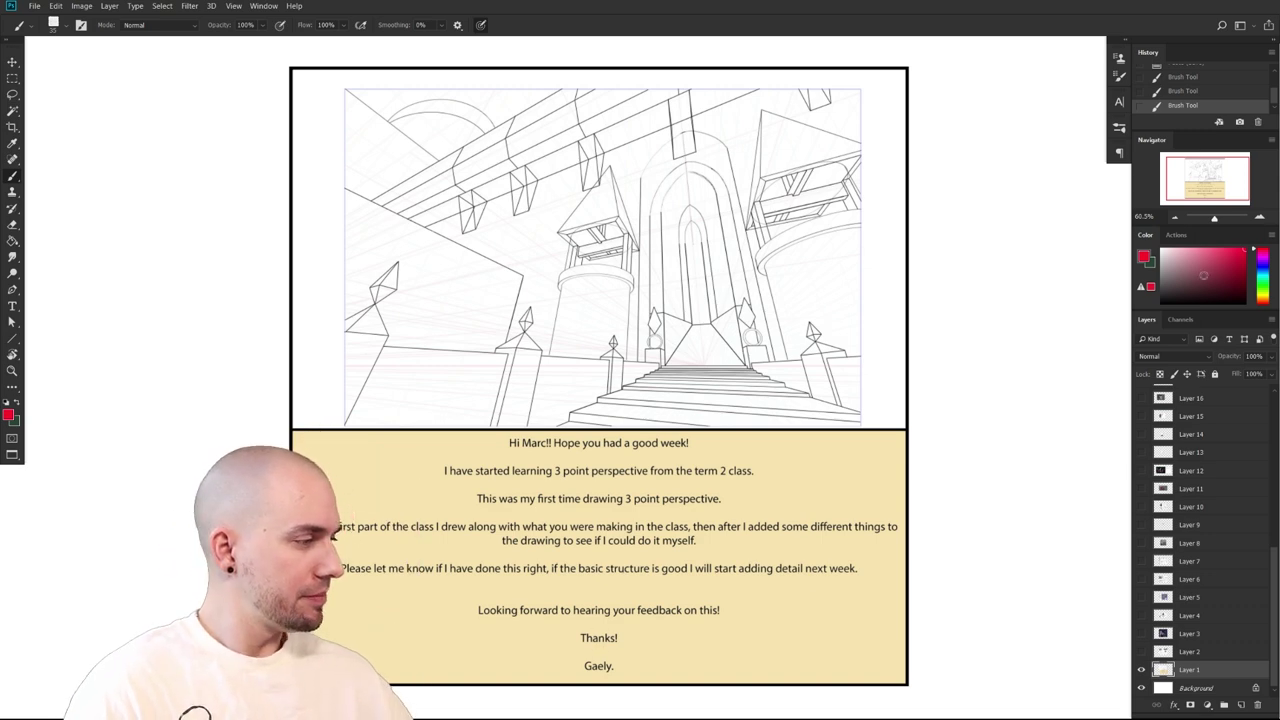
# Reduce the brush size to a thin red marker for annotating the perspective line drawing
pyautogui.moveTo(922, 476); pyautogui.dragTo(954, 574)
pyautogui.moveTo(820, 502); pyautogui.dragTo(950, 500)
pyautogui.moveTo(950, 500); pyautogui.dragTo(963, 590)
pyautogui.moveTo(890, 575)
pyautogui.mouseDown()
pyautogui.moveTo(902, 587)
pyautogui.moveTo(884, 565)
pyautogui.mouseUp()
pyautogui.press('[')
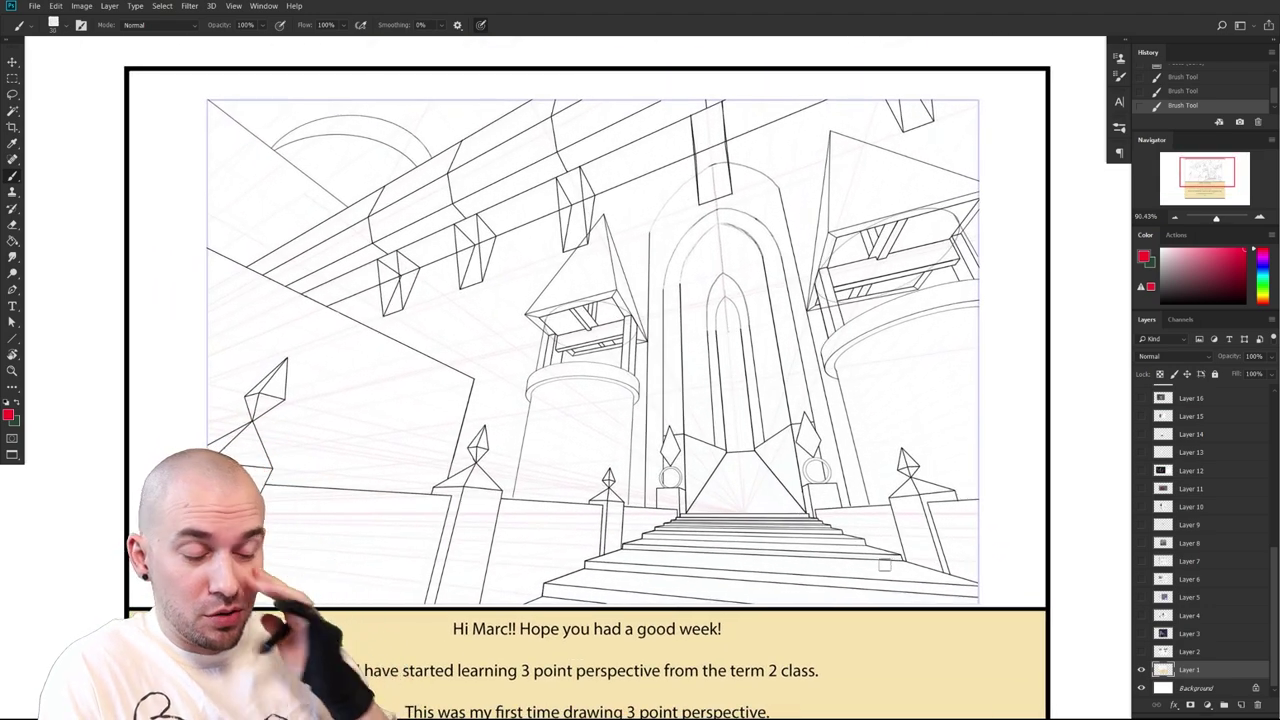
pyautogui.press('[')
pyautogui.press('[')
pyautogui.press('[')
pyautogui.press('[')
pyautogui.press('[')
# Outline the diamond ornament on the fence post left of the small tower in red, and undo the mark
pyautogui.moveTo(477, 464); pyautogui.dragTo(477, 467)
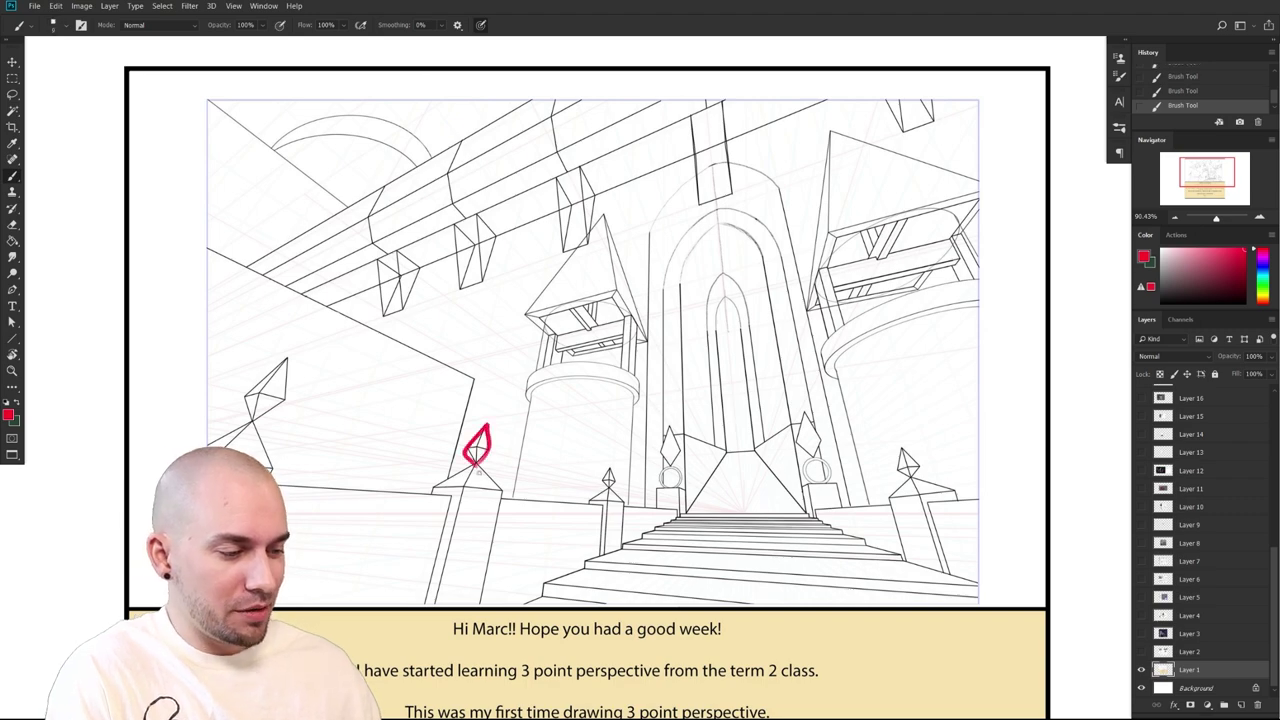
pyautogui.hotkey('ctrl', 'z')
# Examine the castle drawing's overall three-point perspective structure, from the stairs and gate up to the towers and overhead beam
pyautogui.moveTo(925, 581); pyautogui.dragTo(871, 600)
pyautogui.moveTo(926, 580); pyautogui.dragTo(968, 555)
pyautogui.moveTo(914, 544); pyautogui.dragTo(901, 536)
pyautogui.scroll(-3, 901, 536)
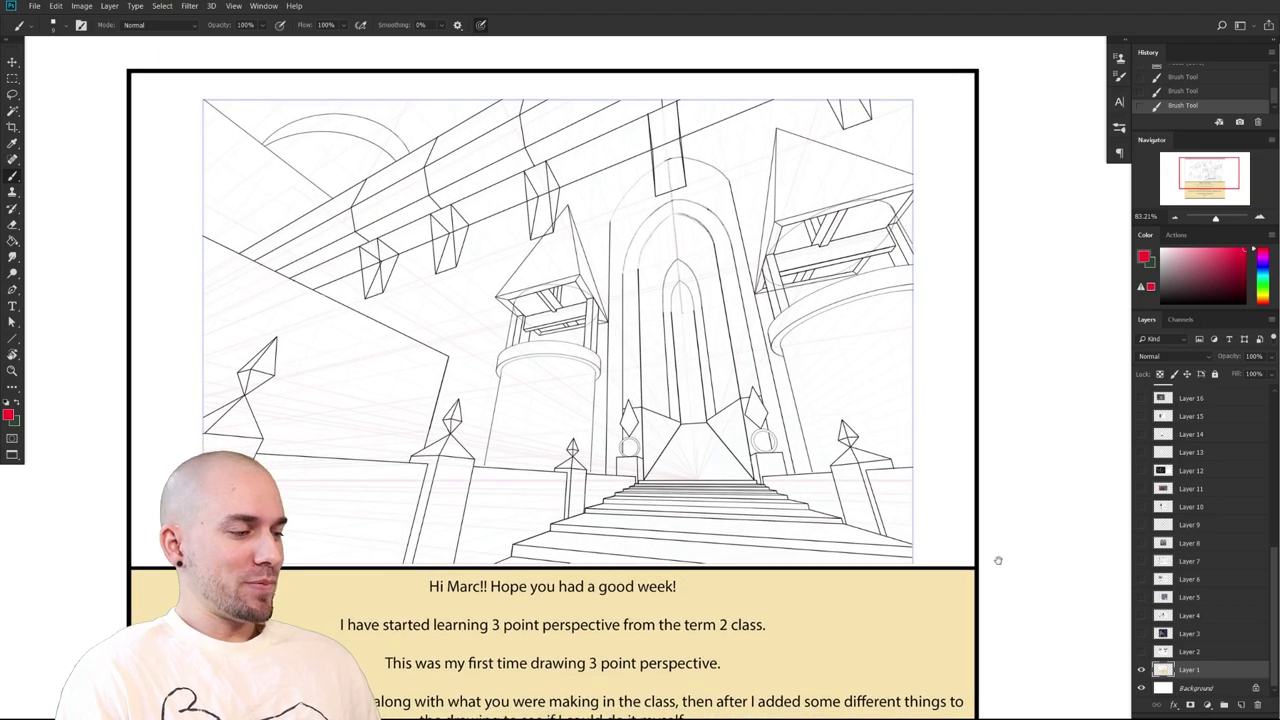
pyautogui.scroll(-1, 998, 550)
pyautogui.scroll(-2, 994, 569)
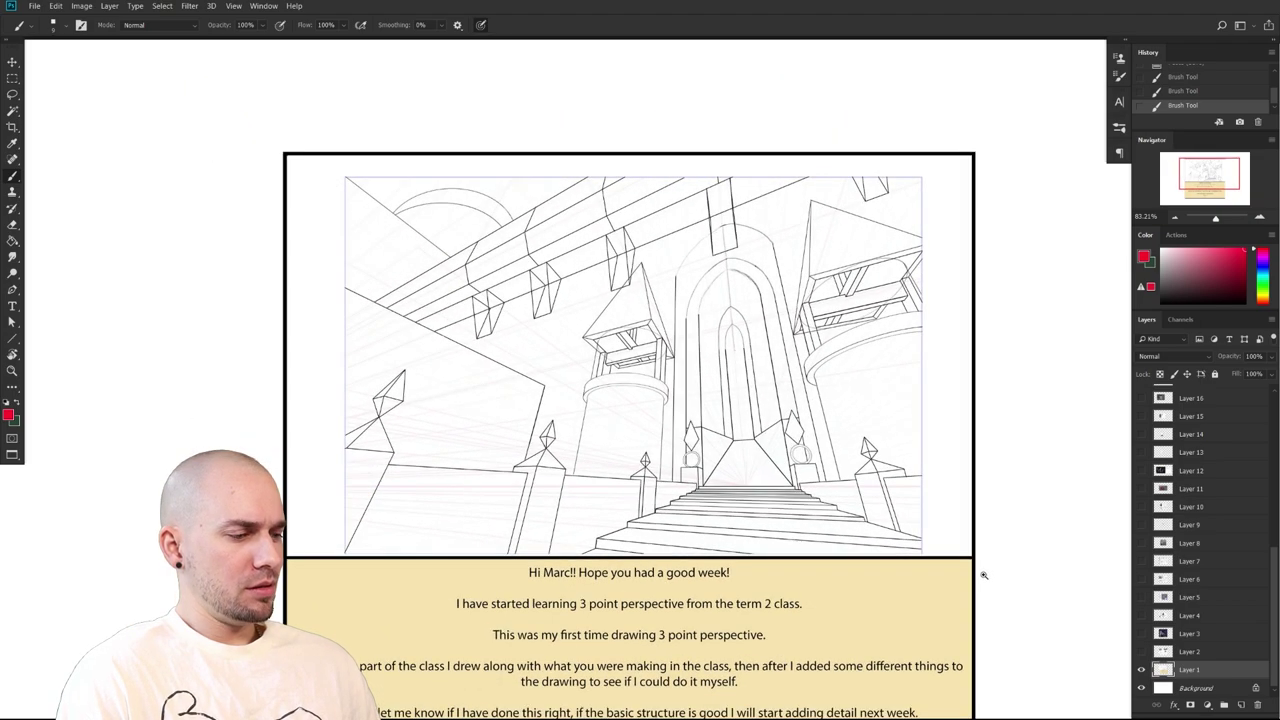
pyautogui.scroll(3, 930, 545)
pyautogui.scroll(-2, 940, 574)
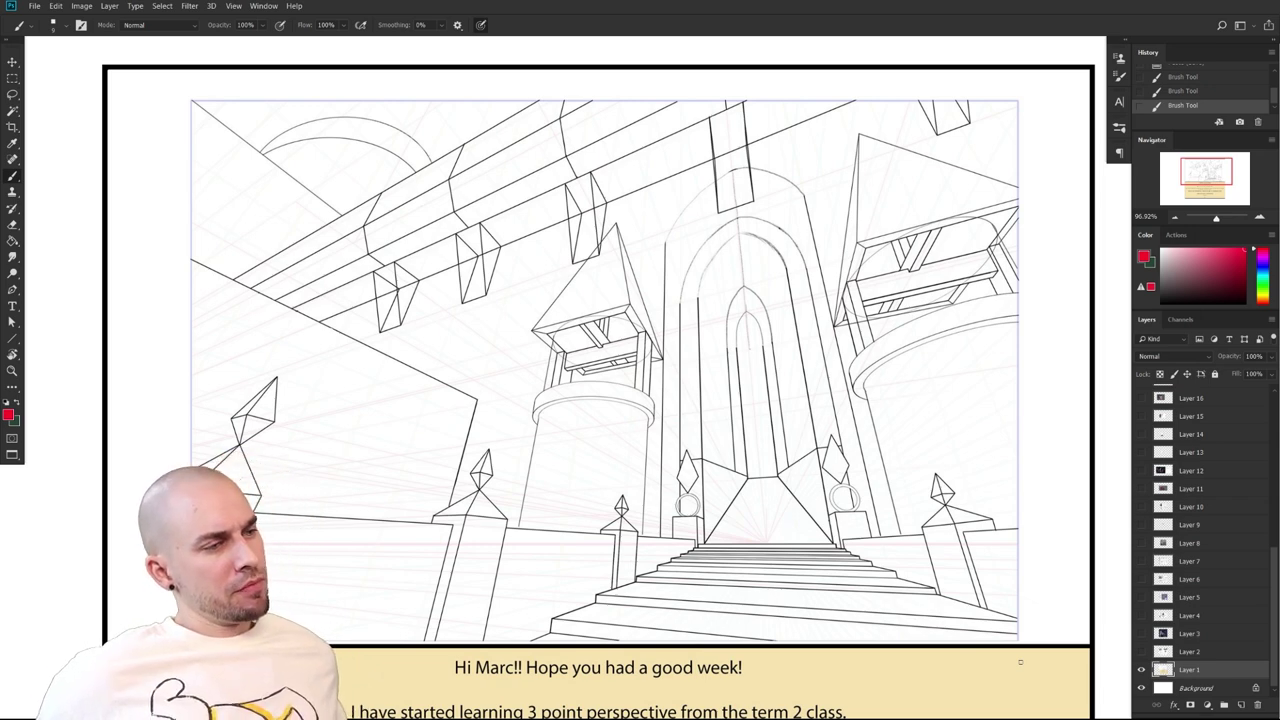
pyautogui.moveTo(989, 504); pyautogui.dragTo(956, 504)
pyautogui.moveTo(956, 504); pyautogui.dragTo(940, 429)
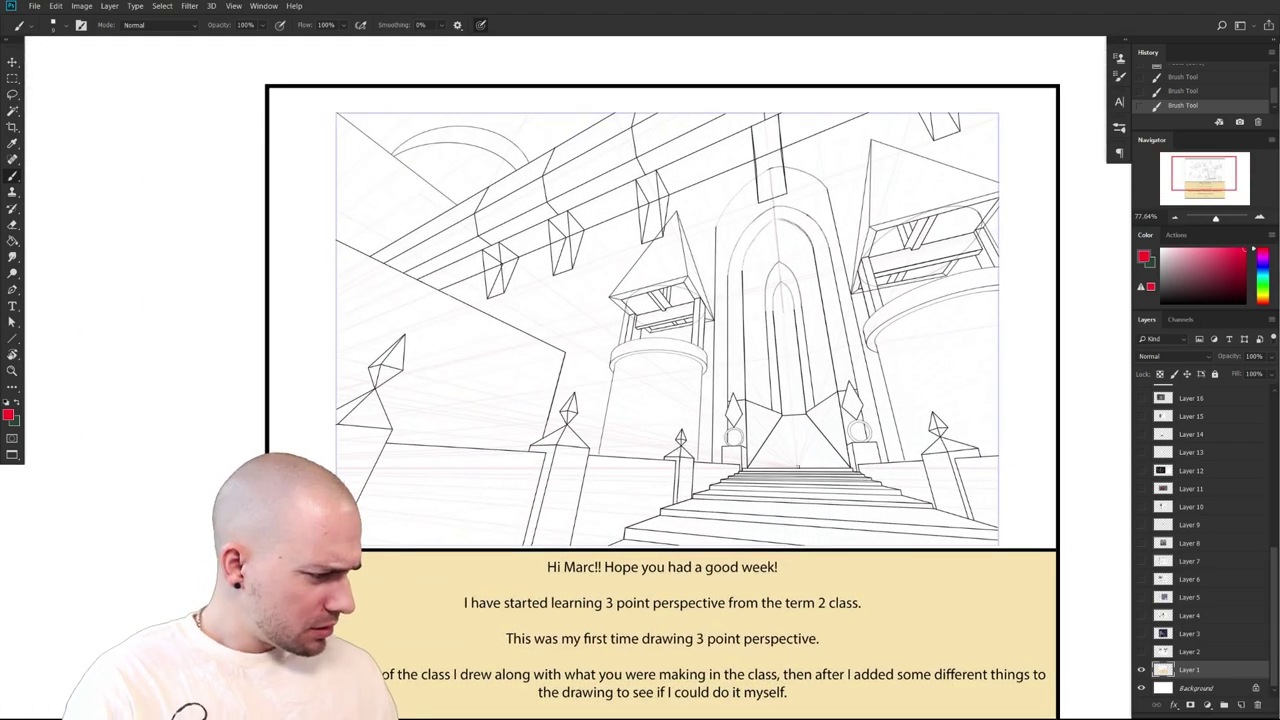
# Mark the vanishing point with a small red dot at the base of the gate, at the top of the stairs
pyautogui.click(797, 467)
pyautogui.moveTo(828, 522)
pyautogui.mouseDown()
pyautogui.moveTo(786, 539)
pyautogui.moveTo(632, 550)
pyautogui.moveTo(814, 610)
pyautogui.moveTo(702, 697)
pyautogui.mouseUp()
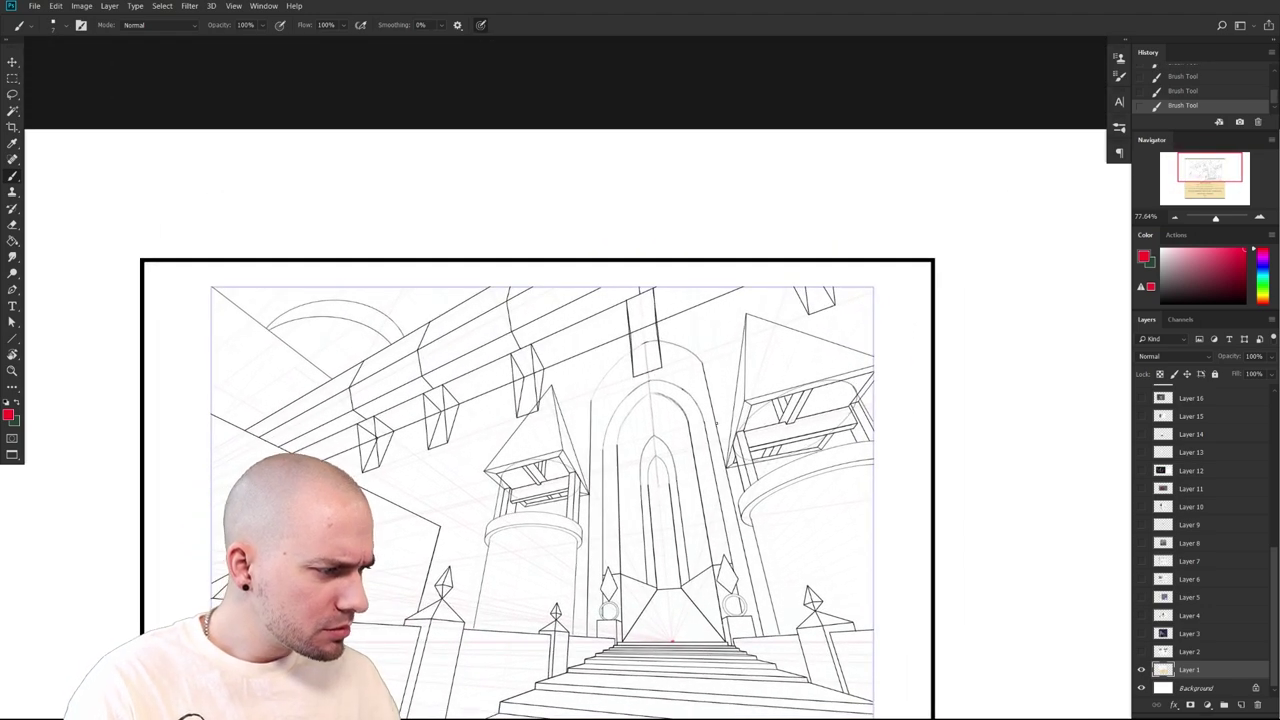
pyautogui.scroll(3, 640, 145)
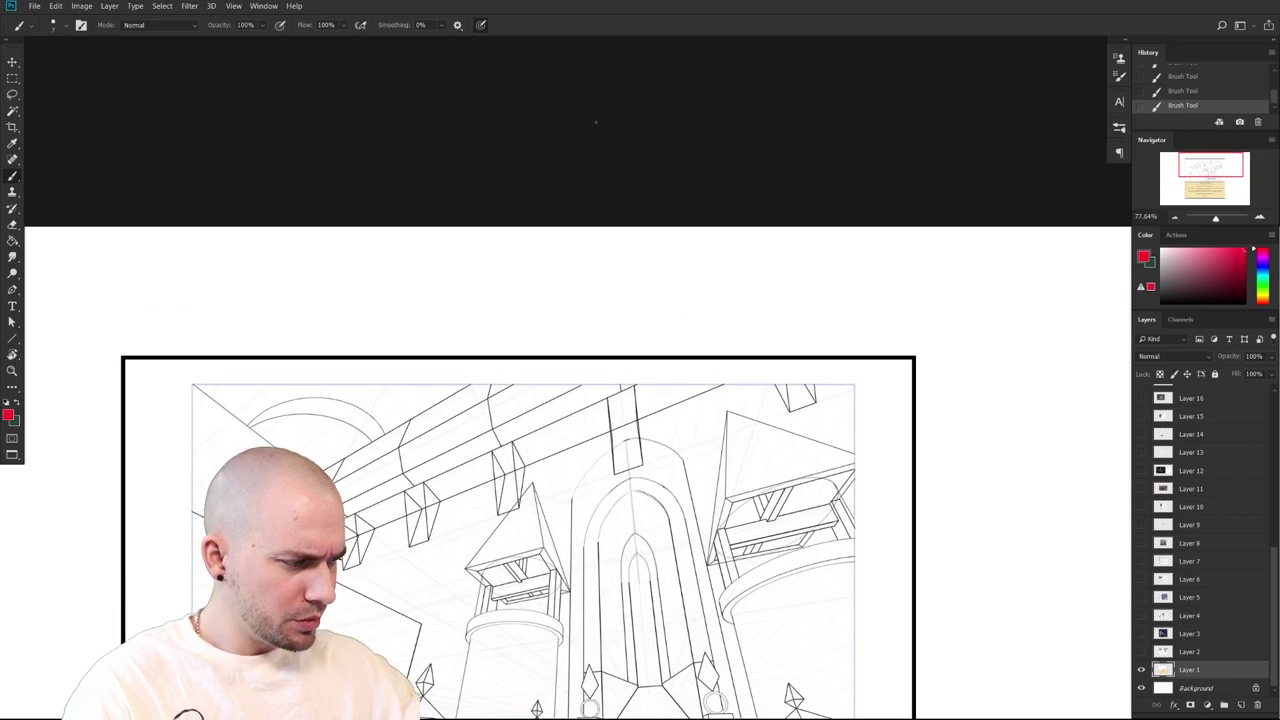
pyautogui.moveTo(559, 69); pyautogui.dragTo(561, 90)
pyautogui.moveTo(529, 431)
pyautogui.mouseDown()
pyautogui.moveTo(598, 48)
pyautogui.moveTo(648, 156)
pyautogui.mouseUp()
pyautogui.moveTo(653, 336); pyautogui.dragTo(650, 335)
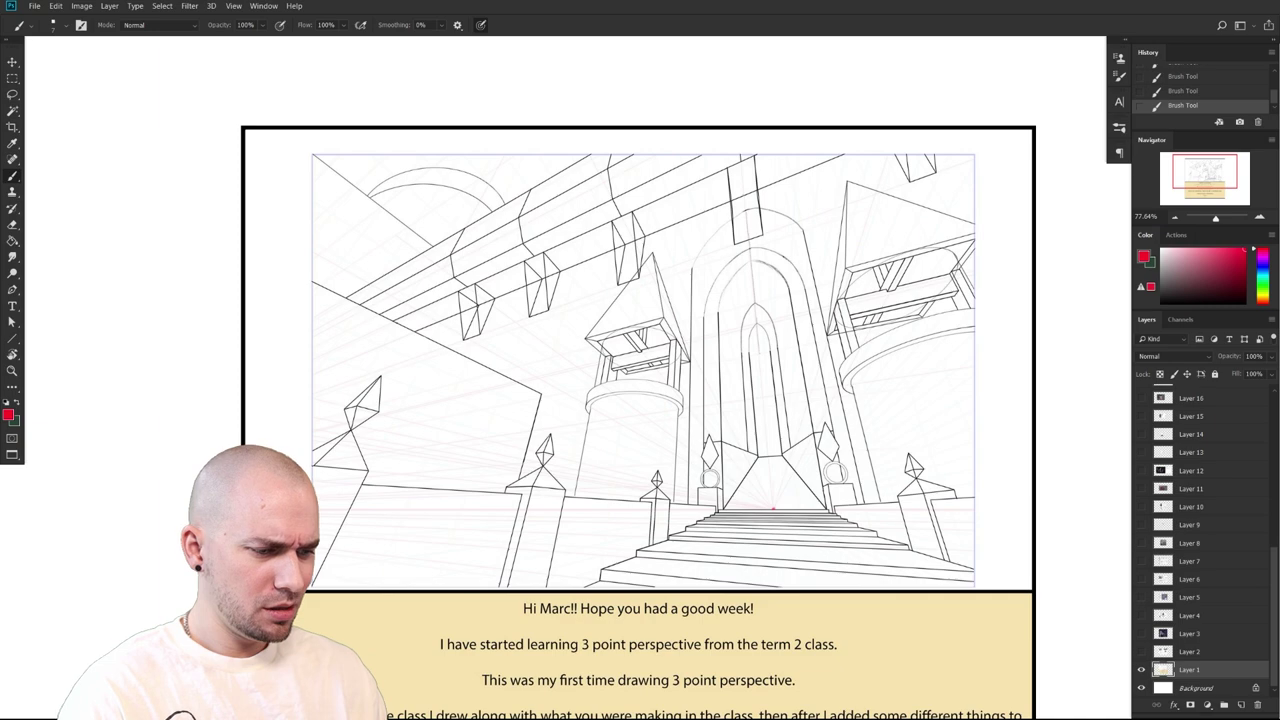
# Examine how the drawing's fence, stairs, towers and beam relate to the marked vanishing point
pyautogui.moveTo(792, 500); pyautogui.dragTo(683, 423)
pyautogui.moveTo(777, 414); pyautogui.dragTo(762, 420)
pyautogui.moveTo(826, 451); pyautogui.dragTo(845, 462)
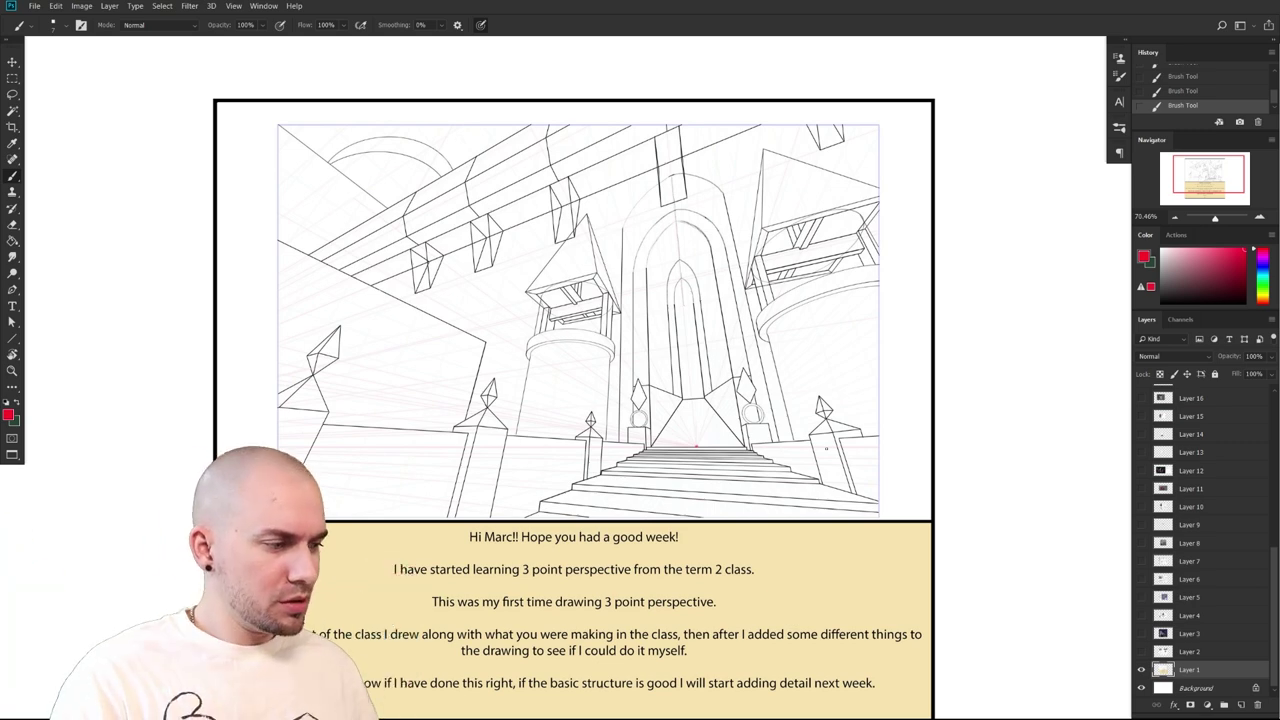
pyautogui.moveTo(773, 453); pyautogui.dragTo(747, 427)
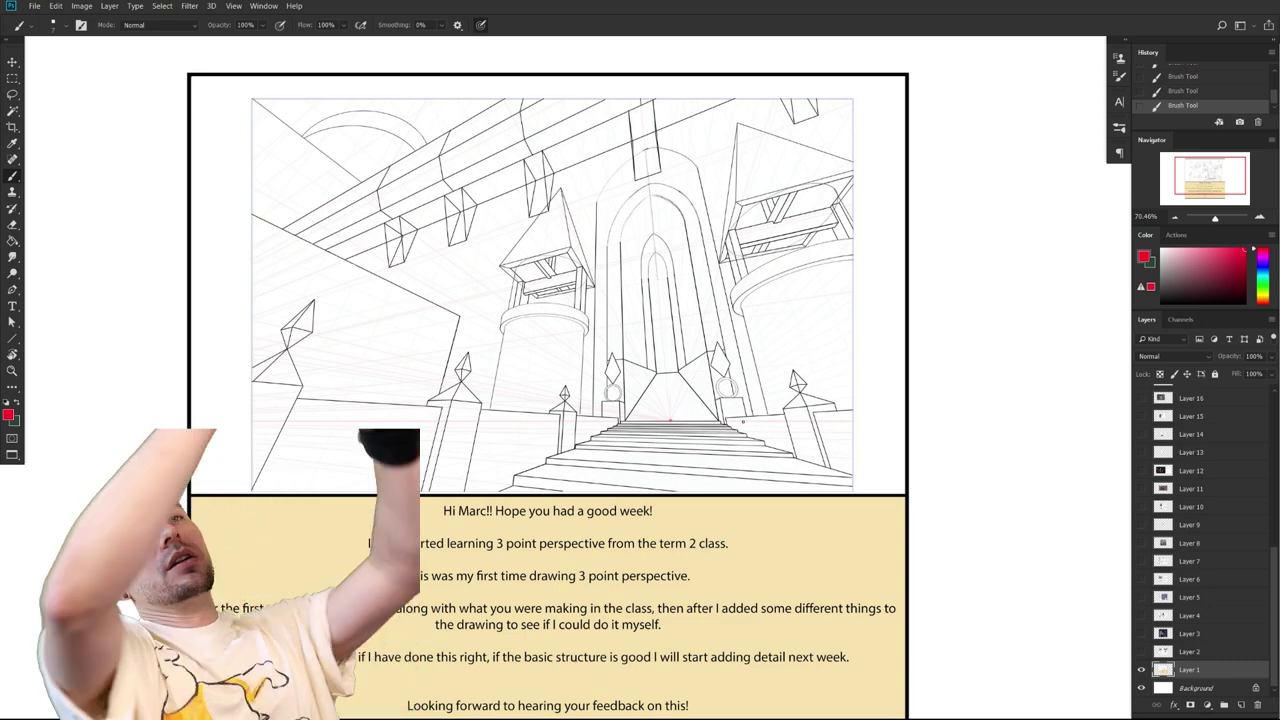
pyautogui.moveTo(846, 417); pyautogui.dragTo(868, 401)
pyautogui.moveTo(905, 460); pyautogui.dragTo(894, 480)
pyautogui.moveTo(884, 484); pyautogui.dragTo(812, 408)
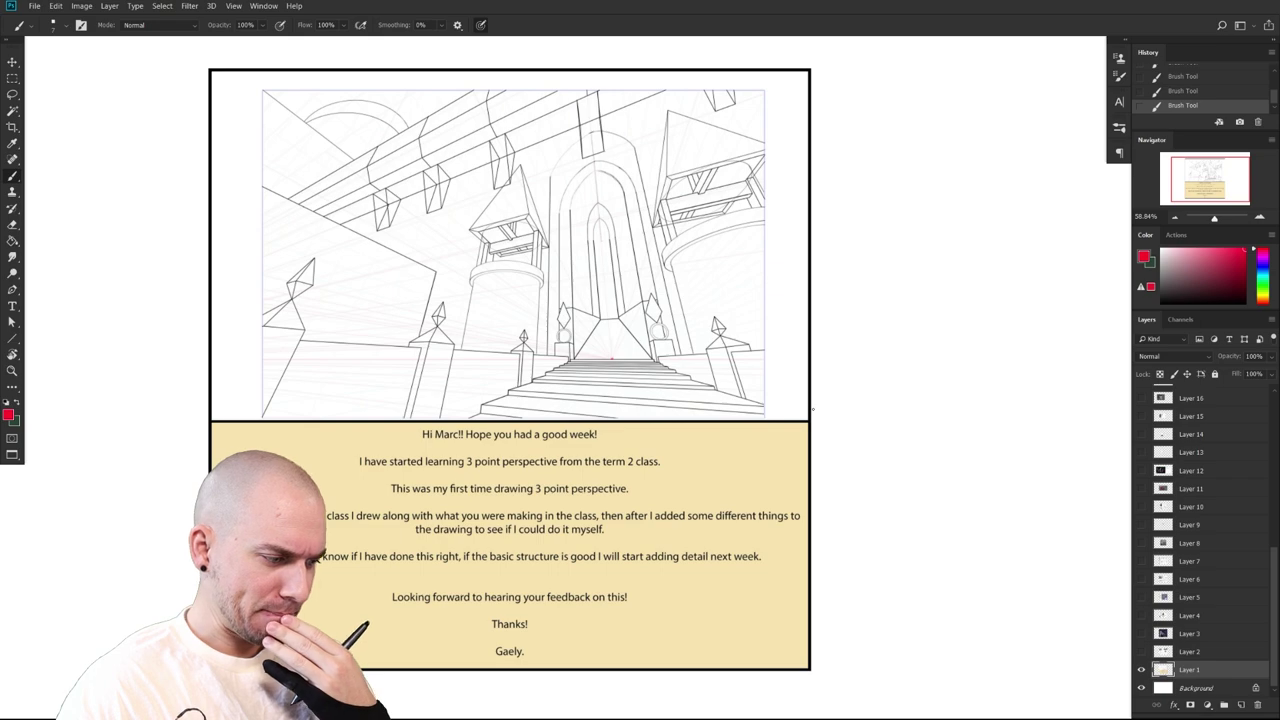
pyautogui.moveTo(763, 370); pyautogui.dragTo(783, 460)
pyautogui.moveTo(780, 429); pyautogui.dragTo(812, 432)
pyautogui.moveTo(820, 434); pyautogui.dragTo(880, 469)
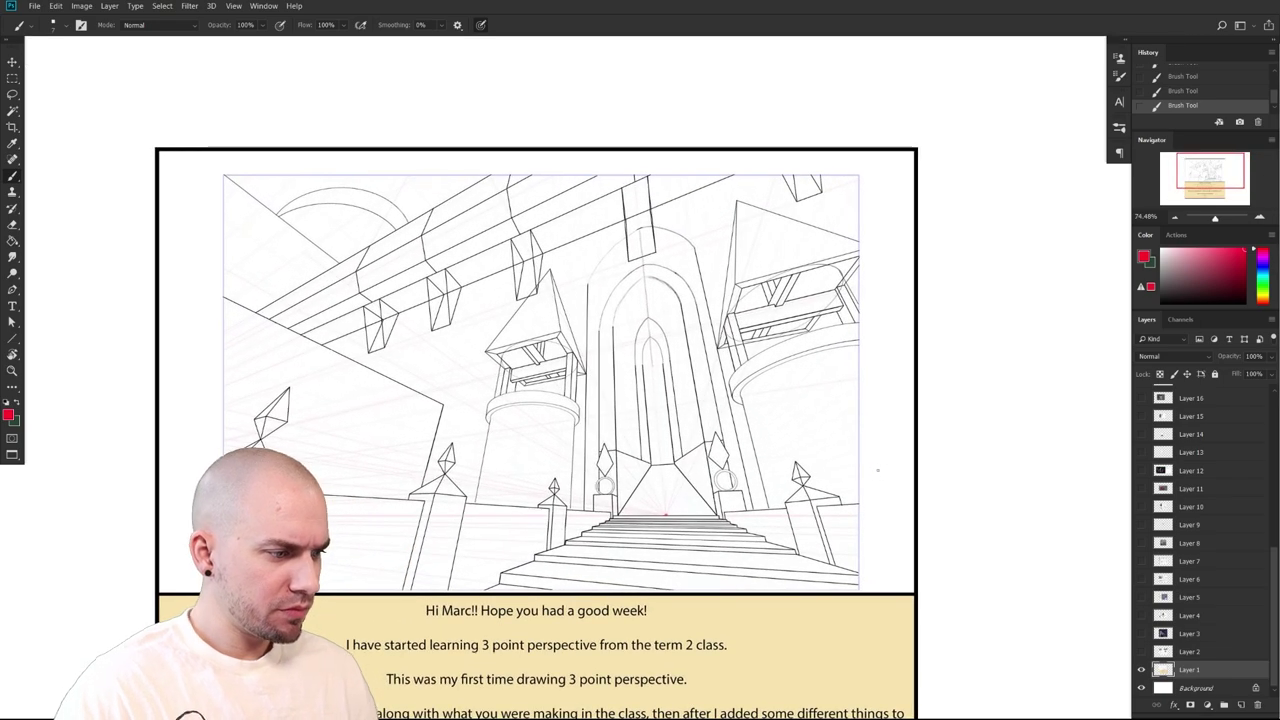
# Outline the hanging blocks beneath the overhead beam in red to point them out, and undo the outlines
pyautogui.moveTo(827, 417); pyautogui.dragTo(820, 451)
pyautogui.moveTo(636, 236)
pyautogui.mouseDown()
pyautogui.moveTo(663, 210)
pyautogui.moveTo(636, 176)
pyautogui.mouseUp()
pyautogui.moveTo(526, 232)
pyautogui.mouseDown()
pyautogui.moveTo(512, 303)
pyautogui.moveTo(506, 234)
pyautogui.mouseUp()
pyautogui.hotkey('ctrl', 'z')
pyautogui.moveTo(428, 282); pyautogui.dragTo(411, 342)
pyautogui.hotkey('ctrl', 'z')
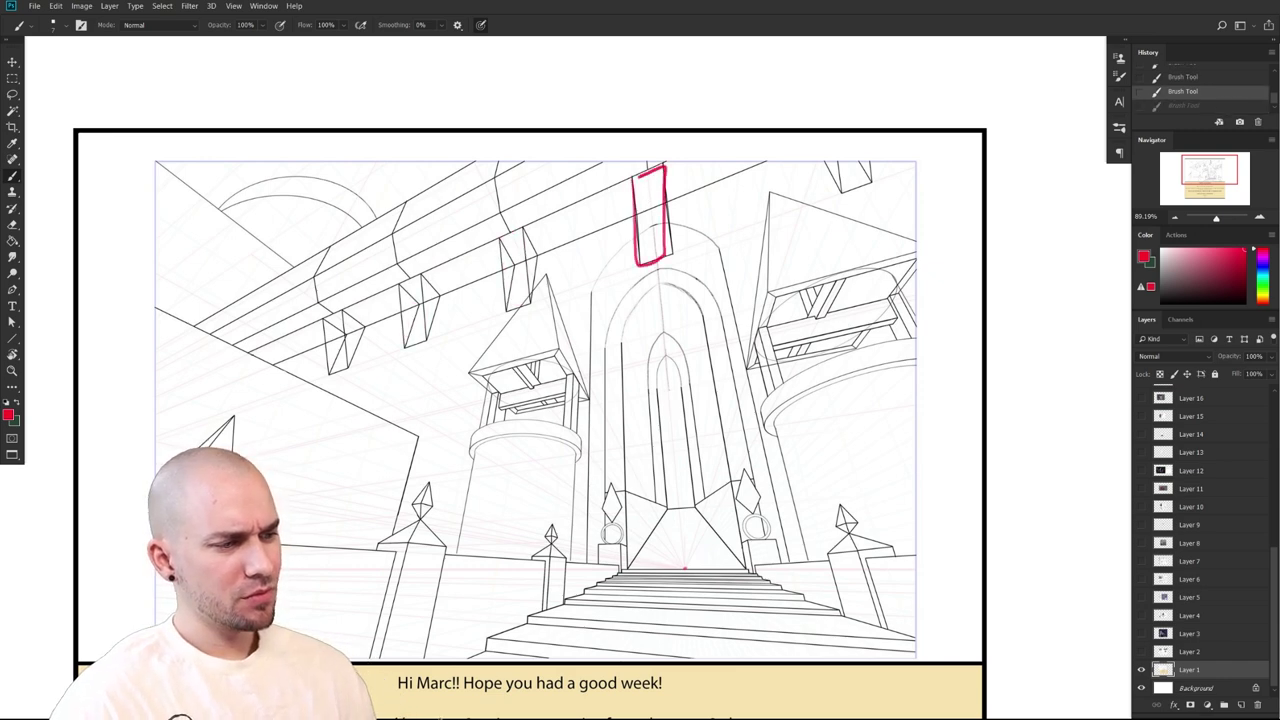
pyautogui.hotkey('ctrl', 'z')
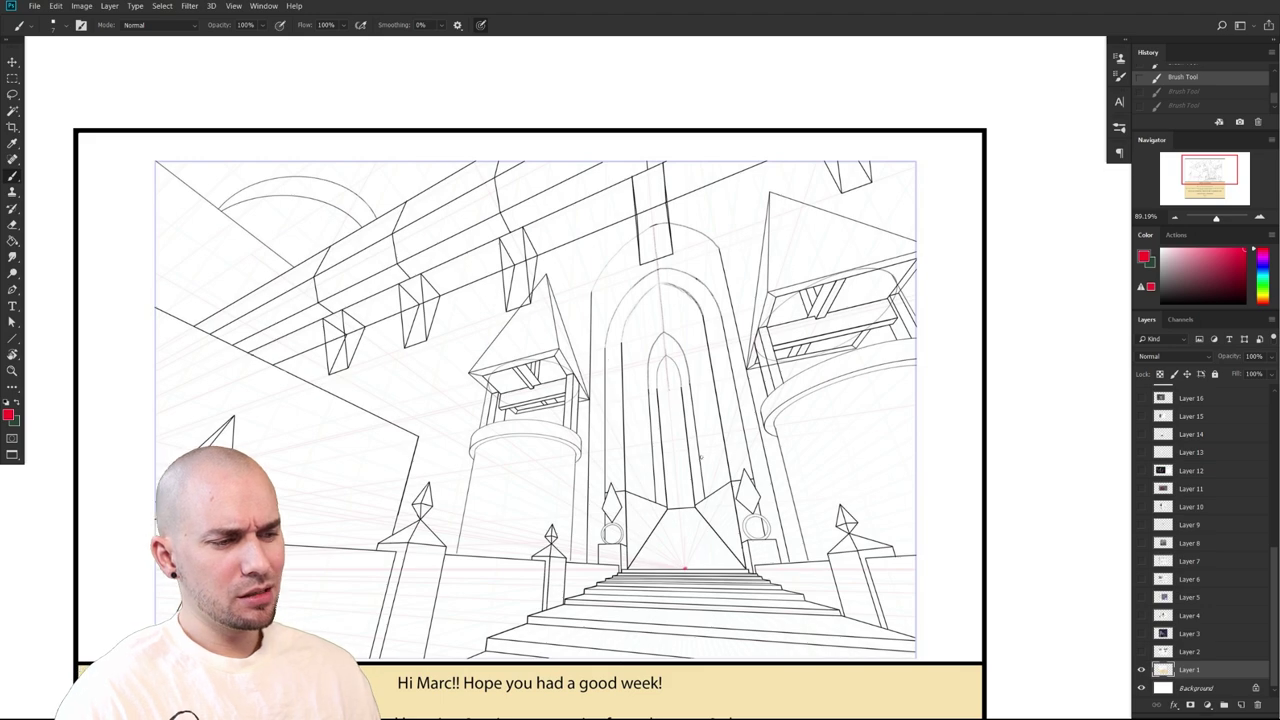
# Try sketching an additional small hanging block in red where the beam meets the left wall's edge, and undo the sketches
pyautogui.scroll(-5, 786, 477)
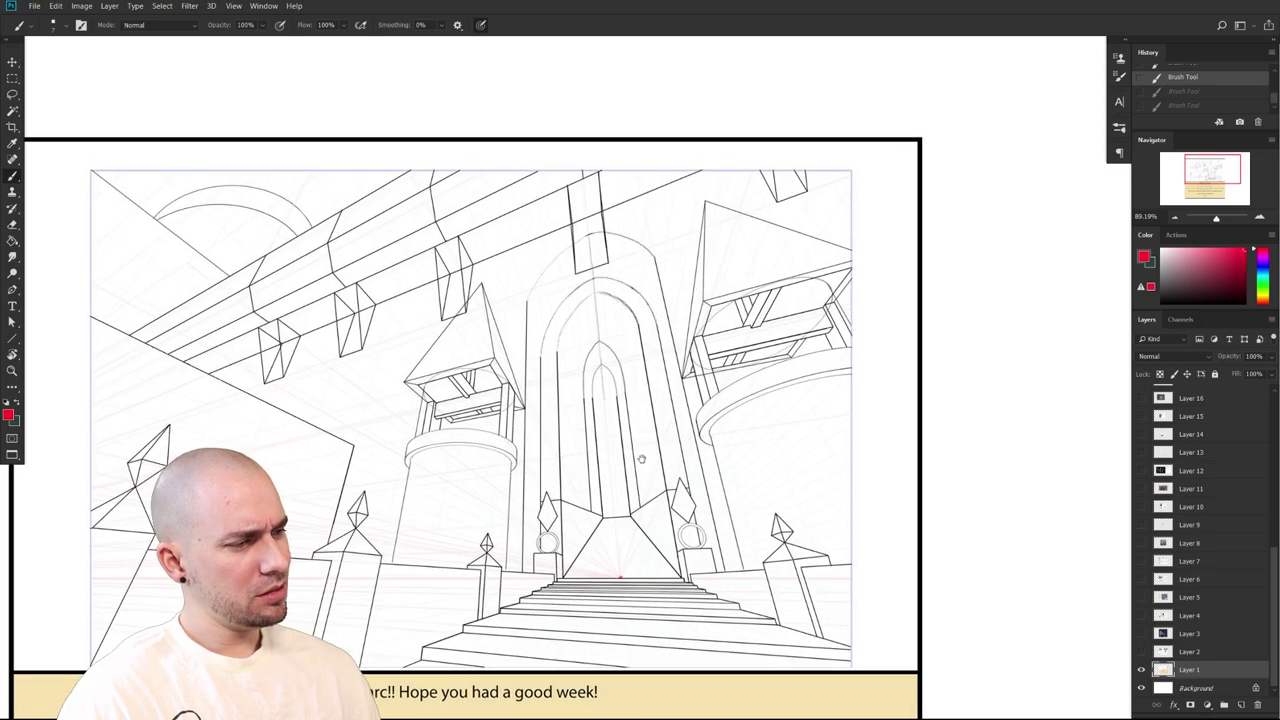
pyautogui.scroll(5, 786, 477)
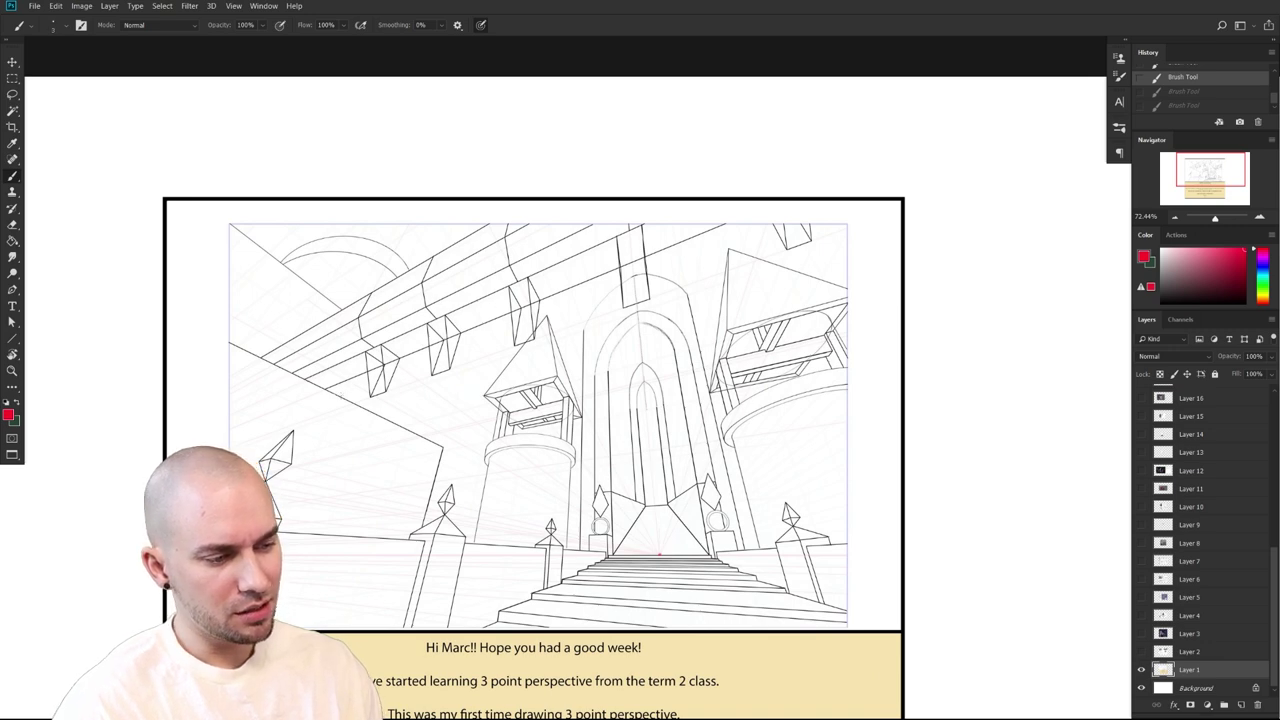
pyautogui.moveTo(321, 380); pyautogui.dragTo(334, 393)
pyautogui.moveTo(641, 544); pyautogui.dragTo(647, 515)
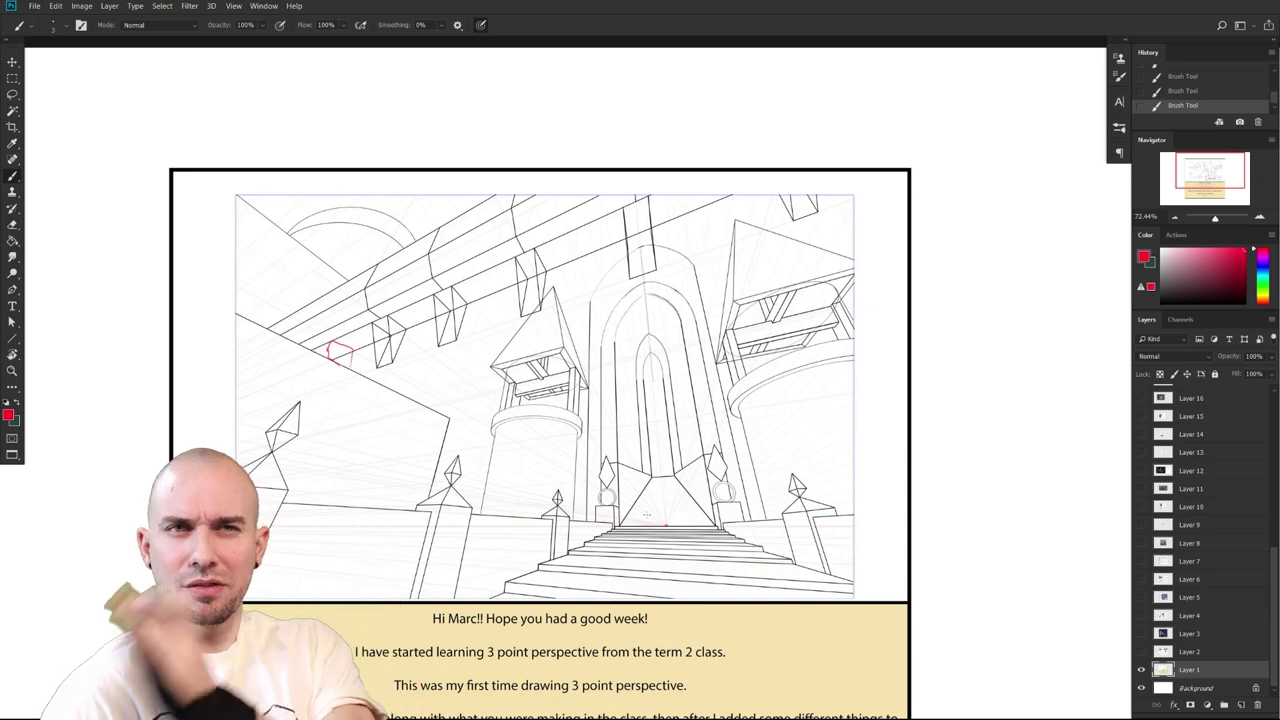
pyautogui.hotkey('ctrl', 'z')
pyautogui.moveTo(534, 412)
pyautogui.mouseDown()
pyautogui.moveTo(689, 405)
pyautogui.moveTo(673, 440)
pyautogui.mouseUp()
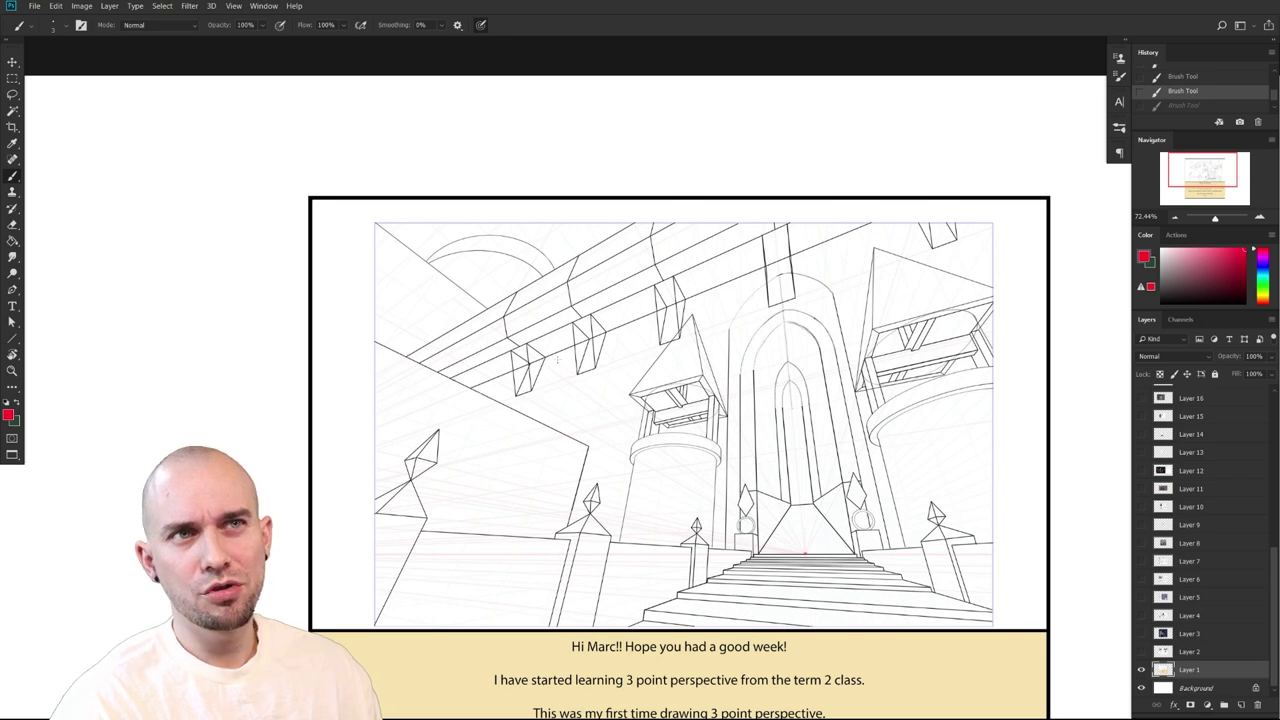
pyautogui.moveTo(700, 346); pyautogui.dragTo(637, 352)
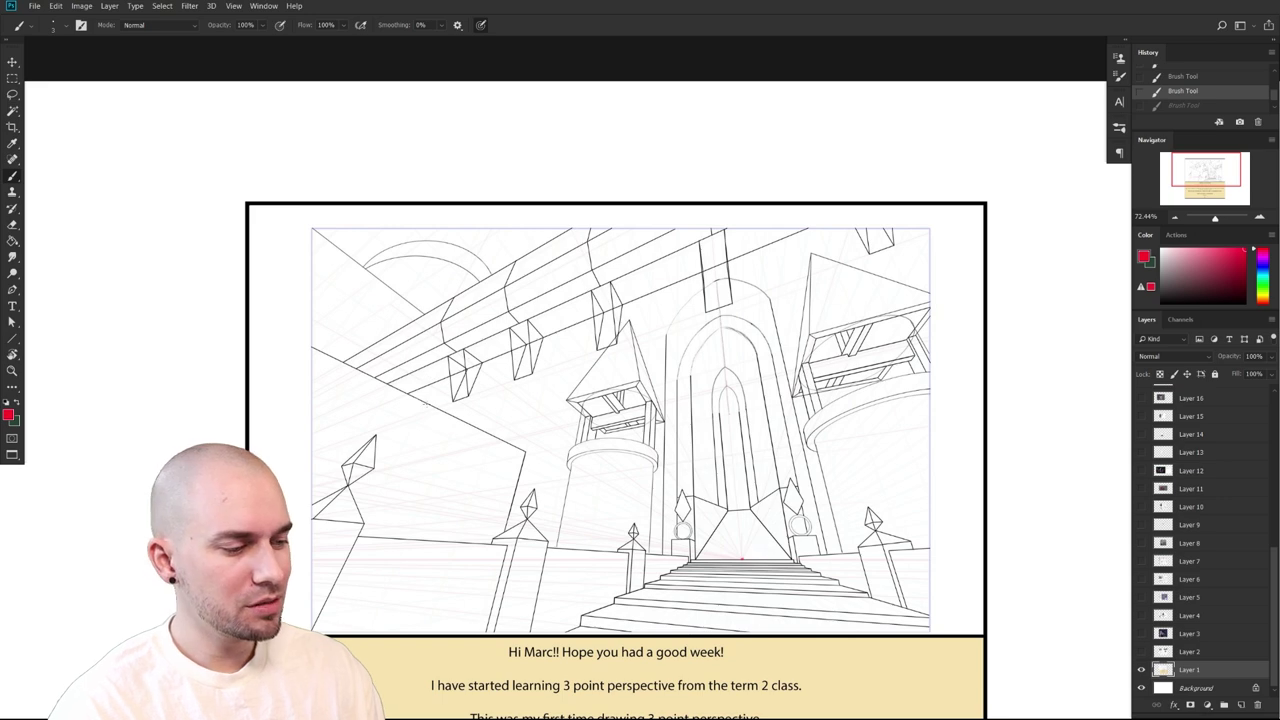
pyautogui.moveTo(416, 369); pyautogui.dragTo(430, 398)
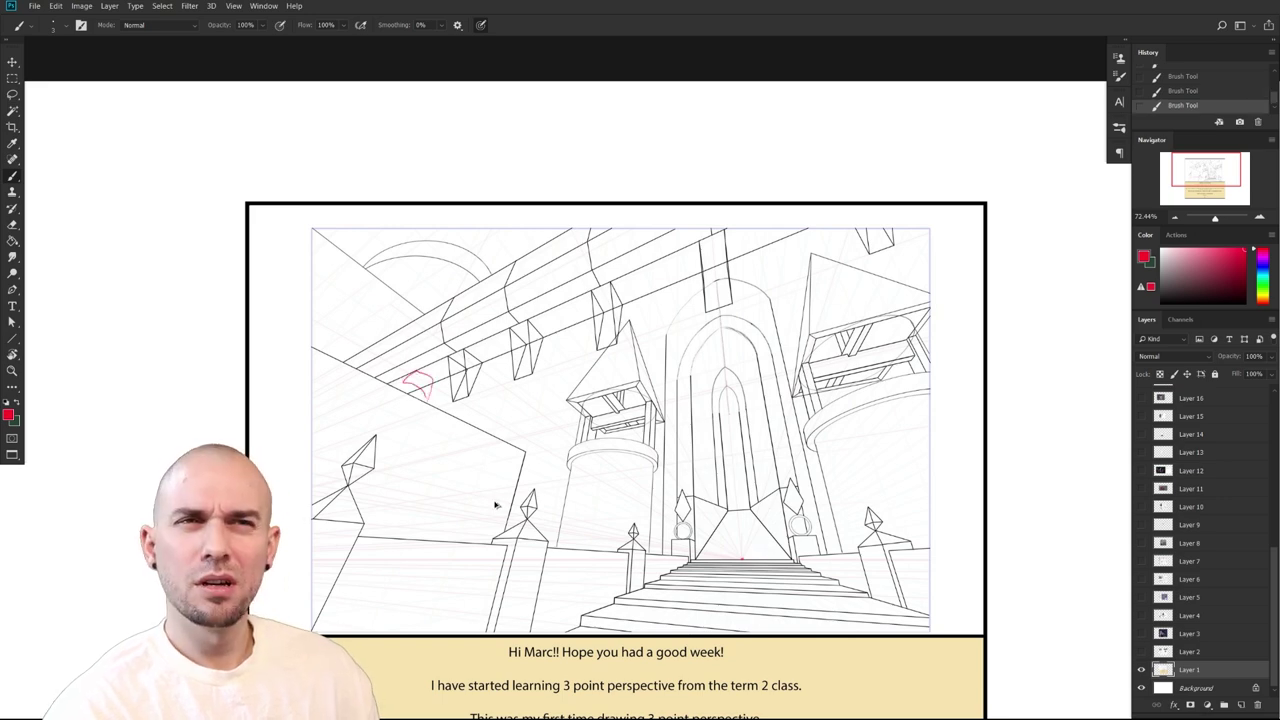
pyautogui.hotkey('ctrl', 'z')
pyautogui.moveTo(699, 368); pyautogui.dragTo(672, 401)
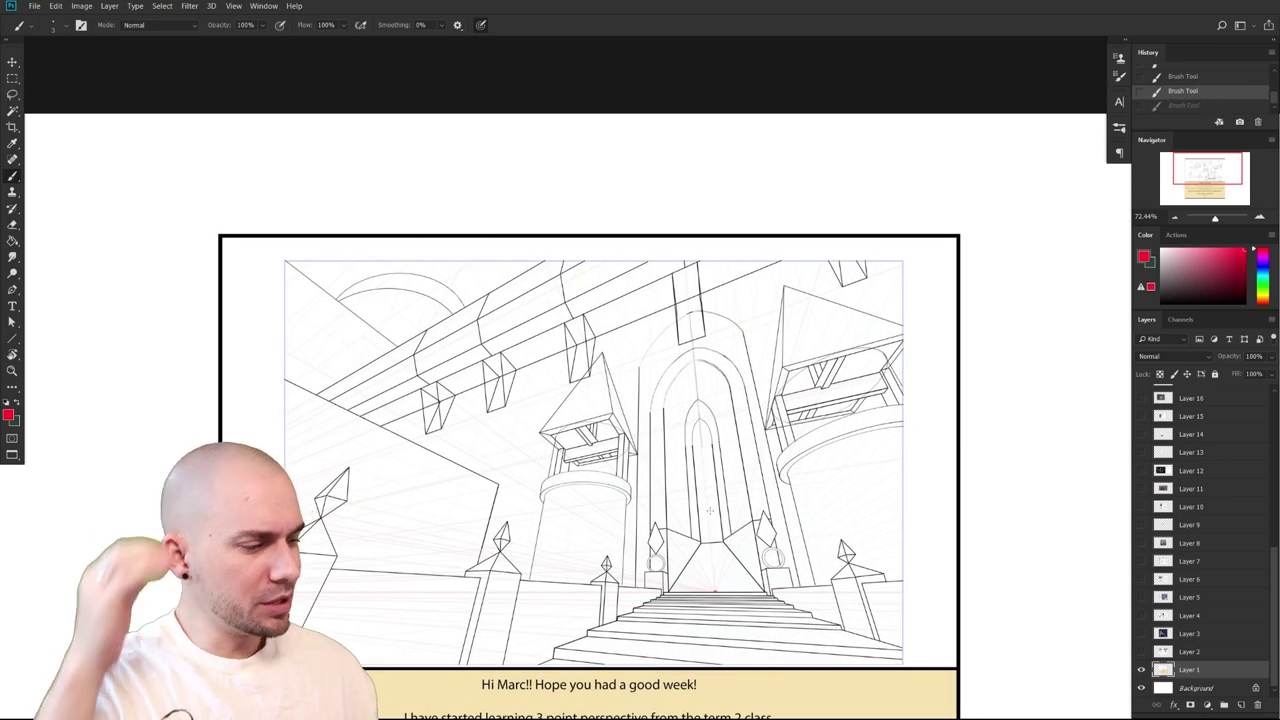
# Draw red centre lines on the hanging blocks and three 3 px diagonals across them to project the next block's spacing
pyautogui.scroll(1, 648, 355)
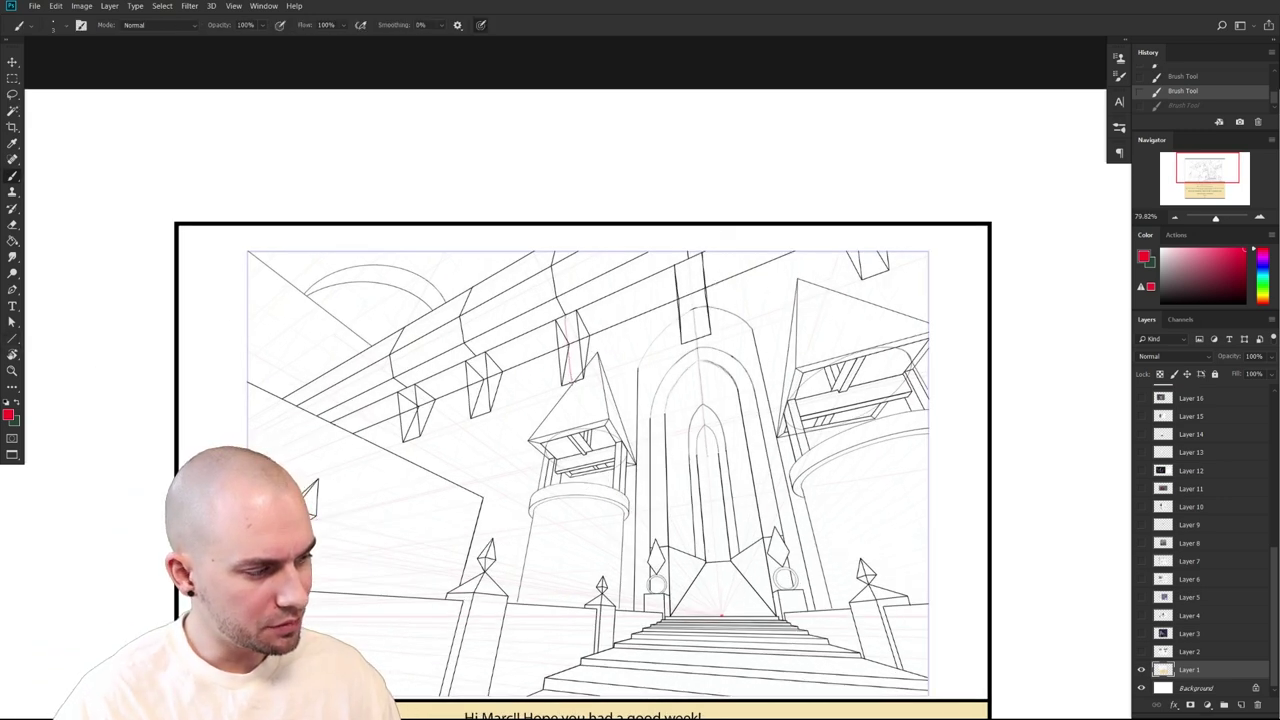
pyautogui.hotkey('ctrl', 'shift', 'z')
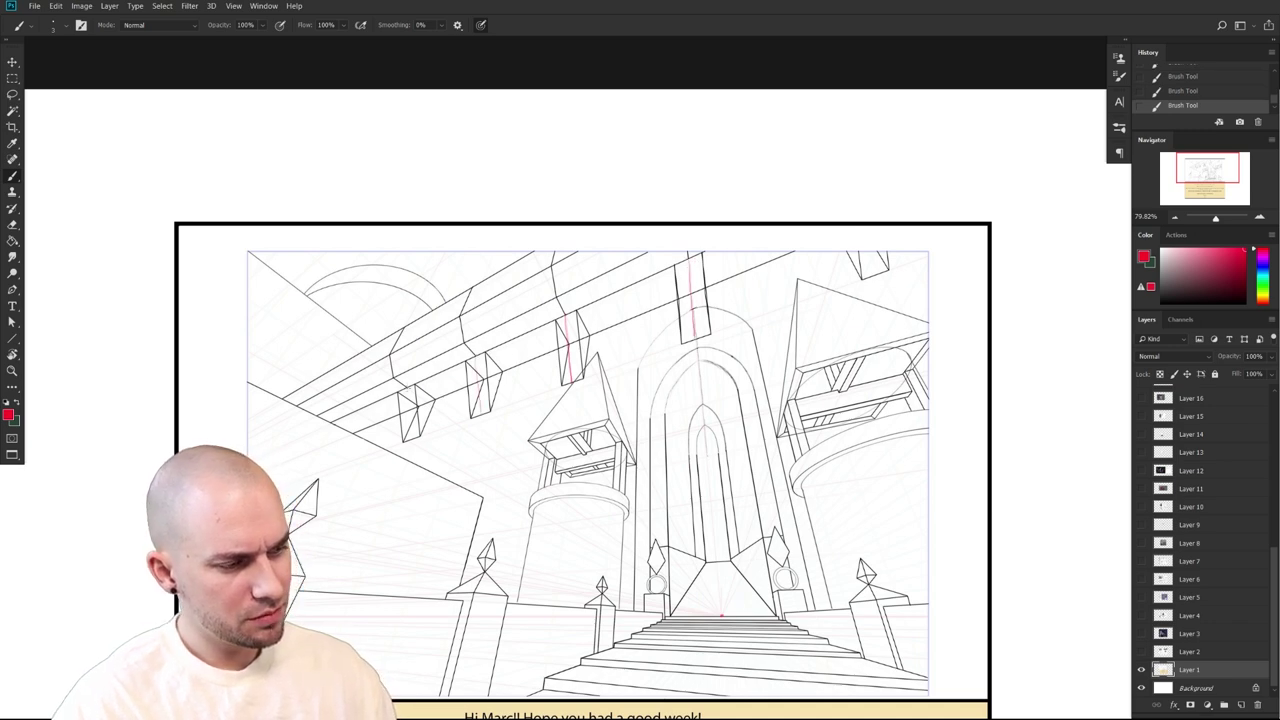
pyautogui.press('u')
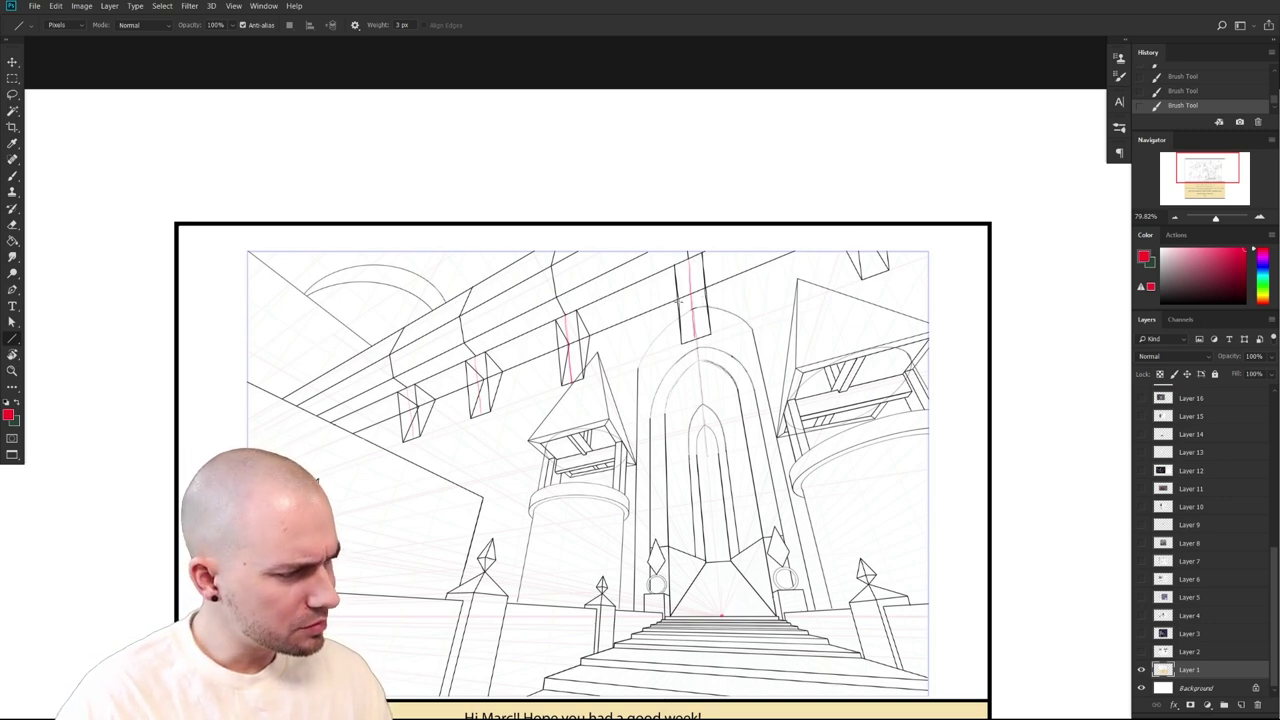
pyautogui.moveTo(688, 260); pyautogui.dragTo(418, 408)
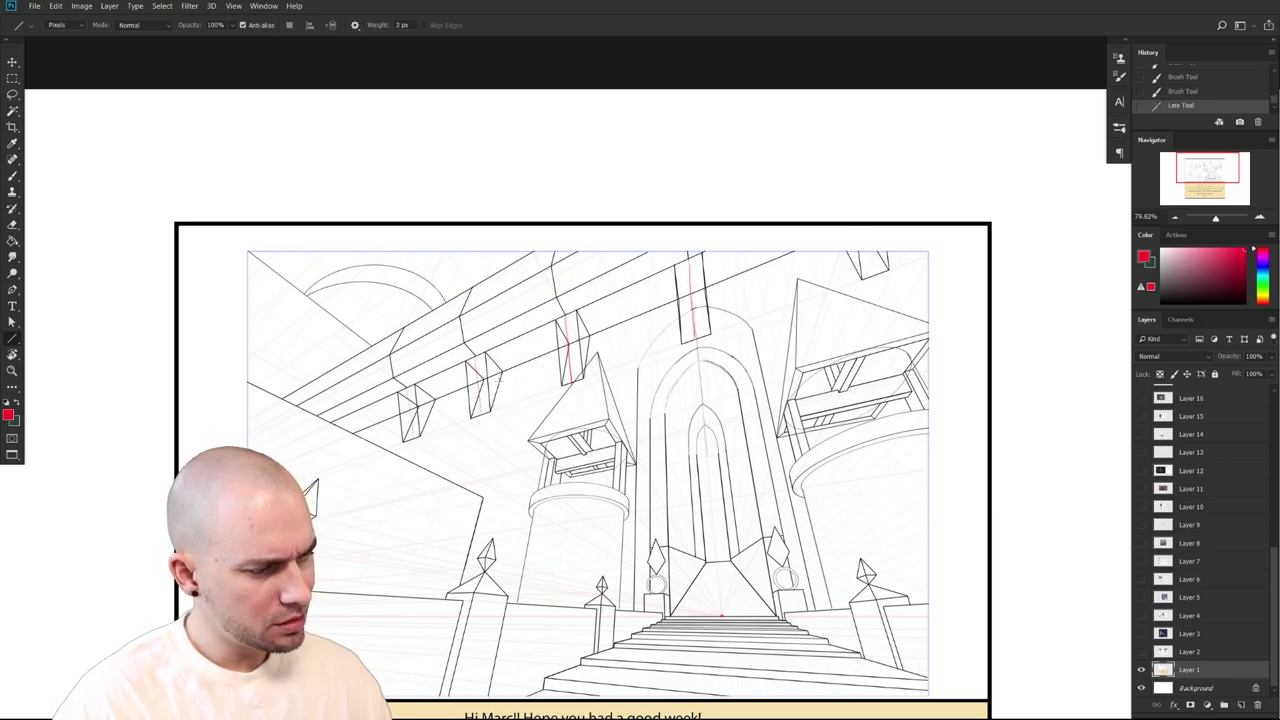
pyautogui.moveTo(569, 316); pyautogui.dragTo(412, 432)
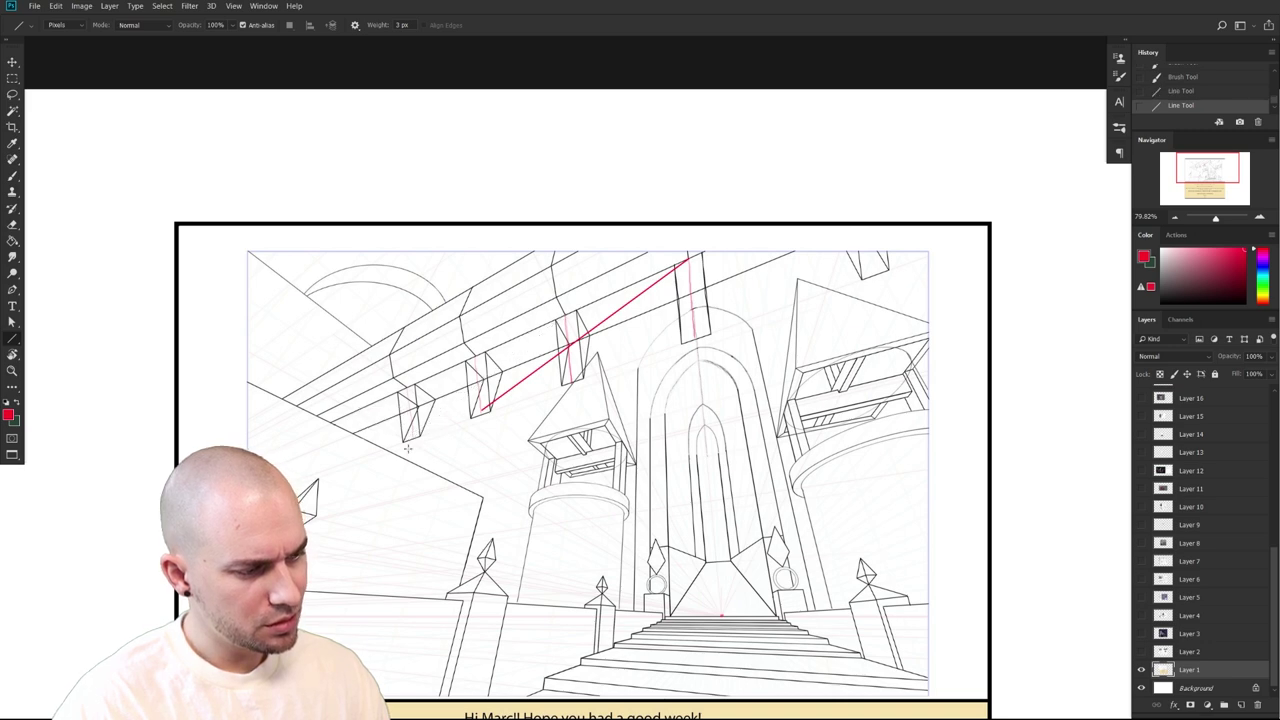
pyautogui.moveTo(472, 360); pyautogui.dragTo(352, 459)
# Sketch the next hanging block in red with the Brush at the lower end of the last diagonal
pyautogui.press('b')
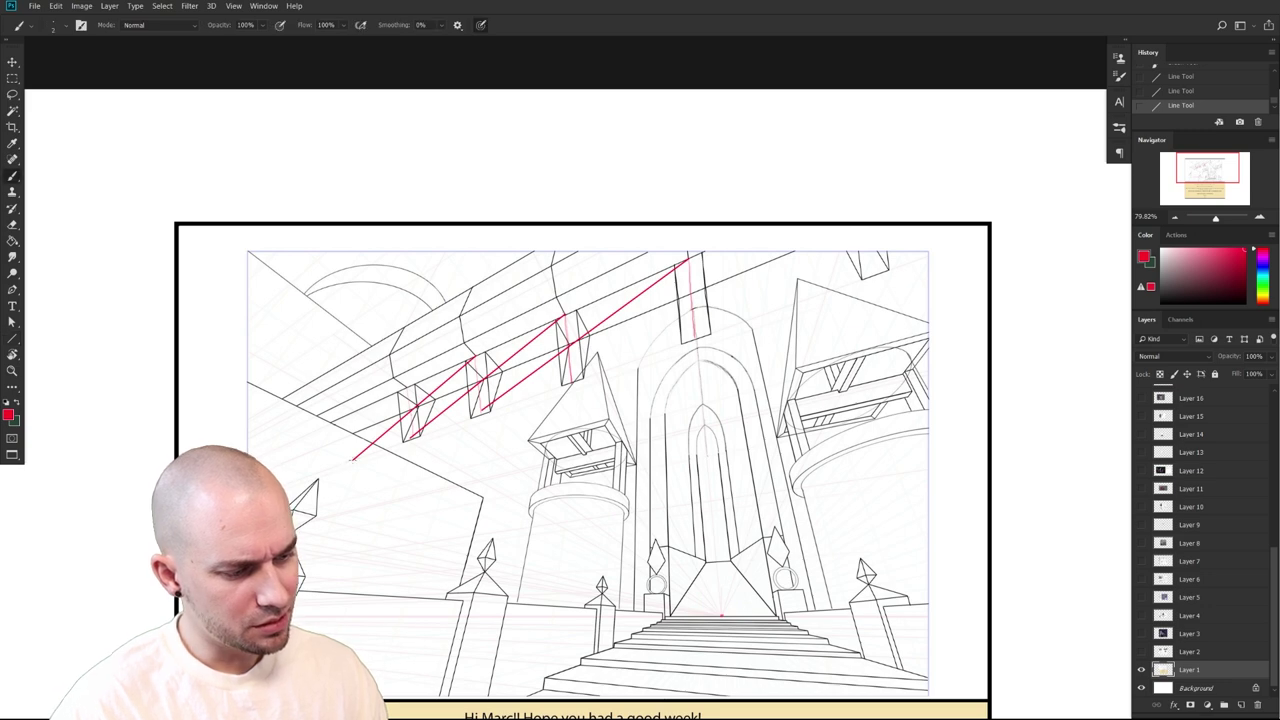
pyautogui.moveTo(372, 426); pyautogui.dragTo(362, 446)
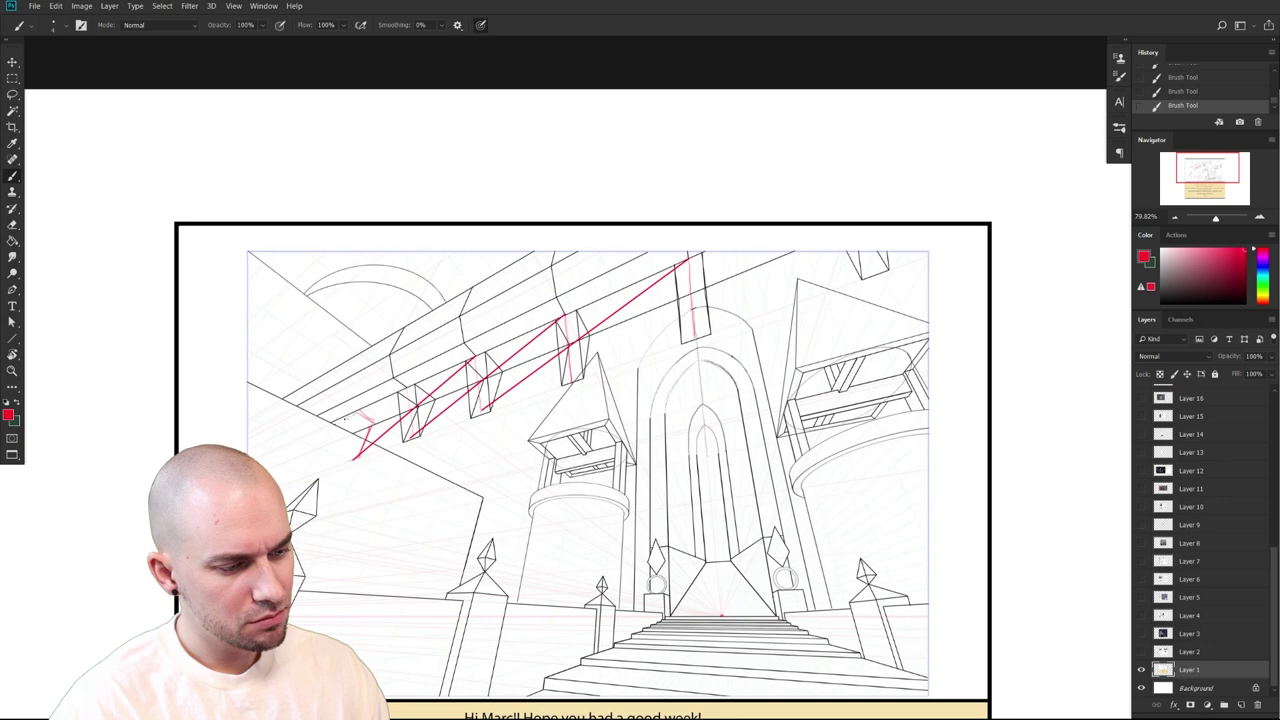
pyautogui.moveTo(357, 416)
pyautogui.mouseDown()
pyautogui.moveTo(356, 457)
pyautogui.moveTo(361, 431)
pyautogui.mouseUp()
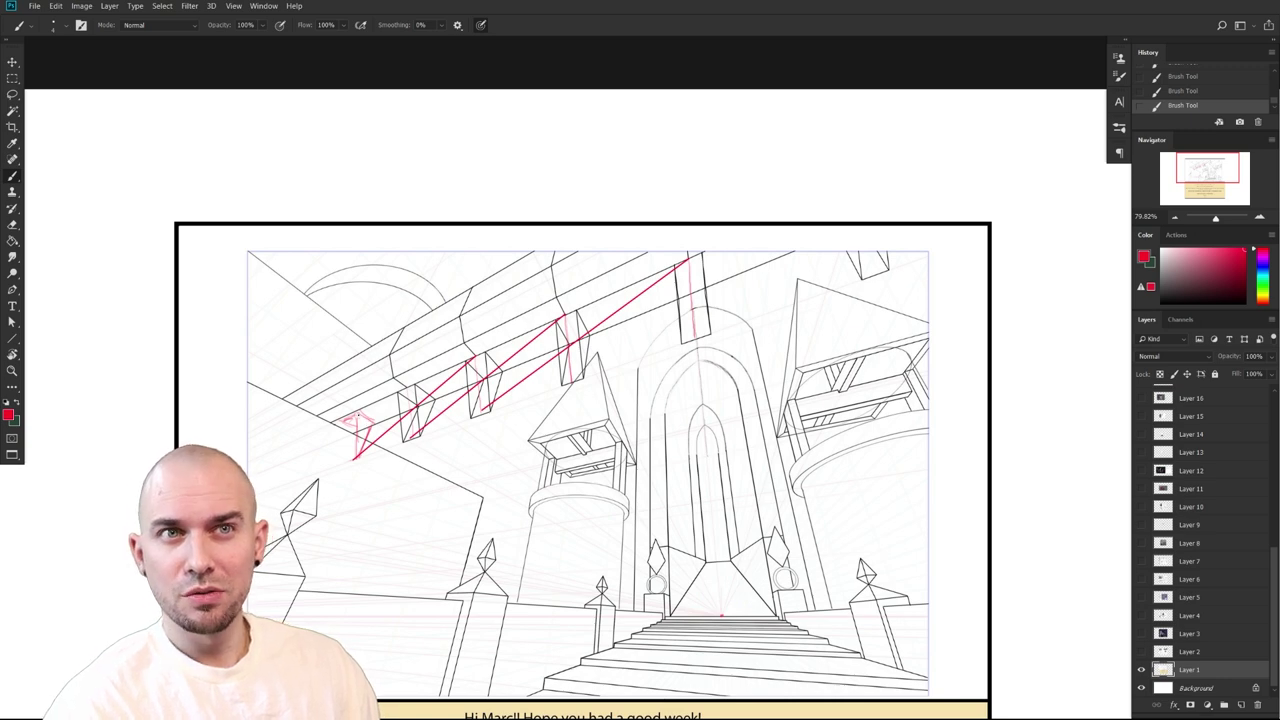
# Undo the last three brush strokes on the newly sketched hanging block
pyautogui.scroll(1, 713, 510)
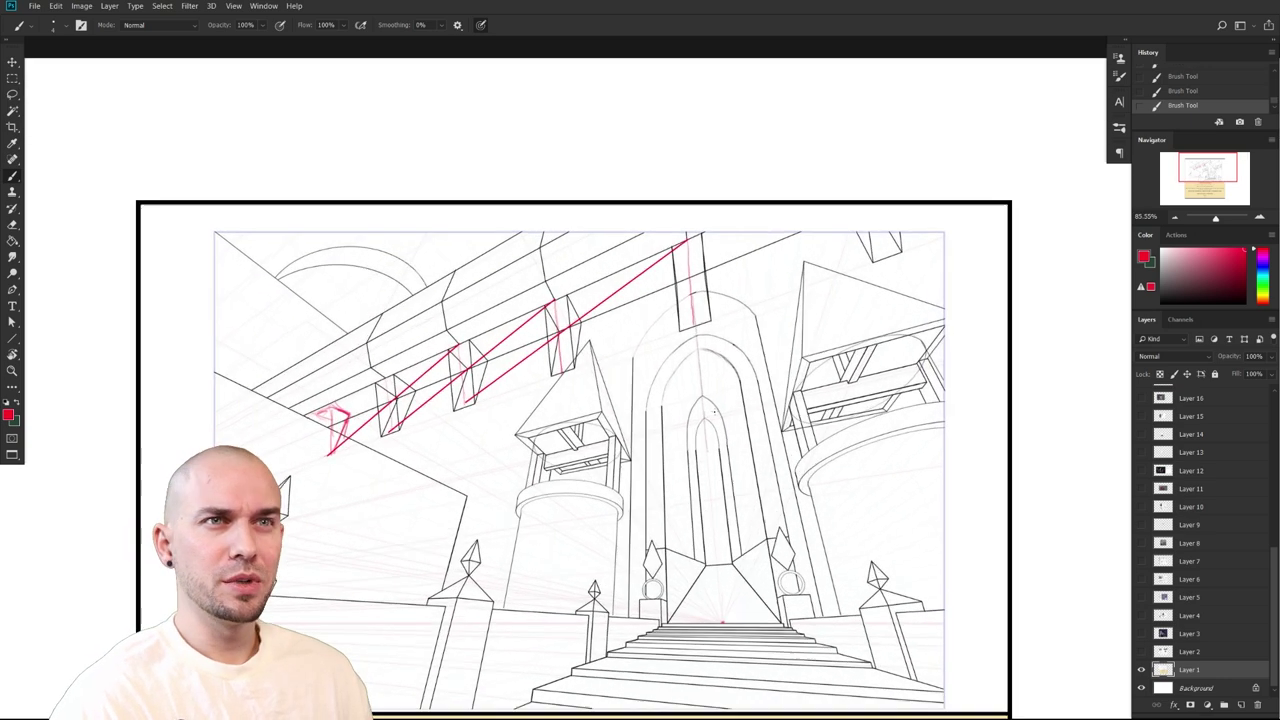
pyautogui.hotkey('ctrl', 'z')
pyautogui.hotkey('ctrl', 'z')
pyautogui.hotkey('ctrl', 'z')
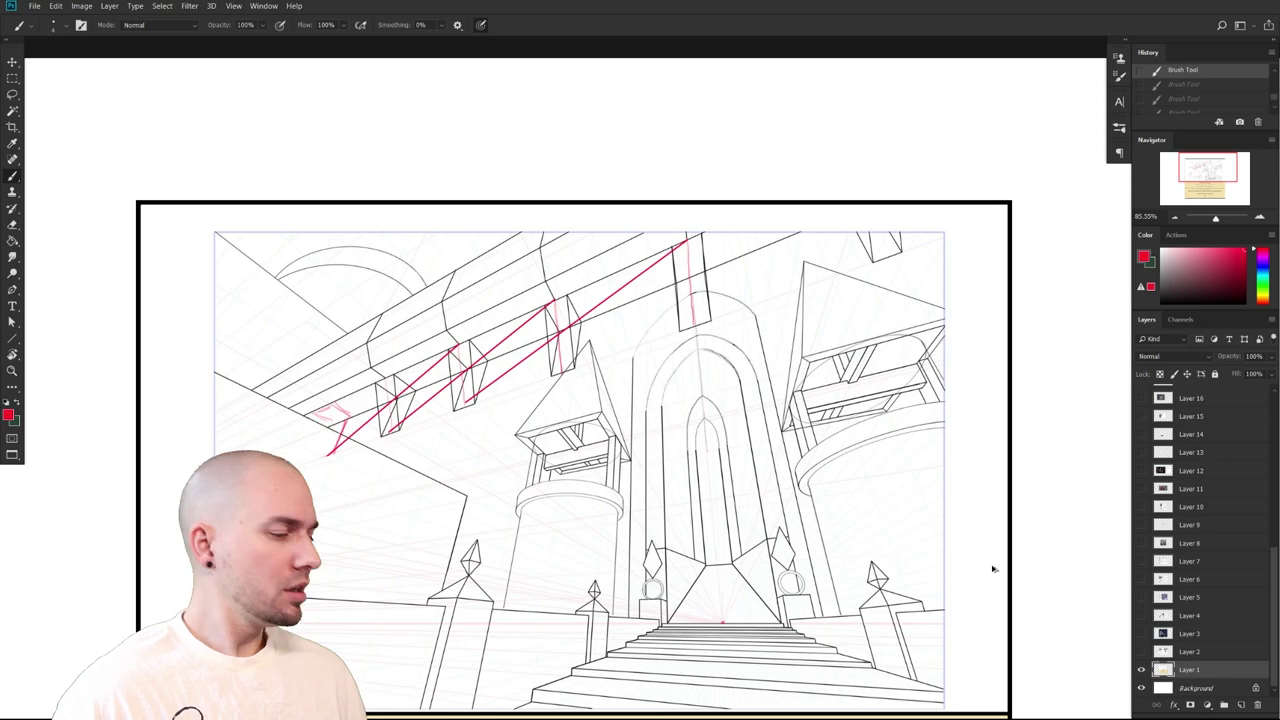
# Undo all the red diagonals and centre lines on the beam's hanging blocks
pyautogui.hotkey('ctrl', 'z')
pyautogui.hotkey('ctrl', 'z')
pyautogui.hotkey('ctrl', 'z')
pyautogui.hotkey('ctrl', 'z')
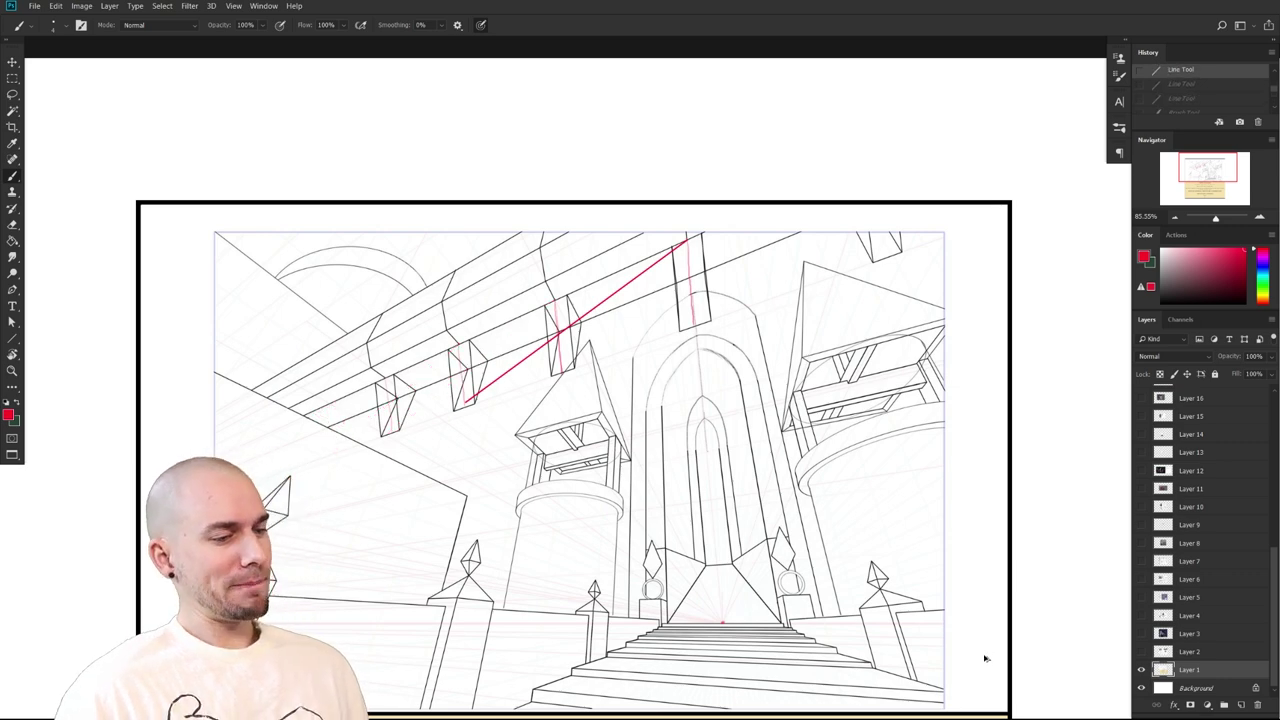
pyautogui.hotkey('ctrl', 'z')
pyautogui.hotkey('ctrl', 'z')
pyautogui.hotkey('ctrl', 'z')
# Try marking the lower rim of the left tower's round ledge with red Brush strokes, and undo each stroke
pyautogui.moveTo(923, 583); pyautogui.dragTo(908, 572)
pyautogui.moveTo(908, 572); pyautogui.dragTo(867, 398)
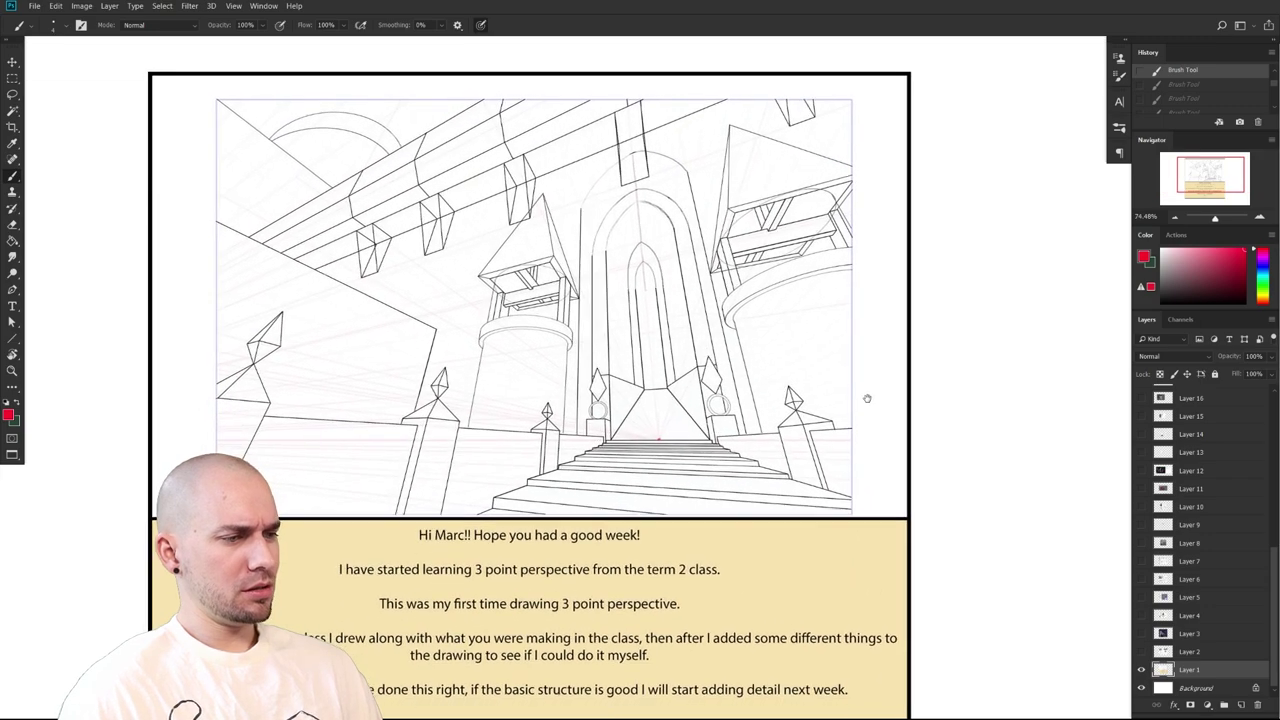
pyautogui.scroll(2, 867, 398)
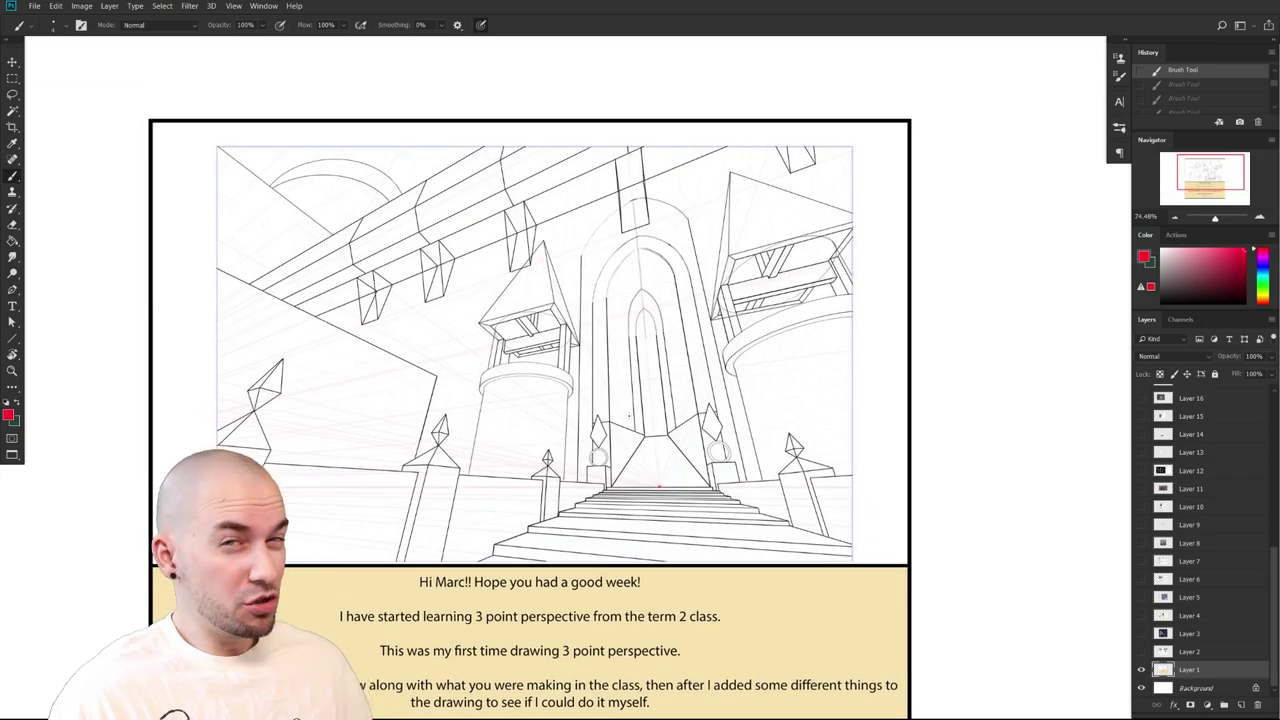
pyautogui.moveTo(872, 554); pyautogui.dragTo(902, 538)
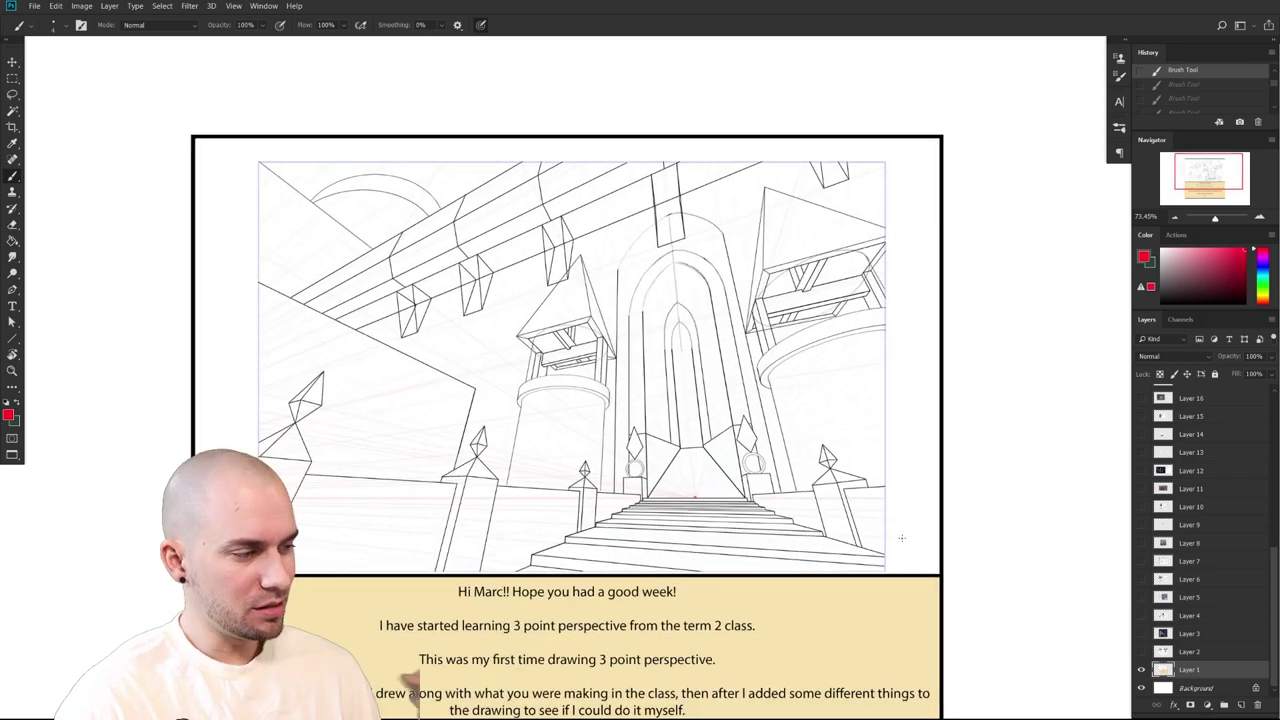
pyautogui.moveTo(516, 394)
pyautogui.mouseDown()
pyautogui.moveTo(604, 424)
pyautogui.moveTo(612, 404)
pyautogui.mouseUp()
pyautogui.hotkey('ctrl', 'z')
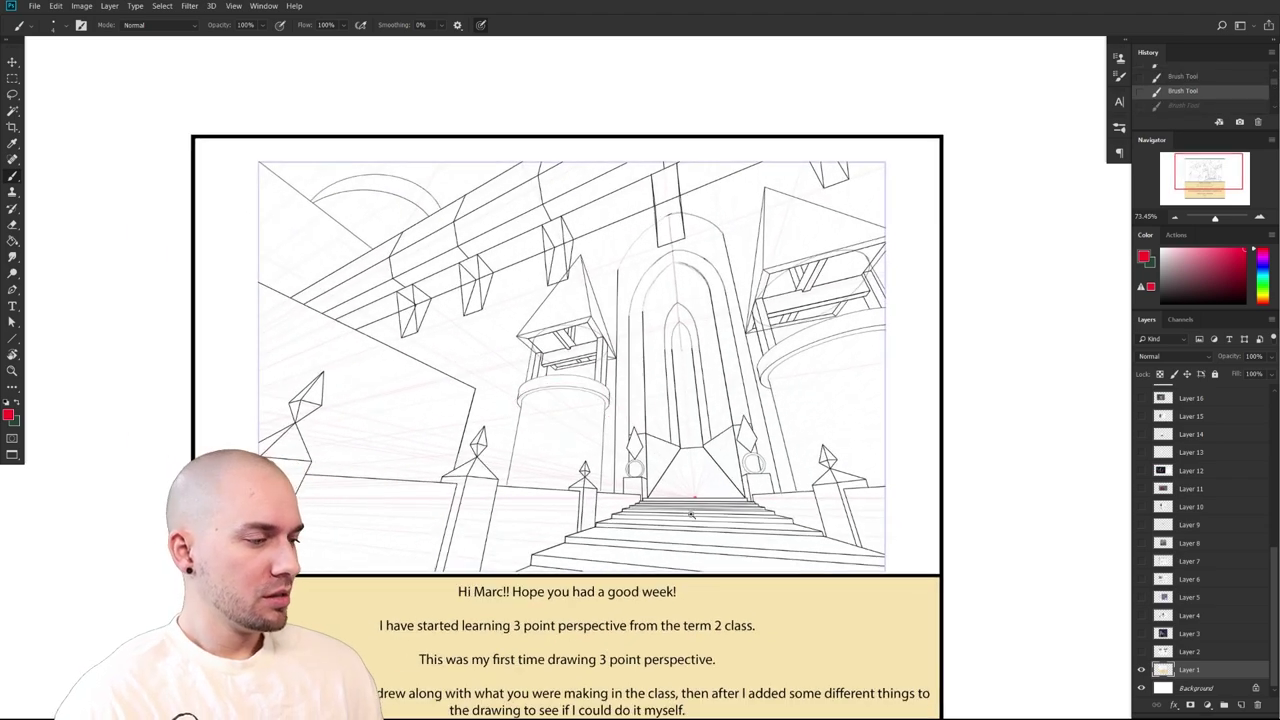
pyautogui.scroll(2, 692, 514)
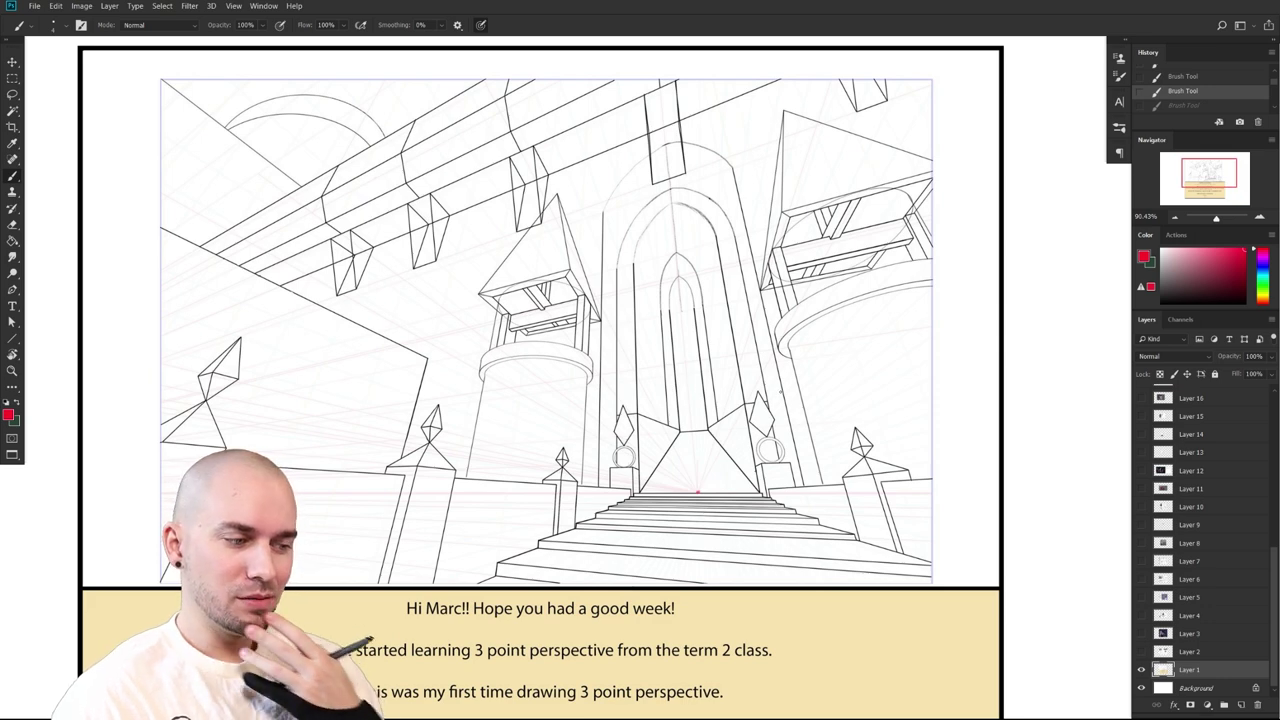
pyautogui.moveTo(482, 372); pyautogui.dragTo(596, 380)
pyautogui.hotkey('ctrl', 'z')
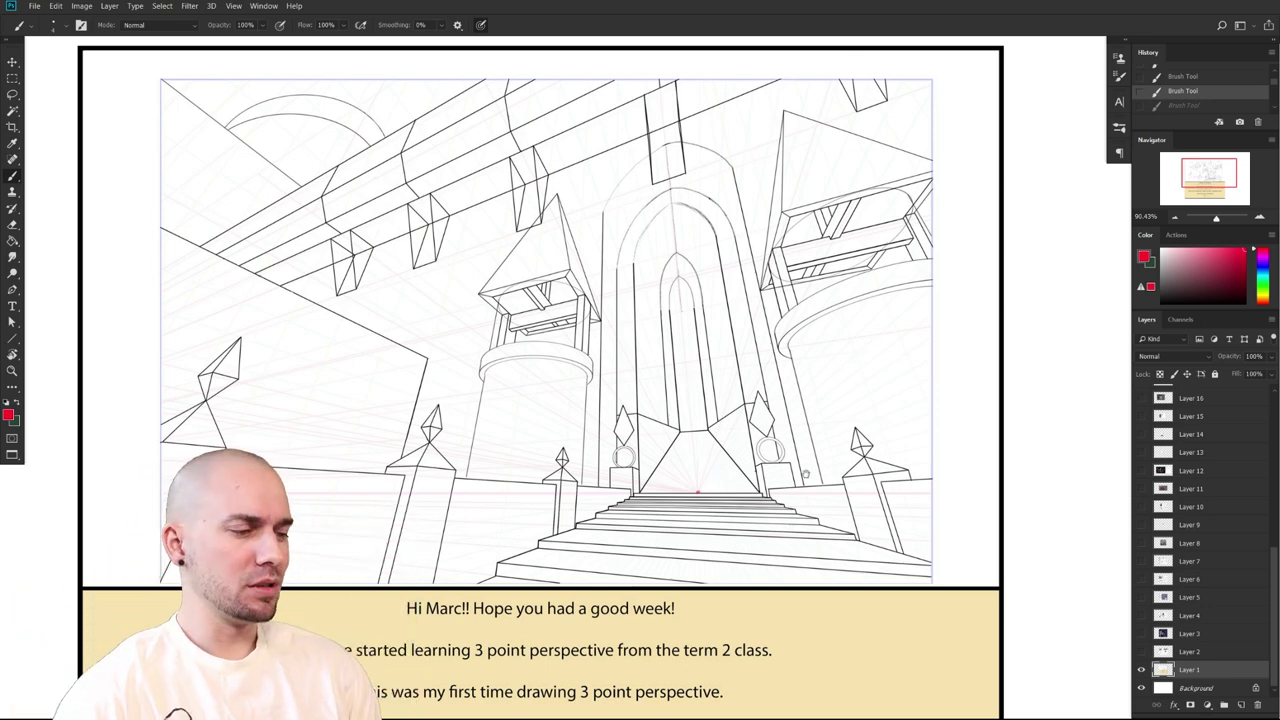
pyautogui.moveTo(806, 474); pyautogui.dragTo(882, 474)
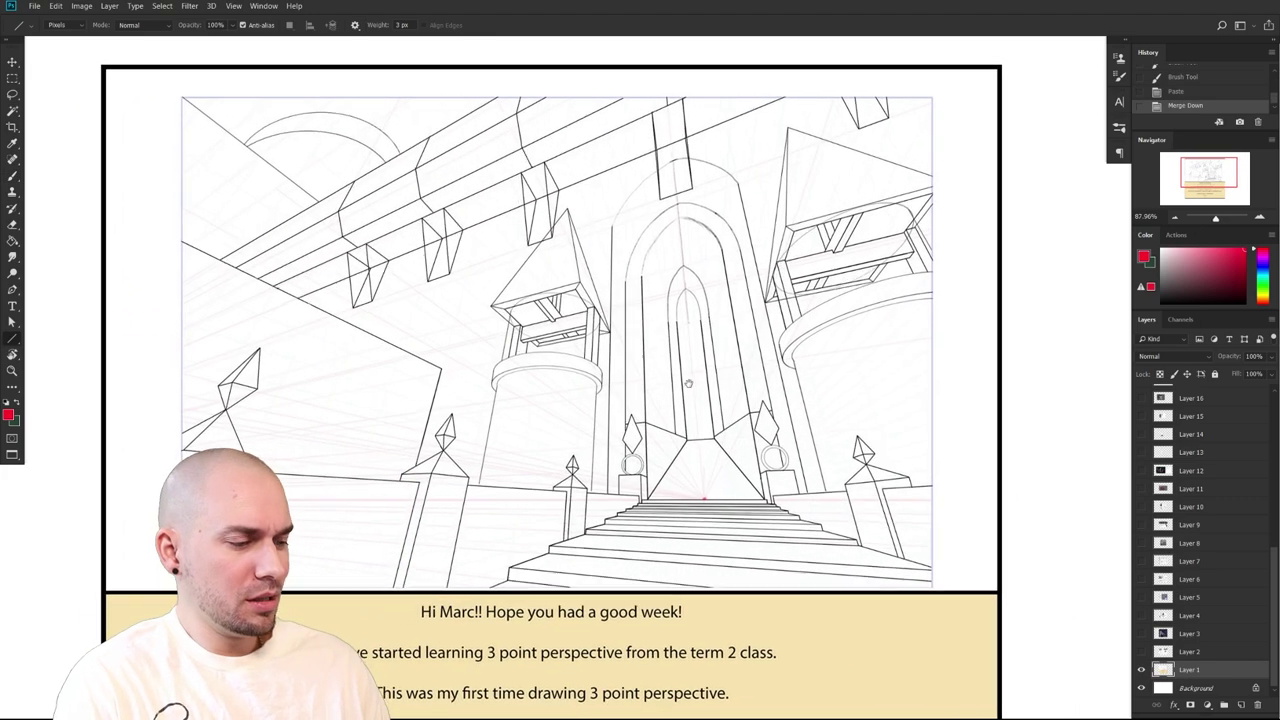
pyautogui.moveTo(688, 384); pyautogui.dragTo(686, 381)
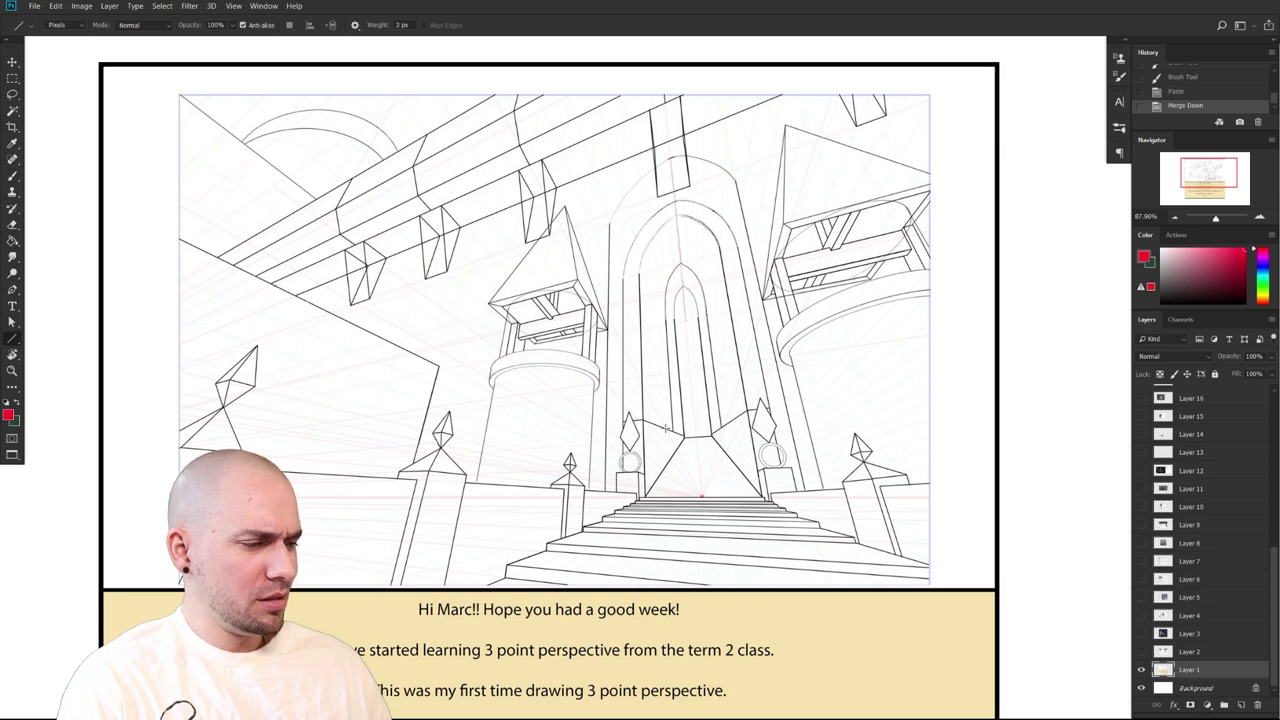
# Draw a 3 px red perspective square around the left tower's round ledge, with both diagonals and centre lines through their crossing toward the vanishing points
pyautogui.moveTo(455, 359)
pyautogui.mouseDown()
pyautogui.moveTo(622, 331)
pyautogui.moveTo(538, 402)
pyautogui.moveTo(519, 393)
pyautogui.mouseUp()
pyautogui.moveTo(515, 393); pyautogui.dragTo(643, 384)
pyautogui.moveTo(606, 330); pyautogui.dragTo(645, 378)
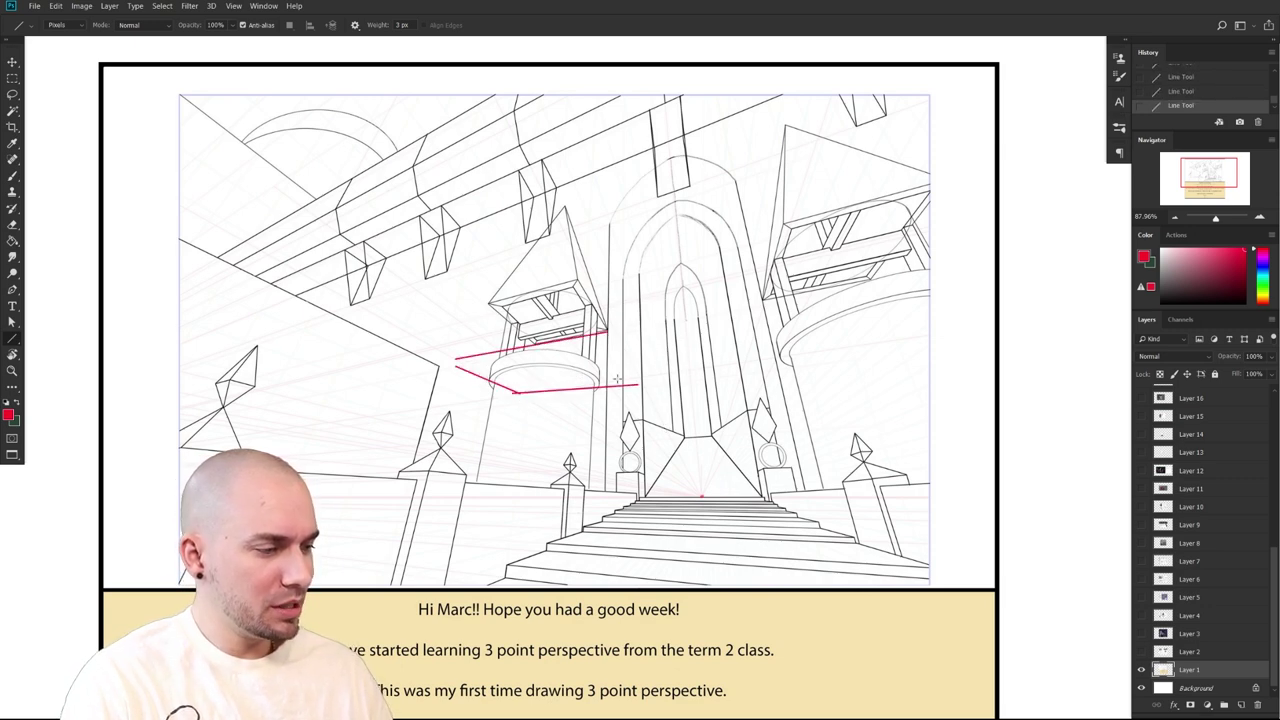
pyautogui.moveTo(519, 392); pyautogui.dragTo(605, 332)
pyautogui.moveTo(450, 358); pyautogui.dragTo(646, 381)
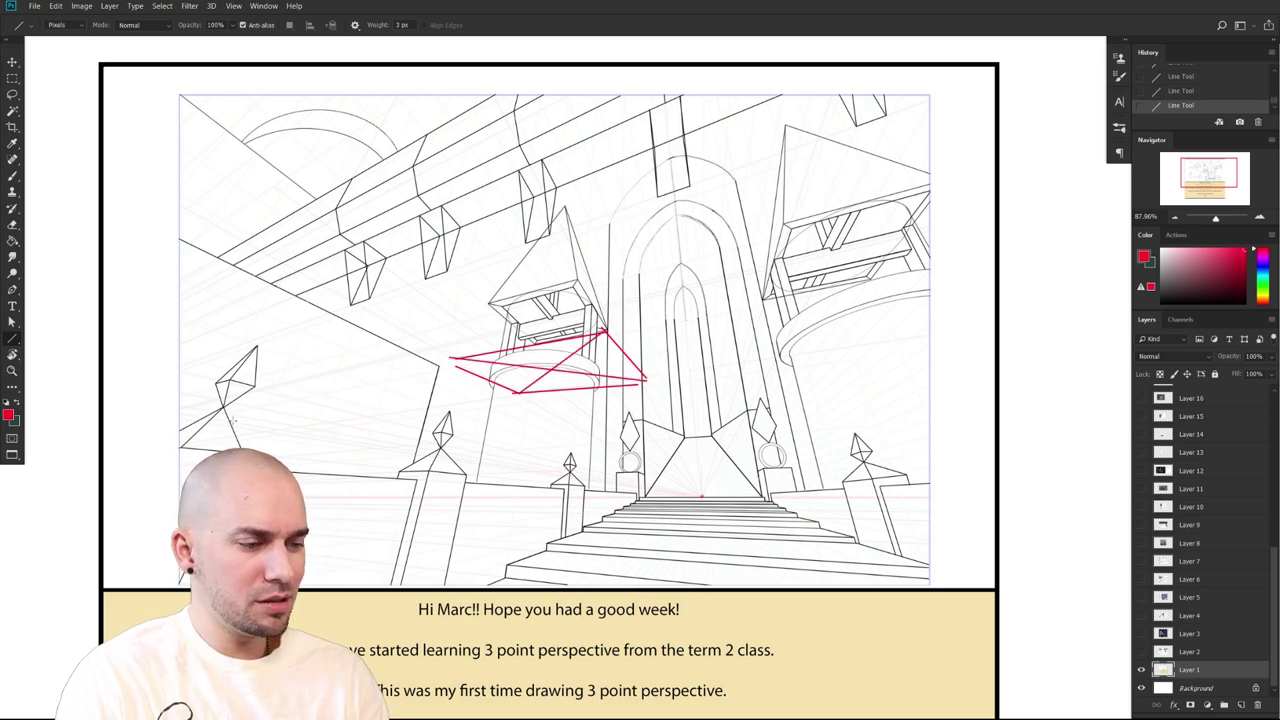
pyautogui.moveTo(629, 354); pyautogui.dragTo(240, 416)
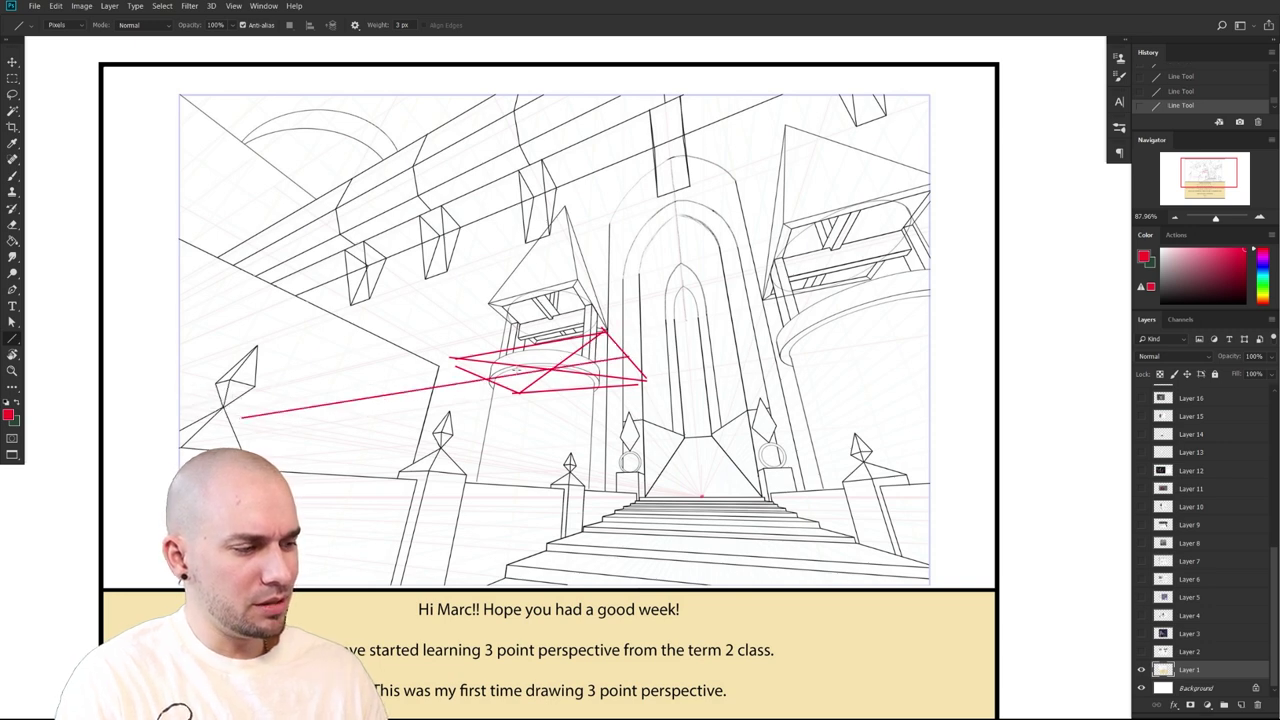
pyautogui.moveTo(535, 345)
pyautogui.mouseDown()
pyautogui.moveTo(686, 491)
pyautogui.moveTo(710, 488)
pyautogui.moveTo(540, 345)
pyautogui.mouseUp()
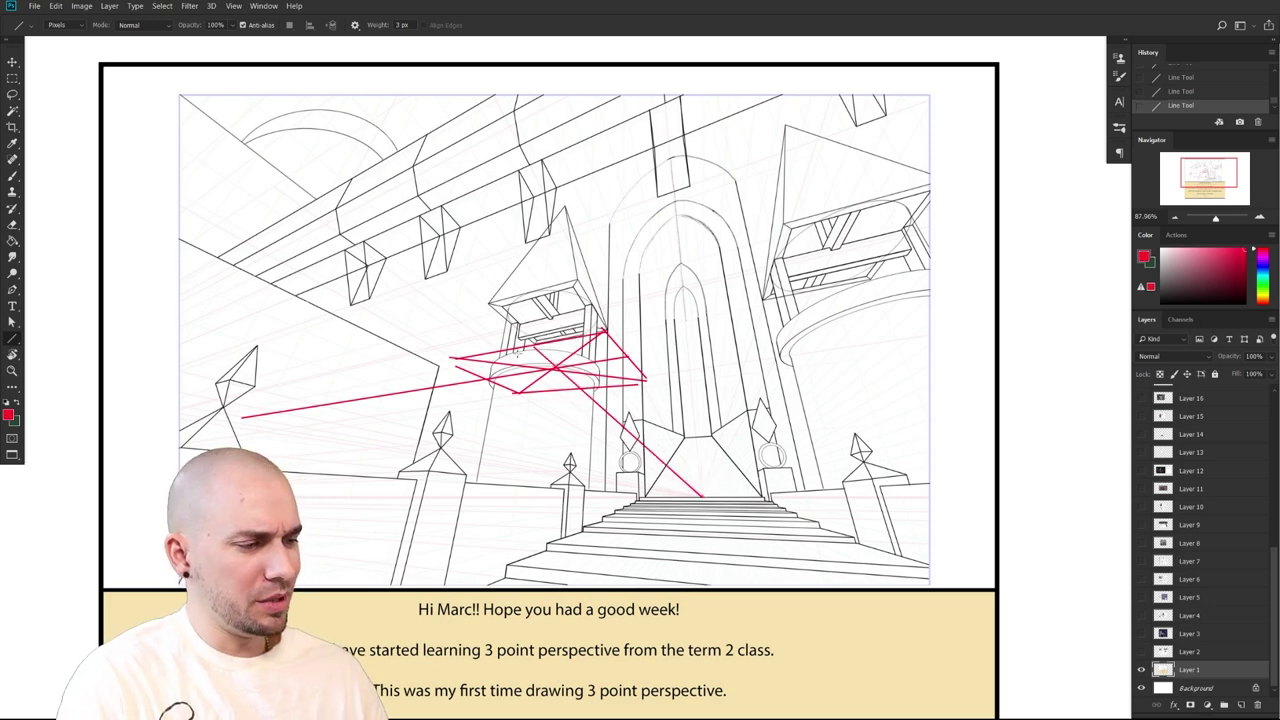
# Try sketching the ledge's curve freehand inside the red square with the Brush, and undo the last strokes
pyautogui.press('b')
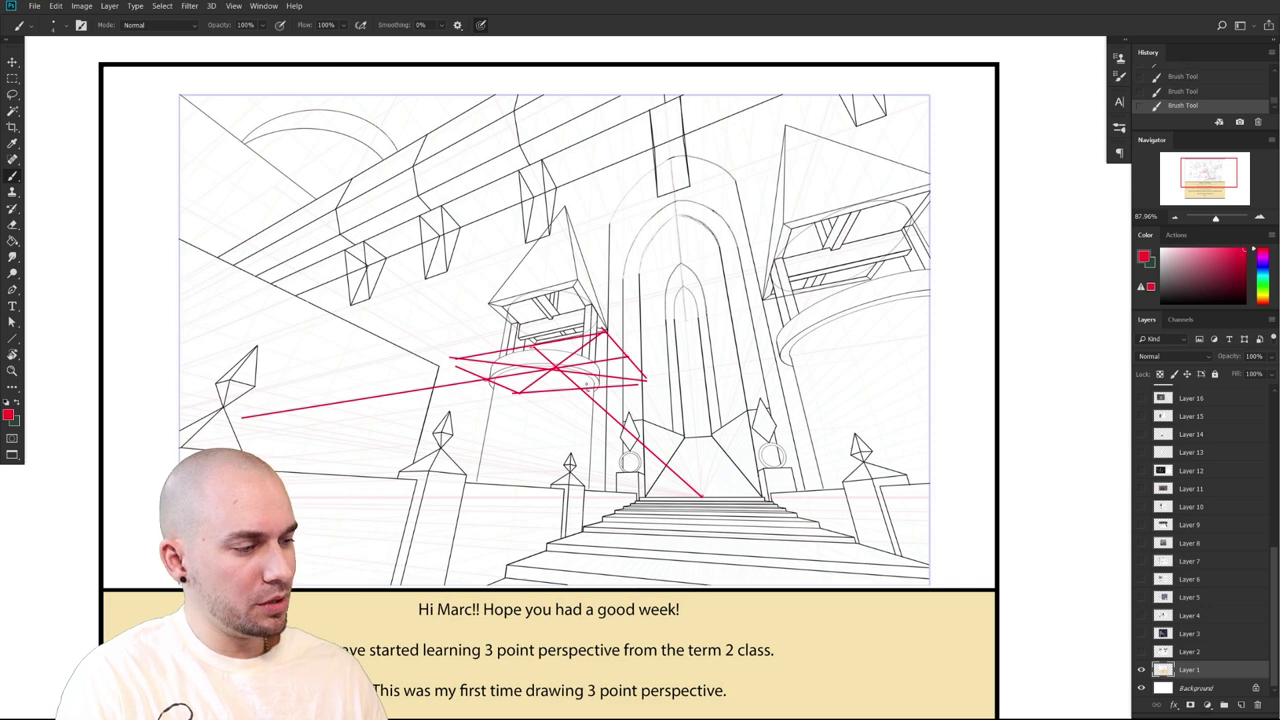
pyautogui.moveTo(625, 355)
pyautogui.mouseDown()
pyautogui.moveTo(493, 362)
pyautogui.moveTo(566, 394)
pyautogui.moveTo(591, 347)
pyautogui.moveTo(530, 352)
pyautogui.moveTo(492, 378)
pyautogui.moveTo(596, 386)
pyautogui.moveTo(560, 346)
pyautogui.moveTo(600, 386)
pyautogui.moveTo(560, 346)
pyautogui.moveTo(620, 386)
pyautogui.moveTo(596, 392)
pyautogui.mouseUp()
pyautogui.hotkey('ctrl', 'z')
pyautogui.hotkey('ctrl', 'z')
pyautogui.hotkey('ctrl', 'z')
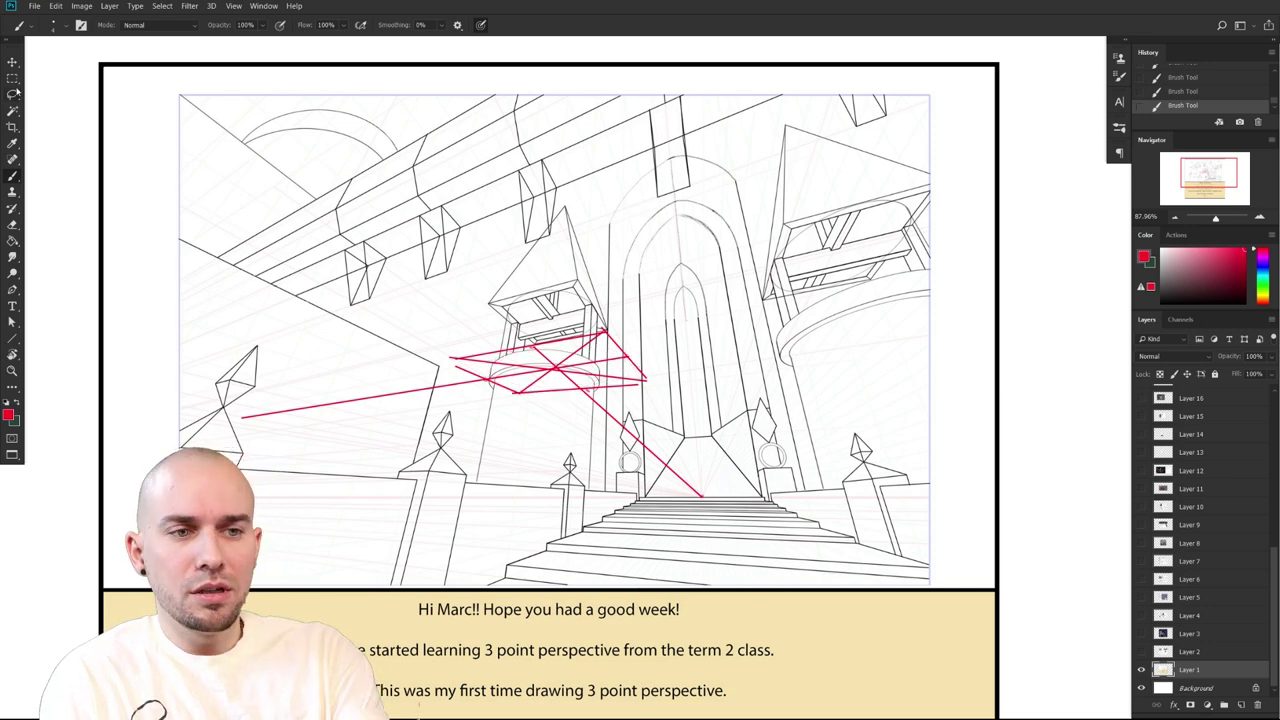
# Make a flat elliptical marquee selection and move it over the left tower's round ledge inside the red square
pyautogui.rightClick(12, 78)
pyautogui.click(60, 89)
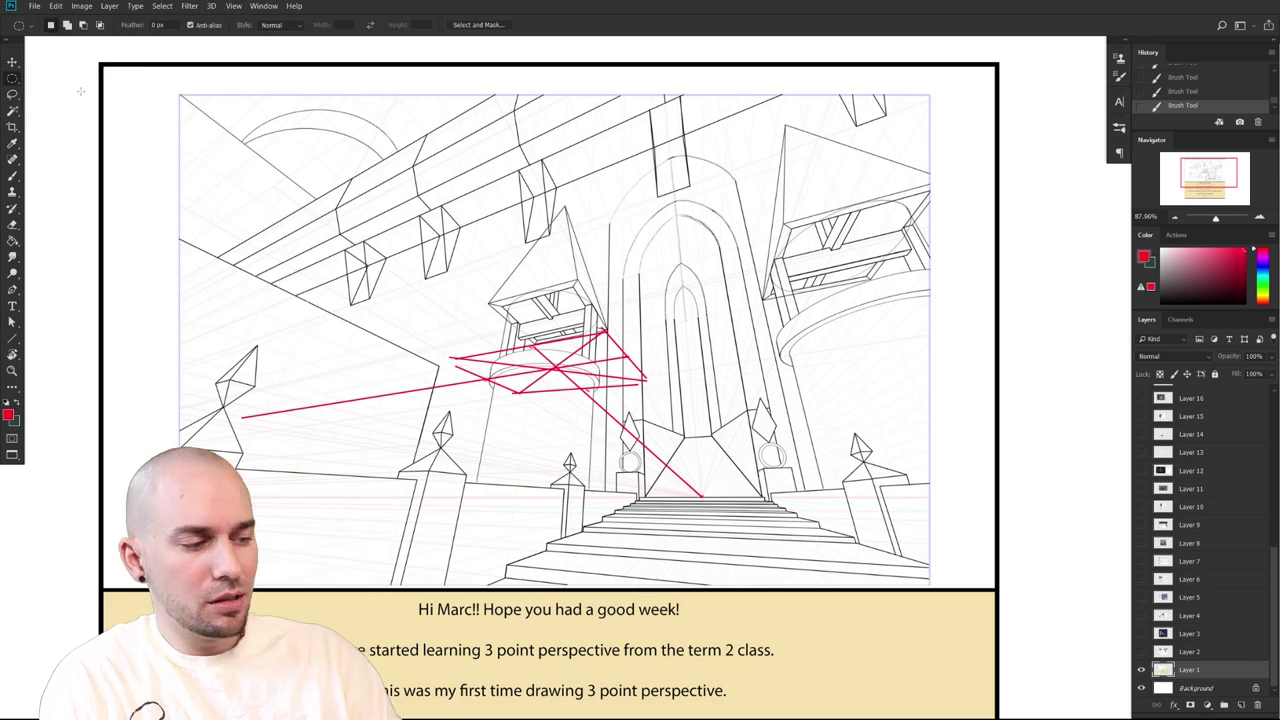
pyautogui.moveTo(600, 270); pyautogui.dragTo(590, 365)
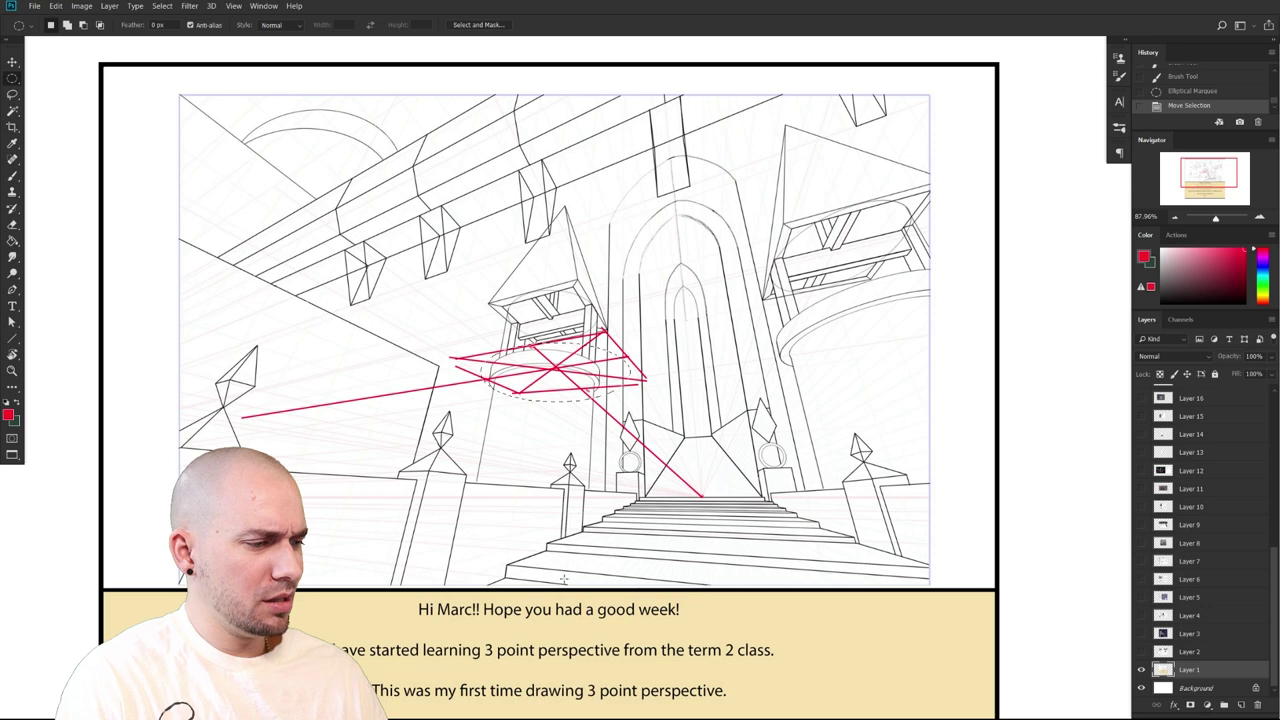
# Undo the elliptical selection and all the red construction lines around the left tower's ledge
pyautogui.click(562, 662)
pyautogui.hotkey('ctrl', 'z')
pyautogui.hotkey('ctrl', 'z')
pyautogui.hotkey('ctrl', 'z')
pyautogui.hotkey('ctrl', 'z')
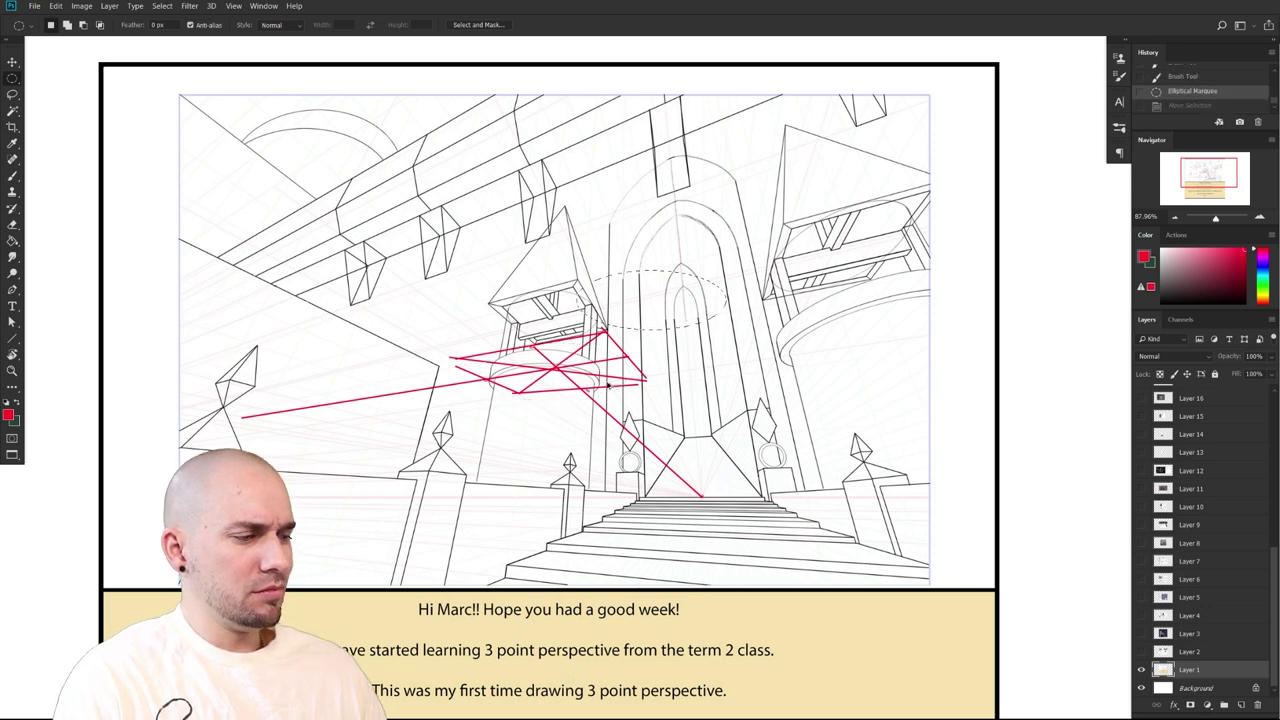
pyautogui.hotkey('ctrl', 'z')
pyautogui.hotkey('ctrl', 'z')
pyautogui.hotkey('ctrl', 'z')
pyautogui.hotkey('ctrl', 'z')
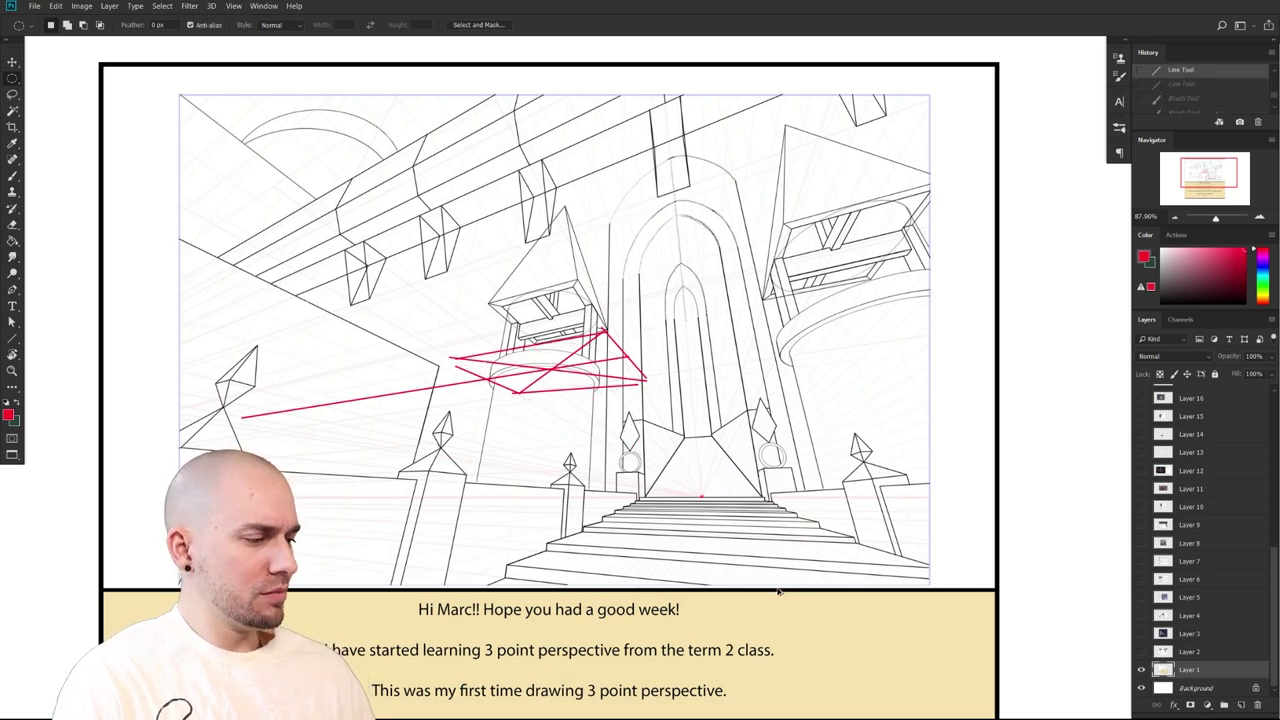
pyautogui.hotkey('ctrl', 'z')
pyautogui.hotkey('ctrl', 'z')
pyautogui.hotkey('ctrl', 'z')
pyautogui.hotkey('ctrl', 'z')
pyautogui.hotkey('ctrl', 'z')
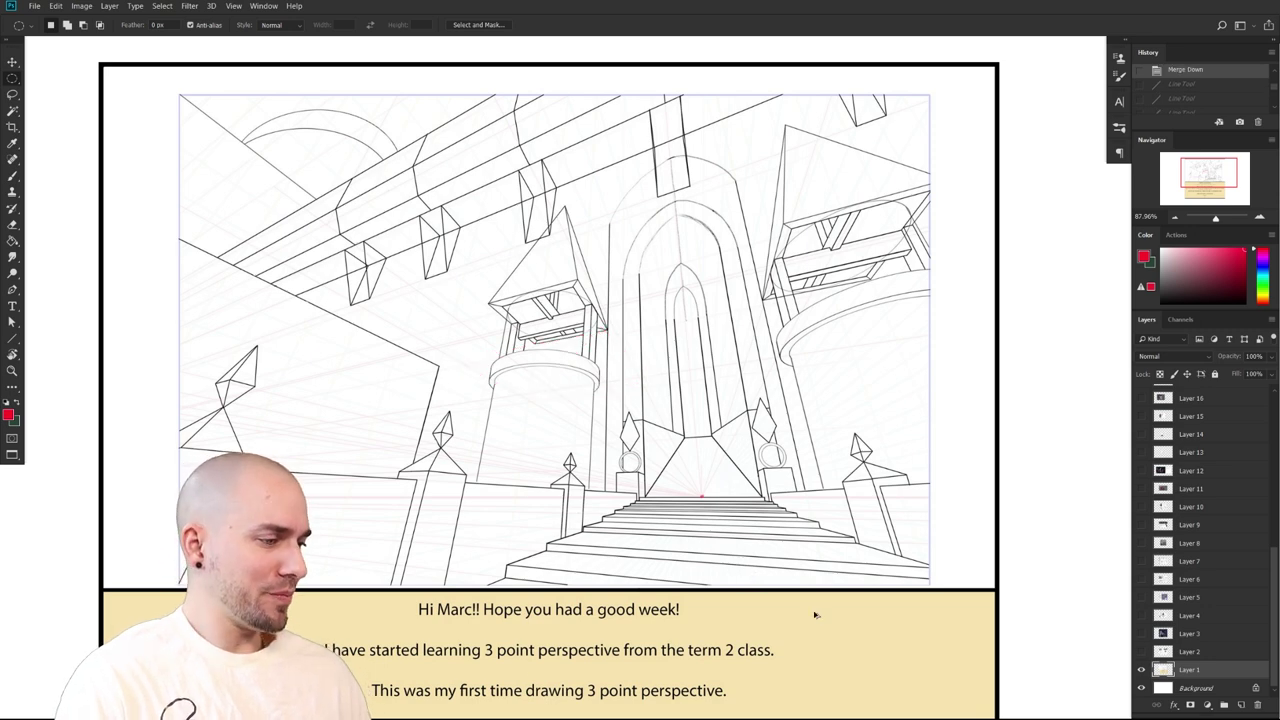
pyautogui.moveTo(872, 506); pyautogui.dragTo(830, 451)
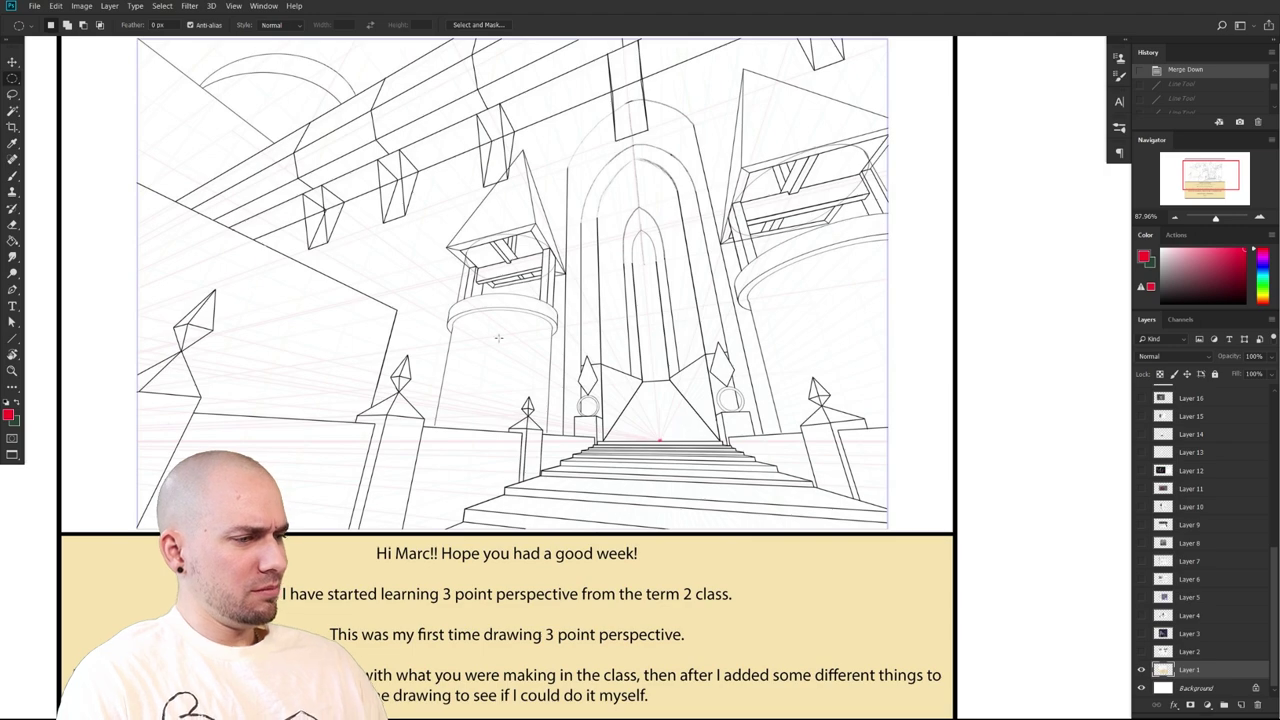
pyautogui.moveTo(884, 383); pyautogui.dragTo(834, 449)
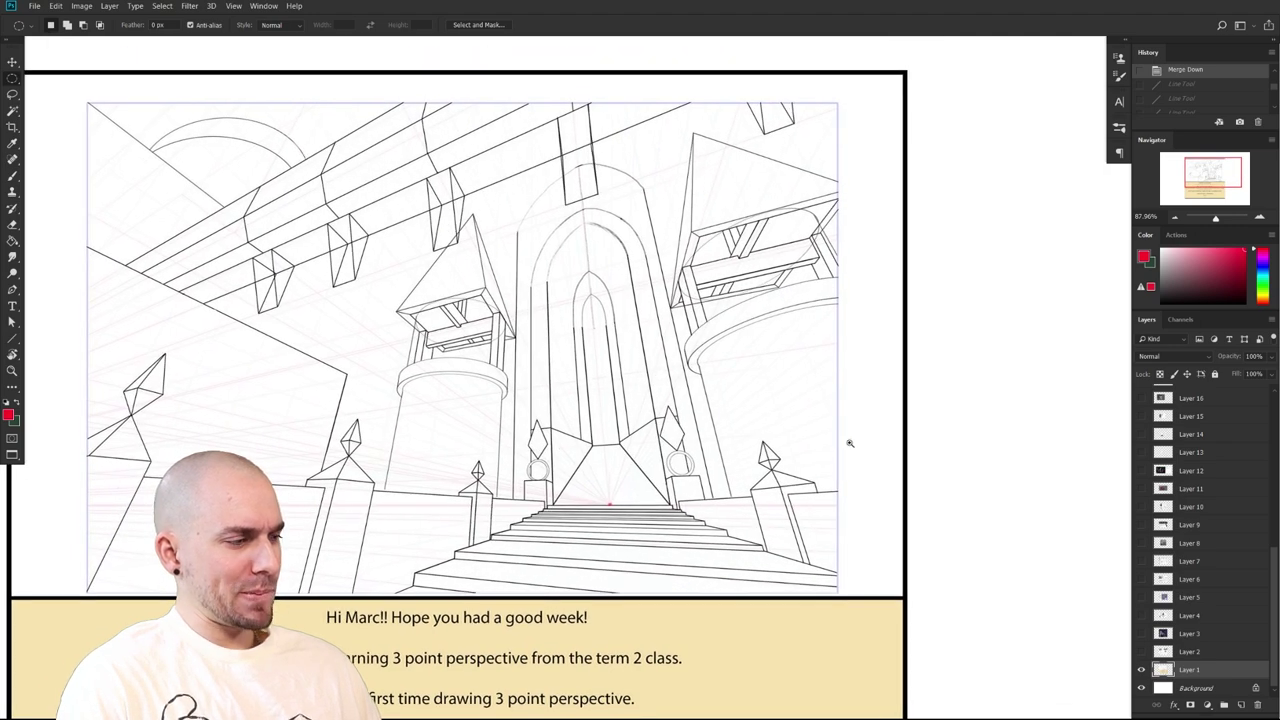
pyautogui.scroll(-2, 840, 442)
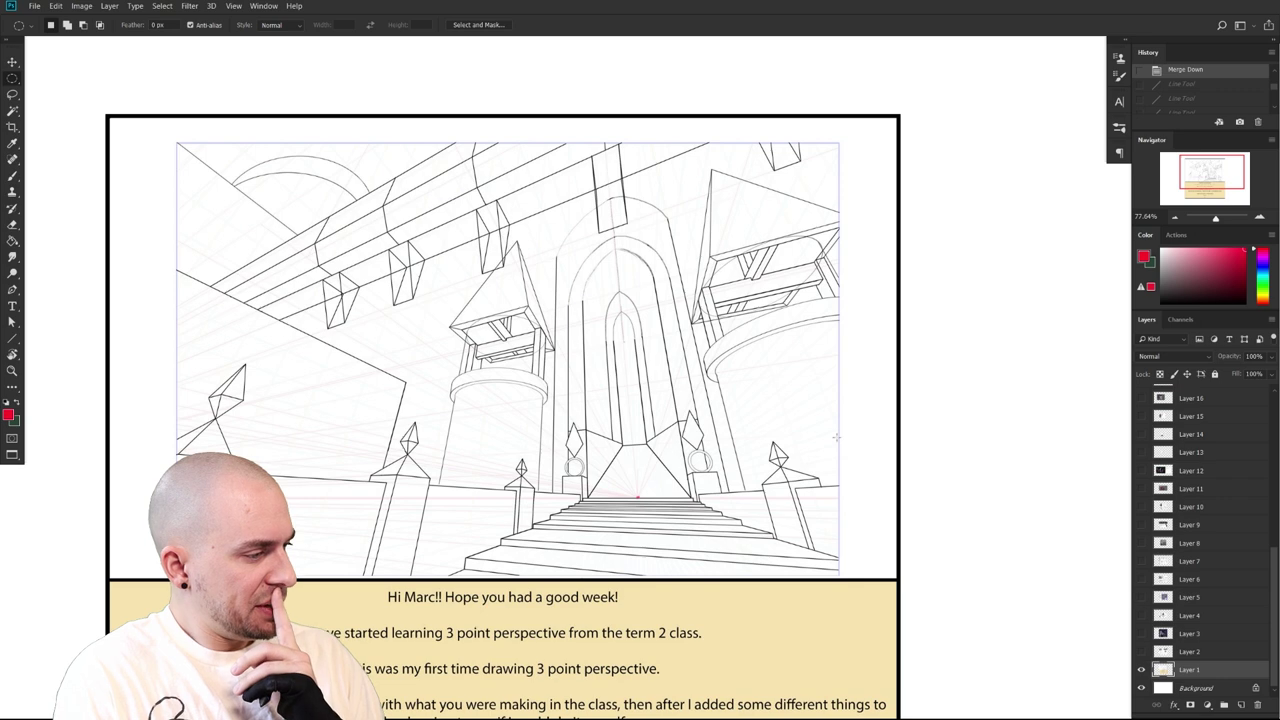
pyautogui.moveTo(779, 374); pyautogui.dragTo(704, 435)
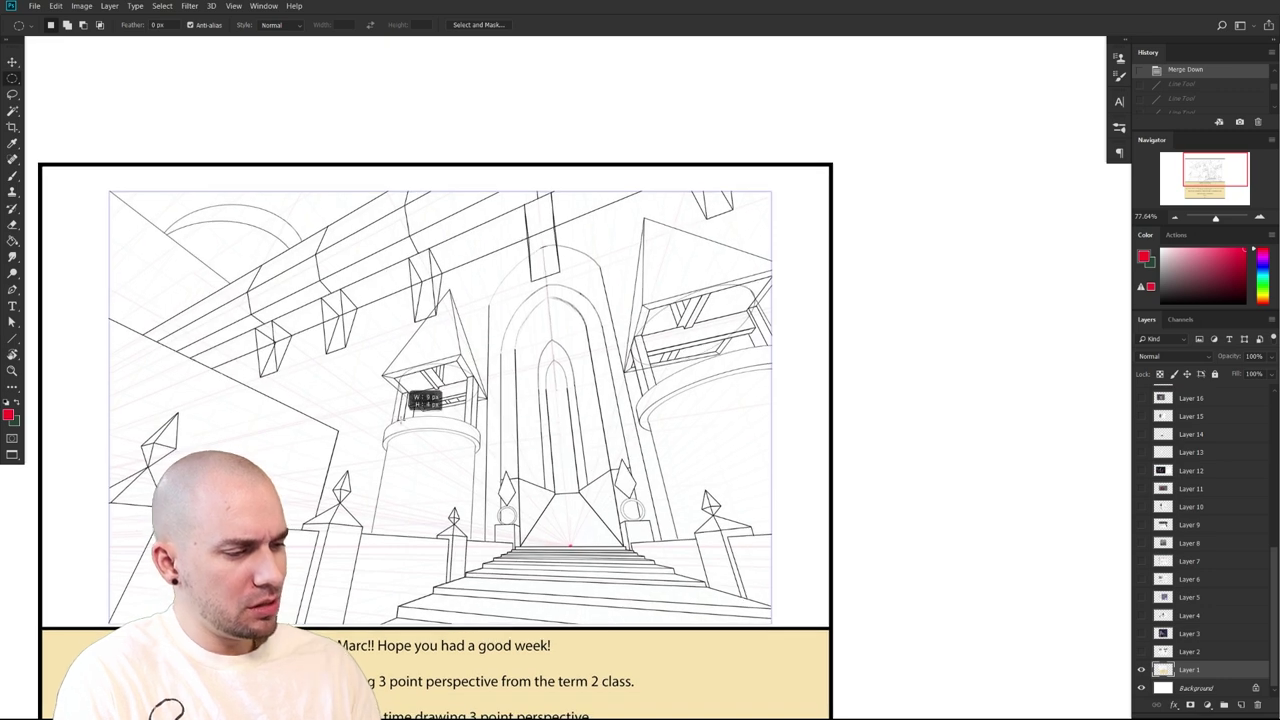
pyautogui.press('b')
pyautogui.click(12, 339)
pyautogui.moveTo(734, 414)
pyautogui.mouseDown()
pyautogui.moveTo(880, 384)
pyautogui.moveTo(866, 381)
pyautogui.mouseUp()
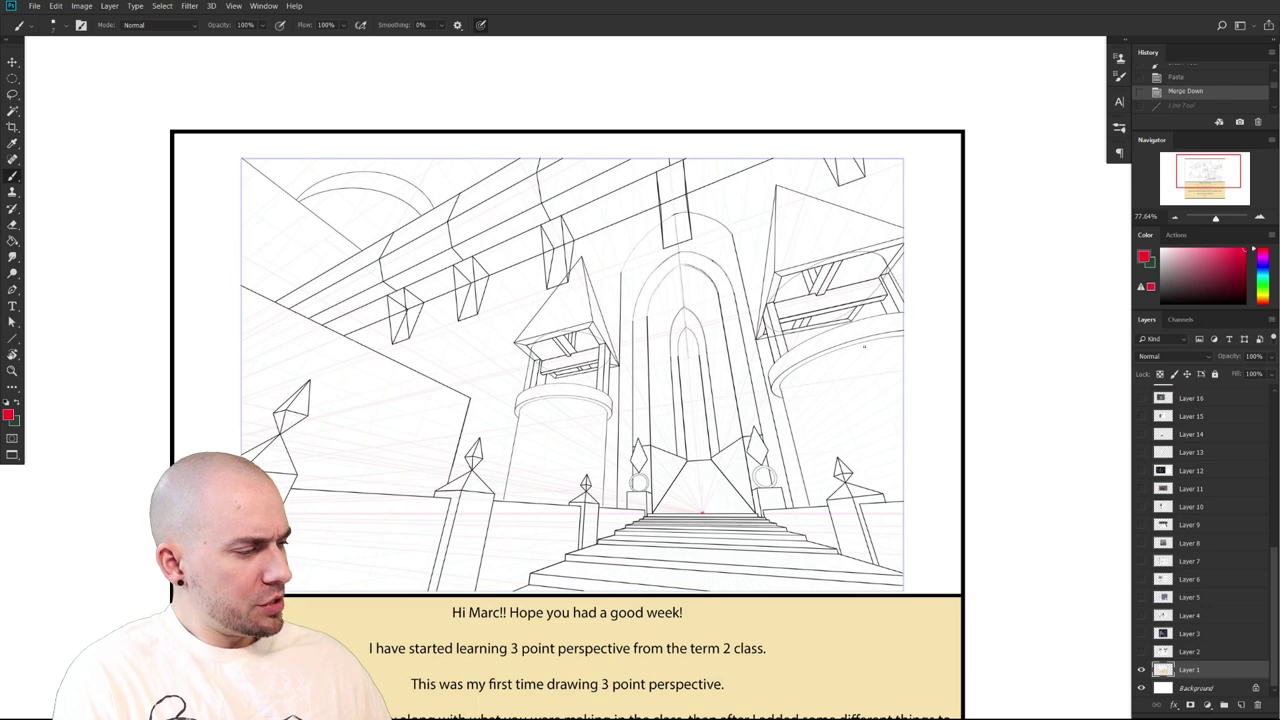
pyautogui.moveTo(865, 374); pyautogui.dragTo(860, 338)
pyautogui.hotkey('ctrl', 'z')
# Draw a 3 px red horizon line out to the left vanishing point, and a line from that point across both towers' round ledges
pyautogui.moveTo(871, 454); pyautogui.dragTo(790, 442)
pyautogui.moveTo(778, 440)
pyautogui.mouseDown()
pyautogui.moveTo(835, 424)
pyautogui.moveTo(859, 361)
pyautogui.mouseUp()
pyautogui.click(13, 339)
pyautogui.moveTo(531, 453); pyautogui.dragTo(419, 474)
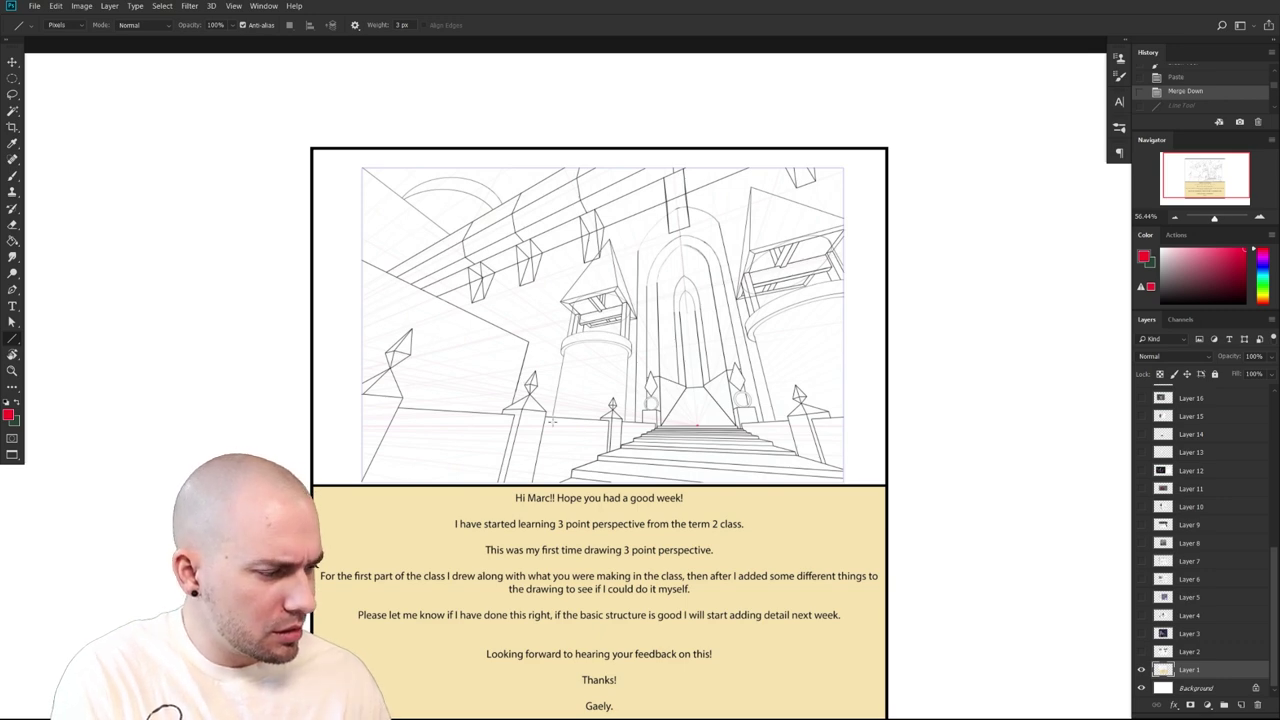
pyautogui.moveTo(557, 425); pyautogui.dragTo(978, 262)
pyautogui.press('Escape')
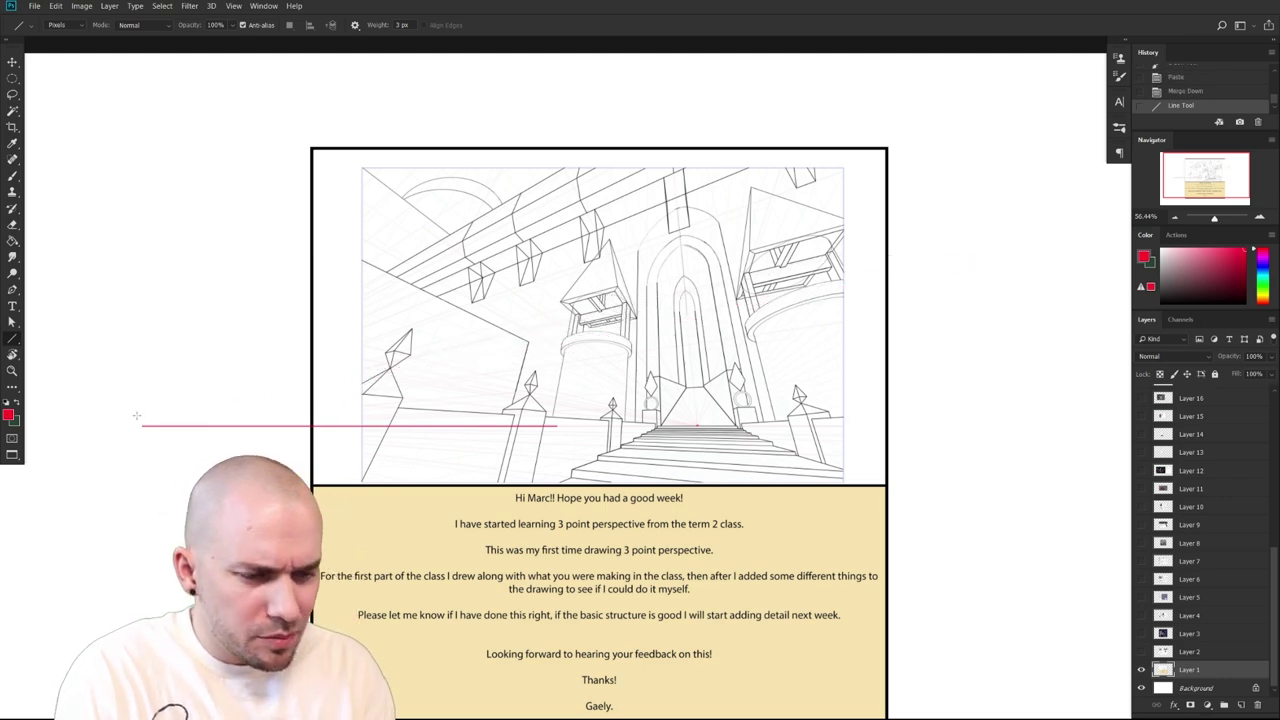
pyautogui.moveTo(132, 425); pyautogui.dragTo(918, 282)
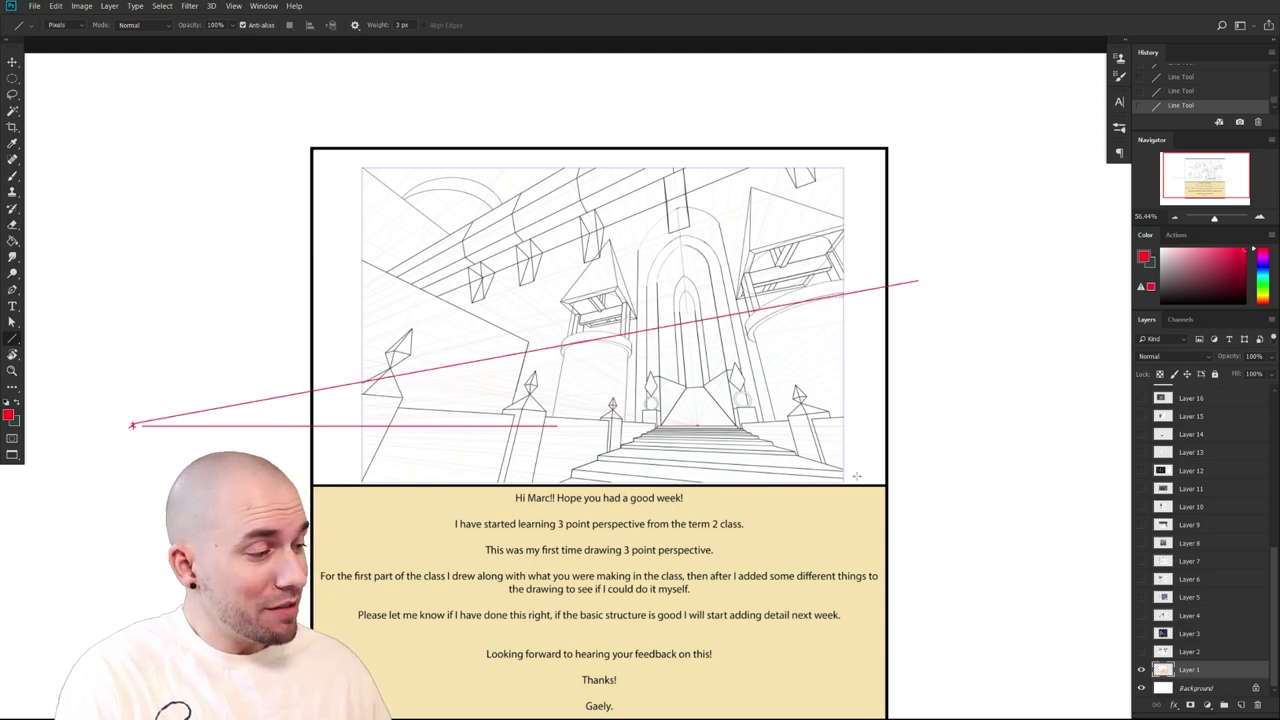
# Undo the red horizon line and the lines drawn from the left vanishing point
pyautogui.hotkey('ctrl', 'alt', 'z')
pyautogui.hotkey('ctrl', 'alt', 'z')
pyautogui.moveTo(803, 447); pyautogui.dragTo(845, 441)
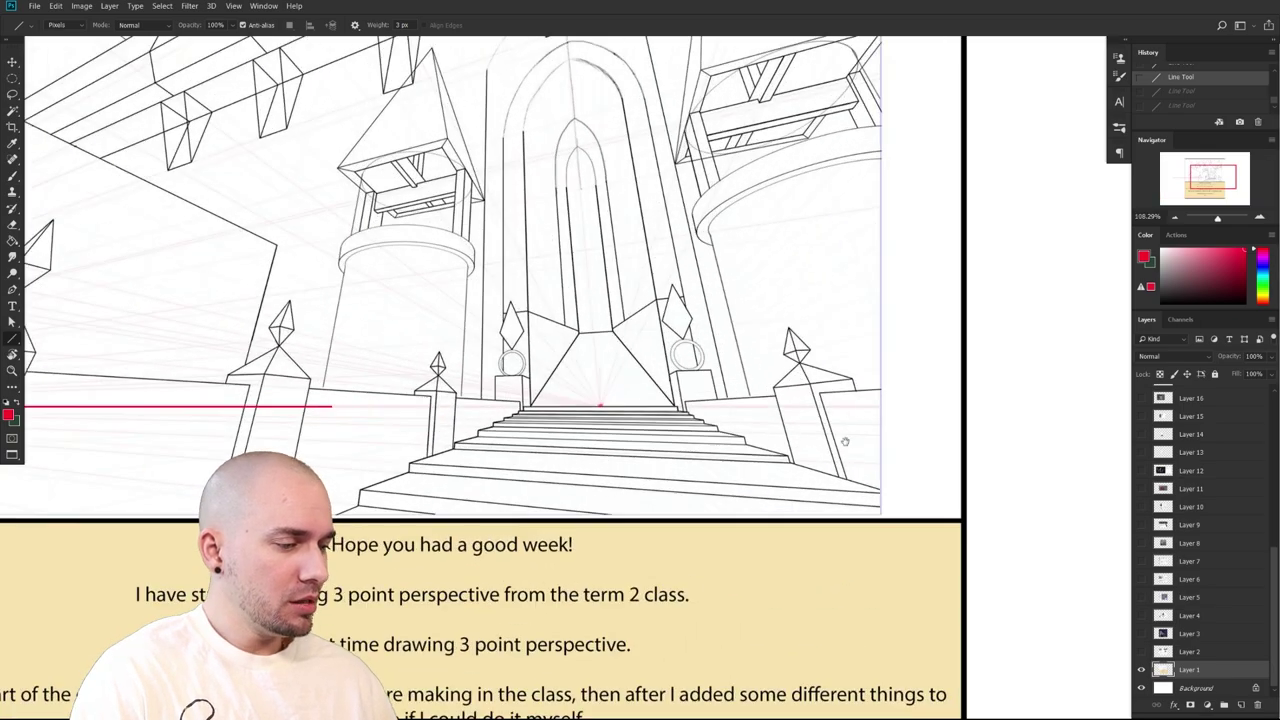
pyautogui.scroll(-2, 845, 441)
pyautogui.hotkey('ctrl', 'e')
pyautogui.scroll(3, 871, 462)
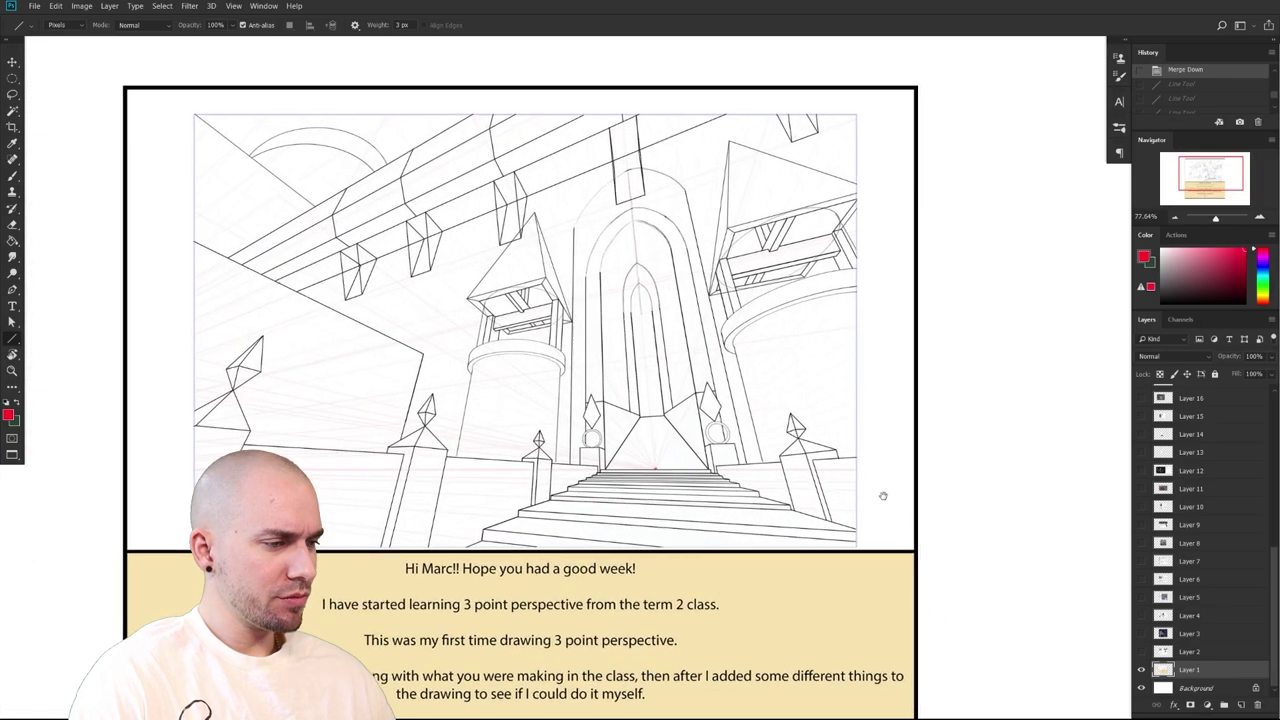
pyautogui.scroll(-2, 434, 393)
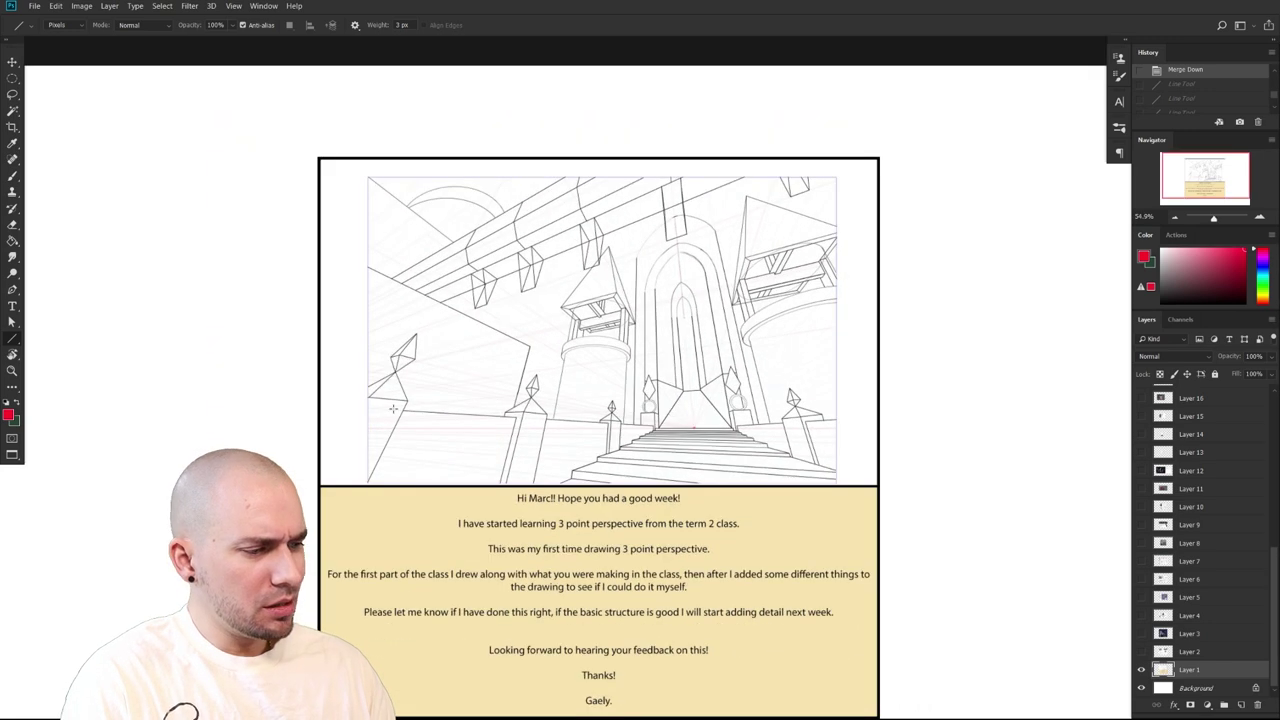
# Redo the red perspective lines and add one from the left vanishing point along the left tower's roof base past the right tower
pyautogui.hotkey('ctrl', 'shift', 'z')
pyautogui.hotkey('ctrl', 'shift', 'z')
pyautogui.hotkey('ctrl', 'shift', 'z')
pyautogui.hotkey('ctrl', 'shift', 'z')
pyautogui.moveTo(144, 427); pyautogui.dragTo(926, 200)
# Try tracing the right tower's roof base edge in red with the Brush, and undo the stroke
pyautogui.scroll(3, 910, 207)
pyautogui.press('b')
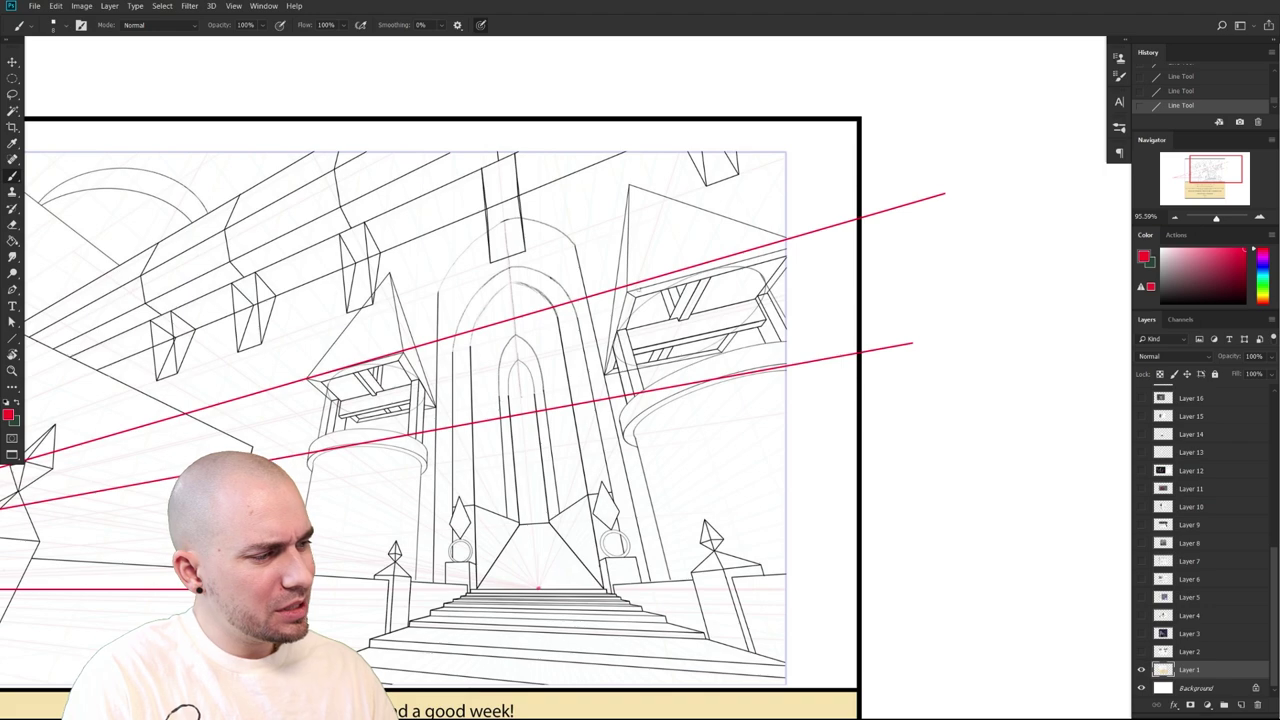
pyautogui.moveTo(636, 290)
pyautogui.mouseDown()
pyautogui.moveTo(792, 247)
pyautogui.moveTo(780, 248)
pyautogui.mouseUp()
pyautogui.hotkey('ctrl', 'z')
pyautogui.moveTo(674, 346)
pyautogui.mouseDown()
pyautogui.moveTo(897, 300)
pyautogui.moveTo(958, 301)
pyautogui.mouseUp()
pyautogui.scroll(-3, 585, 388)
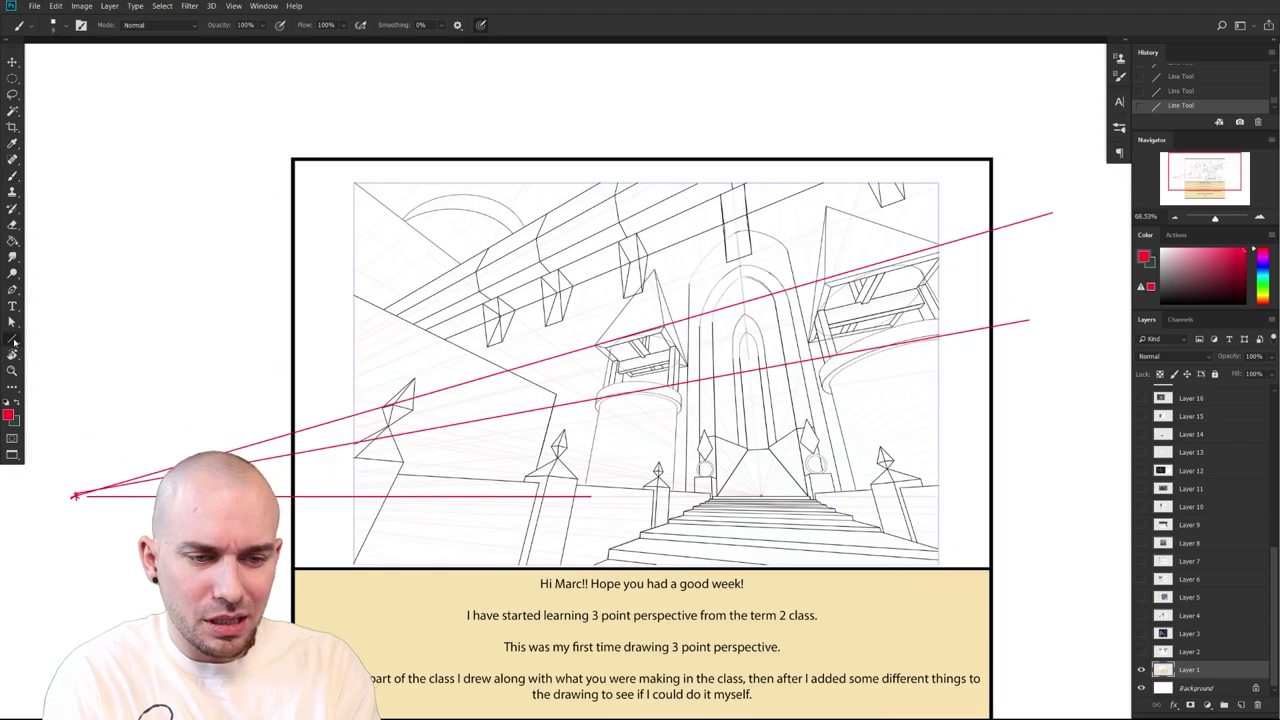
# Draw two more red lines from the left vanishing point past the left tower's roof base to the right tower's roof
pyautogui.press('u')
pyautogui.moveTo(75, 495); pyautogui.dragTo(1030, 220)
pyautogui.moveTo(861, 368); pyautogui.dragTo(687, 497)
pyautogui.keyDown('ctrl'); pyautogui.click(694, 453); pyautogui.keyUp('ctrl')
pyautogui.moveTo(694, 453)
pyautogui.mouseDown()
pyautogui.moveTo(712, 451)
pyautogui.moveTo(592, 443)
pyautogui.moveTo(729, 360)
pyautogui.mouseUp()
pyautogui.moveTo(148, 507)
pyautogui.mouseDown()
pyautogui.moveTo(958, 193)
pyautogui.moveTo(994, 260)
pyautogui.mouseUp()
# Trace the right tower's corrected roof base edge with a thick red Brush stroke along the perspective lines
pyautogui.scroll(2, 946, 271)
pyautogui.press('b')
pyautogui.moveTo(708, 352); pyautogui.dragTo(830, 318)
pyautogui.scroll(-2, 797, 432)
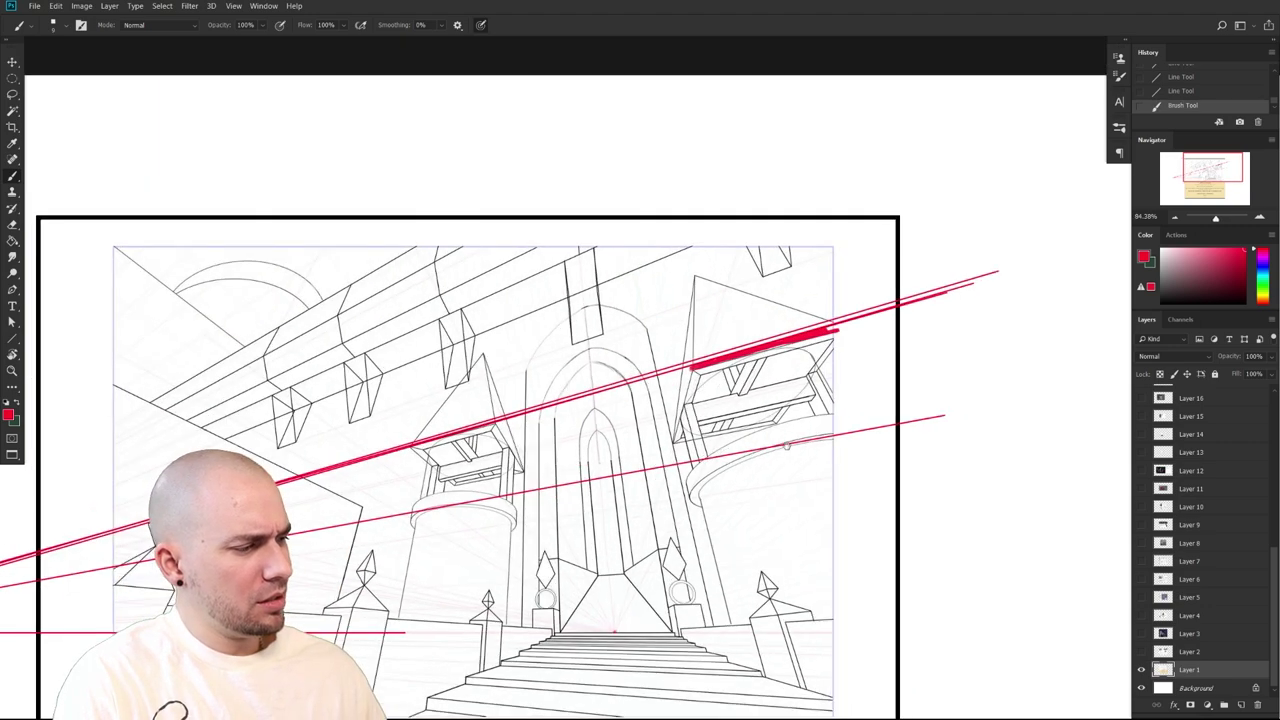
pyautogui.scroll(-5, 816, 424)
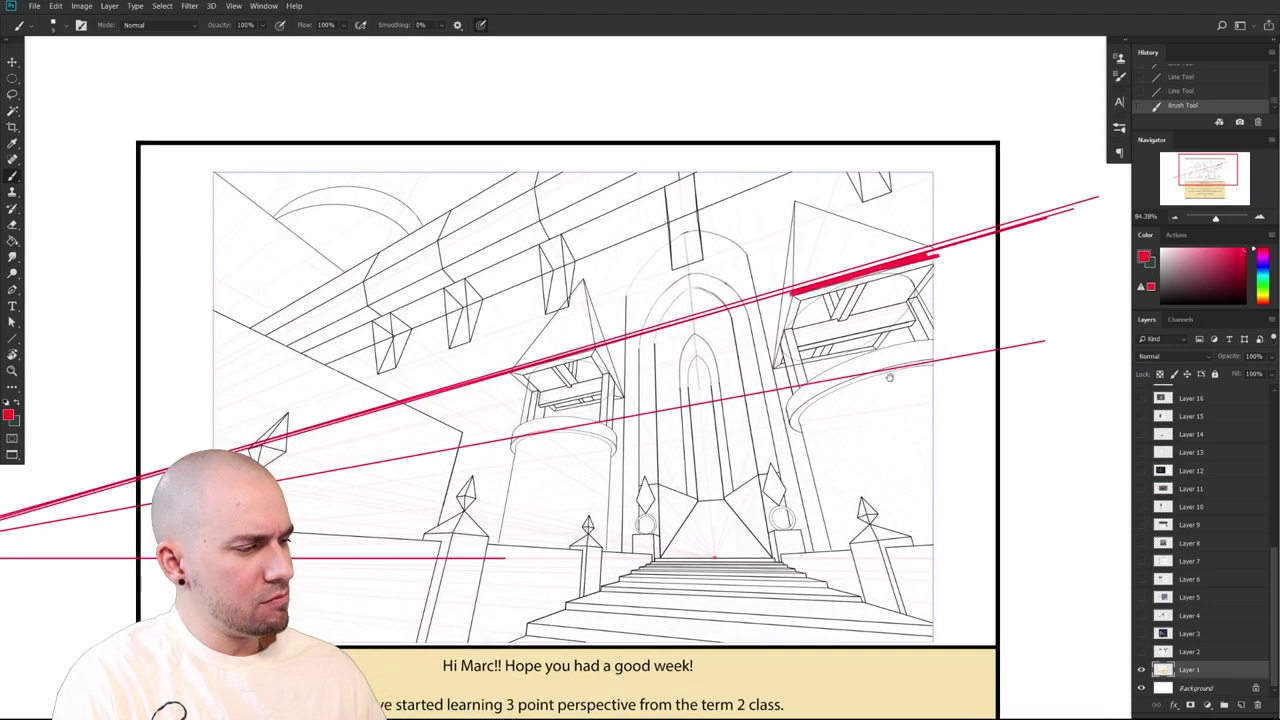
# Undo the right tower's roof edge stroke and the red perspective lines drawn from the left vanishing point
pyautogui.hotkey('ctrl', 'z')
pyautogui.hotkey('ctrl', 'z')
pyautogui.hotkey('ctrl', 'z')
pyautogui.hotkey('ctrl', 'z')
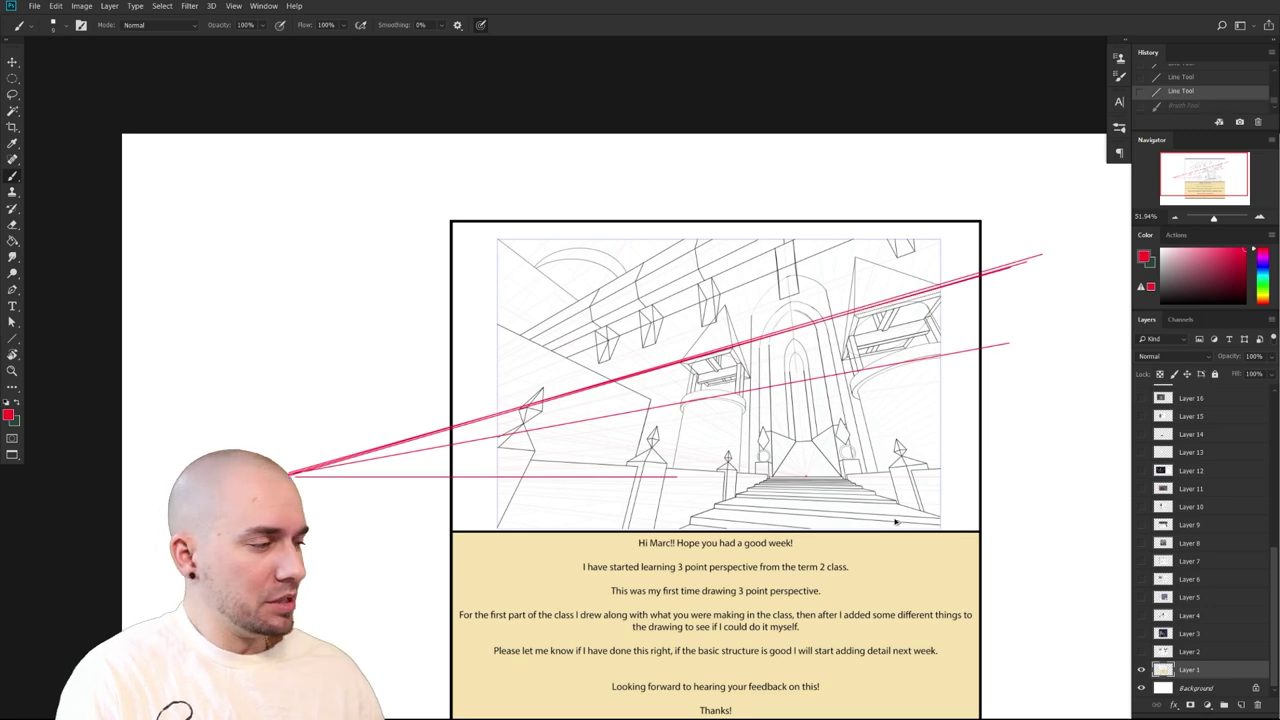
pyautogui.moveTo(885, 540); pyautogui.dragTo(728, 503)
pyautogui.scroll(2, 726, 502)
pyautogui.moveTo(830, 544); pyautogui.dragTo(891, 514)
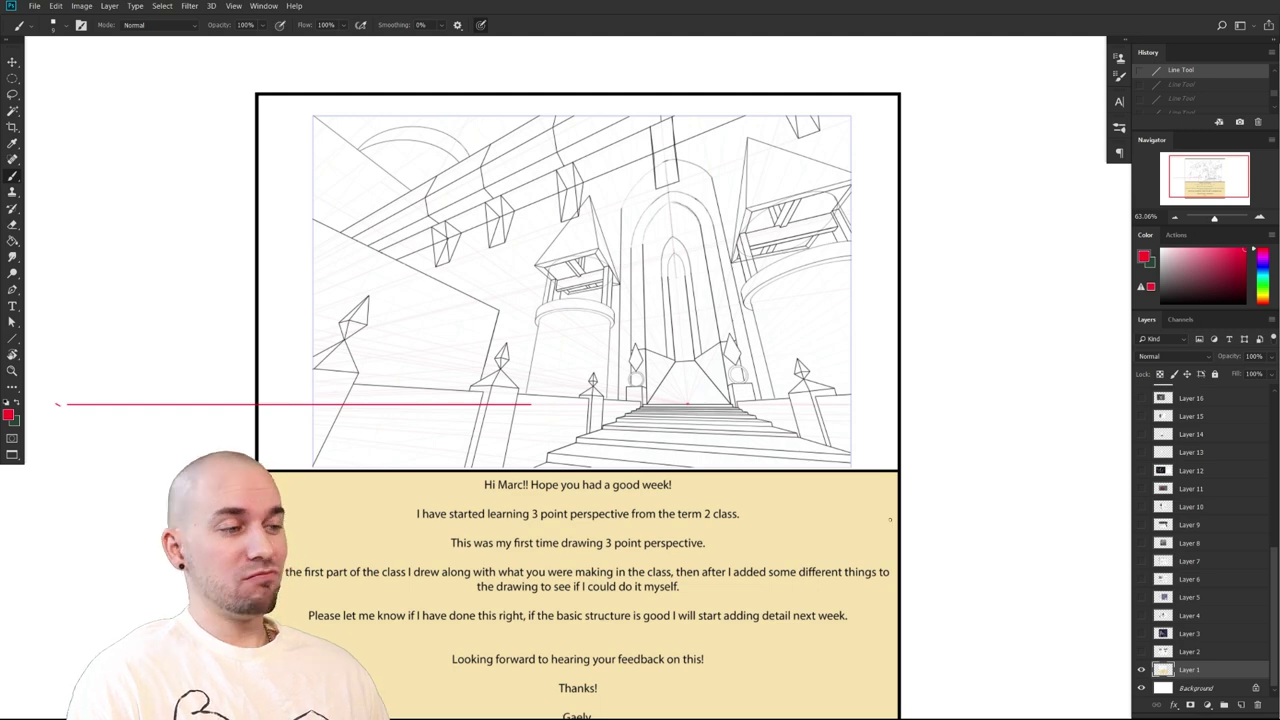
pyautogui.moveTo(822, 494); pyautogui.dragTo(882, 482)
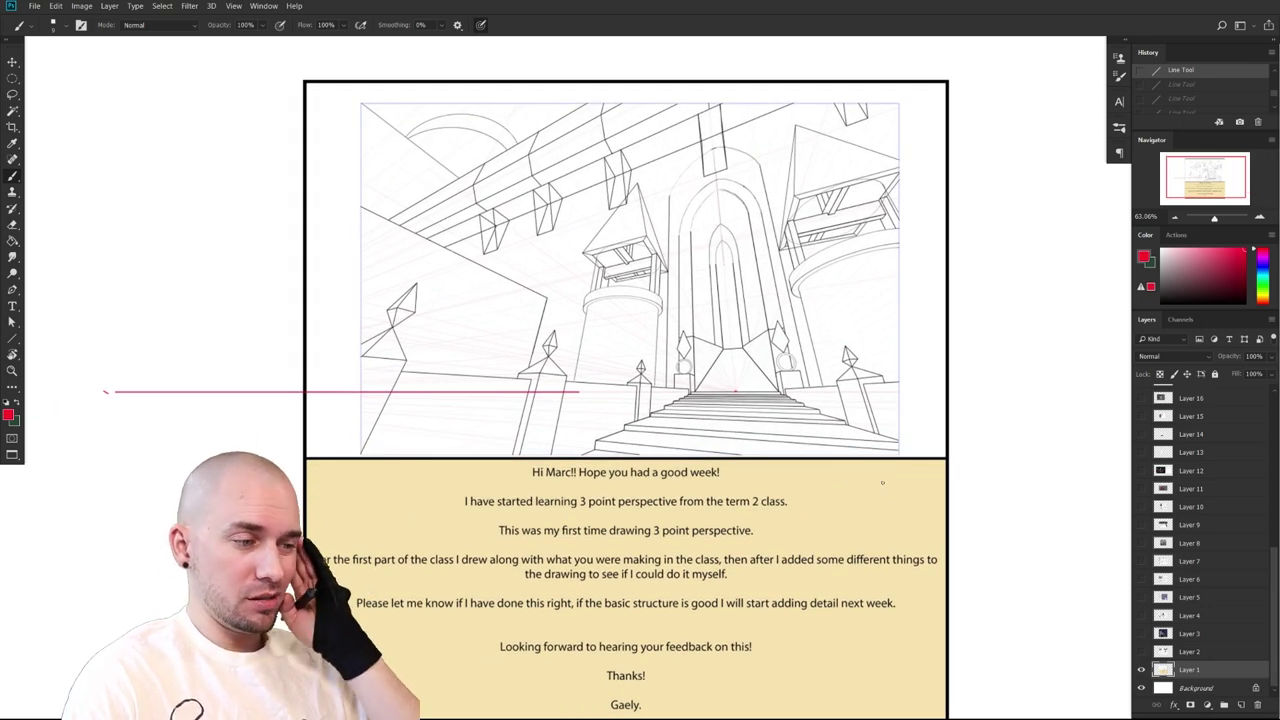
# Try red Brush strokes from the left wall toward the small post beside the stairs, and undo them
pyautogui.click(625, 398)
pyautogui.moveTo(643, 364)
pyautogui.mouseDown()
pyautogui.moveTo(429, 302)
pyautogui.moveTo(562, 352)
pyautogui.moveTo(635, 406)
pyautogui.mouseUp()
pyautogui.hotkey('ctrl', 'z')
pyautogui.moveTo(413, 299)
pyautogui.mouseDown()
pyautogui.moveTo(493, 398)
pyautogui.moveTo(642, 368)
pyautogui.moveTo(637, 422)
pyautogui.mouseUp()
pyautogui.hotkey('ctrl', 'z')
pyautogui.hotkey('ctrl', 'z')
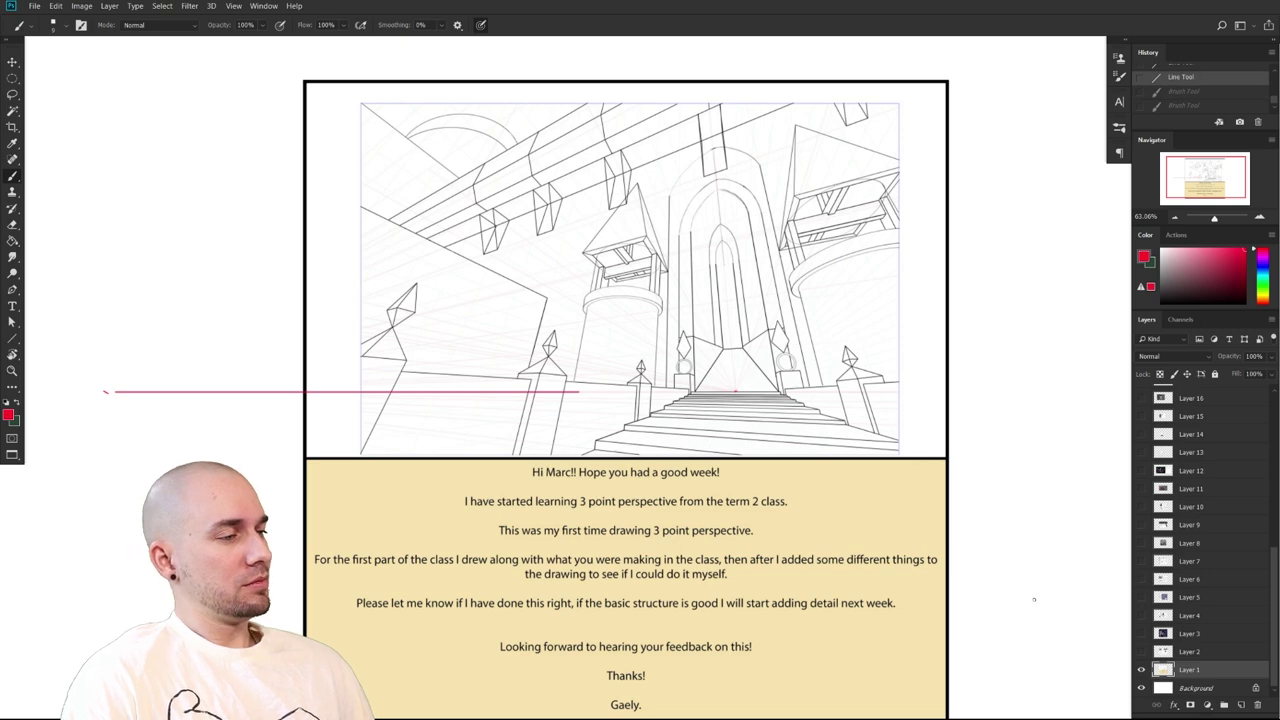
# Try a red Brush stroke along the right tower's curved ledge, and undo it
pyautogui.moveTo(1033, 587); pyautogui.dragTo(1009, 588)
pyautogui.moveTo(1009, 588); pyautogui.dragTo(894, 546)
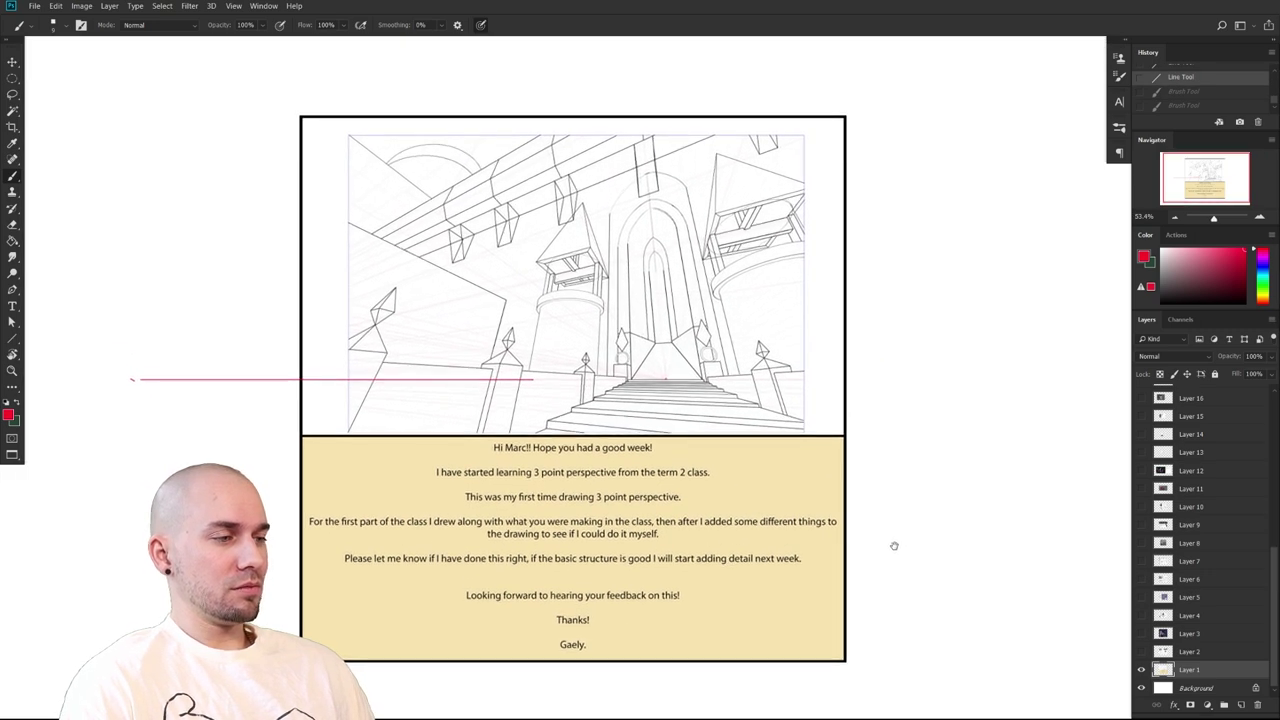
pyautogui.scroll(2, 893, 545)
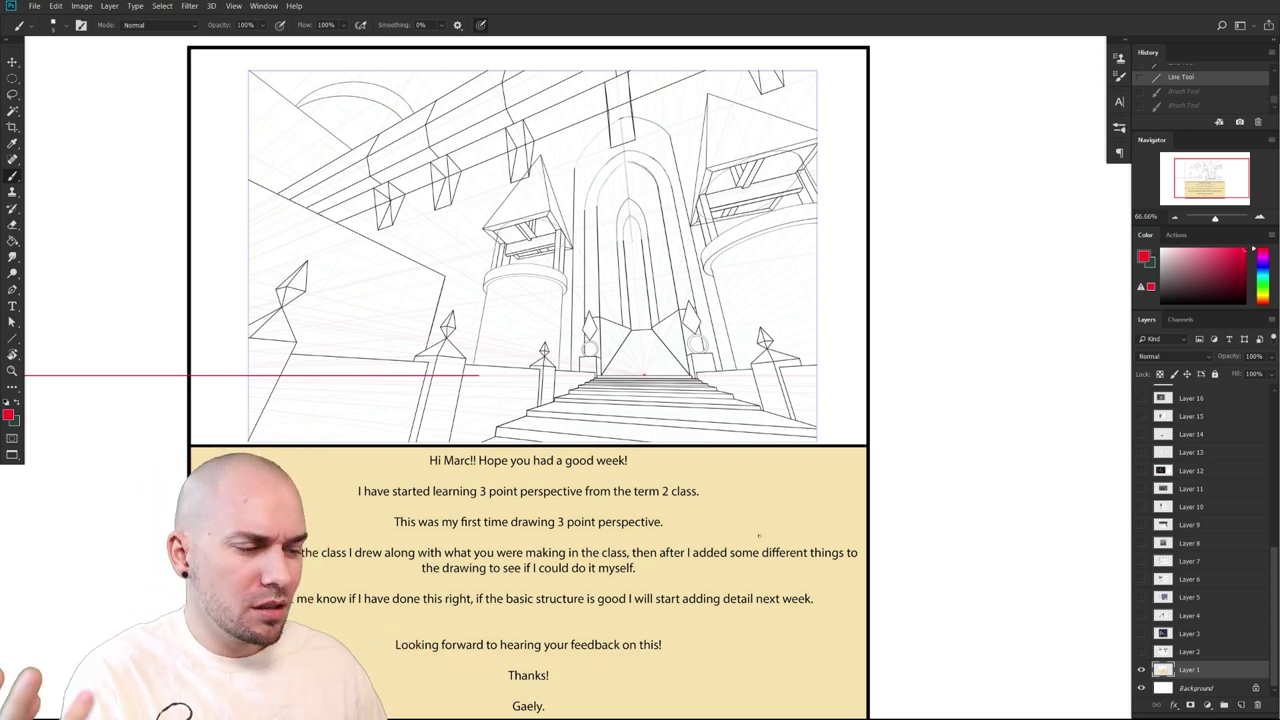
pyautogui.moveTo(734, 435); pyautogui.dragTo(727, 467)
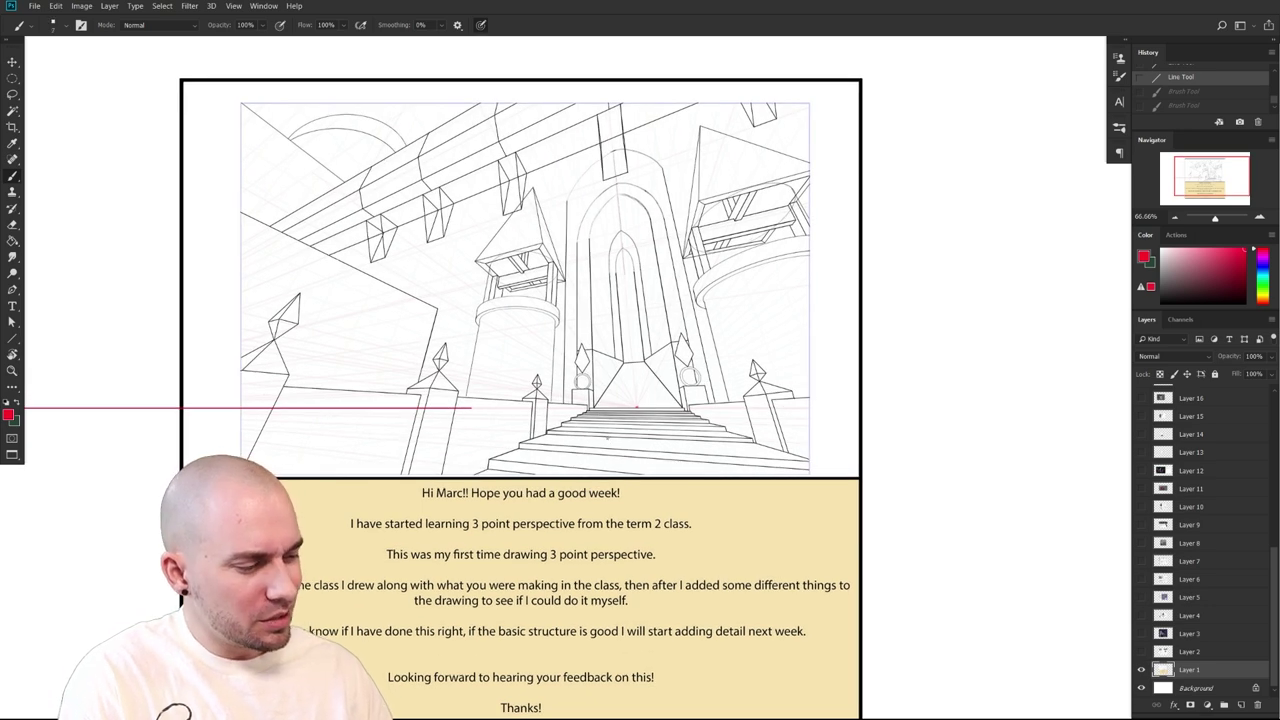
pyautogui.hotkey('ctrl', 'z')
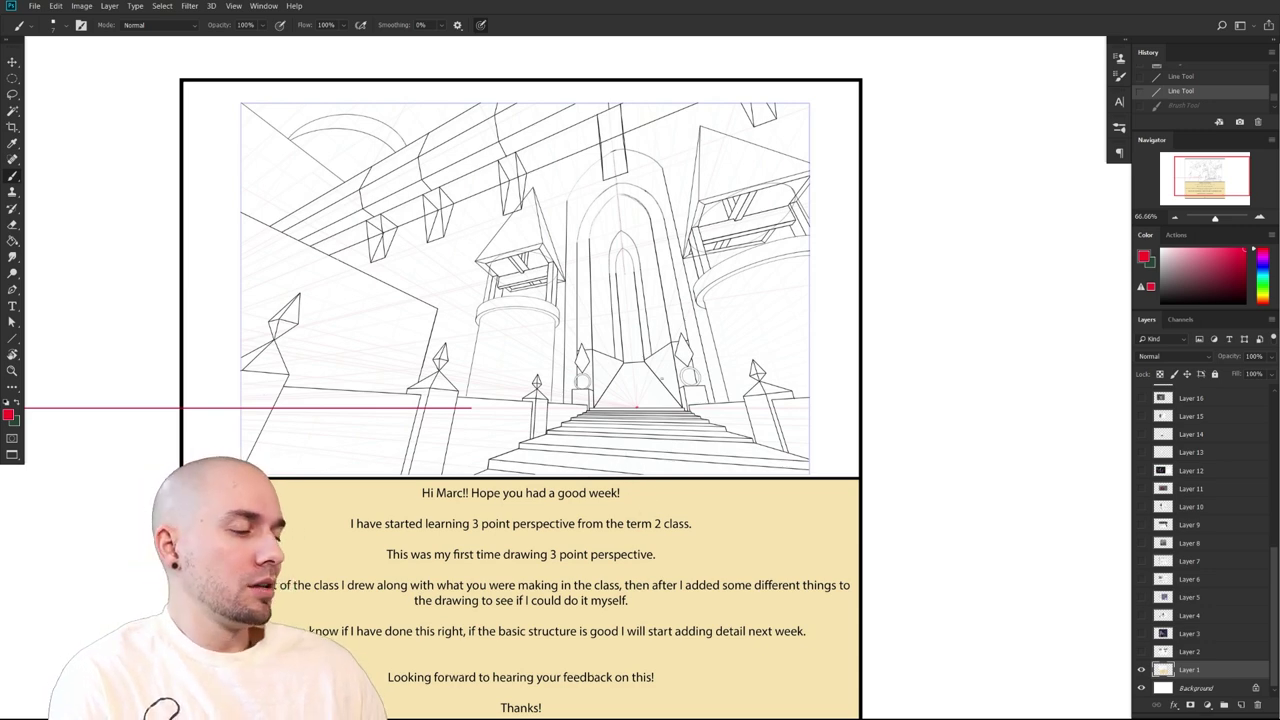
pyautogui.scroll(1, 668, 477)
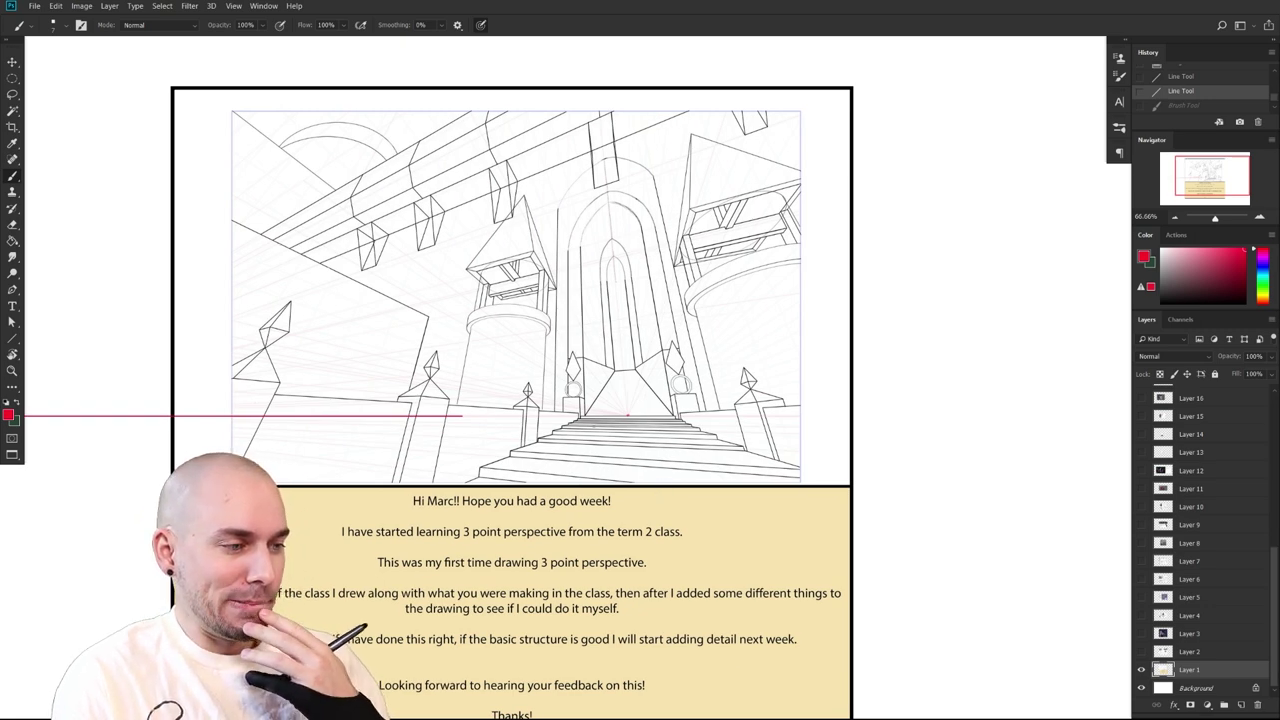
pyautogui.moveTo(692, 306)
pyautogui.mouseDown()
pyautogui.moveTo(683, 233)
pyautogui.moveTo(716, 142)
pyautogui.moveTo(772, 174)
pyautogui.moveTo(792, 246)
pyautogui.mouseUp()
pyautogui.hotkey('ctrl', 'z')
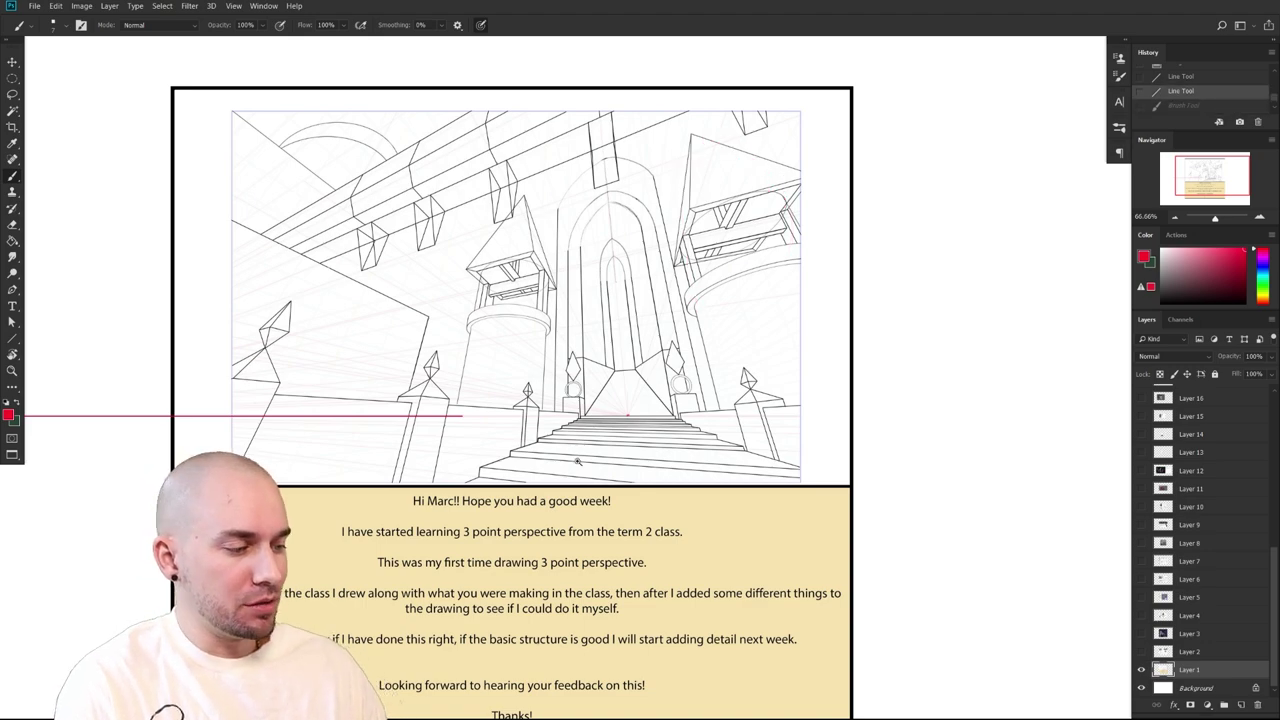
# Paint a small solid red human figure at the head of the stairs, in front of the doorway's left side
pyautogui.scroll(3, 578, 462)
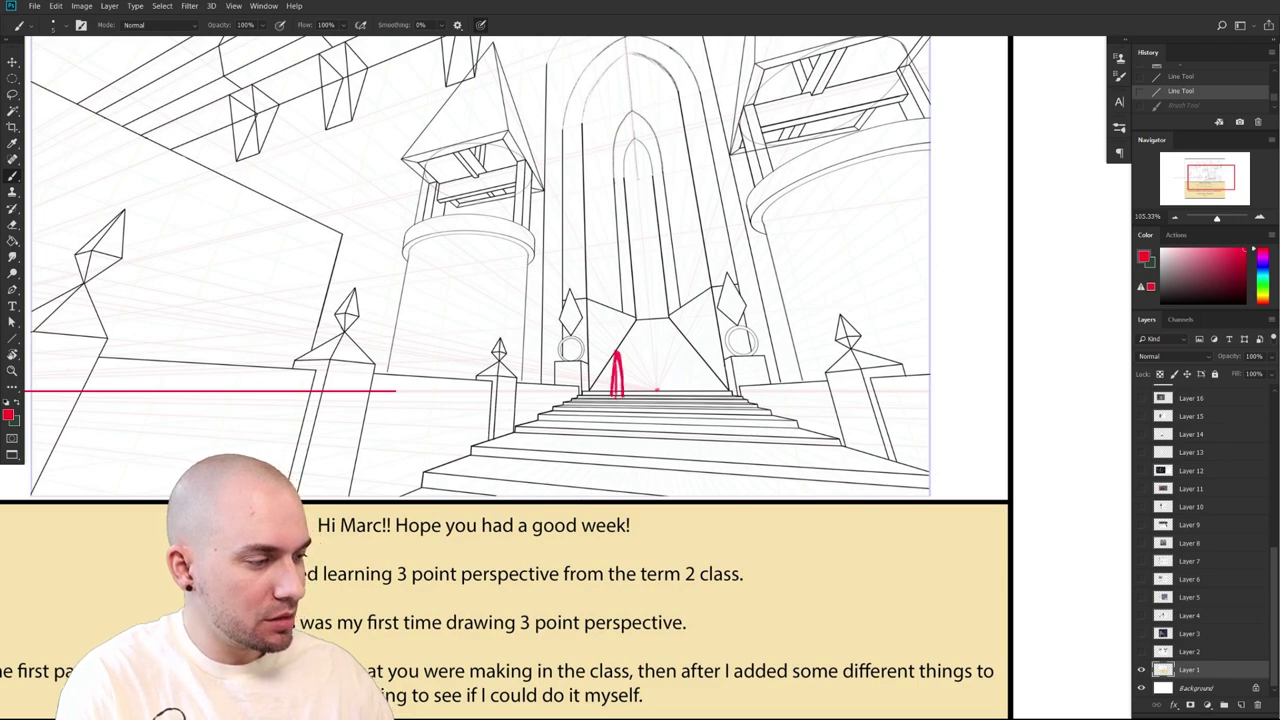
pyautogui.moveTo(617, 396); pyautogui.dragTo(622, 396)
pyautogui.moveTo(776, 443); pyautogui.dragTo(751, 417)
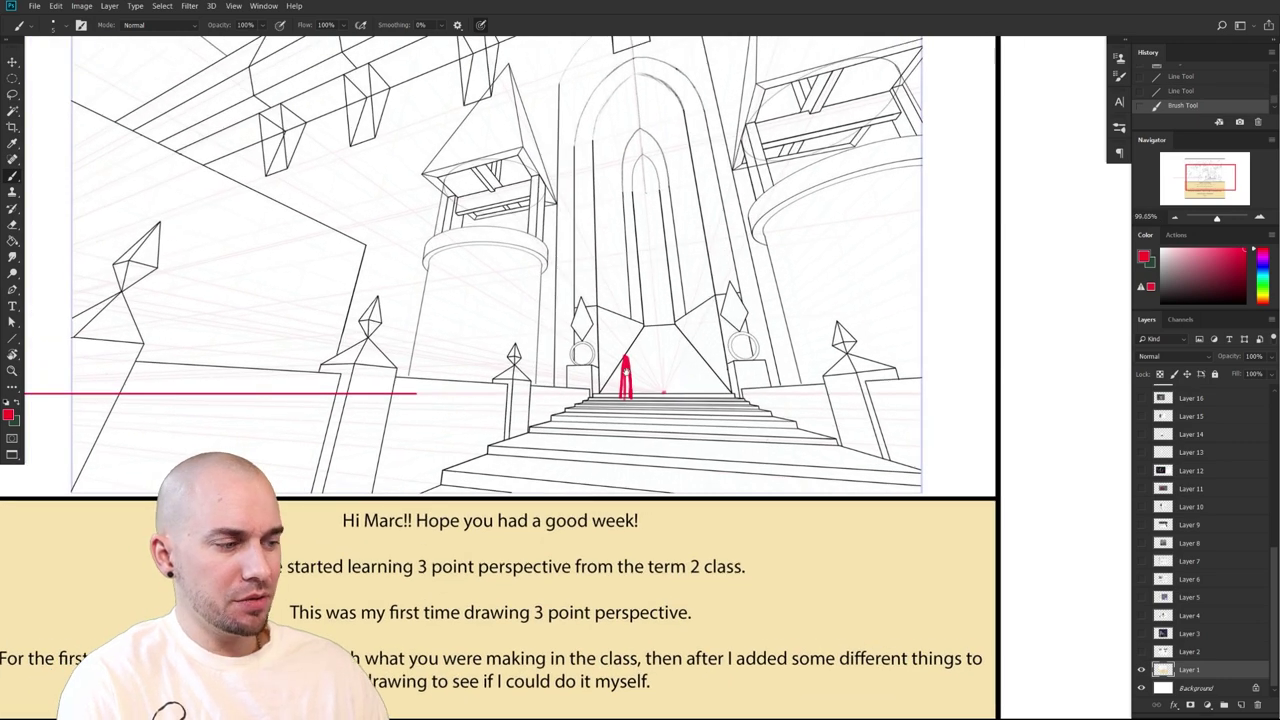
# Try red Brush strokes across the left tower and the right tower, and undo them
pyautogui.moveTo(697, 378); pyautogui.dragTo(690, 470)
pyautogui.moveTo(416, 330)
pyautogui.mouseDown()
pyautogui.moveTo(532, 345)
pyautogui.moveTo(437, 265)
pyautogui.moveTo(530, 386)
pyautogui.mouseUp()
pyautogui.hotkey('ctrl', 'z')
pyautogui.hotkey('ctrl', 'z')
pyautogui.moveTo(790, 389); pyautogui.dragTo(782, 390)
pyautogui.scroll(-2, 782, 390)
pyautogui.moveTo(763, 328)
pyautogui.mouseDown()
pyautogui.moveTo(746, 180)
pyautogui.moveTo(885, 410)
pyautogui.mouseUp()
pyautogui.hotkey('ctrl', 'z')
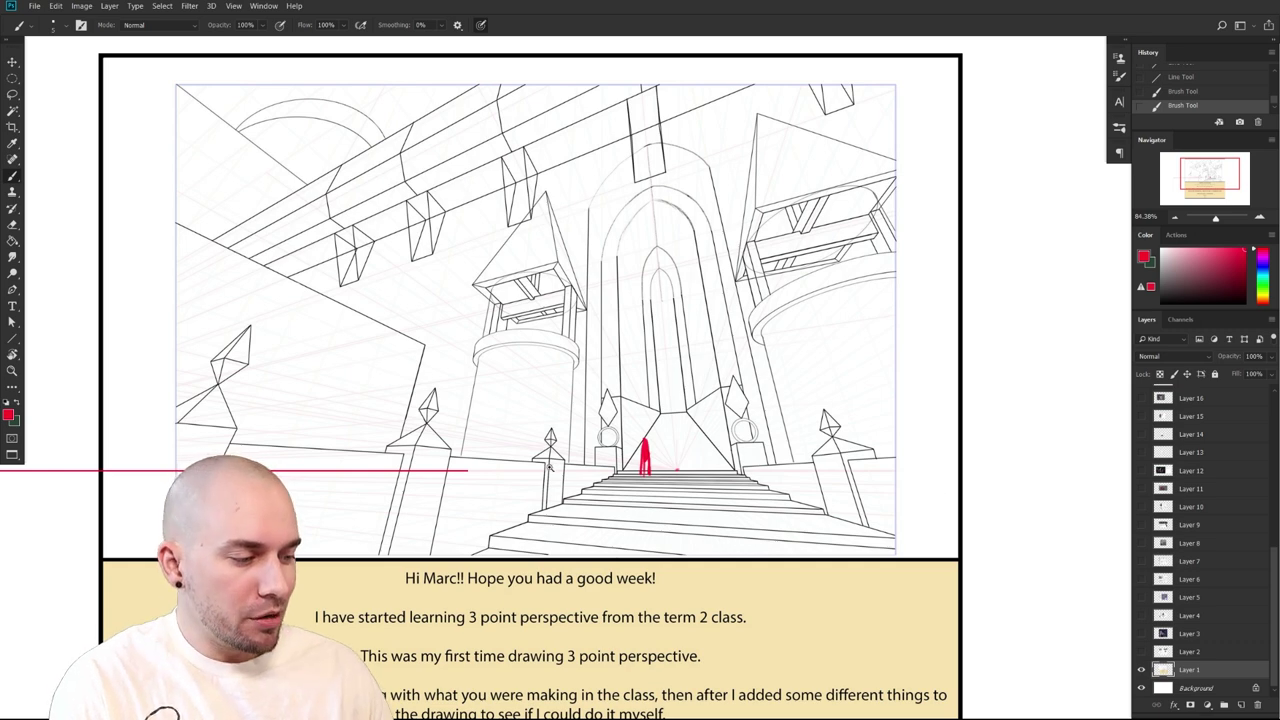
# Circle the red figure at the head of the stairs with loose red Brush strokes, undoing and redrawing the circle
pyautogui.scroll(3, 544, 468)
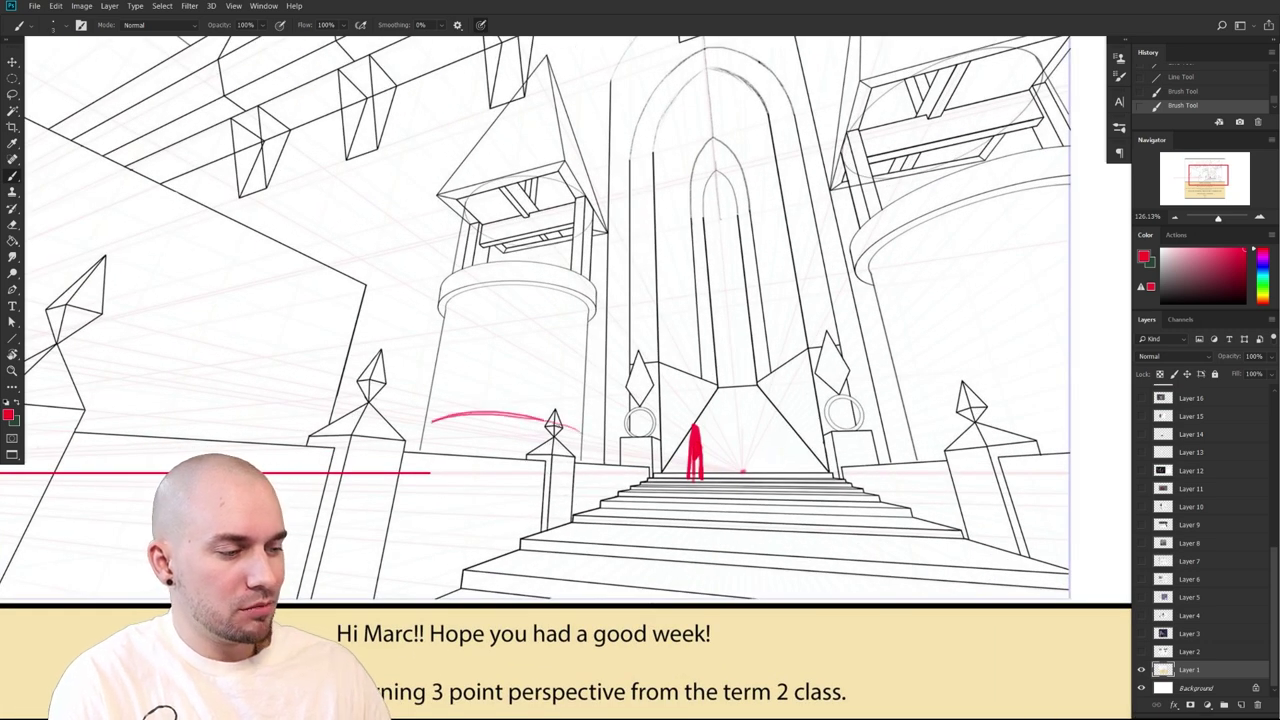
pyautogui.moveTo(812, 527); pyautogui.dragTo(677, 576)
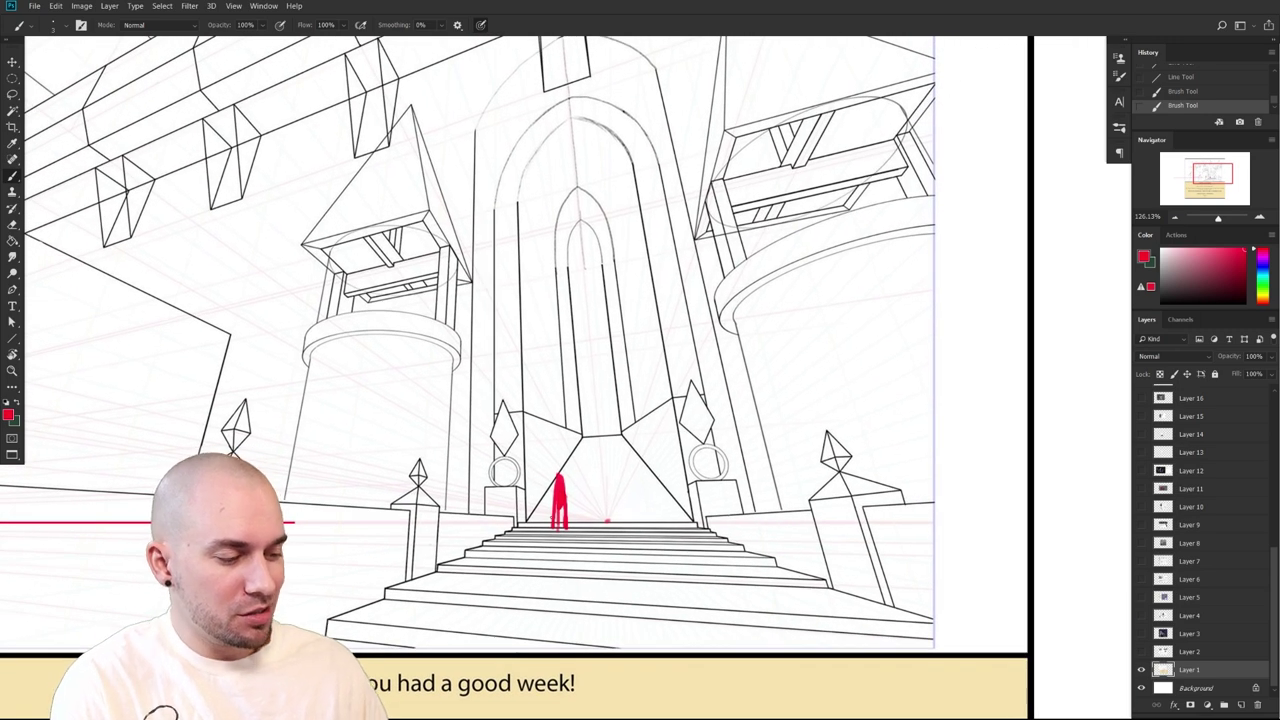
pyautogui.moveTo(560, 457)
pyautogui.mouseDown()
pyautogui.moveTo(572, 524)
pyautogui.moveTo(574, 484)
pyautogui.mouseUp()
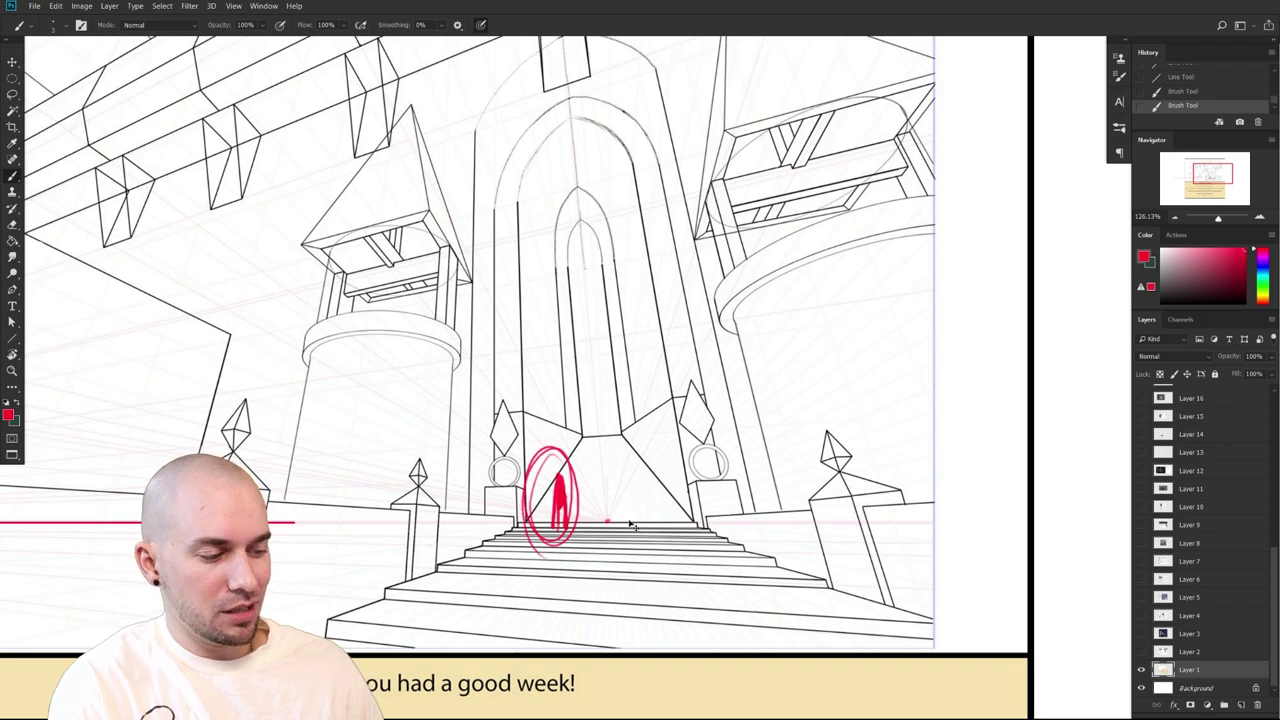
pyautogui.hotkey('ctrl', 'z')
pyautogui.scroll(-3, 632, 526)
pyautogui.scroll(2, 634, 522)
pyautogui.moveTo(644, 507); pyautogui.dragTo(714, 463)
pyautogui.moveTo(640, 421)
pyautogui.mouseDown()
pyautogui.moveTo(626, 503)
pyautogui.moveTo(613, 488)
pyautogui.mouseUp()
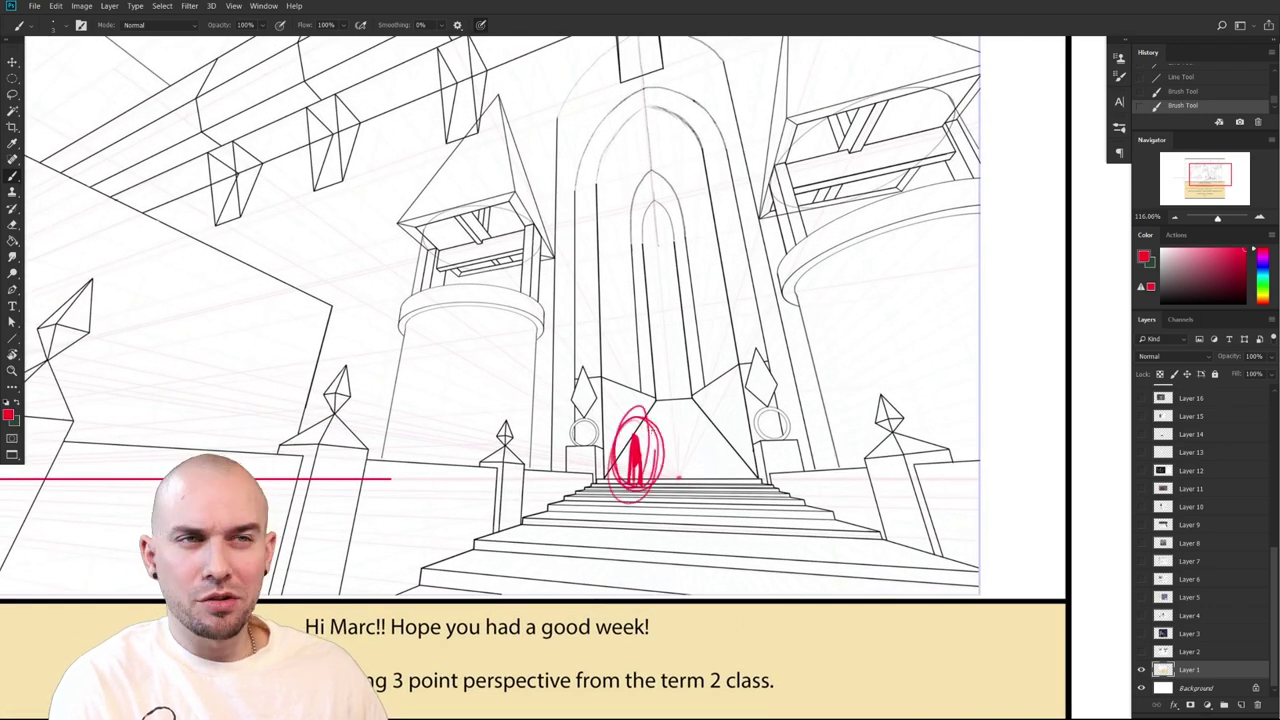
# Try short red marks on the left tower's lower wall, and undo them together with the circle around the figure
pyautogui.scroll(5, 641, 481)
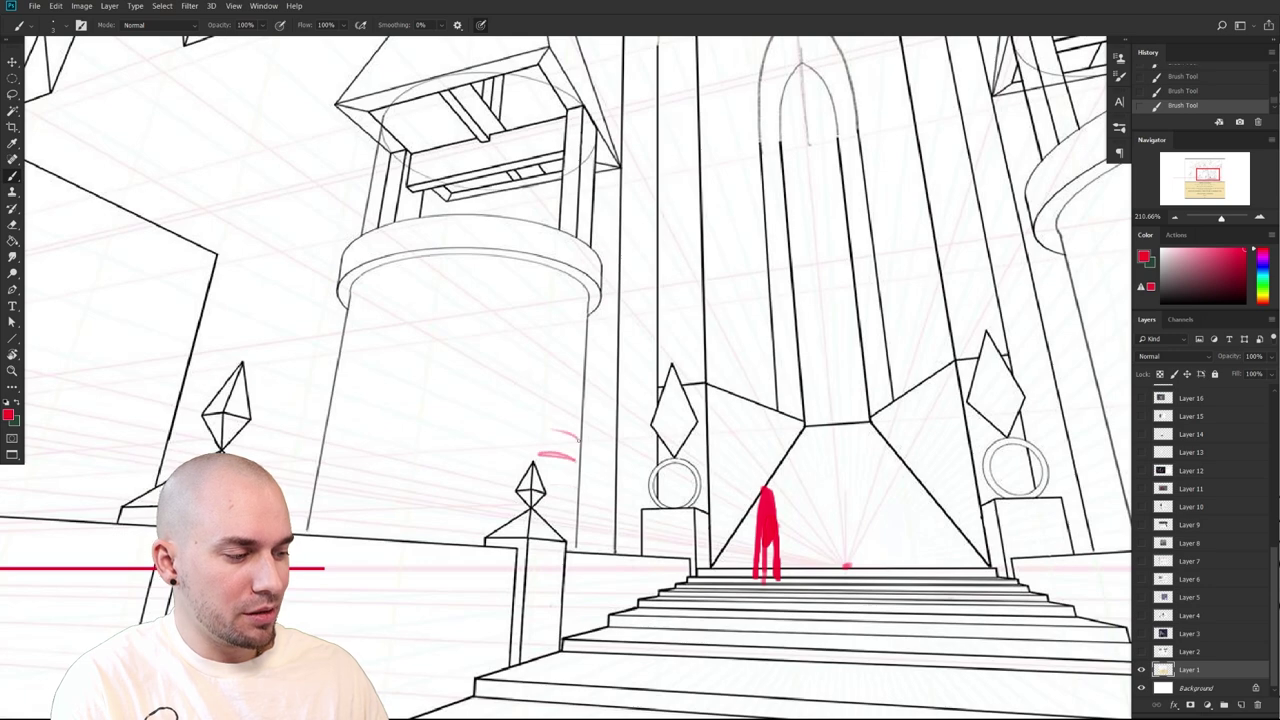
pyautogui.moveTo(839, 472); pyautogui.dragTo(732, 422)
pyautogui.hotkey('ctrl', 'z')
pyautogui.hotkey('ctrl', 'z')
pyautogui.hotkey('ctrl', 'z')
pyautogui.hotkey('ctrl', 'z')
# Try a slanted red line from the left post to the pedestal beside the stairs, and undo the stroke
pyautogui.moveTo(856, 536)
pyautogui.mouseDown()
pyautogui.moveTo(815, 538)
pyautogui.moveTo(838, 540)
pyautogui.mouseUp()
pyautogui.moveTo(868, 540); pyautogui.dragTo(701, 549)
pyautogui.scroll(3, 701, 549)
pyautogui.scroll(2, 715, 565)
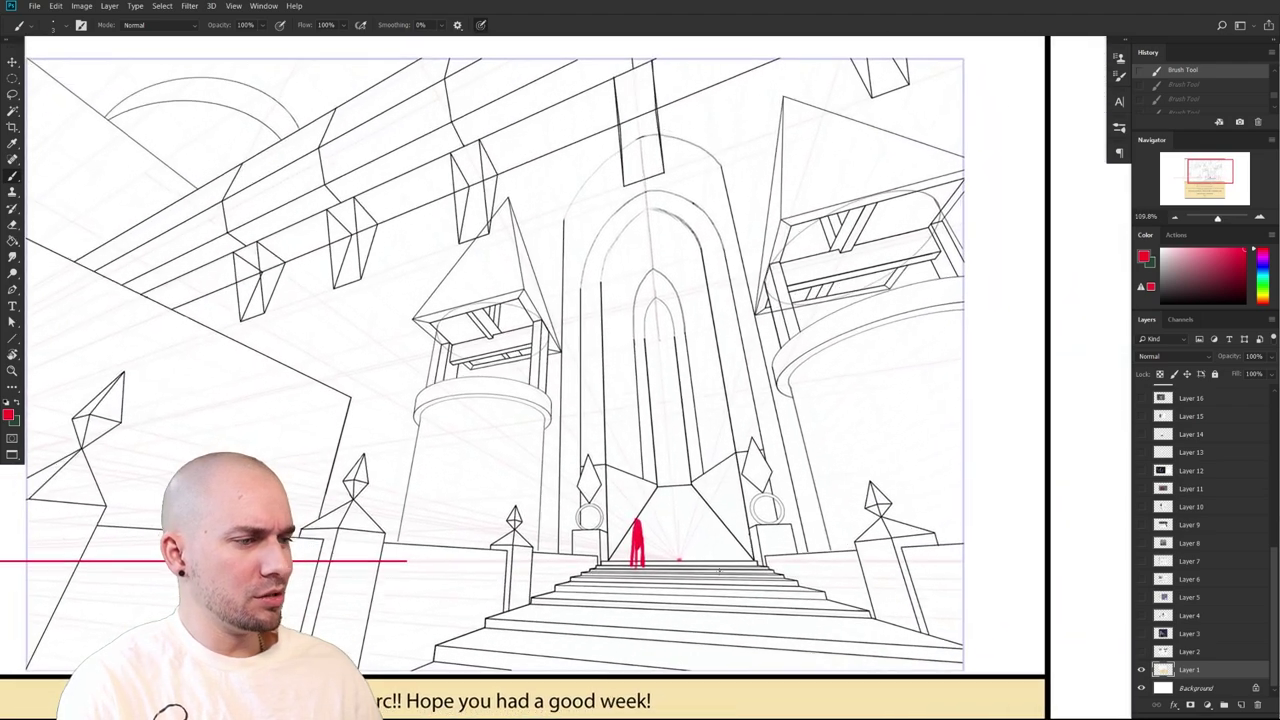
pyautogui.scroll(3, 718, 570)
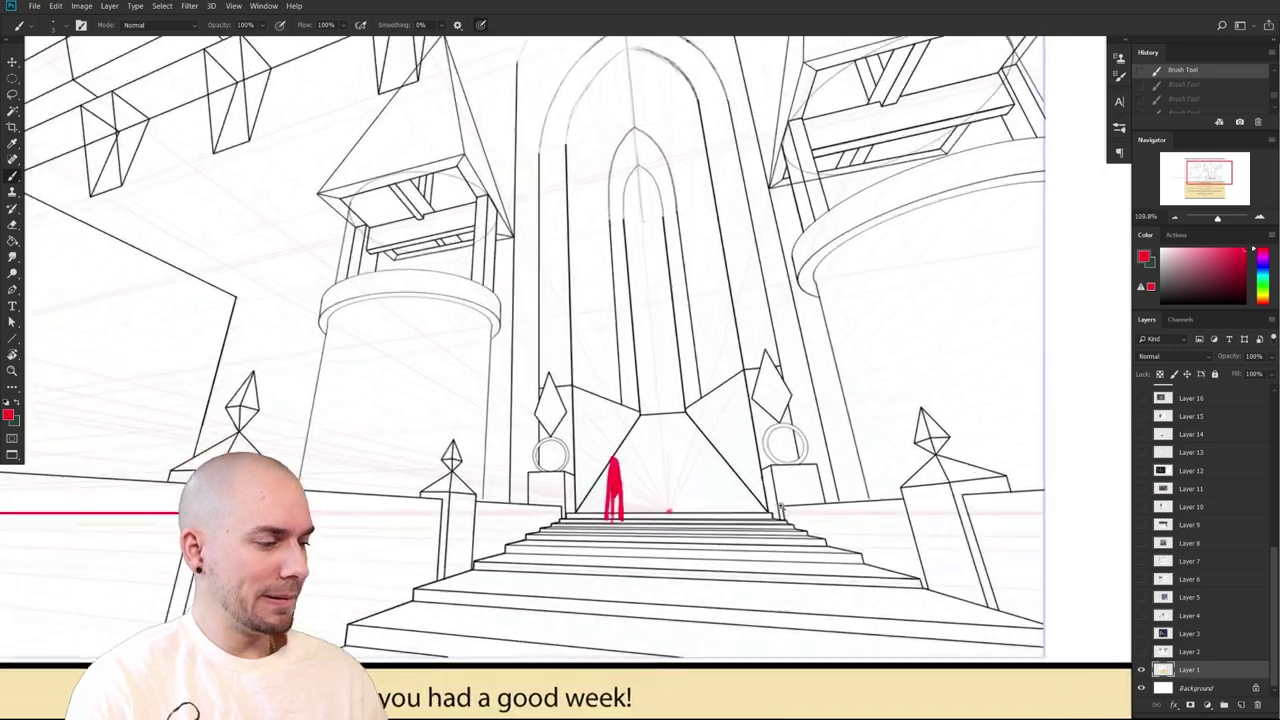
pyautogui.moveTo(863, 546); pyautogui.dragTo(813, 507)
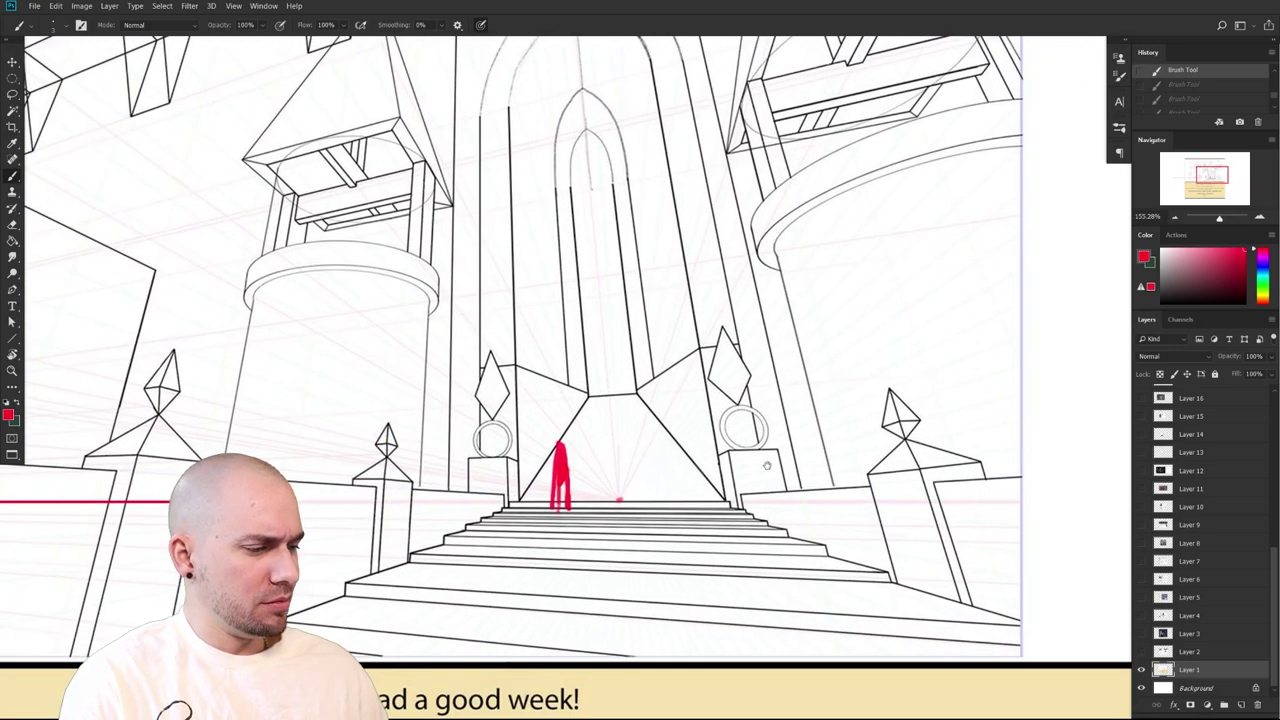
pyautogui.hotkey('ctrl', 'z')
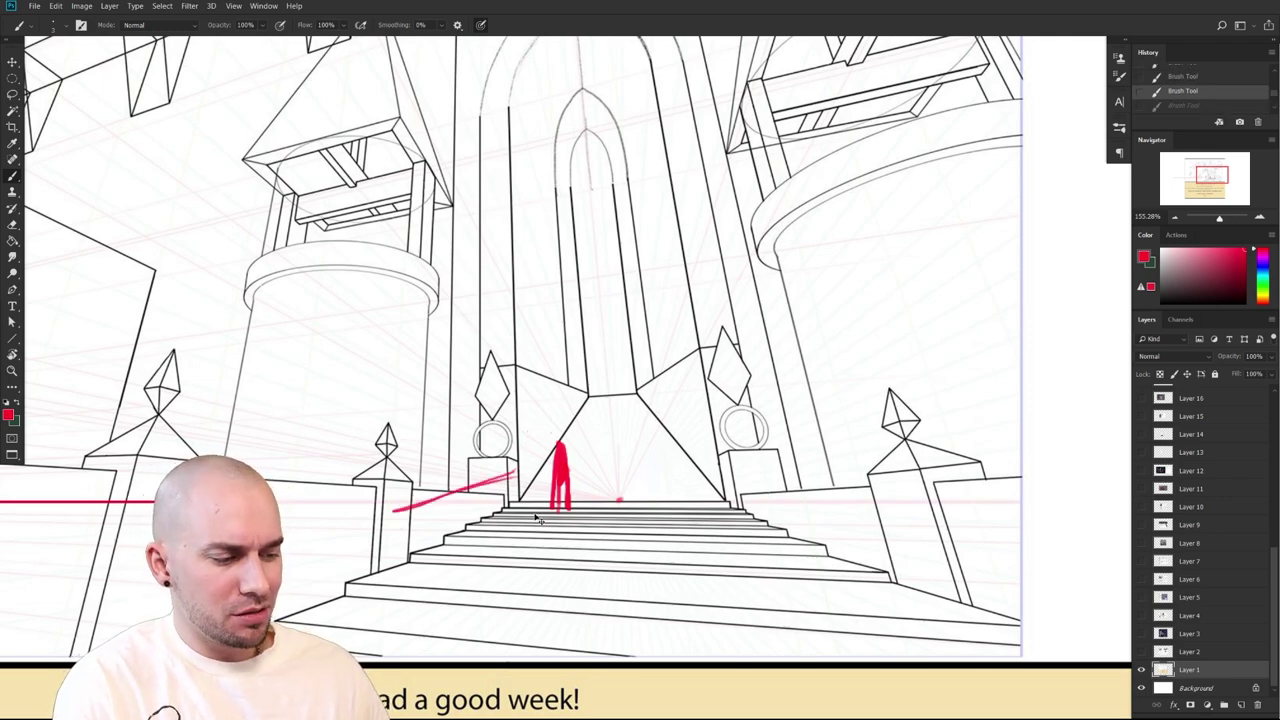
# Try another red Brush stroke over the small figure on the stairs, and undo it
pyautogui.scroll(-3, 645, 497)
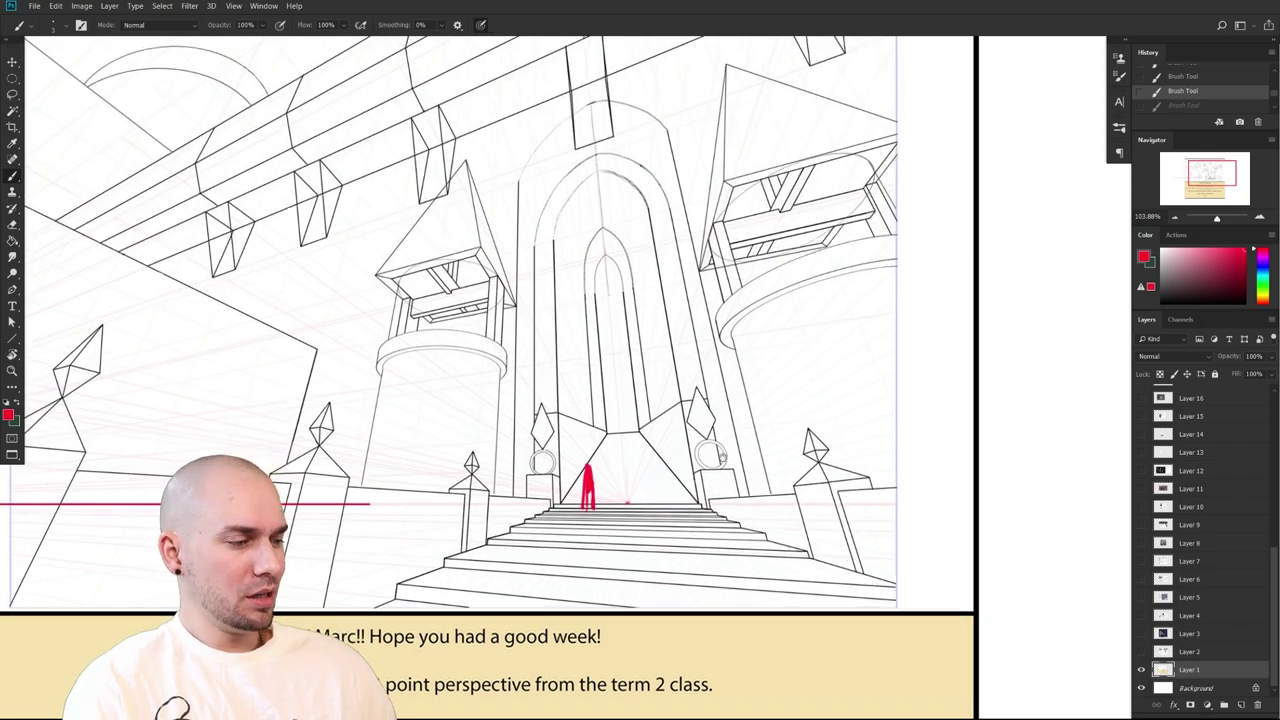
pyautogui.scroll(-3, 760, 507)
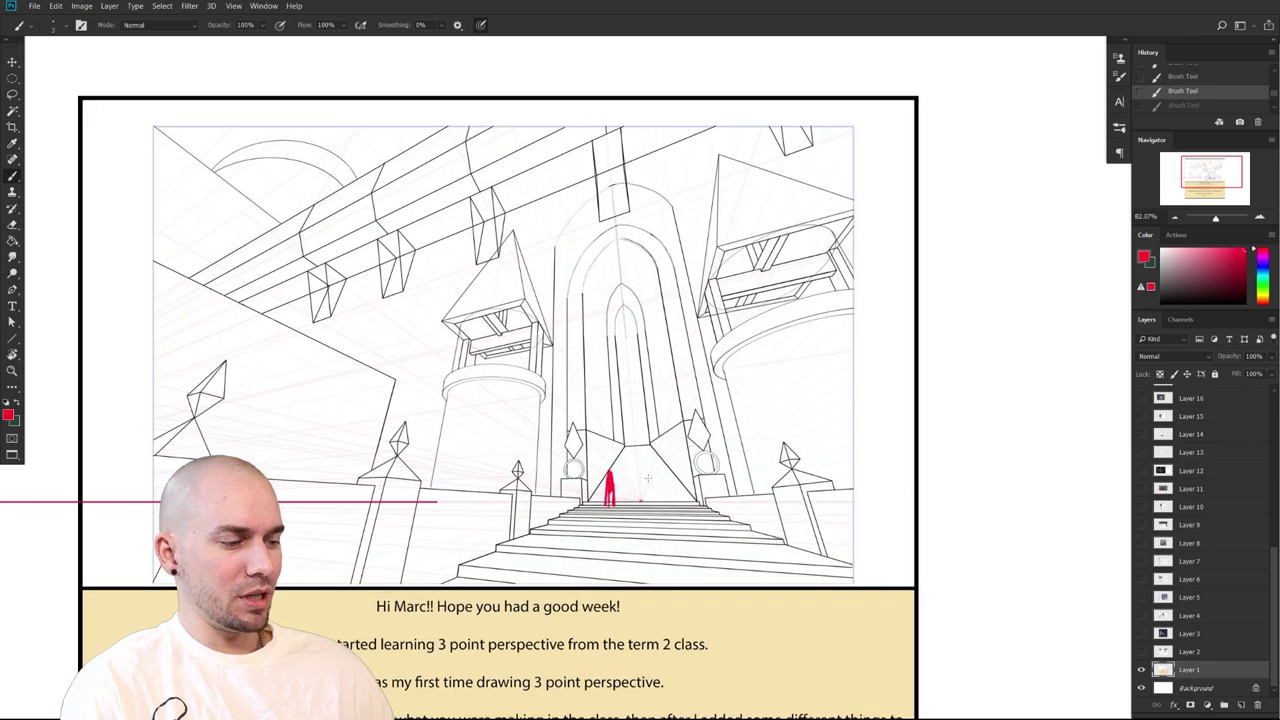
pyautogui.moveTo(607, 459)
pyautogui.mouseDown()
pyautogui.moveTo(594, 470)
pyautogui.moveTo(618, 514)
pyautogui.mouseUp()
pyautogui.hotkey('ctrl', 'z')
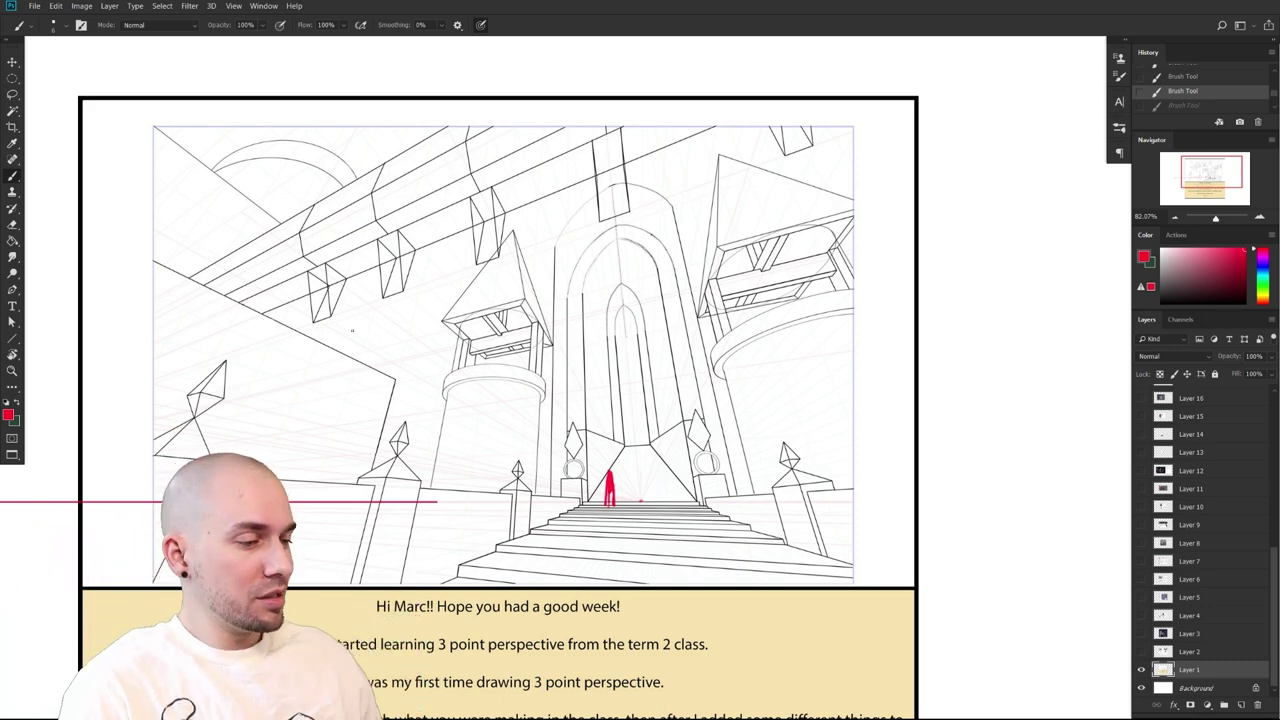
pyautogui.moveTo(849, 477); pyautogui.dragTo(862, 406)
pyautogui.moveTo(862, 406); pyautogui.dragTo(778, 406)
pyautogui.moveTo(862, 516); pyautogui.dragTo(815, 467)
pyautogui.scroll(1, 980, 478)
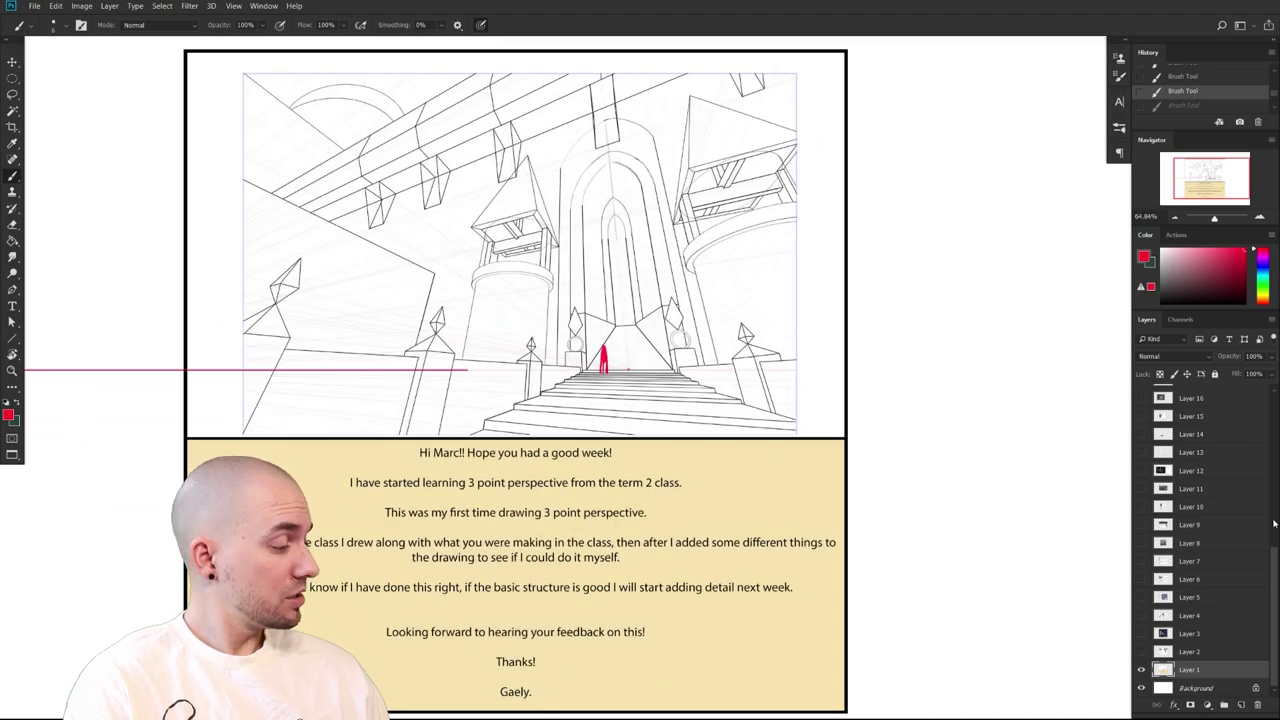
# Show Layer 2 with the crab knight hero sheet, hide Layer 1, and make Layer 2 the active layer
pyautogui.click(1142, 652)
pyautogui.click(1142, 670)
pyautogui.click(1190, 652)
pyautogui.moveTo(805, 525); pyautogui.dragTo(889, 491)
# Switch visibility back and forth between the castle drawing on Layer 1 and the hero sheet on Layer 2
pyautogui.click(1141, 651)
pyautogui.click(1141, 669)
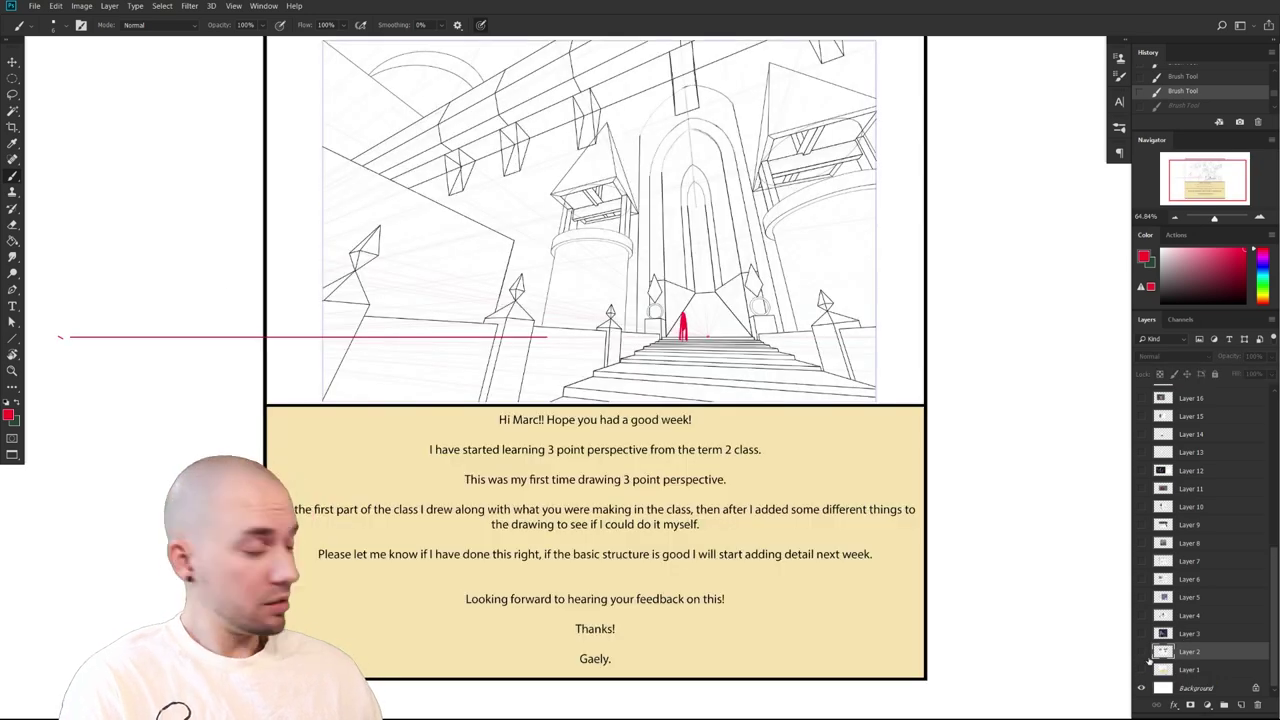
pyautogui.click(1141, 669)
pyautogui.click(1141, 651)
pyautogui.moveTo(911, 567); pyautogui.dragTo(889, 581)
pyautogui.moveTo(701, 523); pyautogui.dragTo(709, 517)
pyautogui.moveTo(724, 458); pyautogui.dragTo(761, 515)
pyautogui.scroll(-2, 761, 514)
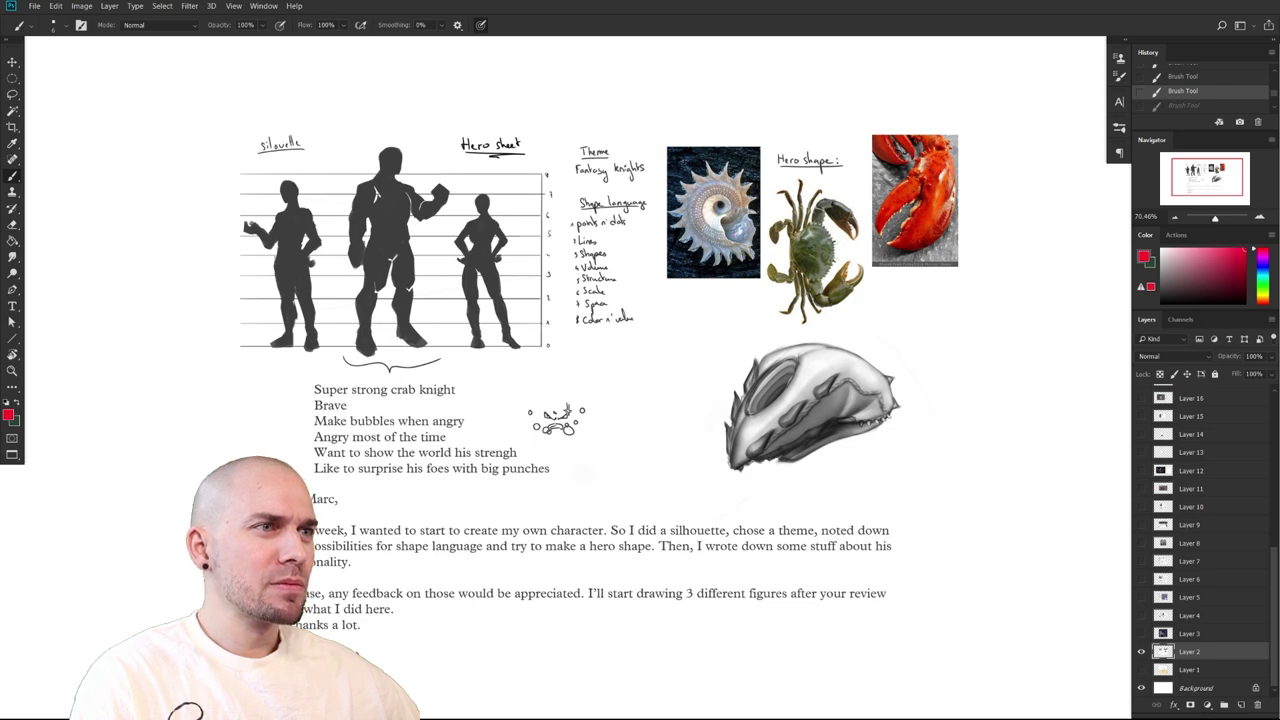
pyautogui.click(1141, 651)
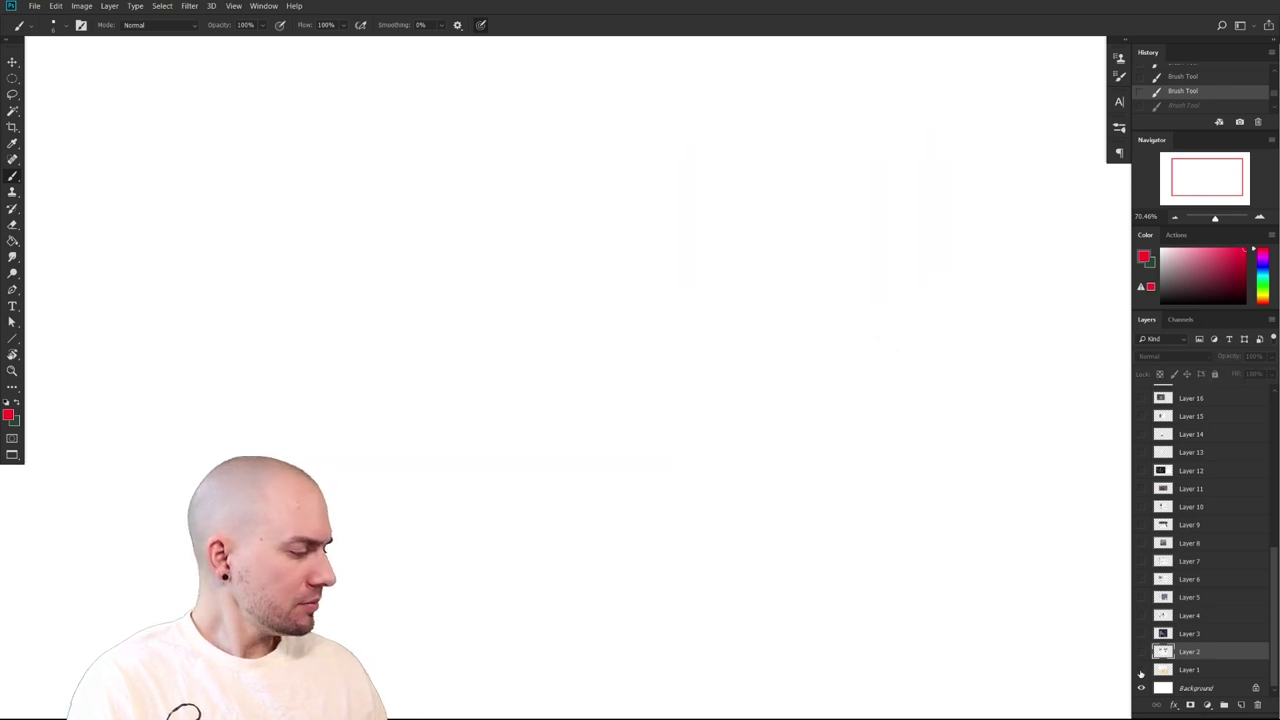
pyautogui.click(1141, 670)
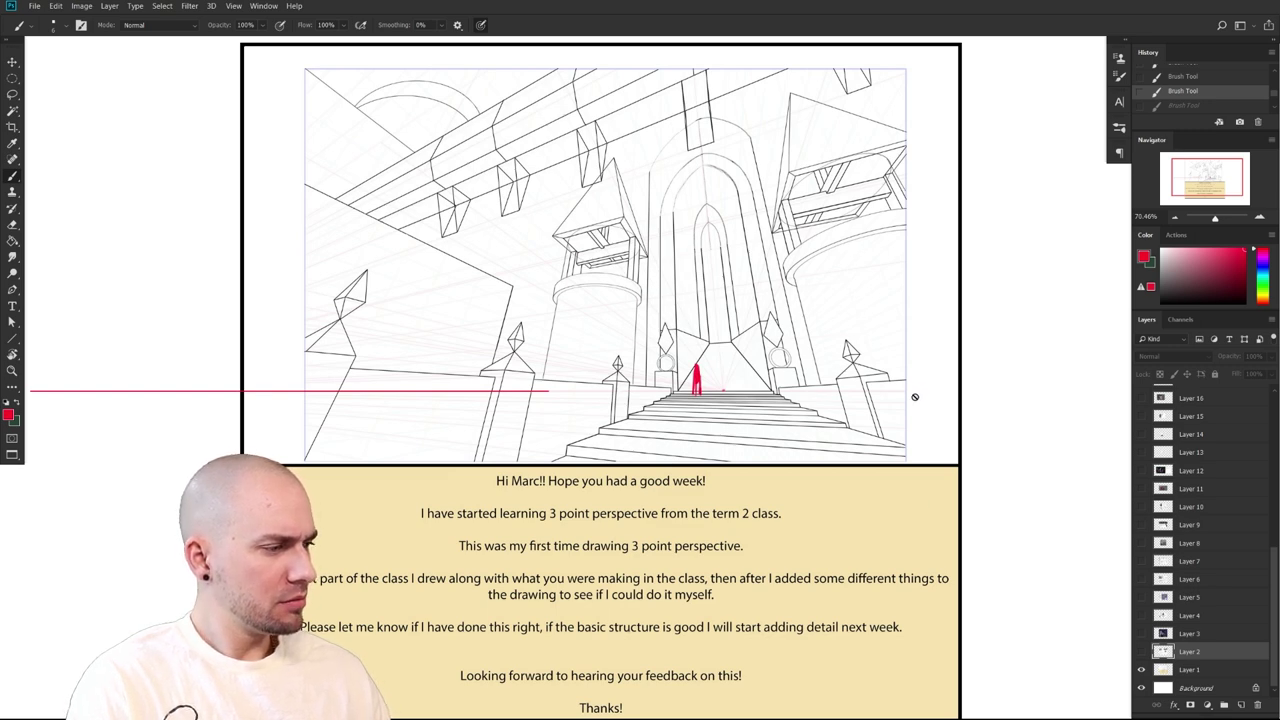
pyautogui.moveTo(864, 427); pyautogui.dragTo(819, 435)
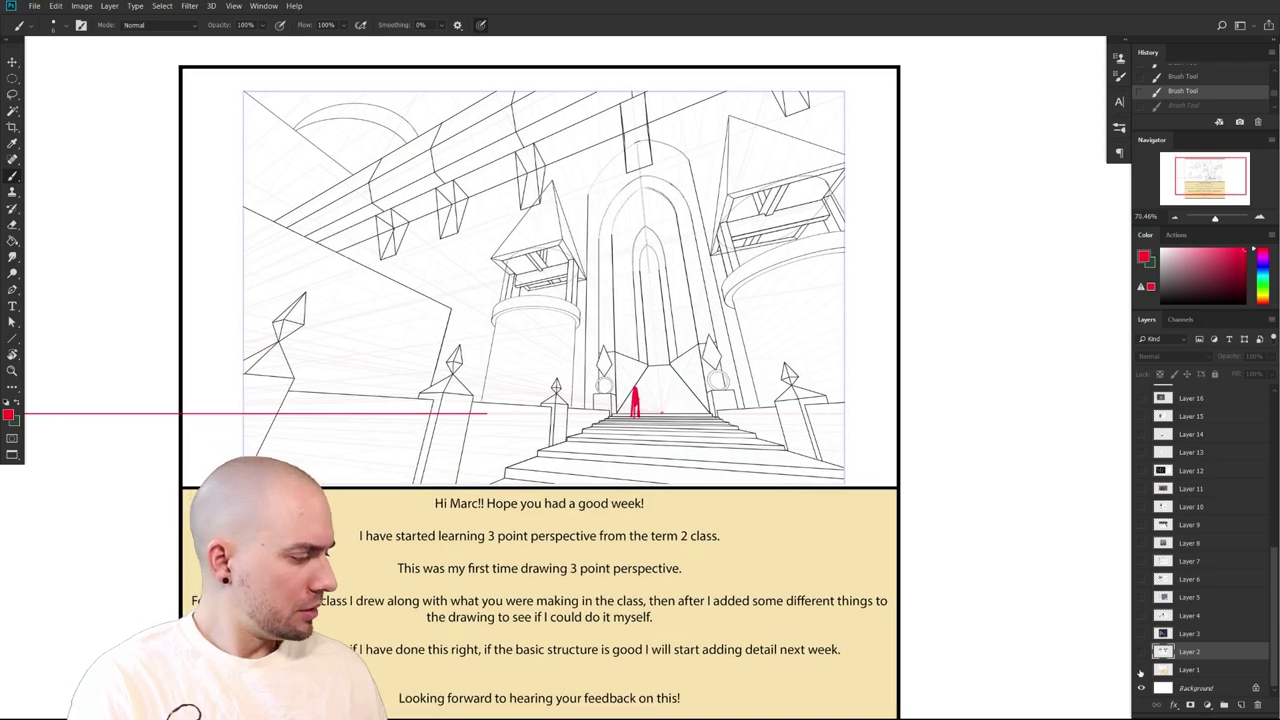
pyautogui.click(1140, 671)
pyautogui.click(1141, 652)
# Frame the whole hero sheet in the view and save the document
pyautogui.moveTo(788, 573); pyautogui.dragTo(885, 533)
pyautogui.moveTo(805, 486); pyautogui.dragTo(754, 456)
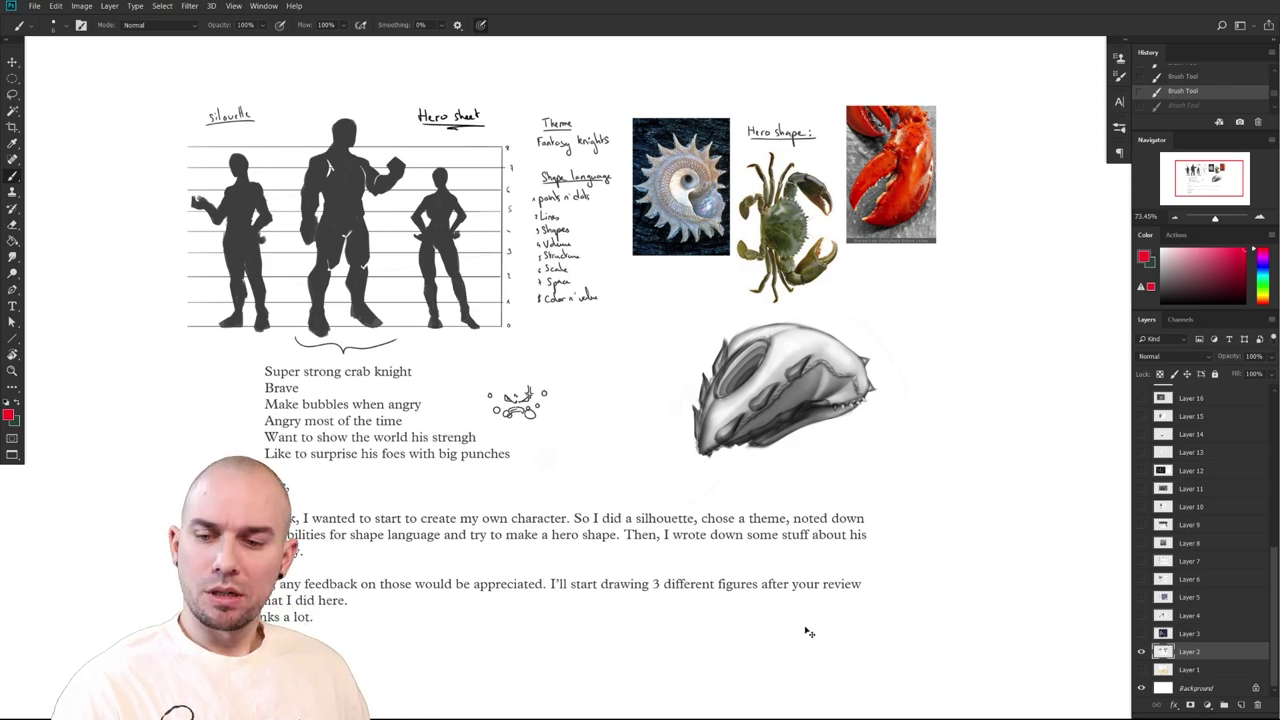
pyautogui.hotkey('ctrl', 's')
pyautogui.moveTo(786, 554); pyautogui.dragTo(874, 509)
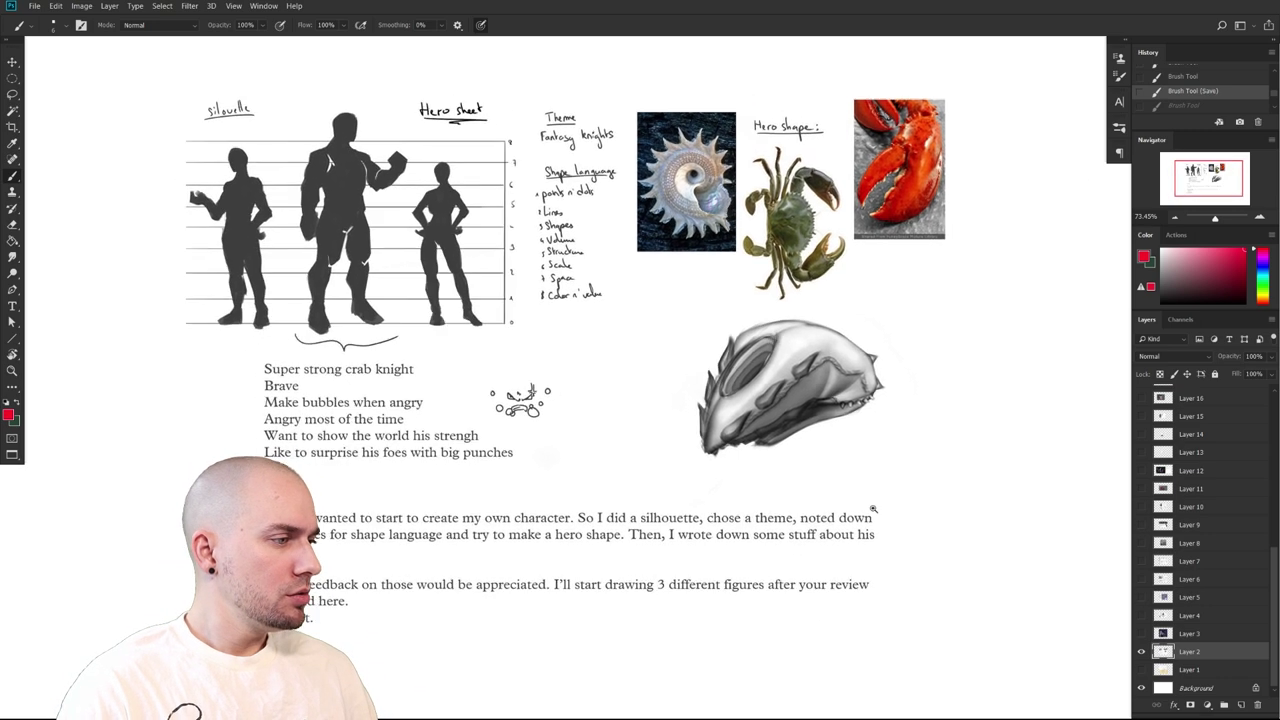
pyautogui.scroll(-3, 874, 509)
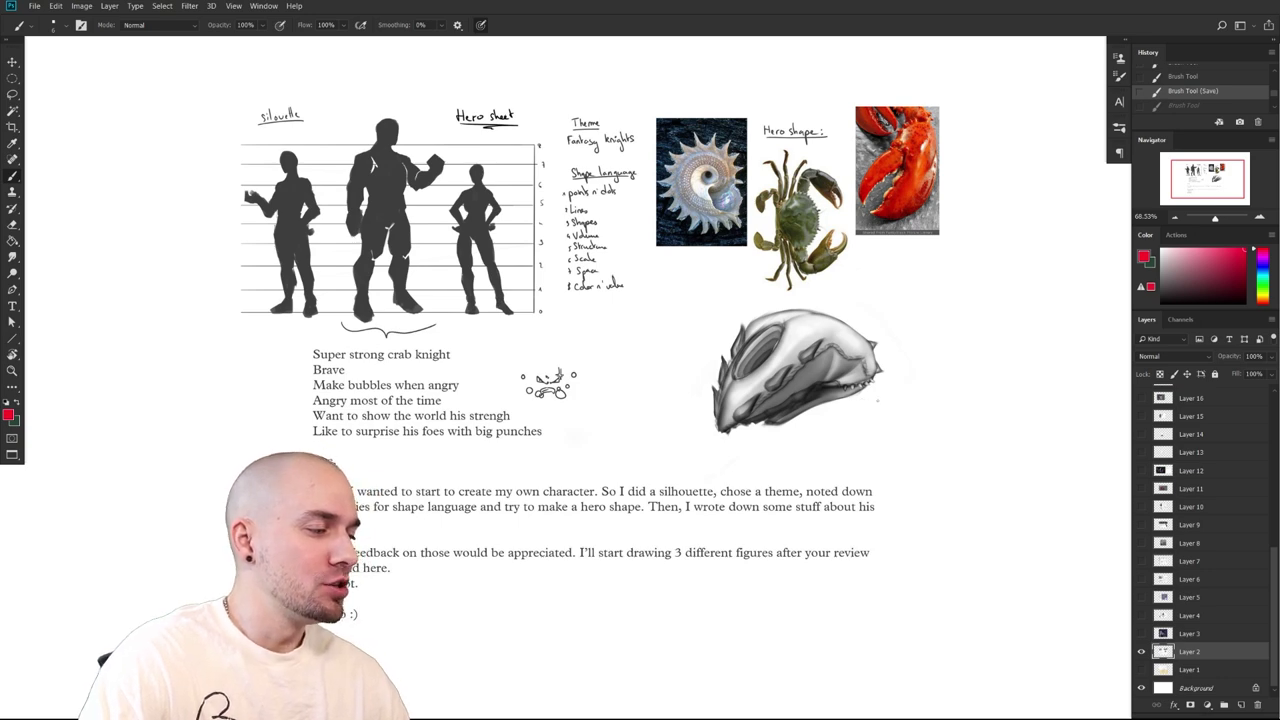
# Make a small red Brush mark beside the skull's teeth on Layer 2
pyautogui.click(862, 407)
pyautogui.moveTo(860, 411); pyautogui.dragTo(897, 413)
pyautogui.moveTo(825, 437); pyautogui.dragTo(915, 455)
pyautogui.moveTo(824, 561); pyautogui.dragTo(780, 545)
pyautogui.moveTo(878, 547); pyautogui.dragTo(829, 536)
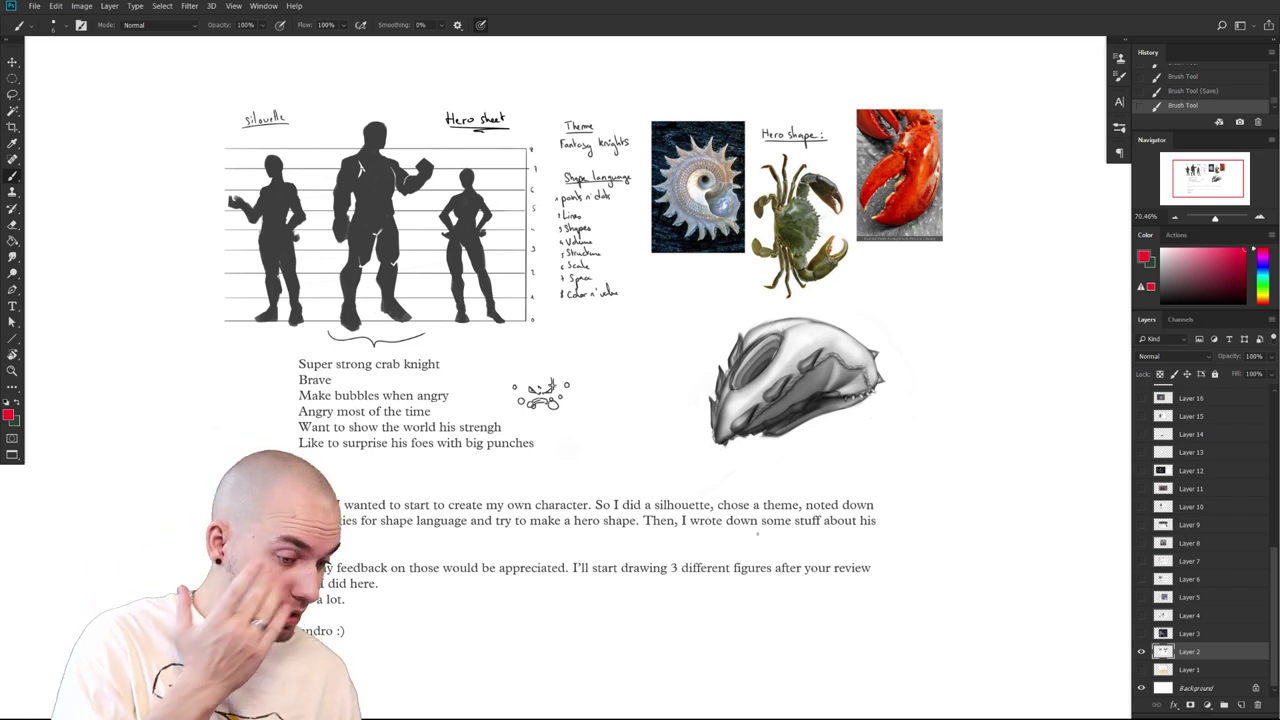
# Examine the silhouettes, the character notes and the skull on the hero sheet
pyautogui.moveTo(692, 491); pyautogui.dragTo(732, 518)
pyautogui.moveTo(655, 440); pyautogui.dragTo(773, 584)
pyautogui.moveTo(628, 416); pyautogui.dragTo(675, 460)
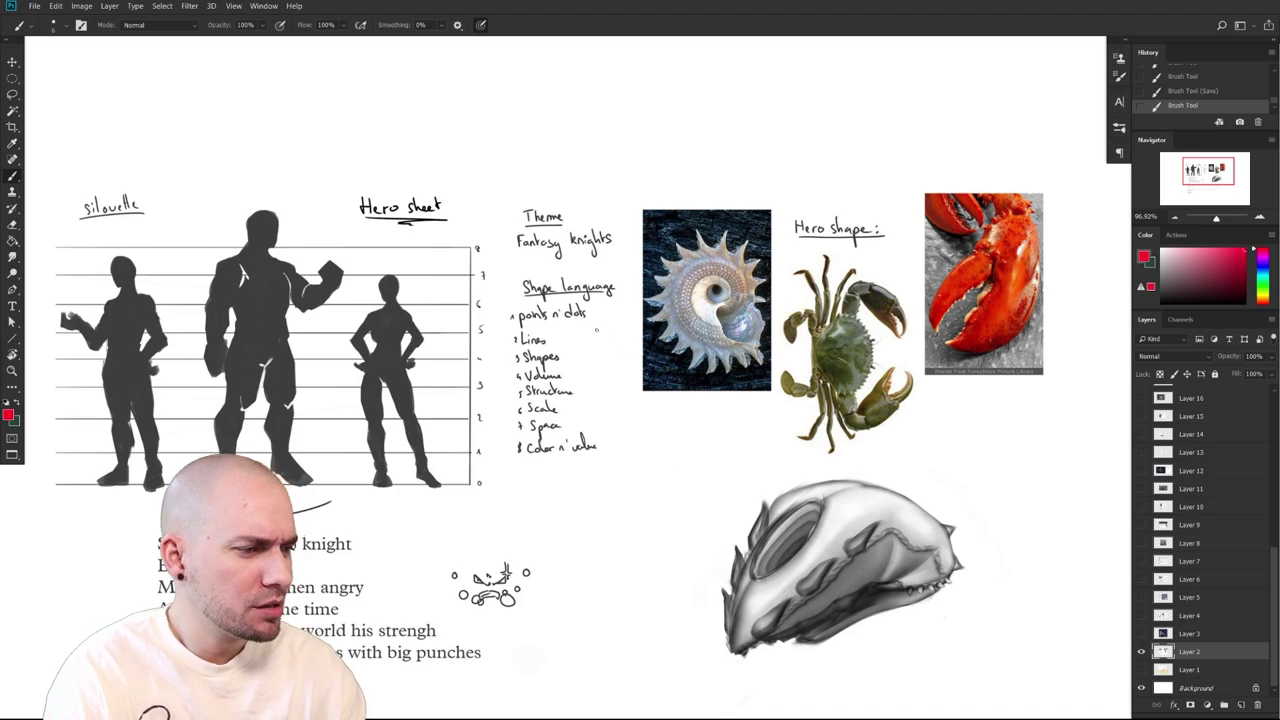
pyautogui.moveTo(553, 714); pyautogui.dragTo(495, 552)
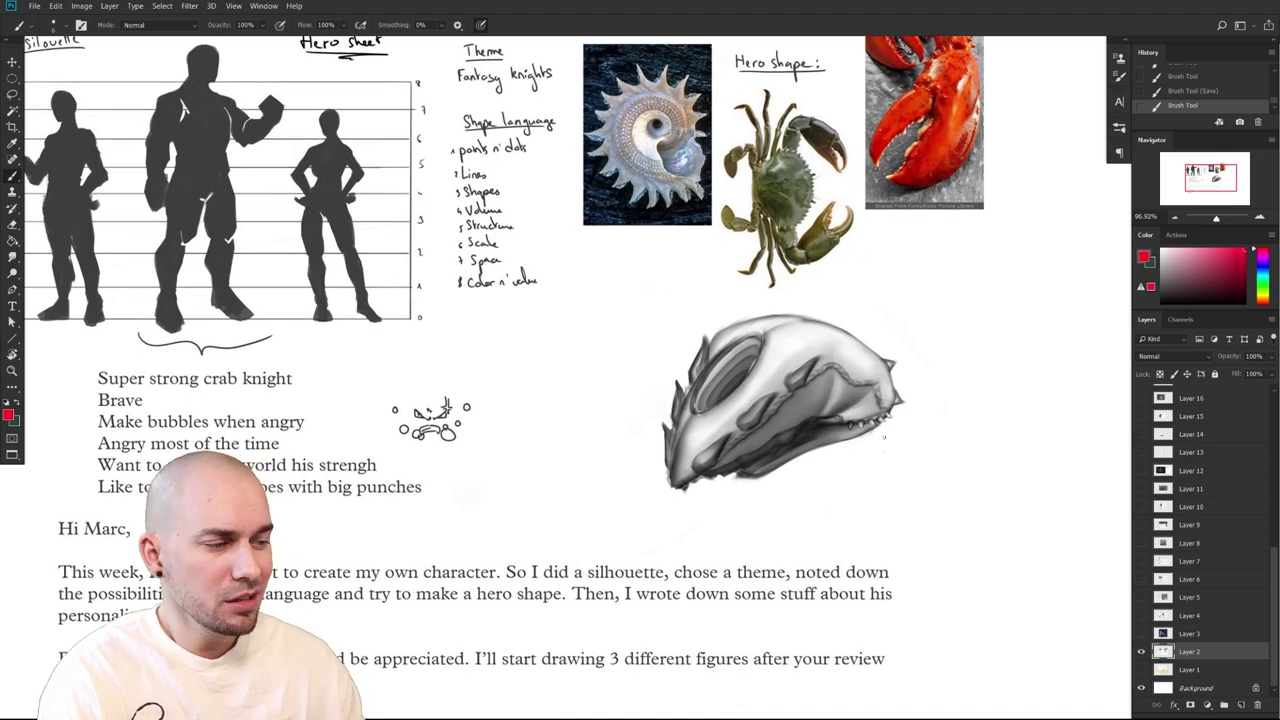
pyautogui.moveTo(808, 502); pyautogui.dragTo(910, 527)
pyautogui.moveTo(1020, 375)
pyautogui.mouseDown()
pyautogui.moveTo(758, 345)
pyautogui.moveTo(1008, 530)
pyautogui.mouseUp()
pyautogui.hotkey('ctrl', 'z')
# Examine the skull up close and compare it with the shell, crab and lobster claw references
pyautogui.scroll(2, 989, 479)
pyautogui.moveTo(989, 479); pyautogui.dragTo(860, 555)
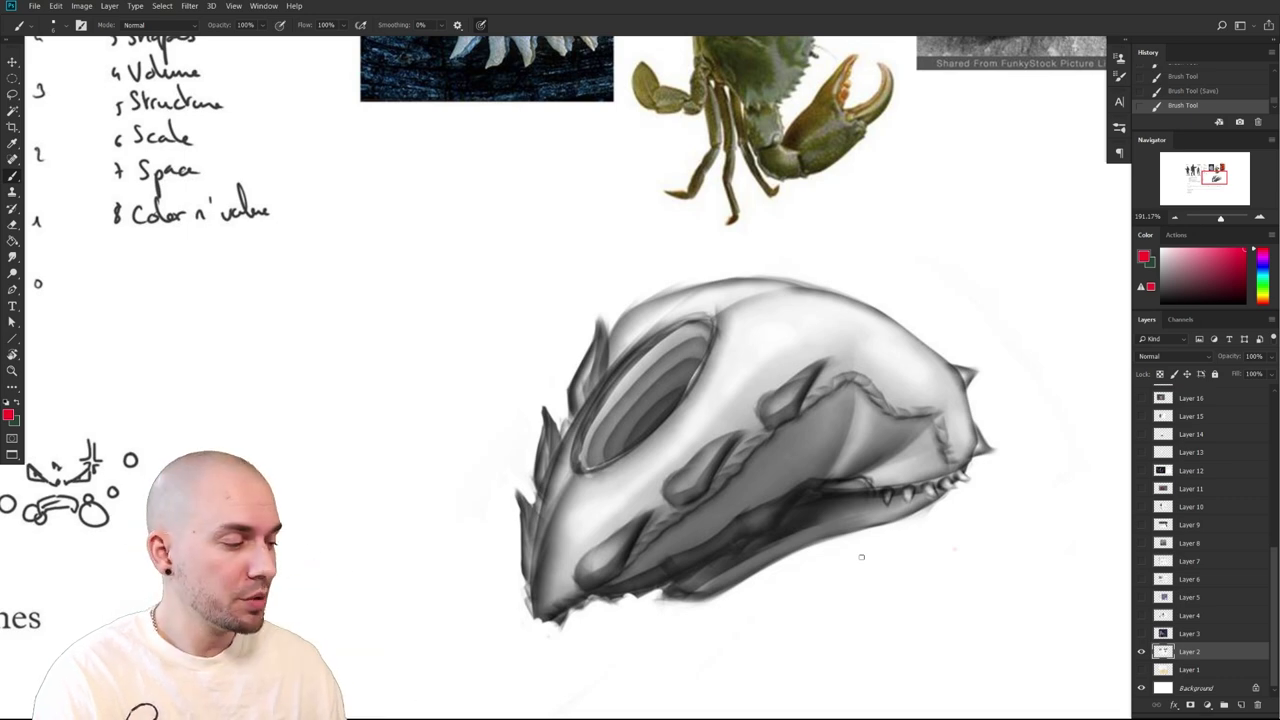
pyautogui.moveTo(797, 613); pyautogui.dragTo(826, 588)
pyautogui.moveTo(887, 540); pyautogui.dragTo(842, 626)
pyautogui.scroll(-1, 840, 540)
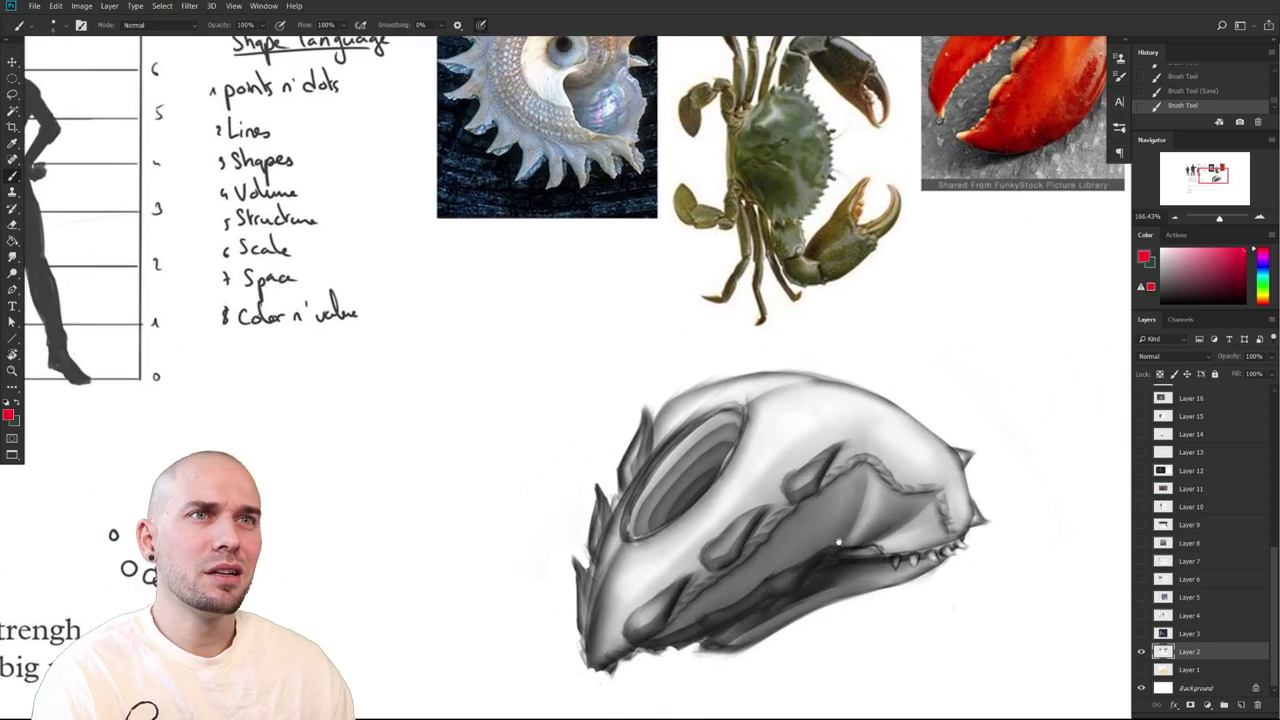
pyautogui.moveTo(858, 281); pyautogui.dragTo(785, 547)
pyautogui.scroll(2, 784, 547)
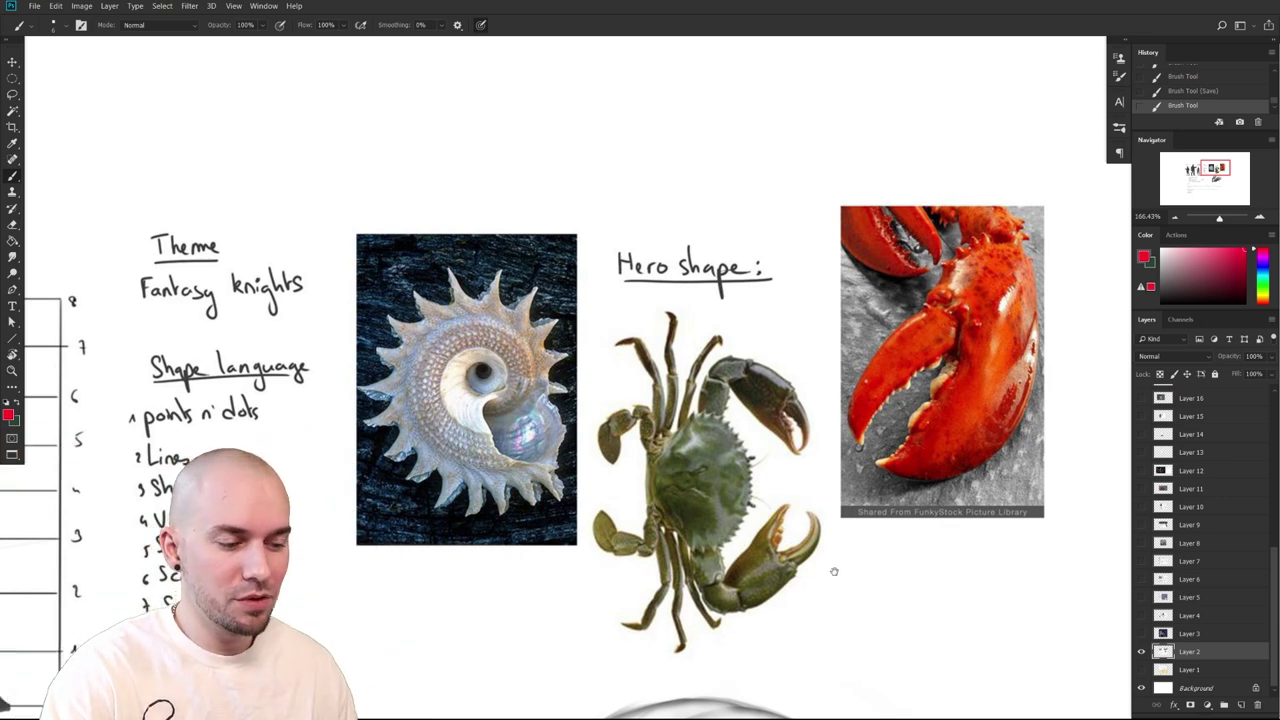
pyautogui.moveTo(832, 569); pyautogui.dragTo(839, 459)
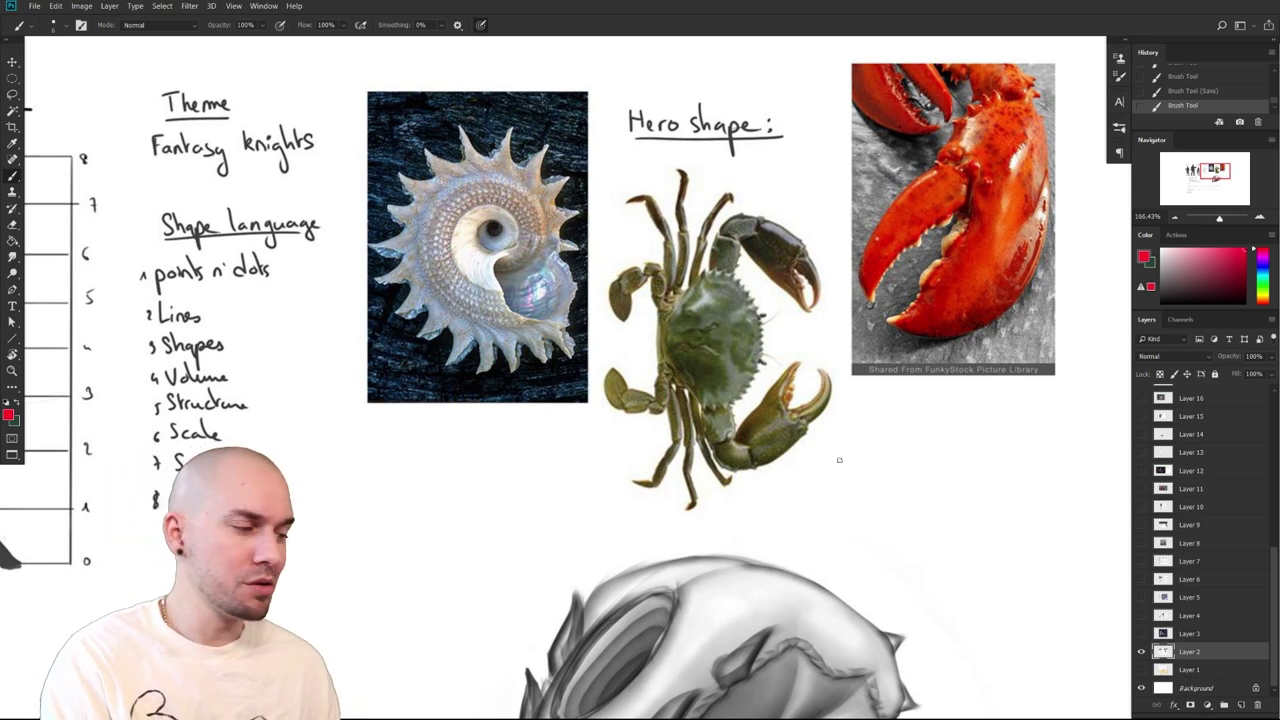
pyautogui.scroll(-3, 960, 539)
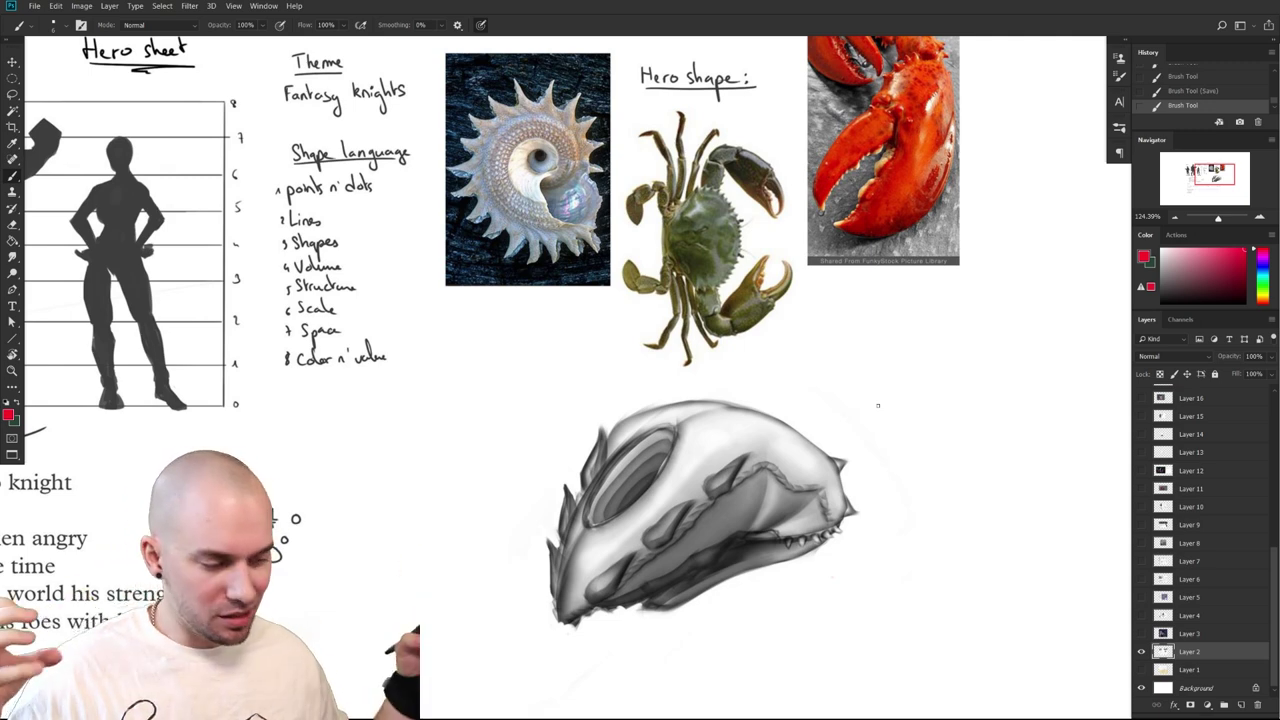
# Try circling the whole skull with a red Brush stroke on Layer 2
pyautogui.moveTo(853, 437)
pyautogui.mouseDown()
pyautogui.moveTo(619, 657)
pyautogui.moveTo(905, 451)
pyautogui.moveTo(882, 404)
pyautogui.mouseUp()
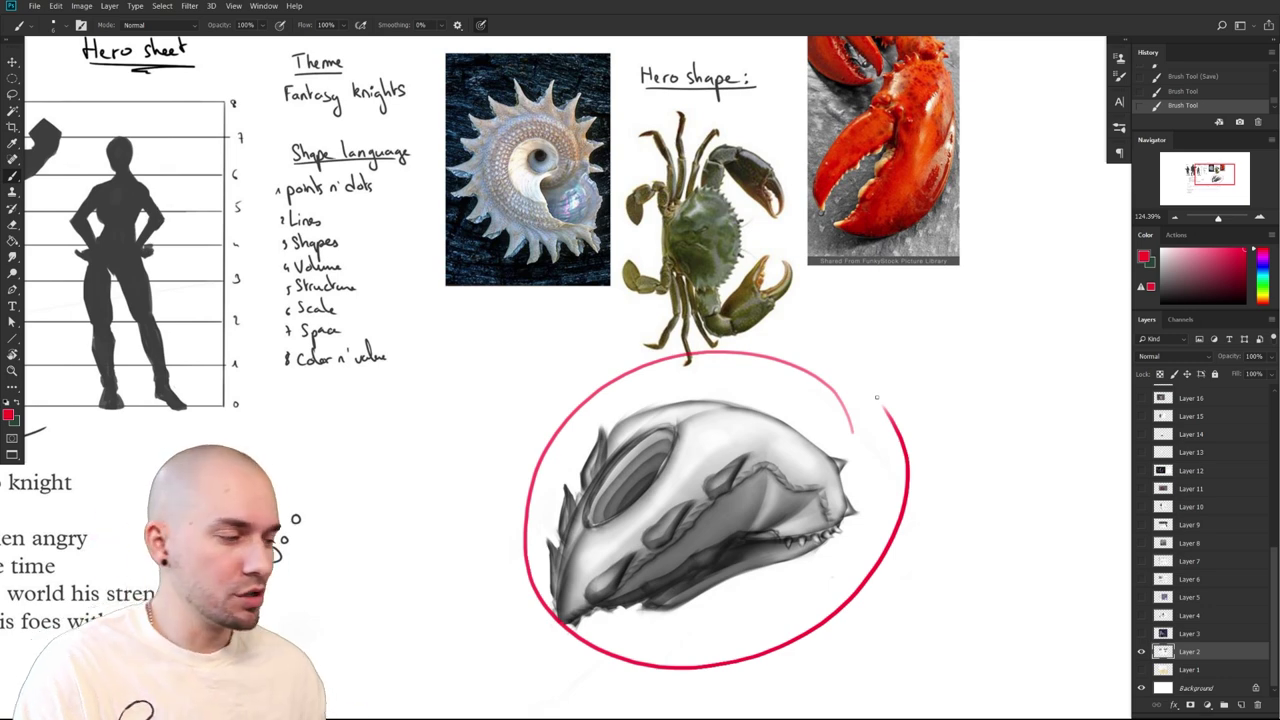
pyautogui.moveTo(812, 582); pyautogui.dragTo(904, 541)
pyautogui.hotkey('ctrl', 'z')
pyautogui.scroll(-3, 886, 545)
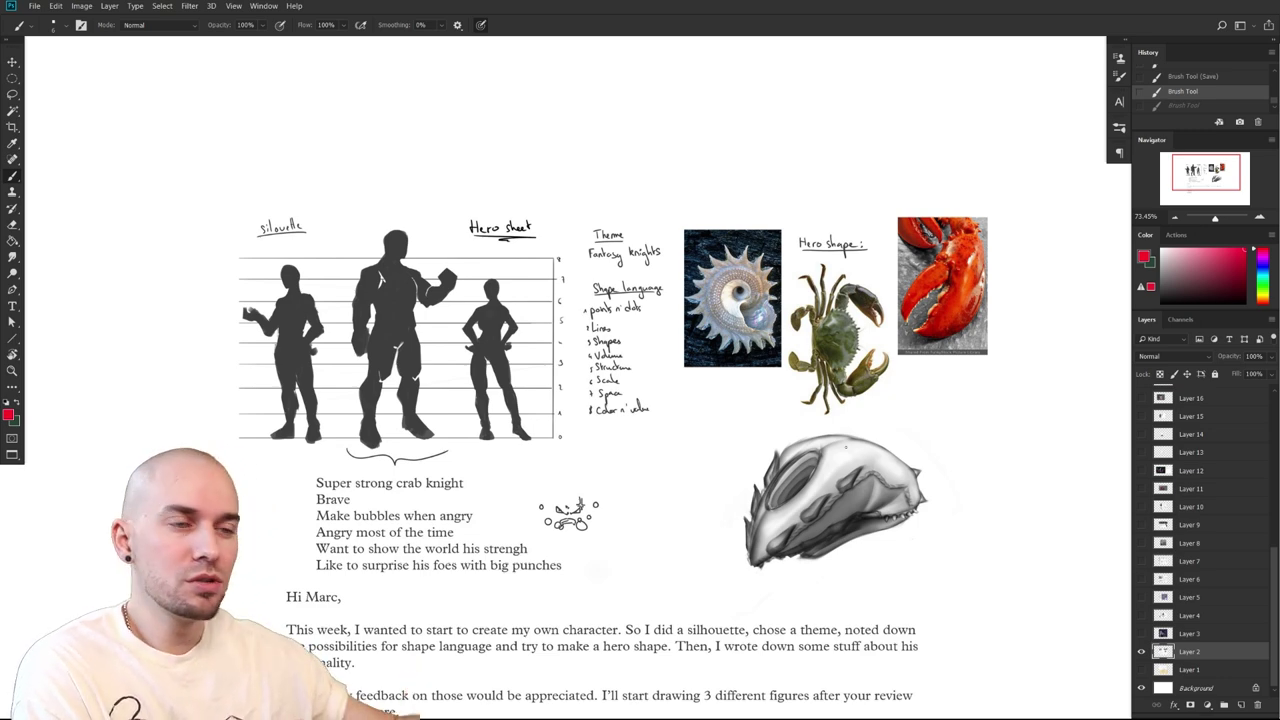
pyautogui.moveTo(705, 566)
pyautogui.mouseDown()
pyautogui.moveTo(954, 500)
pyautogui.moveTo(693, 540)
pyautogui.mouseUp()
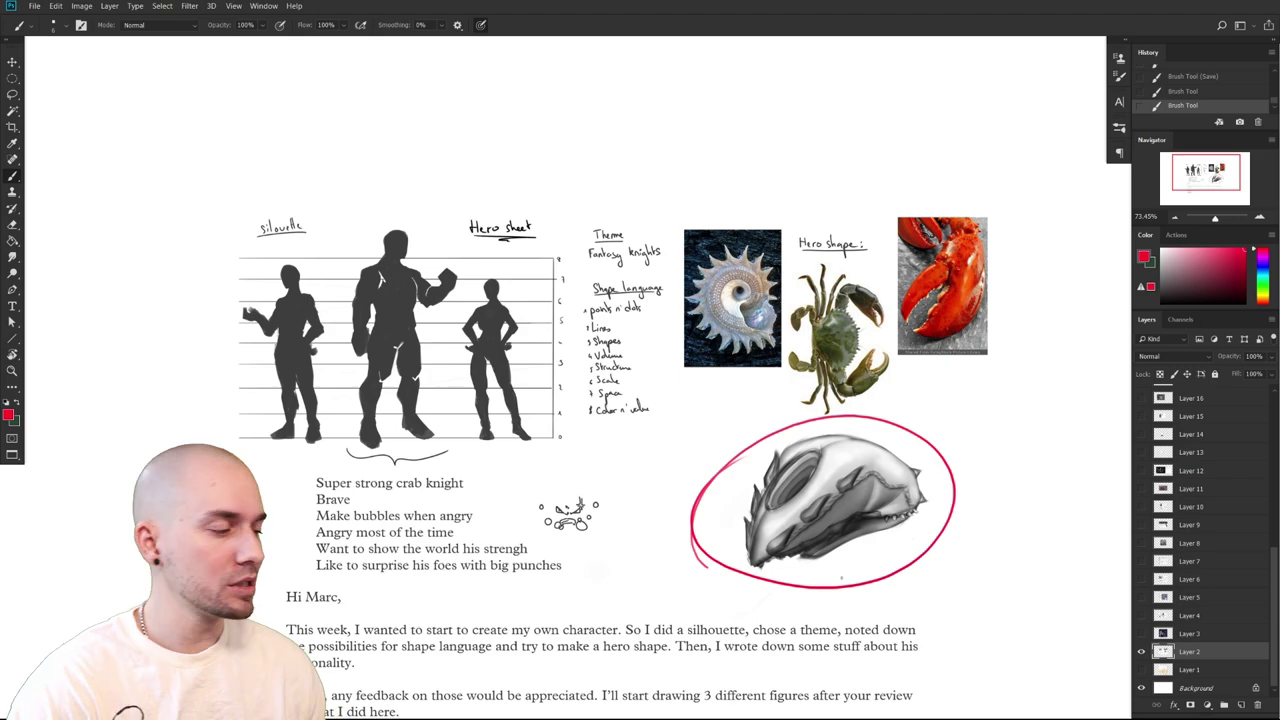
pyautogui.hotkey('ctrl', 'z')
pyautogui.scroll(3, 842, 578)
pyautogui.moveTo(800, 425)
pyautogui.mouseDown()
pyautogui.moveTo(449, 534)
pyautogui.moveTo(820, 470)
pyautogui.mouseUp()
pyautogui.hotkey('ctrl', 'z')
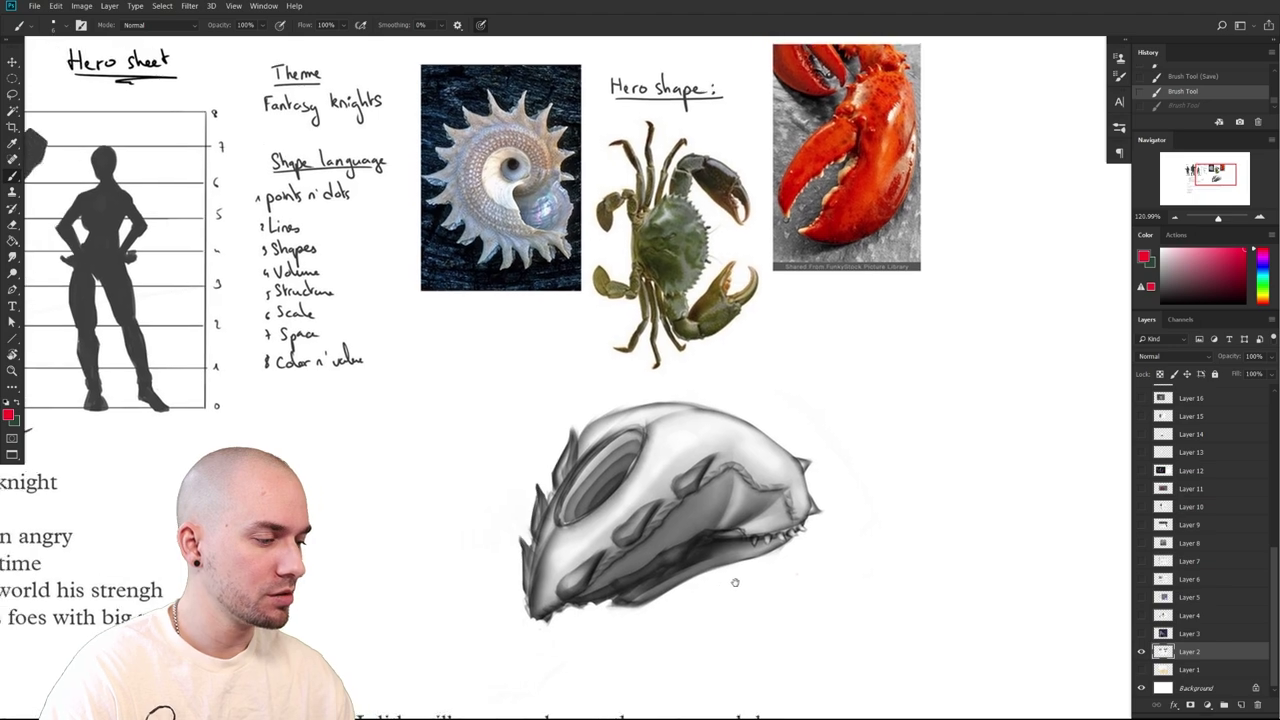
pyautogui.moveTo(734, 582)
pyautogui.mouseDown()
pyautogui.moveTo(972, 570)
pyautogui.moveTo(917, 583)
pyautogui.moveTo(919, 616)
pyautogui.mouseUp()
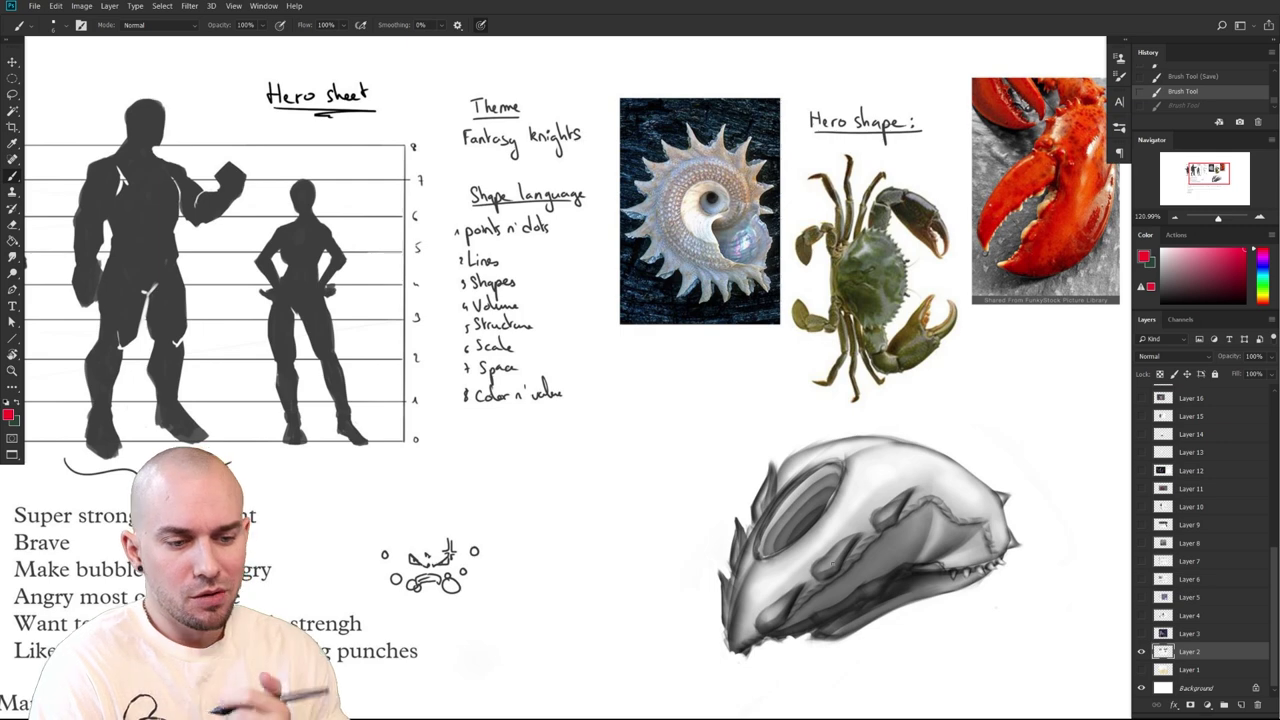
pyautogui.moveTo(832, 565); pyautogui.dragTo(706, 563)
pyautogui.moveTo(903, 566)
pyautogui.mouseDown()
pyautogui.moveTo(800, 406)
pyautogui.moveTo(850, 672)
pyautogui.mouseUp()
pyautogui.hotkey('ctrl', 'z')
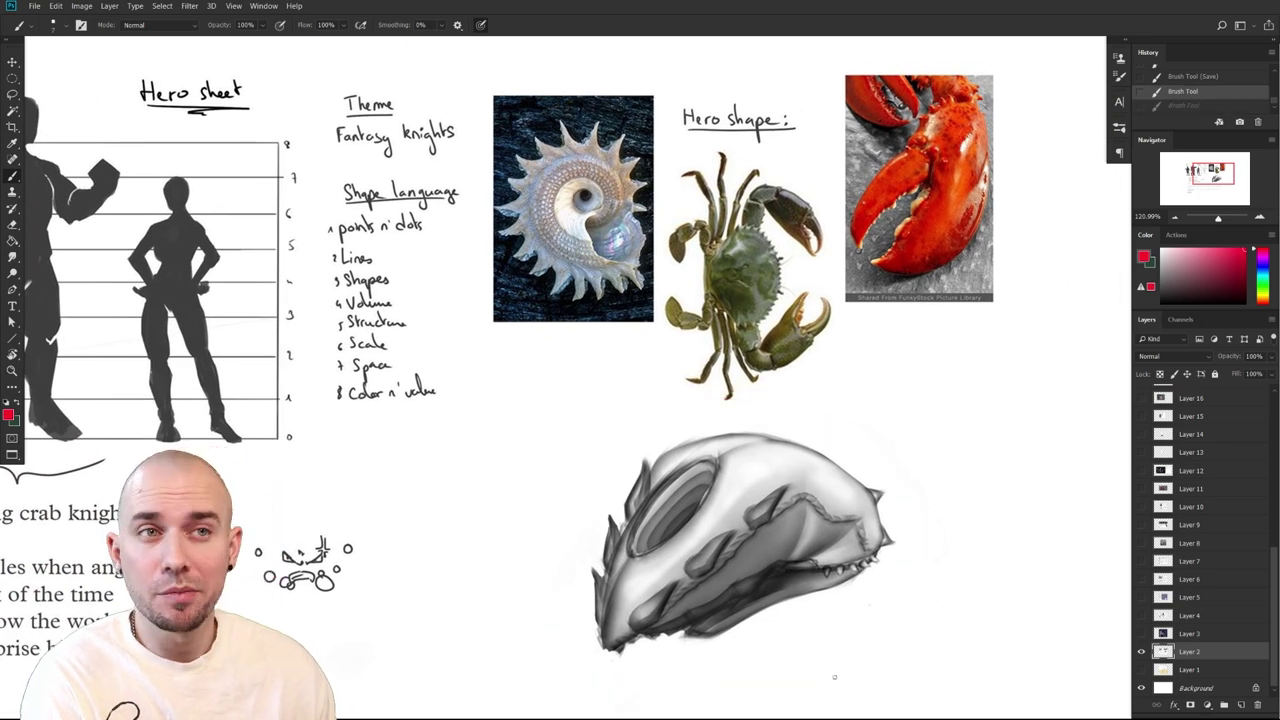
pyautogui.moveTo(904, 533)
pyautogui.mouseDown()
pyautogui.moveTo(755, 442)
pyautogui.moveTo(629, 497)
pyautogui.moveTo(598, 650)
pyautogui.moveTo(773, 623)
pyautogui.moveTo(906, 496)
pyautogui.mouseUp()
pyautogui.hotkey('ctrl', 'z')
# Try a red shield outline tapering downward in the empty space between the face doodle and the skull
pyautogui.moveTo(432, 614)
pyautogui.mouseDown()
pyautogui.moveTo(530, 486)
pyautogui.moveTo(406, 566)
pyautogui.moveTo(420, 612)
pyautogui.moveTo(405, 506)
pyautogui.mouseUp()
pyautogui.moveTo(550, 489)
pyautogui.mouseDown()
pyautogui.moveTo(567, 505)
pyautogui.moveTo(570, 543)
pyautogui.mouseUp()
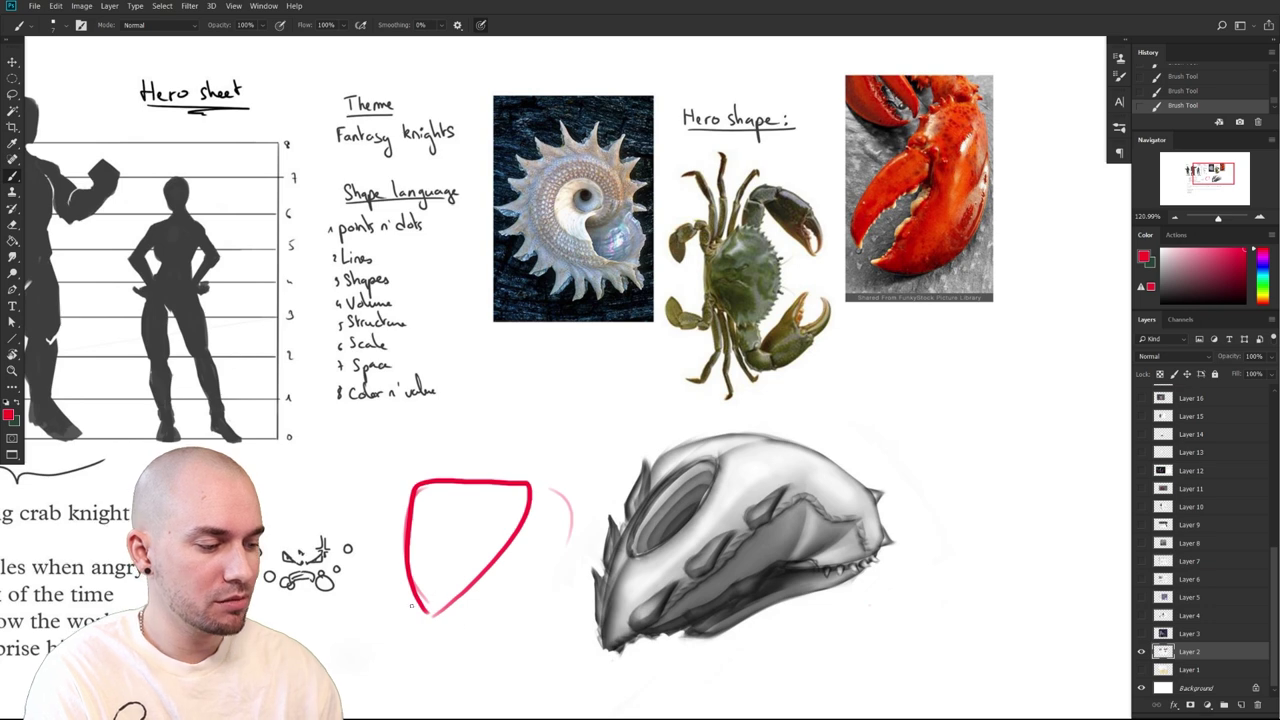
pyautogui.hotkey('ctrl', 'z')
pyautogui.hotkey('ctrl', 'z')
pyautogui.hotkey('ctrl', 'z')
pyautogui.hotkey('ctrl', 'z')
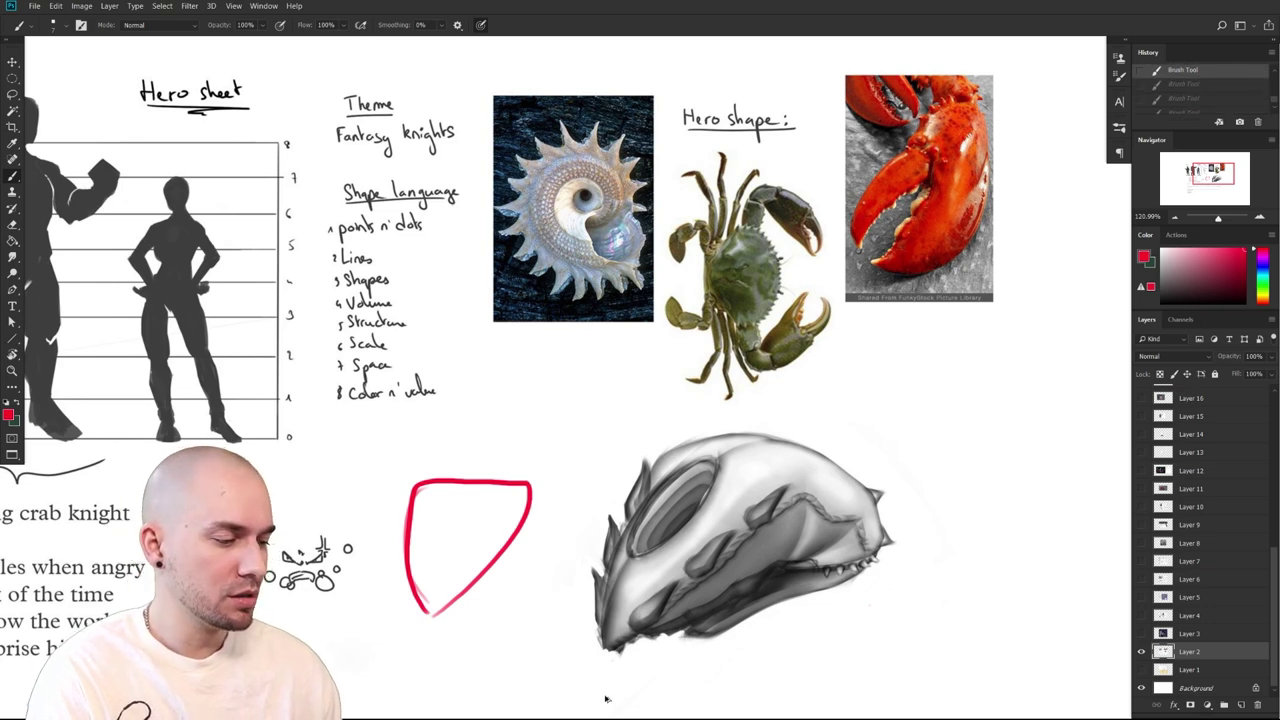
# Outline the front mass of the skull in red and sketch a downward-pointing shield shape beside it
pyautogui.moveTo(799, 560); pyautogui.dragTo(823, 526)
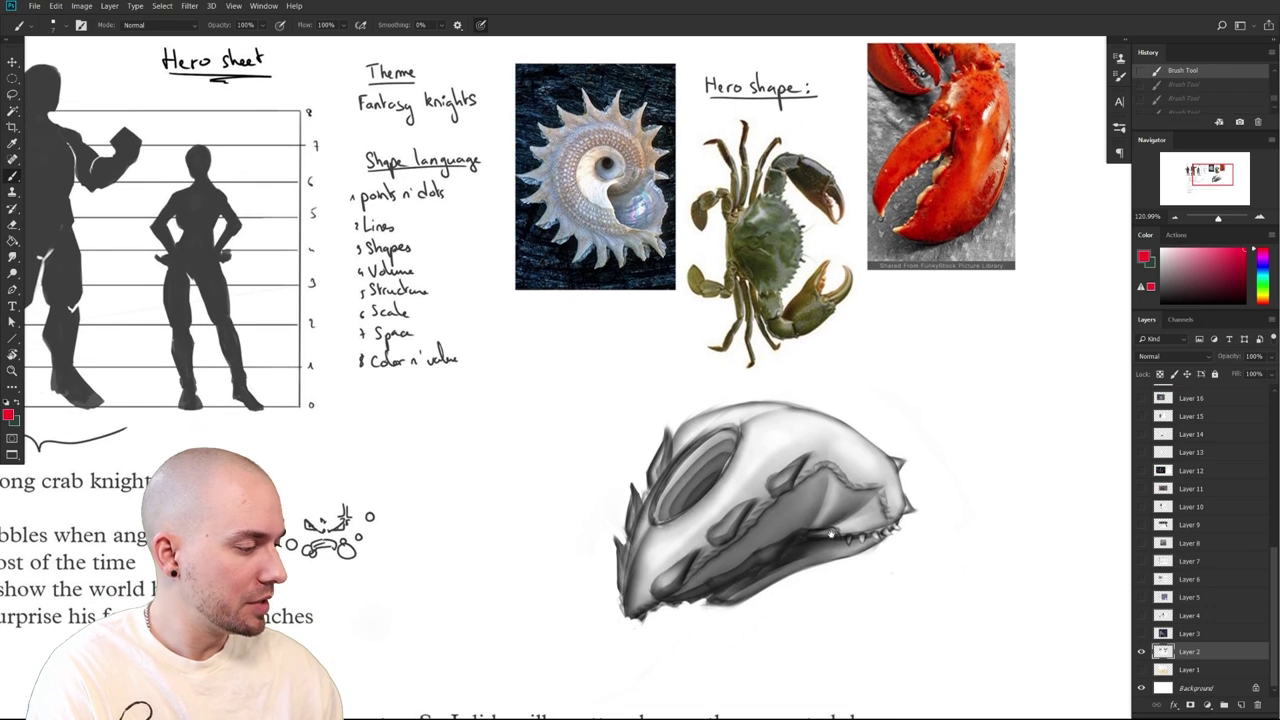
pyautogui.moveTo(650, 598)
pyautogui.mouseDown()
pyautogui.moveTo(827, 441)
pyautogui.moveTo(711, 405)
pyautogui.moveTo(634, 512)
pyautogui.moveTo(612, 608)
pyautogui.mouseUp()
pyautogui.moveTo(441, 427); pyautogui.dragTo(533, 430)
pyautogui.moveTo(440, 430)
pyautogui.mouseDown()
pyautogui.moveTo(443, 458)
pyautogui.moveTo(531, 437)
pyautogui.moveTo(527, 458)
pyautogui.mouseUp()
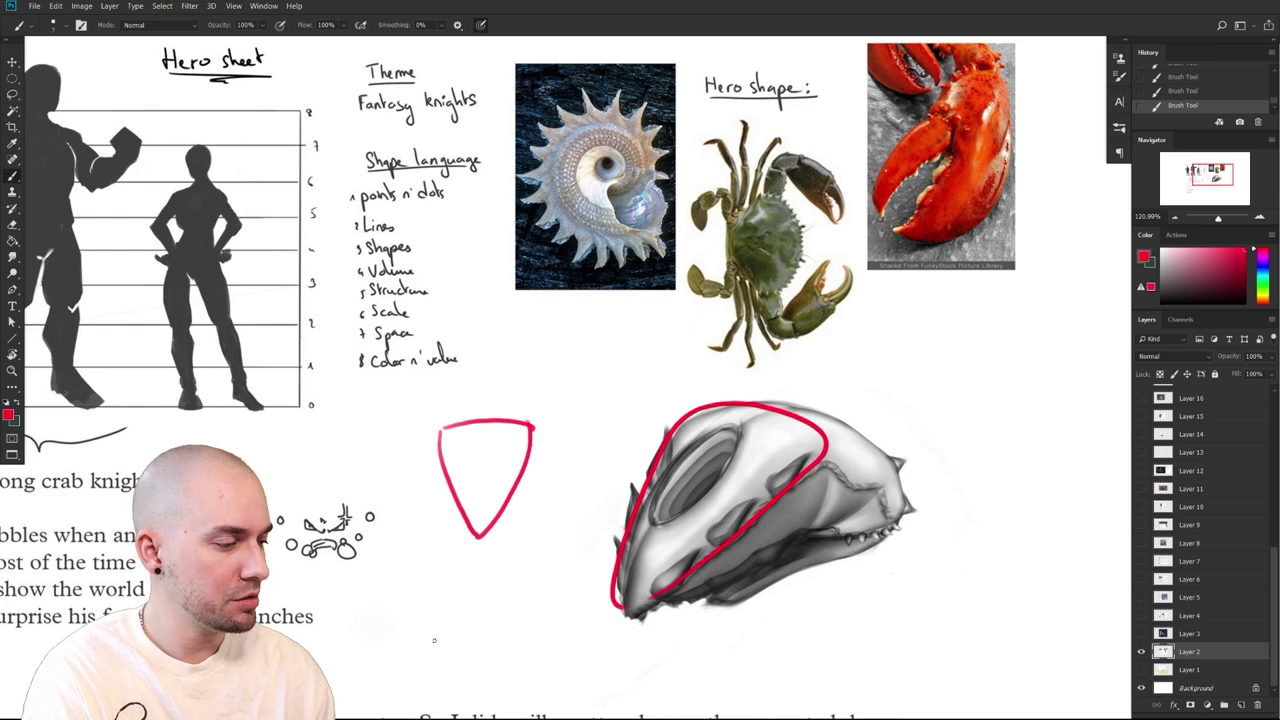
# Undo the shield's sides and redraw them from its top edge to a slightly lower point
pyautogui.hotkey('ctrl', 'z')
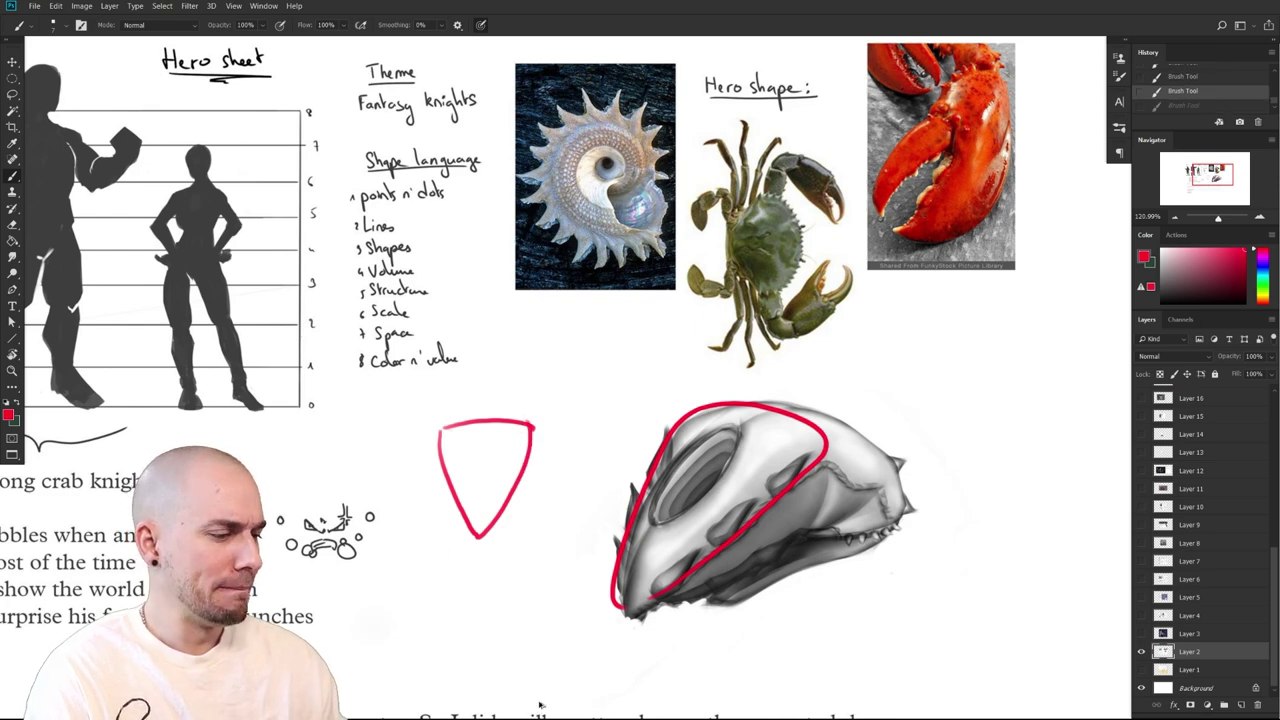
pyautogui.hotkey('ctrl', 'z')
pyautogui.hotkey('ctrl', 'z')
pyautogui.hotkey('ctrl', 'z')
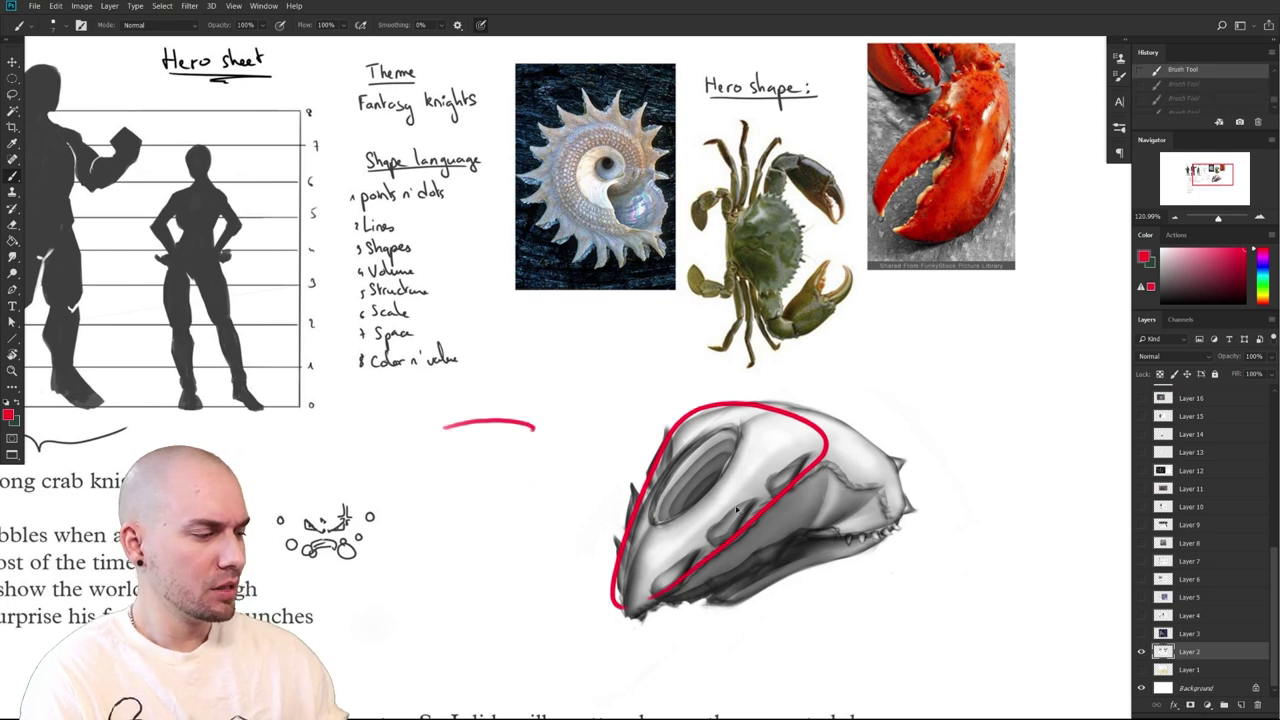
pyautogui.moveTo(442, 430)
pyautogui.mouseDown()
pyautogui.moveTo(490, 552)
pyautogui.moveTo(533, 428)
pyautogui.moveTo(534, 457)
pyautogui.mouseUp()
pyautogui.hotkey('ctrl', 'z')
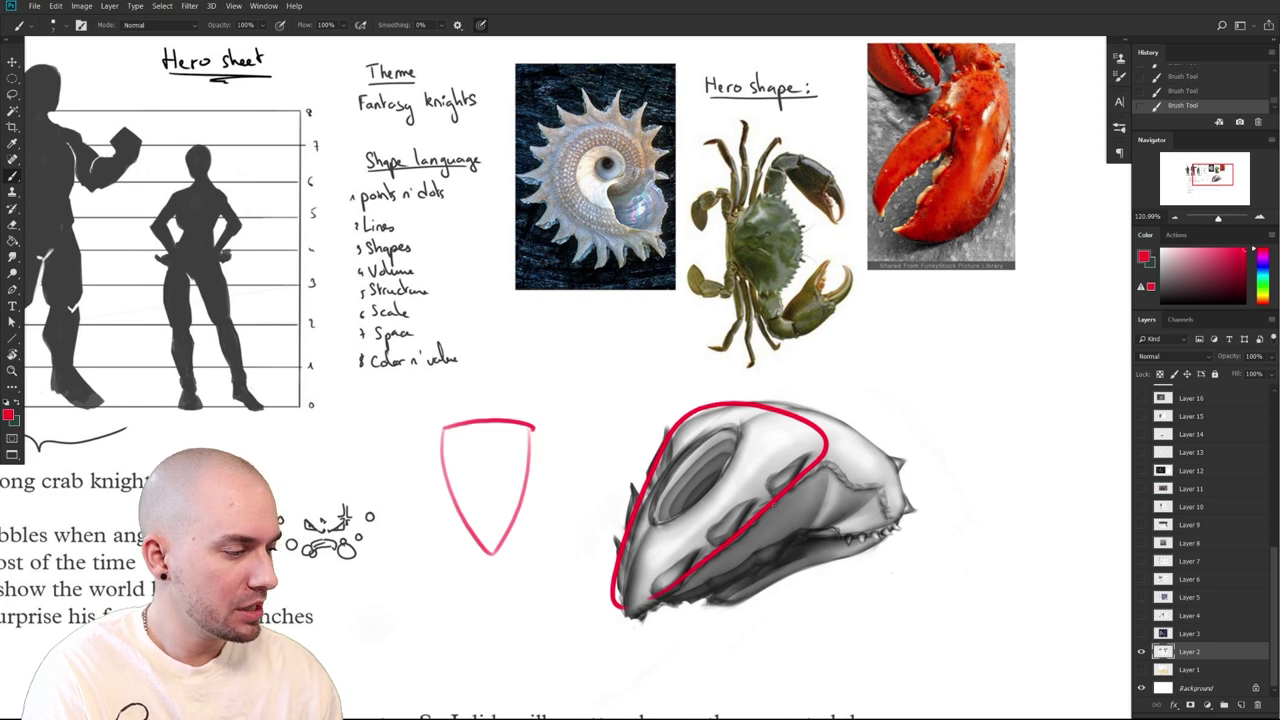
# Add red spikes to both lower sides of the shield sketch and one on its upper left side
pyautogui.moveTo(457, 512)
pyautogui.mouseDown()
pyautogui.moveTo(446, 540)
pyautogui.moveTo(470, 542)
pyautogui.mouseUp()
pyautogui.moveTo(524, 505); pyautogui.dragTo(510, 536)
pyautogui.moveTo(444, 464); pyautogui.dragTo(446, 480)
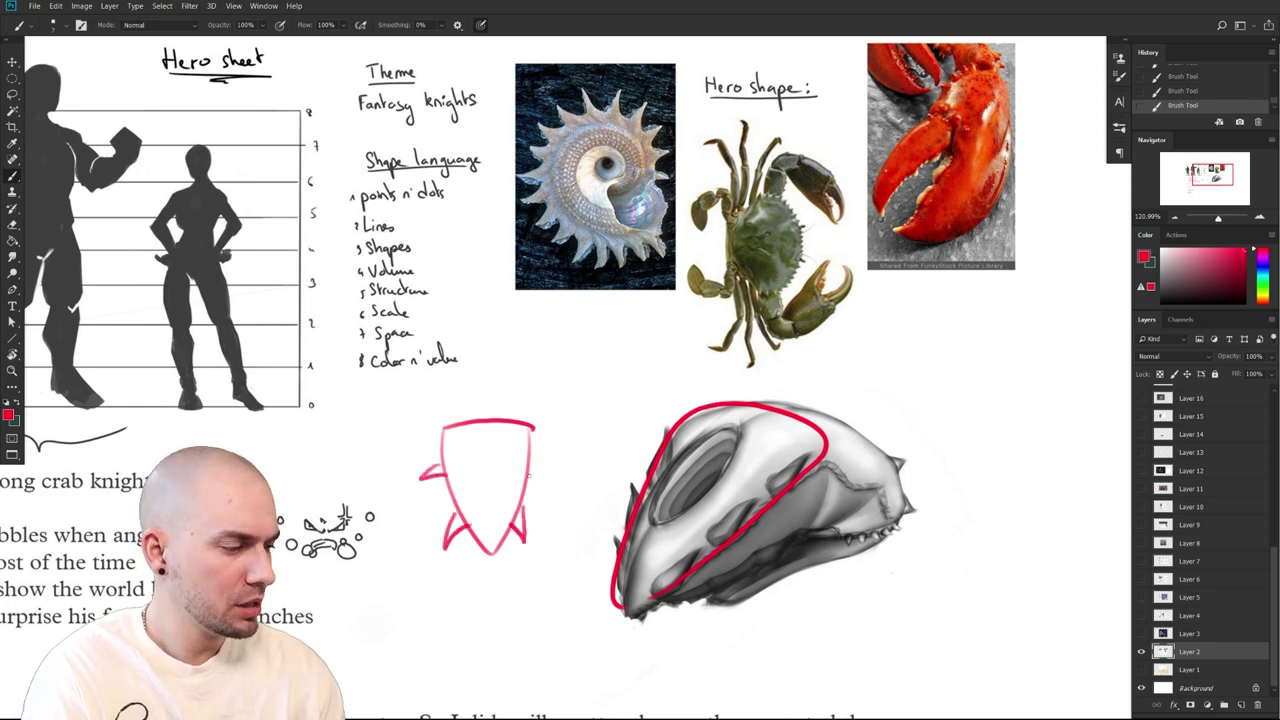
pyautogui.moveTo(720, 430); pyautogui.dragTo(728, 430)
pyautogui.hotkey('ctrl', 'z')
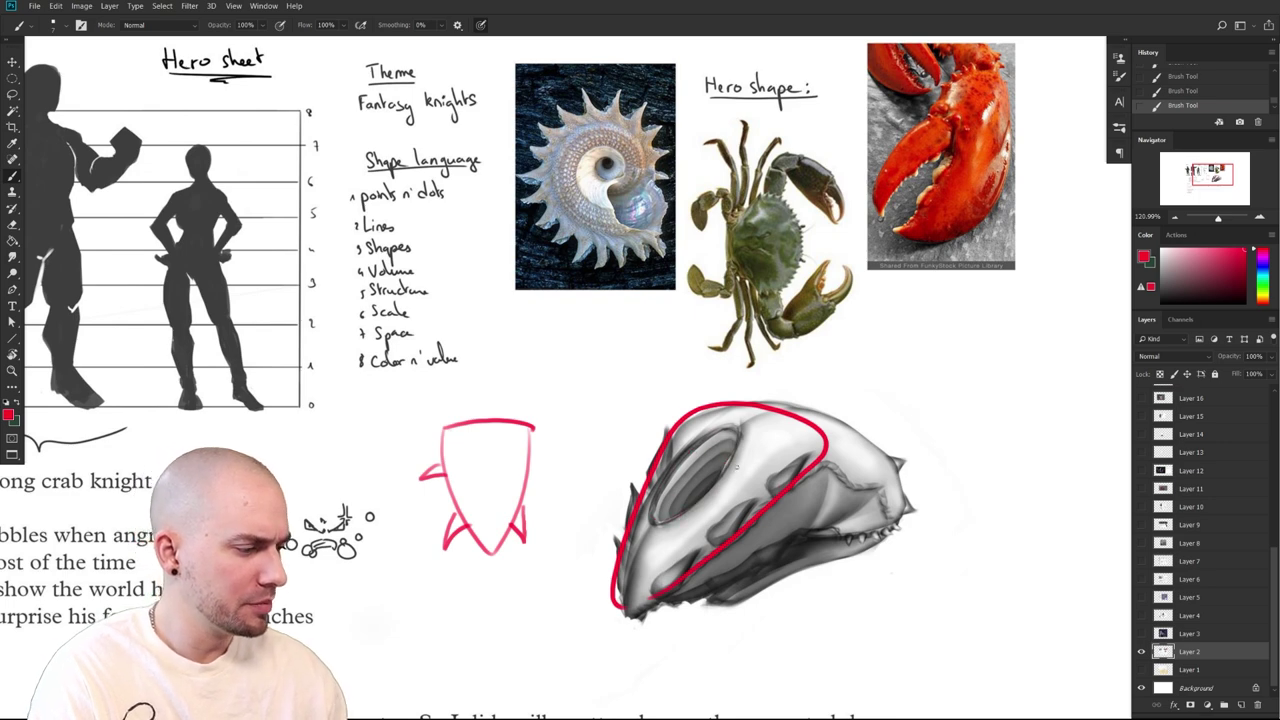
pyautogui.moveTo(770, 521)
pyautogui.mouseDown()
pyautogui.moveTo(784, 514)
pyautogui.moveTo(784, 529)
pyautogui.mouseUp()
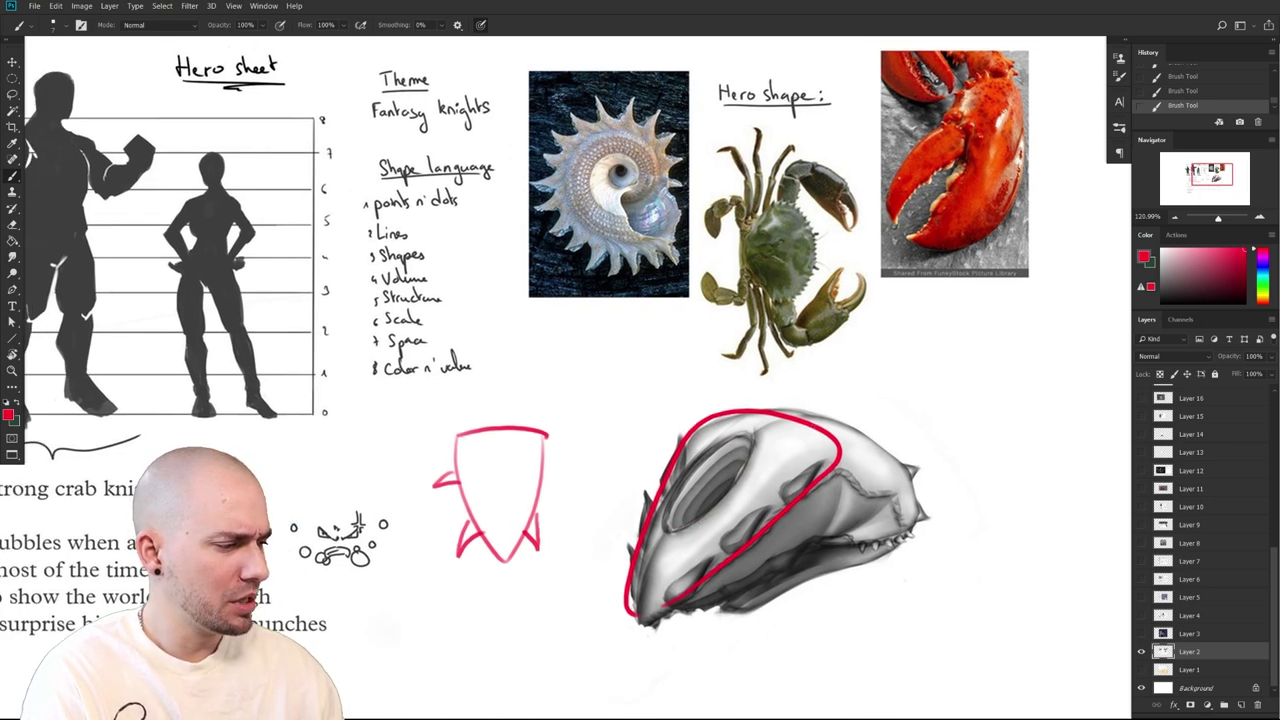
pyautogui.moveTo(674, 574)
pyautogui.mouseDown()
pyautogui.moveTo(785, 496)
pyautogui.moveTo(815, 412)
pyautogui.moveTo(662, 472)
pyautogui.moveTo(630, 590)
pyautogui.mouseUp()
pyautogui.hotkey('ctrl', 'z')
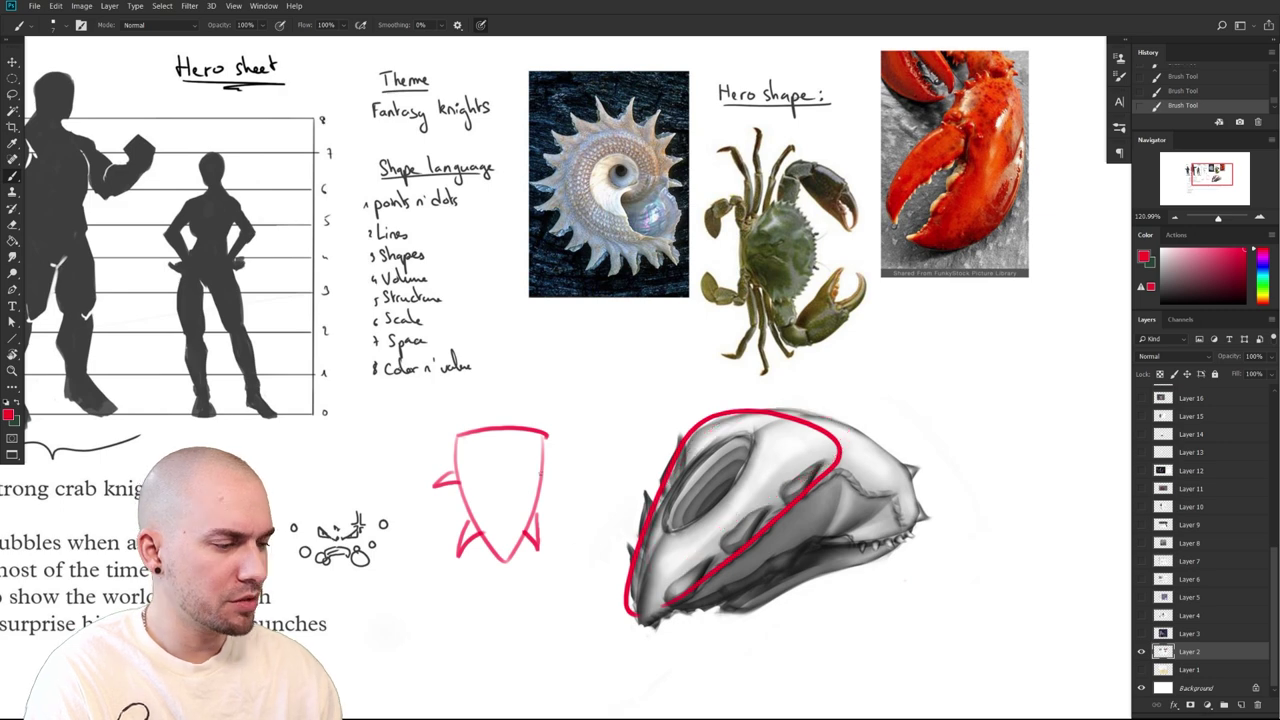
# Draw a V-shaped notch in the shield's top edge and shade it red
pyautogui.moveTo(485, 438)
pyautogui.mouseDown()
pyautogui.moveTo(499, 469)
pyautogui.moveTo(488, 433)
pyautogui.moveTo(492, 450)
pyautogui.moveTo(492, 432)
pyautogui.moveTo(506, 429)
pyautogui.moveTo(508, 443)
pyautogui.mouseUp()
pyautogui.press('x')
pyautogui.press('x')
pyautogui.hotkey('ctrl', 'z')
pyautogui.moveTo(488, 440); pyautogui.dragTo(508, 444)
pyautogui.moveTo(493, 445); pyautogui.dragTo(513, 456)
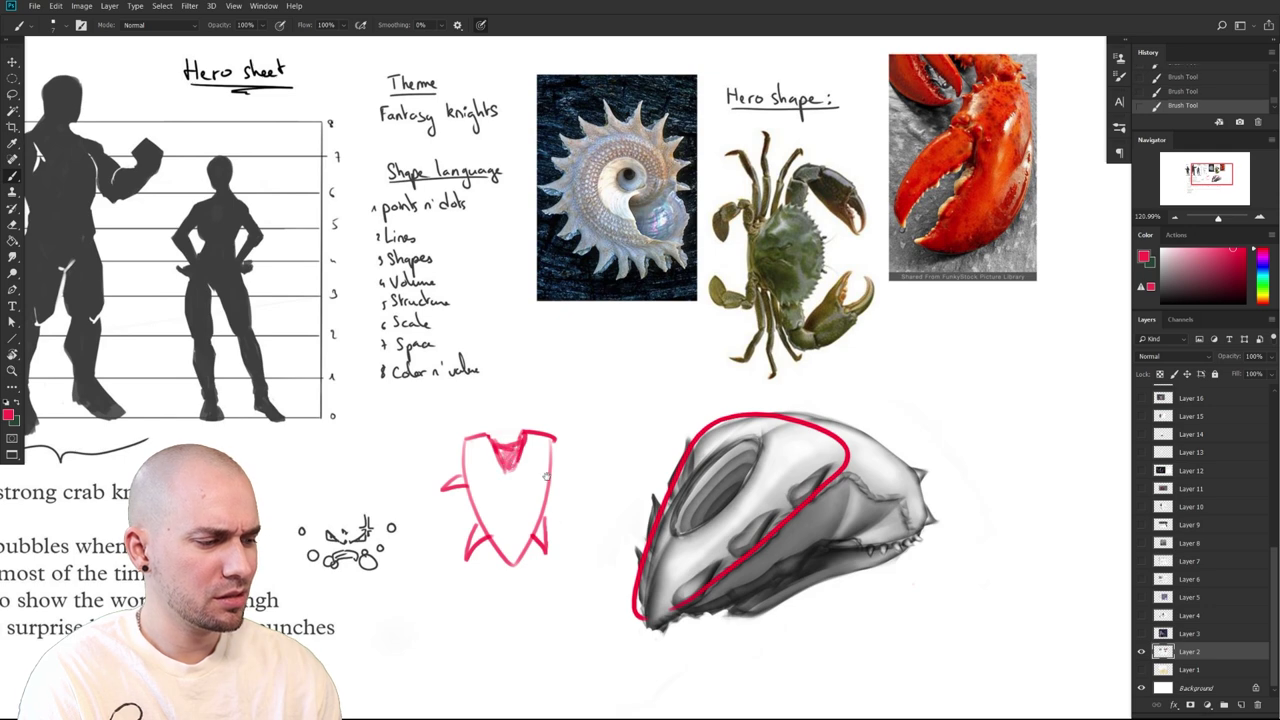
# Draw a red curve along the skull's crown and add a centre line and right-hand spike to the shield
pyautogui.moveTo(676, 549); pyautogui.dragTo(668, 540)
pyautogui.moveTo(748, 427); pyautogui.dragTo(845, 416)
pyautogui.moveTo(481, 432)
pyautogui.mouseDown()
pyautogui.moveTo(503, 465)
pyautogui.moveTo(503, 550)
pyautogui.mouseUp()
pyautogui.moveTo(522, 428); pyautogui.dragTo(556, 446)
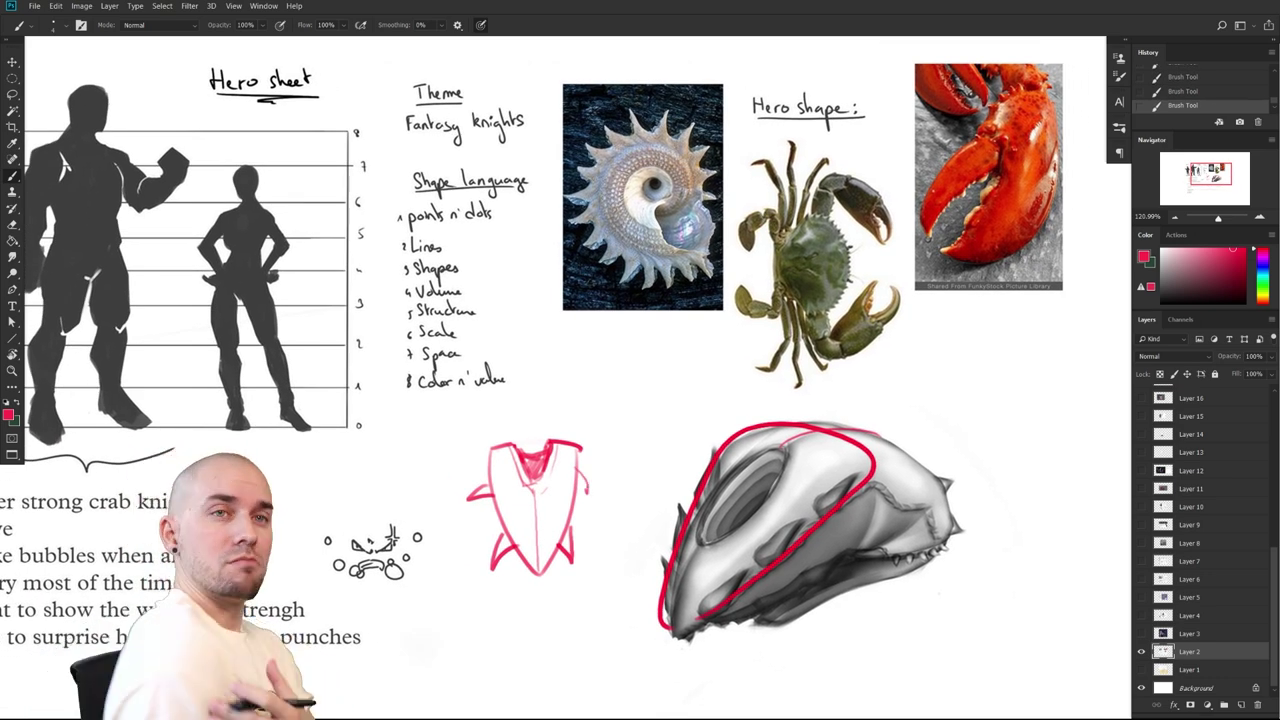
pyautogui.moveTo(587, 490); pyautogui.dragTo(577, 488)
# Undo the shield's right-hand spike and centre line, and reduce the Eraser's size
pyautogui.moveTo(849, 636); pyautogui.dragTo(803, 638)
pyautogui.moveTo(866, 576); pyautogui.dragTo(785, 548)
pyautogui.hotkey('ctrl', 'z')
pyautogui.hotkey('ctrl', 'z')
pyautogui.hotkey('ctrl', 'z')
pyautogui.hotkey('ctrl', 'z')
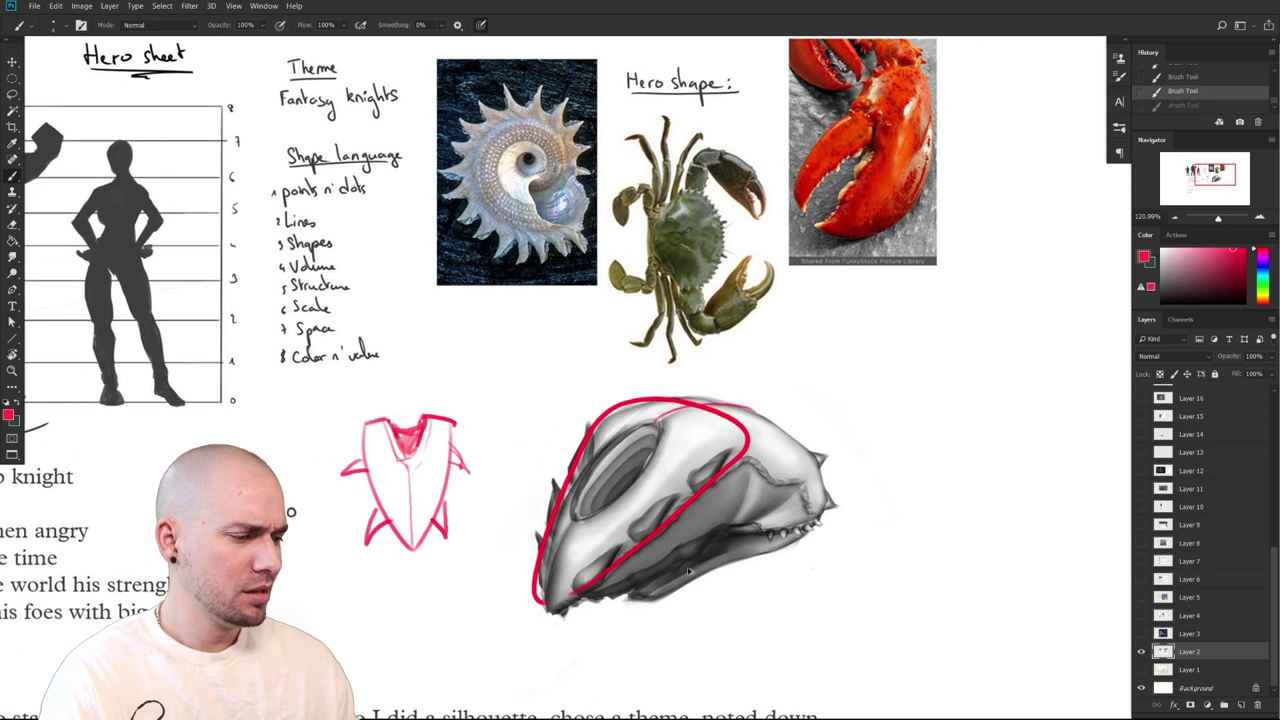
pyautogui.press('e')
pyautogui.press('[')
pyautogui.press('[')
pyautogui.press('[')
pyautogui.press('[')
pyautogui.press('[')
pyautogui.press('[')
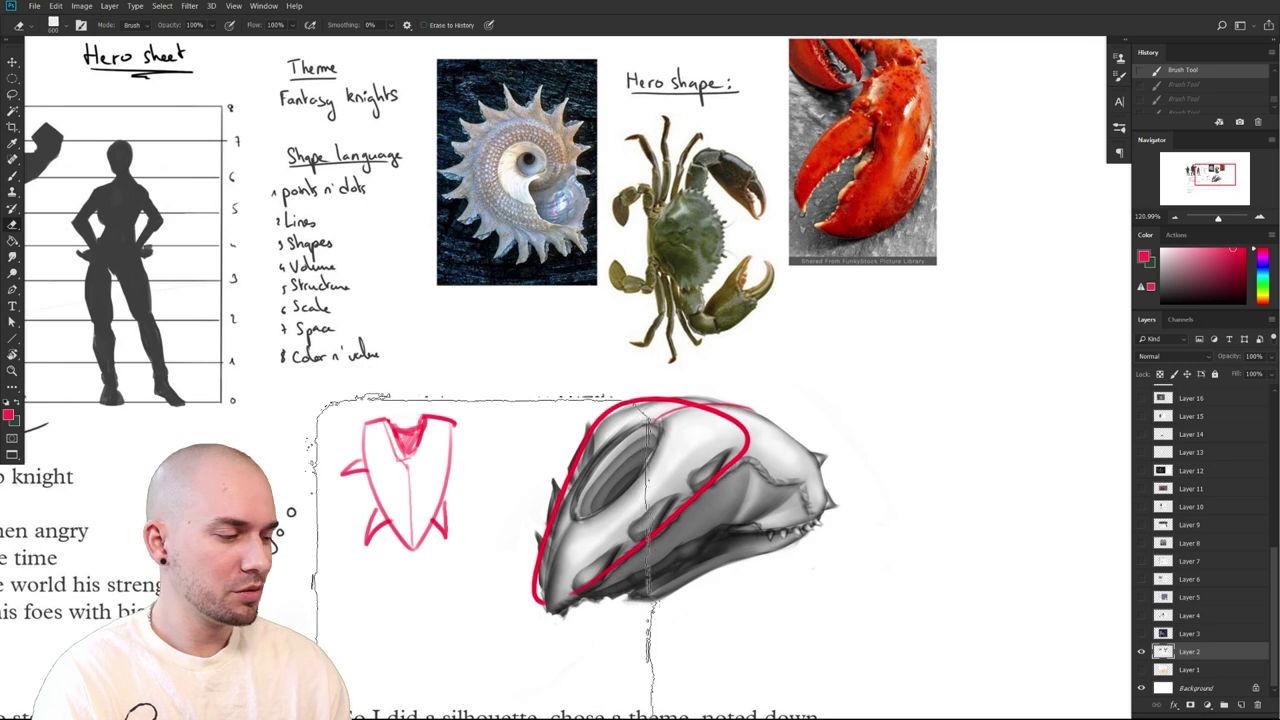
pyautogui.hotkey('ctrl', 'z')
# Create a new layer above Layer 2 and switch back to the Brush with a smaller tip
pyautogui.click(1241, 705)
pyautogui.press('b')
pyautogui.moveTo(889, 575)
pyautogui.mouseDown()
pyautogui.moveTo(903, 563)
pyautogui.moveTo(994, 574)
pyautogui.mouseUp()
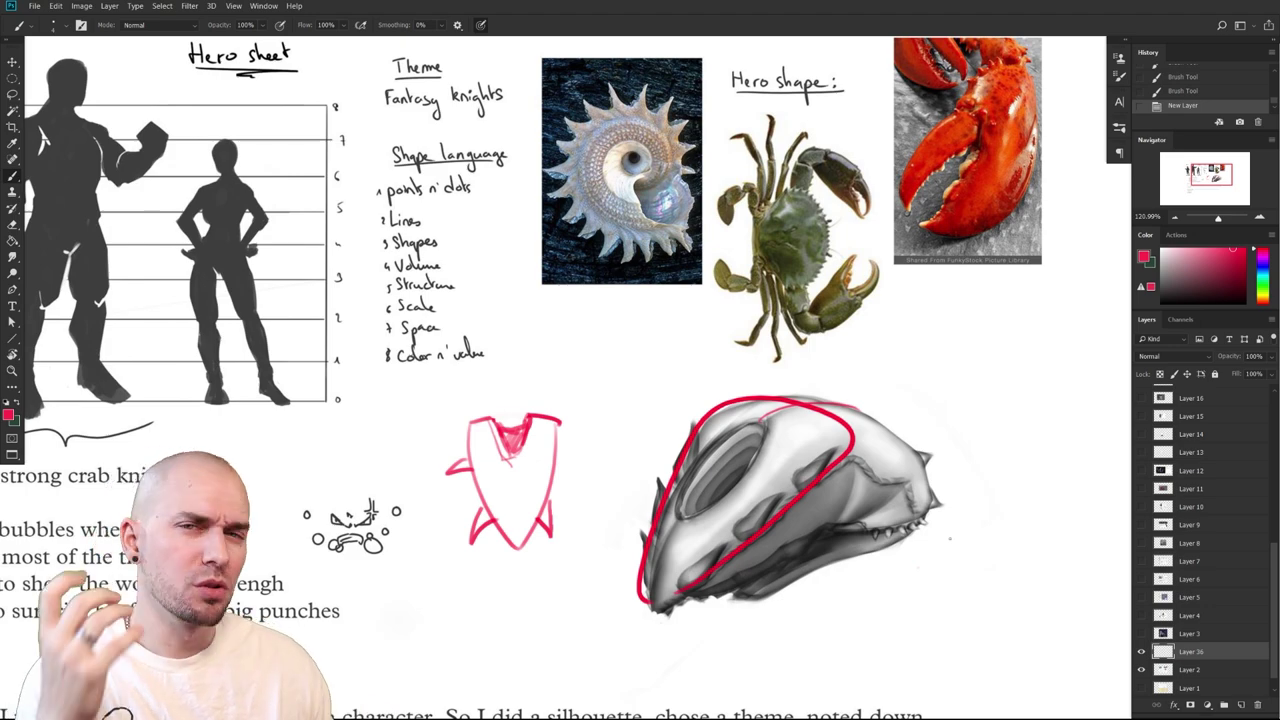
pyautogui.scroll(-3, 852, 538)
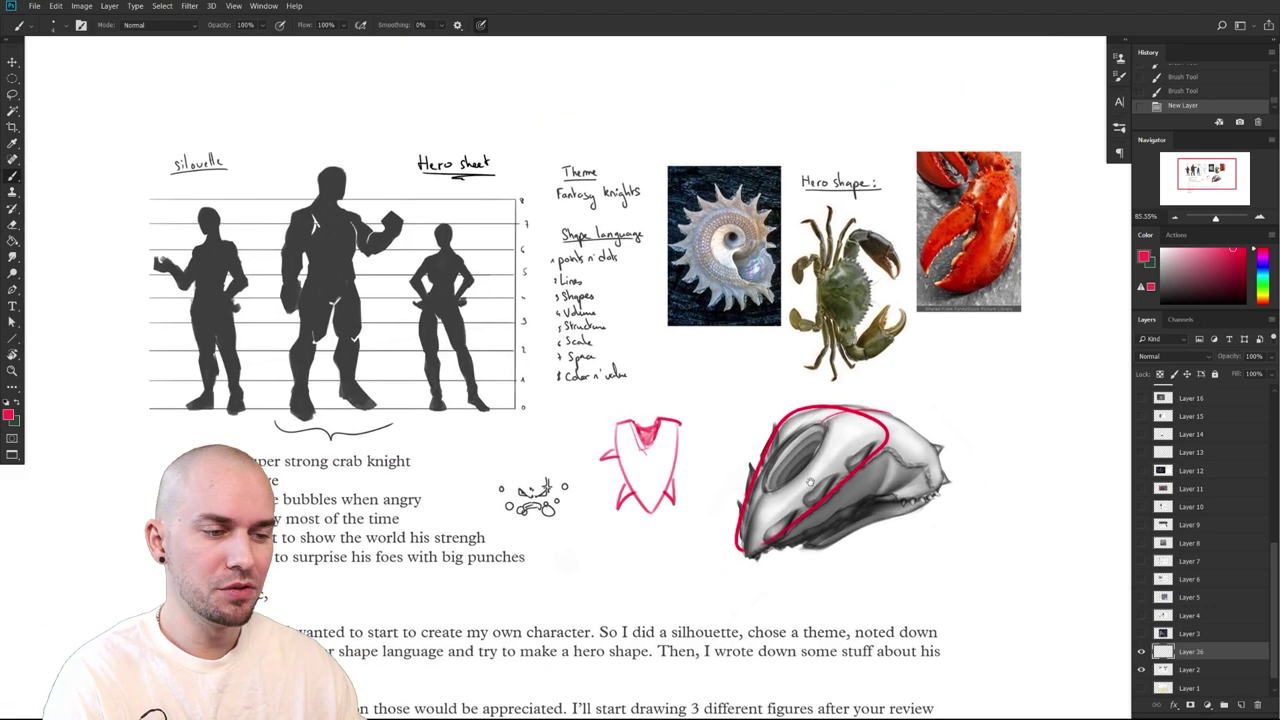
pyautogui.scroll(2, 794, 536)
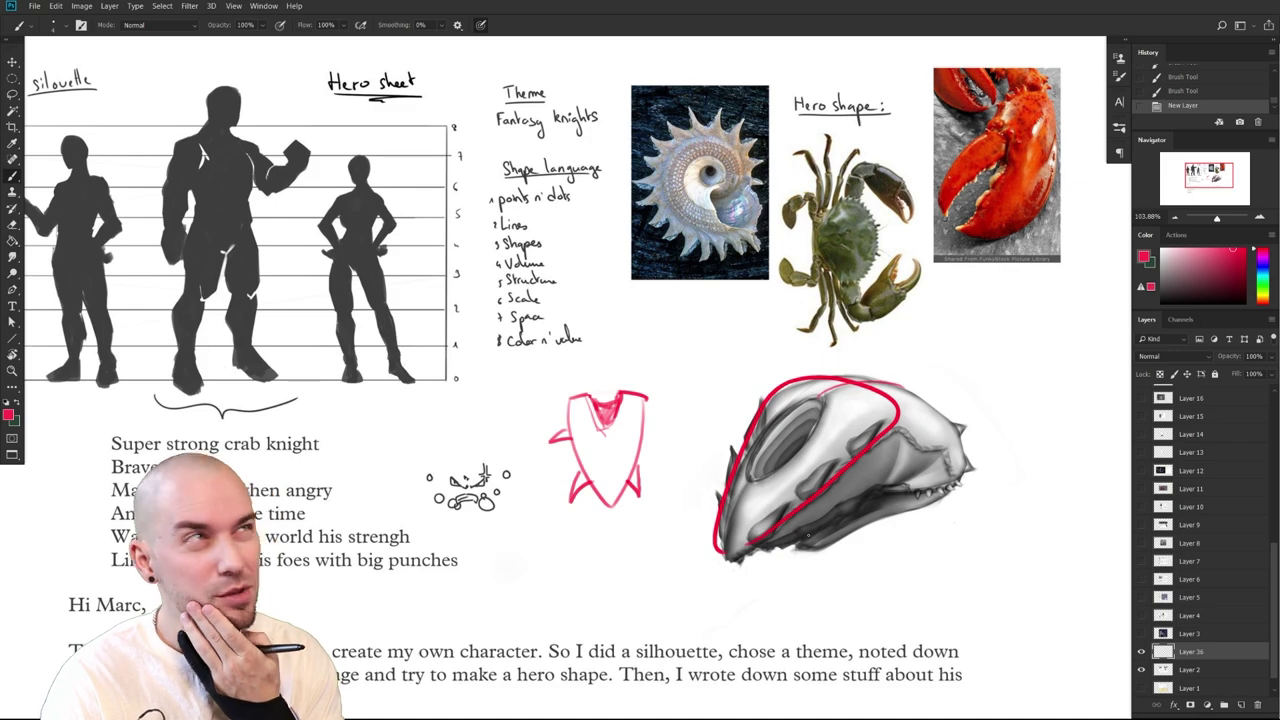
pyautogui.moveTo(855, 553); pyautogui.dragTo(785, 536)
pyautogui.press('[')
pyautogui.click(785, 536)
pyautogui.scroll(2, 832, 467)
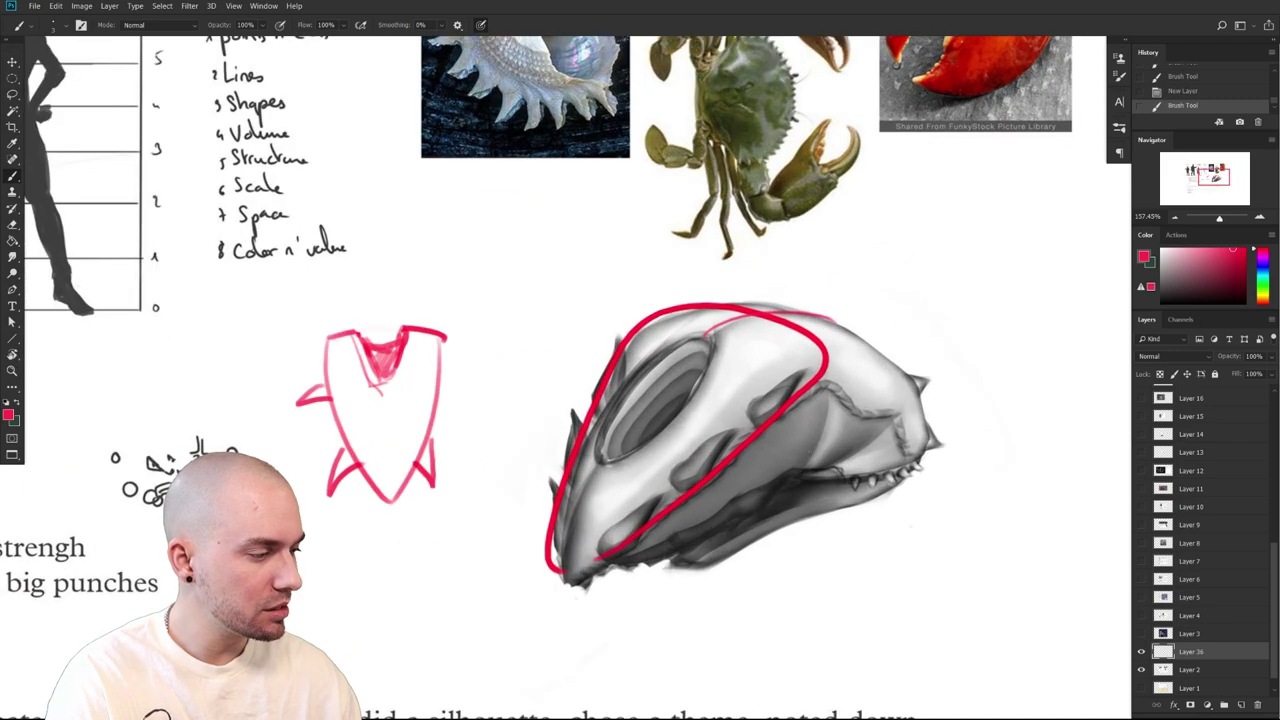
# Try small Brush marks over the skull's snout, side spikes and teeth on the new layer
pyautogui.moveTo(606, 532)
pyautogui.mouseDown()
pyautogui.moveTo(644, 532)
pyautogui.moveTo(600, 546)
pyautogui.mouseUp()
pyautogui.hotkey('ctrl', 'z')
pyautogui.moveTo(674, 472); pyautogui.dragTo(701, 475)
pyautogui.hotkey('ctrl', 'z')
pyautogui.moveTo(846, 477); pyautogui.dragTo(905, 476)
pyautogui.hotkey('ctrl', 'z')
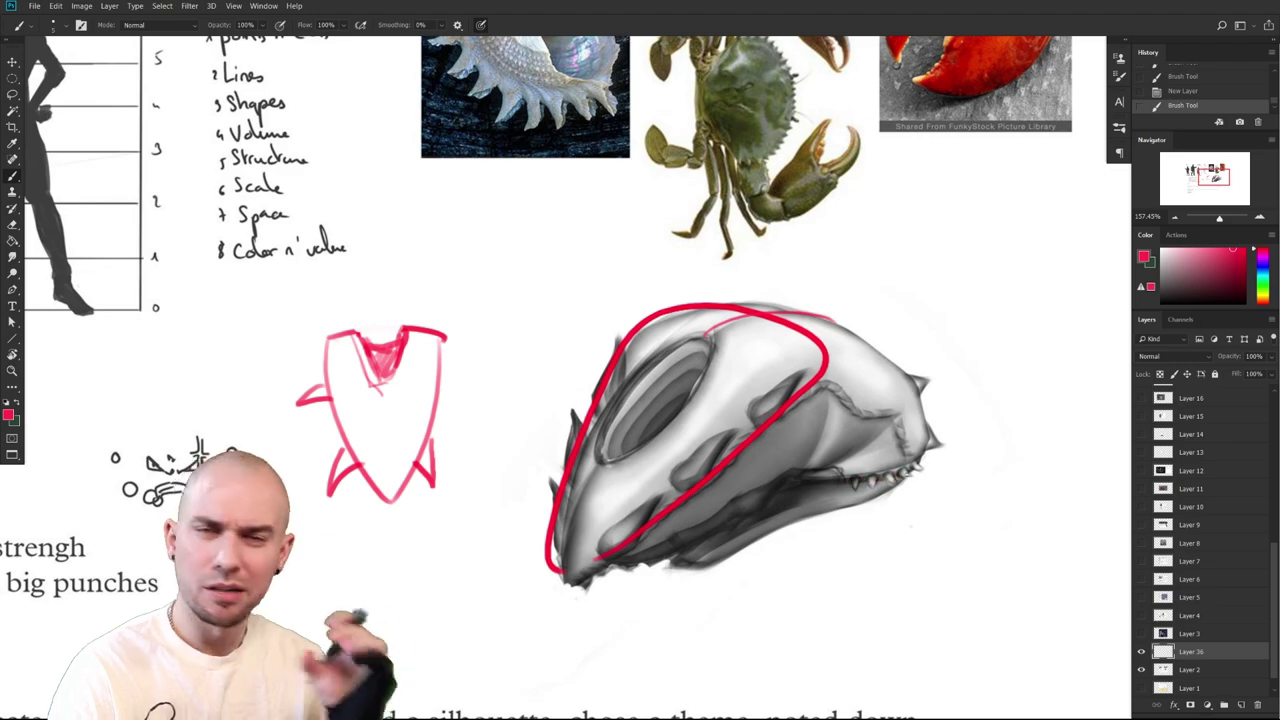
pyautogui.keyDown('ctrl'); pyautogui.click(906, 540); pyautogui.keyUp('ctrl')
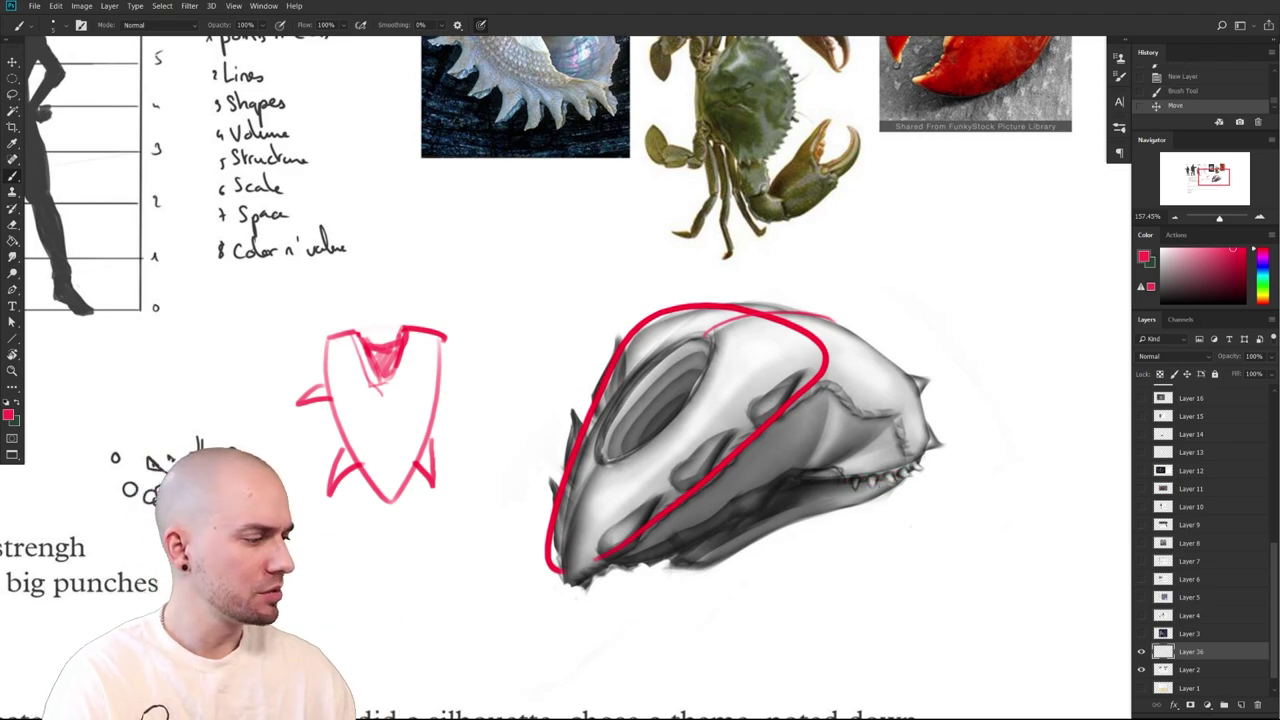
# Draw larger red spikes along the skull's left edge on the new layer
pyautogui.moveTo(899, 493)
pyautogui.mouseDown()
pyautogui.moveTo(874, 494)
pyautogui.moveTo(1009, 503)
pyautogui.moveTo(996, 509)
pyautogui.mouseUp()
pyautogui.moveTo(803, 523); pyautogui.dragTo(914, 432)
pyautogui.moveTo(782, 437); pyautogui.dragTo(750, 512)
pyautogui.moveTo(806, 384); pyautogui.dragTo(796, 430)
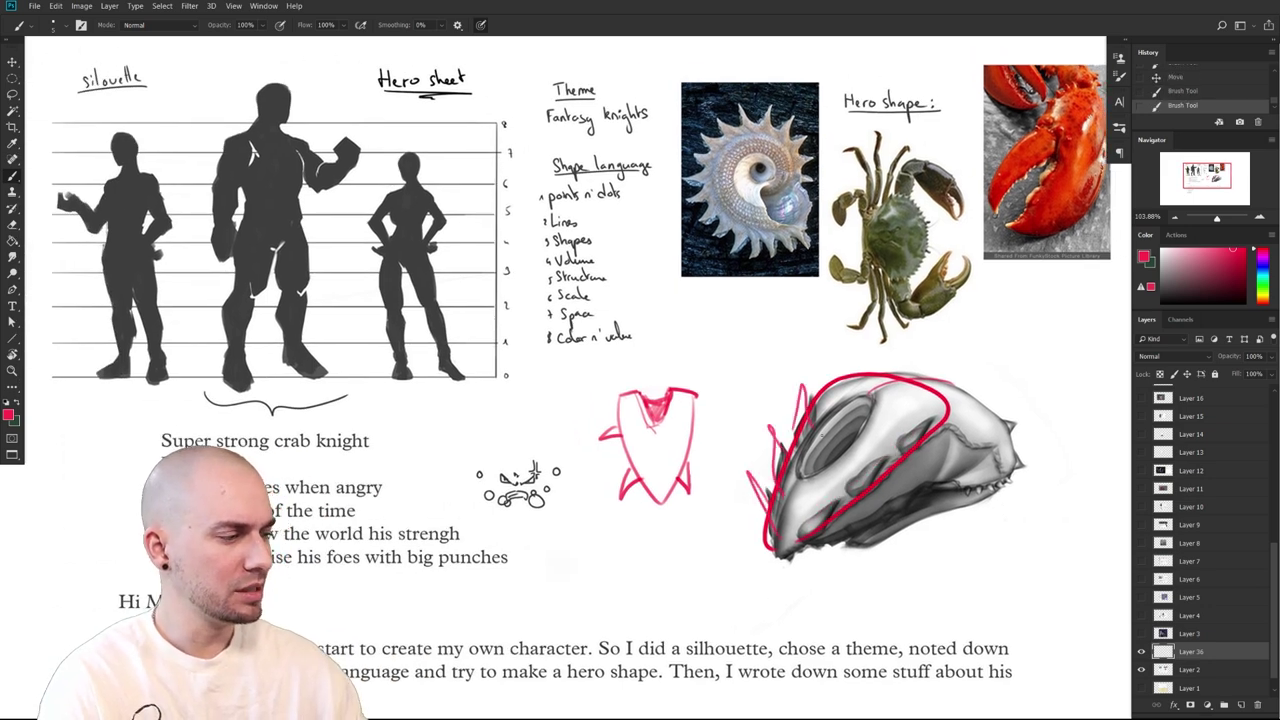
# Undo the red spikes drawn along the skull's left edge
pyautogui.hotkey('ctrl', 'z')
pyautogui.hotkey('ctrl', 'z')
pyautogui.hotkey('ctrl', 'z')
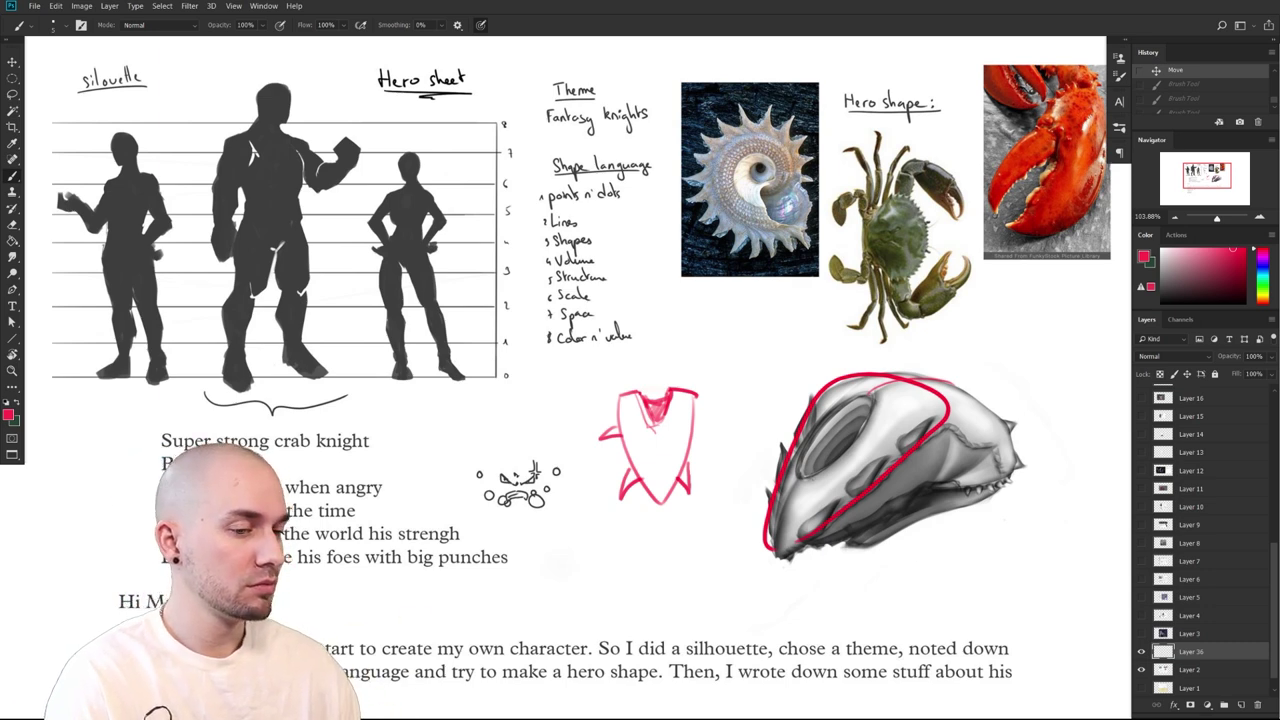
# Draw a curved red bracket along the left side of the crab knight's character-trait list
pyautogui.moveTo(807, 473); pyautogui.dragTo(745, 392)
pyautogui.moveTo(851, 412); pyautogui.dragTo(750, 415)
pyautogui.moveTo(725, 515)
pyautogui.mouseDown()
pyautogui.moveTo(674, 557)
pyautogui.moveTo(727, 541)
pyautogui.mouseUp()
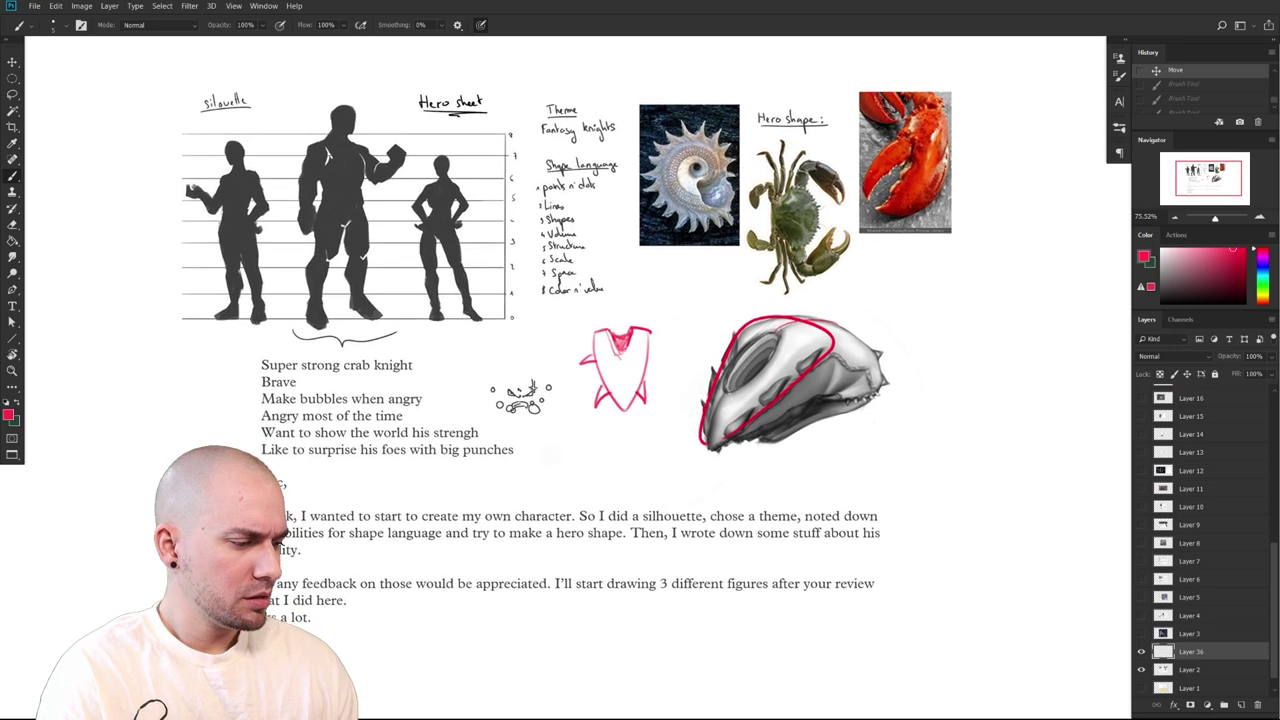
pyautogui.moveTo(831, 531); pyautogui.dragTo(846, 532)
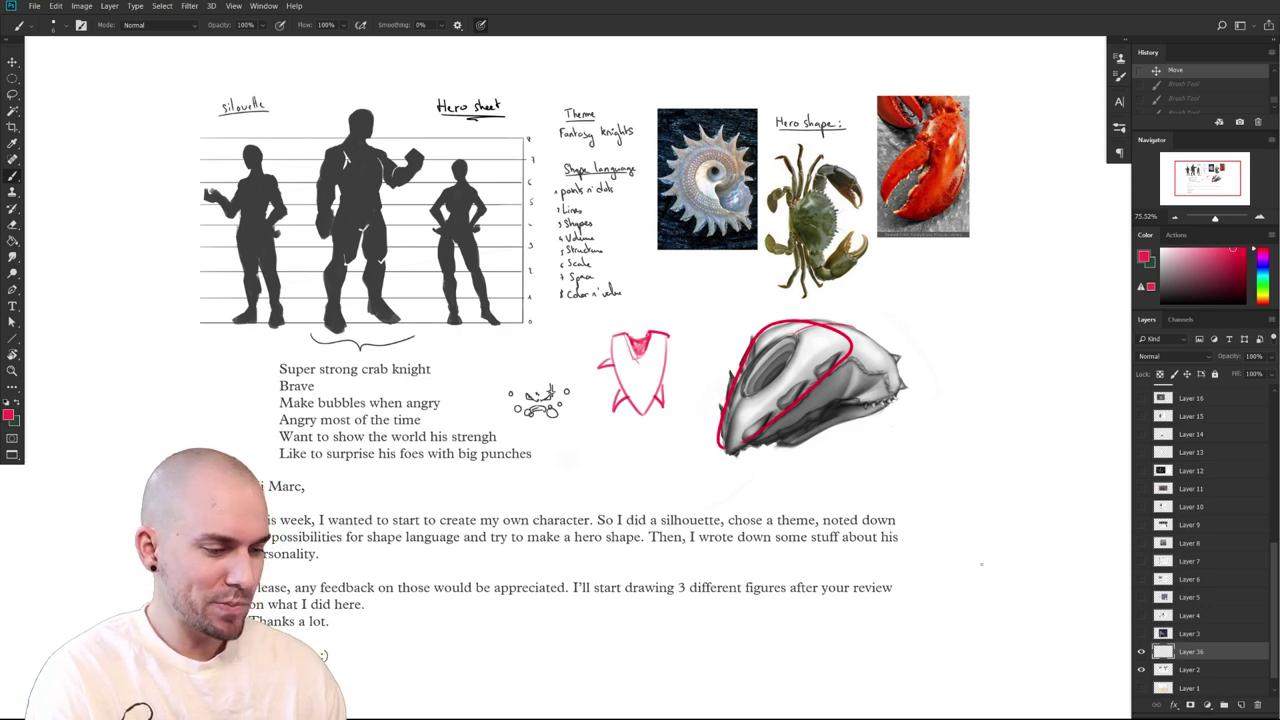
pyautogui.moveTo(367, 422); pyautogui.dragTo(406, 443)
pyautogui.moveTo(321, 374)
pyautogui.mouseDown()
pyautogui.moveTo(309, 484)
pyautogui.moveTo(309, 380)
pyautogui.mouseUp()
pyautogui.moveTo(373, 523)
pyautogui.mouseDown()
pyautogui.moveTo(386, 514)
pyautogui.moveTo(382, 563)
pyautogui.moveTo(355, 551)
pyautogui.mouseUp()
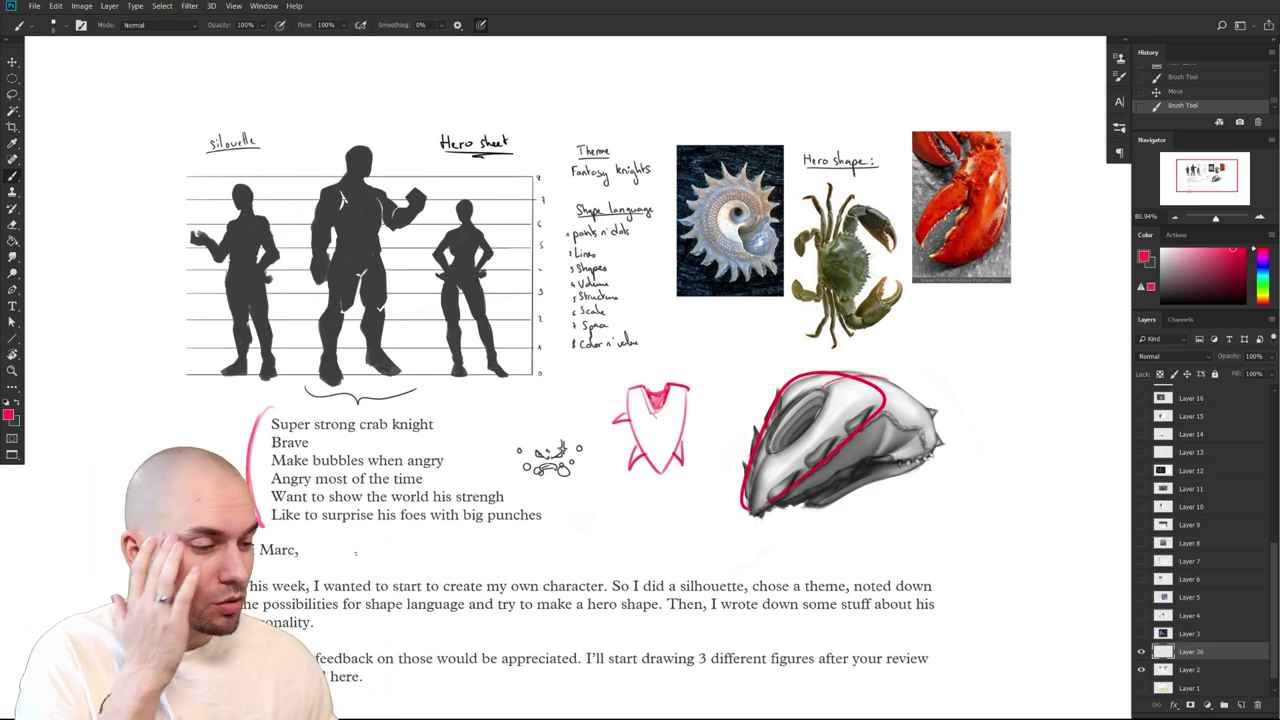
# Try a small red Brush mark near the feet of the central silhouette
pyautogui.moveTo(853, 620)
pyautogui.mouseDown()
pyautogui.moveTo(873, 578)
pyautogui.moveTo(869, 588)
pyautogui.mouseUp()
pyautogui.moveTo(300, 340)
pyautogui.mouseDown()
pyautogui.moveTo(248, 416)
pyautogui.moveTo(304, 344)
pyautogui.mouseUp()
pyautogui.hotkey('ctrl', 'z')
pyautogui.moveTo(802, 586)
pyautogui.mouseDown()
pyautogui.moveTo(691, 574)
pyautogui.moveTo(728, 583)
pyautogui.mouseUp()
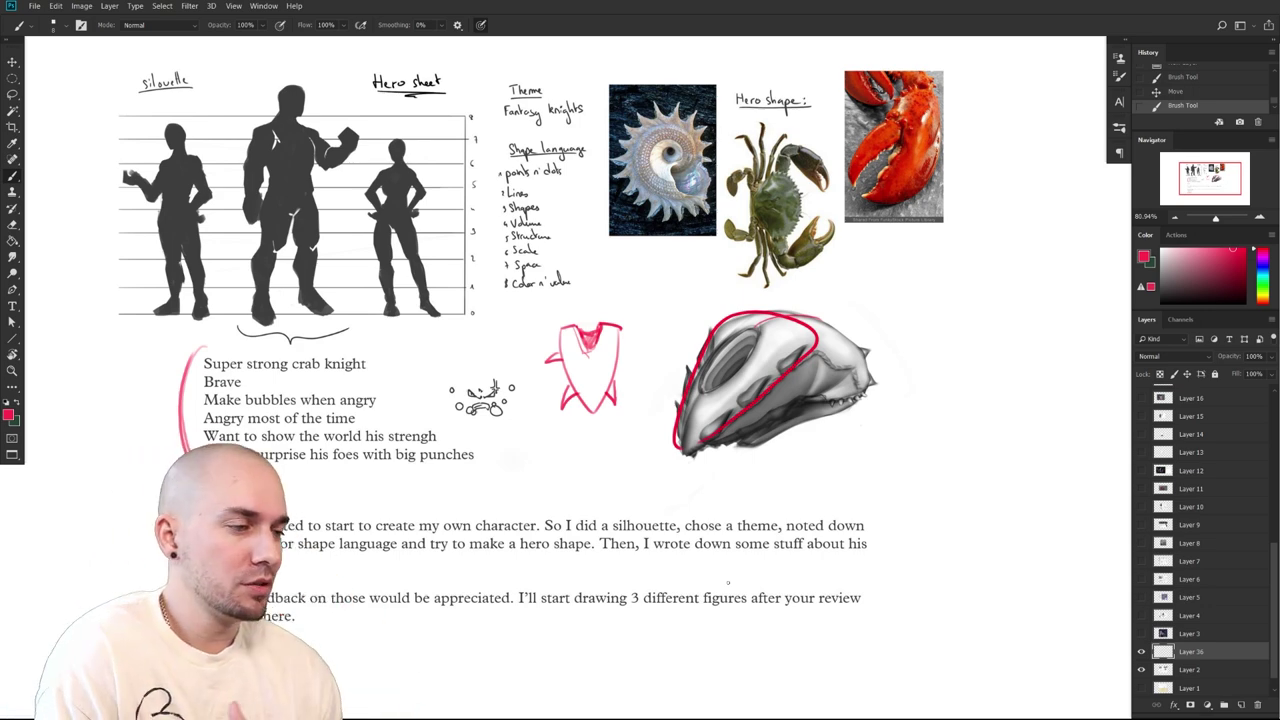
pyautogui.moveTo(857, 552); pyautogui.dragTo(889, 551)
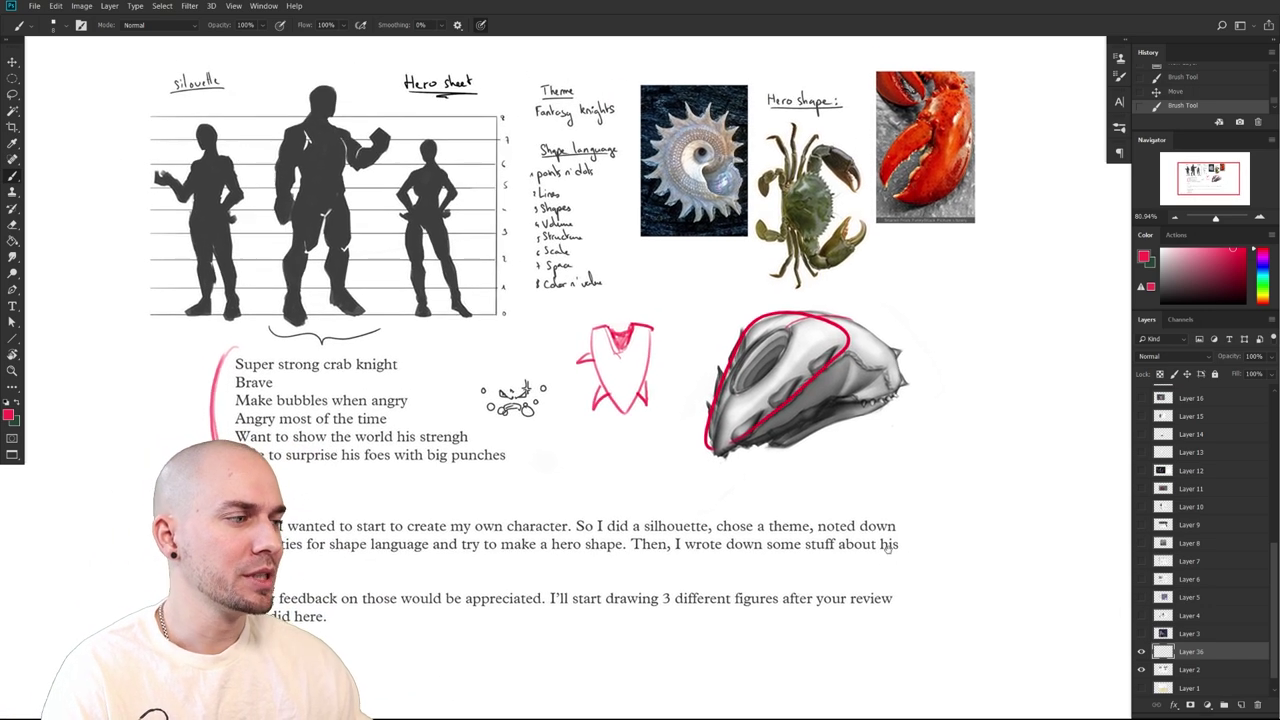
pyautogui.moveTo(868, 660); pyautogui.dragTo(882, 636)
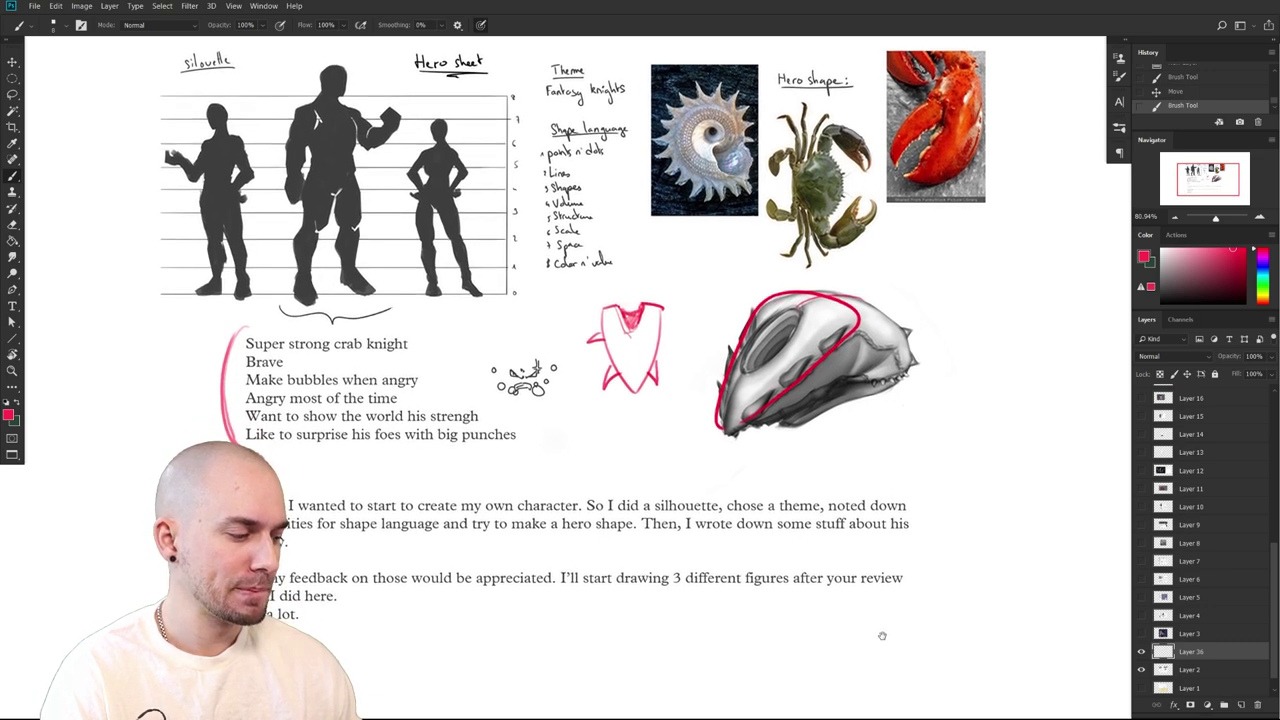
pyautogui.moveTo(882, 636); pyautogui.dragTo(853, 657)
# Try a large red Brush outline around the whole skull, including its back and lower jaw
pyautogui.scroll(3, 853, 657)
pyautogui.moveTo(740, 505); pyautogui.dragTo(669, 550)
pyautogui.hotkey('ctrl', 'z')
pyautogui.scroll(3, 690, 515)
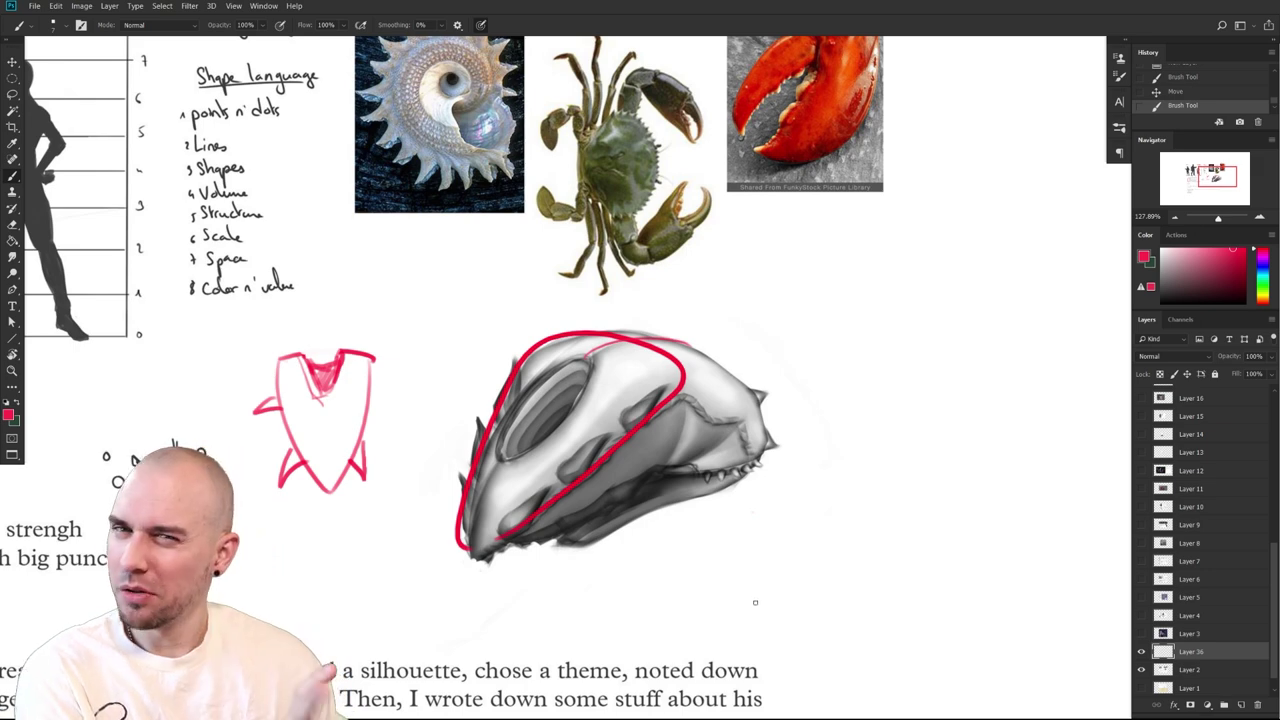
pyautogui.moveTo(734, 484)
pyautogui.mouseDown()
pyautogui.moveTo(597, 518)
pyautogui.moveTo(420, 355)
pyautogui.moveTo(326, 550)
pyautogui.mouseUp()
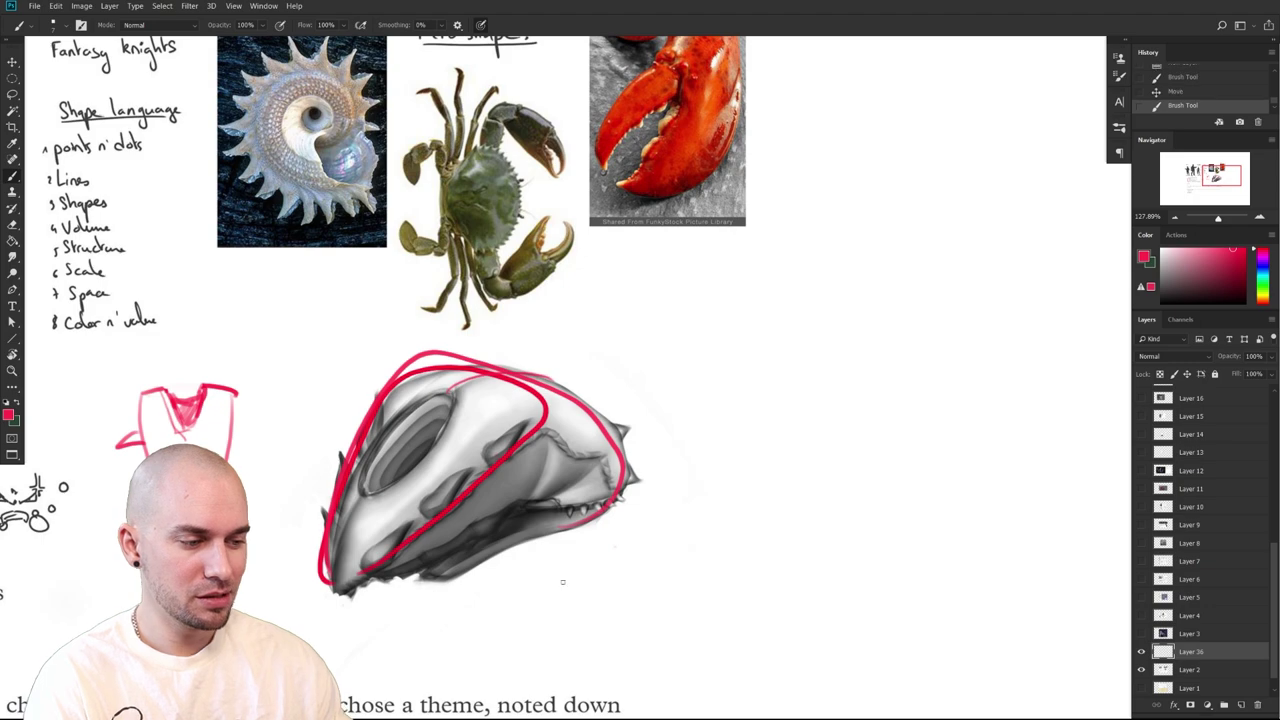
pyautogui.hotkey('ctrl', 'z')
# Try a red Brush stroke down the gap between the shell photo and the crab
pyautogui.moveTo(691, 512); pyautogui.dragTo(751, 497)
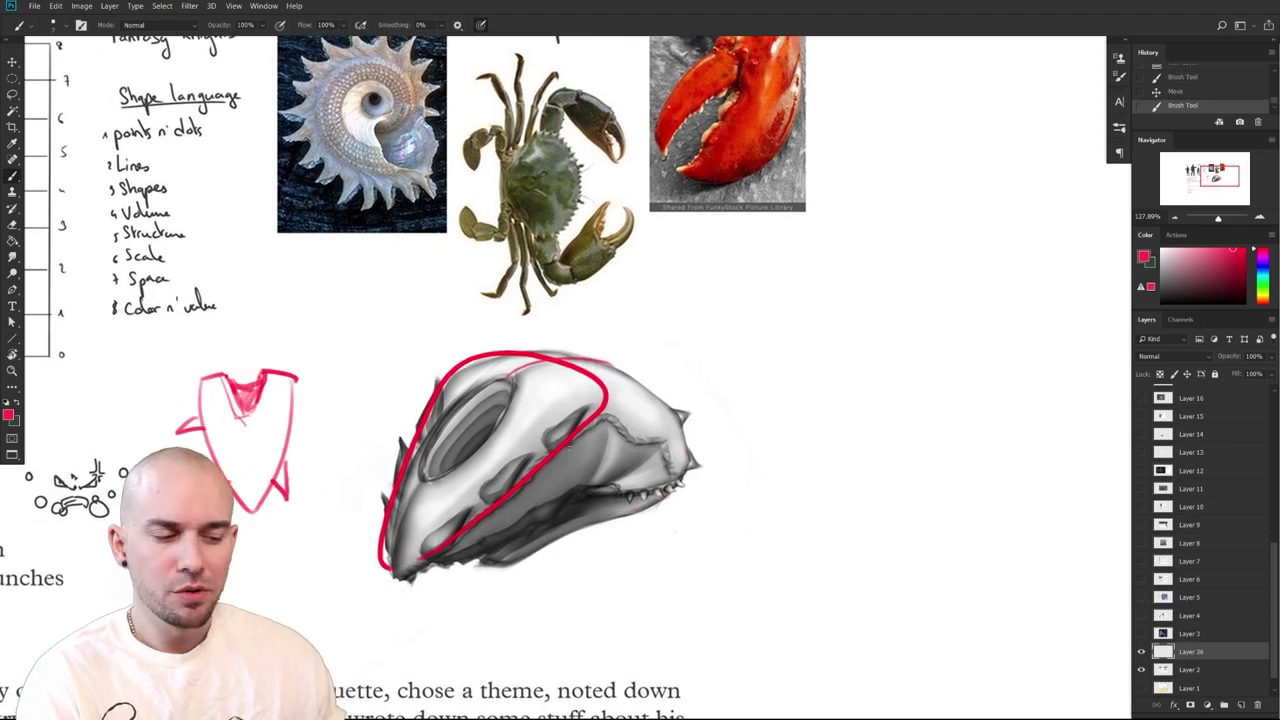
pyautogui.scroll(-3, 777, 563)
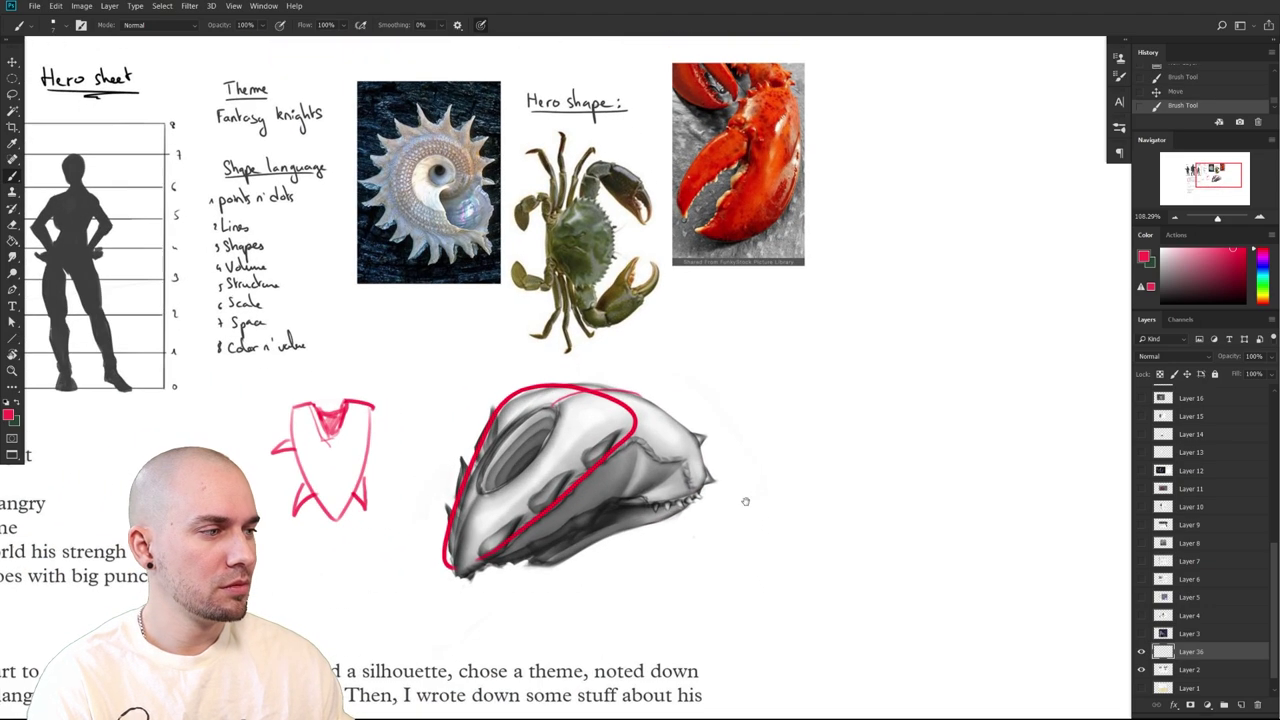
pyautogui.moveTo(468, 145)
pyautogui.mouseDown()
pyautogui.moveTo(410, 100)
pyautogui.moveTo(345, 178)
pyautogui.moveTo(480, 226)
pyautogui.moveTo(500, 290)
pyautogui.mouseUp()
pyautogui.hotkey('ctrl', 'z')
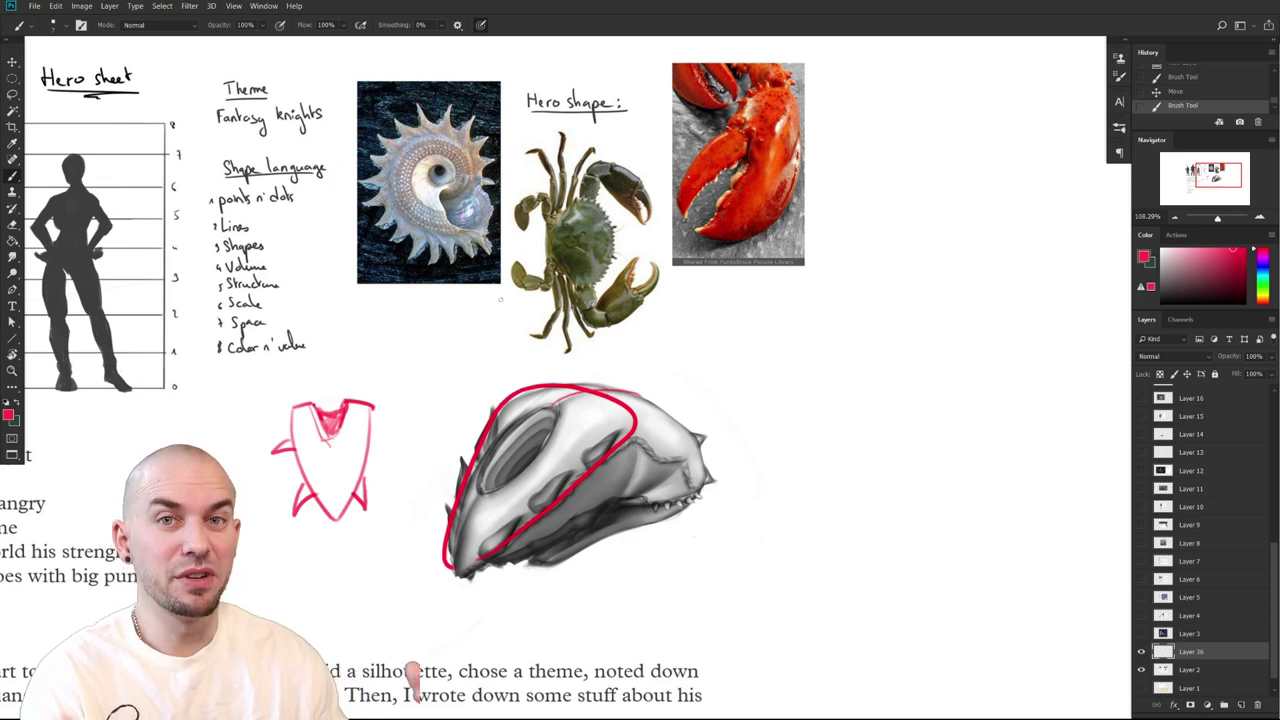
# Try red Brush marks beside the skull's upper left edge and along its lower jaw
pyautogui.moveTo(680, 505); pyautogui.dragTo(673, 519)
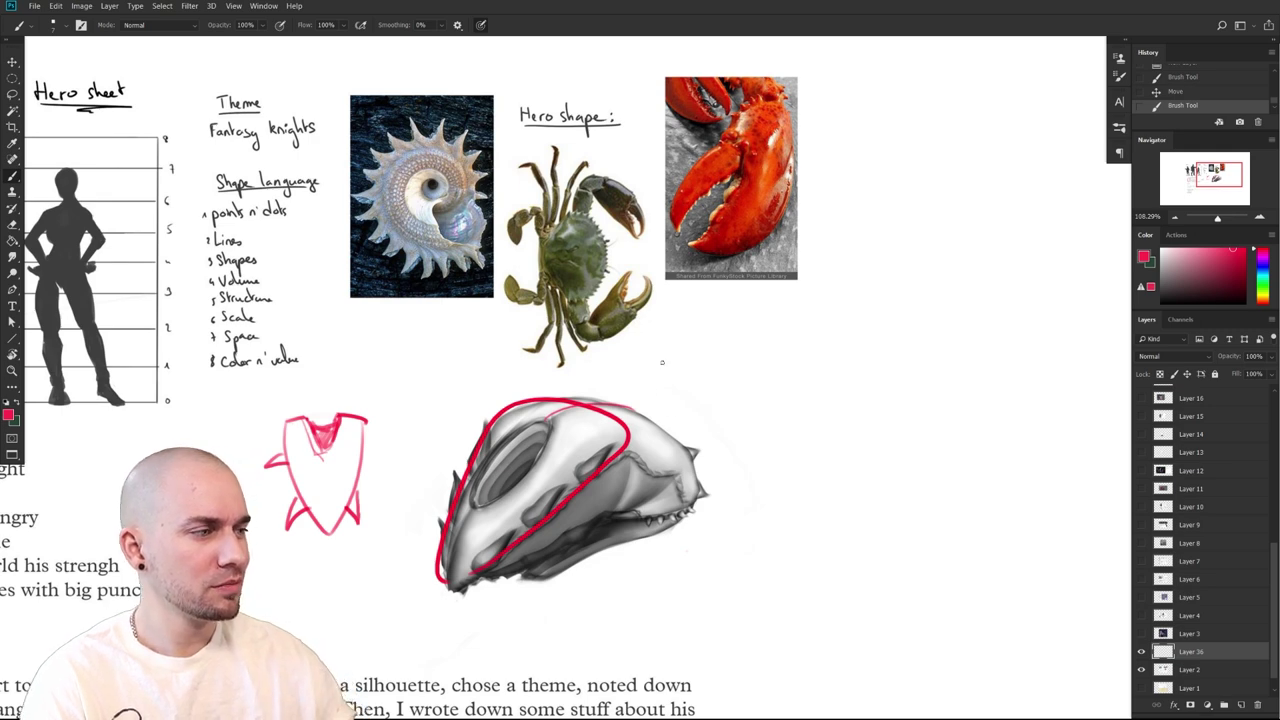
pyautogui.moveTo(595, 485); pyautogui.dragTo(604, 494)
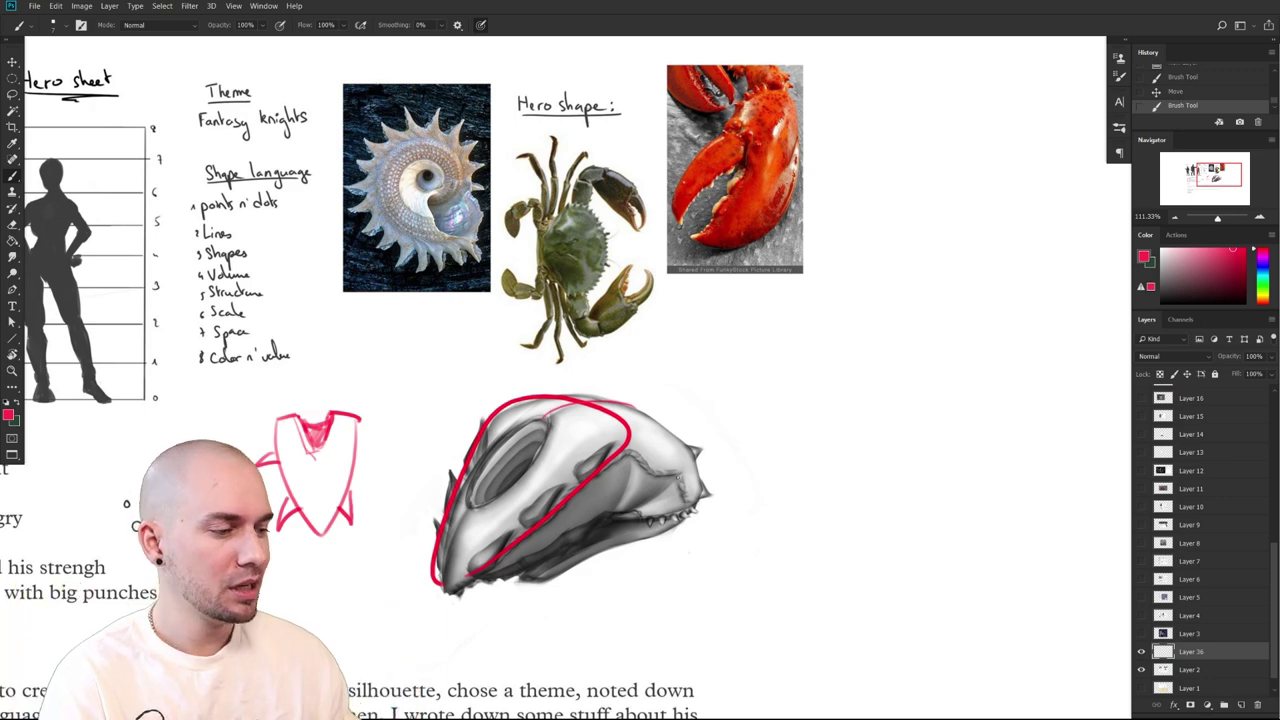
pyautogui.moveTo(604, 493); pyautogui.dragTo(658, 475)
pyautogui.moveTo(514, 440)
pyautogui.mouseDown()
pyautogui.moveTo(524, 386)
pyautogui.moveTo(517, 428)
pyautogui.mouseUp()
pyautogui.hotkey('ctrl', 'z')
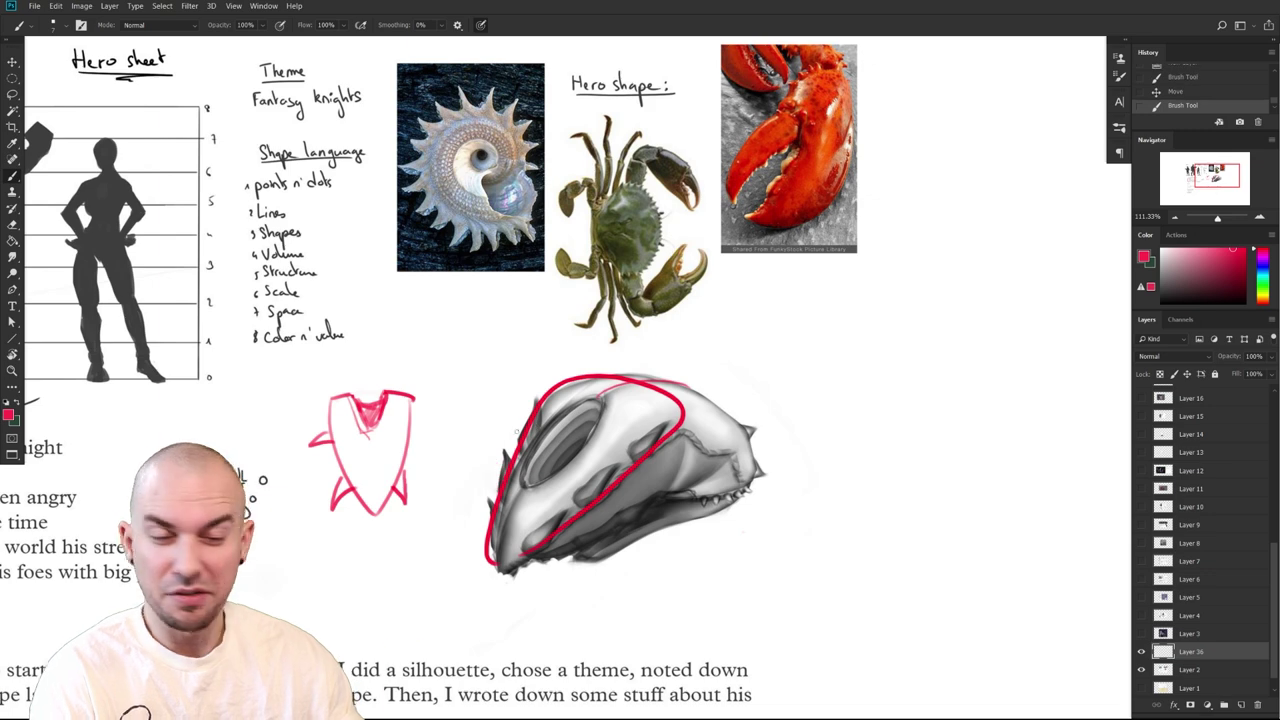
pyautogui.moveTo(732, 498)
pyautogui.mouseDown()
pyautogui.moveTo(731, 389)
pyautogui.moveTo(600, 564)
pyautogui.mouseUp()
pyautogui.hotkey('ctrl', 'z')
pyautogui.moveTo(745, 593); pyautogui.dragTo(614, 586)
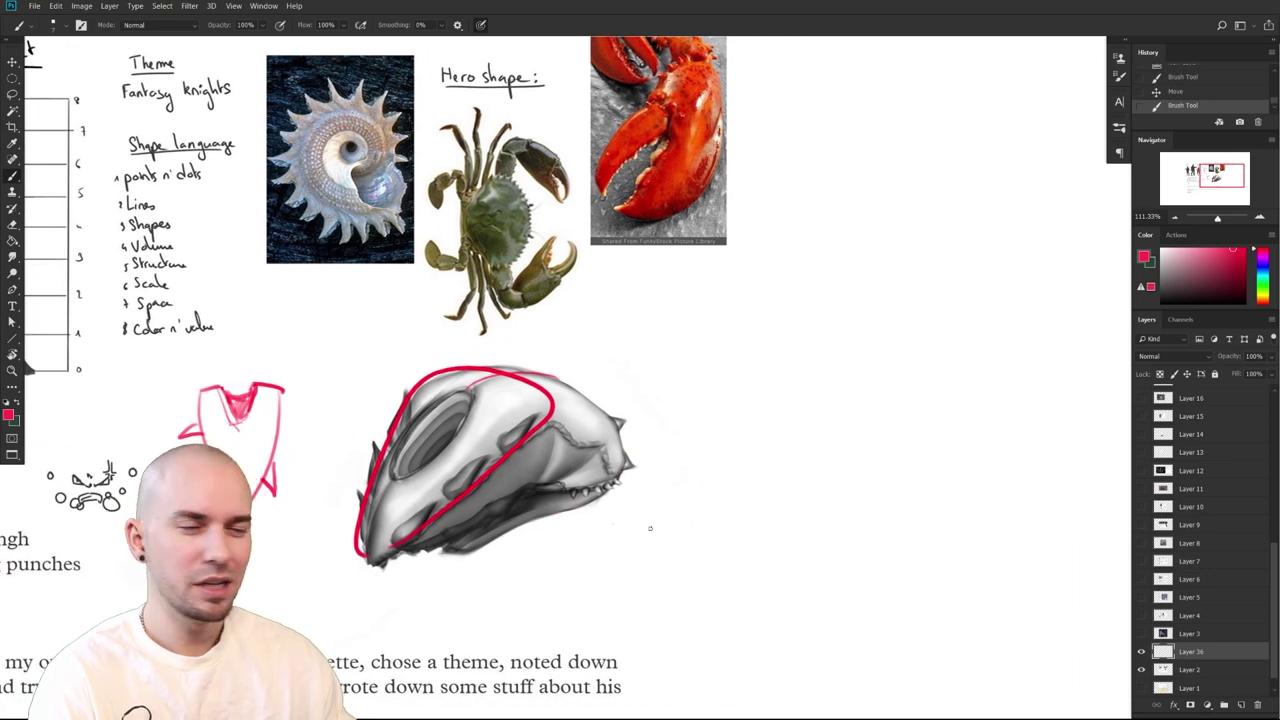
pyautogui.moveTo(641, 441); pyautogui.dragTo(679, 452)
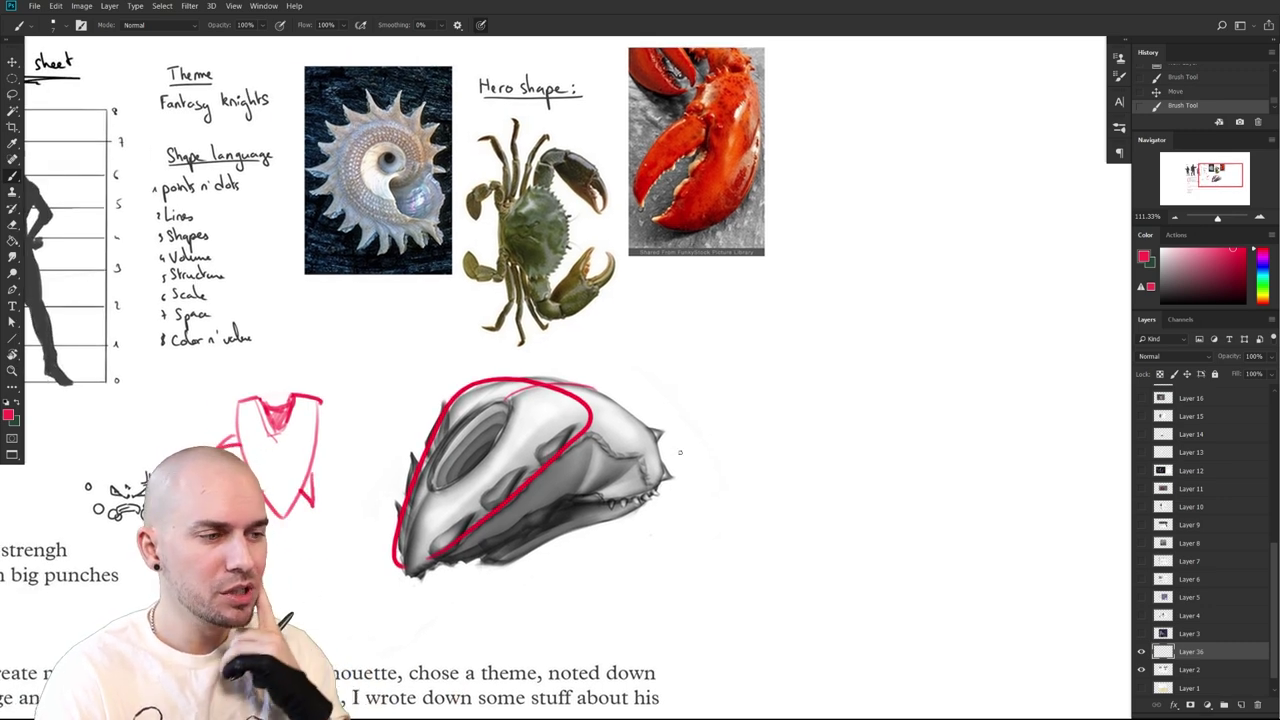
# Try red hatching strokes over the dark shaded side of the skull, between the cheek openings and the jaw
pyautogui.moveTo(625, 552); pyautogui.dragTo(664, 506)
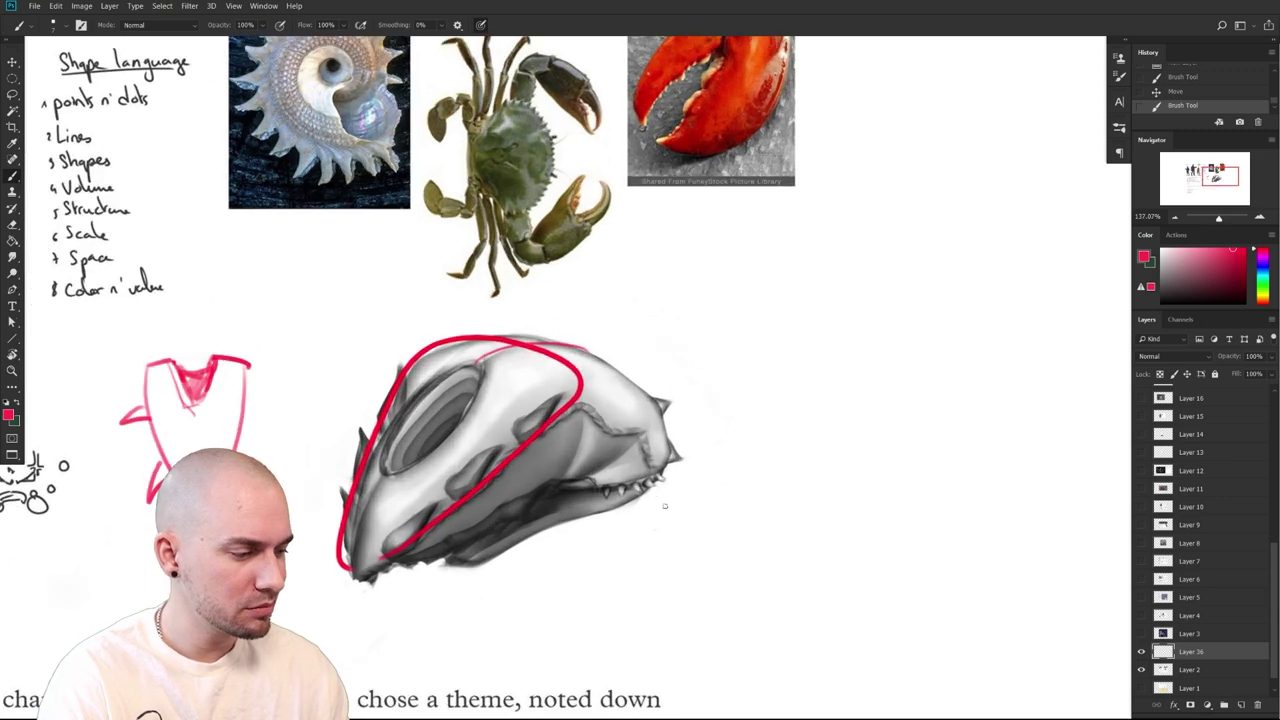
pyautogui.moveTo(428, 549)
pyautogui.mouseDown()
pyautogui.moveTo(538, 491)
pyautogui.moveTo(572, 488)
pyautogui.mouseUp()
pyautogui.hotkey('ctrl', 'z')
pyautogui.moveTo(578, 487)
pyautogui.mouseDown()
pyautogui.moveTo(592, 492)
pyautogui.moveTo(406, 554)
pyautogui.moveTo(582, 488)
pyautogui.mouseUp()
pyautogui.hotkey('ctrl', 'z')
pyautogui.moveTo(427, 552); pyautogui.dragTo(570, 486)
pyautogui.hotkey('ctrl', 'z')
pyautogui.hotkey('ctrl', 'z')
pyautogui.moveTo(442, 548)
pyautogui.mouseDown()
pyautogui.moveTo(510, 513)
pyautogui.moveTo(516, 480)
pyautogui.moveTo(560, 456)
pyautogui.mouseUp()
pyautogui.hotkey('ctrl', 'z')
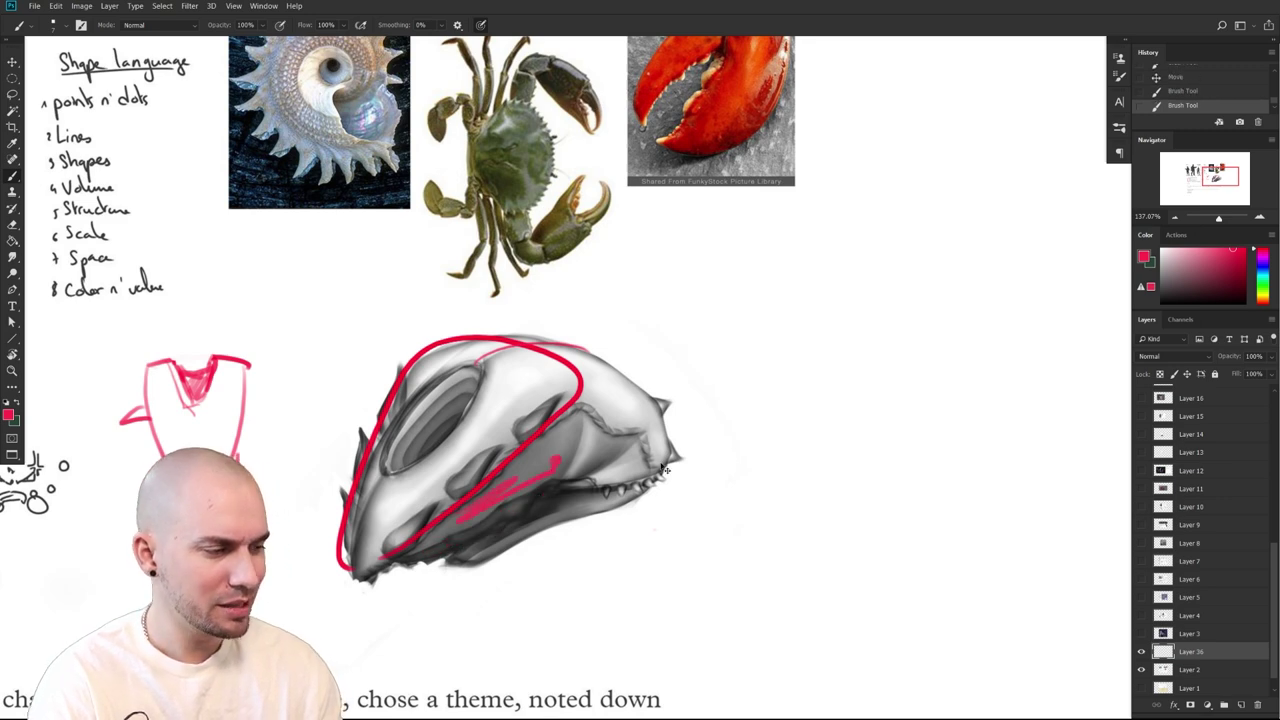
pyautogui.hotkey('ctrl', 'z')
# Outline the skull's rearmost small cheek opening in red with the Brush
pyautogui.moveTo(744, 465)
pyautogui.mouseDown()
pyautogui.moveTo(740, 501)
pyautogui.moveTo(766, 474)
pyautogui.moveTo(795, 493)
pyautogui.mouseUp()
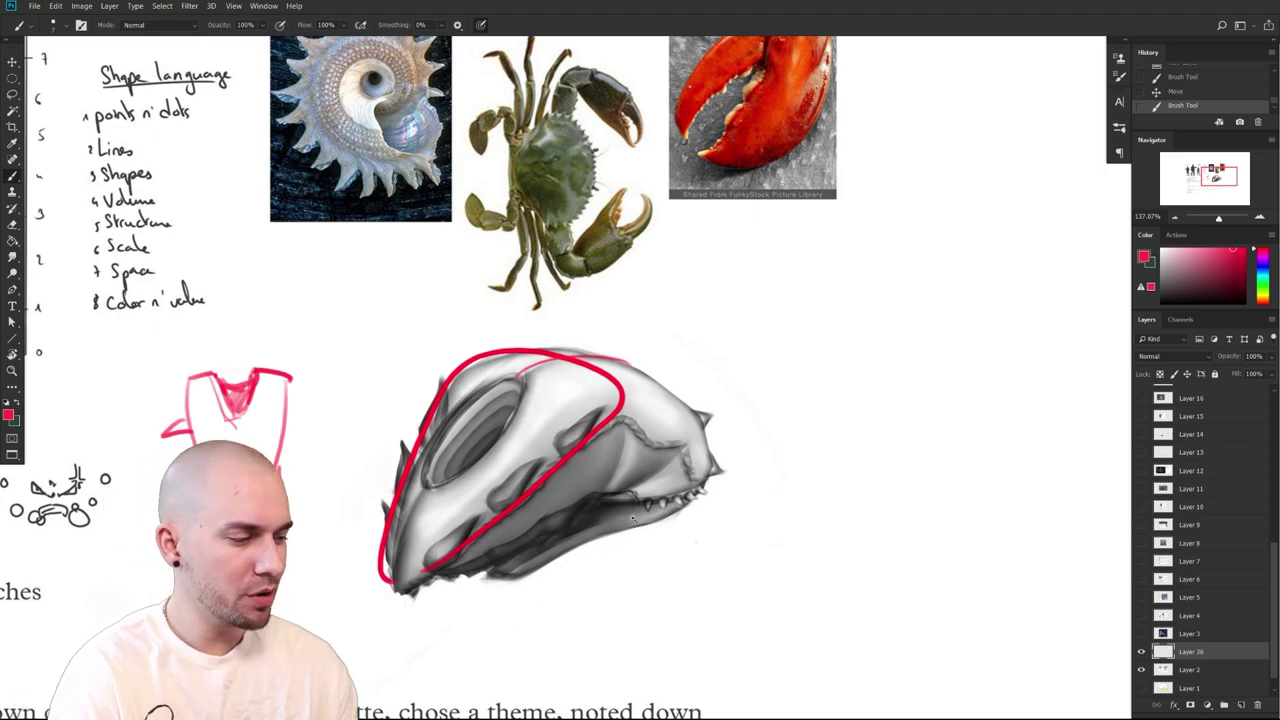
pyautogui.scroll(3, 642, 518)
pyautogui.moveTo(643, 516); pyautogui.dragTo(707, 565)
pyautogui.scroll(-3, 707, 566)
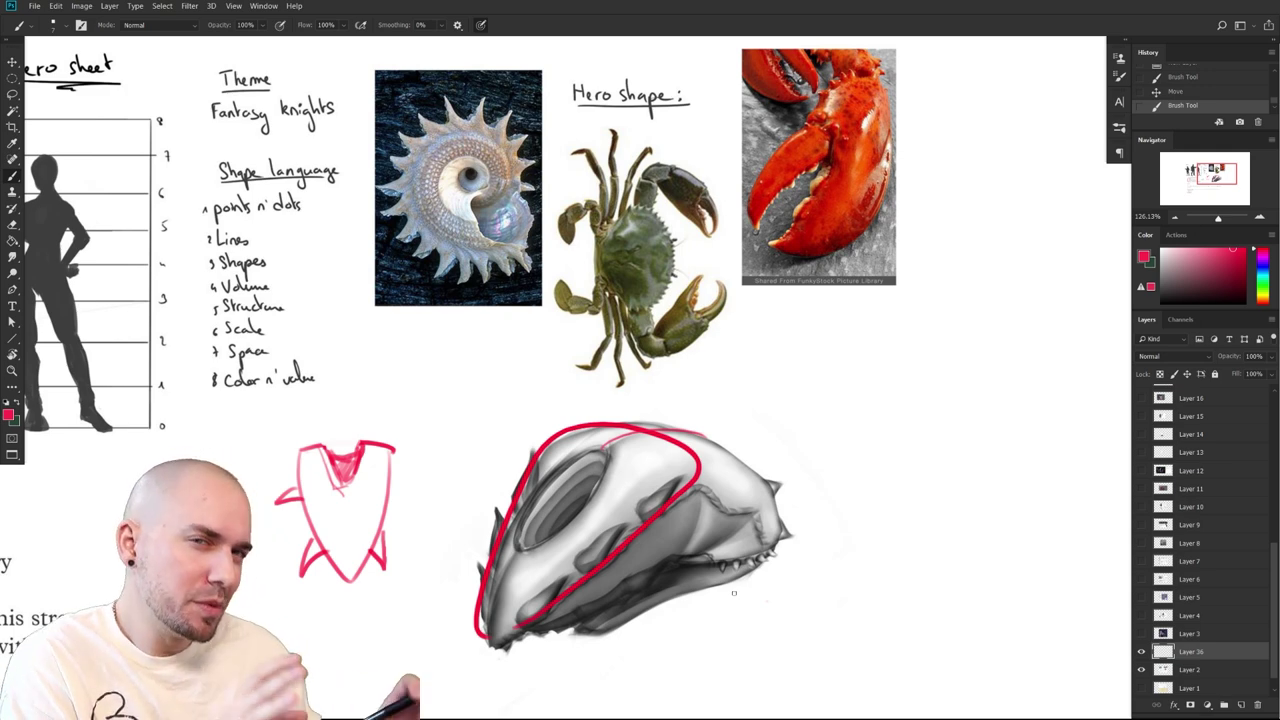
pyautogui.scroll(-2, 793, 480)
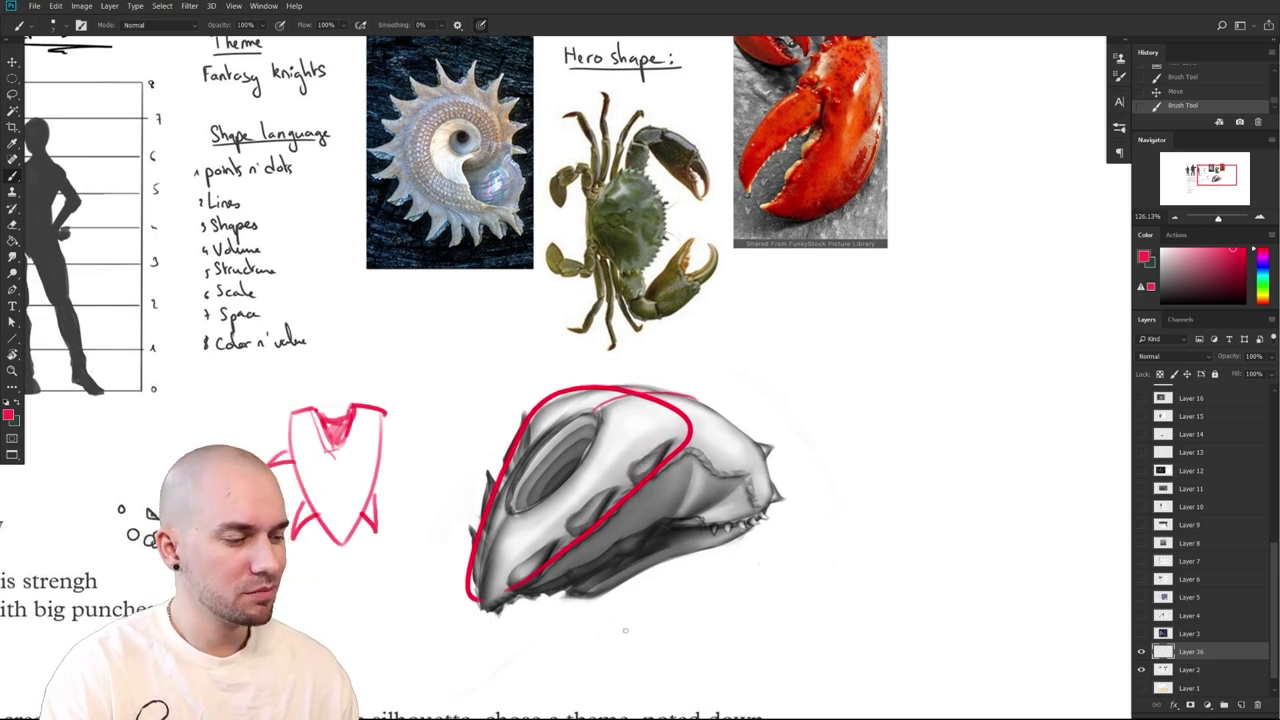
pyautogui.moveTo(661, 446); pyautogui.dragTo(656, 453)
pyautogui.moveTo(598, 410)
pyautogui.mouseDown()
pyautogui.moveTo(600, 436)
pyautogui.moveTo(600, 425)
pyautogui.mouseUp()
pyautogui.hotkey('ctrl', 'z')
pyautogui.moveTo(688, 565); pyautogui.dragTo(674, 584)
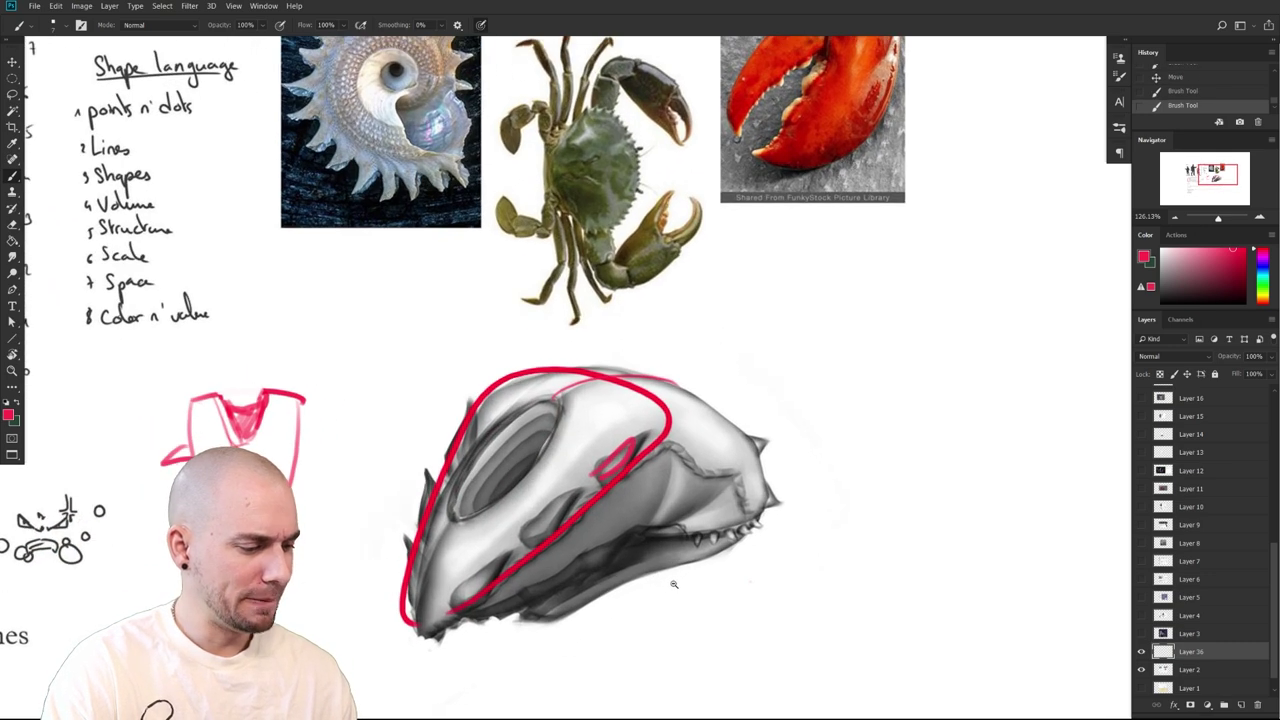
# Try a scalloped red line along the skull's upper jaw edge
pyautogui.moveTo(450, 620)
pyautogui.mouseDown()
pyautogui.moveTo(612, 536)
pyautogui.moveTo(668, 523)
pyautogui.mouseUp()
pyautogui.hotkey('ctrl', 'z')
pyautogui.moveTo(478, 612)
pyautogui.mouseDown()
pyautogui.moveTo(517, 579)
pyautogui.moveTo(561, 573)
pyautogui.moveTo(628, 518)
pyautogui.moveTo(673, 519)
pyautogui.mouseUp()
pyautogui.hotkey('ctrl', 'z')
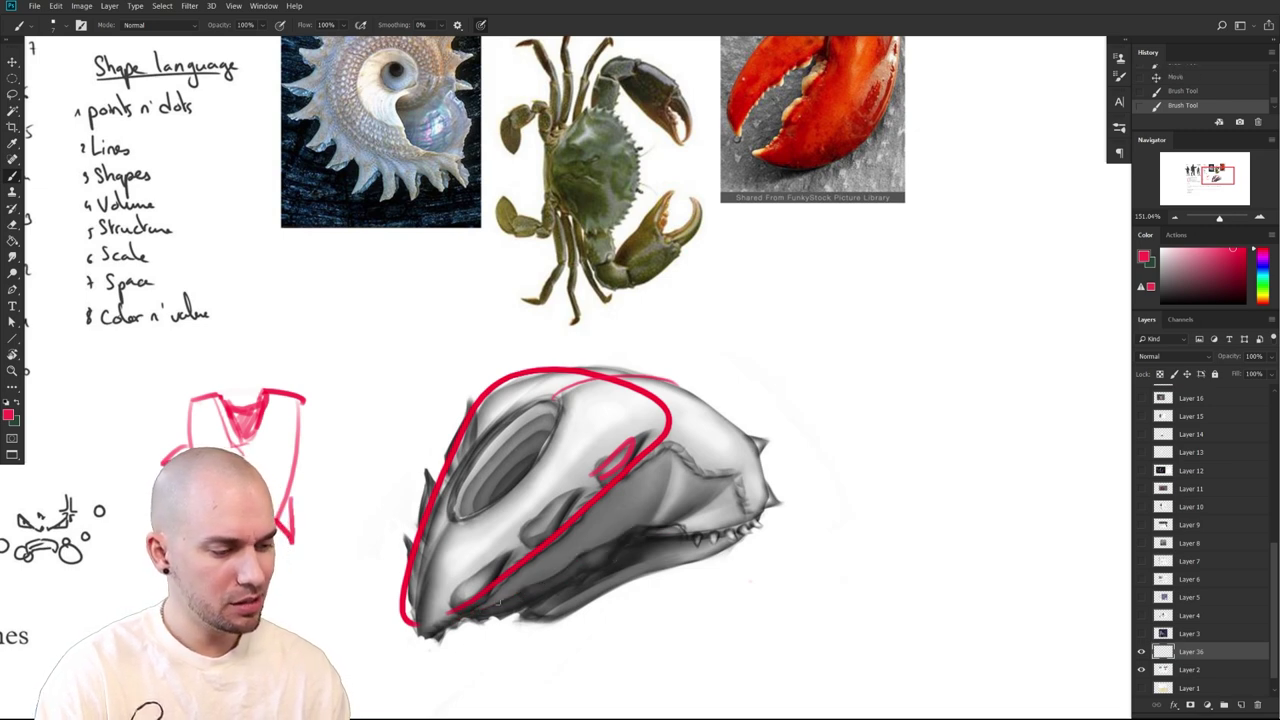
pyautogui.moveTo(482, 606); pyautogui.dragTo(652, 525)
pyautogui.moveTo(712, 505)
pyautogui.mouseDown()
pyautogui.moveTo(624, 658)
pyautogui.moveTo(625, 487)
pyautogui.mouseUp()
# Sample the skull's dark grey, try Brush marks on the lobster claw's inner edge, and undo them and the scalloped jaw line
pyautogui.keyDown('alt'); pyautogui.click(518, 524); pyautogui.keyUp('alt')
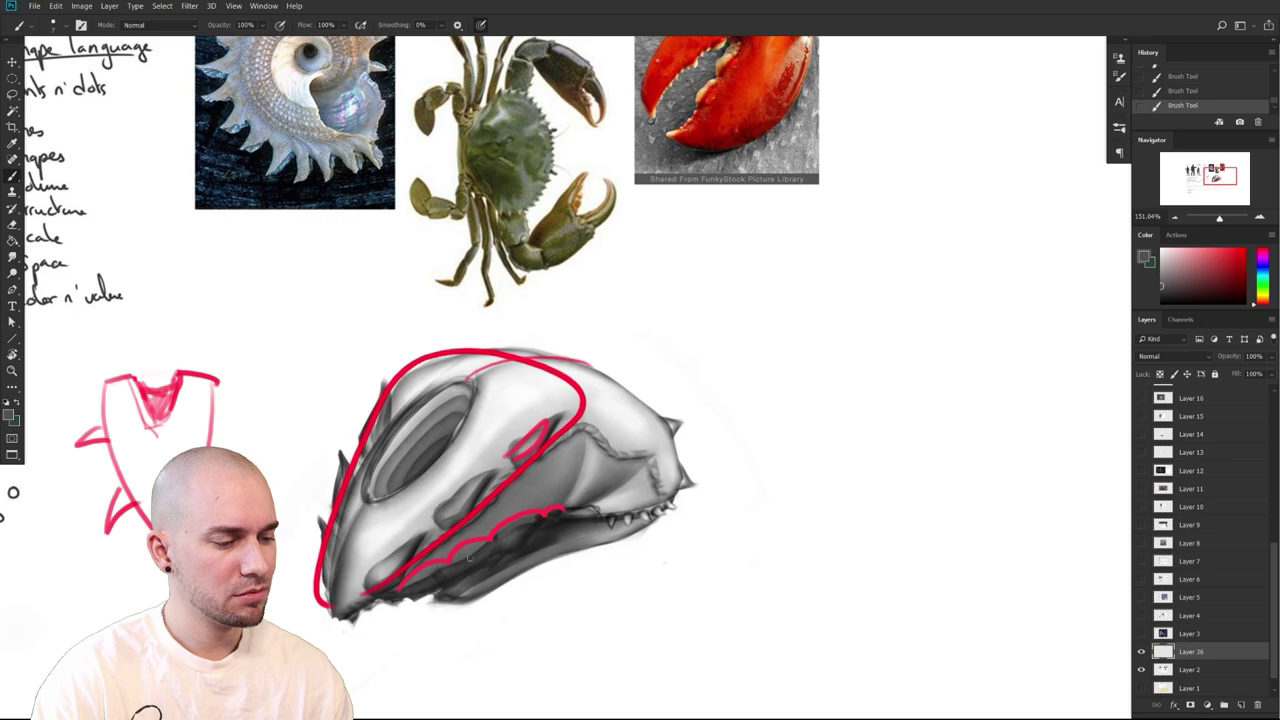
pyautogui.moveTo(710, 116); pyautogui.dragTo(649, 303)
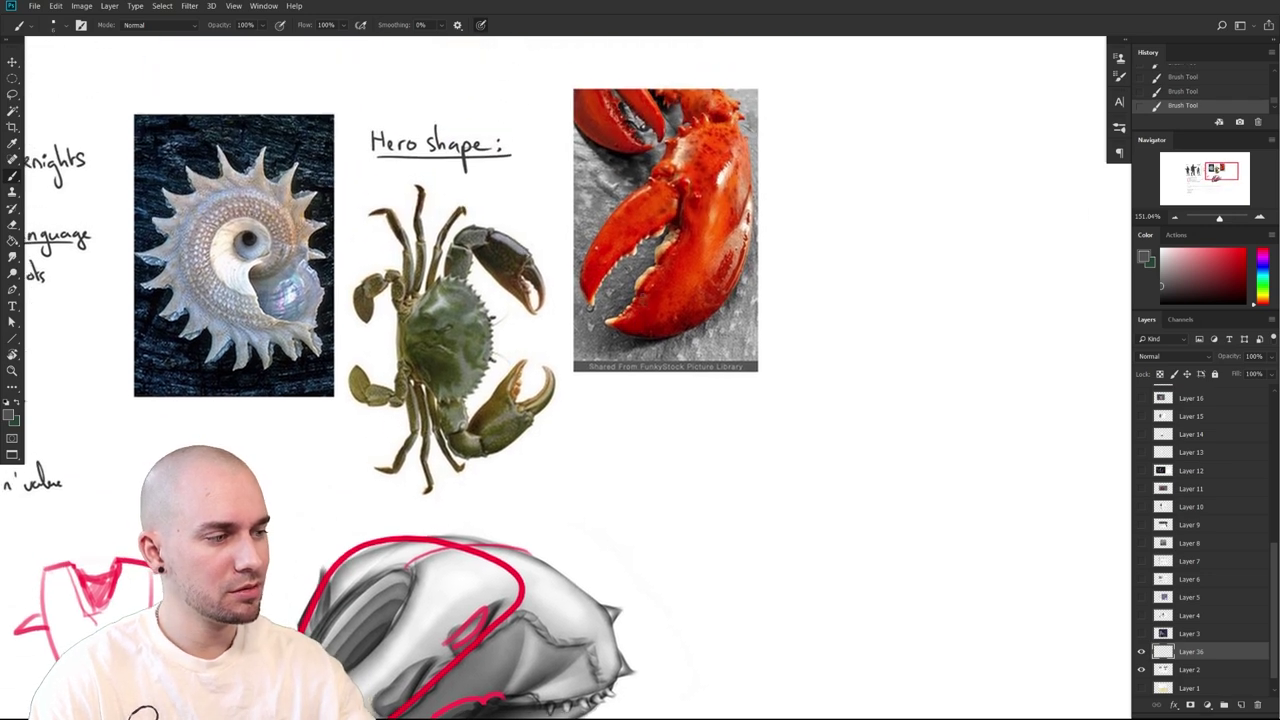
pyautogui.moveTo(677, 246); pyautogui.dragTo(676, 231)
pyautogui.moveTo(638, 298); pyautogui.dragTo(612, 322)
pyautogui.moveTo(588, 509); pyautogui.dragTo(644, 371)
pyautogui.hotkey('ctrl', 'z')
pyautogui.hotkey('ctrl', 'z')
pyautogui.hotkey('ctrl', 'z')
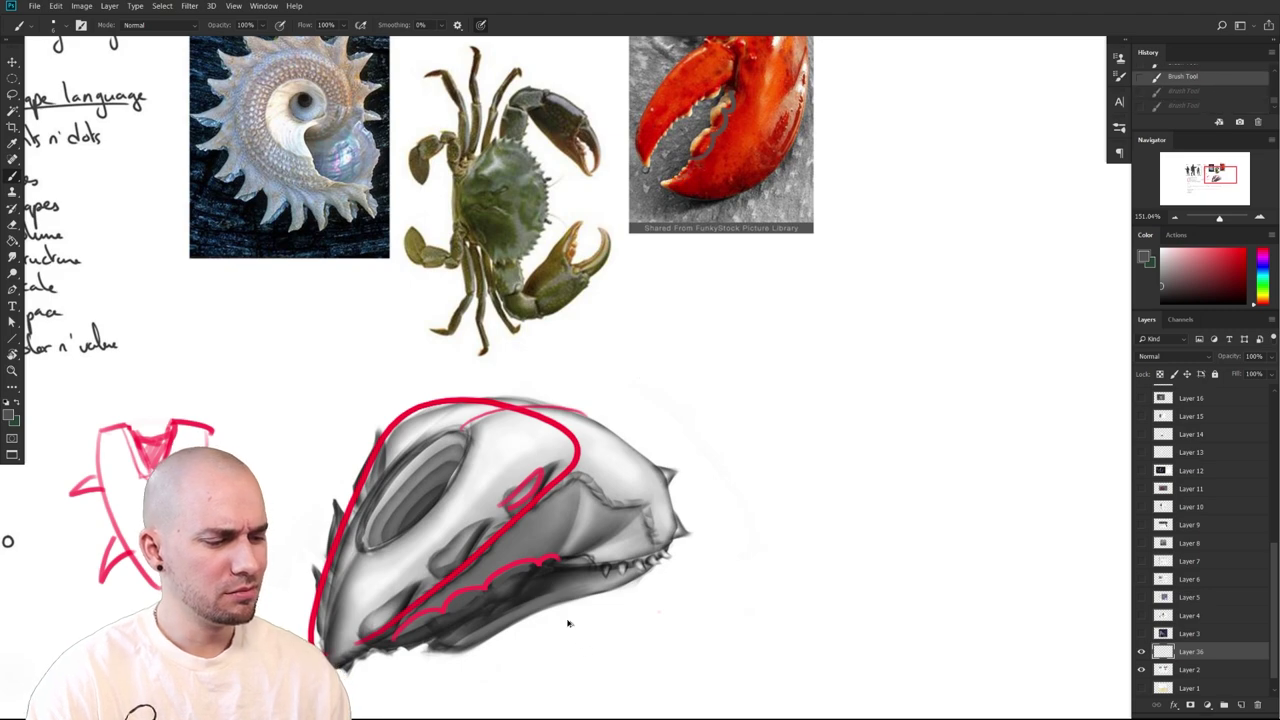
pyautogui.hotkey('ctrl', 'z')
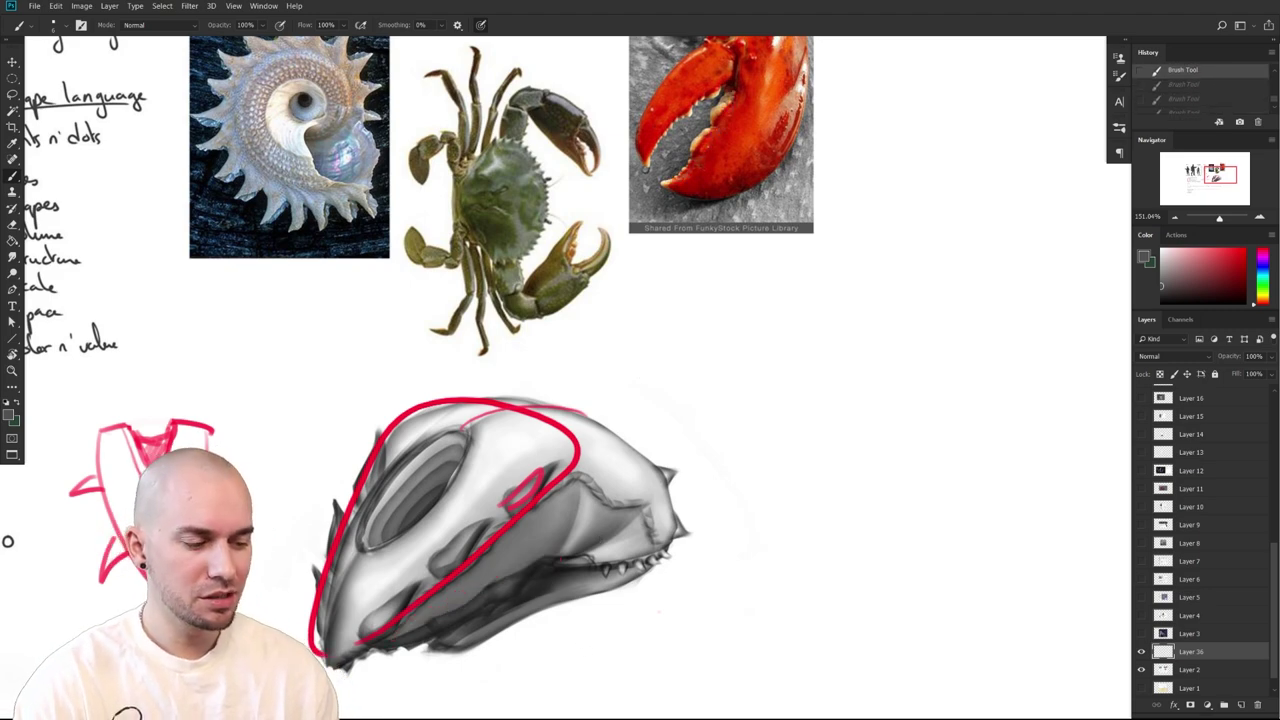
# Set the Brush colour to bright red and trace the front jaw teeth and the wavy crack across the skull's cheek
pyautogui.moveTo(701, 586)
pyautogui.mouseDown()
pyautogui.moveTo(1119, 594)
pyautogui.moveTo(1008, 631)
pyautogui.moveTo(808, 514)
pyautogui.moveTo(709, 563)
pyautogui.moveTo(584, 511)
pyautogui.moveTo(660, 563)
pyautogui.moveTo(643, 592)
pyautogui.mouseUp()
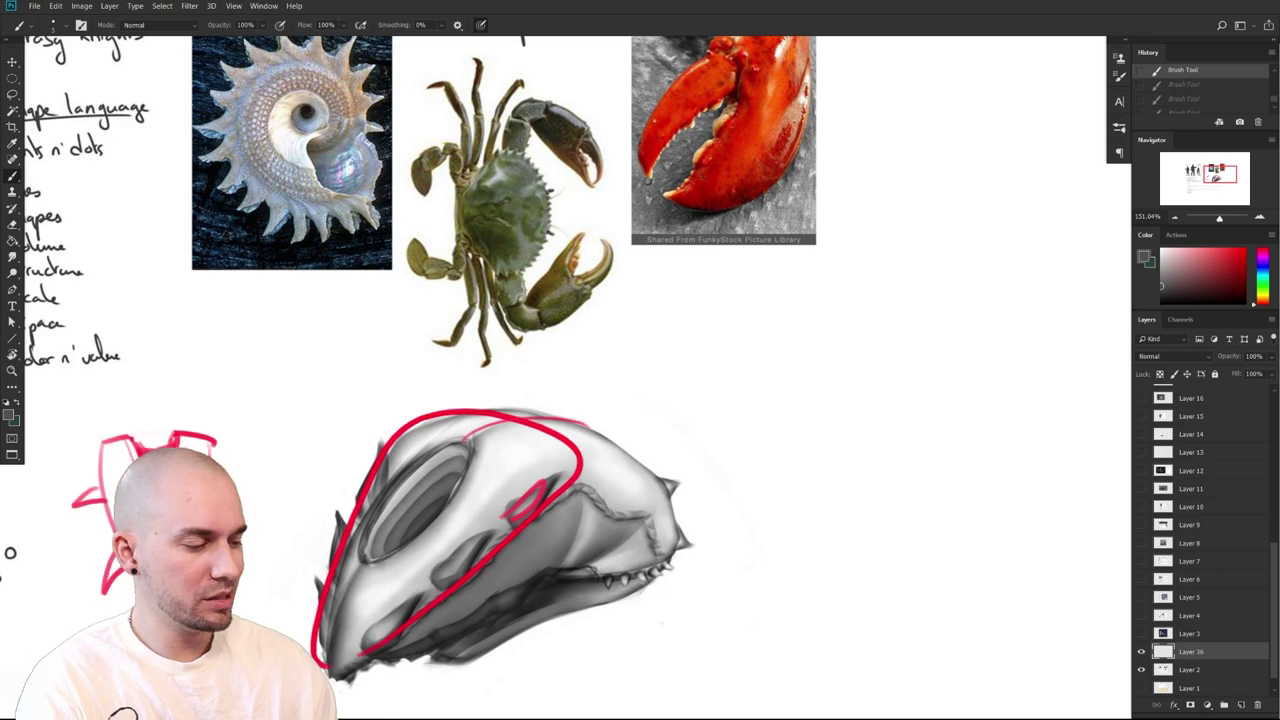
pyautogui.click(627, 582)
pyautogui.click(1245, 252)
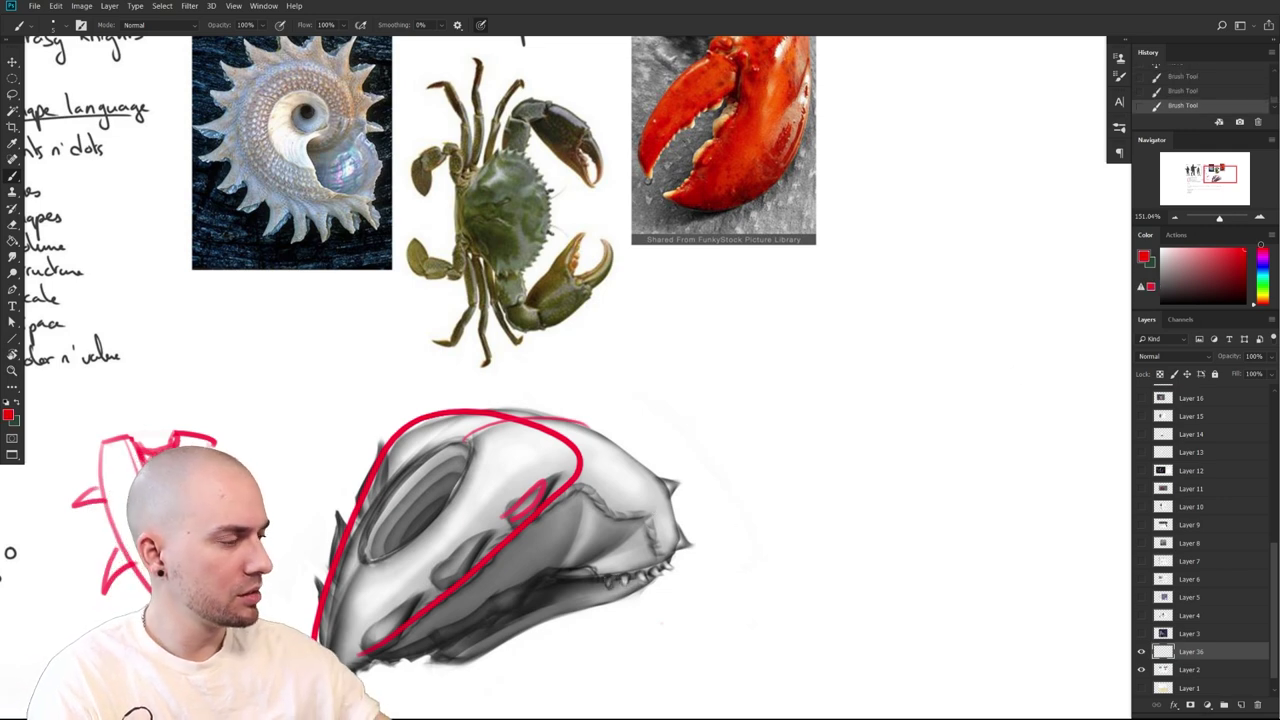
pyautogui.moveTo(606, 588)
pyautogui.mouseDown()
pyautogui.moveTo(632, 576)
pyautogui.moveTo(646, 526)
pyautogui.moveTo(586, 494)
pyautogui.moveTo(552, 500)
pyautogui.mouseUp()
pyautogui.moveTo(556, 490)
pyautogui.mouseDown()
pyautogui.moveTo(596, 487)
pyautogui.moveTo(648, 517)
pyautogui.moveTo(657, 550)
pyautogui.mouseUp()
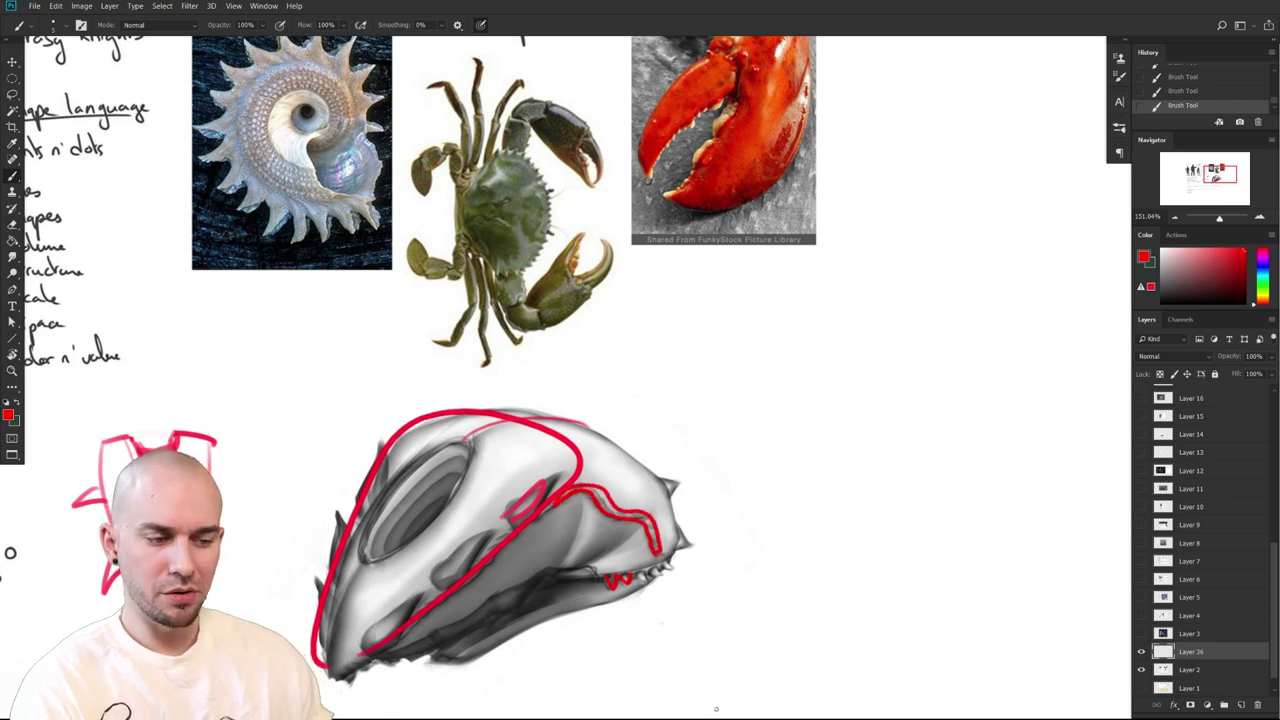
# Try a red Brush outline around the skull's large eye socket
pyautogui.moveTo(474, 441)
pyautogui.mouseDown()
pyautogui.moveTo(440, 514)
pyautogui.moveTo(396, 551)
pyautogui.moveTo(373, 479)
pyautogui.moveTo(462, 452)
pyautogui.moveTo(370, 557)
pyautogui.mouseUp()
pyautogui.hotkey('ctrl', 'z')
pyautogui.hotkey('ctrl', 'z')
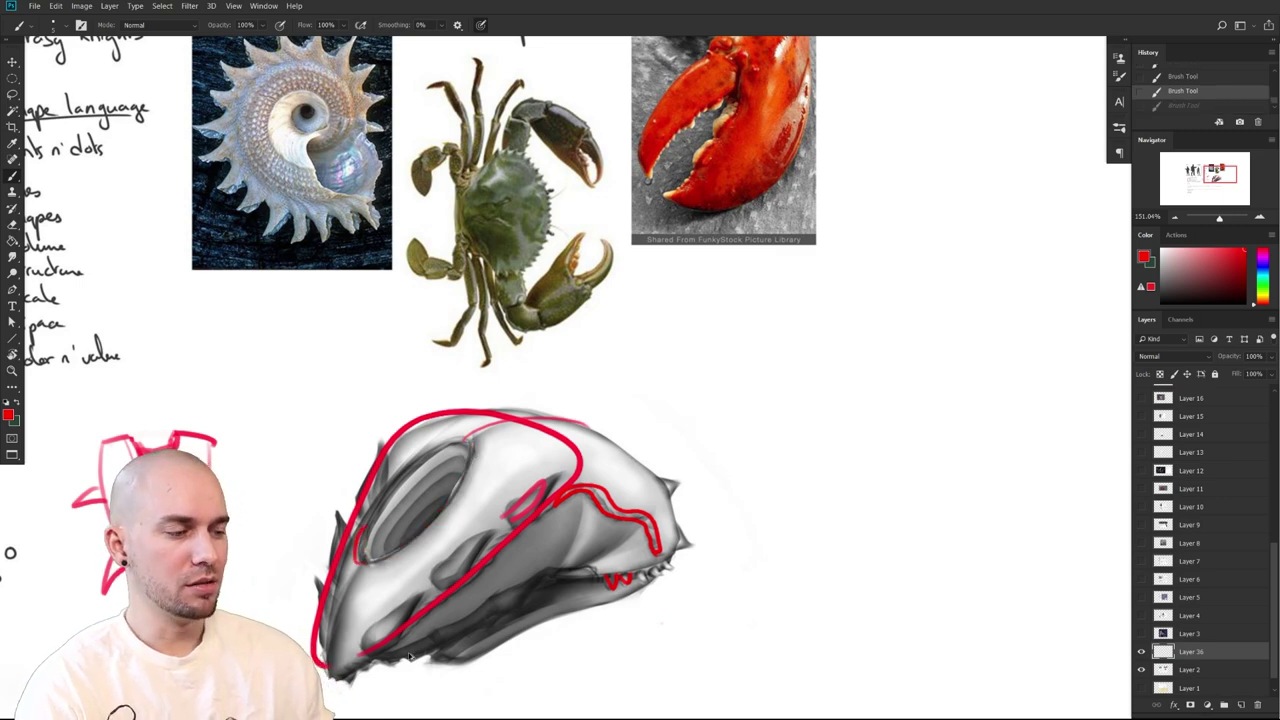
pyautogui.hotkey('ctrl', 'z')
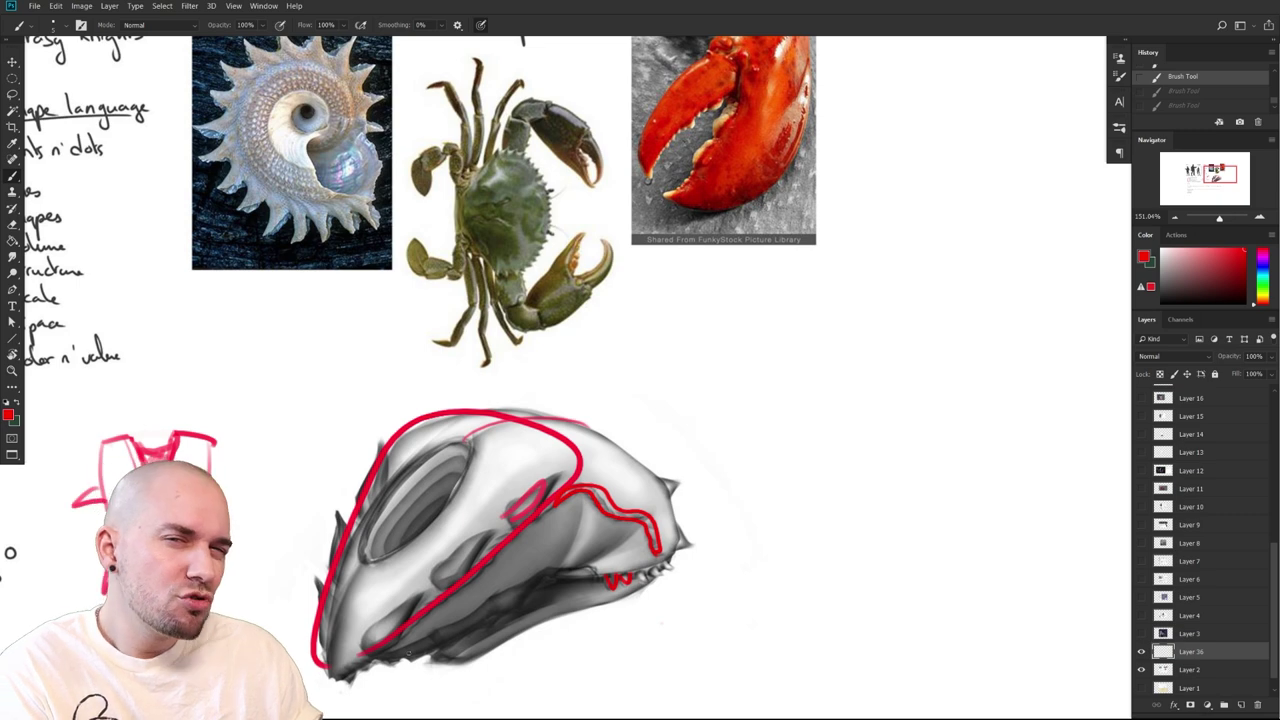
# Try a short red Brush stroke along the edge of the skull's snout below the large eye socket
pyautogui.scroll(-2, 408, 651)
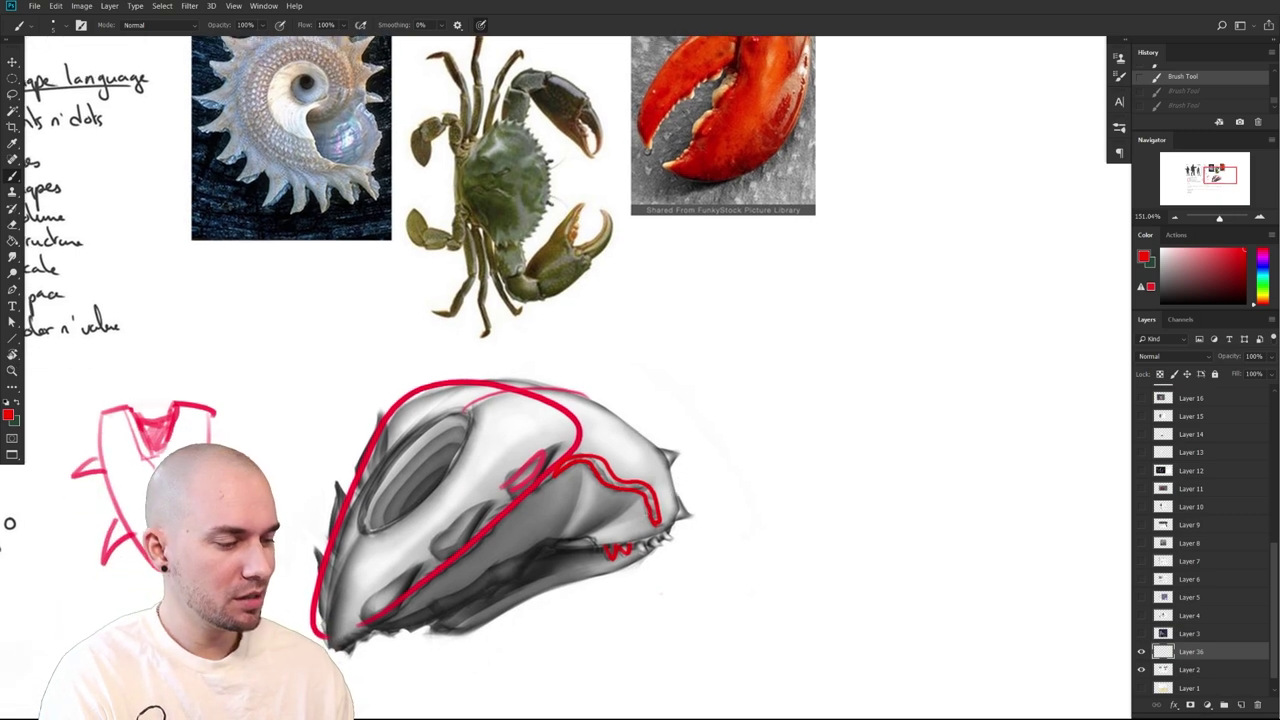
pyautogui.moveTo(361, 534)
pyautogui.mouseDown()
pyautogui.moveTo(338, 587)
pyautogui.moveTo(350, 676)
pyautogui.moveTo(375, 600)
pyautogui.moveTo(356, 534)
pyautogui.mouseUp()
pyautogui.hotkey('ctrl', 'z')
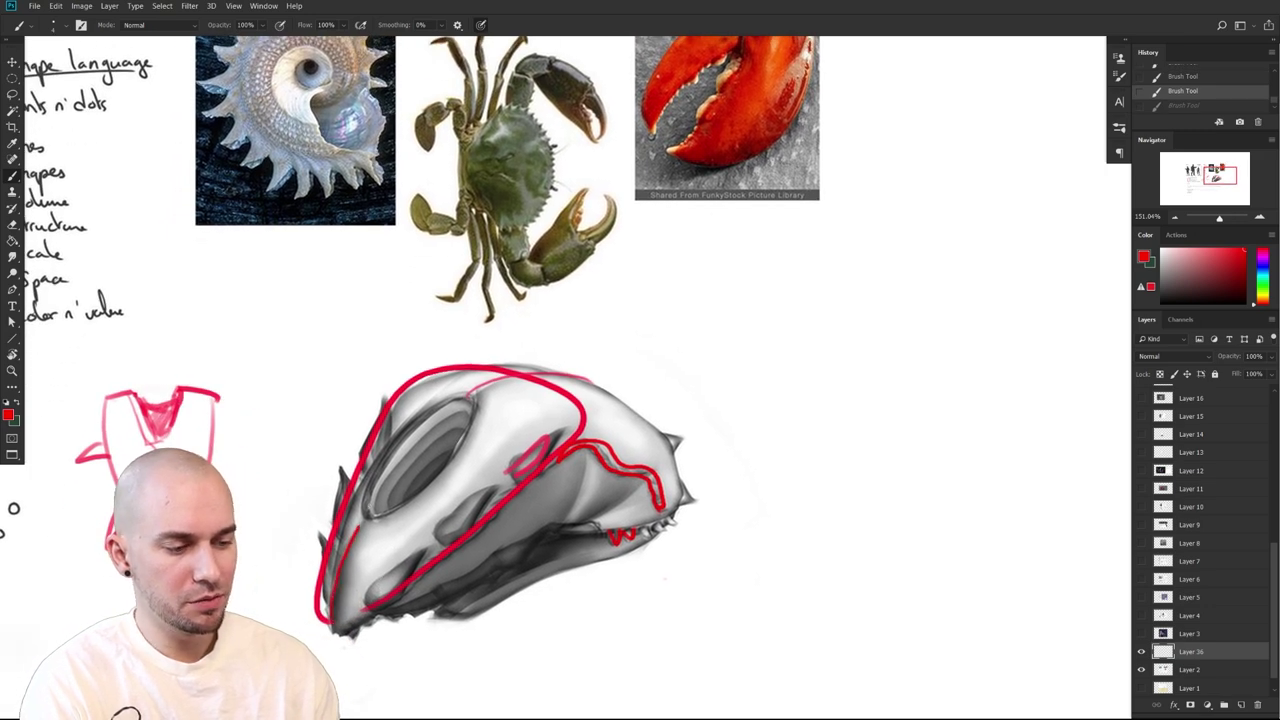
pyautogui.hotkey('ctrl', 'z')
# Change the Brush colour to dark grey and outline the large eye socket, extending crease lines along the brow and snout
pyautogui.press('d')
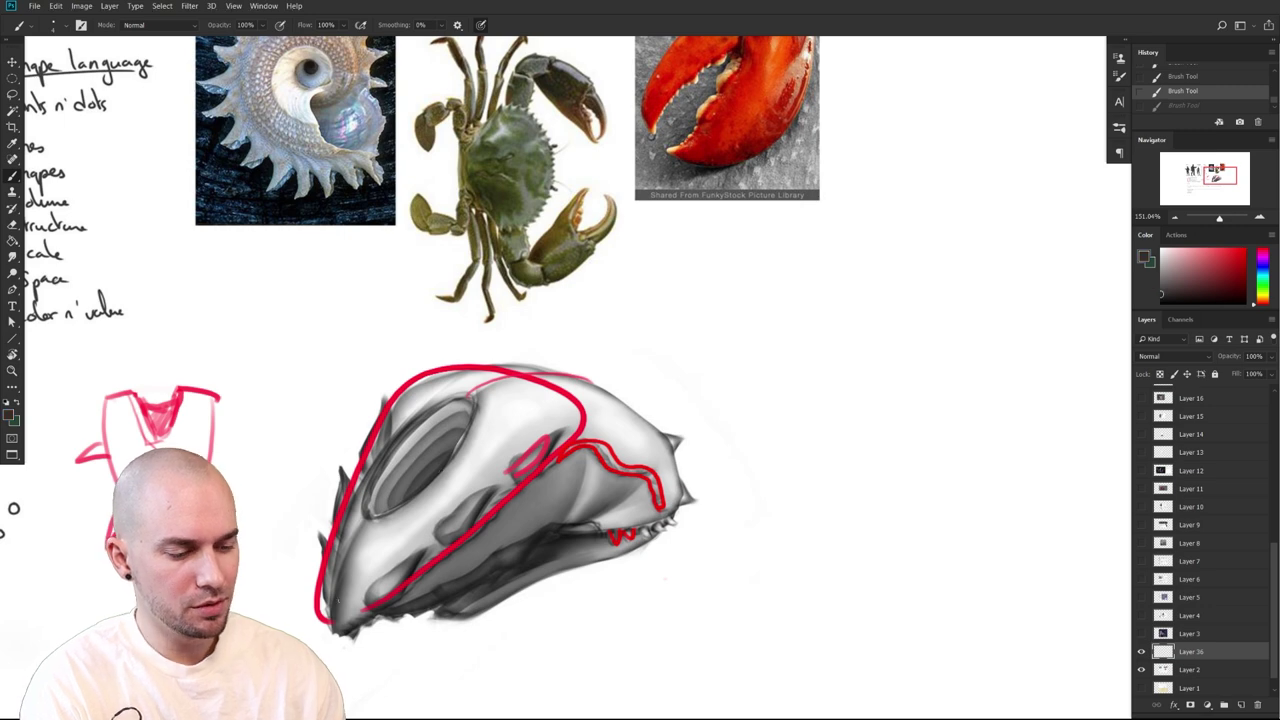
pyautogui.moveTo(337, 587)
pyautogui.mouseDown()
pyautogui.moveTo(357, 501)
pyautogui.moveTo(356, 522)
pyautogui.moveTo(412, 504)
pyautogui.moveTo(478, 421)
pyautogui.moveTo(486, 389)
pyautogui.moveTo(430, 407)
pyautogui.moveTo(559, 376)
pyautogui.mouseUp()
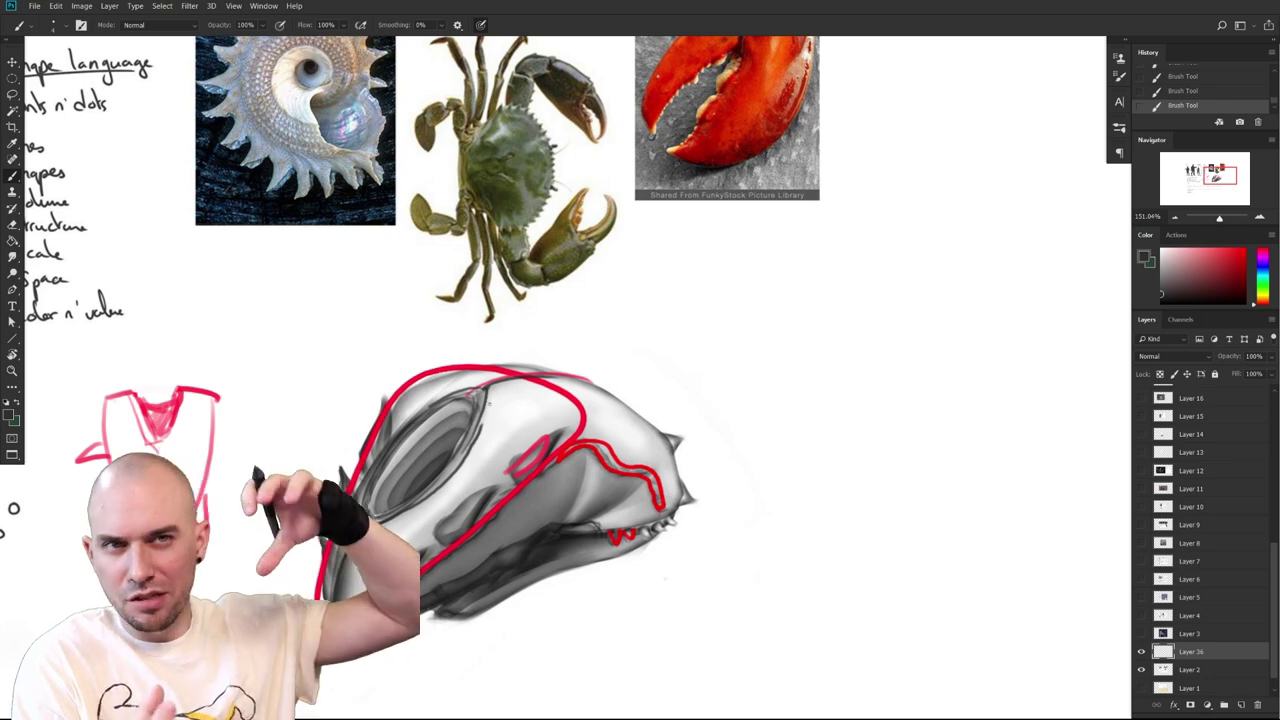
pyautogui.moveTo(795, 544); pyautogui.dragTo(827, 503)
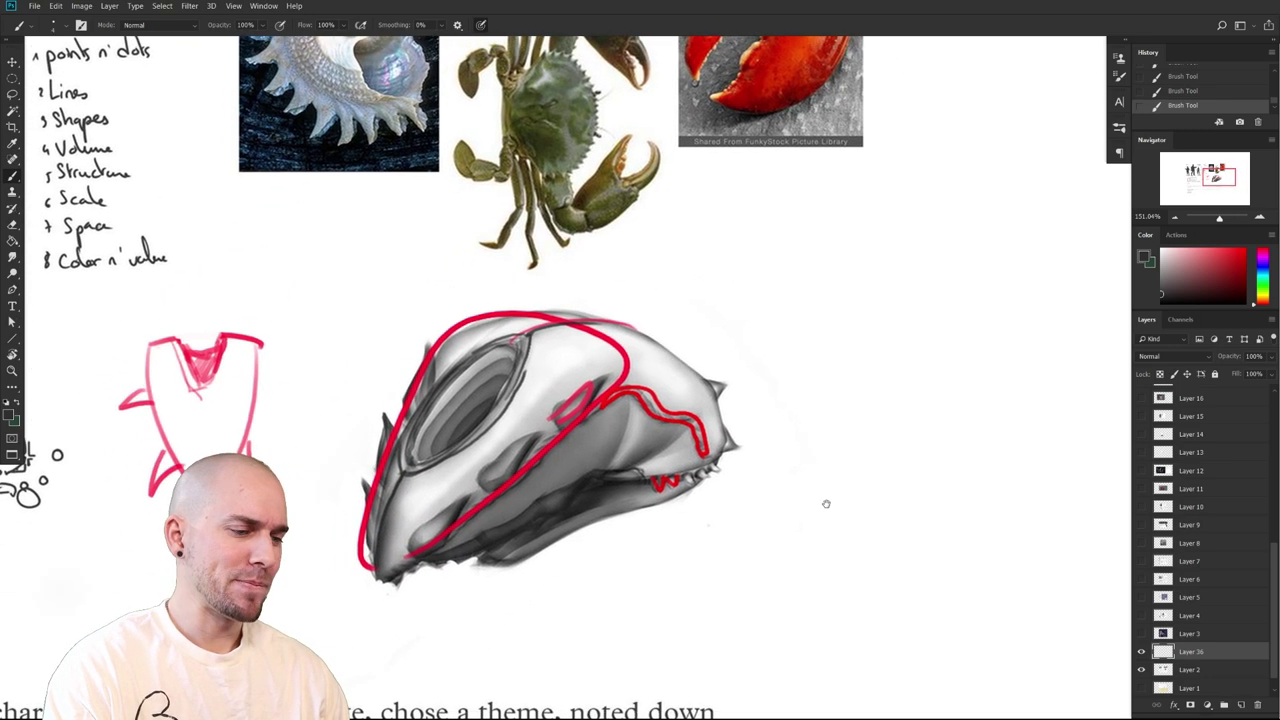
pyautogui.moveTo(398, 497); pyautogui.dragTo(537, 505)
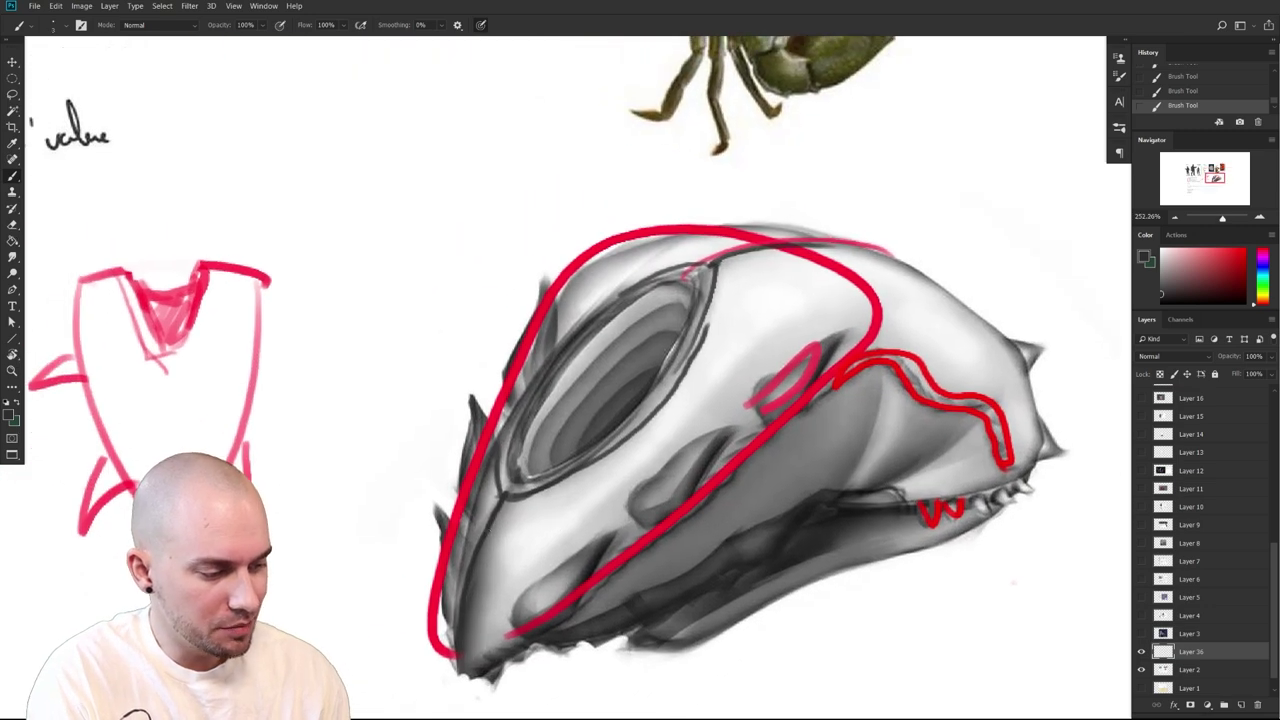
# Try dark jagged notch marks below the eye socket's lower end and a curved plate line across the snout
pyautogui.moveTo(507, 499)
pyautogui.mouseDown()
pyautogui.moveTo(489, 519)
pyautogui.moveTo(496, 493)
pyautogui.mouseUp()
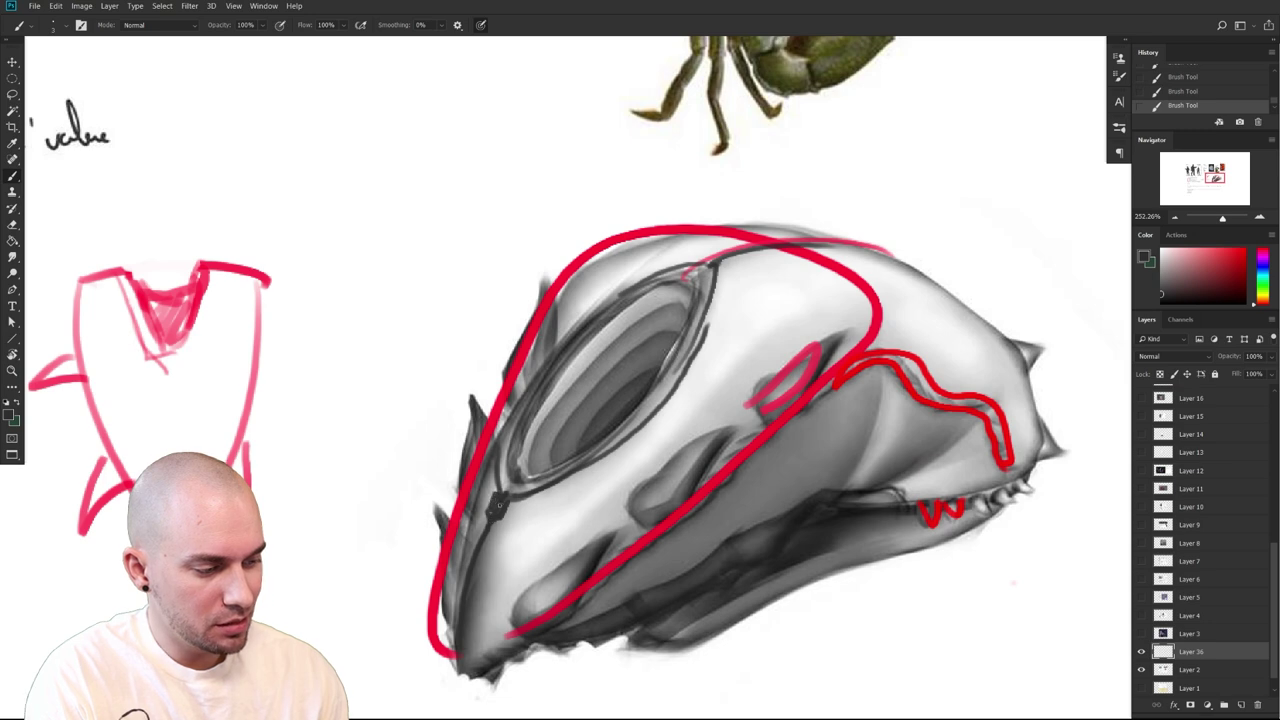
pyautogui.moveTo(680, 537); pyautogui.dragTo(656, 523)
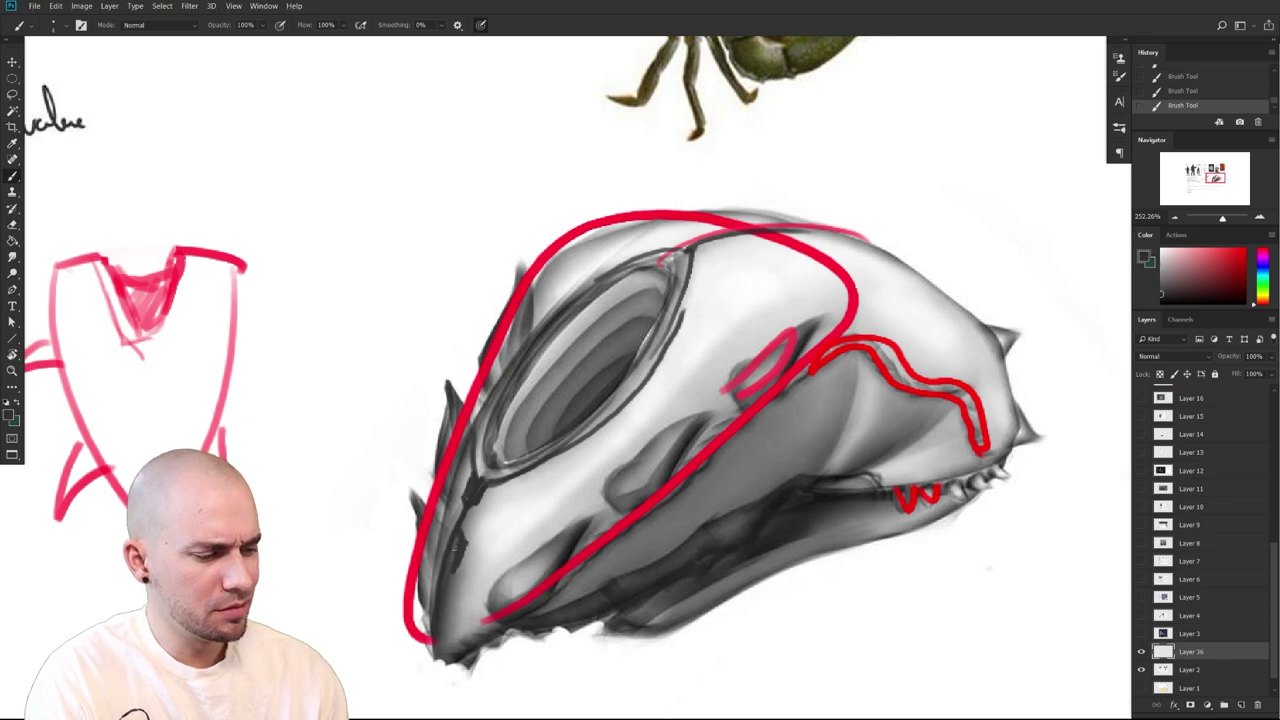
pyautogui.moveTo(495, 566)
pyautogui.mouseDown()
pyautogui.moveTo(472, 531)
pyautogui.moveTo(504, 499)
pyautogui.moveTo(579, 501)
pyautogui.moveTo(605, 518)
pyautogui.mouseUp()
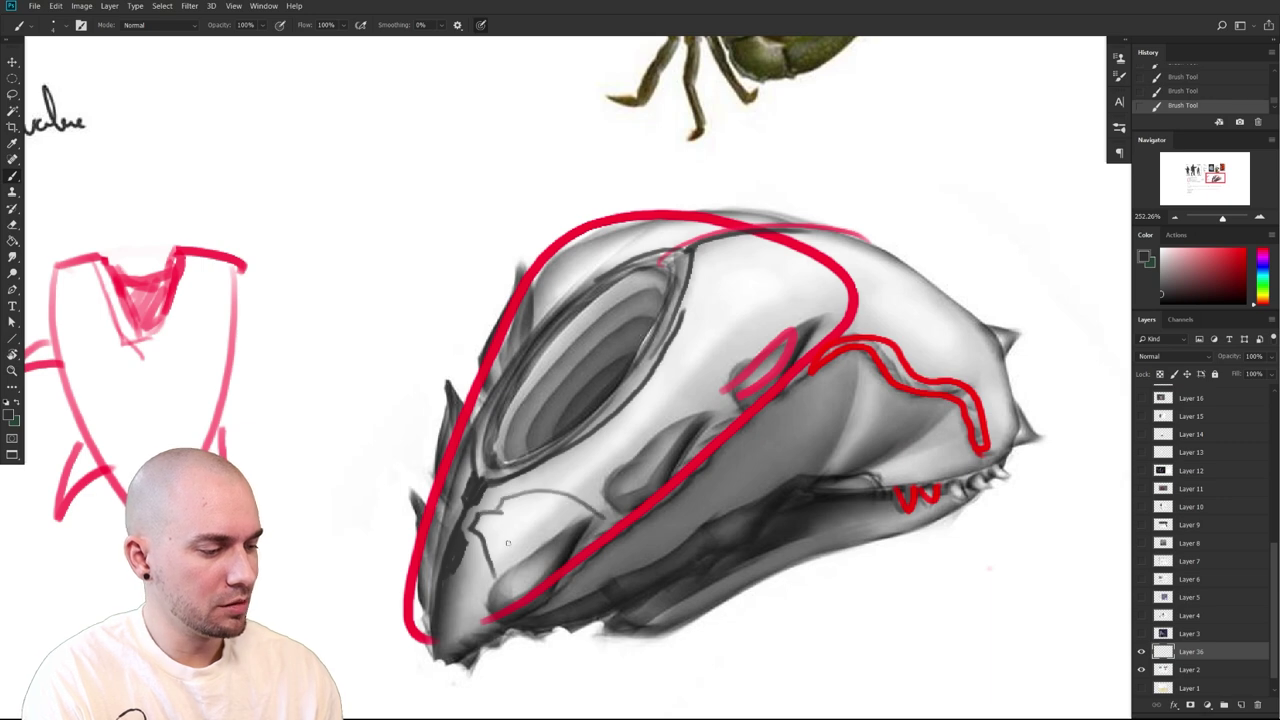
pyautogui.hotkey('ctrl', 'z')
pyautogui.hotkey('ctrl', 'z')
pyautogui.hotkey('ctrl', 'z')
# Shrink the Brush and add small dark dots on the snout below the eye socket and on the brow above it
pyautogui.moveTo(740, 551); pyautogui.dragTo(534, 628)
pyautogui.moveTo(666, 537); pyautogui.dragTo(723, 500)
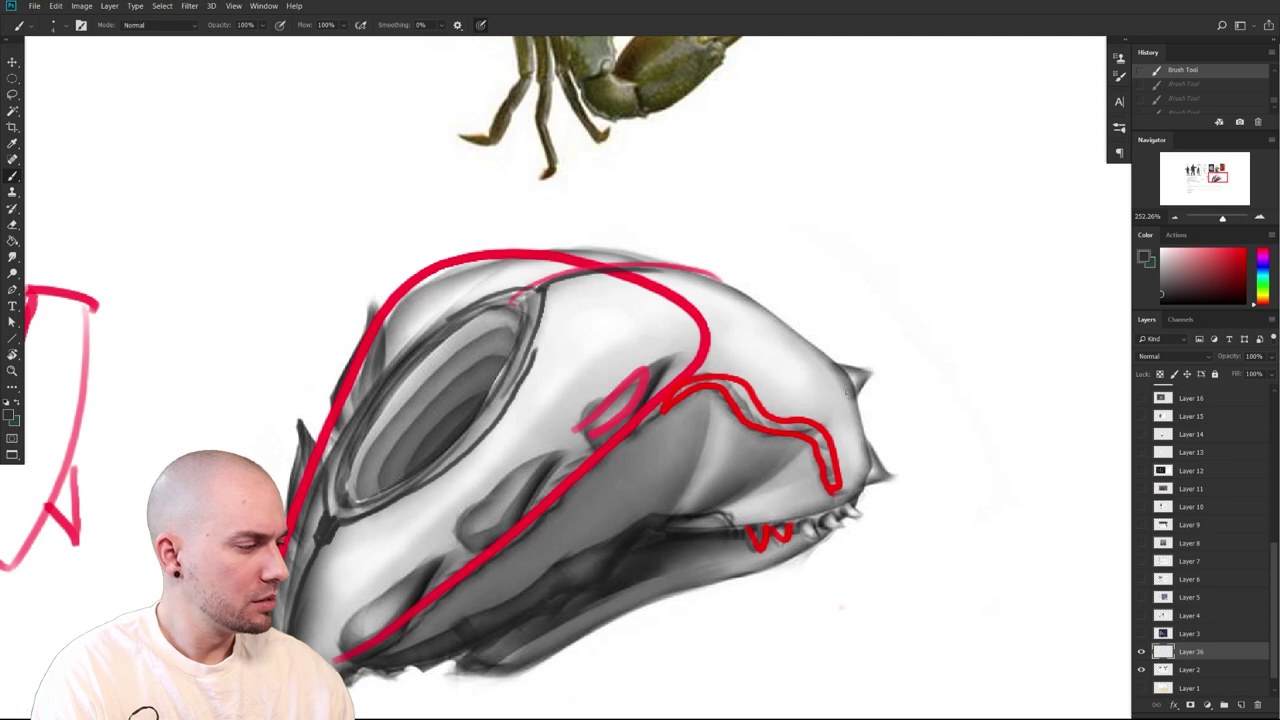
pyautogui.moveTo(727, 439); pyautogui.dragTo(727, 434)
pyautogui.moveTo(589, 582)
pyautogui.mouseDown()
pyautogui.moveTo(577, 574)
pyautogui.moveTo(623, 491)
pyautogui.moveTo(722, 397)
pyautogui.moveTo(757, 447)
pyautogui.moveTo(807, 474)
pyautogui.mouseUp()
pyautogui.press('[')
pyautogui.moveTo(497, 534); pyautogui.dragTo(468, 506)
pyautogui.press('[')
pyautogui.moveTo(715, 468); pyautogui.dragTo(648, 517)
pyautogui.click(653, 320)
pyautogui.moveTo(651, 320); pyautogui.dragTo(656, 322)
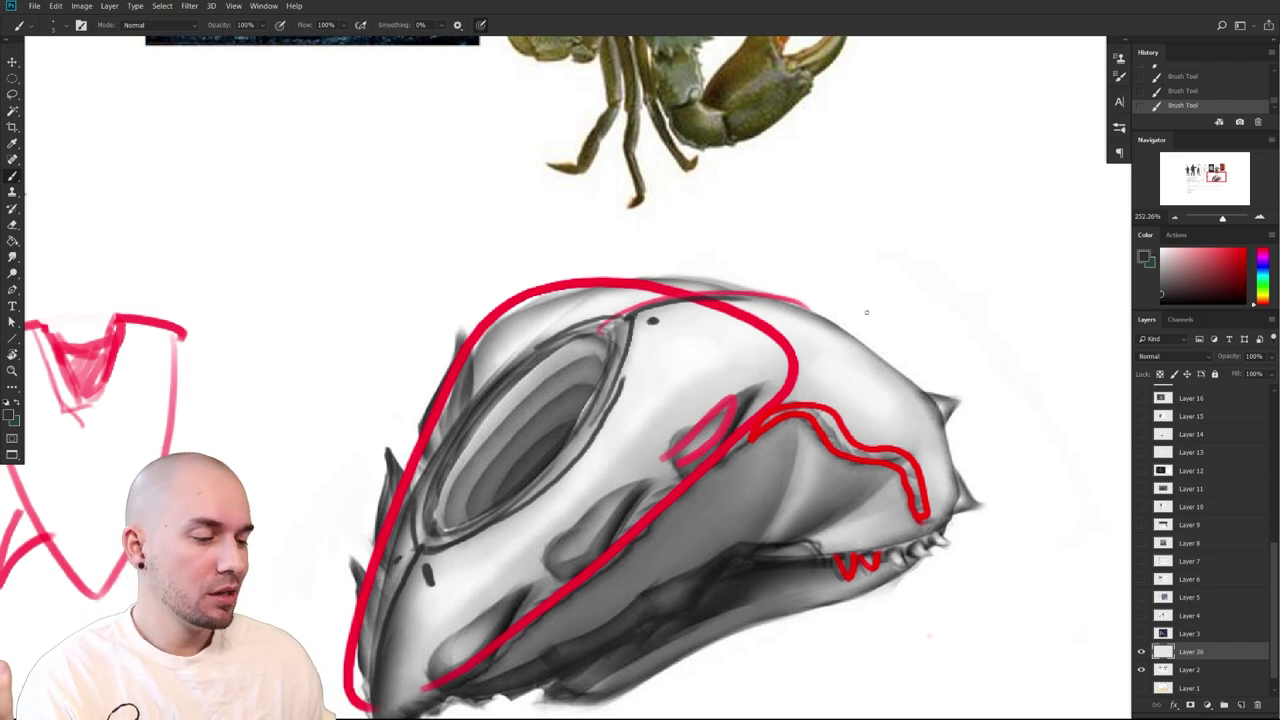
# Hide the skull annotations and hero sheet layers, and show and select Layer 3 with the mermaid painting
pyautogui.scroll(-2, 920, 473)
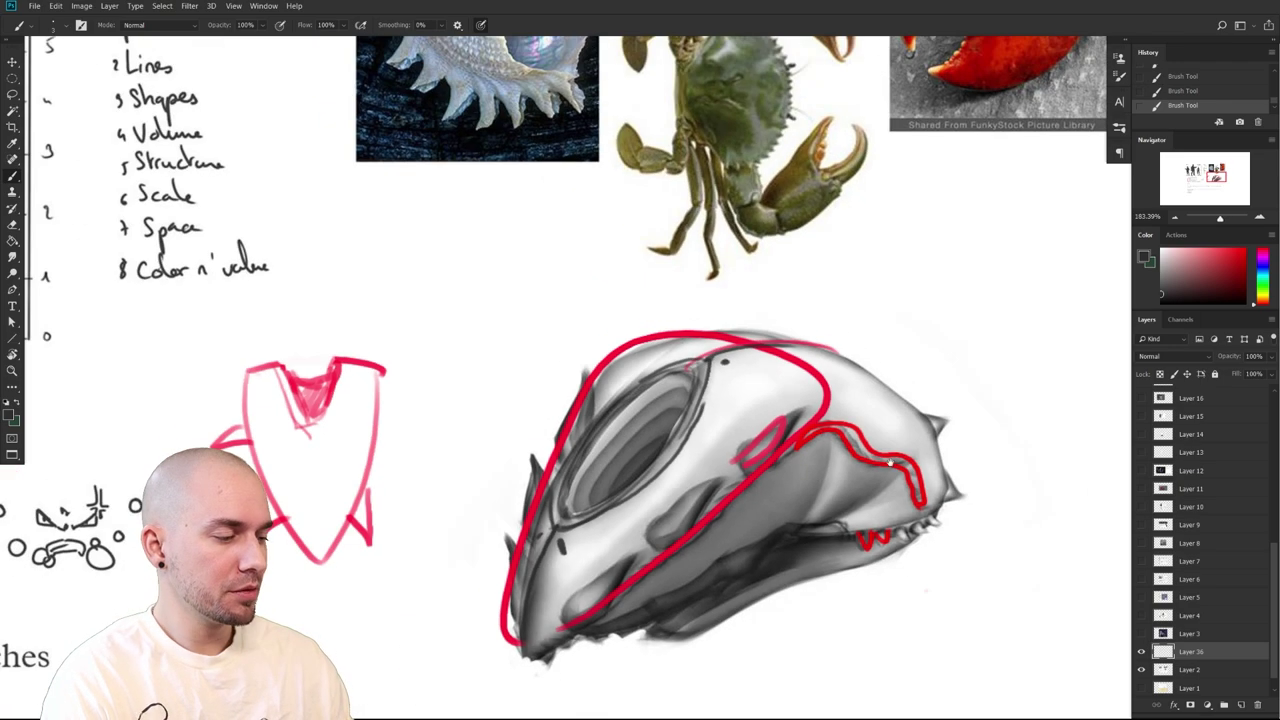
pyautogui.scroll(-2, 892, 530)
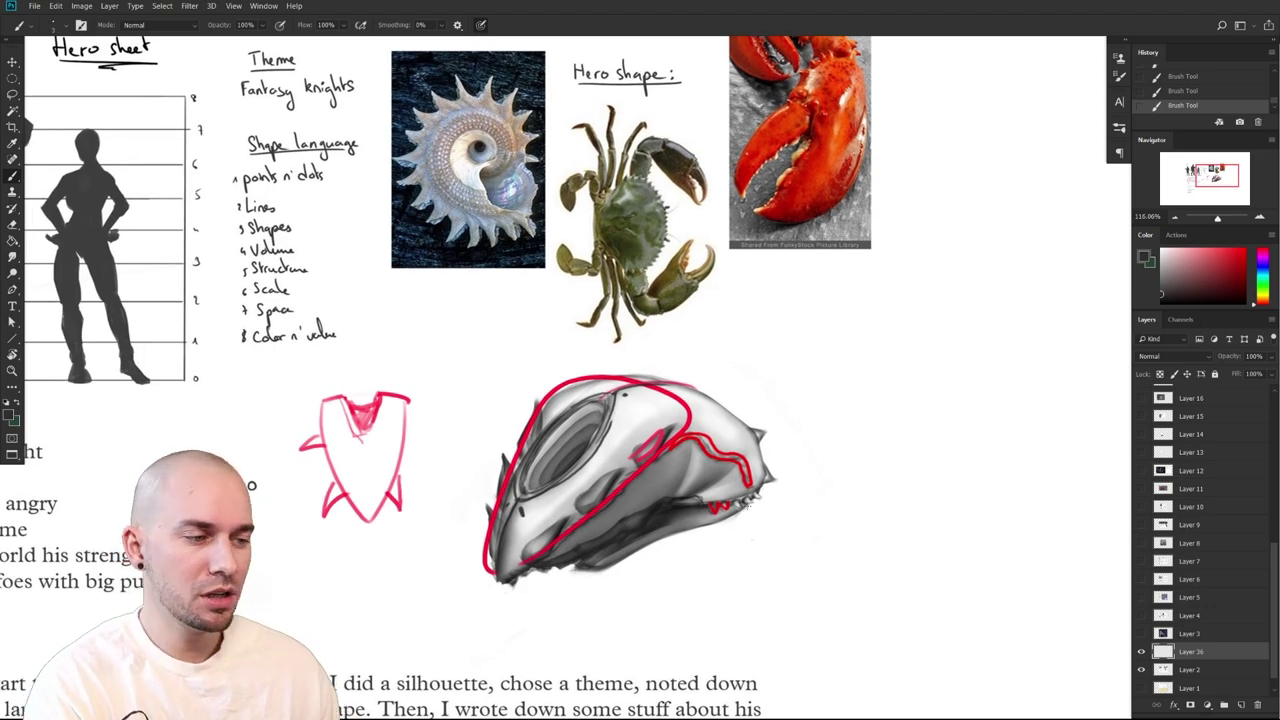
pyautogui.scroll(-3, 960, 480)
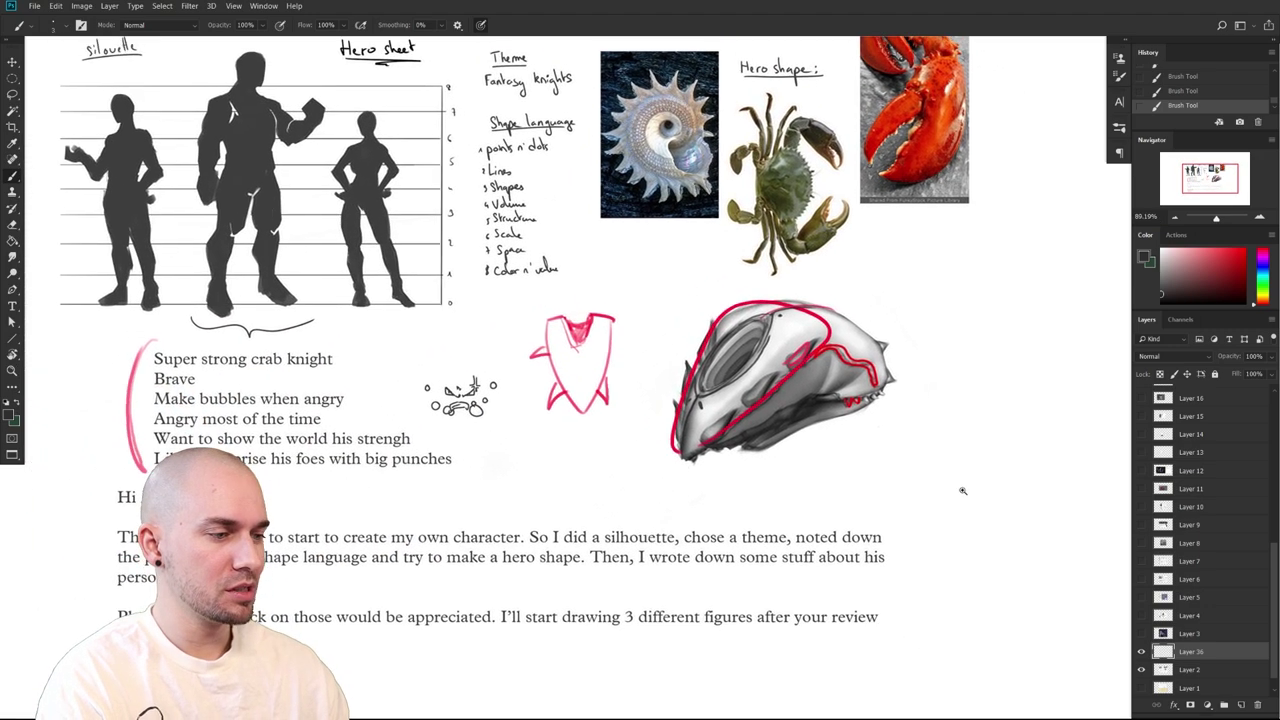
pyautogui.scroll(-2, 962, 490)
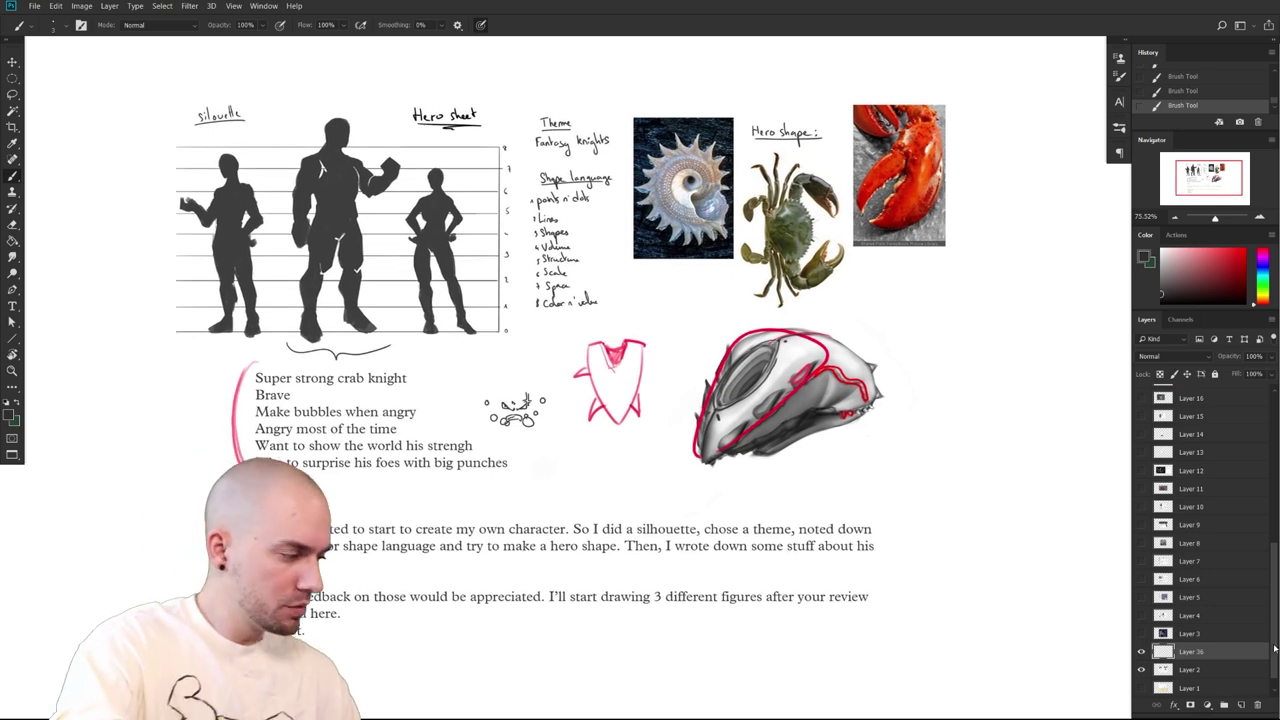
pyautogui.click(1141, 651)
pyautogui.click(1141, 633)
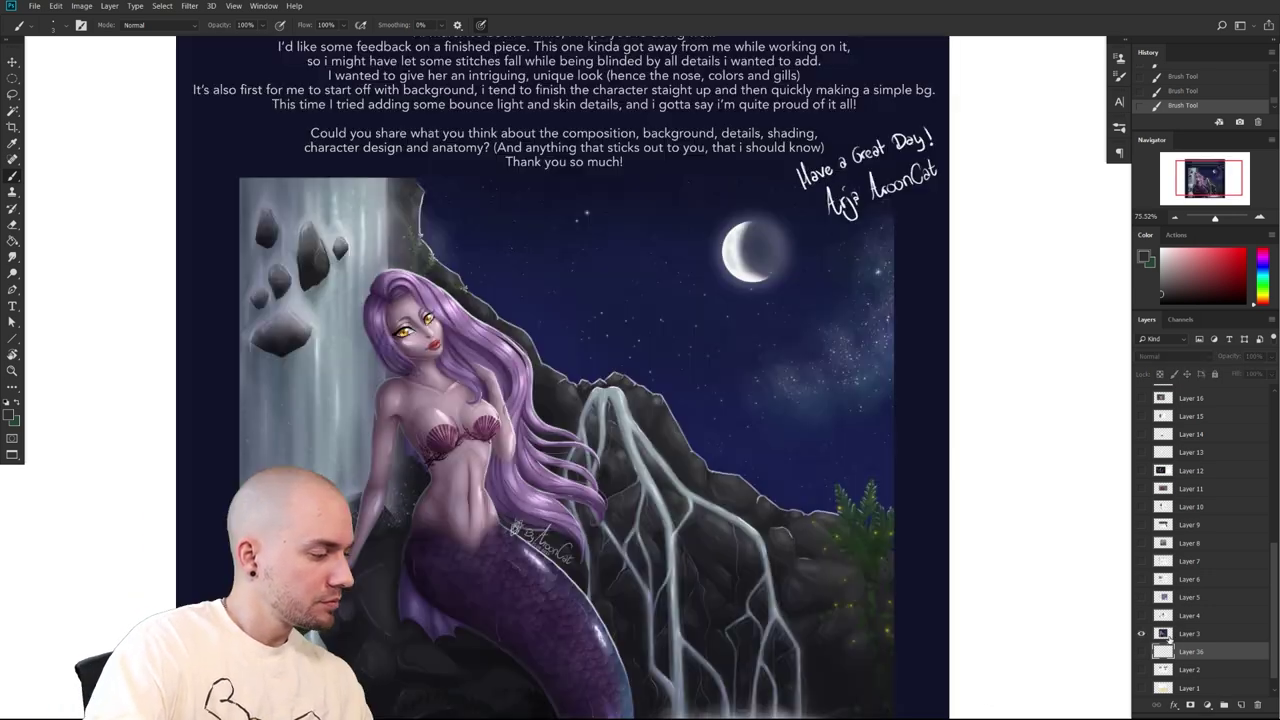
pyautogui.click(1166, 636)
# Read the feedback request above the mermaid painting and examine its composition, background, shading and anatomy
pyautogui.scroll(-2, 812, 482)
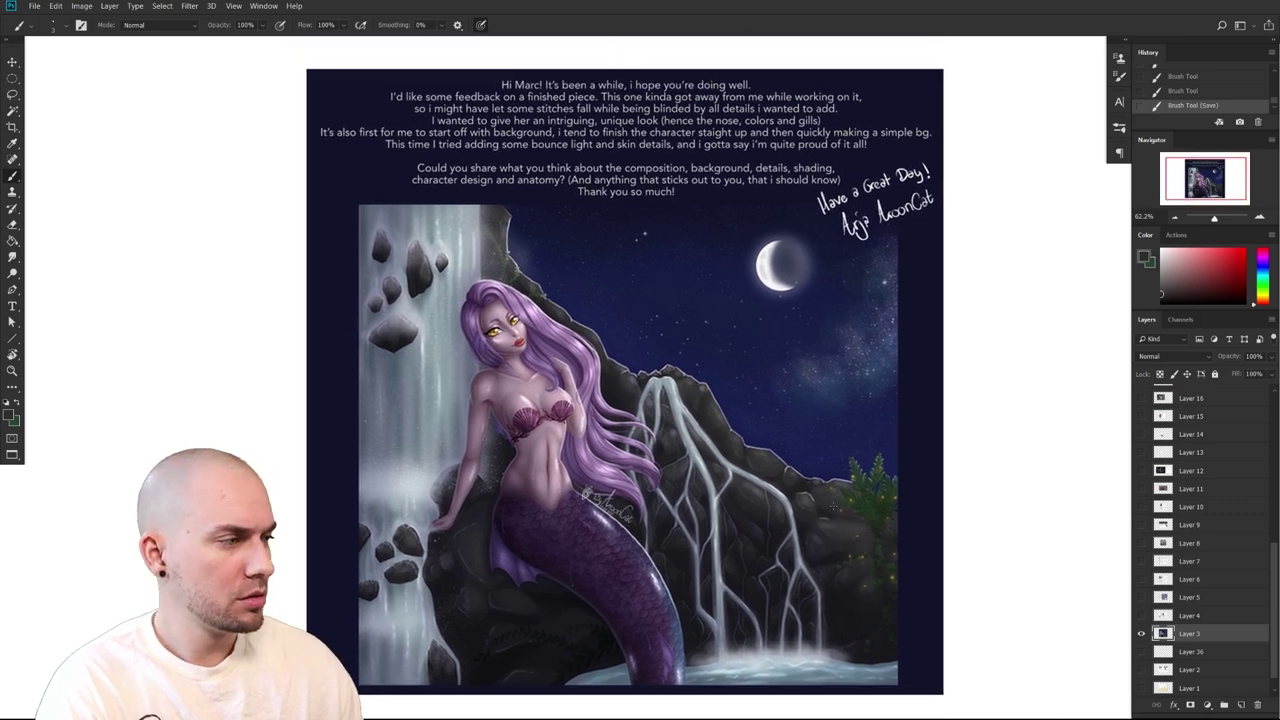
pyautogui.moveTo(885, 450); pyautogui.dragTo(871, 465)
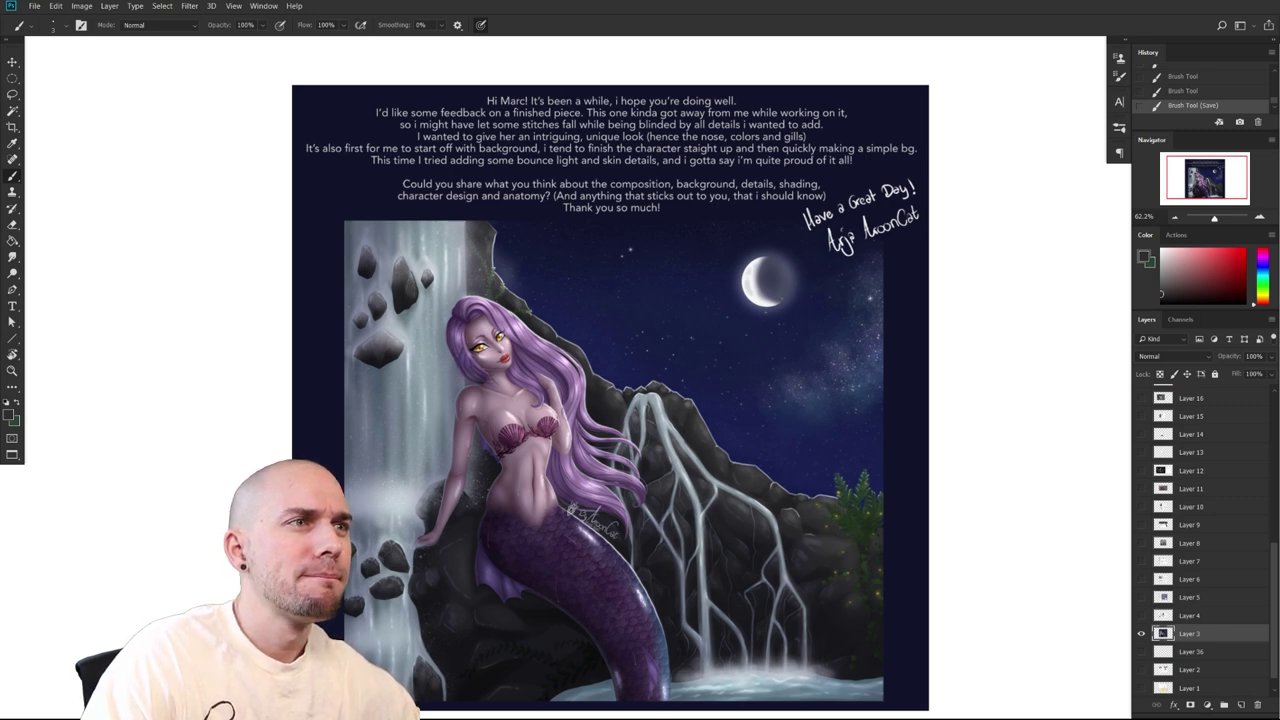
pyautogui.click(786, 451)
pyautogui.moveTo(786, 451)
pyautogui.mouseDown()
pyautogui.moveTo(796, 483)
pyautogui.moveTo(780, 439)
pyautogui.mouseUp()
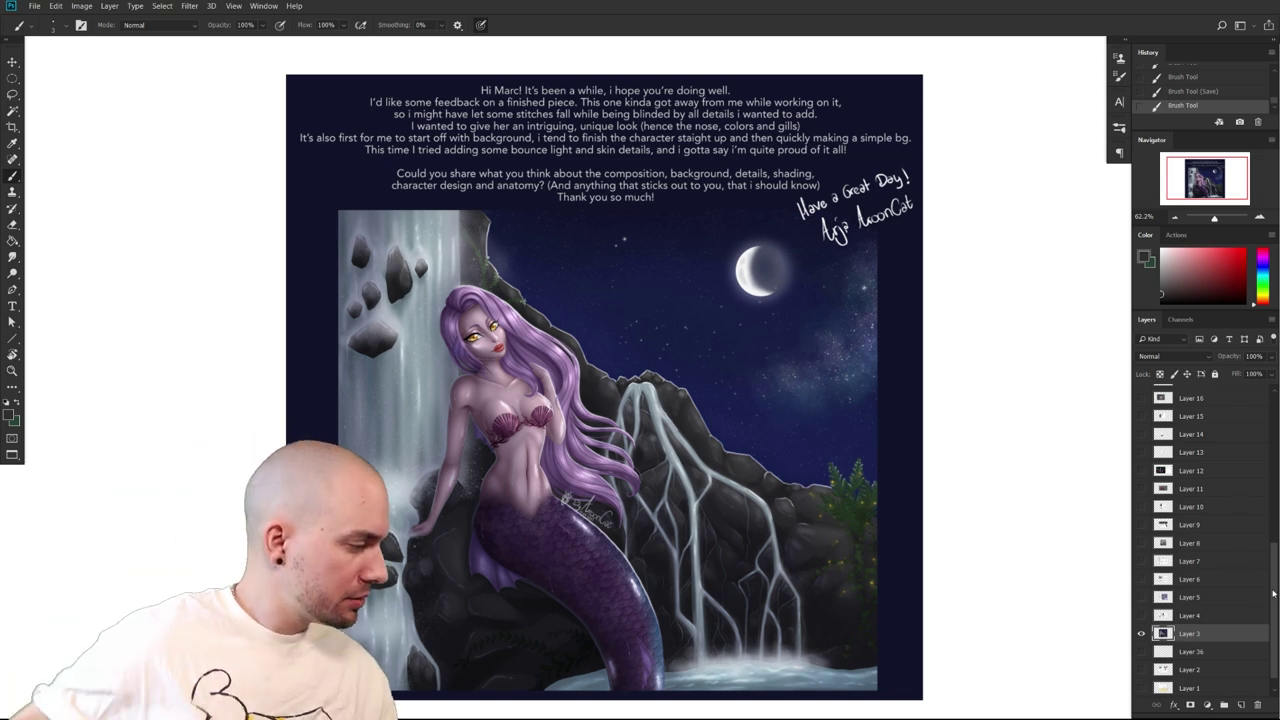
pyautogui.scroll(-2, 1195, 590)
pyautogui.moveTo(863, 476); pyautogui.dragTo(988, 466)
pyautogui.moveTo(996, 512); pyautogui.dragTo(984, 476)
pyautogui.hscroll(-4, 906, 509)
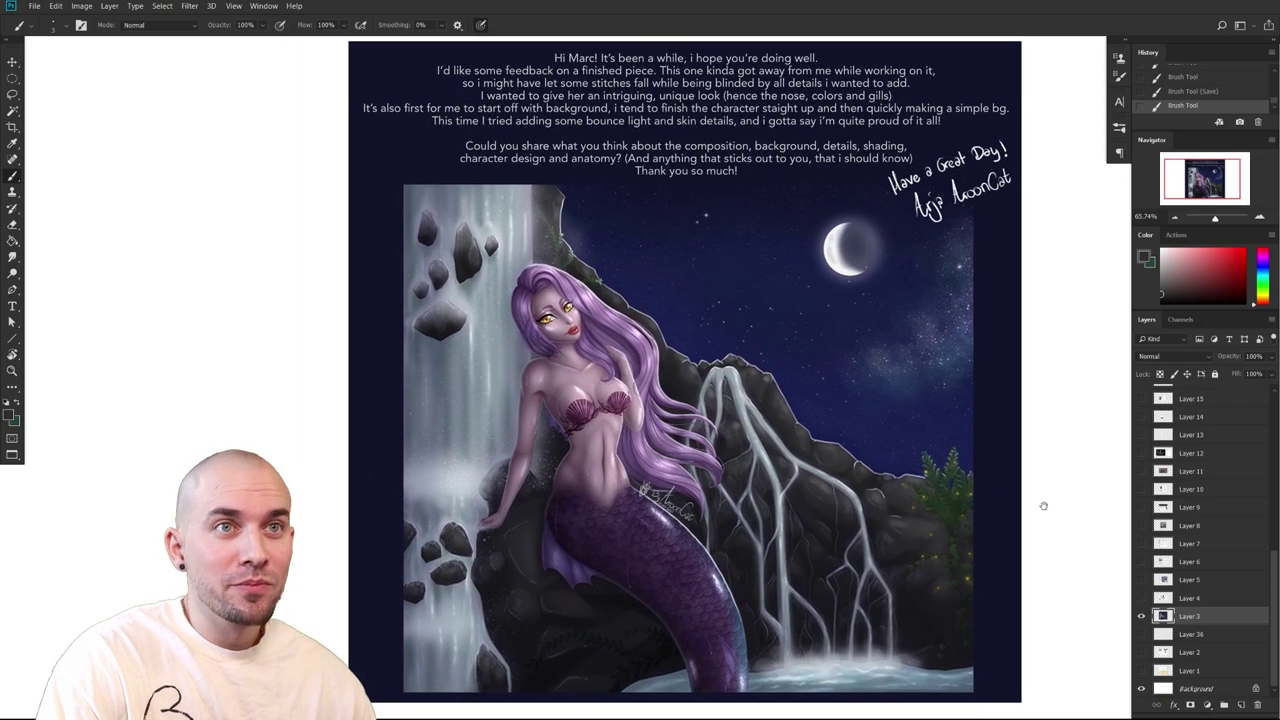
pyautogui.moveTo(1019, 515); pyautogui.dragTo(1022, 512)
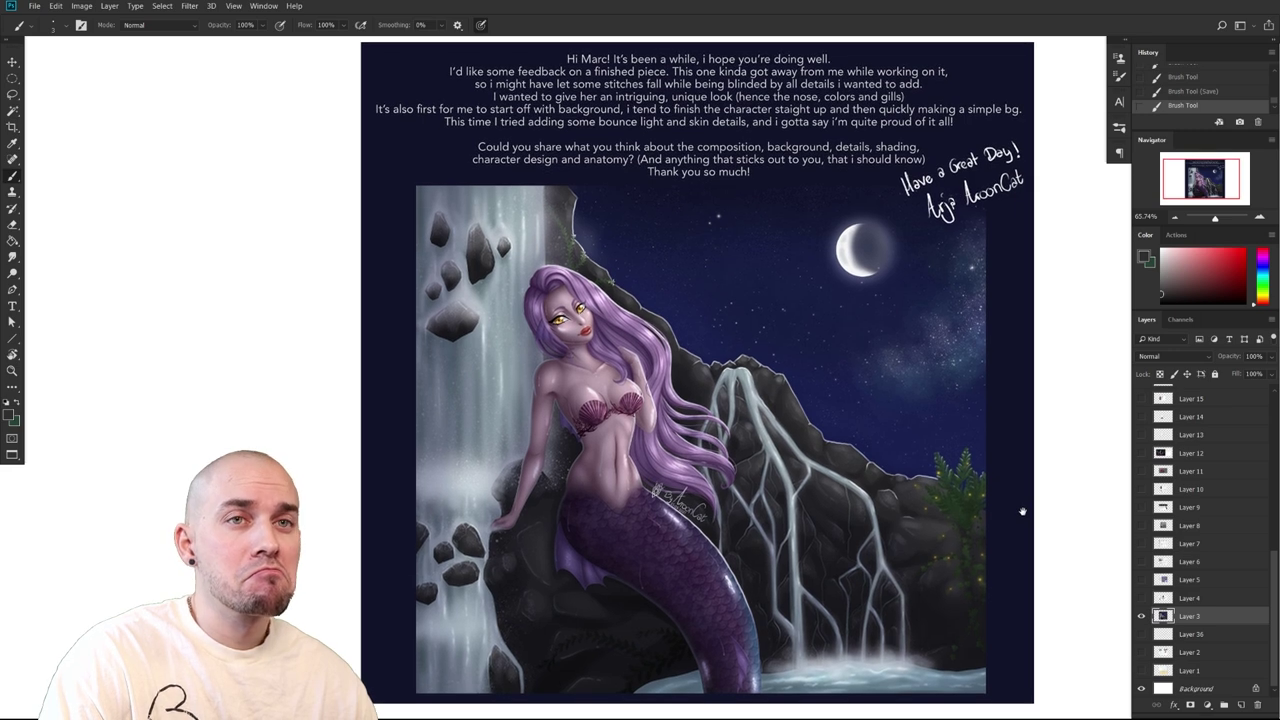
pyautogui.hscroll(3, 1022, 512)
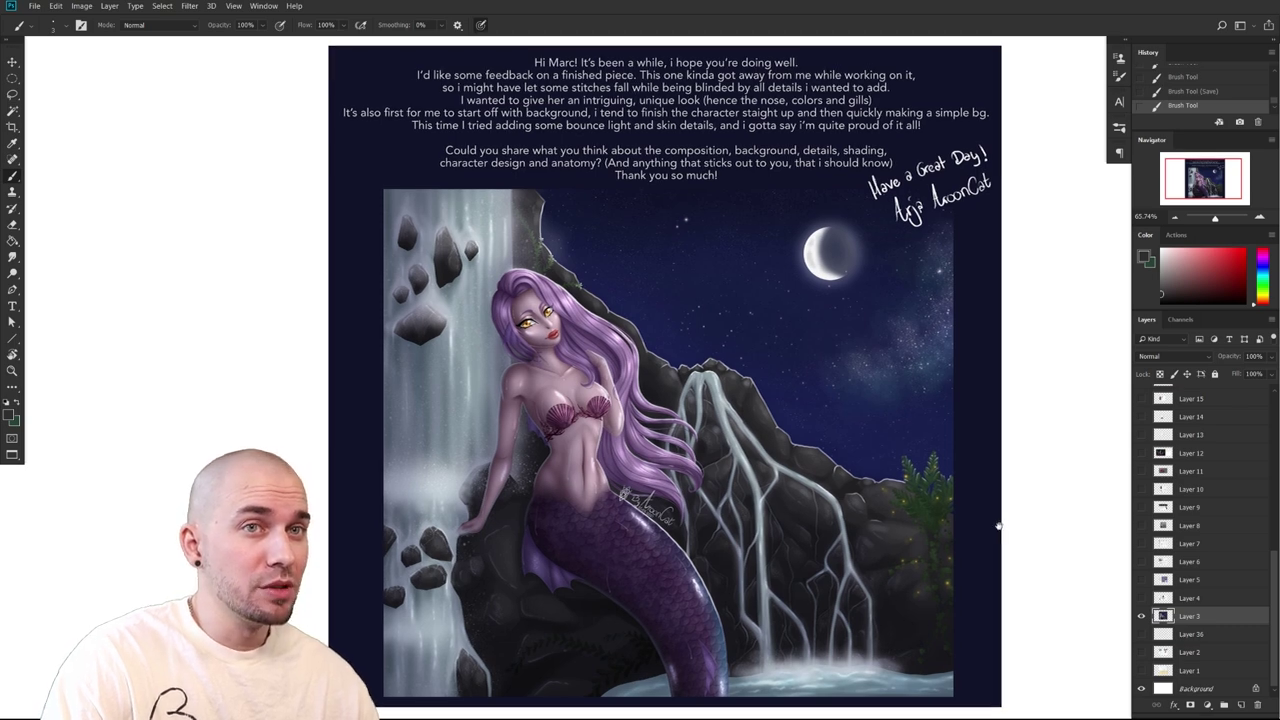
pyautogui.hscroll(-4, 1003, 523)
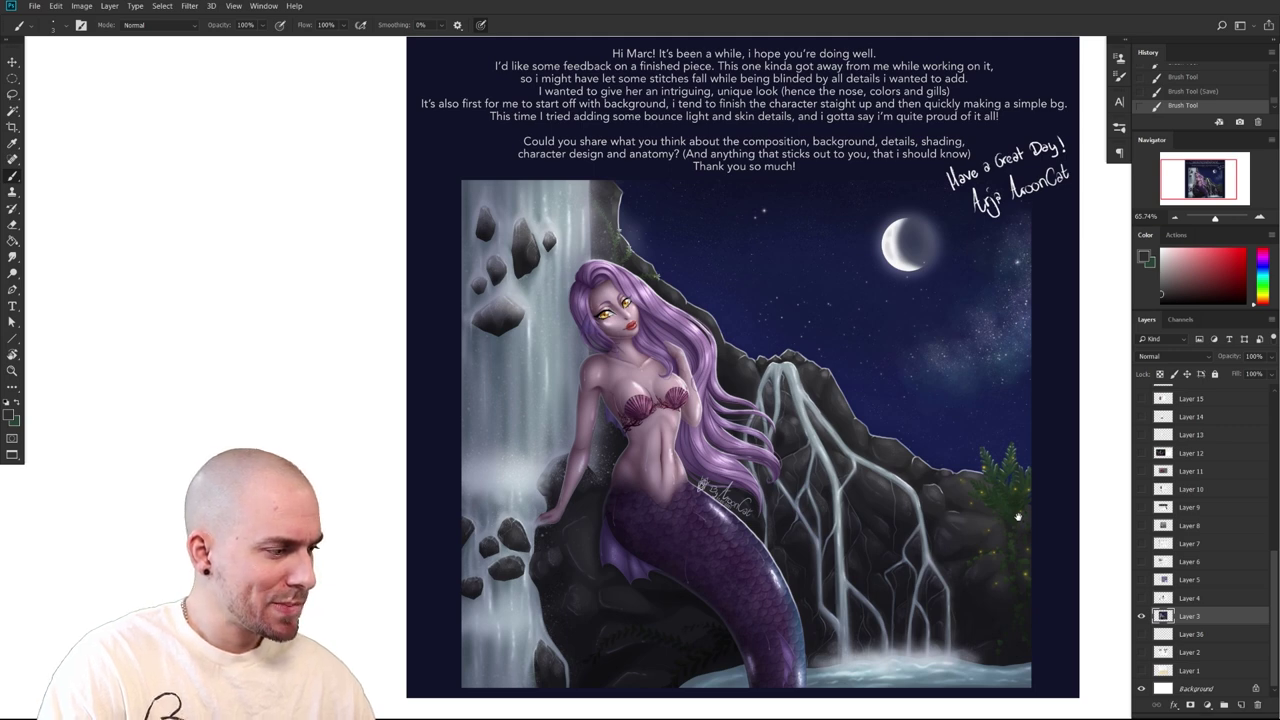
pyautogui.hscroll(5, 1018, 516)
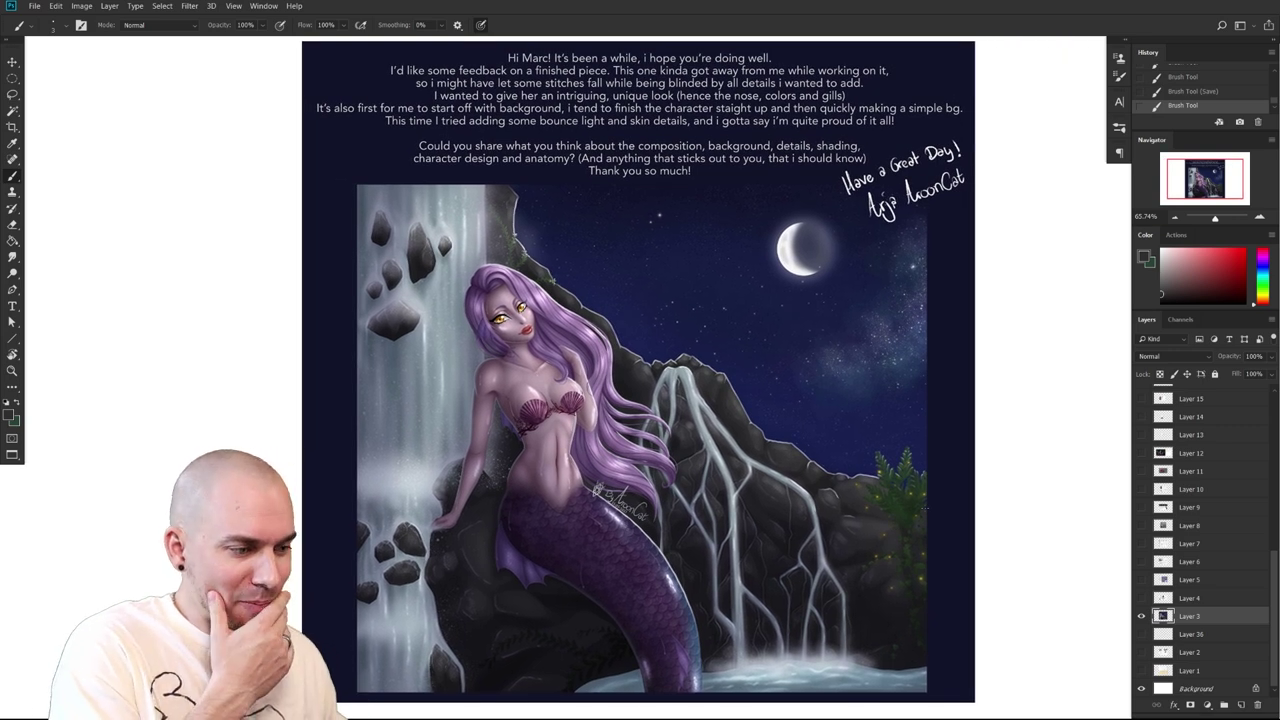
pyautogui.scroll(-1, 943, 488)
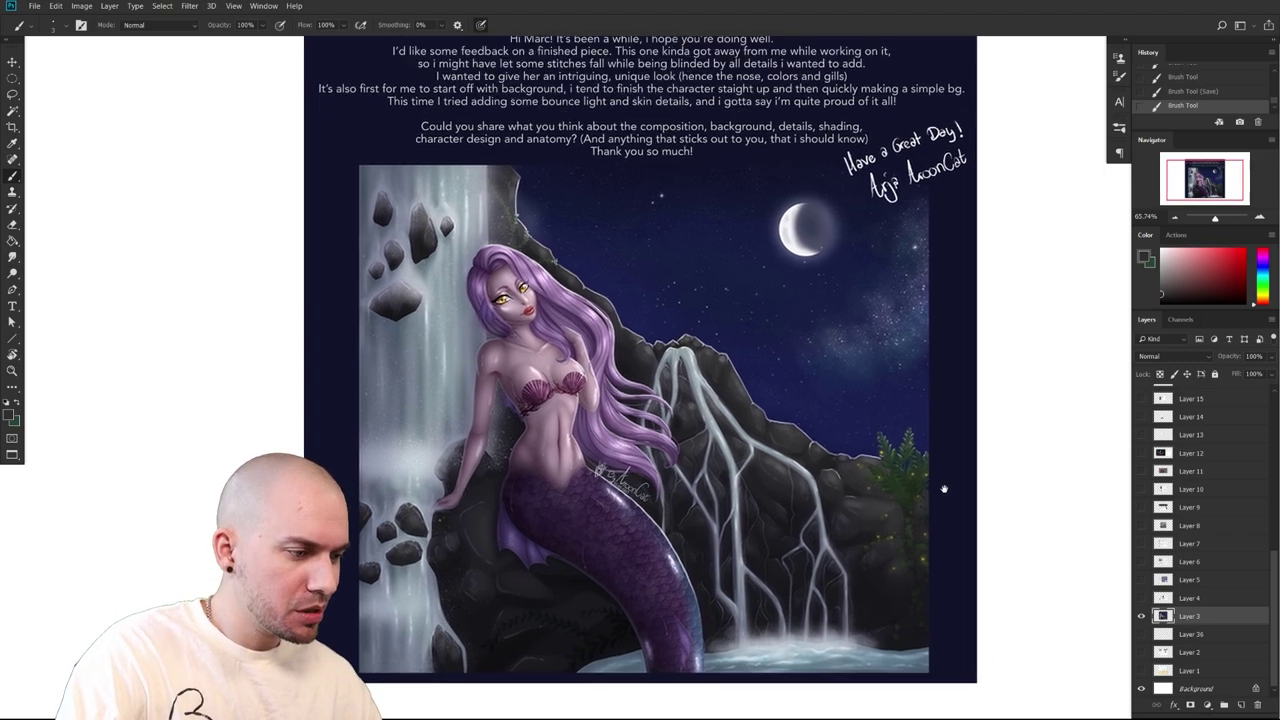
pyautogui.scroll(1, 943, 488)
pyautogui.hscroll(-8, 902, 524)
pyautogui.moveTo(1020, 544); pyautogui.dragTo(871, 559)
pyautogui.scroll(1, 866, 568)
pyautogui.scroll(-2, 871, 560)
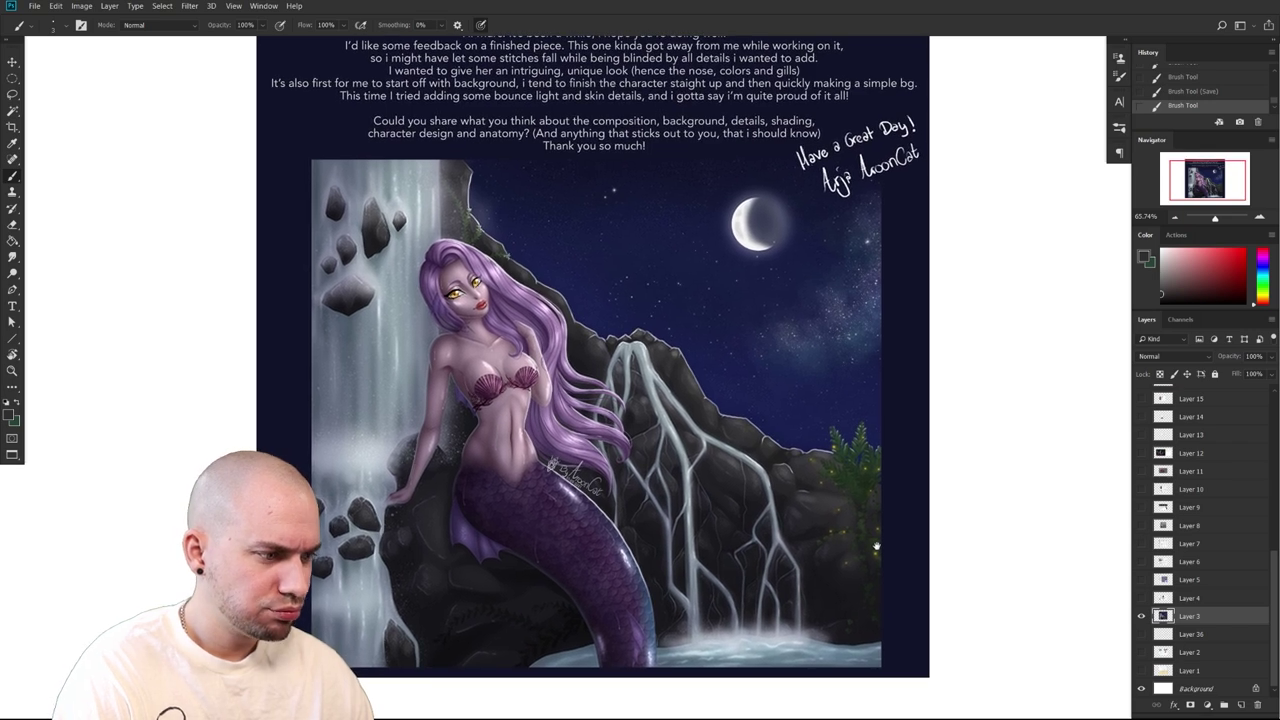
pyautogui.moveTo(876, 546); pyautogui.dragTo(907, 540)
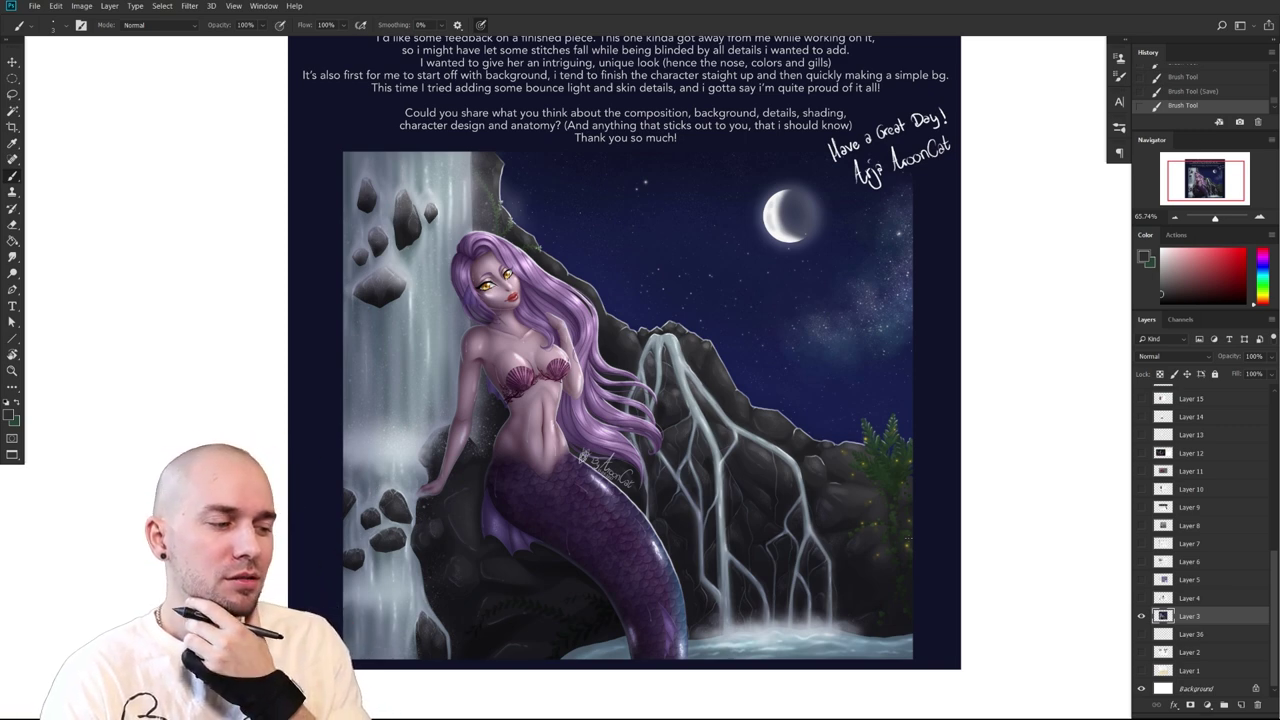
pyautogui.moveTo(835, 513); pyautogui.dragTo(757, 564)
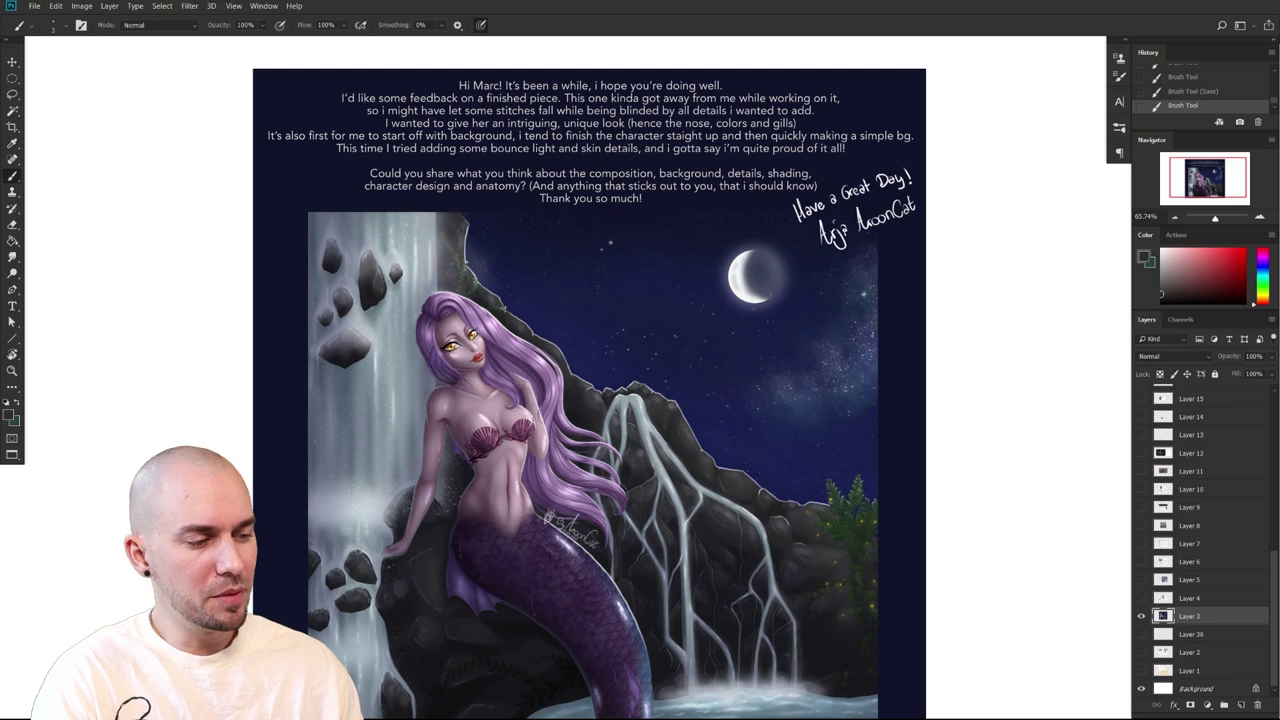
# Set the Brush colour to bright red and undo the trial marks beside the mermaid's shoulder
pyautogui.click(440, 392)
pyautogui.press(']')
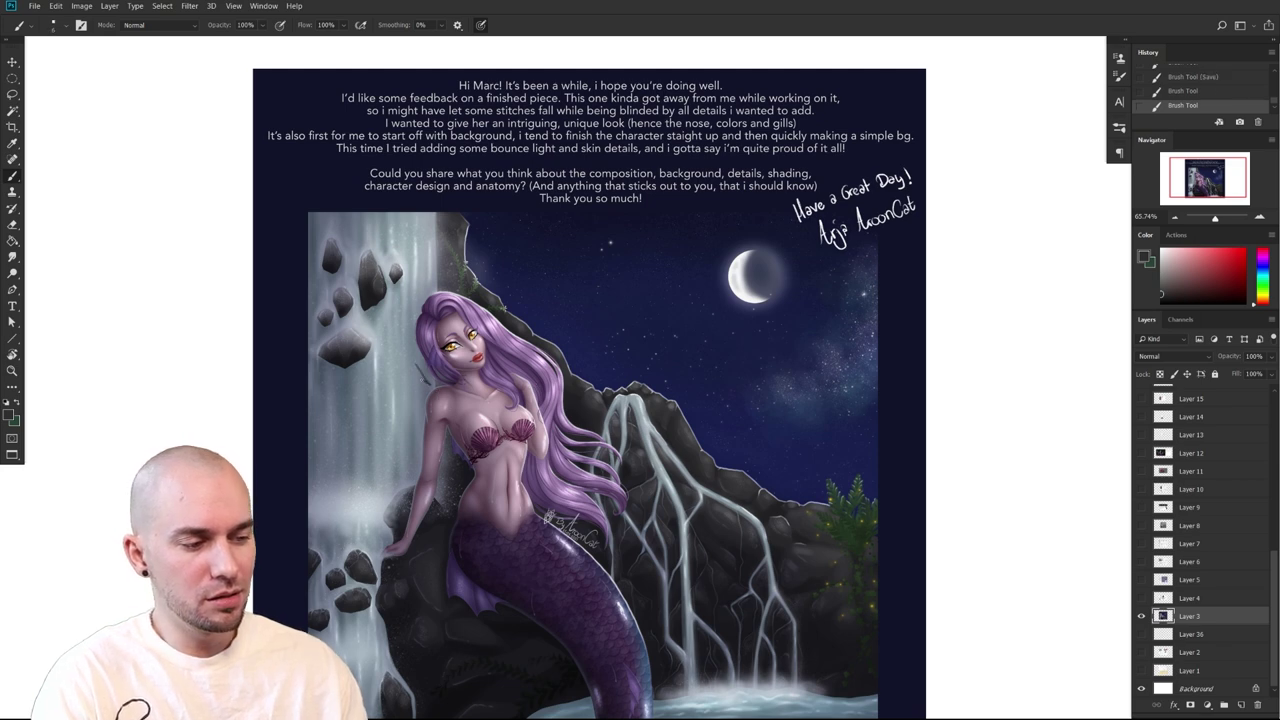
pyautogui.moveTo(1219, 273); pyautogui.dragTo(1244, 250)
pyautogui.moveTo(404, 353)
pyautogui.mouseDown()
pyautogui.moveTo(422, 381)
pyautogui.moveTo(425, 371)
pyautogui.mouseUp()
pyautogui.hotkey('ctrl', 'z')
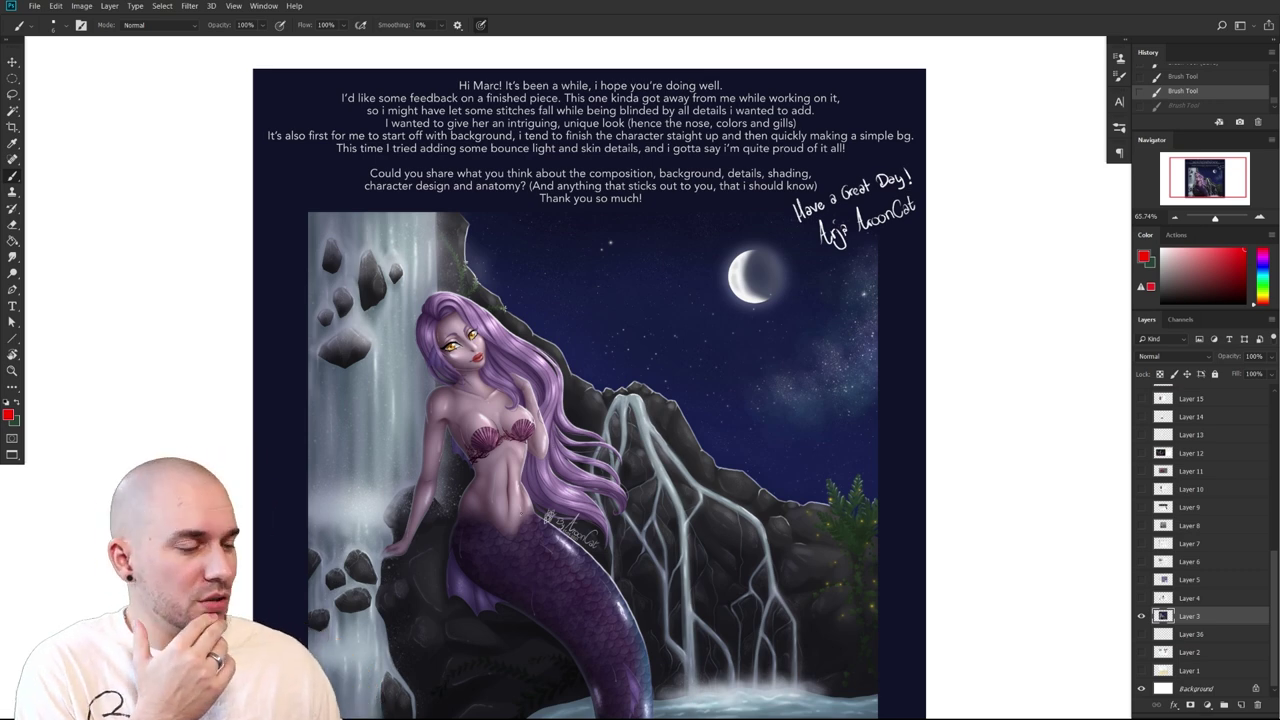
# Enlarge the Brush and trace a red line up the mermaid's supporting arm to a circle on the raised shoulder
pyautogui.moveTo(702, 543); pyautogui.dragTo(649, 514)
pyautogui.moveTo(813, 478); pyautogui.dragTo(811, 481)
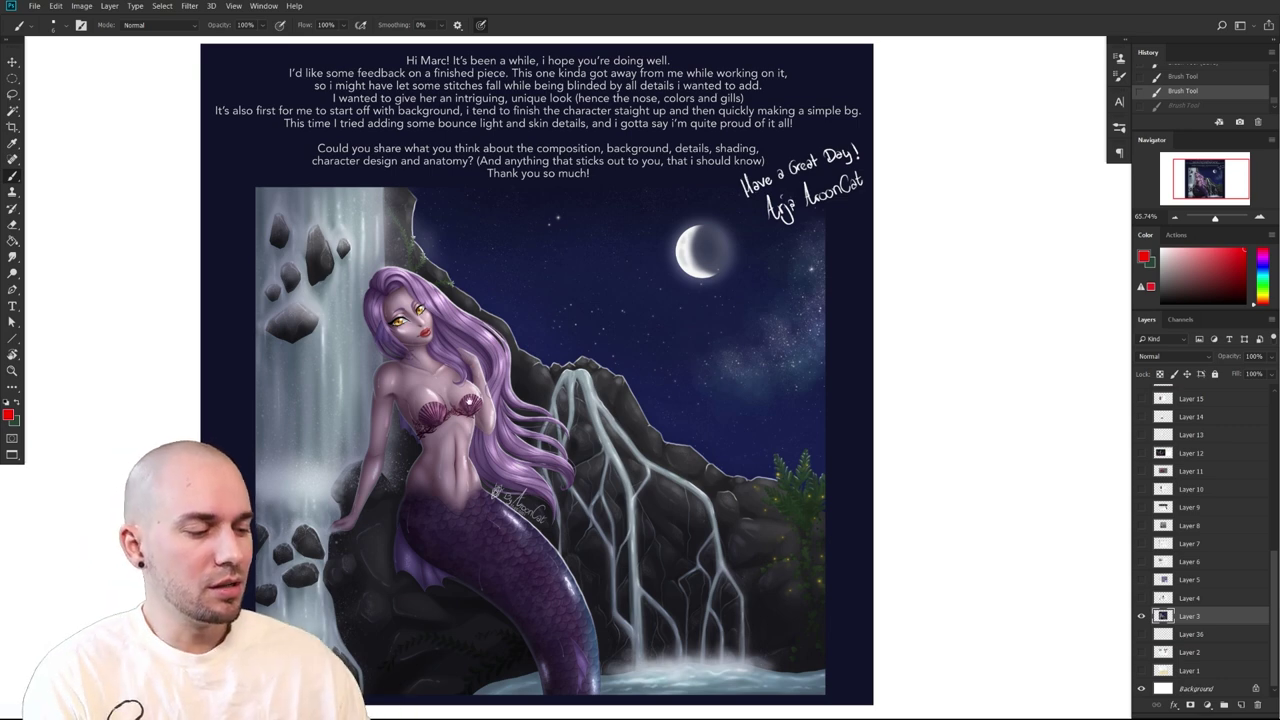
pyautogui.moveTo(470, 401); pyautogui.dragTo(469, 397)
pyautogui.moveTo(341, 519); pyautogui.dragTo(374, 402)
pyautogui.hotkey('ctrl', 'z')
pyautogui.press(']')
pyautogui.press(']')
pyautogui.press(']')
pyautogui.press(']')
pyautogui.press(']')
pyautogui.press(']')
pyautogui.moveTo(340, 521)
pyautogui.mouseDown()
pyautogui.moveTo(377, 386)
pyautogui.moveTo(372, 353)
pyautogui.moveTo(388, 360)
pyautogui.mouseUp()
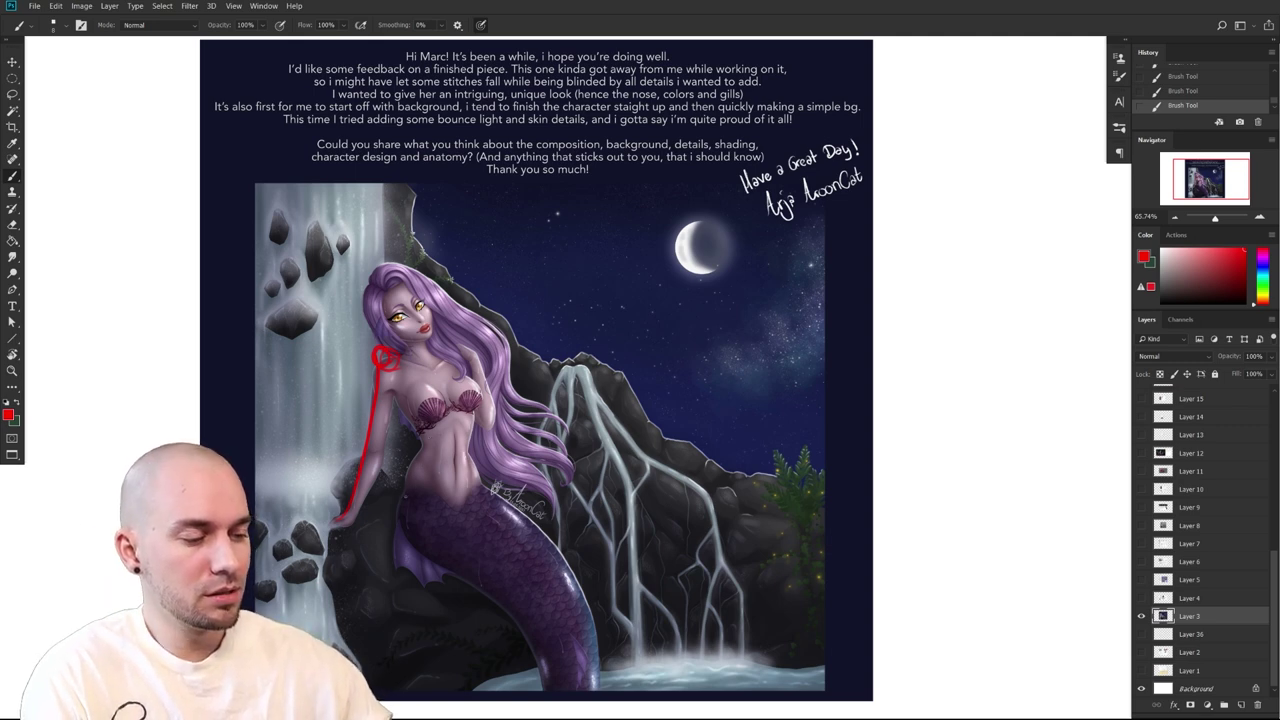
# Sketch red contours for the mermaid's ribcage and the side of her torso nearest the supporting arm
pyautogui.moveTo(405, 425); pyautogui.dragTo(400, 392)
pyautogui.moveTo(407, 506)
pyautogui.mouseDown()
pyautogui.moveTo(398, 440)
pyautogui.moveTo(411, 367)
pyautogui.moveTo(457, 400)
pyautogui.mouseUp()
pyautogui.moveTo(424, 352); pyautogui.dragTo(393, 388)
pyautogui.moveTo(408, 434); pyautogui.dragTo(451, 410)
pyautogui.moveTo(442, 355); pyautogui.dragTo(412, 403)
# Trace the opposite side of the mermaid's waist in red down to the hip and mark the edge beside the bust
pyautogui.moveTo(452, 410); pyautogui.dragTo(451, 459)
pyautogui.moveTo(450, 418); pyautogui.dragTo(476, 486)
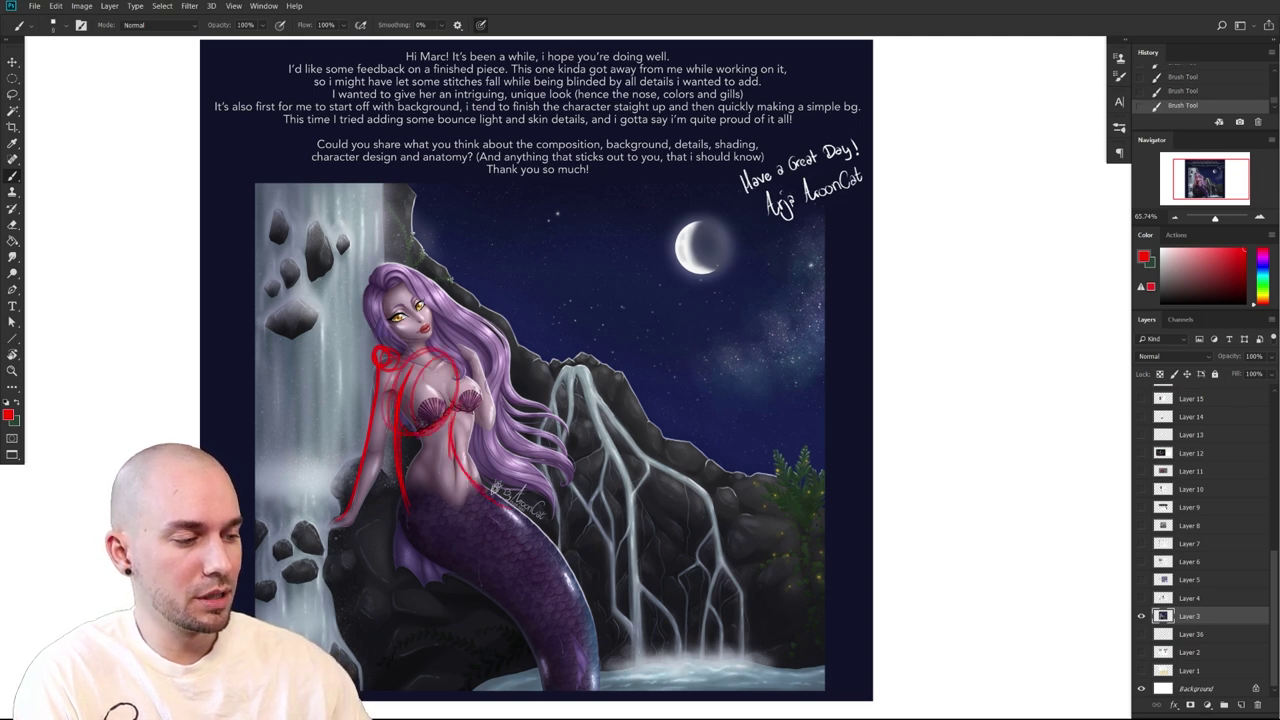
pyautogui.moveTo(470, 387); pyautogui.dragTo(453, 464)
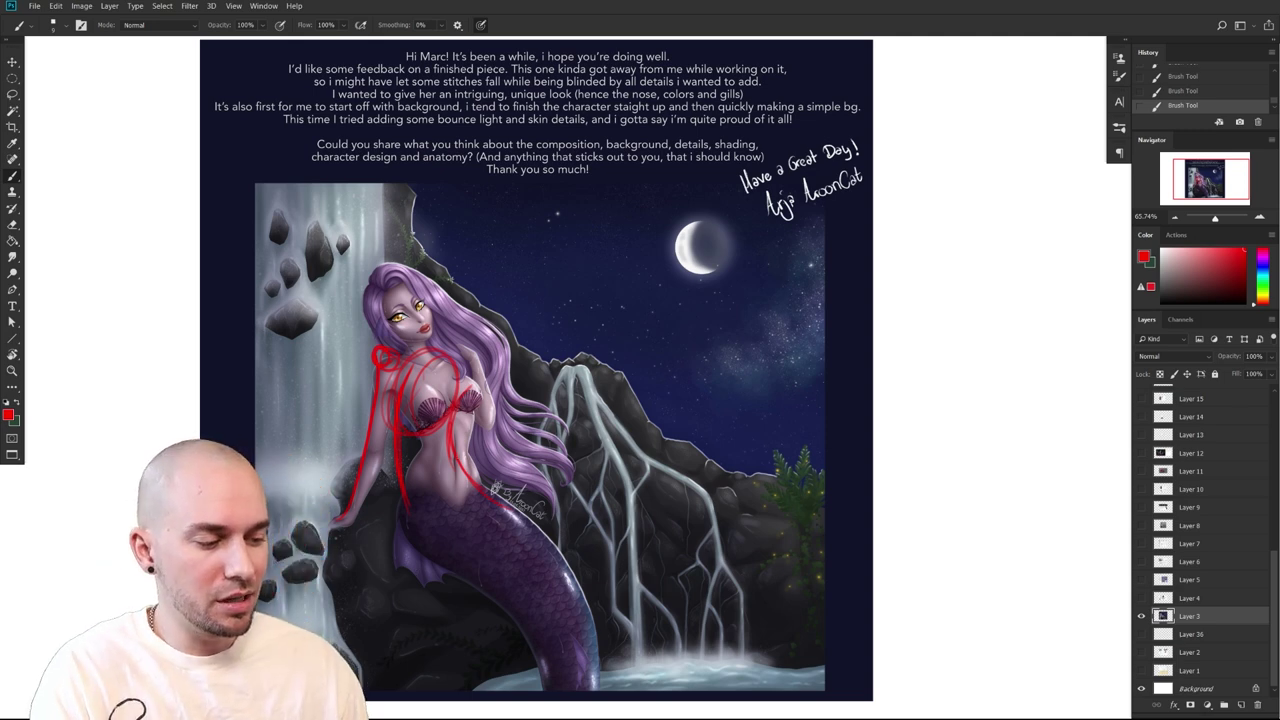
pyautogui.moveTo(465, 435); pyautogui.dragTo(475, 473)
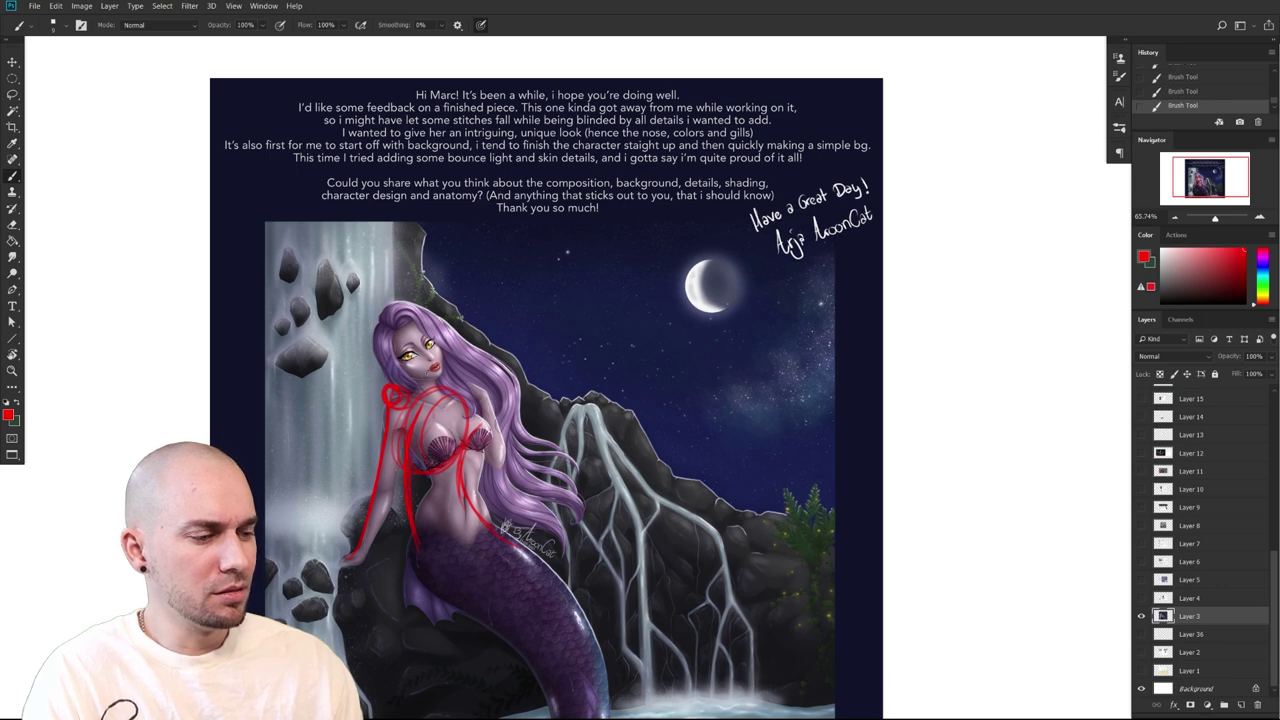
# Sketch red contour lines around the mermaid's face and between her neck and shoulders
pyautogui.moveTo(382, 333); pyautogui.dragTo(443, 382)
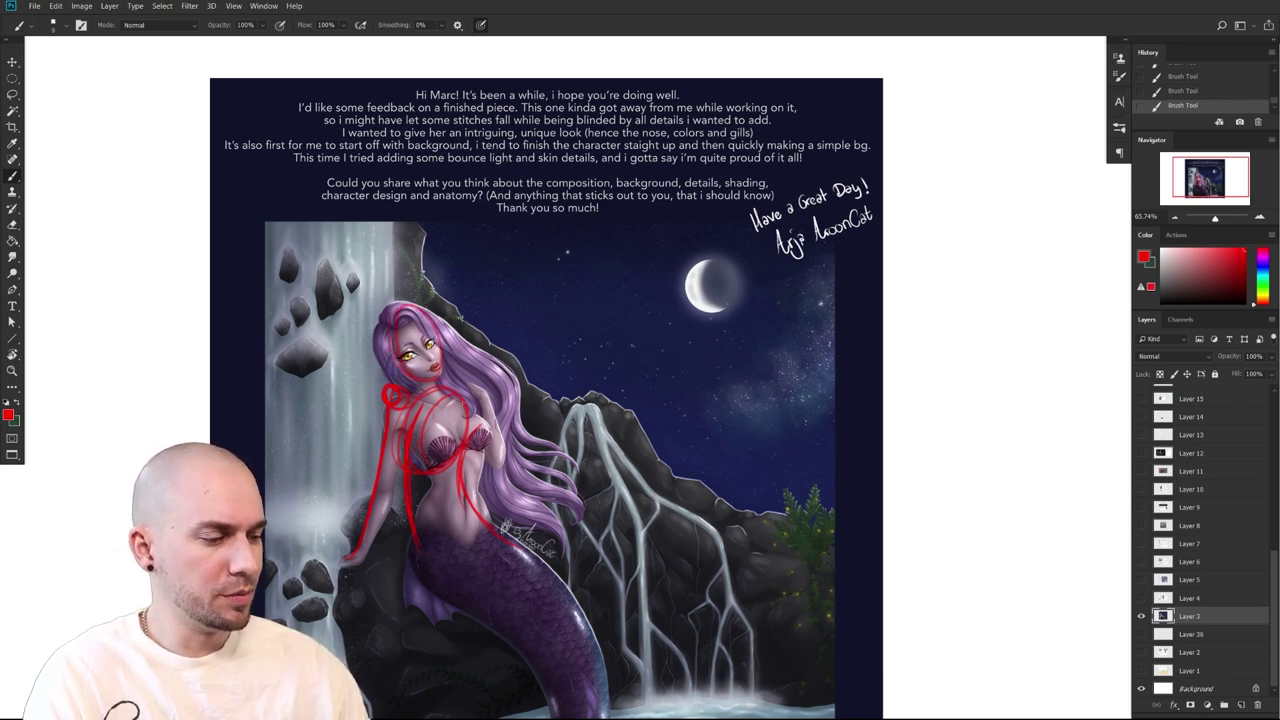
pyautogui.moveTo(551, 461); pyautogui.dragTo(543, 401)
pyautogui.moveTo(410, 339); pyautogui.dragTo(384, 360)
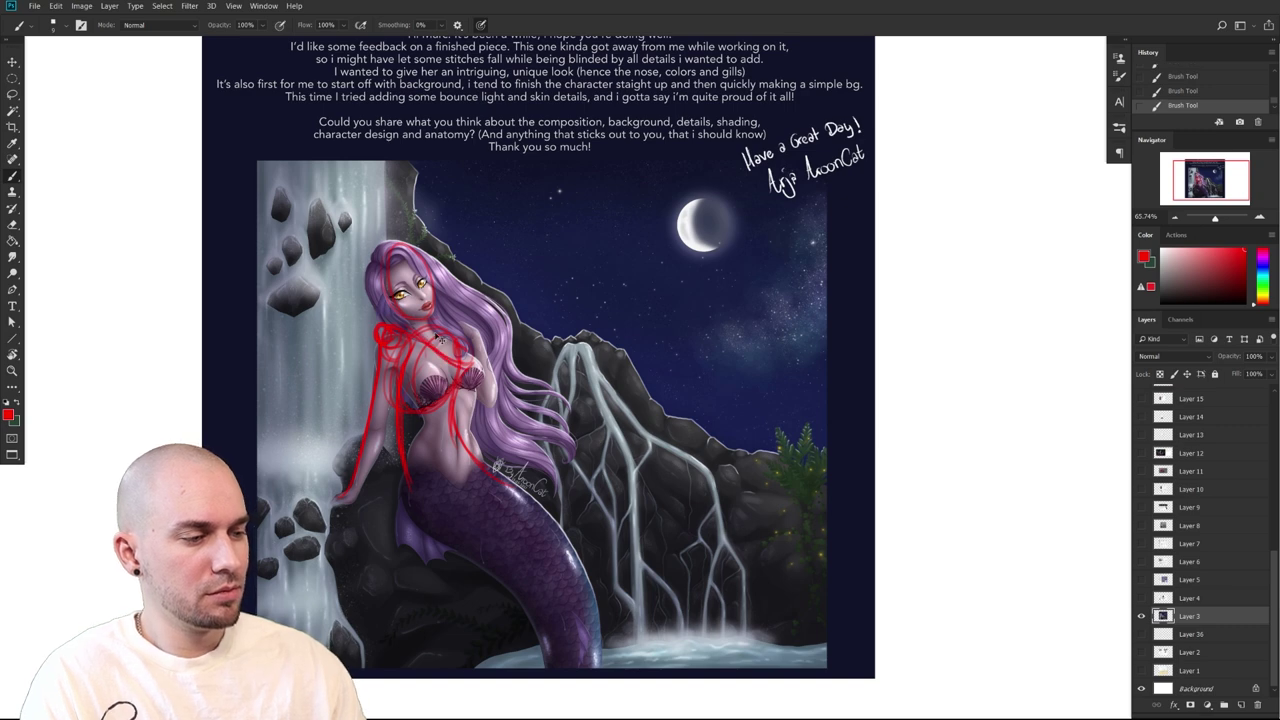
pyautogui.moveTo(541, 537); pyautogui.dragTo(540, 533)
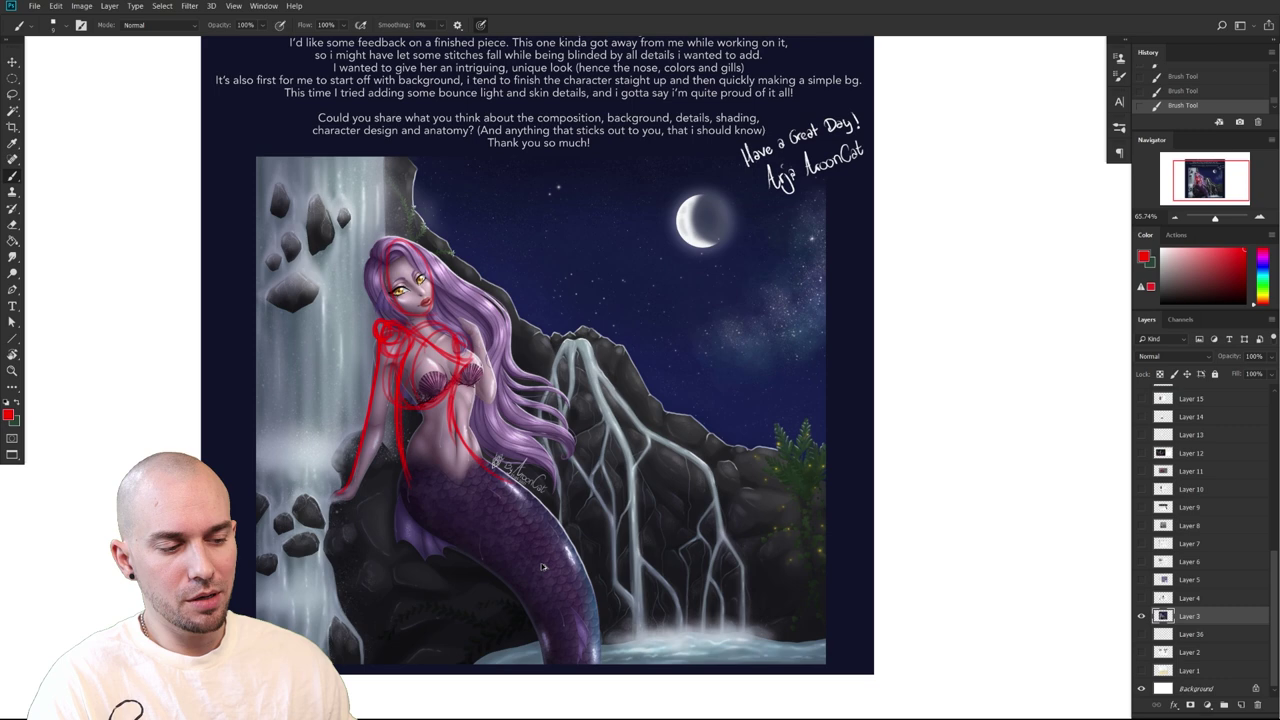
# Undo all the red annotation strokes on the mermaid's head, torso and supporting arm
pyautogui.hotkey('ctrl', 'z')
pyautogui.hotkey('ctrl', 'z')
pyautogui.hotkey('ctrl', 'z')
pyautogui.hotkey('ctrl', 'z')
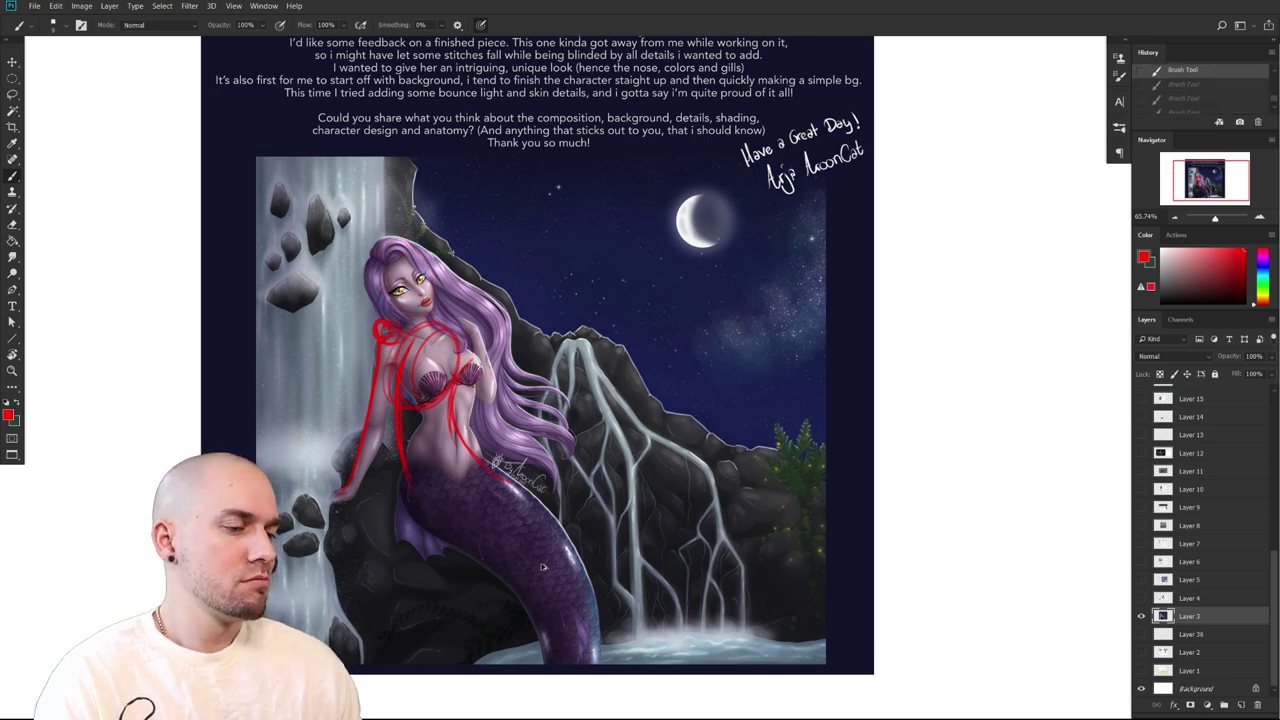
pyautogui.hotkey('ctrl', 'z')
pyautogui.hotkey('ctrl', 'z')
pyautogui.hotkey('ctrl', 'z')
pyautogui.hotkey('ctrl', 'z')
pyautogui.hotkey('ctrl', 'z')
pyautogui.hotkey('ctrl', 'z')
pyautogui.hotkey('ctrl', 'z')
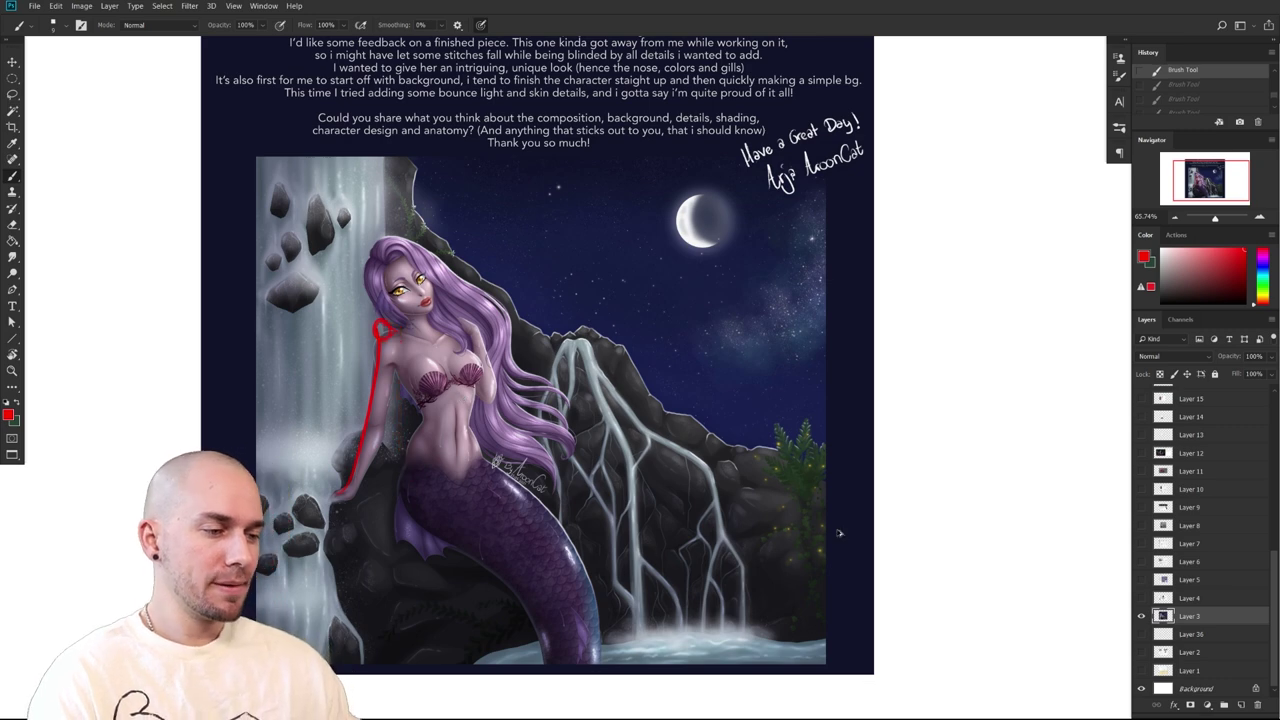
pyautogui.hotkey('ctrl', 'z')
pyautogui.hotkey('ctrl', 'z')
# Sample the tail's dark purple and paint small strokes into the scale highlight beside the artist's signature
pyautogui.moveTo(700, 521); pyautogui.dragTo(720, 574)
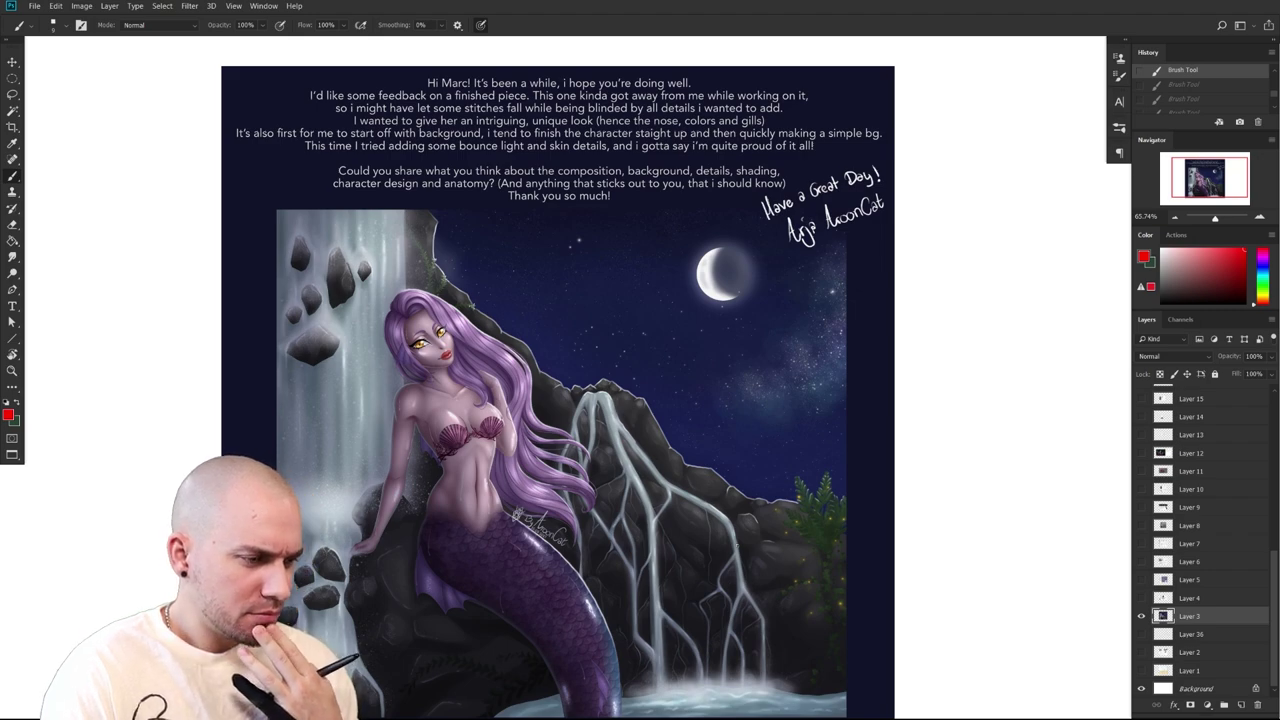
pyautogui.moveTo(862, 631); pyautogui.dragTo(834, 606)
pyautogui.moveTo(915, 558); pyautogui.dragTo(920, 534)
pyautogui.moveTo(502, 541); pyautogui.dragTo(554, 531)
pyautogui.moveTo(632, 555); pyautogui.dragTo(642, 477)
pyautogui.moveTo(749, 460)
pyautogui.mouseDown()
pyautogui.moveTo(685, 496)
pyautogui.moveTo(700, 497)
pyautogui.mouseUp()
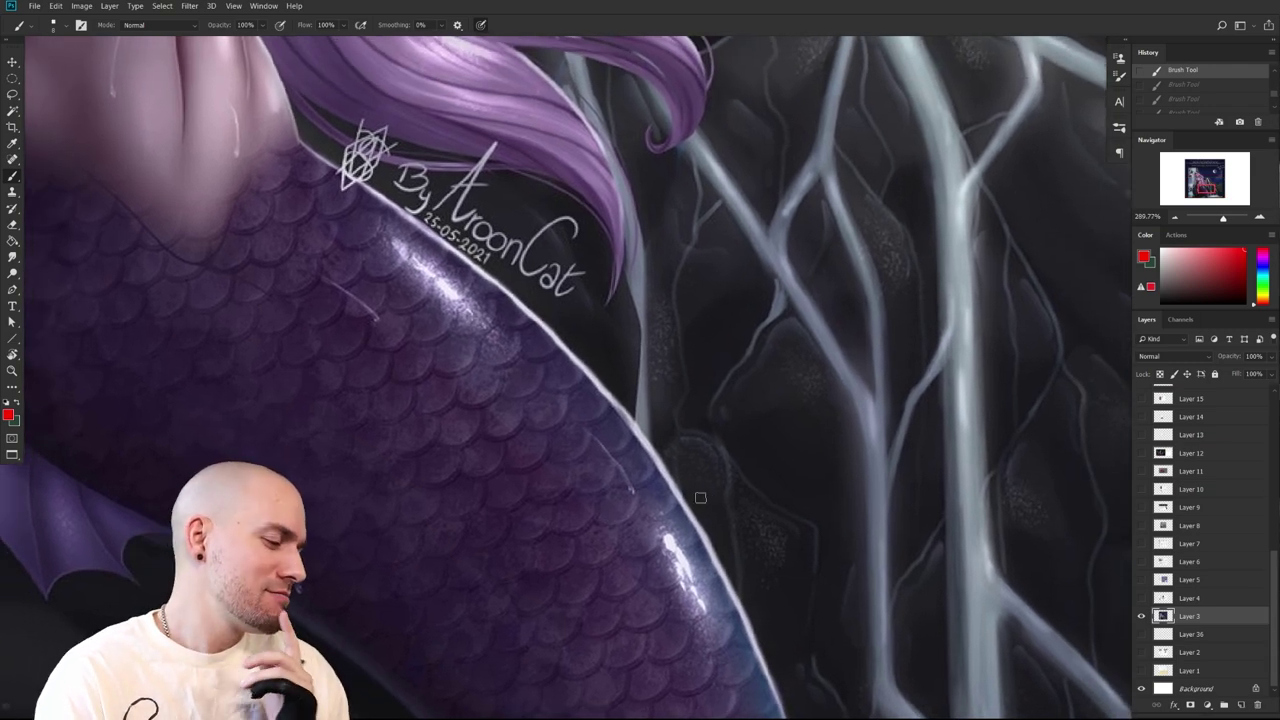
pyautogui.keyDown('alt'); pyautogui.click(705, 535); pyautogui.keyUp('alt')
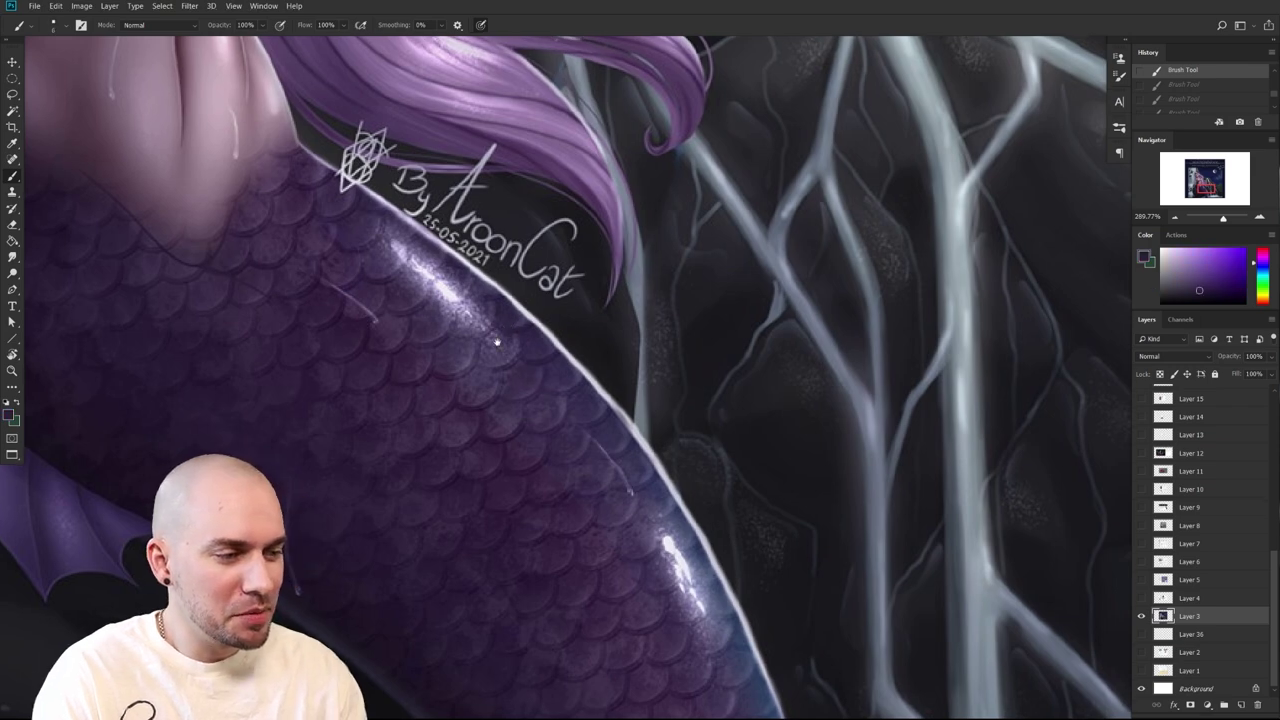
pyautogui.scroll(4, 496, 342)
pyautogui.click(496, 342)
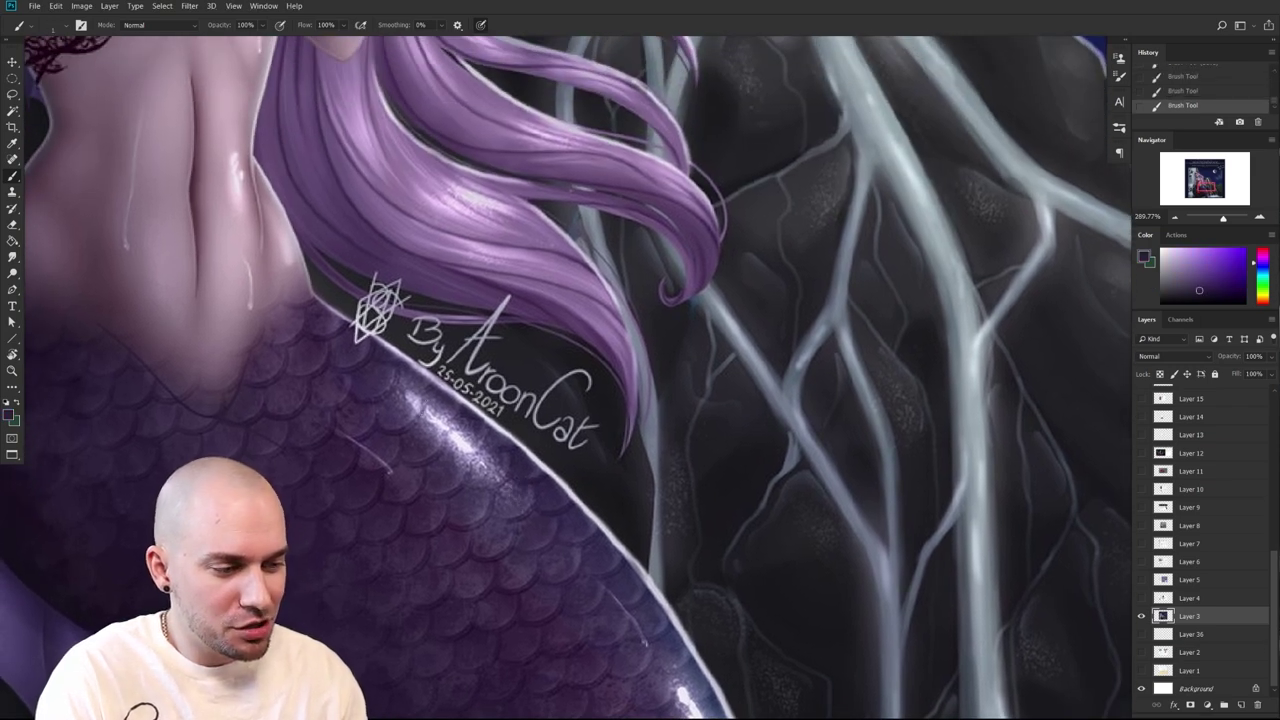
pyautogui.press(']')
pyautogui.moveTo(446, 444)
pyautogui.mouseDown()
pyautogui.moveTo(444, 424)
pyautogui.moveTo(463, 436)
pyautogui.moveTo(466, 468)
pyautogui.moveTo(467, 447)
pyautogui.moveTo(481, 454)
pyautogui.mouseUp()
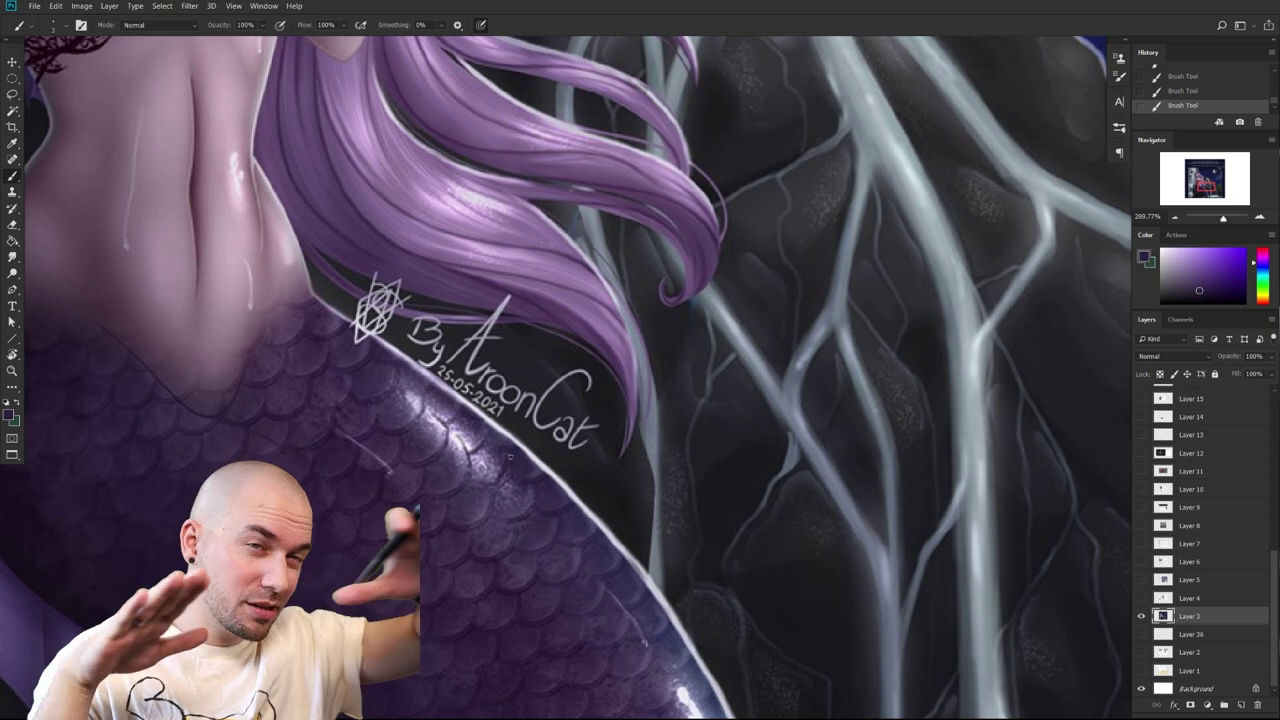
# Compare the retouched tail highlight with the full painting and undo the dark purple strokes
pyautogui.moveTo(843, 586); pyautogui.dragTo(742, 390)
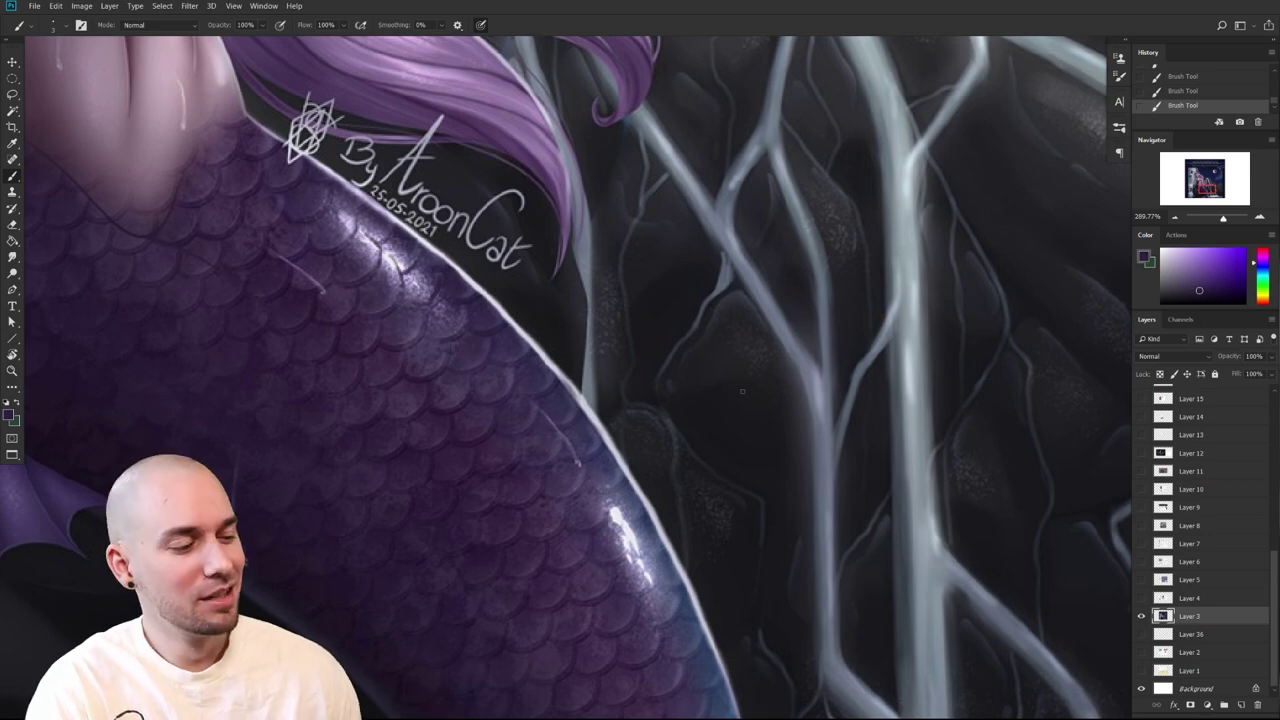
pyautogui.moveTo(732, 546); pyautogui.dragTo(697, 563)
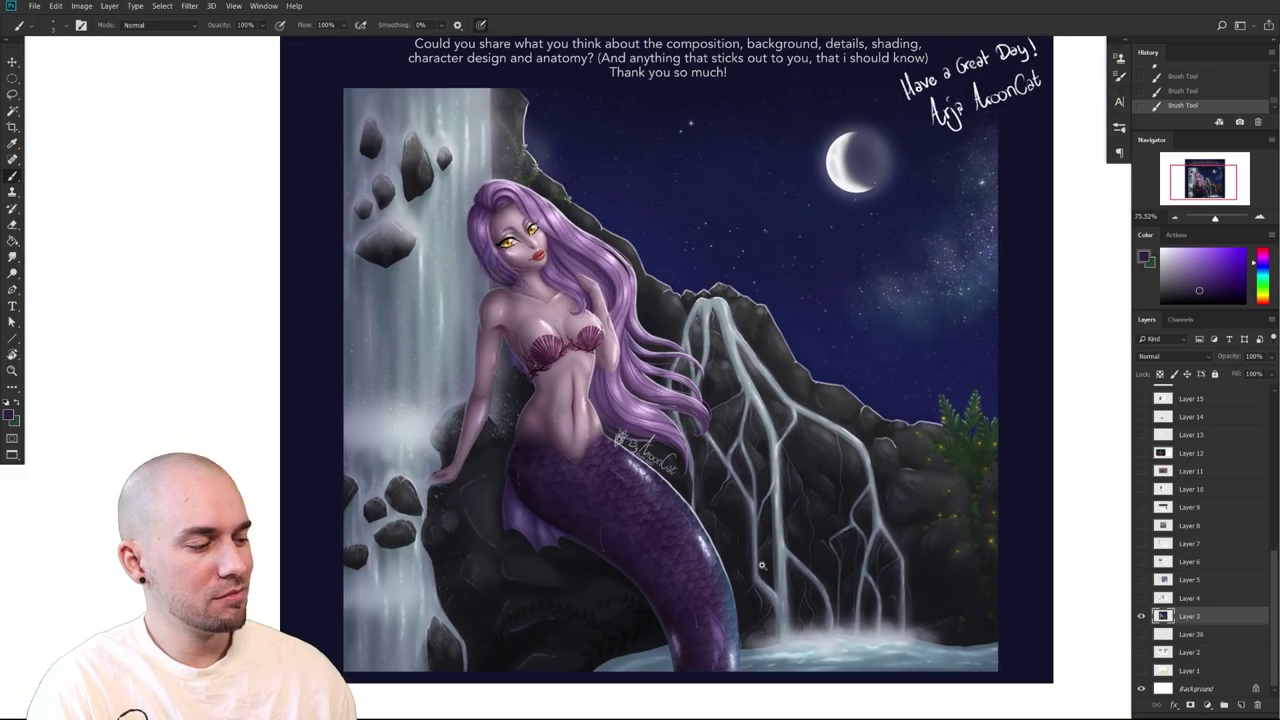
pyautogui.scroll(4, 690, 508)
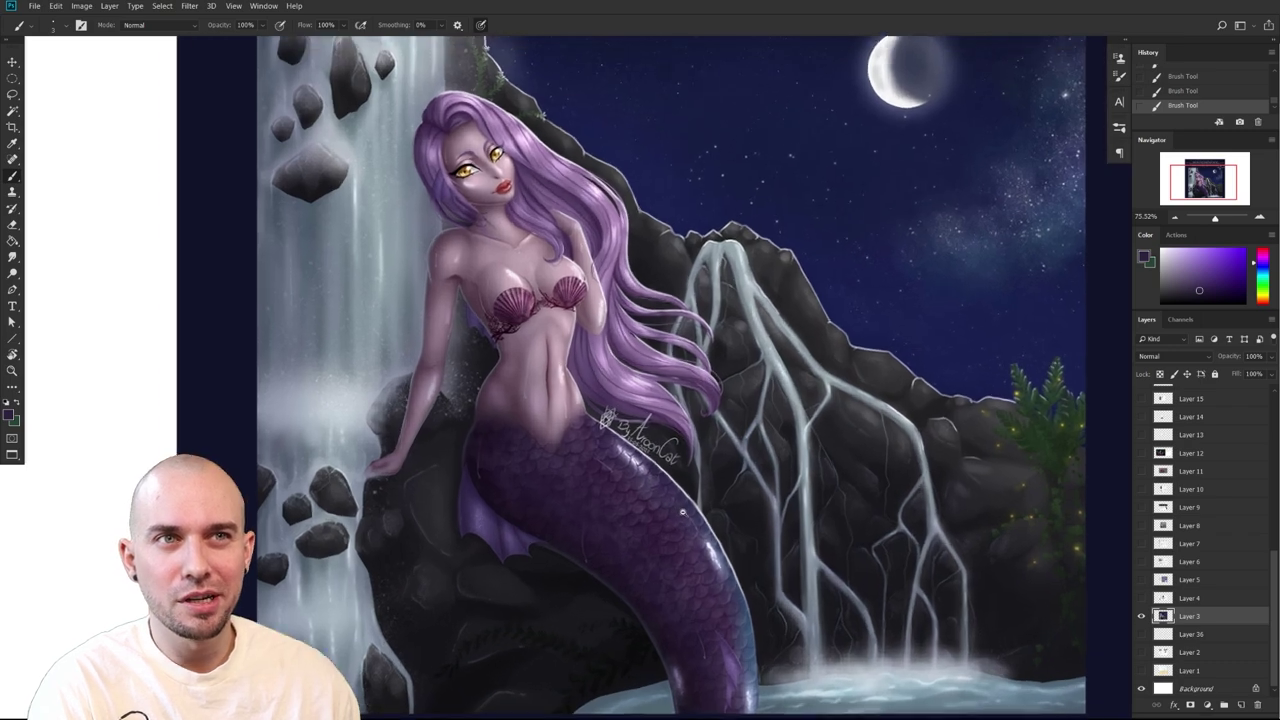
pyautogui.scroll(3, 692, 512)
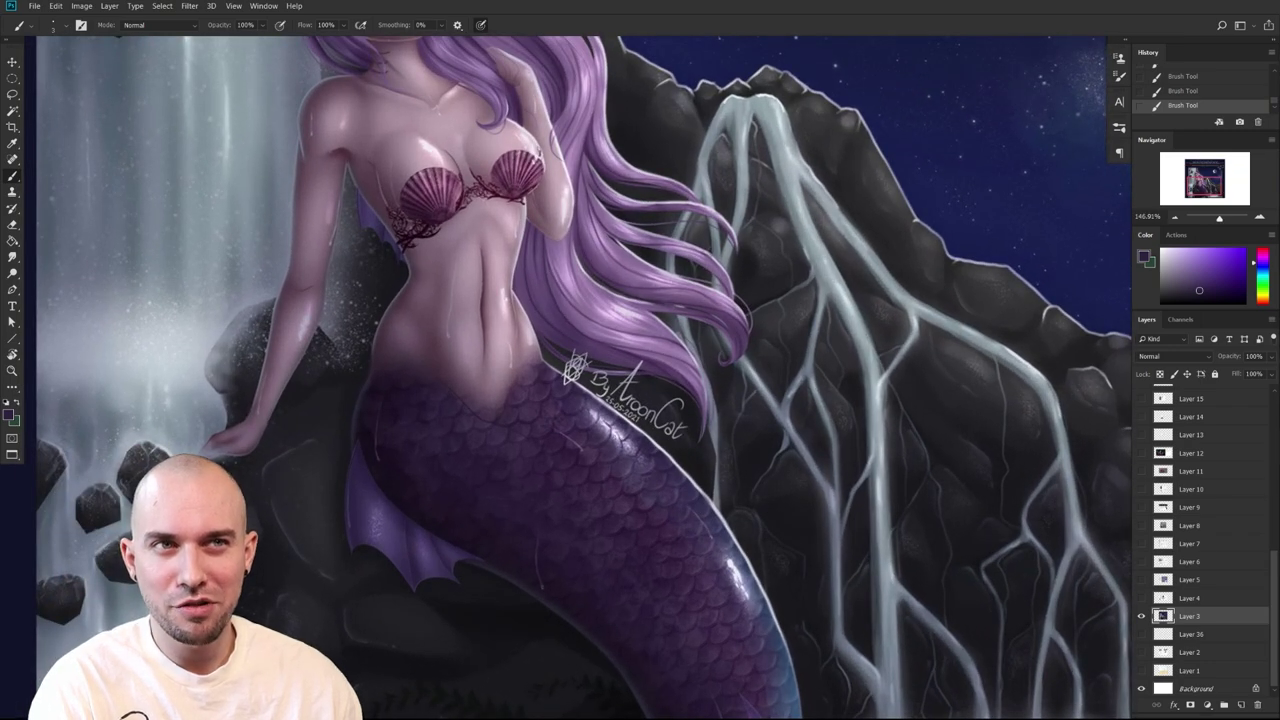
pyautogui.hotkey('ctrl', 'z')
pyautogui.hotkey('ctrl', 'z')
pyautogui.hotkey('ctrl', 'z')
pyautogui.hotkey('ctrl', 'z')
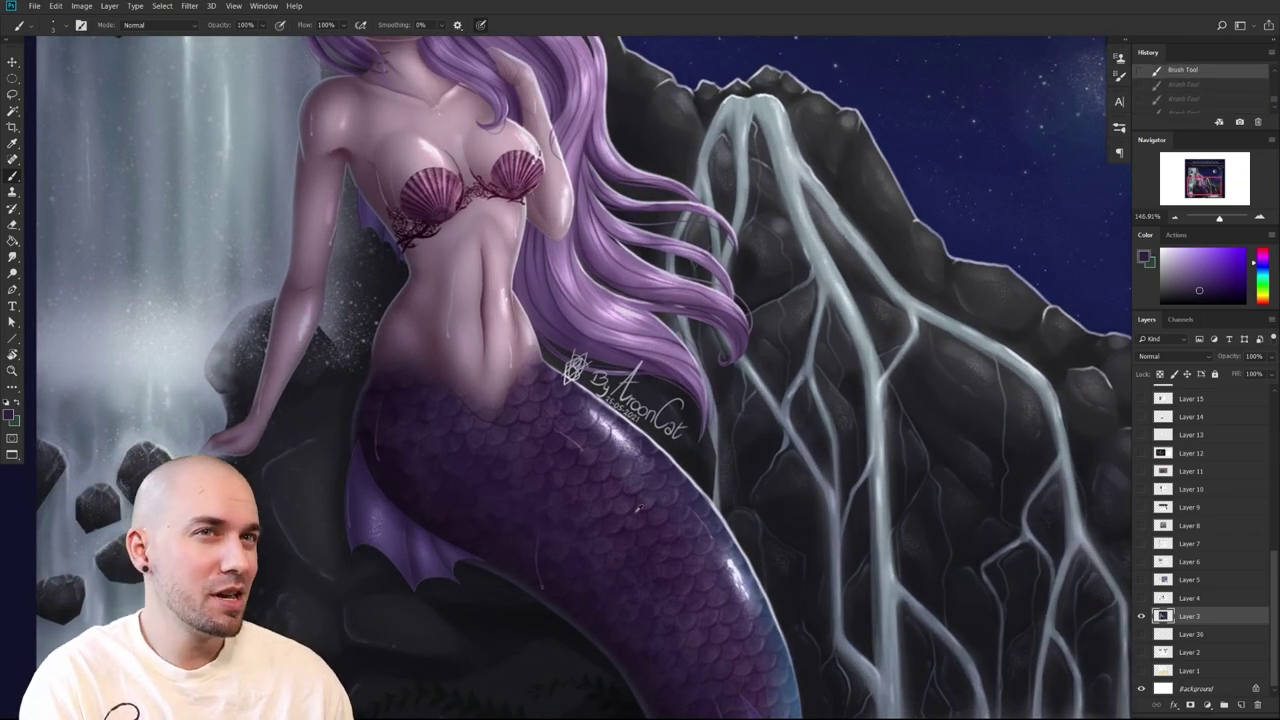
# Examine the mermaid's tail and figure against the waterfalls and rocks, both close up and within the whole painting
pyautogui.moveTo(835, 616); pyautogui.dragTo(747, 566)
pyautogui.scroll(-1, 748, 566)
pyautogui.scroll(1, 748, 566)
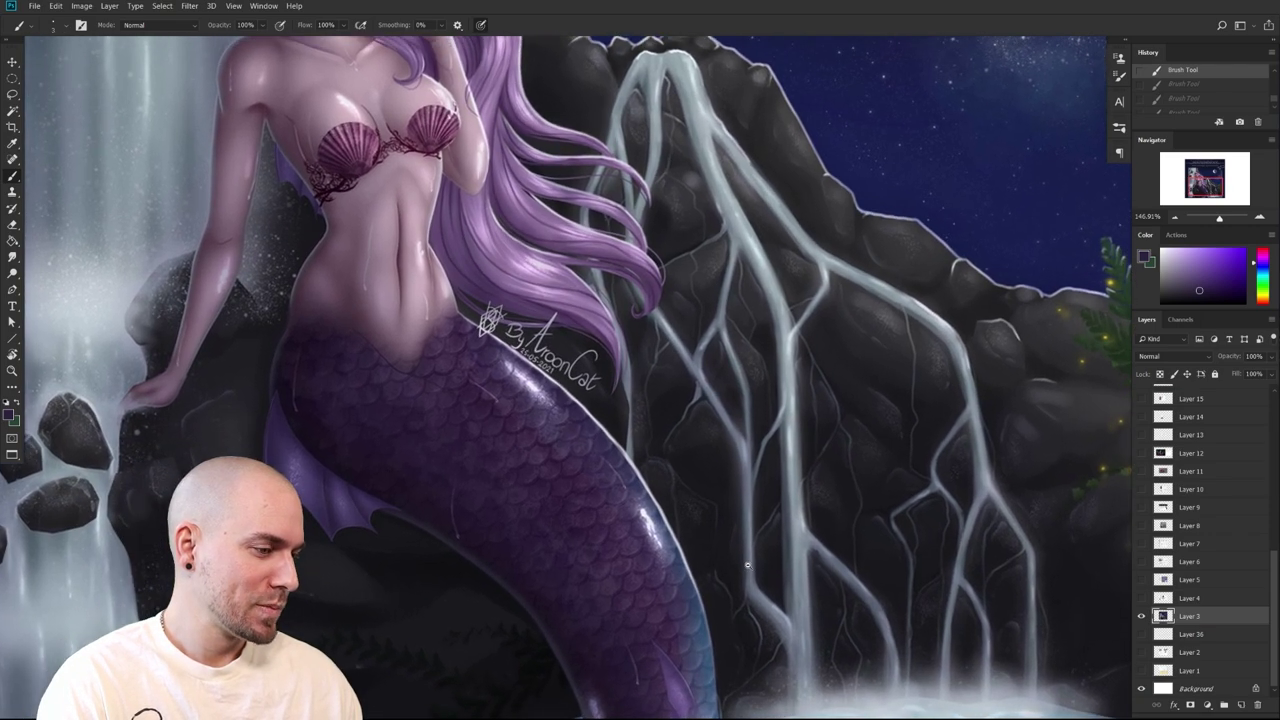
pyautogui.scroll(-3, 747, 565)
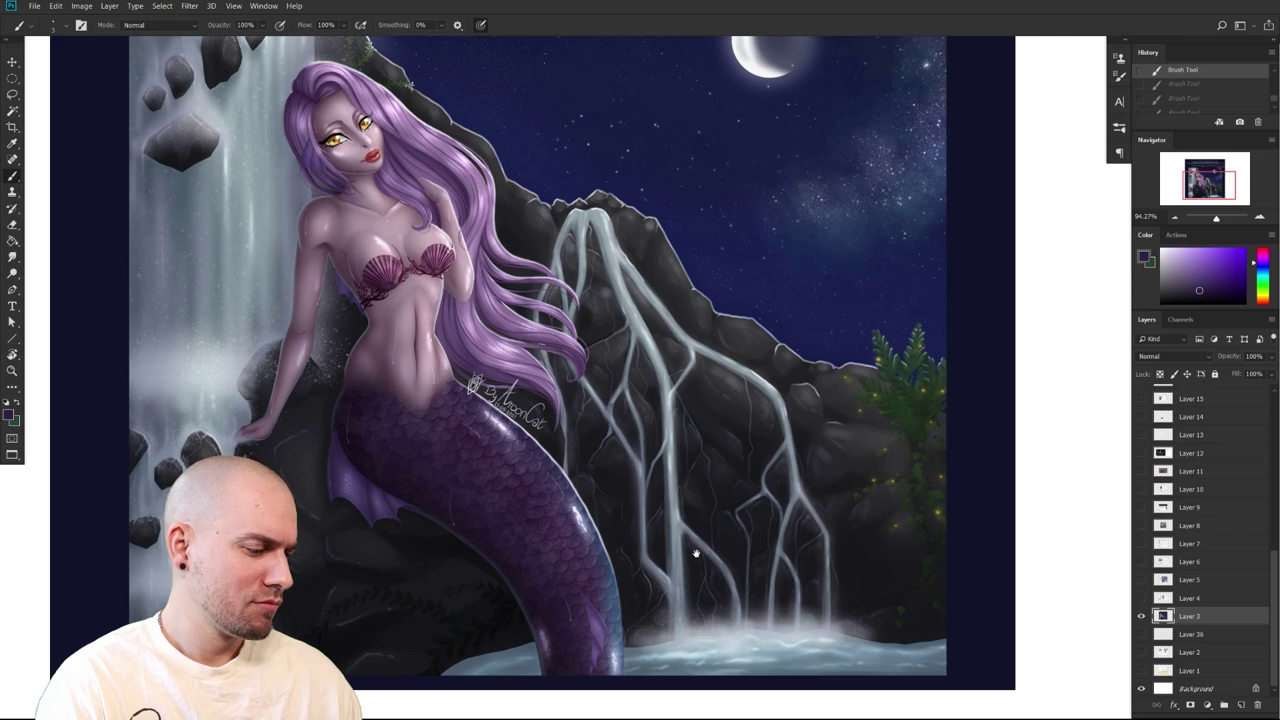
pyautogui.moveTo(697, 553); pyautogui.dragTo(699, 553)
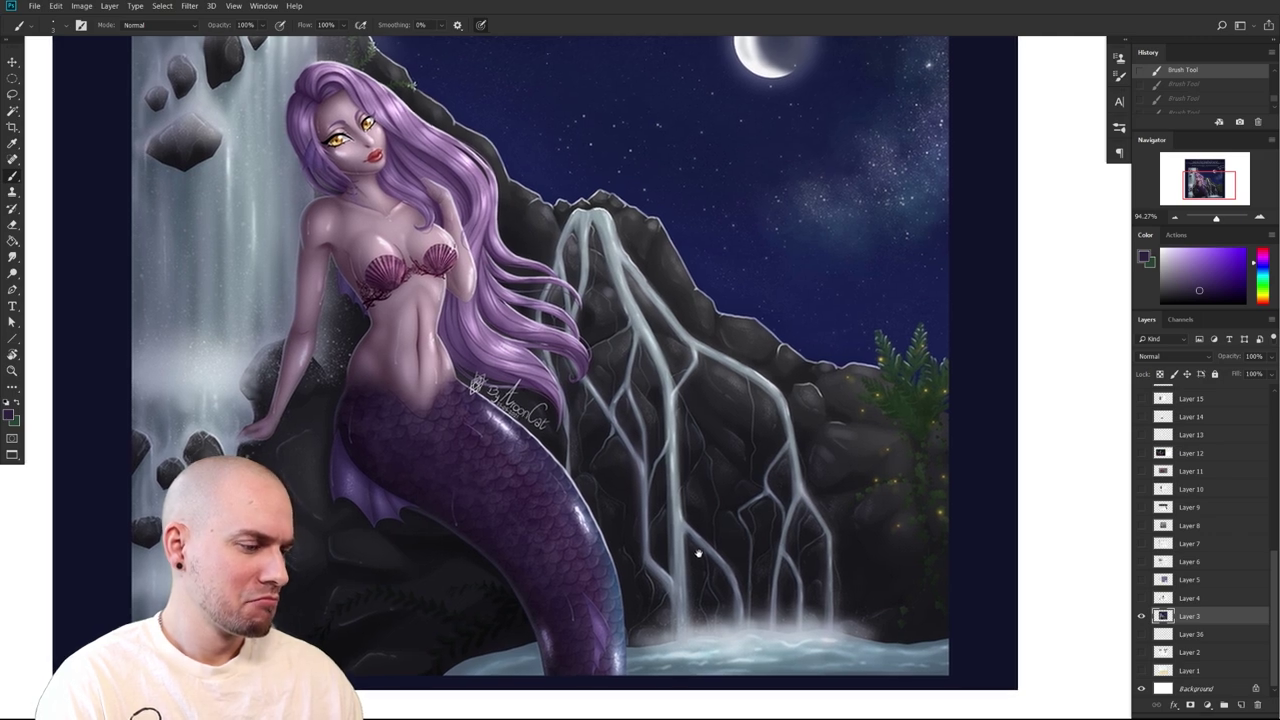
pyautogui.scroll(-3, 698, 554)
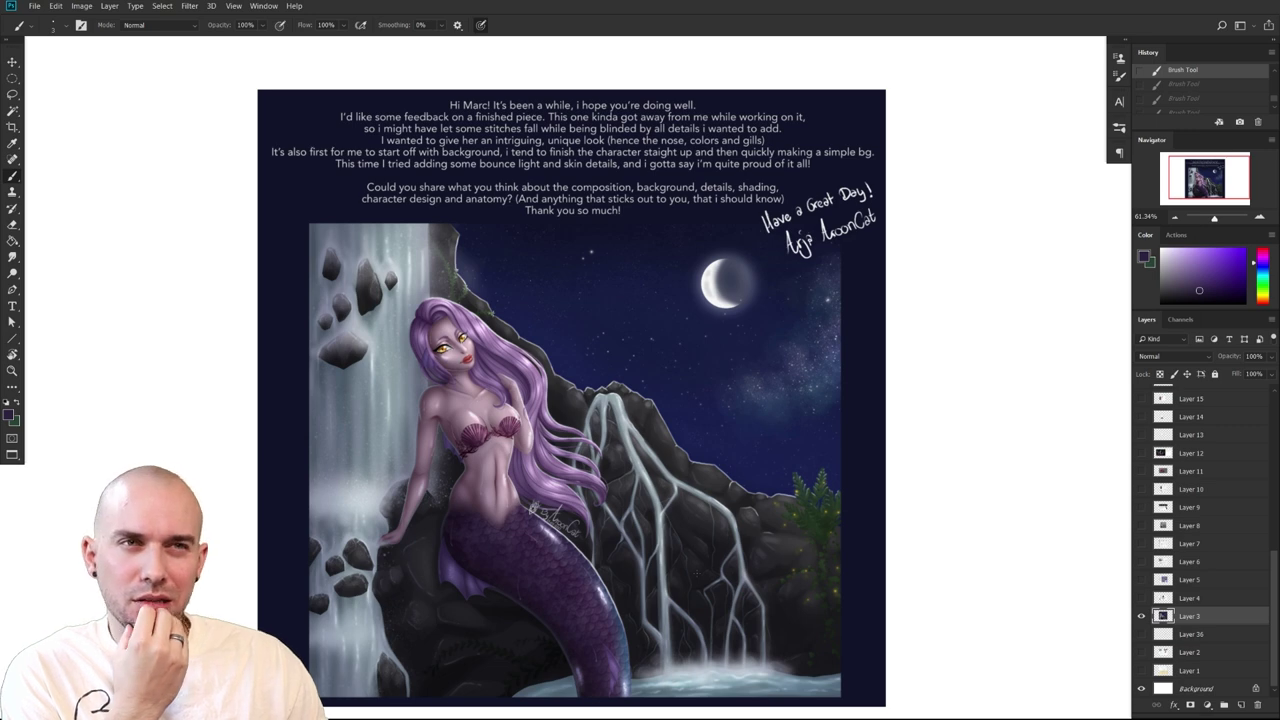
pyautogui.moveTo(851, 578)
pyautogui.mouseDown()
pyautogui.moveTo(907, 536)
pyautogui.moveTo(875, 551)
pyautogui.mouseUp()
pyautogui.moveTo(793, 505)
pyautogui.mouseDown()
pyautogui.moveTo(874, 517)
pyautogui.moveTo(786, 496)
pyautogui.moveTo(798, 506)
pyautogui.mouseUp()
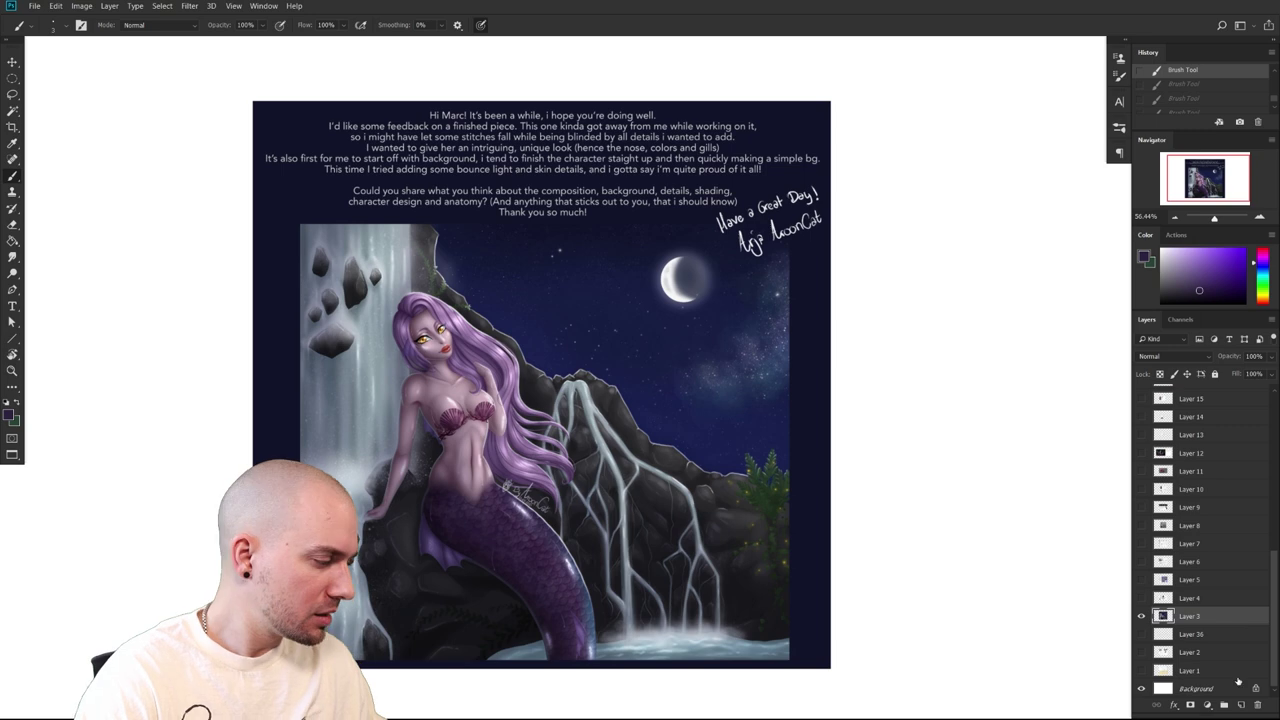
# Set the Brush colour to a crimson red and add a new empty layer directly above the mermaid painting
pyautogui.click(1259, 262)
pyautogui.moveTo(1233, 261); pyautogui.dragTo(1236, 249)
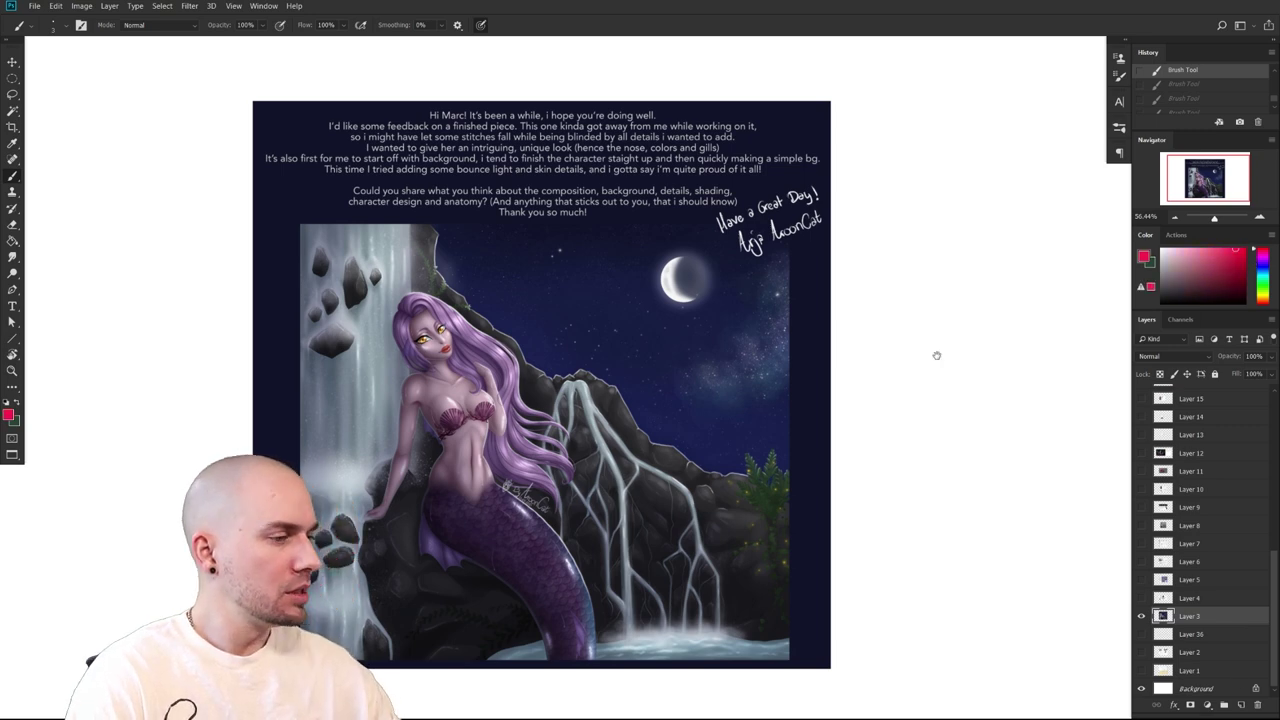
pyautogui.moveTo(733, 414); pyautogui.dragTo(749, 409)
pyautogui.keyDown('ctrl'); pyautogui.moveTo(661, 468); pyautogui.dragTo(672, 467); pyautogui.keyUp('ctrl')
pyautogui.moveTo(766, 445); pyautogui.dragTo(769, 447)
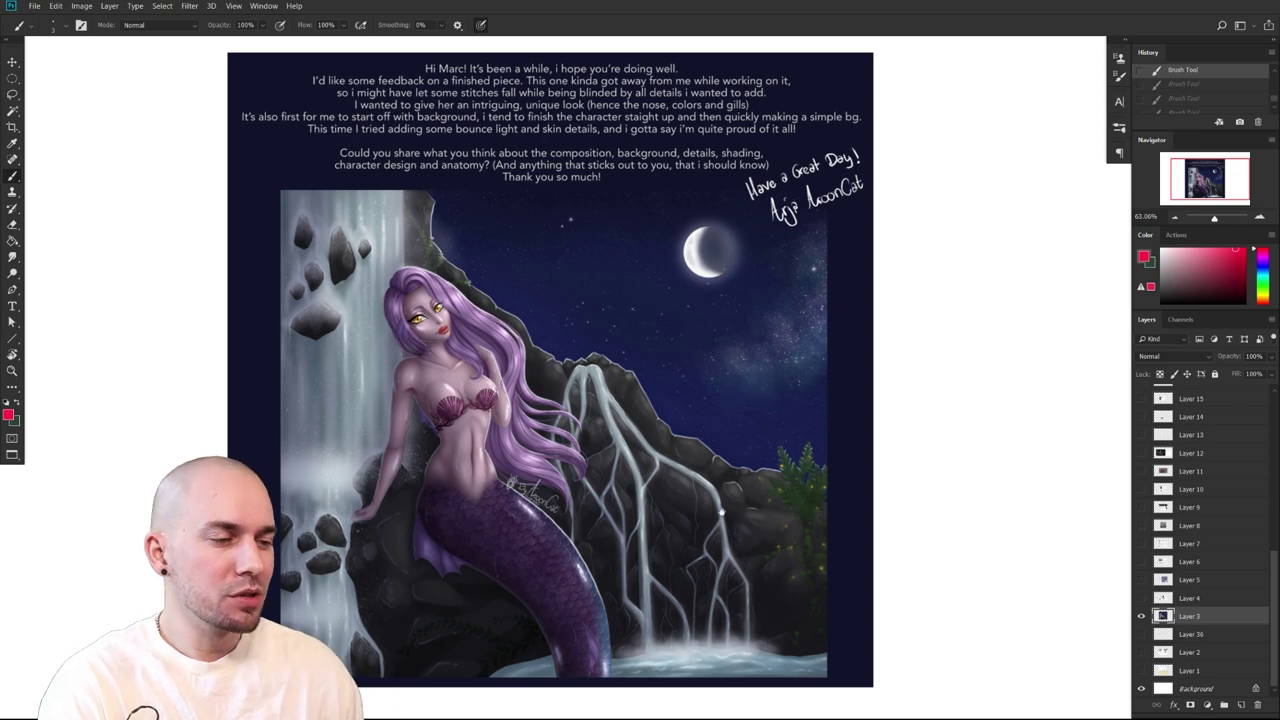
pyautogui.moveTo(763, 428); pyautogui.dragTo(769, 420)
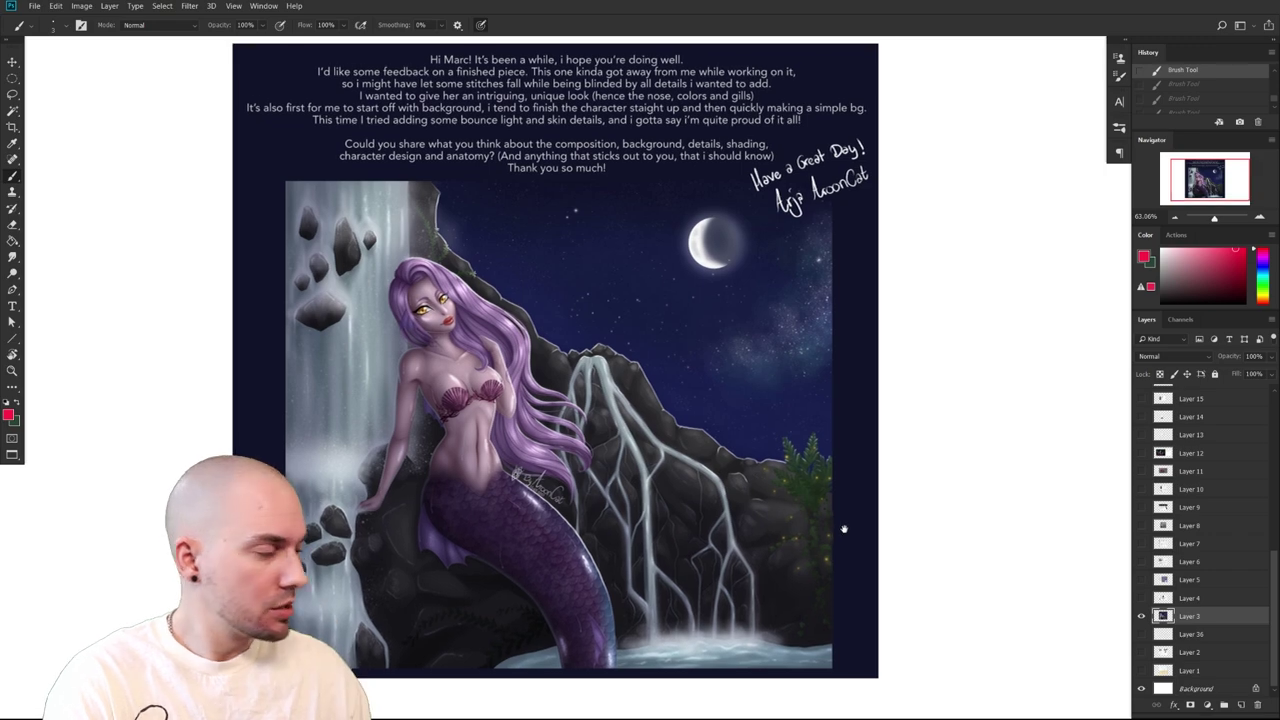
pyautogui.moveTo(843, 531); pyautogui.dragTo(849, 519)
pyautogui.click(1242, 706)
# Examine the overall composition of the mermaid painting, including the moonlit sky, rock slope and waterfalls
pyautogui.moveTo(964, 568); pyautogui.dragTo(938, 575)
pyautogui.scroll(-5, 937, 574)
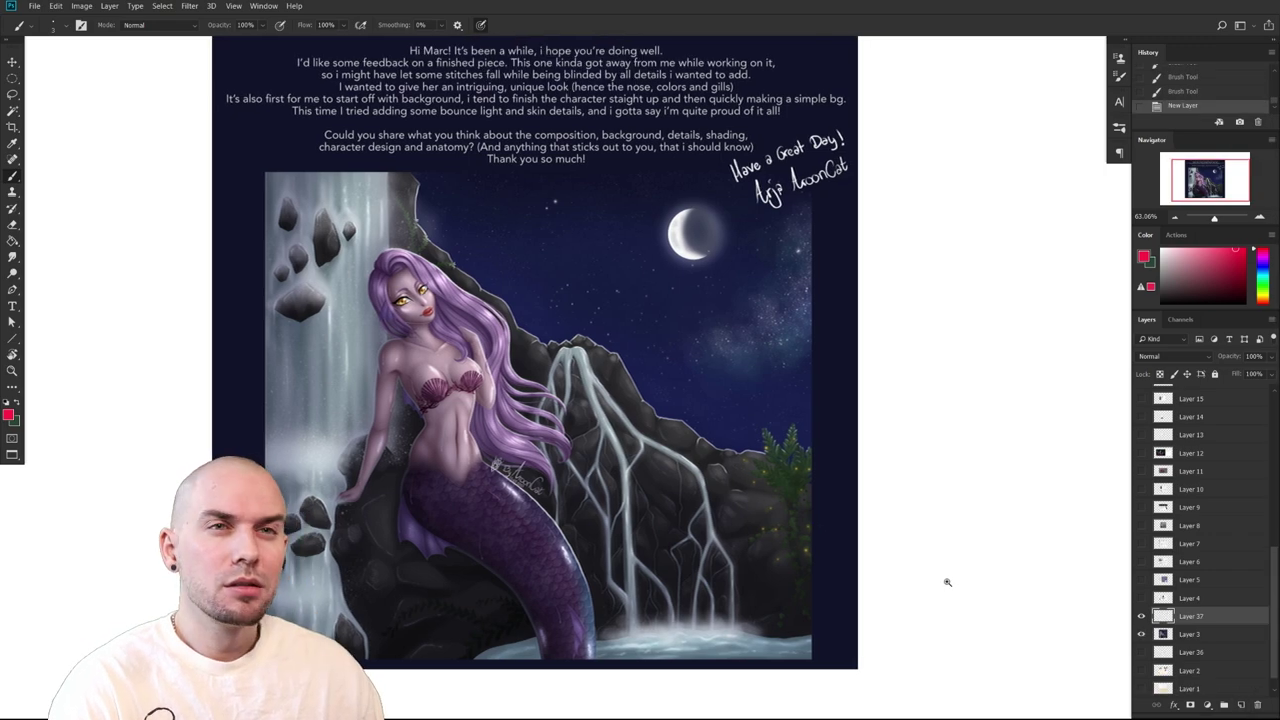
pyautogui.scroll(4, 933, 544)
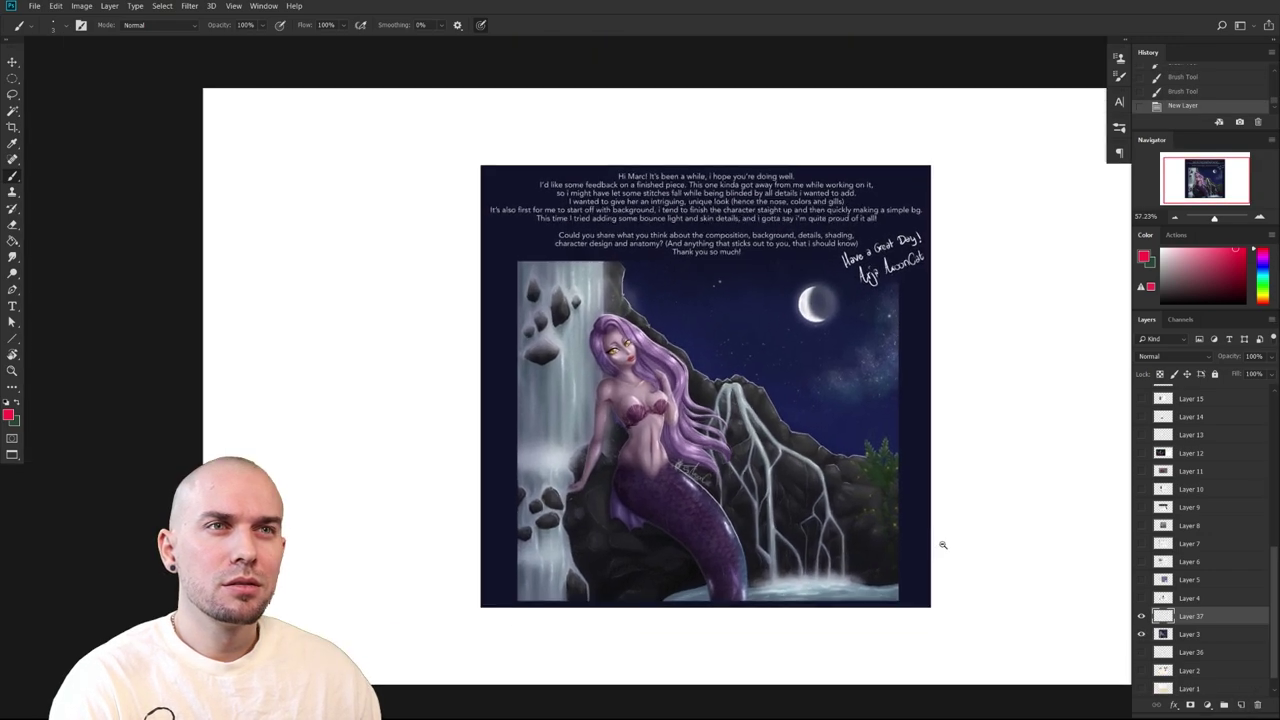
pyautogui.scroll(2, 855, 554)
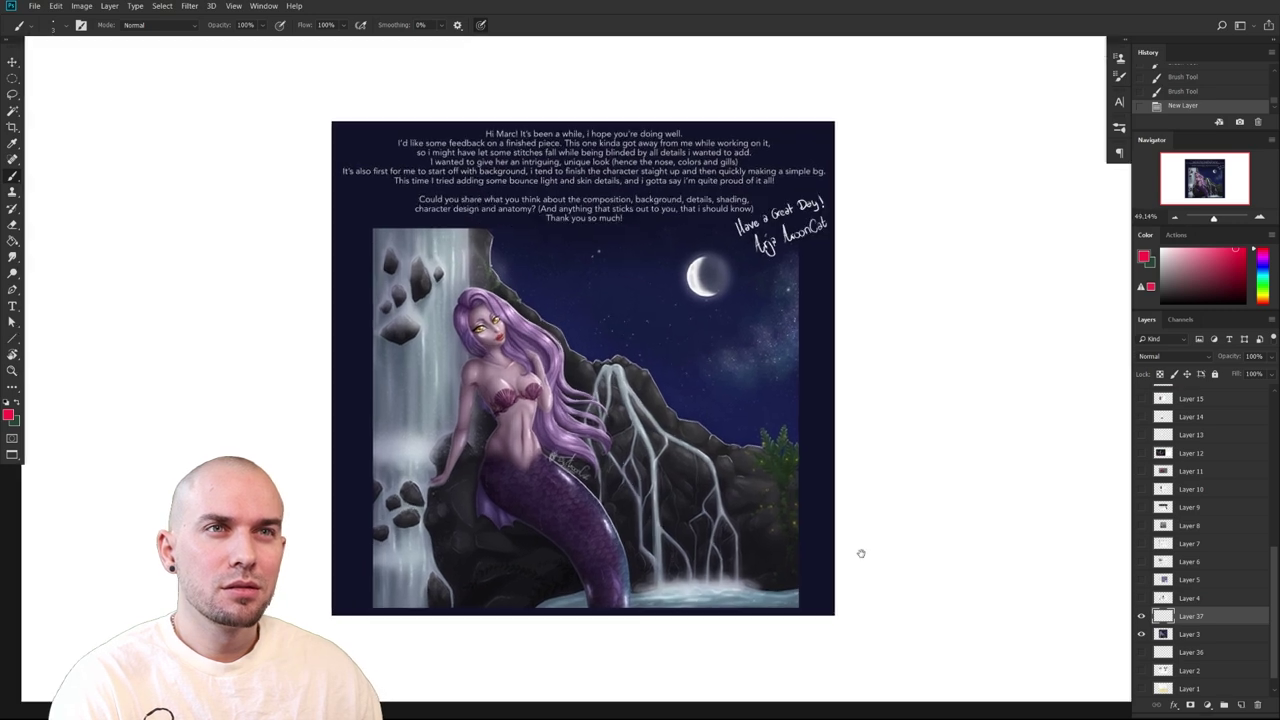
pyautogui.scroll(2, 866, 538)
pyautogui.scroll(2, 900, 548)
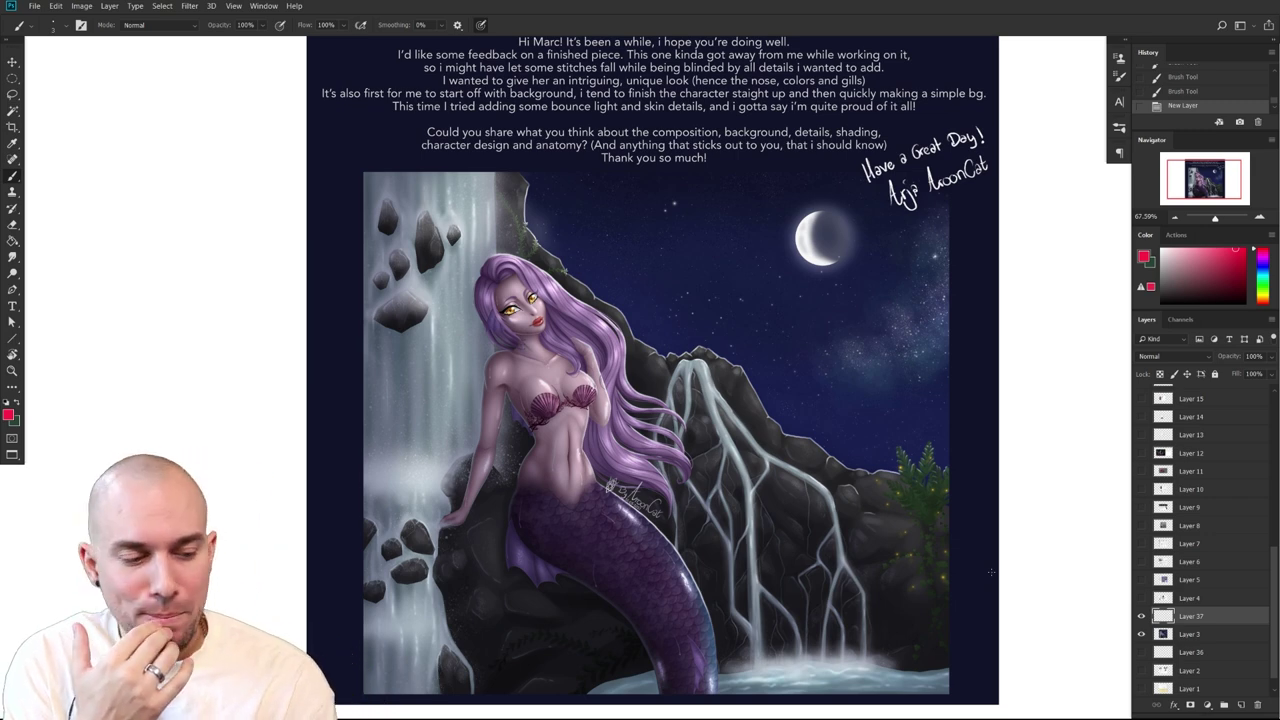
pyautogui.hscroll(5, 784, 452)
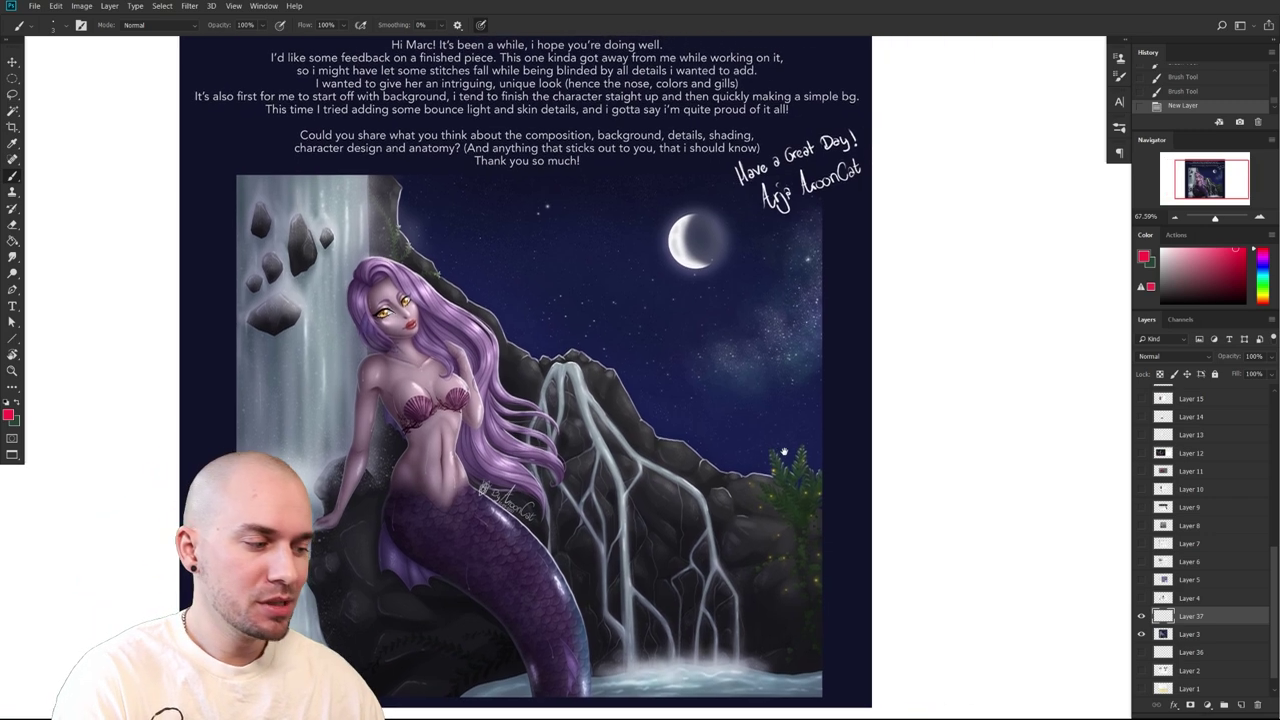
pyautogui.scroll(-1, 784, 452)
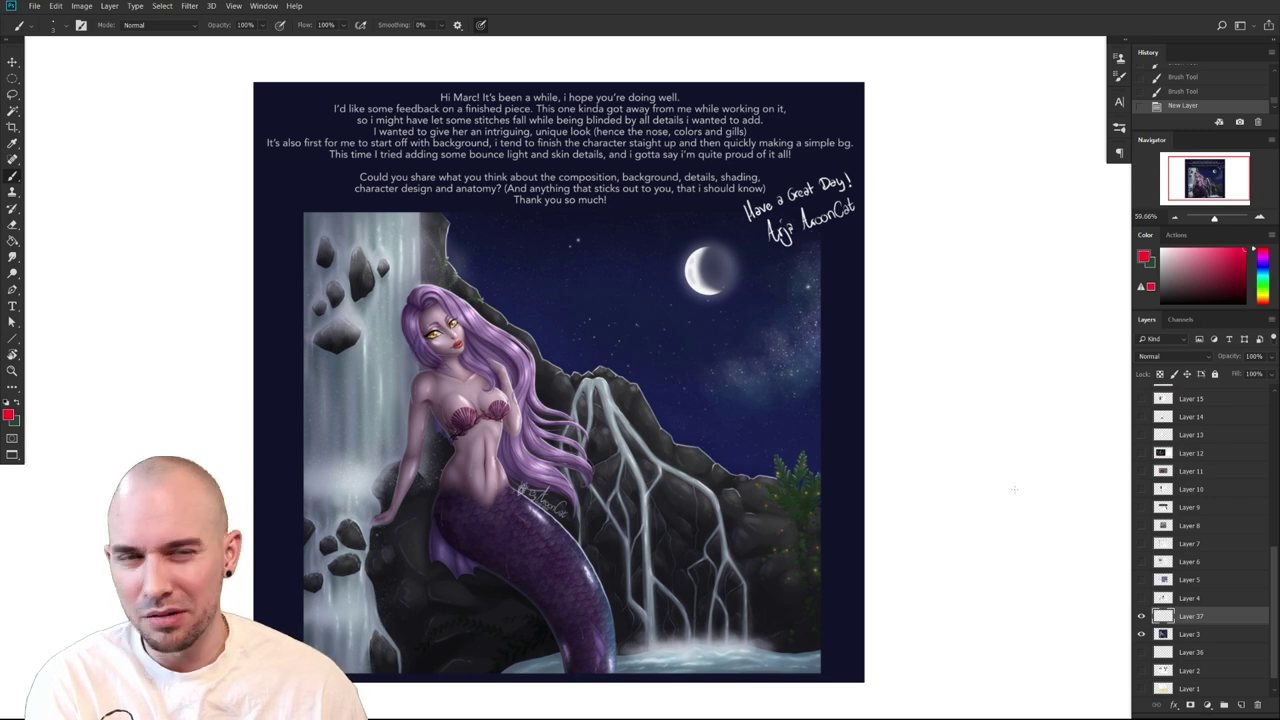
pyautogui.moveTo(895, 502); pyautogui.dragTo(901, 491)
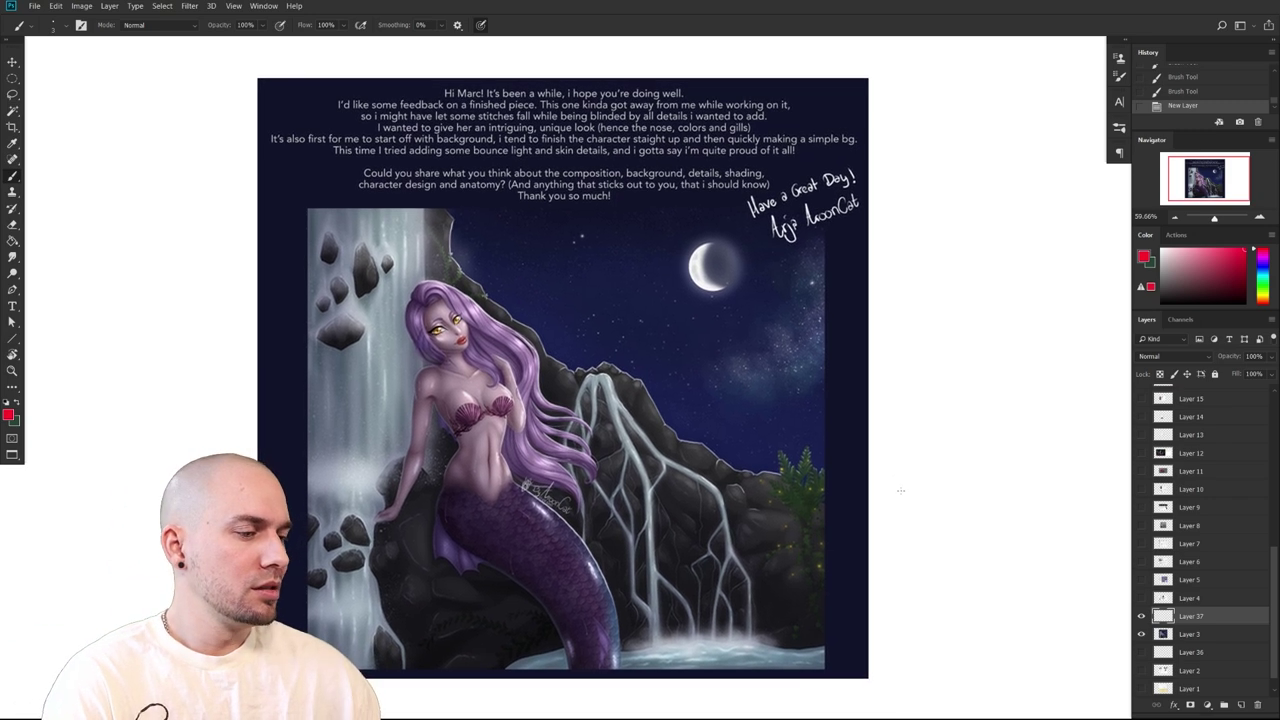
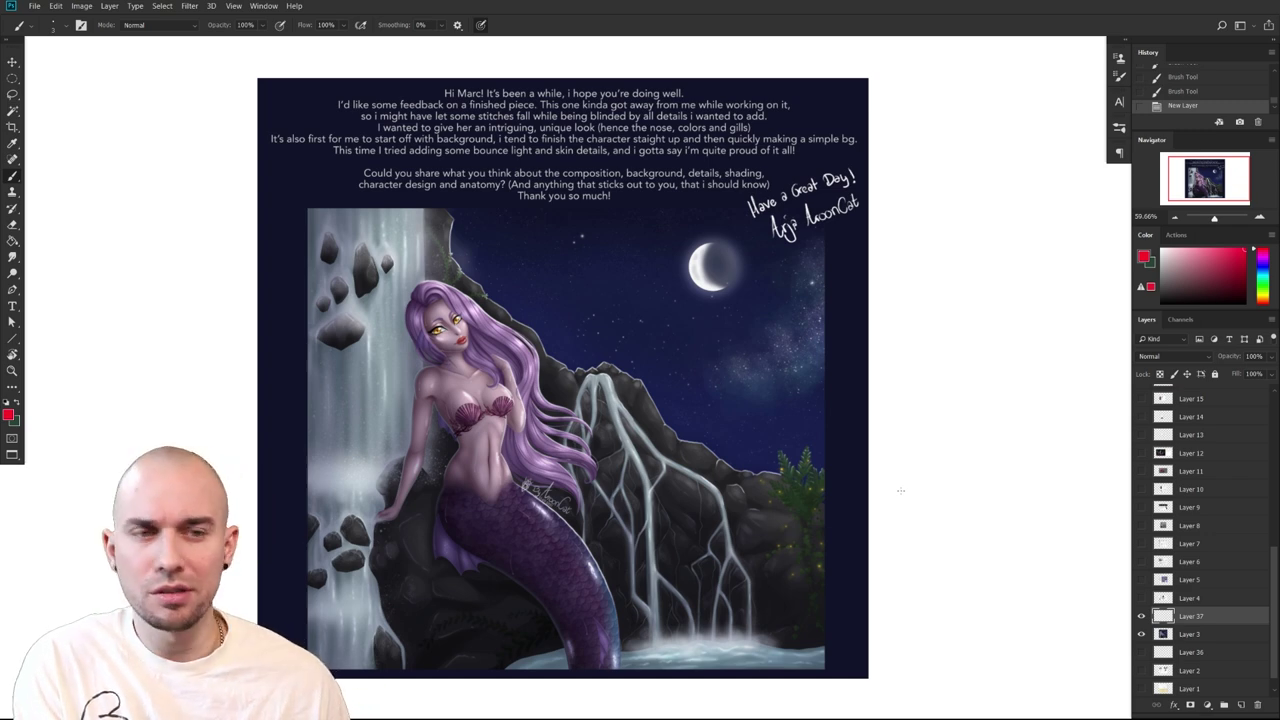
pyautogui.moveTo(818, 492); pyautogui.dragTo(799, 491)
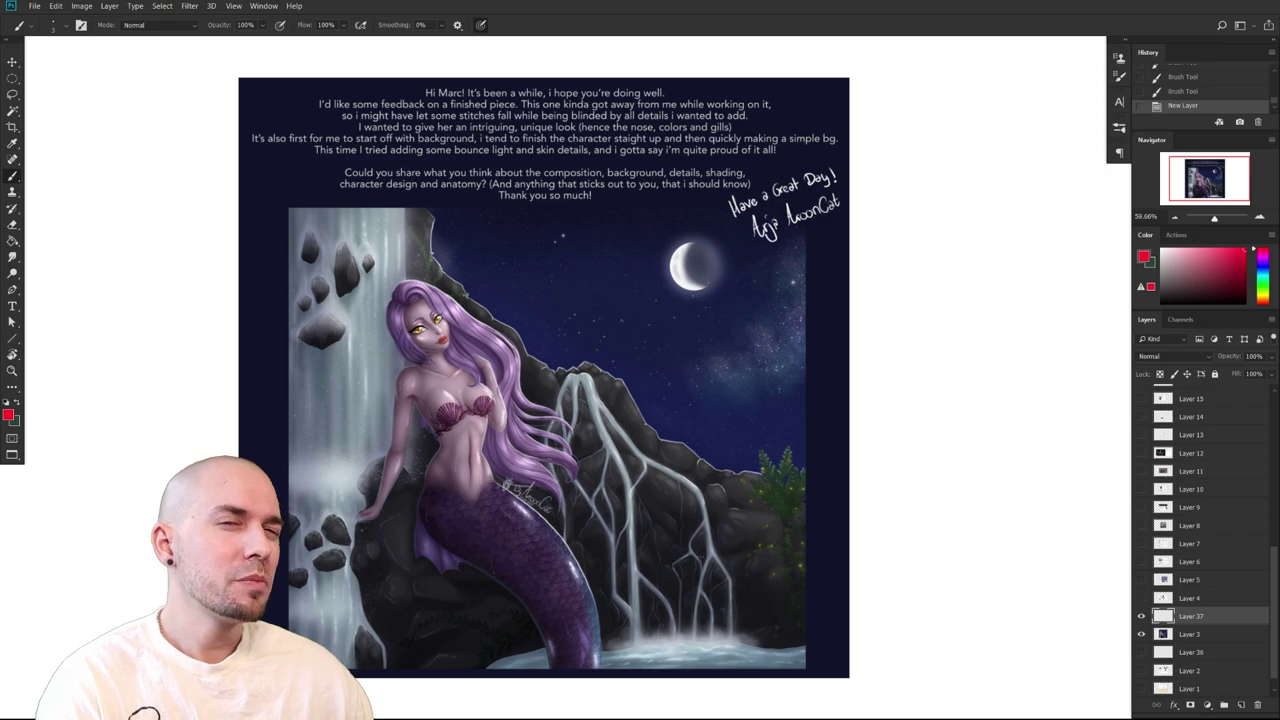
pyautogui.scroll(2, 700, 556)
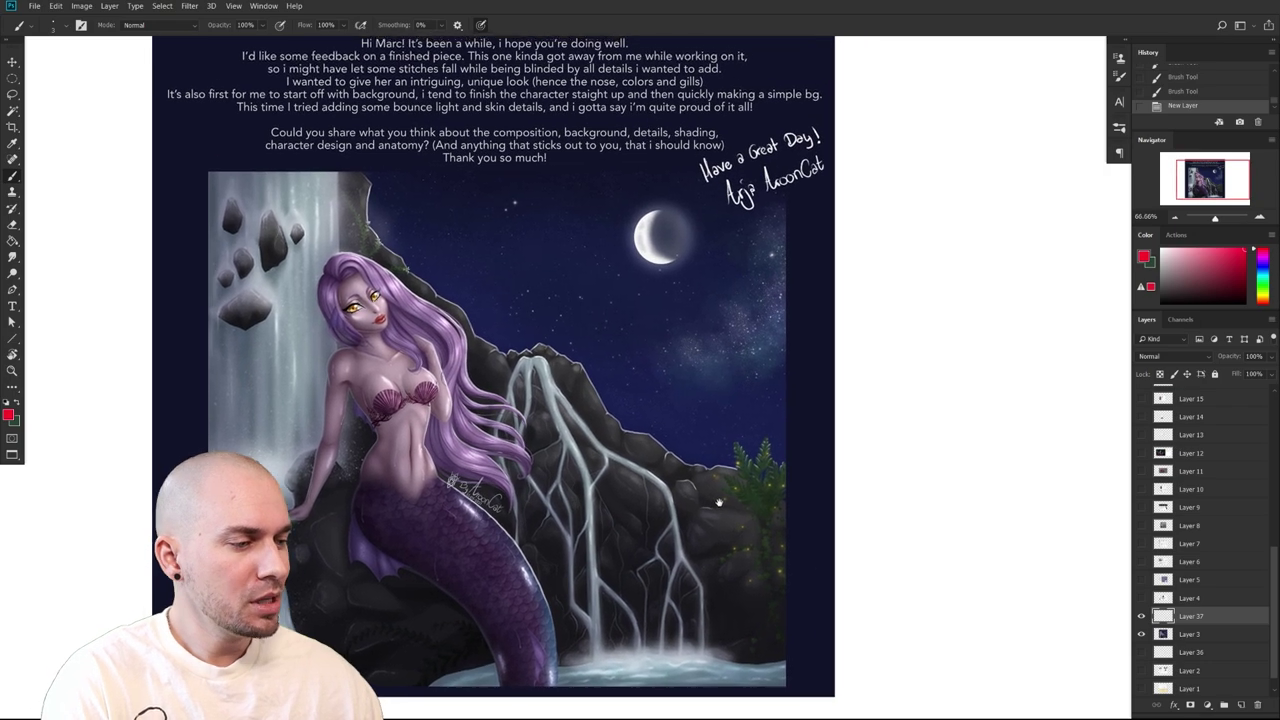
# Enlarge the Brush to size 15 for annotating the mermaid painting
pyautogui.moveTo(714, 502); pyautogui.dragTo(723, 500)
pyautogui.press(']')
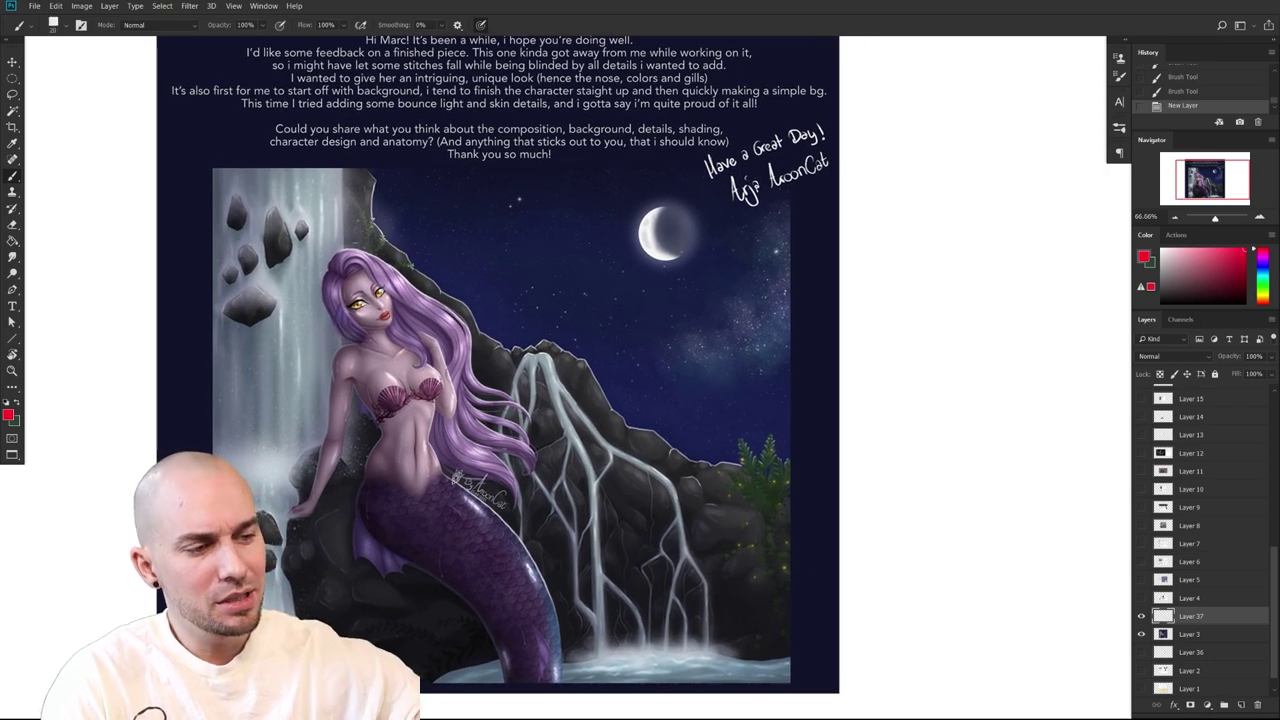
pyautogui.press(']')
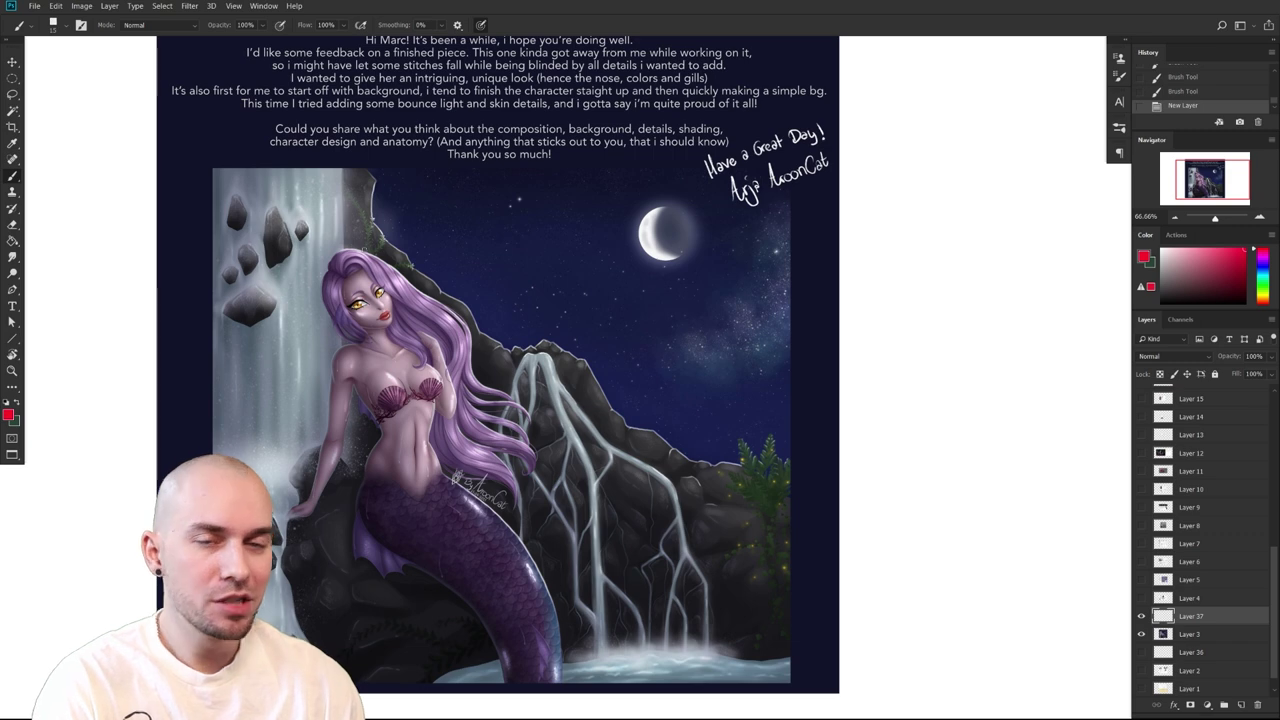
# Draw parallel red diagonal lines along the rock ridge and the hair beside the mermaid's head
pyautogui.moveTo(360, 248); pyautogui.dragTo(470, 330)
pyautogui.moveTo(380, 238); pyautogui.dragTo(482, 324)
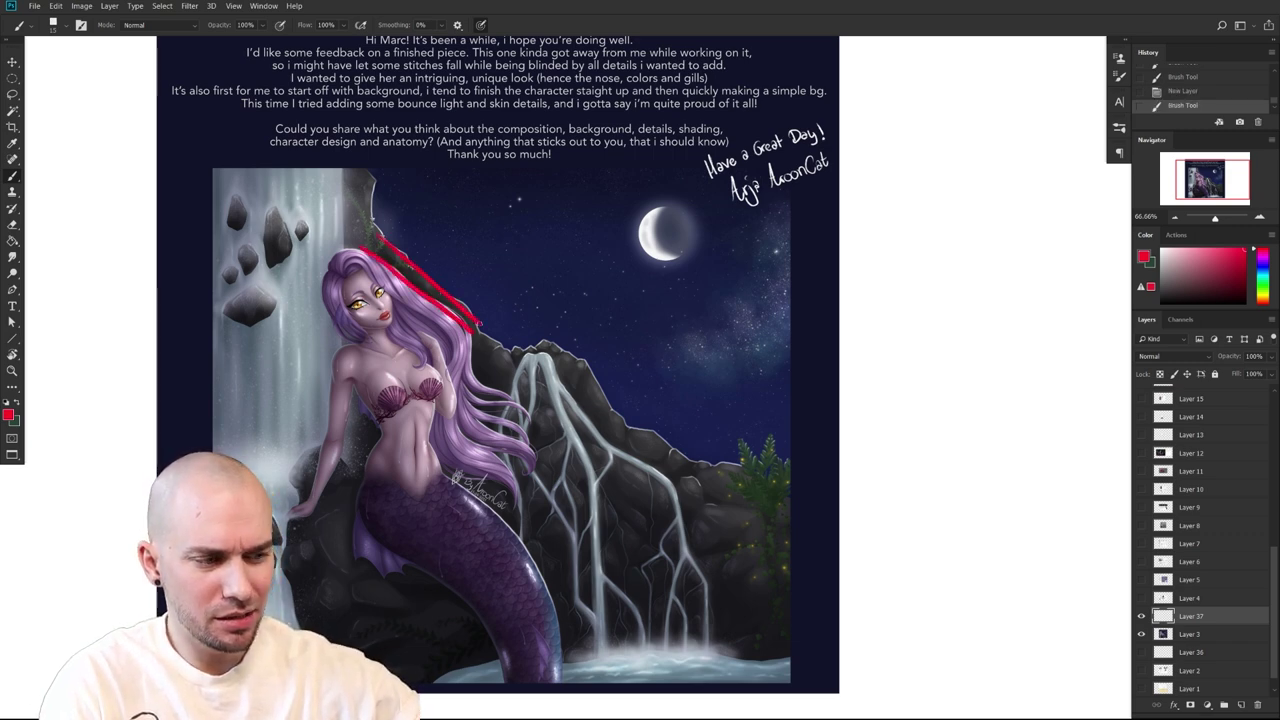
pyautogui.moveTo(358, 268); pyautogui.dragTo(462, 348)
pyautogui.moveTo(396, 320)
pyautogui.mouseDown()
pyautogui.moveTo(446, 355)
pyautogui.moveTo(444, 372)
pyautogui.mouseUp()
pyautogui.moveTo(740, 538); pyautogui.dragTo(725, 521)
pyautogui.hscroll(5, 750, 540)
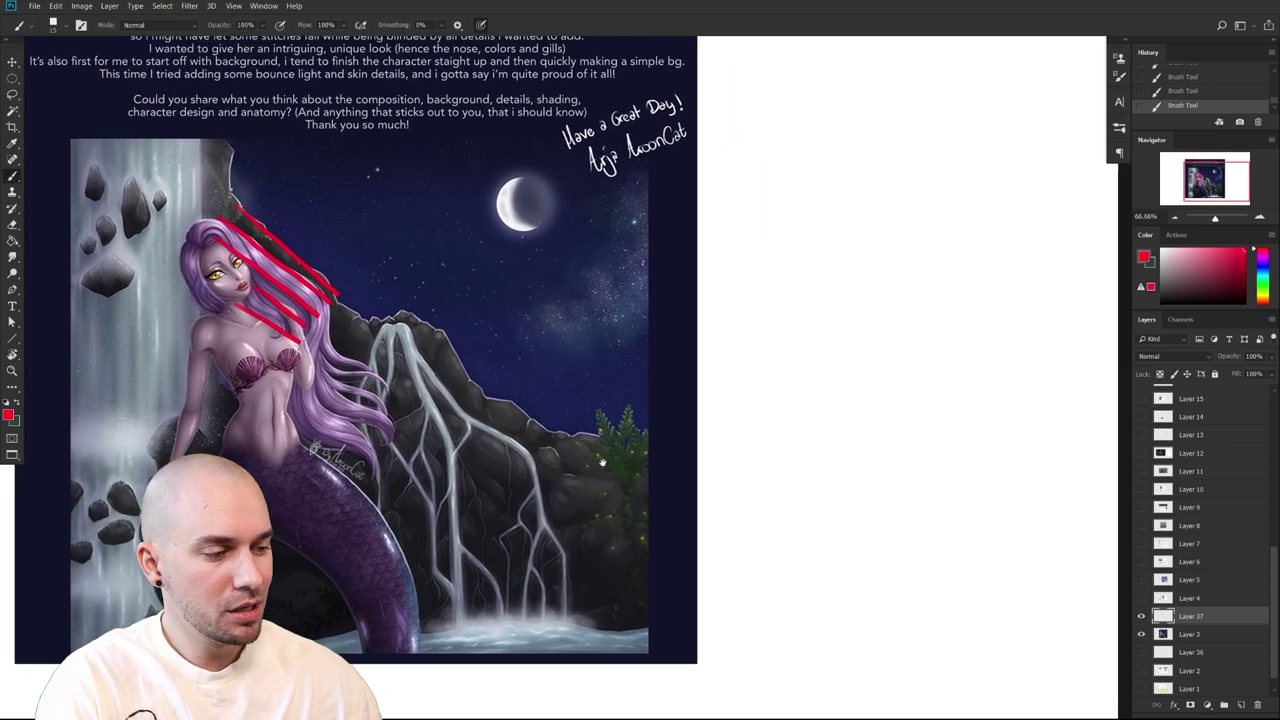
# Mark the direction of the lower rock slope and waterfall branches with red strokes, and undo the last ones
pyautogui.moveTo(430, 325); pyautogui.dragTo(488, 405)
pyautogui.moveTo(393, 333)
pyautogui.mouseDown()
pyautogui.moveTo(468, 428)
pyautogui.moveTo(446, 454)
pyautogui.mouseUp()
pyautogui.moveTo(427, 340); pyautogui.dragTo(505, 427)
pyautogui.moveTo(368, 420); pyautogui.dragTo(440, 522)
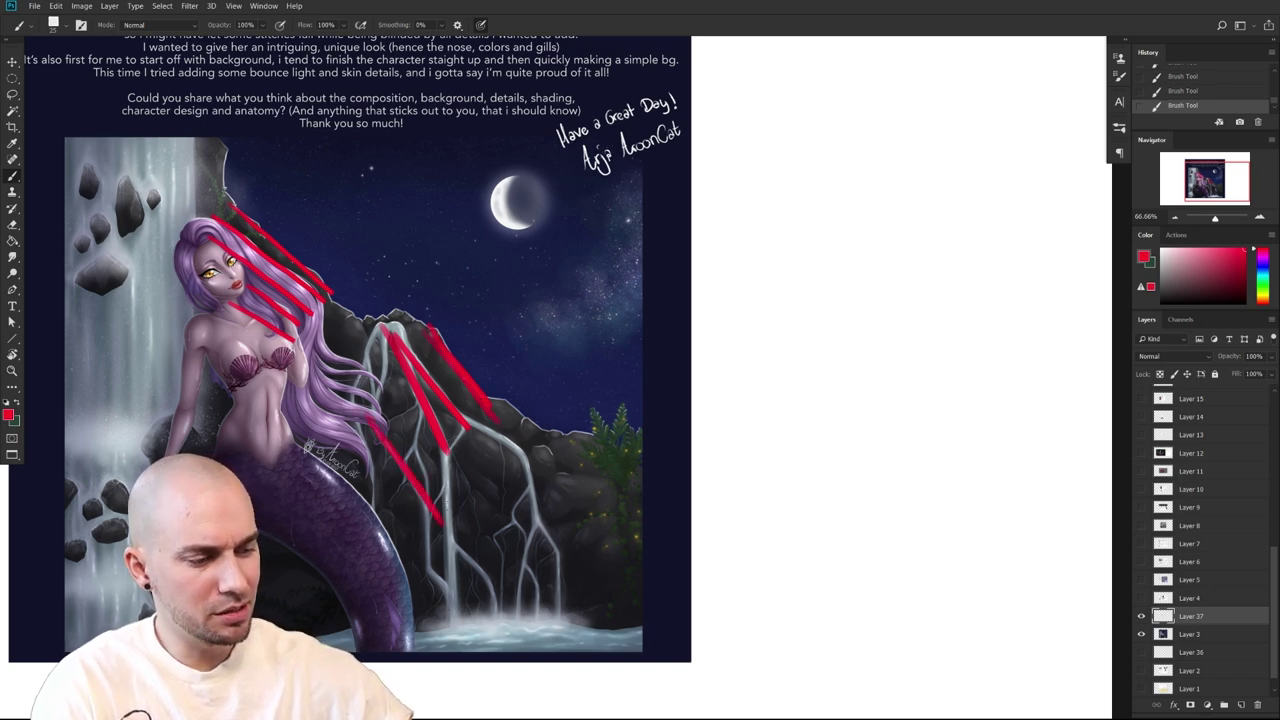
pyautogui.moveTo(446, 452); pyautogui.dragTo(465, 612)
pyautogui.moveTo(520, 476); pyautogui.dragTo(527, 605)
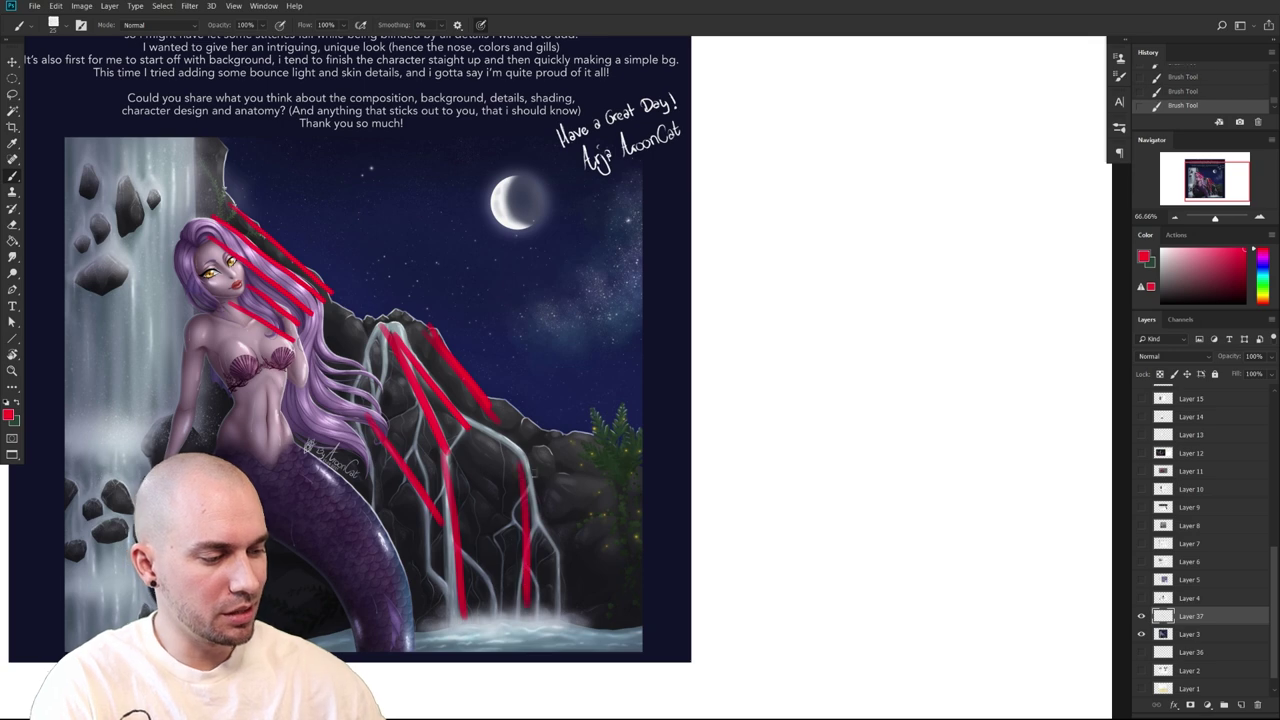
pyautogui.hotkey('ctrl', 'z')
pyautogui.hotkey('ctrl', 'z')
pyautogui.hotkey('ctrl', 'z')
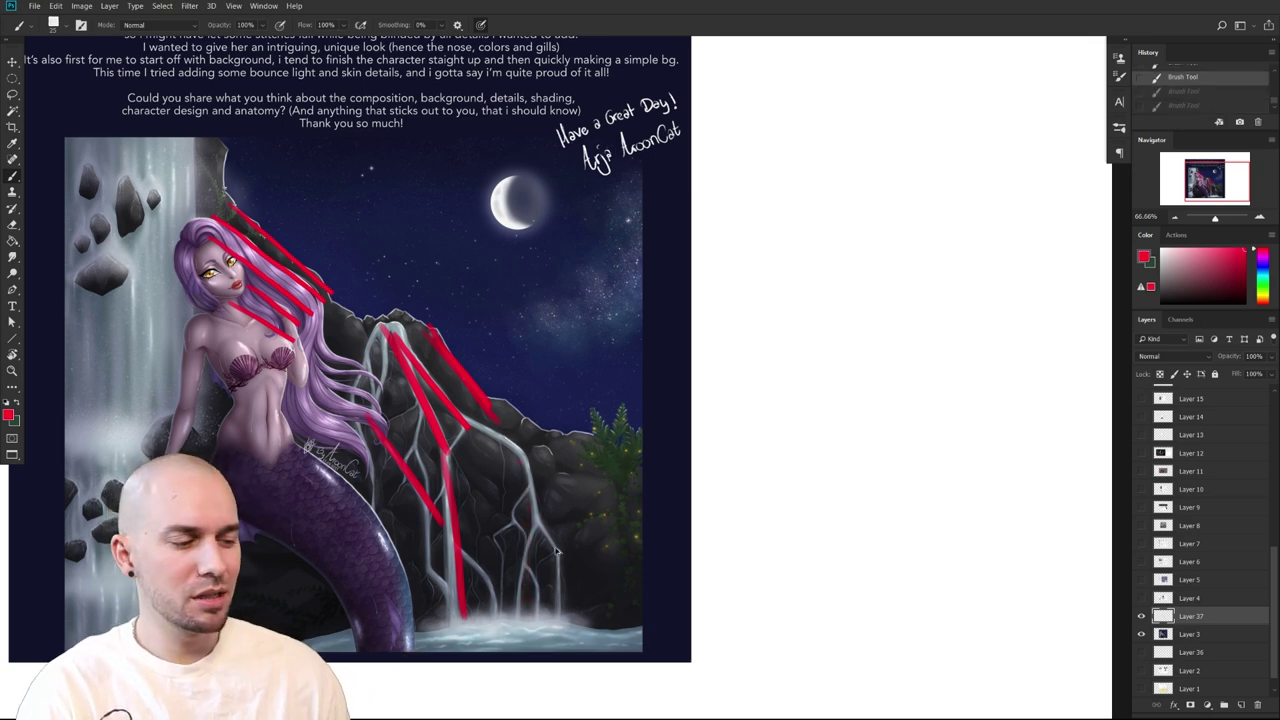
# Draw red lines following the flowing ends of the mermaid's hair towards the waterfall
pyautogui.moveTo(663, 518)
pyautogui.mouseDown()
pyautogui.moveTo(697, 495)
pyautogui.moveTo(705, 523)
pyautogui.moveTo(804, 511)
pyautogui.mouseUp()
pyautogui.moveTo(779, 437)
pyautogui.mouseDown()
pyautogui.moveTo(798, 451)
pyautogui.moveTo(768, 465)
pyautogui.mouseUp()
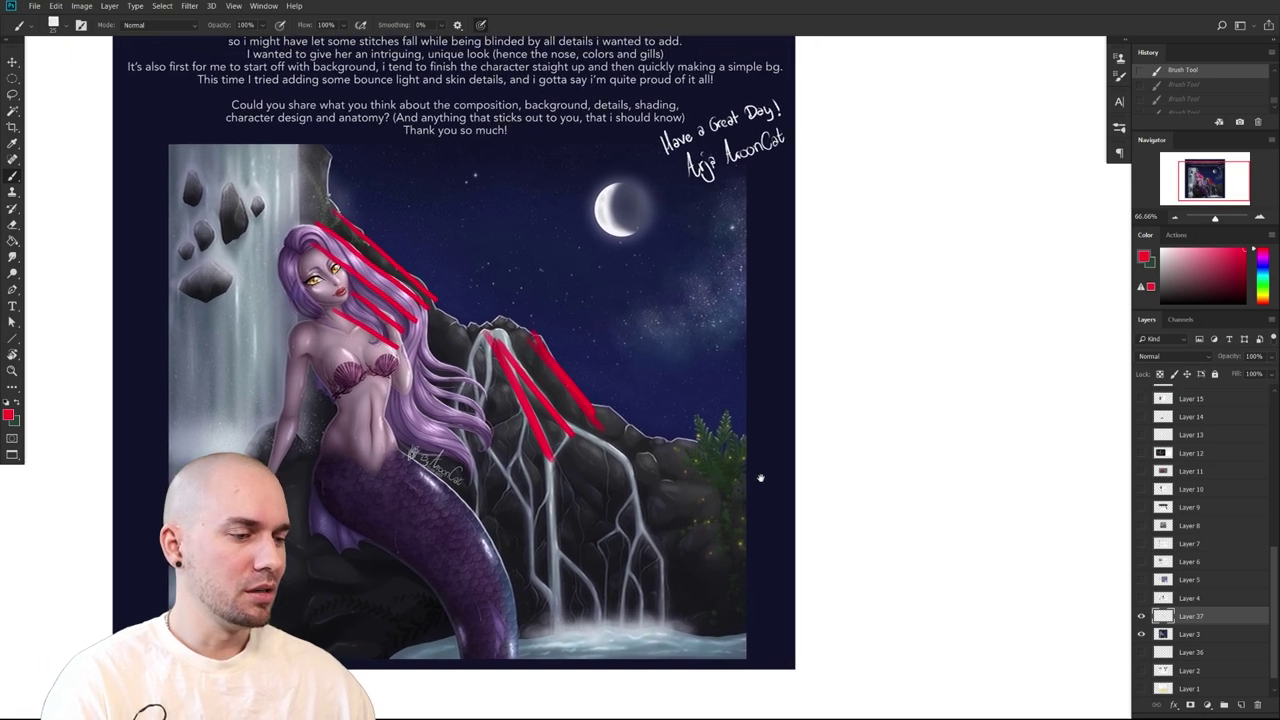
pyautogui.moveTo(423, 357); pyautogui.dragTo(491, 392)
pyautogui.moveTo(424, 383)
pyautogui.mouseDown()
pyautogui.moveTo(500, 413)
pyautogui.moveTo(502, 431)
pyautogui.mouseUp()
pyautogui.moveTo(403, 416); pyautogui.dragTo(490, 457)
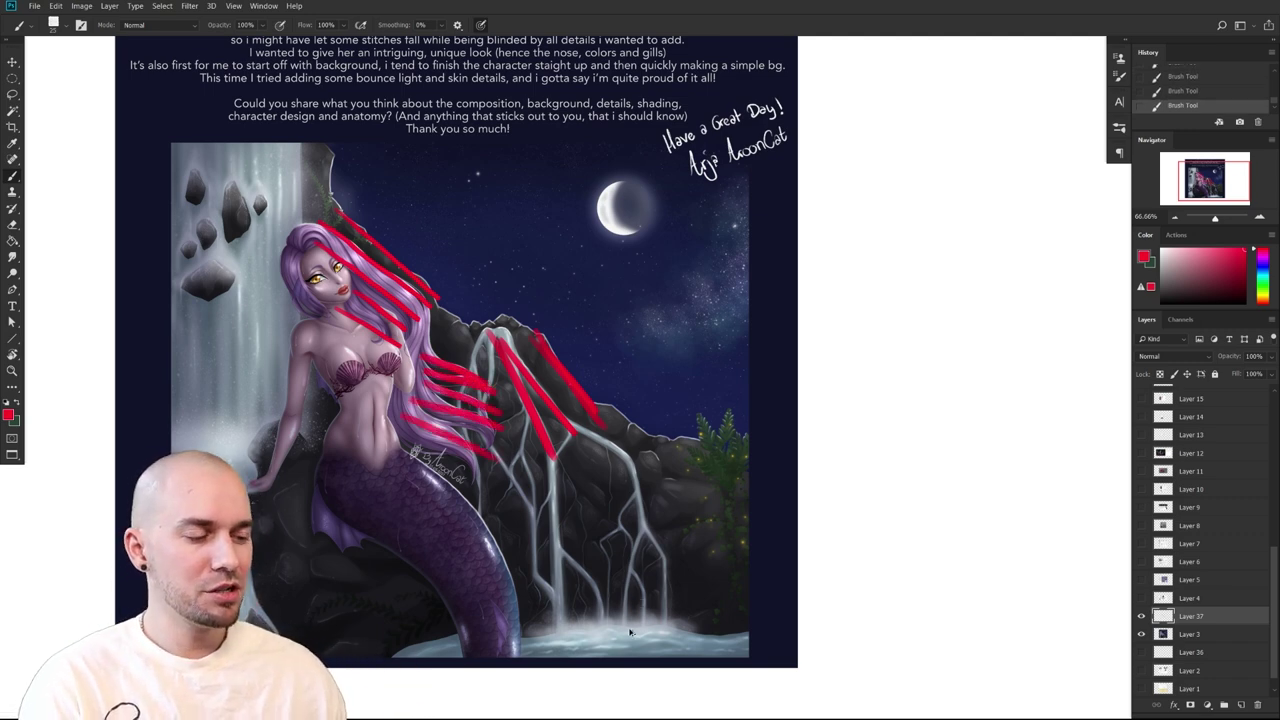
# Undo all the red direction lines on the mermaid painting
pyautogui.hotkey('ctrl', 'z')
pyautogui.hotkey('ctrl', 'z')
pyautogui.hotkey('ctrl', 'z')
pyautogui.hotkey('ctrl', 'z')
pyautogui.hotkey('ctrl', 'z')
pyautogui.hotkey('ctrl', 'z')
pyautogui.hotkey('ctrl', 'z')
pyautogui.hotkey('ctrl', 'z')
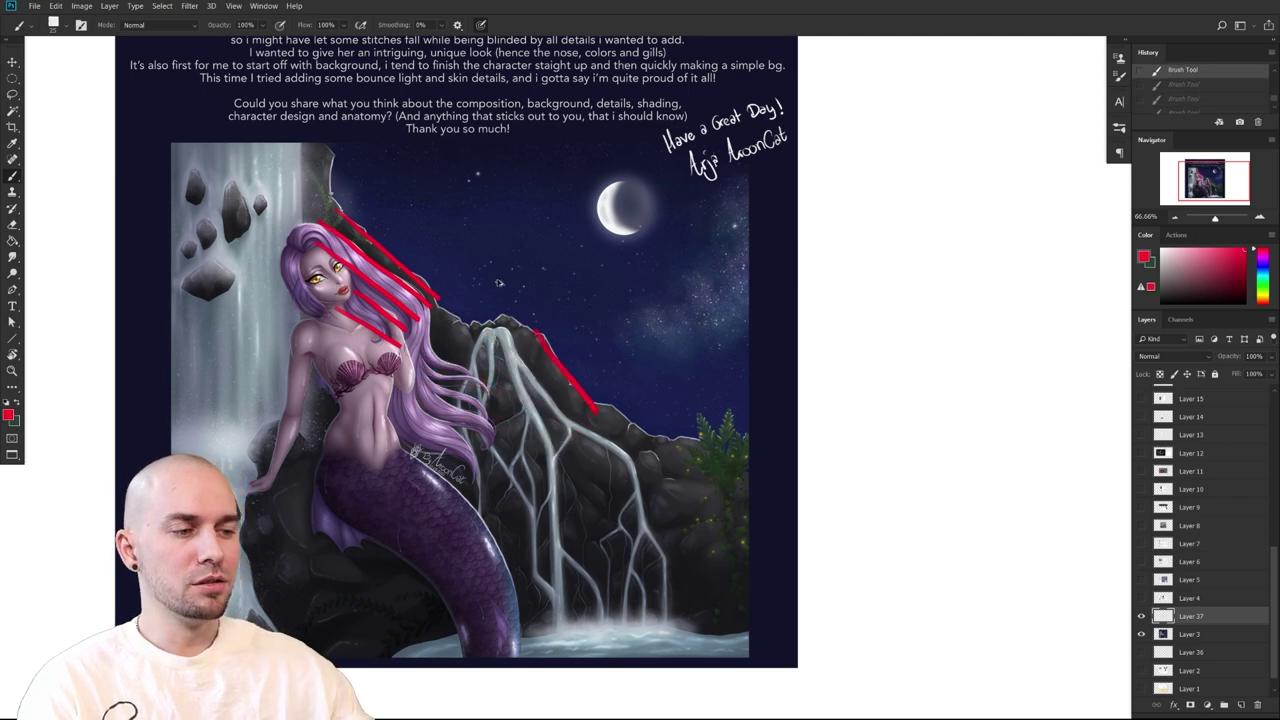
pyautogui.hotkey('ctrl', 'z')
pyautogui.hotkey('ctrl', 'z')
pyautogui.hotkey('ctrl', 'z')
pyautogui.hotkey('ctrl', 'z')
pyautogui.hotkey('ctrl', 'z')
pyautogui.hotkey('ctrl', 'z')
# Circle the area of hair, rocks and waterfall in red with one large oval, and circle the mermaid's head
pyautogui.moveTo(613, 475); pyautogui.dragTo(710, 508)
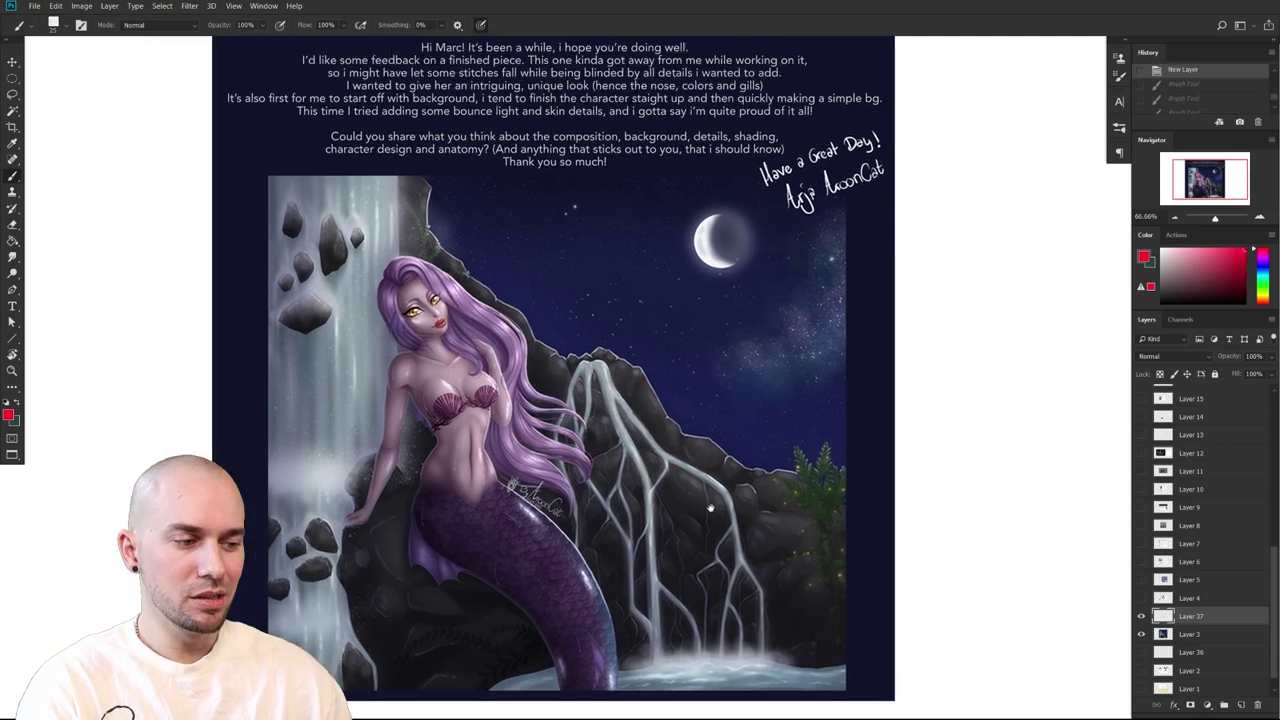
pyautogui.moveTo(604, 522)
pyautogui.mouseDown()
pyautogui.moveTo(662, 486)
pyautogui.moveTo(661, 387)
pyautogui.moveTo(564, 298)
pyautogui.moveTo(481, 263)
pyautogui.moveTo(469, 283)
pyautogui.moveTo(477, 420)
pyautogui.moveTo(612, 522)
pyautogui.mouseUp()
pyautogui.moveTo(692, 607)
pyautogui.mouseDown()
pyautogui.moveTo(630, 568)
pyautogui.moveTo(637, 596)
pyautogui.mouseUp()
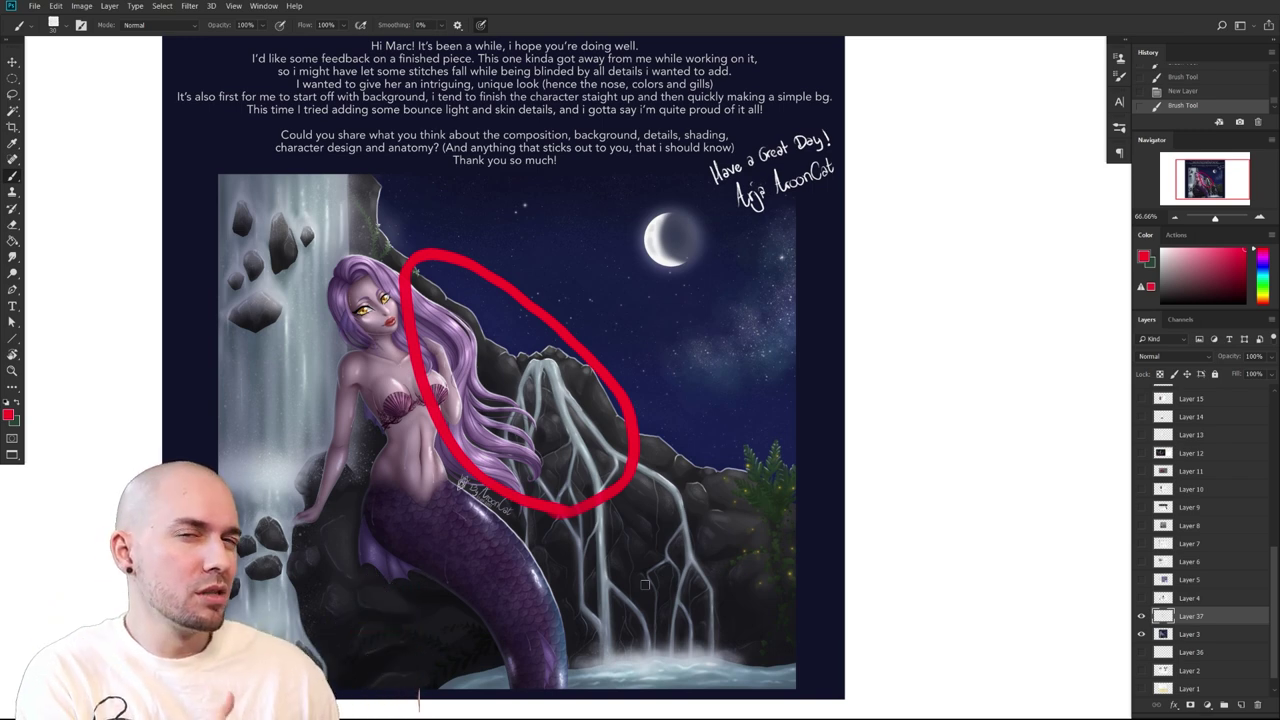
pyautogui.moveTo(400, 248)
pyautogui.mouseDown()
pyautogui.moveTo(318, 340)
pyautogui.moveTo(436, 300)
pyautogui.moveTo(420, 262)
pyautogui.mouseUp()
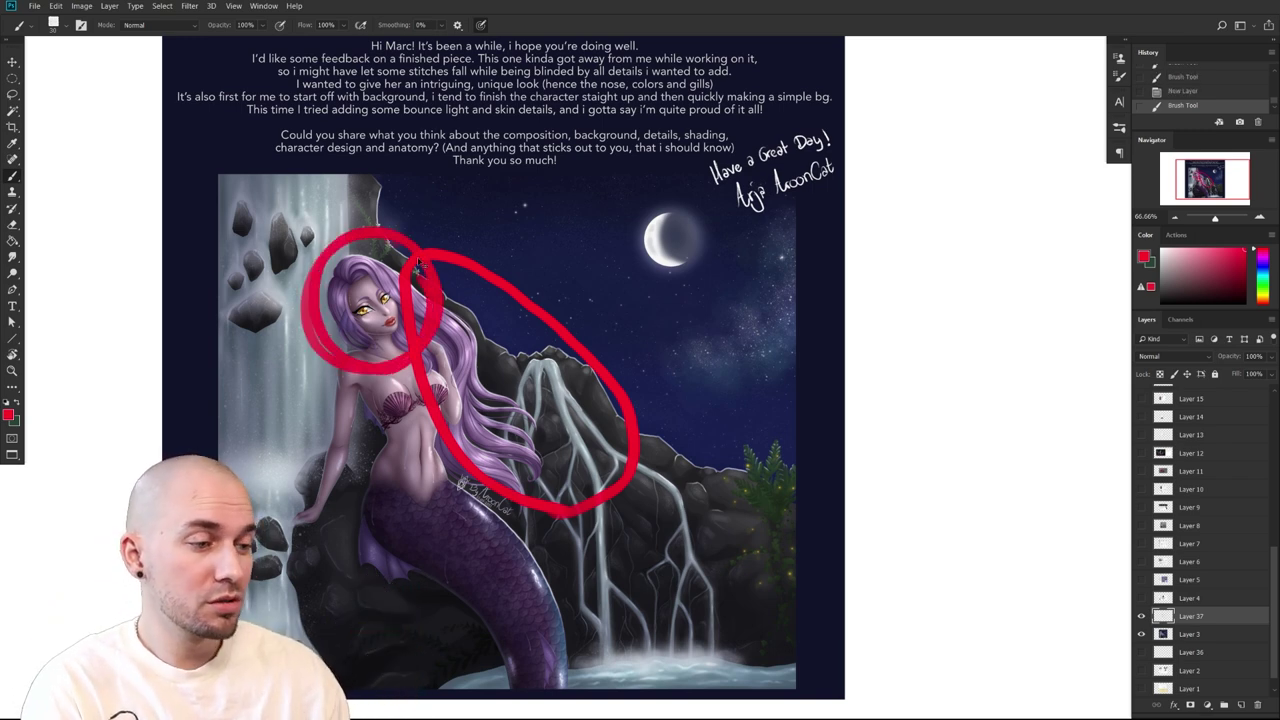
pyautogui.hotkey('ctrl', 'z')
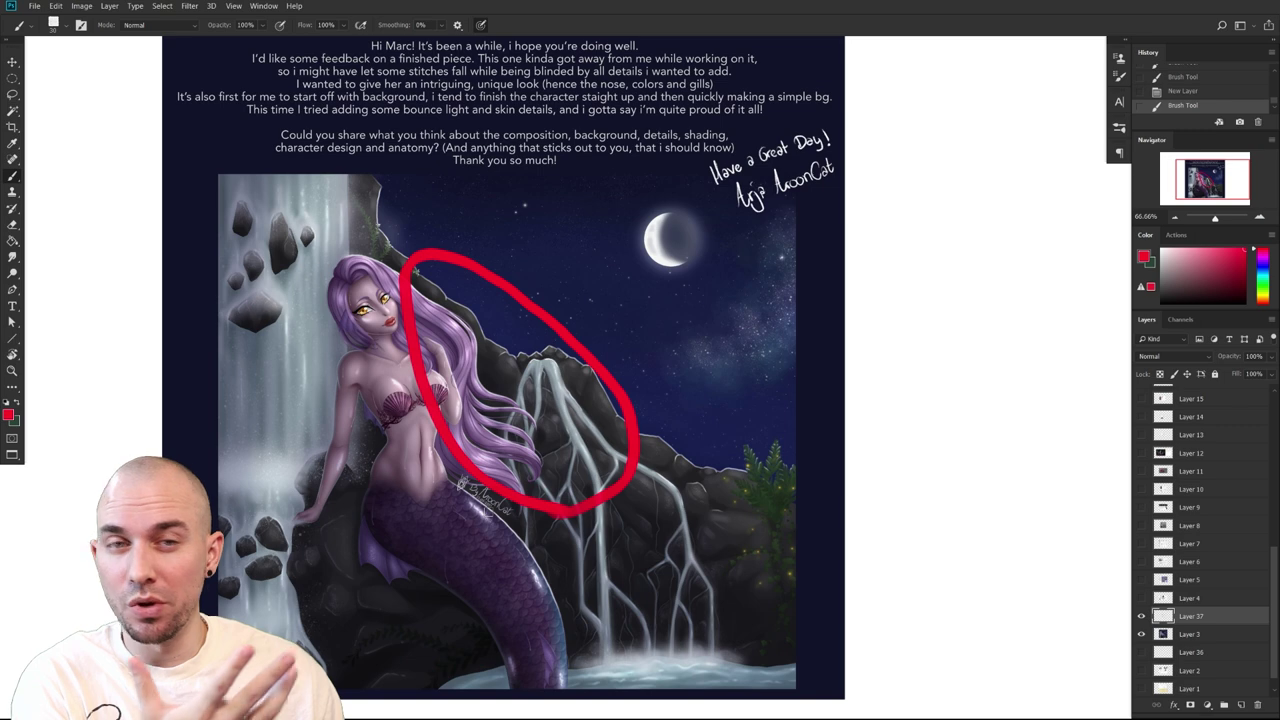
pyautogui.moveTo(402, 255)
pyautogui.mouseDown()
pyautogui.moveTo(390, 384)
pyautogui.moveTo(415, 290)
pyautogui.mouseUp()
pyautogui.hotkey('ctrl', 'z')
pyautogui.moveTo(373, 247); pyautogui.dragTo(382, 251)
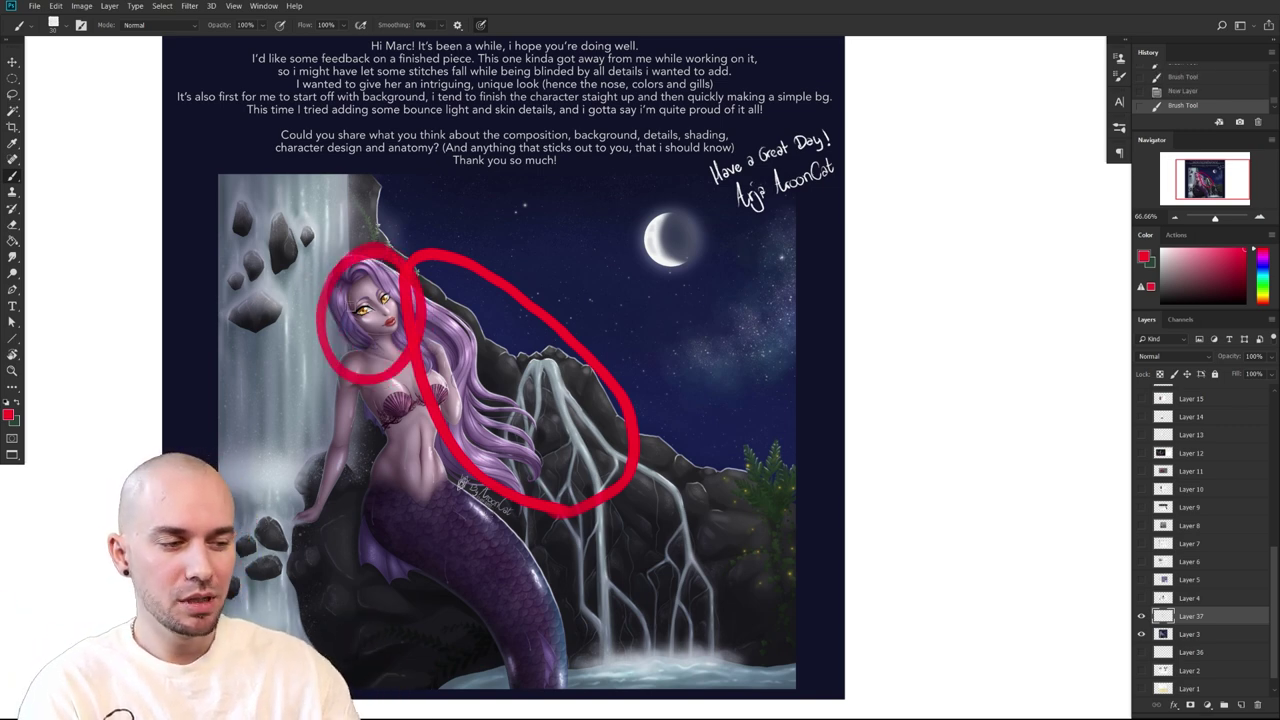
# Try a red stroke over the mermaid's face with the Brush enlarged to size 200, and undo the red marks
pyautogui.press(']')
pyautogui.press(']')
pyautogui.press(']')
pyautogui.press(']')
pyautogui.press(']')
pyautogui.press(']')
pyautogui.press(']')
pyautogui.press(']')
pyautogui.press(']')
pyautogui.press(']')
pyautogui.press(']')
pyautogui.press(']')
pyautogui.press(']')
pyautogui.moveTo(382, 302)
pyautogui.mouseDown()
pyautogui.moveTo(368, 307)
pyautogui.moveTo(368, 283)
pyautogui.moveTo(350, 310)
pyautogui.moveTo(372, 352)
pyautogui.mouseUp()
pyautogui.hotkey('ctrl', 'z')
pyautogui.hotkey('ctrl', 'z')
pyautogui.hotkey('ctrl', 'z')
pyautogui.hotkey('ctrl', 'z')
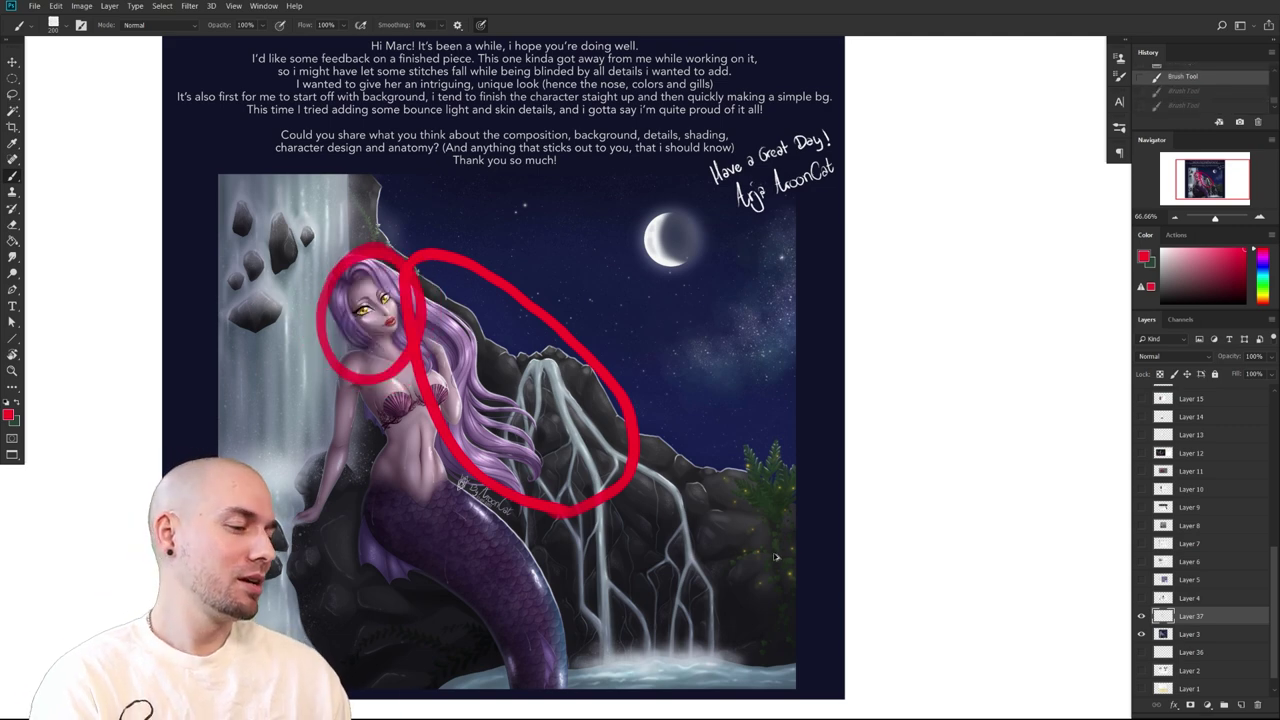
# Examine how the mermaid, rock slope and waterfalls relate within the whole composition
pyautogui.scroll(-3, 775, 548)
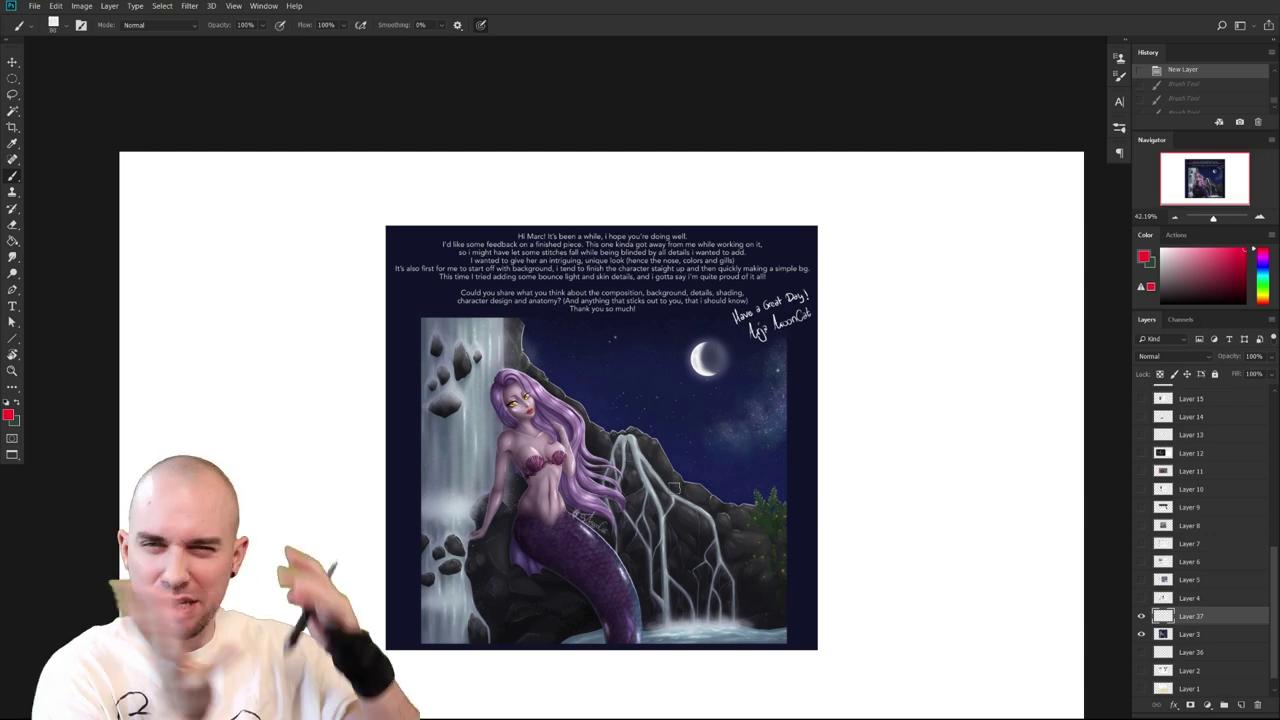
pyautogui.moveTo(833, 611); pyautogui.dragTo(744, 579)
pyautogui.moveTo(671, 543); pyautogui.dragTo(676, 548)
pyautogui.scroll(2, 676, 547)
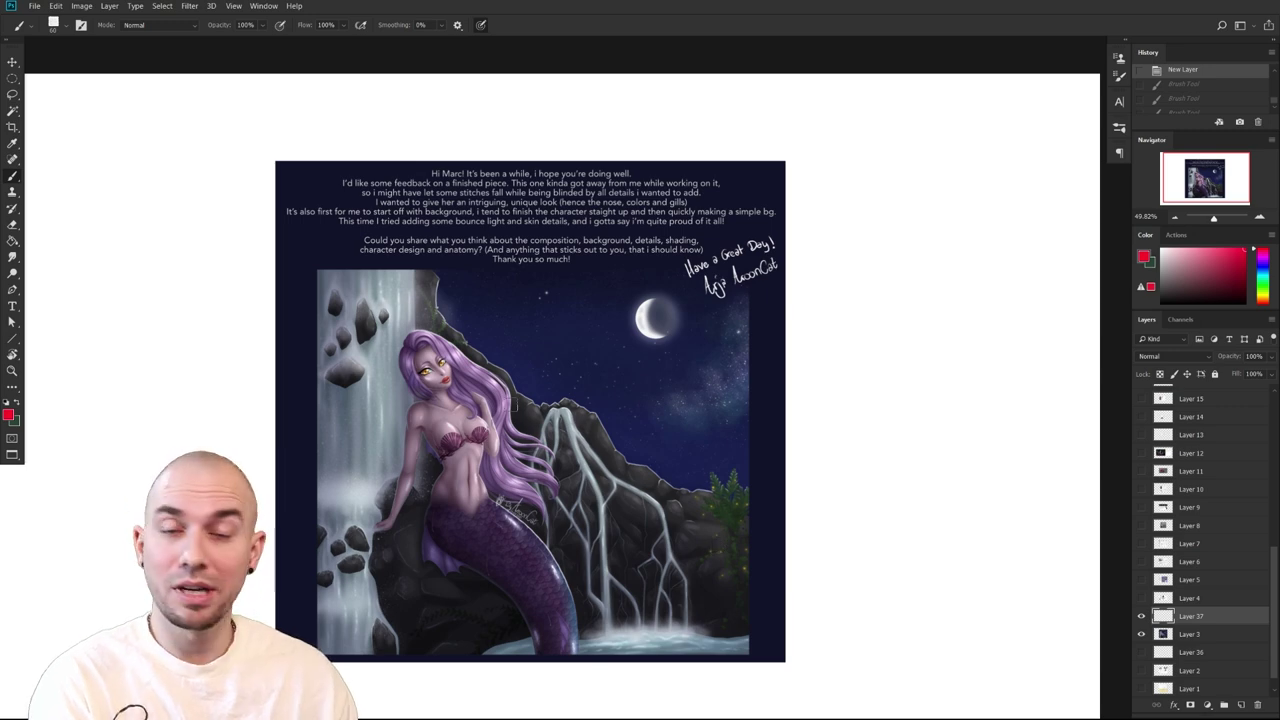
pyautogui.moveTo(789, 593); pyautogui.dragTo(823, 594)
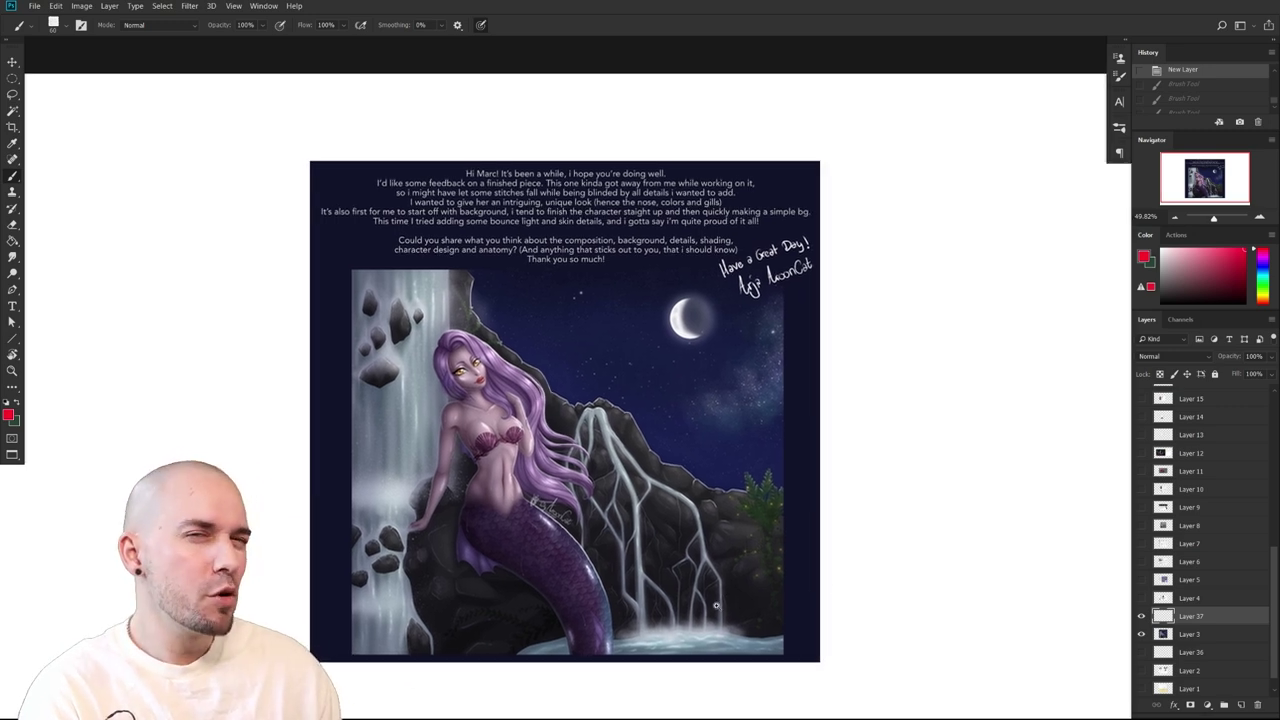
pyautogui.moveTo(717, 607); pyautogui.dragTo(737, 603)
pyautogui.moveTo(819, 577); pyautogui.dragTo(857, 578)
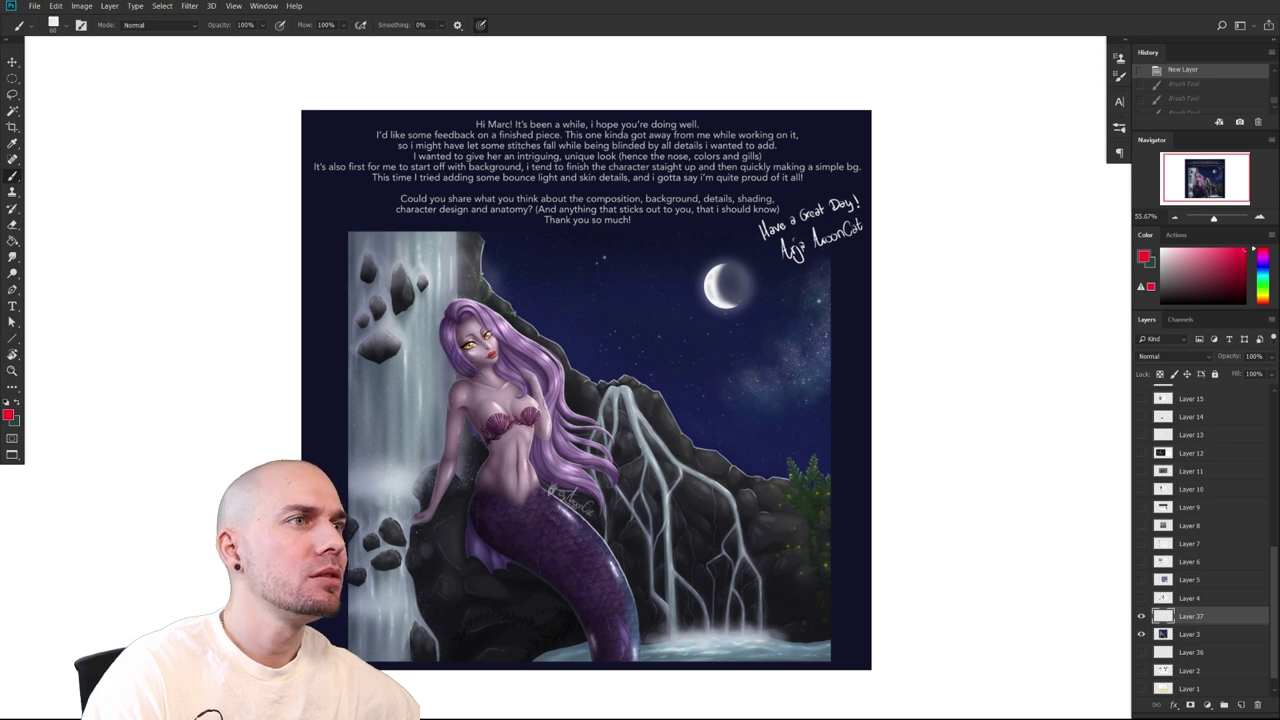
pyautogui.click(566, 522)
pyautogui.scroll(3, 600, 525)
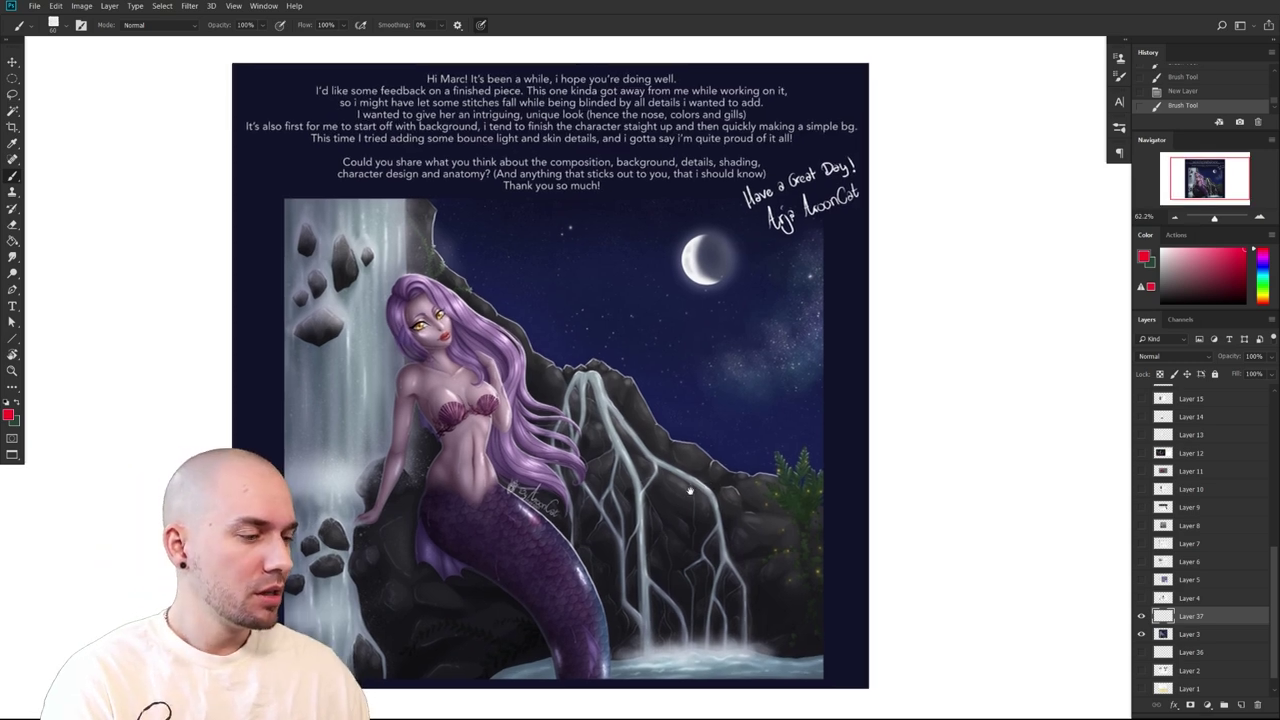
pyautogui.scroll(-3, 695, 497)
pyautogui.moveTo(765, 450); pyautogui.dragTo(743, 472)
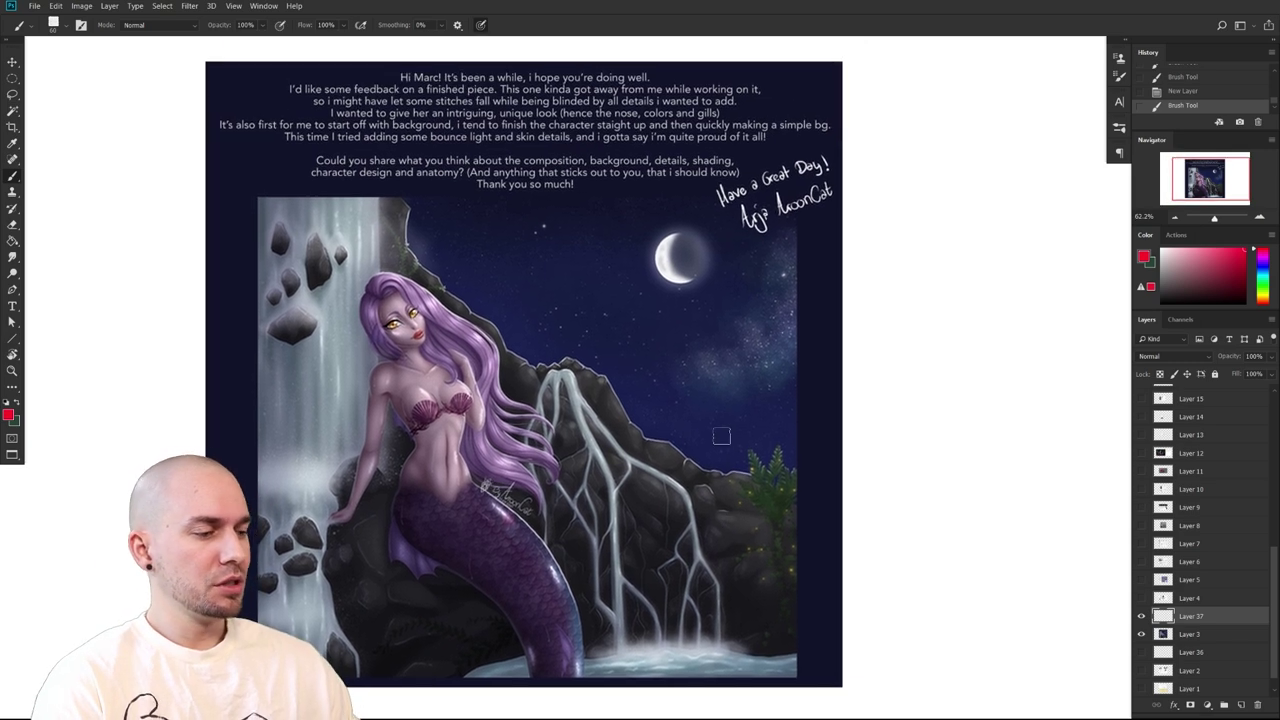
pyautogui.moveTo(700, 545); pyautogui.dragTo(697, 541)
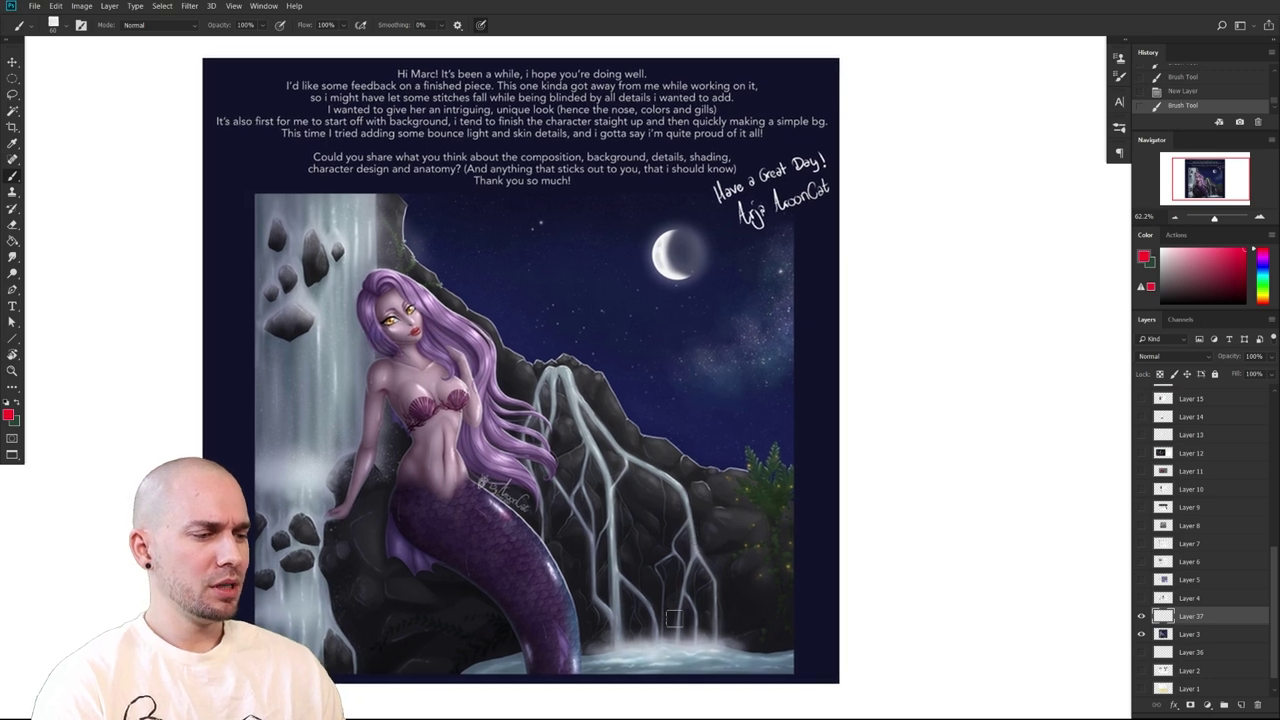
# Sample dark greys from the rocks and paint bulkier rock masses into the sky above both parts of the ridge
pyautogui.keyDown('alt'); pyautogui.click(520, 372); pyautogui.keyUp('alt')
pyautogui.moveTo(518, 366)
pyautogui.mouseDown()
pyautogui.moveTo(435, 271)
pyautogui.moveTo(480, 290)
pyautogui.moveTo(418, 262)
pyautogui.moveTo(483, 296)
pyautogui.moveTo(467, 296)
pyautogui.moveTo(487, 284)
pyautogui.moveTo(520, 301)
pyautogui.moveTo(479, 300)
pyautogui.moveTo(511, 306)
pyautogui.moveTo(526, 356)
pyautogui.moveTo(550, 338)
pyautogui.moveTo(545, 318)
pyautogui.moveTo(573, 321)
pyautogui.moveTo(522, 310)
pyautogui.mouseUp()
pyautogui.keyDown('alt'); pyautogui.click(403, 258); pyautogui.keyUp('alt')
pyautogui.press('[')
pyautogui.press('[')
pyautogui.moveTo(427, 259)
pyautogui.mouseDown()
pyautogui.moveTo(400, 237)
pyautogui.moveTo(464, 276)
pyautogui.mouseUp()
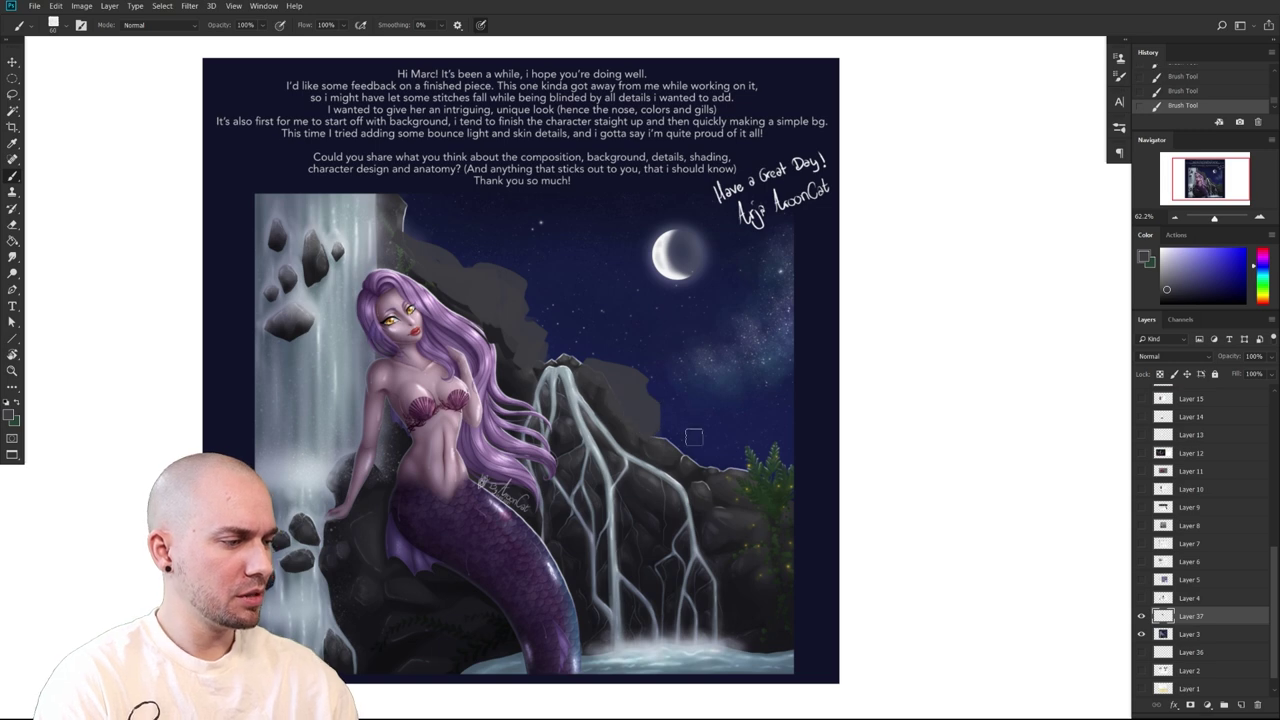
# Shade the added rock masses with darker sampled grey and a smaller Brush to form separate boulders
pyautogui.scroll(-1, 742, 483)
pyautogui.moveTo(742, 483); pyautogui.dragTo(720, 493)
pyautogui.keyDown('alt'); pyautogui.click(629, 430); pyautogui.keyUp('alt')
pyautogui.moveTo(606, 398); pyautogui.dragTo(624, 415)
pyautogui.moveTo(517, 347); pyautogui.dragTo(508, 352)
pyautogui.press('[')
pyautogui.moveTo(452, 287); pyautogui.dragTo(428, 274)
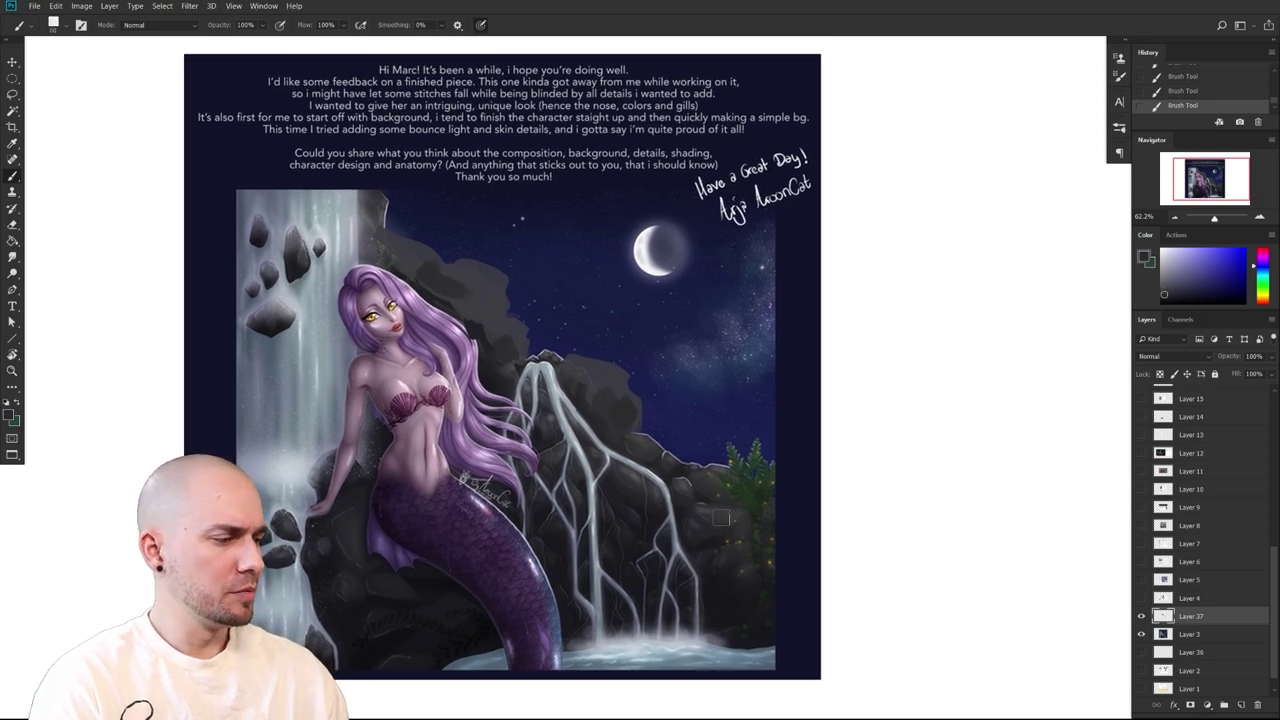
# Sample a muted blue near the ridge and dab a moonlit patch onto the added rock above the waterfall
pyautogui.keyDown('alt'); pyautogui.click(695, 440); pyautogui.keyUp('alt')
pyautogui.keyDown('alt'); pyautogui.click(668, 449); pyautogui.keyUp('alt')
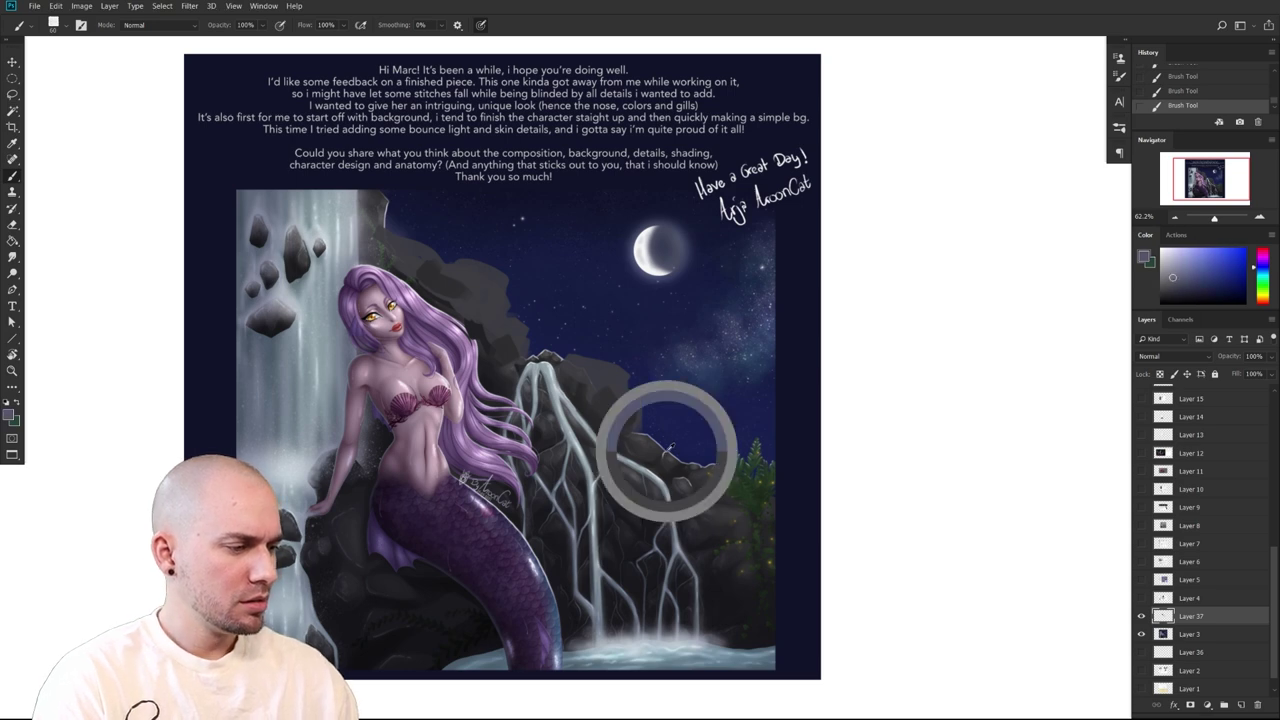
pyautogui.scroll(2, 659, 393)
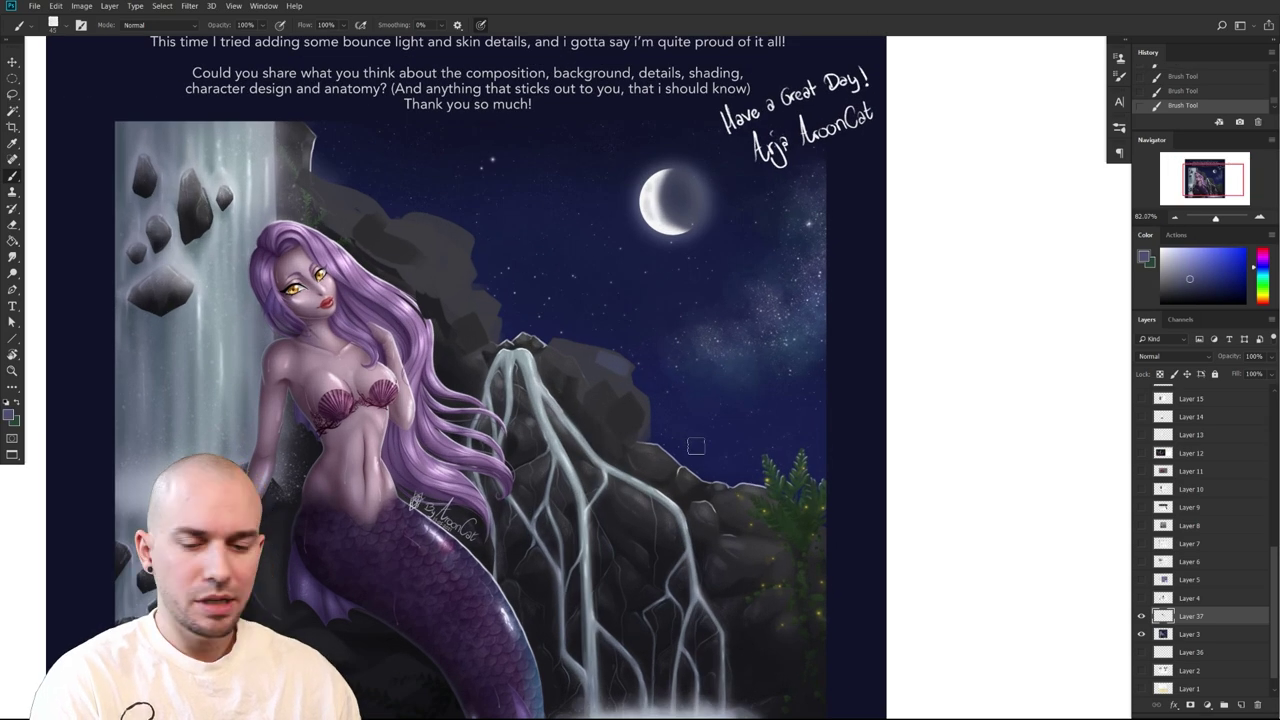
# Lasso the upper edge of the added rock behind the mermaid, brush muted blue light onto it, and deselect
pyautogui.press('l')
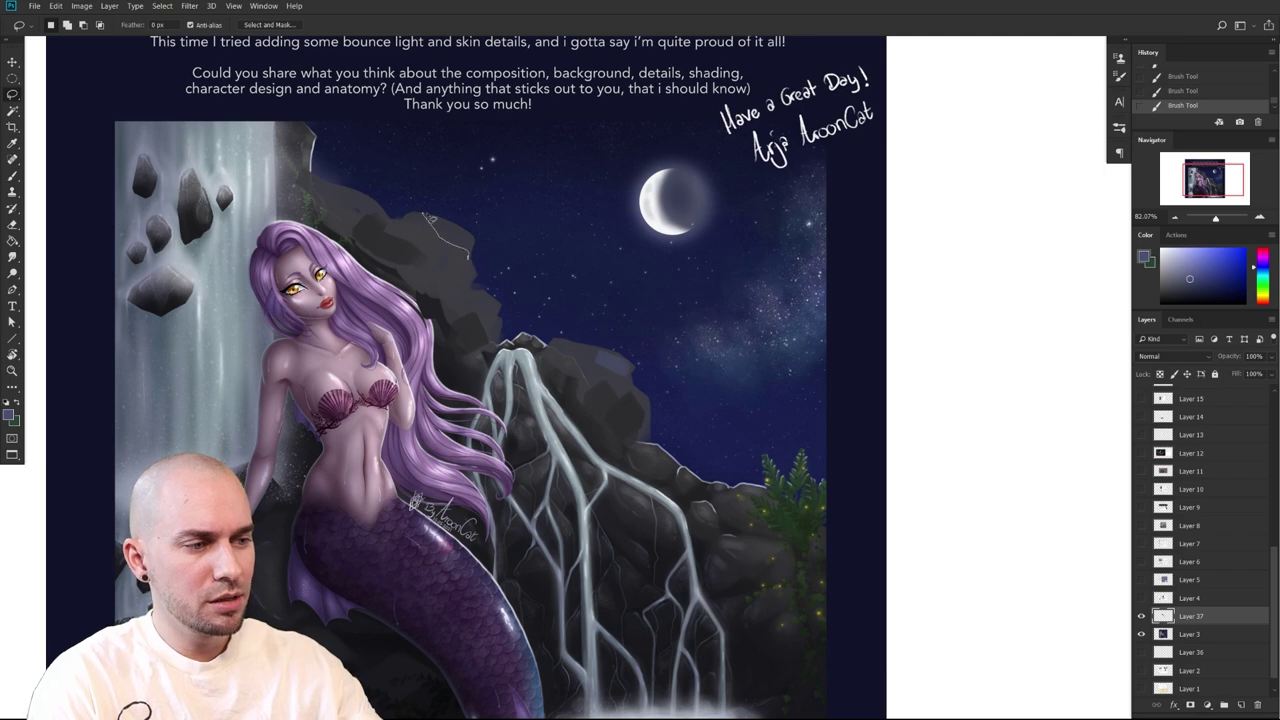
pyautogui.moveTo(684, 455); pyautogui.dragTo(682, 468)
pyautogui.hotkey('ctrl', 'z')
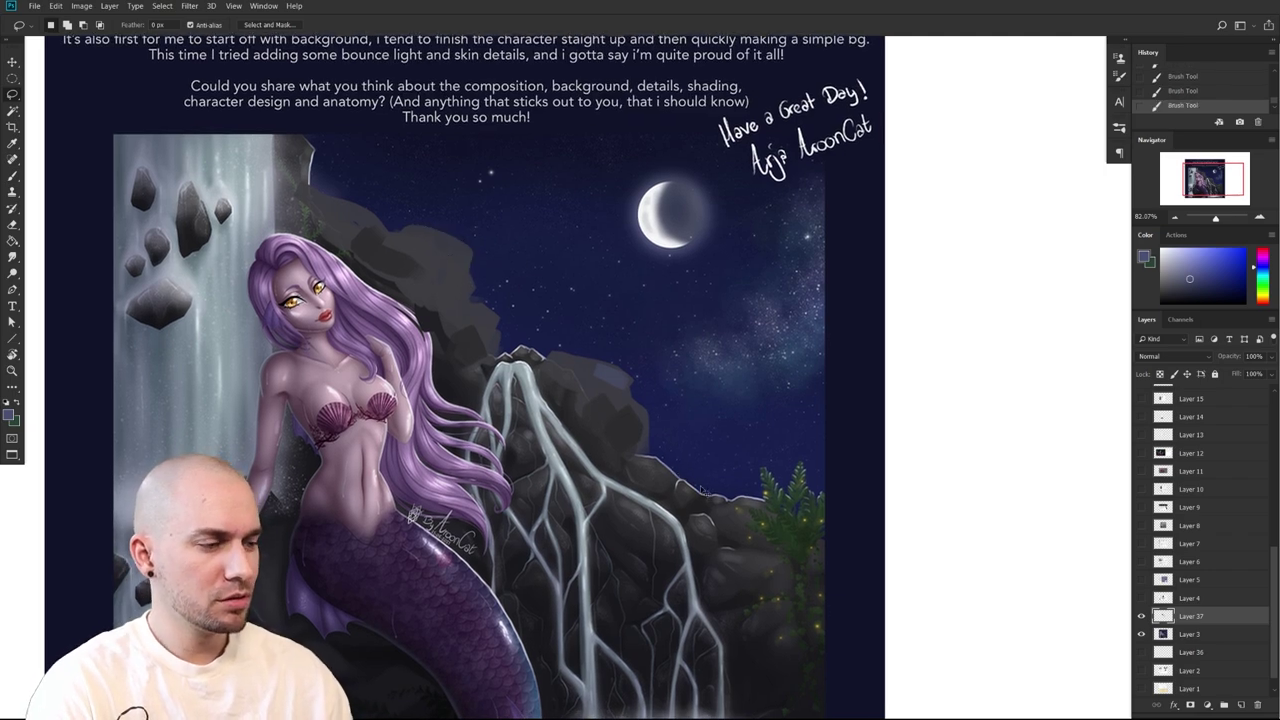
pyautogui.scroll(2, 675, 480)
pyautogui.press('b')
pyautogui.press(']')
pyautogui.moveTo(791, 506)
pyautogui.mouseDown()
pyautogui.moveTo(719, 500)
pyautogui.moveTo(638, 444)
pyautogui.moveTo(649, 446)
pyautogui.mouseUp()
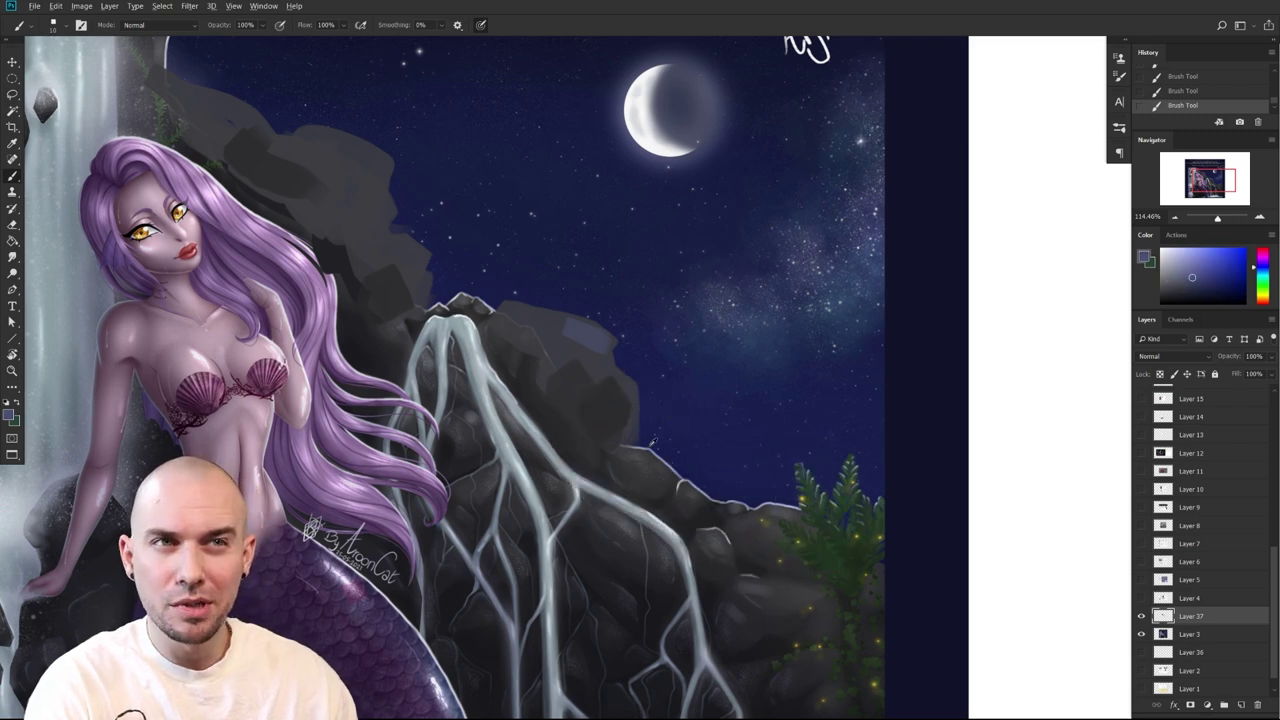
pyautogui.hotkey('ctrl', 'z')
pyautogui.moveTo(622, 374); pyautogui.dragTo(636, 400)
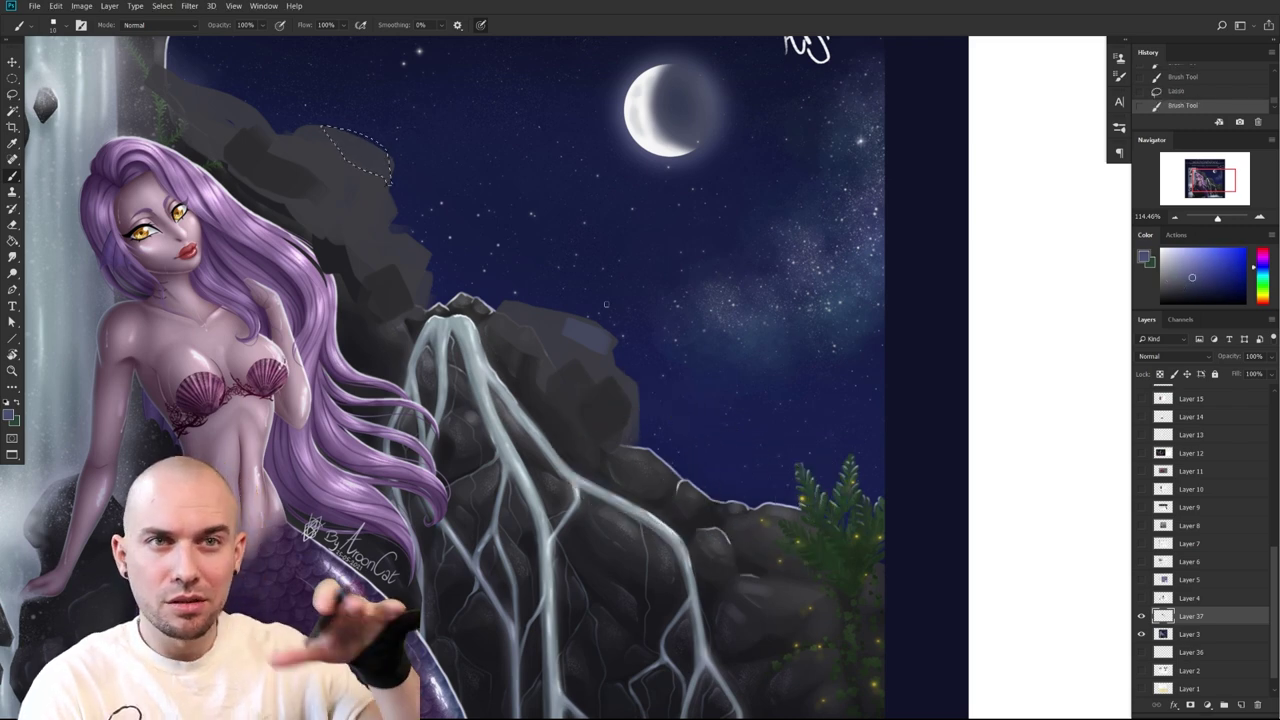
pyautogui.moveTo(716, 462); pyautogui.dragTo(692, 470)
pyautogui.hotkey('ctrl', 'z')
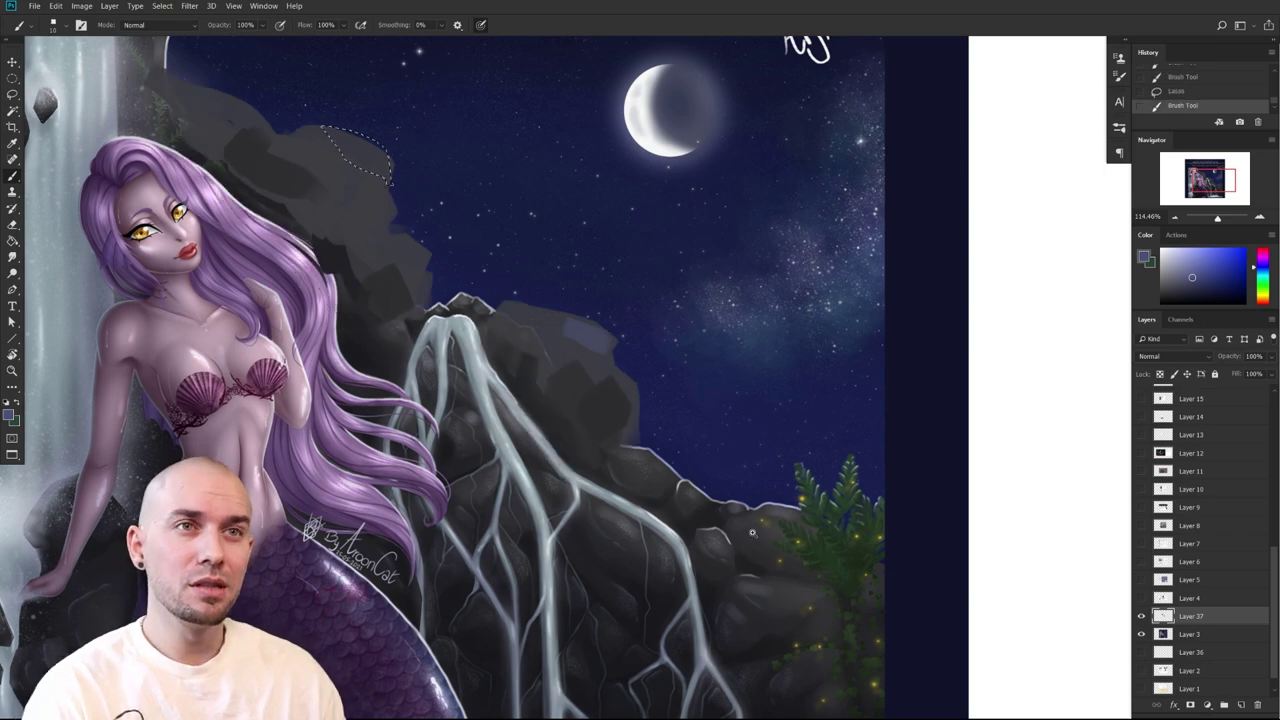
pyautogui.scroll(-2, 721, 434)
pyautogui.moveTo(732, 409); pyautogui.dragTo(807, 373)
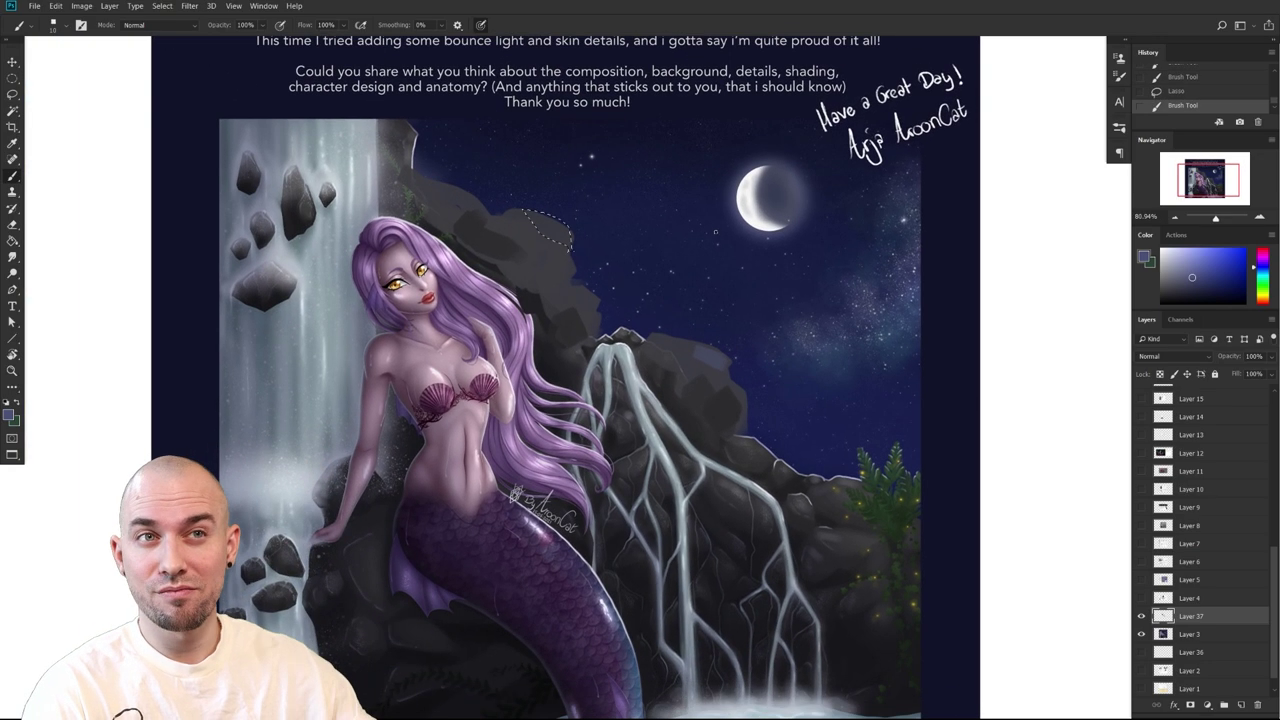
pyautogui.moveTo(736, 318)
pyautogui.mouseDown()
pyautogui.moveTo(723, 311)
pyautogui.moveTo(710, 358)
pyautogui.moveTo(732, 327)
pyautogui.moveTo(683, 340)
pyautogui.moveTo(752, 399)
pyautogui.mouseUp()
pyautogui.hotkey('ctrl', 'd')
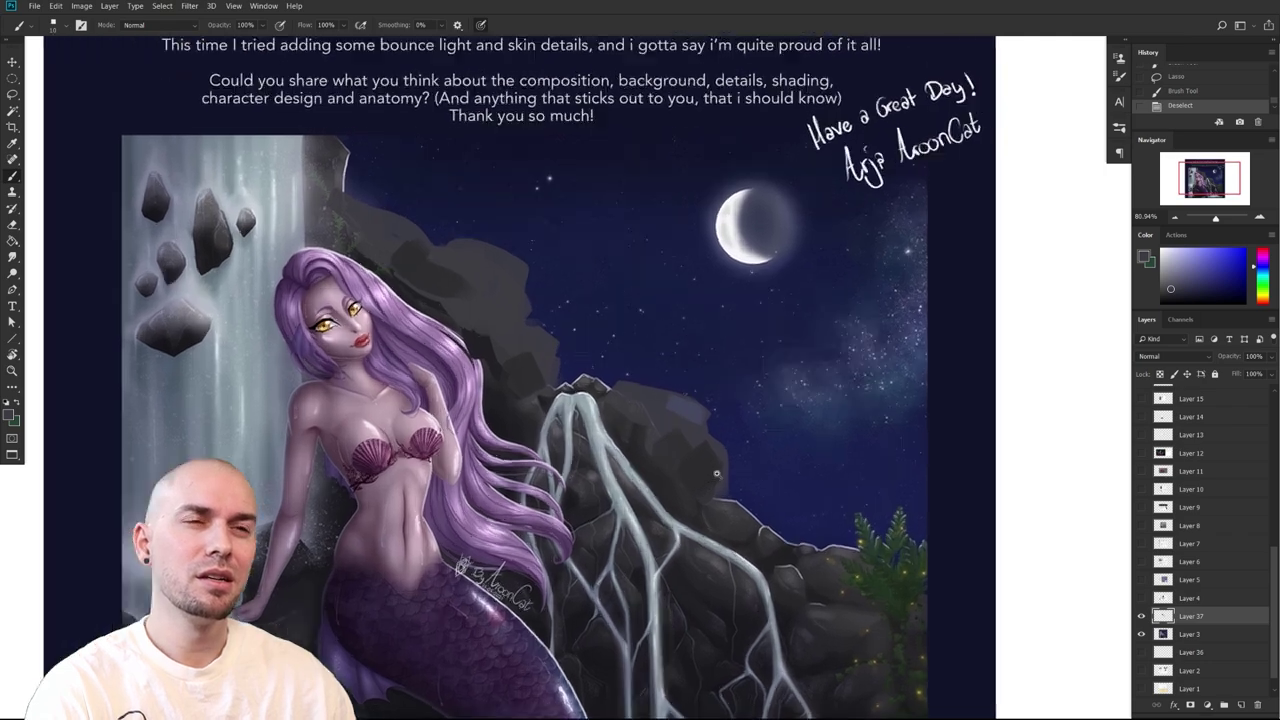
# Examine the reworked rock slope up close and within the whole mermaid painting
pyautogui.moveTo(717, 474); pyautogui.dragTo(806, 543)
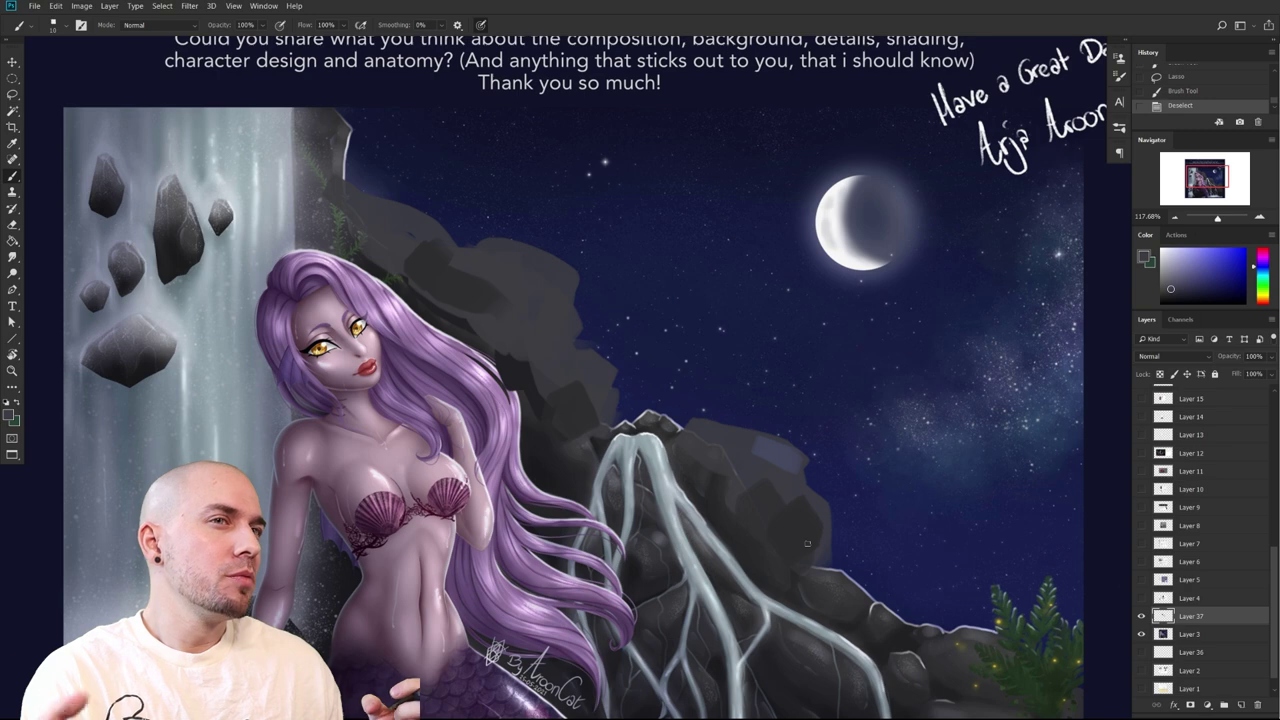
pyautogui.moveTo(806, 543); pyautogui.dragTo(566, 421)
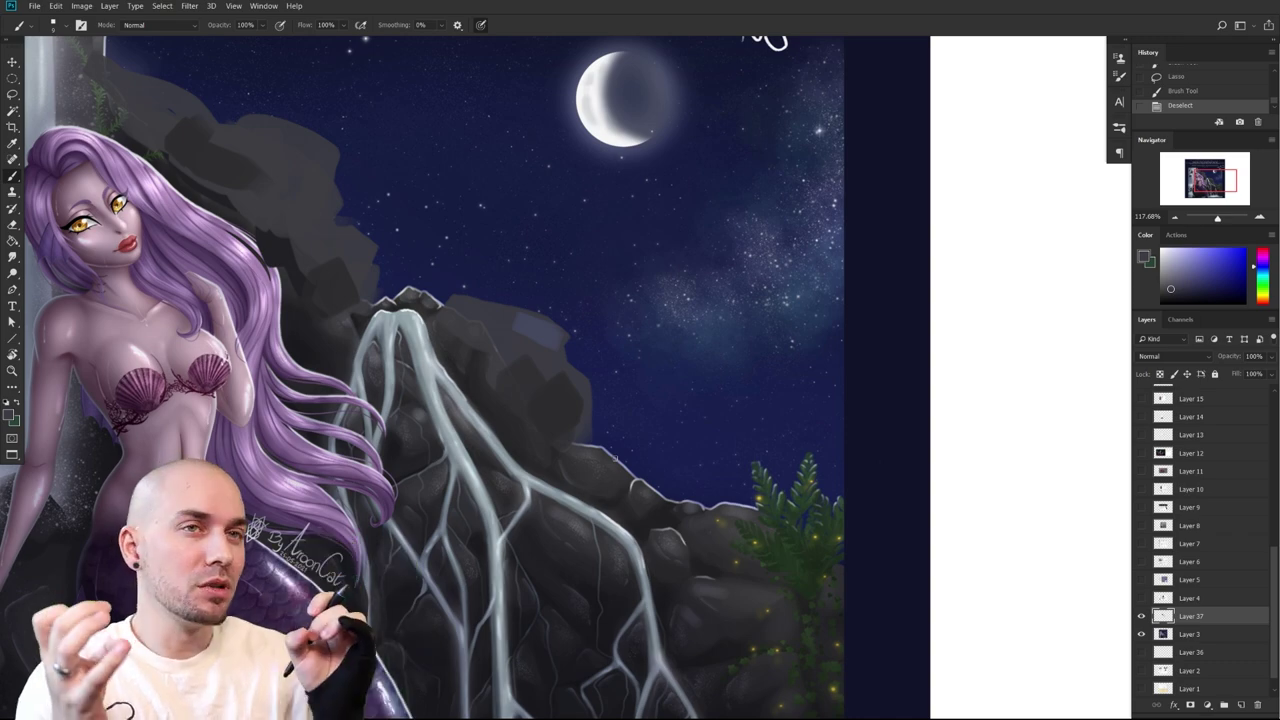
pyautogui.moveTo(615, 458); pyautogui.dragTo(699, 458)
pyautogui.moveTo(920, 518); pyautogui.dragTo(893, 525)
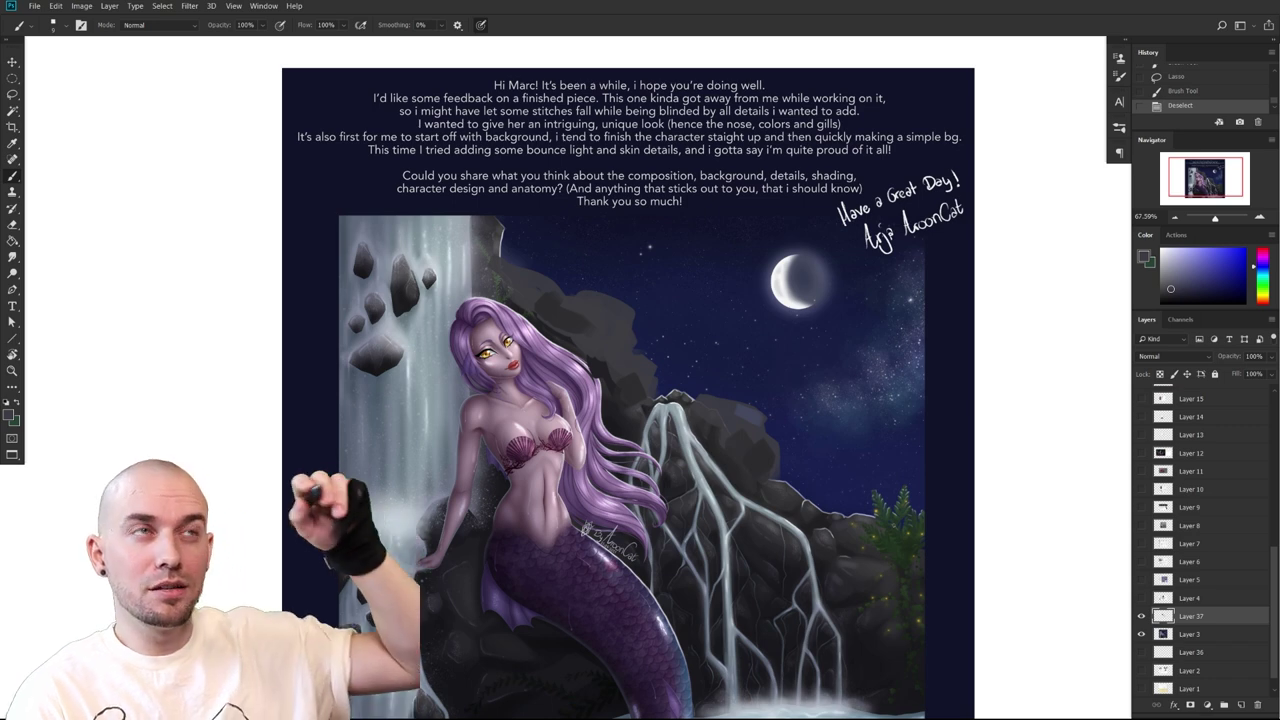
# Lasso several slivers along the sky-facing edge of the added boulders behind the mermaid, down to the waterfall's source
pyautogui.moveTo(815, 541); pyautogui.dragTo(694, 559)
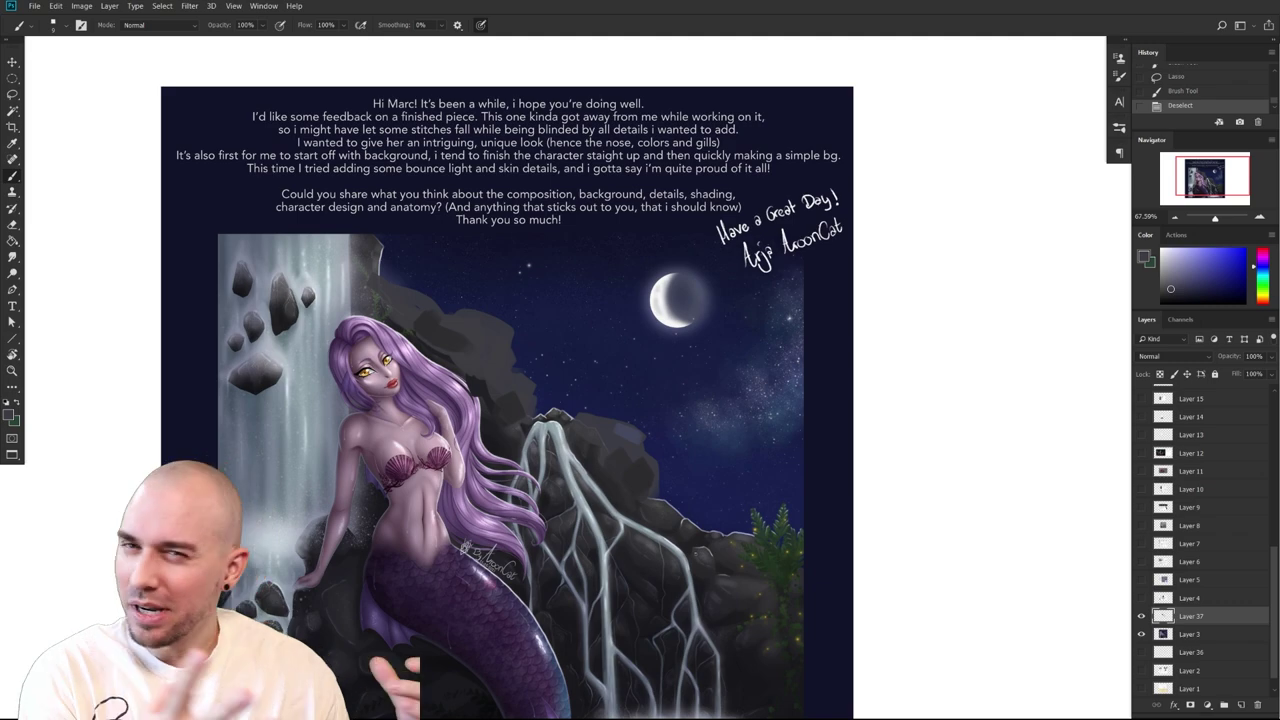
pyautogui.scroll(2, 644, 477)
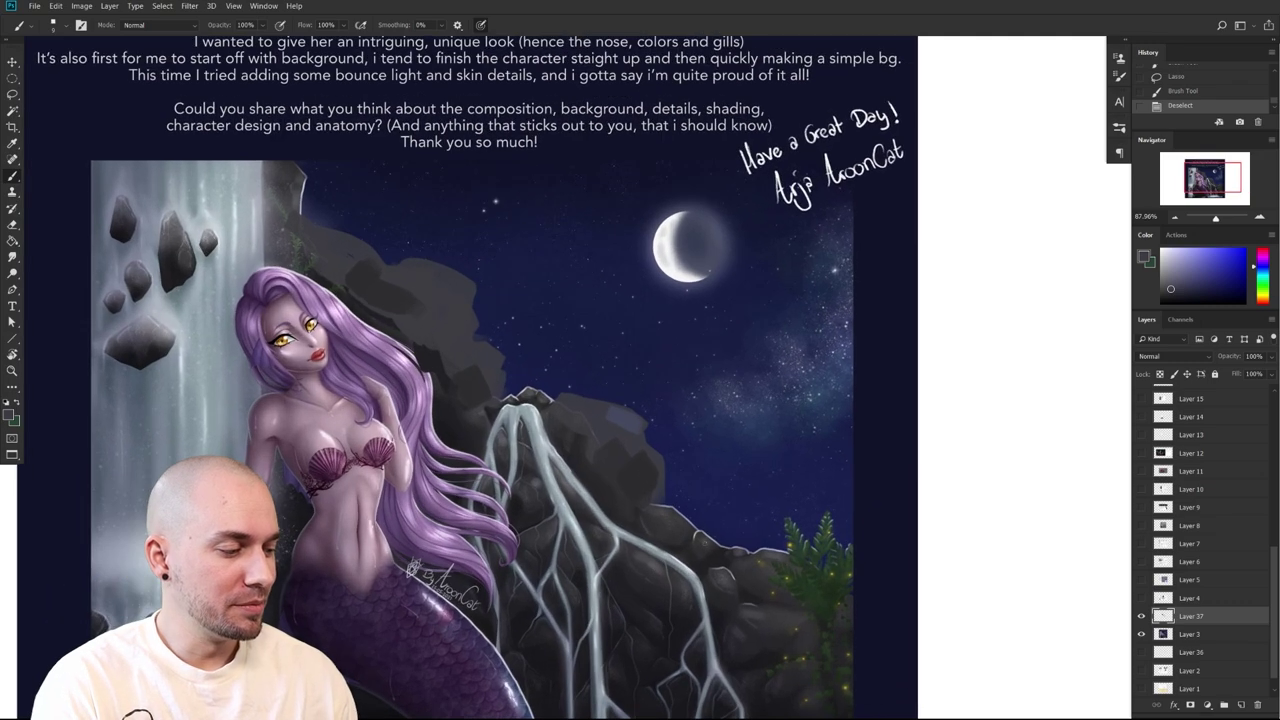
pyautogui.scroll(1, 661, 511)
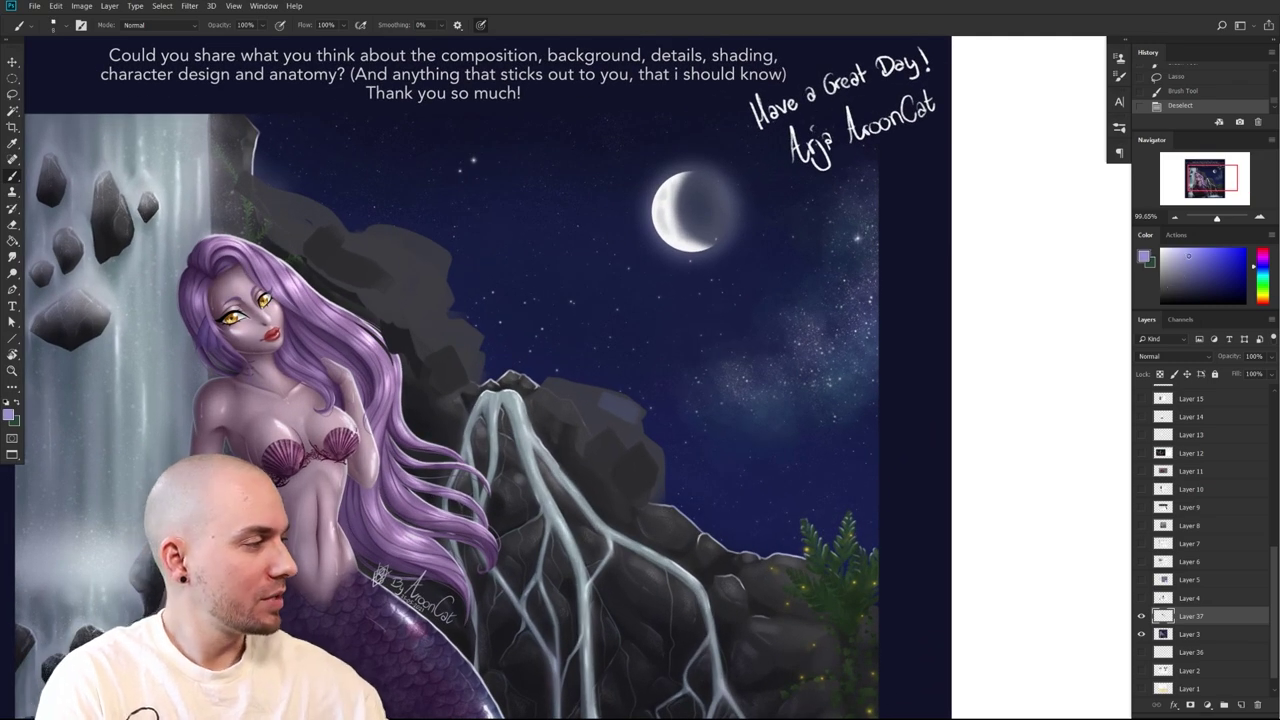
pyautogui.scroll(1, 575, 459)
pyautogui.press('l')
pyautogui.moveTo(501, 383)
pyautogui.mouseDown()
pyautogui.moveTo(462, 439)
pyautogui.moveTo(498, 445)
pyautogui.moveTo(450, 430)
pyautogui.moveTo(448, 382)
pyautogui.moveTo(460, 407)
pyautogui.moveTo(445, 378)
pyautogui.mouseUp()
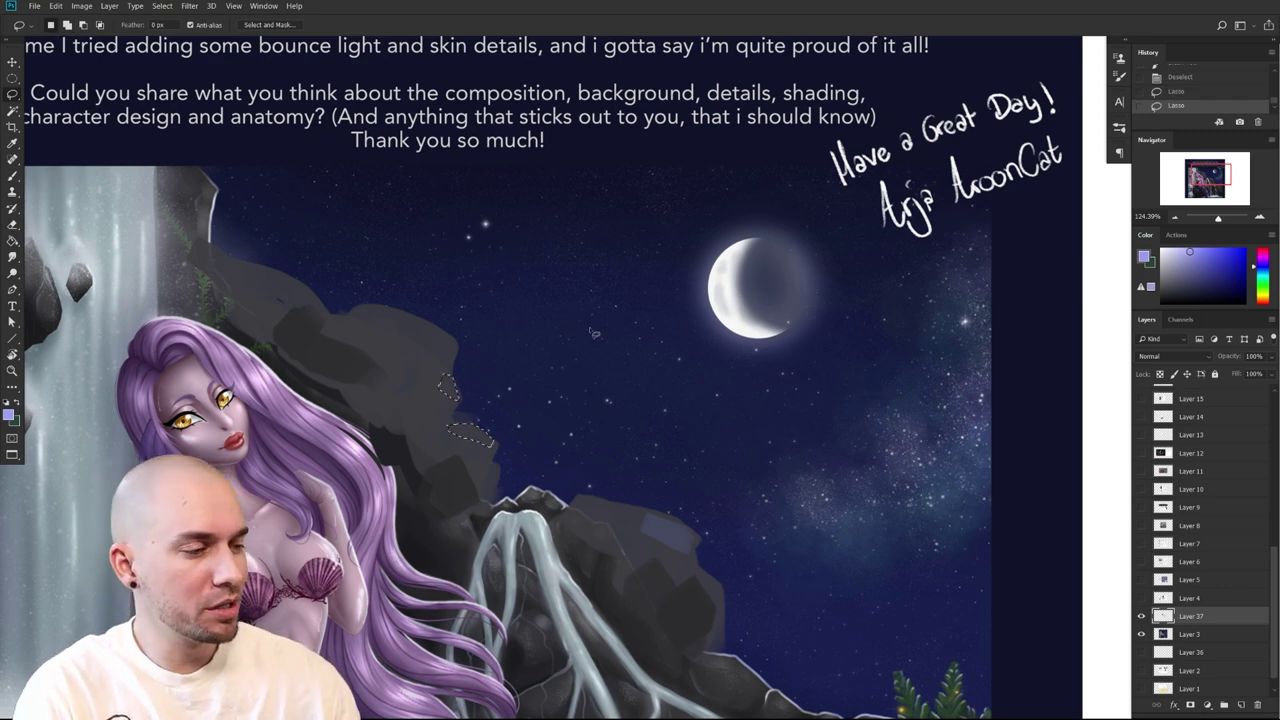
pyautogui.moveTo(452, 372)
pyautogui.mouseDown()
pyautogui.moveTo(404, 312)
pyautogui.moveTo(451, 349)
pyautogui.moveTo(455, 382)
pyautogui.moveTo(446, 332)
pyautogui.moveTo(379, 311)
pyautogui.moveTo(332, 320)
pyautogui.moveTo(301, 285)
pyautogui.moveTo(320, 318)
pyautogui.moveTo(333, 319)
pyautogui.moveTo(269, 272)
pyautogui.moveTo(309, 295)
pyautogui.mouseUp()
pyautogui.moveTo(211, 242); pyautogui.dragTo(228, 259)
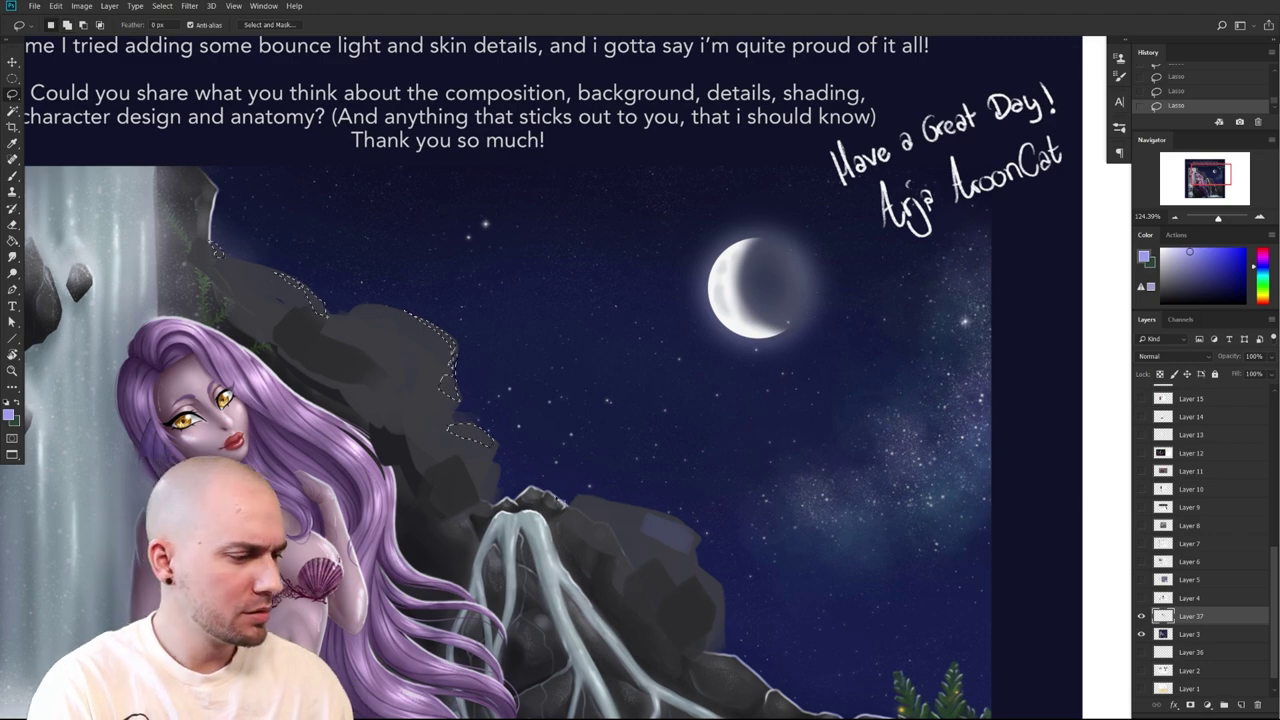
pyautogui.moveTo(492, 506); pyautogui.dragTo(491, 453)
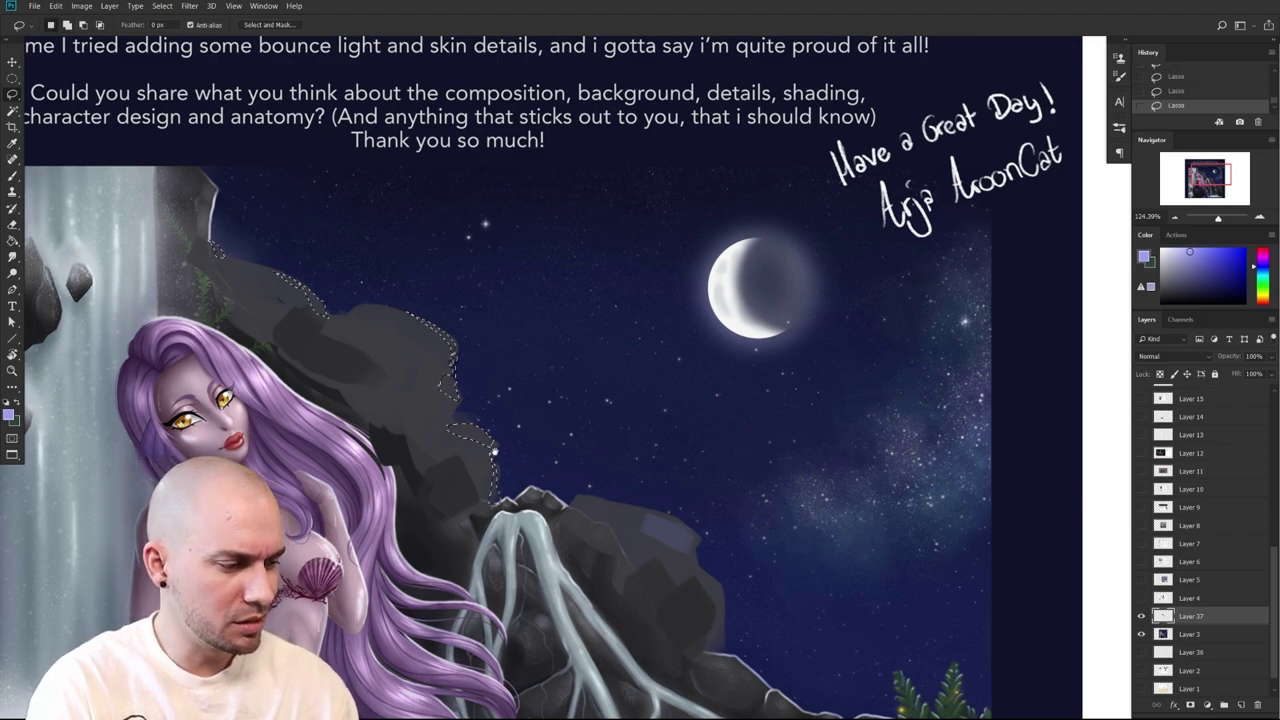
# Add the outer edges and facets of the boulders beside the waterfall, plus one upper boulder facet, to the lasso selection
pyautogui.moveTo(671, 526); pyautogui.dragTo(601, 478)
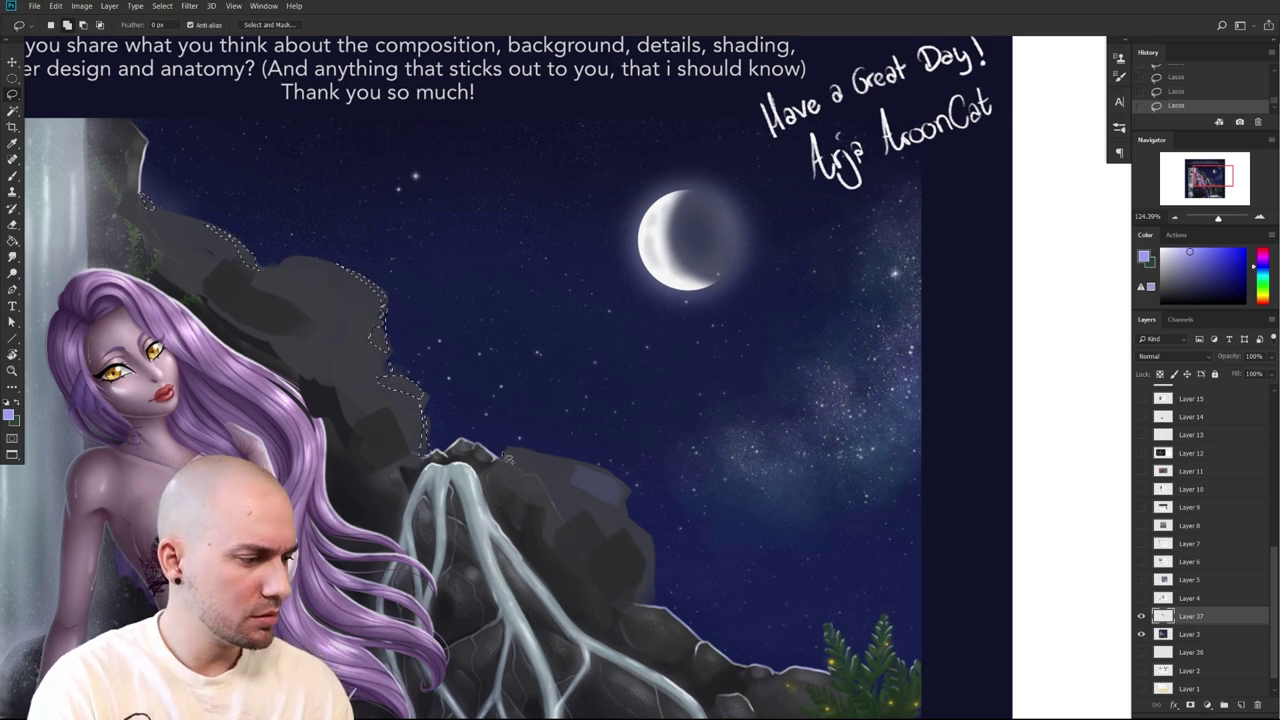
pyautogui.moveTo(505, 452)
pyautogui.mouseDown()
pyautogui.moveTo(560, 469)
pyautogui.moveTo(507, 452)
pyautogui.mouseUp()
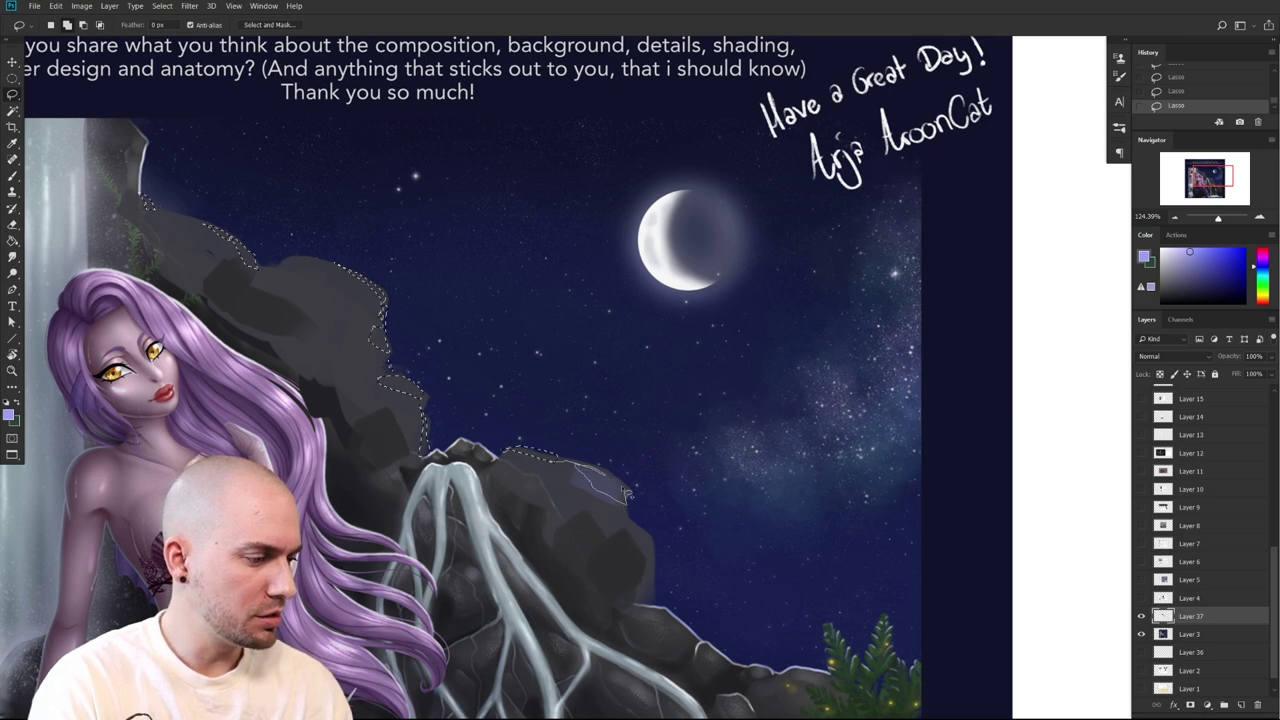
pyautogui.moveTo(594, 470); pyautogui.dragTo(570, 460)
pyautogui.moveTo(656, 502); pyautogui.dragTo(510, 420)
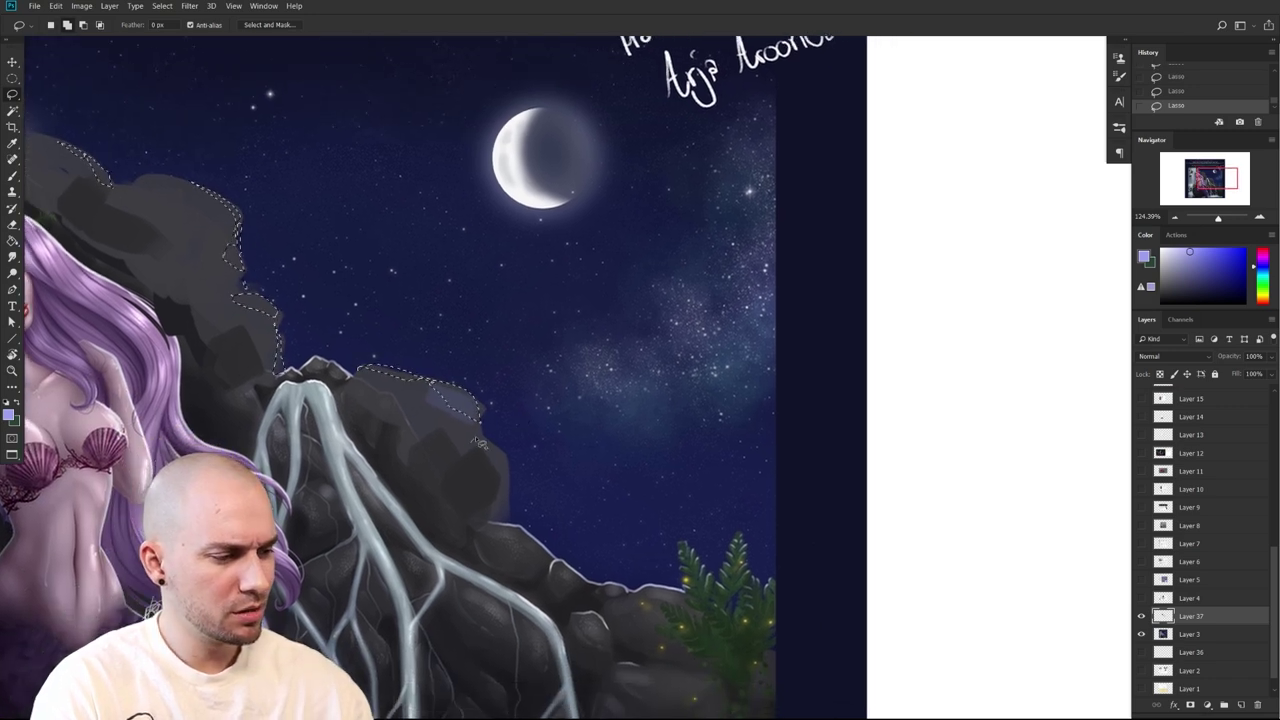
pyautogui.moveTo(506, 464)
pyautogui.mouseDown()
pyautogui.moveTo(501, 521)
pyautogui.moveTo(503, 504)
pyautogui.moveTo(513, 523)
pyautogui.moveTo(513, 464)
pyautogui.moveTo(508, 484)
pyautogui.moveTo(572, 476)
pyautogui.moveTo(680, 497)
pyautogui.mouseUp()
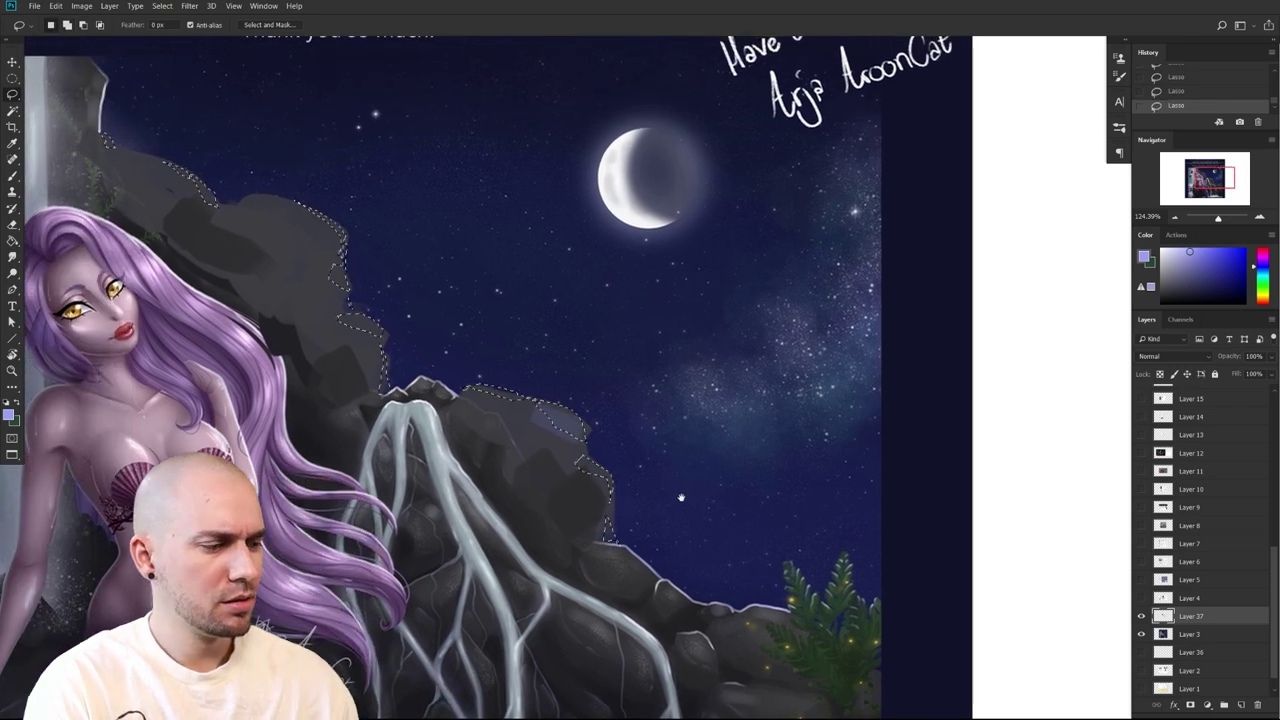
pyautogui.moveTo(550, 471)
pyautogui.mouseDown()
pyautogui.moveTo(611, 495)
pyautogui.moveTo(623, 536)
pyautogui.mouseUp()
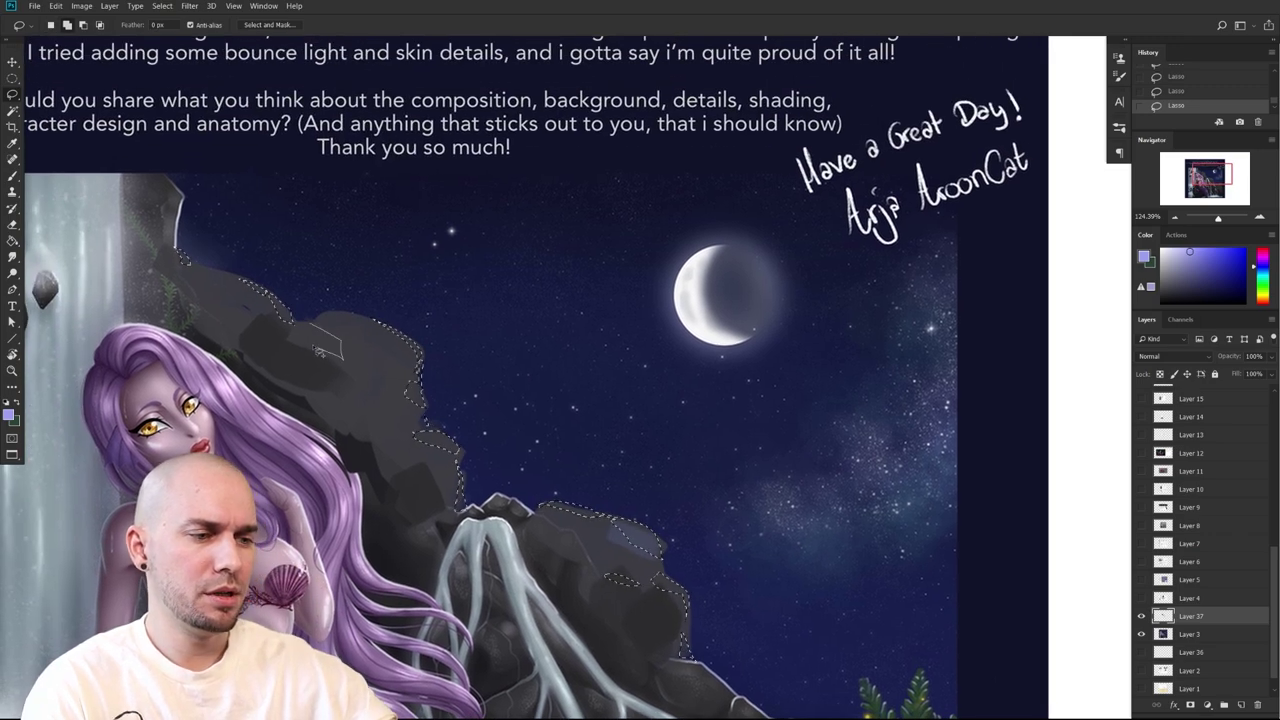
pyautogui.moveTo(331, 336); pyautogui.dragTo(311, 321)
pyautogui.moveTo(536, 448); pyautogui.dragTo(534, 443)
# Switch to the Brush and enlarge it to 500 px to cover the selected rock edges
pyautogui.press('b')
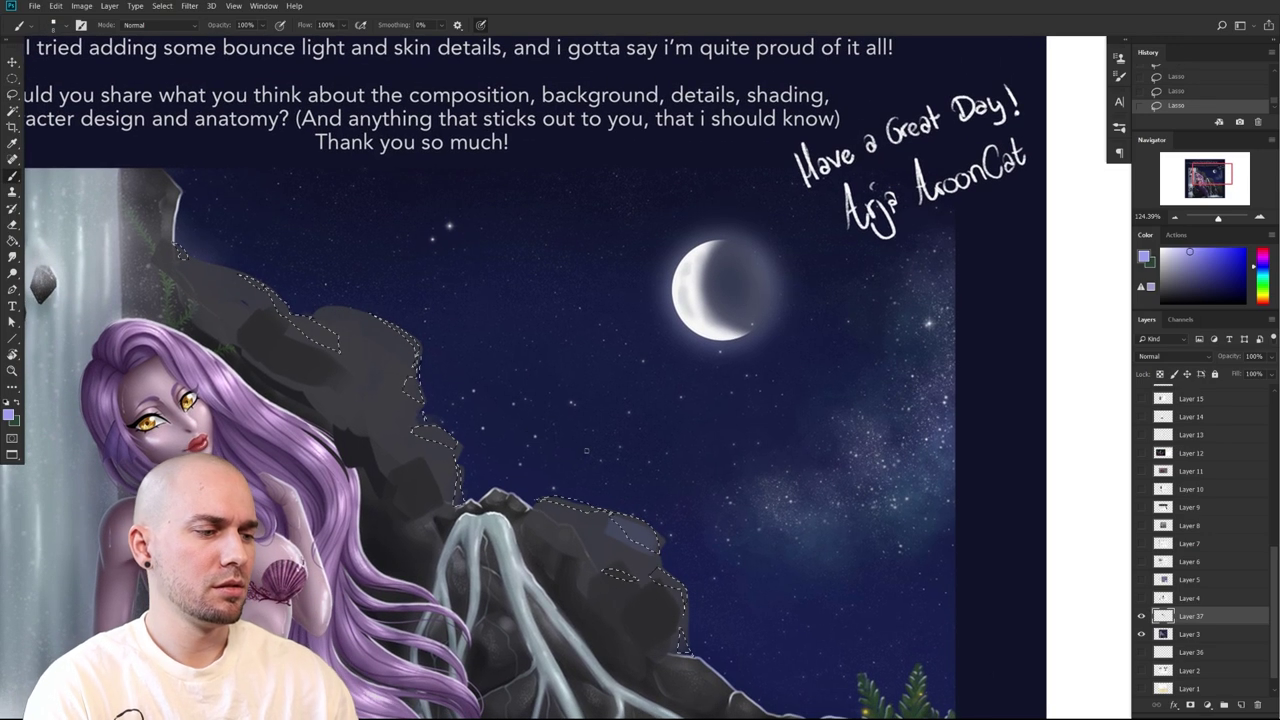
pyautogui.moveTo(784, 574)
pyautogui.mouseDown()
pyautogui.moveTo(763, 571)
pyautogui.moveTo(757, 525)
pyautogui.moveTo(724, 472)
pyautogui.mouseUp()
pyautogui.press(']')
pyautogui.press(']')
pyautogui.press(']')
pyautogui.press(']')
pyautogui.press(']')
pyautogui.press(']')
pyautogui.press(']')
pyautogui.press(']')
pyautogui.press(']')
pyautogui.press(']')
pyautogui.press(']')
pyautogui.press(']')
pyautogui.press(']')
# Try brushing bright pale violet light onto the selected rock edges, and undo it
pyautogui.moveTo(505, 372); pyautogui.dragTo(680, 480)
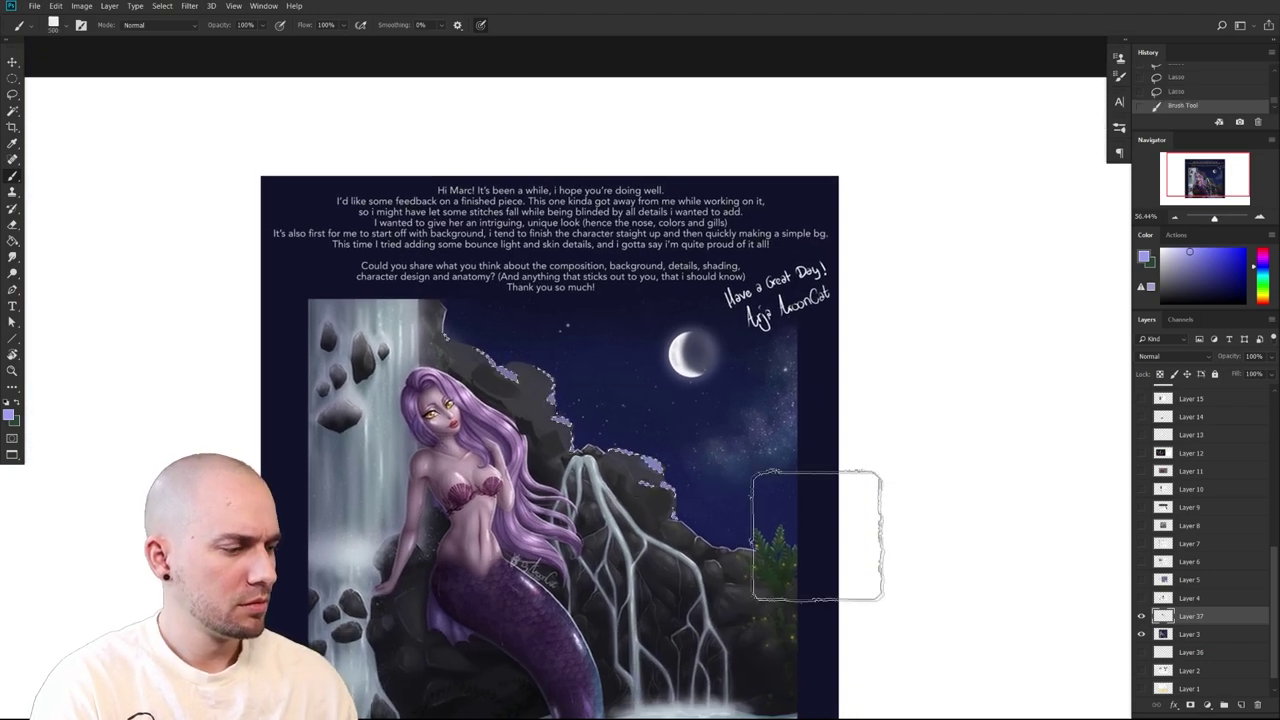
pyautogui.moveTo(741, 539); pyautogui.dragTo(751, 541)
pyautogui.hotkey('ctrl', 'z')
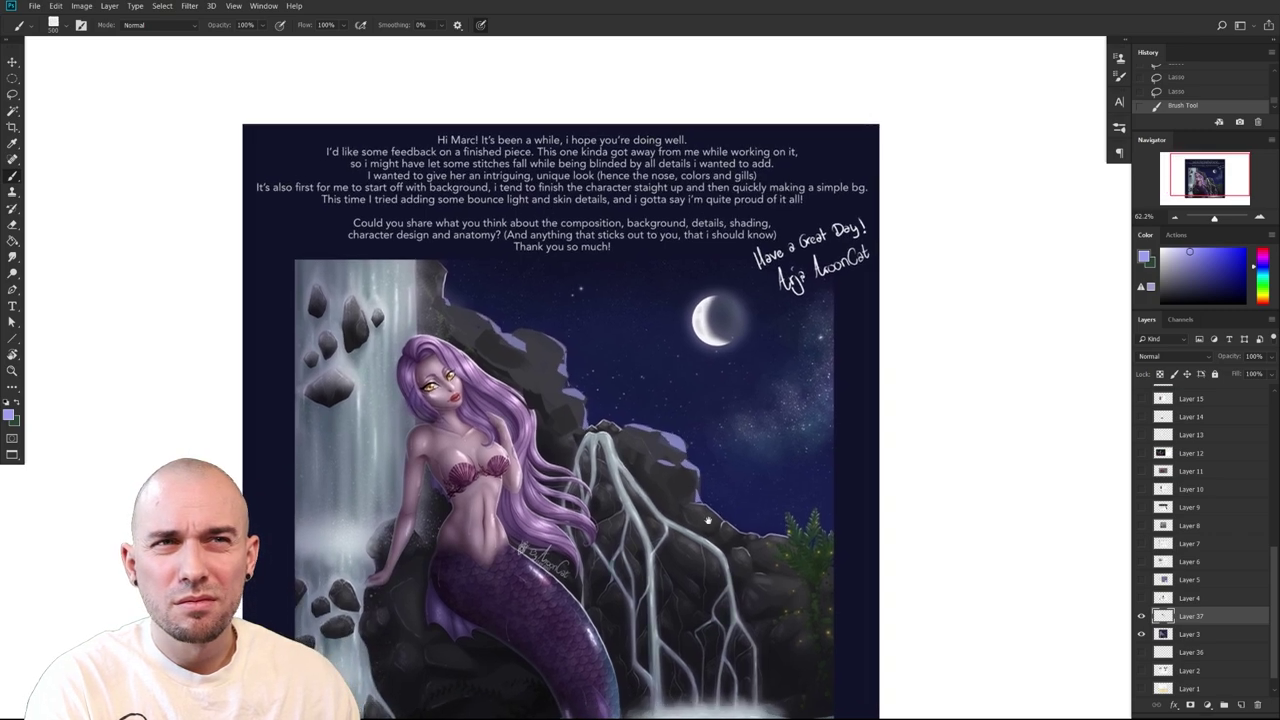
# Choose a more muted violet, brush moonlight onto the selected rock edges, and deselect
pyautogui.scroll(3, 750, 541)
pyautogui.click(1183, 265)
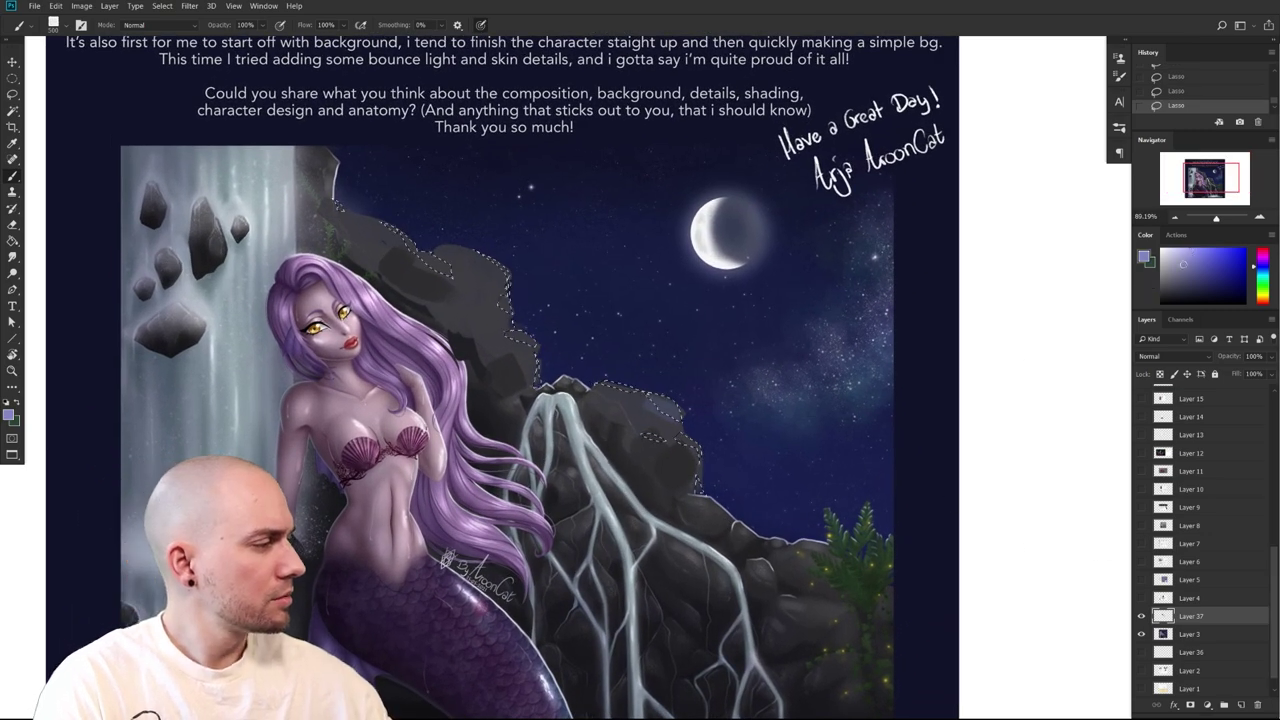
pyautogui.moveTo(655, 426); pyautogui.dragTo(514, 322)
pyautogui.click(515, 318)
pyautogui.hotkey('ctrl', 'd')
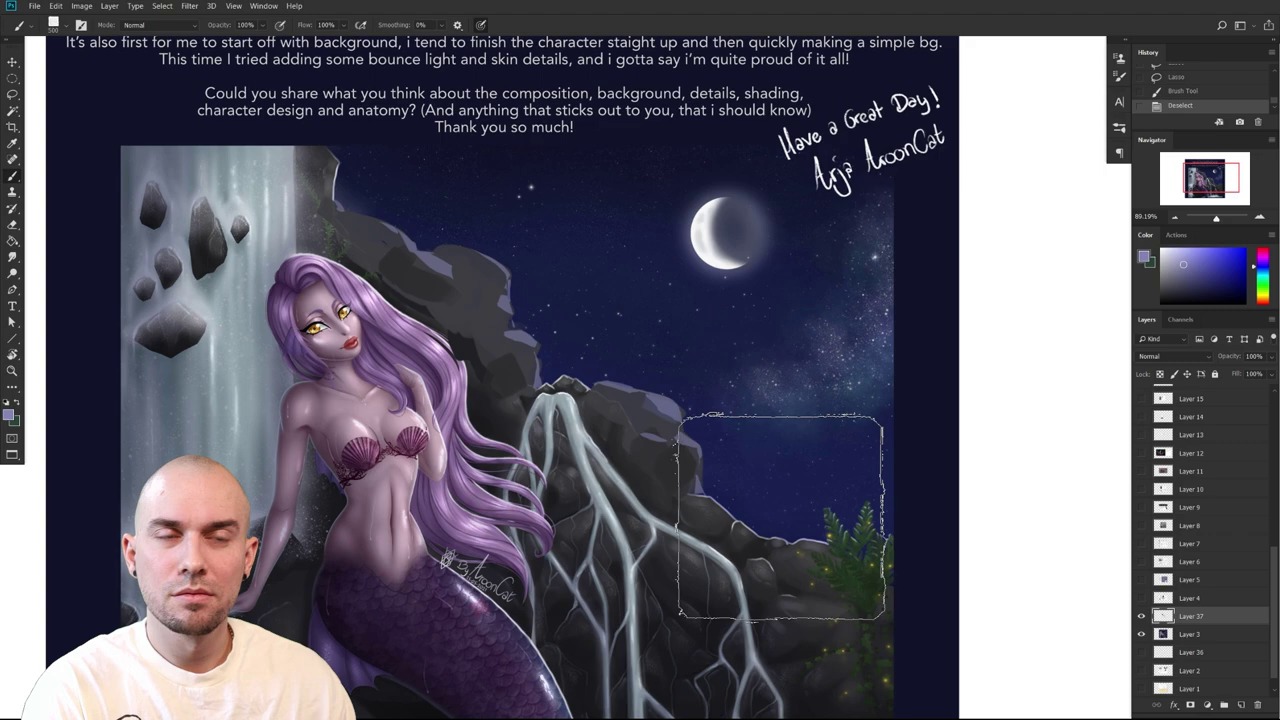
# Examine the moonlit rock edges within the whole mermaid painting at several magnifications
pyautogui.scroll(-3, 760, 520)
pyautogui.moveTo(756, 527)
pyautogui.mouseDown()
pyautogui.moveTo(774, 526)
pyautogui.moveTo(820, 448)
pyautogui.mouseUp()
pyautogui.scroll(-2, 820, 448)
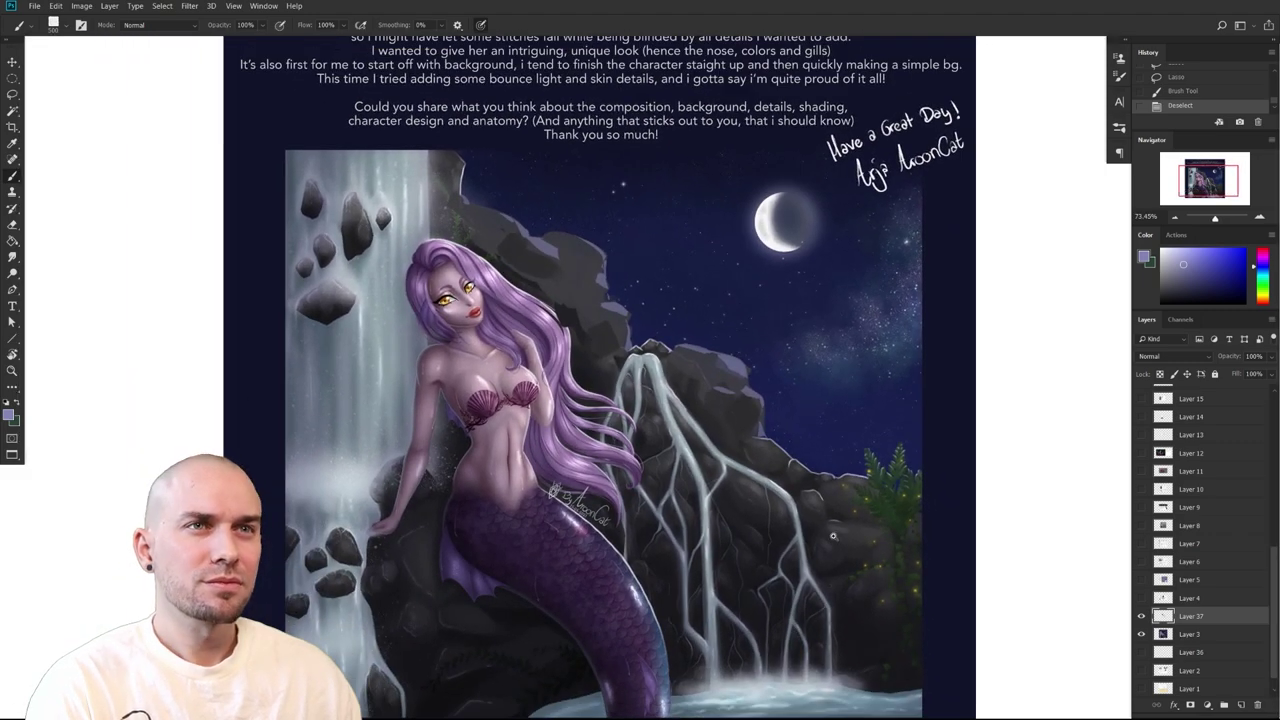
pyautogui.scroll(3, 797, 543)
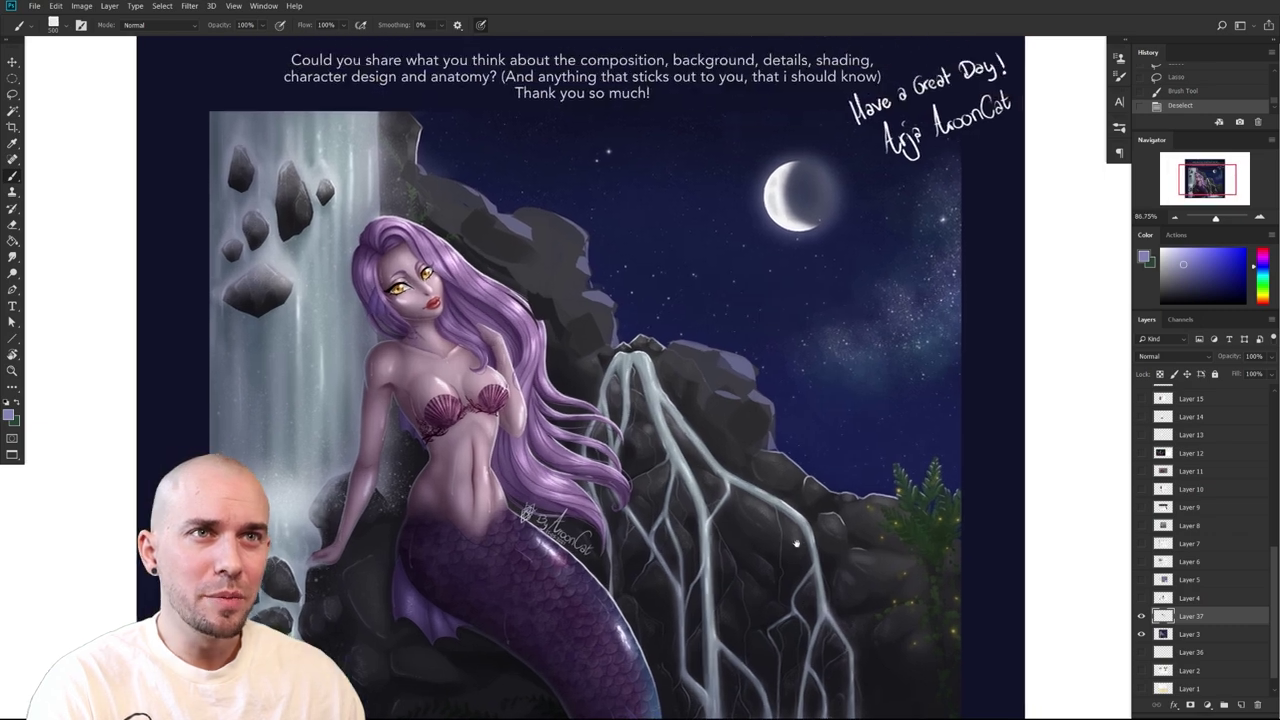
pyautogui.moveTo(797, 543); pyautogui.dragTo(880, 482)
pyautogui.moveTo(870, 590); pyautogui.dragTo(862, 590)
pyautogui.scroll(2, 861, 590)
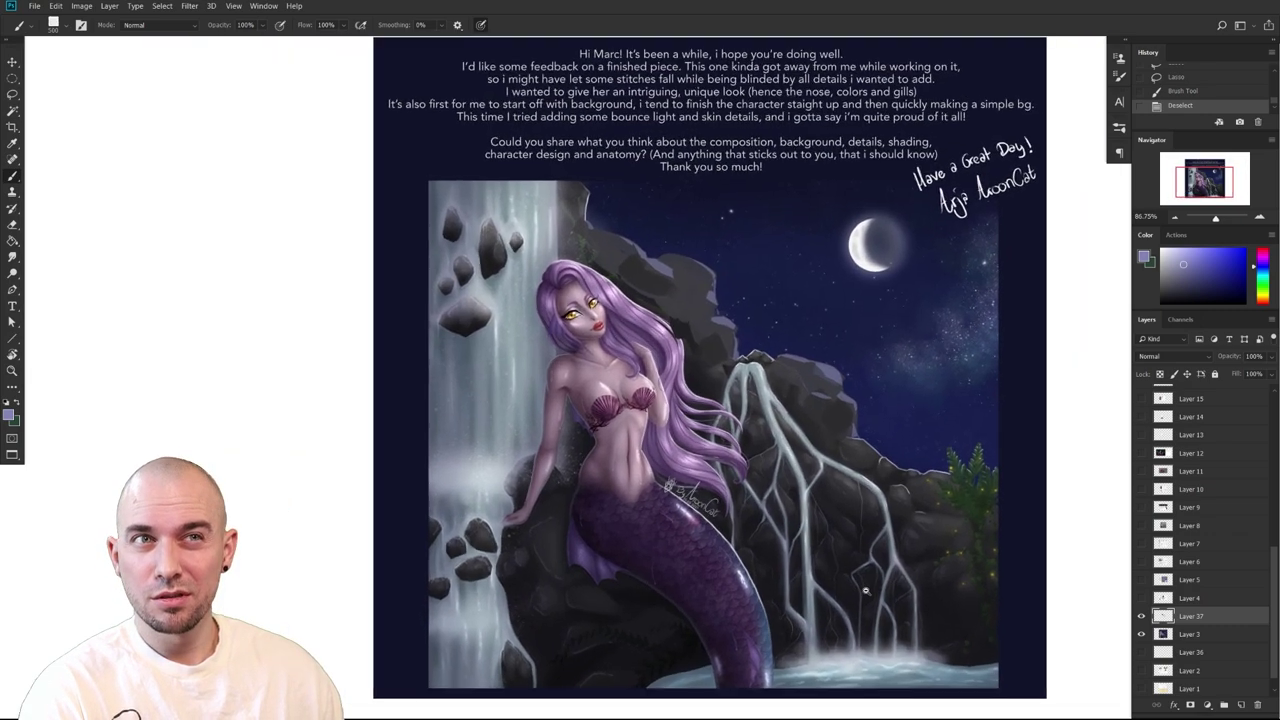
pyautogui.scroll(-1, 800, 327)
pyautogui.hscroll(1, 800, 327)
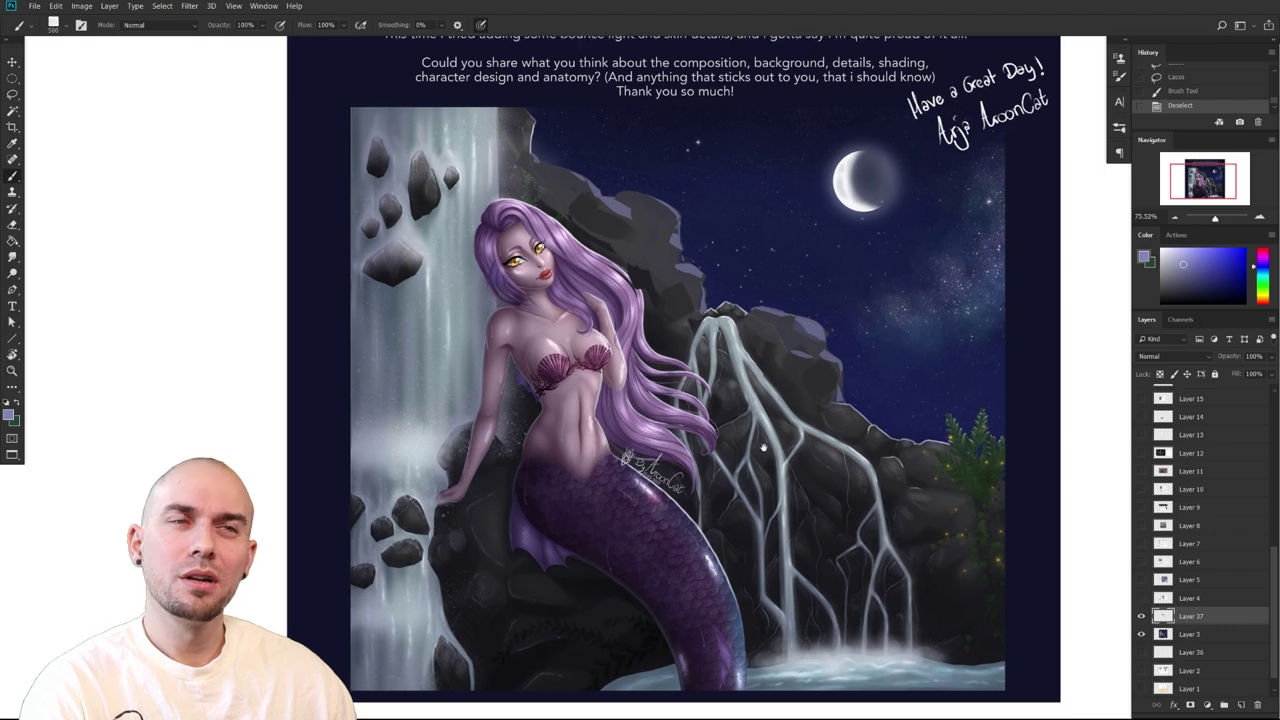
pyautogui.moveTo(740, 457)
pyautogui.mouseDown()
pyautogui.moveTo(739, 411)
pyautogui.moveTo(735, 457)
pyautogui.mouseUp()
pyautogui.scroll(-2, 734, 457)
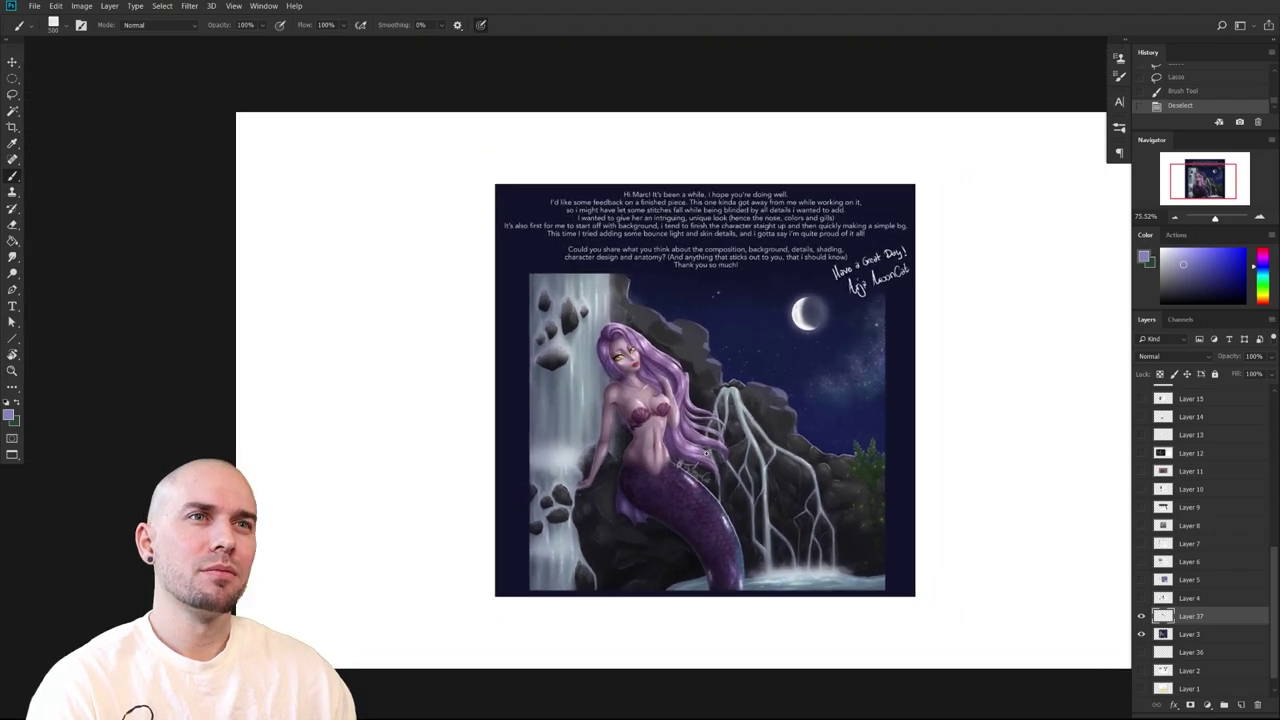
pyautogui.scroll(2, 734, 457)
pyautogui.hotkey('ctrl', 'shift', 'd')
pyautogui.moveTo(744, 403); pyautogui.dragTo(718, 424)
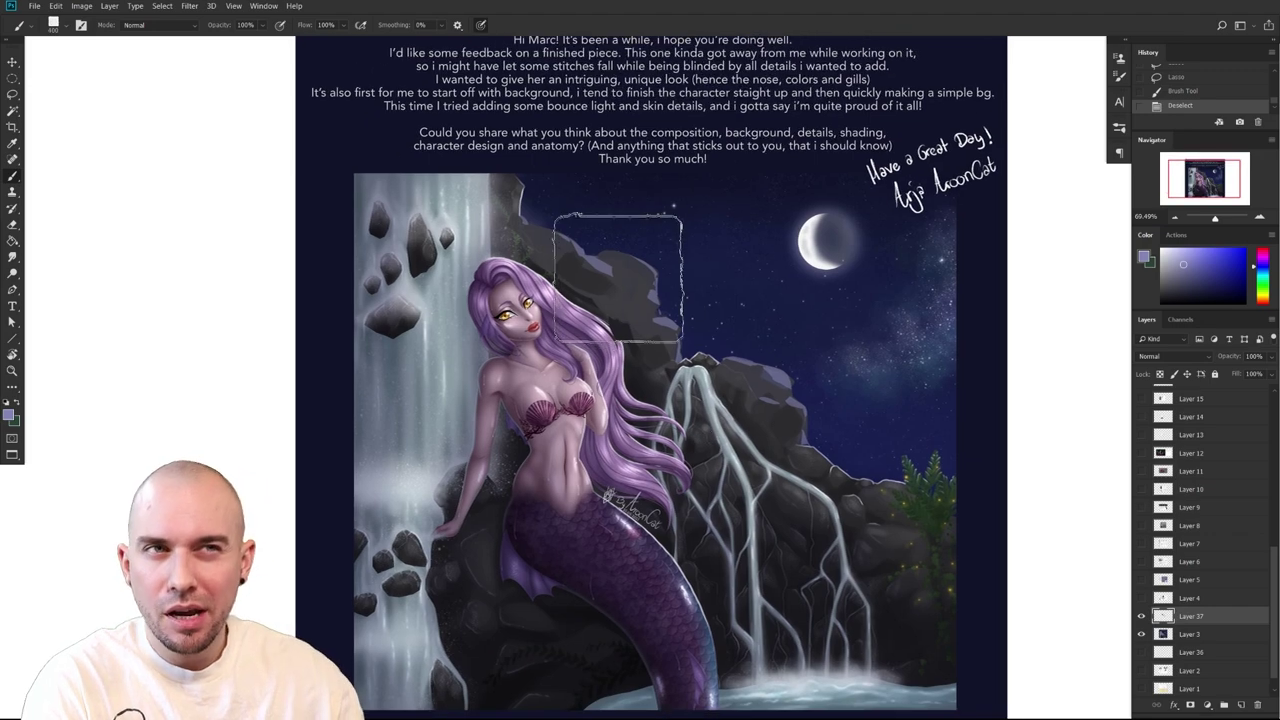
pyautogui.scroll(-2, 680, 436)
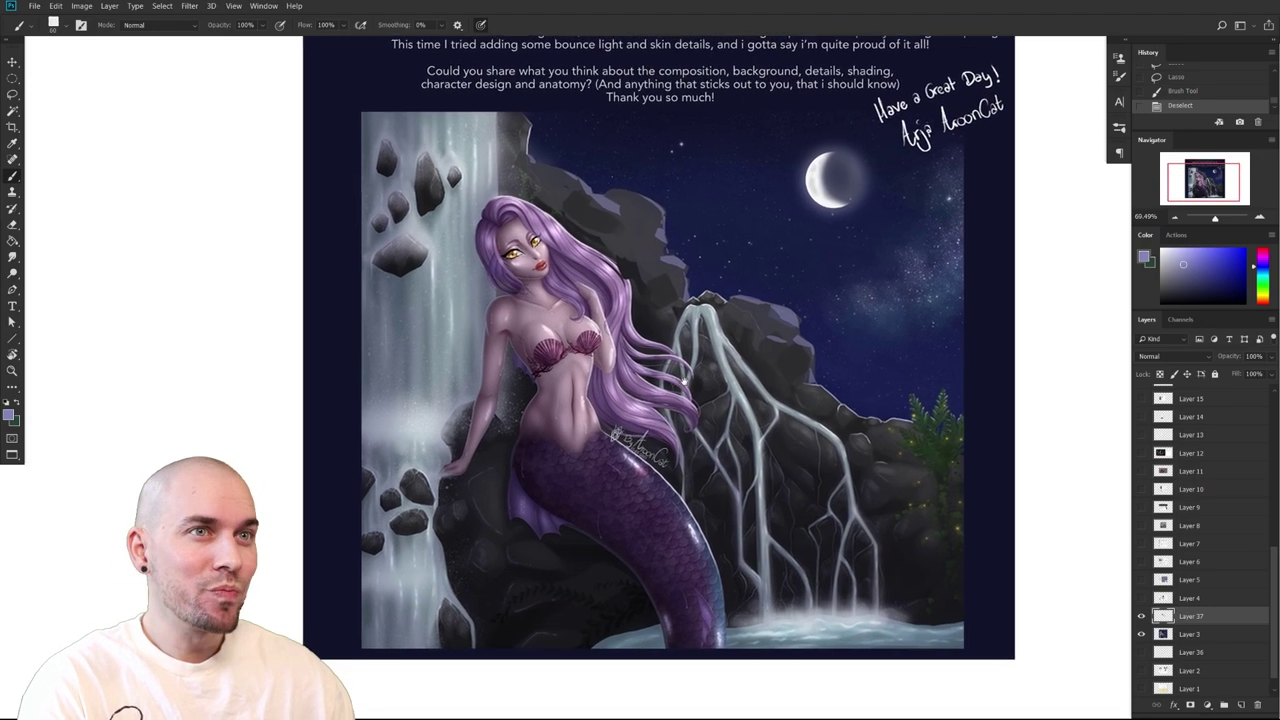
pyautogui.hscroll(4, 802, 447)
pyautogui.scroll(1, 802, 447)
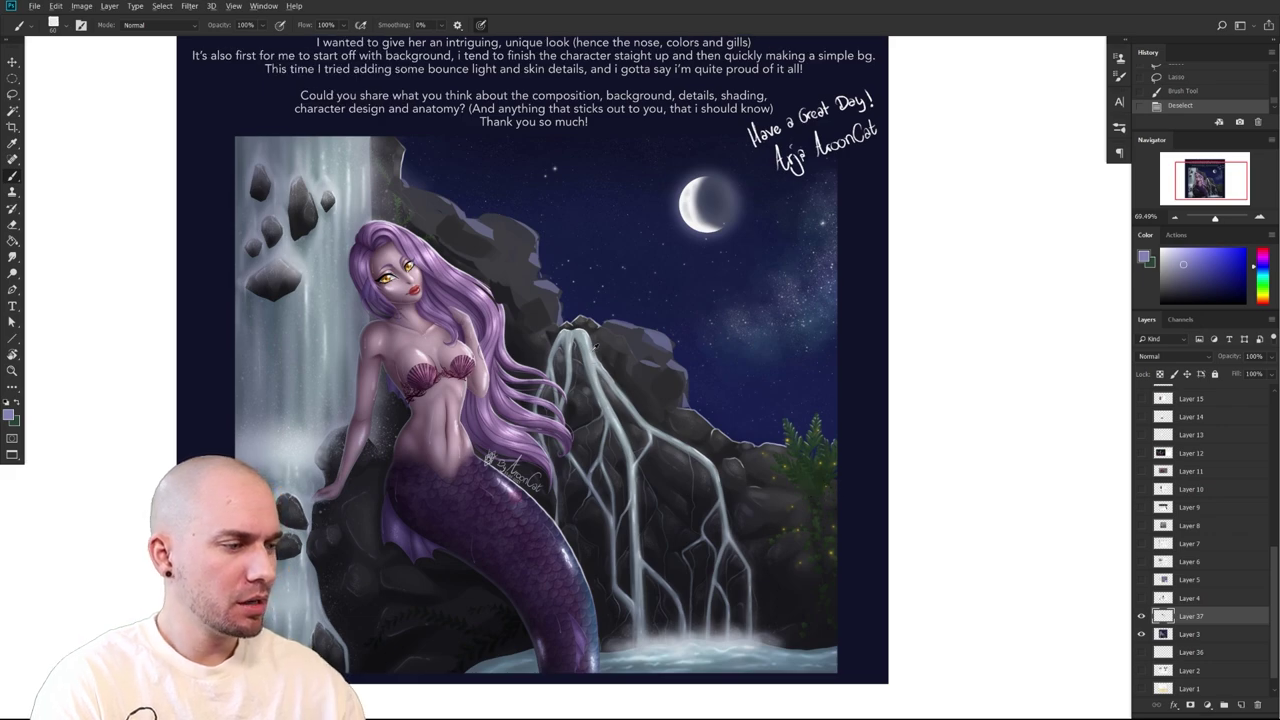
# Sample dark rock grey and paint a boulder over the upper waterfall stream with a small Brush to interrupt its flow
pyautogui.scroll(3, 597, 347)
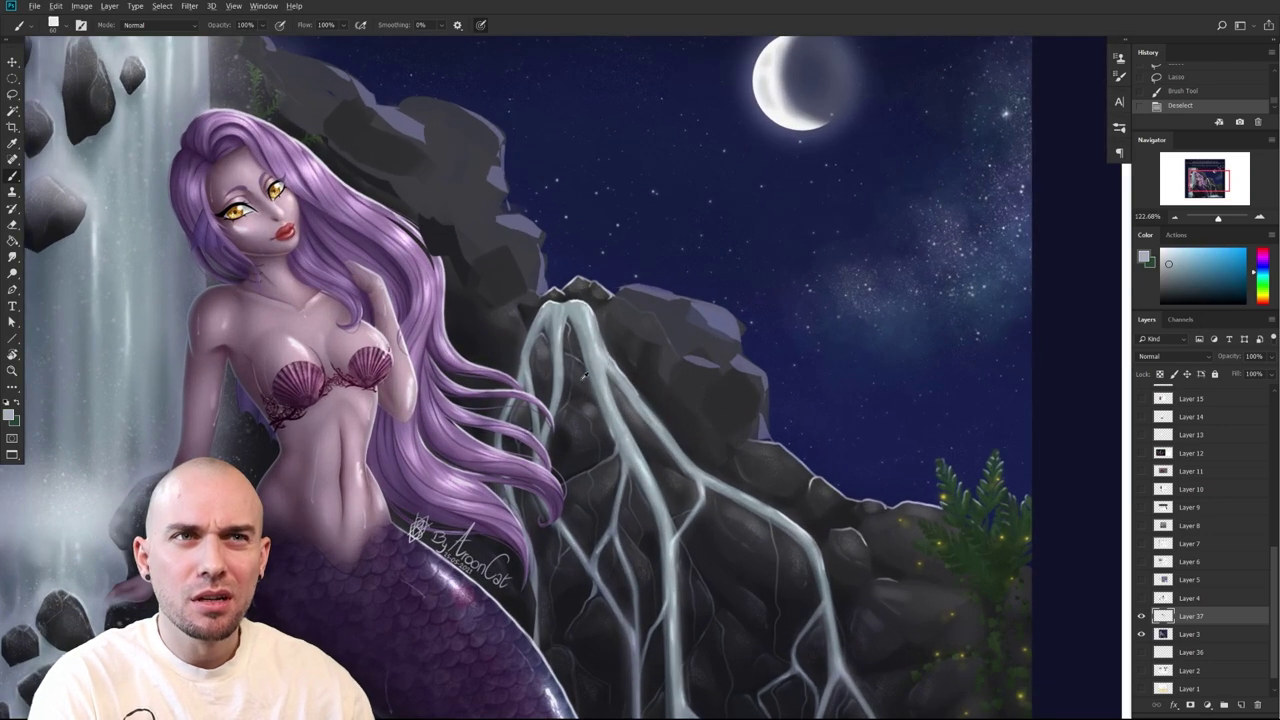
pyautogui.keyDown('alt'); pyautogui.click(586, 374); pyautogui.keyUp('alt')
pyautogui.keyDown('alt'); pyautogui.click(586, 371); pyautogui.keyUp('alt')
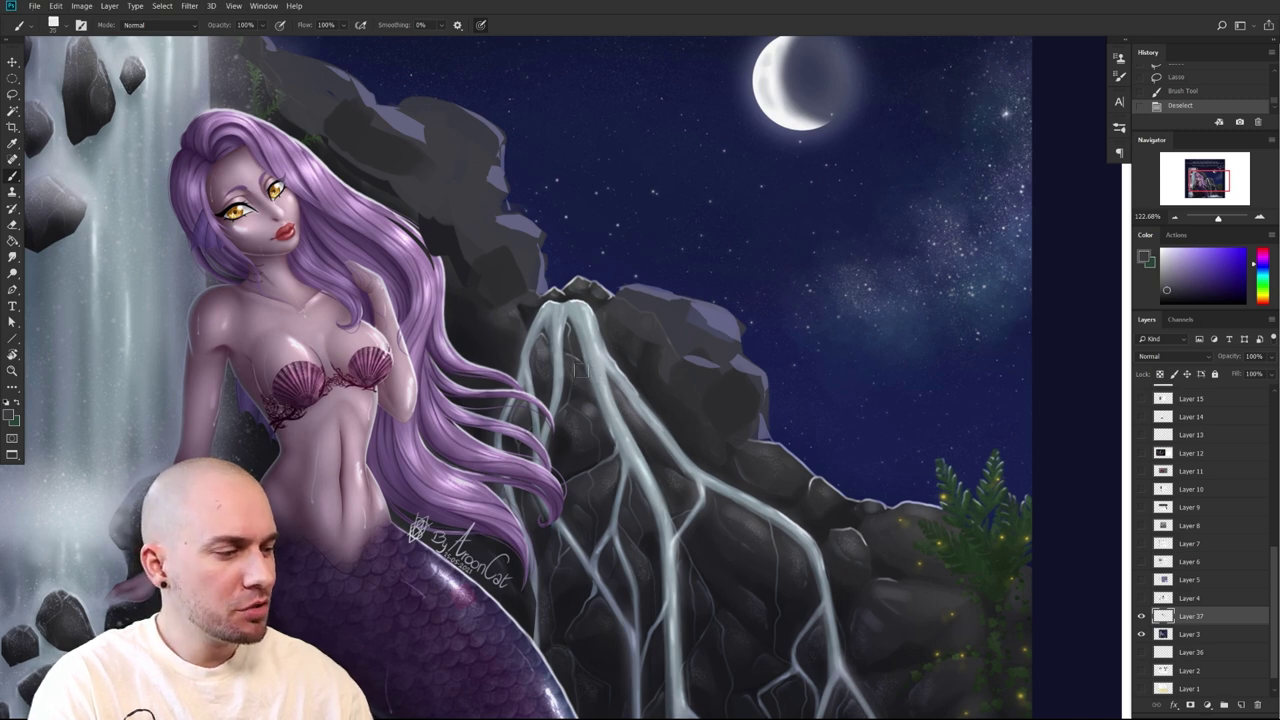
pyautogui.moveTo(582, 367); pyautogui.dragTo(612, 400)
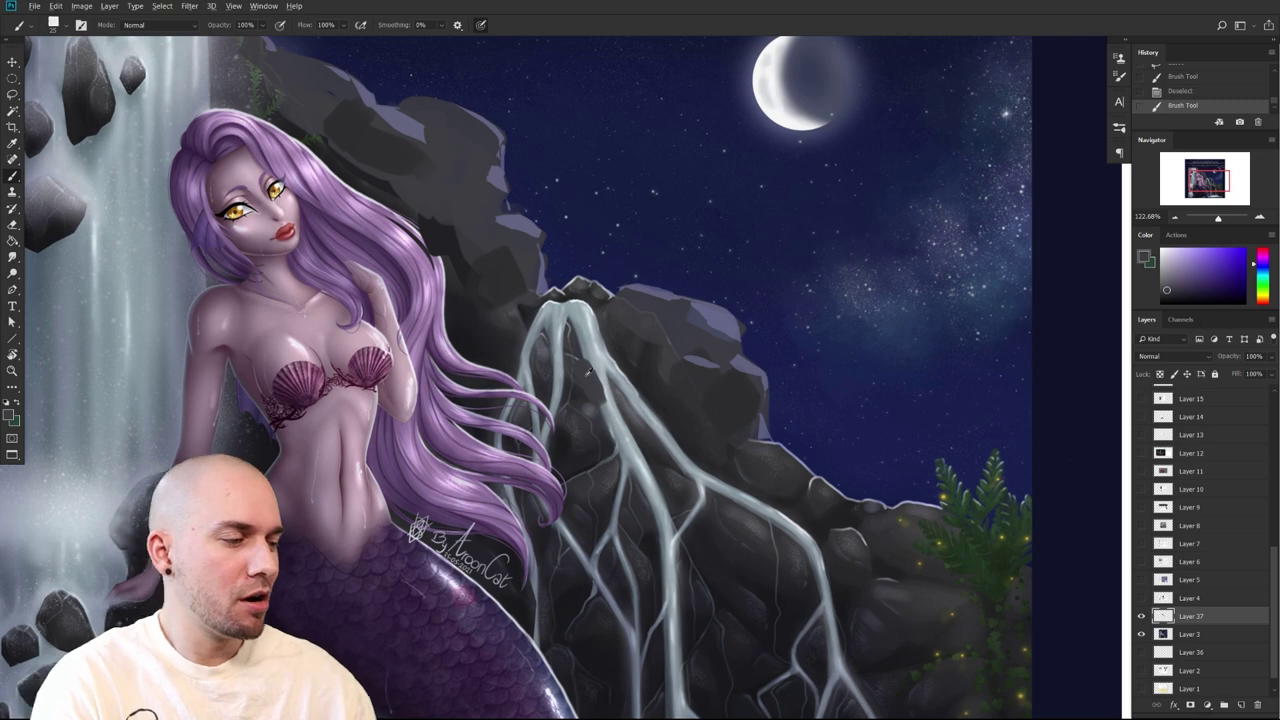
pyautogui.moveTo(600, 402); pyautogui.dragTo(608, 416)
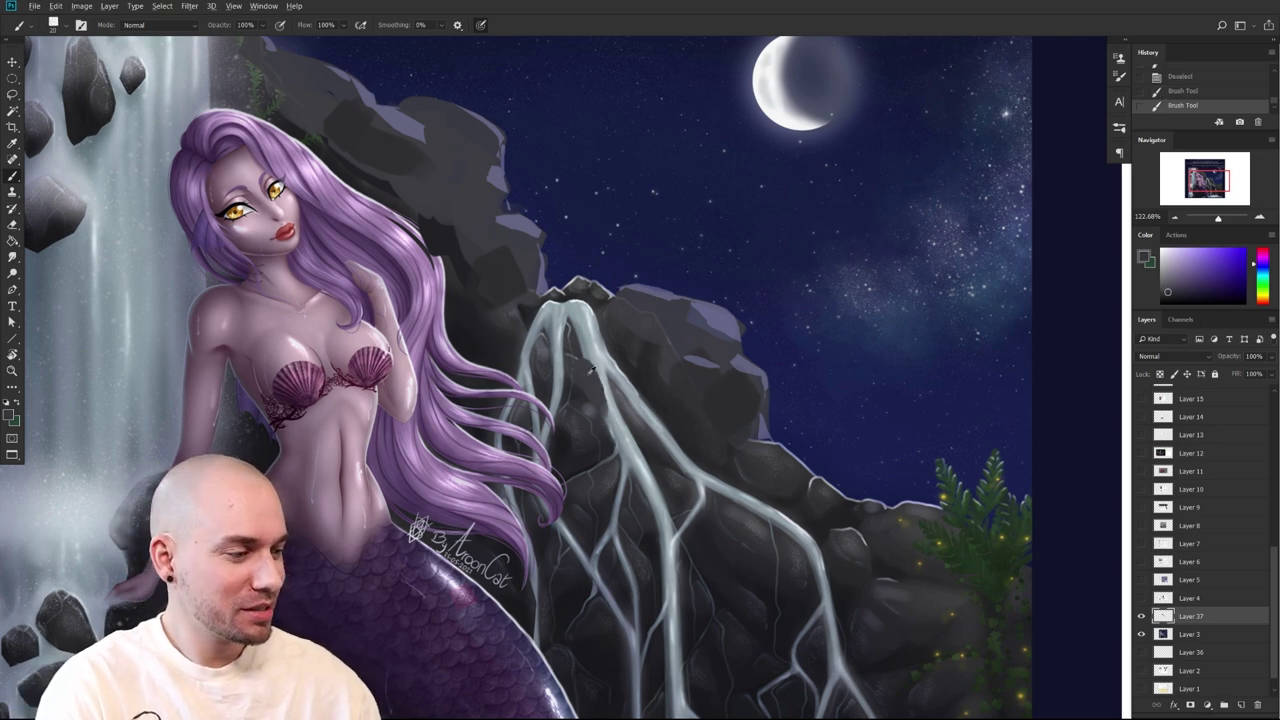
pyautogui.moveTo(570, 364)
pyautogui.mouseDown()
pyautogui.moveTo(558, 390)
pyautogui.moveTo(613, 431)
pyautogui.mouseUp()
pyautogui.press(']')
pyautogui.keyDown('alt'); pyautogui.click(600, 346); pyautogui.keyUp('alt')
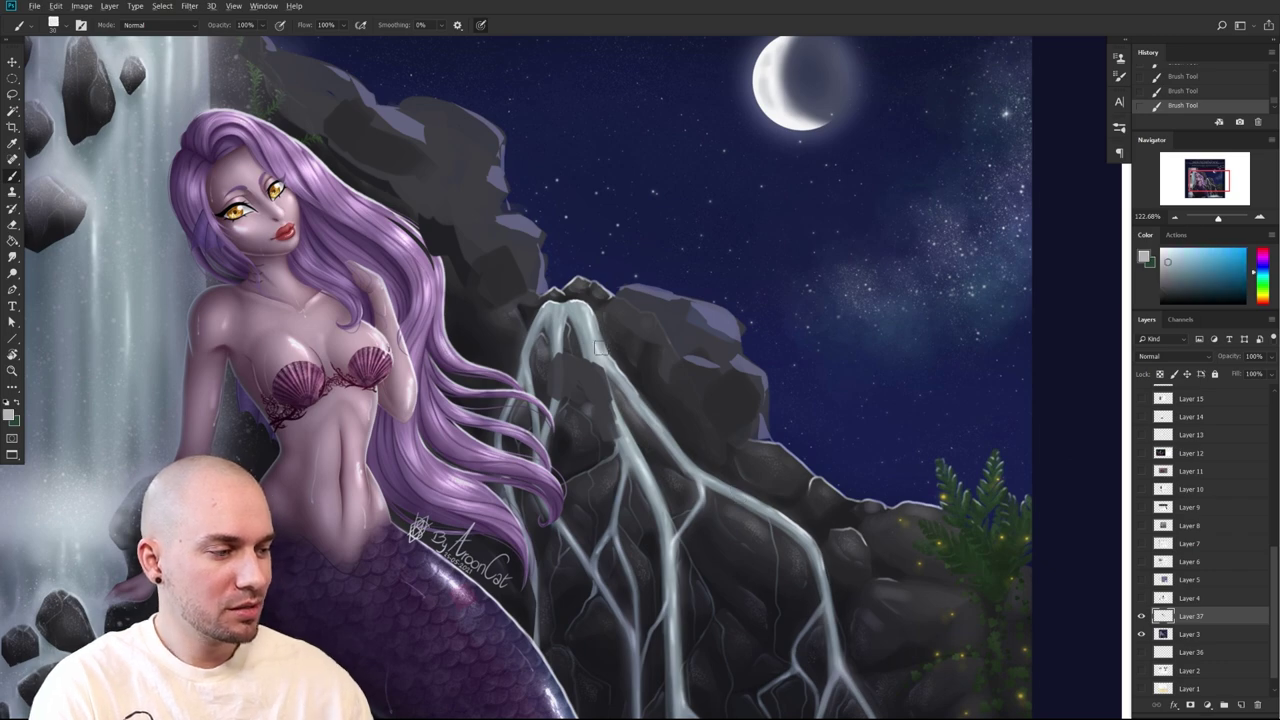
pyautogui.keyDown('alt'); pyautogui.click(602, 324); pyautogui.keyUp('alt')
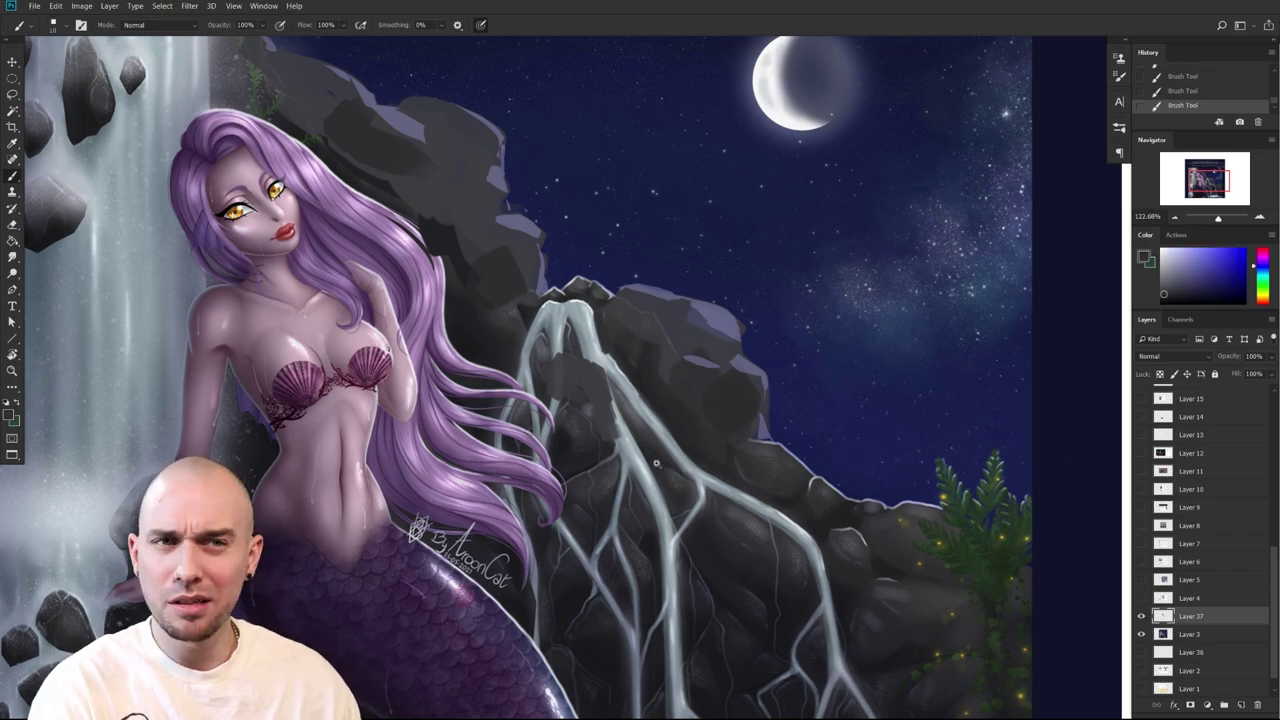
# Try painting sampled dark rock grey over the waterfall branch leading toward the fern, and undo it
pyautogui.scroll(-2, 656, 463)
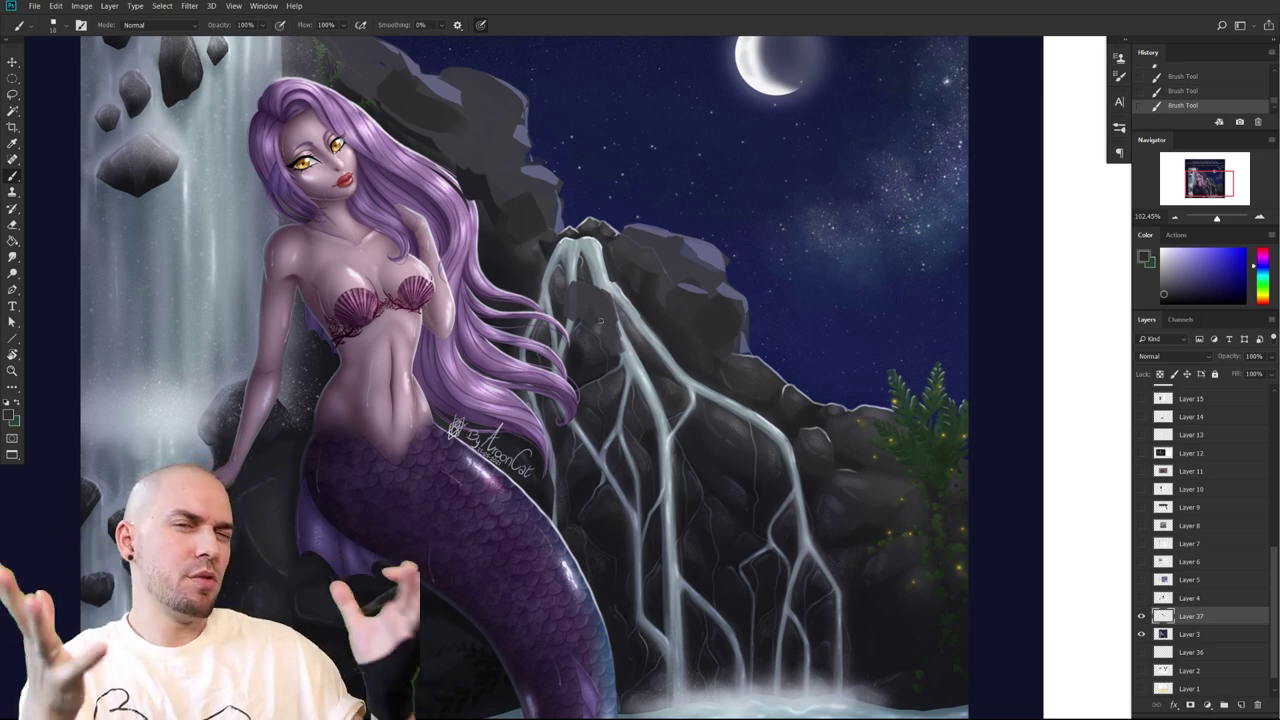
pyautogui.moveTo(722, 414)
pyautogui.mouseDown()
pyautogui.moveTo(640, 338)
pyautogui.moveTo(629, 345)
pyautogui.mouseUp()
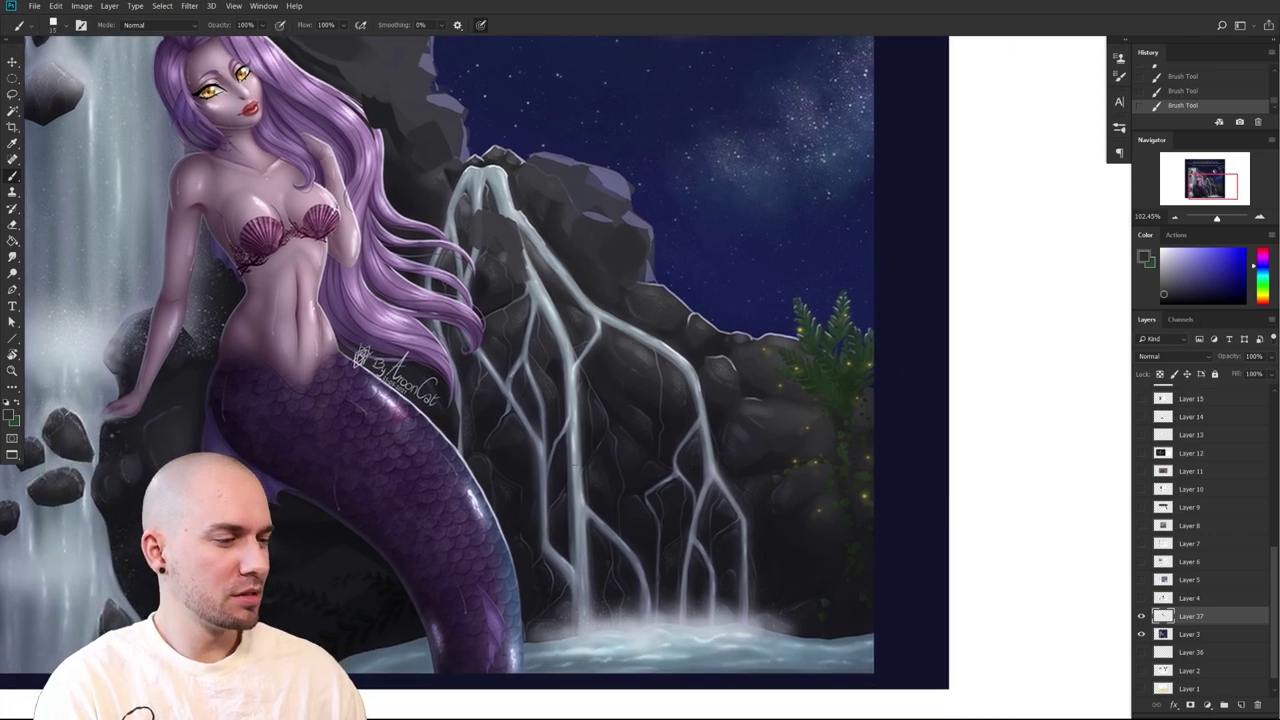
pyautogui.moveTo(594, 397)
pyautogui.mouseDown()
pyautogui.moveTo(834, 420)
pyautogui.moveTo(786, 486)
pyautogui.moveTo(634, 412)
pyautogui.moveTo(626, 498)
pyautogui.mouseUp()
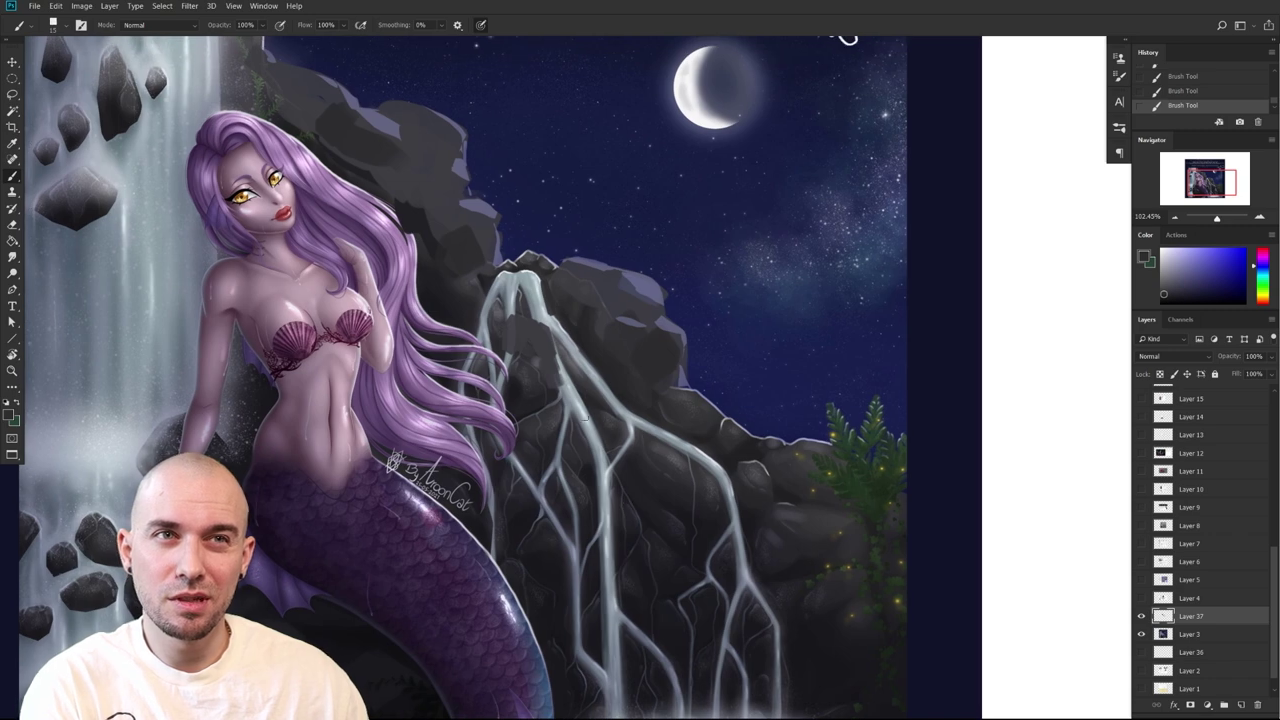
pyautogui.moveTo(585, 453); pyautogui.dragTo(580, 471)
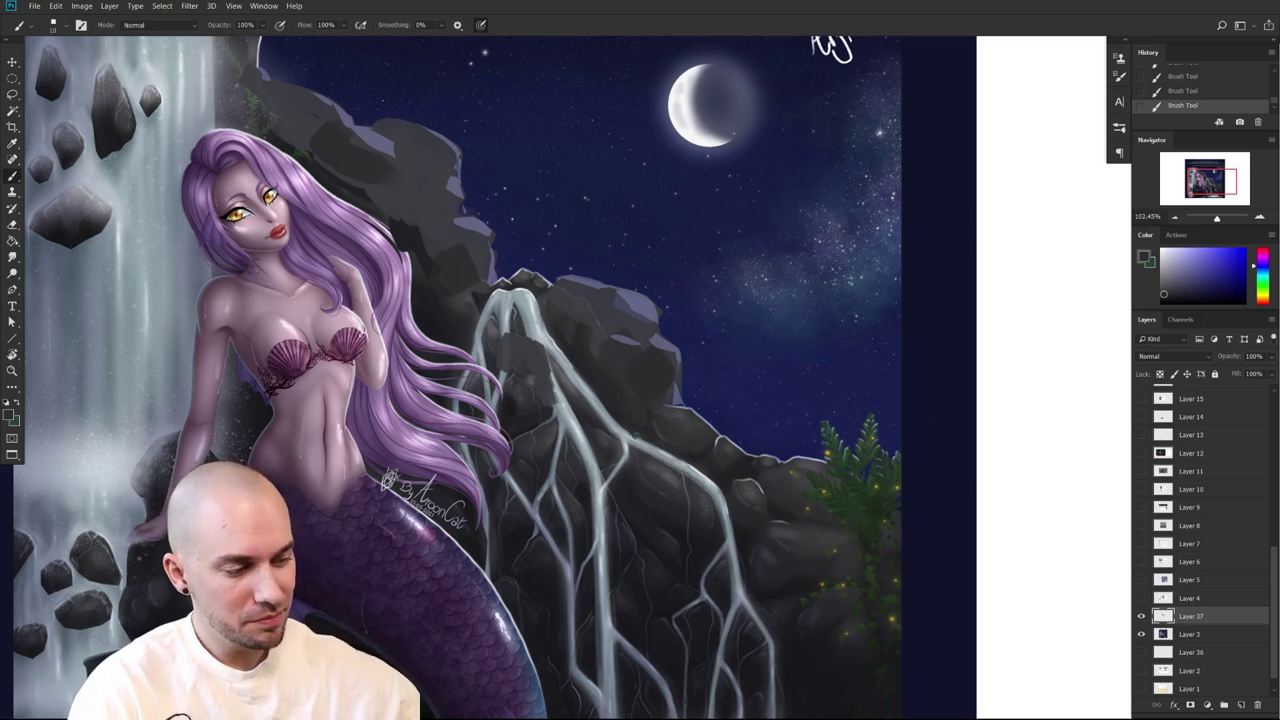
pyautogui.keyDown('alt'); pyautogui.click(629, 422); pyautogui.keyUp('alt')
pyautogui.press(']')
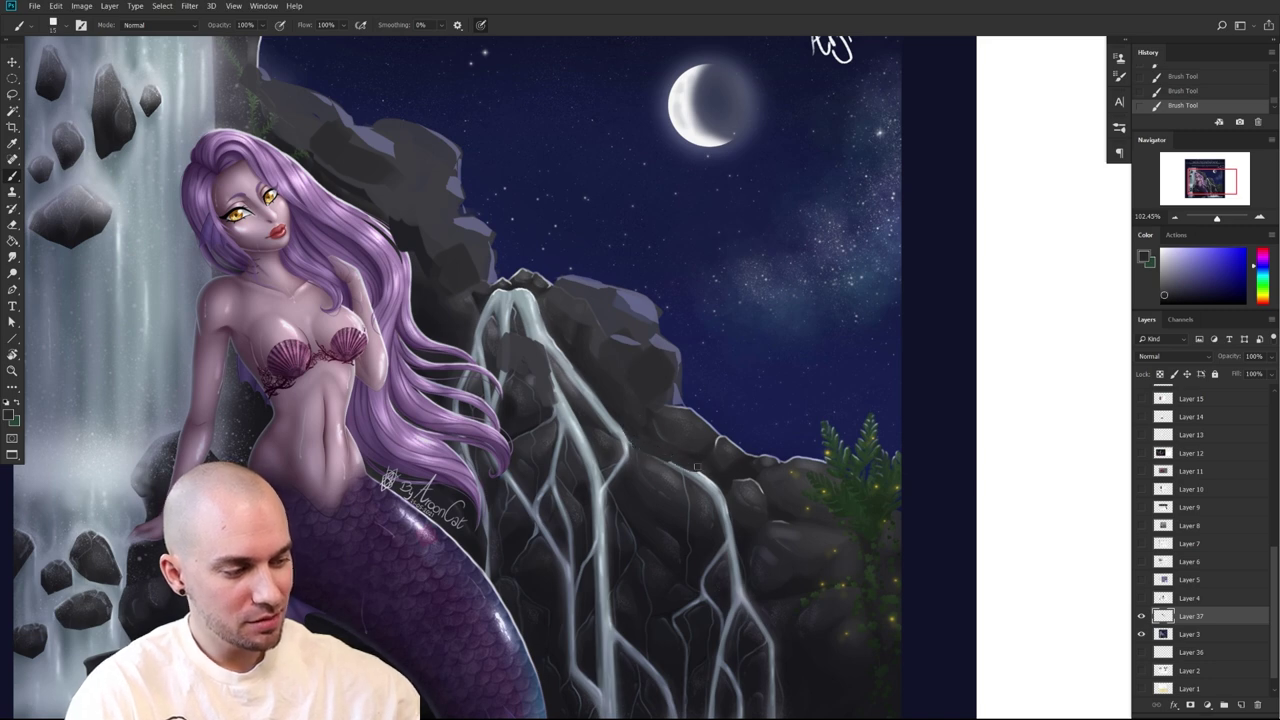
pyautogui.moveTo(684, 464); pyautogui.dragTo(720, 484)
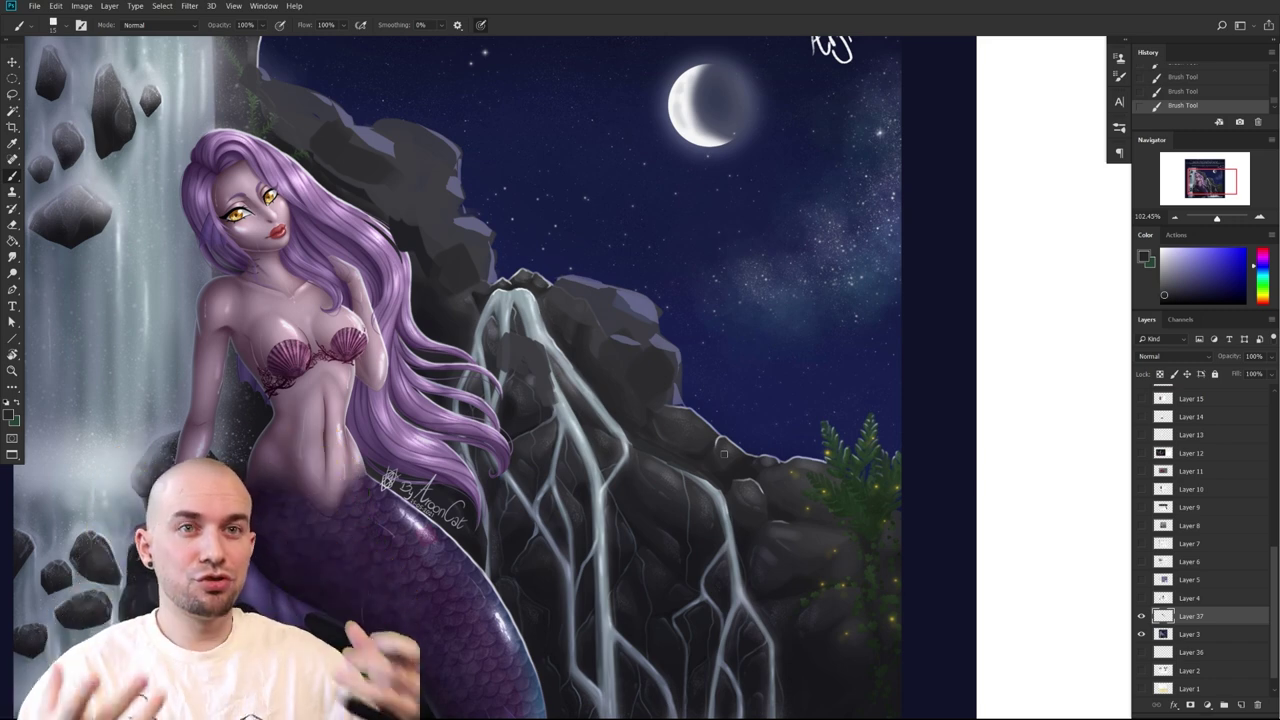
pyautogui.moveTo(722, 558); pyautogui.dragTo(612, 451)
pyautogui.hotkey('ctrl', 'z')
# Adjust the Brush size, sample dark rock tones, and paint boulder shapes across the central waterfall stream to break it up
pyautogui.press('[')
pyautogui.press(']')
pyautogui.press(']')
pyautogui.moveTo(532, 336); pyautogui.dragTo(598, 373)
pyautogui.moveTo(584, 367); pyautogui.dragTo(633, 462)
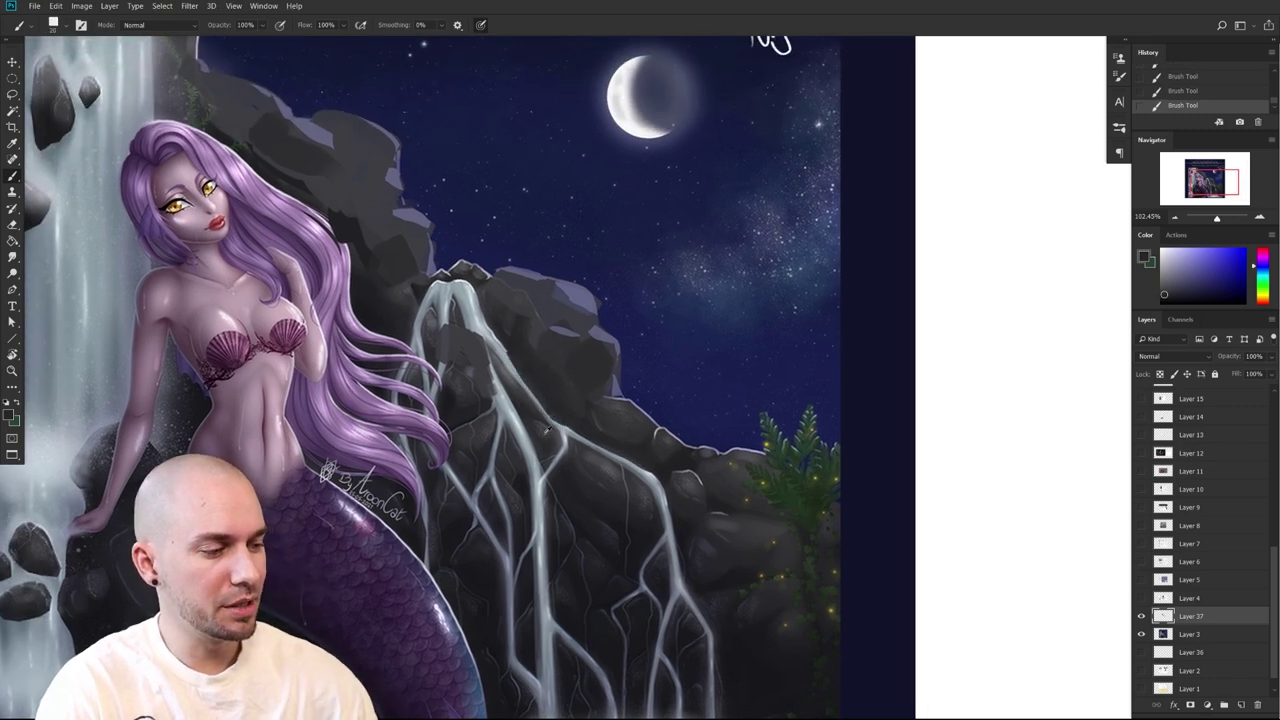
pyautogui.keyDown('alt'); pyautogui.click(520, 408); pyautogui.keyUp('alt')
pyautogui.keyDown('alt'); pyautogui.click(506, 454); pyautogui.keyUp('alt')
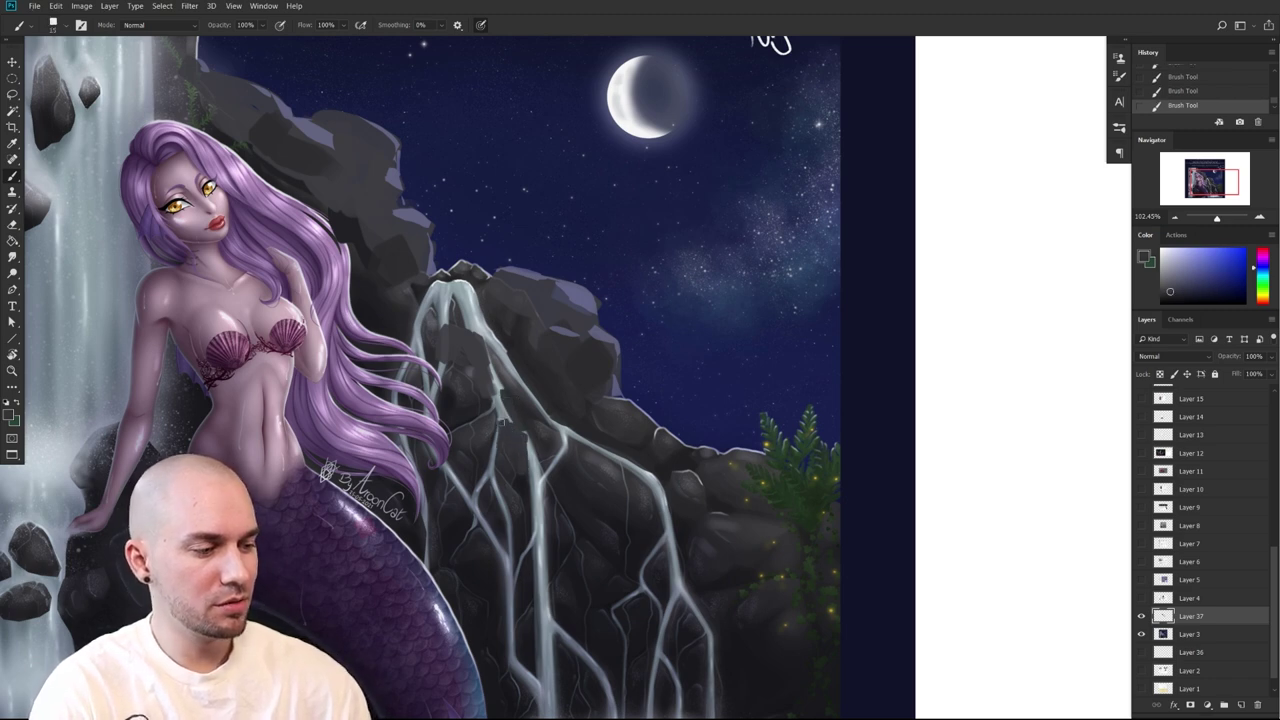
pyautogui.keyDown('alt'); pyautogui.click(522, 416); pyautogui.keyUp('alt')
pyautogui.keyDown('alt'); pyautogui.click(486, 380); pyautogui.keyUp('alt')
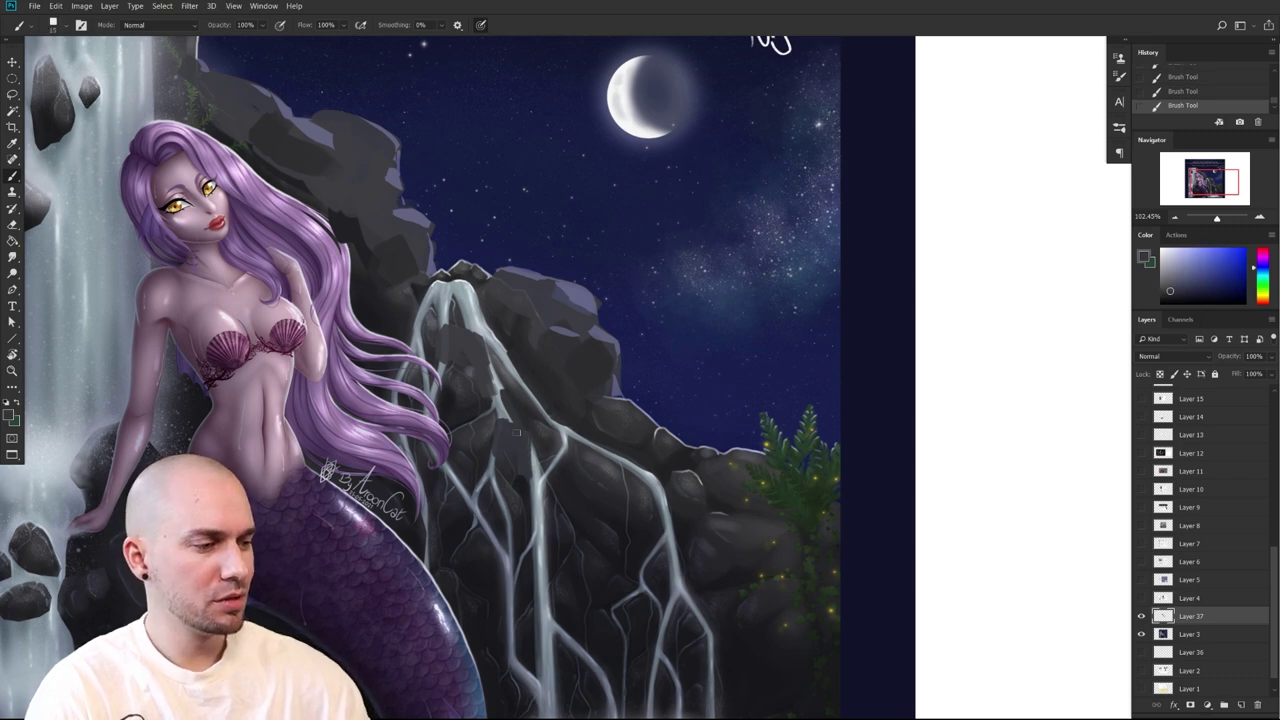
# Paint rock across the upper outer stream and shape its broken end with sampled pale water tones
pyautogui.moveTo(504, 368); pyautogui.dragTo(494, 350)
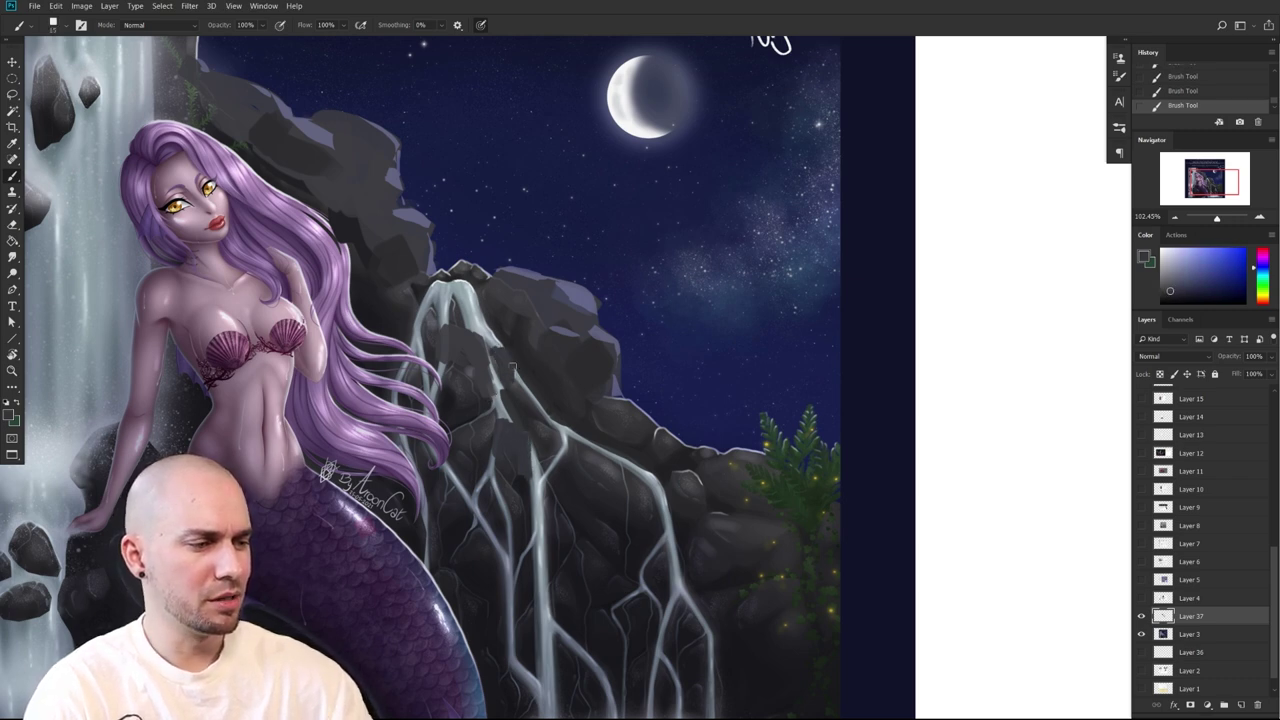
pyautogui.keyDown('alt'); pyautogui.click(486, 334); pyautogui.keyUp('alt')
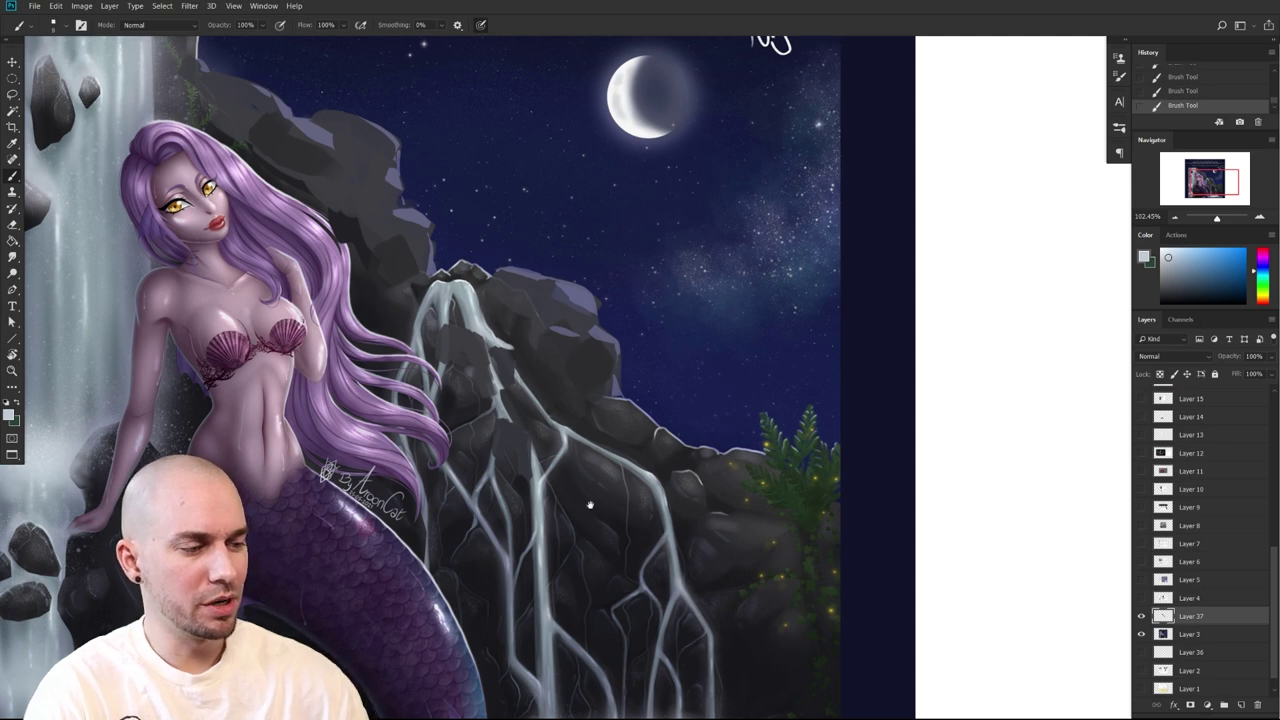
pyautogui.moveTo(590, 505); pyautogui.dragTo(590, 442)
pyautogui.keyDown('alt'); pyautogui.click(509, 377); pyautogui.keyUp('alt')
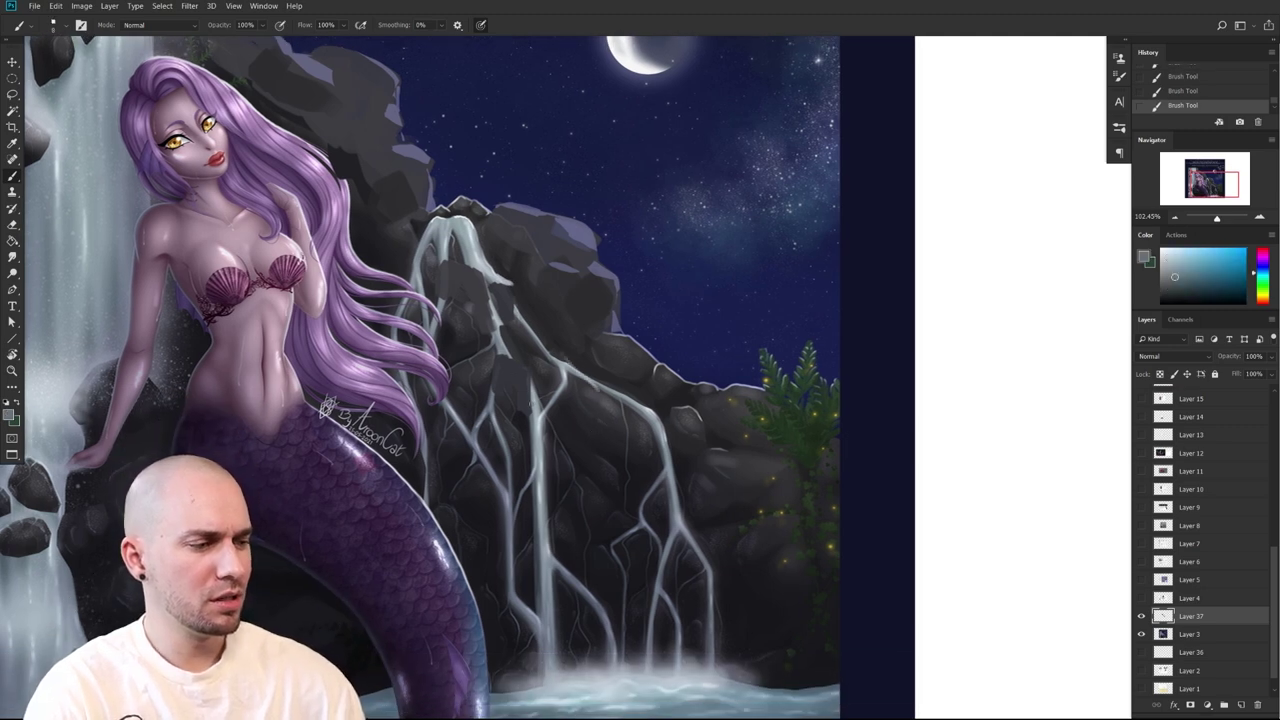
pyautogui.keyDown('alt'); pyautogui.click(504, 336); pyautogui.keyUp('alt')
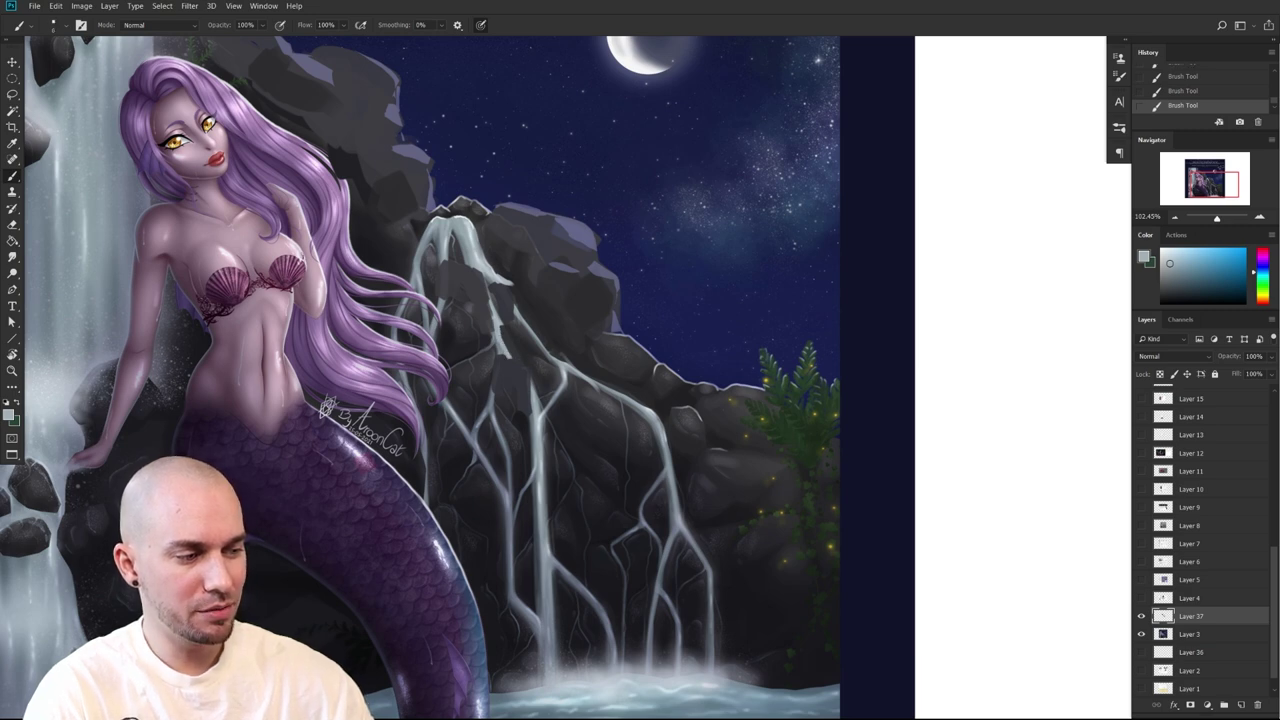
pyautogui.keyDown('alt'); pyautogui.click(519, 375); pyautogui.keyUp('alt')
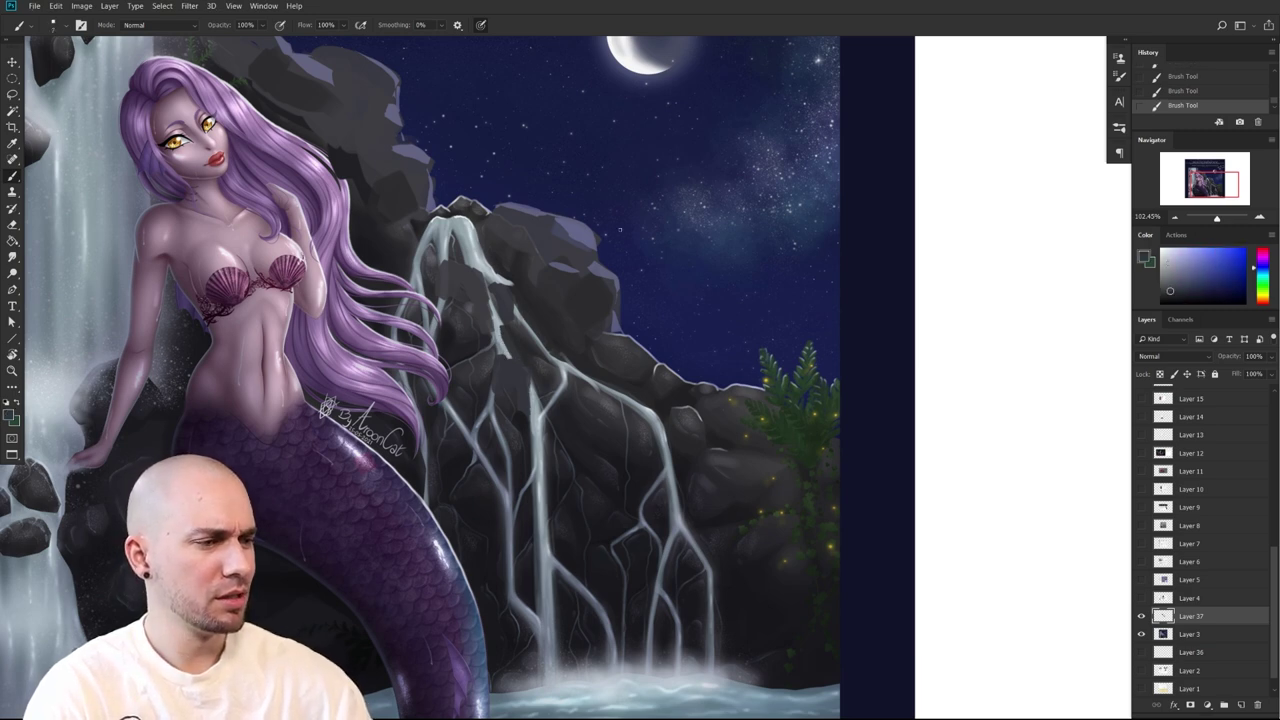
# Brush muted violet moonlight onto the tops of the boulders interrupting the waterfall
pyautogui.scroll(3, 508, 364)
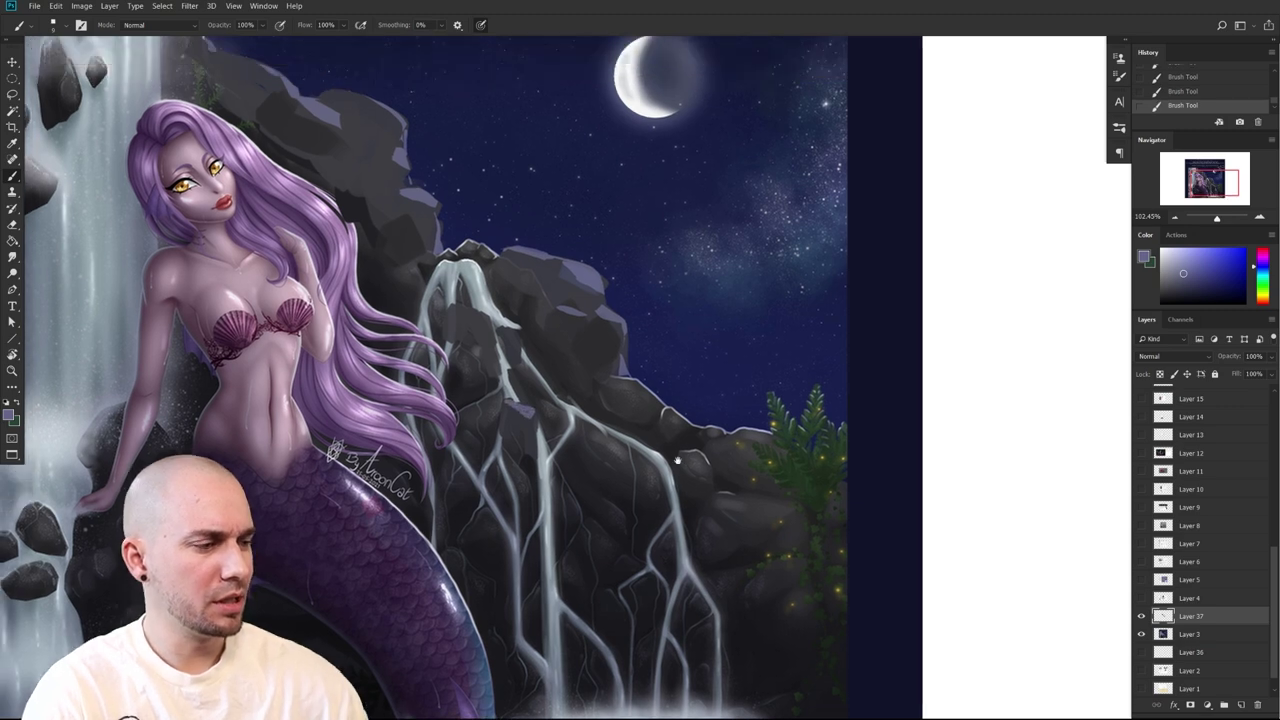
pyautogui.moveTo(475, 352); pyautogui.dragTo(484, 350)
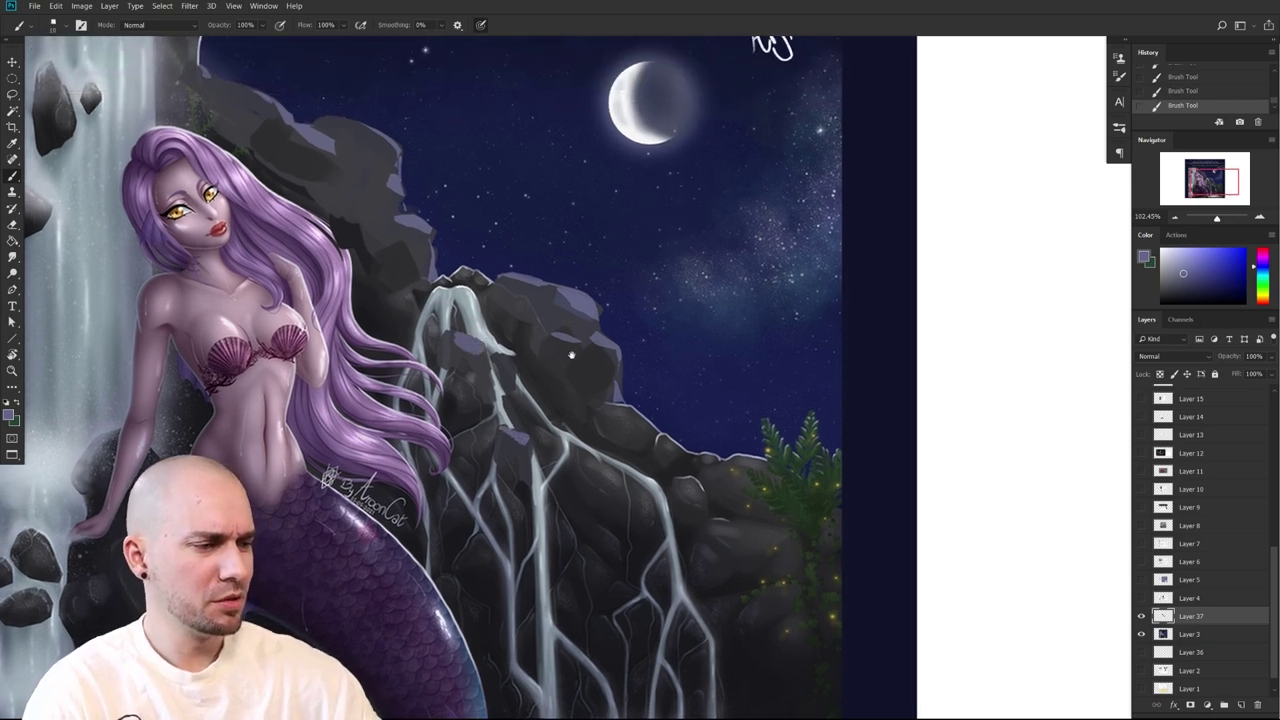
pyautogui.scroll(-3, 531, 341)
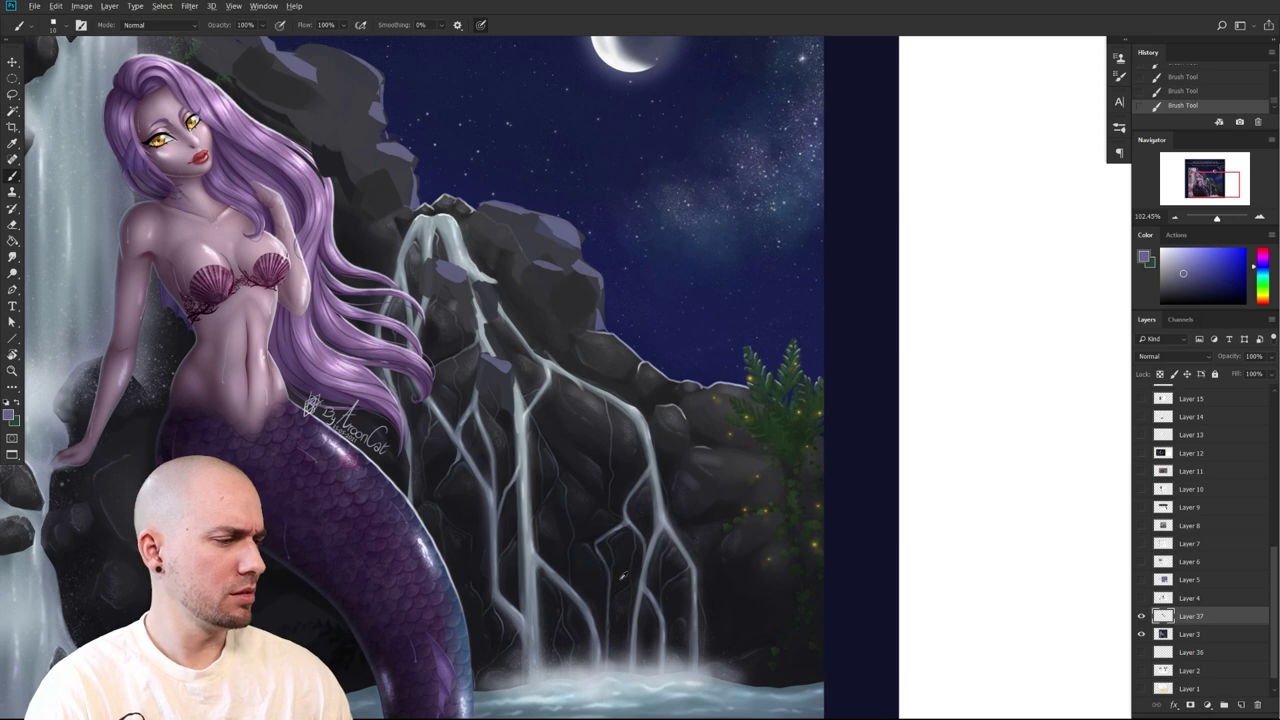
# Cover the central stream below the lower boulder with sampled dark rock, touching up the broken water ends with pale grey
pyautogui.keyDown('alt'); pyautogui.click(512, 424); pyautogui.keyUp('alt')
pyautogui.moveTo(509, 421)
pyautogui.mouseDown()
pyautogui.moveTo(515, 478)
pyautogui.moveTo(505, 418)
pyautogui.moveTo(533, 438)
pyautogui.moveTo(514, 500)
pyautogui.mouseUp()
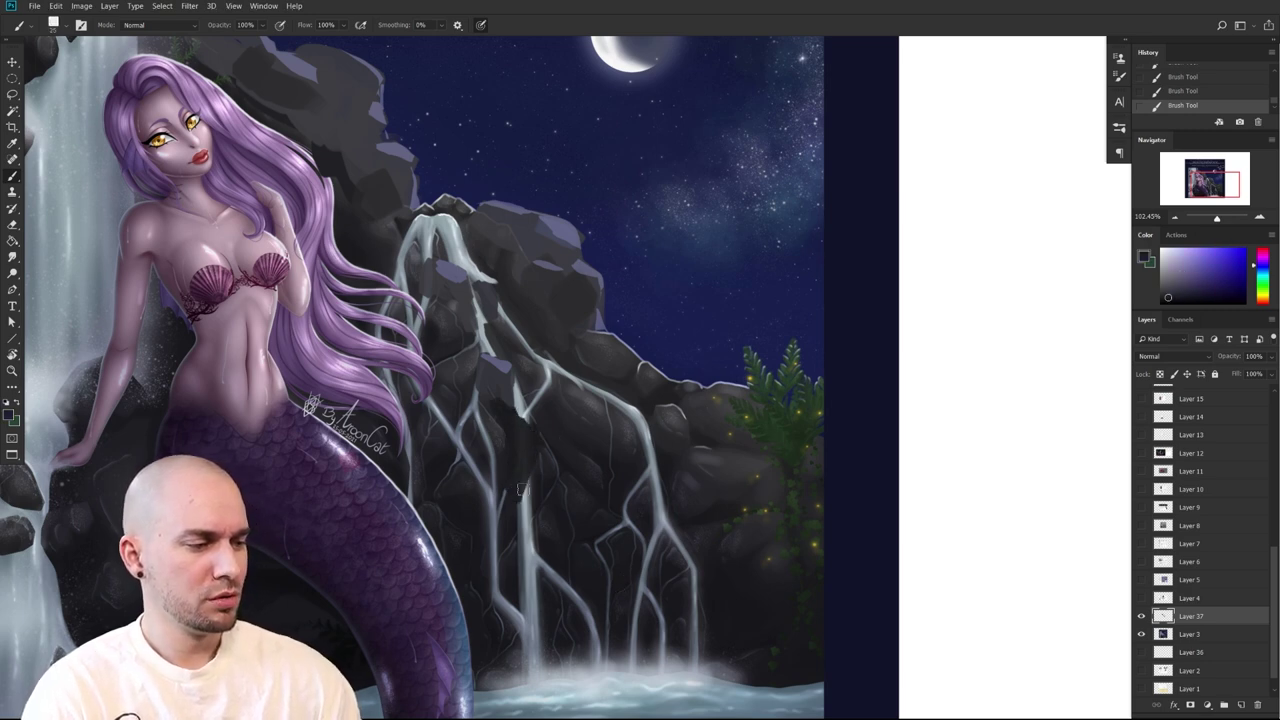
pyautogui.keyDown('alt'); pyautogui.click(535, 463); pyautogui.keyUp('alt')
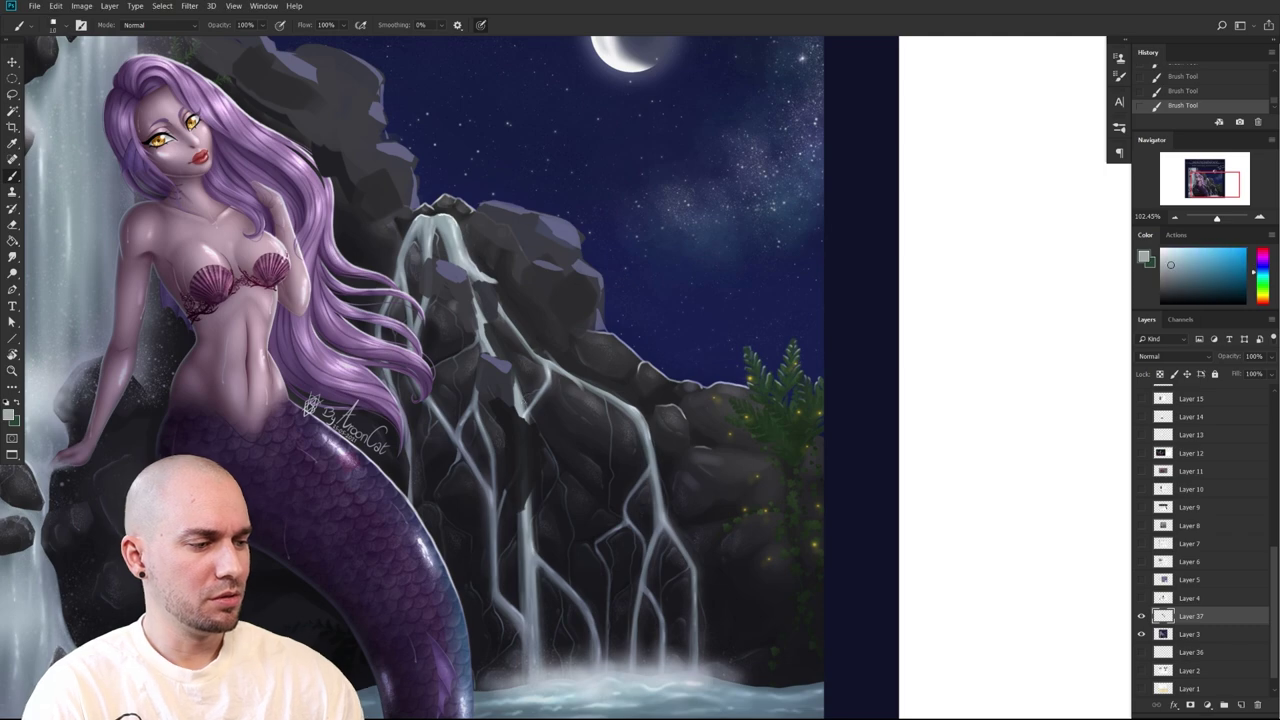
pyautogui.keyDown('alt'); pyautogui.click(522, 500); pyautogui.keyUp('alt')
# Compare the mermaid painting with and without the Layer 37 paint-over at several magnifications
pyautogui.scroll(-4, 712, 540)
pyautogui.scroll(2, 712, 540)
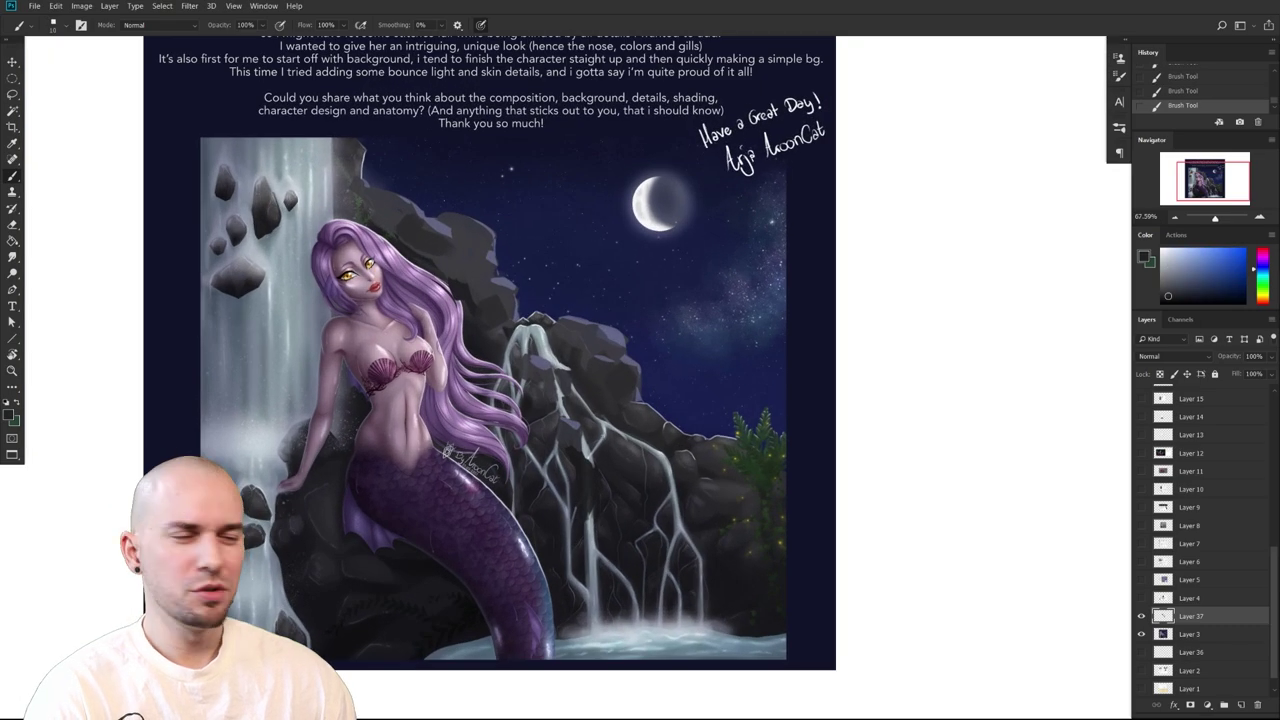
pyautogui.moveTo(580, 432); pyautogui.dragTo(748, 447)
pyautogui.scroll(3, 750, 447)
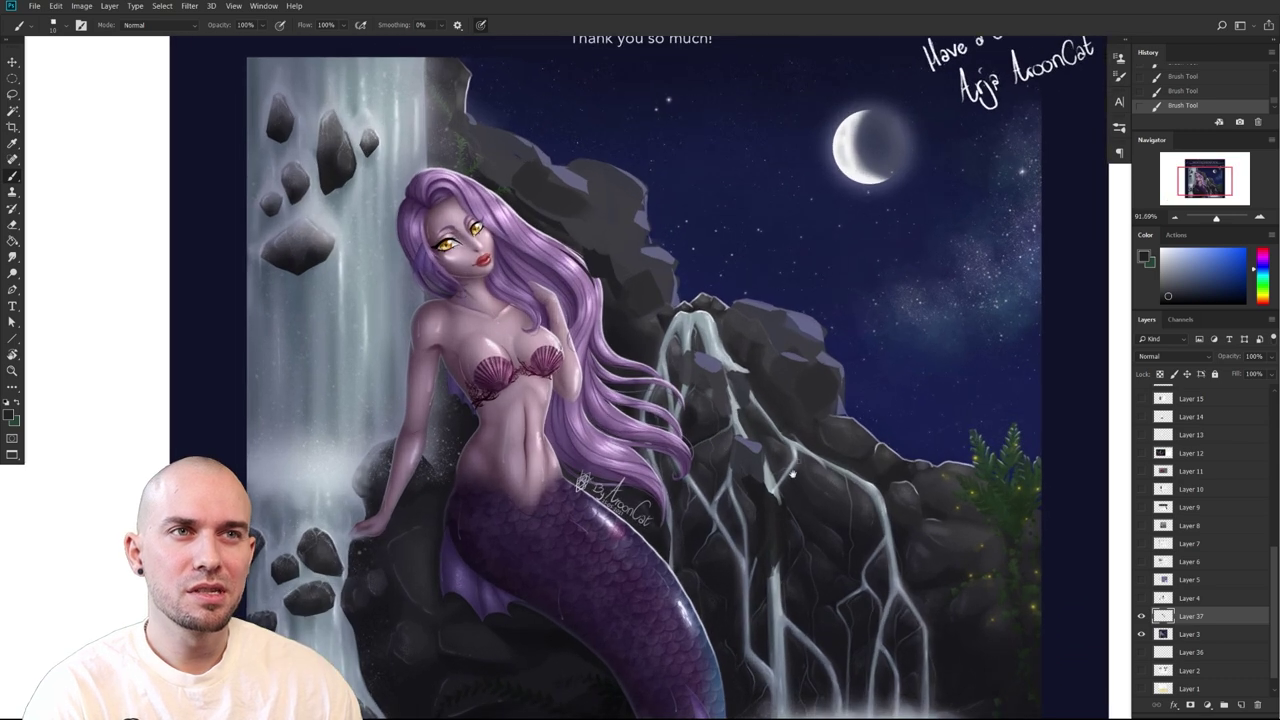
pyautogui.click(1143, 616)
pyautogui.click(1143, 616)
pyautogui.click(1142, 617)
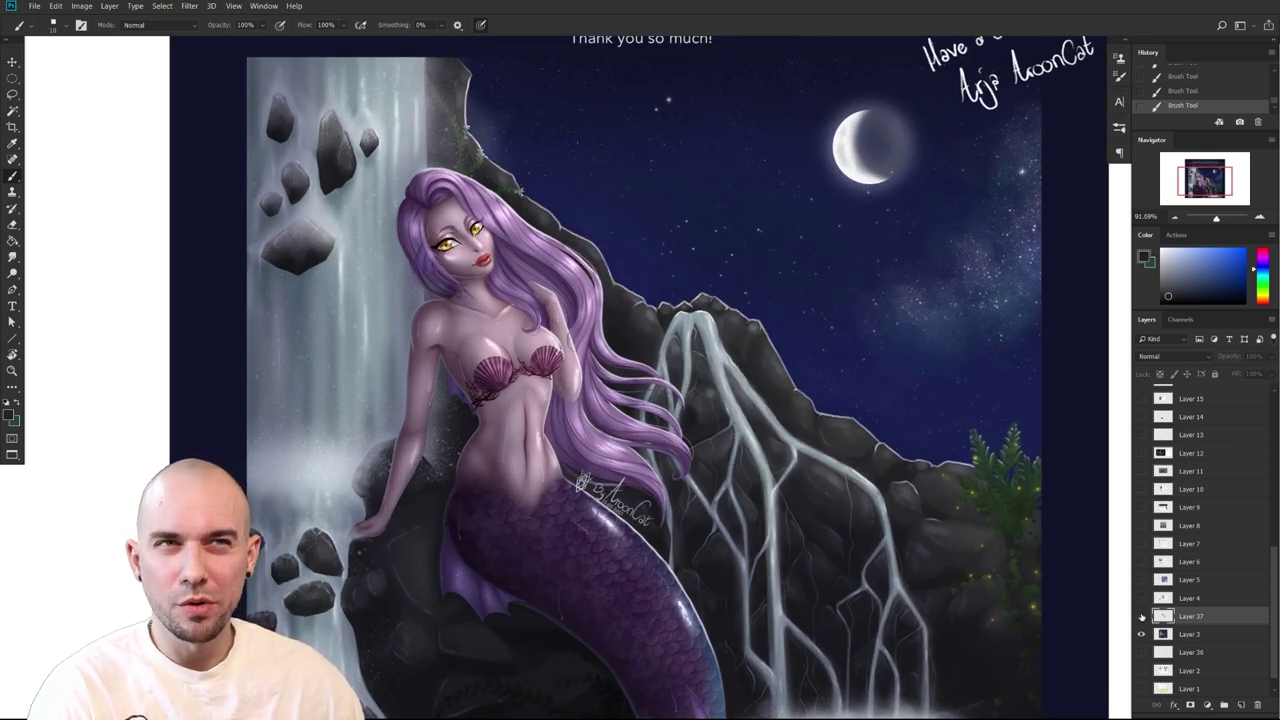
pyautogui.click(1142, 617)
pyautogui.scroll(-2, 1075, 584)
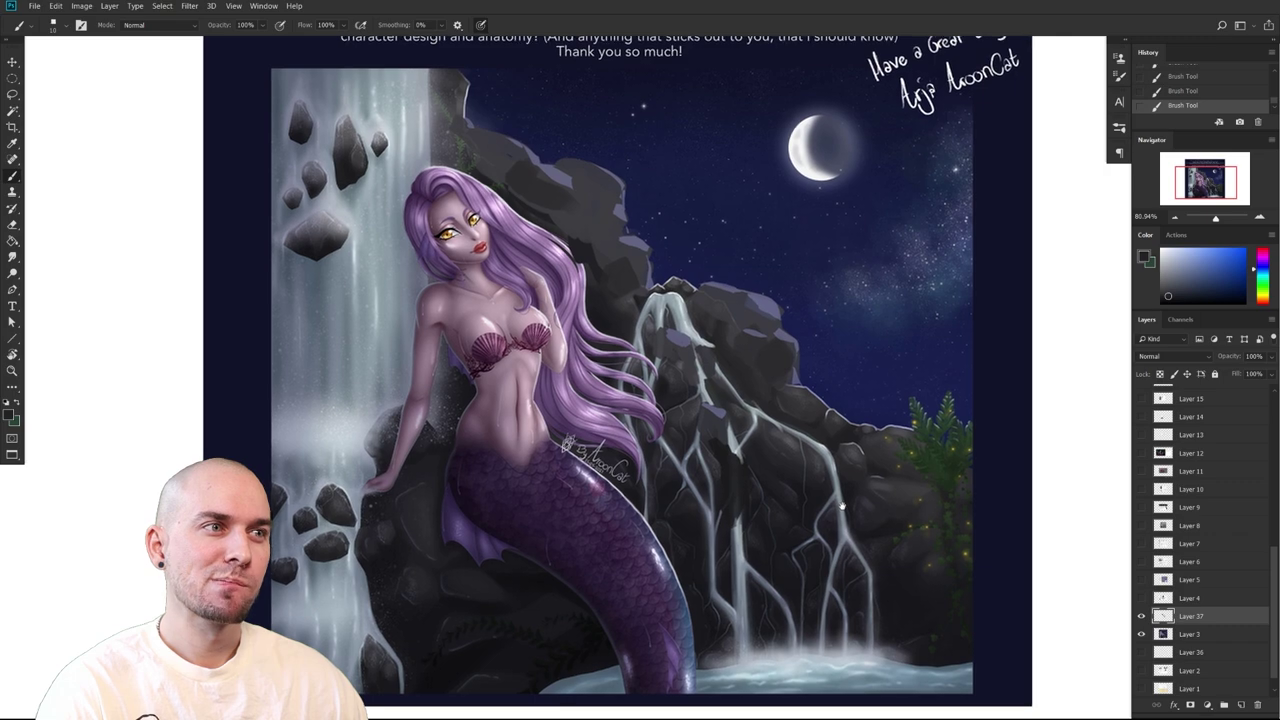
pyautogui.scroll(-2, 848, 508)
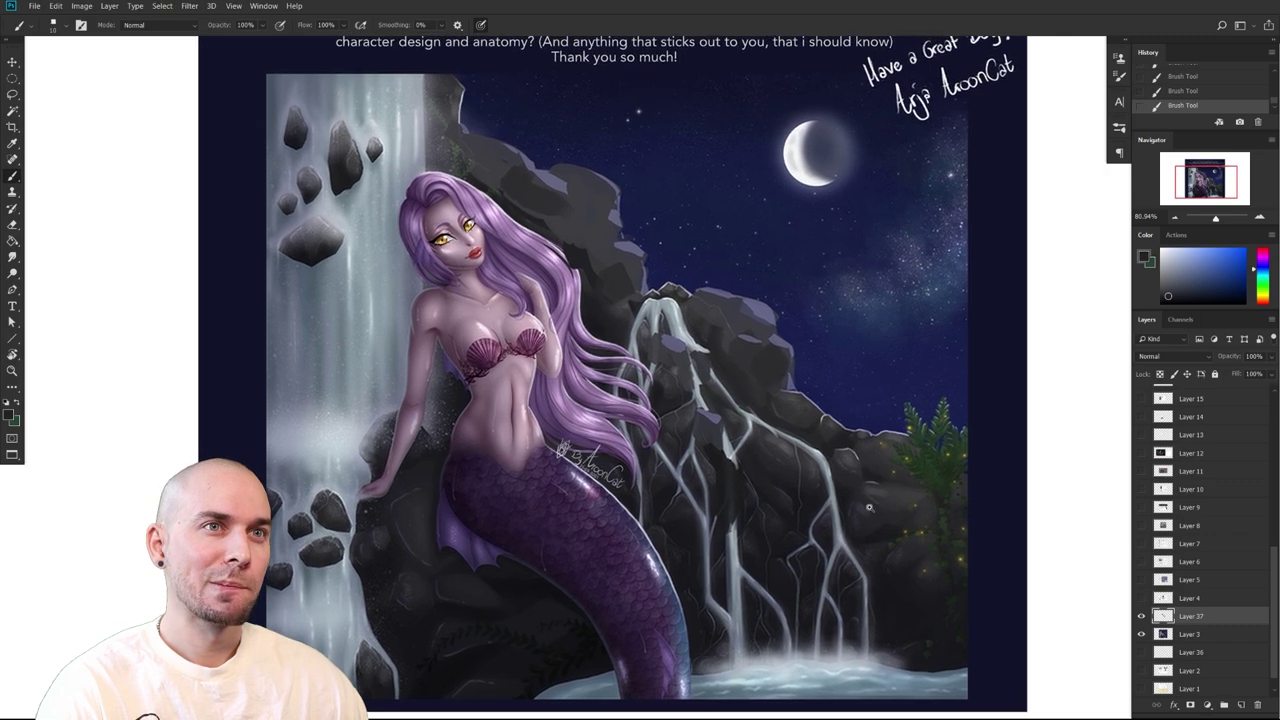
# Try painting a curling purple strand that breaks away from the outer side of the mermaid's hair
pyautogui.scroll(3, 854, 510)
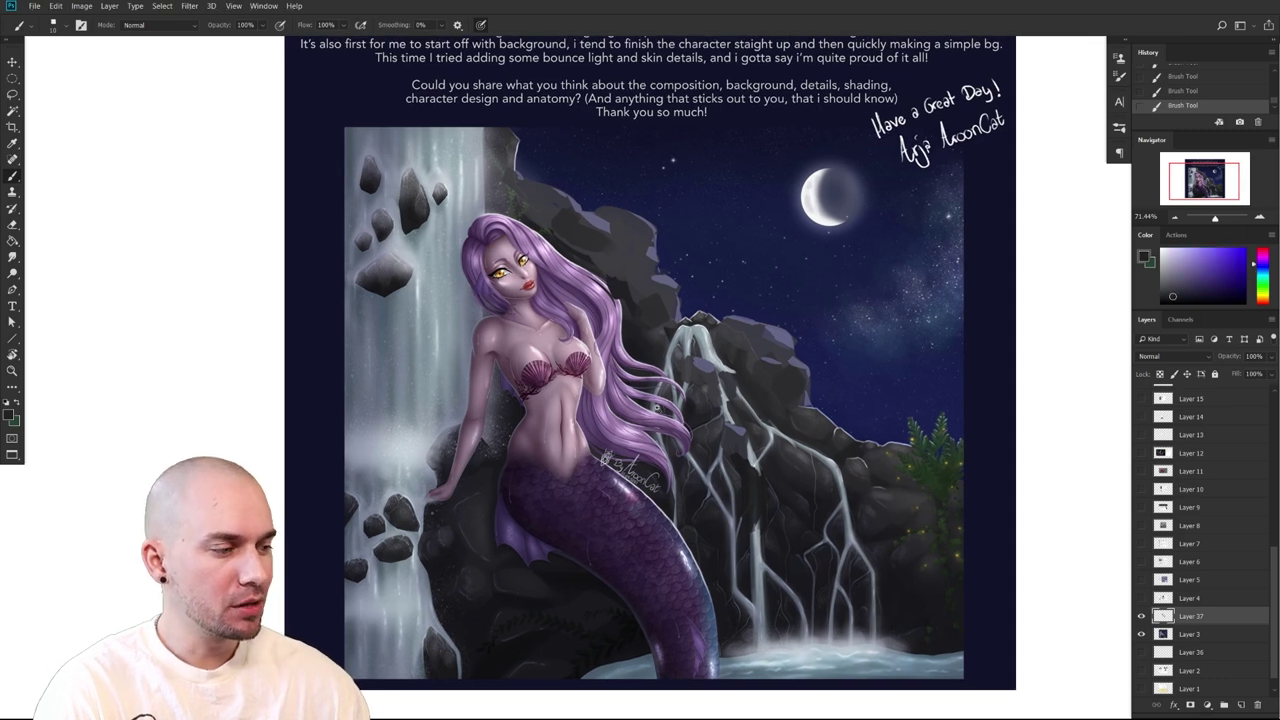
pyautogui.scroll(1, 655, 372)
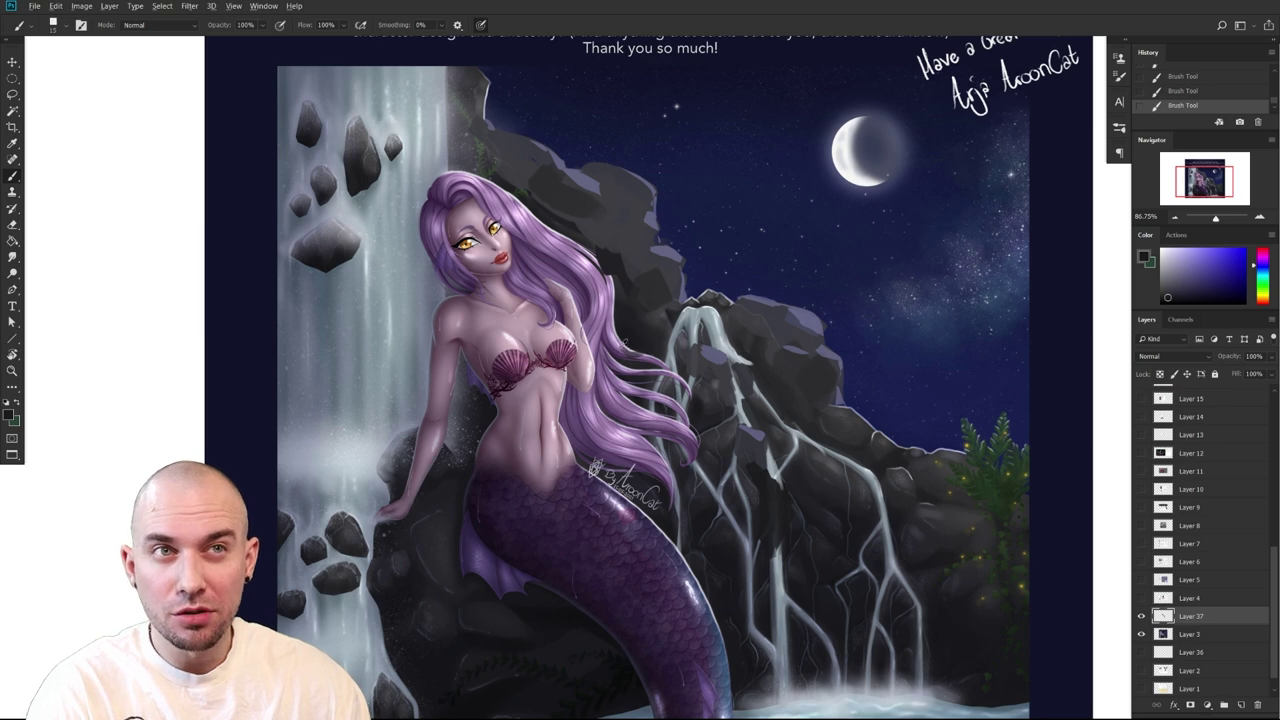
pyautogui.keyDown('alt'); pyautogui.click(624, 348); pyautogui.keyUp('alt')
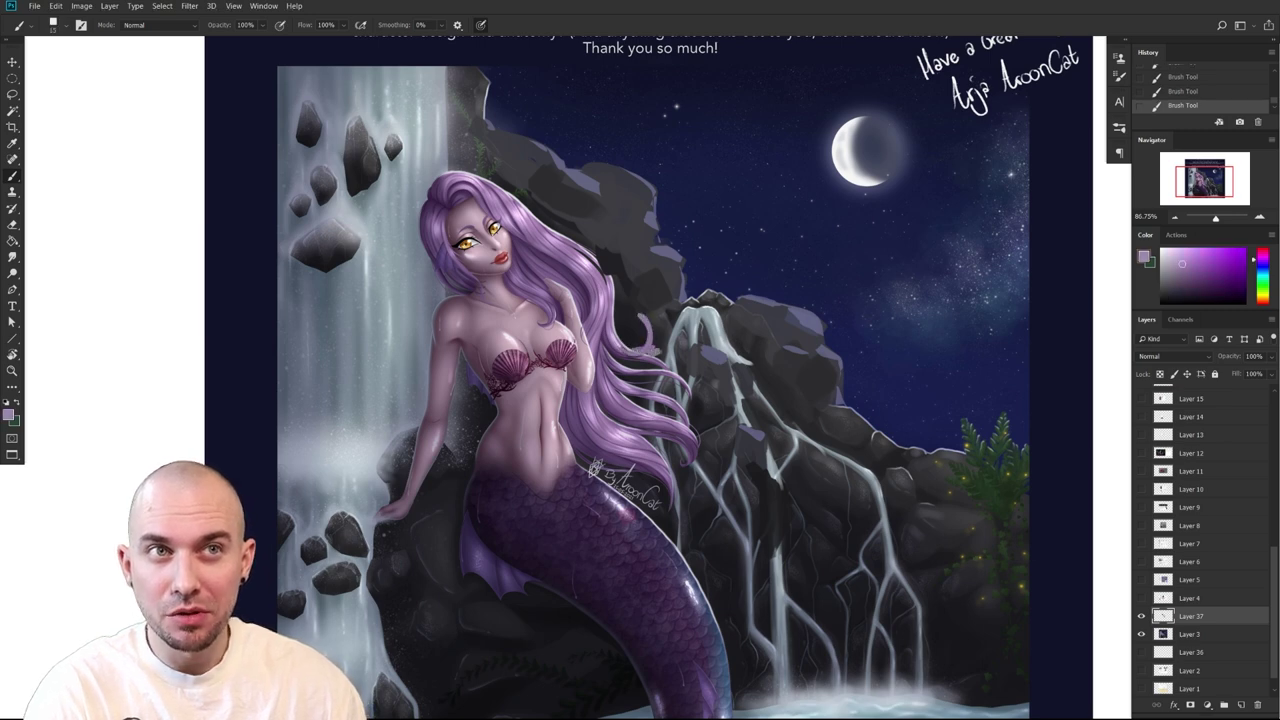
pyautogui.keyDown('alt'); pyautogui.click(621, 360); pyautogui.keyUp('alt')
pyautogui.keyDown('alt'); pyautogui.click(682, 382); pyautogui.keyUp('alt')
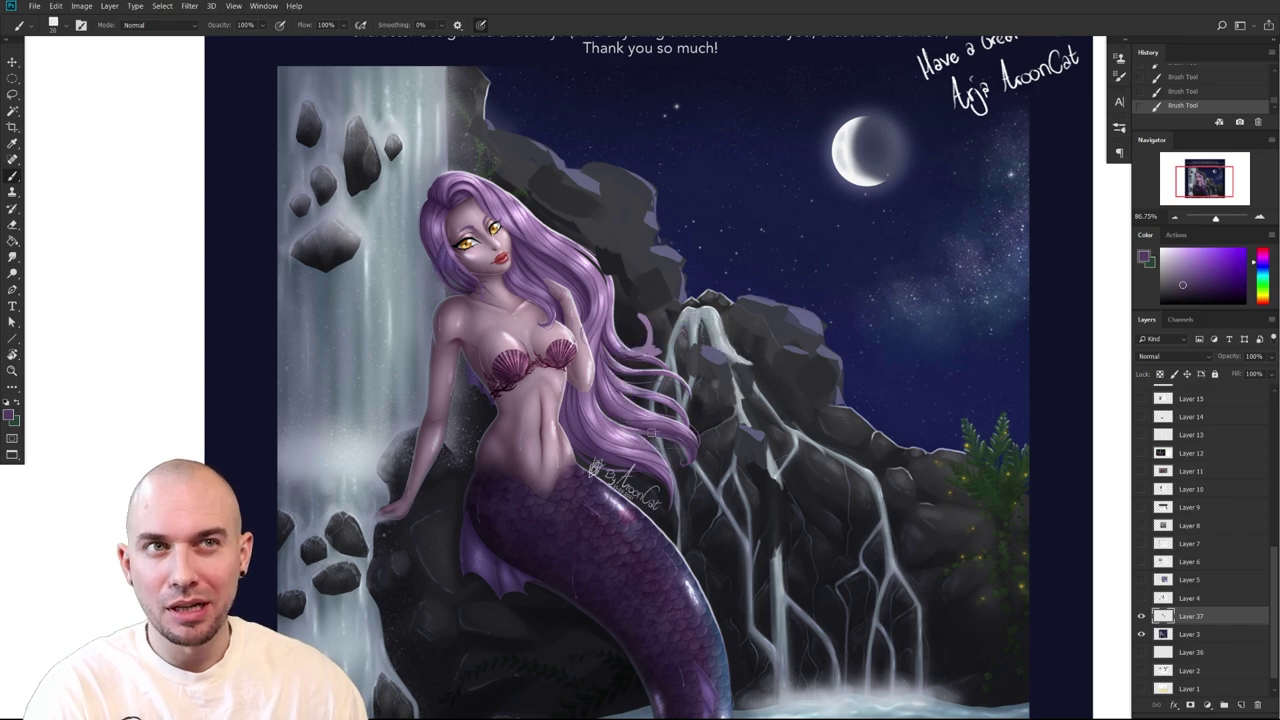
pyautogui.scroll(1, 655, 431)
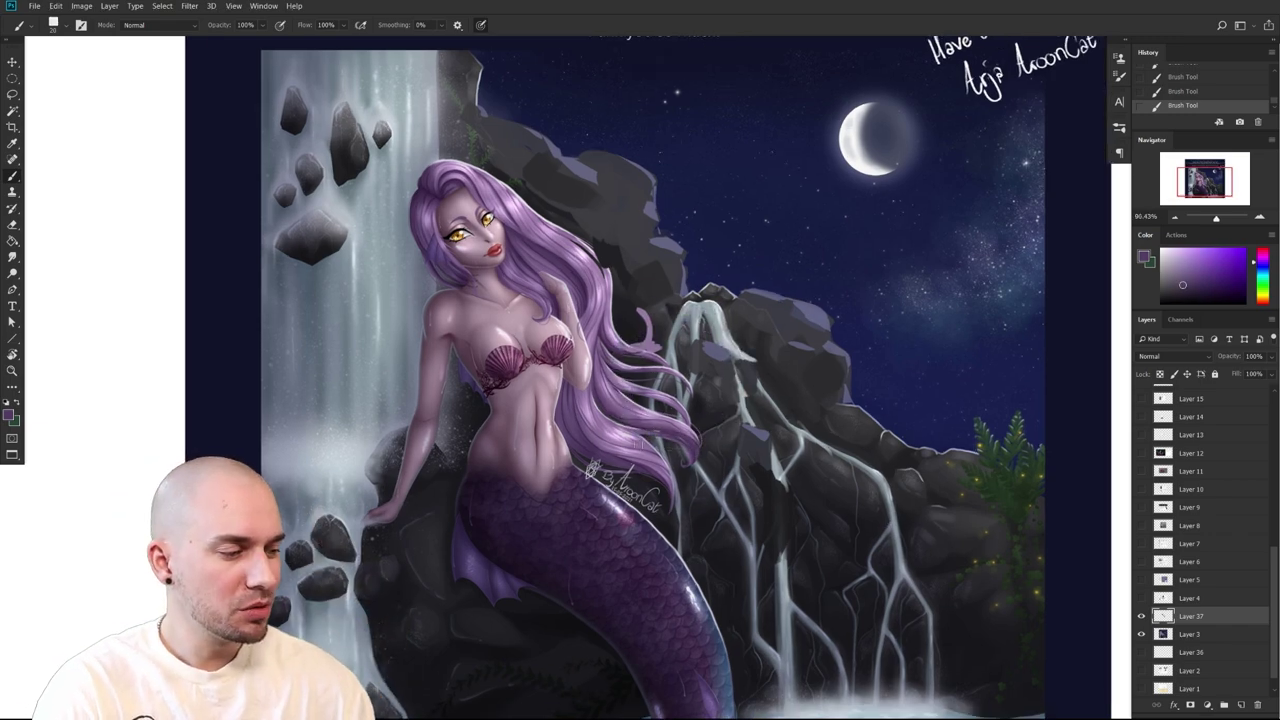
# Try brushing broad muted reddish strokes across the lower flowing locks, and undo the recent hair strokes
pyautogui.scroll(8, 641, 392)
pyautogui.click(1260, 249)
pyautogui.press(']')
pyautogui.moveTo(562, 438)
pyautogui.mouseDown()
pyautogui.moveTo(683, 485)
pyautogui.moveTo(697, 504)
pyautogui.mouseUp()
pyautogui.moveTo(604, 411); pyautogui.dragTo(690, 464)
pyautogui.moveTo(596, 373); pyautogui.dragTo(703, 427)
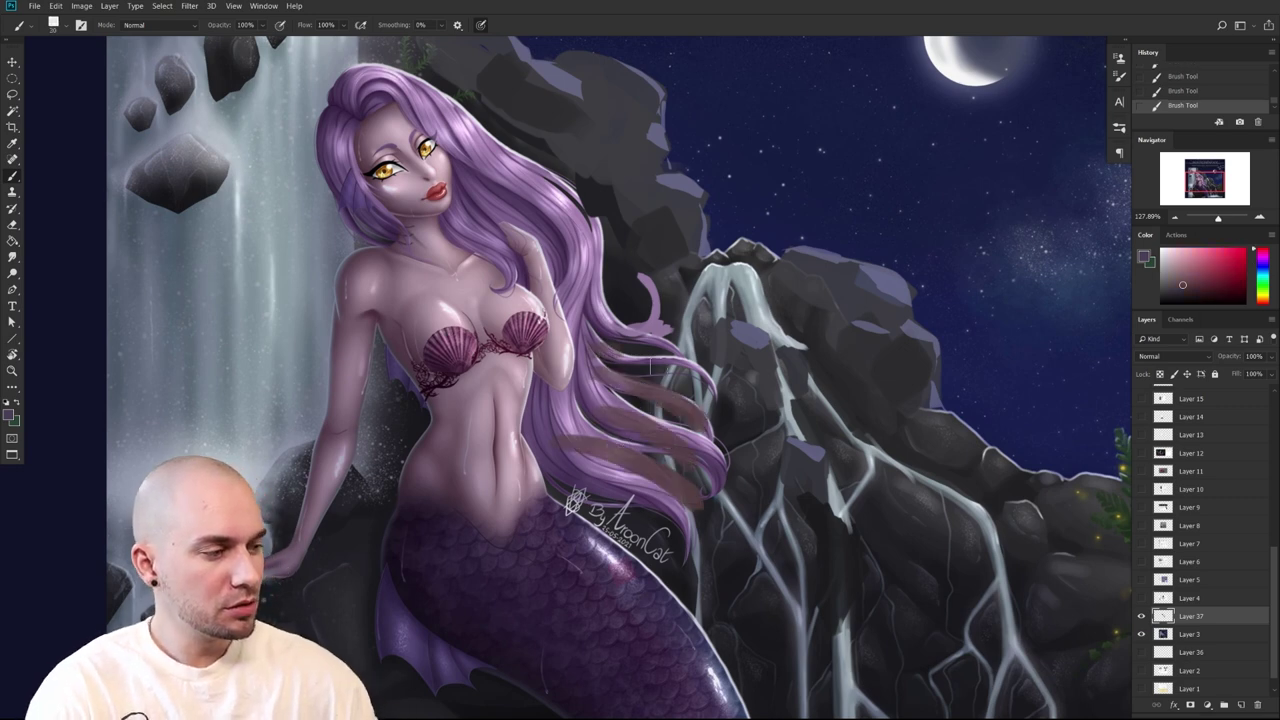
pyautogui.hotkey('ctrl', 'z')
pyautogui.hotkey('ctrl', 'z')
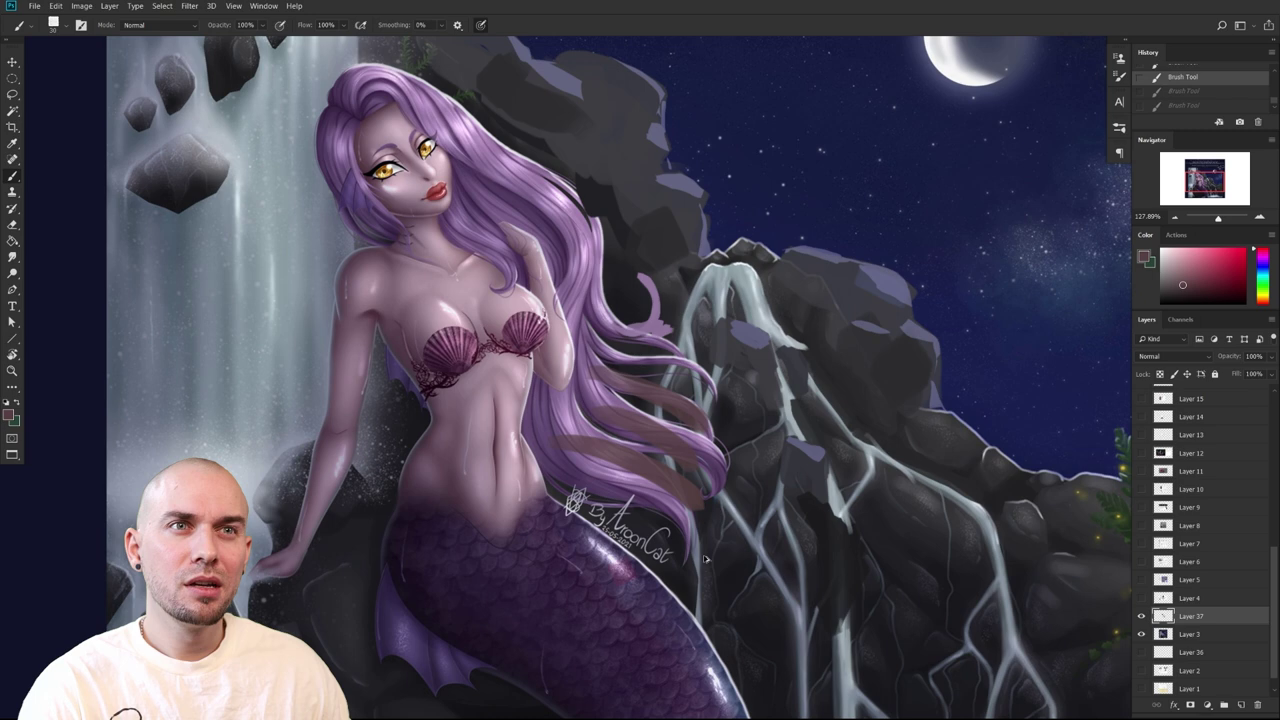
pyautogui.hotkey('ctrl', 'z')
pyautogui.hotkey('ctrl', 'z')
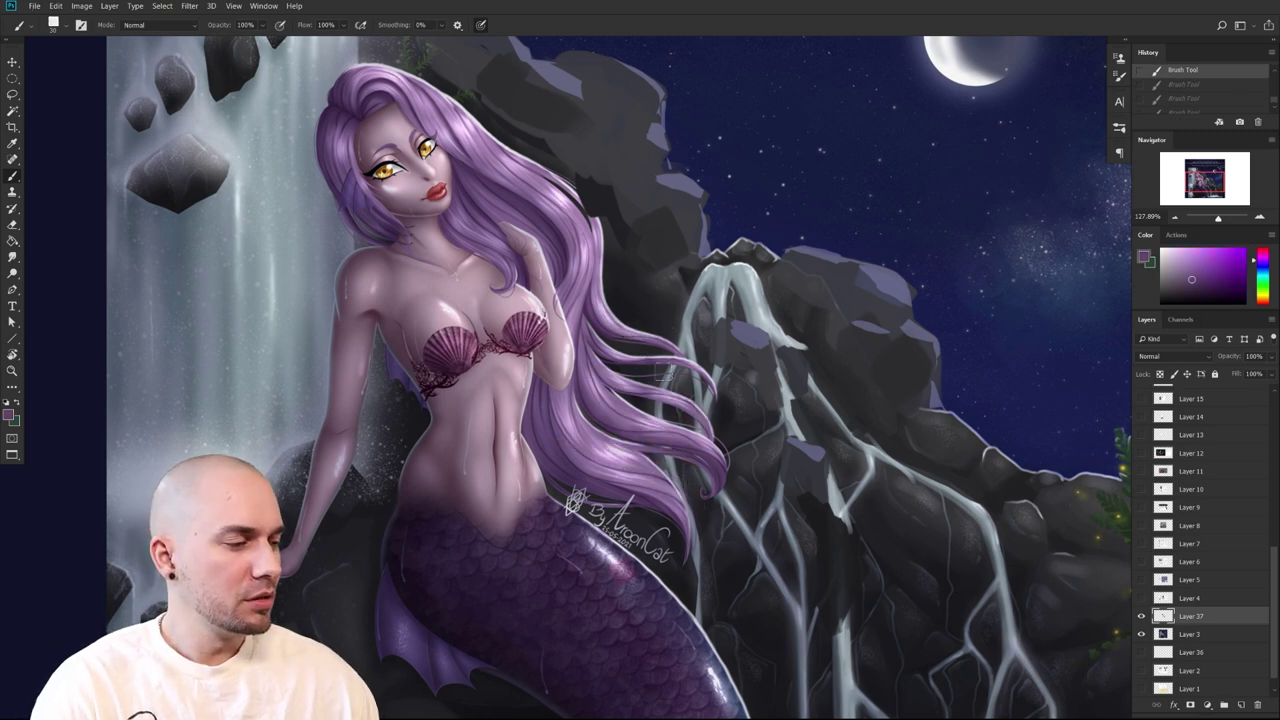
# Sample violet from the hair and paint over the gaps between the lower locks to merge them into one broad mass
pyautogui.moveTo(614, 382)
pyautogui.mouseDown()
pyautogui.moveTo(620, 398)
pyautogui.moveTo(700, 434)
pyautogui.moveTo(680, 422)
pyautogui.moveTo(718, 466)
pyautogui.mouseUp()
pyautogui.keyDown('alt'); pyautogui.click(638, 396); pyautogui.keyUp('alt')
pyautogui.press('[')
pyautogui.moveTo(608, 412); pyautogui.dragTo(696, 458)
pyautogui.moveTo(574, 362); pyautogui.dragTo(644, 438)
pyautogui.moveTo(580, 402); pyautogui.dragTo(630, 438)
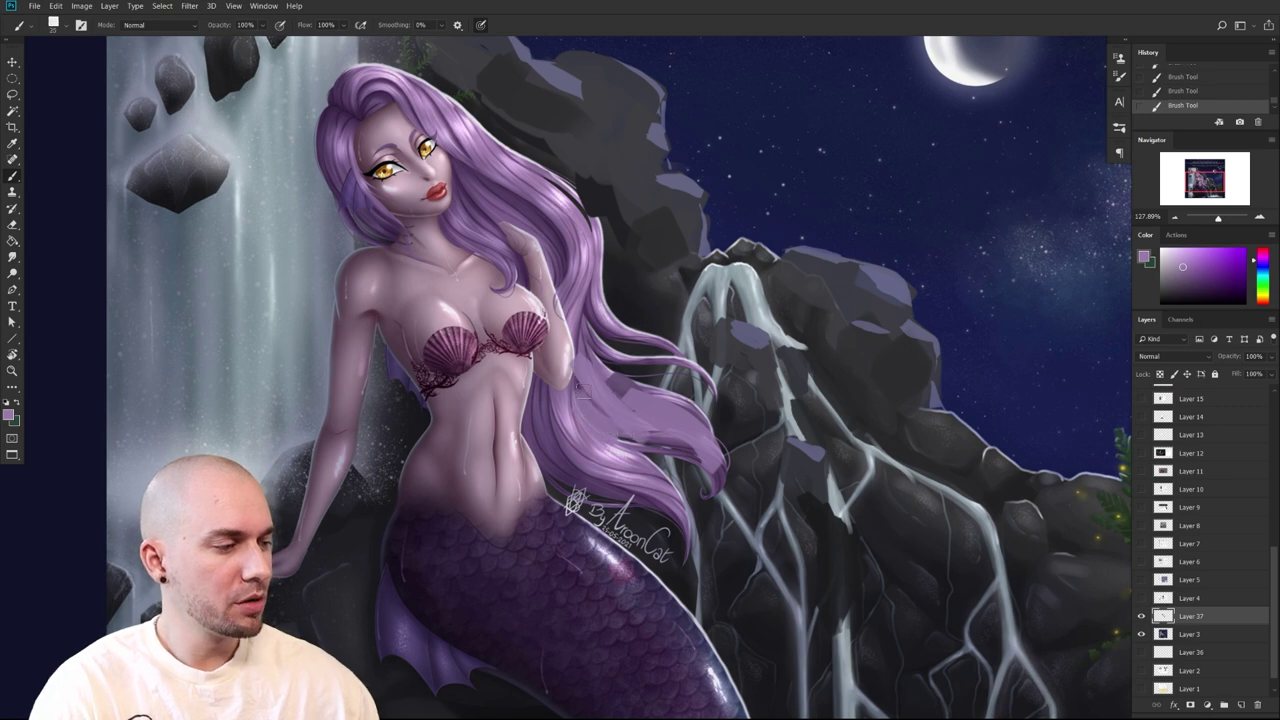
# Paint an upward-curling violet strand off the middle locks with a smaller Brush and sampled hair colours
pyautogui.keyDown('alt'); pyautogui.click(658, 358); pyautogui.keyUp('alt')
pyautogui.press('[')
pyautogui.press('[')
pyautogui.keyDown('alt'); pyautogui.click(651, 355); pyautogui.keyUp('alt')
pyautogui.moveTo(658, 358); pyautogui.dragTo(669, 303)
pyautogui.moveTo(672, 306)
pyautogui.mouseDown()
pyautogui.moveTo(642, 361)
pyautogui.moveTo(668, 303)
pyautogui.mouseUp()
pyautogui.keyDown('alt'); pyautogui.click(636, 333); pyautogui.keyUp('alt')
pyautogui.press(']')
pyautogui.moveTo(634, 366)
pyautogui.mouseDown()
pyautogui.moveTo(664, 303)
pyautogui.moveTo(641, 297)
pyautogui.moveTo(627, 355)
pyautogui.mouseUp()
pyautogui.moveTo(663, 362); pyautogui.dragTo(699, 368)
# Sample violets from the mermaid's hair and repaint the locks beside her face with broad strokes
pyautogui.press(']')
pyautogui.moveTo(717, 478)
pyautogui.mouseDown()
pyautogui.moveTo(783, 518)
pyautogui.moveTo(823, 512)
pyautogui.mouseUp()
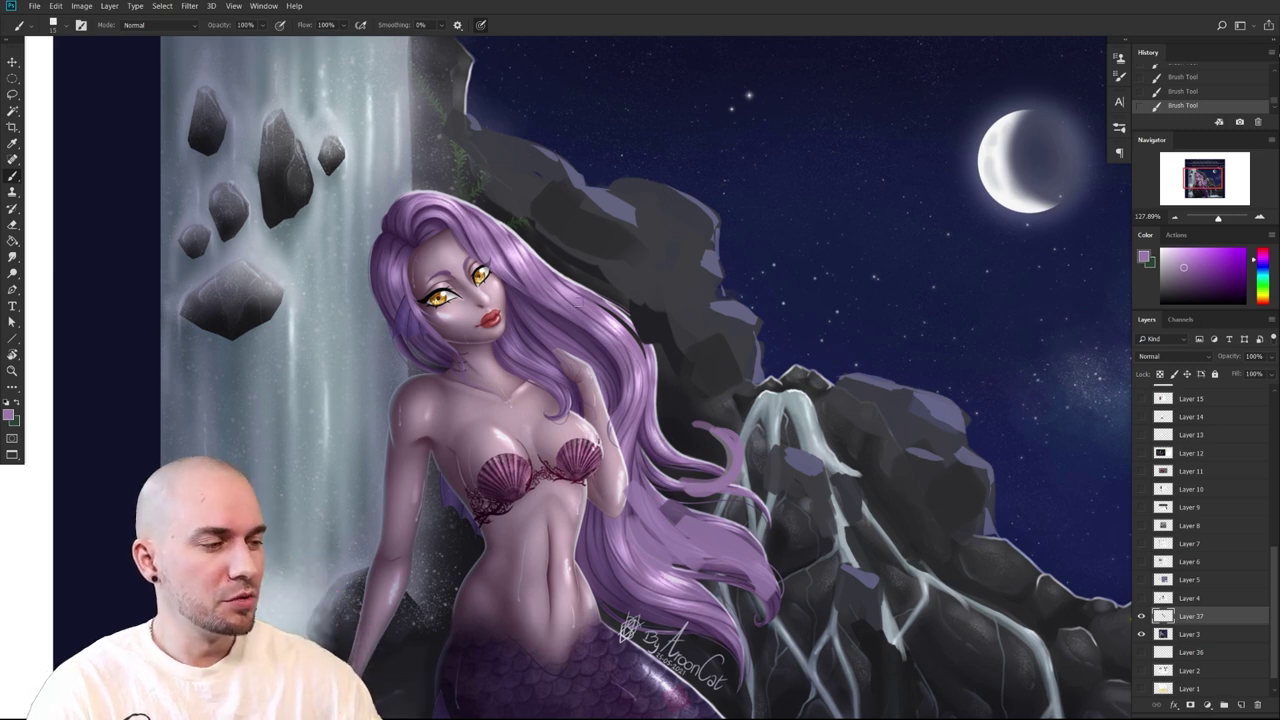
pyautogui.keyDown('alt'); pyautogui.click(560, 260); pyautogui.keyUp('alt')
pyautogui.press(']')
pyautogui.moveTo(516, 232)
pyautogui.mouseDown()
pyautogui.moveTo(630, 348)
pyautogui.moveTo(658, 426)
pyautogui.moveTo(590, 285)
pyautogui.moveTo(542, 263)
pyautogui.moveTo(554, 310)
pyautogui.mouseUp()
pyautogui.keyDown('alt'); pyautogui.click(526, 278); pyautogui.keyUp('alt')
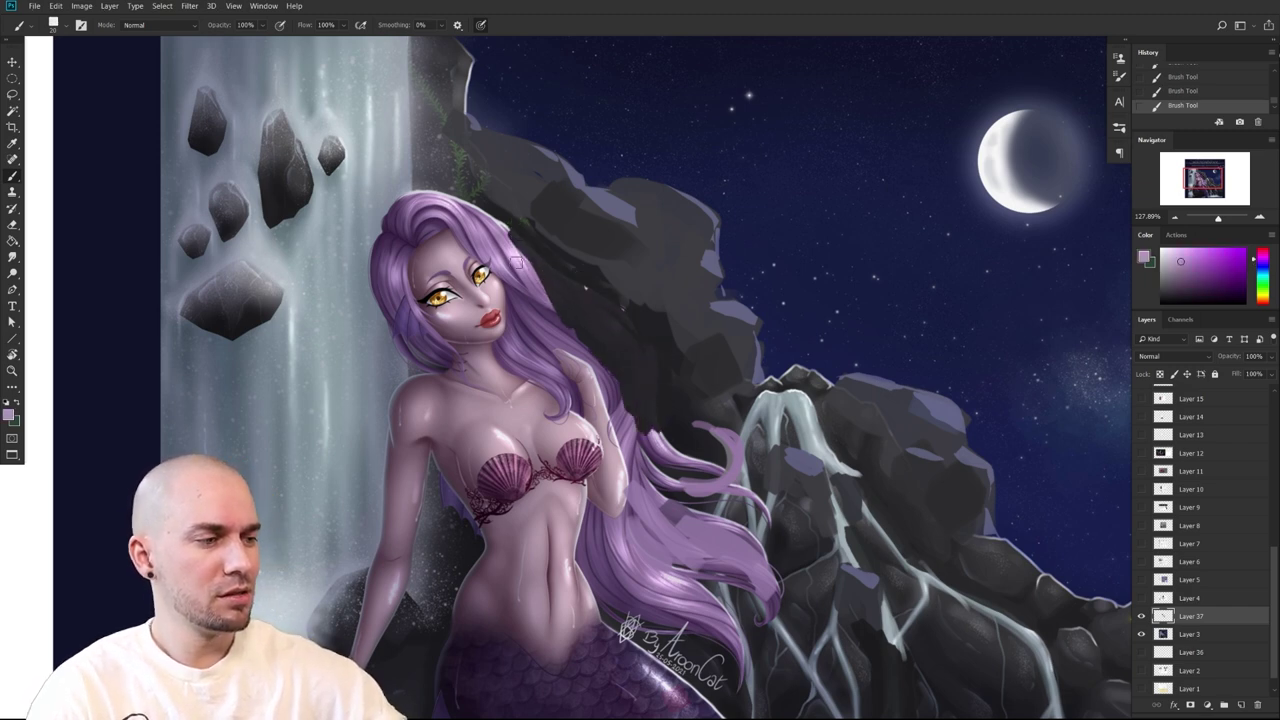
pyautogui.keyDown('alt'); pyautogui.click(522, 276); pyautogui.keyUp('alt')
pyautogui.keyDown('alt'); pyautogui.click(509, 236); pyautogui.keyUp('alt')
pyautogui.moveTo(510, 248); pyautogui.dragTo(560, 338)
# Paint lilac strands from beside the face down past the raised hand with a smaller Brush and sampled hair colour
pyautogui.press('[')
pyautogui.press('[')
pyautogui.press('[')
pyautogui.press('[')
pyautogui.moveTo(534, 276); pyautogui.dragTo(550, 340)
pyautogui.moveTo(520, 266)
pyautogui.mouseDown()
pyautogui.moveTo(556, 350)
pyautogui.moveTo(539, 316)
pyautogui.moveTo(553, 340)
pyautogui.mouseUp()
pyautogui.keyDown('alt'); pyautogui.click(508, 244); pyautogui.keyUp('alt')
pyautogui.moveTo(542, 288)
pyautogui.mouseDown()
pyautogui.moveTo(580, 366)
pyautogui.moveTo(662, 438)
pyautogui.moveTo(685, 408)
pyautogui.moveTo(705, 482)
pyautogui.mouseUp()
# Brush broad lilac strokes across the flowing hair behind the raised hand to form one wide mass reaching the upper curl
pyautogui.press(']')
pyautogui.press(']')
pyautogui.press(']')
pyautogui.press(']')
pyautogui.moveTo(612, 382)
pyautogui.mouseDown()
pyautogui.moveTo(688, 456)
pyautogui.moveTo(692, 424)
pyautogui.moveTo(696, 450)
pyautogui.mouseUp()
pyautogui.moveTo(640, 394)
pyautogui.mouseDown()
pyautogui.moveTo(701, 475)
pyautogui.moveTo(697, 500)
pyautogui.mouseUp()
pyautogui.moveTo(698, 492); pyautogui.dragTo(710, 412)
# Refine the outer contour and inner gaps of the flowing hair with a smaller Brush and sampled dark colours
pyautogui.keyDown('alt'); pyautogui.click(660, 322); pyautogui.keyUp('alt')
pyautogui.press('[')
pyautogui.moveTo(662, 318)
pyautogui.mouseDown()
pyautogui.moveTo(667, 386)
pyautogui.moveTo(704, 390)
pyautogui.mouseUp()
pyautogui.keyDown('alt'); pyautogui.click(684, 386); pyautogui.keyUp('alt')
pyautogui.press('[')
pyautogui.moveTo(654, 352); pyautogui.dragTo(676, 374)
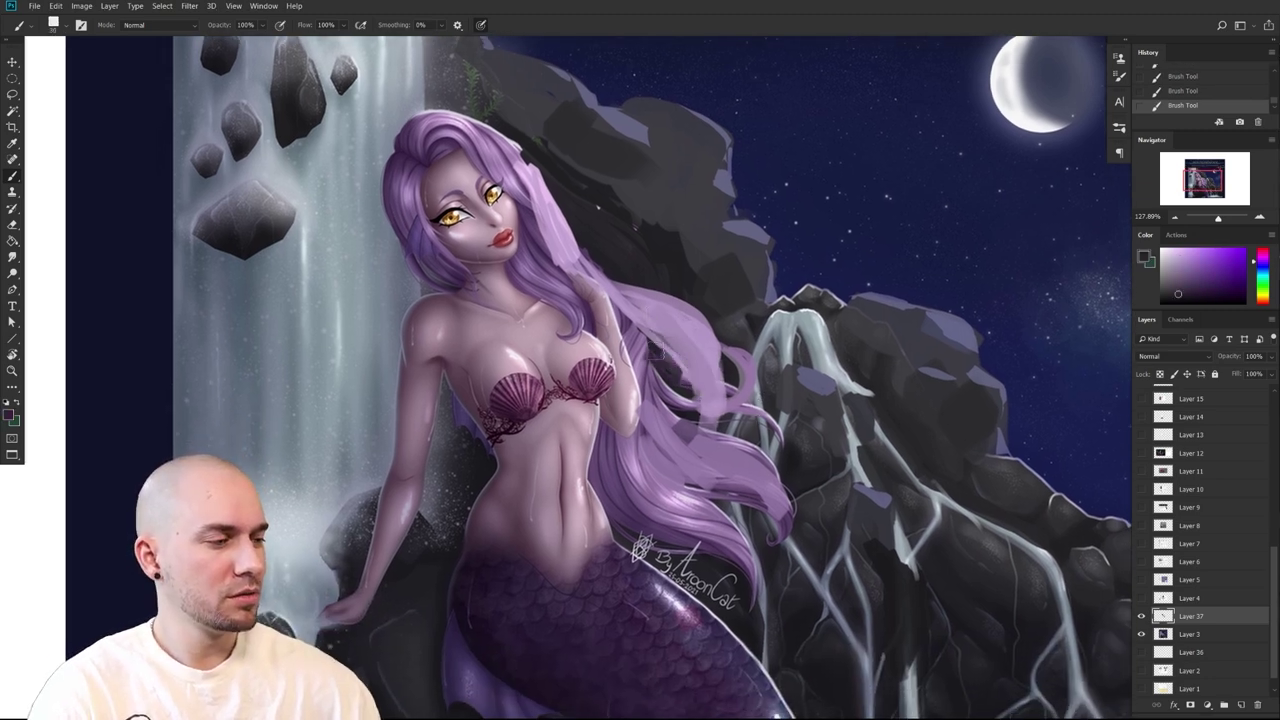
pyautogui.moveTo(634, 332); pyautogui.dragTo(670, 362)
pyautogui.moveTo(684, 370); pyautogui.dragTo(690, 418)
# Sample violet from the lower hair and paint shading strokes through the middle of the flowing mass
pyautogui.keyDown('alt'); pyautogui.click(647, 494); pyautogui.keyUp('alt')
pyautogui.moveTo(646, 342)
pyautogui.mouseDown()
pyautogui.moveTo(684, 394)
pyautogui.moveTo(668, 376)
pyautogui.mouseUp()
pyautogui.moveTo(636, 332)
pyautogui.mouseDown()
pyautogui.moveTo(688, 396)
pyautogui.moveTo(692, 428)
pyautogui.mouseUp()
pyautogui.moveTo(660, 376); pyautogui.dragTo(680, 422)
pyautogui.moveTo(634, 324); pyautogui.dragTo(674, 416)
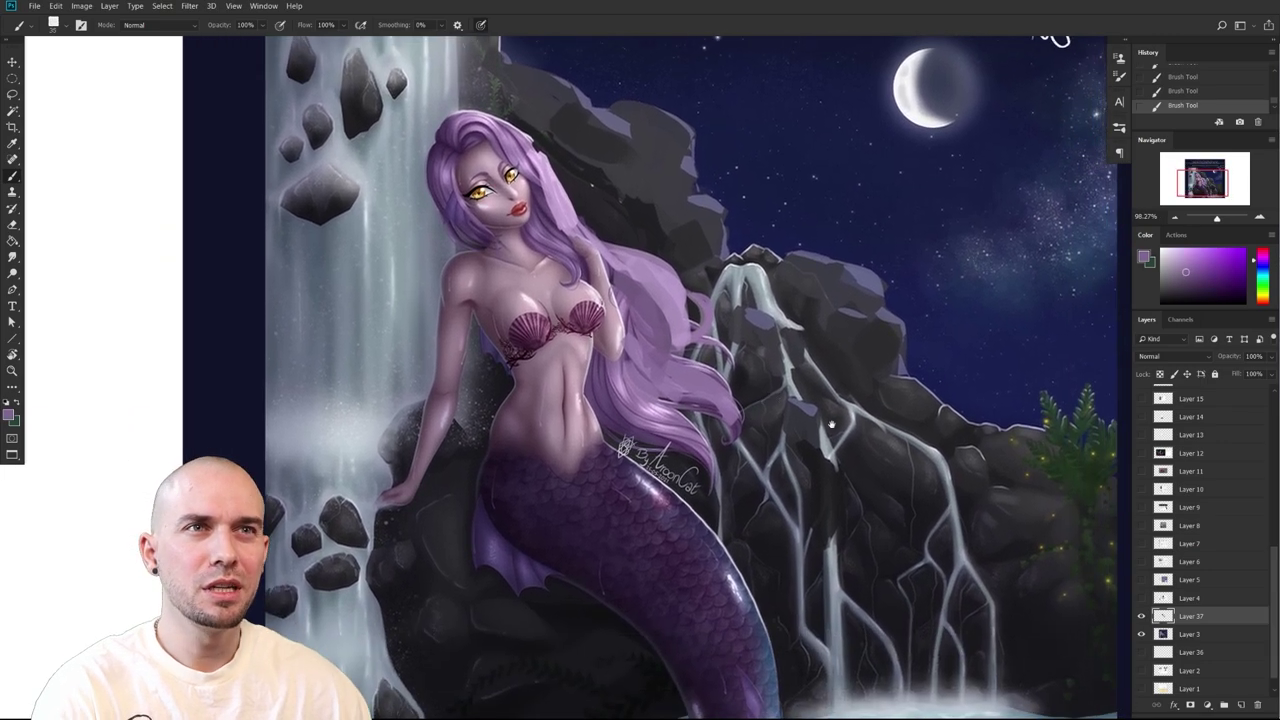
pyautogui.scroll(-3, 831, 424)
pyautogui.moveTo(832, 456); pyautogui.dragTo(794, 463)
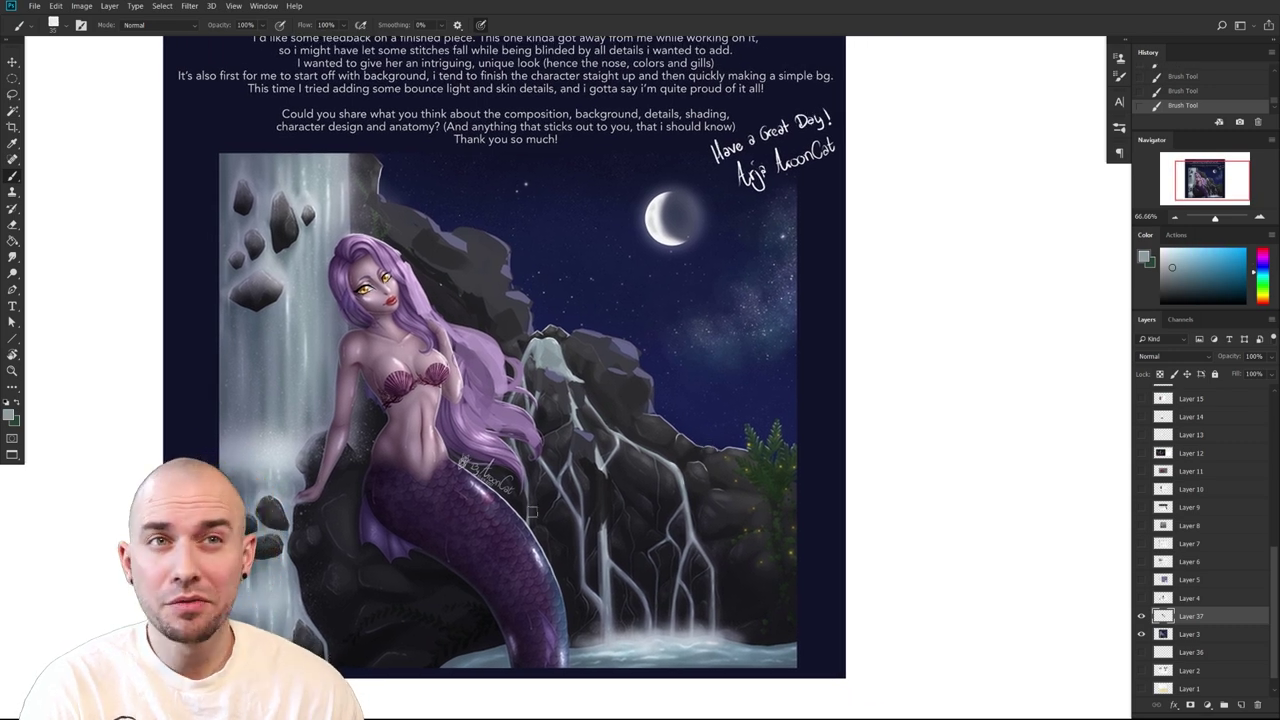
pyautogui.moveTo(801, 509); pyautogui.dragTo(820, 533)
pyautogui.scroll(-1, 914, 534)
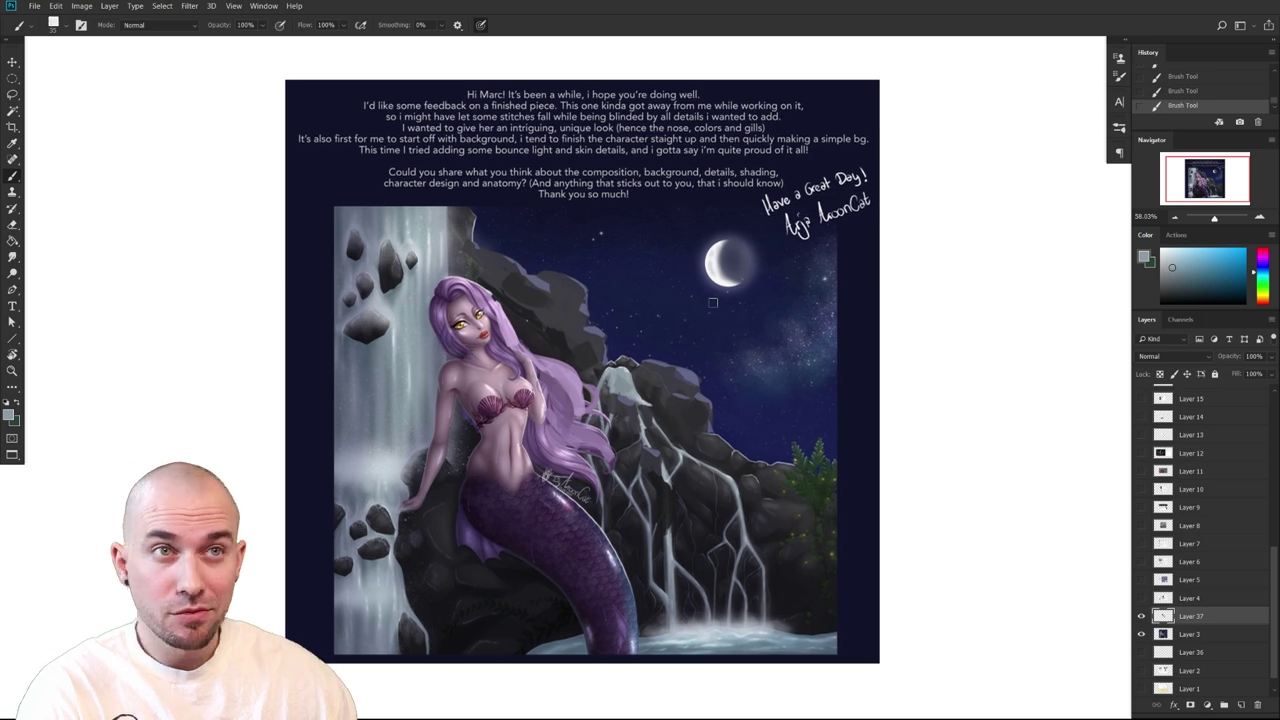
# Sample the moon's pale colour and stamp a glow over the moon with a large soft Brush
pyautogui.moveTo(711, 294)
pyautogui.mouseDown()
pyautogui.moveTo(726, 290)
pyautogui.moveTo(703, 244)
pyautogui.moveTo(708, 210)
pyautogui.mouseUp()
pyautogui.keyDown('alt'); pyautogui.click(716, 256); pyautogui.keyUp('alt')
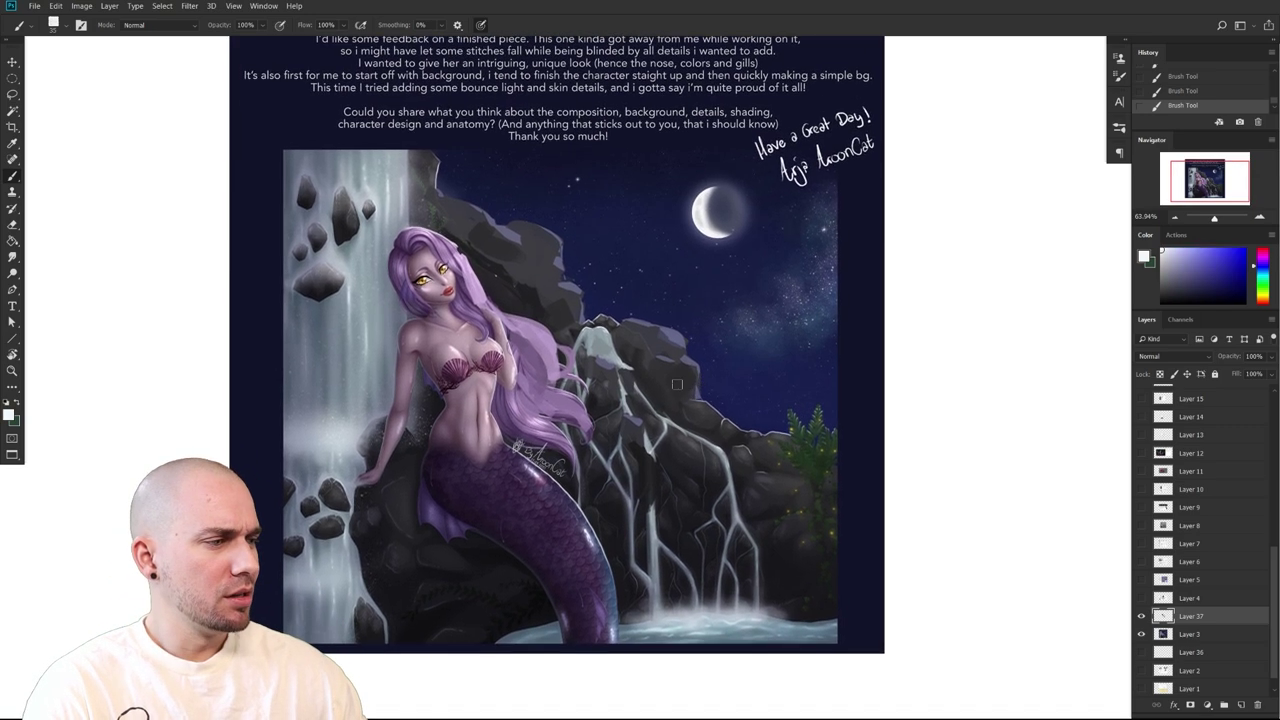
pyautogui.rightClick(740, 459)
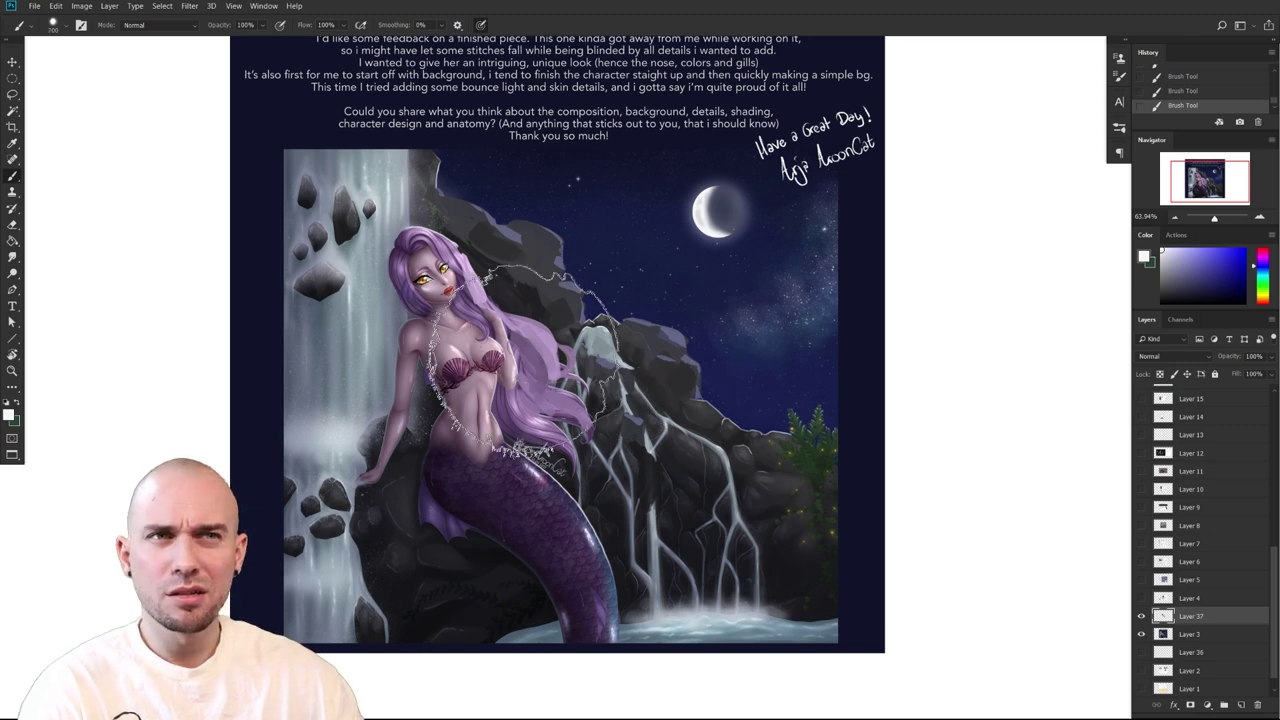
pyautogui.moveTo(676, 384); pyautogui.dragTo(657, 397)
pyautogui.keyDown('alt'); pyautogui.click(680, 235); pyautogui.keyUp('alt')
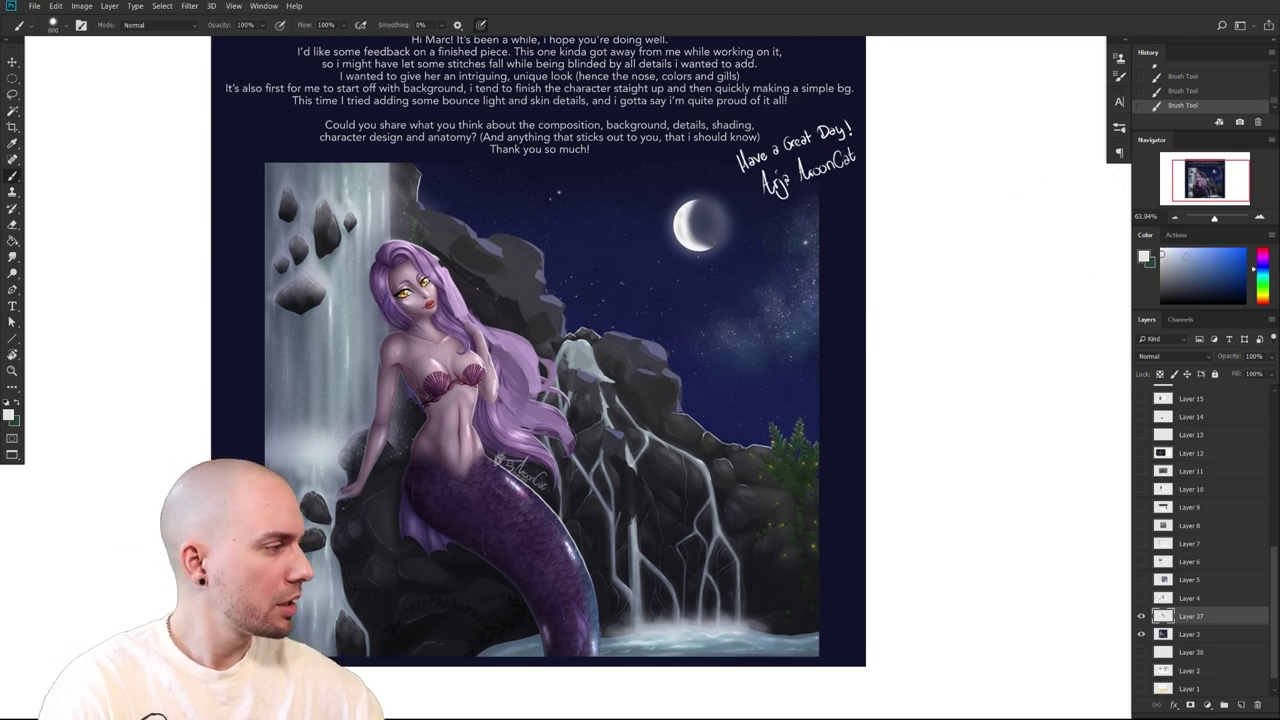
pyautogui.press('[')
pyautogui.click(692, 230)
pyautogui.click(692, 231)
# Widen the moon's glow into a faint pale-blue halo across the surrounding sky by varying the soft Brush size
pyautogui.press(']')
pyautogui.press(']')
pyautogui.press(']')
pyautogui.press(']')
pyautogui.press(']')
pyautogui.press(']')
pyautogui.press(']')
pyautogui.press(']')
pyautogui.press(']')
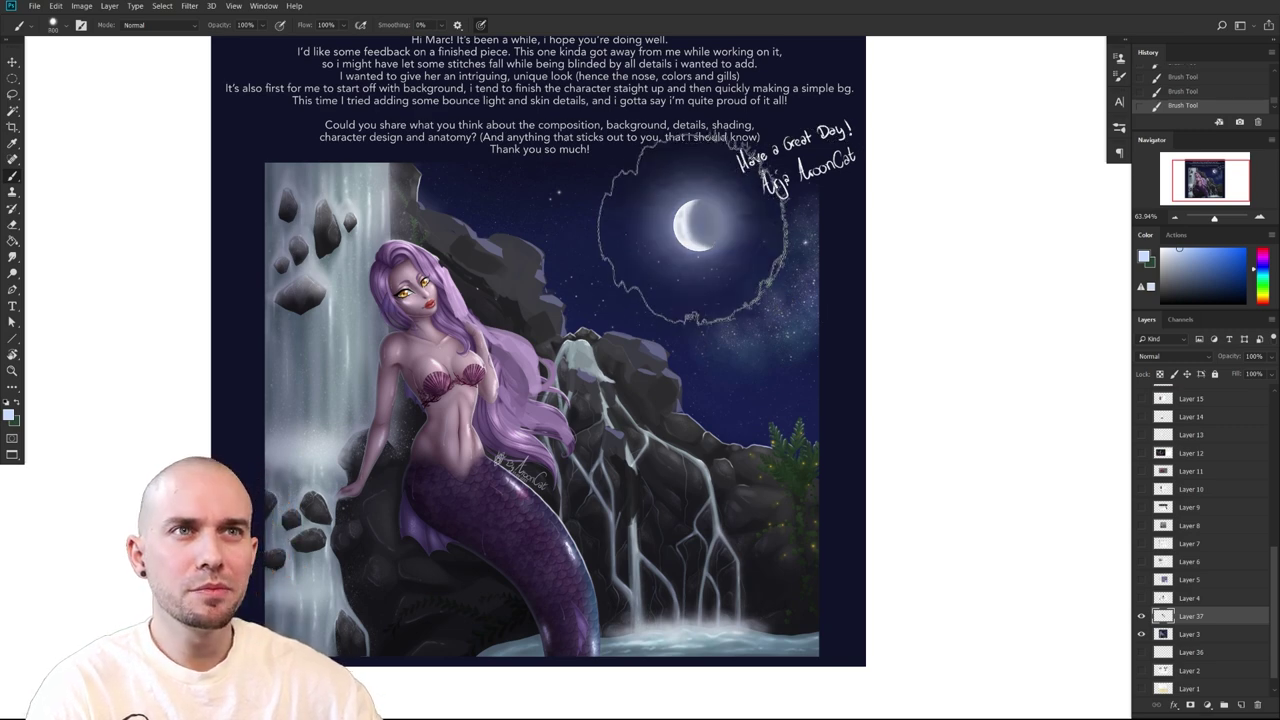
pyautogui.press('[')
pyautogui.press('[')
pyautogui.press('[')
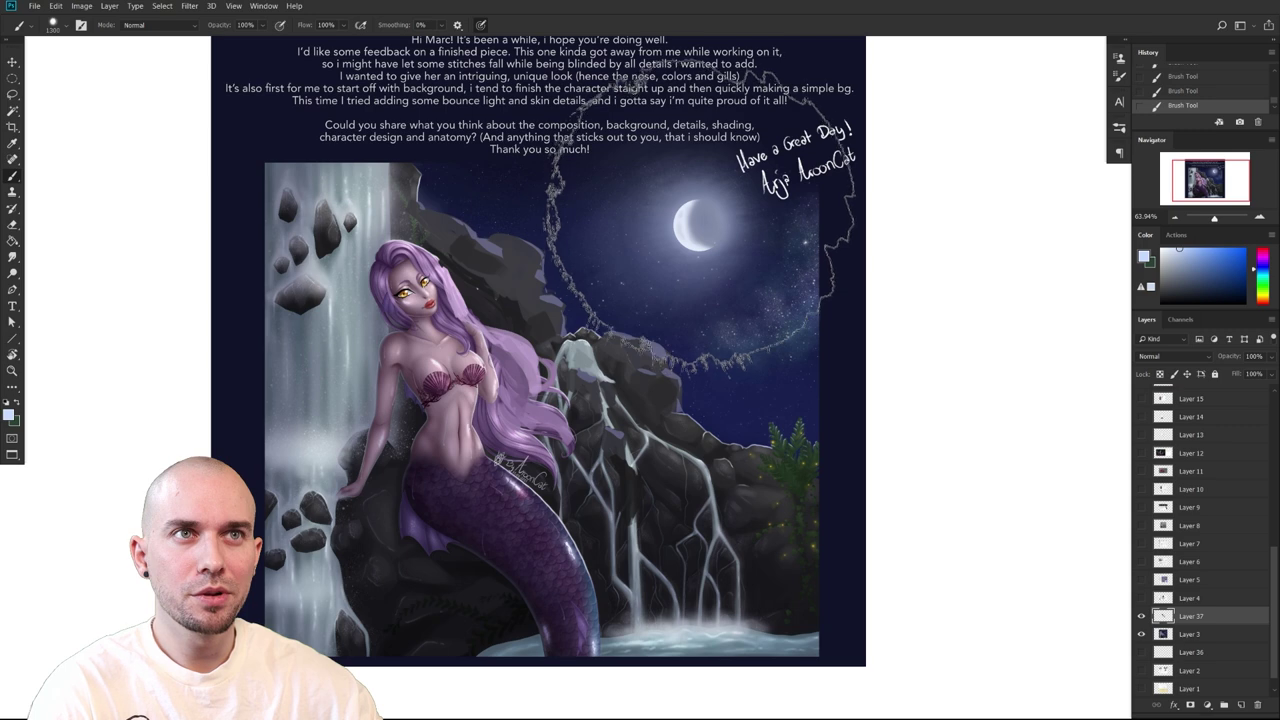
pyautogui.press('[')
pyautogui.press('[')
pyautogui.press('[')
pyautogui.press('[')
pyautogui.press('[')
pyautogui.press('[')
pyautogui.press('[')
pyautogui.press('[')
pyautogui.press('[')
pyautogui.press('[')
pyautogui.press('[')
pyautogui.press('[')
pyautogui.press('[')
pyautogui.press('[')
pyautogui.press('[')
pyautogui.press('[')
pyautogui.press('[')
pyautogui.press('[')
pyautogui.press('[')
pyautogui.press('[')
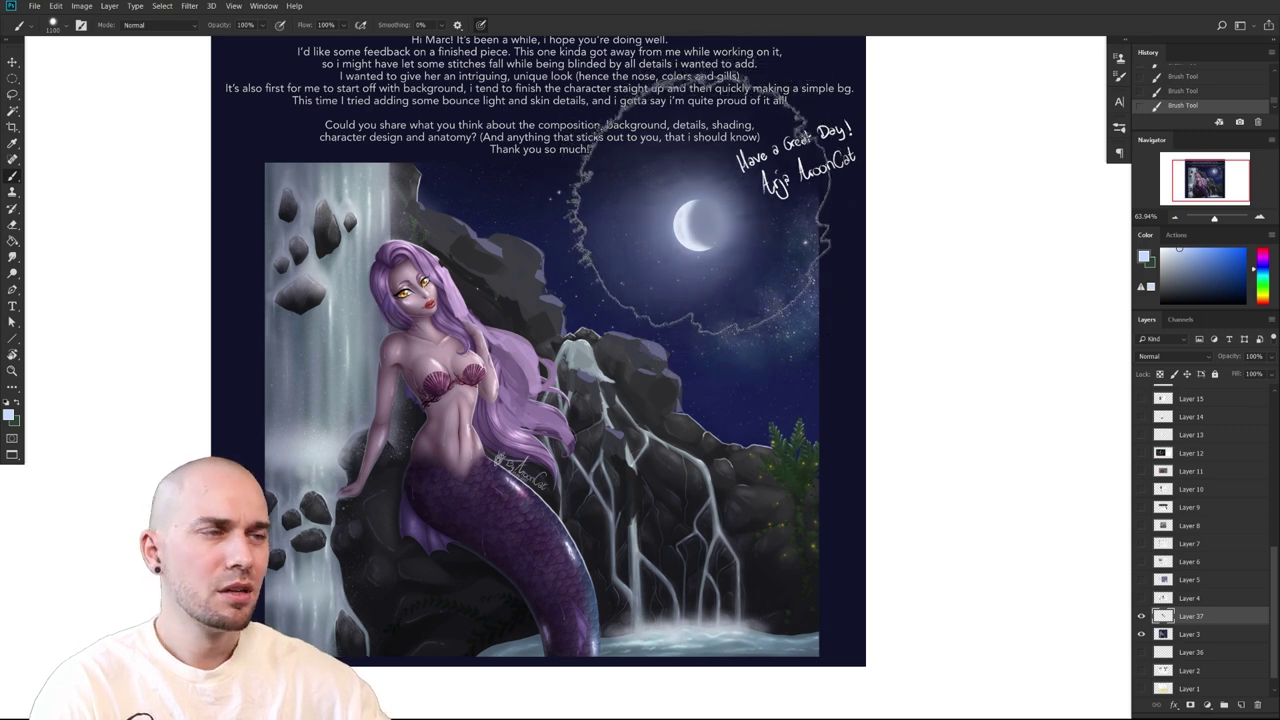
pyautogui.moveTo(721, 315); pyautogui.dragTo(714, 303)
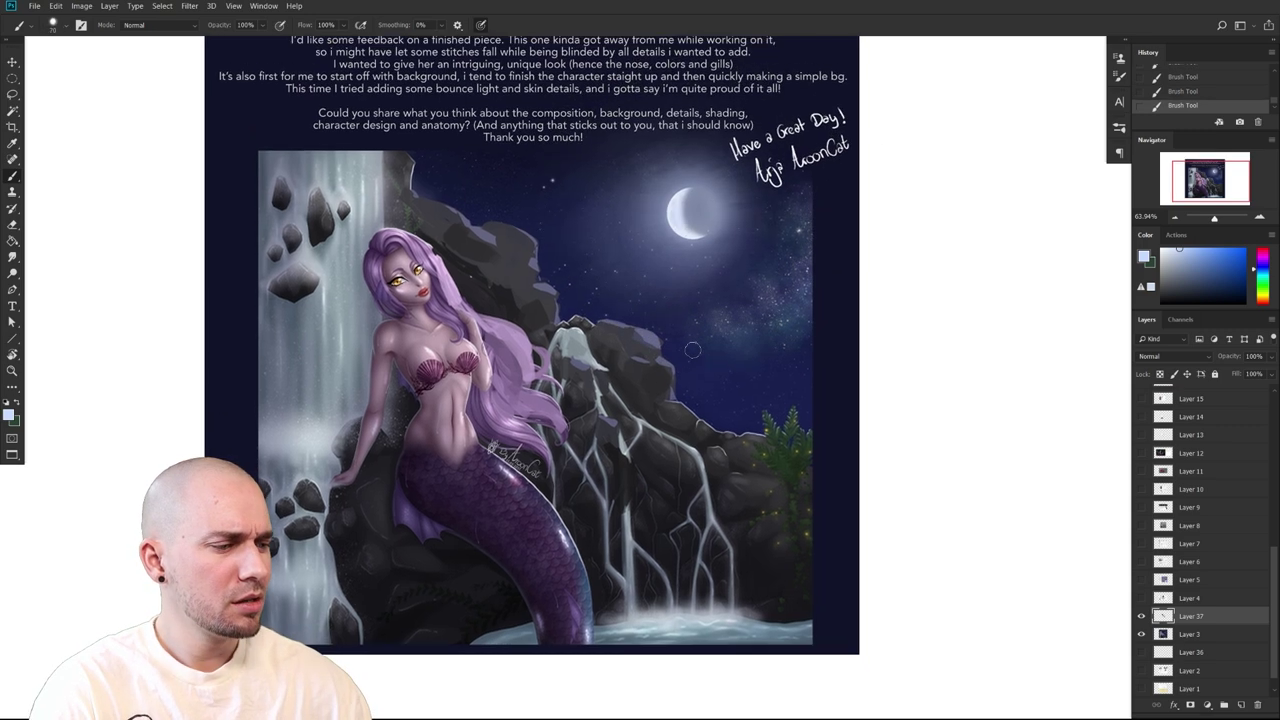
# Try brushing pale-blue moonlight highlights onto the mermaid with a textured Brush and the sampled moon colour, and undo the strokes
pyautogui.rightClick(617, 461)
pyautogui.click(716, 479)
pyautogui.moveTo(526, 487)
pyautogui.mouseDown()
pyautogui.moveTo(531, 531)
pyautogui.moveTo(560, 495)
pyautogui.mouseUp()
pyautogui.moveTo(543, 410); pyautogui.dragTo(547, 514)
pyautogui.press('[')
pyautogui.keyDown('alt'); pyautogui.click(782, 213); pyautogui.keyUp('alt')
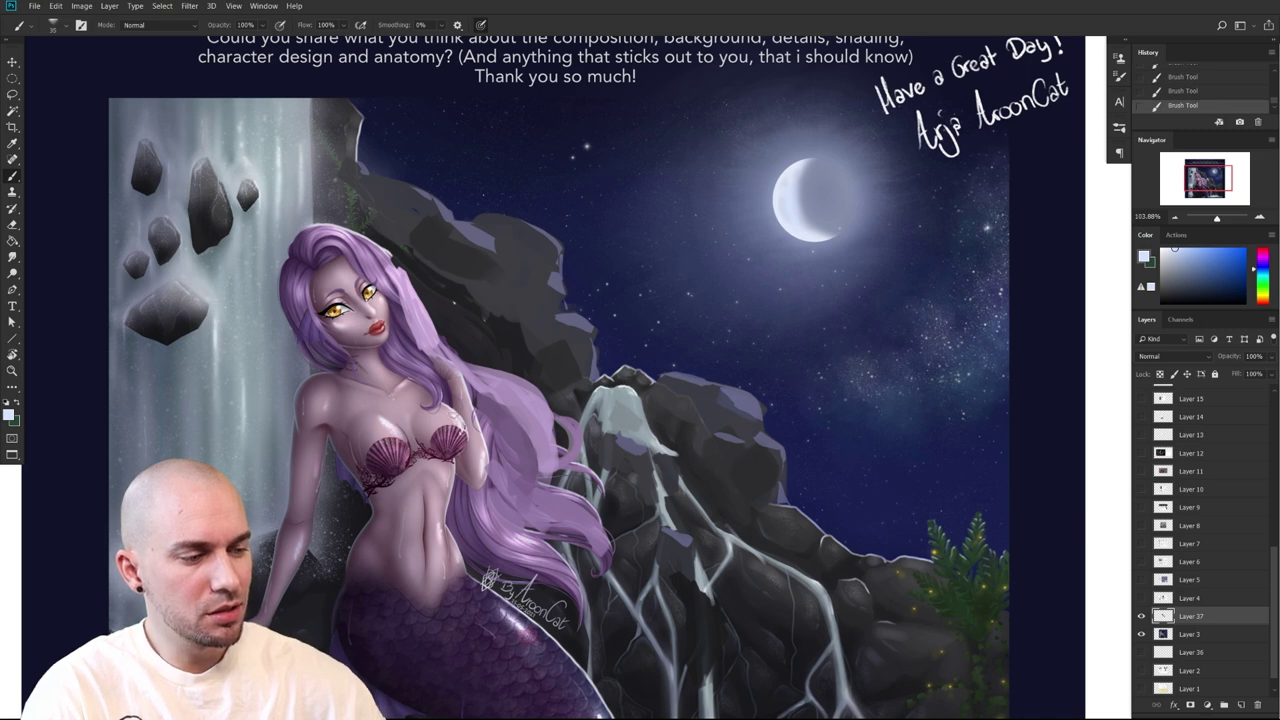
pyautogui.moveTo(522, 505); pyautogui.dragTo(561, 382)
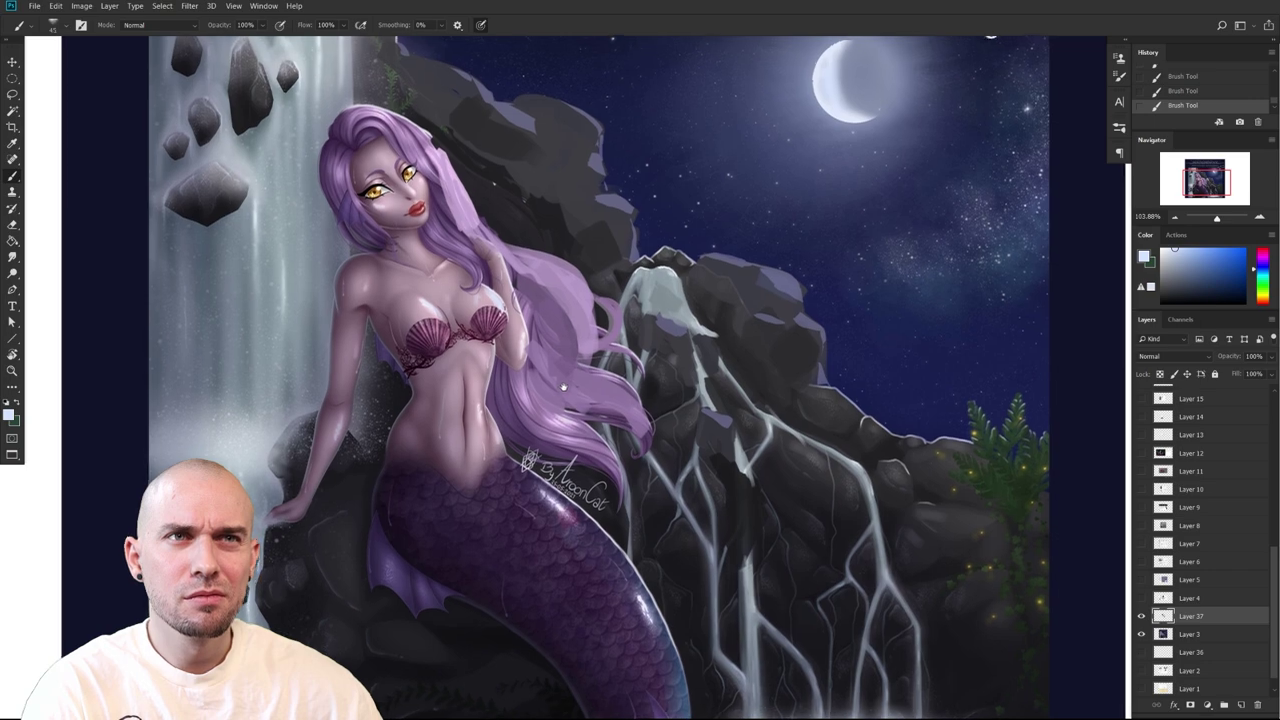
pyautogui.hotkey('ctrl', 'z')
pyautogui.hotkey('ctrl', 'z')
pyautogui.hotkey('ctrl', 'z')
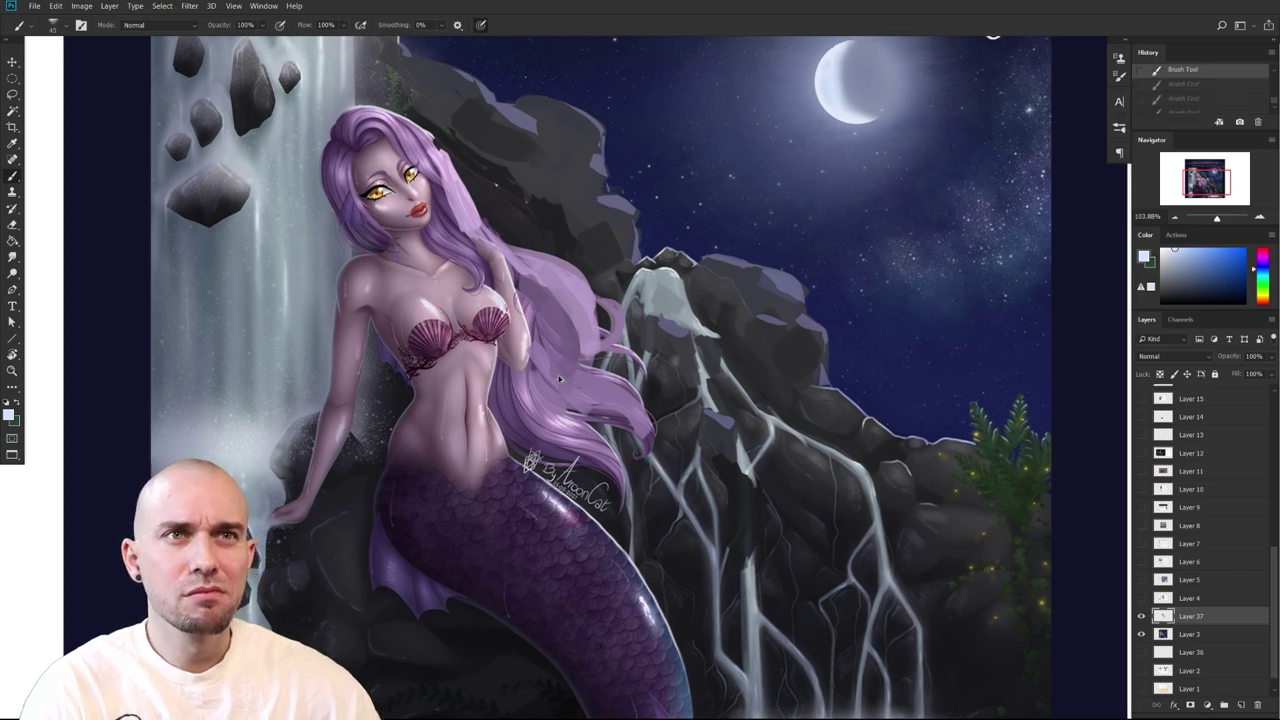
# Try drawing a pale light ray from the moon down to the mermaid's tail, and undo it
pyautogui.scroll(4, 589, 424)
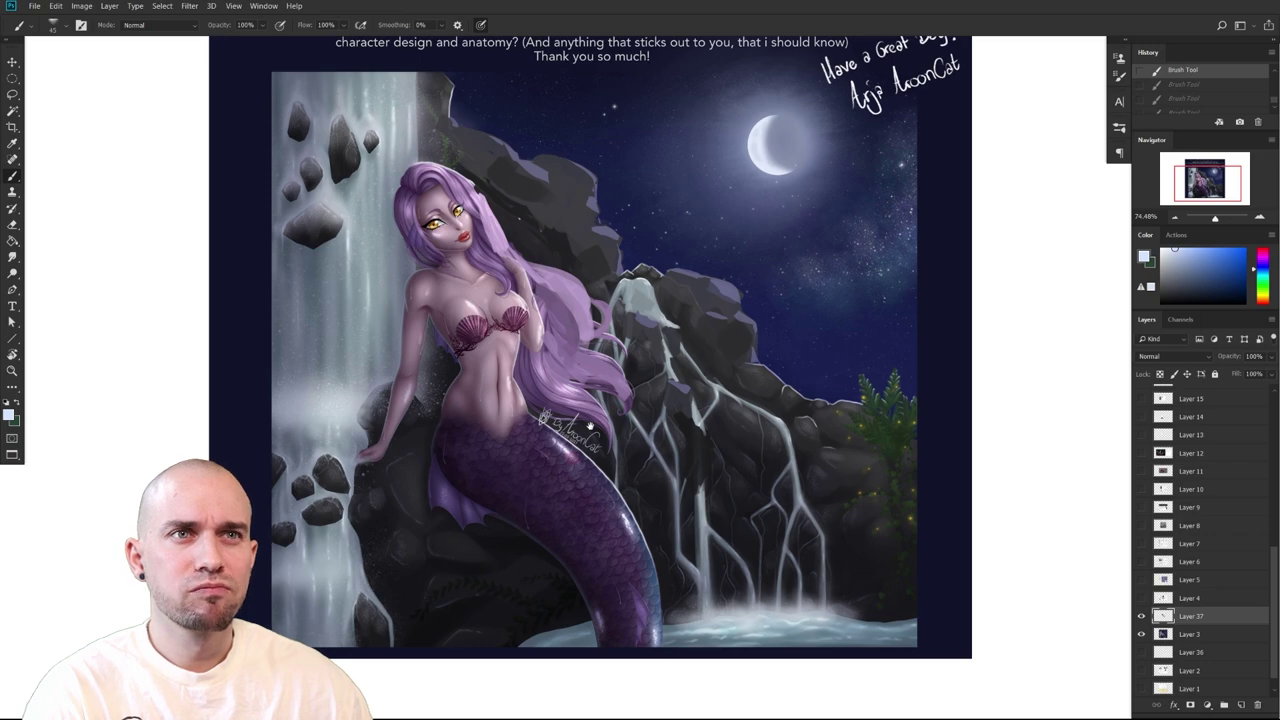
pyautogui.scroll(2, 589, 425)
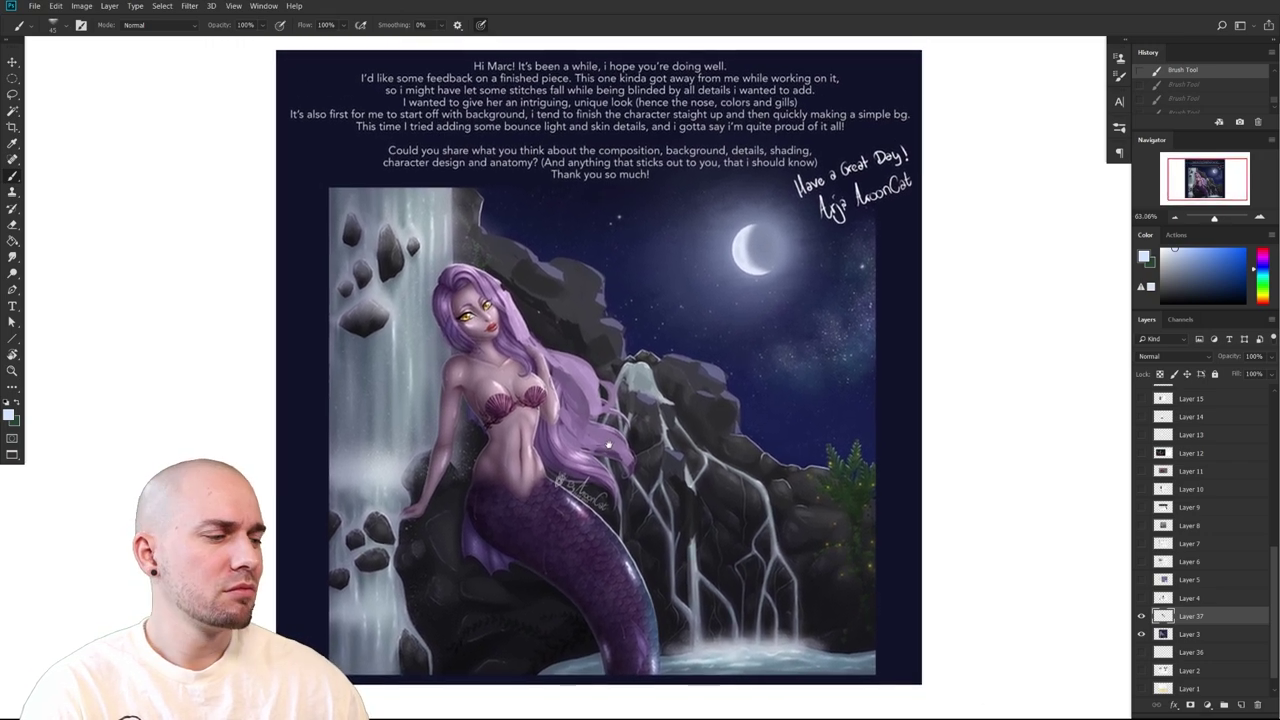
pyautogui.moveTo(608, 444); pyautogui.dragTo(595, 437)
pyautogui.moveTo(676, 577)
pyautogui.mouseDown()
pyautogui.moveTo(660, 566)
pyautogui.moveTo(671, 562)
pyautogui.moveTo(670, 581)
pyautogui.mouseUp()
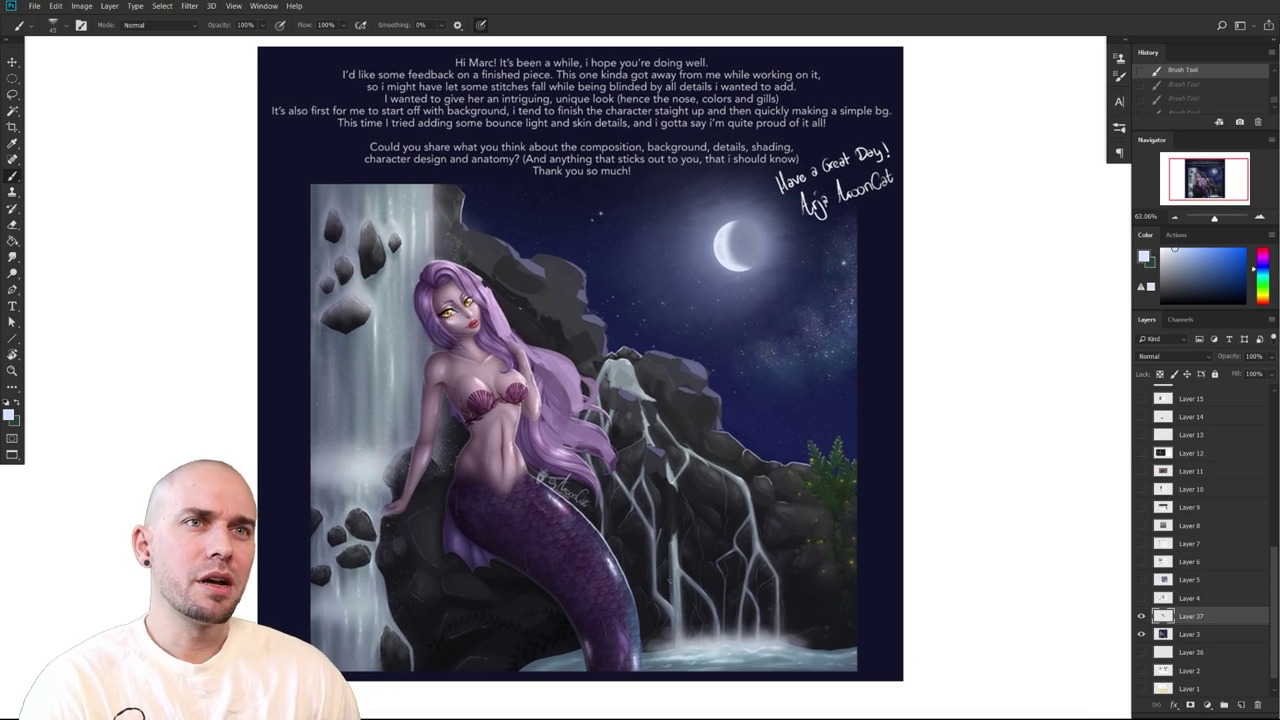
pyautogui.moveTo(744, 527); pyautogui.dragTo(792, 472)
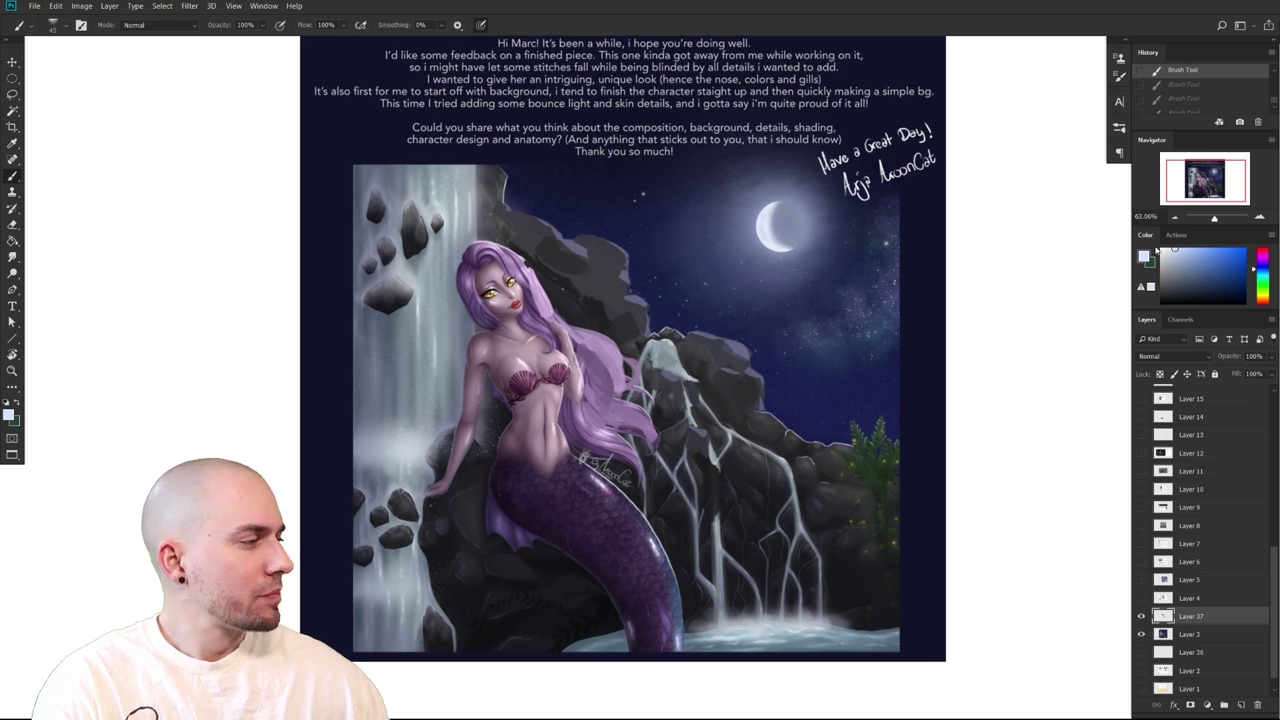
pyautogui.moveTo(771, 237); pyautogui.dragTo(606, 500)
pyautogui.hotkey('ctrl', 'z')
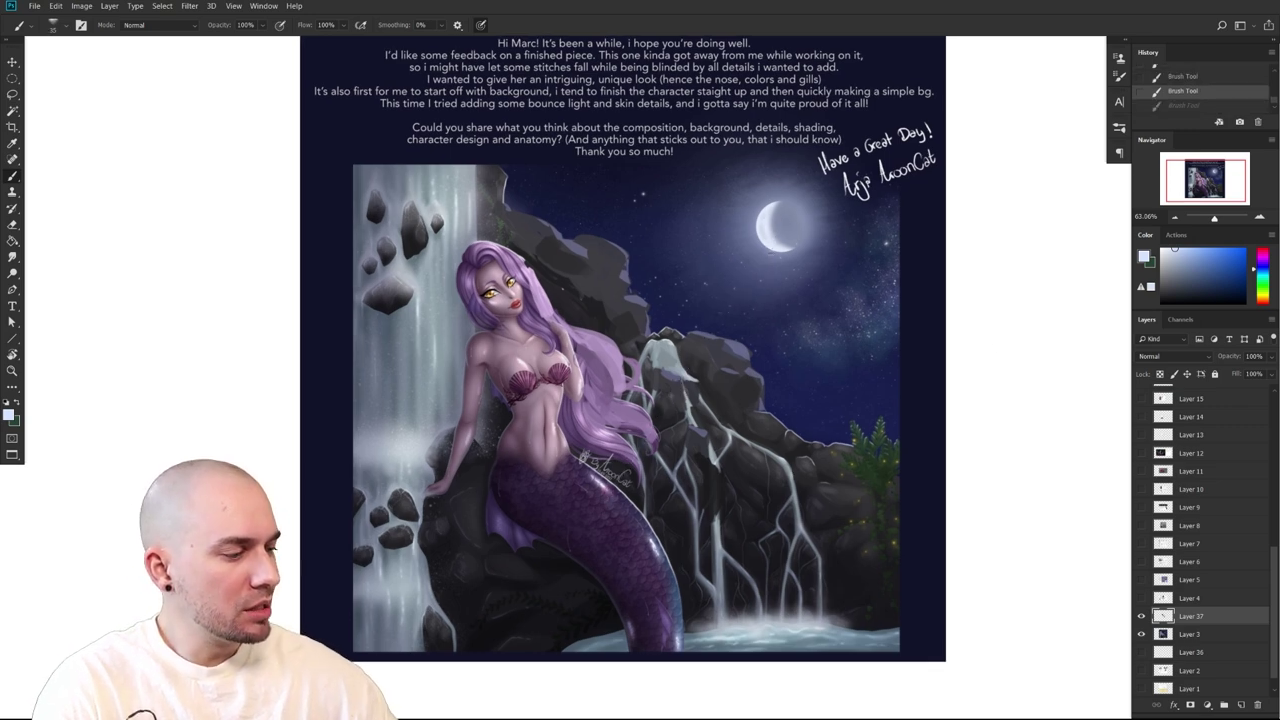
pyautogui.hotkey('ctrl', 'z')
pyautogui.moveTo(778, 519); pyautogui.dragTo(759, 496)
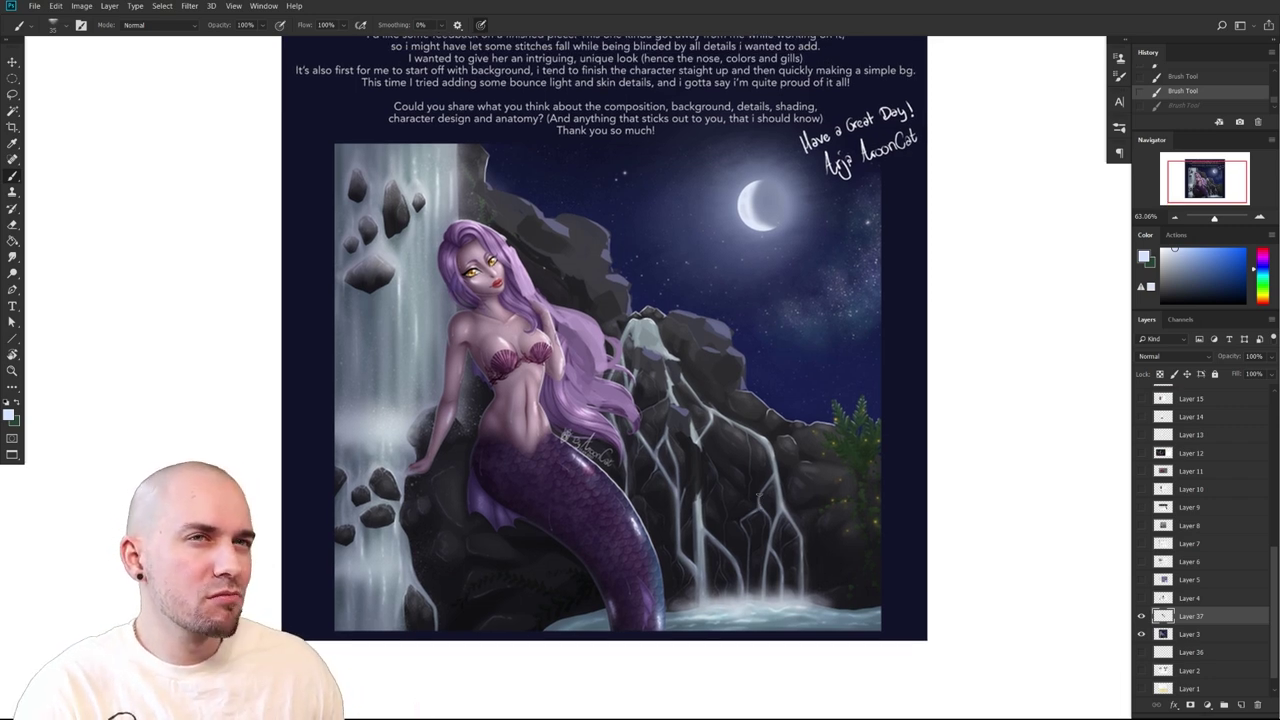
pyautogui.moveTo(774, 520); pyautogui.dragTo(769, 547)
pyautogui.moveTo(812, 509)
pyautogui.mouseDown()
pyautogui.moveTo(838, 515)
pyautogui.moveTo(818, 510)
pyautogui.mouseUp()
pyautogui.moveTo(691, 568); pyautogui.dragTo(679, 550)
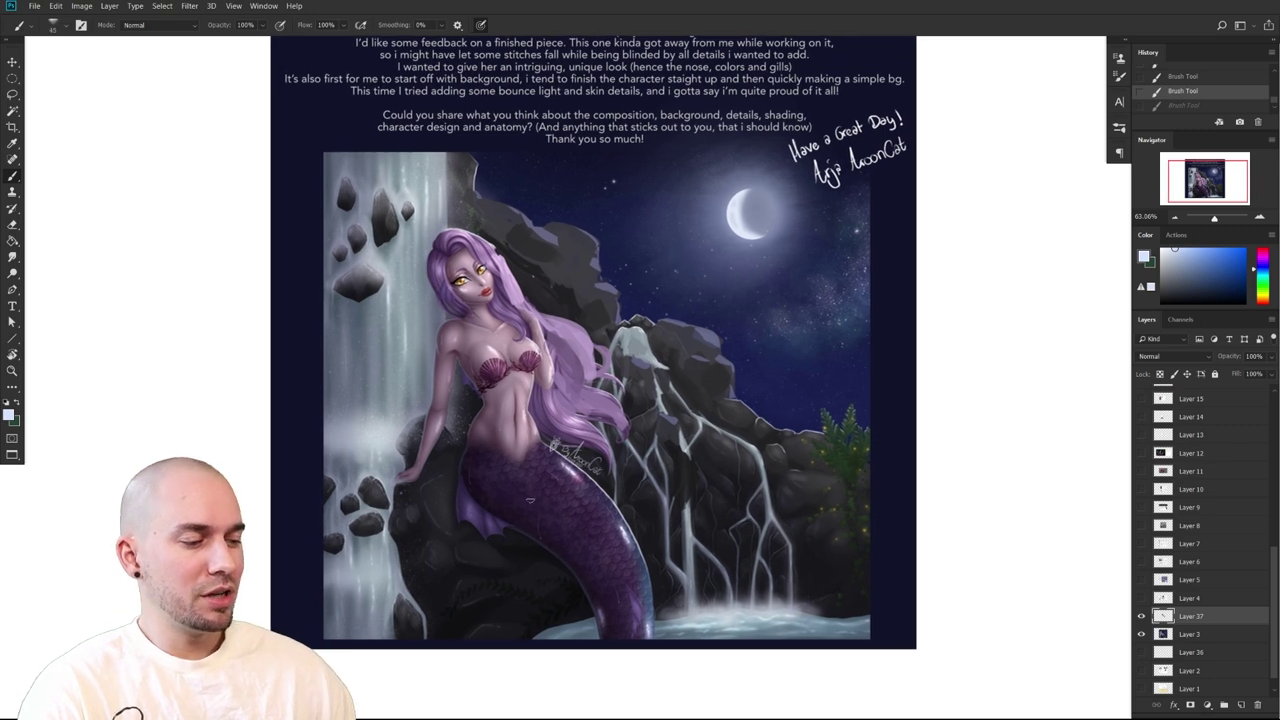
# Try covering the mermaid's upper tail and side fin with sampled near-black using a very large Brush, and undo it
pyautogui.moveTo(490, 472)
pyautogui.mouseDown()
pyautogui.moveTo(506, 512)
pyautogui.moveTo(490, 473)
pyautogui.mouseUp()
pyautogui.hotkey('ctrl', 'z')
pyautogui.moveTo(503, 540); pyautogui.dragTo(555, 530)
pyautogui.press(']')
pyautogui.keyDown('alt'); pyautogui.click(531, 528); pyautogui.keyUp('alt')
pyautogui.press(']')
pyautogui.press(']')
pyautogui.press(']')
pyautogui.press(']')
pyautogui.press(']')
pyautogui.press(']')
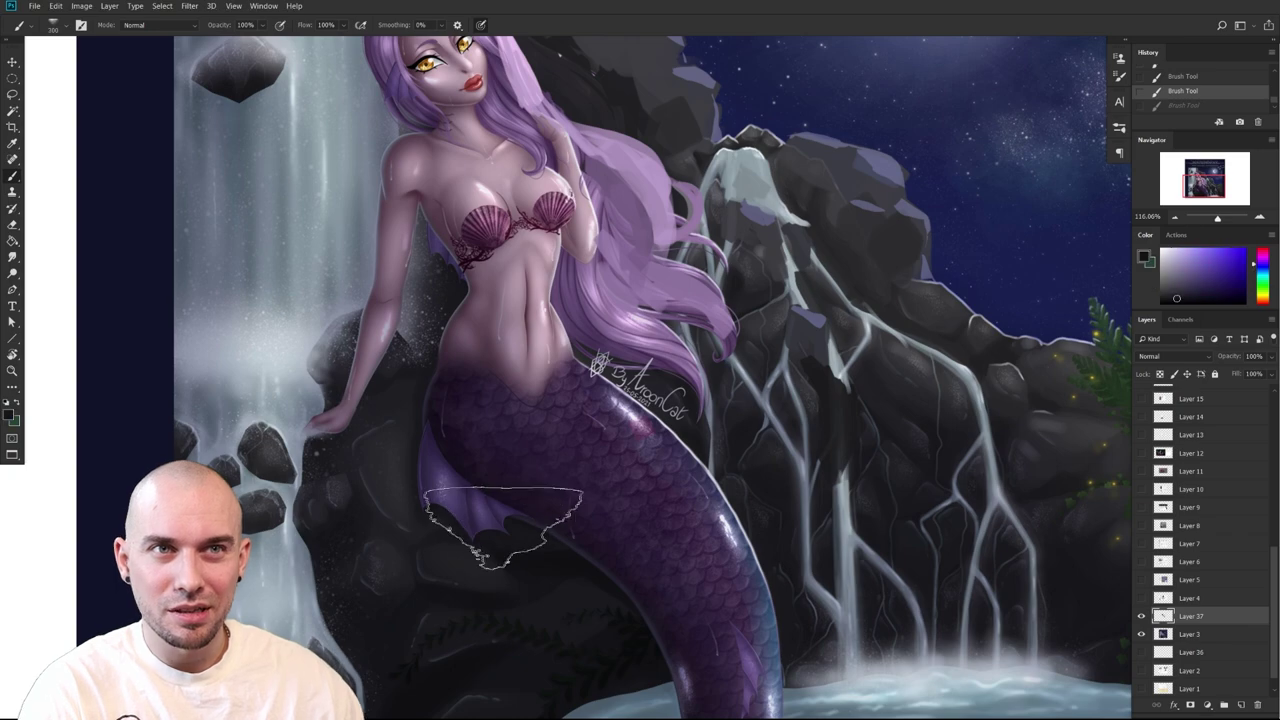
pyautogui.moveTo(481, 496)
pyautogui.mouseDown()
pyautogui.moveTo(531, 522)
pyautogui.moveTo(522, 503)
pyautogui.moveTo(657, 533)
pyautogui.moveTo(670, 548)
pyautogui.mouseUp()
pyautogui.moveTo(677, 558)
pyautogui.mouseDown()
pyautogui.moveTo(640, 551)
pyautogui.moveTo(649, 557)
pyautogui.mouseUp()
pyautogui.moveTo(610, 498); pyautogui.dragTo(628, 498)
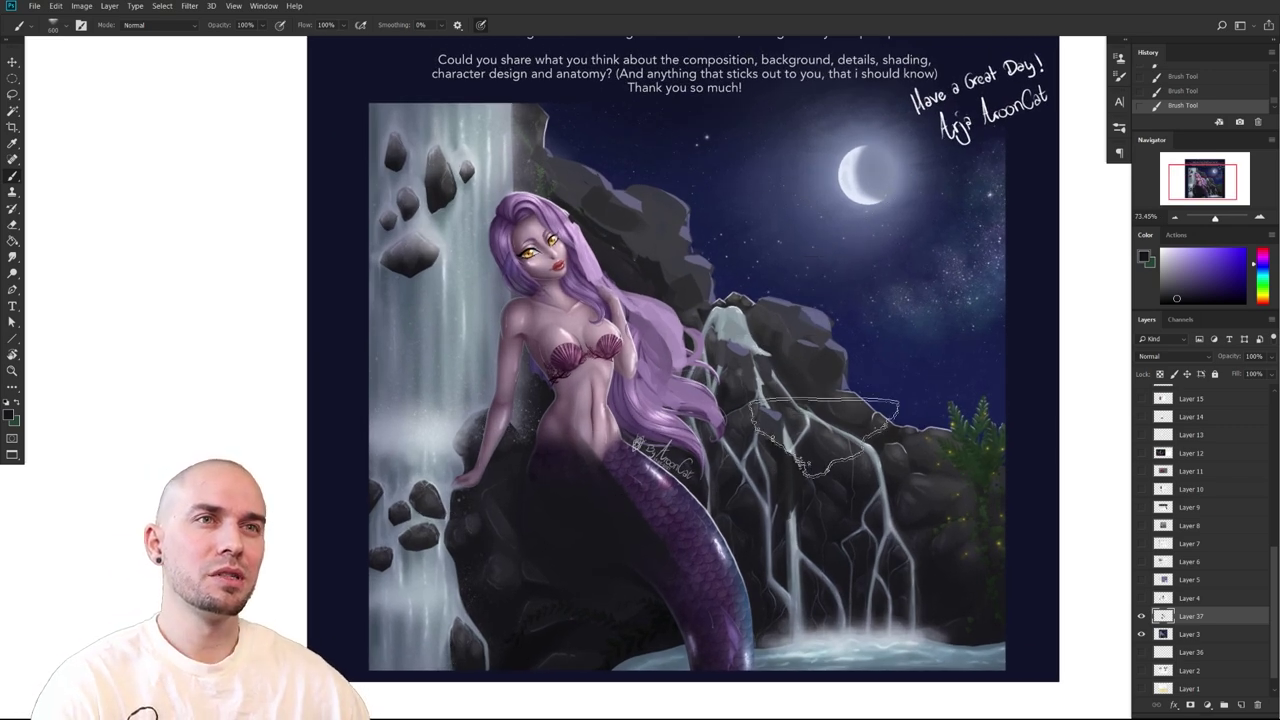
pyautogui.hotkey('ctrl', 'z')
# Try sketching a straight moonlight ray down to the ground that bounces up to the tail's underside, and undo it
pyautogui.moveTo(728, 510); pyautogui.dragTo(737, 440)
pyautogui.press('[')
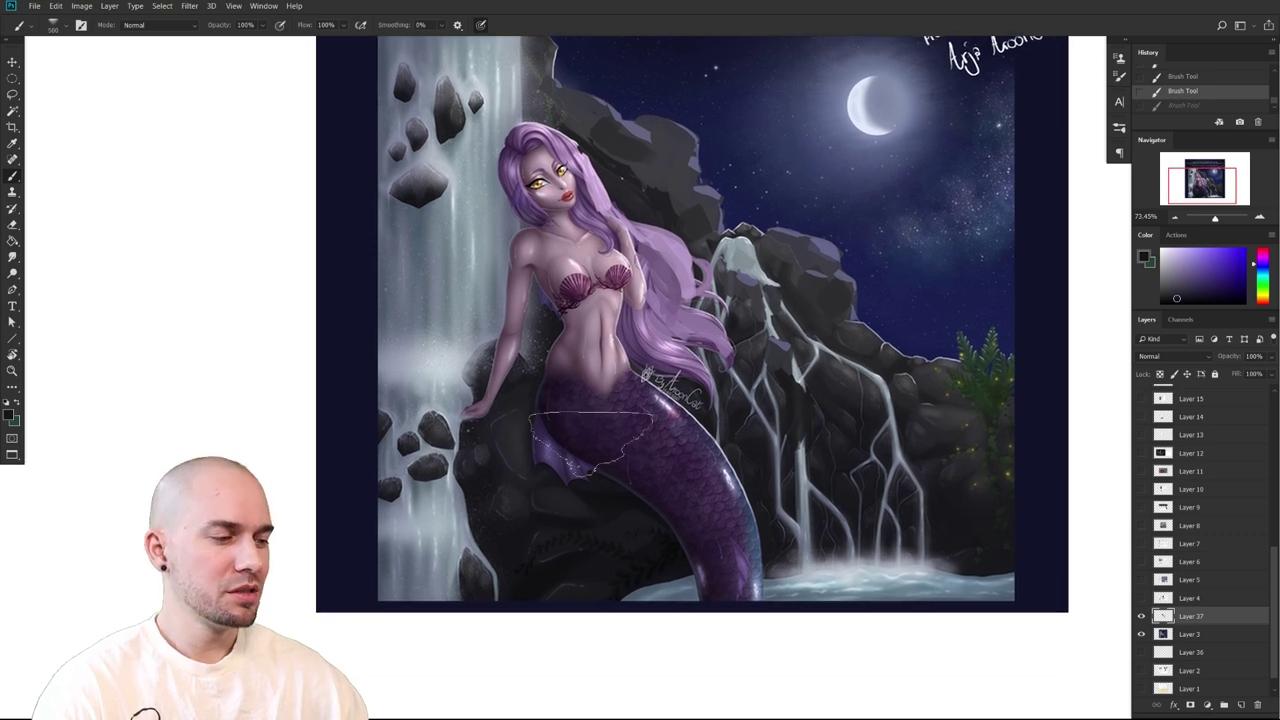
pyautogui.keyDown('alt'); pyautogui.click(867, 128); pyautogui.keyUp('alt')
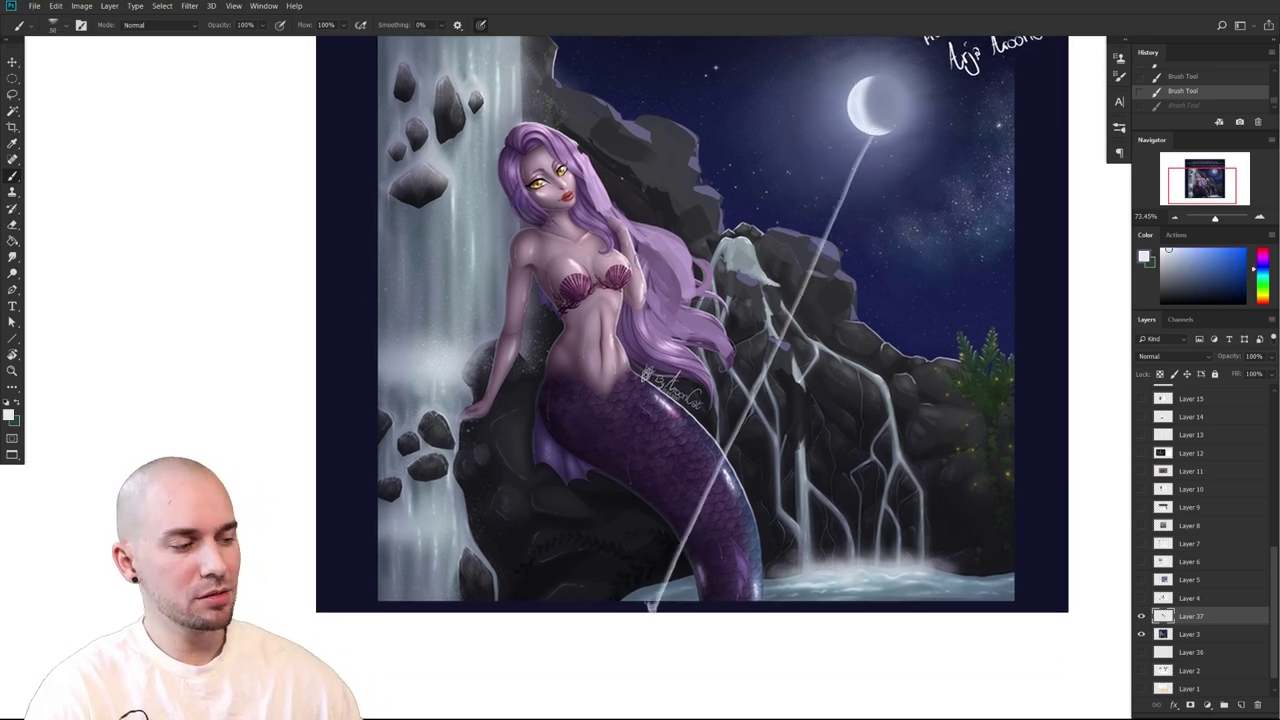
pyautogui.keyDown('shift'); pyautogui.click(650, 605); pyautogui.keyUp('shift')
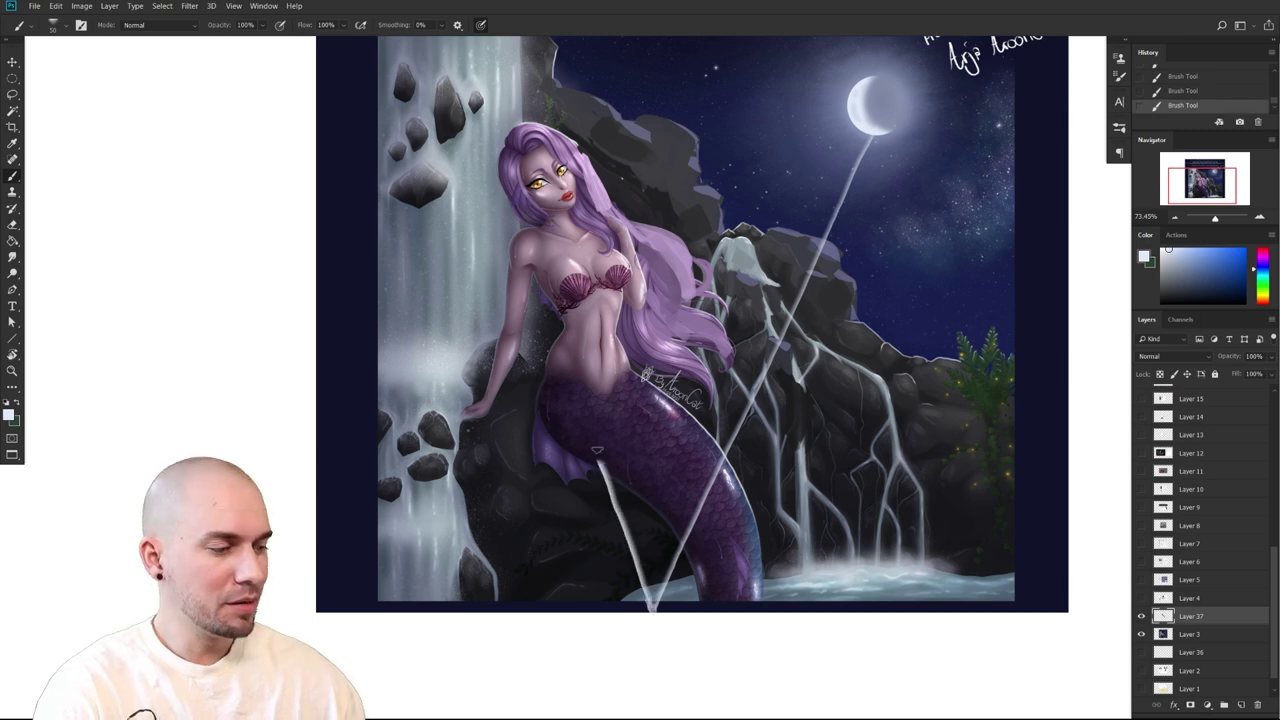
pyautogui.hotkey('ctrl', 'z')
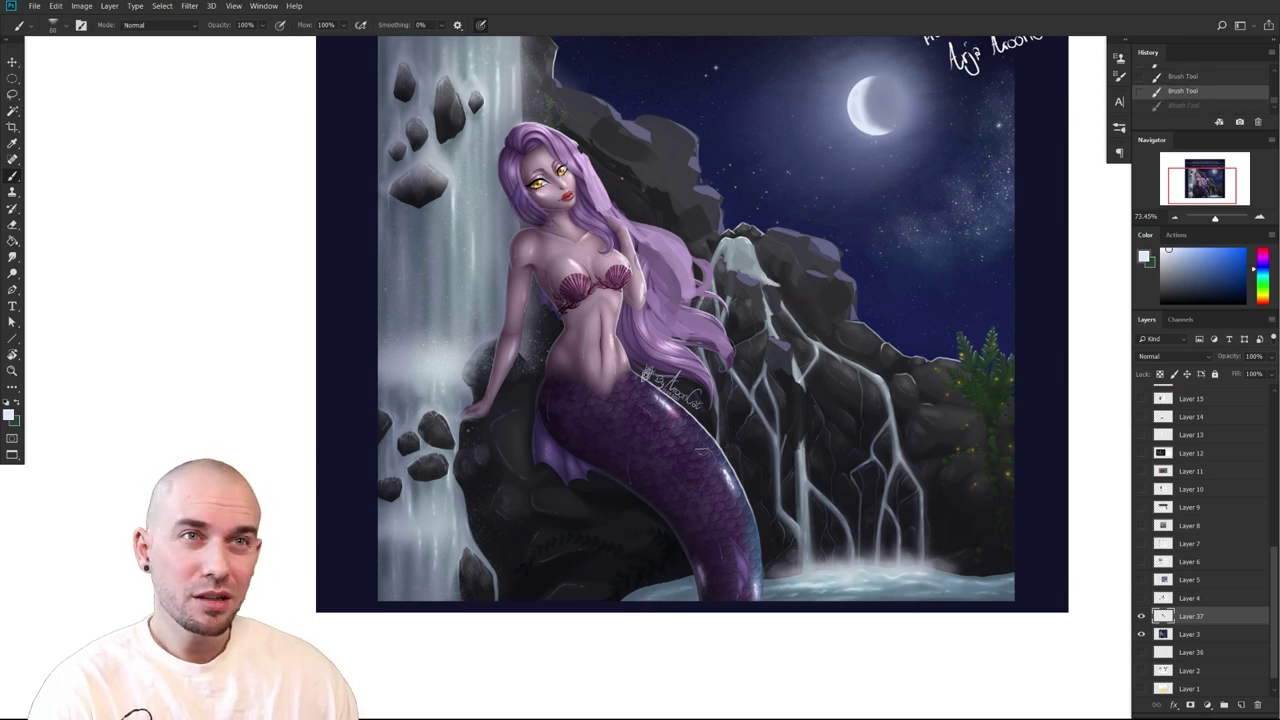
# Brush soft pale bounce light along the underside of the tail and compare it by undoing and redoing the strokes
pyautogui.moveTo(702, 553); pyautogui.dragTo(680, 502)
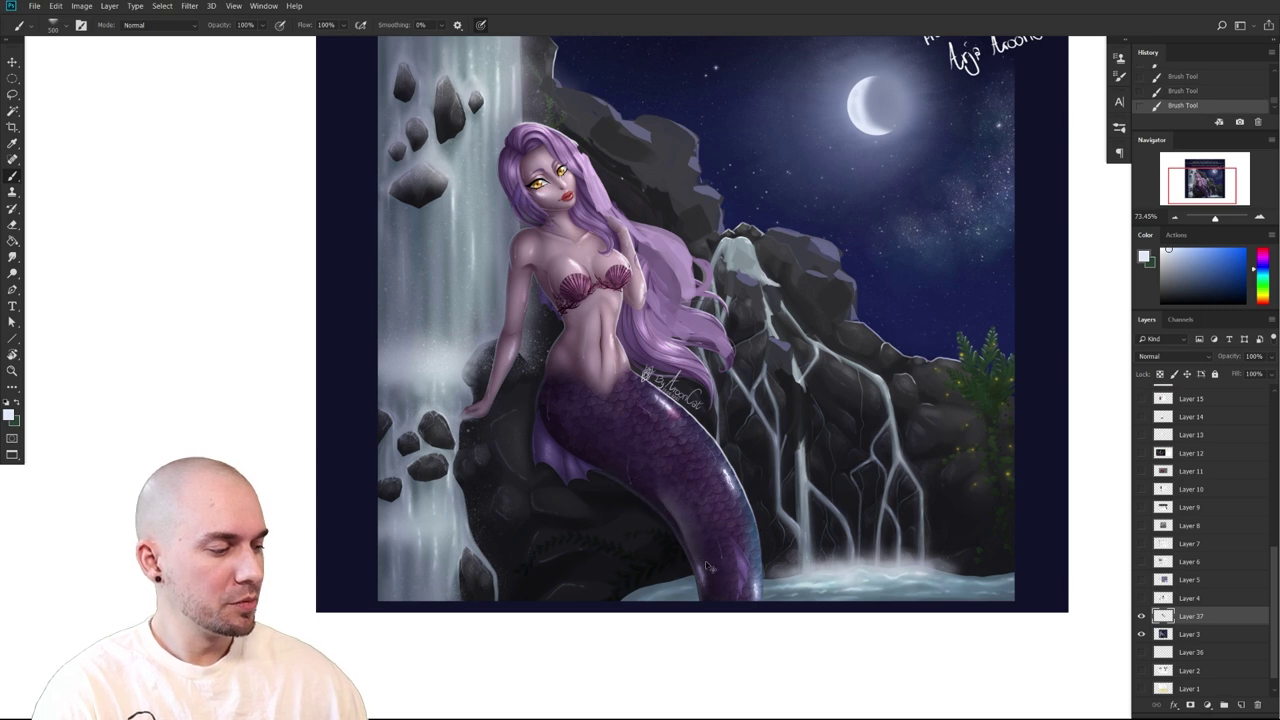
pyautogui.moveTo(865, 503); pyautogui.dragTo(800, 503)
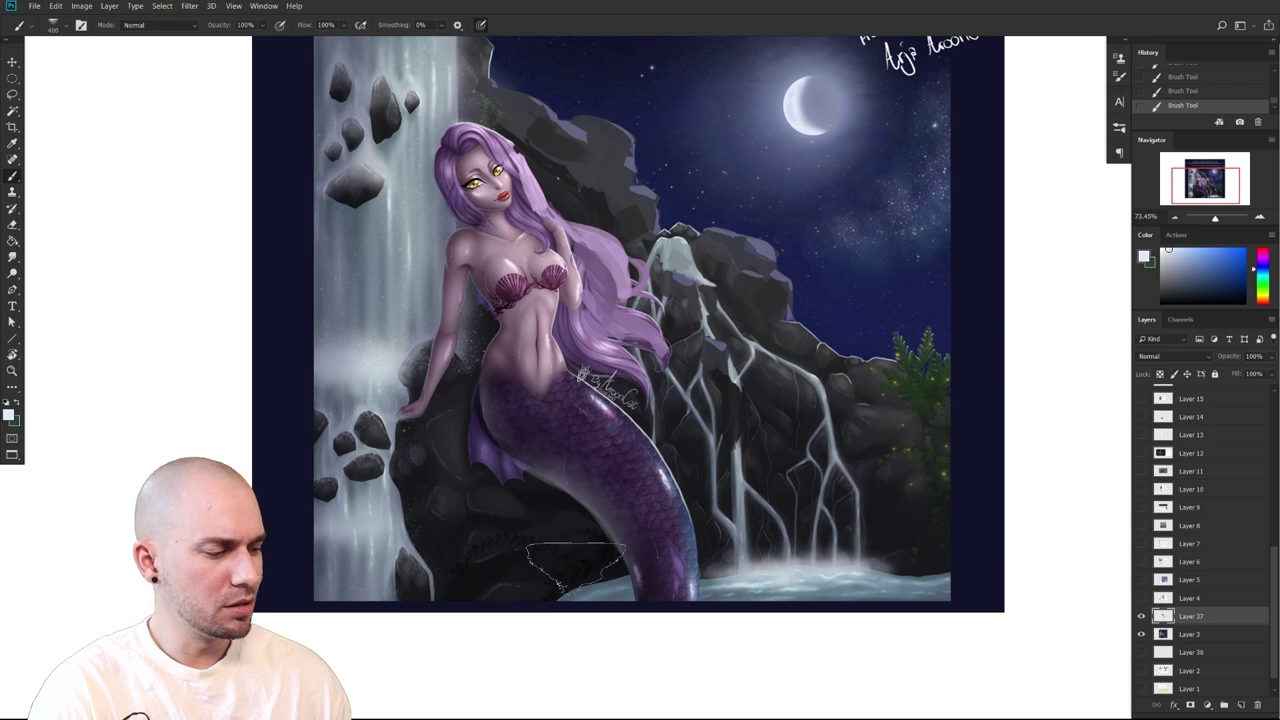
pyautogui.hotkey('ctrl', 'z')
pyautogui.hotkey('ctrl', 'z')
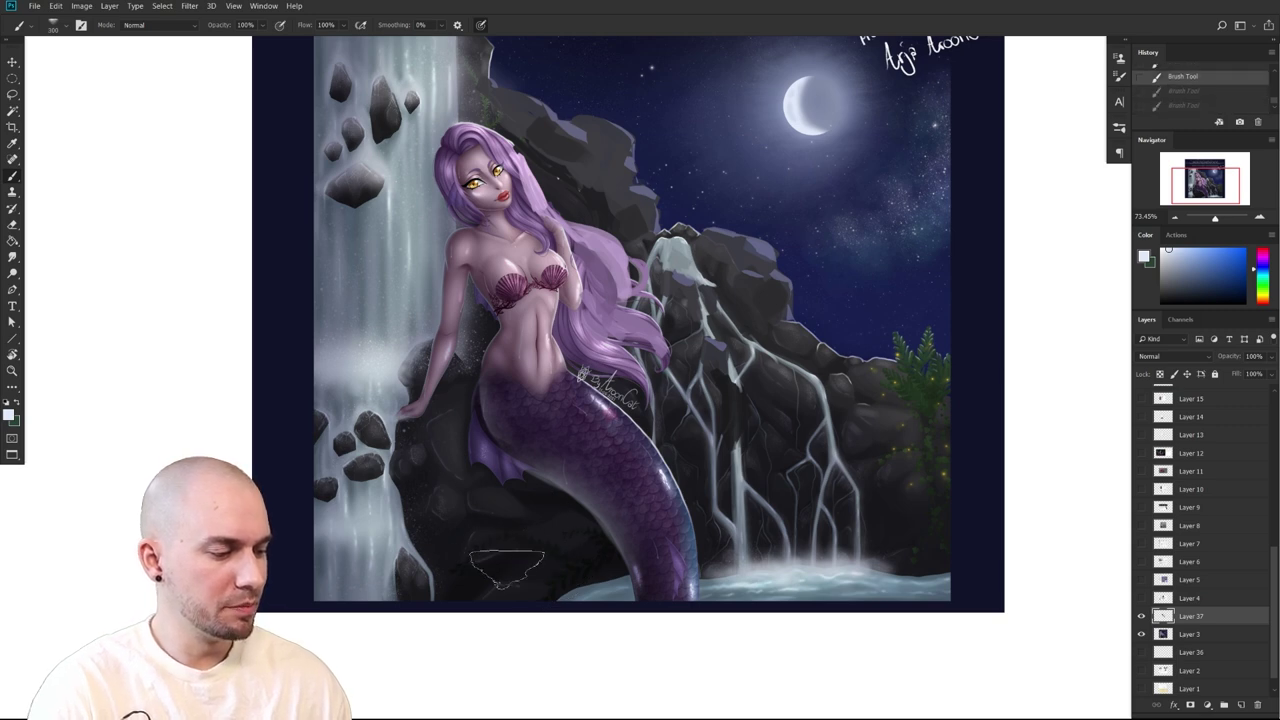
pyautogui.keyDown('alt'); pyautogui.click(539, 551); pyautogui.keyUp('alt')
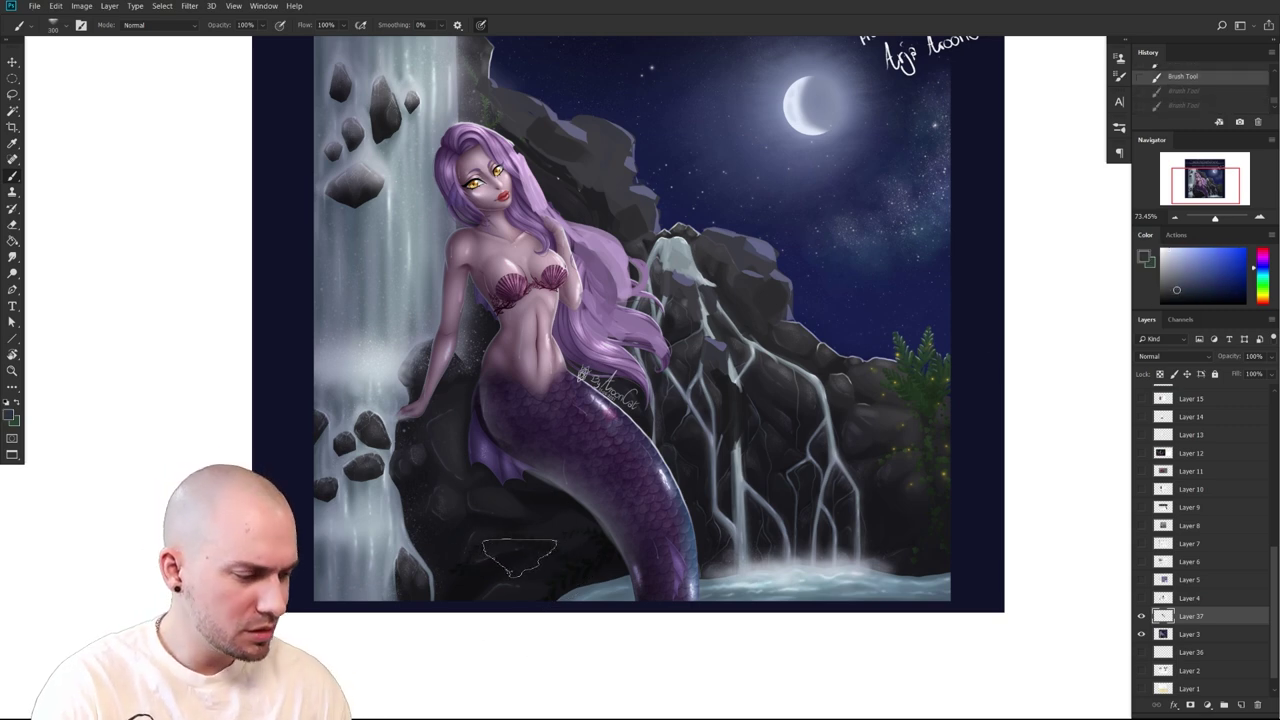
pyautogui.hotkey('ctrl', 'shift', 'z')
pyautogui.hotkey('ctrl', 'shift', 'z')
# Brush broad strokes of the sampled dark grey-blue over the rocks beneath the tail with a larger Brush
pyautogui.press(']')
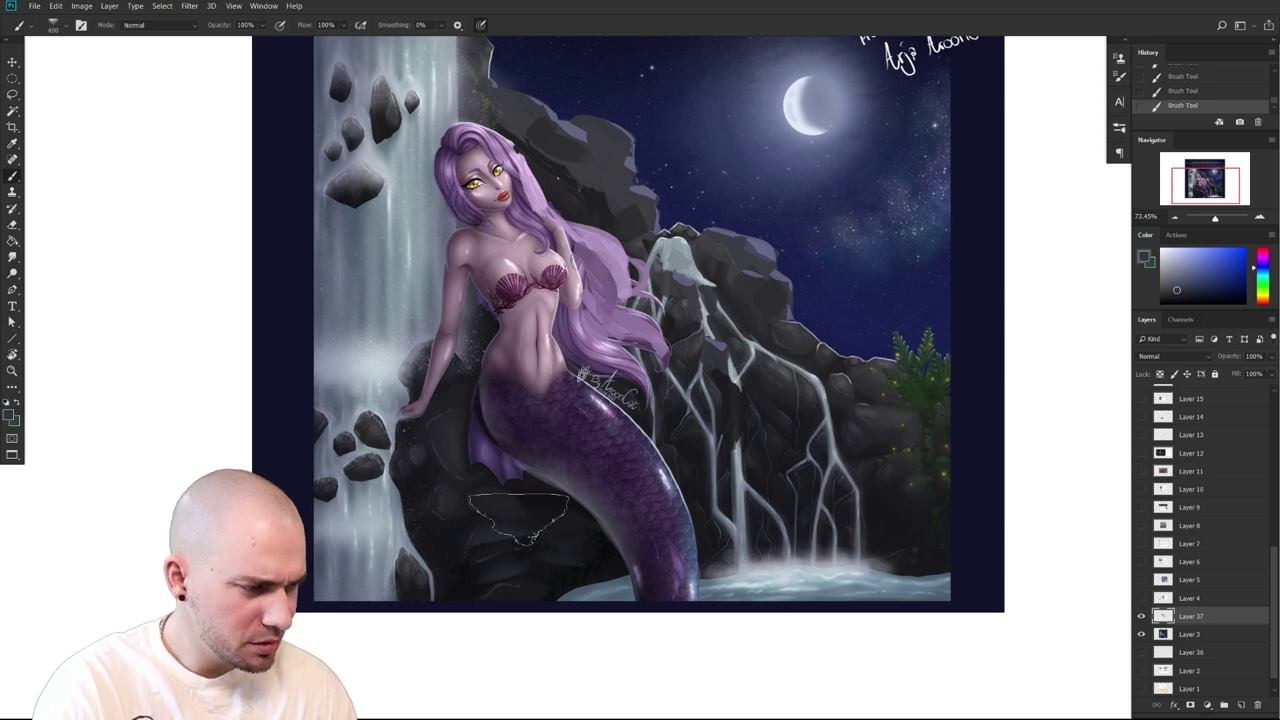
pyautogui.press(']')
pyautogui.moveTo(587, 549); pyautogui.dragTo(521, 587)
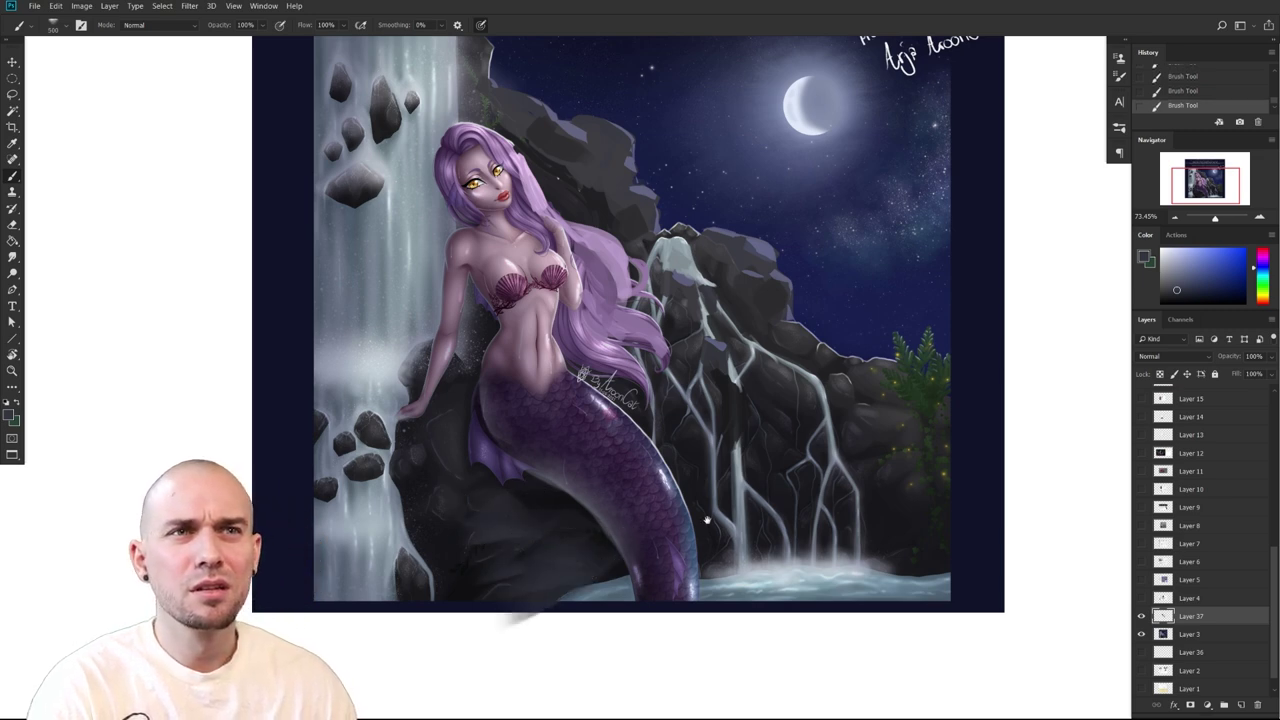
# Brush soft dark grey-blue strokes over the rocks beneath the mermaid's tail and on the rock face beside it
pyautogui.moveTo(708, 520); pyautogui.dragTo(704, 495)
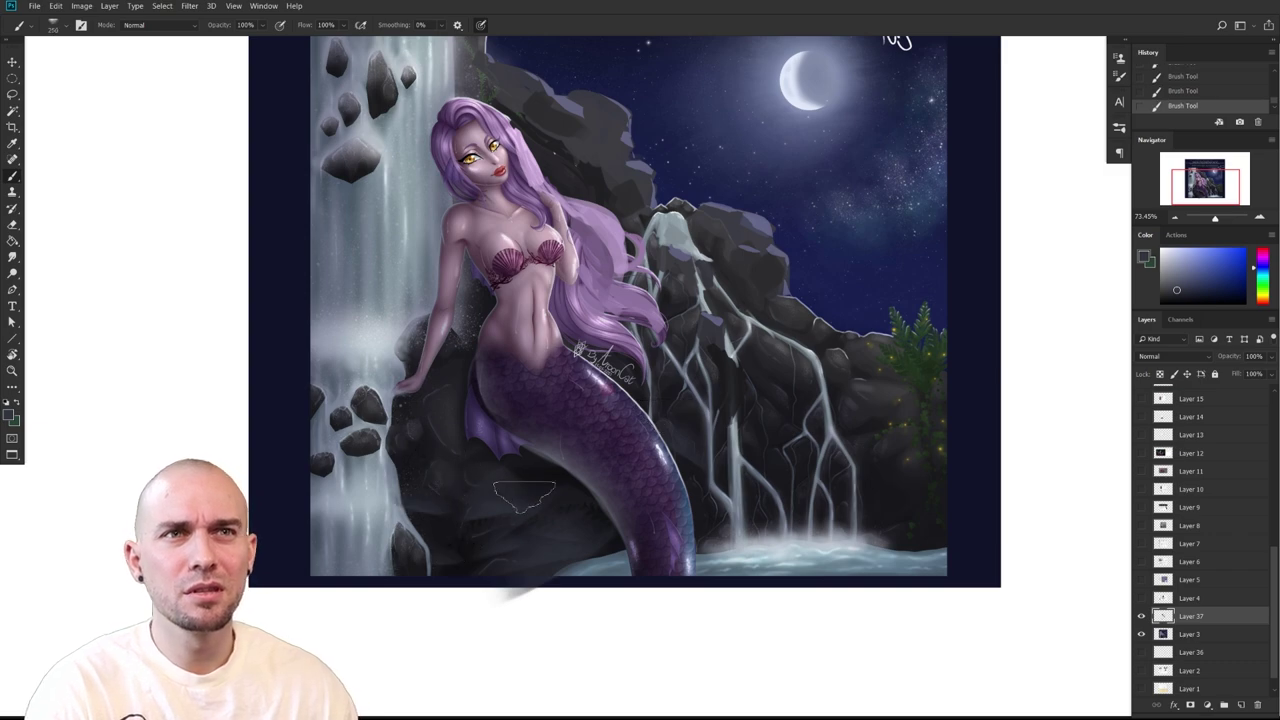
pyautogui.moveTo(482, 449); pyautogui.dragTo(575, 498)
pyautogui.moveTo(731, 491); pyautogui.dragTo(660, 490)
pyautogui.moveTo(723, 471); pyautogui.dragTo(662, 468)
pyautogui.moveTo(579, 571); pyautogui.dragTo(554, 593)
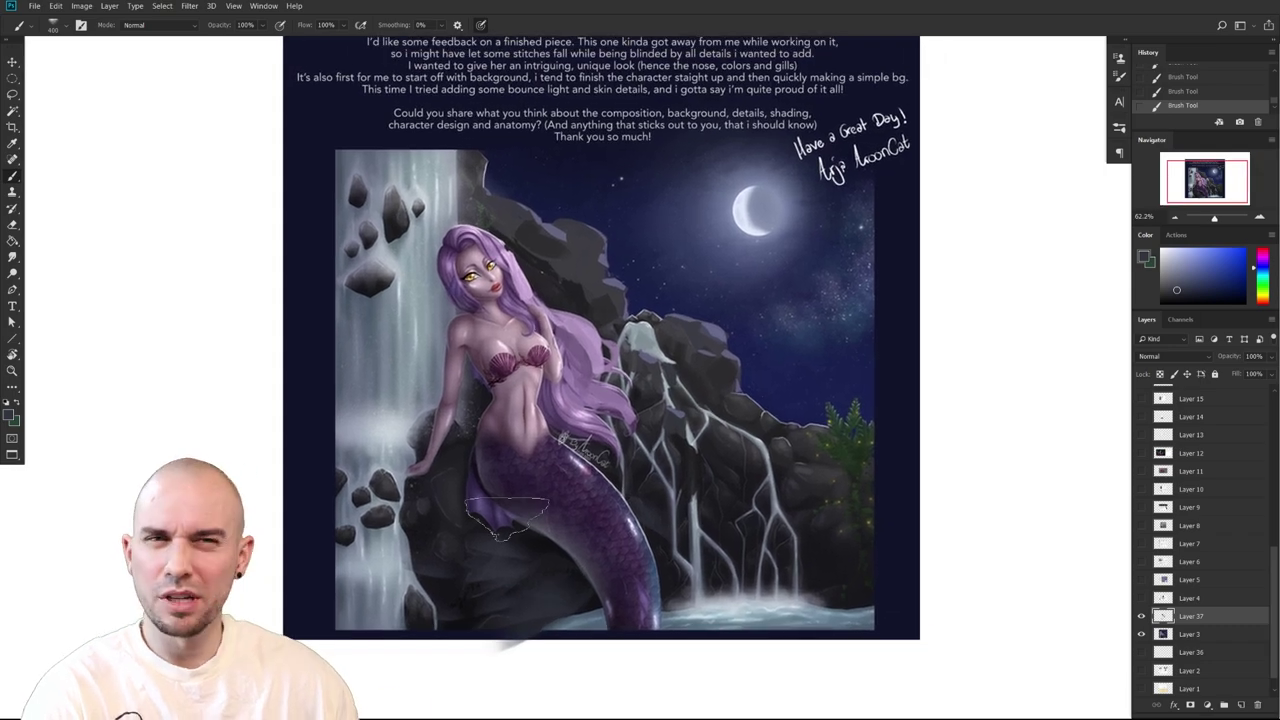
pyautogui.moveTo(759, 452); pyautogui.dragTo(797, 483)
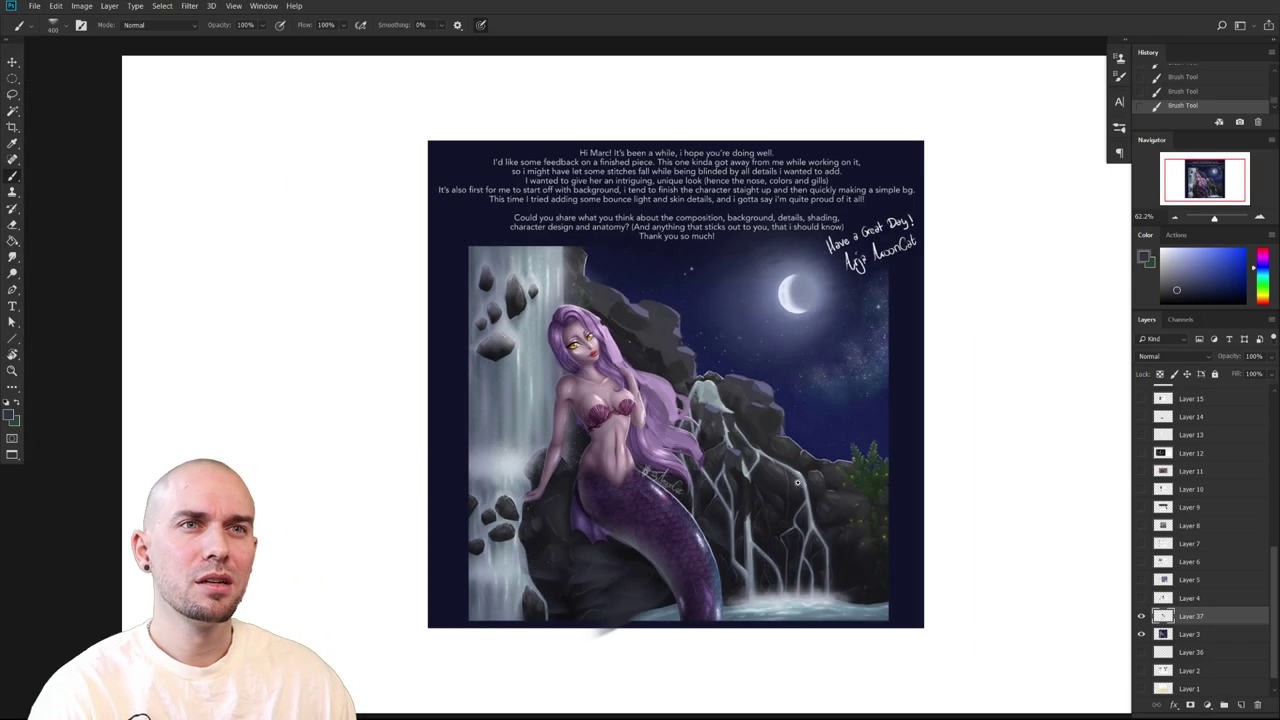
pyautogui.scroll(1, 832, 466)
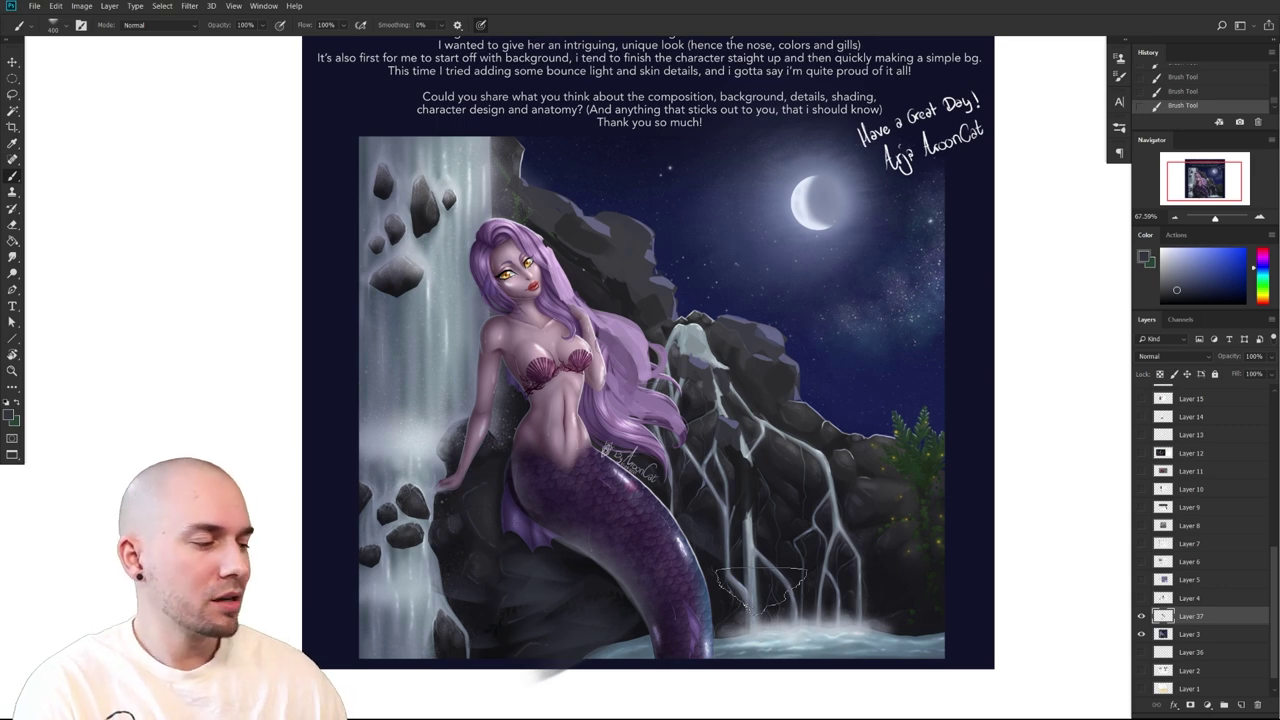
# Paint soft grey-blue shading onto the rocks around the thin waterfall streams and near the fern, varying the Brush size
pyautogui.moveTo(761, 594)
pyautogui.mouseDown()
pyautogui.moveTo(791, 557)
pyautogui.moveTo(845, 601)
pyautogui.mouseUp()
pyautogui.moveTo(667, 508); pyautogui.dragTo(649, 477)
pyautogui.moveTo(848, 531); pyautogui.dragTo(740, 482)
pyautogui.moveTo(808, 535); pyautogui.dragTo(876, 510)
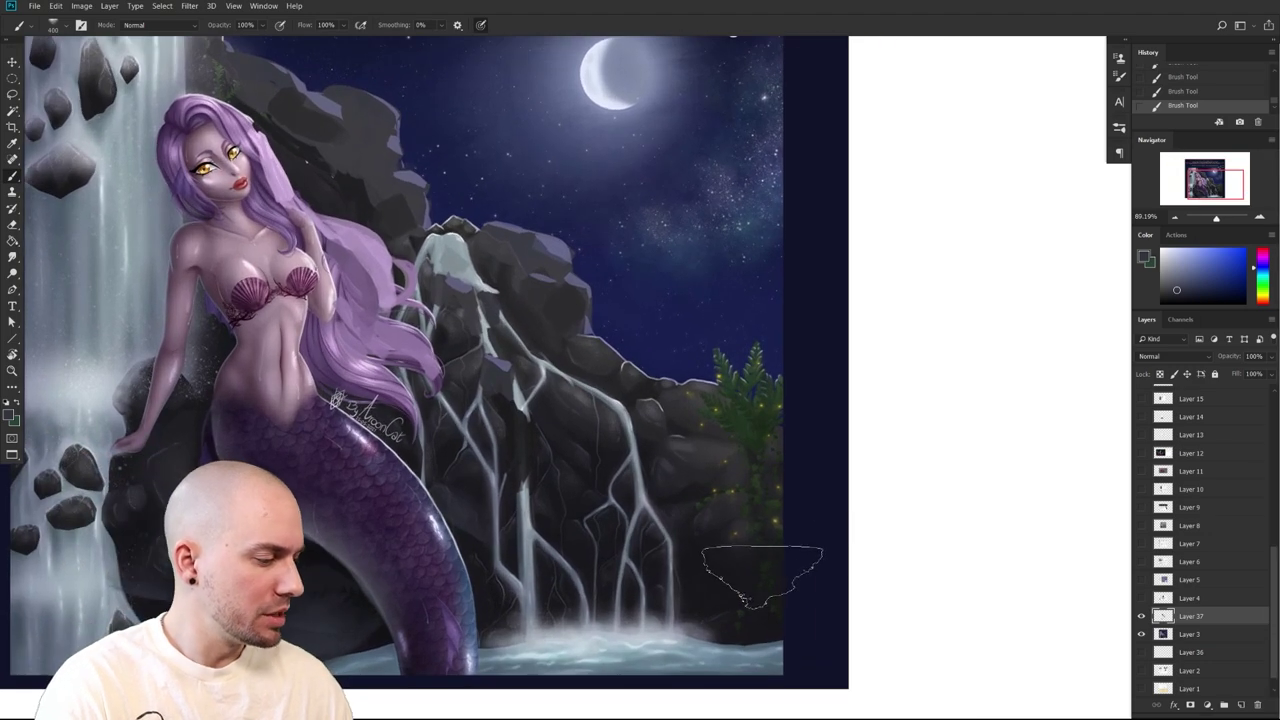
pyautogui.press(']')
pyautogui.press('[')
pyautogui.press('[')
pyautogui.press('[')
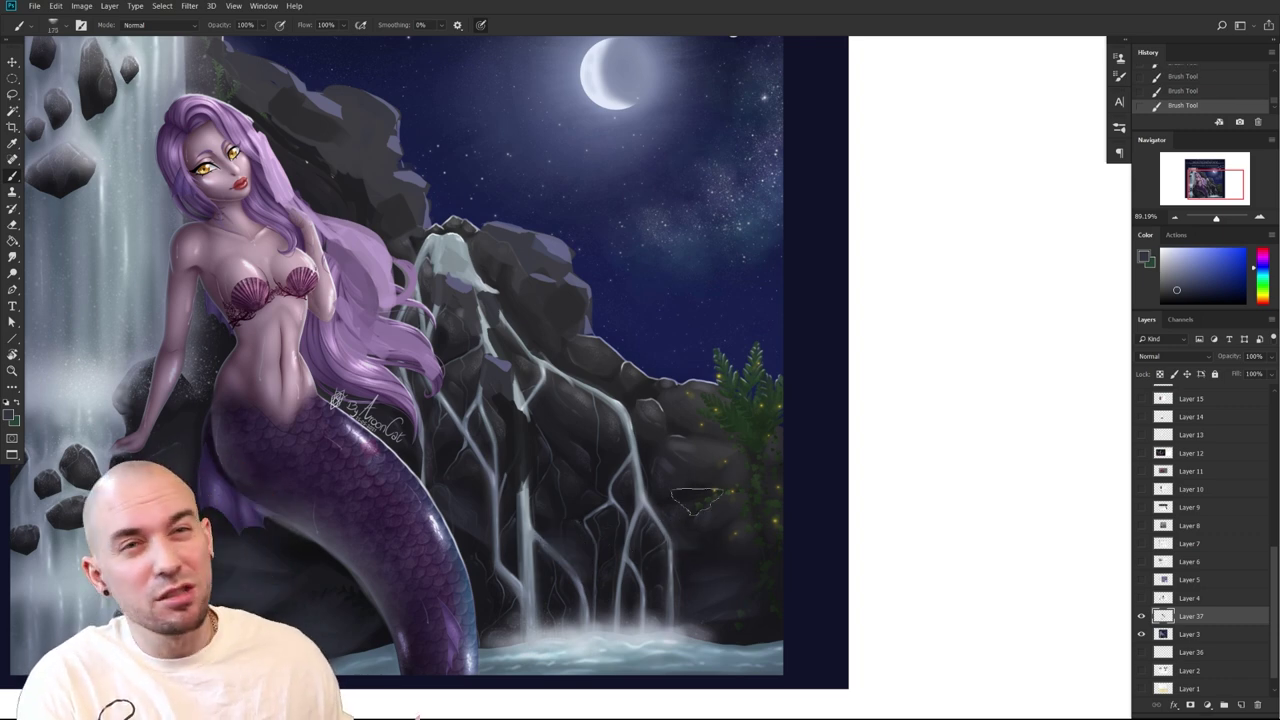
pyautogui.moveTo(620, 535); pyautogui.dragTo(775, 502)
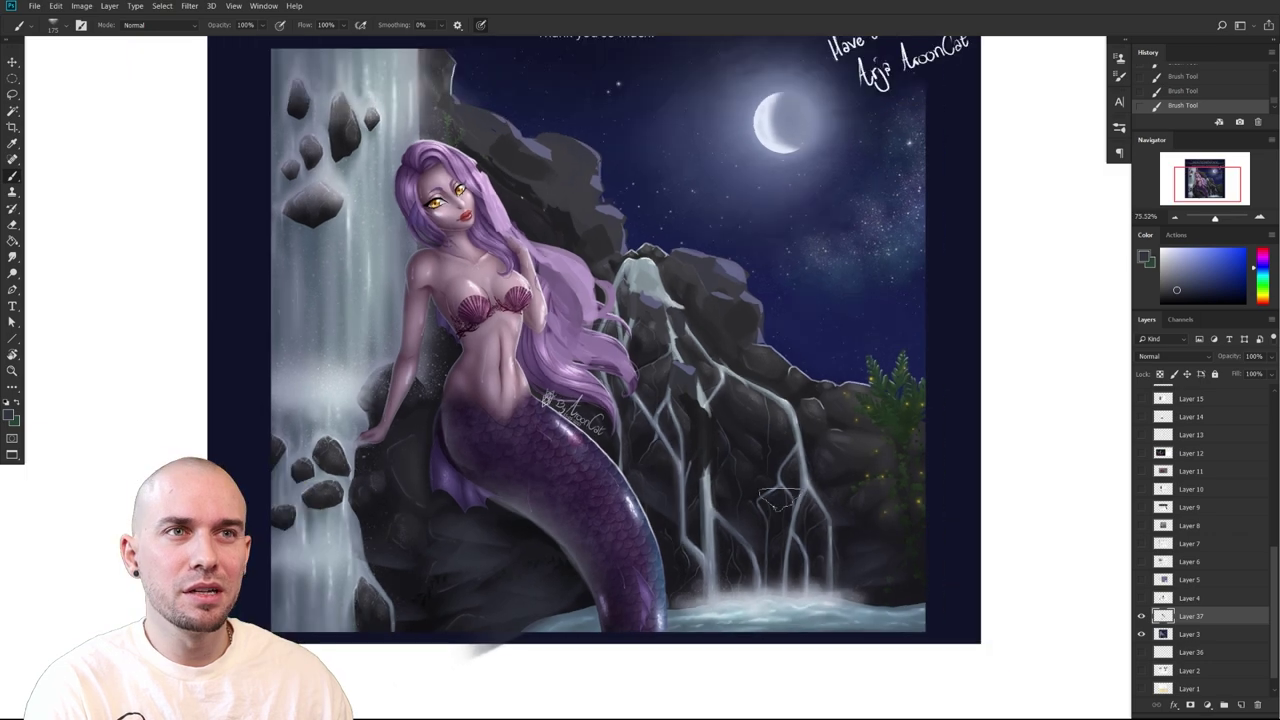
pyautogui.scroll(4, 752, 430)
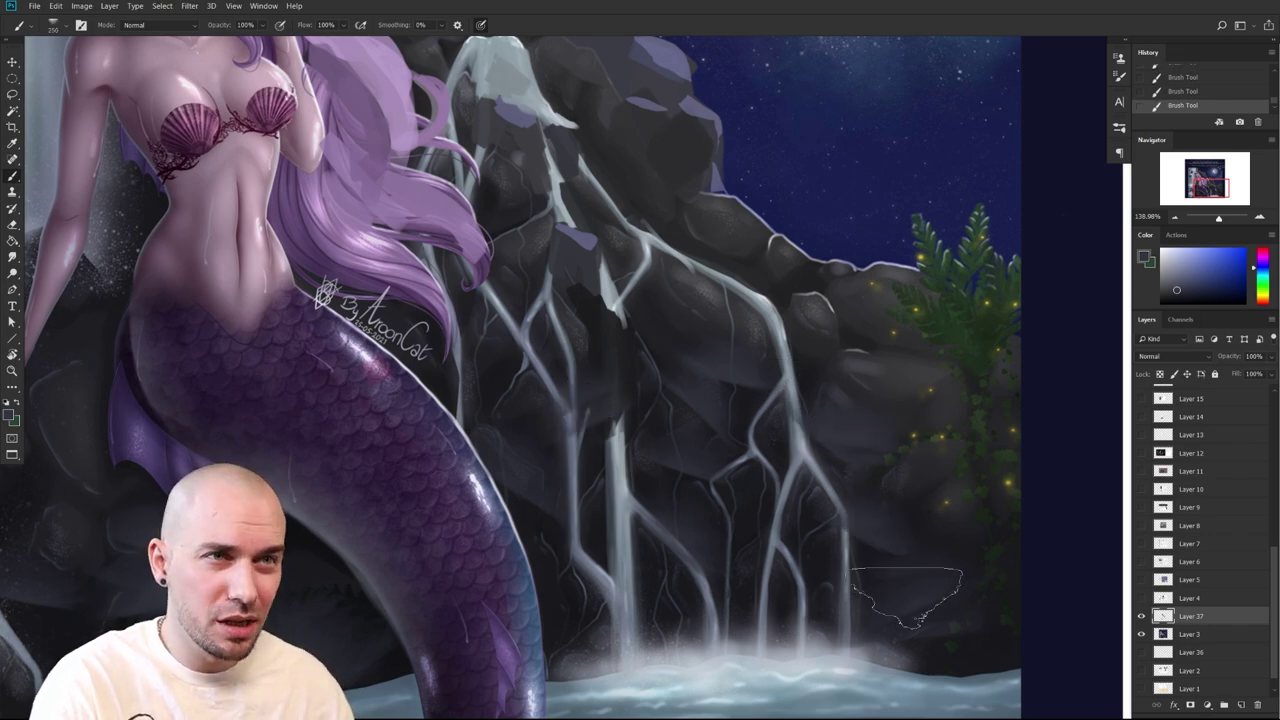
pyautogui.scroll(-5, 810, 542)
pyautogui.scroll(2, 815, 536)
# Switch to the MB Textured Soft Round brush with a pale grey-blue colour and set its blending mode to Overlay
pyautogui.rightClick(787, 435)
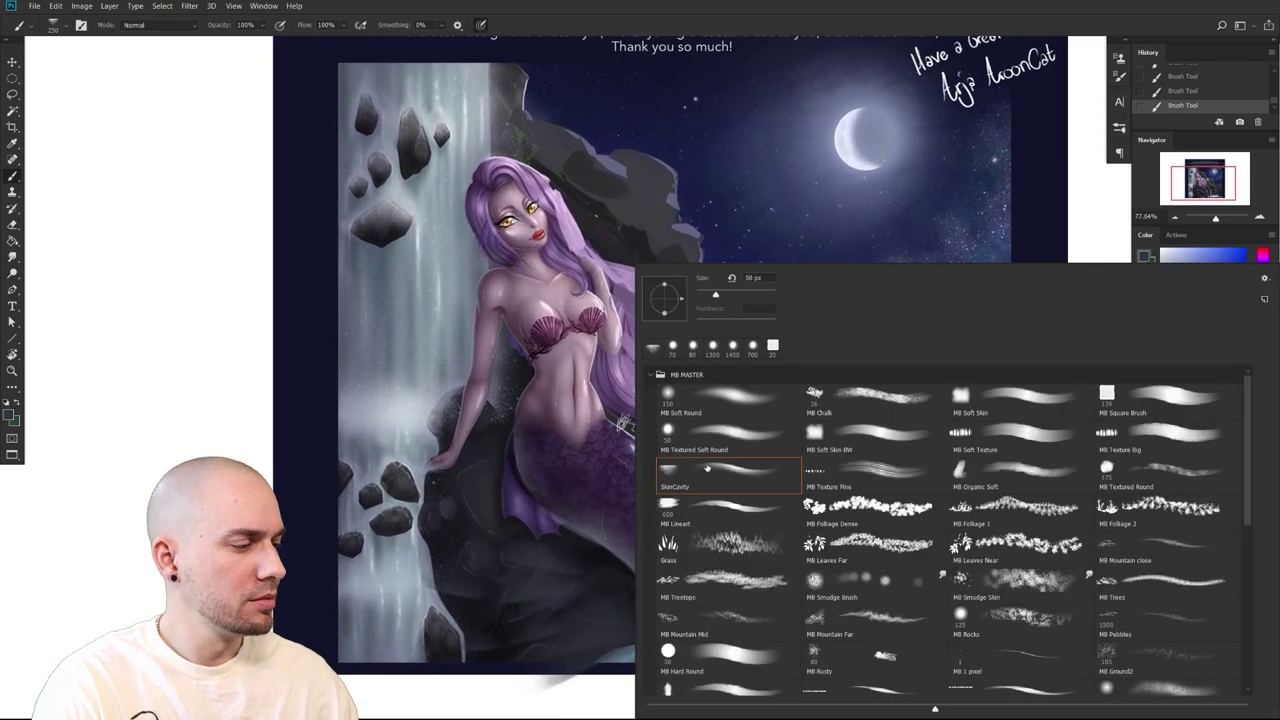
pyautogui.doubleClick(738, 448)
pyautogui.scroll(-2, 779, 543)
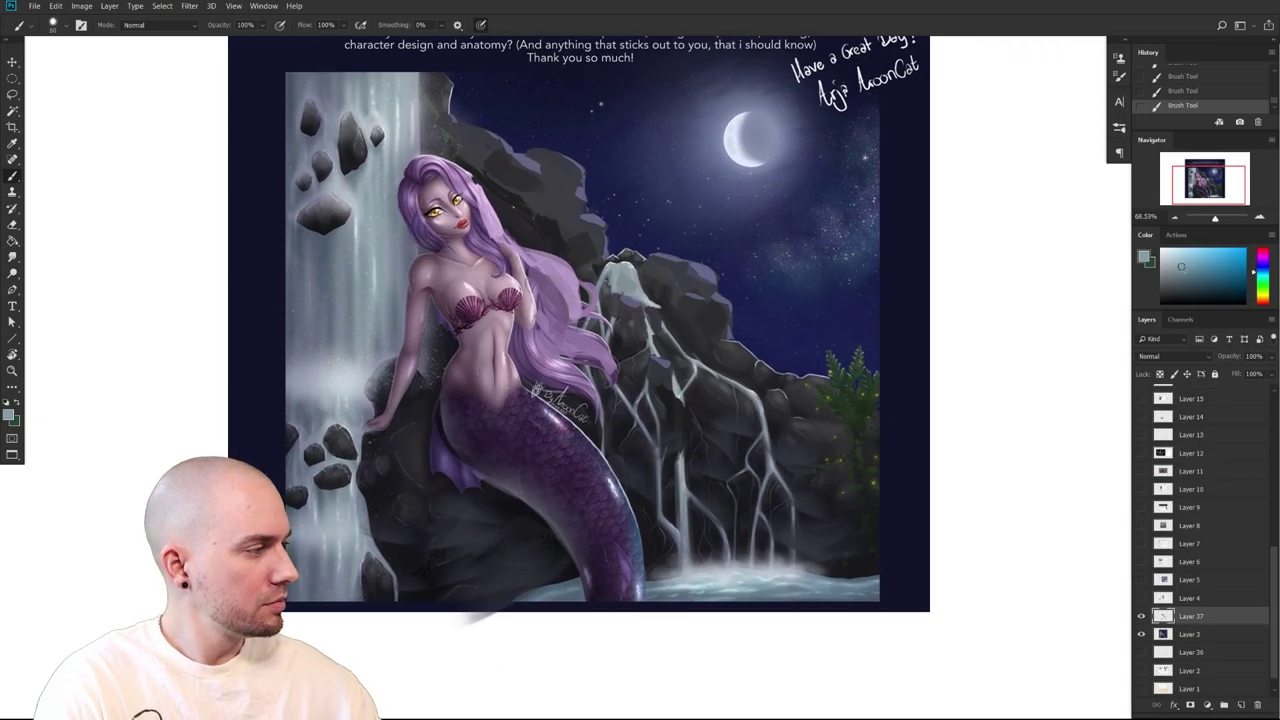
pyautogui.click(161, 28)
pyautogui.click(157, 199)
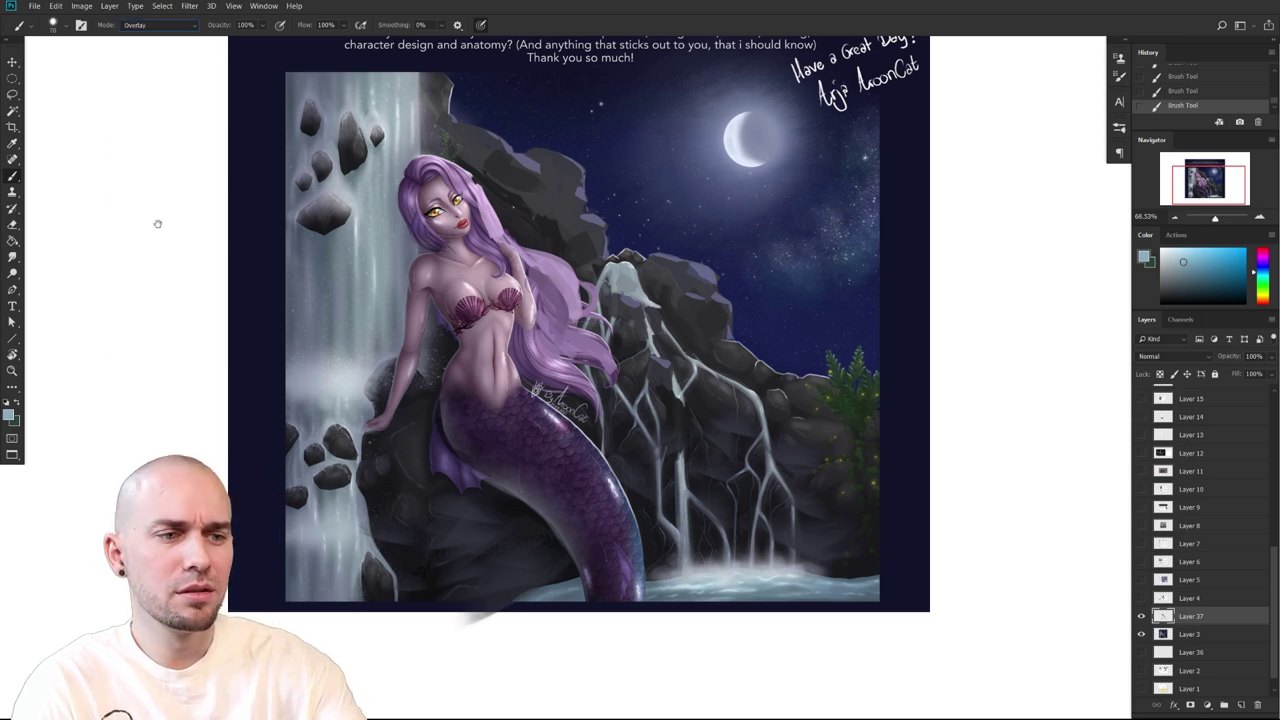
# Enlarge the brush greatly and paint soft pale-blue Overlay light across the lower tail, rocks and water on Layer 37
pyautogui.press(']')
pyautogui.press(']')
pyautogui.press(']')
pyautogui.press(']')
pyautogui.press(']')
pyautogui.press(']')
pyautogui.press(']')
pyautogui.press(']')
pyautogui.press(']')
pyautogui.press(']')
pyautogui.press(']')
pyautogui.press(']')
pyautogui.press(']')
pyautogui.moveTo(525, 580)
pyautogui.mouseDown()
pyautogui.moveTo(696, 572)
pyautogui.moveTo(784, 545)
pyautogui.mouseUp()
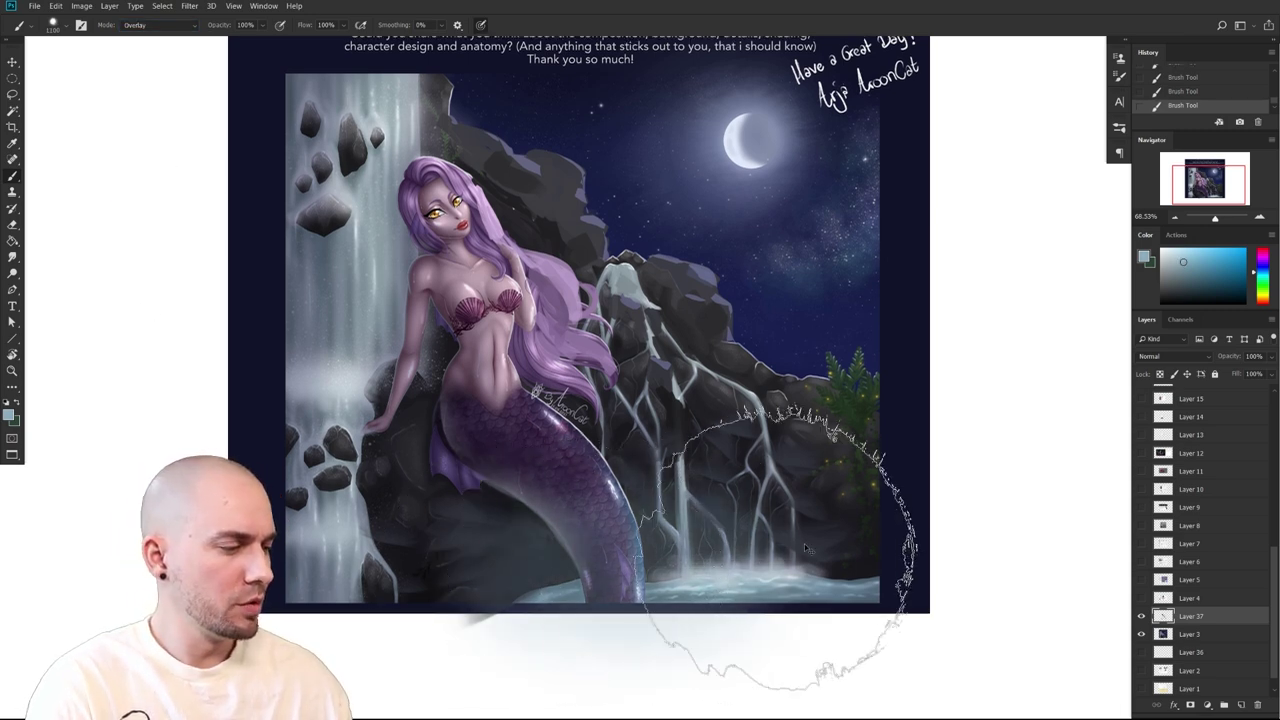
# Duplicate Layer 3 and lock the transparent pixels of the copy
pyautogui.click(1187, 634)
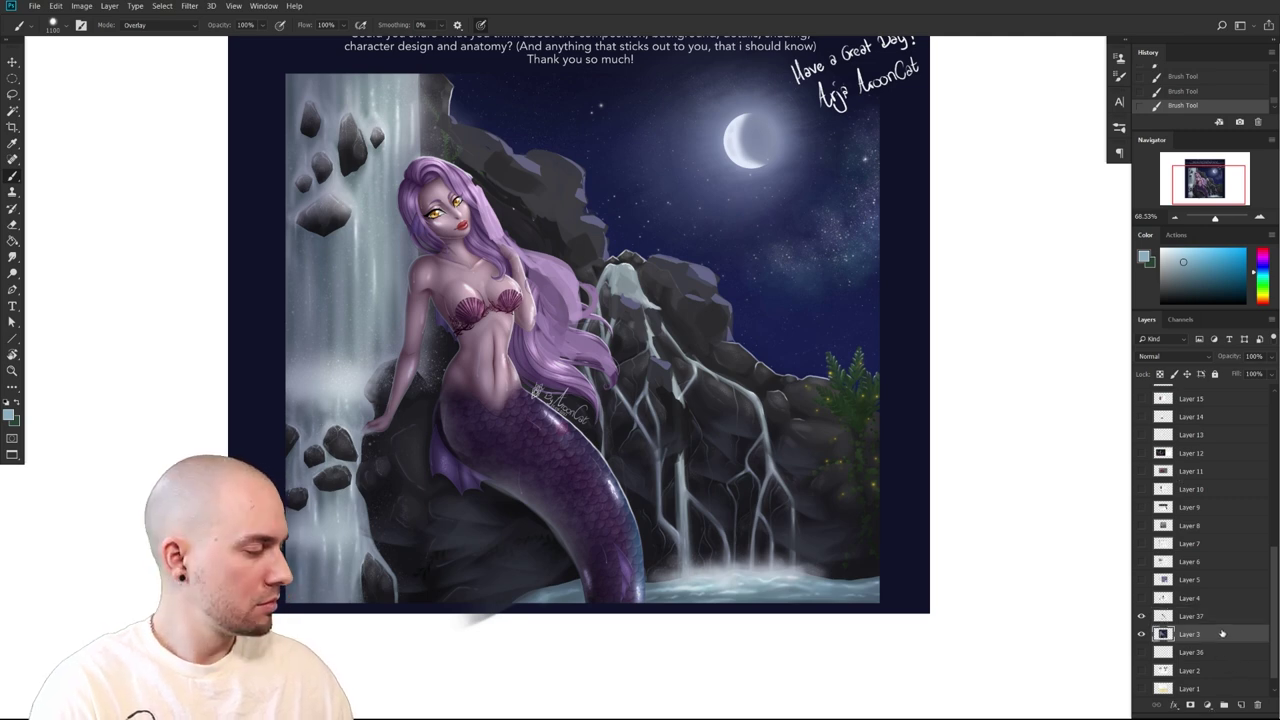
pyautogui.hotkey('ctrl', 'z')
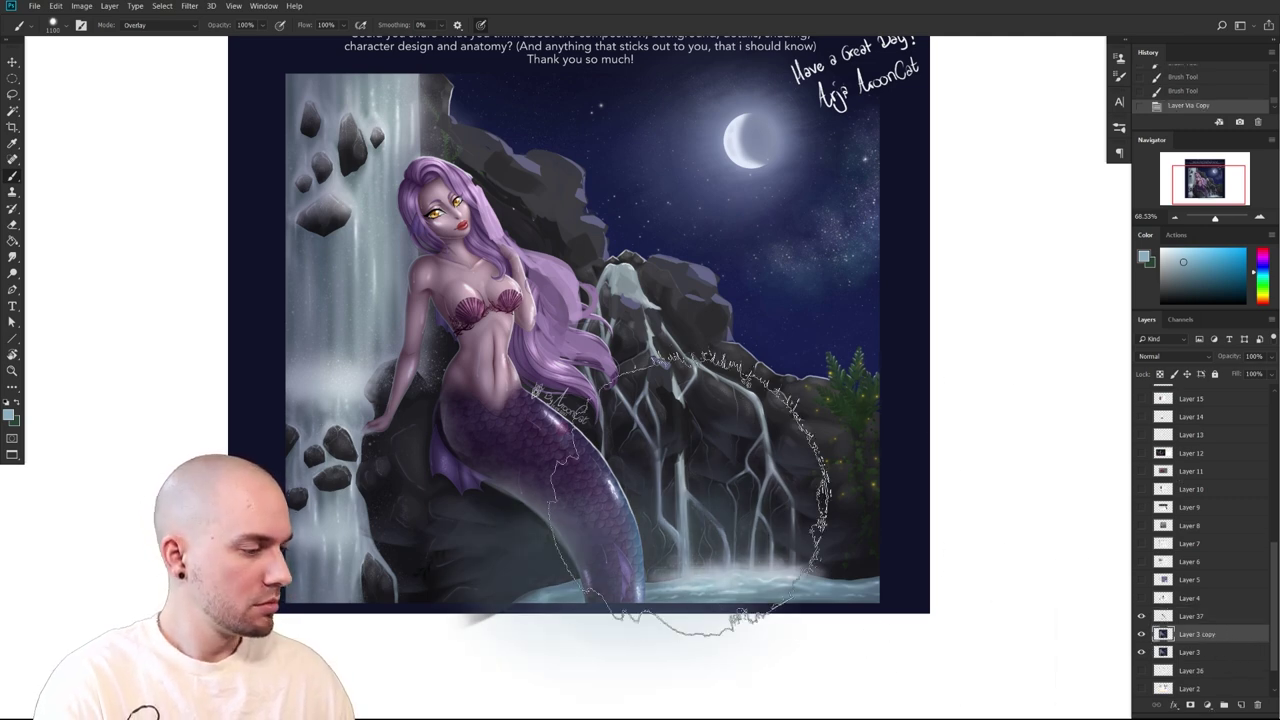
pyautogui.click(1161, 375)
# Paint broad pale-blue Overlay strokes over the lower tail, rocks and water on Layer 3 copy with a larger brush
pyautogui.moveTo(495, 573); pyautogui.dragTo(757, 558)
pyautogui.hotkey('ctrl', 'z')
pyautogui.press(']')
pyautogui.press(']')
pyautogui.press(']')
pyautogui.moveTo(557, 555)
pyautogui.mouseDown()
pyautogui.moveTo(717, 561)
pyautogui.moveTo(707, 531)
pyautogui.moveTo(699, 546)
pyautogui.moveTo(774, 578)
pyautogui.mouseUp()
pyautogui.moveTo(603, 588)
pyautogui.mouseDown()
pyautogui.moveTo(495, 556)
pyautogui.moveTo(460, 574)
pyautogui.mouseUp()
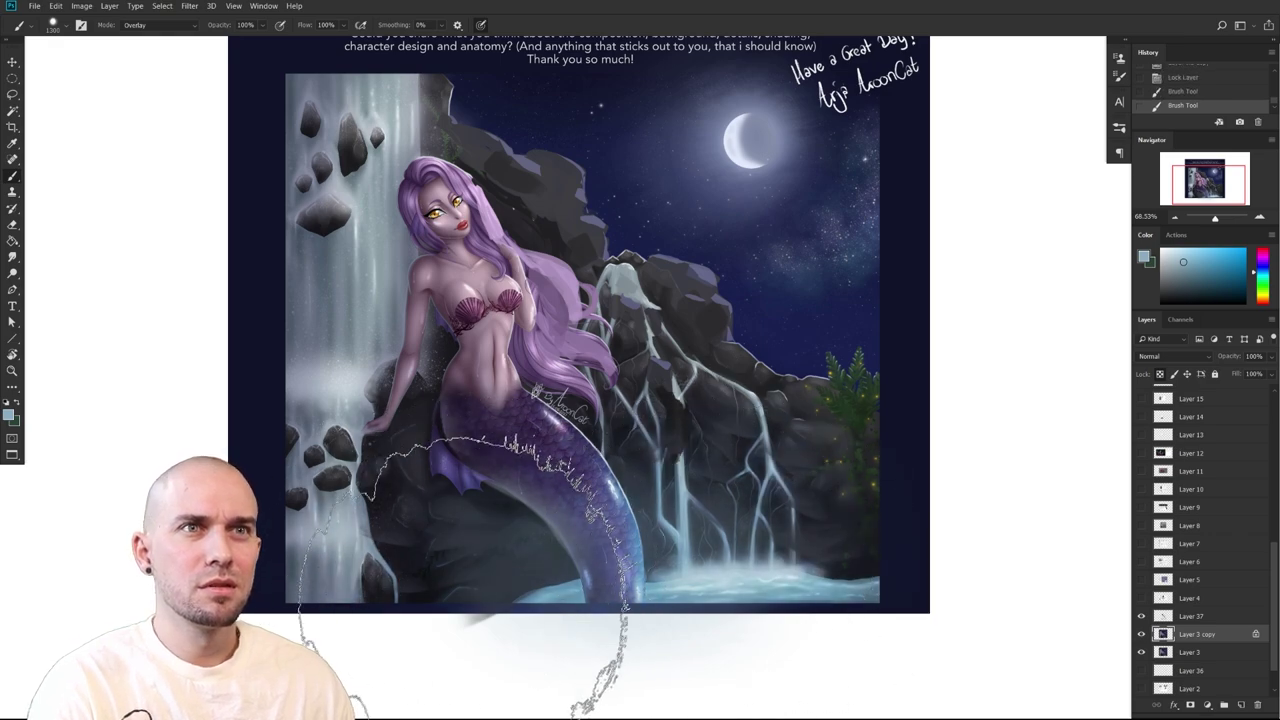
pyautogui.scroll(-2, 872, 582)
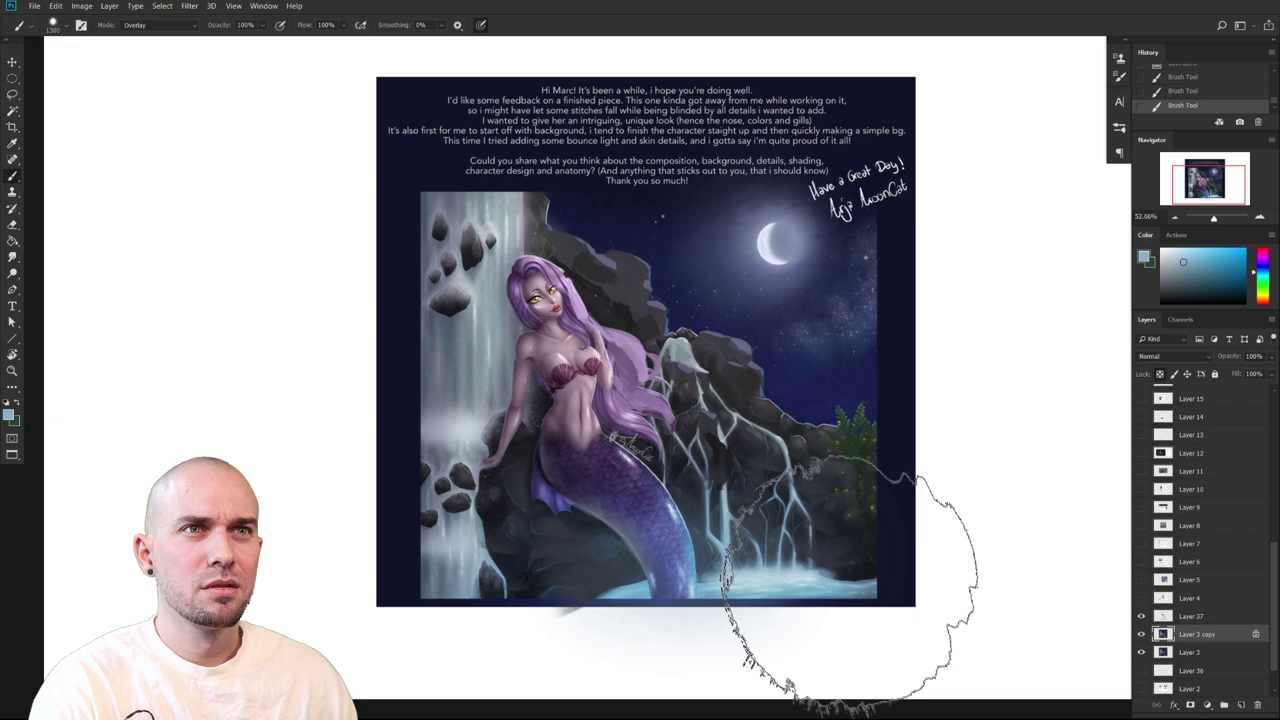
# Set the brush blending mode to Hard Light and try dabs of pale-blue glow around the waterfalls and lower rocks
pyautogui.click(135, 25)
pyautogui.click(133, 170)
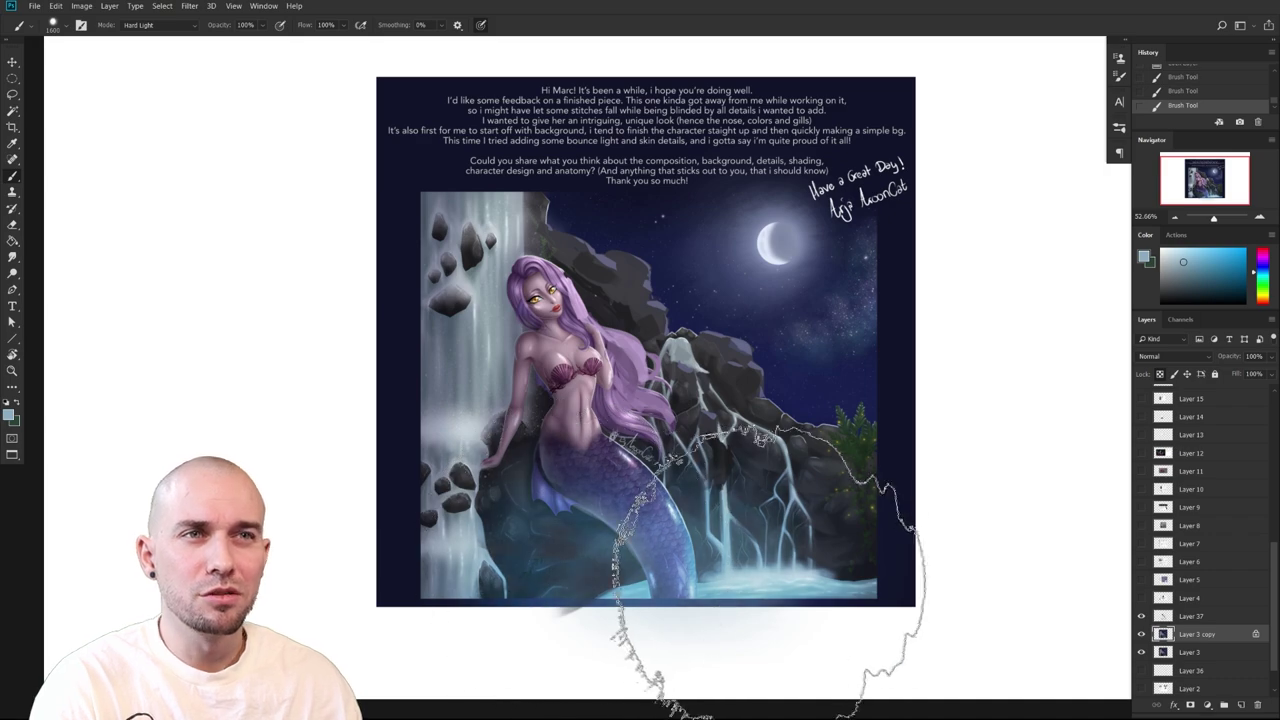
pyautogui.scroll(2, 600, 575)
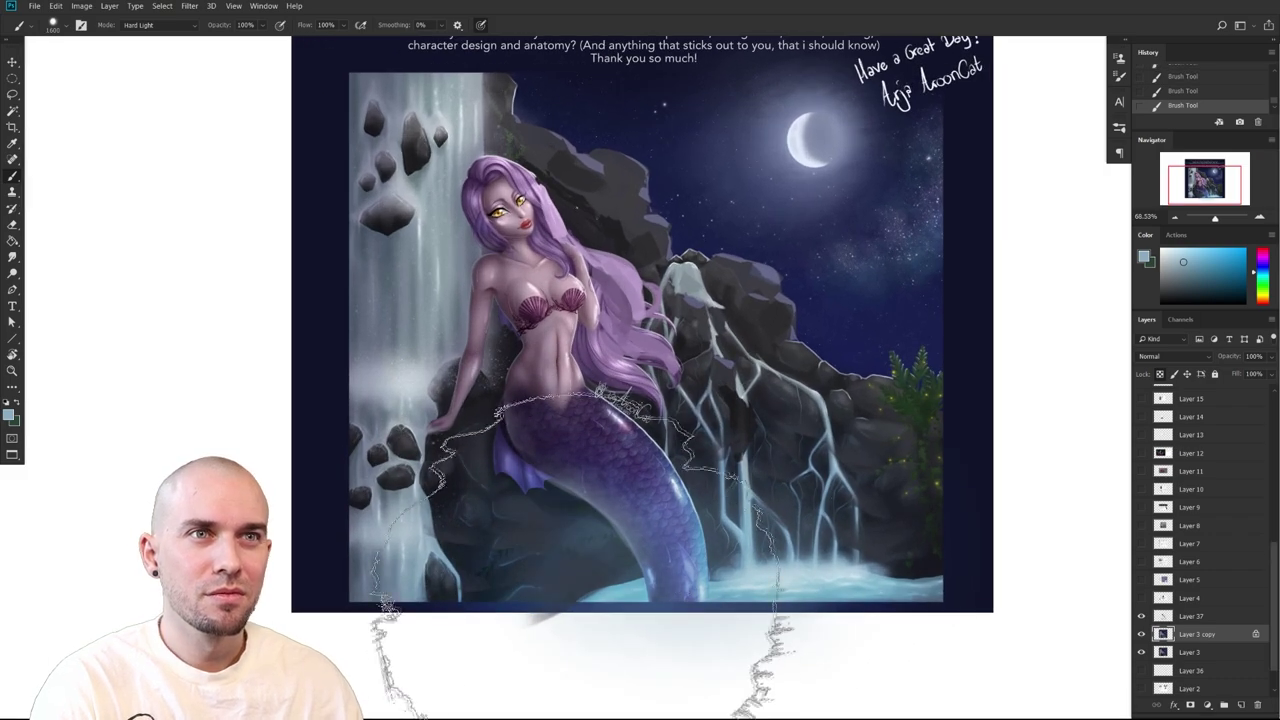
pyautogui.moveTo(678, 518)
pyautogui.mouseDown()
pyautogui.moveTo(643, 611)
pyautogui.moveTo(706, 594)
pyautogui.mouseUp()
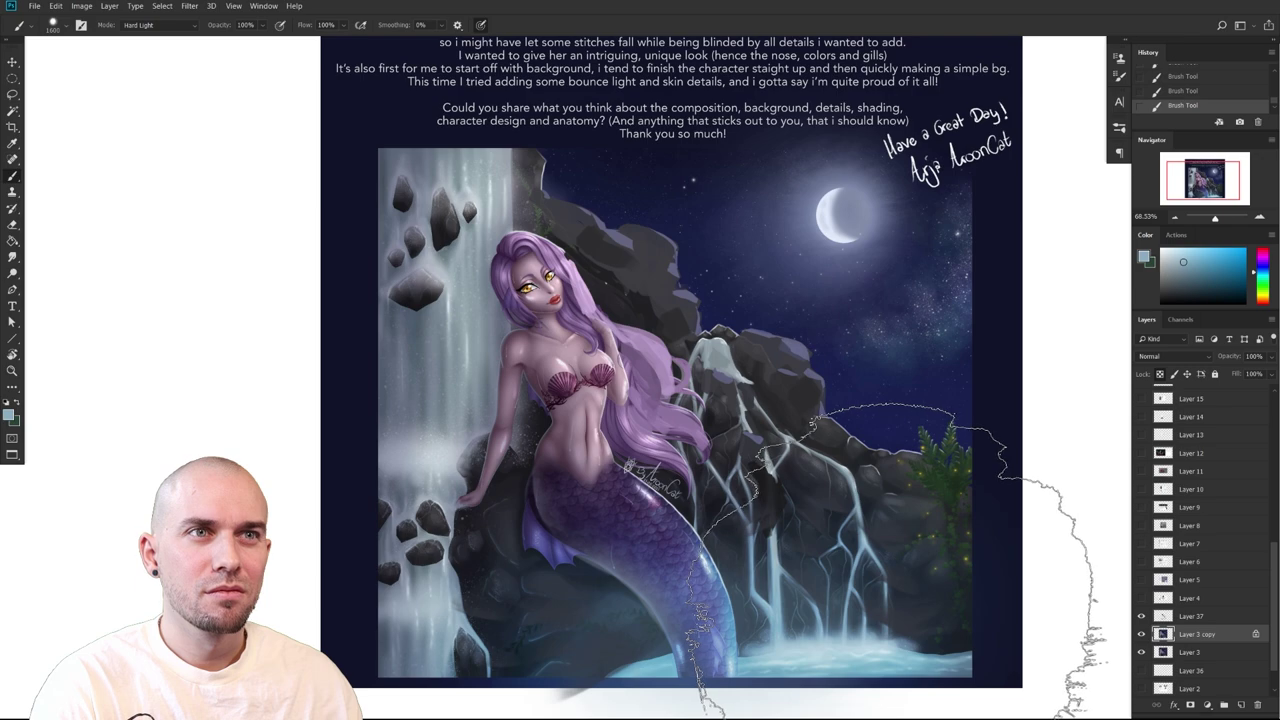
pyautogui.click(915, 570)
pyautogui.hotkey('ctrl', 'z')
pyautogui.moveTo(833, 563)
pyautogui.mouseDown()
pyautogui.moveTo(843, 523)
pyautogui.moveTo(834, 562)
pyautogui.mouseUp()
pyautogui.hotkey('ctrl', 'z')
pyautogui.moveTo(871, 606); pyautogui.dragTo(853, 570)
pyautogui.moveTo(985, 578); pyautogui.dragTo(946, 569)
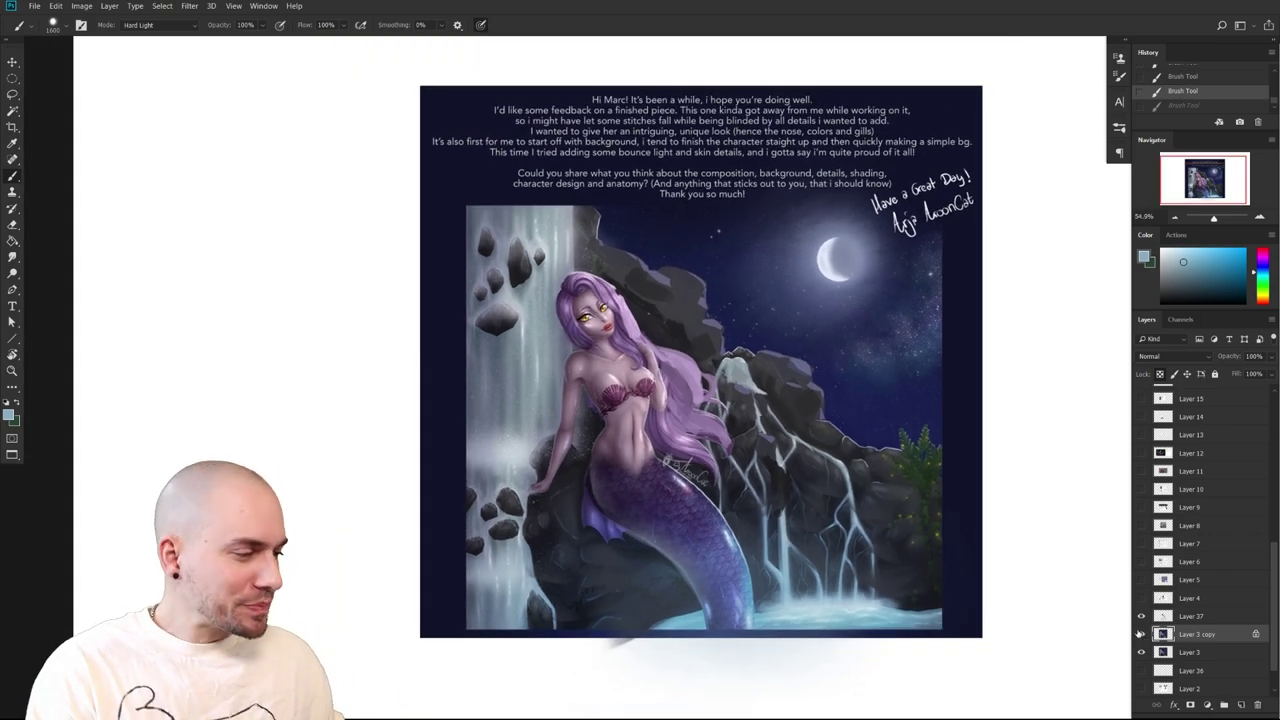
# Compare the overpaint with the original by toggling Layer 3 copy and Layer 37, and leave Layer 3 copy hidden
pyautogui.moveTo(940, 523); pyautogui.dragTo(823, 552)
pyautogui.moveTo(863, 537); pyautogui.dragTo(951, 534)
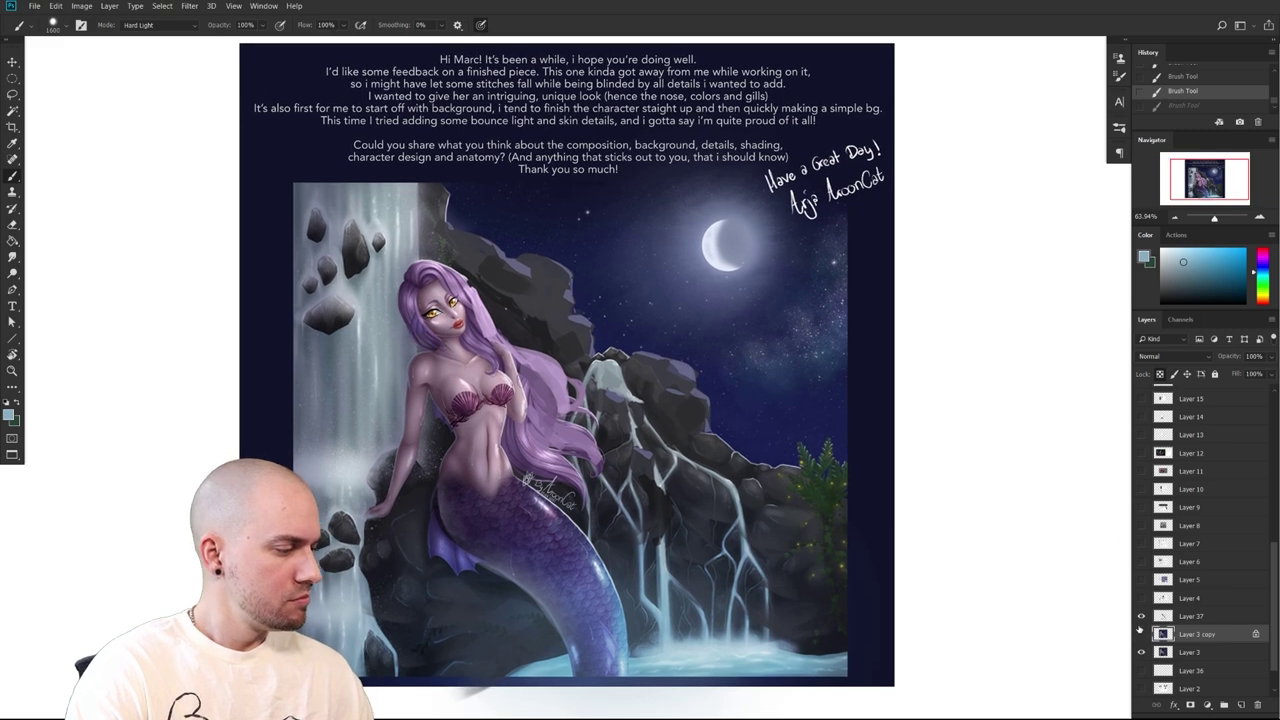
pyautogui.moveTo(1140, 632); pyautogui.dragTo(1140, 622)
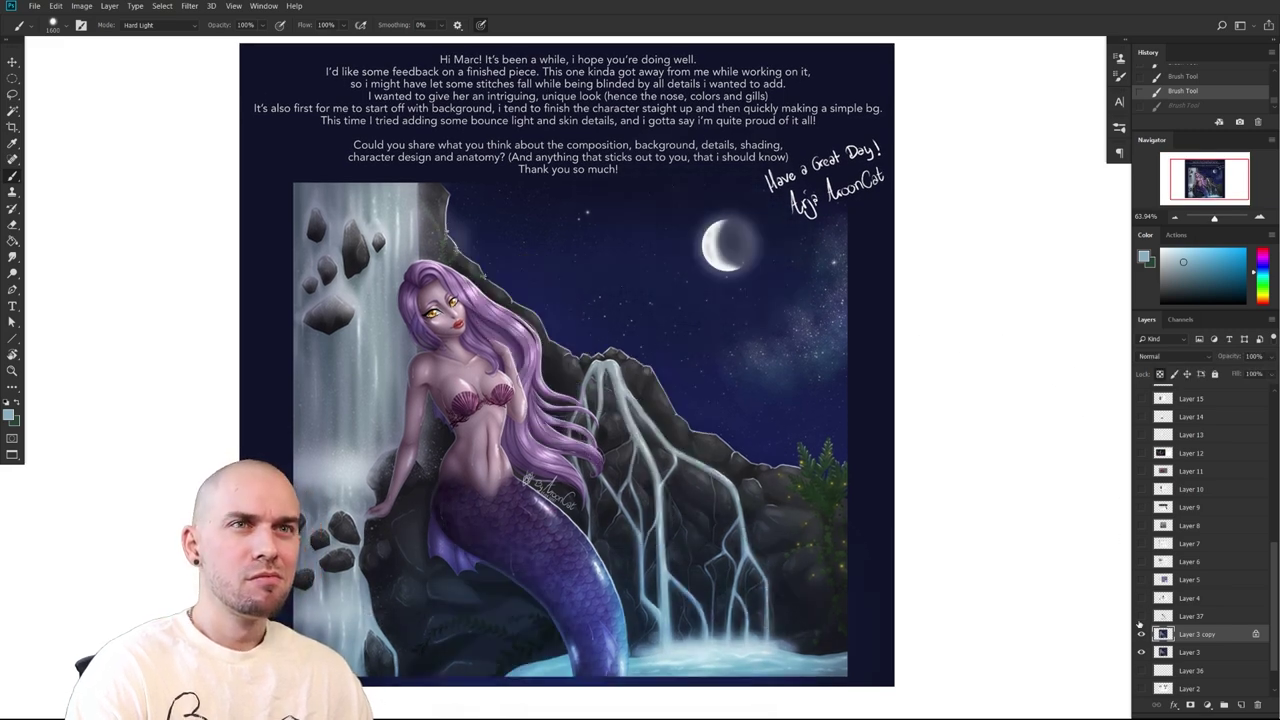
pyautogui.click(1141, 598)
pyautogui.click(1142, 599)
pyautogui.moveTo(1141, 616); pyautogui.dragTo(1139, 622)
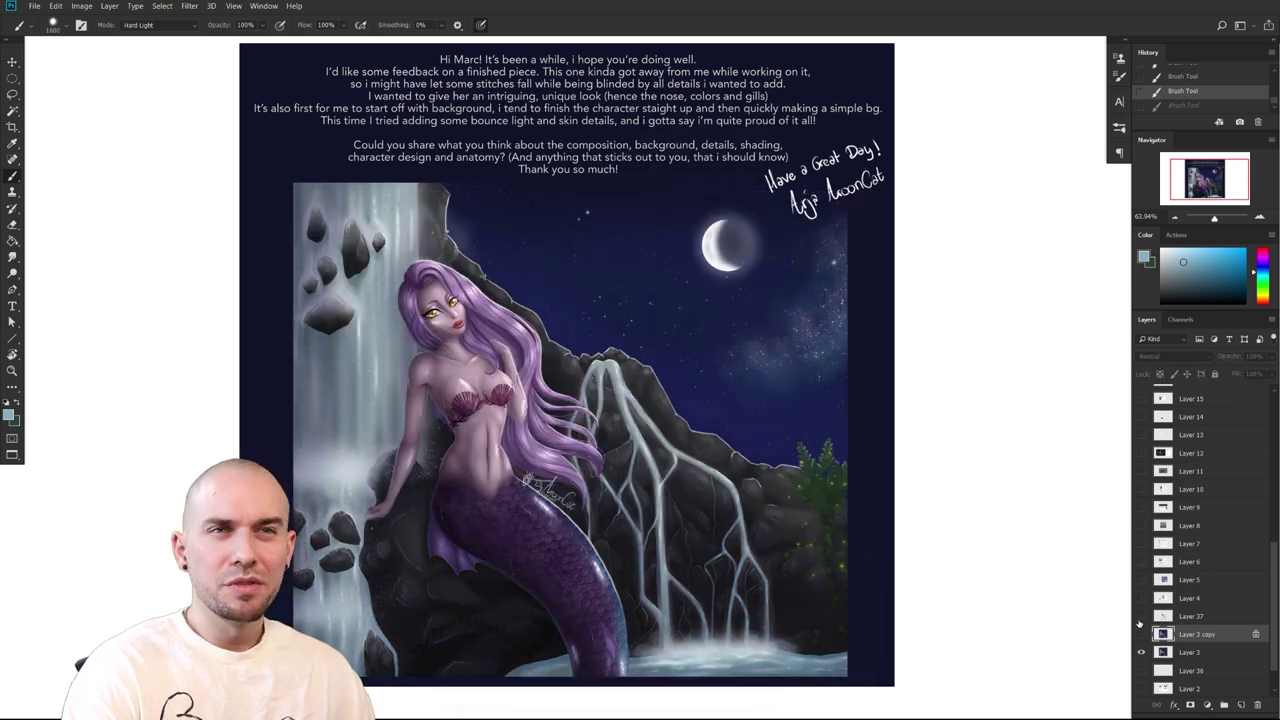
# Compare the painting with and without the Layer 37 overpaint, leaving Layer 37 visible
pyautogui.click(1141, 616)
pyautogui.click(1140, 615)
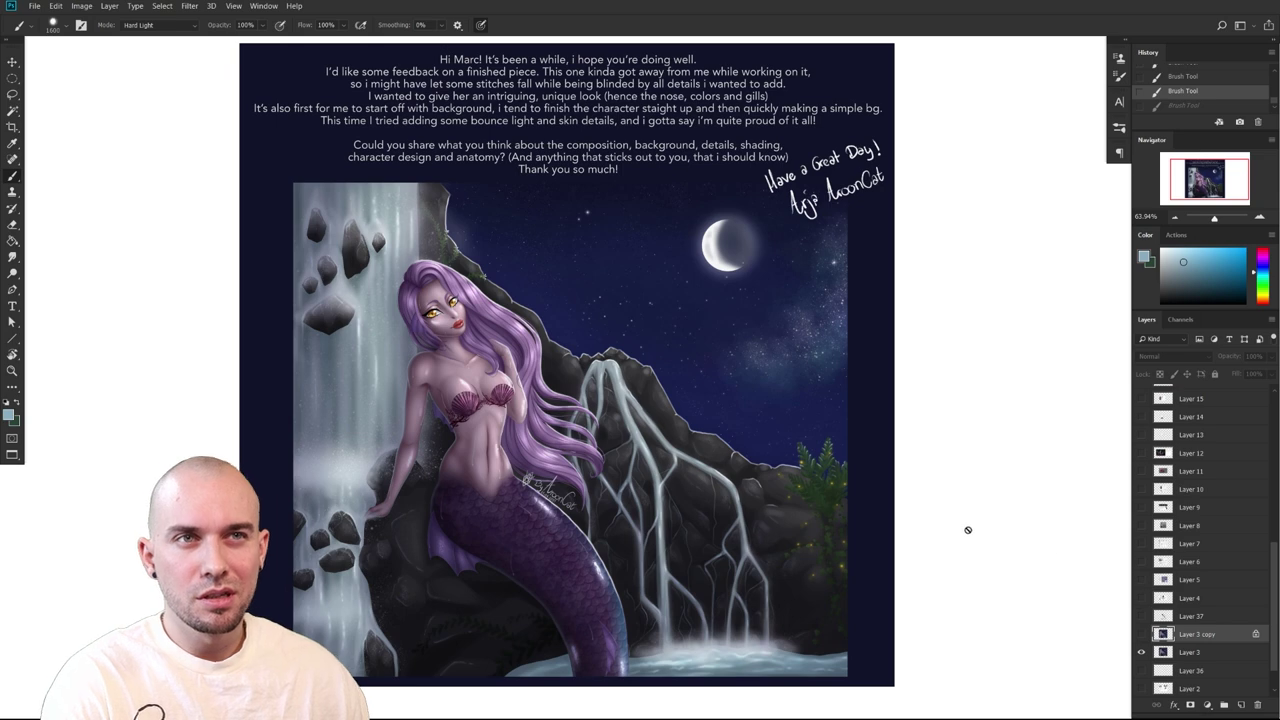
pyautogui.click(1141, 616)
pyautogui.click(1141, 616)
pyautogui.click(1141, 615)
pyautogui.click(1141, 616)
pyautogui.click(1141, 617)
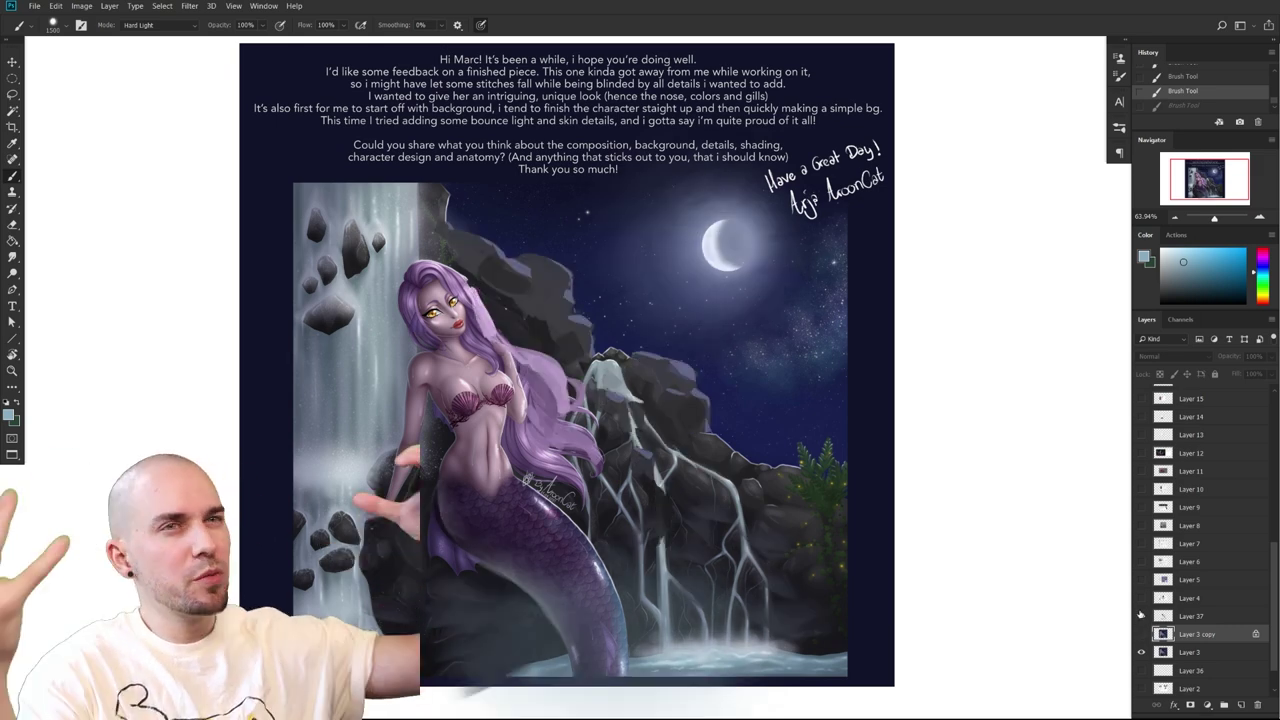
pyautogui.moveTo(674, 486); pyautogui.dragTo(685, 484)
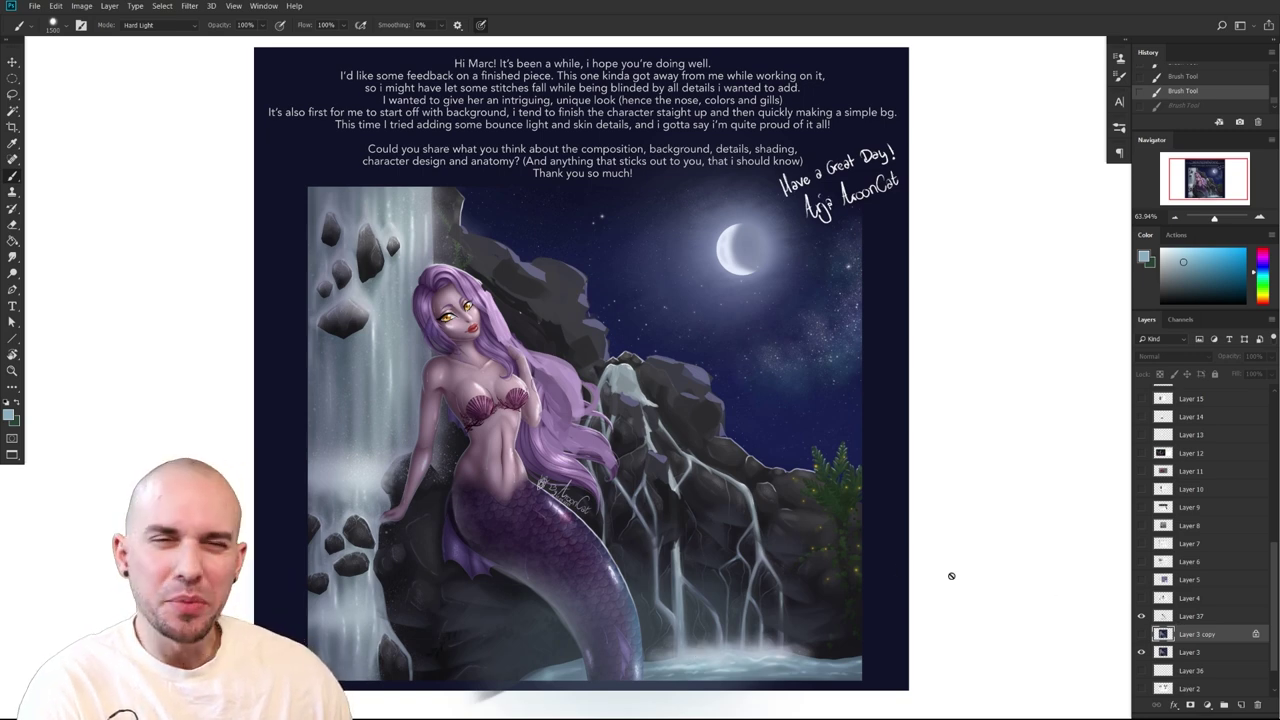
# Make Layer 37 active, reduce the brush size and examine the mermaid's face and hair against the rocks
pyautogui.click(1168, 616)
pyautogui.scroll(4, 544, 312)
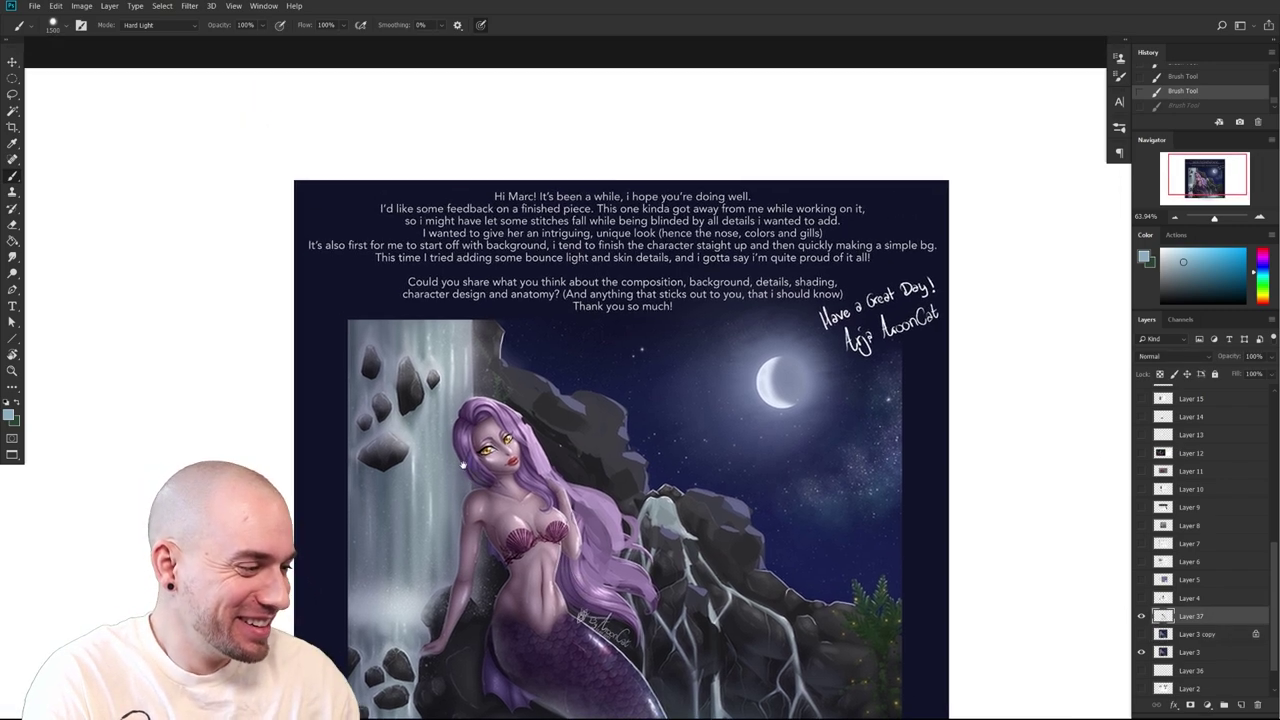
pyautogui.scroll(-4, 662, 290)
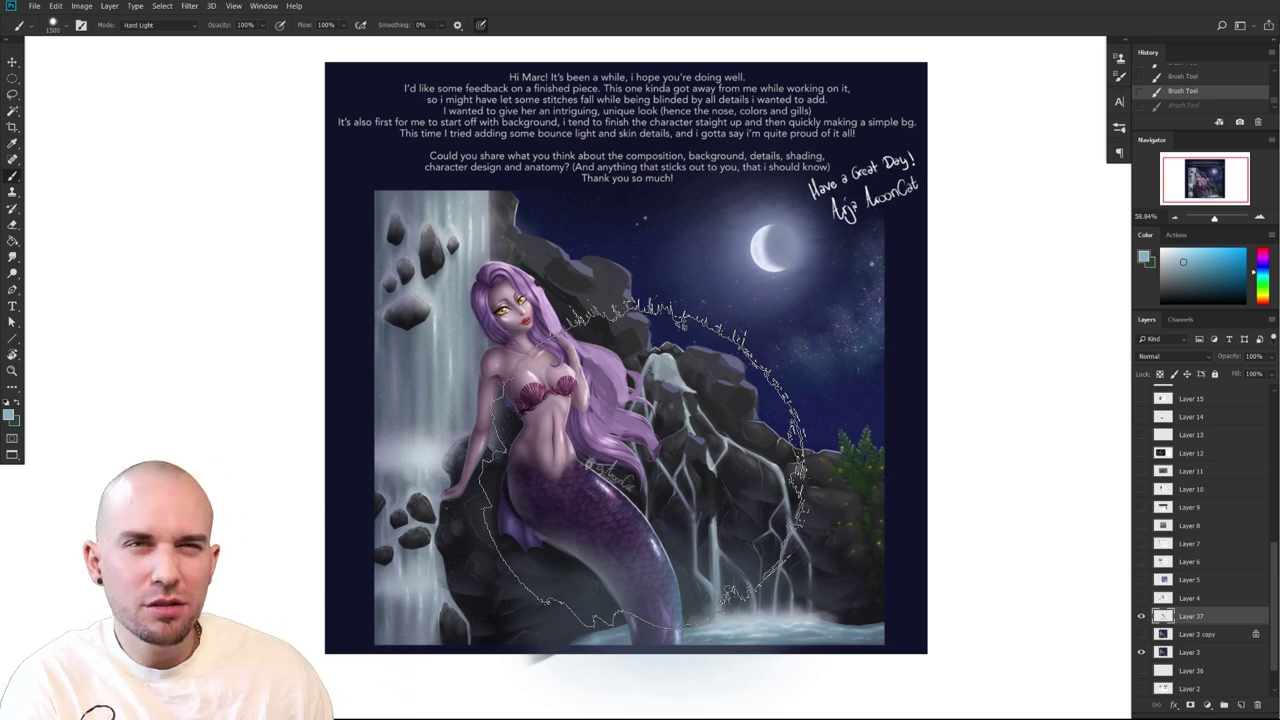
pyautogui.moveTo(643, 465); pyautogui.dragTo(664, 456)
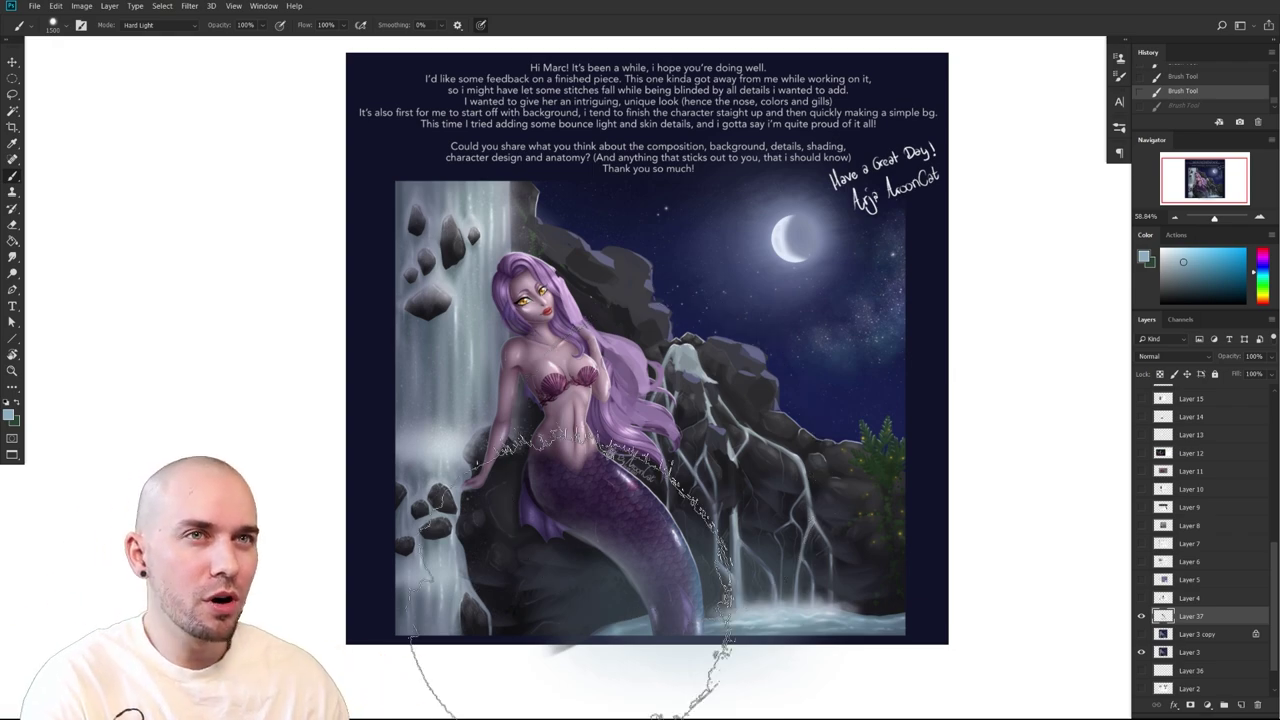
pyautogui.moveTo(480, 412); pyautogui.dragTo(590, 412)
pyautogui.moveTo(923, 403); pyautogui.dragTo(766, 463)
pyautogui.press('[')
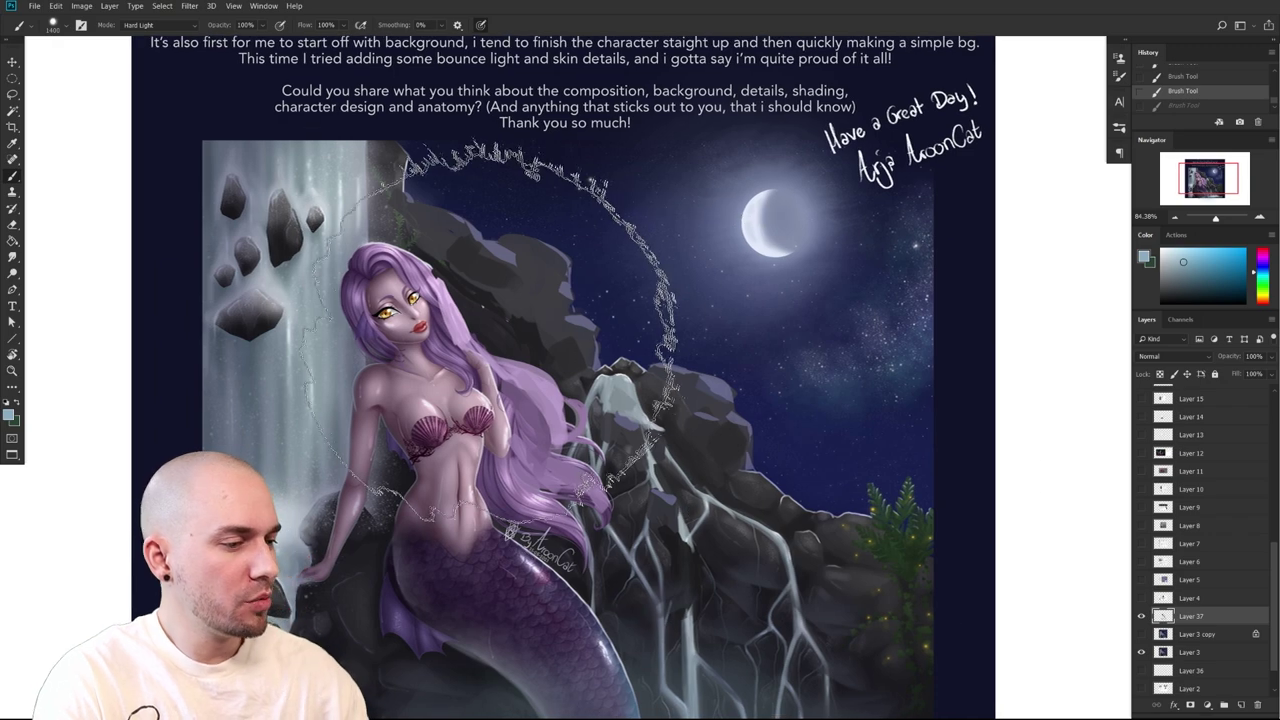
pyautogui.scroll(-3, 512, 354)
pyautogui.moveTo(510, 421); pyautogui.dragTo(527, 421)
pyautogui.moveTo(490, 363); pyautogui.dragTo(610, 363)
pyautogui.moveTo(535, 421); pyautogui.dragTo(521, 475)
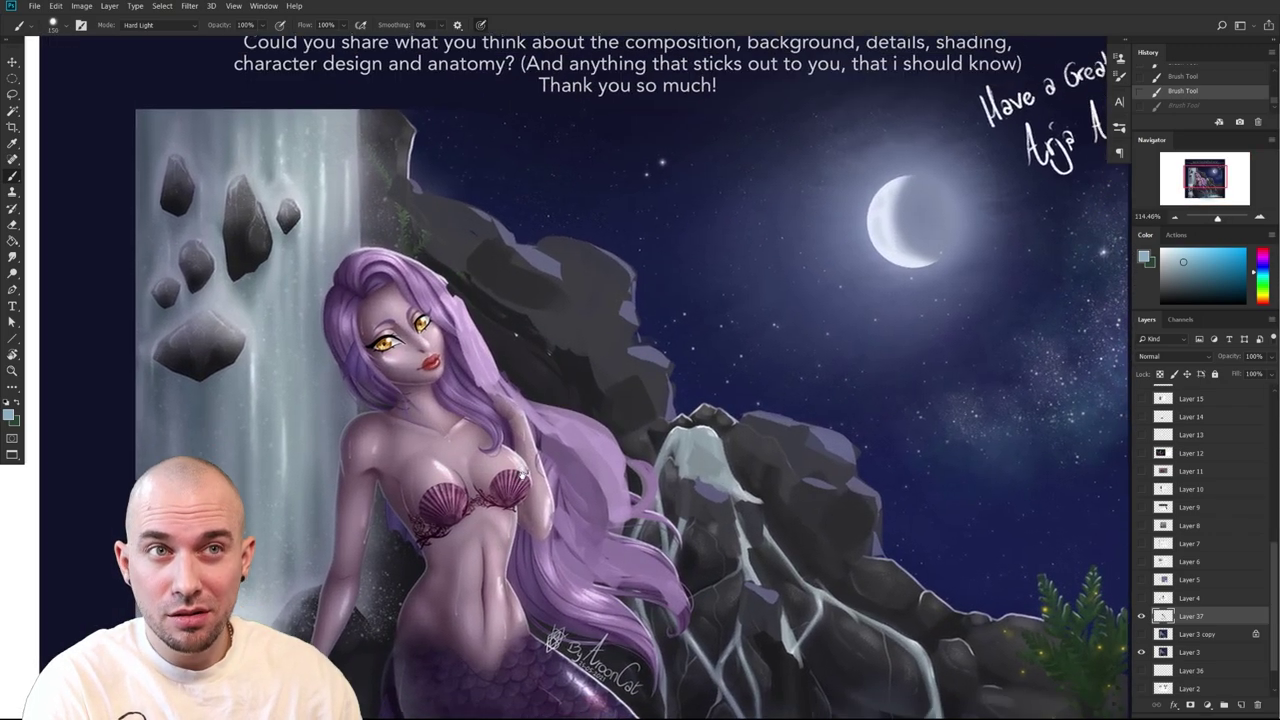
pyautogui.scroll(-2, 543, 627)
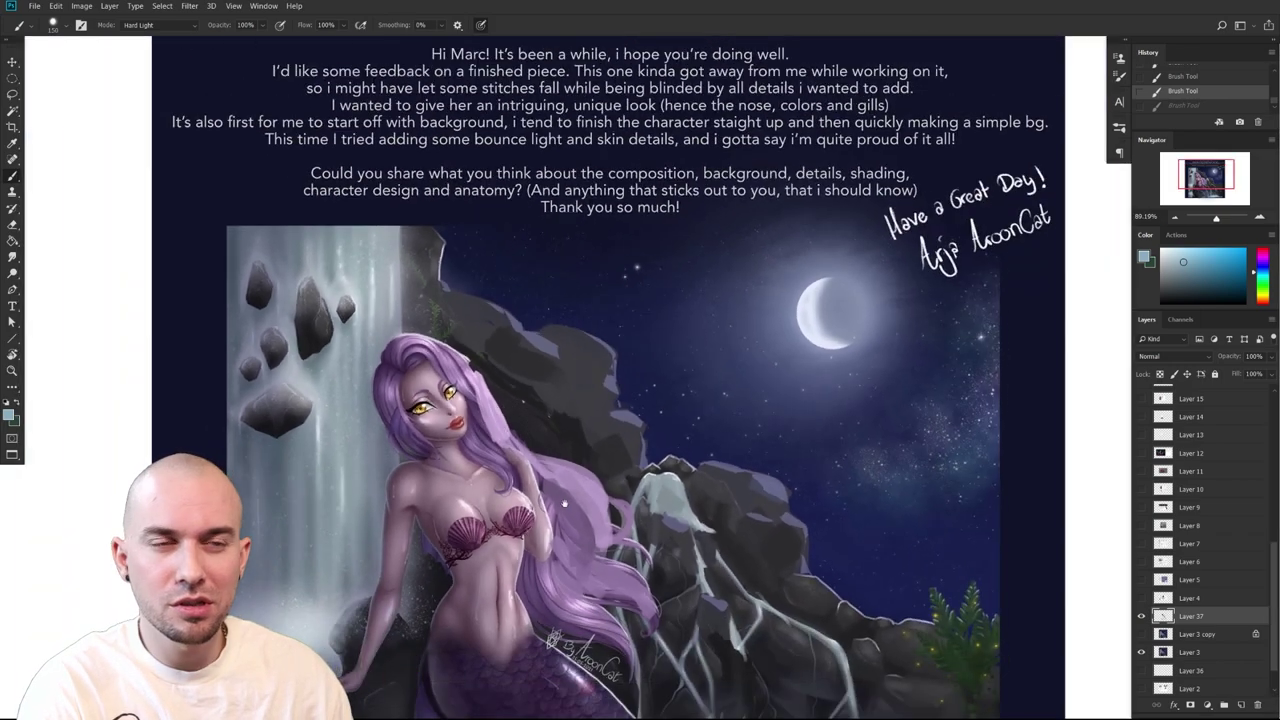
pyautogui.scroll(-4, 564, 503)
pyautogui.scroll(3, 514, 419)
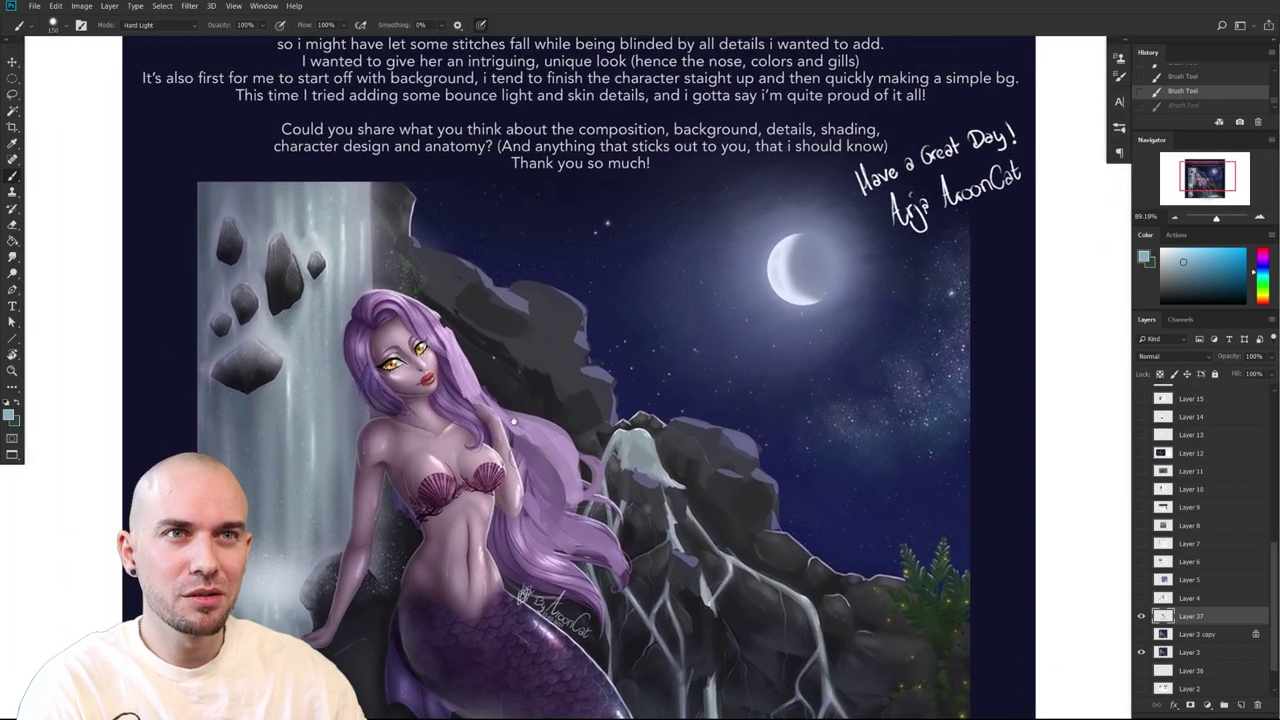
# Paint bright magenta-pink Hard Light highlights on the hair beside the mermaid's face, using a different brush tip
pyautogui.scroll(5, 460, 380)
pyautogui.keyDown('alt'); pyautogui.click(405, 268); pyautogui.keyUp('alt')
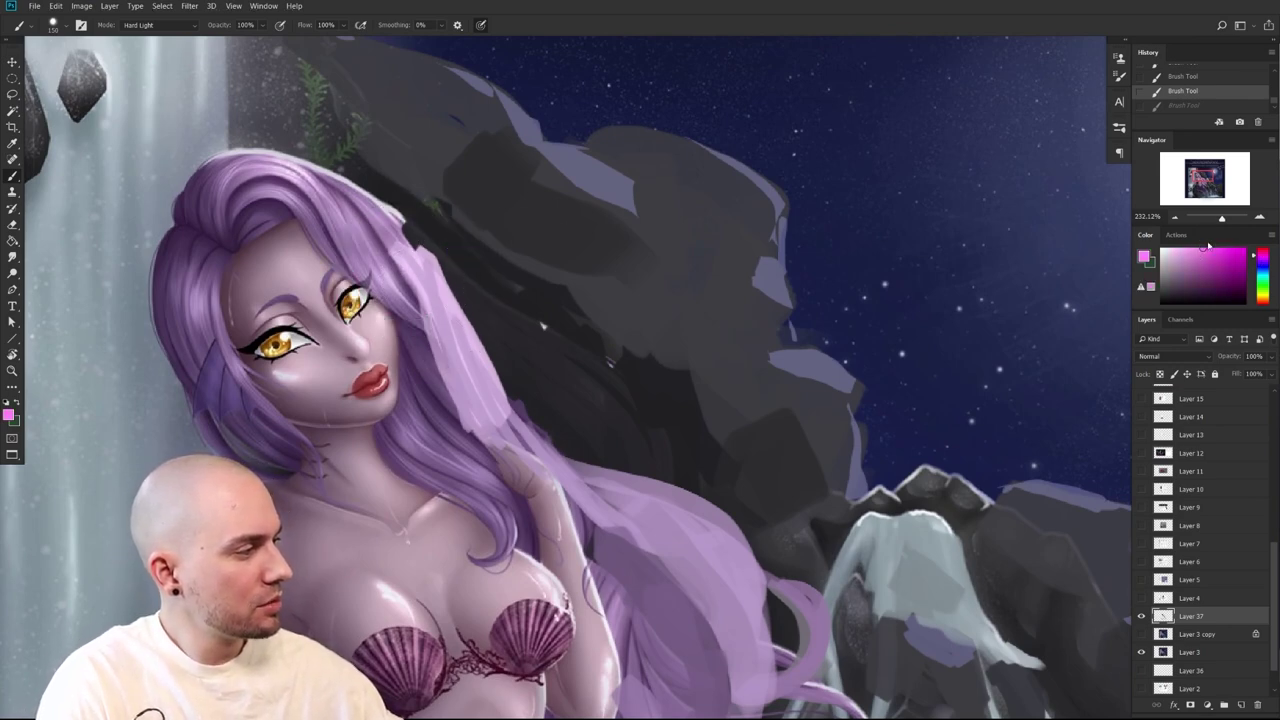
pyautogui.rightClick(400, 268)
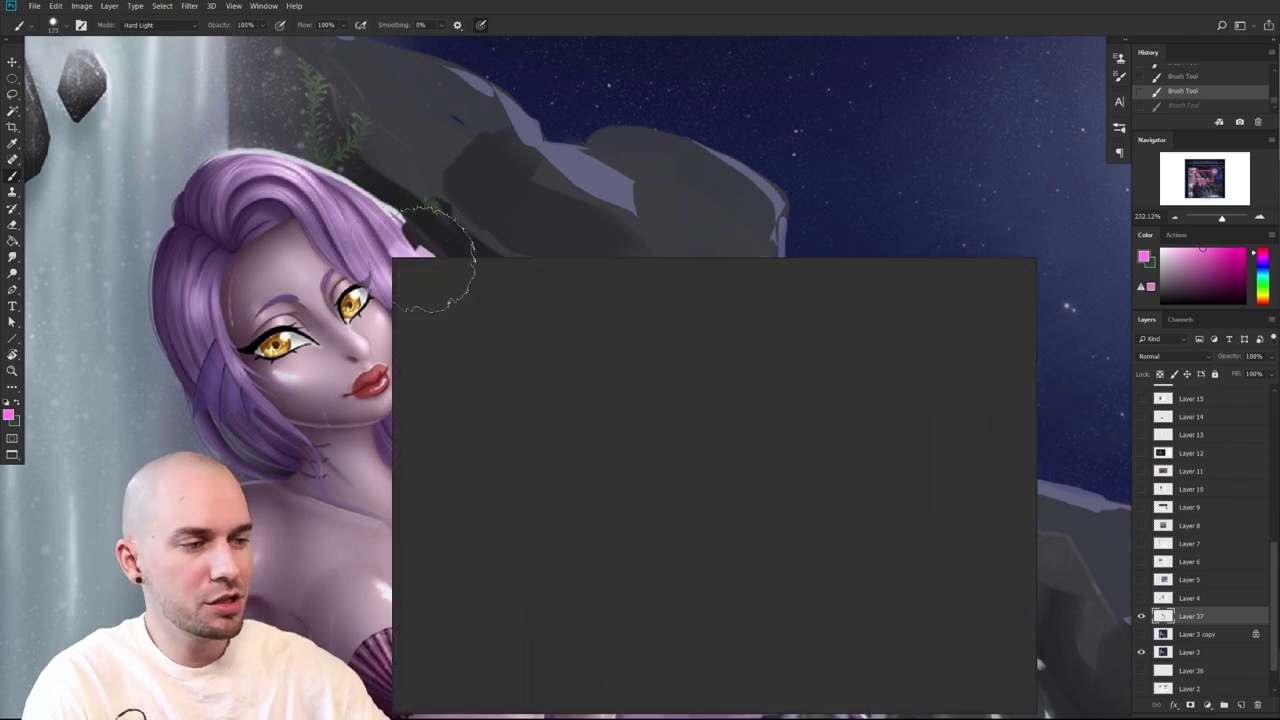
pyautogui.click(496, 460)
pyautogui.click(350, 540)
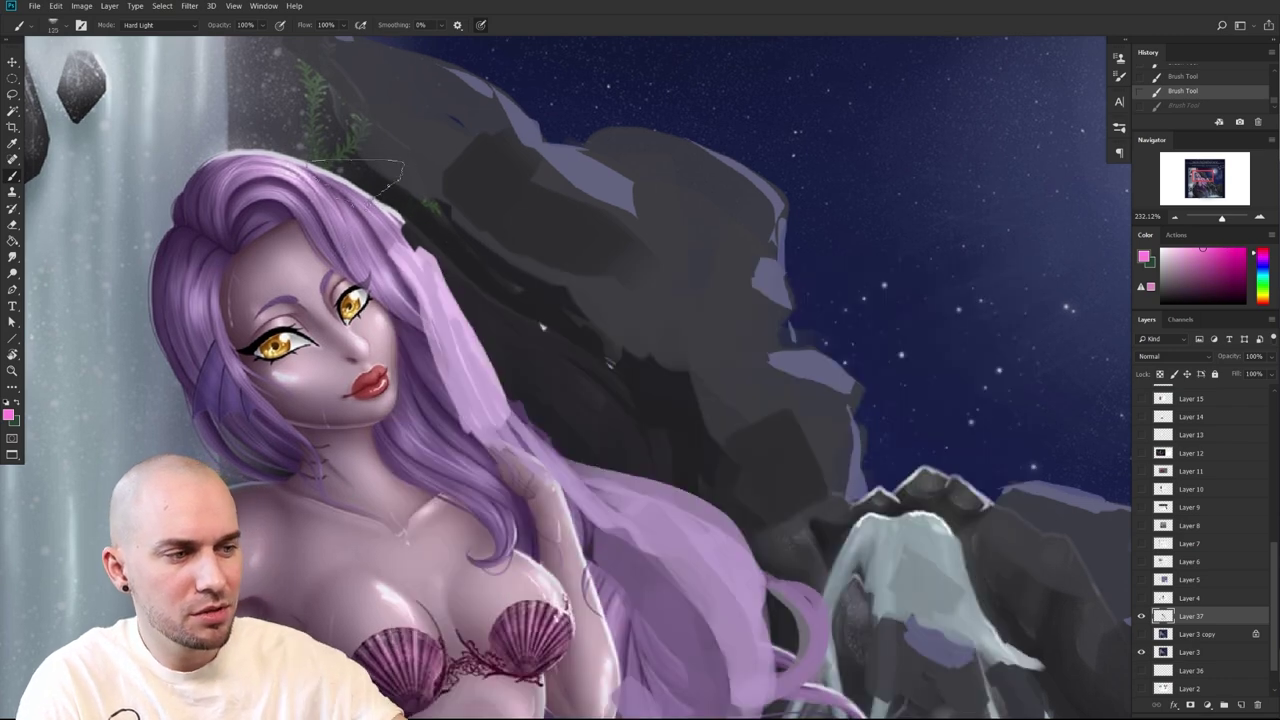
pyautogui.moveTo(380, 200); pyautogui.dragTo(386, 230)
pyautogui.hotkey('ctrl', 'z')
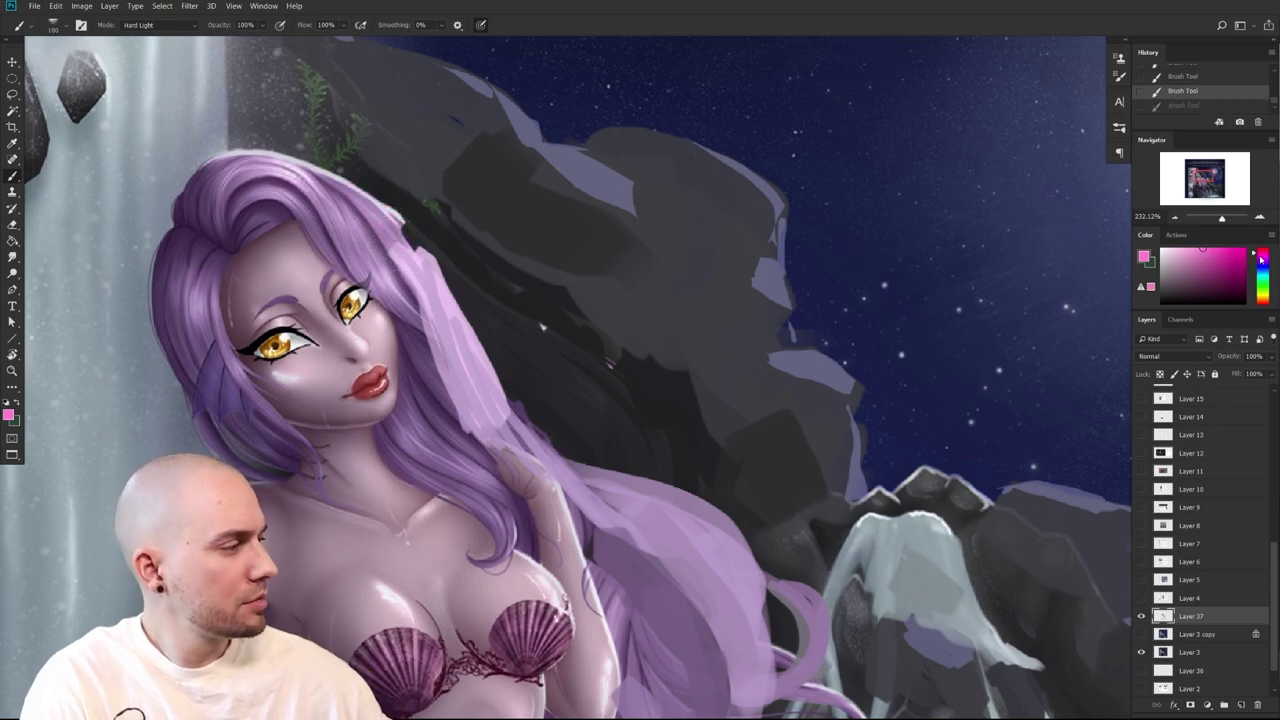
pyautogui.moveTo(378, 192); pyautogui.dragTo(405, 235)
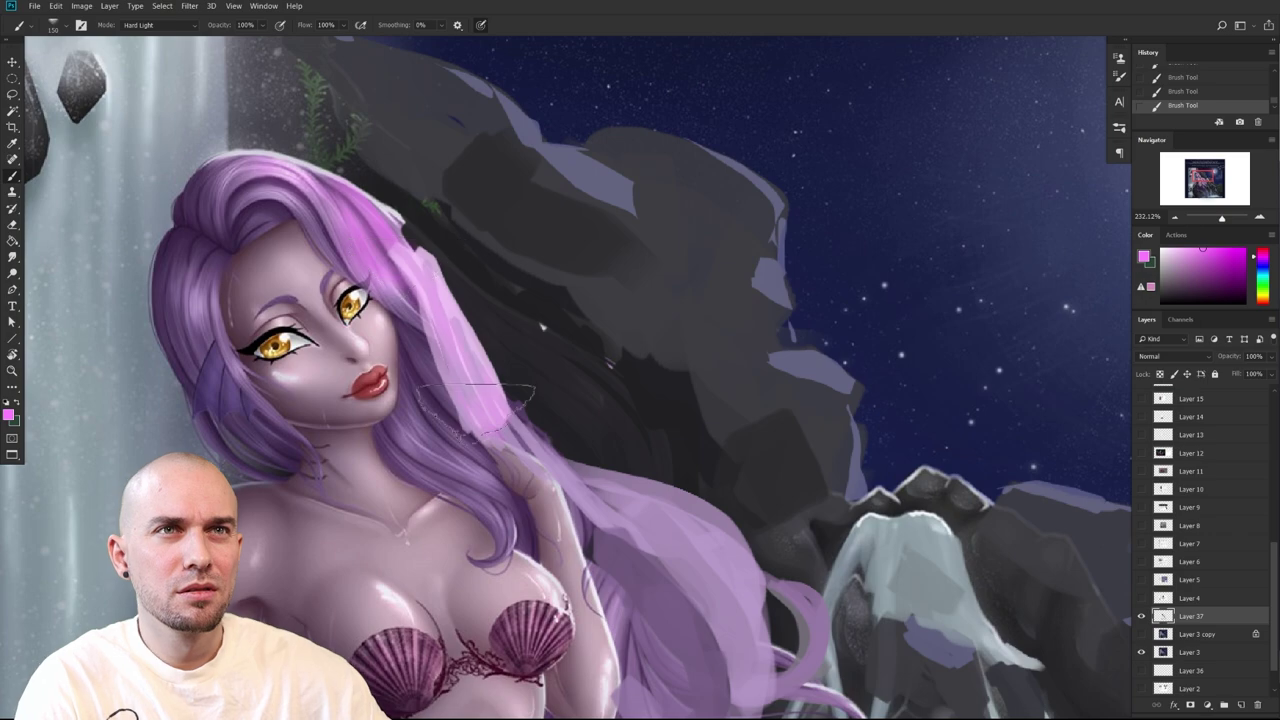
# Try circling the mermaid's head with a larger magenta brush, and undo the strokes
pyautogui.scroll(-6, 500, 396)
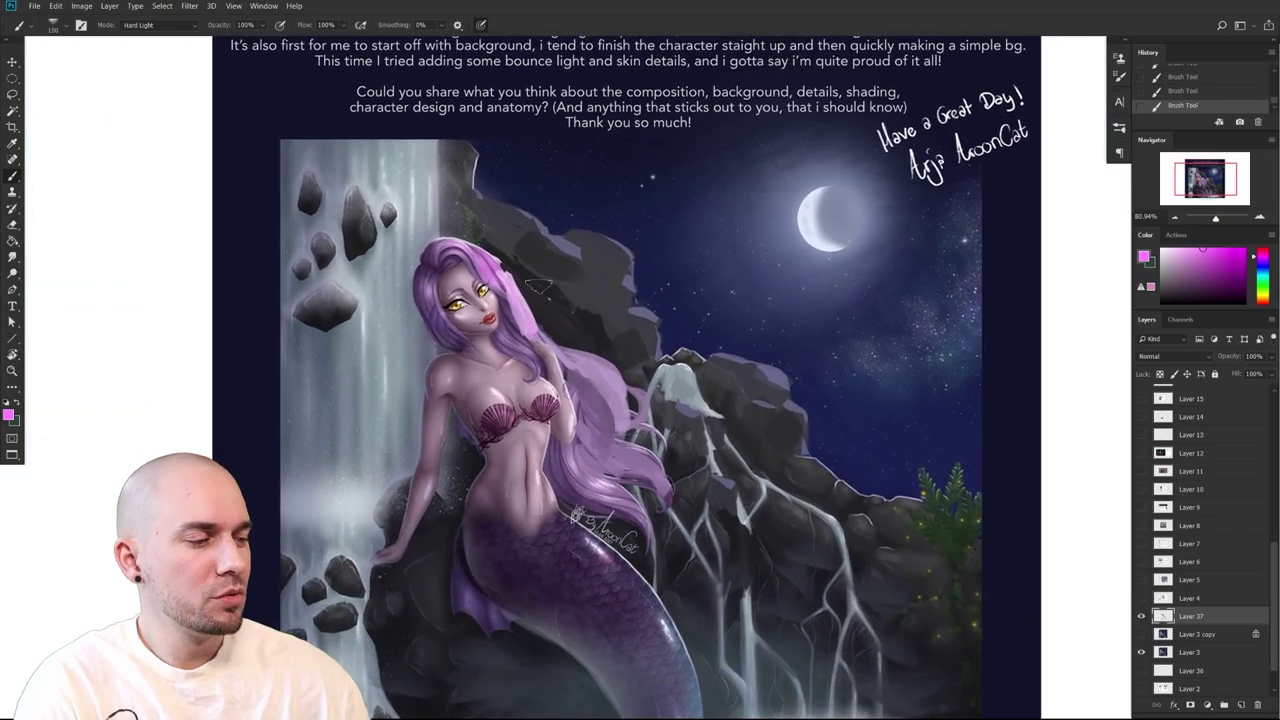
pyautogui.press(']')
pyautogui.press(']')
pyautogui.press(']')
pyautogui.moveTo(482, 234)
pyautogui.mouseDown()
pyautogui.moveTo(438, 398)
pyautogui.moveTo(480, 394)
pyautogui.moveTo(430, 345)
pyautogui.mouseUp()
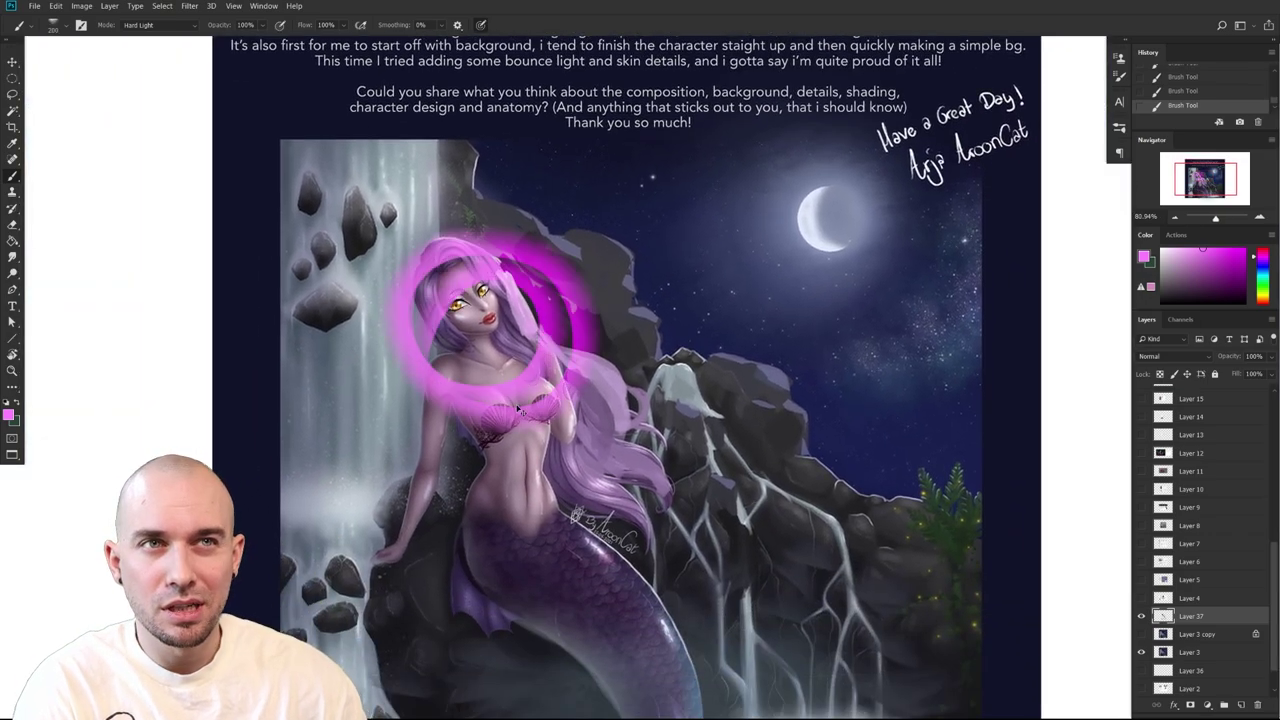
pyautogui.hotkey('ctrl', 'z')
pyautogui.moveTo(588, 445); pyautogui.dragTo(560, 409)
pyautogui.moveTo(515, 250)
pyautogui.mouseDown()
pyautogui.moveTo(354, 302)
pyautogui.moveTo(442, 408)
pyautogui.moveTo(552, 300)
pyautogui.moveTo(354, 338)
pyautogui.moveTo(432, 392)
pyautogui.mouseUp()
pyautogui.hotkey('ctrl', 'z')
# Examine the pink hair highlights up close and within the whole composition
pyautogui.scroll(5, 455, 285)
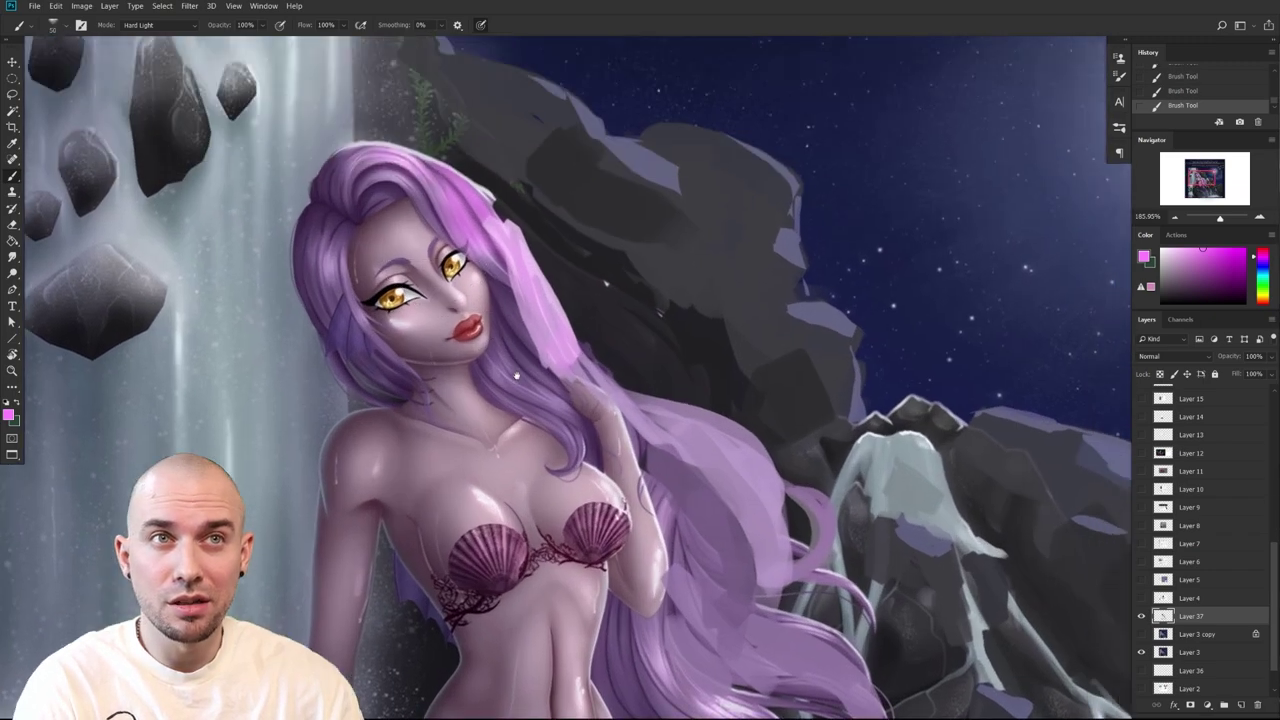
pyautogui.moveTo(517, 376); pyautogui.dragTo(515, 467)
pyautogui.scroll(-5, 557, 440)
pyautogui.moveTo(555, 426); pyautogui.dragTo(512, 333)
pyautogui.scroll(-2, 524, 335)
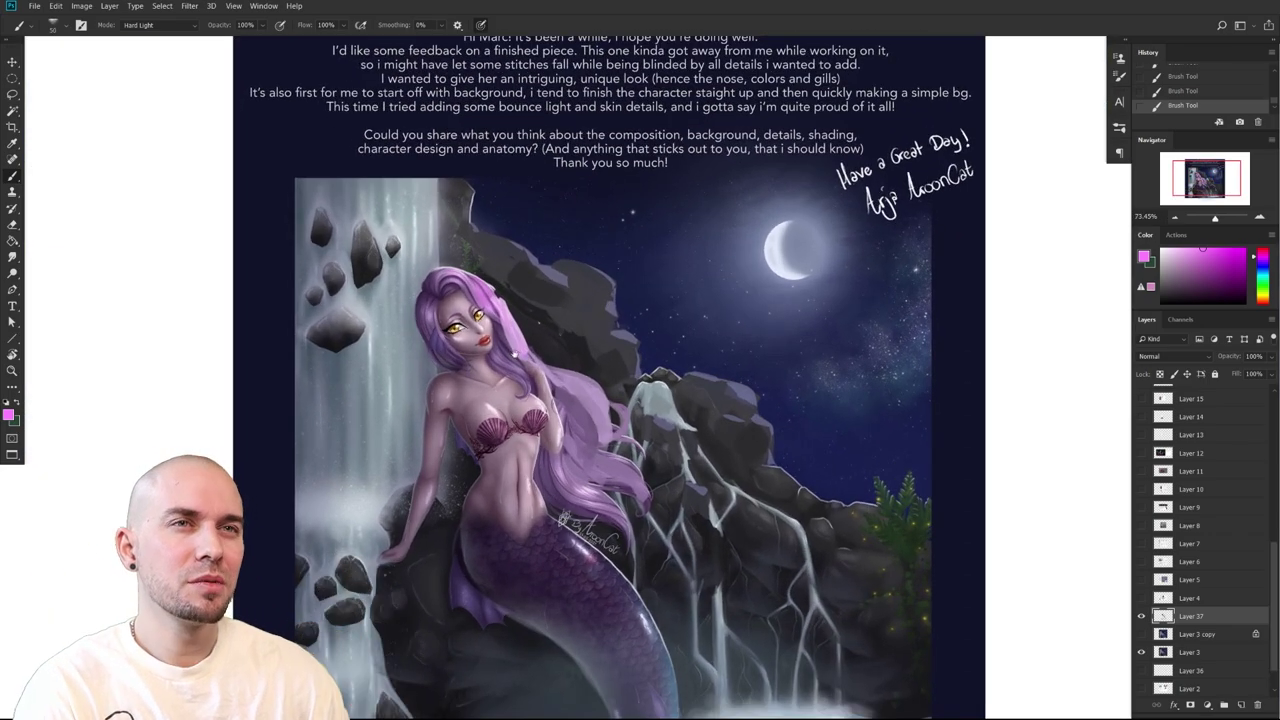
pyautogui.scroll(-2, 580, 430)
pyautogui.scroll(2, 580, 430)
pyautogui.scroll(-1, 570, 407)
pyautogui.scroll(3, 569, 407)
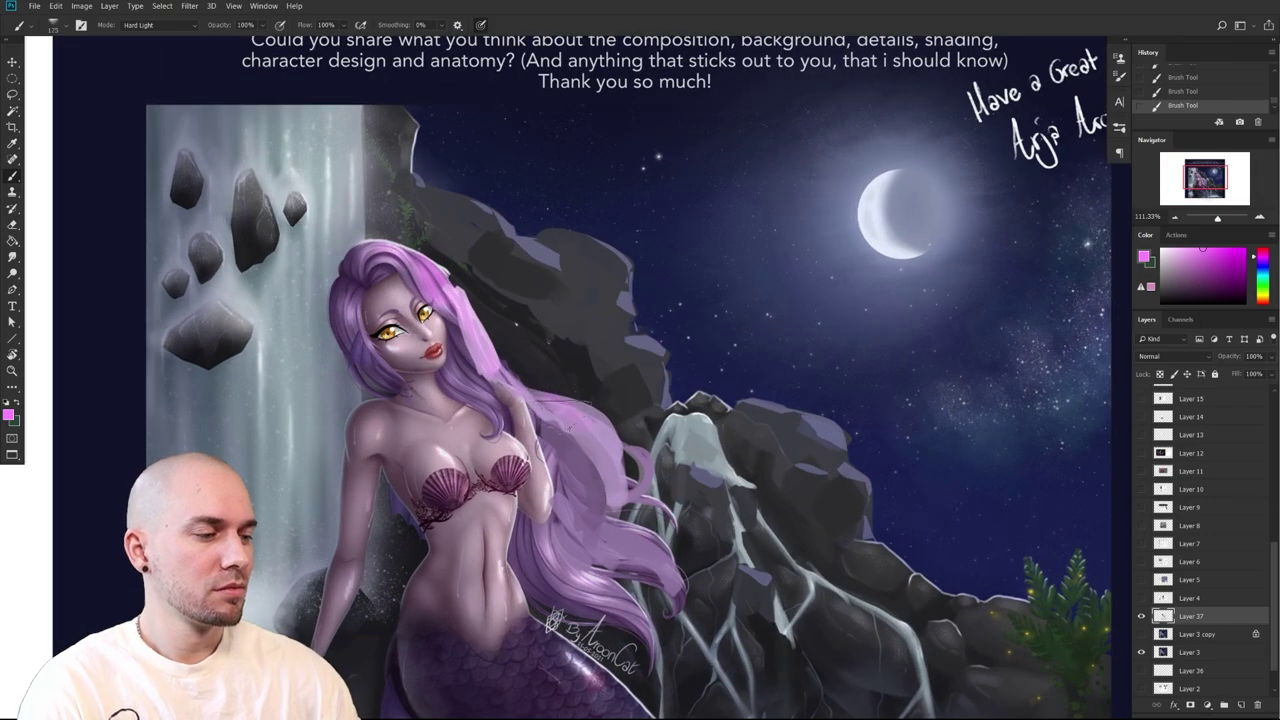
pyautogui.scroll(-3, 713, 540)
pyautogui.scroll(1, 713, 540)
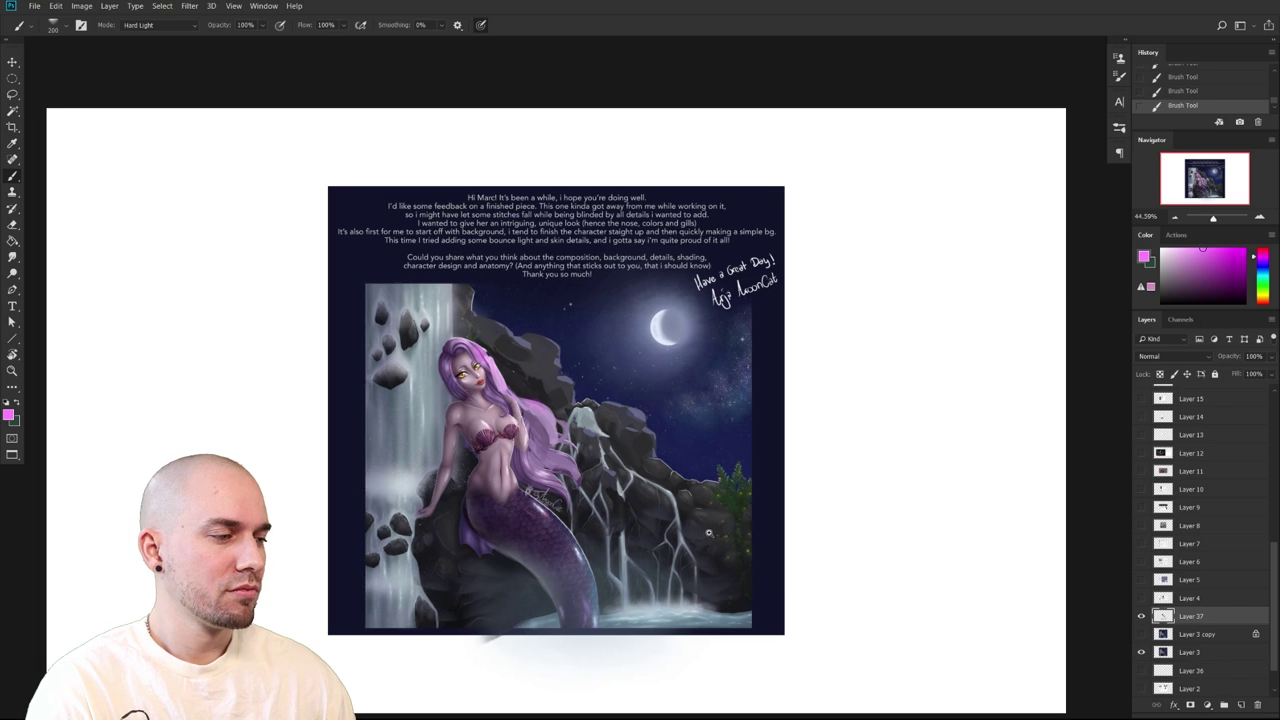
# Toggle Layer 37 off and on to compare the original painting with the overpainted version
pyautogui.click(1143, 618)
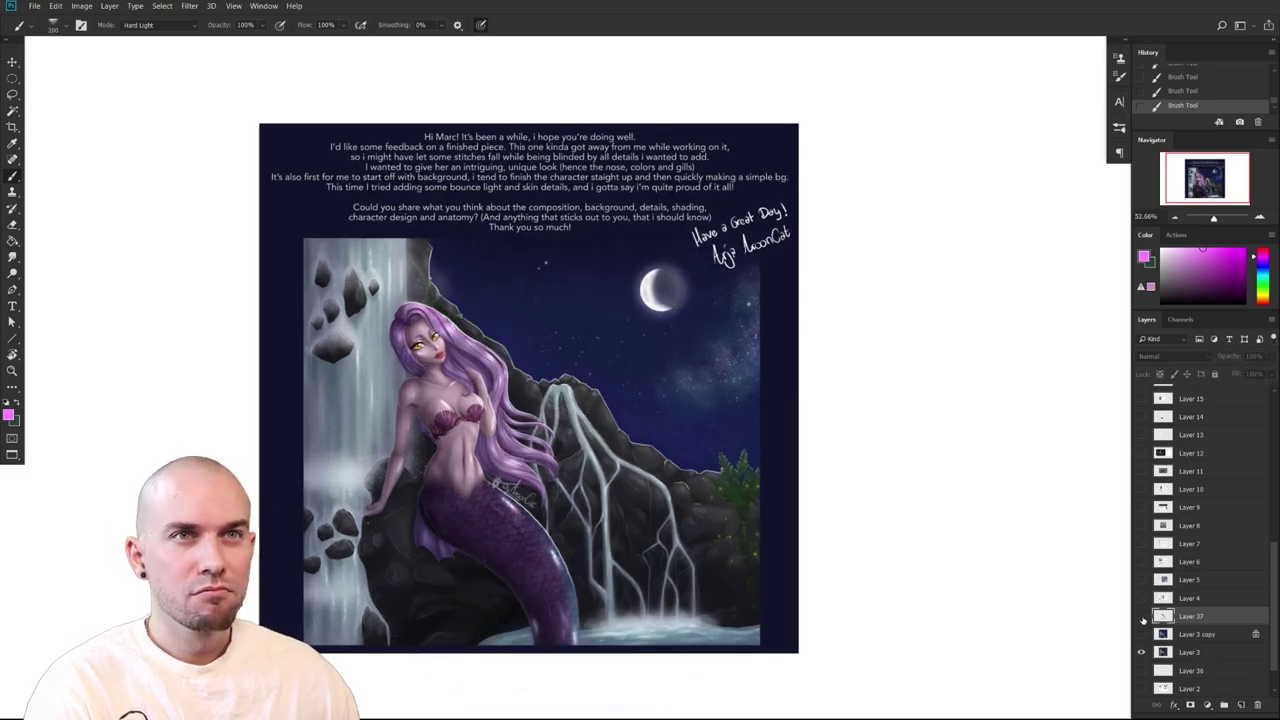
pyautogui.click(1142, 618)
pyautogui.moveTo(846, 557); pyautogui.dragTo(904, 552)
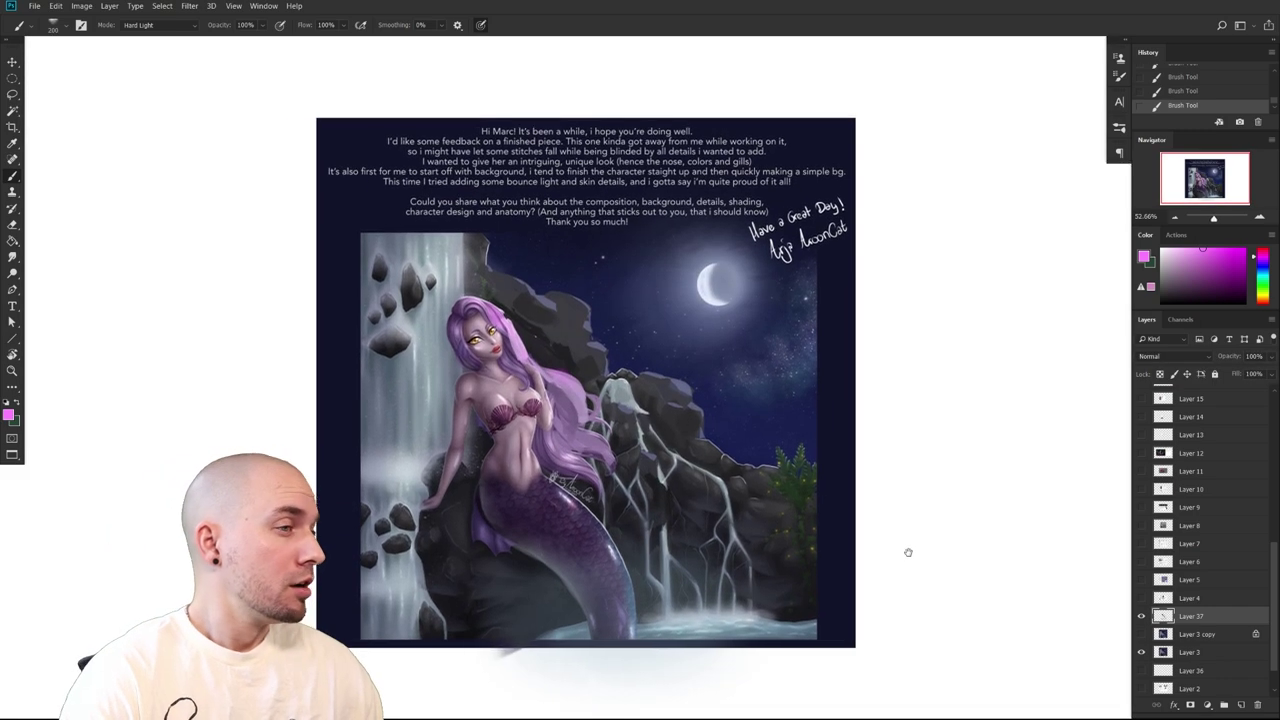
# Hide the mermaid painting layers, then show and select Layer 4 with the clothing study sheet
pyautogui.click(1142, 617)
pyautogui.click(1142, 652)
pyautogui.click(1142, 598)
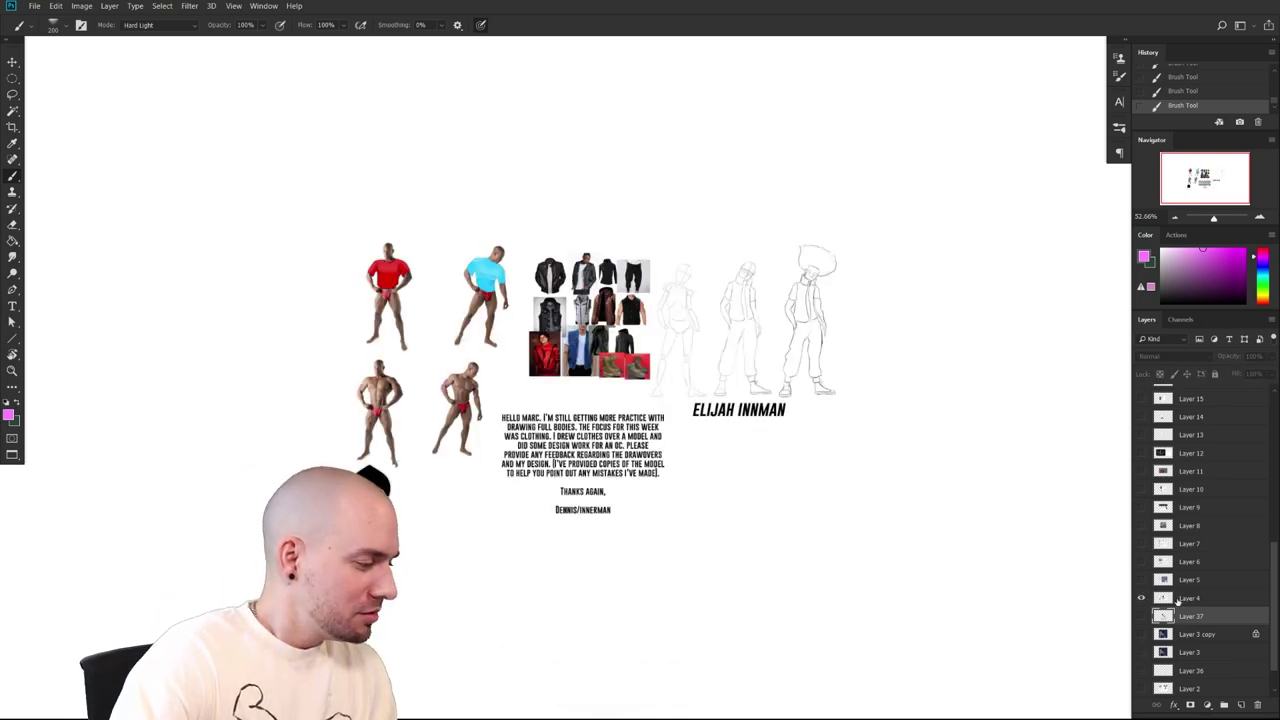
pyautogui.click(1178, 600)
# Examine the clothing study sheet's model photos, feedback request, garment references and character sketches
pyautogui.moveTo(683, 520); pyautogui.dragTo(797, 561)
pyautogui.moveTo(862, 528); pyautogui.dragTo(820, 564)
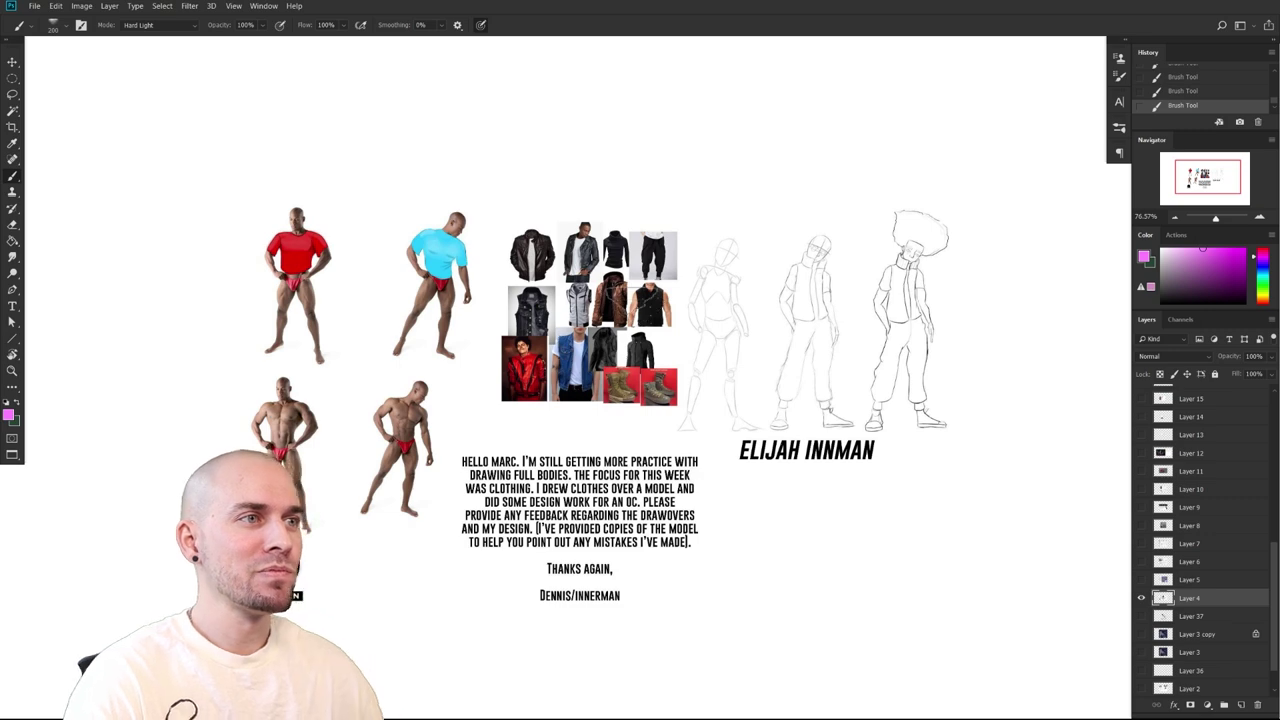
pyautogui.moveTo(811, 558); pyautogui.dragTo(872, 517)
pyautogui.moveTo(713, 541); pyautogui.dragTo(777, 549)
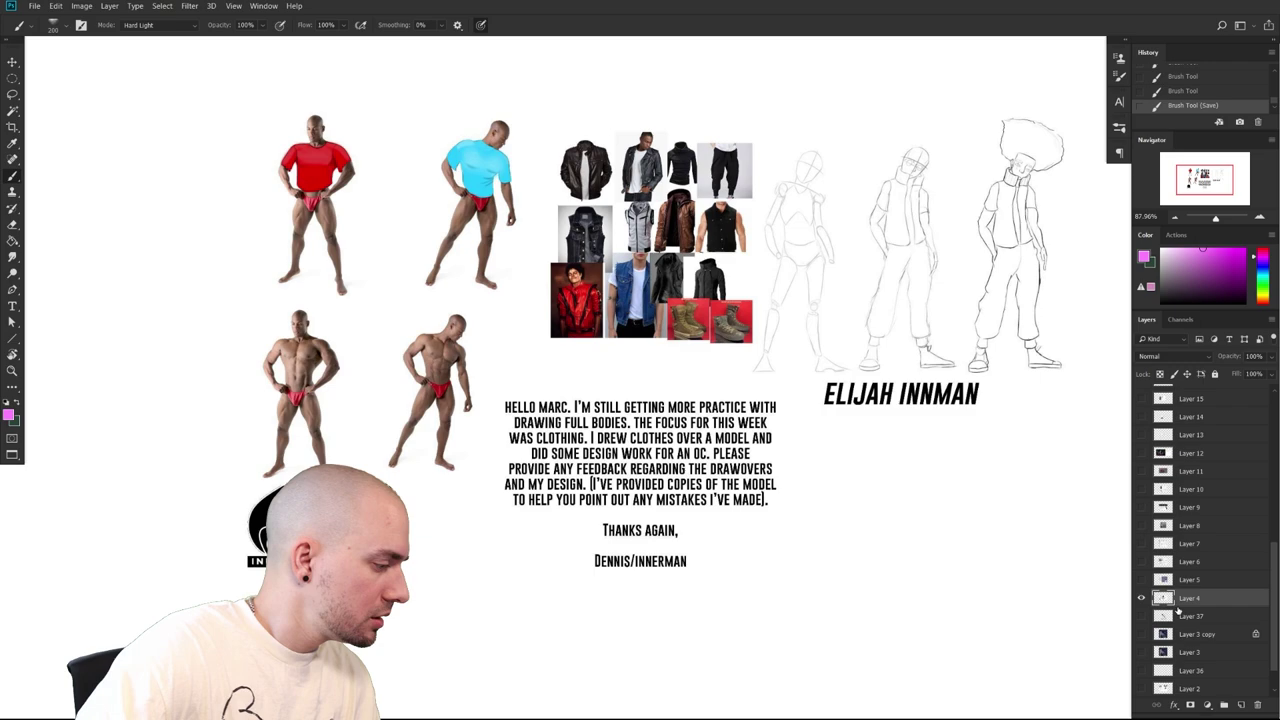
pyautogui.moveTo(874, 541); pyautogui.dragTo(906, 596)
pyautogui.moveTo(801, 558); pyautogui.dragTo(855, 558)
pyautogui.moveTo(775, 578); pyautogui.dragTo(811, 579)
pyautogui.moveTo(985, 536); pyautogui.dragTo(871, 563)
pyautogui.moveTo(931, 487); pyautogui.dragTo(811, 586)
pyautogui.scroll(3, 811, 586)
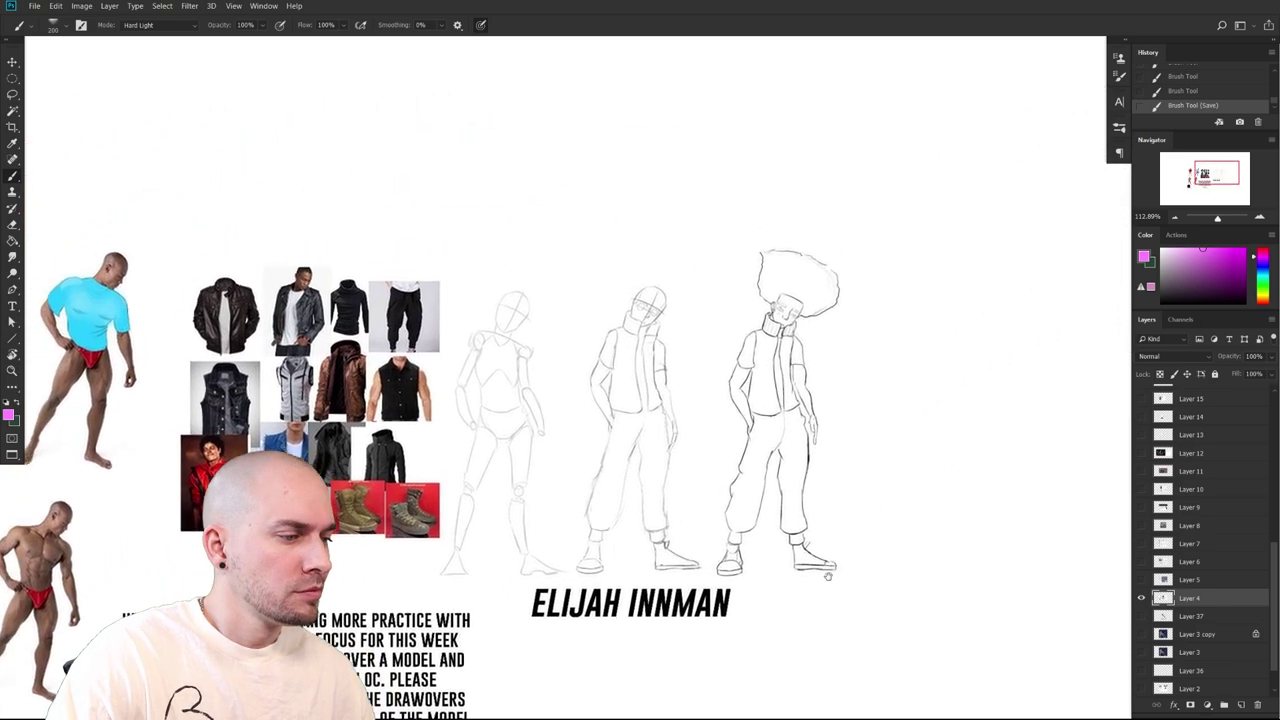
pyautogui.moveTo(902, 585); pyautogui.dragTo(1020, 505)
pyautogui.moveTo(820, 558); pyautogui.dragTo(1005, 546)
pyautogui.moveTo(781, 636)
pyautogui.mouseDown()
pyautogui.moveTo(1060, 499)
pyautogui.moveTo(801, 629)
pyautogui.mouseUp()
pyautogui.moveTo(931, 640)
pyautogui.mouseDown()
pyautogui.moveTo(882, 620)
pyautogui.moveTo(865, 564)
pyautogui.mouseUp()
pyautogui.scroll(-3, 889, 561)
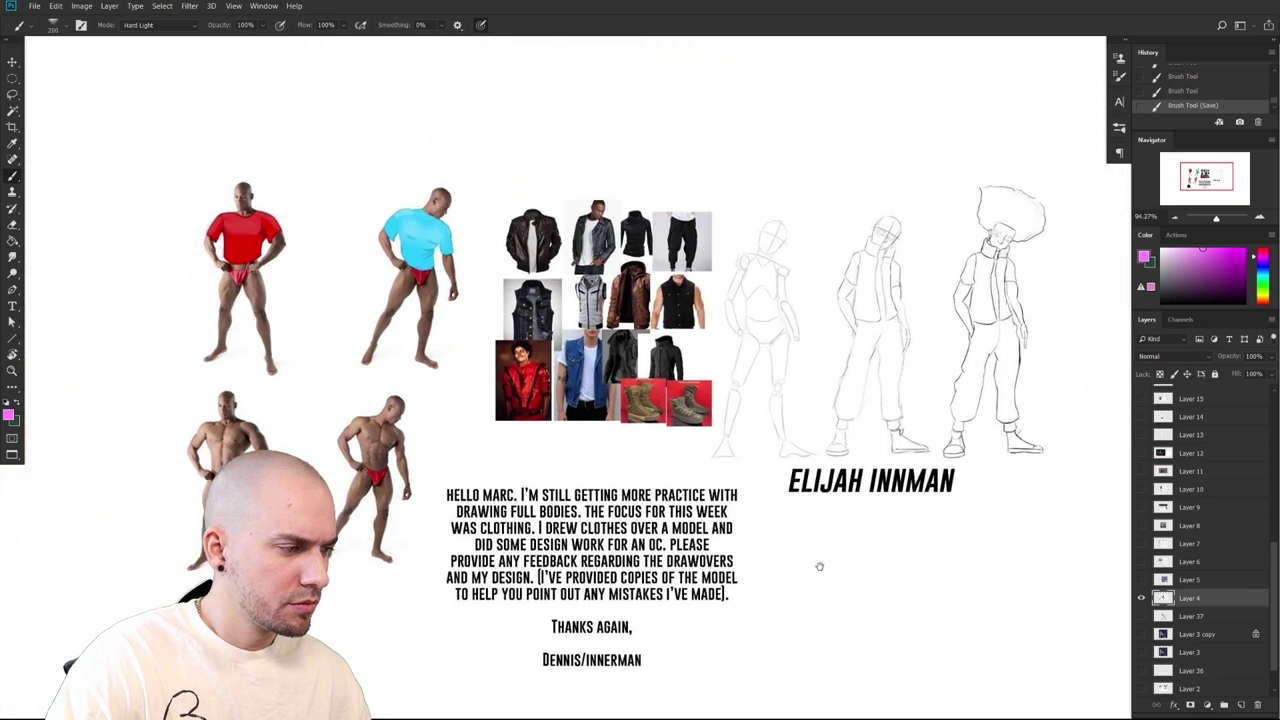
# Examine the two models with the painted red and cyan T-shirts up close
pyautogui.moveTo(545, 492); pyautogui.dragTo(722, 664)
pyautogui.scroll(3, 575, 551)
pyautogui.scroll(3, 611, 542)
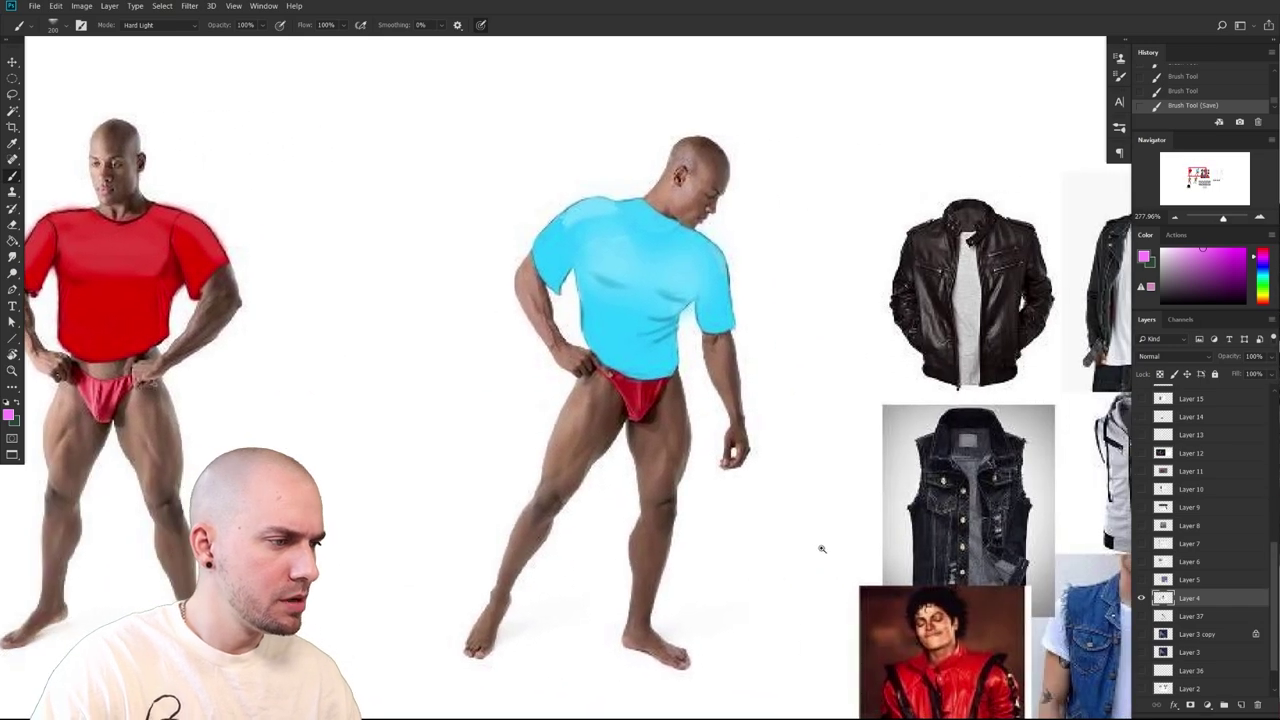
pyautogui.scroll(-2, 816, 543)
pyautogui.moveTo(806, 543); pyautogui.dragTo(1014, 503)
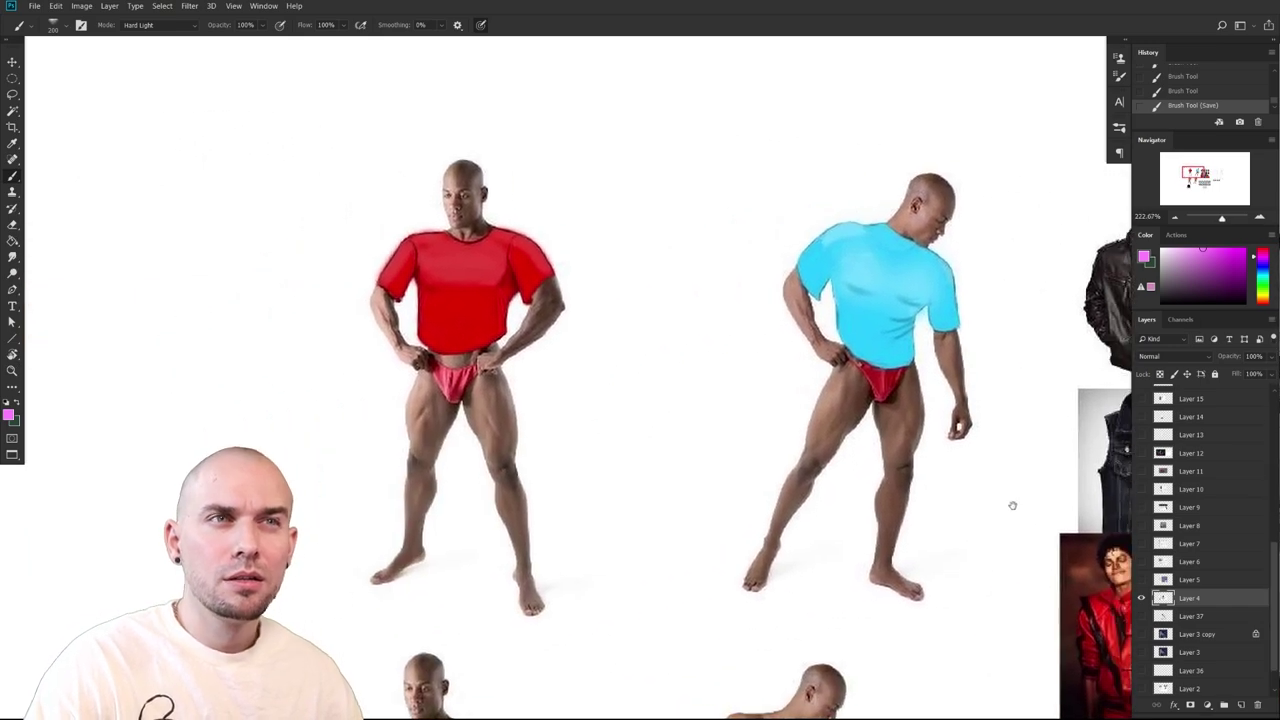
pyautogui.moveTo(858, 582); pyautogui.dragTo(750, 602)
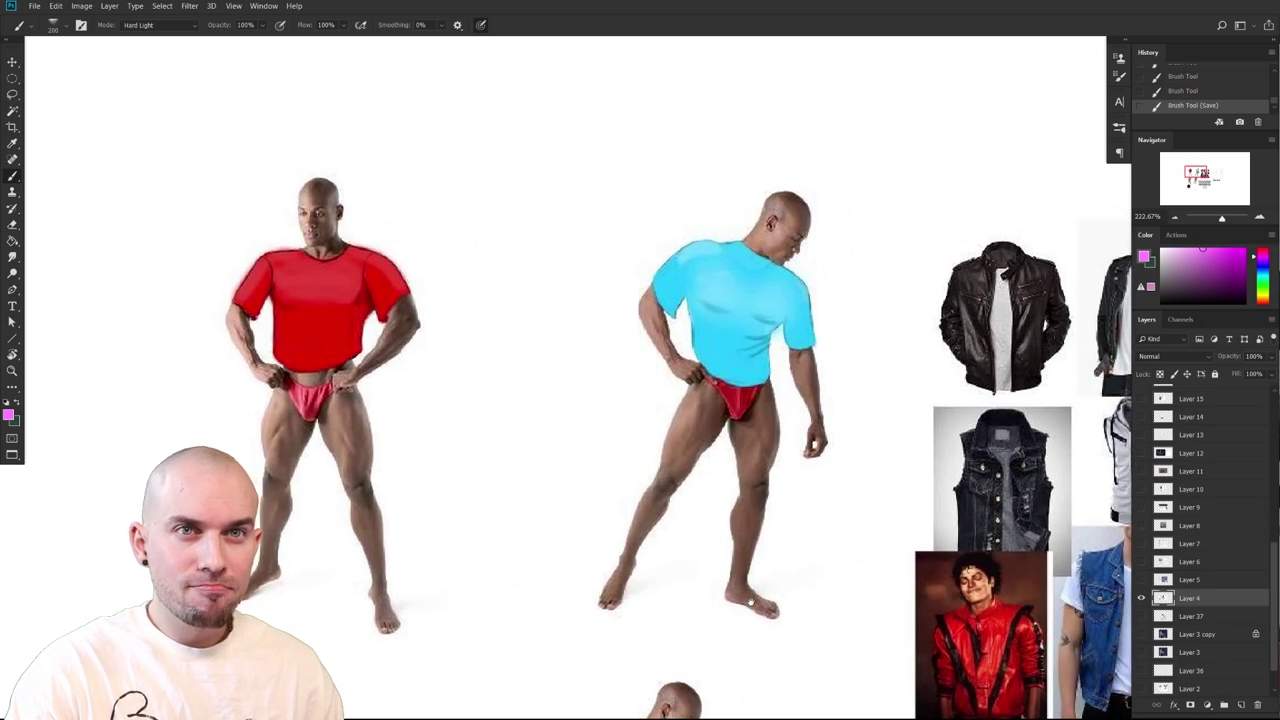
pyautogui.moveTo(863, 516); pyautogui.dragTo(698, 586)
pyautogui.moveTo(587, 424); pyautogui.dragTo(606, 457)
# Sample dark red from the red-shirted model's briefs and paint a swatch beside him with a smaller brush in Normal mode
pyautogui.press('[')
pyautogui.press('[')
pyautogui.press('[')
pyautogui.press('[')
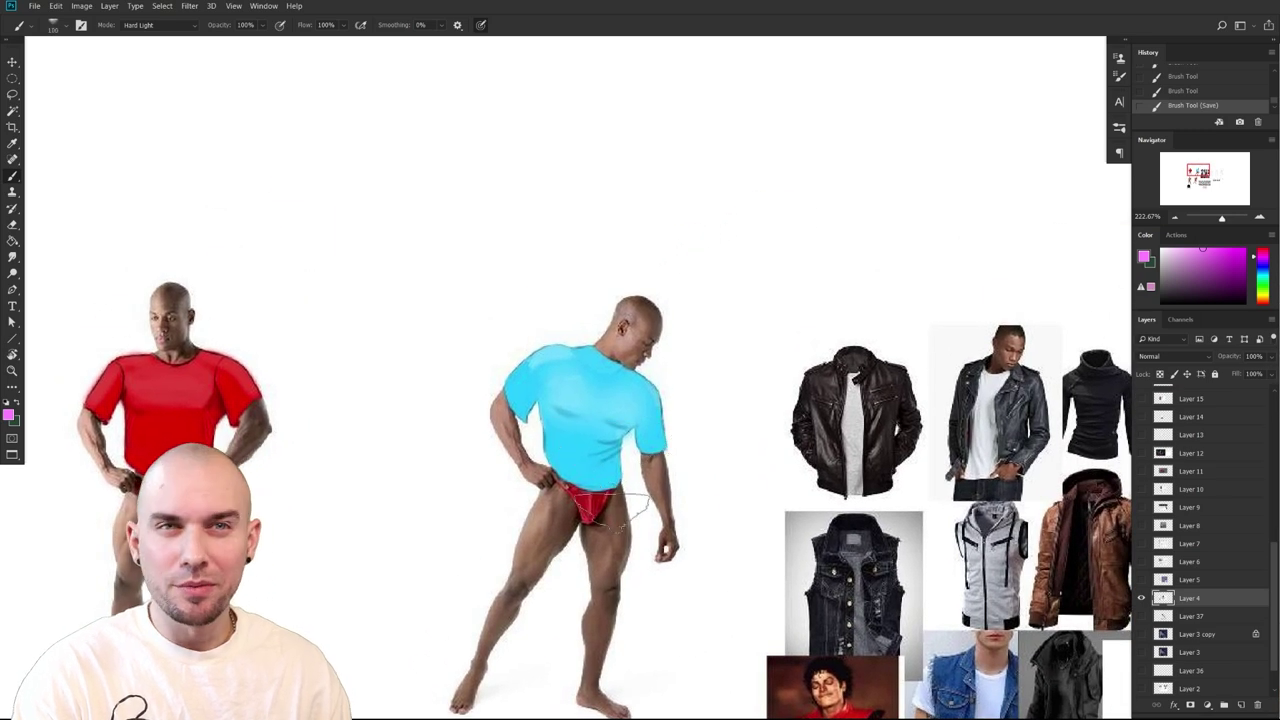
pyautogui.press('l')
pyautogui.scroll(-1, 610, 500)
pyautogui.moveTo(479, 520); pyautogui.dragTo(739, 533)
pyautogui.moveTo(414, 475); pyautogui.dragTo(486, 478)
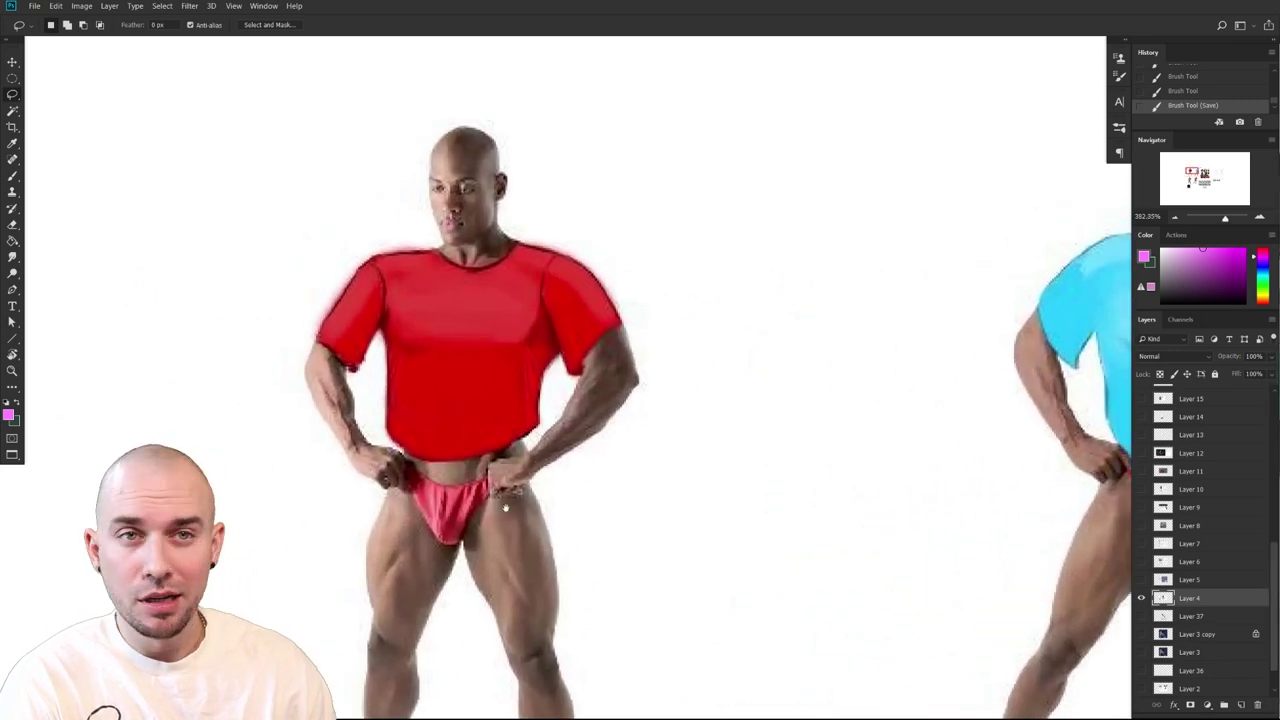
pyautogui.press('b')
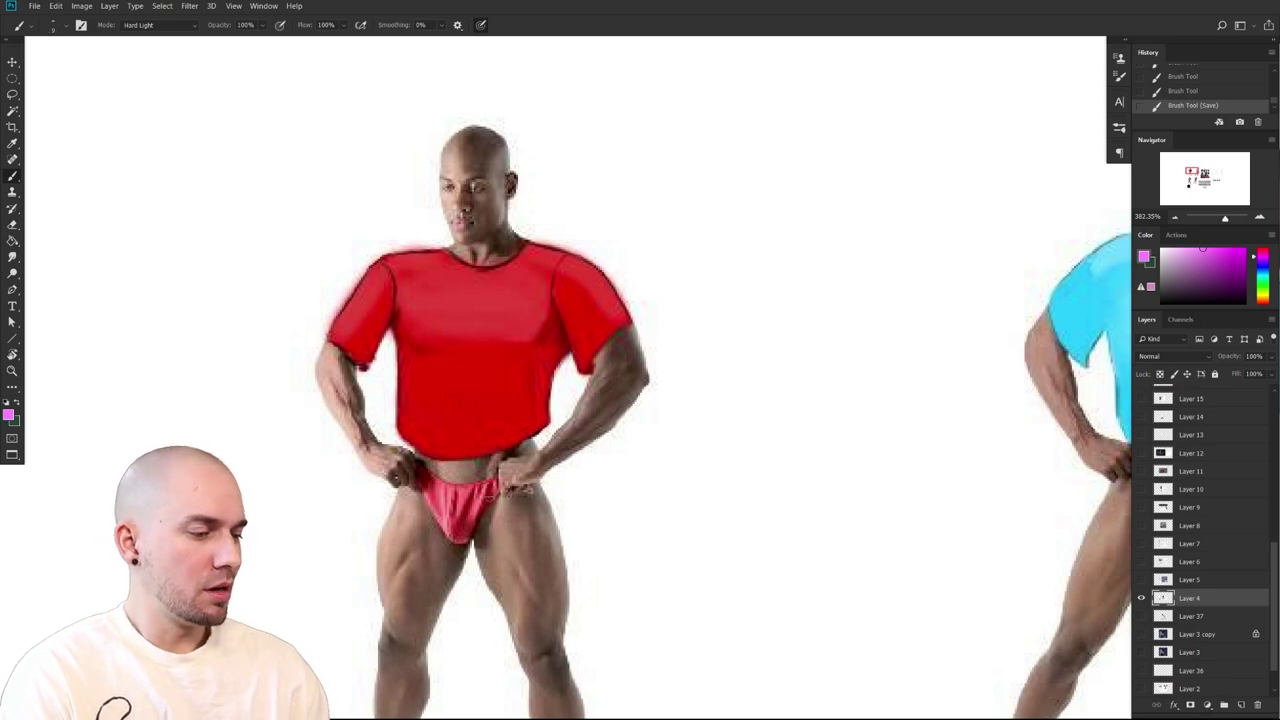
pyautogui.moveTo(504, 505)
pyautogui.mouseDown()
pyautogui.moveTo(468, 495)
pyautogui.moveTo(479, 501)
pyautogui.mouseUp()
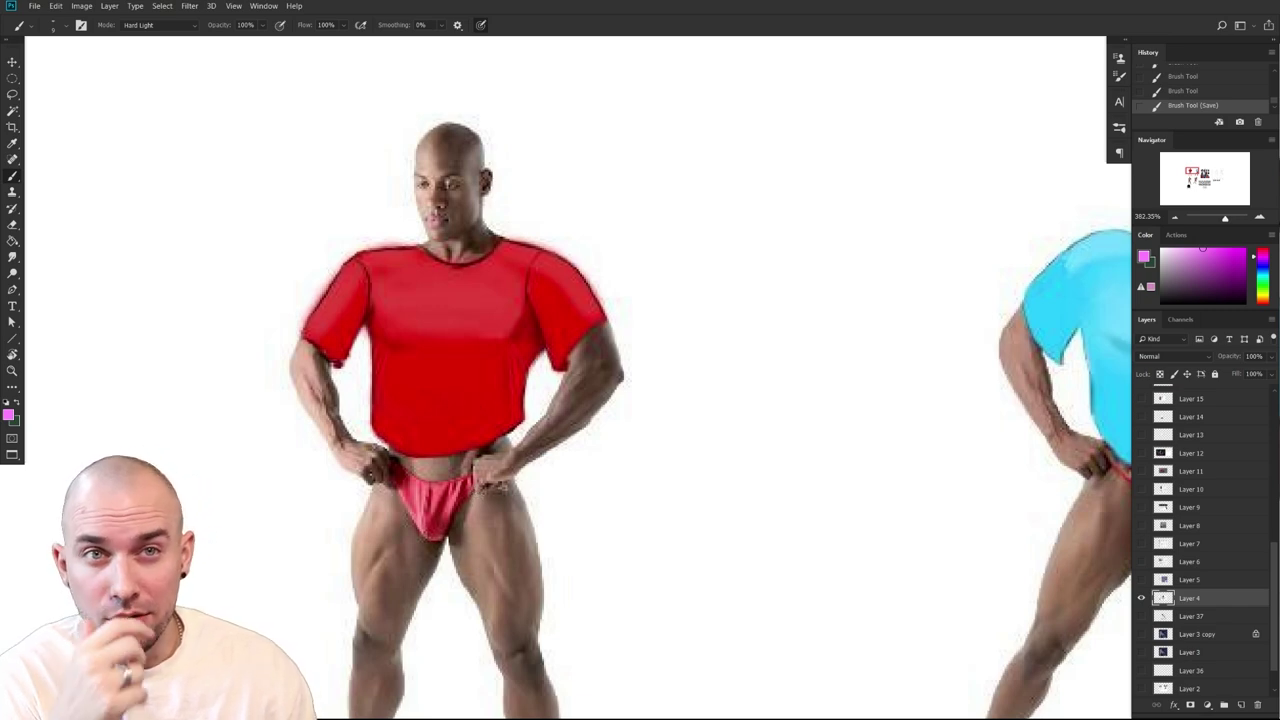
pyautogui.keyDown('alt'); pyautogui.click(460, 490); pyautogui.keyUp('alt')
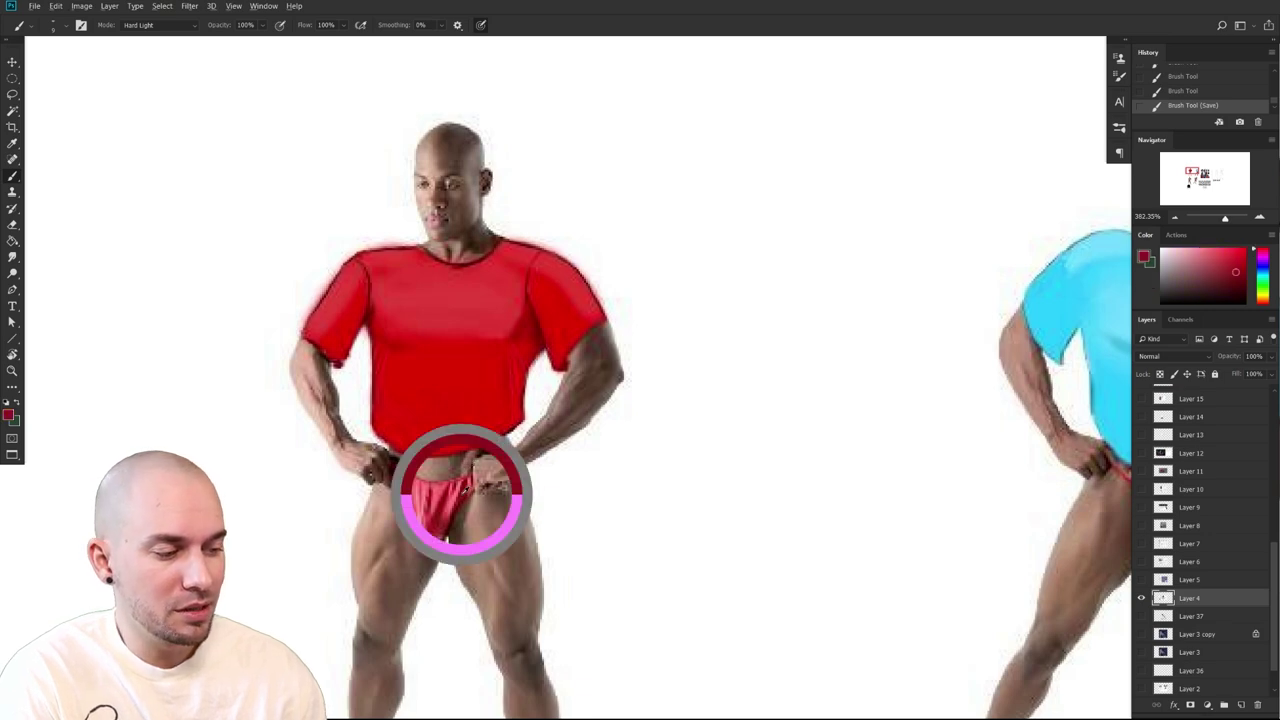
pyautogui.moveTo(776, 283); pyautogui.dragTo(665, 373)
pyautogui.keyDown('alt'); pyautogui.click(460, 497); pyautogui.keyUp('alt')
pyautogui.click(155, 25)
pyautogui.click(160, 43)
pyautogui.moveTo(712, 345)
pyautogui.mouseDown()
pyautogui.moveTo(749, 277)
pyautogui.moveTo(680, 360)
pyautogui.mouseUp()
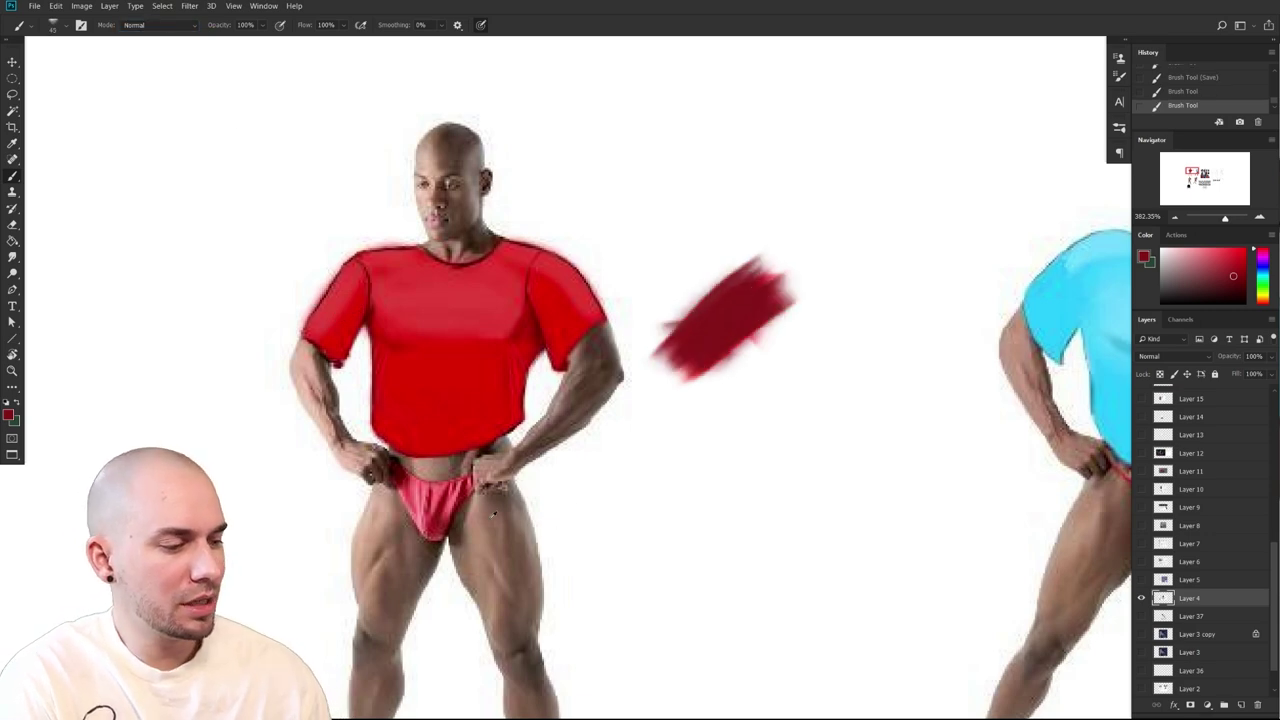
# Add mid red and light pink bands sampled from the briefs to the swatch, and circle it
pyautogui.keyDown('alt'); pyautogui.click(449, 509); pyautogui.keyUp('alt')
pyautogui.moveTo(695, 300)
pyautogui.mouseDown()
pyautogui.moveTo(760, 265)
pyautogui.moveTo(690, 289)
pyautogui.mouseUp()
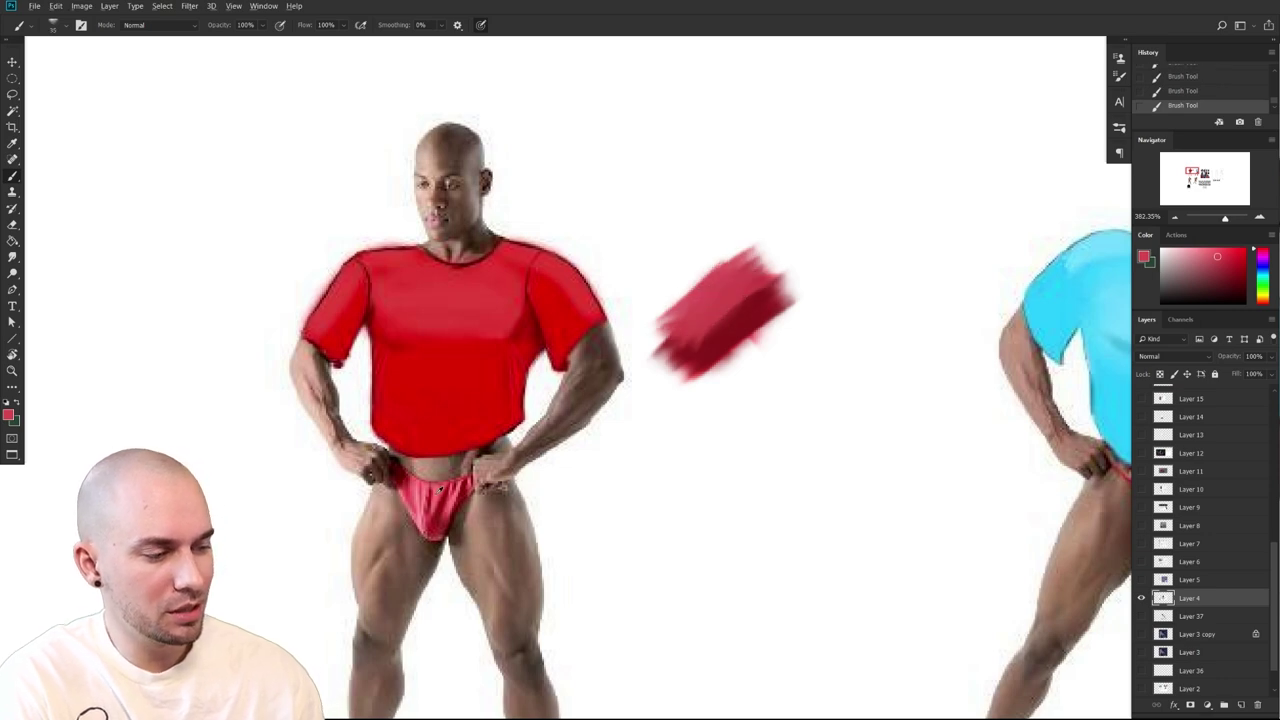
pyautogui.keyDown('alt'); pyautogui.click(421, 492); pyautogui.keyUp('alt')
pyautogui.moveTo(675, 292)
pyautogui.mouseDown()
pyautogui.moveTo(677, 277)
pyautogui.moveTo(660, 290)
pyautogui.moveTo(720, 245)
pyautogui.moveTo(638, 282)
pyautogui.moveTo(712, 246)
pyautogui.moveTo(680, 262)
pyautogui.mouseUp()
pyautogui.press('[')
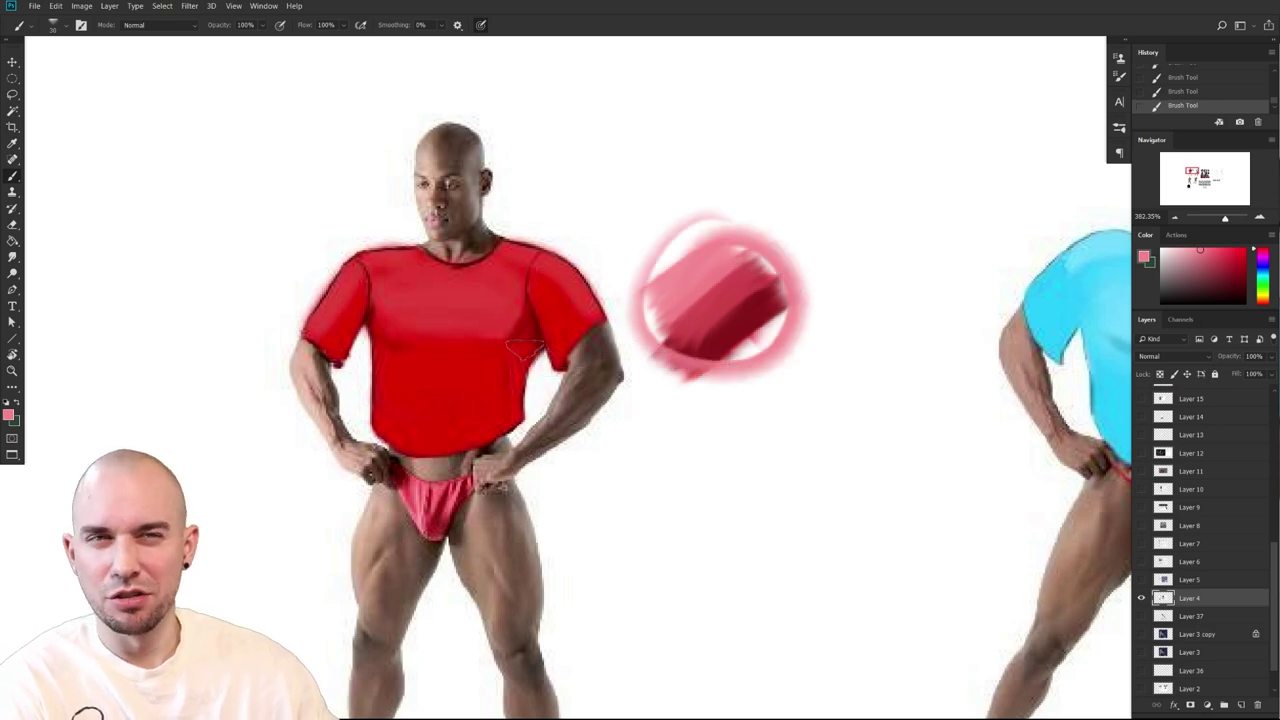
# Repaint the torso and chest of the red T-shirt with the mid red sampled from the swatch
pyautogui.moveTo(628, 457)
pyautogui.mouseDown()
pyautogui.moveTo(527, 485)
pyautogui.moveTo(571, 460)
pyautogui.moveTo(644, 459)
pyautogui.mouseUp()
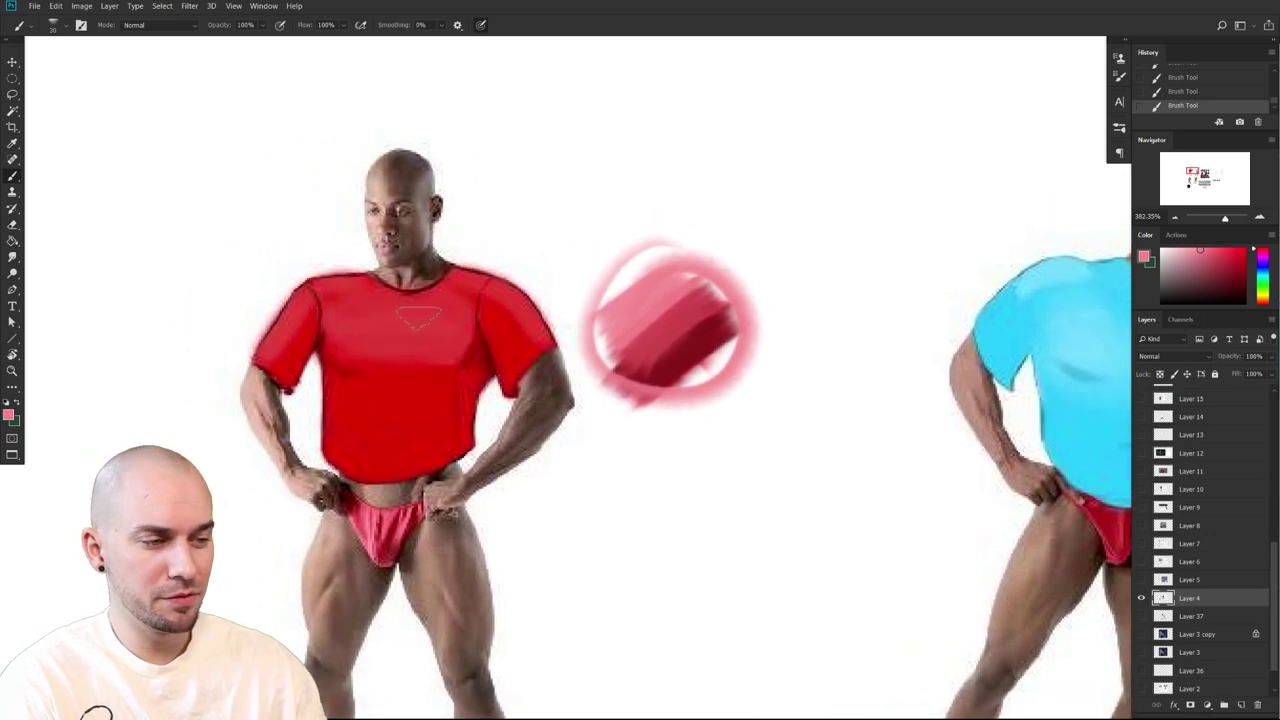
pyautogui.moveTo(375, 425); pyautogui.dragTo(497, 410)
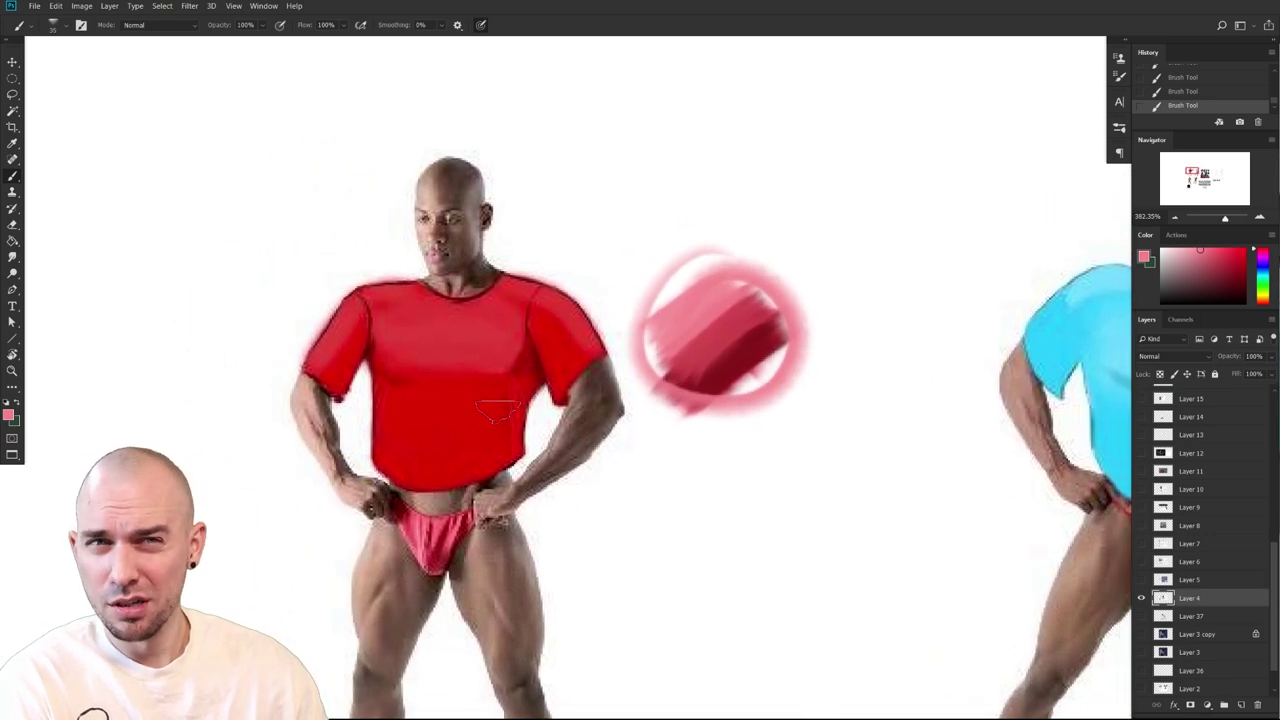
pyautogui.moveTo(619, 480); pyautogui.dragTo(582, 494)
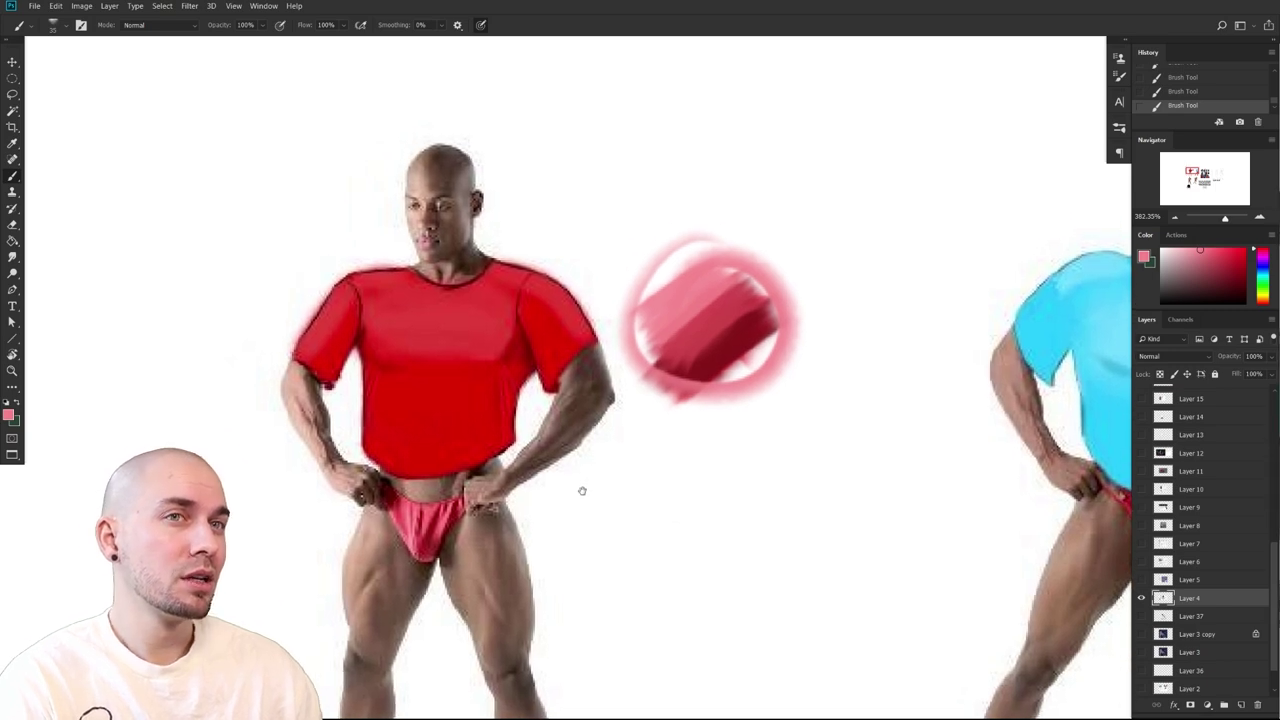
pyautogui.keyDown('alt'); pyautogui.click(452, 413); pyautogui.keyUp('alt')
pyautogui.keyDown('alt'); pyautogui.click(432, 519); pyautogui.keyUp('alt')
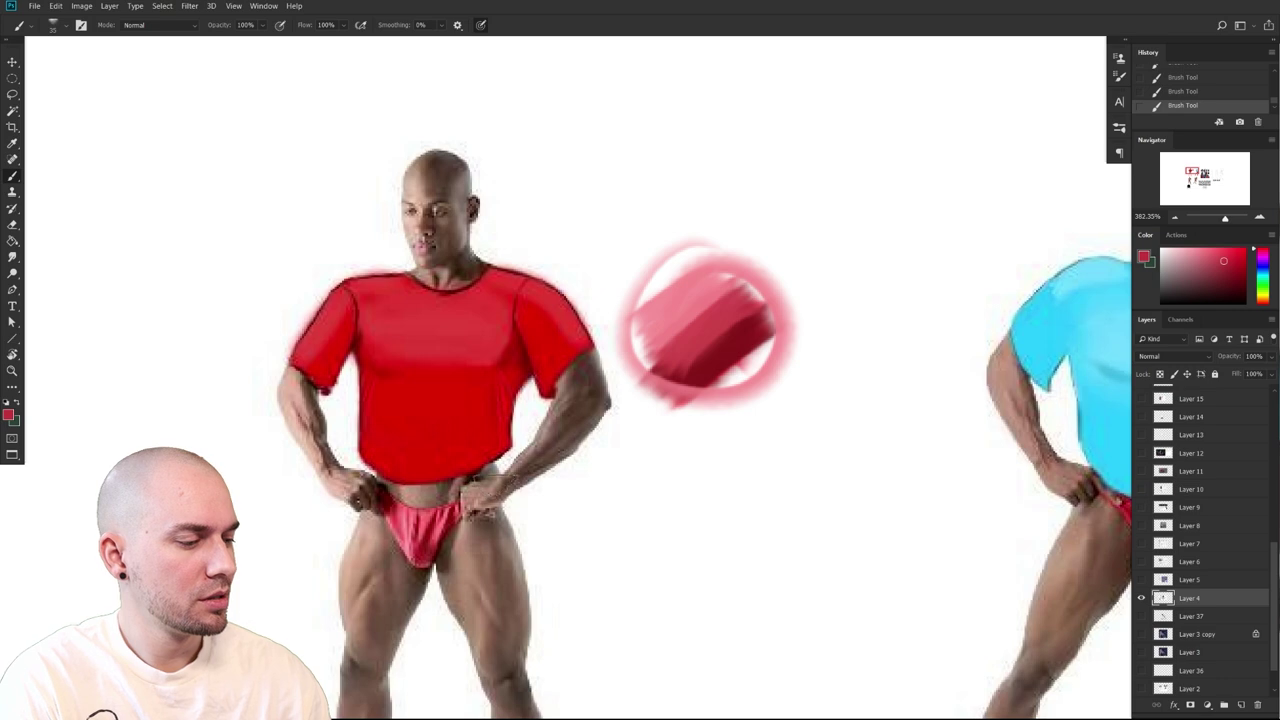
pyautogui.keyDown('alt'); pyautogui.click(708, 320); pyautogui.keyUp('alt')
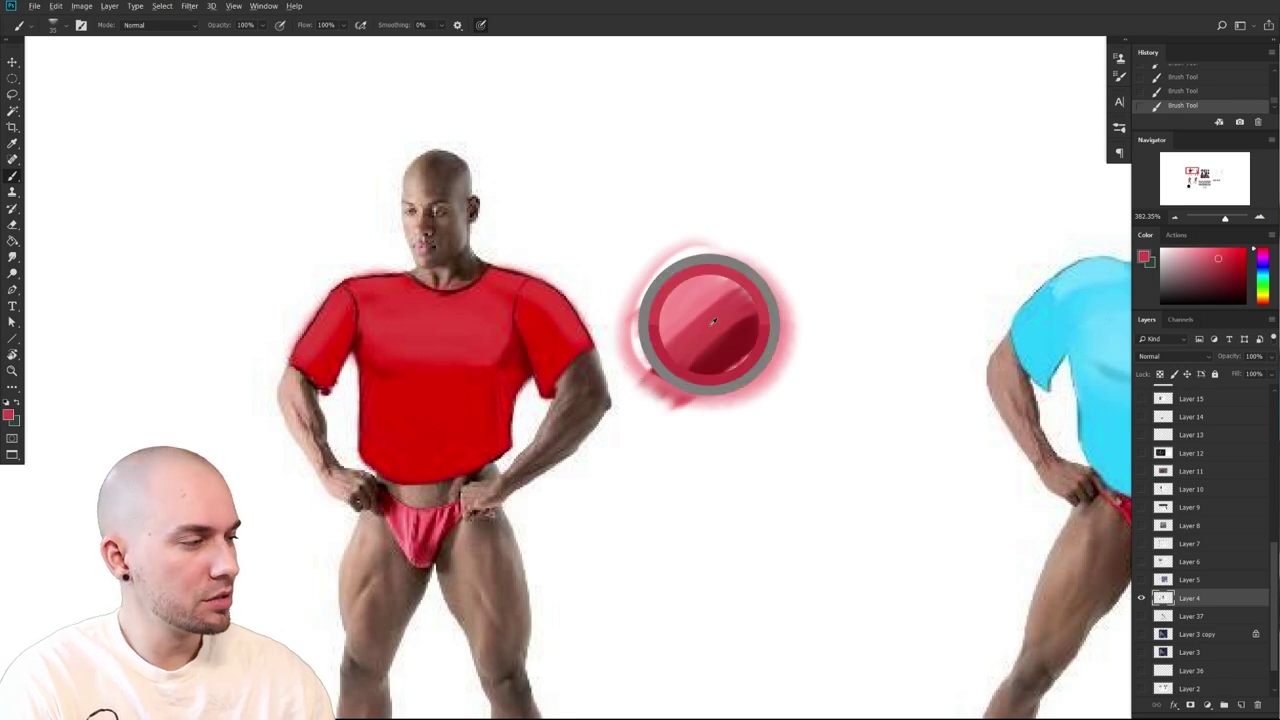
pyautogui.moveTo(484, 400)
pyautogui.mouseDown()
pyautogui.moveTo(443, 441)
pyautogui.moveTo(459, 381)
pyautogui.moveTo(413, 418)
pyautogui.moveTo(388, 400)
pyautogui.moveTo(384, 375)
pyautogui.moveTo(375, 436)
pyautogui.moveTo(437, 448)
pyautogui.moveTo(465, 414)
pyautogui.mouseUp()
pyautogui.moveTo(545, 364)
pyautogui.mouseDown()
pyautogui.moveTo(543, 352)
pyautogui.moveTo(556, 355)
pyautogui.mouseUp()
pyautogui.press('[')
pyautogui.press('[')
pyautogui.moveTo(490, 440)
pyautogui.mouseDown()
pyautogui.moveTo(503, 418)
pyautogui.moveTo(400, 467)
pyautogui.moveTo(382, 459)
pyautogui.mouseUp()
pyautogui.press('[')
pyautogui.moveTo(337, 374)
pyautogui.mouseDown()
pyautogui.moveTo(327, 337)
pyautogui.moveTo(386, 334)
pyautogui.moveTo(372, 344)
pyautogui.moveTo(420, 349)
pyautogui.moveTo(476, 336)
pyautogui.moveTo(500, 367)
pyautogui.moveTo(492, 375)
pyautogui.moveTo(514, 366)
pyautogui.moveTo(513, 402)
pyautogui.mouseUp()
pyautogui.moveTo(448, 377)
pyautogui.mouseDown()
pyautogui.moveTo(475, 364)
pyautogui.moveTo(512, 290)
pyautogui.mouseUp()
# Shade the red T-shirt under the chest and along its torso with dark red from the swatch, varying the brush size
pyautogui.keyDown('alt'); pyautogui.click(583, 352); pyautogui.keyUp('alt')
pyautogui.moveTo(519, 373)
pyautogui.mouseDown()
pyautogui.moveTo(522, 426)
pyautogui.moveTo(500, 378)
pyautogui.moveTo(486, 420)
pyautogui.mouseUp()
pyautogui.press(']')
pyautogui.press(']')
pyautogui.press(']')
pyautogui.press(']')
pyautogui.press(']')
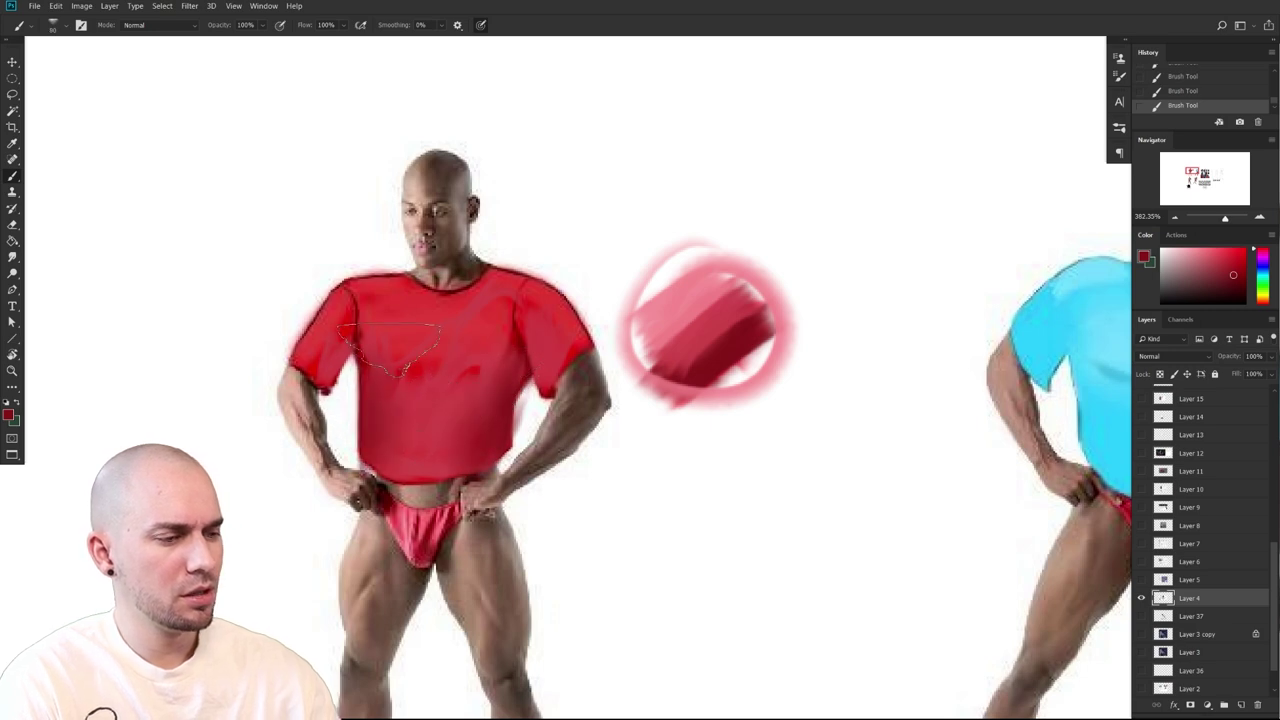
pyautogui.moveTo(392, 360); pyautogui.dragTo(337, 425)
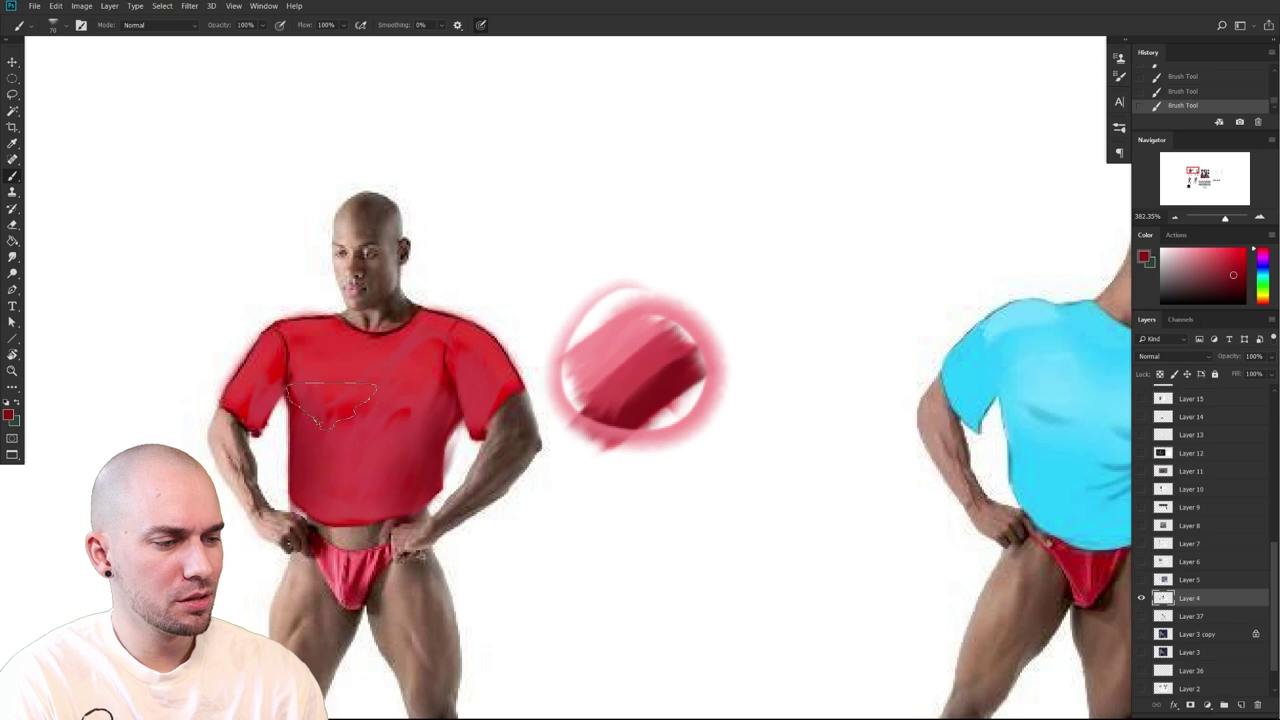
pyautogui.click(355, 398)
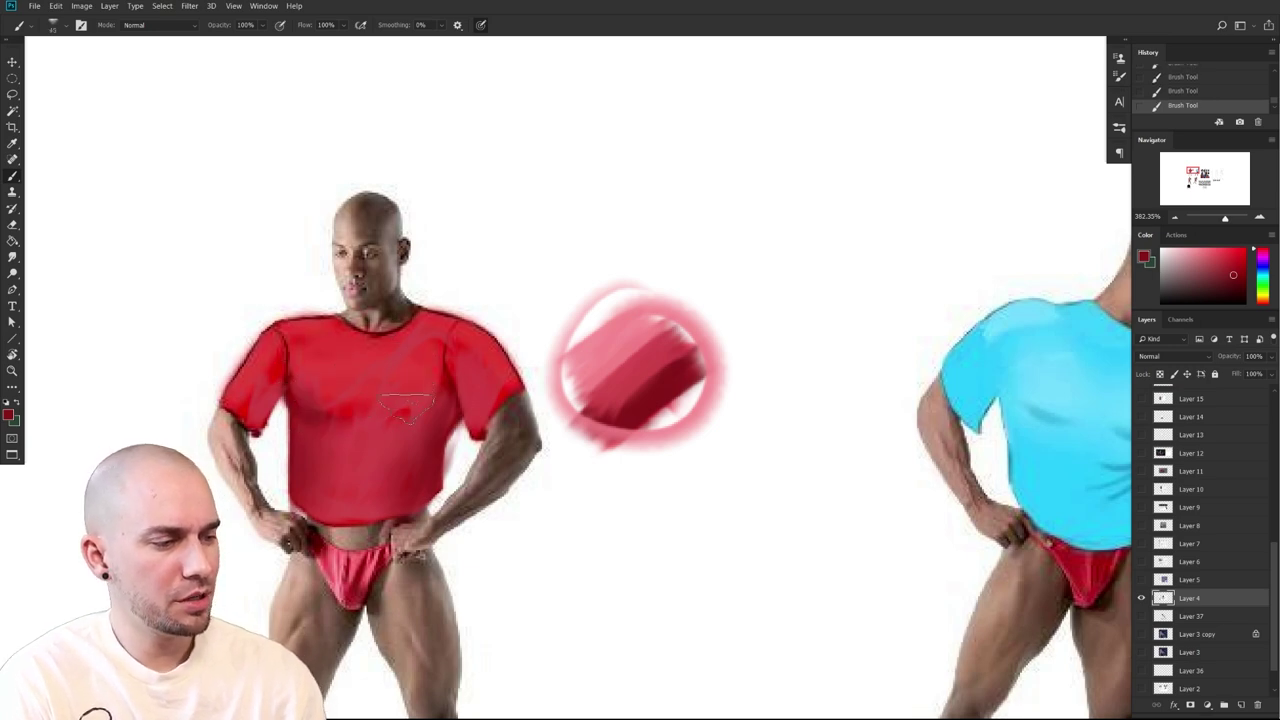
pyautogui.moveTo(530, 391)
pyautogui.mouseDown()
pyautogui.moveTo(513, 350)
pyautogui.moveTo(464, 397)
pyautogui.mouseUp()
pyautogui.press('[')
pyautogui.moveTo(240, 315); pyautogui.dragTo(272, 322)
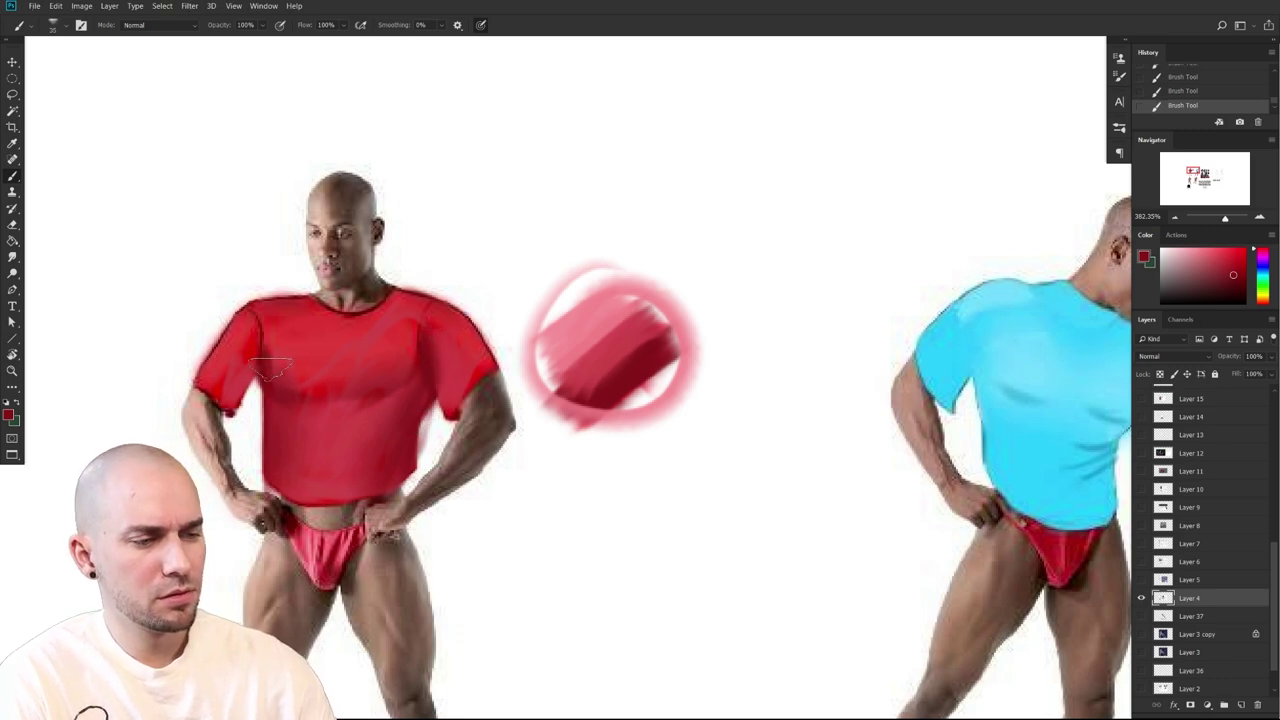
pyautogui.moveTo(549, 425); pyautogui.dragTo(452, 420)
pyautogui.moveTo(472, 484); pyautogui.dragTo(527, 579)
# Paint light pink highlights from the swatch on the shoulders, upper chest and sleeve of the red T-shirt
pyautogui.keyDown('alt'); pyautogui.click(666, 306); pyautogui.keyUp('alt')
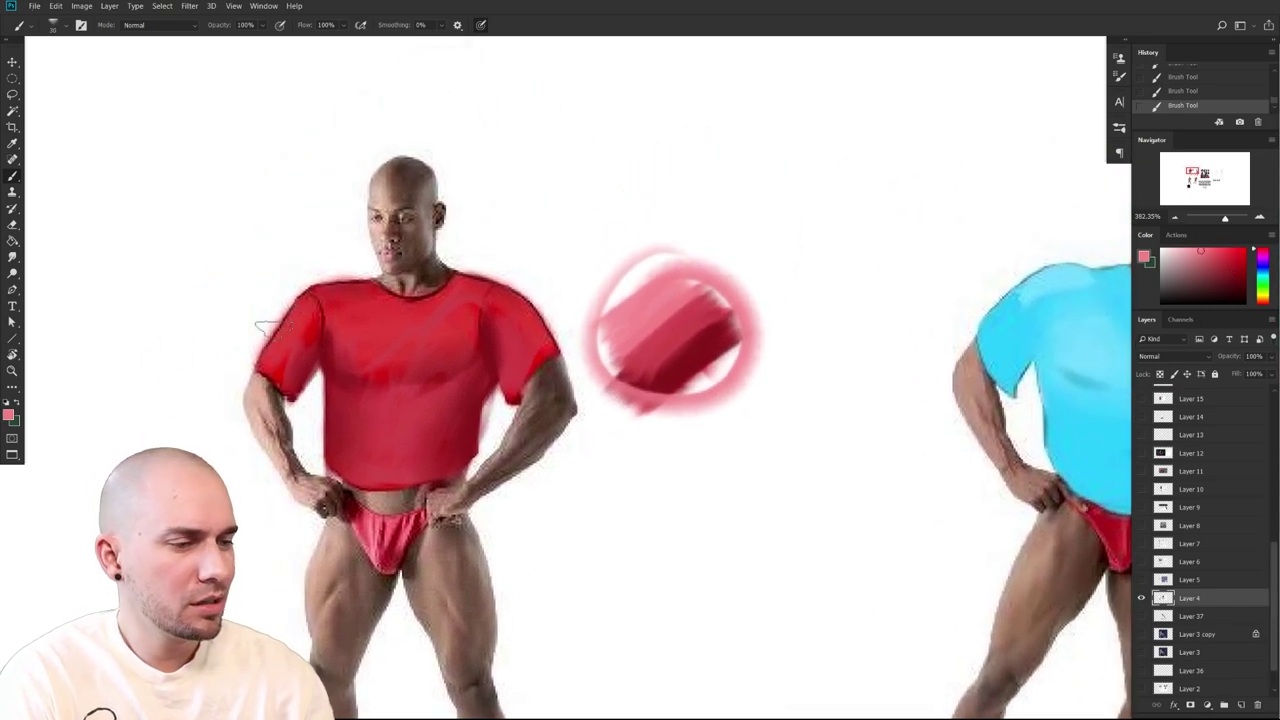
pyautogui.moveTo(314, 290); pyautogui.dragTo(370, 283)
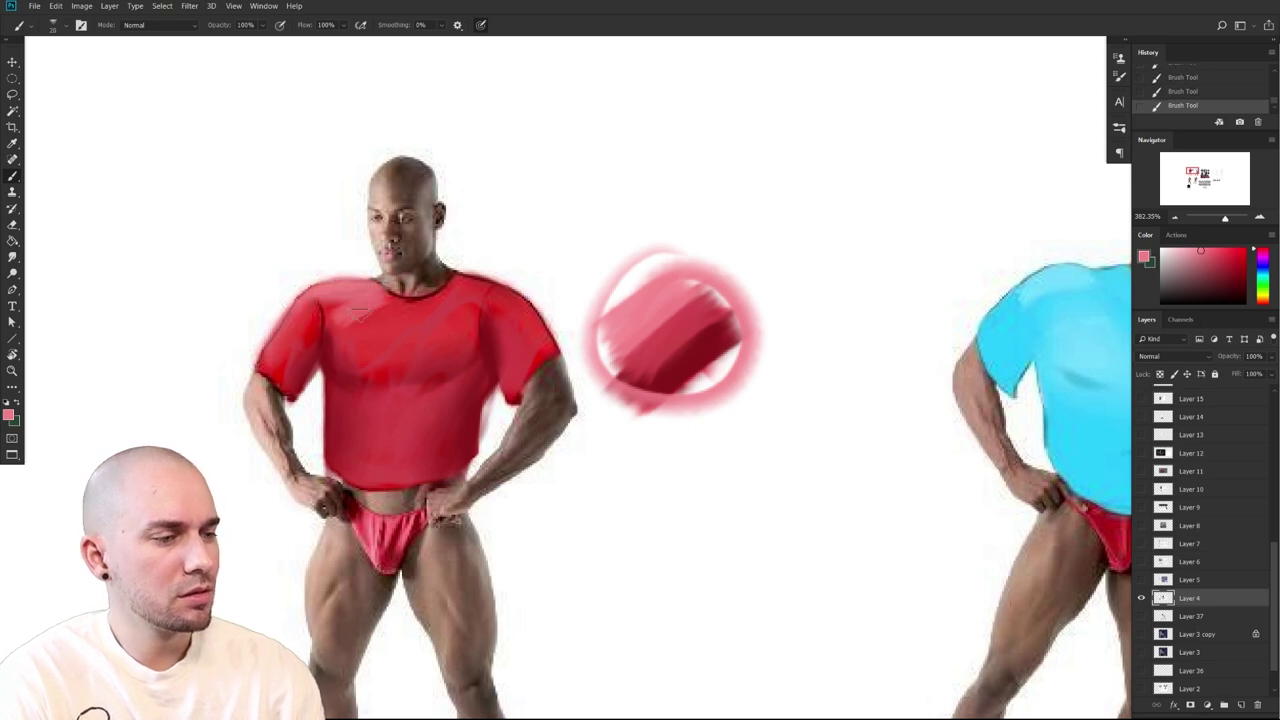
pyautogui.moveTo(376, 329); pyautogui.dragTo(414, 322)
pyautogui.moveTo(466, 281)
pyautogui.mouseDown()
pyautogui.moveTo(433, 311)
pyautogui.moveTo(504, 297)
pyautogui.mouseUp()
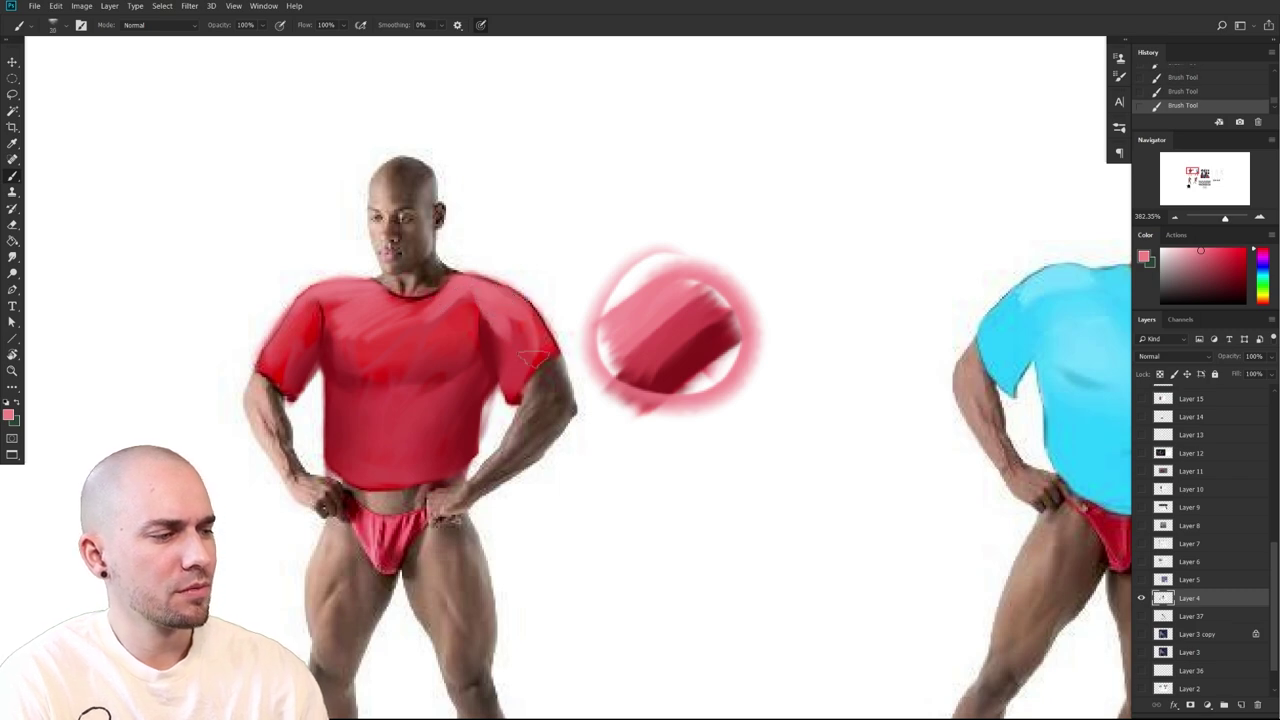
pyautogui.moveTo(500, 434); pyautogui.dragTo(517, 460)
# Set the painting colour to a very dark red
pyautogui.keyDown('alt'); pyautogui.click(534, 373); pyautogui.keyUp('alt')
pyautogui.click(1222, 289)
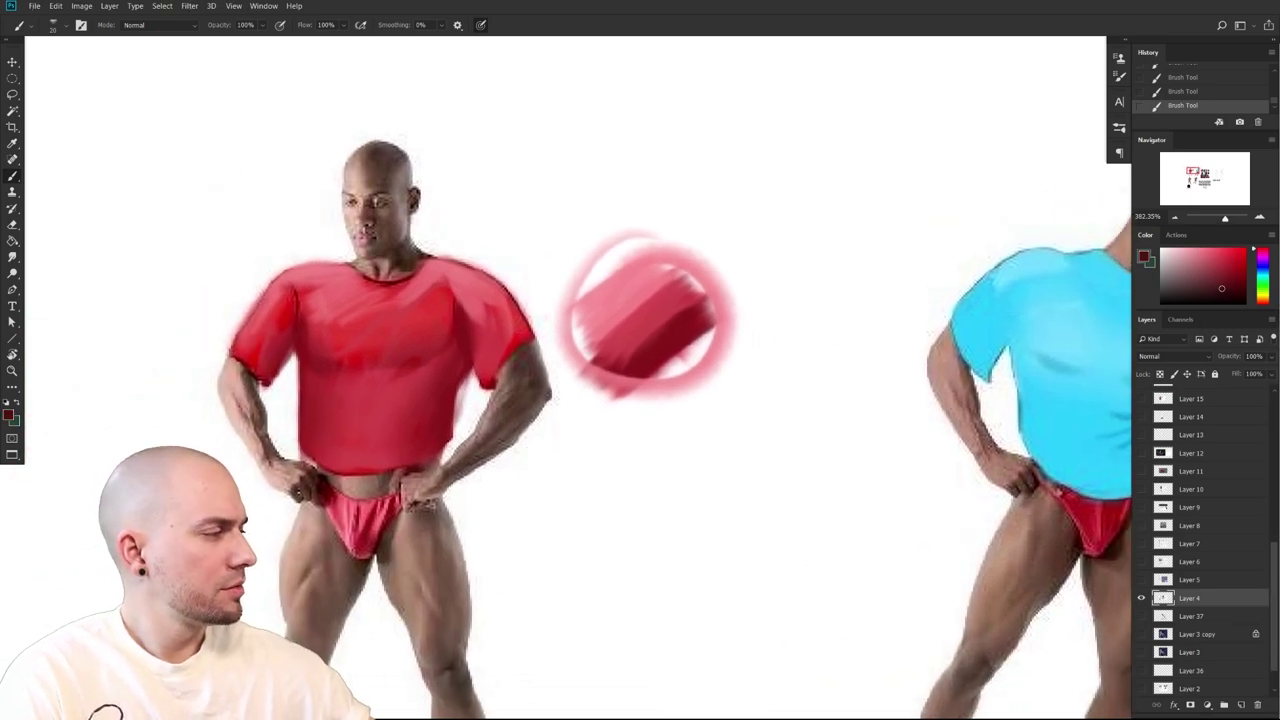
pyautogui.moveTo(484, 320); pyautogui.dragTo(479, 380)
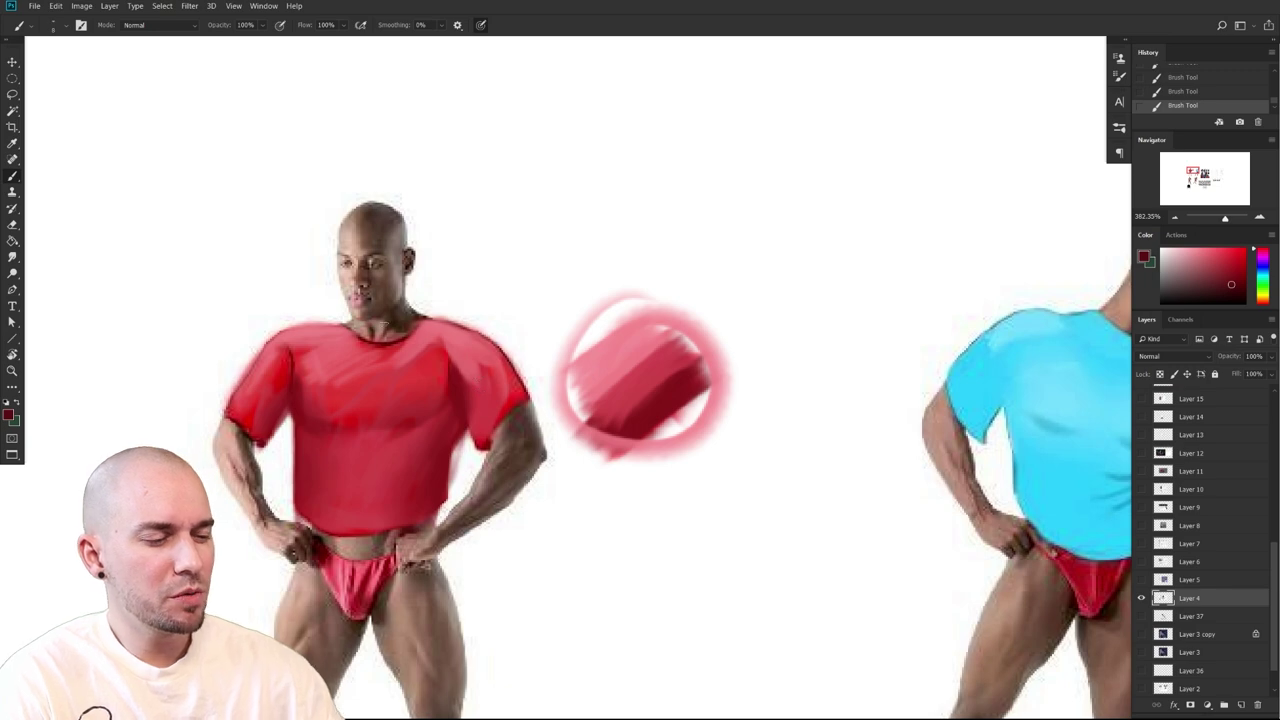
# Try adding dark red strokes along the shoulders of the red T-shirt, and undo them
pyautogui.moveTo(258, 357); pyautogui.dragTo(336, 323)
pyautogui.hotkey('ctrl', 'z')
pyautogui.moveTo(428, 330); pyautogui.dragTo(470, 338)
pyautogui.hotkey('ctrl', 'z')
pyautogui.moveTo(257, 350)
pyautogui.mouseDown()
pyautogui.moveTo(340, 331)
pyautogui.moveTo(323, 335)
pyautogui.mouseUp()
pyautogui.hotkey('ctrl', 'z')
pyautogui.hotkey('ctrl', 'z')
pyautogui.press(']')
pyautogui.press(']')
pyautogui.press(']')
pyautogui.press(']')
pyautogui.press(']')
pyautogui.hotkey('ctrl', 'z')
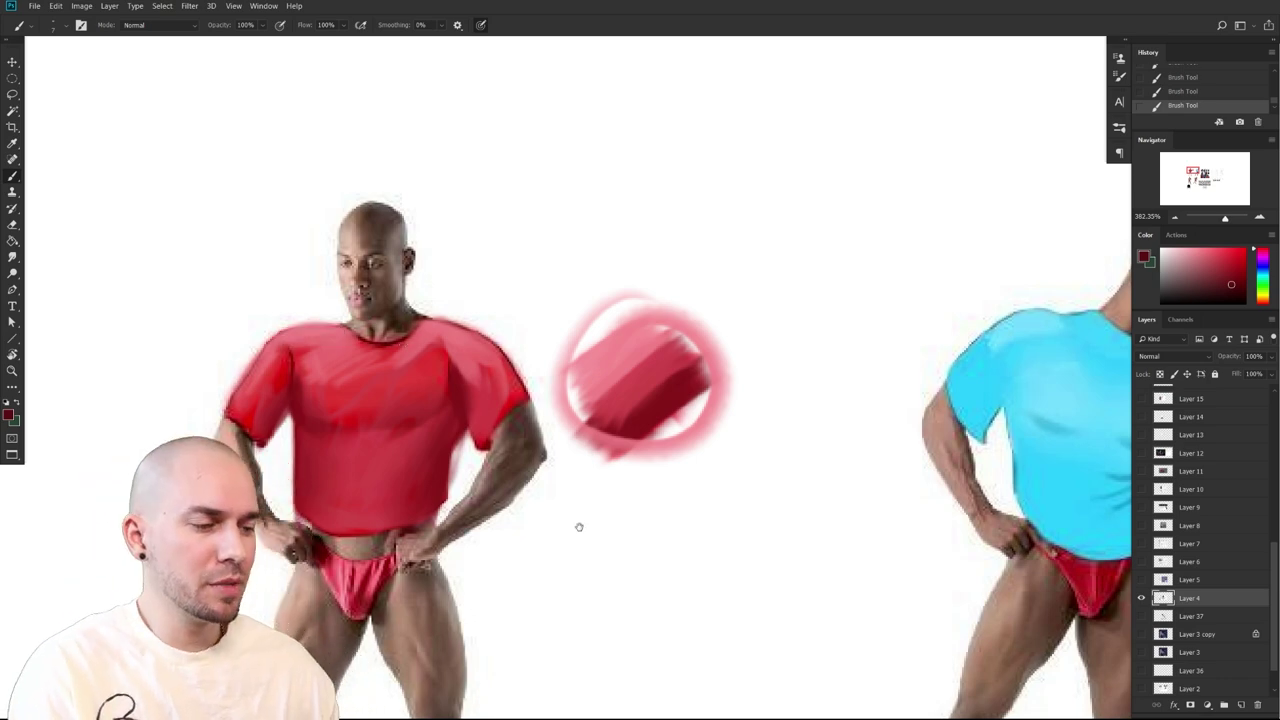
# Paint dark red folds where the sleeves meet the chest and add light pink strokes beside them
pyautogui.moveTo(587, 534); pyautogui.dragTo(621, 522)
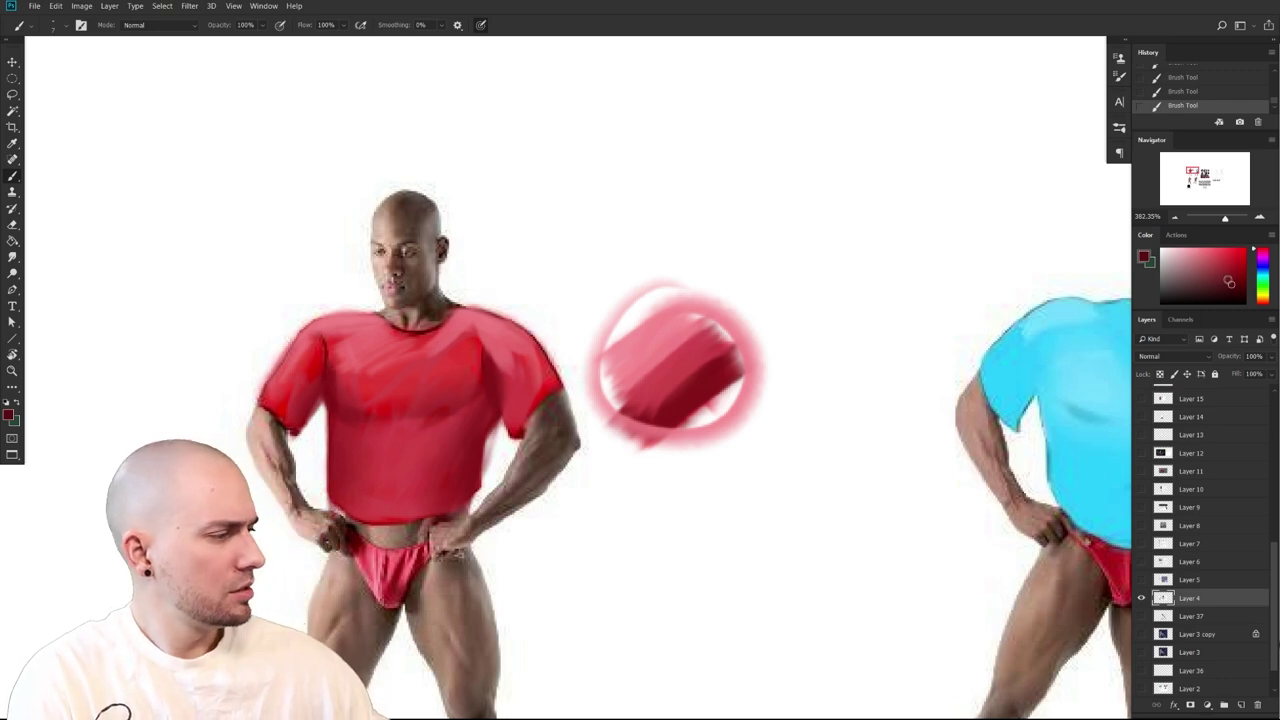
pyautogui.moveTo(591, 465)
pyautogui.mouseDown()
pyautogui.moveTo(583, 437)
pyautogui.moveTo(578, 485)
pyautogui.mouseUp()
pyautogui.keyDown('alt'); pyautogui.click(346, 372); pyautogui.keyUp('alt')
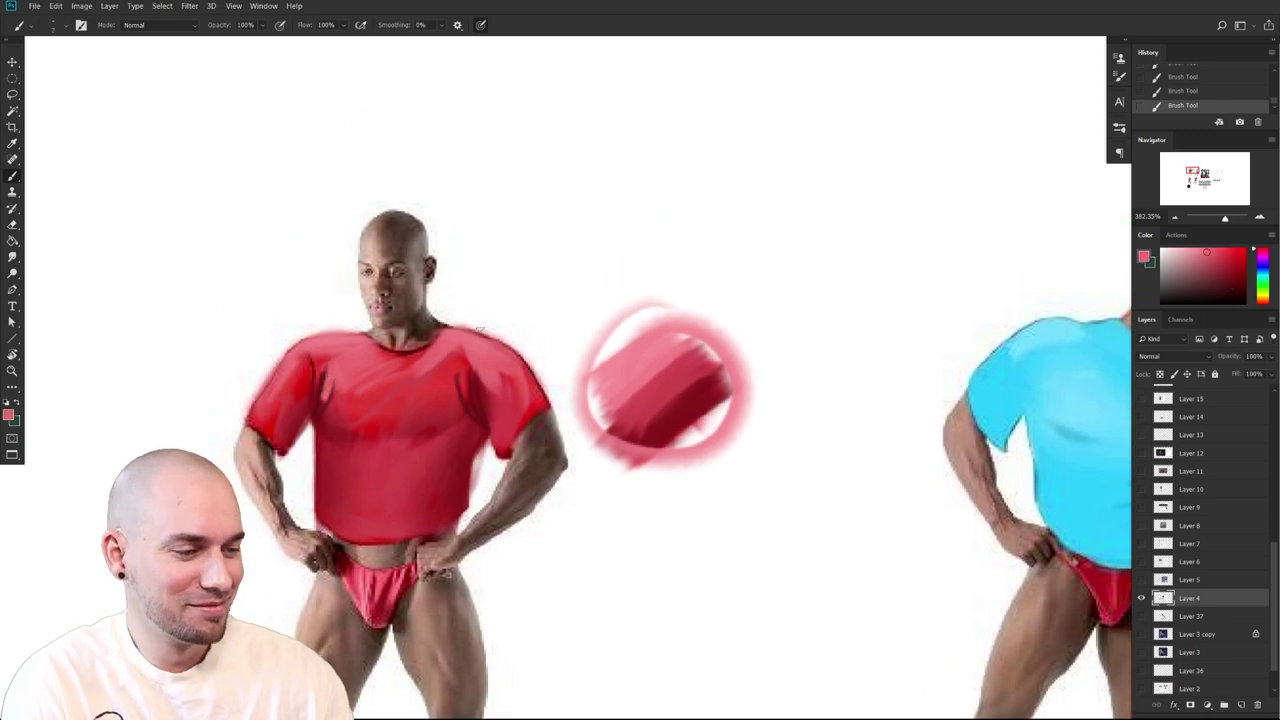
pyautogui.keyDown('alt'); pyautogui.click(459, 372); pyautogui.keyUp('alt')
pyautogui.keyDown('alt'); pyautogui.click(467, 350); pyautogui.keyUp('alt')
pyautogui.moveTo(461, 346); pyautogui.dragTo(461, 390)
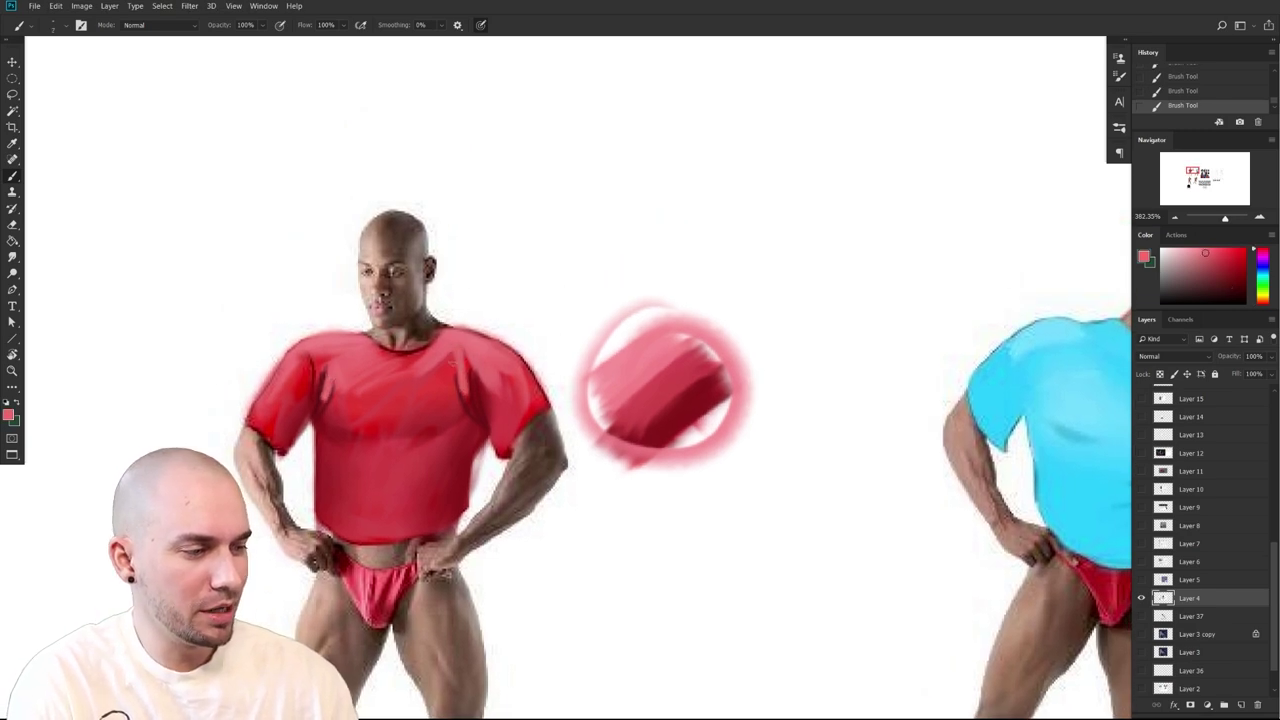
pyautogui.moveTo(316, 354); pyautogui.dragTo(316, 392)
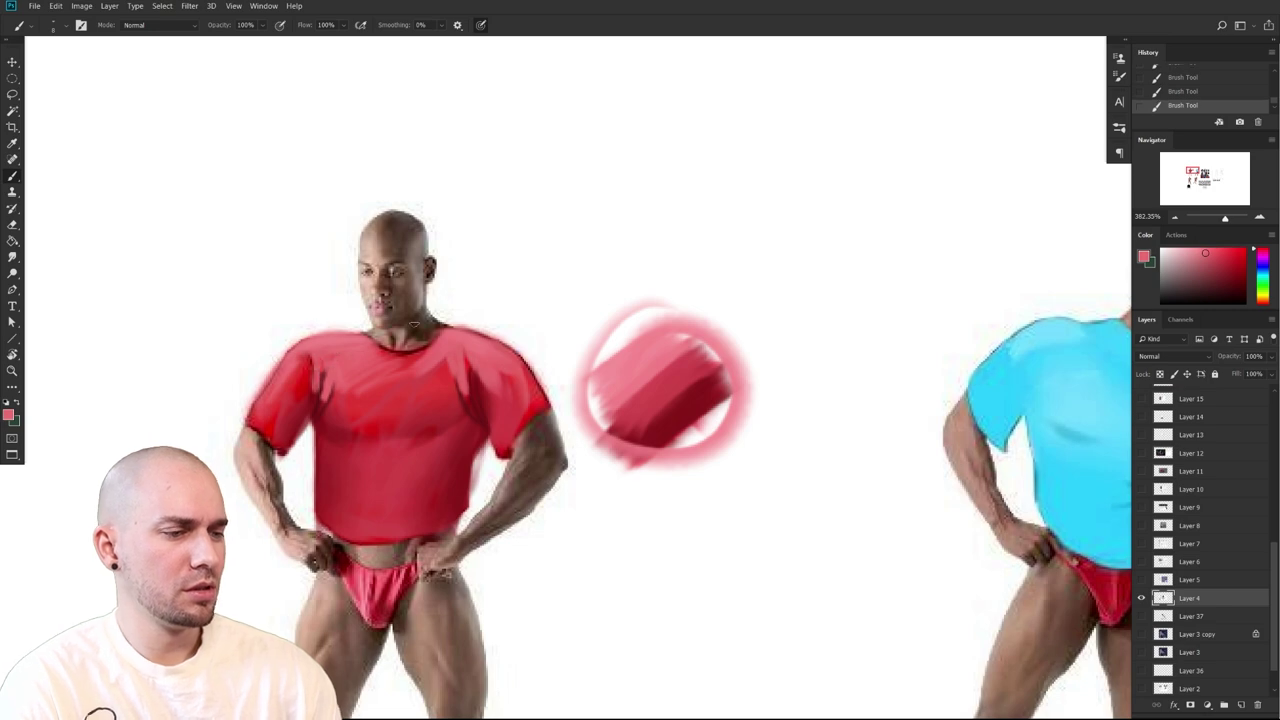
# Touch up the red T-shirt using dark red sampled from the sleeve fold and light pink sampled from the shoulder
pyautogui.keyDown('alt'); pyautogui.click(320, 398); pyautogui.keyUp('alt')
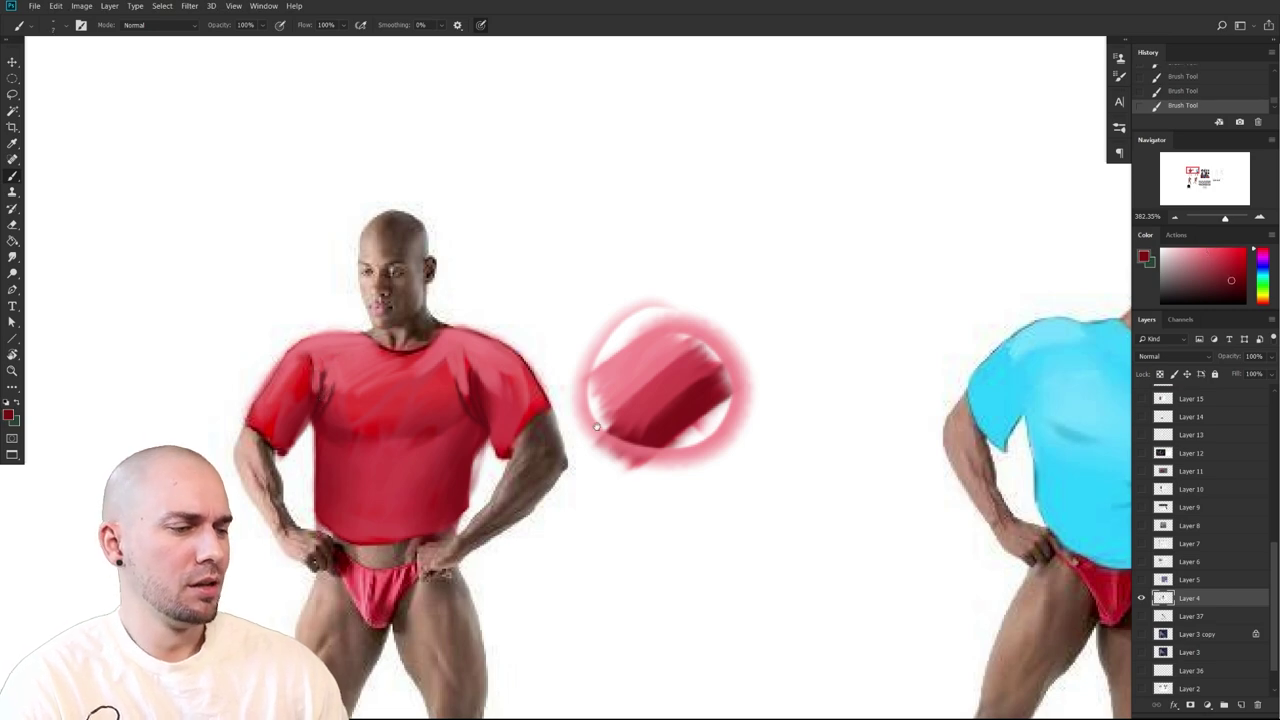
pyautogui.moveTo(596, 427); pyautogui.dragTo(571, 395)
pyautogui.keyDown('alt'); pyautogui.click(457, 337); pyautogui.keyUp('alt')
pyautogui.moveTo(690, 477); pyautogui.dragTo(694, 466)
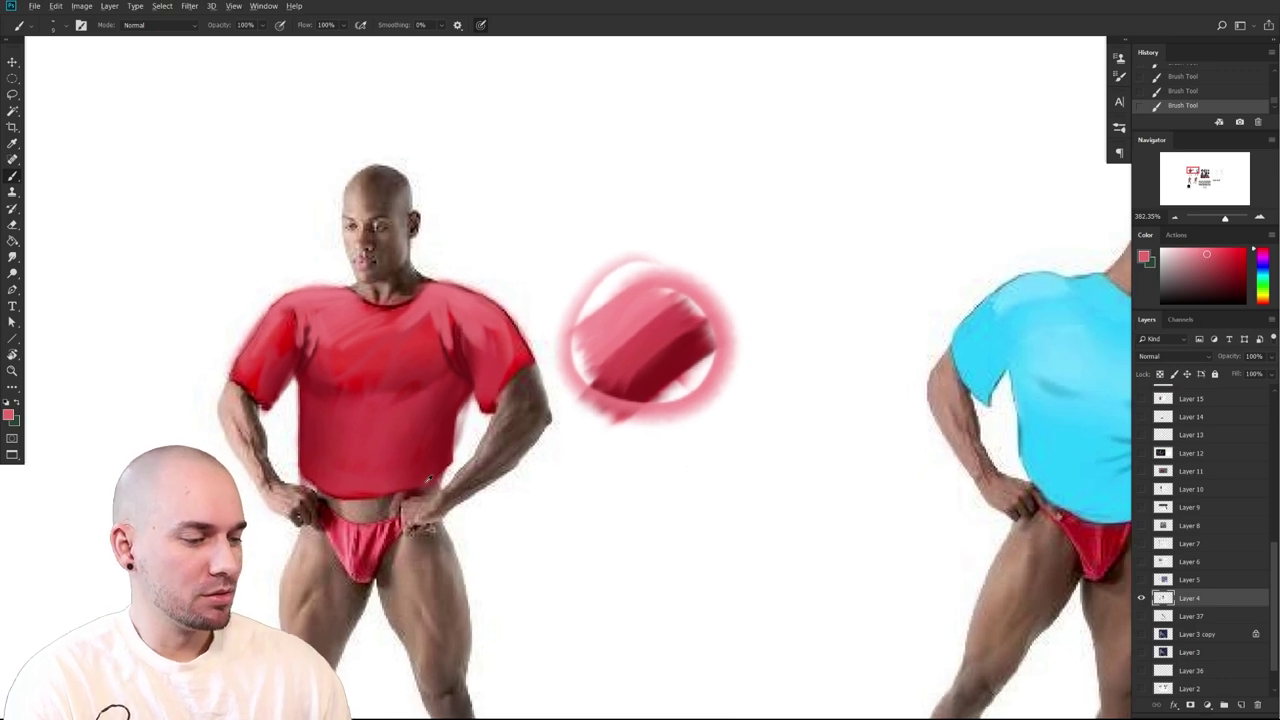
# Set the painting colour to near-black, try an arrow-like mark between the figure and the swatch, and undo the mark
pyautogui.click(1181, 296)
pyautogui.moveTo(595, 429); pyautogui.dragTo(601, 441)
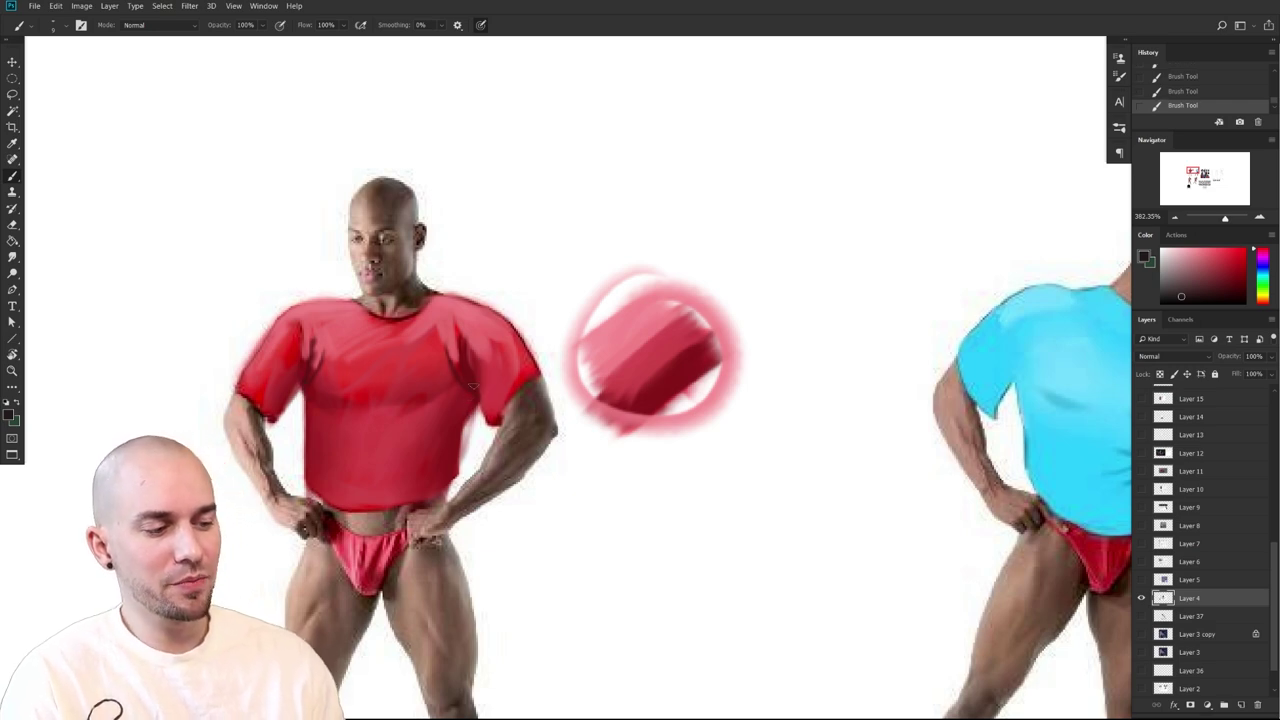
pyautogui.moveTo(501, 294); pyautogui.dragTo(602, 258)
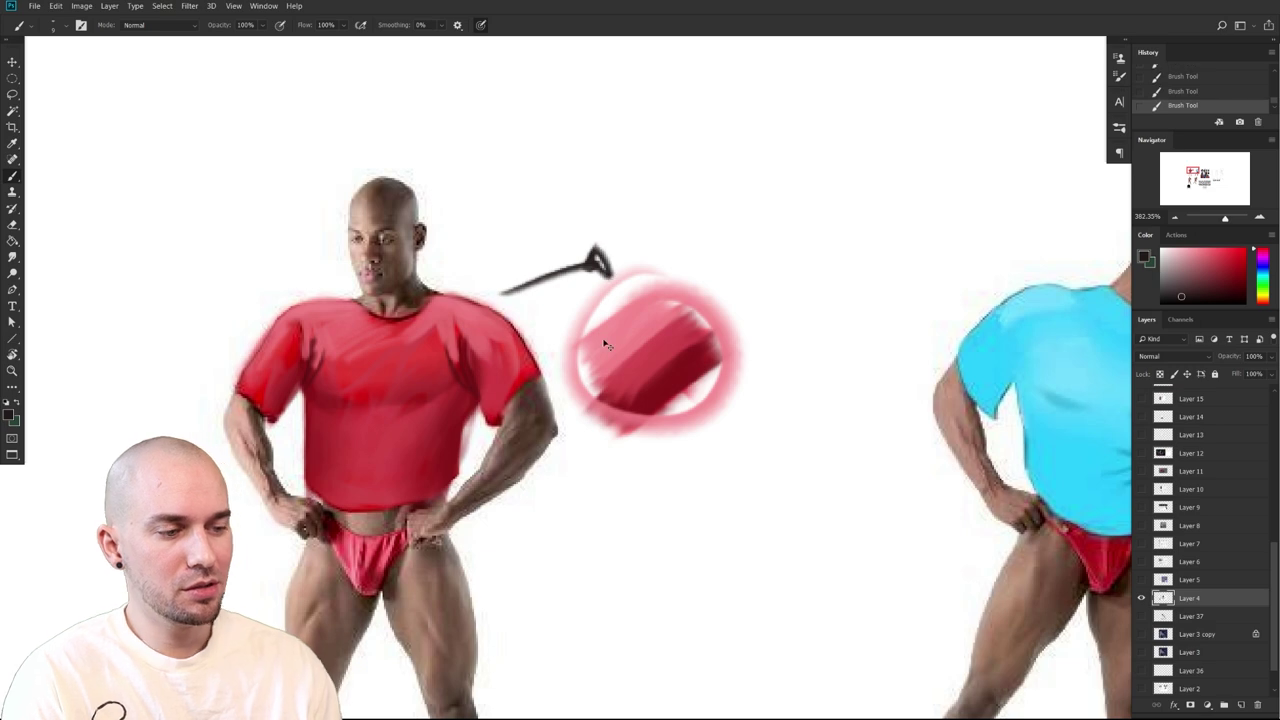
pyautogui.hotkey('ctrl', 'z')
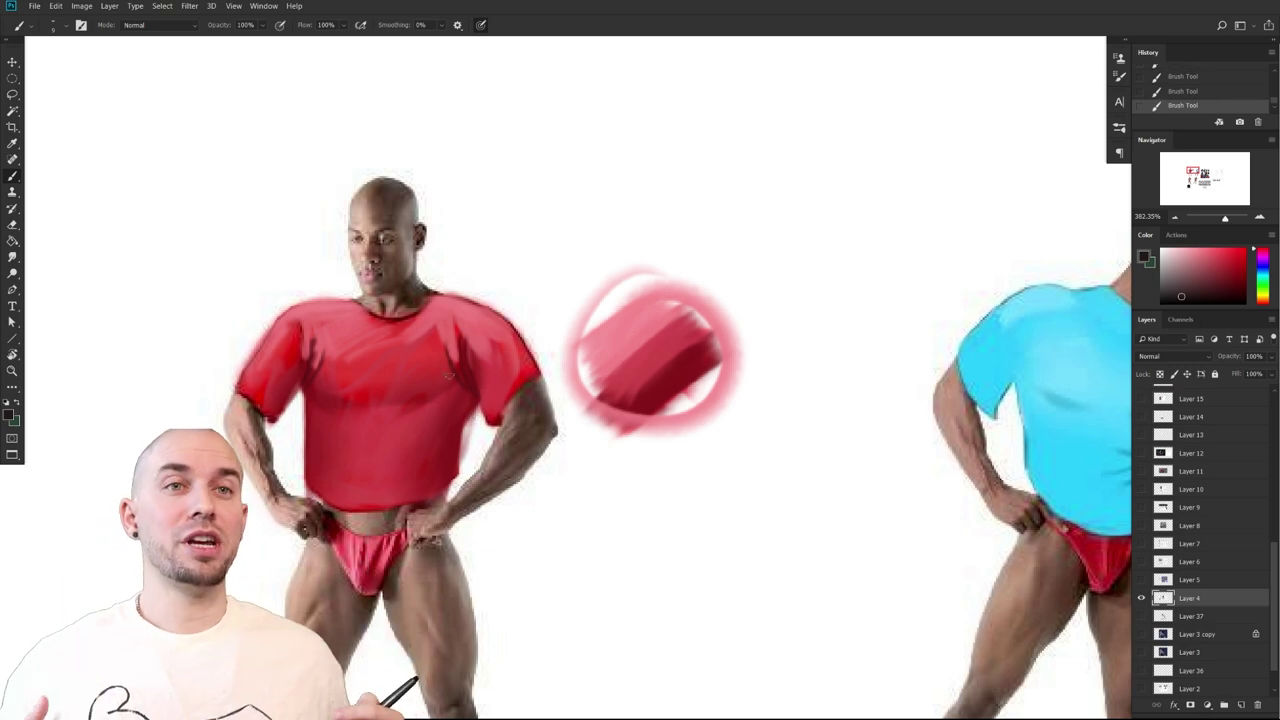
# Paint near-black diagonal fold lines at the sides of the red T-shirt below the chest, undoing unwanted strokes
pyautogui.moveTo(470, 413); pyautogui.dragTo(488, 378)
pyautogui.hotkey('ctrl', 'z')
pyautogui.moveTo(401, 390); pyautogui.dragTo(432, 373)
pyautogui.hotkey('ctrl', 'z')
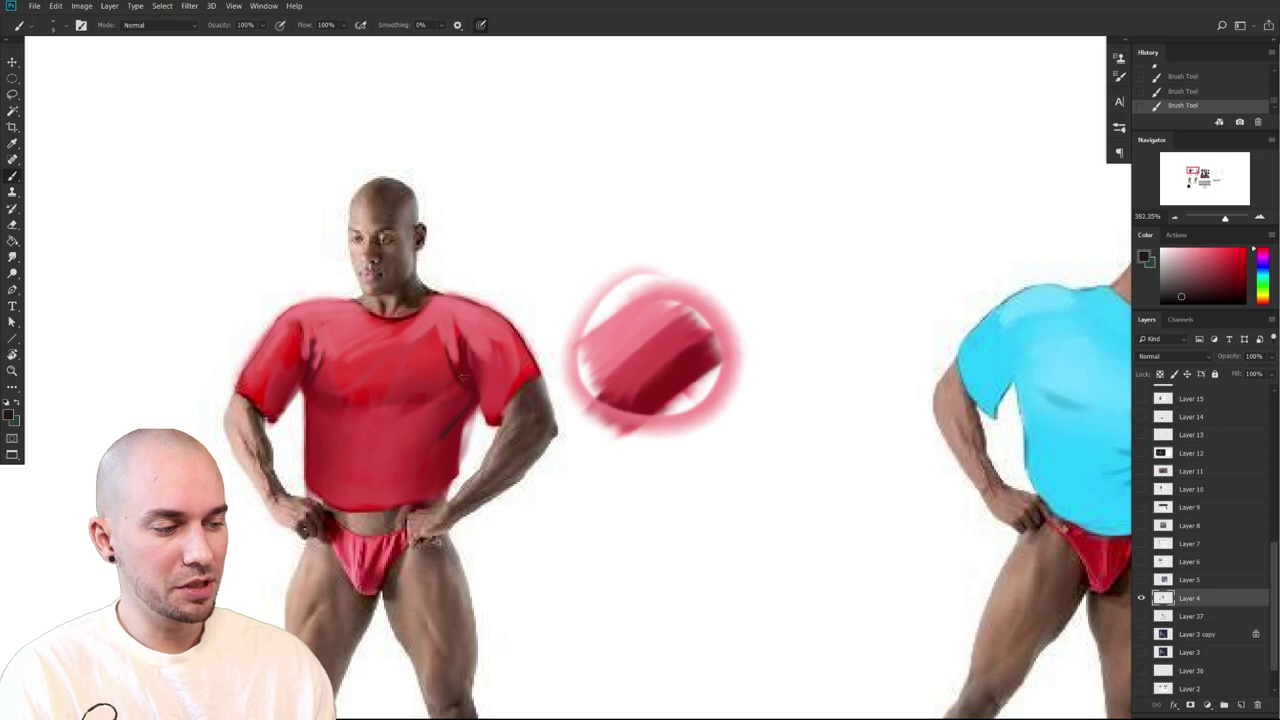
pyautogui.moveTo(527, 466); pyautogui.dragTo(549, 484)
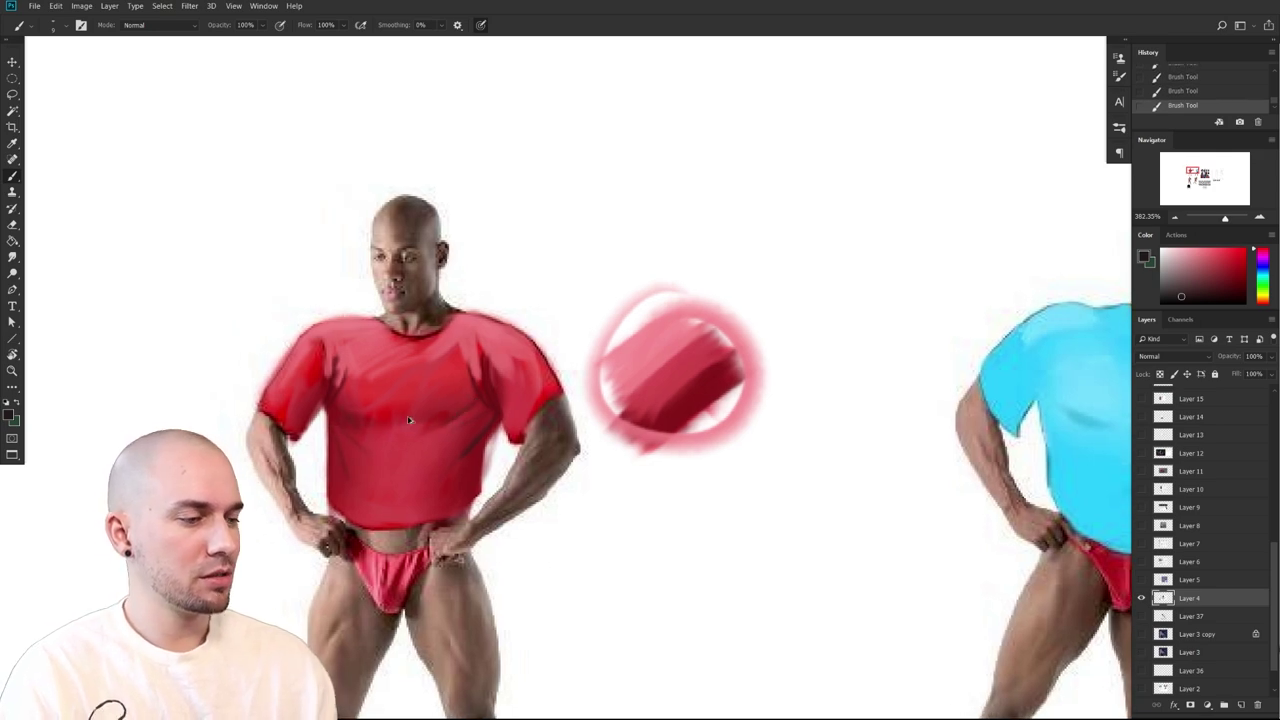
# Blend the chest and fold areas of the red T-shirt with red tones sampled from the shirt itself
pyautogui.keyDown('alt'); pyautogui.click(458, 405); pyautogui.keyUp('alt')
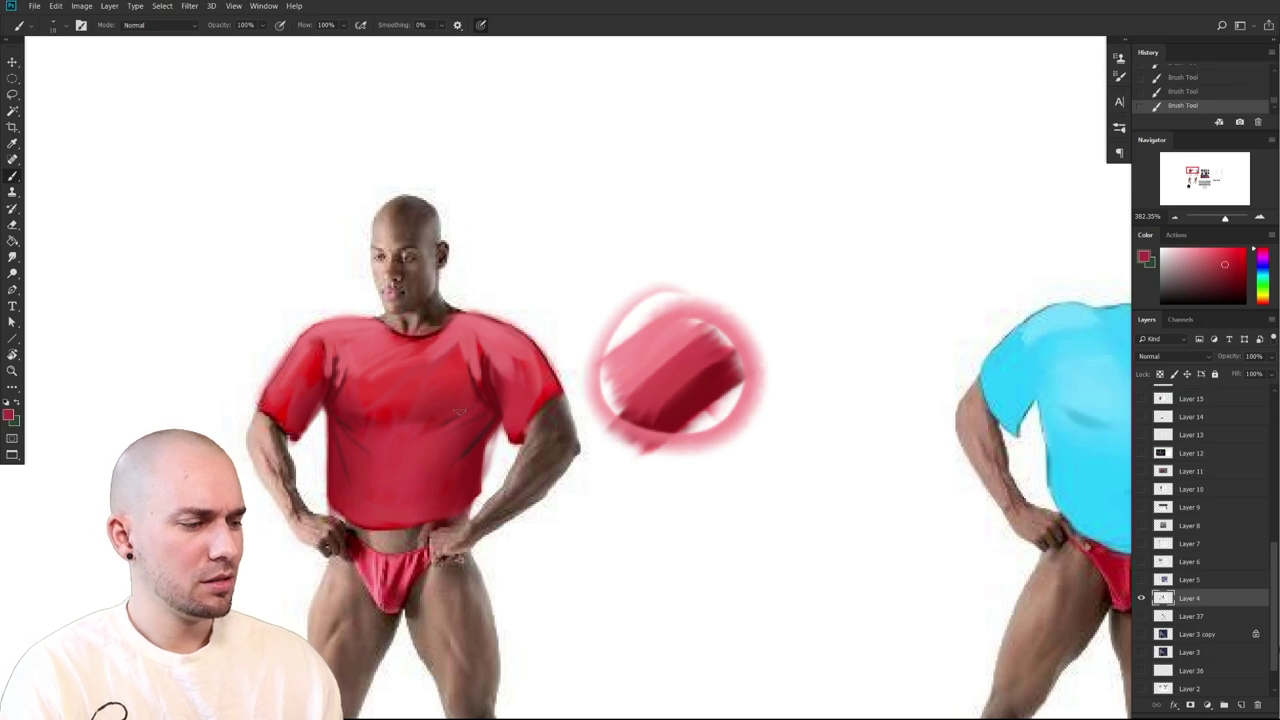
pyautogui.keyDown('alt'); pyautogui.click(480, 396); pyautogui.keyUp('alt')
pyautogui.moveTo(467, 390)
pyautogui.mouseDown()
pyautogui.moveTo(477, 350)
pyautogui.moveTo(480, 391)
pyautogui.moveTo(435, 418)
pyautogui.mouseUp()
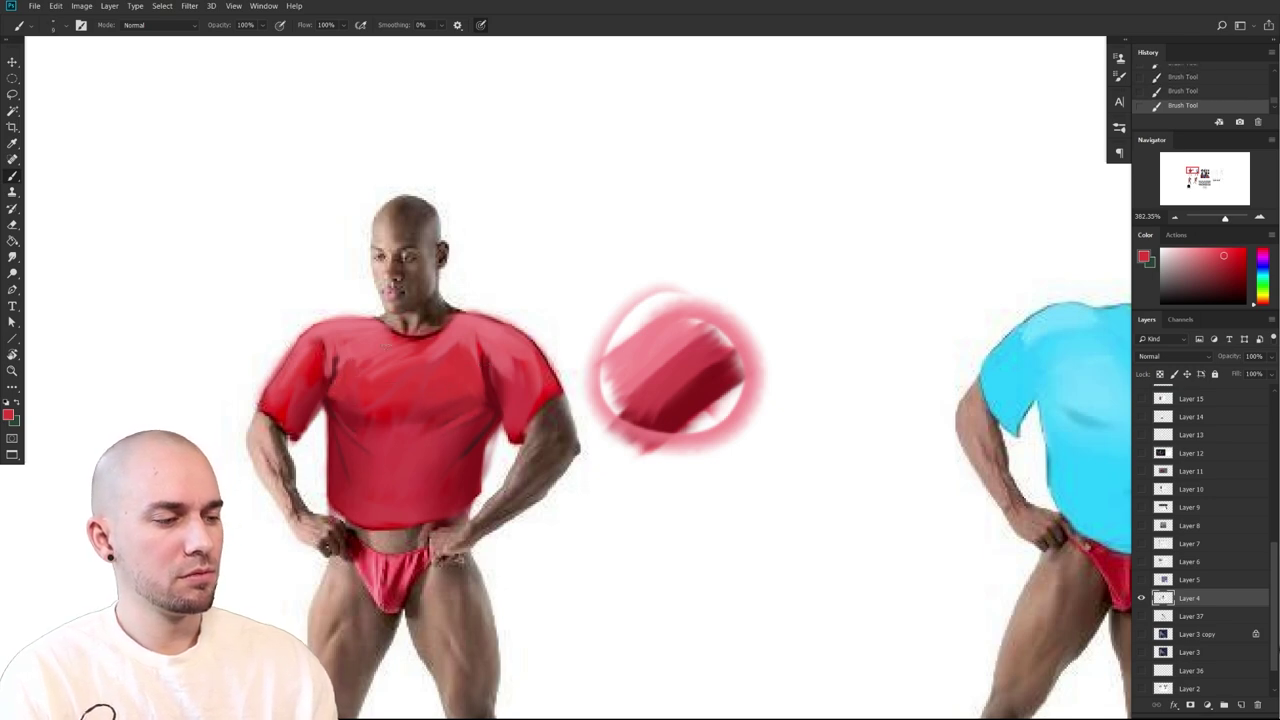
pyautogui.moveTo(632, 449); pyautogui.dragTo(580, 411)
pyautogui.keyDown('alt'); pyautogui.click(443, 361); pyautogui.keyUp('alt')
pyautogui.moveTo(510, 379); pyautogui.dragTo(633, 372)
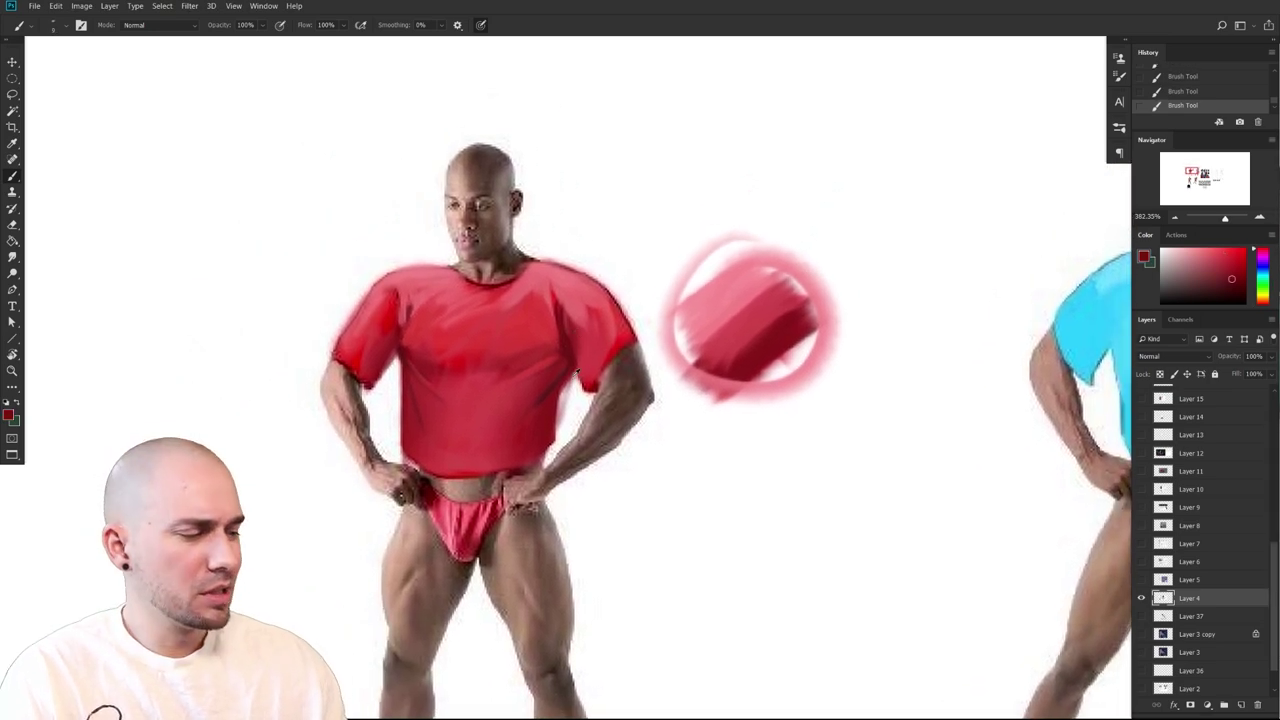
# Shade the red T-shirt beneath the chest with a larger brush in dark red sampled near the sleeve
pyautogui.keyDown('alt'); pyautogui.click(567, 356); pyautogui.keyUp('alt')
pyautogui.press(']')
pyautogui.press(']')
pyautogui.press(']')
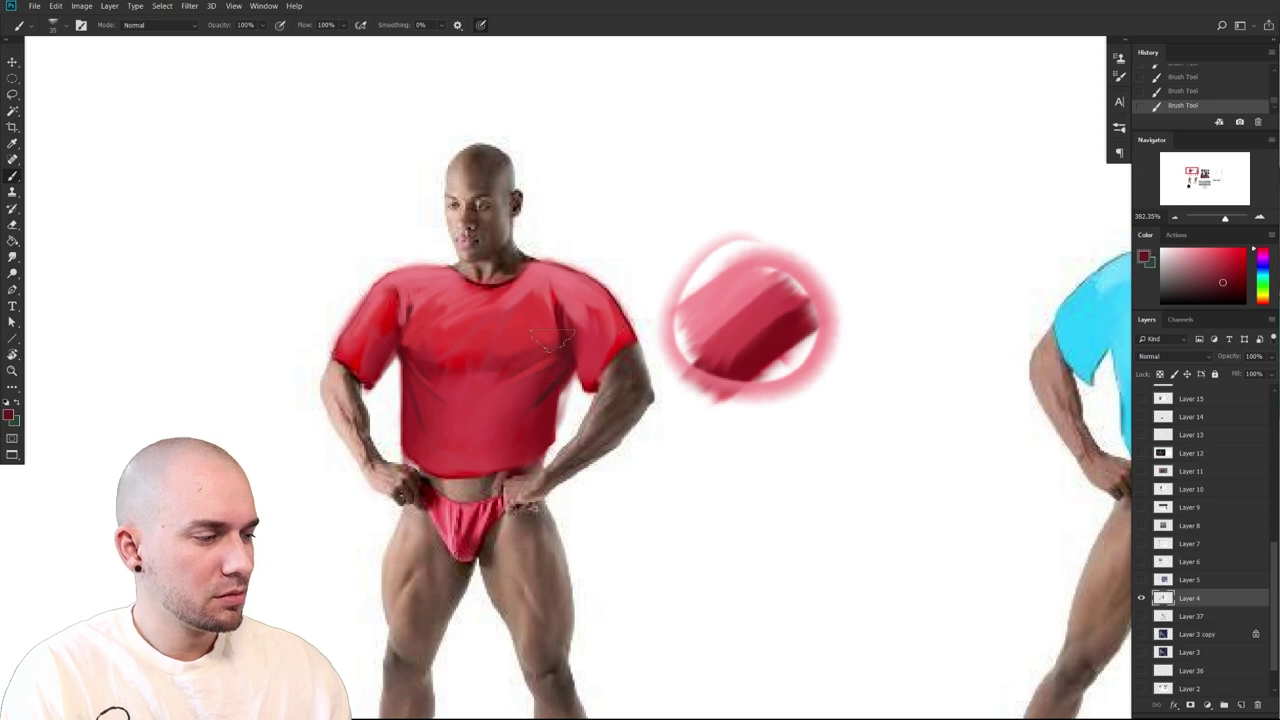
pyautogui.moveTo(406, 342); pyautogui.dragTo(400, 333)
pyautogui.moveTo(623, 439); pyautogui.dragTo(530, 468)
pyautogui.moveTo(643, 503)
pyautogui.mouseDown()
pyautogui.moveTo(603, 517)
pyautogui.moveTo(640, 509)
pyautogui.mouseUp()
pyautogui.moveTo(538, 472); pyautogui.dragTo(609, 446)
# Paint curved dark red folds across the lower part of the red T-shirt just above the hem, using a smaller brush
pyautogui.keyDown('alt'); pyautogui.click(530, 372); pyautogui.keyUp('alt')
pyautogui.press('[')
pyautogui.press('[')
pyautogui.press('[')
pyautogui.press('[')
pyautogui.press('[')
pyautogui.moveTo(450, 462)
pyautogui.mouseDown()
pyautogui.moveTo(403, 447)
pyautogui.moveTo(450, 456)
pyautogui.mouseUp()
pyautogui.hotkey('ctrl', 'z')
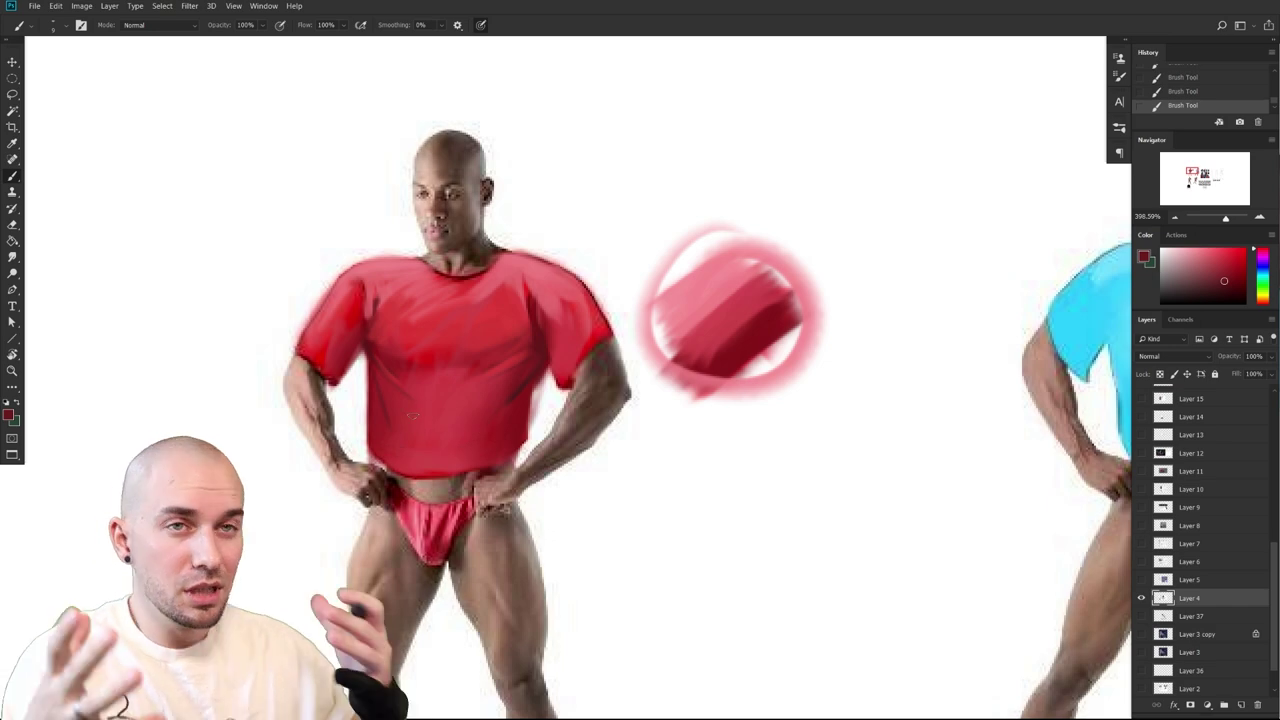
pyautogui.moveTo(507, 454); pyautogui.dragTo(486, 451)
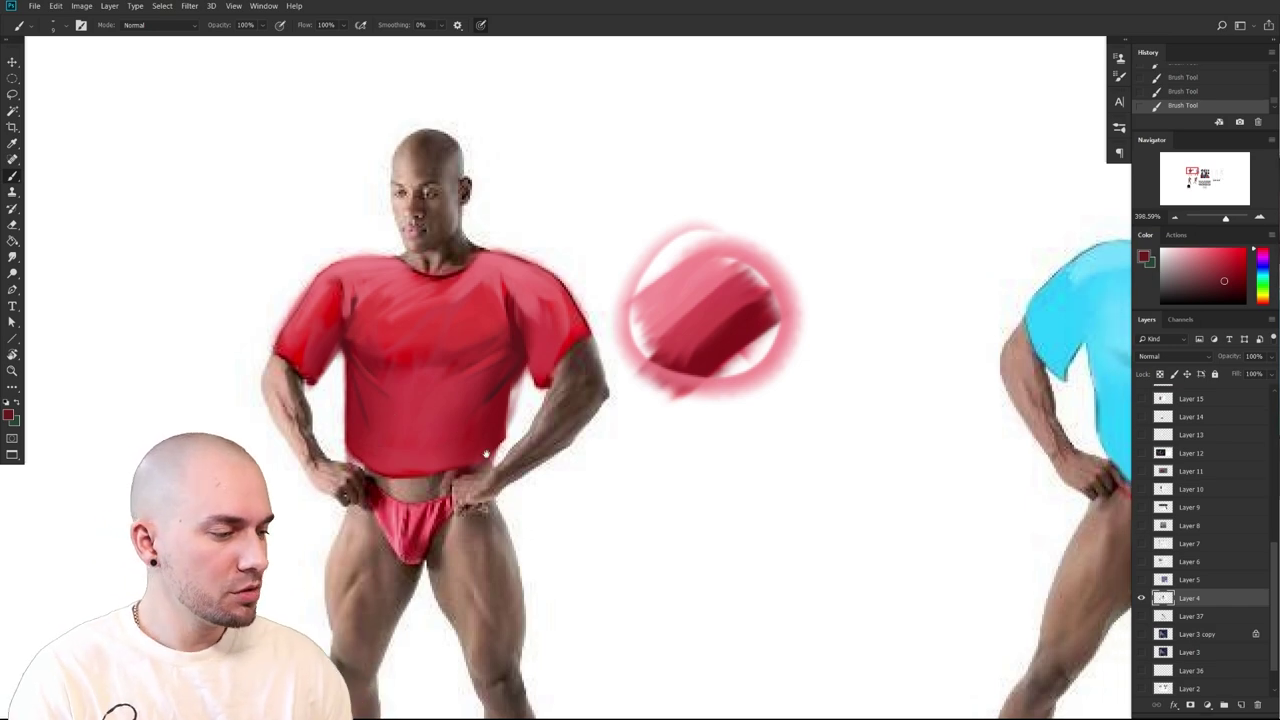
pyautogui.press(']')
pyautogui.moveTo(365, 438); pyautogui.dragTo(432, 453)
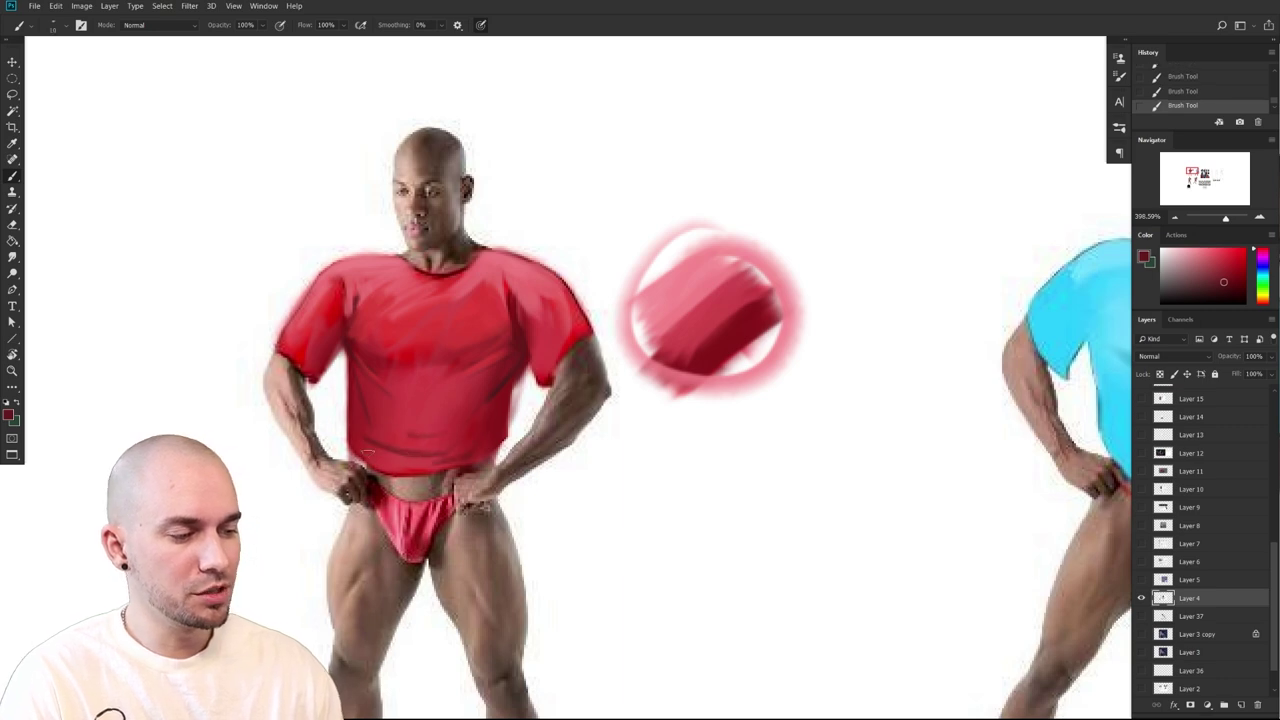
# Trim the outer edges of the red T-shirt's waist with white sampled from the background
pyautogui.keyDown('alt'); pyautogui.click(530, 409); pyautogui.keyUp('alt')
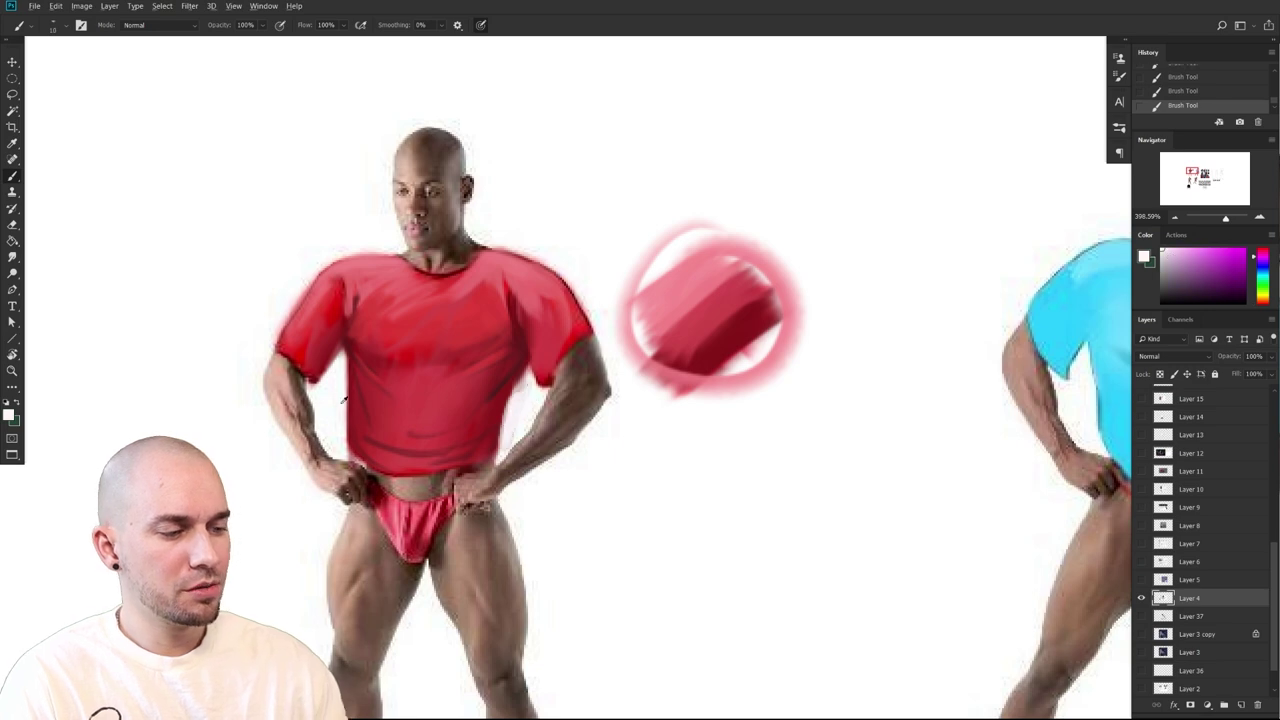
pyautogui.moveTo(344, 380); pyautogui.dragTo(348, 443)
pyautogui.moveTo(623, 498); pyautogui.dragTo(612, 467)
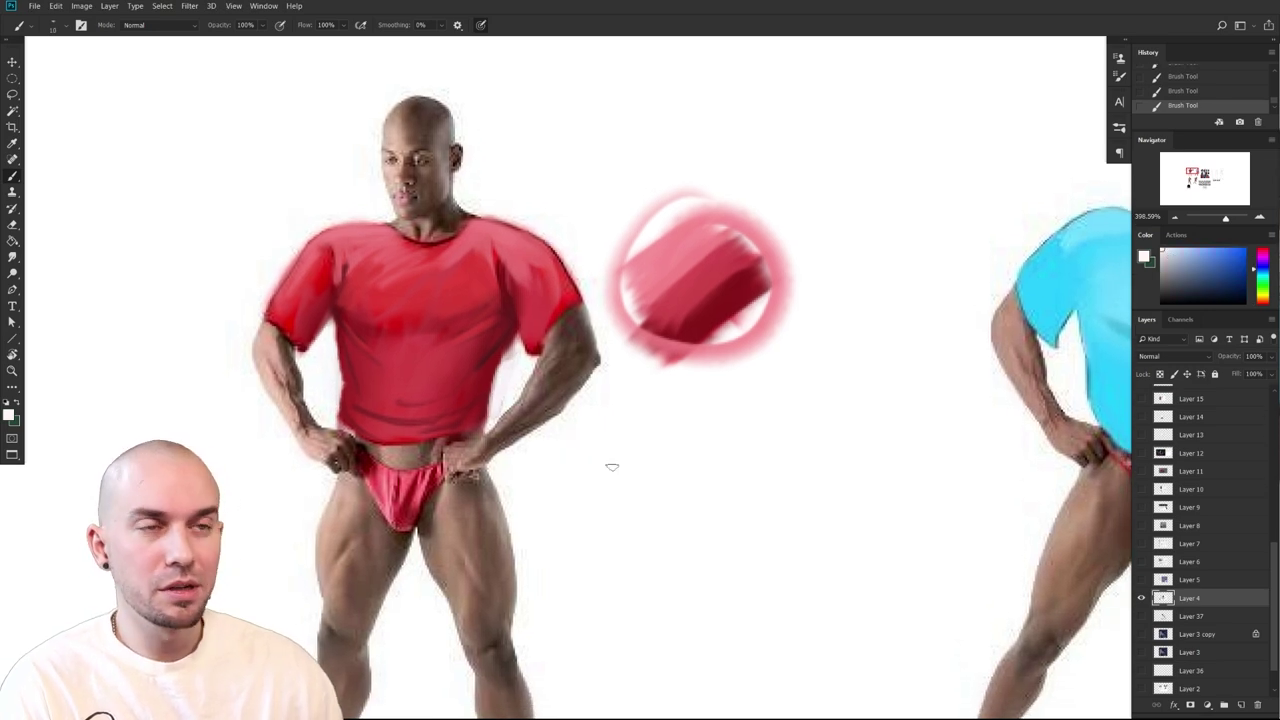
# Paint light pink highlights between the folds on the lower part of the red T-shirt, sampling the colour from its sleeve
pyautogui.keyDown('alt'); pyautogui.click(521, 265); pyautogui.keyUp('alt')
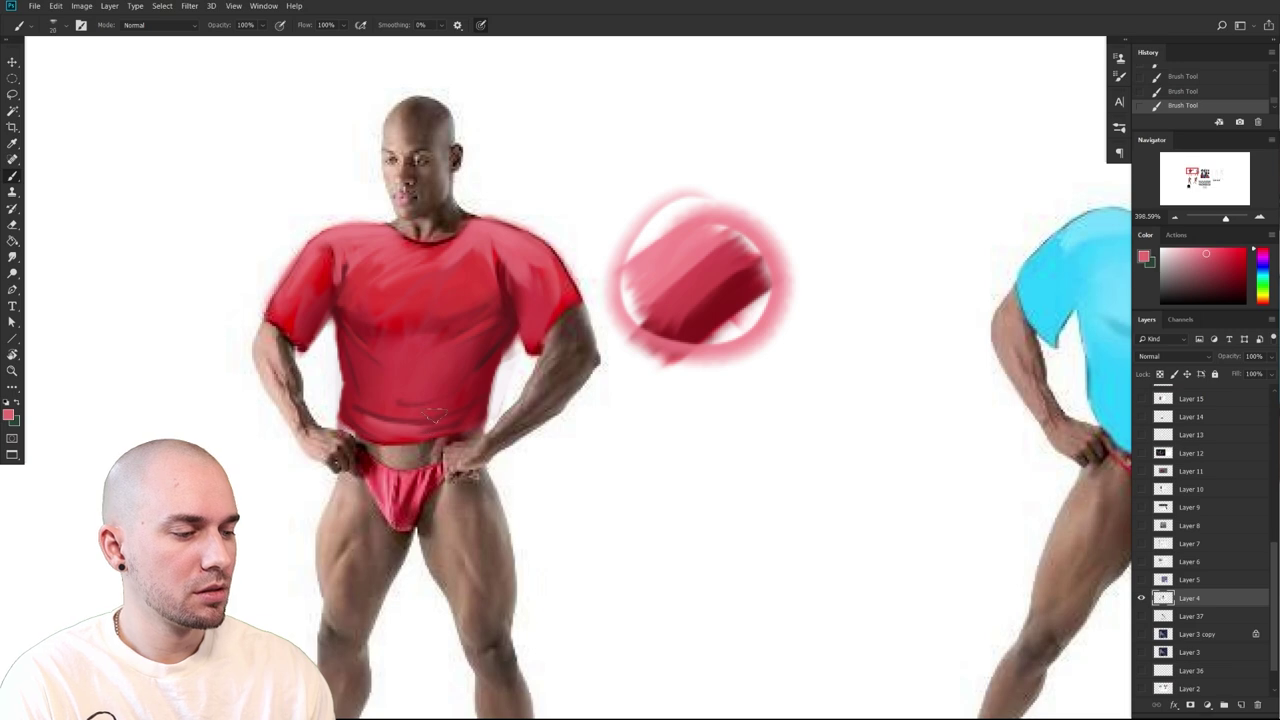
pyautogui.press(']')
pyautogui.moveTo(424, 391); pyautogui.dragTo(498, 340)
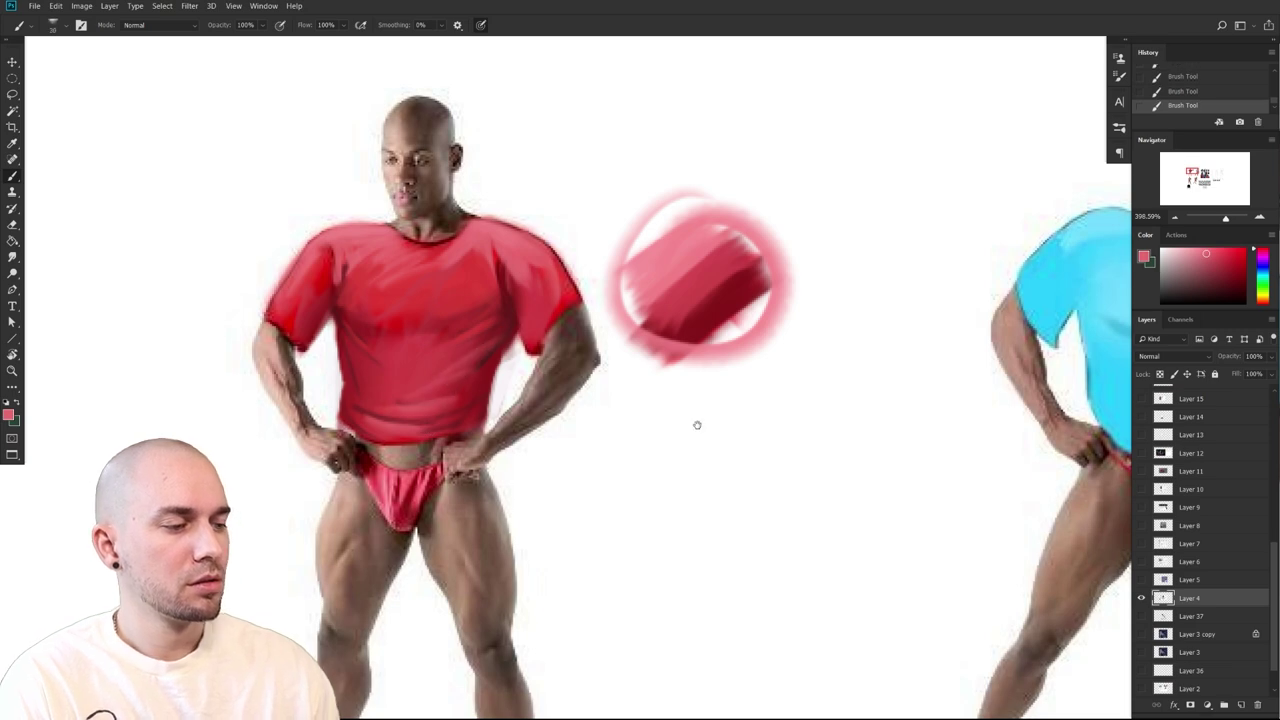
# Try adding pink fold strokes to the lower side of the other figure's light blue T-shirt, and undo them
pyautogui.moveTo(706, 478); pyautogui.dragTo(591, 463)
pyautogui.scroll(-3, 595, 463)
pyautogui.scroll(3, 620, 463)
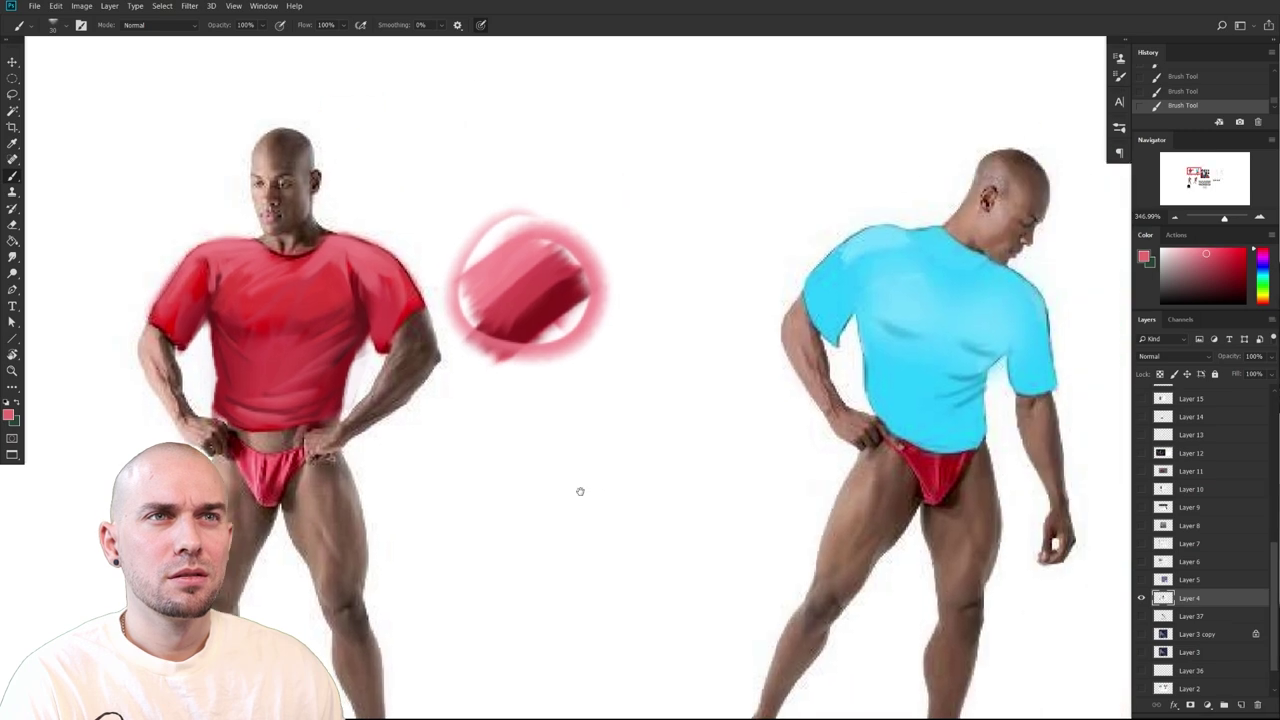
pyautogui.moveTo(903, 406)
pyautogui.mouseDown()
pyautogui.moveTo(686, 463)
pyautogui.moveTo(626, 420)
pyautogui.moveTo(683, 397)
pyautogui.moveTo(751, 418)
pyautogui.mouseUp()
pyautogui.moveTo(840, 380)
pyautogui.mouseDown()
pyautogui.moveTo(848, 366)
pyautogui.moveTo(806, 381)
pyautogui.mouseUp()
pyautogui.press('[')
pyautogui.moveTo(647, 424); pyautogui.dragTo(735, 408)
pyautogui.hscroll(1, 868, 356)
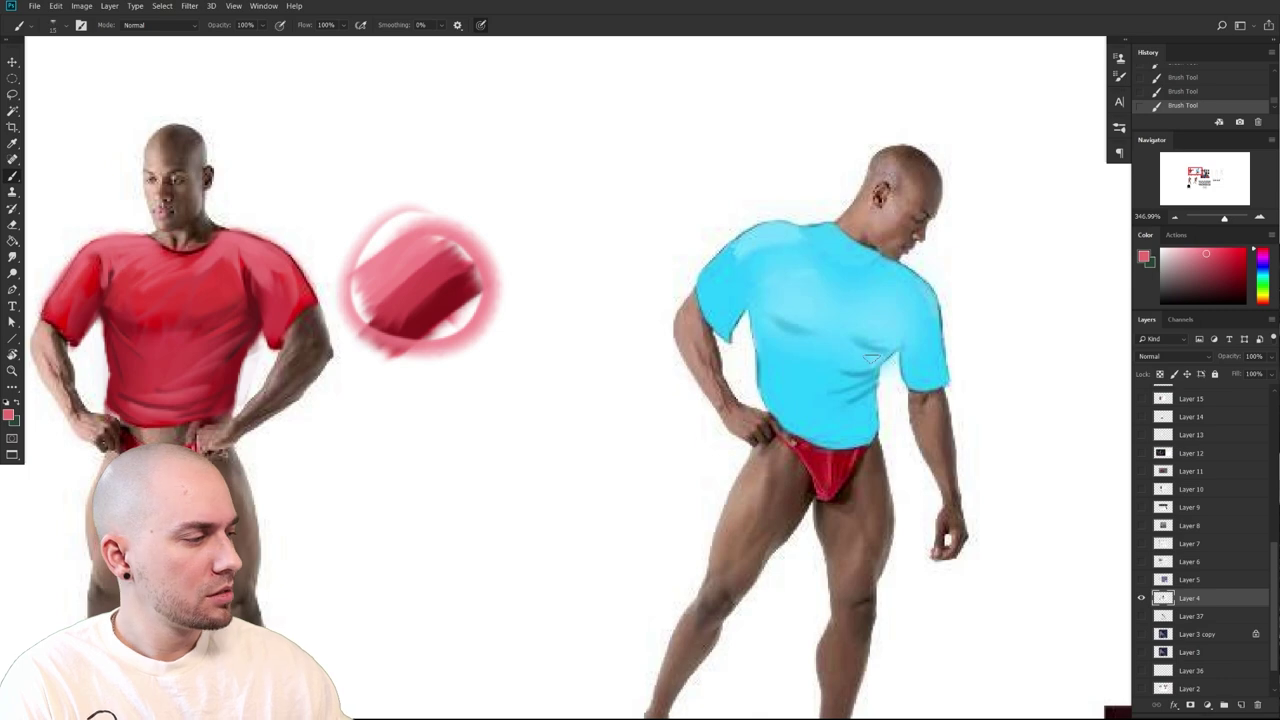
pyautogui.moveTo(878, 372); pyautogui.dragTo(834, 390)
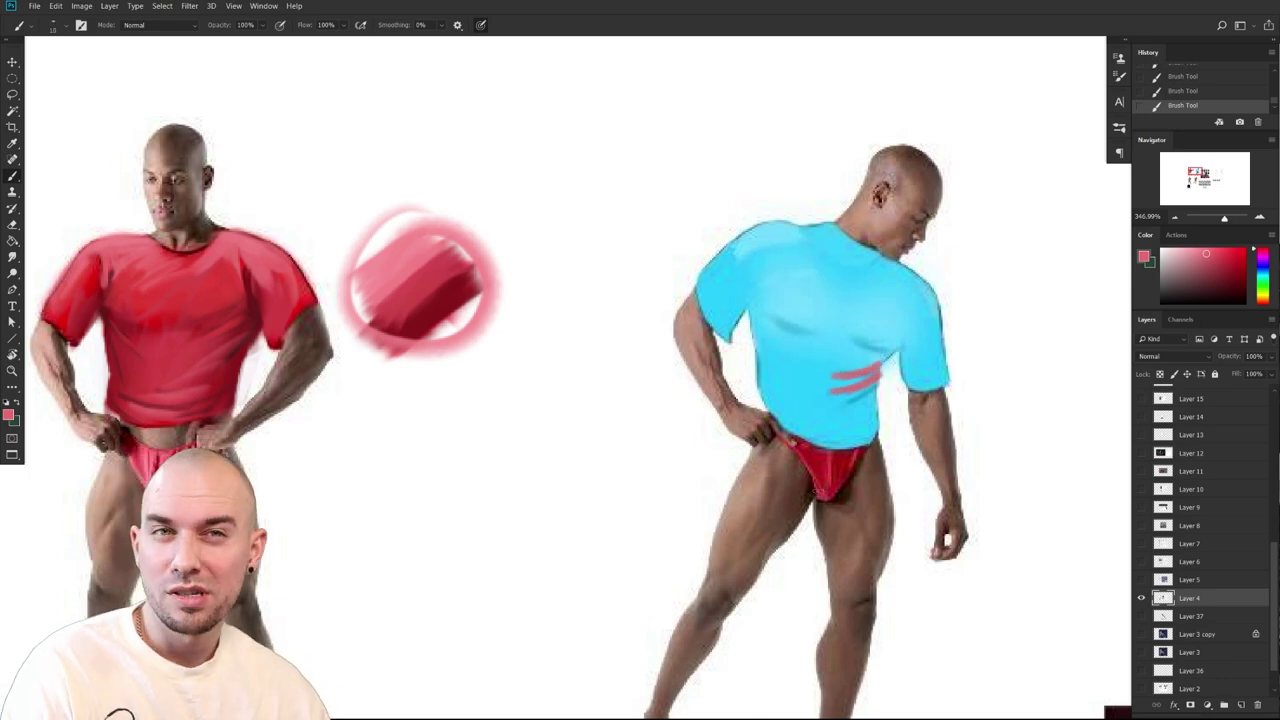
pyautogui.hotkey('ctrl', 'z')
pyautogui.hotkey('ctrl', 'z')
pyautogui.hotkey('ctrl', 'z')
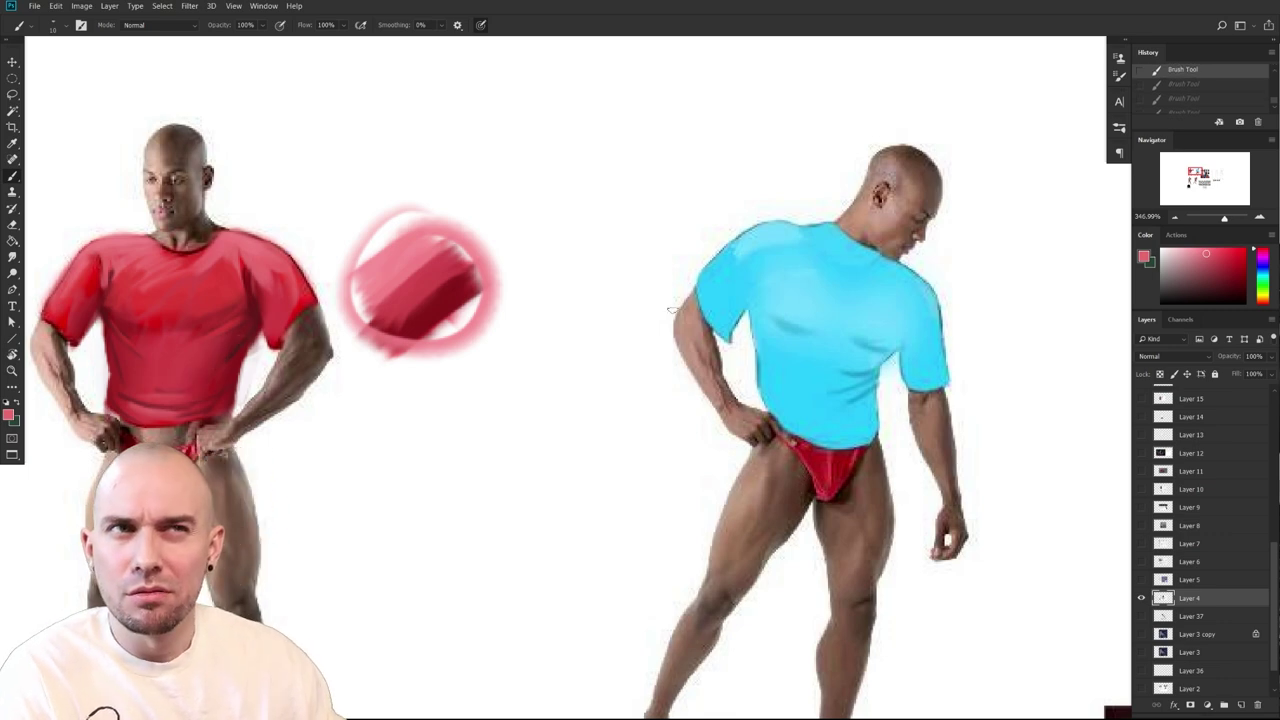
# Pick up the cyan of the light blue T-shirt as the painting colour
pyautogui.moveTo(740, 473); pyautogui.dragTo(735, 430)
pyautogui.moveTo(802, 408); pyautogui.dragTo(804, 306)
pyautogui.moveTo(806, 306); pyautogui.dragTo(774, 440)
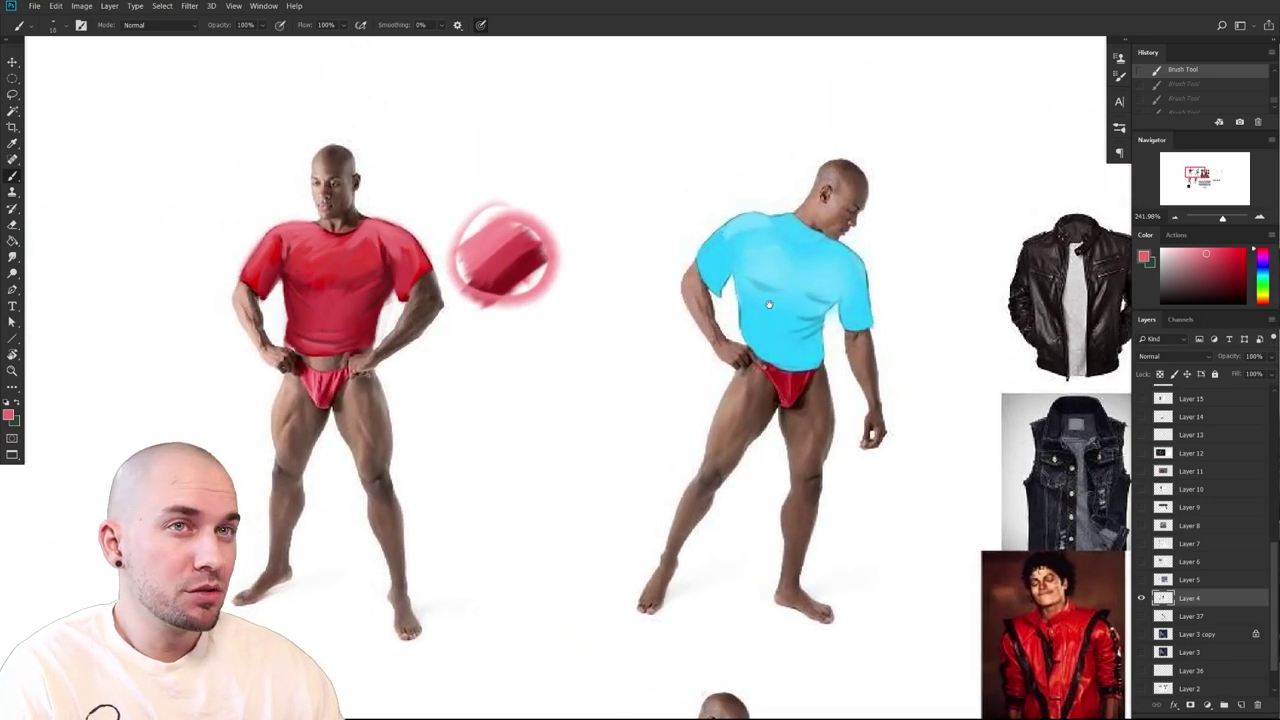
pyautogui.moveTo(769, 304); pyautogui.dragTo(802, 354)
pyautogui.keyDown('alt'); pyautogui.click(832, 316); pyautogui.keyUp('alt')
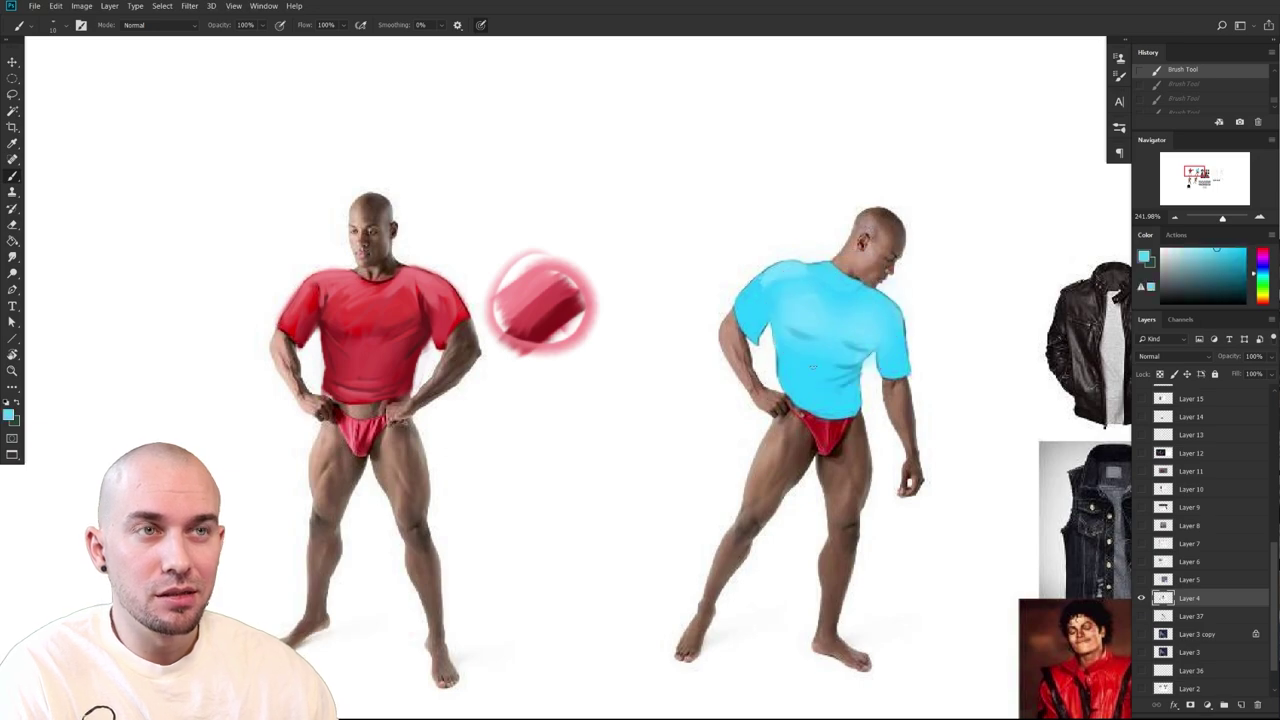
# Look over the clothing references, the three character sketches and the written feedback request below the references
pyautogui.moveTo(850, 571); pyautogui.dragTo(815, 573)
pyautogui.moveTo(840, 580); pyautogui.dragTo(539, 352)
pyautogui.moveTo(852, 473)
pyautogui.mouseDown()
pyautogui.moveTo(888, 509)
pyautogui.moveTo(360, 495)
pyautogui.mouseUp()
pyautogui.moveTo(852, 508); pyautogui.dragTo(473, 504)
pyautogui.scroll(-3, 1072, 440)
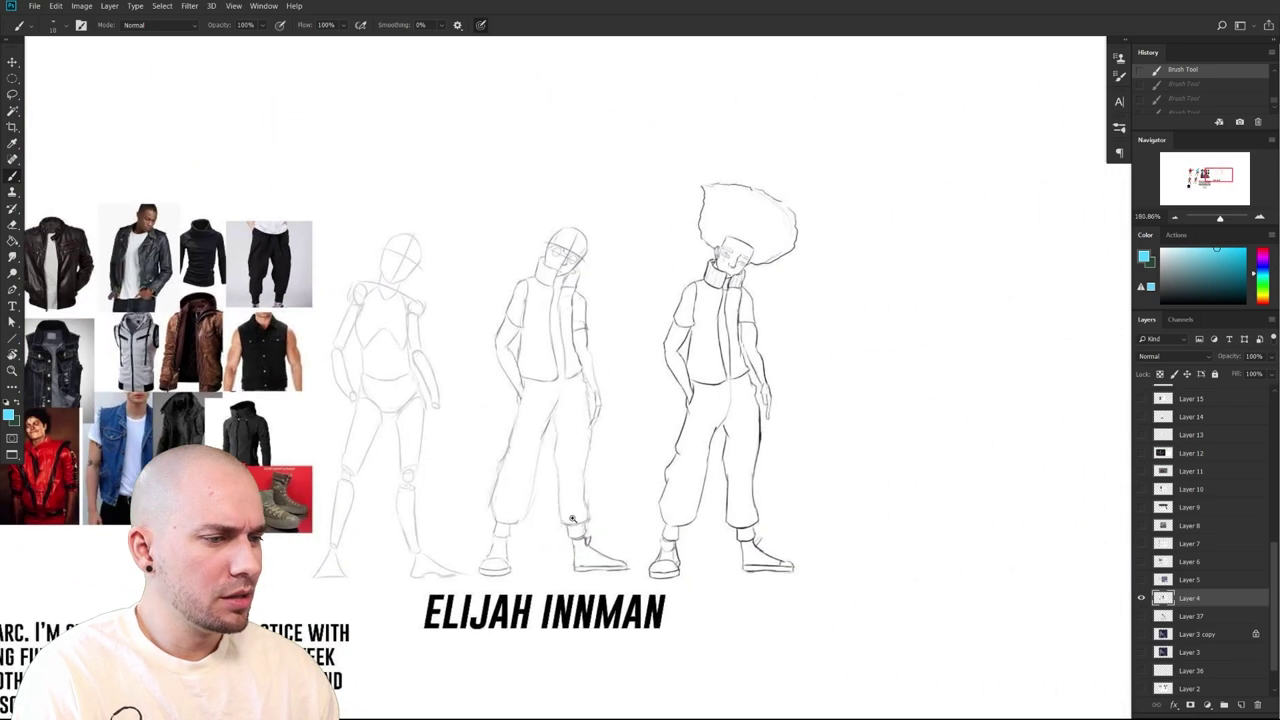
pyautogui.moveTo(1073, 440); pyautogui.dragTo(1077, 433)
pyautogui.moveTo(841, 541); pyautogui.dragTo(948, 533)
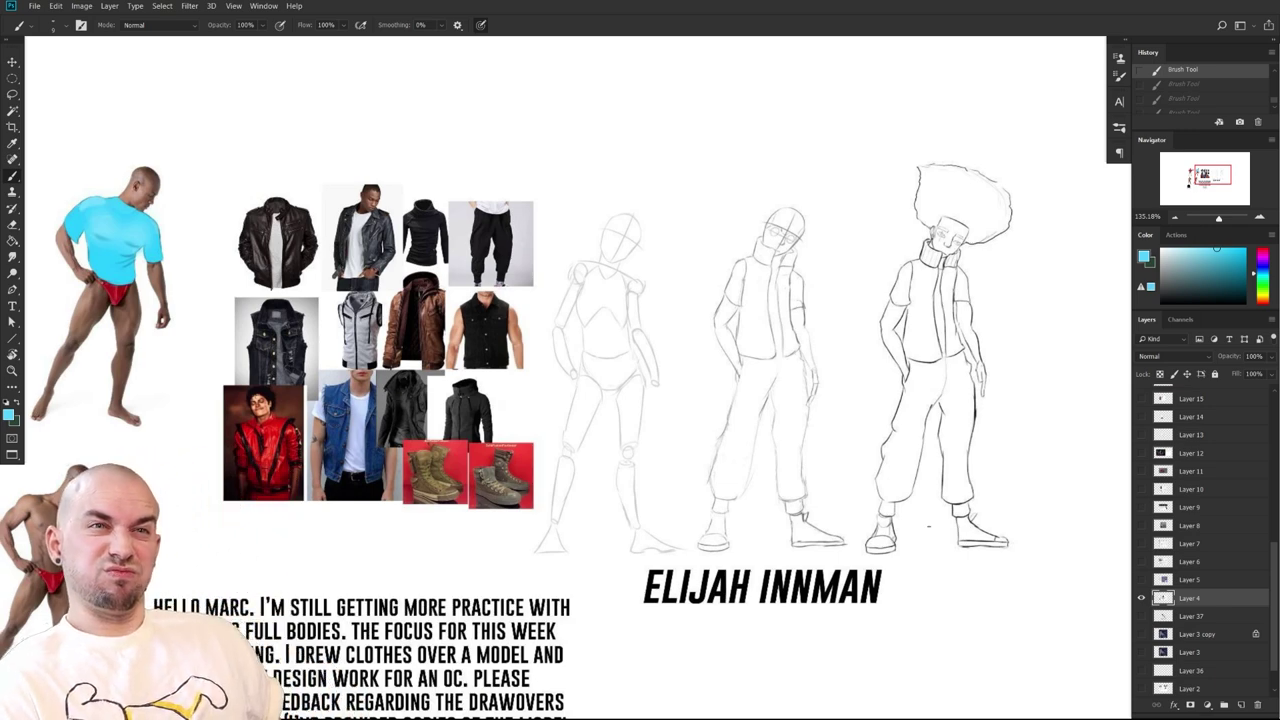
pyautogui.hscroll(-10, 995, 471)
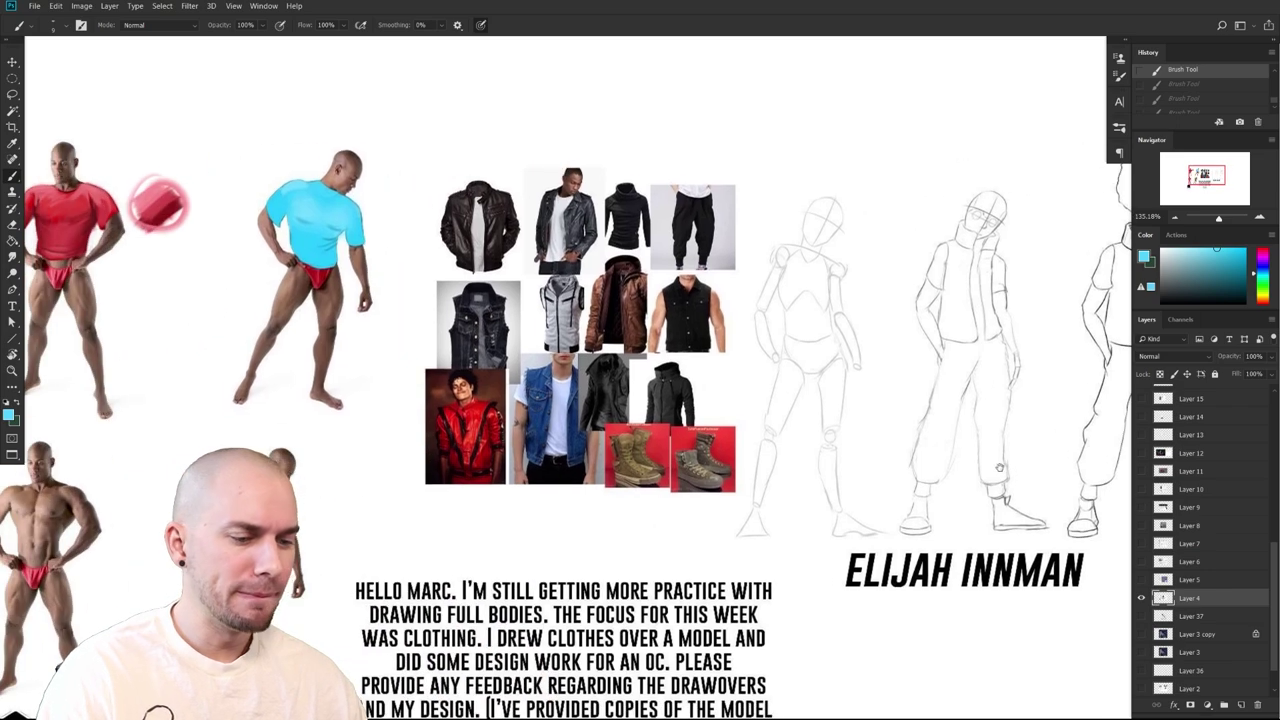
pyautogui.scroll(-2, 995, 471)
pyautogui.hscroll(7, 888, 467)
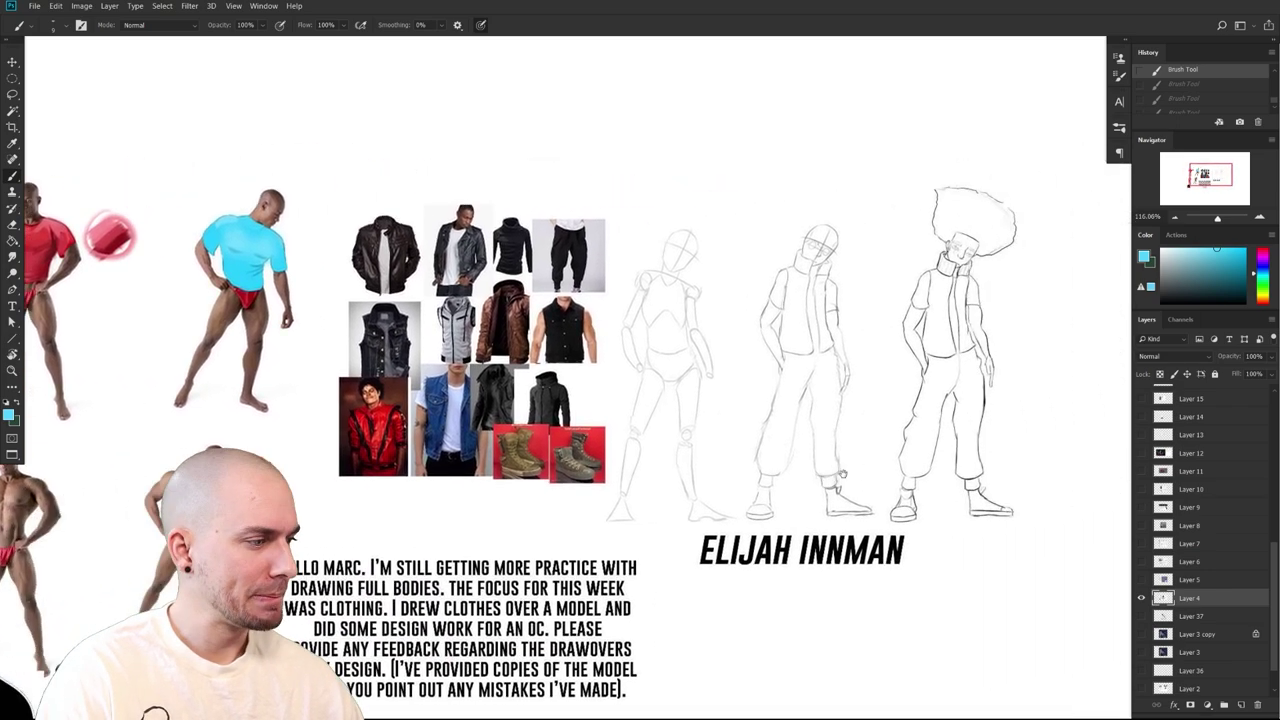
pyautogui.moveTo(875, 491); pyautogui.dragTo(876, 495)
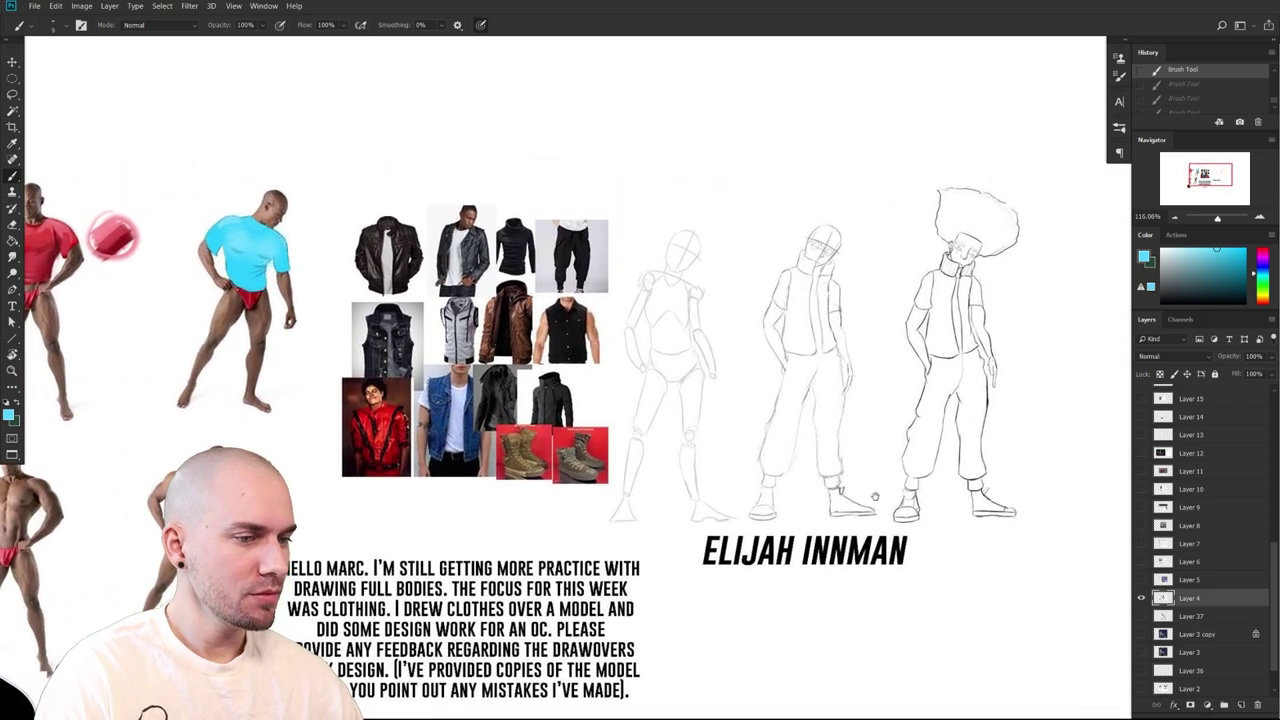
pyautogui.moveTo(220, 418); pyautogui.dragTo(304, 218)
pyautogui.hotkey('ctrl', 'z')
pyautogui.moveTo(520, 541); pyautogui.dragTo(597, 344)
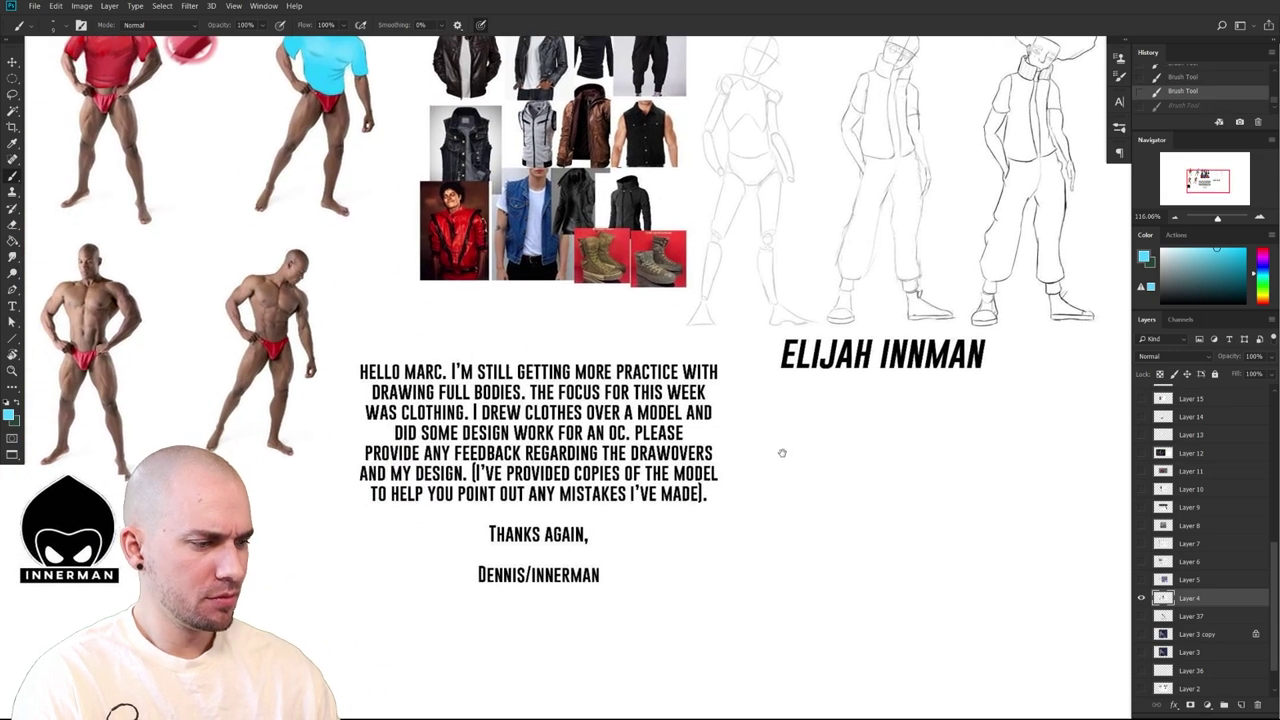
pyautogui.moveTo(781, 454); pyautogui.dragTo(668, 574)
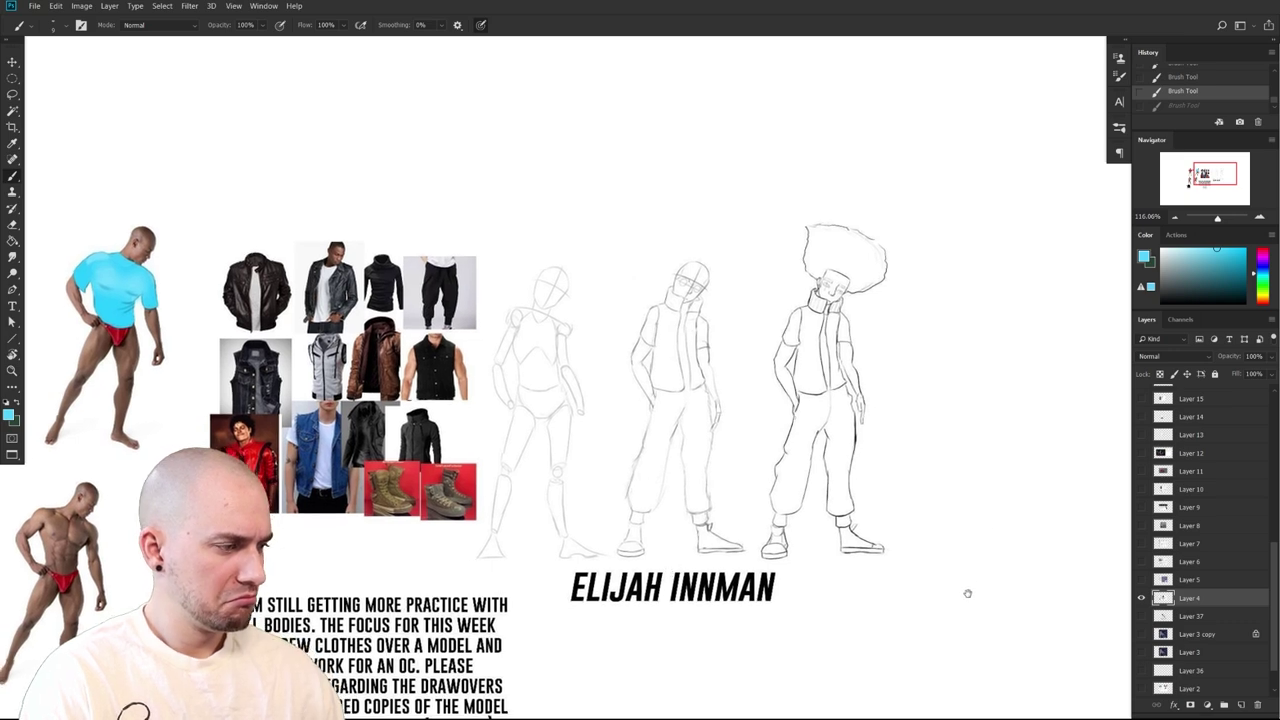
# Examine the jacket, trouser and boot references up close and compare them with the mannequin and the clothed character sketches
pyautogui.moveTo(962, 594); pyautogui.dragTo(934, 596)
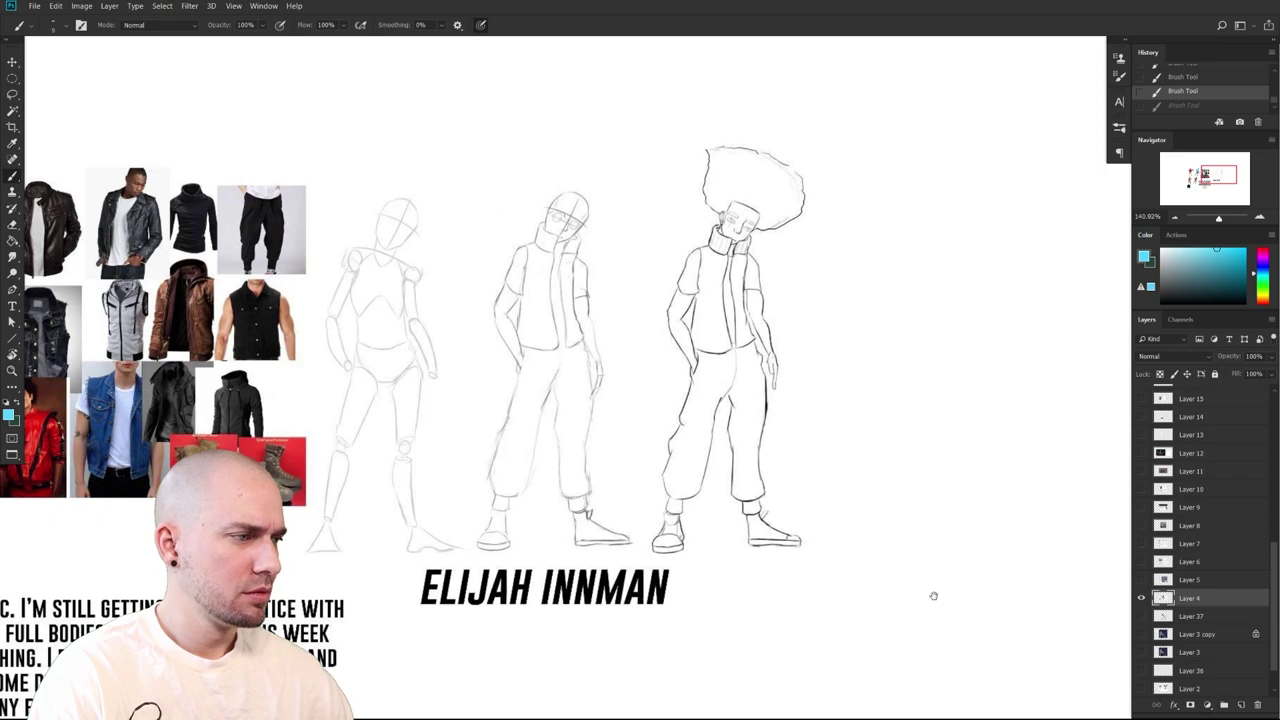
pyautogui.moveTo(934, 596); pyautogui.dragTo(1234, 606)
pyautogui.moveTo(501, 474)
pyautogui.mouseDown()
pyautogui.moveTo(567, 536)
pyautogui.moveTo(652, 562)
pyautogui.moveTo(574, 597)
pyautogui.moveTo(290, 593)
pyautogui.mouseUp()
pyautogui.moveTo(835, 519)
pyautogui.mouseDown()
pyautogui.moveTo(483, 566)
pyautogui.moveTo(828, 503)
pyautogui.moveTo(1241, 475)
pyautogui.mouseUp()
pyautogui.moveTo(689, 489); pyautogui.dragTo(553, 562)
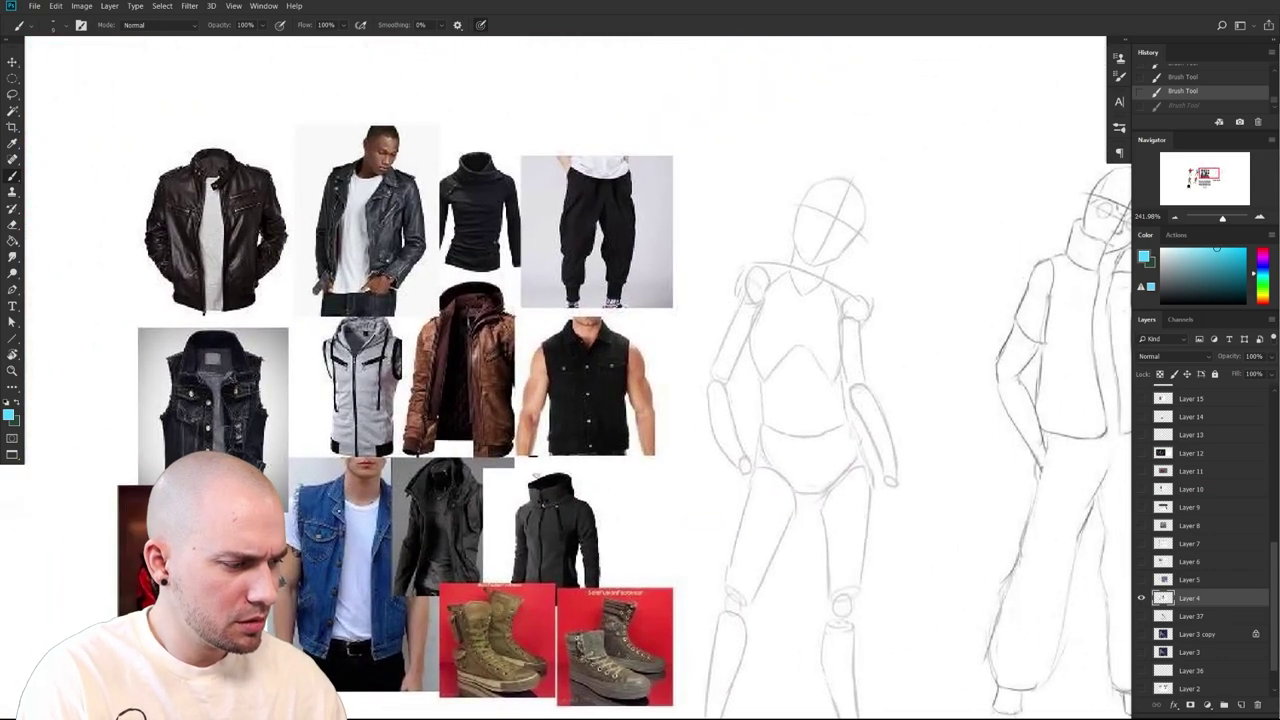
pyautogui.moveTo(787, 586)
pyautogui.mouseDown()
pyautogui.moveTo(714, 591)
pyautogui.moveTo(568, 546)
pyautogui.moveTo(529, 571)
pyautogui.mouseUp()
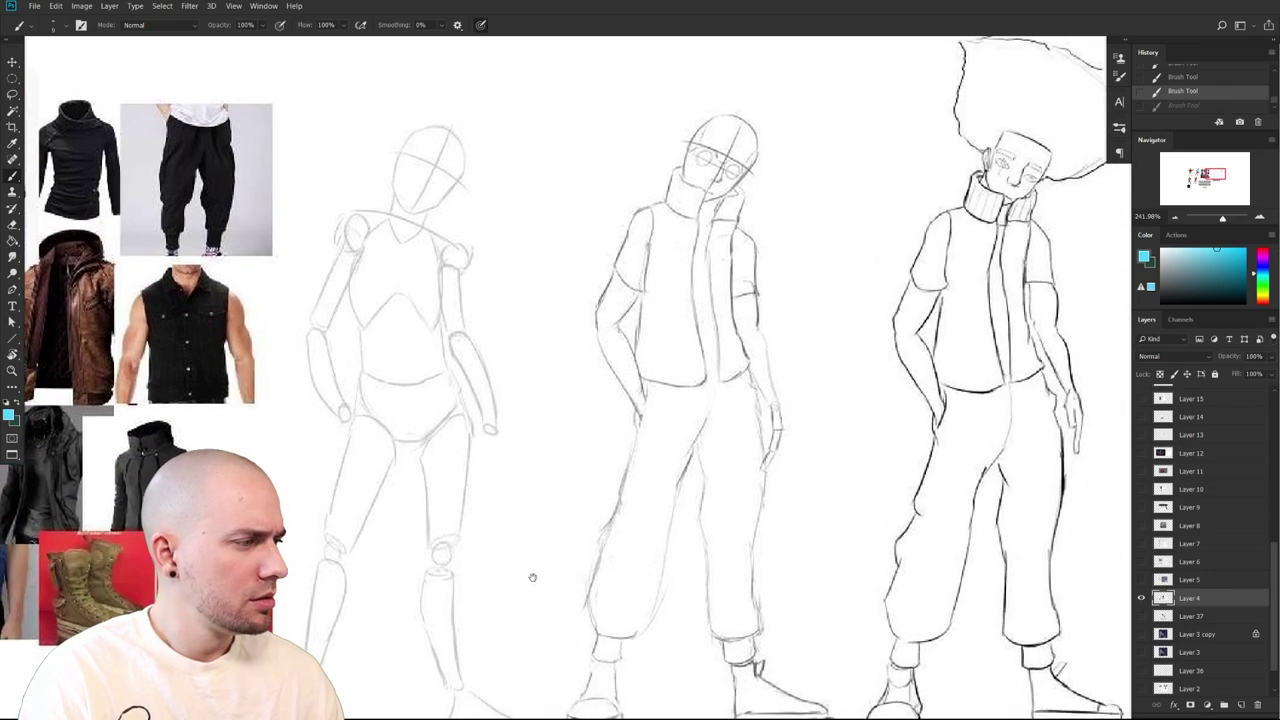
pyautogui.moveTo(1042, 510); pyautogui.dragTo(645, 523)
pyautogui.moveTo(735, 495)
pyautogui.mouseDown()
pyautogui.moveTo(720, 517)
pyautogui.moveTo(1028, 449)
pyautogui.moveTo(1009, 458)
pyautogui.mouseUp()
pyautogui.moveTo(870, 446); pyautogui.dragTo(925, 463)
pyautogui.moveTo(838, 466); pyautogui.dragTo(891, 494)
pyautogui.hscroll(5, 891, 493)
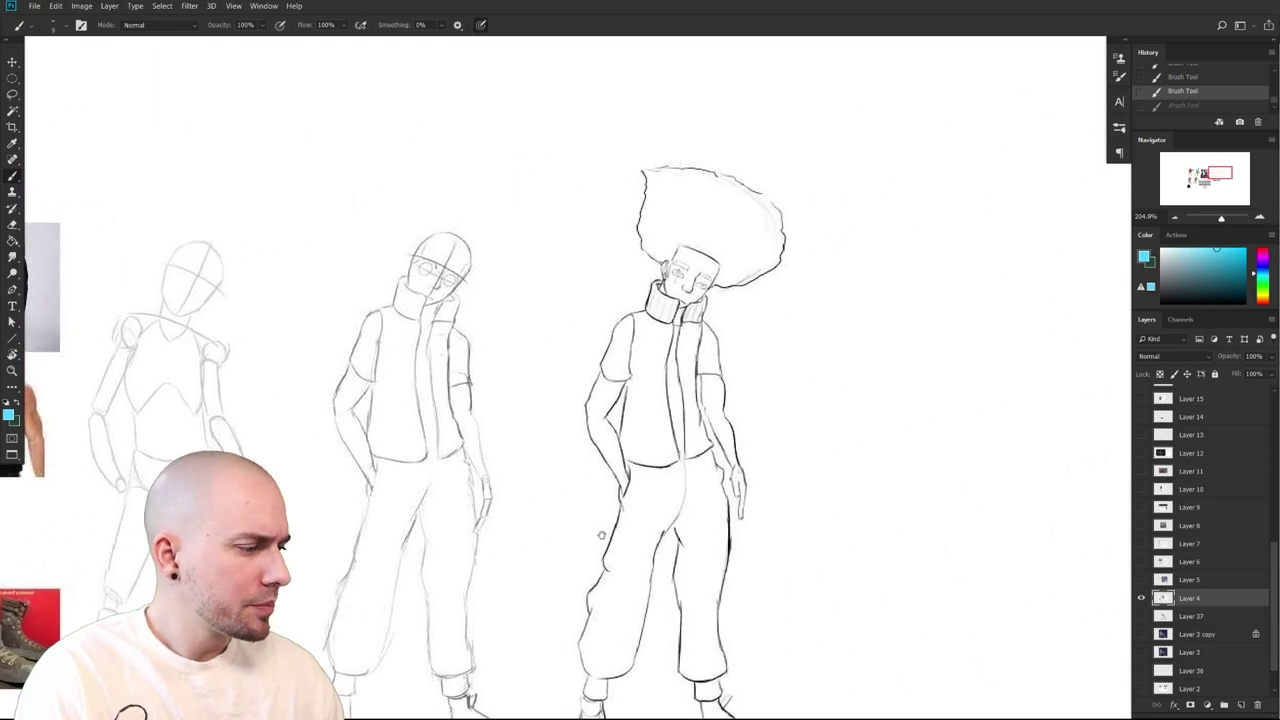
# Try a brush stroke on the inked character's clothing, and undo it
pyautogui.scroll(1, 701, 504)
pyautogui.press('[')
pyautogui.moveTo(674, 480)
pyautogui.mouseDown()
pyautogui.moveTo(712, 445)
pyautogui.moveTo(682, 435)
pyautogui.mouseUp()
pyautogui.hotkey('ctrl', 'z')
# Read the written feedback request again and compare the clothing references with the three character sketches
pyautogui.moveTo(733, 506)
pyautogui.mouseDown()
pyautogui.moveTo(711, 458)
pyautogui.moveTo(704, 476)
pyautogui.moveTo(729, 297)
pyautogui.moveTo(788, 190)
pyautogui.mouseUp()
pyautogui.moveTo(538, 645); pyautogui.dragTo(838, 417)
pyautogui.moveTo(661, 472); pyautogui.dragTo(925, 403)
pyautogui.moveTo(819, 441); pyautogui.dragTo(811, 450)
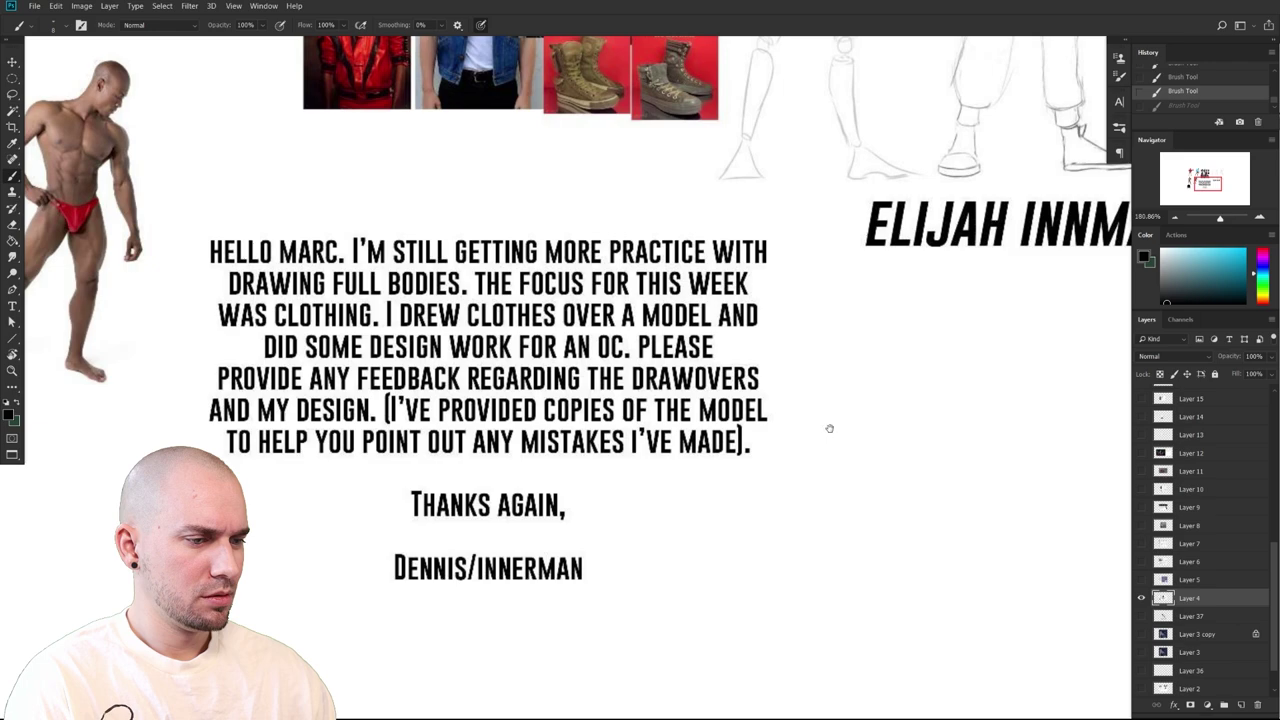
pyautogui.moveTo(966, 302); pyautogui.dragTo(671, 543)
pyautogui.moveTo(985, 240)
pyautogui.mouseDown()
pyautogui.moveTo(575, 508)
pyautogui.moveTo(640, 491)
pyautogui.moveTo(711, 390)
pyautogui.mouseUp()
pyautogui.keyDown('alt'); pyautogui.scroll(-5, 711, 389); pyautogui.keyUp('alt')
pyautogui.keyDown('alt'); pyautogui.scroll(3, 569, 489); pyautogui.keyUp('alt')
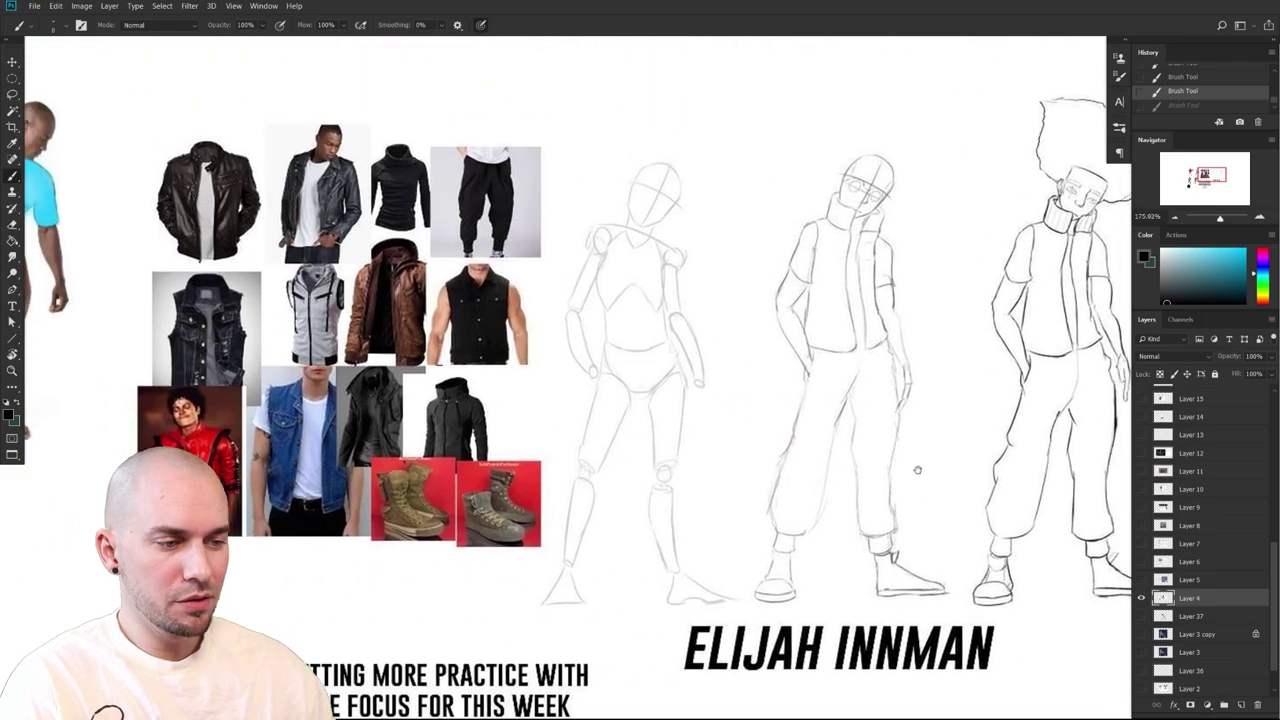
pyautogui.moveTo(700, 538); pyautogui.dragTo(888, 540)
pyautogui.moveTo(1007, 497)
pyautogui.mouseDown()
pyautogui.moveTo(871, 523)
pyautogui.moveTo(1006, 503)
pyautogui.moveTo(880, 514)
pyautogui.moveTo(839, 540)
pyautogui.mouseUp()
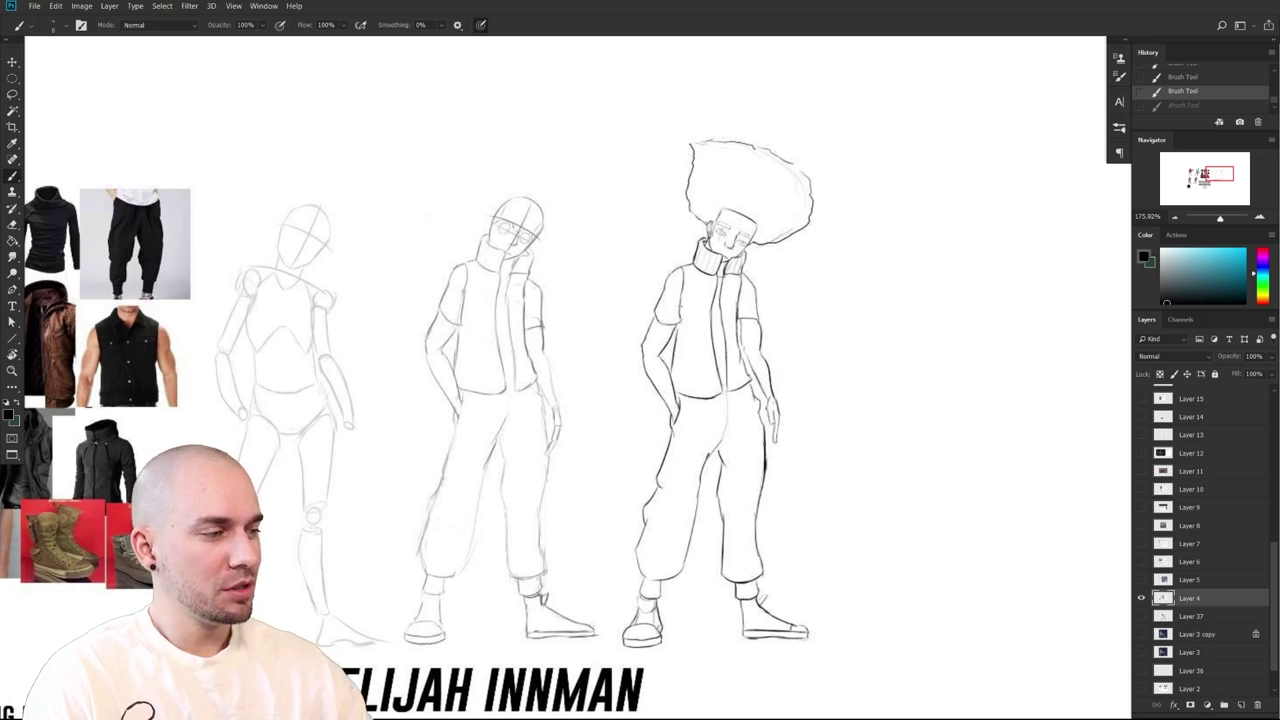
# Draw soft black fold lines beside the bent arm's armhole on the inked character's vest
pyautogui.moveTo(682, 276)
pyautogui.mouseDown()
pyautogui.moveTo(690, 304)
pyautogui.moveTo(887, 298)
pyautogui.mouseUp()
pyautogui.moveTo(334, 419)
pyautogui.mouseDown()
pyautogui.moveTo(903, 454)
pyautogui.moveTo(606, 458)
pyautogui.moveTo(198, 491)
pyautogui.mouseUp()
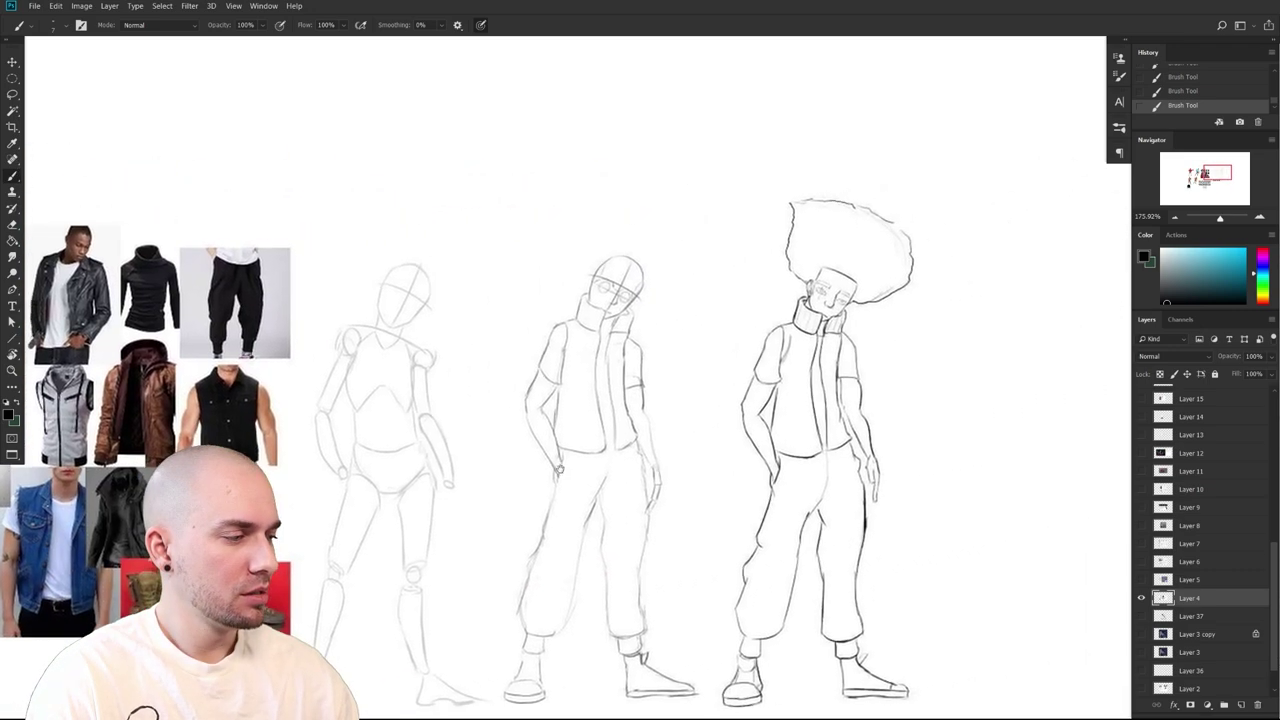
pyautogui.moveTo(830, 380); pyautogui.dragTo(716, 392)
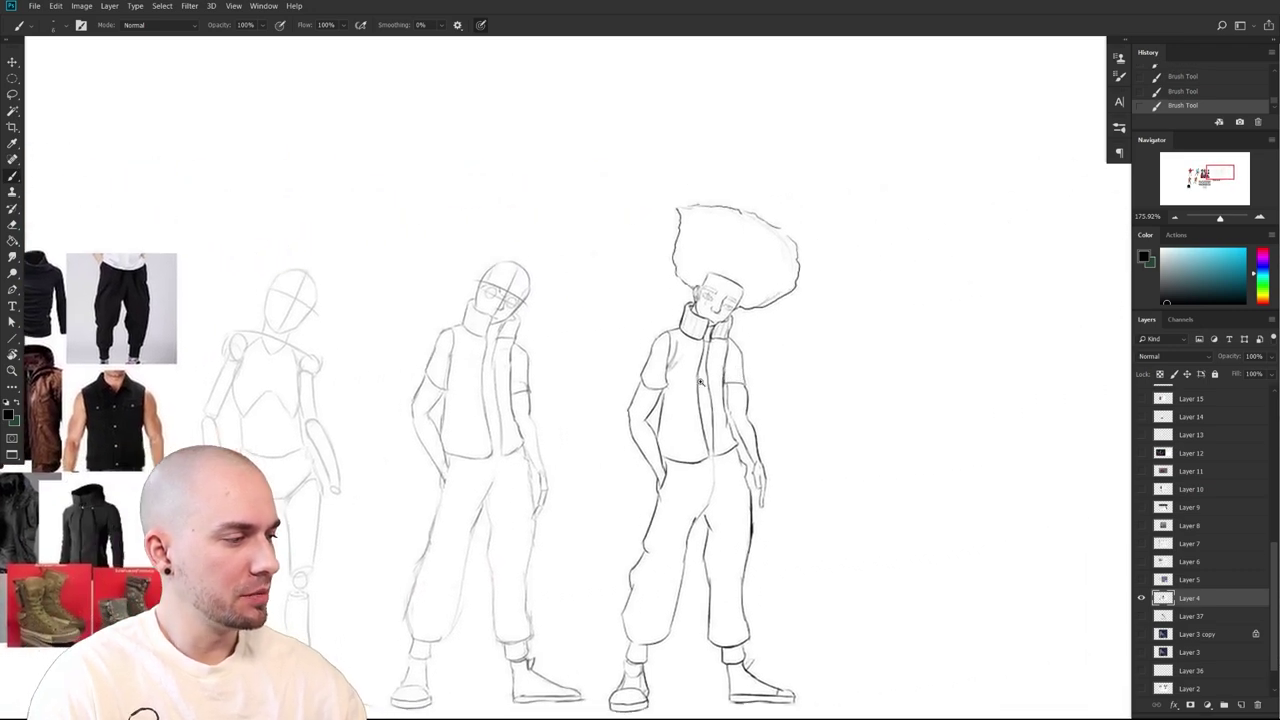
pyautogui.scroll(3, 716, 392)
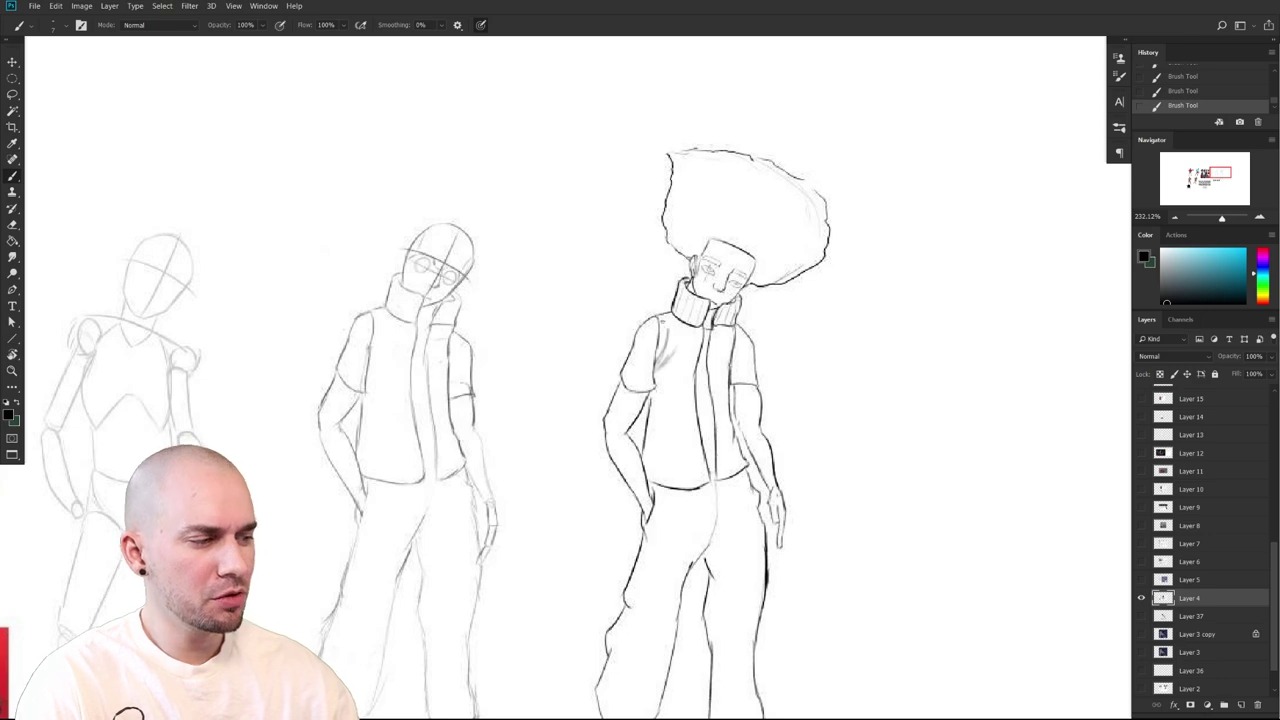
pyautogui.hotkey('ctrl', 'z')
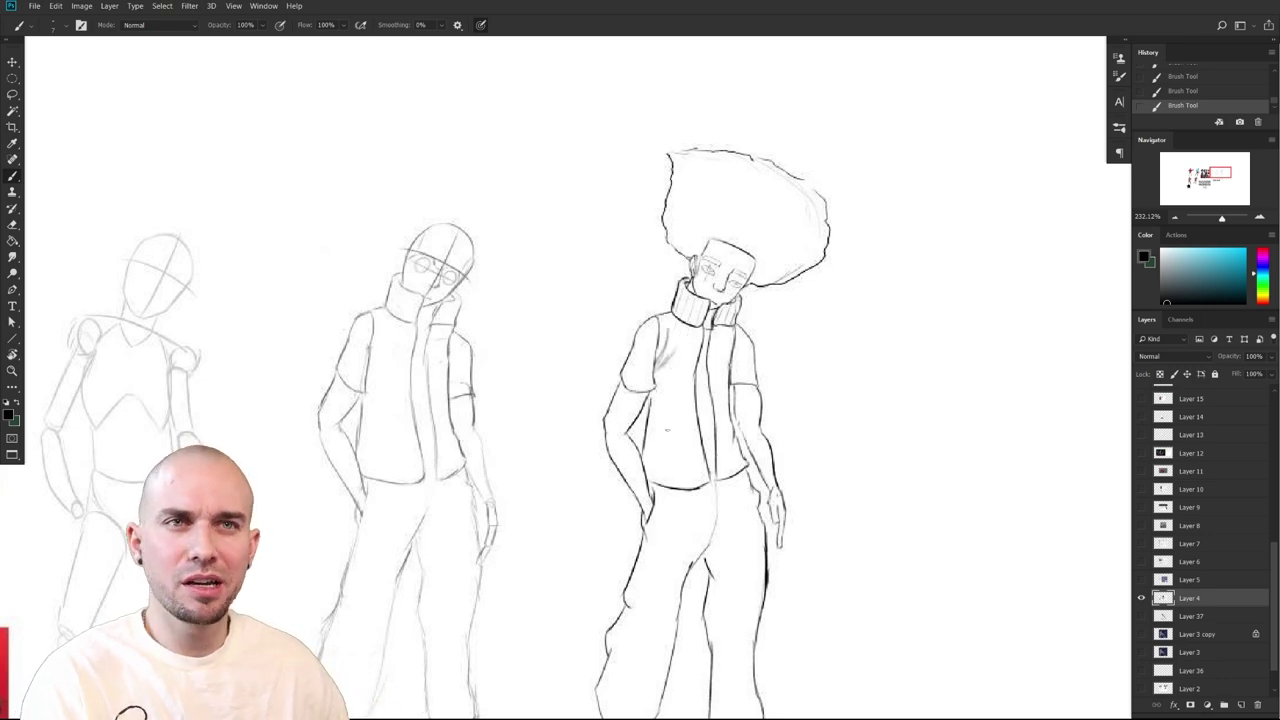
pyautogui.moveTo(667, 430); pyautogui.dragTo(736, 435)
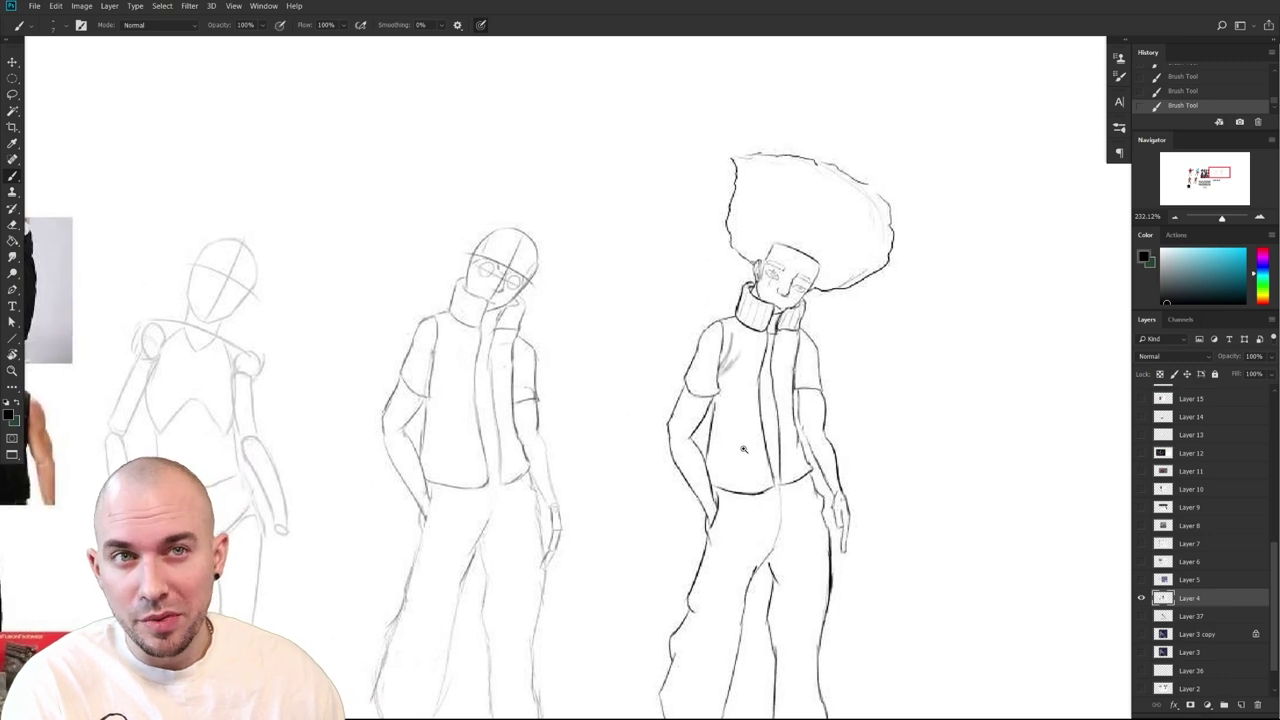
pyautogui.scroll(3, 736, 435)
pyautogui.moveTo(779, 420); pyautogui.dragTo(744, 460)
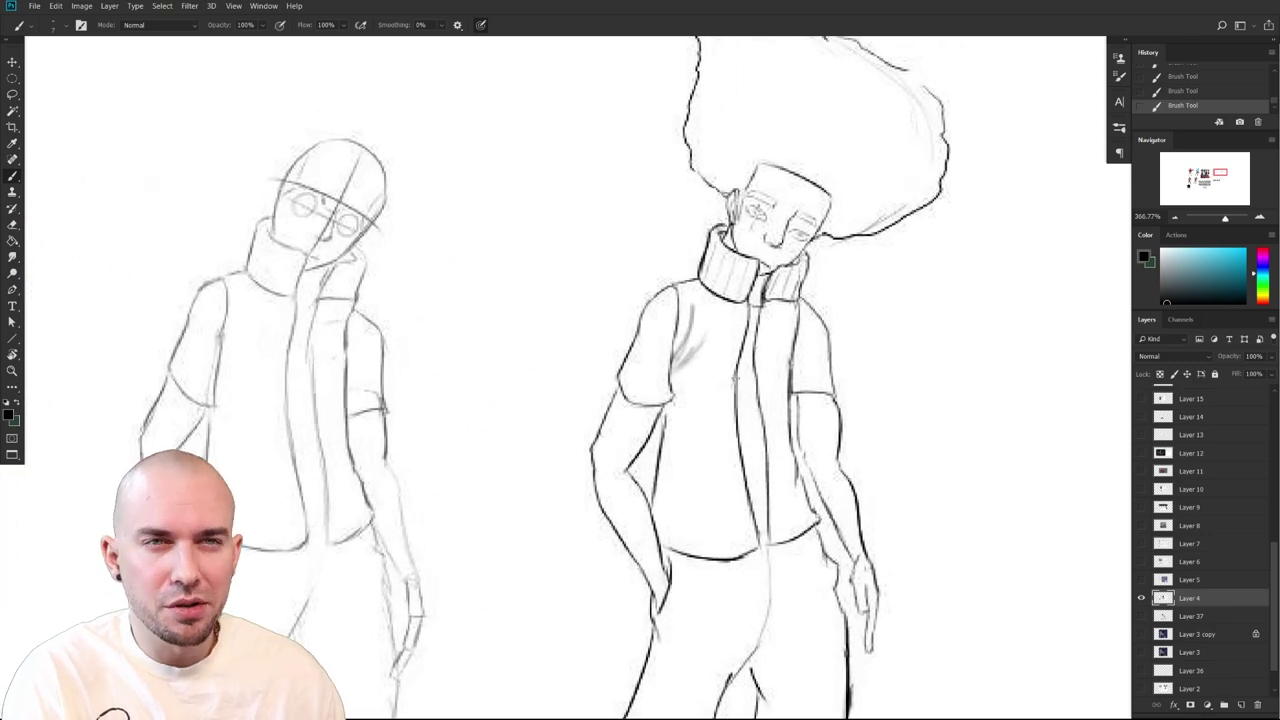
pyautogui.moveTo(744, 413); pyautogui.dragTo(697, 412)
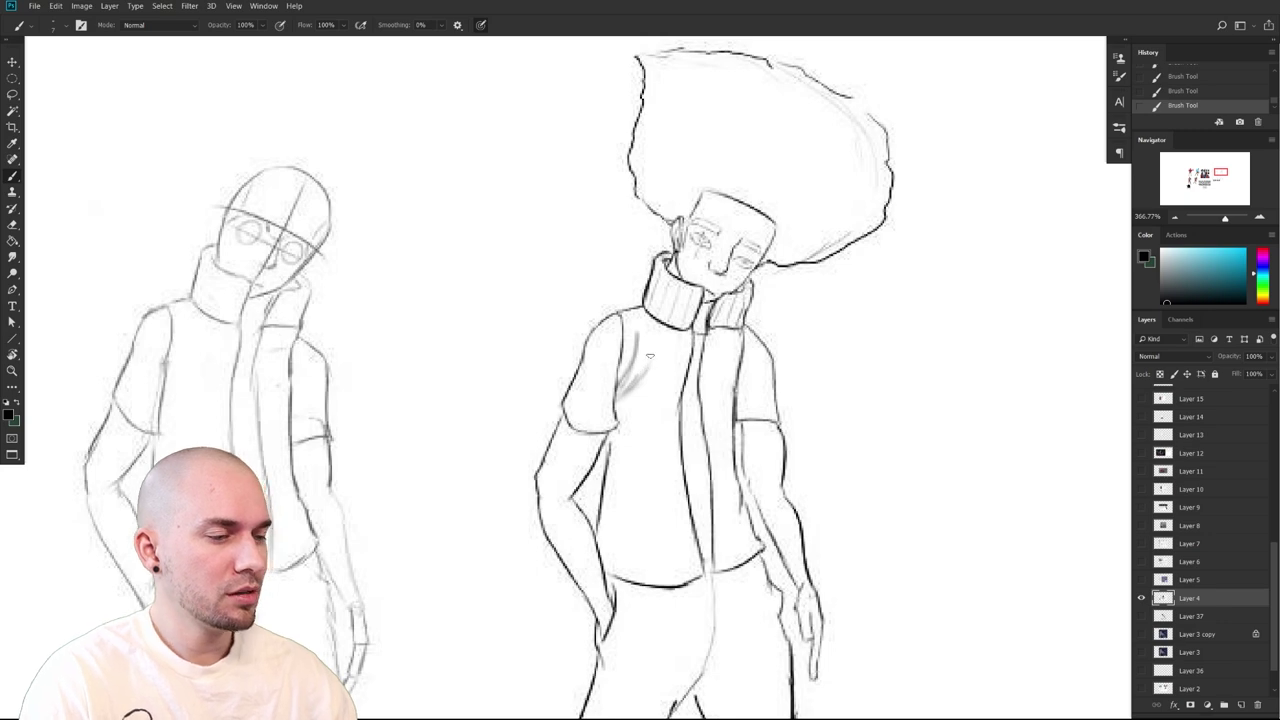
# Shade black folds below the chest on both sides of the inked character's vest opening
pyautogui.press('x')
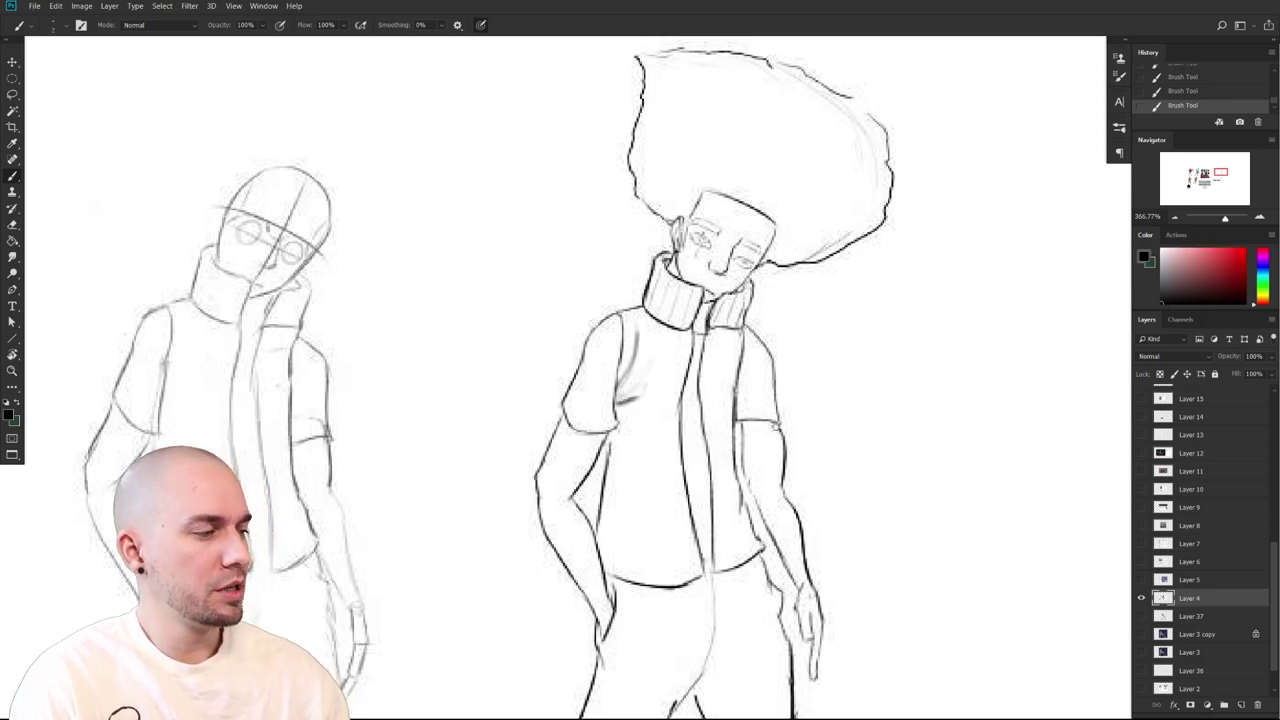
pyautogui.moveTo(775, 425); pyautogui.dragTo(643, 375)
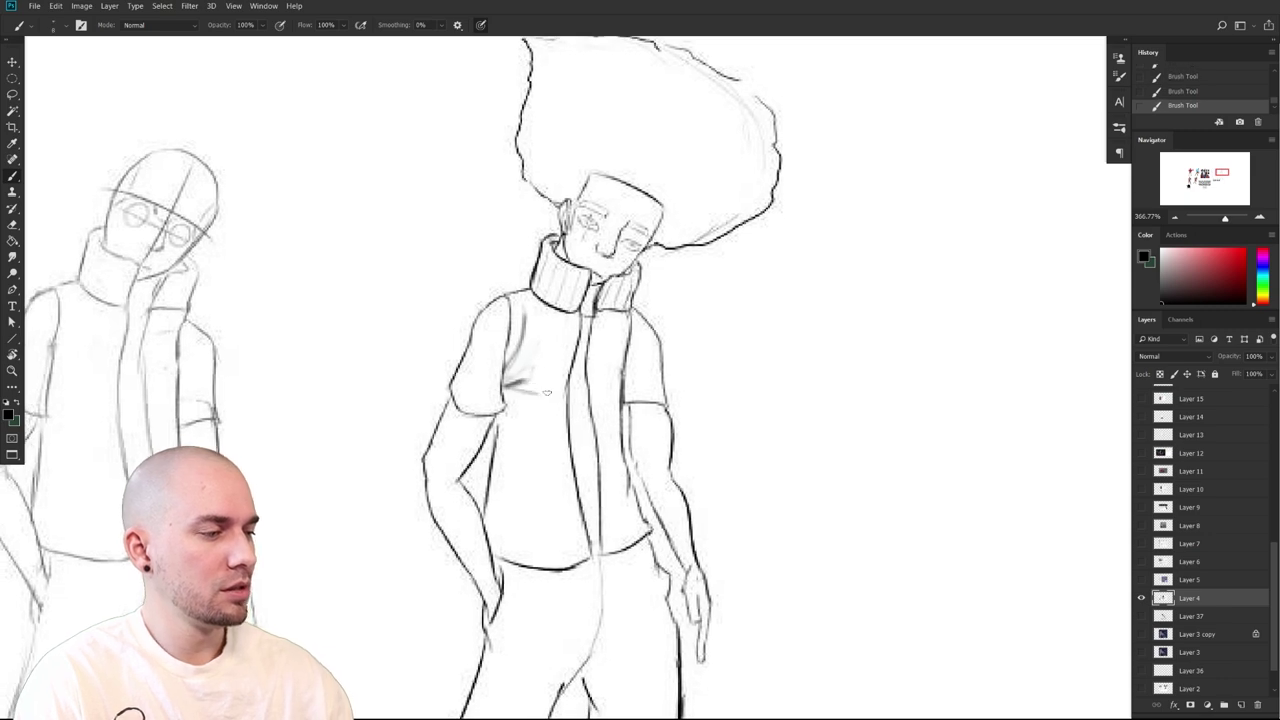
pyautogui.moveTo(782, 430); pyautogui.dragTo(830, 390)
pyautogui.moveTo(648, 352); pyautogui.dragTo(705, 270)
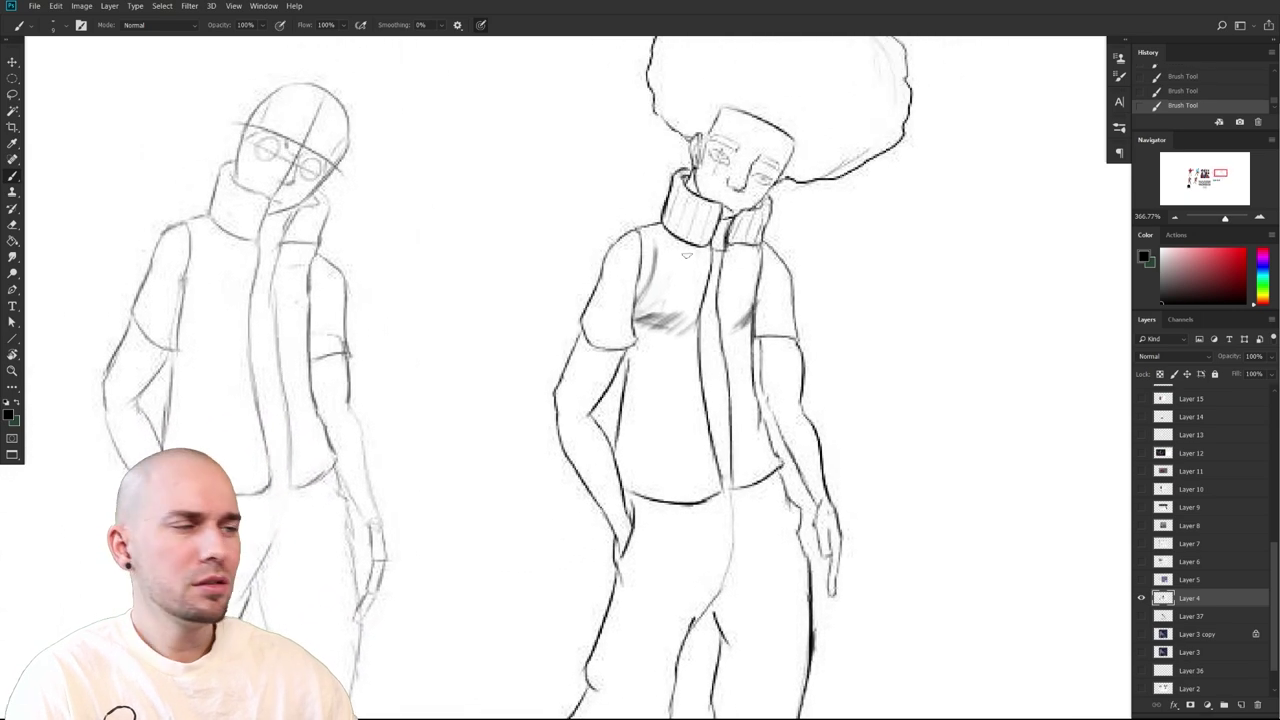
pyautogui.moveTo(775, 390); pyautogui.dragTo(635, 355)
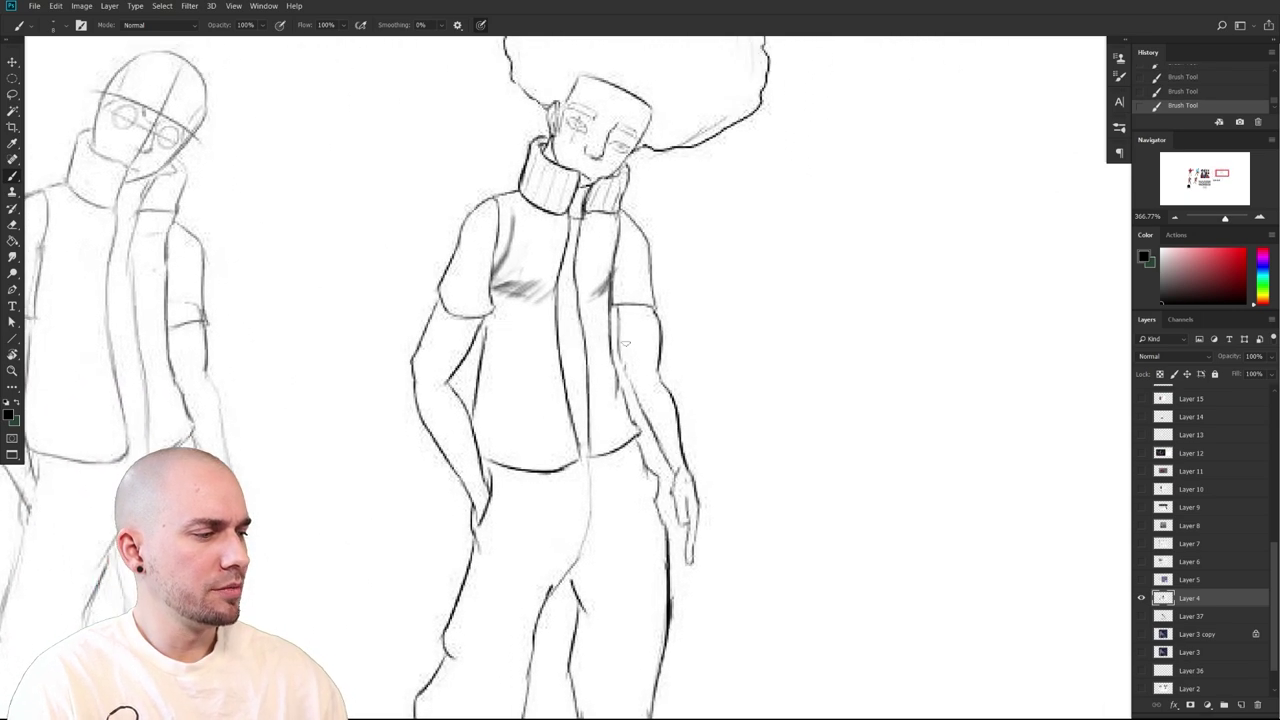
# Paint short dark diagonal fold strokes on the lower side of the other figure's light blue T-shirt
pyautogui.moveTo(590, 390); pyautogui.dragTo(1103, 472)
pyautogui.moveTo(40, 430)
pyautogui.mouseDown()
pyautogui.moveTo(500, 452)
pyautogui.moveTo(427, 606)
pyautogui.mouseUp()
pyautogui.moveTo(456, 386)
pyautogui.mouseDown()
pyautogui.moveTo(403, 400)
pyautogui.moveTo(404, 413)
pyautogui.mouseUp()
pyautogui.moveTo(452, 406); pyautogui.dragTo(404, 430)
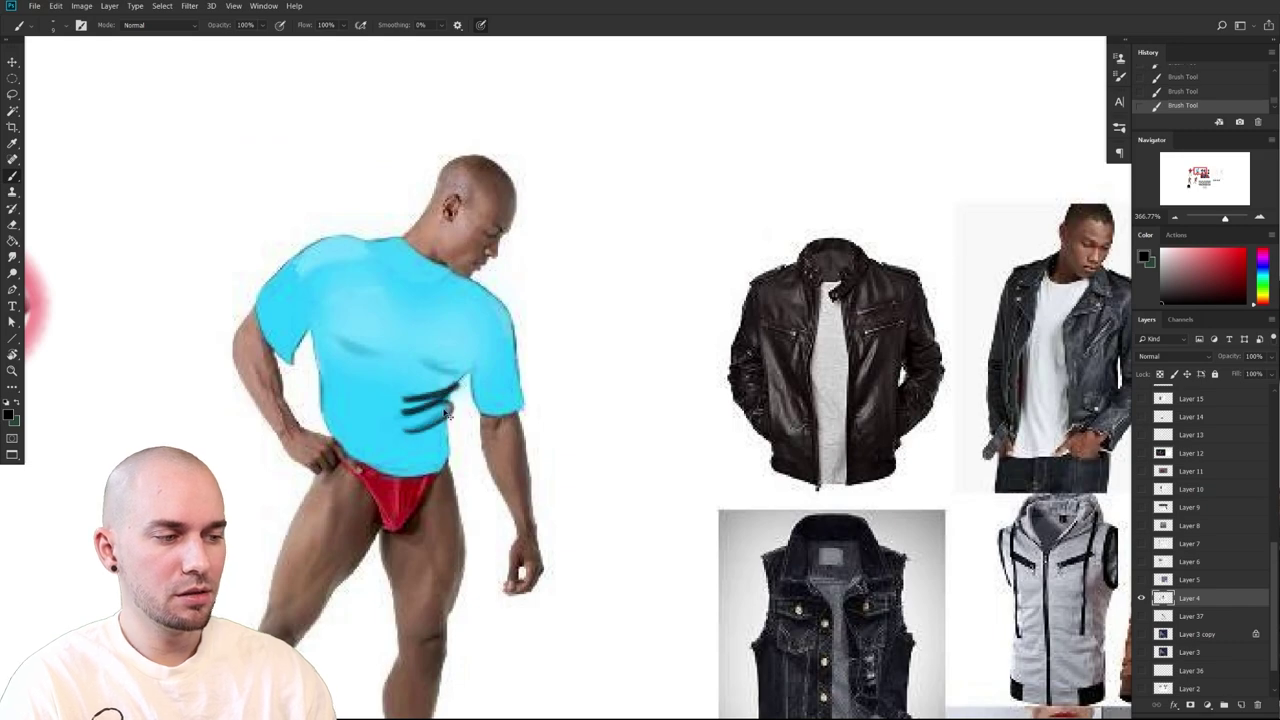
pyautogui.hotkey('ctrl', 'alt', 'z')
pyautogui.hotkey('ctrl', 'alt', 'z')
pyautogui.hotkey('ctrl', 'alt', 'z')
# Draw dark compression folds down the side of the inked character's vest next to the hanging arm
pyautogui.moveTo(860, 555); pyautogui.dragTo(803, 540)
pyautogui.moveTo(1060, 545); pyautogui.dragTo(646, 521)
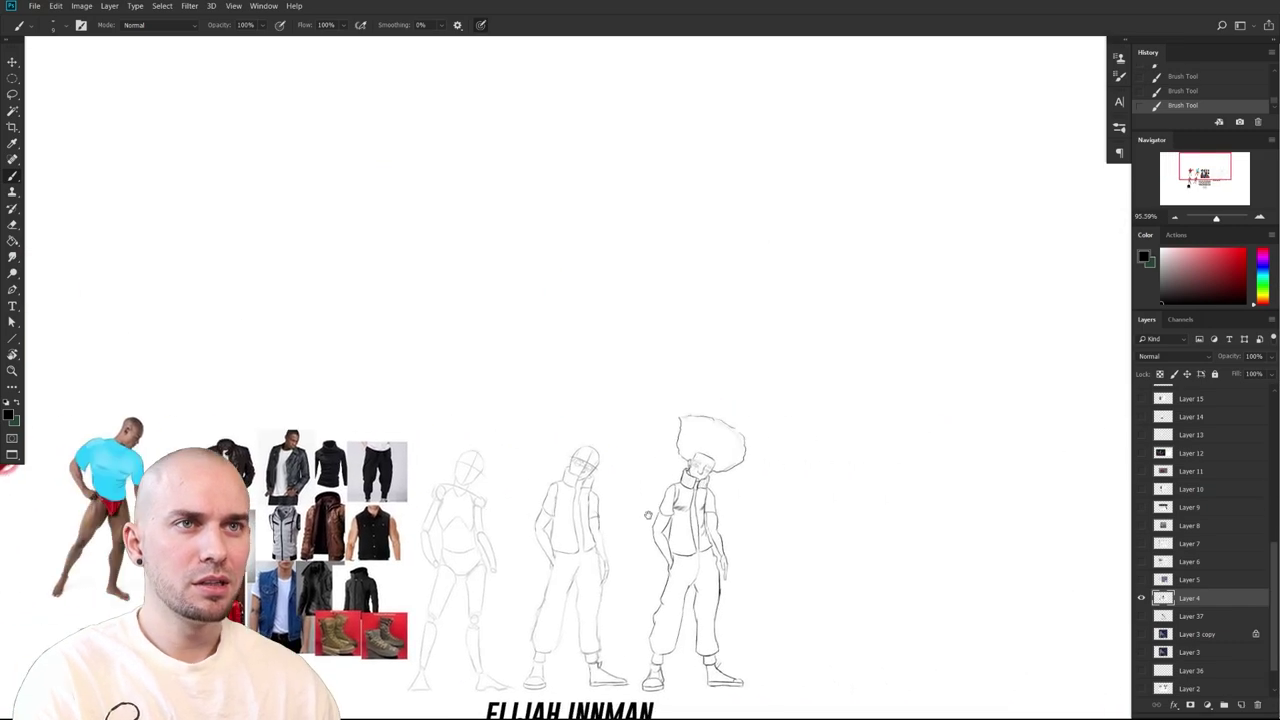
pyautogui.scroll(5, 752, 500)
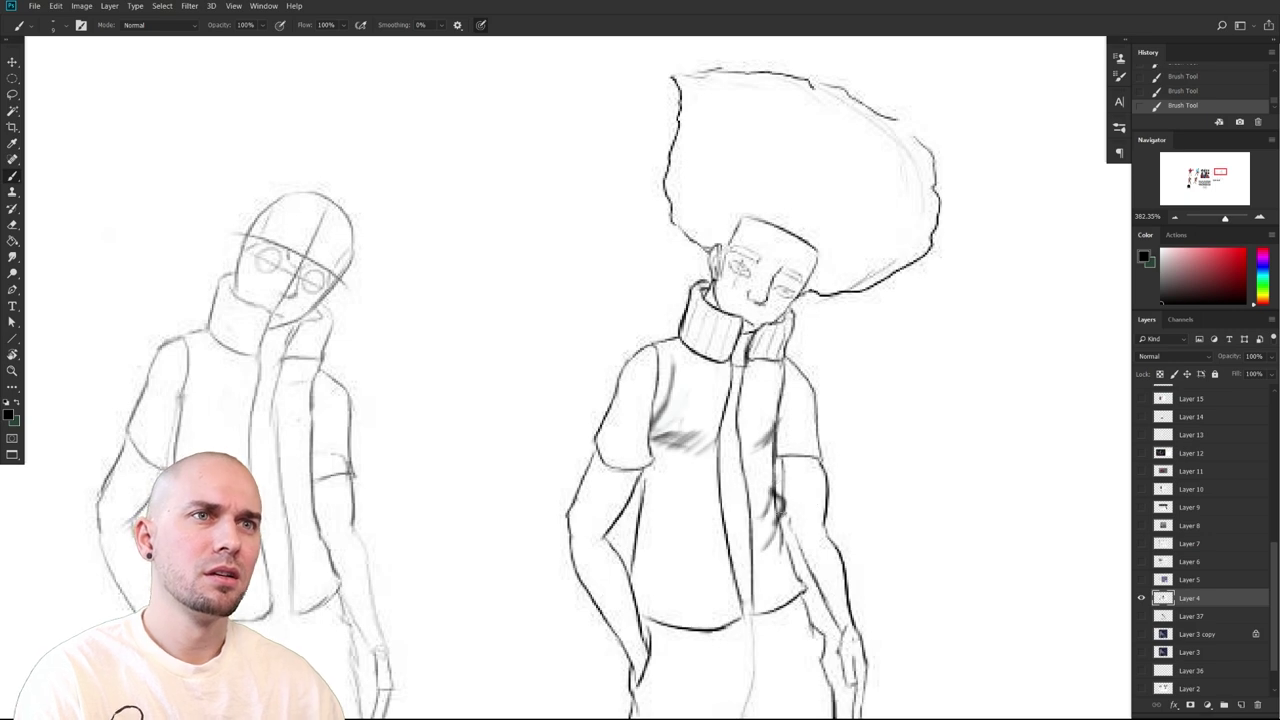
# Try further strokes on the inked character's vest, and undo them
pyautogui.moveTo(818, 529)
pyautogui.mouseDown()
pyautogui.moveTo(904, 466)
pyautogui.moveTo(810, 296)
pyautogui.moveTo(774, 429)
pyautogui.moveTo(766, 349)
pyautogui.moveTo(740, 449)
pyautogui.moveTo(745, 344)
pyautogui.mouseUp()
pyautogui.moveTo(694, 429)
pyautogui.mouseDown()
pyautogui.moveTo(723, 330)
pyautogui.moveTo(649, 412)
pyautogui.moveTo(735, 384)
pyautogui.mouseUp()
pyautogui.hotkey('ctrl', 'z')
pyautogui.moveTo(596, 402); pyautogui.dragTo(734, 387)
pyautogui.hotkey('ctrl', 'z')
# Draw a waistband under the inked character's vest hem, using the black trousers photo as reference
pyautogui.moveTo(728, 468)
pyautogui.mouseDown()
pyautogui.moveTo(703, 478)
pyautogui.moveTo(1059, 418)
pyautogui.mouseUp()
pyautogui.moveTo(325, 438)
pyautogui.mouseDown()
pyautogui.moveTo(660, 434)
pyautogui.moveTo(886, 401)
pyautogui.moveTo(846, 514)
pyautogui.moveTo(568, 577)
pyautogui.moveTo(554, 627)
pyautogui.mouseUp()
pyautogui.scroll(3, 560, 450)
pyautogui.scroll(-1, 600, 440)
pyautogui.scroll(-2, 765, 500)
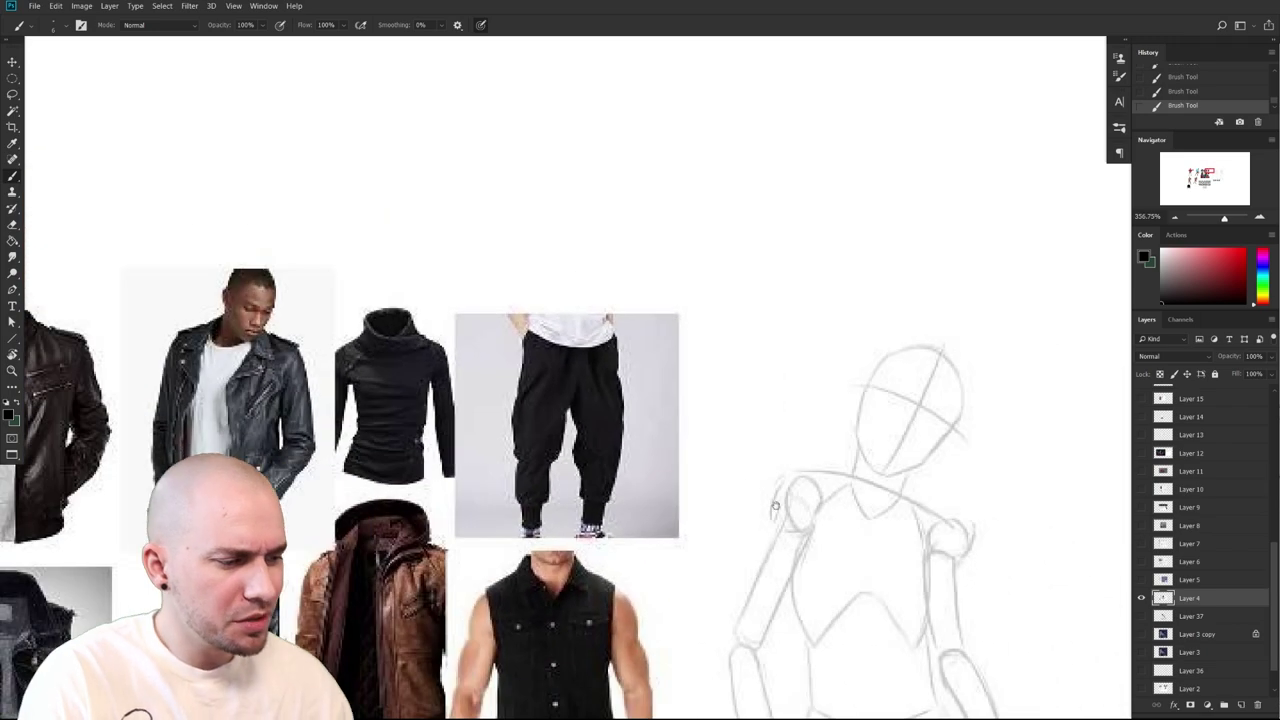
pyautogui.moveTo(757, 503); pyautogui.dragTo(163, 317)
pyautogui.moveTo(1017, 558); pyautogui.dragTo(723, 397)
pyautogui.moveTo(981, 539)
pyautogui.mouseDown()
pyautogui.moveTo(844, 510)
pyautogui.moveTo(774, 346)
pyautogui.moveTo(750, 500)
pyautogui.mouseUp()
pyautogui.scroll(1, 666, 331)
pyautogui.hscroll(-1, 640, 340)
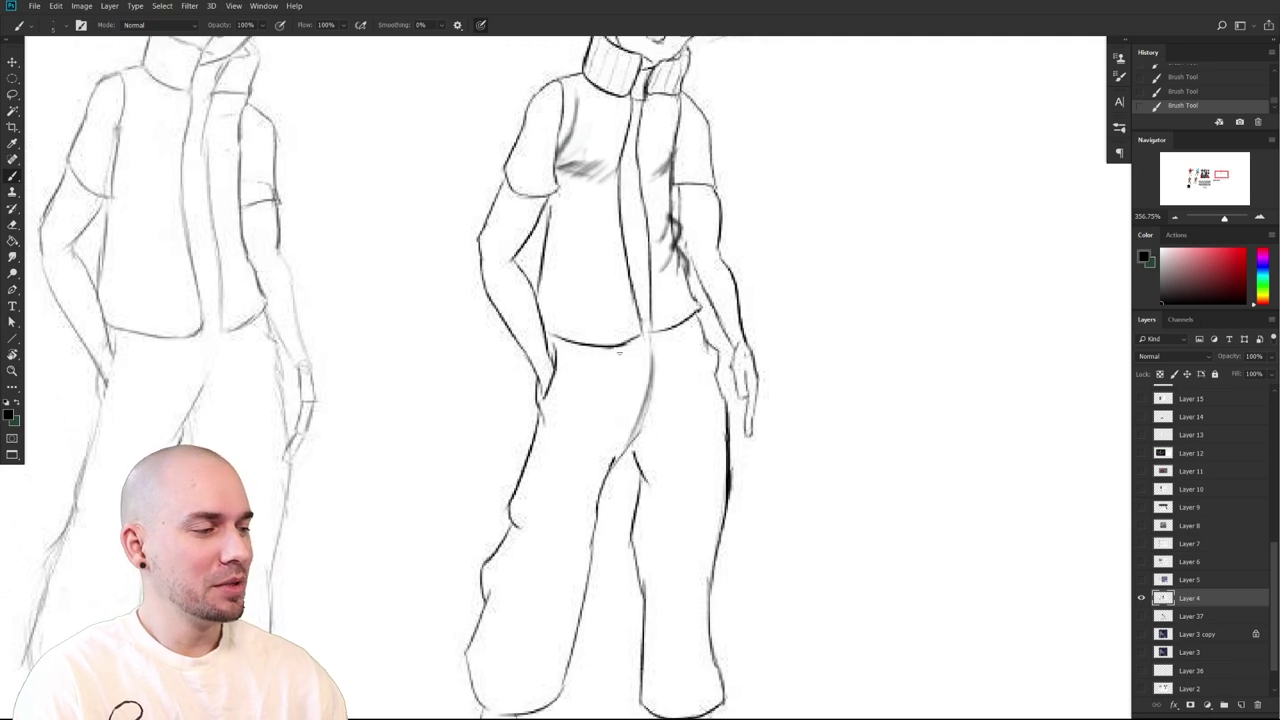
pyautogui.hotkey('ctrl', 'z')
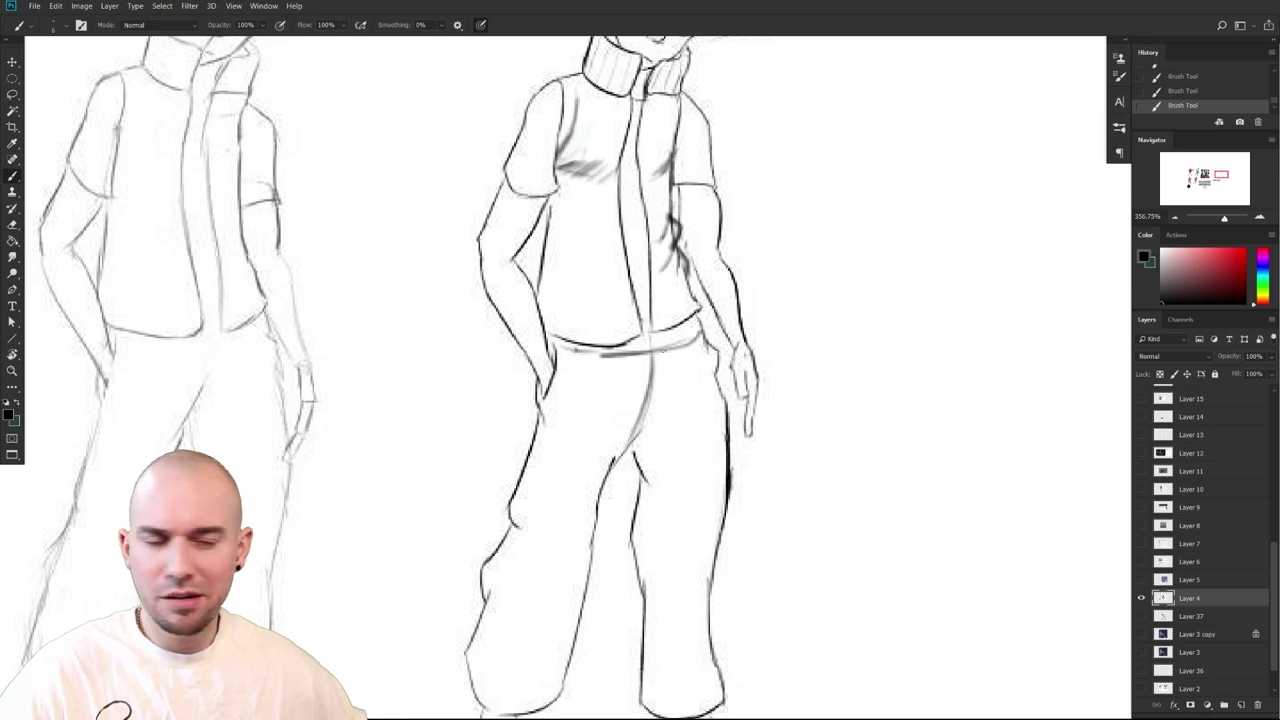
# Draw gathered fold lines running down from the waistband on the inked character's trousers
pyautogui.scroll(-1, 685, 350)
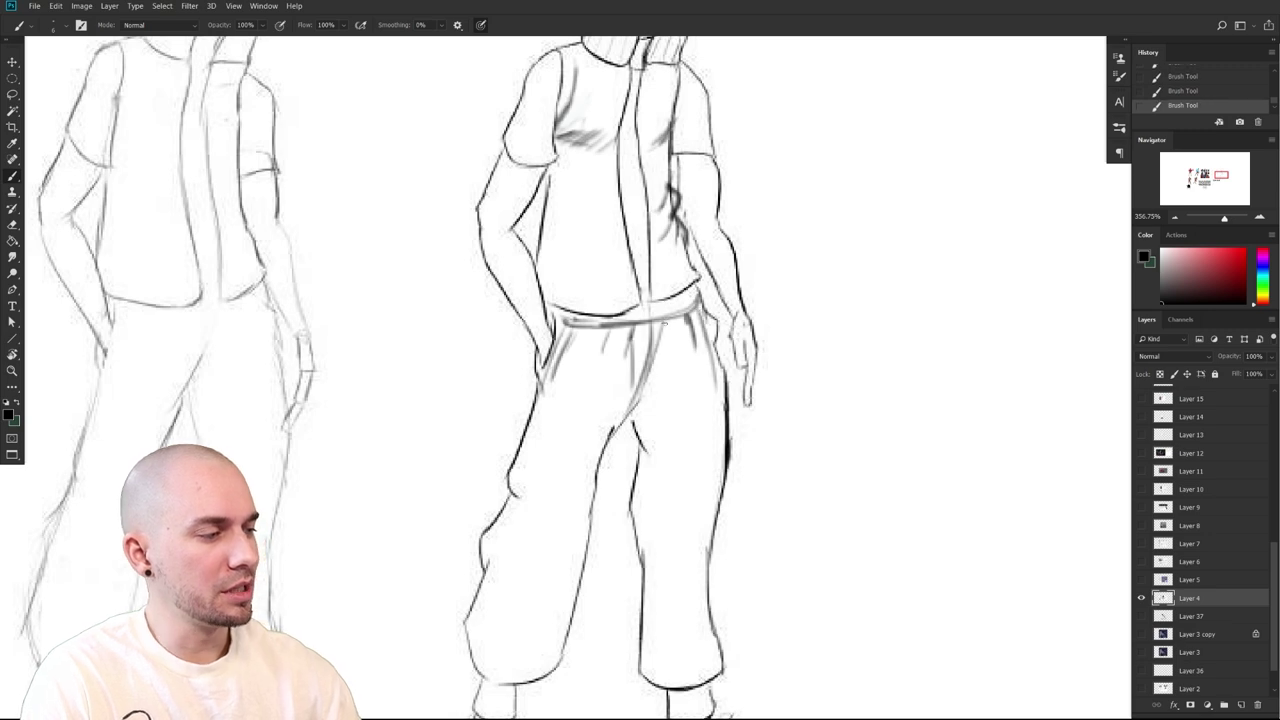
pyautogui.moveTo(662, 324); pyautogui.dragTo(642, 392)
pyautogui.moveTo(759, 450); pyautogui.dragTo(769, 366)
pyautogui.moveTo(698, 297); pyautogui.dragTo(680, 361)
pyautogui.scroll(-4, 687, 463)
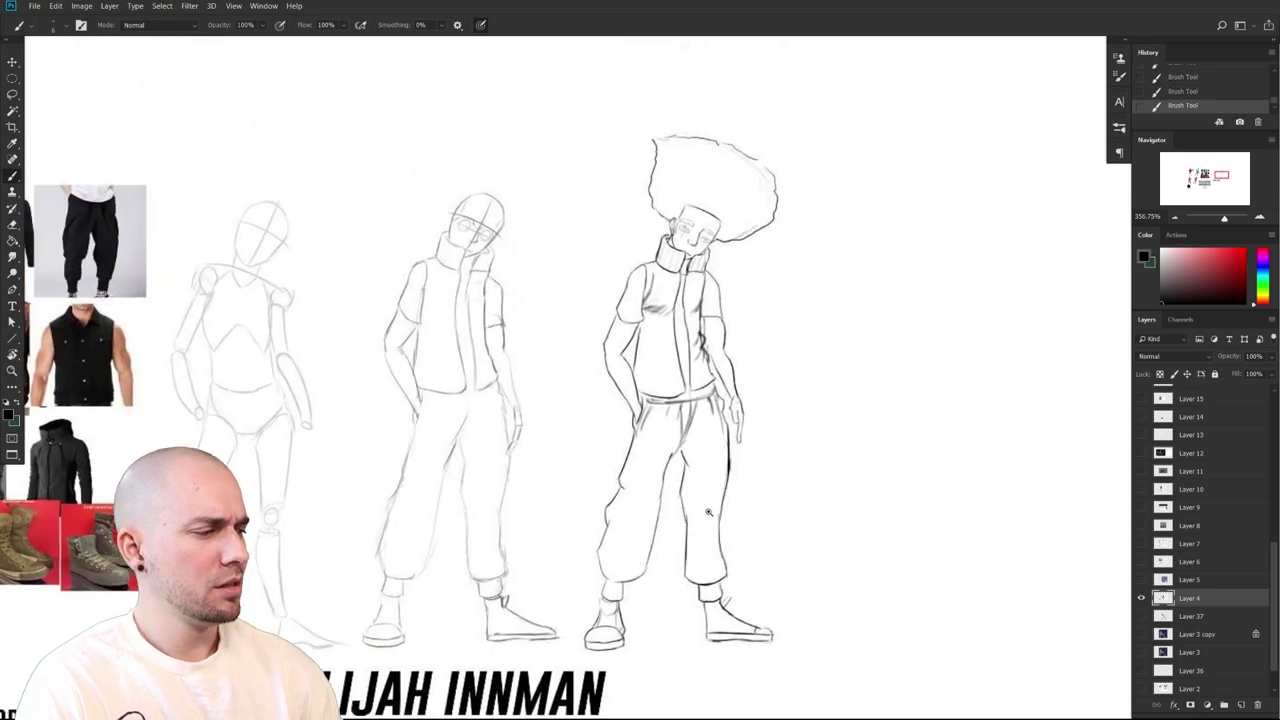
pyautogui.scroll(3, 709, 514)
pyautogui.moveTo(716, 386); pyautogui.dragTo(711, 423)
pyautogui.moveTo(748, 372); pyautogui.dragTo(783, 388)
pyautogui.scroll(-3, 782, 387)
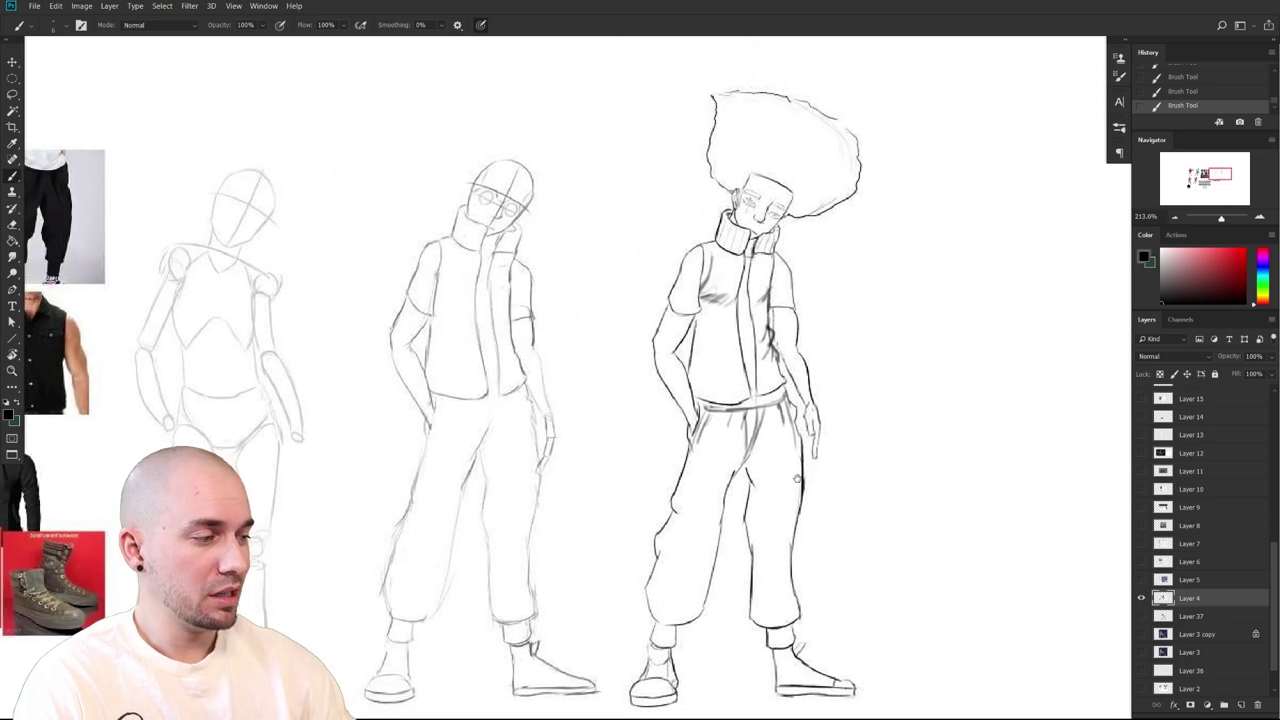
# Try a thick dark stroke over the extended finger of the inked character's hanging hand, and undo it
pyautogui.moveTo(984, 446)
pyautogui.mouseDown()
pyautogui.moveTo(794, 466)
pyautogui.moveTo(746, 485)
pyautogui.moveTo(722, 462)
pyautogui.mouseUp()
pyautogui.hotkey('ctrl', 'z')
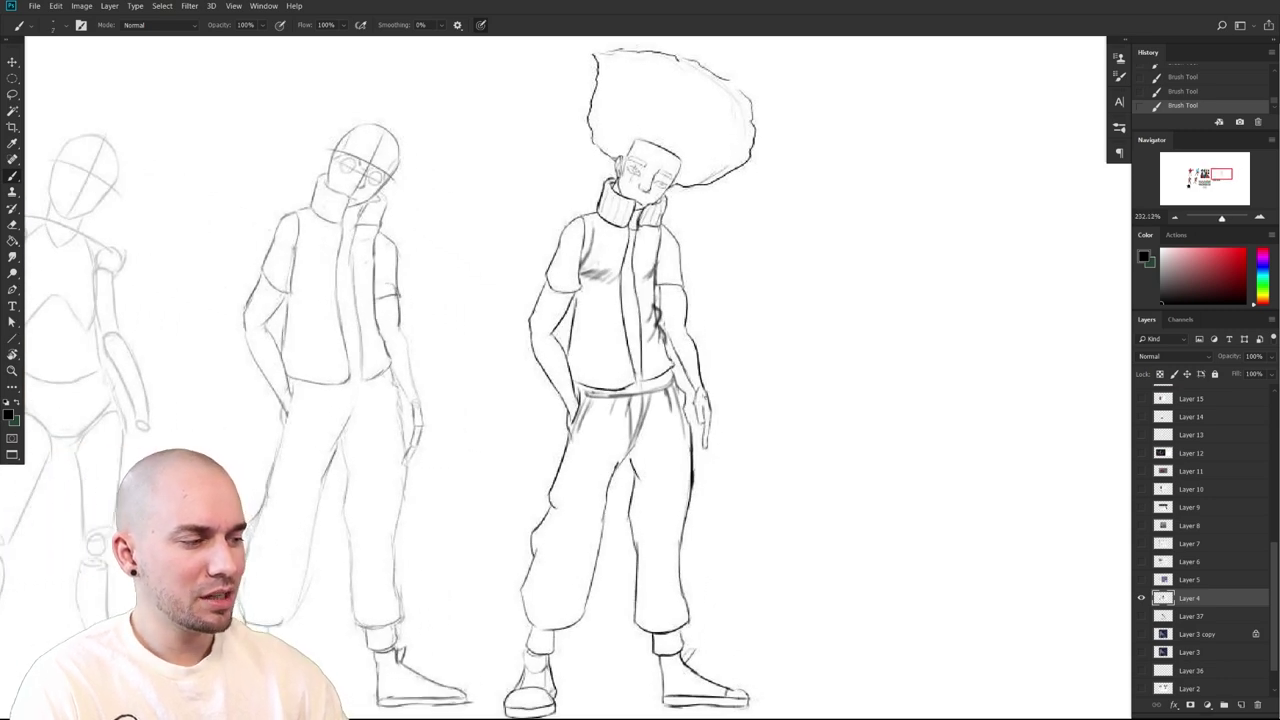
pyautogui.hotkey('ctrl', 'z')
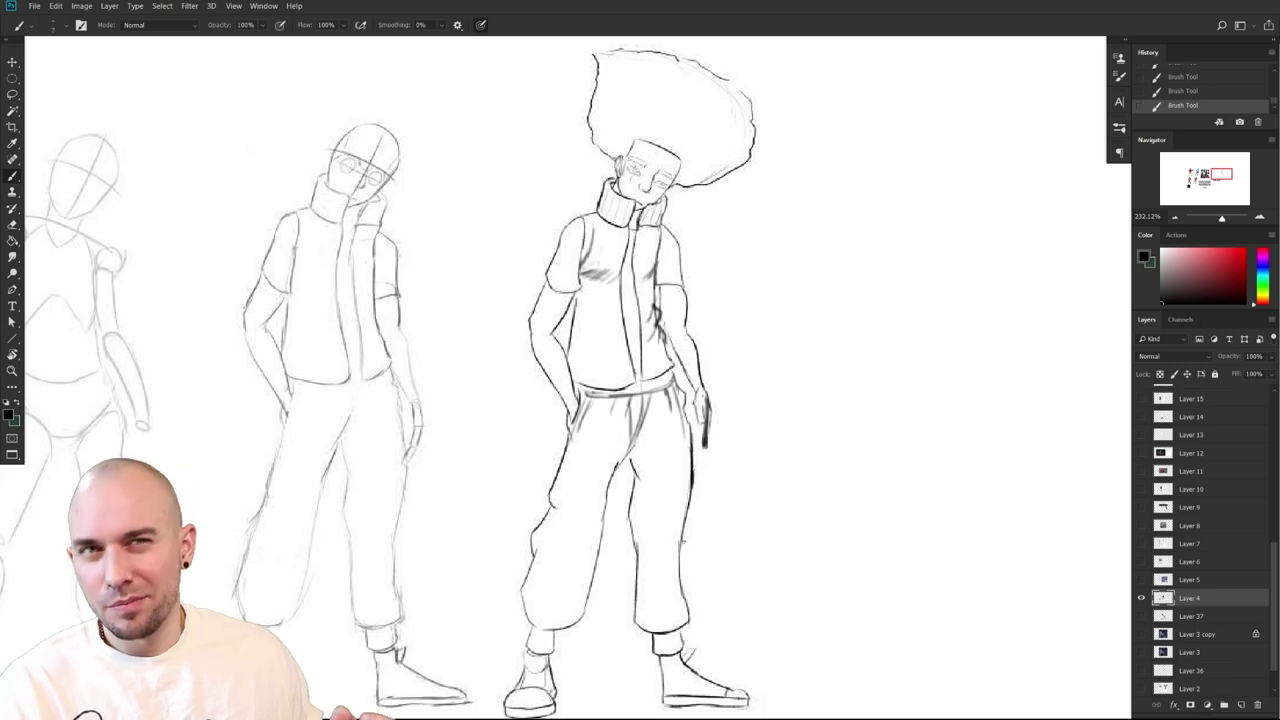
pyautogui.hotkey('ctrl', 'z')
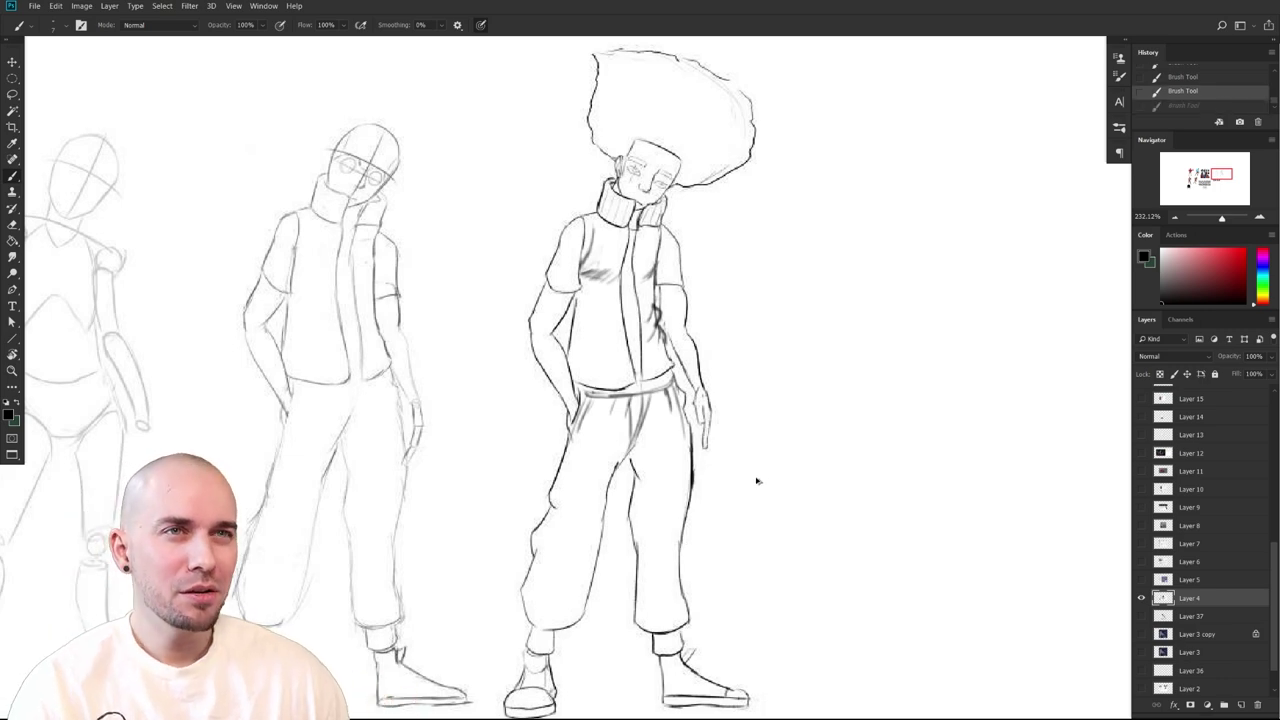
# Lasso the extended finger of the inked character's hanging hand, bend it inward with Free Transform, and deselect it
pyautogui.moveTo(741, 444); pyautogui.dragTo(771, 406)
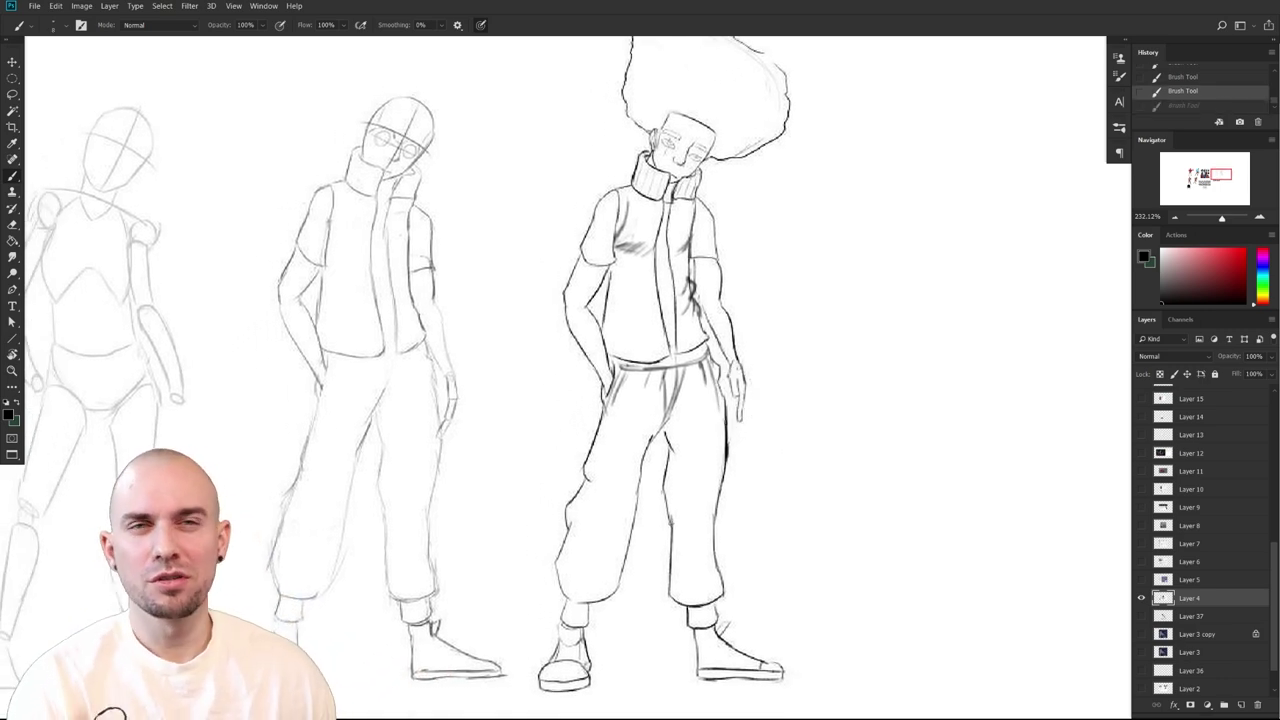
pyautogui.moveTo(772, 488); pyautogui.dragTo(594, 537)
pyautogui.moveTo(538, 498); pyautogui.dragTo(563, 511)
pyautogui.moveTo(638, 496); pyautogui.dragTo(795, 506)
pyautogui.scroll(-3, 794, 506)
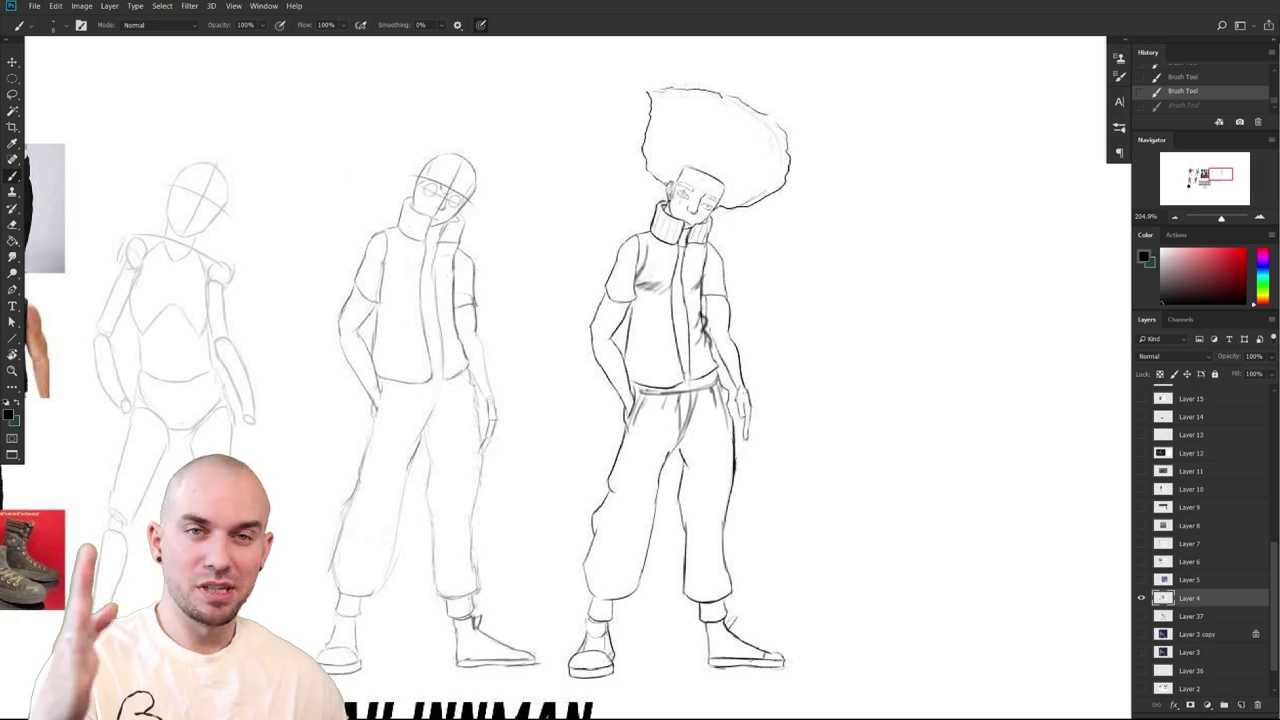
pyautogui.scroll(3, 698, 533)
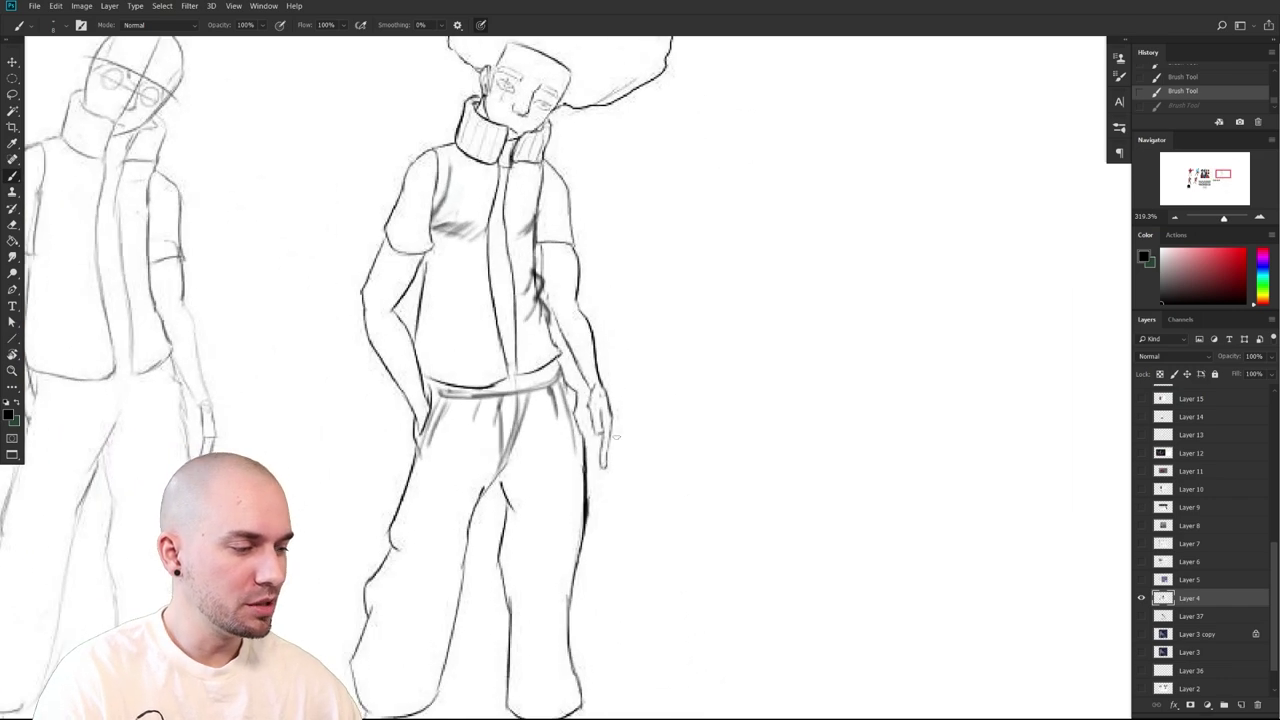
pyautogui.scroll(1, 617, 440)
pyautogui.press('l')
pyautogui.moveTo(620, 484)
pyautogui.mouseDown()
pyautogui.moveTo(608, 502)
pyautogui.moveTo(618, 488)
pyautogui.moveTo(632, 505)
pyautogui.moveTo(610, 442)
pyautogui.mouseUp()
pyautogui.hotkey('ctrl', 't')
pyautogui.press('Return')
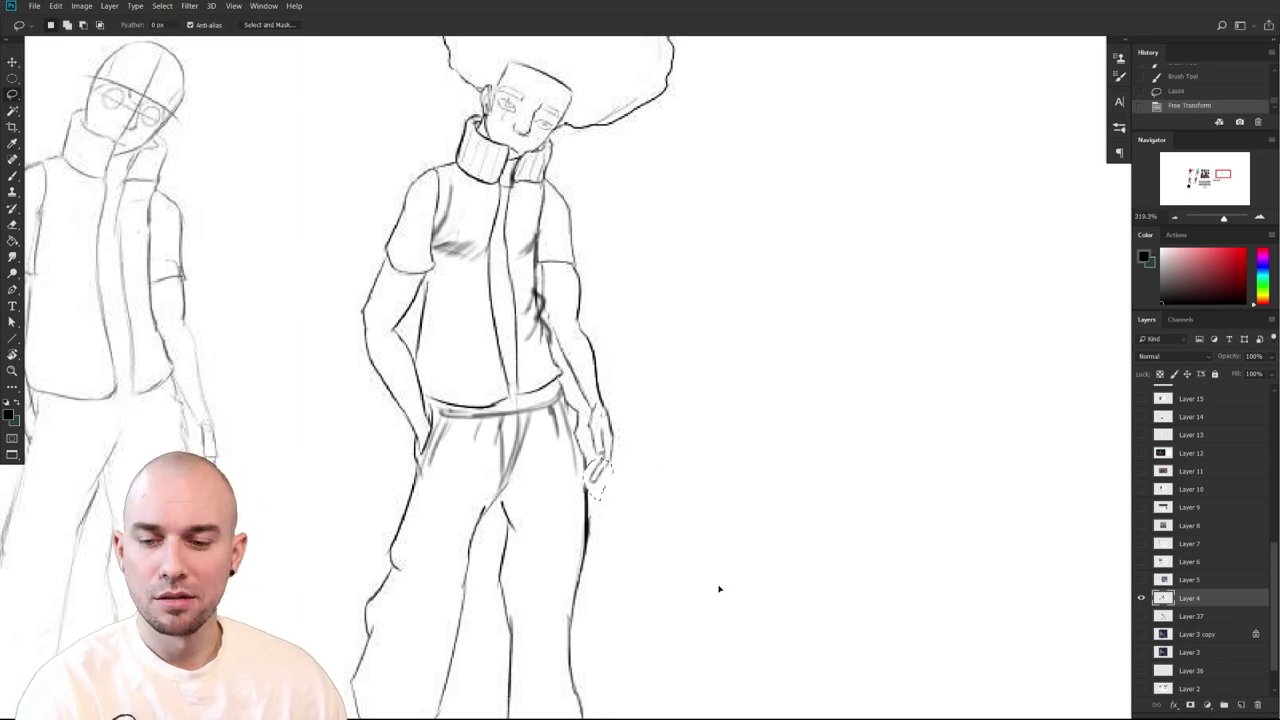
pyautogui.hotkey('ctrl', 'd')
# Look over the whole submission, comparing the overpainted T-shirts, the clothing references and the reworked character sketch
pyautogui.moveTo(720, 584); pyautogui.dragTo(697, 591)
pyautogui.moveTo(708, 577); pyautogui.dragTo(846, 483)
pyautogui.moveTo(869, 551); pyautogui.dragTo(871, 543)
pyautogui.moveTo(848, 495); pyautogui.dragTo(780, 550)
pyautogui.scroll(-10, 780, 549)
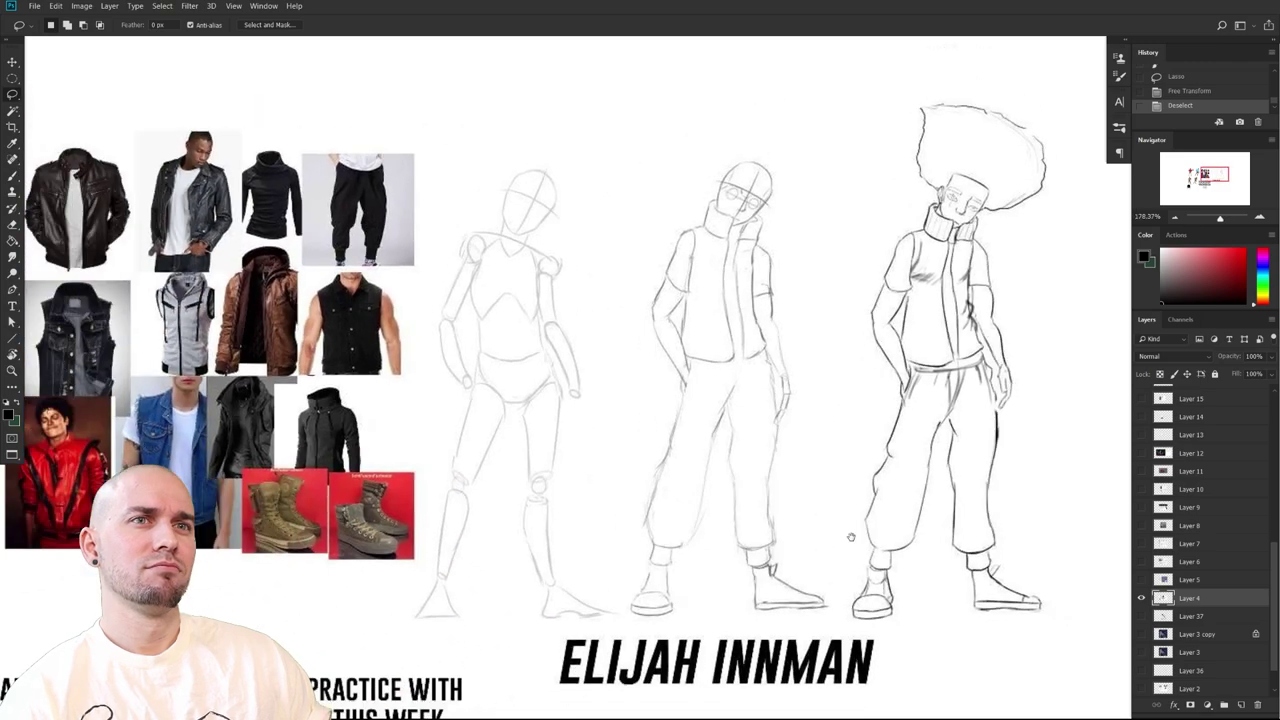
pyautogui.scroll(-4, 856, 514)
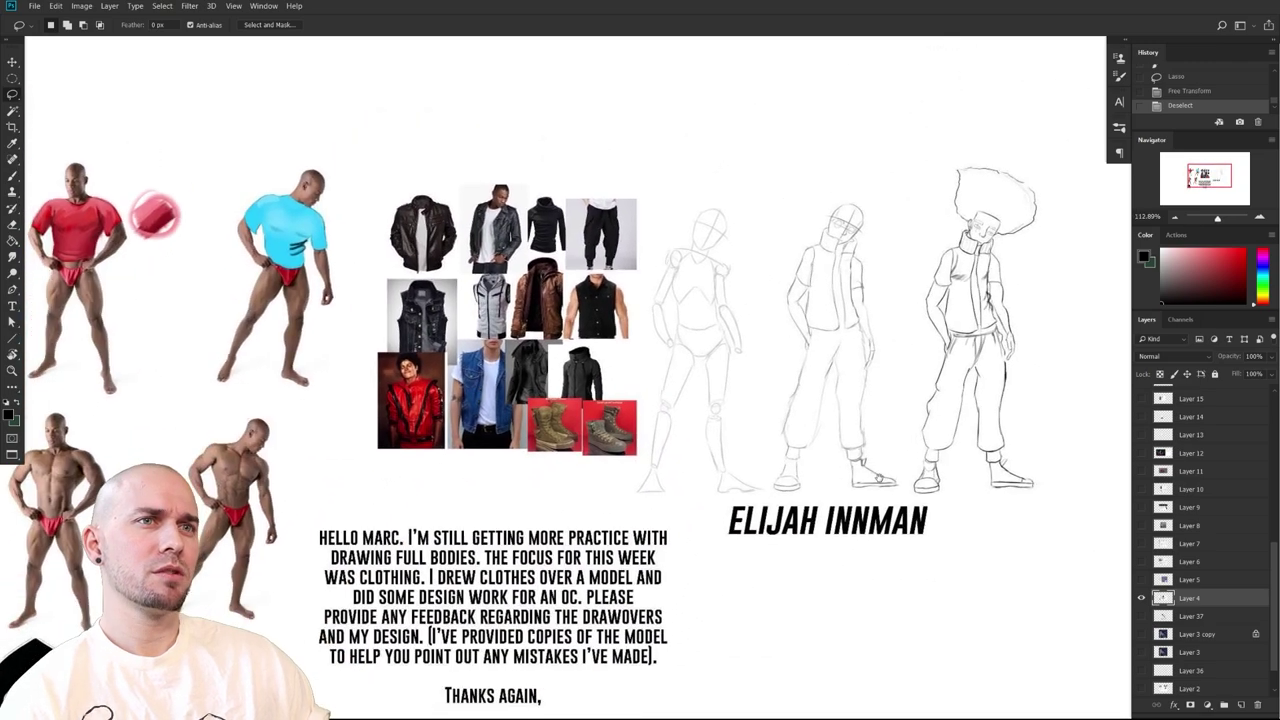
pyautogui.moveTo(960, 452); pyautogui.dragTo(780, 457)
pyautogui.moveTo(900, 485); pyautogui.dragTo(728, 519)
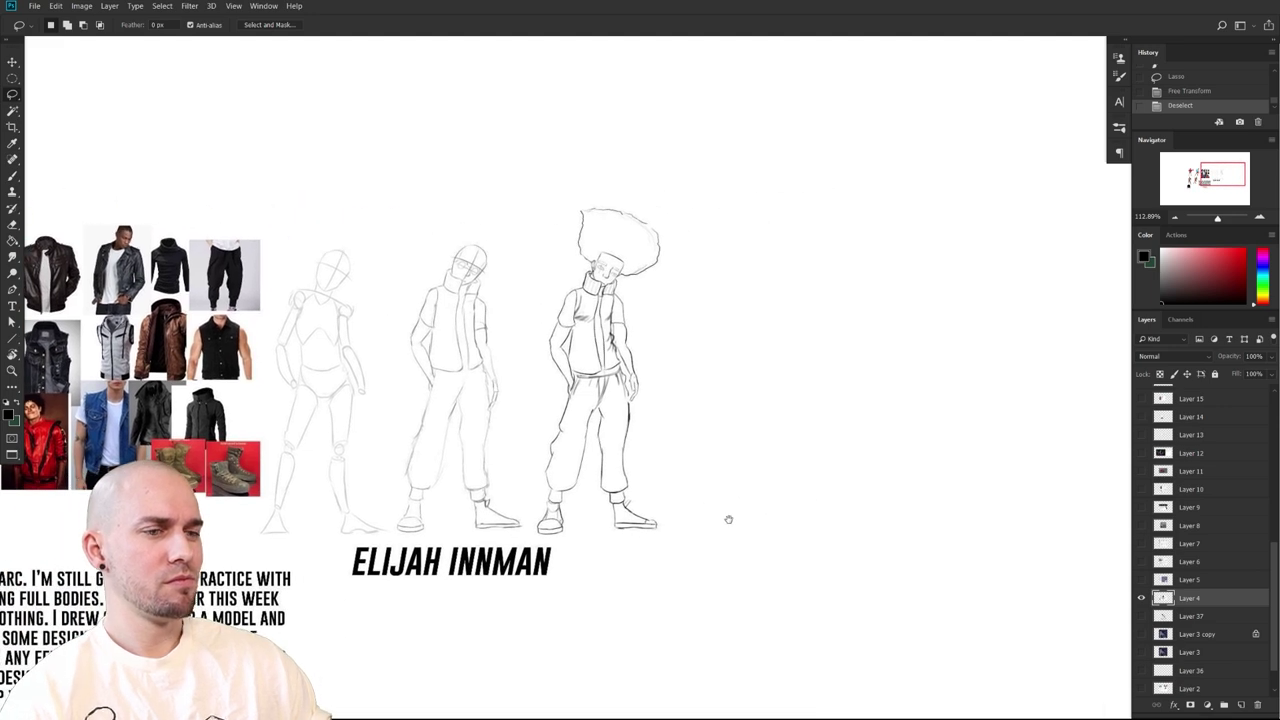
pyautogui.moveTo(671, 354); pyautogui.dragTo(656, 549)
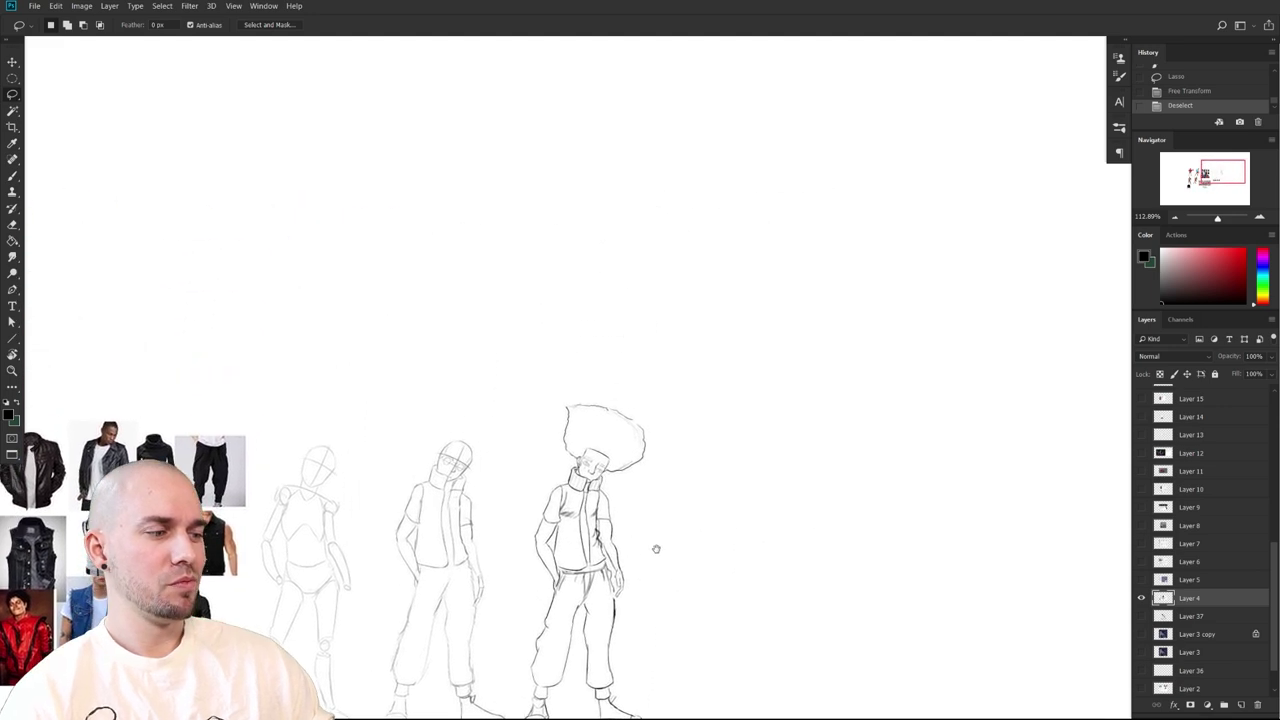
# Try dark strokes along the lower and left edges of the inked character's hair, and undo them
pyautogui.scroll(2, 656, 549)
pyautogui.press('b')
pyautogui.scroll(2, 616, 455)
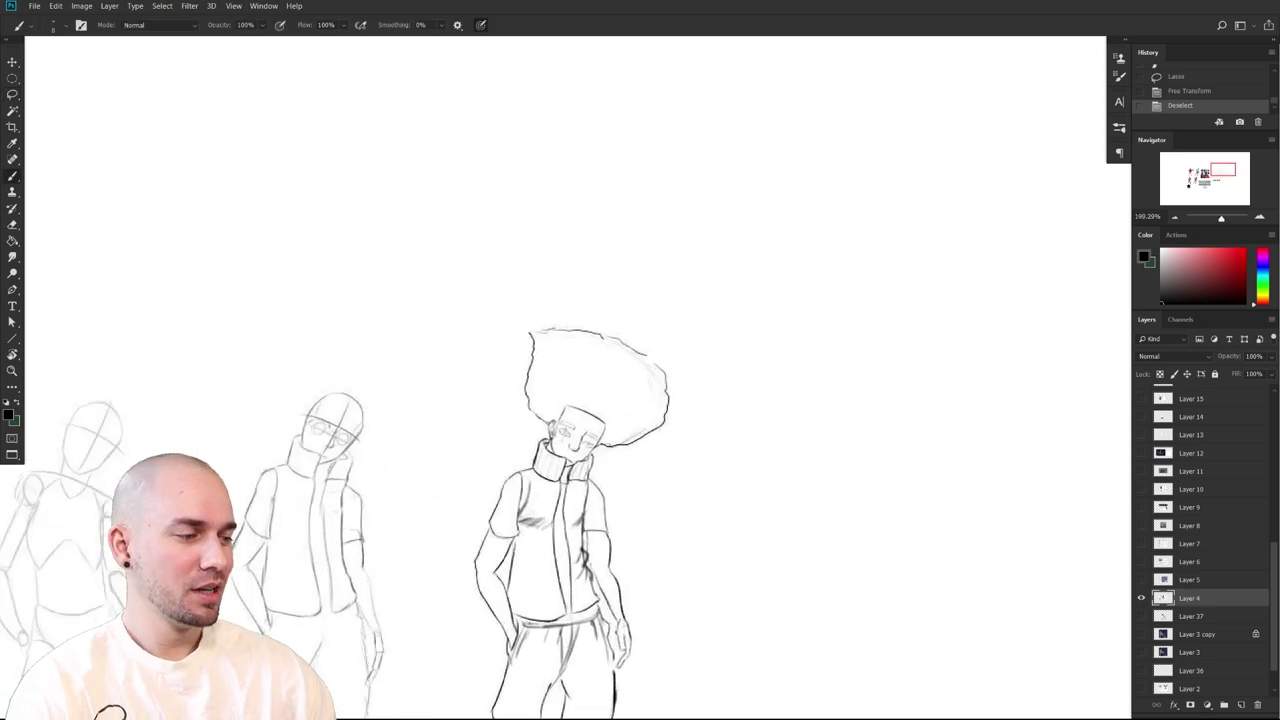
pyautogui.moveTo(600, 448)
pyautogui.mouseDown()
pyautogui.moveTo(553, 321)
pyautogui.moveTo(530, 388)
pyautogui.mouseUp()
pyautogui.hotkey('ctrl', 'z')
pyautogui.scroll(2, 579, 500)
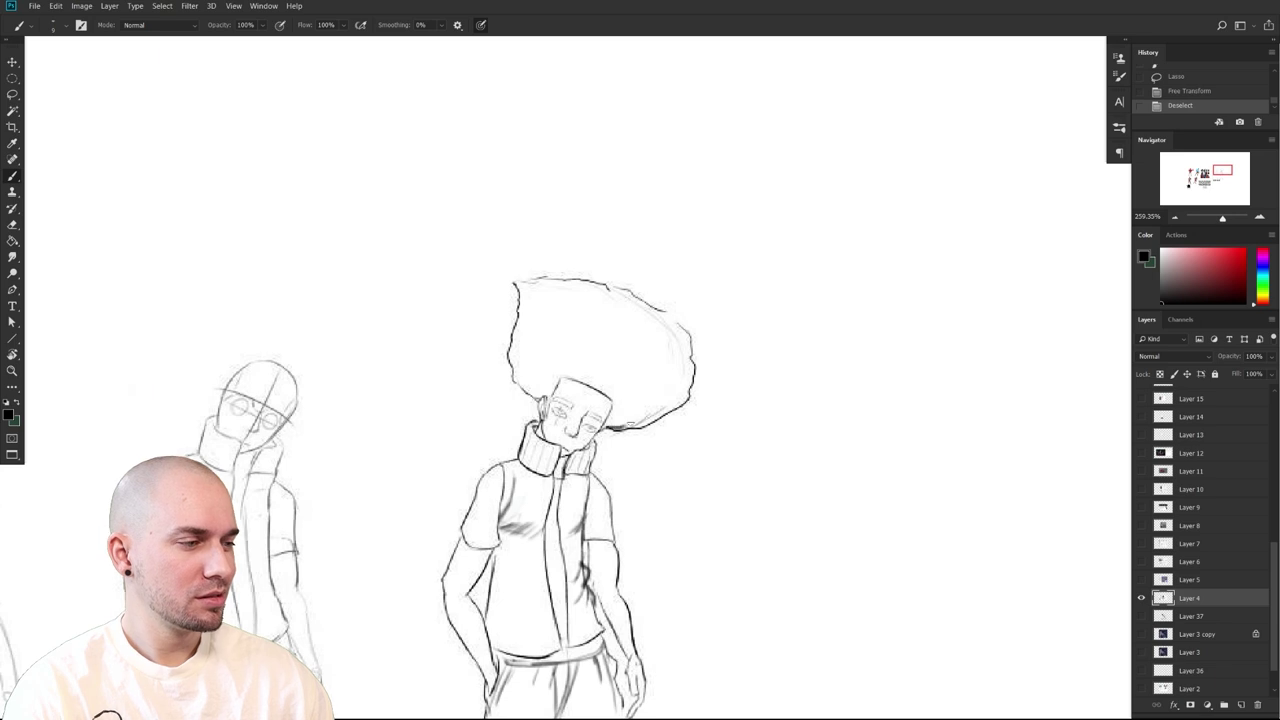
pyautogui.moveTo(612, 431); pyautogui.dragTo(686, 375)
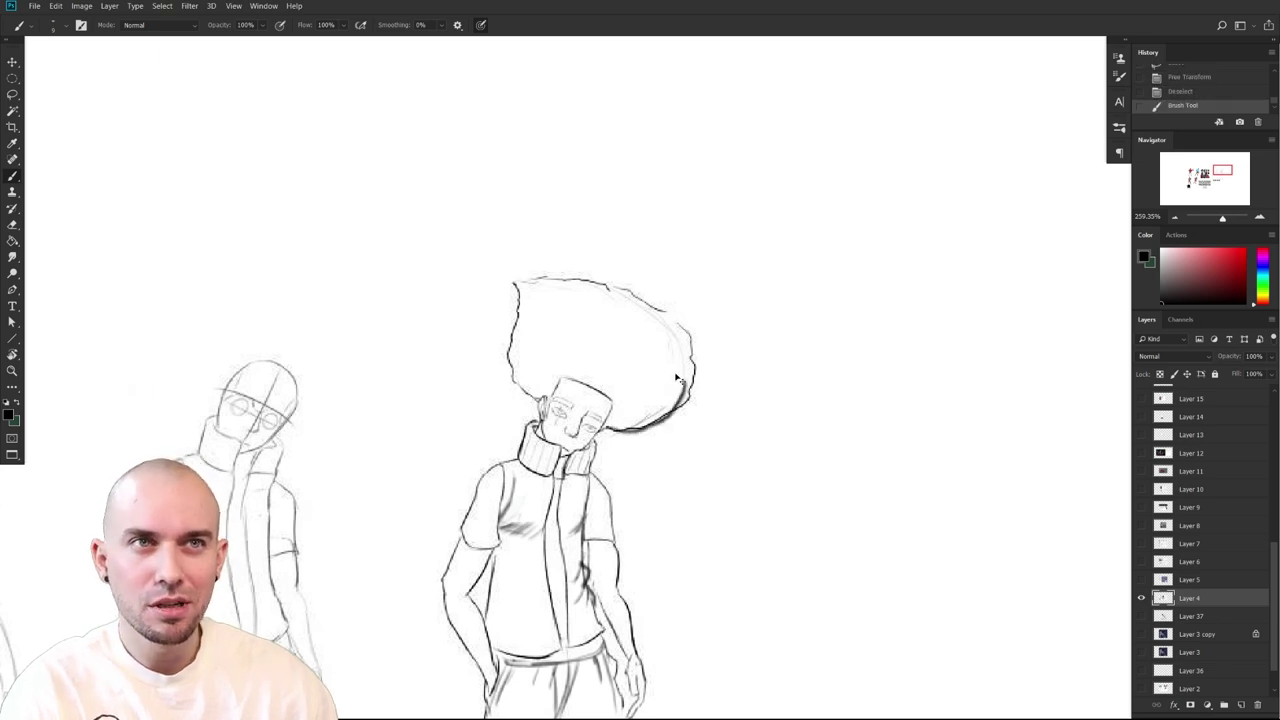
pyautogui.hotkey('ctrl', 'z')
pyautogui.moveTo(511, 376)
pyautogui.mouseDown()
pyautogui.moveTo(491, 260)
pyautogui.moveTo(587, 297)
pyautogui.mouseUp()
pyautogui.hotkey('ctrl', 'z')
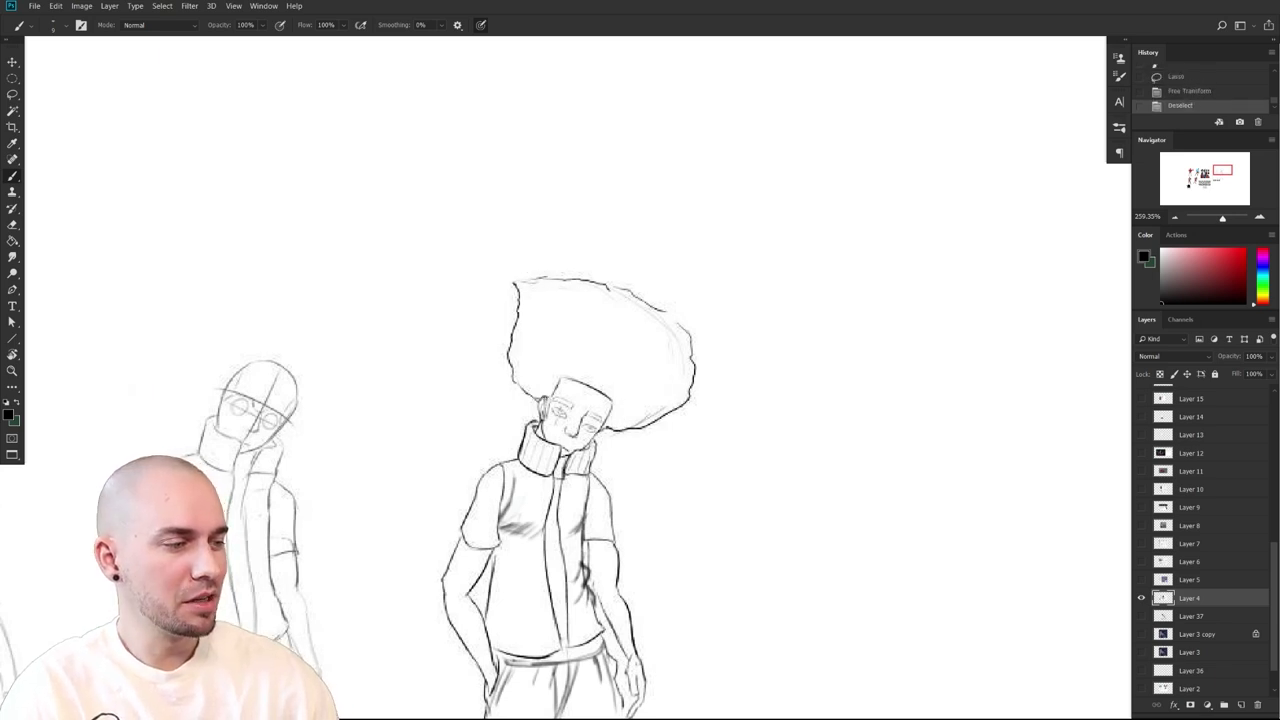
# Try a tighter, smoother hair silhouette inside the inked character's large hair outline, and undo it
pyautogui.moveTo(624, 513); pyautogui.dragTo(626, 523)
pyautogui.moveTo(610, 438); pyautogui.dragTo(662, 392)
pyautogui.moveTo(614, 432)
pyautogui.mouseDown()
pyautogui.moveTo(658, 403)
pyautogui.moveTo(658, 316)
pyautogui.moveTo(514, 287)
pyautogui.moveTo(531, 406)
pyautogui.mouseUp()
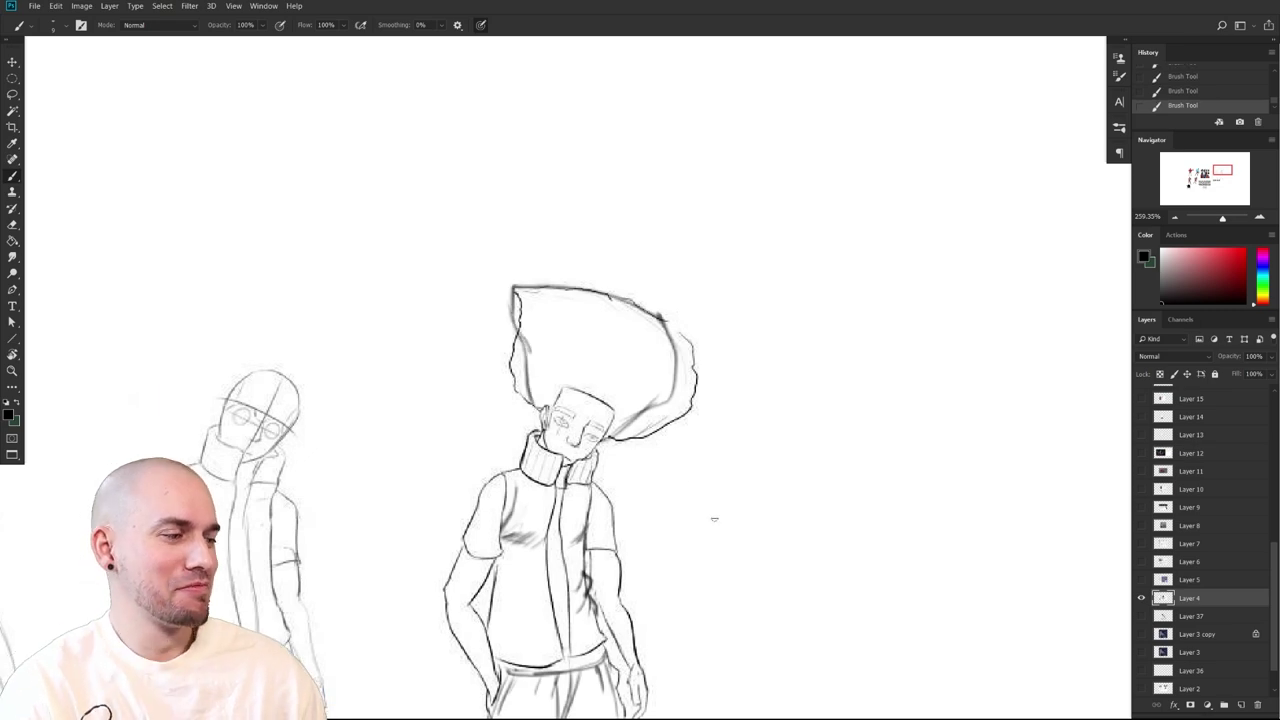
pyautogui.hotkey('ctrl', 'z')
pyautogui.hotkey('ctrl', 'z')
pyautogui.hotkey('ctrl', 'z')
pyautogui.hotkey('ctrl', 'z')
pyautogui.hotkey('ctrl', 'z')
# Try extending the inked character's hair into a sharp point beyond its upper left corner, and undo it
pyautogui.moveTo(694, 546)
pyautogui.mouseDown()
pyautogui.moveTo(697, 460)
pyautogui.moveTo(693, 481)
pyautogui.mouseUp()
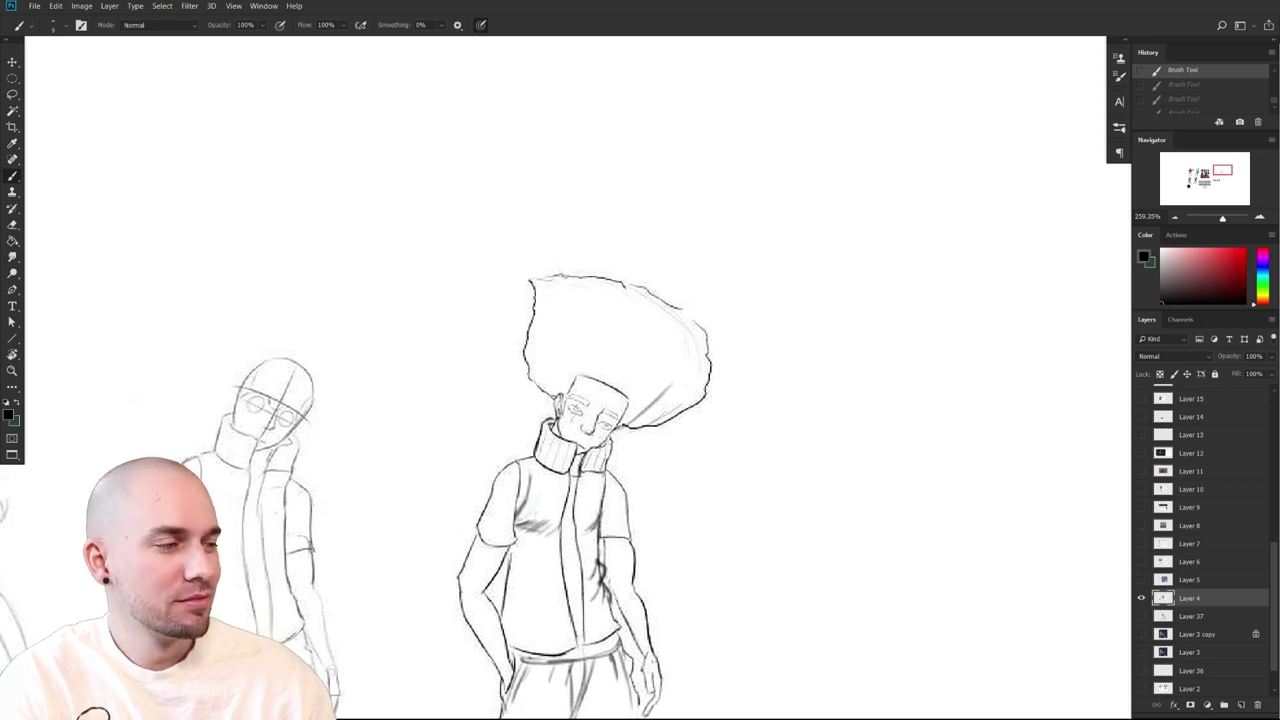
pyautogui.moveTo(502, 291)
pyautogui.mouseDown()
pyautogui.moveTo(541, 318)
pyautogui.moveTo(556, 396)
pyautogui.mouseUp()
pyautogui.hotkey('ctrl', 'z')
pyautogui.hotkey('ctrl', 'z')
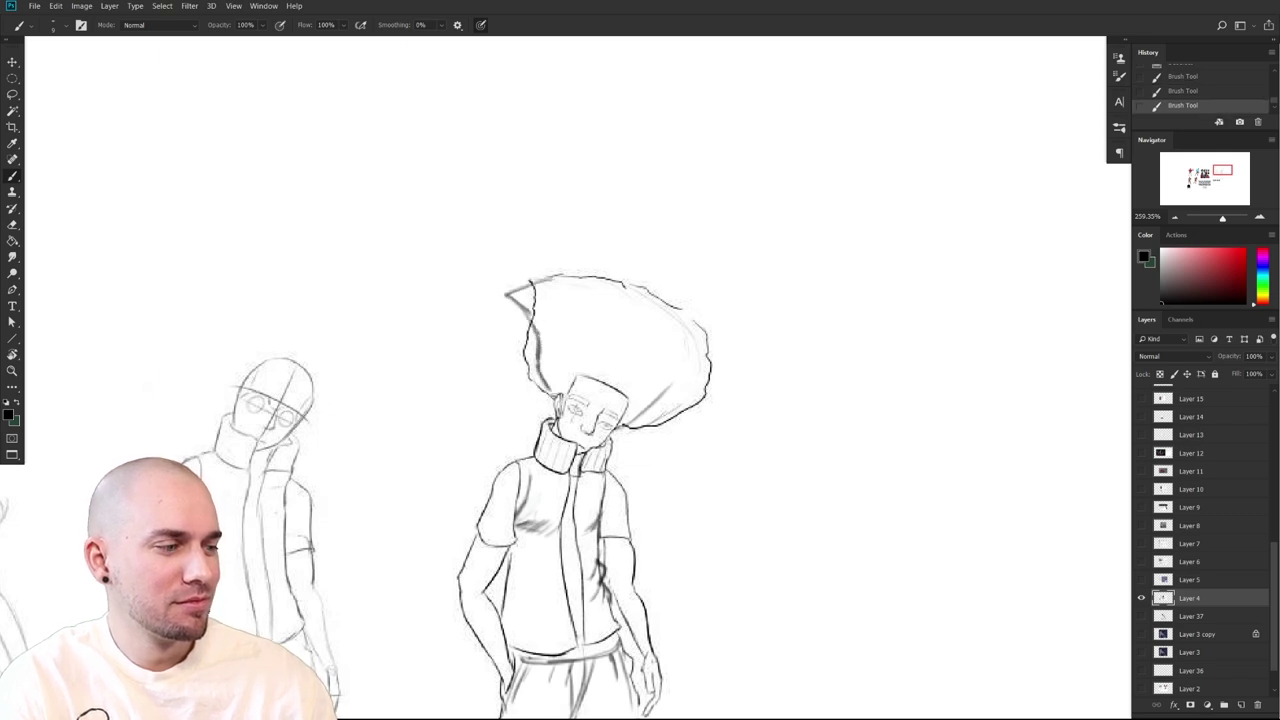
pyautogui.moveTo(622, 426)
pyautogui.mouseDown()
pyautogui.moveTo(670, 352)
pyautogui.moveTo(606, 276)
pyautogui.moveTo(510, 294)
pyautogui.mouseUp()
pyautogui.hotkey('ctrl', 'z')
pyautogui.hotkey('ctrl', 'z')
pyautogui.hotkey('ctrl', 'z')
# Try a new curve inside the right side of the inked character's hair, and undo it
pyautogui.moveTo(700, 471)
pyautogui.mouseDown()
pyautogui.moveTo(663, 329)
pyautogui.moveTo(669, 373)
pyautogui.moveTo(640, 331)
pyautogui.moveTo(637, 389)
pyautogui.mouseUp()
pyautogui.scroll(-3, 663, 457)
pyautogui.moveTo(663, 457); pyautogui.dragTo(783, 363)
pyautogui.scroll(3, 782, 363)
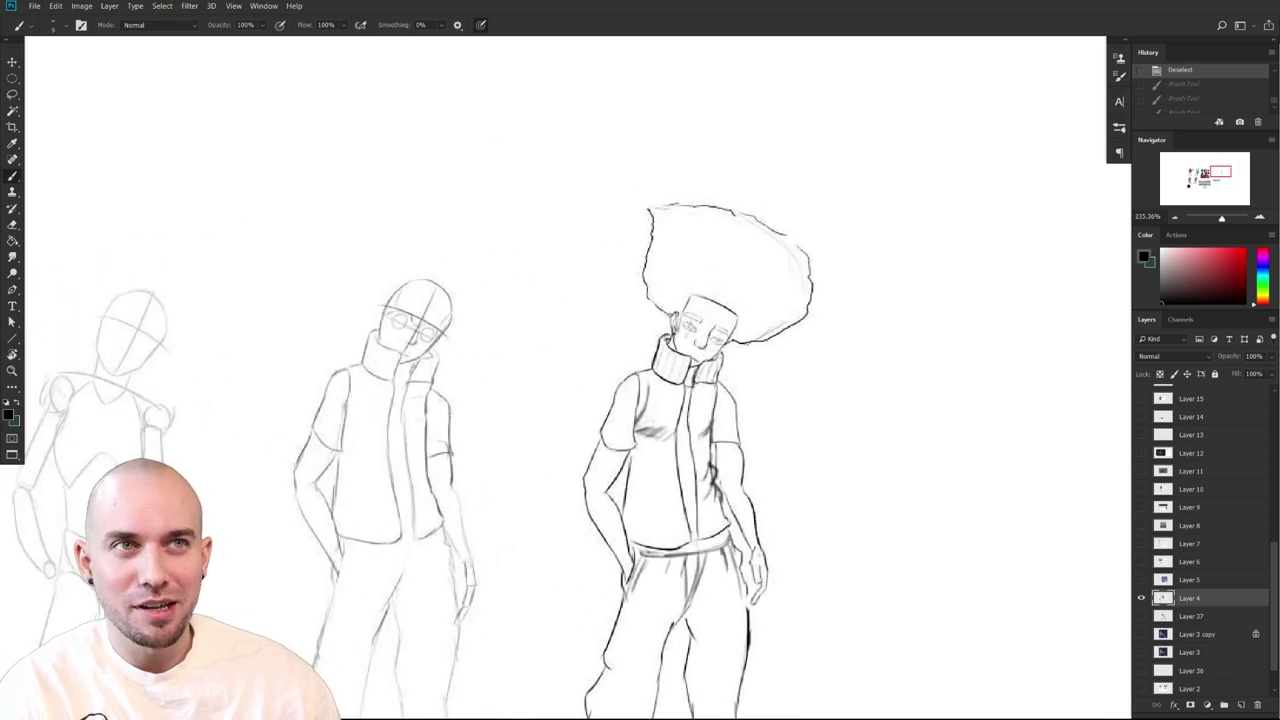
pyautogui.moveTo(745, 342); pyautogui.dragTo(796, 250)
pyautogui.hotkey('ctrl', 'z')
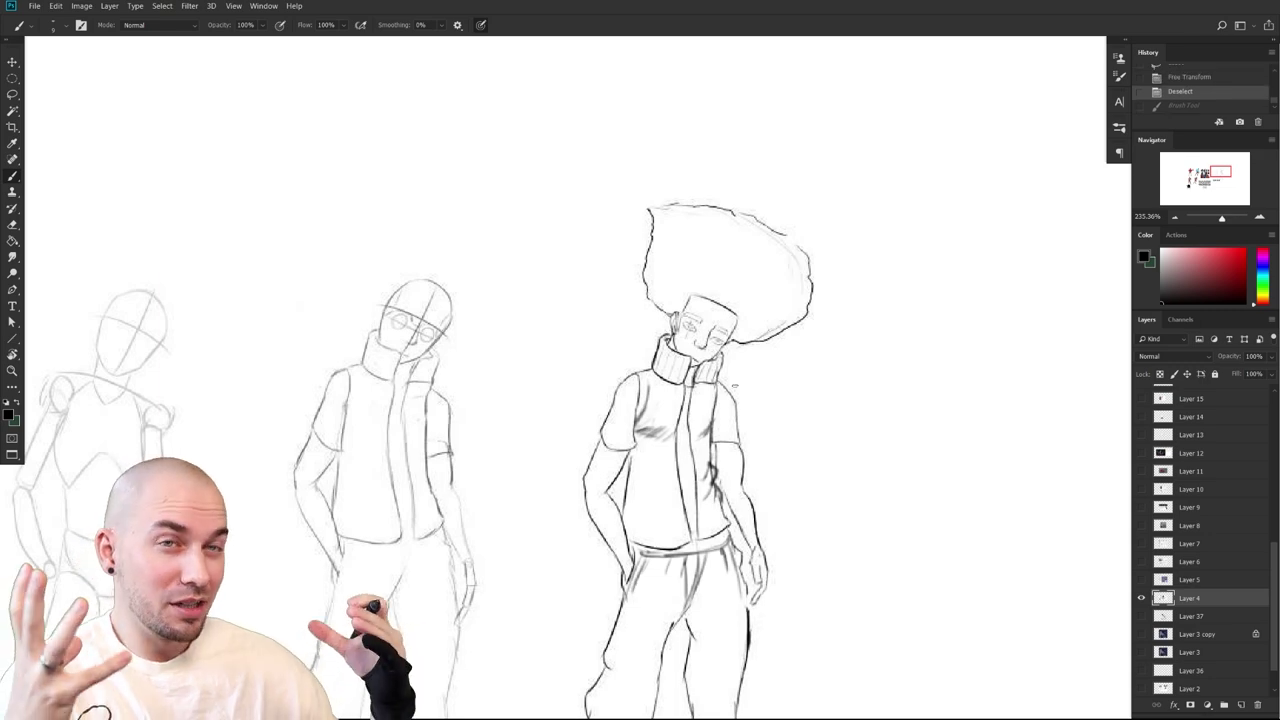
# Hide the clothing and character design submission on Layer 4 and show the gunslinger submission on Layer 5
pyautogui.scroll(-3, 846, 526)
pyautogui.moveTo(800, 451); pyautogui.dragTo(850, 357)
pyautogui.moveTo(1056, 621); pyautogui.dragTo(1125, 583)
pyautogui.moveTo(1051, 620); pyautogui.dragTo(1102, 599)
pyautogui.moveTo(1033, 622); pyautogui.dragTo(1047, 599)
pyautogui.moveTo(1065, 602); pyautogui.dragTo(1038, 577)
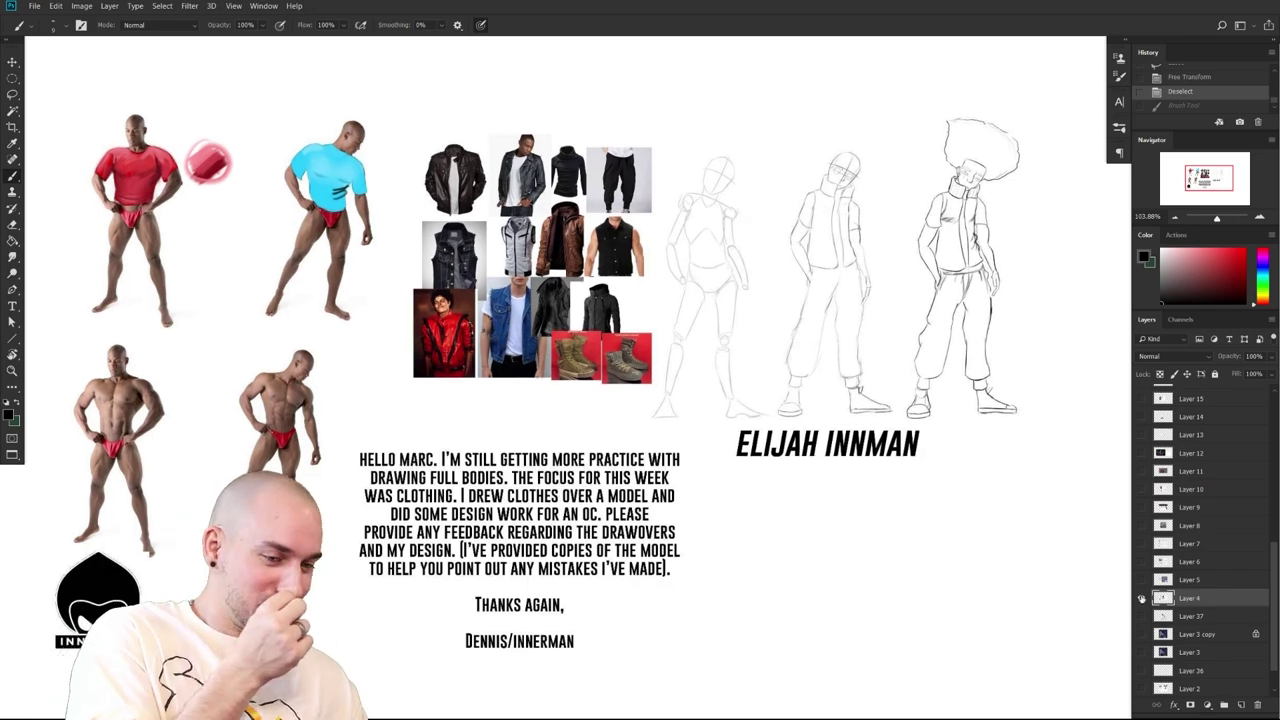
pyautogui.click(1141, 598)
pyautogui.click(1141, 580)
pyautogui.moveTo(858, 539); pyautogui.dragTo(843, 540)
pyautogui.moveTo(843, 540); pyautogui.dragTo(976, 507)
pyautogui.moveTo(803, 475); pyautogui.dragTo(814, 476)
pyautogui.moveTo(814, 476); pyautogui.dragTo(772, 484)
pyautogui.click(1142, 583)
pyautogui.click(1141, 598)
# Examine the purple-haired gunslinger painting, its two smaller versions and the accompanying message
pyautogui.moveTo(957, 574); pyautogui.dragTo(774, 606)
pyautogui.moveTo(903, 483); pyautogui.dragTo(697, 589)
pyautogui.moveTo(731, 562); pyautogui.dragTo(764, 524)
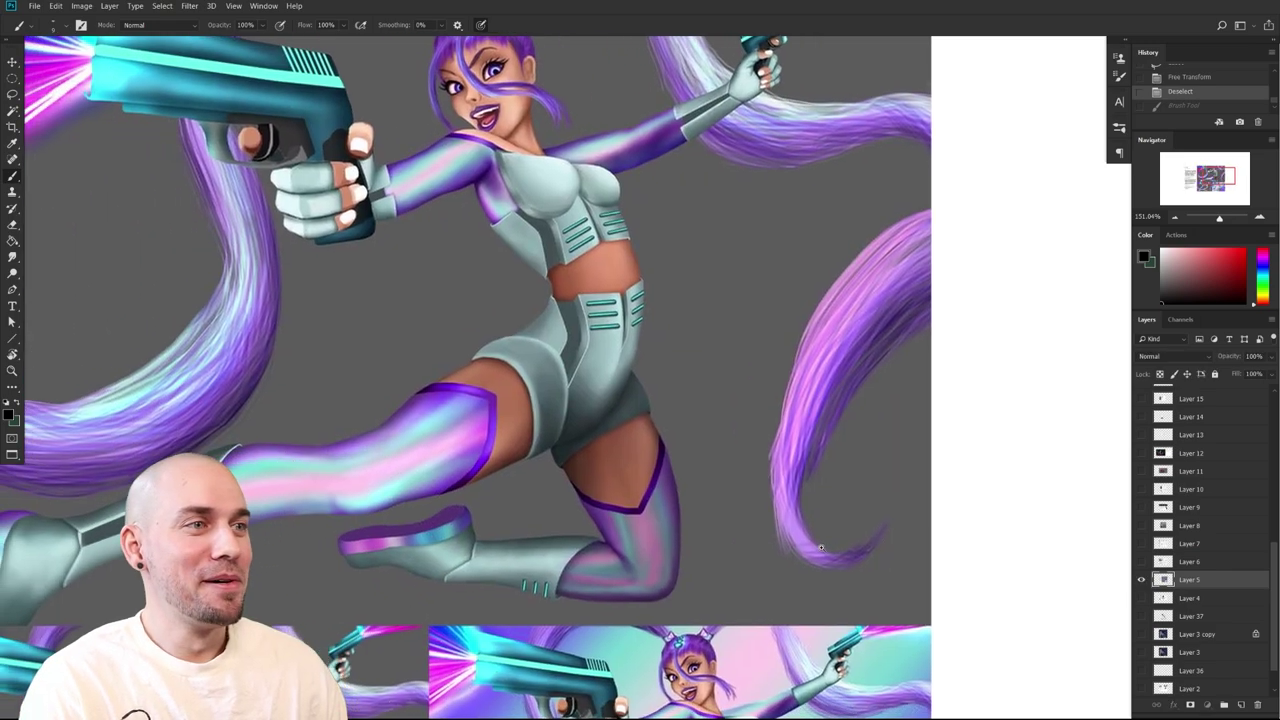
pyautogui.moveTo(821, 547); pyautogui.dragTo(825, 444)
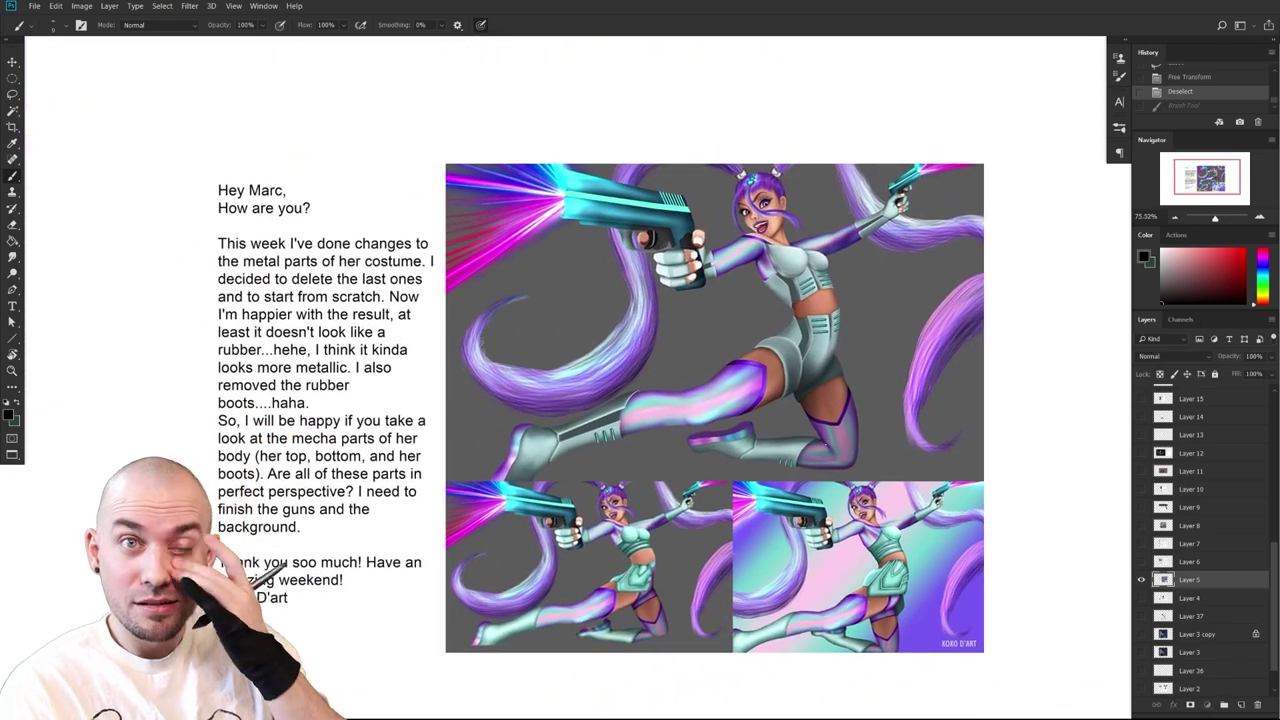
pyautogui.moveTo(570, 568); pyautogui.dragTo(560, 541)
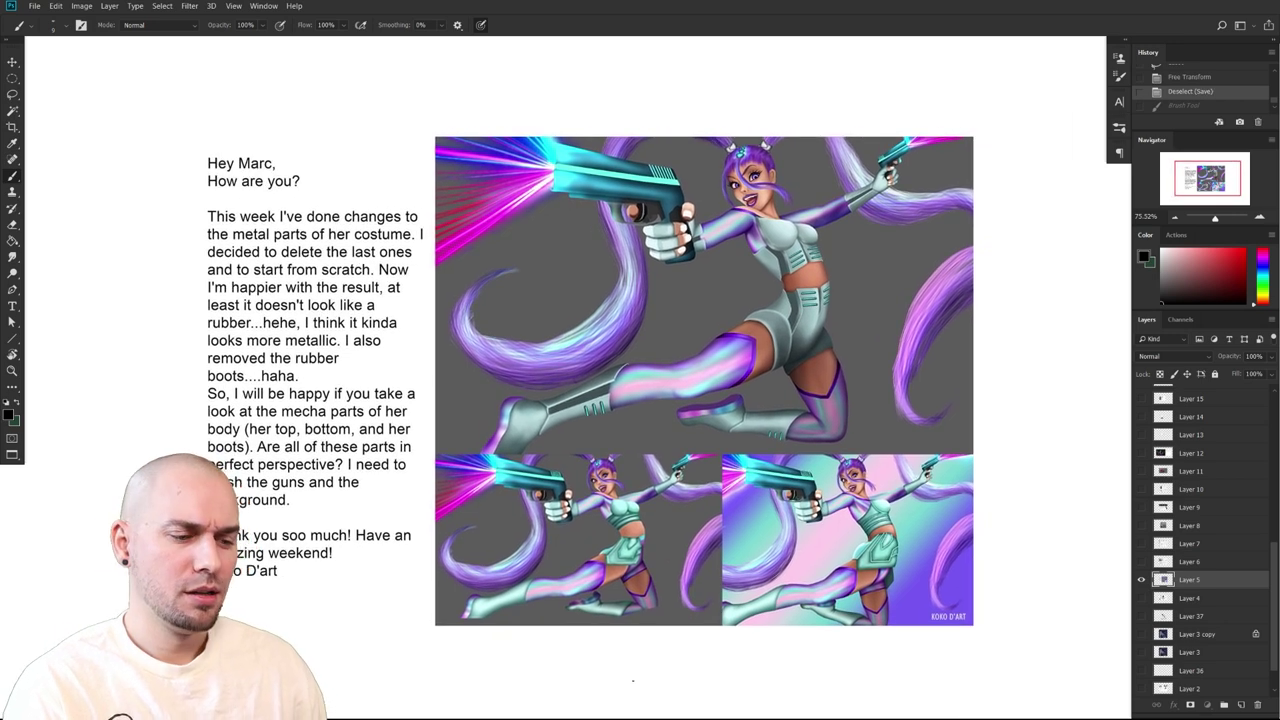
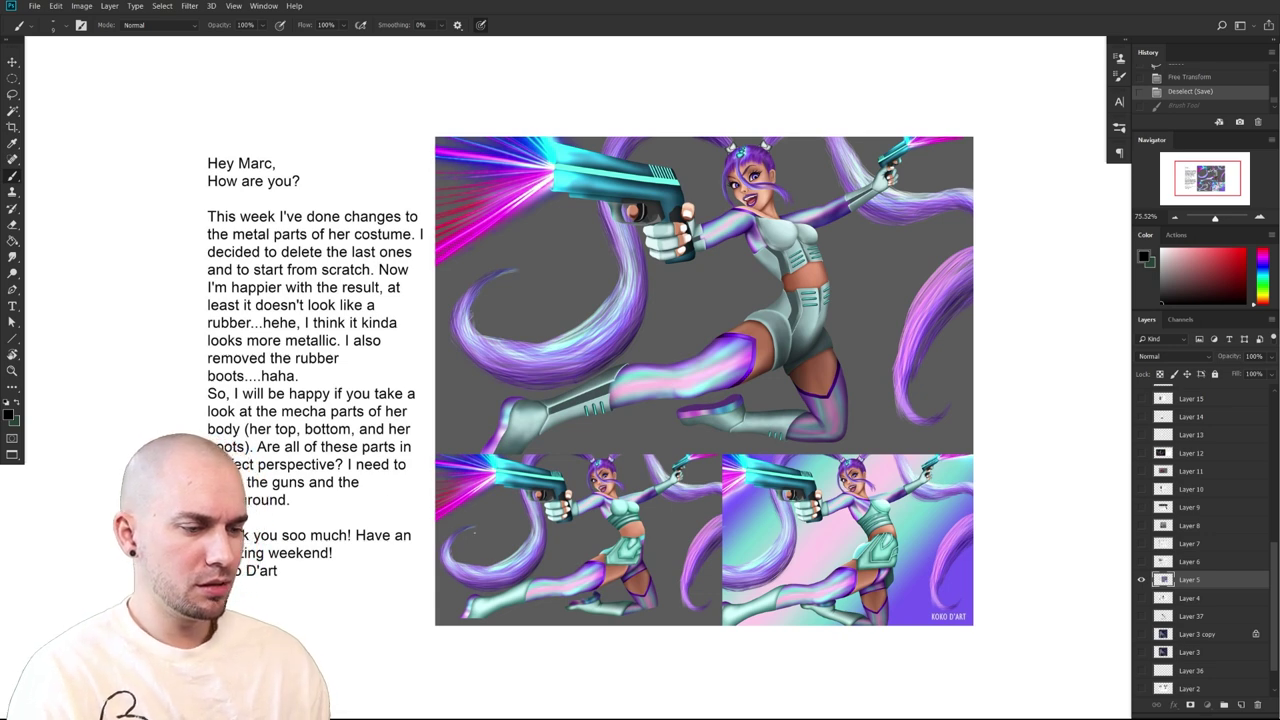
pyautogui.moveTo(733, 548)
pyautogui.mouseDown()
pyautogui.moveTo(702, 543)
pyautogui.moveTo(728, 534)
pyautogui.mouseUp()
# Set the brush colour to red and try marking the gunslinger's stretched leg, undoing the attempts
pyautogui.click(1244, 250)
pyautogui.moveTo(869, 359); pyautogui.dragTo(815, 619)
pyautogui.moveTo(712, 453); pyautogui.dragTo(732, 482)
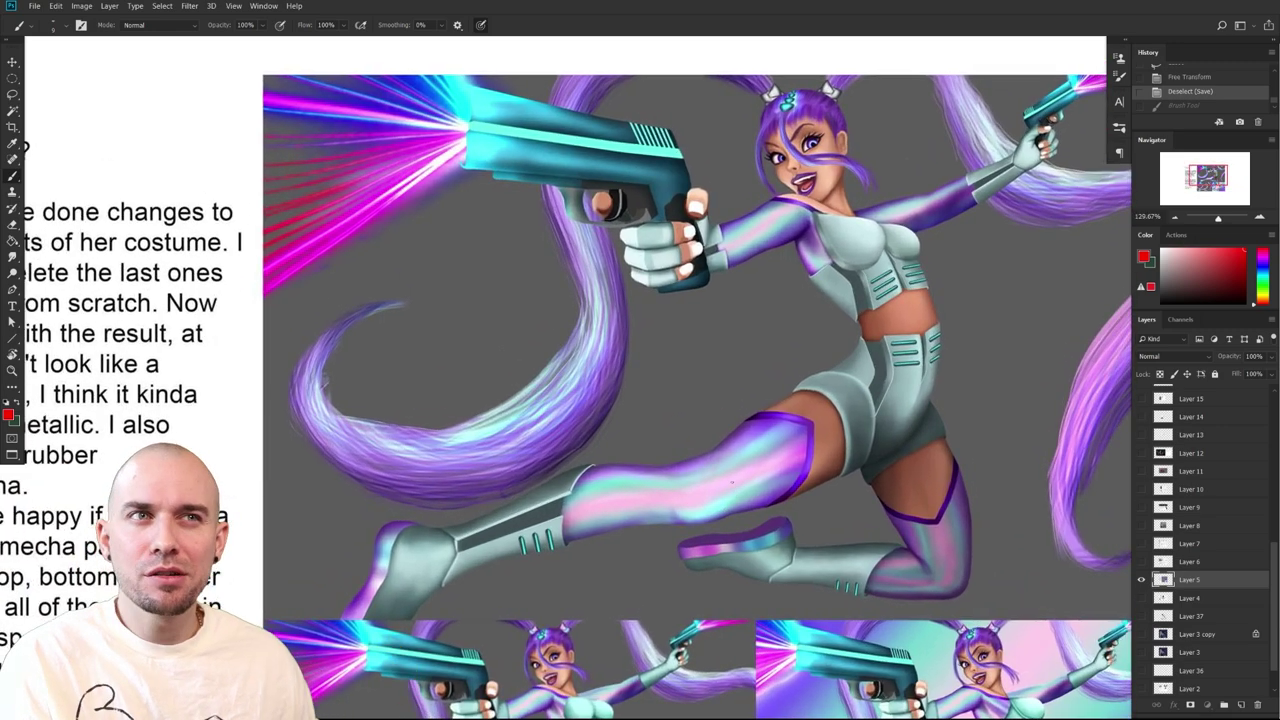
pyautogui.moveTo(649, 554); pyautogui.dragTo(517, 549)
pyautogui.moveTo(549, 495)
pyautogui.mouseDown()
pyautogui.moveTo(637, 436)
pyautogui.moveTo(659, 477)
pyautogui.mouseUp()
pyautogui.hotkey('ctrl', 'z')
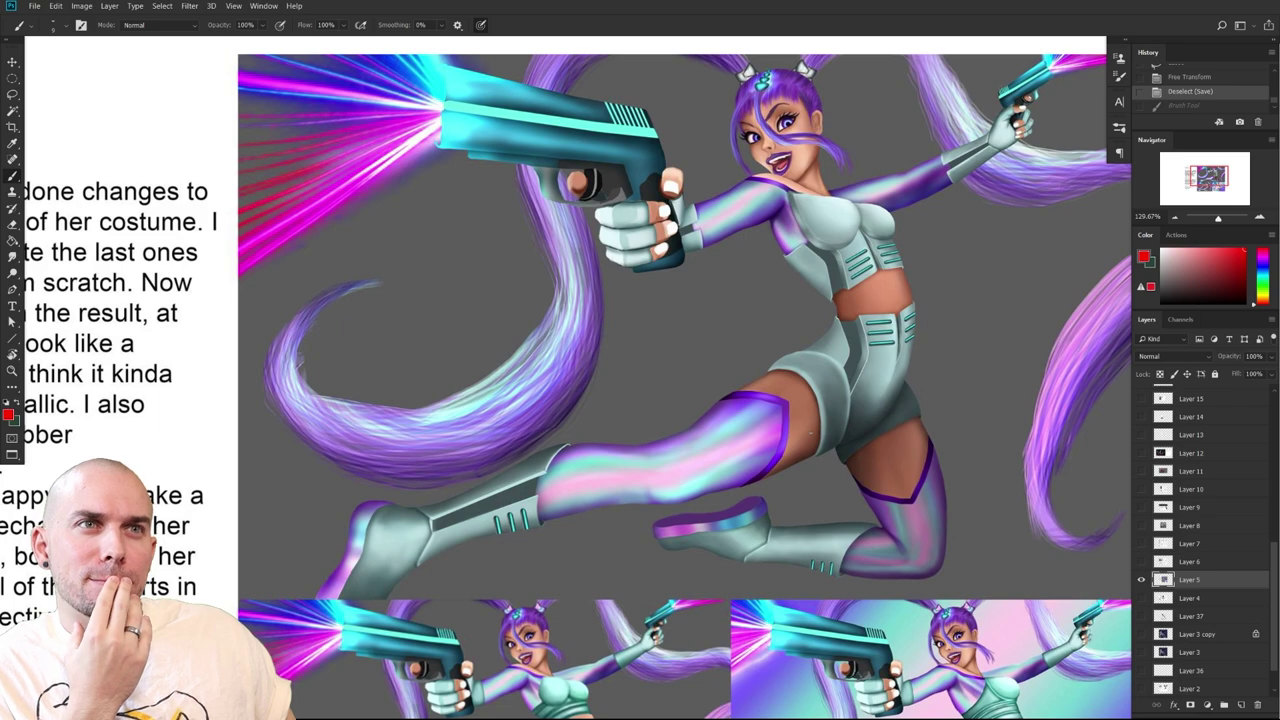
pyautogui.moveTo(810, 433); pyautogui.dragTo(785, 439)
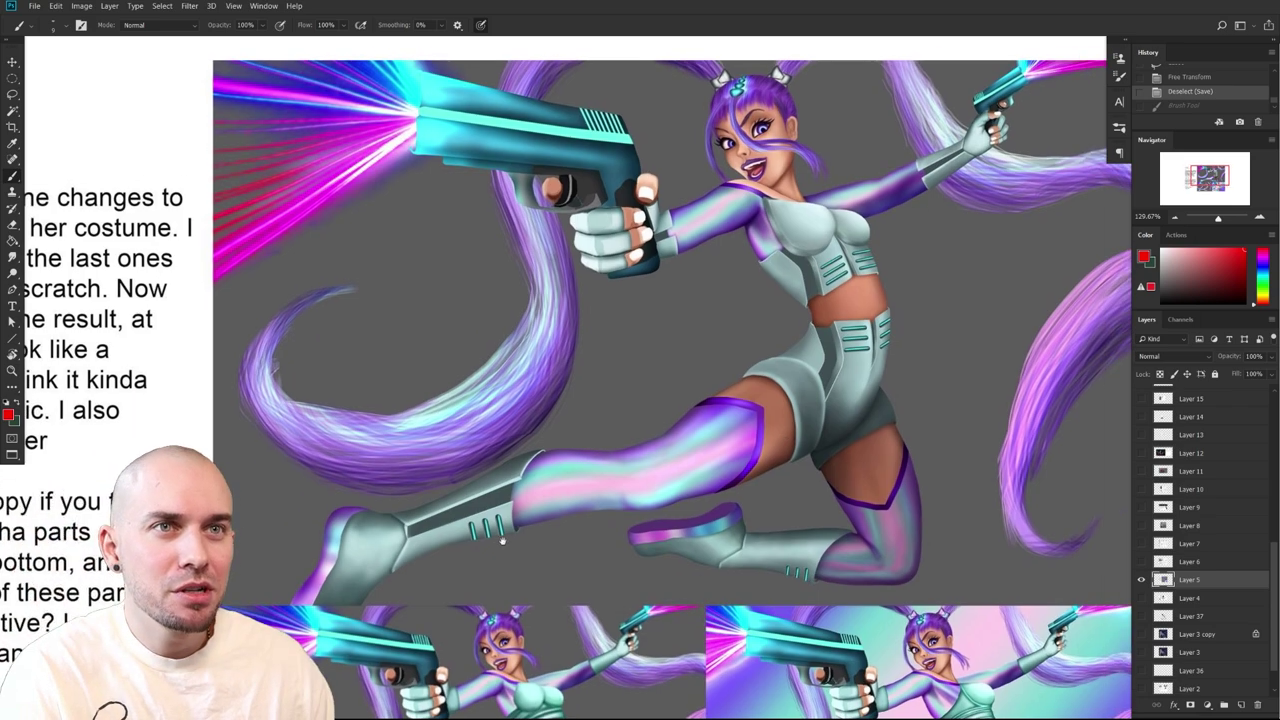
pyautogui.moveTo(473, 521); pyautogui.dragTo(389, 611)
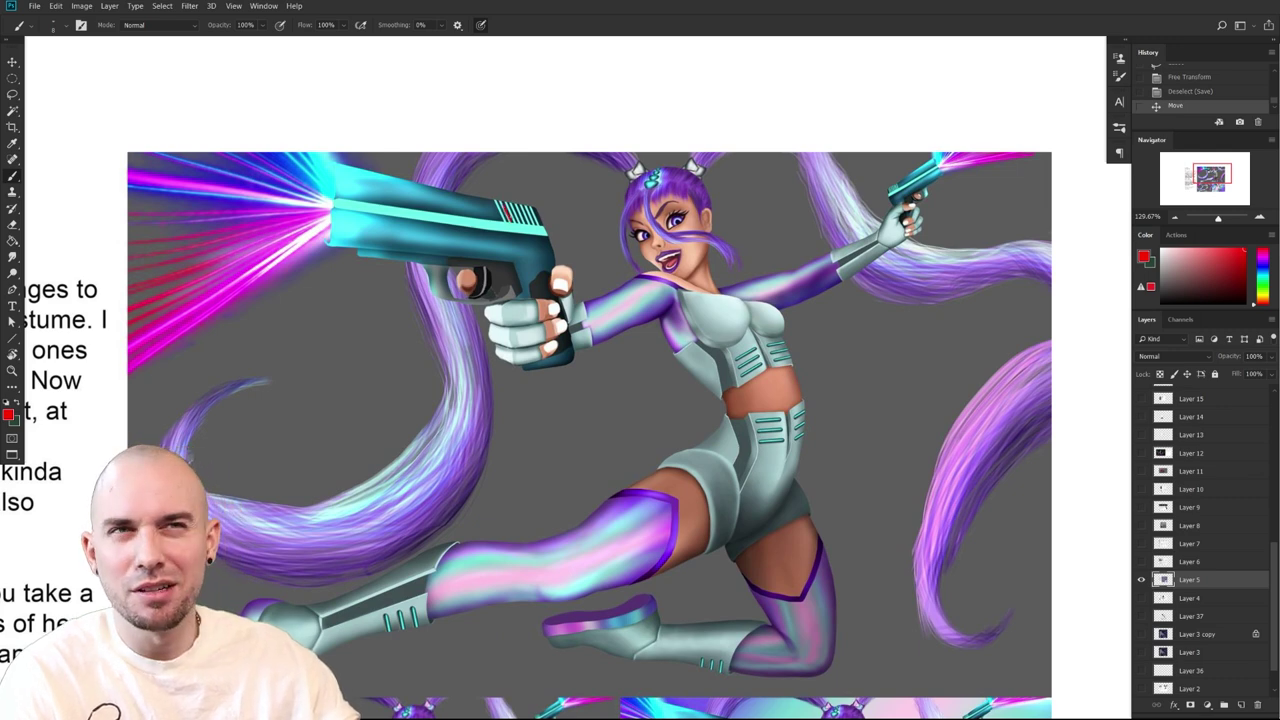
pyautogui.hotkey('ctrl', 'z')
pyautogui.moveTo(525, 211); pyautogui.dragTo(529, 226)
pyautogui.hotkey('ctrl', 'z')
# Examine the gunslinger's stretched leg, armoured torso, face and large gun up close
pyautogui.moveTo(544, 373)
pyautogui.mouseDown()
pyautogui.moveTo(551, 348)
pyautogui.moveTo(630, 514)
pyautogui.mouseUp()
pyautogui.moveTo(510, 432); pyautogui.dragTo(600, 215)
pyautogui.moveTo(590, 605); pyautogui.dragTo(562, 354)
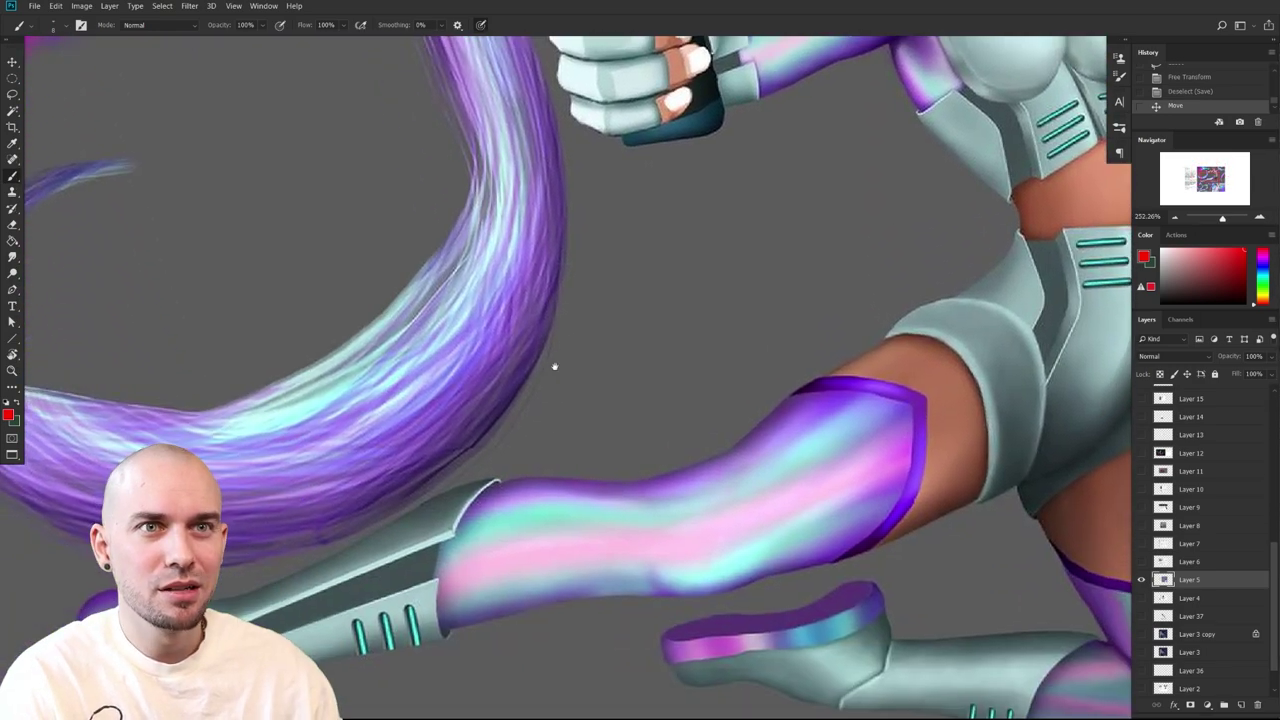
pyautogui.moveTo(592, 450); pyautogui.dragTo(314, 717)
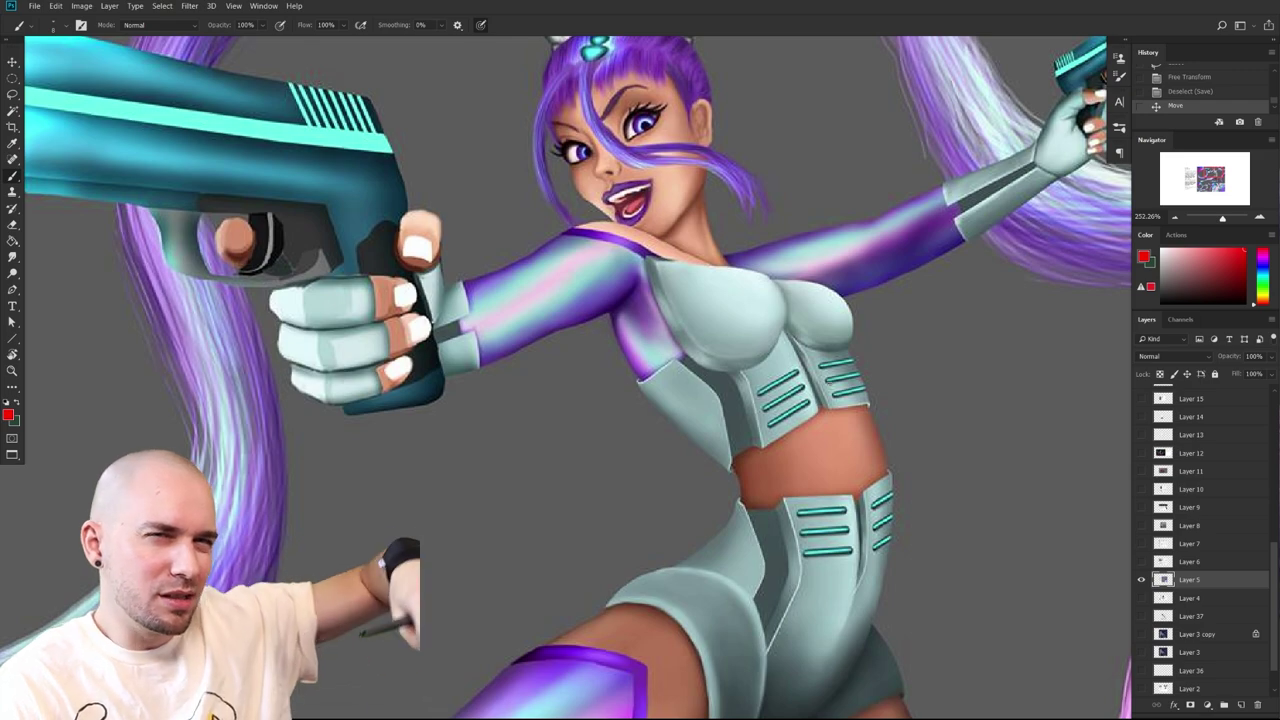
pyautogui.moveTo(828, 383); pyautogui.dragTo(940, 195)
pyautogui.moveTo(634, 389); pyautogui.dragTo(684, 650)
pyautogui.moveTo(543, 82)
pyautogui.mouseDown()
pyautogui.moveTo(569, 309)
pyautogui.moveTo(599, 356)
pyautogui.mouseUp()
pyautogui.moveTo(598, 449); pyautogui.dragTo(565, 442)
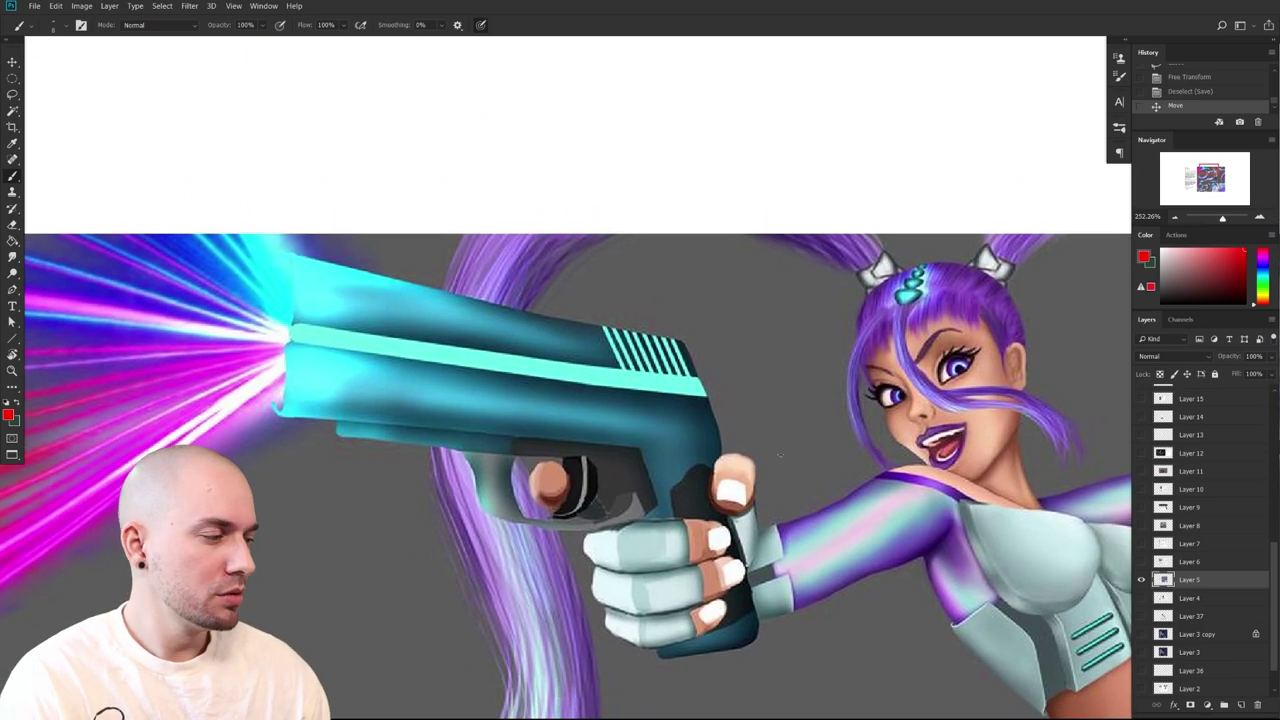
pyautogui.moveTo(904, 494); pyautogui.dragTo(791, 460)
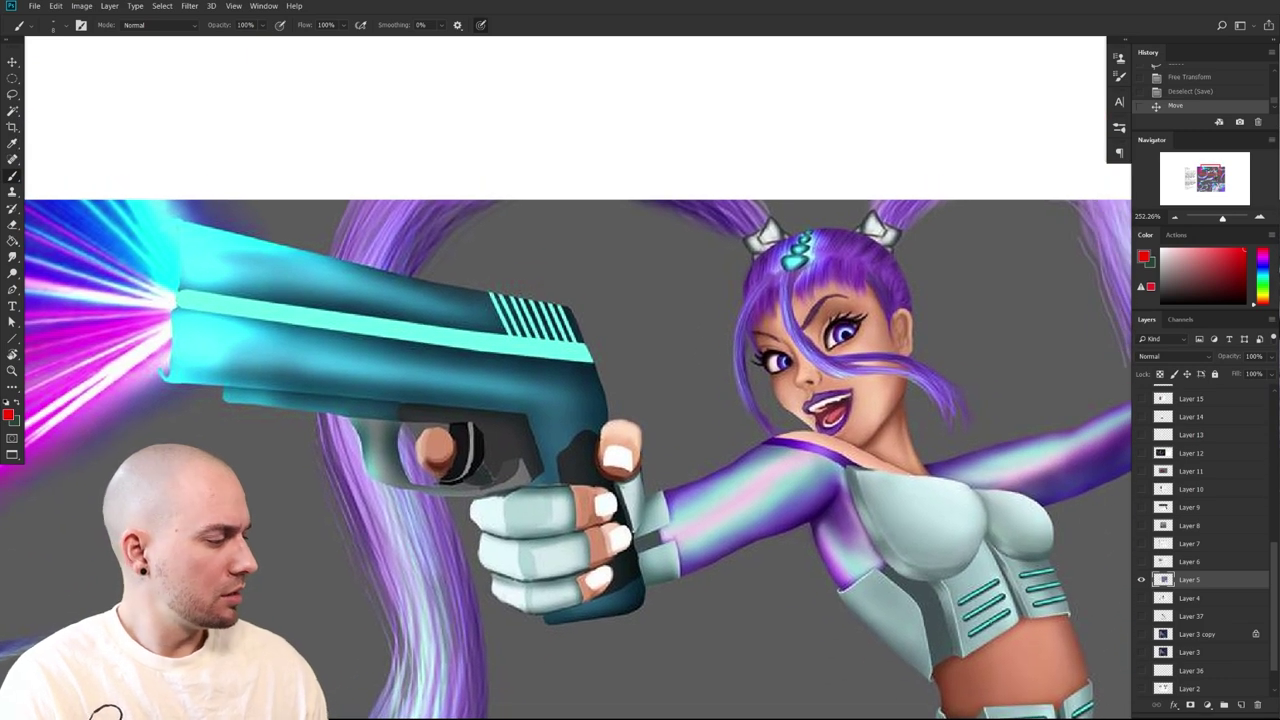
# Sample the large gun's teal and mint colours and paint a narrow slot detail on the upper part of its slide
pyautogui.keyDown('alt'); pyautogui.click(551, 367); pyautogui.keyUp('alt')
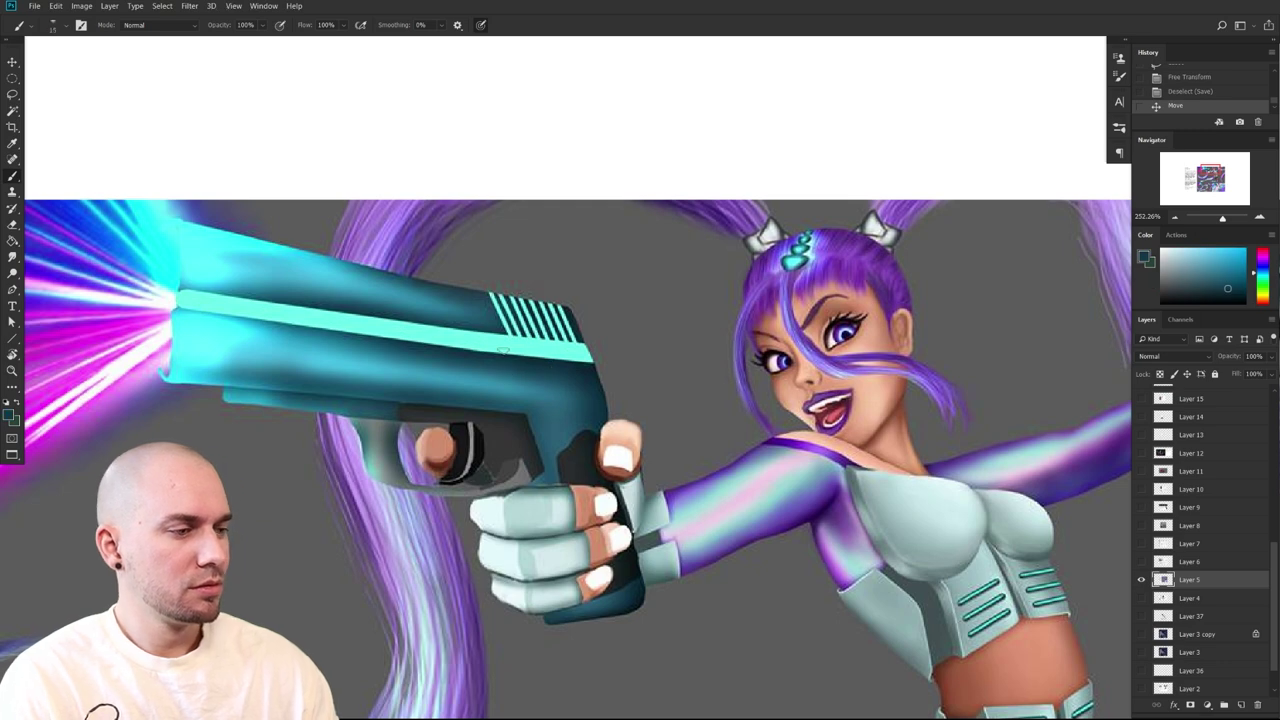
pyautogui.moveTo(472, 308)
pyautogui.mouseDown()
pyautogui.moveTo(360, 294)
pyautogui.moveTo(468, 308)
pyautogui.mouseUp()
pyautogui.keyDown('alt'); pyautogui.click(510, 322); pyautogui.keyUp('alt')
pyautogui.scroll(-2, 641, 423)
pyautogui.moveTo(641, 423); pyautogui.dragTo(544, 340)
pyautogui.scroll(-2, 535, 320)
pyautogui.moveTo(591, 502); pyautogui.dragTo(603, 465)
pyautogui.scroll(2, 602, 465)
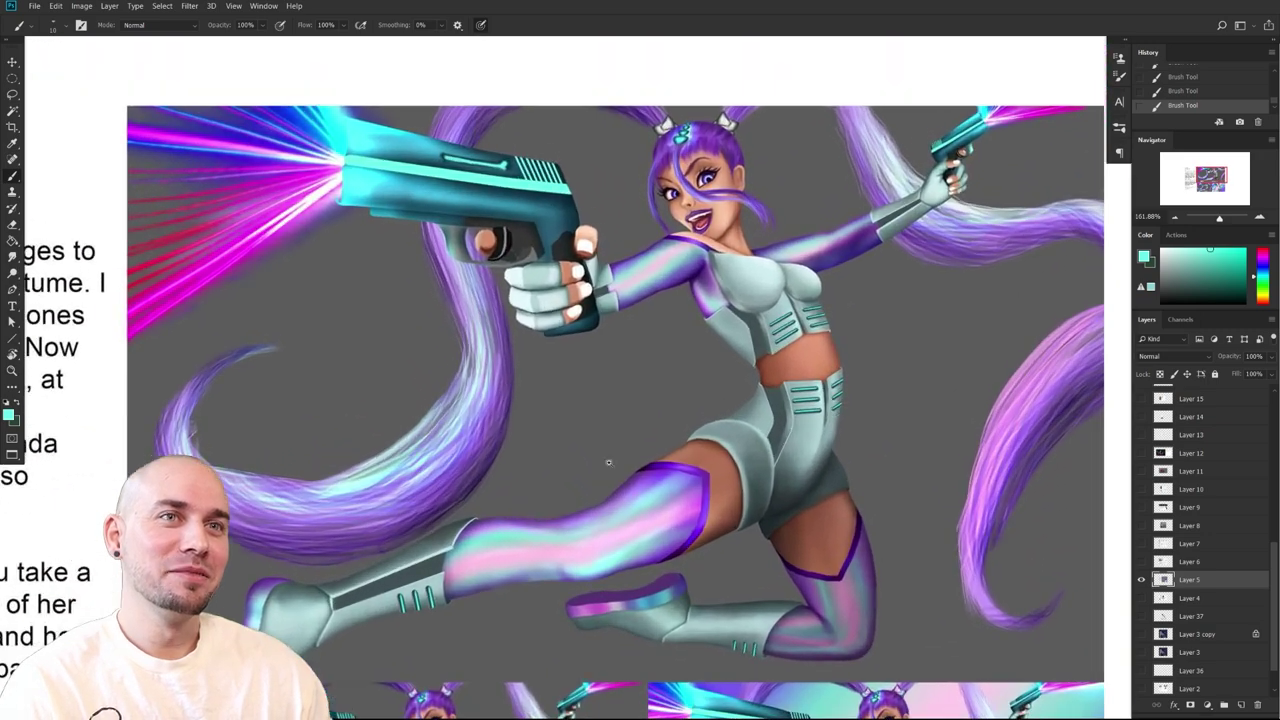
# Set the brush colour to crimson and draw a slanted guide line across the top of the gunslinger's breastplate
pyautogui.moveTo(697, 456); pyautogui.dragTo(677, 574)
pyautogui.scroll(4, 676, 574)
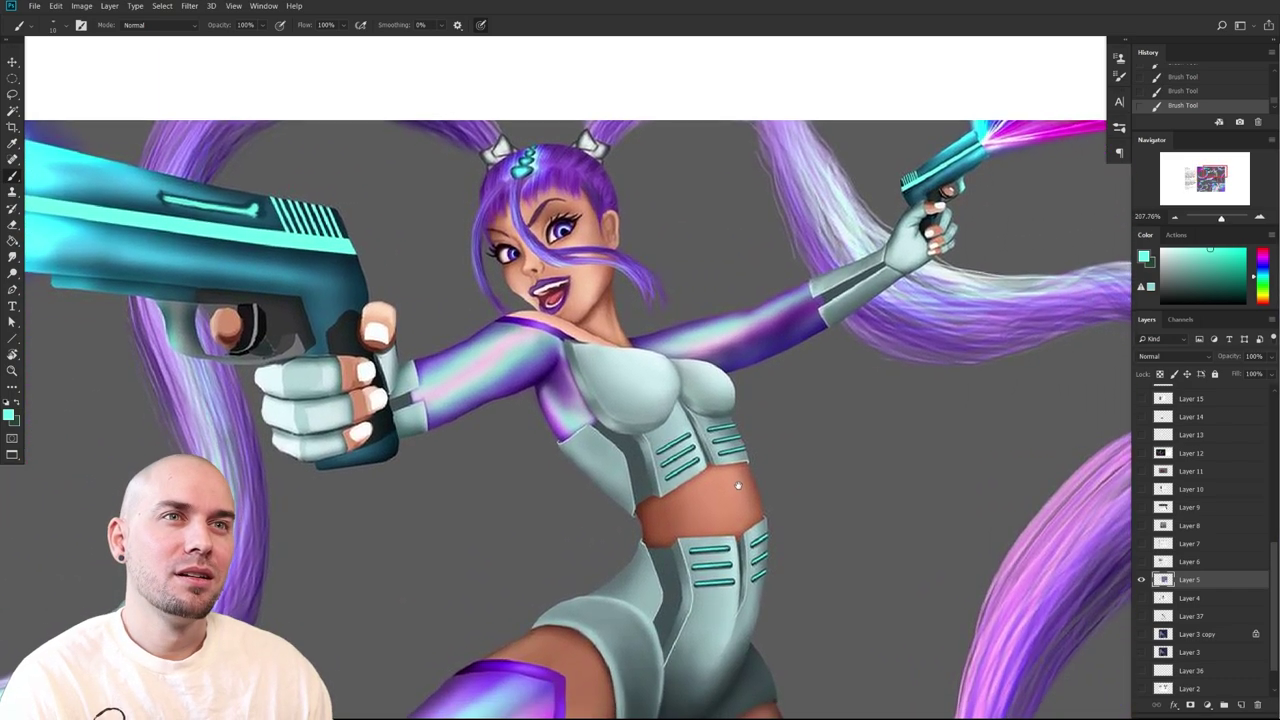
pyautogui.moveTo(738, 485); pyautogui.dragTo(704, 468)
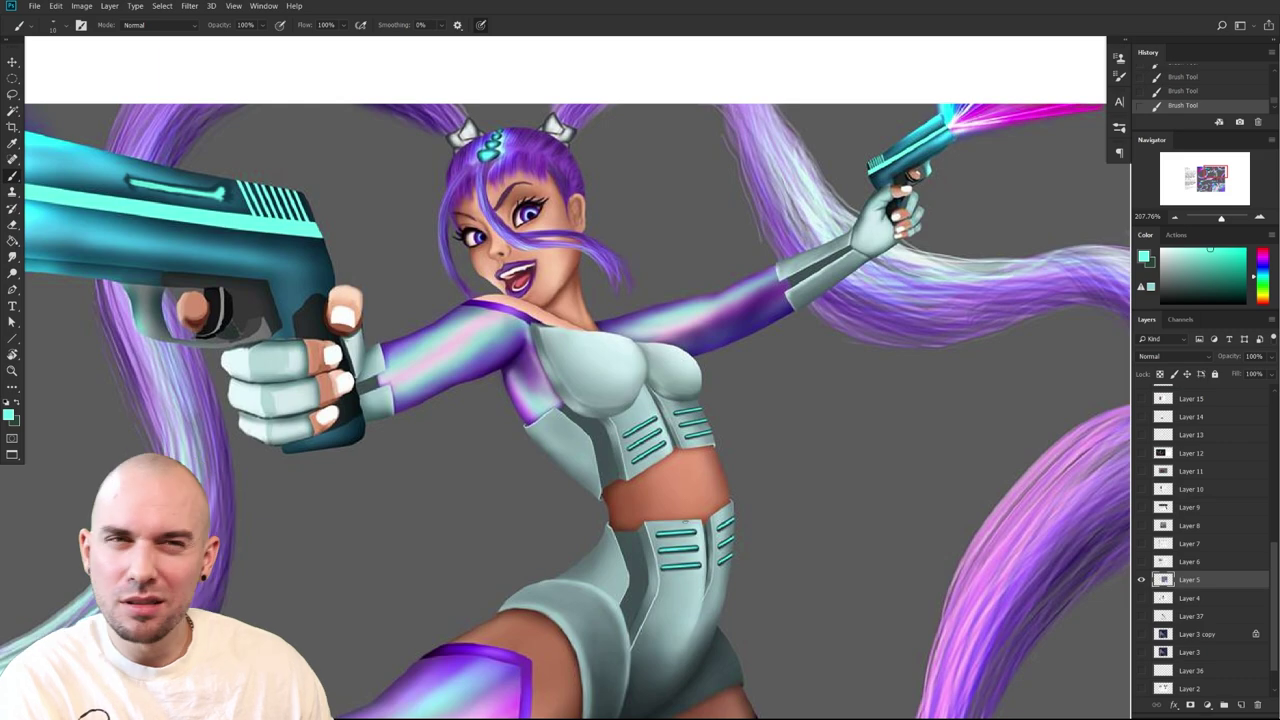
pyautogui.scroll(3, 665, 447)
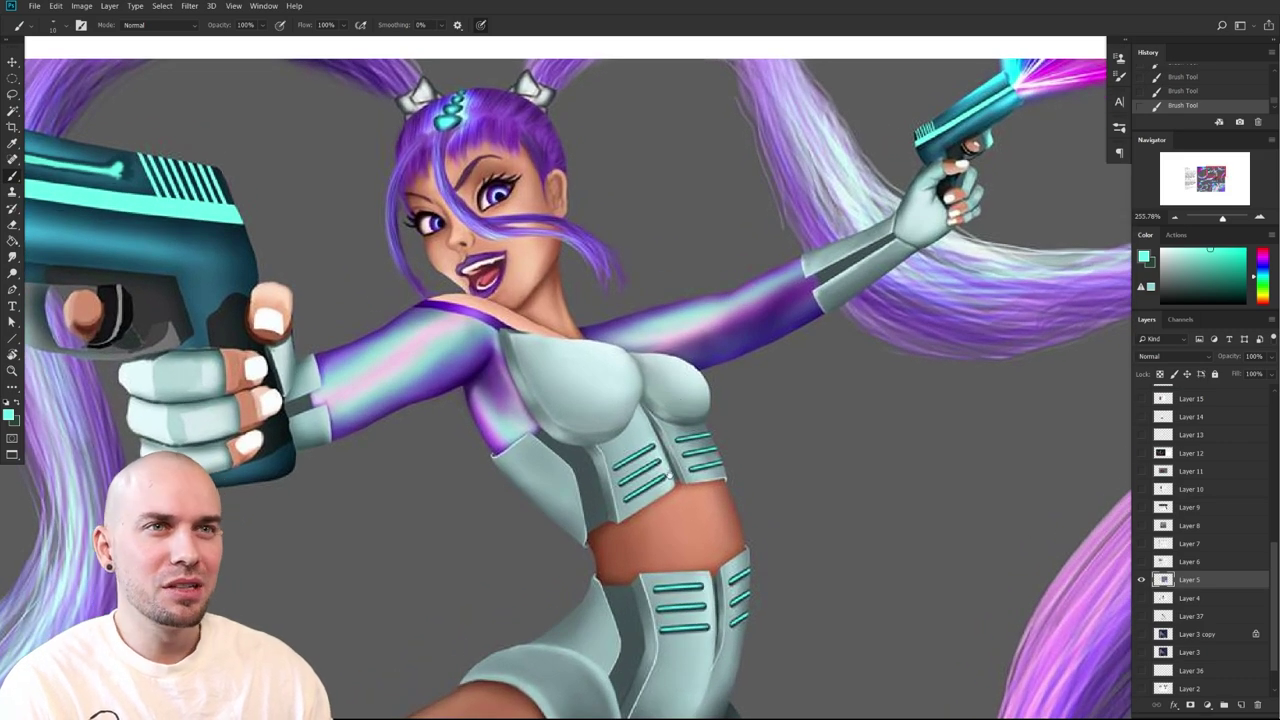
pyautogui.moveTo(668, 474); pyautogui.dragTo(672, 455)
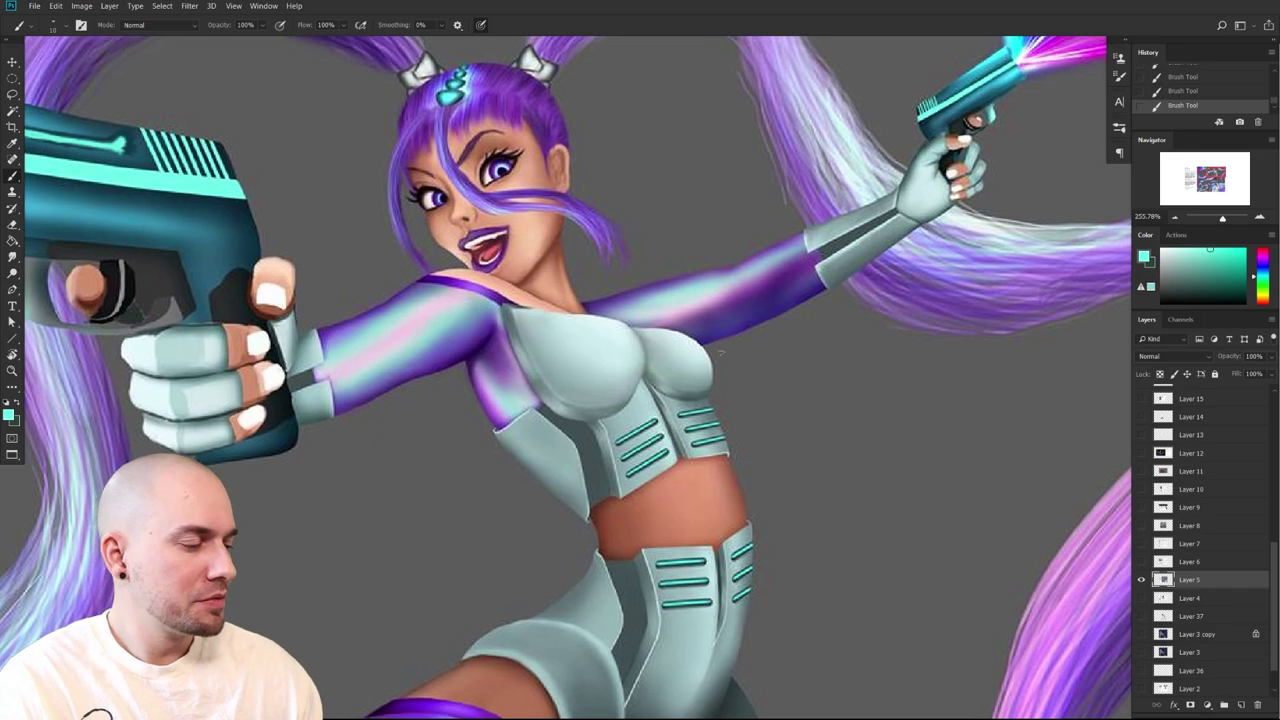
pyautogui.moveTo(697, 524); pyautogui.dragTo(677, 463)
pyautogui.moveTo(843, 466); pyautogui.dragTo(652, 485)
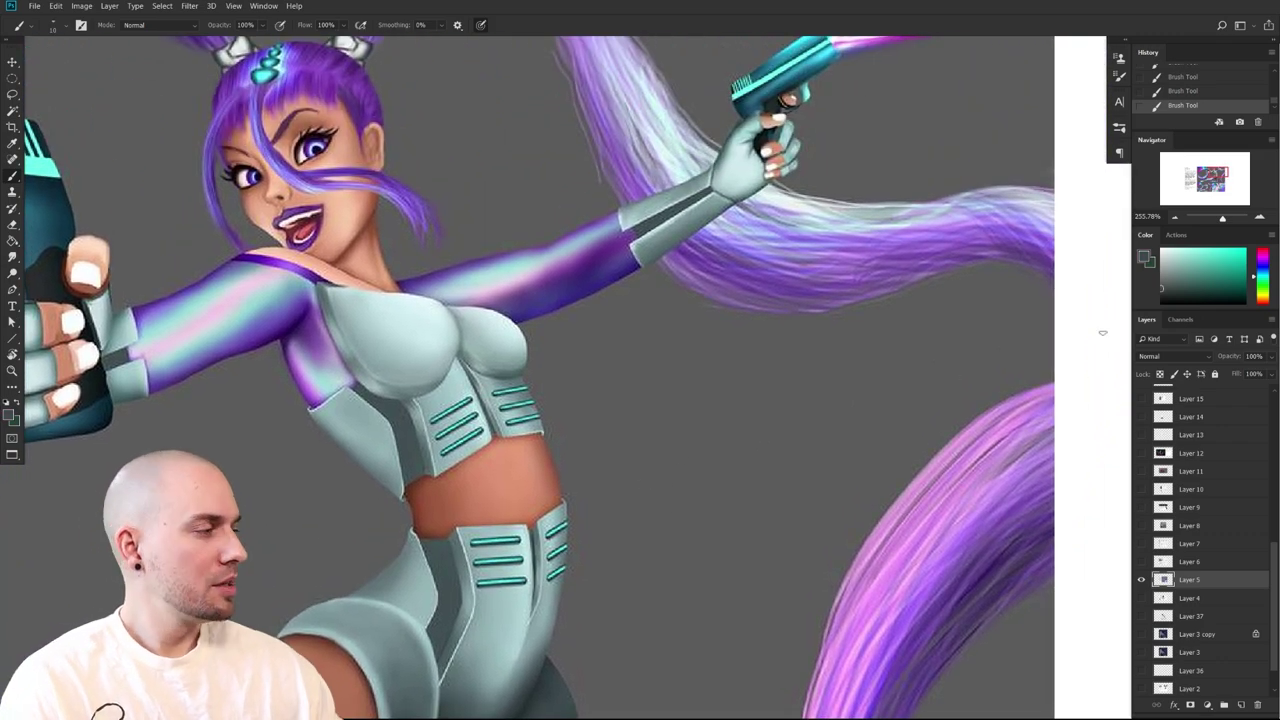
pyautogui.click(1262, 300)
pyautogui.click(1262, 250)
pyautogui.click(1231, 249)
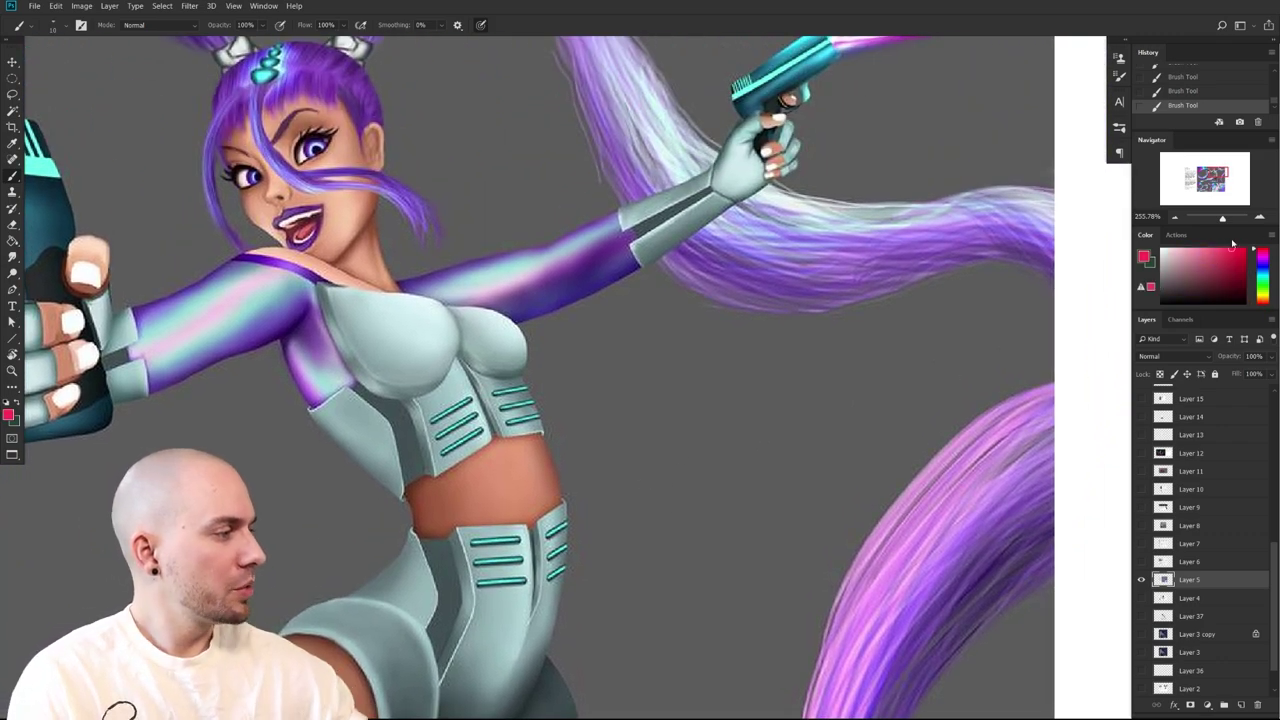
pyautogui.moveTo(600, 377); pyautogui.dragTo(607, 384)
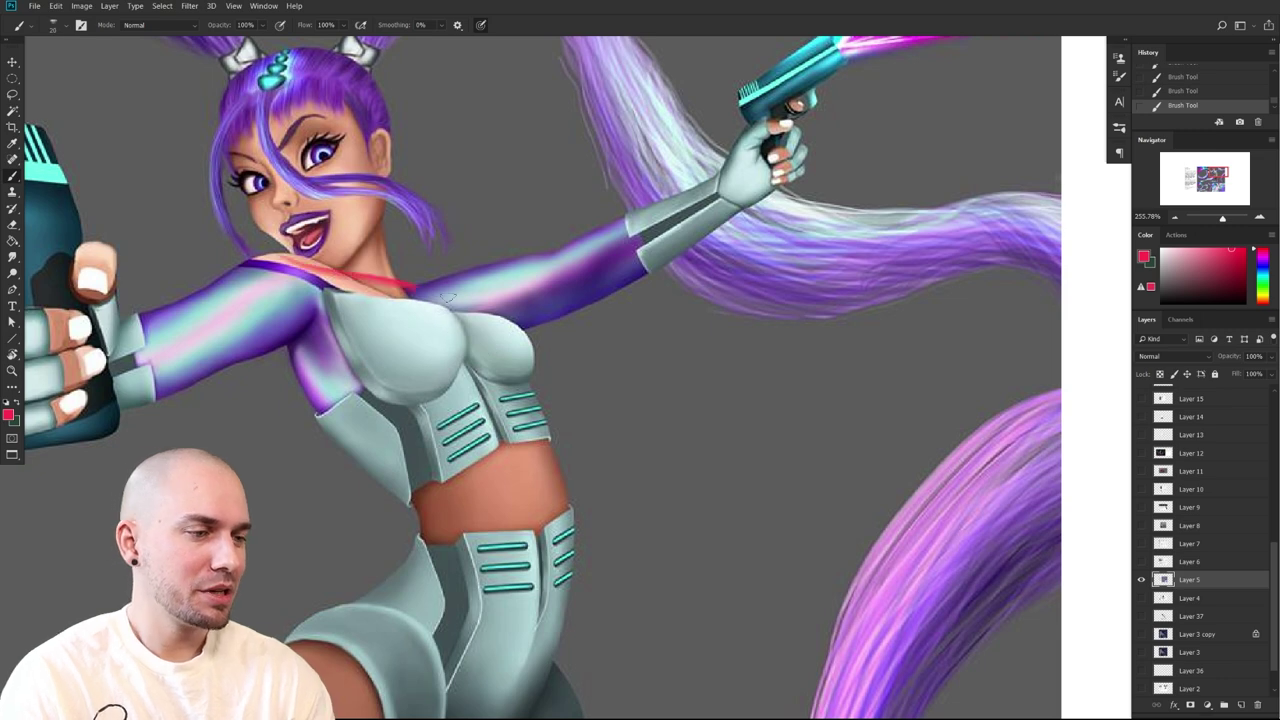
pyautogui.moveTo(378, 309); pyautogui.dragTo(585, 333)
# Mark the gunslinger's hips with a small crimson oval on the near hip and a short stroke on the far one
pyautogui.moveTo(628, 560)
pyautogui.mouseDown()
pyautogui.moveTo(660, 277)
pyautogui.moveTo(651, 412)
pyautogui.mouseUp()
pyautogui.moveTo(343, 463); pyautogui.dragTo(532, 460)
pyautogui.hotkey('ctrl', 'z')
pyautogui.press('[')
pyautogui.moveTo(399, 451)
pyautogui.mouseDown()
pyautogui.moveTo(434, 455)
pyautogui.moveTo(435, 475)
pyautogui.moveTo(430, 444)
pyautogui.mouseUp()
pyautogui.hotkey('ctrl', 'z')
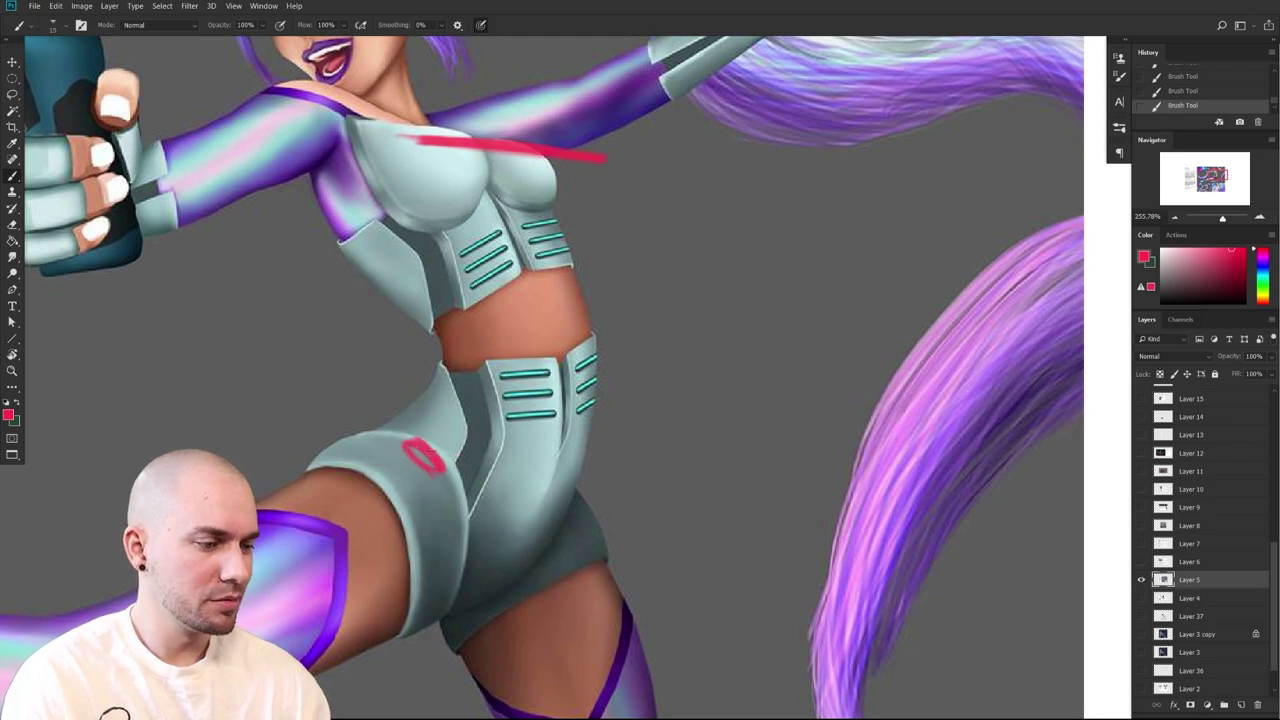
pyautogui.moveTo(668, 479); pyautogui.dragTo(632, 476)
pyautogui.moveTo(666, 460)
pyautogui.mouseDown()
pyautogui.moveTo(580, 529)
pyautogui.moveTo(566, 466)
pyautogui.mouseUp()
# Try longer crimson guide lines across the gunslinger's chest and hips, and undo them
pyautogui.moveTo(392, 309)
pyautogui.mouseDown()
pyautogui.moveTo(381, 308)
pyautogui.moveTo(568, 314)
pyautogui.mouseUp()
pyautogui.moveTo(350, 305); pyautogui.dragTo(584, 320)
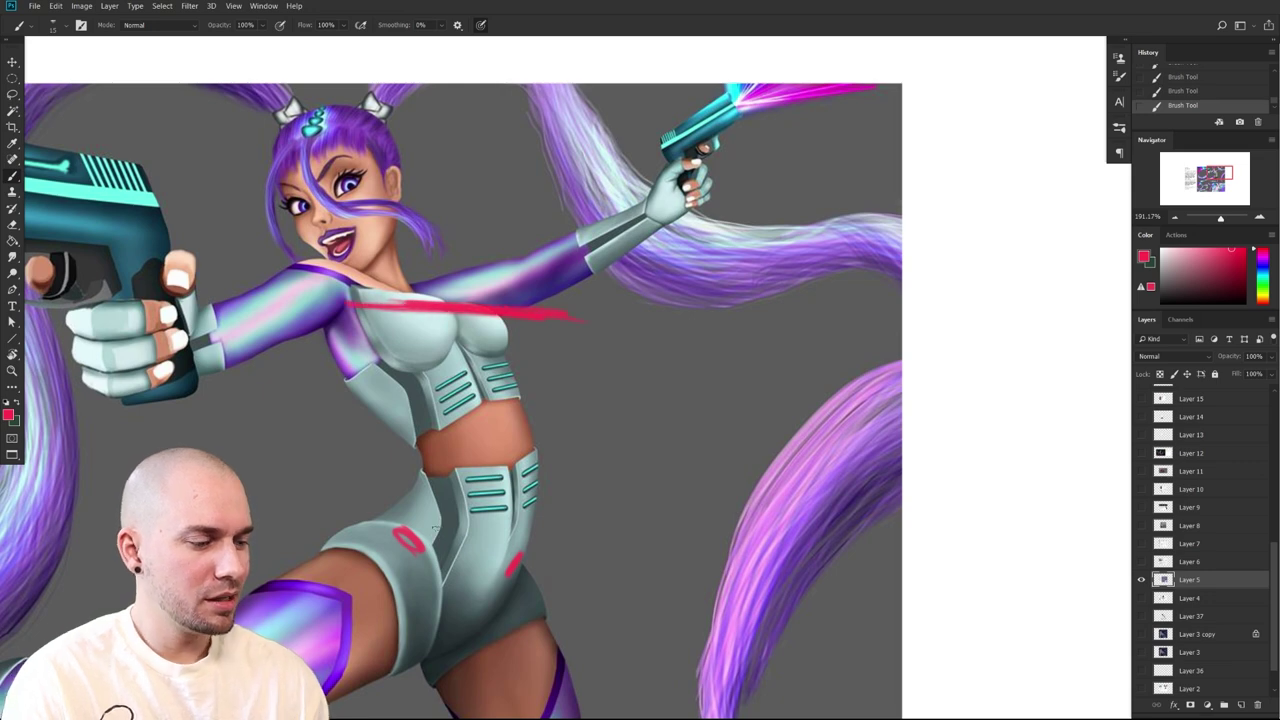
pyautogui.moveTo(408, 535); pyautogui.dragTo(566, 562)
pyautogui.moveTo(350, 525); pyautogui.dragTo(568, 563)
pyautogui.hotkey('ctrl', 'z')
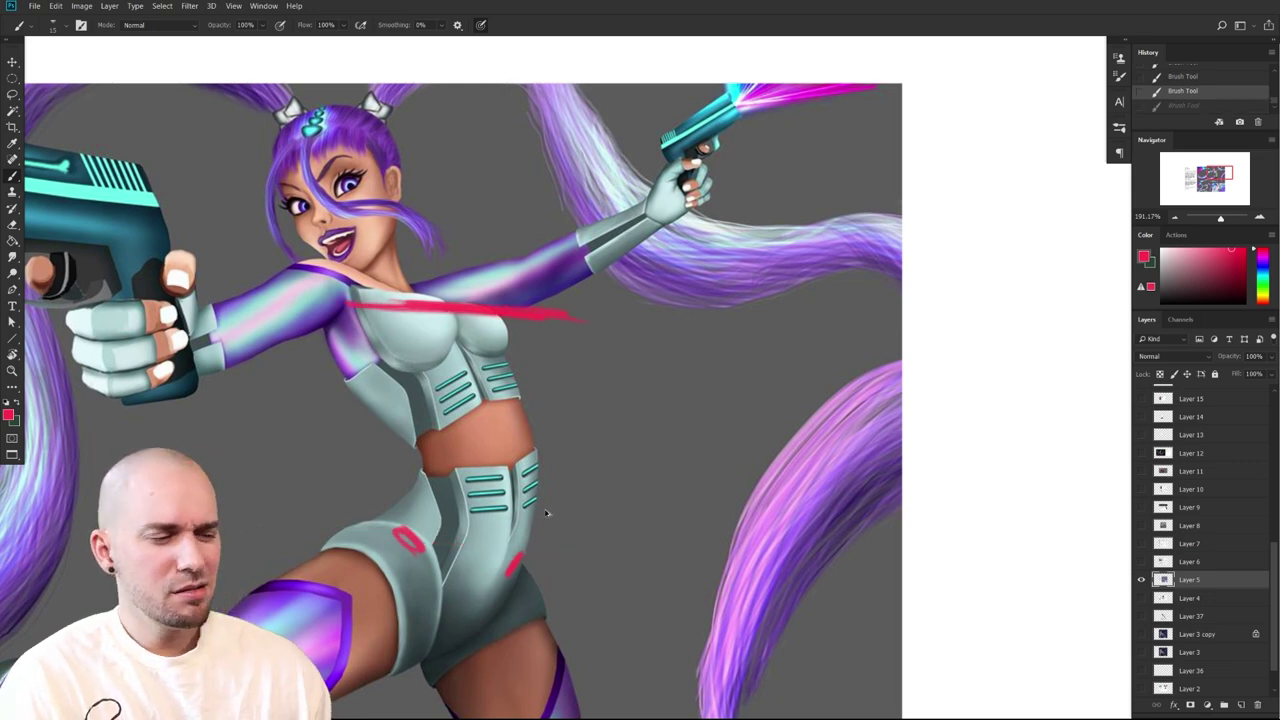
pyautogui.hotkey('ctrl', 'z')
pyautogui.hotkey('ctrl', 'z')
pyautogui.scroll(2, 473, 523)
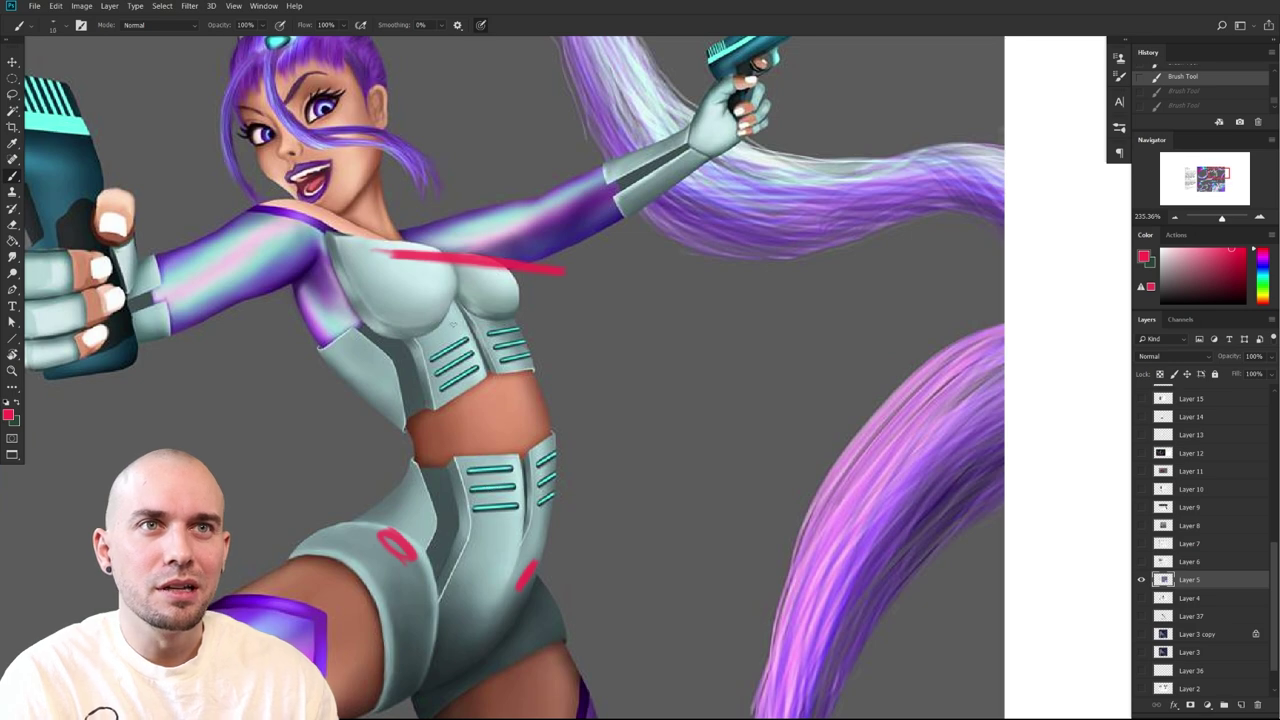
# Try short crimson guide strokes across the gunslinger's rib armour below the breastplate, and undo them
pyautogui.moveTo(428, 339); pyautogui.dragTo(514, 330)
pyautogui.hotkey('ctrl', 'z')
pyautogui.hotkey('ctrl', 'z')
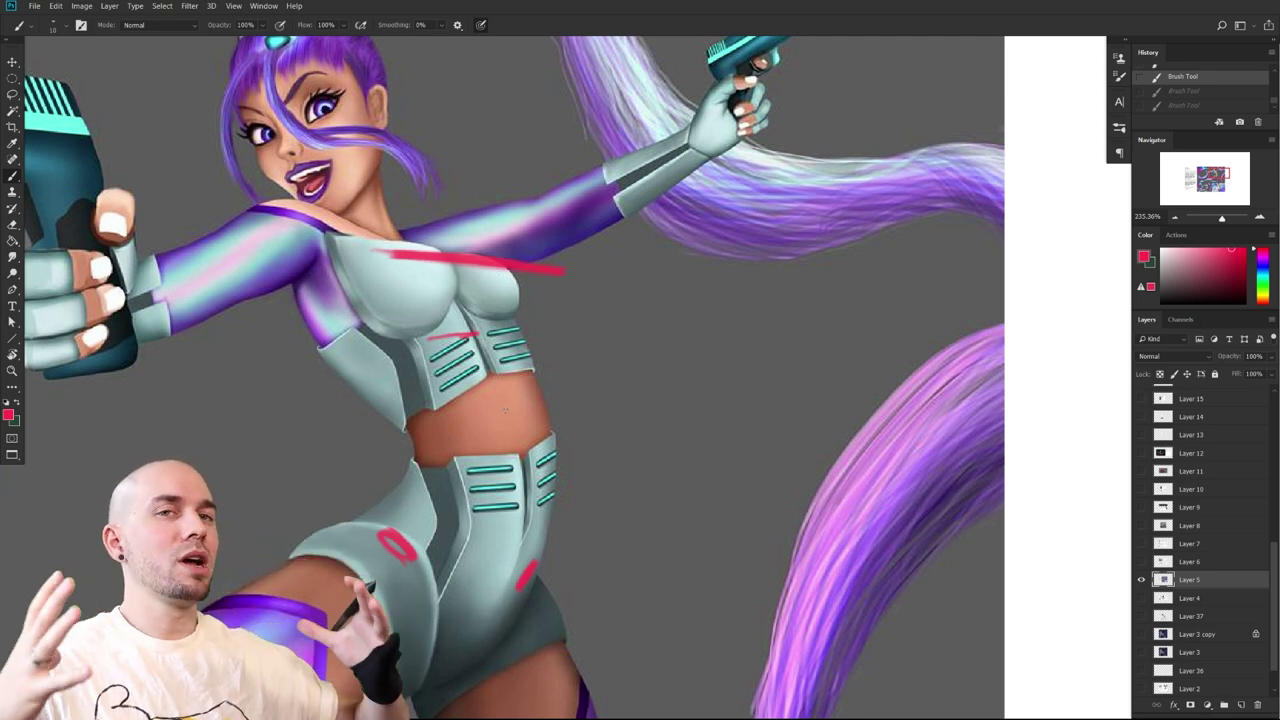
pyautogui.hotkey('ctrl', 'z')
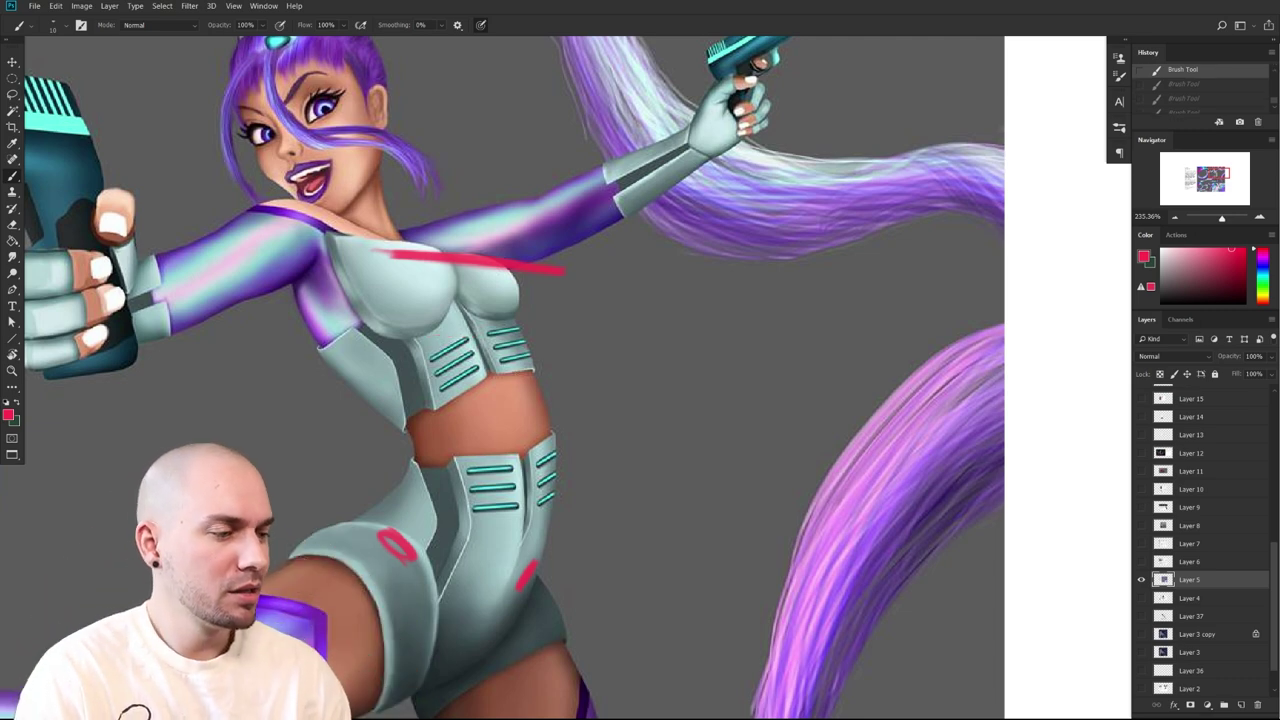
pyautogui.scroll(3, 505, 352)
pyautogui.moveTo(456, 320); pyautogui.dragTo(511, 325)
pyautogui.hotkey('ctrl', 'z')
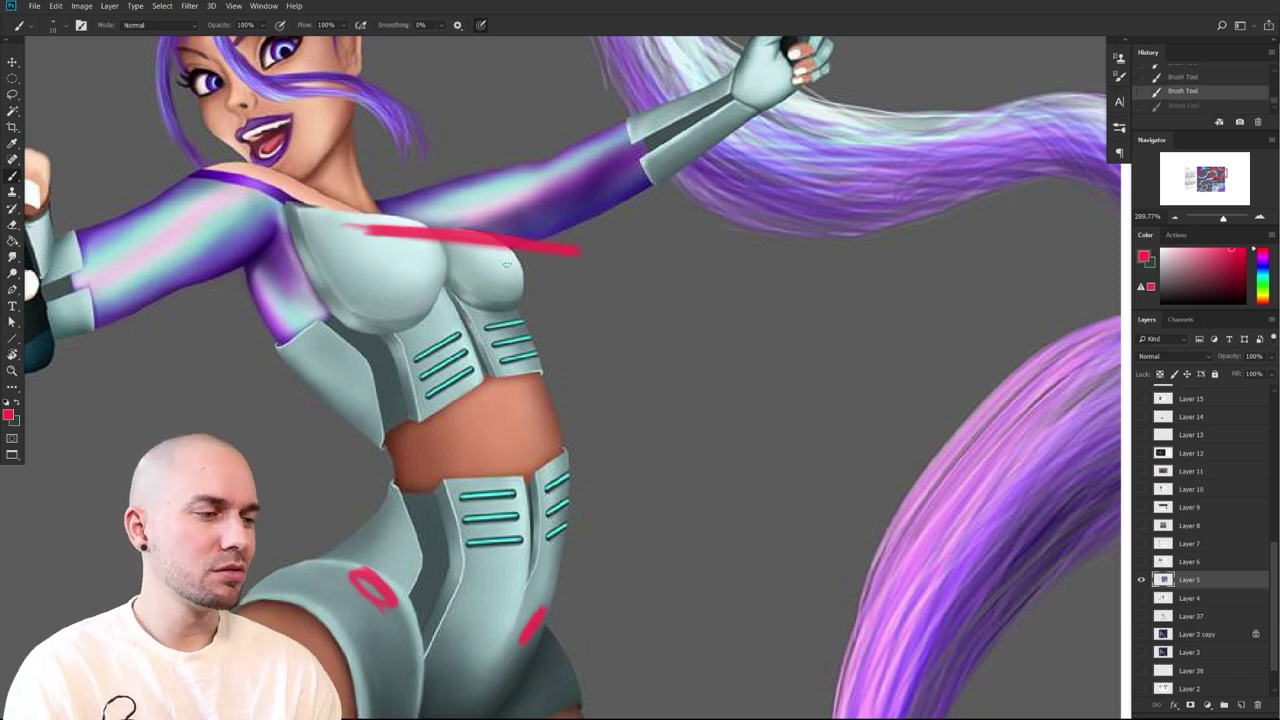
# Sample the armour's grey-green tones and paint over the teal slots on the gunslinger's rib and waist plates
pyautogui.scroll(1, 540, 246)
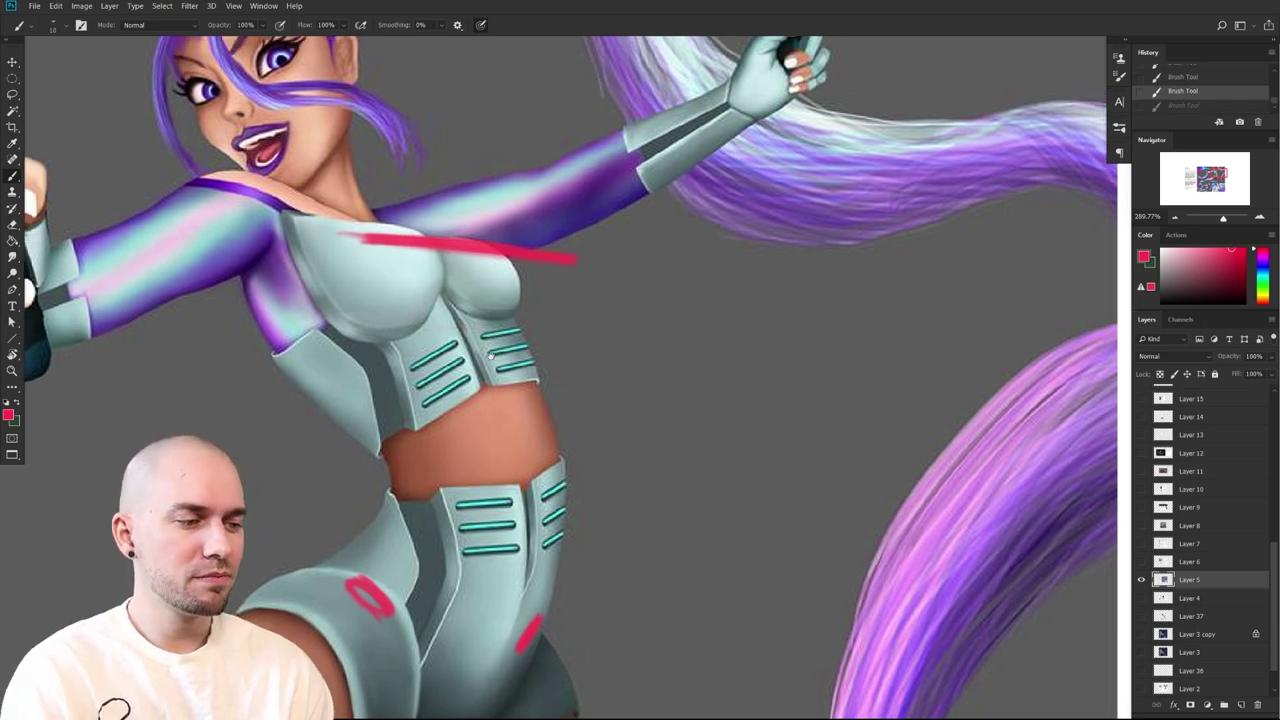
pyautogui.keyDown('alt'); pyautogui.click(503, 340); pyautogui.keyUp('alt')
pyautogui.keyDown('alt'); pyautogui.click(410, 366); pyautogui.keyUp('alt')
pyautogui.press(']')
pyautogui.moveTo(416, 376)
pyautogui.mouseDown()
pyautogui.moveTo(426, 410)
pyautogui.moveTo(458, 368)
pyautogui.moveTo(432, 408)
pyautogui.mouseUp()
pyautogui.press(']')
pyautogui.press(']')
pyautogui.press(']')
pyautogui.keyDown('alt'); pyautogui.click(478, 572); pyautogui.keyUp('alt')
pyautogui.moveTo(476, 568)
pyautogui.mouseDown()
pyautogui.moveTo(467, 544)
pyautogui.moveTo(480, 562)
pyautogui.moveTo(505, 540)
pyautogui.moveTo(528, 477)
pyautogui.mouseUp()
pyautogui.keyDown('alt'); pyautogui.click(507, 350); pyautogui.keyUp('alt')
pyautogui.moveTo(490, 348)
pyautogui.mouseDown()
pyautogui.moveTo(512, 374)
pyautogui.moveTo(532, 370)
pyautogui.mouseUp()
pyautogui.moveTo(546, 520); pyautogui.dragTo(556, 516)
# Switch to a small MB Square Brush, sample dark grey and paint three curved slots on each side of the rib armour
pyautogui.rightClick(588, 482)
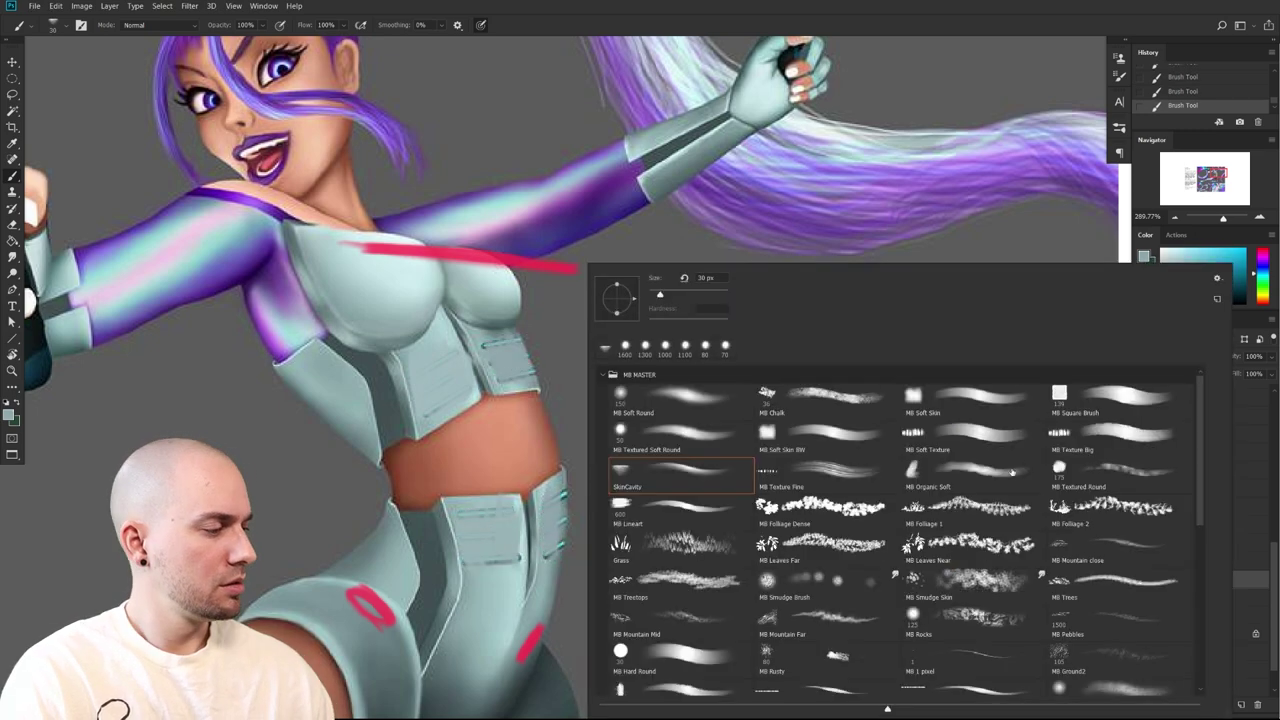
pyautogui.doubleClick(1075, 399)
pyautogui.moveTo(714, 389); pyautogui.dragTo(722, 400)
pyautogui.keyDown('alt'); pyautogui.click(479, 358); pyautogui.keyUp('alt')
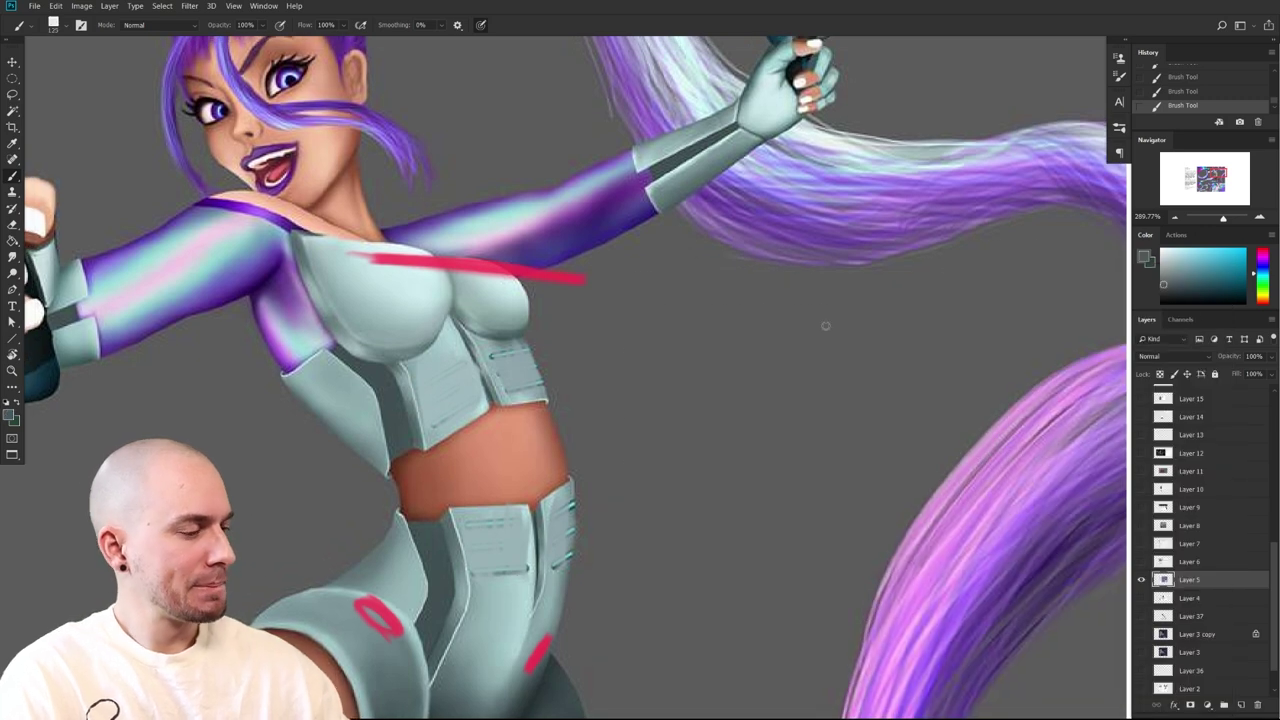
pyautogui.press('[')
pyautogui.press('[')
pyautogui.press('[')
pyautogui.press('[')
pyautogui.press('[')
pyautogui.press('[')
pyautogui.press('[')
pyautogui.press('[')
pyautogui.press('[')
pyautogui.press('[')
pyautogui.press('[')
pyautogui.press('[')
pyautogui.press('[')
pyautogui.press('[')
pyautogui.press('[')
pyautogui.press('[')
pyautogui.press('[')
pyautogui.press('[')
pyautogui.press('[')
pyautogui.press('[')
pyautogui.moveTo(423, 368)
pyautogui.mouseDown()
pyautogui.moveTo(531, 367)
pyautogui.moveTo(432, 367)
pyautogui.moveTo(528, 356)
pyautogui.mouseUp()
pyautogui.hotkey('ctrl', 'z')
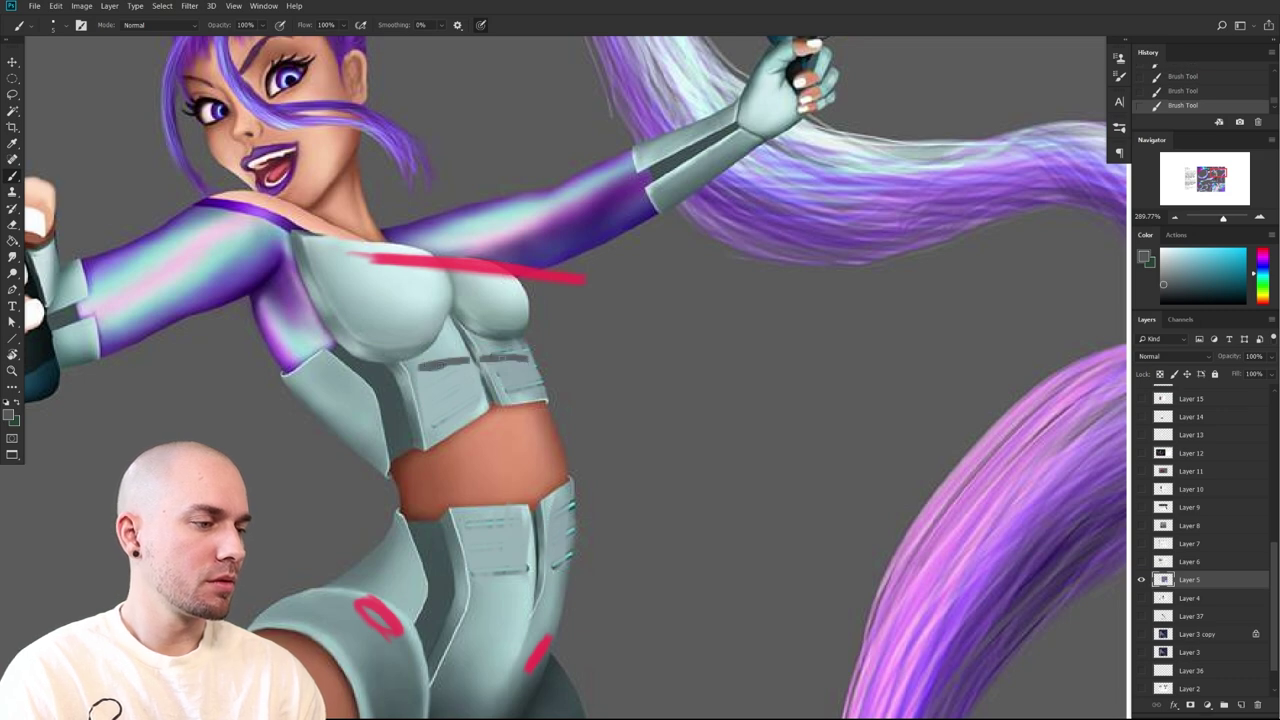
pyautogui.moveTo(437, 390)
pyautogui.mouseDown()
pyautogui.moveTo(523, 382)
pyautogui.moveTo(438, 409)
pyautogui.moveTo(549, 394)
pyautogui.mouseUp()
# Touch up the ends of the rib slots and the outer edge of the rib plate with sampled armour colours
pyautogui.keyDown('alt'); pyautogui.click(510, 393); pyautogui.keyUp('alt')
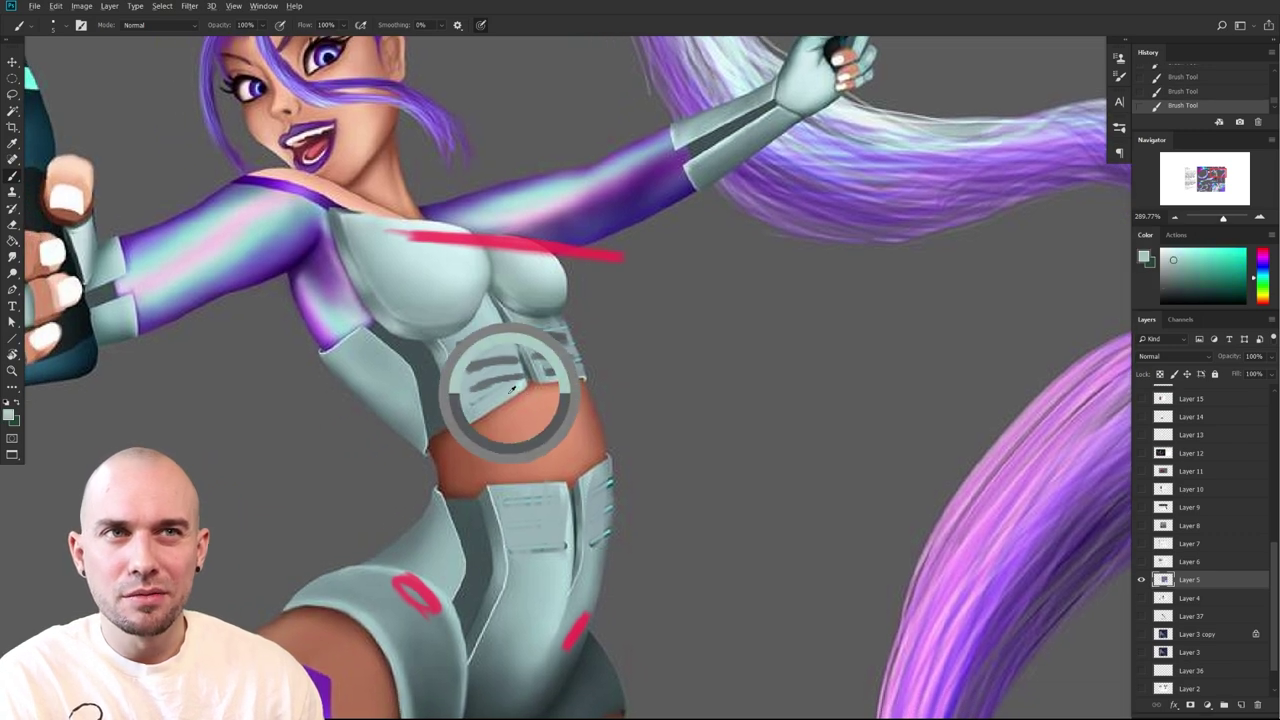
pyautogui.keyDown('alt'); pyautogui.click(579, 364); pyautogui.keyUp('alt')
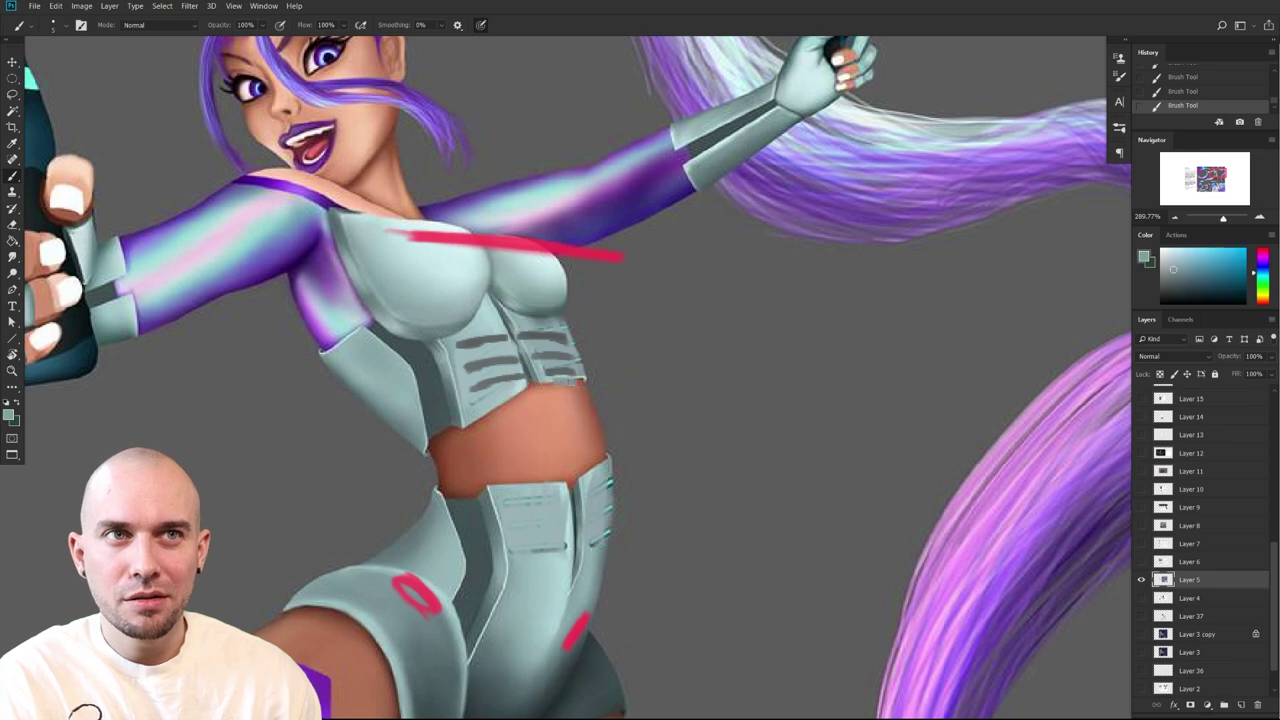
pyautogui.keyDown('alt'); pyautogui.click(505, 395); pyautogui.keyUp('alt')
pyautogui.moveTo(550, 380); pyautogui.dragTo(596, 398)
pyautogui.moveTo(570, 340); pyautogui.dragTo(592, 408)
pyautogui.moveTo(638, 472)
pyautogui.mouseDown()
pyautogui.moveTo(666, 357)
pyautogui.moveTo(655, 436)
pyautogui.mouseUp()
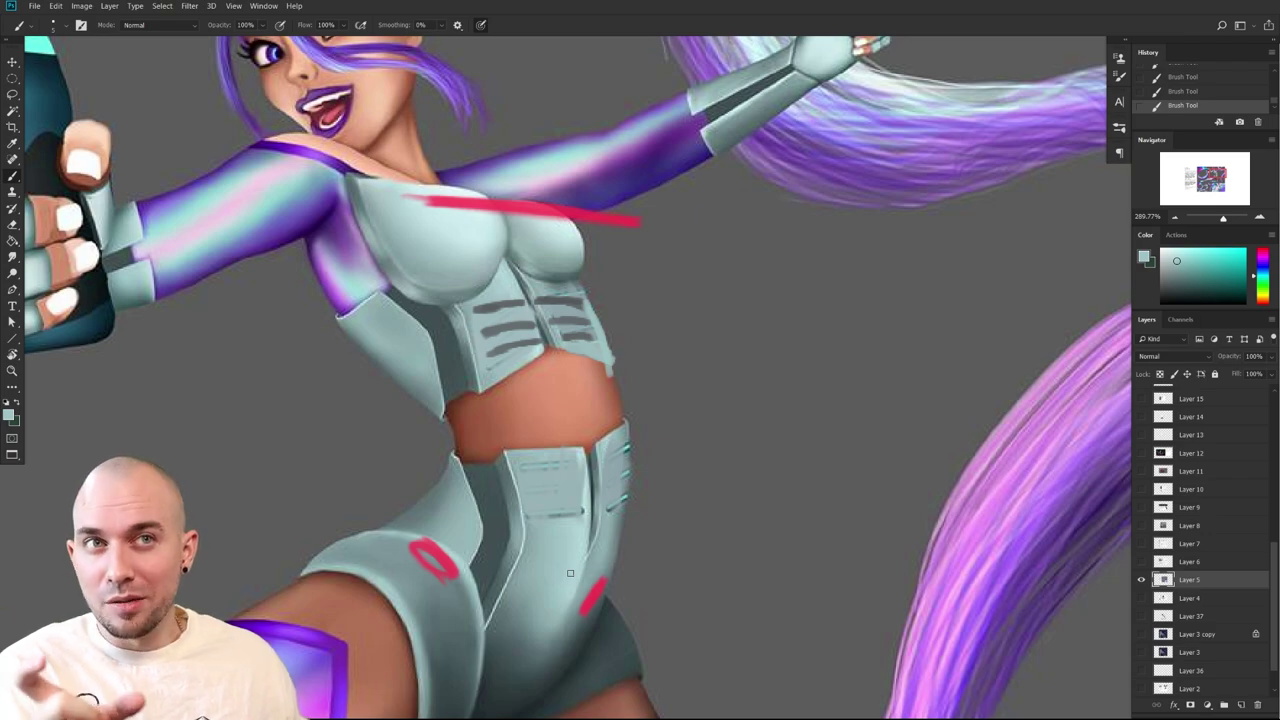
pyautogui.moveTo(759, 546)
pyautogui.mouseDown()
pyautogui.moveTo(709, 548)
pyautogui.moveTo(739, 555)
pyautogui.mouseUp()
pyautogui.scroll(-1, 738, 555)
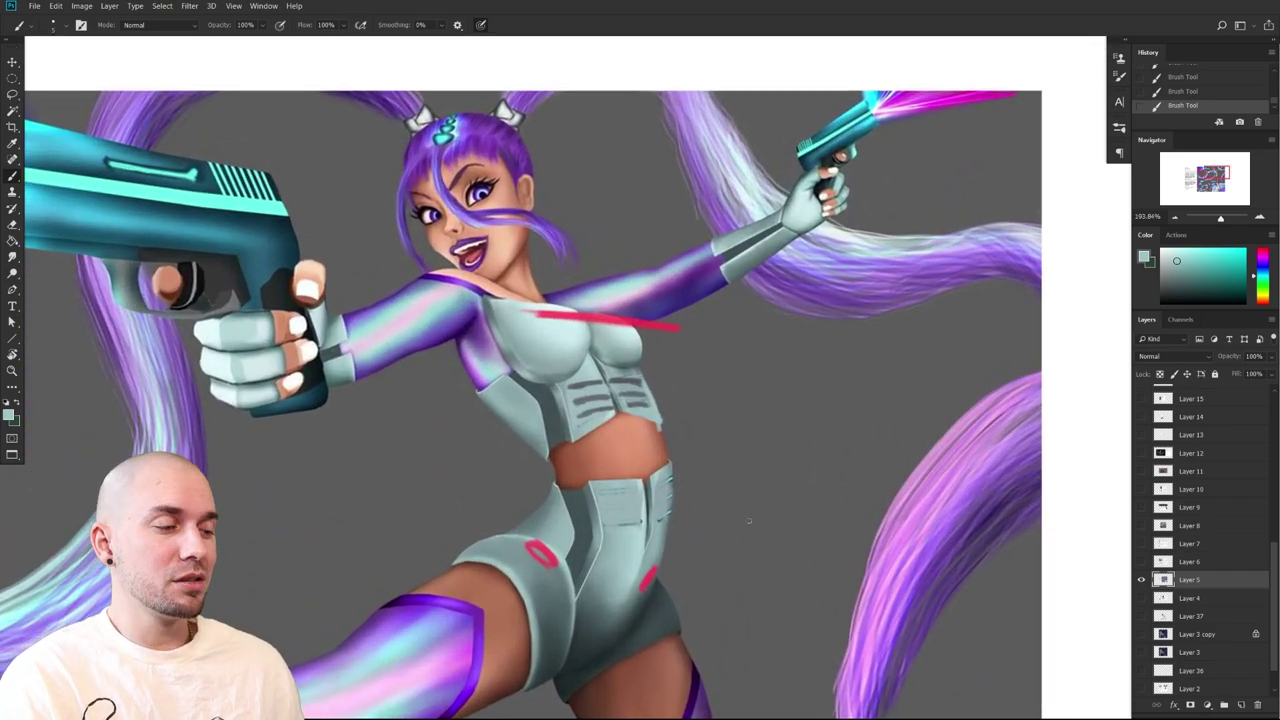
pyautogui.moveTo(820, 590); pyautogui.dragTo(678, 472)
pyautogui.scroll(5, 678, 472)
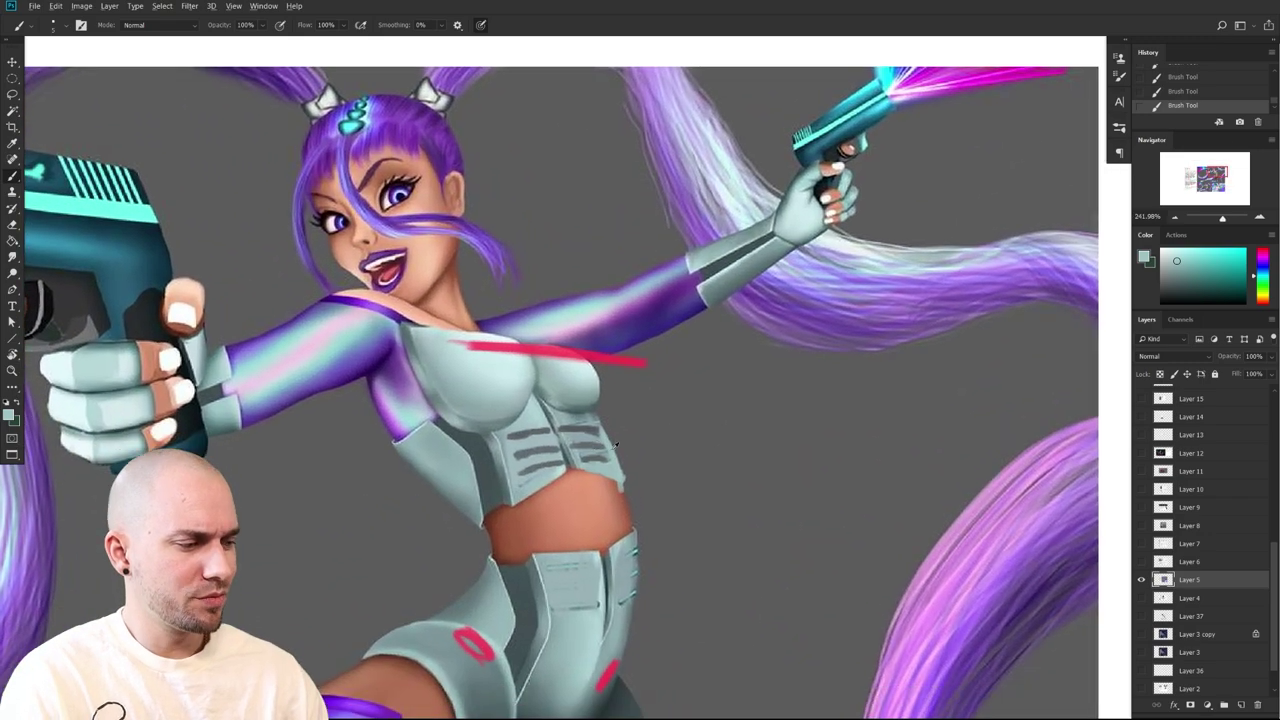
pyautogui.moveTo(606, 461); pyautogui.dragTo(586, 459)
pyautogui.keyDown('alt'); pyautogui.click(598, 459); pyautogui.keyUp('alt')
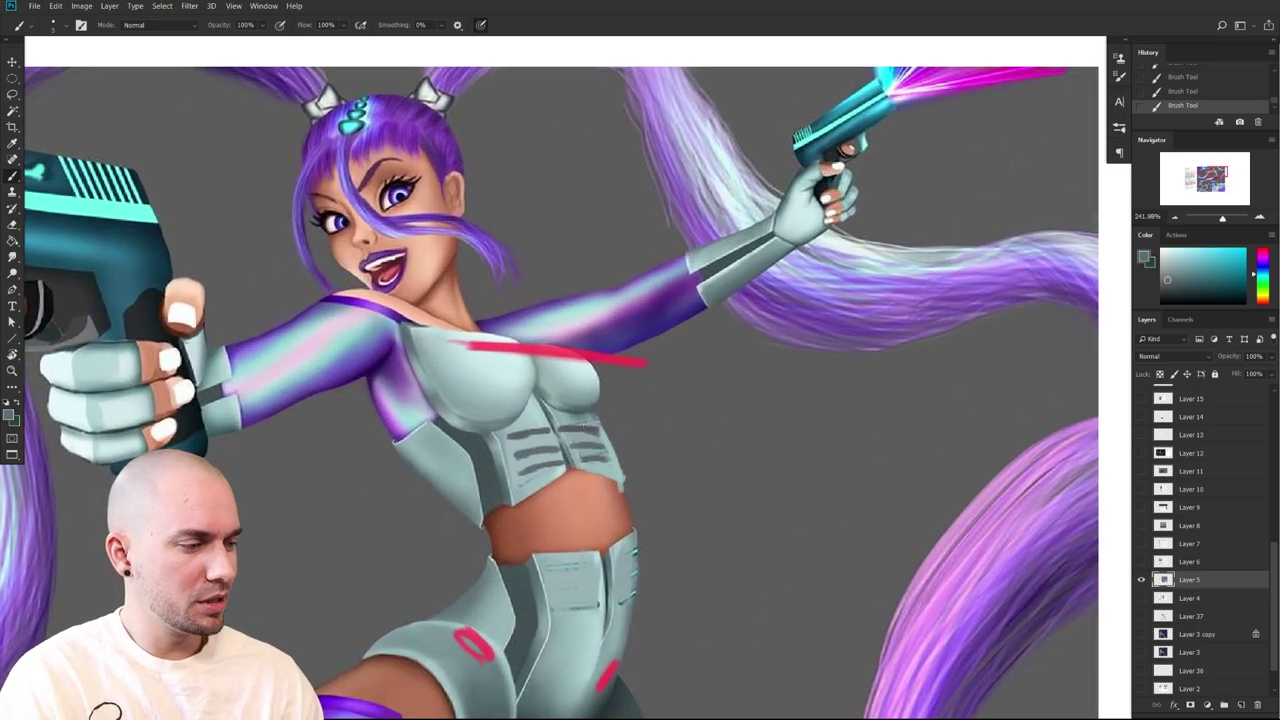
pyautogui.moveTo(512, 428); pyautogui.dragTo(590, 429)
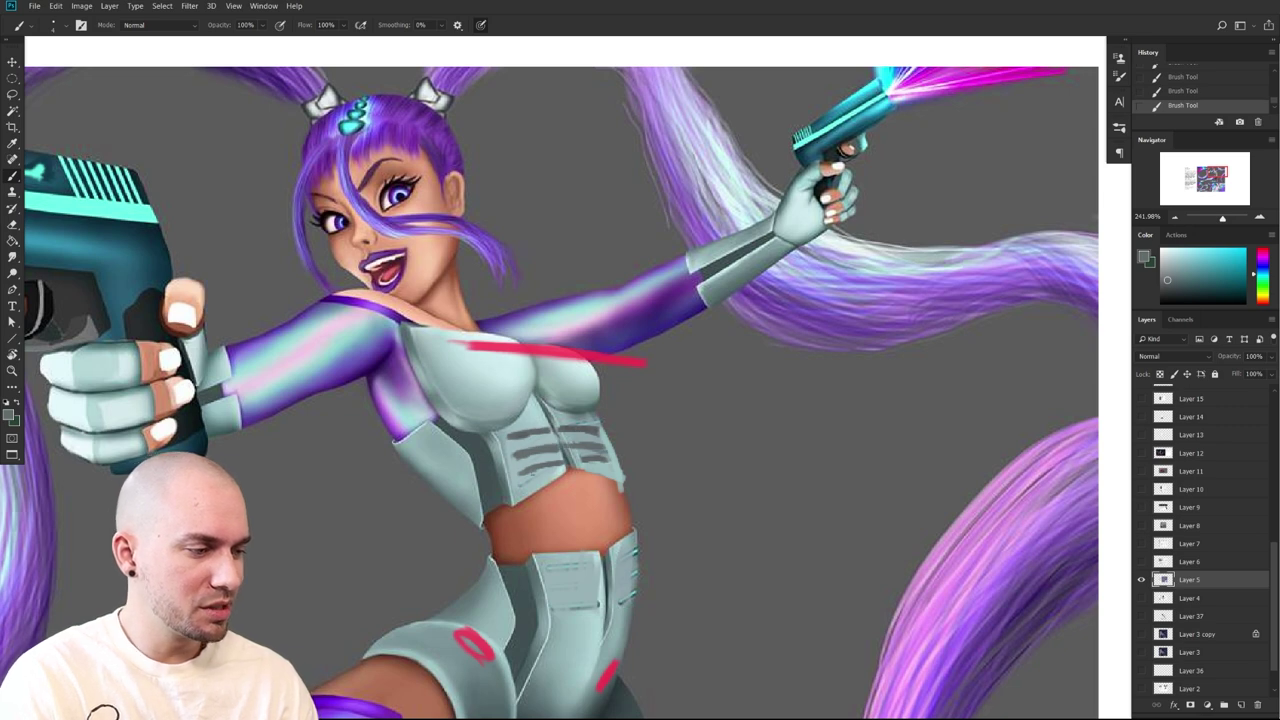
# Try curved lines across the gunslinger's bare waist, and undo them
pyautogui.moveTo(527, 507); pyautogui.dragTo(621, 499)
pyautogui.moveTo(533, 535); pyautogui.dragTo(623, 515)
pyautogui.hotkey('ctrl', 'z')
pyautogui.hotkey('ctrl', 'z')
# Set the brush colour to black and sketch a tapered cylinder beside the torso with one curved cross line and an off-centre vertical line
pyautogui.moveTo(687, 541); pyautogui.dragTo(625, 527)
pyautogui.click(1162, 300)
pyautogui.moveTo(785, 443); pyautogui.dragTo(663, 403)
pyautogui.moveTo(485, 364)
pyautogui.mouseDown()
pyautogui.moveTo(657, 350)
pyautogui.moveTo(525, 512)
pyautogui.mouseUp()
pyautogui.moveTo(652, 343); pyautogui.dragTo(660, 516)
pyautogui.moveTo(530, 548)
pyautogui.mouseDown()
pyautogui.moveTo(565, 556)
pyautogui.moveTo(536, 546)
pyautogui.mouseUp()
pyautogui.moveTo(503, 427)
pyautogui.mouseDown()
pyautogui.moveTo(550, 406)
pyautogui.moveTo(656, 404)
pyautogui.mouseUp()
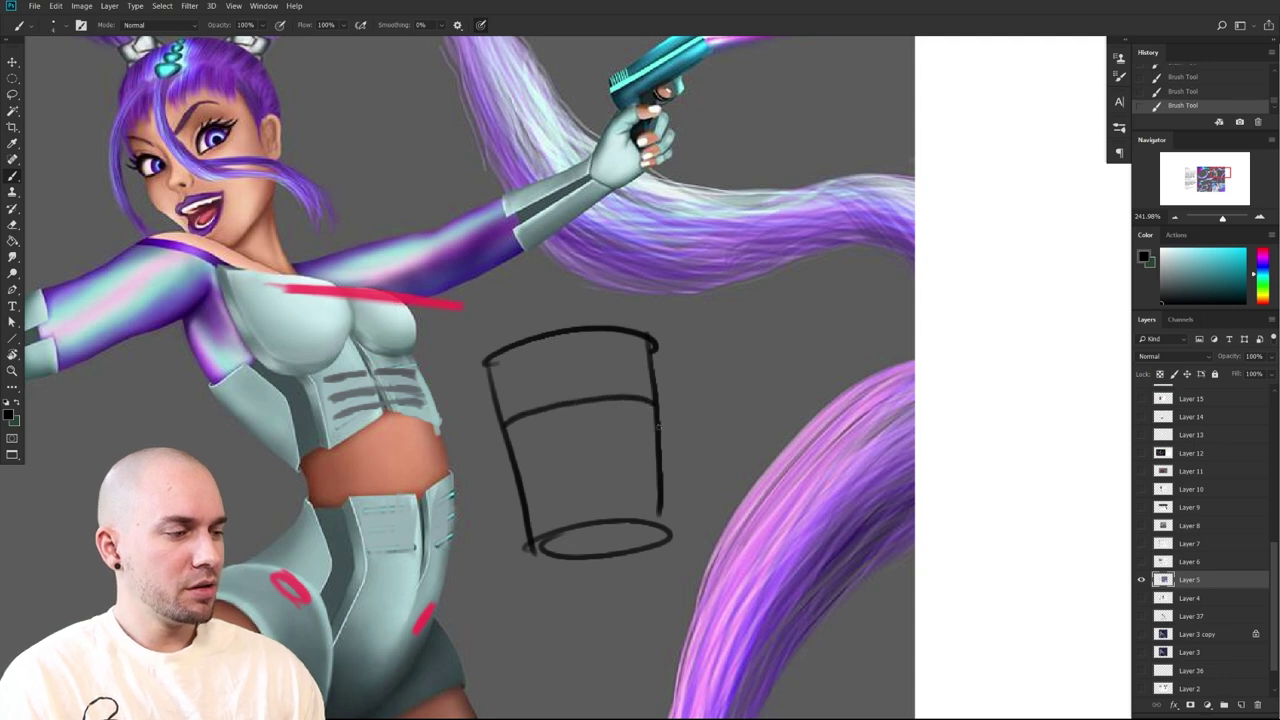
pyautogui.moveTo(610, 338); pyautogui.dragTo(631, 522)
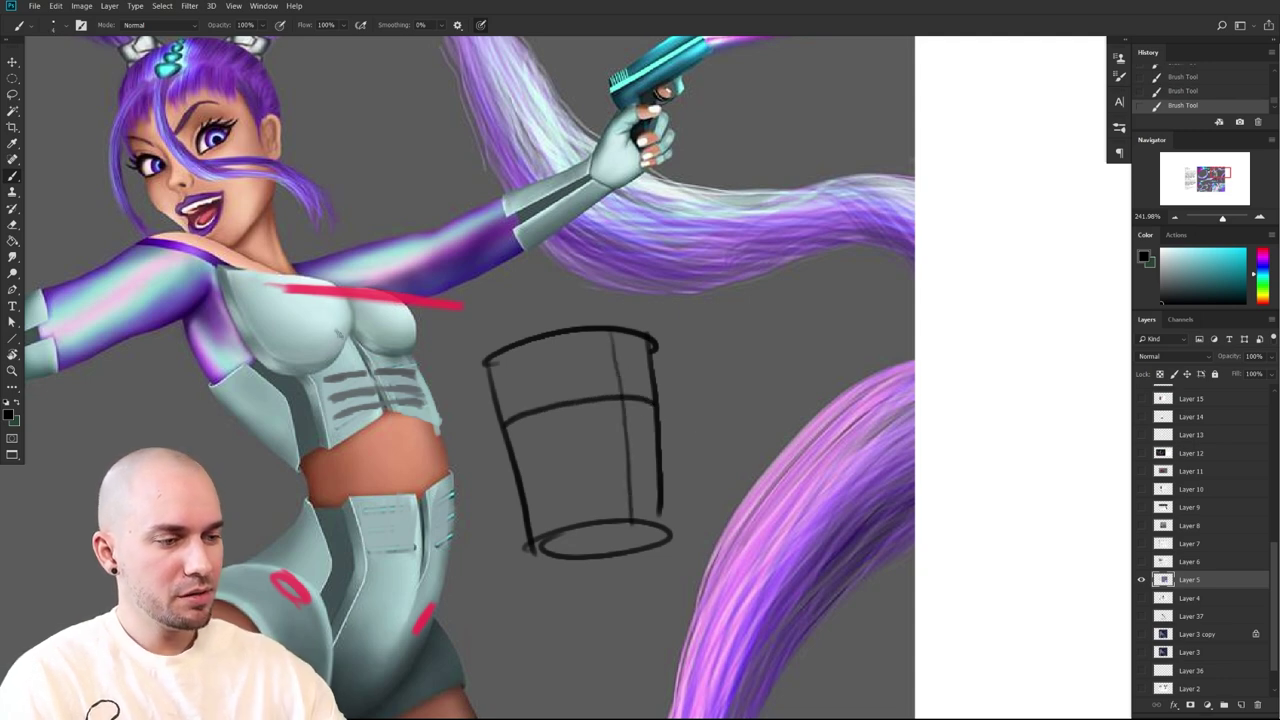
# Try black guide lines down the torso, across the rib armour and across the cylinder, and undo them
pyautogui.moveTo(336, 330); pyautogui.dragTo(421, 603)
pyautogui.hotkey('ctrl', 'z')
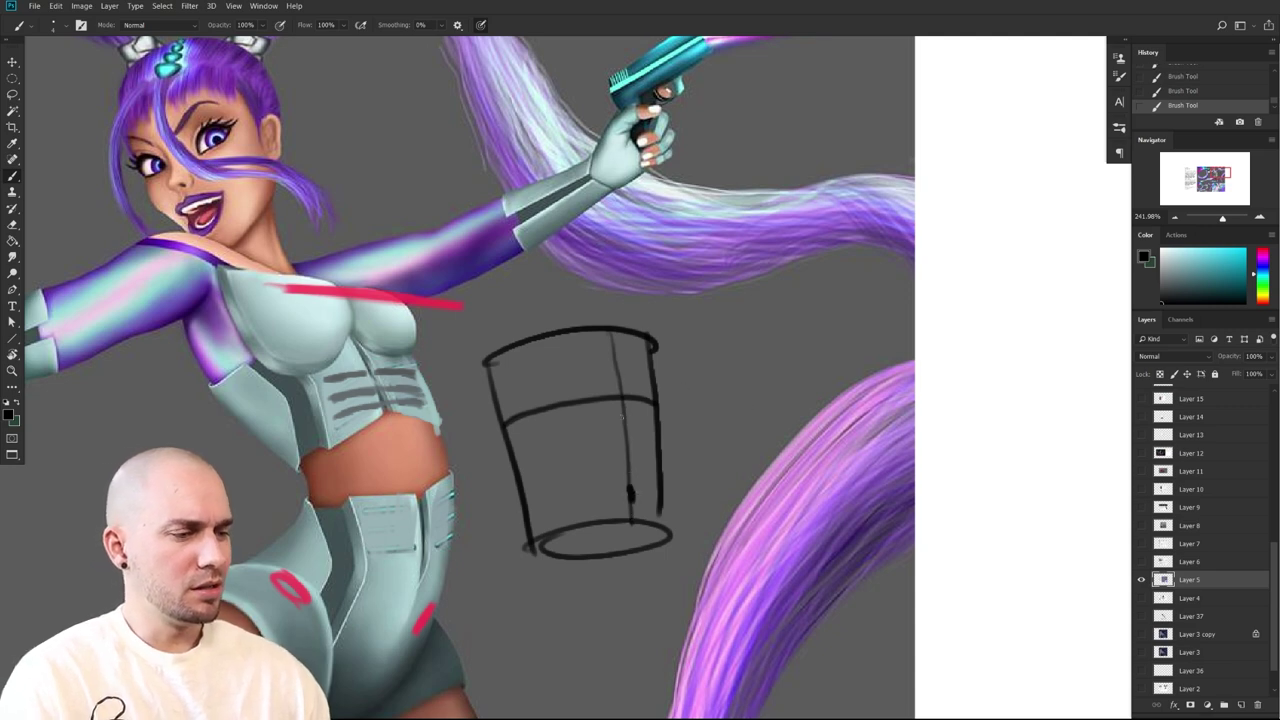
pyautogui.moveTo(328, 380); pyautogui.dragTo(428, 372)
pyautogui.hotkey('ctrl', 'z')
pyautogui.moveTo(334, 413); pyautogui.dragTo(426, 403)
pyautogui.moveTo(336, 398)
pyautogui.mouseDown()
pyautogui.moveTo(424, 389)
pyautogui.moveTo(402, 376)
pyautogui.mouseUp()
pyautogui.hotkey('ctrl', 'z')
pyautogui.hotkey('ctrl', 'z')
pyautogui.hotkey('ctrl', 'z')
pyautogui.moveTo(548, 406); pyautogui.dragTo(638, 400)
pyautogui.hotkey('ctrl', 'z')
pyautogui.moveTo(518, 342); pyautogui.dragTo(631, 331)
pyautogui.hotkey('ctrl', 'z')
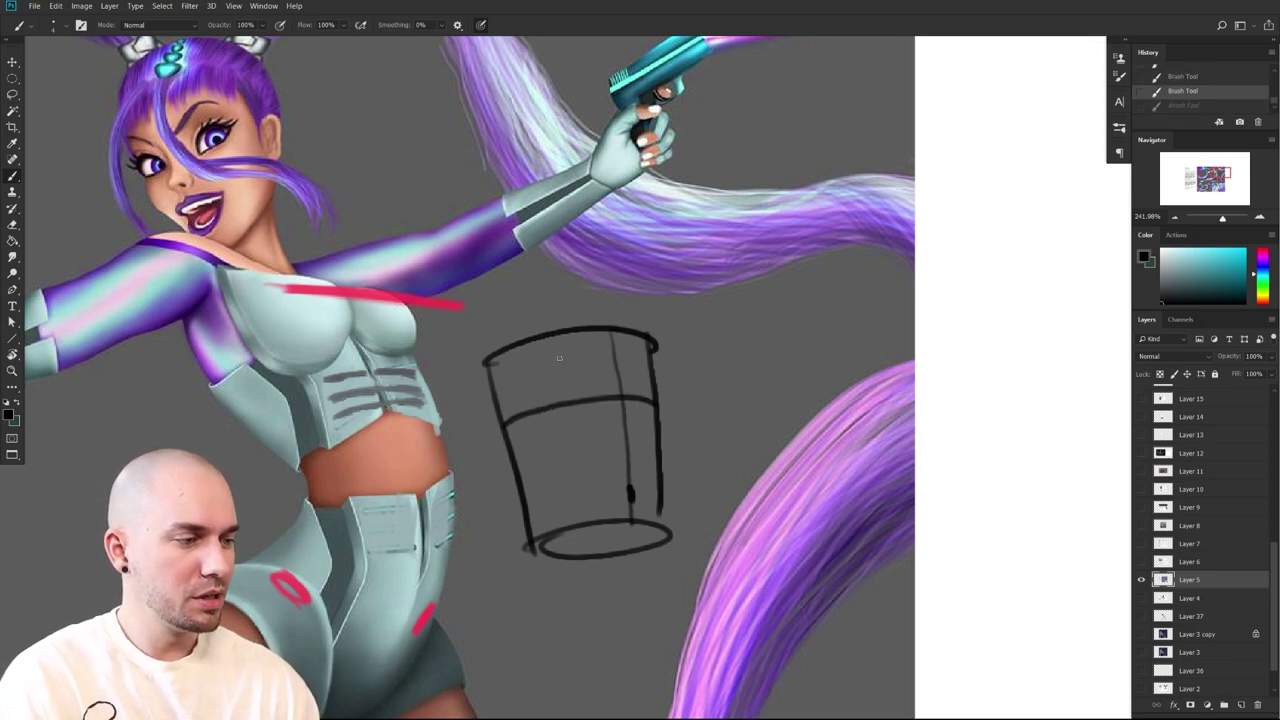
# Draw three curved slot lines across the cylinder's upper section
pyautogui.moveTo(537, 358); pyautogui.dragTo(648, 350)
pyautogui.moveTo(541, 379); pyautogui.dragTo(630, 368)
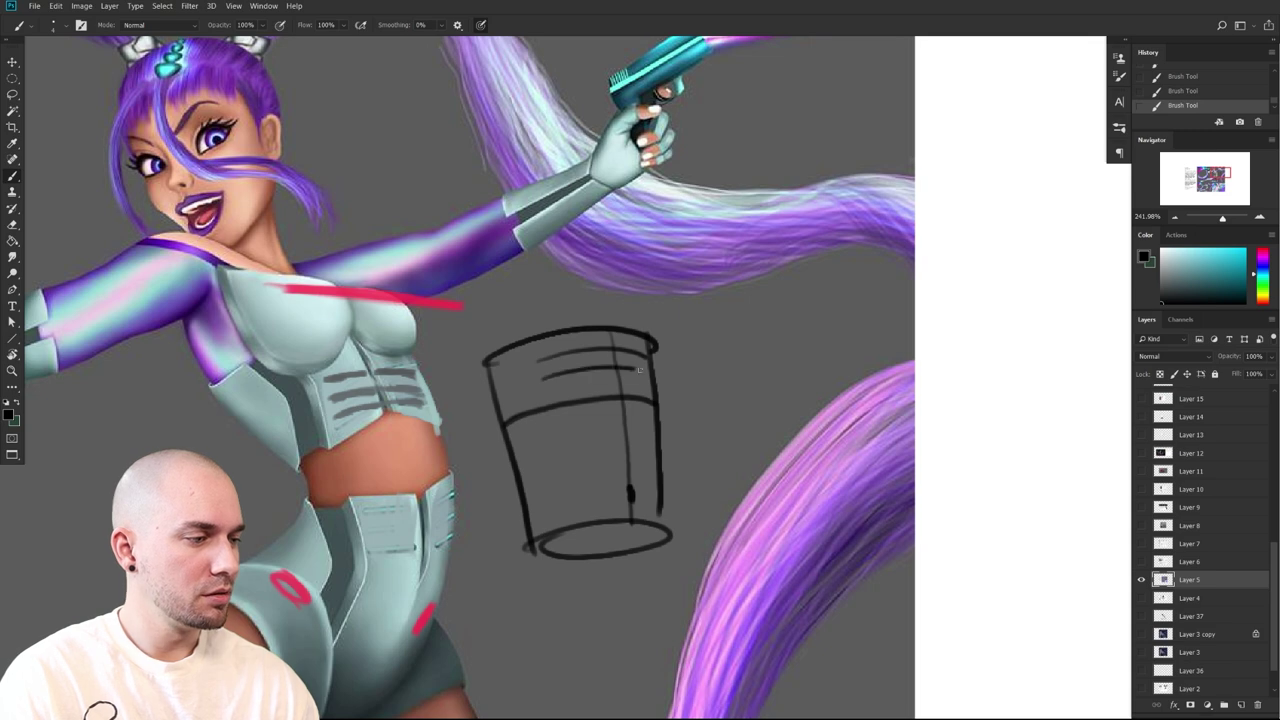
pyautogui.moveTo(551, 393); pyautogui.dragTo(643, 386)
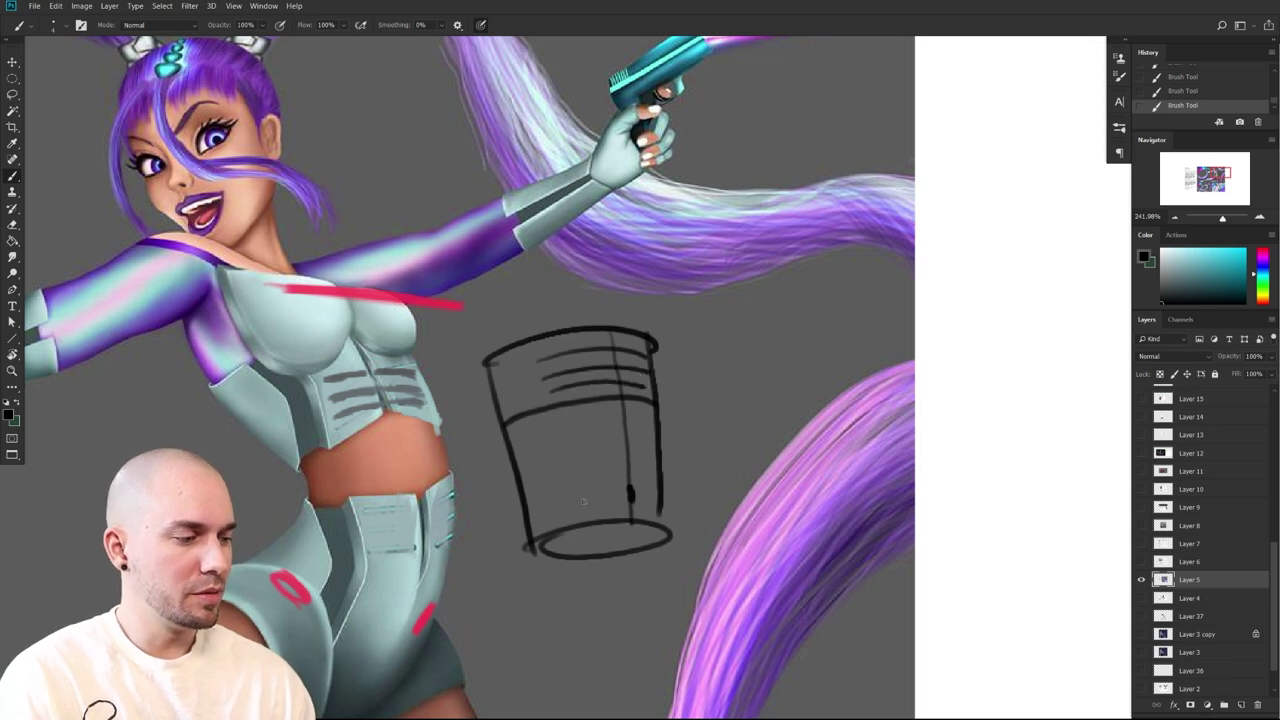
# Sample the grey background and paint over the lower part of the cylinder with an enlarged brush
pyautogui.moveTo(556, 545); pyautogui.dragTo(607, 444)
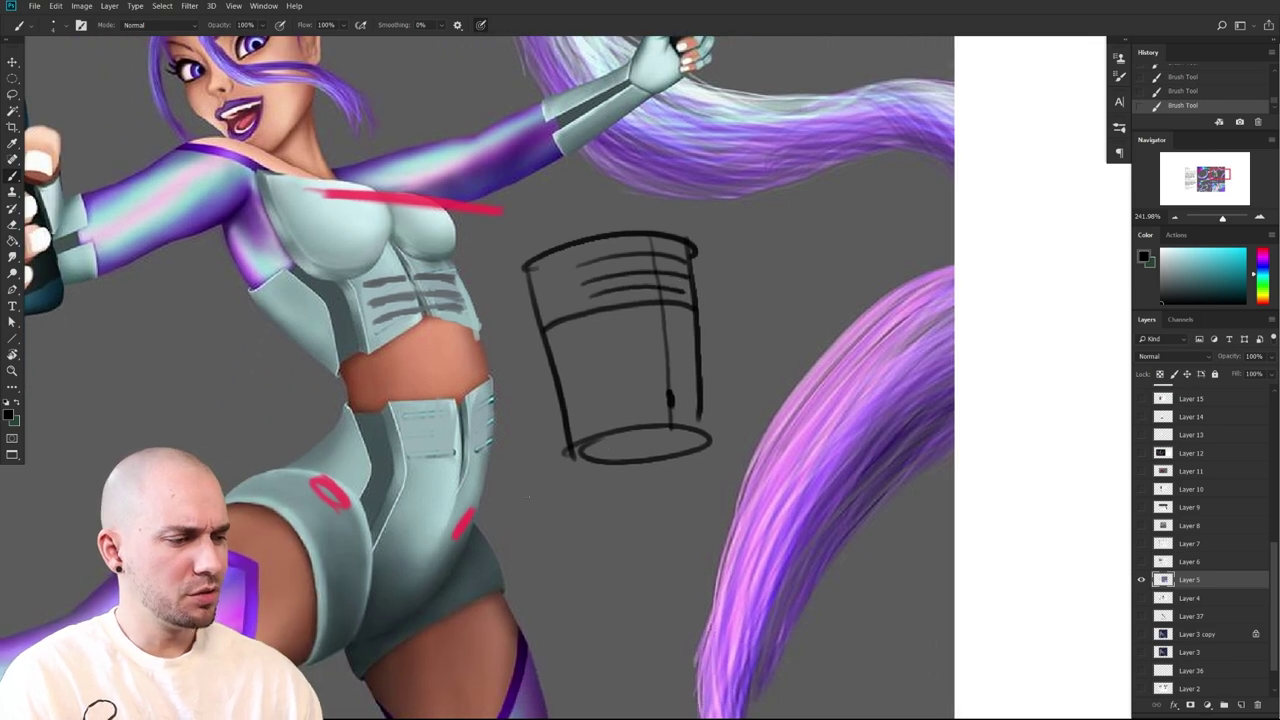
pyautogui.press('e')
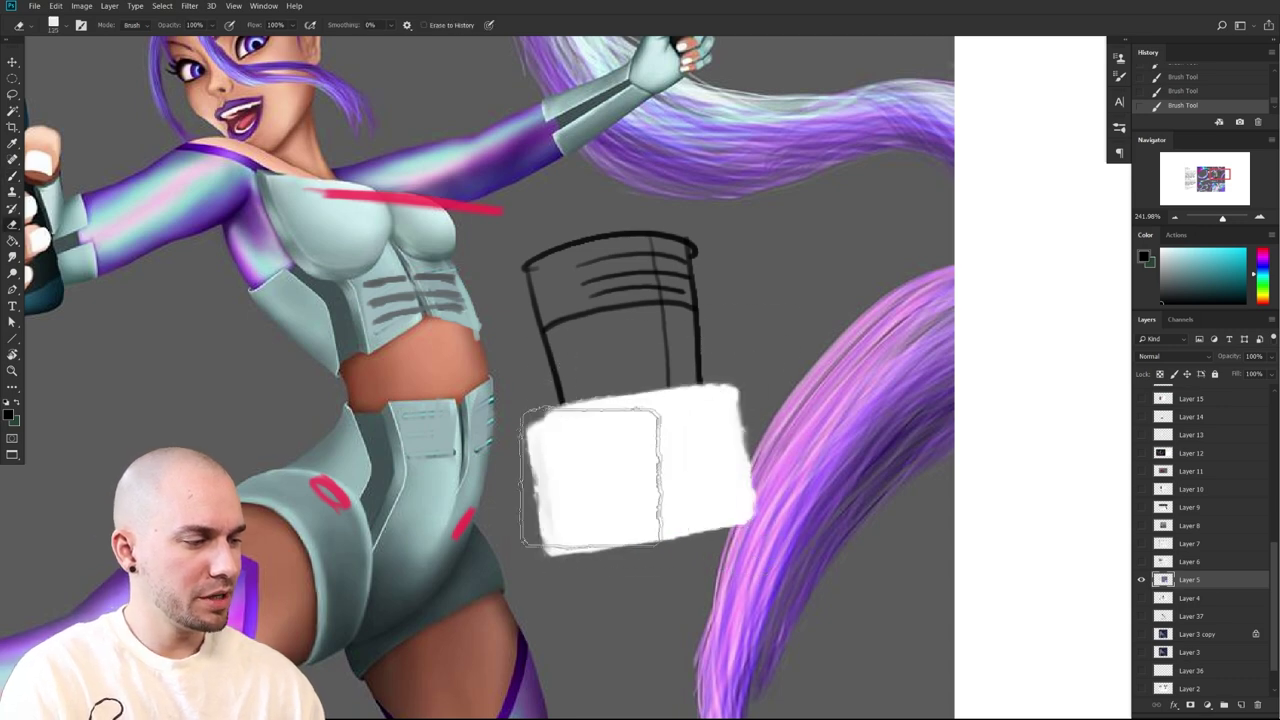
pyautogui.press('b')
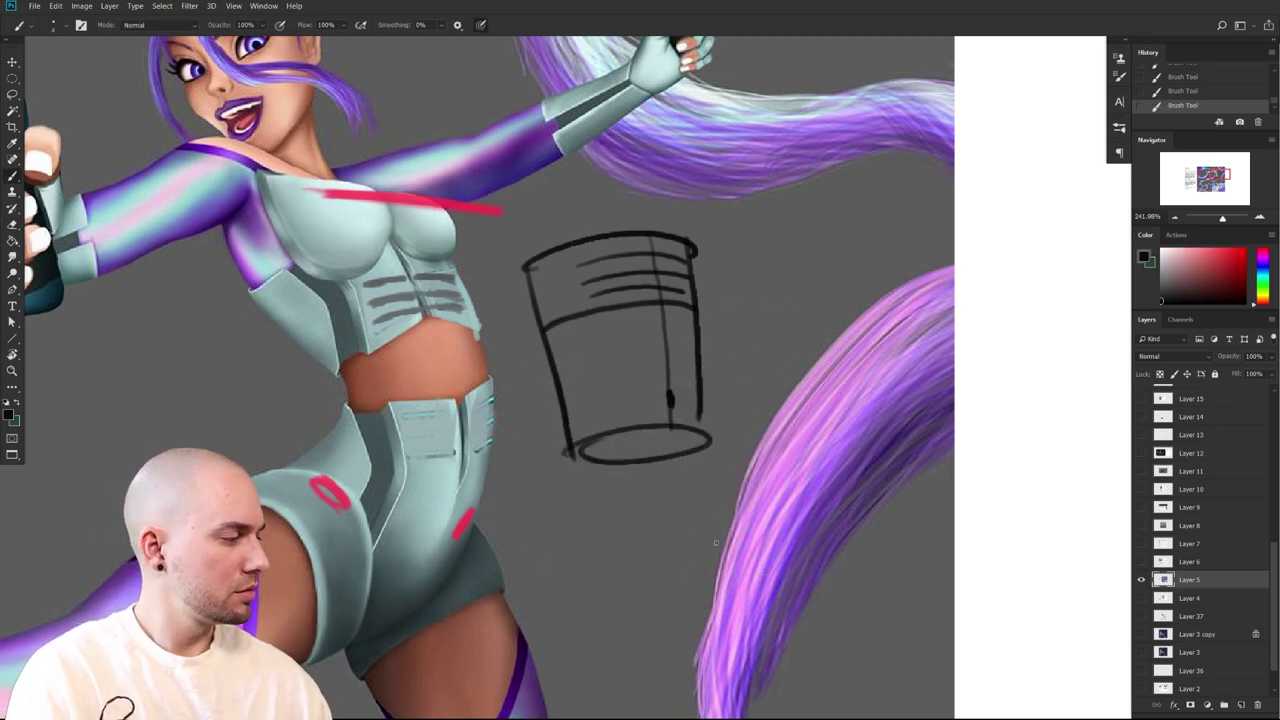
pyautogui.keyDown('alt'); pyautogui.click(738, 436); pyautogui.keyUp('alt')
pyautogui.press(']')
pyautogui.press(']')
pyautogui.press(']')
pyautogui.press(']')
pyautogui.press(']')
pyautogui.press(']')
pyautogui.press(']')
pyautogui.press(']')
pyautogui.press(']')
pyautogui.press(']')
pyautogui.press(']')
pyautogui.moveTo(695, 420)
pyautogui.mouseDown()
pyautogui.moveTo(655, 420)
pyautogui.moveTo(653, 399)
pyautogui.moveTo(653, 472)
pyautogui.mouseUp()
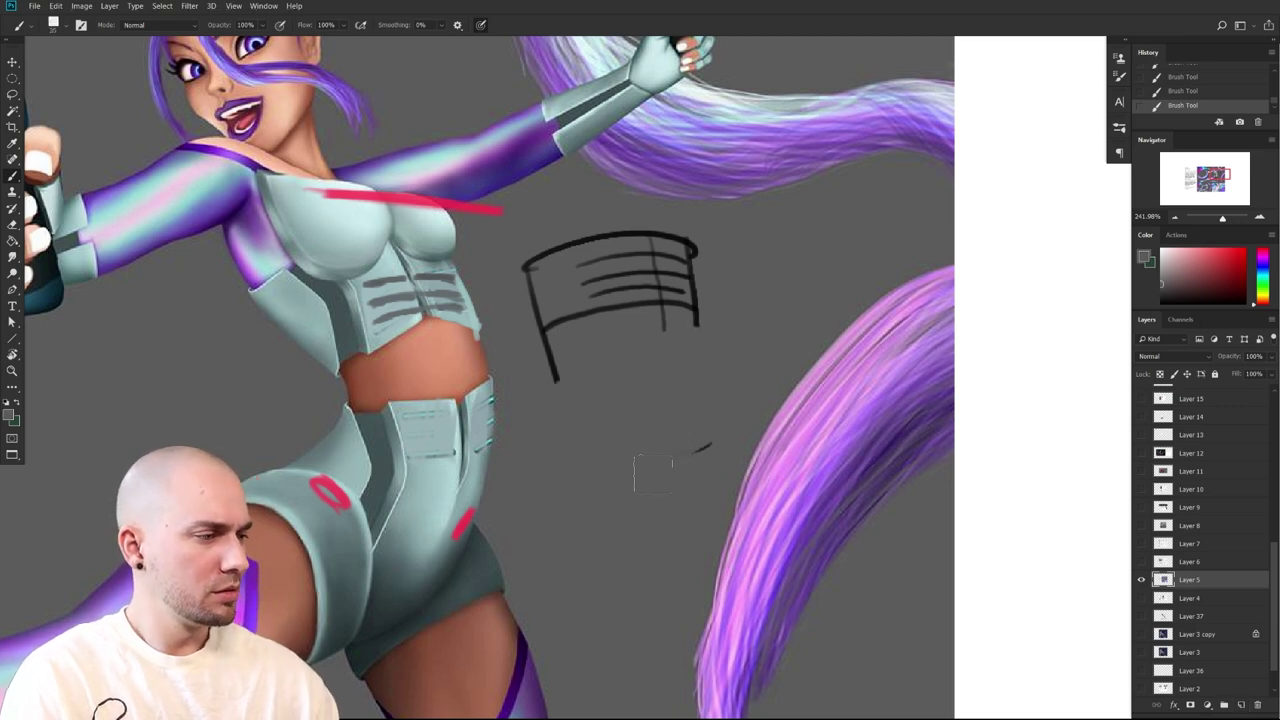
# Sample the dark line colour and redraw the cylinder's lower part as a bent torso form with a rounded base and curving vertical line
pyautogui.press('[')
pyautogui.press('[')
pyautogui.press('[')
pyautogui.press('[')
pyautogui.press('[')
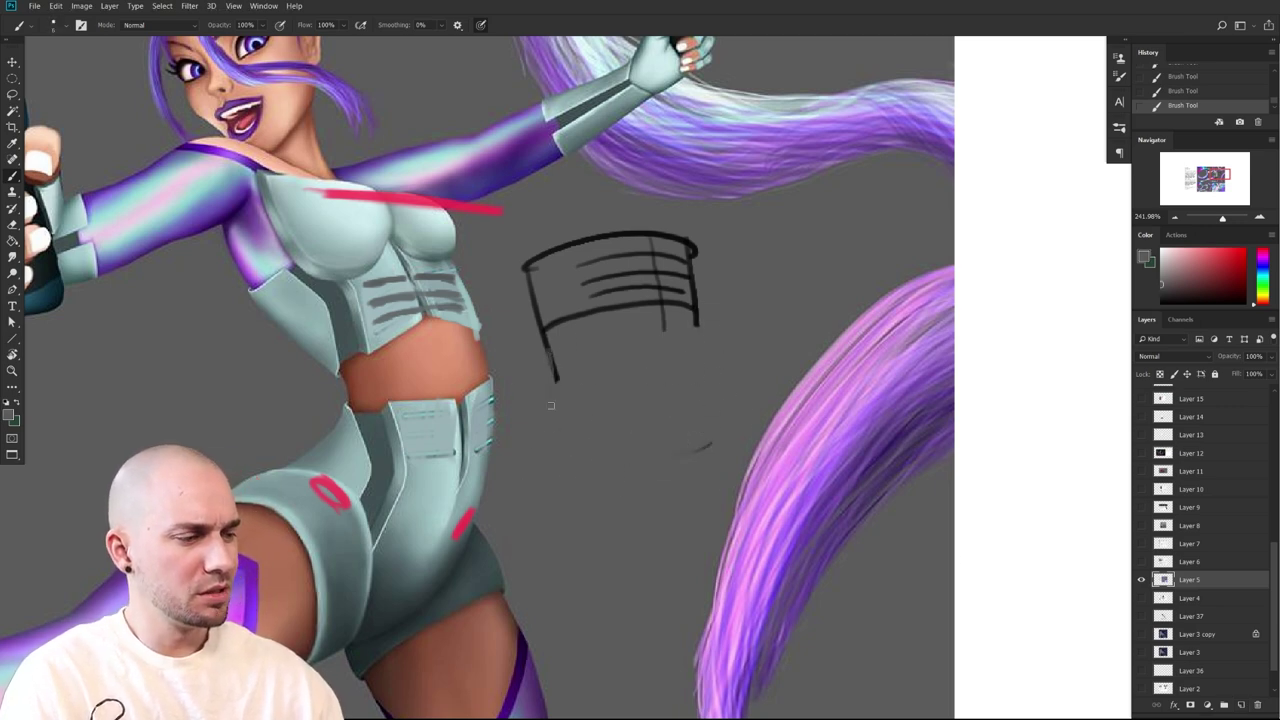
pyautogui.keyDown('alt'); pyautogui.click(546, 330); pyautogui.keyUp('alt')
pyautogui.moveTo(550, 348); pyautogui.dragTo(534, 465)
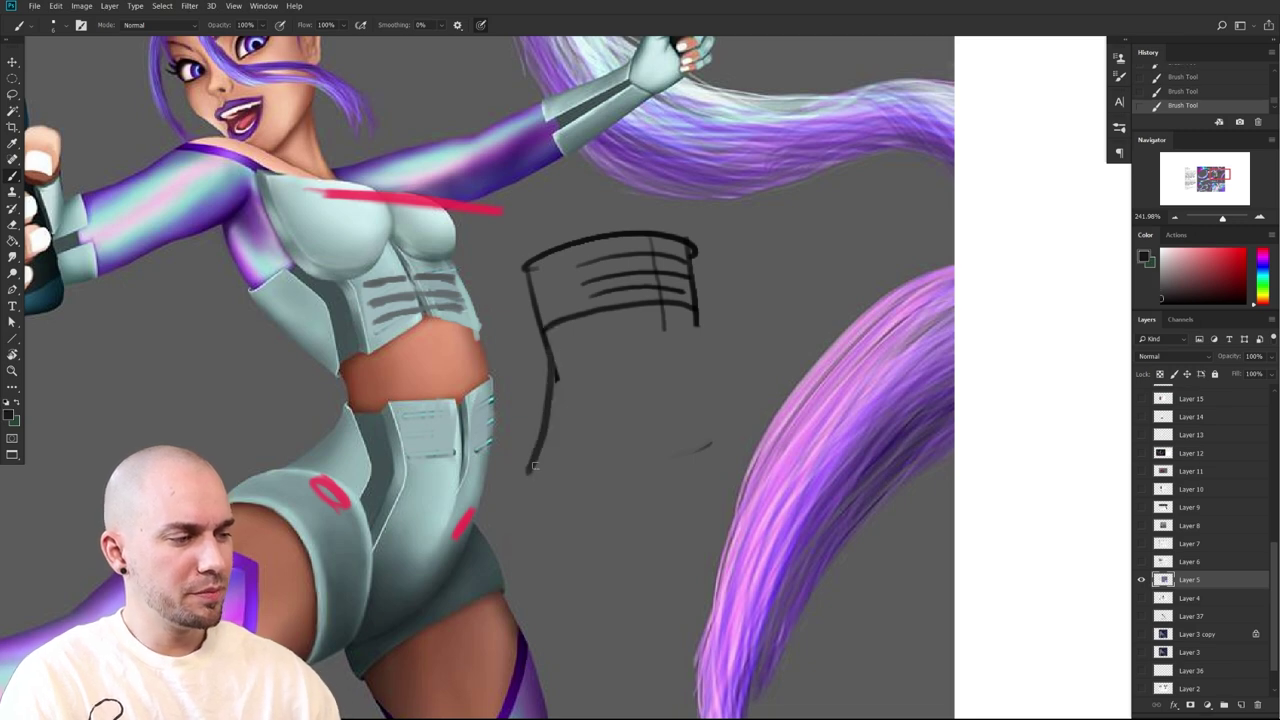
pyautogui.moveTo(696, 320)
pyautogui.mouseDown()
pyautogui.moveTo(686, 424)
pyautogui.moveTo(640, 510)
pyautogui.mouseUp()
pyautogui.moveTo(540, 430)
pyautogui.mouseDown()
pyautogui.moveTo(520, 464)
pyautogui.moveTo(650, 512)
pyautogui.mouseUp()
pyautogui.moveTo(528, 474)
pyautogui.mouseDown()
pyautogui.moveTo(650, 508)
pyautogui.moveTo(600, 516)
pyautogui.moveTo(619, 534)
pyautogui.mouseUp()
pyautogui.moveTo(650, 415); pyautogui.dragTo(590, 548)
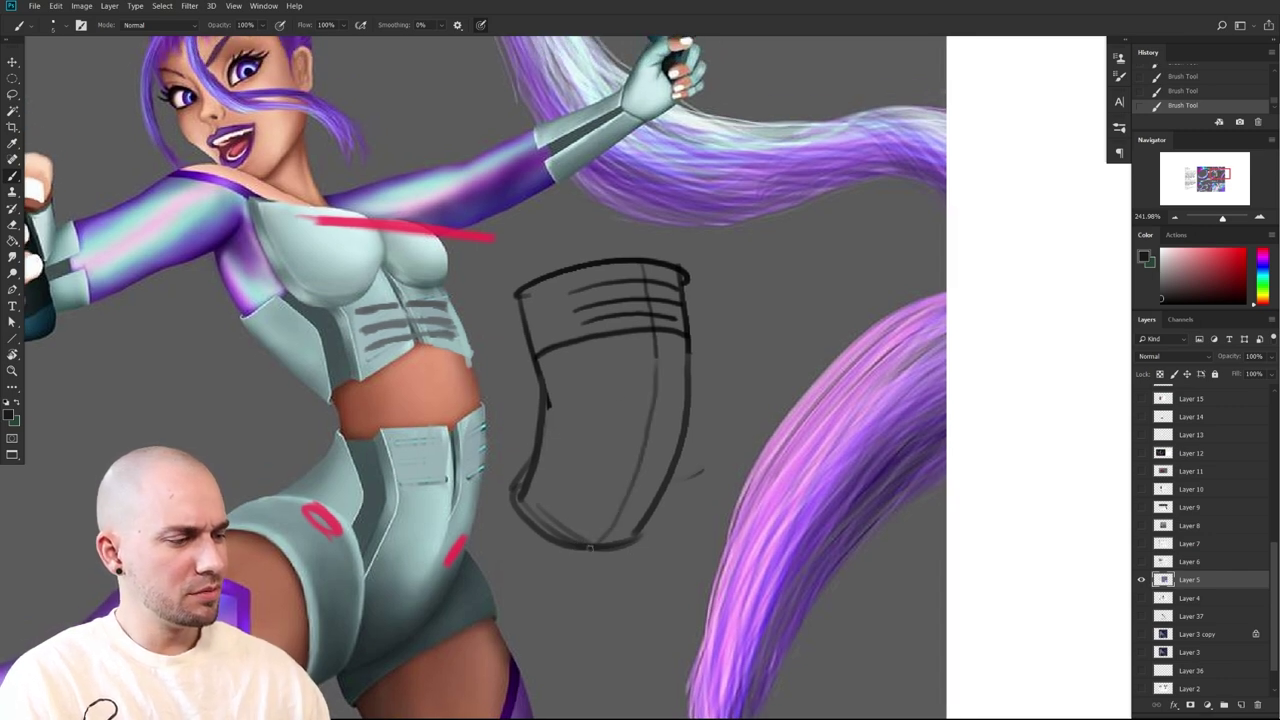
pyautogui.moveTo(521, 507); pyautogui.dragTo(628, 543)
# Draw cross-contour lines down the bent form, curving upward near the ribs and downward toward the base
pyautogui.moveTo(556, 342); pyautogui.dragTo(650, 329)
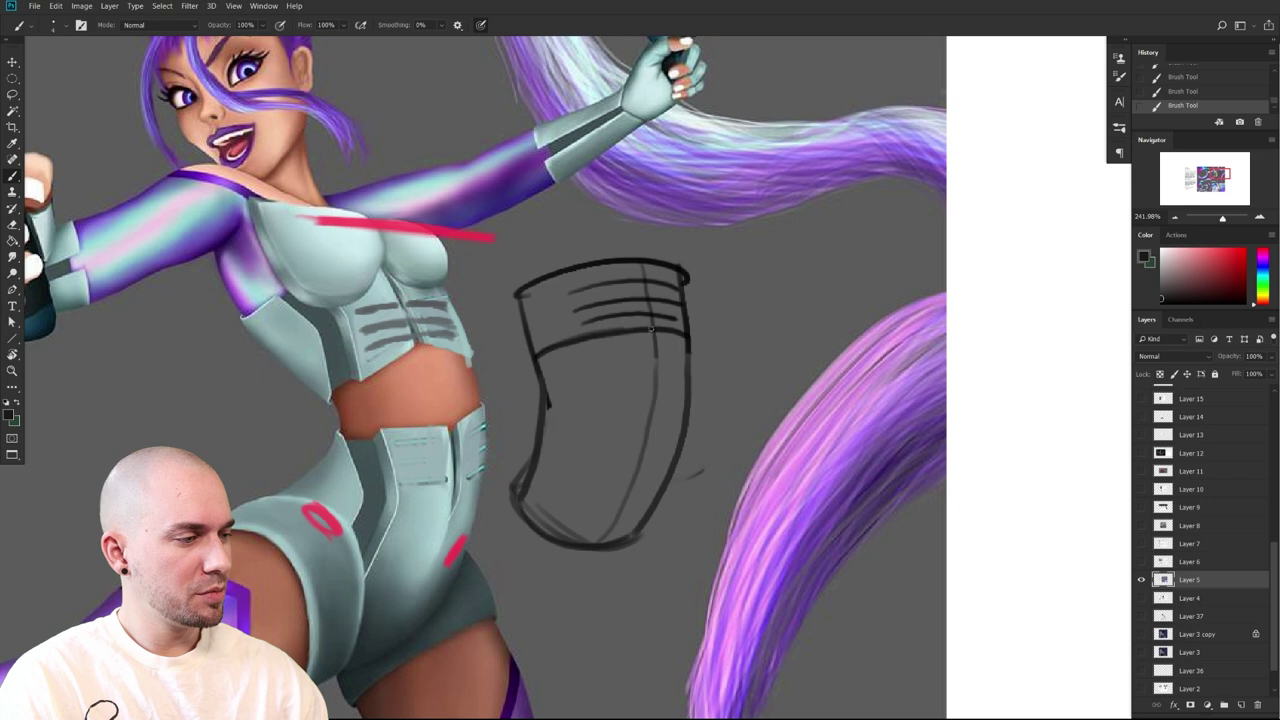
pyautogui.moveTo(546, 389); pyautogui.dragTo(681, 382)
pyautogui.moveTo(549, 412); pyautogui.dragTo(684, 421)
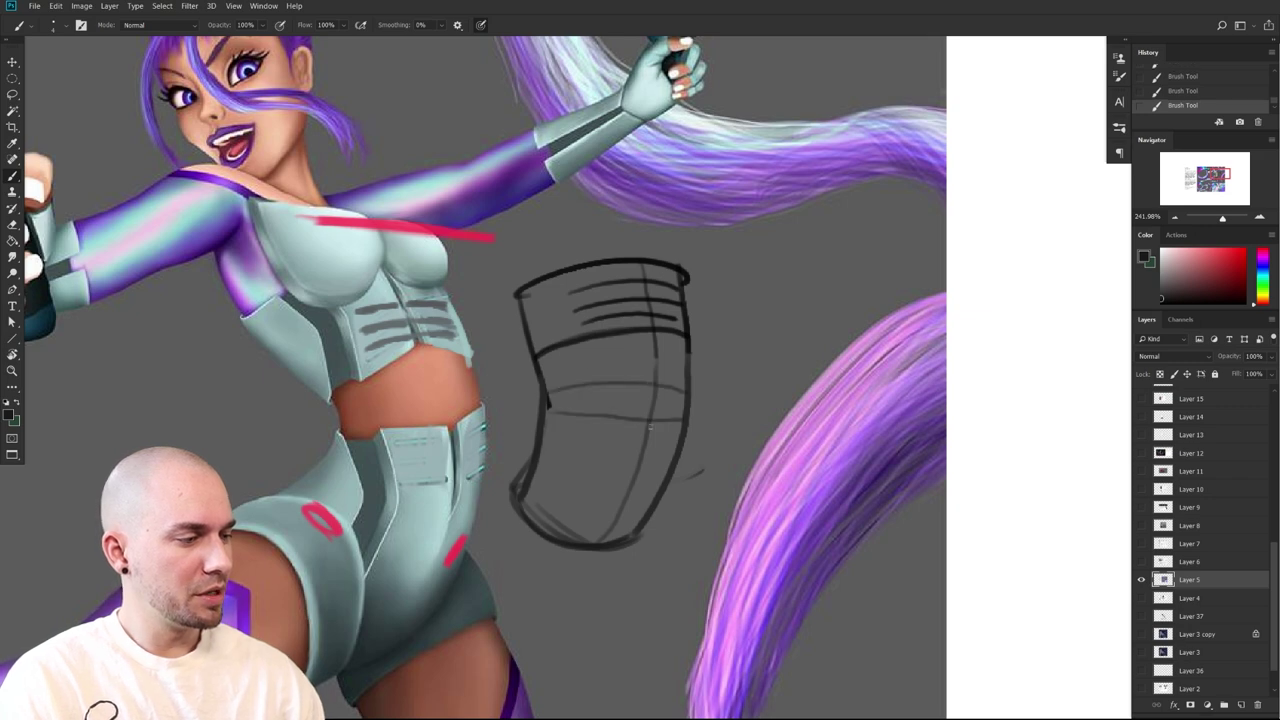
pyautogui.moveTo(540, 443); pyautogui.dragTo(670, 469)
pyautogui.moveTo(535, 474)
pyautogui.mouseDown()
pyautogui.moveTo(626, 522)
pyautogui.moveTo(650, 515)
pyautogui.mouseUp()
pyautogui.moveTo(540, 448)
pyautogui.mouseDown()
pyautogui.moveTo(605, 467)
pyautogui.moveTo(674, 466)
pyautogui.mouseUp()
pyautogui.moveTo(555, 410)
pyautogui.mouseDown()
pyautogui.moveTo(678, 419)
pyautogui.moveTo(688, 407)
pyautogui.mouseUp()
pyautogui.moveTo(744, 459); pyautogui.dragTo(735, 479)
pyautogui.moveTo(540, 408); pyautogui.dragTo(671, 401)
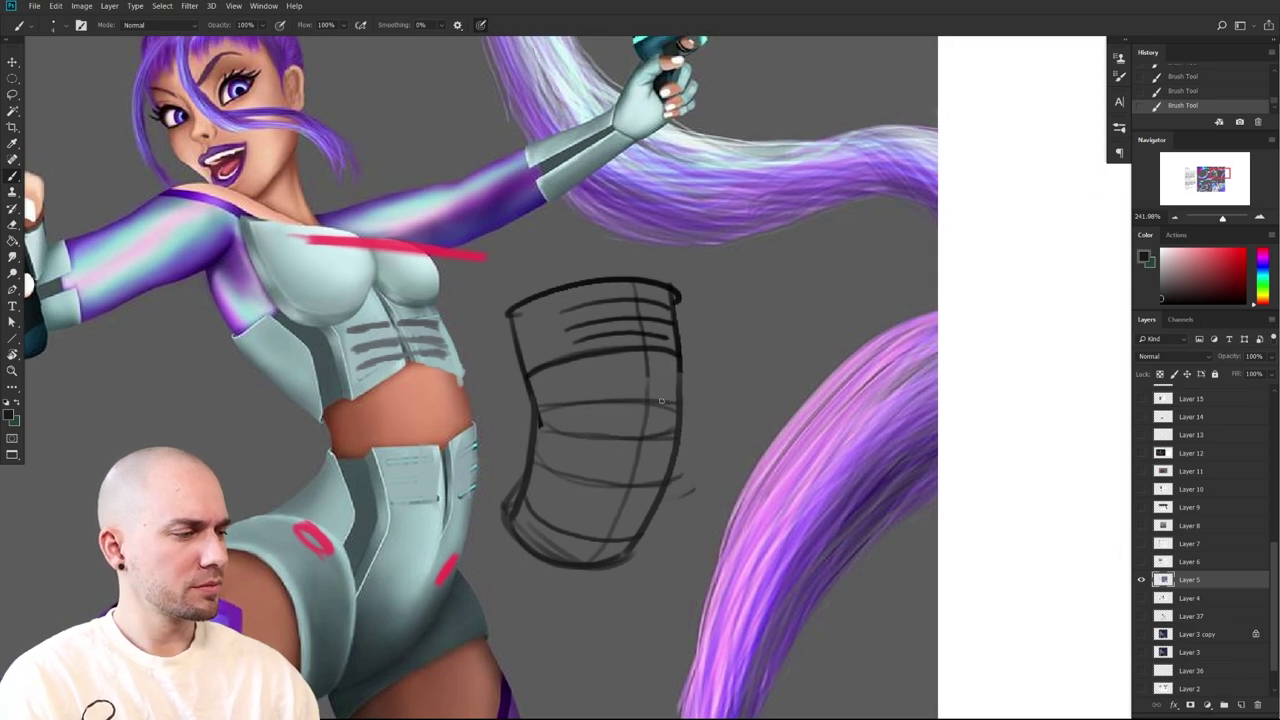
pyautogui.moveTo(568, 400); pyautogui.dragTo(668, 396)
# Clean up the outer edge of the bent form with sampled background grey and dark line colour
pyautogui.keyDown('alt'); pyautogui.click(664, 412); pyautogui.keyUp('alt')
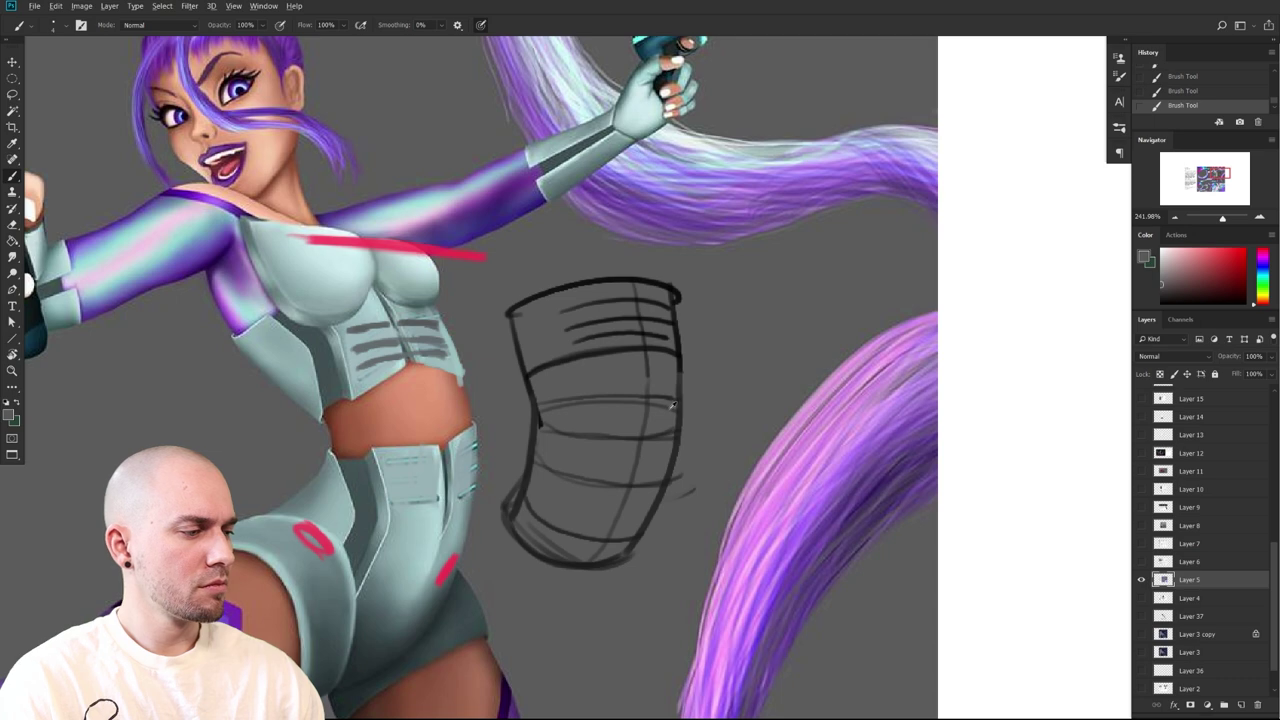
pyautogui.keyDown('alt'); pyautogui.click(696, 456); pyautogui.keyUp('alt')
pyautogui.keyDown('alt'); pyautogui.click(673, 455); pyautogui.keyUp('alt')
pyautogui.moveTo(670, 434)
pyautogui.mouseDown()
pyautogui.moveTo(543, 425)
pyautogui.moveTo(678, 428)
pyautogui.moveTo(594, 395)
pyautogui.moveTo(537, 405)
pyautogui.moveTo(676, 394)
pyautogui.mouseUp()
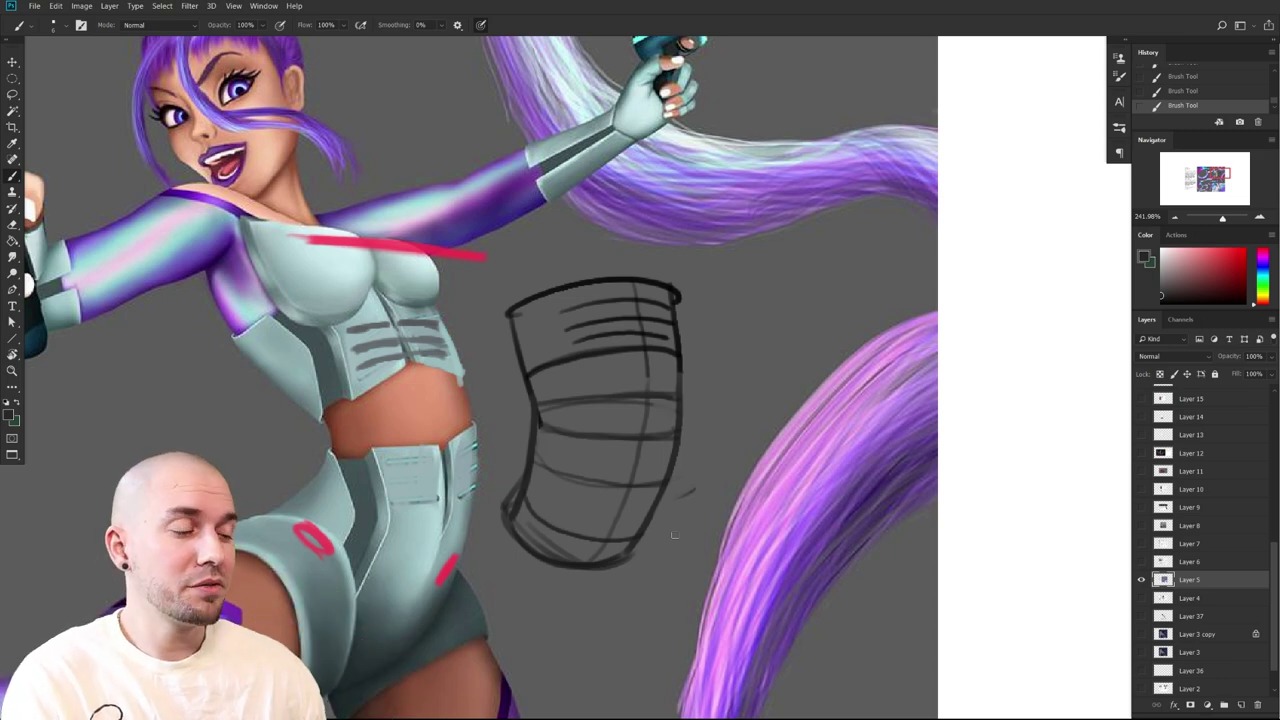
# Set the brush colour to bright cyan and paint three curved slots on each side of the bent form's vertical line
pyautogui.moveTo(490, 458); pyautogui.dragTo(572, 440)
pyautogui.click(1244, 250)
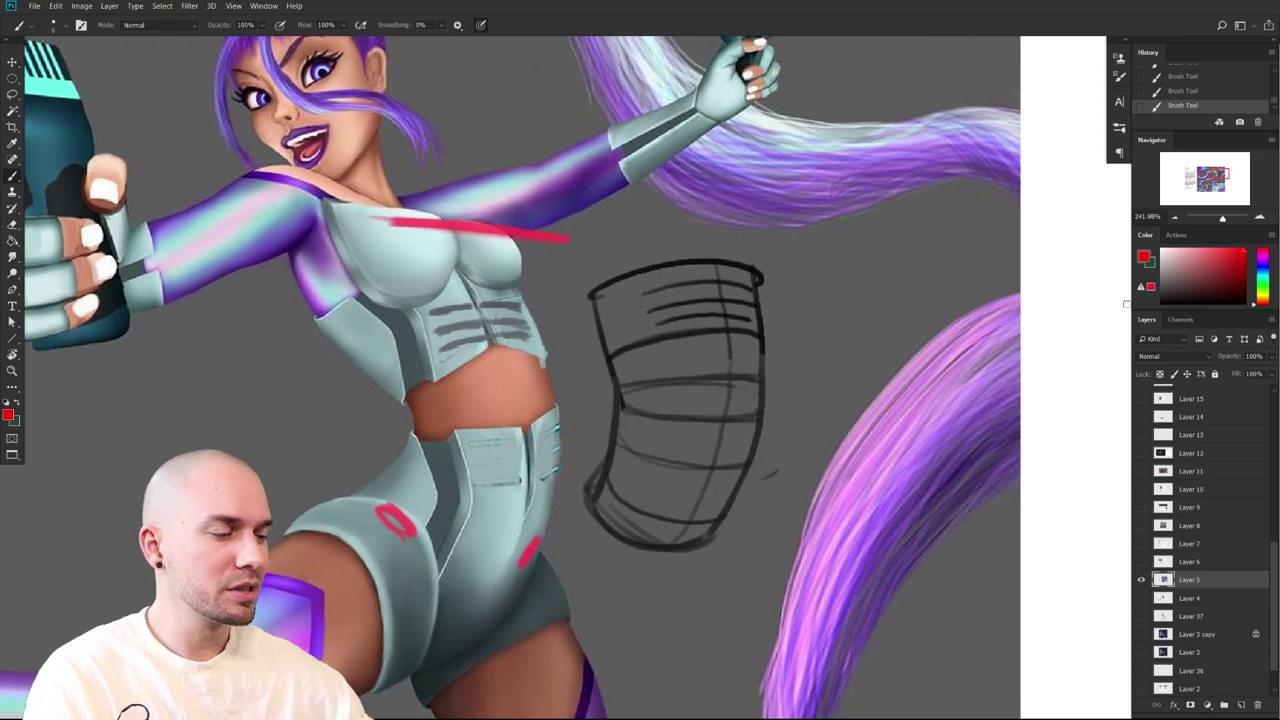
pyautogui.moveTo(1265, 285); pyautogui.dragTo(1252, 274)
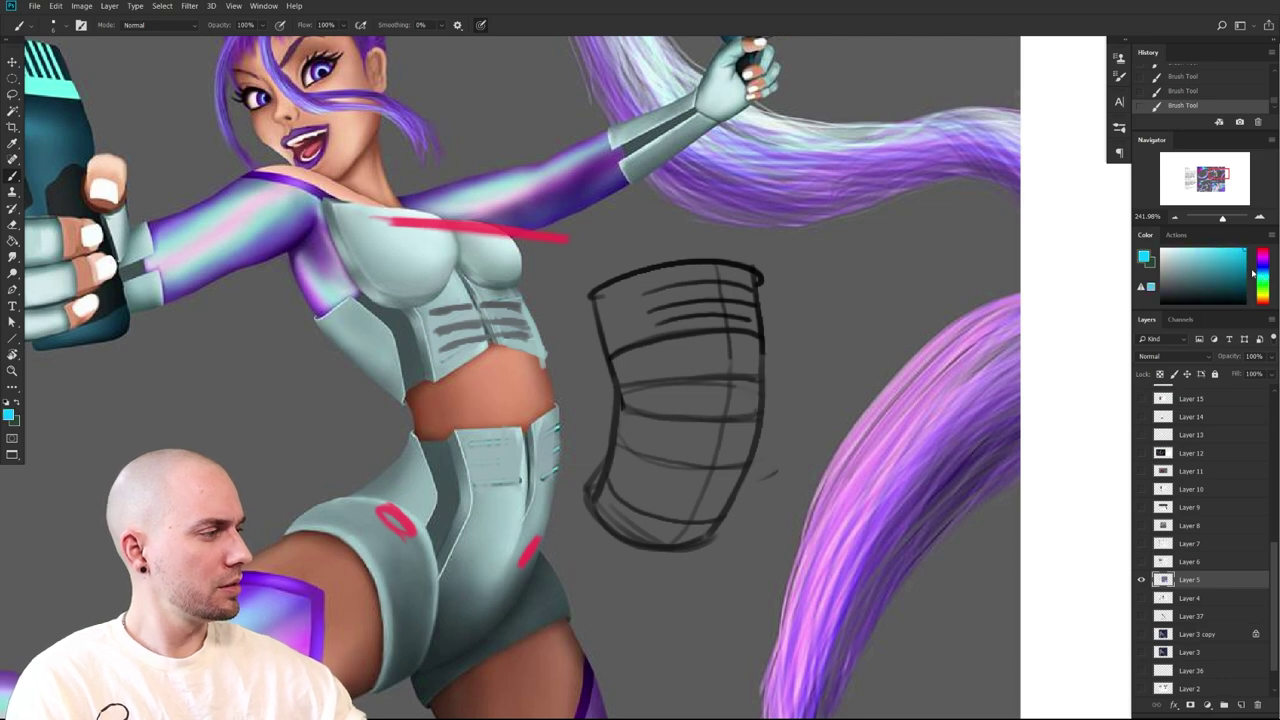
pyautogui.moveTo(656, 317)
pyautogui.mouseDown()
pyautogui.moveTo(714, 314)
pyautogui.moveTo(706, 286)
pyautogui.moveTo(758, 285)
pyautogui.moveTo(762, 318)
pyautogui.mouseUp()
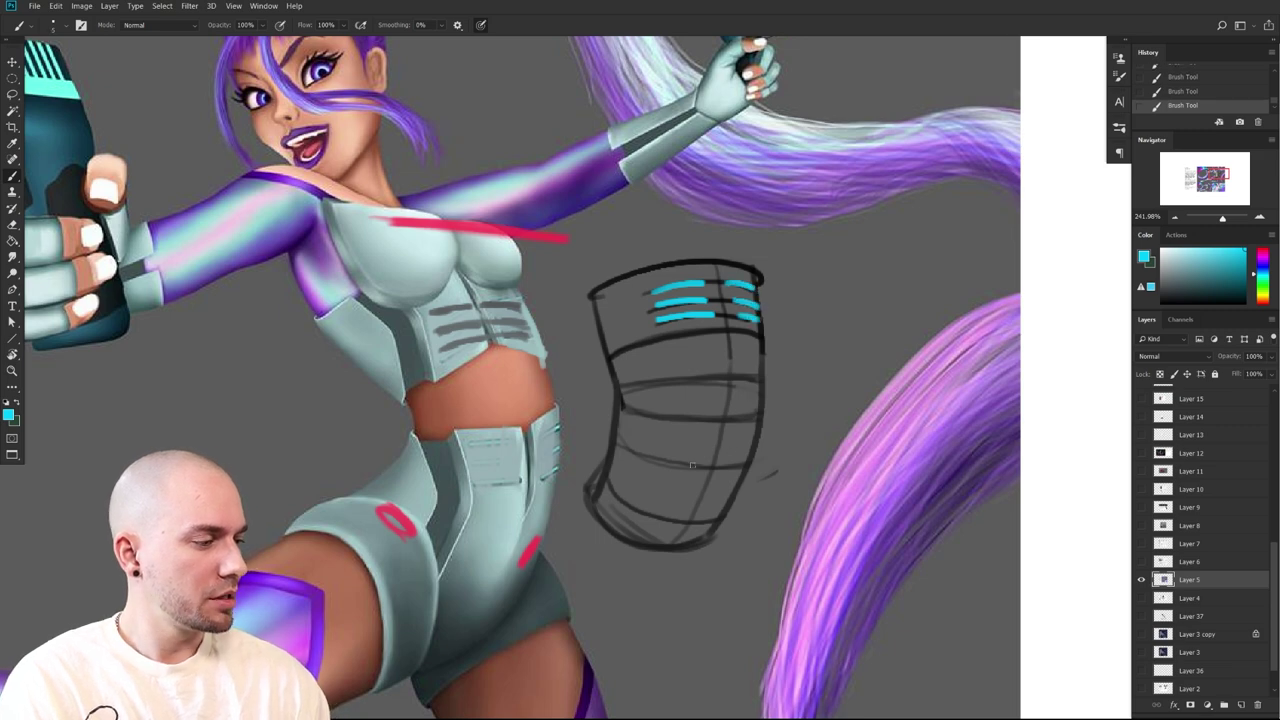
# Paint cyan slots curving downward on both sides of the vertical line across the lower part of the bent form
pyautogui.moveTo(648, 470)
pyautogui.mouseDown()
pyautogui.moveTo(741, 476)
pyautogui.moveTo(698, 487)
pyautogui.moveTo(731, 488)
pyautogui.mouseUp()
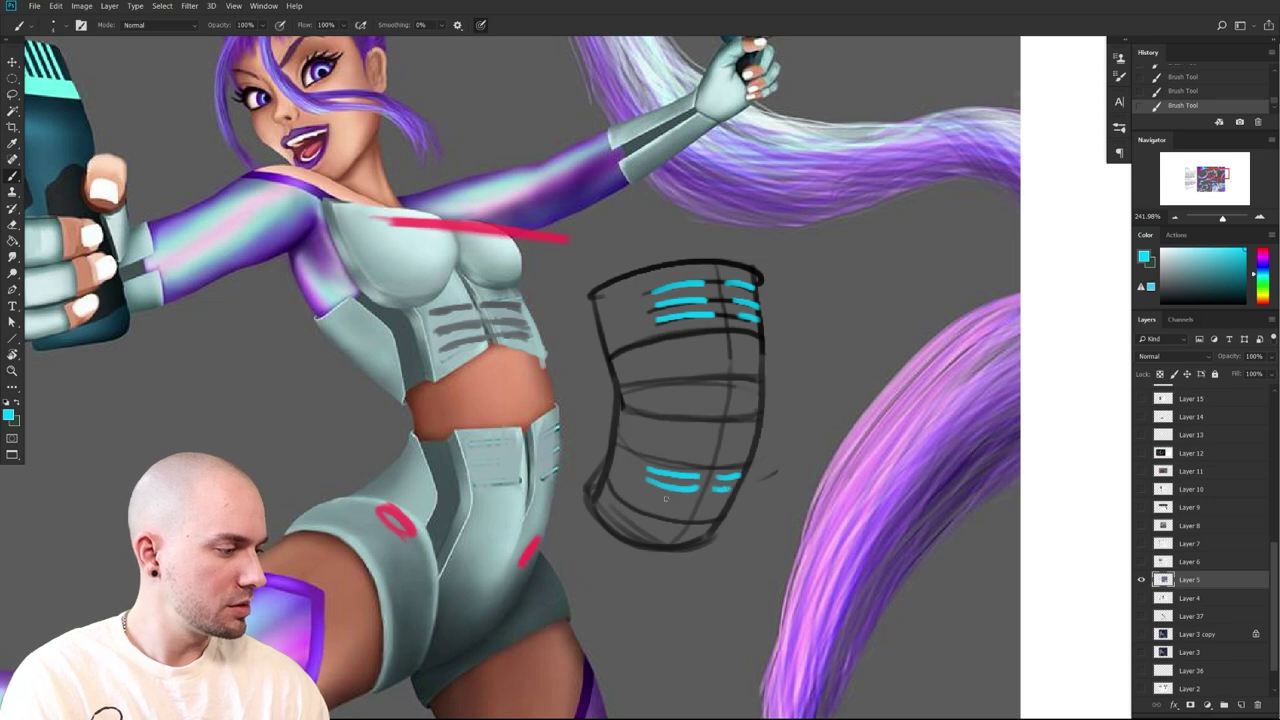
pyautogui.moveTo(649, 523); pyautogui.dragTo(676, 522)
pyautogui.moveTo(788, 520); pyautogui.dragTo(751, 519)
pyautogui.moveTo(651, 553)
pyautogui.mouseDown()
pyautogui.moveTo(611, 594)
pyautogui.moveTo(875, 515)
pyautogui.mouseUp()
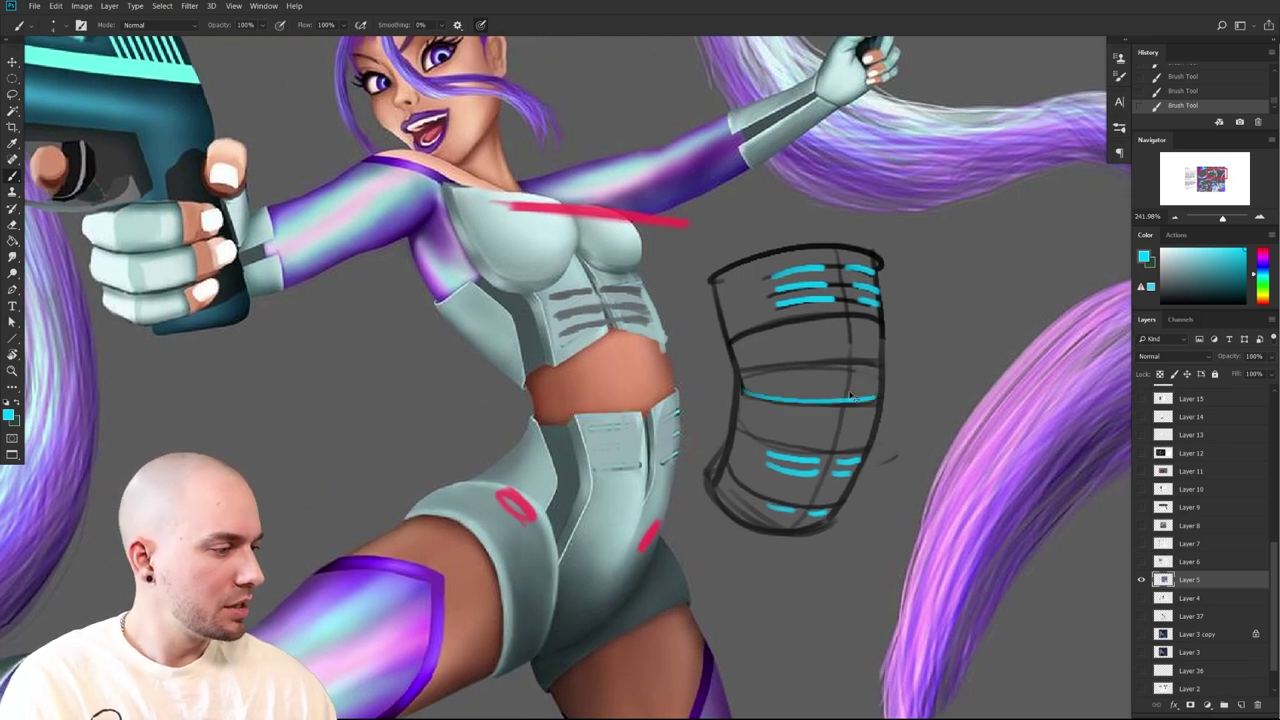
pyautogui.moveTo(680, 392)
pyautogui.mouseDown()
pyautogui.moveTo(538, 415)
pyautogui.moveTo(695, 395)
pyautogui.moveTo(634, 396)
pyautogui.mouseUp()
pyautogui.hotkey('ctrl', 'z')
pyautogui.hotkey('ctrl', 'z')
pyautogui.moveTo(743, 394); pyautogui.dragTo(848, 402)
pyautogui.hotkey('ctrl', 'z')
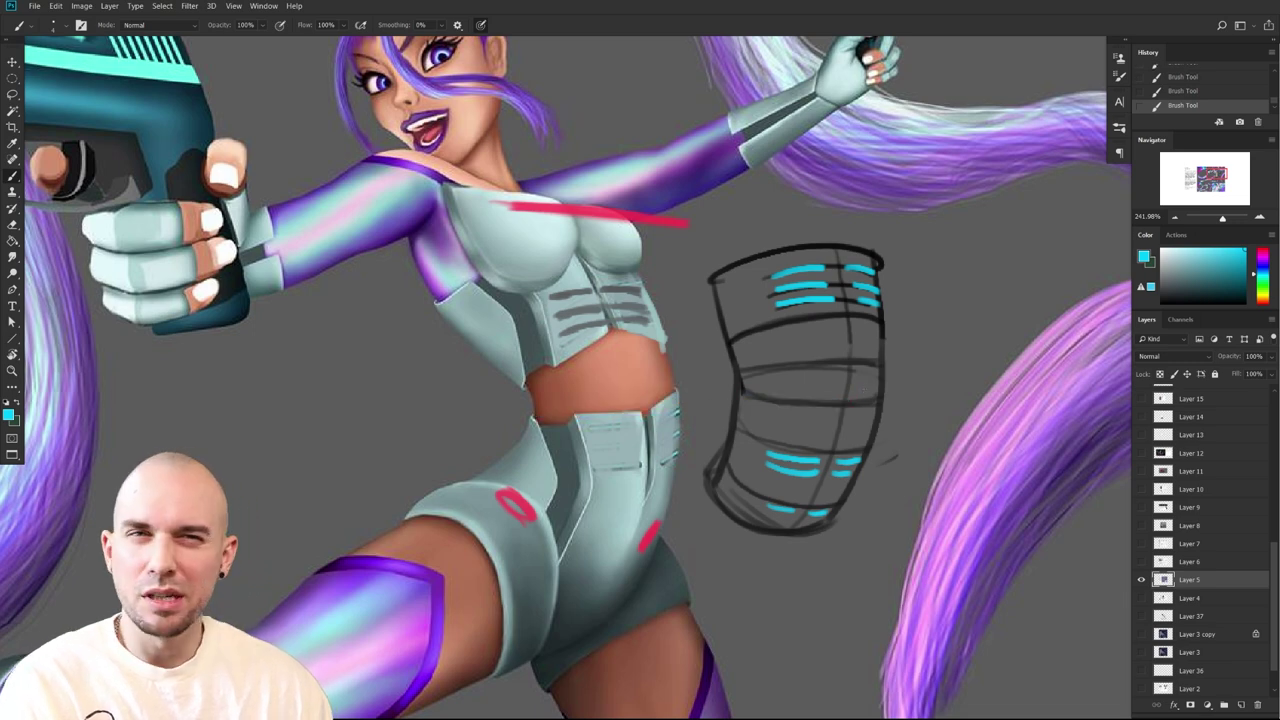
# Sample the skin tone and paint it over the shorts' upper edge to reshape the waistline
pyautogui.keyDown('alt'); pyautogui.click(635, 393); pyautogui.keyUp('alt')
pyautogui.moveTo(578, 413)
pyautogui.mouseDown()
pyautogui.moveTo(659, 408)
pyautogui.moveTo(592, 419)
pyautogui.moveTo(677, 421)
pyautogui.mouseUp()
pyautogui.hotkey('ctrl', 'z')
pyautogui.hotkey('ctrl', 'z')
pyautogui.moveTo(668, 374); pyautogui.dragTo(679, 426)
pyautogui.keyDown('alt'); pyautogui.click(655, 378); pyautogui.keyUp('alt')
pyautogui.press('[')
# Sample a dark teal and draw curved contour lines along the shorts' waistband and the armoured top's lower hem
pyautogui.keyDown('alt'); pyautogui.click(656, 571); pyautogui.keyUp('alt')
pyautogui.press('[')
pyautogui.moveTo(531, 427); pyautogui.dragTo(674, 431)
pyautogui.moveTo(578, 420); pyautogui.dragTo(671, 432)
pyautogui.moveTo(786, 524)
pyautogui.mouseDown()
pyautogui.moveTo(774, 398)
pyautogui.moveTo(801, 426)
pyautogui.mouseUp()
pyautogui.moveTo(548, 275); pyautogui.dragTo(664, 243)
pyautogui.moveTo(567, 254); pyautogui.dragTo(687, 252)
pyautogui.moveTo(738, 439); pyautogui.dragTo(726, 449)
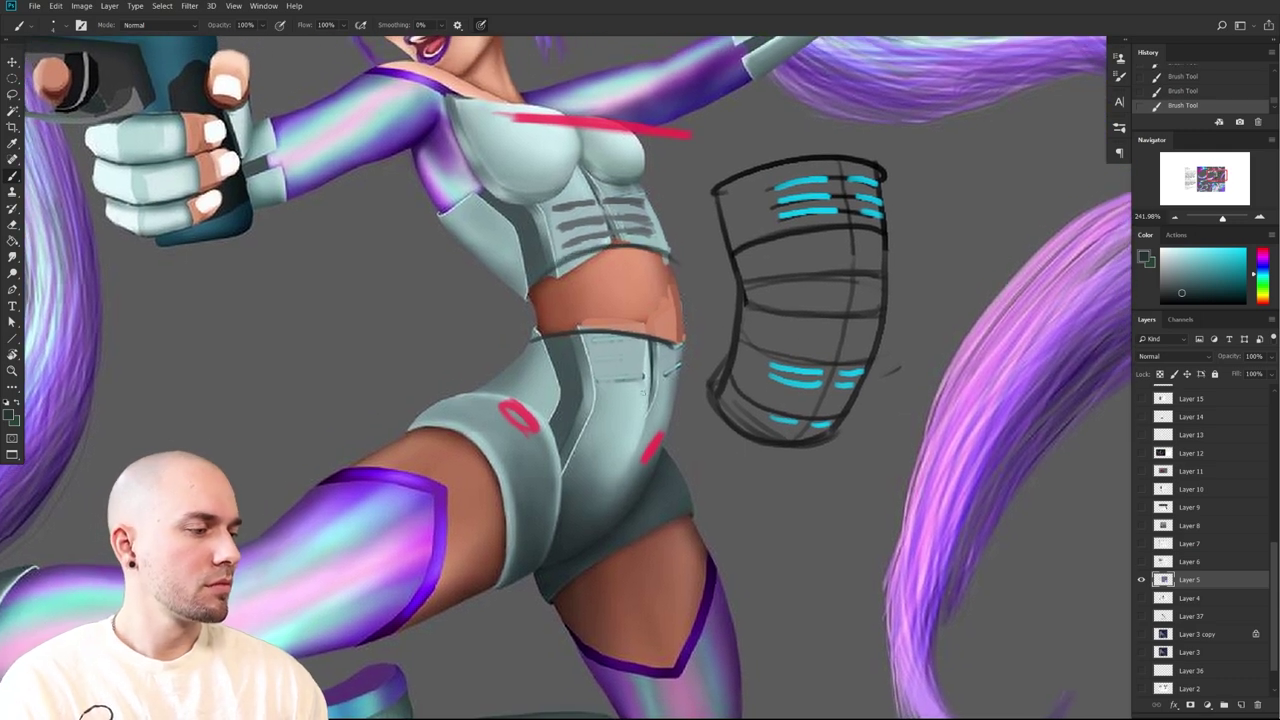
# Draw downward-curving cross-contour lines over the front of the shorts and across the hip
pyautogui.moveTo(577, 430); pyautogui.dragTo(660, 428)
pyautogui.moveTo(566, 458)
pyautogui.mouseDown()
pyautogui.moveTo(608, 484)
pyautogui.moveTo(640, 480)
pyautogui.mouseUp()
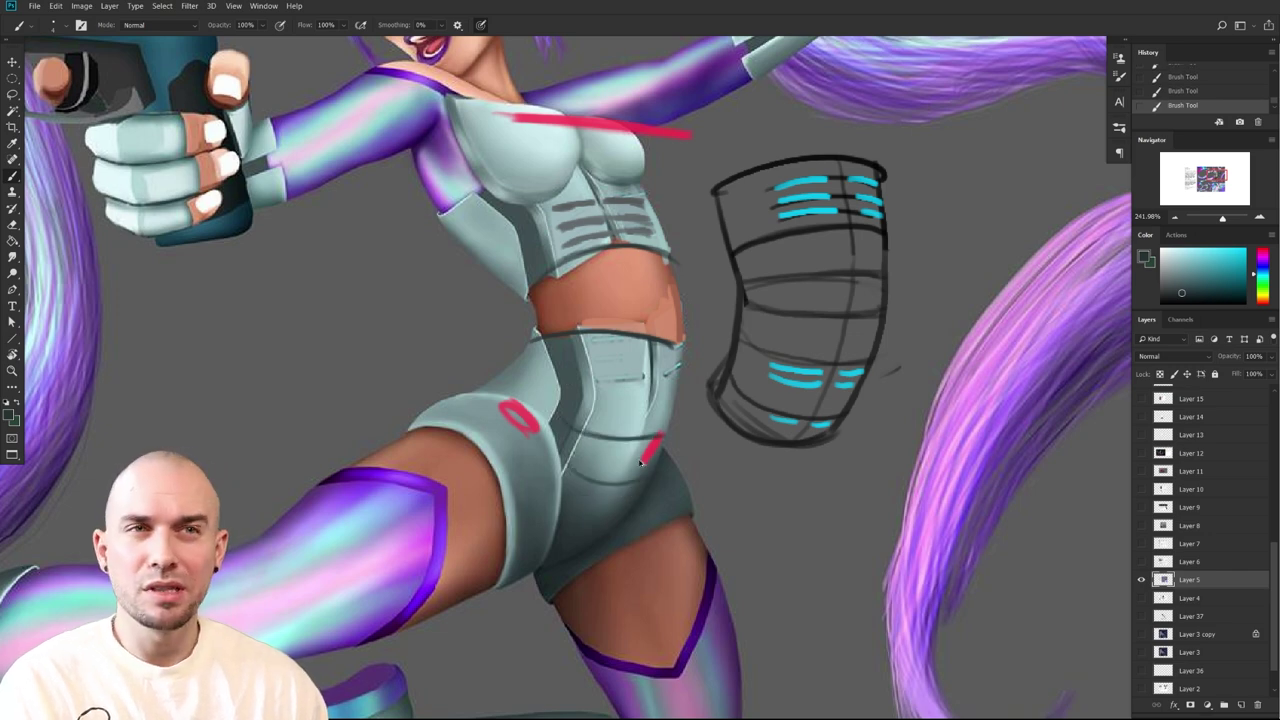
pyautogui.moveTo(582, 380); pyautogui.dragTo(670, 378)
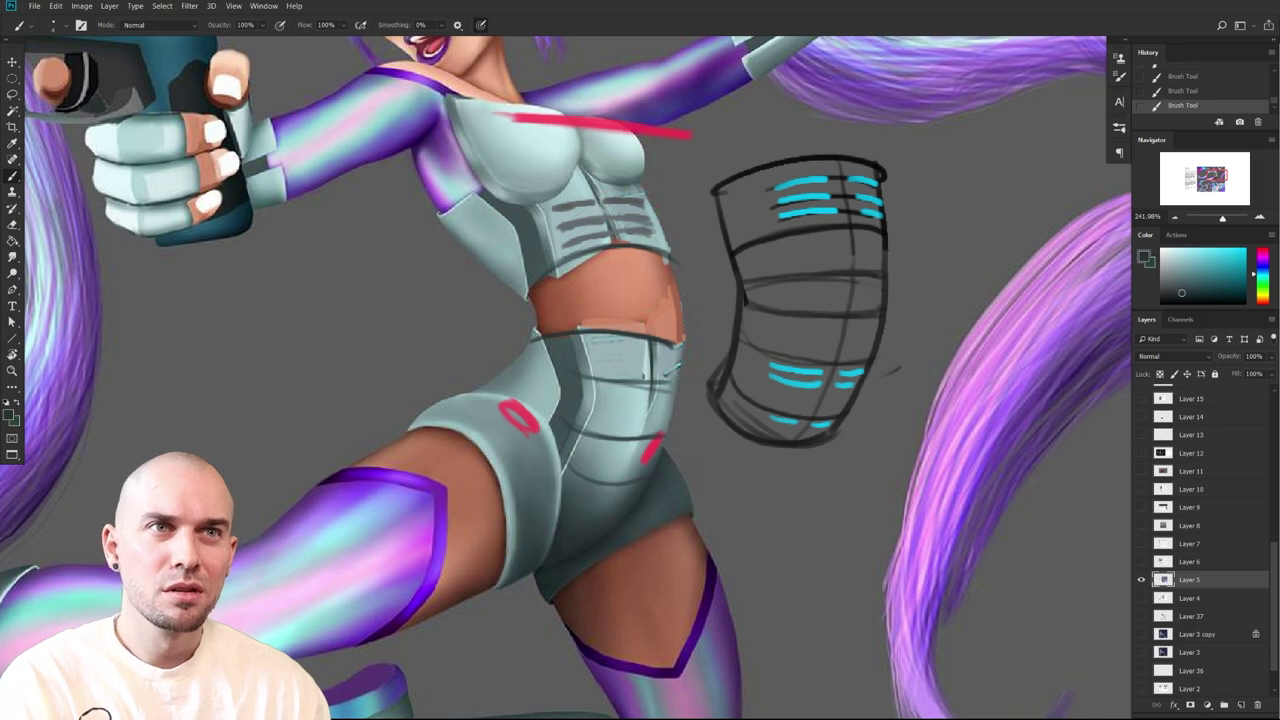
pyautogui.hotkey('ctrl', 'z')
pyautogui.moveTo(580, 375)
pyautogui.mouseDown()
pyautogui.moveTo(682, 398)
pyautogui.moveTo(521, 357)
pyautogui.mouseUp()
pyautogui.moveTo(688, 420); pyautogui.dragTo(642, 434)
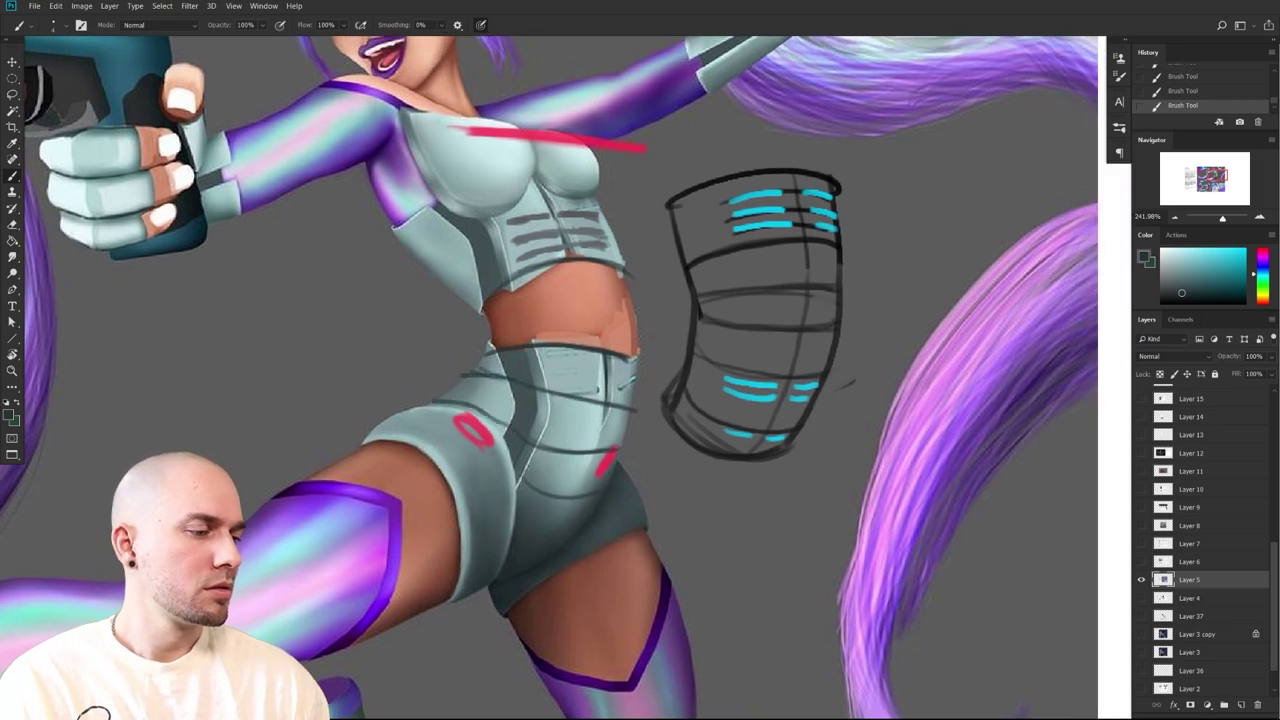
pyautogui.moveTo(528, 433); pyautogui.dragTo(556, 445)
# Darken the lower contour line on the shorts with sampled colour and draw a curving vertical centre line down the front
pyautogui.keyDown('alt'); pyautogui.click(775, 383); pyautogui.keyUp('alt')
pyautogui.moveTo(592, 380); pyautogui.dragTo(717, 450)
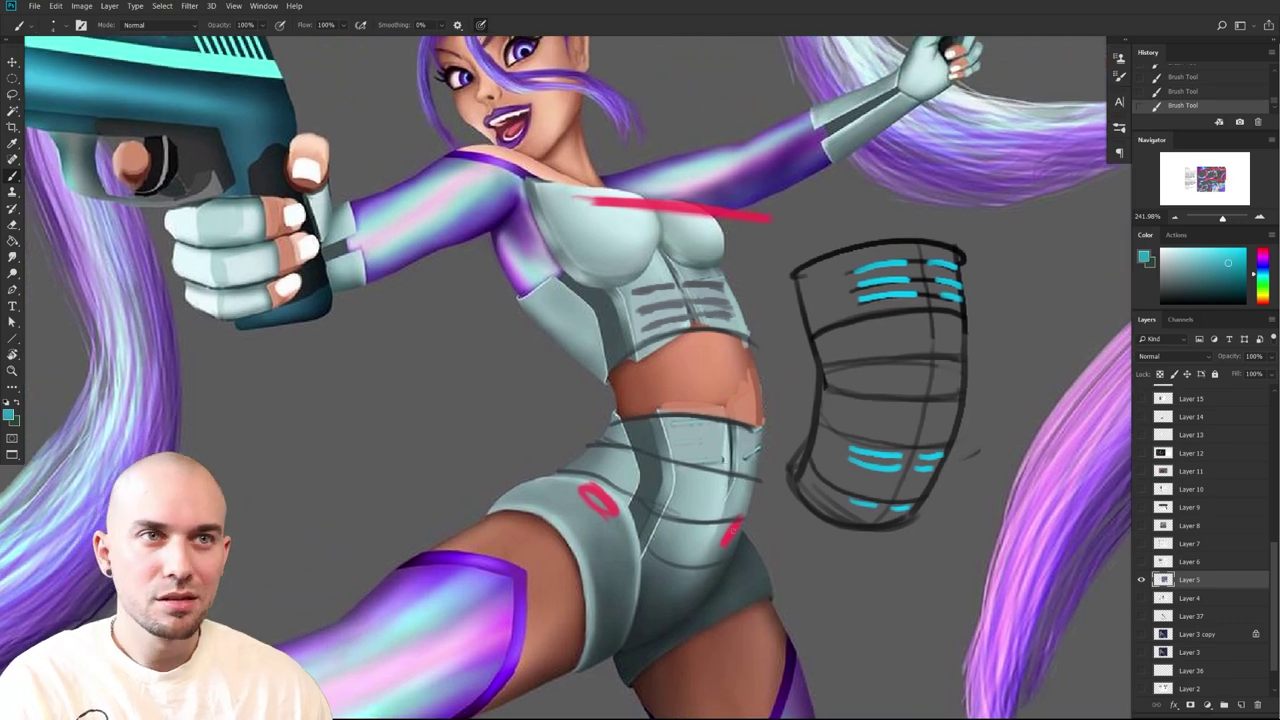
pyautogui.keyDown('alt'); pyautogui.click(708, 522); pyautogui.keyUp('alt')
pyautogui.moveTo(686, 523); pyautogui.dragTo(740, 527)
pyautogui.moveTo(693, 526); pyautogui.dragTo(748, 529)
pyautogui.keyDown('alt'); pyautogui.click(718, 512); pyautogui.keyUp('alt')
pyautogui.press(']')
pyautogui.keyDown('alt'); pyautogui.click(708, 526); pyautogui.keyUp('alt')
pyautogui.press('[')
pyautogui.moveTo(761, 475); pyautogui.dragTo(745, 524)
pyautogui.moveTo(738, 436); pyautogui.dragTo(688, 600)
pyautogui.press('x')
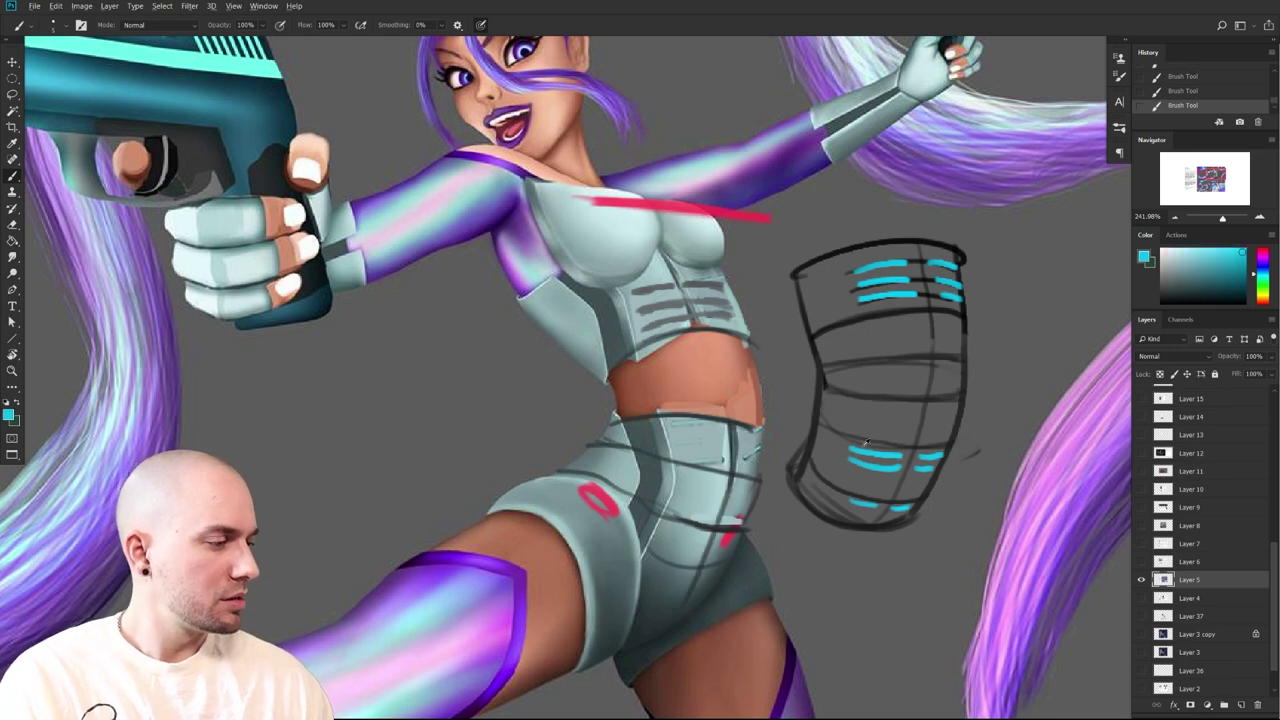
# Sample the dark sketch colour and paint curved slots on the shorts on both sides of the centre line
pyautogui.keyDown('alt'); pyautogui.click(966, 400); pyautogui.keyUp('alt')
pyautogui.moveTo(665, 425)
pyautogui.mouseDown()
pyautogui.moveTo(718, 435)
pyautogui.moveTo(715, 449)
pyautogui.moveTo(761, 436)
pyautogui.mouseUp()
pyautogui.moveTo(680, 444)
pyautogui.mouseDown()
pyautogui.moveTo(722, 458)
pyautogui.moveTo(718, 487)
pyautogui.mouseUp()
pyautogui.moveTo(862, 554); pyautogui.dragTo(799, 403)
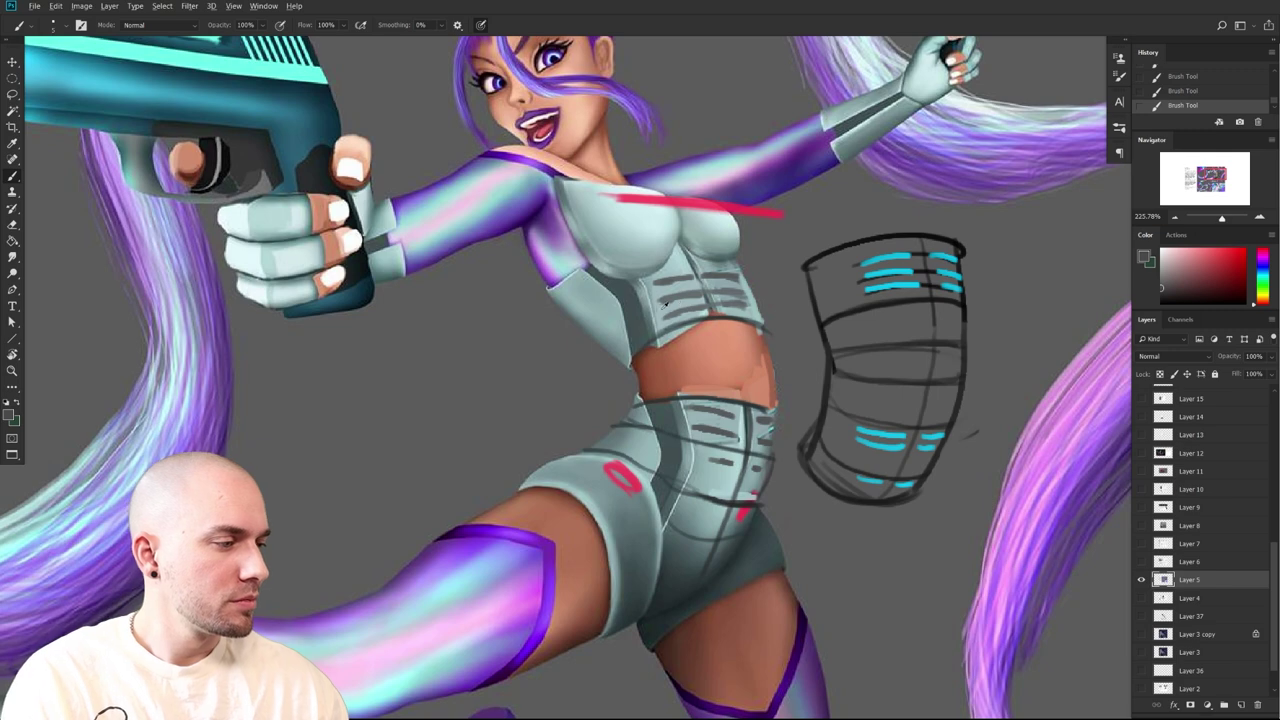
# Cover the old slots on the armoured top with its sampled colour and reshape its lower hem with sampled skin tone
pyautogui.keyDown('alt'); pyautogui.click(665, 302); pyautogui.keyUp('alt')
pyautogui.moveTo(665, 308)
pyautogui.mouseDown()
pyautogui.moveTo(745, 303)
pyautogui.moveTo(660, 292)
pyautogui.moveTo(733, 276)
pyautogui.moveTo(707, 284)
pyautogui.mouseUp()
pyautogui.keyDown('alt'); pyautogui.click(702, 332); pyautogui.keyUp('alt')
pyautogui.moveTo(700, 330)
pyautogui.mouseDown()
pyautogui.moveTo(652, 349)
pyautogui.moveTo(686, 334)
pyautogui.mouseUp()
pyautogui.moveTo(716, 326); pyautogui.dragTo(760, 328)
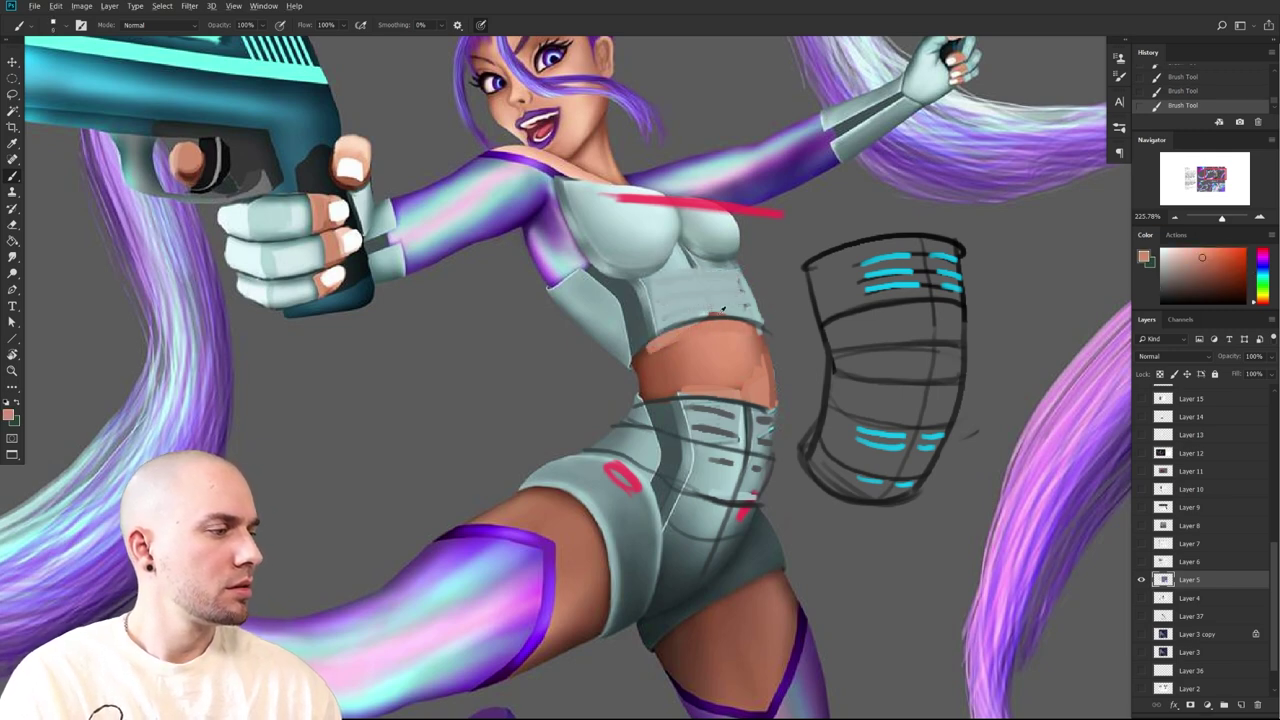
# Sample the dark sketch grey and repaint the slots across the armoured top so they follow its upward curve
pyautogui.keyDown('alt'); pyautogui.click(885, 295); pyautogui.keyUp('alt')
pyautogui.moveTo(660, 306); pyautogui.dragTo(756, 303)
pyautogui.moveTo(656, 286); pyautogui.dragTo(748, 284)
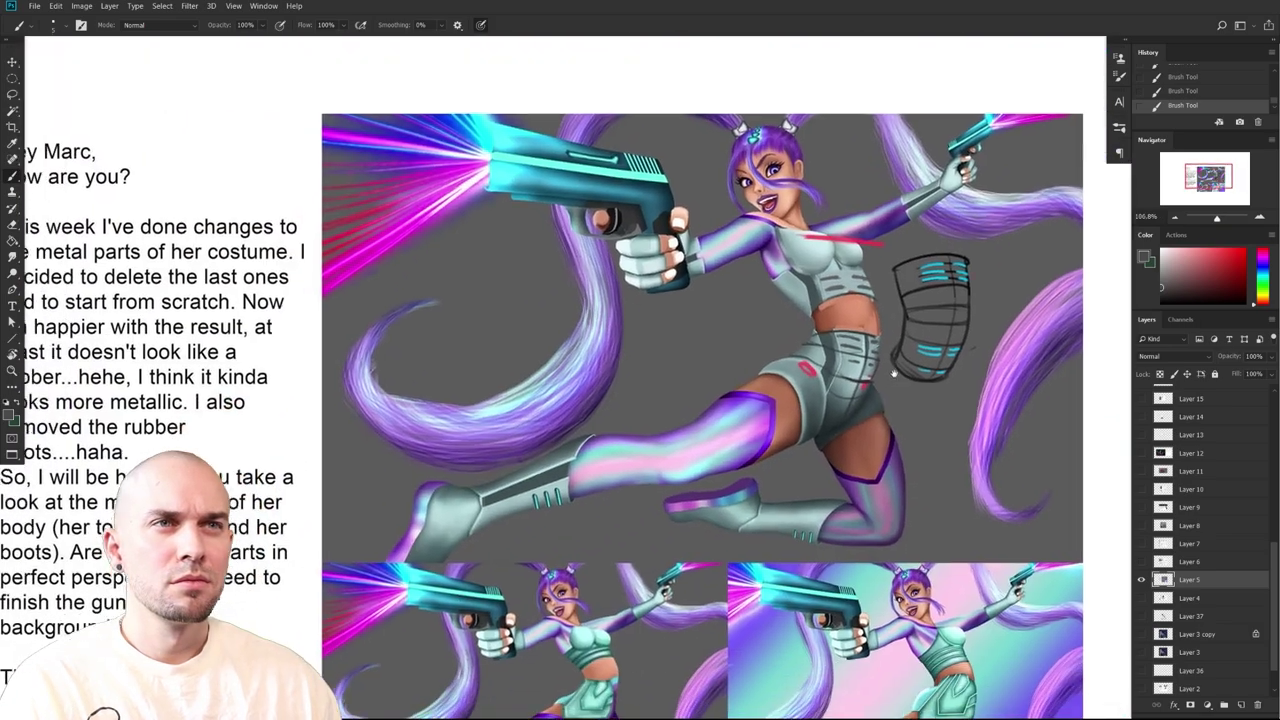
# Examine the corrected armour slots within the whole illustration and reread the artist's note about the metal parts
pyautogui.moveTo(894, 373); pyautogui.dragTo(888, 405)
pyautogui.moveTo(862, 502); pyautogui.dragTo(768, 407)
pyautogui.scroll(-4, 820, 466)
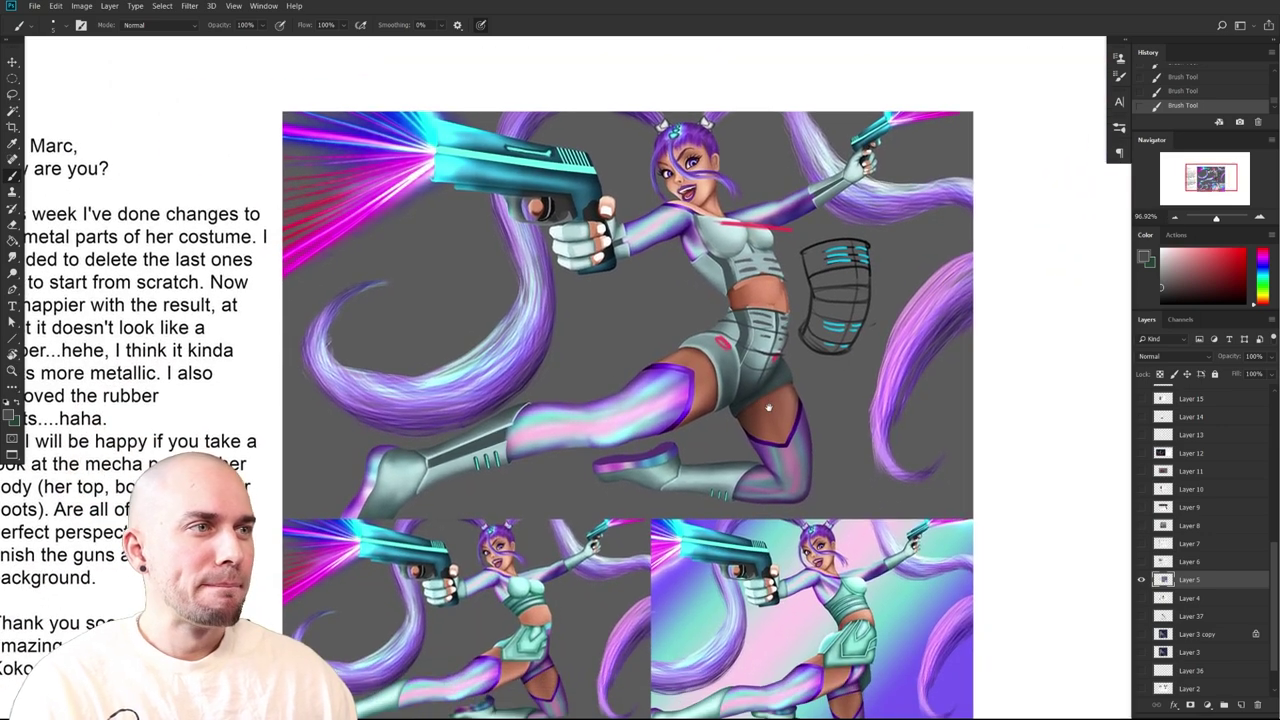
pyautogui.moveTo(769, 408); pyautogui.dragTo(771, 408)
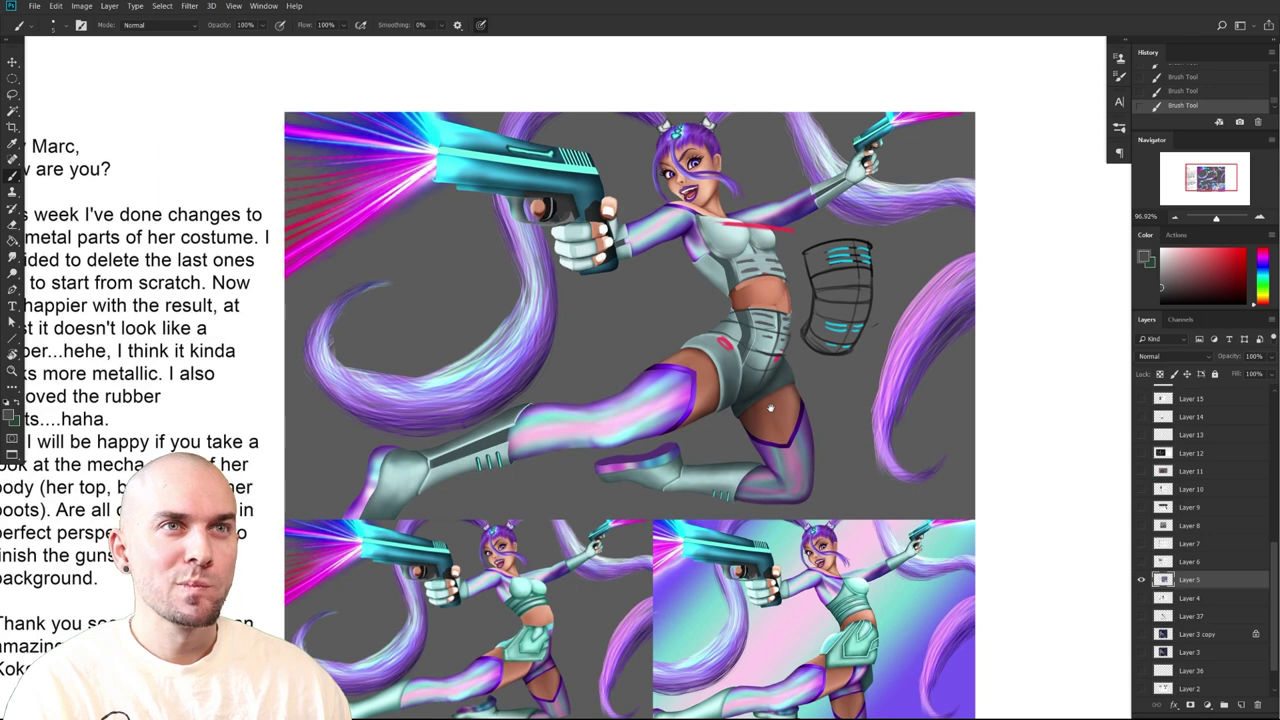
pyautogui.moveTo(771, 408); pyautogui.dragTo(771, 409)
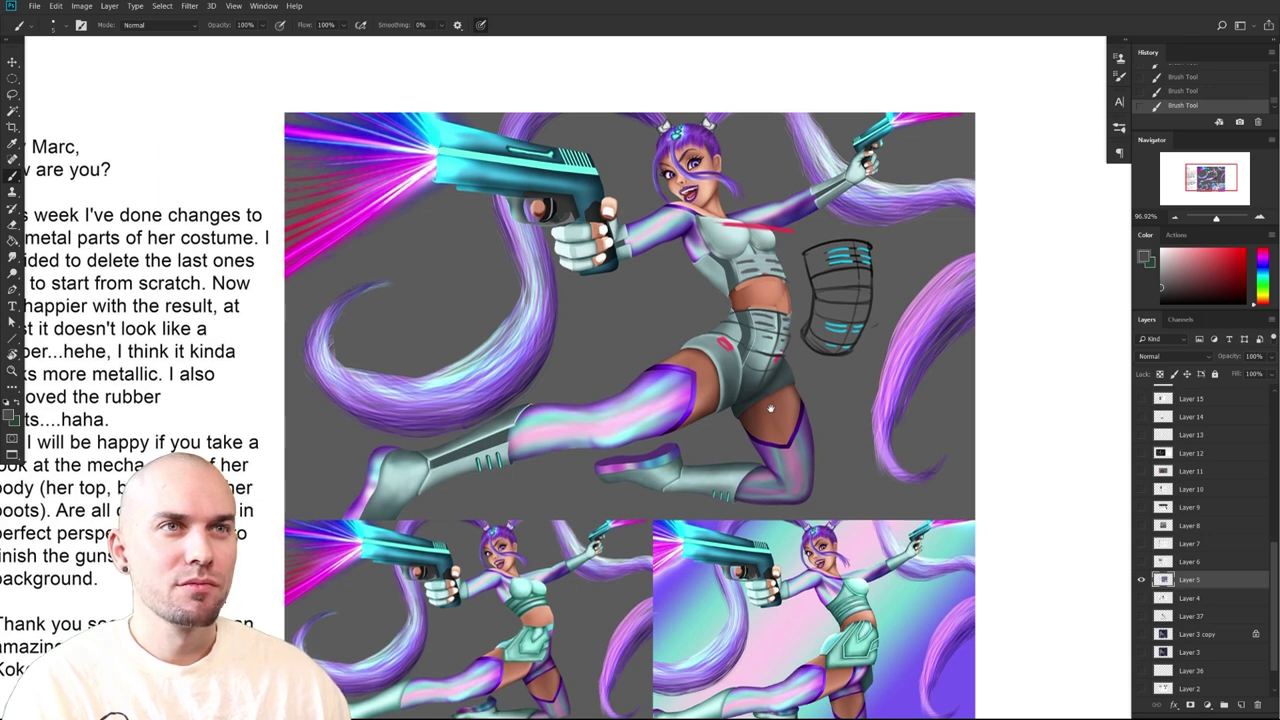
pyautogui.moveTo(770, 408); pyautogui.dragTo(1011, 405)
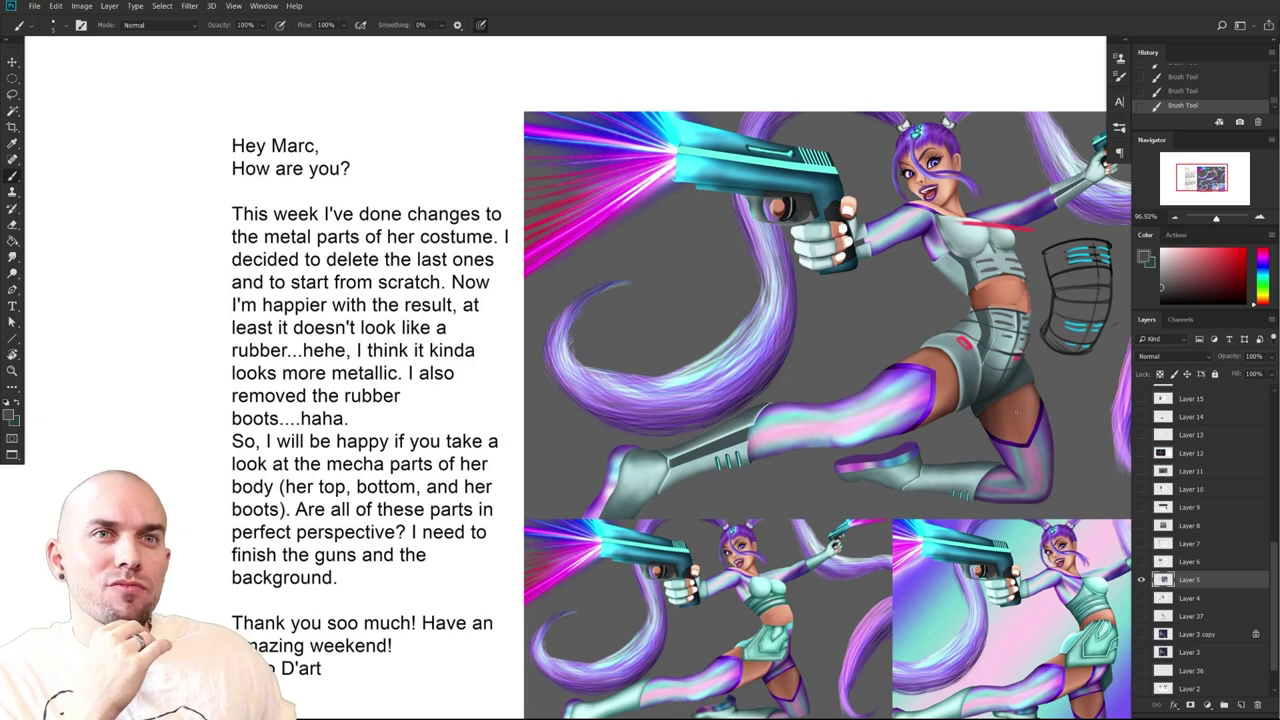
pyautogui.moveTo(858, 572); pyautogui.dragTo(648, 567)
pyautogui.moveTo(849, 372); pyautogui.dragTo(763, 626)
pyautogui.moveTo(802, 472); pyautogui.dragTo(887, 424)
pyautogui.moveTo(868, 536); pyautogui.dragTo(826, 541)
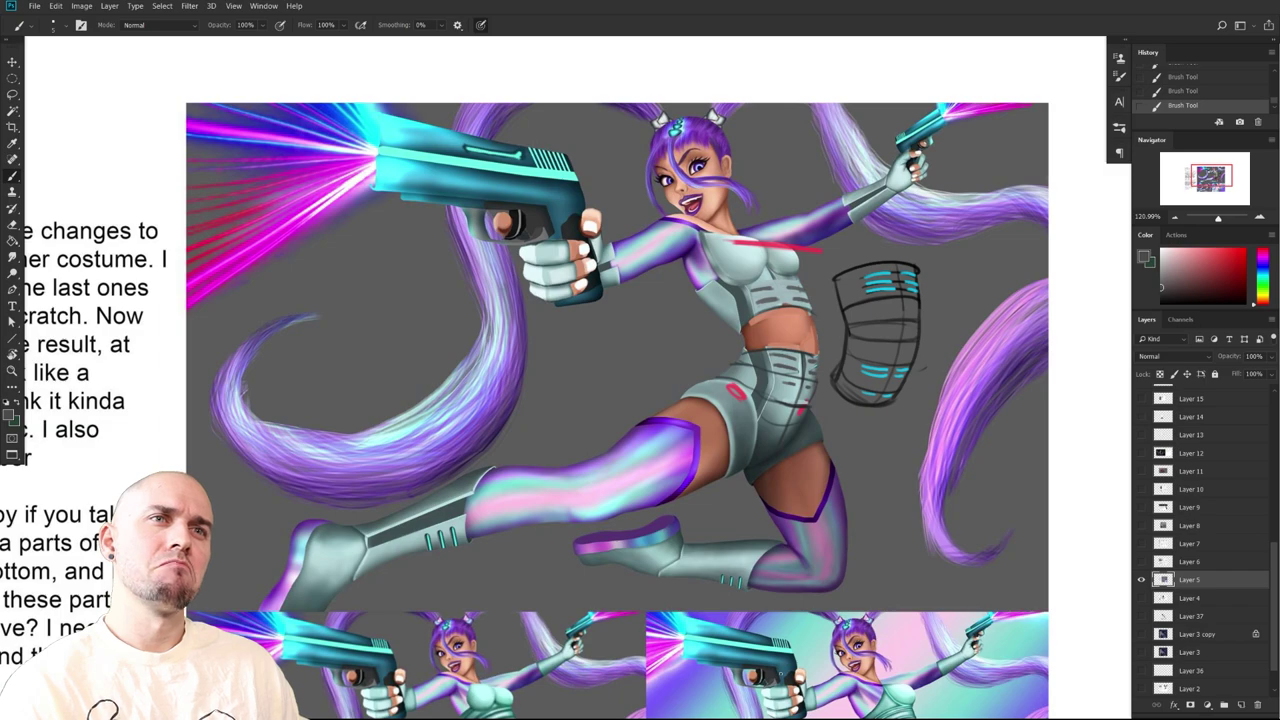
# Rotate the canvas to examine the figure from another angle and return it to its upright orientation
pyautogui.press('r')
pyautogui.moveTo(540, 130)
pyautogui.mouseDown()
pyautogui.moveTo(430, 555)
pyautogui.moveTo(949, 511)
pyautogui.moveTo(941, 347)
pyautogui.mouseUp()
pyautogui.moveTo(804, 244); pyautogui.dragTo(789, 470)
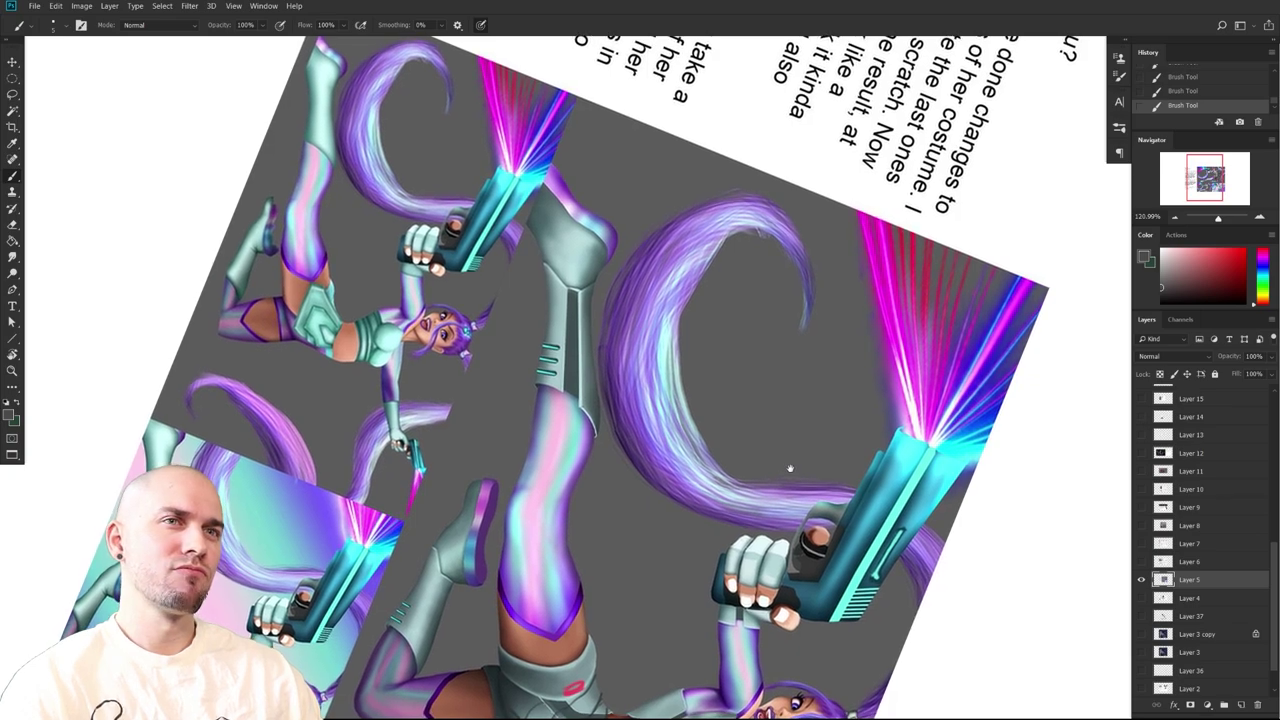
pyautogui.moveTo(790, 468); pyautogui.dragTo(796, 456)
pyautogui.press('r')
pyautogui.moveTo(700, 534); pyautogui.dragTo(763, 260)
pyautogui.moveTo(817, 391); pyautogui.dragTo(525, 498)
pyautogui.moveTo(663, 460); pyautogui.dragTo(795, 508)
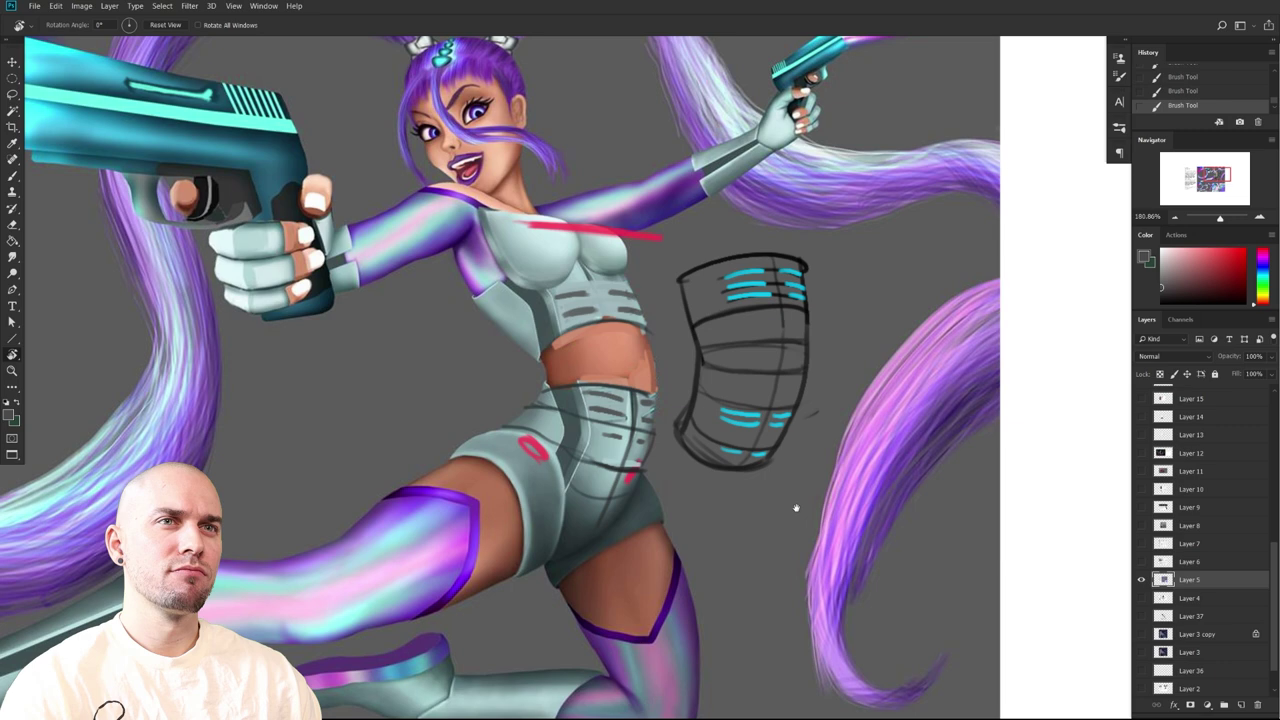
pyautogui.moveTo(795, 507); pyautogui.dragTo(837, 514)
# Sample the armour's light tone with the Brush and paint over the red circle on the shorts' thigh cuff
pyautogui.press('b')
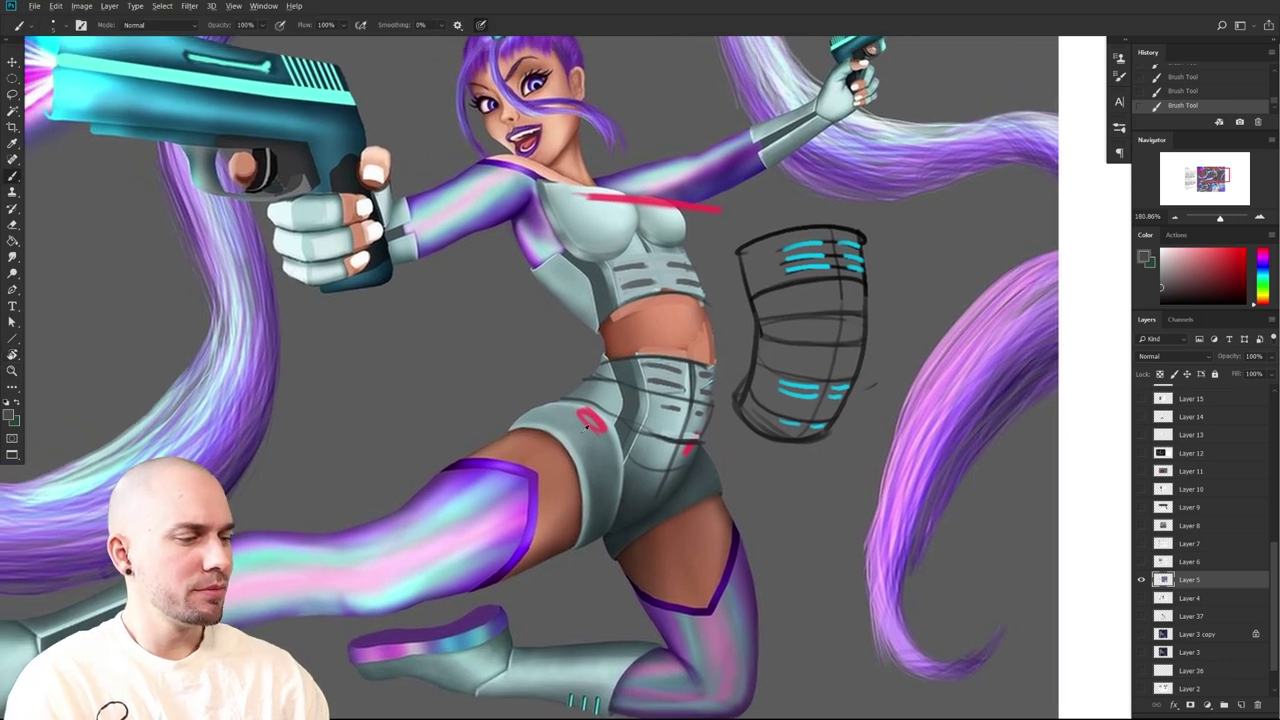
pyautogui.keyDown('alt'); pyautogui.click(583, 436); pyautogui.keyUp('alt')
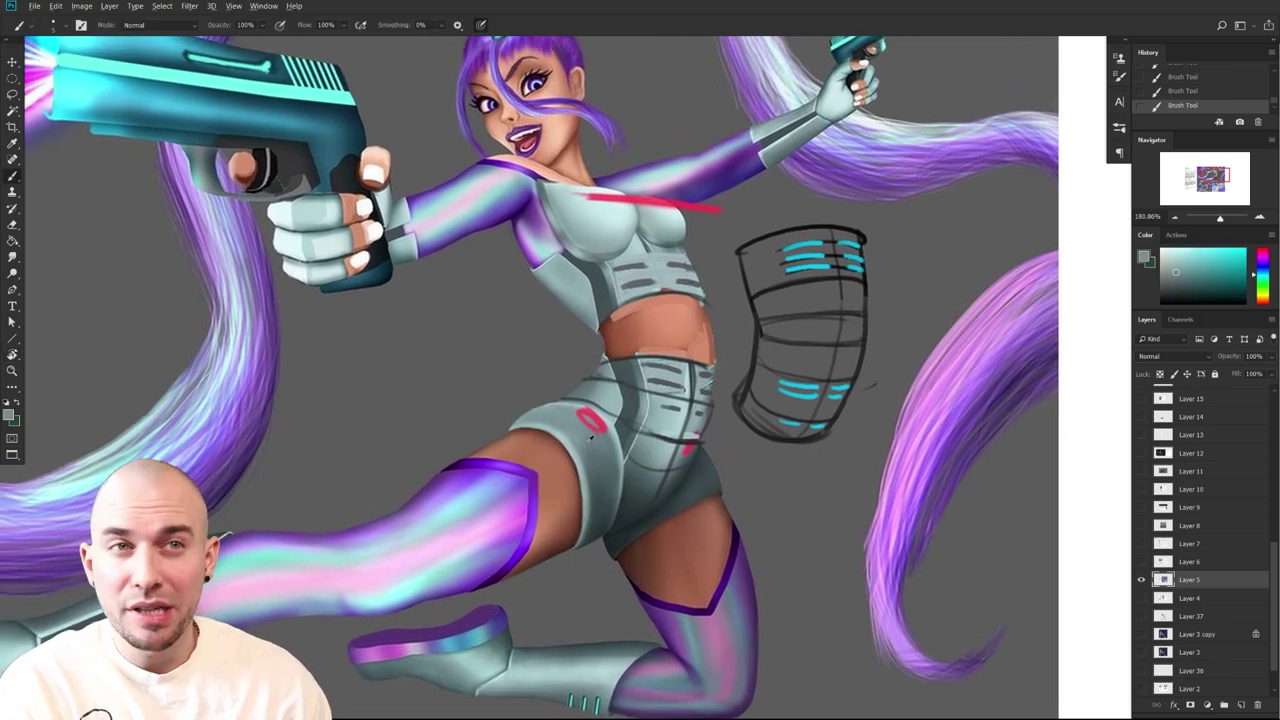
pyautogui.keyDown('alt'); pyautogui.click(577, 418); pyautogui.keyUp('alt')
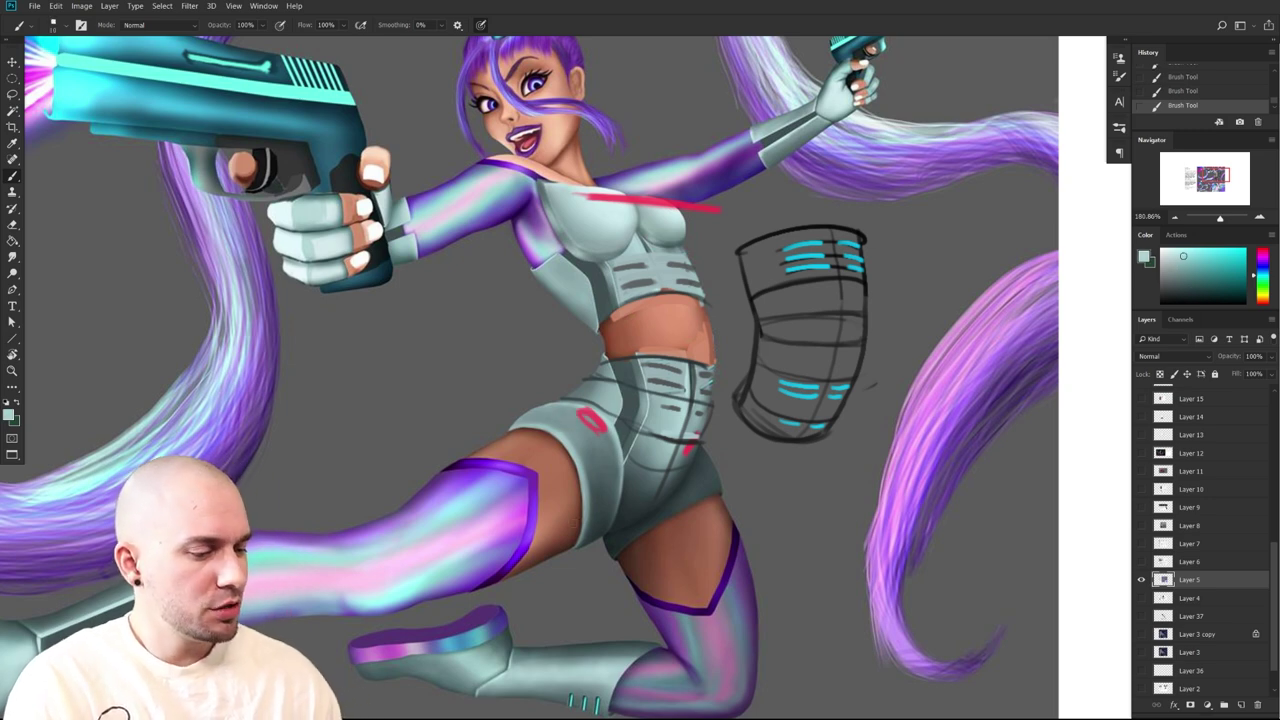
pyautogui.moveTo(503, 511); pyautogui.dragTo(630, 468)
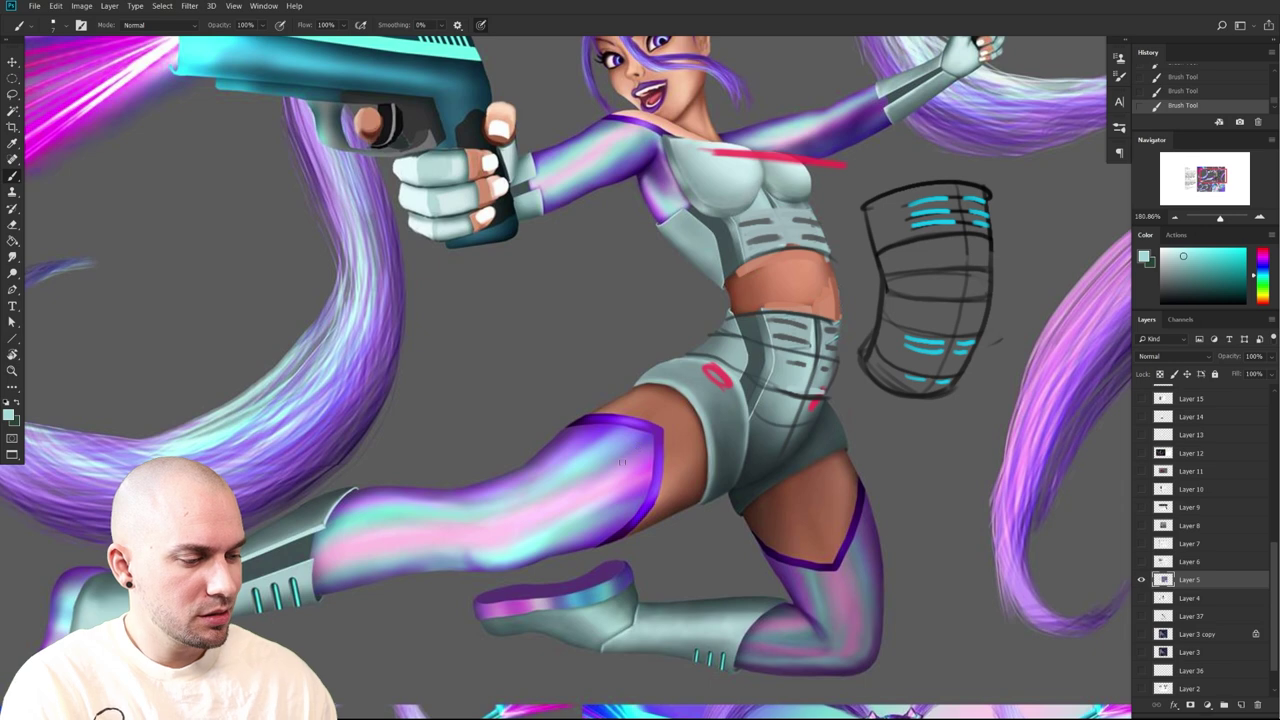
pyautogui.keyDown('shift'); pyautogui.click(632, 450); pyautogui.keyUp('shift')
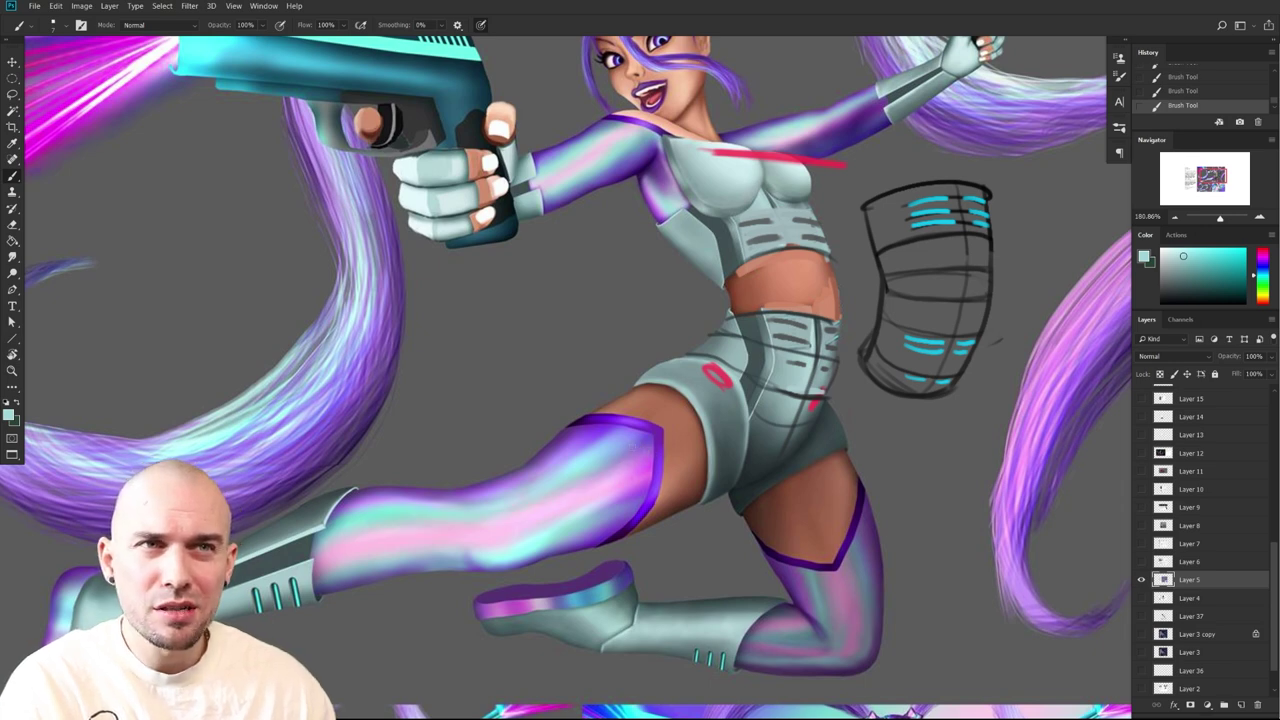
pyautogui.moveTo(697, 379)
pyautogui.mouseDown()
pyautogui.moveTo(718, 396)
pyautogui.moveTo(680, 366)
pyautogui.moveTo(720, 412)
pyautogui.moveTo(728, 396)
pyautogui.mouseUp()
pyautogui.press(']')
pyautogui.press(']')
pyautogui.press(']')
pyautogui.press(']')
pyautogui.press(']')
pyautogui.press('[')
pyautogui.press('[')
# Sample light and dark armour tones and block in distinct metallic planes across the thigh cuff
pyautogui.keyDown('alt'); pyautogui.click(735, 419); pyautogui.keyUp('alt')
pyautogui.press(']')
pyautogui.keyDown('alt'); pyautogui.click(722, 404); pyautogui.keyUp('alt')
pyautogui.keyDown('alt'); pyautogui.click(729, 415); pyautogui.keyUp('alt')
pyautogui.press(']')
pyautogui.keyDown('alt'); pyautogui.click(730, 388); pyautogui.keyUp('alt')
pyautogui.press('[')
pyautogui.keyDown('alt'); pyautogui.click(741, 477); pyautogui.keyUp('alt')
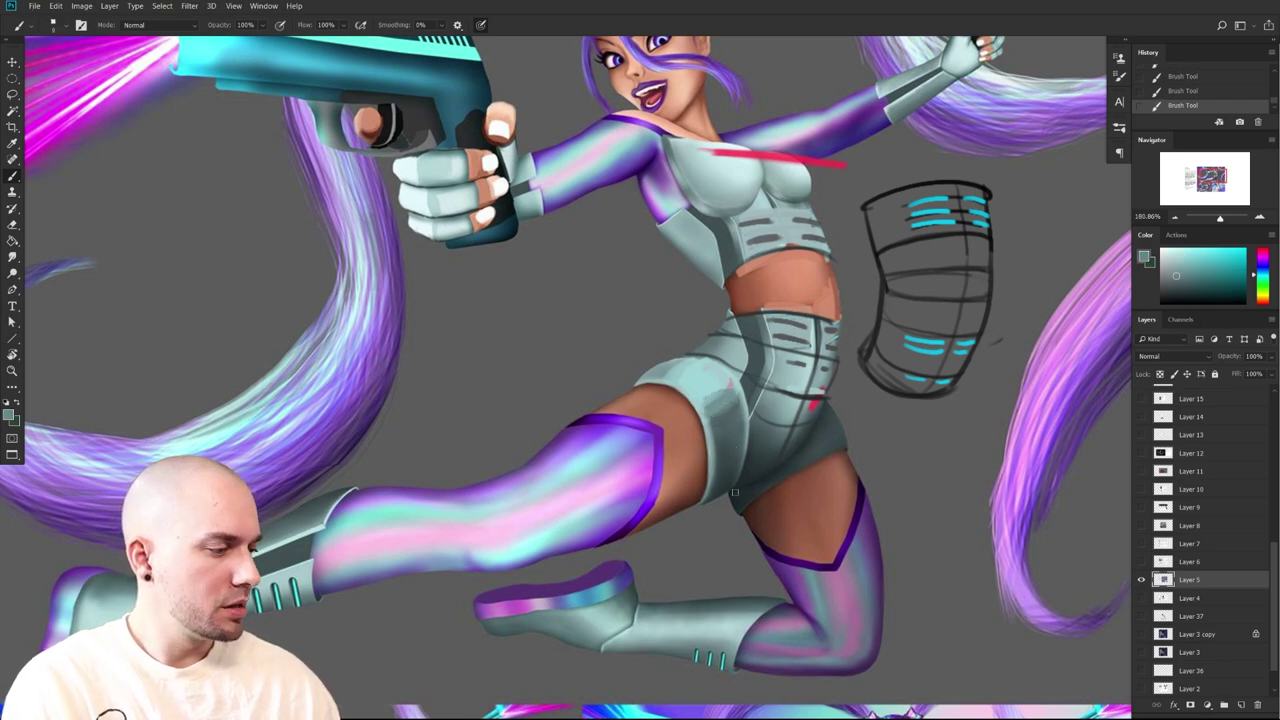
# Refine the thigh cuff's lower end and upper rim with thin strokes of sampled light and dark tones
pyautogui.keyDown('alt'); pyautogui.click(729, 618); pyautogui.keyUp('alt')
pyautogui.moveTo(711, 499); pyautogui.dragTo(731, 465)
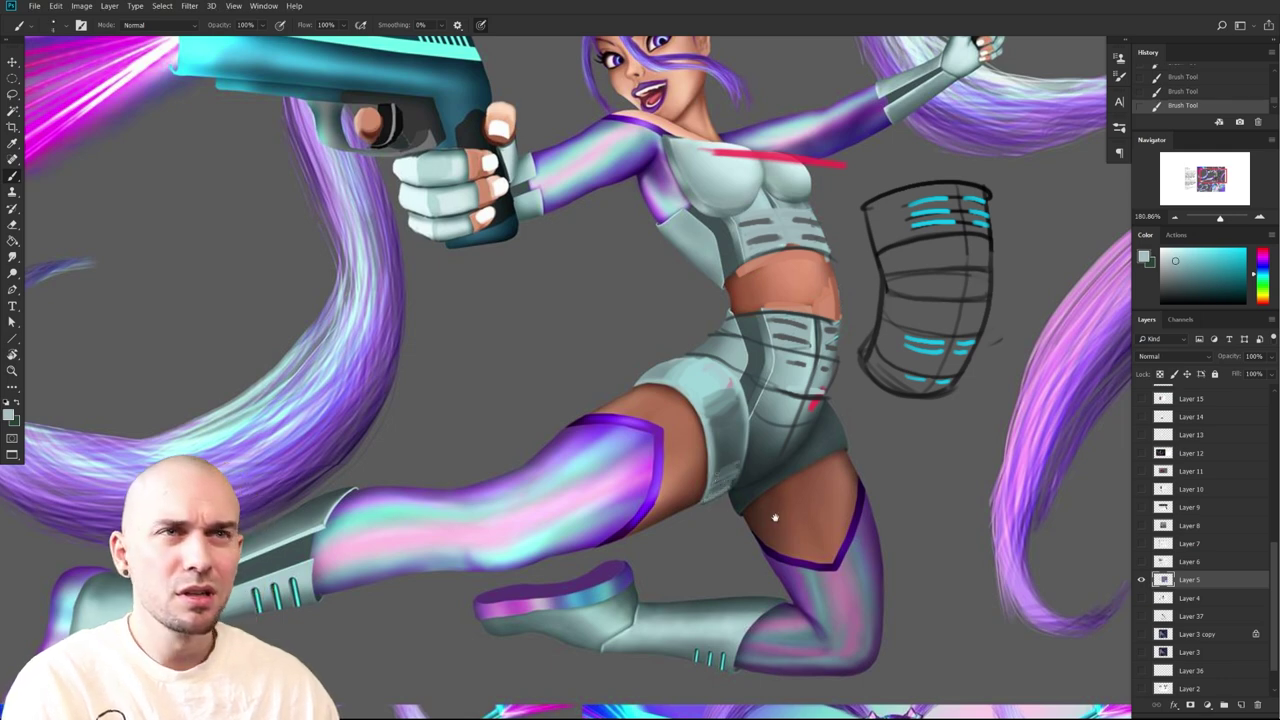
pyautogui.moveTo(774, 517); pyautogui.dragTo(782, 483)
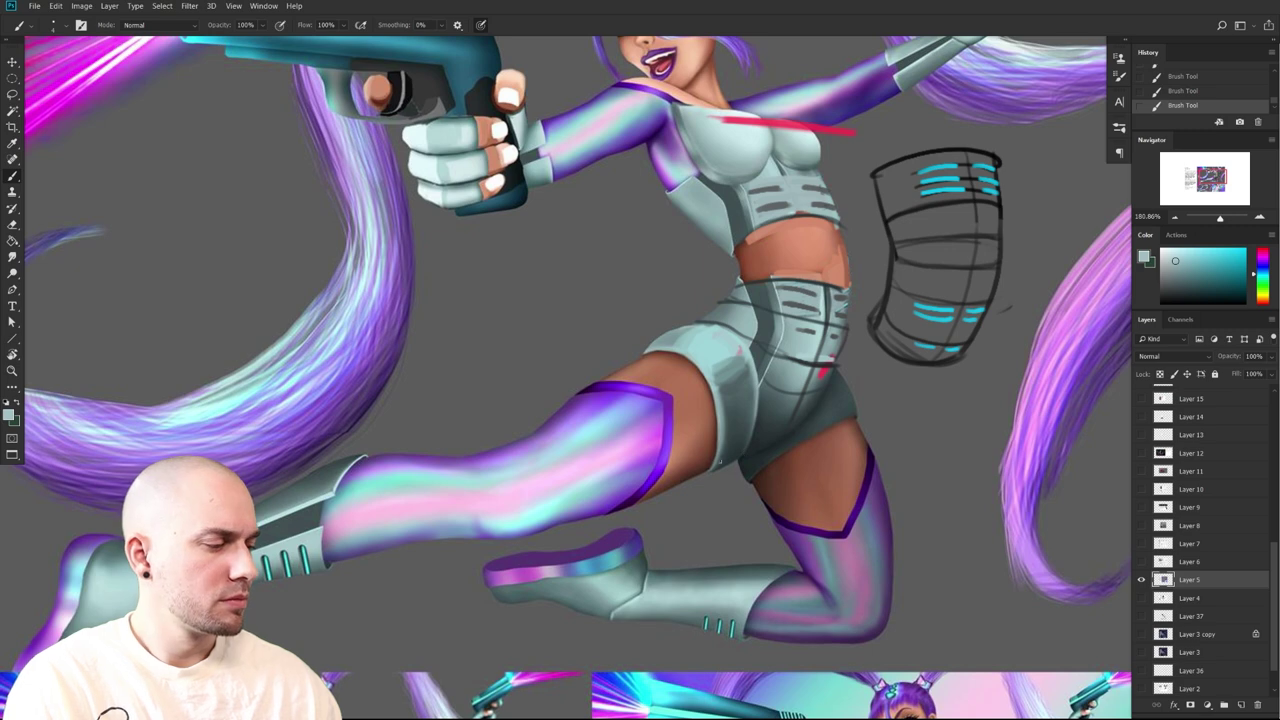
pyautogui.moveTo(723, 458); pyautogui.dragTo(734, 438)
pyautogui.moveTo(815, 453)
pyautogui.mouseDown()
pyautogui.moveTo(789, 397)
pyautogui.moveTo(771, 471)
pyautogui.mouseUp()
pyautogui.keyDown('alt'); pyautogui.click(691, 385); pyautogui.keyUp('alt')
pyautogui.moveTo(613, 362)
pyautogui.mouseDown()
pyautogui.moveTo(666, 350)
pyautogui.moveTo(639, 350)
pyautogui.mouseUp()
# Compare the thigh cuff before and after repainting by undoing and restoring the latest brush strokes
pyautogui.moveTo(723, 413); pyautogui.dragTo(573, 461)
pyautogui.moveTo(668, 491); pyautogui.dragTo(797, 411)
pyautogui.moveTo(803, 440); pyautogui.dragTo(824, 520)
pyautogui.scroll(2, 823, 519)
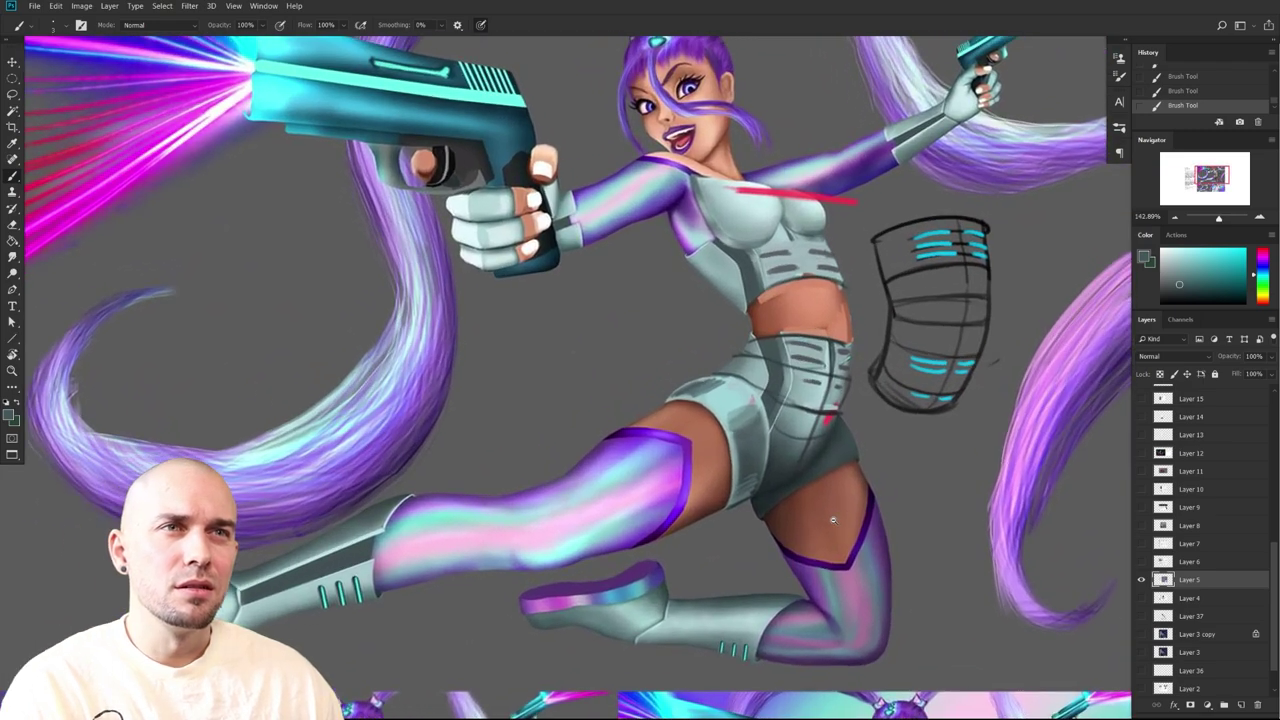
pyautogui.scroll(-3, 776, 503)
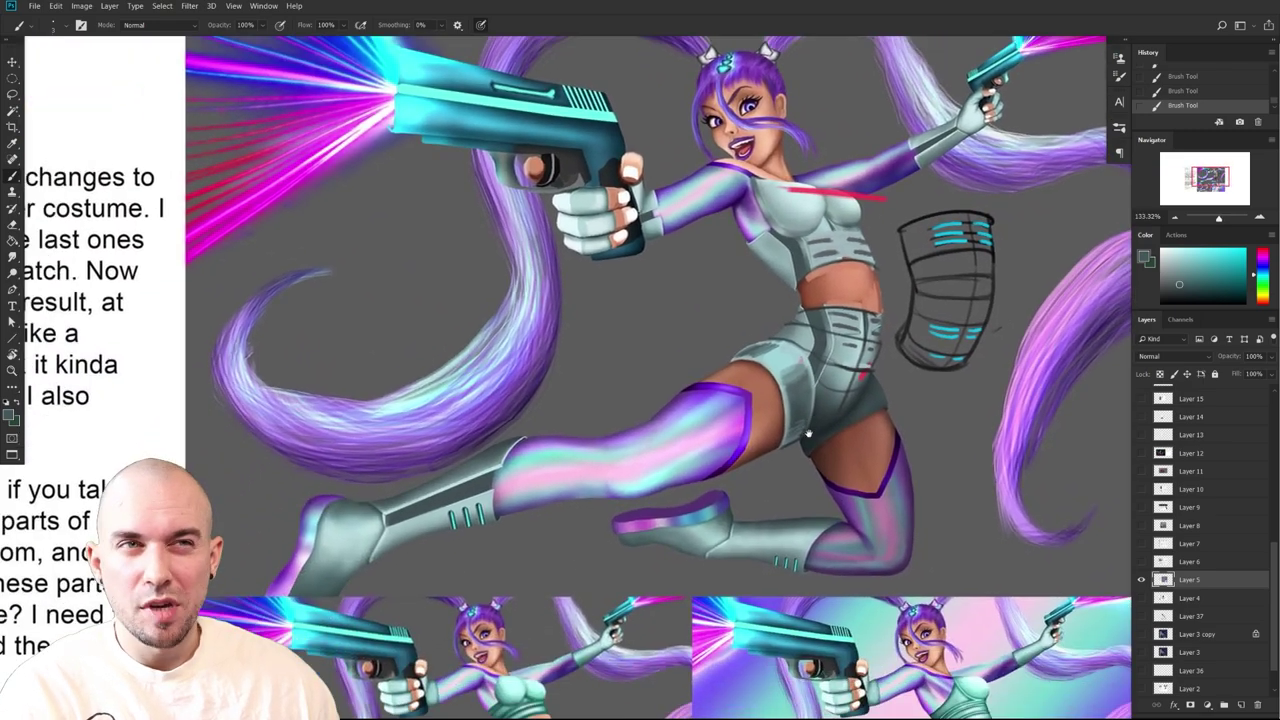
pyautogui.scroll(2, 846, 446)
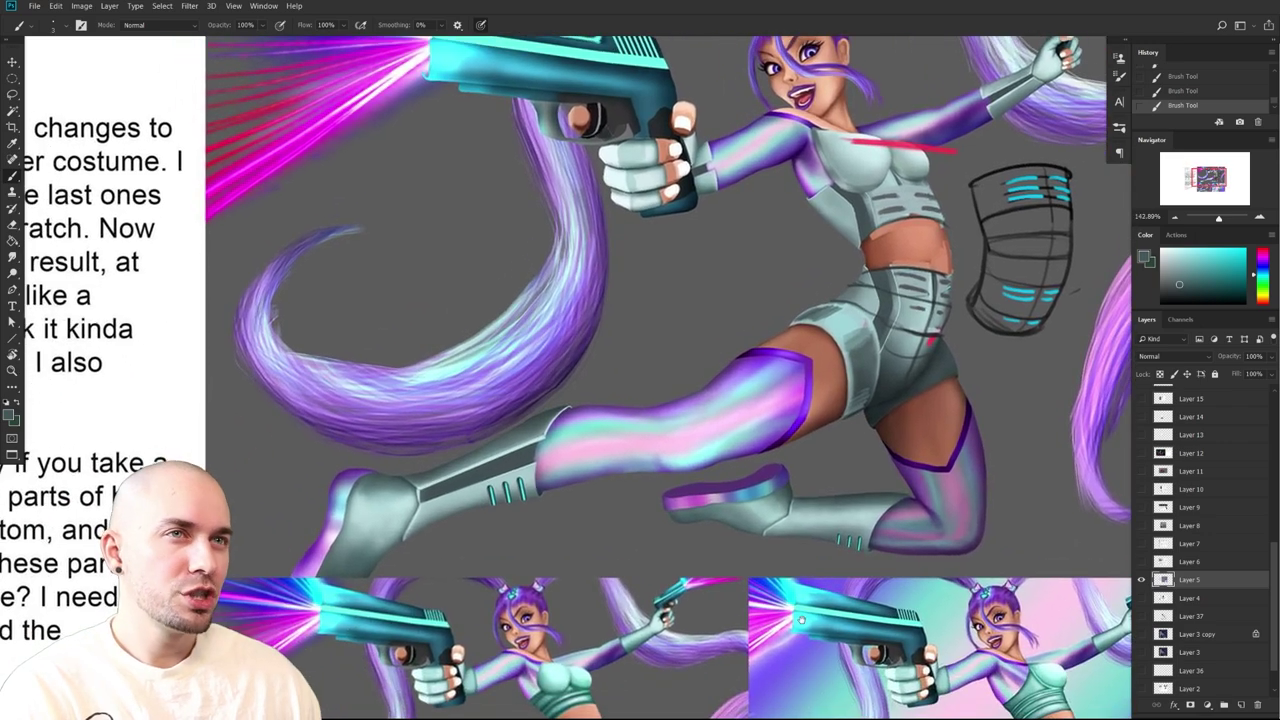
pyautogui.hotkey('ctrl', 'z')
pyautogui.hotkey('ctrl', 'z')
pyautogui.hotkey('ctrl', 'z')
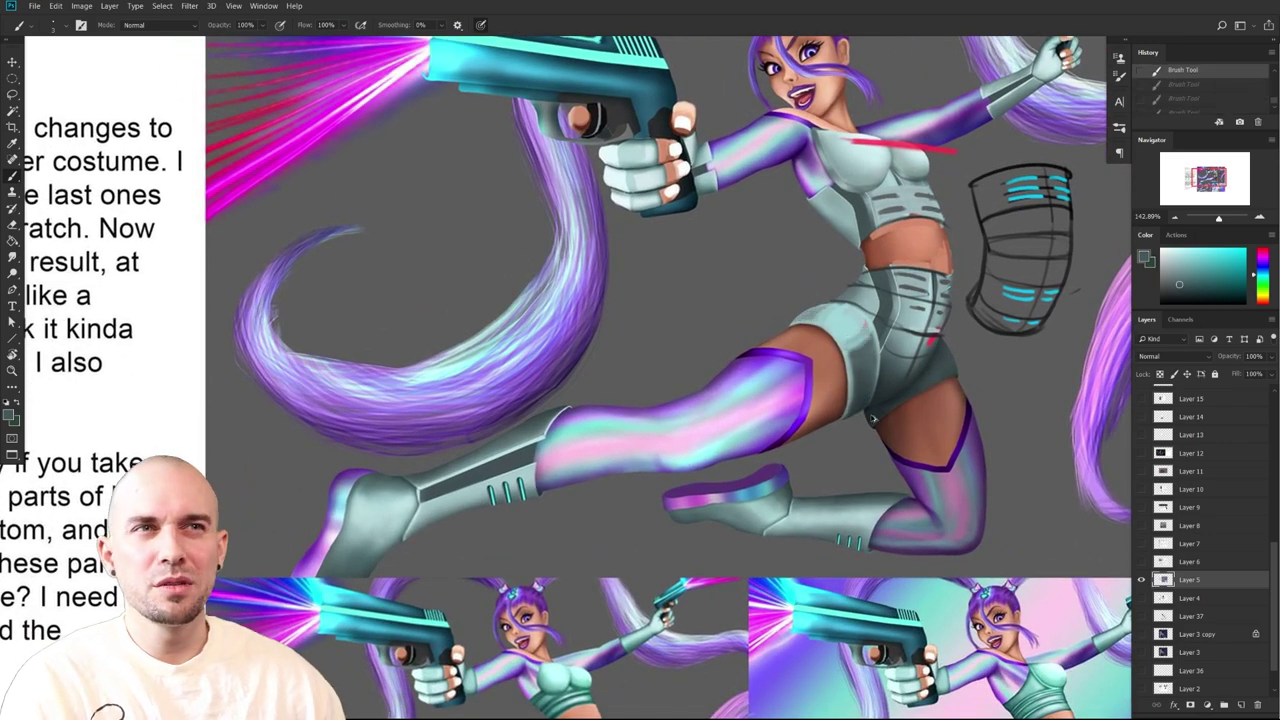
pyautogui.hotkey('ctrl', 'shift', 'z')
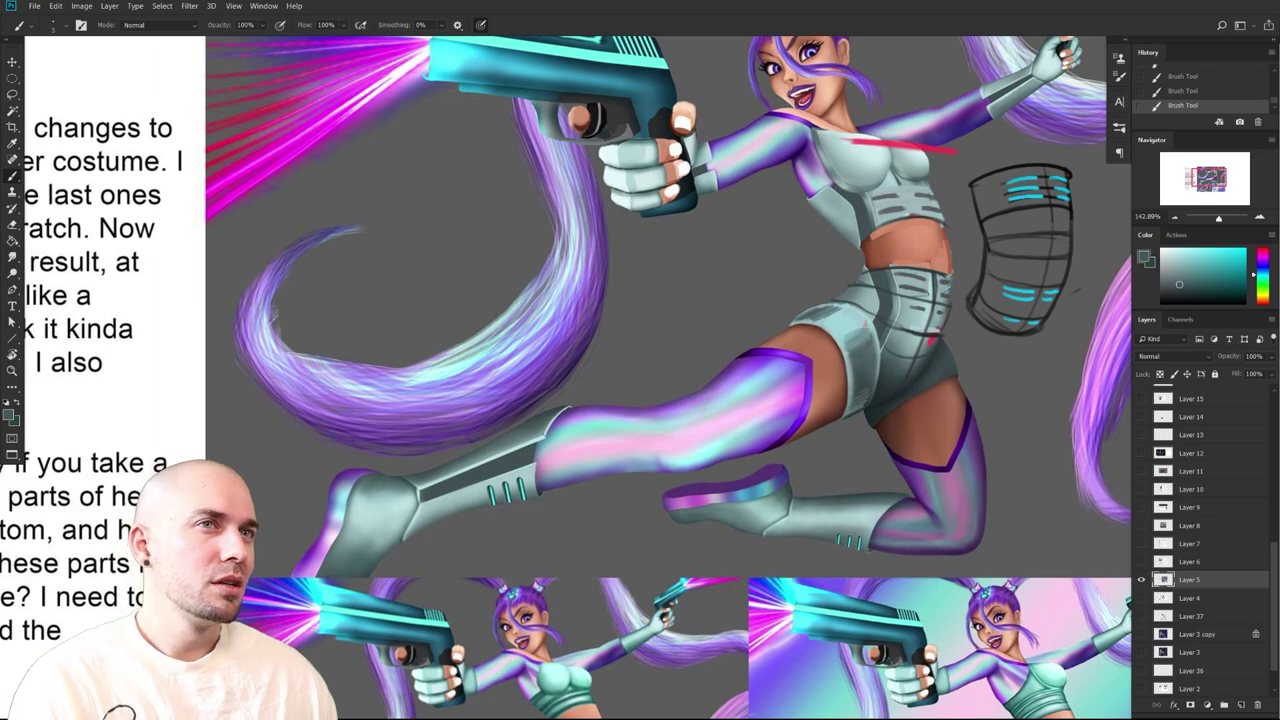
# Create a new layer above the painting and brush sampled armour tones over the thigh cuff with a larger brush
pyautogui.moveTo(943, 637); pyautogui.dragTo(806, 659)
pyautogui.click(1241, 705)
pyautogui.moveTo(664, 571); pyautogui.dragTo(654, 609)
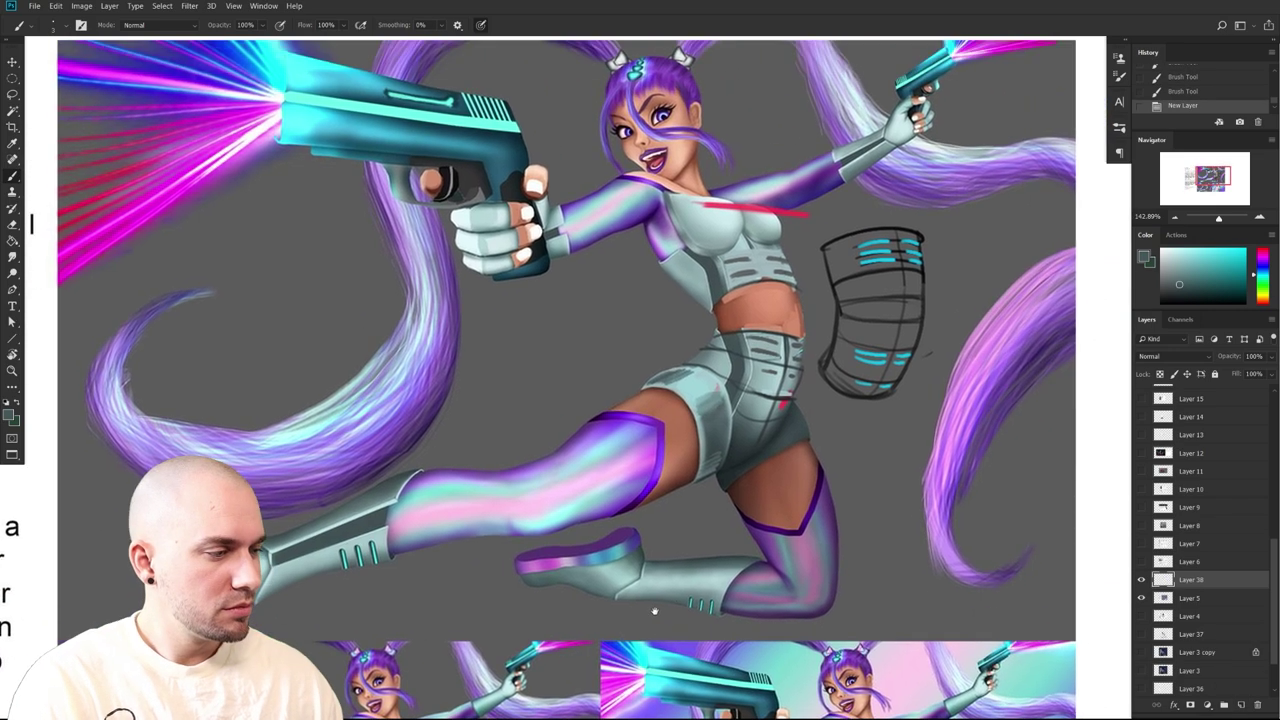
pyautogui.keyDown('alt'); pyautogui.click(714, 428); pyautogui.keyUp('alt')
pyautogui.press(']')
pyautogui.press(']')
pyautogui.press(']')
pyautogui.press(']')
pyautogui.press(']')
pyautogui.press(']')
pyautogui.press(']')
pyautogui.press(']')
pyautogui.moveTo(706, 396)
pyautogui.mouseDown()
pyautogui.moveTo(714, 446)
pyautogui.moveTo(720, 394)
pyautogui.moveTo(704, 383)
pyautogui.mouseUp()
pyautogui.press(']')
pyautogui.keyDown('alt'); pyautogui.click(728, 430); pyautogui.keyUp('alt')
pyautogui.moveTo(711, 443)
pyautogui.mouseDown()
pyautogui.moveTo(711, 402)
pyautogui.moveTo(689, 469)
pyautogui.moveTo(733, 449)
pyautogui.moveTo(666, 557)
pyautogui.mouseUp()
# Choose a lighter teal and paint small highlights on the thigh cuff's upper plane with a smaller brush
pyautogui.scroll(2, 684, 467)
pyautogui.press('[')
pyautogui.press('[')
pyautogui.press('[')
pyautogui.moveTo(1183, 272); pyautogui.dragTo(1192, 251)
pyautogui.scroll(2, 727, 425)
pyautogui.press('[')
pyautogui.press('[')
pyautogui.press('[')
pyautogui.press('[')
pyautogui.press('[')
pyautogui.press('[')
pyautogui.press('[')
pyautogui.press('[')
pyautogui.moveTo(561, 477); pyautogui.dragTo(551, 476)
# Set the brush colour to white and paint sharp highlights on the thigh cuff, the hip panel and the top's front
pyautogui.moveTo(1167, 256); pyautogui.dragTo(1134, 230)
pyautogui.moveTo(565, 485)
pyautogui.mouseDown()
pyautogui.moveTo(534, 475)
pyautogui.moveTo(594, 522)
pyautogui.mouseUp()
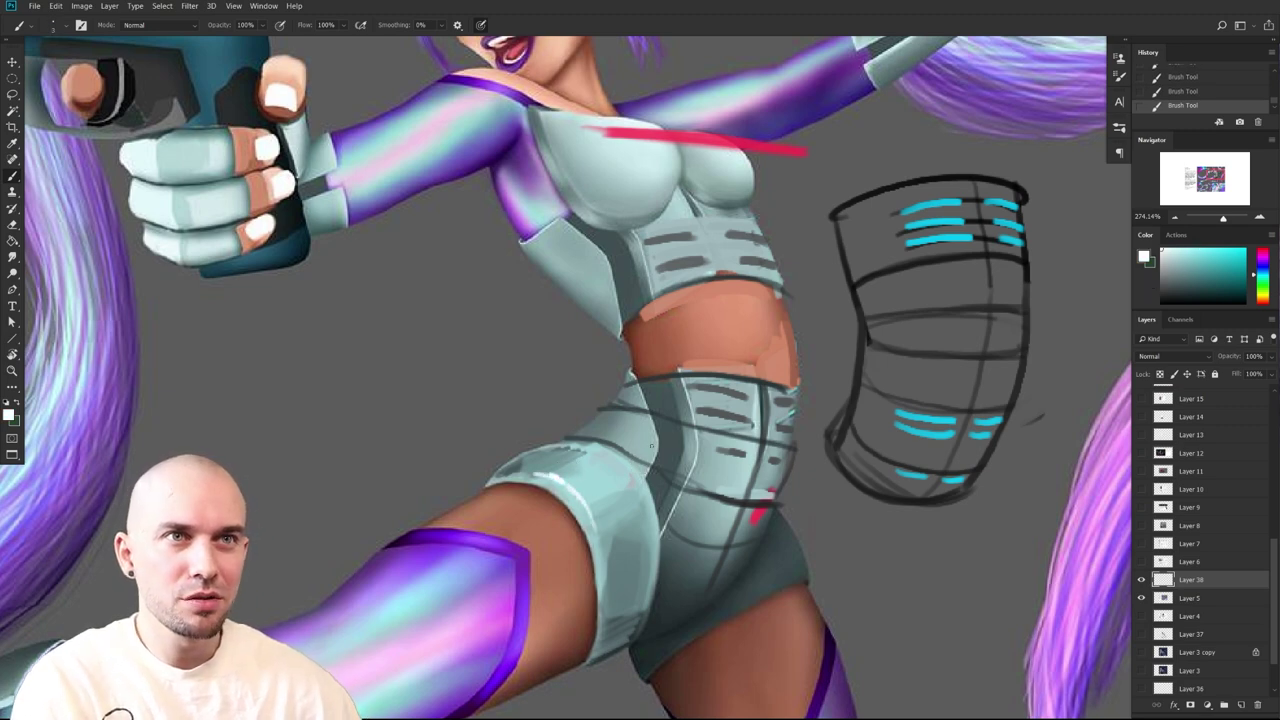
pyautogui.press(']')
pyautogui.moveTo(641, 410); pyautogui.dragTo(652, 416)
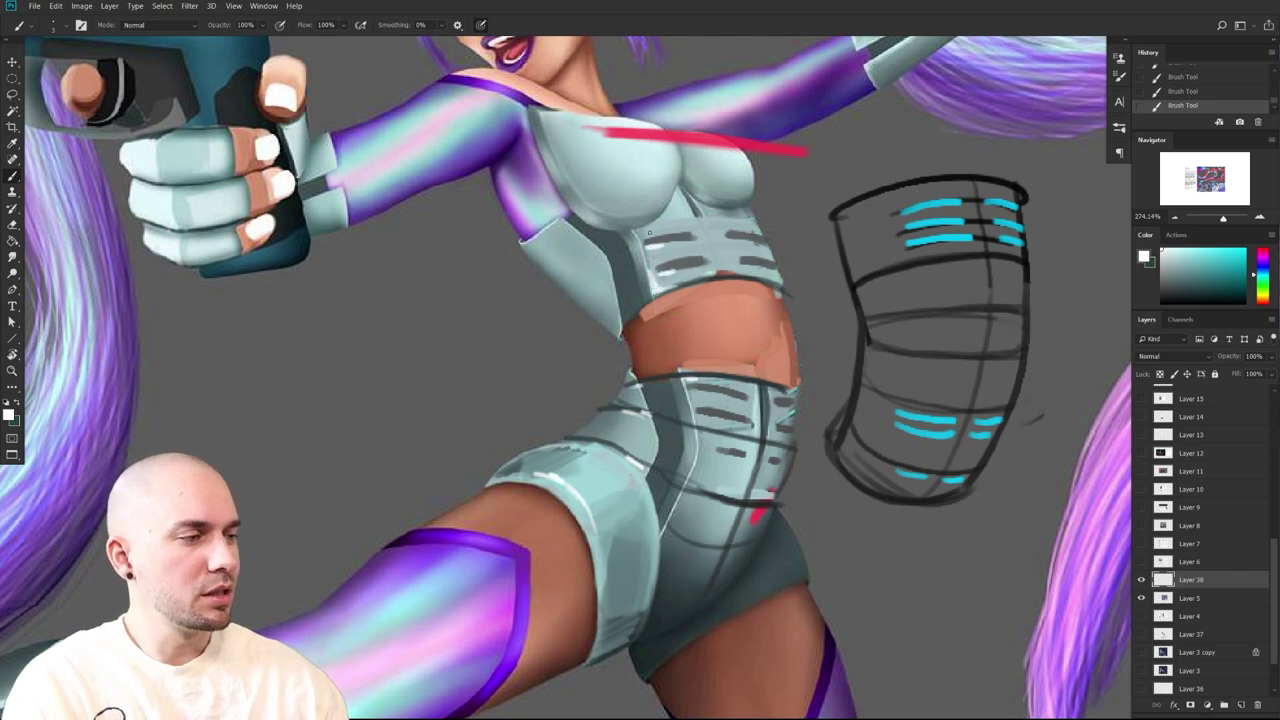
# Enlarge the brush and paint white highlights on the chest plate's upper edge and the top's side panel
pyautogui.press(']')
pyautogui.press(']')
pyautogui.press(']')
pyautogui.press(']')
pyautogui.moveTo(606, 125)
pyautogui.mouseDown()
pyautogui.moveTo(594, 126)
pyautogui.moveTo(620, 128)
pyautogui.moveTo(580, 122)
pyautogui.moveTo(619, 138)
pyautogui.mouseUp()
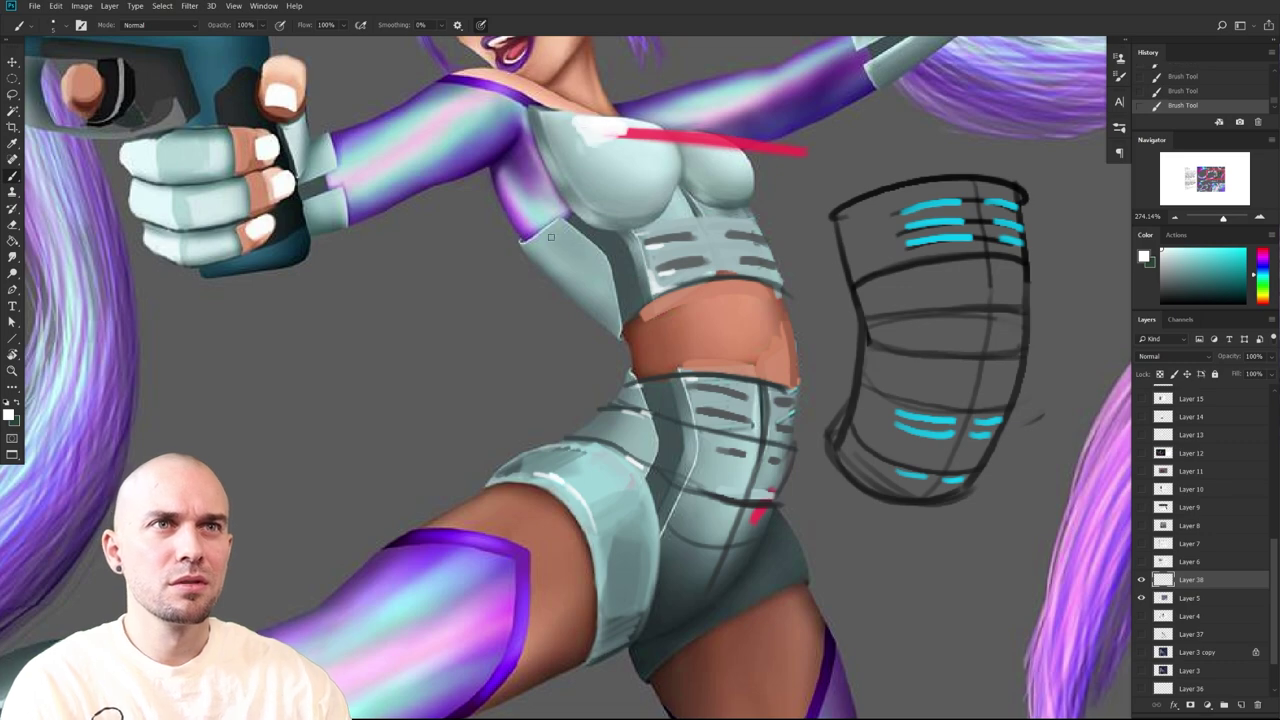
pyautogui.scroll(3, 550, 237)
pyautogui.moveTo(560, 225)
pyautogui.mouseDown()
pyautogui.moveTo(544, 230)
pyautogui.moveTo(580, 210)
pyautogui.moveTo(538, 235)
pyautogui.mouseUp()
pyautogui.moveTo(624, 286); pyautogui.dragTo(572, 303)
pyautogui.scroll(-6, 572, 303)
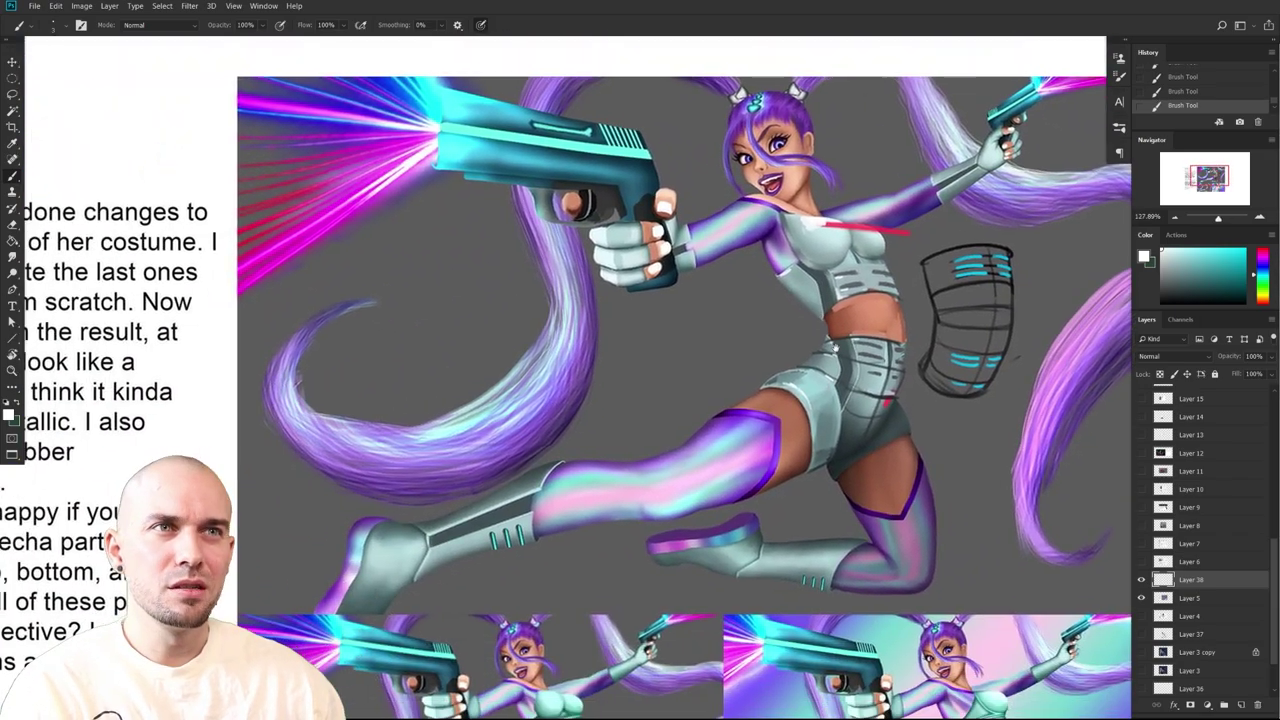
# Review the highlighted armour on the whole figure against the earlier versions and sample the chest plate's tones
pyautogui.scroll(-3, 821, 334)
pyautogui.scroll(-2, 881, 410)
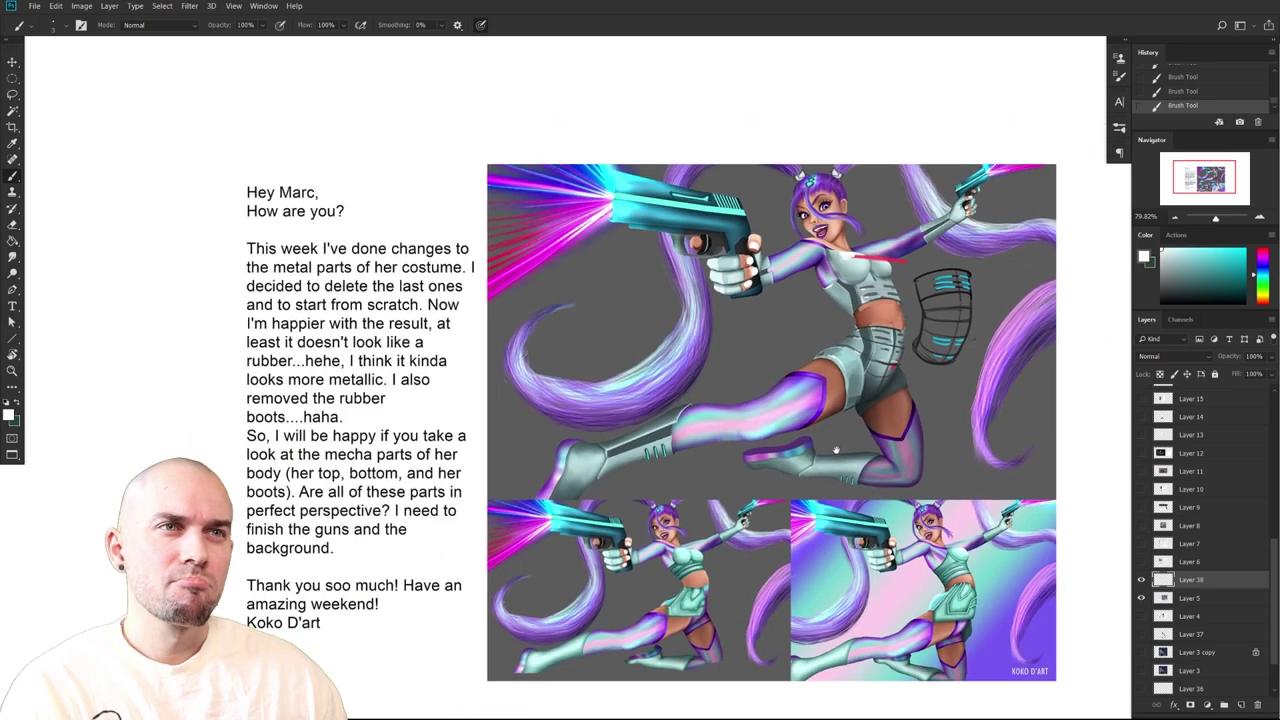
pyautogui.scroll(3, 838, 447)
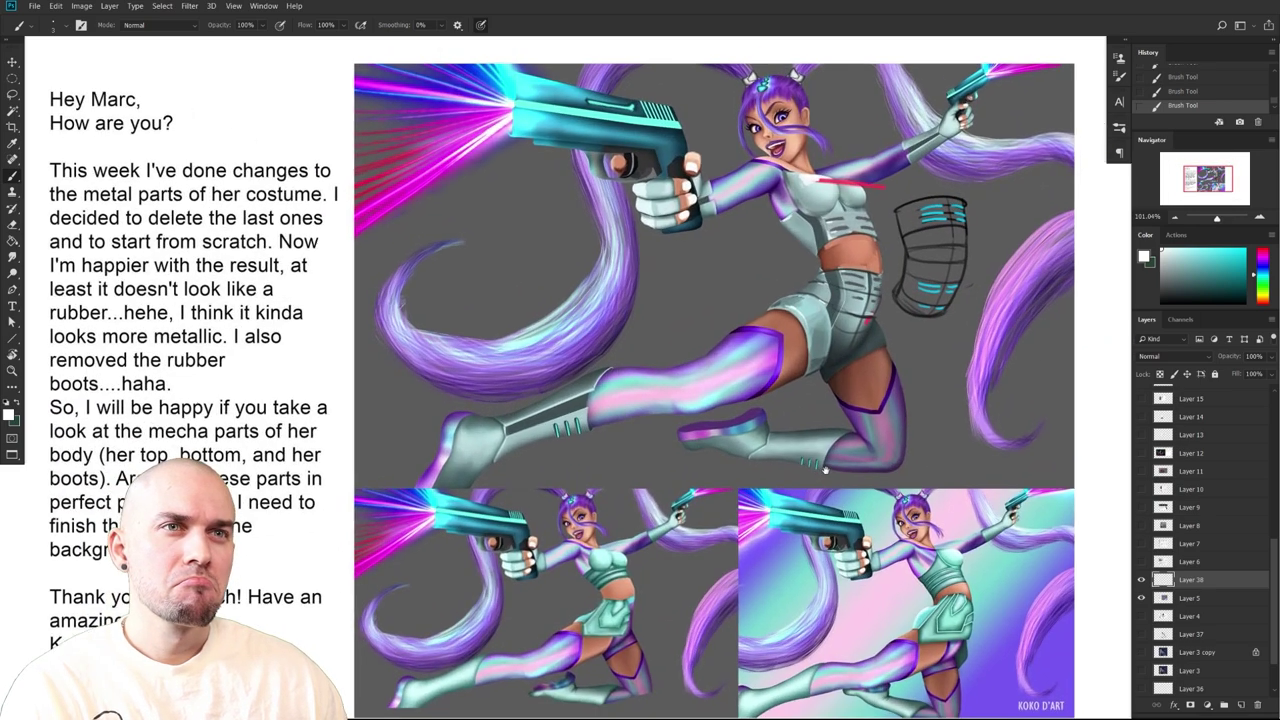
pyautogui.scroll(4, 825, 470)
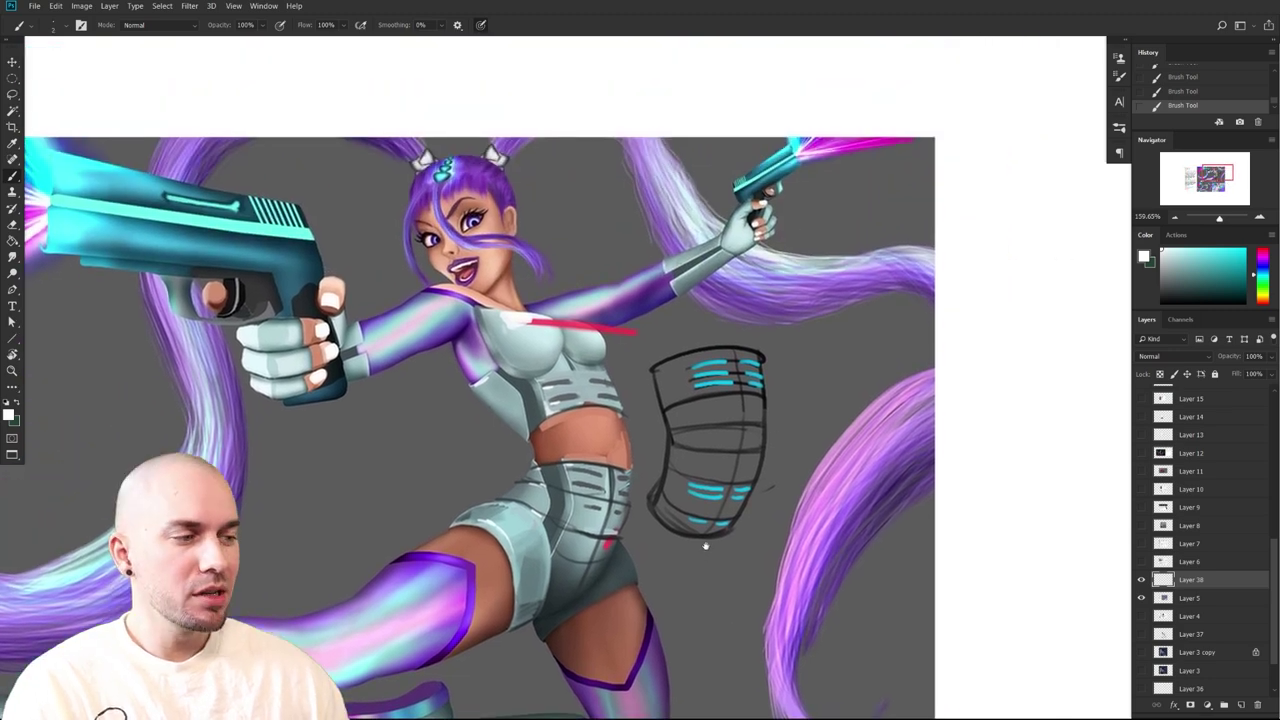
pyautogui.moveTo(766, 388)
pyautogui.mouseDown()
pyautogui.moveTo(756, 338)
pyautogui.moveTo(782, 412)
pyautogui.moveTo(759, 352)
pyautogui.mouseUp()
pyautogui.hotkey('ctrl', 'z')
pyautogui.moveTo(669, 502); pyautogui.dragTo(713, 453)
pyautogui.press(']')
pyautogui.press(']')
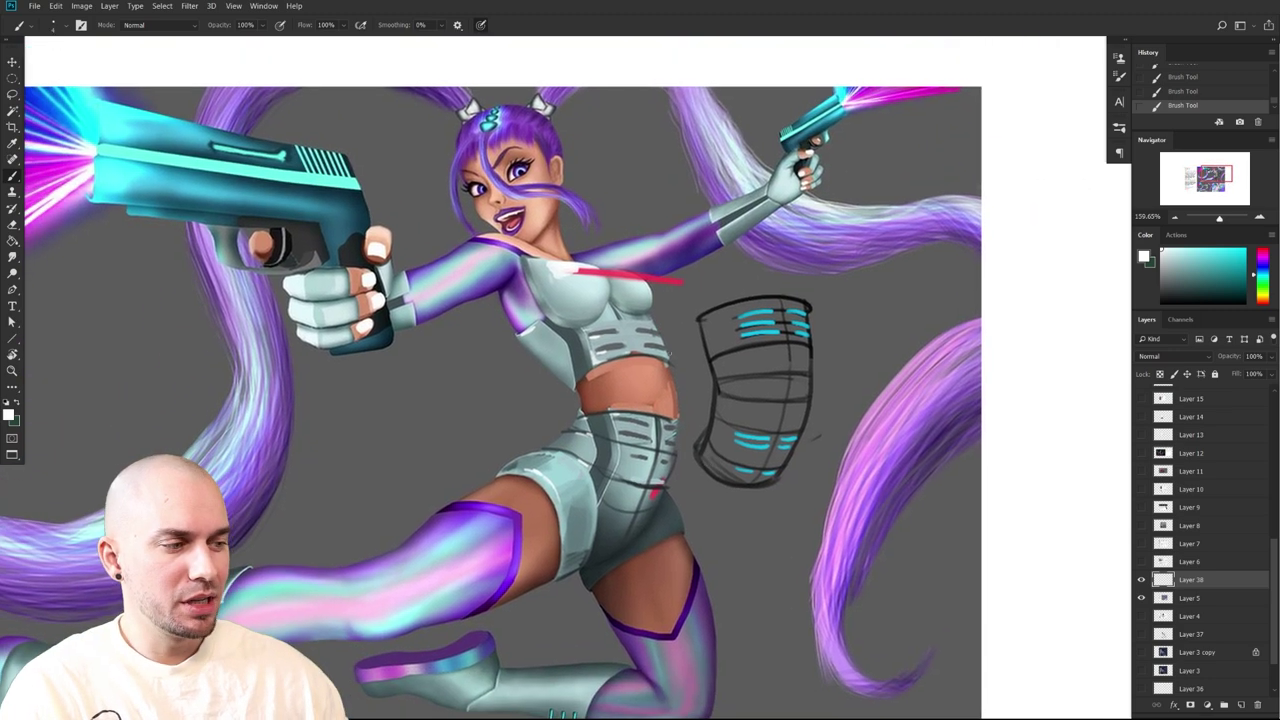
pyautogui.keyDown('alt'); pyautogui.click(620, 316); pyautogui.keyUp('alt')
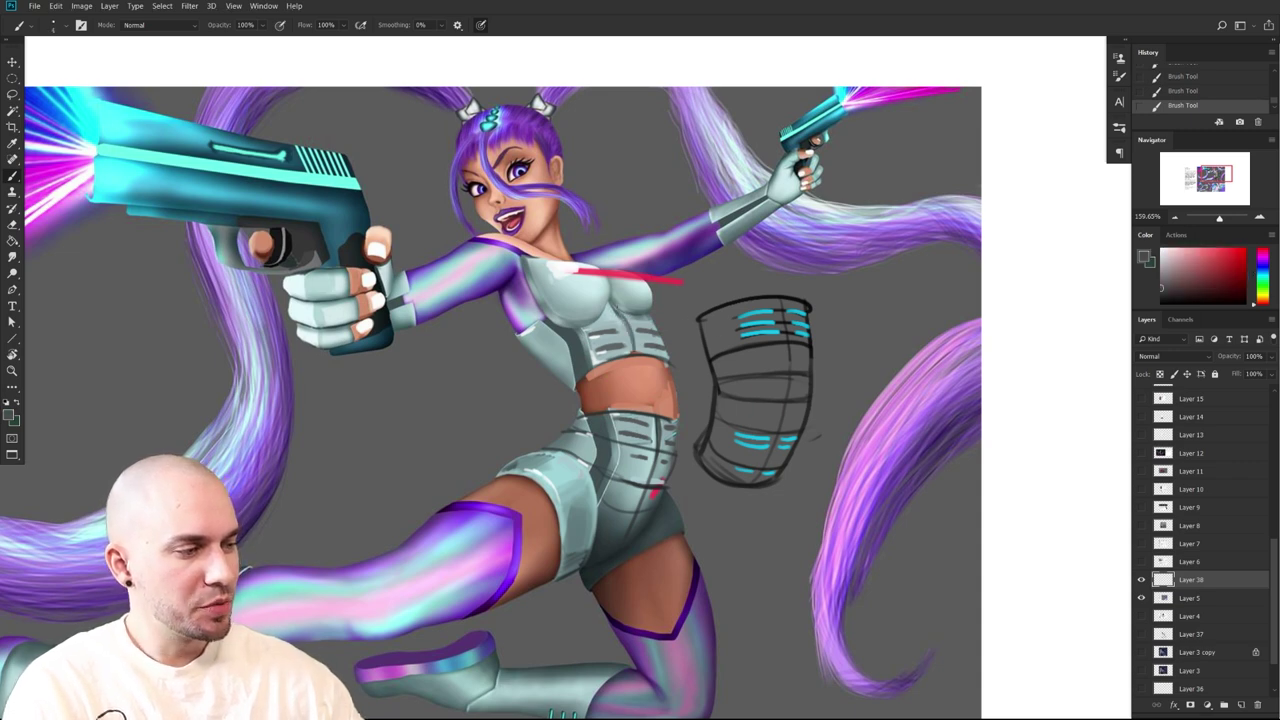
pyautogui.keyDown('alt'); pyautogui.click(607, 316); pyautogui.keyUp('alt')
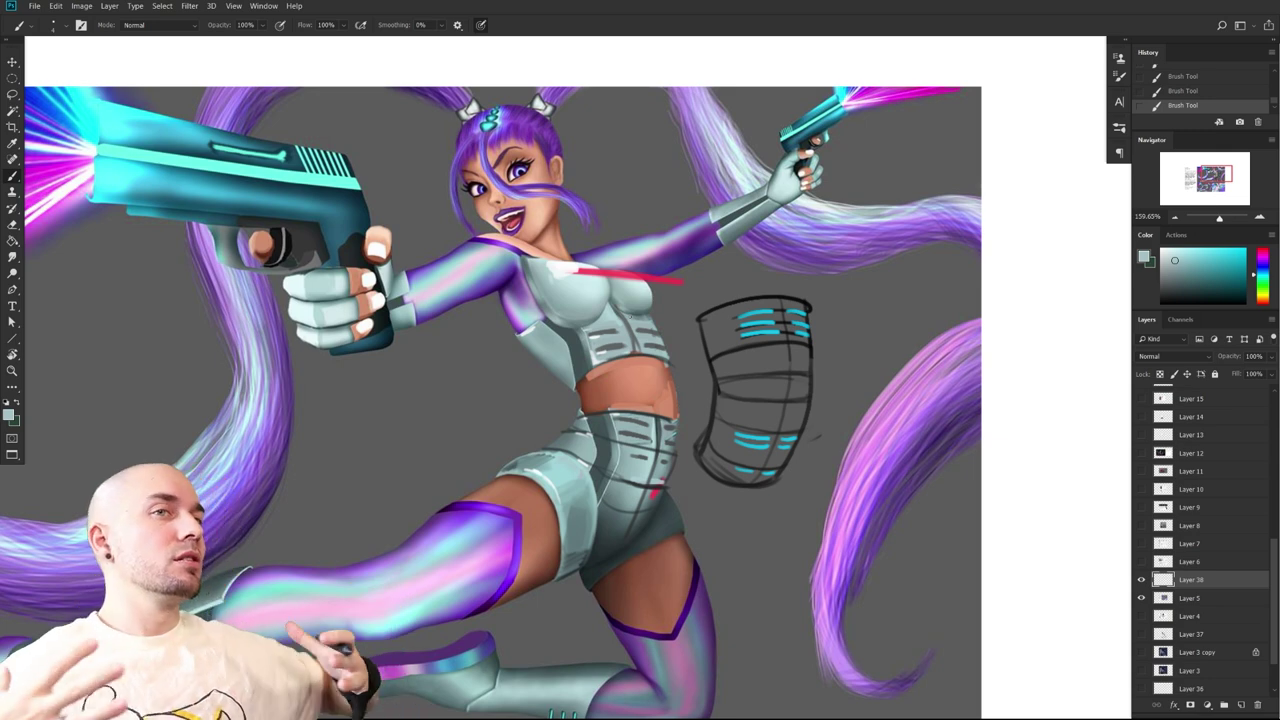
pyautogui.moveTo(748, 483); pyautogui.dragTo(618, 491)
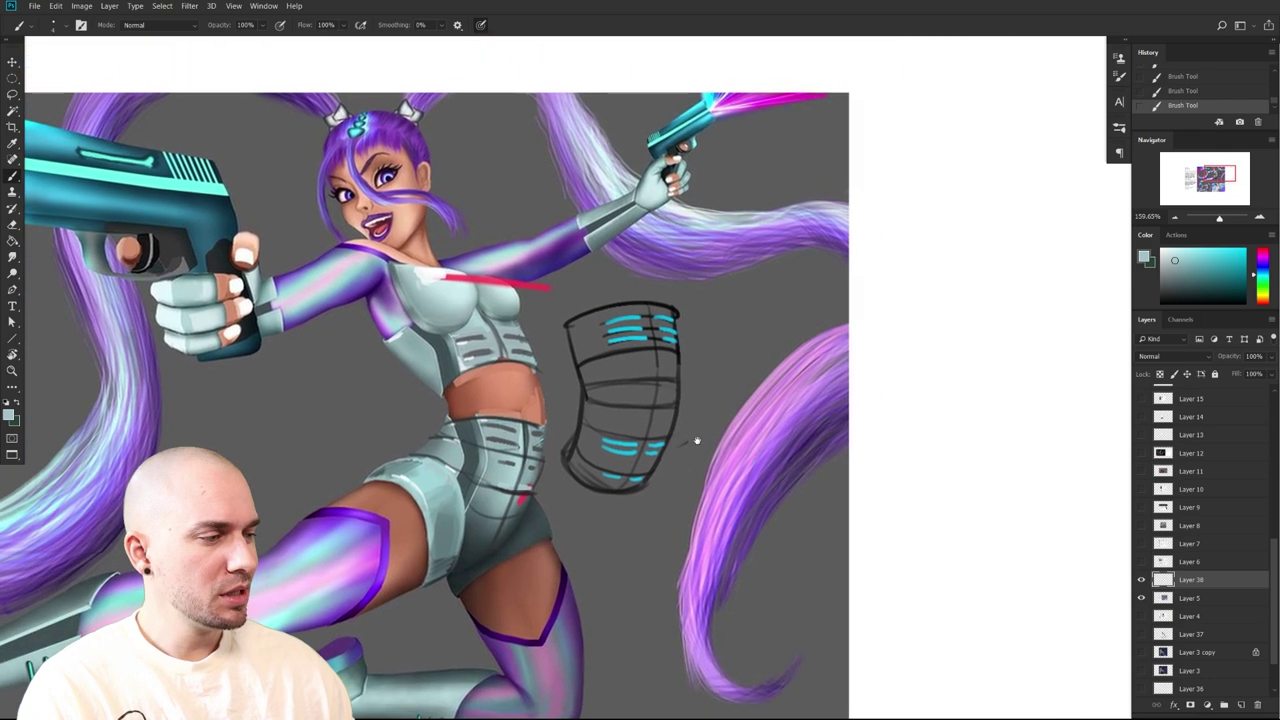
pyautogui.keyDown('alt'); pyautogui.click(676, 301); pyautogui.keyUp('alt')
pyautogui.moveTo(665, 294)
pyautogui.mouseDown()
pyautogui.moveTo(588, 296)
pyautogui.moveTo(724, 384)
pyautogui.mouseUp()
pyautogui.hotkey('ctrl', 'z')
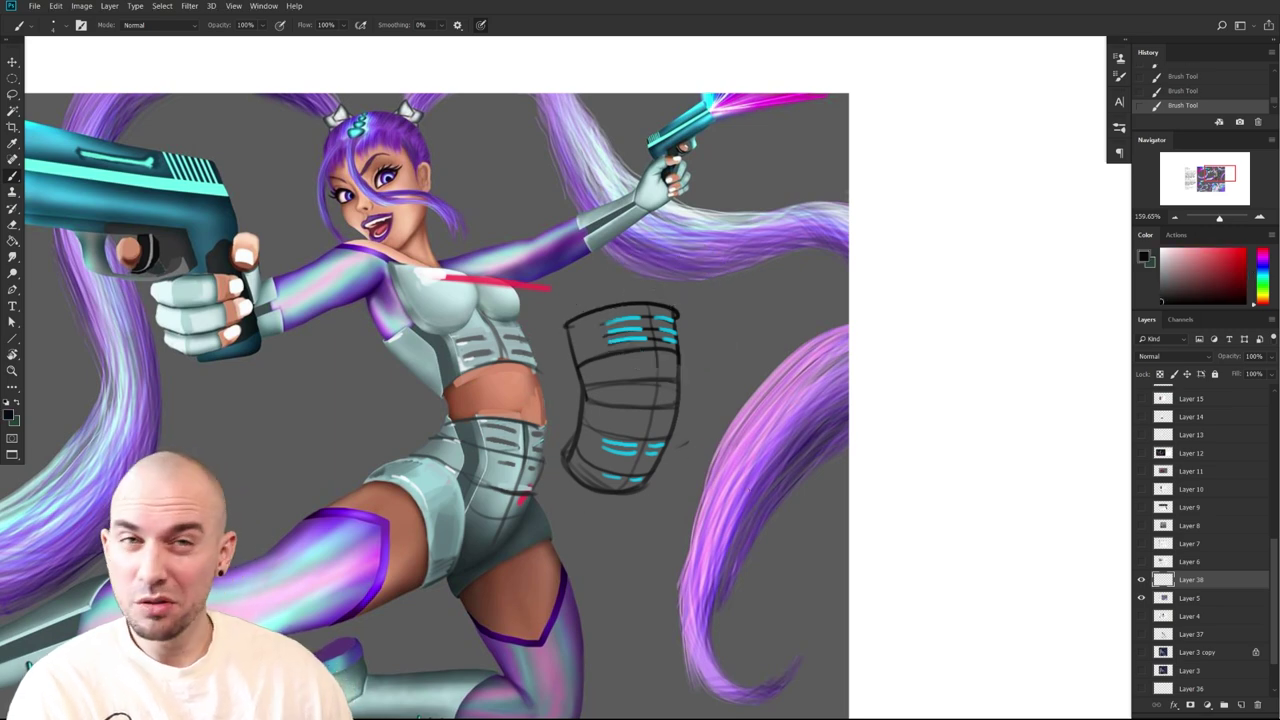
pyautogui.moveTo(737, 516); pyautogui.dragTo(815, 488)
pyautogui.moveTo(612, 300)
pyautogui.mouseDown()
pyautogui.moveTo(584, 269)
pyautogui.moveTo(642, 424)
pyautogui.mouseUp()
pyautogui.hotkey('ctrl', 'z')
pyautogui.moveTo(627, 509); pyautogui.dragTo(548, 526)
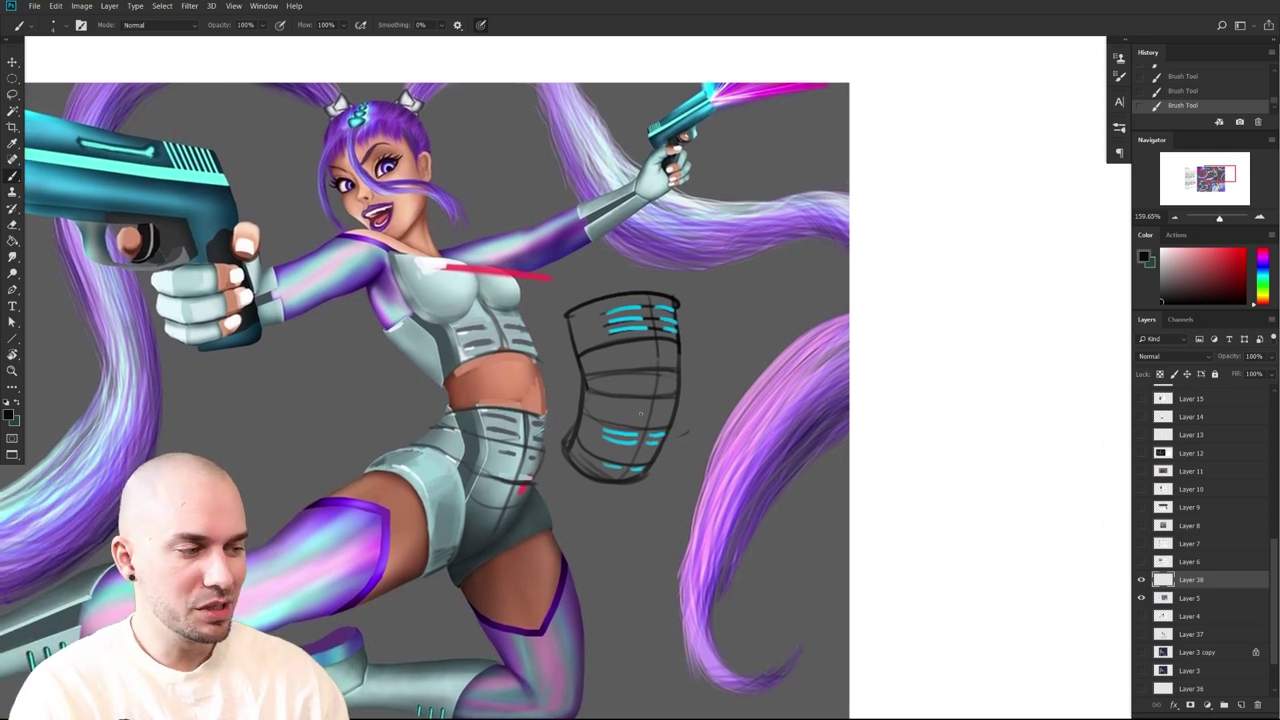
# Hide the gunslinger painting and its overpaint layer, show and select Layer 6 with the next submission, and save the document
pyautogui.moveTo(620, 408); pyautogui.dragTo(756, 413)
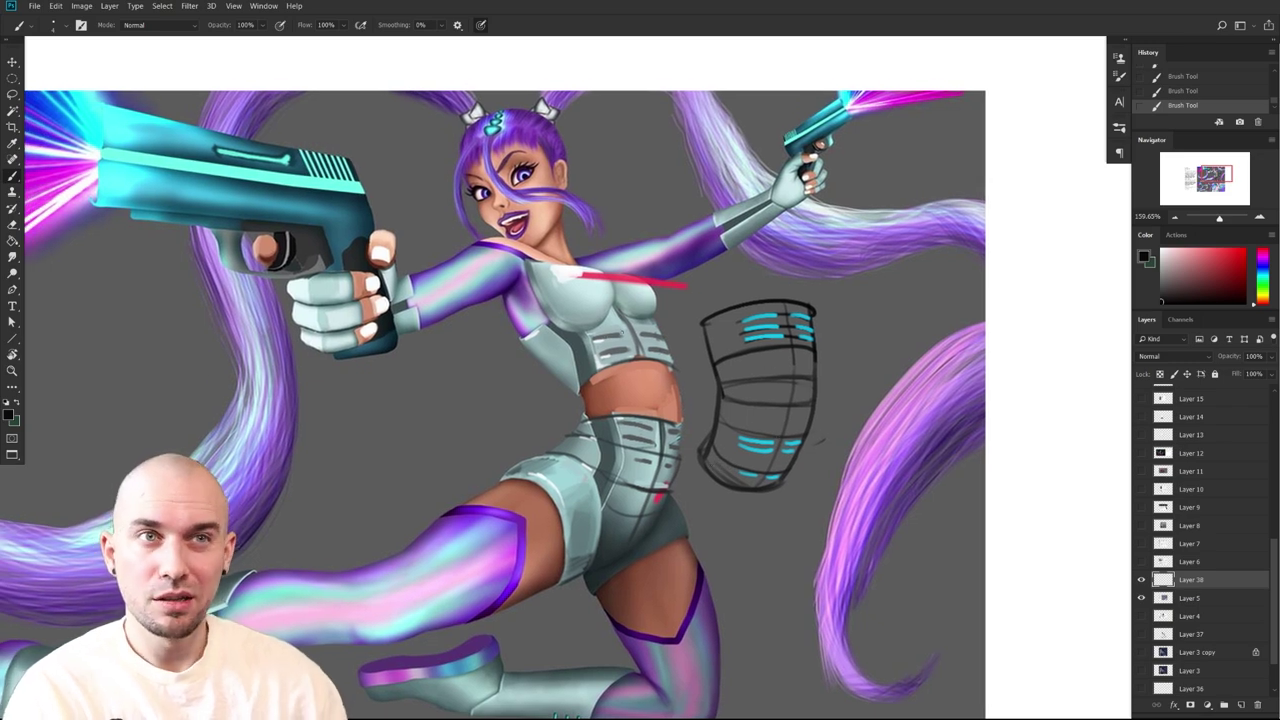
pyautogui.moveTo(762, 549); pyautogui.dragTo(785, 530)
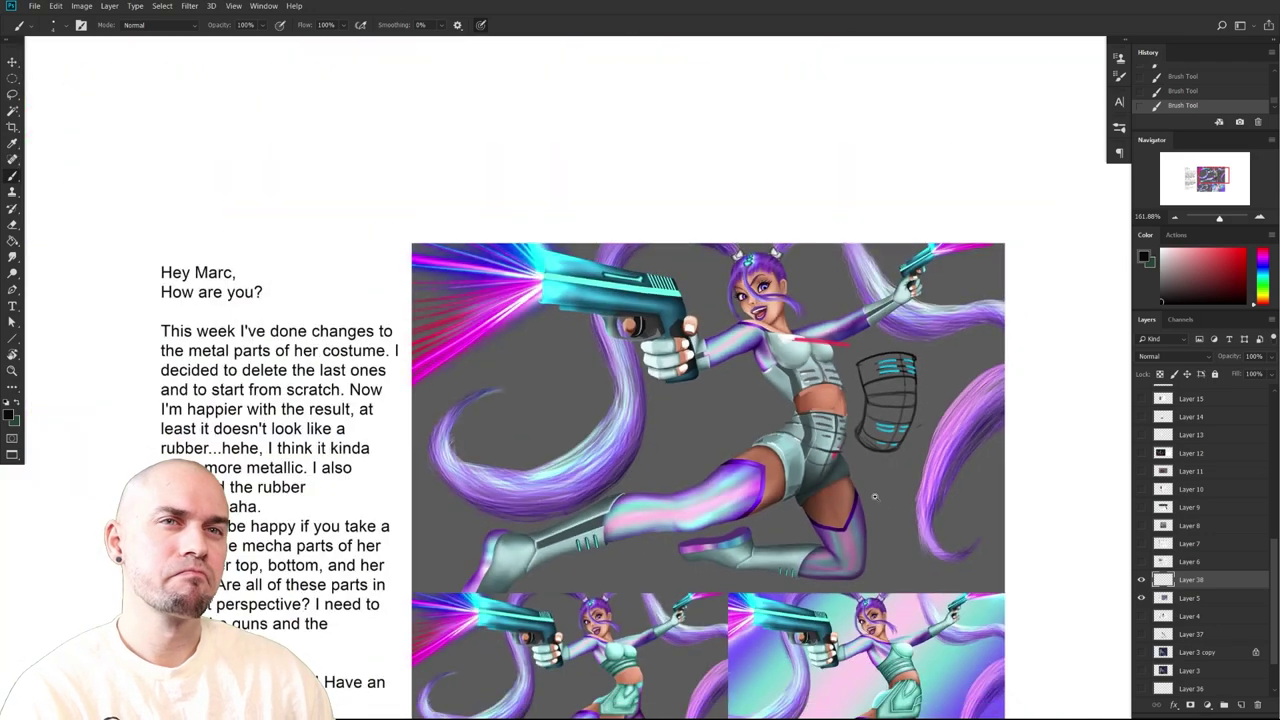
pyautogui.moveTo(875, 497); pyautogui.dragTo(896, 495)
pyautogui.moveTo(868, 486)
pyautogui.mouseDown()
pyautogui.moveTo(860, 434)
pyautogui.moveTo(869, 460)
pyautogui.moveTo(852, 469)
pyautogui.mouseUp()
pyautogui.scroll(-2, 851, 468)
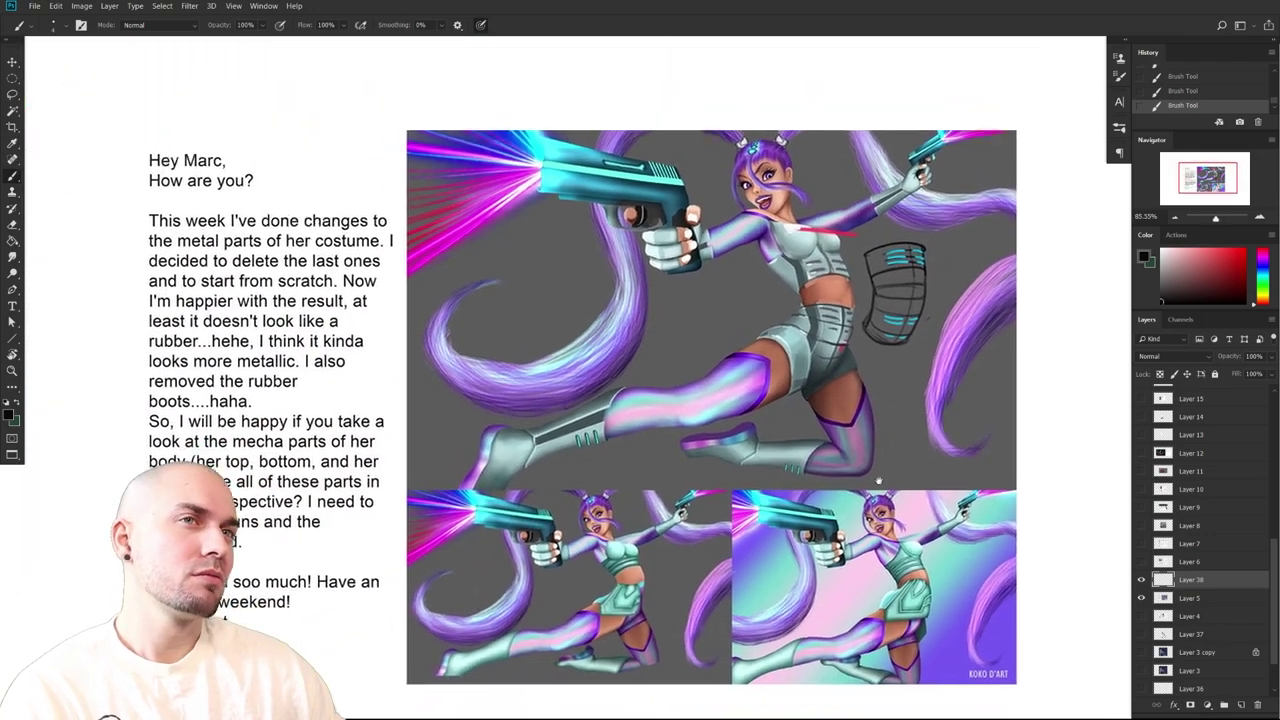
pyautogui.moveTo(879, 478); pyautogui.dragTo(879, 472)
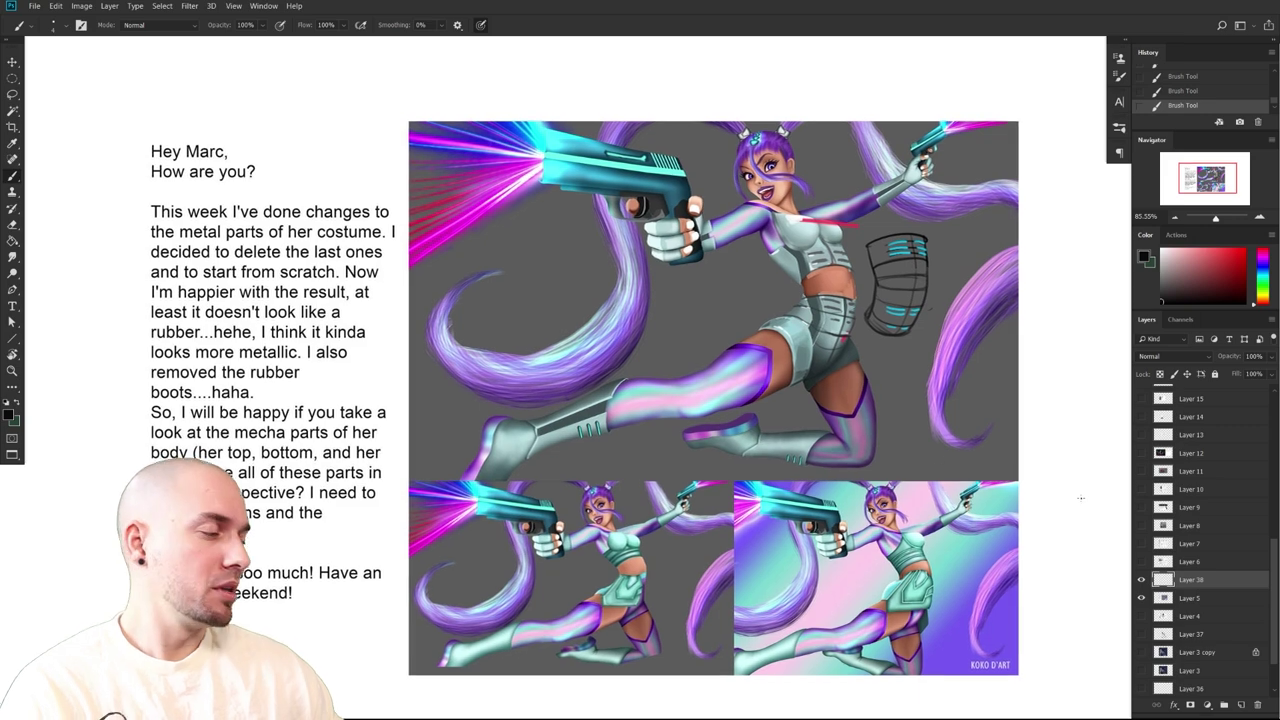
pyautogui.moveTo(1141, 597); pyautogui.dragTo(1141, 580)
pyautogui.click(1141, 562)
pyautogui.click(1195, 561)
pyautogui.moveTo(705, 514)
pyautogui.mouseDown()
pyautogui.moveTo(715, 547)
pyautogui.moveTo(738, 491)
pyautogui.mouseUp()
pyautogui.hotkey('ctrl', 's')
pyautogui.scroll(2, 760, 405)
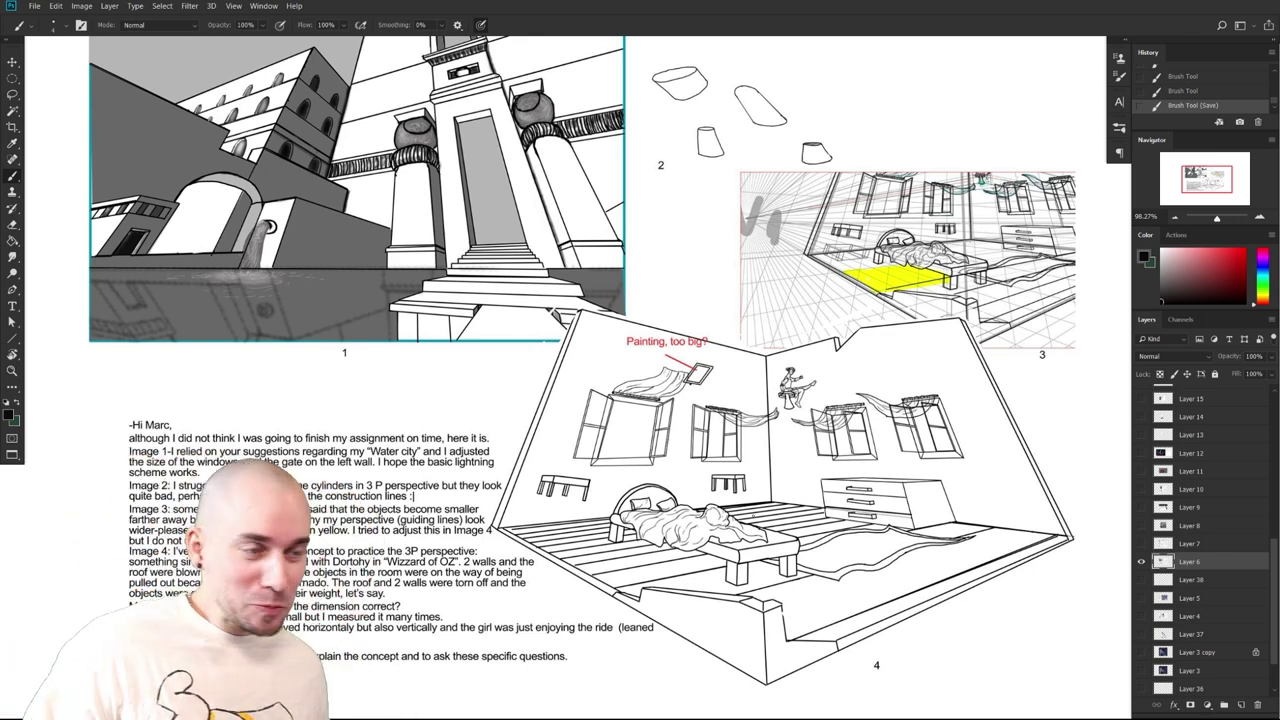
# Sketch slanted black strokes over the building reflections in the water of image 1, and undo them
pyautogui.click(753, 516)
pyautogui.moveTo(753, 516); pyautogui.dragTo(755, 511)
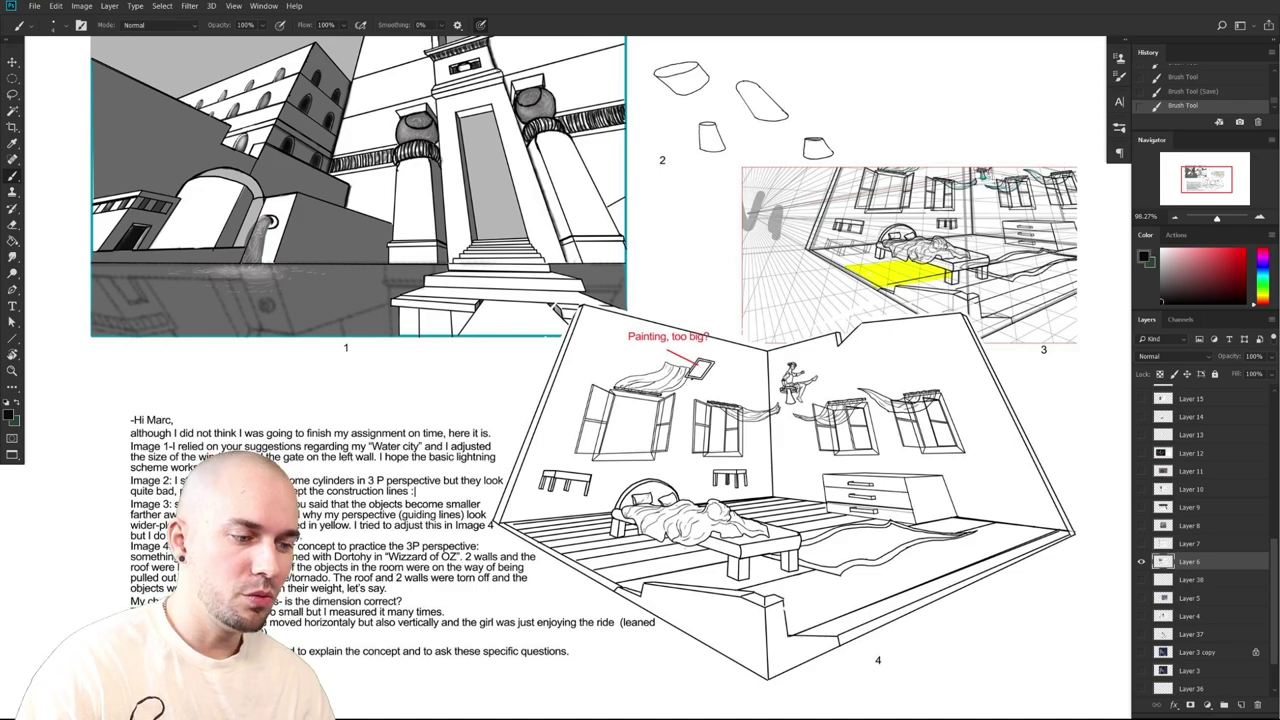
pyautogui.moveTo(600, 273); pyautogui.dragTo(790, 530)
pyautogui.moveTo(750, 570); pyautogui.dragTo(846, 599)
pyautogui.moveTo(846, 599); pyautogui.dragTo(829, 631)
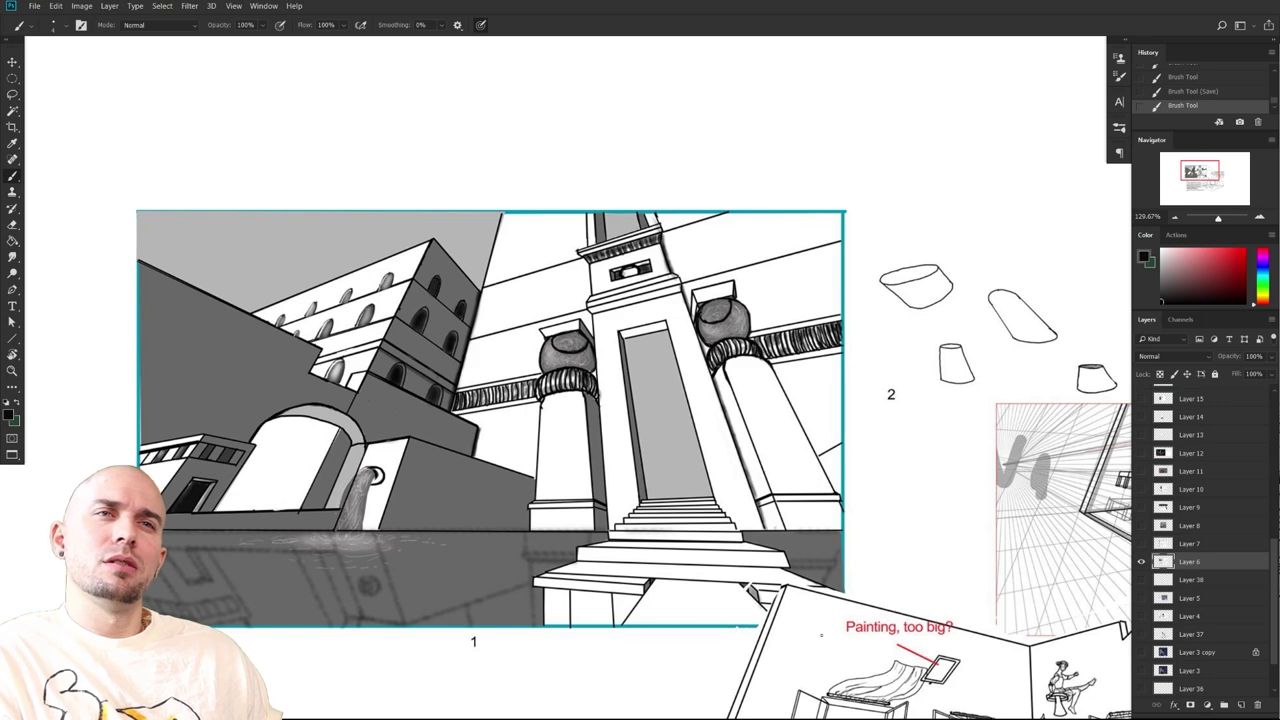
pyautogui.moveTo(282, 556)
pyautogui.mouseDown()
pyautogui.moveTo(246, 619)
pyautogui.moveTo(346, 571)
pyautogui.moveTo(331, 601)
pyautogui.mouseUp()
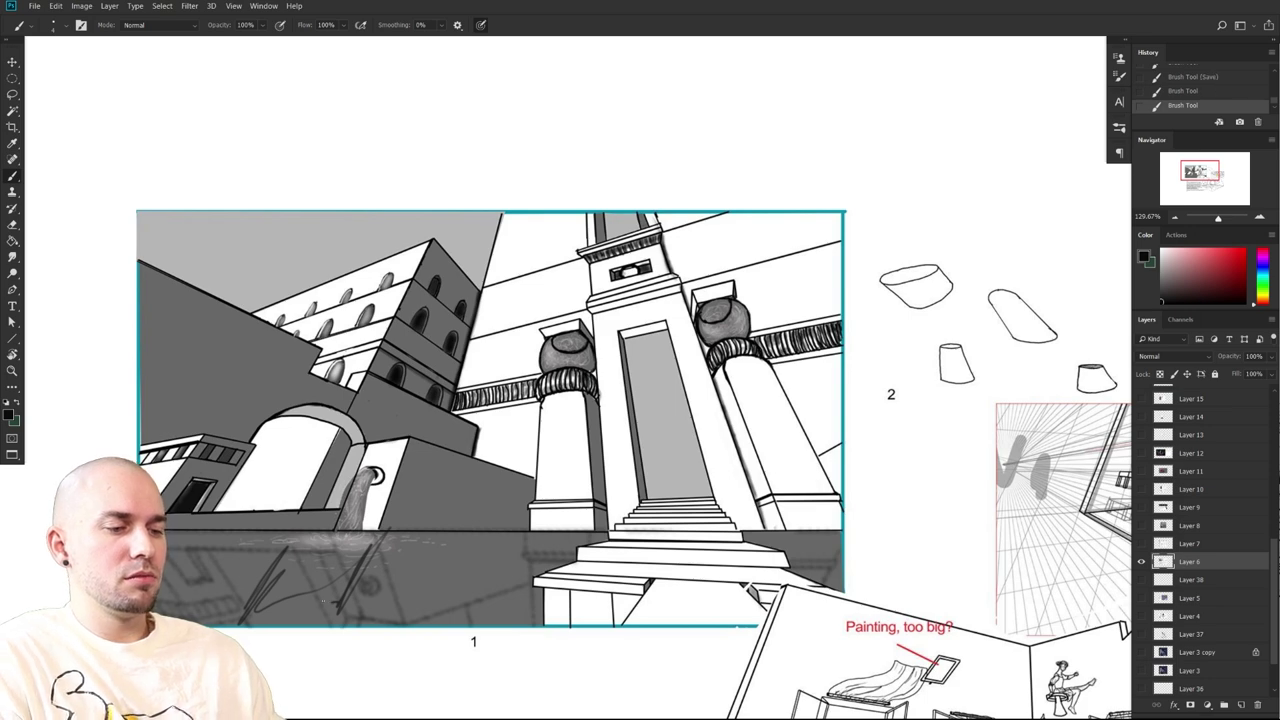
pyautogui.moveTo(165, 586); pyautogui.dragTo(191, 546)
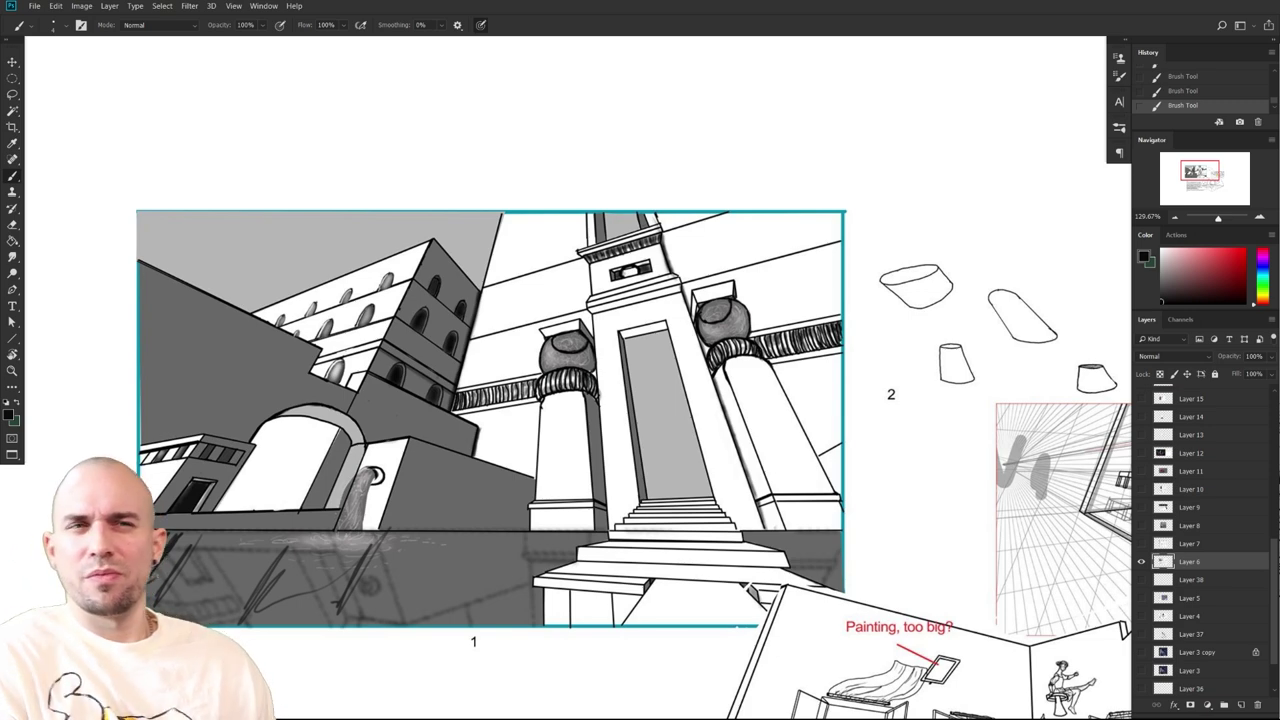
pyautogui.hotkey('ctrl', 'z')
pyautogui.hotkey('ctrl', 'z')
pyautogui.hotkey('ctrl', 'z')
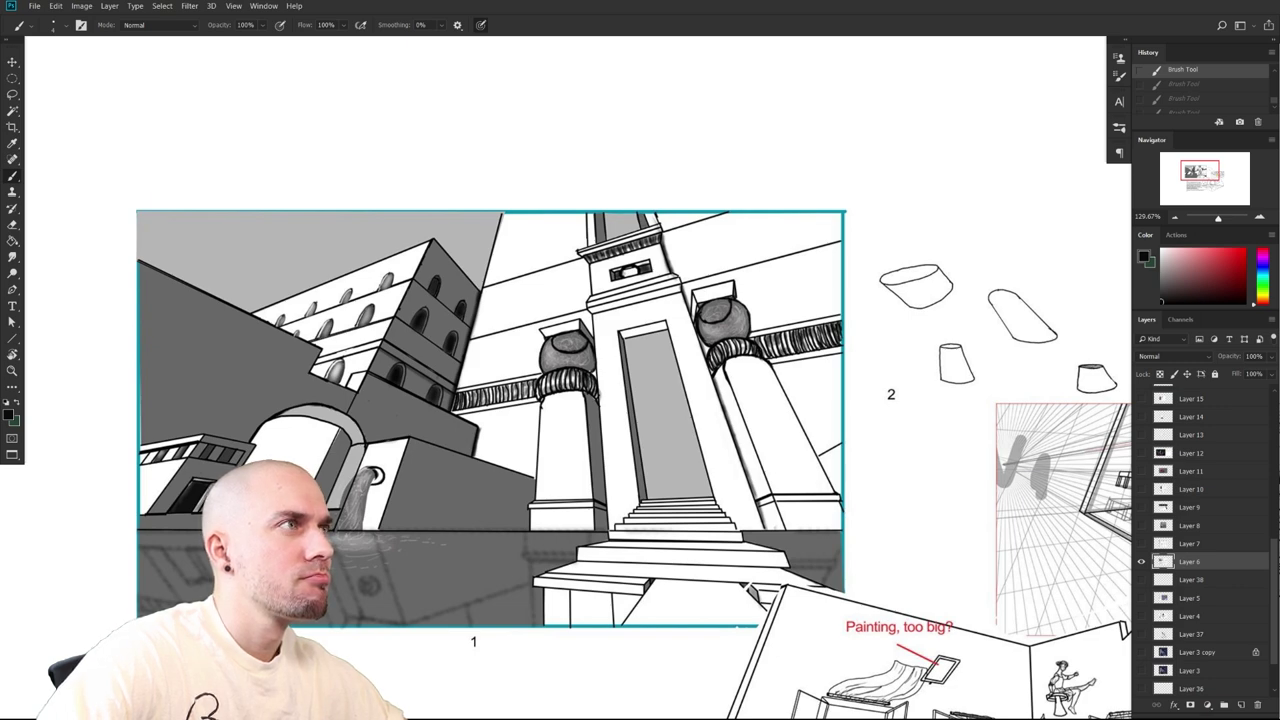
# Switch to the Google image results for "water reflection 3pt perspective" and open the windmill water reflection photo
pyautogui.hotkey('alt', 'Tab')
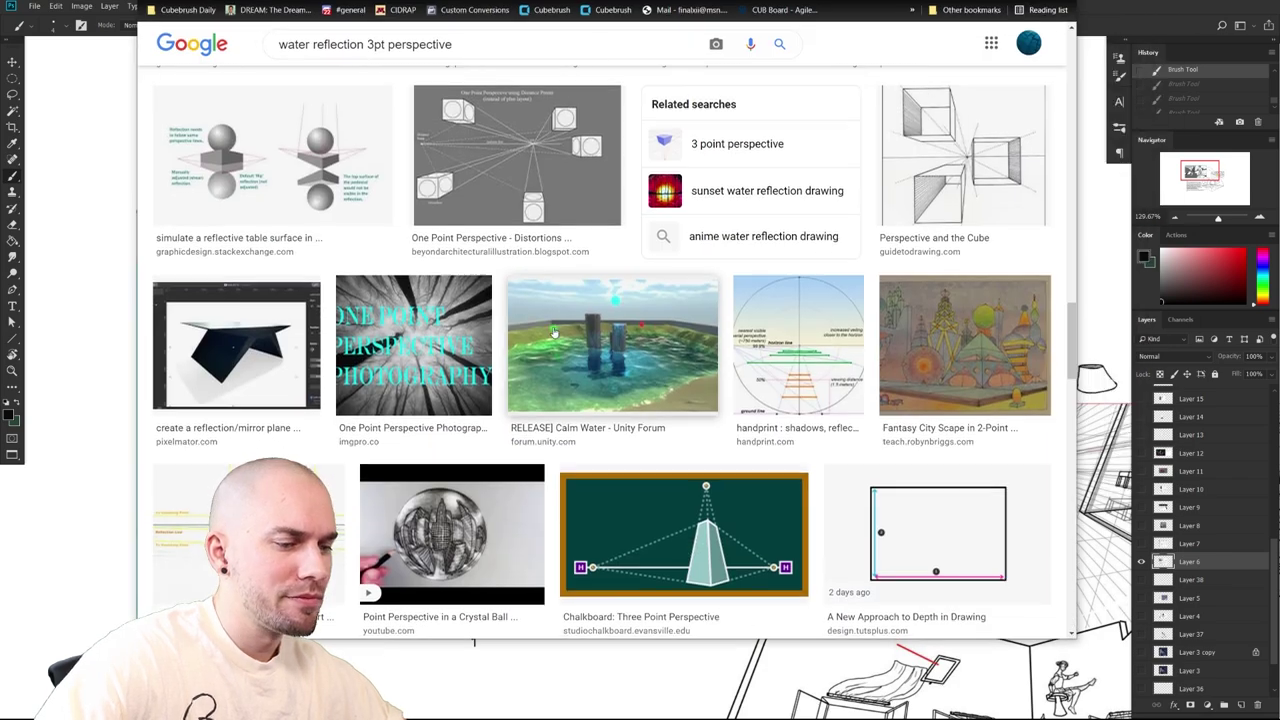
pyautogui.scroll(-5, 536, 318)
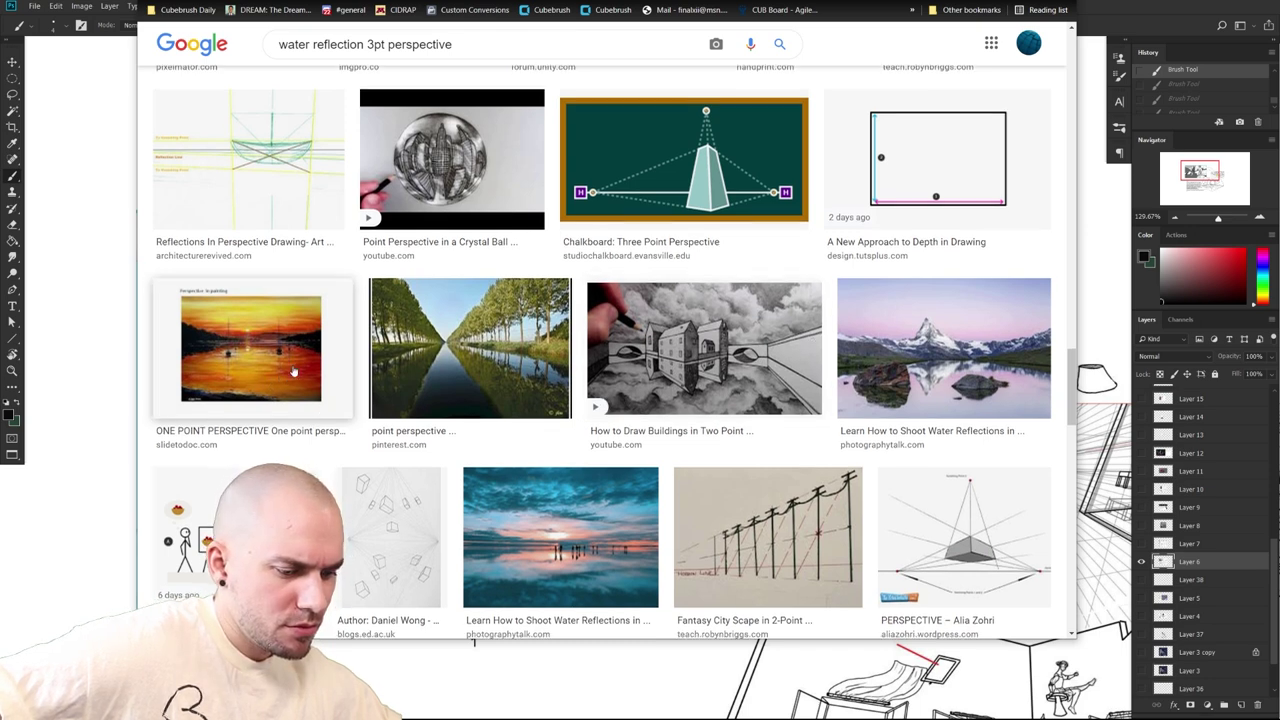
pyautogui.scroll(-2, 293, 372)
pyautogui.scroll(-2, 293, 372)
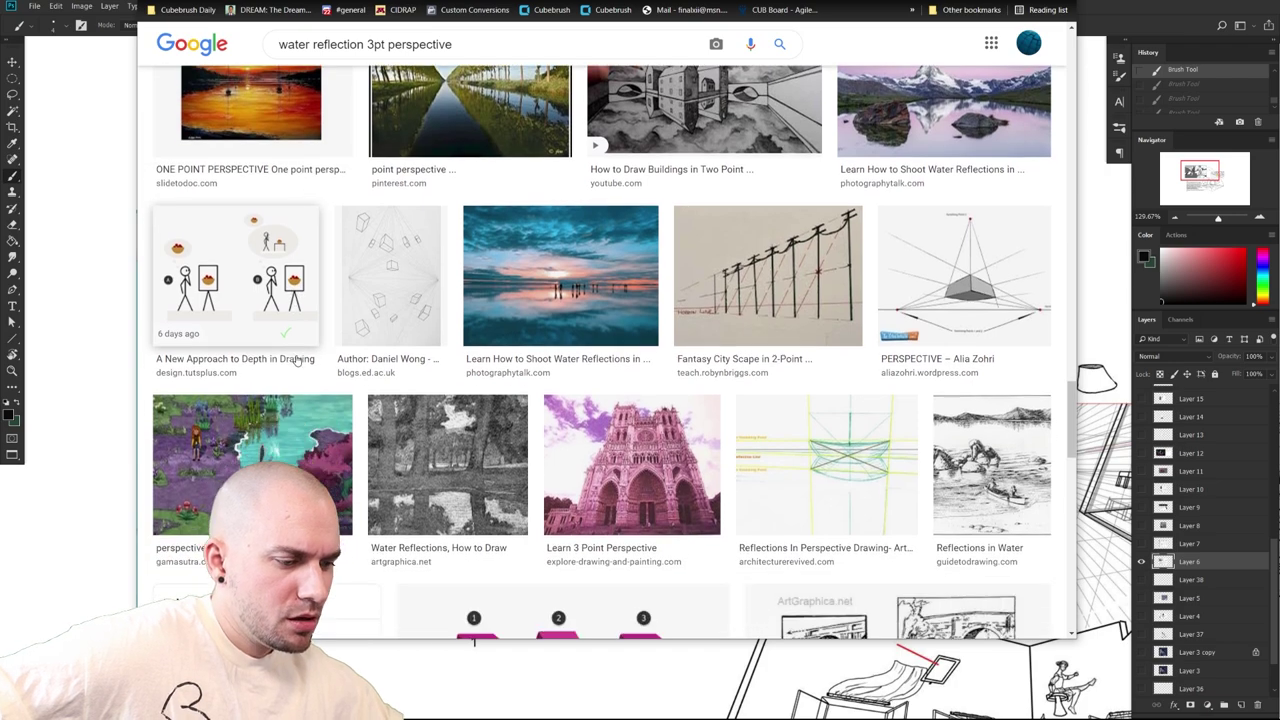
pyautogui.scroll(-1, 293, 374)
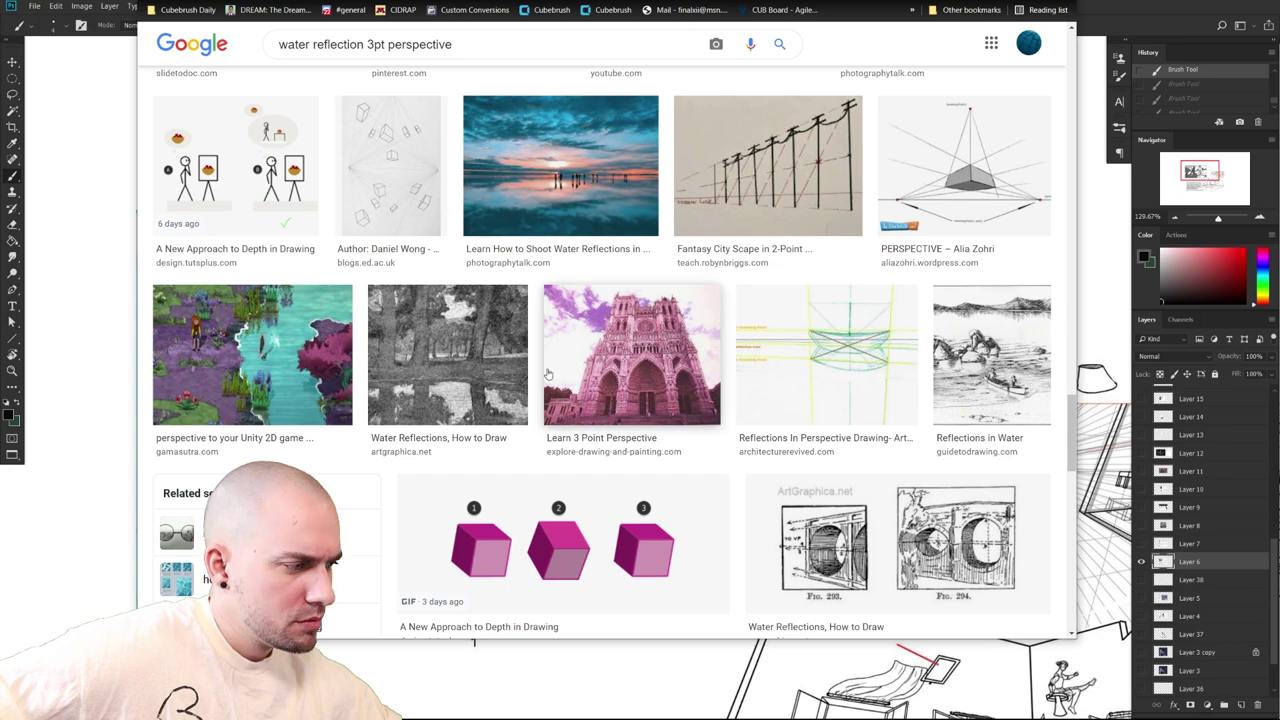
pyautogui.scroll(-6, 557, 364)
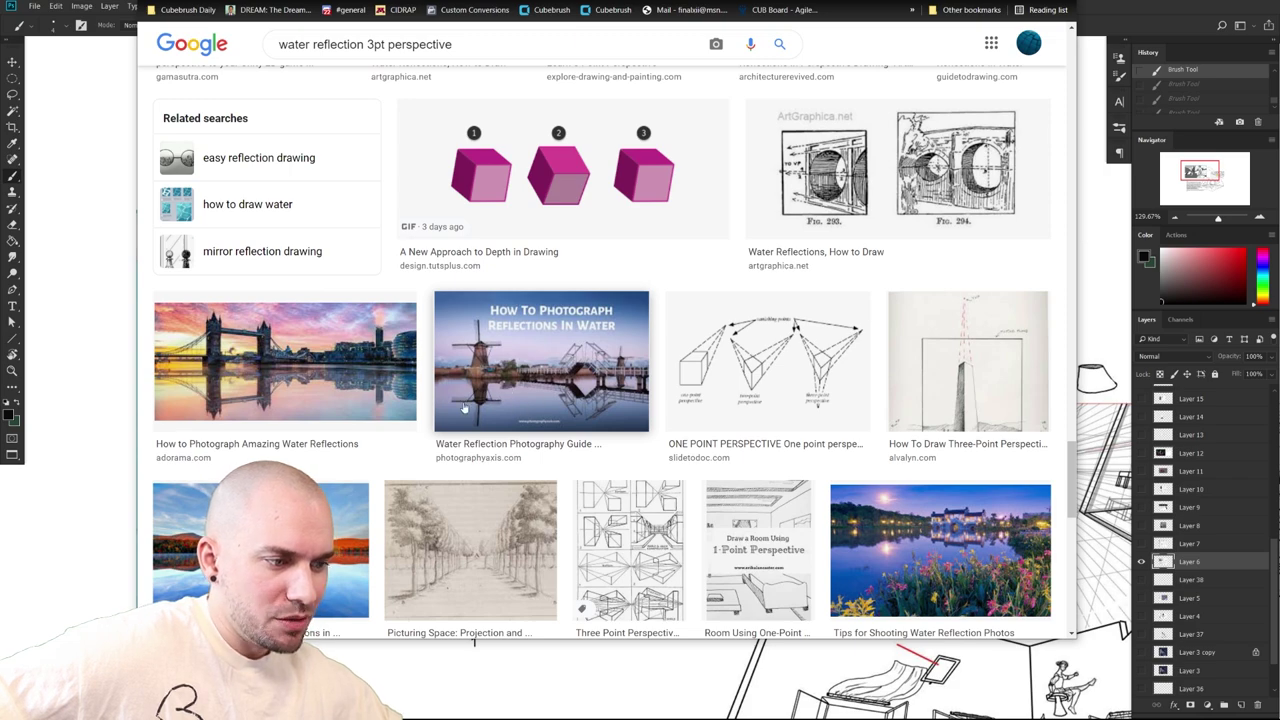
pyautogui.click(506, 380)
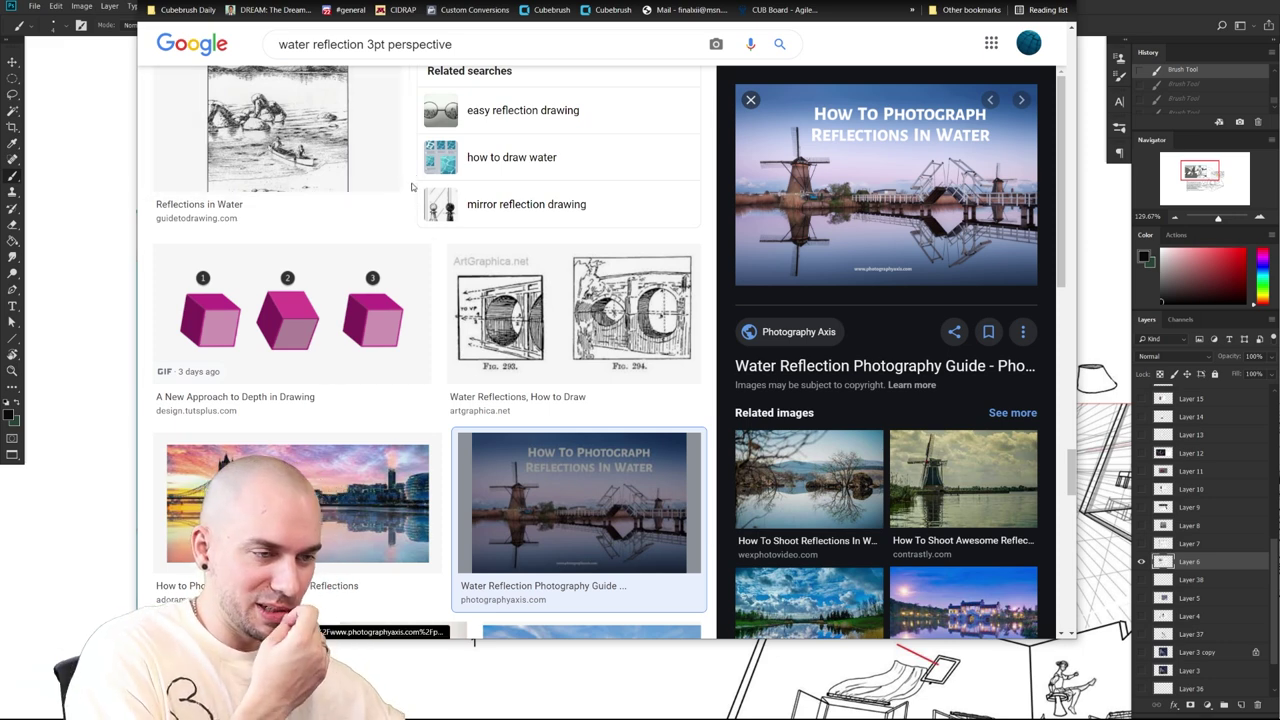
# Look through the image results for diagrams and photos that explain water reflections in perspective
pyautogui.scroll(-3, 440, 250)
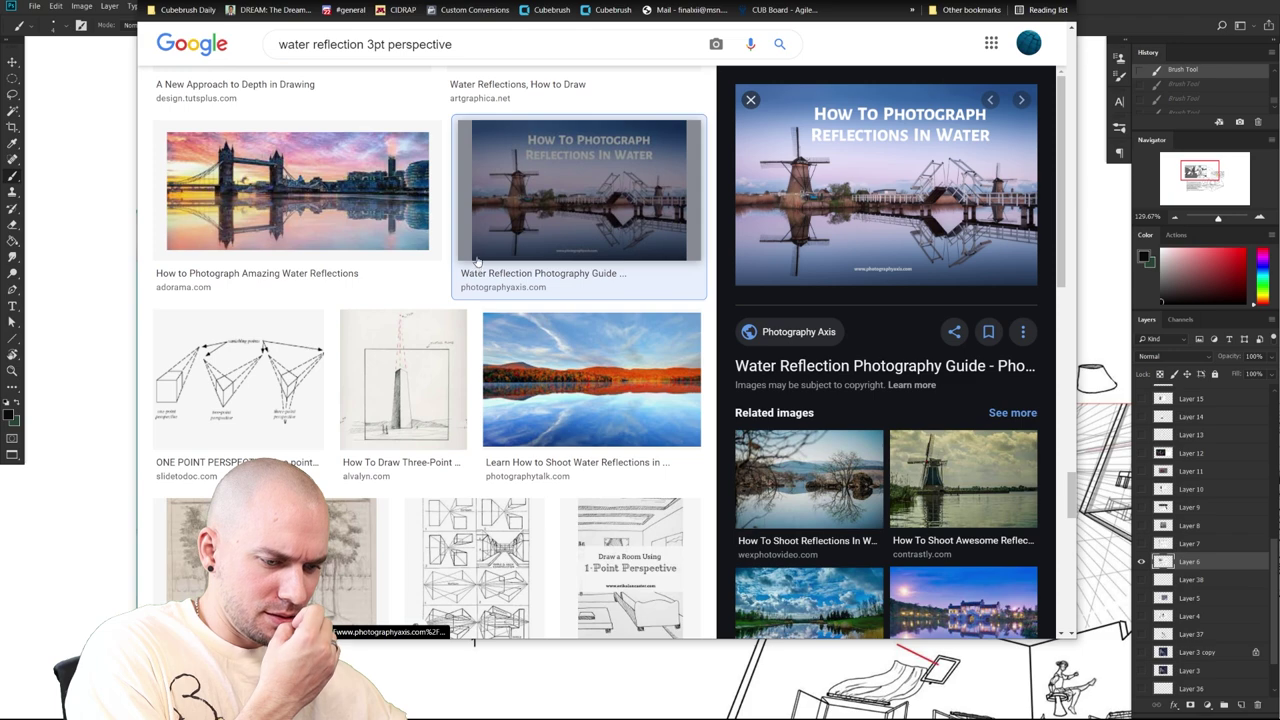
pyautogui.scroll(-5, 477, 260)
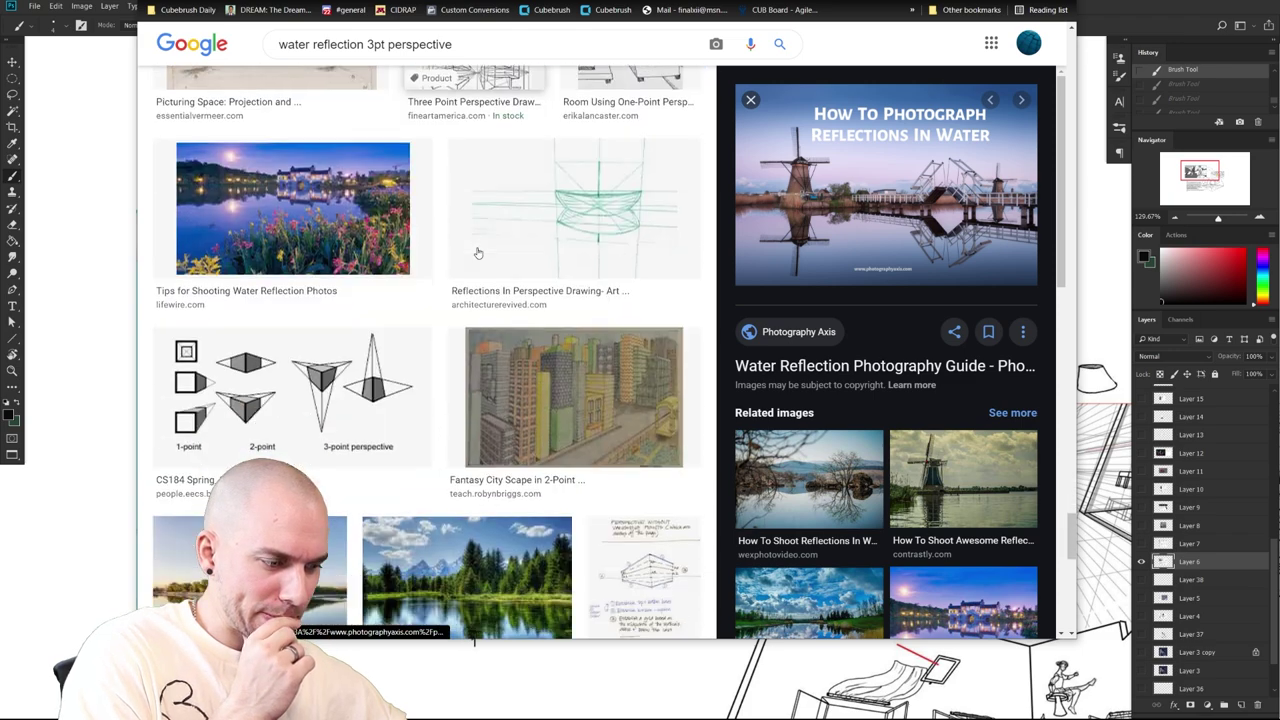
pyautogui.scroll(-1, 478, 253)
pyautogui.scroll(-2, 455, 520)
pyautogui.scroll(-4, 451, 424)
pyautogui.scroll(-3, 533, 277)
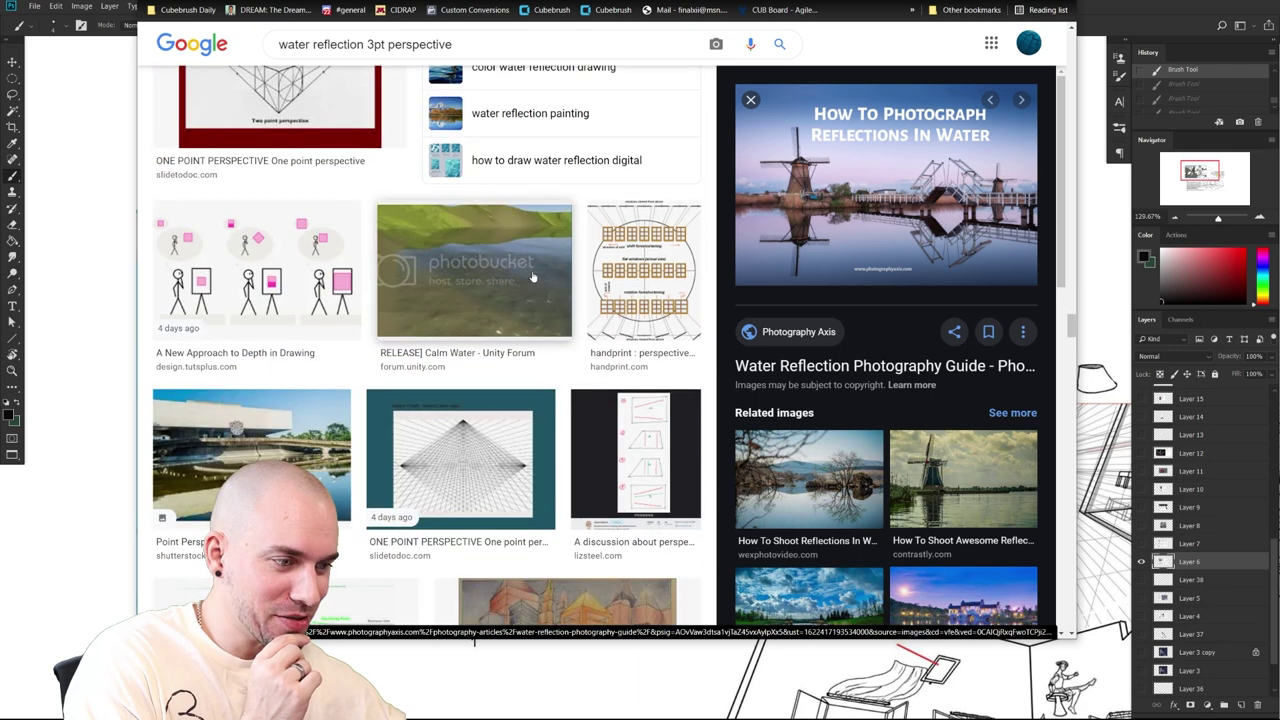
pyautogui.scroll(-3, 510, 213)
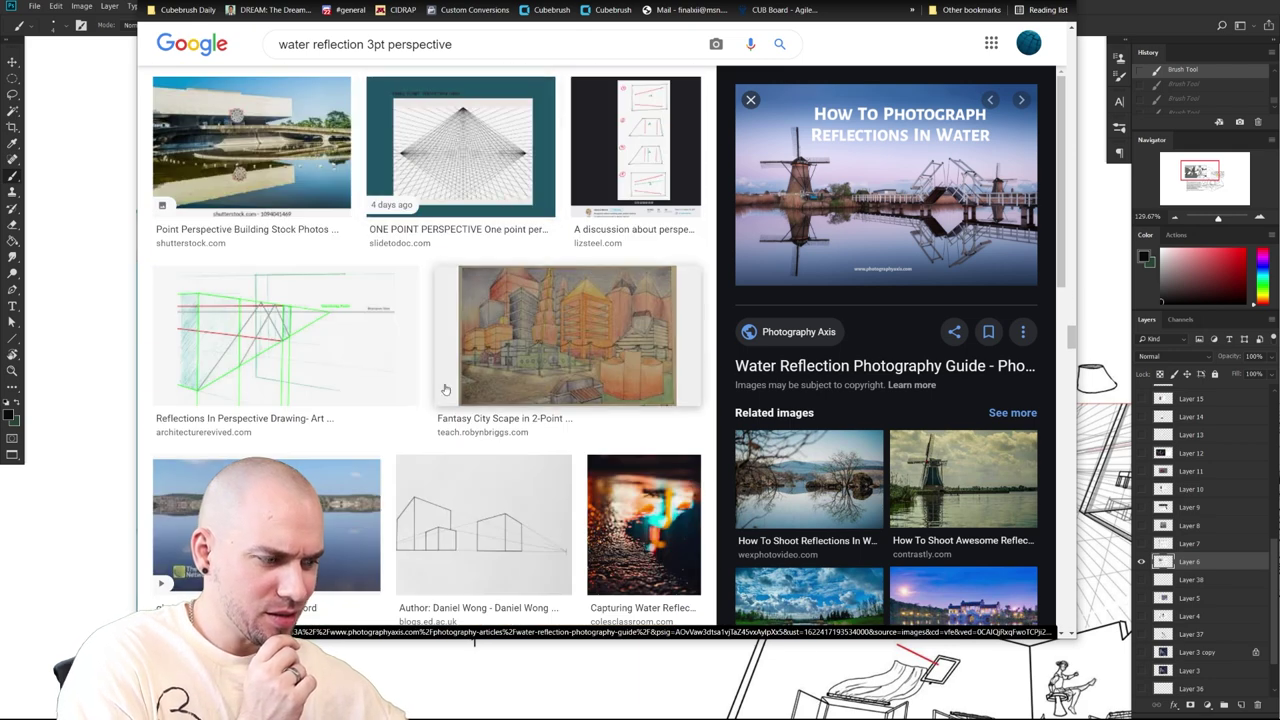
pyautogui.scroll(-7, 406, 399)
pyautogui.scroll(-8, 511, 332)
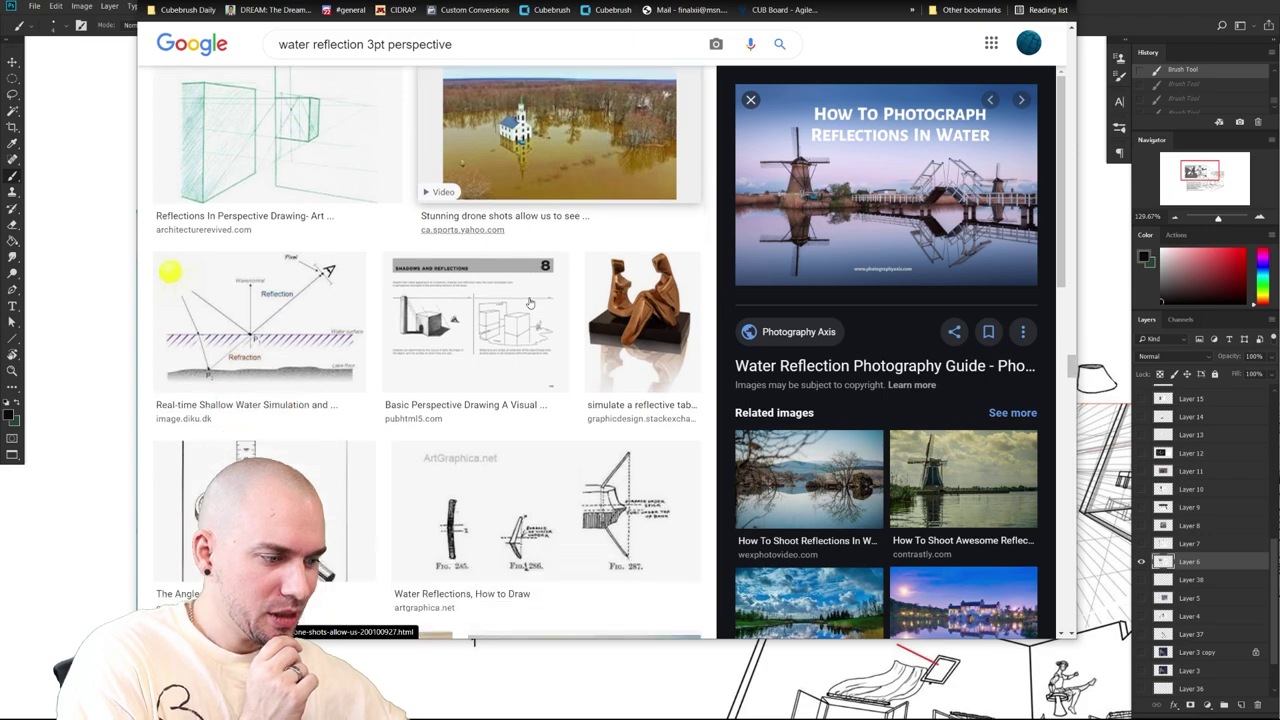
pyautogui.scroll(-2, 484, 326)
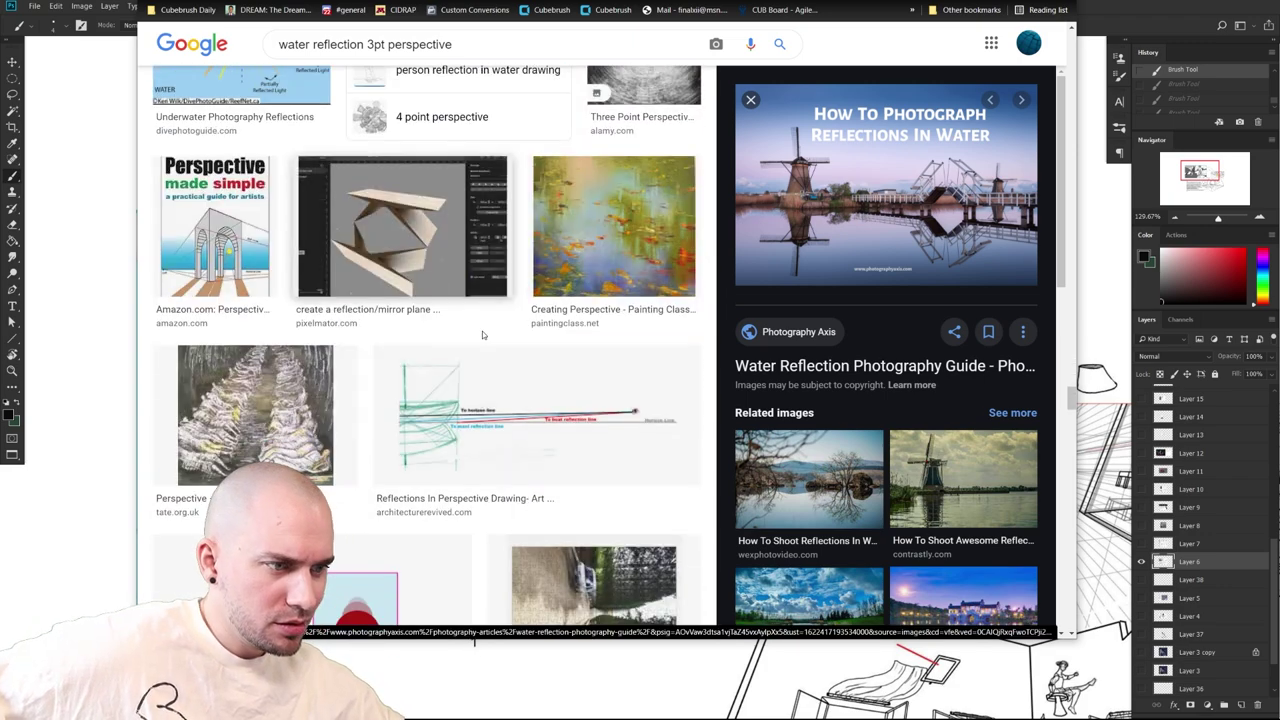
pyautogui.scroll(-3, 482, 331)
pyautogui.scroll(1, 407, 322)
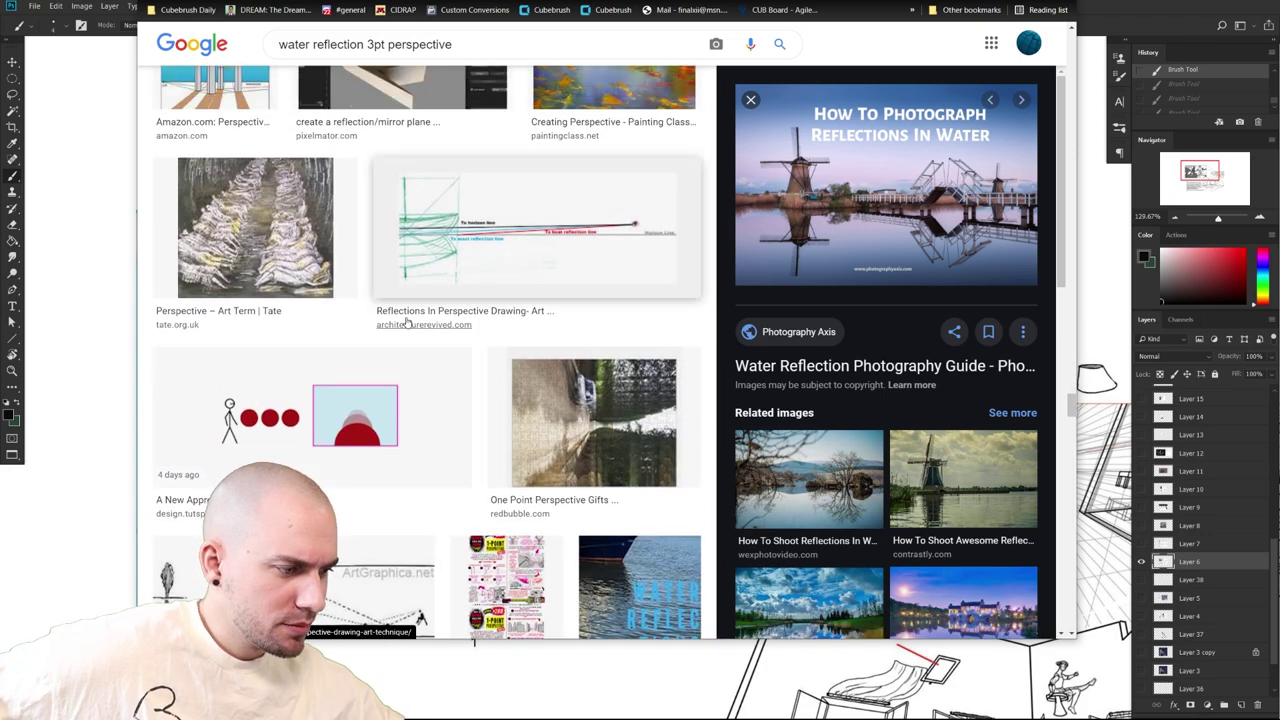
pyautogui.scroll(-2, 406, 322)
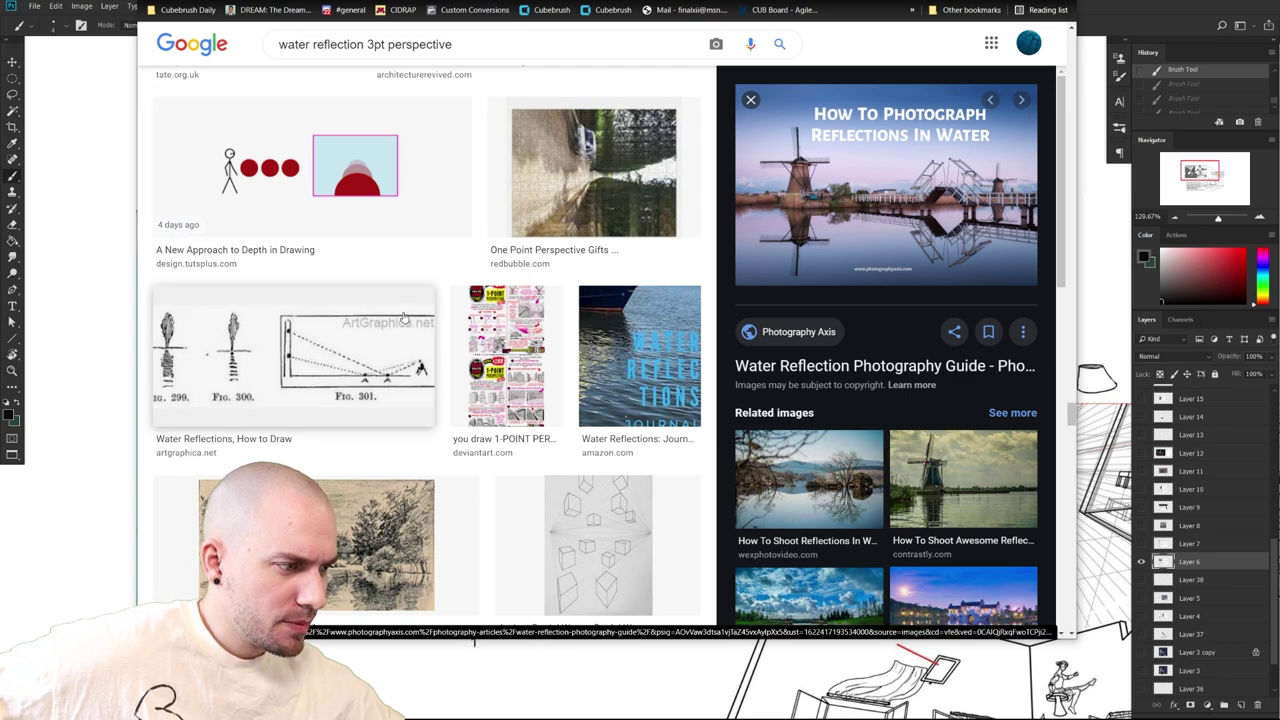
pyautogui.scroll(-5, 405, 318)
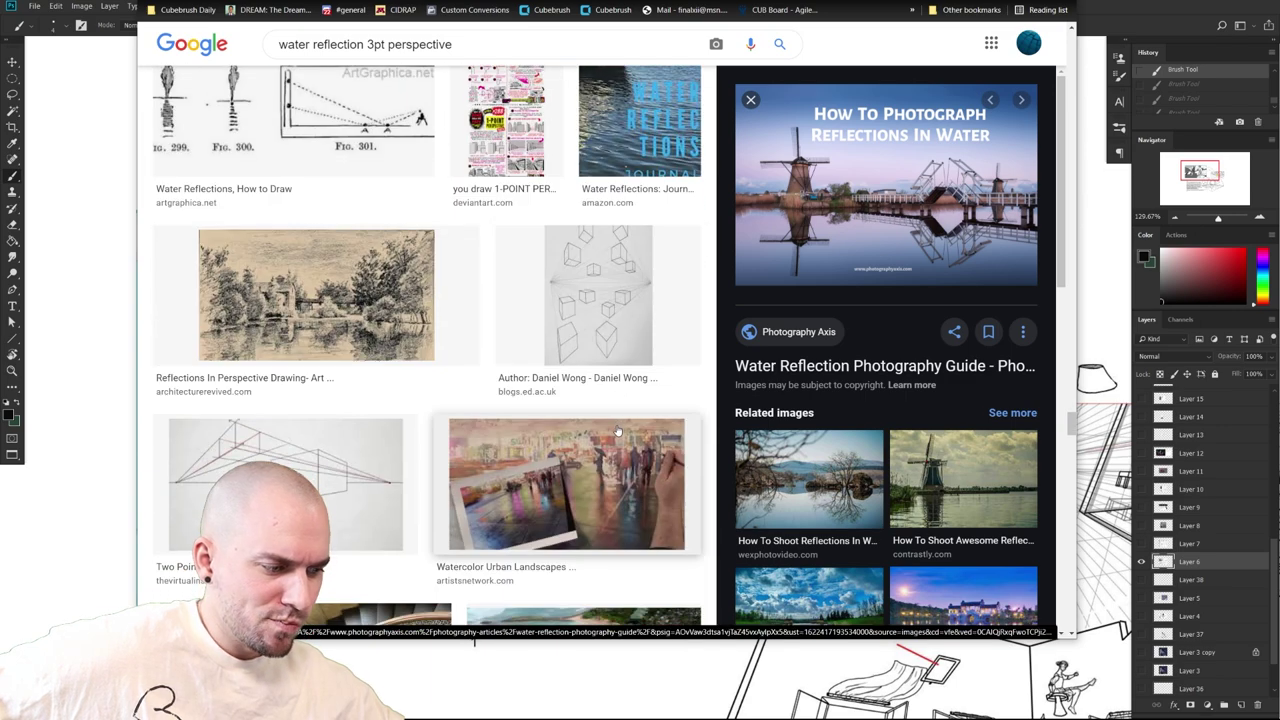
pyautogui.scroll(-2, 606, 433)
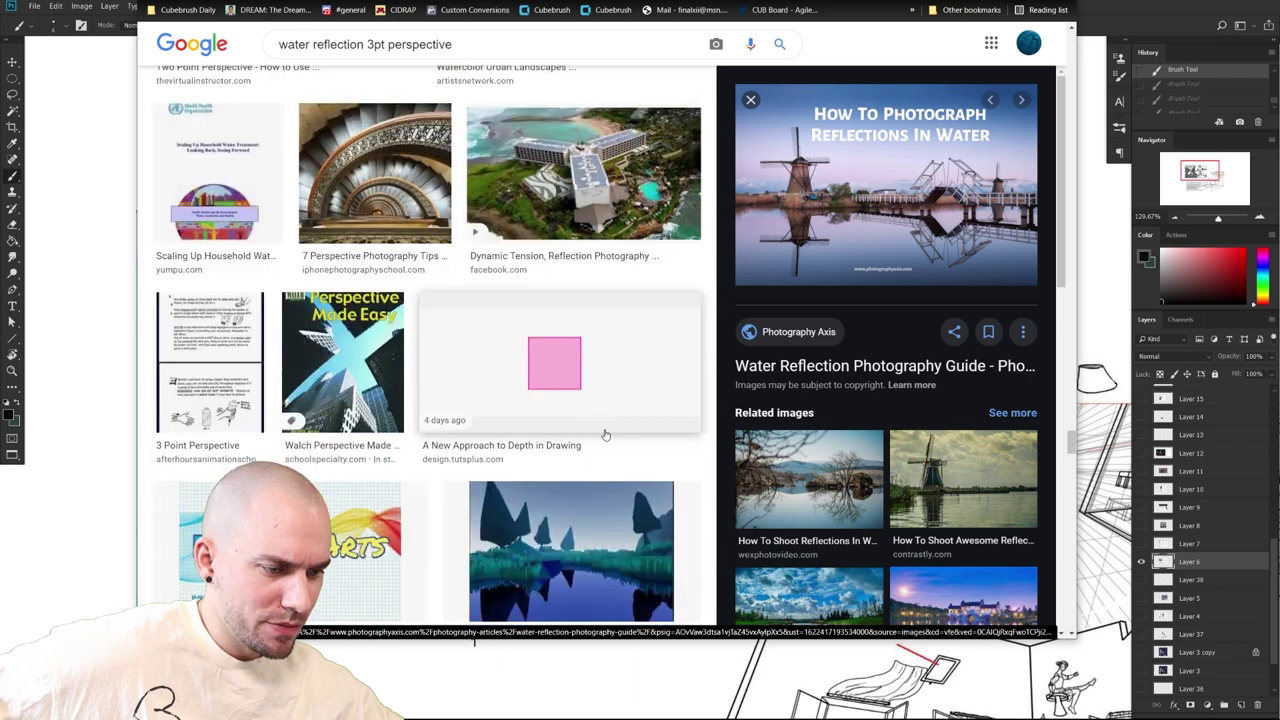
pyautogui.scroll(-4, 550, 426)
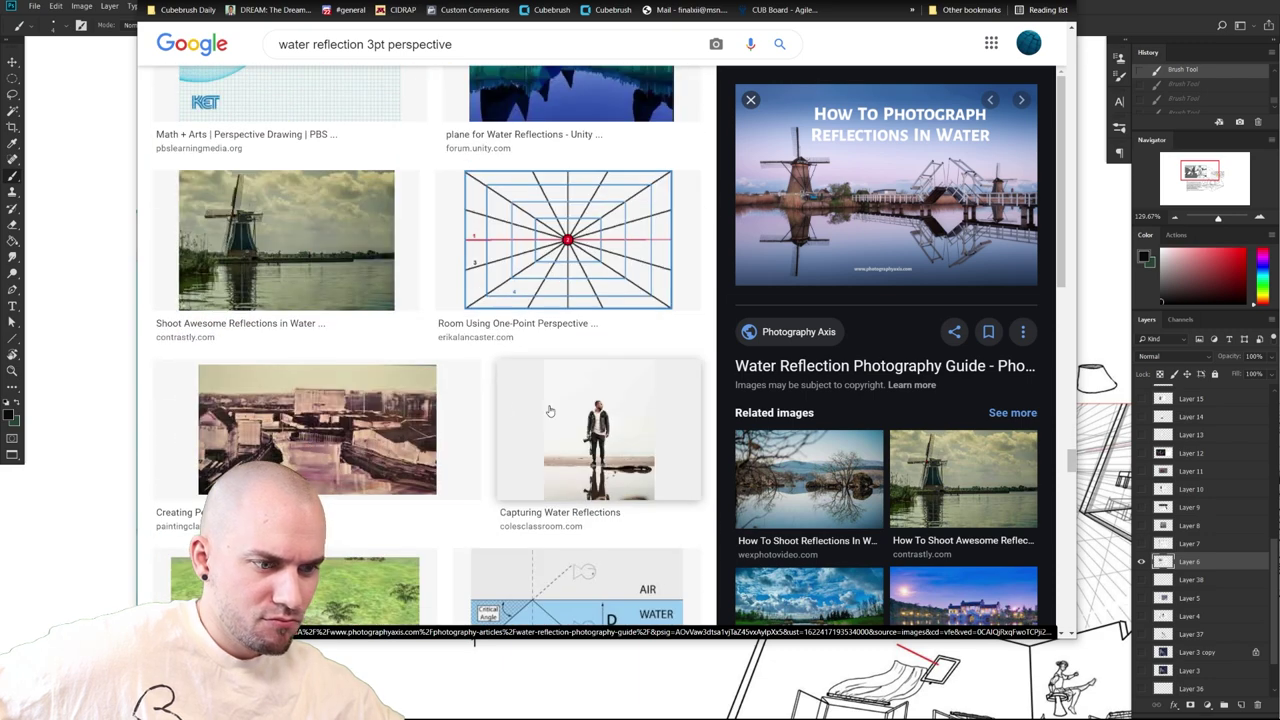
pyautogui.scroll(-4, 229, 263)
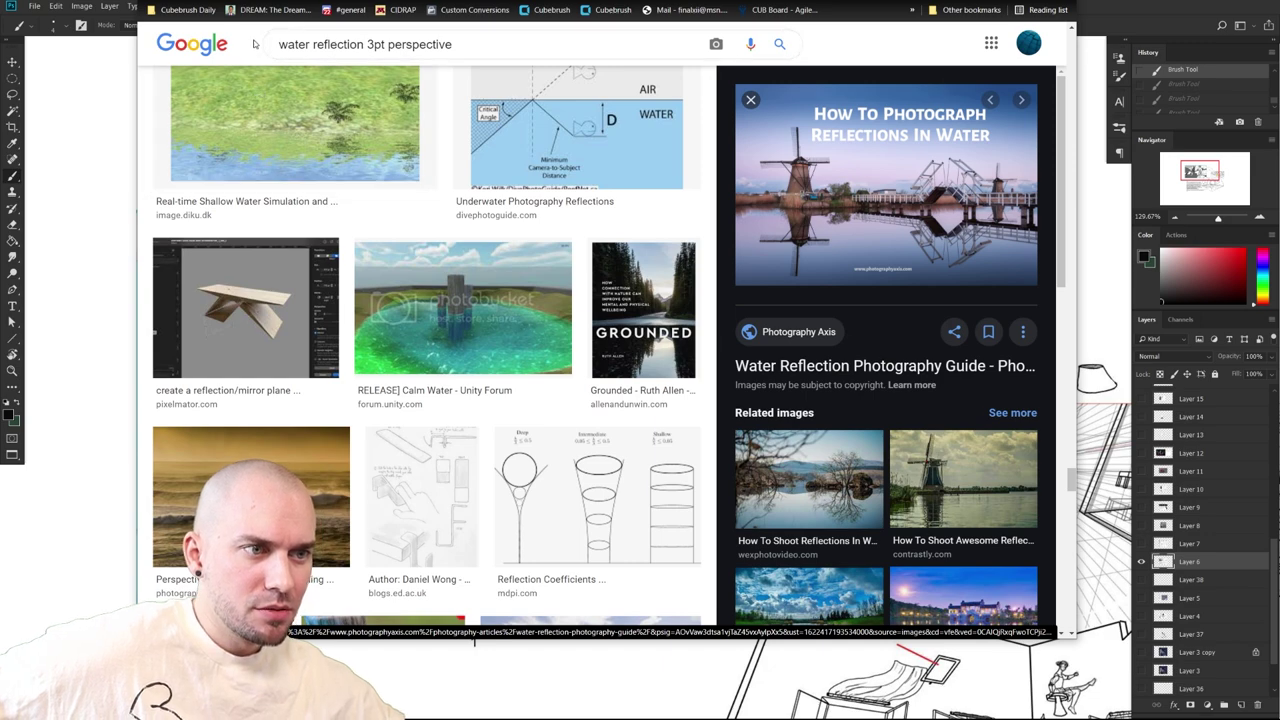
# Search for "water reflection buildings" and open the Unsplash photo of green towers mirrored in the water
pyautogui.moveTo(368, 44); pyautogui.dragTo(460, 45)
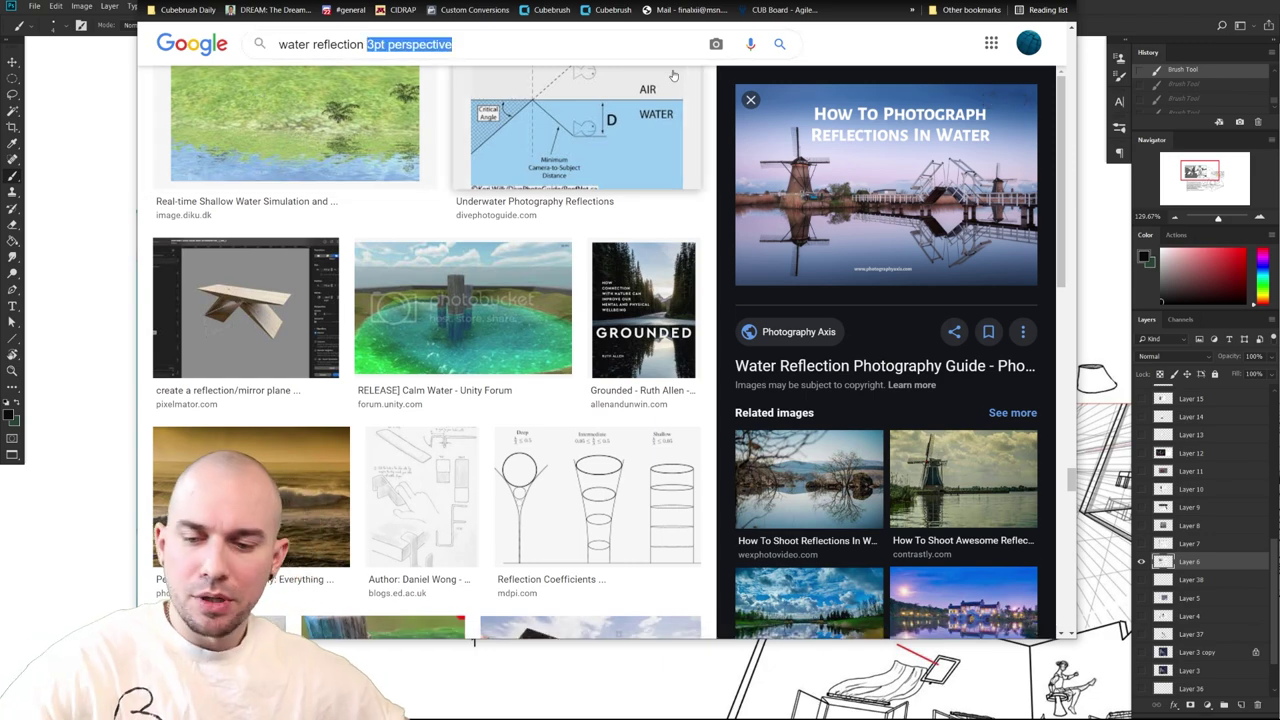
pyautogui.write('buildings')
pyautogui.press('Return')
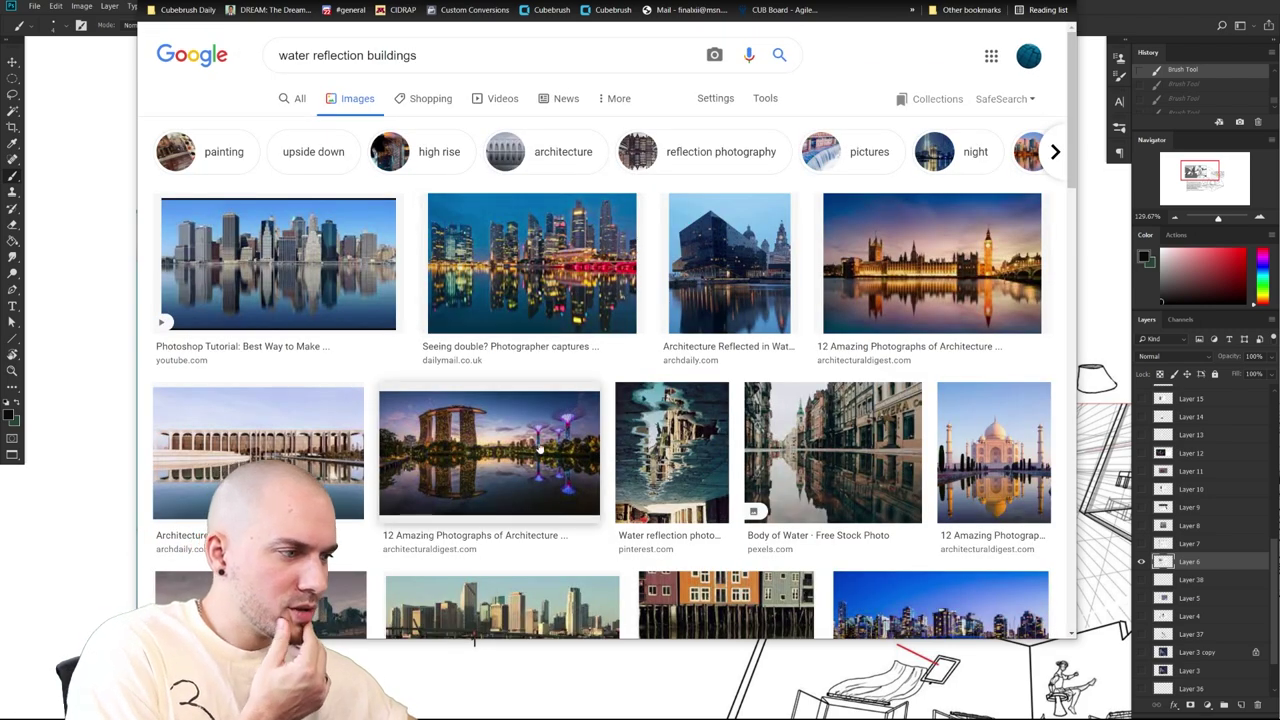
pyautogui.scroll(-3, 567, 288)
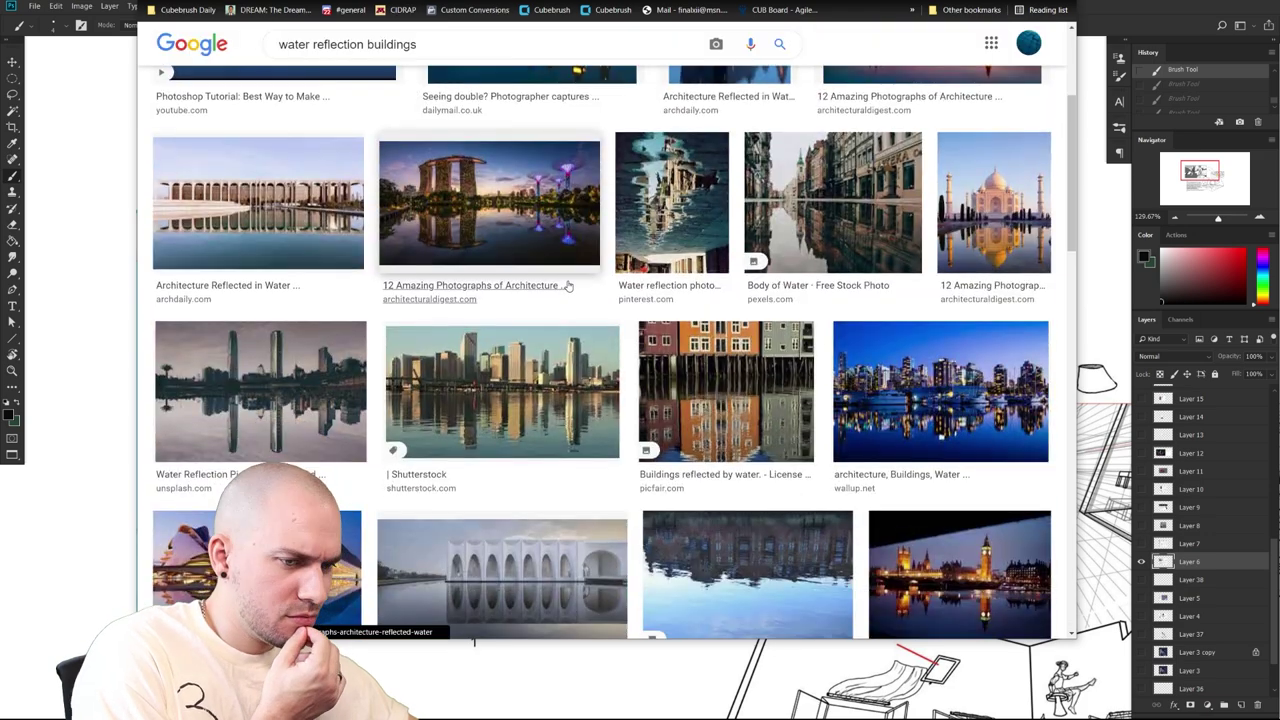
pyautogui.scroll(-2, 658, 335)
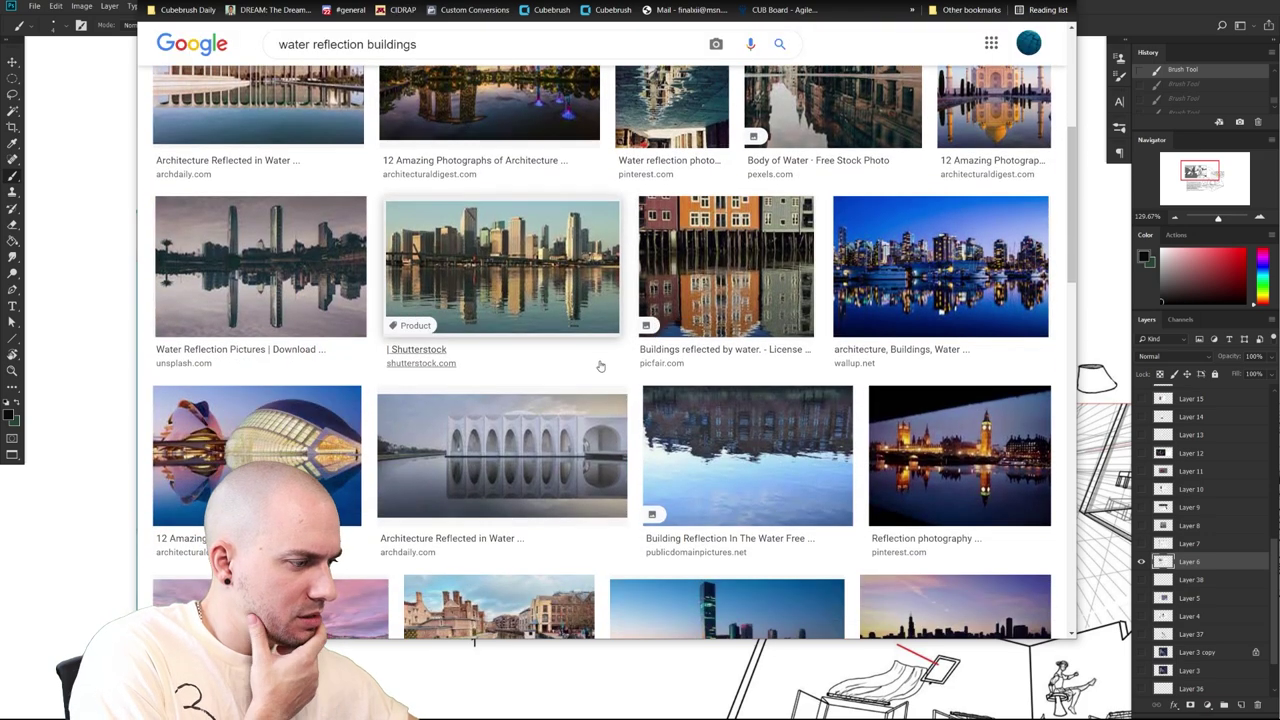
pyautogui.scroll(-1, 338, 270)
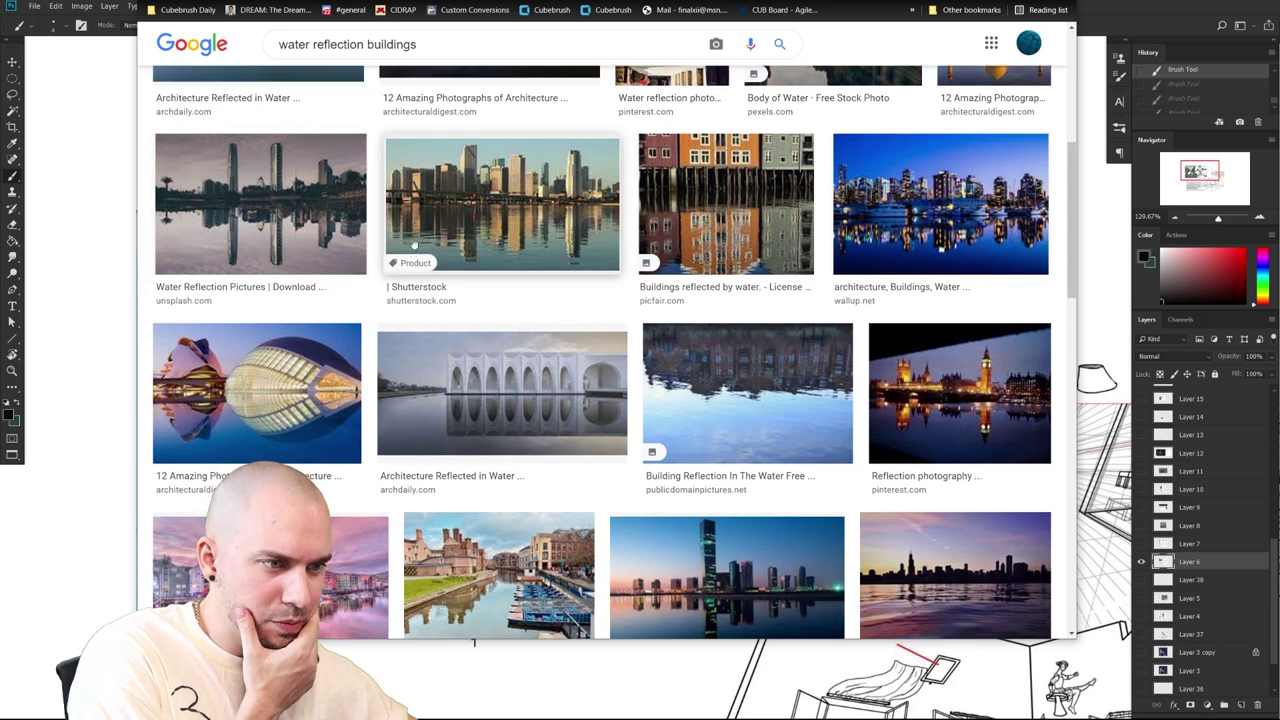
pyautogui.scroll(-2, 288, 196)
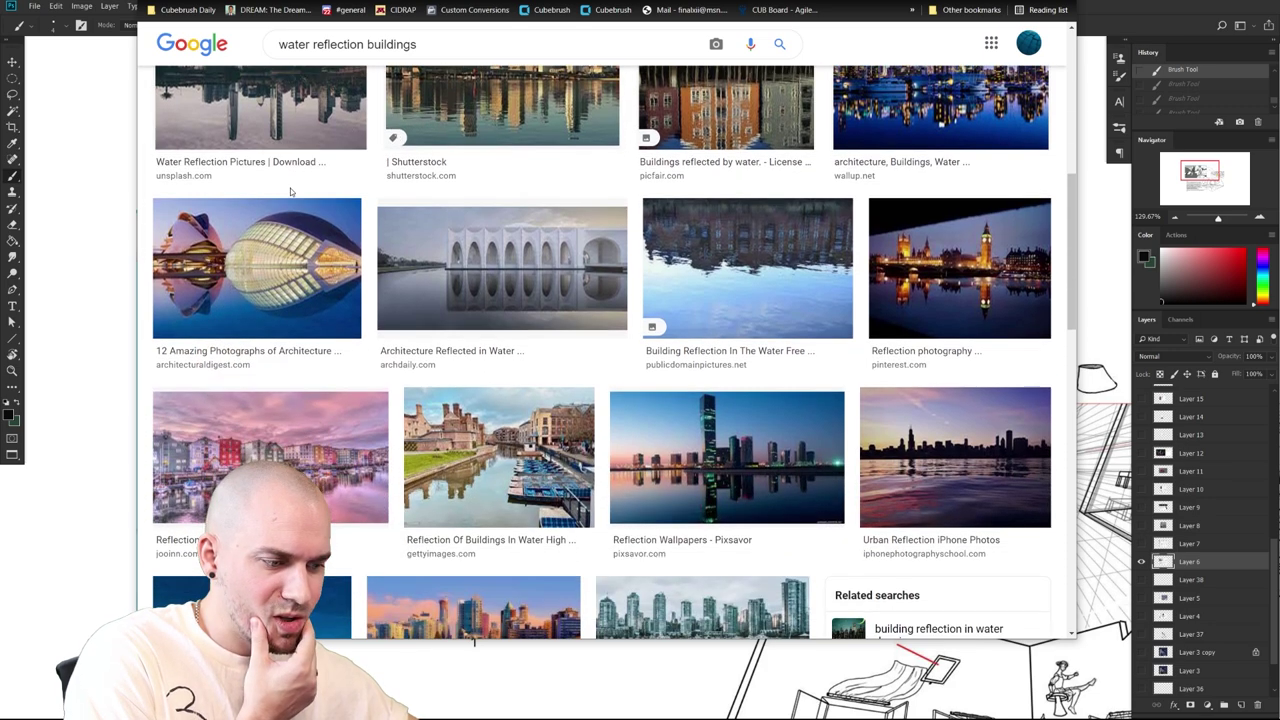
pyautogui.scroll(-4, 656, 401)
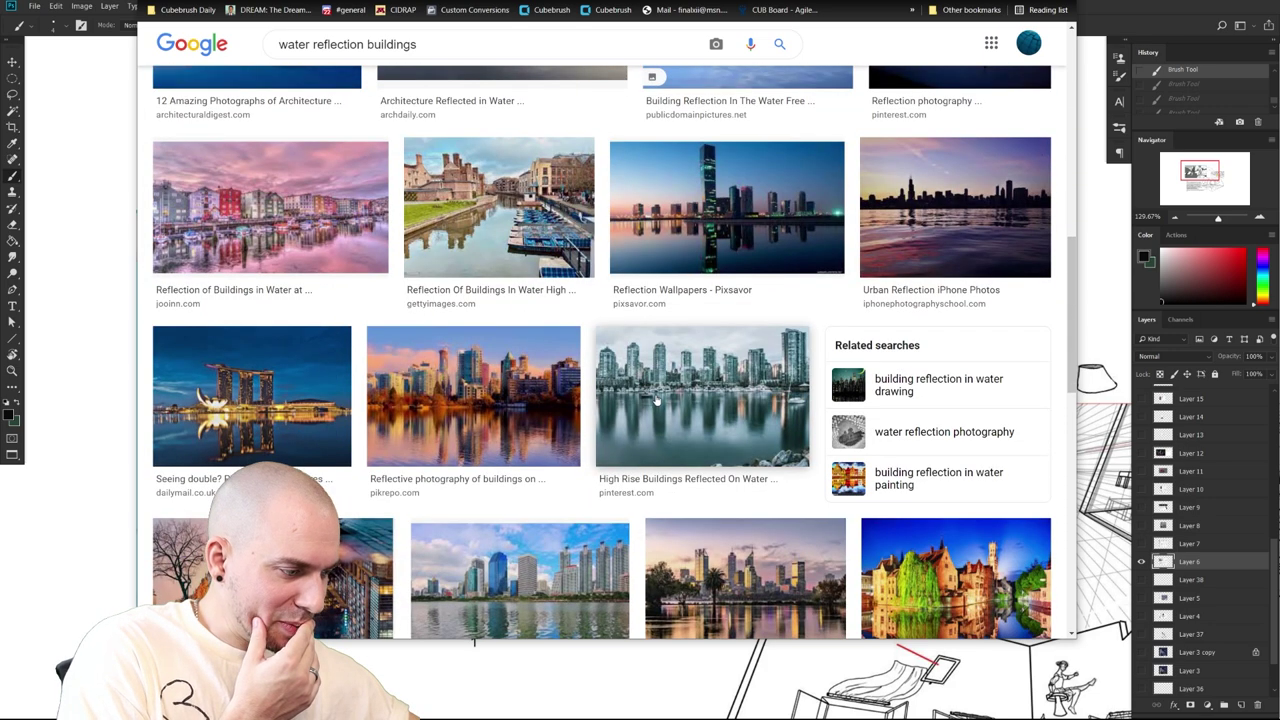
pyautogui.scroll(-3, 656, 400)
pyautogui.scroll(-2, 646, 423)
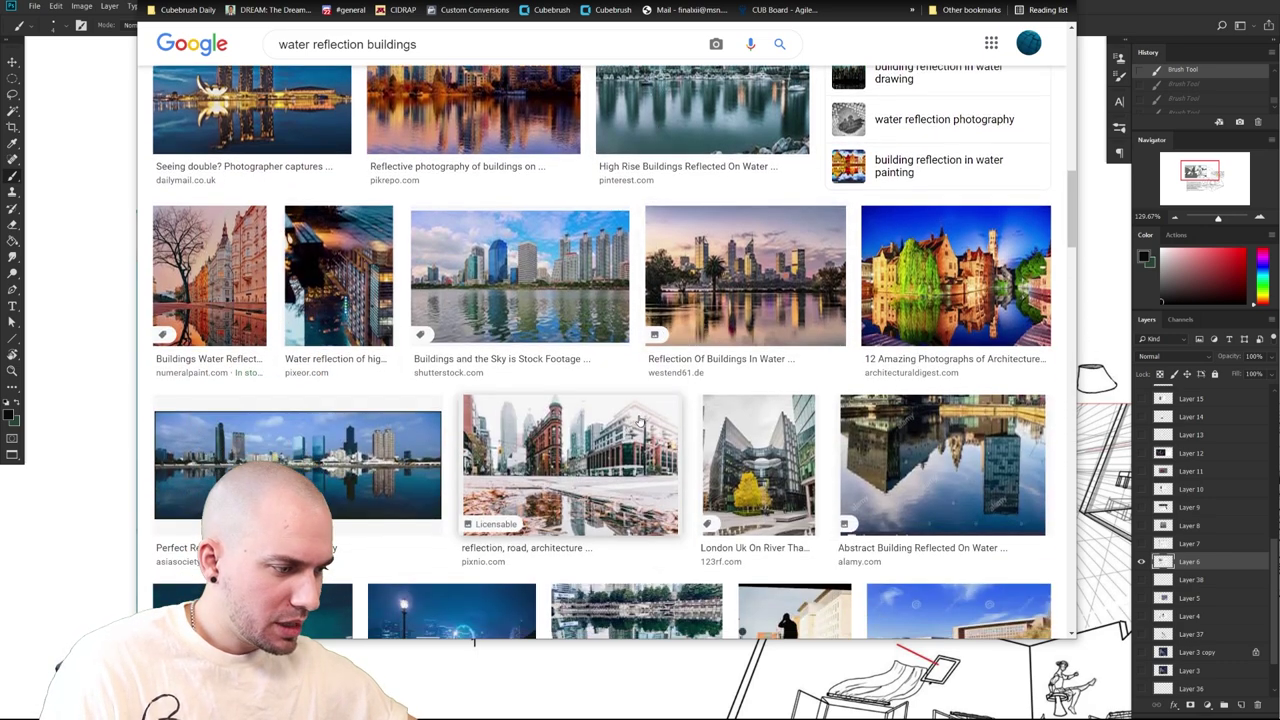
pyautogui.scroll(-1, 963, 500)
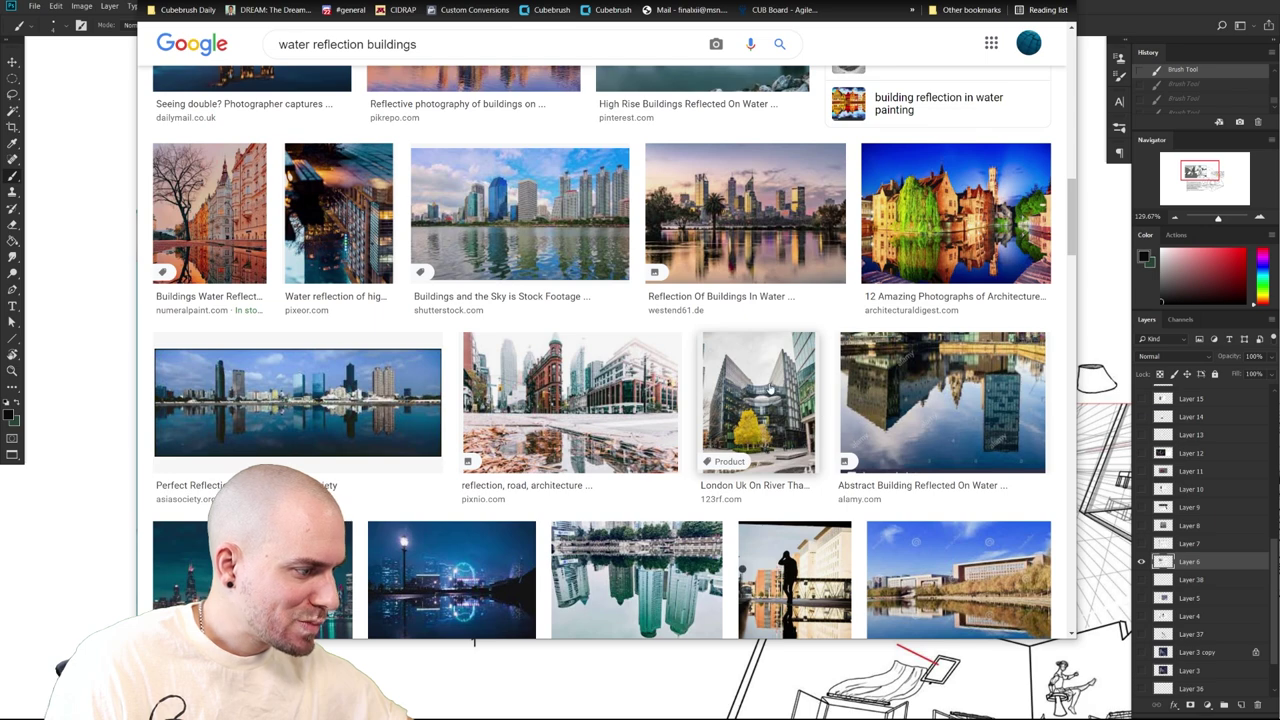
pyautogui.click(668, 588)
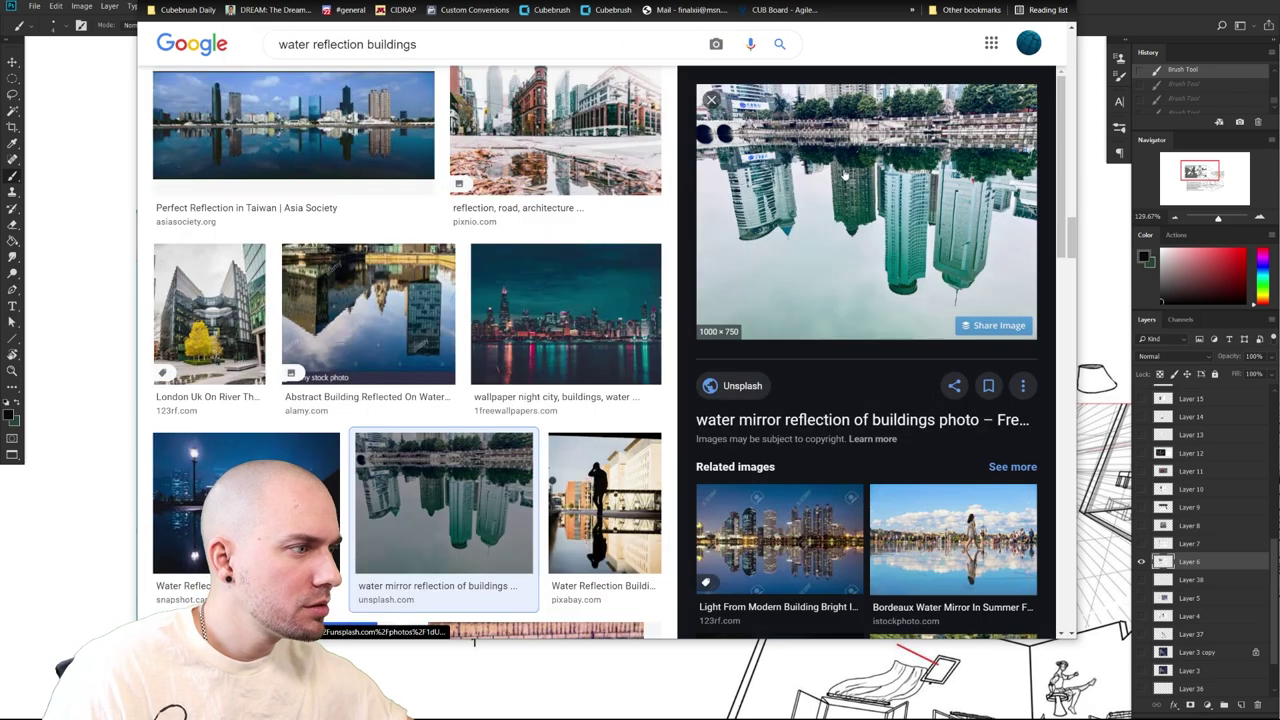
# Look through the related images of the mirrored towers and open the Manhattan skyline reflection picture
pyautogui.scroll(2, 845, 175)
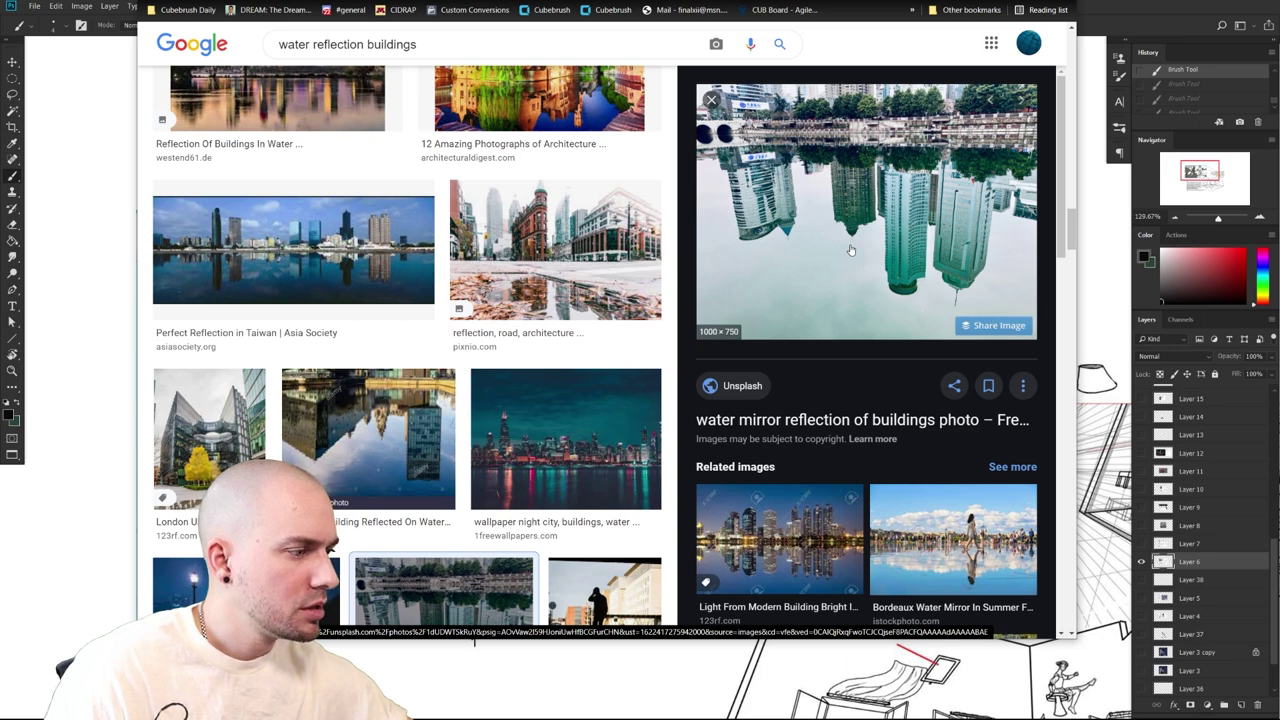
pyautogui.scroll(-1, 829, 357)
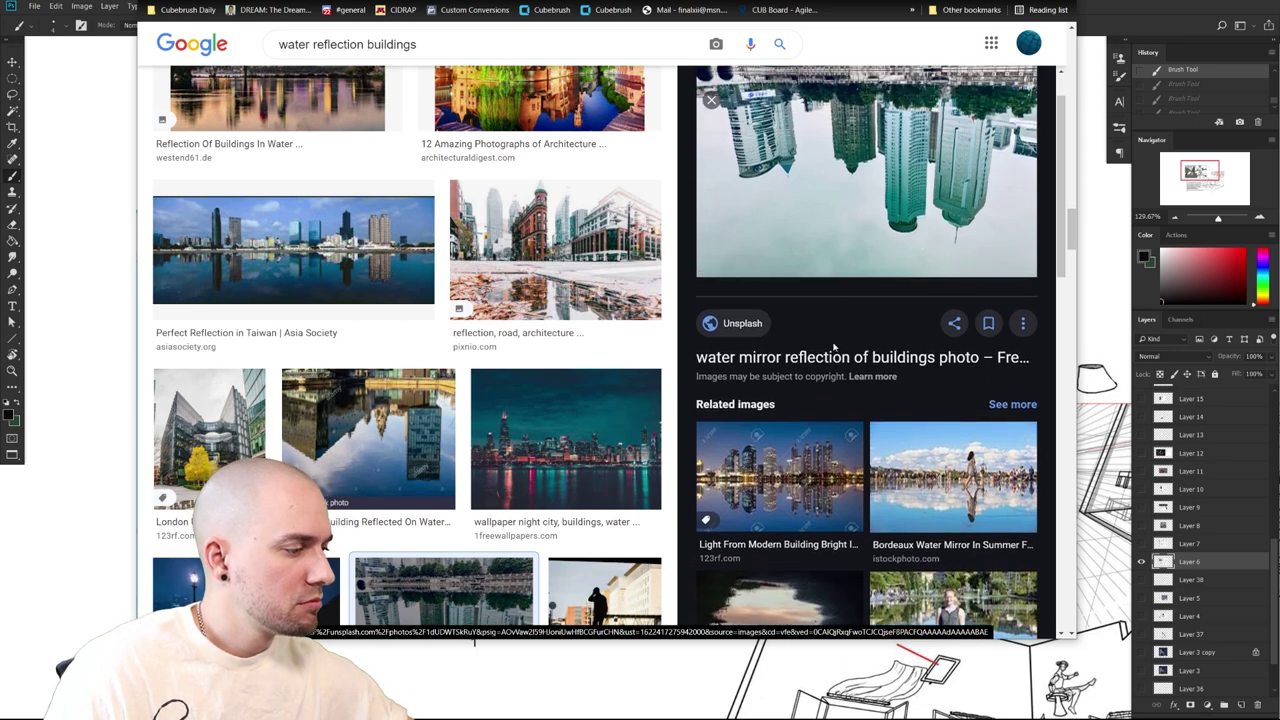
pyautogui.scroll(-3, 831, 365)
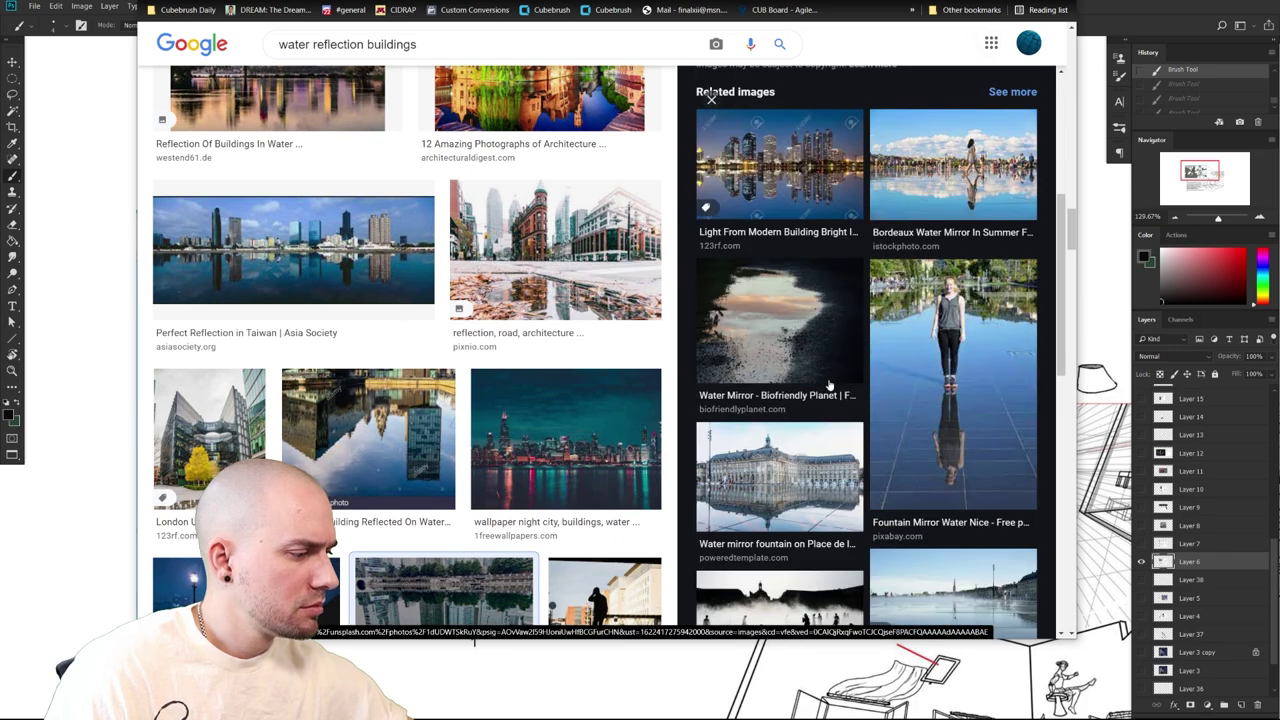
pyautogui.scroll(-3, 829, 385)
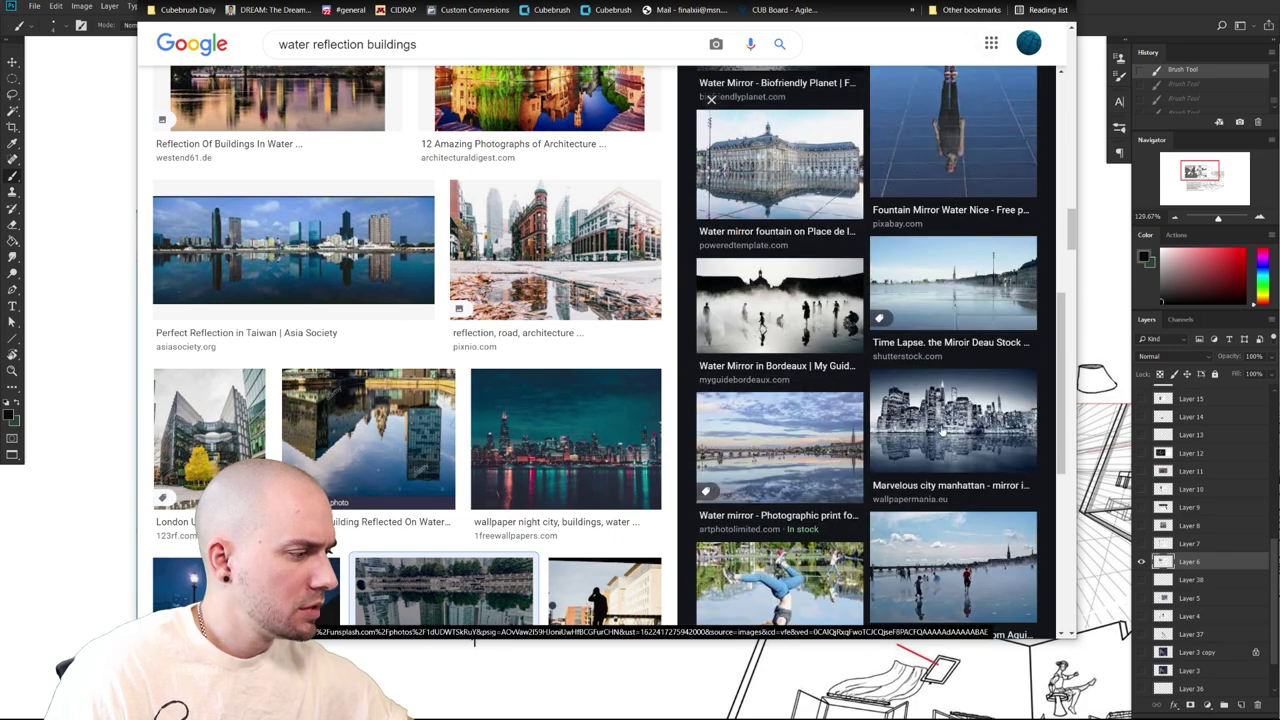
pyautogui.click(941, 430)
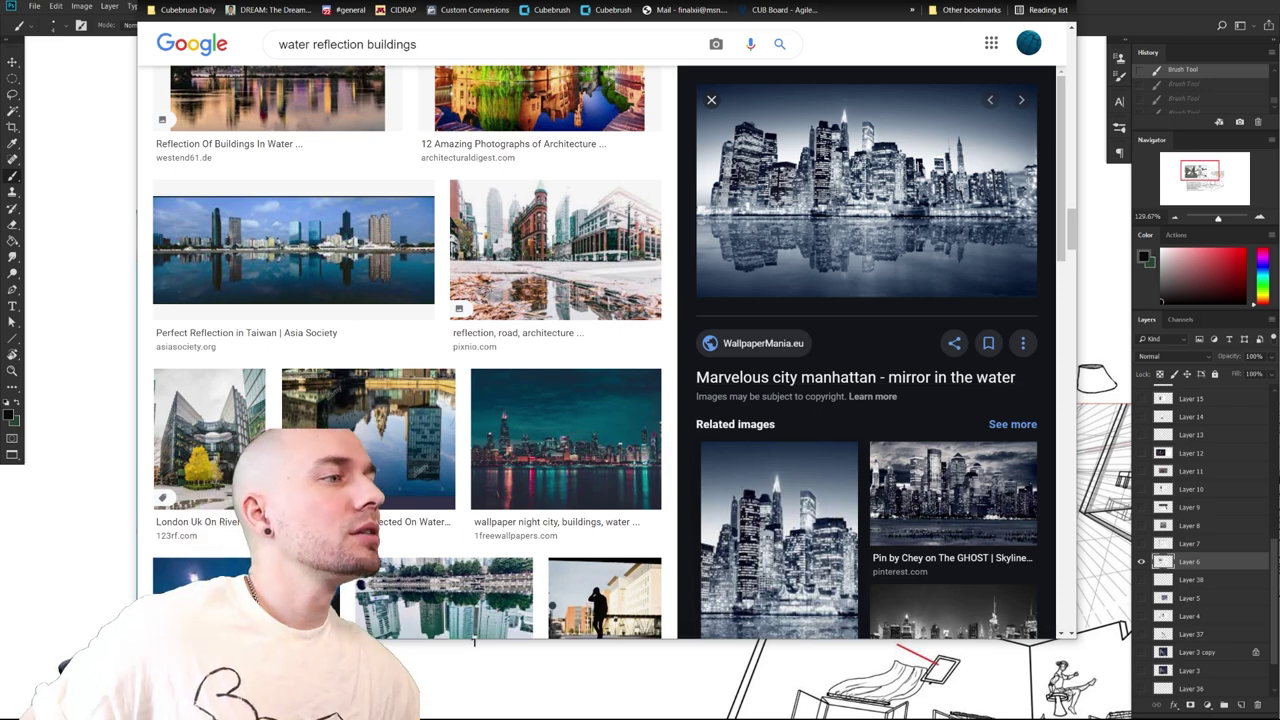
# Return to the water city drawing in Photoshop, try a stroke over the tower, undo it, and set the brush colour to red
pyautogui.moveTo(808, 2); pyautogui.dragTo(920, 0)
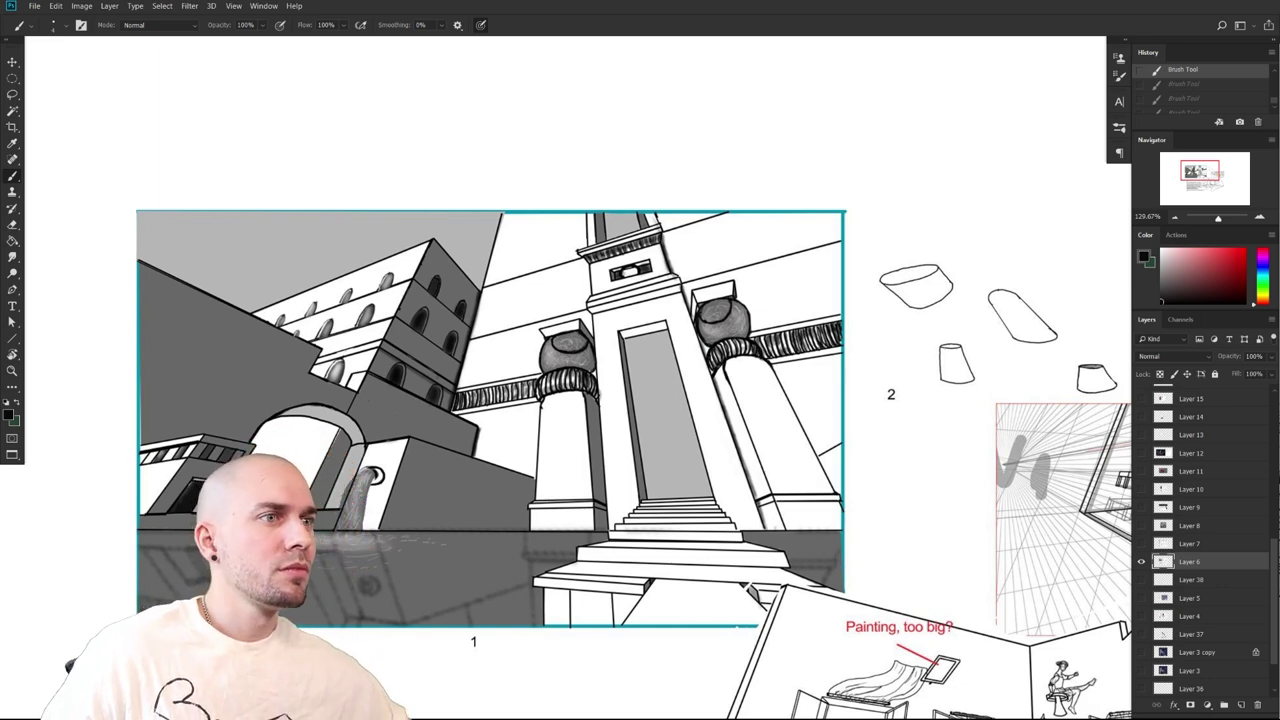
pyautogui.click(687, 534)
pyautogui.moveTo(687, 534)
pyautogui.mouseDown()
pyautogui.moveTo(772, 414)
pyautogui.moveTo(696, 432)
pyautogui.mouseUp()
pyautogui.press(']')
pyautogui.moveTo(622, 247)
pyautogui.mouseDown()
pyautogui.moveTo(550, 413)
pyautogui.moveTo(611, 563)
pyautogui.mouseUp()
pyautogui.hotkey('ctrl', 'z')
pyautogui.click(1244, 251)
# Try outlining an arched window on the shaded side of the tall building in red, and remove the stroke
pyautogui.moveTo(851, 426); pyautogui.dragTo(709, 454)
pyautogui.moveTo(635, 495); pyautogui.dragTo(681, 373)
pyautogui.moveTo(547, 399); pyautogui.dragTo(889, 604)
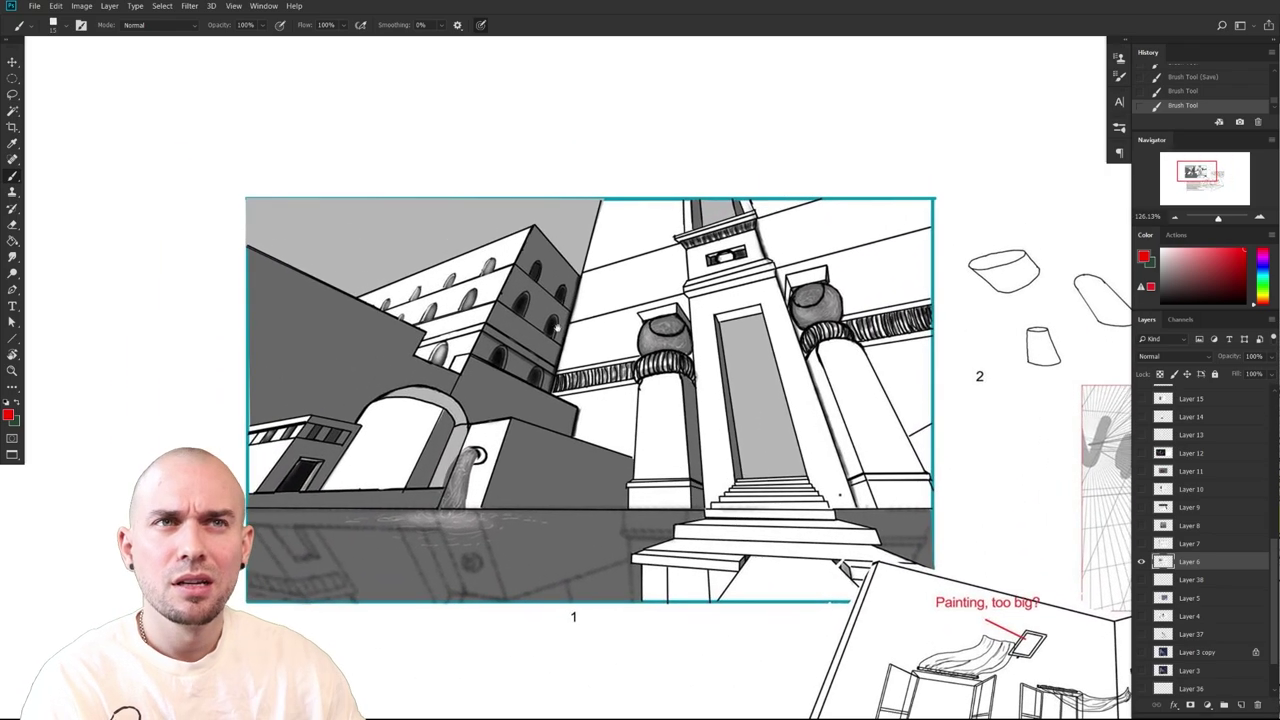
pyautogui.moveTo(566, 382); pyautogui.dragTo(583, 354)
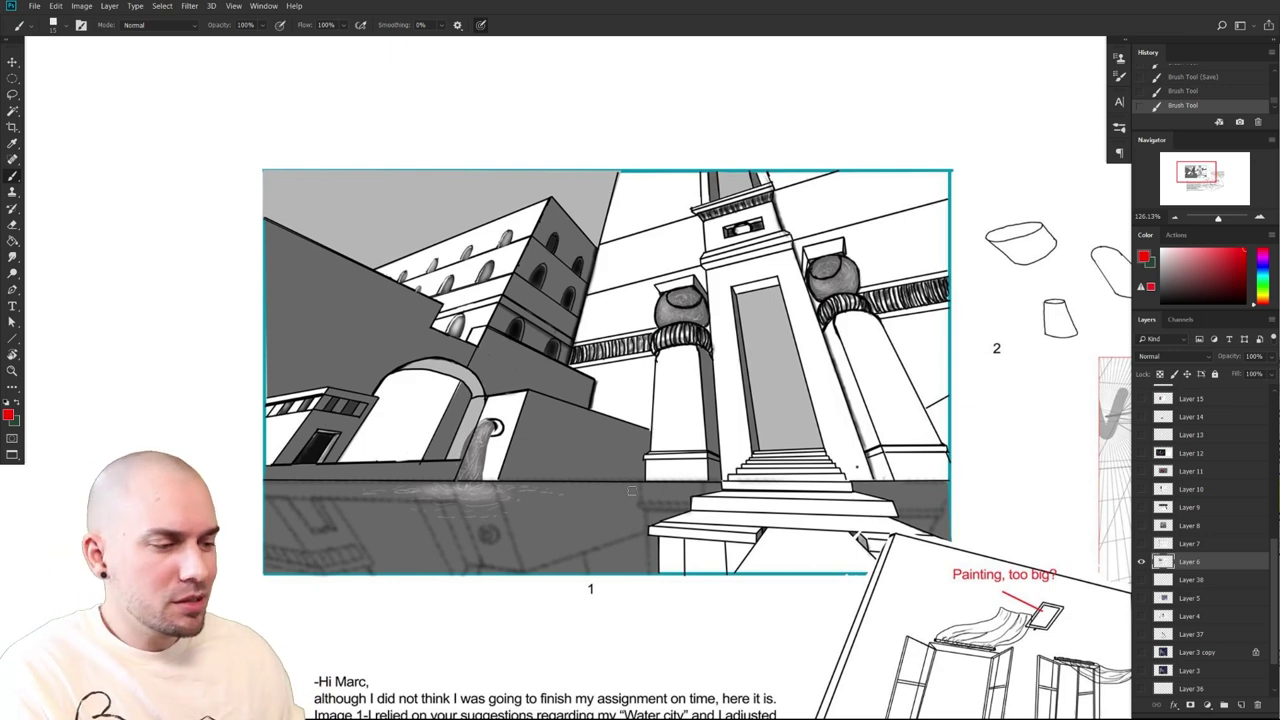
pyautogui.moveTo(558, 281); pyautogui.dragTo(530, 316)
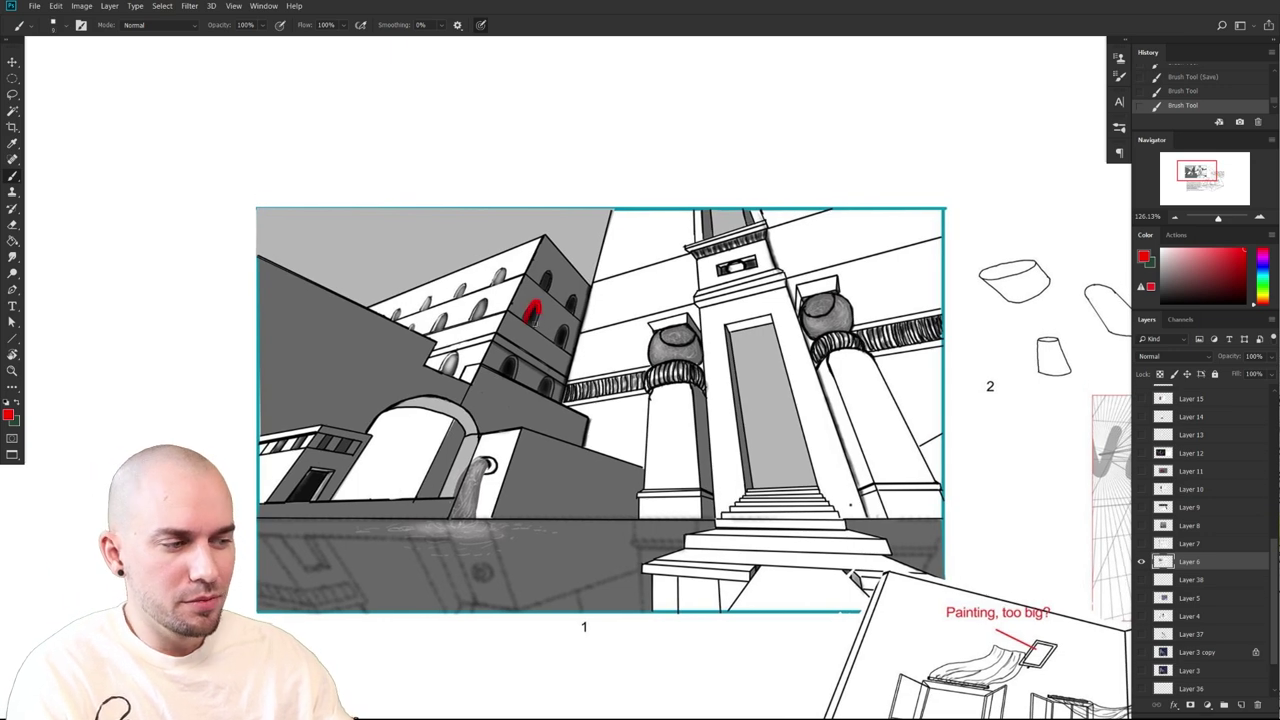
pyautogui.moveTo(569, 538); pyautogui.dragTo(607, 548)
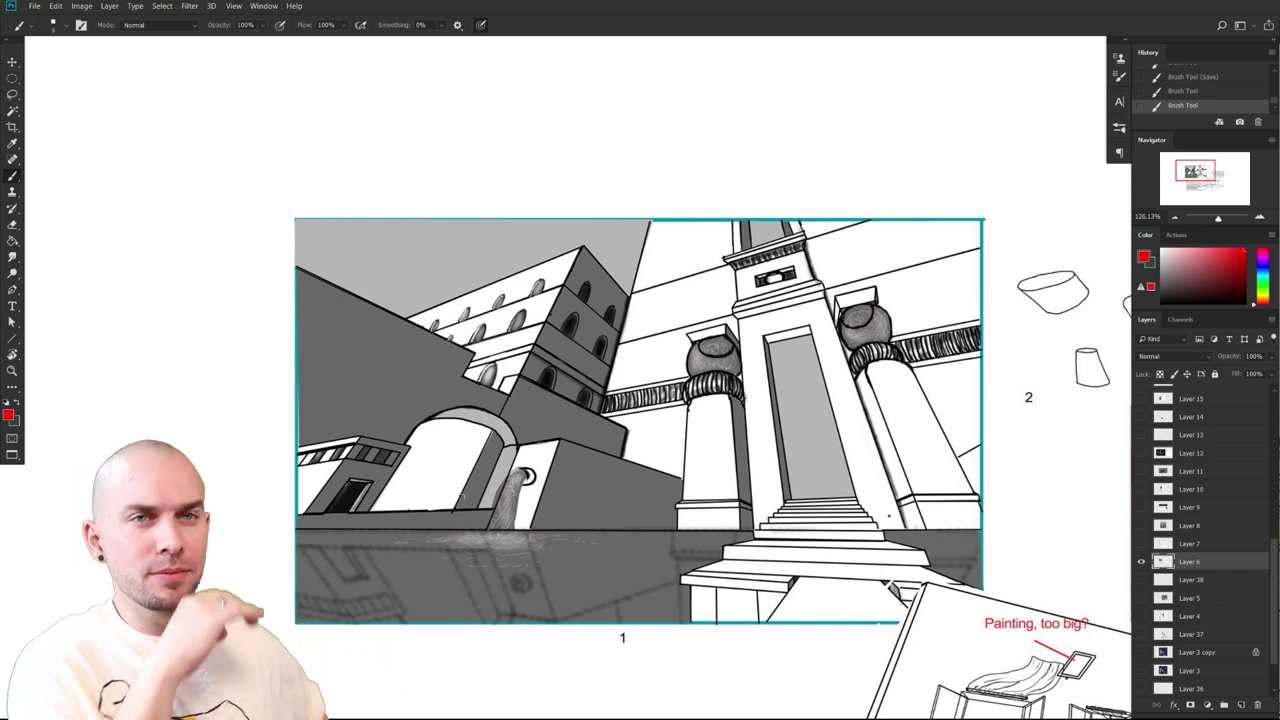
# Sketch a red stroke over the dark doorway of the small building beside the arch, and undo it
pyautogui.moveTo(581, 420)
pyautogui.mouseDown()
pyautogui.moveTo(652, 446)
pyautogui.moveTo(672, 427)
pyautogui.mouseUp()
pyautogui.moveTo(495, 438); pyautogui.dragTo(555, 443)
pyautogui.moveTo(504, 461); pyautogui.dragTo(584, 457)
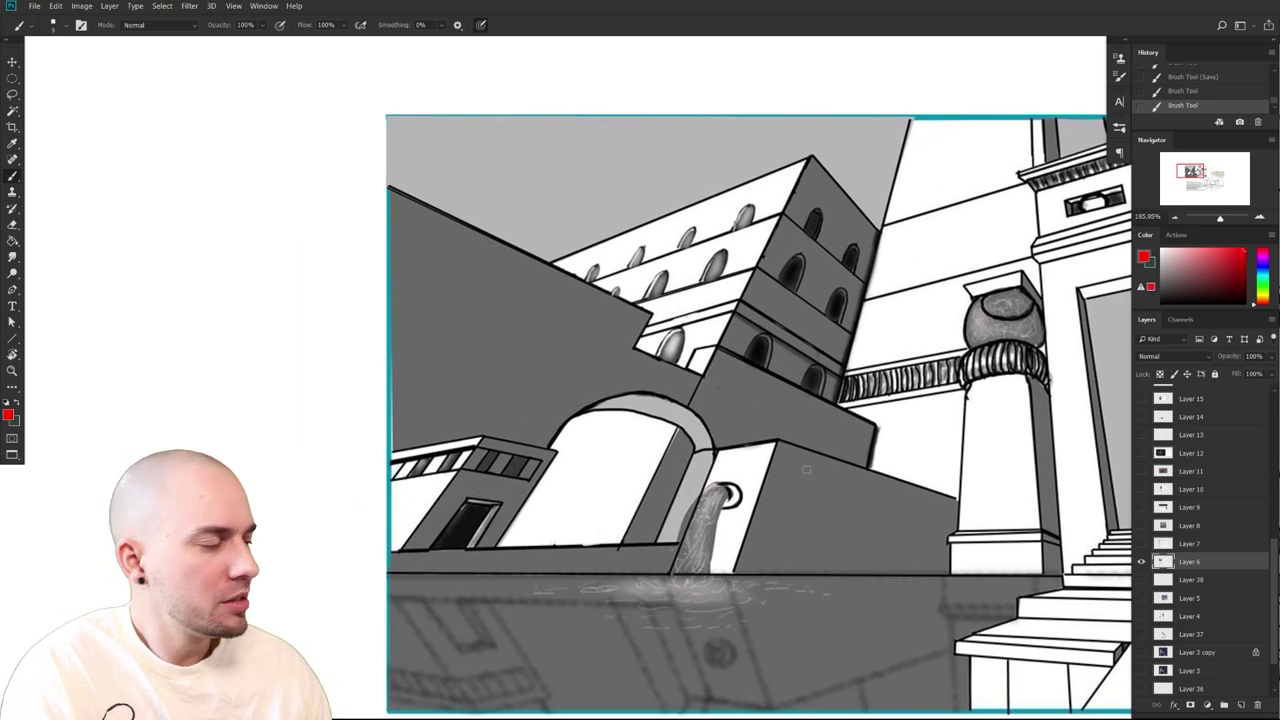
pyautogui.moveTo(451, 528); pyautogui.dragTo(351, 538)
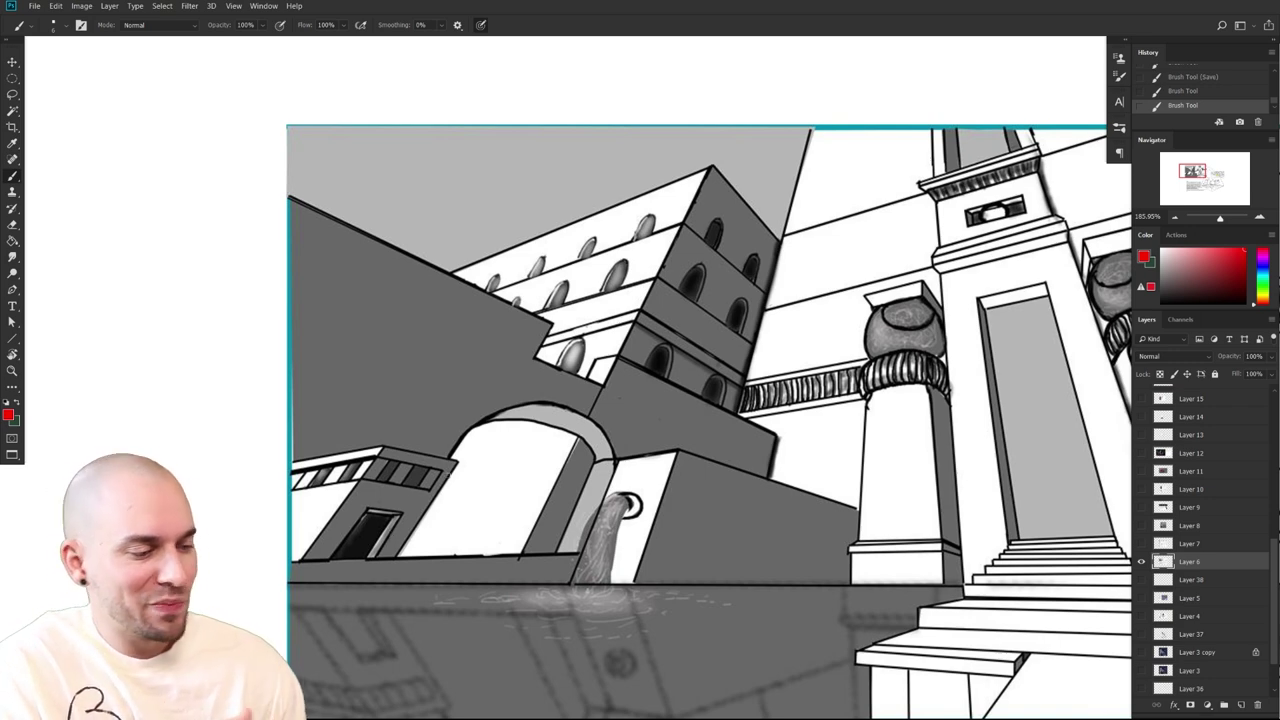
pyautogui.moveTo(340, 552); pyautogui.dragTo(392, 540)
pyautogui.hotkey('ctrl', 'z')
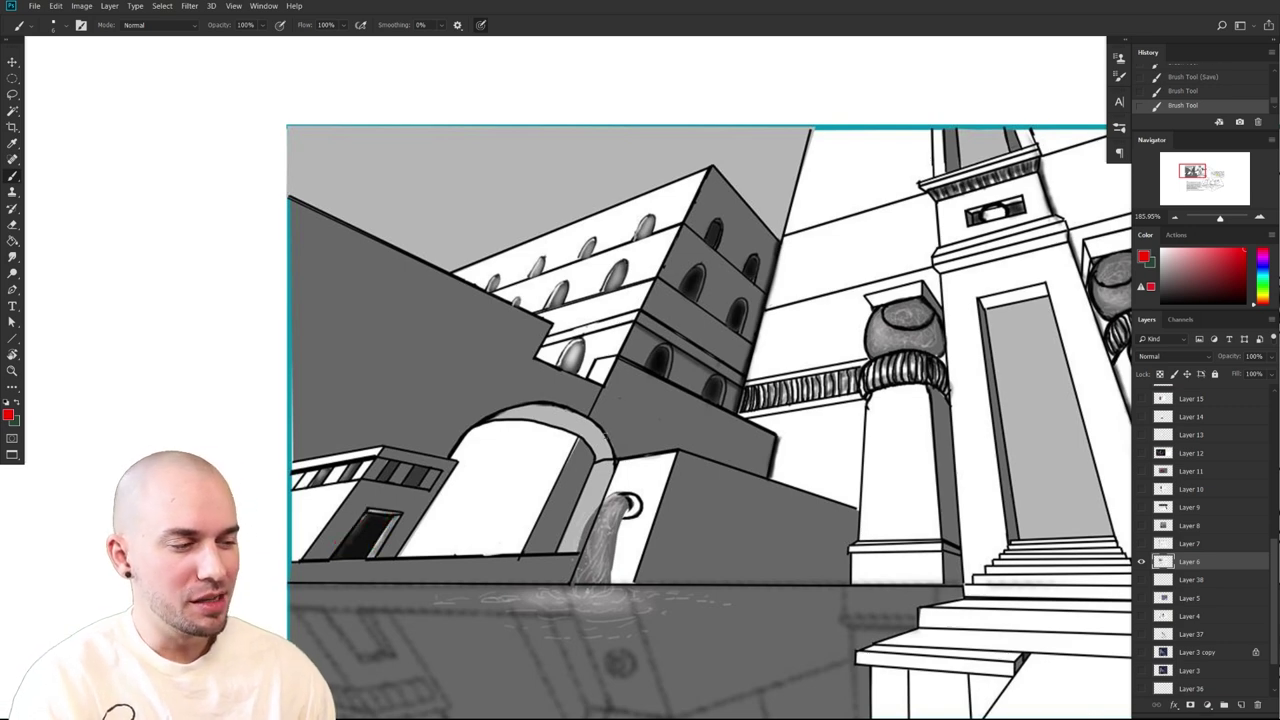
# Try red strokes over the arched windows on the tall building's shaded side, and undo them
pyautogui.moveTo(648, 363)
pyautogui.mouseDown()
pyautogui.moveTo(664, 352)
pyautogui.moveTo(656, 372)
pyautogui.mouseUp()
pyautogui.hotkey('ctrl', 'z')
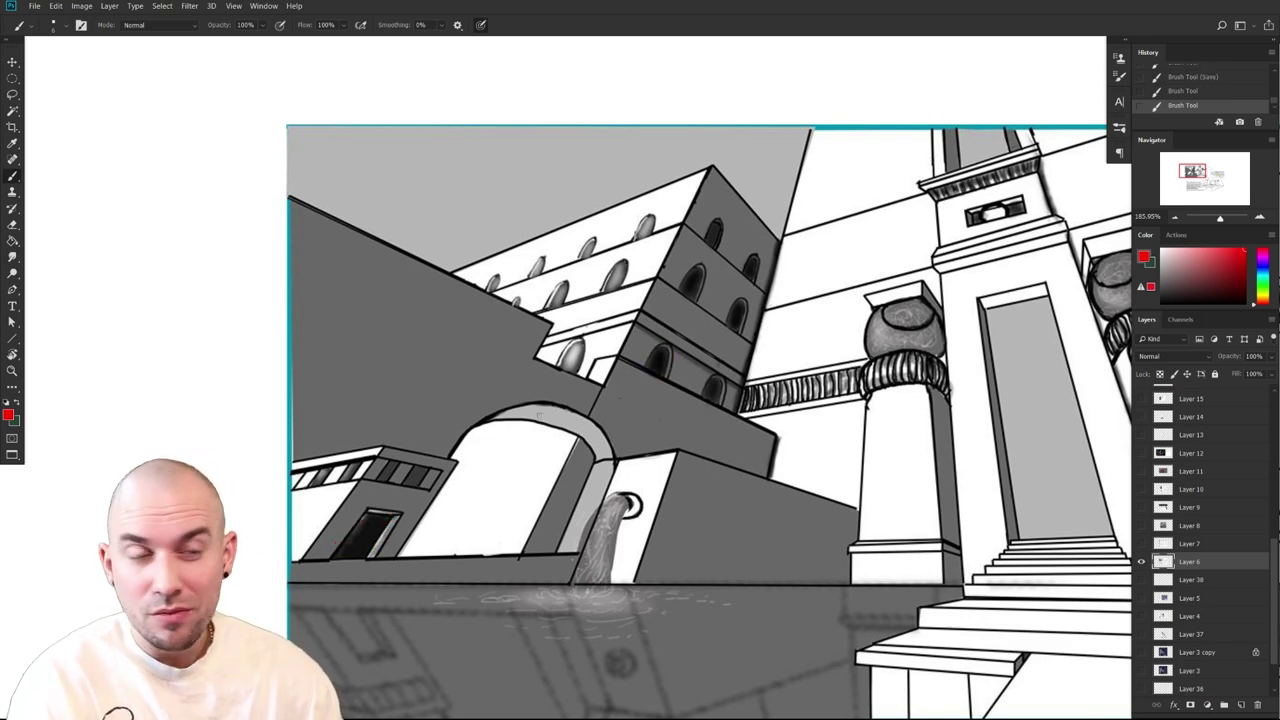
pyautogui.moveTo(328, 552)
pyautogui.mouseDown()
pyautogui.moveTo(376, 506)
pyautogui.moveTo(371, 556)
pyautogui.moveTo(345, 551)
pyautogui.moveTo(401, 526)
pyautogui.moveTo(373, 513)
pyautogui.moveTo(380, 553)
pyautogui.moveTo(460, 533)
pyautogui.moveTo(616, 541)
pyautogui.moveTo(750, 232)
pyautogui.moveTo(719, 247)
pyautogui.mouseUp()
pyautogui.hotkey('ctrl', 'z')
pyautogui.hotkey('ctrl', 'z')
pyautogui.hotkey('ctrl', 'z')
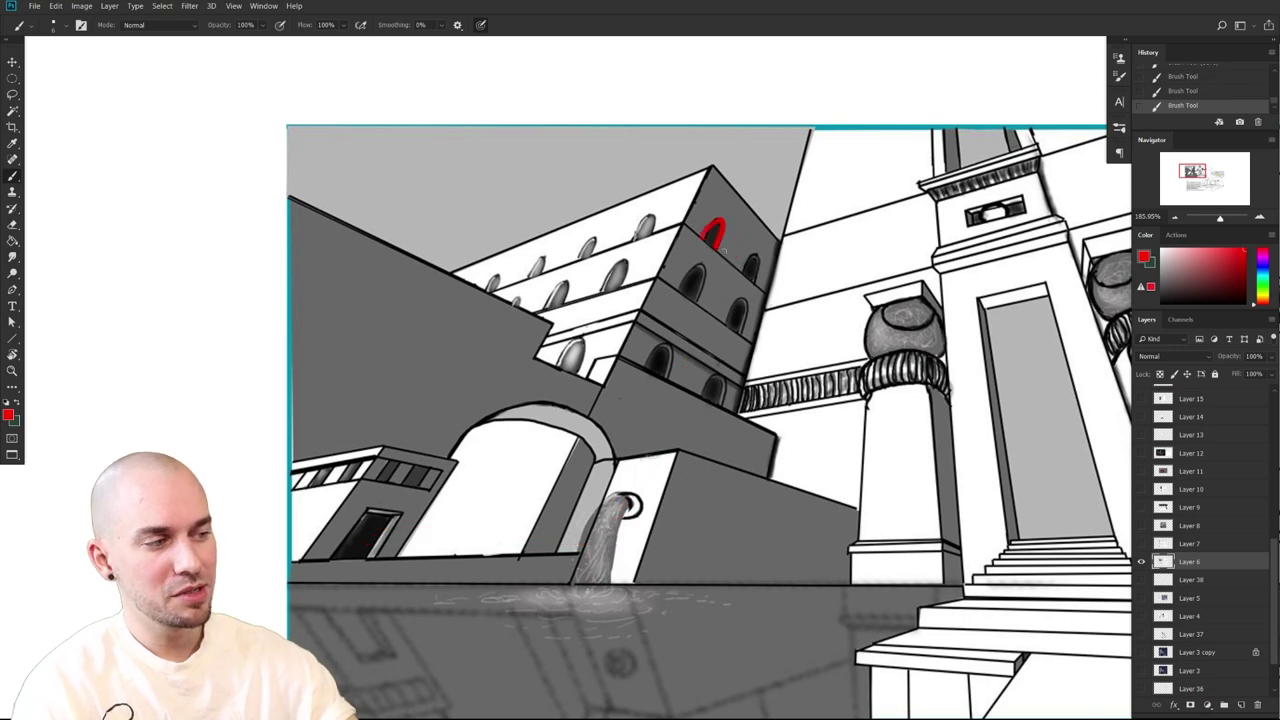
pyautogui.hotkey('ctrl', 'z')
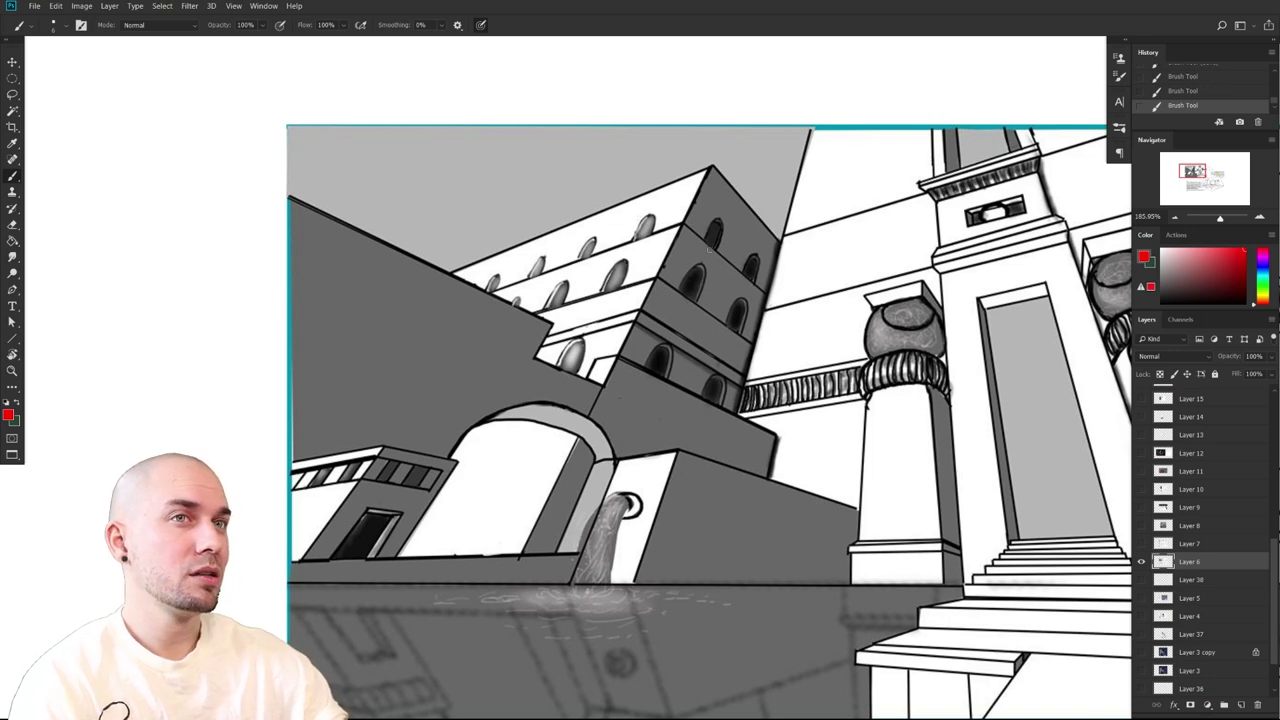
pyautogui.hotkey('ctrl', 'z')
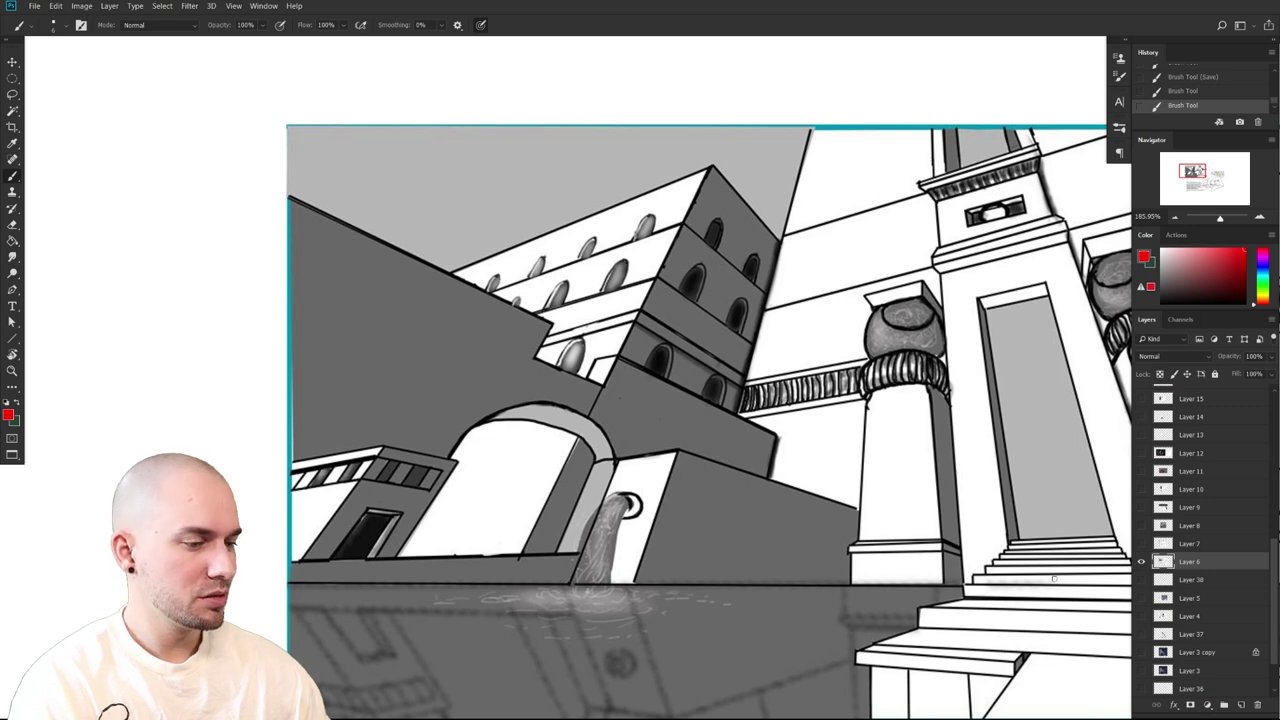
# Square off the four upper arched windows on the tall building's shaded side by painting over their tops with the sampled wall grey
pyautogui.moveTo(683, 238); pyautogui.dragTo(666, 235)
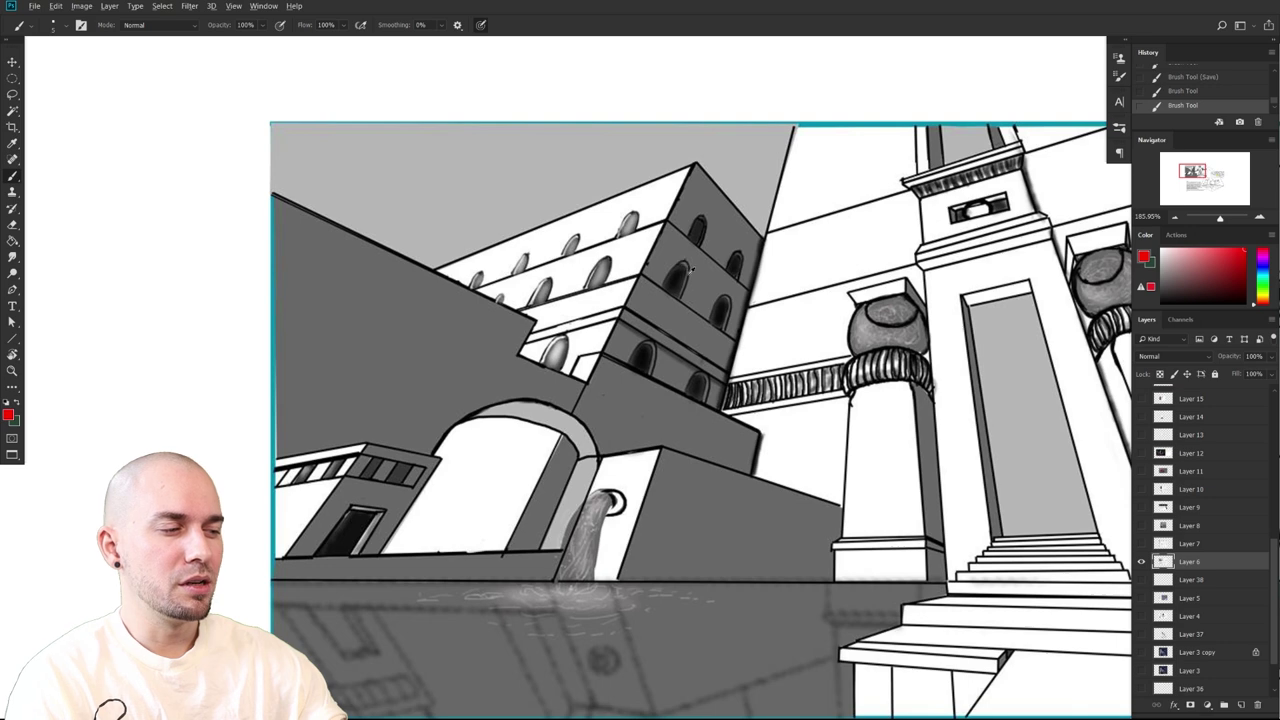
pyautogui.keyDown('alt'); pyautogui.click(700, 280); pyautogui.keyUp('alt')
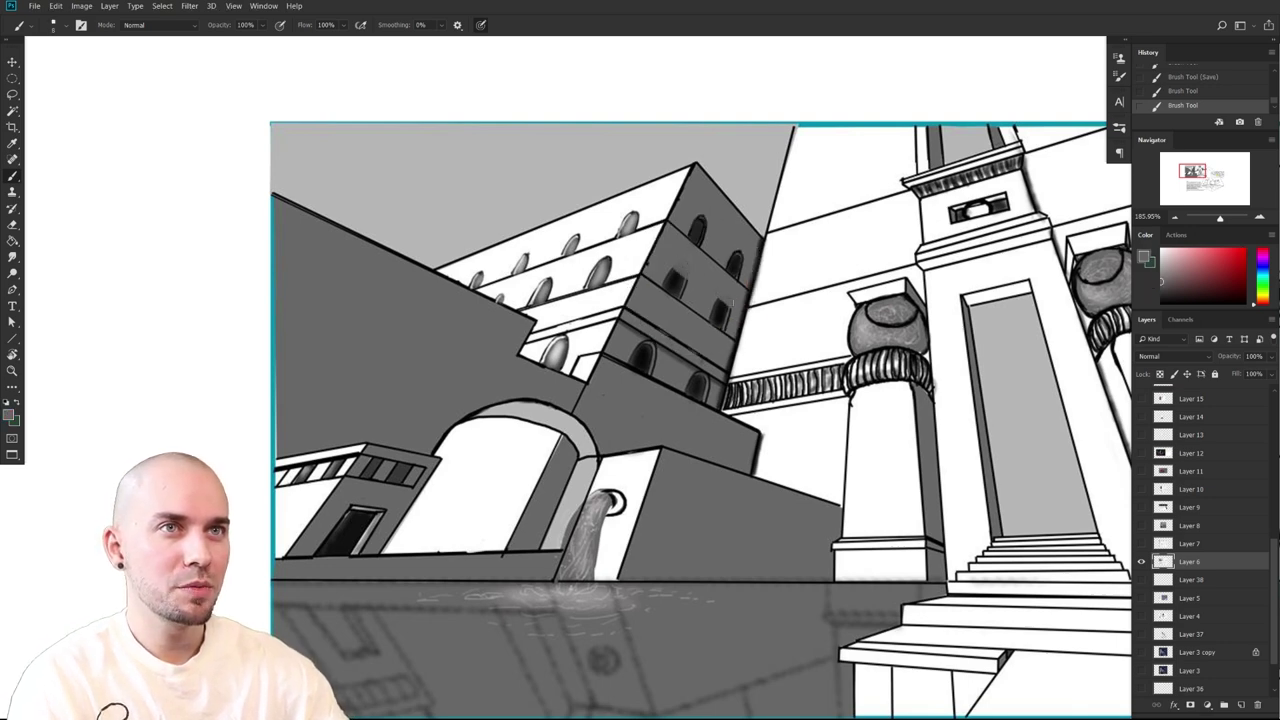
pyautogui.moveTo(718, 293); pyautogui.dragTo(724, 297)
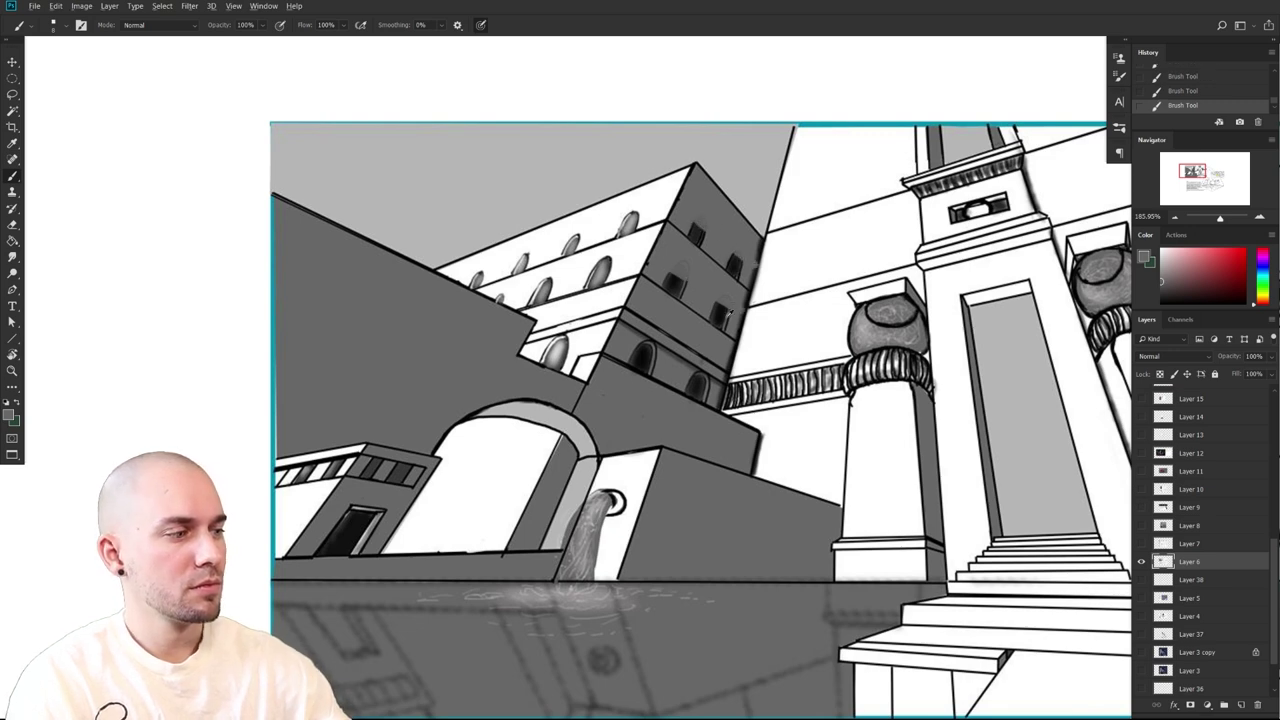
# Sample black and draw thin lintel lines above the four squared windows on the shaded side
pyautogui.keyDown('alt'); pyautogui.click(720, 313); pyautogui.keyUp('alt')
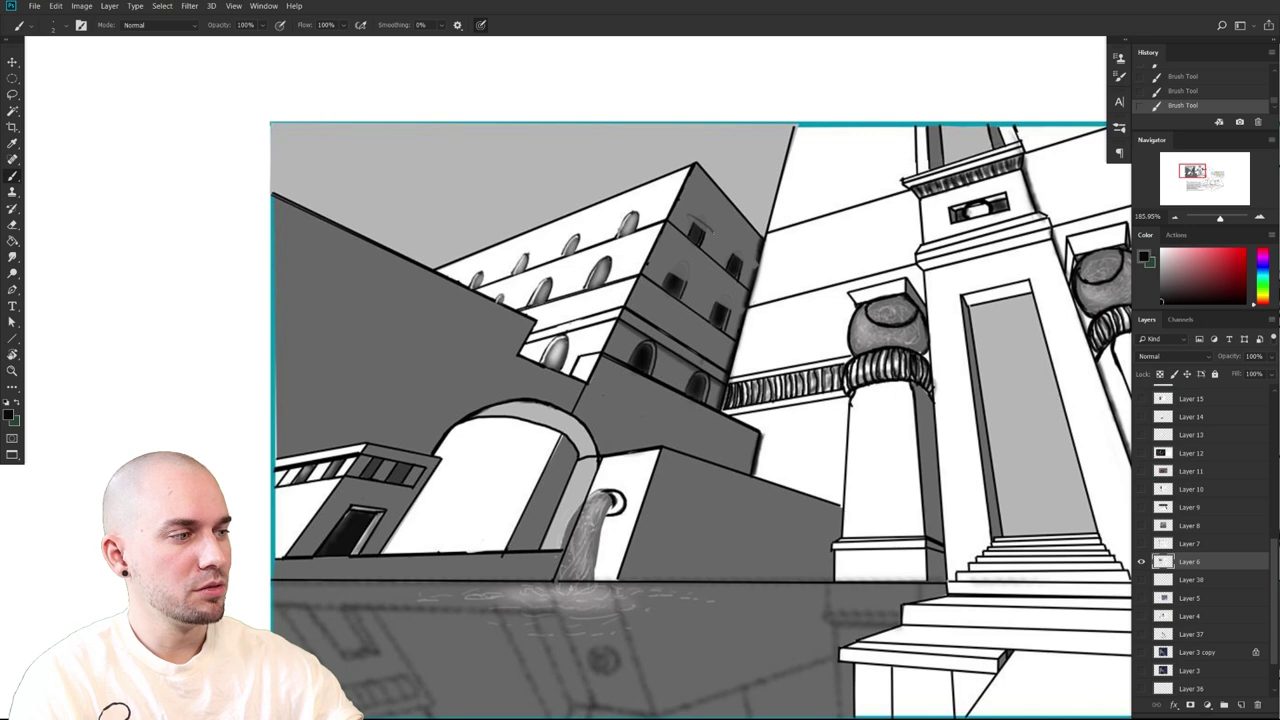
pyautogui.moveTo(741, 254); pyautogui.dragTo(736, 263)
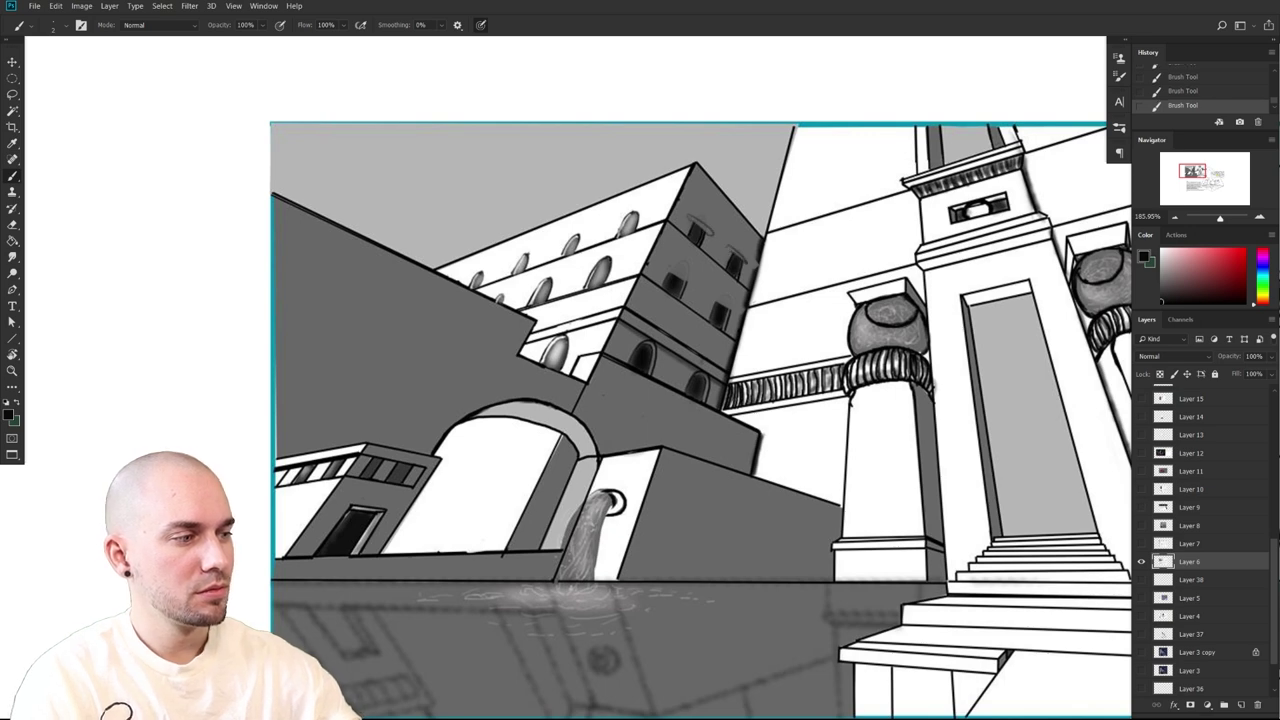
pyautogui.moveTo(753, 428); pyautogui.dragTo(718, 433)
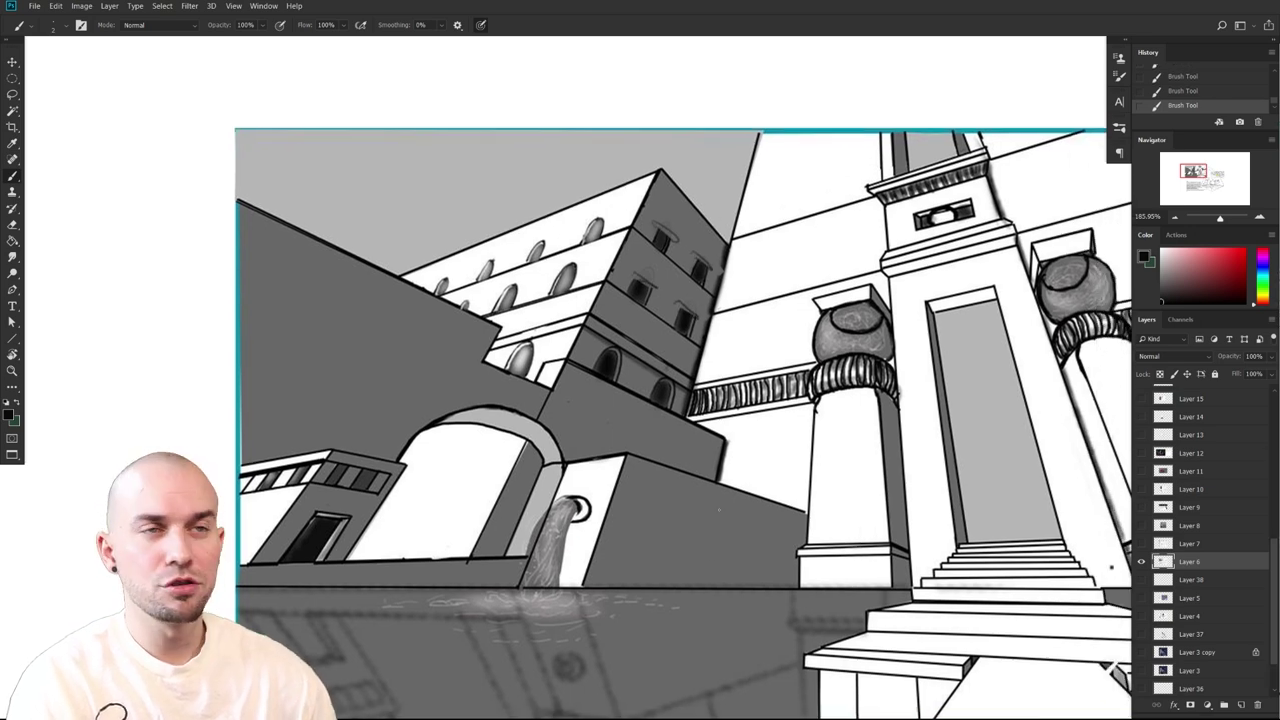
pyautogui.moveTo(745, 603); pyautogui.dragTo(671, 595)
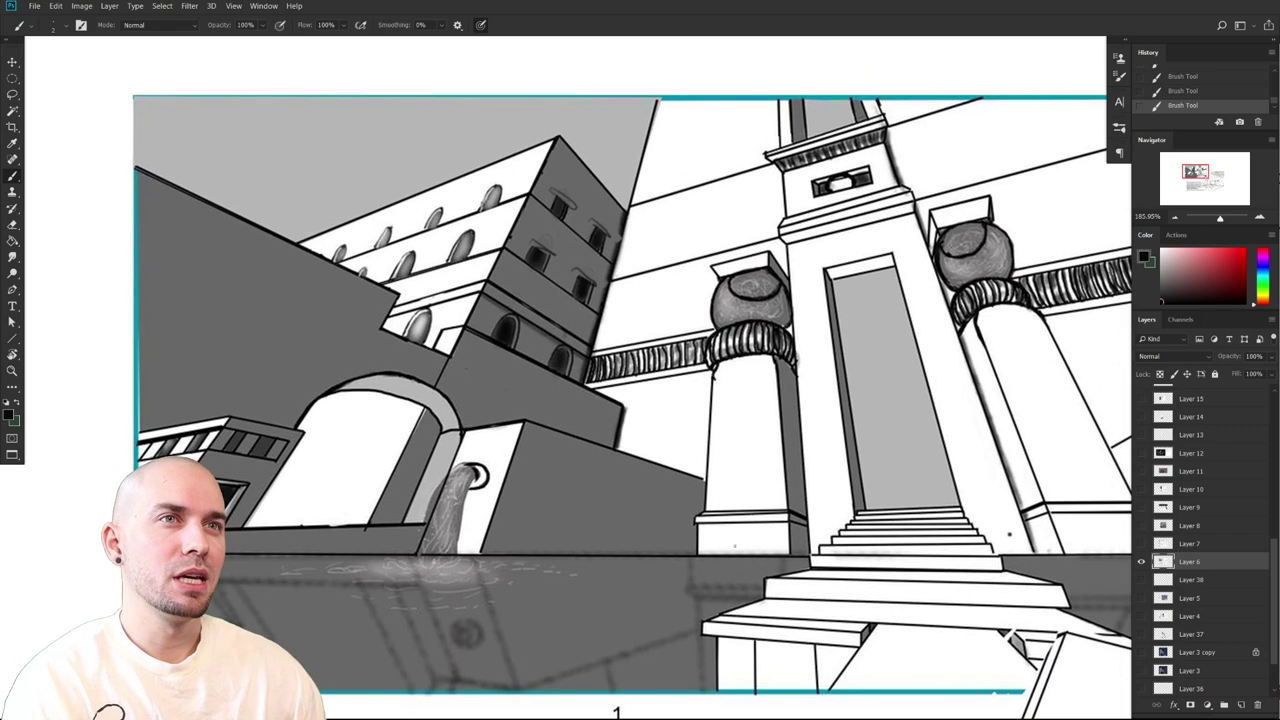
# Examine the edited windows within the whole water city drawing and up close
pyautogui.scroll(-2, 747, 546)
pyautogui.moveTo(747, 541); pyautogui.dragTo(706, 450)
pyautogui.scroll(2, 704, 529)
pyautogui.scroll(-4, 711, 509)
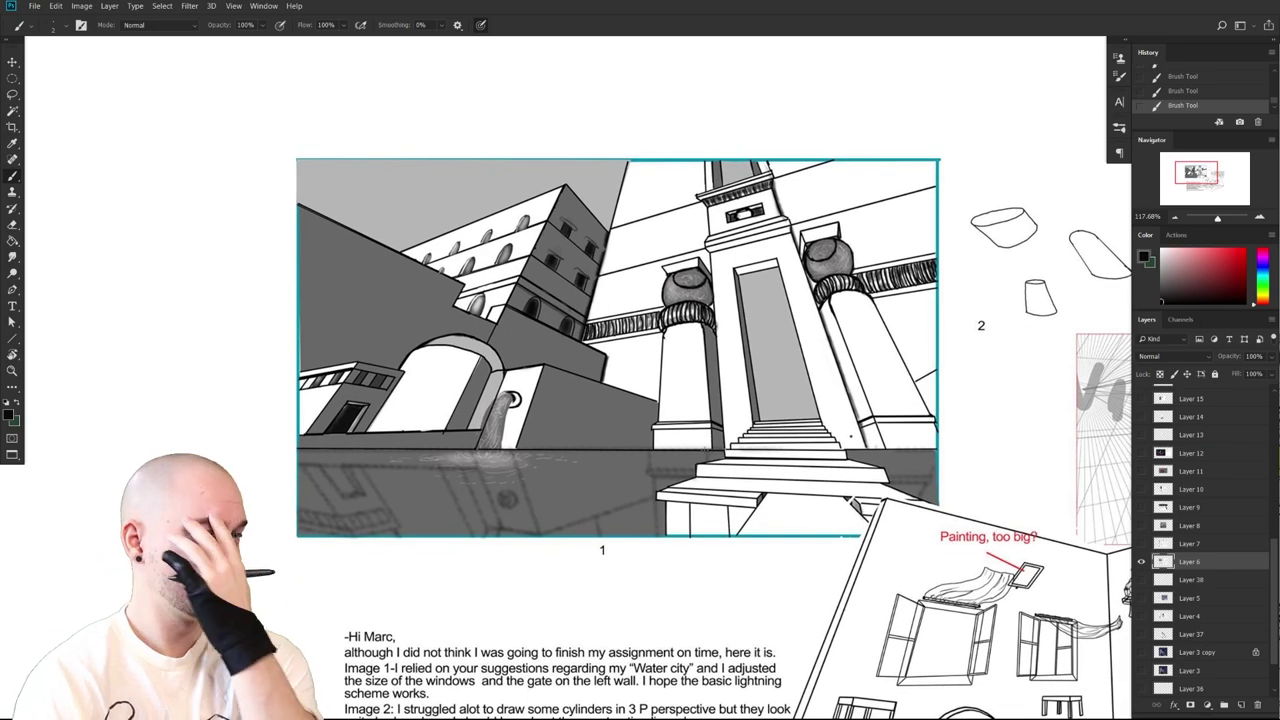
pyautogui.moveTo(796, 584)
pyautogui.mouseDown()
pyautogui.moveTo(765, 526)
pyautogui.moveTo(661, 463)
pyautogui.moveTo(731, 718)
pyautogui.mouseUp()
pyautogui.moveTo(487, 410); pyautogui.dragTo(575, 410)
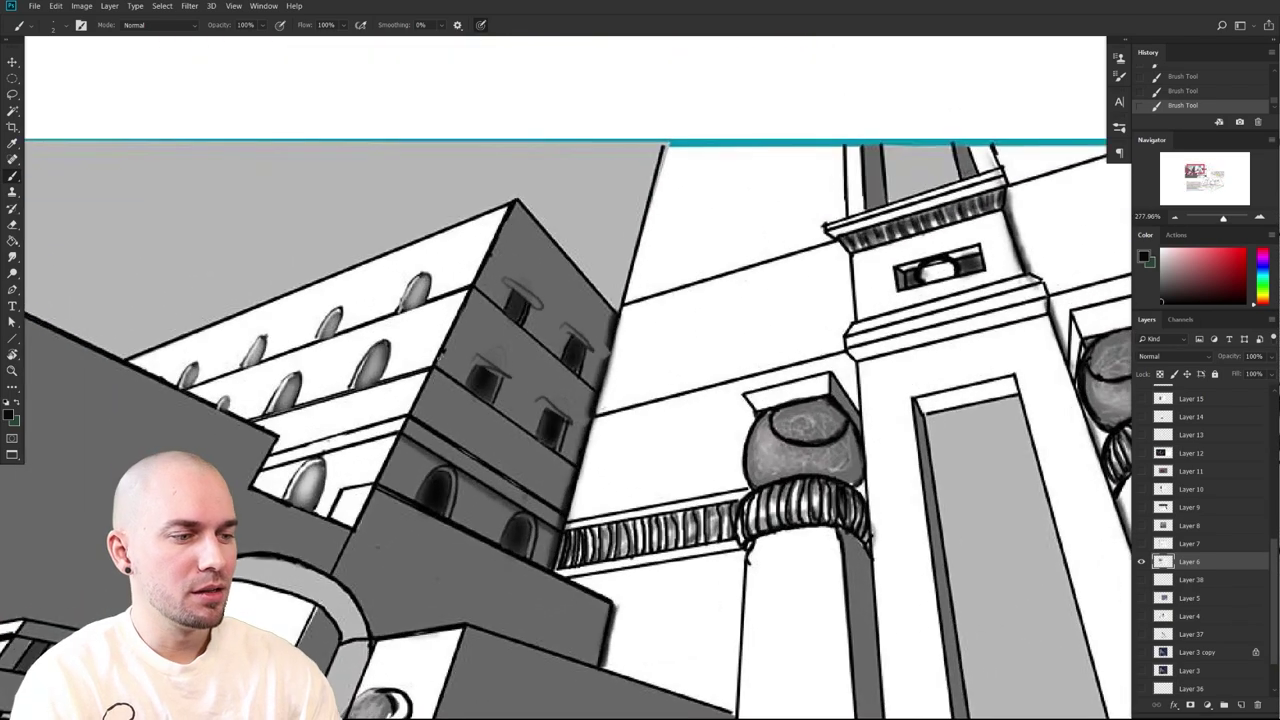
pyautogui.moveTo(508, 378); pyautogui.dragTo(528, 398)
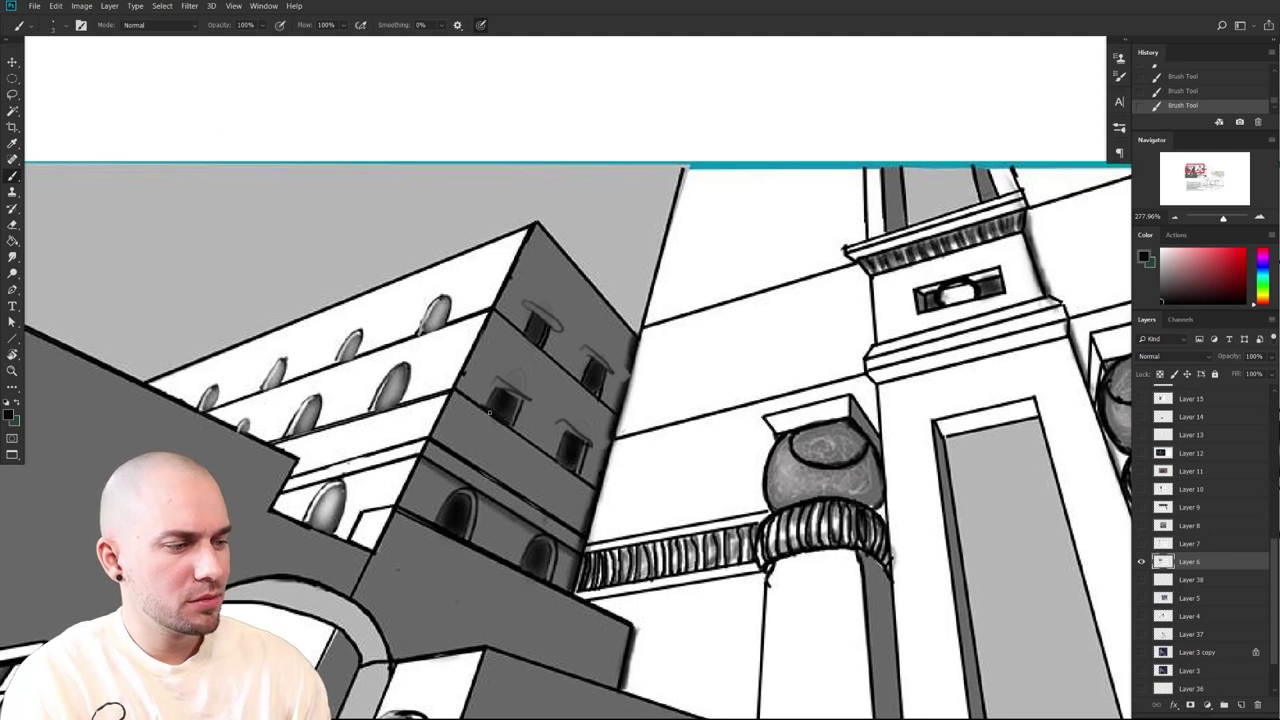
pyautogui.moveTo(578, 445); pyautogui.dragTo(587, 420)
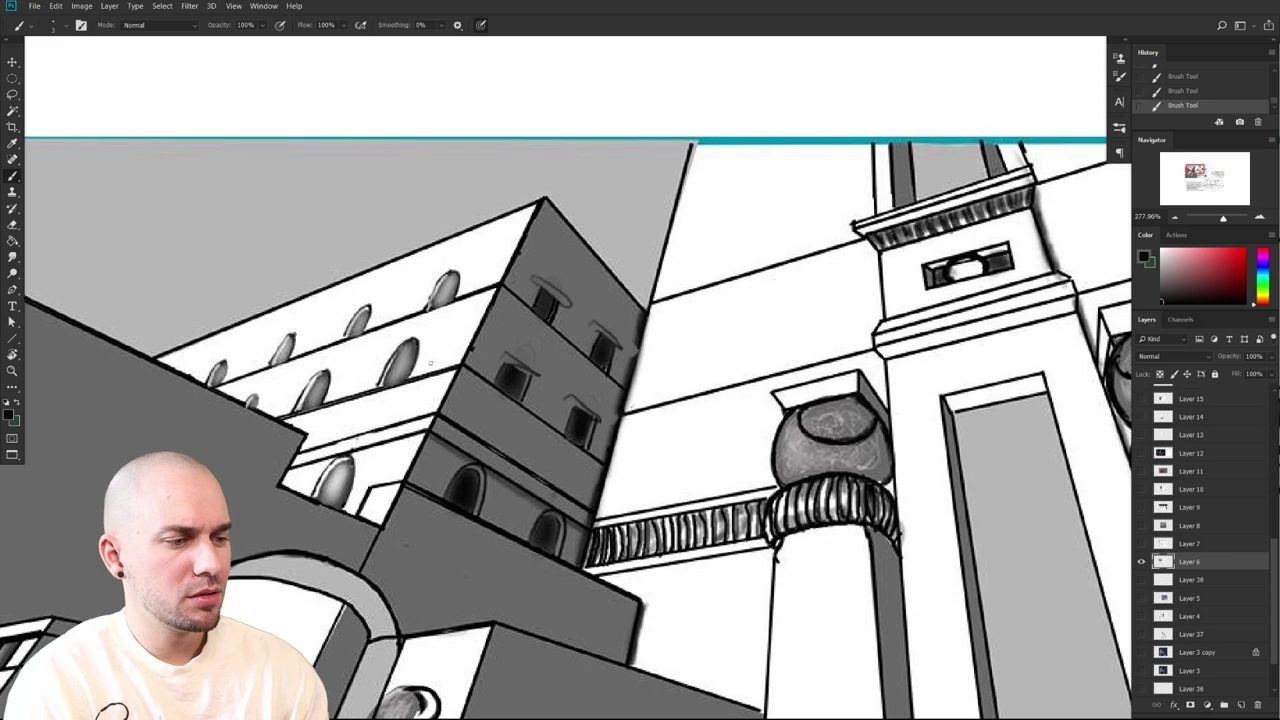
# Paint white over part of the floor line on the tall building's lit side, and cover the middle shaded floor line with sampled wall grey
pyautogui.keyDown('alt'); pyautogui.click(413, 387); pyautogui.keyUp('alt')
pyautogui.moveTo(412, 380)
pyautogui.mouseDown()
pyautogui.moveTo(364, 396)
pyautogui.moveTo(461, 398)
pyautogui.moveTo(432, 385)
pyautogui.mouseUp()
pyautogui.keyDown('alt'); pyautogui.click(434, 372); pyautogui.keyUp('alt')
pyautogui.hotkey('ctrl', 'z')
pyautogui.moveTo(310, 417); pyautogui.dragTo(481, 376)
pyautogui.hotkey('ctrl', 'z')
pyautogui.moveTo(606, 466)
pyautogui.mouseDown()
pyautogui.moveTo(478, 377)
pyautogui.moveTo(310, 420)
pyautogui.mouseUp()
pyautogui.hotkey('ctrl', 'z')
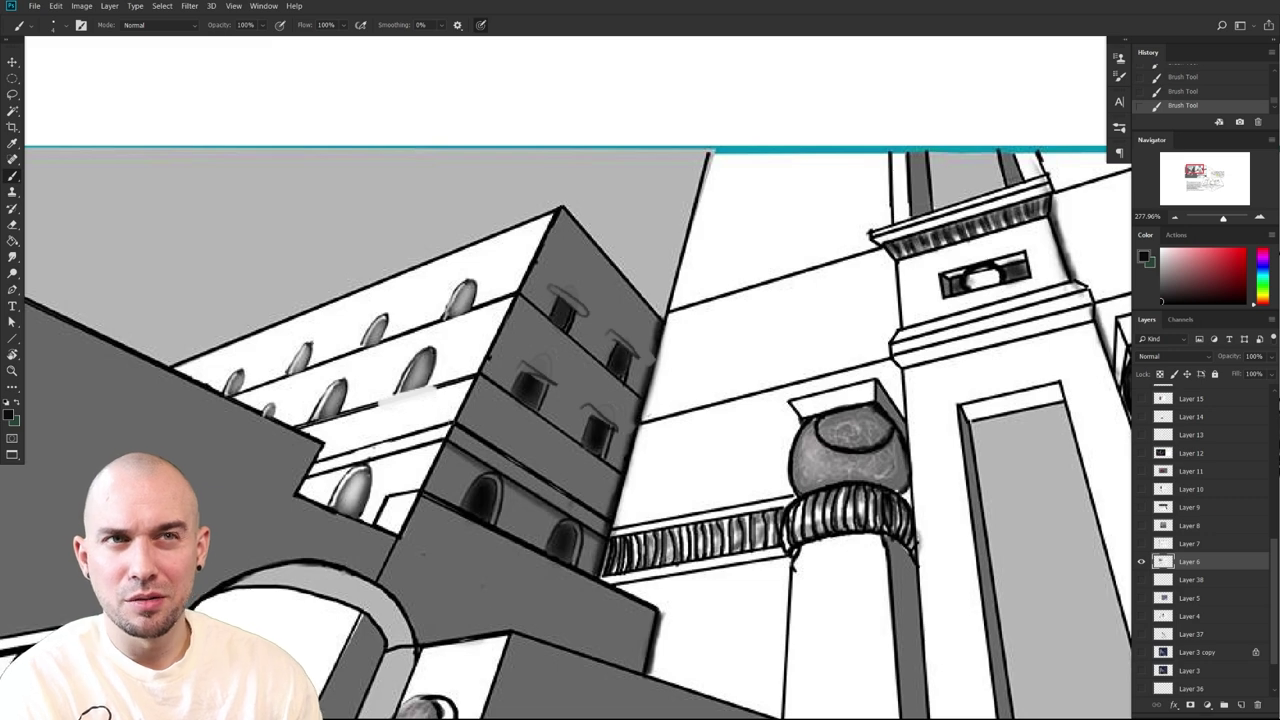
pyautogui.keyDown('alt'); pyautogui.click(558, 428); pyautogui.keyUp('alt')
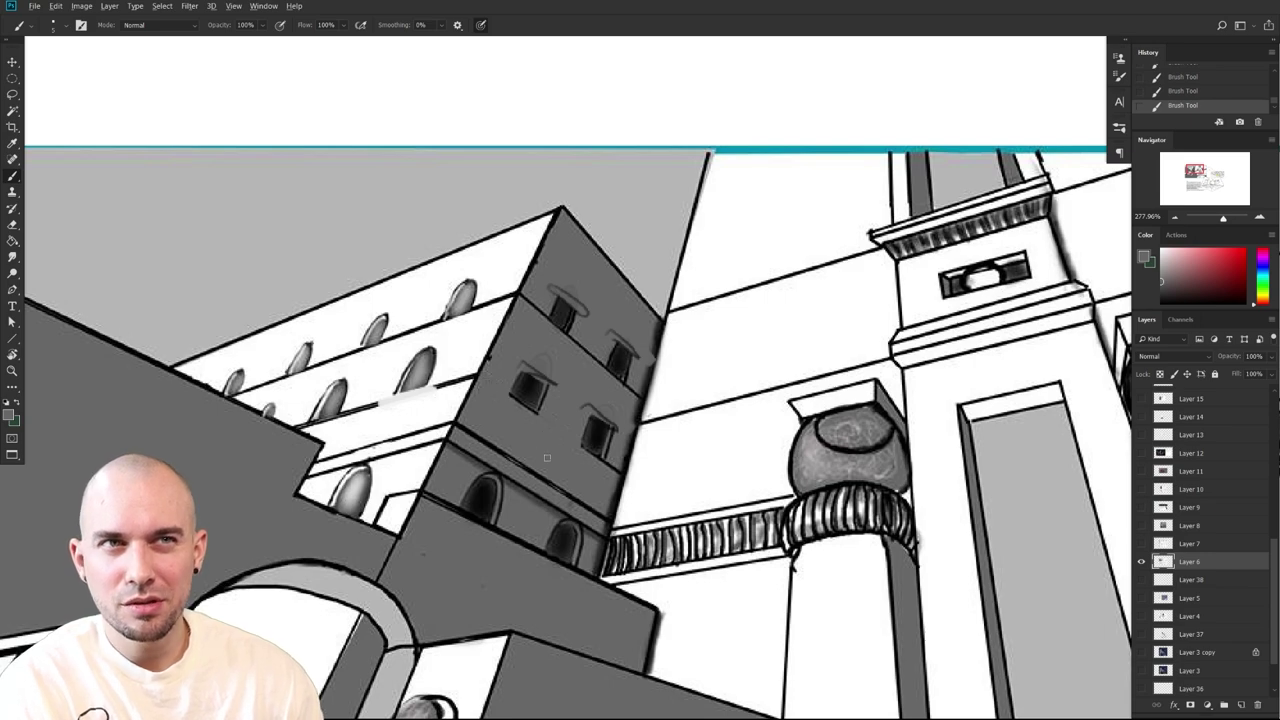
pyautogui.moveTo(638, 514)
pyautogui.mouseDown()
pyautogui.moveTo(629, 548)
pyautogui.moveTo(640, 492)
pyautogui.mouseUp()
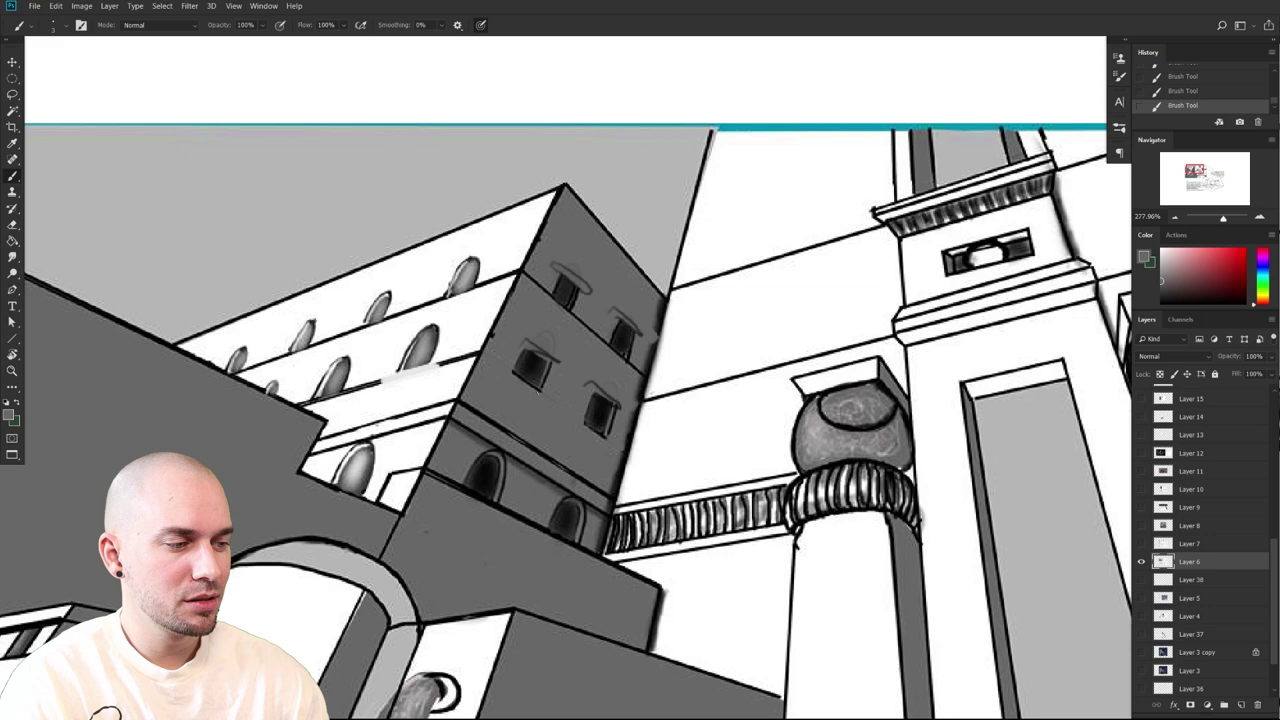
# Sample a darker grey and add frame strokes around the square windows on the shaded side
pyautogui.keyDown('alt'); pyautogui.click(503, 426); pyautogui.keyUp('alt')
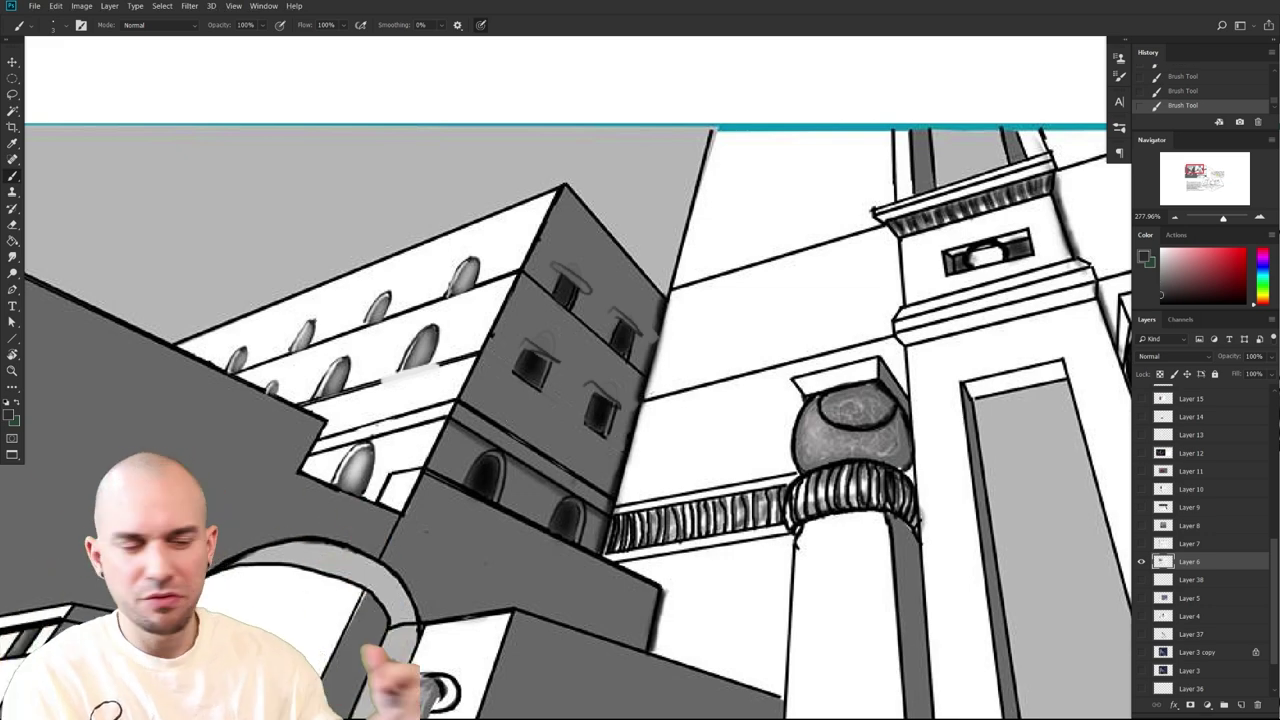
pyautogui.moveTo(586, 423); pyautogui.dragTo(606, 446)
pyautogui.moveTo(550, 295); pyautogui.dragTo(558, 310)
pyautogui.moveTo(606, 349); pyautogui.dragTo(627, 366)
# Read the submission's written notes and look over the tilted room drawing, the cylinder sketches and the perspective grid image
pyautogui.moveTo(658, 490)
pyautogui.mouseDown()
pyautogui.moveTo(702, 422)
pyautogui.moveTo(660, 456)
pyautogui.moveTo(600, 338)
pyautogui.mouseUp()
pyautogui.scroll(-2, 660, 456)
pyautogui.scroll(-3, 610, 390)
pyautogui.moveTo(643, 400); pyautogui.dragTo(611, 384)
pyautogui.scroll(-5, 611, 384)
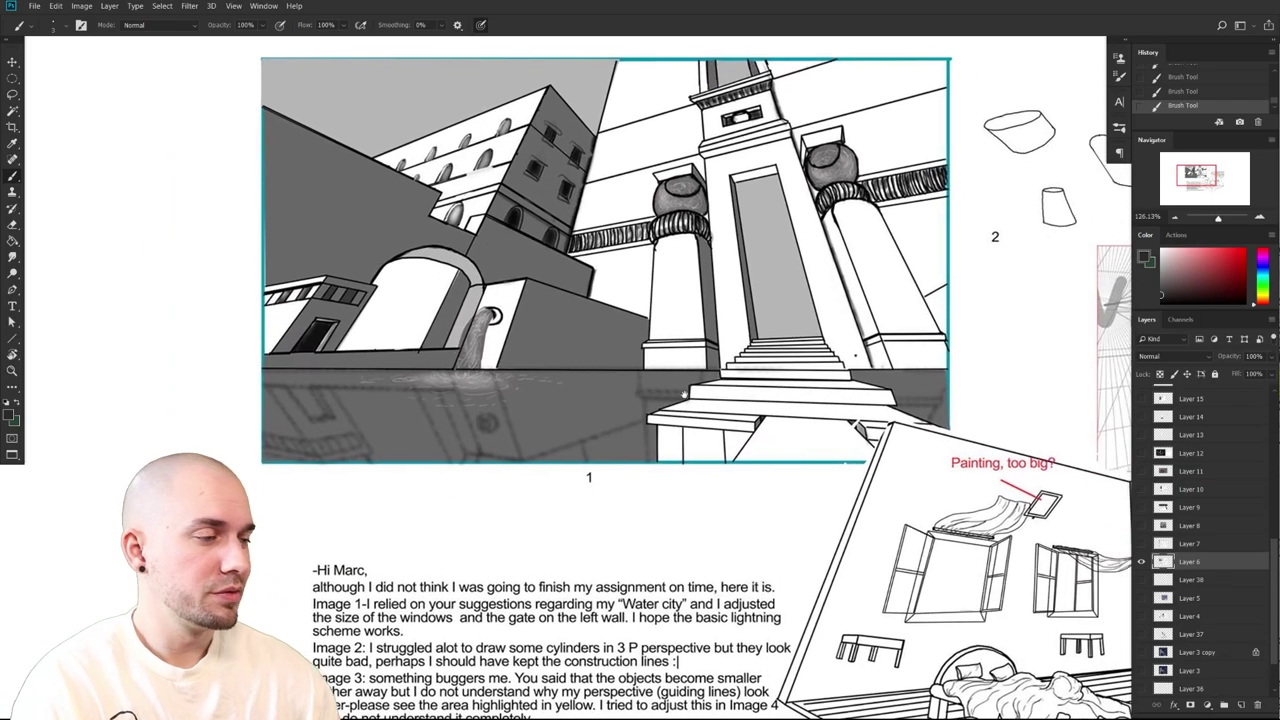
pyautogui.moveTo(685, 394); pyautogui.dragTo(483, 152)
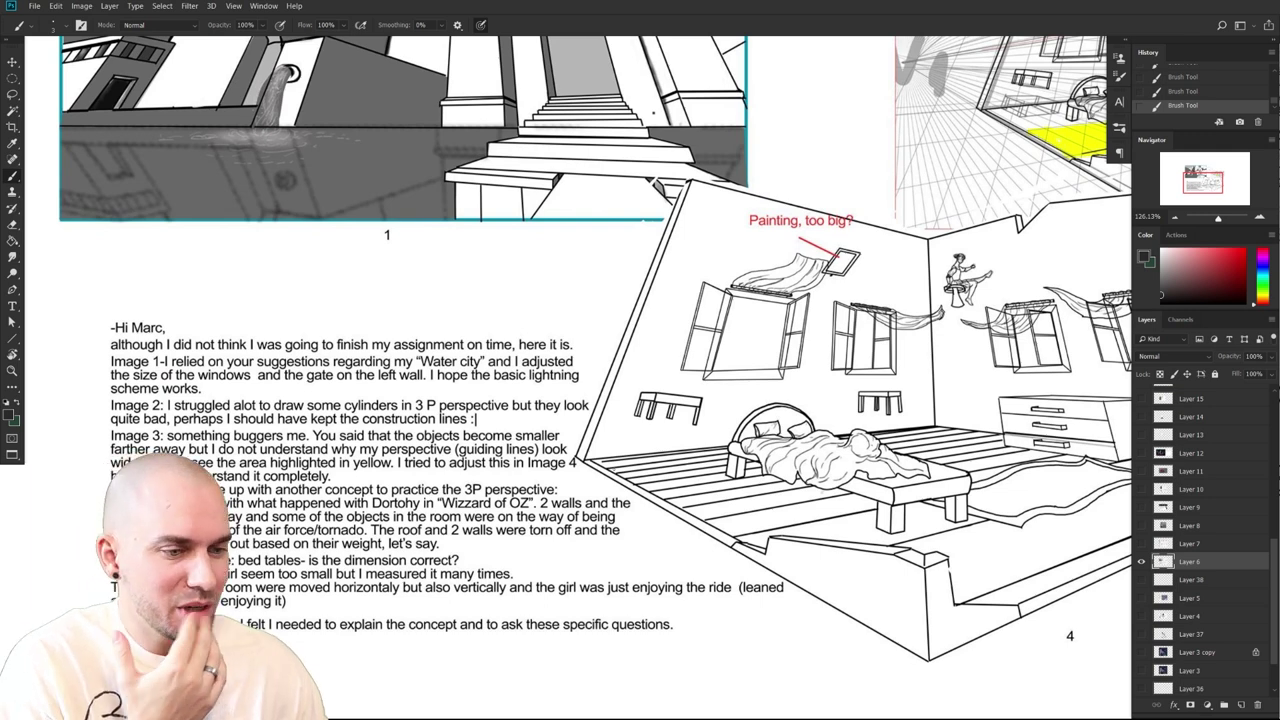
pyautogui.scroll(-3, 948, 541)
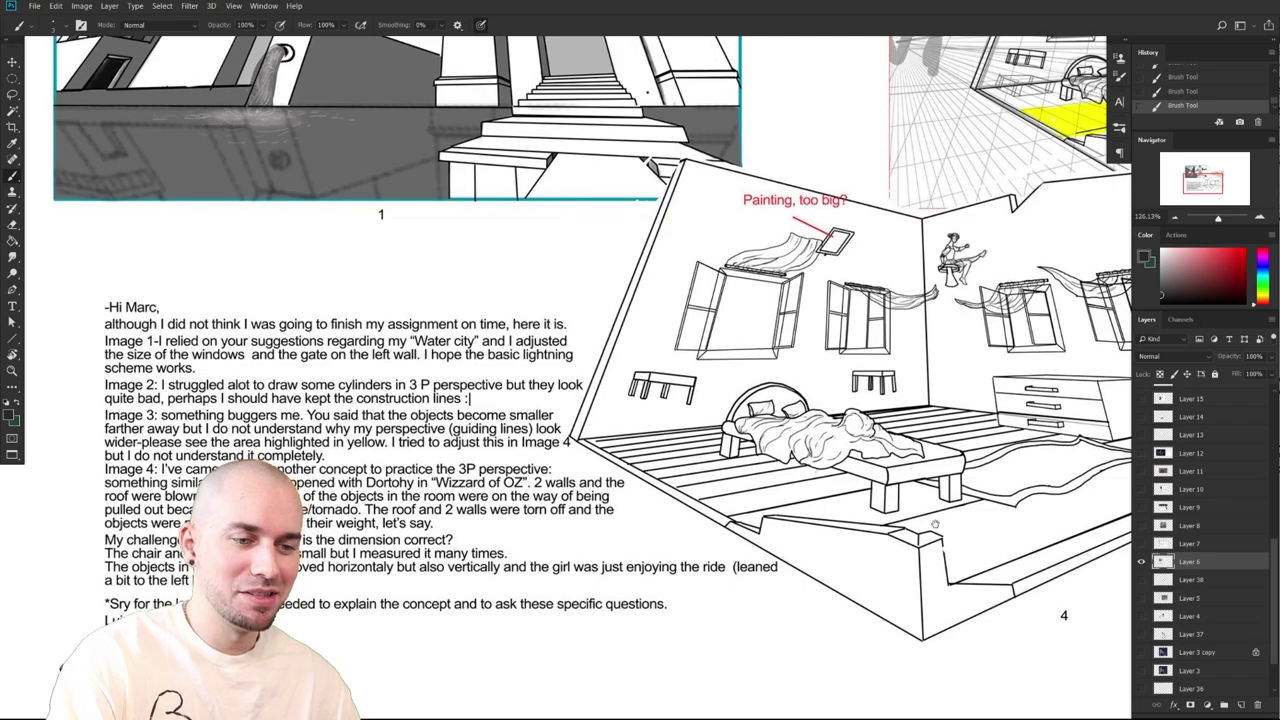
pyautogui.moveTo(1007, 498); pyautogui.dragTo(780, 642)
pyautogui.moveTo(1095, 405); pyautogui.dragTo(902, 573)
pyautogui.scroll(6, 902, 573)
pyautogui.hscroll(-5, 902, 573)
pyautogui.scroll(-1, 902, 573)
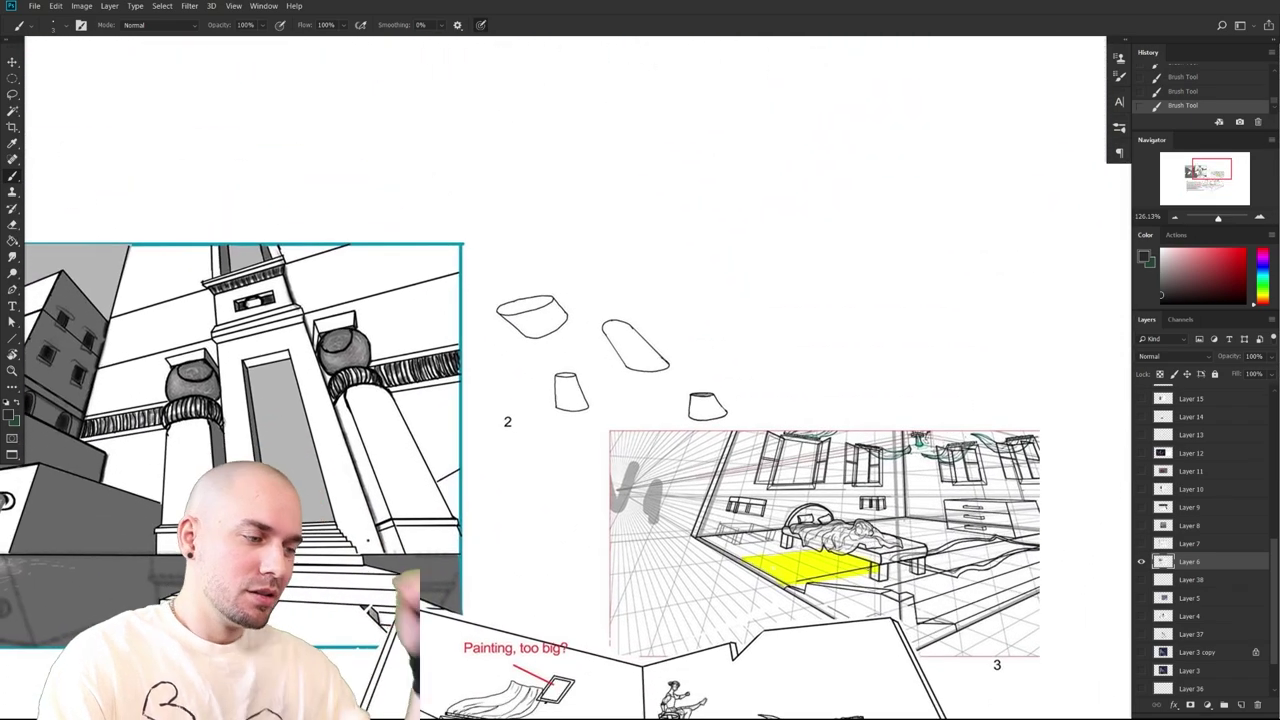
# Try a stroke over the small cylinder above the grid image, undo it, and look across the room drawings to the water city columns
pyautogui.moveTo(708, 377)
pyautogui.mouseDown()
pyautogui.moveTo(515, 285)
pyautogui.moveTo(660, 454)
pyautogui.moveTo(742, 428)
pyautogui.mouseUp()
pyautogui.hotkey('ctrl', 'z')
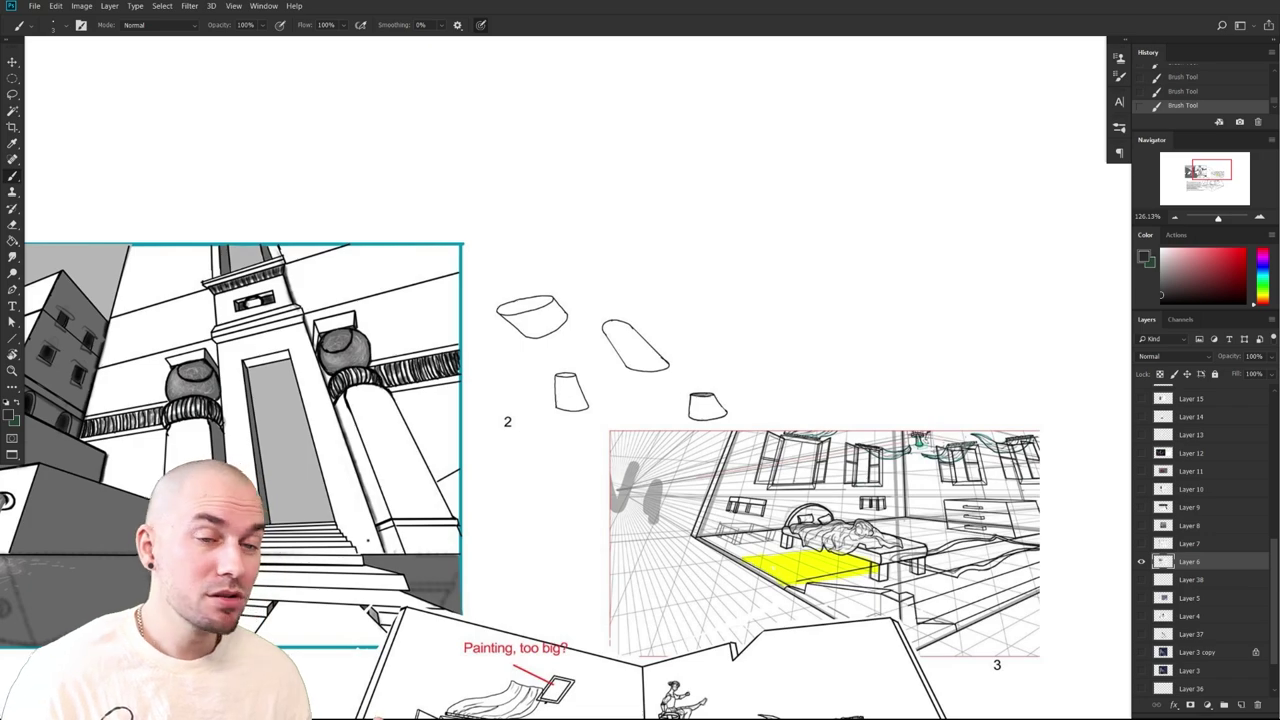
pyautogui.moveTo(819, 587); pyautogui.dragTo(853, 408)
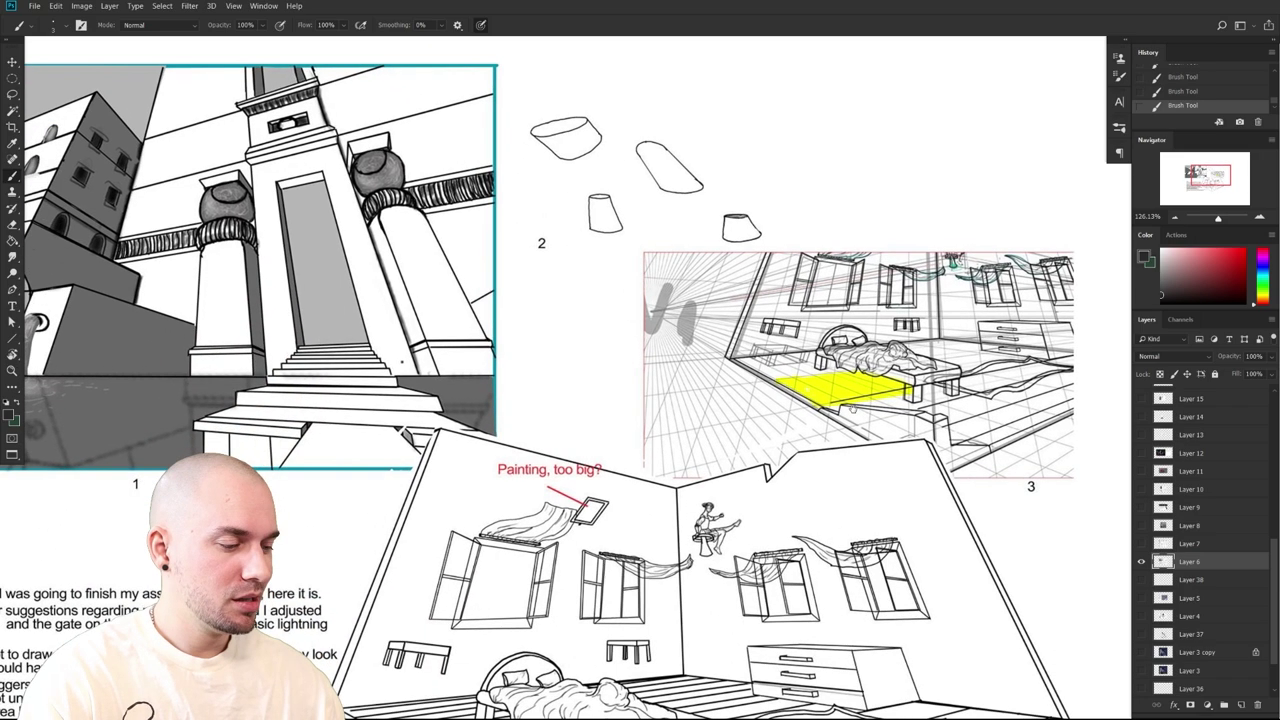
pyautogui.moveTo(813, 473); pyautogui.dragTo(669, 656)
pyautogui.moveTo(677, 557); pyautogui.dragTo(607, 407)
pyautogui.moveTo(747, 587); pyautogui.dragTo(757, 508)
pyautogui.moveTo(731, 274); pyautogui.dragTo(682, 560)
pyautogui.moveTo(299, 563)
pyautogui.mouseDown()
pyautogui.moveTo(384, 501)
pyautogui.moveTo(581, 472)
pyautogui.moveTo(790, 464)
pyautogui.mouseUp()
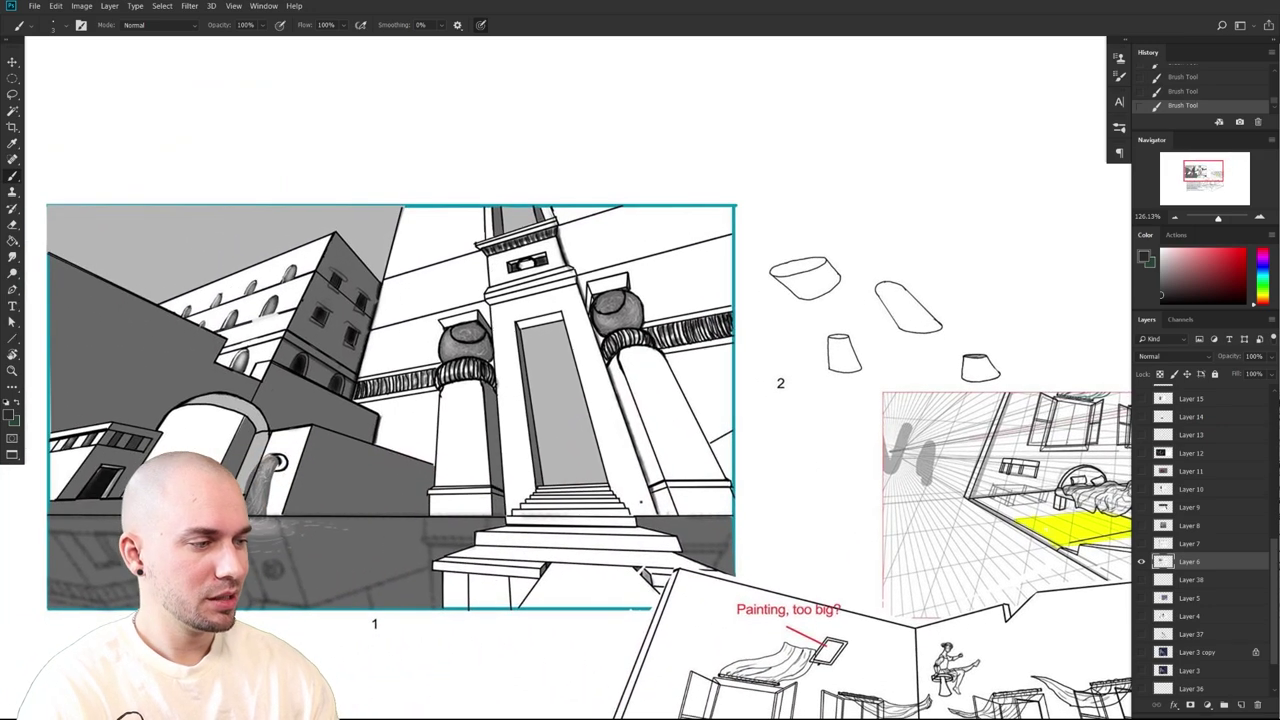
# Sketch ellipses around the top and base of the column beside the stairs to show its cross-sections, and undo them
pyautogui.moveTo(604, 357)
pyautogui.mouseDown()
pyautogui.moveTo(640, 349)
pyautogui.moveTo(732, 461)
pyautogui.moveTo(718, 506)
pyautogui.mouseUp()
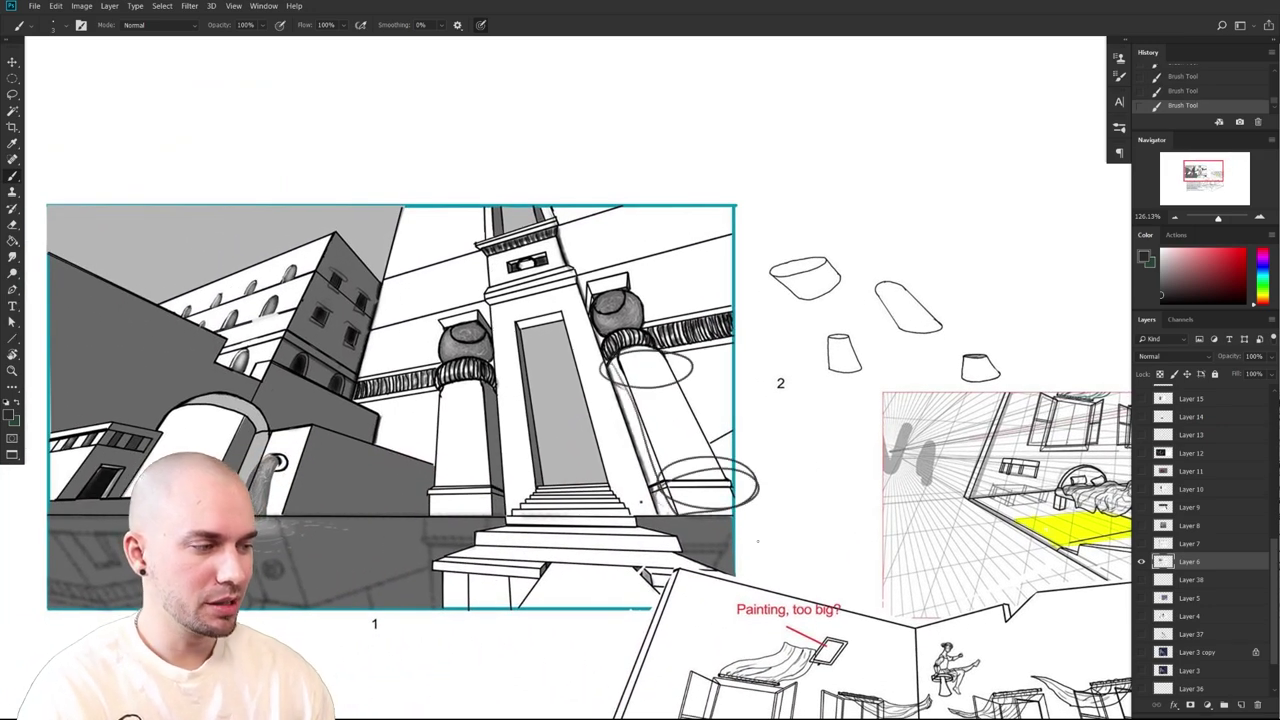
pyautogui.hotkey('ctrl', 'z')
pyautogui.moveTo(900, 340); pyautogui.dragTo(632, 340)
pyautogui.hotkey('ctrl', 'z')
pyautogui.moveTo(741, 622); pyautogui.dragTo(711, 632)
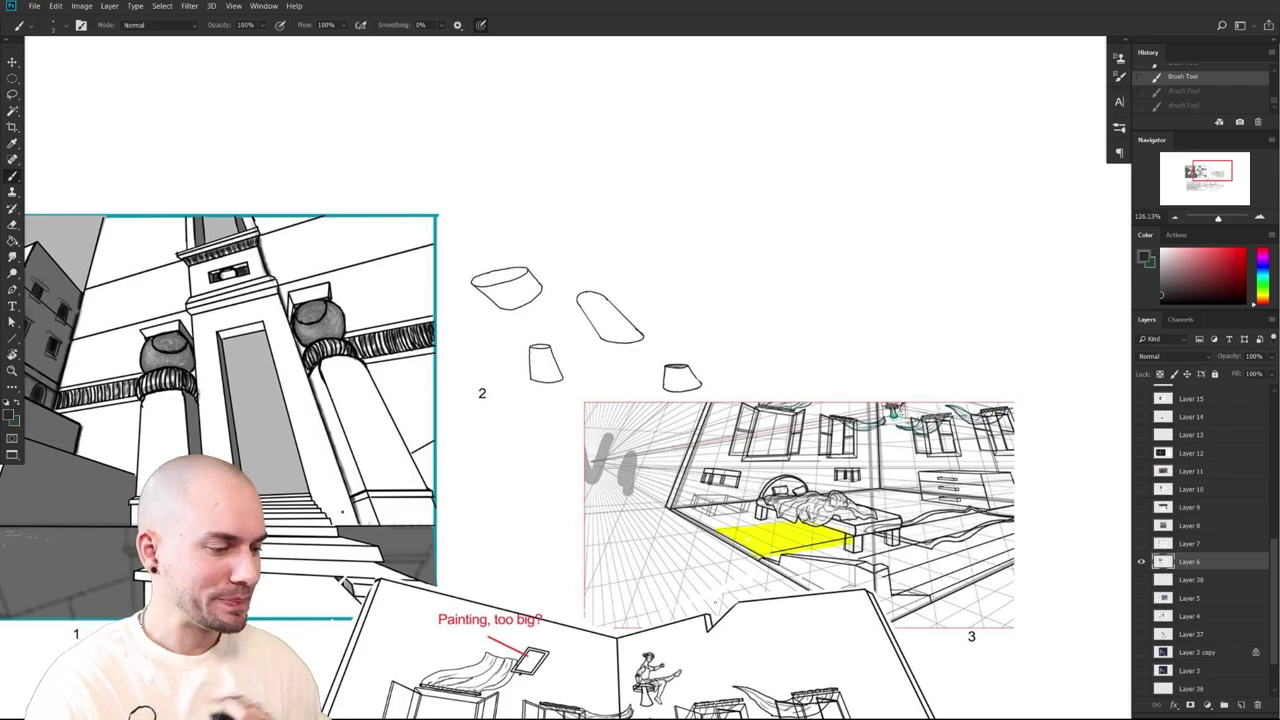
# Try a stroke in the blank canvas area beside the cylinder sketches, and undo it
pyautogui.moveTo(713, 600)
pyautogui.mouseDown()
pyautogui.moveTo(643, 484)
pyautogui.moveTo(538, 707)
pyautogui.moveTo(549, 707)
pyautogui.mouseUp()
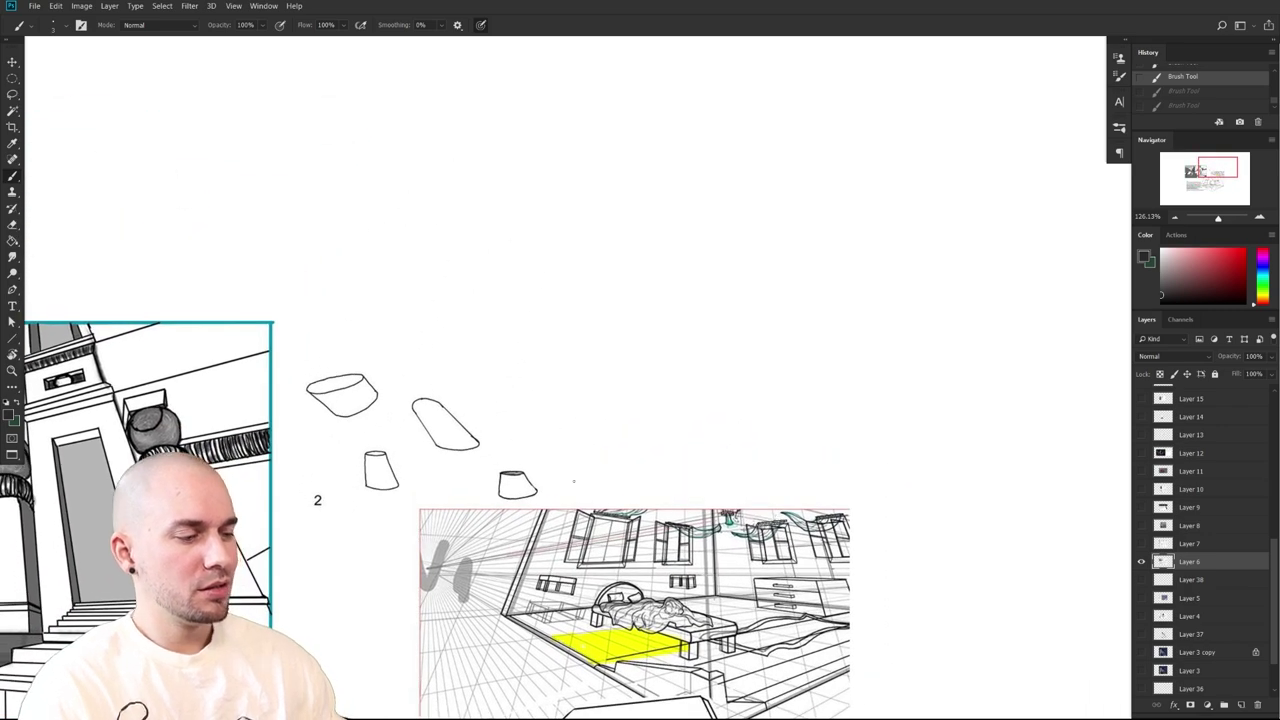
pyautogui.moveTo(571, 488)
pyautogui.mouseDown()
pyautogui.moveTo(758, 402)
pyautogui.moveTo(715, 450)
pyautogui.mouseUp()
pyautogui.moveTo(590, 364); pyautogui.dragTo(576, 438)
pyautogui.hotkey('ctrl', 'z')
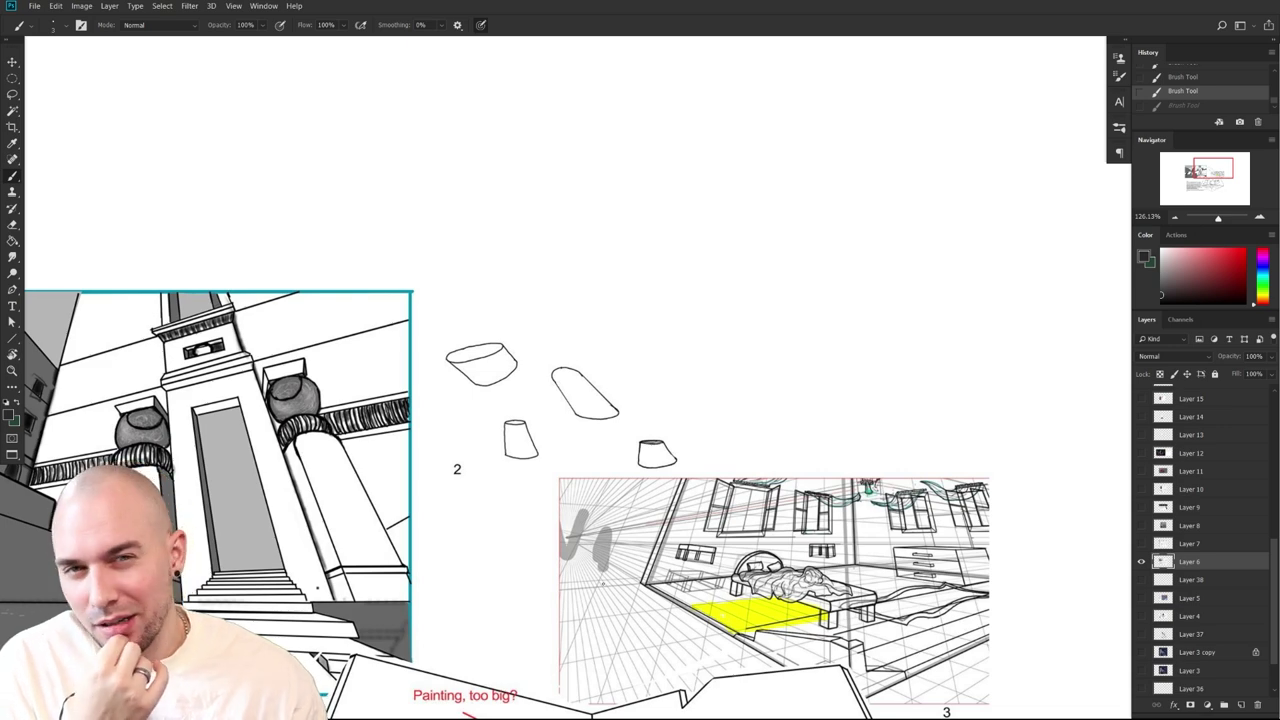
# Start a demonstration cylinder in the blank area above the grid image with a curved top edge, undoing the unwanted side strokes
pyautogui.moveTo(603, 584); pyautogui.dragTo(382, 515)
pyautogui.moveTo(594, 238)
pyautogui.mouseDown()
pyautogui.moveTo(566, 243)
pyautogui.moveTo(607, 238)
pyautogui.mouseUp()
pyautogui.moveTo(552, 257); pyautogui.dragTo(571, 320)
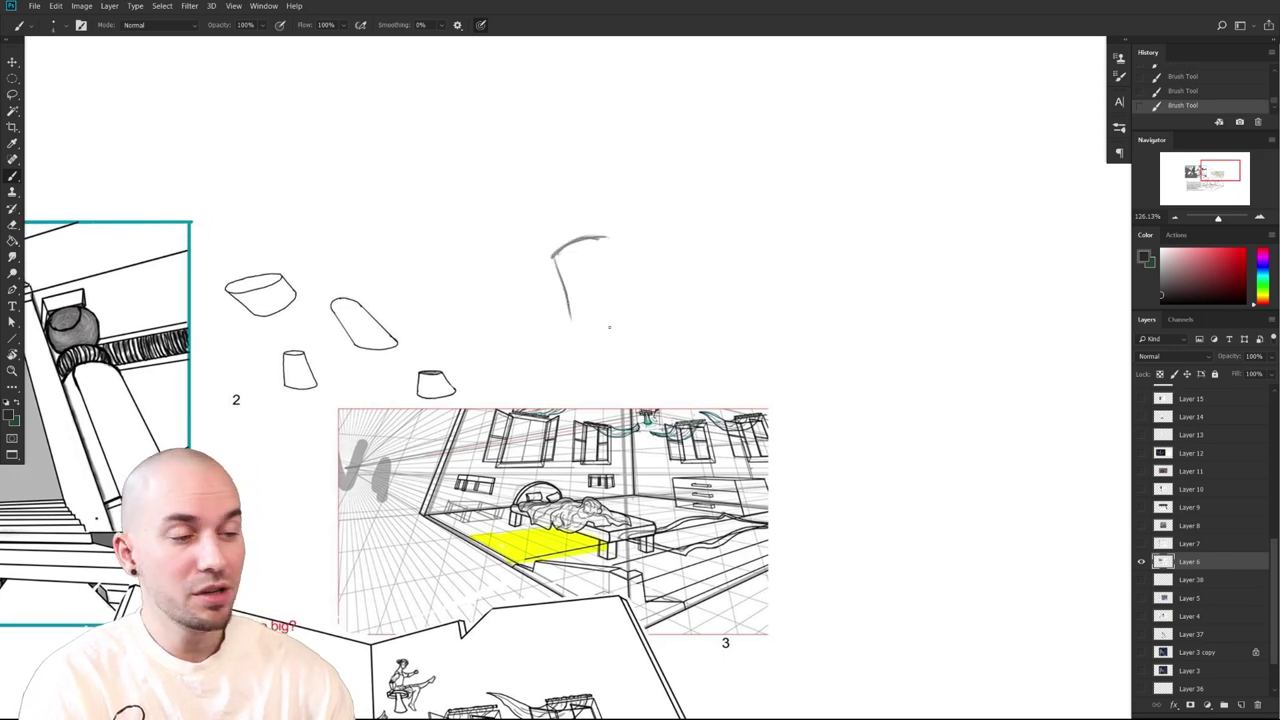
pyautogui.press('z')
pyautogui.hotkey('ctrl', 'z')
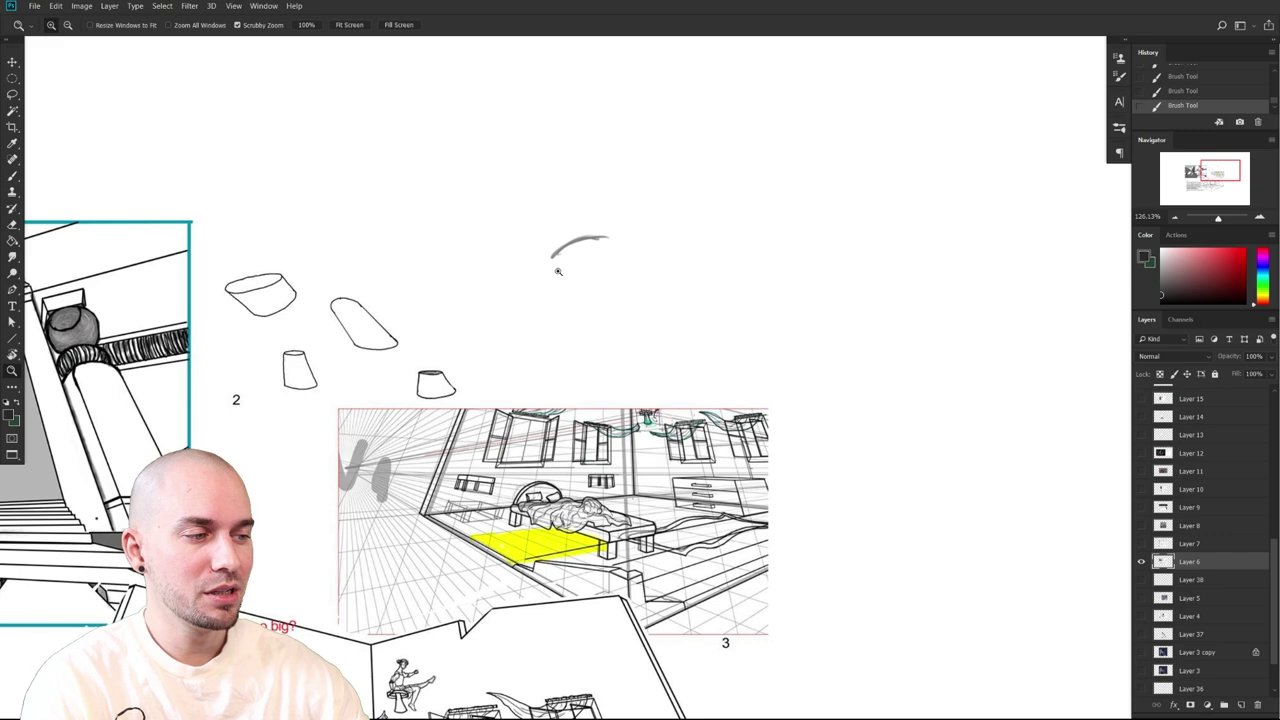
pyautogui.click(554, 269)
pyautogui.press('b')
pyautogui.moveTo(548, 249); pyautogui.dragTo(624, 432)
pyautogui.moveTo(730, 440); pyautogui.dragTo(514, 409)
pyautogui.hotkey('ctrl', 'z')
# Sketch the tilted cylinder's top curve, tapering sides and bottom ellipse, and add a guide line along its body
pyautogui.moveTo(458, 352)
pyautogui.mouseDown()
pyautogui.moveTo(489, 468)
pyautogui.moveTo(500, 329)
pyautogui.moveTo(528, 328)
pyautogui.mouseUp()
pyautogui.moveTo(460, 356); pyautogui.dragTo(530, 329)
pyautogui.moveTo(524, 330)
pyautogui.mouseDown()
pyautogui.moveTo(596, 462)
pyautogui.moveTo(504, 491)
pyautogui.moveTo(527, 455)
pyautogui.moveTo(592, 465)
pyautogui.moveTo(548, 493)
pyautogui.mouseUp()
pyautogui.moveTo(485, 433); pyautogui.dragTo(502, 496)
pyautogui.moveTo(473, 389); pyautogui.dragTo(502, 511)
pyautogui.moveTo(515, 369); pyautogui.dragTo(543, 431)
pyautogui.moveTo(502, 337); pyautogui.dragTo(538, 426)
# Draw an upward arrow with a small ellipse around its head beside the demonstration cylinder, and undo a trial stroke
pyautogui.moveTo(429, 390)
pyautogui.mouseDown()
pyautogui.moveTo(412, 462)
pyautogui.moveTo(428, 372)
pyautogui.mouseUp()
pyautogui.moveTo(428, 358)
pyautogui.mouseDown()
pyautogui.moveTo(406, 396)
pyautogui.moveTo(440, 386)
pyautogui.moveTo(442, 398)
pyautogui.mouseUp()
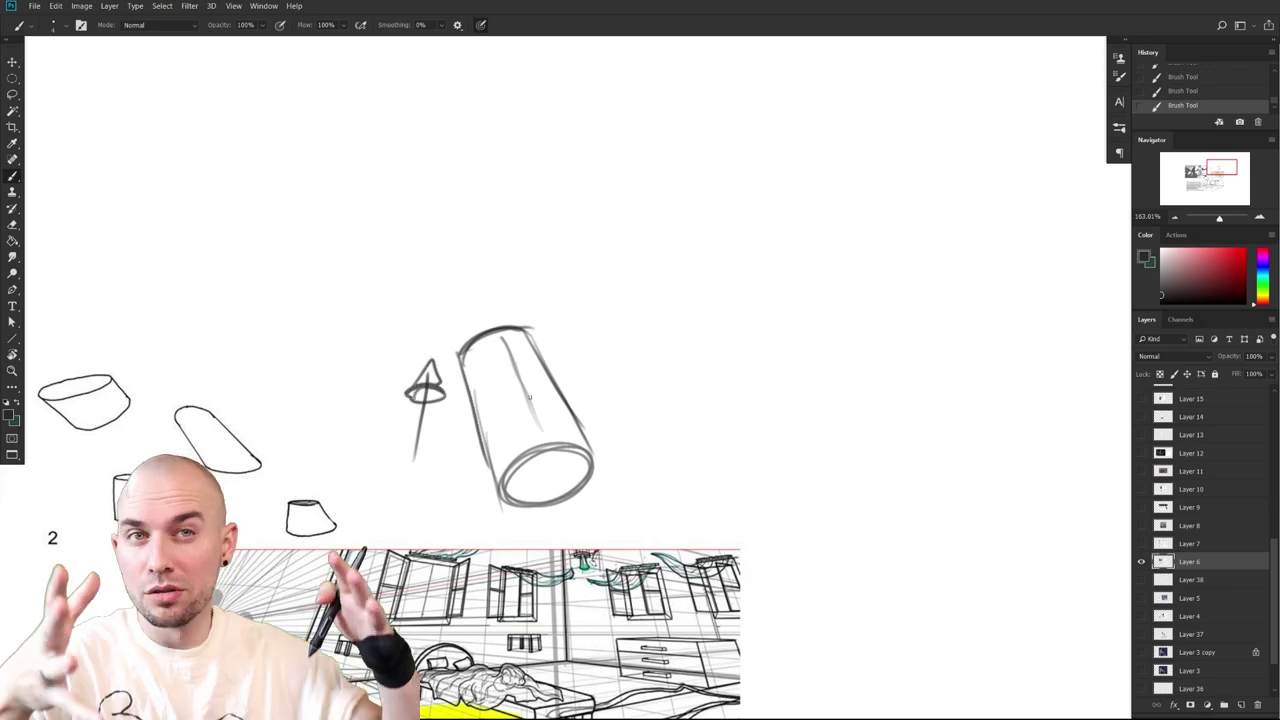
pyautogui.moveTo(687, 410)
pyautogui.mouseDown()
pyautogui.moveTo(687, 338)
pyautogui.moveTo(697, 372)
pyautogui.mouseUp()
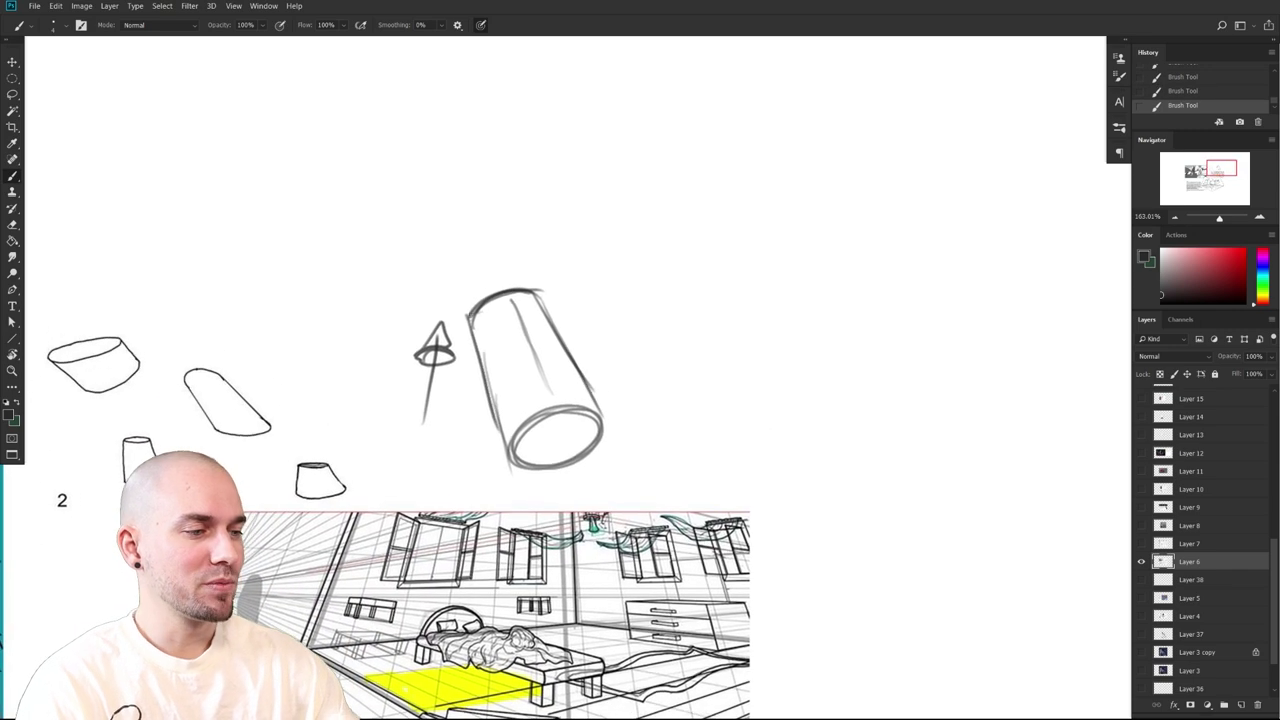
pyautogui.moveTo(613, 564); pyautogui.dragTo(616, 520)
pyautogui.moveTo(566, 371)
pyautogui.mouseDown()
pyautogui.moveTo(530, 414)
pyautogui.moveTo(580, 398)
pyautogui.mouseUp()
pyautogui.hotkey('ctrl', 'z')
pyautogui.moveTo(704, 582)
pyautogui.mouseDown()
pyautogui.moveTo(829, 485)
pyautogui.moveTo(790, 548)
pyautogui.moveTo(803, 657)
pyautogui.moveTo(760, 656)
pyautogui.moveTo(806, 599)
pyautogui.mouseUp()
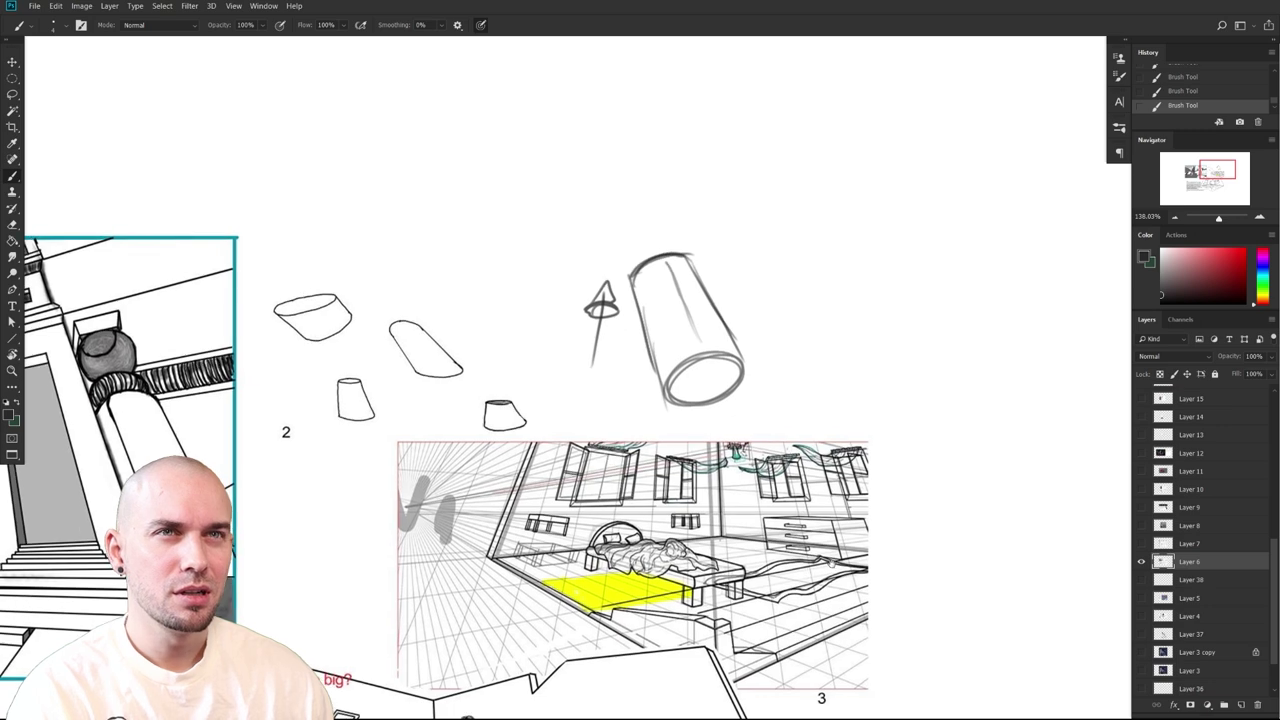
# Sketch a larger, strongly slanted cylinder above the first one with a curved top edge, straight sides and a flat base line, undoing the stray strokes
pyautogui.moveTo(486, 387)
pyautogui.mouseDown()
pyautogui.moveTo(465, 447)
pyautogui.moveTo(748, 380)
pyautogui.mouseUp()
pyautogui.moveTo(390, 387); pyautogui.dragTo(346, 405)
pyautogui.hotkey('ctrl', 'z')
pyautogui.moveTo(733, 405); pyautogui.dragTo(442, 554)
pyautogui.moveTo(518, 214)
pyautogui.mouseDown()
pyautogui.moveTo(566, 198)
pyautogui.moveTo(630, 205)
pyautogui.moveTo(586, 286)
pyautogui.moveTo(677, 391)
pyautogui.mouseUp()
pyautogui.moveTo(620, 200); pyautogui.dragTo(811, 391)
pyautogui.moveTo(668, 388); pyautogui.dragTo(831, 394)
pyautogui.moveTo(746, 389)
pyautogui.mouseDown()
pyautogui.moveTo(831, 394)
pyautogui.moveTo(653, 388)
pyautogui.moveTo(815, 393)
pyautogui.mouseUp()
pyautogui.moveTo(672, 384)
pyautogui.mouseDown()
pyautogui.moveTo(688, 390)
pyautogui.moveTo(602, 313)
pyautogui.moveTo(521, 210)
pyautogui.moveTo(532, 230)
pyautogui.mouseUp()
pyautogui.moveTo(526, 226)
pyautogui.mouseDown()
pyautogui.moveTo(578, 196)
pyautogui.moveTo(628, 213)
pyautogui.mouseUp()
pyautogui.moveTo(849, 474)
pyautogui.mouseDown()
pyautogui.moveTo(987, 472)
pyautogui.moveTo(939, 476)
pyautogui.mouseUp()
pyautogui.moveTo(670, 518); pyautogui.dragTo(832, 489)
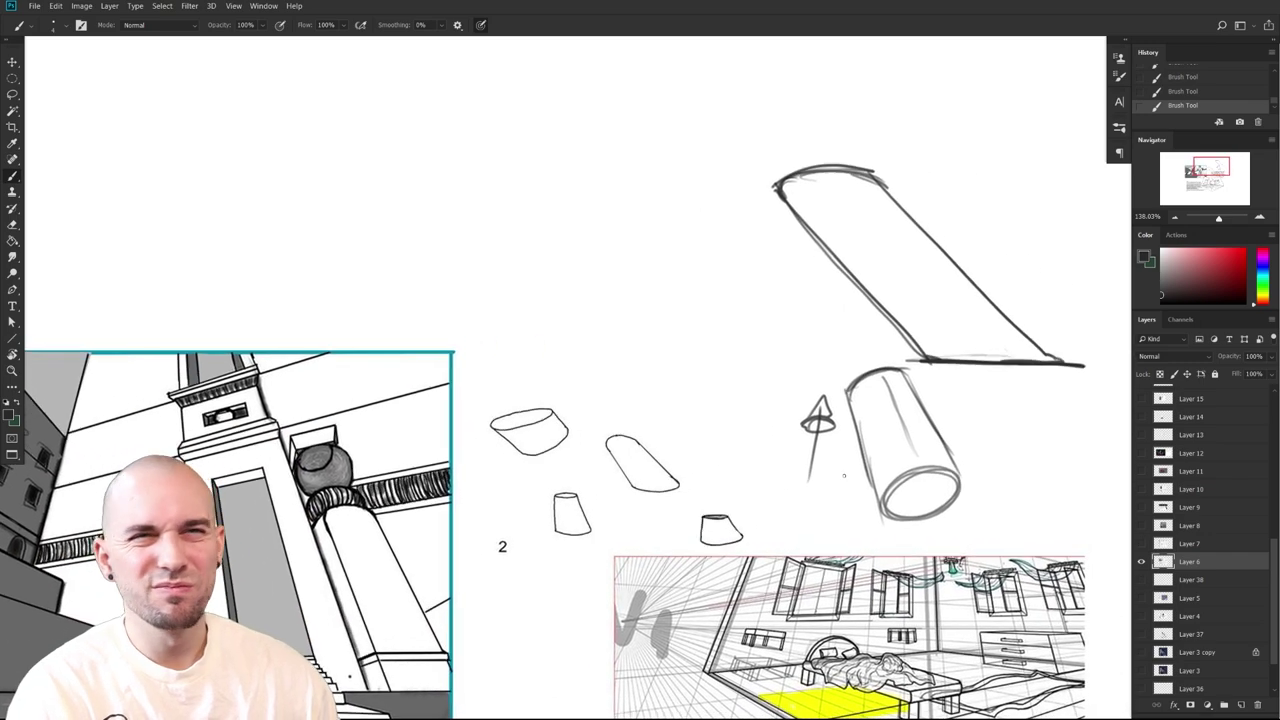
pyautogui.moveTo(831, 547); pyautogui.dragTo(795, 547)
pyautogui.moveTo(800, 545); pyautogui.dragTo(698, 519)
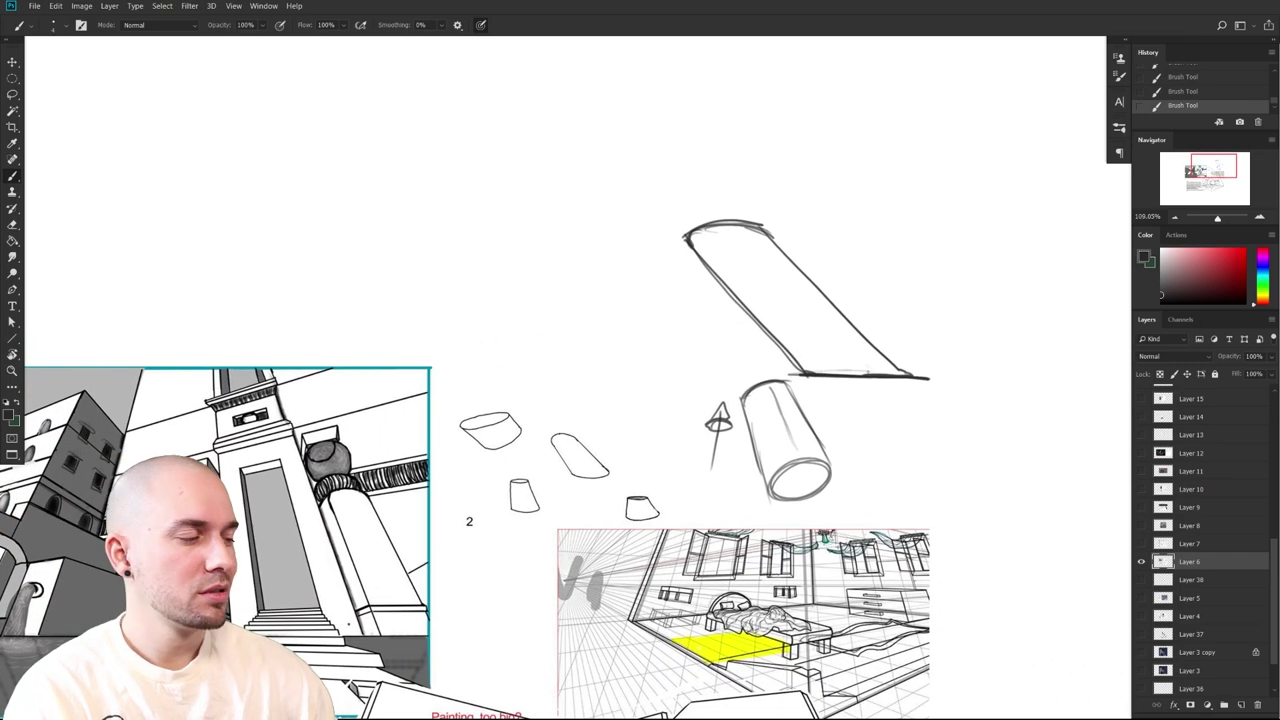
pyautogui.moveTo(884, 363)
pyautogui.mouseDown()
pyautogui.moveTo(855, 360)
pyautogui.moveTo(789, 281)
pyautogui.mouseUp()
pyautogui.hotkey('ctrl', 'z')
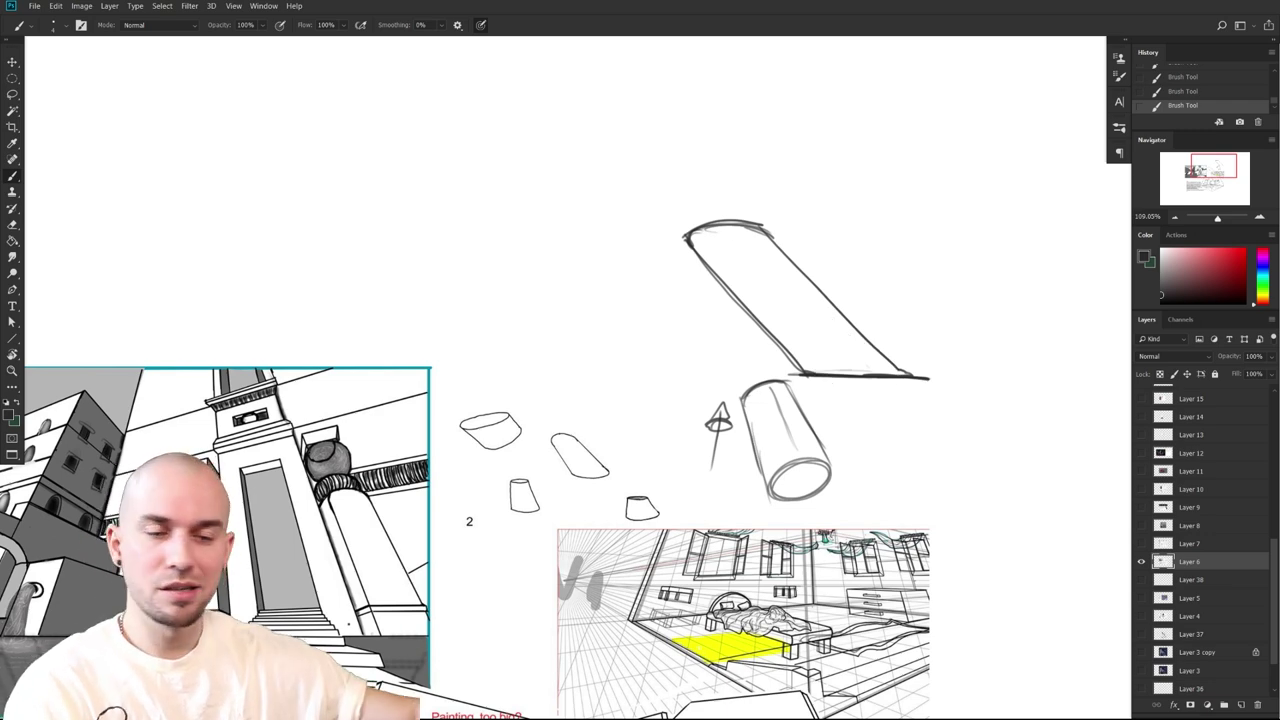
# Examine the room drawings in images 3 and 4 together with the student's written questions
pyautogui.moveTo(764, 587); pyautogui.dragTo(775, 534)
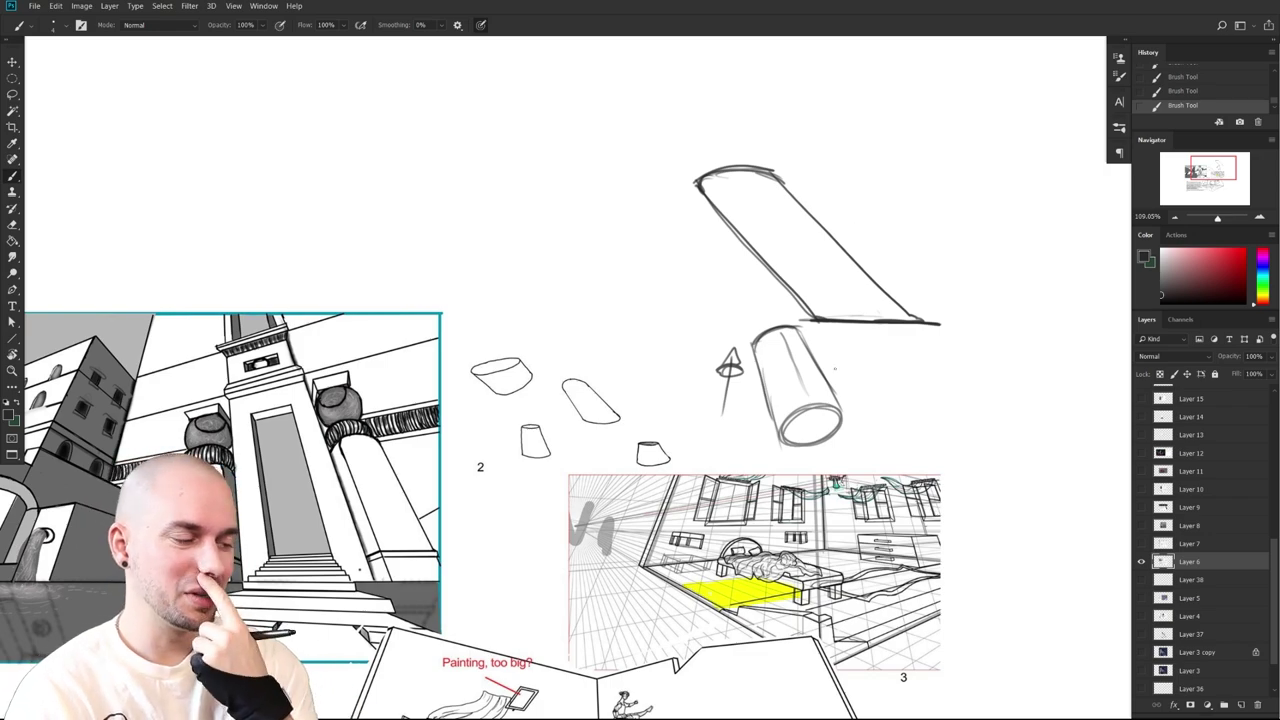
pyautogui.moveTo(863, 678)
pyautogui.mouseDown()
pyautogui.moveTo(877, 632)
pyautogui.moveTo(869, 657)
pyautogui.moveTo(685, 476)
pyautogui.moveTo(870, 358)
pyautogui.mouseUp()
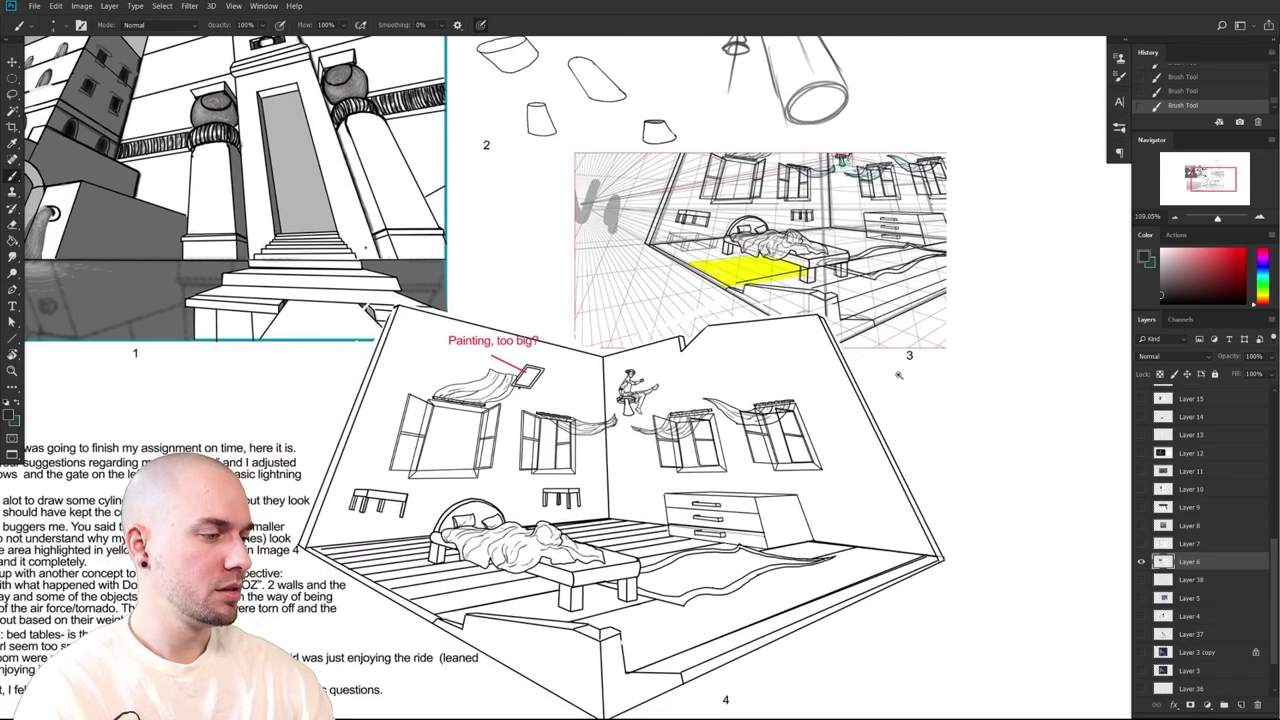
pyautogui.scroll(-3, 875, 400)
pyautogui.moveTo(876, 409); pyautogui.dragTo(816, 519)
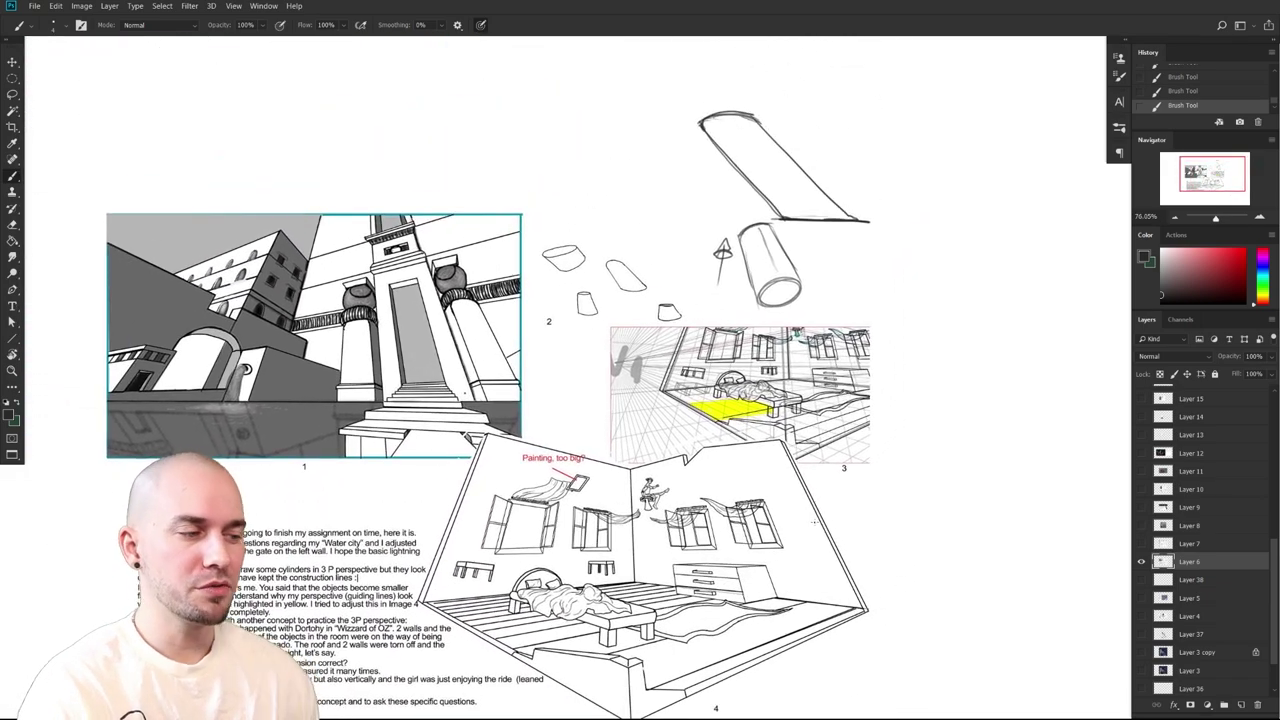
pyautogui.moveTo(875, 643); pyautogui.dragTo(926, 556)
pyautogui.moveTo(673, 482); pyautogui.dragTo(687, 479)
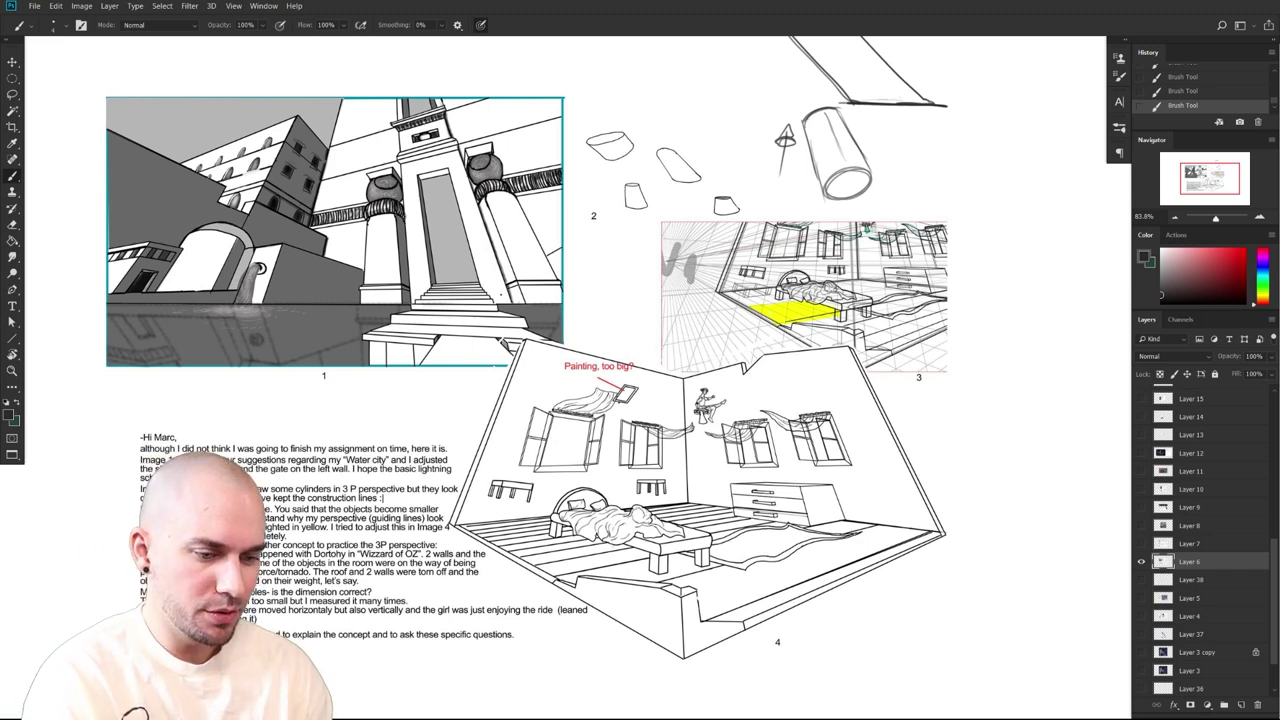
pyautogui.moveTo(501, 295); pyautogui.dragTo(270, 436)
pyautogui.moveTo(595, 556); pyautogui.dragTo(766, 565)
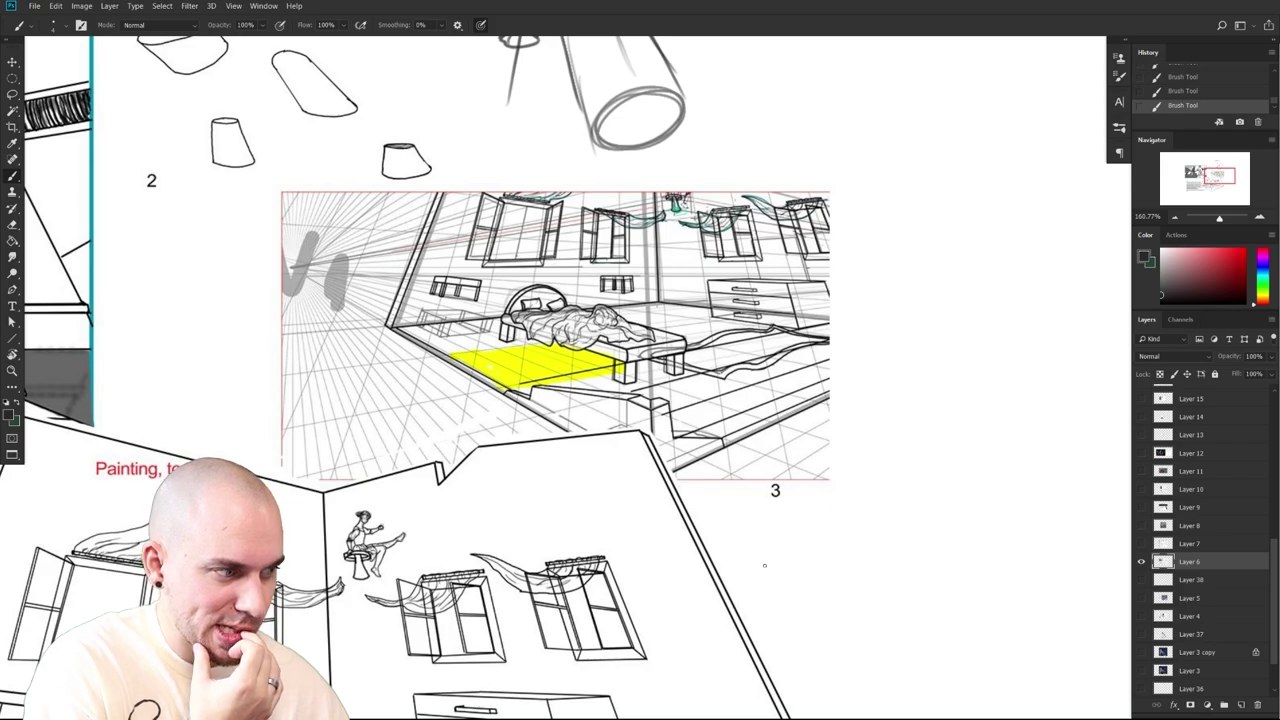
pyautogui.moveTo(636, 680); pyautogui.dragTo(816, 417)
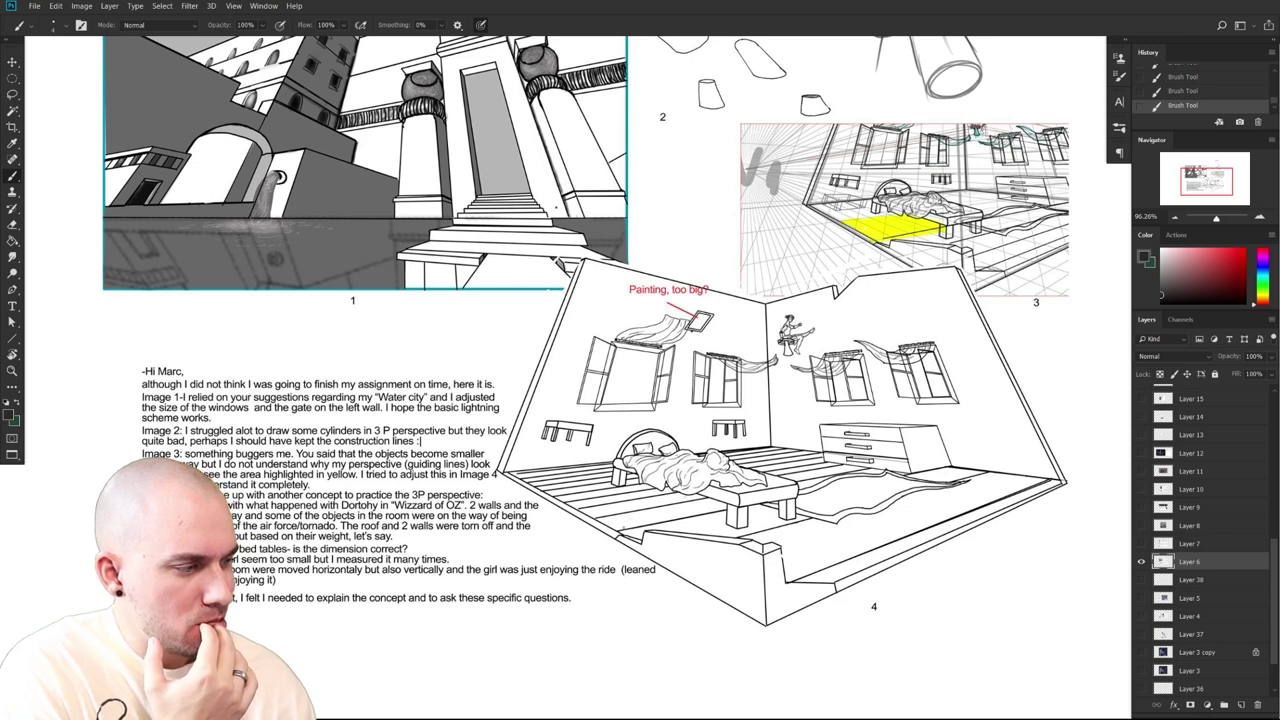
pyautogui.moveTo(872, 559); pyautogui.dragTo(614, 648)
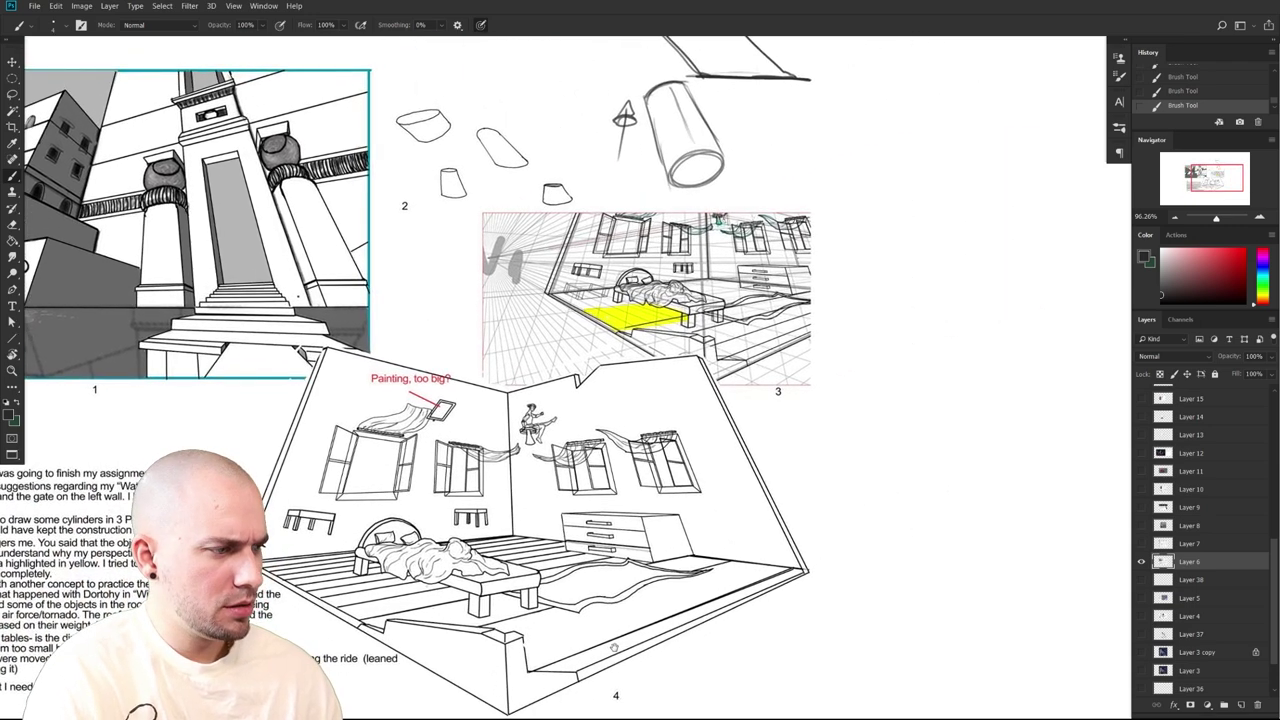
pyautogui.moveTo(614, 648); pyautogui.dragTo(640, 636)
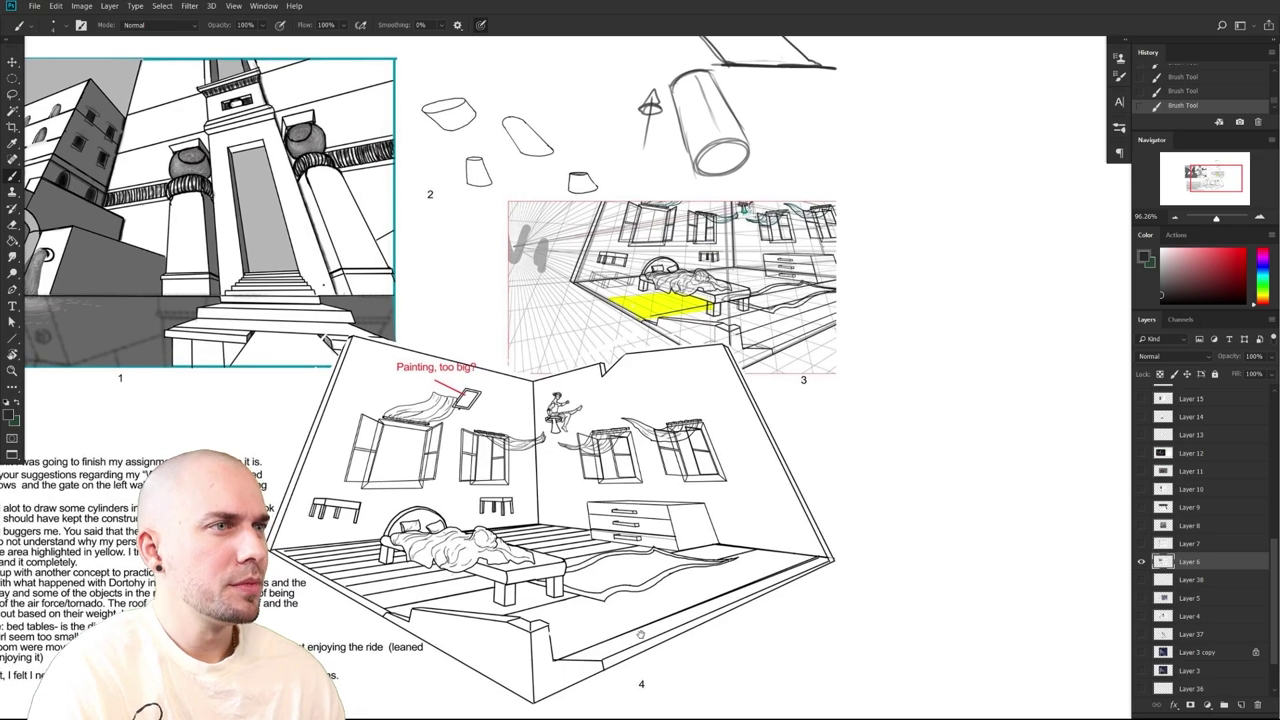
pyautogui.moveTo(681, 516); pyautogui.dragTo(775, 520)
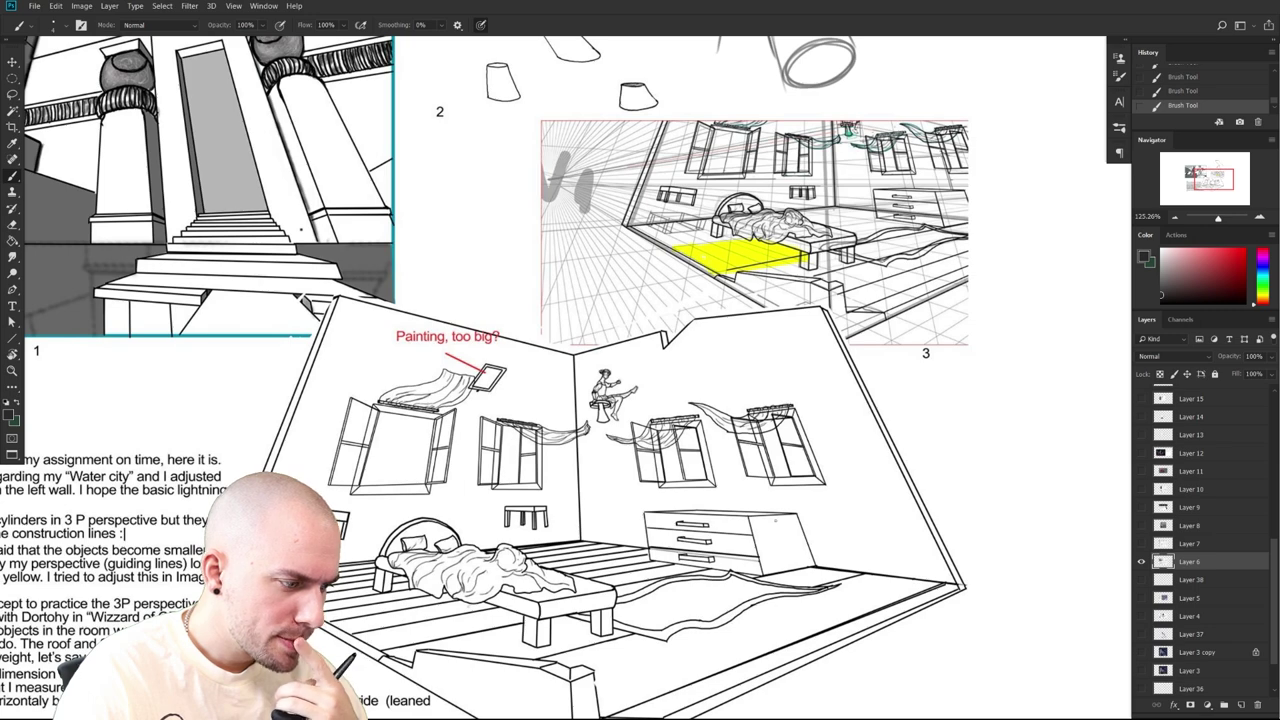
pyautogui.moveTo(873, 574); pyautogui.dragTo(920, 499)
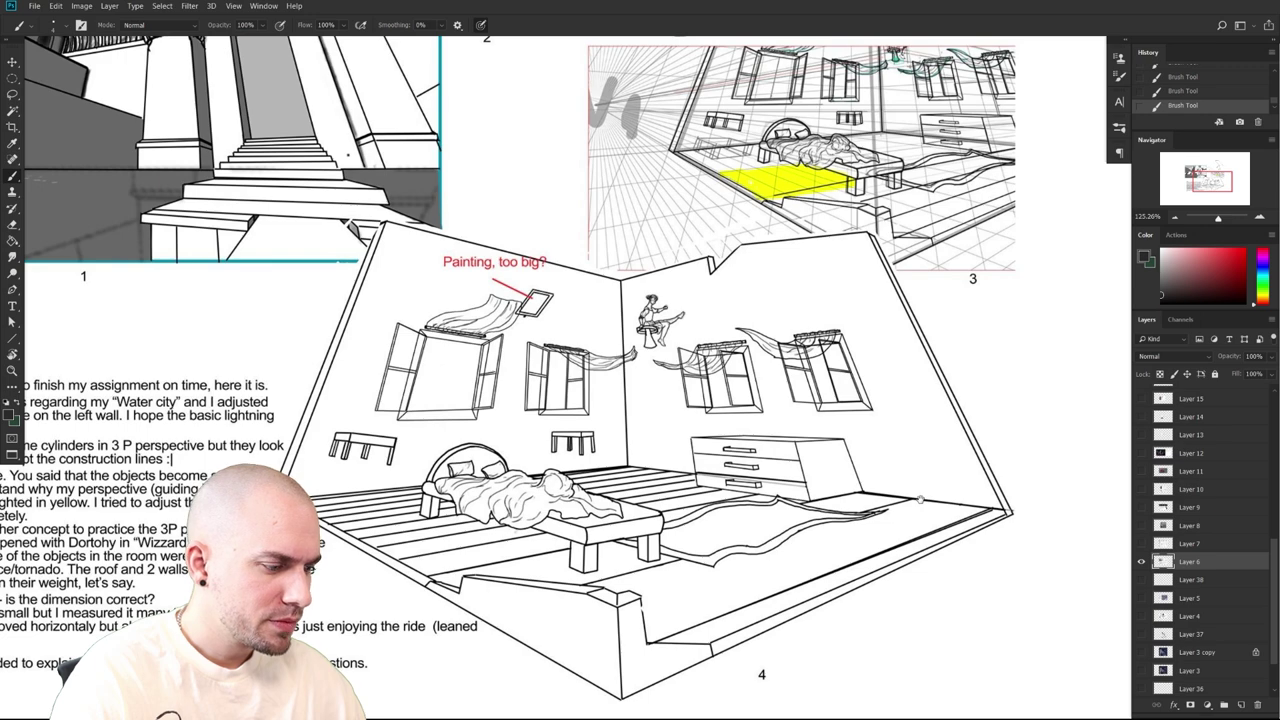
pyautogui.moveTo(919, 498); pyautogui.dragTo(885, 558)
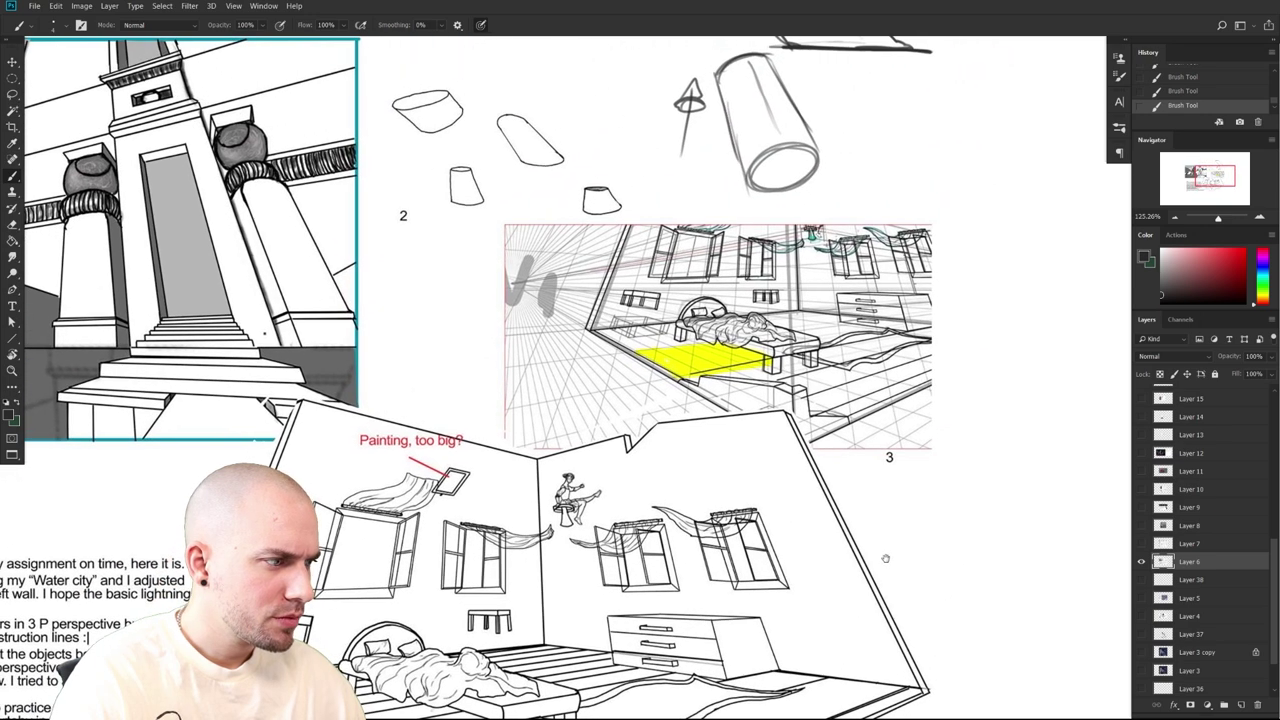
pyautogui.moveTo(886, 559); pyautogui.dragTo(891, 519)
pyautogui.moveTo(891, 519); pyautogui.dragTo(764, 437)
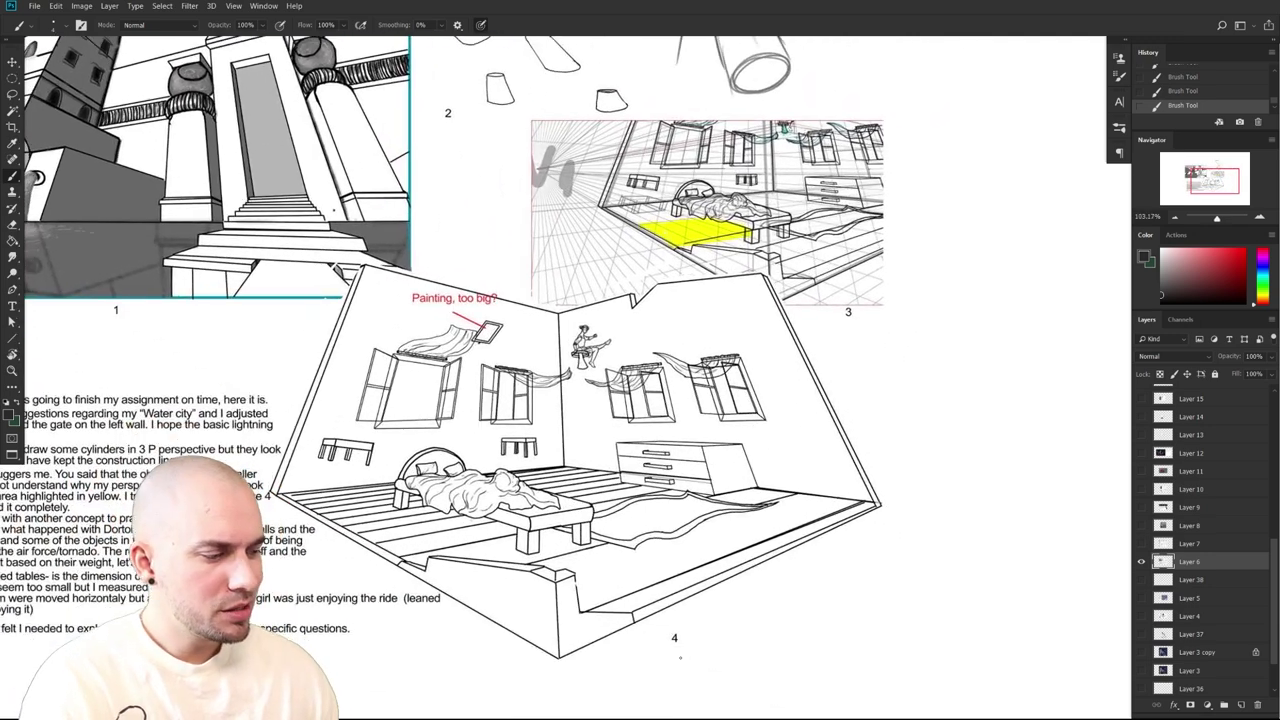
# Set the brush colour to red and try strokes over the image 4 room drawing, undoing them
pyautogui.moveTo(863, 534)
pyautogui.mouseDown()
pyautogui.moveTo(838, 368)
pyautogui.moveTo(421, 278)
pyautogui.moveTo(382, 621)
pyautogui.mouseUp()
pyautogui.hotkey('ctrl', 'z')
pyautogui.moveTo(1242, 253); pyautogui.dragTo(1272, 252)
pyautogui.moveTo(695, 620); pyautogui.dragTo(624, 614)
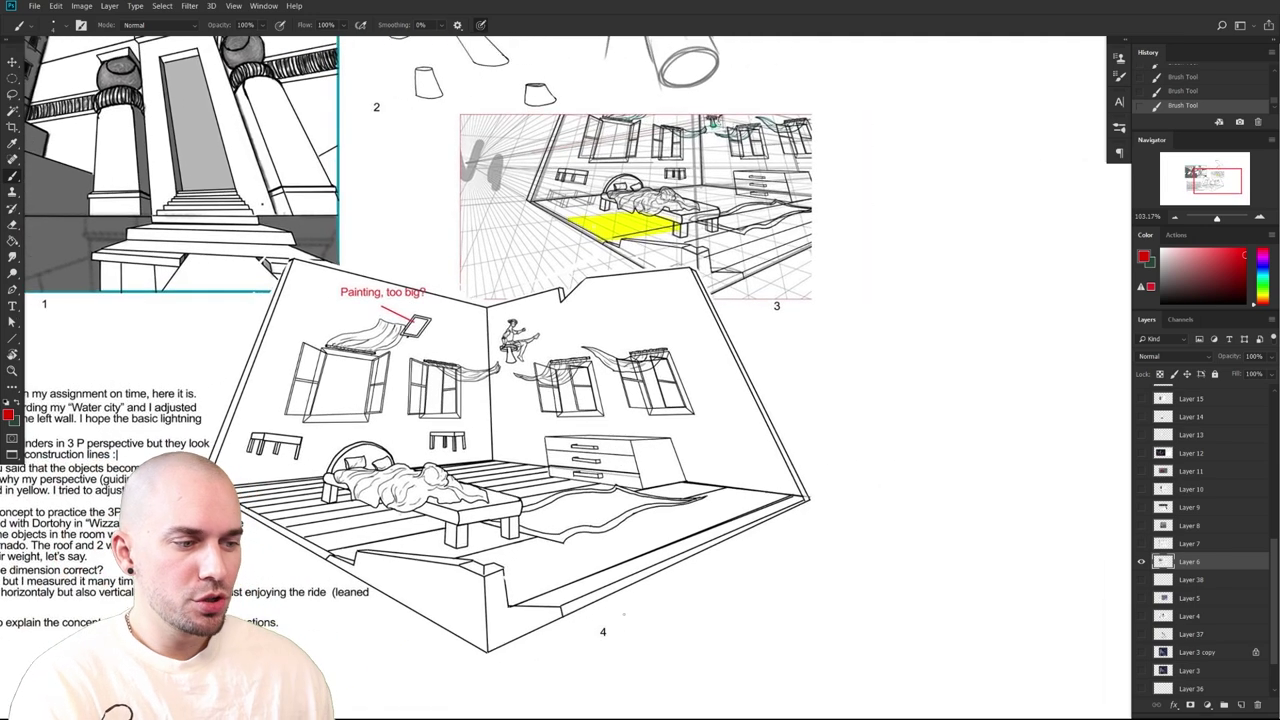
pyautogui.moveTo(368, 320); pyautogui.dragTo(278, 373)
pyautogui.hotkey('ctrl', 'z')
pyautogui.hscroll(-1, 585, 660)
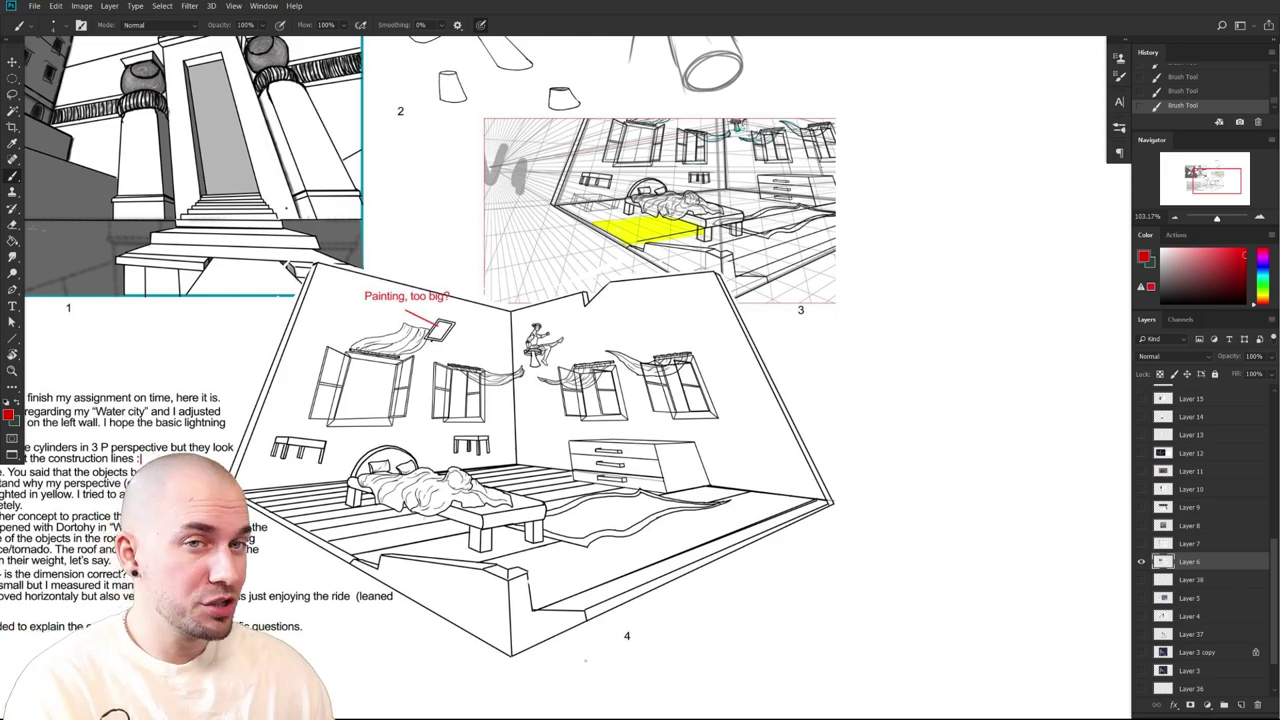
# Try horizontal horizon lines at different heights across the image 4 room drawing, and undo them
pyautogui.moveTo(868, 625)
pyautogui.mouseDown()
pyautogui.moveTo(846, 620)
pyautogui.moveTo(858, 622)
pyautogui.mouseUp()
pyautogui.moveTo(680, 584); pyautogui.dragTo(830, 637)
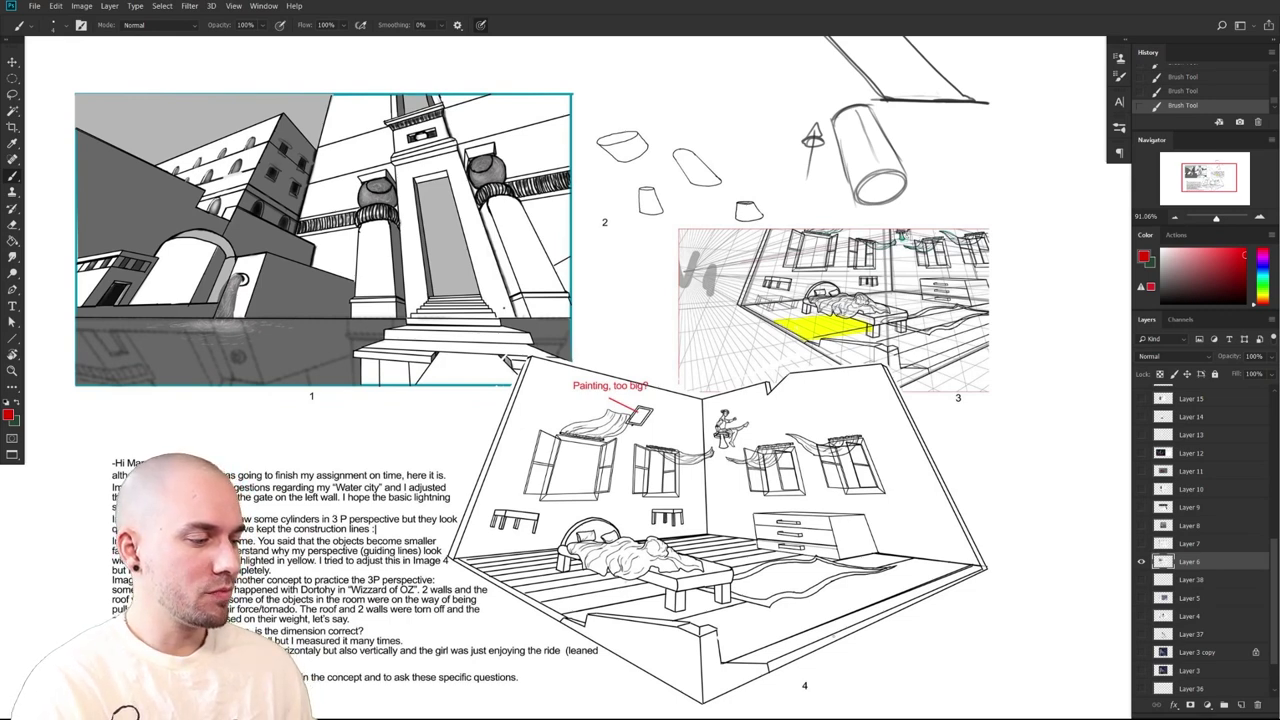
pyautogui.moveTo(767, 634); pyautogui.dragTo(751, 604)
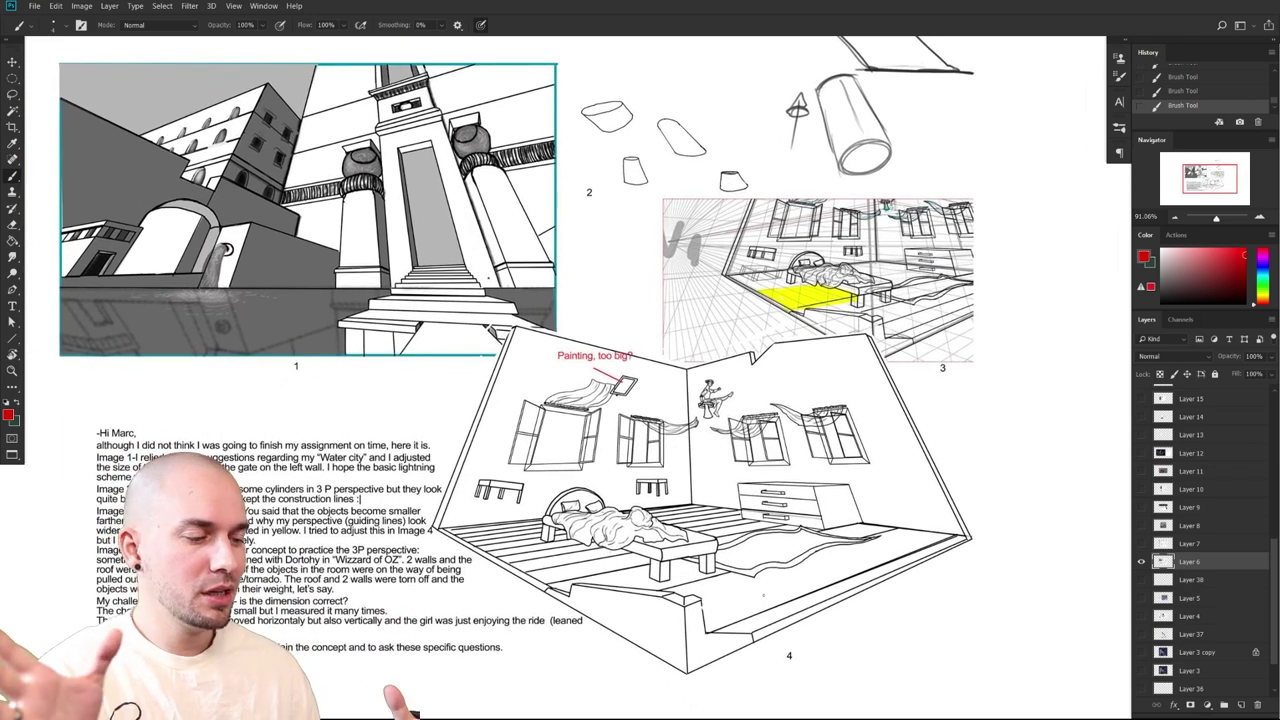
pyautogui.moveTo(763, 595); pyautogui.dragTo(584, 524)
pyautogui.moveTo(719, 539); pyautogui.dragTo(905, 552)
pyautogui.moveTo(620, 557); pyautogui.dragTo(581, 652)
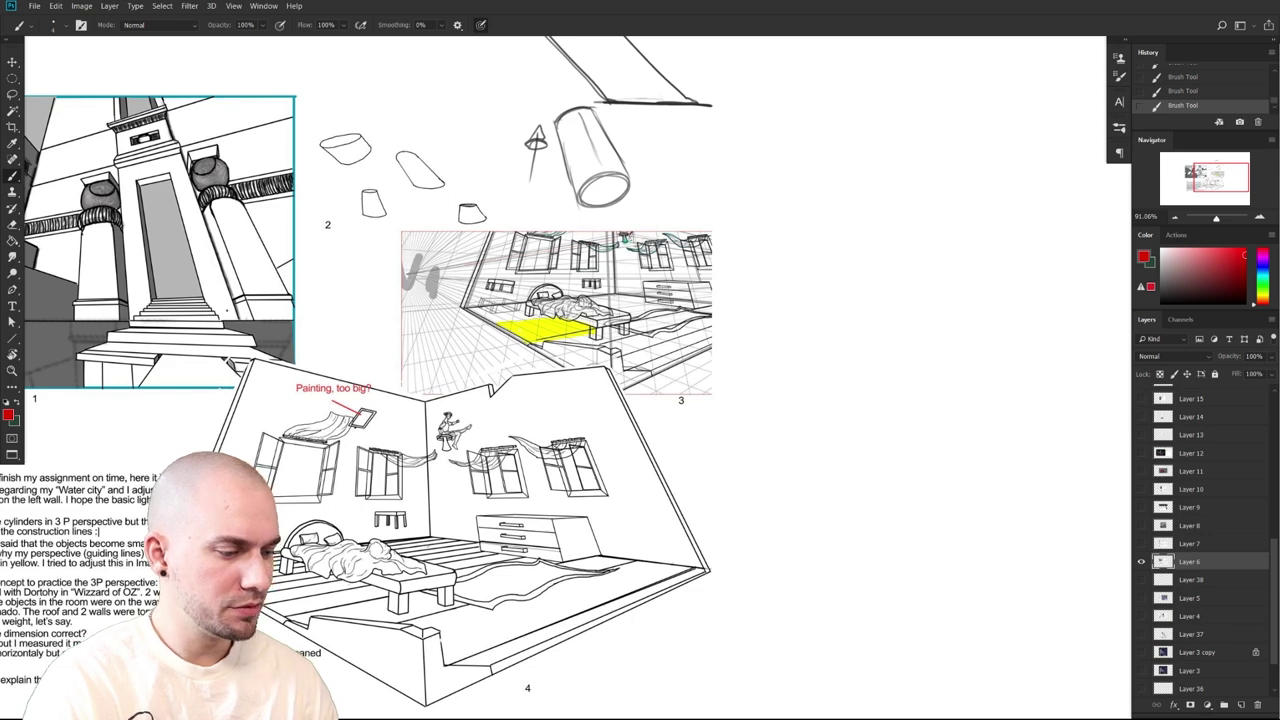
pyautogui.moveTo(528, 520); pyautogui.dragTo(440, 520)
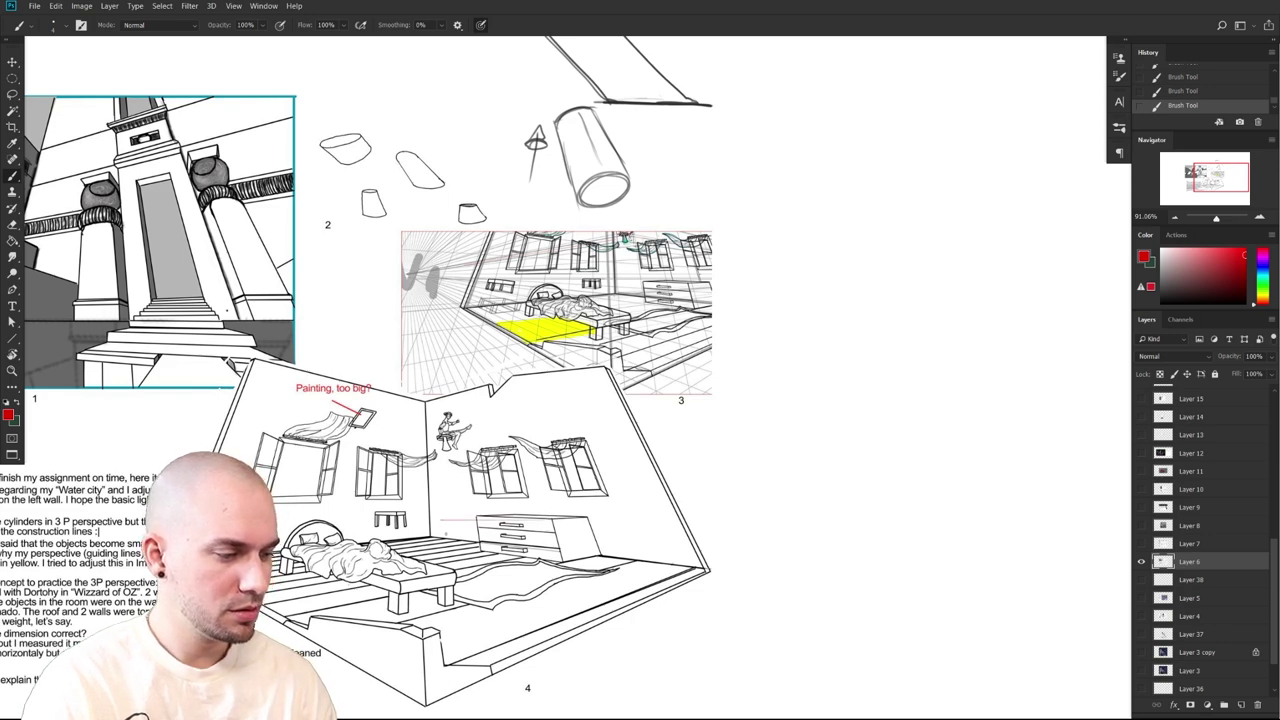
pyautogui.hotkey('ctrl', 'z')
pyautogui.moveTo(568, 510)
pyautogui.mouseDown()
pyautogui.moveTo(469, 510)
pyautogui.moveTo(622, 509)
pyautogui.moveTo(268, 497)
pyautogui.mouseUp()
pyautogui.hotkey('ctrl', 'z')
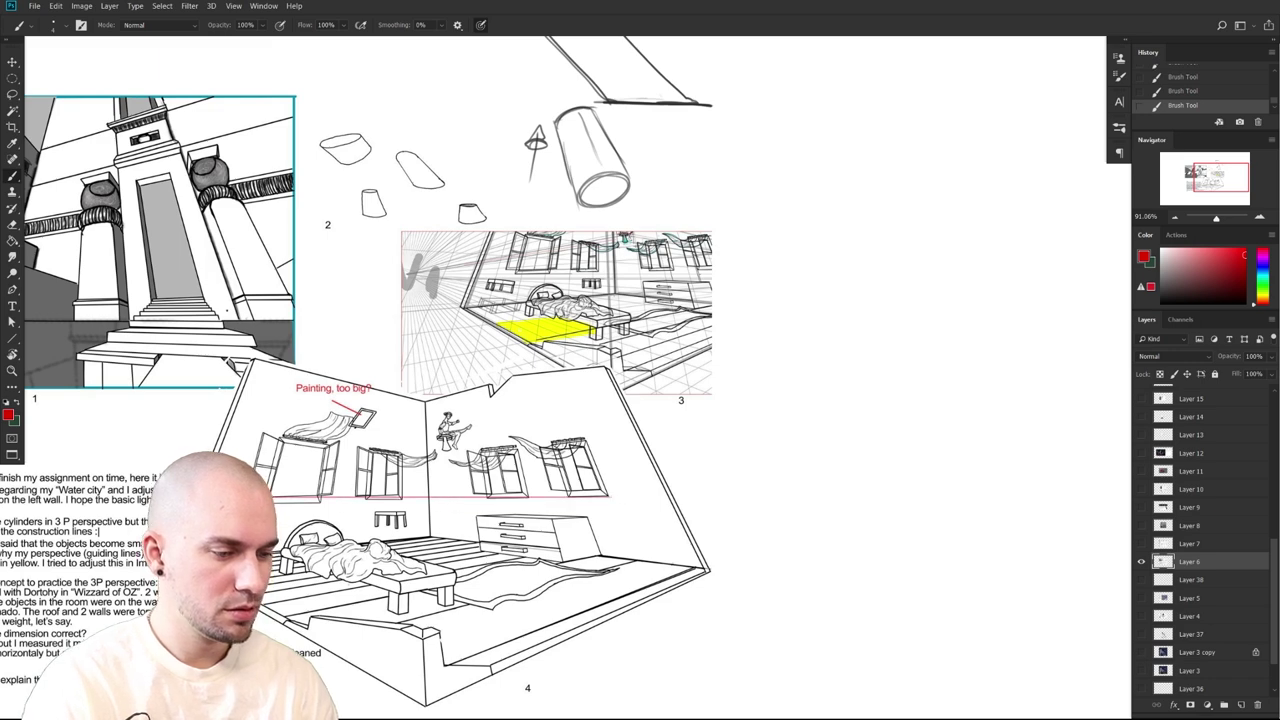
pyautogui.hotkey('ctrl', 'z')
# Draw a red horizon line across the image 4 room and mark the left and right vanishing points by extending the floor edges
pyautogui.moveTo(432, 508)
pyautogui.mouseDown()
pyautogui.moveTo(906, 529)
pyautogui.moveTo(588, 509)
pyautogui.moveTo(3, 508)
pyautogui.mouseUp()
pyautogui.moveTo(746, 579); pyautogui.dragTo(614, 578)
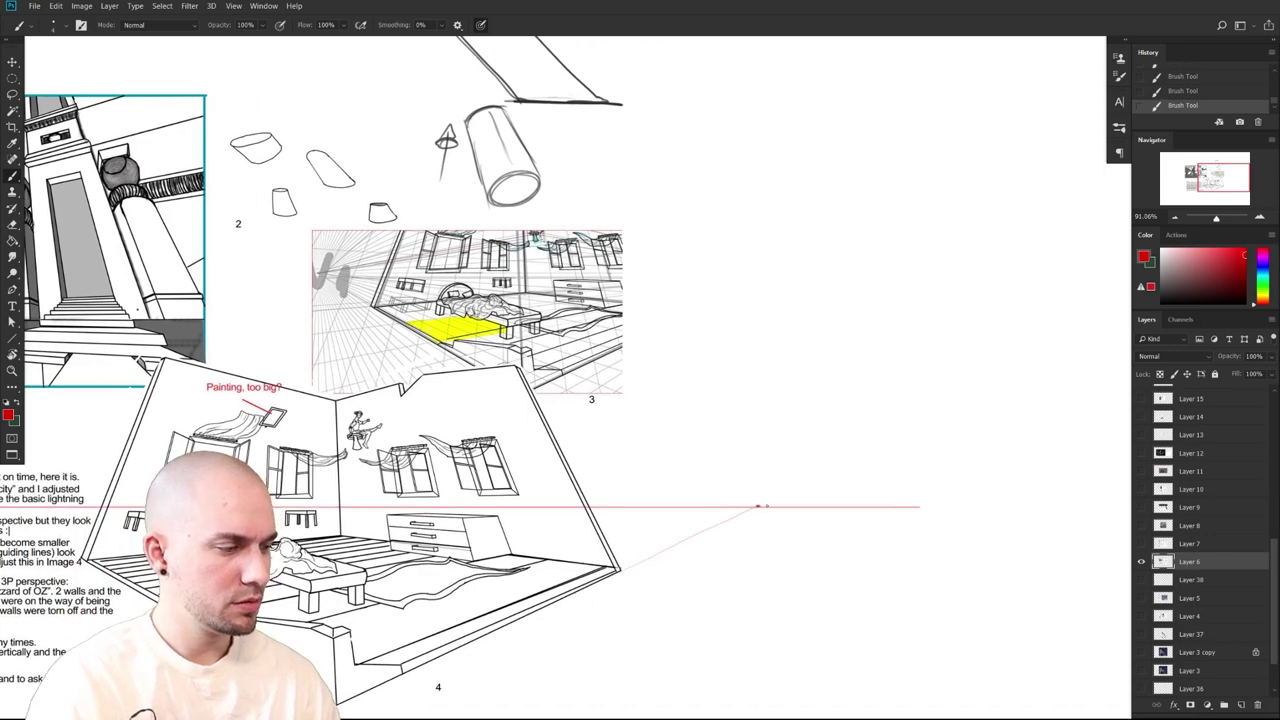
pyautogui.moveTo(757, 506); pyautogui.dragTo(1033, 467)
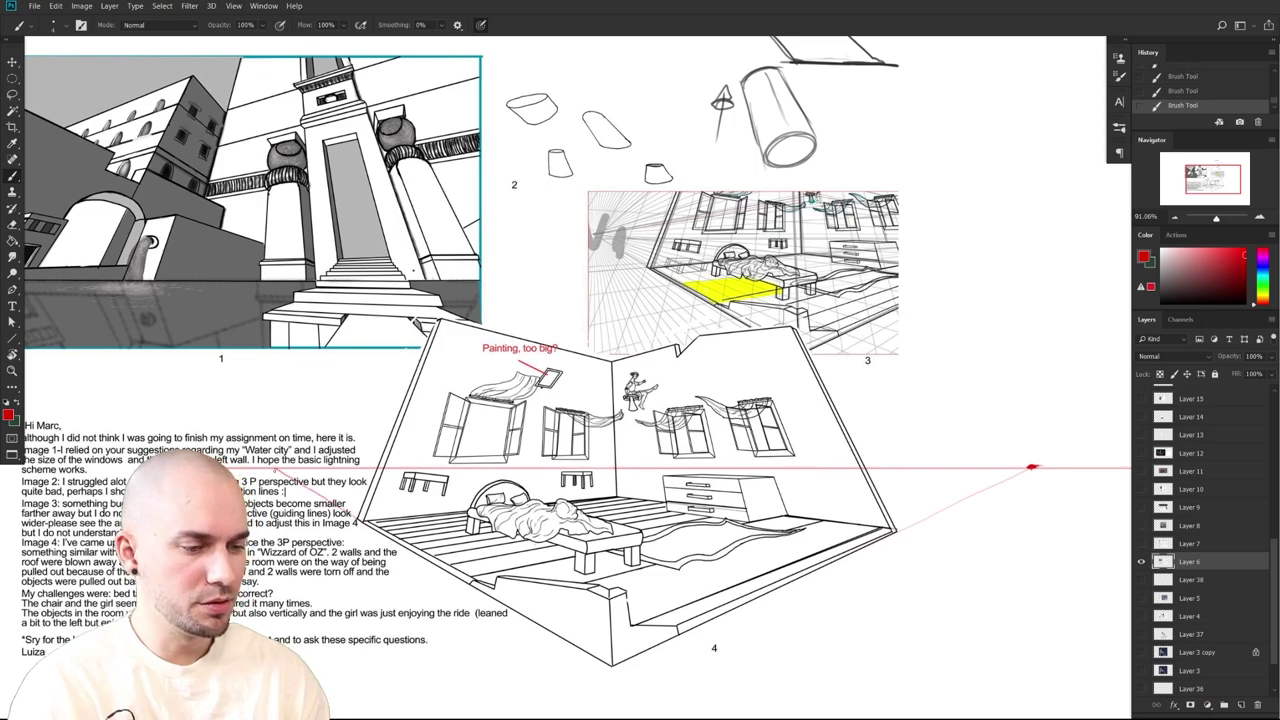
pyautogui.moveTo(1032, 467); pyautogui.dragTo(1015, 496)
# Extend the room's outer wall edges upward in red and mark the upper vanishing point above the cylinder sketches
pyautogui.moveTo(474, 240); pyautogui.dragTo(553, 54)
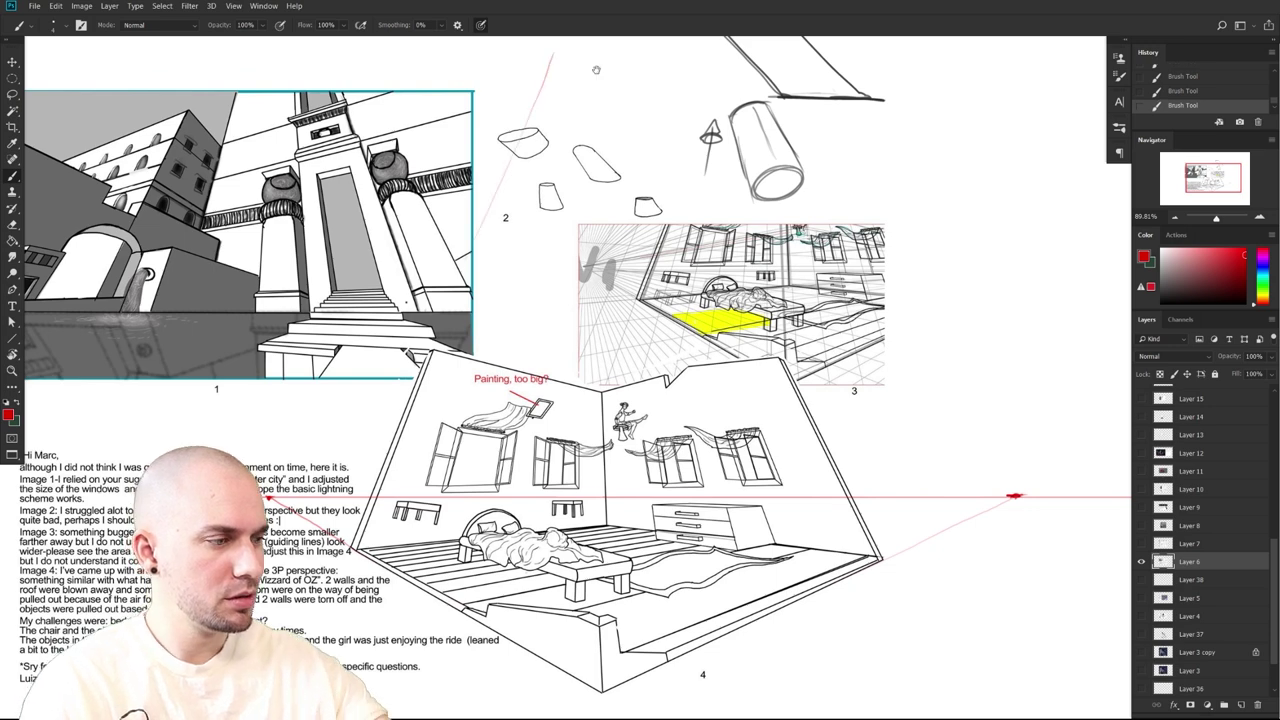
pyautogui.moveTo(636, 174); pyautogui.dragTo(585, 308)
pyautogui.moveTo(656, 334); pyautogui.dragTo(540, 83)
# Try a straight line with the Line tool from the upper vanishing point along the room's right wall edge, and undo it
pyautogui.click(12, 338)
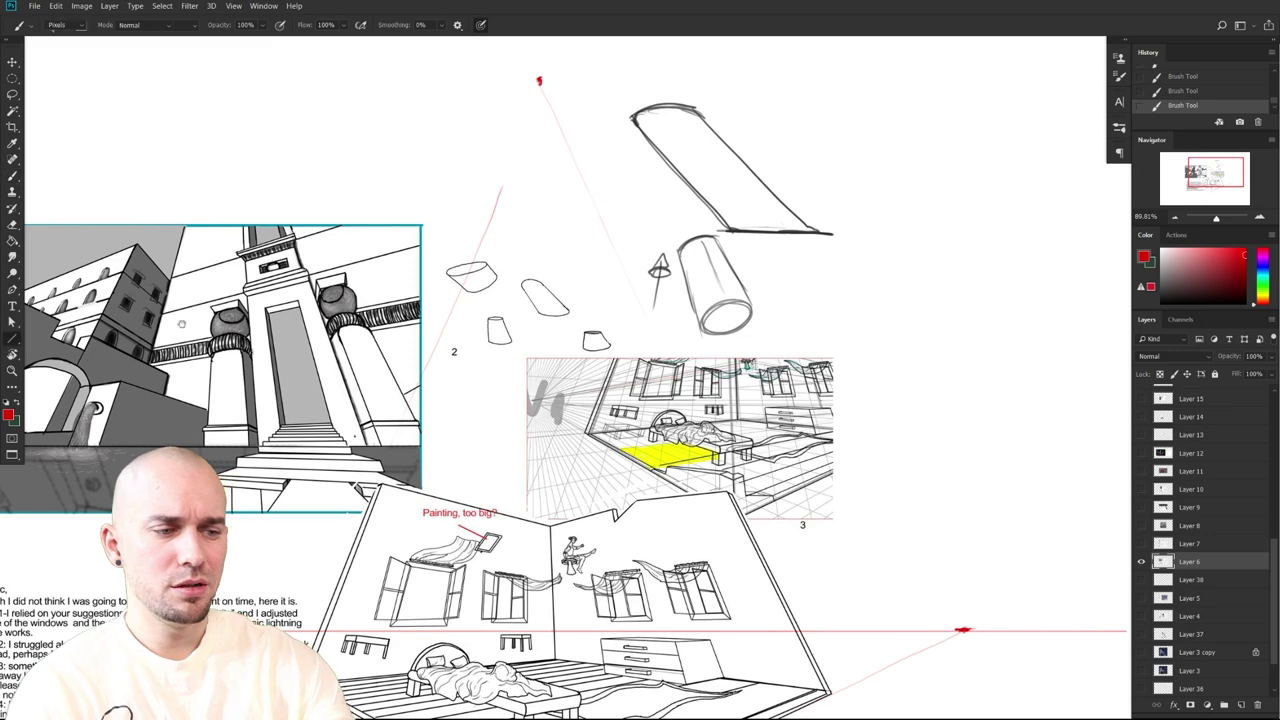
pyautogui.scroll(-5, 403, 416)
pyautogui.moveTo(471, 247); pyautogui.dragTo(477, 476)
pyautogui.moveTo(476, 522); pyautogui.dragTo(636, 598)
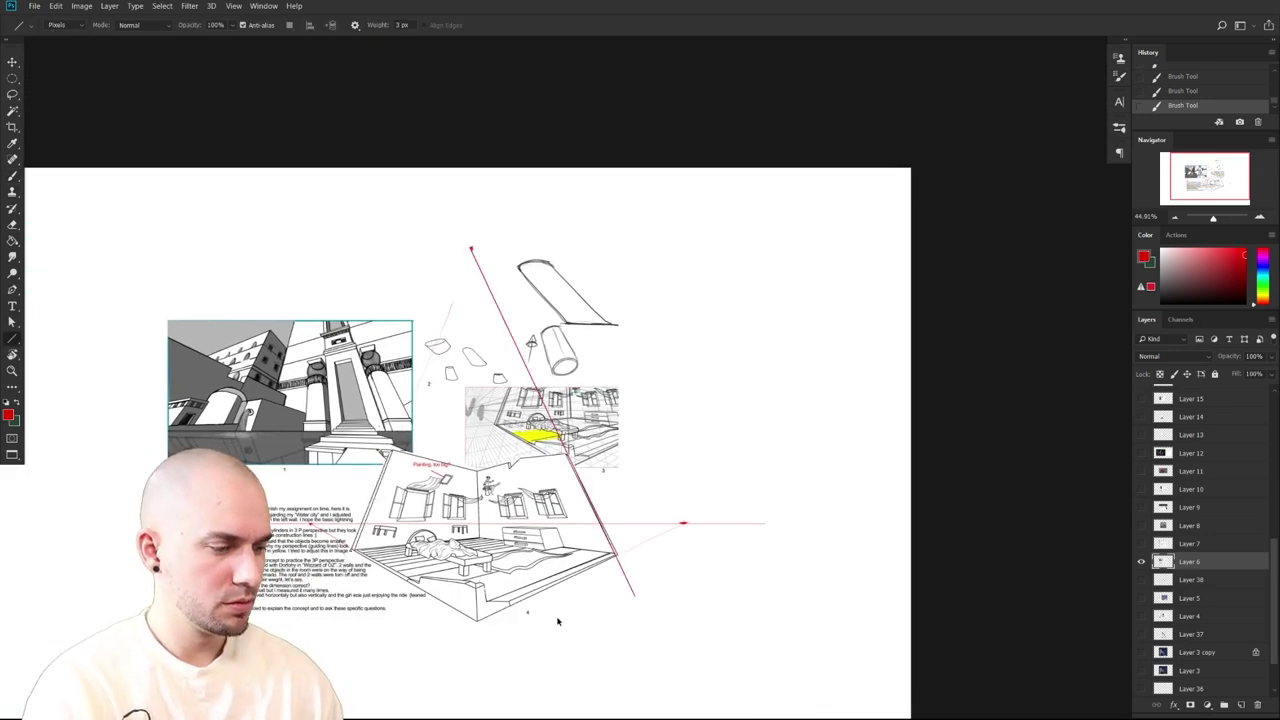
pyautogui.hotkey('ctrl', 'z')
pyautogui.scroll(3, 510, 560)
pyautogui.press('b')
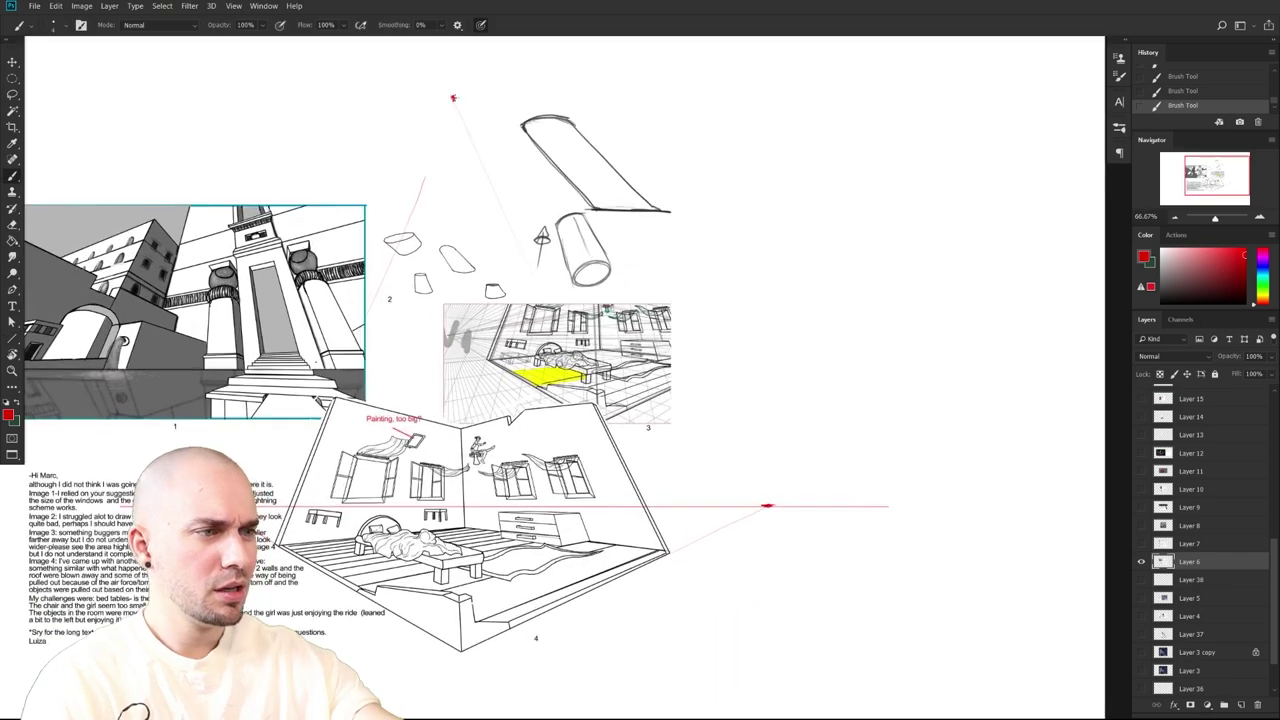
# Add a new layer above the artwork layer
pyautogui.moveTo(721, 512); pyautogui.dragTo(842, 511)
pyautogui.moveTo(843, 512); pyautogui.dragTo(898, 531)
pyautogui.click(1240, 705)
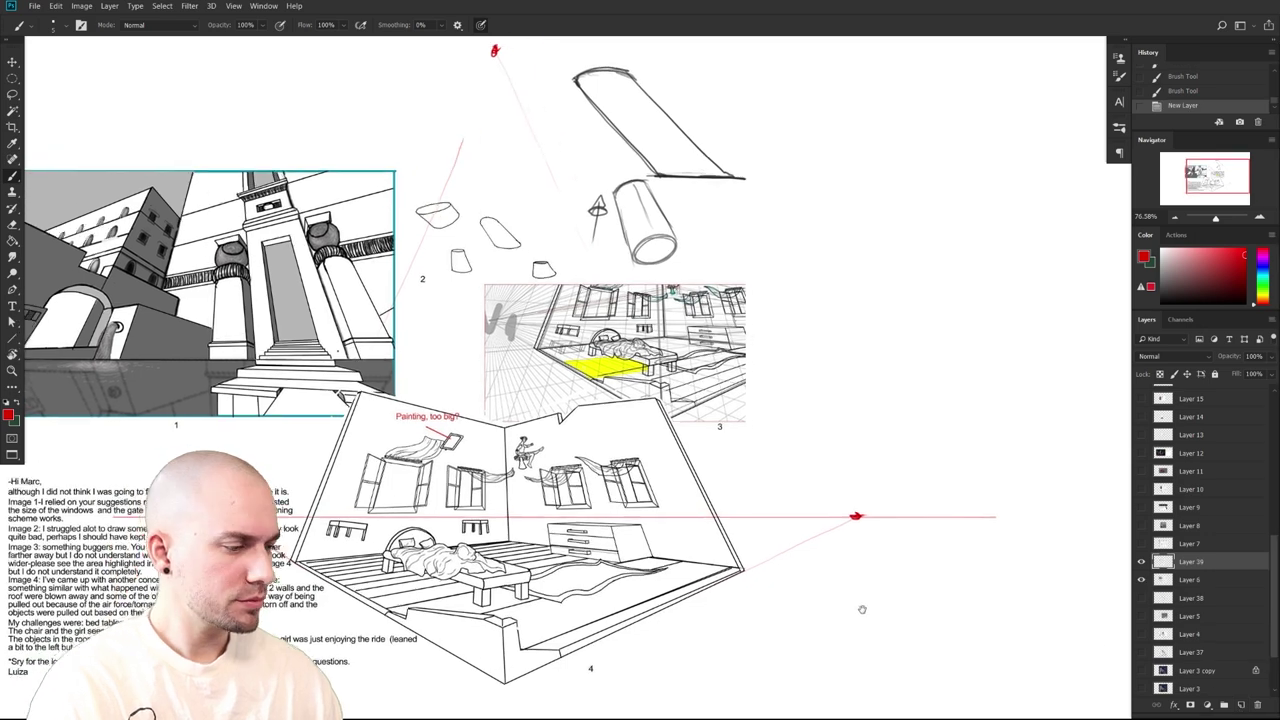
# Try straight perspective lines with the Line tool from the right vanishing point into the room, and cancel them
pyautogui.click(14, 340)
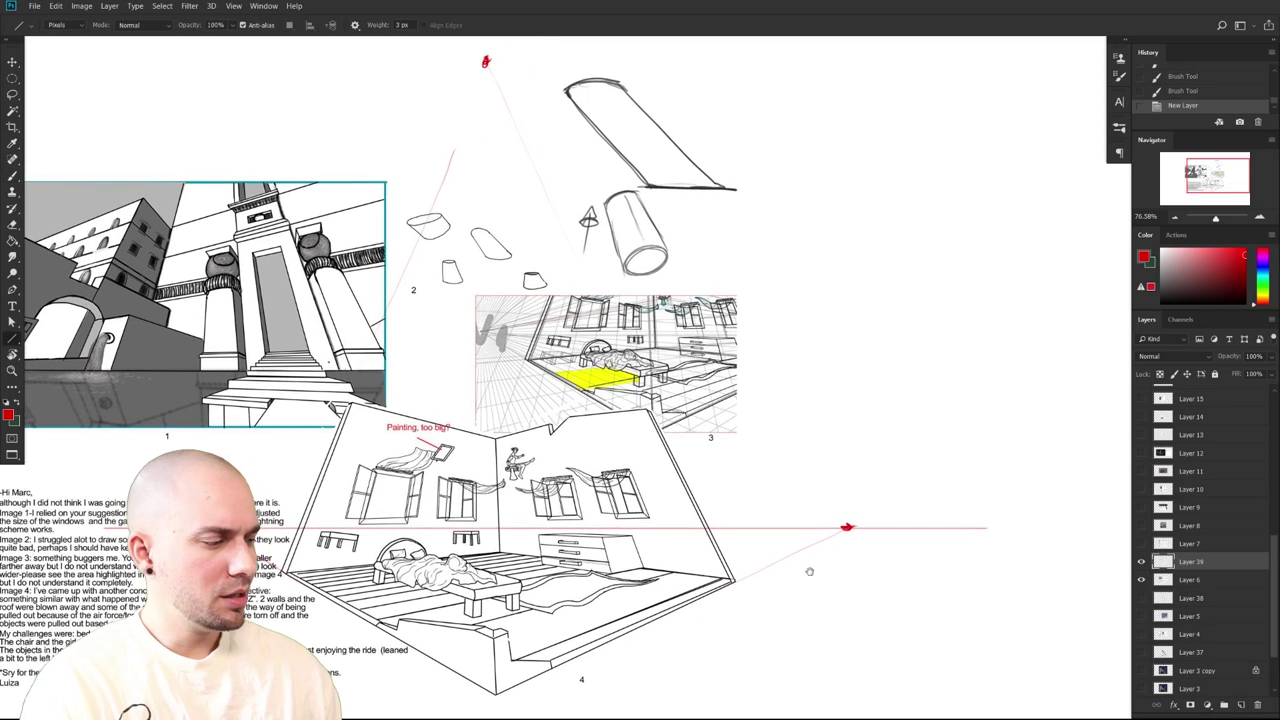
pyautogui.moveTo(847, 527); pyautogui.dragTo(608, 533)
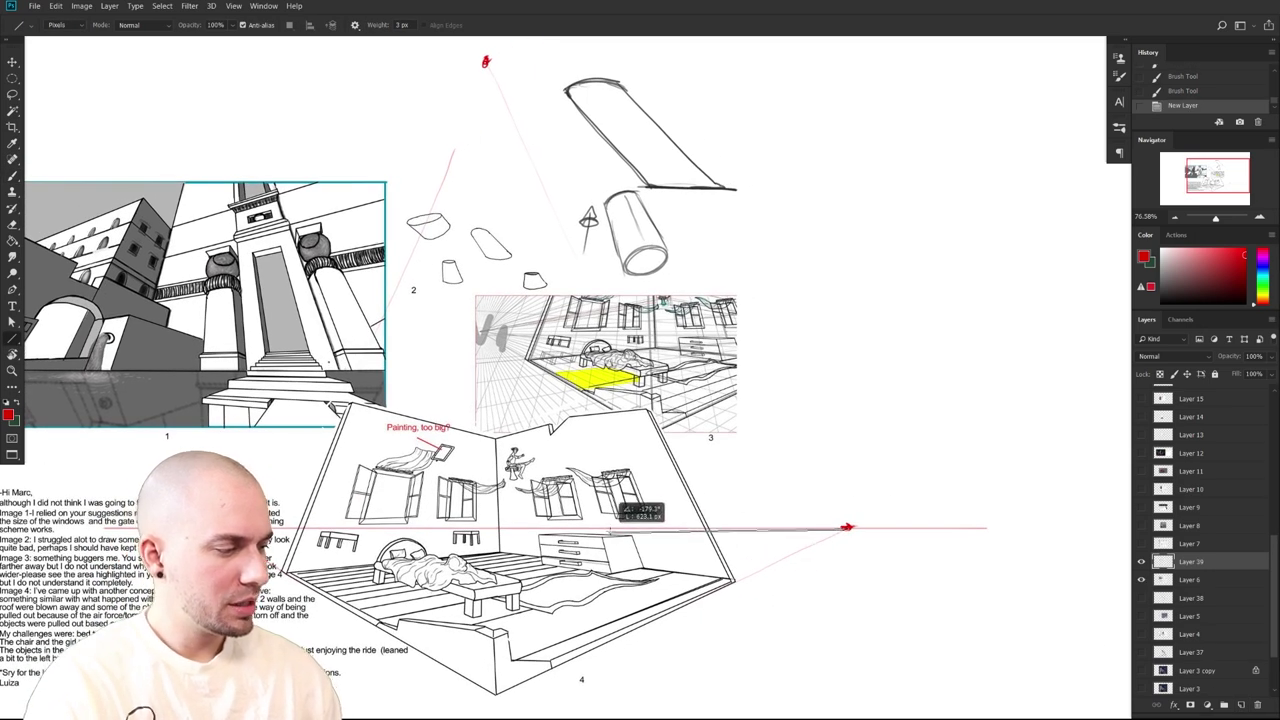
pyautogui.press('Escape')
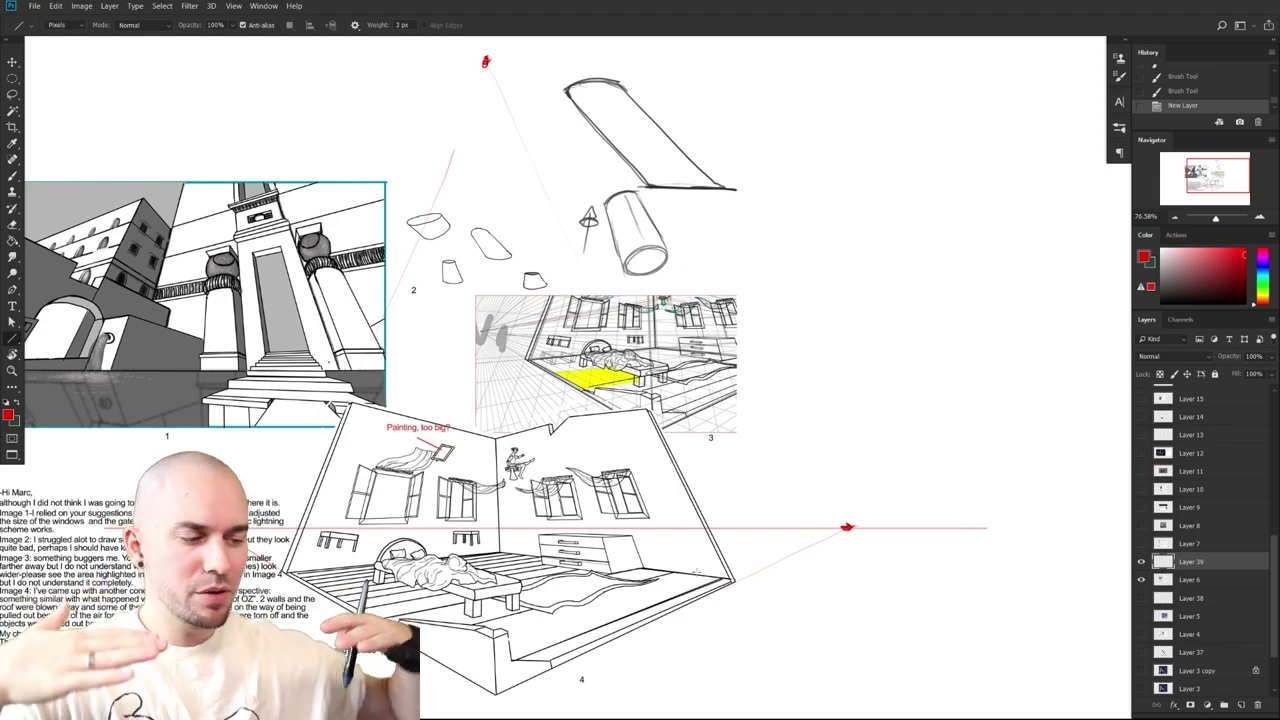
pyautogui.scroll(3, 708, 573)
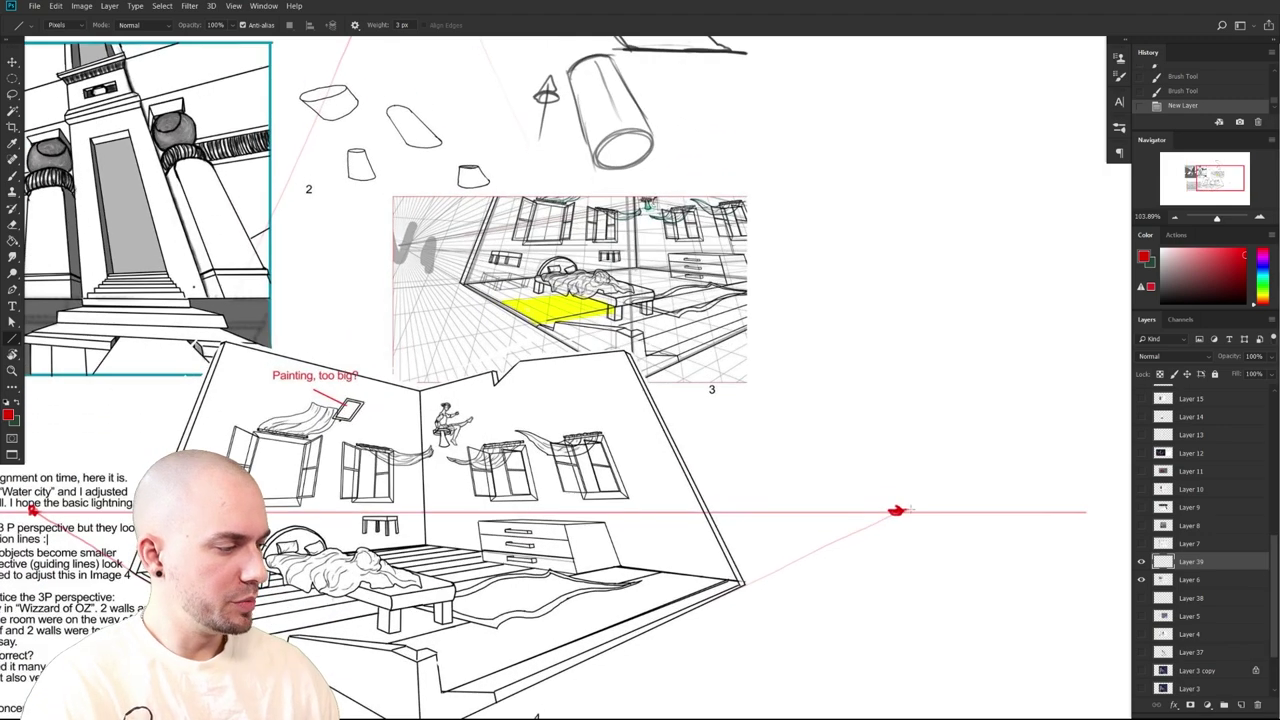
pyautogui.moveTo(896, 511); pyautogui.dragTo(614, 498)
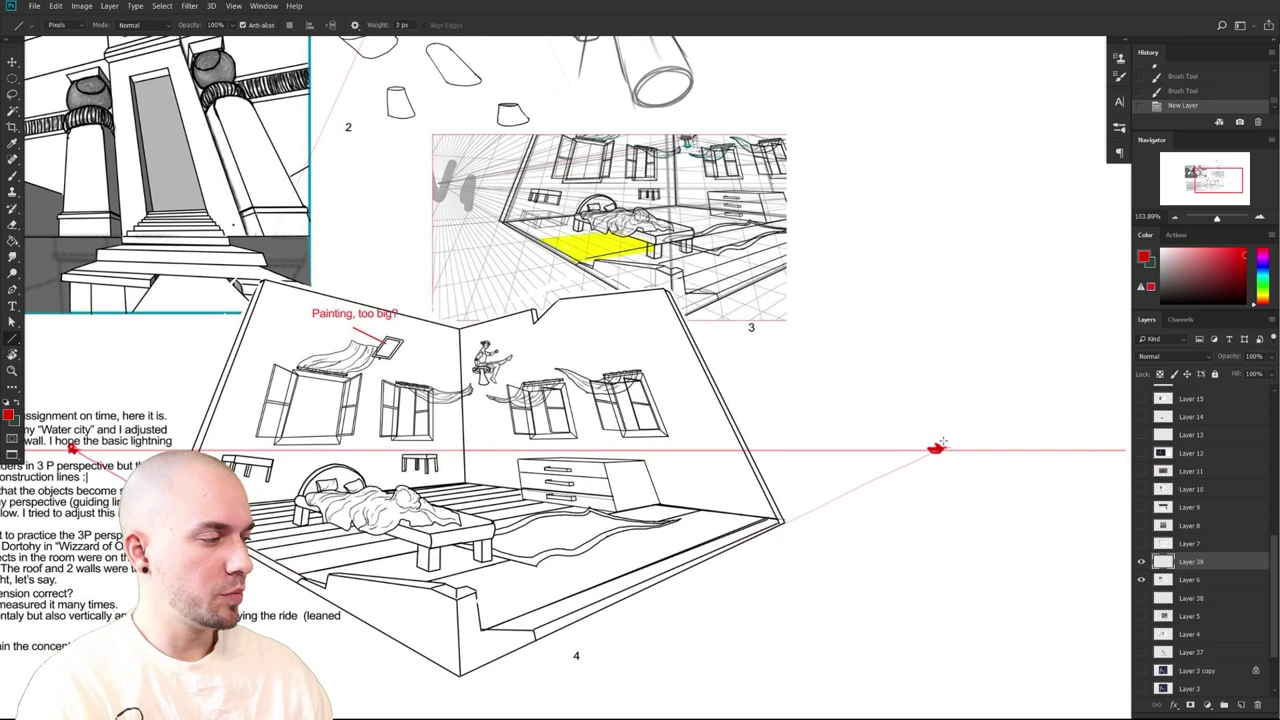
# Outline and hatch the room's right wall in thick red brush strokes, and extend its upper edge to the left vanishing point
pyautogui.moveTo(472, 328)
pyautogui.mouseDown()
pyautogui.moveTo(668, 318)
pyautogui.moveTo(530, 522)
pyautogui.moveTo(492, 384)
pyautogui.moveTo(728, 510)
pyautogui.moveTo(625, 292)
pyautogui.moveTo(476, 340)
pyautogui.mouseUp()
pyautogui.press('b')
pyautogui.moveTo(470, 478)
pyautogui.mouseDown()
pyautogui.moveTo(471, 325)
pyautogui.moveTo(638, 299)
pyautogui.moveTo(711, 411)
pyautogui.moveTo(739, 508)
pyautogui.moveTo(529, 478)
pyautogui.moveTo(477, 342)
pyautogui.moveTo(471, 474)
pyautogui.moveTo(512, 337)
pyautogui.moveTo(552, 360)
pyautogui.mouseUp()
pyautogui.moveTo(670, 288)
pyautogui.mouseDown()
pyautogui.moveTo(248, 389)
pyautogui.moveTo(80, 440)
pyautogui.mouseUp()
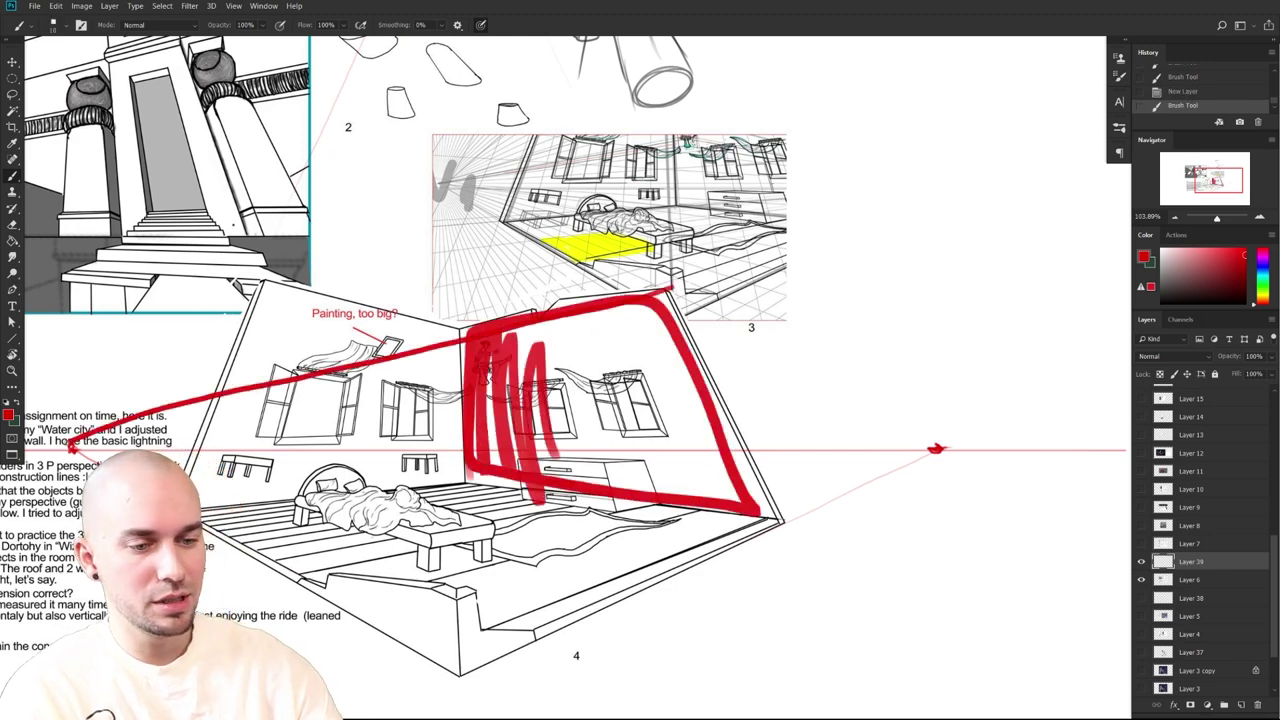
# Try extending the right wall's lower and upper edges to the left vanishing point in red brush strokes, and undo all the wall's brush marks
pyautogui.moveTo(785, 525)
pyautogui.mouseDown()
pyautogui.moveTo(283, 454)
pyautogui.moveTo(70, 445)
pyautogui.mouseUp()
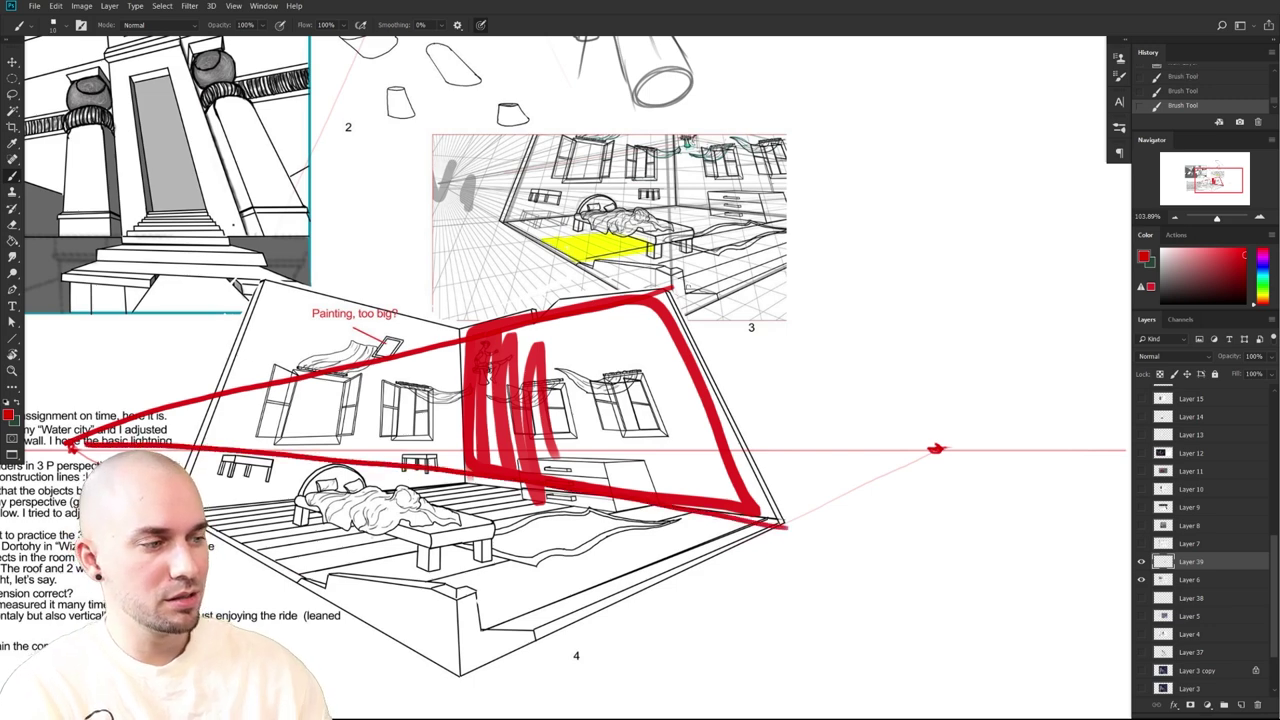
pyautogui.moveTo(688, 287); pyautogui.dragTo(148, 414)
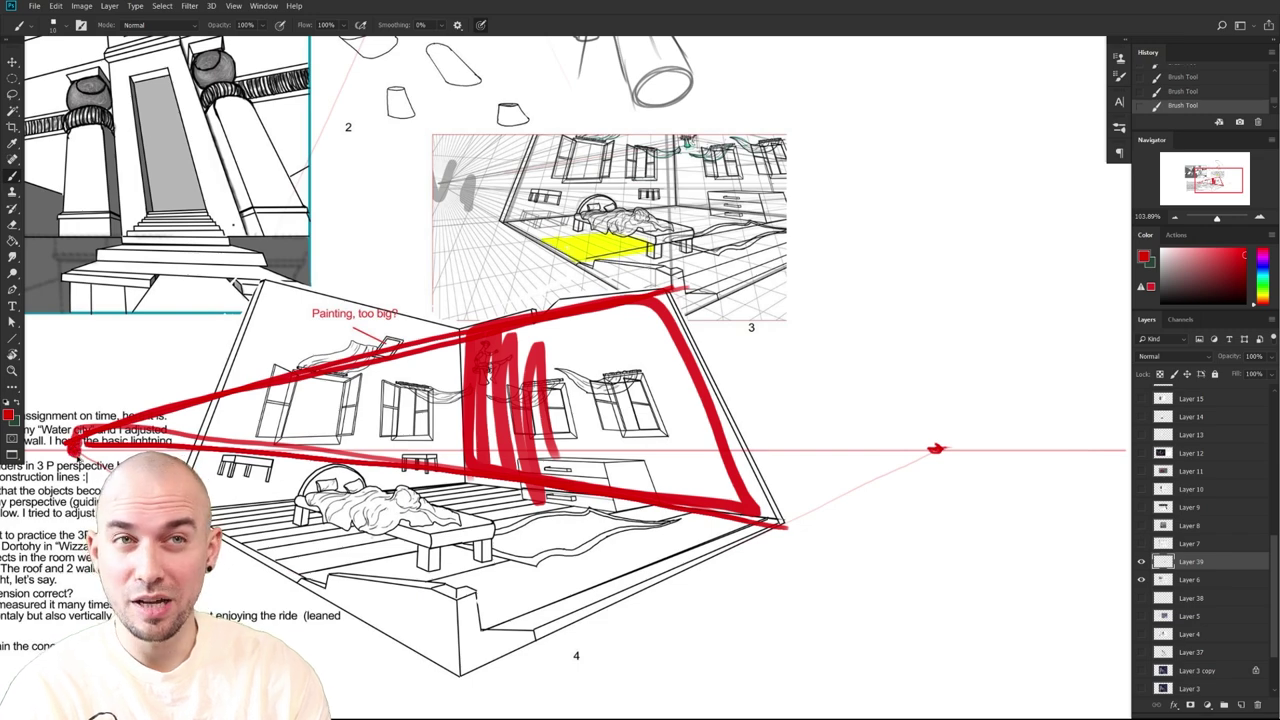
pyautogui.hotkey('ctrl', 'z')
pyautogui.hotkey('ctrl', 'z')
pyautogui.hotkey('ctrl', 'z')
pyautogui.hotkey('ctrl', 'z')
pyautogui.hotkey('ctrl', 'z')
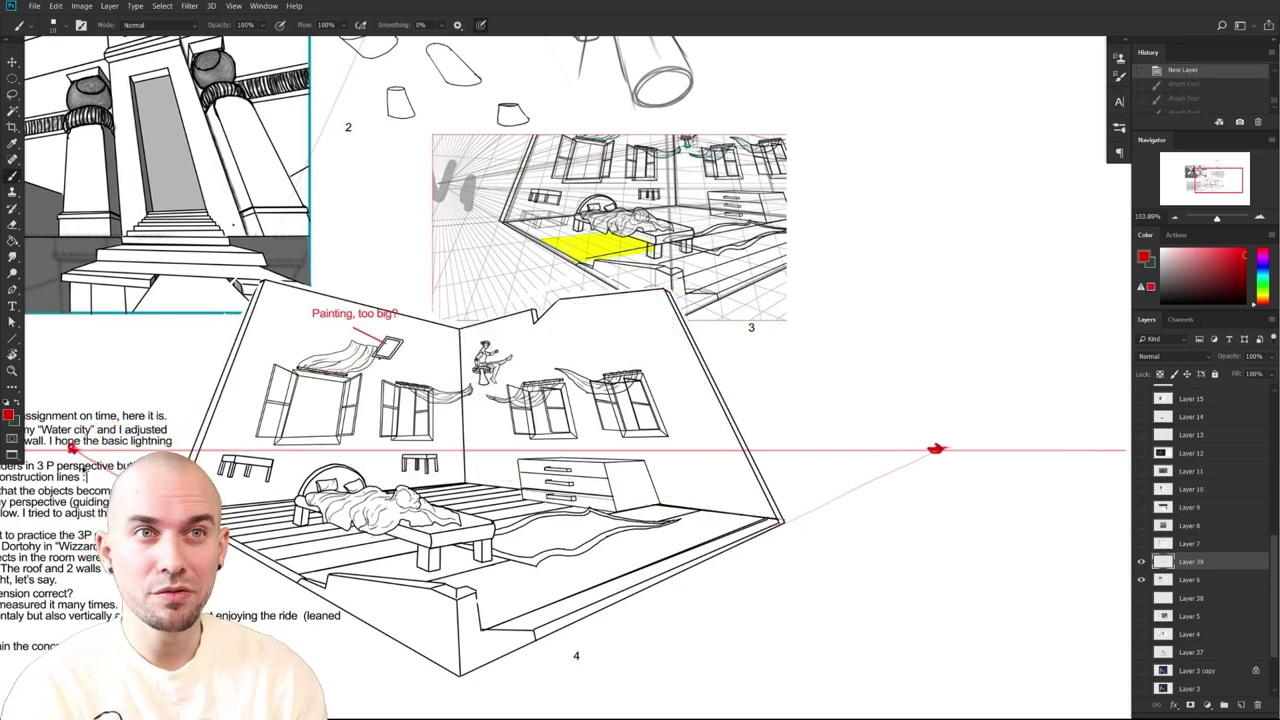
# Draw straight red lines with the Line tool from the left vanishing point along the right wall's window tops and upper edge
pyautogui.moveTo(343, 428); pyautogui.dragTo(469, 456)
pyautogui.press('u')
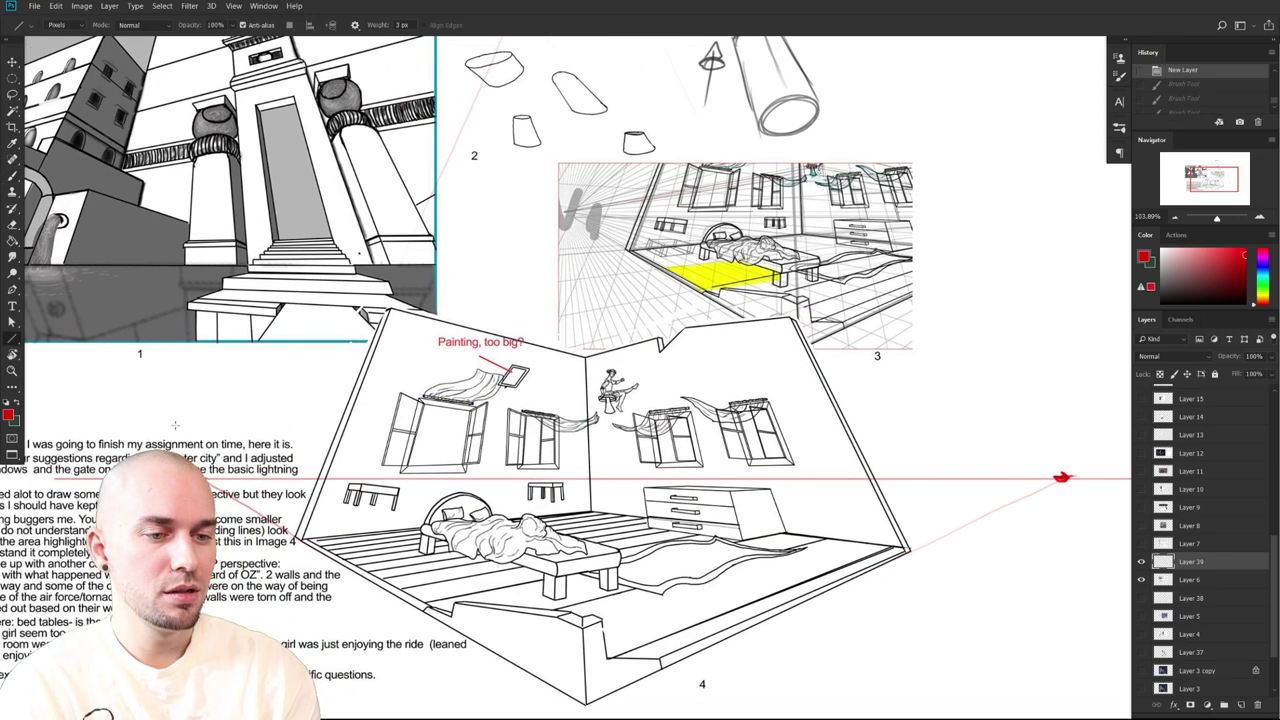
pyautogui.moveTo(290, 468); pyautogui.dragTo(810, 393)
pyautogui.moveTo(650, 415); pyautogui.dragTo(766, 399)
pyautogui.moveTo(220, 478); pyautogui.dragTo(858, 272)
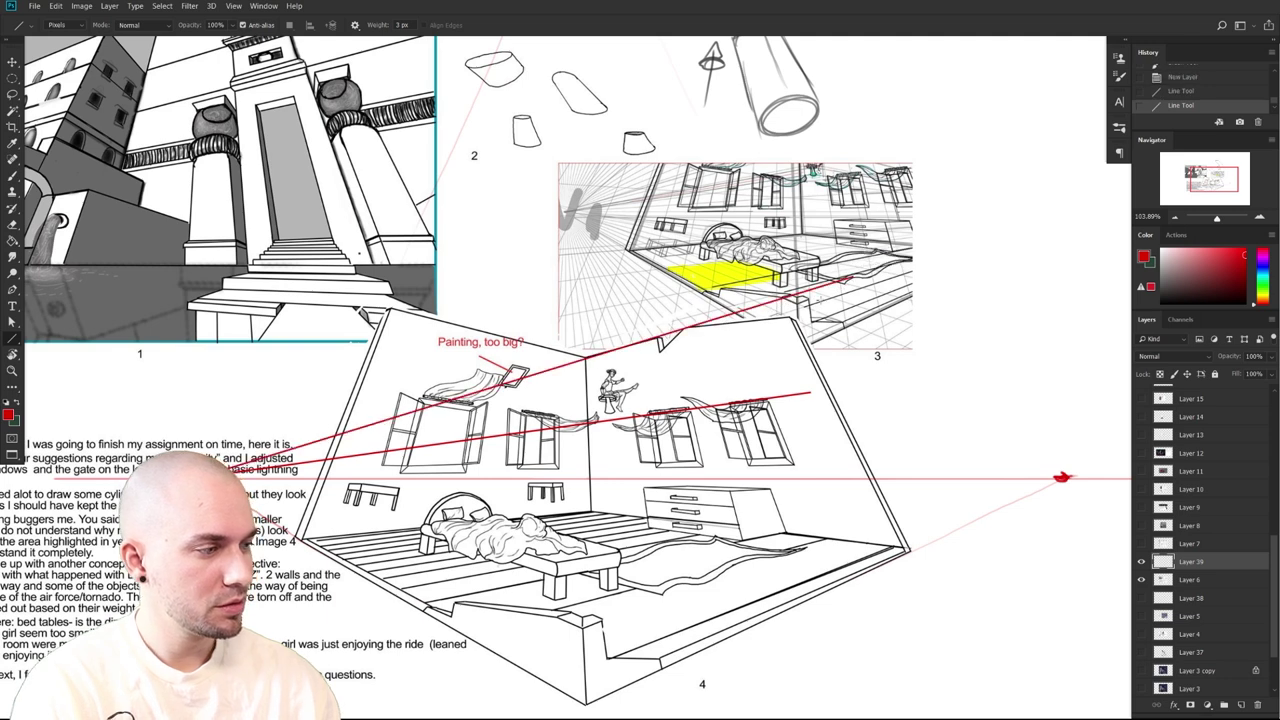
# Try a thick red brush stroke along the perspective line above the right wall, and undo it
pyautogui.press('b')
pyautogui.moveTo(590, 357); pyautogui.dragTo(790, 297)
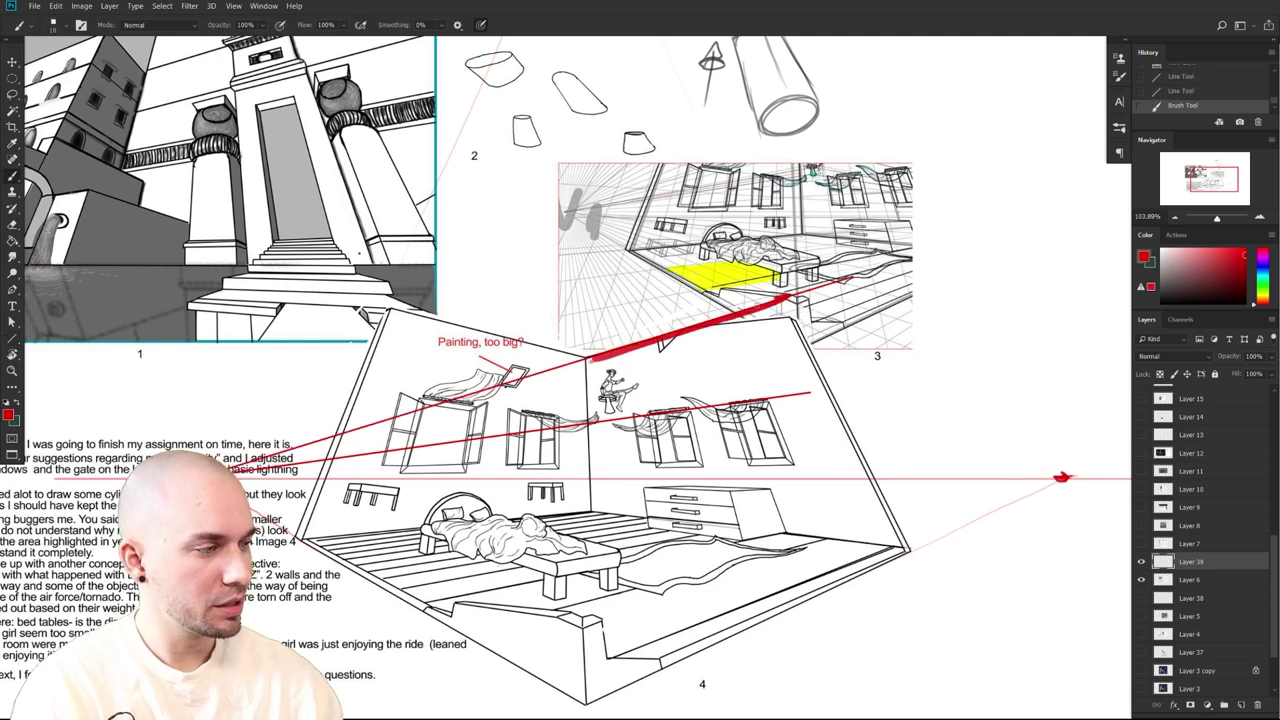
pyautogui.hotkey('ctrl', 'z')
# Draw straight red lines from the left vanishing point past the right wall's window sills, across the chest of drawers and along the floor edge
pyautogui.press('u')
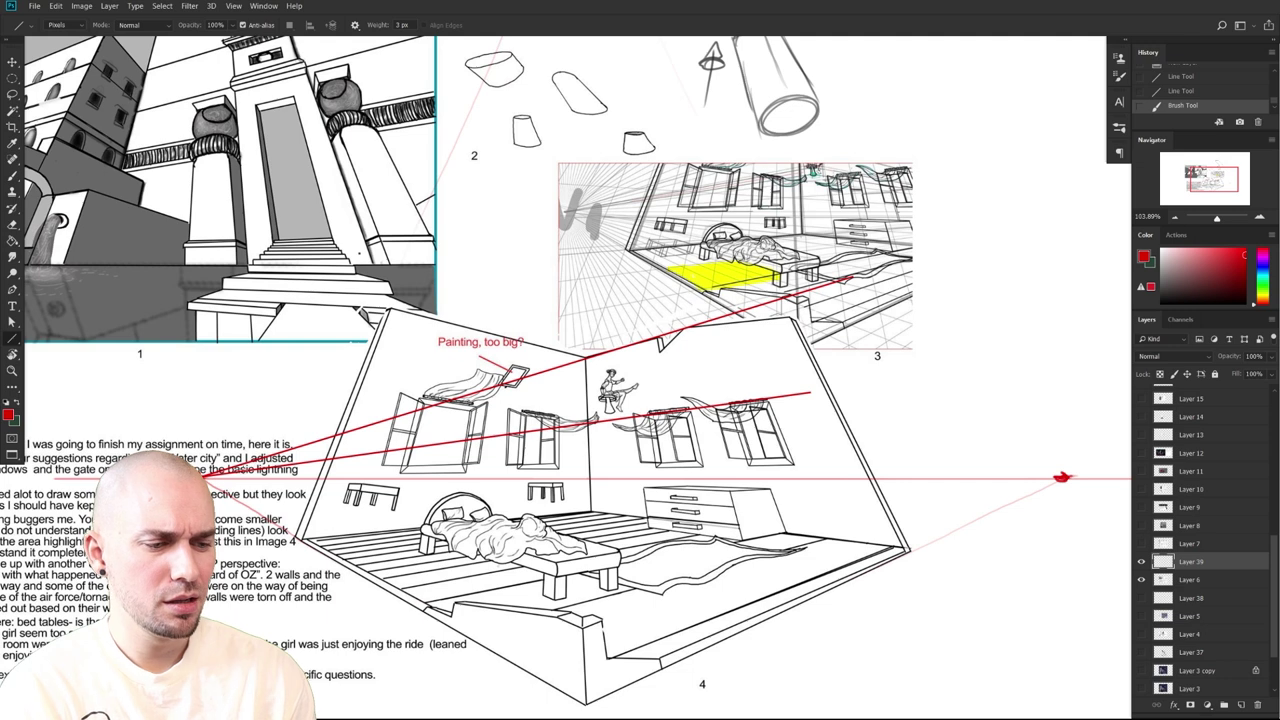
pyautogui.moveTo(290, 466); pyautogui.dragTo(889, 465)
pyautogui.moveTo(345, 486); pyautogui.dragTo(908, 494)
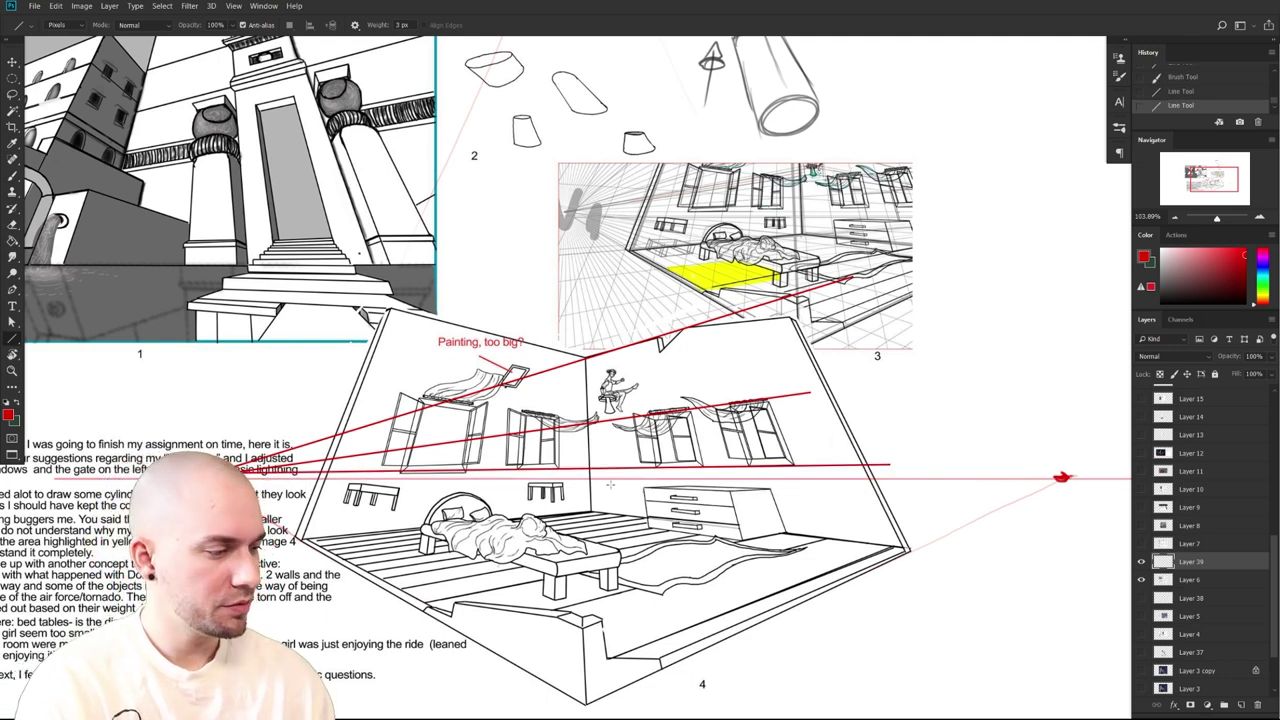
pyautogui.moveTo(320, 489)
pyautogui.mouseDown()
pyautogui.moveTo(906, 532)
pyautogui.moveTo(987, 552)
pyautogui.mouseUp()
pyautogui.press('b')
pyautogui.scroll(1, 668, 541)
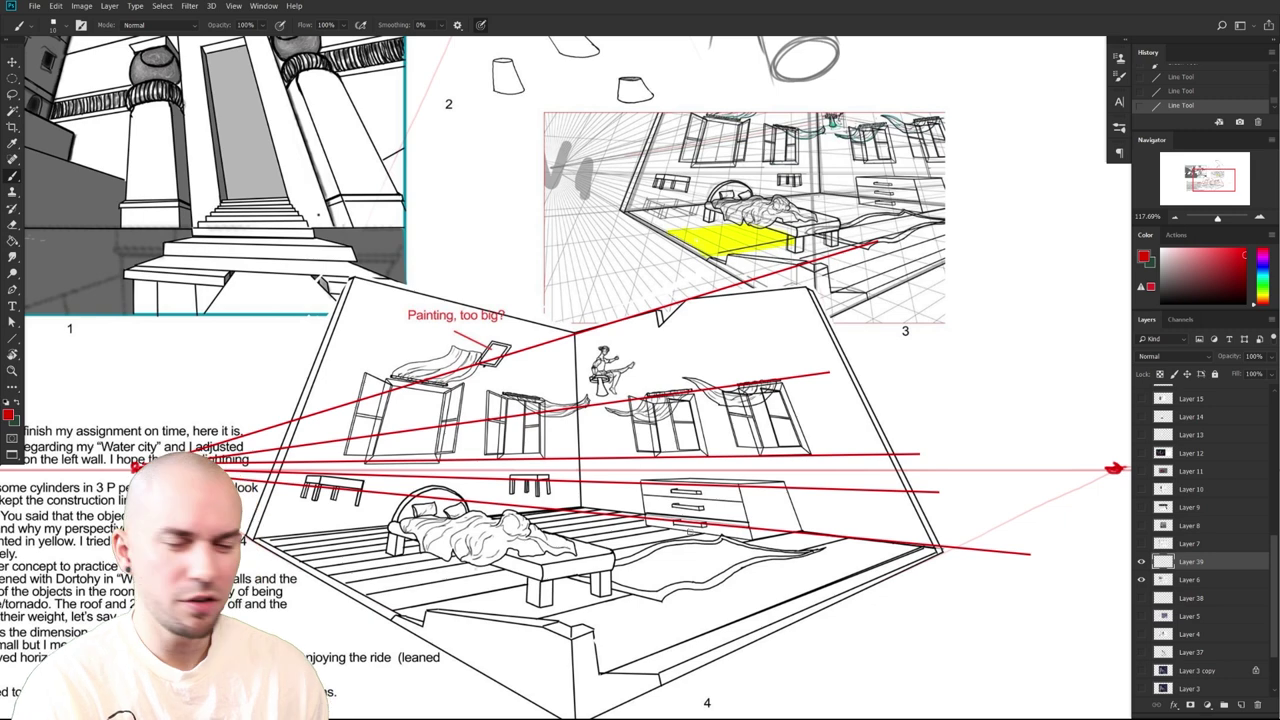
# Draw a straight red line with the Line tool from the left vanishing point to the near corner of the bed
pyautogui.click(11, 340)
pyautogui.moveTo(150, 430)
pyautogui.mouseDown()
pyautogui.moveTo(117, 473)
pyautogui.moveTo(870, 482)
pyautogui.moveTo(900, 503)
pyautogui.moveTo(898, 460)
pyautogui.moveTo(875, 414)
pyautogui.moveTo(888, 484)
pyautogui.moveTo(880, 408)
pyautogui.moveTo(880, 548)
pyautogui.moveTo(730, 545)
pyautogui.moveTo(728, 527)
pyautogui.moveTo(738, 598)
pyautogui.moveTo(540, 598)
pyautogui.moveTo(518, 580)
pyautogui.moveTo(530, 672)
pyautogui.moveTo(510, 682)
pyautogui.moveTo(526, 678)
pyautogui.moveTo(530, 610)
pyautogui.moveTo(512, 552)
pyautogui.moveTo(414, 520)
pyautogui.moveTo(516, 548)
pyautogui.moveTo(574, 540)
pyautogui.moveTo(564, 535)
pyautogui.moveTo(590, 500)
pyautogui.moveTo(510, 518)
pyautogui.moveTo(437, 484)
pyautogui.moveTo(497, 485)
pyautogui.moveTo(413, 468)
pyautogui.moveTo(430, 490)
pyautogui.moveTo(530, 520)
pyautogui.moveTo(508, 540)
pyautogui.mouseUp()
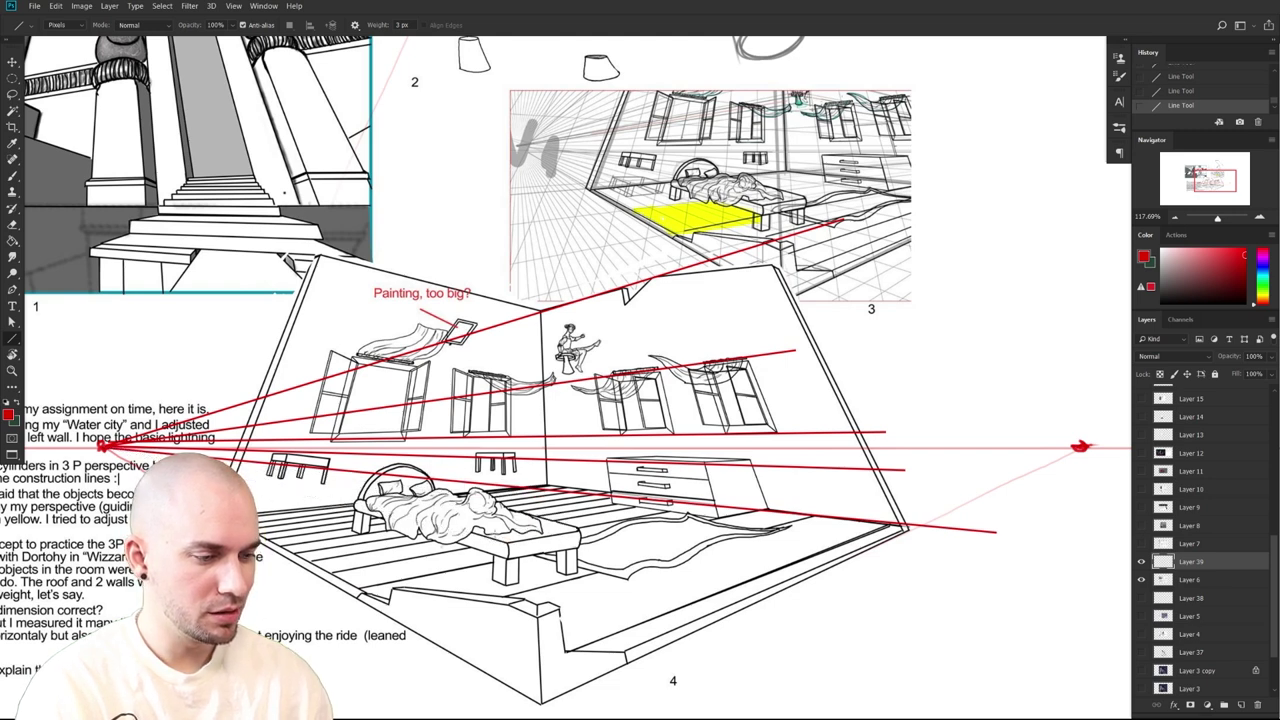
pyautogui.moveTo(103, 447); pyautogui.dragTo(571, 537)
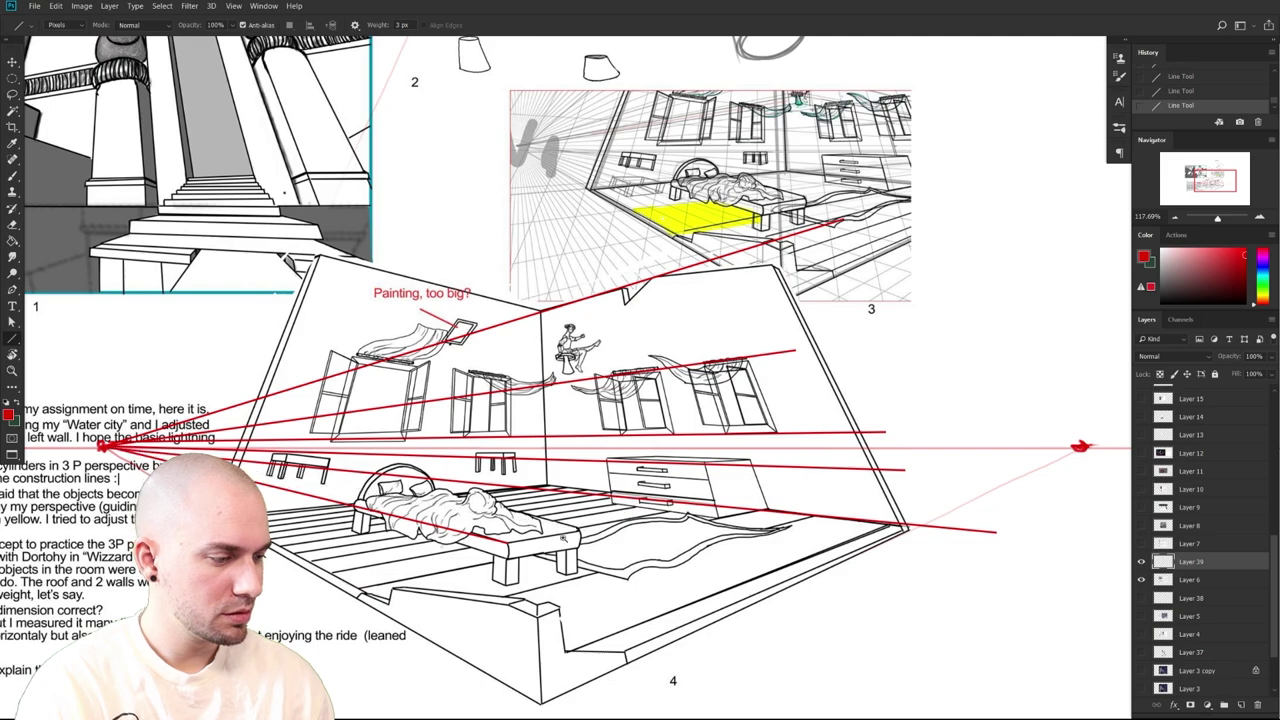
# Brush over the bed's top surface in red, filling the plane between its perspective edges
pyautogui.scroll(3, 572, 537)
pyautogui.press('b')
pyautogui.moveTo(525, 562); pyautogui.dragTo(718, 564)
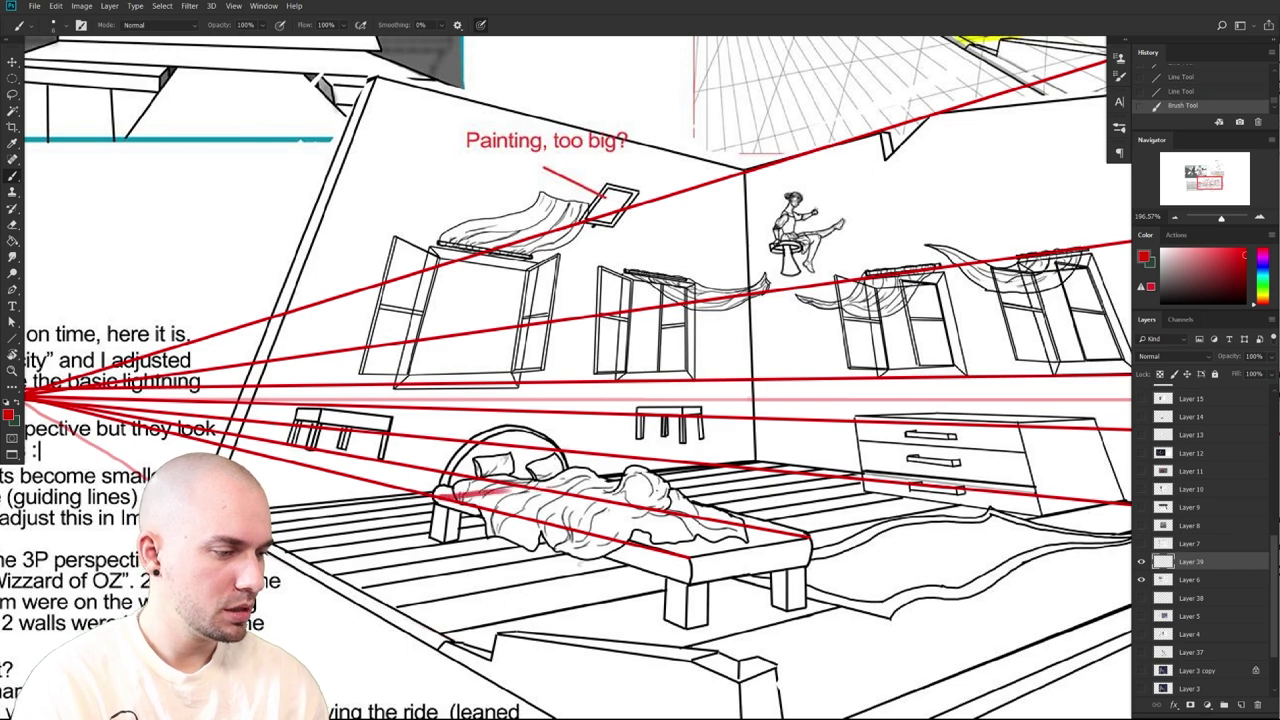
pyautogui.scroll(-2, 443, 539)
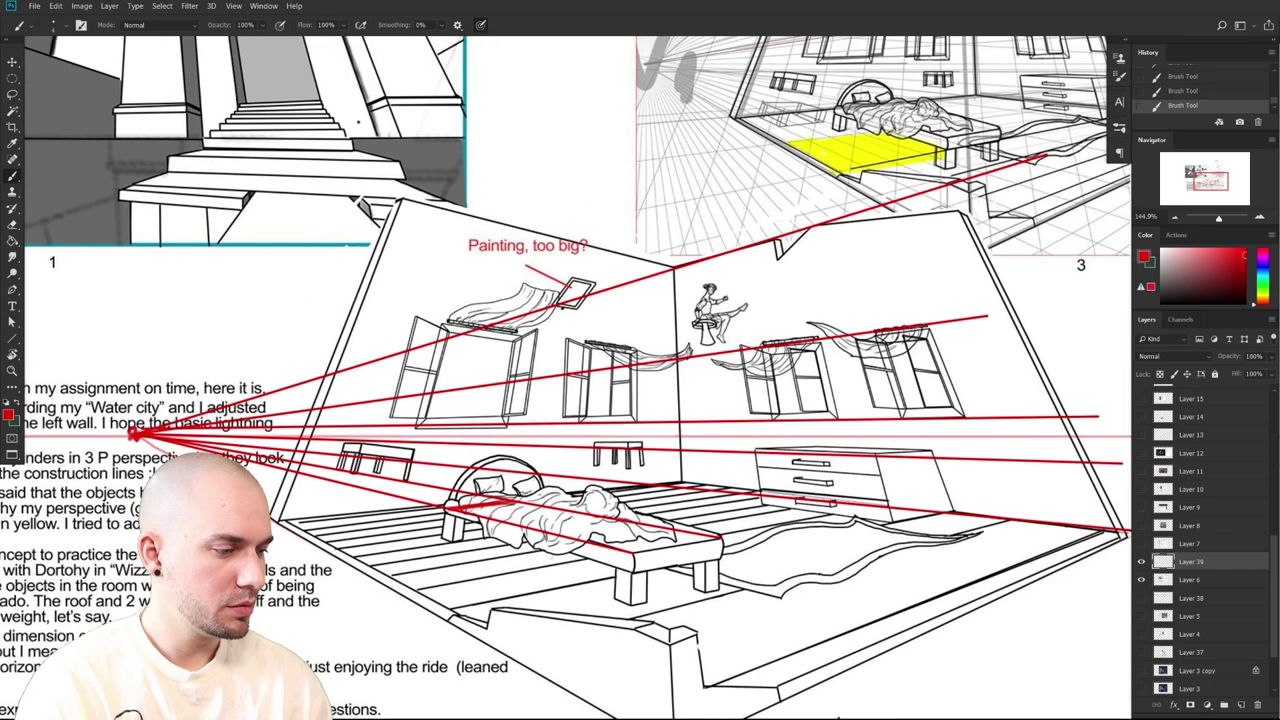
pyautogui.scroll(1, 544, 539)
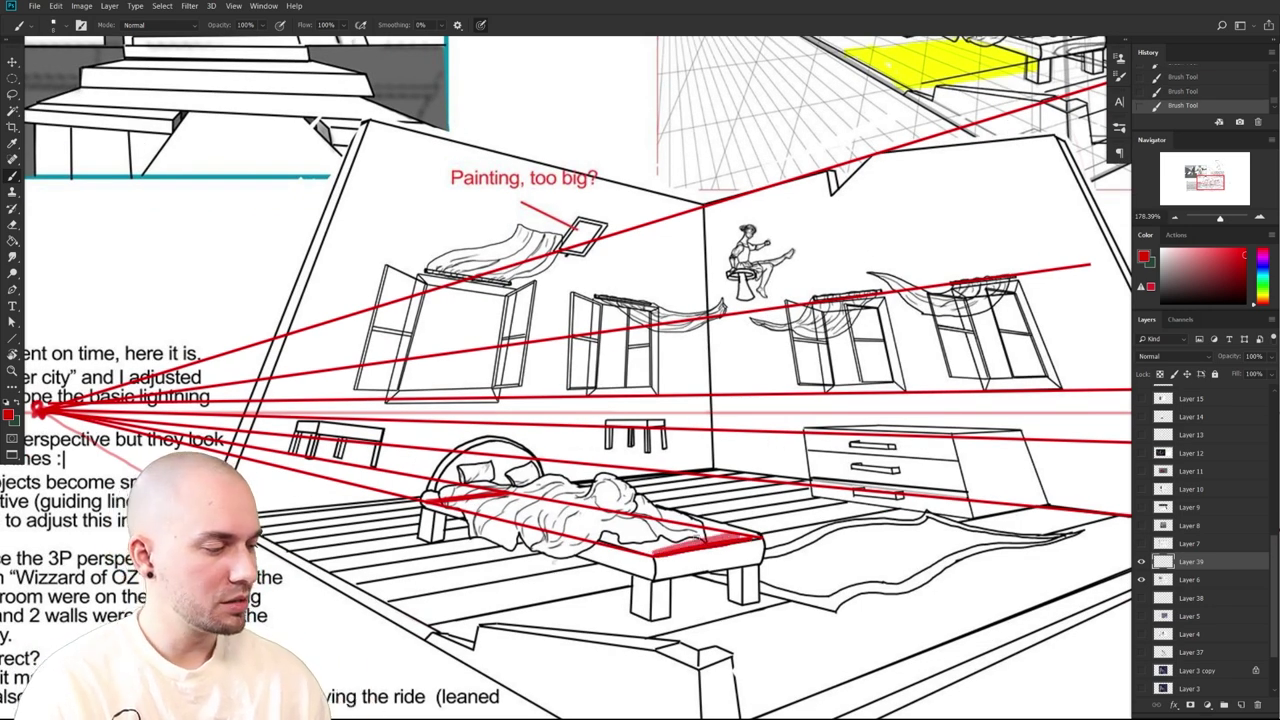
pyautogui.moveTo(680, 536)
pyautogui.mouseDown()
pyautogui.moveTo(504, 512)
pyautogui.moveTo(652, 546)
pyautogui.mouseUp()
pyautogui.moveTo(532, 502)
pyautogui.mouseDown()
pyautogui.moveTo(676, 534)
pyautogui.moveTo(652, 564)
pyautogui.mouseUp()
pyautogui.hotkey('ctrl', 'z')
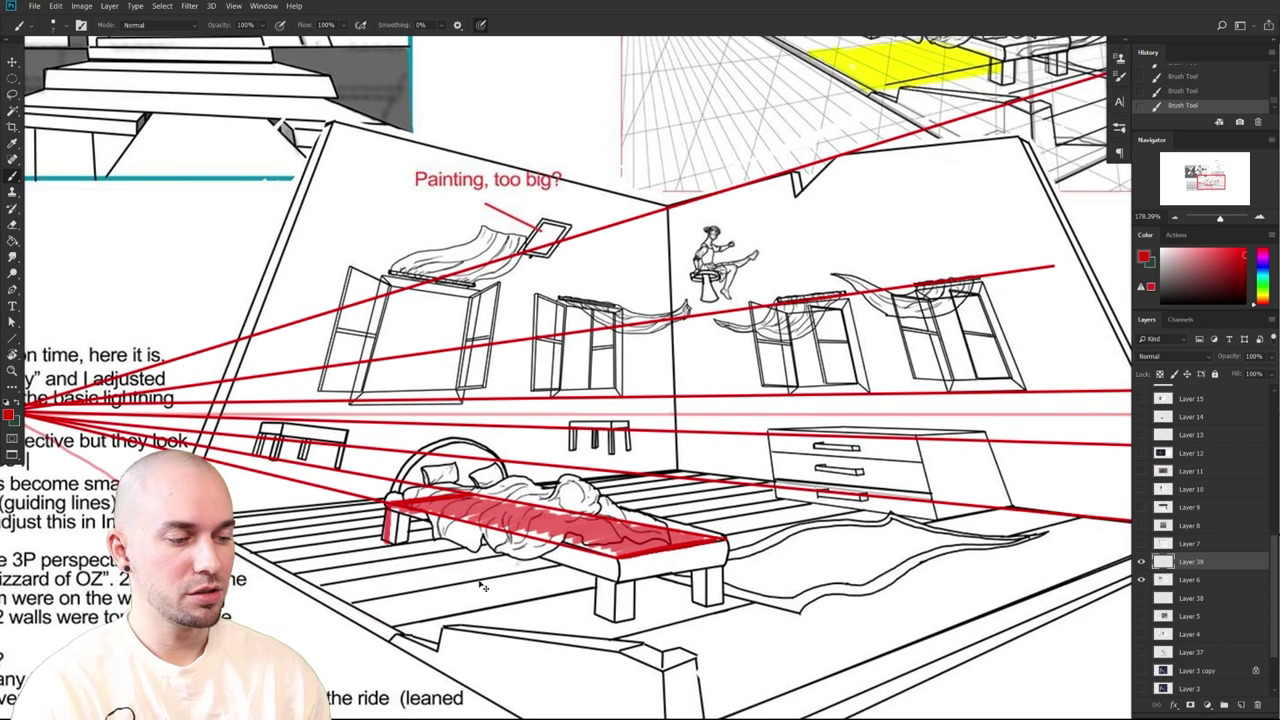
# Outline the bed's box volume and legs in red, and draw a straight line from the side rail's lower edge to the left vanishing point
pyautogui.moveTo(380, 538)
pyautogui.mouseDown()
pyautogui.moveTo(565, 602)
pyautogui.moveTo(617, 556)
pyautogui.mouseUp()
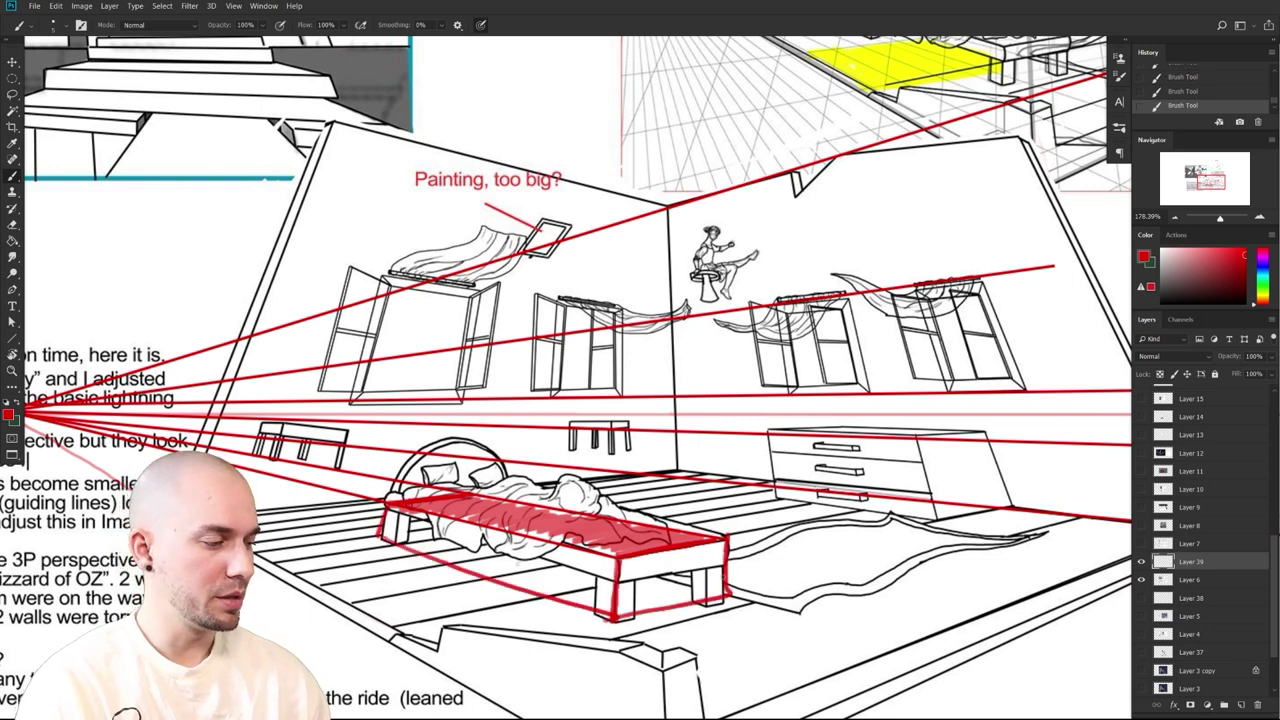
pyautogui.moveTo(641, 609); pyautogui.dragTo(619, 609)
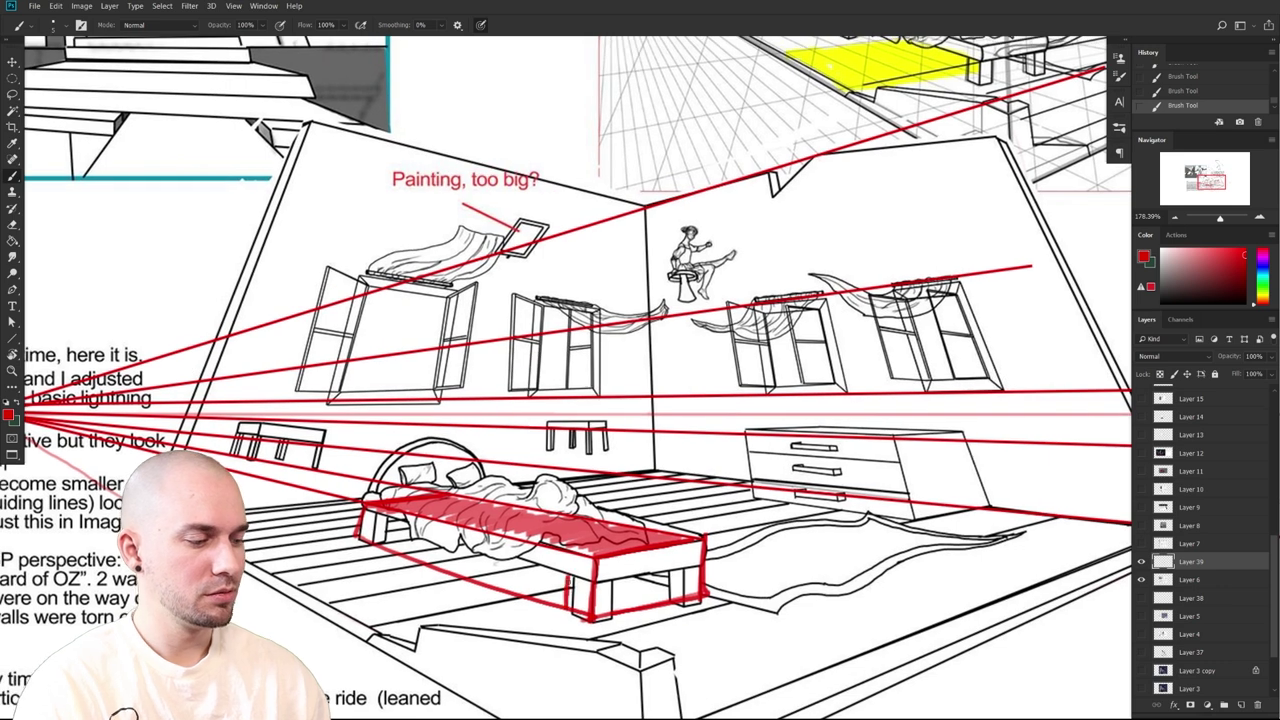
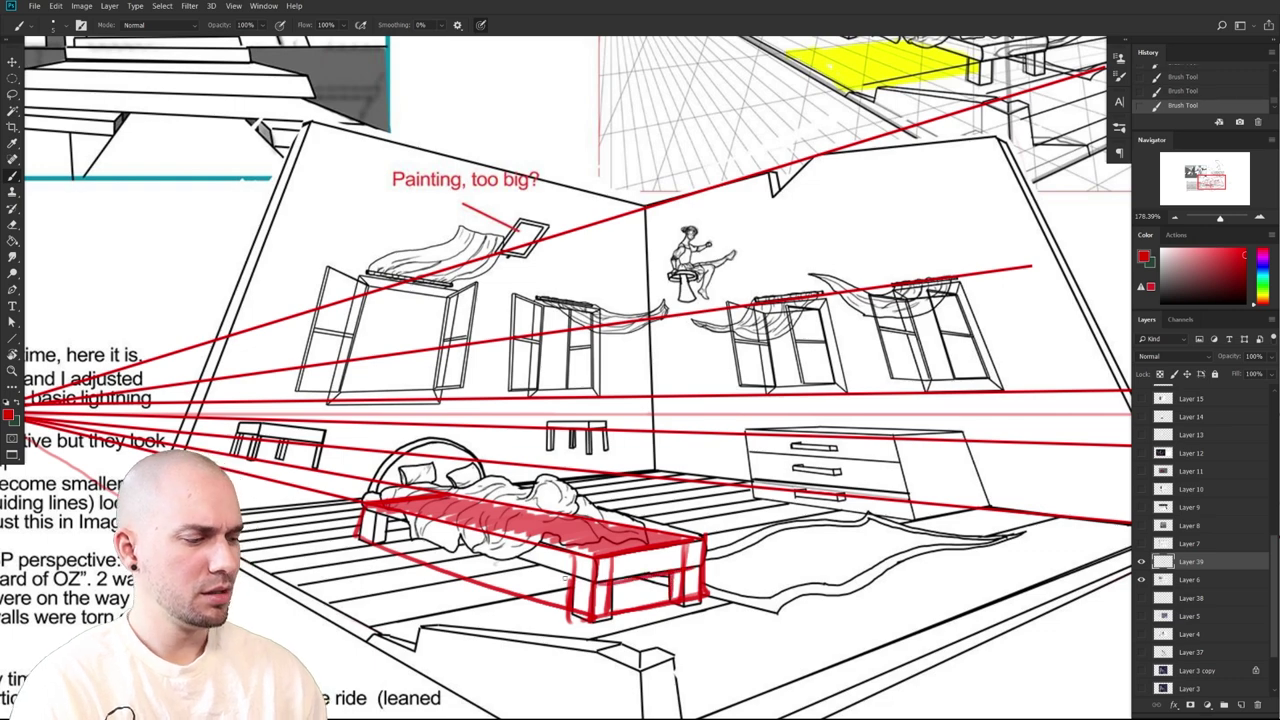
pyautogui.moveTo(600, 589)
pyautogui.mouseDown()
pyautogui.moveTo(774, 595)
pyautogui.moveTo(153, 411)
pyautogui.mouseUp()
pyautogui.press('u')
pyautogui.press('b')
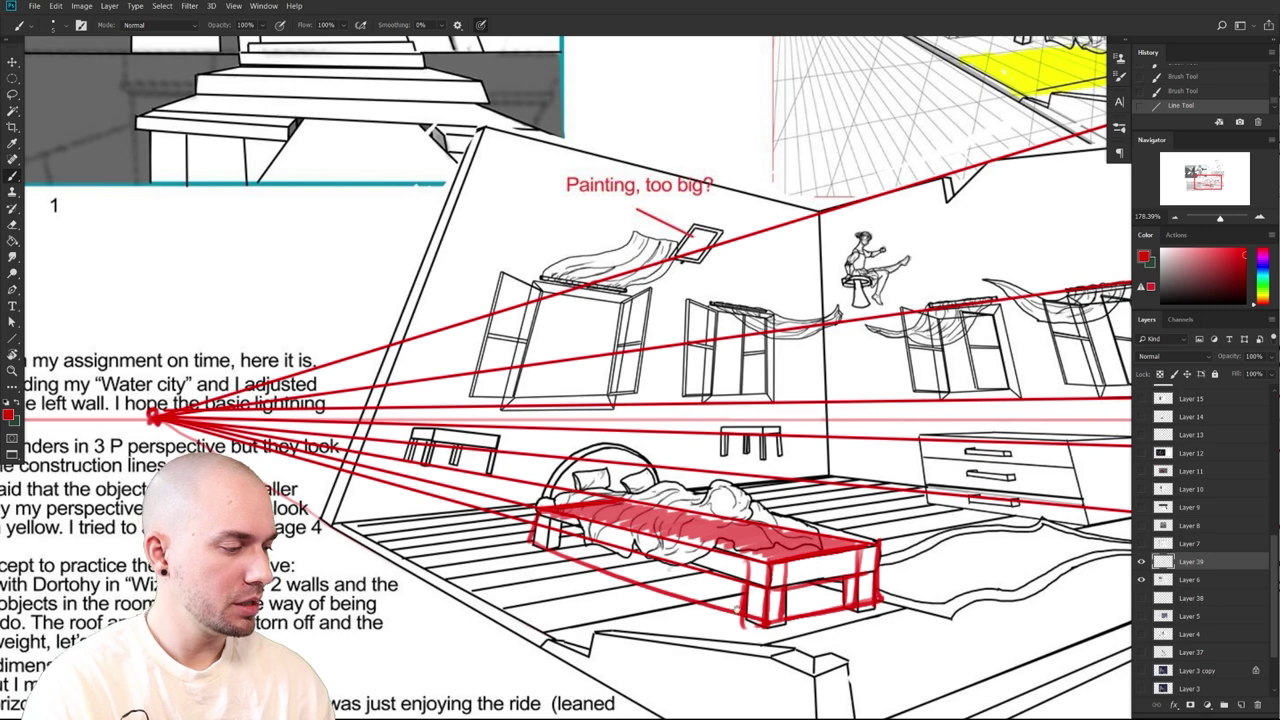
# Fill the bed's long side rail with light blue using a lasso selection and a larger brush, and deselect
pyautogui.scroll(2, 763, 578)
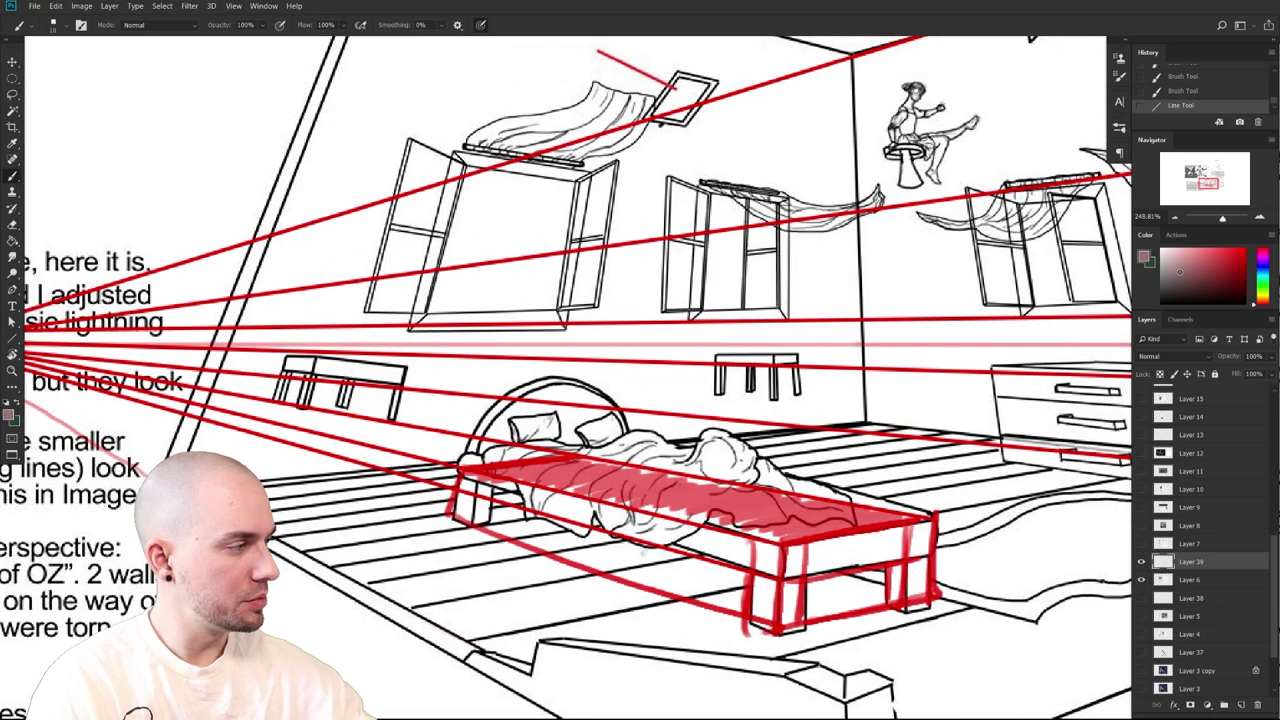
pyautogui.click(1264, 272)
pyautogui.press('[')
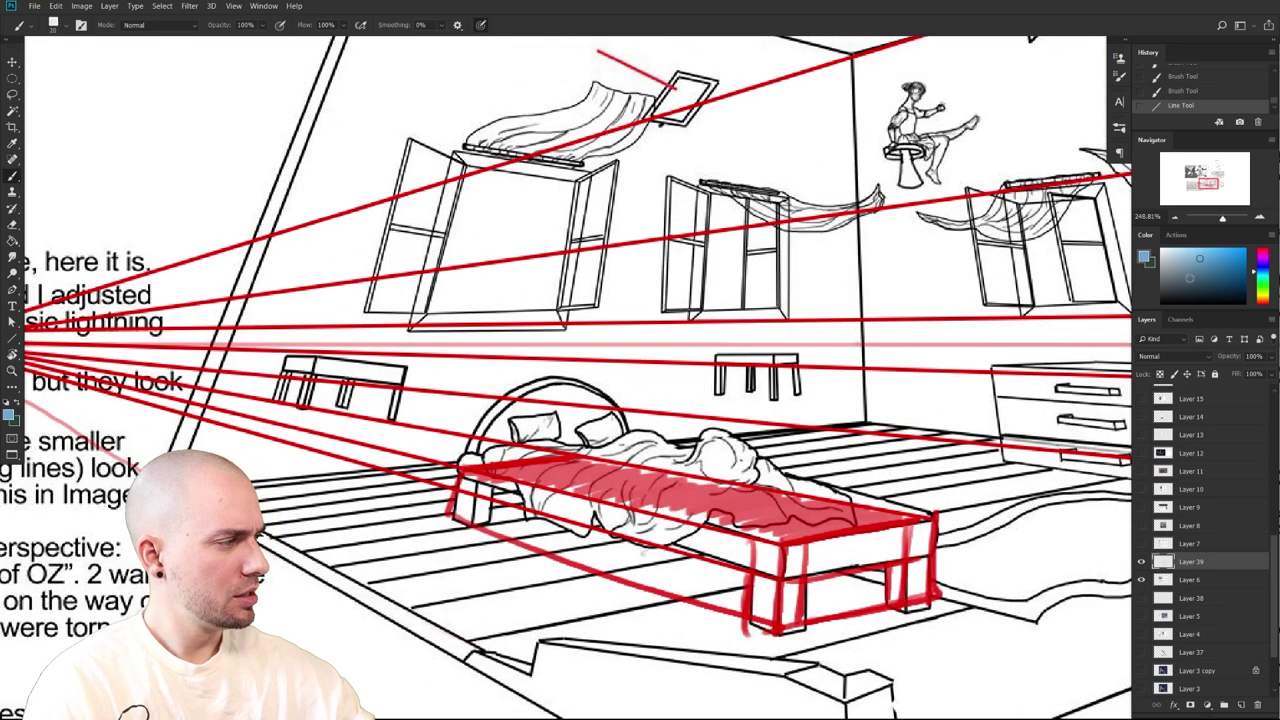
pyautogui.moveTo(764, 557); pyautogui.dragTo(725, 543)
pyautogui.hotkey('ctrl', 'z')
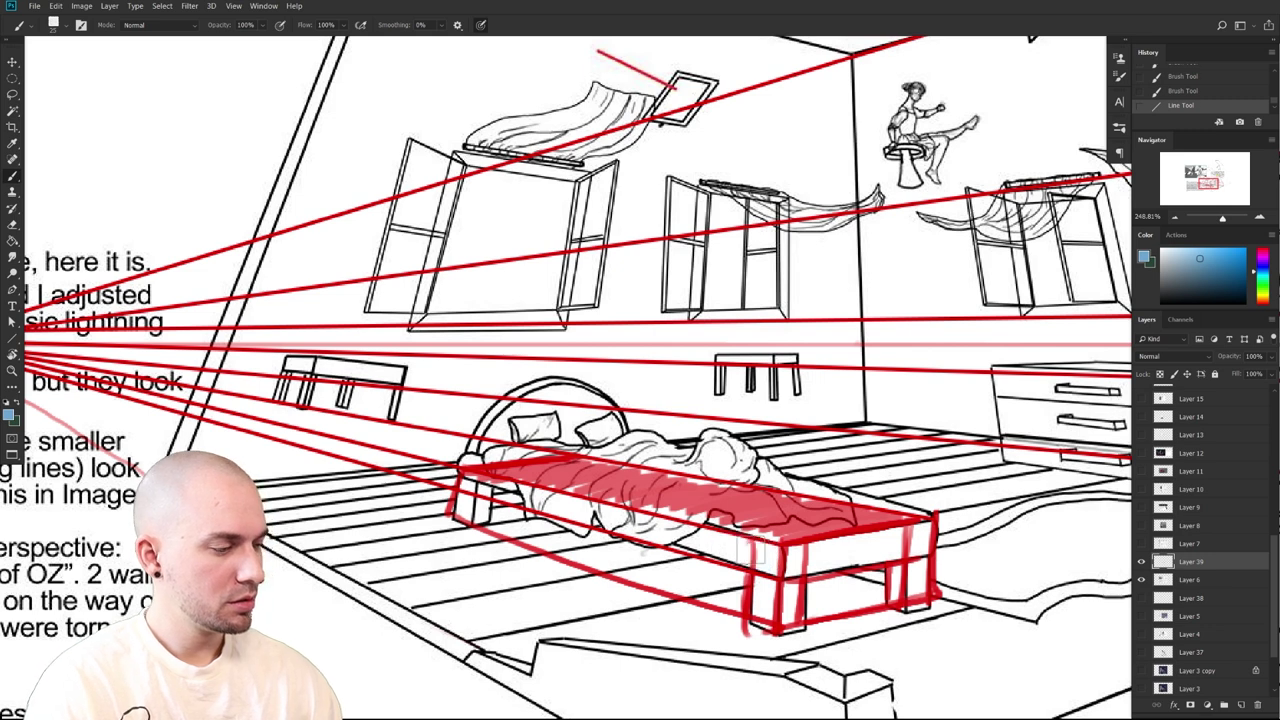
pyautogui.press('l')
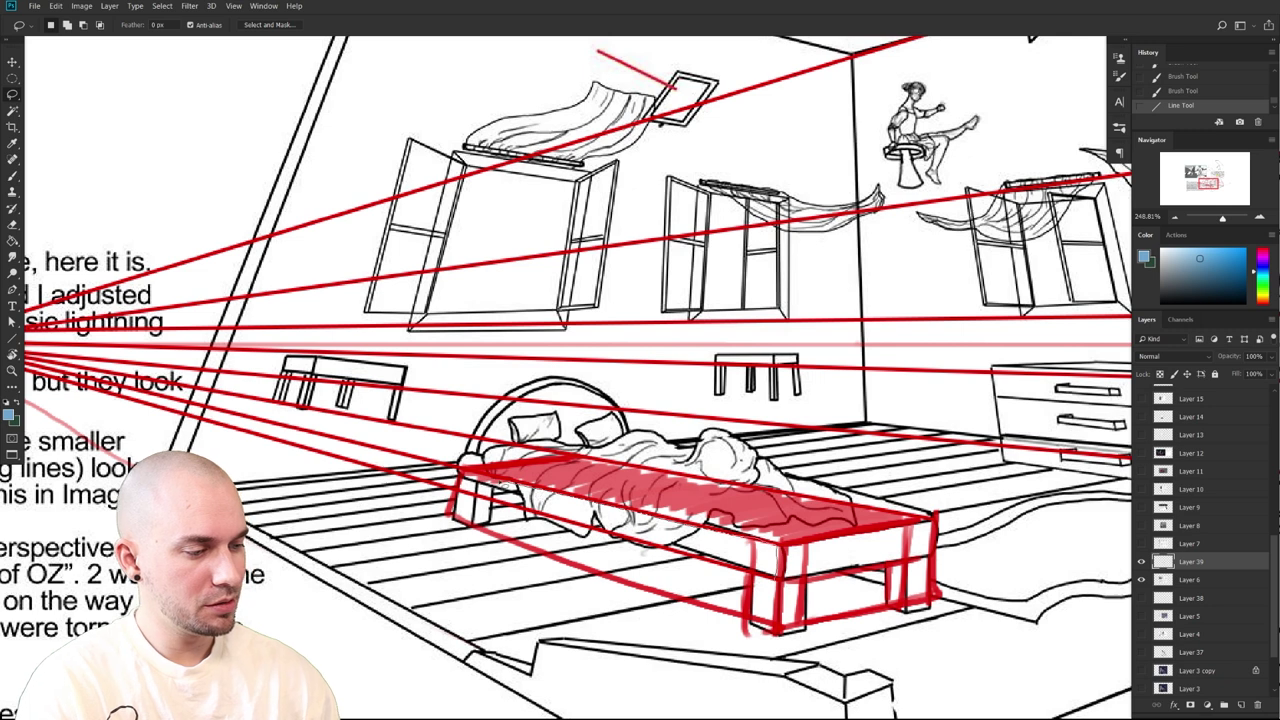
pyautogui.moveTo(460, 492); pyautogui.dragTo(463, 476)
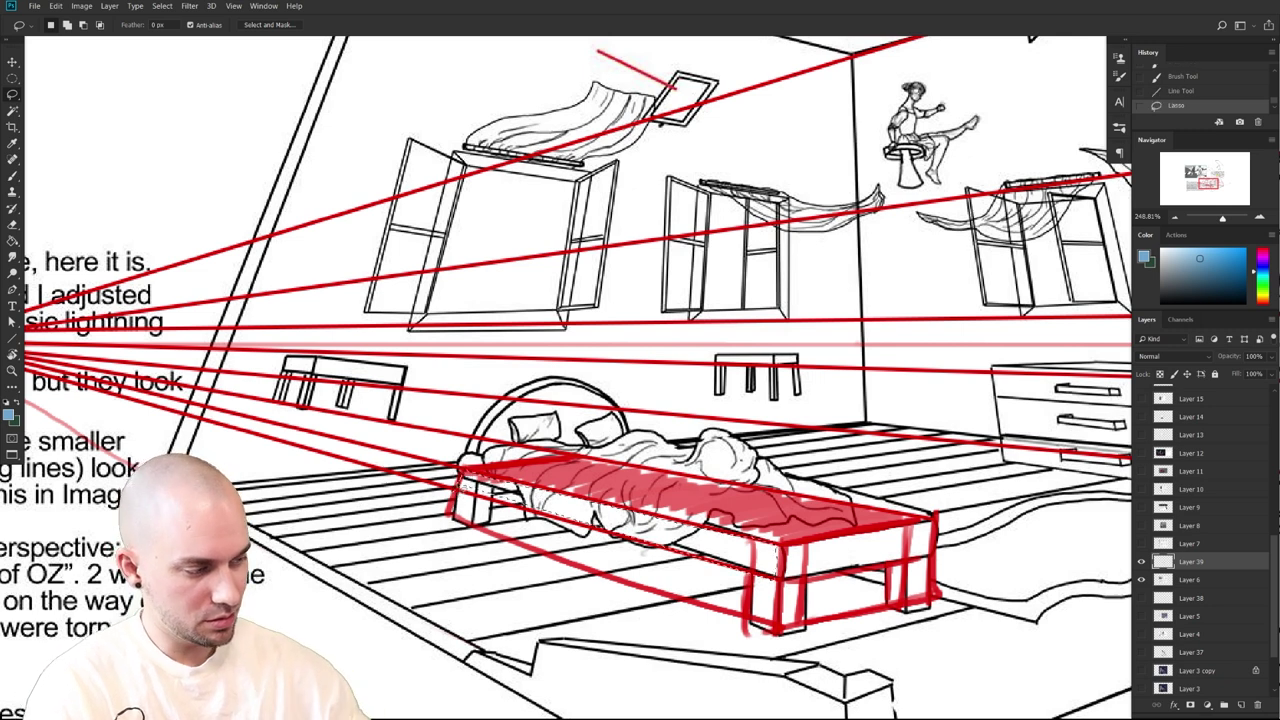
pyautogui.press('b')
pyautogui.moveTo(784, 560)
pyautogui.mouseDown()
pyautogui.moveTo(469, 493)
pyautogui.moveTo(799, 578)
pyautogui.moveTo(476, 523)
pyautogui.moveTo(694, 579)
pyautogui.mouseUp()
pyautogui.hotkey('ctrl', 'd')
# Lasso the remaining strip along the side rail's upper edge, paint it light blue, and deselect
pyautogui.press('l')
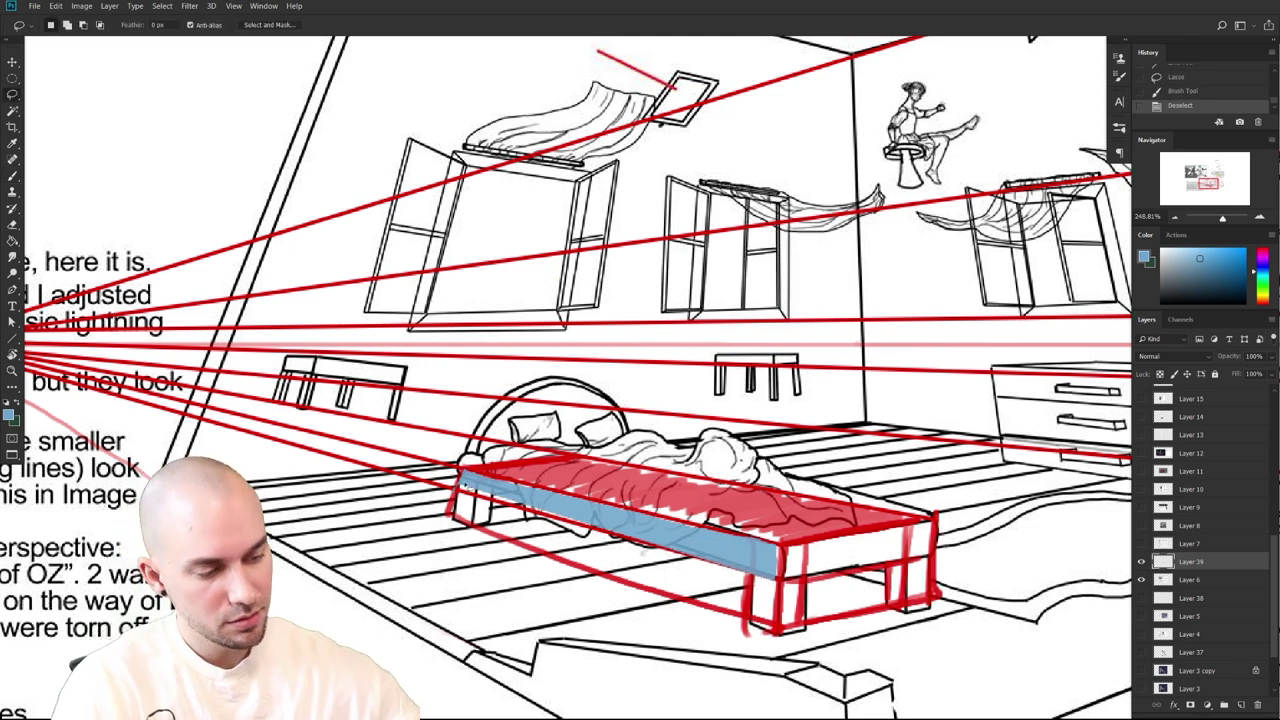
pyautogui.moveTo(608, 527); pyautogui.dragTo(460, 475)
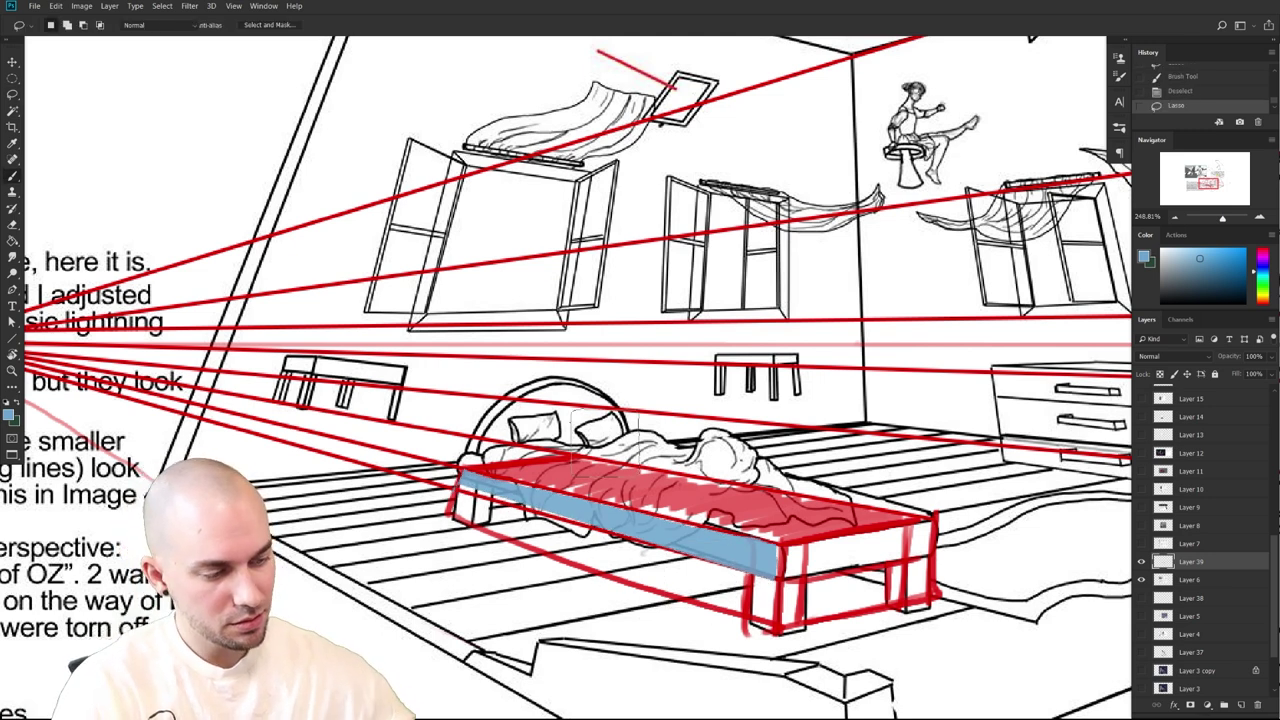
pyautogui.press('b')
pyautogui.moveTo(560, 505); pyautogui.dragTo(492, 482)
pyautogui.hotkey('ctrl', 'd')
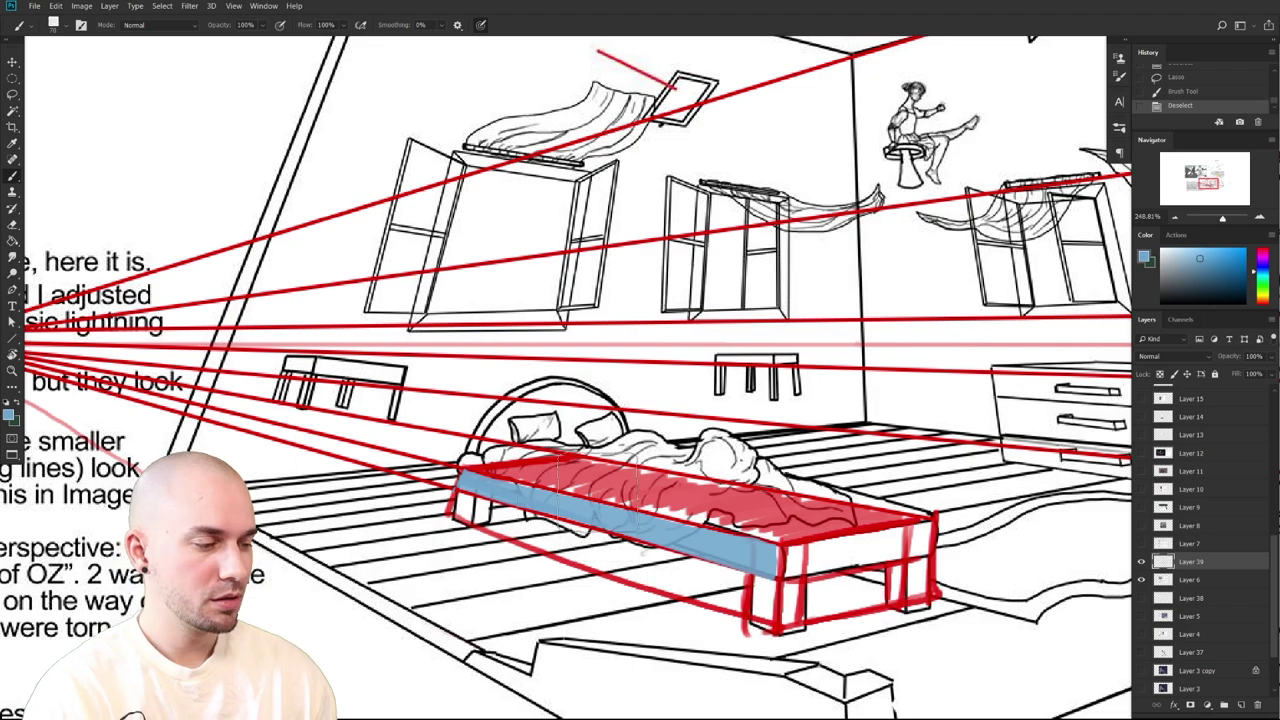
# Try marking the bed's far edge with yellow-green brush strokes, and undo them
pyautogui.scroll(-3, 596, 592)
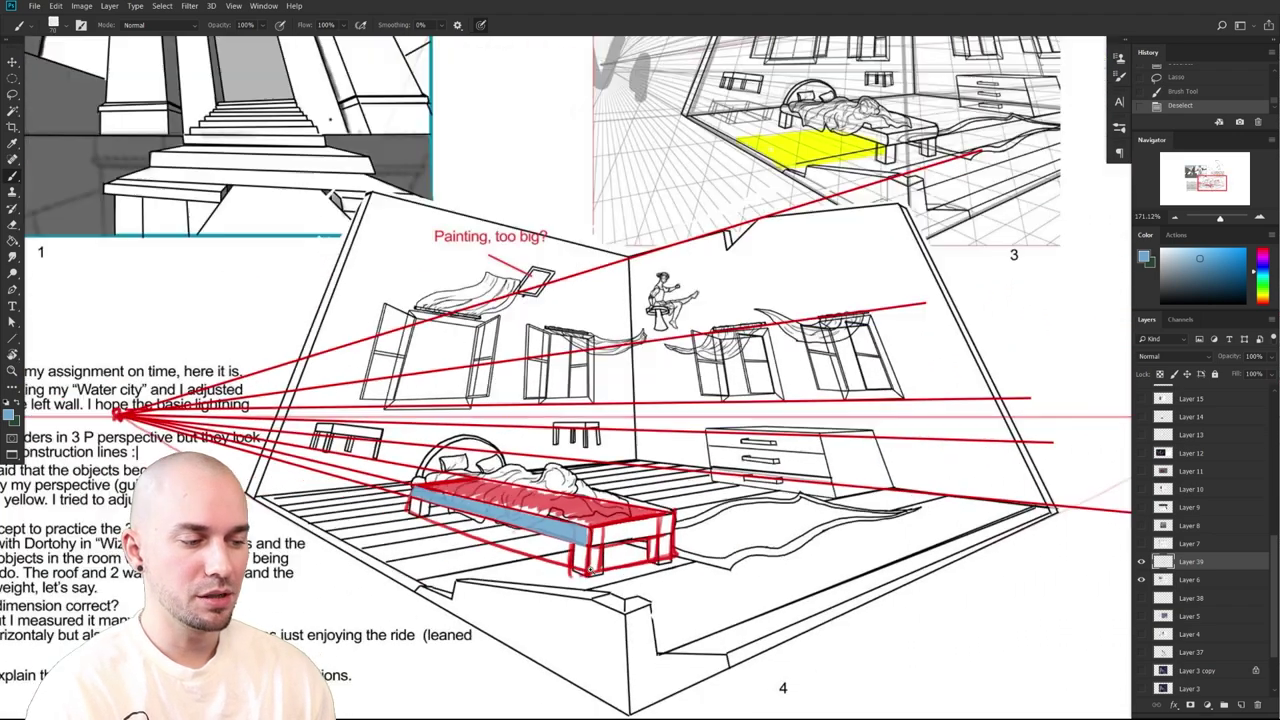
pyautogui.scroll(-2, 592, 571)
pyautogui.scroll(3, 598, 572)
pyautogui.scroll(-1, 598, 572)
pyautogui.moveTo(598, 572); pyautogui.dragTo(645, 612)
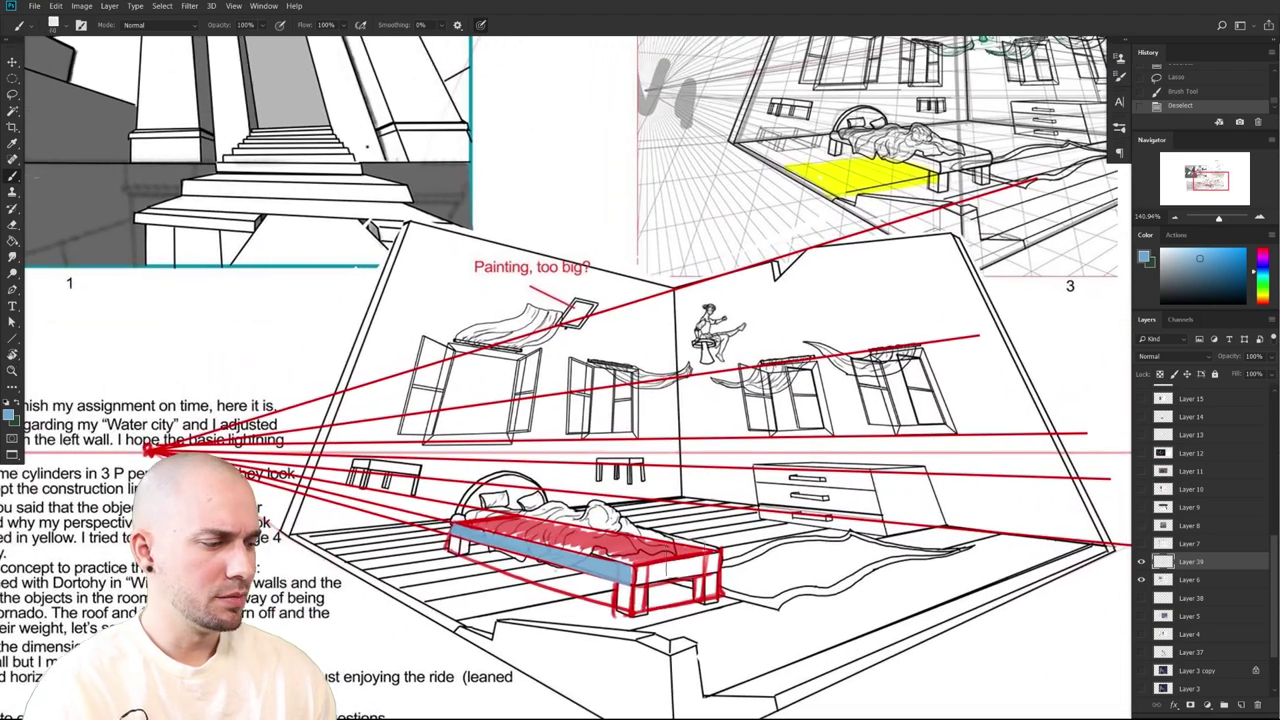
pyautogui.click(1262, 294)
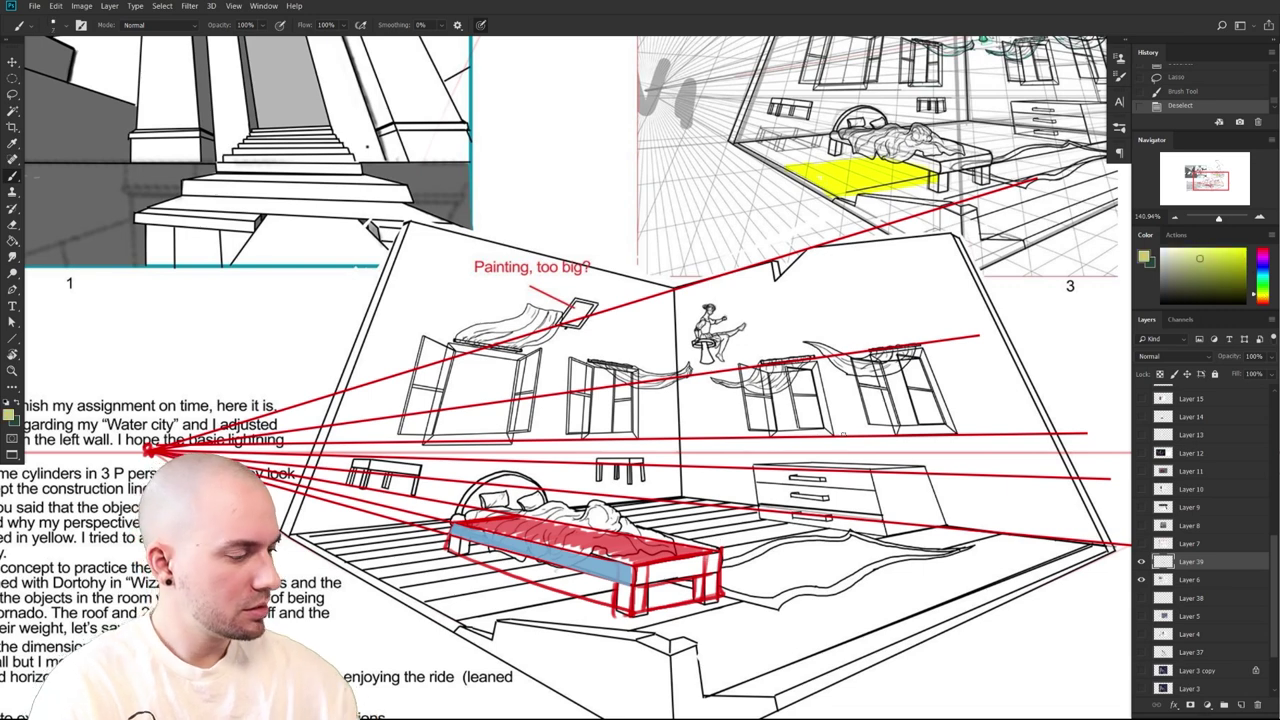
pyautogui.moveTo(635, 523); pyautogui.dragTo(580, 501)
pyautogui.hotkey('ctrl', 'z')
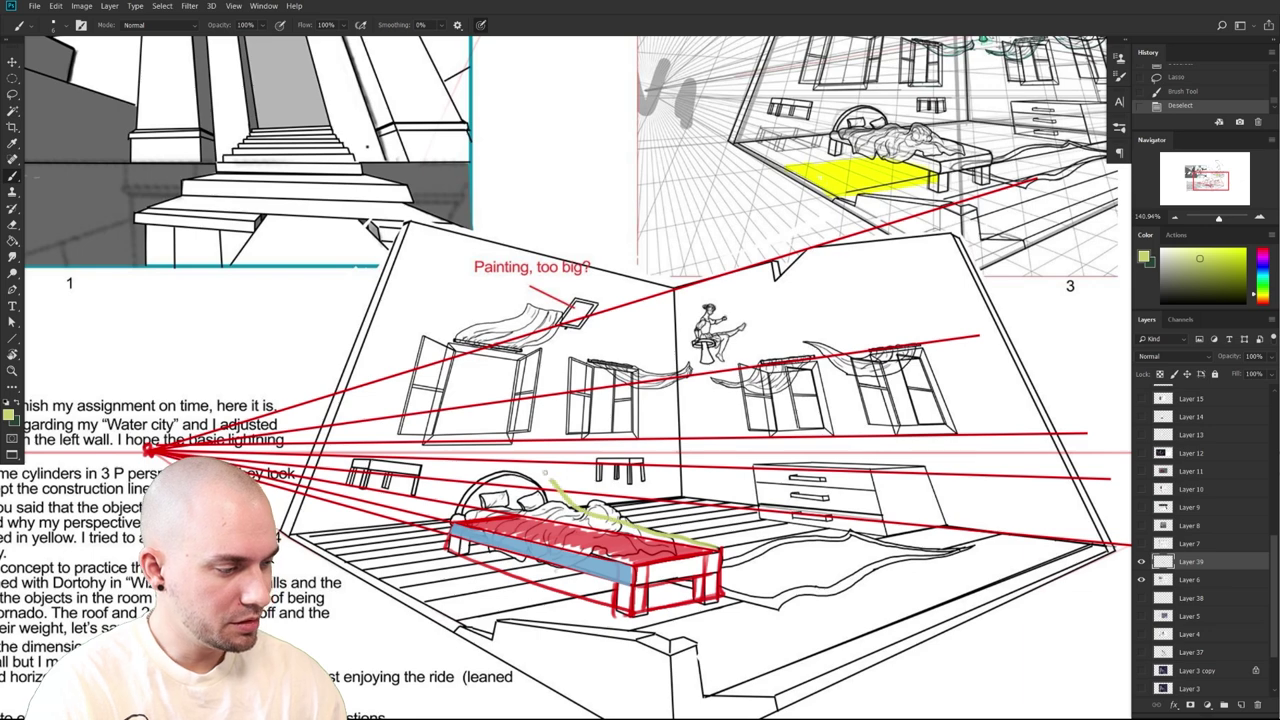
pyautogui.hotkey('ctrl', 'z')
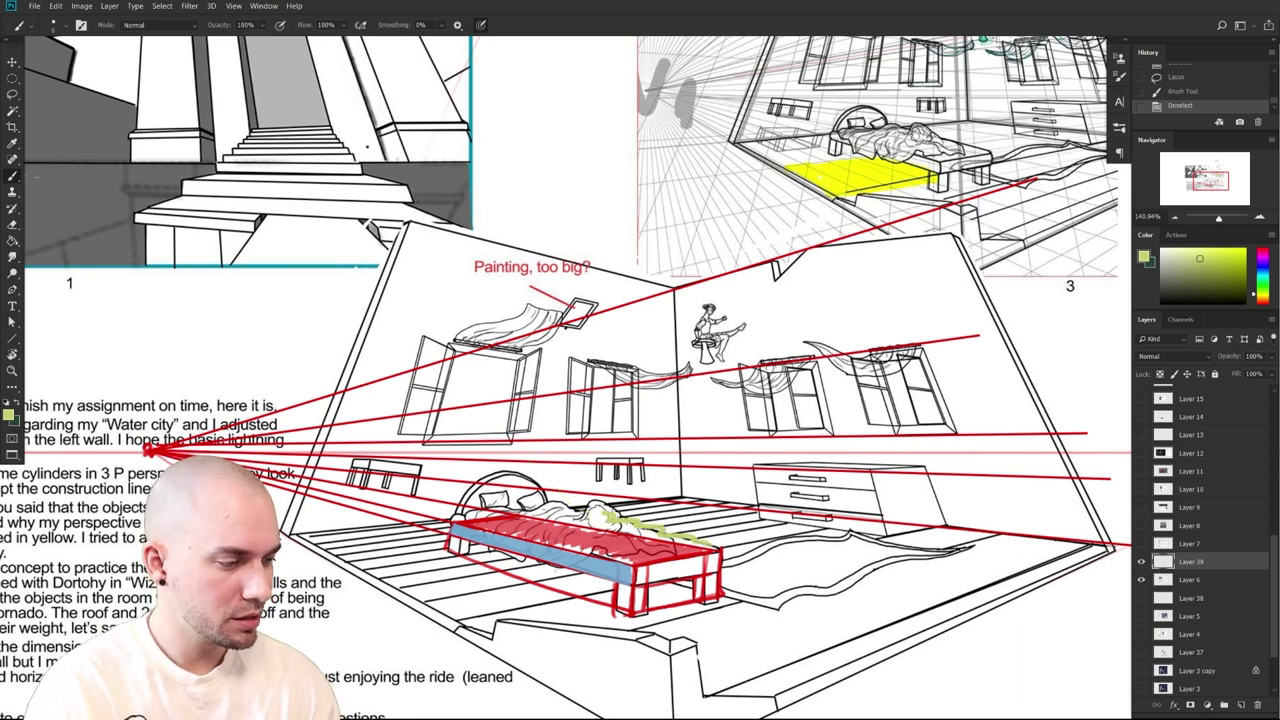
pyautogui.moveTo(692, 541); pyautogui.dragTo(618, 533)
pyautogui.hotkey('ctrl', 'z')
pyautogui.moveTo(820, 670)
pyautogui.mouseDown()
pyautogui.moveTo(720, 578)
pyautogui.moveTo(679, 567)
pyautogui.mouseUp()
pyautogui.scroll(4, 679, 567)
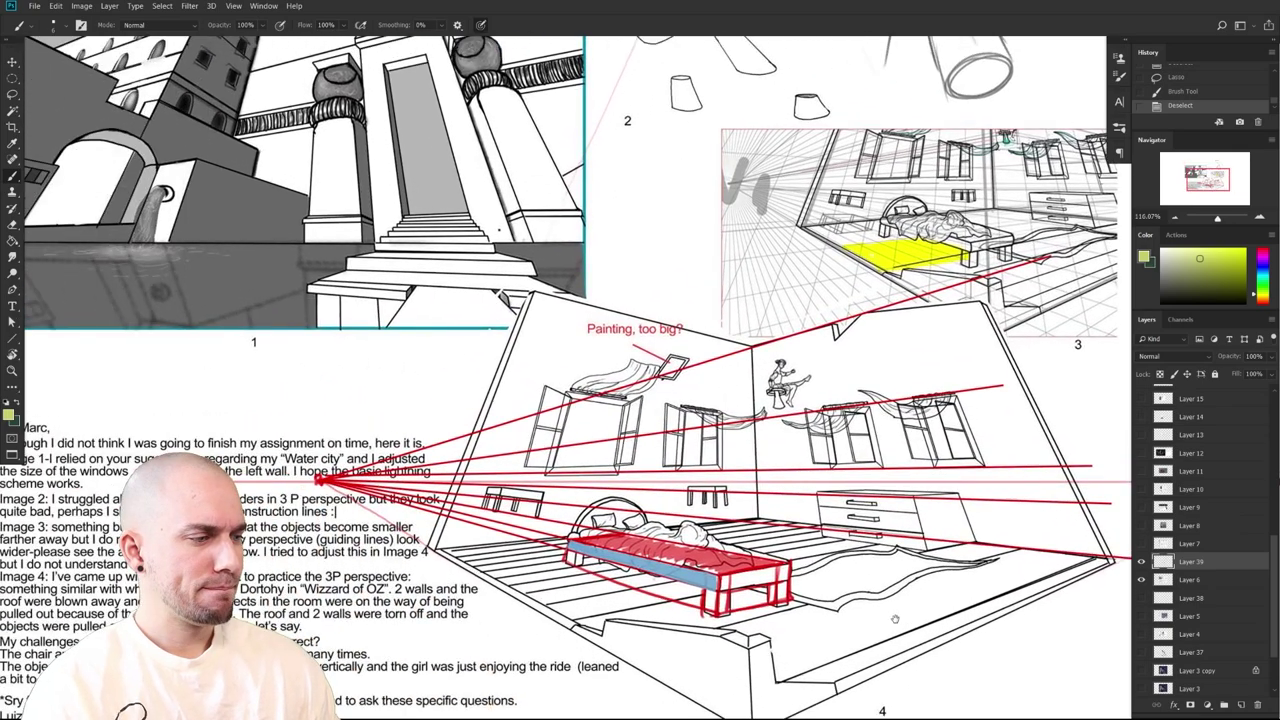
pyautogui.moveTo(895, 619); pyautogui.dragTo(706, 604)
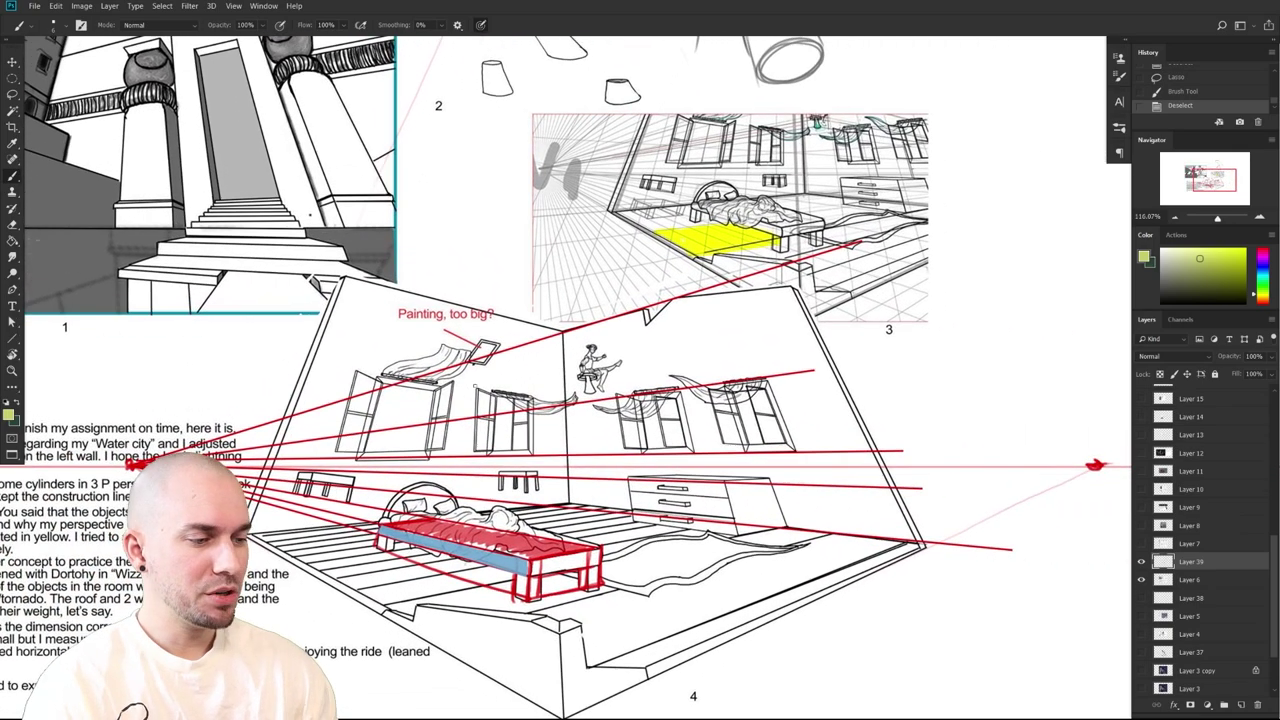
pyautogui.moveTo(321, 408); pyautogui.dragTo(512, 362)
pyautogui.hotkey('ctrl', 'z')
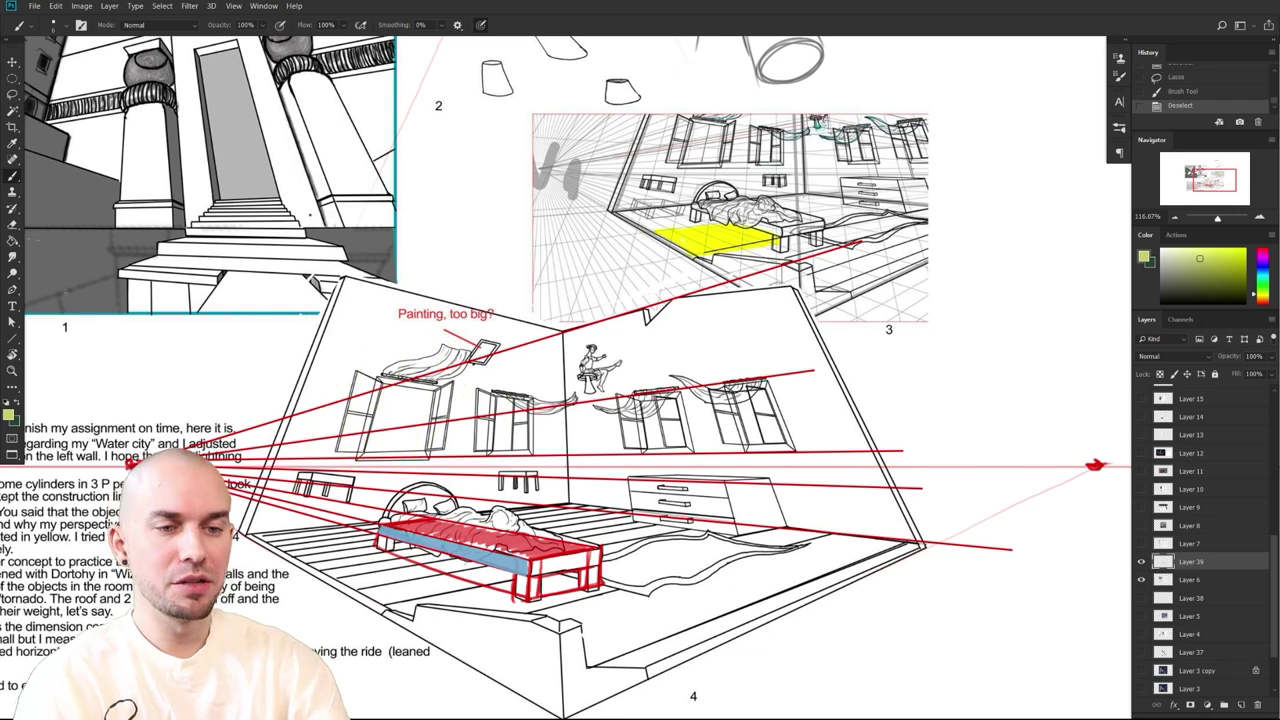
pyautogui.moveTo(307, 272); pyautogui.dragTo(318, 282)
pyautogui.moveTo(308, 273); pyautogui.dragTo(938, 418)
pyautogui.moveTo(258, 536); pyautogui.dragTo(1130, 467)
pyautogui.hotkey('ctrl', 'z')
pyautogui.hotkey('ctrl', 'z')
# Switch to the Line tool and set the drawing color to purple
pyautogui.press('u')
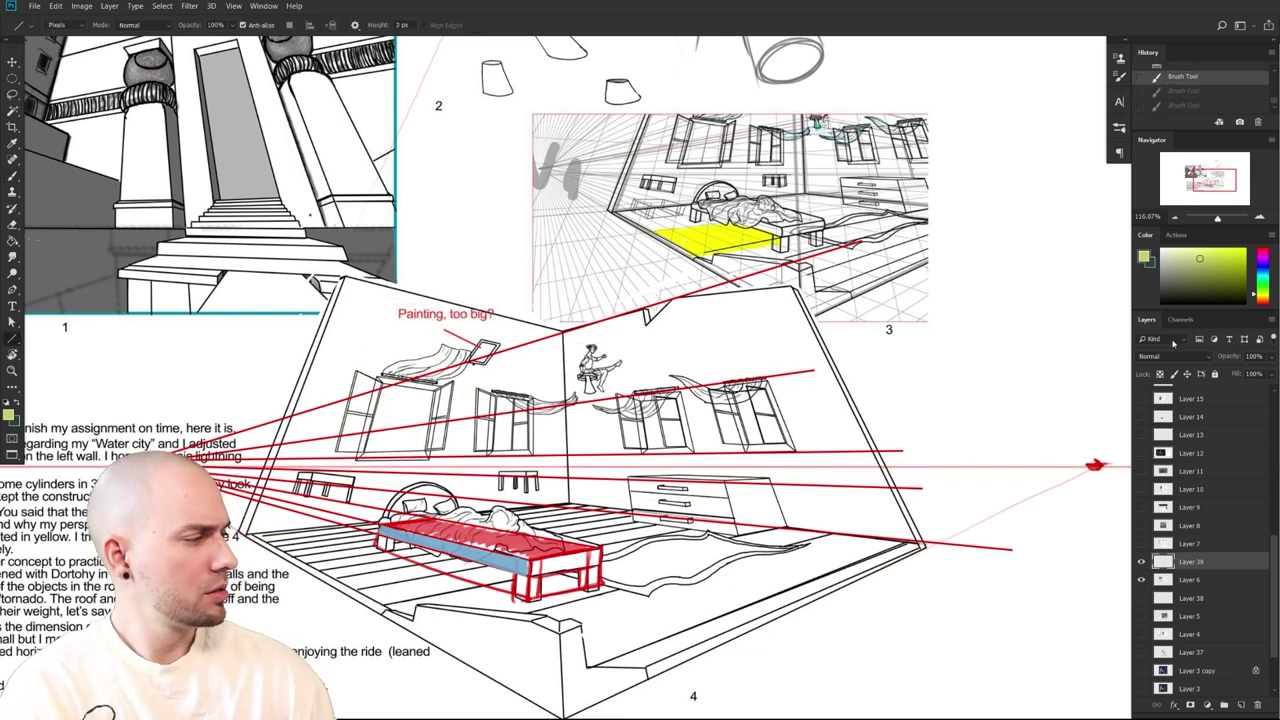
pyautogui.moveTo(1261, 286); pyautogui.dragTo(1261, 270)
# Draw two purple perspective lines from the right vanishing point across the left wall, one near the window bottoms and one along the tops
pyautogui.moveTo(859, 503); pyautogui.dragTo(836, 519)
pyautogui.moveTo(1072, 481)
pyautogui.mouseDown()
pyautogui.moveTo(204, 306)
pyautogui.moveTo(266, 276)
pyautogui.moveTo(230, 465)
pyautogui.moveTo(320, 540)
pyautogui.moveTo(300, 472)
pyautogui.moveTo(270, 470)
pyautogui.mouseUp()
pyautogui.moveTo(1070, 481); pyautogui.dragTo(212, 370)
pyautogui.moveTo(382, 511); pyautogui.dragTo(538, 508)
pyautogui.moveTo(538, 508); pyautogui.dragTo(510, 580)
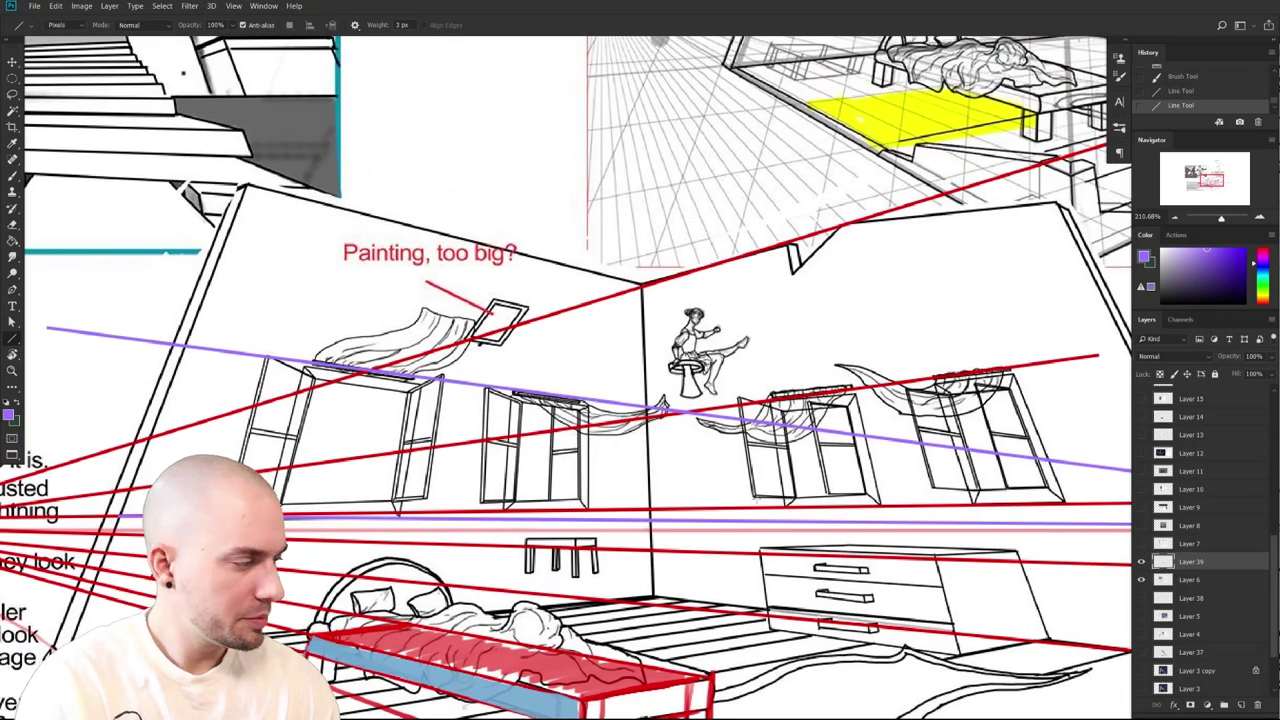
# Toggle the visibility of Layer 6 and Layer 39 to compare them, and undo both purple lines
pyautogui.click(1142, 582)
pyautogui.click(1142, 581)
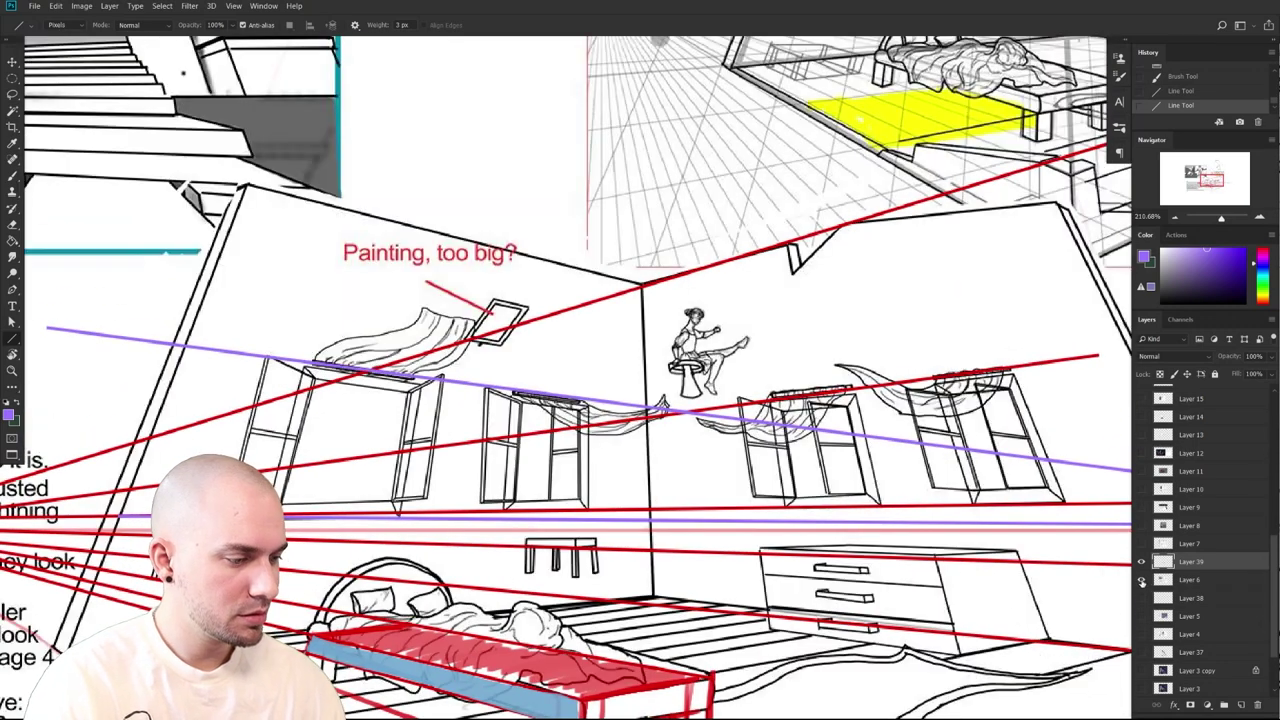
pyautogui.hotkey('ctrl', 'z')
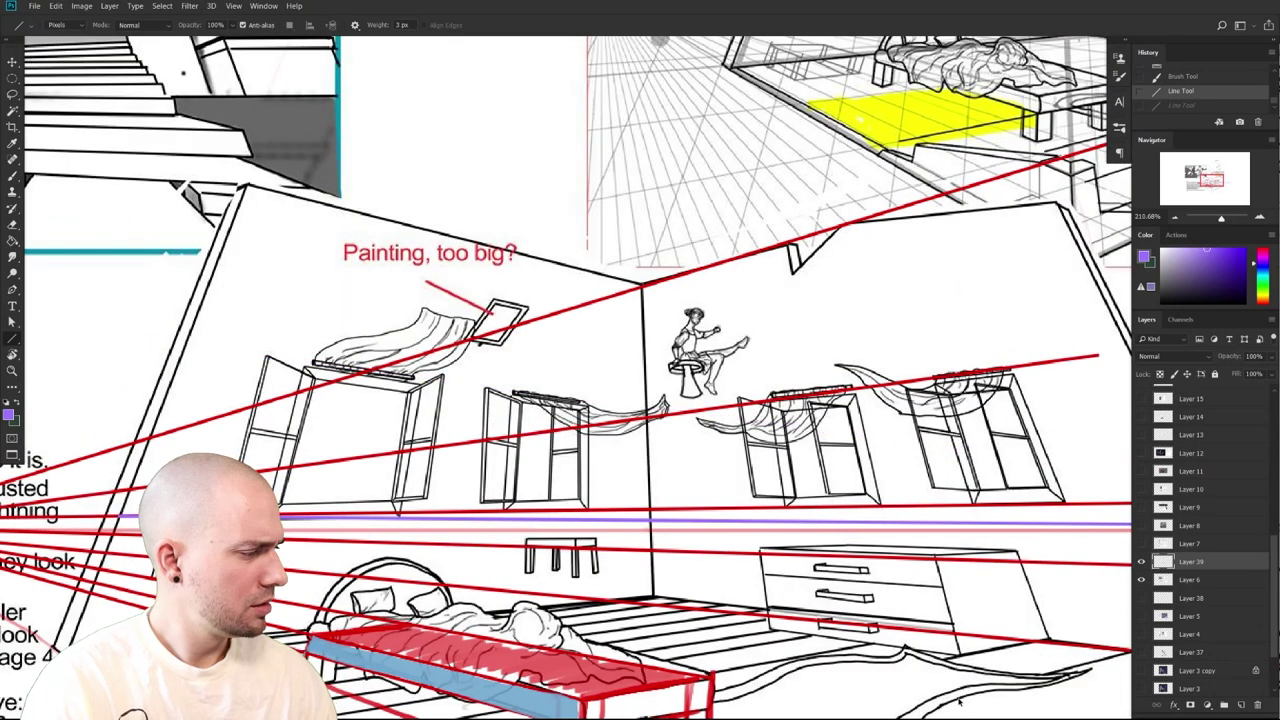
pyautogui.click(1141, 562)
pyautogui.click(1141, 562)
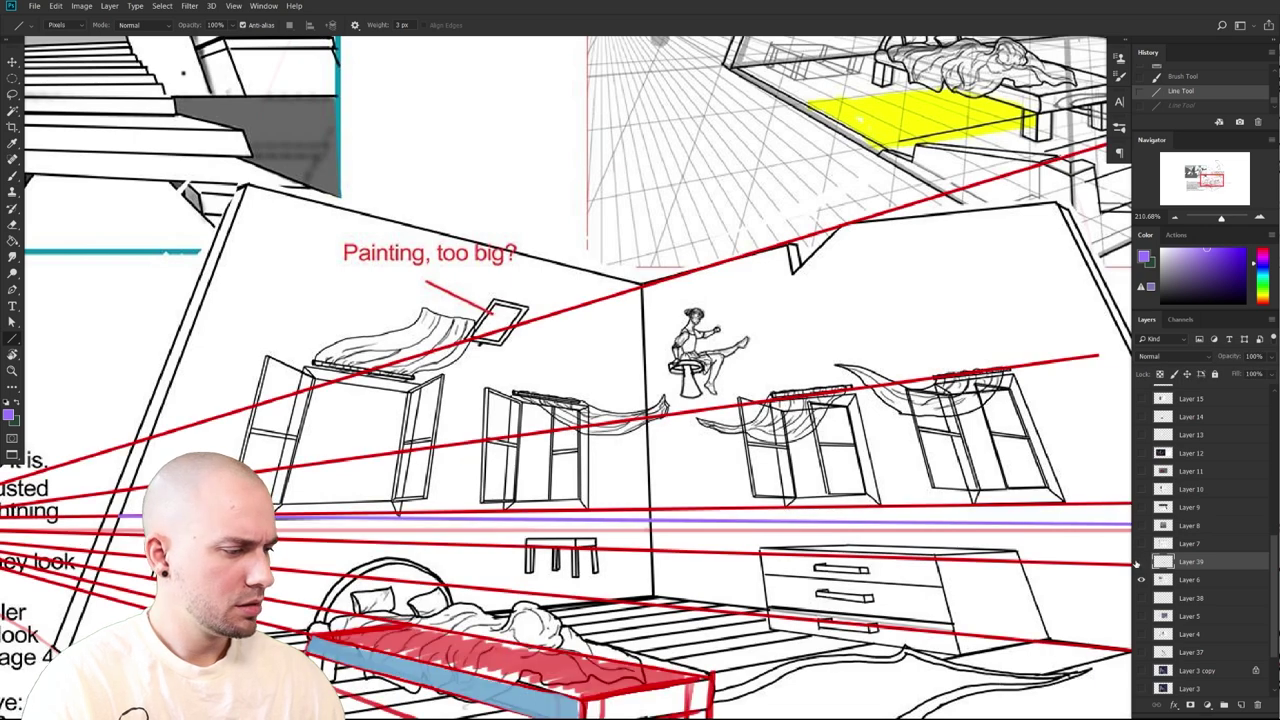
pyautogui.click(1139, 563)
pyautogui.click(1141, 563)
pyautogui.hotkey('ctrl', 'z')
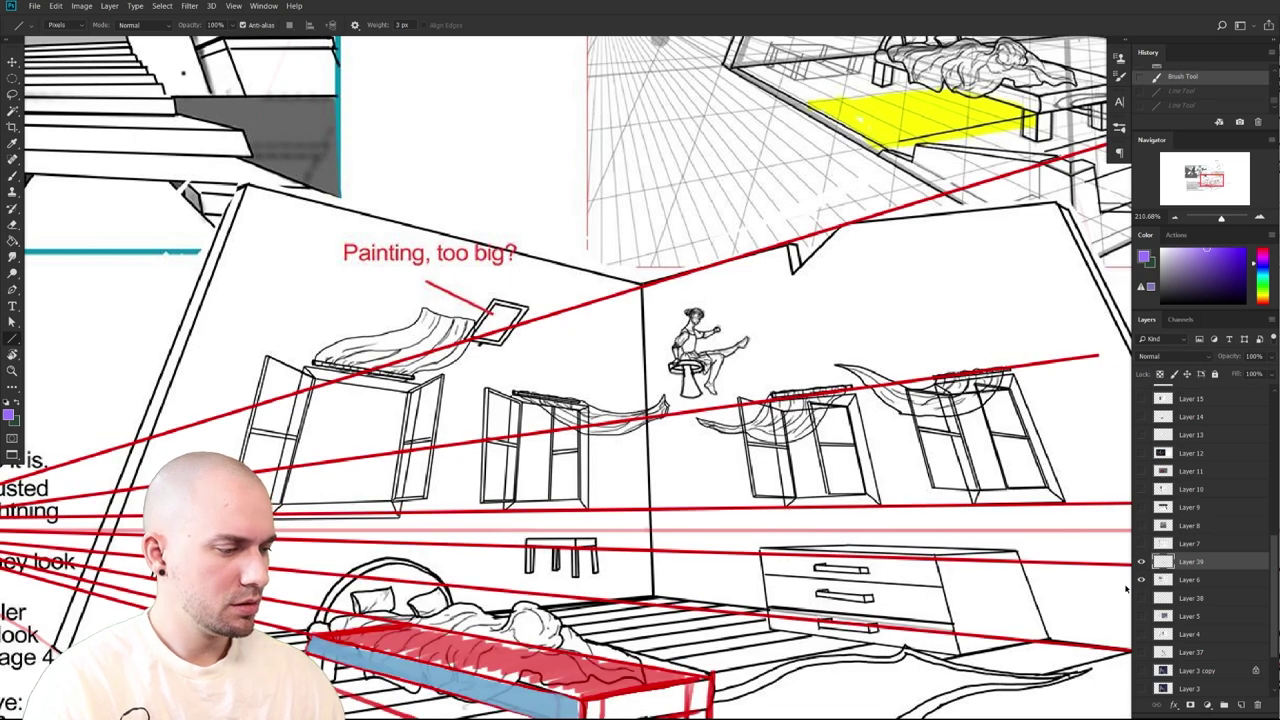
# Create a new layer and mark the drawing's vanishing points on it with purple brush strokes
pyautogui.moveTo(1004, 620); pyautogui.dragTo(862, 598)
pyautogui.press('b')
pyautogui.click(1241, 705)
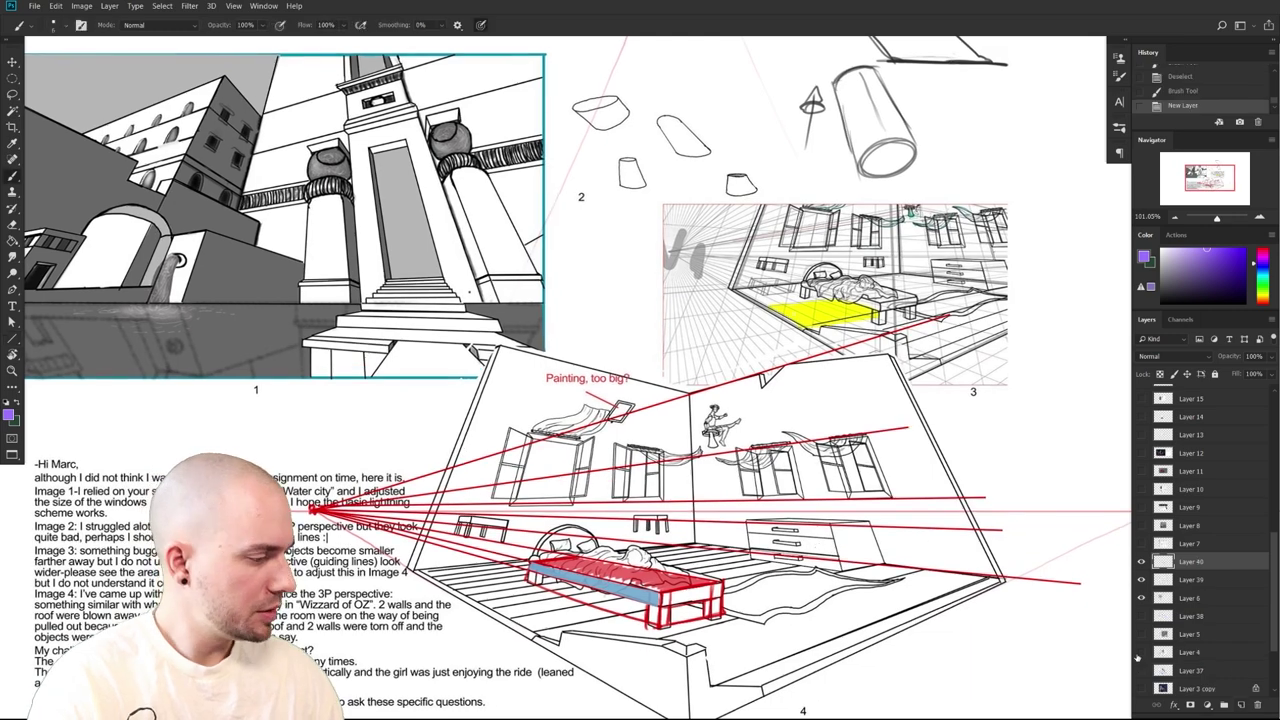
pyautogui.moveTo(922, 499); pyautogui.dragTo(894, 501)
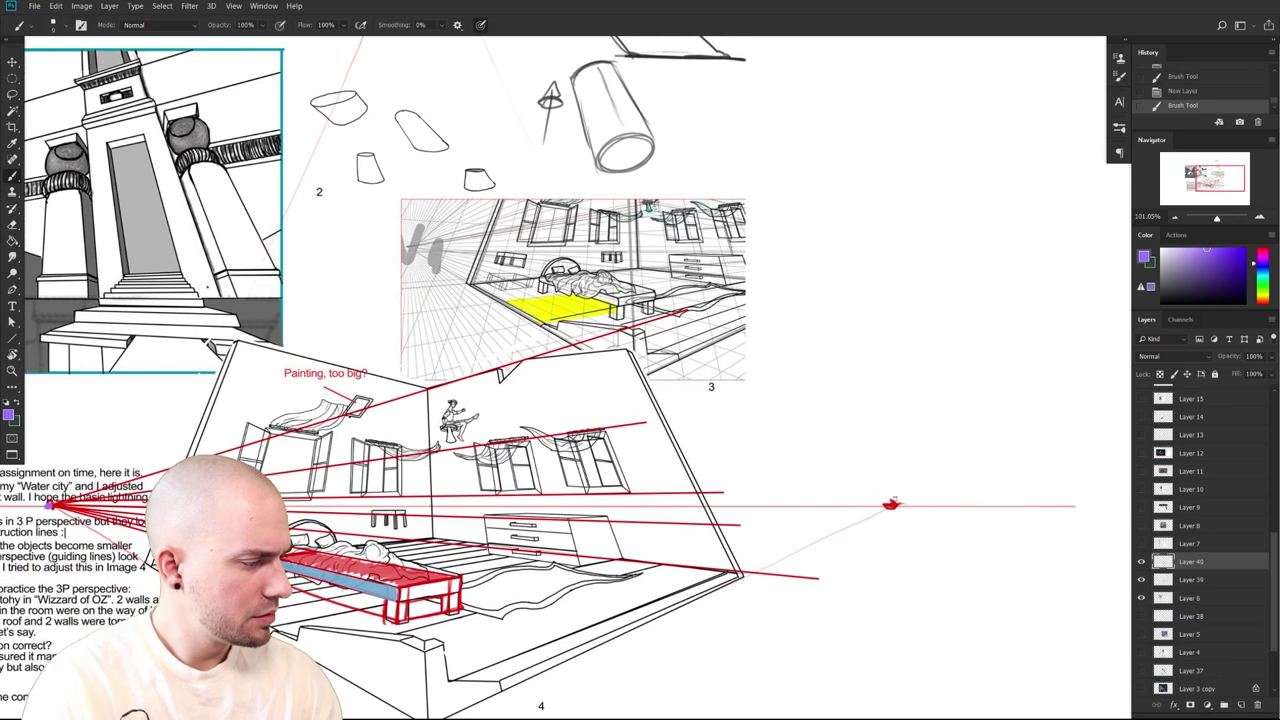
pyautogui.scroll(3, 426, 51)
pyautogui.moveTo(437, 72); pyautogui.dragTo(433, 66)
pyautogui.moveTo(471, 529); pyautogui.dragTo(602, 413)
# Hide Layer 39 and draw a straight purple line from the right vanishing point along the tops of the left wall's windows
pyautogui.click(1141, 580)
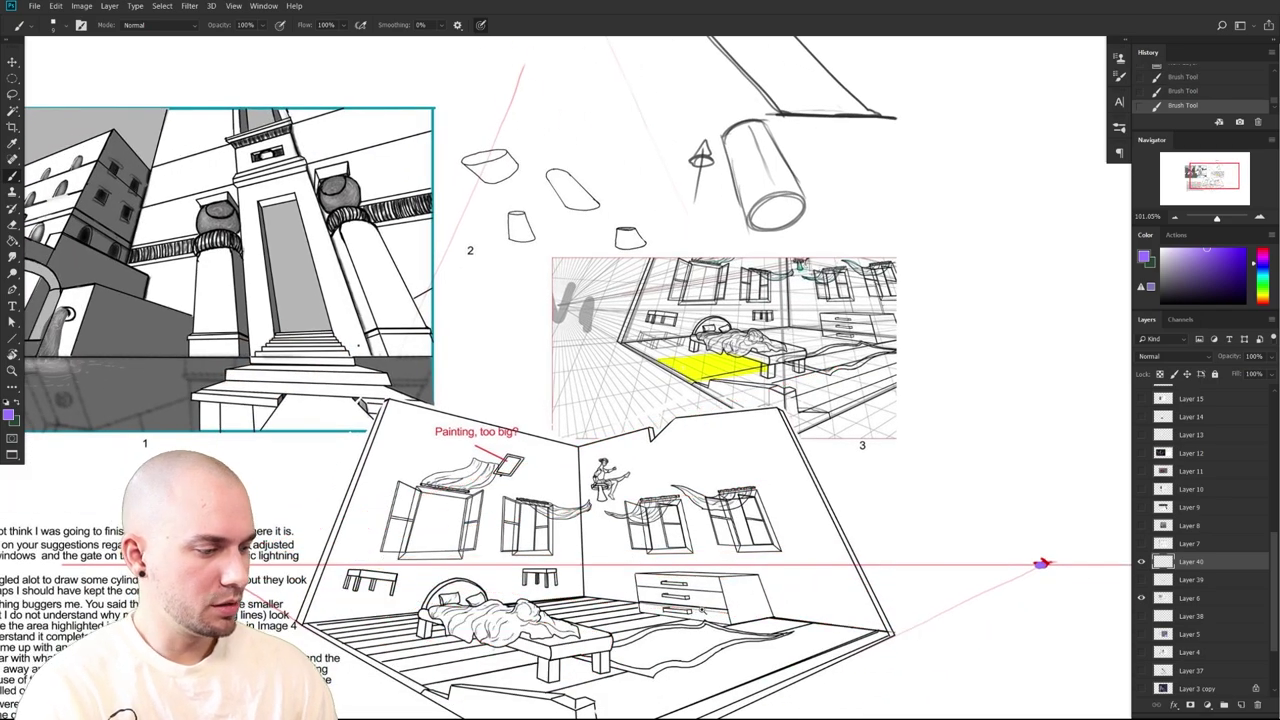
pyautogui.moveTo(702, 609); pyautogui.dragTo(728, 609)
pyautogui.moveTo(728, 609); pyautogui.dragTo(742, 575)
pyautogui.click(12, 338)
pyautogui.moveTo(441, 569); pyautogui.dragTo(423, 567)
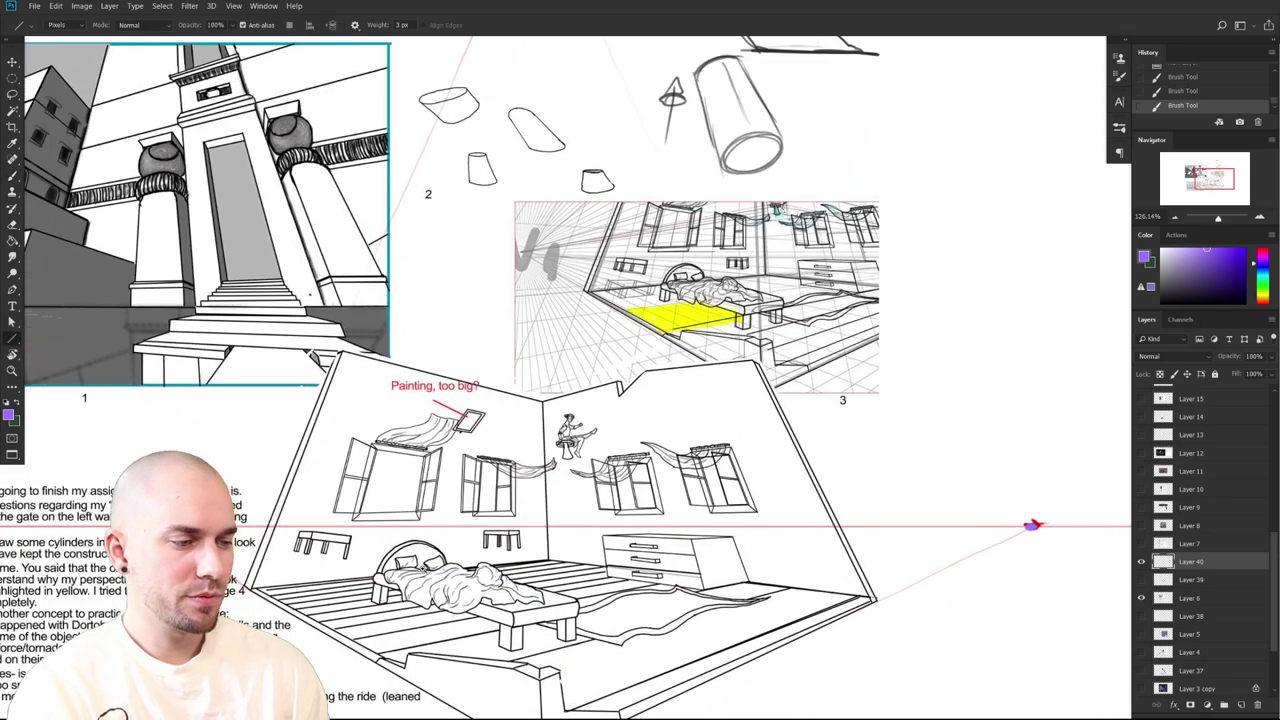
pyautogui.moveTo(1030, 525); pyautogui.dragTo(344, 437)
pyautogui.scroll(4, 450, 473)
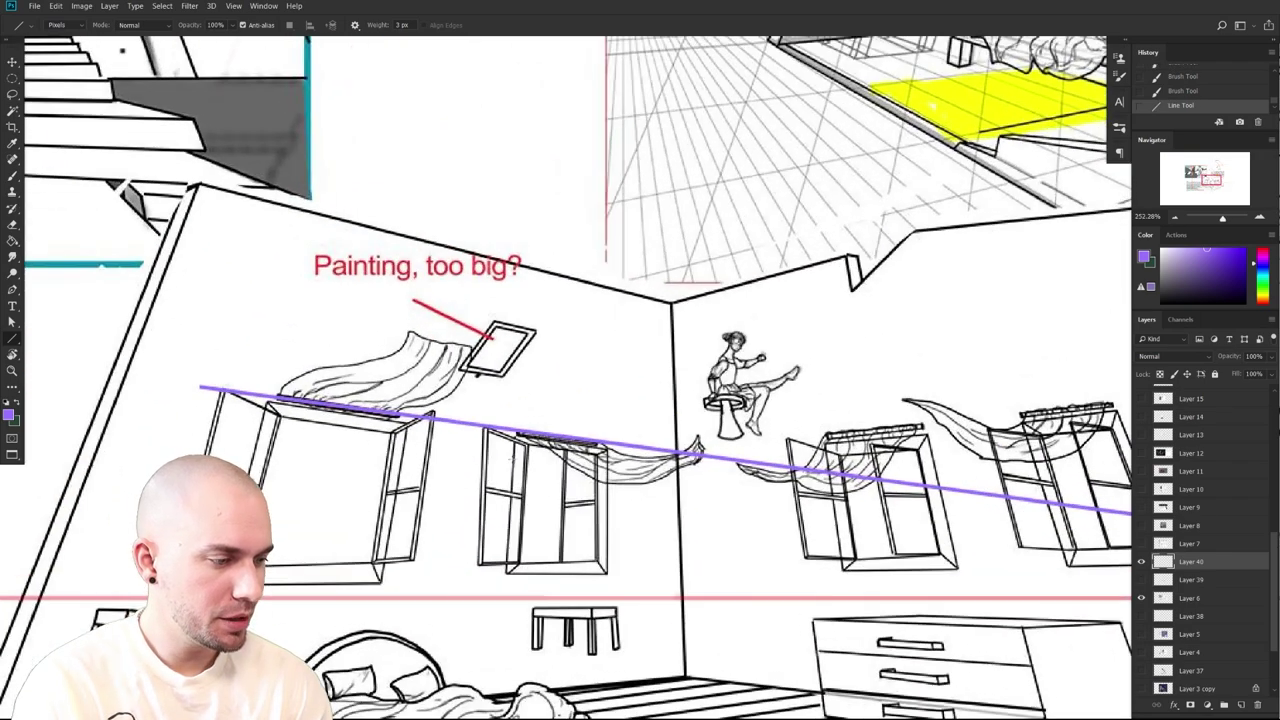
# Draw a purple line from the right vanishing point along the left wall's window bottoms, and brush a black line just above it
pyautogui.scroll(-5, 603, 503)
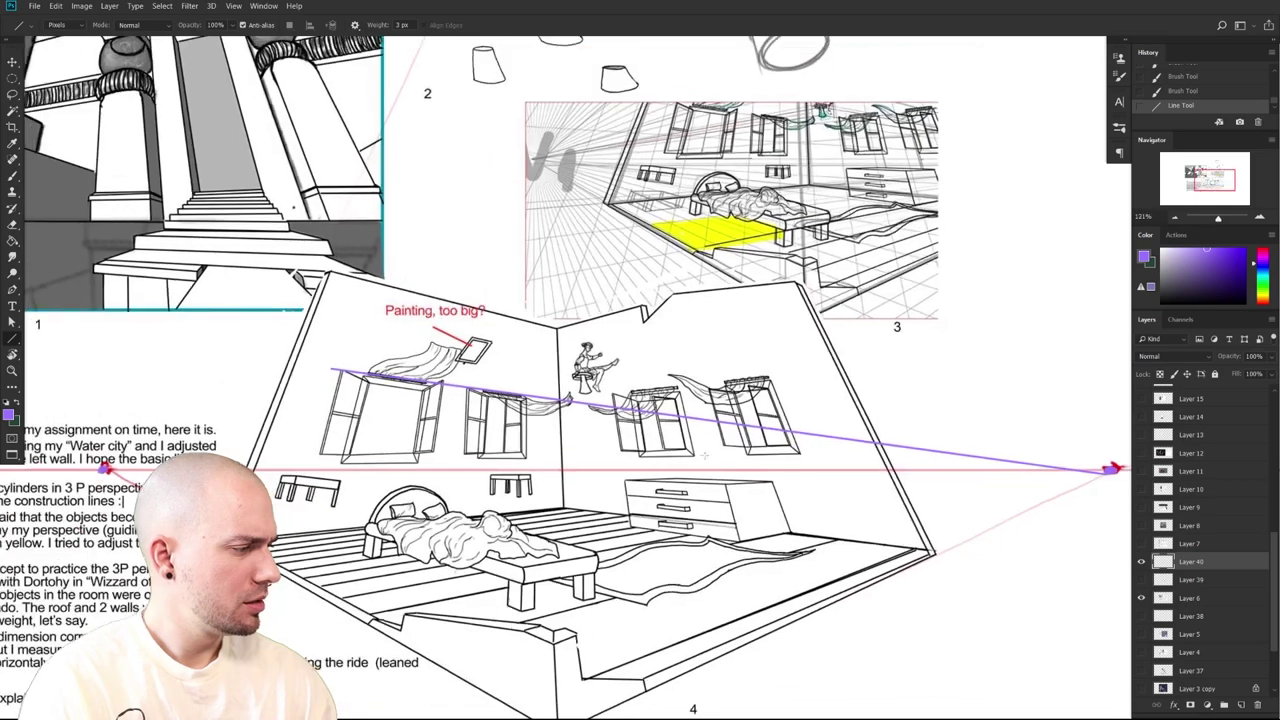
pyautogui.moveTo(1110, 468); pyautogui.dragTo(319, 451)
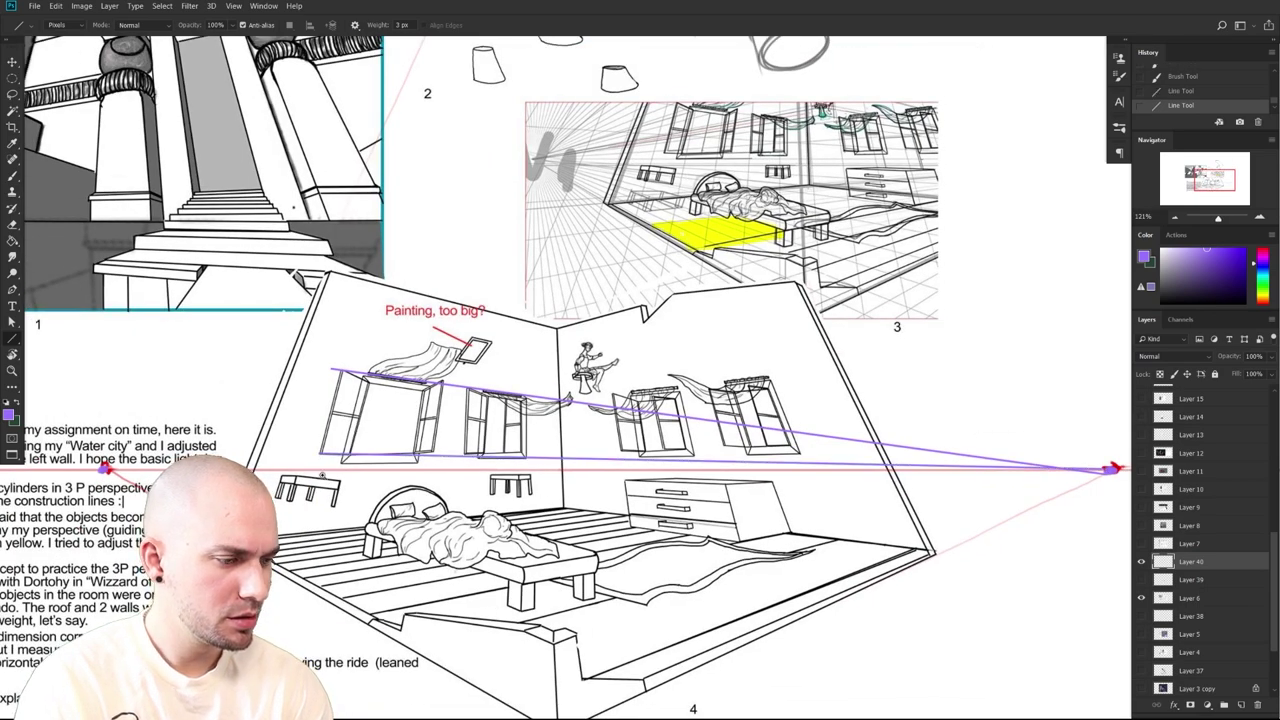
pyautogui.scroll(2, 322, 470)
pyautogui.press('b')
pyautogui.press('x')
pyautogui.moveTo(508, 449); pyautogui.dragTo(345, 450)
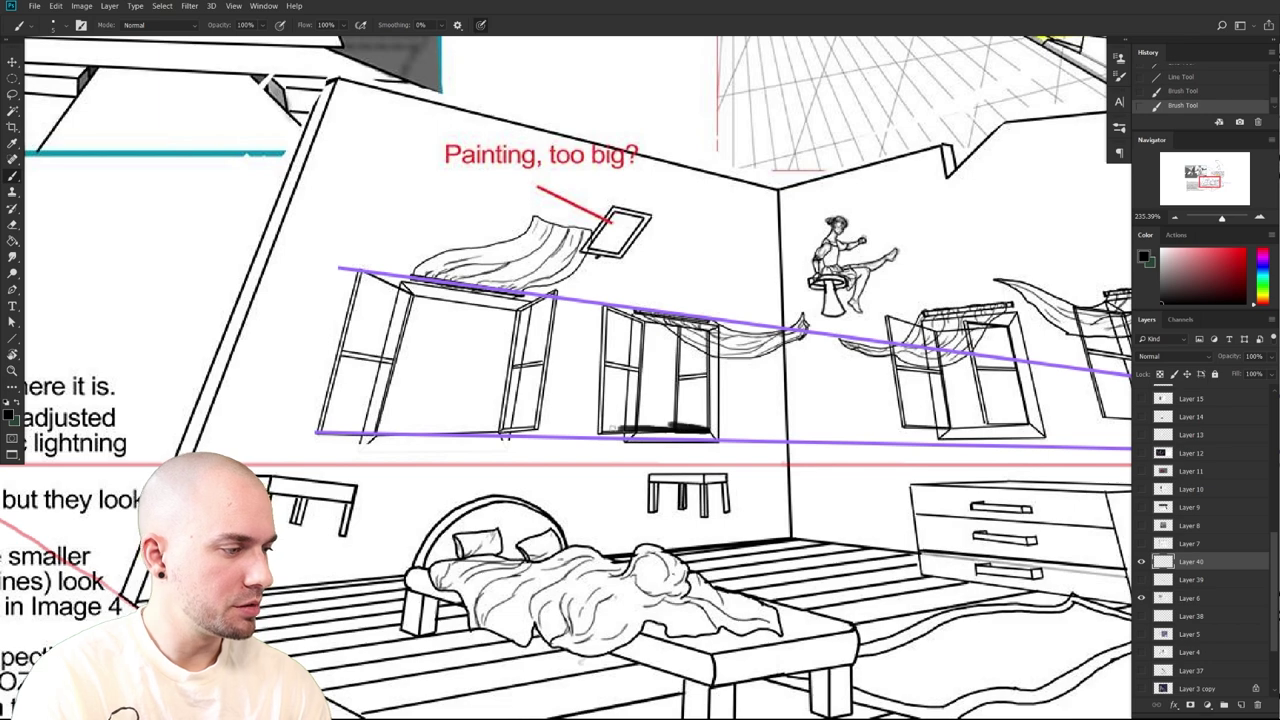
pyautogui.hotkey('ctrl', 'z')
pyautogui.moveTo(586, 422)
pyautogui.mouseDown()
pyautogui.moveTo(383, 417)
pyautogui.moveTo(740, 432)
pyautogui.mouseUp()
pyautogui.moveTo(862, 496); pyautogui.dragTo(640, 516)
pyautogui.moveTo(514, 475); pyautogui.dragTo(806, 488)
pyautogui.moveTo(884, 532)
pyautogui.mouseDown()
pyautogui.moveTo(716, 525)
pyautogui.moveTo(857, 546)
pyautogui.mouseUp()
pyautogui.scroll(3, 856, 545)
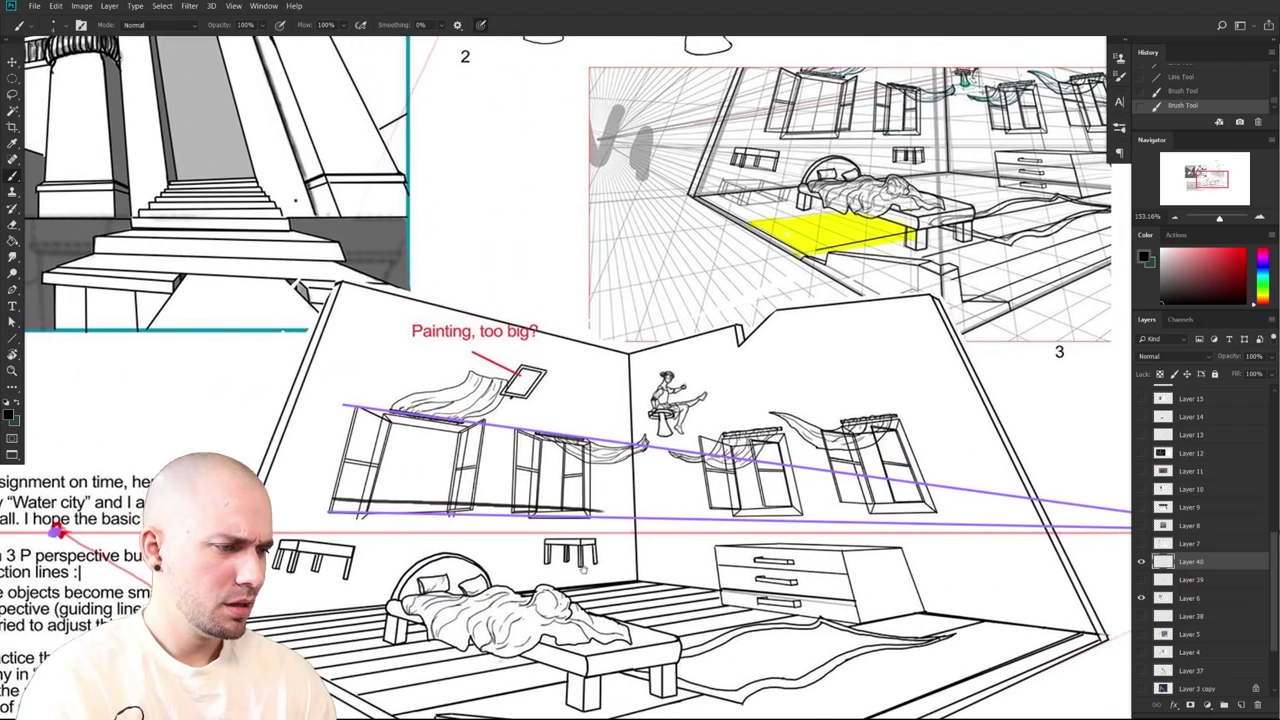
# Draw a straight black line from the right vanishing point across the left wall along the tops of the two small tables
pyautogui.moveTo(584, 569); pyautogui.dragTo(593, 537)
pyautogui.moveTo(584, 641); pyautogui.dragTo(562, 587)
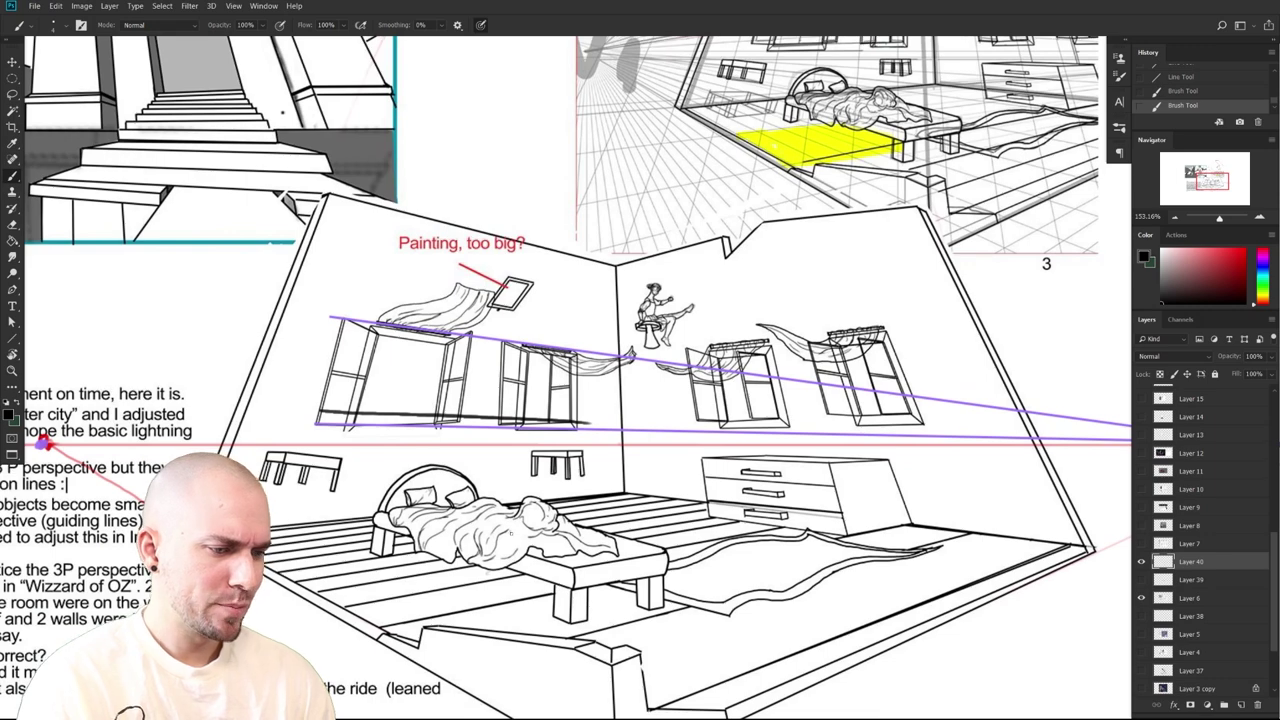
pyautogui.hotkey('ctrl', 'z')
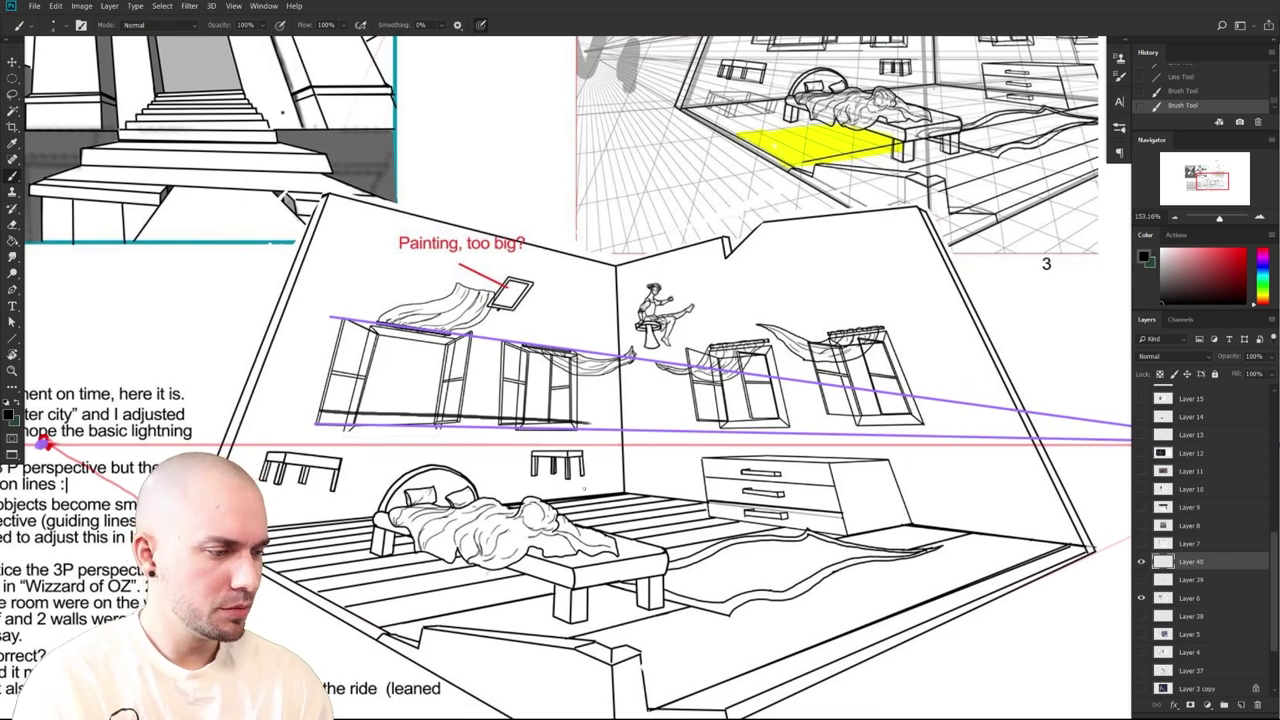
pyautogui.moveTo(491, 557); pyautogui.dragTo(425, 562)
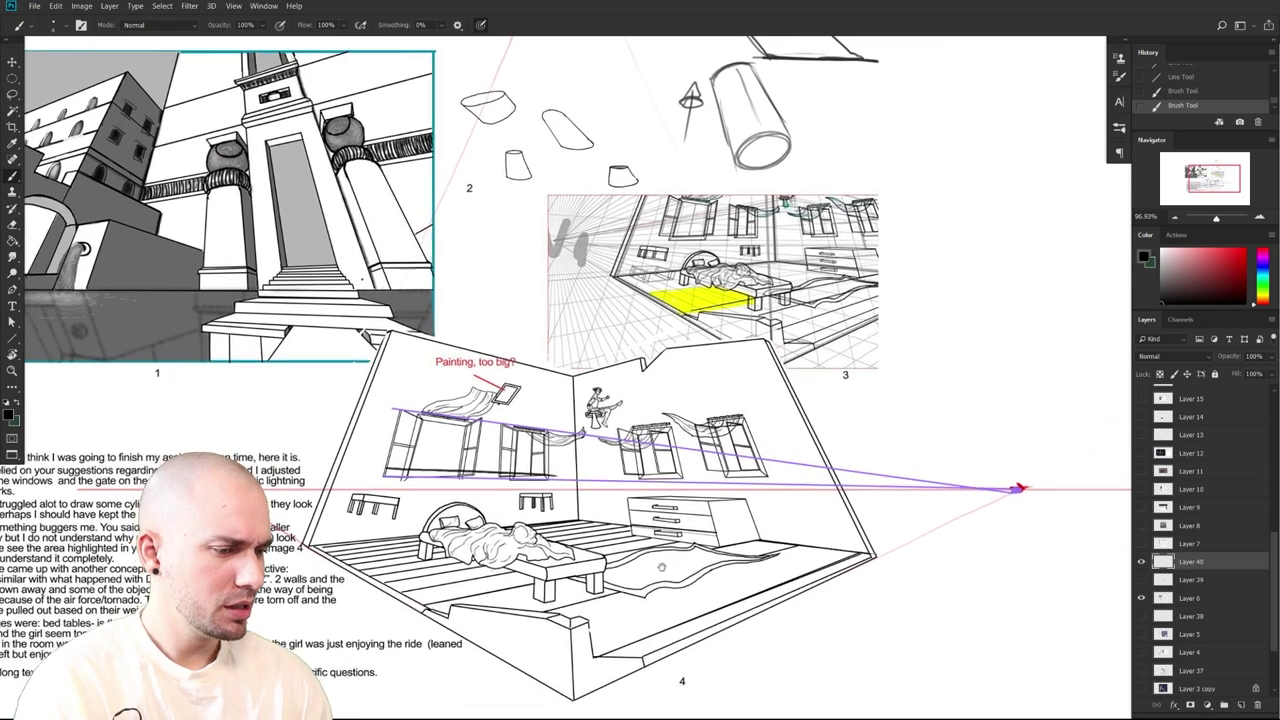
pyautogui.moveTo(661, 568); pyautogui.dragTo(605, 570)
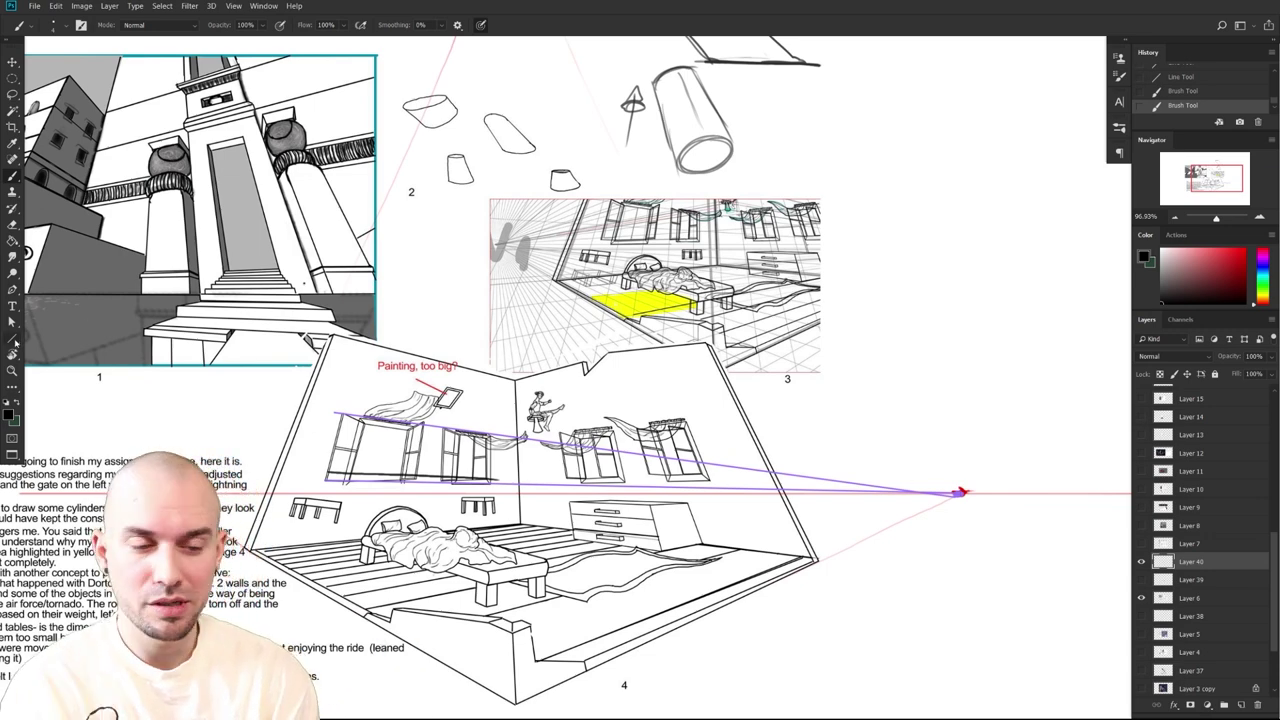
pyautogui.click(15, 340)
pyautogui.moveTo(958, 493)
pyautogui.mouseDown()
pyautogui.moveTo(320, 491)
pyautogui.moveTo(428, 496)
pyautogui.mouseUp()
# Sample the purple of the guide line and brush it over the long front sides of both small tables
pyautogui.scroll(2, 283, 519)
pyautogui.scroll(1, 280, 518)
pyautogui.scroll(2, 428, 496)
pyautogui.moveTo(700, 517); pyautogui.dragTo(465, 513)
pyautogui.press('b')
pyautogui.press('b')
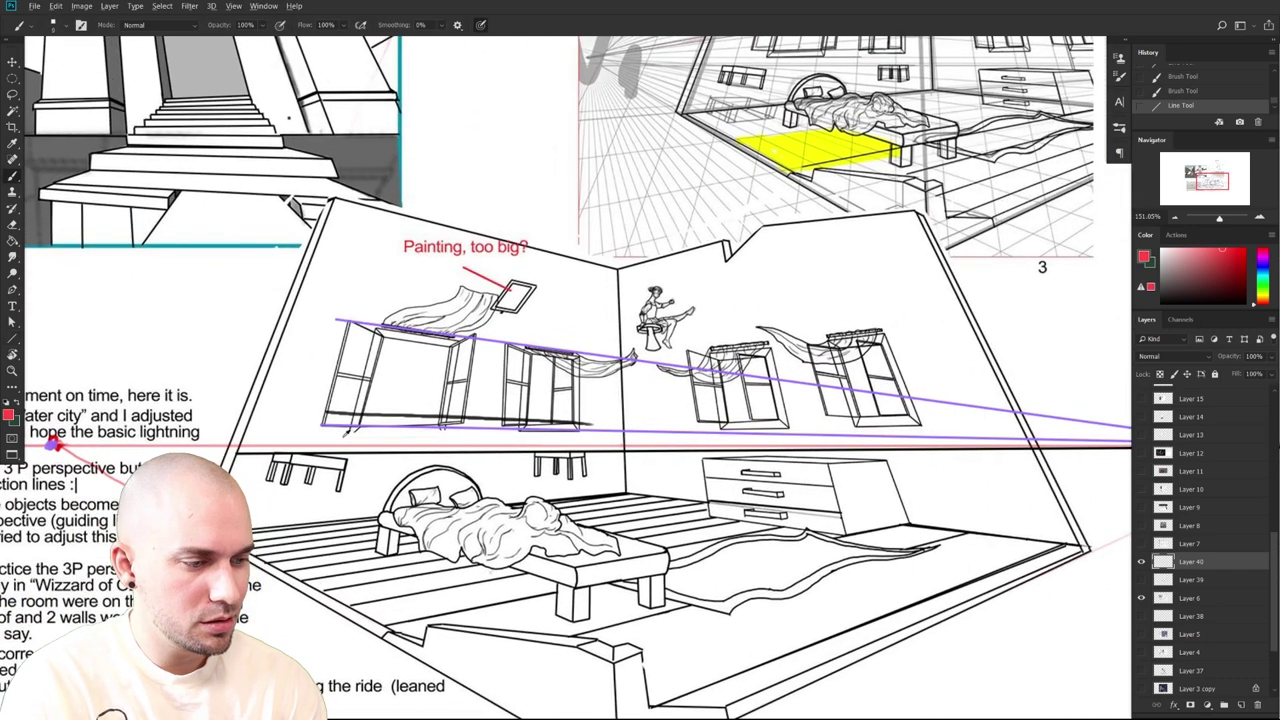
pyautogui.keyDown('alt'); pyautogui.click(363, 425); pyautogui.keyUp('alt')
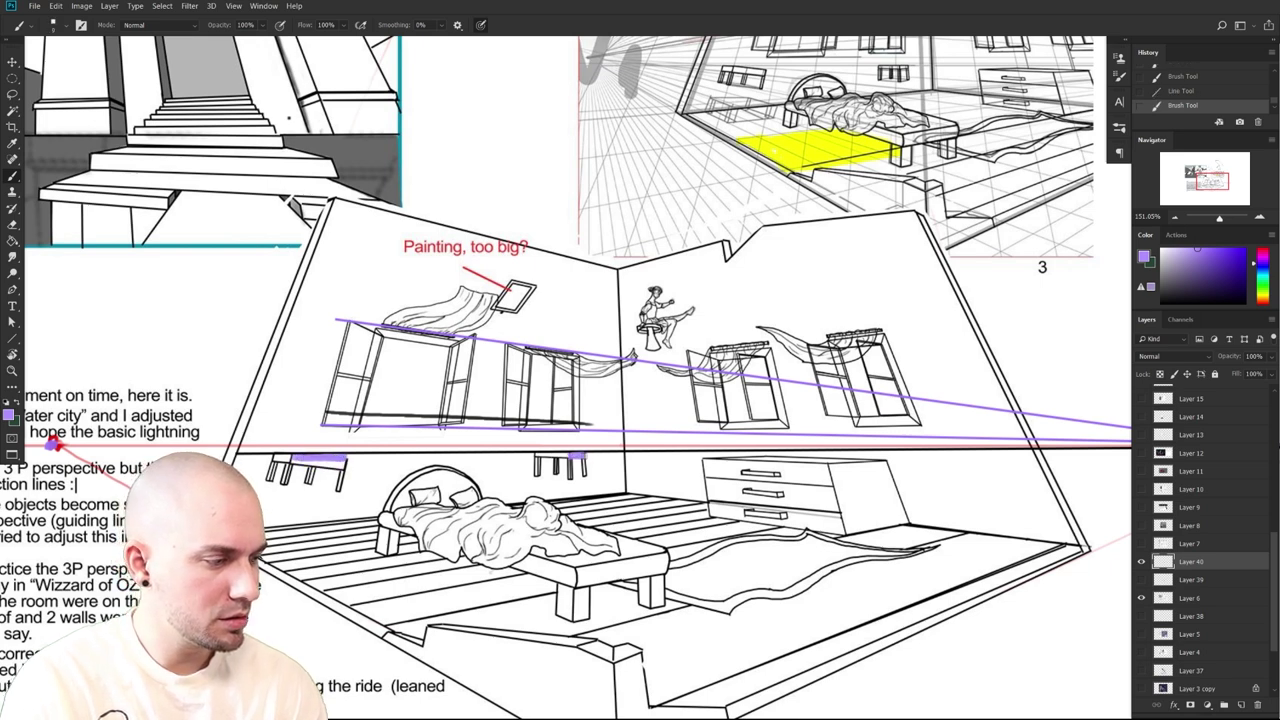
# Choose a dark red and brush it over the left parts of both small tables with a smaller brush
pyautogui.moveTo(469, 509); pyautogui.dragTo(642, 501)
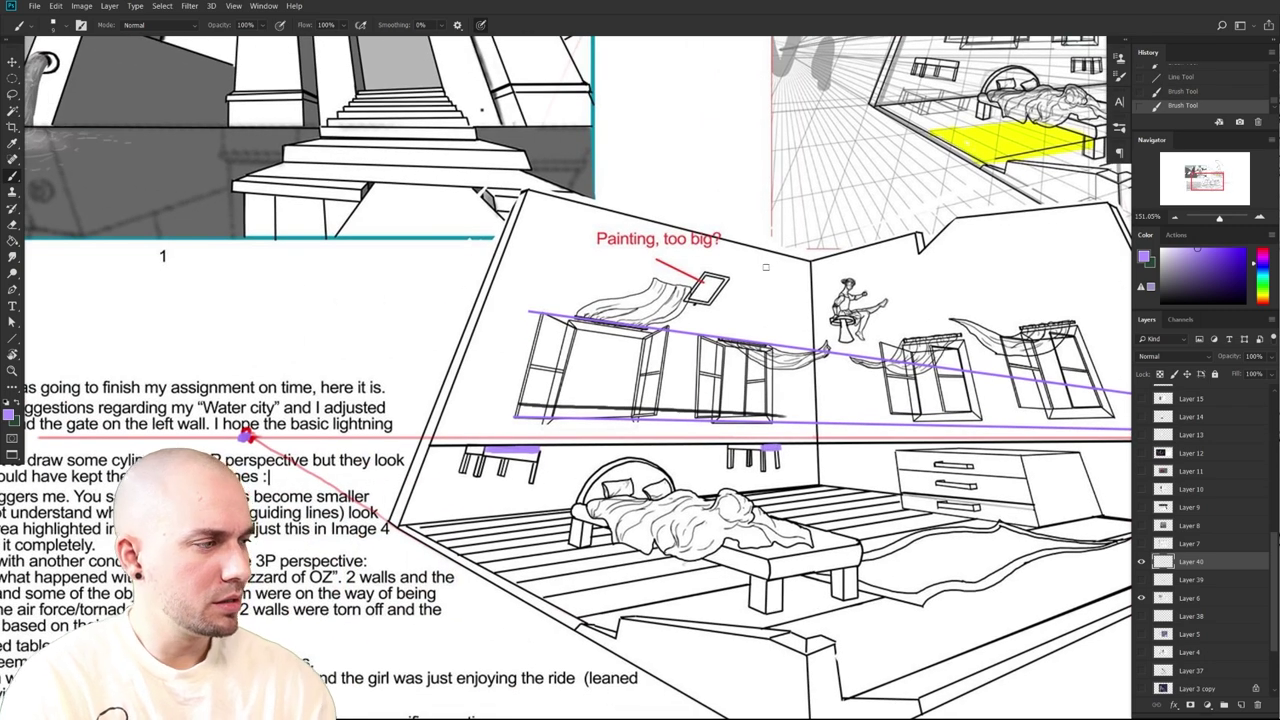
pyautogui.moveTo(1258, 264); pyautogui.dragTo(1260, 249)
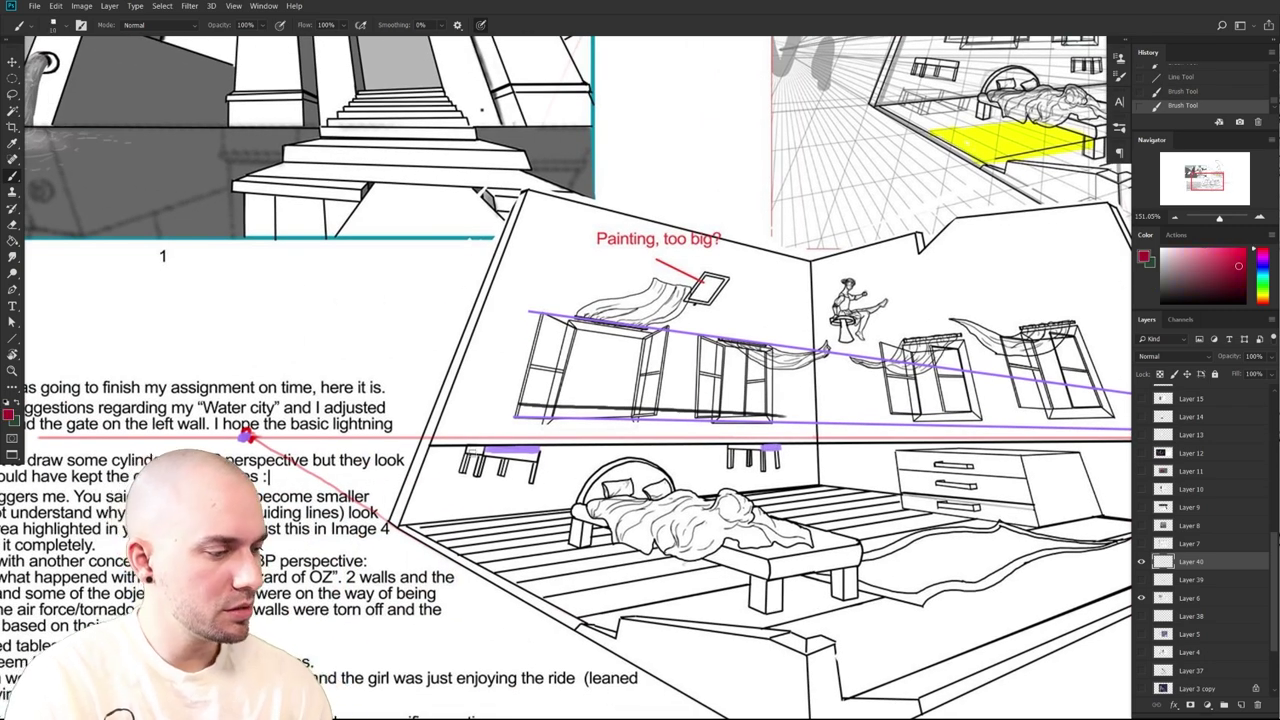
pyautogui.press('[')
pyautogui.press('[')
pyautogui.press('[')
pyautogui.moveTo(317, 452); pyautogui.dragTo(283, 460)
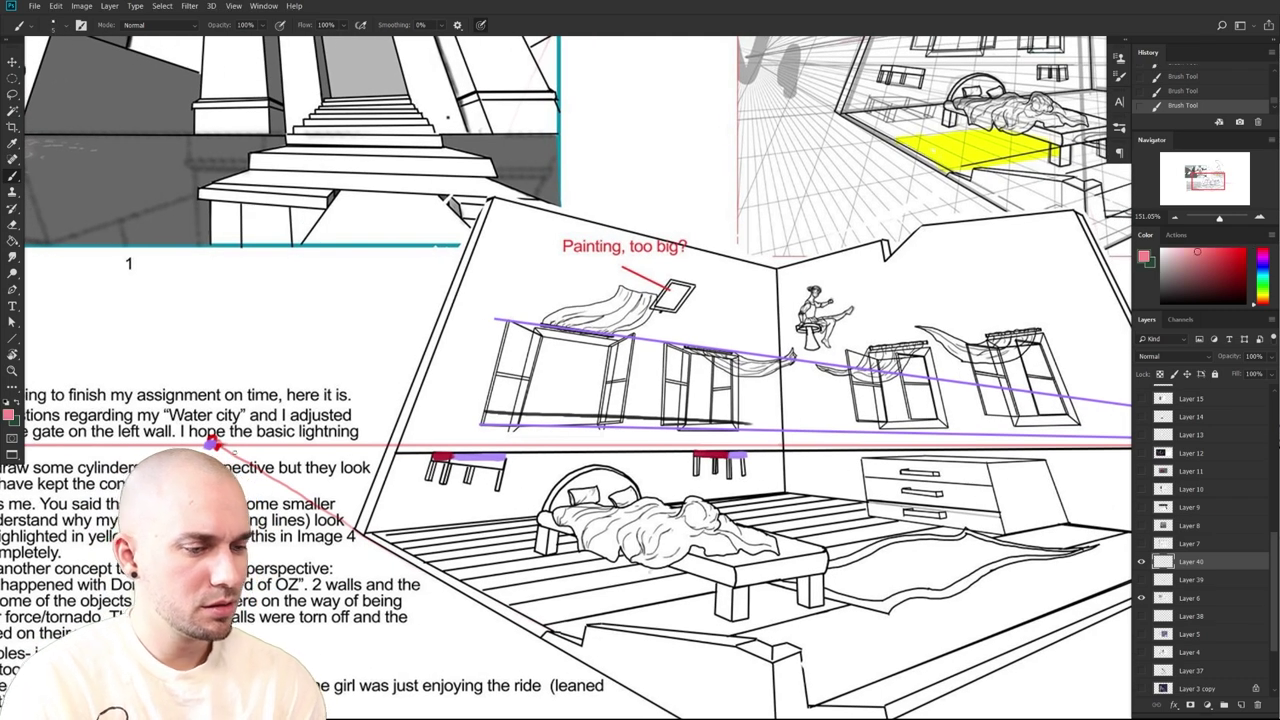
# Try pink guide lines from the left vanishing point across both small tables, and undo them
pyautogui.hotkey('ctrl', 'z')
pyautogui.click(12, 339)
pyautogui.moveTo(215, 444)
pyautogui.mouseDown()
pyautogui.moveTo(536, 469)
pyautogui.moveTo(560, 455)
pyautogui.moveTo(822, 461)
pyautogui.mouseUp()
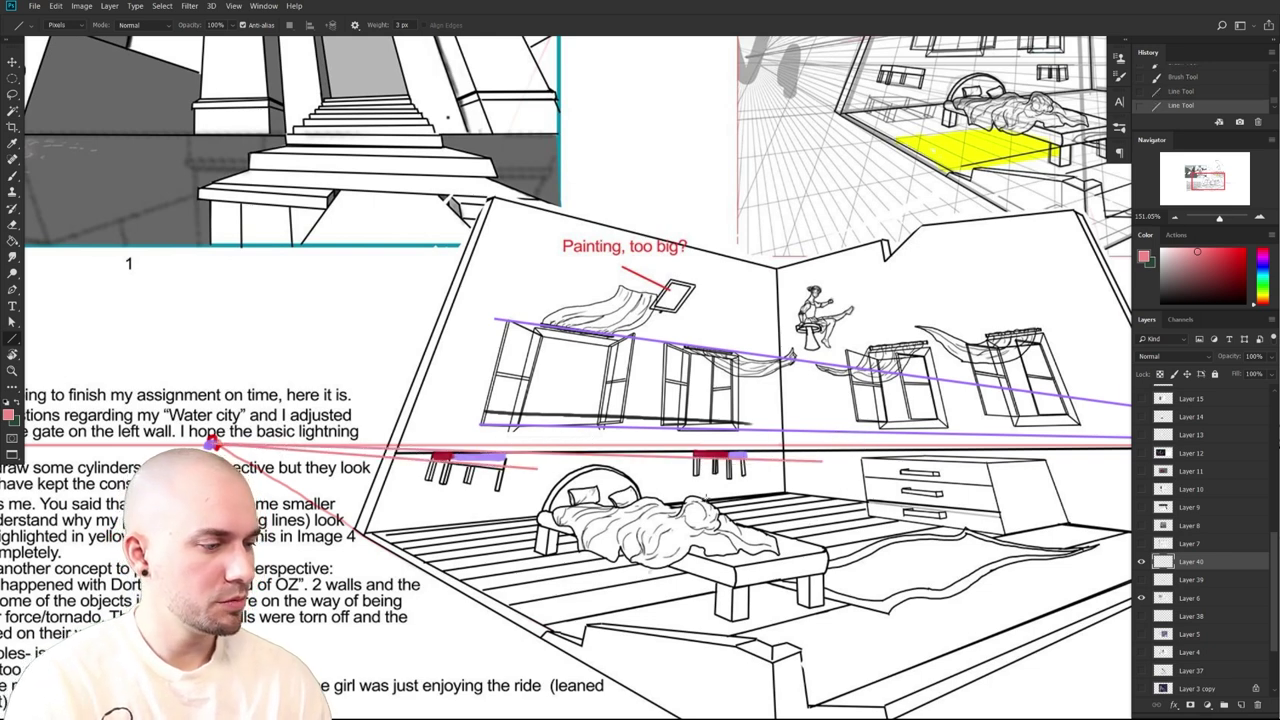
pyautogui.hotkey('ctrl', 'z')
pyautogui.hotkey('ctrl', 'z')
# Sample the dark outline colour, try a short line at the left table's leg, and undo it
pyautogui.moveTo(1020, 598); pyautogui.dragTo(764, 579)
pyautogui.scroll(-3, 763, 578)
pyautogui.moveTo(840, 535); pyautogui.dragTo(667, 527)
pyautogui.scroll(3, 897, 470)
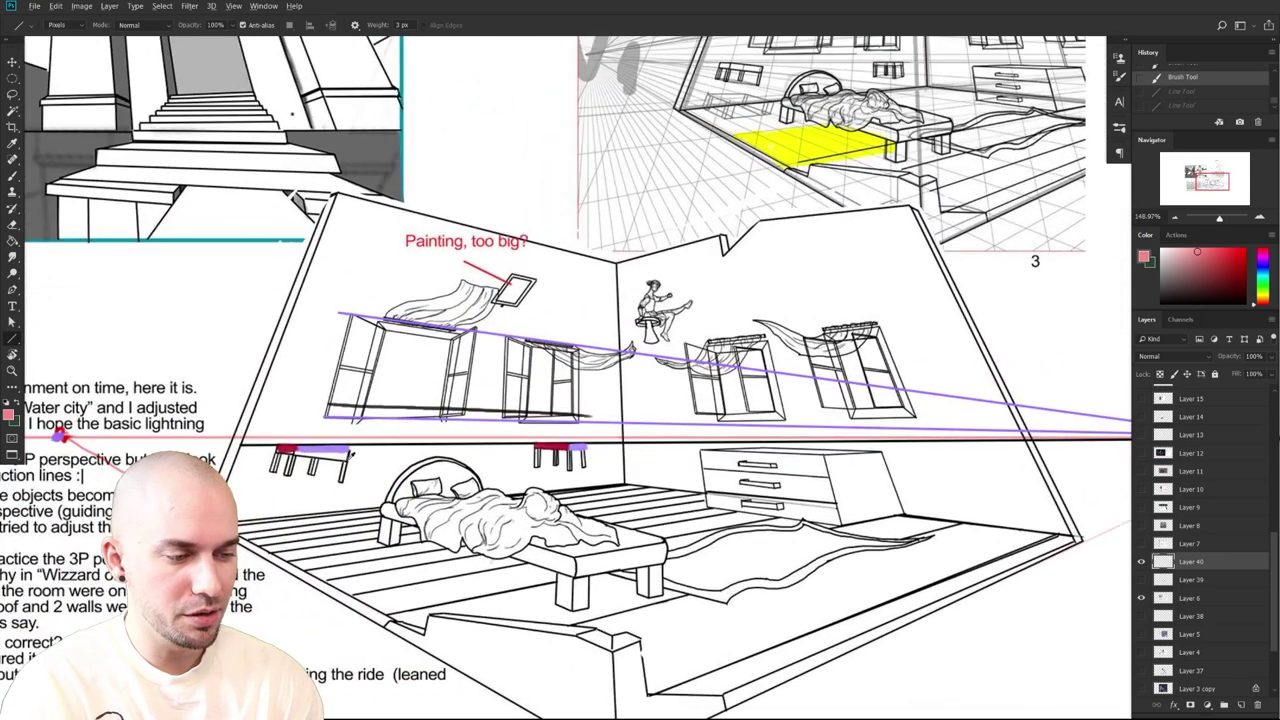
pyautogui.keyDown('alt'); pyautogui.click(352, 459); pyautogui.keyUp('alt')
pyautogui.moveTo(348, 459); pyautogui.dragTo(343, 461)
pyautogui.hotkey('ctrl', 'z')
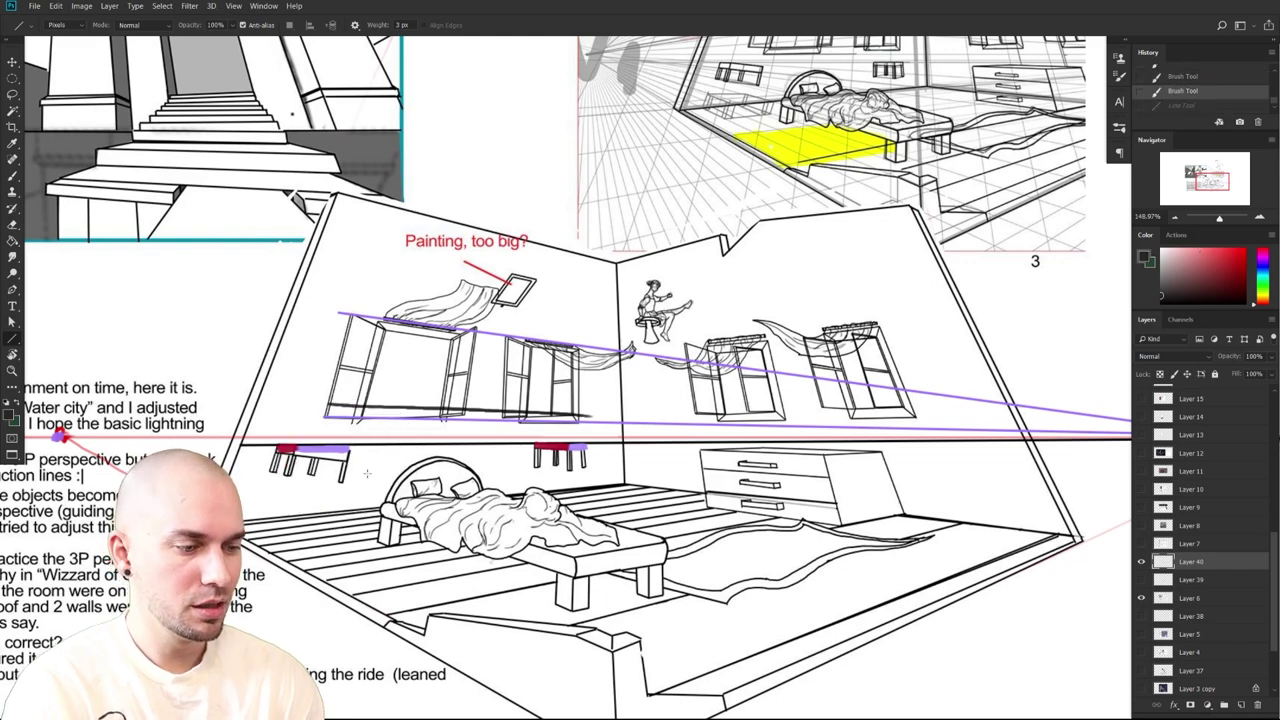
# Create a new layer and draw a green line from the top vanishing point past the left edge of the left wall's second window
pyautogui.scroll(-5, 608, 577)
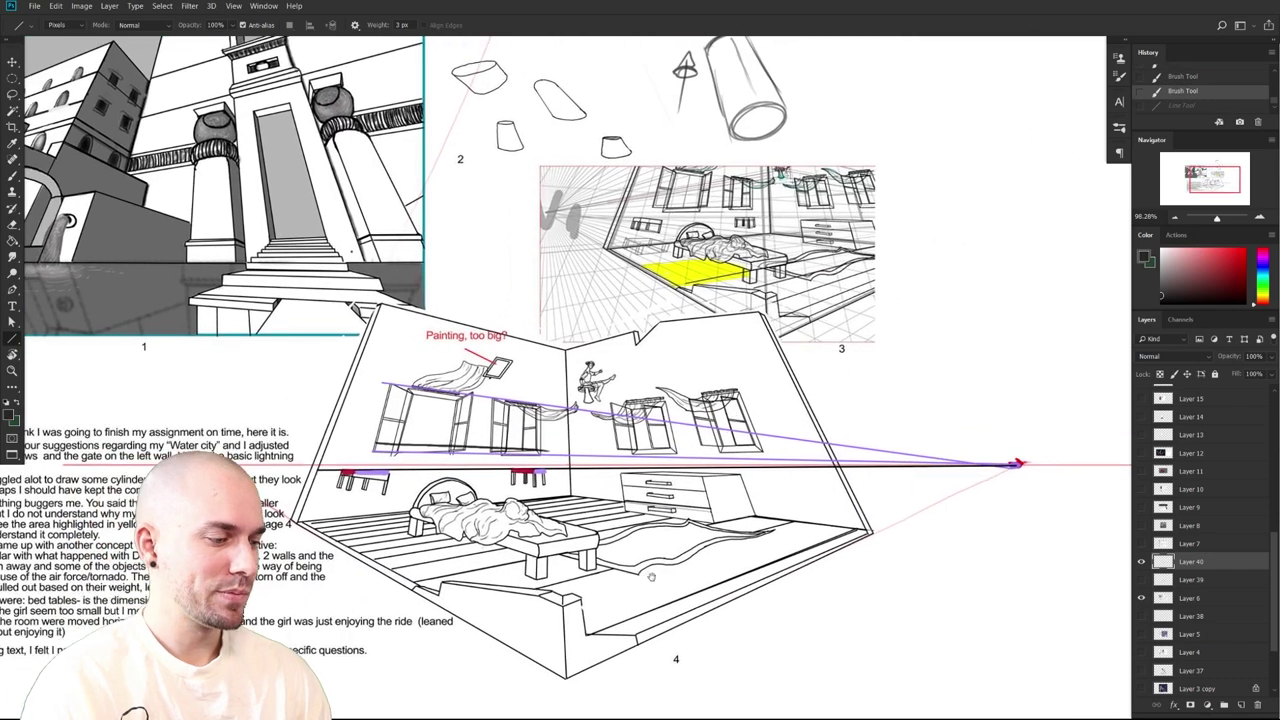
pyautogui.scroll(-3, 629, 598)
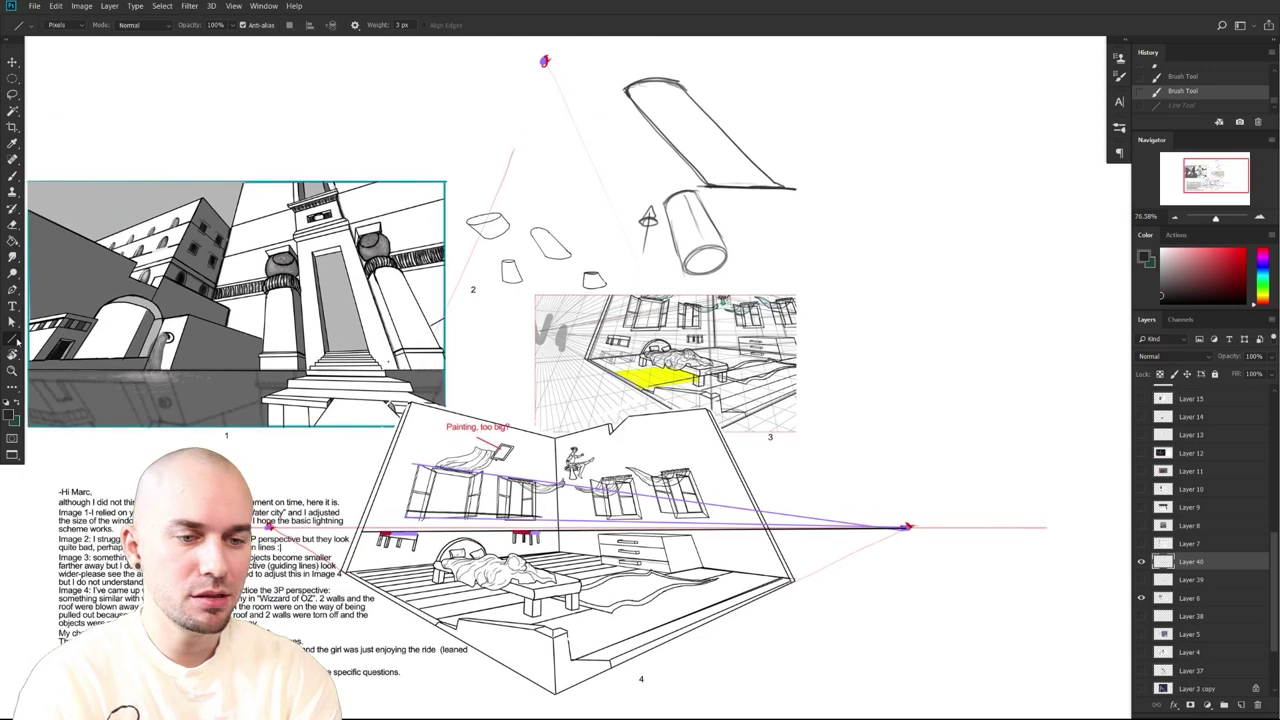
pyautogui.moveTo(1262, 296); pyautogui.dragTo(1265, 288)
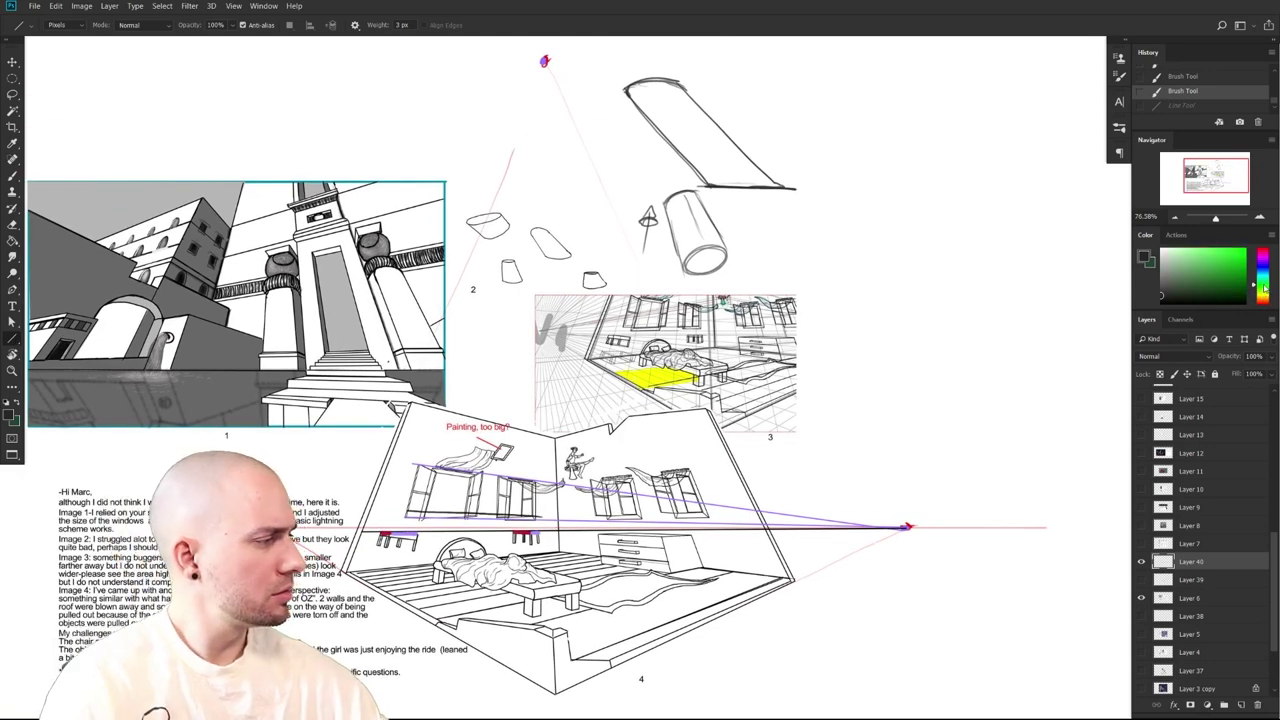
pyautogui.click(1241, 704)
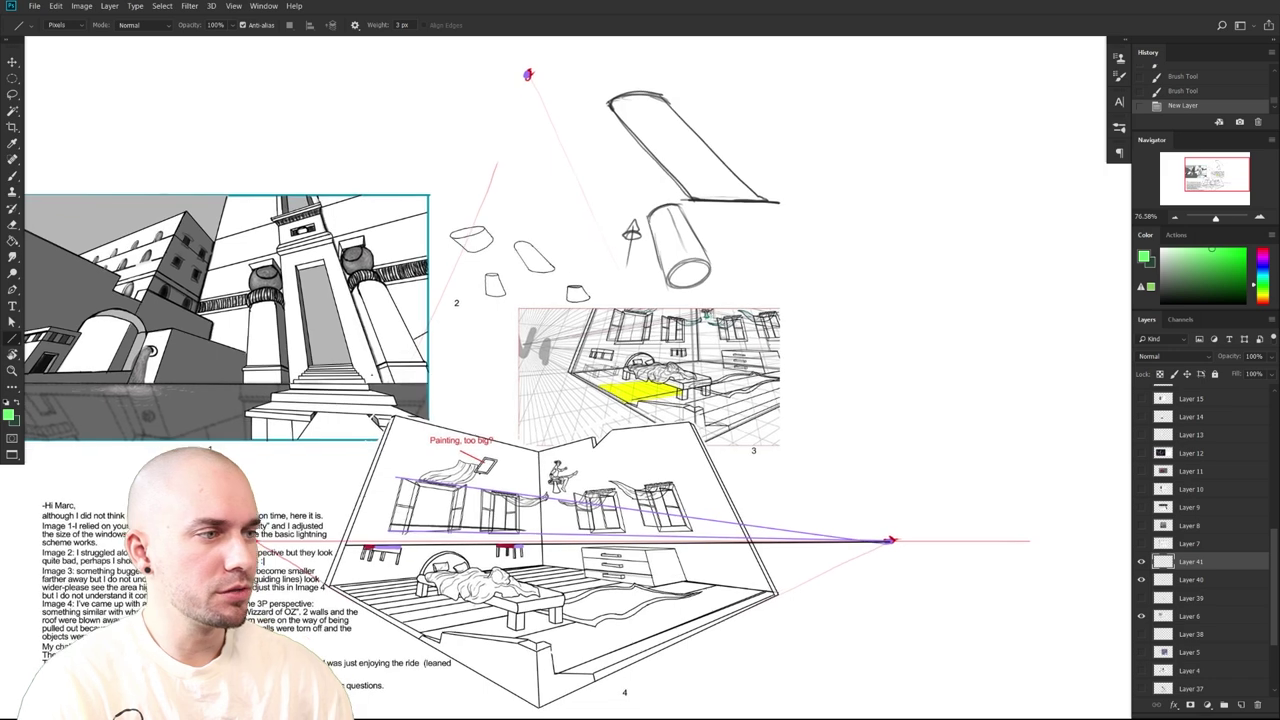
pyautogui.moveTo(528, 74)
pyautogui.mouseDown()
pyautogui.moveTo(408, 562)
pyautogui.moveTo(358, 605)
pyautogui.moveTo(520, 625)
pyautogui.moveTo(405, 588)
pyautogui.moveTo(560, 590)
pyautogui.moveTo(690, 555)
pyautogui.moveTo(585, 570)
pyautogui.moveTo(636, 532)
pyautogui.moveTo(700, 540)
pyautogui.moveTo(474, 549)
pyautogui.mouseUp()
pyautogui.moveTo(452, 562); pyautogui.dragTo(525, 556)
pyautogui.press('b')
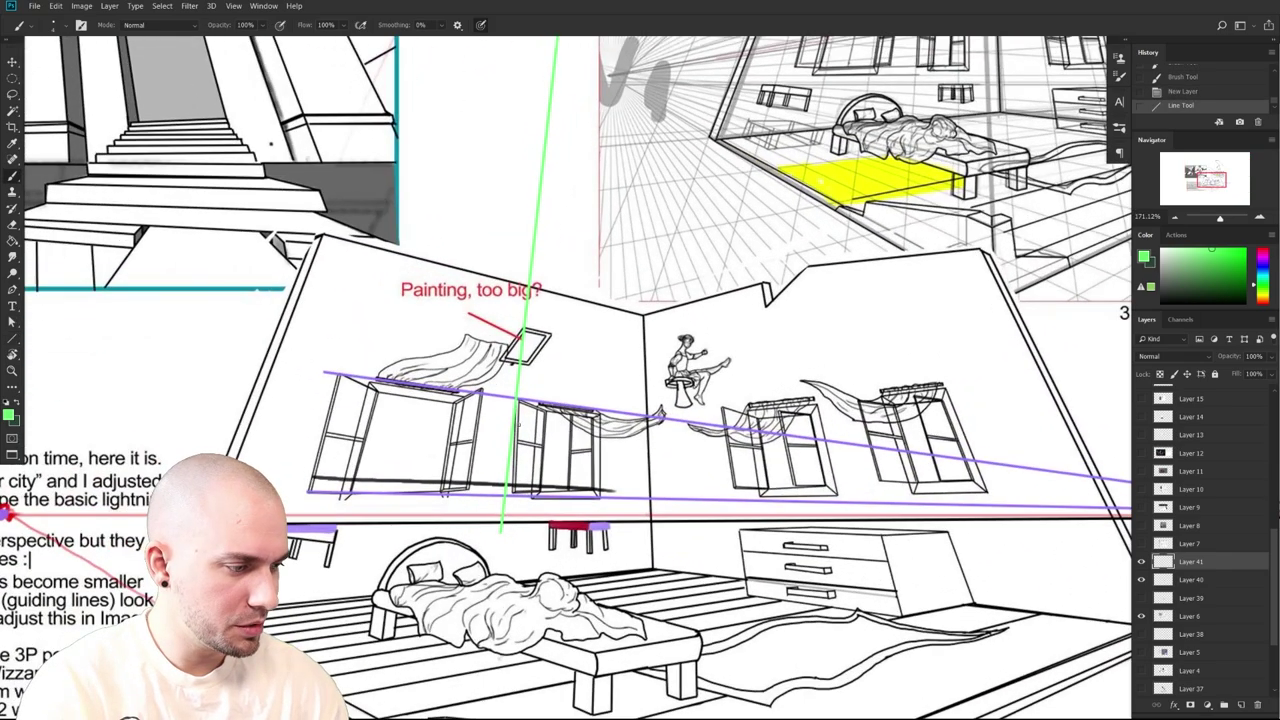
pyautogui.hotkey('ctrl', 'z')
# Draw a second green line from the top vanishing point along the outer left edge of the left wall's first window
pyautogui.moveTo(528, 613); pyautogui.dragTo(512, 642)
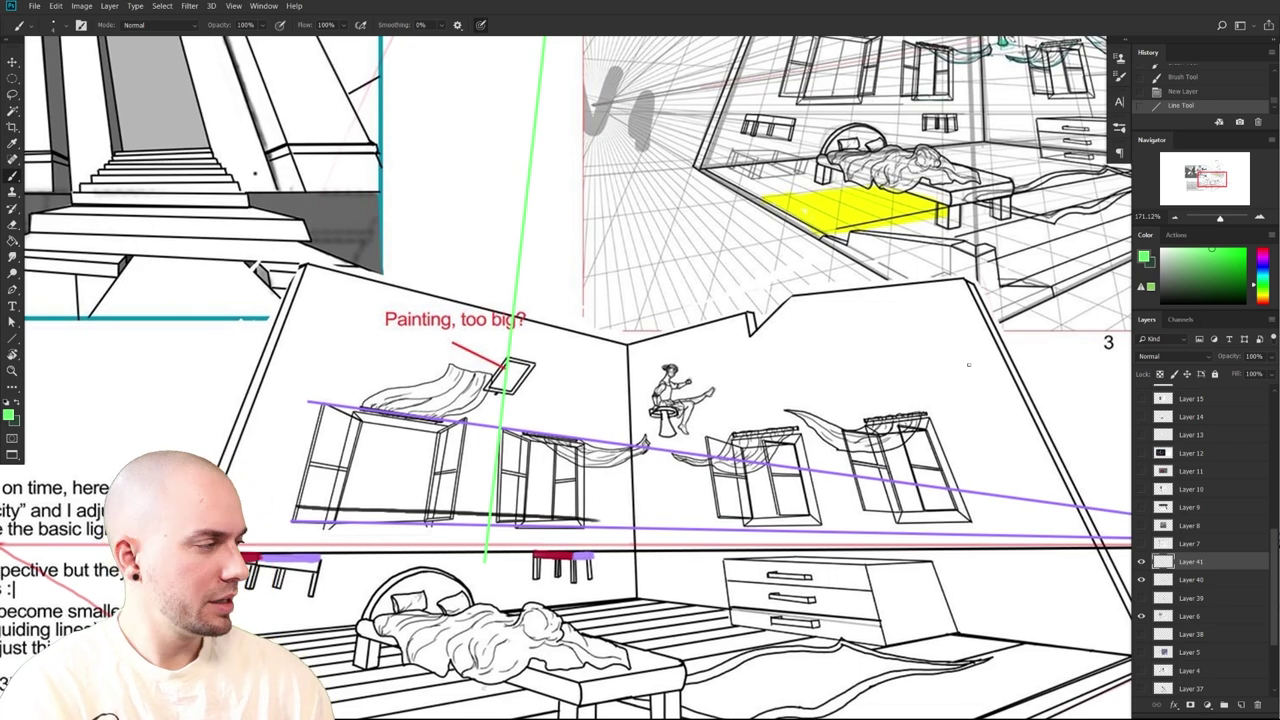
pyautogui.scroll(-5, 210, 420)
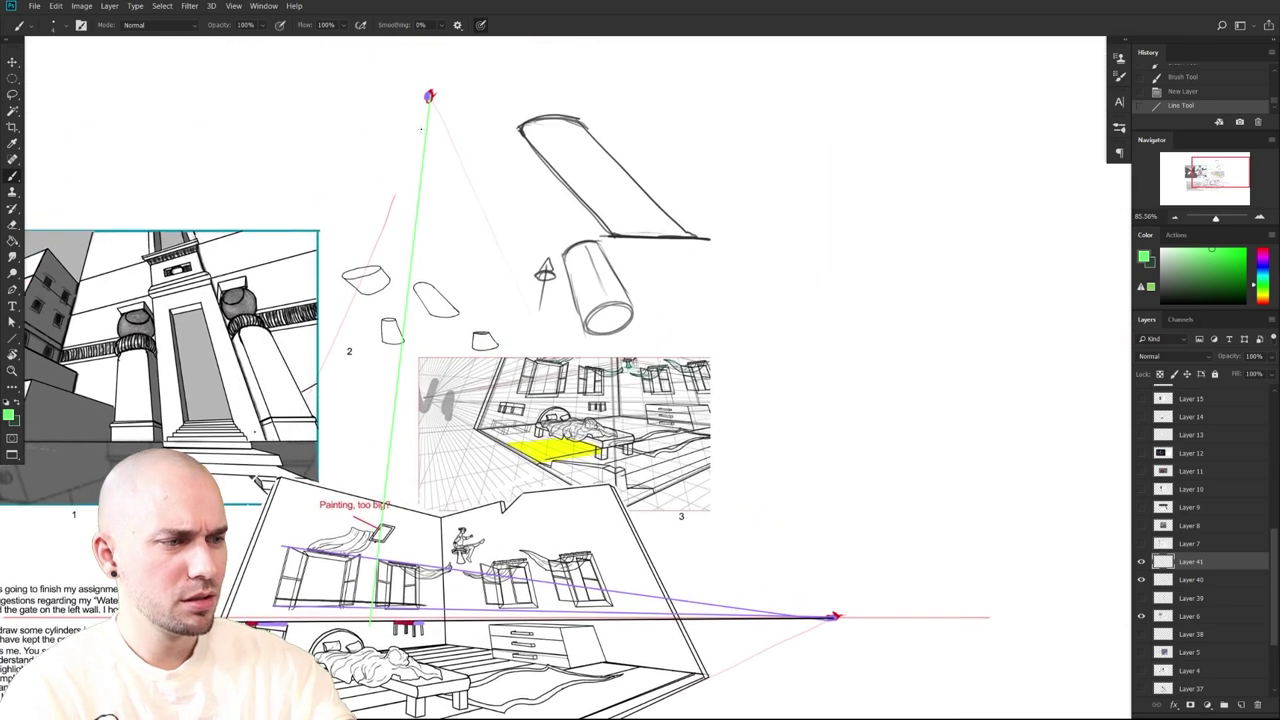
pyautogui.click(12, 338)
pyautogui.moveTo(429, 96)
pyautogui.mouseDown()
pyautogui.moveTo(354, 618)
pyautogui.moveTo(268, 616)
pyautogui.moveTo(325, 611)
pyautogui.mouseUp()
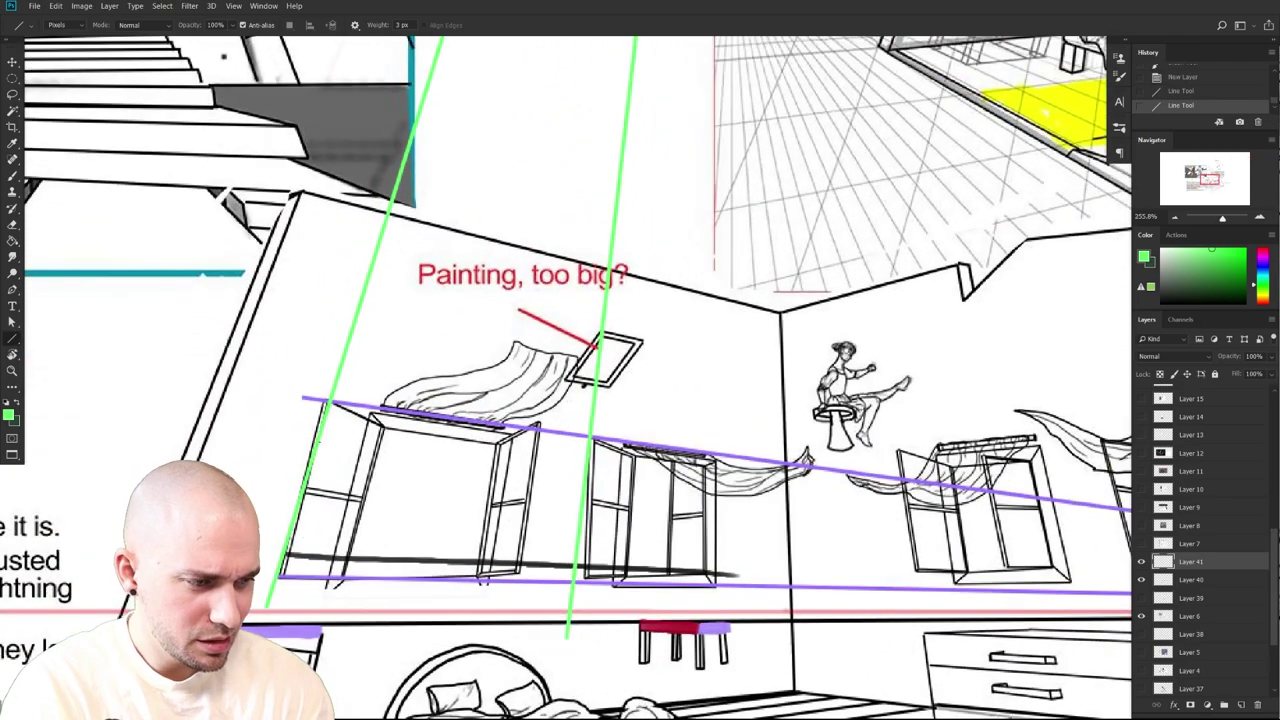
pyautogui.moveTo(411, 582); pyautogui.dragTo(386, 586)
pyautogui.scroll(-3, 385, 585)
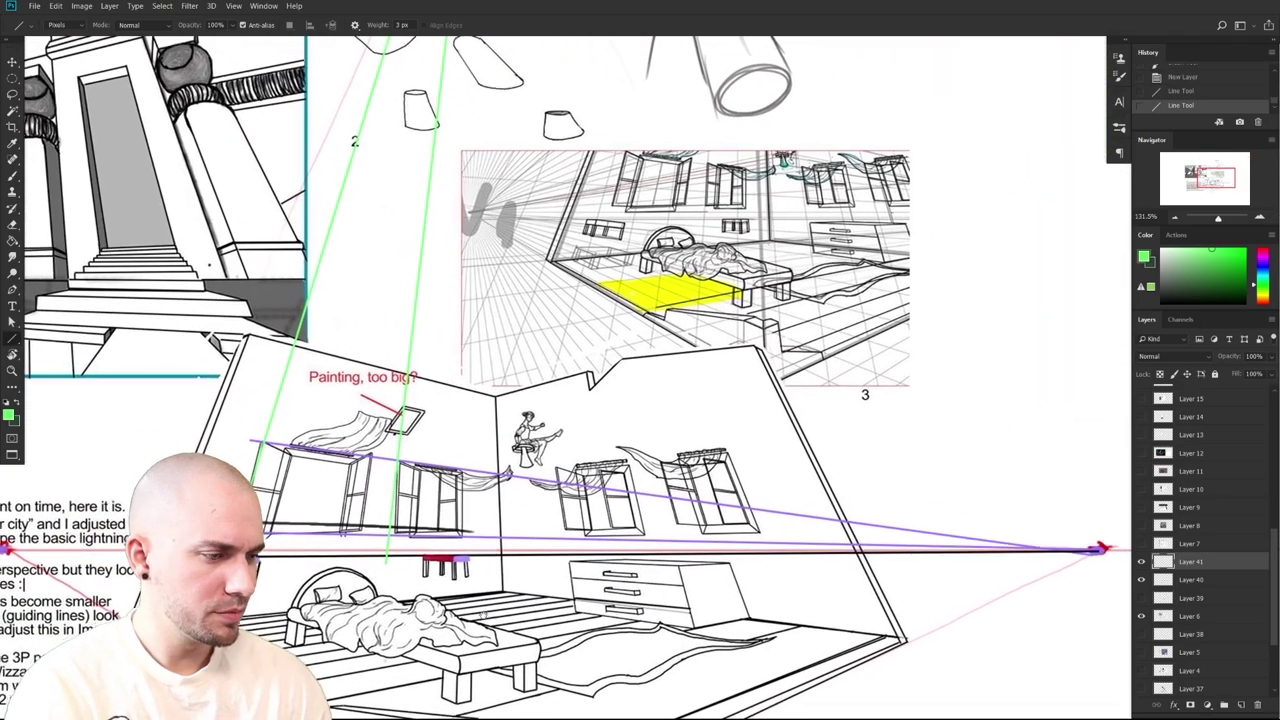
pyautogui.press('b')
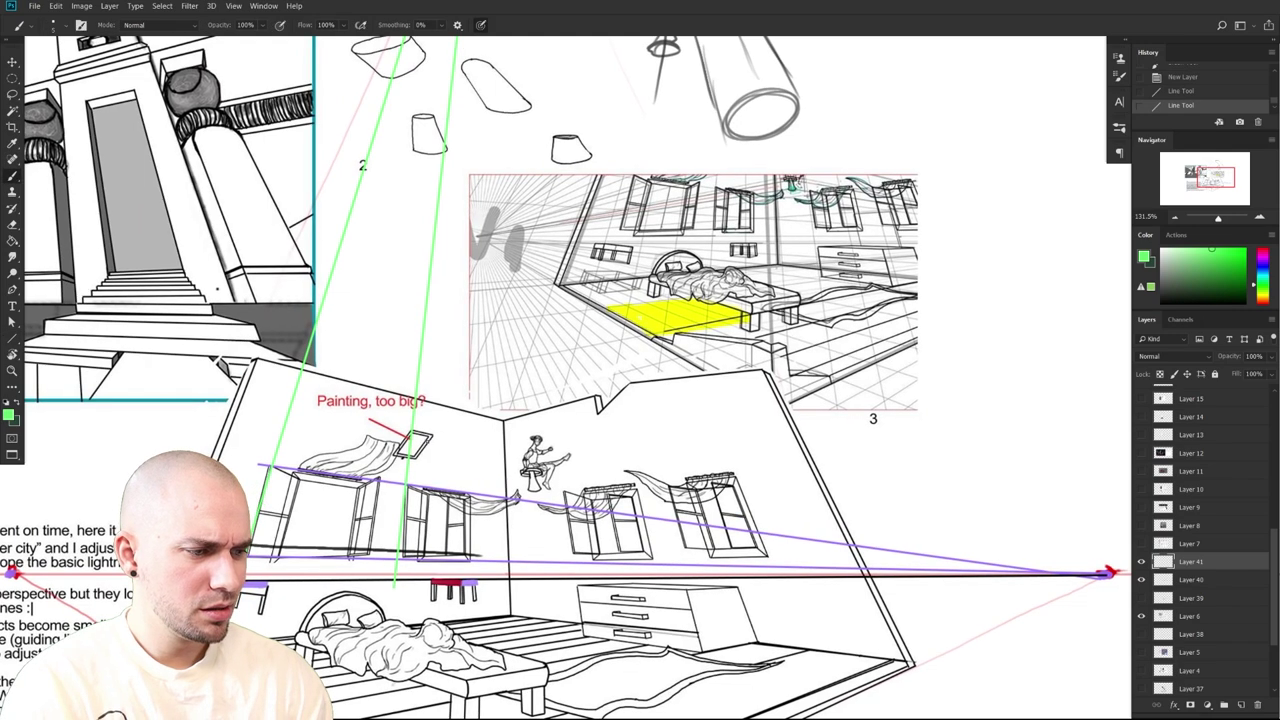
pyautogui.hotkey('ctrl', 'z')
pyautogui.scroll(-2, 420, 532)
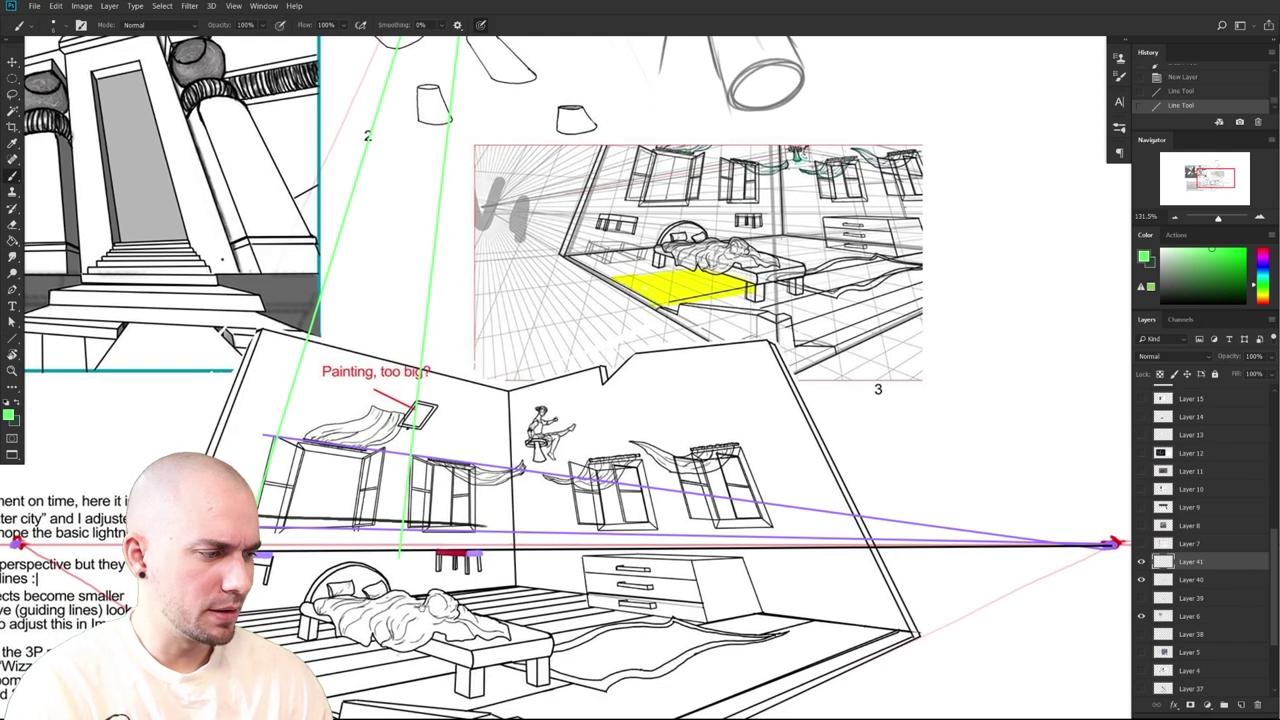
pyautogui.moveTo(503, 546); pyautogui.dragTo(616, 608)
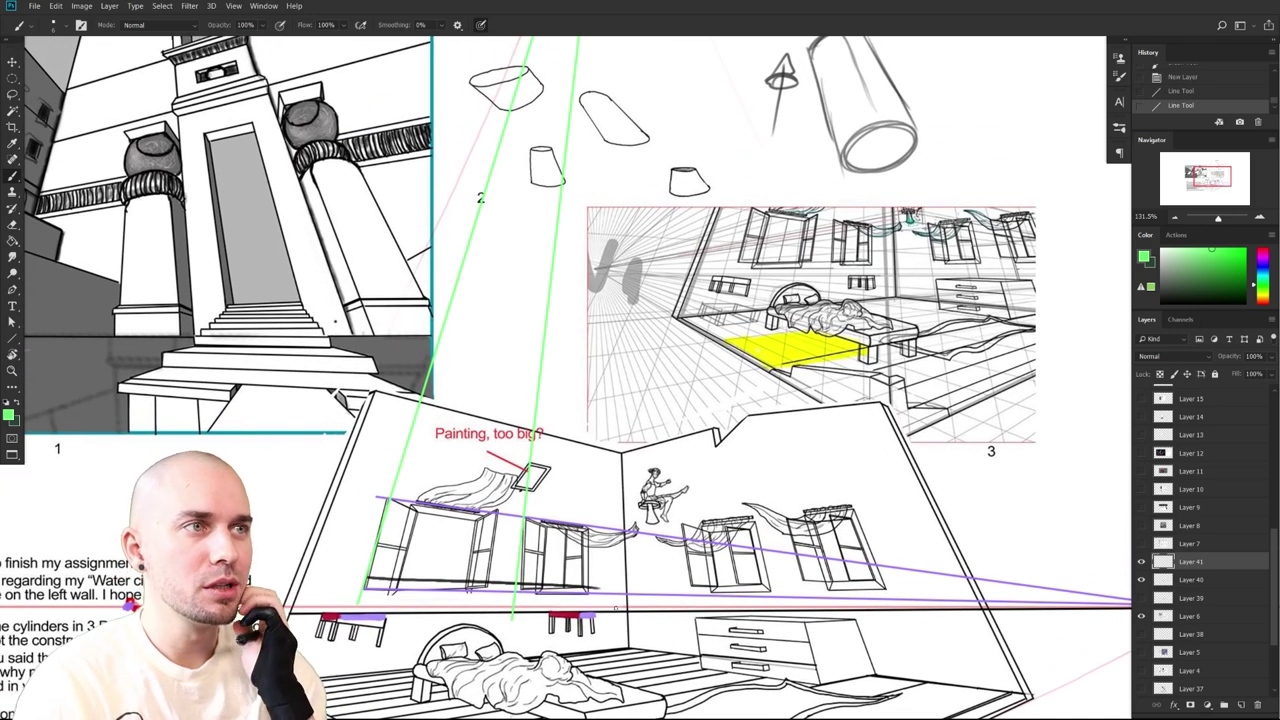
pyautogui.scroll(-3, 415, 532)
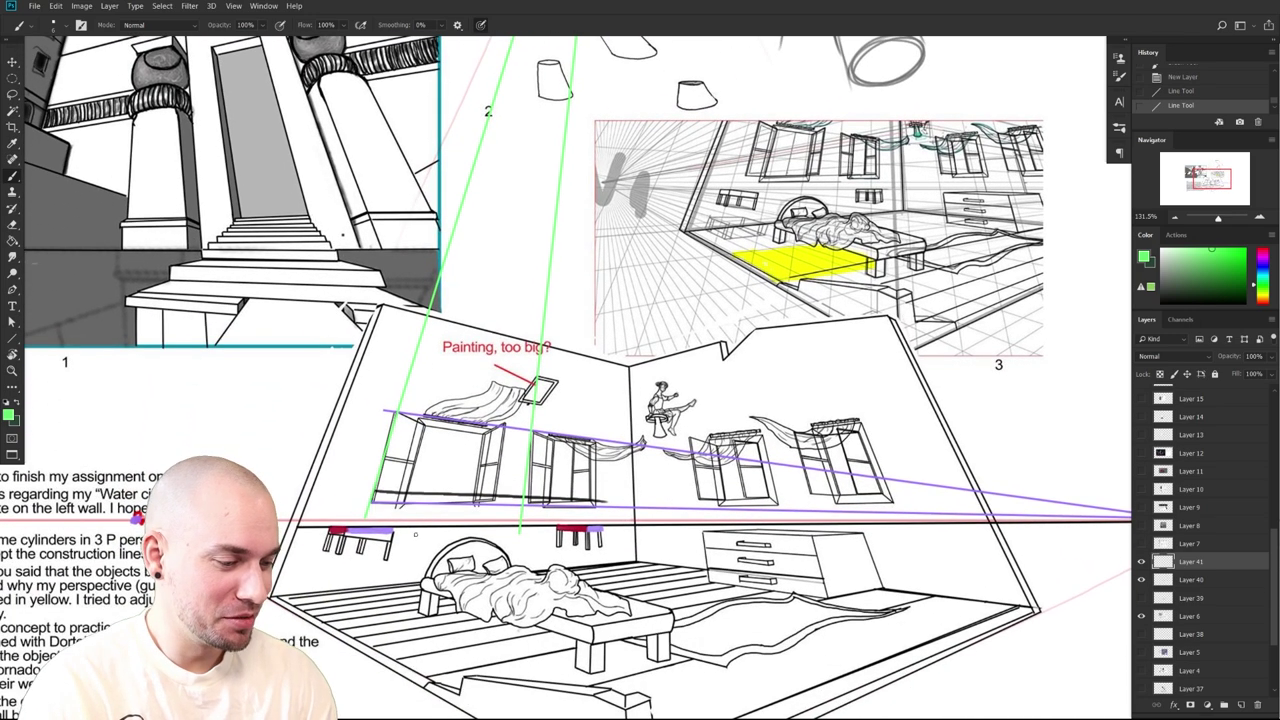
pyautogui.moveTo(627, 573); pyautogui.dragTo(617, 648)
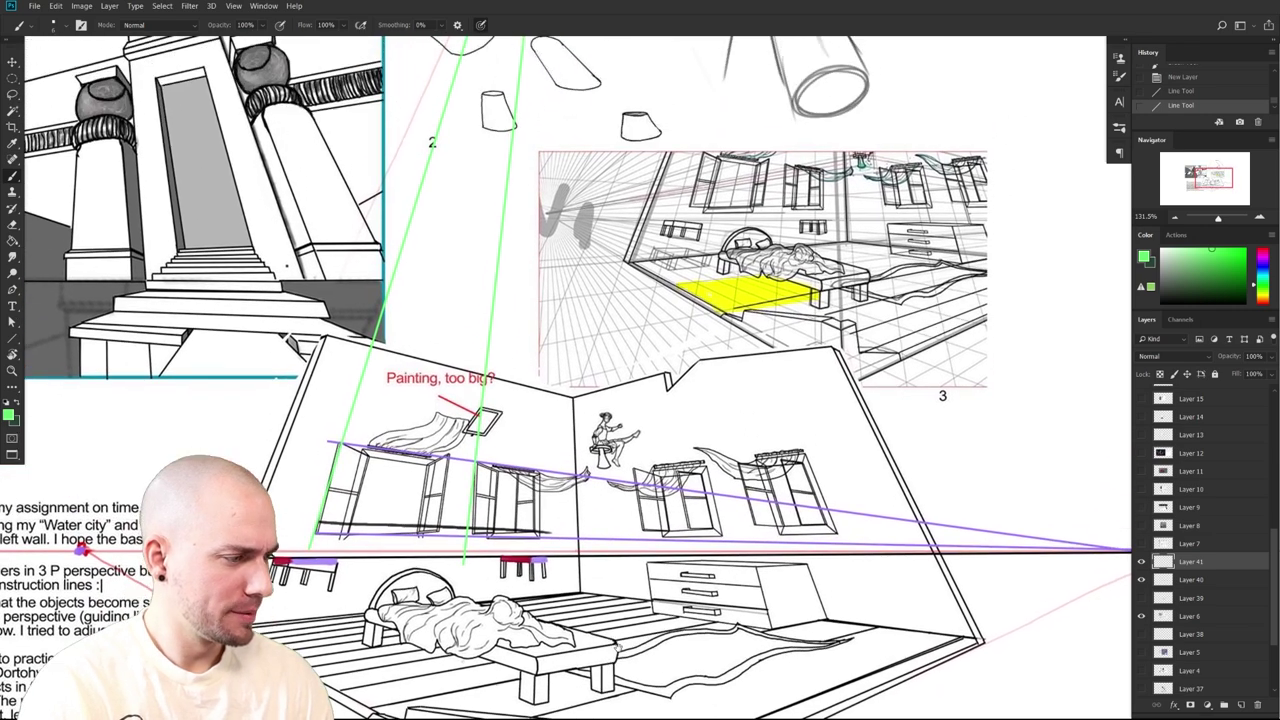
pyautogui.moveTo(529, 495); pyautogui.dragTo(527, 497)
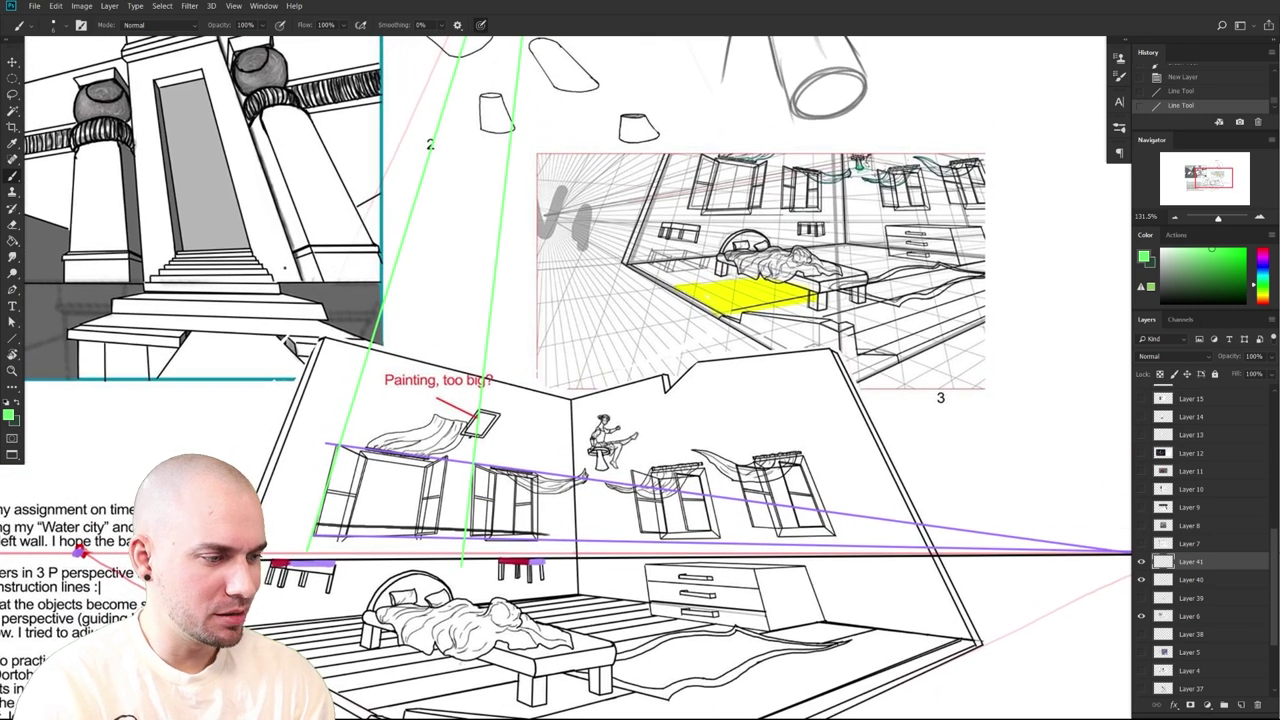
pyautogui.moveTo(471, 659); pyautogui.dragTo(473, 646)
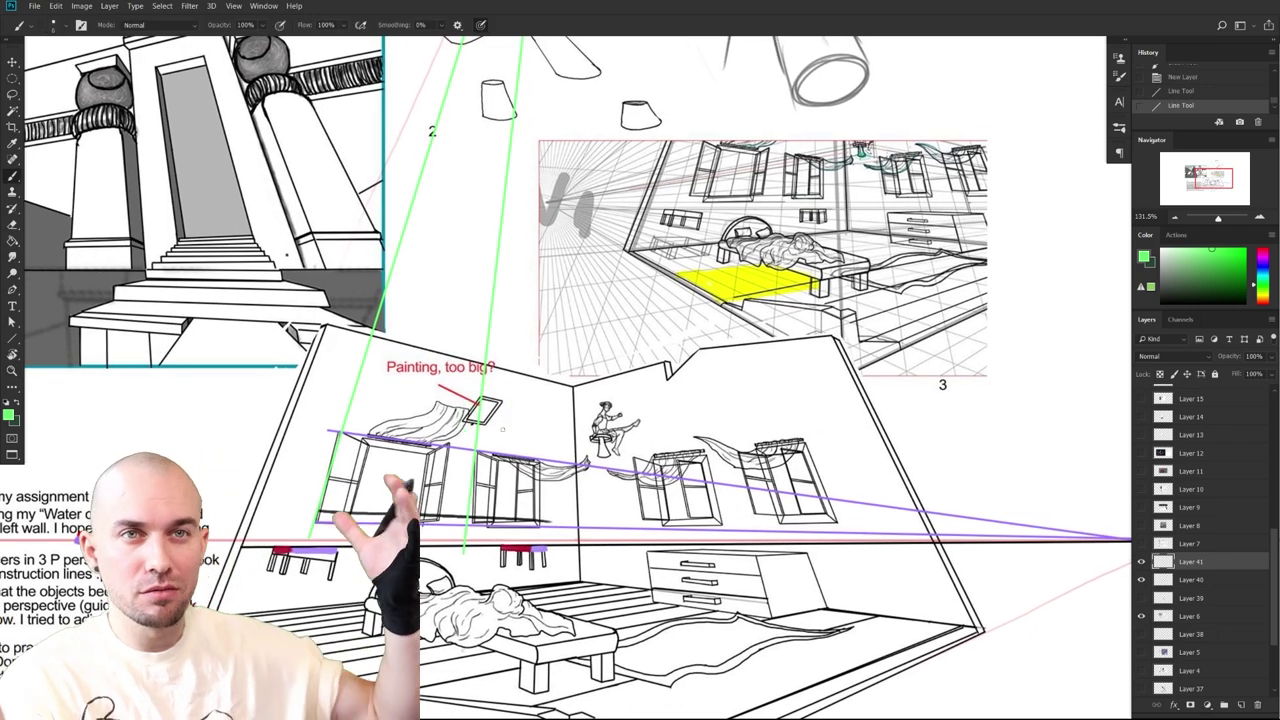
pyautogui.moveTo(513, 447); pyautogui.dragTo(505, 455)
pyautogui.scroll(-1, 504, 439)
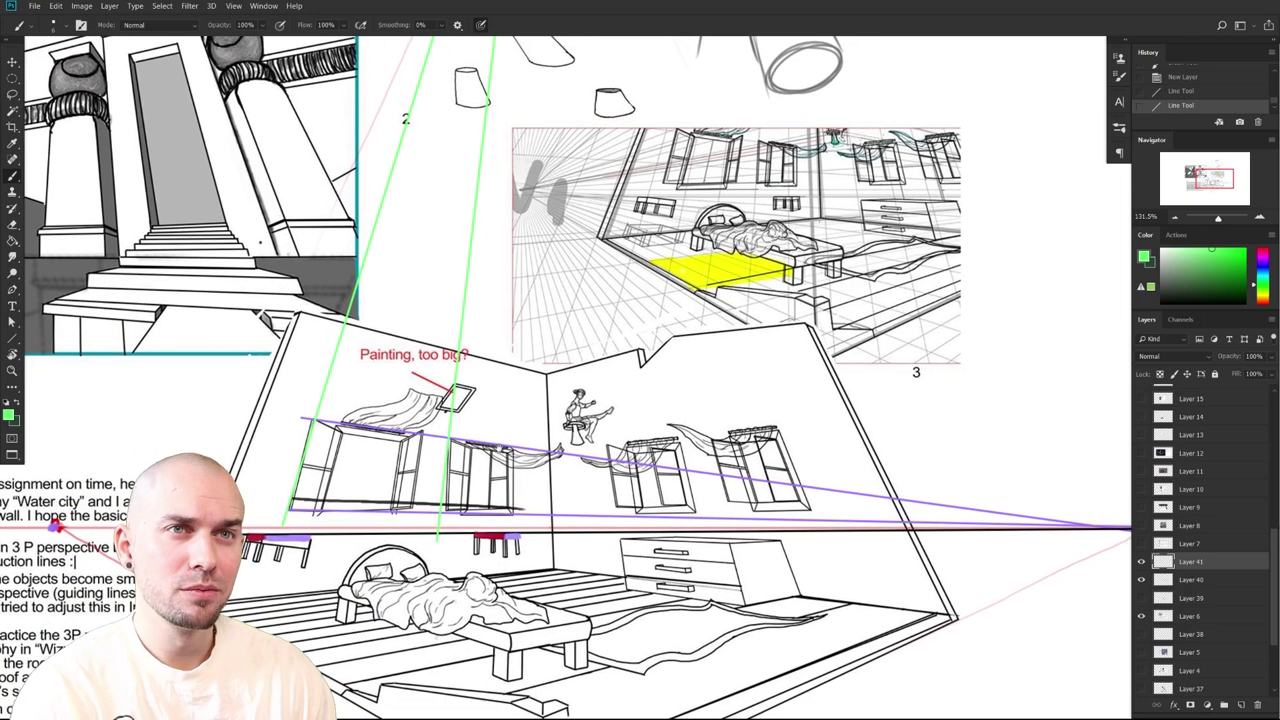
pyautogui.moveTo(576, 531); pyautogui.dragTo(566, 533)
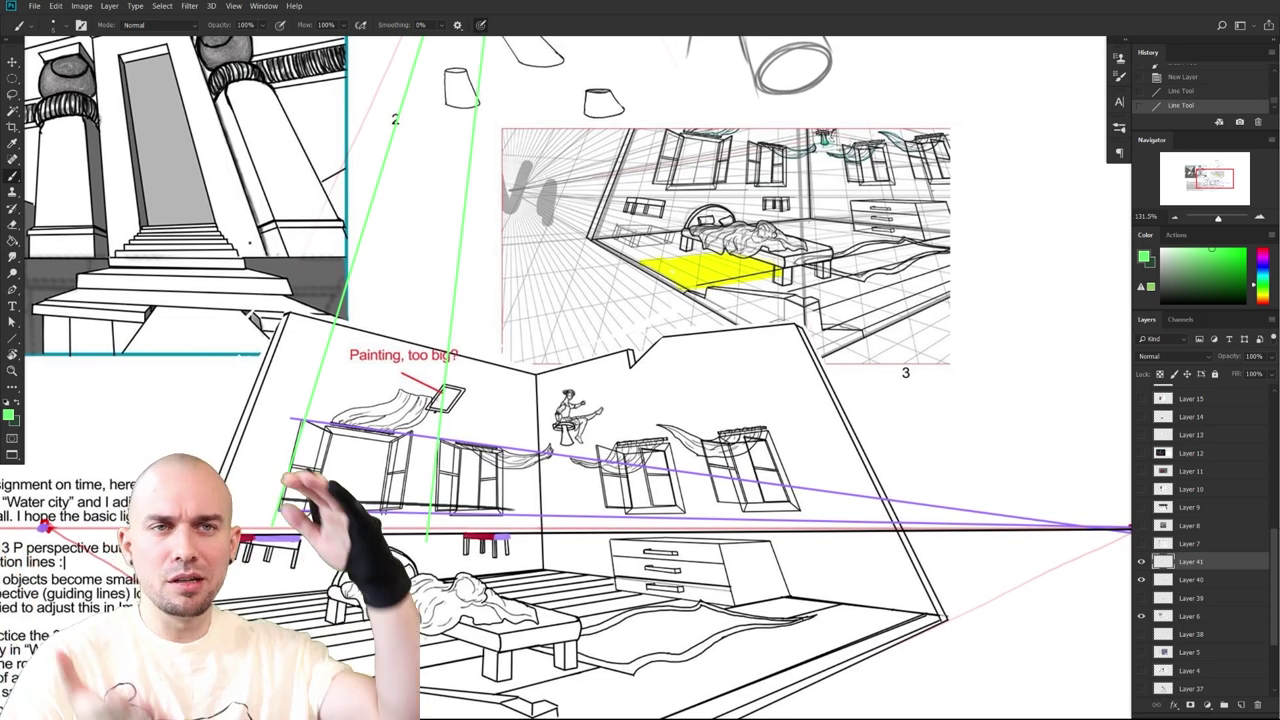
pyautogui.moveTo(833, 623); pyautogui.dragTo(801, 562)
pyautogui.scroll(2, 529, 580)
pyautogui.hscroll(1, 529, 580)
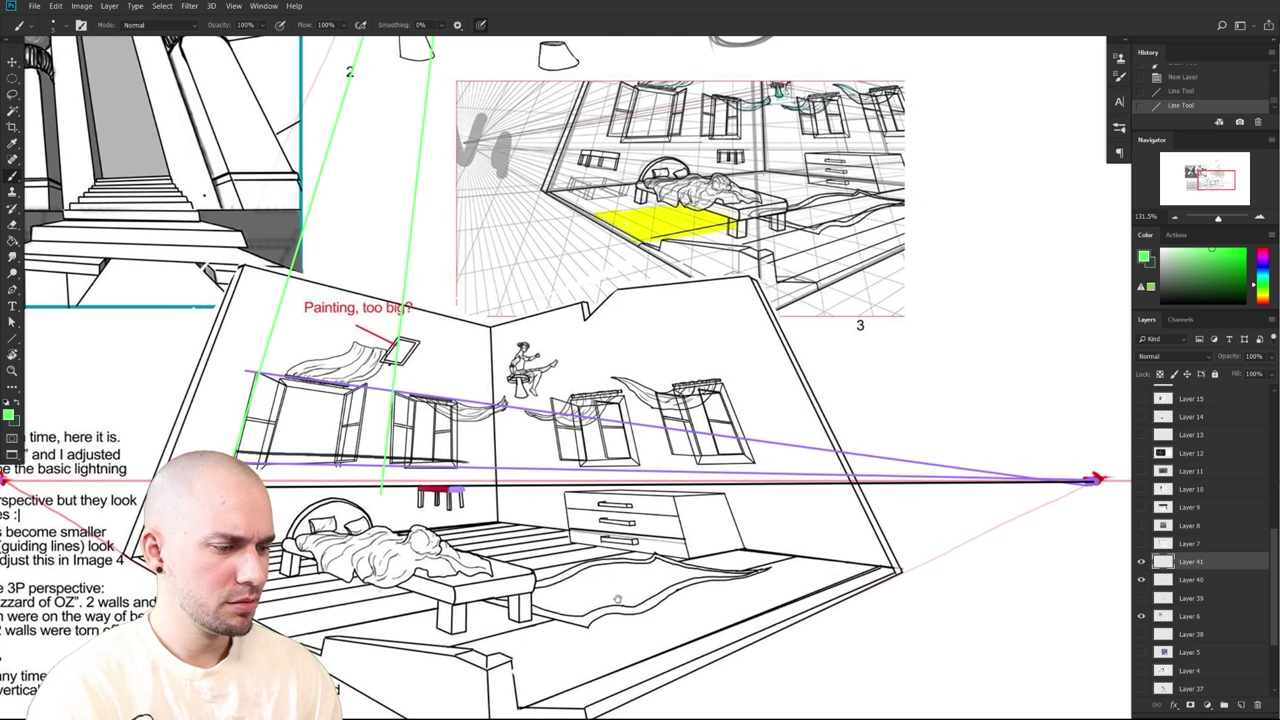
# Try pink brush strokes beside the painting, below the left wall's second window and across the bed, and undo them
pyautogui.press('x')
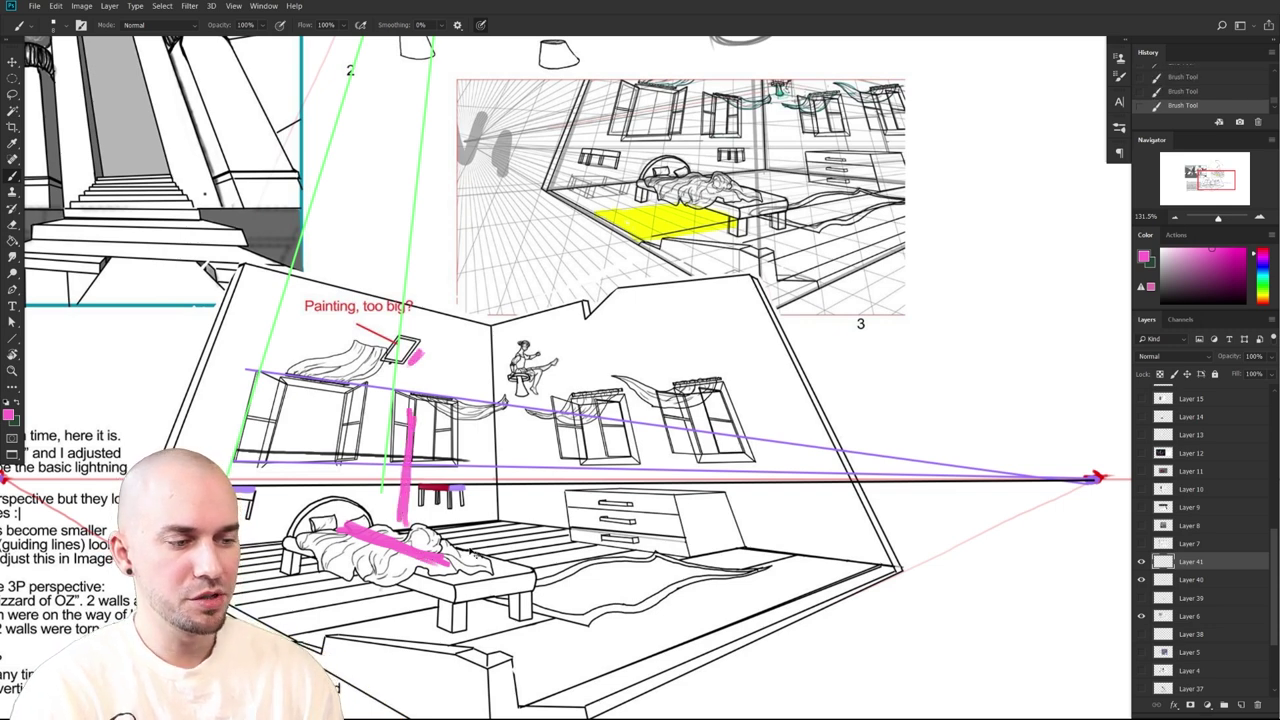
pyautogui.hotkey('ctrl', 'z')
pyautogui.hotkey('ctrl', 'z')
pyautogui.moveTo(873, 579)
pyautogui.mouseDown()
pyautogui.moveTo(869, 553)
pyautogui.moveTo(860, 585)
pyautogui.mouseUp()
pyautogui.hotkey('ctrl', 'z')
# Try another green line from the top vanishing point down the left wall, and undo it
pyautogui.scroll(-3, 860, 584)
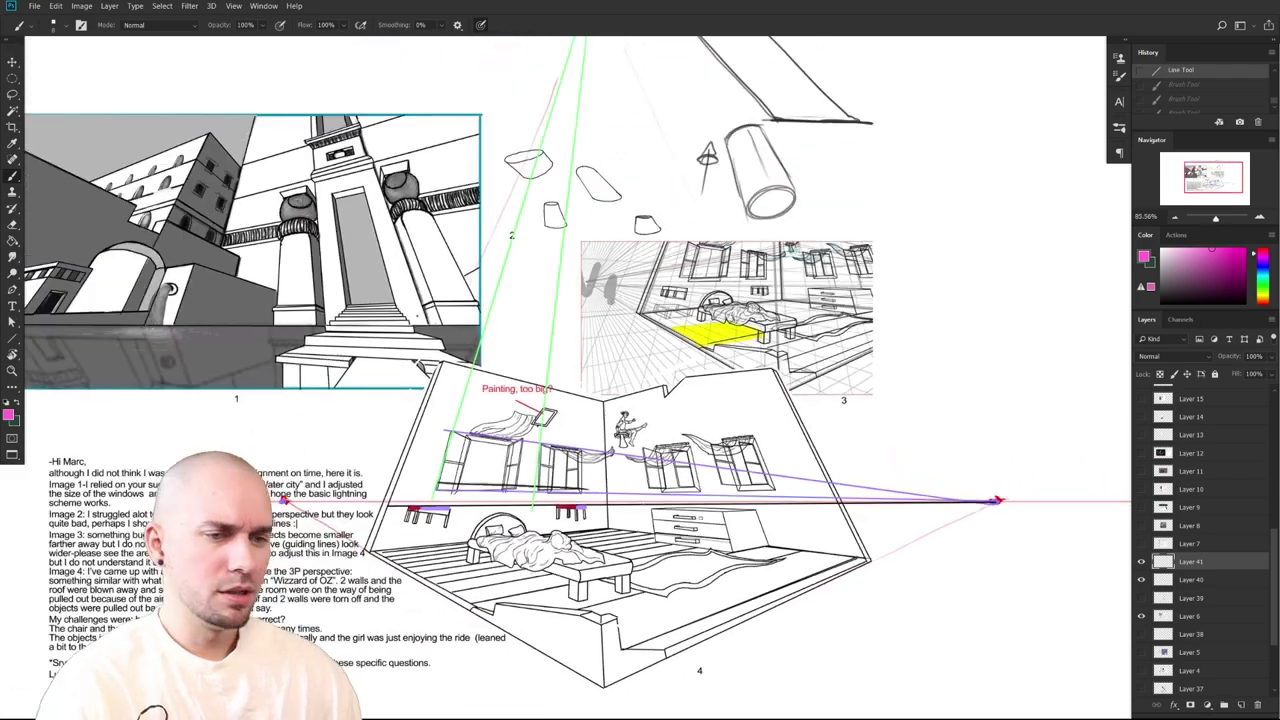
pyautogui.click(14, 341)
pyautogui.click(1266, 291)
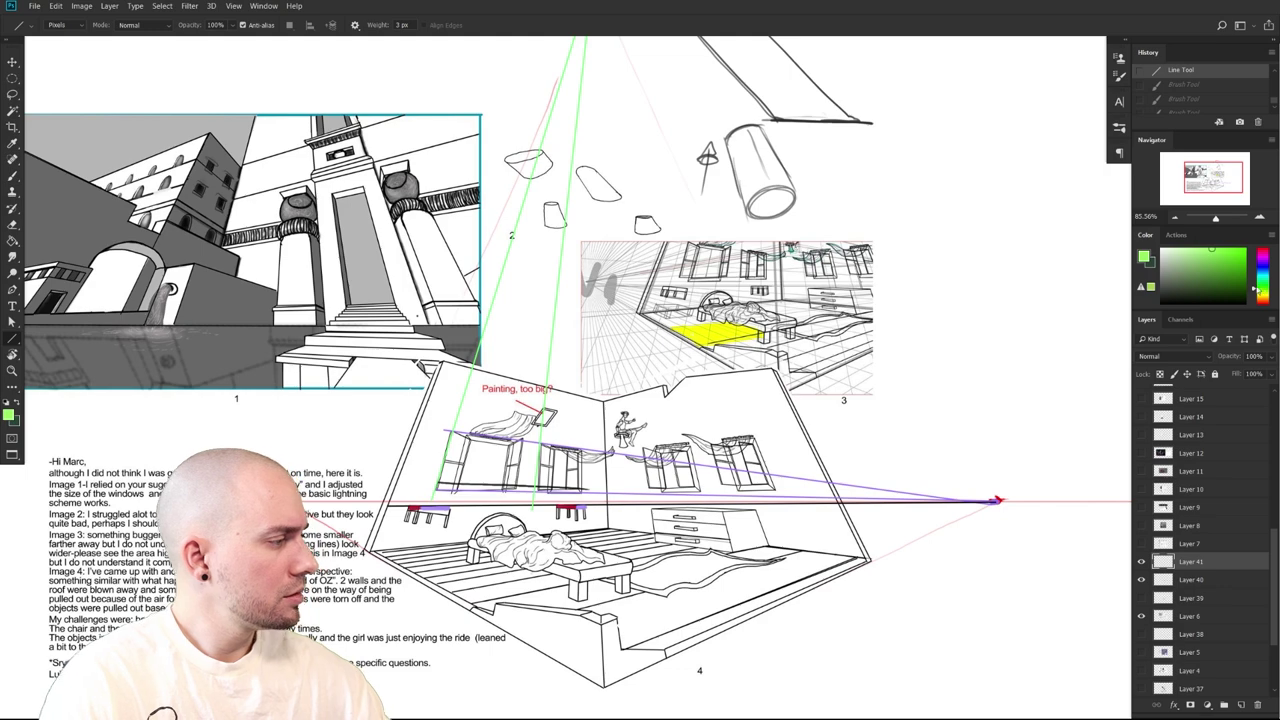
pyautogui.moveTo(691, 218); pyautogui.dragTo(616, 278)
pyautogui.scroll(-2, 616, 278)
pyautogui.moveTo(537, 88); pyautogui.dragTo(360, 533)
pyautogui.hotkey('ctrl', 'z')
# Sample a grey from the drawing, try short brush marks on the floor planks near the outer edge, and undo them
pyautogui.moveTo(515, 609)
pyautogui.mouseDown()
pyautogui.moveTo(686, 600)
pyautogui.moveTo(721, 581)
pyautogui.mouseUp()
pyautogui.press('b')
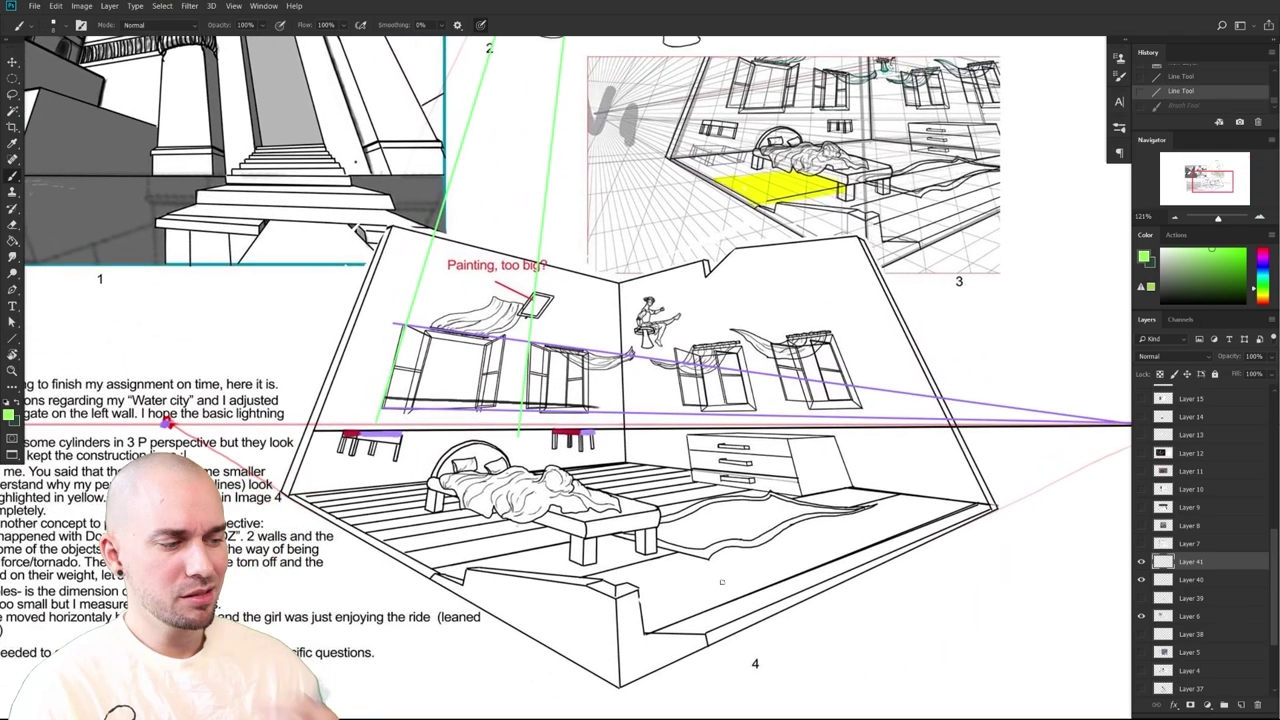
pyautogui.keyDown('alt'); pyautogui.click(552, 532); pyautogui.keyUp('alt')
pyautogui.moveTo(549, 544); pyautogui.dragTo(671, 523)
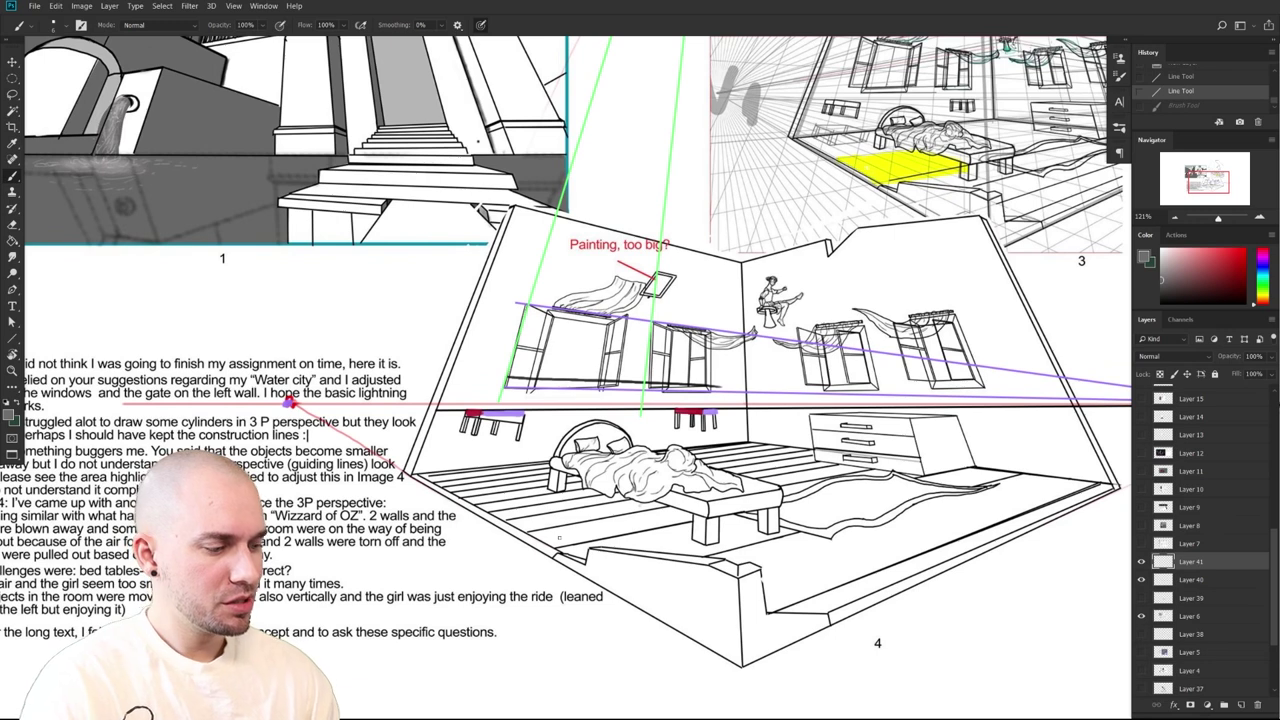
pyautogui.moveTo(545, 535)
pyautogui.mouseDown()
pyautogui.moveTo(556, 543)
pyautogui.moveTo(537, 528)
pyautogui.mouseUp()
pyautogui.hotkey('ctrl', 'z')
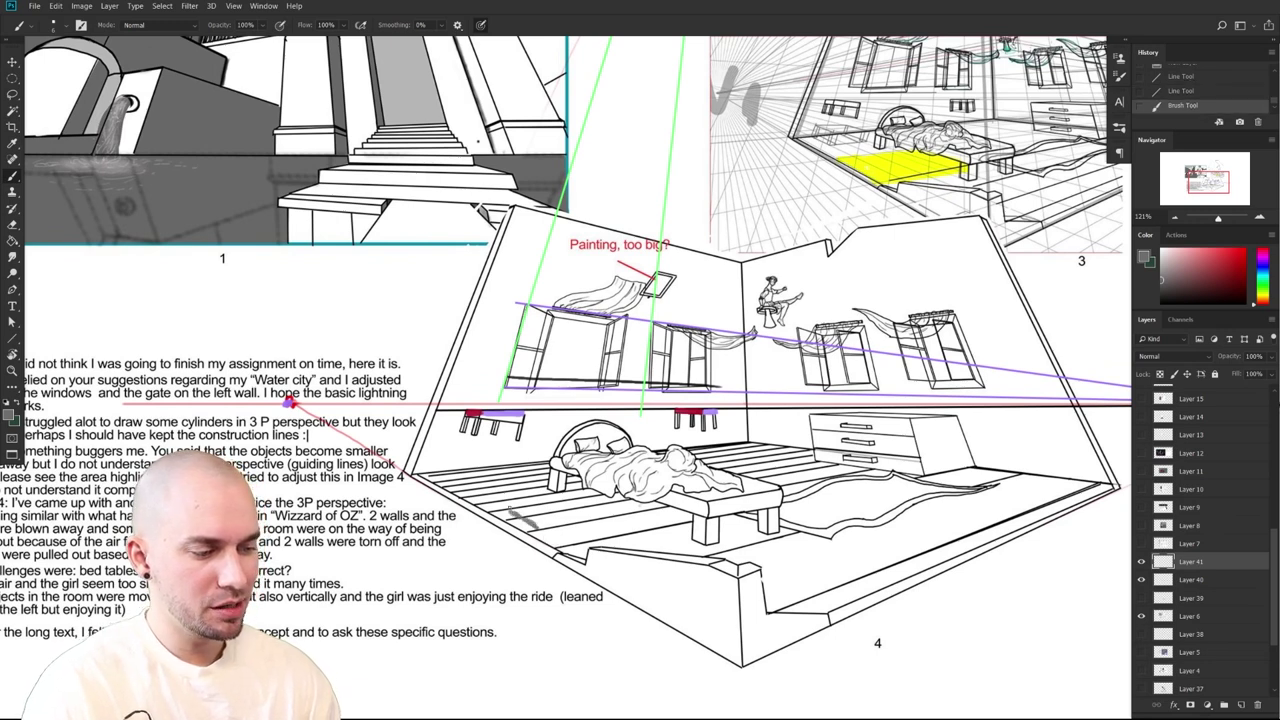
pyautogui.hotkey('ctrl', 'z')
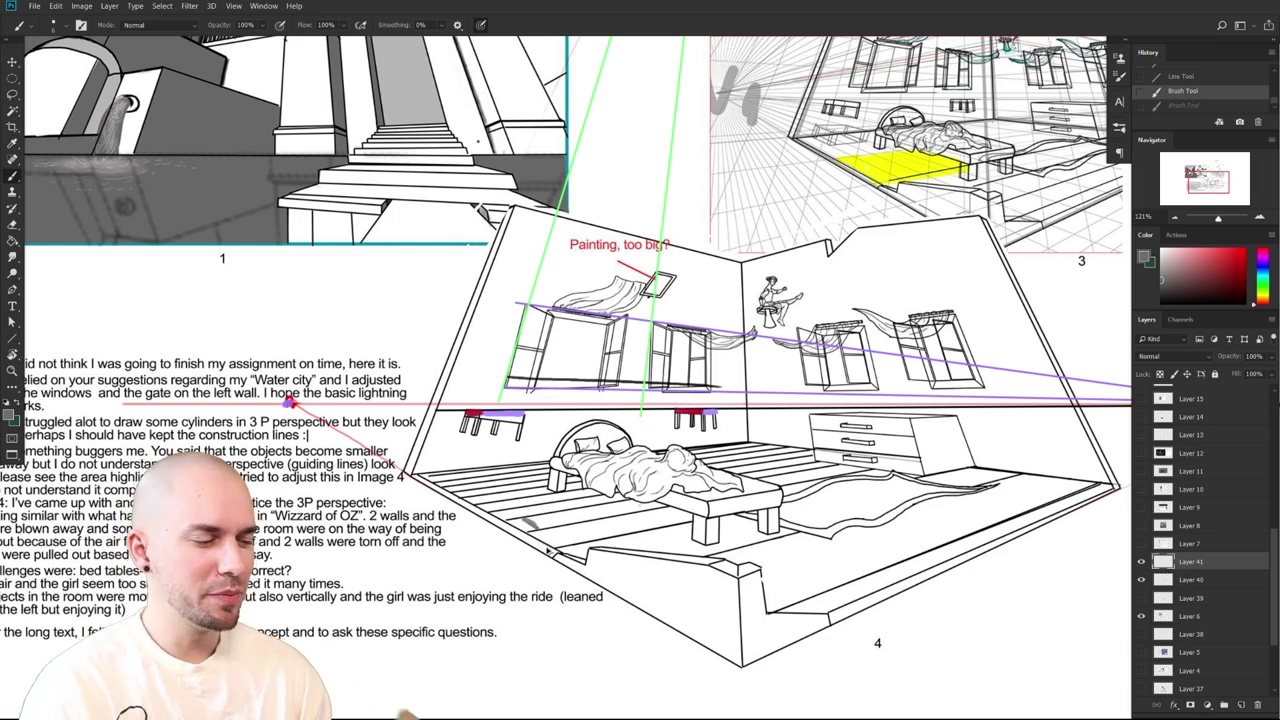
pyautogui.hotkey('ctrl', 'z')
# Try another grey mark at the floor's left edge and undo the remaining brush marks
pyautogui.moveTo(461, 486); pyautogui.dragTo(440, 475)
pyautogui.hotkey('ctrl', 'z')
pyautogui.moveTo(495, 537)
pyautogui.mouseDown()
pyautogui.moveTo(573, 515)
pyautogui.moveTo(564, 531)
pyautogui.mouseUp()
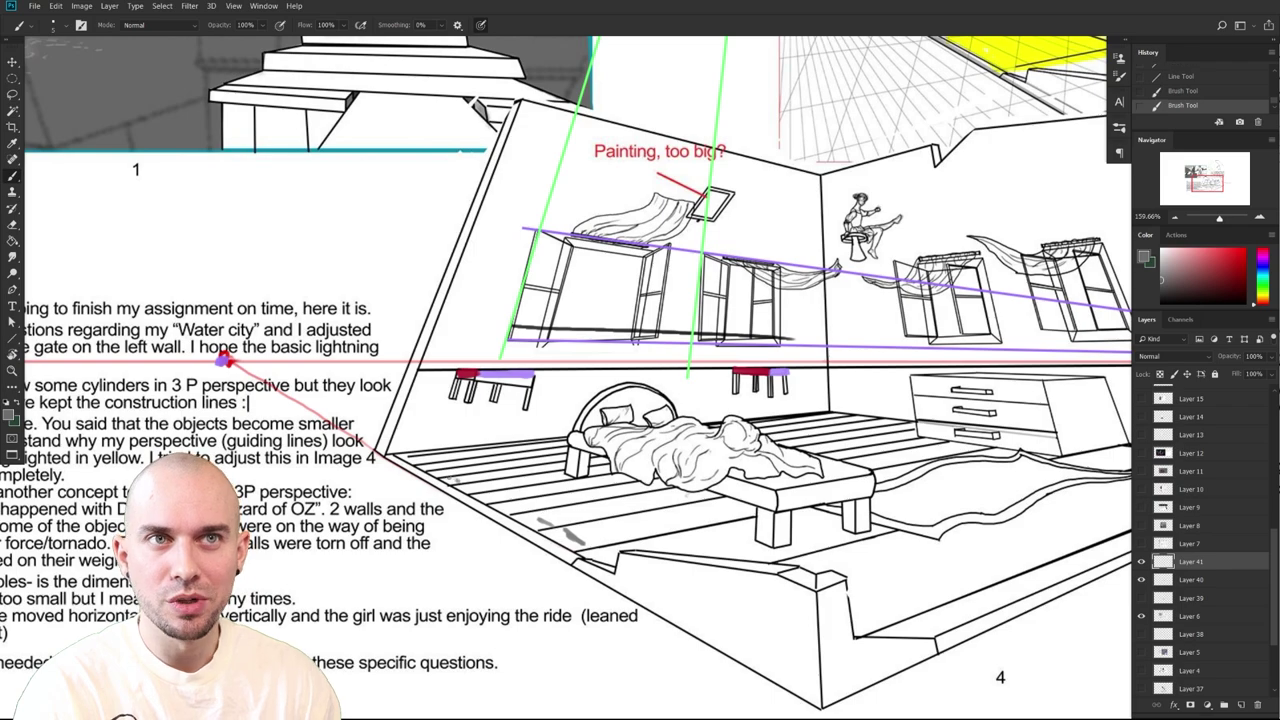
pyautogui.scroll(-2, 508, 600)
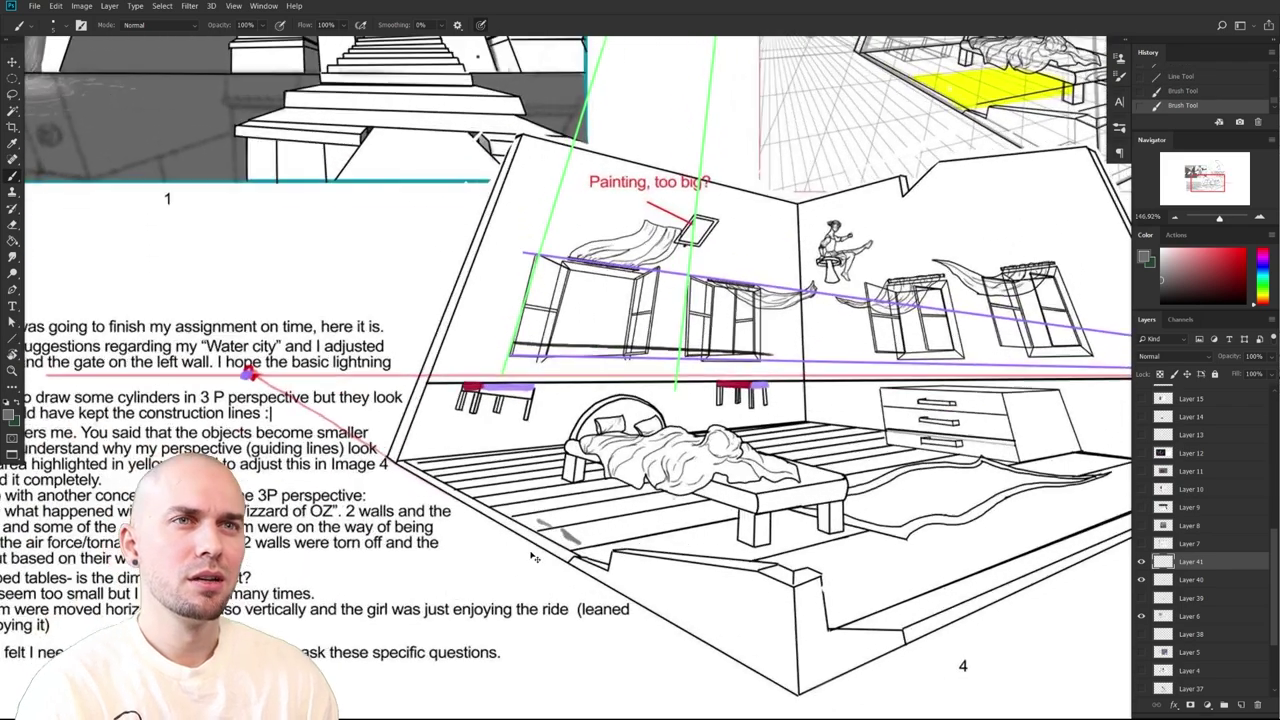
pyautogui.hotkey('ctrl', 'z')
pyautogui.hotkey('ctrl', 'z')
pyautogui.moveTo(543, 563); pyautogui.dragTo(560, 602)
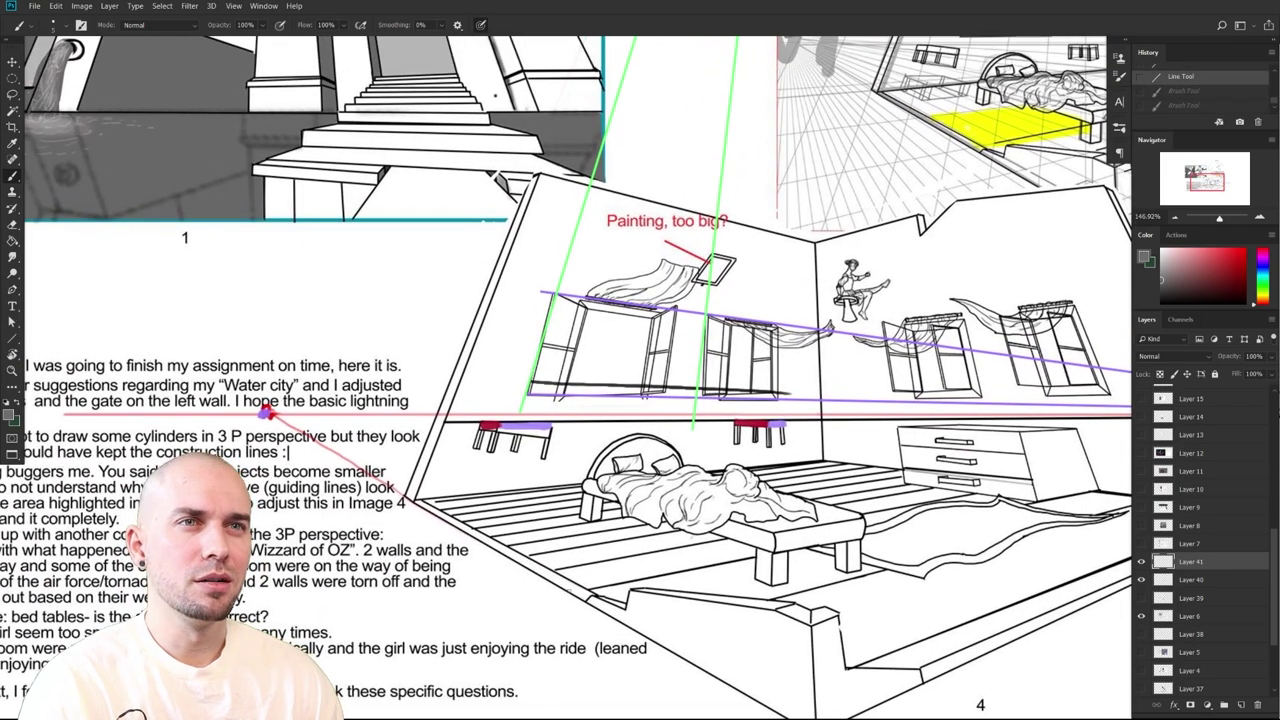
# Try freehand grey lines that divide the floor planks crosswise toward the left vanishing point, and undo them
pyautogui.scroll(-10, 606, 633)
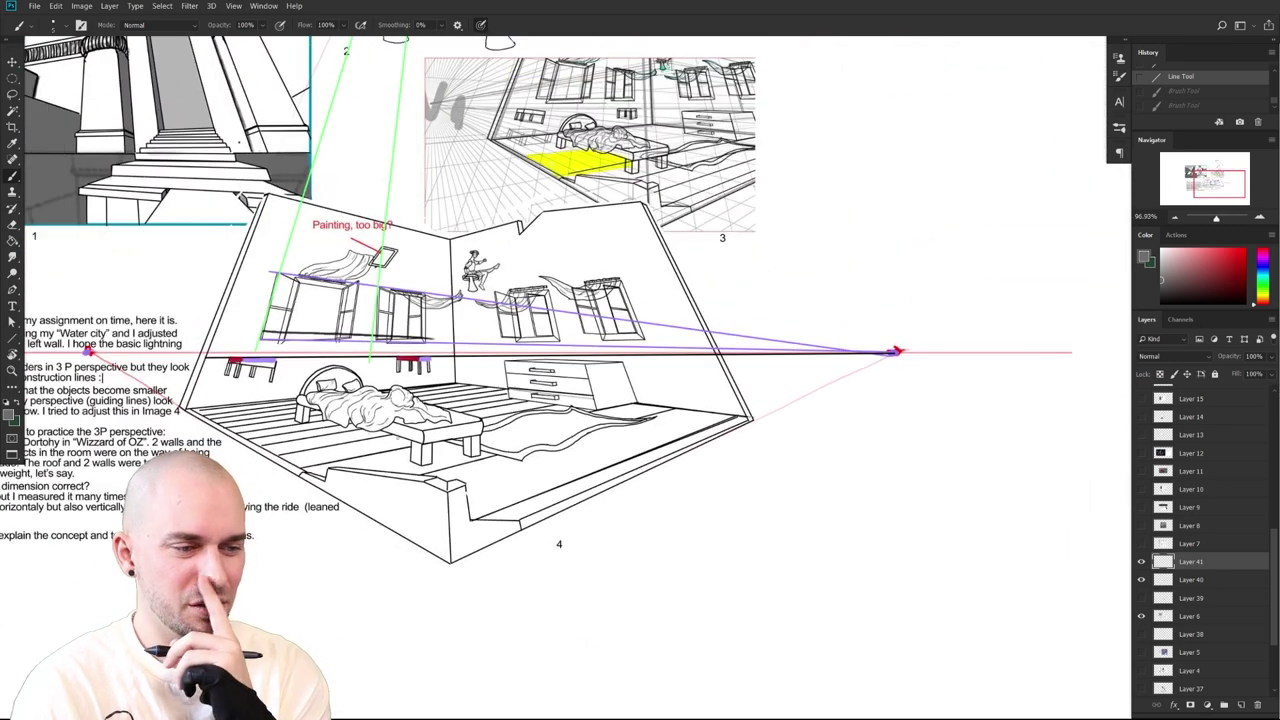
pyautogui.moveTo(530, 560); pyautogui.dragTo(651, 574)
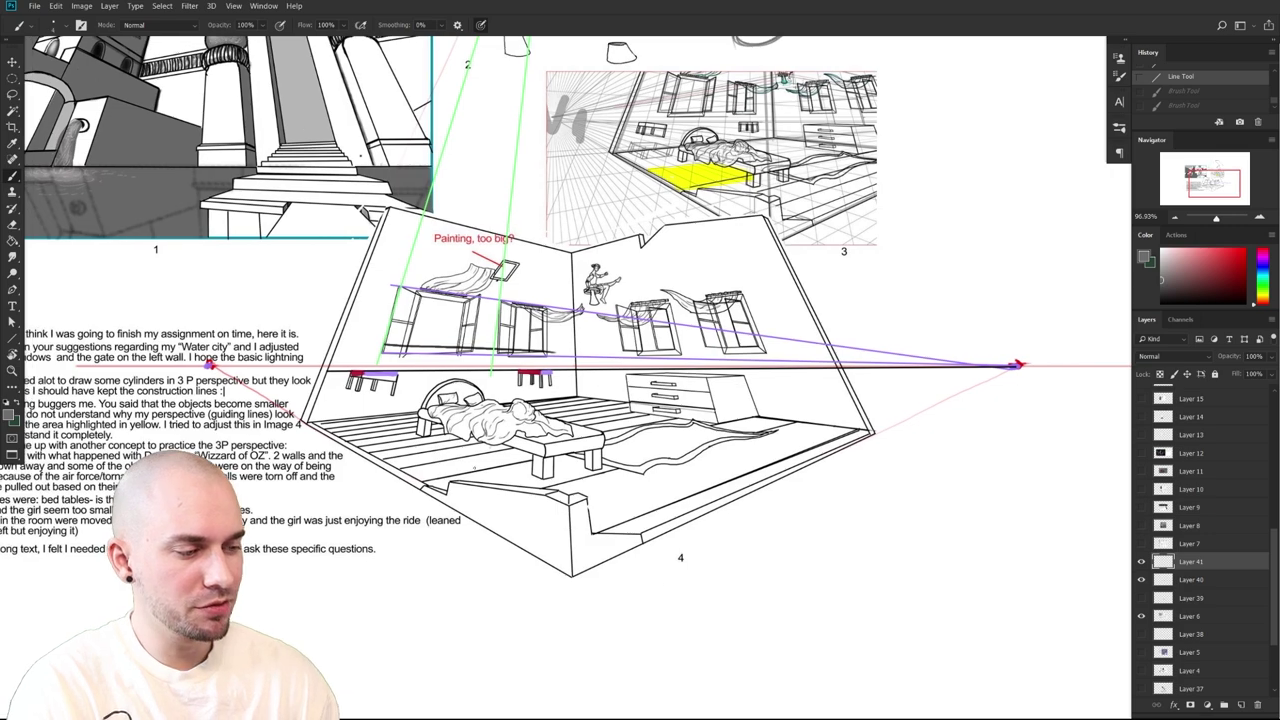
pyautogui.hotkey('ctrl', 'z')
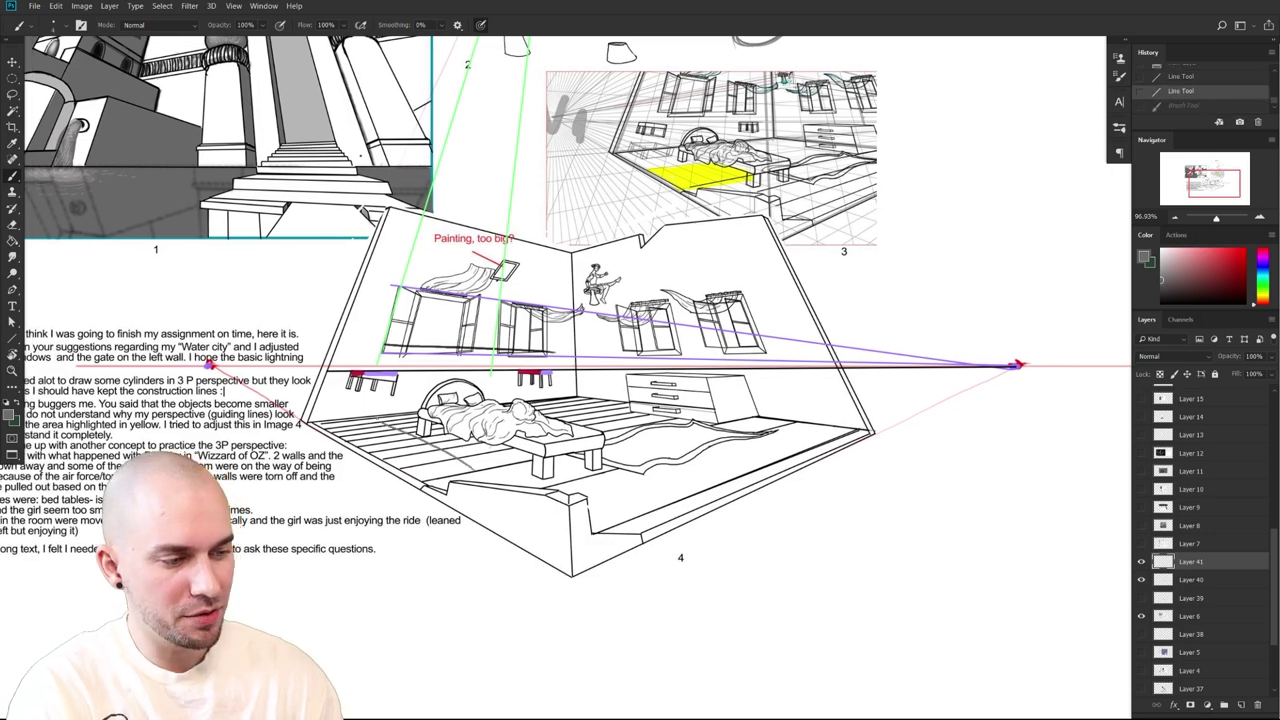
pyautogui.hotkey('ctrl', 'z')
pyautogui.keyDown('ctrl'); pyautogui.click(551, 597); pyautogui.keyUp('ctrl')
pyautogui.moveTo(567, 588); pyautogui.dragTo(554, 480)
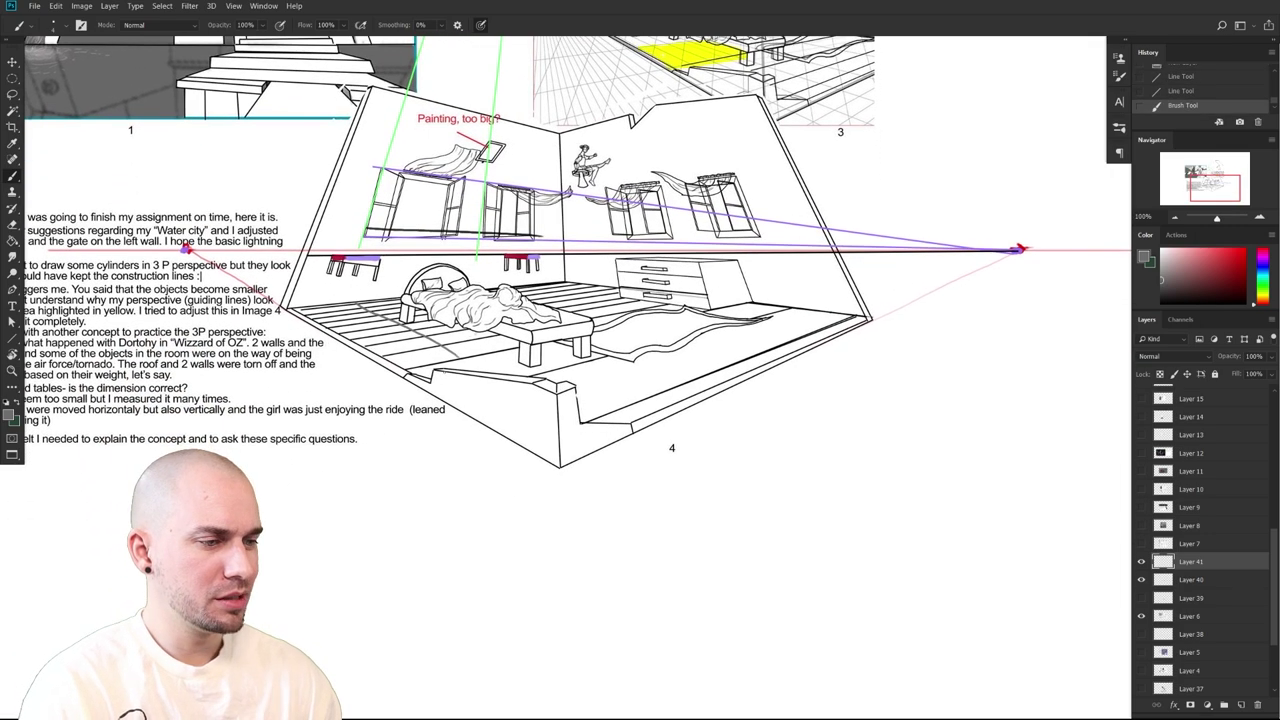
pyautogui.moveTo(408, 340); pyautogui.dragTo(456, 362)
pyautogui.hotkey('ctrl', 'z')
pyautogui.moveTo(505, 494); pyautogui.dragTo(569, 640)
pyautogui.moveTo(508, 594); pyautogui.dragTo(577, 548)
pyautogui.moveTo(577, 548); pyautogui.dragTo(677, 620)
# Try a straight grey line from the left vanishing point across the floor planks, and undo it
pyautogui.press('u')
pyautogui.moveTo(252, 392); pyautogui.dragTo(722, 567)
pyautogui.hotkey('ctrl', 'z')
pyautogui.hotkey('ctrl', 'z')
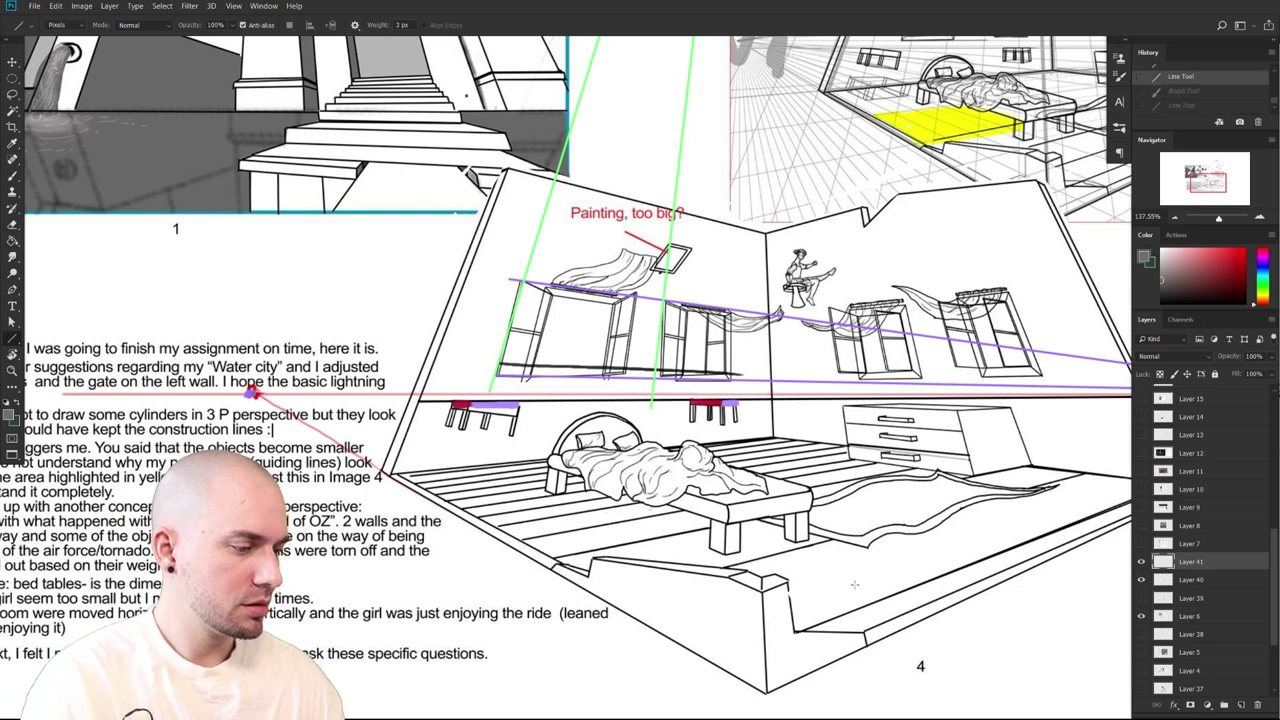
# Create a new layer and draw two red lines from the left vanishing point, one across the planks and one along the floor's outer edge
pyautogui.click(1232, 708)
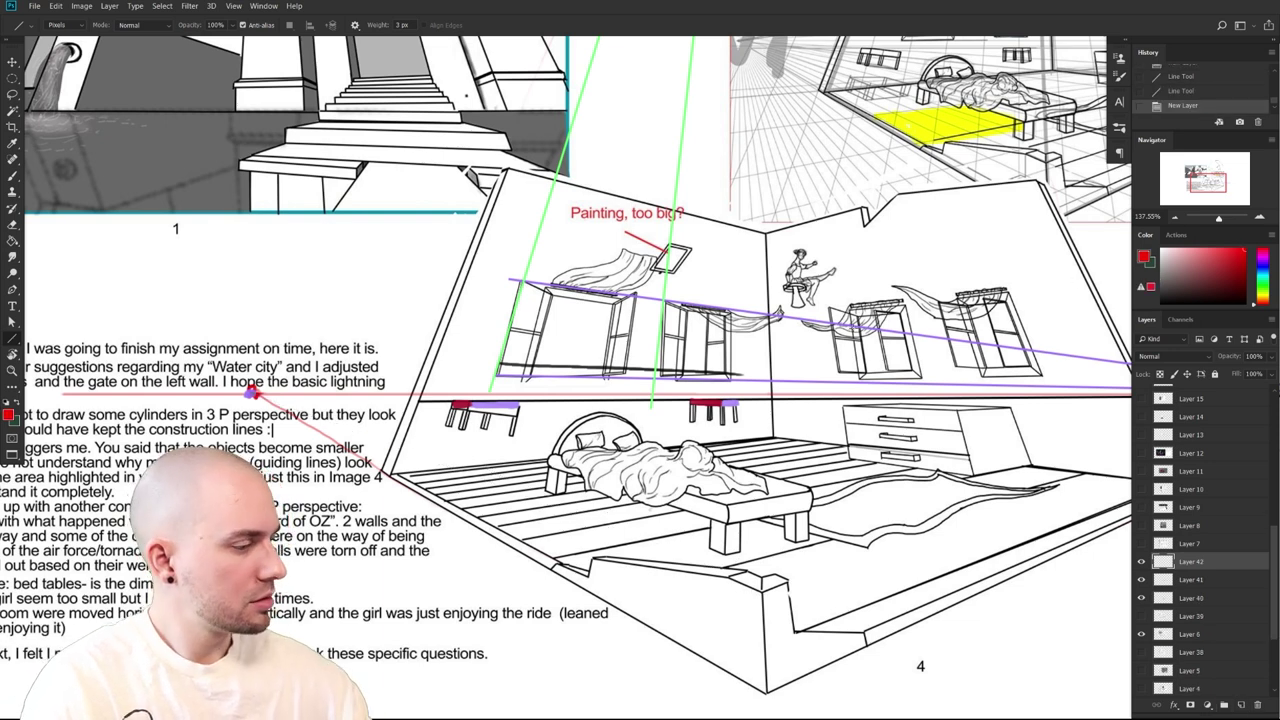
pyautogui.moveTo(252, 392); pyautogui.dragTo(722, 571)
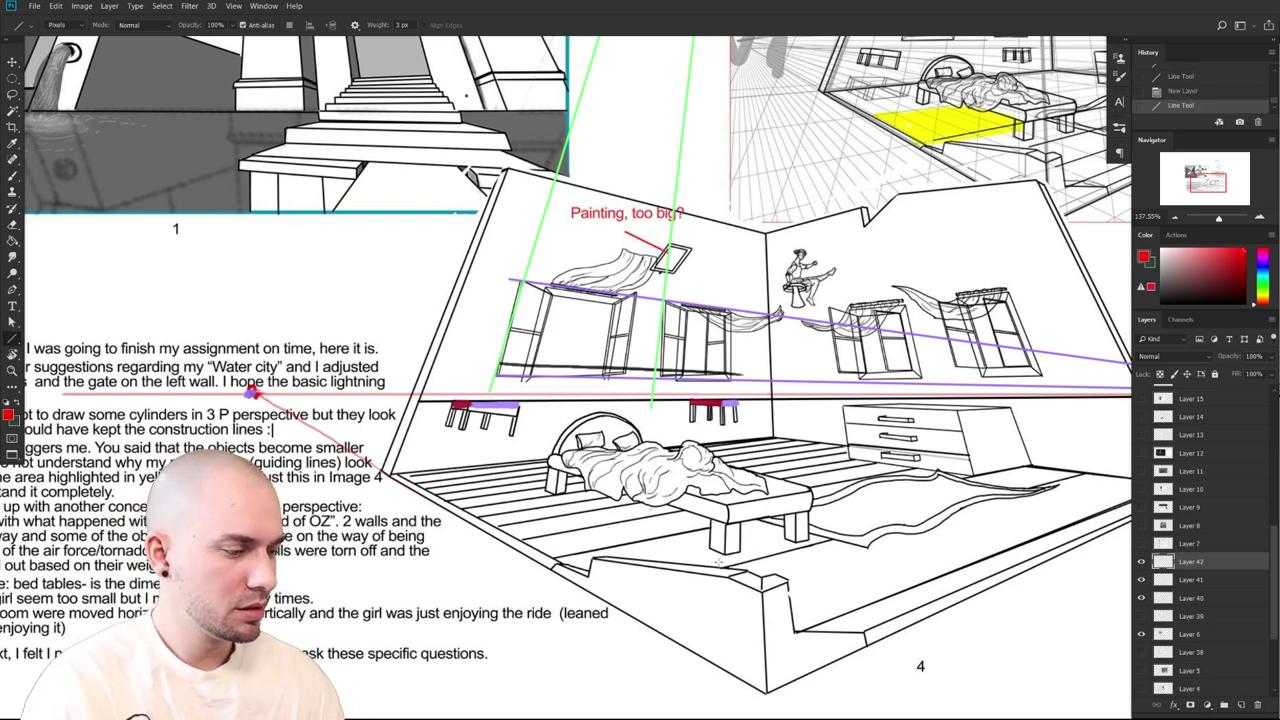
pyautogui.moveTo(252, 392)
pyautogui.mouseDown()
pyautogui.moveTo(668, 584)
pyautogui.moveTo(617, 591)
pyautogui.mouseUp()
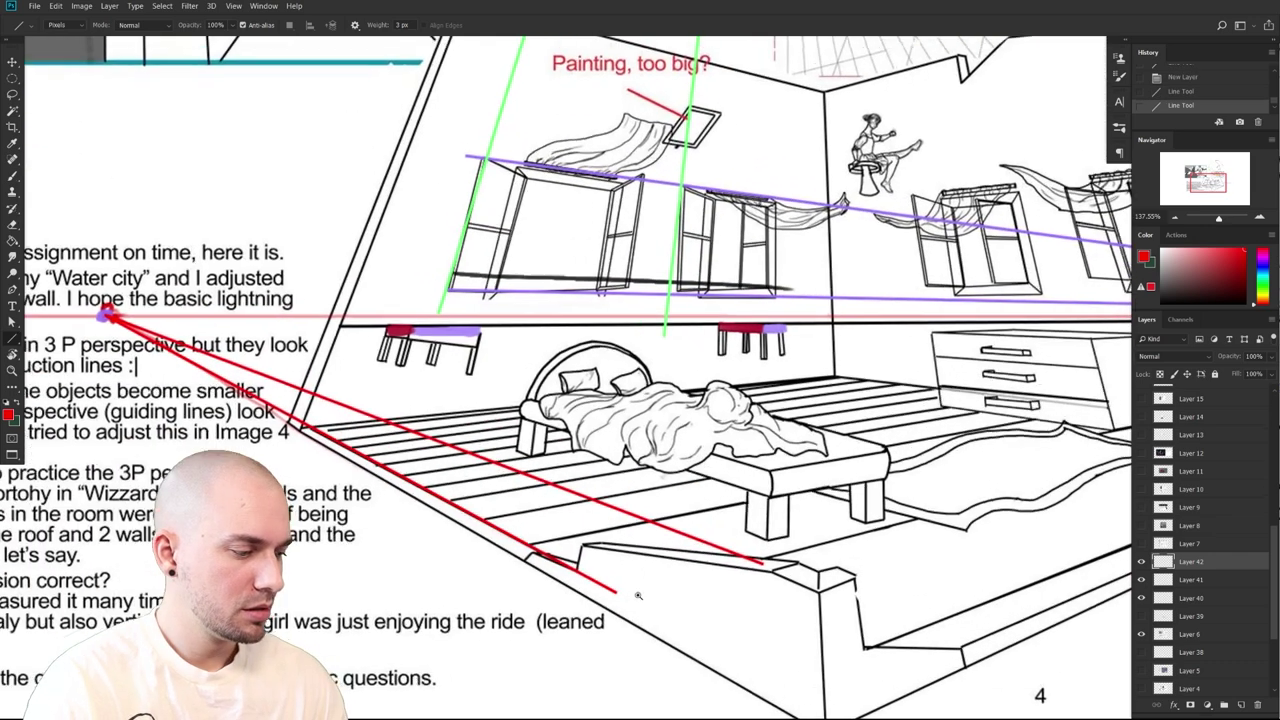
# Draw red cross lines along two plank seams between the red guides and fill the enclosed floor section with red
pyautogui.scroll(2, 617, 591)
pyautogui.moveTo(571, 531)
pyautogui.mouseDown()
pyautogui.moveTo(545, 513)
pyautogui.moveTo(600, 520)
pyautogui.moveTo(535, 538)
pyautogui.moveTo(650, 519)
pyautogui.mouseUp()
pyautogui.hotkey('ctrl', 'z')
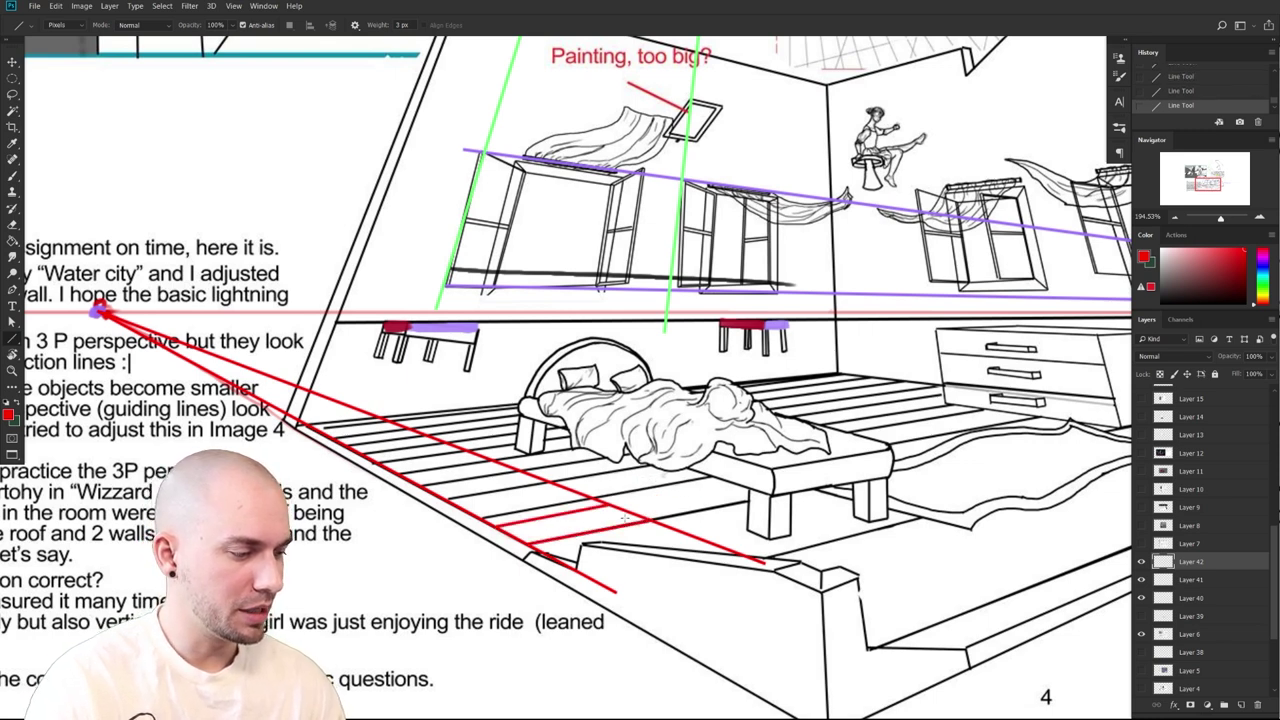
pyautogui.press('b')
pyautogui.moveTo(512, 526); pyautogui.dragTo(630, 518)
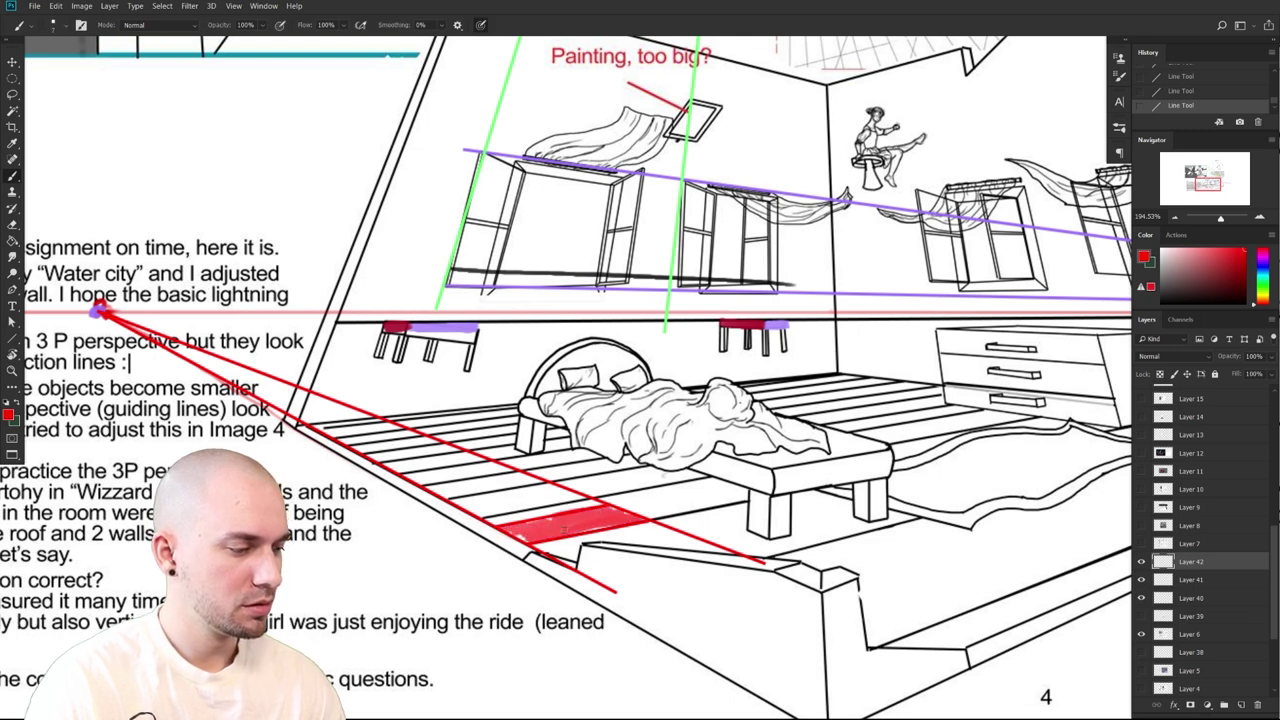
# Try a red brush mark on the planks beyond the red-filled section, and undo it
pyautogui.scroll(1, 578, 378)
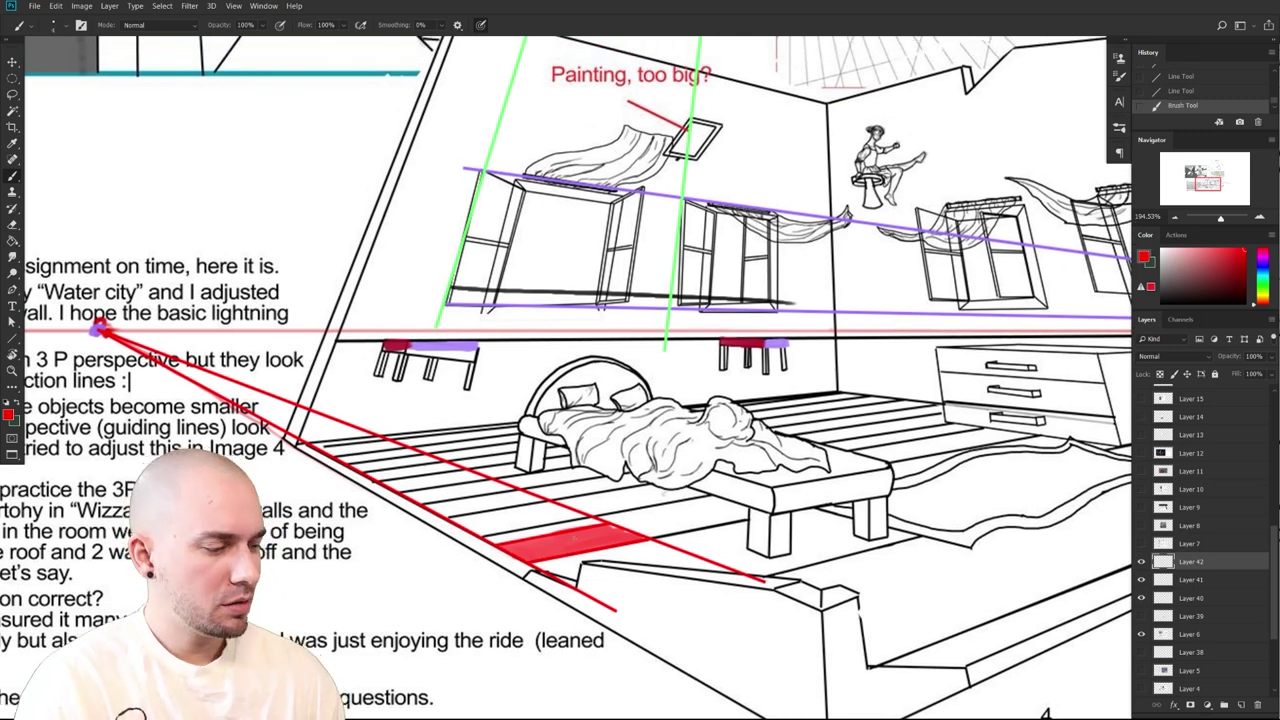
pyautogui.hotkey('ctrl', 'z')
pyautogui.moveTo(488, 534); pyautogui.dragTo(464, 520)
pyautogui.hotkey('ctrl', 'z')
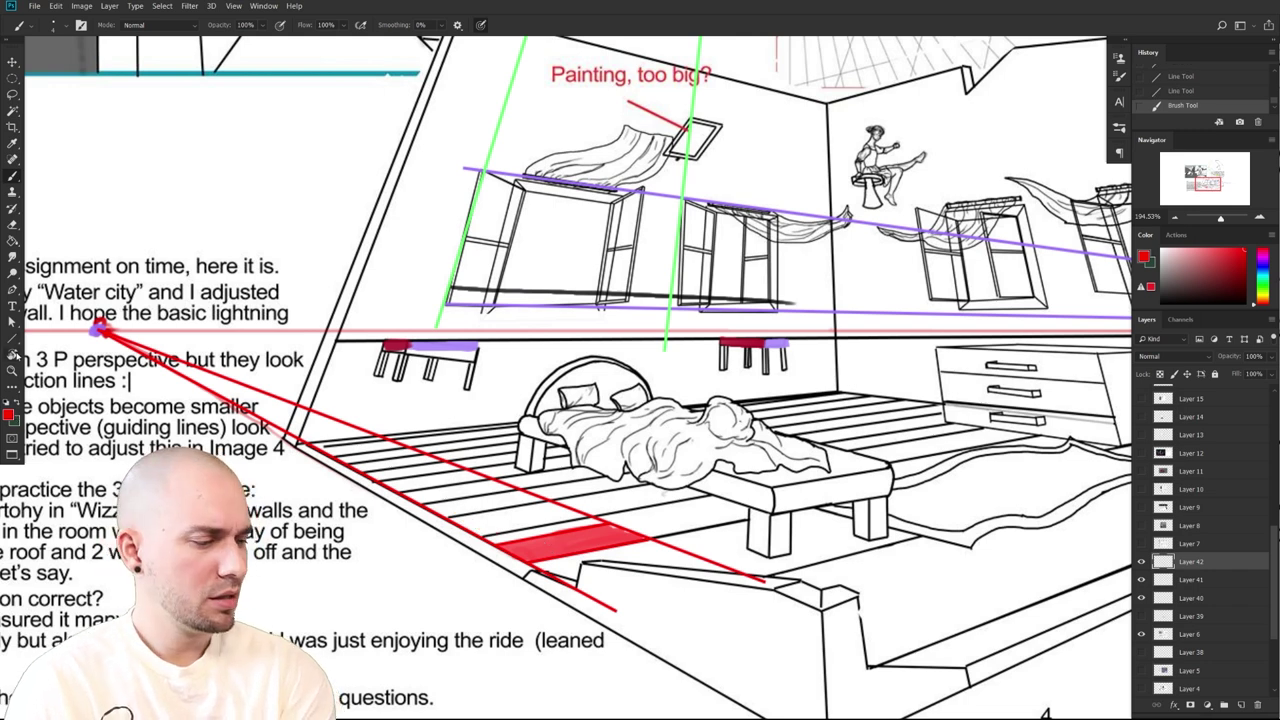
# Draw two red diagonals between the opposite corners of the red-filled floor section
pyautogui.press('u')
pyautogui.scroll(1, 583, 535)
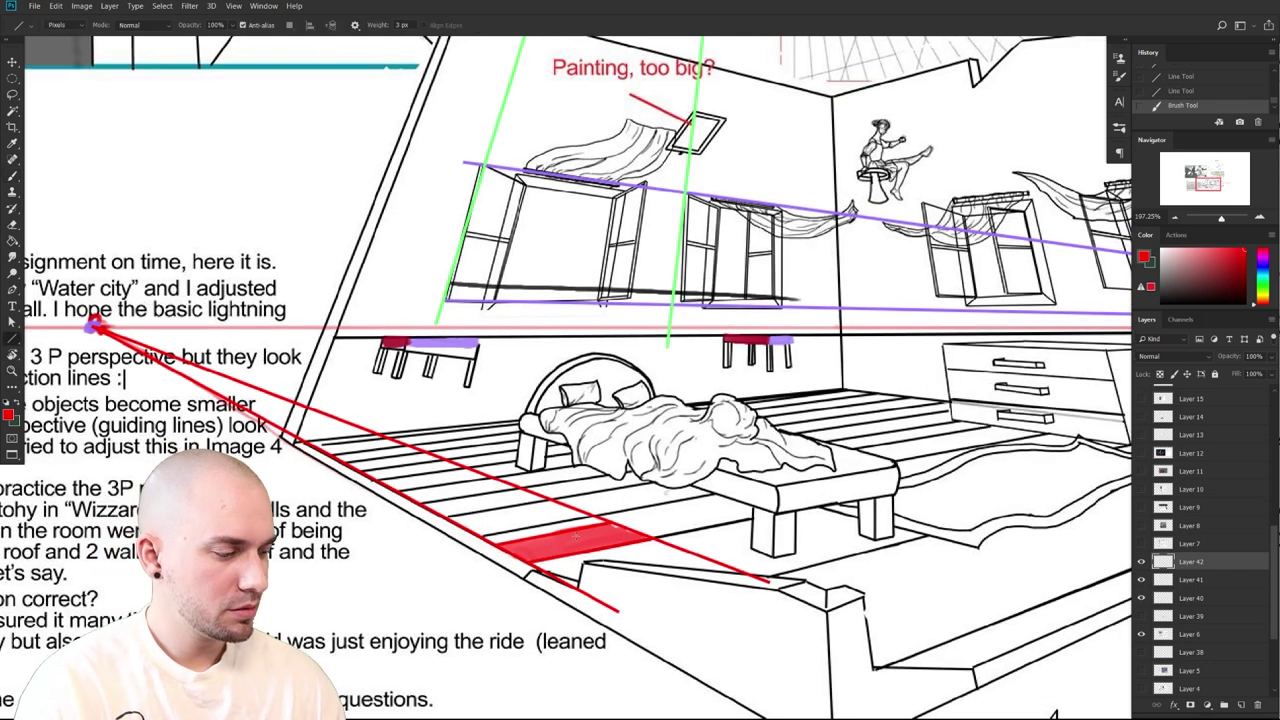
pyautogui.moveTo(530, 563)
pyautogui.mouseDown()
pyautogui.moveTo(623, 503)
pyautogui.moveTo(610, 525)
pyautogui.mouseUp()
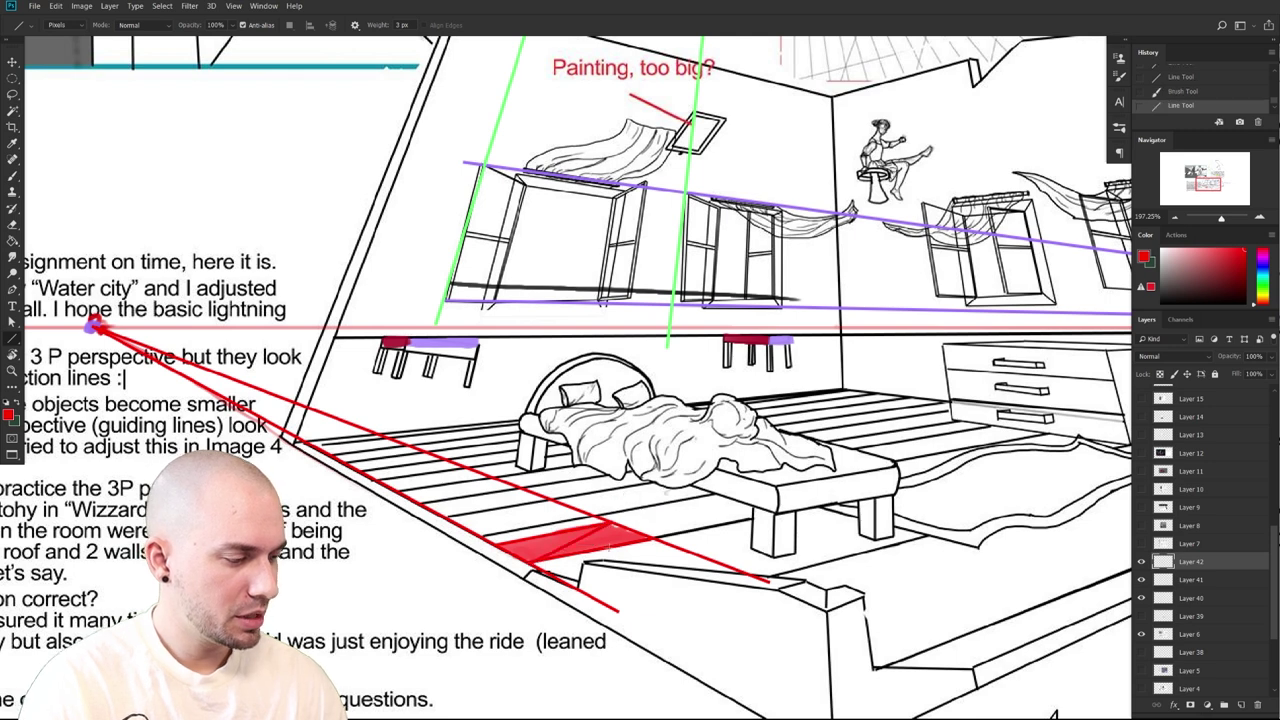
pyautogui.moveTo(650, 538); pyautogui.dragTo(498, 545)
# Draw grey lines from the right and left vanishing points through the crossing of the red section's diagonals
pyautogui.press('b')
pyautogui.moveTo(670, 569); pyautogui.dragTo(620, 572)
pyautogui.moveTo(620, 572); pyautogui.dragTo(389, 509)
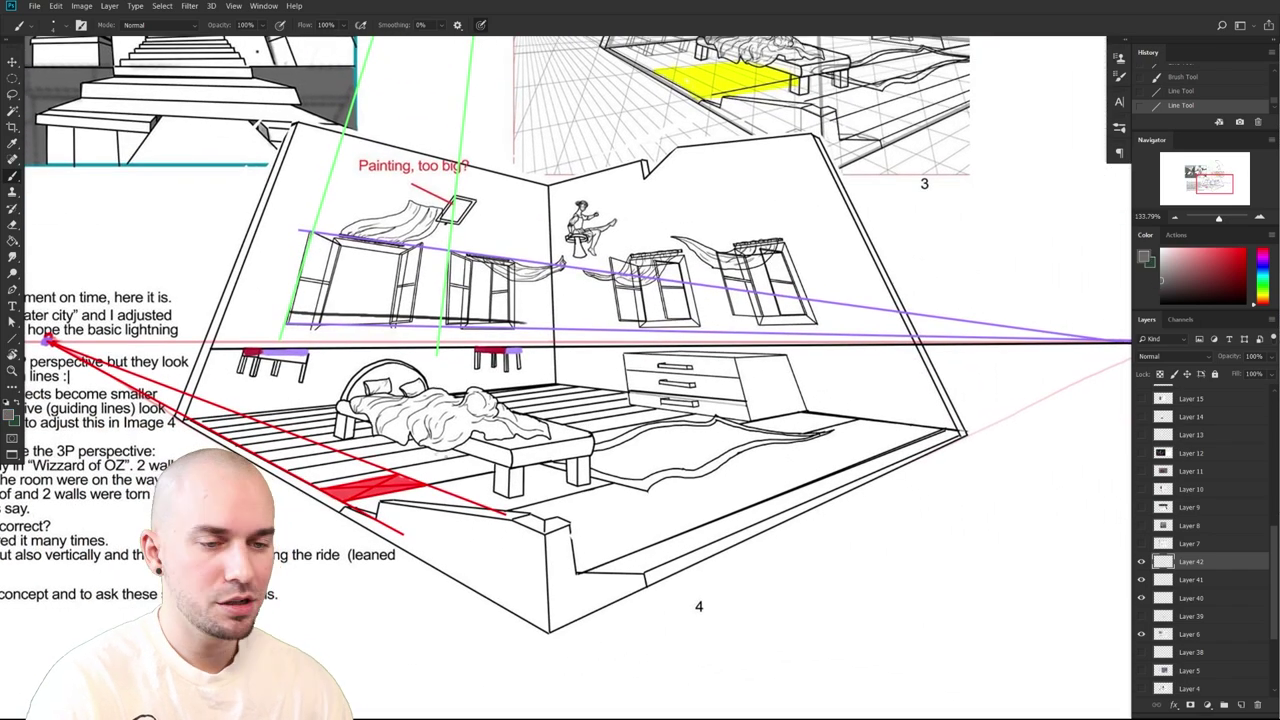
pyautogui.moveTo(760, 520); pyautogui.dragTo(710, 573)
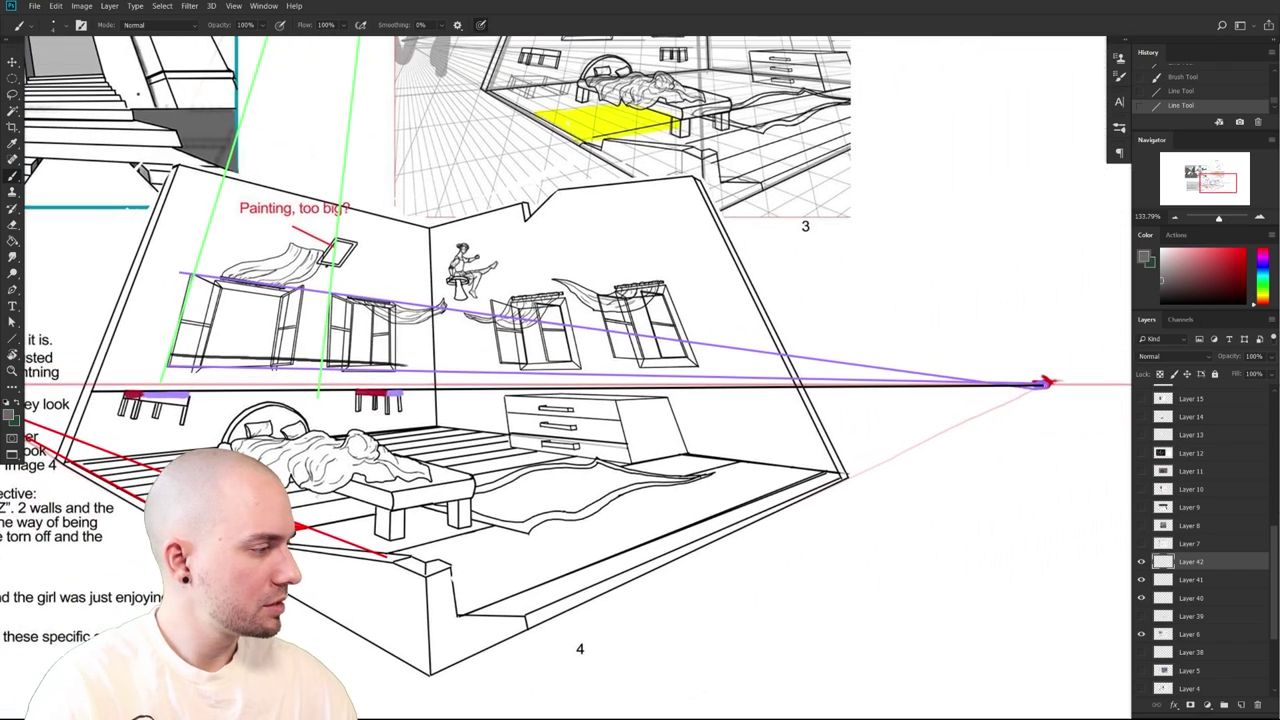
pyautogui.moveTo(1040, 383); pyautogui.dragTo(532, 472)
pyautogui.press('u')
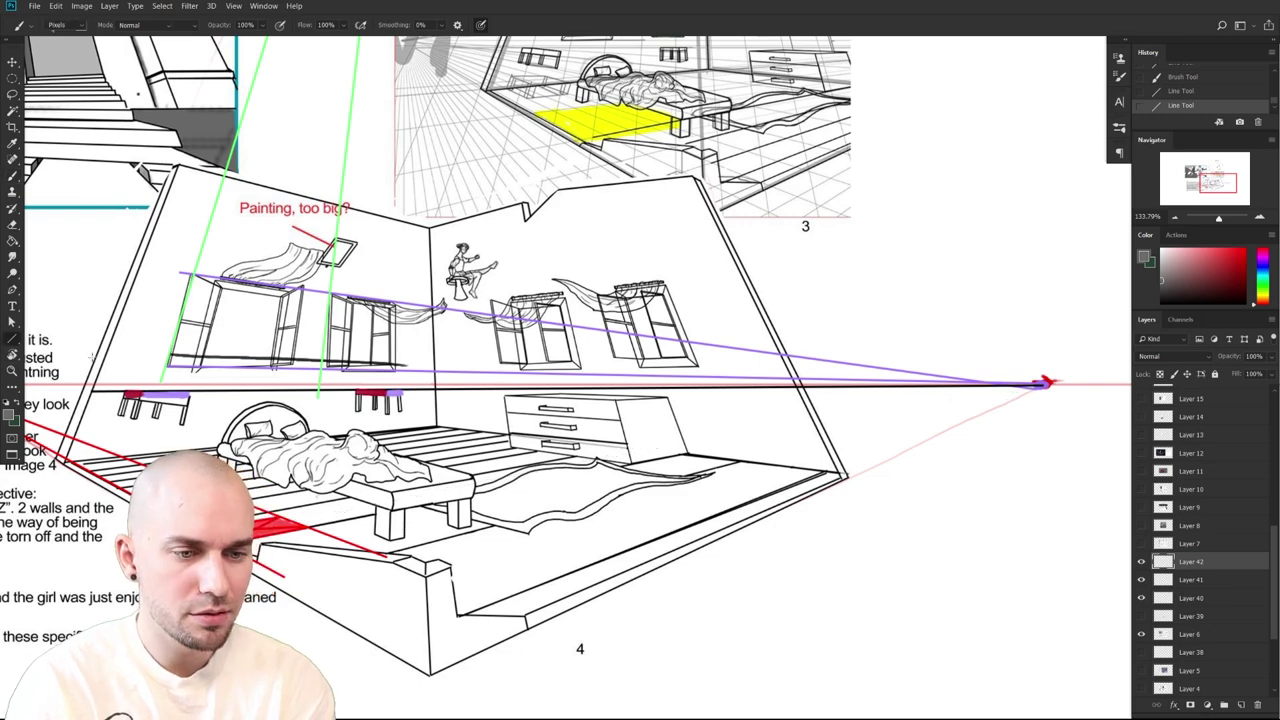
pyautogui.moveTo(1042, 384); pyautogui.dragTo(325, 512)
pyautogui.moveTo(159, 324)
pyautogui.mouseDown()
pyautogui.moveTo(658, 543)
pyautogui.moveTo(592, 587)
pyautogui.moveTo(645, 580)
pyautogui.mouseUp()
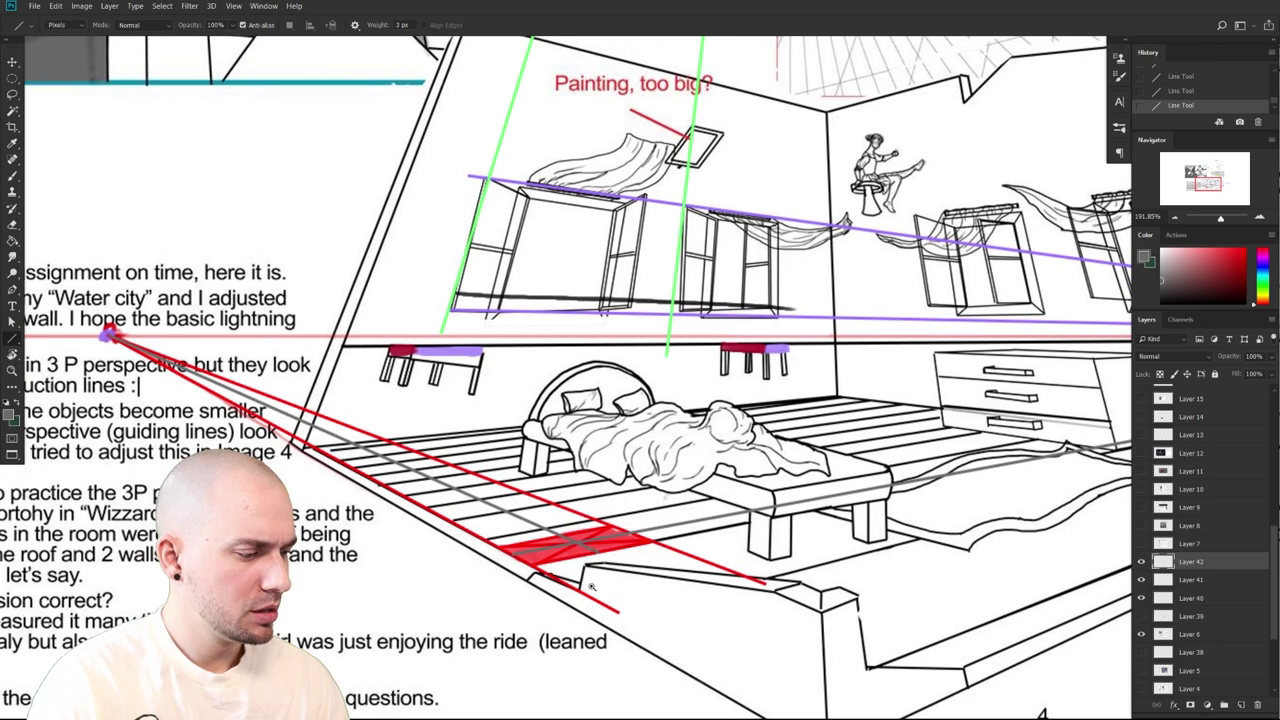
# Draw a light cyan line from the red section's near corner through its back edge's midpoint to the far guide, and a red cross line from its end
pyautogui.moveTo(1264, 289); pyautogui.dragTo(1263, 274)
pyautogui.click(1225, 262)
pyautogui.moveTo(590, 550); pyautogui.dragTo(555, 494)
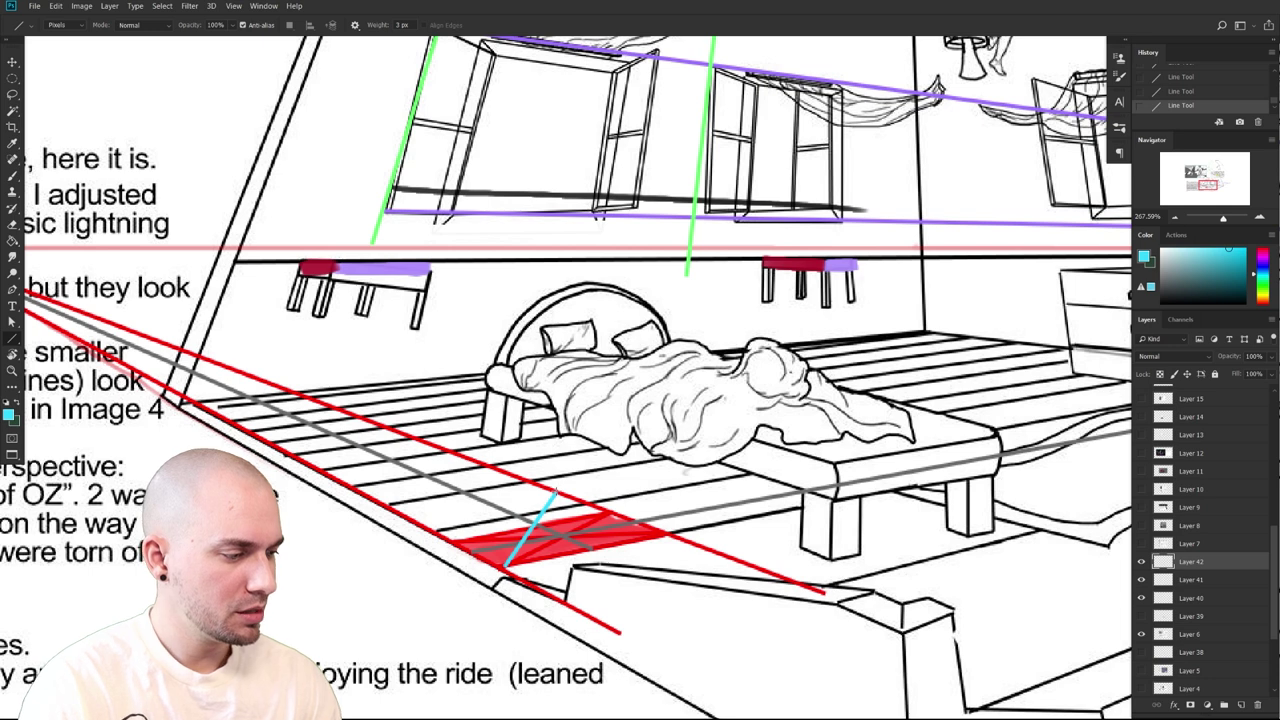
pyautogui.keyDown('alt'); pyautogui.click(608, 512); pyautogui.keyUp('alt')
pyautogui.moveTo(556, 494); pyautogui.dragTo(409, 518)
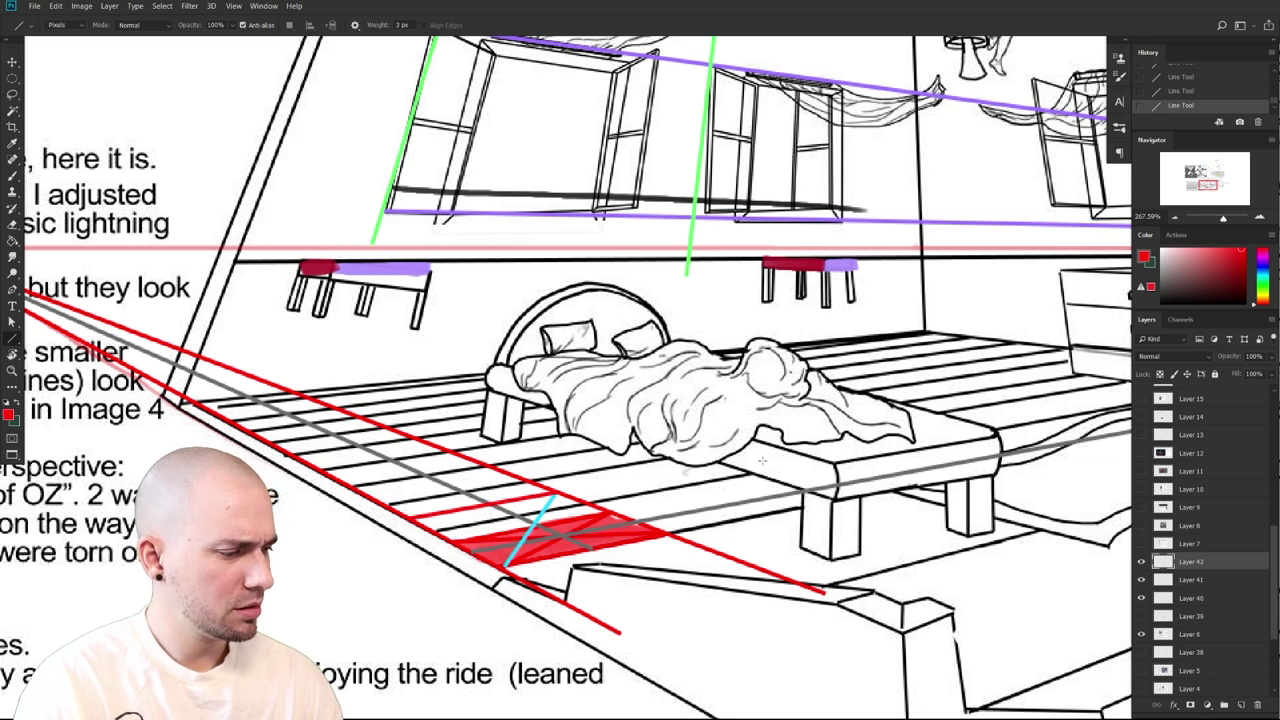
# Draw a second cyan line from the section's back-left corner to the far guide, and another red cross line from its end
pyautogui.press('b')
pyautogui.keyDown('alt'); pyautogui.click(553, 500); pyautogui.keyUp('alt')
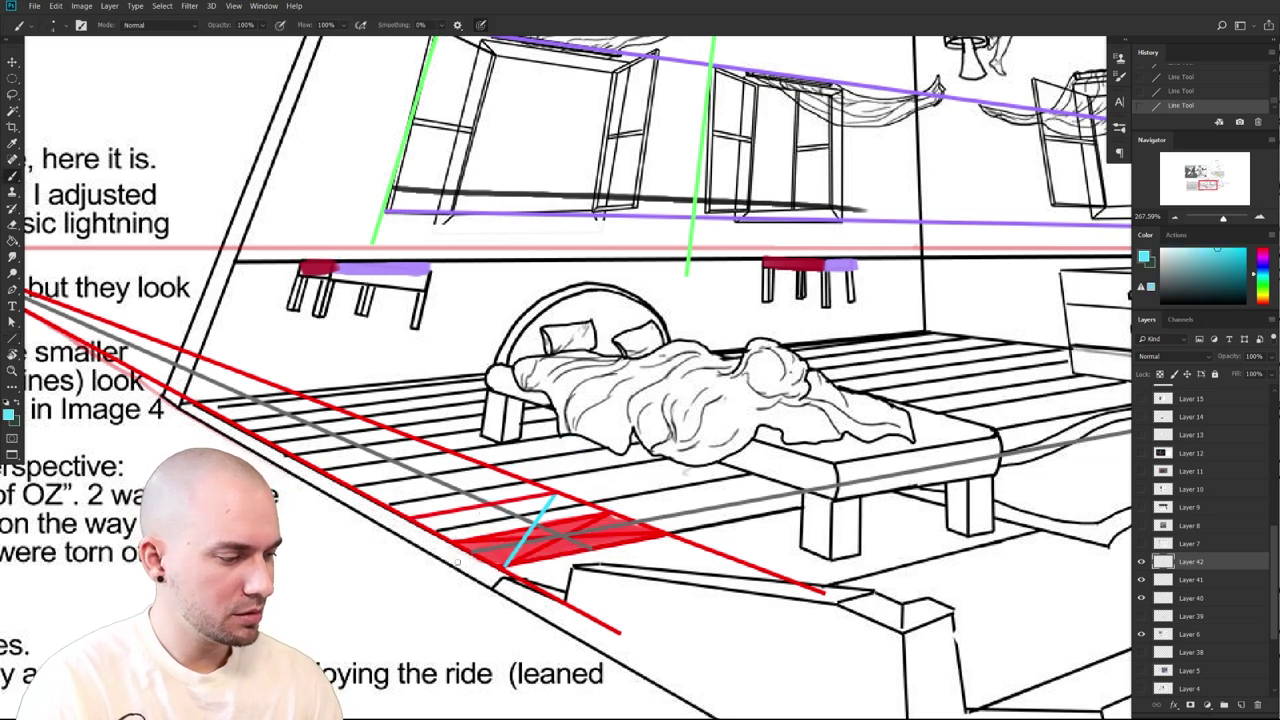
pyautogui.hotkey('ctrl', 'z')
pyautogui.press('u')
pyautogui.moveTo(453, 540)
pyautogui.mouseDown()
pyautogui.moveTo(466, 520)
pyautogui.moveTo(530, 541)
pyautogui.moveTo(494, 497)
pyautogui.moveTo(516, 478)
pyautogui.mouseUp()
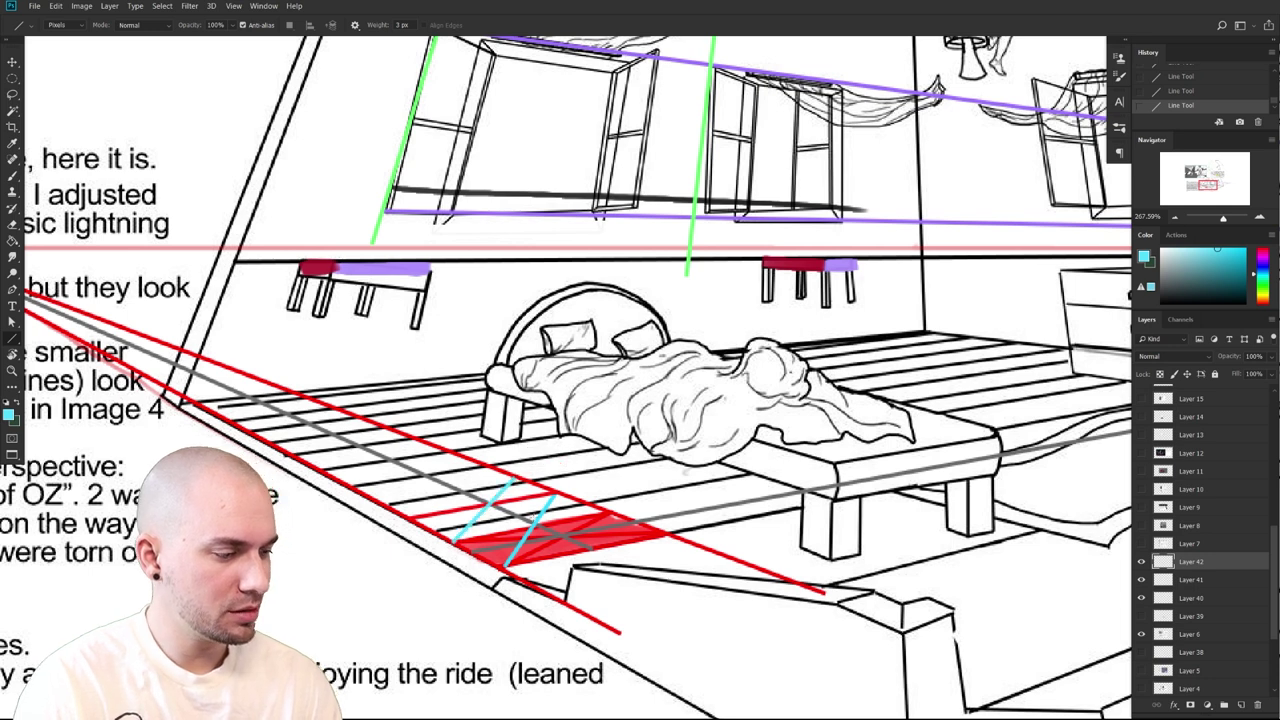
pyautogui.keyDown('alt'); pyautogui.click(536, 556); pyautogui.keyUp('alt')
pyautogui.moveTo(512, 479); pyautogui.dragTo(380, 498)
# Lasso the floor section between the two new red cross lines, fill it with red, and deselect
pyautogui.moveTo(548, 549); pyautogui.dragTo(635, 588)
pyautogui.press('b')
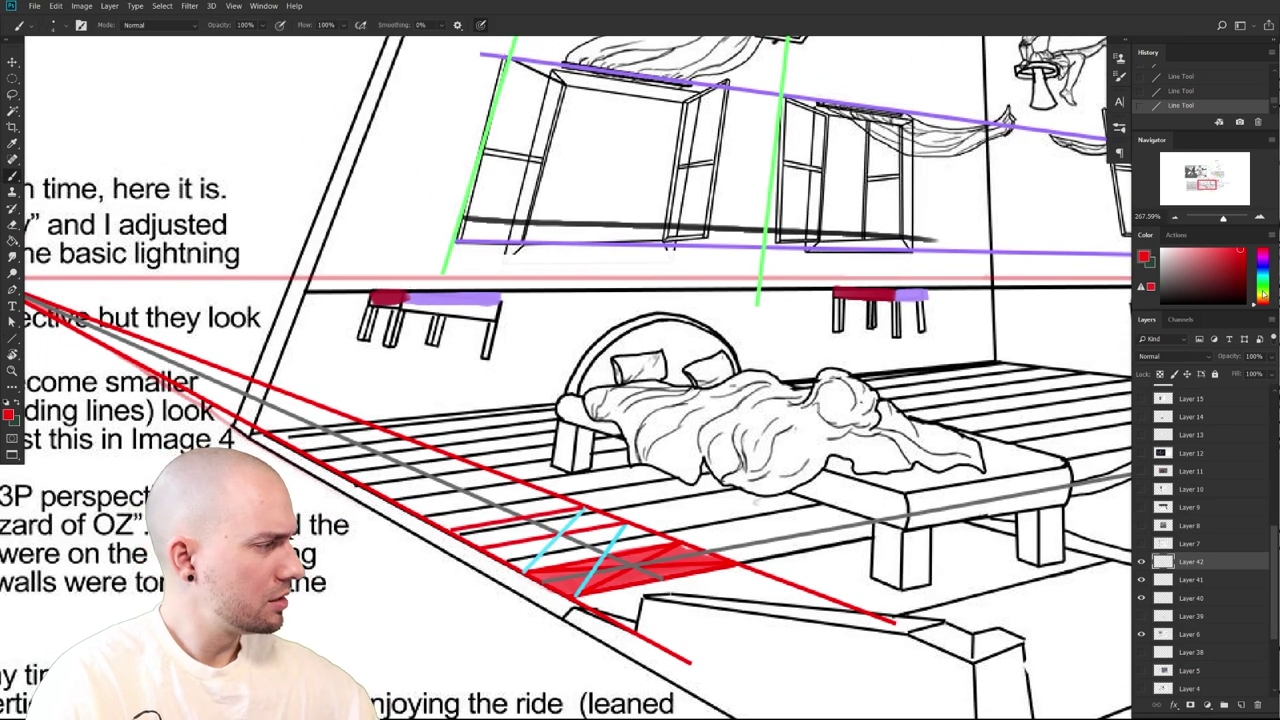
pyautogui.click(1263, 291)
pyautogui.click(1263, 286)
pyautogui.press('l')
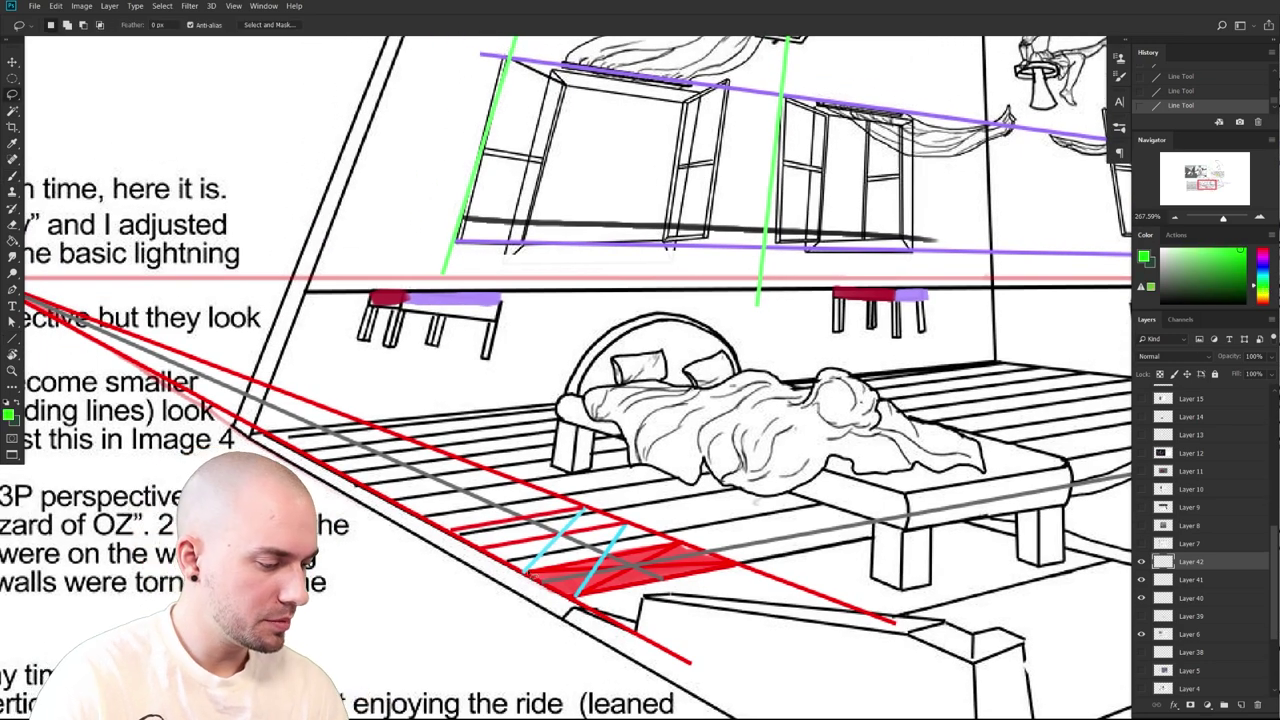
pyautogui.moveTo(675, 545); pyautogui.dragTo(679, 543)
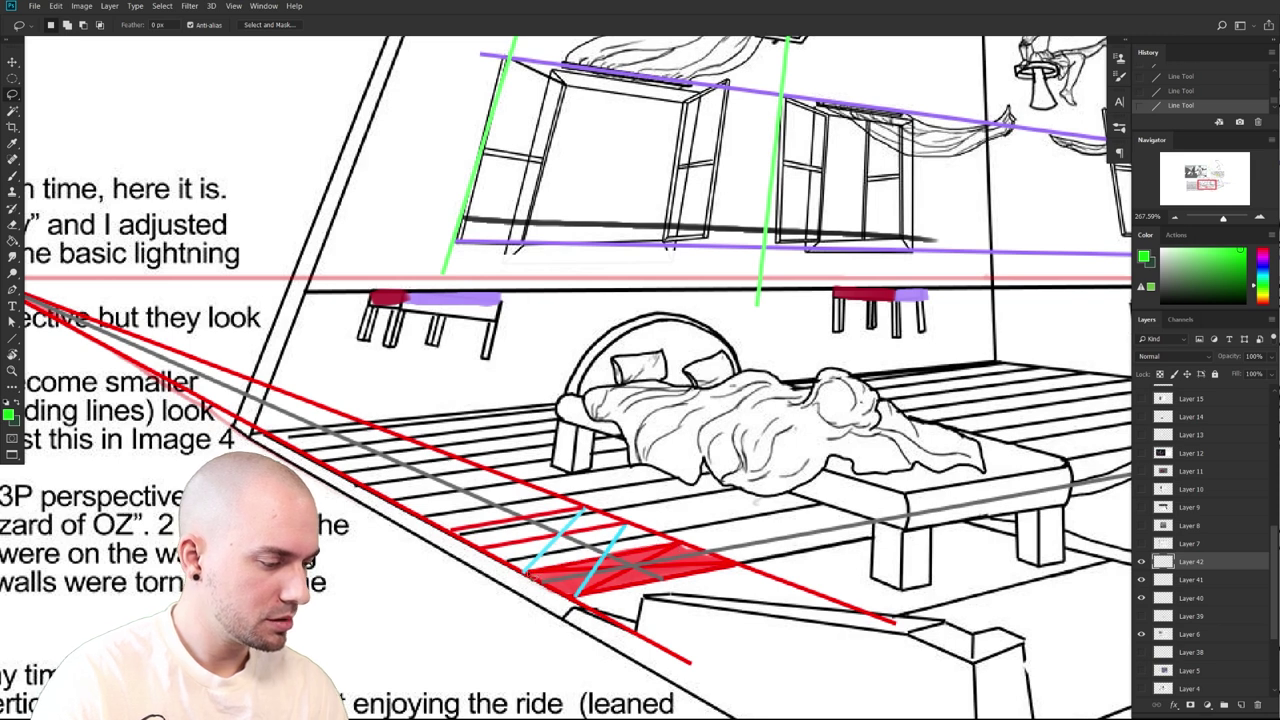
pyautogui.moveTo(536, 568); pyautogui.dragTo(491, 547)
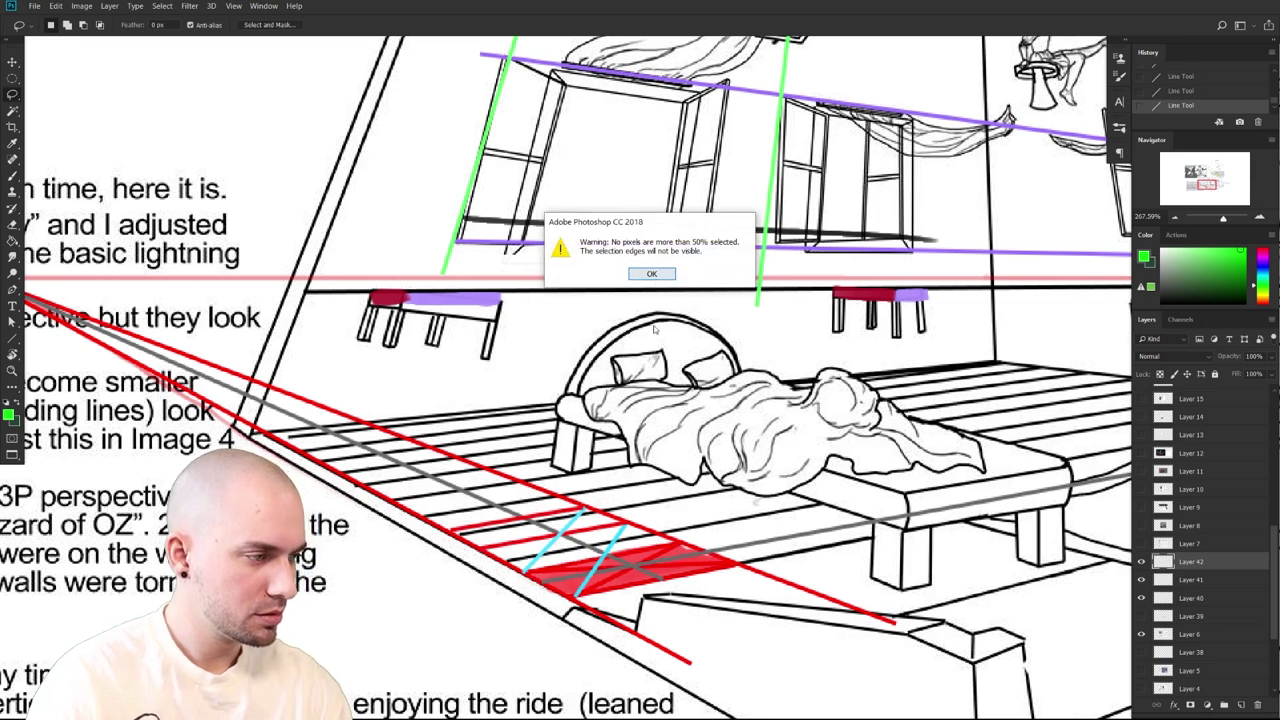
pyautogui.click(651, 274)
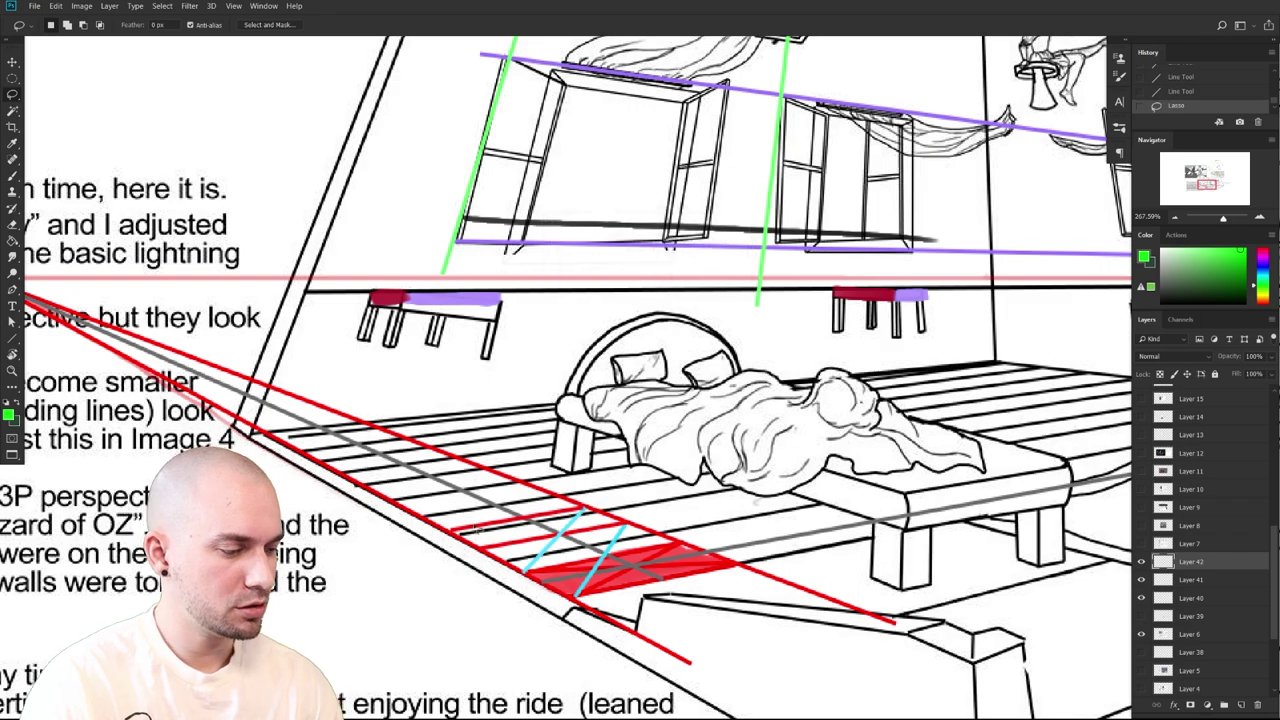
pyautogui.hotkey('ctrl', 'd')
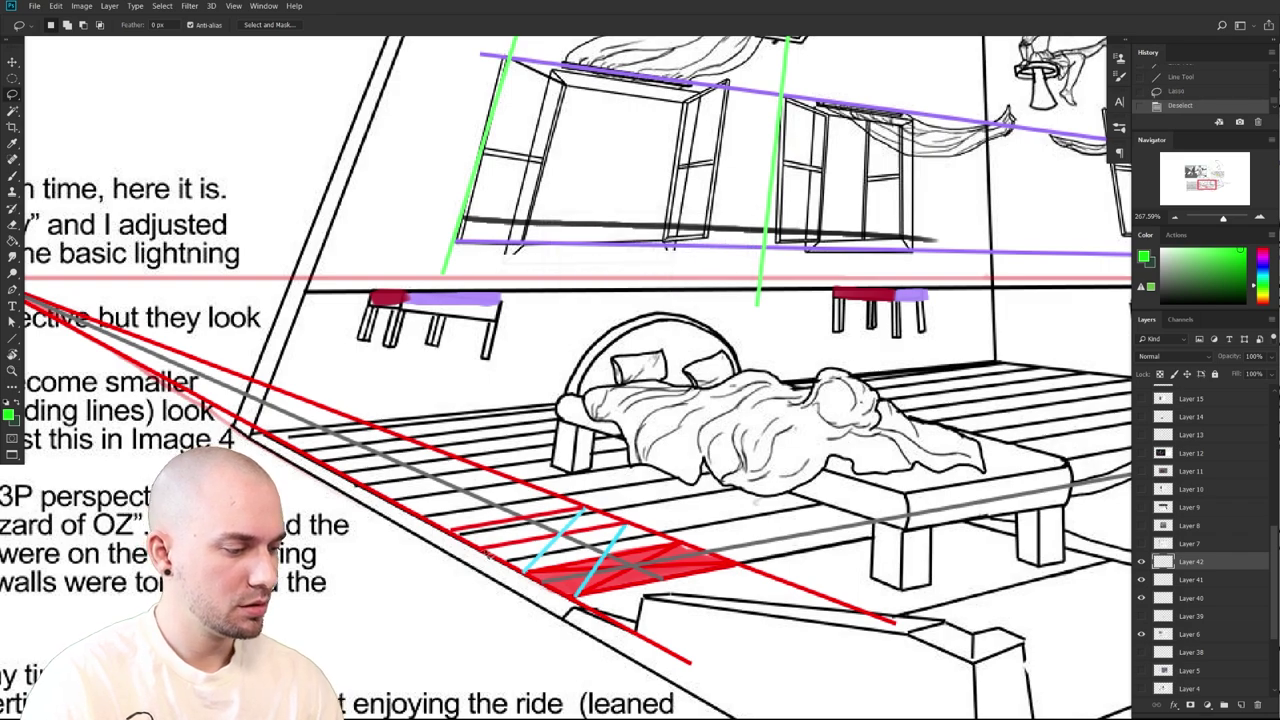
pyautogui.scroll(-5, 760, 625)
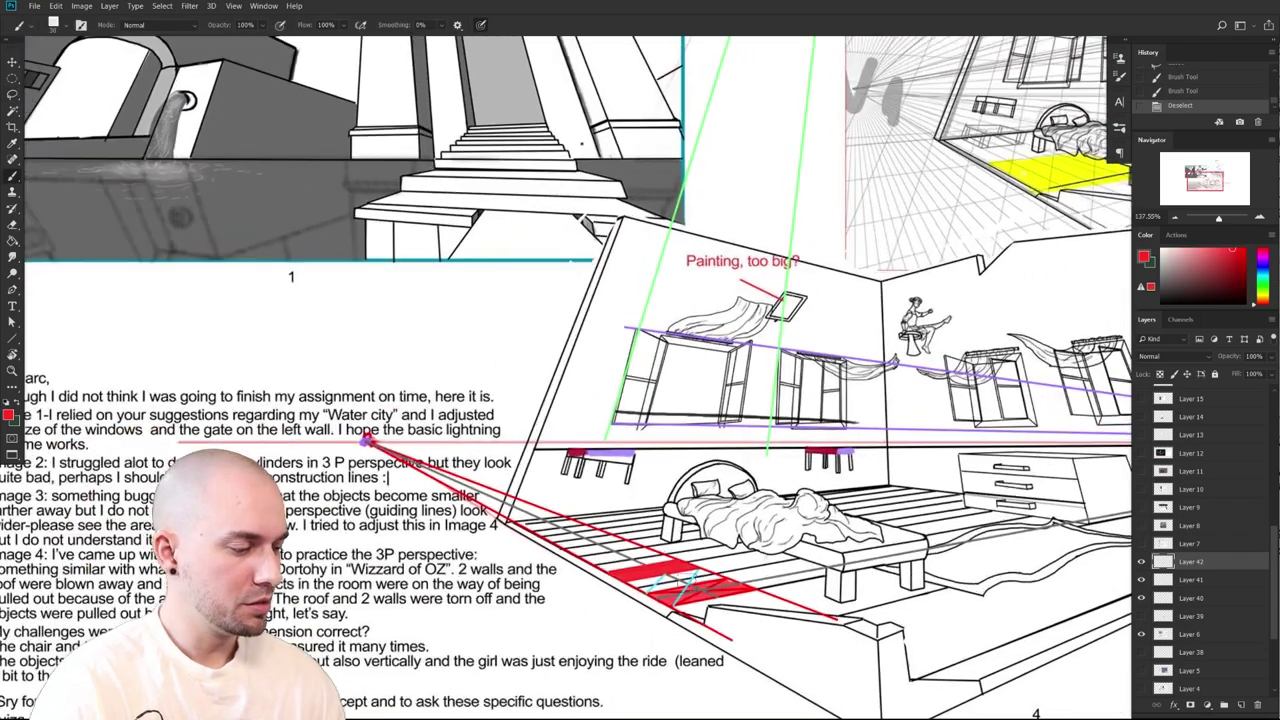
pyautogui.scroll(3, 710, 612)
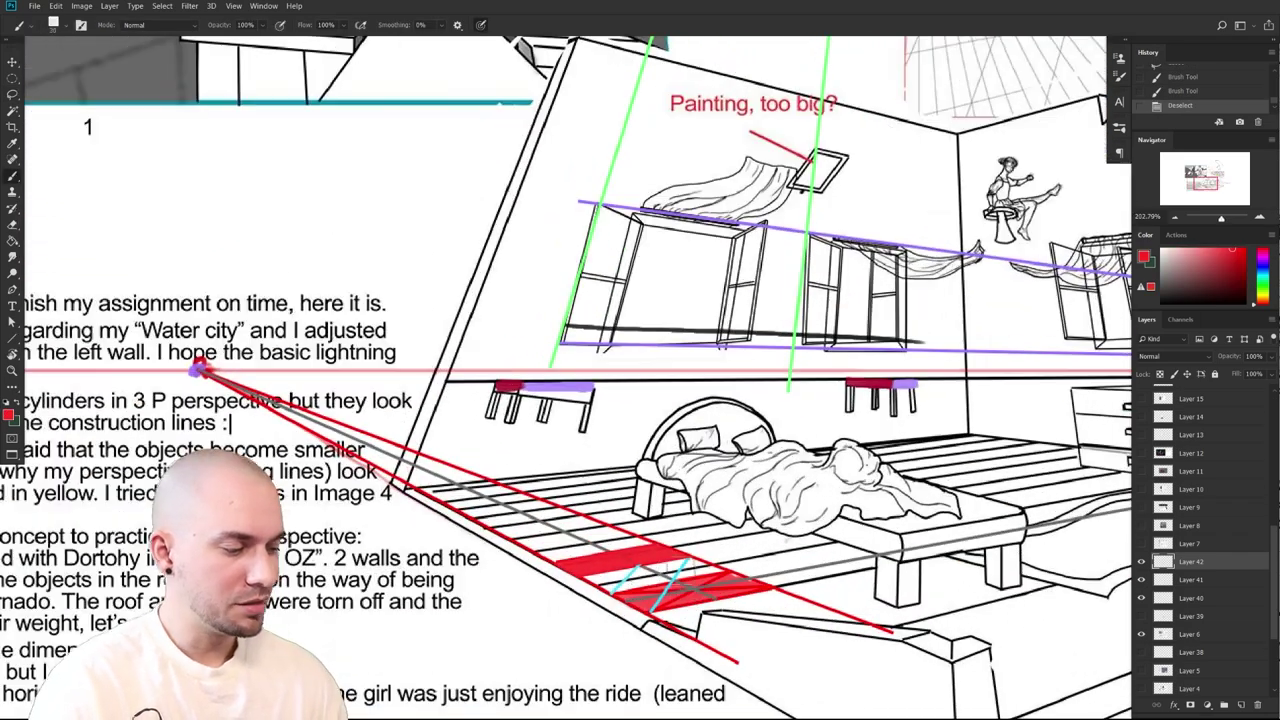
pyautogui.scroll(-3, 698, 608)
pyautogui.scroll(5, 683, 553)
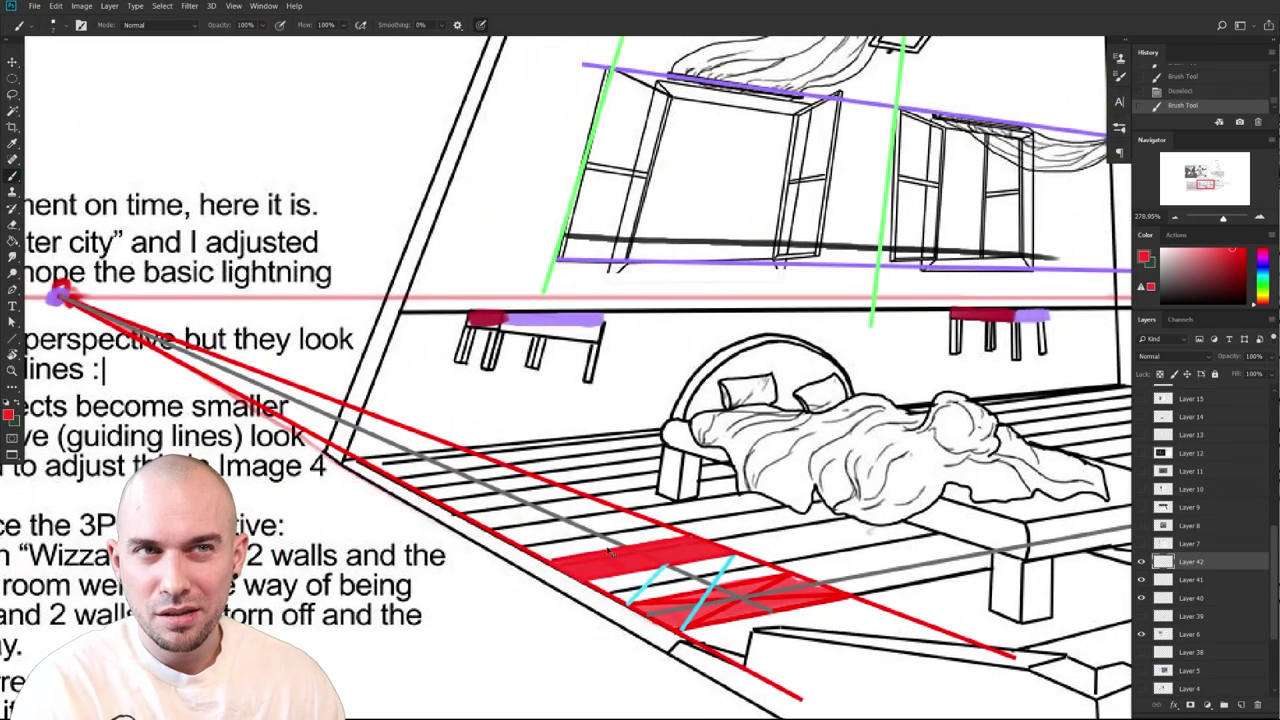
# Mark two planks farther back along the guides with rough red brush strokes, and undo them
pyautogui.hotkey('ctrl', 'z')
pyautogui.moveTo(525, 536)
pyautogui.mouseDown()
pyautogui.moveTo(596, 522)
pyautogui.moveTo(570, 519)
pyautogui.mouseUp()
pyautogui.moveTo(472, 505)
pyautogui.mouseDown()
pyautogui.moveTo(544, 493)
pyautogui.moveTo(510, 487)
pyautogui.mouseUp()
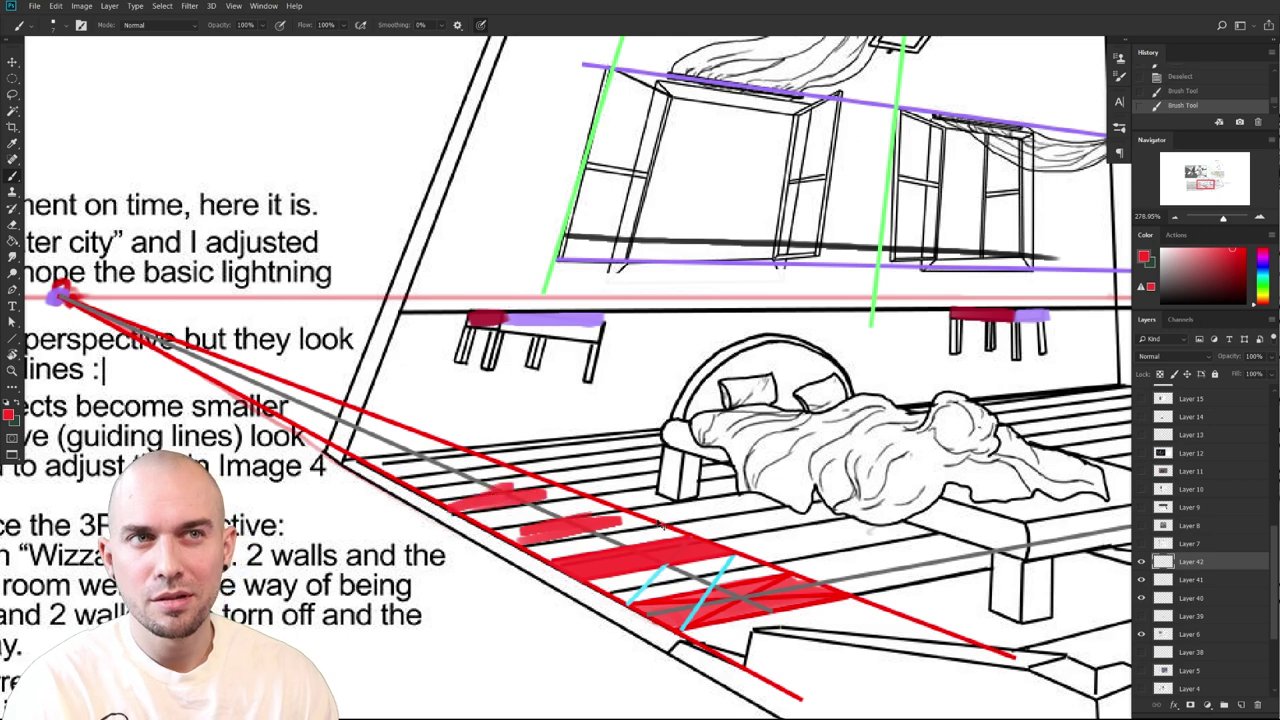
pyautogui.hotkey('ctrl', 'z')
pyautogui.hotkey('ctrl', 'z')
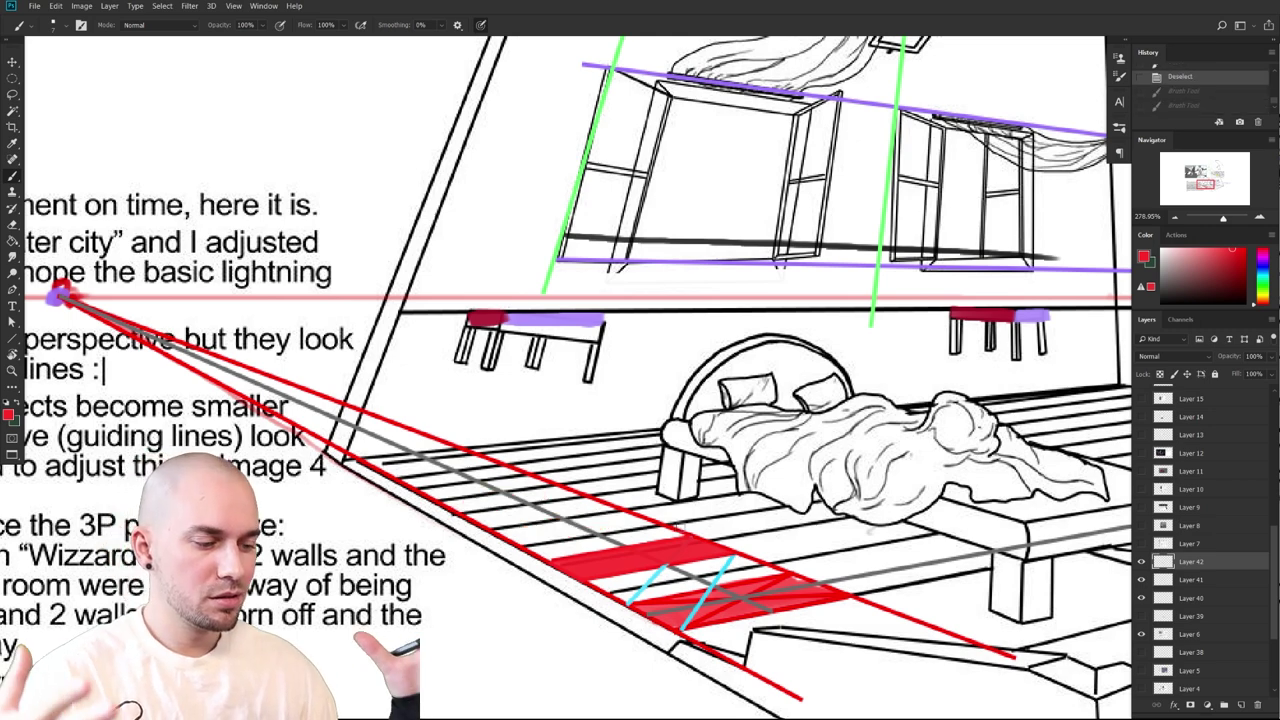
pyautogui.scroll(-4, 860, 597)
pyautogui.moveTo(860, 597); pyautogui.dragTo(523, 583)
pyautogui.scroll(1, 746, 565)
pyautogui.moveTo(340, 534)
pyautogui.mouseDown()
pyautogui.moveTo(506, 502)
pyautogui.moveTo(332, 536)
pyautogui.moveTo(829, 446)
pyautogui.mouseUp()
pyautogui.hotkey('ctrl', 'z')
pyautogui.hotkey('ctrl', 'z')
pyautogui.scroll(-3, 811, 586)
pyautogui.moveTo(793, 577); pyautogui.dragTo(943, 579)
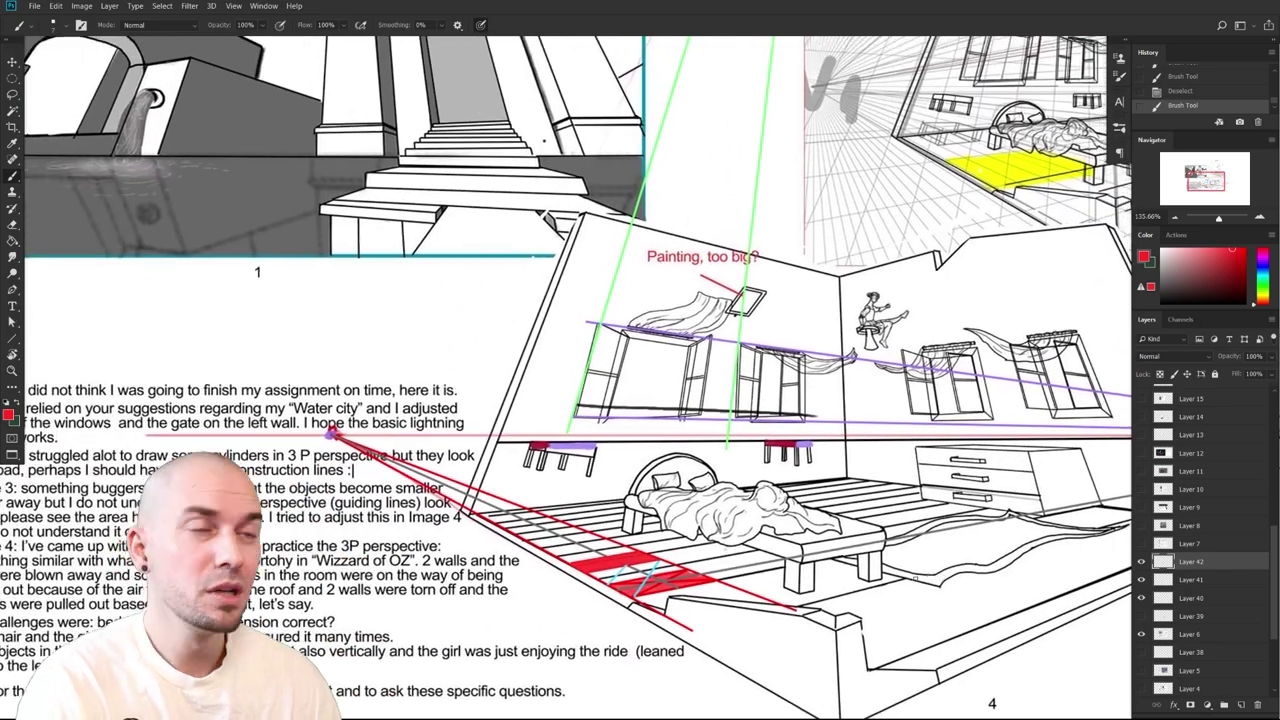
pyautogui.scroll(-3, 912, 577)
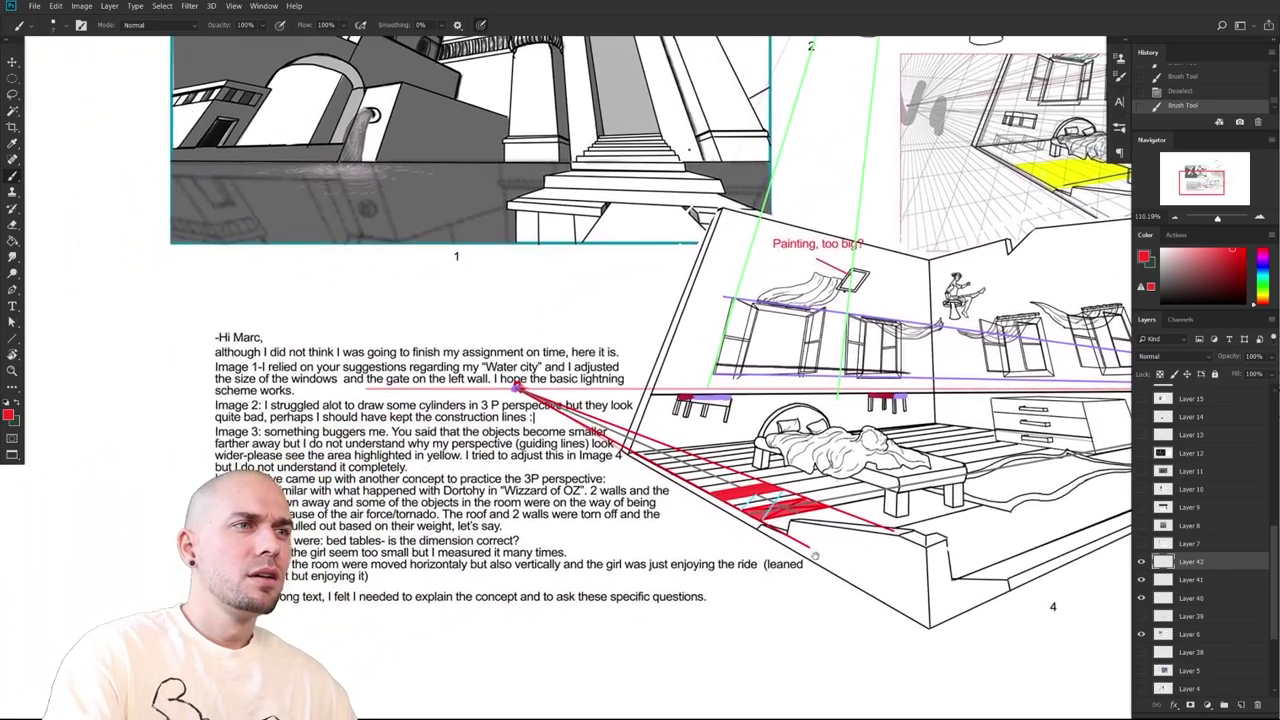
pyautogui.moveTo(815, 556); pyautogui.dragTo(797, 594)
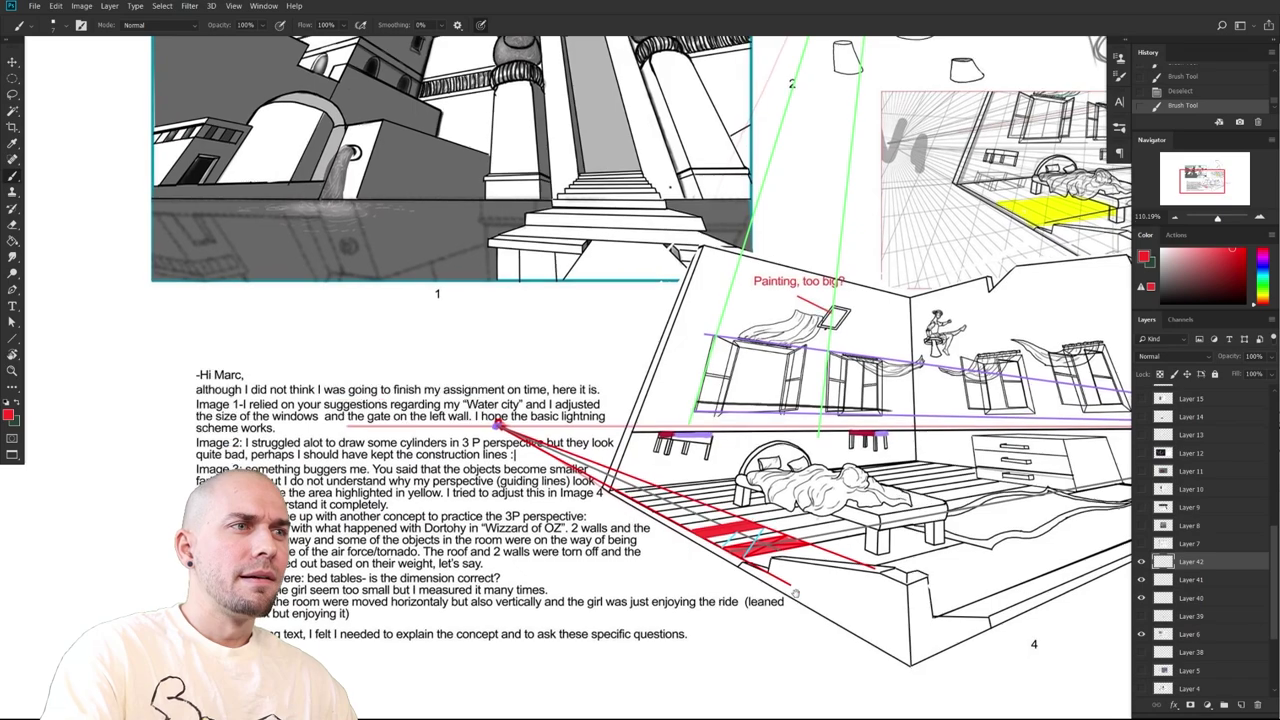
pyautogui.scroll(4, 797, 591)
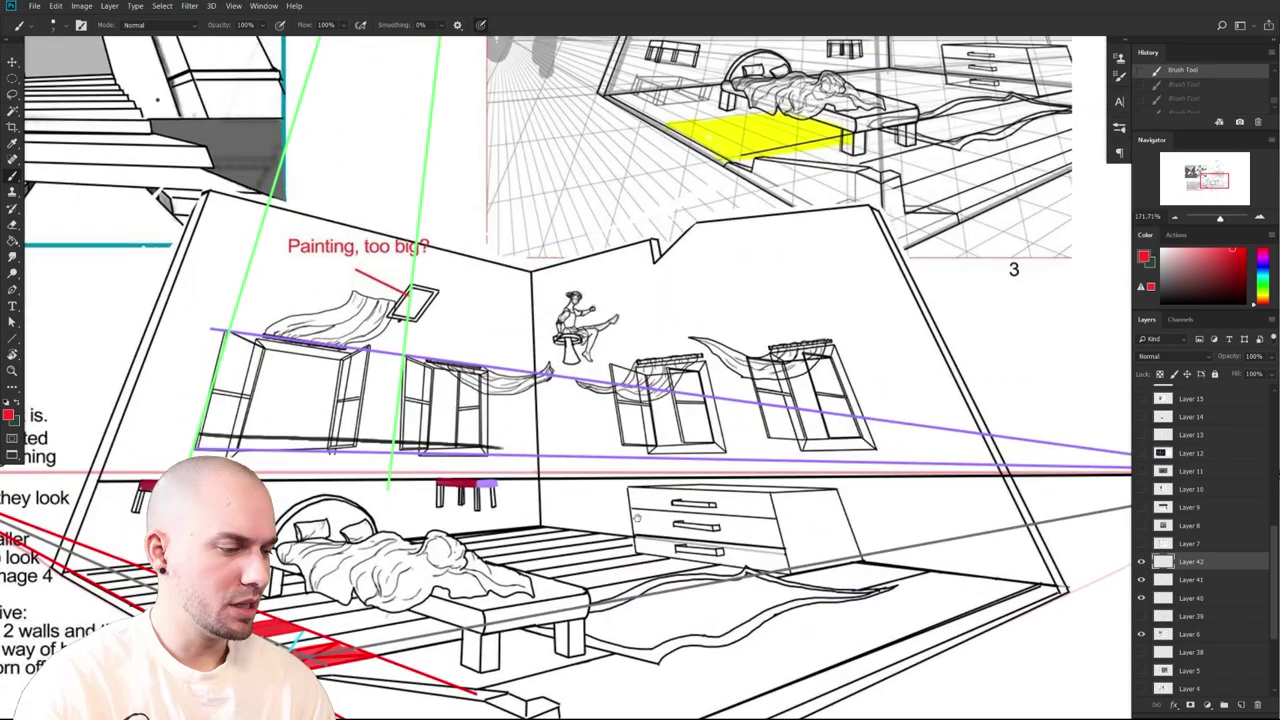
# Draw a slanted red height line from the floor beside the dresser up to the nearest window on the right-hand wall
pyautogui.moveTo(585, 381); pyautogui.dragTo(581, 437)
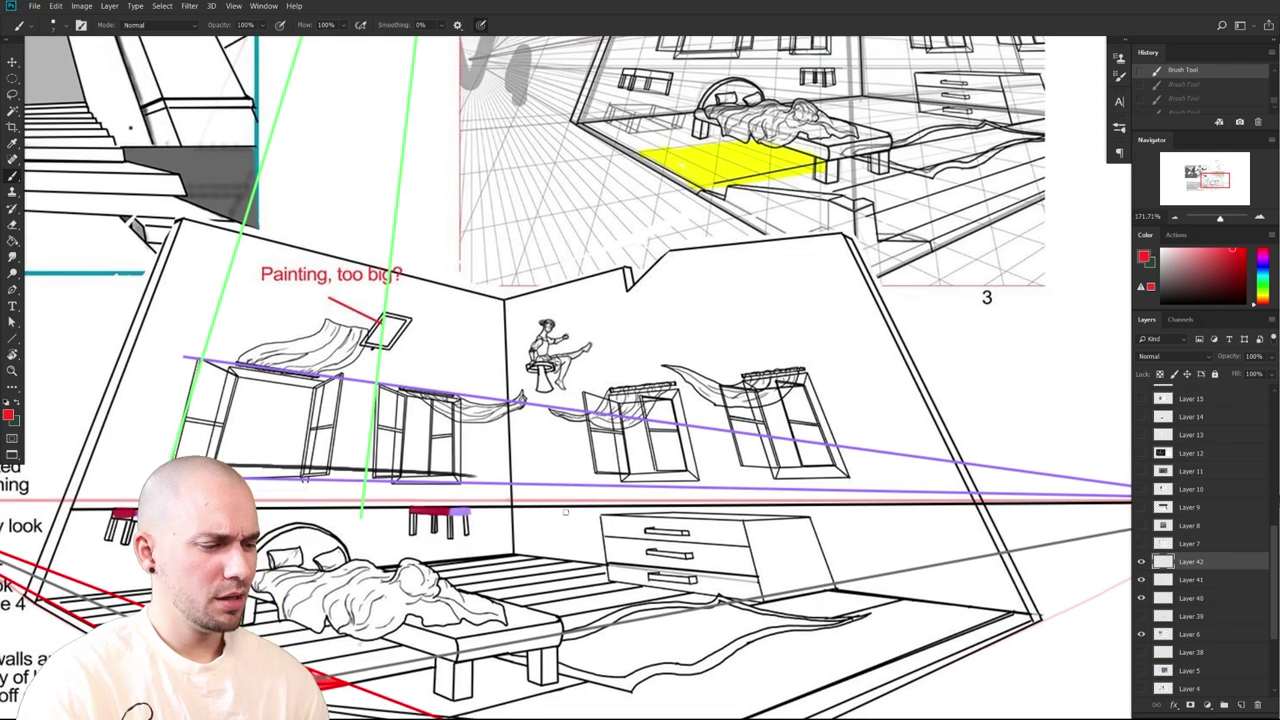
pyautogui.moveTo(667, 584); pyautogui.dragTo(737, 552)
pyautogui.press('u')
pyautogui.moveTo(443, 640); pyautogui.dragTo(443, 635)
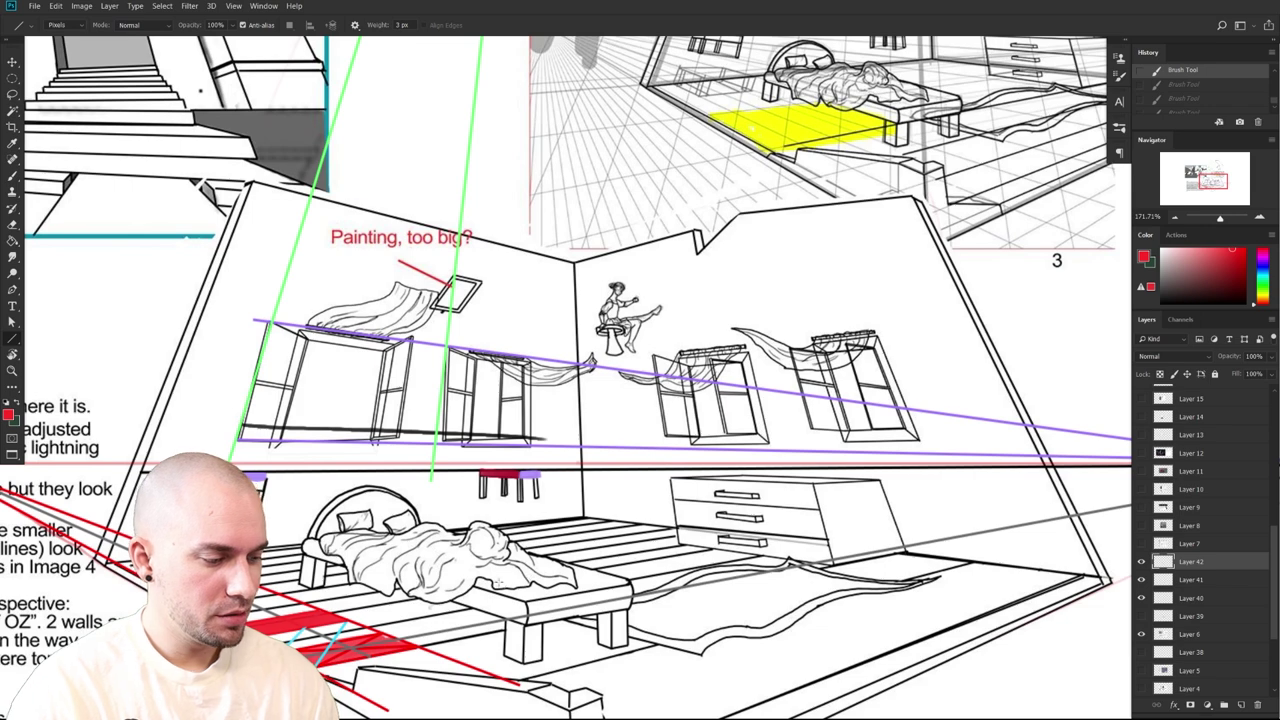
pyautogui.moveTo(509, 589); pyautogui.dragTo(393, 559)
pyautogui.hotkey('ctrl', 'z')
pyautogui.moveTo(732, 543); pyautogui.dragTo(655, 560)
pyautogui.moveTo(765, 583); pyautogui.dragTo(615, 522)
pyautogui.moveTo(629, 575); pyautogui.dragTo(612, 312)
pyautogui.hotkey('ctrl', 'z')
pyautogui.scroll(2, 708, 543)
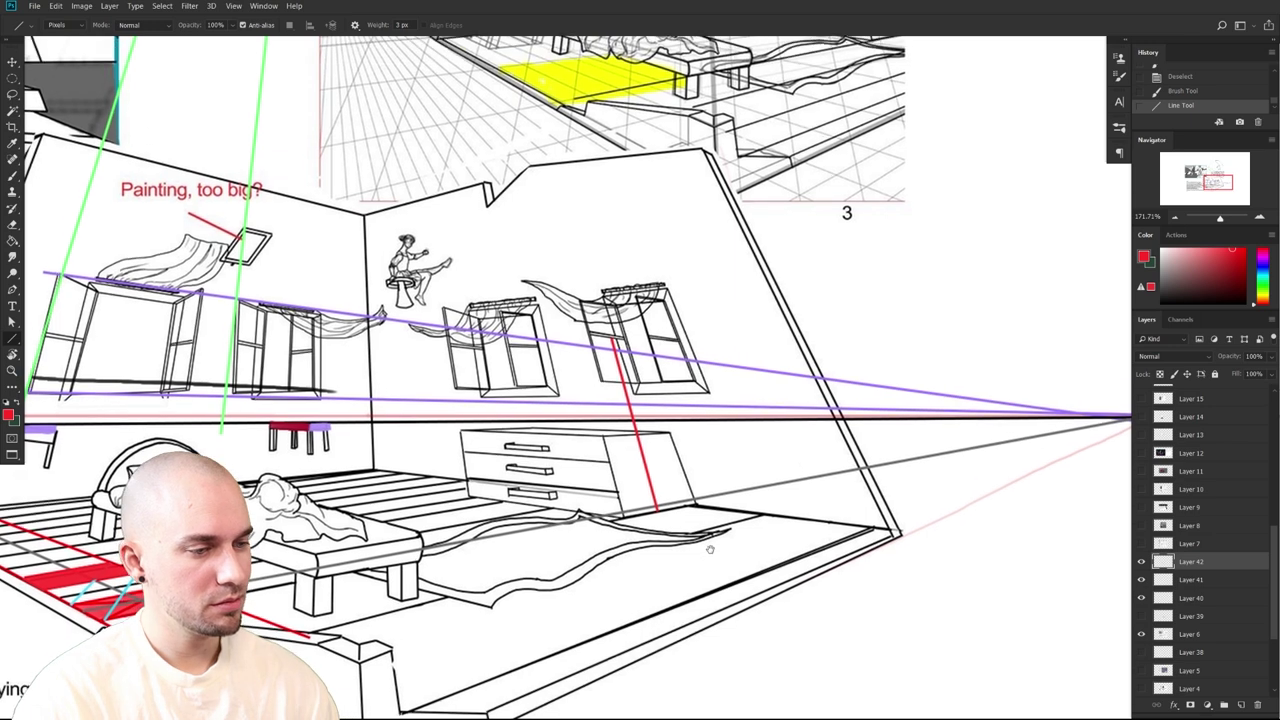
pyautogui.moveTo(709, 548); pyautogui.dragTo(711, 552)
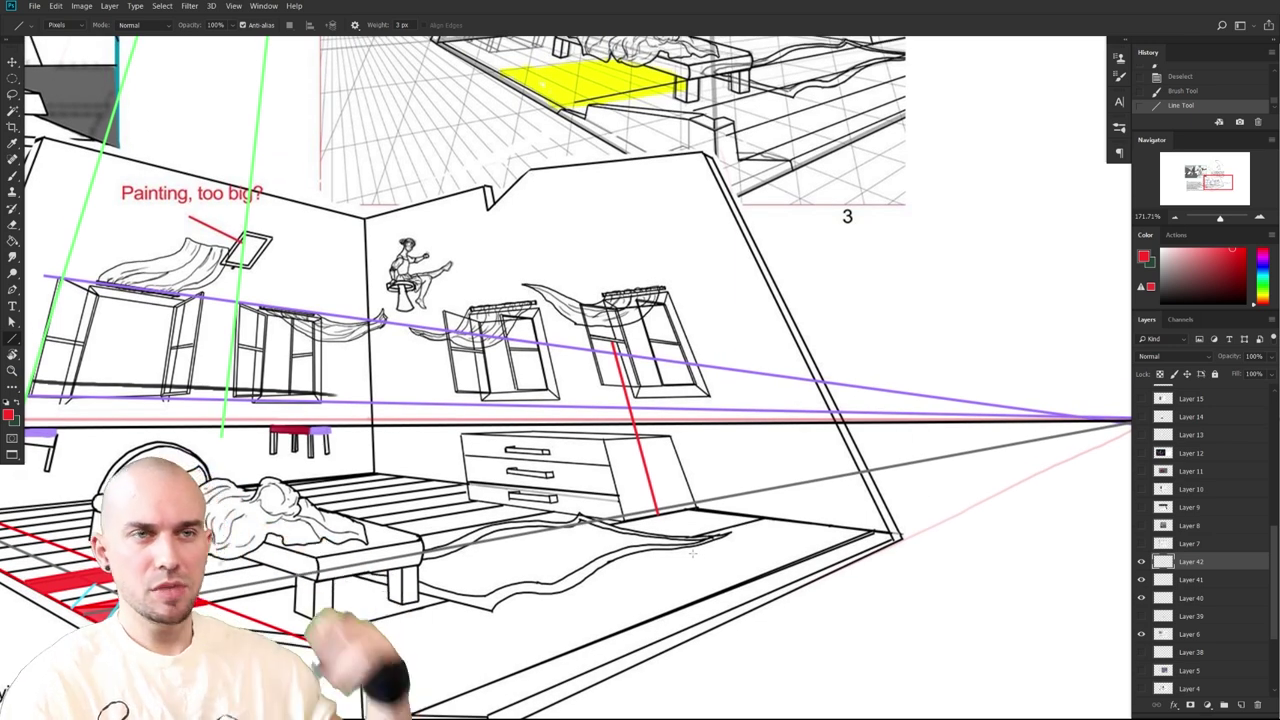
pyautogui.moveTo(613, 325); pyautogui.dragTo(610, 337)
# Paint a rough red standing figure over the height line with its head at the line's upper end, and undo it
pyautogui.press('b')
pyautogui.moveTo(708, 472); pyautogui.dragTo(700, 501)
pyautogui.moveTo(602, 380)
pyautogui.mouseDown()
pyautogui.moveTo(607, 413)
pyautogui.moveTo(628, 392)
pyautogui.moveTo(611, 442)
pyautogui.mouseUp()
pyautogui.moveTo(630, 396)
pyautogui.mouseDown()
pyautogui.moveTo(630, 434)
pyautogui.moveTo(628, 402)
pyautogui.mouseUp()
pyautogui.moveTo(627, 486)
pyautogui.mouseDown()
pyautogui.moveTo(639, 530)
pyautogui.moveTo(632, 448)
pyautogui.moveTo(658, 538)
pyautogui.mouseUp()
pyautogui.moveTo(620, 418); pyautogui.dragTo(646, 519)
pyautogui.moveTo(612, 402); pyautogui.dragTo(621, 478)
pyautogui.moveTo(777, 565); pyautogui.dragTo(817, 569)
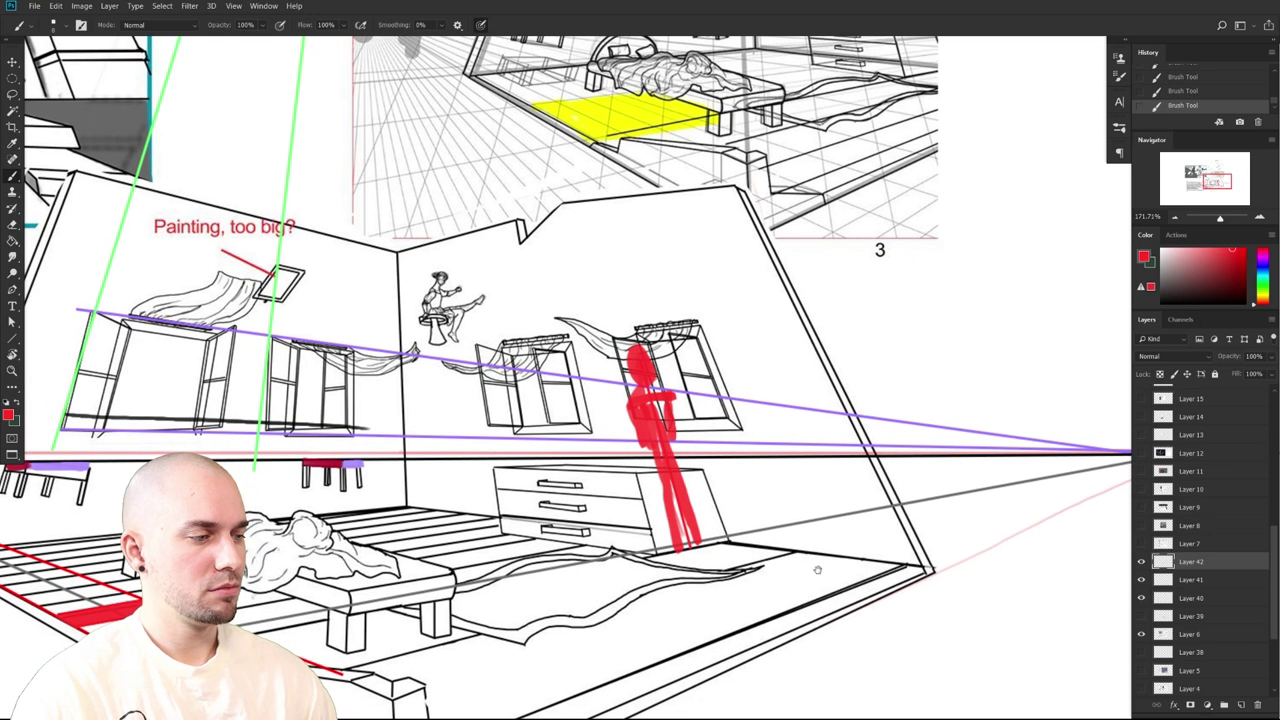
pyautogui.hotkey('ctrl', 'z')
pyautogui.hotkey('ctrl', 'z')
pyautogui.hotkey('ctrl', 'z')
pyautogui.hotkey('ctrl', 'z')
pyautogui.hotkey('ctrl', 'z')
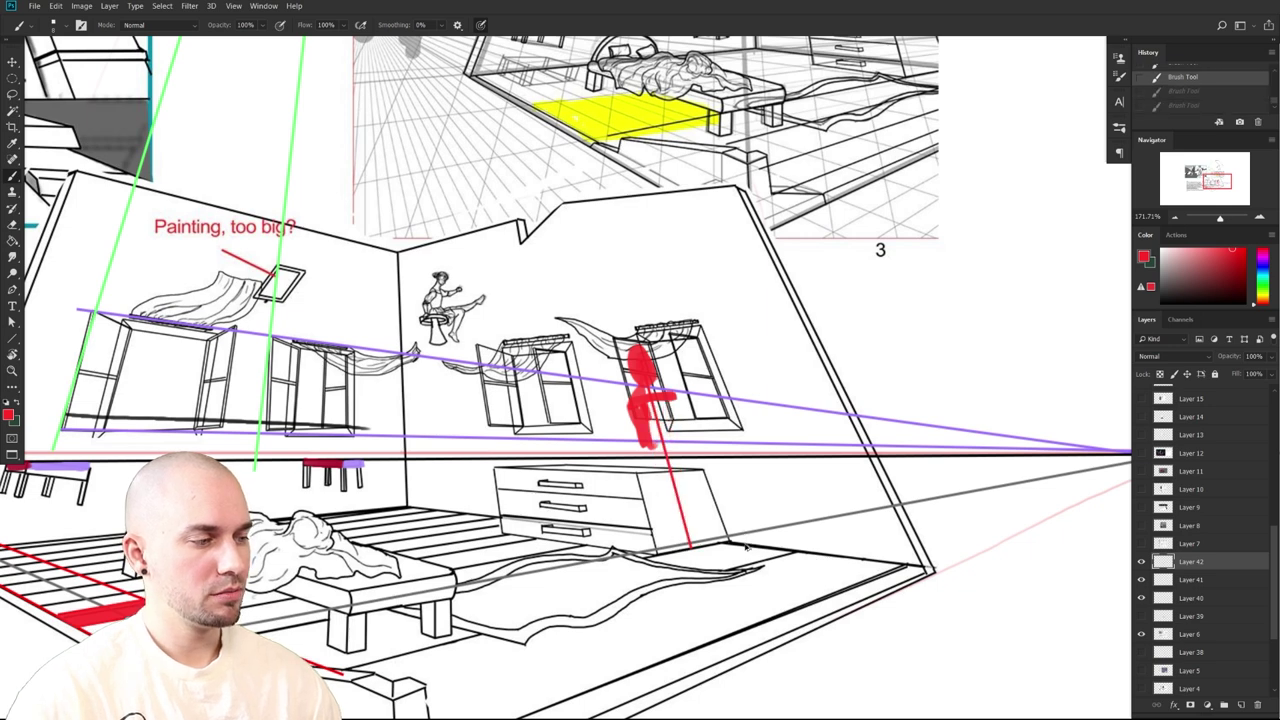
# Paint a red head slightly below the height line's upper end and a thick body stroke down to the floor
pyautogui.click(648, 381)
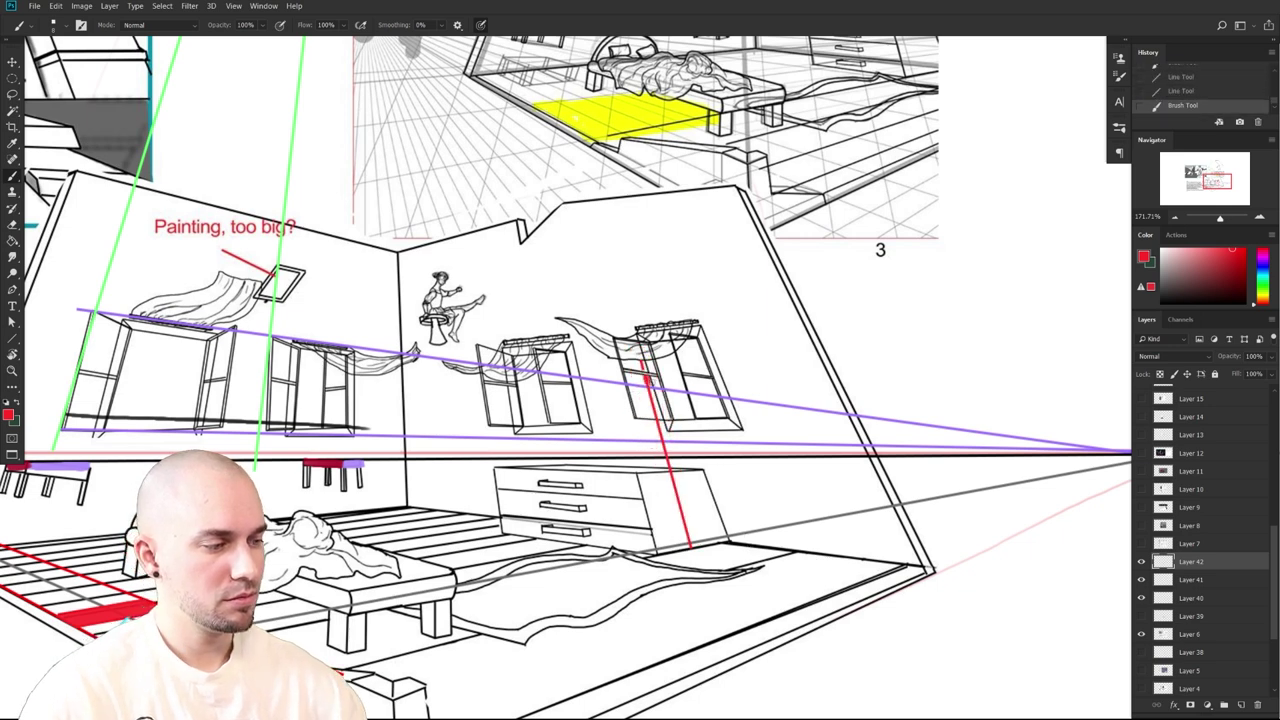
pyautogui.moveTo(645, 378); pyautogui.dragTo(688, 545)
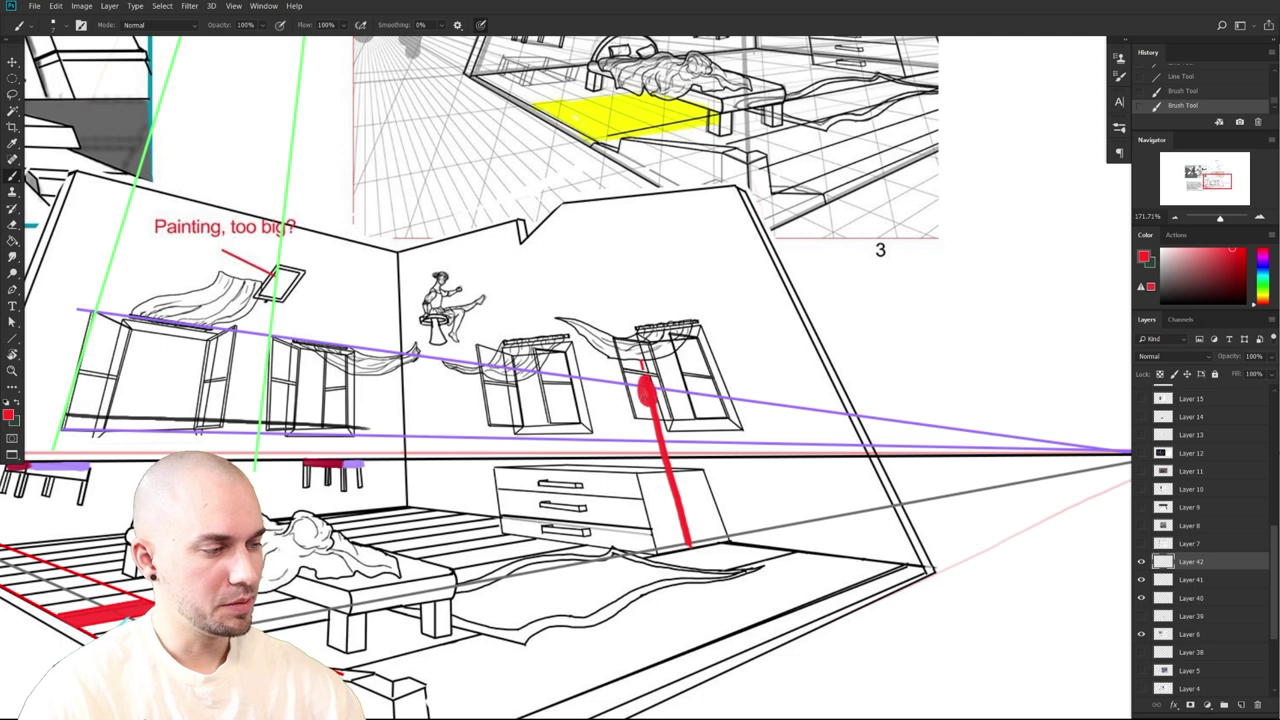
pyautogui.moveTo(653, 425)
pyautogui.mouseDown()
pyautogui.moveTo(684, 502)
pyautogui.moveTo(672, 499)
pyautogui.mouseUp()
pyautogui.moveTo(680, 490); pyautogui.dragTo(689, 522)
# Fill out the red figure's shoulders, arms, legs and feet using a smaller brush
pyautogui.press('[')
pyautogui.moveTo(656, 462); pyautogui.dragTo(683, 575)
pyautogui.moveTo(677, 513); pyautogui.dragTo(694, 576)
pyautogui.moveTo(692, 568); pyautogui.dragTo(733, 565)
pyautogui.press('[')
pyautogui.moveTo(486, 273); pyautogui.dragTo(482, 272)
pyautogui.hotkey('ctrl', 'z')
pyautogui.moveTo(813, 581); pyautogui.dragTo(673, 576)
pyautogui.press('[')
# Draw two purple guide lines from the left vanishing point, one past the red figure's head and one past its feet
pyautogui.keyDown('alt'); pyautogui.click(595, 410); pyautogui.keyUp('alt')
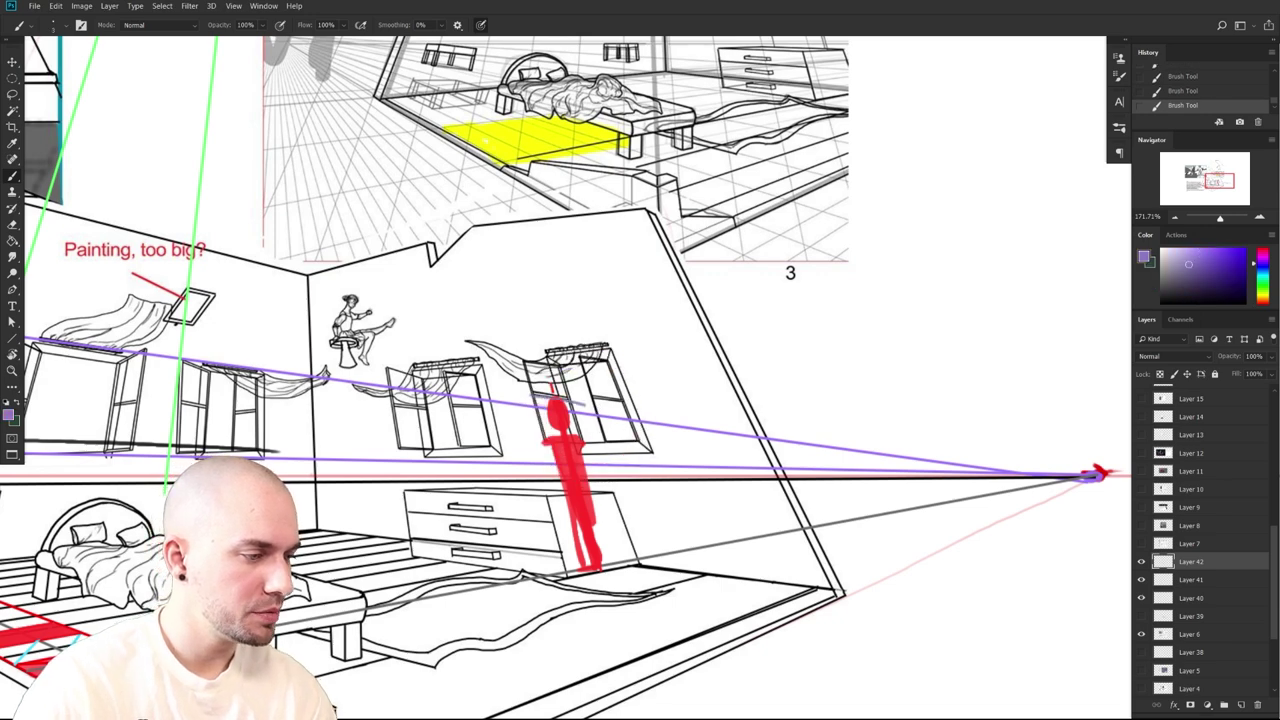
pyautogui.moveTo(664, 420); pyautogui.dragTo(750, 442)
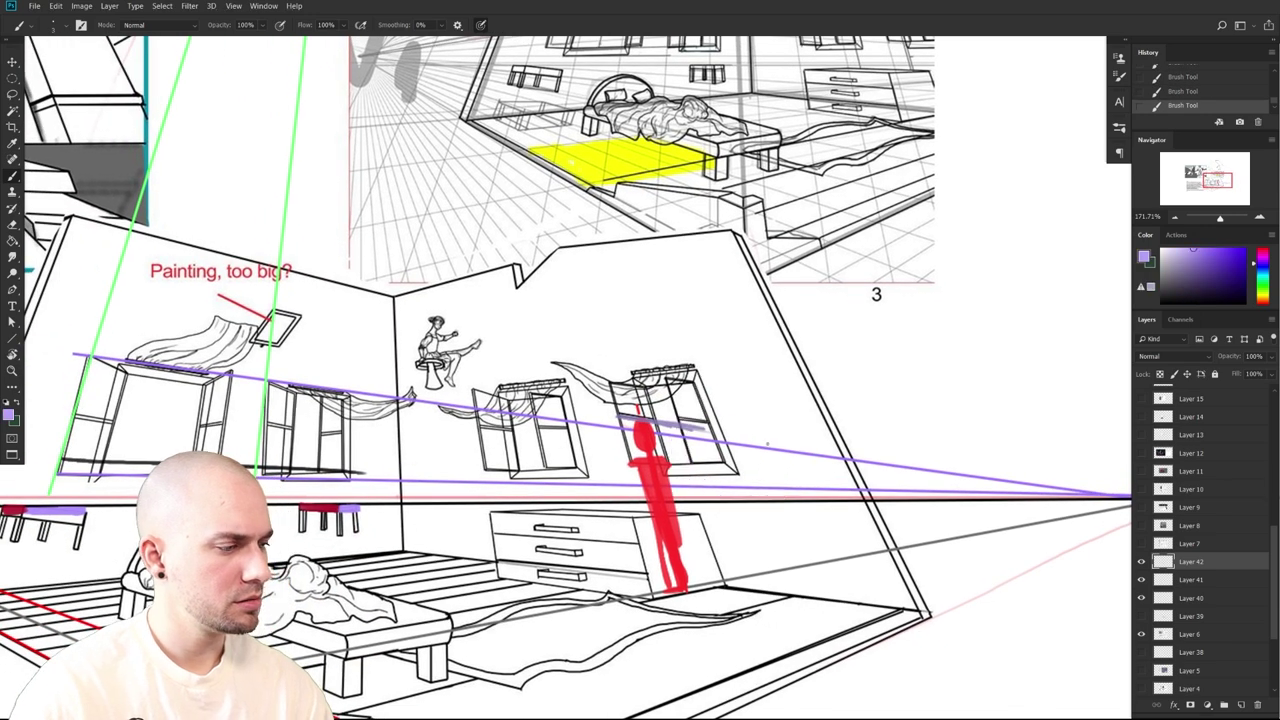
pyautogui.click(13, 340)
pyautogui.scroll(-4, 540, 520)
pyautogui.moveTo(762, 537)
pyautogui.mouseDown()
pyautogui.moveTo(672, 540)
pyautogui.moveTo(823, 524)
pyautogui.mouseUp()
pyautogui.scroll(-1, 822, 524)
pyautogui.moveTo(253, 502)
pyautogui.mouseDown()
pyautogui.moveTo(867, 441)
pyautogui.moveTo(887, 451)
pyautogui.mouseUp()
pyautogui.moveTo(849, 494); pyautogui.dragTo(780, 477)
pyautogui.moveTo(186, 489); pyautogui.dragTo(756, 551)
pyautogui.scroll(4, 754, 558)
# Sample the figure's red and touch up its legs with the brush
pyautogui.press('b')
pyautogui.keyDown('alt'); pyautogui.click(688, 467); pyautogui.keyUp('alt')
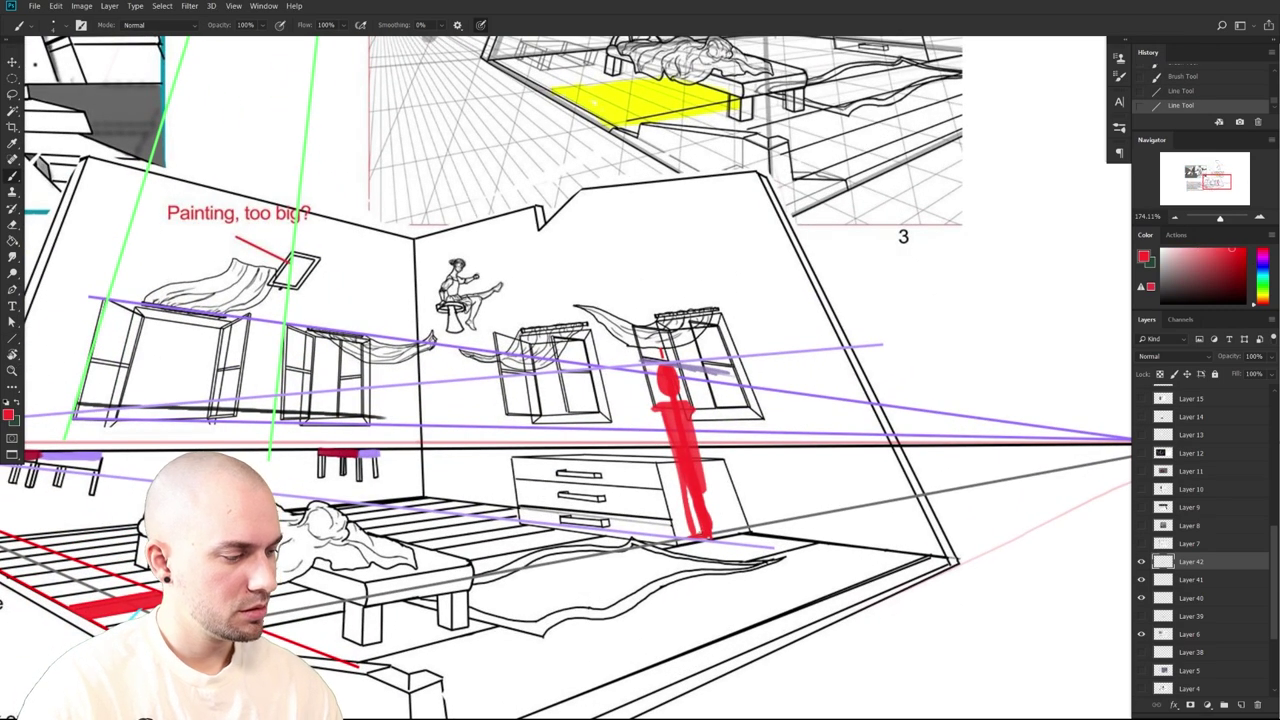
pyautogui.moveTo(703, 484); pyautogui.dragTo(706, 474)
pyautogui.hotkey('ctrl', 'z')
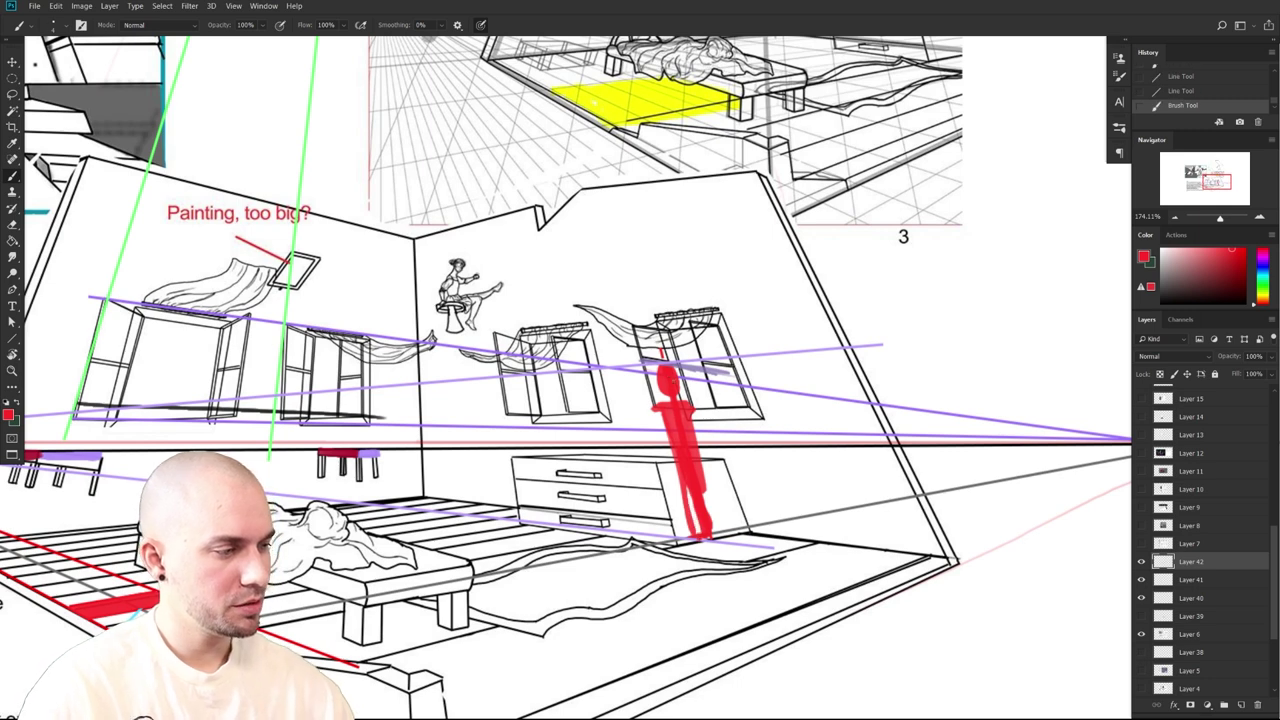
# Duplicate the red figure, scale the copy to about 75%, and fit it upright between the purple guides near the room's back corner
pyautogui.press('l')
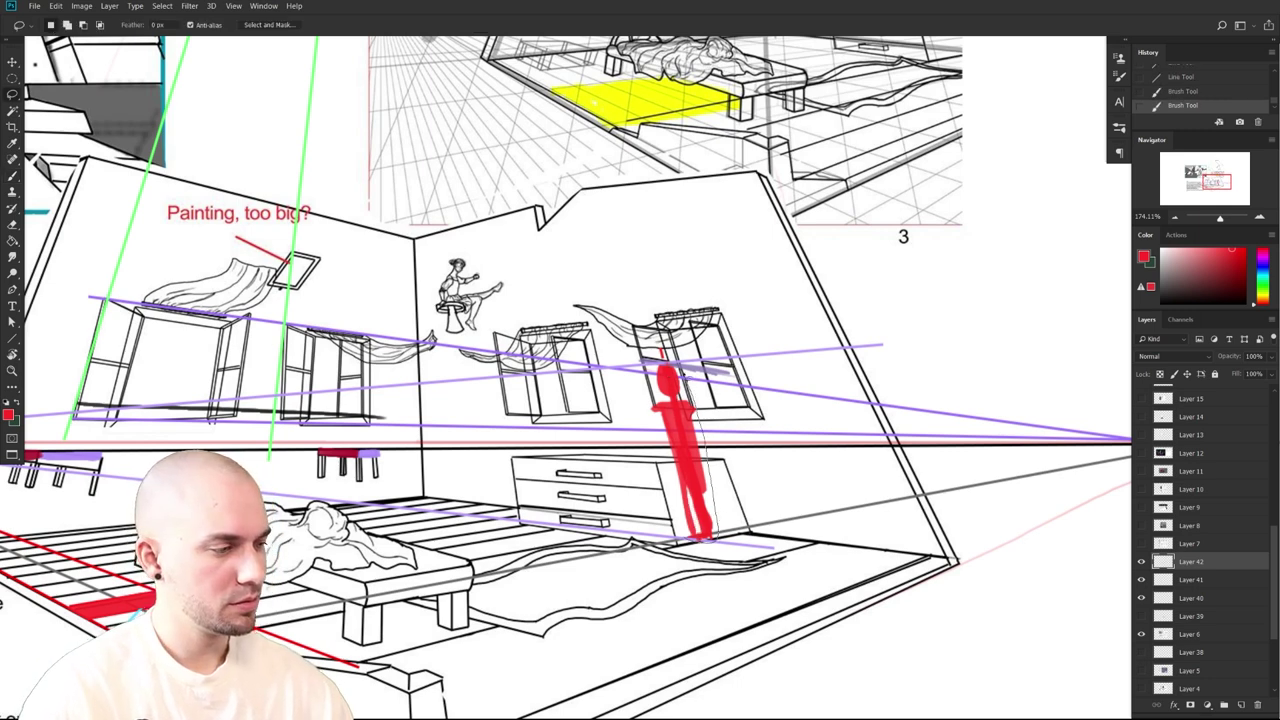
pyautogui.moveTo(653, 386)
pyautogui.mouseDown()
pyautogui.moveTo(691, 541)
pyautogui.moveTo(695, 500)
pyautogui.moveTo(494, 478)
pyautogui.mouseUp()
pyautogui.moveTo(476, 487); pyautogui.dragTo(483, 473)
pyautogui.hotkey('ctrl', 't')
pyautogui.moveTo(463, 428); pyautogui.dragTo(473, 476)
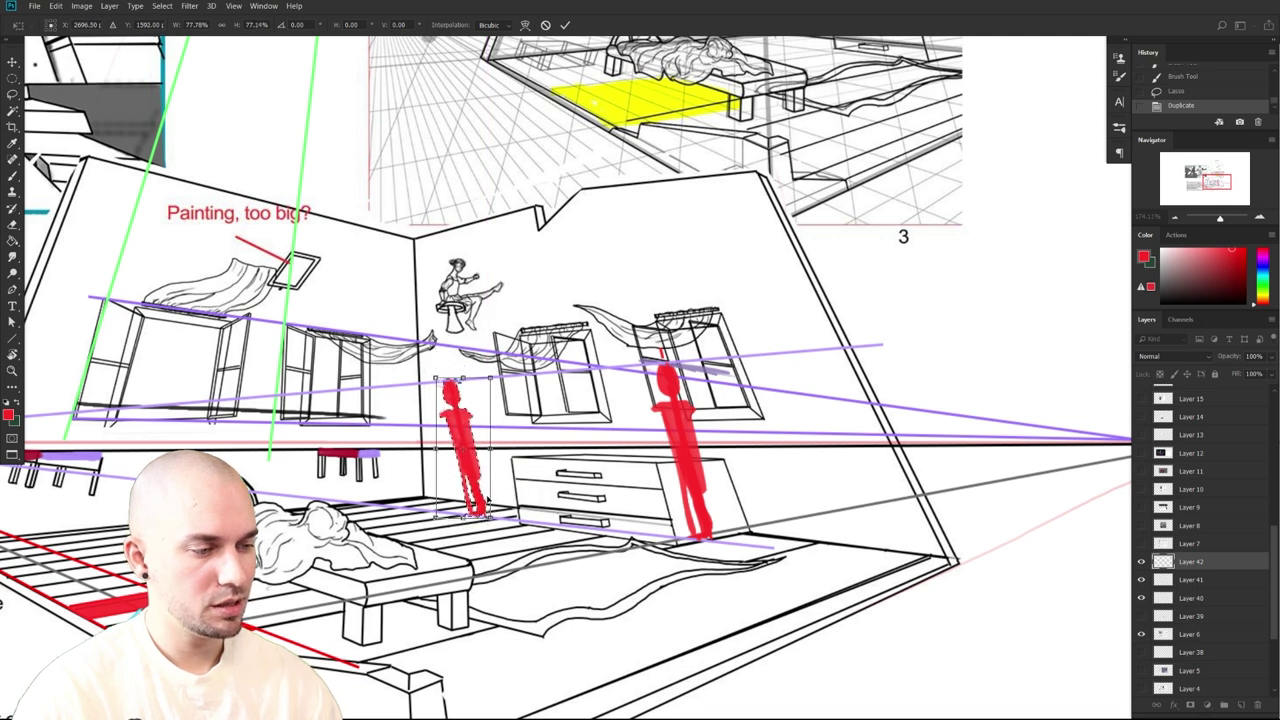
pyautogui.moveTo(487, 503); pyautogui.dragTo(483, 505)
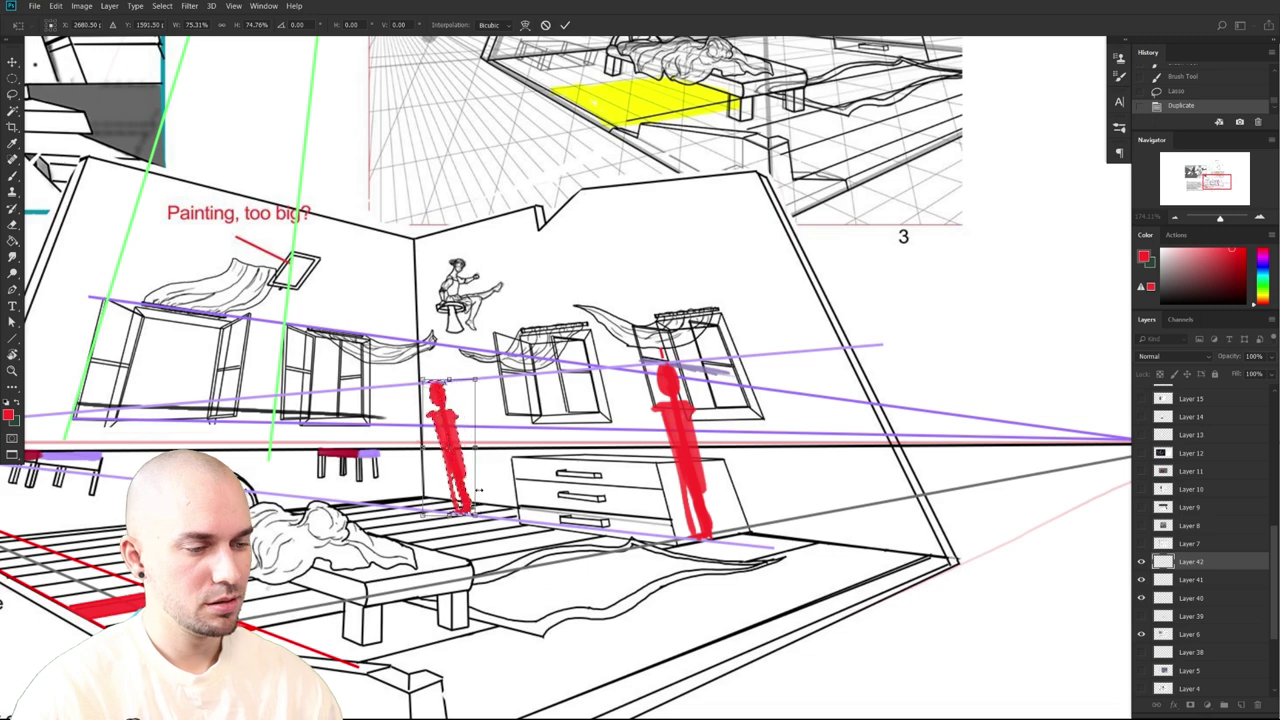
pyautogui.press('Return')
pyautogui.scroll(2, 686, 462)
pyautogui.hotkey('ctrl', 'd')
pyautogui.moveTo(698, 546); pyautogui.dragTo(746, 524)
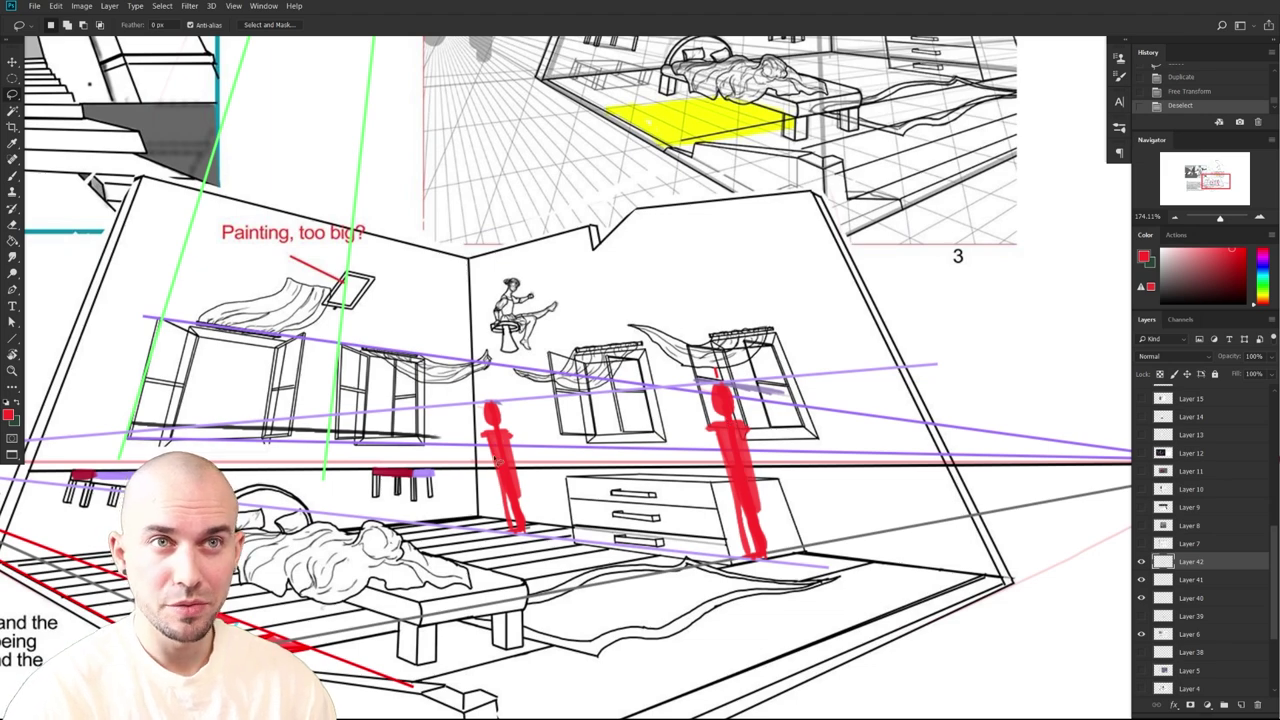
pyautogui.hotkey('ctrl', 't')
# Draw red lines from the right vanishing point to the top of the back wall corner and to the small figure's feet
pyautogui.moveTo(1077, 477); pyautogui.dragTo(545, 337)
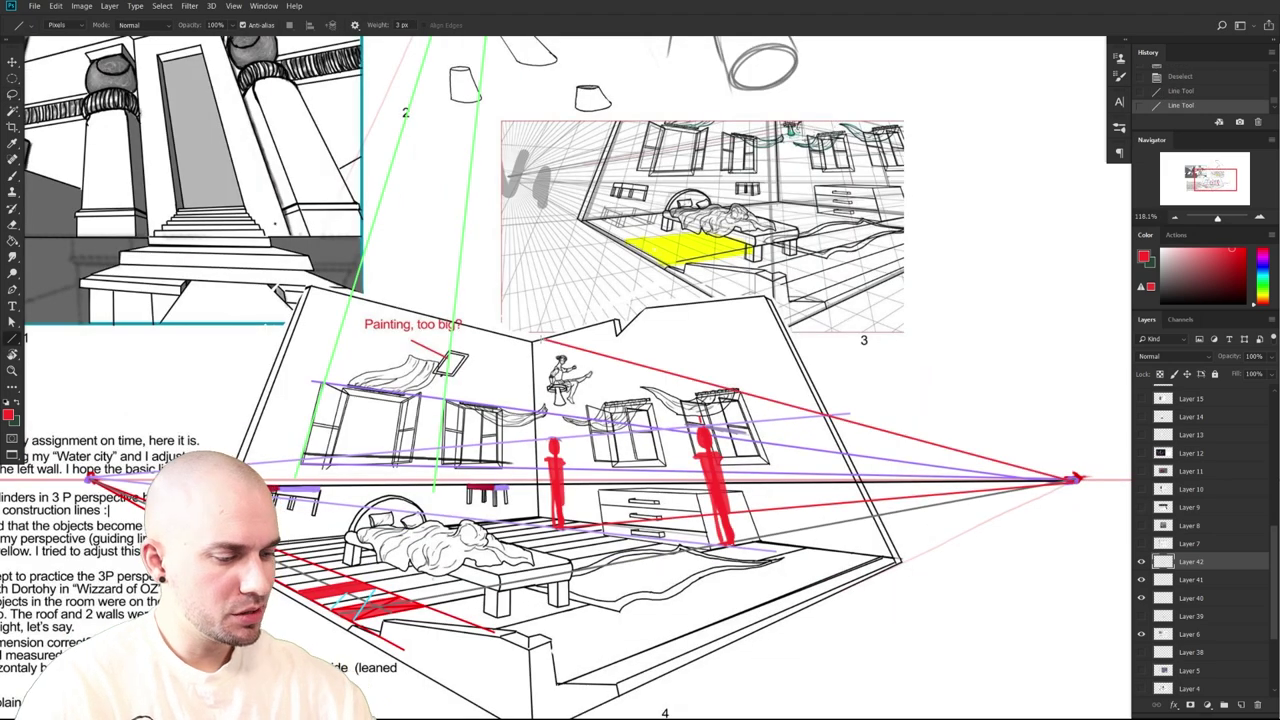
pyautogui.moveTo(690, 562); pyautogui.dragTo(735, 517)
pyautogui.scroll(-1, 491, 561)
pyautogui.hscroll(-1, 491, 561)
# On a new layer, draw two 2 px teal lines from the upper vanishing point past the seated girl down to the floor guide
pyautogui.moveTo(602, 551); pyautogui.dragTo(739, 531)
pyautogui.moveTo(739, 531); pyautogui.dragTo(535, 624)
pyautogui.moveTo(590, 597); pyautogui.dragTo(480, 570)
pyautogui.moveTo(440, 485); pyautogui.dragTo(479, 505)
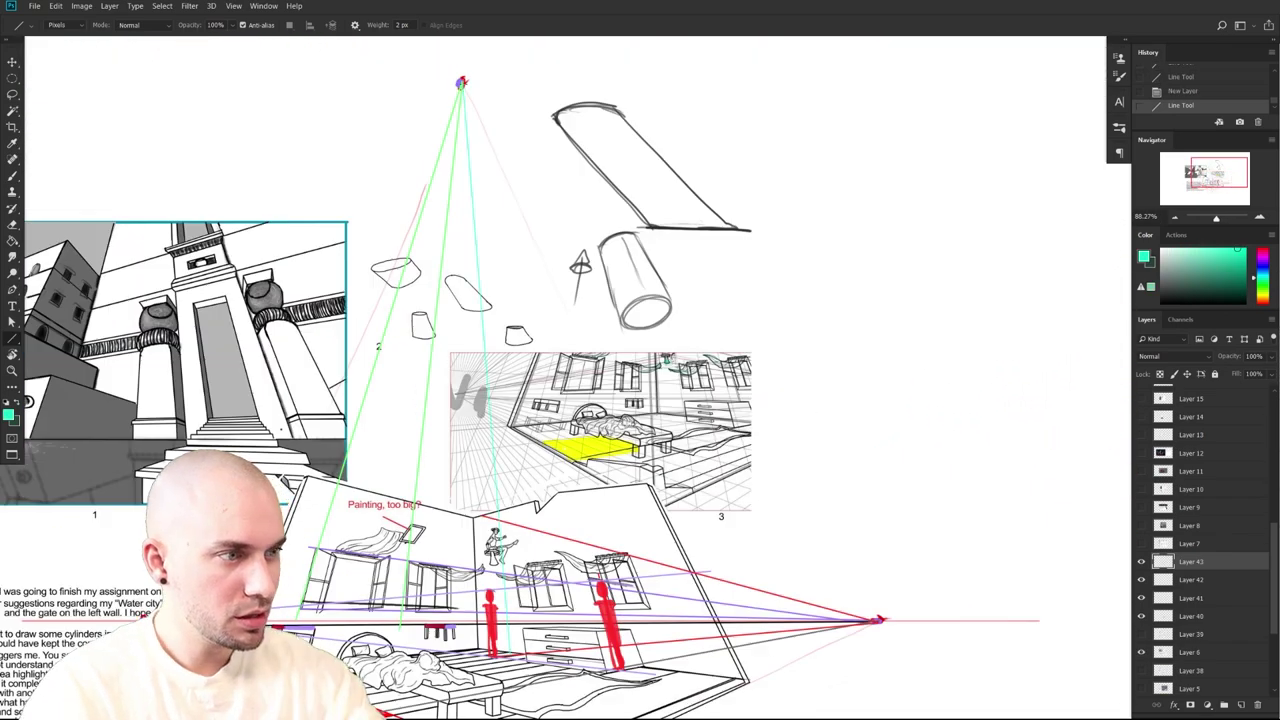
pyautogui.moveTo(462, 84); pyautogui.dragTo(496, 655)
pyautogui.moveTo(516, 654); pyautogui.dragTo(545, 653)
pyautogui.scroll(2, 545, 650)
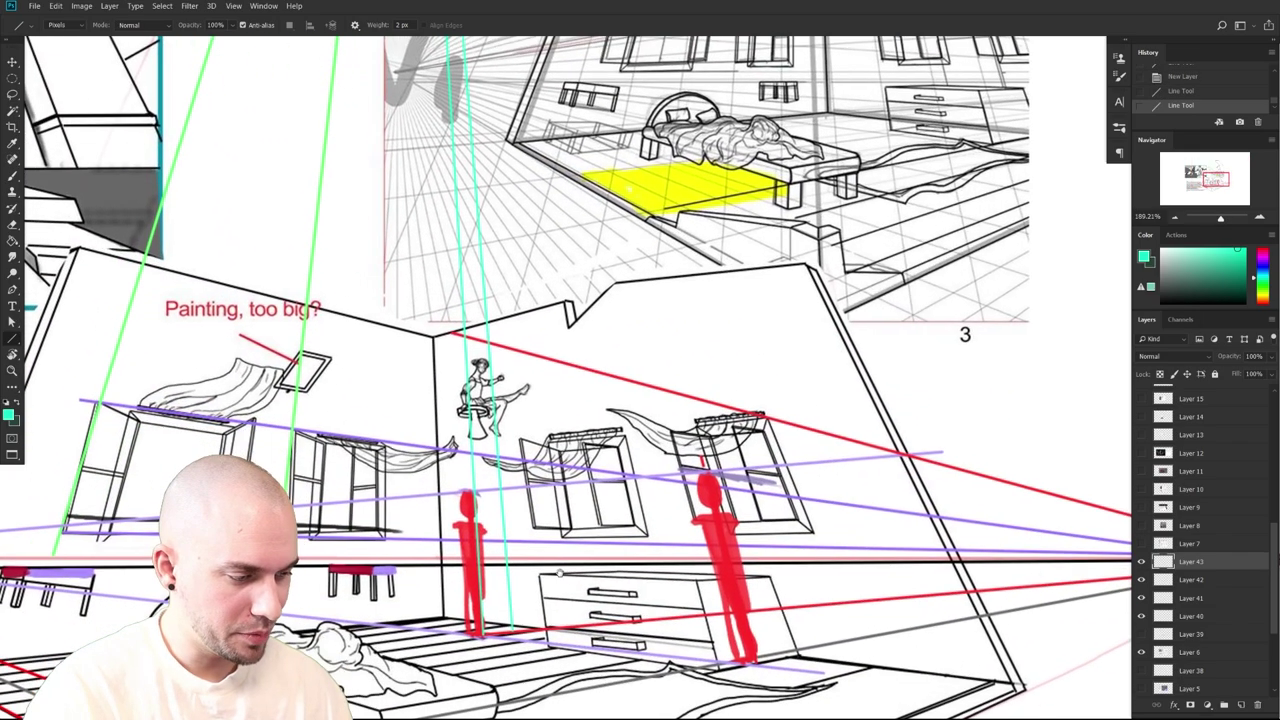
pyautogui.moveTo(807, 545); pyautogui.dragTo(603, 537)
pyautogui.moveTo(933, 540); pyautogui.dragTo(391, 494)
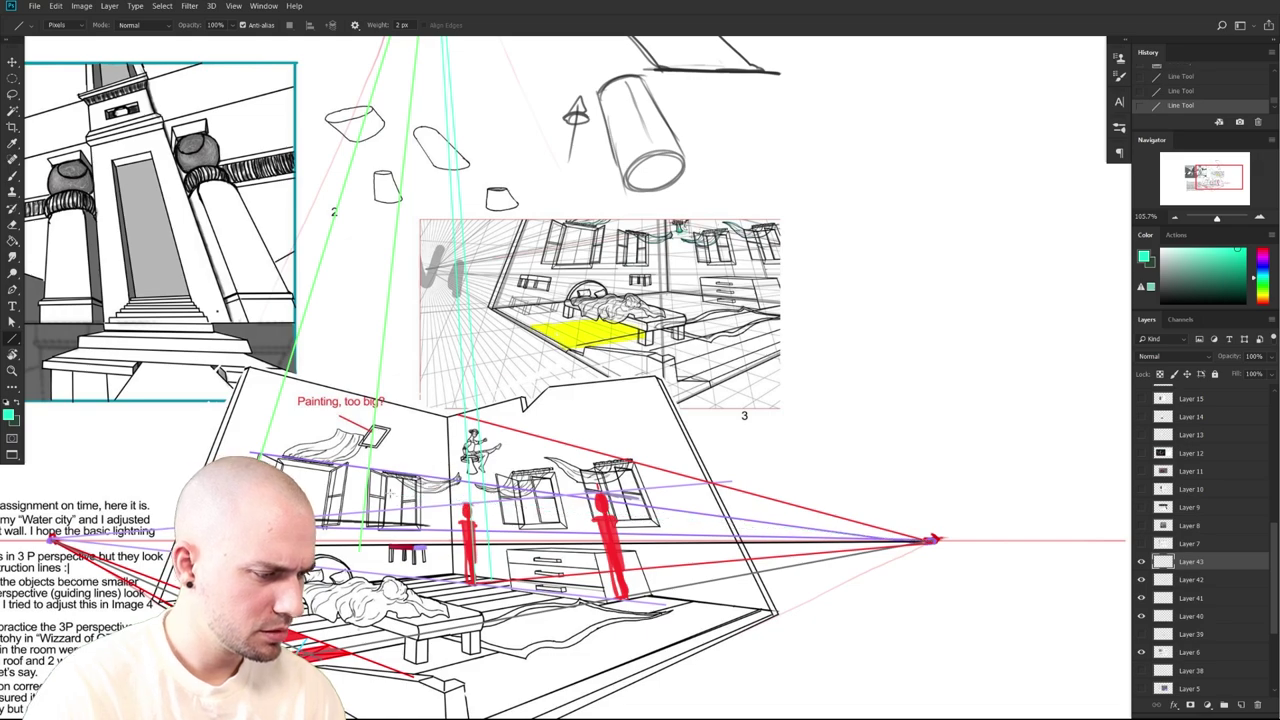
# Draw teal guide lines from the right vanishing point along the horizon and across the back wall past the small figure
pyautogui.scroll(4, 460, 589)
pyautogui.scroll(-2, 742, 574)
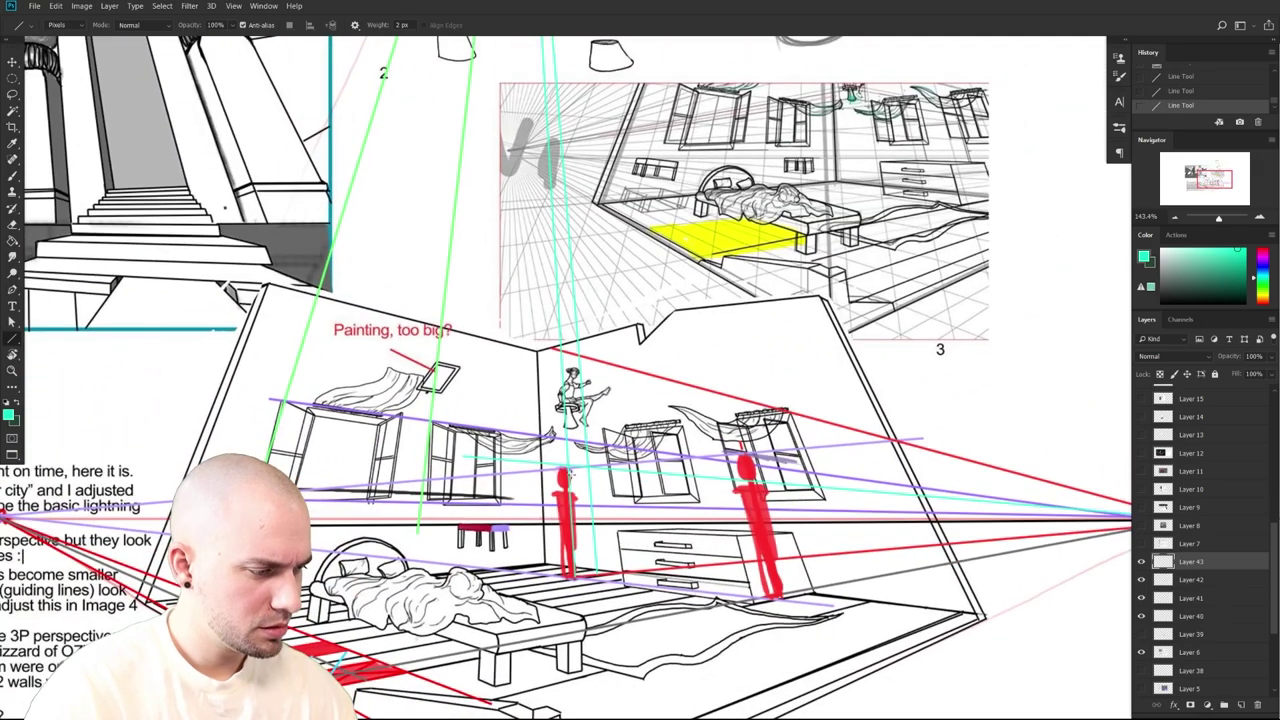
pyautogui.scroll(2, 595, 508)
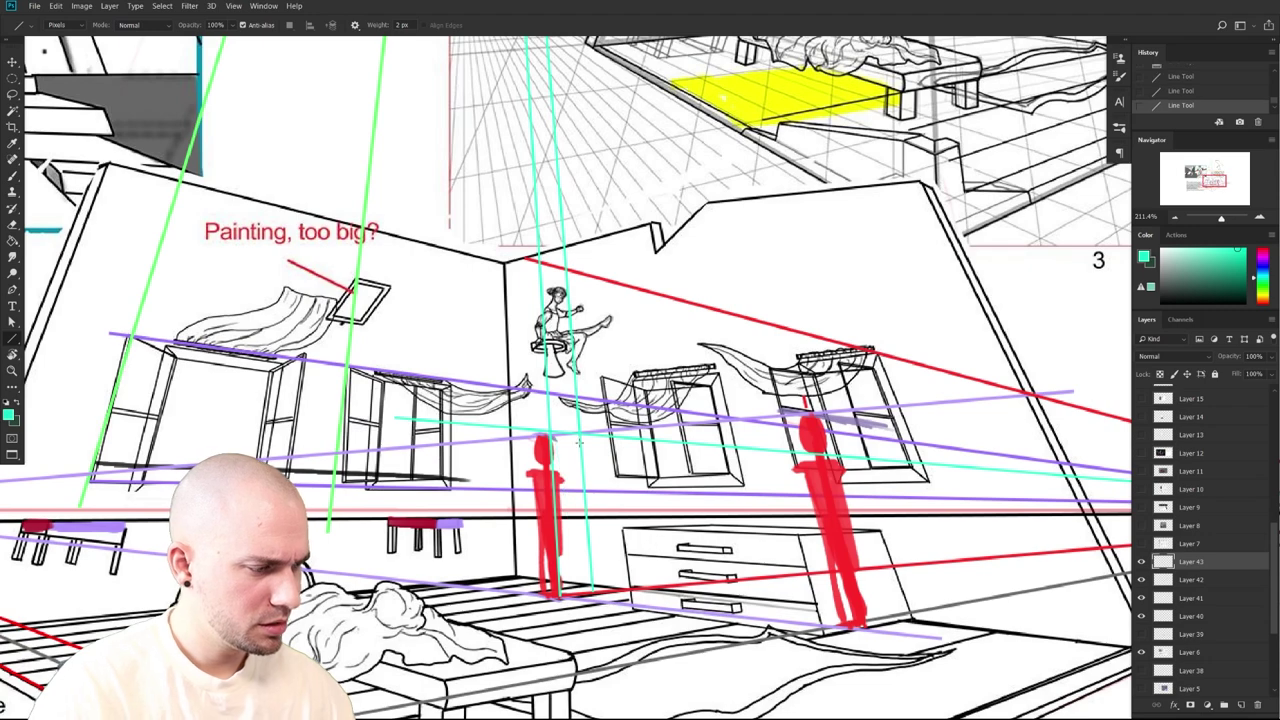
pyautogui.scroll(-1, 616, 545)
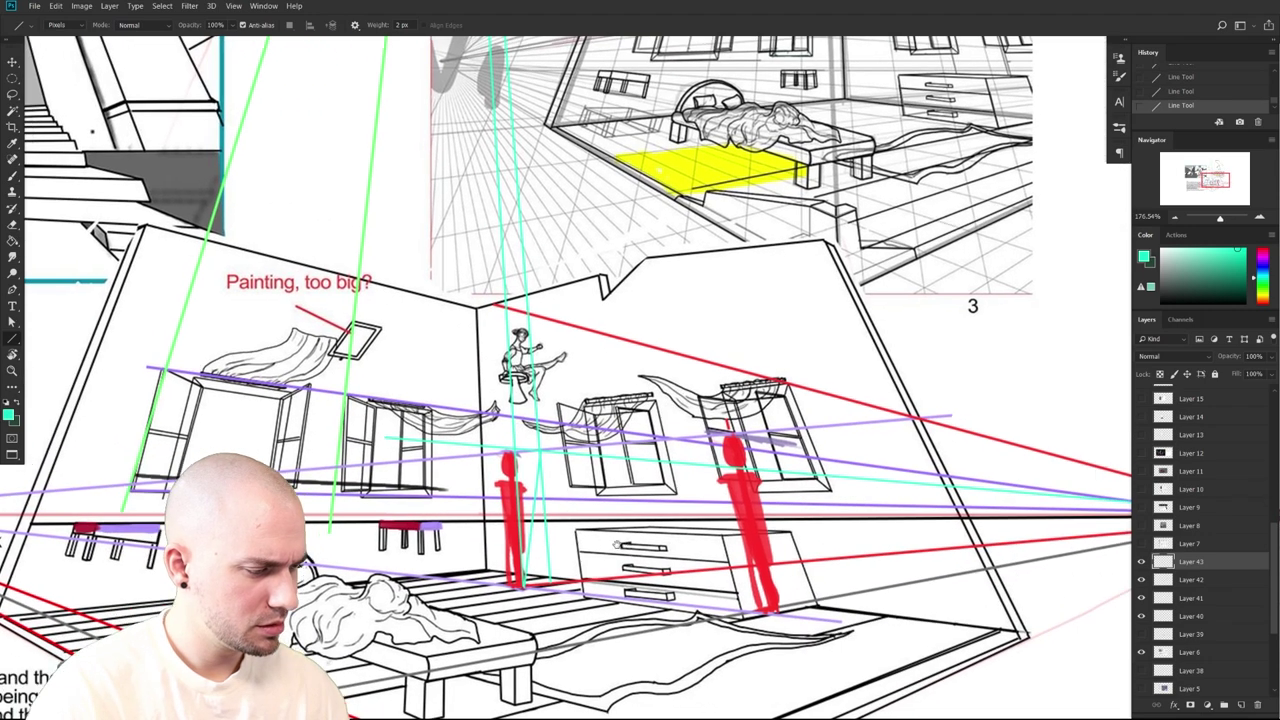
pyautogui.scroll(-1, 575, 562)
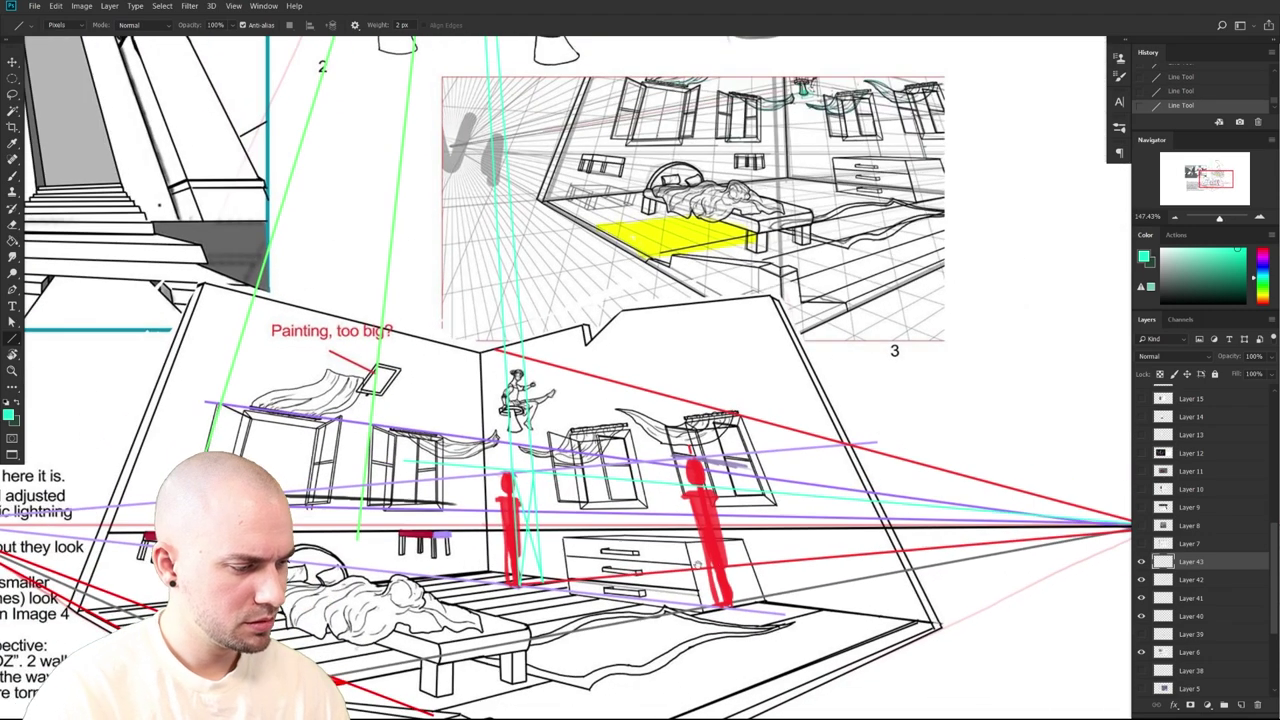
pyautogui.moveTo(698, 565); pyautogui.dragTo(573, 553)
pyautogui.moveTo(1031, 515); pyautogui.dragTo(367, 513)
pyautogui.moveTo(385, 470); pyautogui.dragTo(480, 542)
pyautogui.scroll(-1, 490, 330)
# Draw another teal guide from the upper vanishing point past the seated girl to the floor, and undo the last extra line
pyautogui.moveTo(505, 115)
pyautogui.mouseDown()
pyautogui.moveTo(488, 247)
pyautogui.moveTo(494, 294)
pyautogui.moveTo(513, 315)
pyautogui.mouseUp()
pyautogui.moveTo(513, 315); pyautogui.dragTo(502, 315)
pyautogui.moveTo(457, 40)
pyautogui.mouseDown()
pyautogui.moveTo(506, 680)
pyautogui.moveTo(530, 683)
pyautogui.mouseUp()
pyautogui.scroll(3, 530, 683)
pyautogui.scroll(-1, 545, 565)
pyautogui.moveTo(530, 622); pyautogui.dragTo(506, 320)
pyautogui.hotkey('ctrl', 'z')
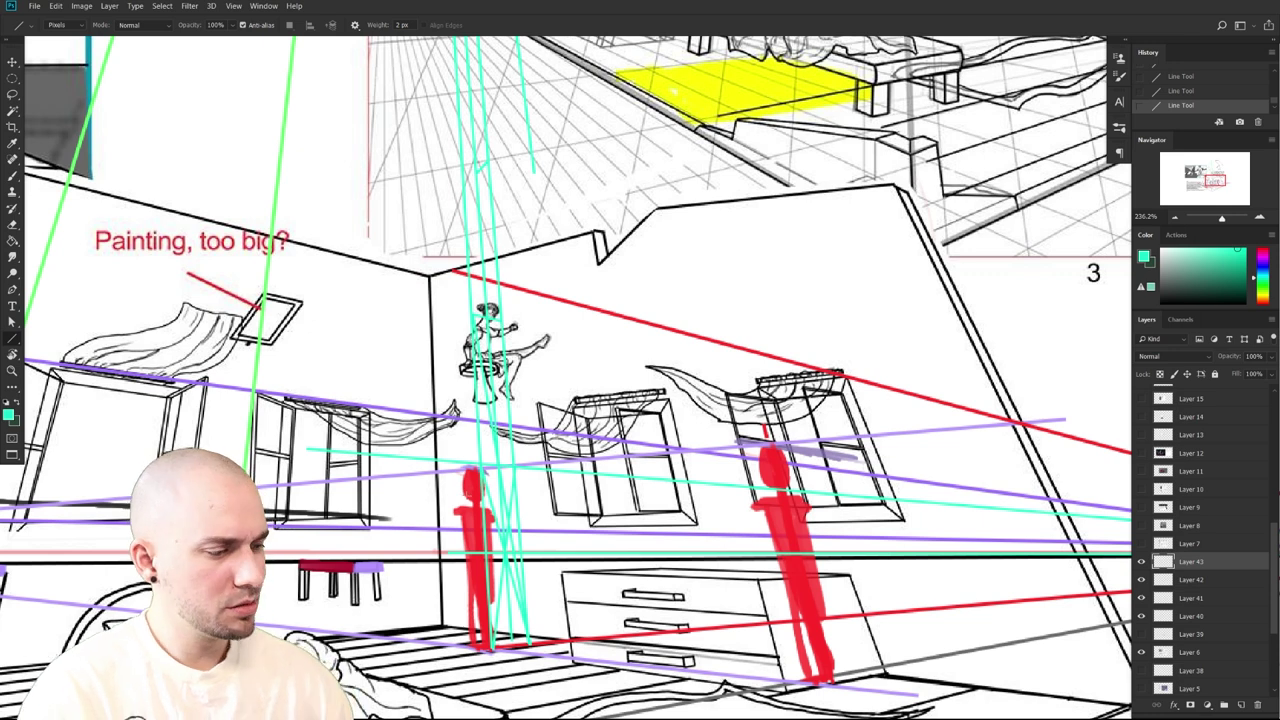
# Sample the figure's red and brush a second figure's head, central line and feet directly above the small figure, beside the seated girl
pyautogui.press('b')
pyautogui.keyDown('alt'); pyautogui.click(474, 487); pyautogui.keyUp('alt')
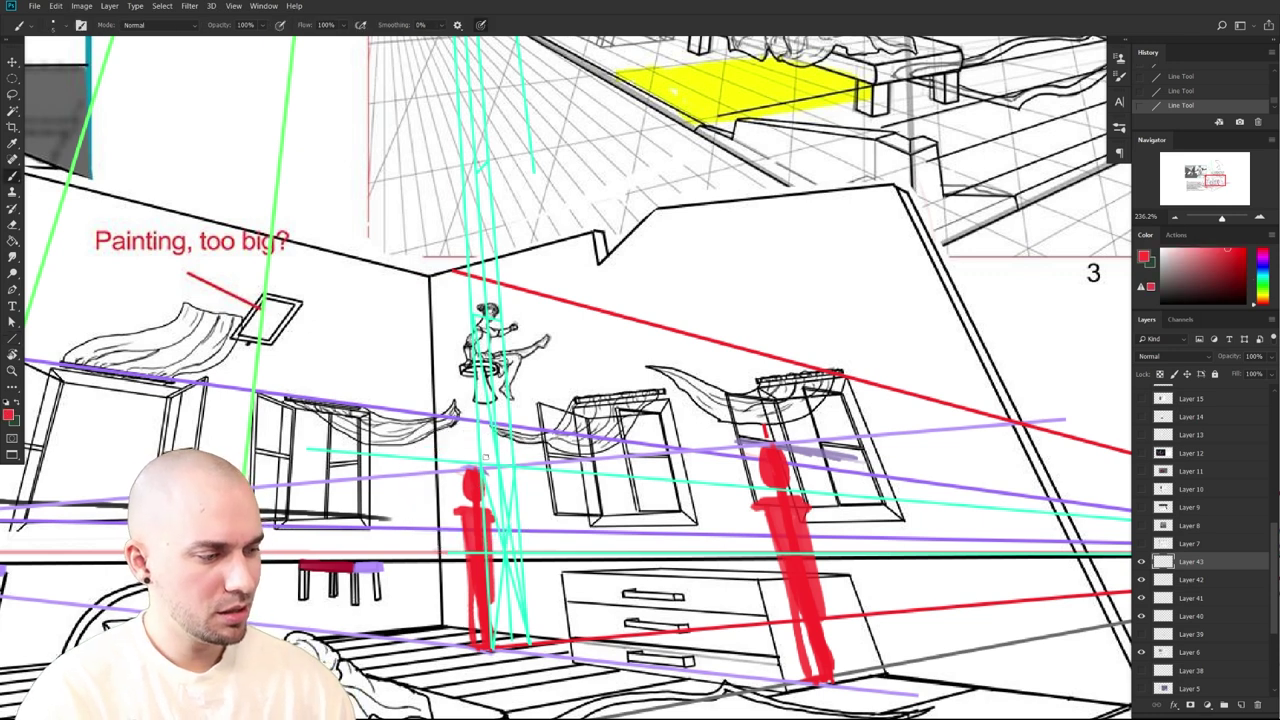
pyautogui.moveTo(480, 462)
pyautogui.mouseDown()
pyautogui.moveTo(474, 318)
pyautogui.moveTo(470, 328)
pyautogui.mouseUp()
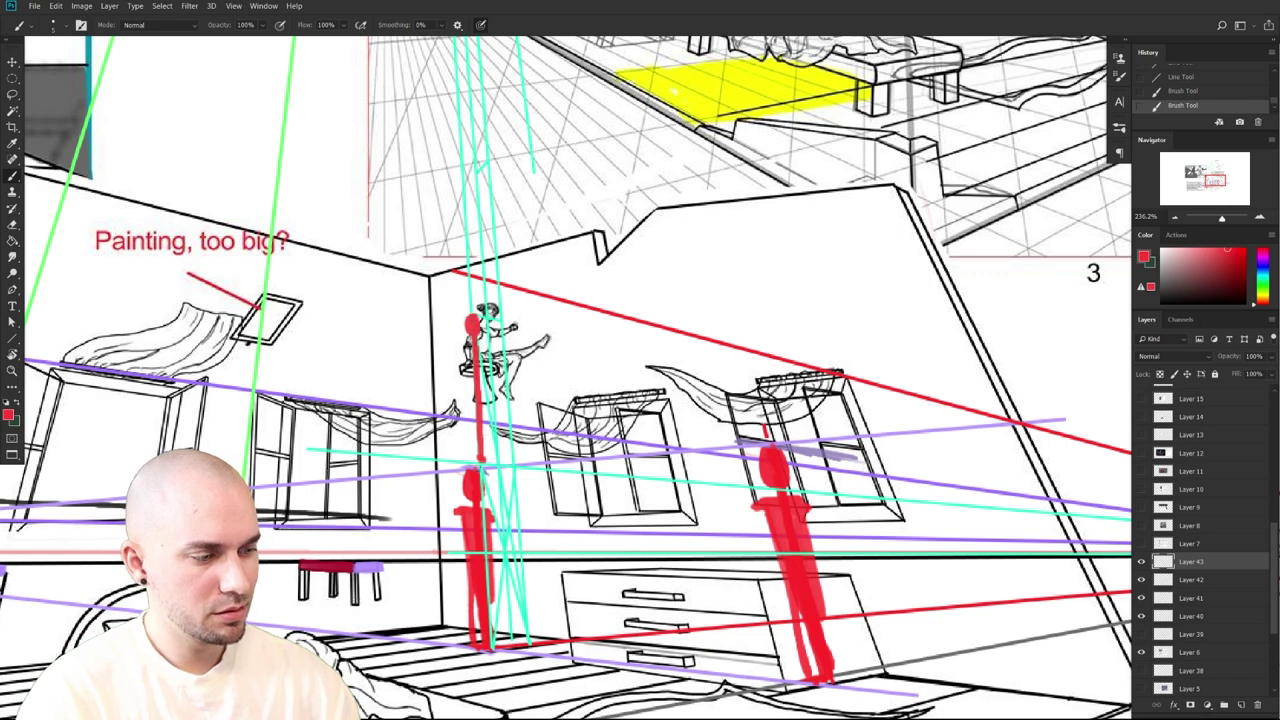
pyautogui.moveTo(484, 460); pyautogui.dragTo(490, 458)
pyautogui.moveTo(639, 541); pyautogui.dragTo(615, 540)
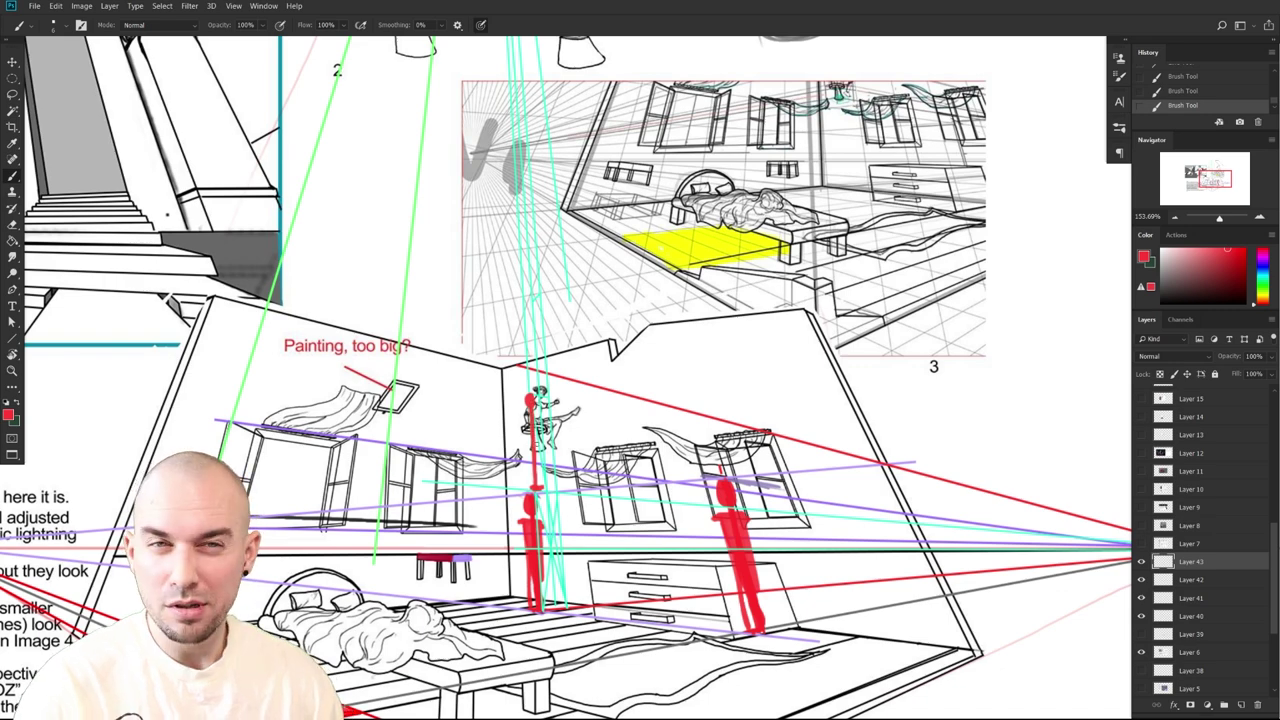
# Try to paint the body of the upper red figure beside the seated girl, and undo the strokes
pyautogui.moveTo(565, 392); pyautogui.dragTo(549, 386)
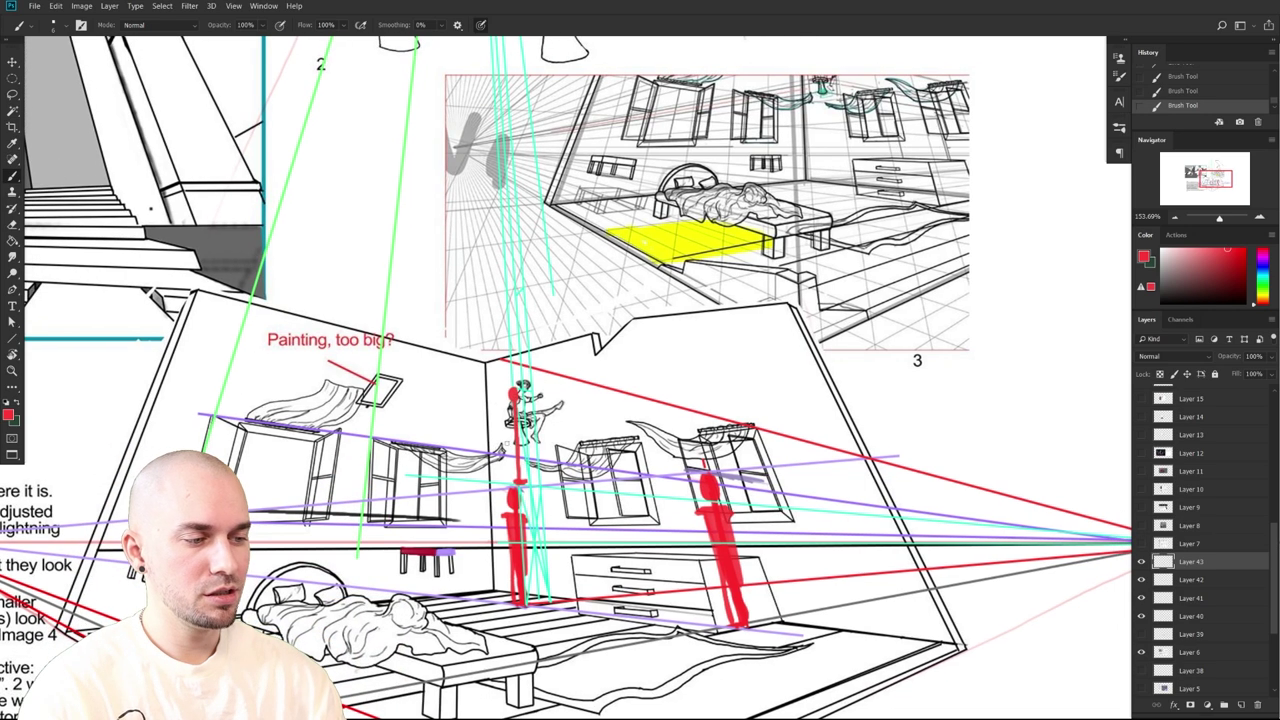
pyautogui.moveTo(699, 602); pyautogui.dragTo(679, 632)
pyautogui.scroll(-3, 662, 556)
pyautogui.scroll(4, 662, 556)
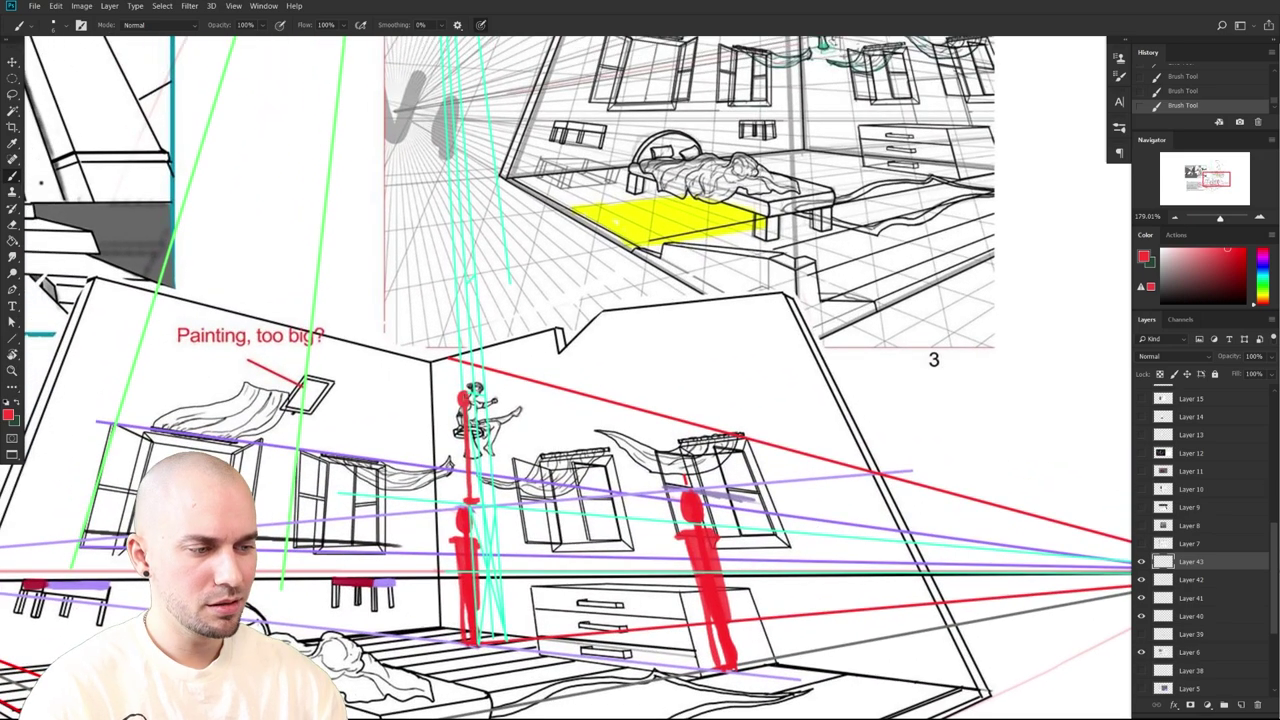
pyautogui.moveTo(463, 406)
pyautogui.mouseDown()
pyautogui.moveTo(457, 494)
pyautogui.moveTo(480, 502)
pyautogui.mouseUp()
pyautogui.hotkey('ctrl', 'z')
pyautogui.hotkey('ctrl', 'z')
# Examine the seated girl's size against the stacked red figures and the rest of the room
pyautogui.scroll(3, 500, 535)
pyautogui.moveTo(832, 536); pyautogui.dragTo(779, 487)
pyautogui.scroll(-3, 778, 488)
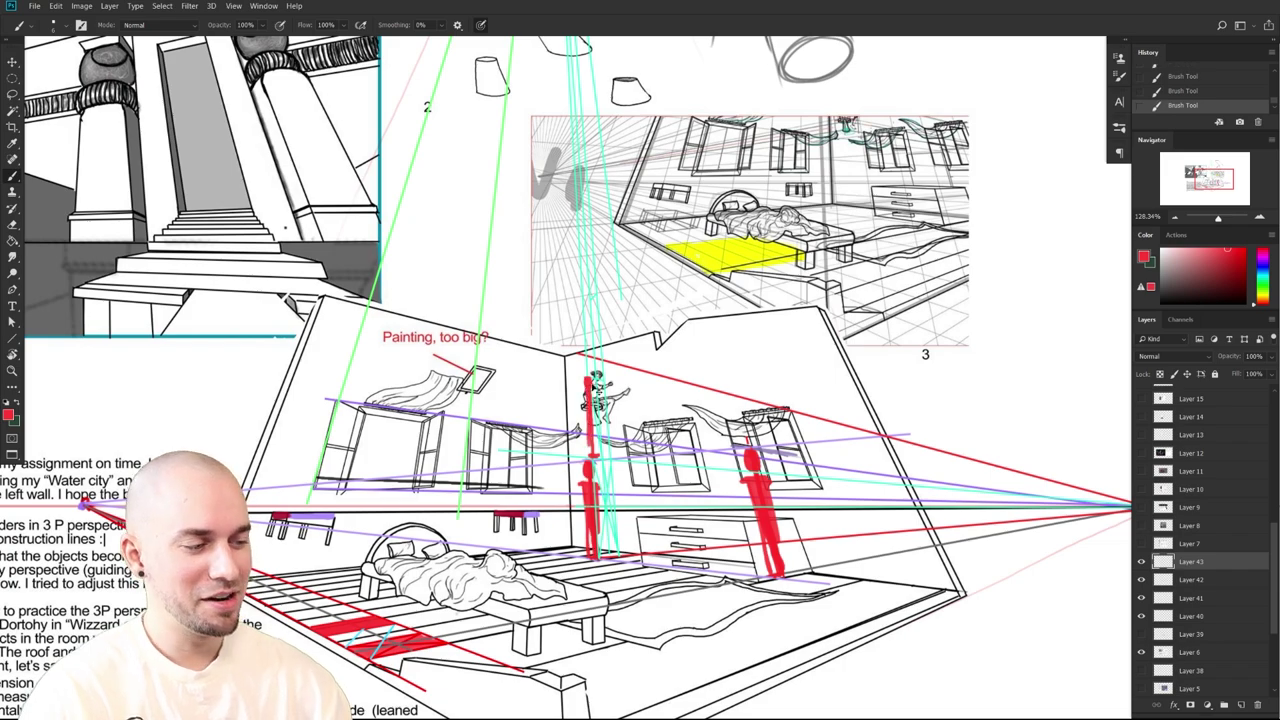
pyautogui.scroll(5, 596, 390)
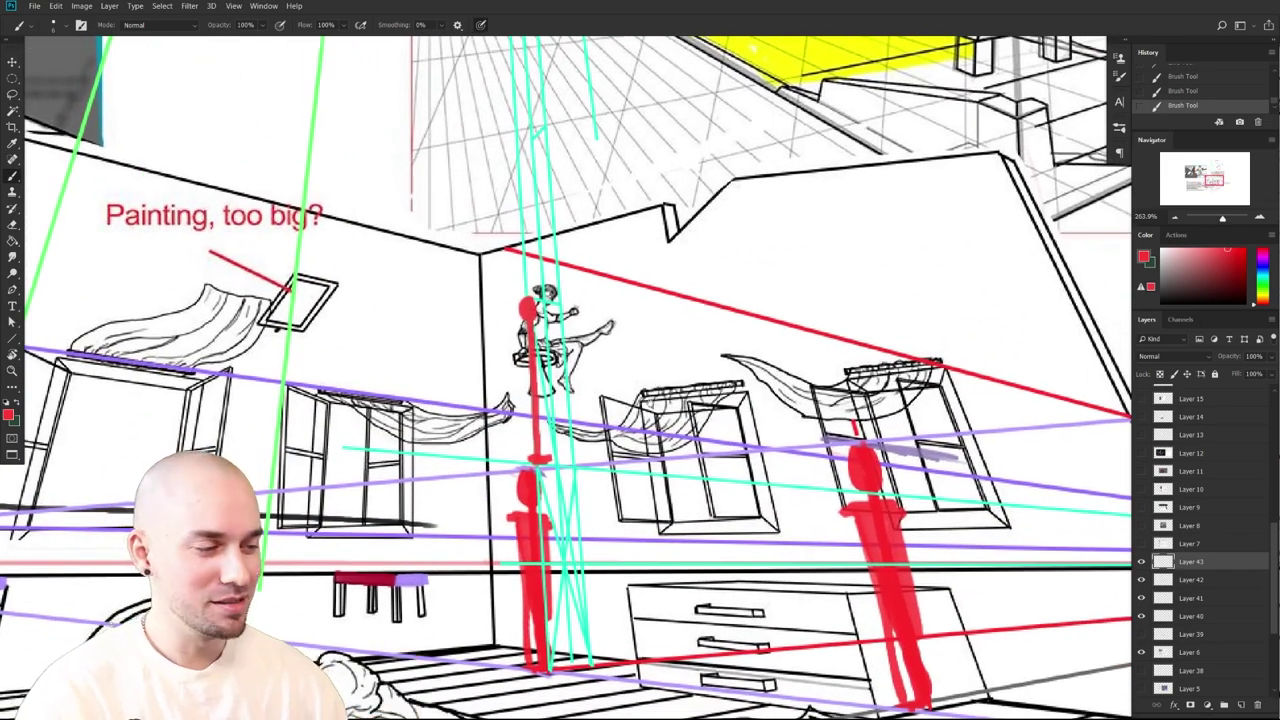
pyautogui.scroll(-4, 662, 387)
pyautogui.scroll(-3, 790, 553)
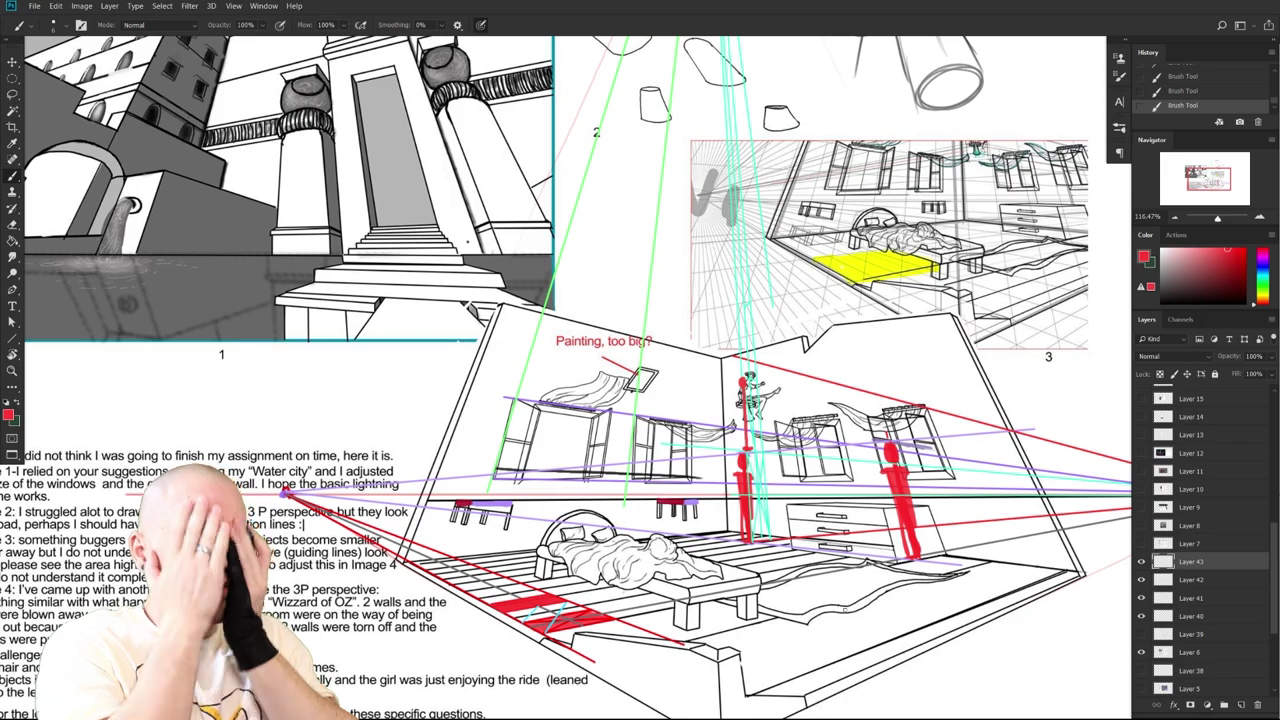
pyautogui.scroll(-3, 842, 540)
pyautogui.scroll(7, 850, 500)
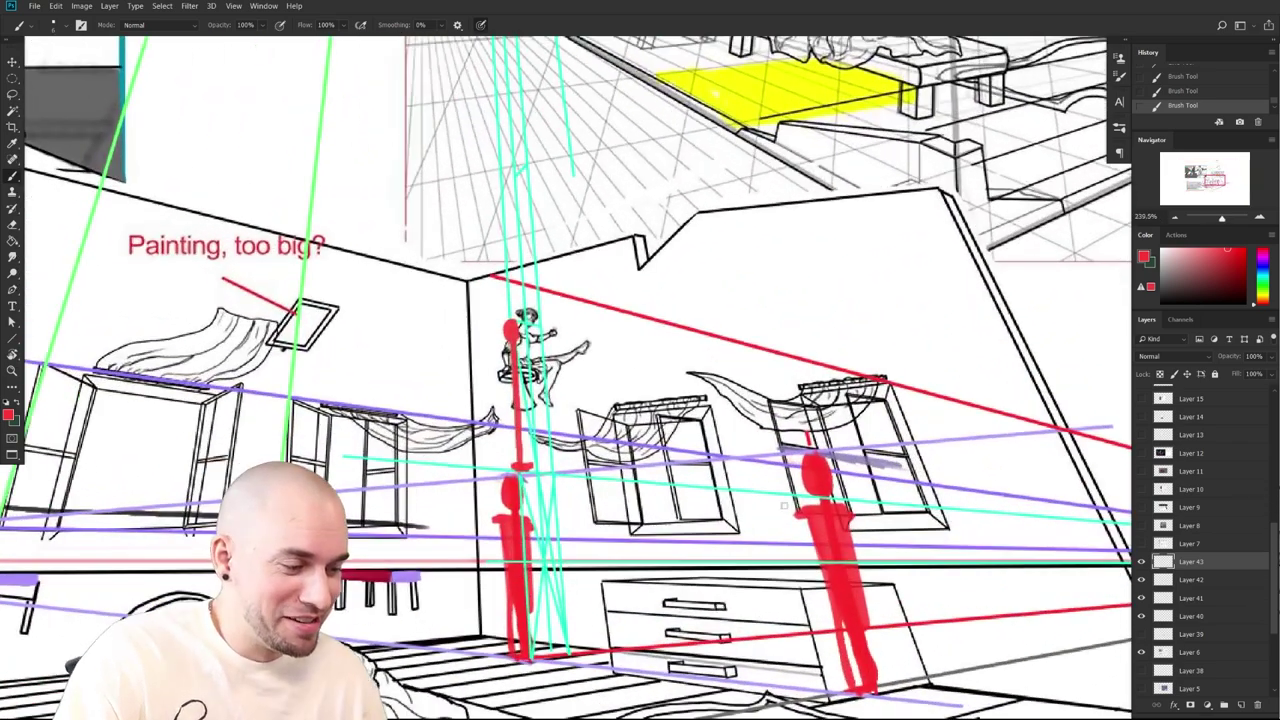
pyautogui.moveTo(784, 506); pyautogui.dragTo(826, 523)
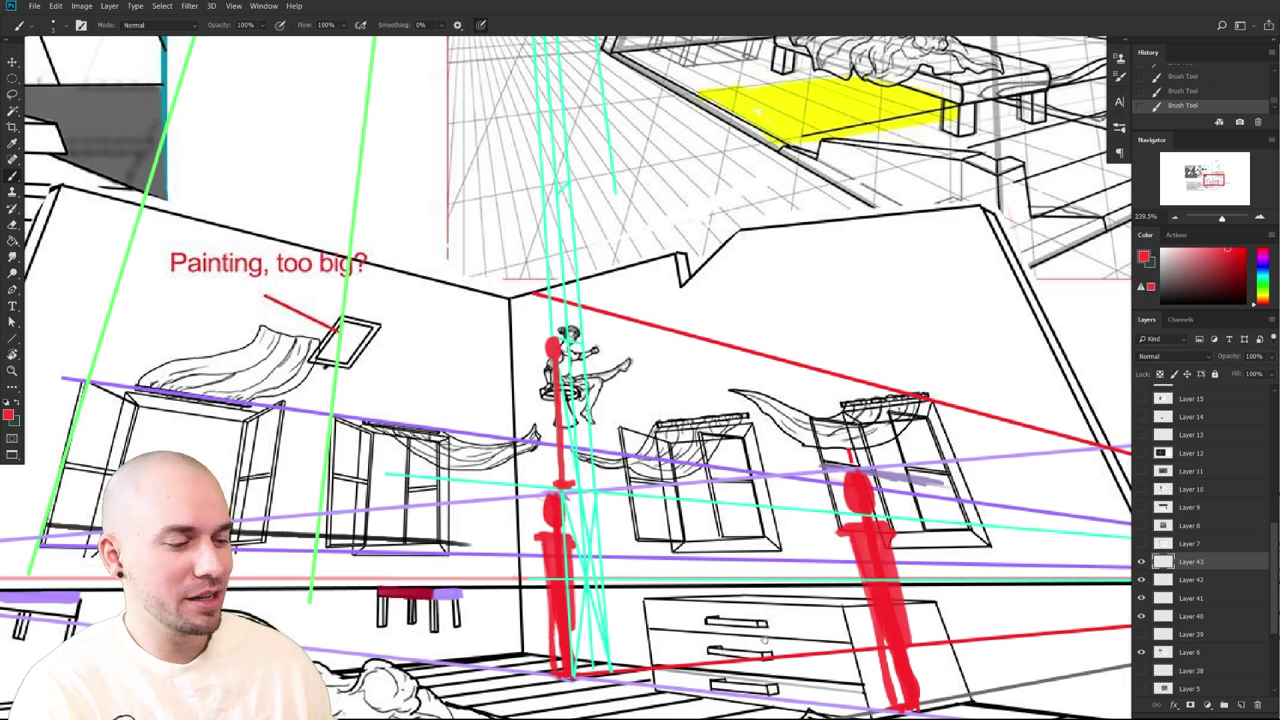
pyautogui.moveTo(765, 640); pyautogui.dragTo(751, 615)
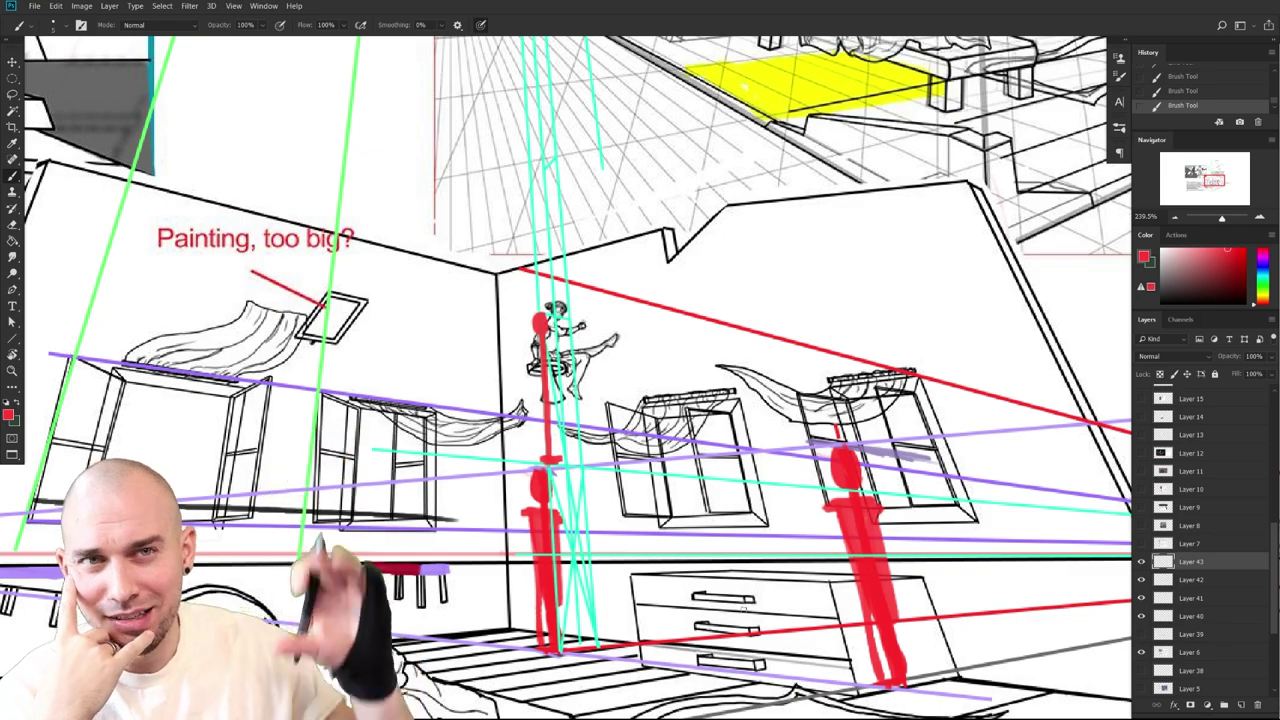
pyautogui.scroll(-5, 743, 608)
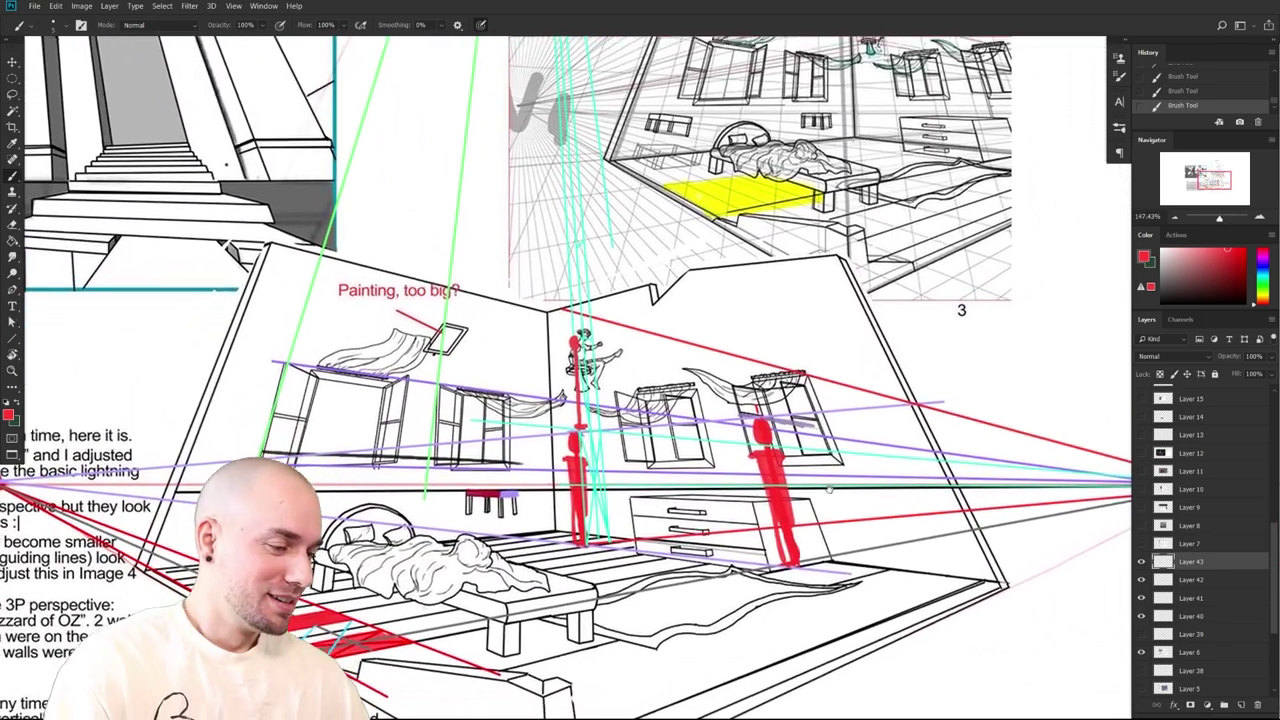
# Brush red shoulders, hips and legs onto the upper figure beside the seated girl
pyautogui.moveTo(829, 489); pyautogui.dragTo(894, 543)
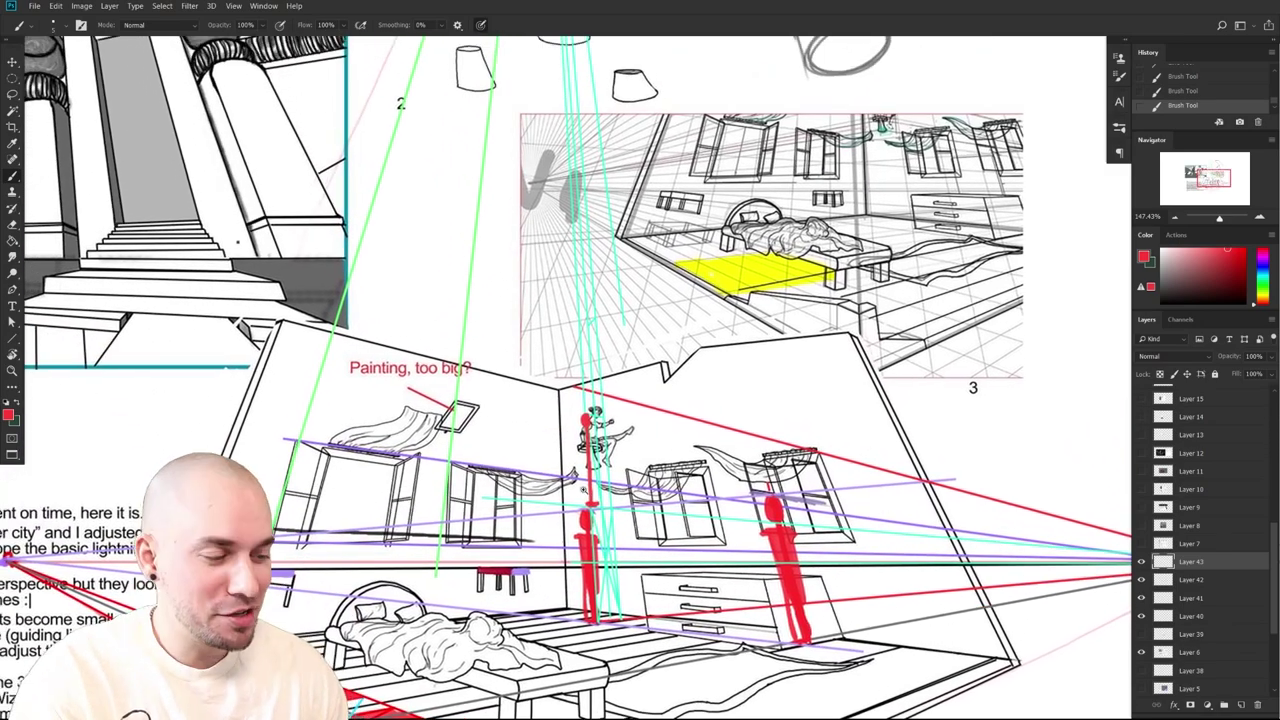
pyautogui.scroll(4, 571, 485)
pyautogui.moveTo(738, 577); pyautogui.dragTo(681, 486)
pyautogui.scroll(-5, 682, 487)
pyautogui.scroll(5, 680, 487)
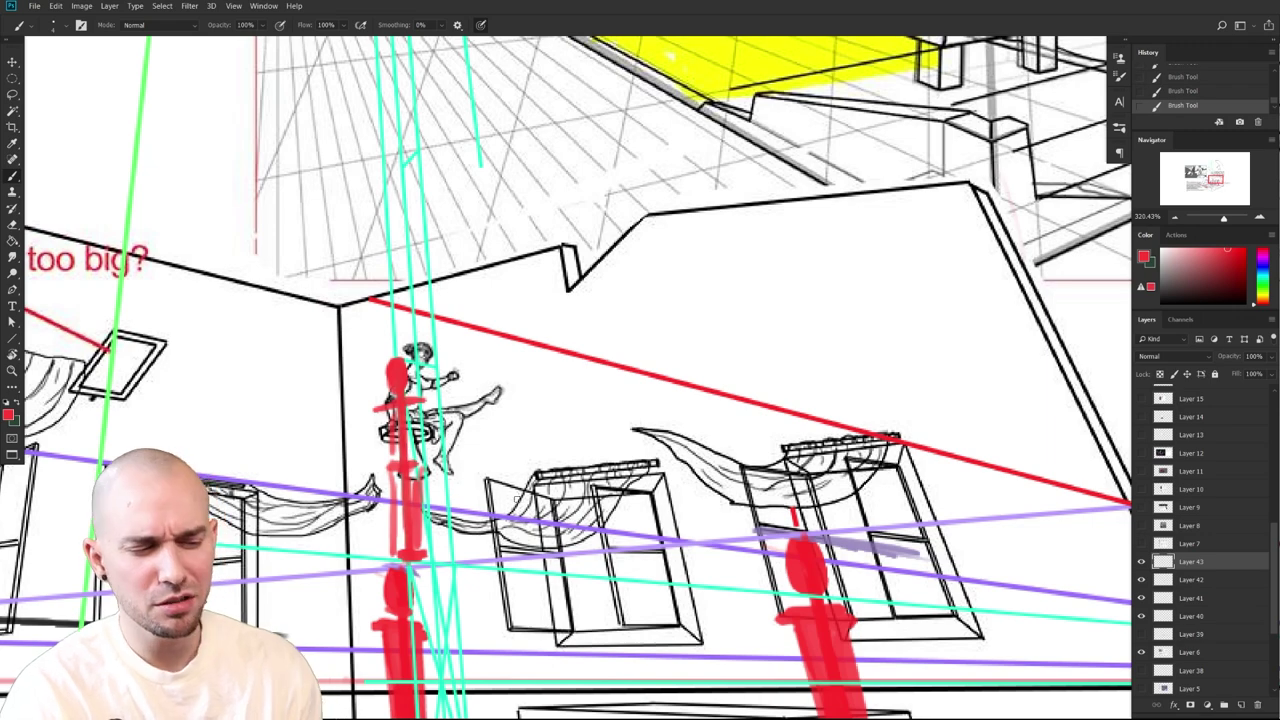
pyautogui.moveTo(505, 440); pyautogui.dragTo(501, 436)
pyautogui.scroll(-2, 567, 479)
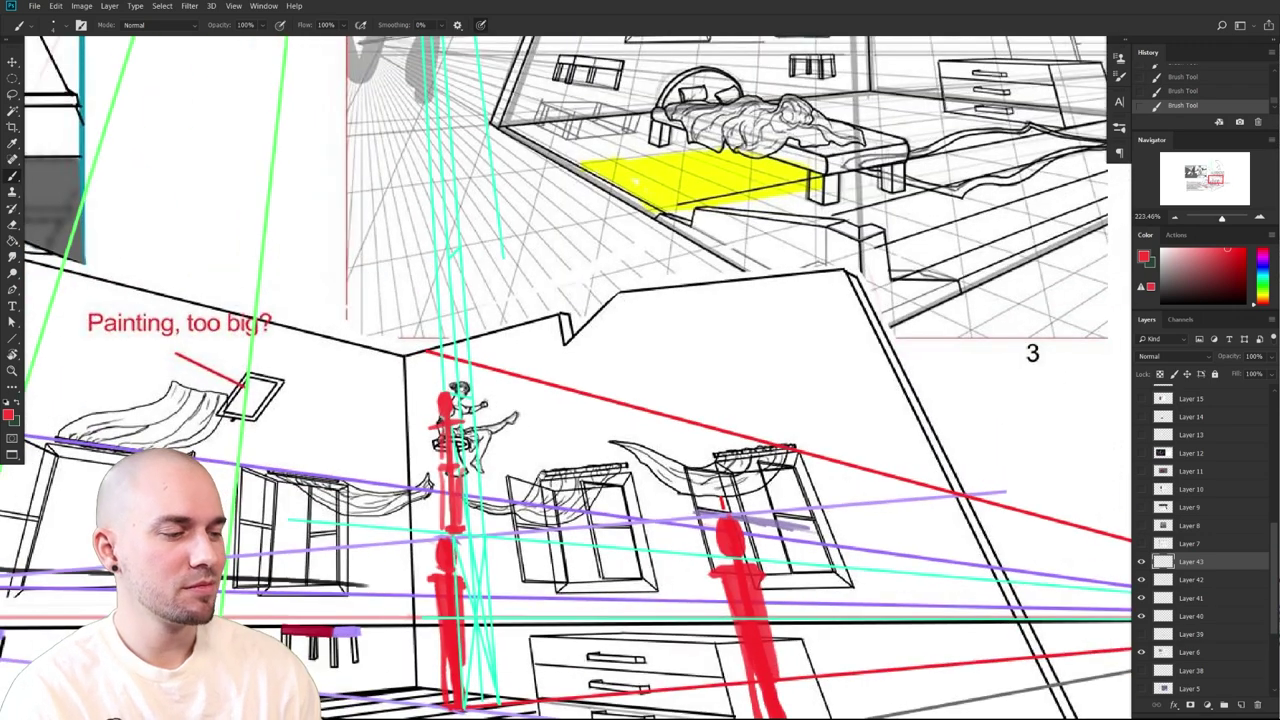
# Hide the room drawing and its guide layers, show and select Layer 7 with the skeleton exercise, and save the document
pyautogui.scroll(-3, 706, 617)
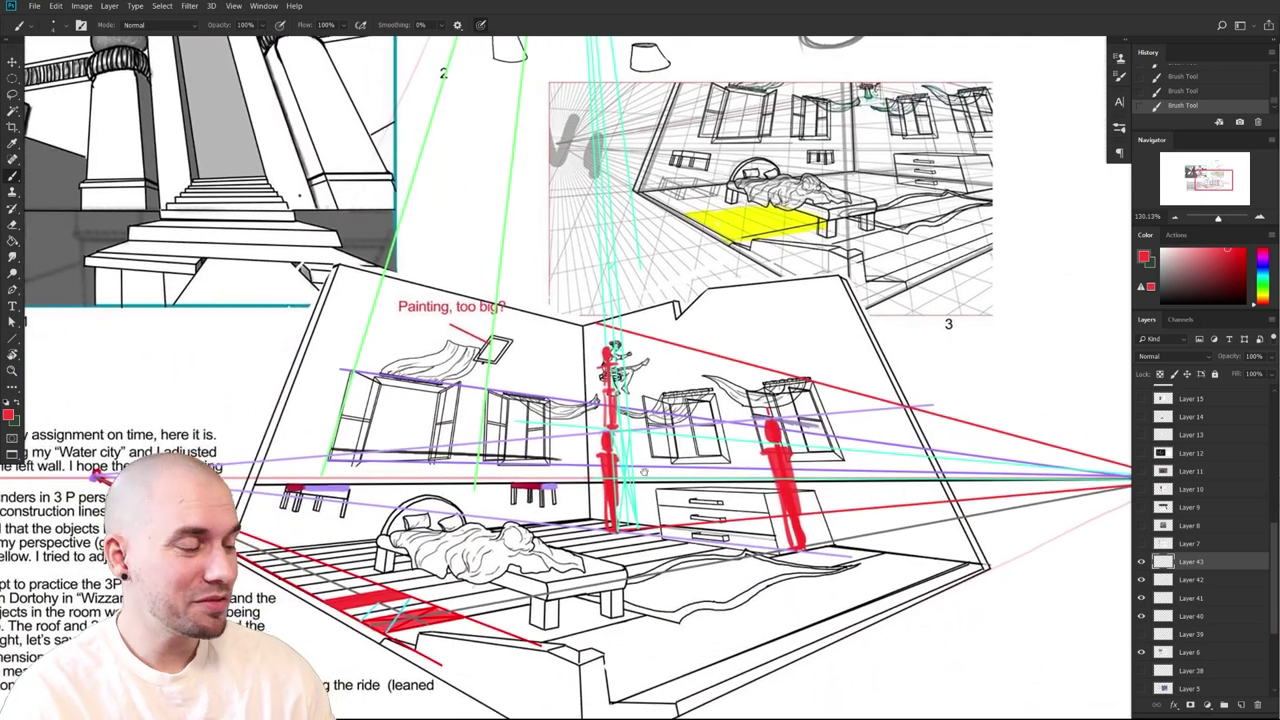
pyautogui.moveTo(645, 472); pyautogui.dragTo(579, 473)
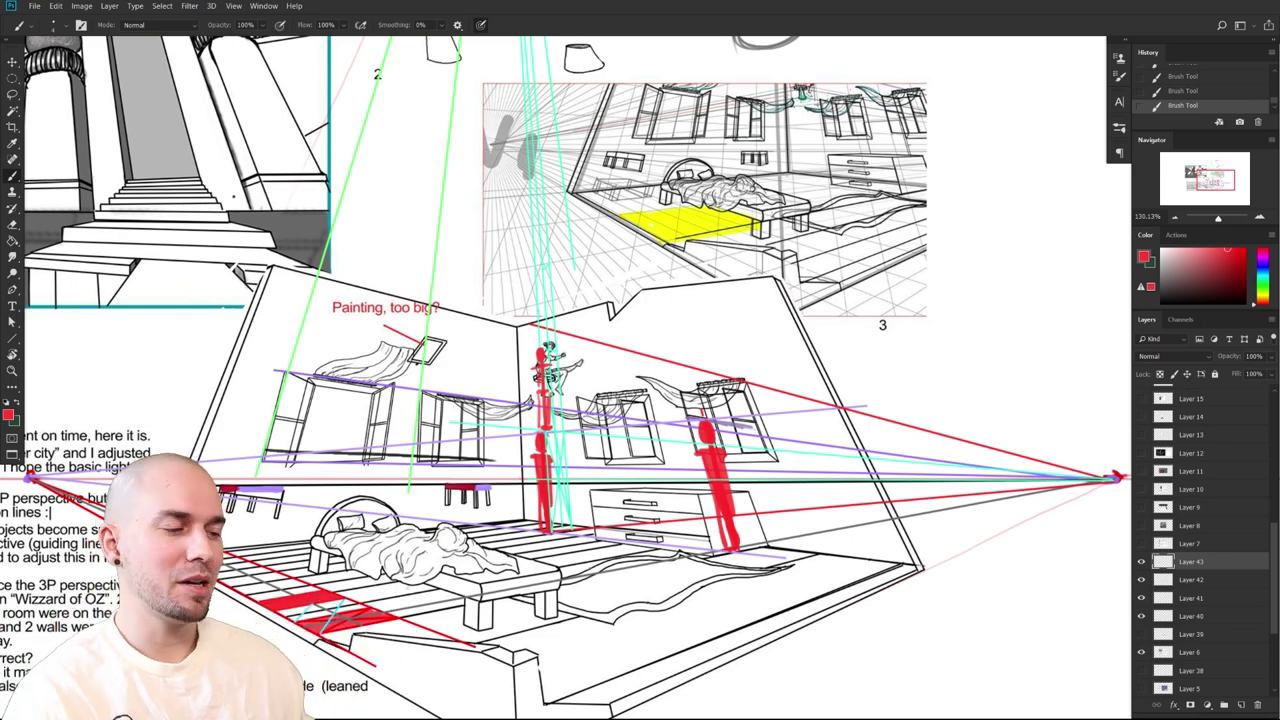
pyautogui.moveTo(601, 489); pyautogui.dragTo(615, 470)
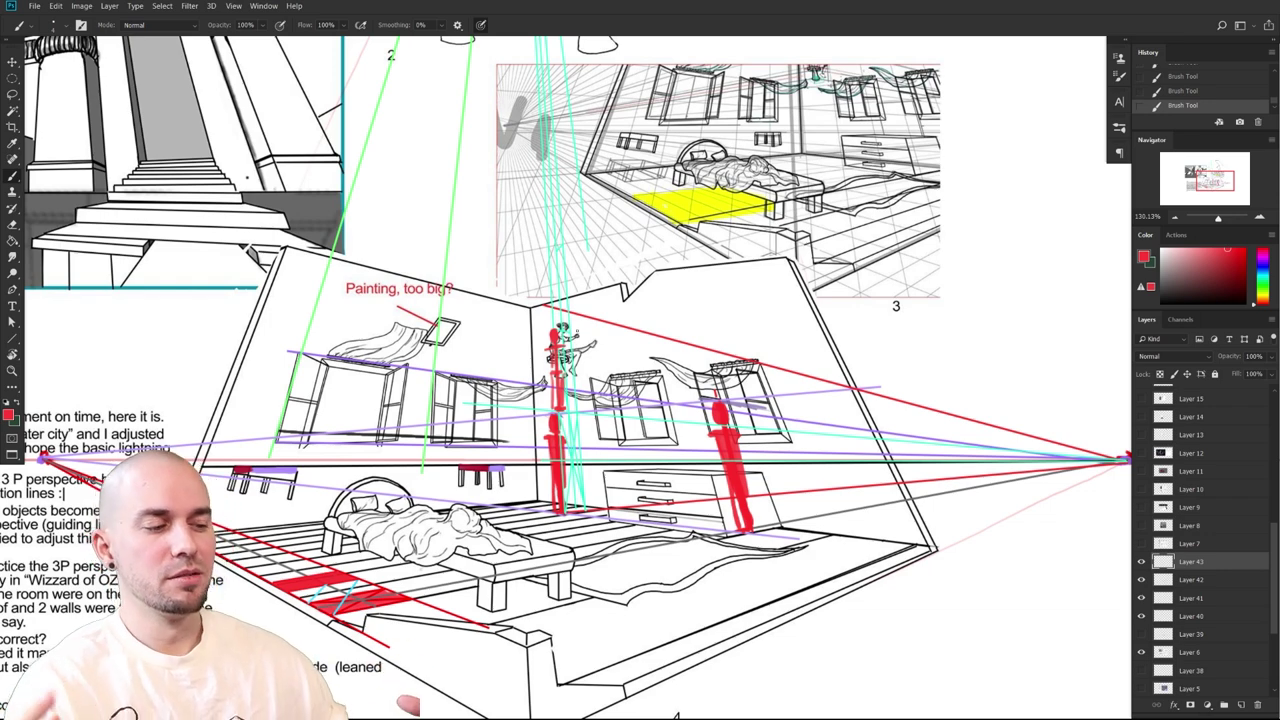
pyautogui.moveTo(877, 595); pyautogui.dragTo(799, 546)
pyautogui.moveTo(807, 544); pyautogui.dragTo(769, 592)
pyautogui.moveTo(1141, 652); pyautogui.dragTo(1142, 547)
pyautogui.click(1142, 544)
pyautogui.click(1172, 544)
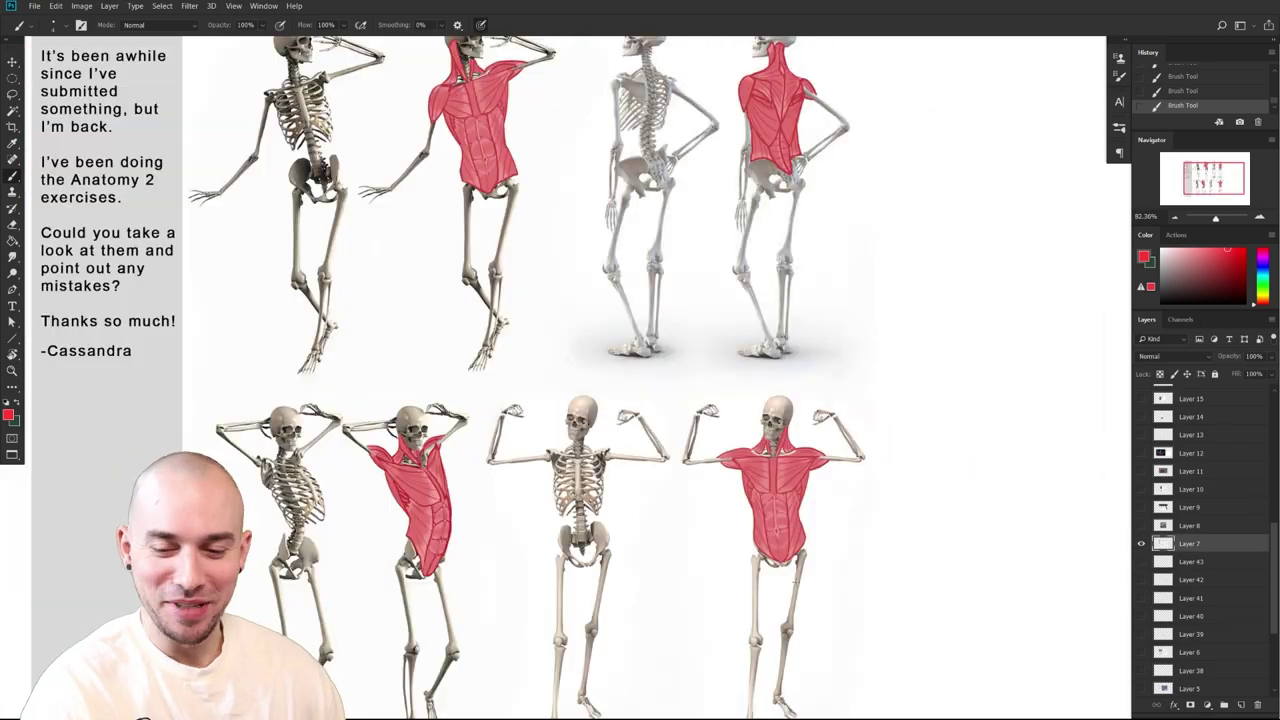
pyautogui.hotkey('ctrl', 's')
# Look over the student's message and skeleton studies, and pick a more saturated red as the brush colour
pyautogui.scroll(-3, 803, 590)
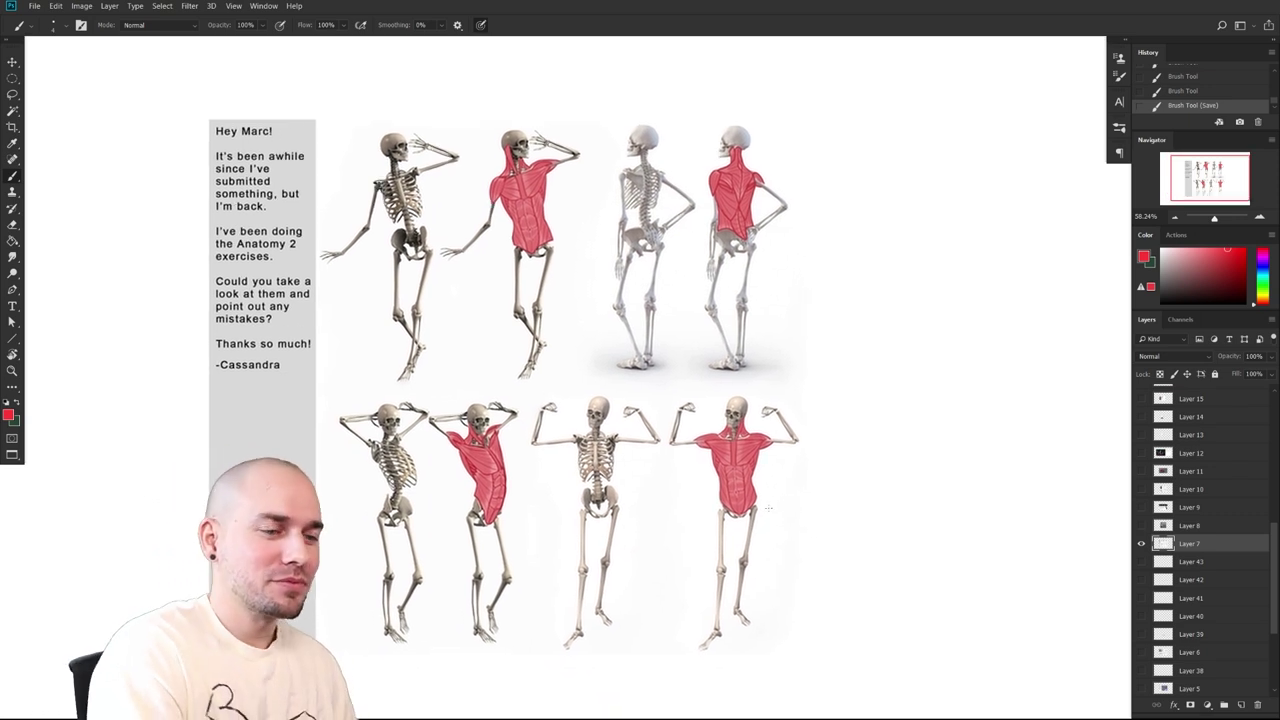
pyautogui.moveTo(885, 535)
pyautogui.mouseDown()
pyautogui.moveTo(909, 543)
pyautogui.moveTo(897, 536)
pyautogui.mouseUp()
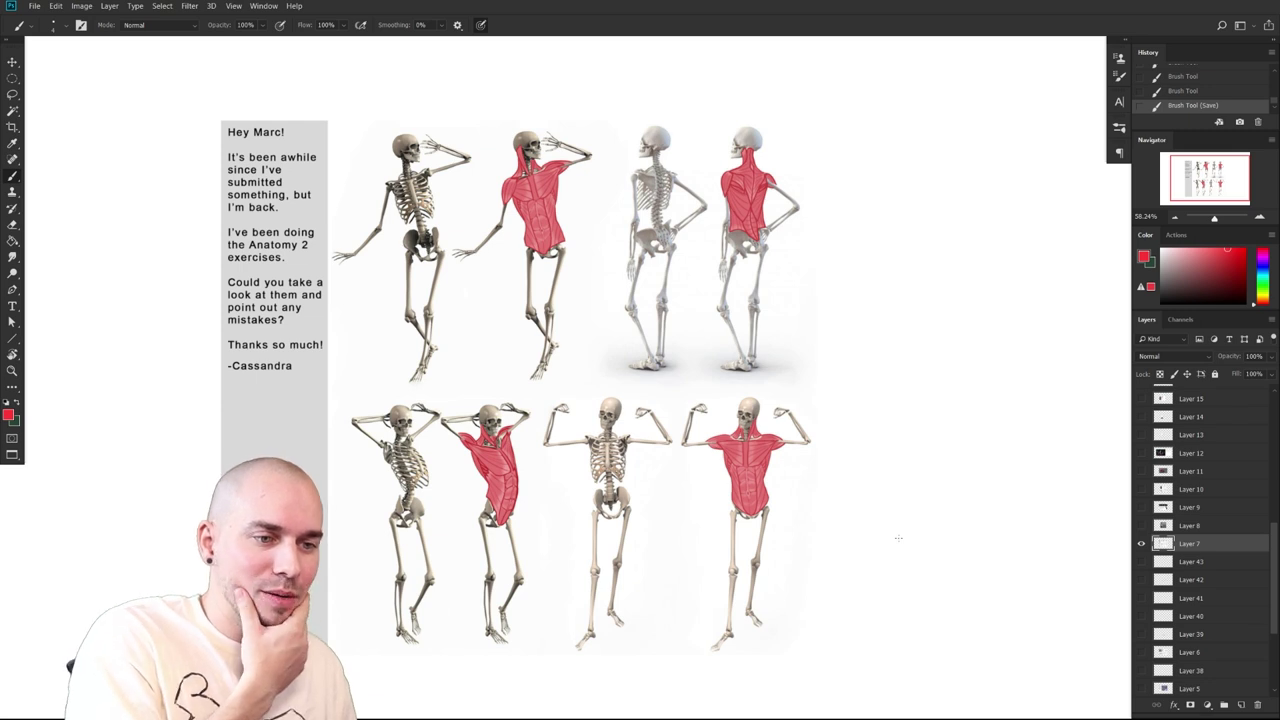
pyautogui.moveTo(898, 538); pyautogui.dragTo(937, 542)
pyautogui.click(1244, 250)
pyautogui.moveTo(898, 453); pyautogui.dragTo(951, 615)
pyautogui.moveTo(827, 476); pyautogui.dragTo(932, 512)
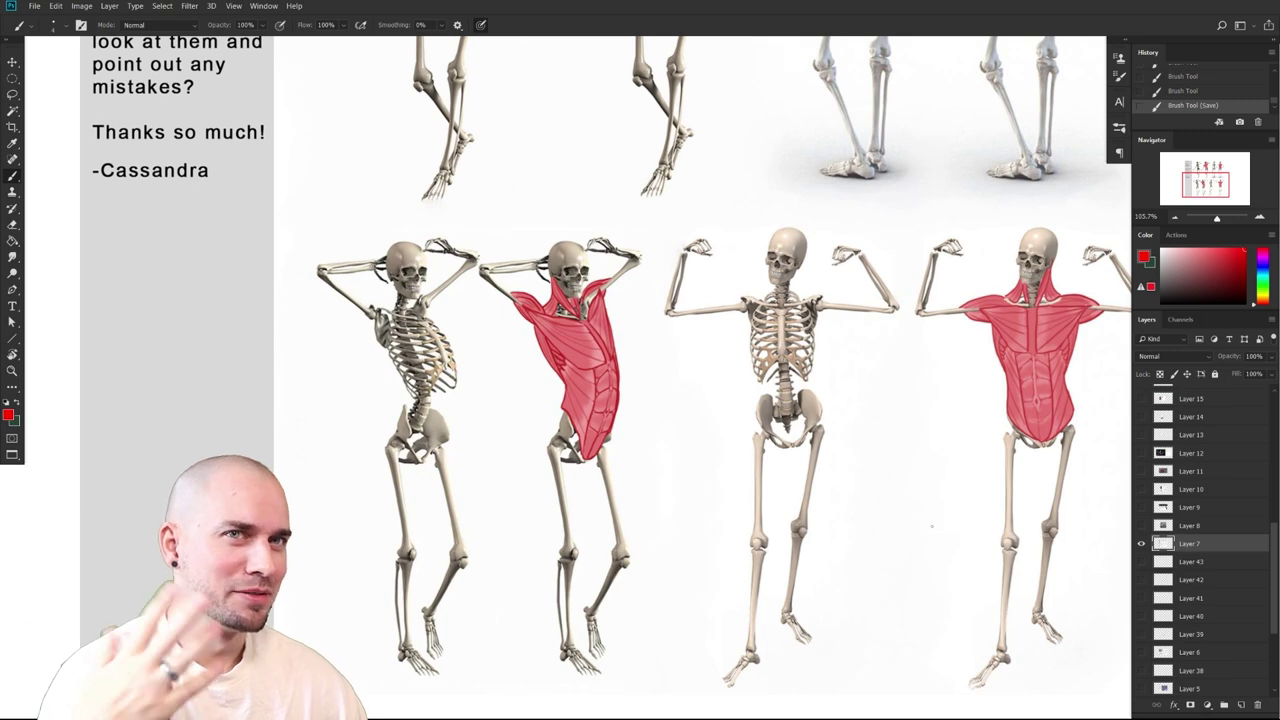
# Examine the torso muscle overlays on the upper-row skeletons, comparing the front and back views with the bare skeletons
pyautogui.scroll(5, 931, 525)
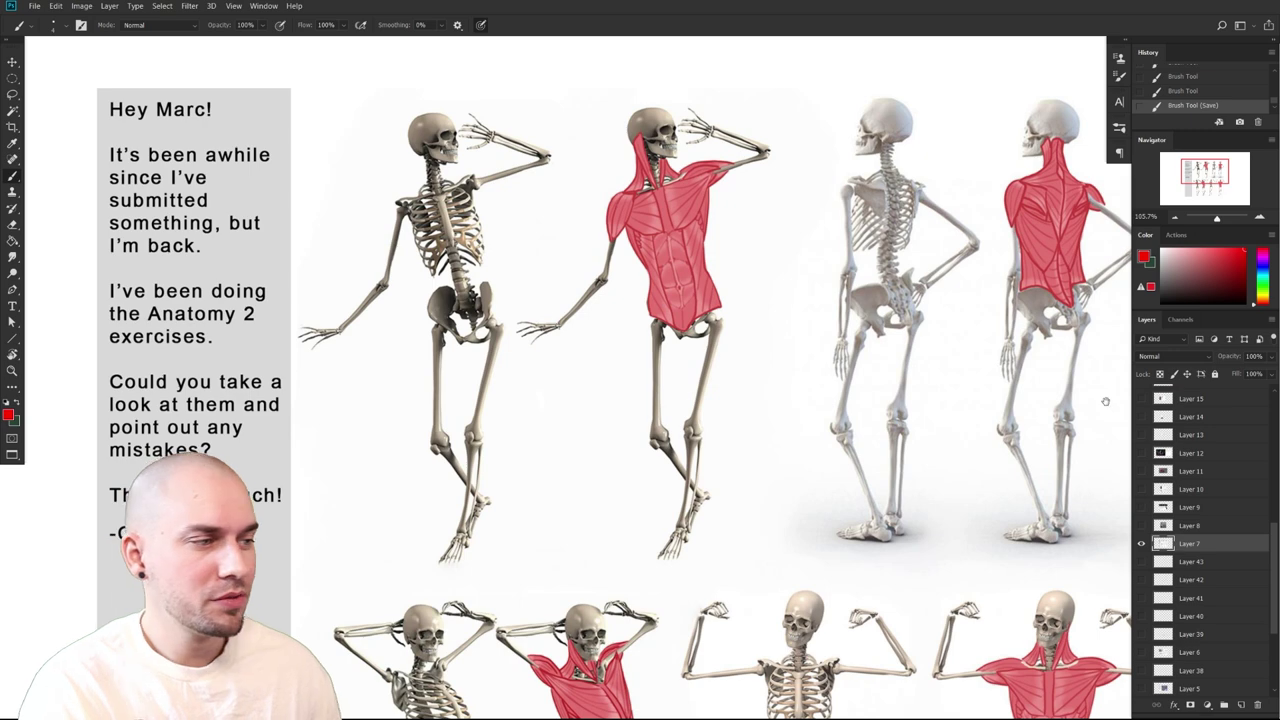
pyautogui.moveTo(947, 509); pyautogui.dragTo(786, 537)
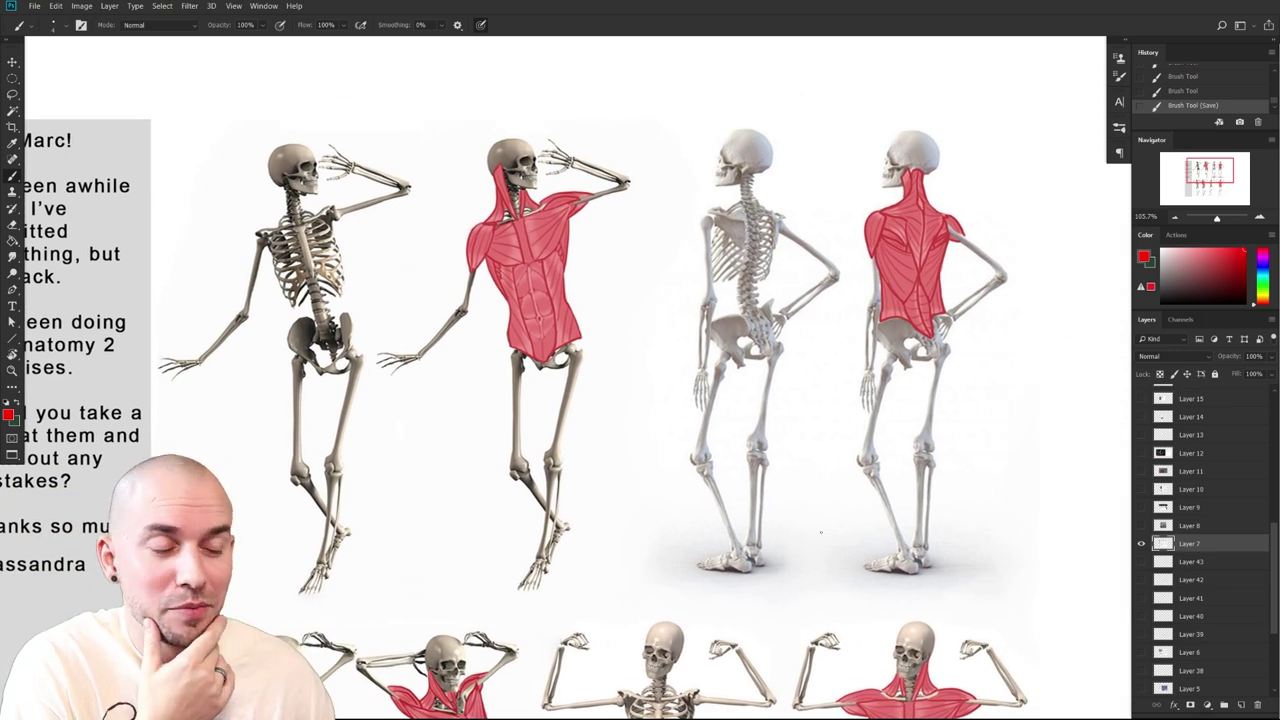
pyautogui.moveTo(881, 513); pyautogui.dragTo(1064, 660)
pyautogui.scroll(3, 900, 560)
pyautogui.moveTo(934, 560); pyautogui.dragTo(845, 579)
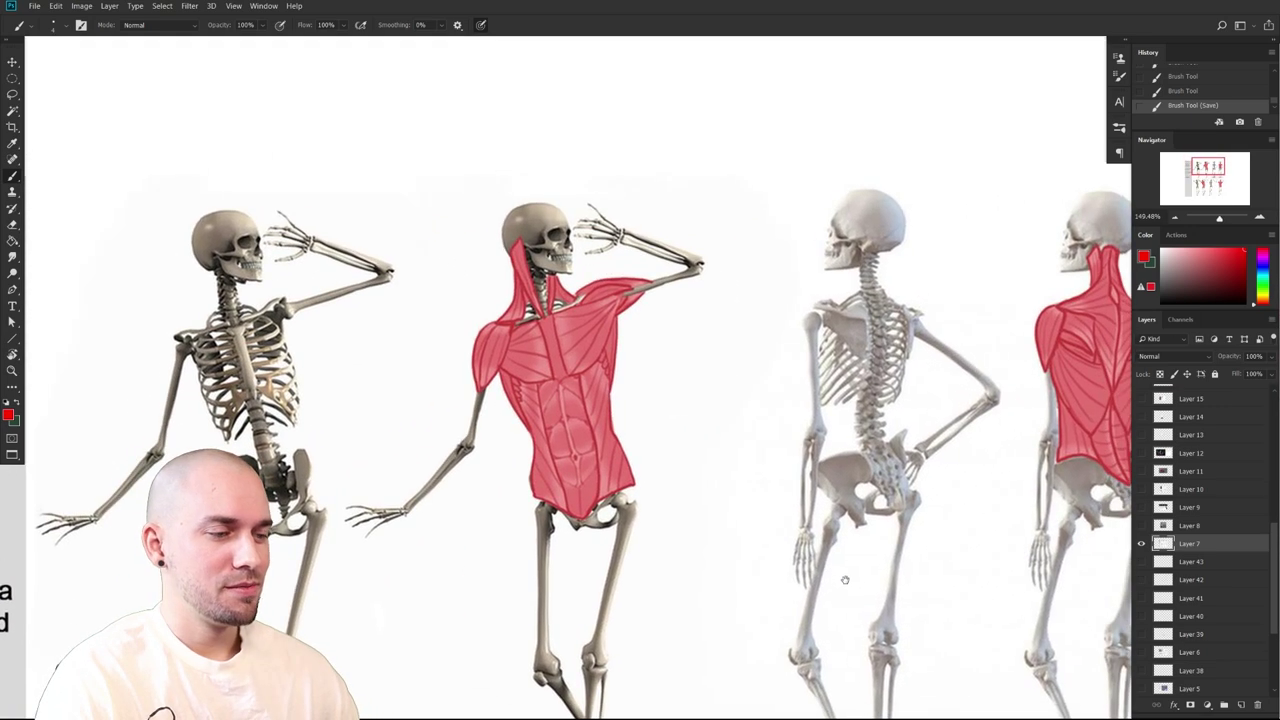
pyautogui.hscroll(-3, 846, 591)
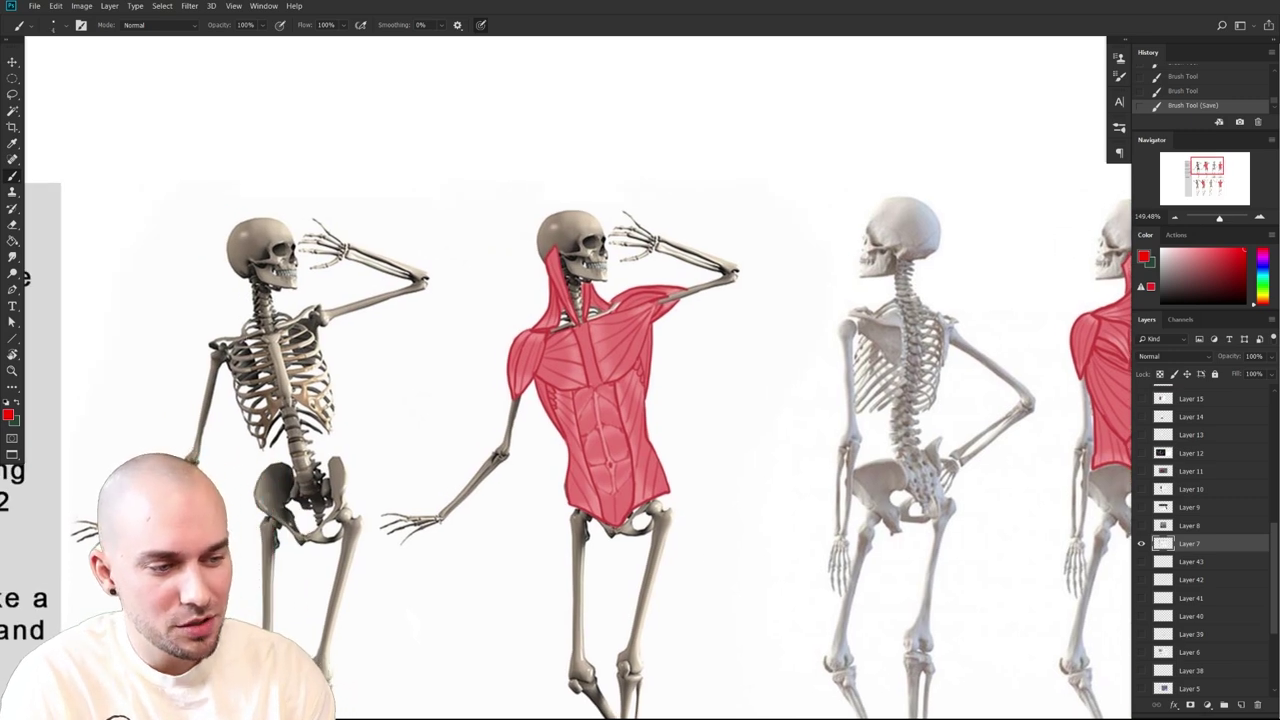
pyautogui.hotkey('ctrl', 'z')
pyautogui.moveTo(592, 608); pyautogui.dragTo(560, 544)
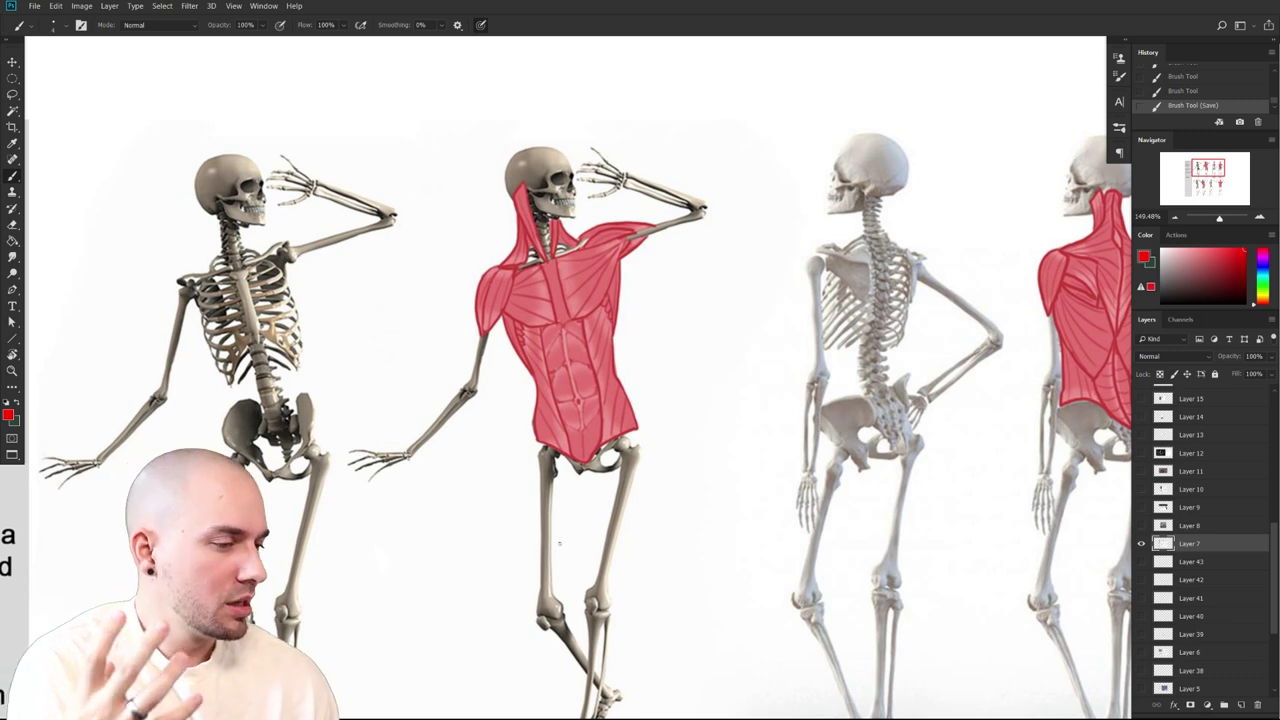
pyautogui.moveTo(960, 601); pyautogui.dragTo(971, 555)
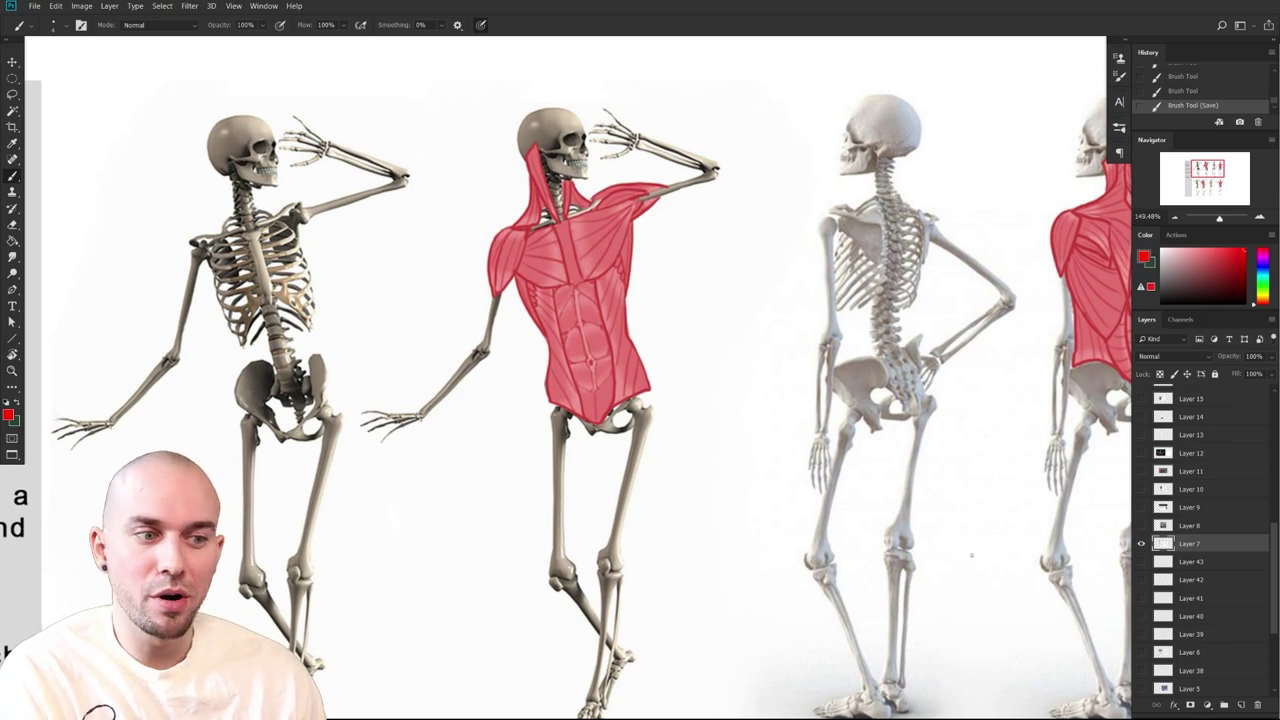
pyautogui.moveTo(971, 555); pyautogui.dragTo(686, 615)
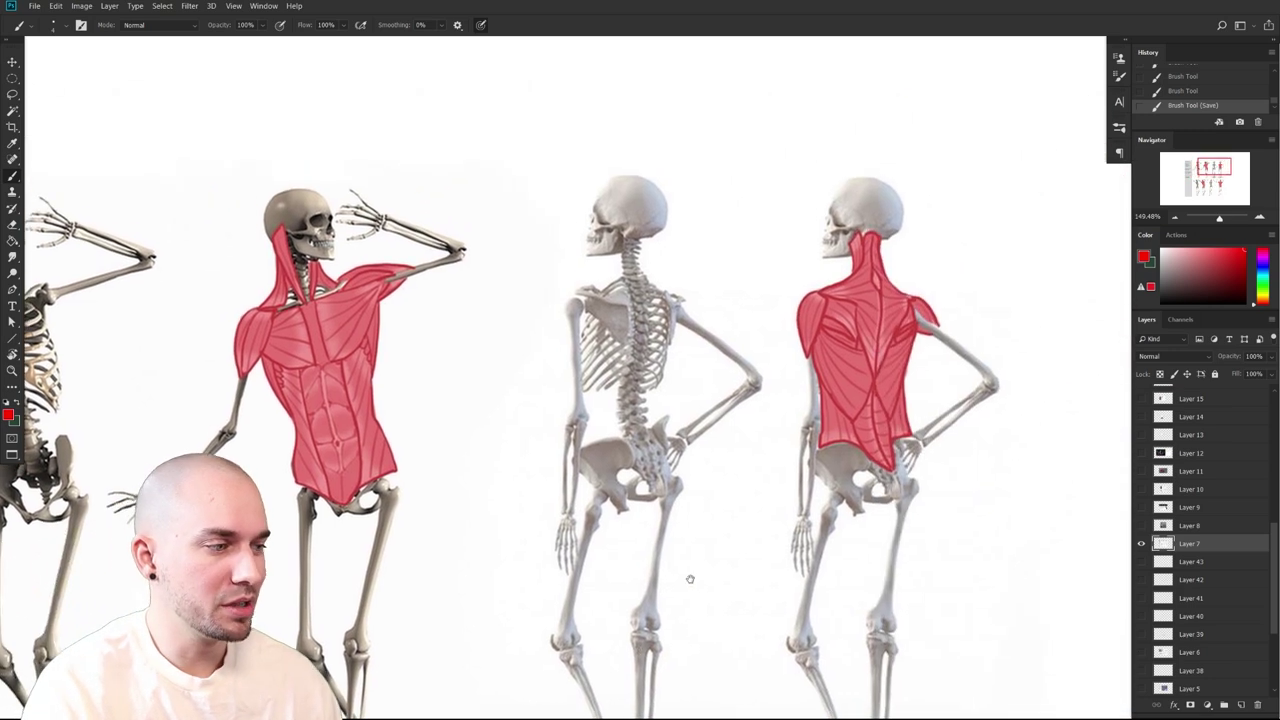
pyautogui.moveTo(603, 347); pyautogui.dragTo(756, 318)
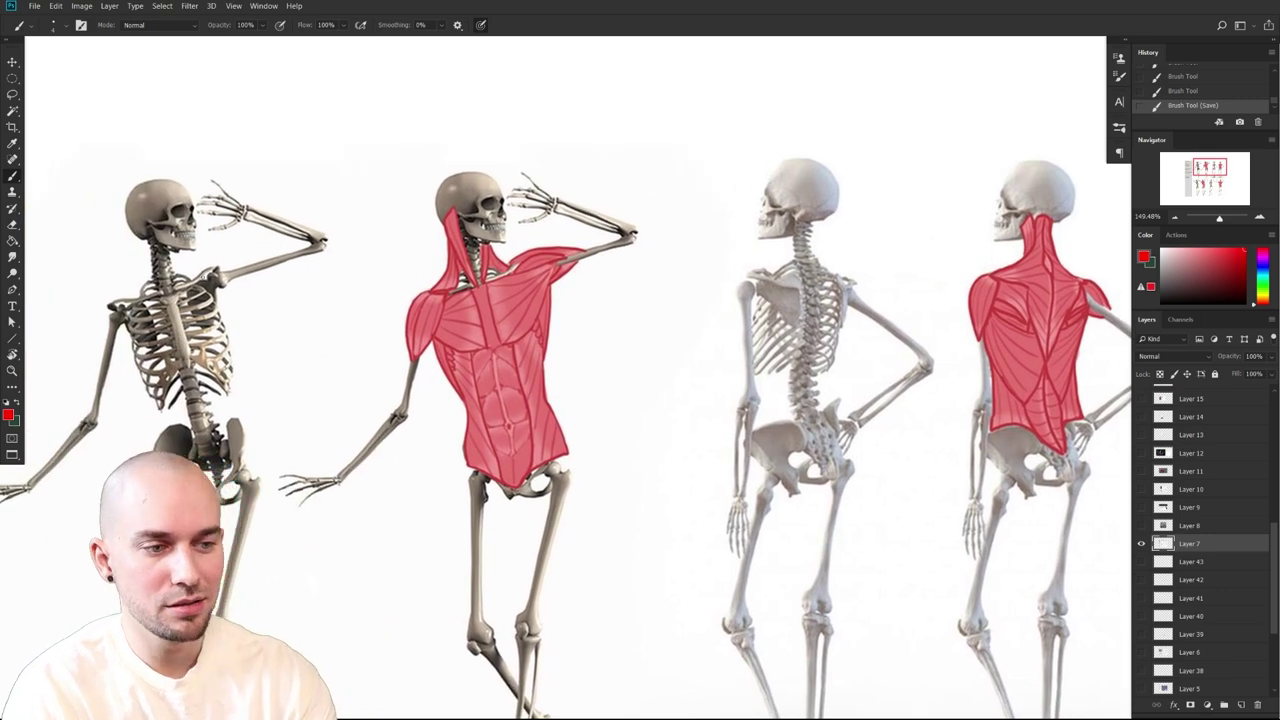
# Mark the shoulder joint and upper-arm attachment in red on the upper-row bare front-view and back-view skeletons
pyautogui.moveTo(194, 282); pyautogui.dragTo(209, 271)
pyautogui.hotkey('ctrl', 'z')
pyautogui.moveTo(740, 300)
pyautogui.mouseDown()
pyautogui.moveTo(577, 401)
pyautogui.moveTo(605, 373)
pyautogui.mouseUp()
pyautogui.moveTo(678, 531); pyautogui.dragTo(654, 515)
pyautogui.scroll(-10, 654, 329)
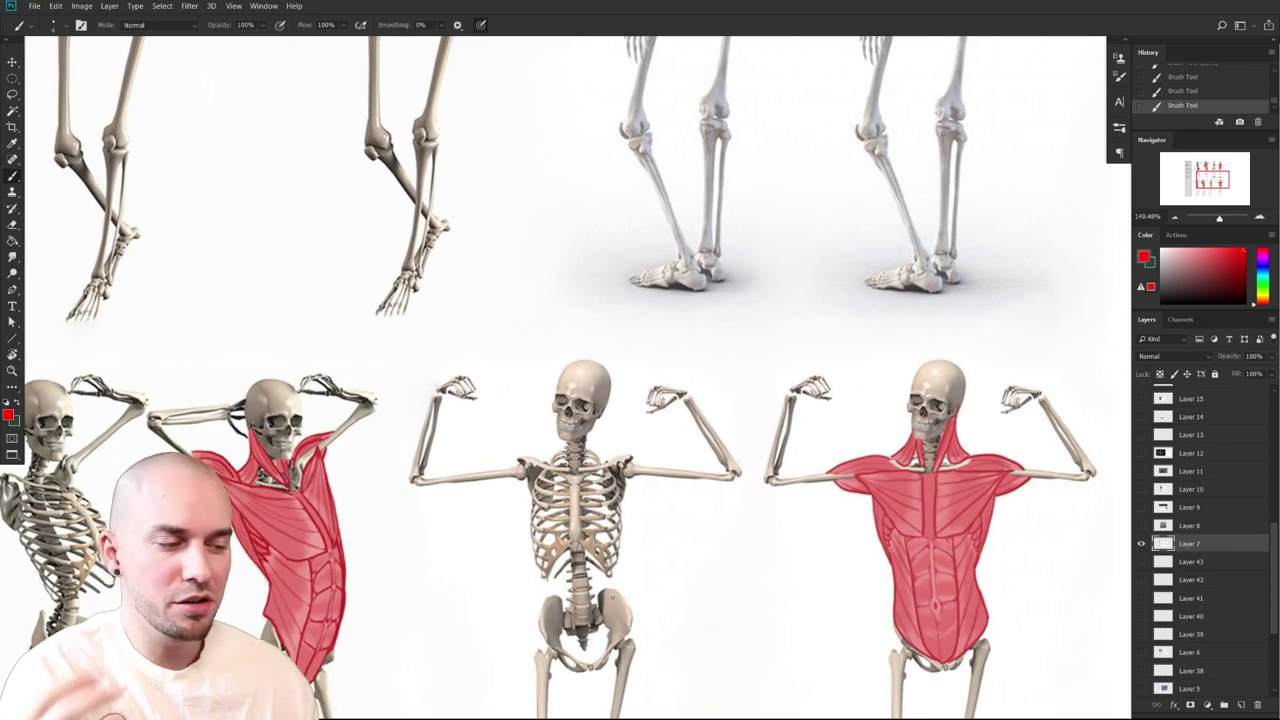
pyautogui.moveTo(657, 478); pyautogui.dragTo(606, 680)
pyautogui.moveTo(666, 440); pyautogui.dragTo(654, 654)
pyautogui.moveTo(440, 336); pyautogui.dragTo(754, 463)
pyautogui.moveTo(447, 372); pyautogui.dragTo(455, 369)
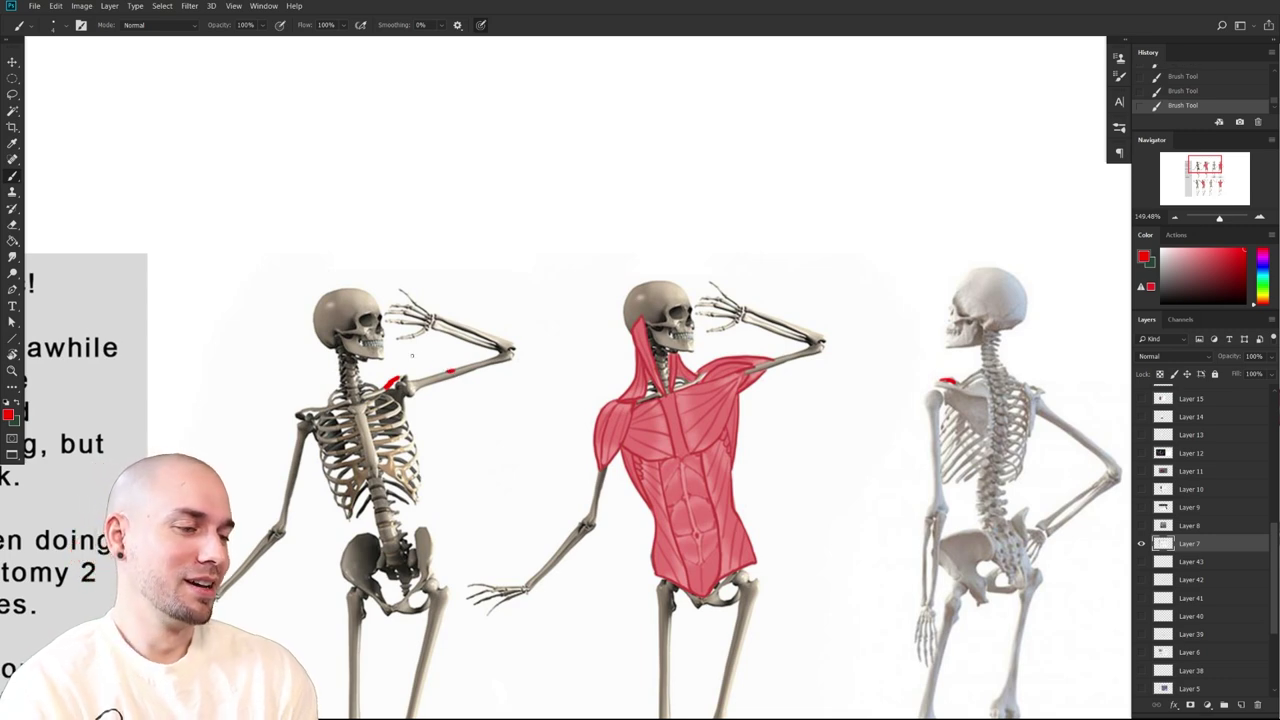
# Outline the deltoid in red over the raised arm of the front-view skeleton and the outer shoulder of the back-view skeleton
pyautogui.moveTo(388, 384)
pyautogui.mouseDown()
pyautogui.moveTo(447, 370)
pyautogui.moveTo(433, 368)
pyautogui.mouseUp()
pyautogui.hotkey('ctrl', 'z')
pyautogui.moveTo(391, 386)
pyautogui.mouseDown()
pyautogui.moveTo(447, 372)
pyautogui.moveTo(389, 381)
pyautogui.mouseUp()
pyautogui.hotkey('ctrl', 'z')
pyautogui.moveTo(704, 539); pyautogui.dragTo(631, 542)
pyautogui.moveTo(591, 351)
pyautogui.mouseDown()
pyautogui.moveTo(582, 427)
pyautogui.moveTo(590, 353)
pyautogui.moveTo(577, 420)
pyautogui.moveTo(588, 355)
pyautogui.moveTo(575, 405)
pyautogui.mouseUp()
pyautogui.hotkey('ctrl', 'z')
pyautogui.hotkey('ctrl', 'z')
pyautogui.moveTo(543, 580); pyautogui.dragTo(636, 478)
pyautogui.moveTo(534, 590); pyautogui.dragTo(226, 106)
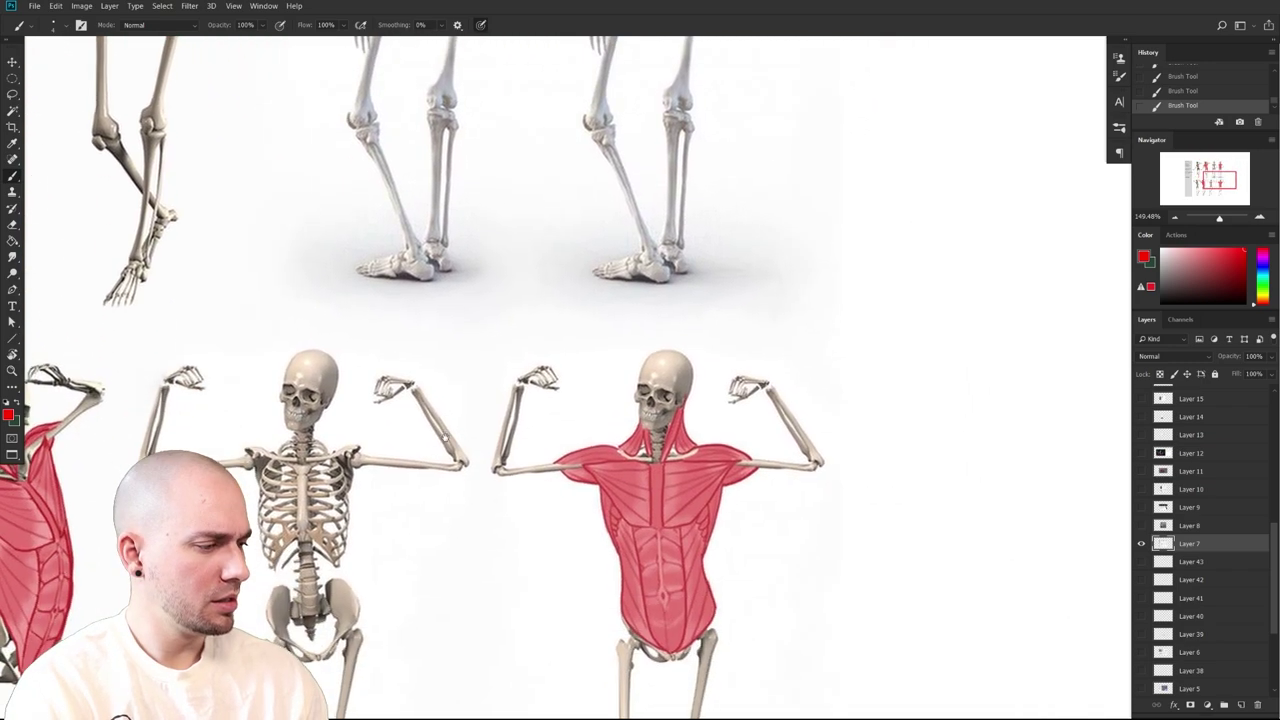
pyautogui.hotkey('ctrl', 'z')
# Examine the torso muscle overlays in both skeleton rows, comparing each with its bare skeleton and checking the back view
pyautogui.moveTo(193, 432); pyautogui.dragTo(660, 465)
pyautogui.moveTo(793, 556)
pyautogui.mouseDown()
pyautogui.moveTo(600, 505)
pyautogui.moveTo(712, 476)
pyautogui.mouseUp()
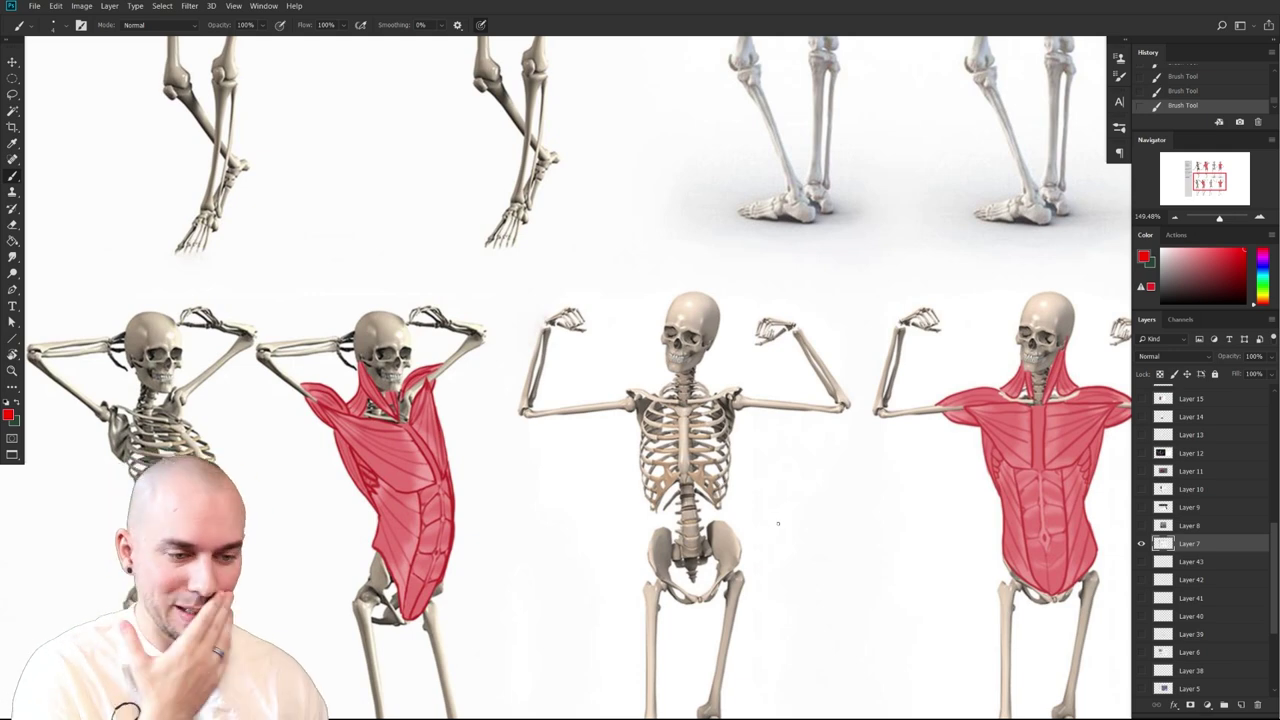
pyautogui.moveTo(778, 523); pyautogui.dragTo(928, 694)
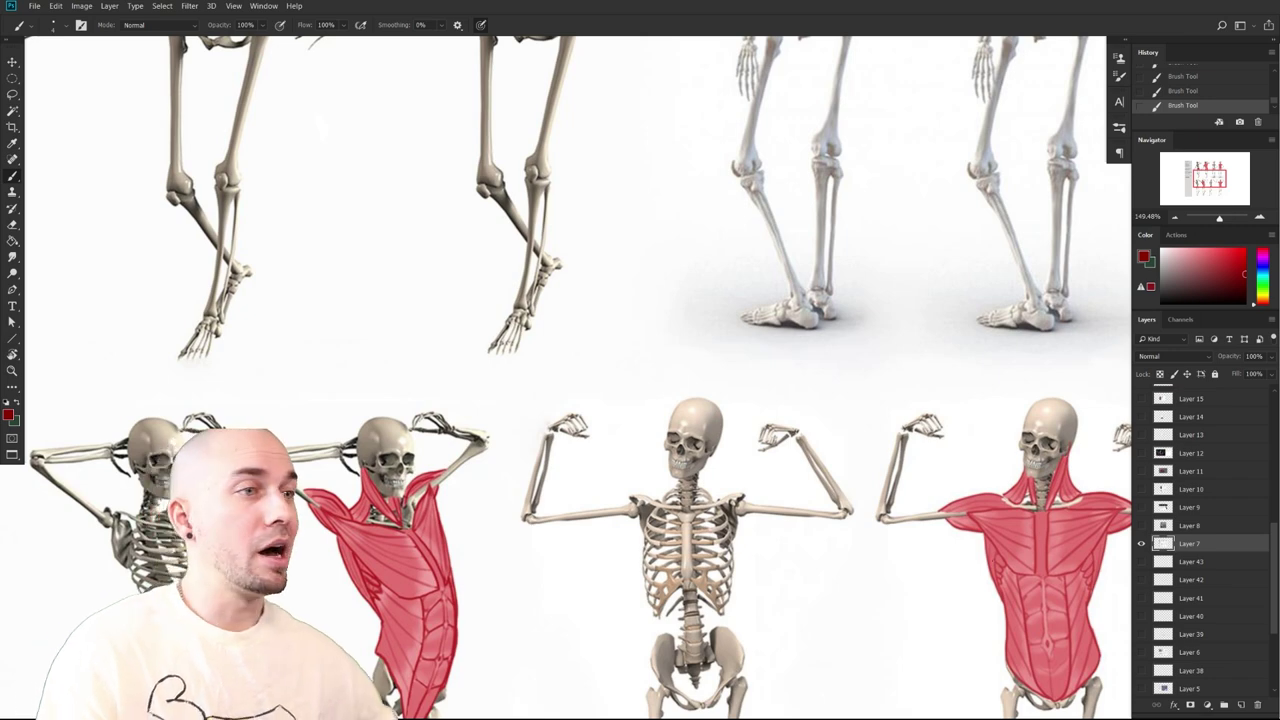
pyautogui.scroll(-2, 750, 455)
pyautogui.moveTo(750, 455); pyautogui.dragTo(677, 402)
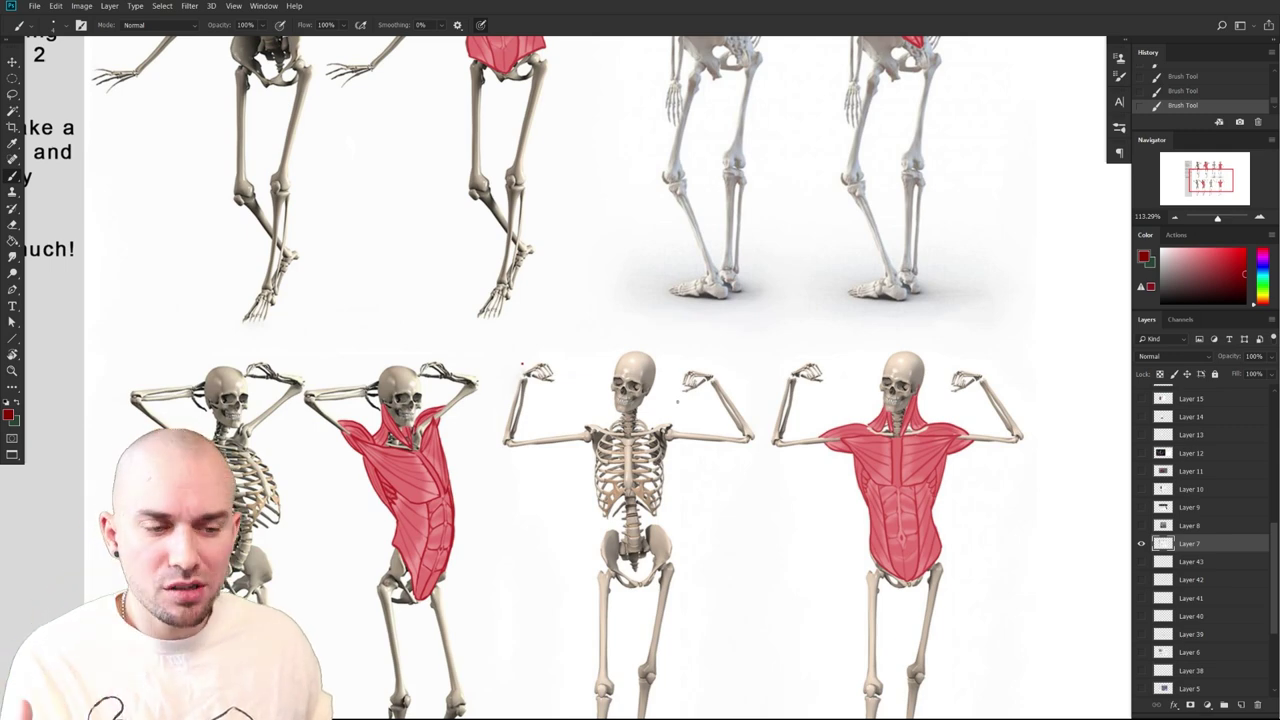
pyautogui.moveTo(926, 540); pyautogui.dragTo(960, 537)
pyautogui.moveTo(1013, 579); pyautogui.dragTo(998, 578)
pyautogui.moveTo(998, 577); pyautogui.dragTo(940, 647)
pyautogui.moveTo(963, 603); pyautogui.dragTo(937, 600)
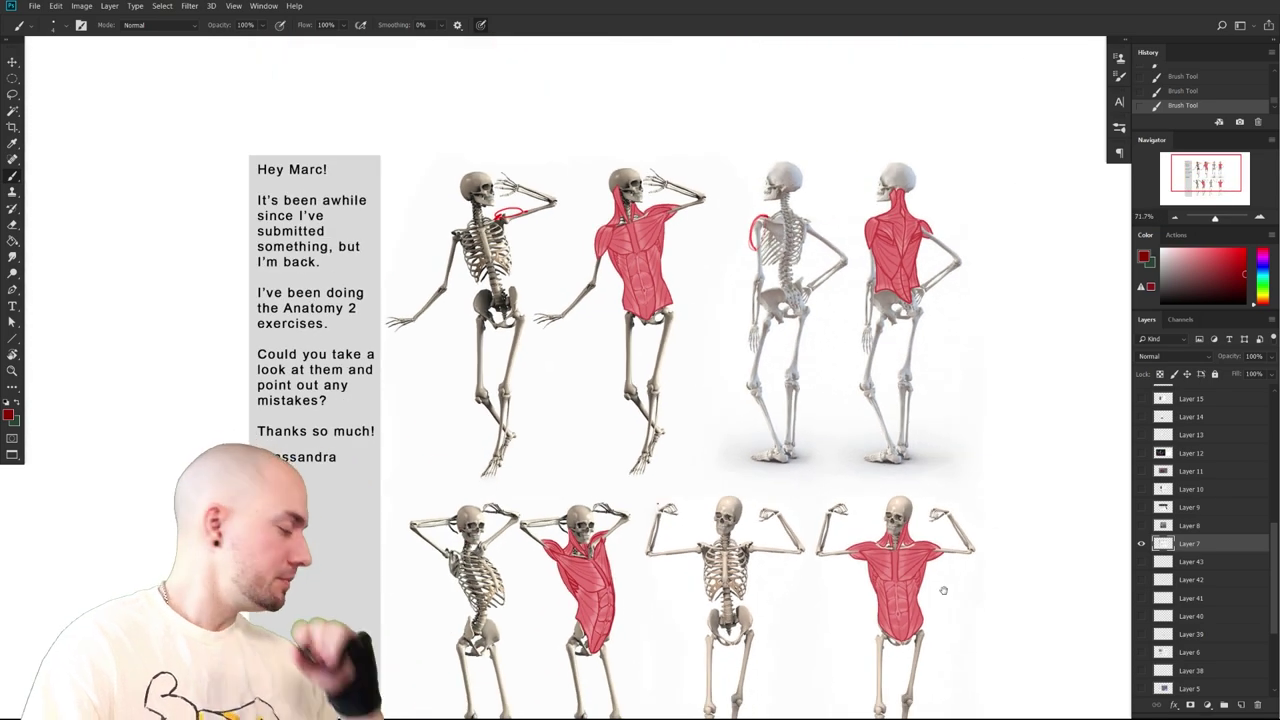
pyautogui.scroll(3, 943, 592)
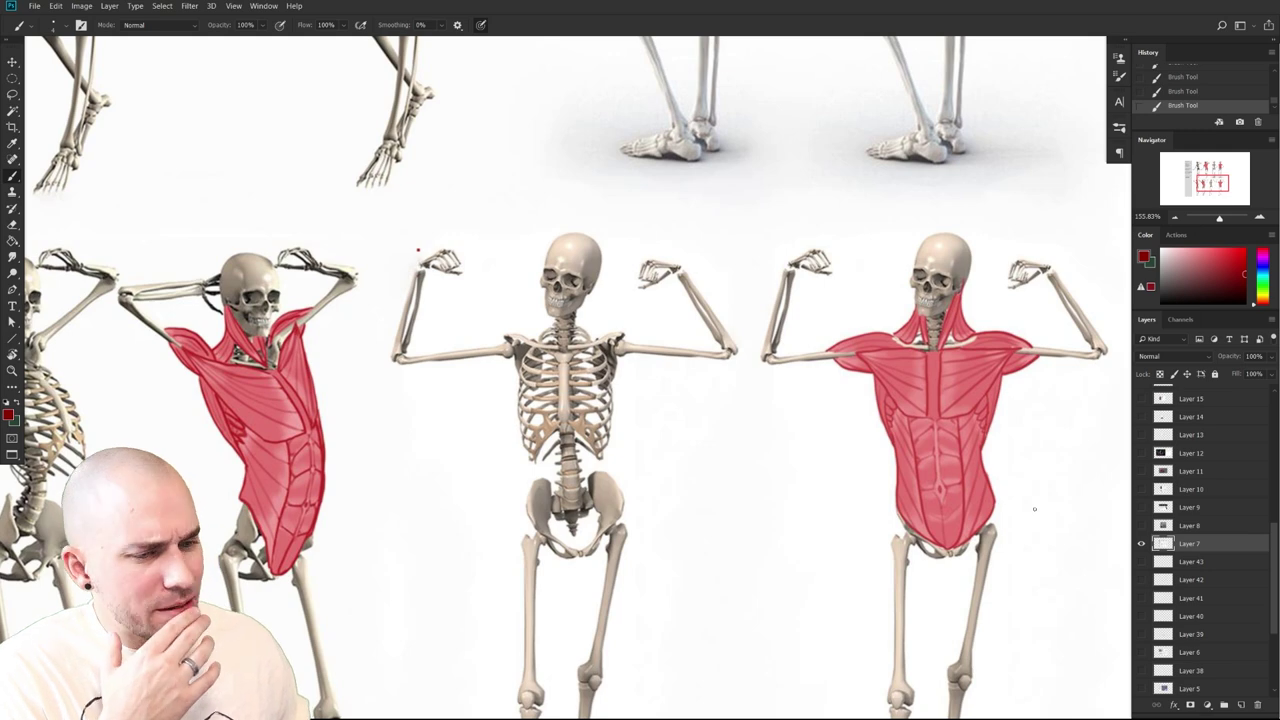
pyautogui.moveTo(817, 416); pyautogui.dragTo(680, 677)
pyautogui.moveTo(686, 454); pyautogui.dragTo(686, 694)
pyautogui.moveTo(720, 422); pyautogui.dragTo(840, 562)
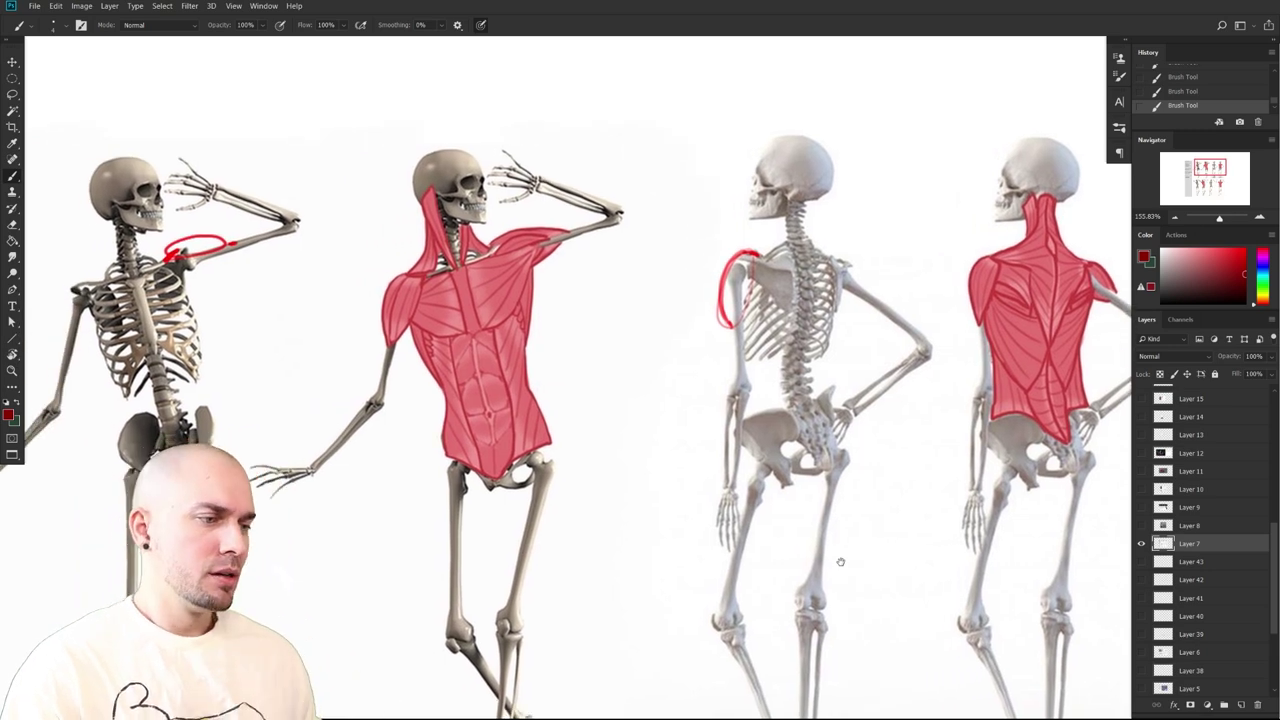
pyautogui.moveTo(1025, 631); pyautogui.dragTo(678, 605)
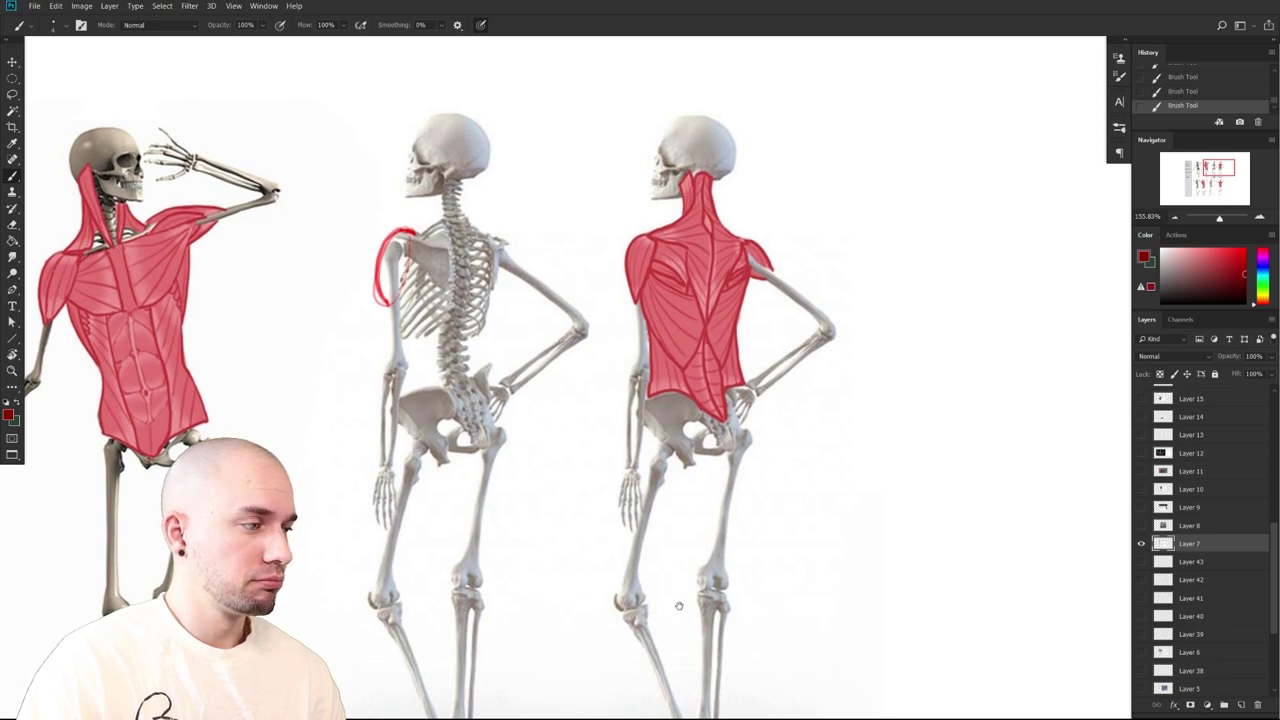
pyautogui.moveTo(679, 606); pyautogui.dragTo(868, 299)
pyautogui.moveTo(610, 618); pyautogui.dragTo(860, 433)
pyautogui.moveTo(1225, 286); pyautogui.dragTo(1246, 304)
pyautogui.moveTo(935, 425); pyautogui.dragTo(604, 441)
pyautogui.moveTo(986, 489); pyautogui.dragTo(920, 517)
pyautogui.moveTo(634, 226); pyautogui.dragTo(754, 614)
pyautogui.moveTo(515, 406); pyautogui.dragTo(780, 466)
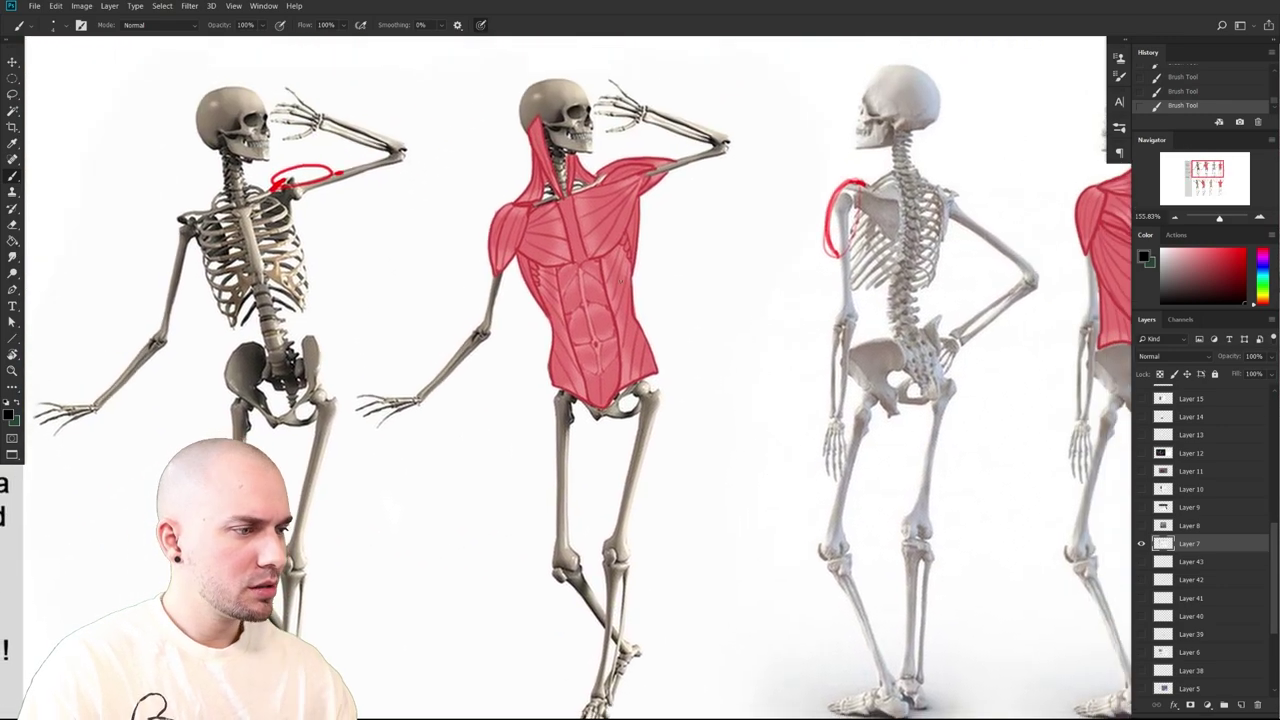
pyautogui.moveTo(734, 366); pyautogui.dragTo(466, 361)
pyautogui.moveTo(681, 528); pyautogui.dragTo(864, 115)
pyautogui.moveTo(783, 529); pyautogui.dragTo(762, 474)
pyautogui.moveTo(454, 532)
pyautogui.mouseDown()
pyautogui.moveTo(486, 517)
pyautogui.moveTo(535, 545)
pyautogui.mouseUp()
pyautogui.moveTo(519, 514)
pyautogui.mouseDown()
pyautogui.moveTo(418, 509)
pyautogui.moveTo(454, 442)
pyautogui.moveTo(489, 493)
pyautogui.mouseUp()
pyautogui.hotkey('ctrl', 'z')
pyautogui.hotkey('ctrl', 'z')
# Brush red lines from beneath both pectorals down the outer edges of the abdominals on the upper-row front-view overlay
pyautogui.moveTo(663, 580); pyautogui.dragTo(489, 705)
pyautogui.moveTo(700, 275); pyautogui.dragTo(451, 671)
pyautogui.moveTo(646, 303); pyautogui.dragTo(785, 716)
pyautogui.moveTo(694, 606); pyautogui.dragTo(807, 691)
pyautogui.press('x')
pyautogui.moveTo(727, 503); pyautogui.dragTo(911, 497)
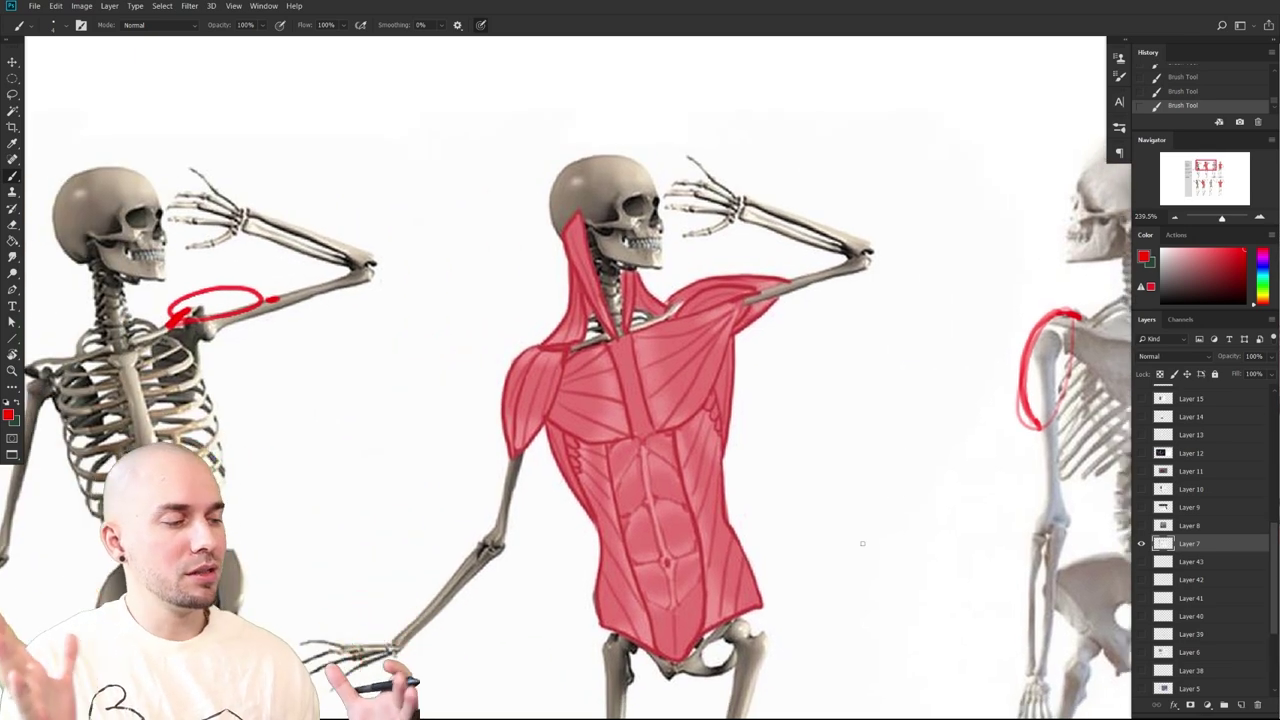
pyautogui.moveTo(683, 499); pyautogui.dragTo(630, 491)
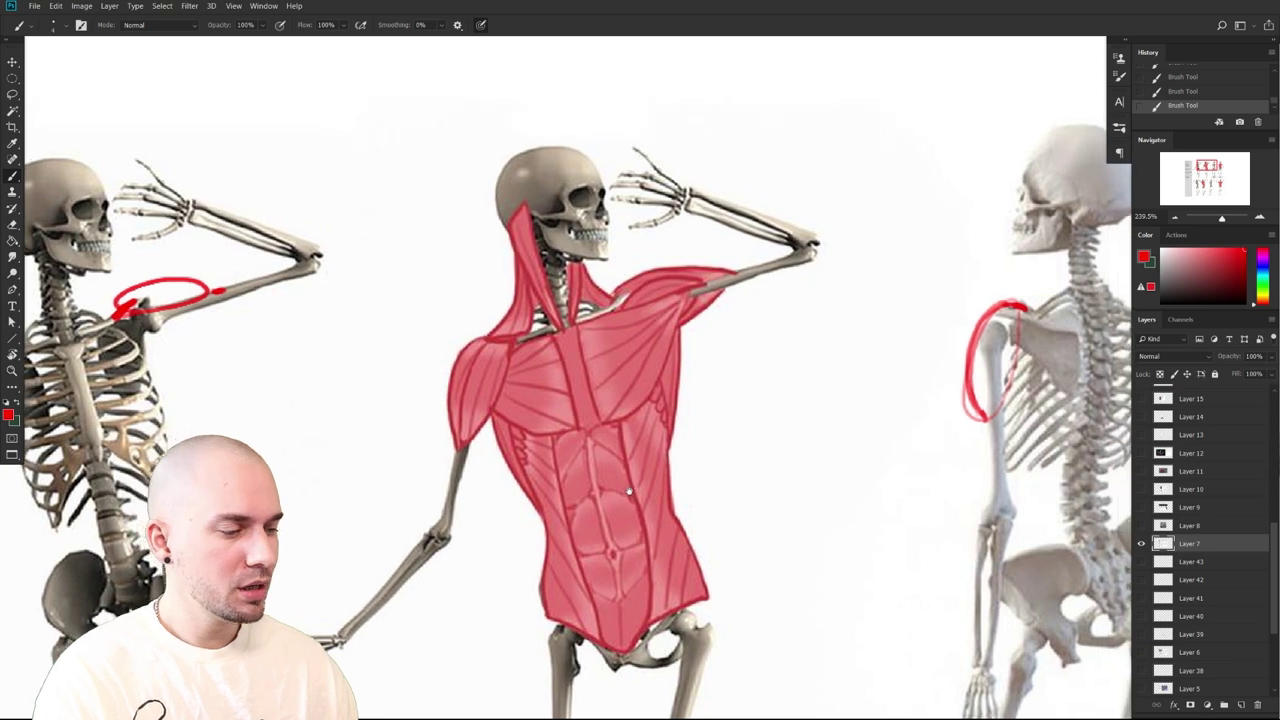
pyautogui.moveTo(669, 351)
pyautogui.mouseDown()
pyautogui.moveTo(637, 424)
pyautogui.moveTo(640, 533)
pyautogui.moveTo(636, 468)
pyautogui.mouseUp()
pyautogui.hotkey('ctrl', 'z')
pyautogui.moveTo(660, 278); pyautogui.dragTo(622, 384)
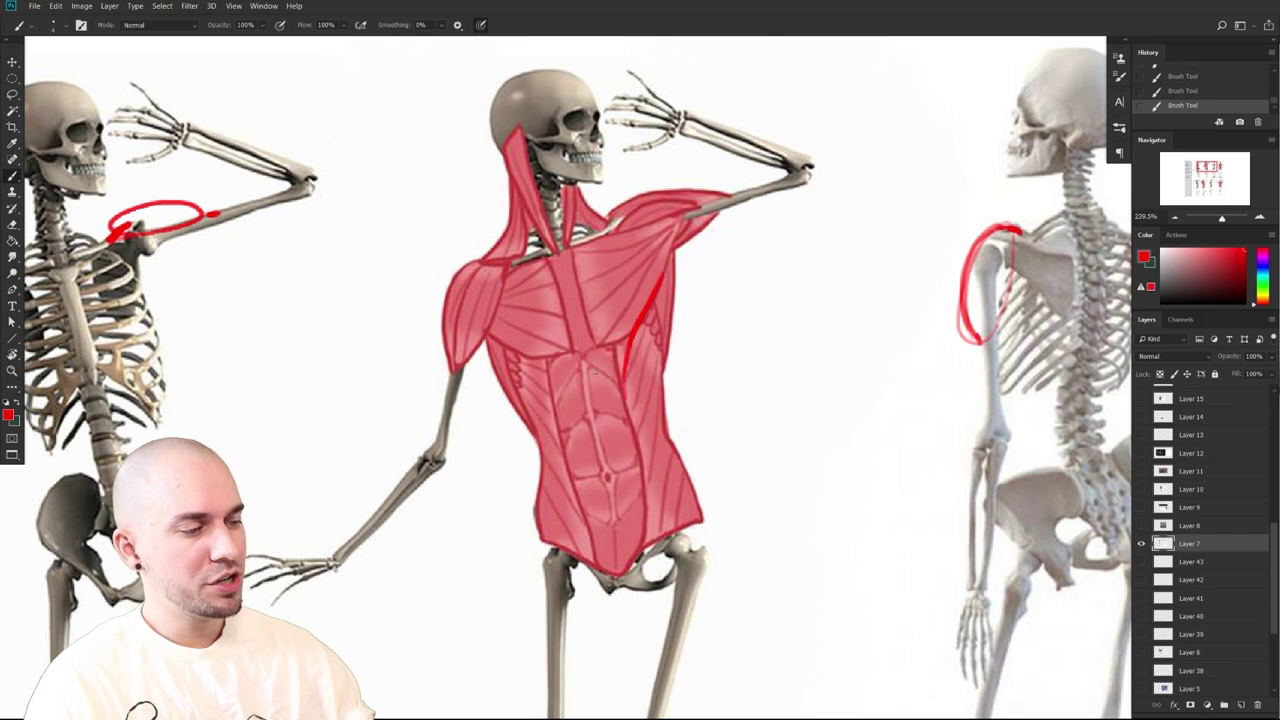
pyautogui.moveTo(500, 338)
pyautogui.mouseDown()
pyautogui.moveTo(532, 365)
pyautogui.moveTo(556, 416)
pyautogui.mouseUp()
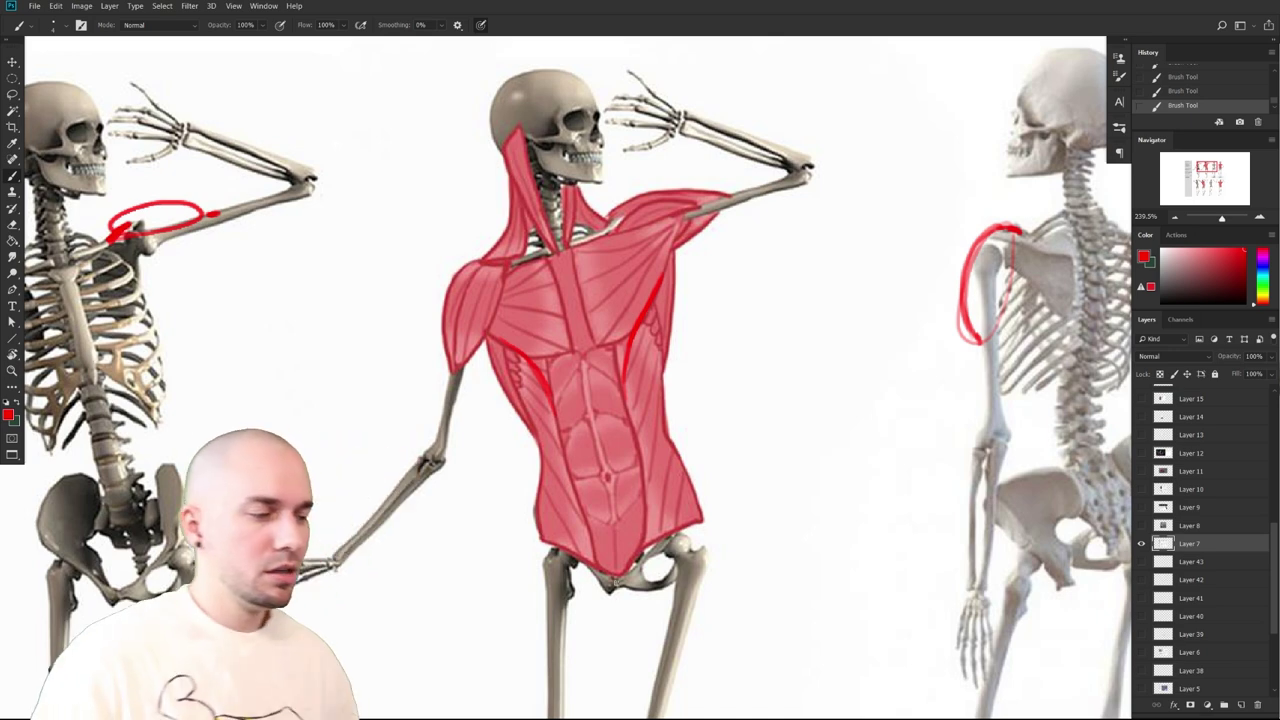
# Extend the red line on the raised-arm side further down the abdominal edge, adjusting the brush size
pyautogui.moveTo(658, 370)
pyautogui.mouseDown()
pyautogui.moveTo(606, 475)
pyautogui.moveTo(595, 460)
pyautogui.moveTo(475, 456)
pyautogui.mouseUp()
pyautogui.press('[')
pyautogui.hotkey('ctrl', 'z')
pyautogui.press('[')
pyautogui.moveTo(600, 378); pyautogui.dragTo(518, 405)
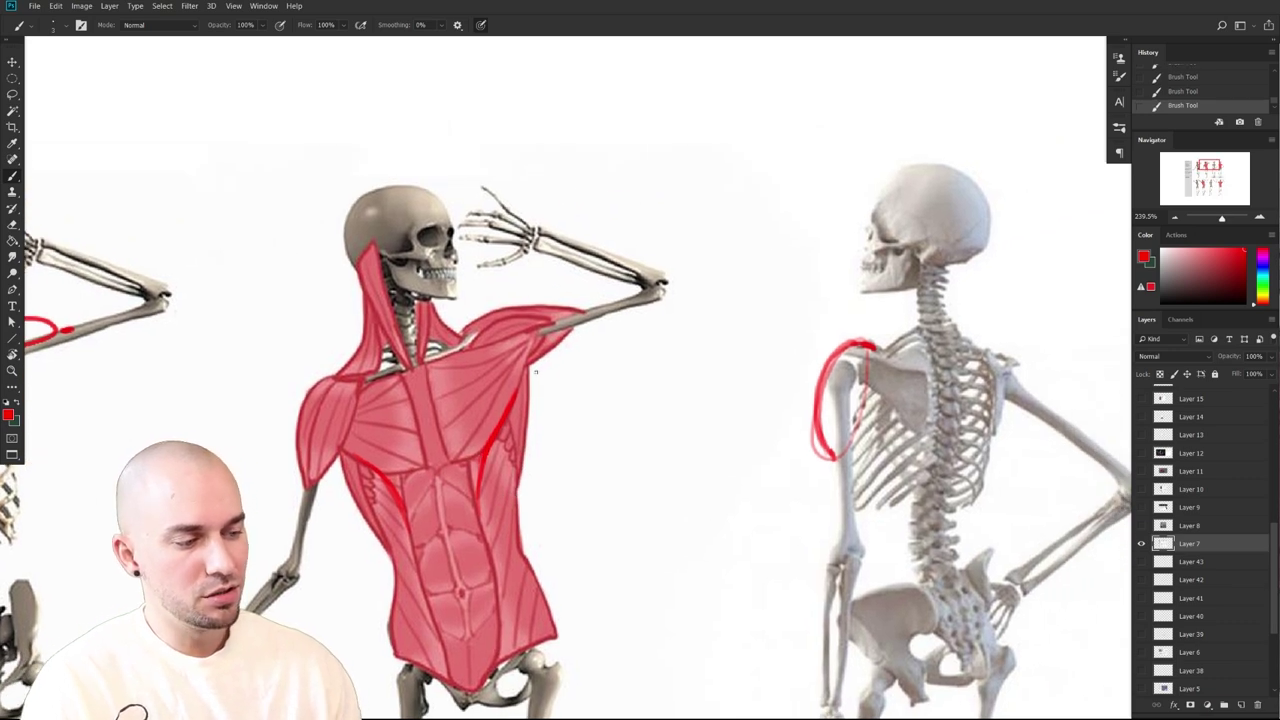
pyautogui.moveTo(481, 462)
pyautogui.mouseDown()
pyautogui.moveTo(485, 522)
pyautogui.moveTo(481, 462)
pyautogui.moveTo(506, 411)
pyautogui.mouseUp()
pyautogui.hotkey('ctrl', 'z')
pyautogui.press(']')
# Paint pale pink strokes into the areas just below both pectorals, beside the red abdominal lines
pyautogui.click(1170, 251)
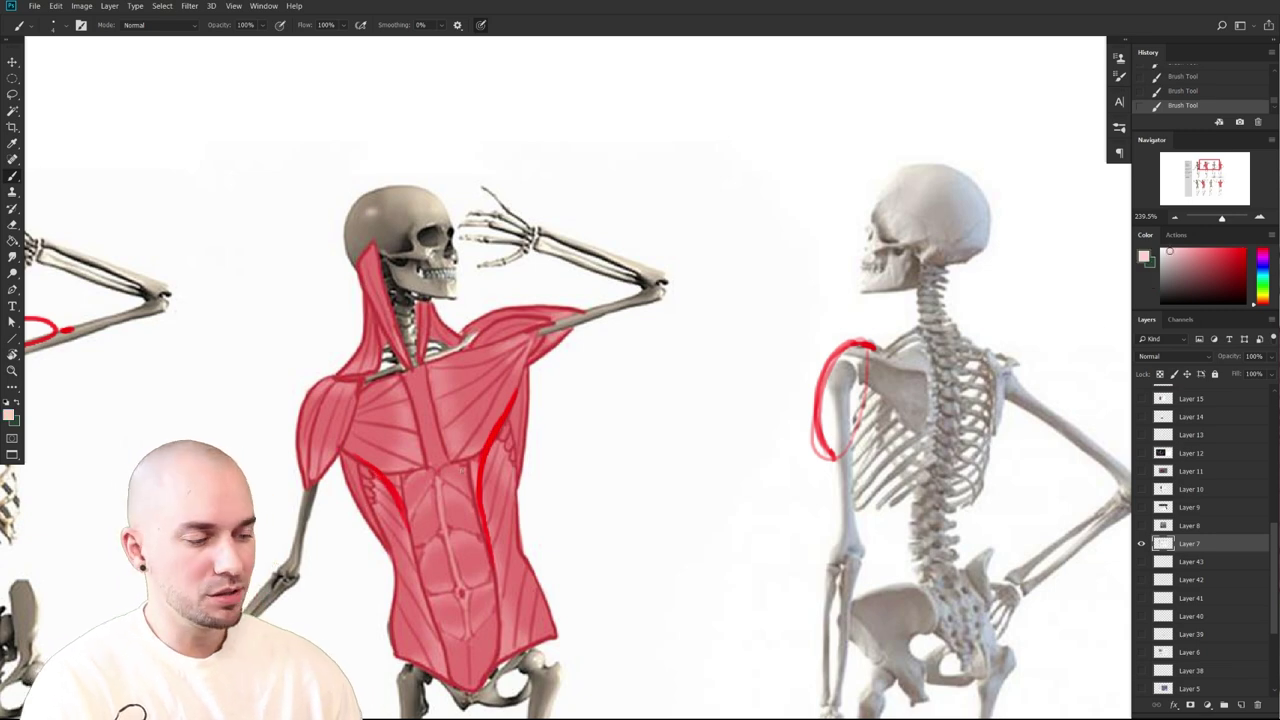
pyautogui.moveTo(472, 460); pyautogui.dragTo(470, 494)
pyautogui.moveTo(386, 478); pyautogui.dragTo(408, 510)
pyautogui.moveTo(406, 480); pyautogui.dragTo(413, 526)
pyautogui.moveTo(616, 533)
pyautogui.mouseDown()
pyautogui.moveTo(623, 396)
pyautogui.moveTo(607, 538)
pyautogui.mouseUp()
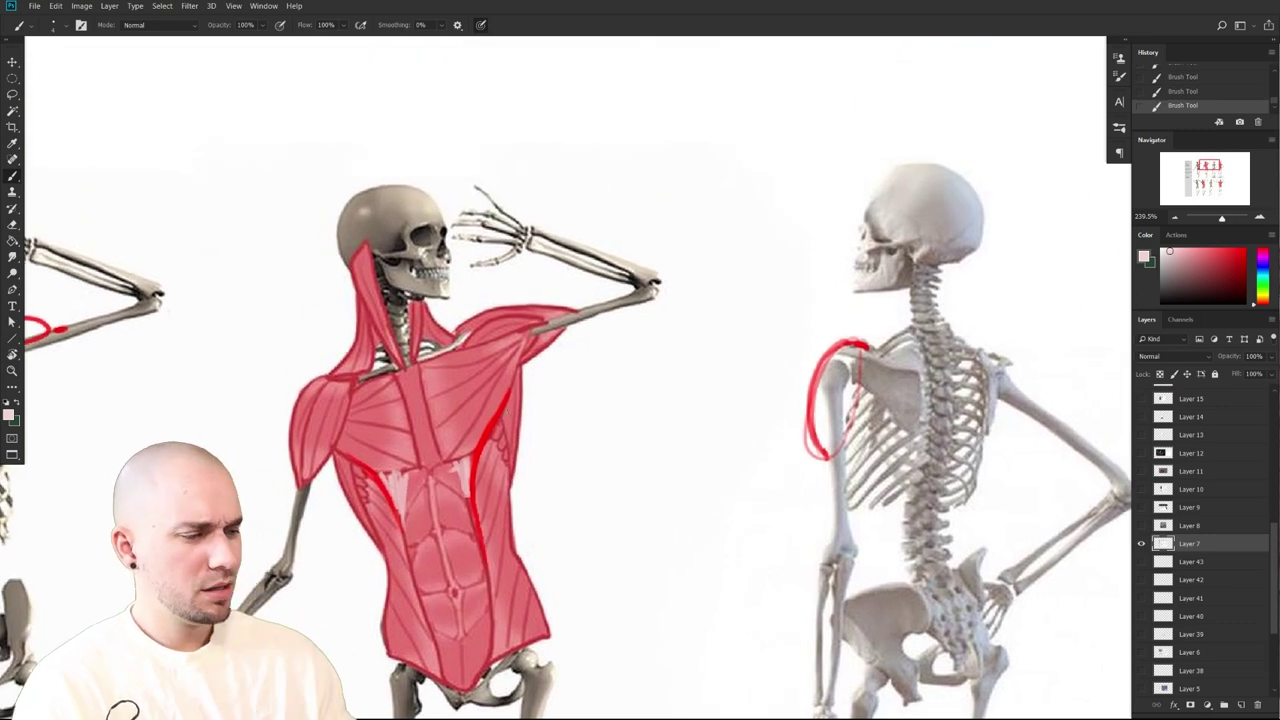
# Redraw the lower outer corner of the raised-arm pectoral with strokes in the sampled red and in black
pyautogui.keyDown('alt'); pyautogui.click(489, 420); pyautogui.keyUp('alt')
pyautogui.moveTo(489, 420); pyautogui.dragTo(567, 398)
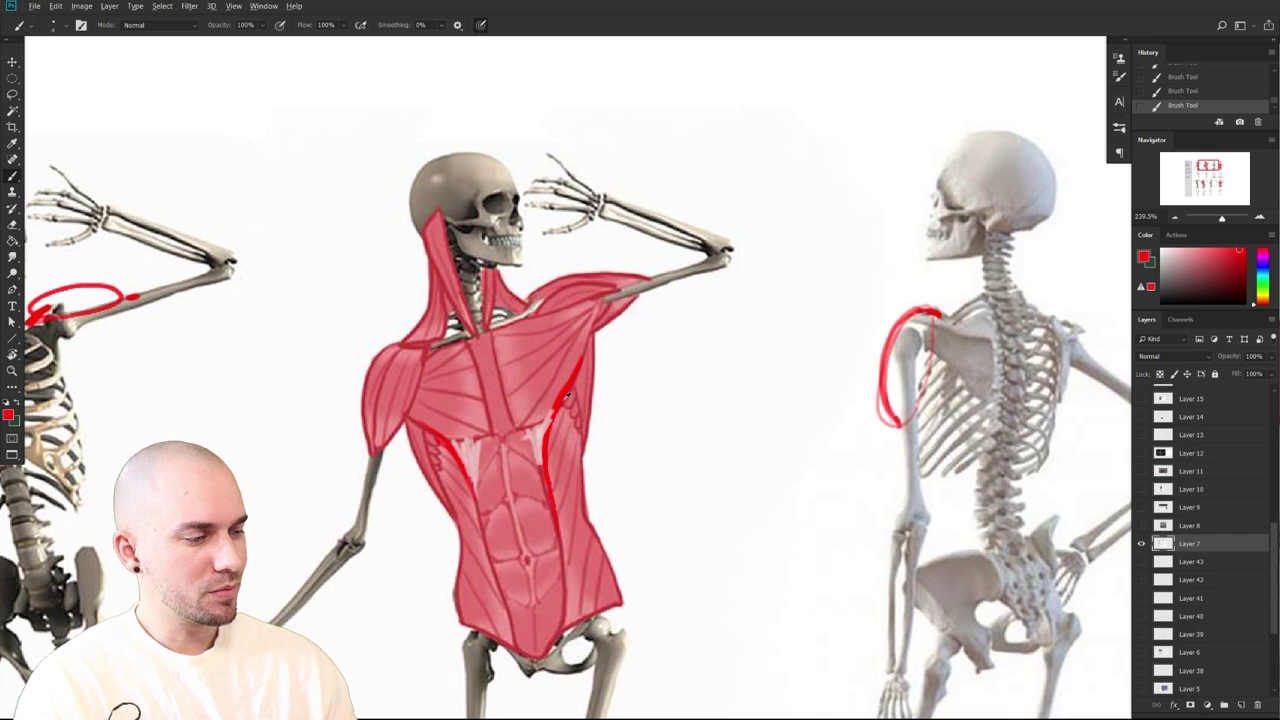
pyautogui.press('d')
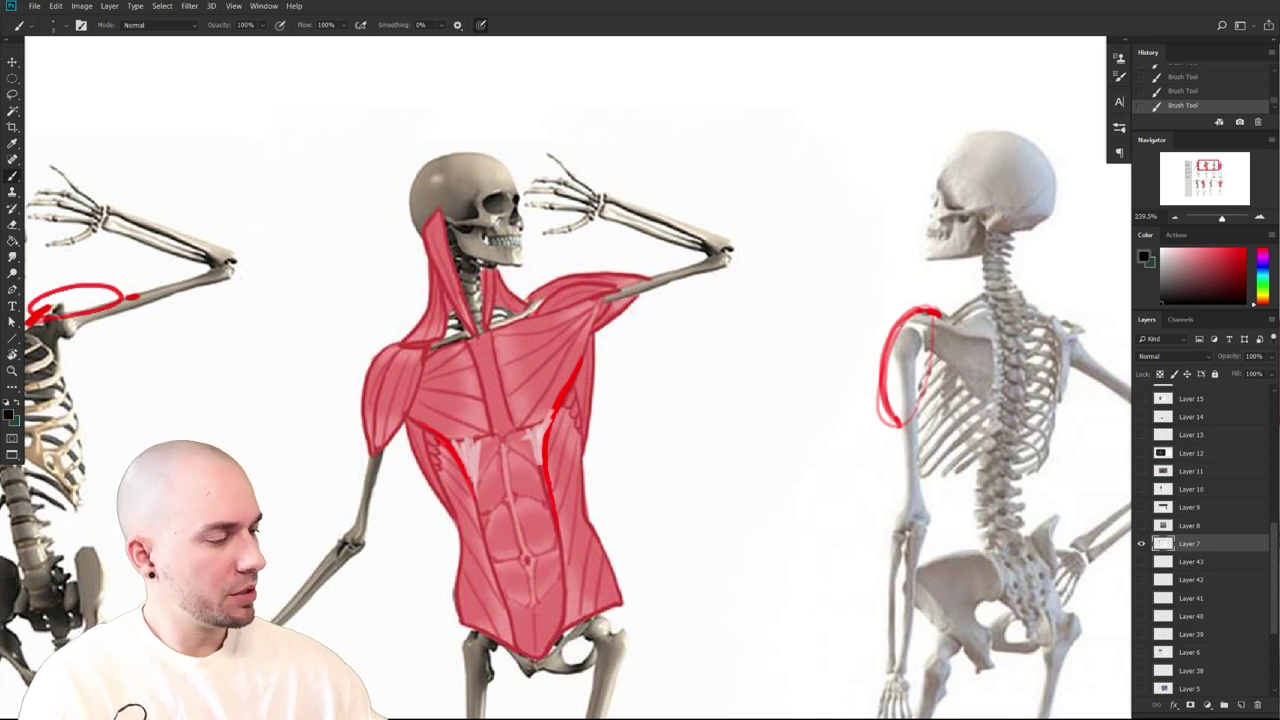
pyautogui.moveTo(515, 430)
pyautogui.mouseDown()
pyautogui.moveTo(551, 421)
pyautogui.moveTo(570, 387)
pyautogui.moveTo(540, 470)
pyautogui.mouseUp()
pyautogui.hotkey('ctrl', 'z')
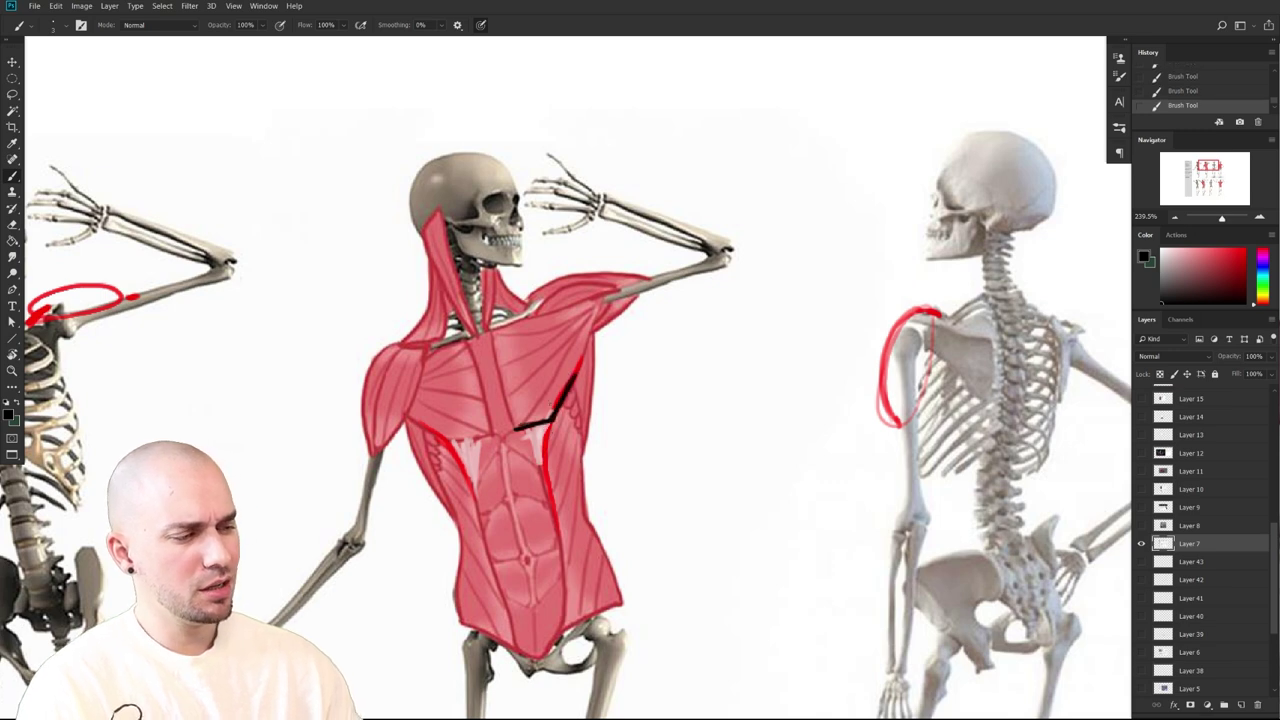
# Brush black lines along the pectoral's lower edge and down the abdominal edge on the lower-row torso with arms behind the head
pyautogui.moveTo(673, 609)
pyautogui.mouseDown()
pyautogui.moveTo(863, 500)
pyautogui.moveTo(903, 493)
pyautogui.moveTo(687, 511)
pyautogui.moveTo(974, 489)
pyautogui.moveTo(883, 497)
pyautogui.moveTo(763, 557)
pyautogui.moveTo(950, 250)
pyautogui.mouseUp()
pyautogui.moveTo(520, 615)
pyautogui.mouseDown()
pyautogui.moveTo(594, 557)
pyautogui.moveTo(740, 269)
pyautogui.moveTo(744, 235)
pyautogui.mouseUp()
pyautogui.moveTo(702, 453); pyautogui.dragTo(675, 360)
pyautogui.moveTo(823, 653); pyautogui.dragTo(669, 516)
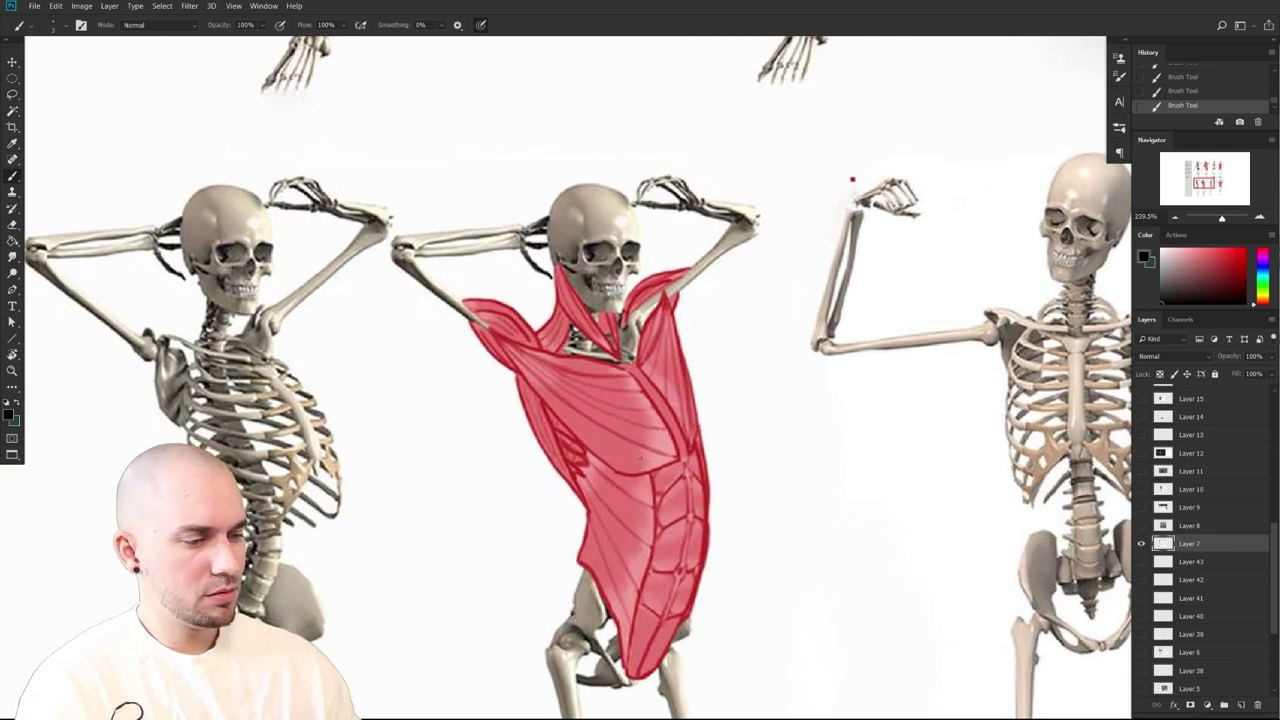
pyautogui.moveTo(652, 544); pyautogui.dragTo(640, 457)
pyautogui.hotkey('ctrl', 'z')
pyautogui.moveTo(653, 522)
pyautogui.mouseDown()
pyautogui.moveTo(637, 450)
pyautogui.moveTo(694, 452)
pyautogui.mouseUp()
pyautogui.hotkey('ctrl', 'z')
pyautogui.moveTo(642, 466); pyautogui.dragTo(593, 434)
pyautogui.moveTo(696, 469); pyautogui.dragTo(569, 504)
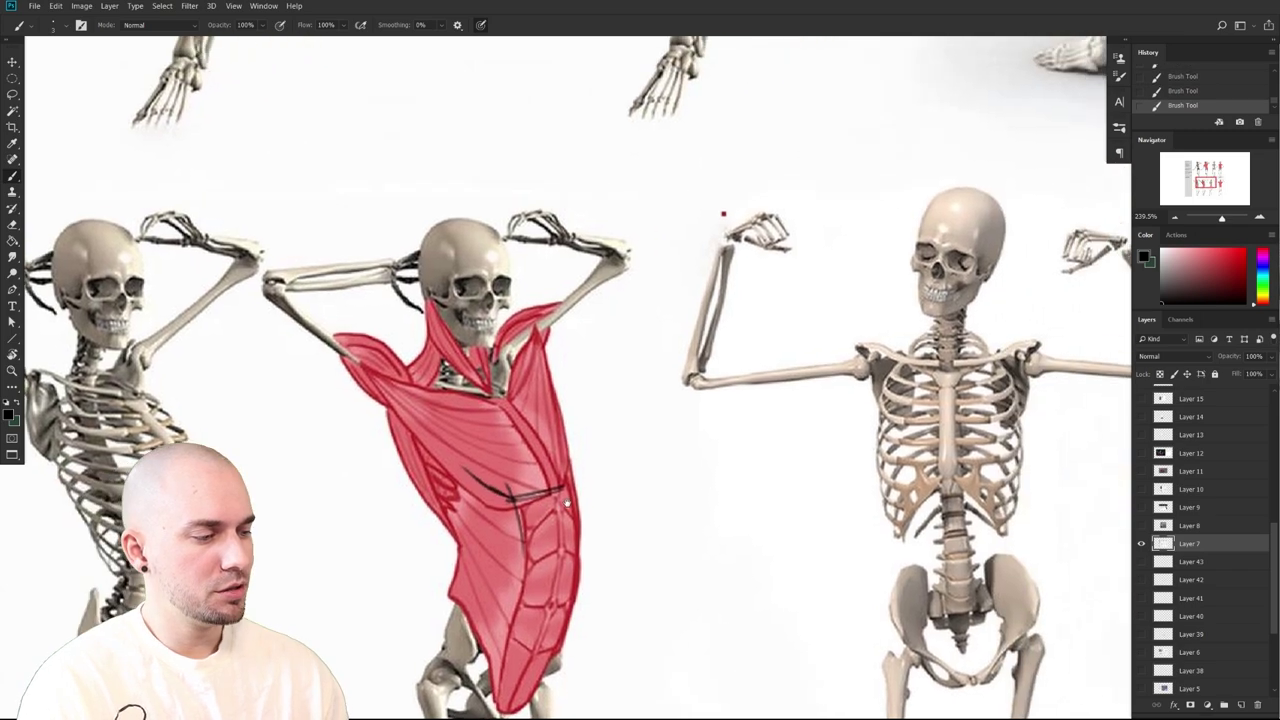
# Circle the lowered-arm pectoral in black on the upper-row front-view muscle overlay
pyautogui.press(']')
pyautogui.moveTo(480, 402)
pyautogui.mouseDown()
pyautogui.moveTo(502, 498)
pyautogui.moveTo(480, 484)
pyautogui.mouseUp()
pyautogui.hotkey('ctrl', 'z')
pyautogui.scroll(-5, 693, 457)
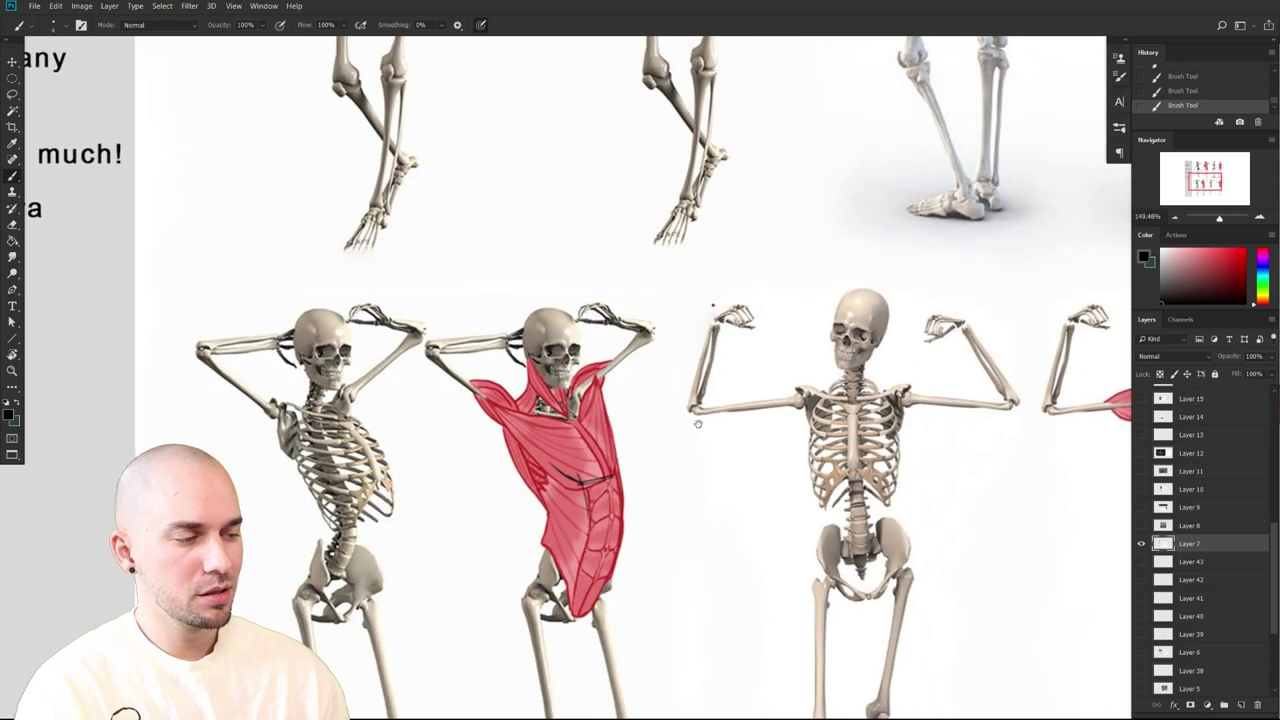
pyautogui.moveTo(697, 423); pyautogui.dragTo(671, 520)
pyautogui.moveTo(530, 212)
pyautogui.mouseDown()
pyautogui.moveTo(550, 270)
pyautogui.moveTo(532, 214)
pyautogui.mouseUp()
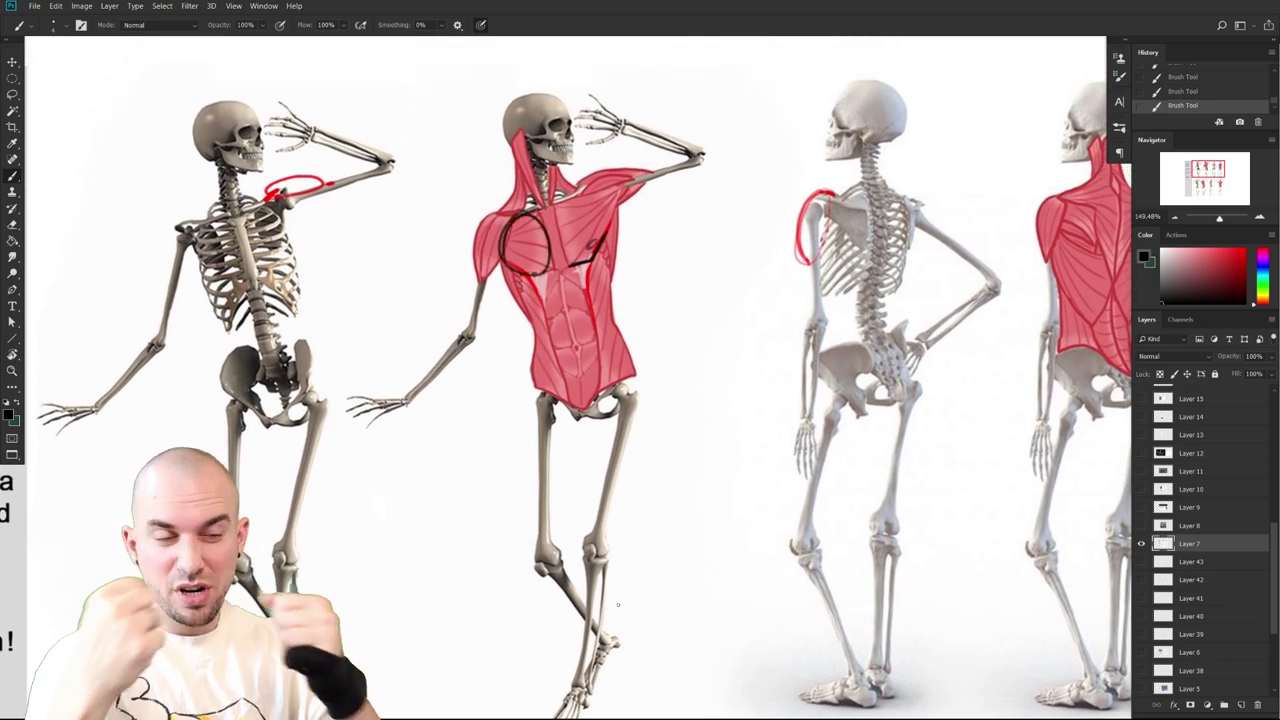
# Sketch a loose round circle beside the front-view skeleton's legs and a flattened, tilted ellipse with opposing arrows beneath it
pyautogui.moveTo(472, 566)
pyautogui.mouseDown()
pyautogui.moveTo(452, 535)
pyautogui.moveTo(470, 562)
pyautogui.mouseUp()
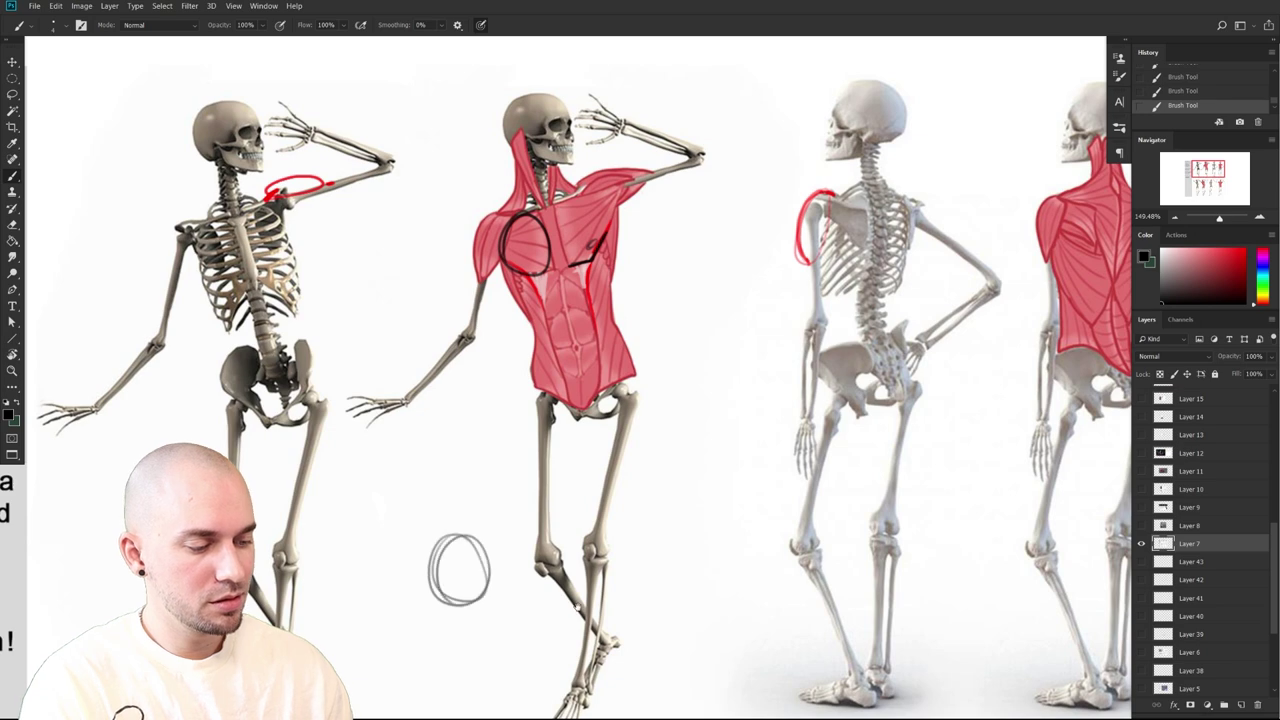
pyautogui.scroll(-4, 464, 474)
pyautogui.moveTo(462, 428)
pyautogui.mouseDown()
pyautogui.moveTo(460, 466)
pyautogui.moveTo(500, 468)
pyautogui.moveTo(498, 455)
pyautogui.mouseUp()
pyautogui.moveTo(480, 410)
pyautogui.mouseDown()
pyautogui.moveTo(473, 432)
pyautogui.moveTo(483, 424)
pyautogui.mouseUp()
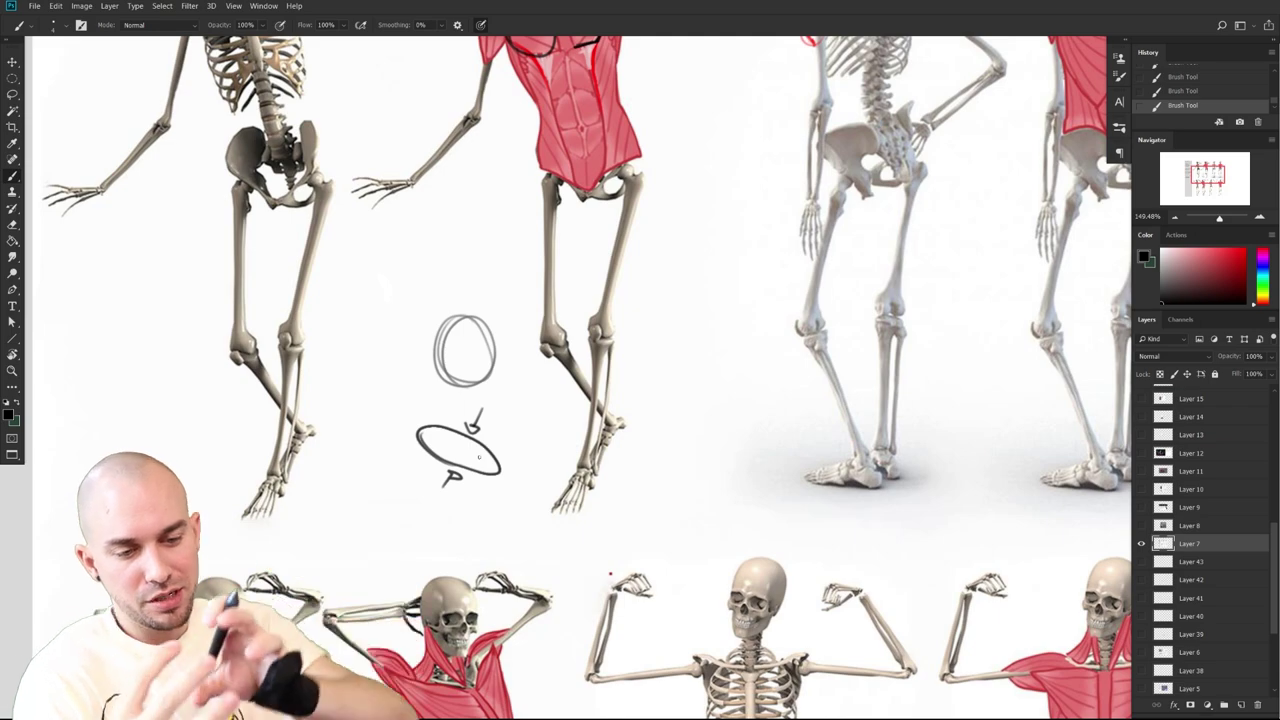
# Sketch a circle and a stretched ellipse with directional arrows beside the lower-row torso with arms behind the head
pyautogui.moveTo(626, 567); pyautogui.dragTo(611, 368)
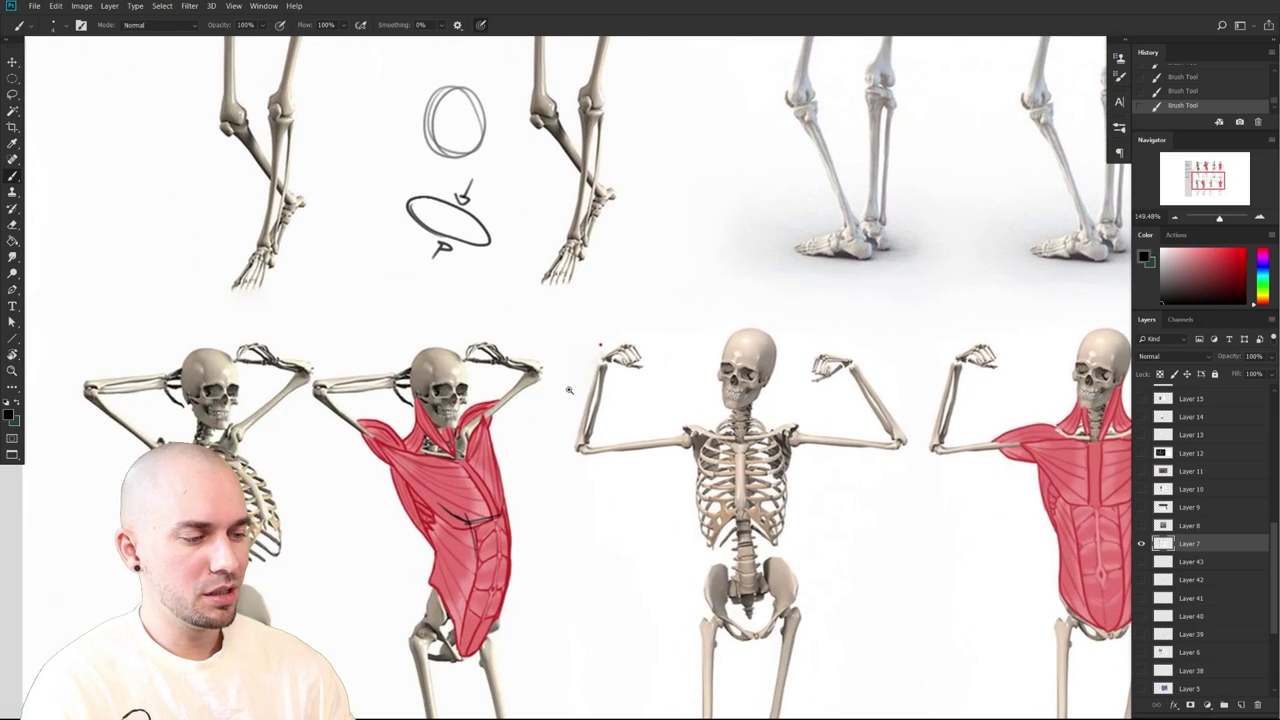
pyautogui.scroll(1, 568, 386)
pyautogui.moveTo(519, 505)
pyautogui.mouseDown()
pyautogui.moveTo(506, 504)
pyautogui.moveTo(598, 566)
pyautogui.mouseUp()
pyautogui.hotkey('ctrl', 'z')
pyautogui.moveTo(567, 519)
pyautogui.mouseDown()
pyautogui.moveTo(544, 525)
pyautogui.moveTo(595, 566)
pyautogui.mouseUp()
pyautogui.moveTo(616, 562); pyautogui.dragTo(587, 448)
pyautogui.moveTo(511, 551)
pyautogui.mouseDown()
pyautogui.moveTo(530, 491)
pyautogui.moveTo(566, 560)
pyautogui.moveTo(505, 550)
pyautogui.mouseUp()
pyautogui.moveTo(501, 599)
pyautogui.mouseDown()
pyautogui.moveTo(510, 567)
pyautogui.moveTo(508, 578)
pyautogui.mouseUp()
pyautogui.moveTo(540, 471)
pyautogui.mouseDown()
pyautogui.moveTo(520, 551)
pyautogui.moveTo(540, 498)
pyautogui.moveTo(575, 547)
pyautogui.mouseUp()
pyautogui.hotkey('ctrl', 'z')
pyautogui.moveTo(573, 536)
pyautogui.mouseDown()
pyautogui.moveTo(578, 548)
pyautogui.moveTo(582, 538)
pyautogui.mouseUp()
pyautogui.moveTo(503, 514); pyautogui.dragTo(483, 502)
pyautogui.moveTo(491, 499); pyautogui.dragTo(485, 509)
# Undo the circle, ellipse and arrow sketches beside the lower-row torso
pyautogui.hotkey('ctrl', 'z')
pyautogui.hotkey('ctrl', 'z')
pyautogui.hotkey('ctrl', 'z')
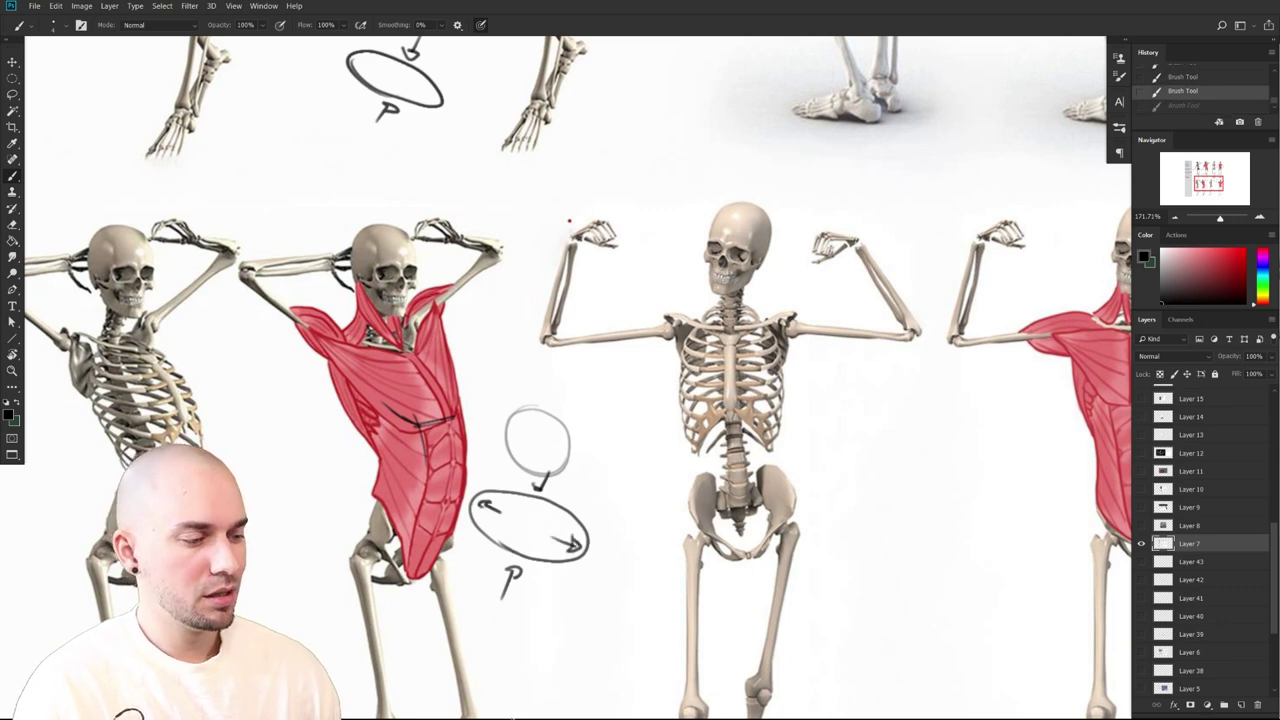
pyautogui.hotkey('ctrl', 'z')
pyautogui.hotkey('ctrl', 'z')
pyautogui.hotkey('ctrl', 'z')
pyautogui.hotkey('ctrl', 'z')
pyautogui.hotkey('ctrl', 'z')
pyautogui.hotkey('ctrl', 'z')
pyautogui.hotkey('ctrl', 'z')
# Try short black strokes over the pectoral of the lower-row torso at different brush sizes, and undo them
pyautogui.moveTo(419, 429)
pyautogui.mouseDown()
pyautogui.moveTo(488, 405)
pyautogui.moveTo(507, 486)
pyautogui.mouseUp()
pyautogui.scroll(-4, 709, 145)
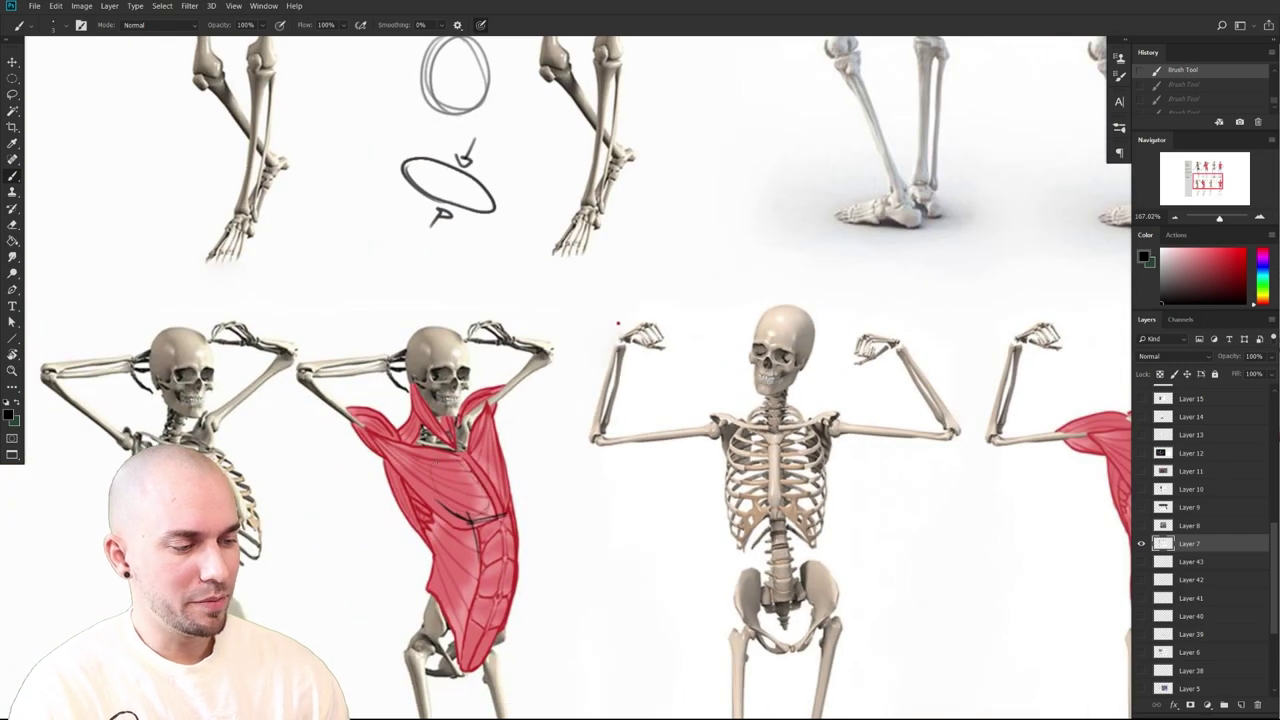
pyautogui.hotkey('ctrl', 'shift', 'z')
pyautogui.moveTo(432, 466)
pyautogui.mouseDown()
pyautogui.moveTo(462, 512)
pyautogui.moveTo(482, 508)
pyautogui.moveTo(441, 456)
pyautogui.mouseUp()
pyautogui.hotkey('ctrl', 'z')
pyautogui.press(']')
pyautogui.hotkey('ctrl', 'z')
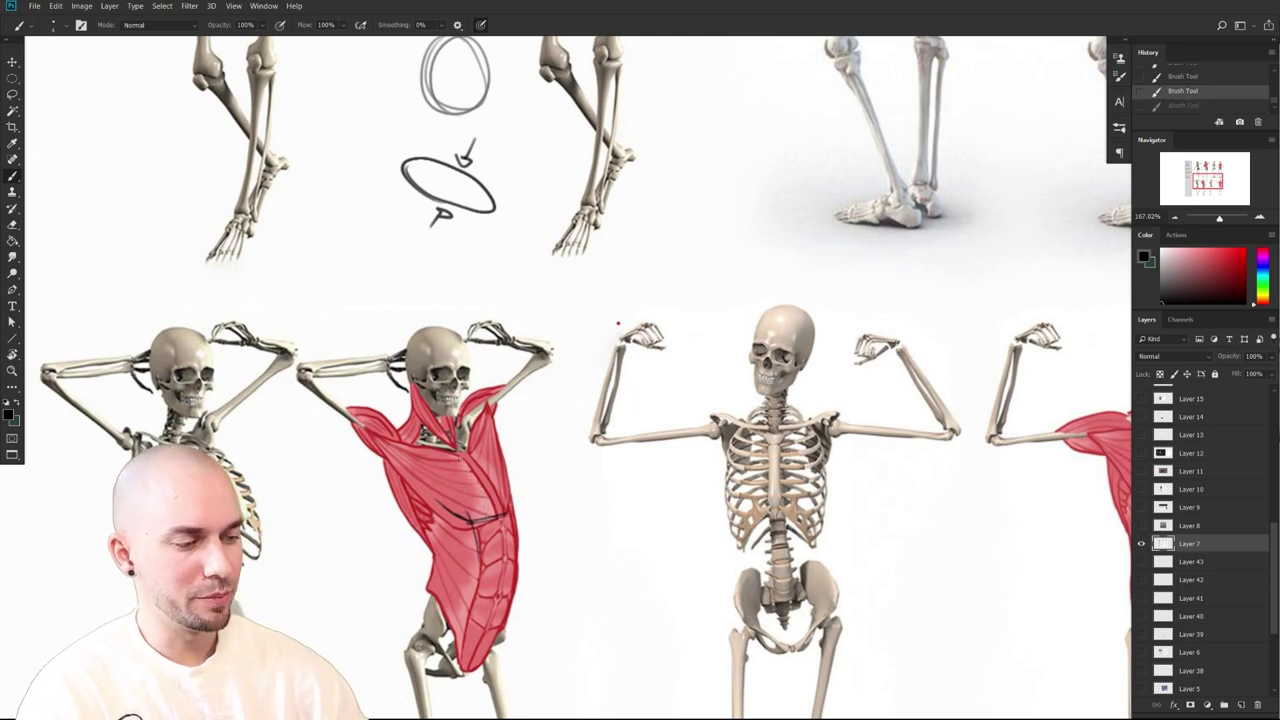
pyautogui.moveTo(442, 502)
pyautogui.mouseDown()
pyautogui.moveTo(472, 521)
pyautogui.moveTo(387, 439)
pyautogui.moveTo(469, 517)
pyautogui.mouseUp()
pyautogui.hotkey('ctrl', 'z')
pyautogui.press('[')
pyautogui.hotkey('ctrl', 'z')
pyautogui.hotkey('ctrl', 'z')
pyautogui.hotkey('ctrl', 'z')
# Brush heavier black lines from the upper-arm attachment down along the pectoral's lower edge on the lower-row torso
pyautogui.moveTo(424, 479); pyautogui.dragTo(458, 512)
pyautogui.moveTo(406, 458); pyautogui.dragTo(465, 517)
pyautogui.moveTo(428, 479); pyautogui.dragTo(482, 520)
pyautogui.moveTo(577, 486); pyautogui.dragTo(598, 448)
pyautogui.moveTo(510, 456); pyautogui.dragTo(560, 452)
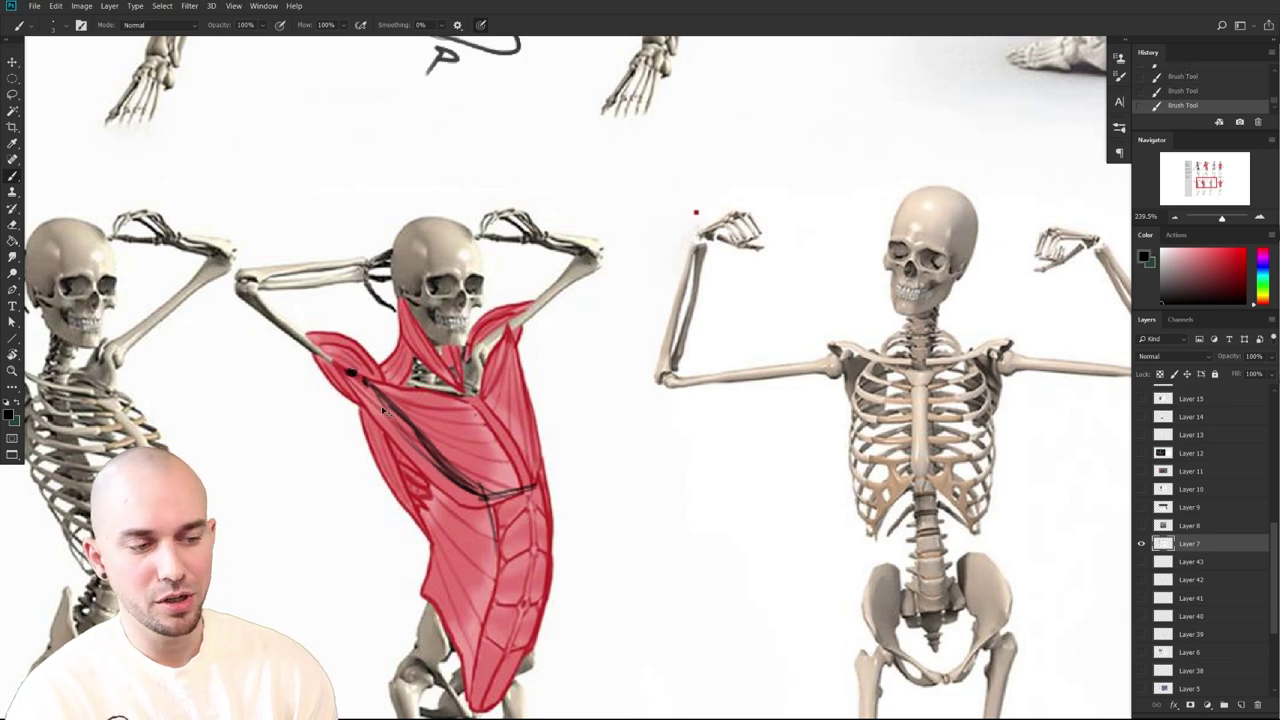
# Draw black pectoral fibre lines from the breastbone edge back to the upper-arm attachment on the lower-row torso
pyautogui.moveTo(262, 304)
pyautogui.mouseDown()
pyautogui.moveTo(350, 371)
pyautogui.moveTo(243, 284)
pyautogui.mouseUp()
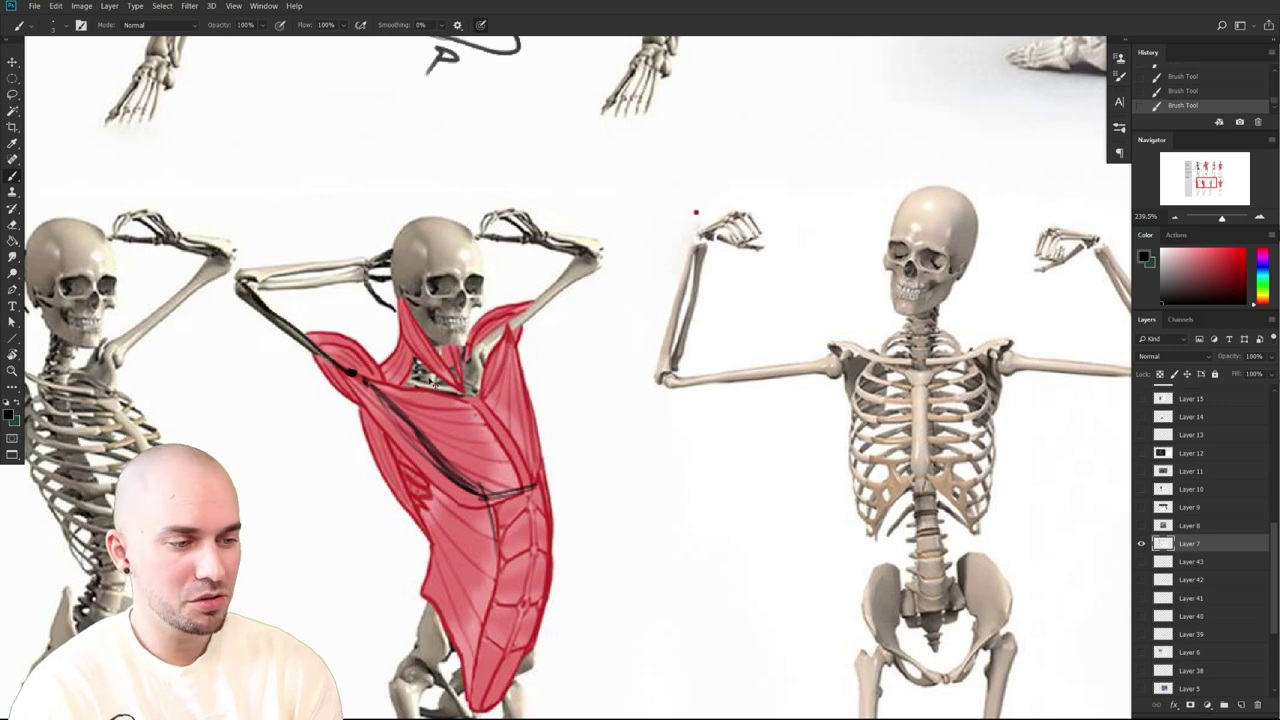
pyautogui.hotkey('ctrl', 'z')
pyautogui.moveTo(474, 402)
pyautogui.mouseDown()
pyautogui.moveTo(503, 461)
pyautogui.moveTo(352, 374)
pyautogui.mouseUp()
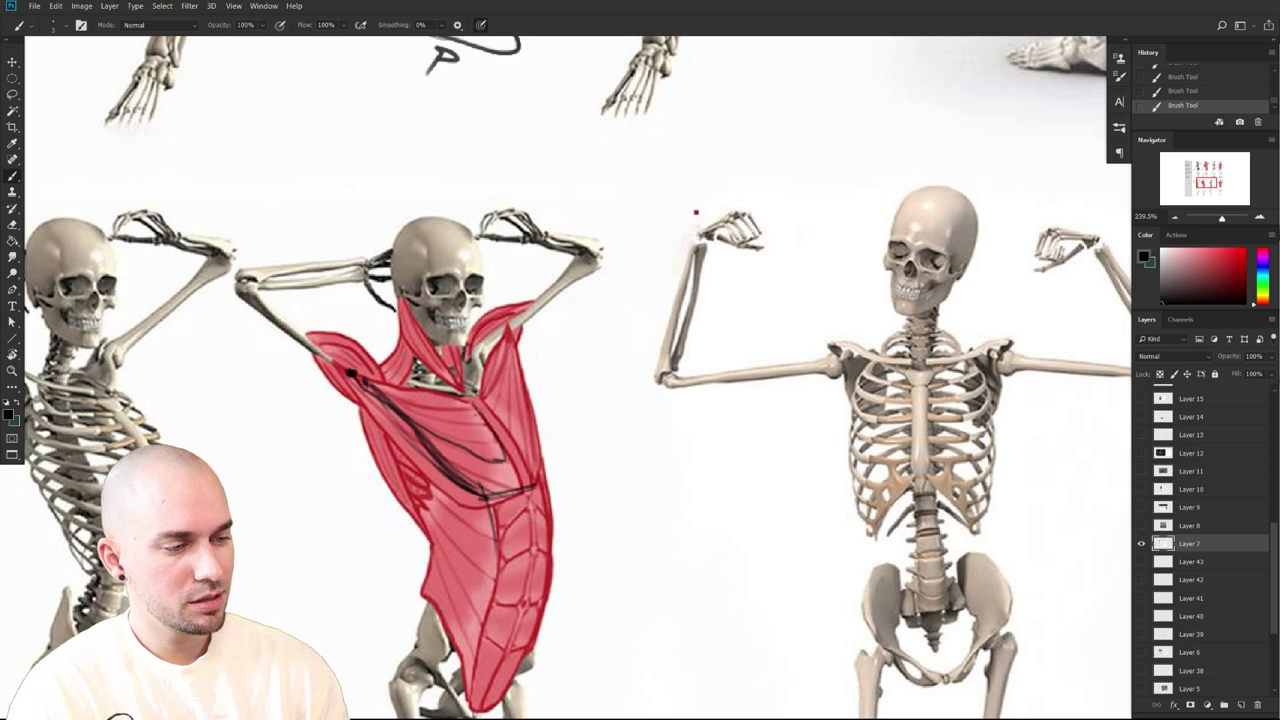
pyautogui.hotkey('ctrl', 'z')
pyautogui.moveTo(506, 456)
pyautogui.mouseDown()
pyautogui.moveTo(431, 440)
pyautogui.moveTo(352, 373)
pyautogui.mouseUp()
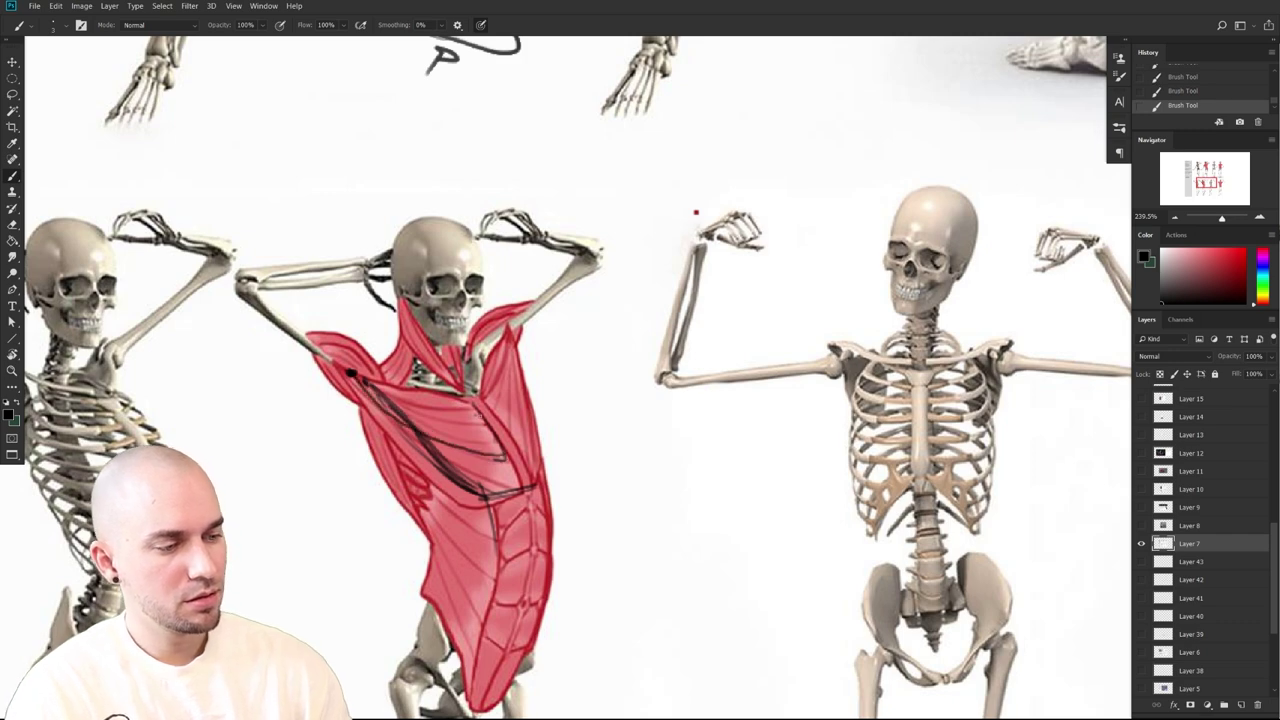
# Darken the pectoral's upper edge in black and brush a blue line along its lower edge on the lower-row torso
pyautogui.moveTo(475, 398); pyautogui.dragTo(355, 373)
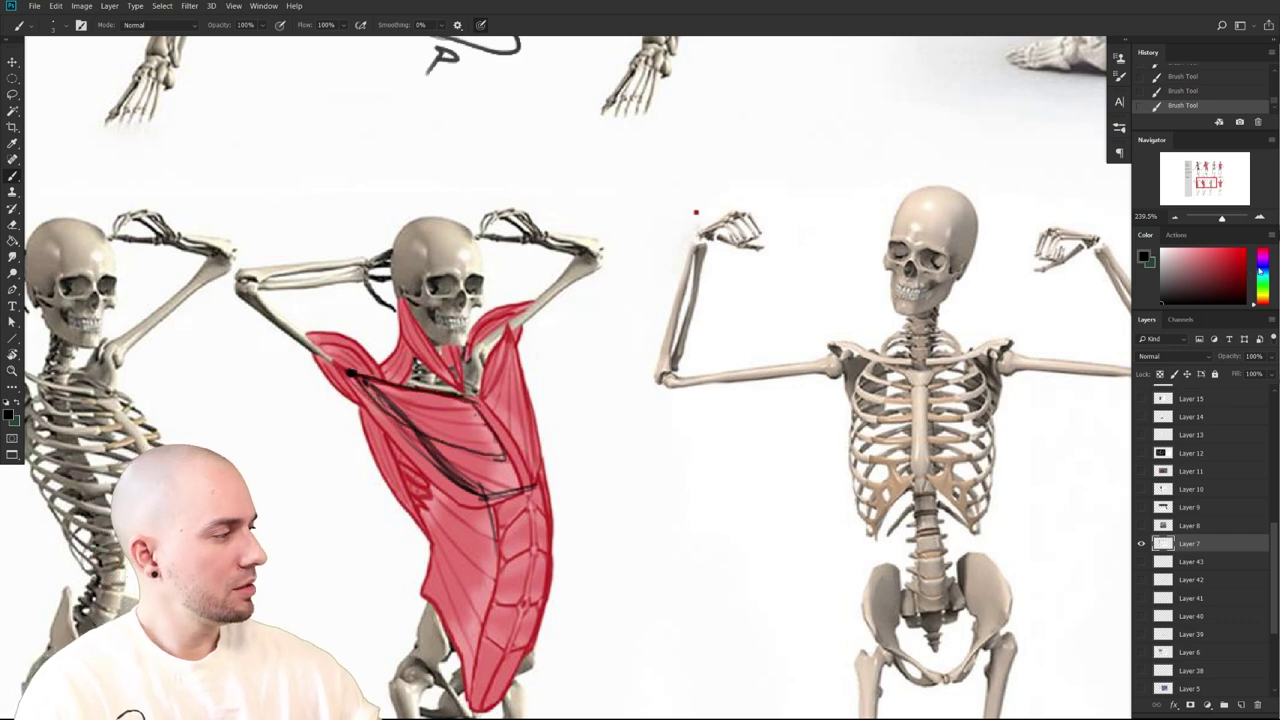
pyautogui.moveTo(1259, 270); pyautogui.dragTo(1257, 272)
pyautogui.moveTo(425, 440); pyautogui.dragTo(482, 490)
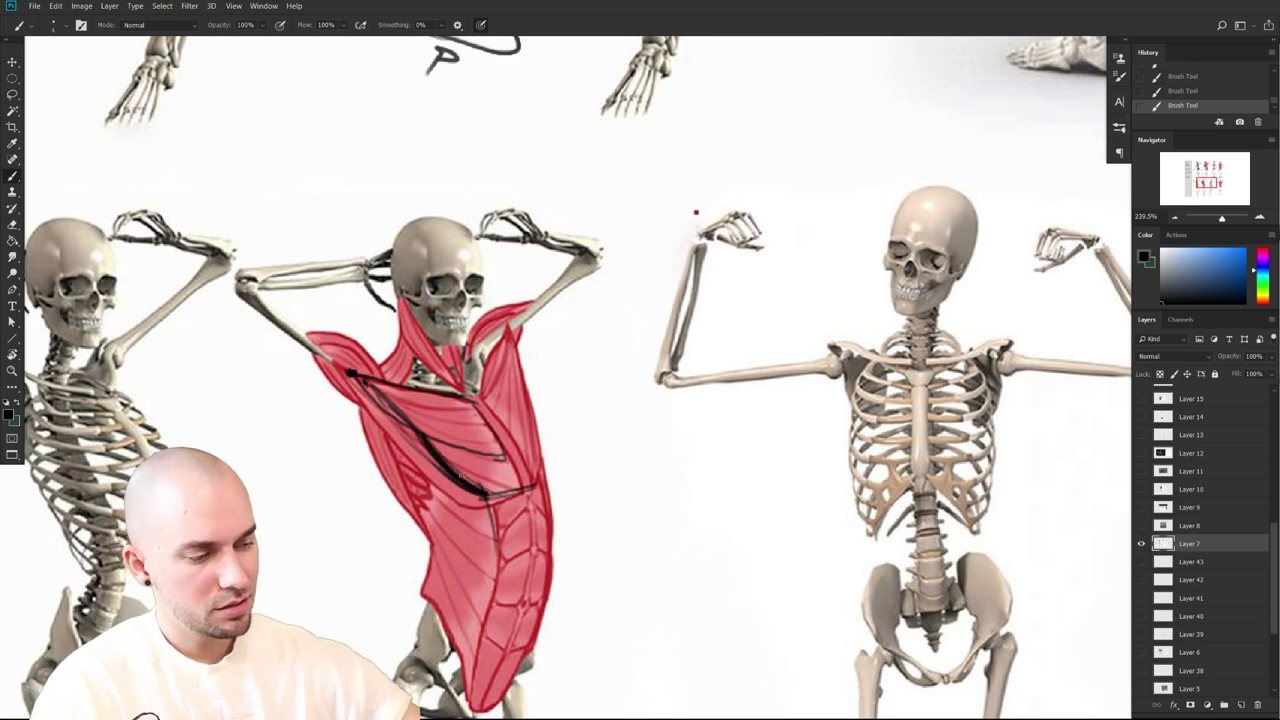
pyautogui.hotkey('ctrl', 'z')
pyautogui.click(1243, 251)
pyautogui.moveTo(425, 445); pyautogui.dragTo(487, 494)
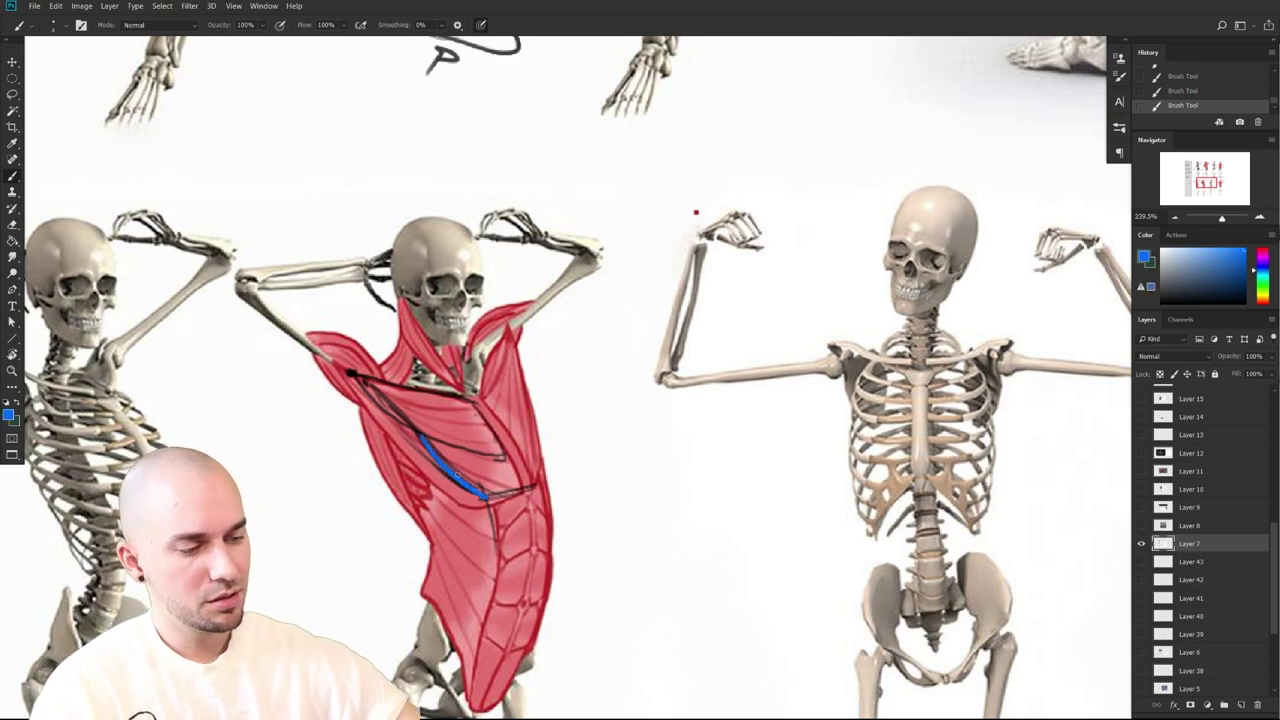
# Extend the blue line from the upper-arm attachment along the pectoral's outer edge and refine the stroke toward the breastbone
pyautogui.moveTo(350, 370); pyautogui.dragTo(425, 440)
pyautogui.hotkey('ctrl', 'z')
pyautogui.moveTo(361, 383)
pyautogui.mouseDown()
pyautogui.moveTo(424, 431)
pyautogui.moveTo(361, 384)
pyautogui.mouseUp()
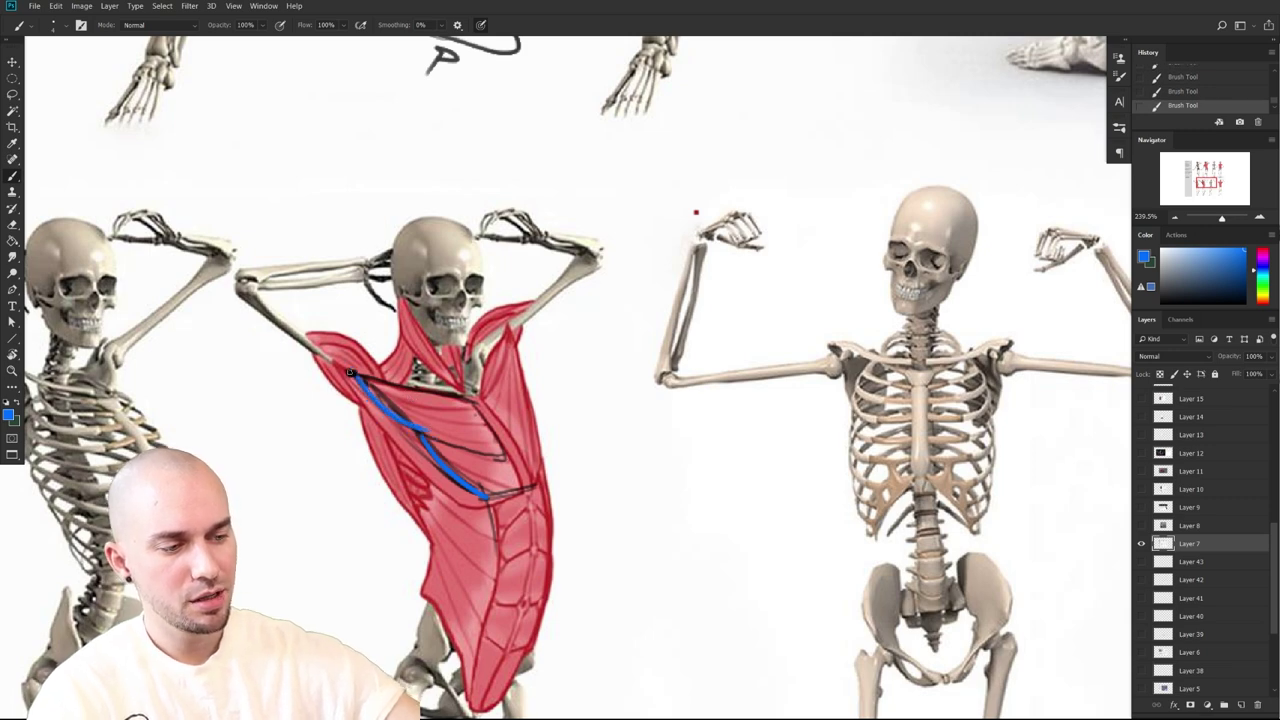
pyautogui.moveTo(420, 434); pyautogui.dragTo(452, 470)
pyautogui.hotkey('ctrl', 'z')
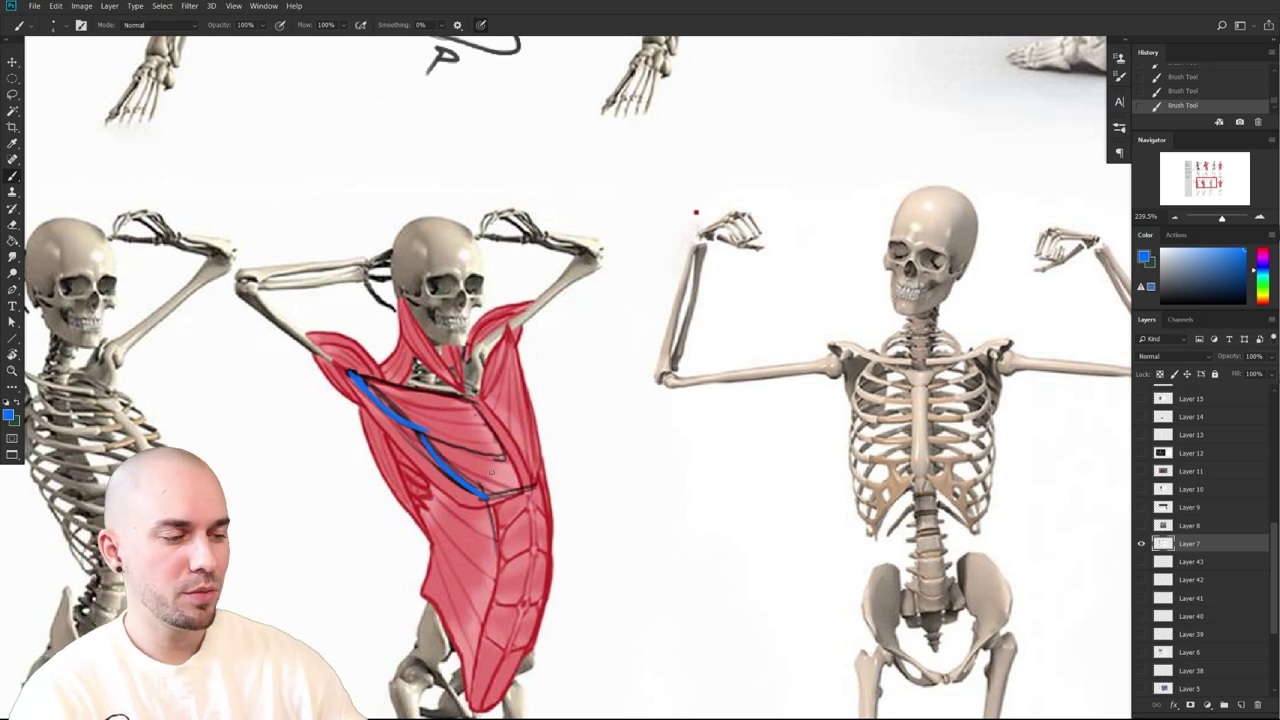
pyautogui.hotkey('ctrl', 'z')
pyautogui.moveTo(424, 435)
pyautogui.mouseDown()
pyautogui.moveTo(351, 373)
pyautogui.moveTo(471, 482)
pyautogui.mouseUp()
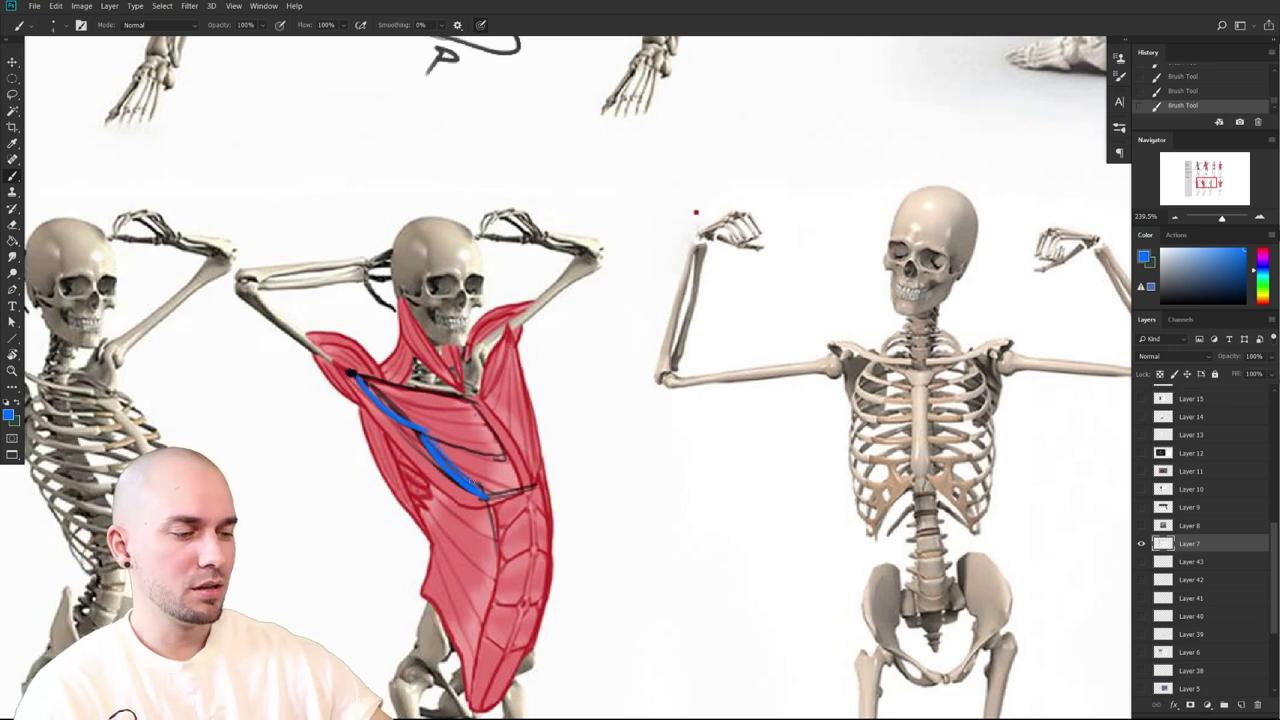
# Trim the blue line's outer side with sampled muscle red and retrace it with a smaller dark red brush
pyautogui.keyDown('alt'); pyautogui.click(434, 472); pyautogui.keyUp('alt')
pyautogui.keyDown('alt'); pyautogui.click(462, 492); pyautogui.keyUp('alt')
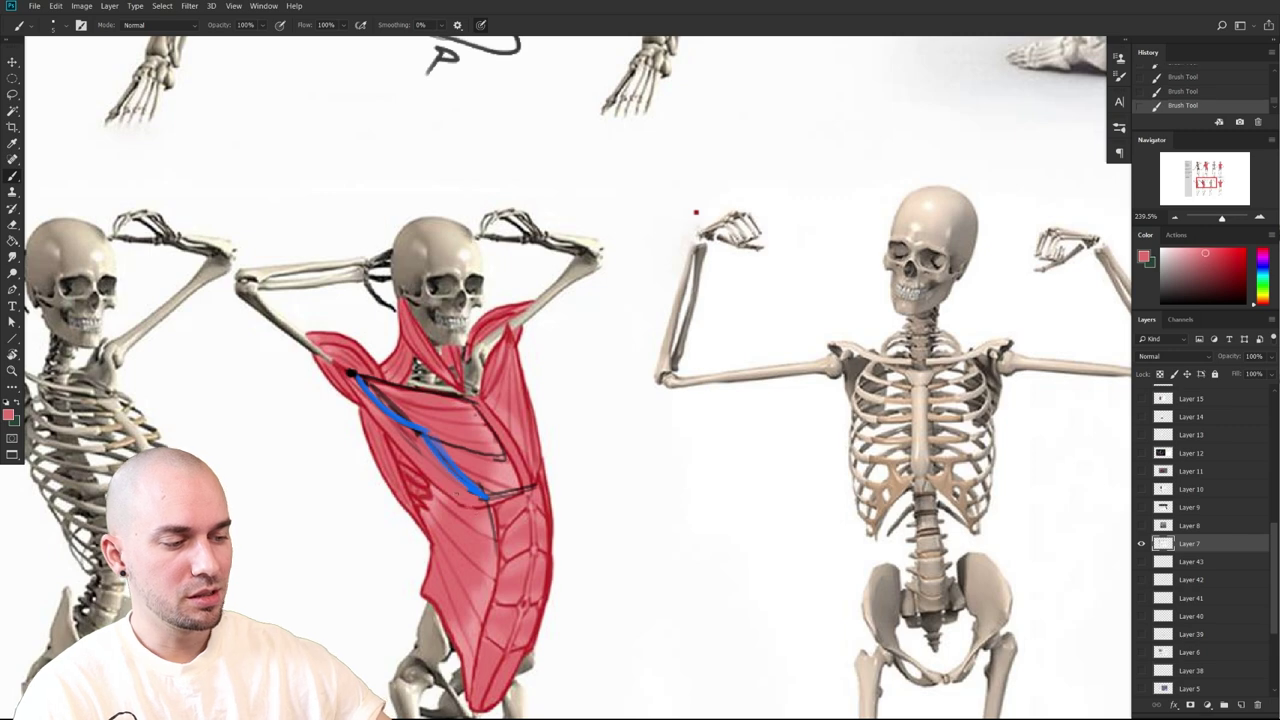
pyautogui.moveTo(394, 440)
pyautogui.mouseDown()
pyautogui.moveTo(436, 484)
pyautogui.moveTo(488, 499)
pyautogui.mouseUp()
pyautogui.keyDown('alt'); pyautogui.click(463, 394); pyautogui.keyUp('alt')
pyautogui.press('[')
pyautogui.press('[')
pyautogui.moveTo(358, 386); pyautogui.dragTo(488, 494)
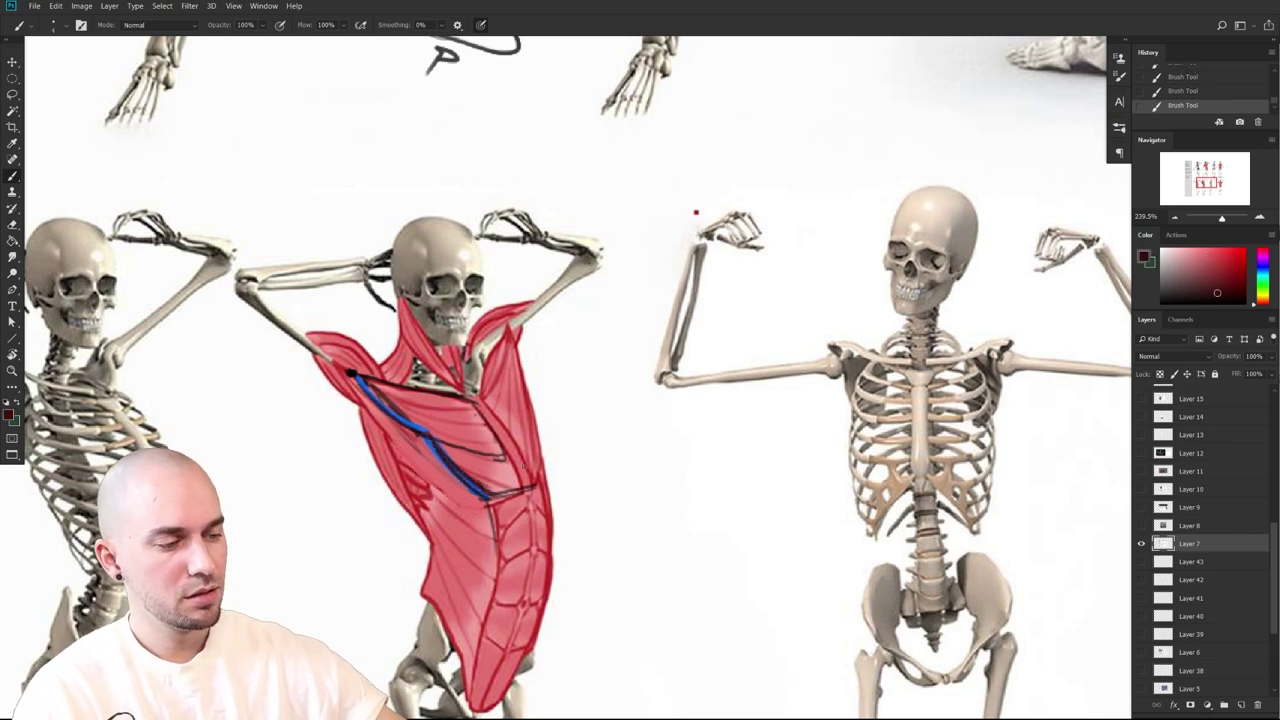
# Sketch thin dark looping muscle marks below the armpit, beside the blue pectoral line on the lower-row torso
pyautogui.scroll(-4, 601, 514)
pyautogui.scroll(2, 606, 522)
pyautogui.moveTo(615, 538); pyautogui.dragTo(605, 541)
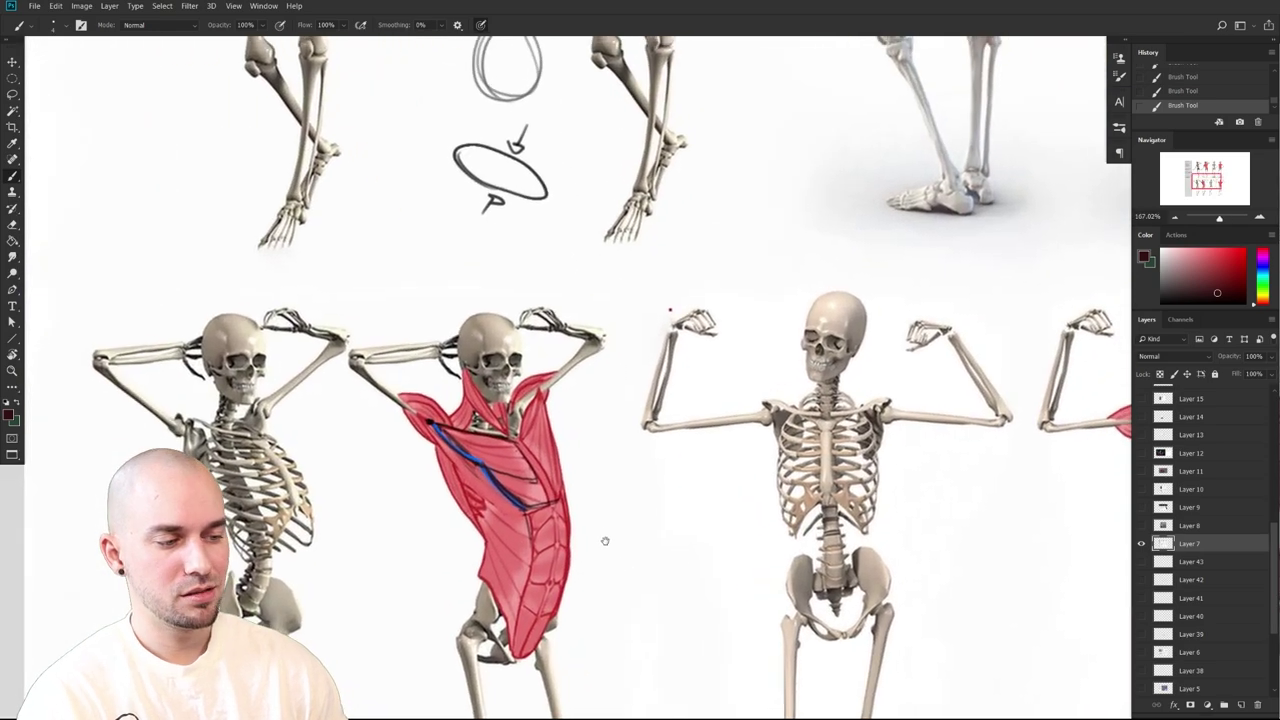
pyautogui.scroll(-3, 825, 590)
pyautogui.scroll(2, 832, 588)
pyautogui.moveTo(832, 586); pyautogui.dragTo(711, 443)
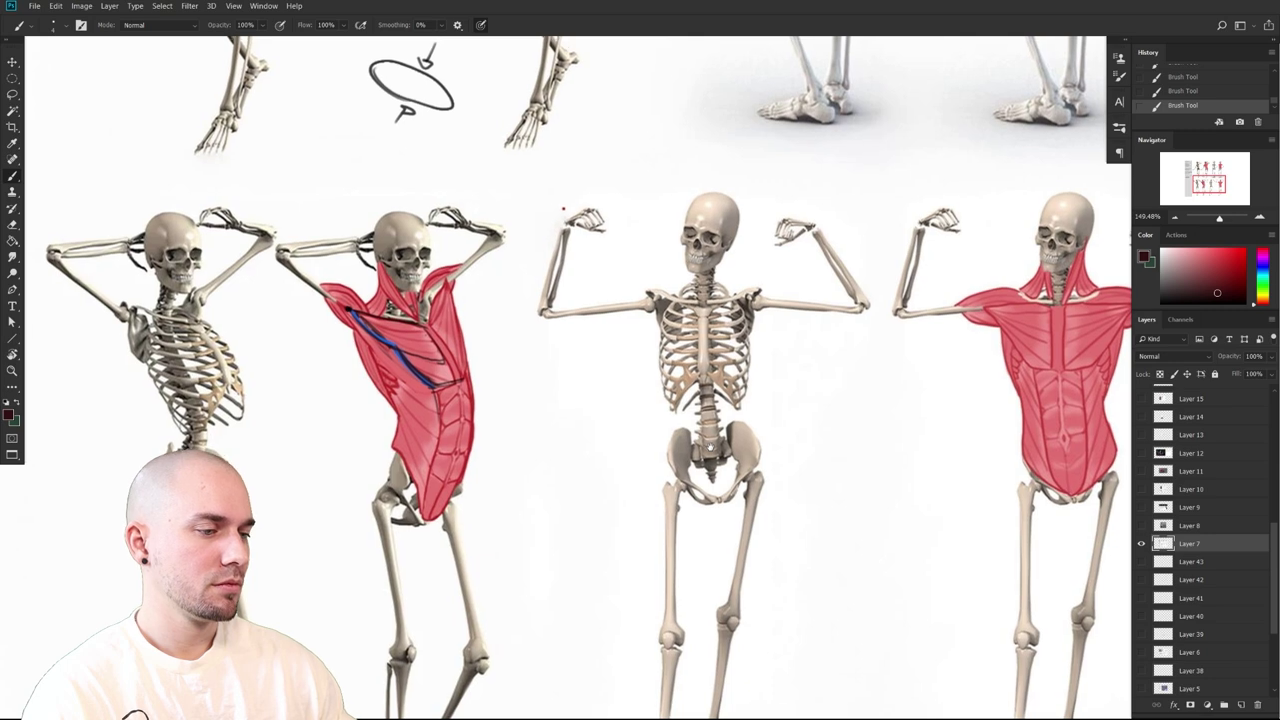
pyautogui.moveTo(532, 408); pyautogui.dragTo(580, 497)
pyautogui.scroll(4, 578, 499)
pyautogui.moveTo(382, 444)
pyautogui.mouseDown()
pyautogui.moveTo(376, 428)
pyautogui.moveTo(390, 434)
pyautogui.moveTo(374, 418)
pyautogui.mouseUp()
pyautogui.hotkey('ctrl', 'z')
pyautogui.press('[')
pyautogui.moveTo(551, 446)
pyautogui.mouseDown()
pyautogui.moveTo(597, 417)
pyautogui.moveTo(608, 458)
pyautogui.mouseUp()
pyautogui.moveTo(525, 543)
pyautogui.mouseDown()
pyautogui.moveTo(523, 526)
pyautogui.moveTo(529, 566)
pyautogui.mouseUp()
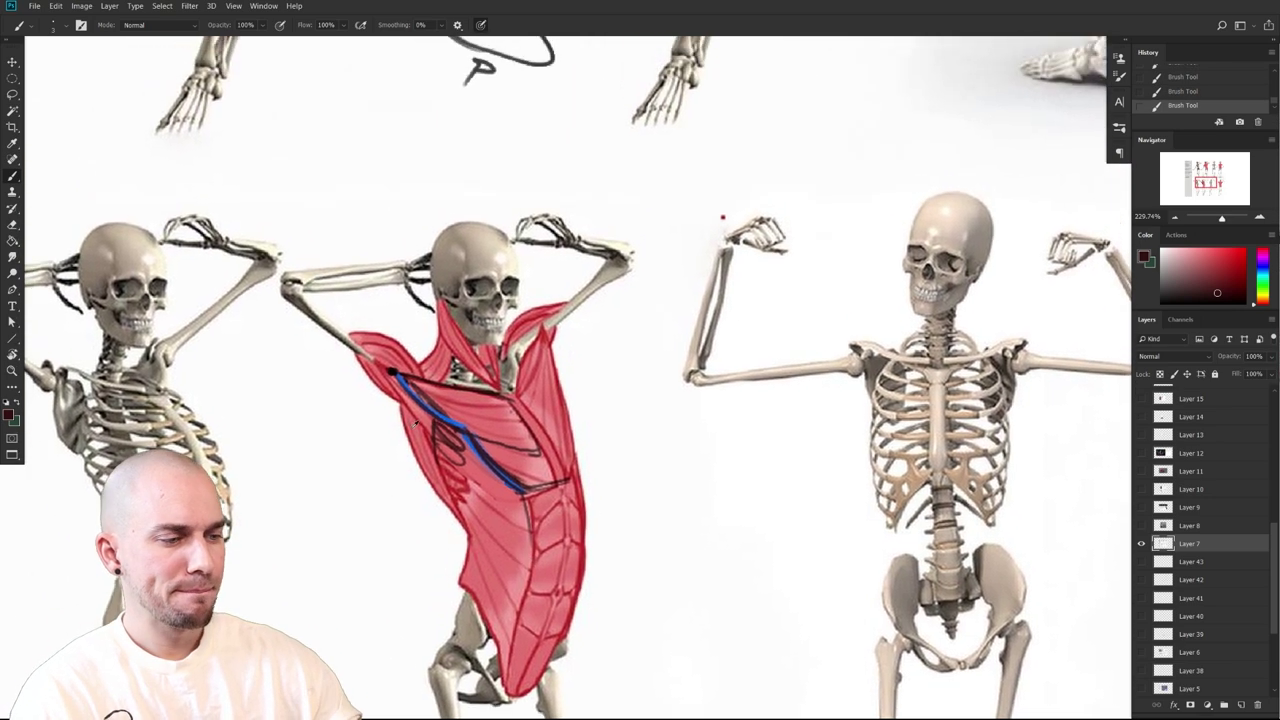
# Touch up the area below the armpit with sampled muscle red, then sample the darker line colours for a smaller brush
pyautogui.keyDown('alt'); pyautogui.click(426, 436); pyautogui.keyUp('alt')
pyautogui.press(']')
pyautogui.moveTo(425, 429); pyautogui.dragTo(430, 454)
pyautogui.keyDown('alt'); pyautogui.click(433, 430); pyautogui.keyUp('alt')
pyautogui.press('[')
pyautogui.press('[')
pyautogui.keyDown('alt'); pyautogui.click(462, 430); pyautogui.keyUp('alt')
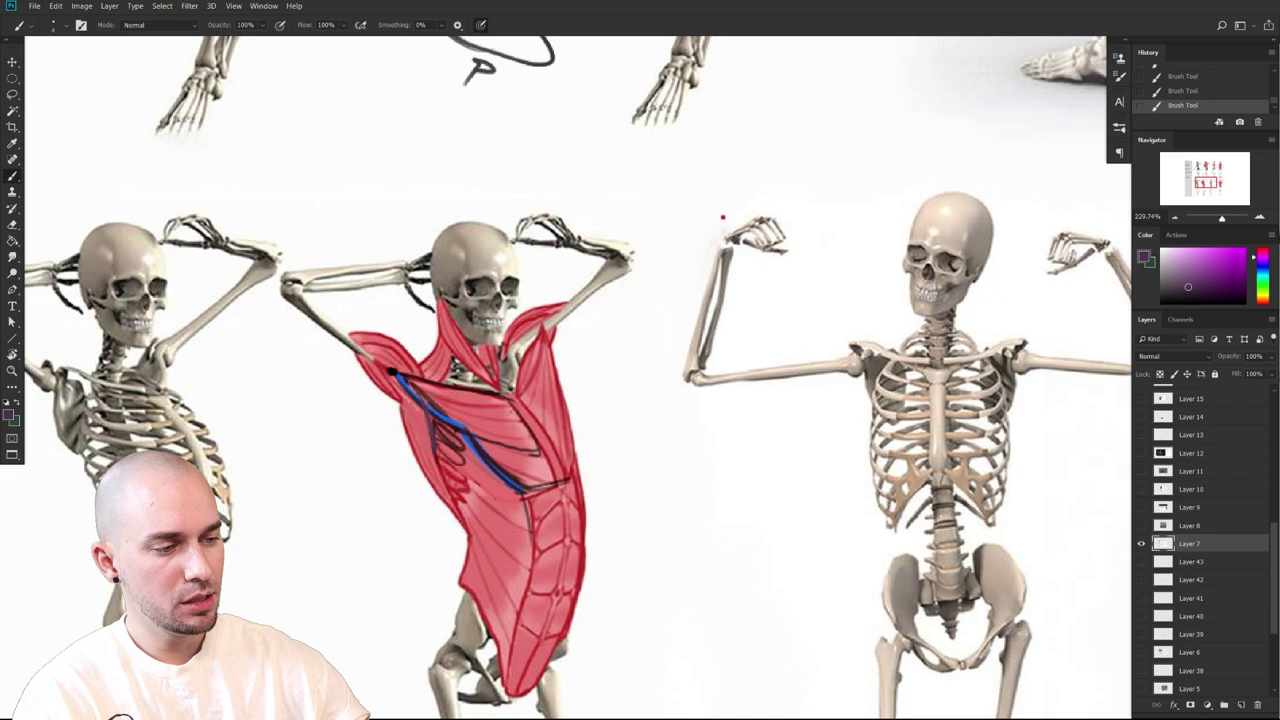
# Hide the skeleton exercise on Layer 7, then show and select the mage librarian submission on Layer 8
pyautogui.scroll(-5, 645, 531)
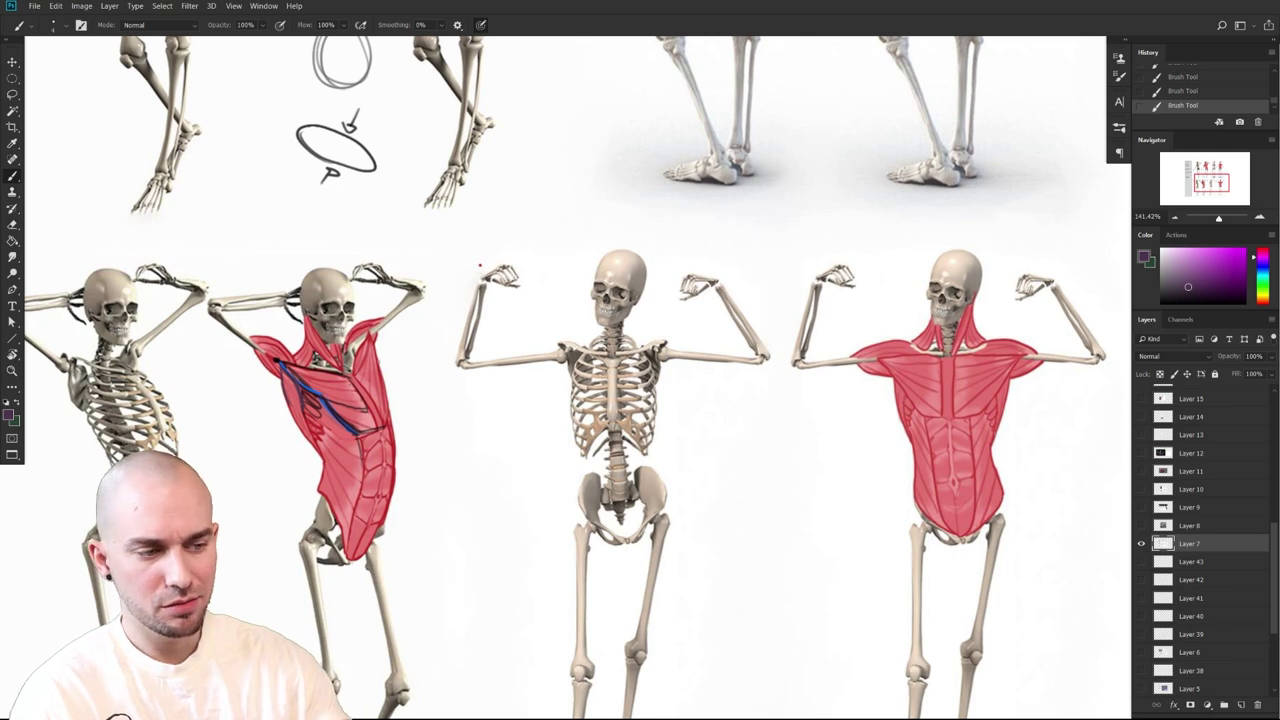
pyautogui.scroll(-3, 454, 423)
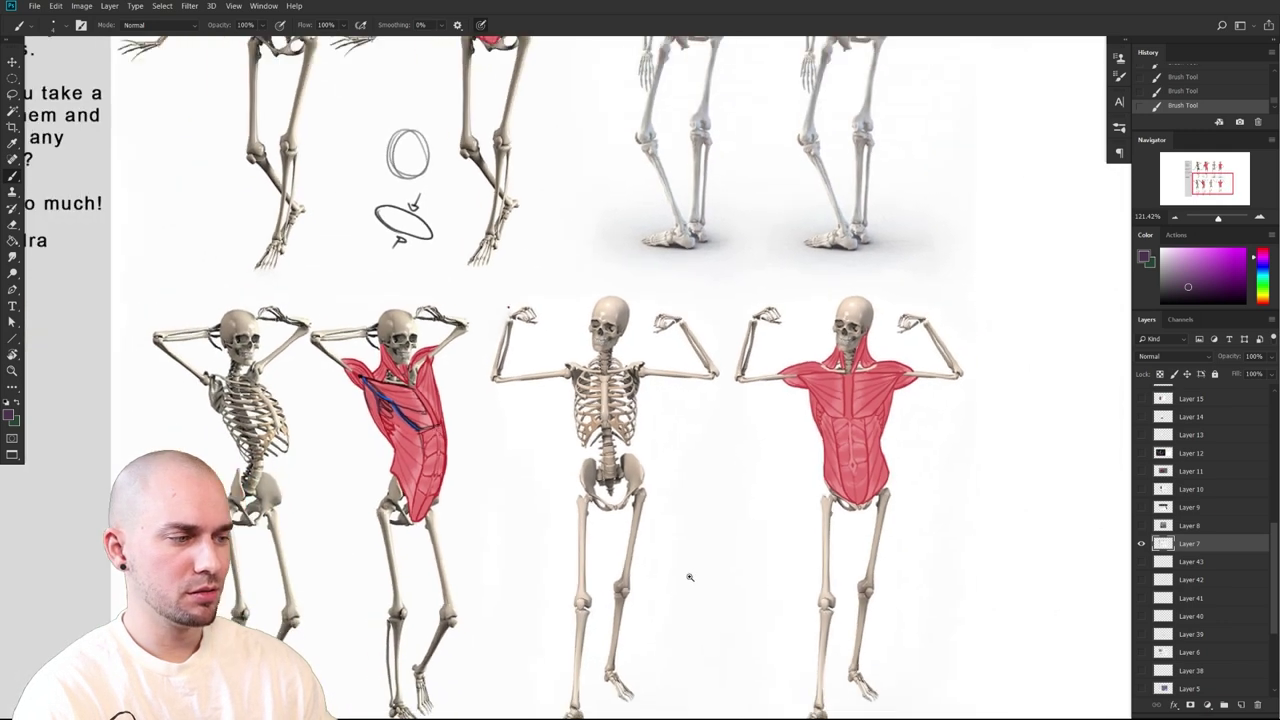
pyautogui.scroll(3, 688, 577)
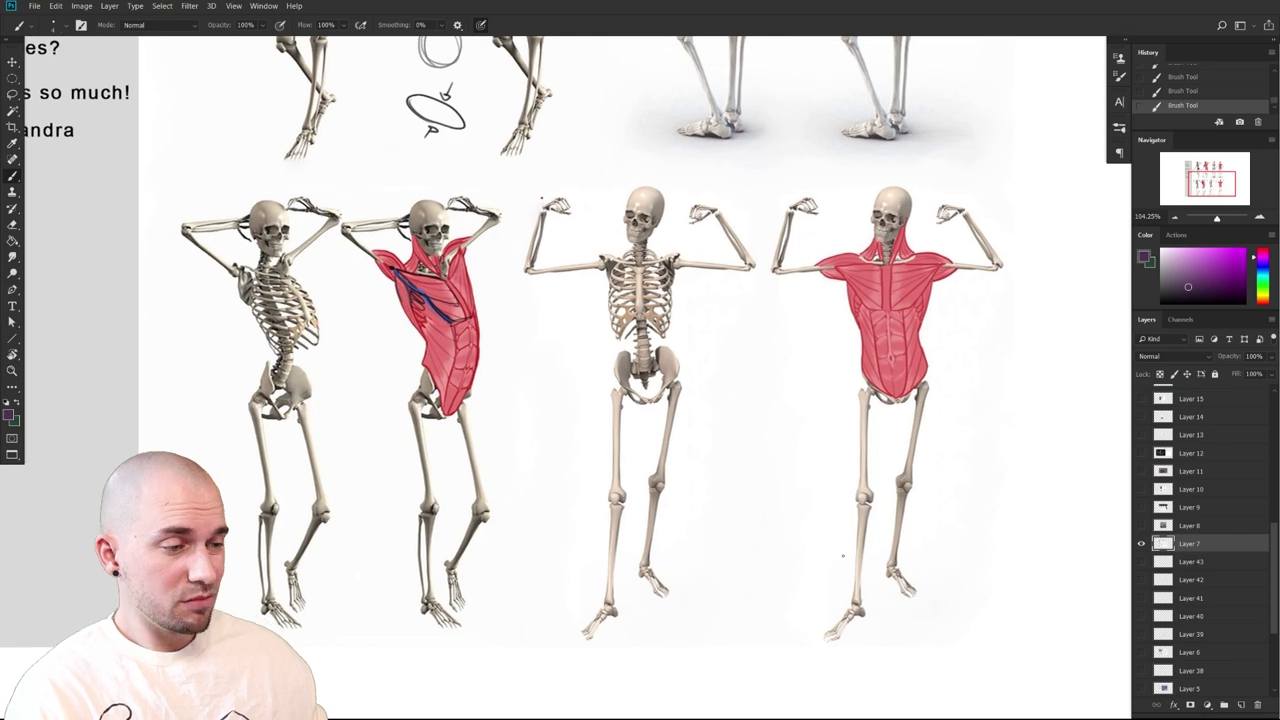
pyautogui.scroll(-4, 860, 535)
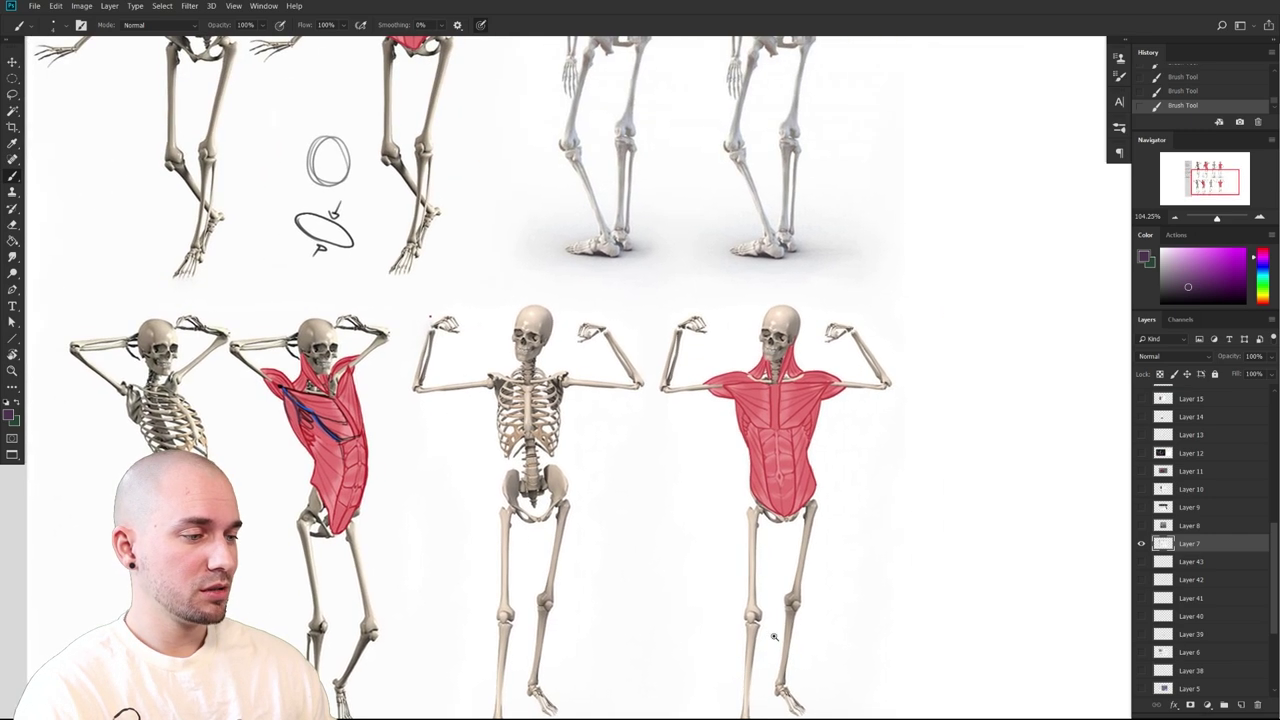
pyautogui.moveTo(858, 588)
pyautogui.mouseDown()
pyautogui.moveTo(861, 606)
pyautogui.moveTo(870, 594)
pyautogui.mouseUp()
pyautogui.moveTo(1050, 645); pyautogui.dragTo(985, 618)
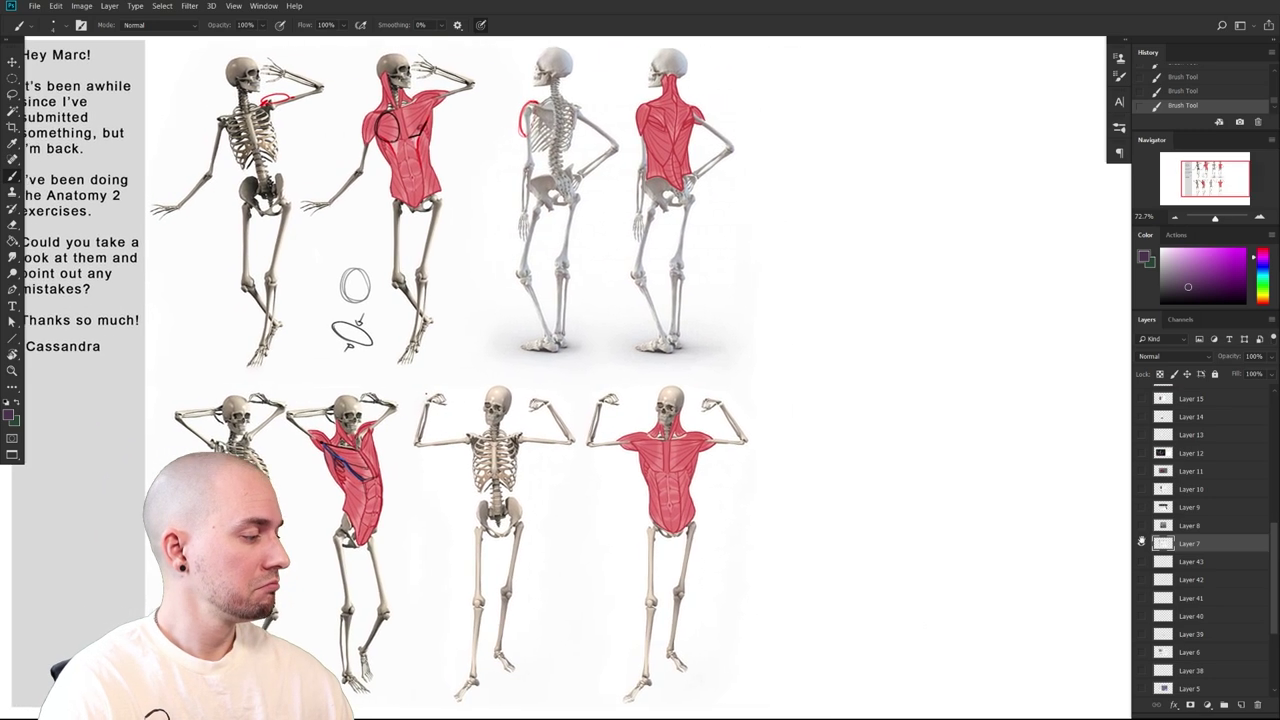
pyautogui.click(1141, 543)
pyautogui.click(1141, 525)
pyautogui.click(1165, 525)
pyautogui.moveTo(854, 541); pyautogui.dragTo(1049, 552)
pyautogui.moveTo(781, 542); pyautogui.dragTo(862, 550)
pyautogui.moveTo(862, 548); pyautogui.dragTo(961, 558)
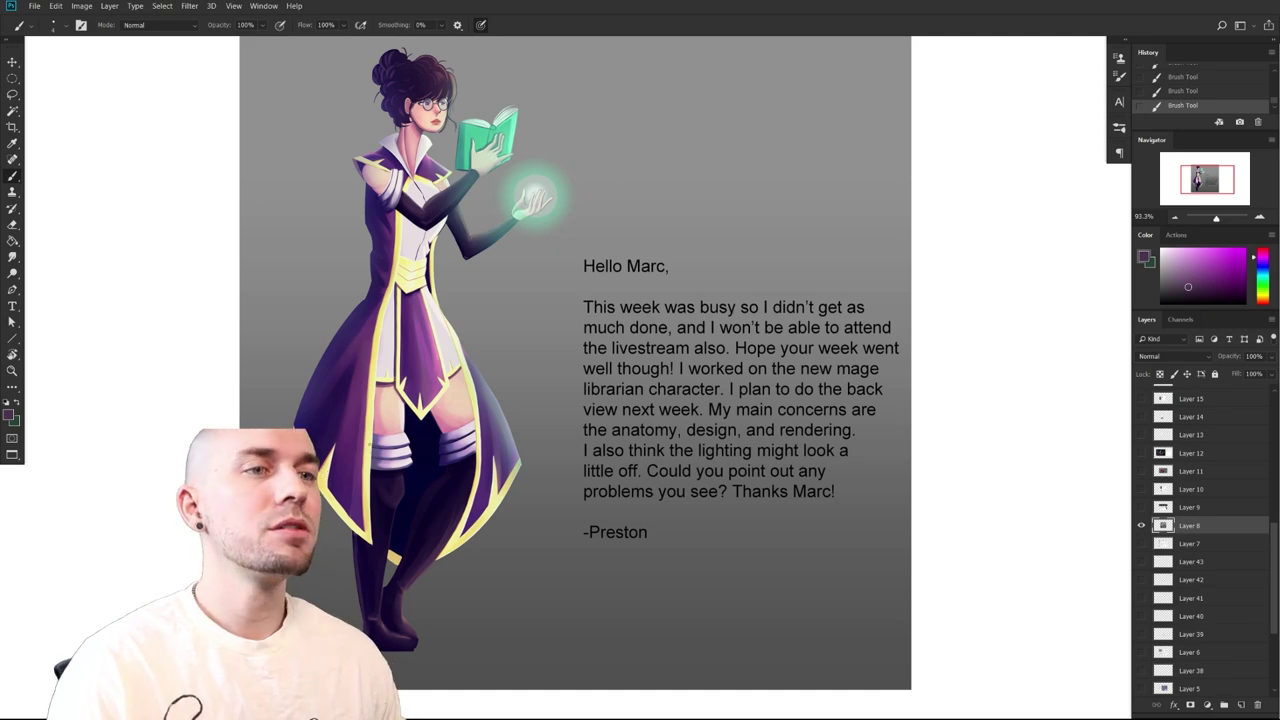
# Save the document and look over the mage librarian character with its message
pyautogui.scroll(2, 864, 478)
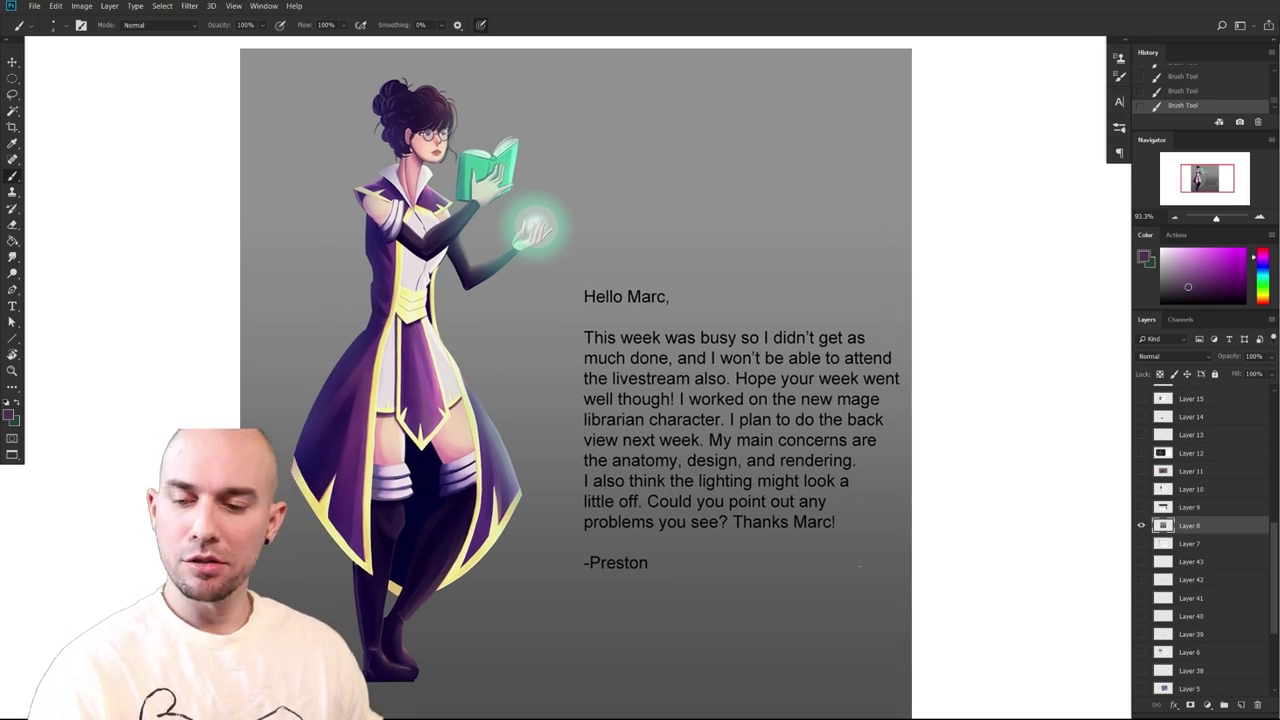
pyautogui.hotkey('ctrl', 's')
pyautogui.moveTo(850, 554)
pyautogui.mouseDown()
pyautogui.moveTo(866, 526)
pyautogui.moveTo(860, 544)
pyautogui.mouseUp()
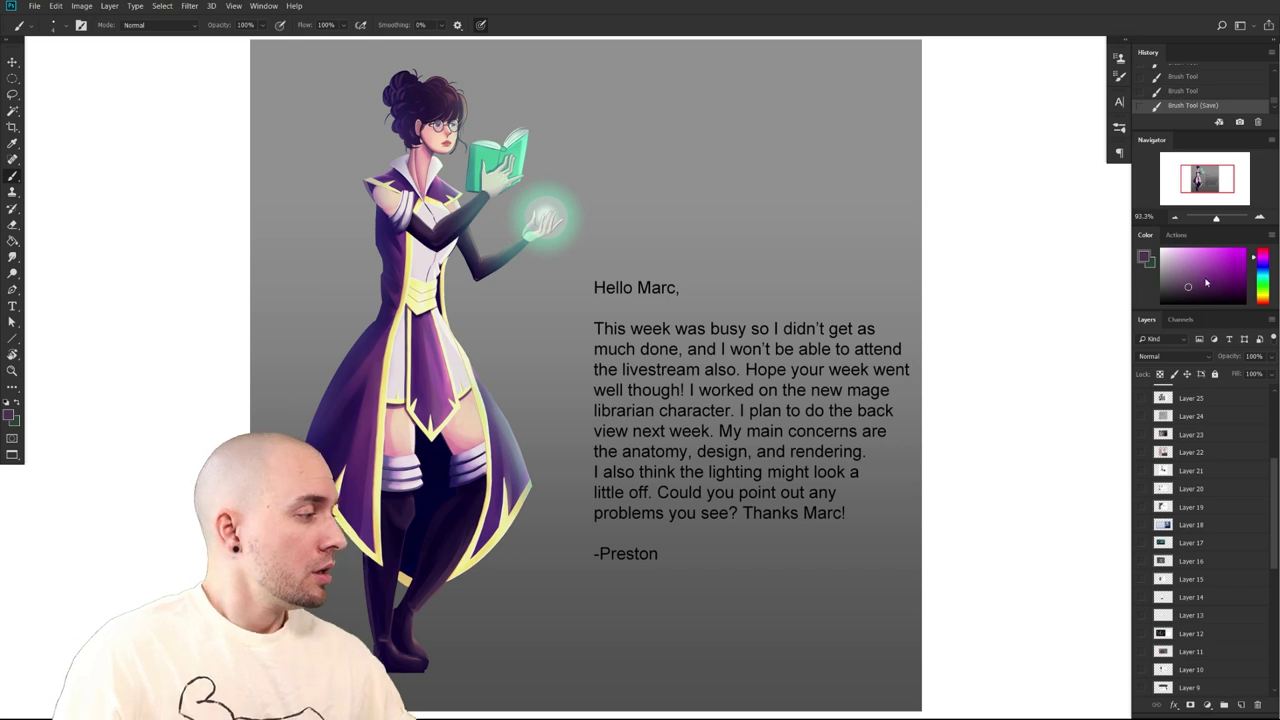
pyautogui.moveTo(925, 540)
pyautogui.mouseDown()
pyautogui.moveTo(988, 543)
pyautogui.moveTo(949, 545)
pyautogui.mouseUp()
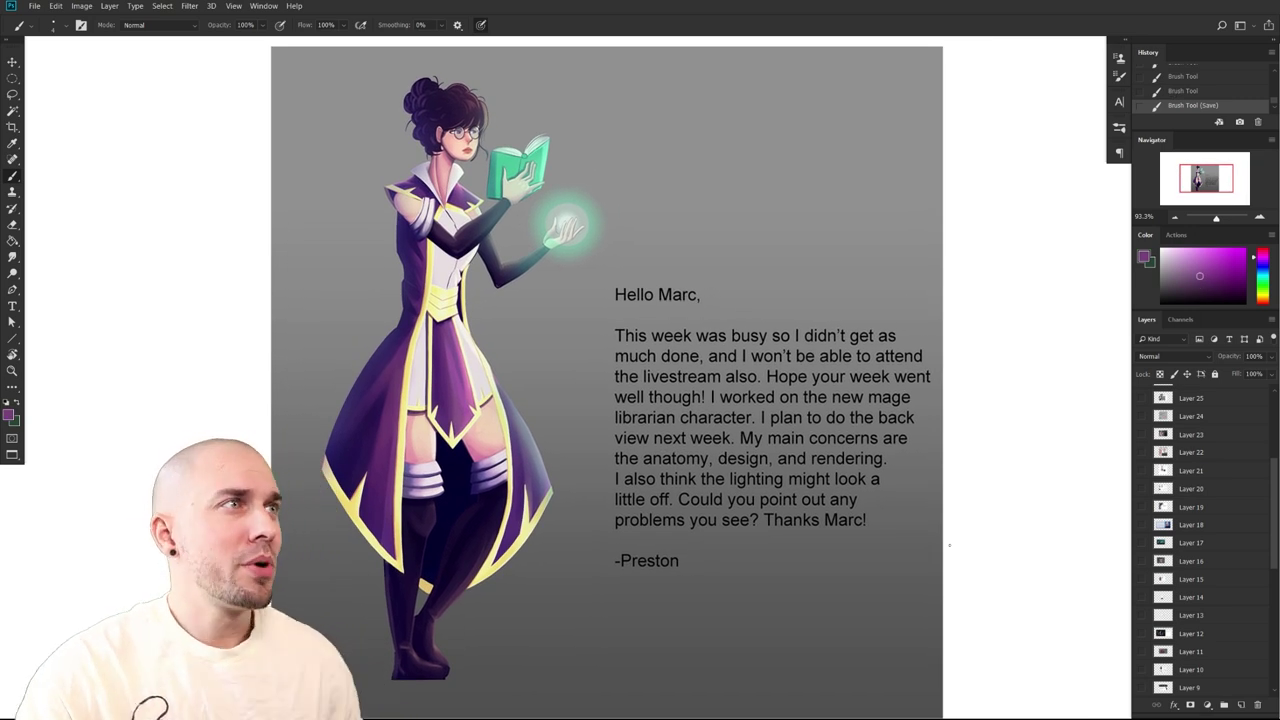
pyautogui.moveTo(904, 597); pyautogui.dragTo(892, 578)
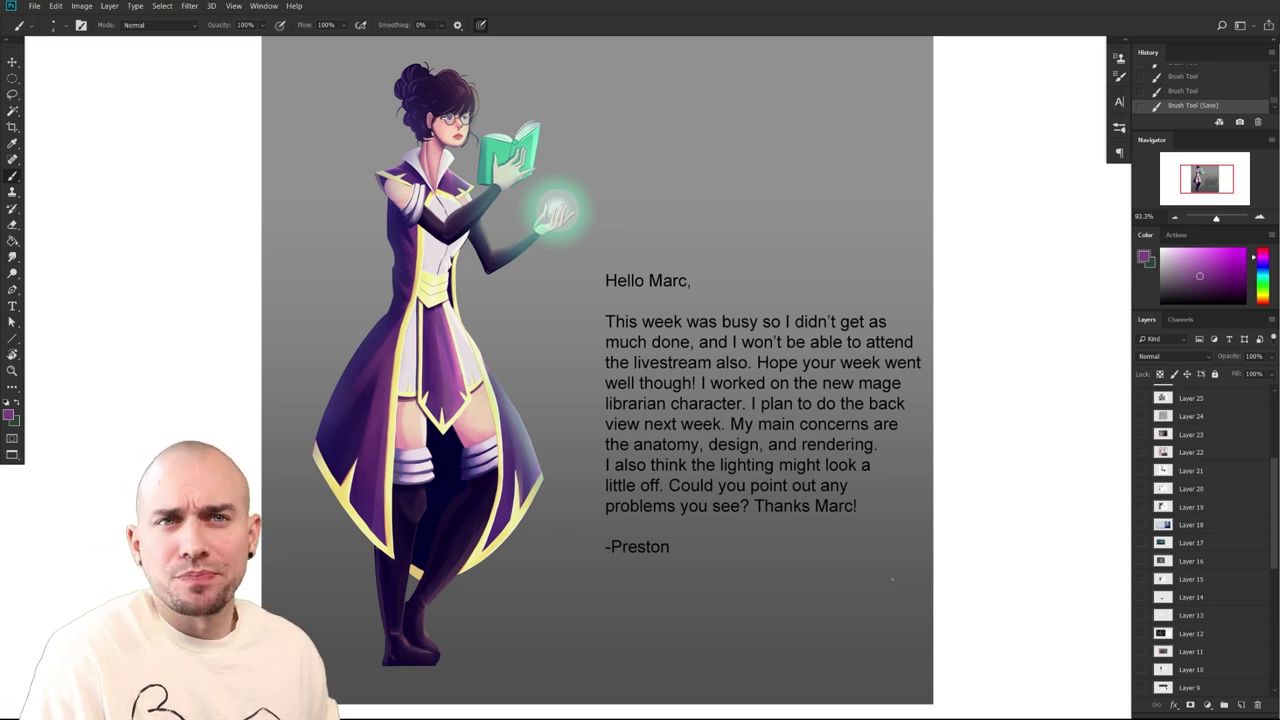
pyautogui.moveTo(850, 530); pyautogui.dragTo(937, 545)
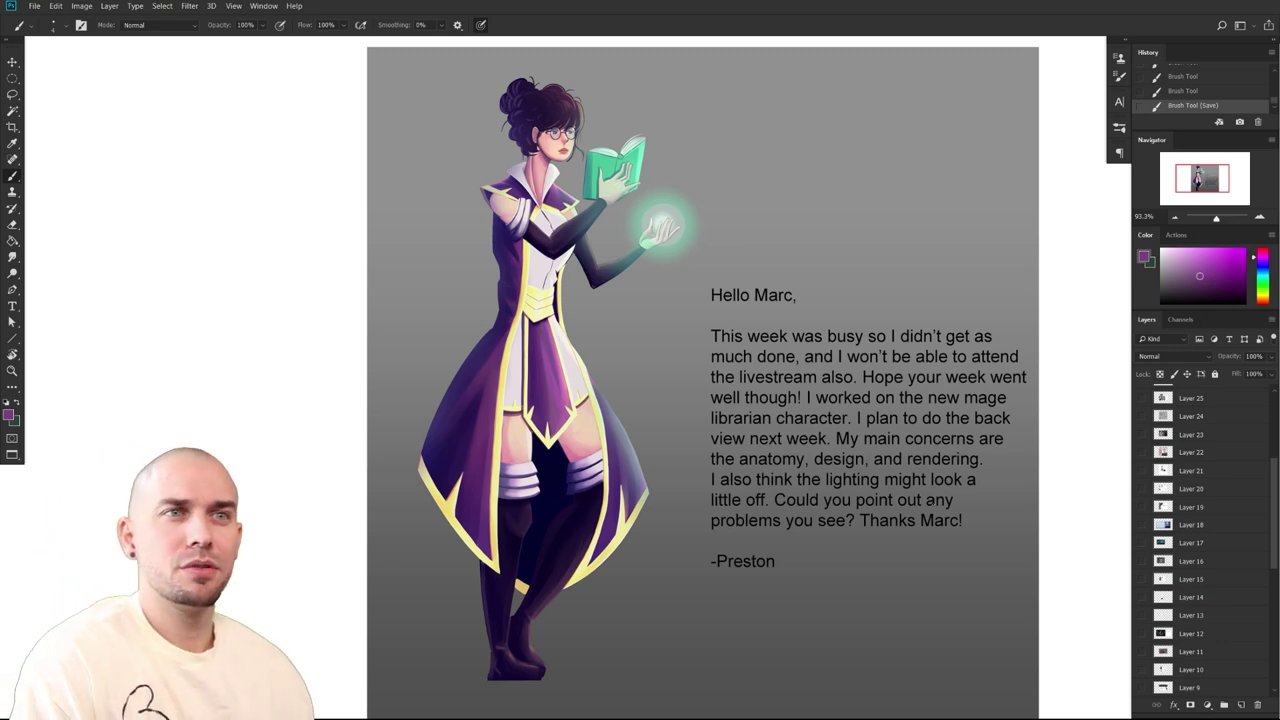
# Set the brush colour to a bright saturated red
pyautogui.click(1244, 254)
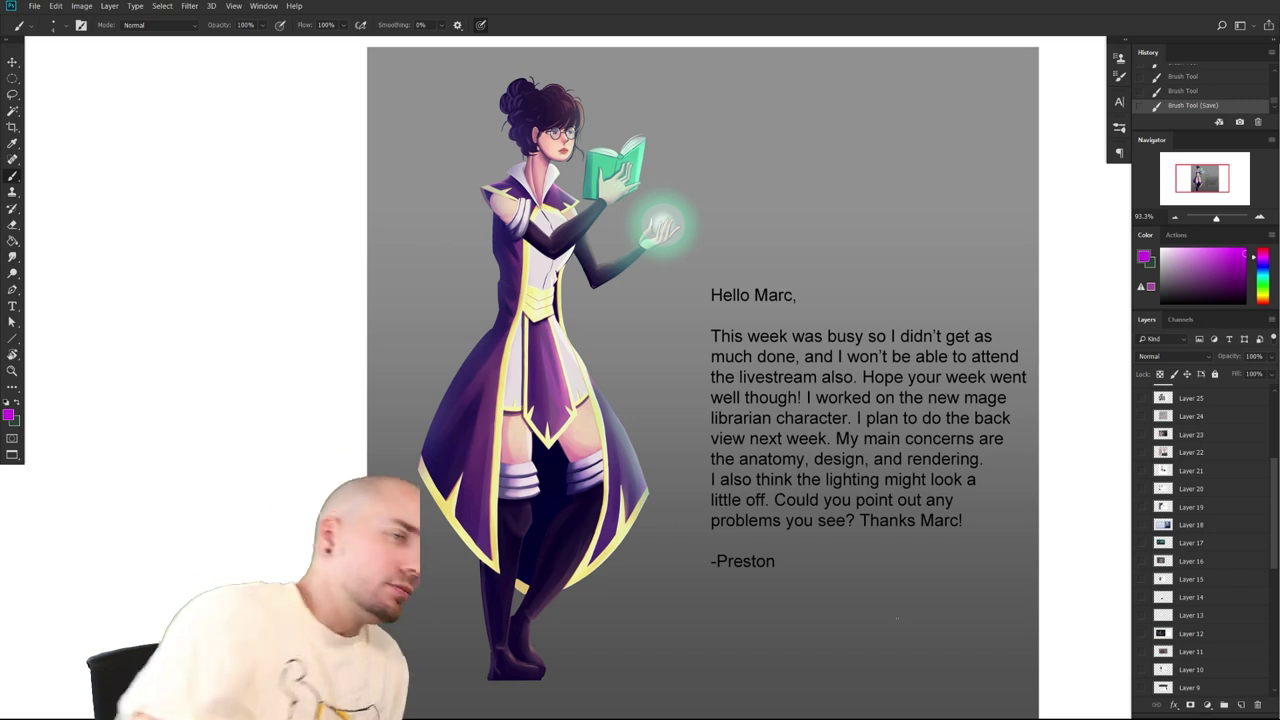
pyautogui.moveTo(965, 518); pyautogui.dragTo(940, 503)
pyautogui.moveTo(1031, 497); pyautogui.dragTo(991, 514)
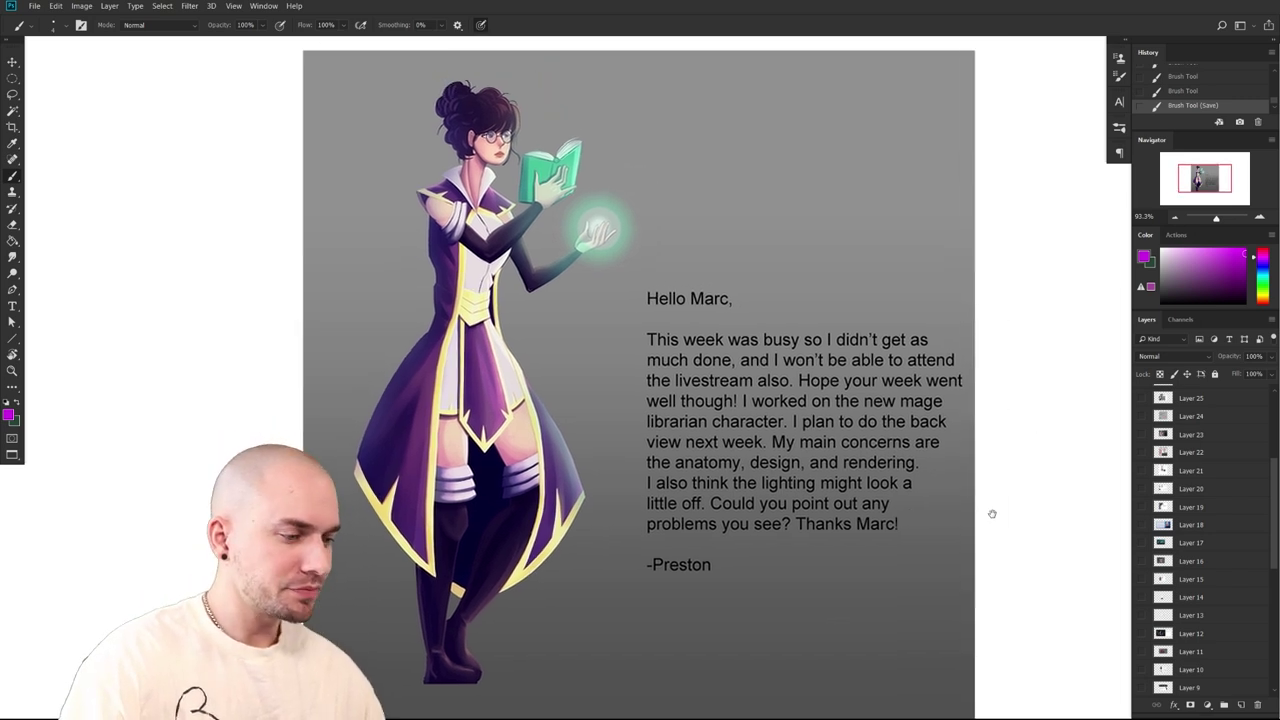
pyautogui.moveTo(1063, 480); pyautogui.dragTo(1020, 477)
pyautogui.click(1243, 250)
pyautogui.click(1263, 249)
pyautogui.moveTo(1016, 538); pyautogui.dragTo(974, 543)
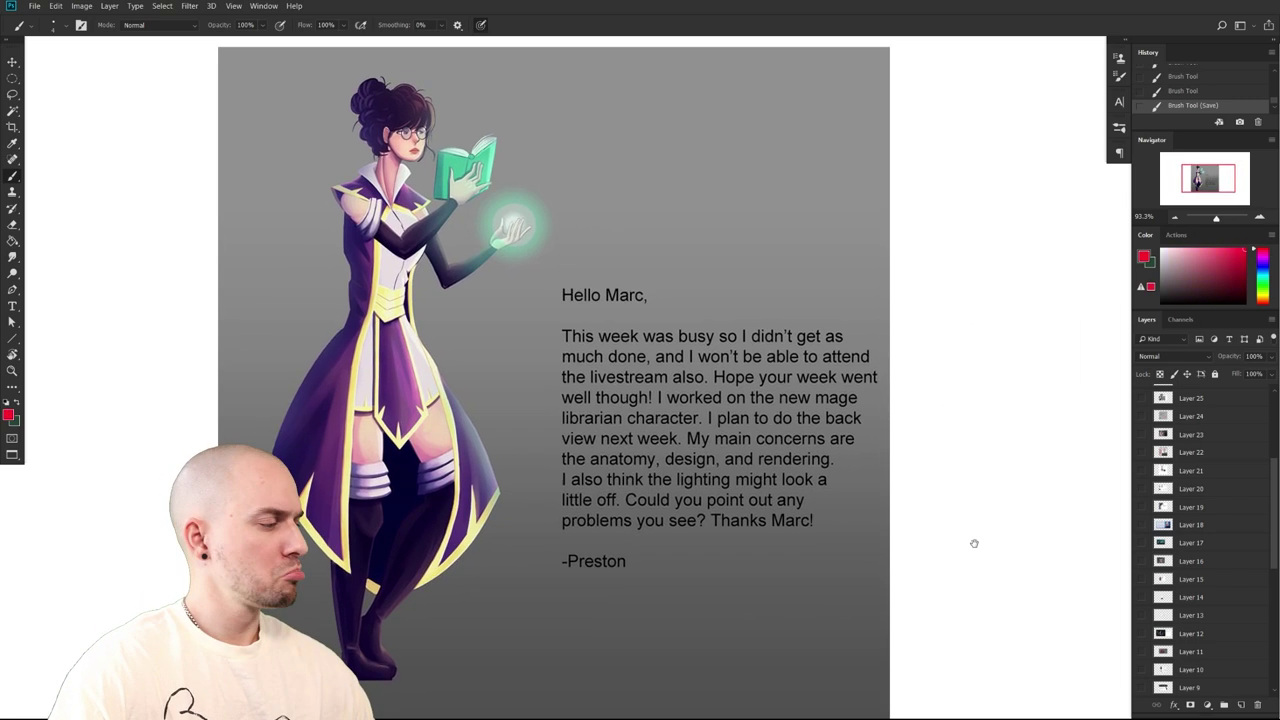
# Add a new layer directly above Layer 8 for the corrections
pyautogui.moveTo(1273, 571); pyautogui.dragTo(1267, 590)
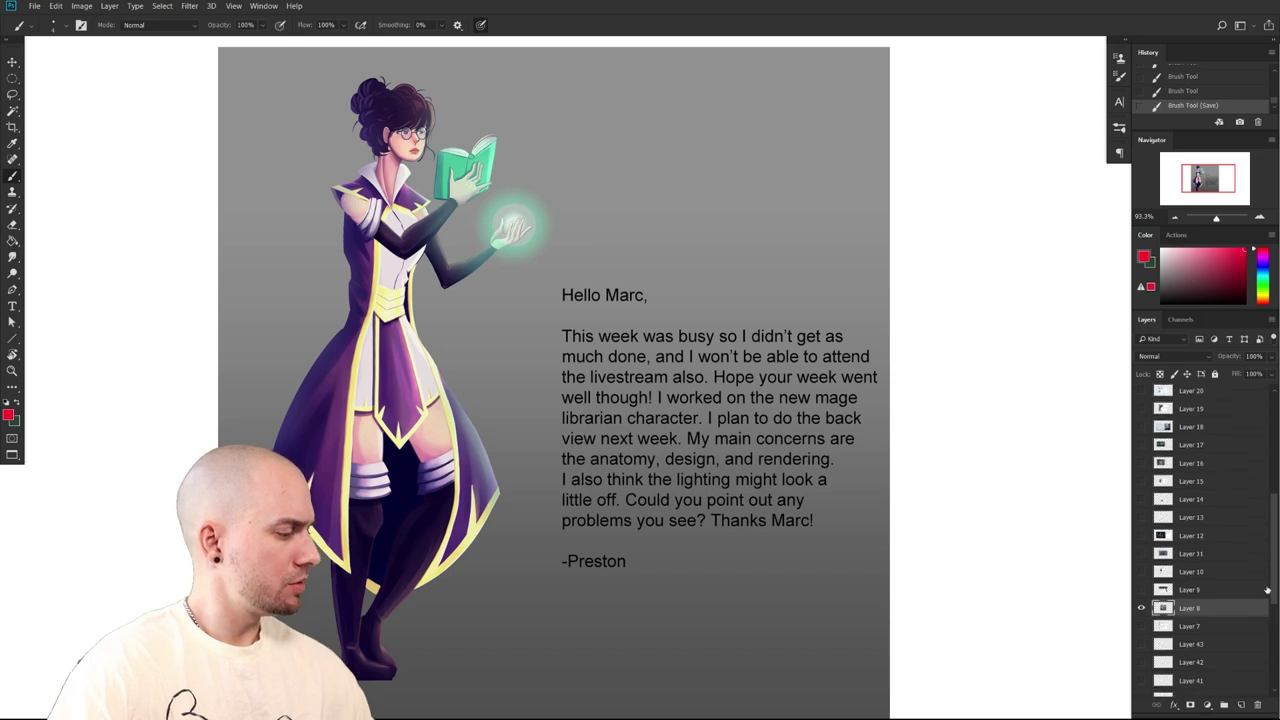
pyautogui.click(1243, 706)
pyautogui.scroll(2, 914, 591)
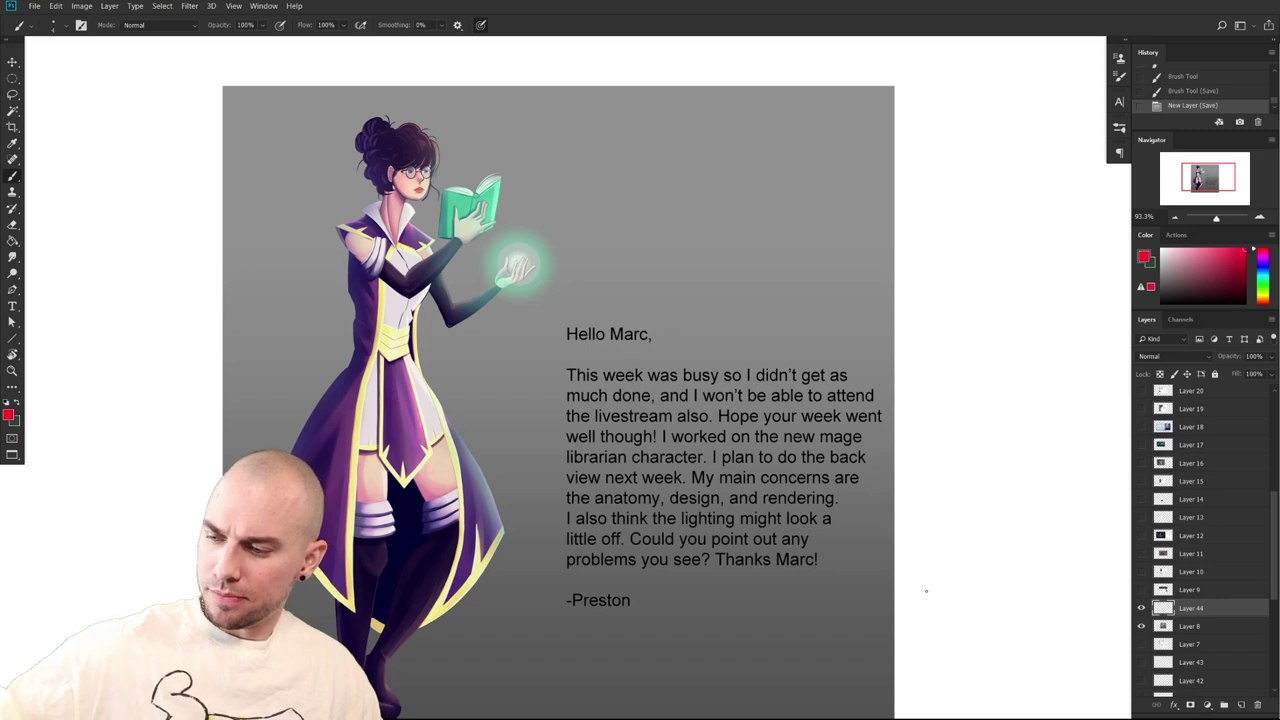
pyautogui.moveTo(859, 528); pyautogui.dragTo(1037, 491)
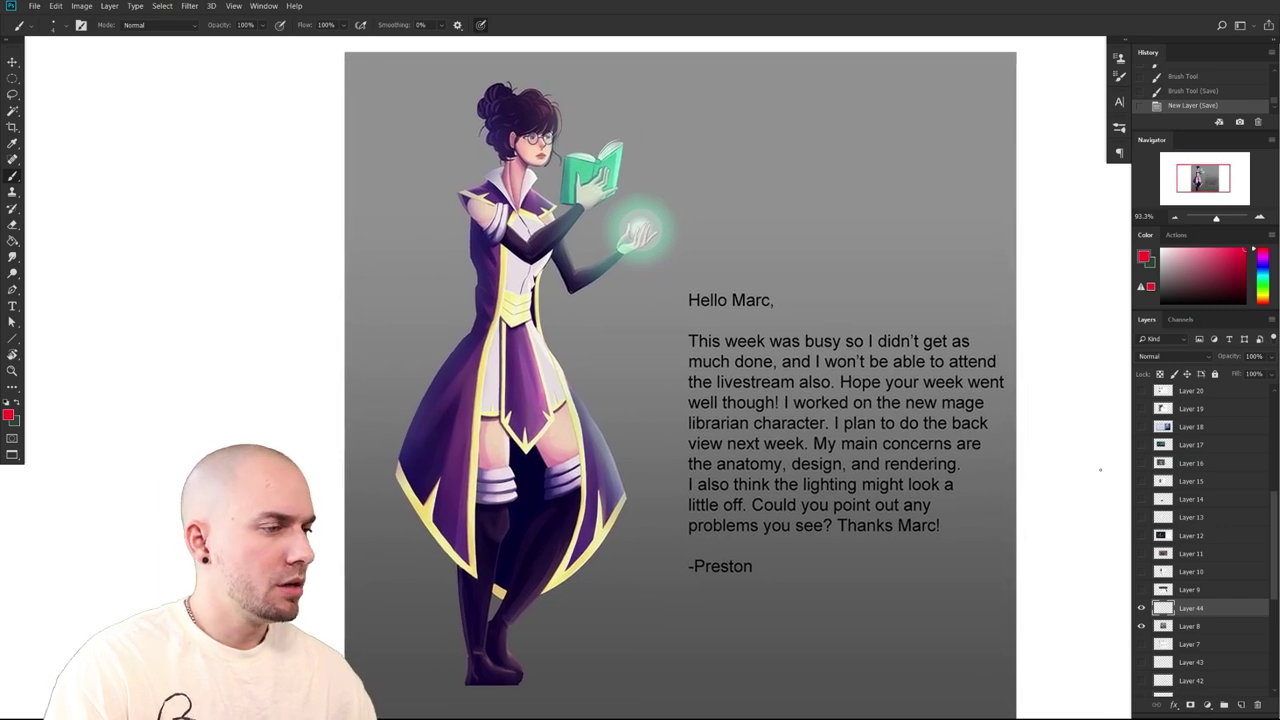
pyautogui.moveTo(885, 482); pyautogui.dragTo(860, 483)
pyautogui.moveTo(752, 543); pyautogui.dragTo(829, 537)
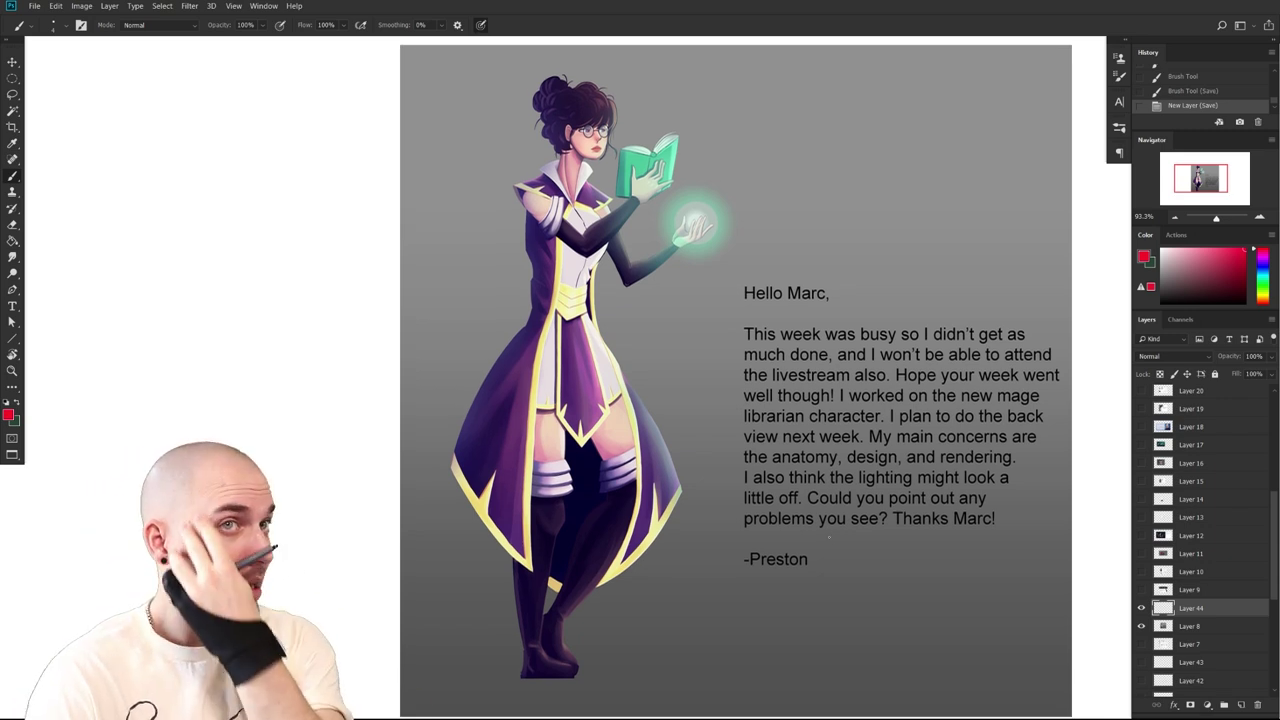
pyautogui.moveTo(828, 537); pyautogui.dragTo(827, 556)
pyautogui.moveTo(750, 566); pyautogui.dragTo(692, 539)
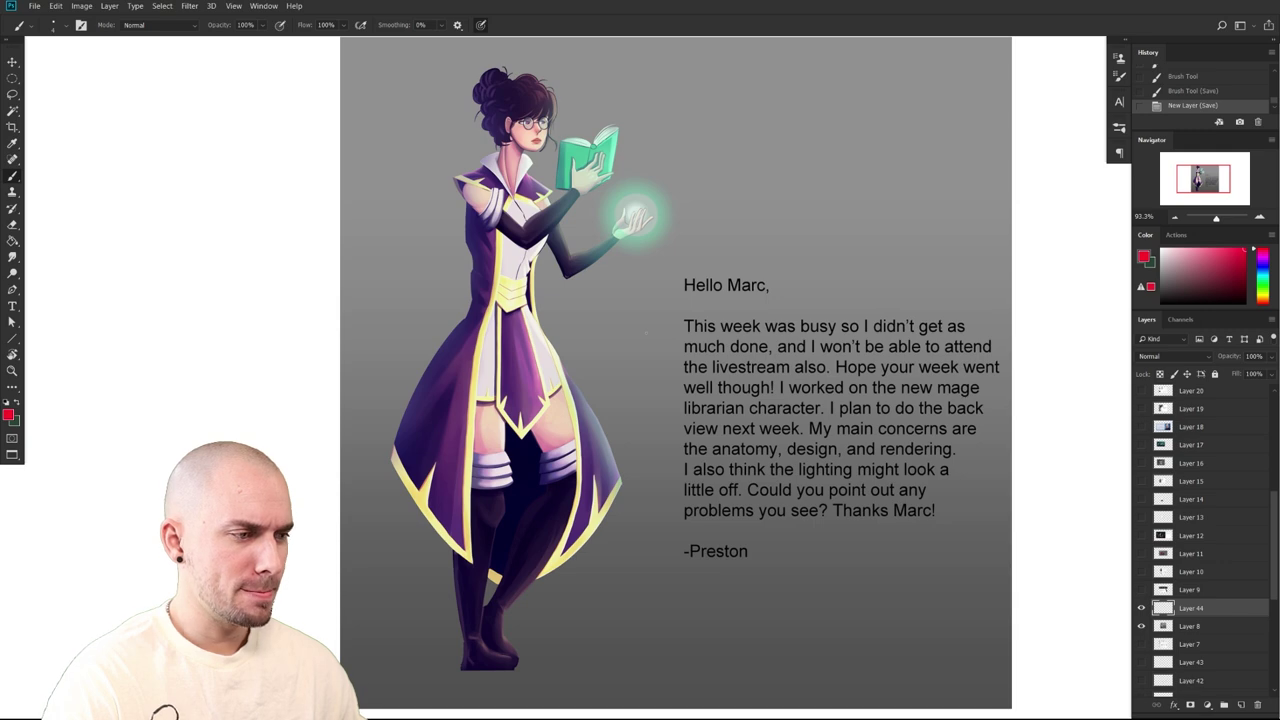
pyautogui.moveTo(701, 527); pyautogui.dragTo(687, 551)
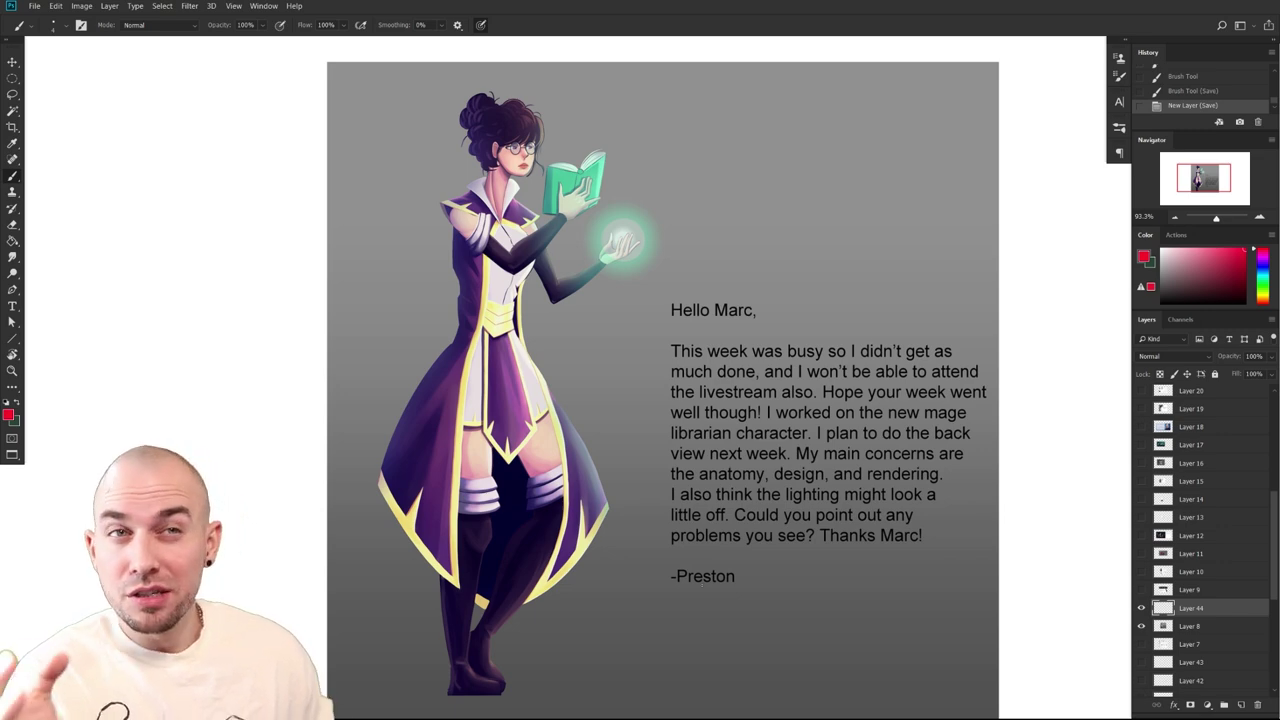
pyautogui.moveTo(654, 415); pyautogui.dragTo(580, 418)
# Draw a red vertical line down the middle of the mage librarian's face on the new layer
pyautogui.press('[')
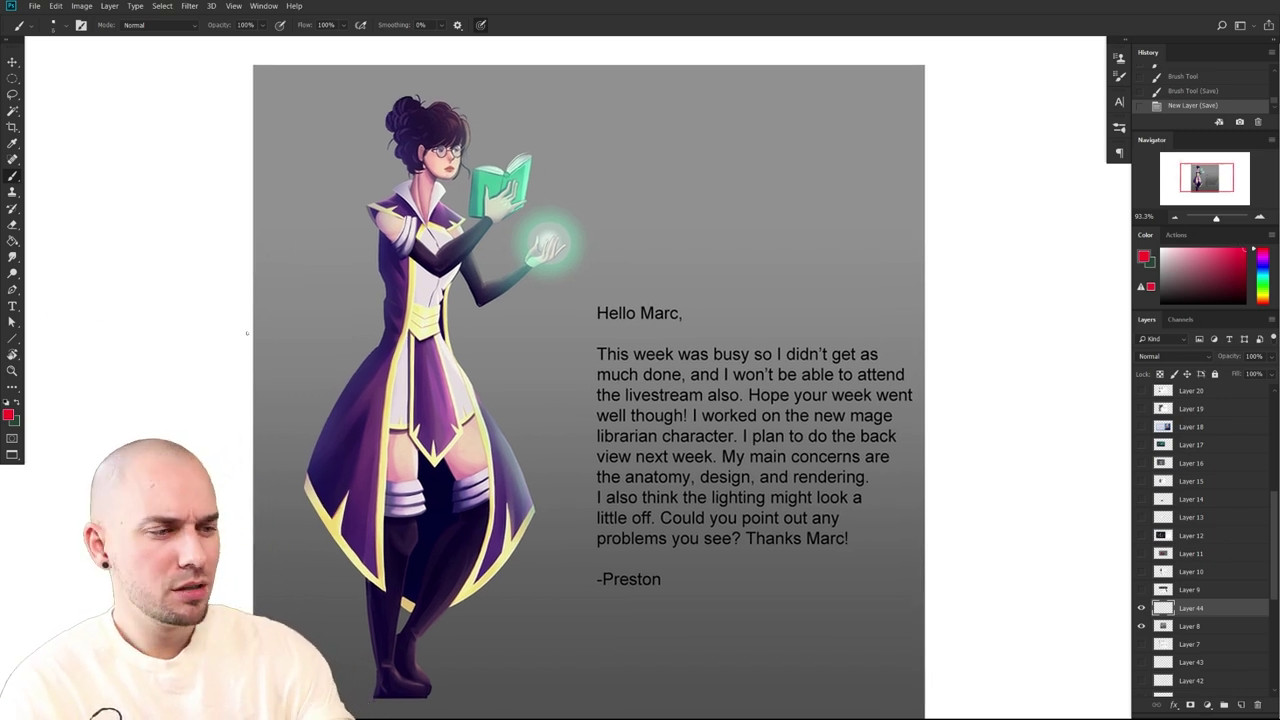
pyautogui.moveTo(246, 334); pyautogui.dragTo(238, 339)
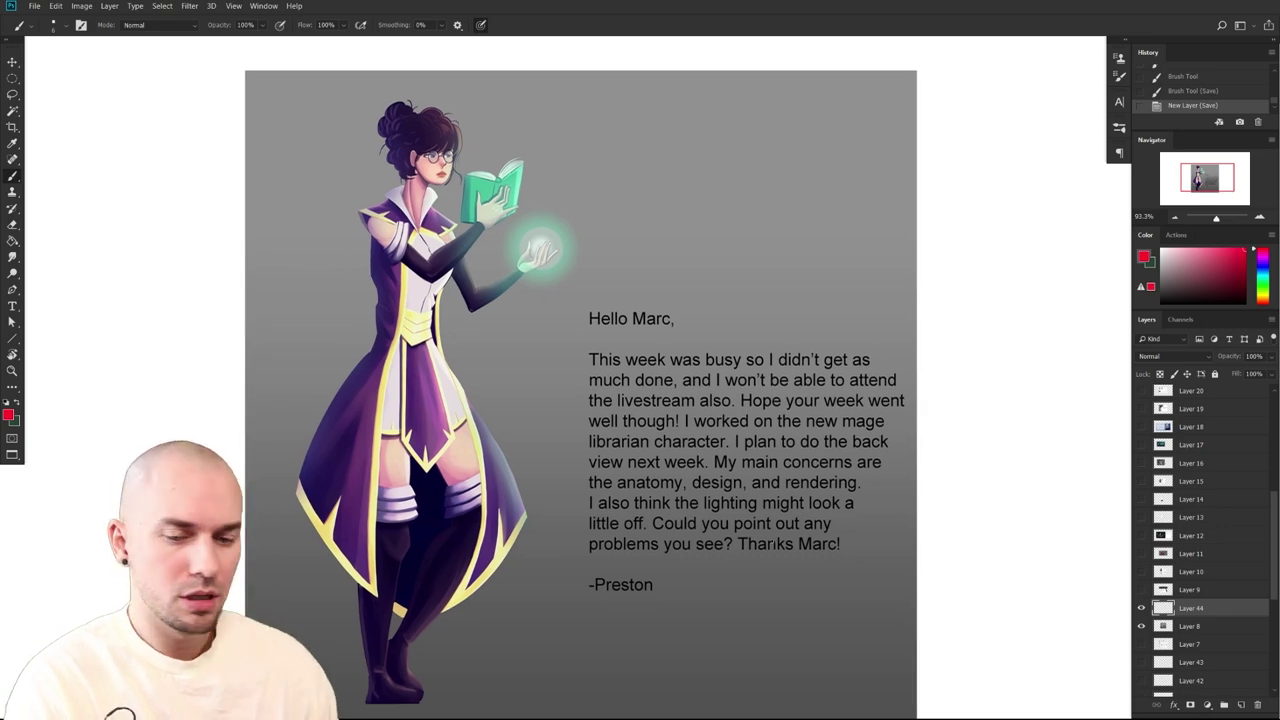
pyautogui.moveTo(440, 152); pyautogui.dragTo(441, 182)
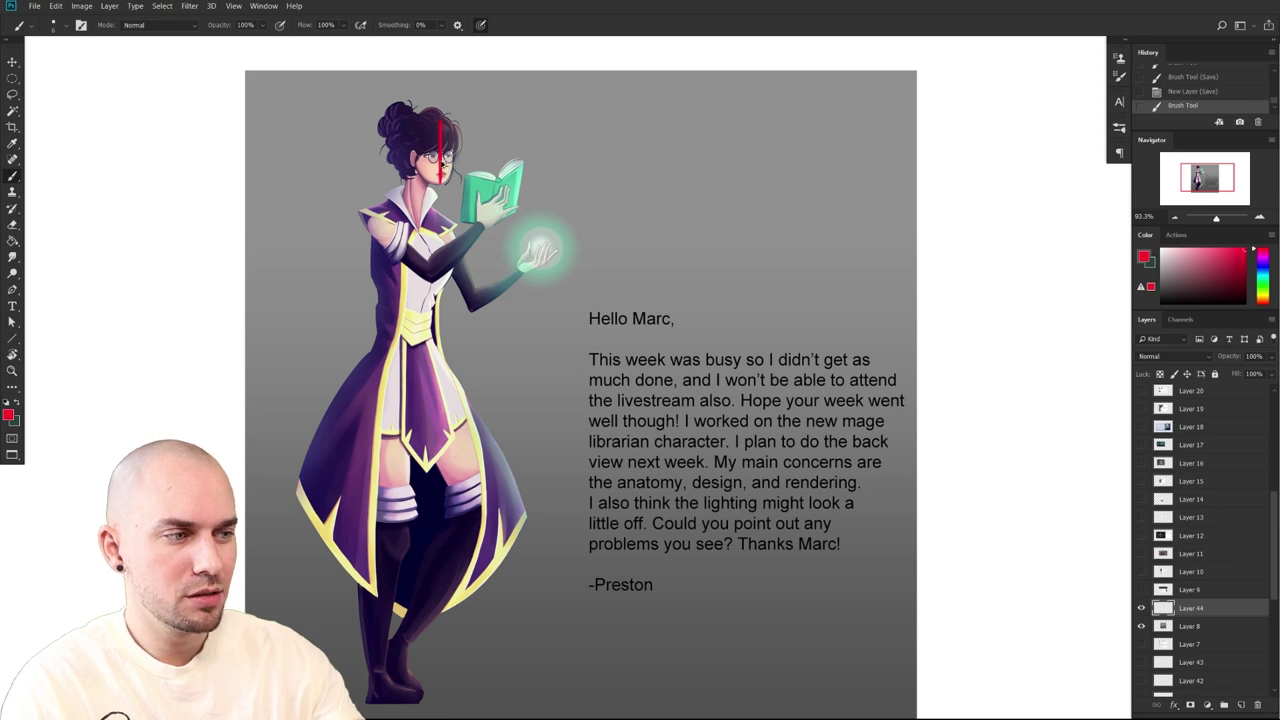
# Stack copies of the red line end to end from the face down to the feet to gauge the figure in head heights
pyautogui.moveTo(443, 164)
pyautogui.mouseDown()
pyautogui.moveTo(460, 358)
pyautogui.moveTo(446, 476)
pyautogui.mouseUp()
pyautogui.moveTo(446, 476); pyautogui.dragTo(446, 678)
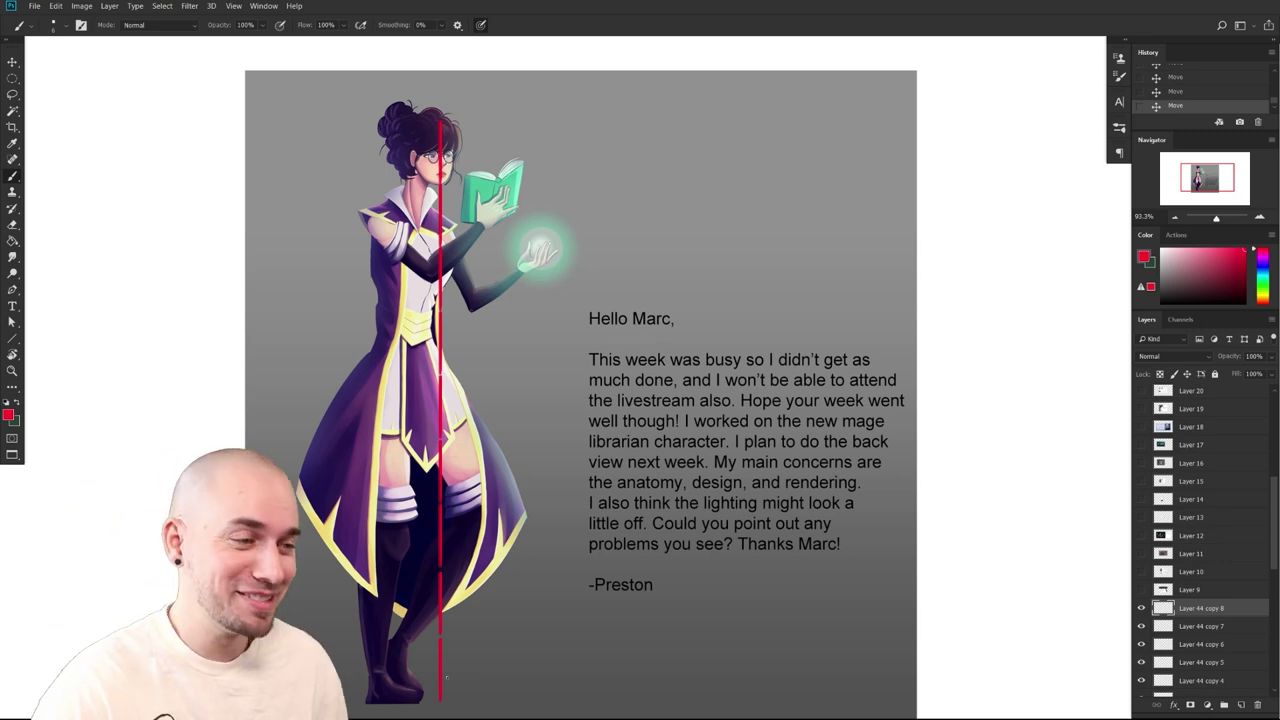
# Undo the stacked line copies and the original red line on the face
pyautogui.hotkey('ctrl', 'z')
pyautogui.hotkey('ctrl', 'z')
pyautogui.hotkey('ctrl', 'z')
pyautogui.hotkey('ctrl', 'z')
pyautogui.hotkey('ctrl', 'z')
pyautogui.hotkey('ctrl', 'z')
pyautogui.hotkey('ctrl', 'z')
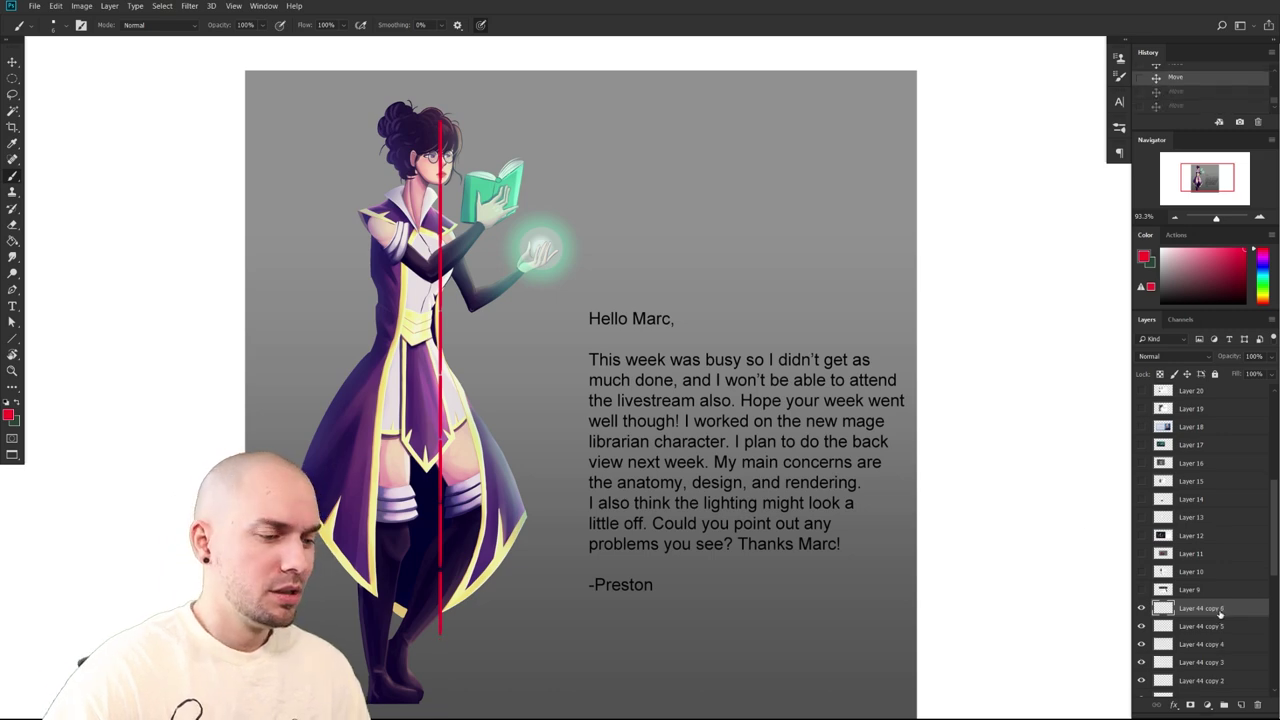
pyautogui.hotkey('ctrl', 'z')
pyautogui.hotkey('ctrl', 'z')
# Select the mage's upper body above the waist with the Lasso and copy it from Layer 8 to a new layer
pyautogui.moveTo(870, 537)
pyautogui.mouseDown()
pyautogui.moveTo(937, 572)
pyautogui.moveTo(940, 536)
pyautogui.moveTo(886, 530)
pyautogui.mouseUp()
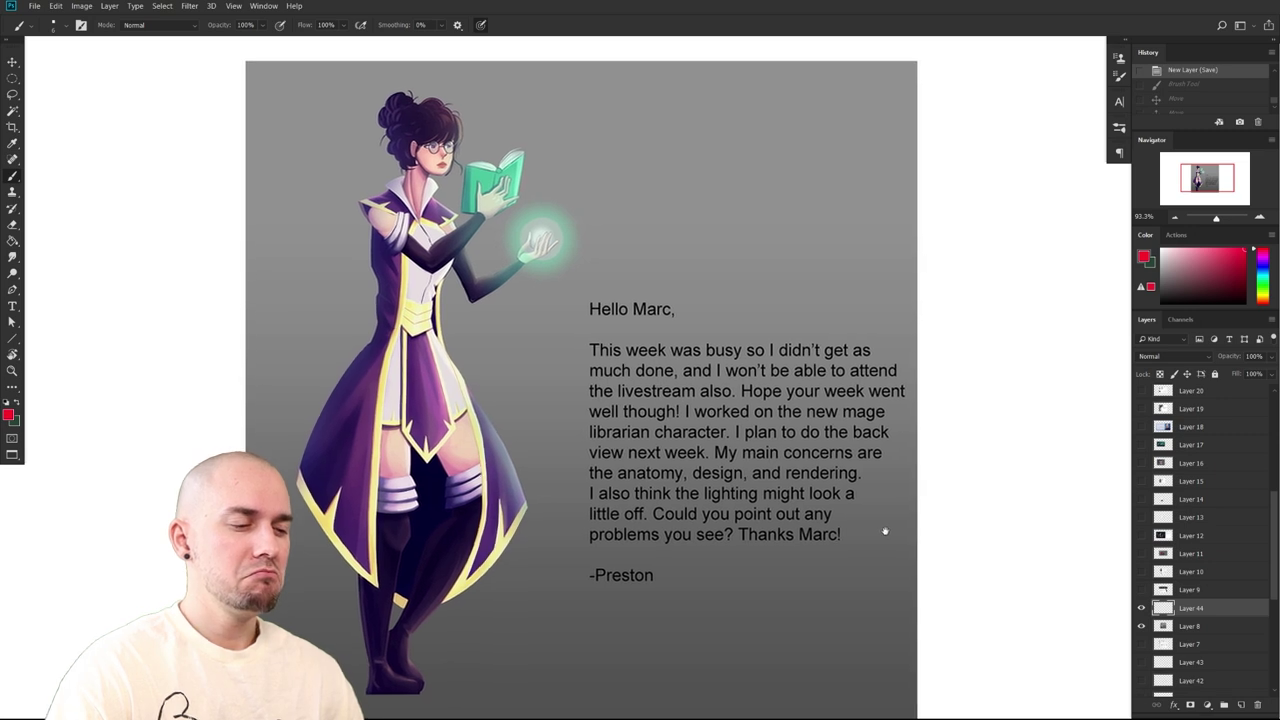
pyautogui.moveTo(885, 532); pyautogui.dragTo(884, 534)
pyautogui.press('l')
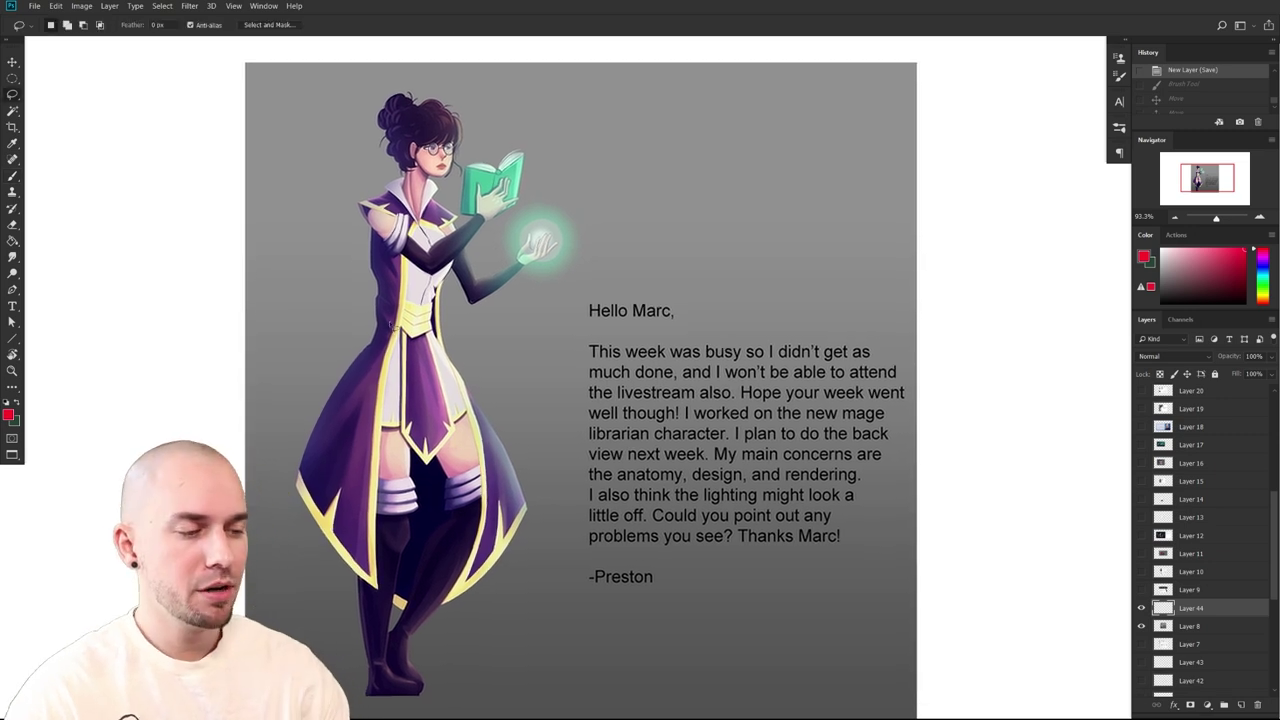
pyautogui.moveTo(385, 336)
pyautogui.mouseDown()
pyautogui.moveTo(416, 352)
pyautogui.moveTo(576, 288)
pyautogui.moveTo(598, 158)
pyautogui.moveTo(368, 72)
pyautogui.moveTo(365, 393)
pyautogui.mouseUp()
pyautogui.hotkey('ctrl', 't')
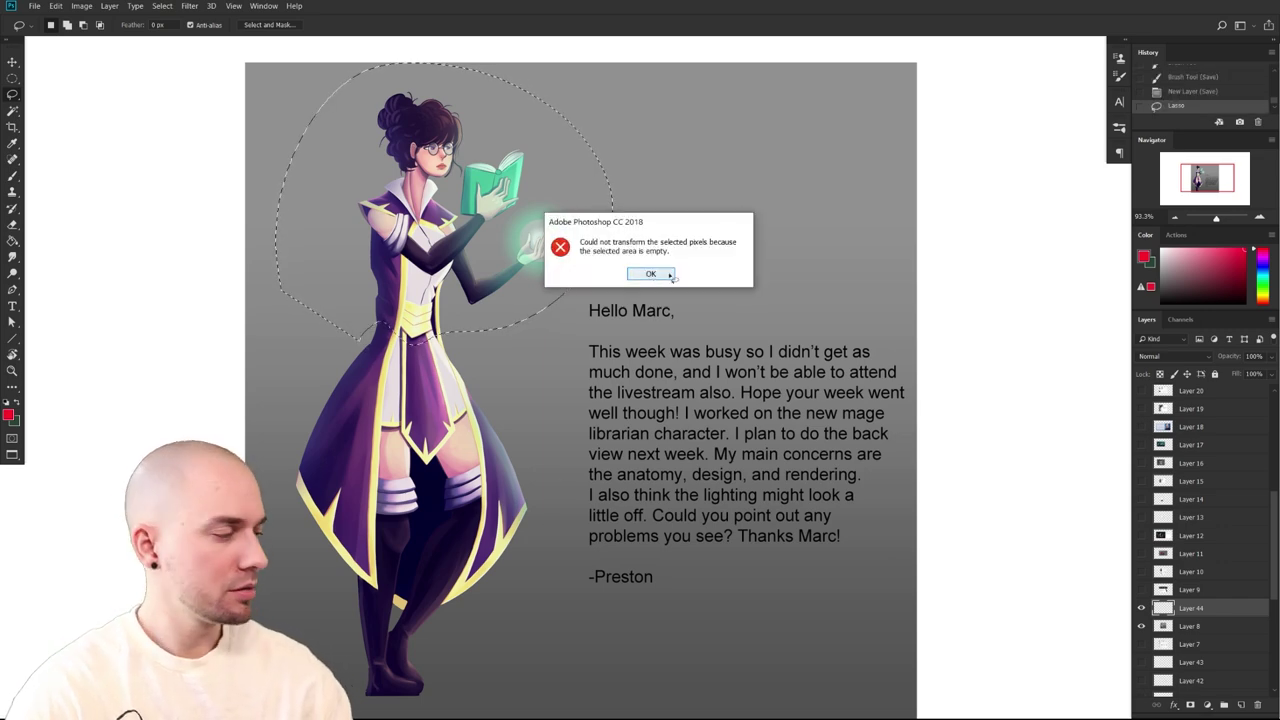
pyautogui.click(669, 277)
pyautogui.click(1181, 622)
pyautogui.hotkey('ctrl', 'j')
# Scale the copied upper body up to about 112.5% with Free Transform, keeping it aligned with the waist
pyautogui.hotkey('ctrl', 't')
pyautogui.moveTo(613, 341)
pyautogui.mouseDown()
pyautogui.moveTo(655, 379)
pyautogui.moveTo(596, 317)
pyautogui.moveTo(612, 324)
pyautogui.moveTo(608, 343)
pyautogui.mouseUp()
pyautogui.moveTo(639, 420); pyautogui.dragTo(676, 449)
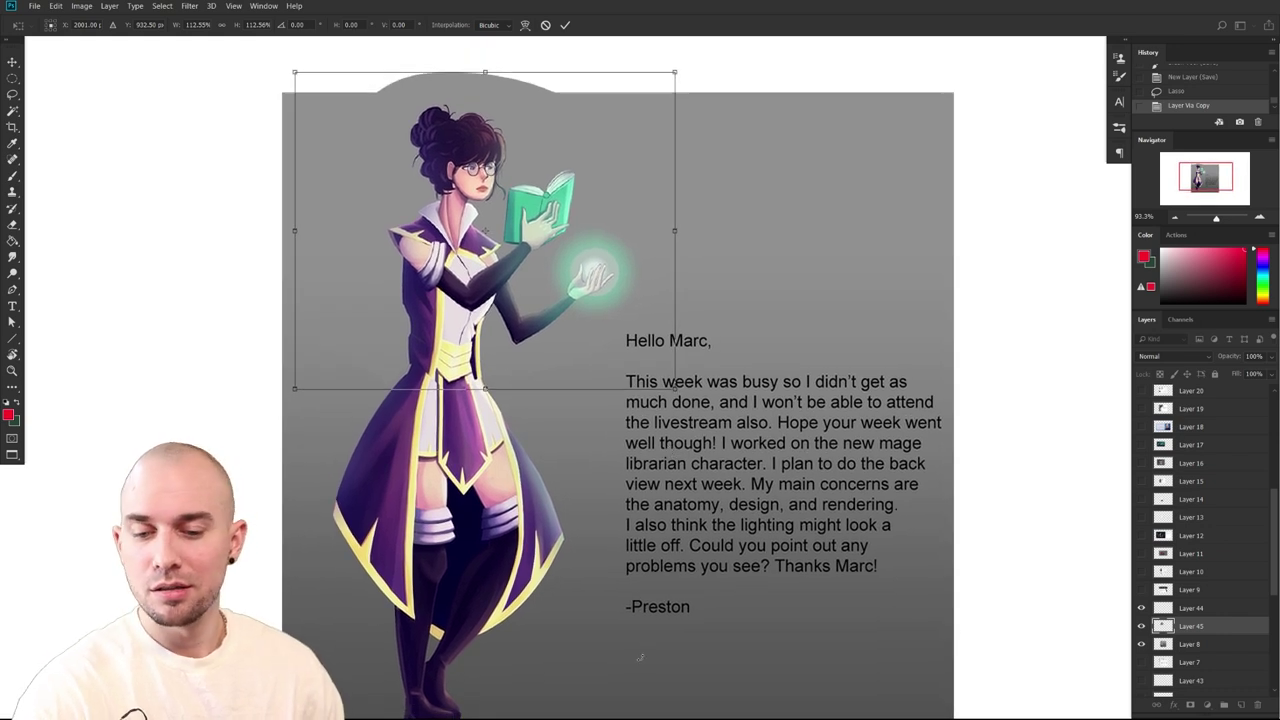
pyautogui.press('Return')
pyautogui.moveTo(734, 572); pyautogui.dragTo(661, 528)
pyautogui.moveTo(763, 479); pyautogui.dragTo(861, 481)
pyautogui.moveTo(748, 500); pyautogui.dragTo(757, 521)
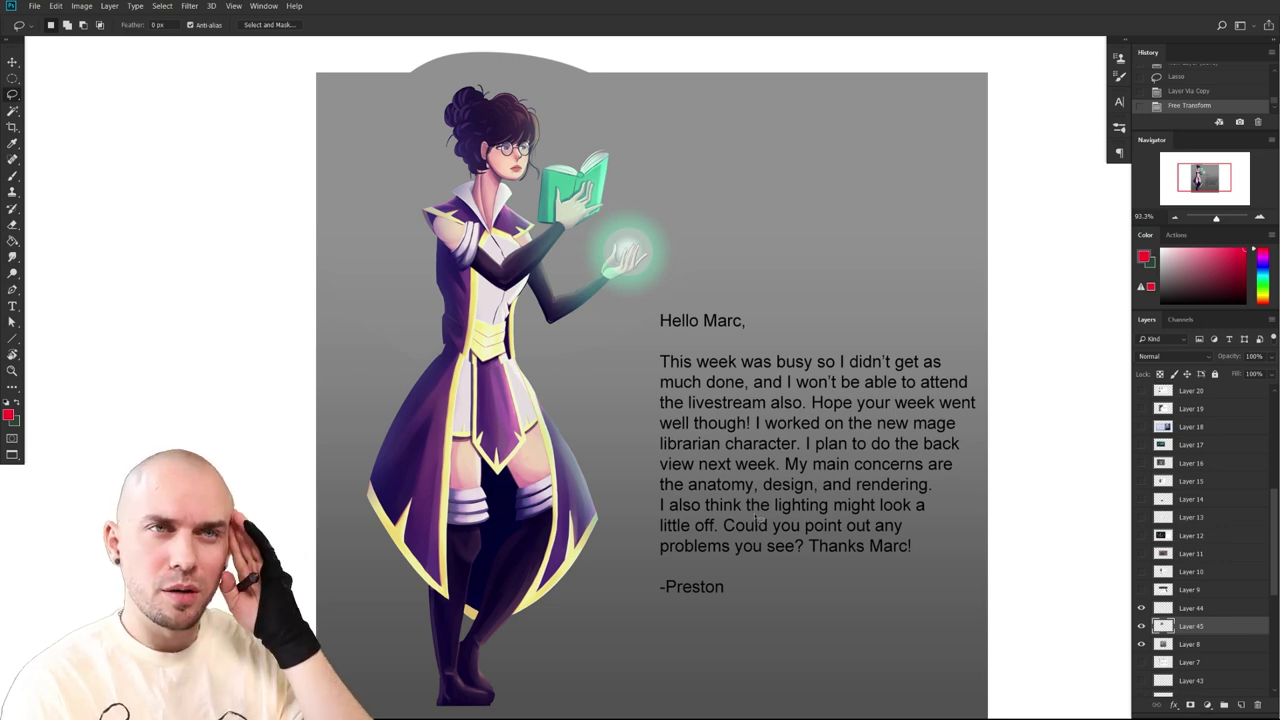
pyautogui.scroll(-1, 664, 566)
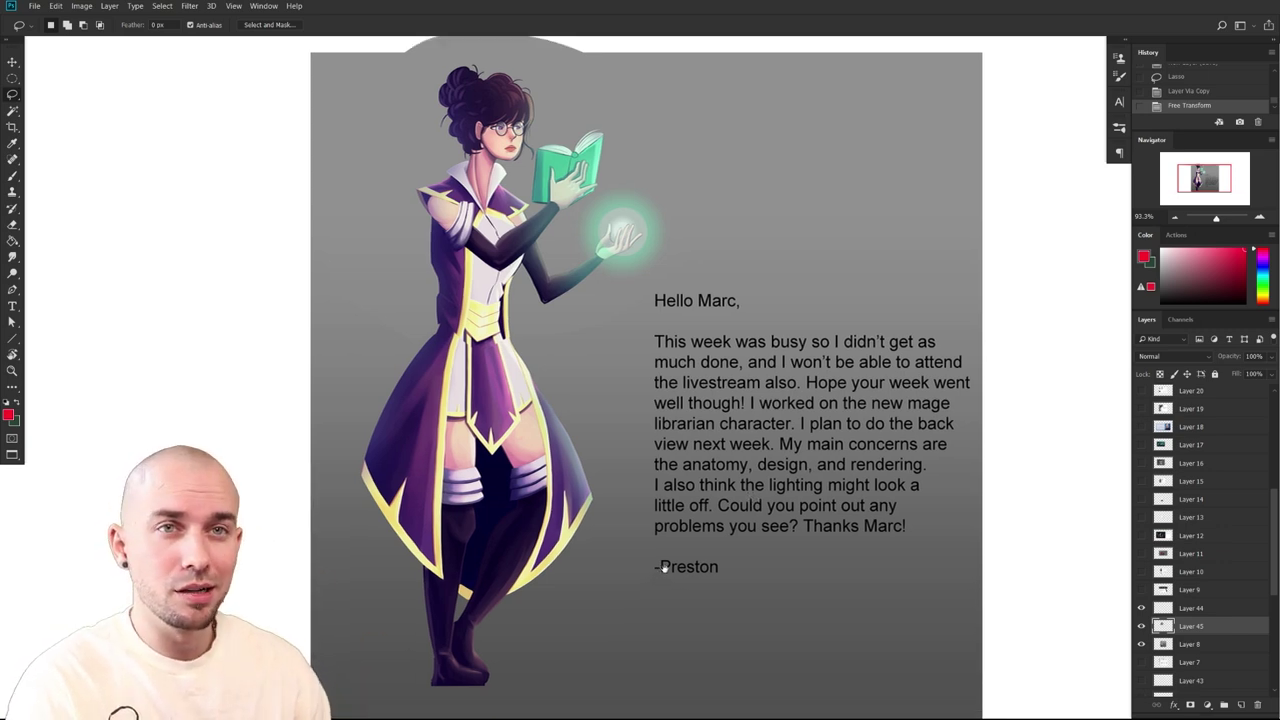
pyautogui.scroll(-1, 664, 566)
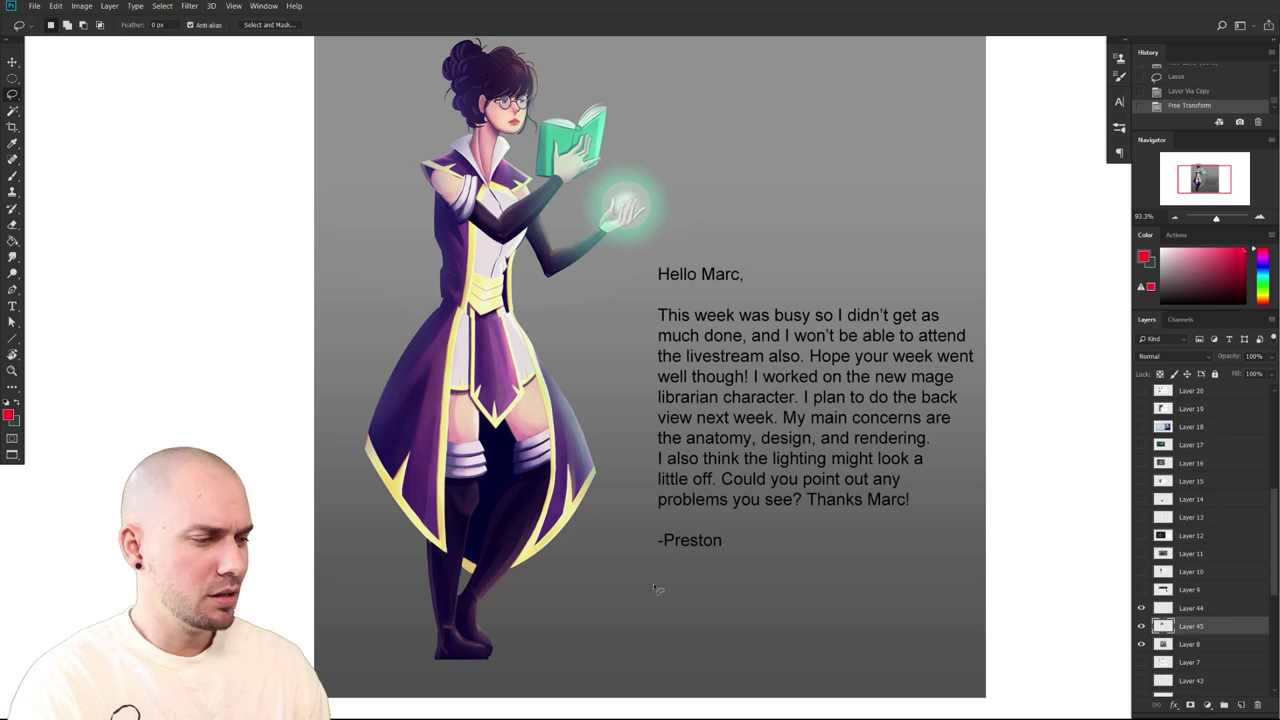
# Paint a longer toe on the front boot with the Brush, using dark purple sampled from the boots
pyautogui.press('b')
pyautogui.keyDown('alt'); pyautogui.click(450, 605); pyautogui.keyUp('alt')
pyautogui.hscroll(4, 455, 615)
pyautogui.scroll(1, 455, 615)
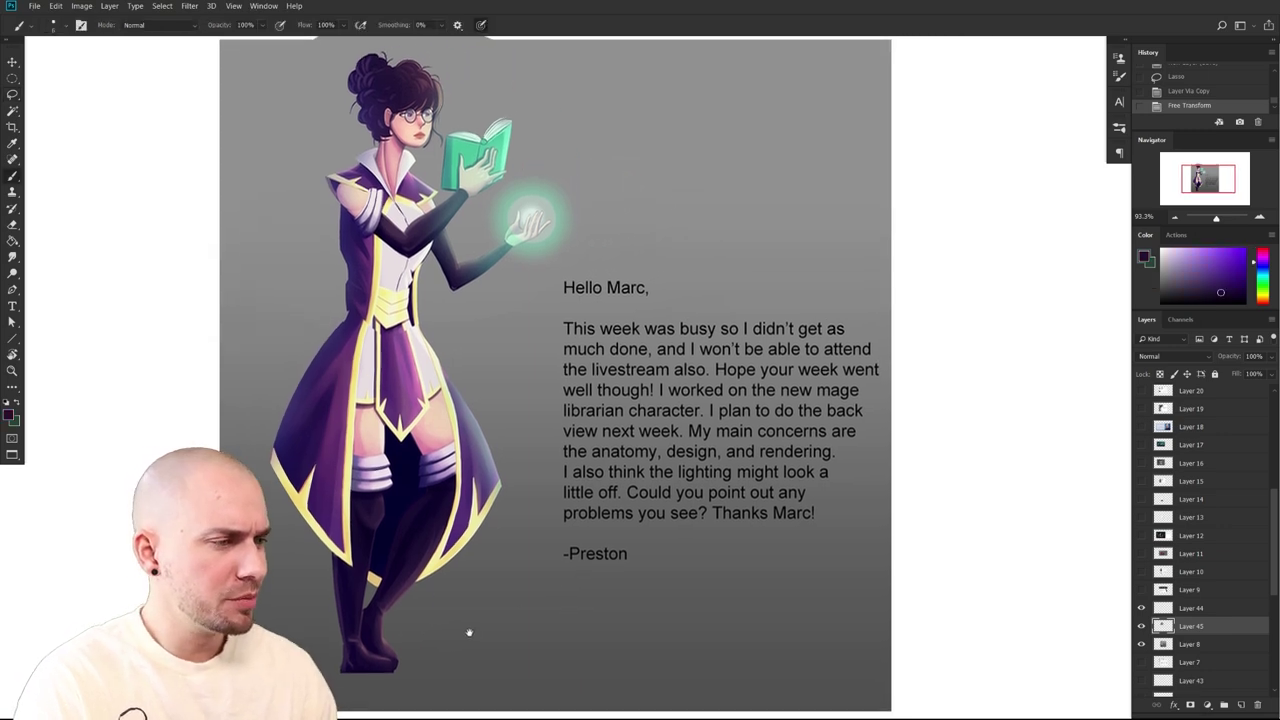
pyautogui.keyDown('alt'); pyautogui.click(377, 621); pyautogui.keyUp('alt')
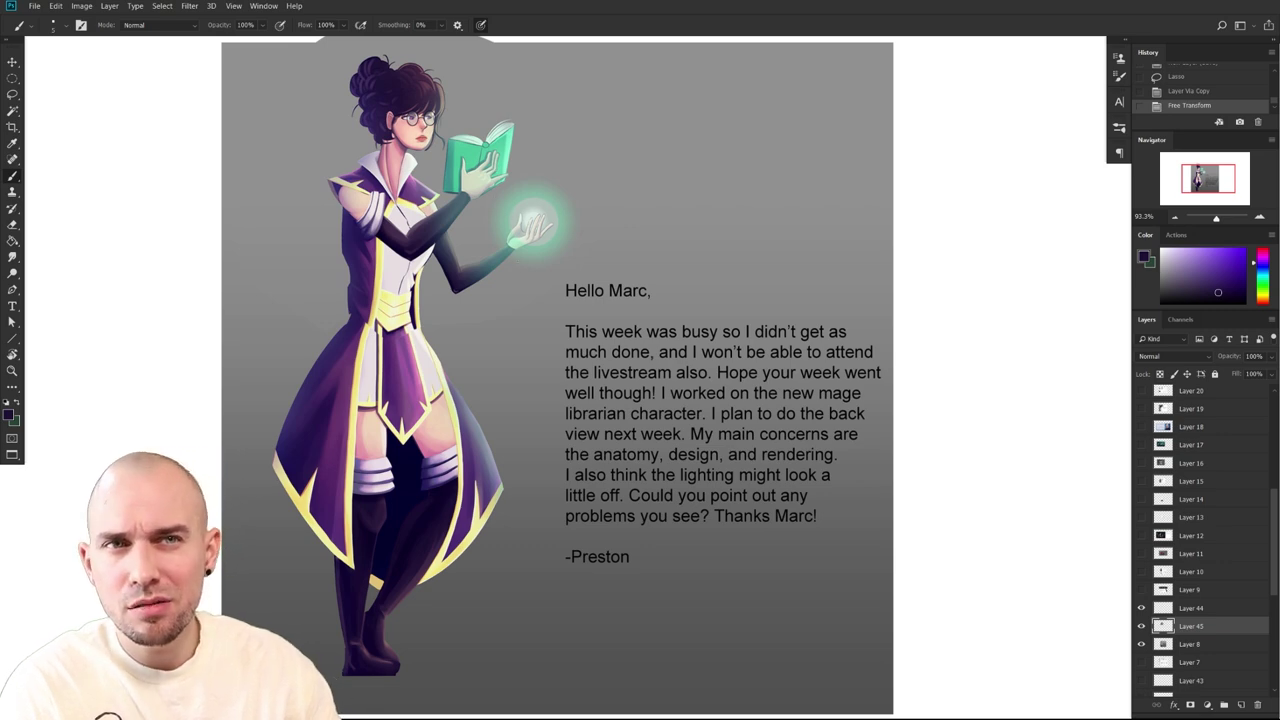
pyautogui.hscroll(-2, 557, 337)
pyautogui.scroll(1, 557, 337)
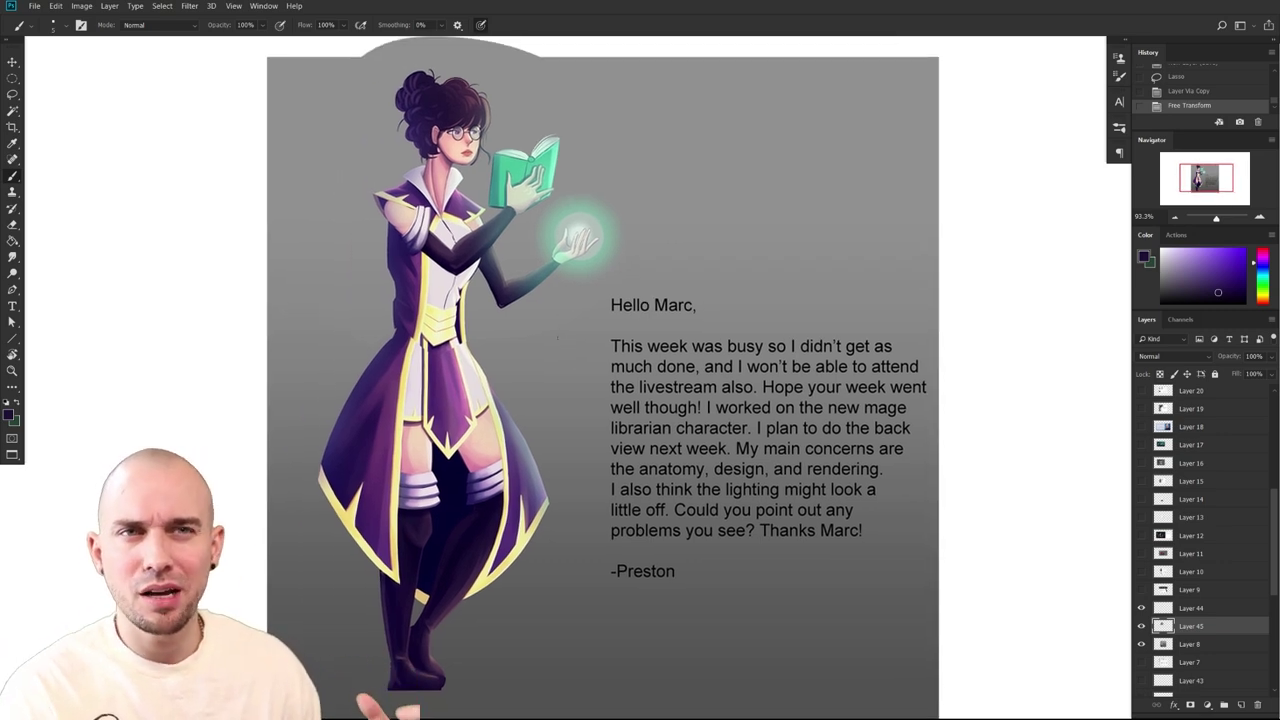
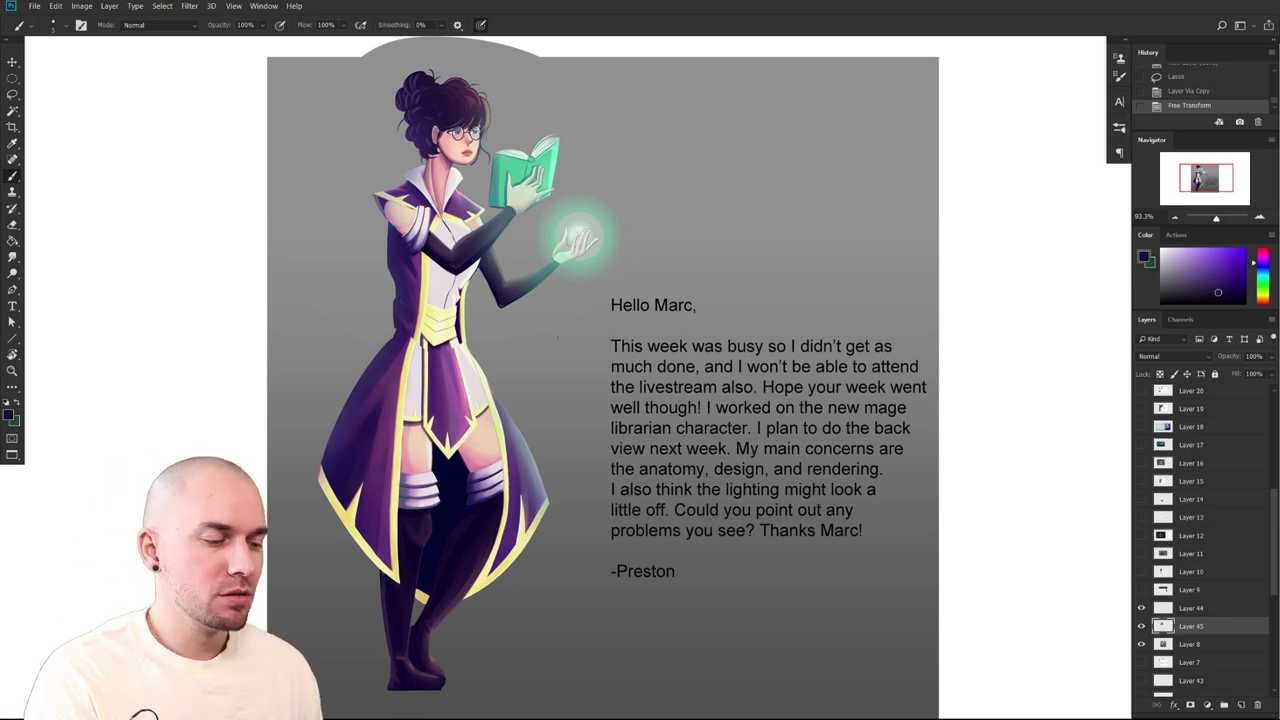
pyautogui.moveTo(591, 502); pyautogui.dragTo(552, 487)
pyautogui.keyDown('alt'); pyautogui.click(396, 659); pyautogui.keyUp('alt')
pyautogui.press(']')
pyautogui.moveTo(428, 664); pyautogui.dragTo(432, 657)
pyautogui.keyDown('alt'); pyautogui.click(438, 641); pyautogui.keyUp('alt')
pyautogui.keyDown('alt'); pyautogui.click(419, 663); pyautogui.keyUp('alt')
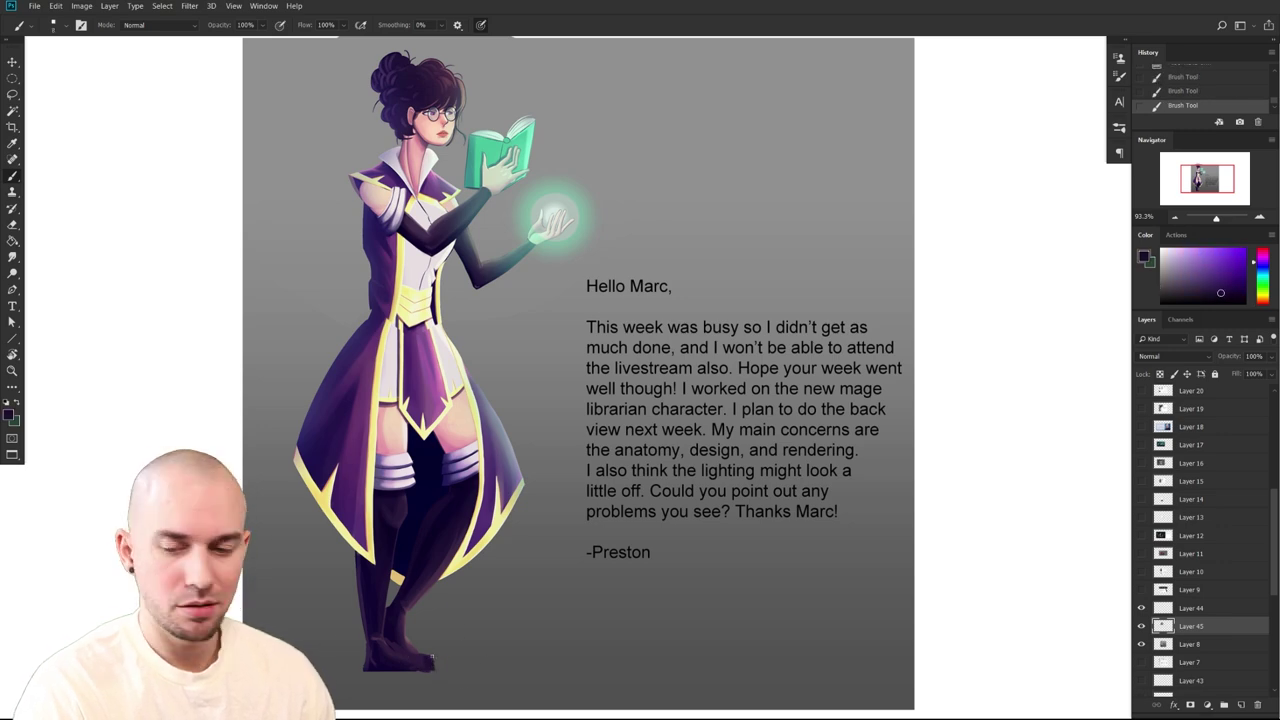
# Undo the last boot strokes and paint lighter greyish accents over the front boot's instep and toe
pyautogui.moveTo(519, 152); pyautogui.dragTo(490, 195)
pyautogui.hotkey('ctrl', 'z')
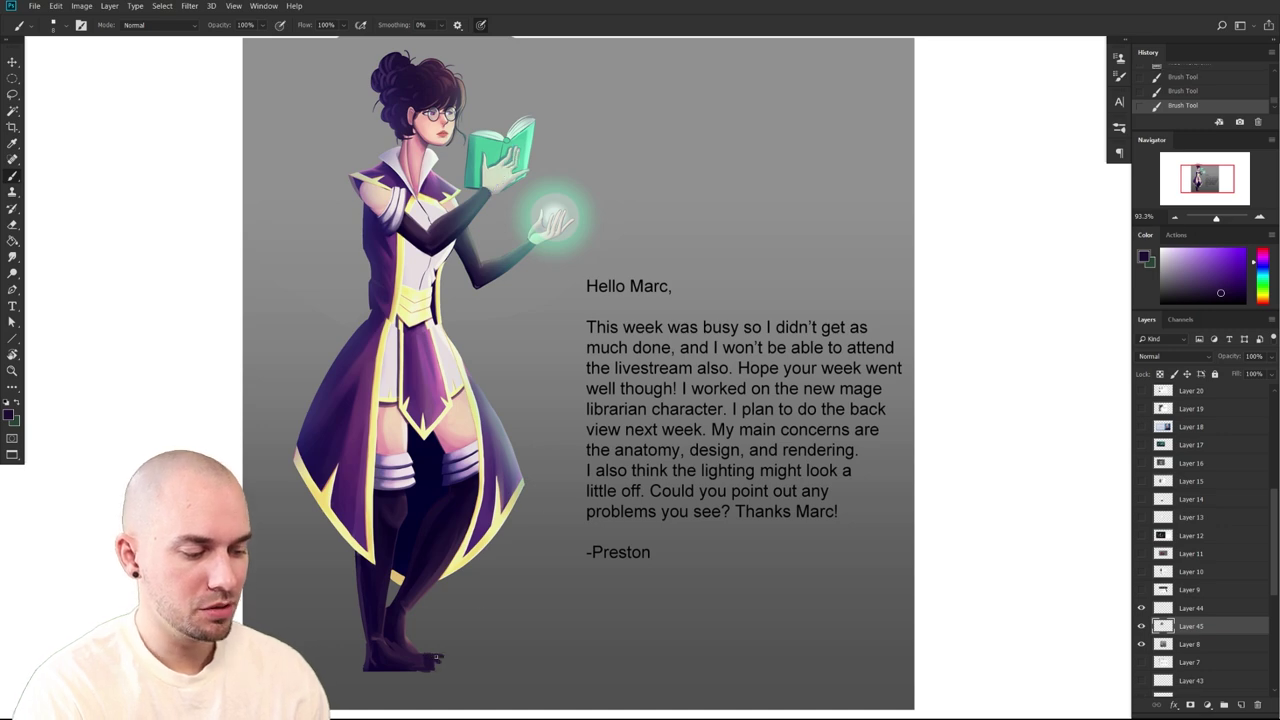
pyautogui.hotkey('ctrl', 'z')
pyautogui.keyDown('alt'); pyautogui.click(400, 634); pyautogui.keyUp('alt')
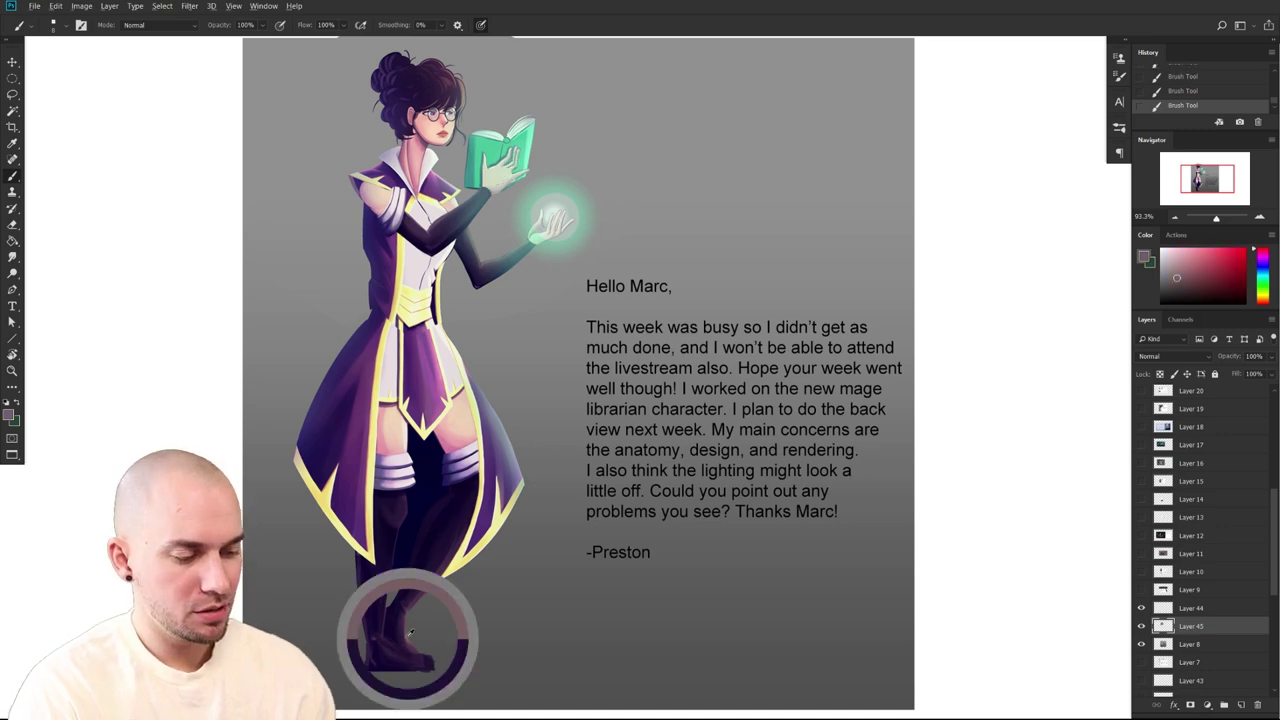
pyautogui.moveTo(410, 660); pyautogui.dragTo(432, 663)
# Darken and refine the front boot's instep and sole with sampled dark purple
pyautogui.moveTo(557, 656); pyautogui.dragTo(533, 634)
pyautogui.keyDown('alt'); pyautogui.click(365, 620); pyautogui.keyUp('alt')
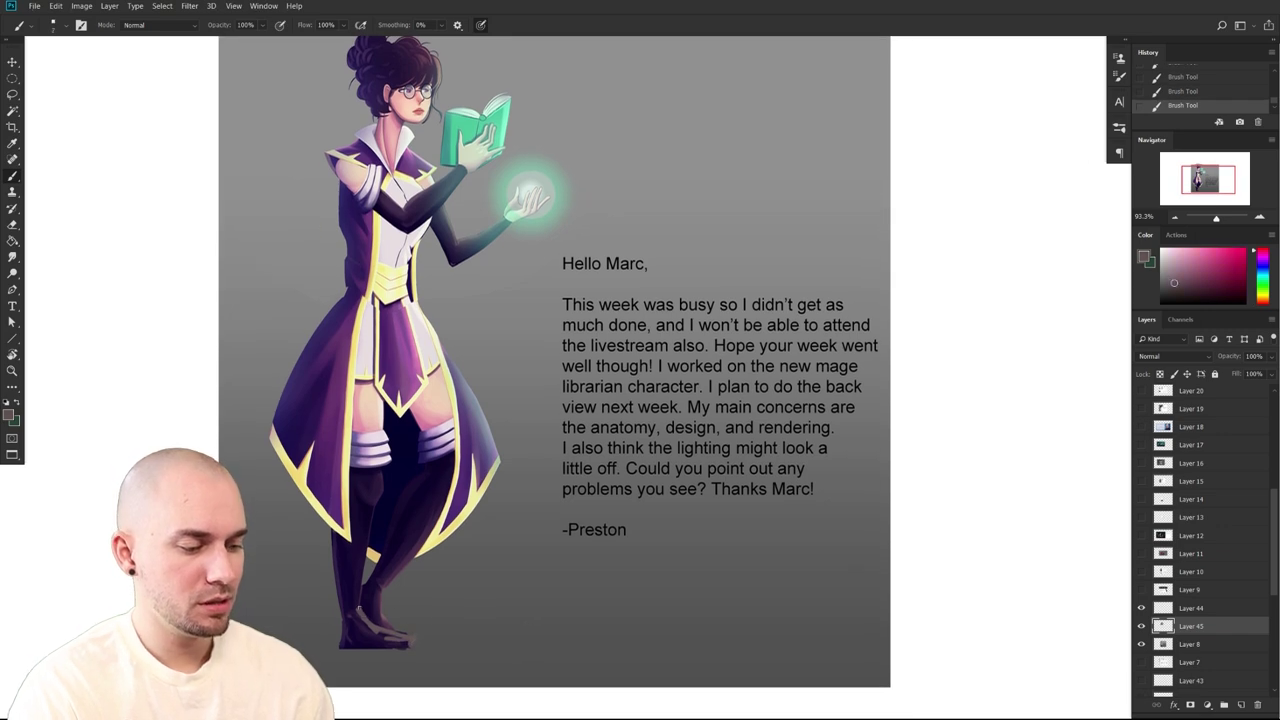
pyautogui.keyDown('alt'); pyautogui.click(388, 632); pyautogui.keyUp('alt')
pyautogui.moveTo(358, 612); pyautogui.dragTo(410, 637)
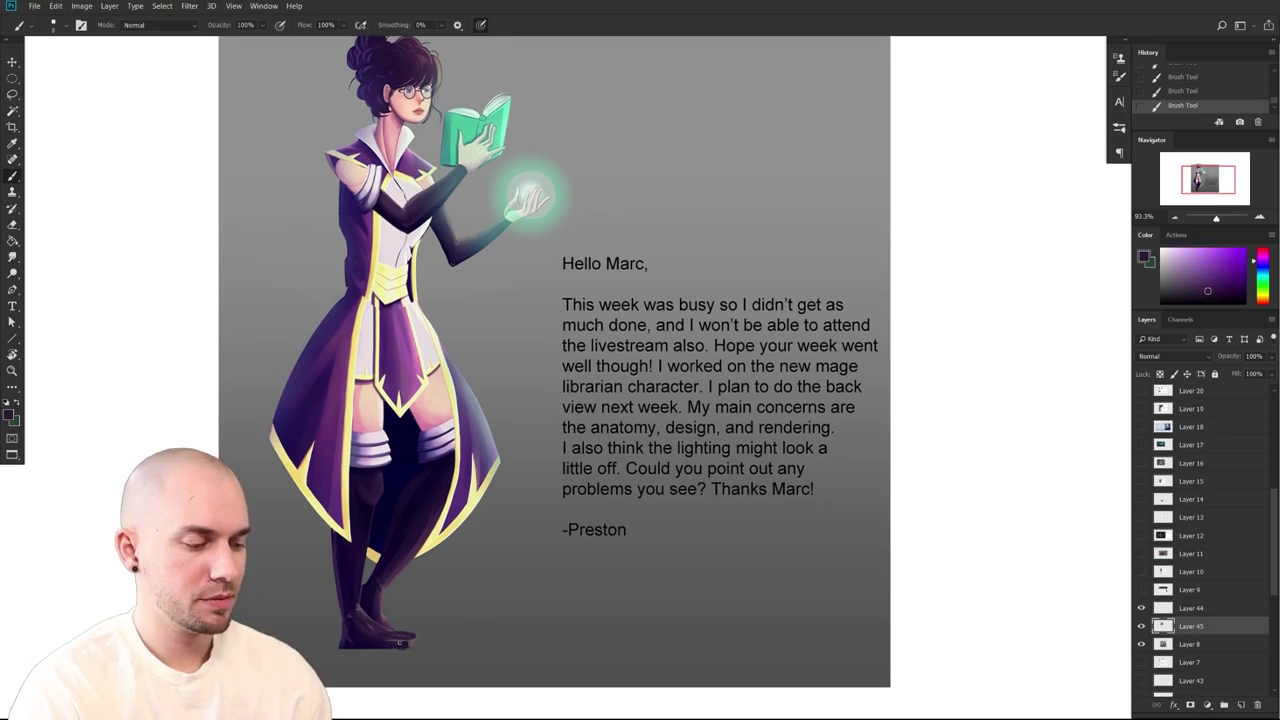
pyautogui.moveTo(628, 604); pyautogui.dragTo(610, 632)
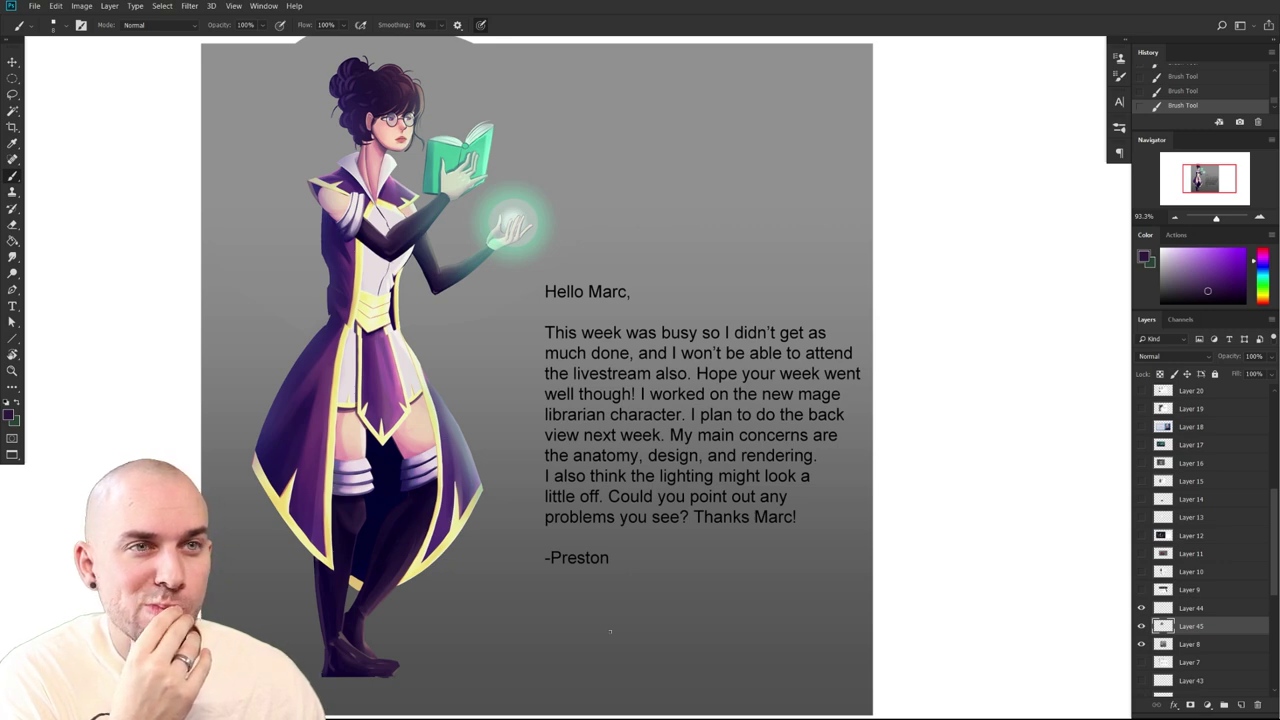
pyautogui.moveTo(678, 625)
pyautogui.mouseDown()
pyautogui.moveTo(828, 620)
pyautogui.moveTo(808, 628)
pyautogui.mouseUp()
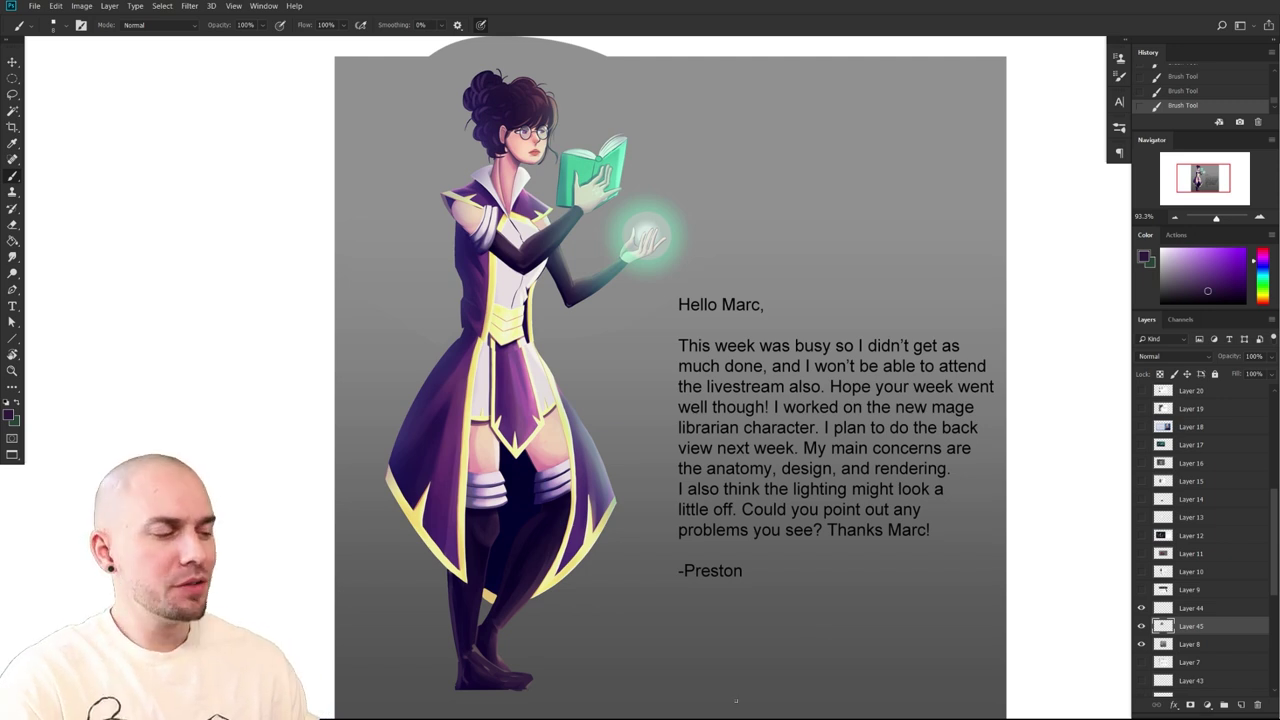
pyautogui.moveTo(736, 701); pyautogui.dragTo(657, 623)
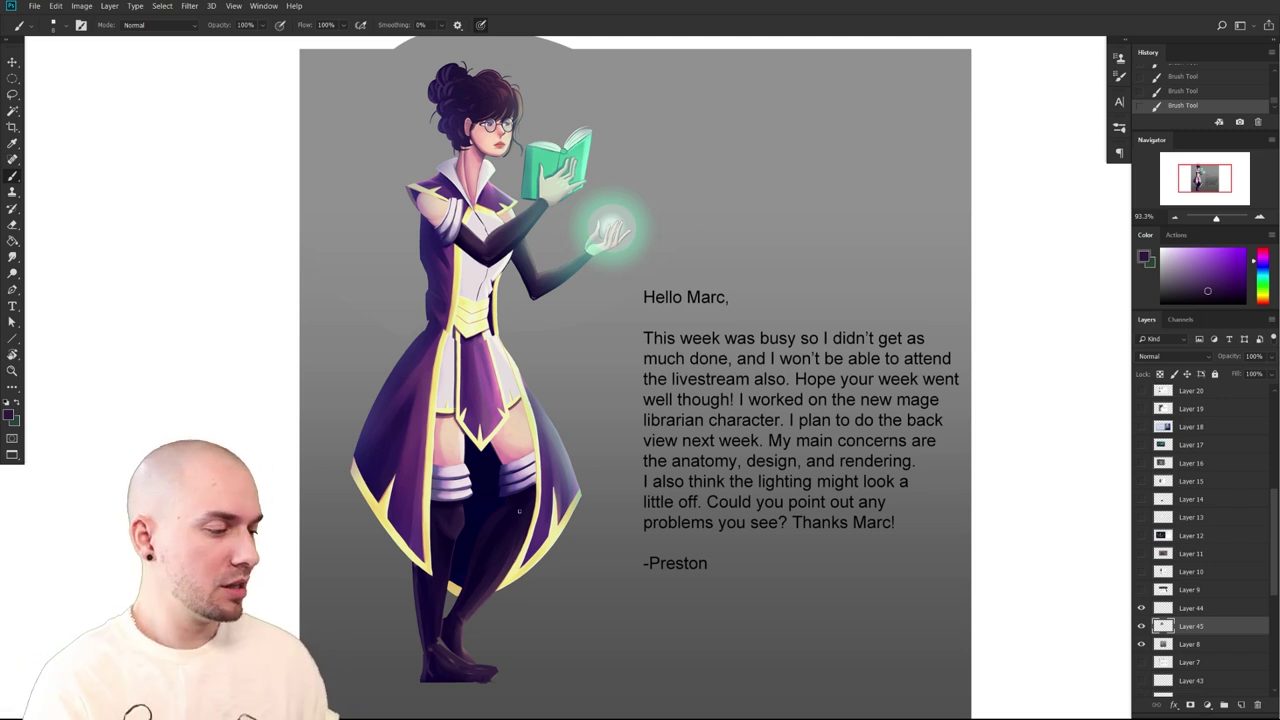
pyautogui.moveTo(821, 590); pyautogui.dragTo(814, 592)
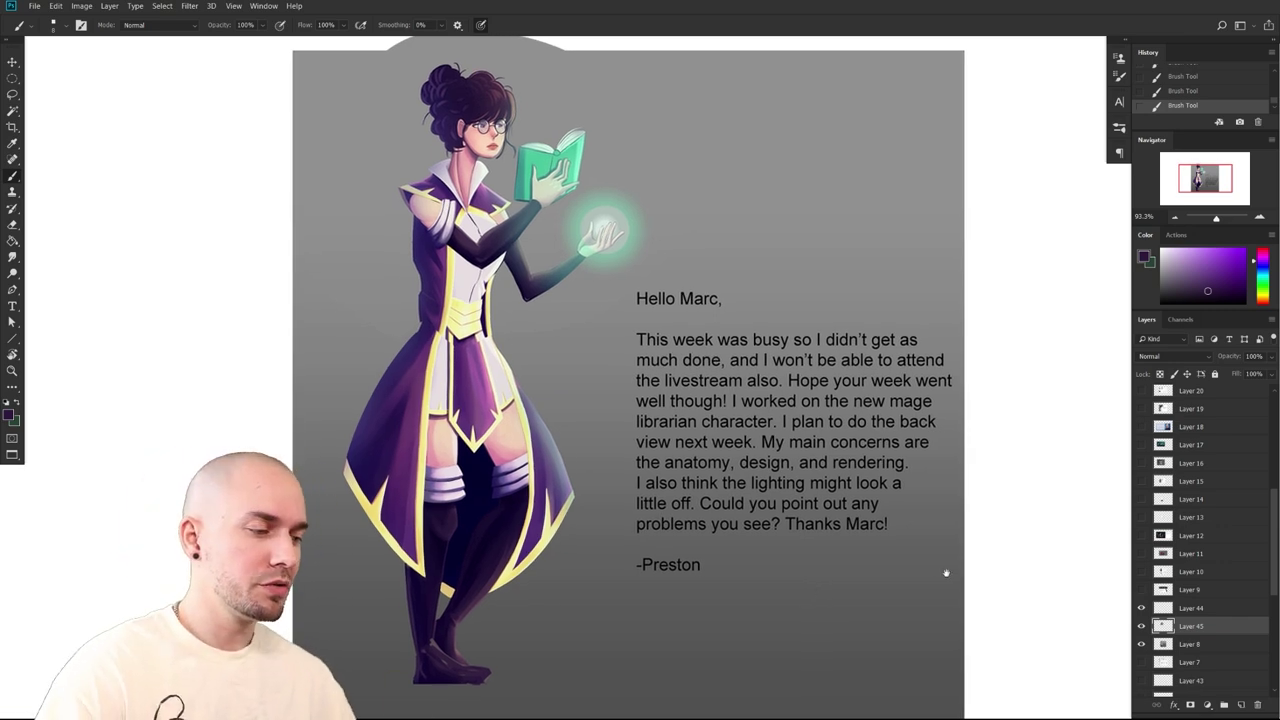
pyautogui.hscroll(2, 930, 567)
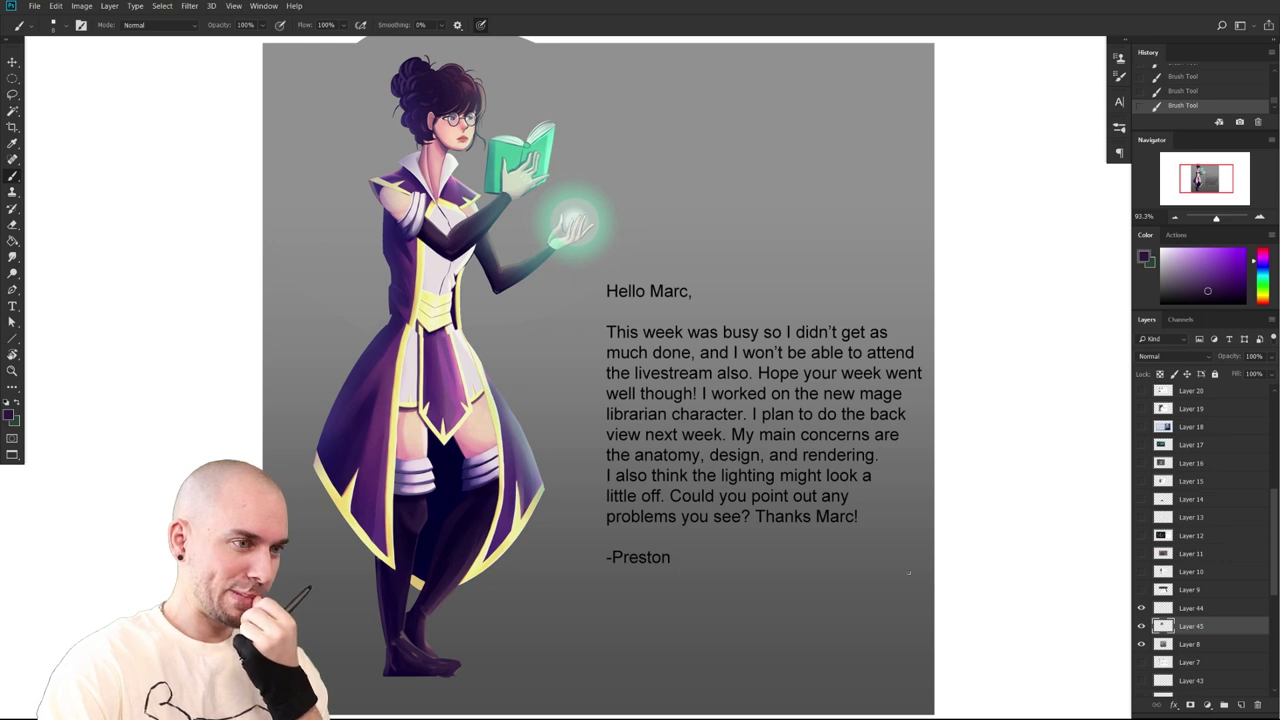
pyautogui.scroll(-1, 481, 562)
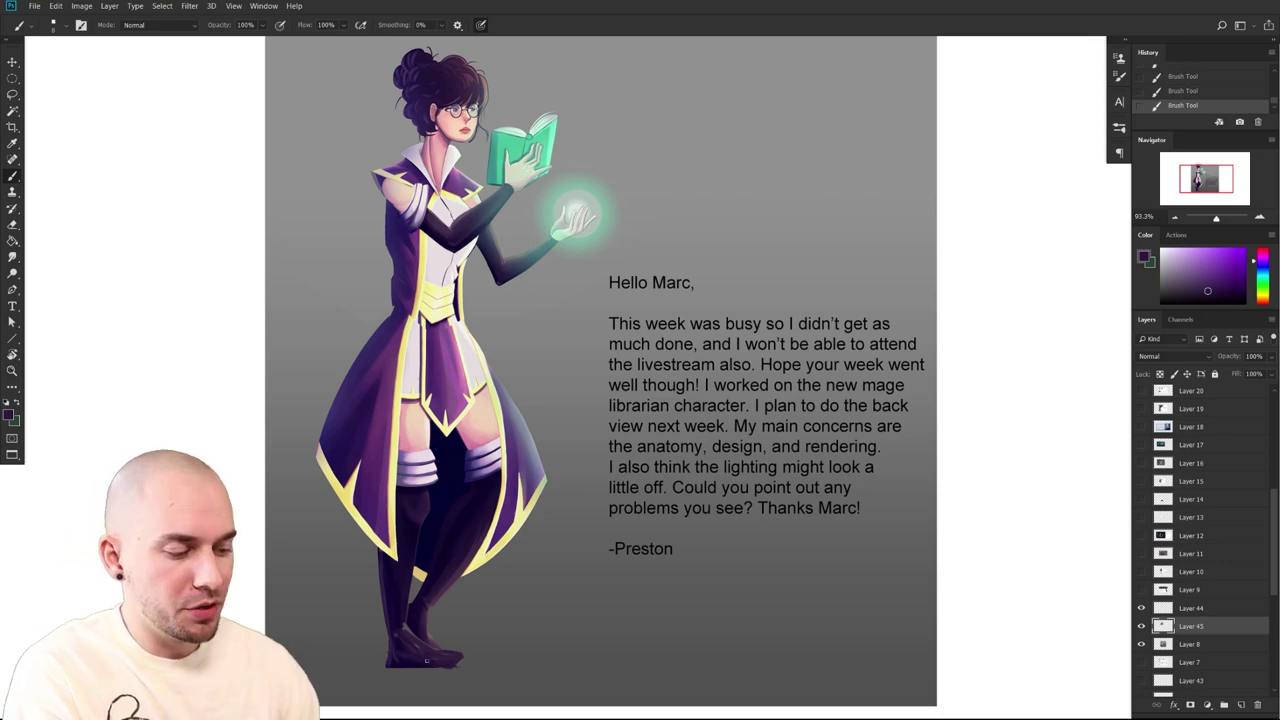
# Reshape the other boot's ankle, heel and sole with a larger brush, using sampled dark purple and the grey background colour
pyautogui.moveTo(410, 650); pyautogui.dragTo(440, 614)
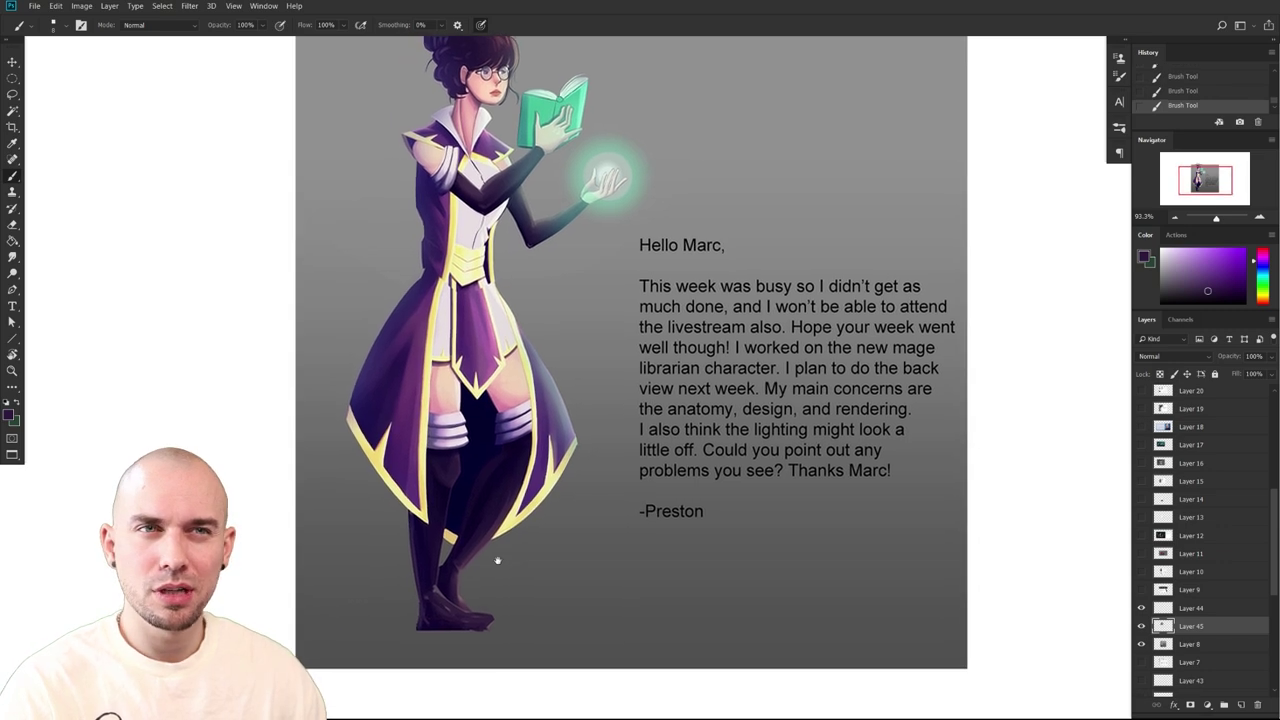
pyautogui.keyDown('alt'); pyautogui.click(440, 630); pyautogui.keyUp('alt')
pyautogui.keyDown('alt'); pyautogui.click(429, 563); pyautogui.keyUp('alt')
pyautogui.press(']')
pyautogui.press(']')
pyautogui.moveTo(423, 568); pyautogui.dragTo(419, 590)
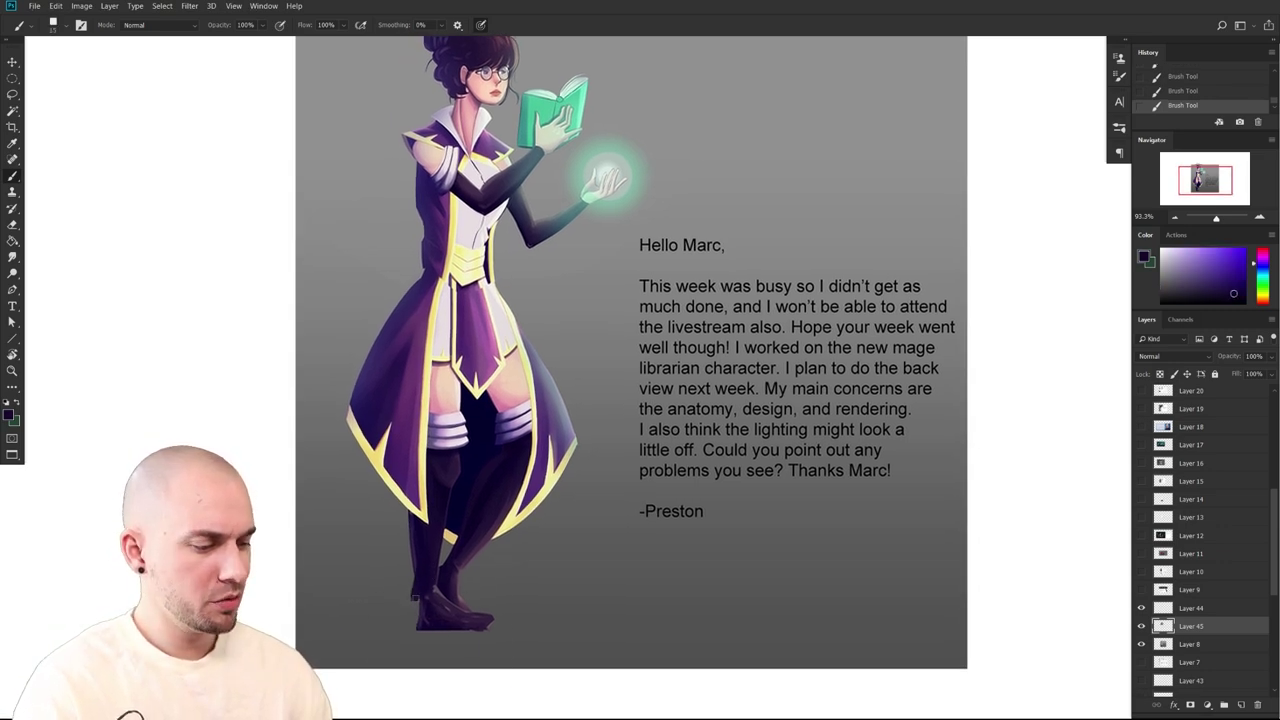
pyautogui.keyDown('alt'); pyautogui.click(435, 637); pyautogui.keyUp('alt')
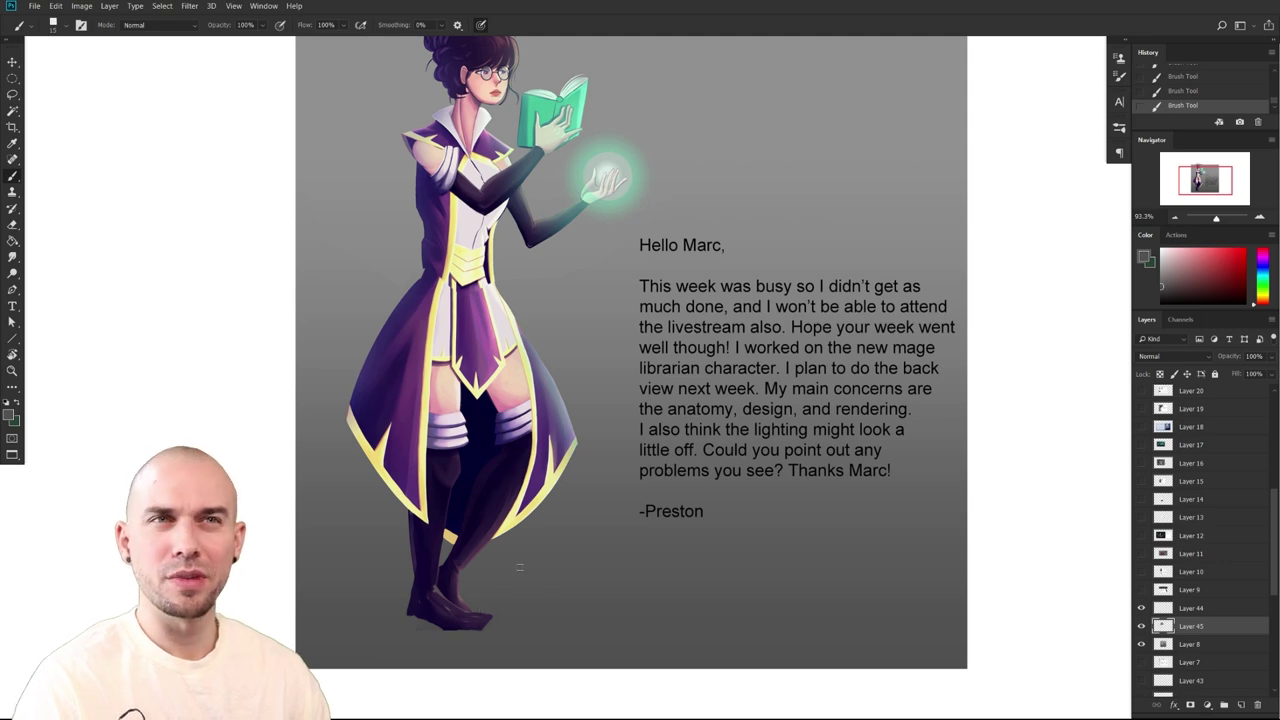
pyautogui.keyDown('alt'); pyautogui.click(487, 513); pyautogui.keyUp('alt')
pyautogui.press(']')
pyautogui.press(']')
pyautogui.moveTo(509, 438); pyautogui.dragTo(557, 597)
pyautogui.hotkey('ctrl', 'z')
pyautogui.keyDown('alt'); pyautogui.click(502, 503); pyautogui.keyUp('alt')
pyautogui.hotkey('ctrl', 'z')
pyautogui.moveTo(511, 434)
pyautogui.mouseDown()
pyautogui.moveTo(571, 580)
pyautogui.moveTo(588, 590)
pyautogui.mouseUp()
pyautogui.moveTo(746, 590)
pyautogui.mouseDown()
pyautogui.moveTo(715, 598)
pyautogui.moveTo(753, 634)
pyautogui.mouseUp()
pyautogui.hotkey('ctrl', 'z')
# Set the brush colour to a bright saturated red and reduce the brush size for marking the knees
pyautogui.moveTo(798, 564); pyautogui.dragTo(838, 543)
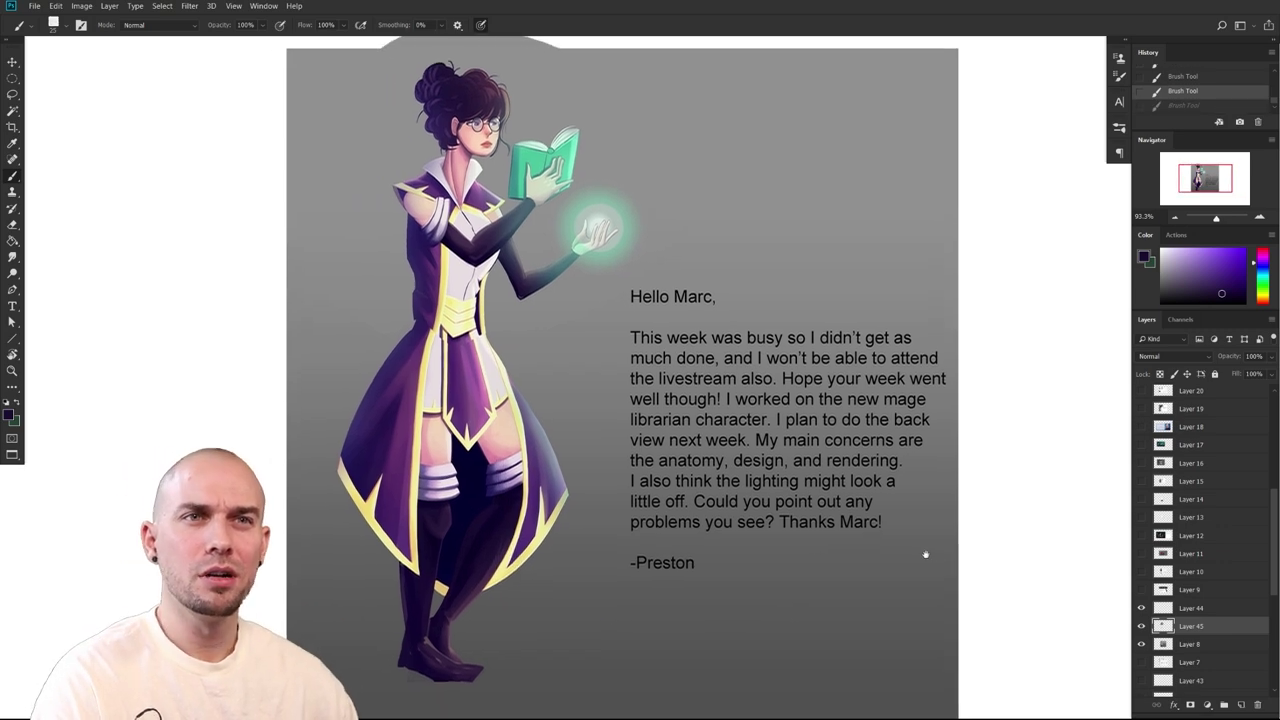
pyautogui.moveTo(898, 601); pyautogui.dragTo(982, 561)
pyautogui.moveTo(1260, 266); pyautogui.dragTo(1261, 247)
pyautogui.moveTo(954, 457); pyautogui.dragTo(876, 495)
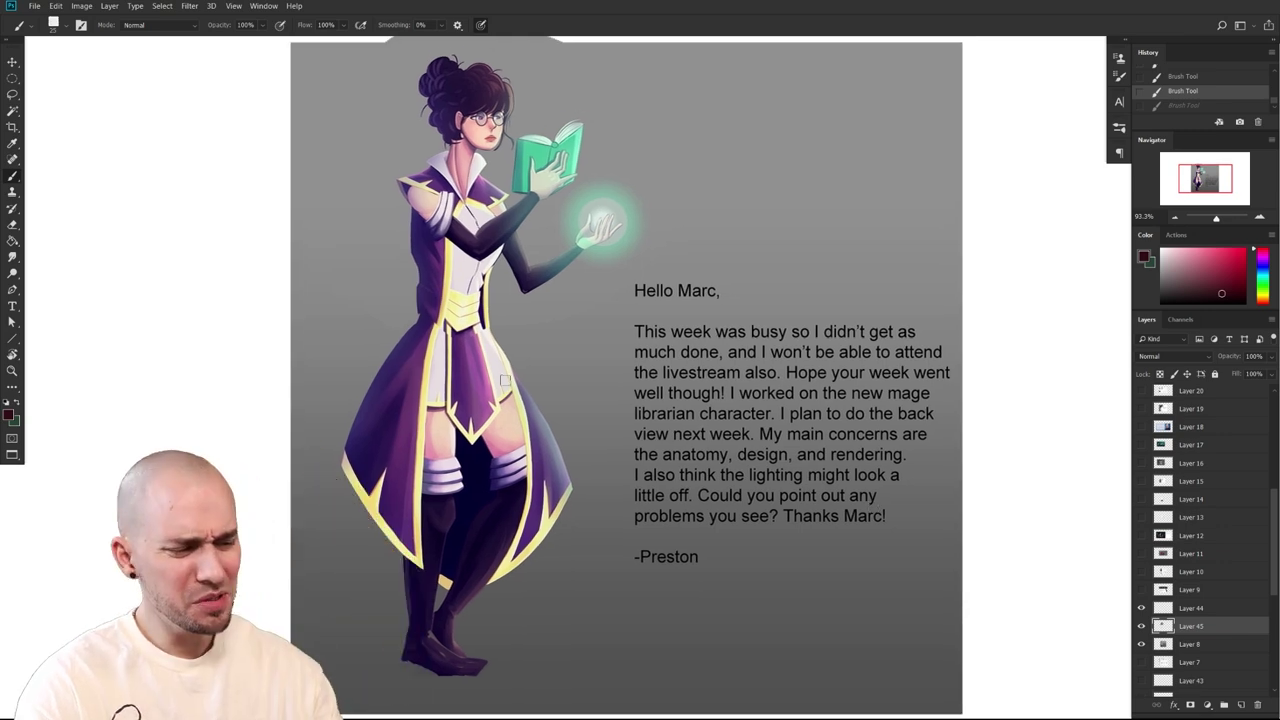
pyautogui.moveTo(560, 469); pyautogui.dragTo(532, 497)
pyautogui.moveTo(561, 446)
pyautogui.mouseDown()
pyautogui.moveTo(608, 474)
pyautogui.moveTo(589, 454)
pyautogui.mouseUp()
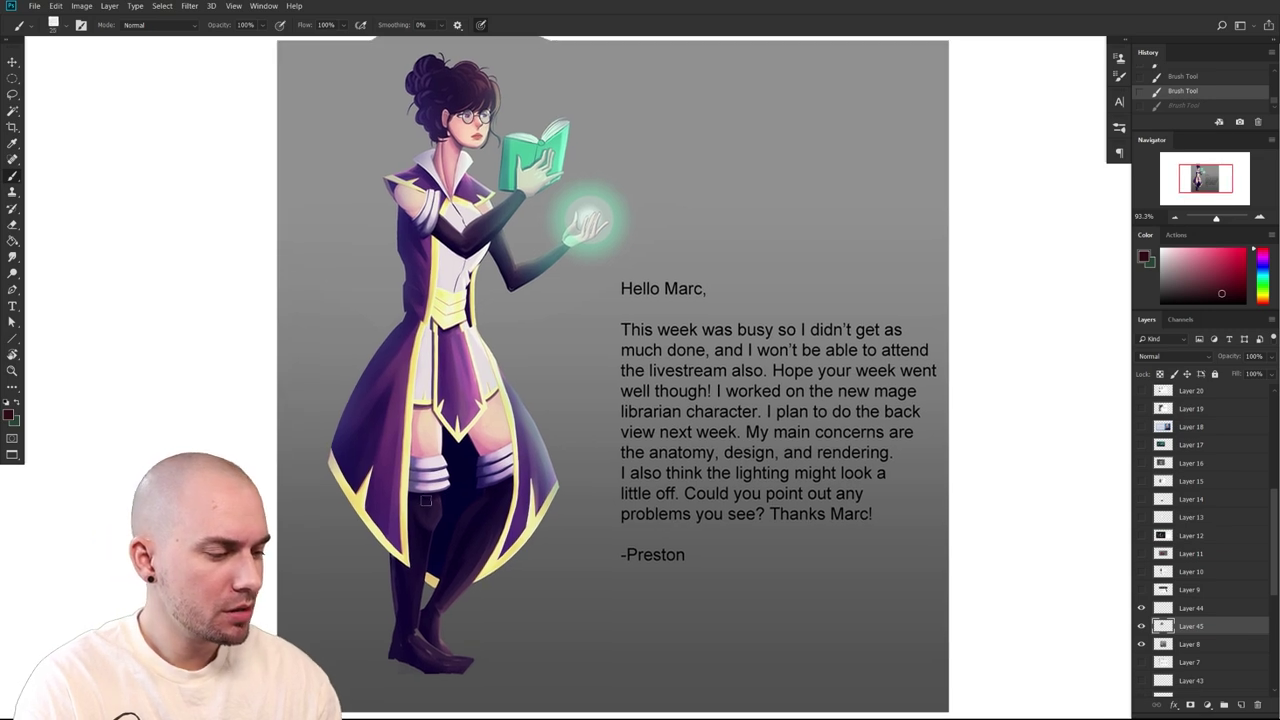
pyautogui.moveTo(426, 501); pyautogui.dragTo(430, 508)
pyautogui.press('[')
pyautogui.click(1244, 250)
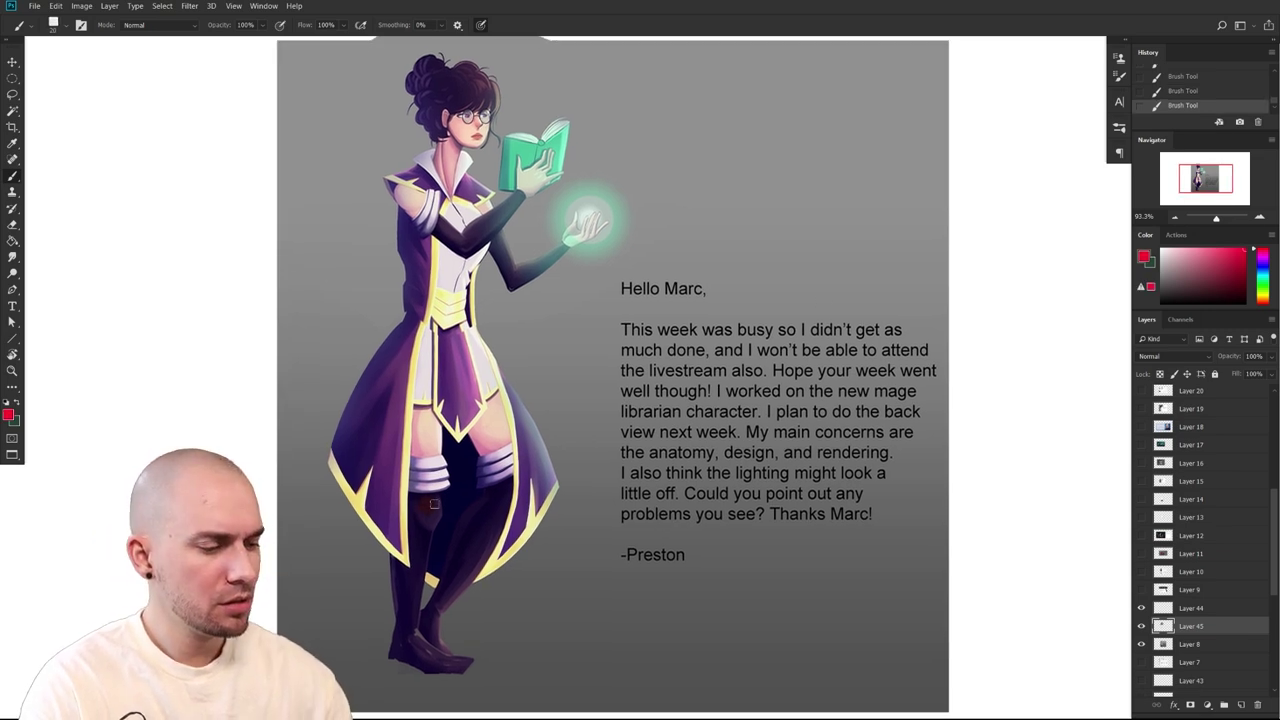
# Replace the dark knee mark with a bright red one and mark the other knee with a red dot
pyautogui.hotkey('ctrl', 'z')
pyautogui.press('[')
pyautogui.moveTo(430, 504); pyautogui.dragTo(432, 512)
pyautogui.click(516, 492)
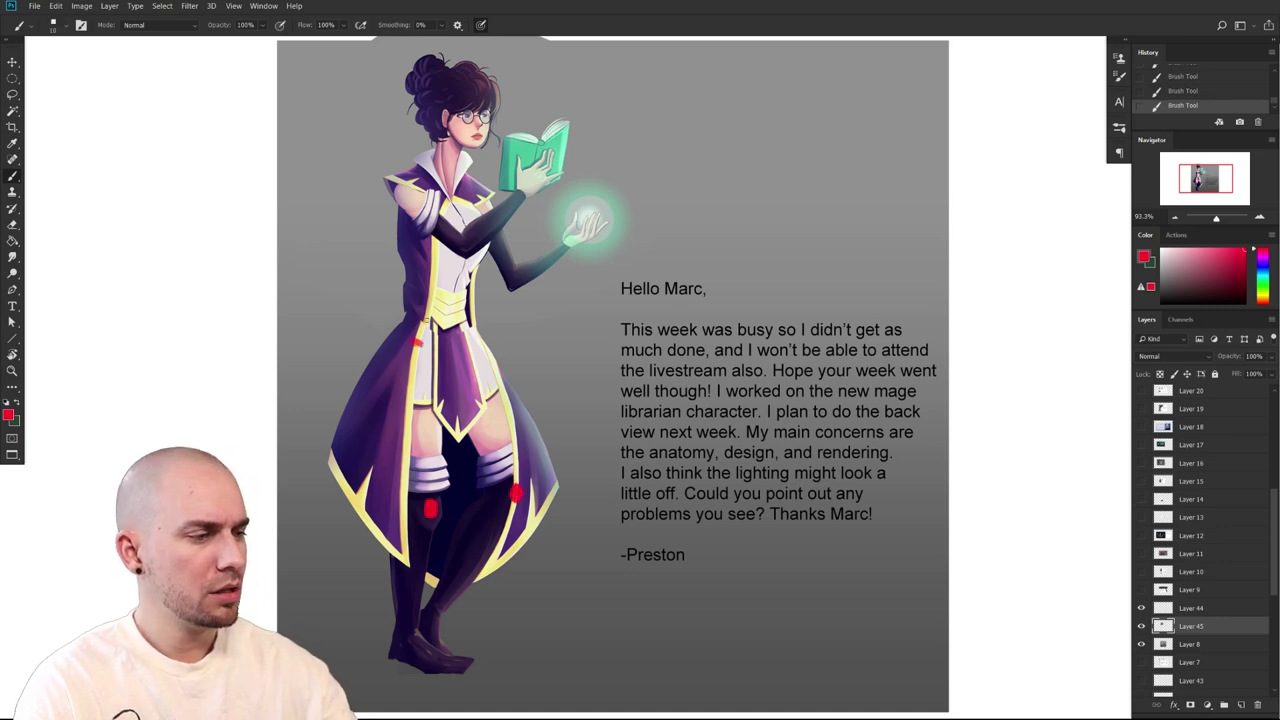
# Draw a red V-shaped pelvis outline below the belt with a smaller brush, continuing one side up along the waist
pyautogui.hotkey('ctrl', 'z')
pyautogui.press('[')
pyautogui.moveTo(405, 329); pyautogui.dragTo(427, 332)
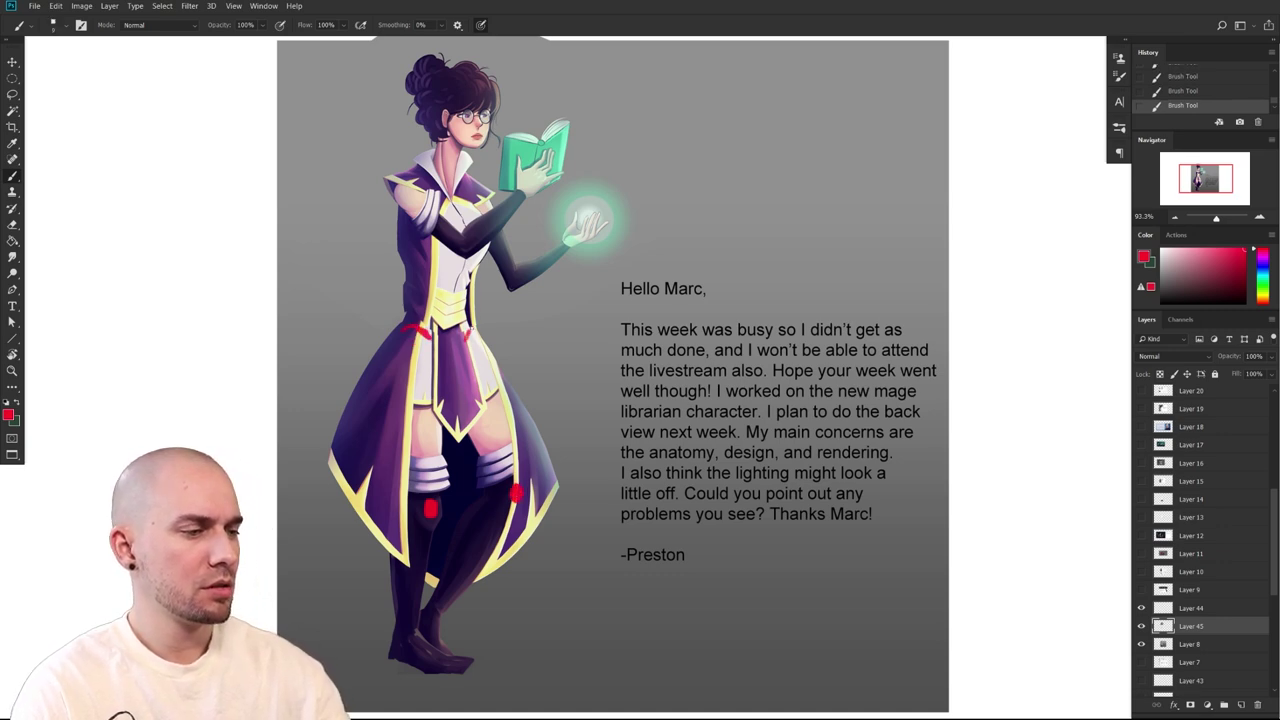
pyautogui.moveTo(417, 331); pyautogui.dragTo(440, 357)
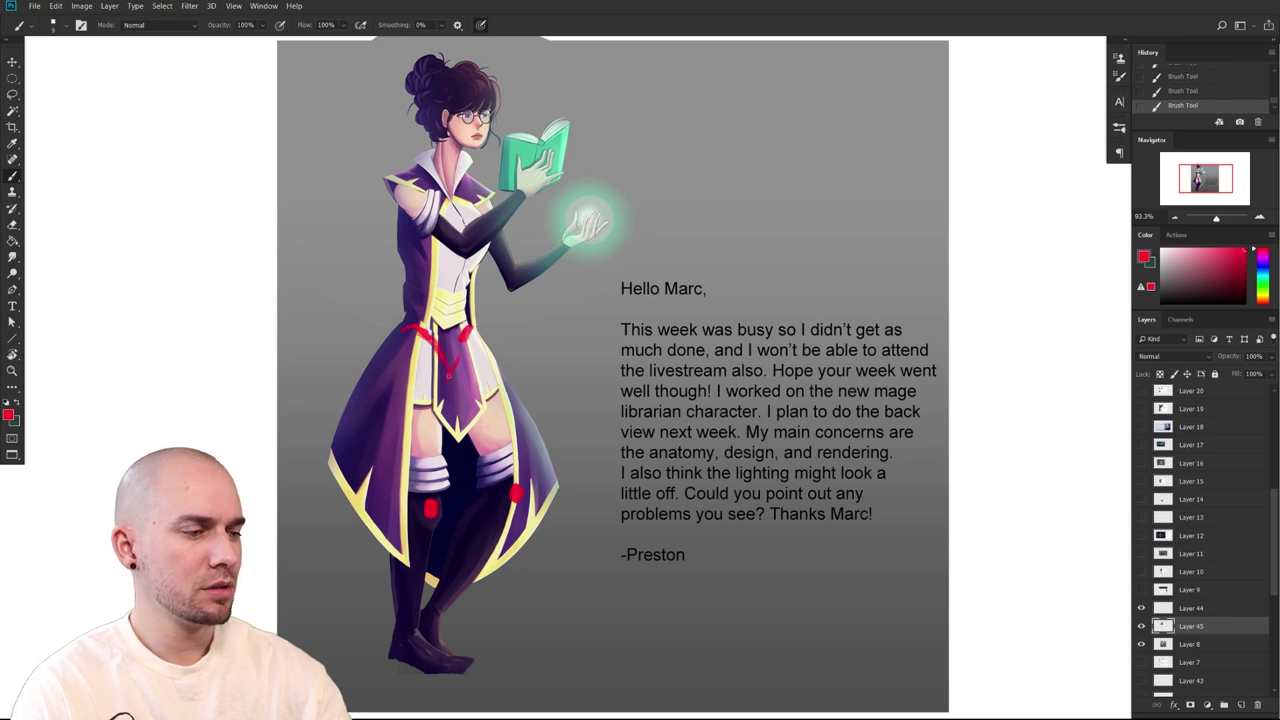
pyautogui.moveTo(473, 331); pyautogui.dragTo(477, 268)
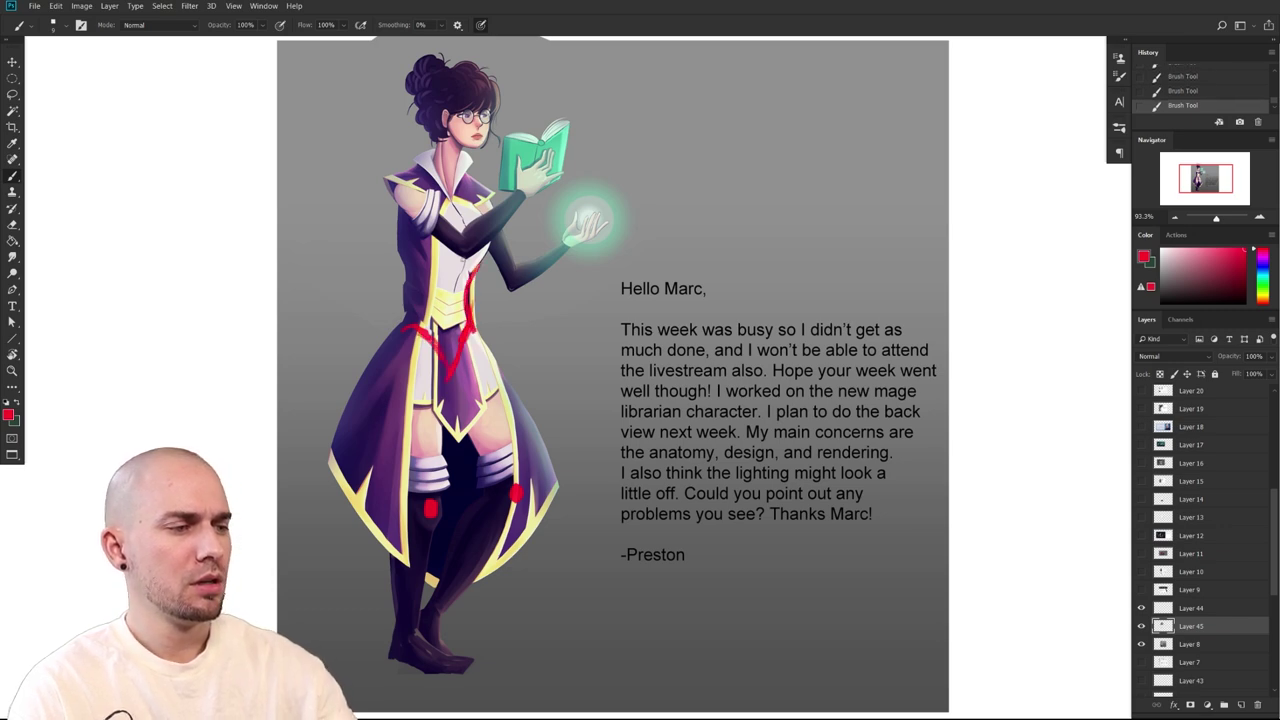
# Draw red guide lines along the torso's outer side, down both thighs through the knee marks and down both shins
pyautogui.moveTo(404, 327); pyautogui.dragTo(410, 247)
pyautogui.moveTo(549, 380); pyautogui.dragTo(557, 315)
pyautogui.moveTo(456, 358)
pyautogui.mouseDown()
pyautogui.moveTo(438, 441)
pyautogui.moveTo(437, 425)
pyautogui.mouseUp()
pyautogui.moveTo(485, 278)
pyautogui.mouseDown()
pyautogui.moveTo(521, 427)
pyautogui.moveTo(567, 444)
pyautogui.moveTo(440, 585)
pyautogui.mouseUp()
pyautogui.moveTo(436, 482); pyautogui.dragTo(410, 605)
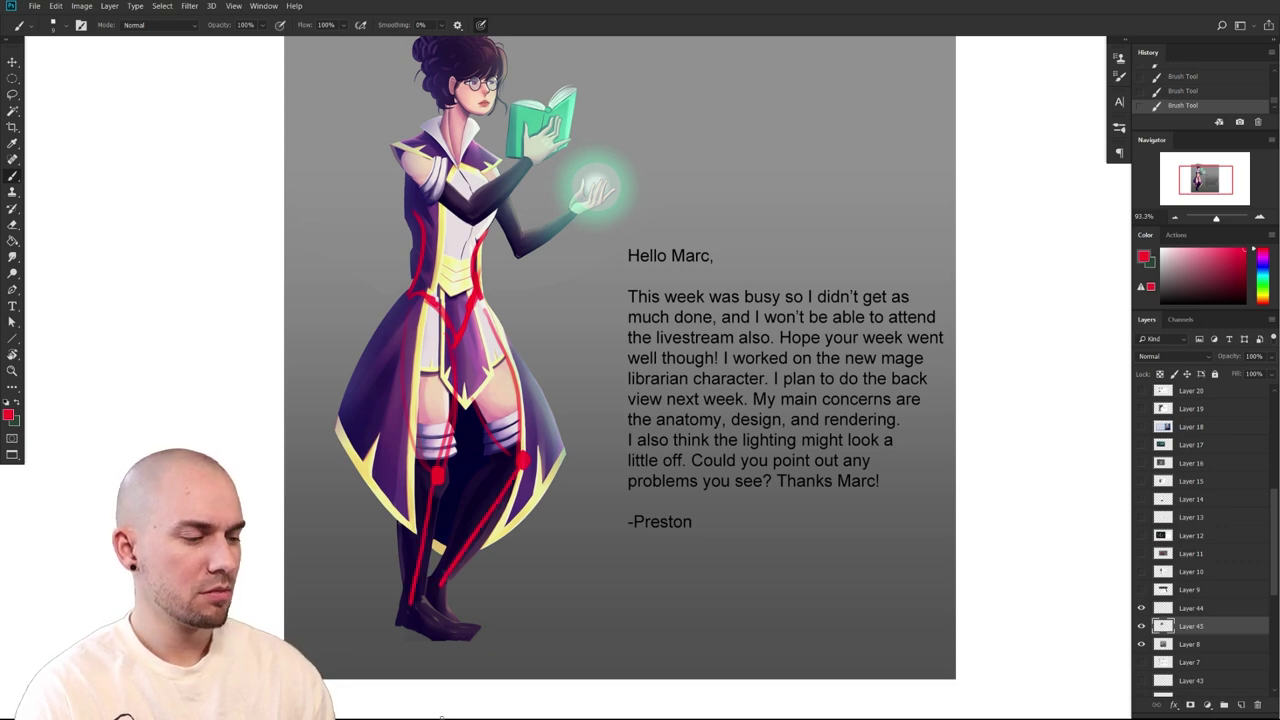
# Touch up the boots between the ankles with a slightly larger brush, using sampled dark purples and the background grey
pyautogui.moveTo(508, 553)
pyautogui.mouseDown()
pyautogui.moveTo(444, 579)
pyautogui.moveTo(456, 614)
pyautogui.mouseUp()
pyautogui.keyDown('alt'); pyautogui.click(446, 566); pyautogui.keyUp('alt')
pyautogui.press(']')
pyautogui.keyDown('alt'); pyautogui.click(445, 572); pyautogui.keyUp('alt')
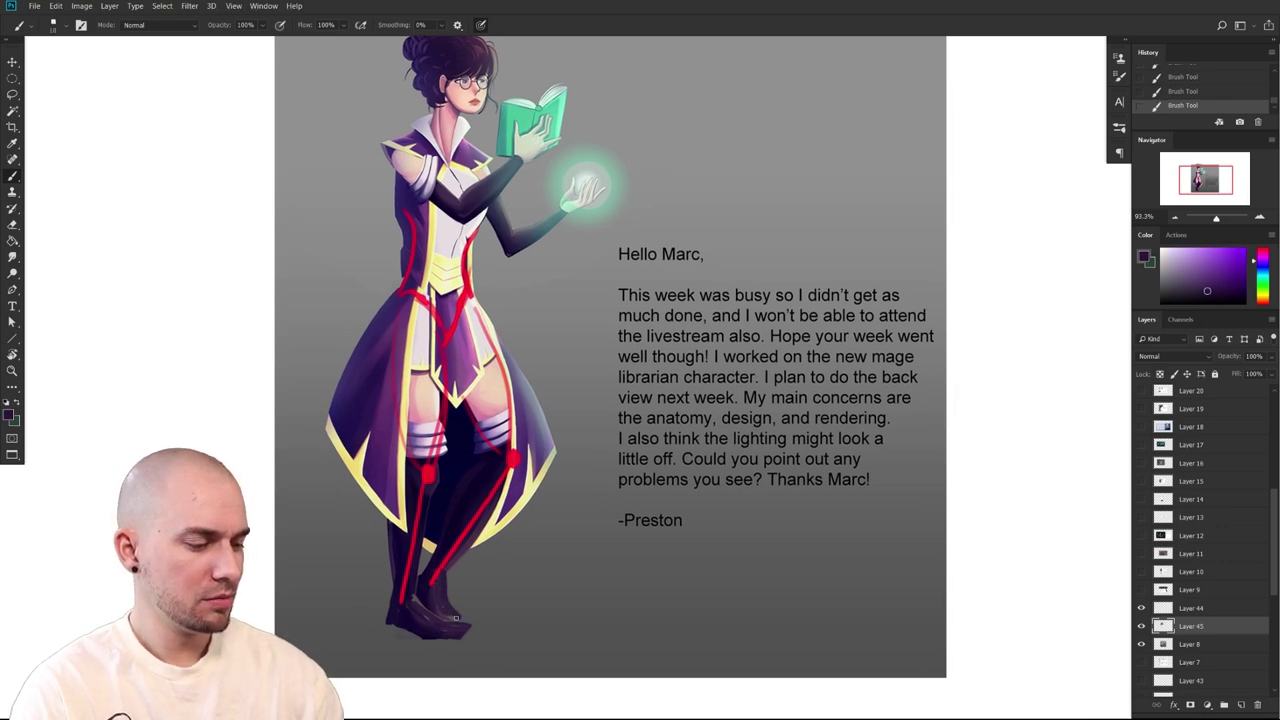
pyautogui.keyDown('alt'); pyautogui.click(435, 557); pyautogui.keyUp('alt')
pyautogui.keyDown('alt'); pyautogui.click(441, 594); pyautogui.keyUp('alt')
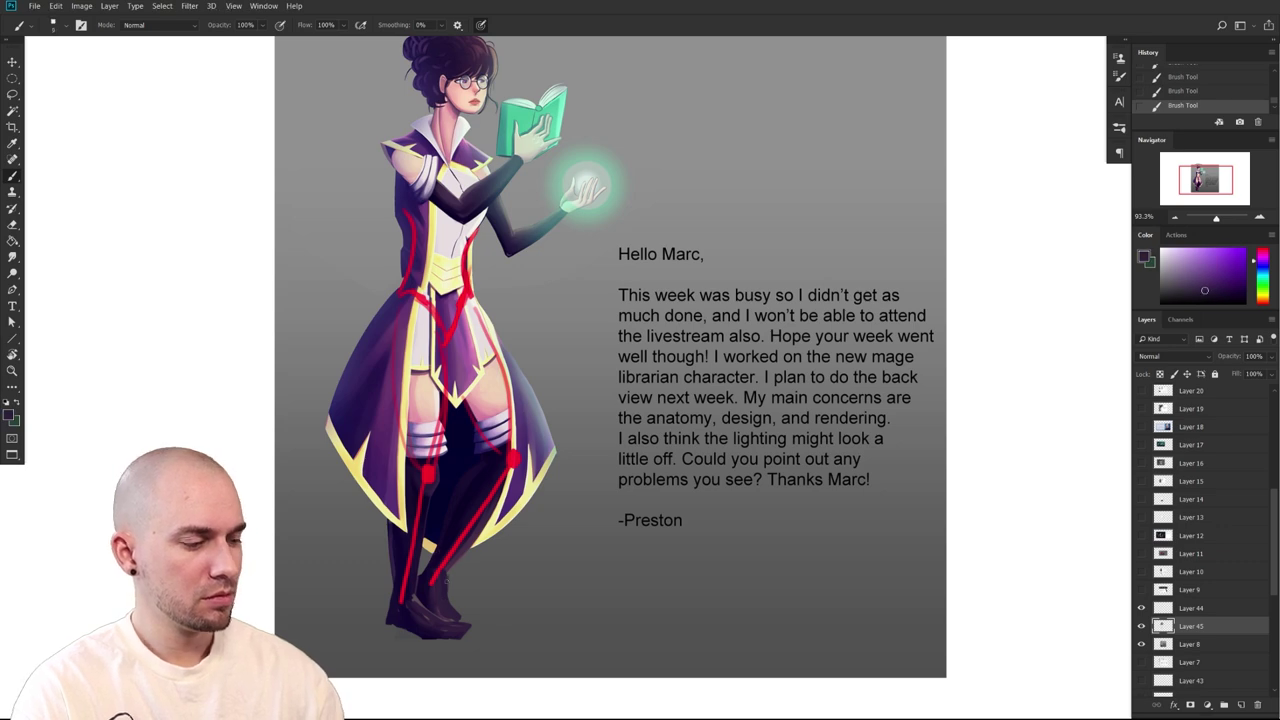
pyautogui.keyDown('alt'); pyautogui.click(433, 559); pyautogui.keyUp('alt')
pyautogui.moveTo(576, 566); pyautogui.dragTo(571, 540)
pyautogui.keyDown('alt'); pyautogui.click(412, 566); pyautogui.keyUp('alt')
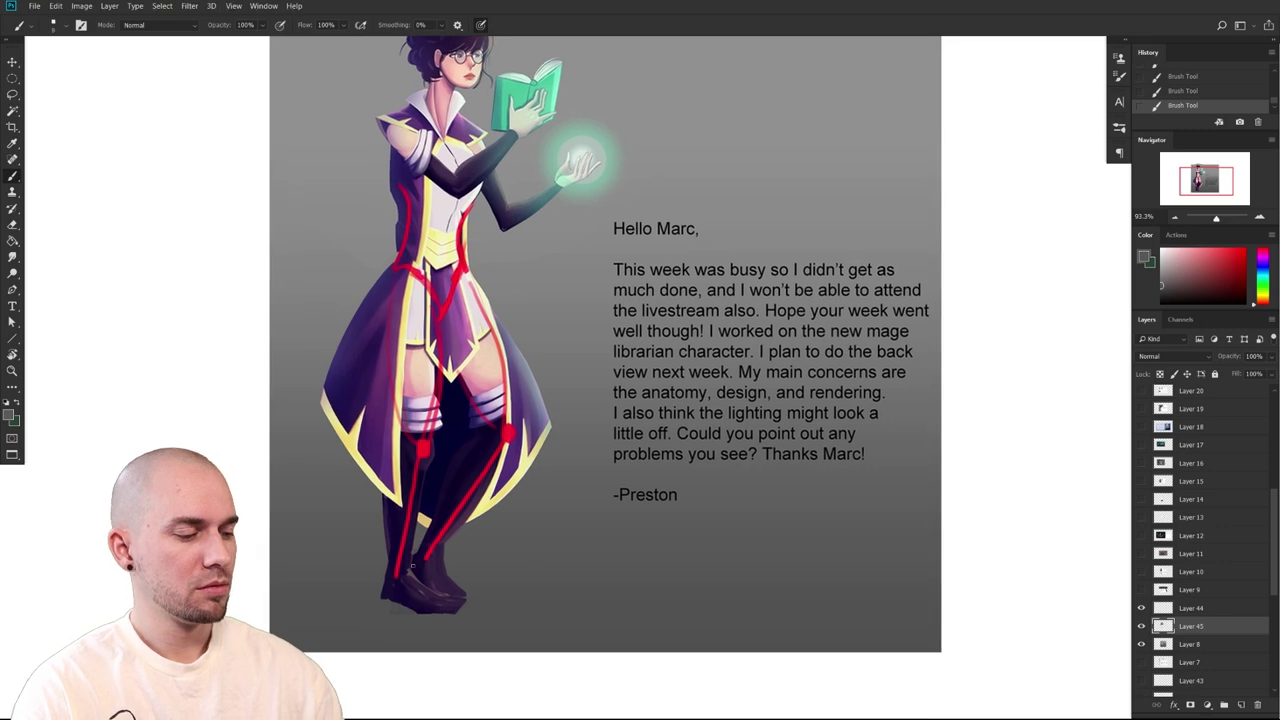
pyautogui.moveTo(610, 590); pyautogui.dragTo(674, 640)
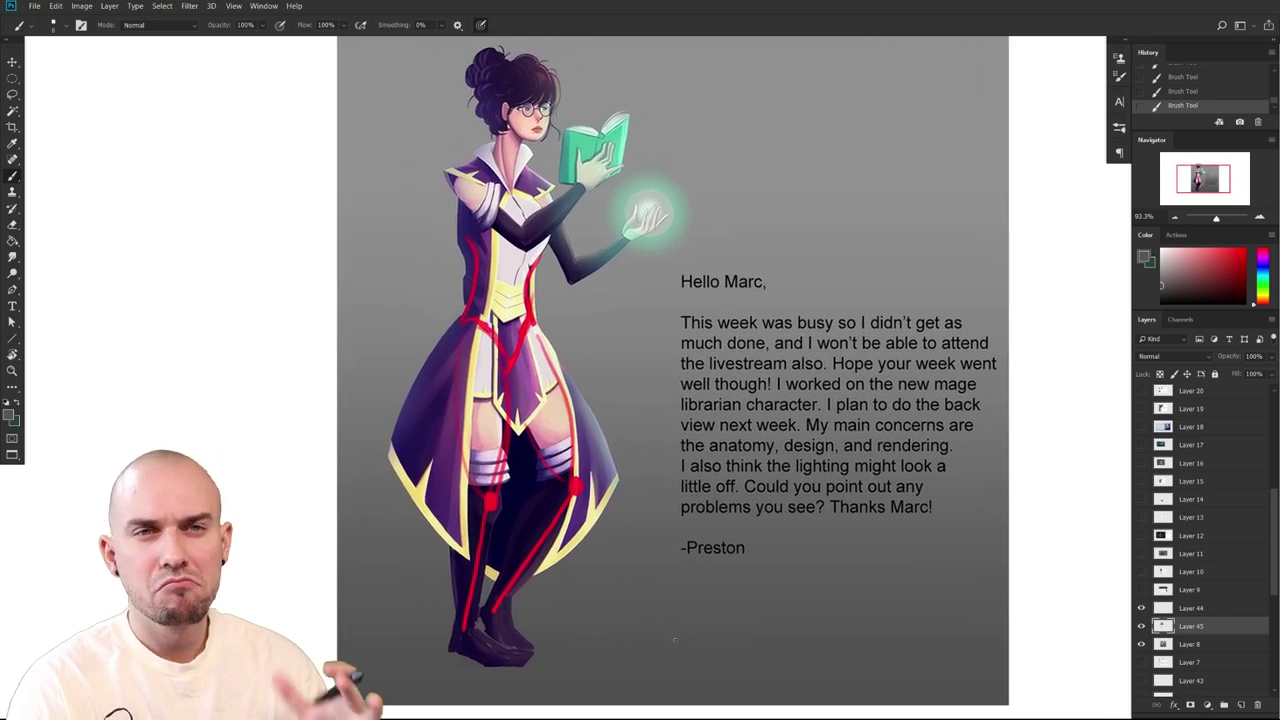
# Compare the figure with and without the corrections by switching Layer 45 off and on repeatedly
pyautogui.click(1141, 626)
pyautogui.click(1141, 626)
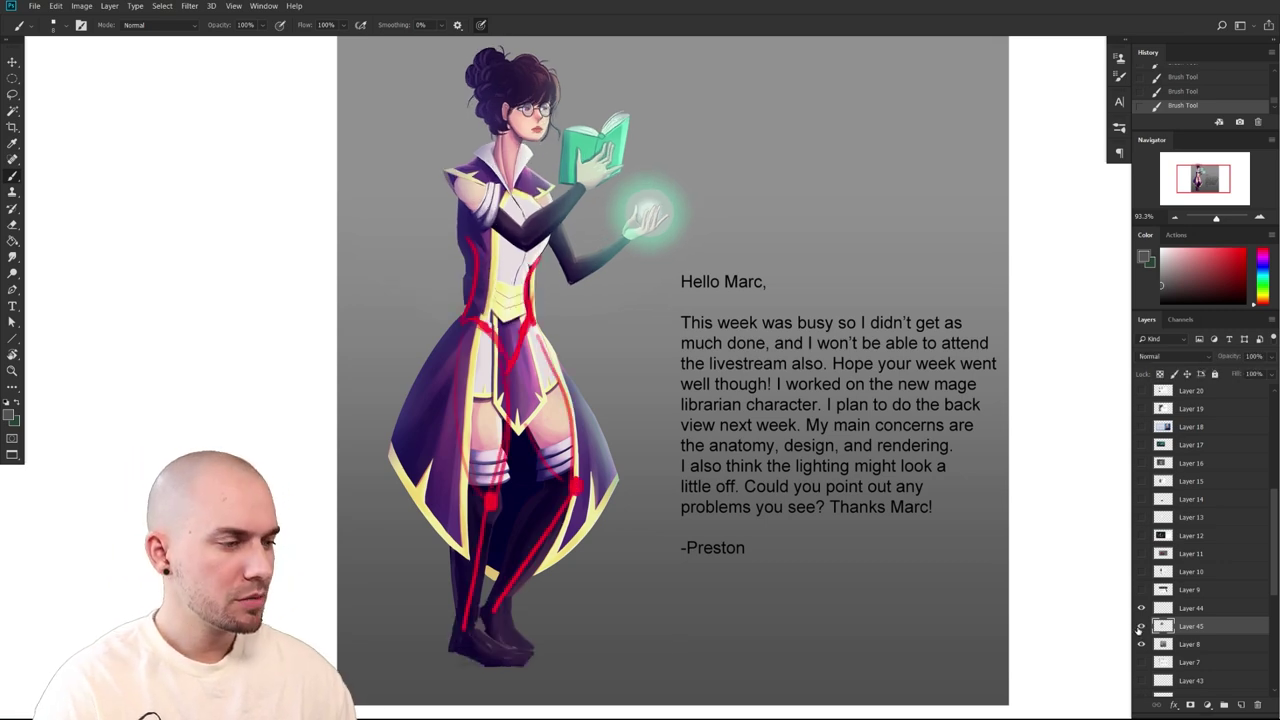
pyautogui.click(1141, 626)
pyautogui.click(1139, 627)
pyautogui.click(1139, 627)
pyautogui.click(1139, 627)
pyautogui.moveTo(1031, 612); pyautogui.dragTo(814, 608)
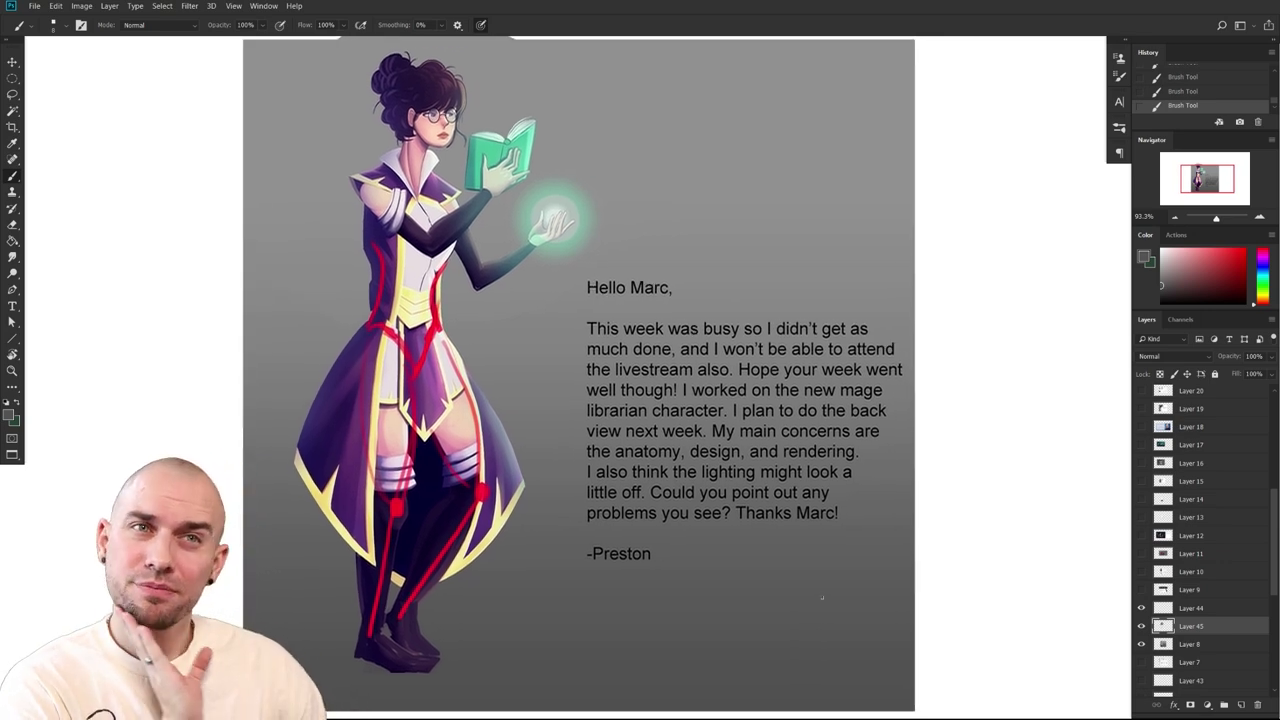
pyautogui.moveTo(954, 548); pyautogui.dragTo(1006, 551)
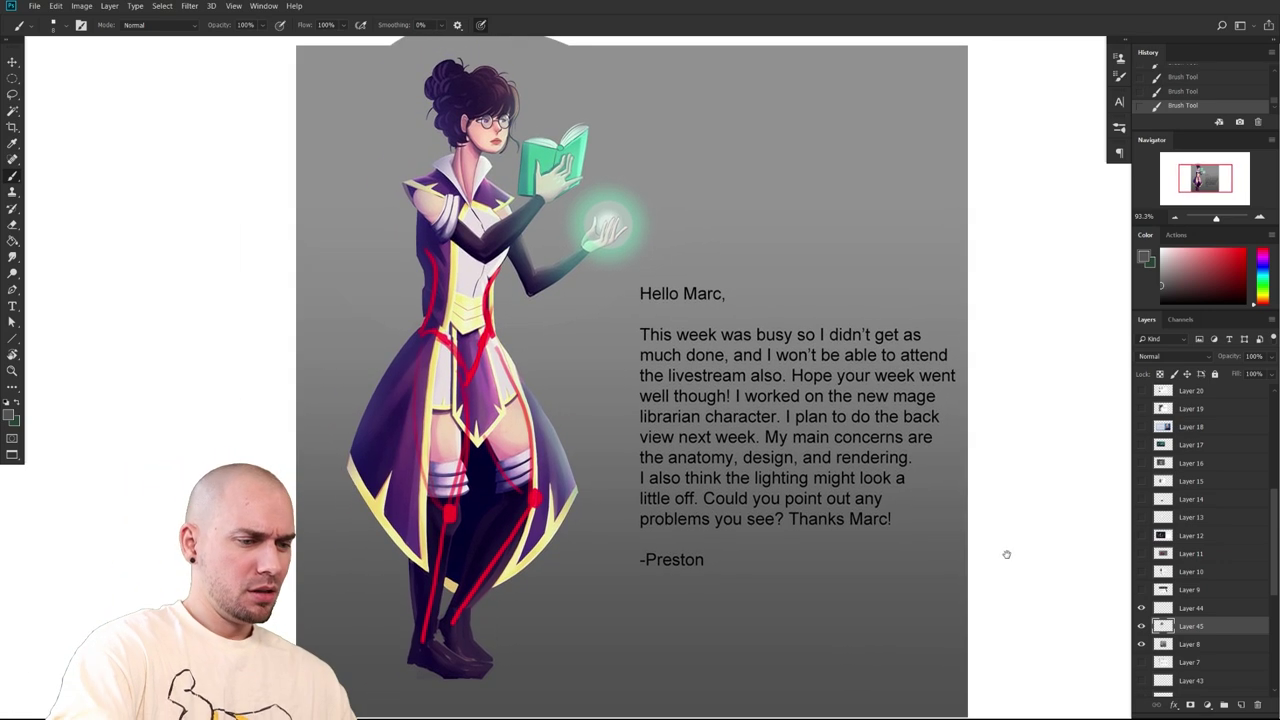
pyautogui.moveTo(915, 560); pyautogui.dragTo(917, 554)
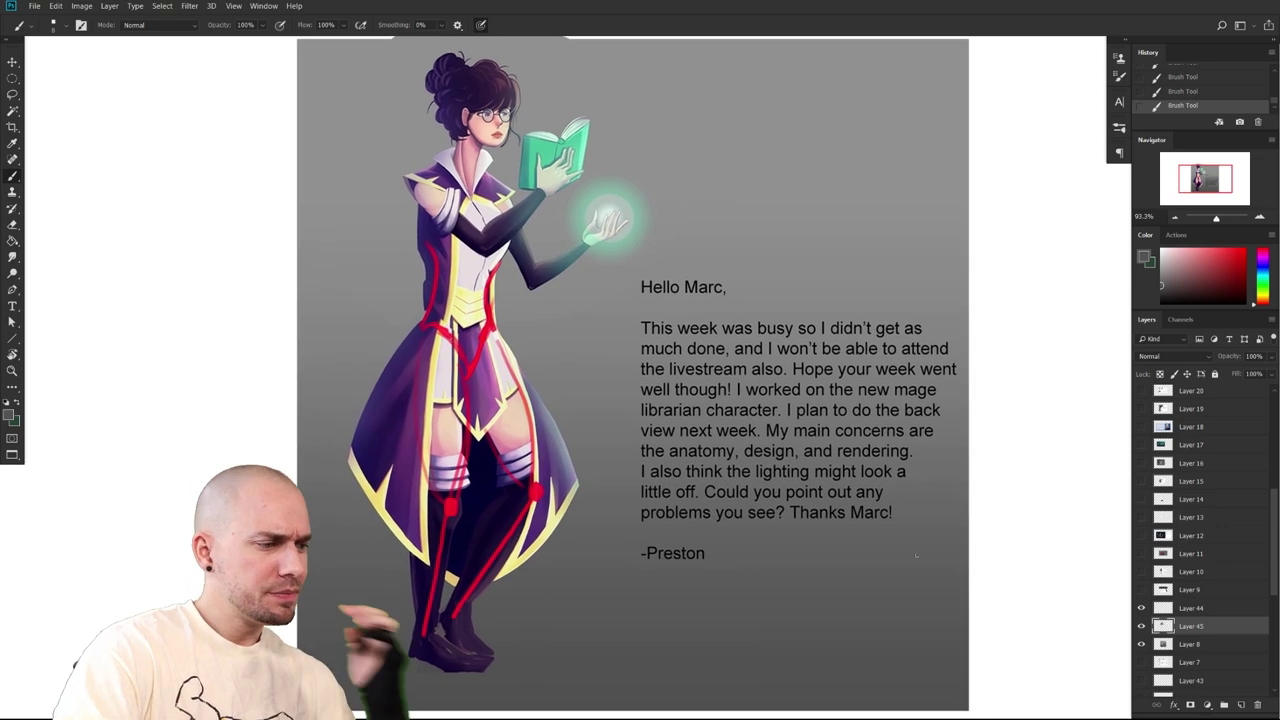
# Hide Layer 44 and compare the original with the corrected figure by toggling Layer 45, leaving Layer 45 visible
pyautogui.click(1141, 626)
pyautogui.click(1141, 626)
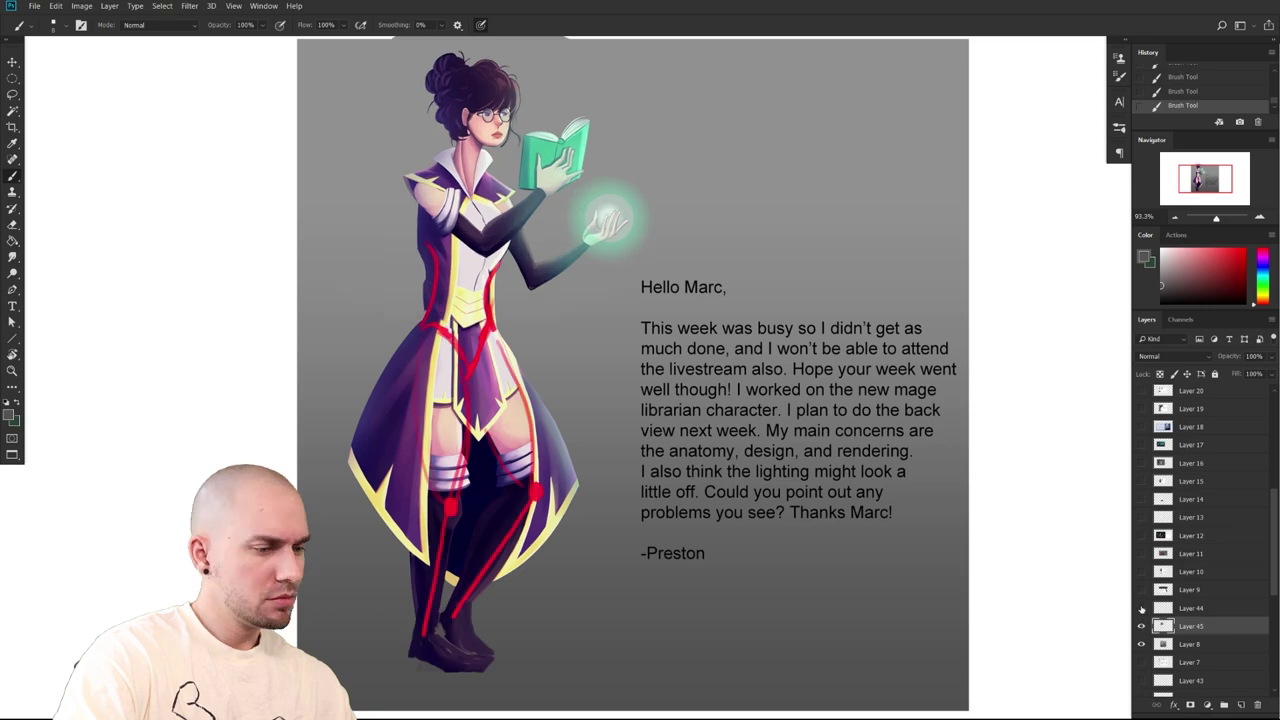
pyautogui.click(1141, 626)
pyautogui.click(1141, 626)
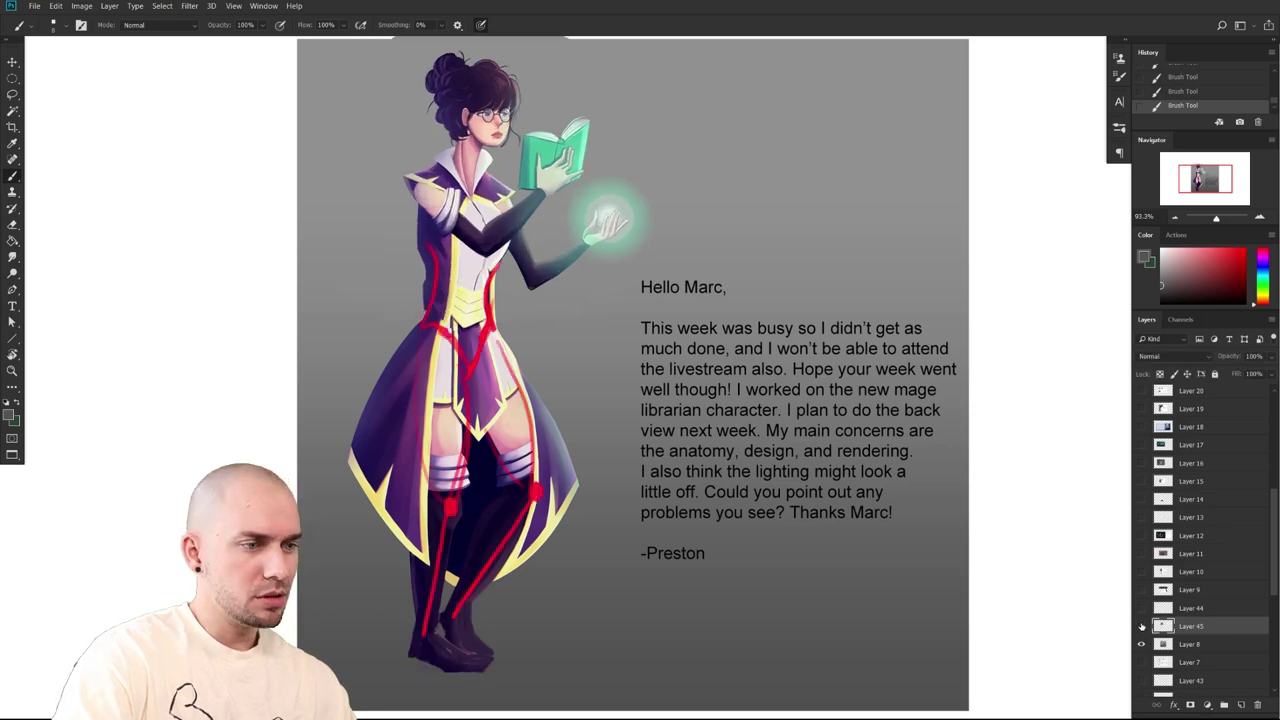
pyautogui.click(1141, 626)
pyautogui.click(1141, 626)
pyautogui.click(1141, 626)
pyautogui.click(1141, 626)
pyautogui.moveTo(731, 596); pyautogui.dragTo(819, 636)
pyautogui.moveTo(679, 484)
pyautogui.mouseDown()
pyautogui.moveTo(669, 466)
pyautogui.moveTo(673, 488)
pyautogui.mouseUp()
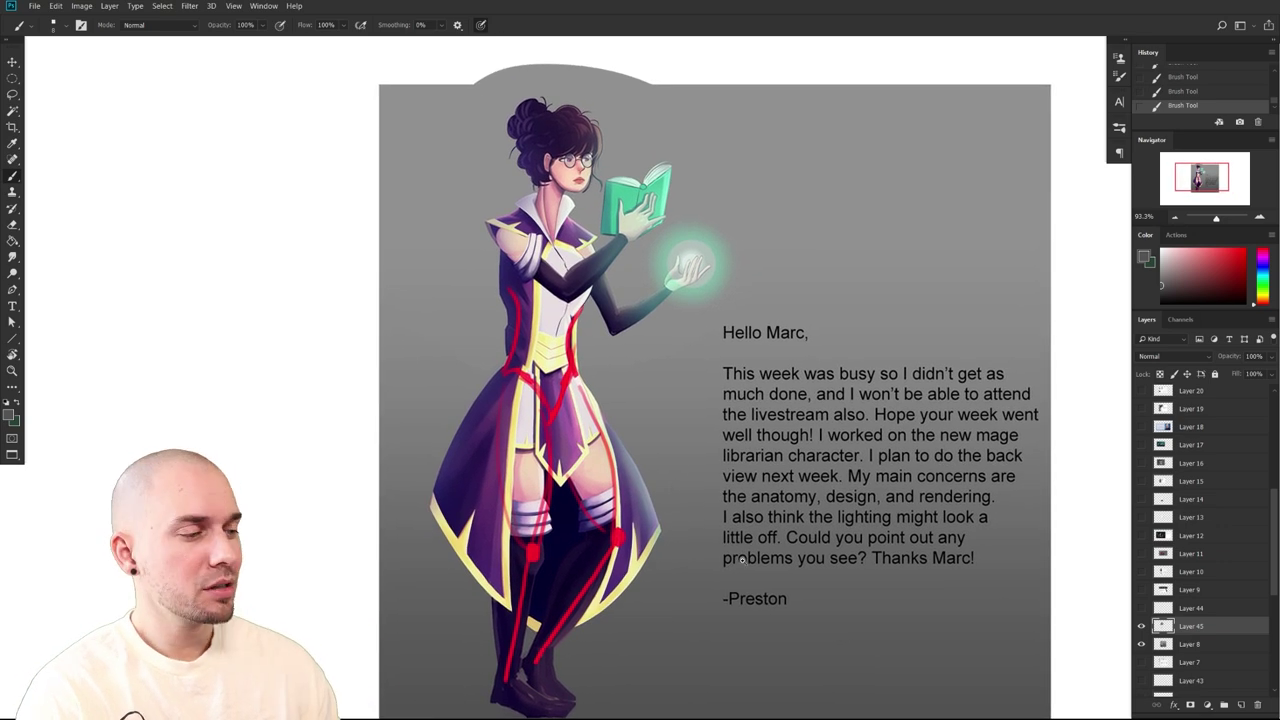
# Set the brush colour to a bright saturated red
pyautogui.scroll(2, 738, 560)
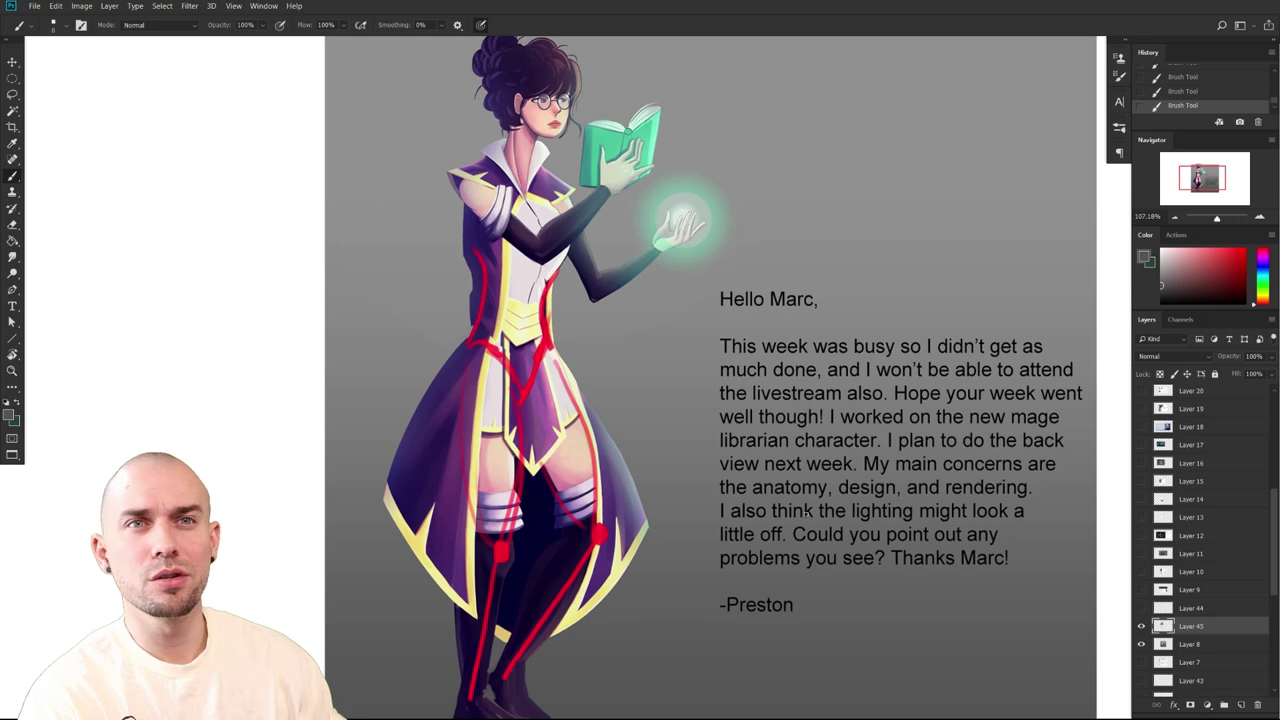
pyautogui.scroll(-2, 754, 550)
pyautogui.moveTo(756, 546); pyautogui.dragTo(738, 522)
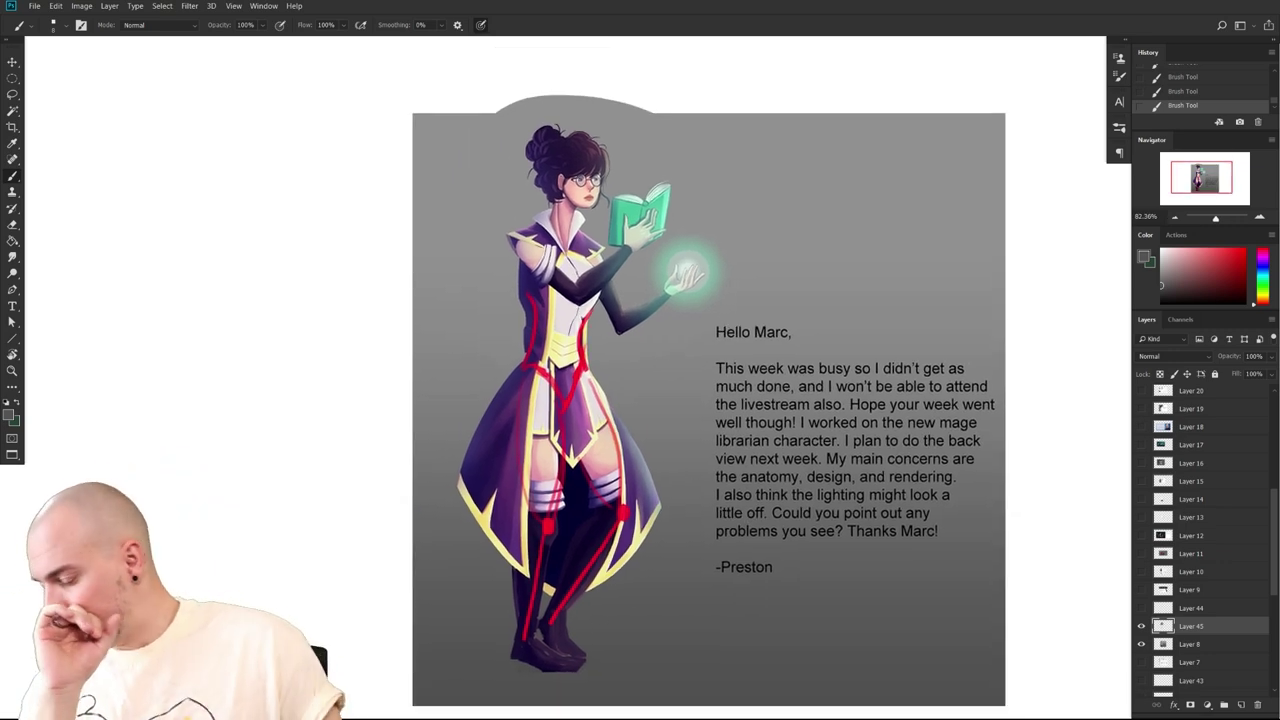
pyautogui.scroll(2, 788, 568)
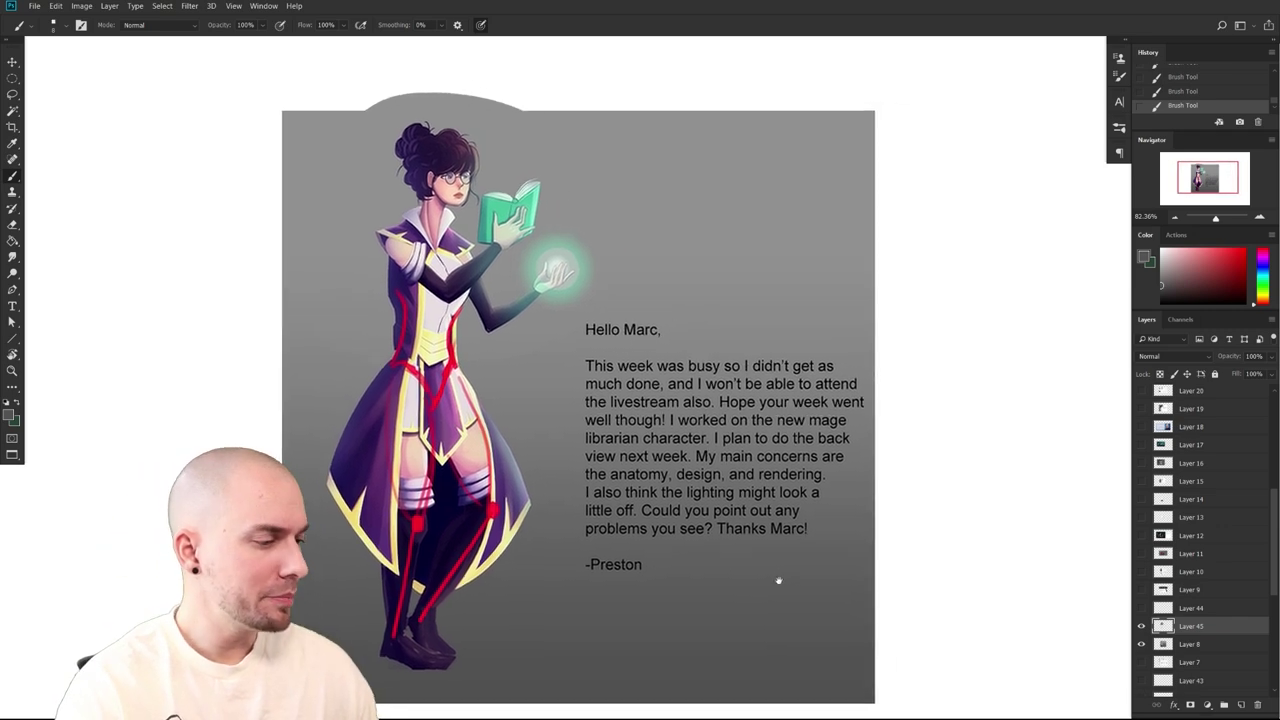
pyautogui.moveTo(821, 544); pyautogui.dragTo(794, 577)
pyautogui.click(1244, 250)
pyautogui.moveTo(631, 416)
pyautogui.mouseDown()
pyautogui.moveTo(637, 400)
pyautogui.moveTo(628, 437)
pyautogui.mouseUp()
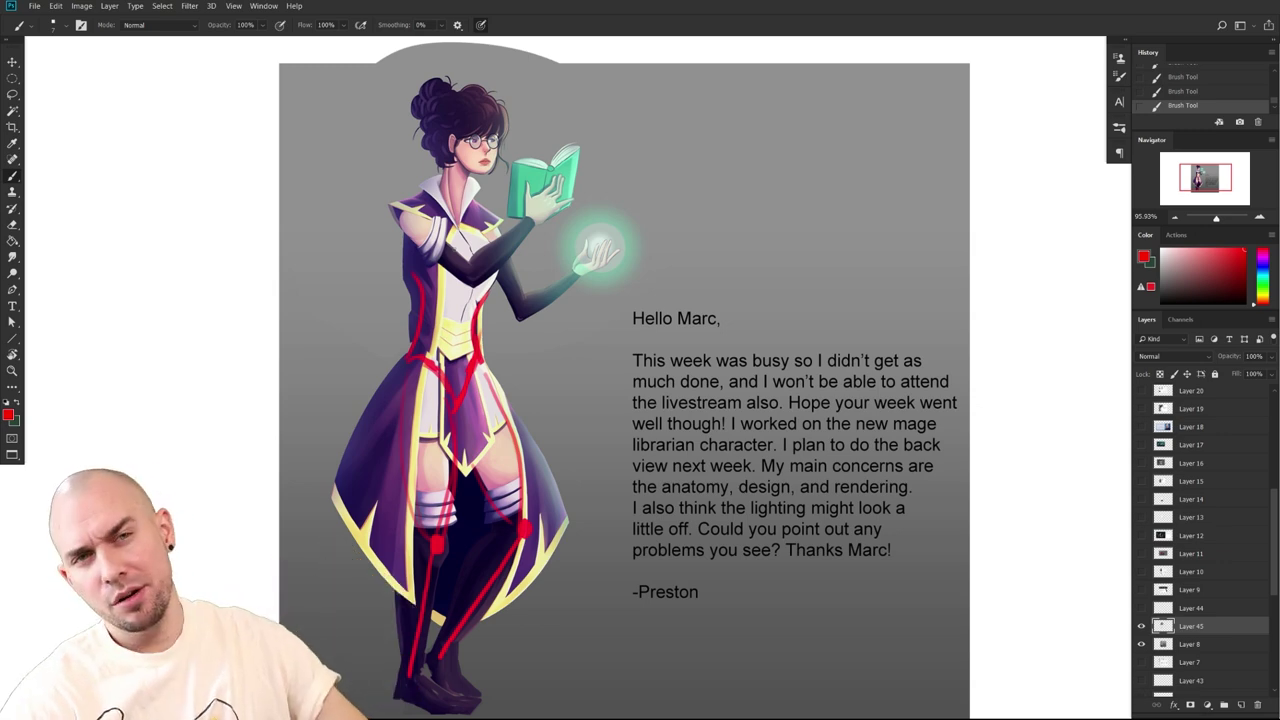
pyautogui.moveTo(504, 540); pyautogui.dragTo(569, 527)
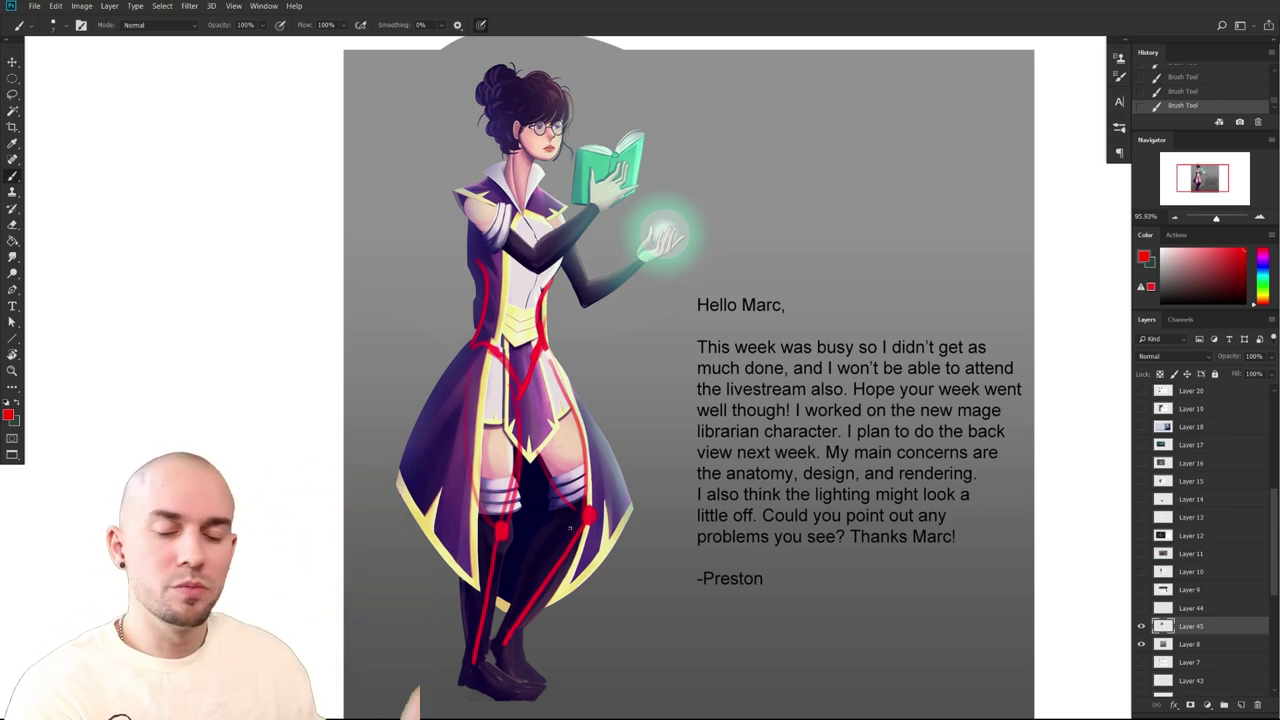
pyautogui.press('l')
pyautogui.moveTo(671, 473); pyautogui.dragTo(649, 523)
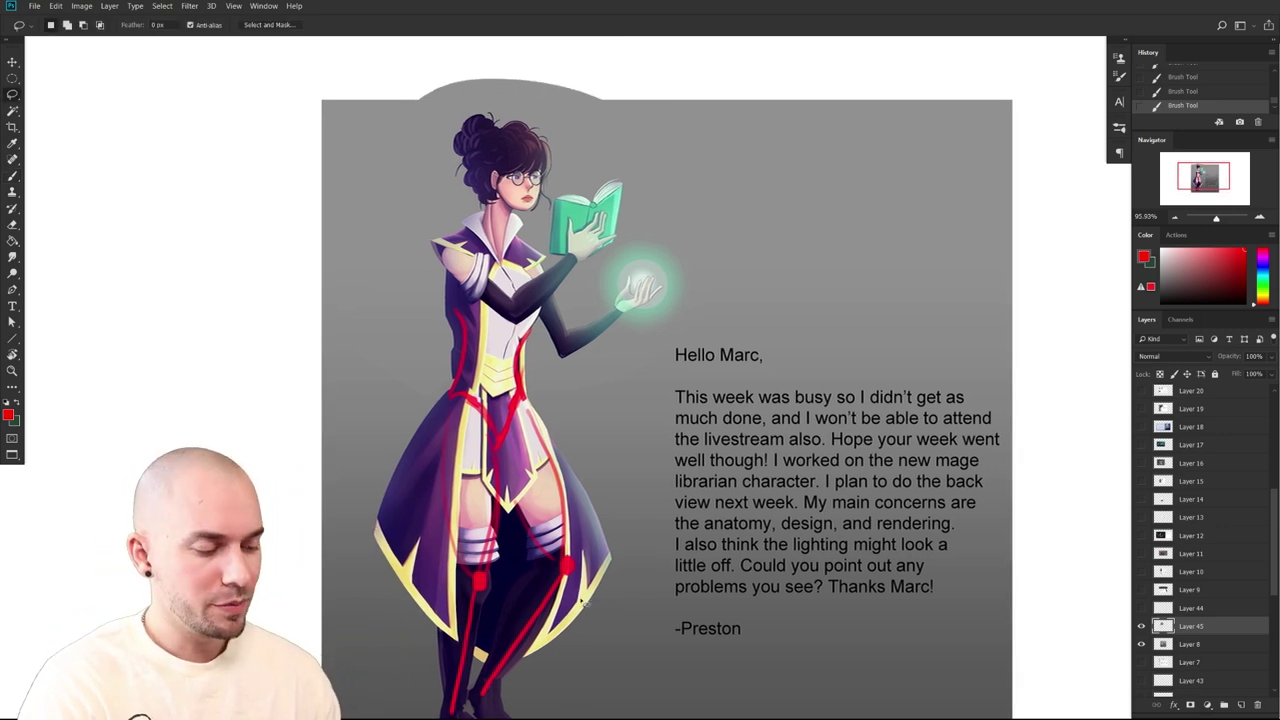
pyautogui.moveTo(575, 635); pyautogui.dragTo(571, 580)
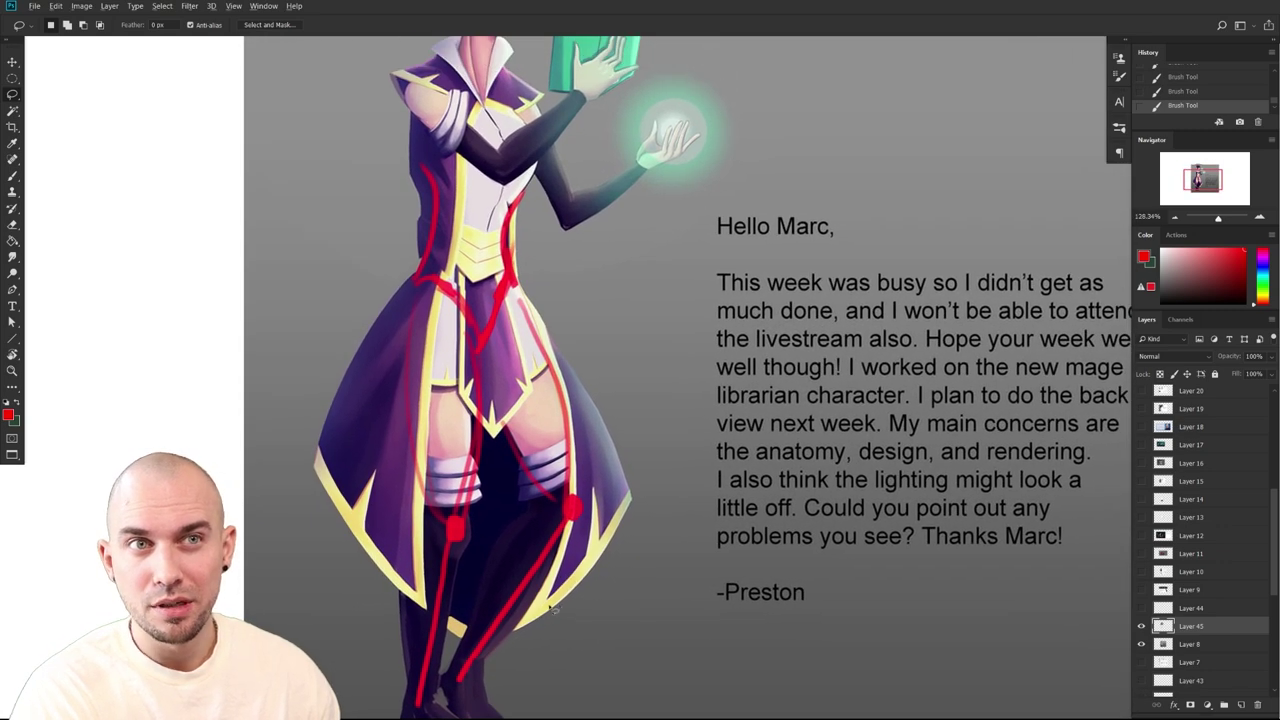
pyautogui.click(557, 600)
pyautogui.press('b')
pyautogui.hotkey('ctrl', 'd')
# Scribble a red mark on the bare thigh just above the stocking bands
pyautogui.moveTo(560, 367); pyautogui.dragTo(571, 544)
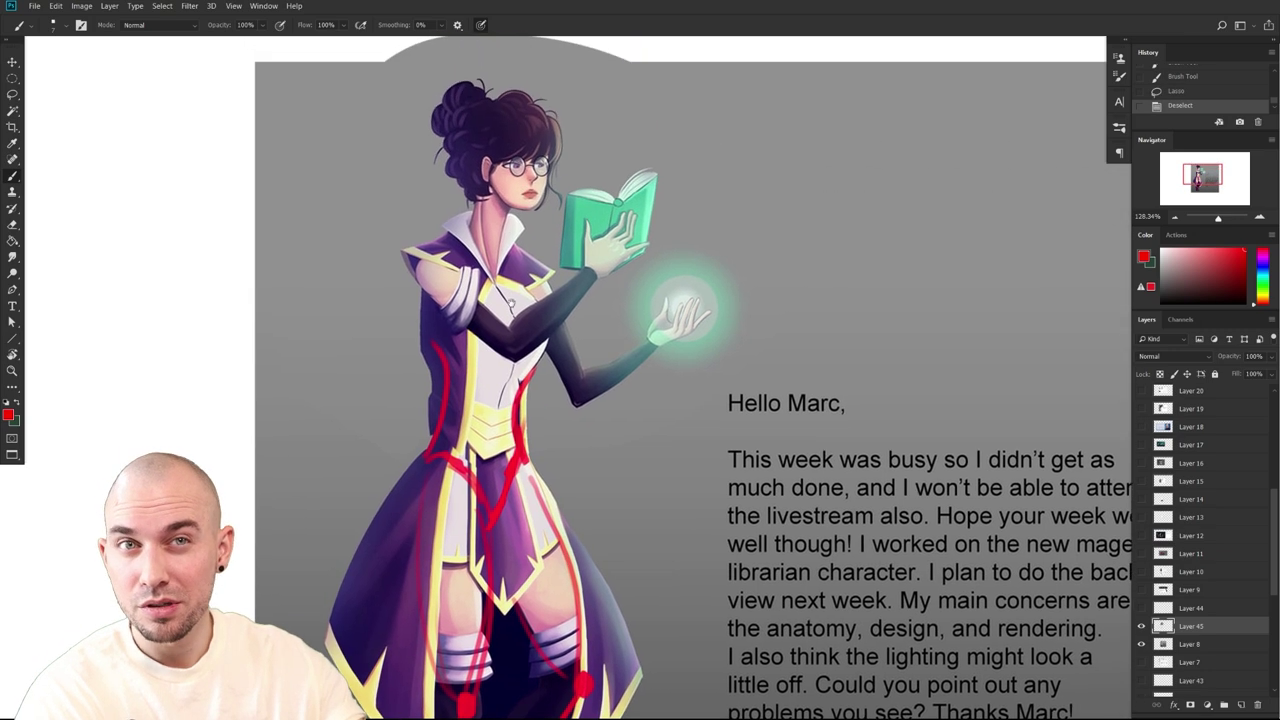
pyautogui.moveTo(571, 448); pyautogui.dragTo(580, 366)
pyautogui.moveTo(646, 521); pyautogui.dragTo(528, 505)
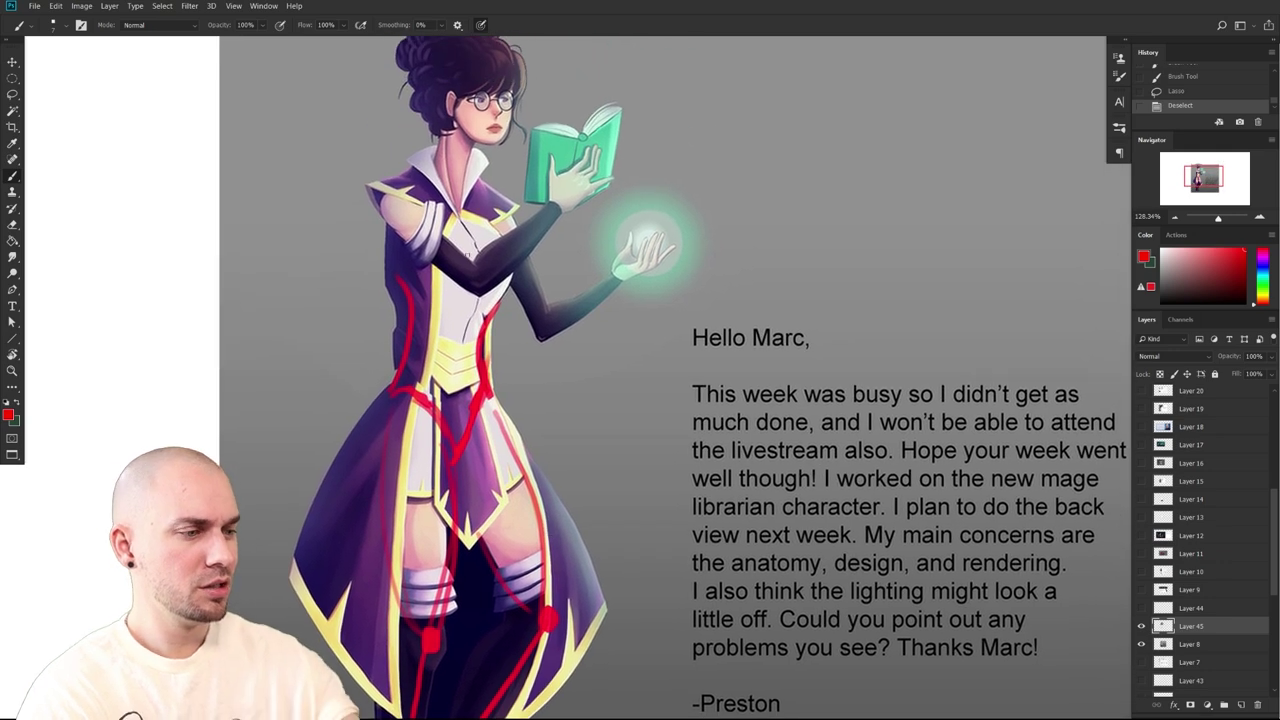
pyautogui.moveTo(549, 465); pyautogui.dragTo(591, 342)
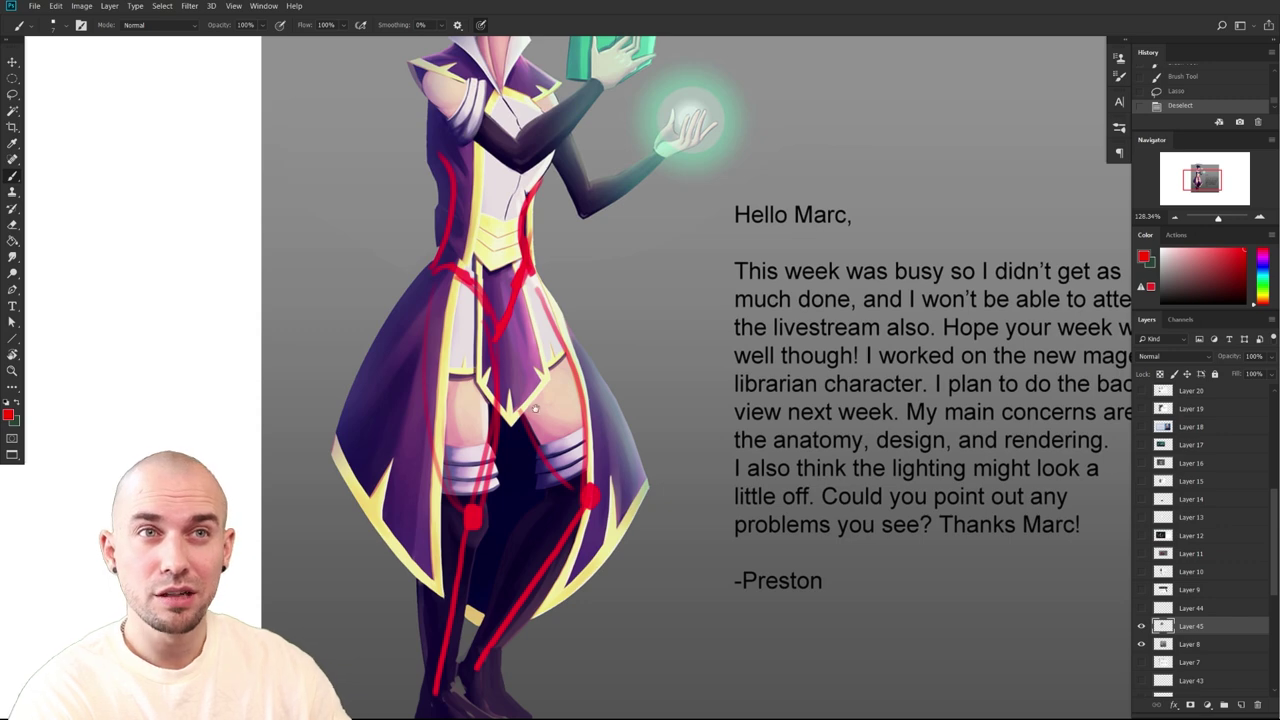
pyautogui.moveTo(536, 409); pyautogui.dragTo(528, 464)
pyautogui.scroll(-3, 528, 464)
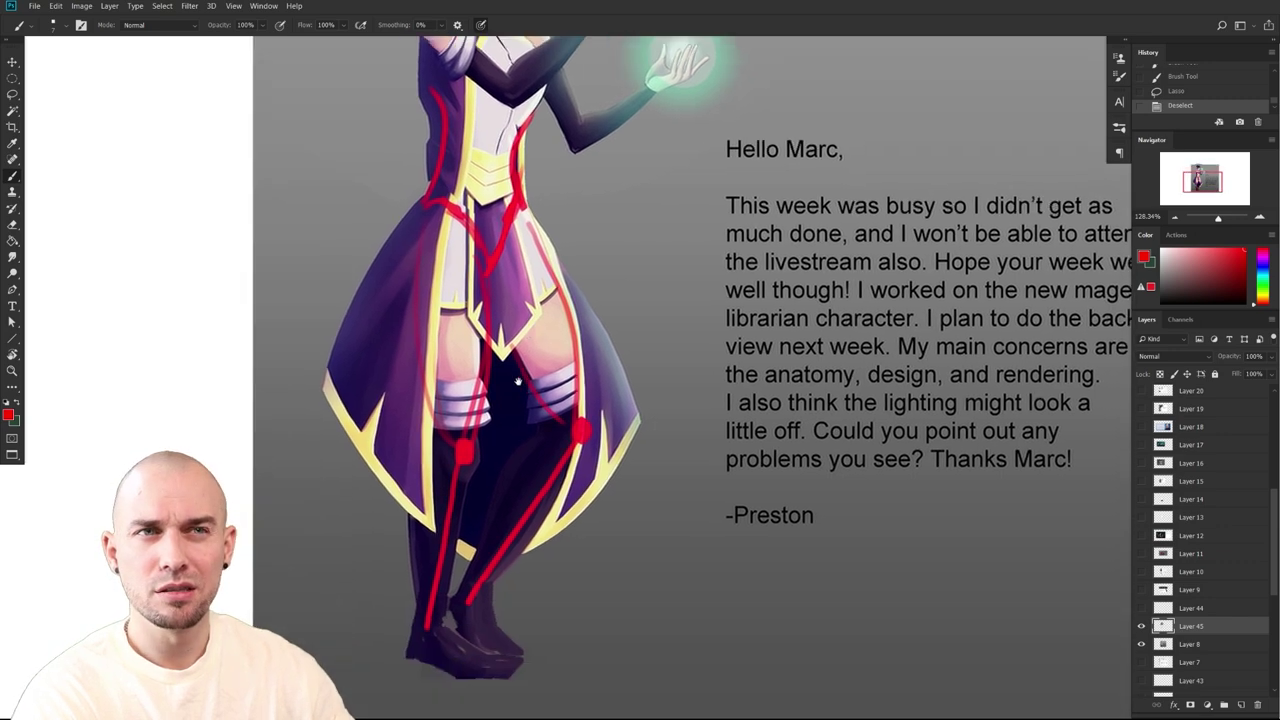
pyautogui.scroll(2, 520, 466)
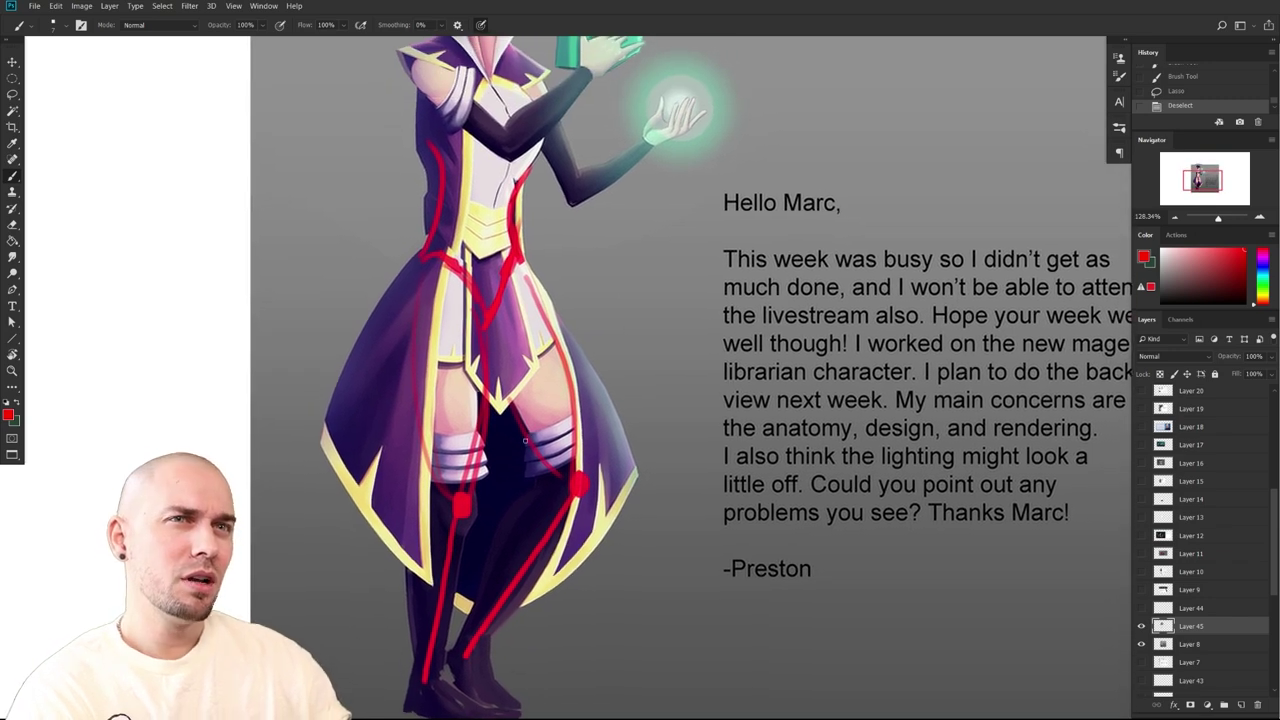
pyautogui.moveTo(544, 519); pyautogui.dragTo(535, 560)
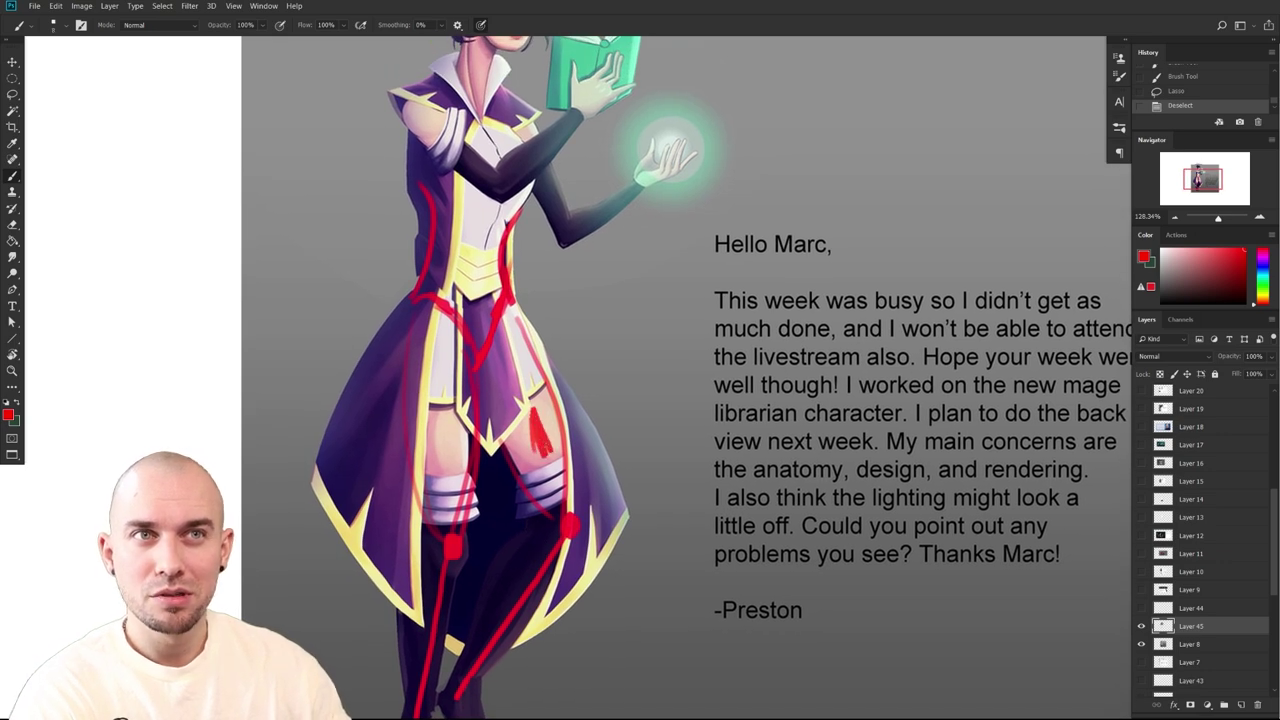
pyautogui.scroll(-3, 575, 425)
pyautogui.scroll(3, 591, 415)
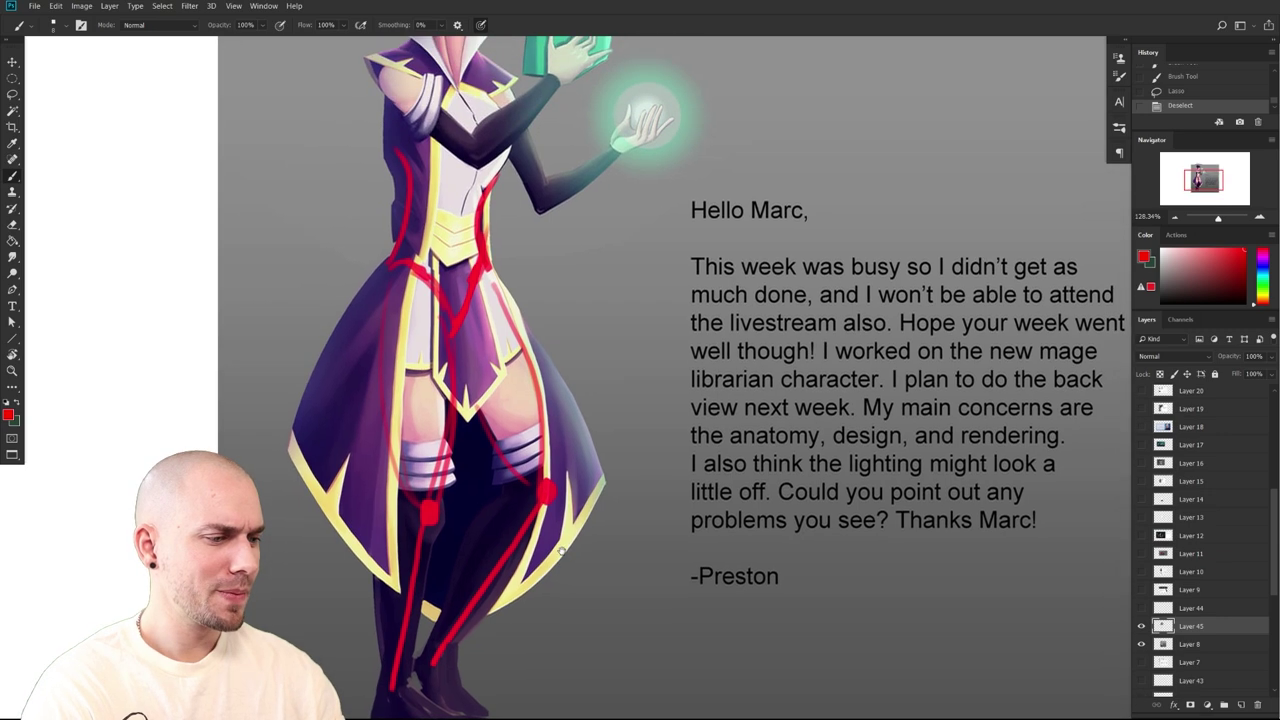
# Undo all the red guide lines on the torso, pelvis and legs, including both knee marks
pyautogui.press('l')
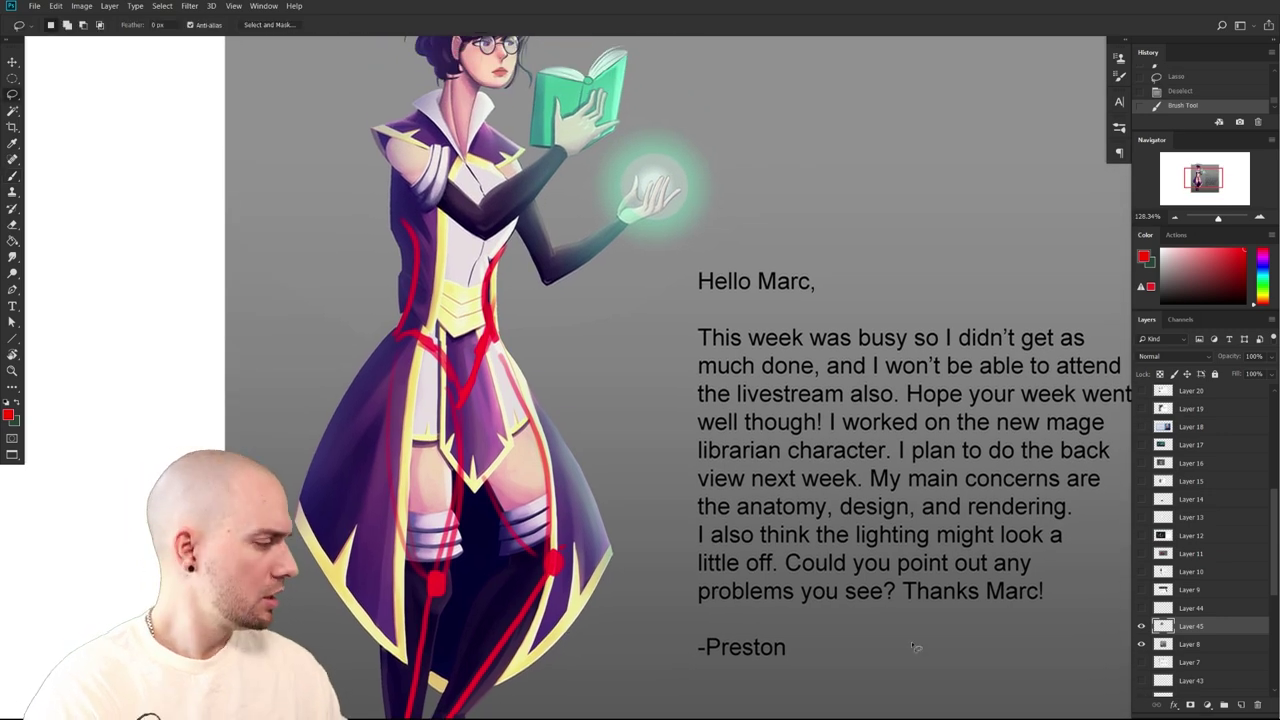
pyautogui.hotkey('ctrl', 'z')
pyautogui.hotkey('ctrl', 'z')
pyautogui.hotkey('ctrl', 'z')
pyautogui.hotkey('ctrl', 'z')
pyautogui.hotkey('ctrl', 'z')
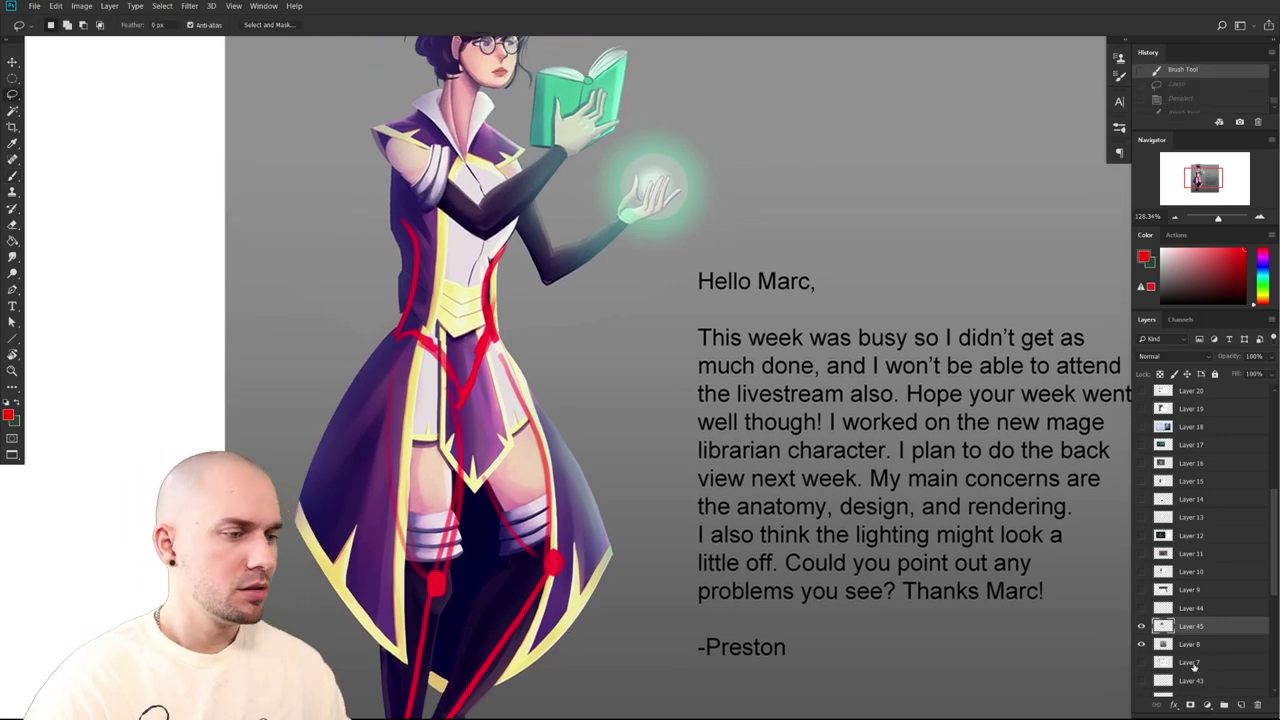
pyautogui.hotkey('ctrl', 'z')
pyautogui.hotkey('ctrl', 'z')
pyautogui.hotkey('ctrl', 'z')
pyautogui.hotkey('ctrl', 'z')
pyautogui.hotkey('ctrl', 'z')
pyautogui.hotkey('ctrl', 'z')
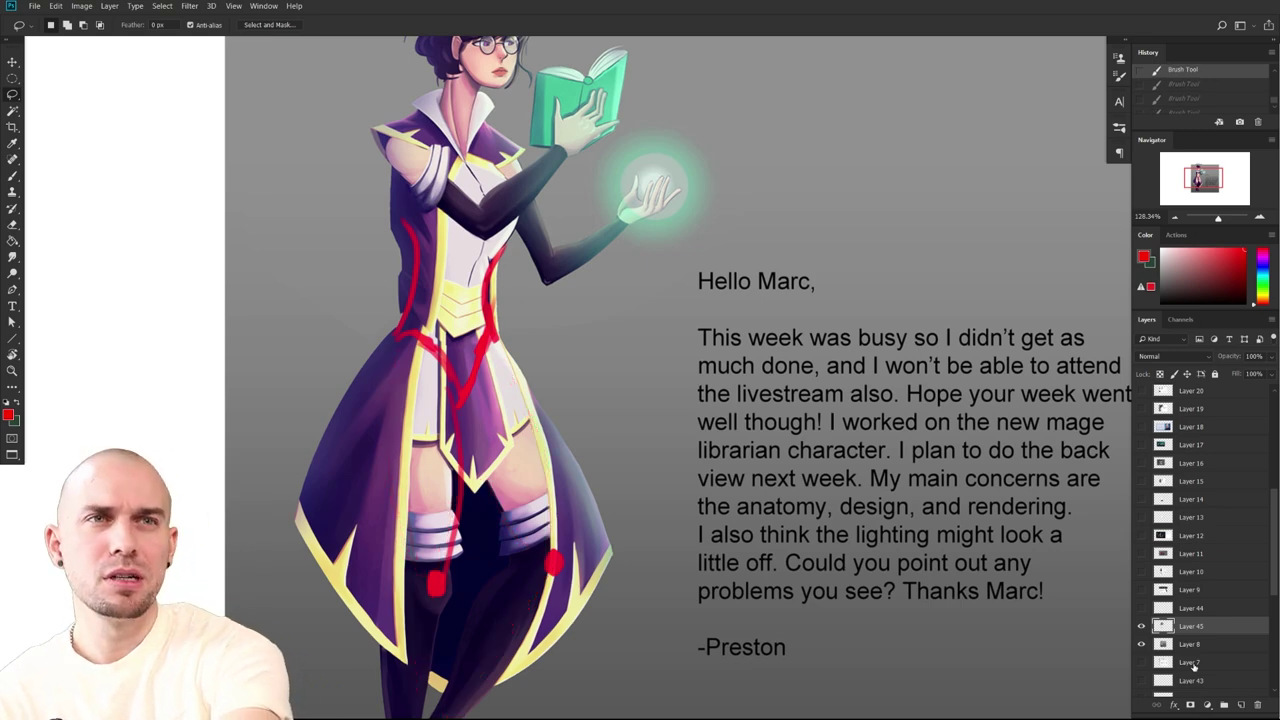
pyautogui.hotkey('ctrl', 'z')
pyautogui.hotkey('ctrl', 'z')
pyautogui.hotkey('ctrl', 'z')
pyautogui.hotkey('ctrl', 'z')
pyautogui.hotkey('ctrl', 'z')
pyautogui.hotkey('ctrl', 'z')
pyautogui.hotkey('ctrl', 'z')
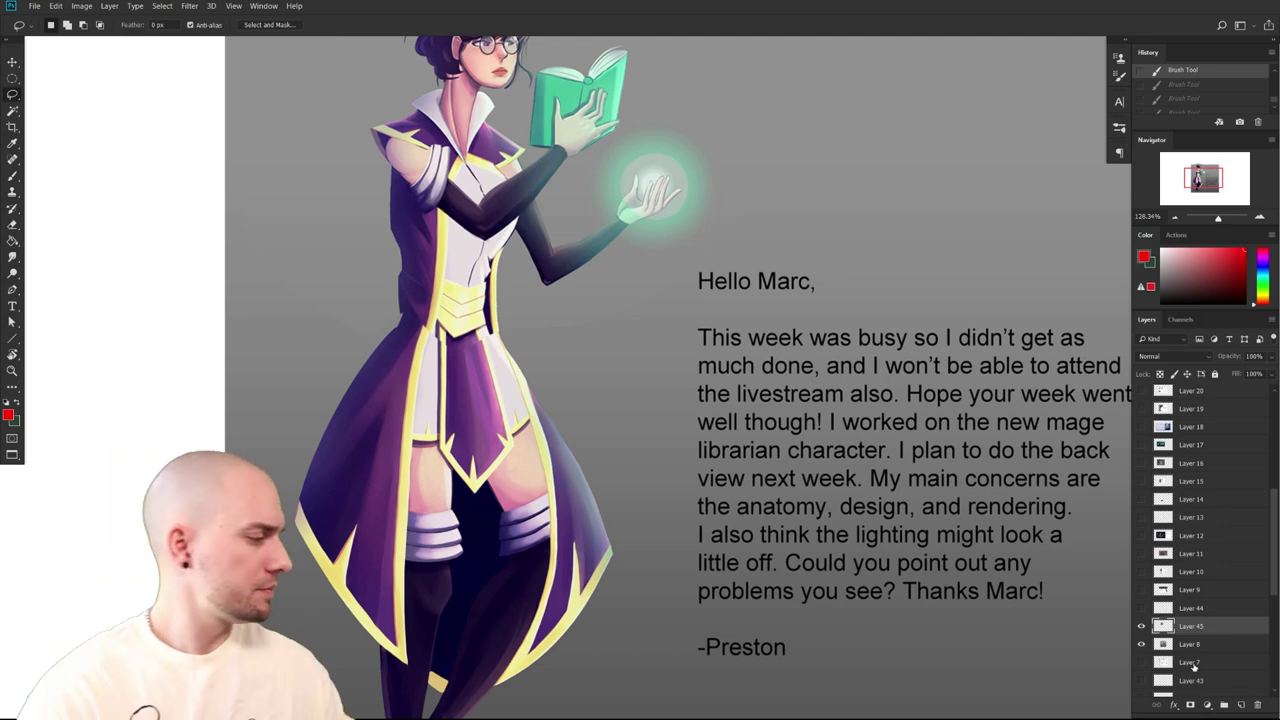
# Create a new layer above Layer 45 and lasso the long purple coat panel from below the shoulder to its hem
pyautogui.click(1241, 705)
pyautogui.scroll(-2, 823, 515)
pyautogui.moveTo(823, 515)
pyautogui.mouseDown()
pyautogui.moveTo(787, 516)
pyautogui.moveTo(774, 489)
pyautogui.mouseUp()
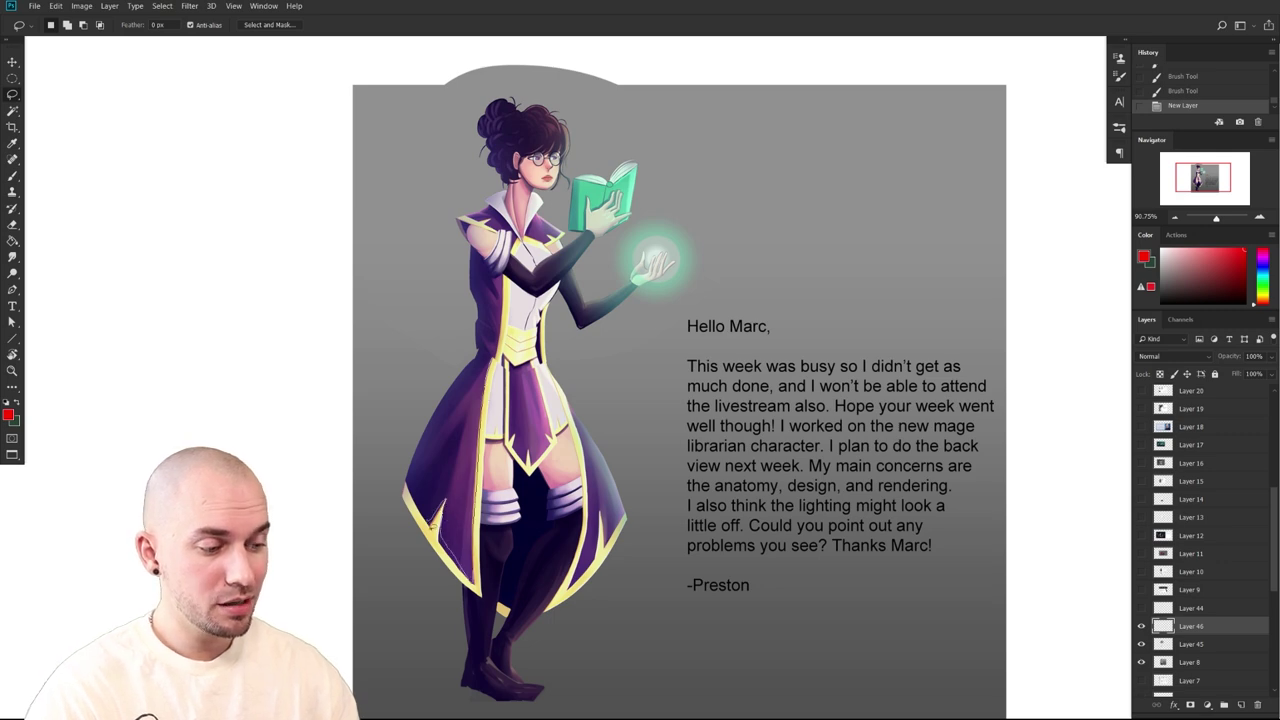
pyautogui.moveTo(480, 258)
pyautogui.mouseDown()
pyautogui.moveTo(502, 280)
pyautogui.moveTo(496, 376)
pyautogui.mouseUp()
# Sample the coat's dark purple and brush it over the selected long coat panel with a large brush
pyautogui.press('b')
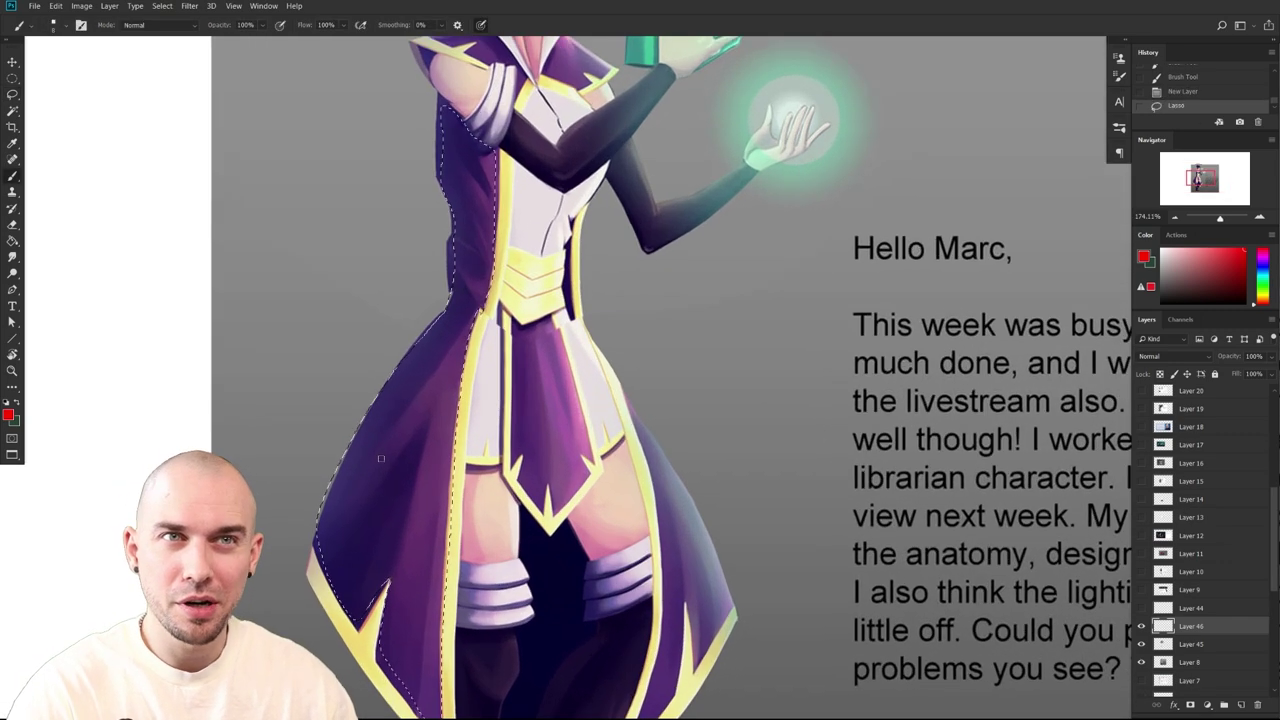
pyautogui.moveTo(556, 401); pyautogui.dragTo(771, 341)
pyautogui.keyDown('alt'); pyautogui.click(565, 420); pyautogui.keyUp('alt')
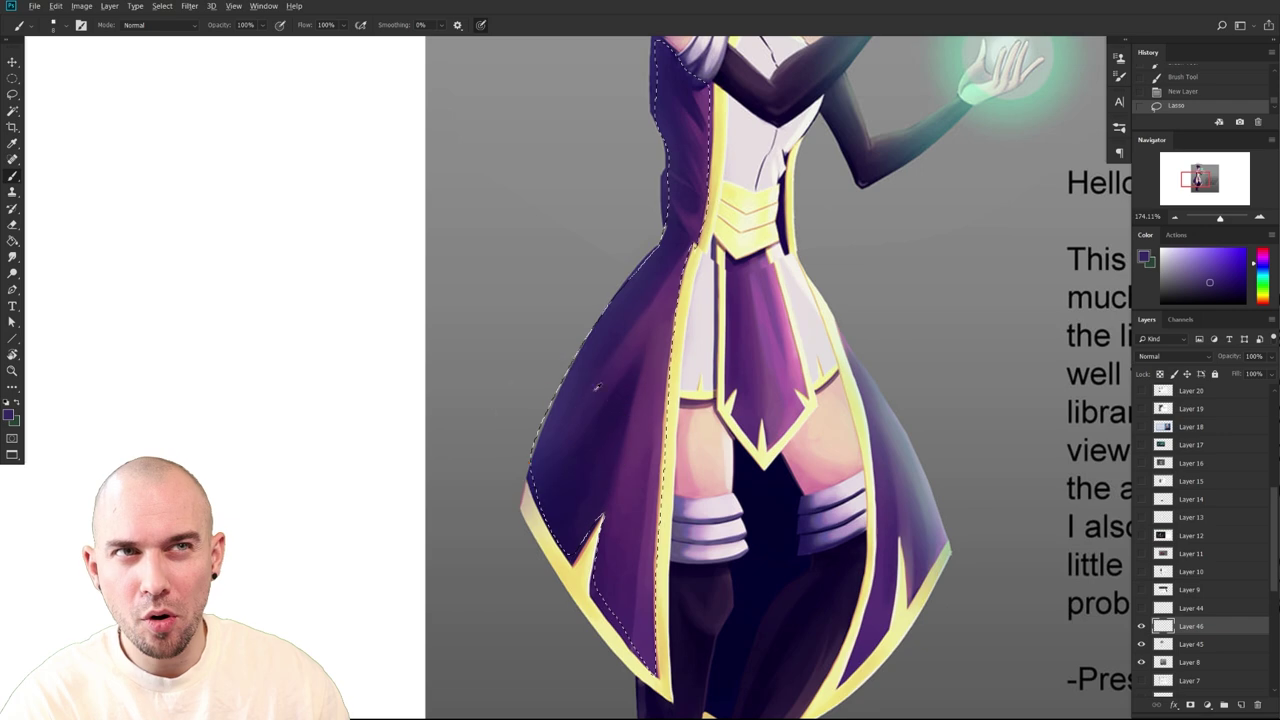
pyautogui.keyDown('alt'); pyautogui.click(652, 352); pyautogui.keyUp('alt')
pyautogui.moveTo(842, 415); pyautogui.dragTo(719, 467)
pyautogui.scroll(-3, 719, 467)
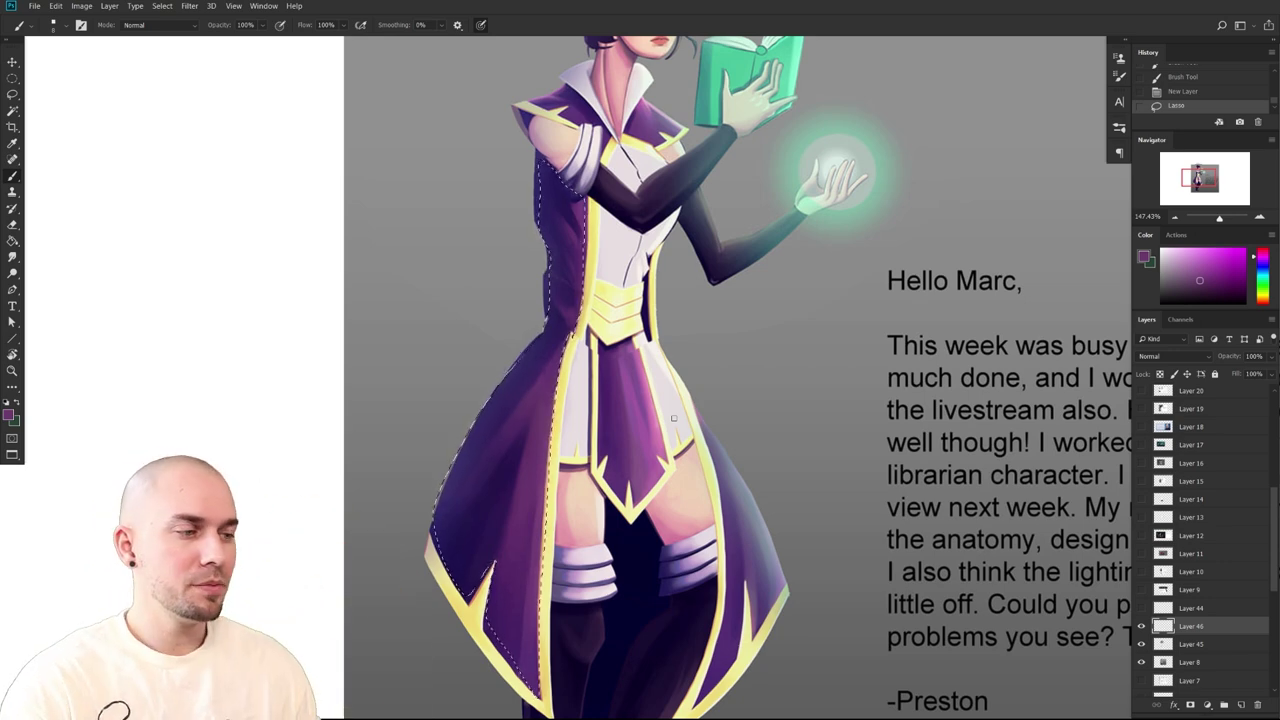
pyautogui.scroll(-3, 526, 522)
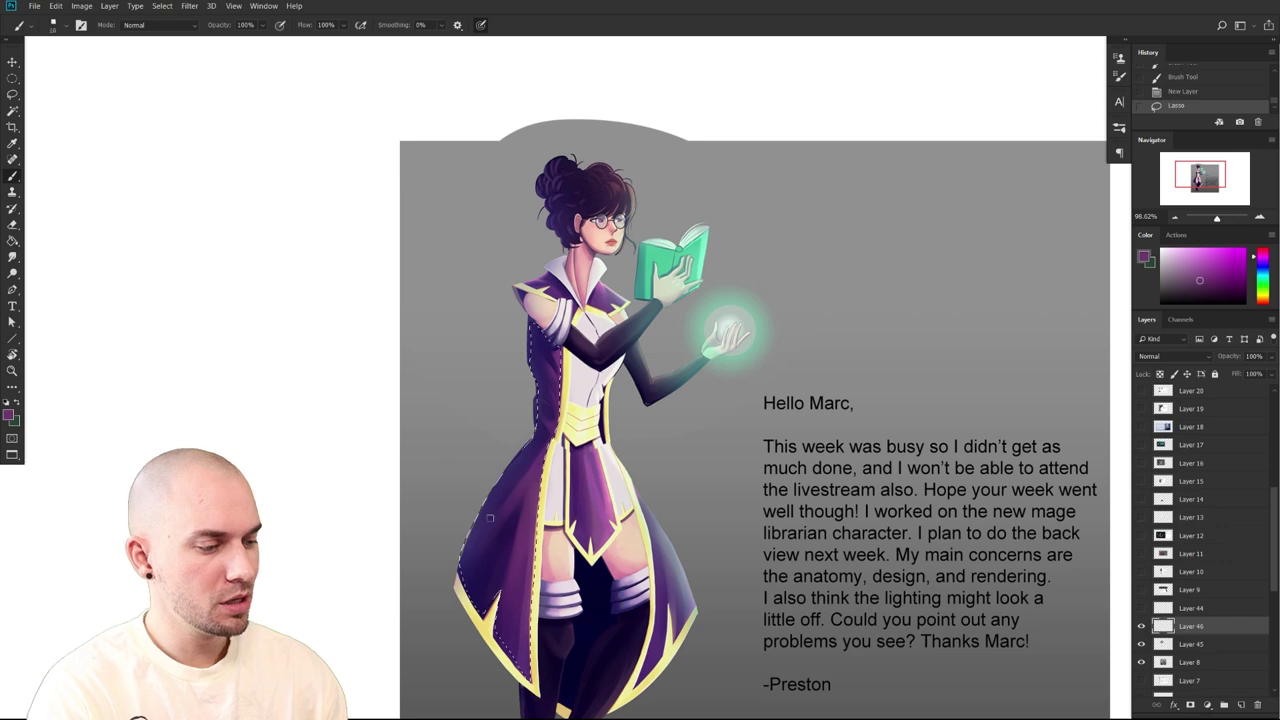
pyautogui.keyDown('alt'); pyautogui.click(486, 545); pyautogui.keyUp('alt')
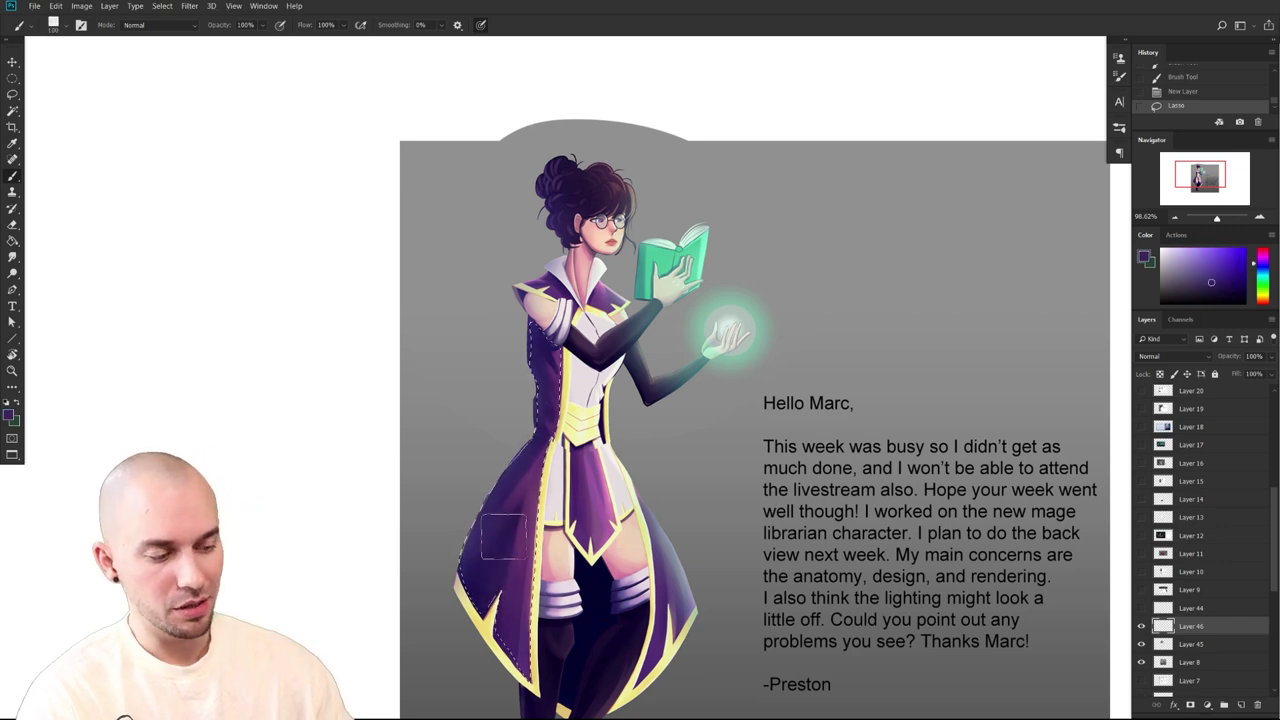
pyautogui.moveTo(531, 554); pyautogui.dragTo(535, 575)
# Shift the brush colour to a more saturated violet and paint it along the selected coat panel
pyautogui.moveTo(715, 429); pyautogui.dragTo(688, 466)
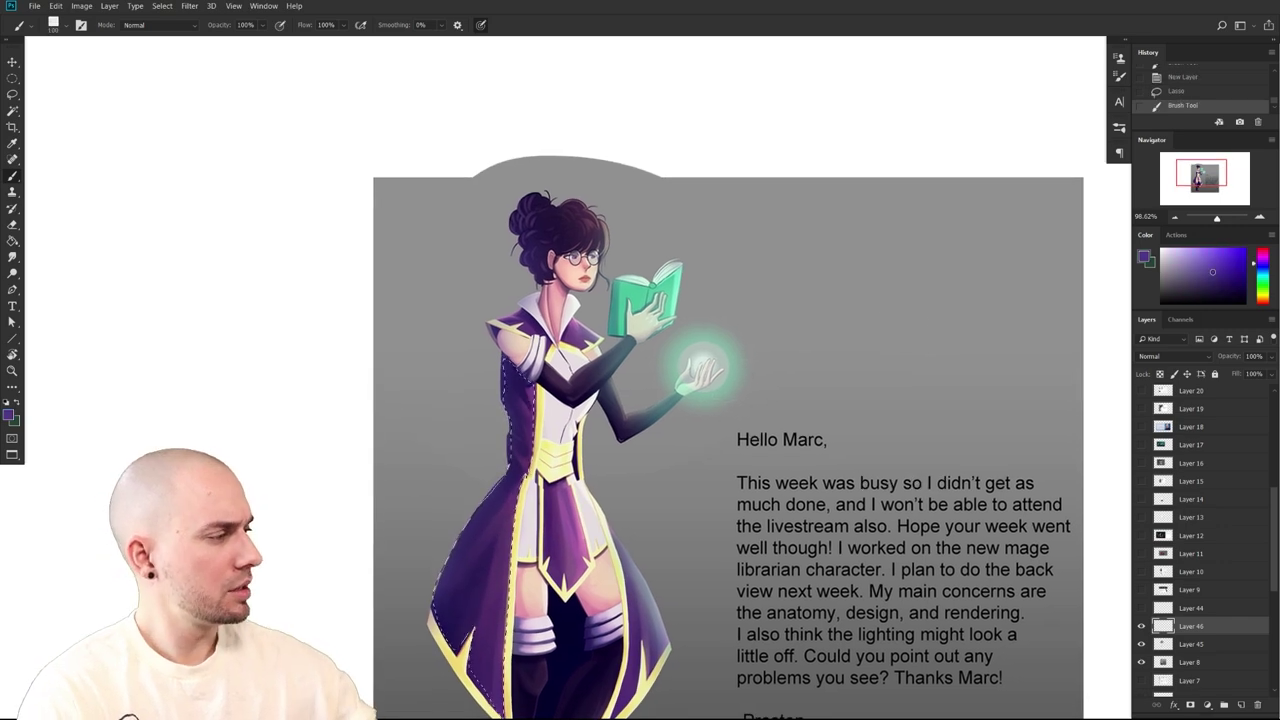
pyautogui.moveTo(1267, 268); pyautogui.dragTo(1265, 262)
pyautogui.click(1214, 266)
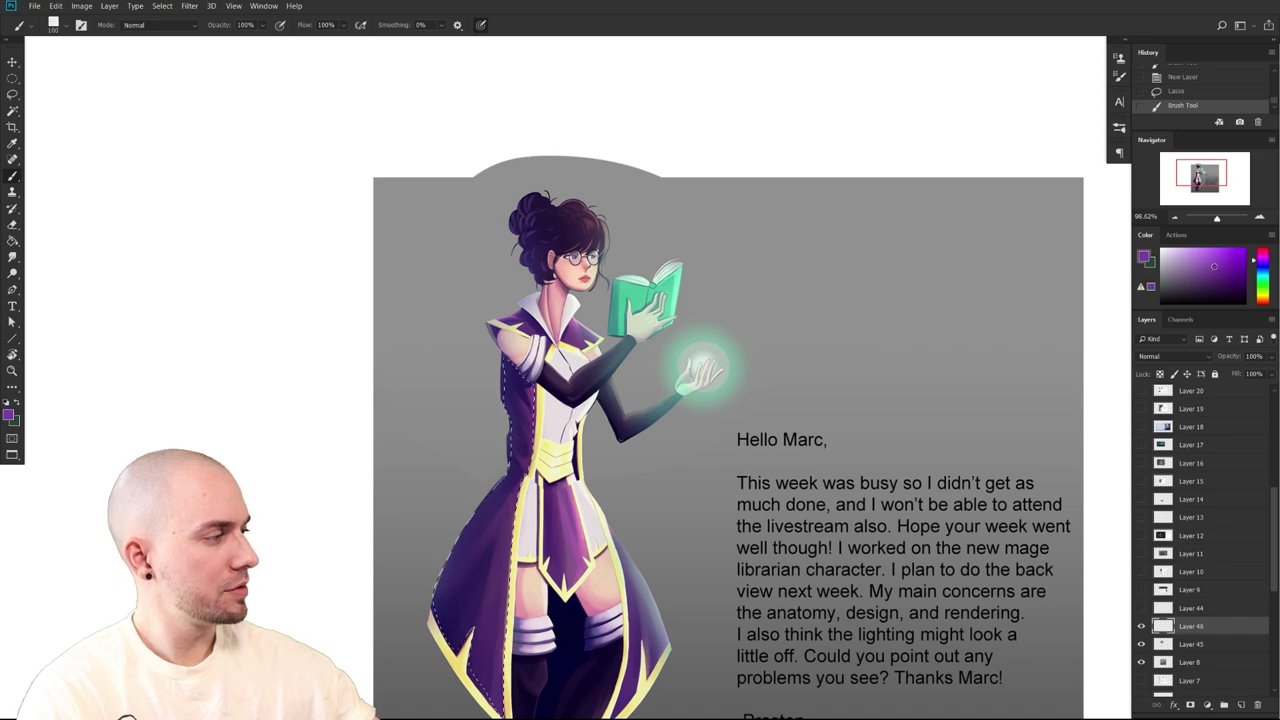
pyautogui.moveTo(545, 433)
pyautogui.mouseDown()
pyautogui.moveTo(580, 445)
pyautogui.moveTo(606, 544)
pyautogui.mouseUp()
# Add the purple parts of the collar and shoulder flaps on Layer 45 to the selection with the Magic Wand
pyautogui.press('l')
pyautogui.press('w')
pyautogui.keyDown('shift'); pyautogui.click(505, 345); pyautogui.keyUp('shift')
pyautogui.hotkey('ctrl', 'z')
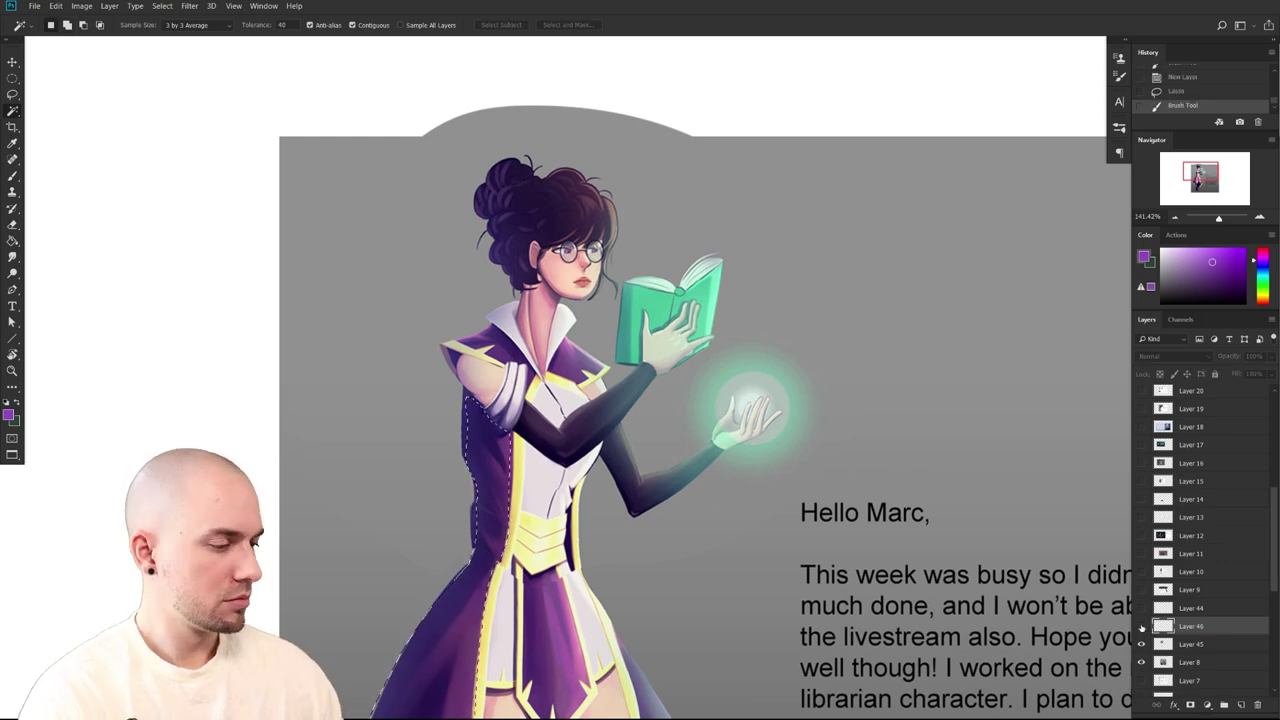
pyautogui.click(1141, 662)
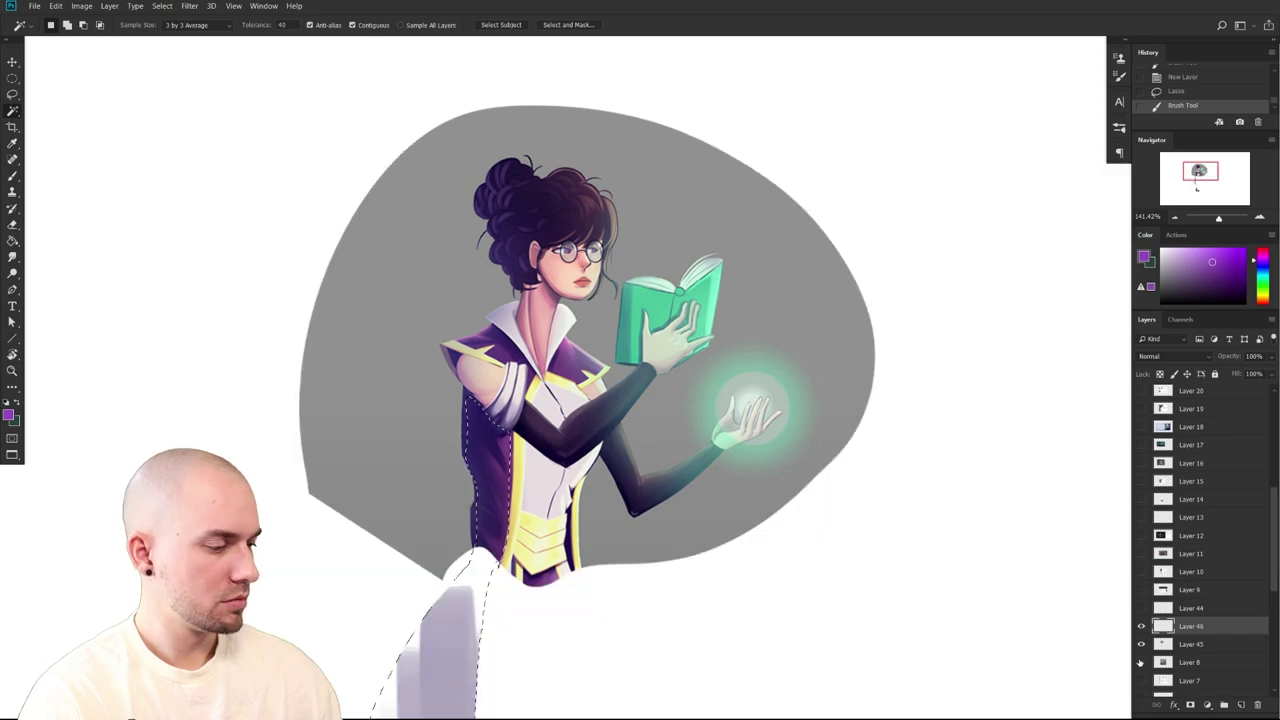
pyautogui.click(1142, 661)
pyautogui.click(1172, 645)
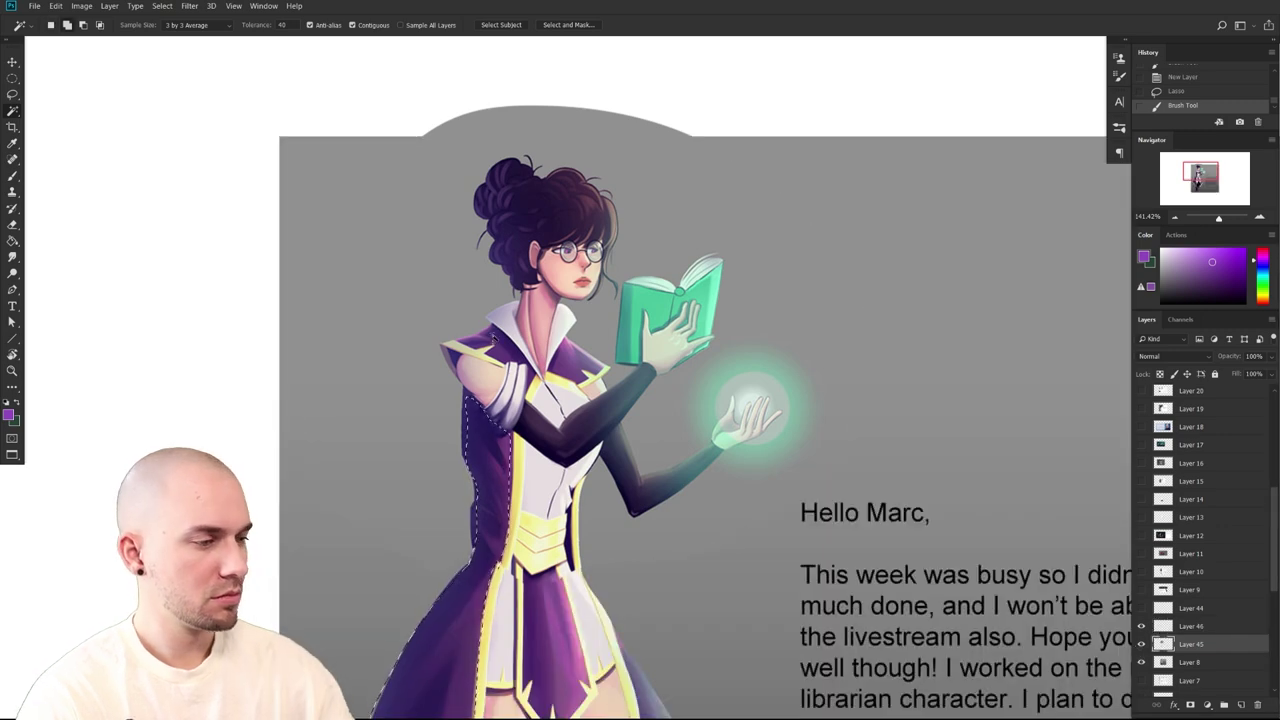
pyautogui.keyDown('shift'); pyautogui.click(498, 342); pyautogui.keyUp('shift')
pyautogui.keyDown('shift'); pyautogui.click(594, 378); pyautogui.keyUp('shift')
pyautogui.keyDown('shift'); pyautogui.click(576, 352); pyautogui.keyUp('shift')
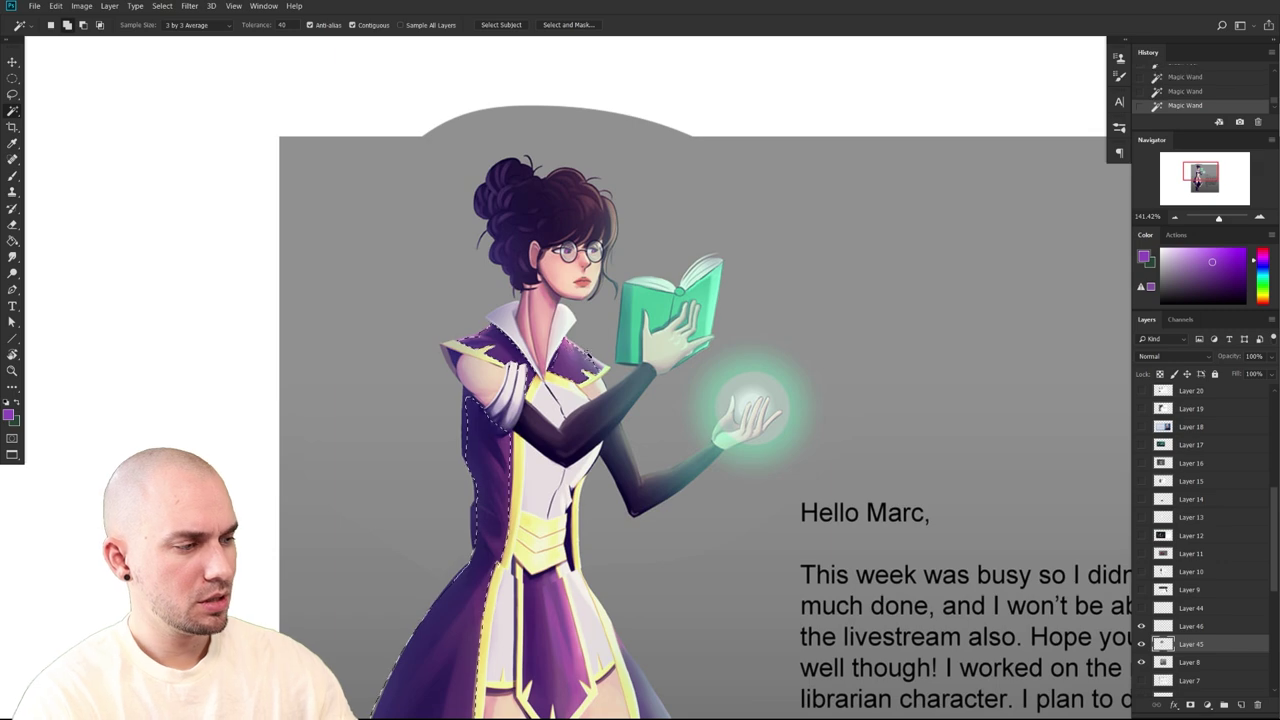
# Add the purple areas of the far coat panel and central front flap on Layer 8 to the selection with the Magic Wand
pyautogui.moveTo(628, 453); pyautogui.dragTo(624, 368)
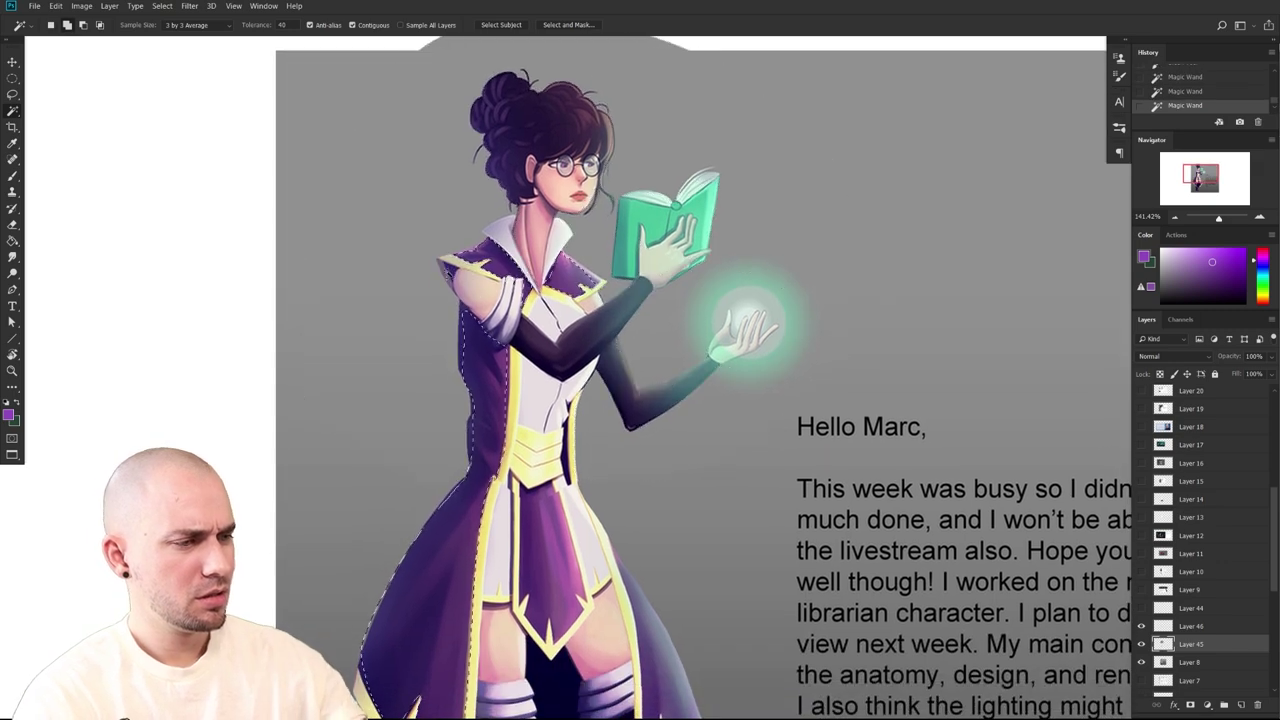
pyautogui.scroll(-3, 468, 340)
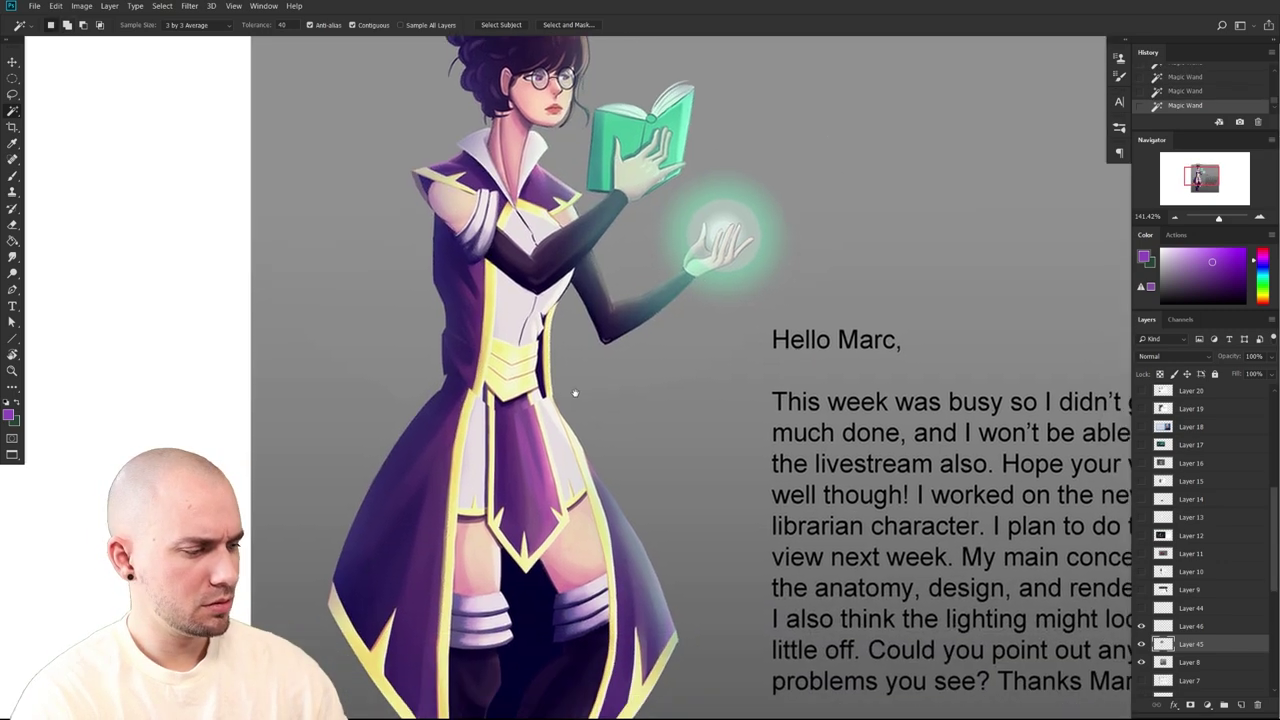
pyautogui.click(1178, 661)
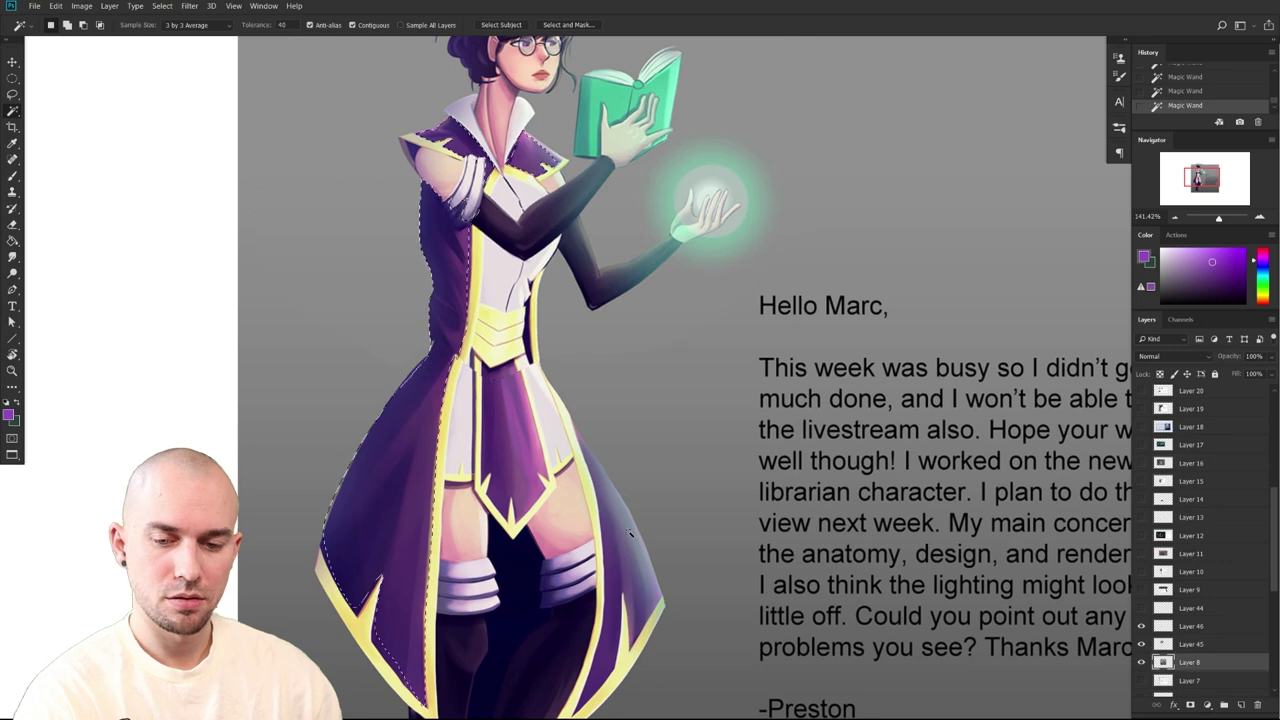
pyautogui.press('l')
pyautogui.press('w')
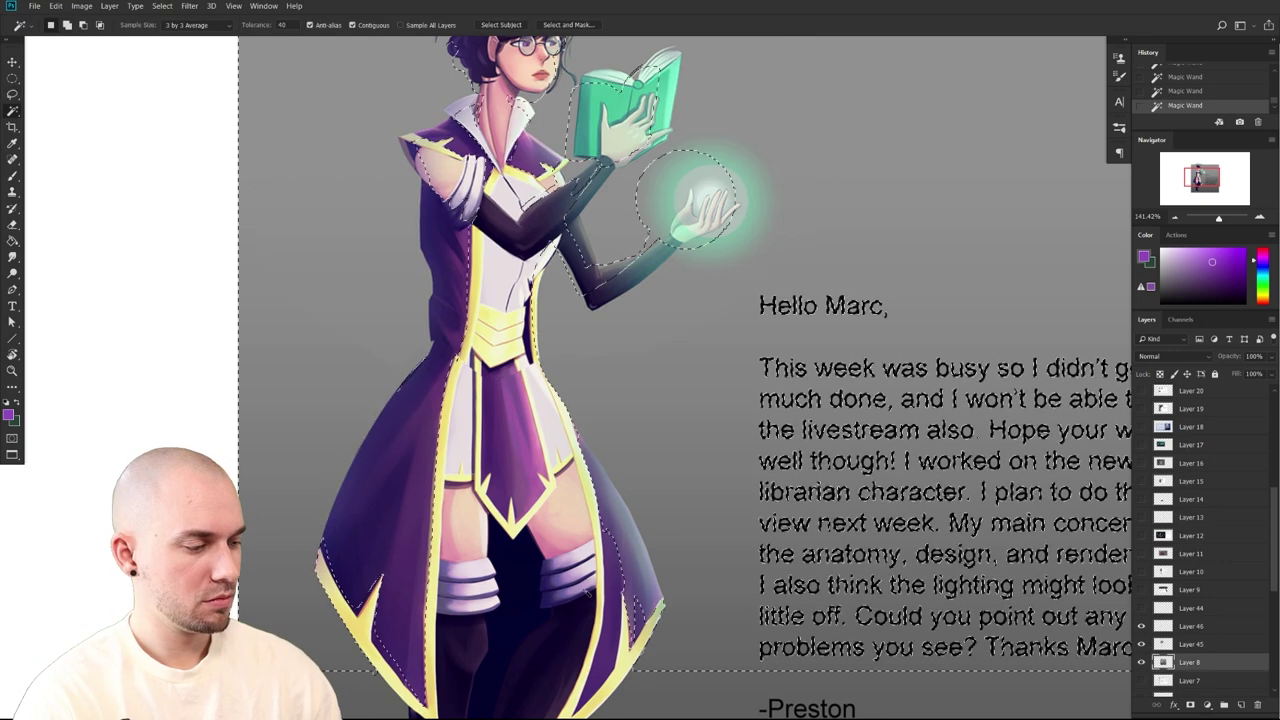
pyautogui.keyDown('shift'); pyautogui.click(618, 570); pyautogui.keyUp('shift')
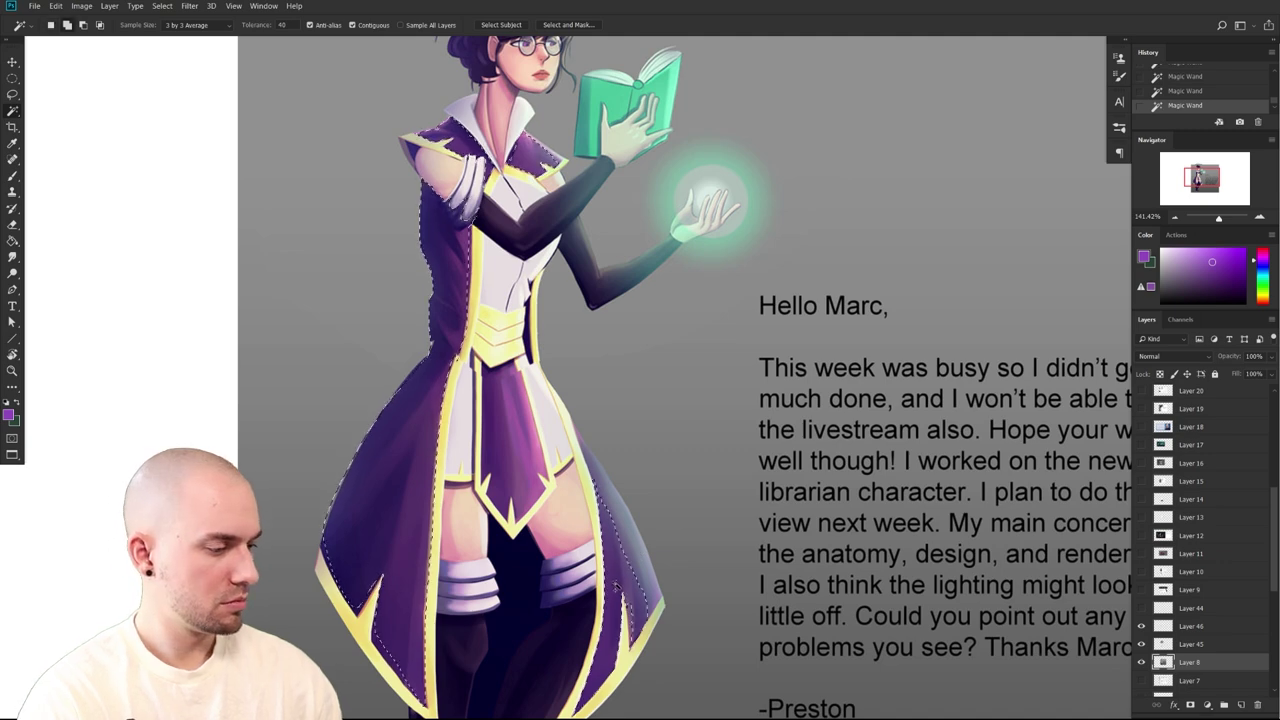
pyautogui.keyDown('shift'); pyautogui.click(521, 432); pyautogui.keyUp('shift')
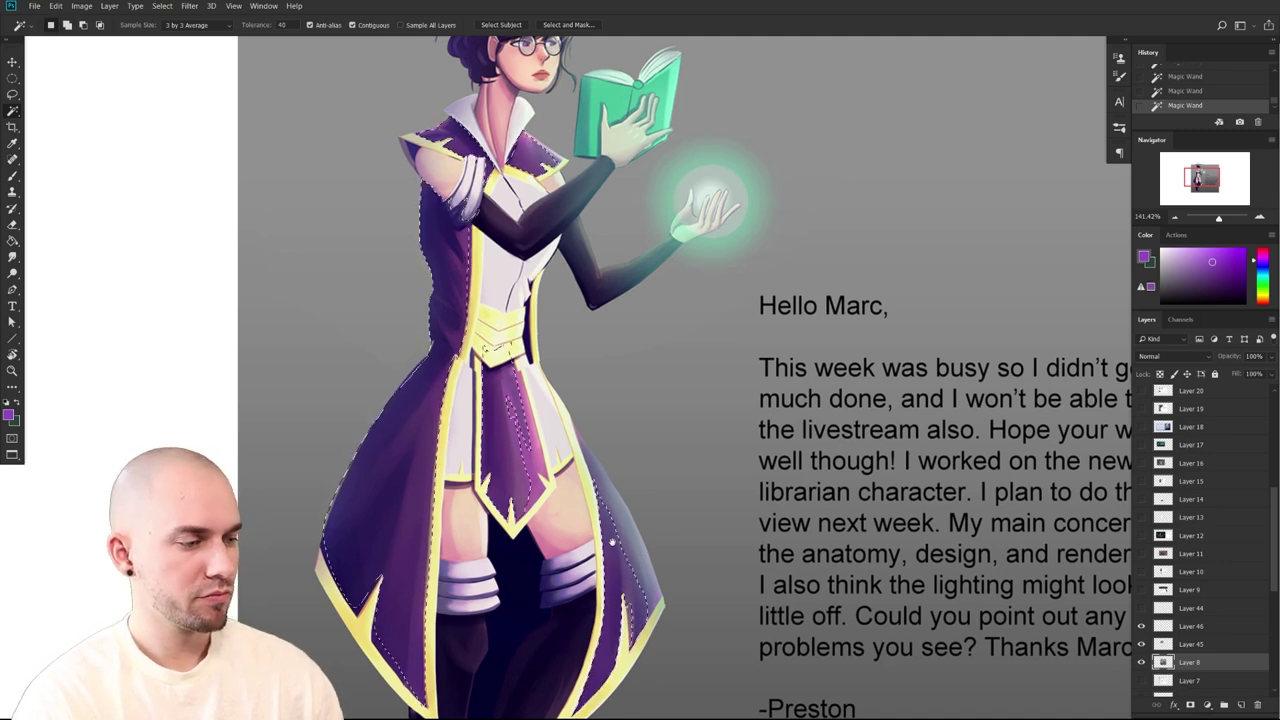
# Complete the selection of the far coat panel by lassoing its remaining shaded area out to the hem
pyautogui.moveTo(609, 537); pyautogui.dragTo(596, 476)
pyautogui.moveTo(577, 540)
pyautogui.mouseDown()
pyautogui.moveTo(571, 269)
pyautogui.moveTo(507, 564)
pyautogui.mouseUp()
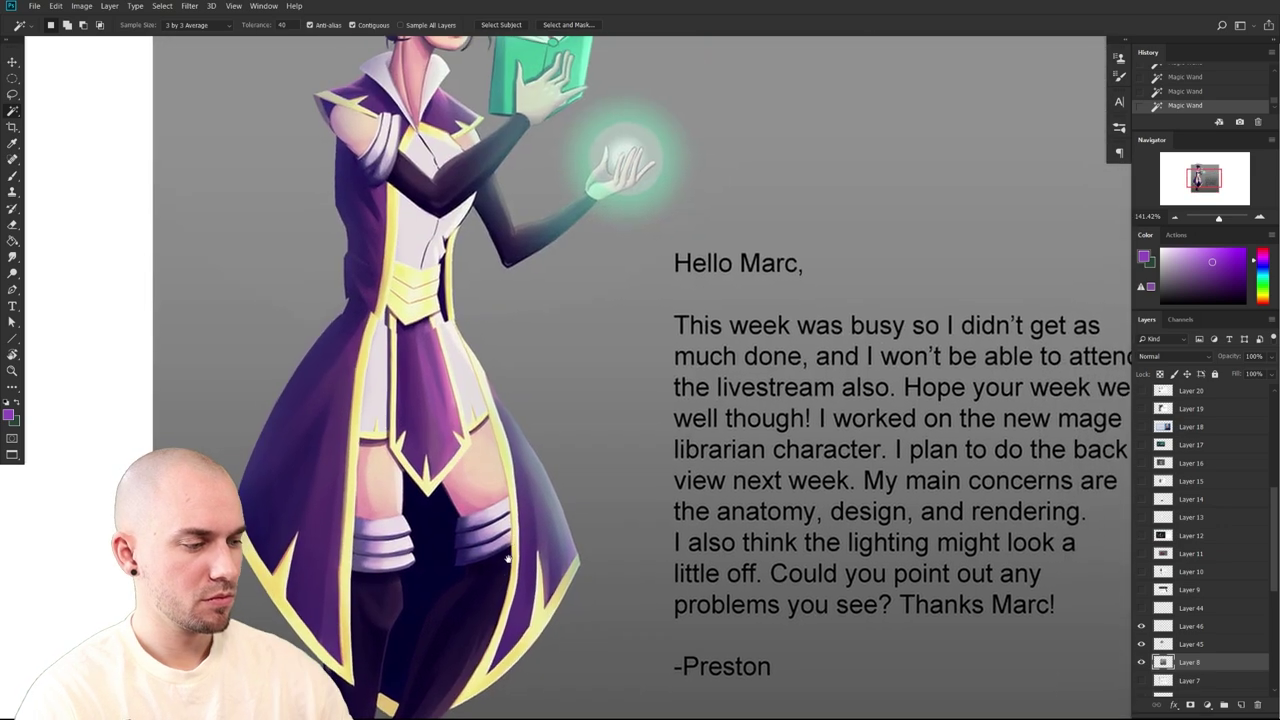
pyautogui.press('l')
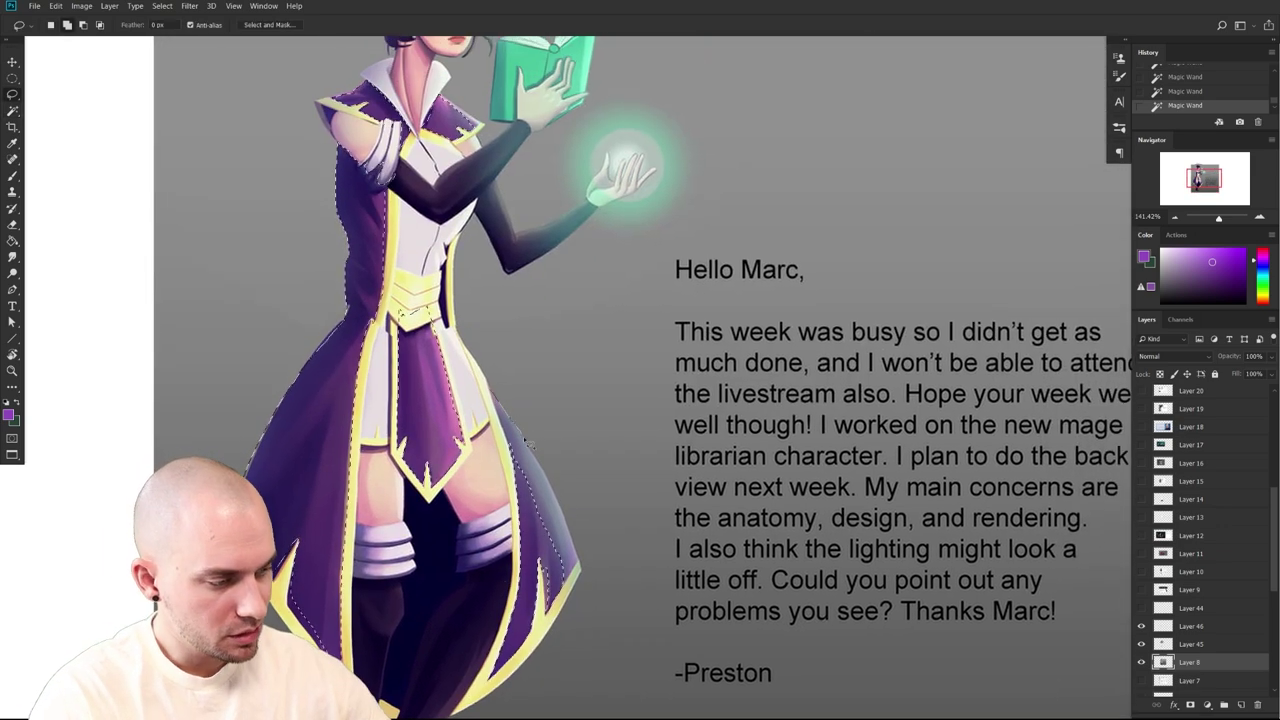
pyautogui.moveTo(558, 552); pyautogui.dragTo(505, 420)
pyautogui.moveTo(557, 357); pyautogui.dragTo(592, 491)
# On Layer 46, brush a lighter violet over the collar and shoulder flaps with a large 150-size brush
pyautogui.press('b')
pyautogui.moveTo(764, 590); pyautogui.dragTo(735, 590)
pyautogui.moveTo(1178, 608); pyautogui.dragTo(1178, 604)
pyautogui.click(1182, 627)
pyautogui.press(']')
pyautogui.moveTo(1211, 262); pyautogui.dragTo(1204, 254)
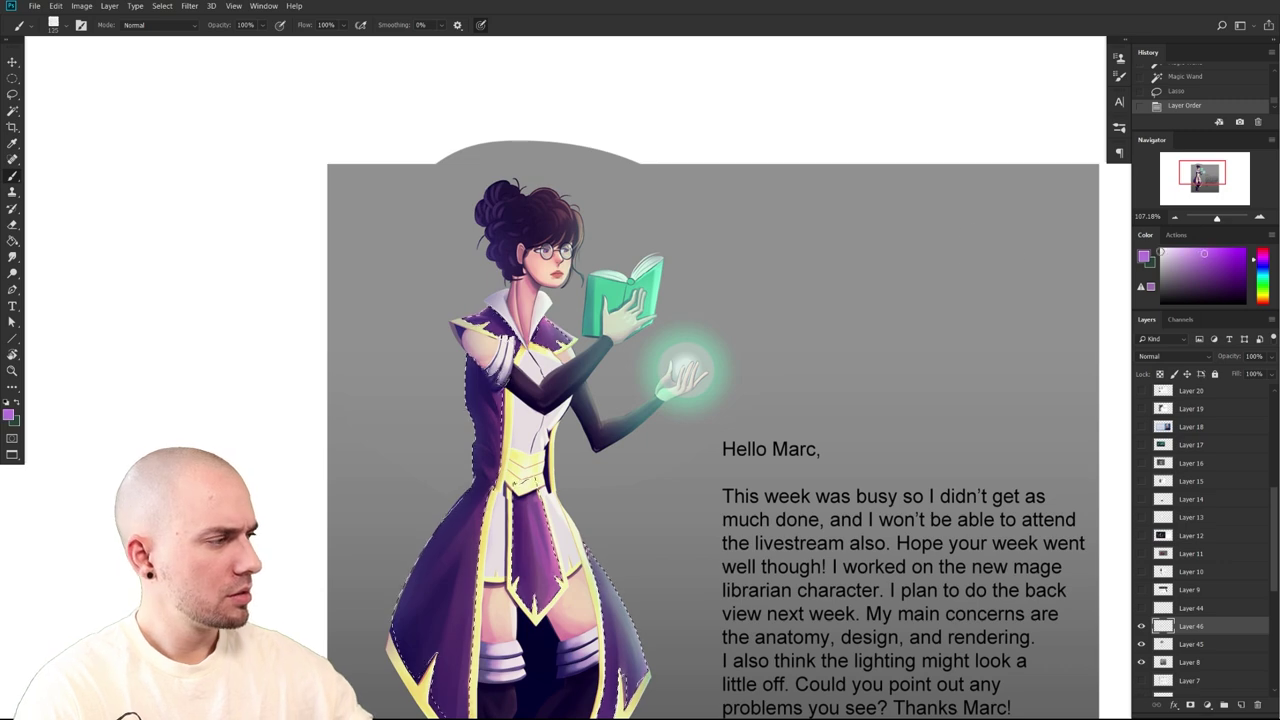
pyautogui.press(']')
pyautogui.moveTo(568, 325)
pyautogui.mouseDown()
pyautogui.moveTo(515, 321)
pyautogui.moveTo(532, 318)
pyautogui.mouseUp()
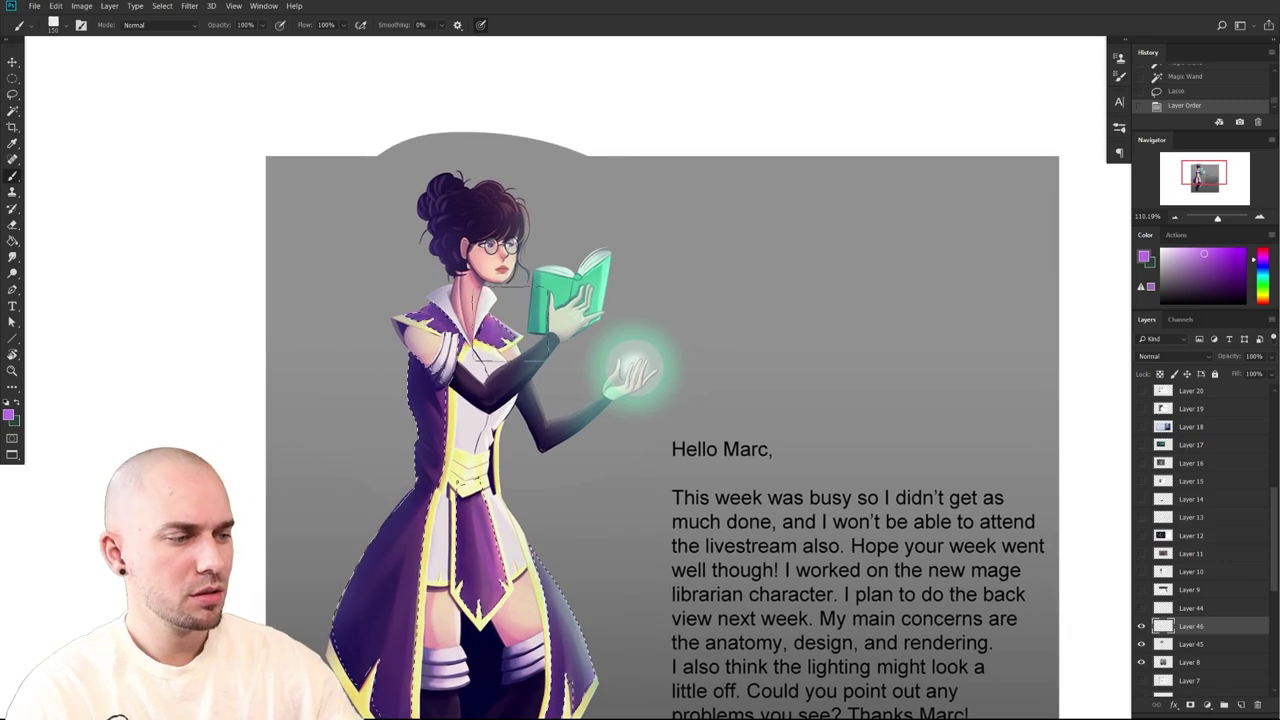
pyautogui.moveTo(441, 391); pyautogui.dragTo(432, 450)
pyautogui.hotkey('ctrl', 'z')
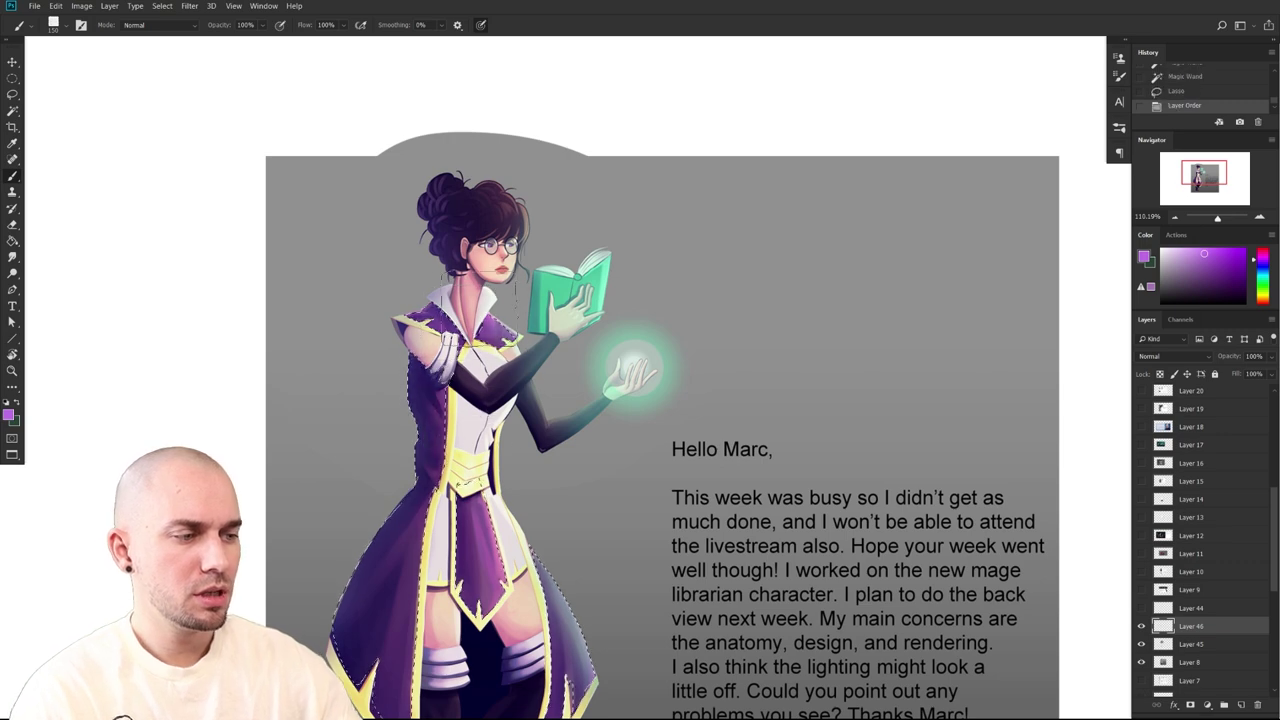
pyautogui.moveTo(508, 346); pyautogui.dragTo(494, 330)
pyautogui.moveTo(508, 345); pyautogui.dragTo(495, 331)
# Paint lighter violet down the coat's upper body with a smaller brush, undoing the stray oversized stroke
pyautogui.press('[')
pyautogui.press('[')
pyautogui.press('[')
pyautogui.press('[')
pyautogui.press('[')
pyautogui.press('[')
pyautogui.moveTo(534, 407); pyautogui.dragTo(559, 358)
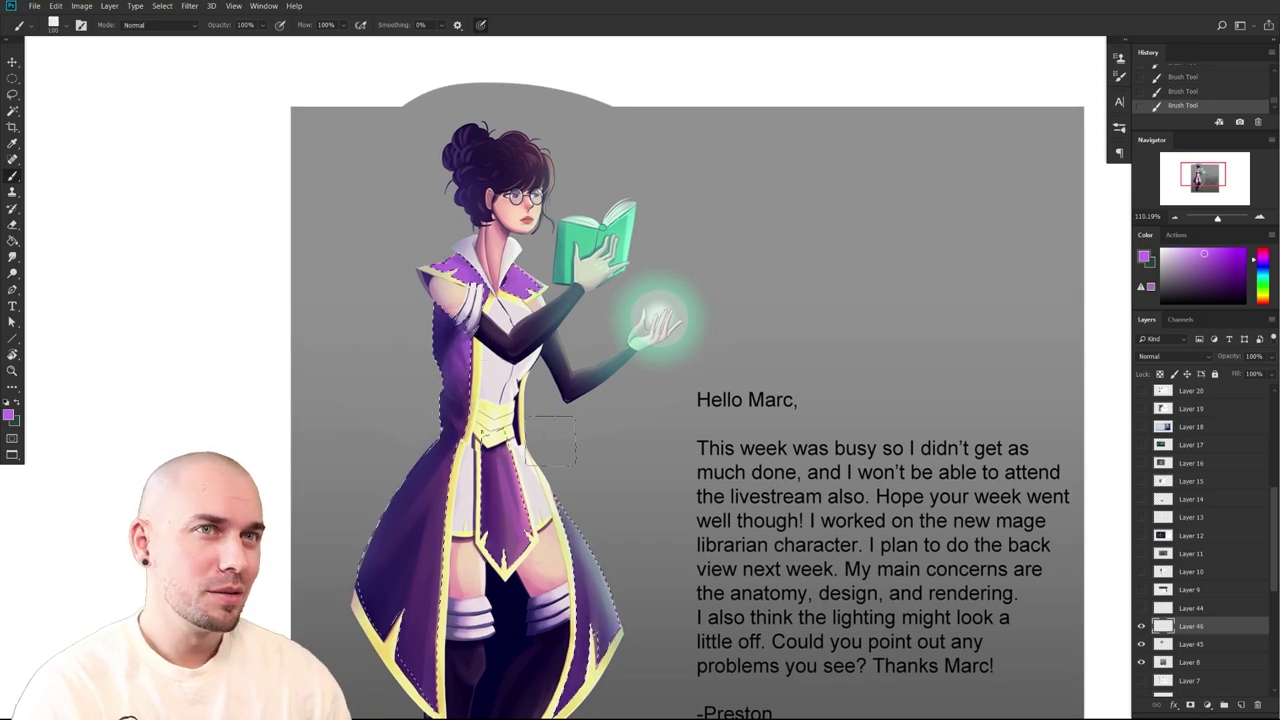
pyautogui.press(']')
pyautogui.press(']')
pyautogui.press(']')
pyautogui.press(']')
pyautogui.hotkey('ctrl', 'z')
# Reduce the brush size and brighten the central front flap and the flared skirt panels with violet strokes
pyautogui.press('[')
pyautogui.press('[')
pyautogui.press('[')
pyautogui.press('[')
pyautogui.press('[')
pyautogui.press('[')
pyautogui.moveTo(574, 488); pyautogui.dragTo(570, 384)
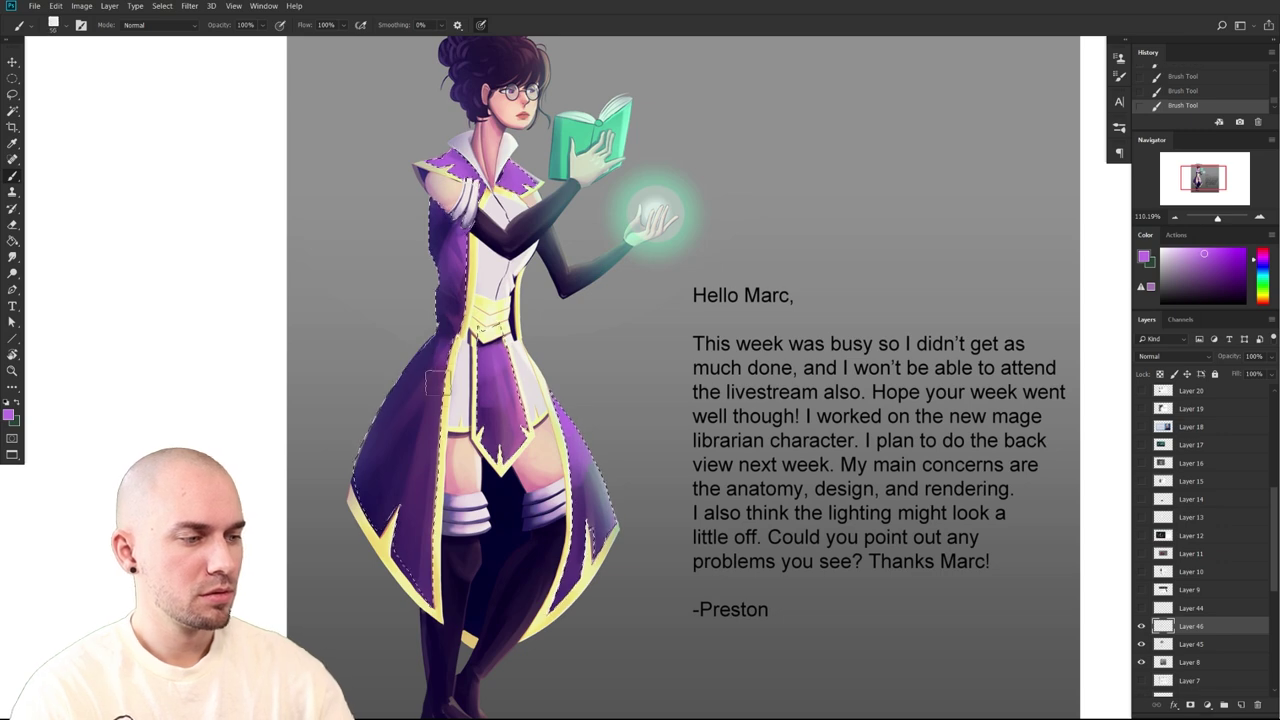
pyautogui.moveTo(623, 480); pyautogui.dragTo(608, 502)
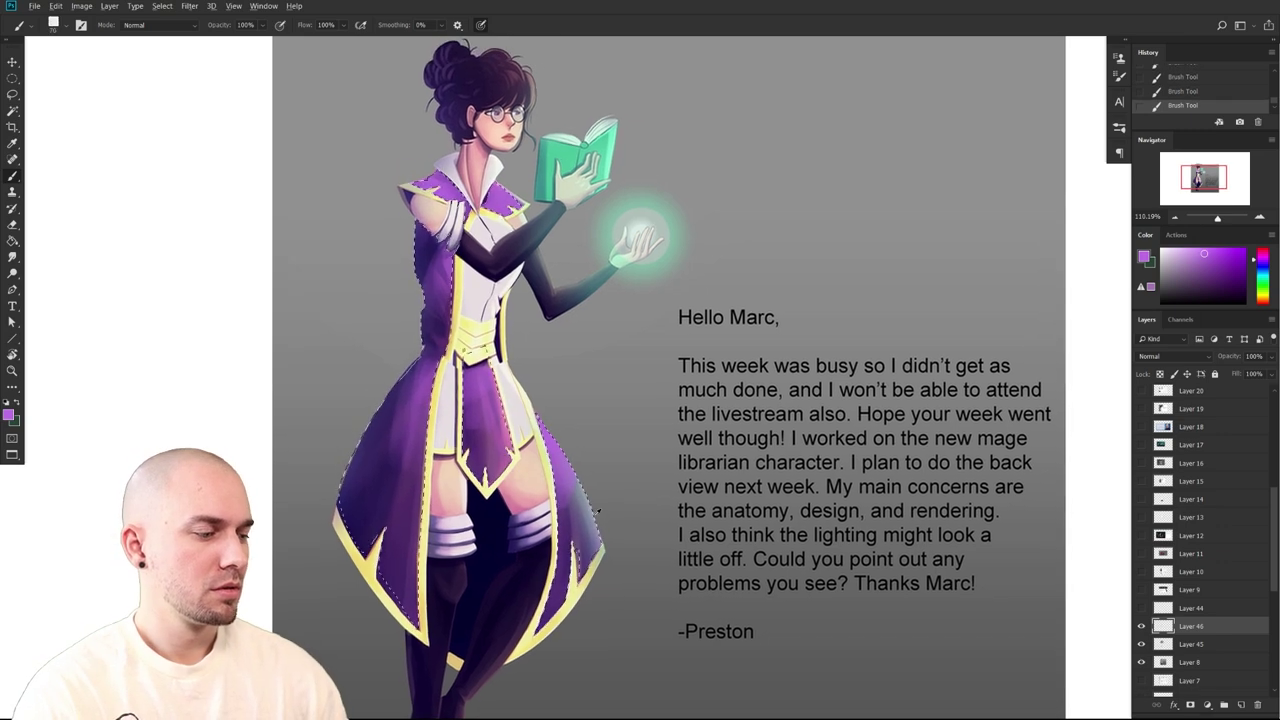
# Sample the dark purple of the far panel, shift it towards blue and shade the lower coat panels and front flap
pyautogui.keyDown('alt'); pyautogui.click(608, 502); pyautogui.keyUp('alt')
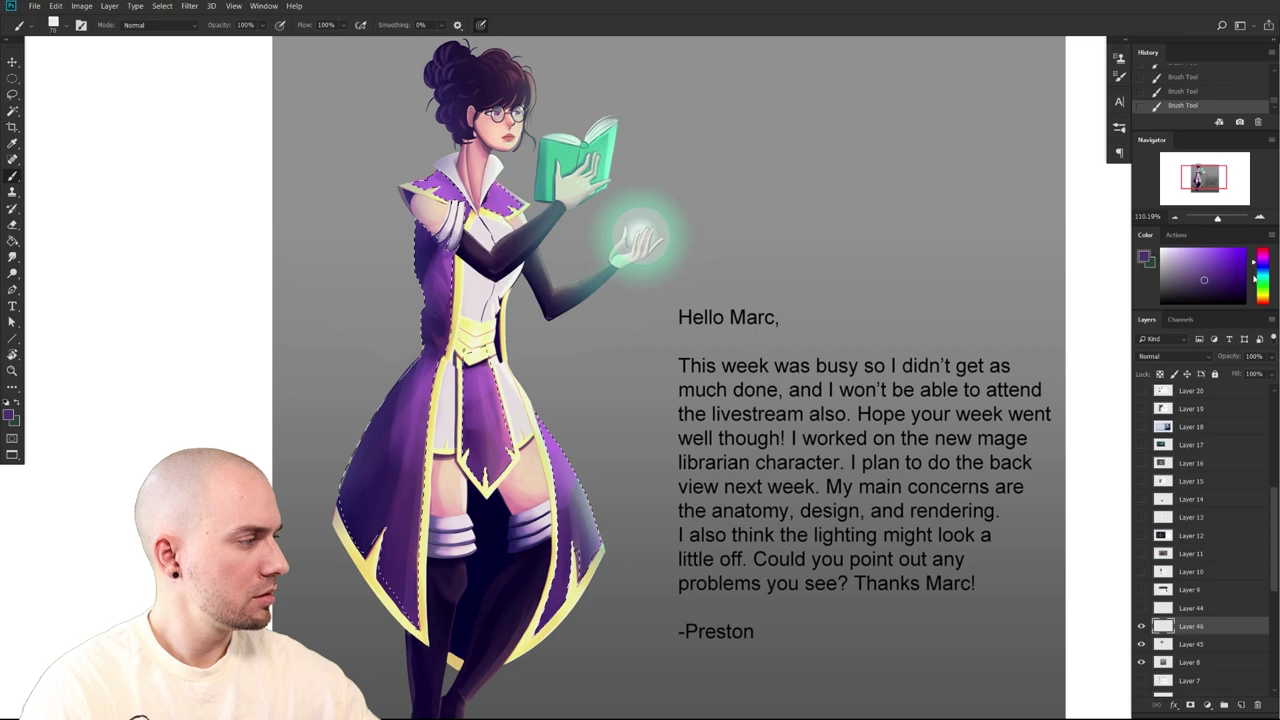
pyautogui.click(1263, 268)
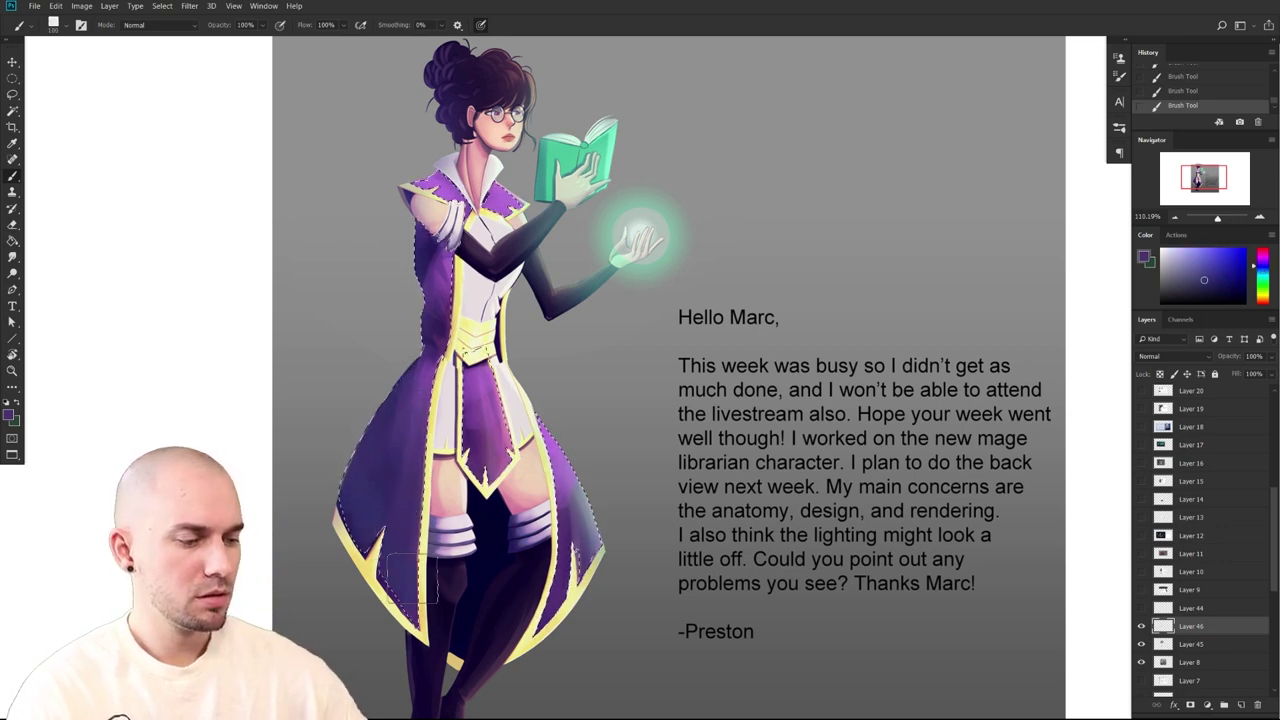
pyautogui.moveTo(658, 480); pyautogui.dragTo(641, 531)
pyautogui.press('[')
pyautogui.press('[')
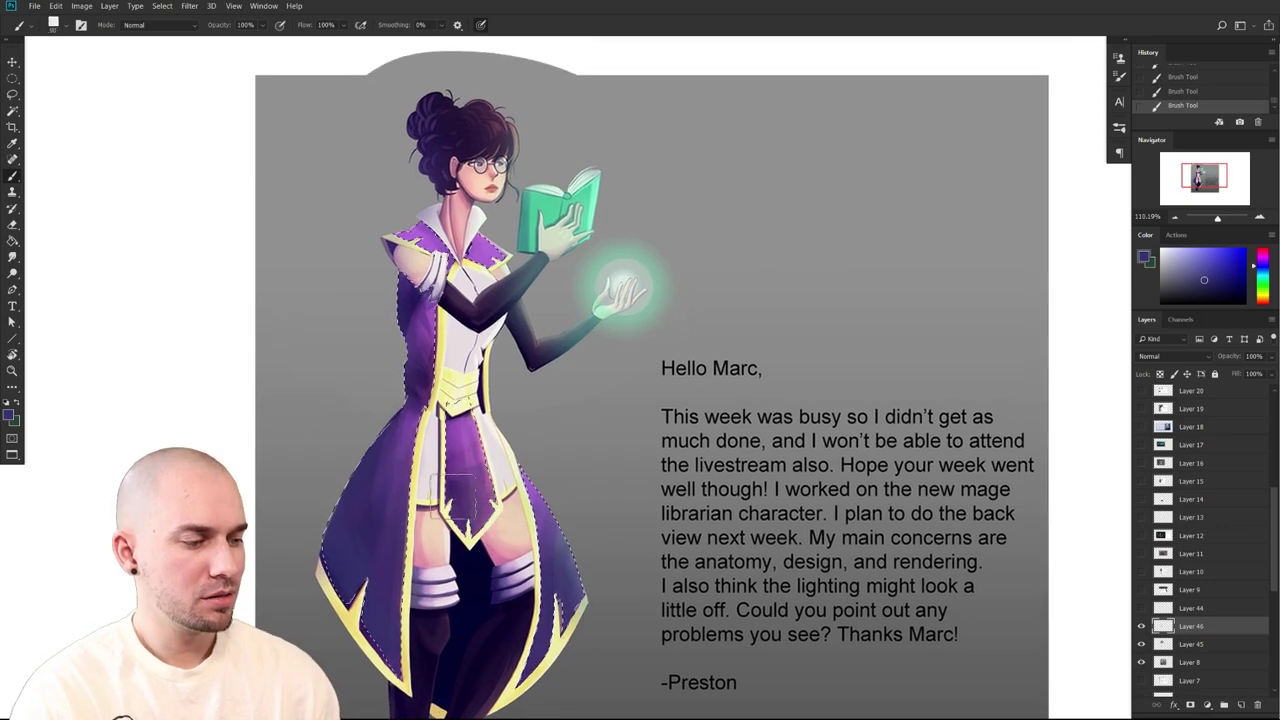
pyautogui.scroll(-2, 731, 421)
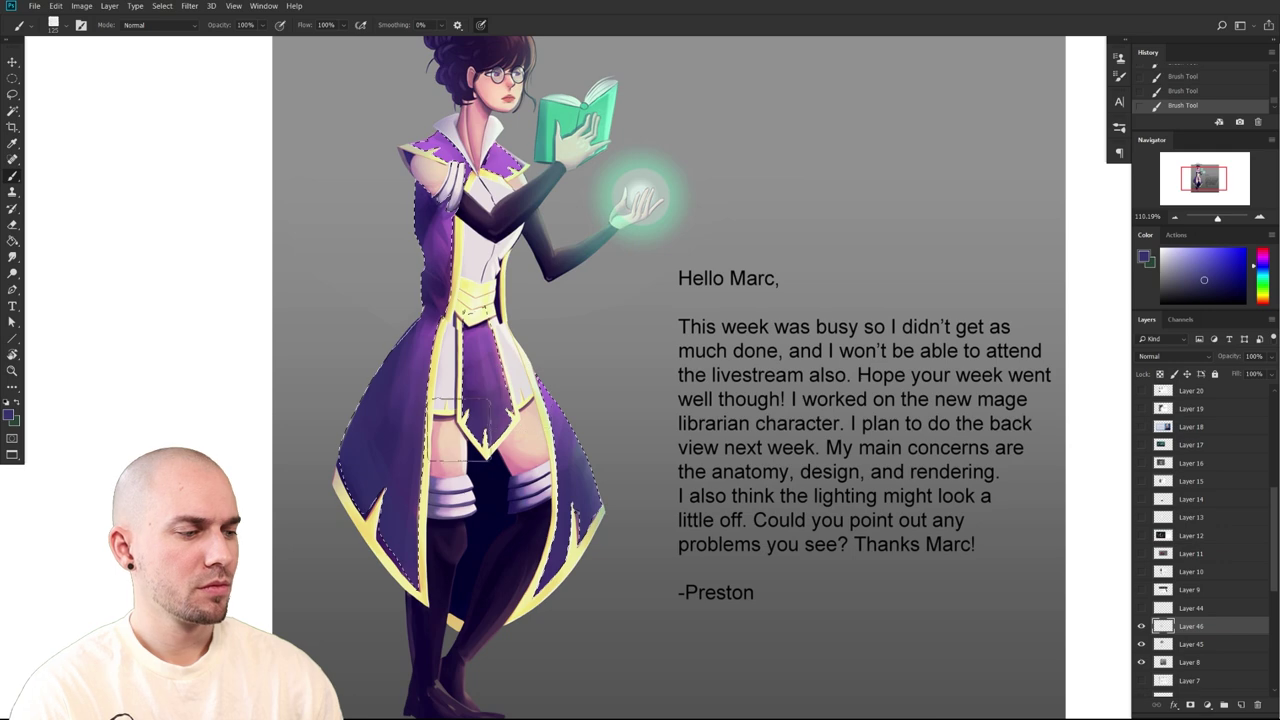
pyautogui.moveTo(732, 421)
pyautogui.mouseDown()
pyautogui.moveTo(592, 416)
pyautogui.moveTo(666, 406)
pyautogui.mouseUp()
pyautogui.moveTo(666, 406); pyautogui.dragTo(654, 491)
pyautogui.press(']')
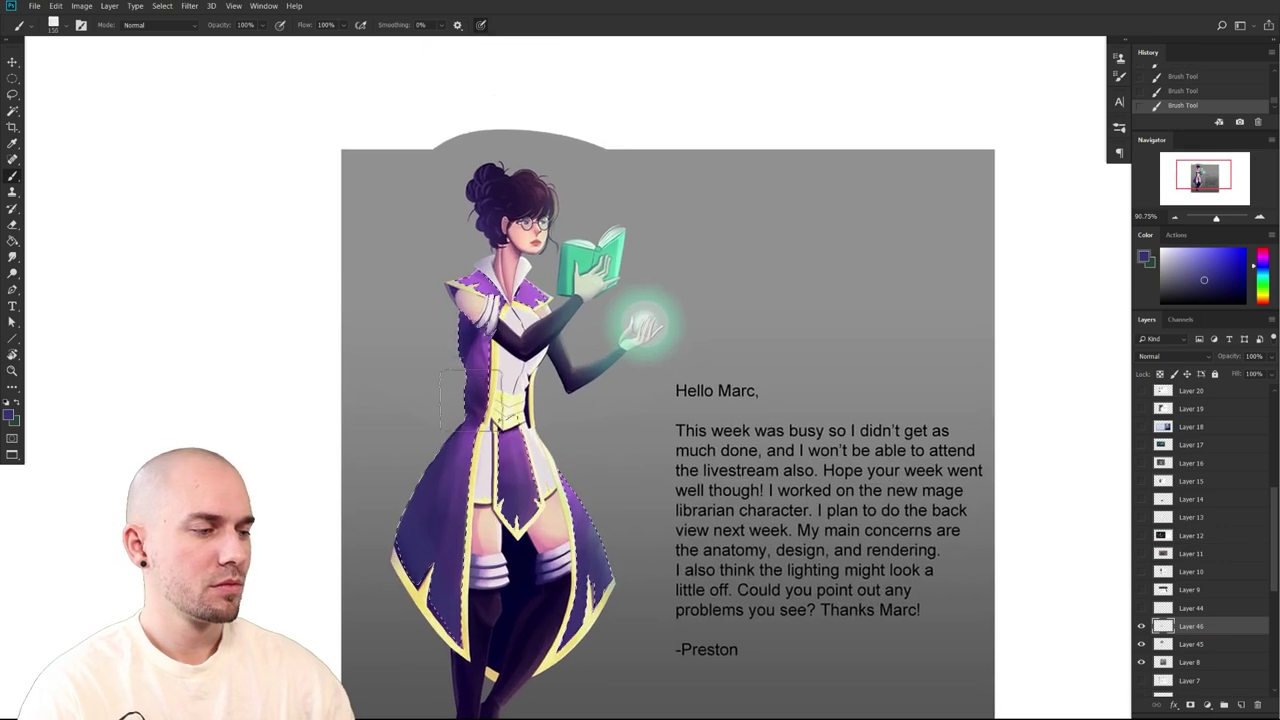
pyautogui.scroll(-2, 608, 456)
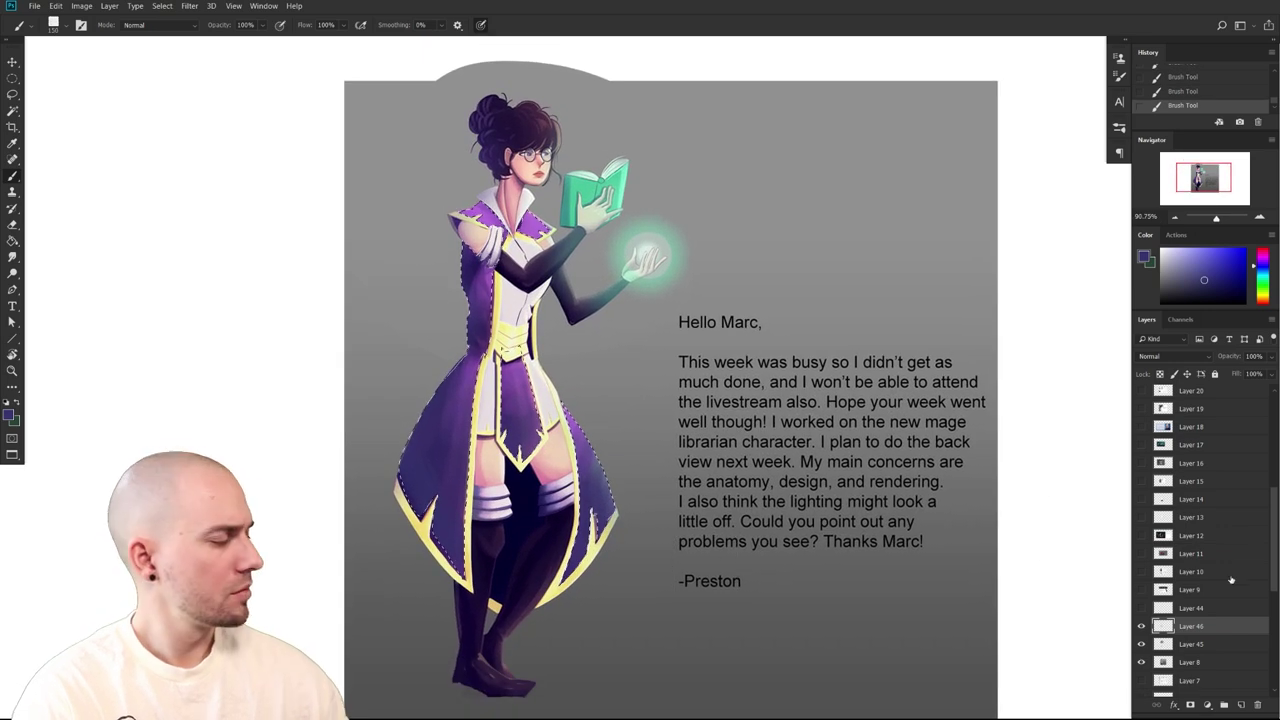
# Hide and show Layer 46 to compare the coat before and after the repaint
pyautogui.click(1142, 626)
pyautogui.click(1142, 626)
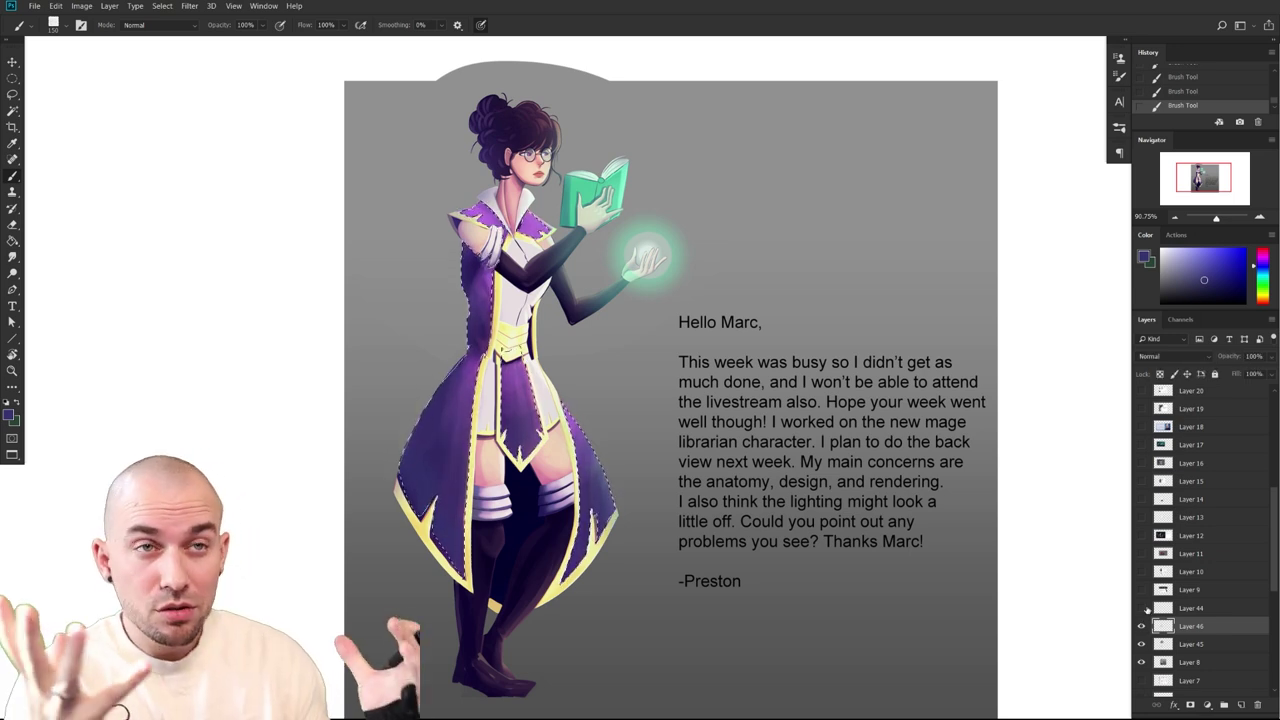
pyautogui.moveTo(748, 520); pyautogui.dragTo(829, 537)
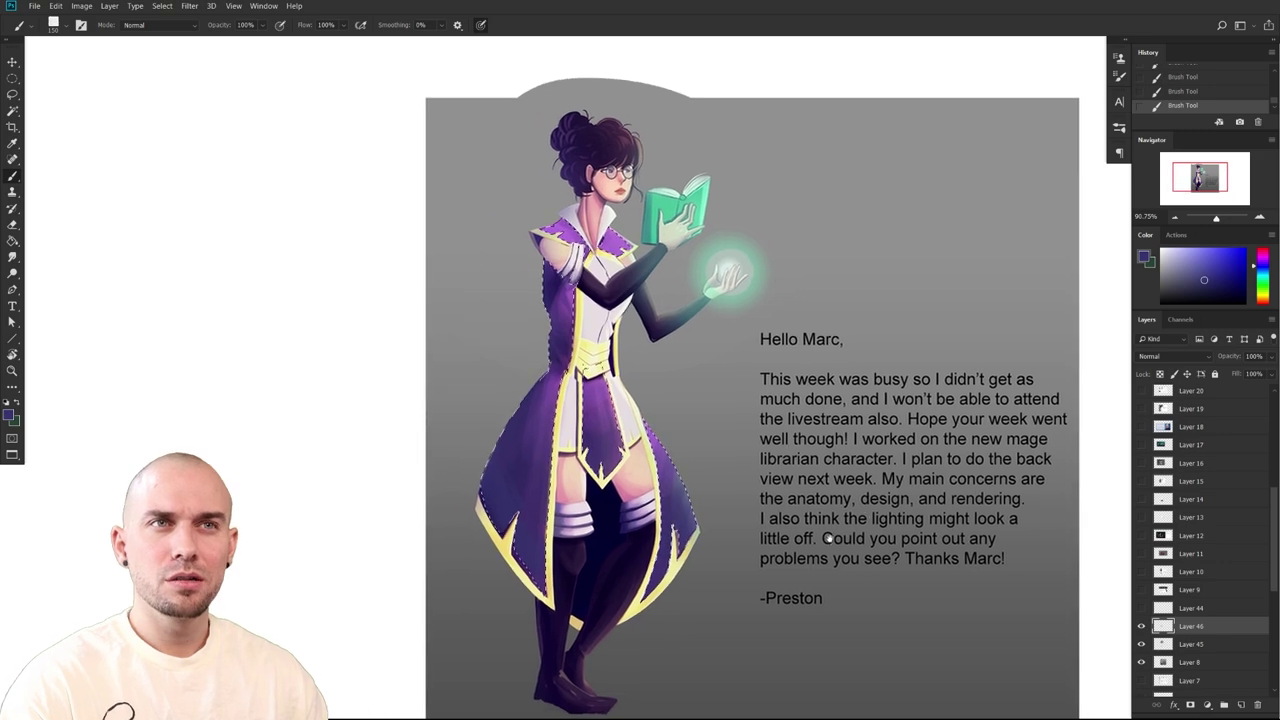
# Replace the coat selection with a Magic Wand selection of the yellow hem and front trim on Layer 8
pyautogui.hotkey('ctrl', 'd')
pyautogui.moveTo(750, 574)
pyautogui.mouseDown()
pyautogui.moveTo(773, 560)
pyautogui.moveTo(760, 576)
pyautogui.mouseUp()
pyautogui.press('w')
pyautogui.moveTo(630, 607); pyautogui.dragTo(606, 606)
pyautogui.click(606, 606)
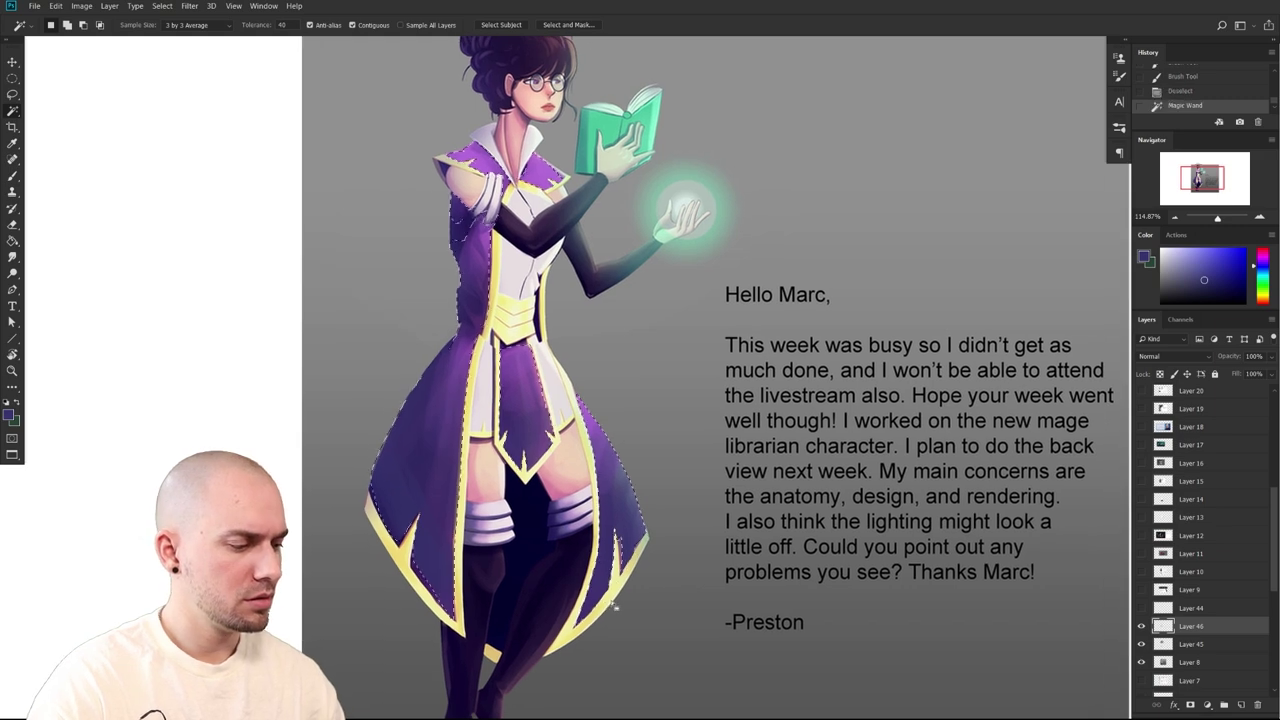
pyautogui.click(1161, 661)
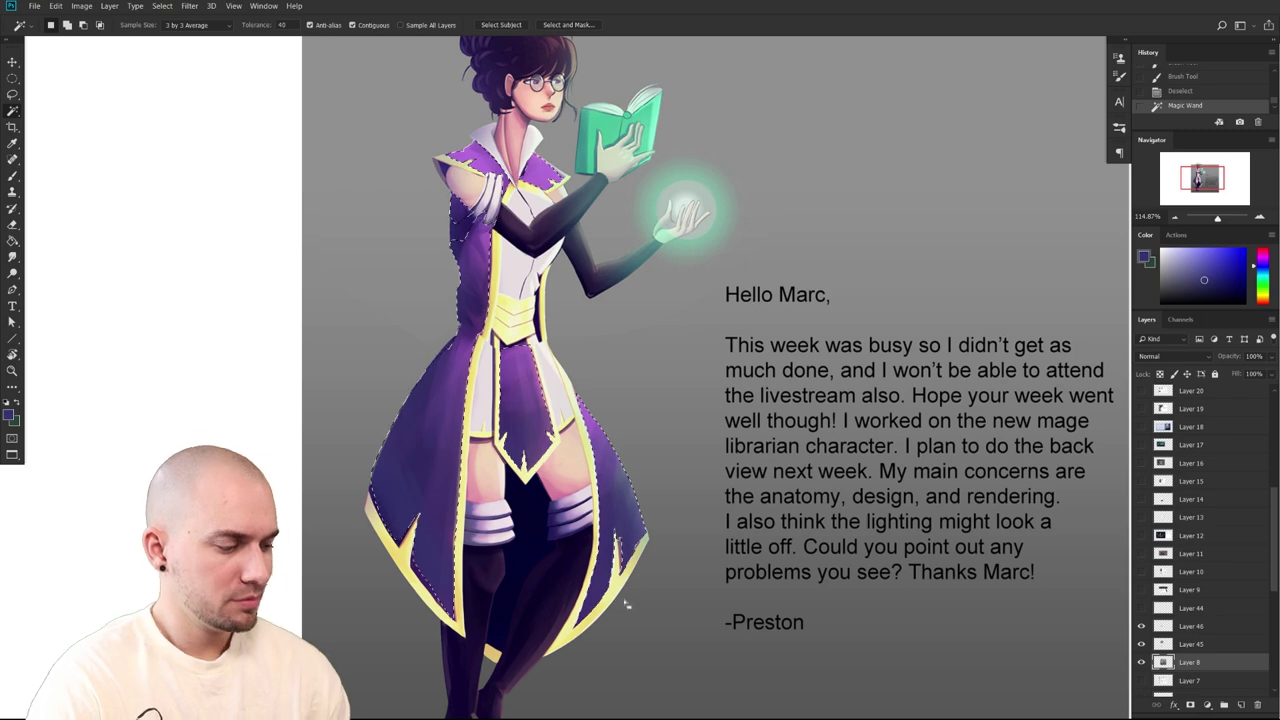
pyautogui.hotkey('ctrl', 'd')
pyautogui.click(424, 590)
pyautogui.keyDown('shift'); pyautogui.click(460, 618); pyautogui.keyUp('shift')
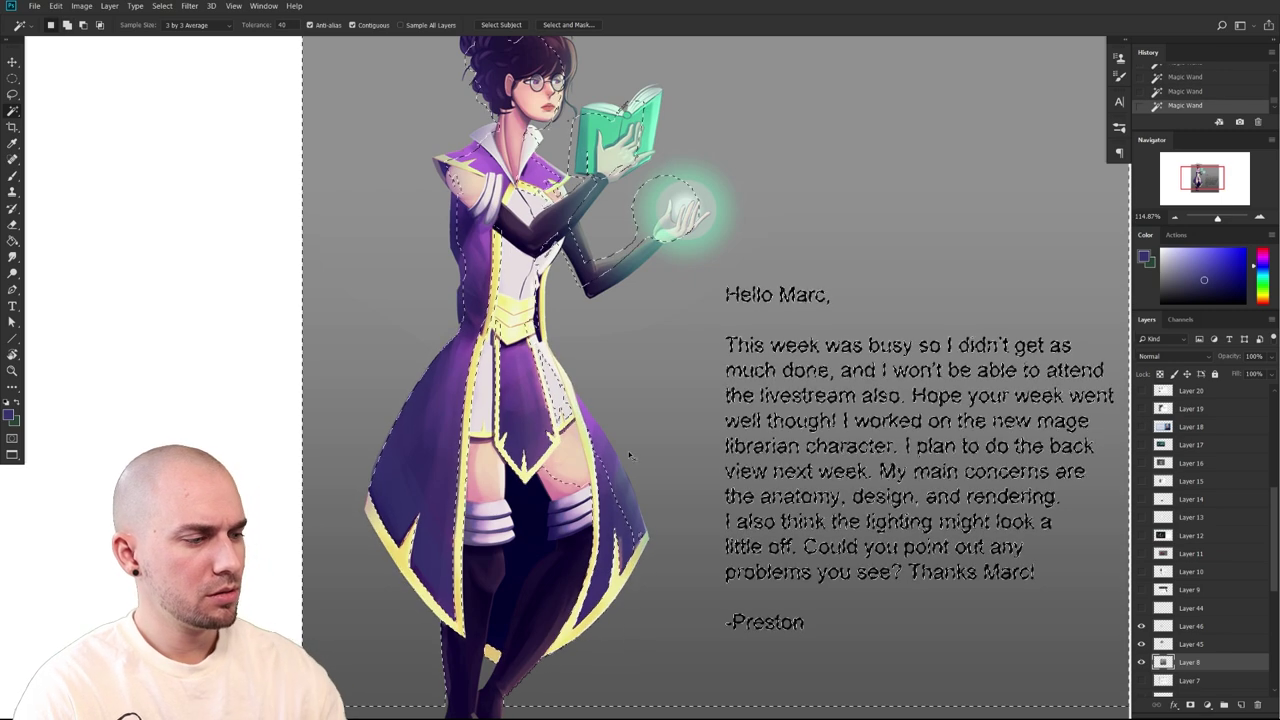
# Undo the stray background selection and add the remaining yellow skirt trim to the selection
pyautogui.hotkey('ctrl', 'z')
pyautogui.hotkey('ctrl', 'z')
pyautogui.hotkey('ctrl', 'shift', 'z')
pyautogui.hotkey('ctrl', 'shift', 'z')
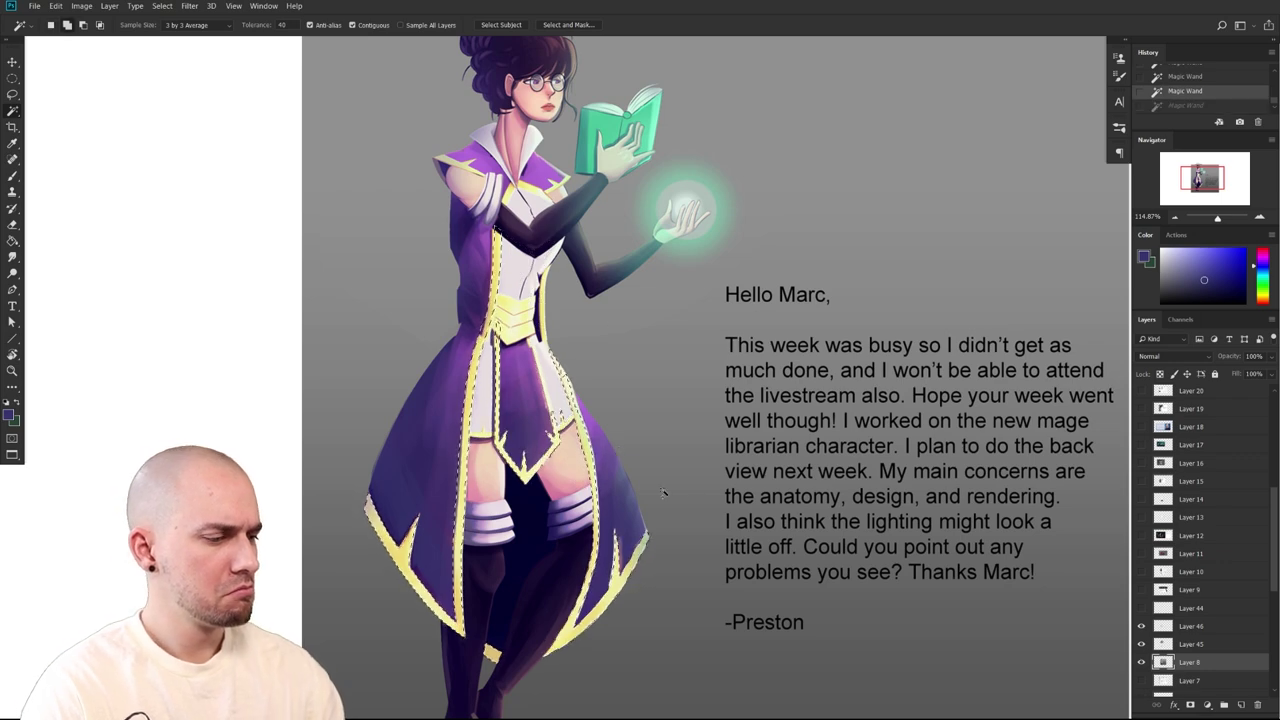
pyautogui.keyDown('shift'); pyautogui.click(490, 433); pyautogui.keyUp('shift')
# Extend the selection to the yellow chest trim and belt using Layer 45
pyautogui.click(1189, 644)
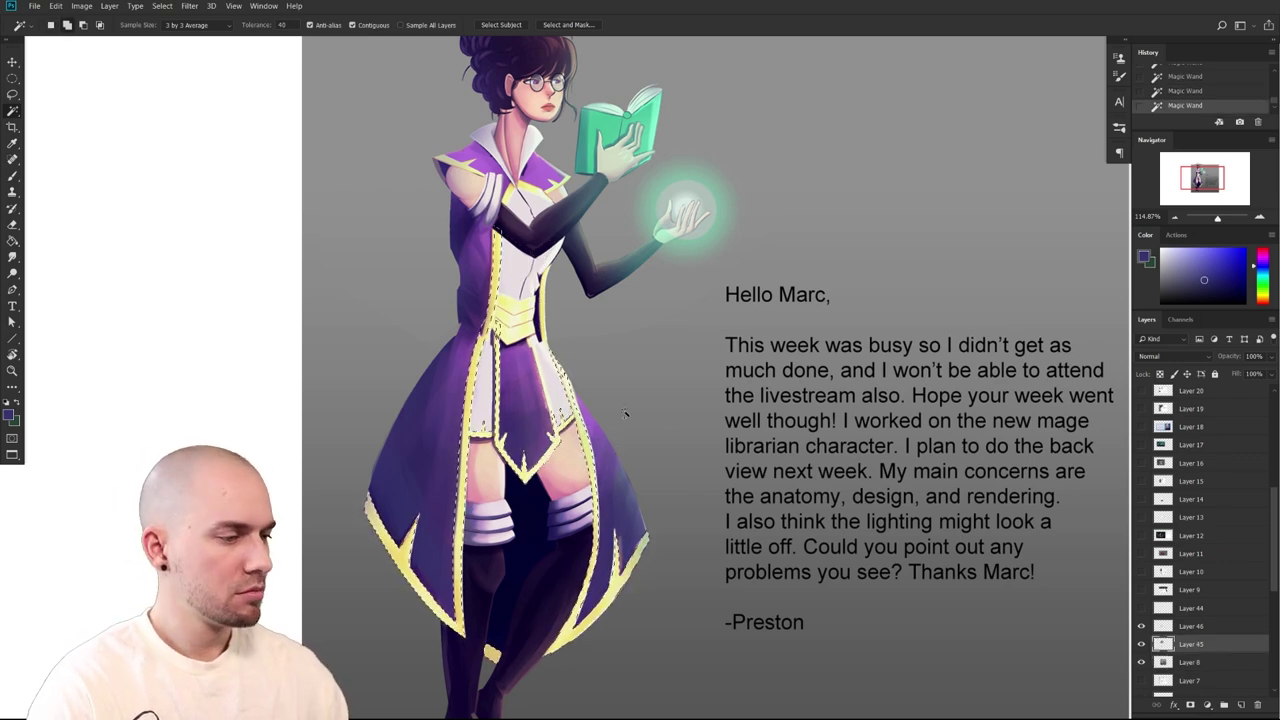
pyautogui.keyDown('shift'); pyautogui.click(535, 189); pyautogui.keyUp('shift')
pyautogui.hotkey('ctrl', 'z')
pyautogui.hotkey('ctrl', 'z')
pyautogui.keyDown('shift'); pyautogui.click(533, 189); pyautogui.keyUp('shift')
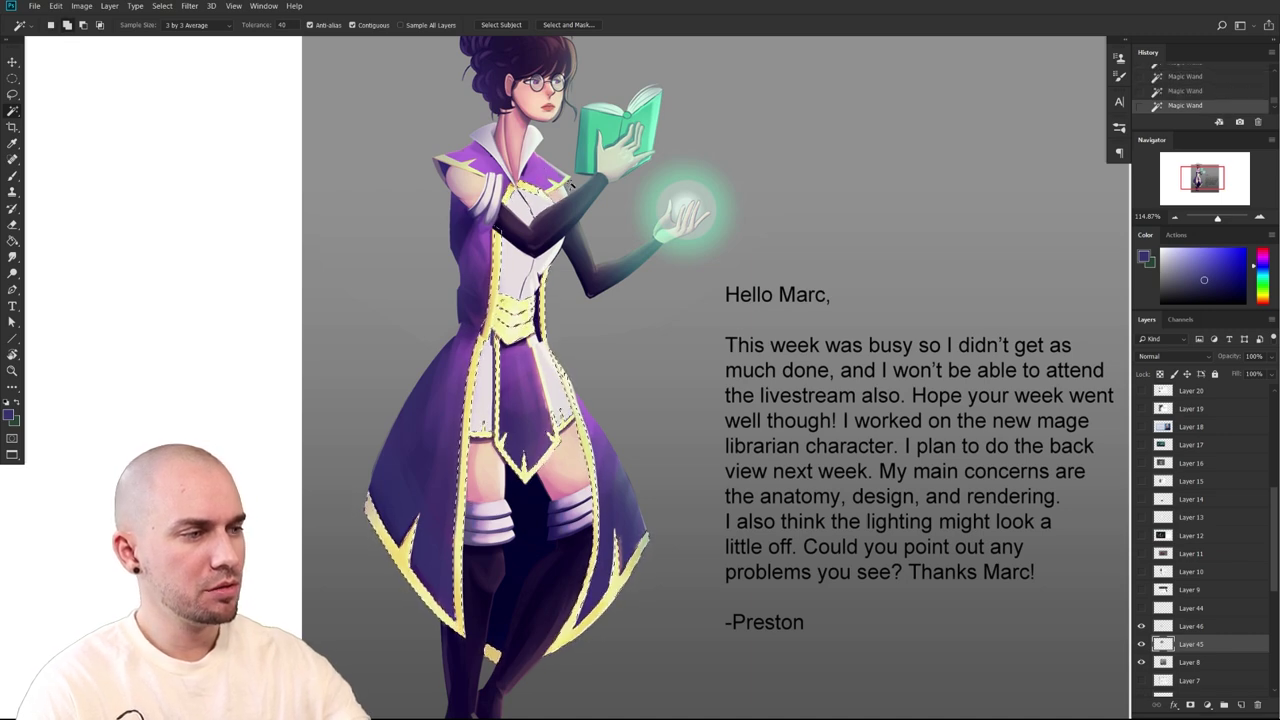
pyautogui.moveTo(591, 263); pyautogui.dragTo(577, 320)
# Sample the yellow trim with the Brush and shift the painting colour to a darker, more orange ochre
pyautogui.press('b')
pyautogui.moveTo(683, 504); pyautogui.dragTo(683, 467)
pyautogui.hotkey('ctrl', 'z')
pyautogui.scroll(-1, 683, 467)
pyautogui.keyDown('alt'); pyautogui.click(543, 630); pyautogui.keyUp('alt')
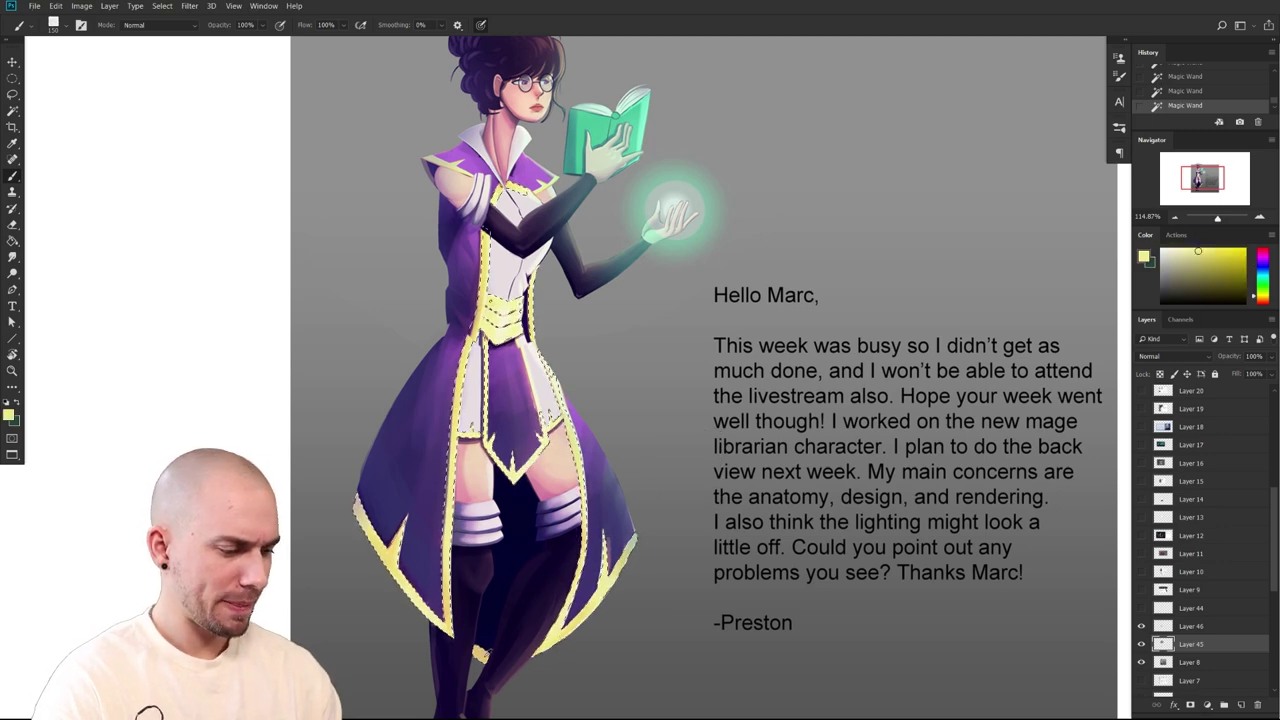
pyautogui.keyDown('alt'); pyautogui.click(485, 651); pyautogui.keyUp('alt')
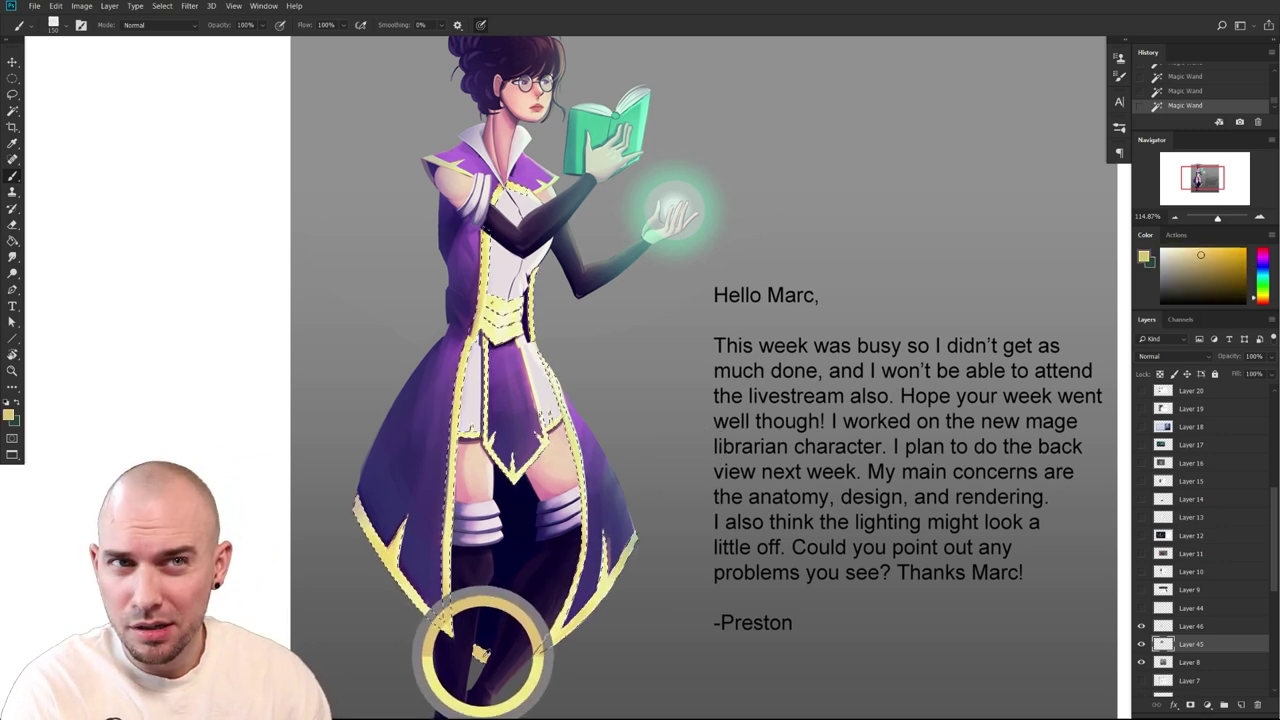
pyautogui.moveTo(485, 651); pyautogui.dragTo(519, 517)
pyautogui.keyDown('alt'); pyautogui.click(515, 520); pyautogui.keyUp('alt')
pyautogui.click(1210, 268)
pyautogui.click(1263, 298)
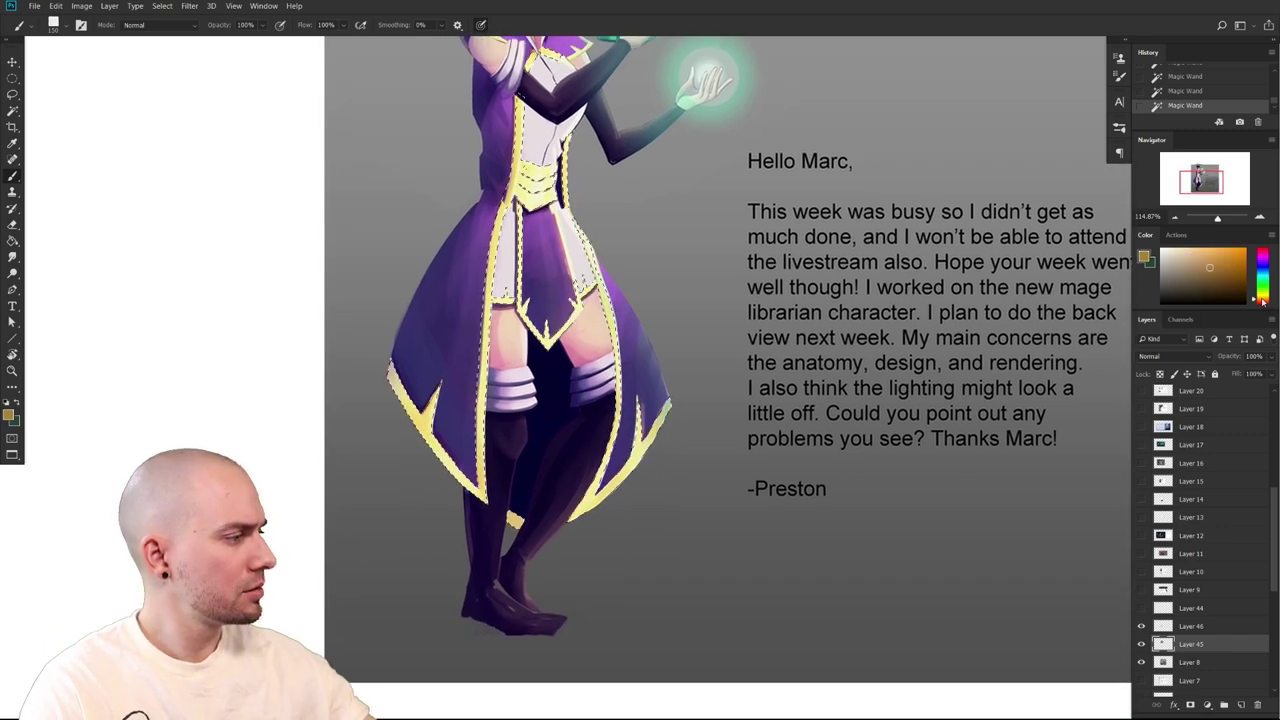
# Enlarge the brush and cover the selected trim and belt with ochre, making Layer 46 the active layer
pyautogui.press(']')
pyautogui.press(']')
pyautogui.press(']')
pyautogui.press(']')
pyautogui.press('[')
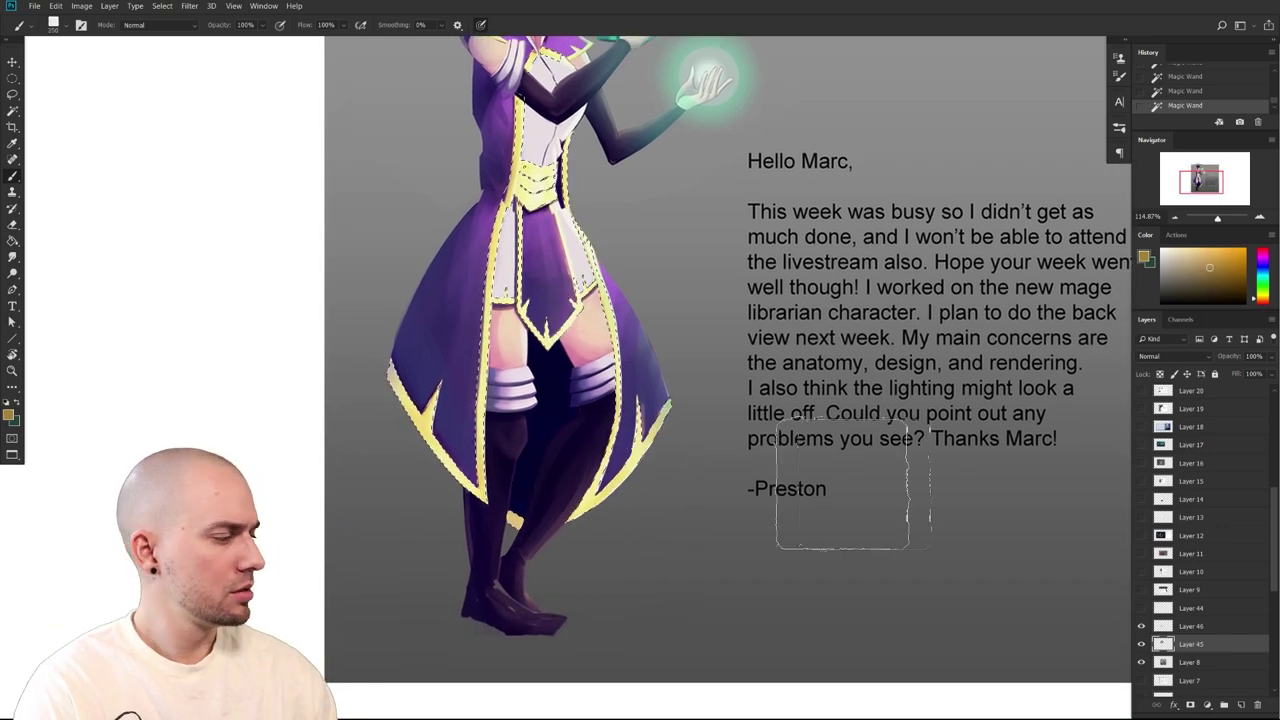
pyautogui.click(1187, 625)
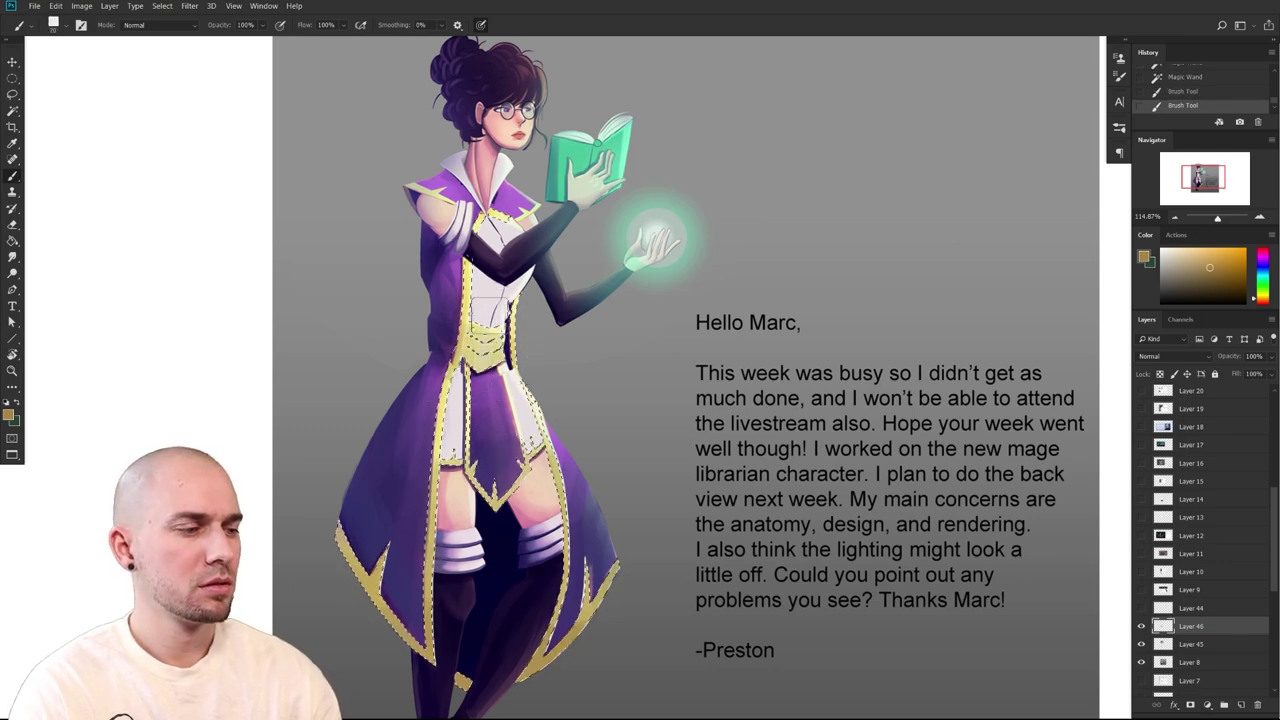
# Pick progressively lighter golds and brighten the belt and front trim, shifting the highlight hue towards yellow
pyautogui.click(1211, 262)
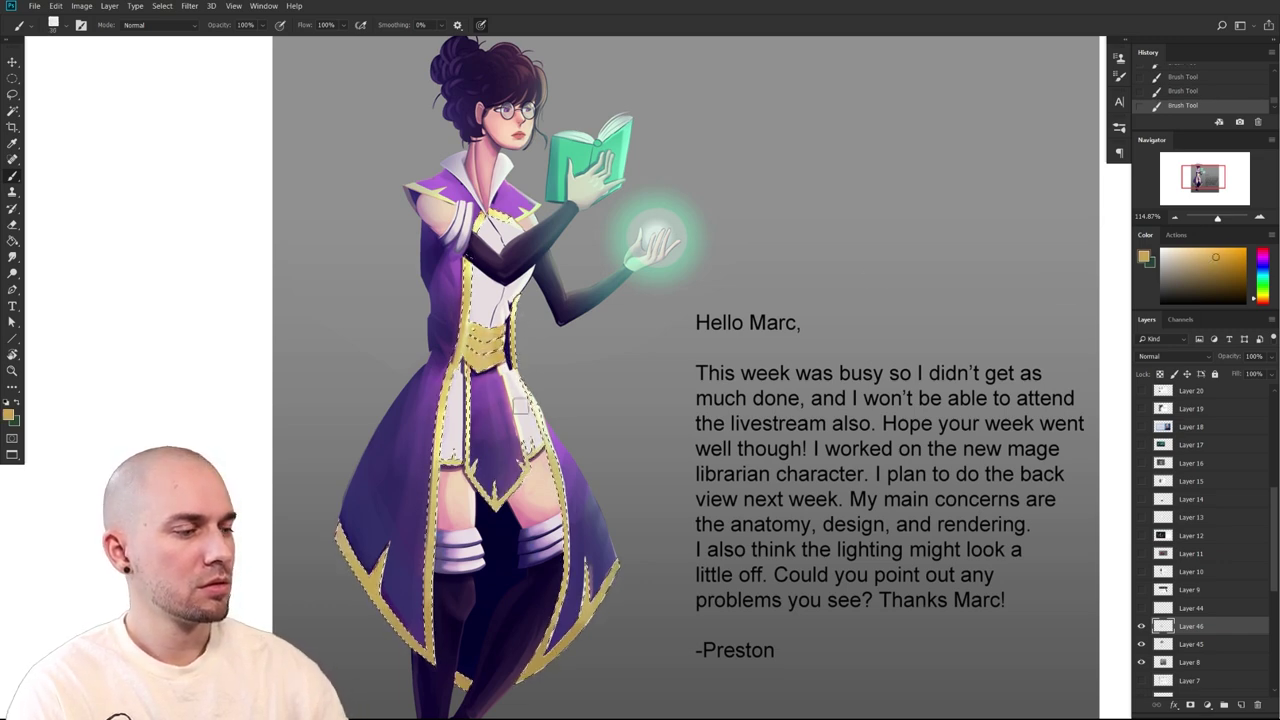
pyautogui.moveTo(1209, 254); pyautogui.dragTo(1202, 249)
pyautogui.press('[')
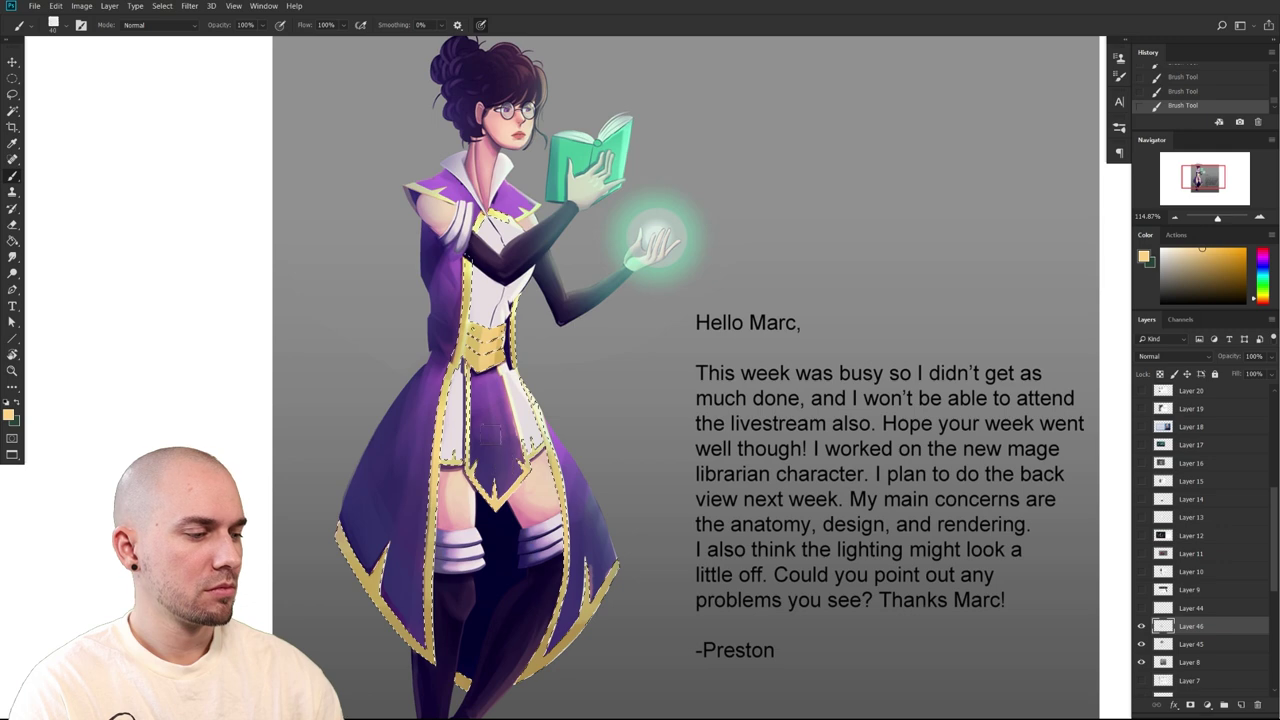
pyautogui.click(1214, 249)
pyautogui.moveTo(721, 351); pyautogui.dragTo(708, 374)
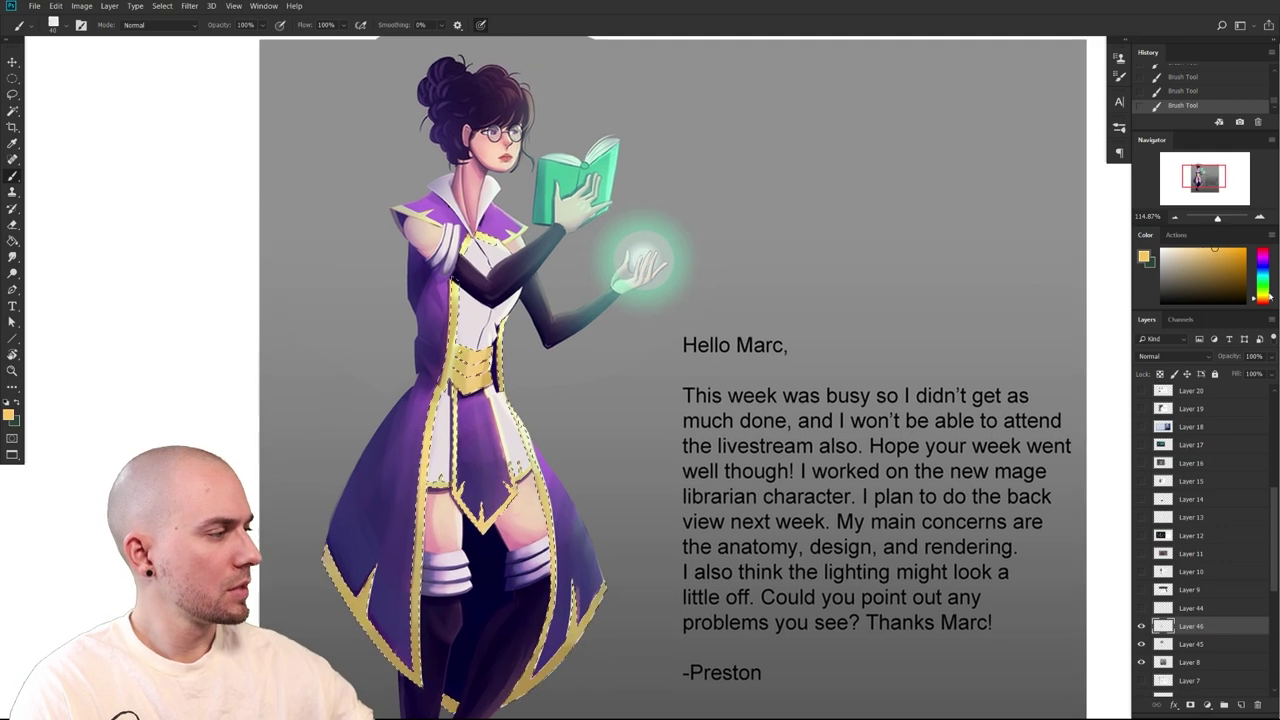
pyautogui.click(1265, 298)
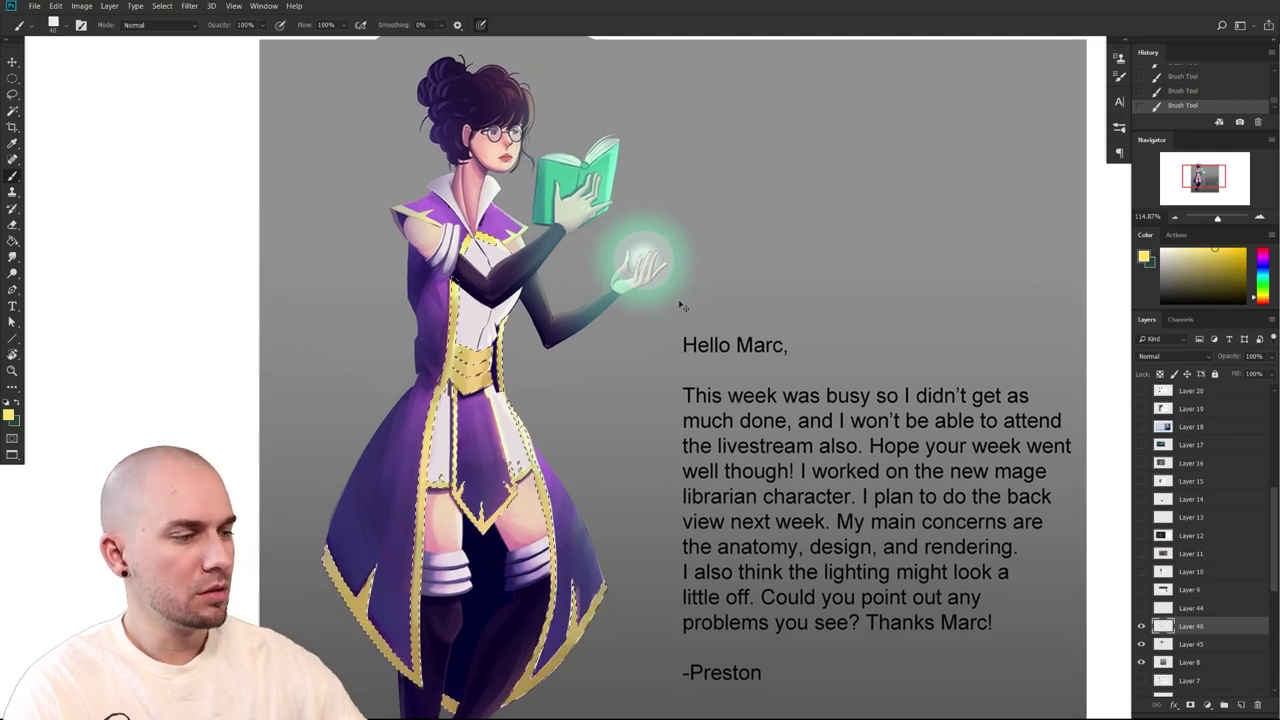
# Shade the lower coat trim with a darker brownish orange and deselect it
pyautogui.moveTo(629, 514); pyautogui.dragTo(614, 477)
pyautogui.moveTo(1212, 260); pyautogui.dragTo(1212, 271)
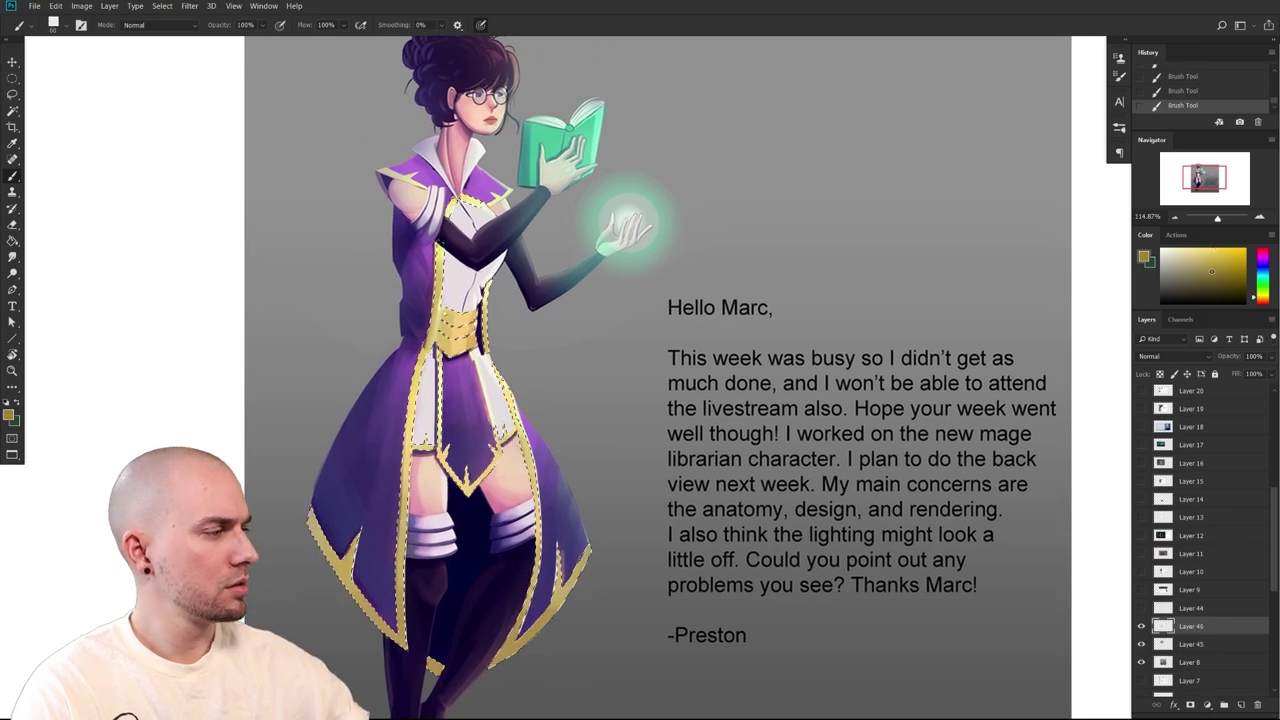
pyautogui.click(1264, 300)
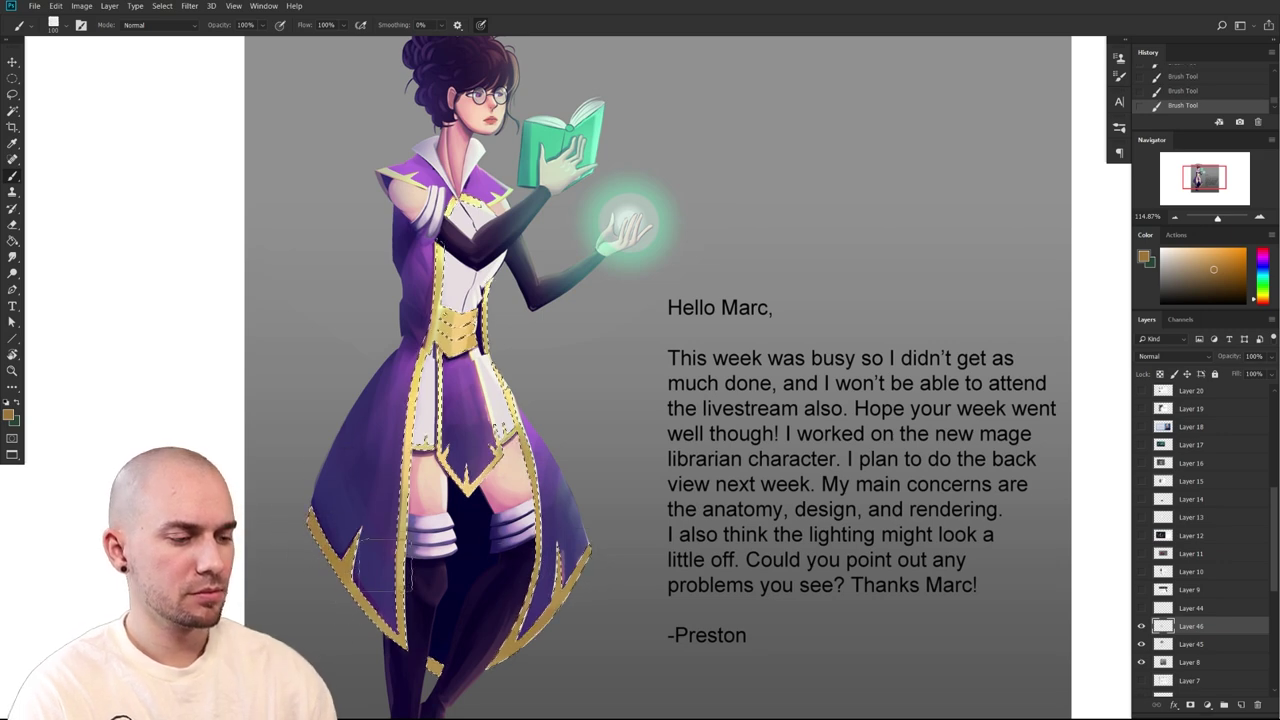
pyautogui.keyDown('alt'); pyautogui.click(292, 535); pyautogui.keyUp('alt')
pyautogui.moveTo(613, 497); pyautogui.dragTo(611, 446)
pyautogui.moveTo(710, 494)
pyautogui.mouseDown()
pyautogui.moveTo(695, 544)
pyautogui.moveTo(786, 506)
pyautogui.mouseUp()
pyautogui.scroll(-1, 712, 548)
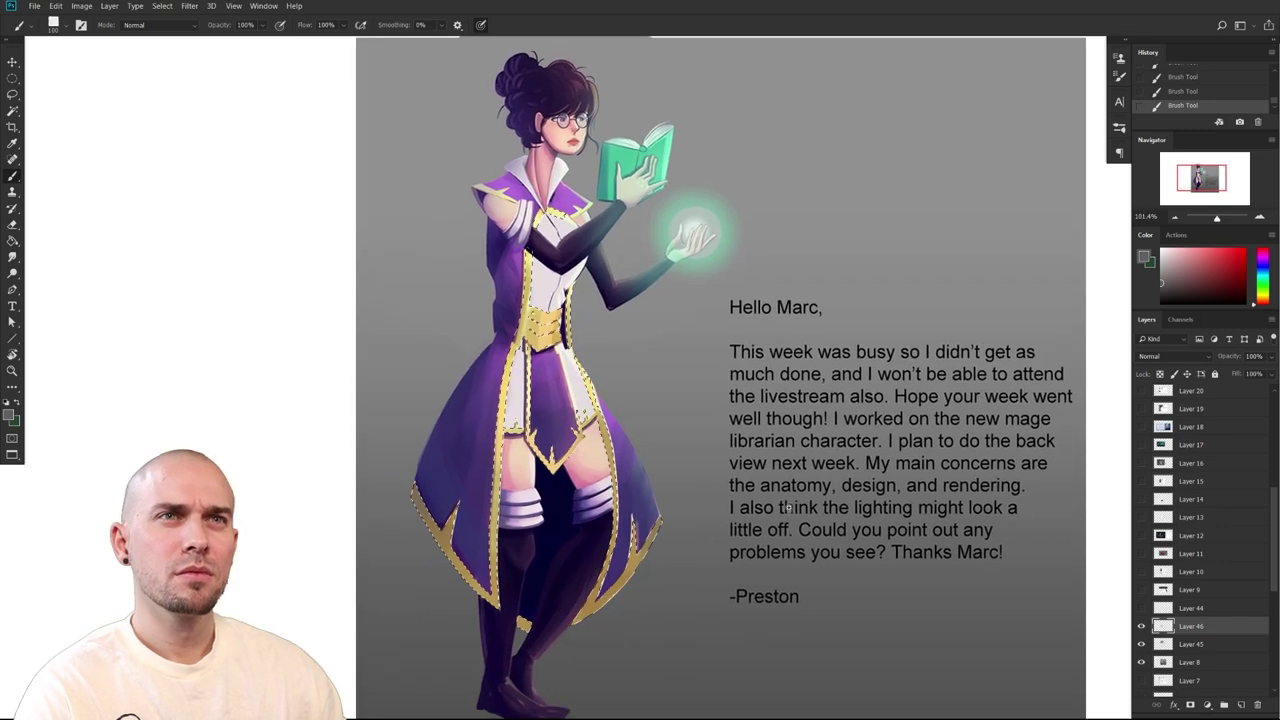
pyautogui.scroll(-1, 788, 510)
pyautogui.hotkey('ctrl', 'd')
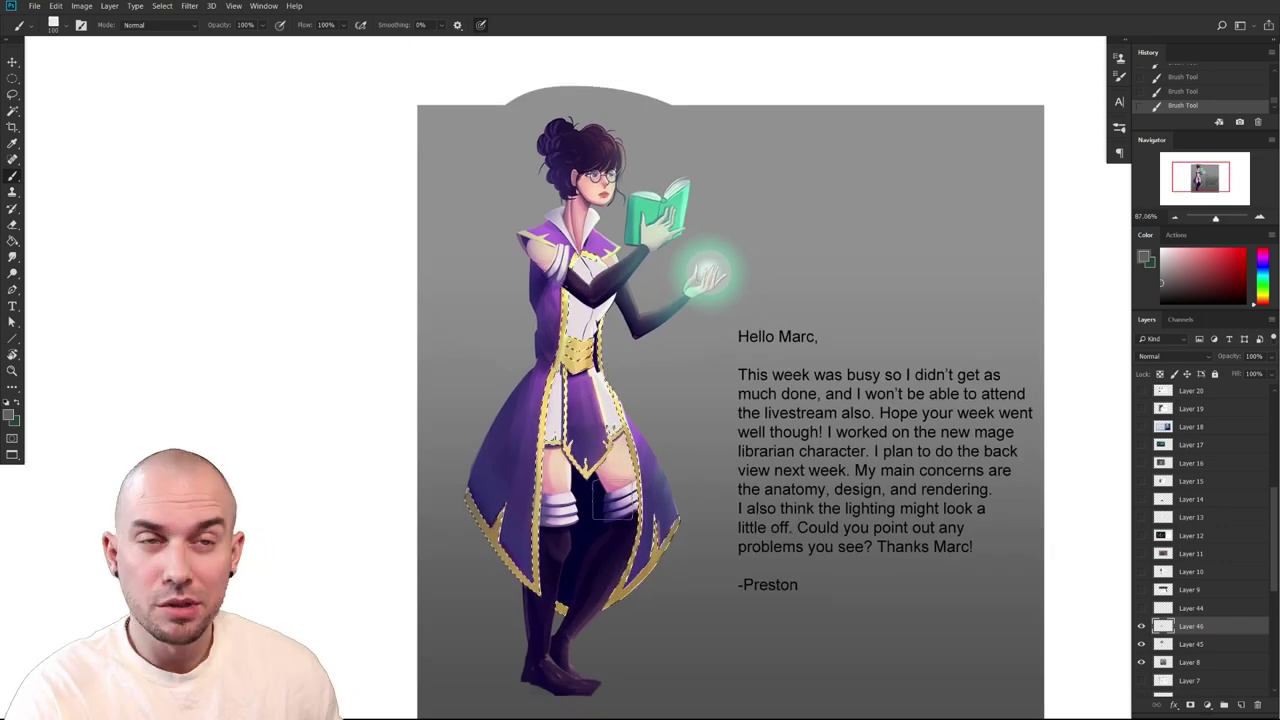
# Hide and show Layer 46 repeatedly to compare the original trim with the golden repaint
pyautogui.click(1141, 626)
pyautogui.click(1141, 626)
pyautogui.click(1141, 626)
pyautogui.click(1142, 626)
pyautogui.click(1142, 626)
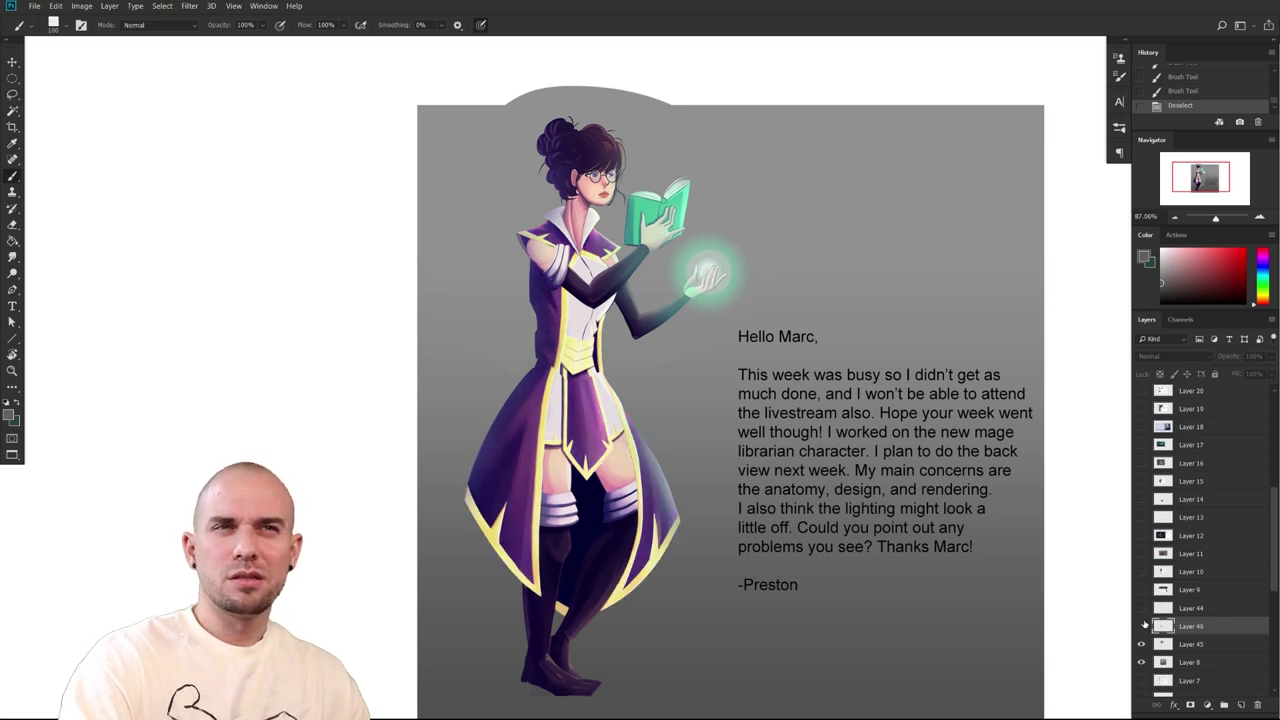
pyautogui.click(1142, 626)
pyautogui.moveTo(905, 548); pyautogui.dragTo(874, 534)
pyautogui.moveTo(982, 545); pyautogui.dragTo(939, 538)
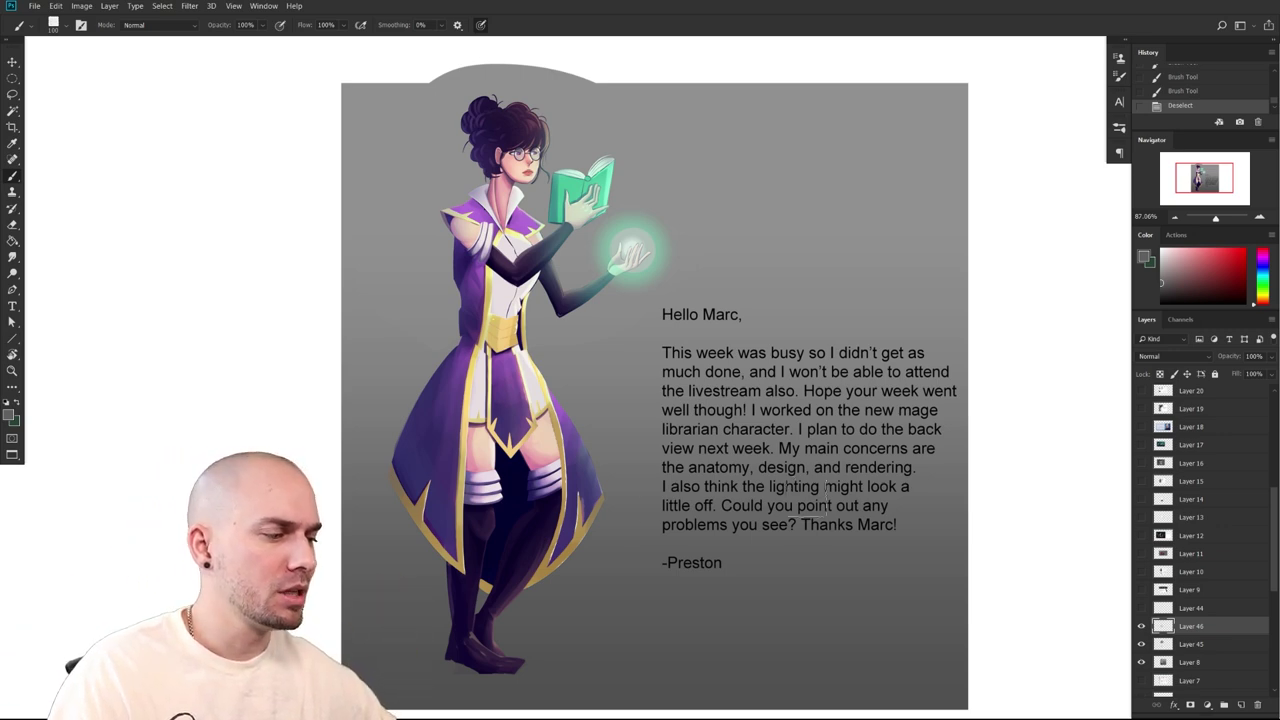
# Hide and show Layer 45 to compare the upper body with and without its earlier corrections
pyautogui.moveTo(890, 408); pyautogui.dragTo(854, 419)
pyautogui.moveTo(716, 360); pyautogui.dragTo(737, 560)
pyautogui.scroll(2, 559, 428)
pyautogui.moveTo(609, 462); pyautogui.dragTo(594, 400)
pyautogui.moveTo(676, 510); pyautogui.dragTo(660, 452)
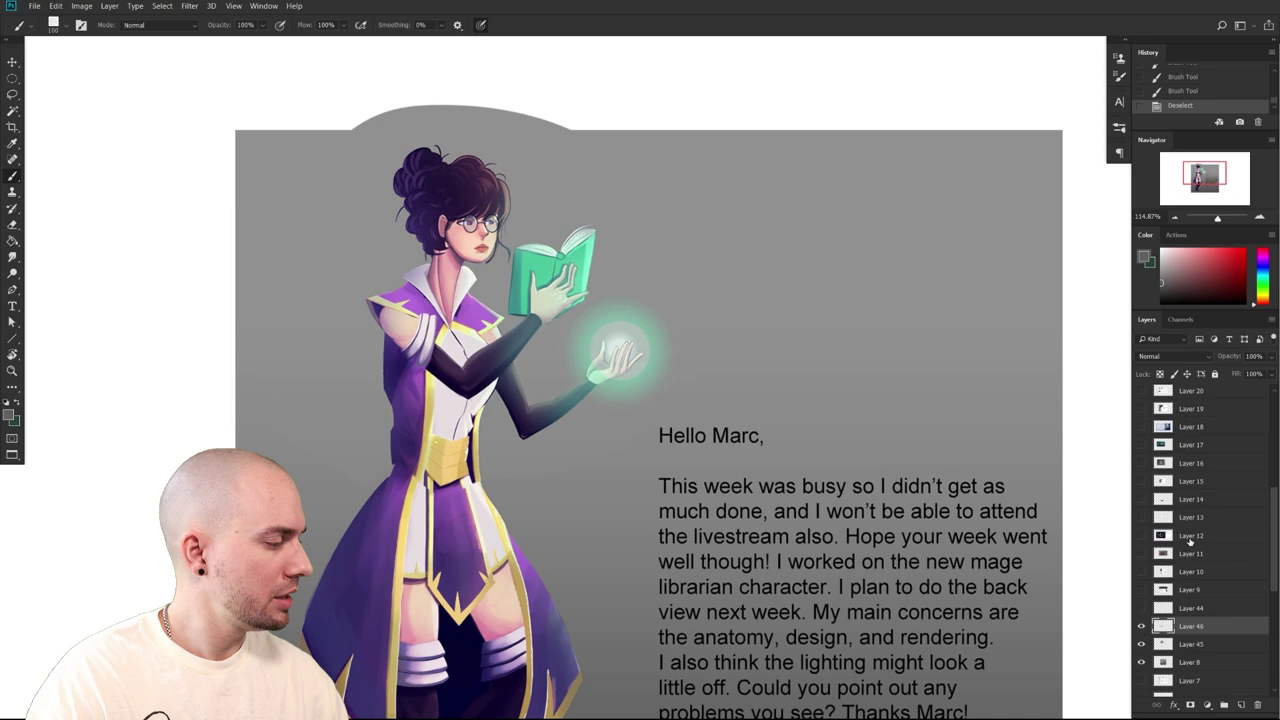
pyautogui.click(1142, 645)
pyautogui.click(1142, 645)
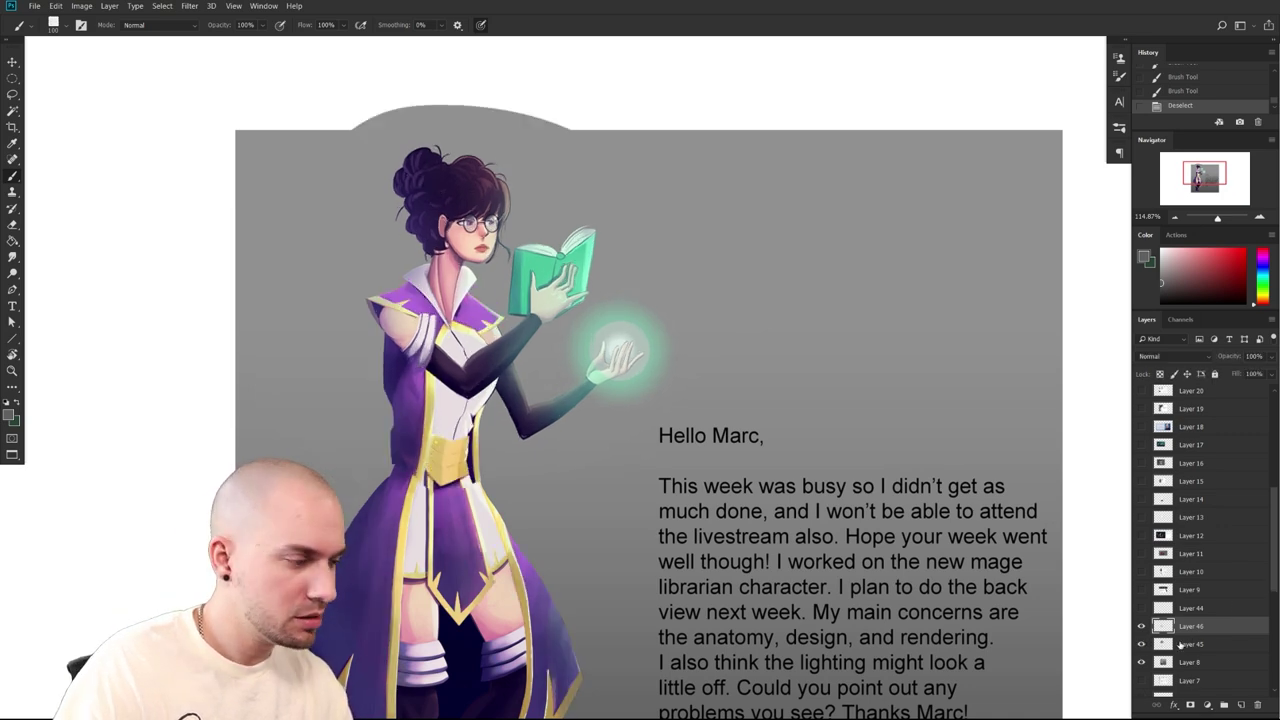
# Reduce the brush size and paint over the neck's lines with sampled skin colour on Layer 46
pyautogui.click(1187, 648)
pyautogui.moveTo(905, 587); pyautogui.dragTo(912, 553)
pyautogui.moveTo(626, 434); pyautogui.dragTo(651, 650)
pyautogui.moveTo(567, 574); pyautogui.dragTo(606, 574)
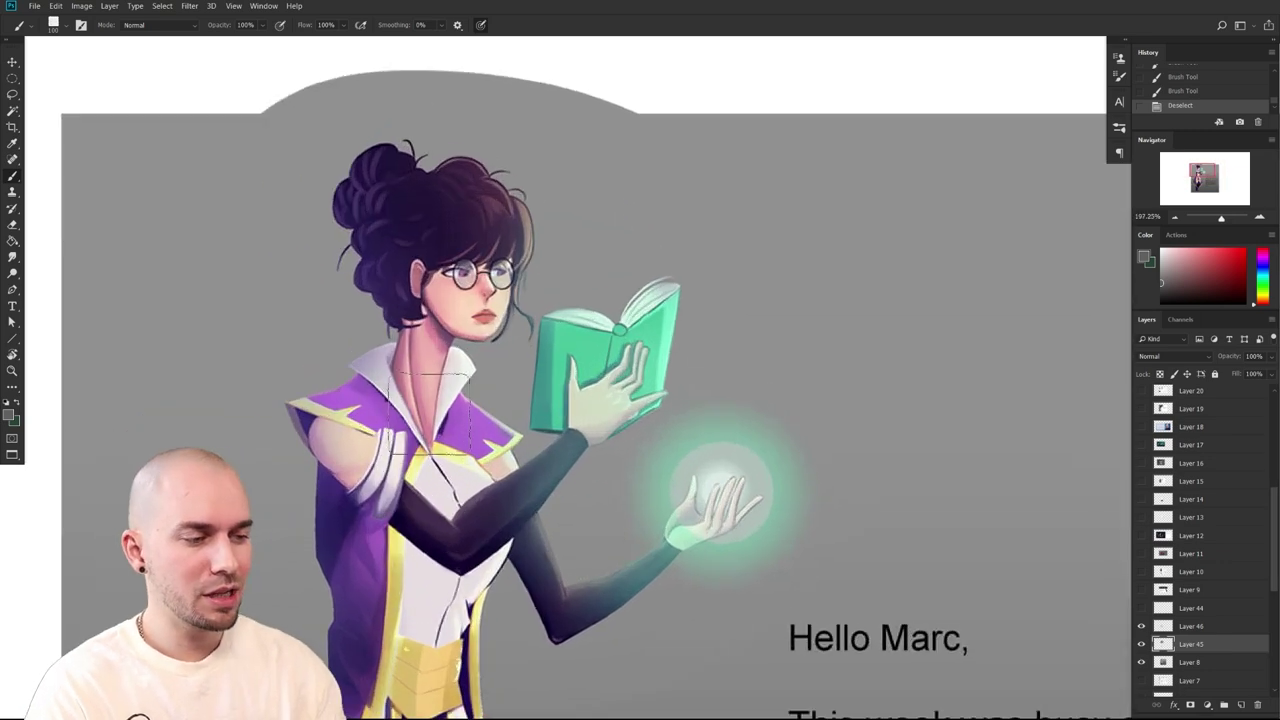
pyautogui.press('[')
pyautogui.press('[')
pyautogui.press('[')
pyautogui.press('[')
pyautogui.press('[')
pyautogui.press('[')
pyautogui.press('[')
pyautogui.press('[')
pyautogui.press('[')
pyautogui.press('[')
pyautogui.press('[')
pyautogui.moveTo(430, 411); pyautogui.dragTo(462, 446)
pyautogui.keyDown('alt'); pyautogui.click(537, 495); pyautogui.keyUp('alt')
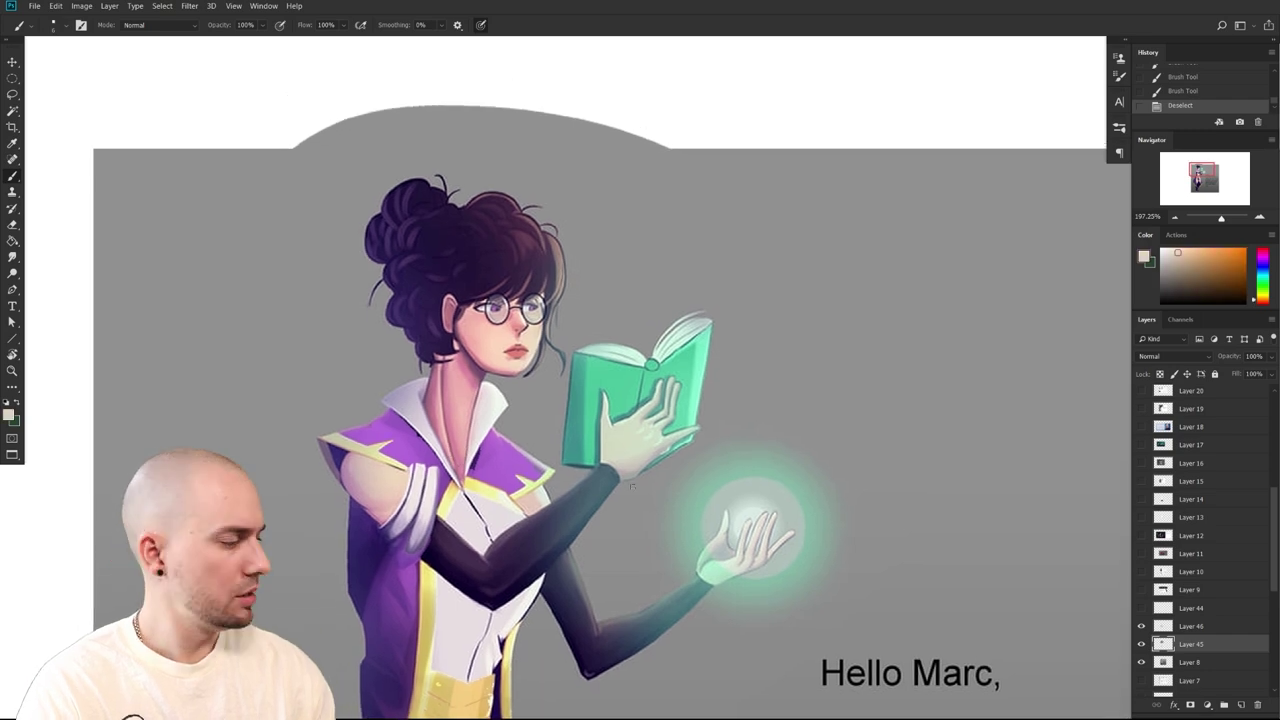
pyautogui.click(1180, 628)
pyautogui.keyDown('alt'); pyautogui.click(456, 442); pyautogui.keyUp('alt')
pyautogui.moveTo(456, 394); pyautogui.dragTo(456, 442)
# Sample a muted purple and sketch shoulder and collarbone guide lines across the collar and base of the neck
pyautogui.keyDown('alt'); pyautogui.click(522, 468); pyautogui.keyUp('alt')
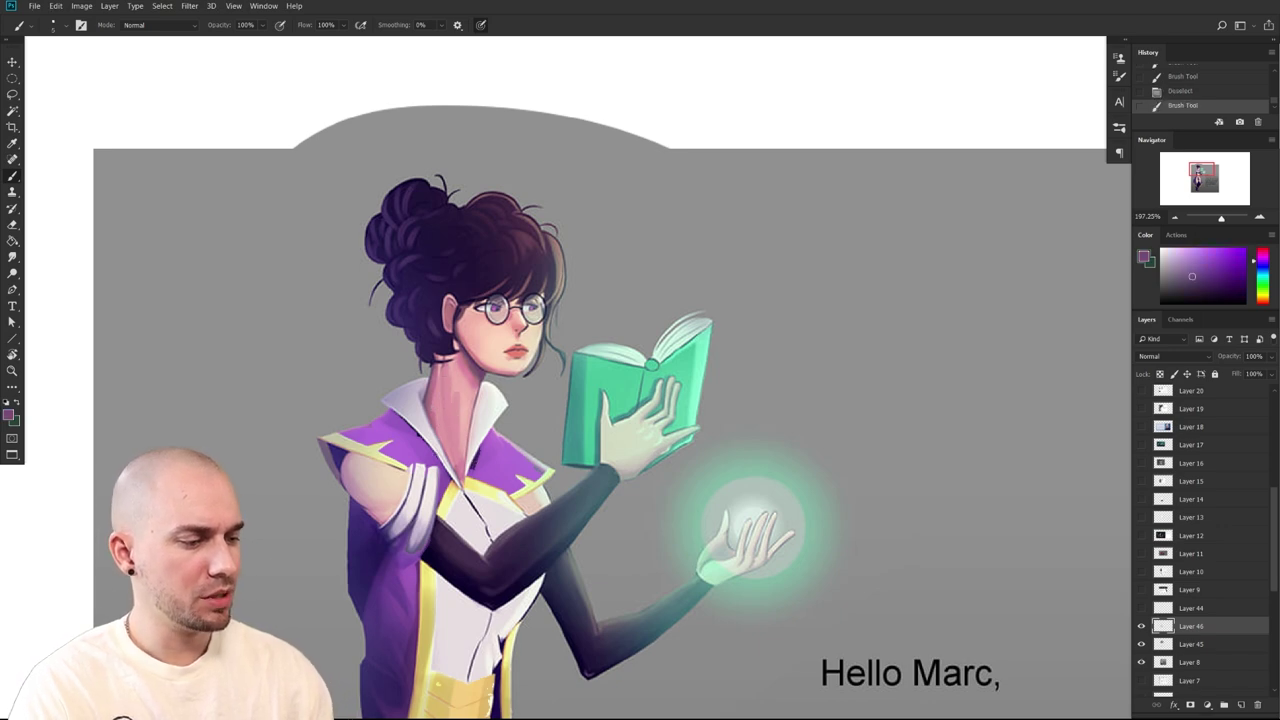
pyautogui.hotkey('ctrl', 'z')
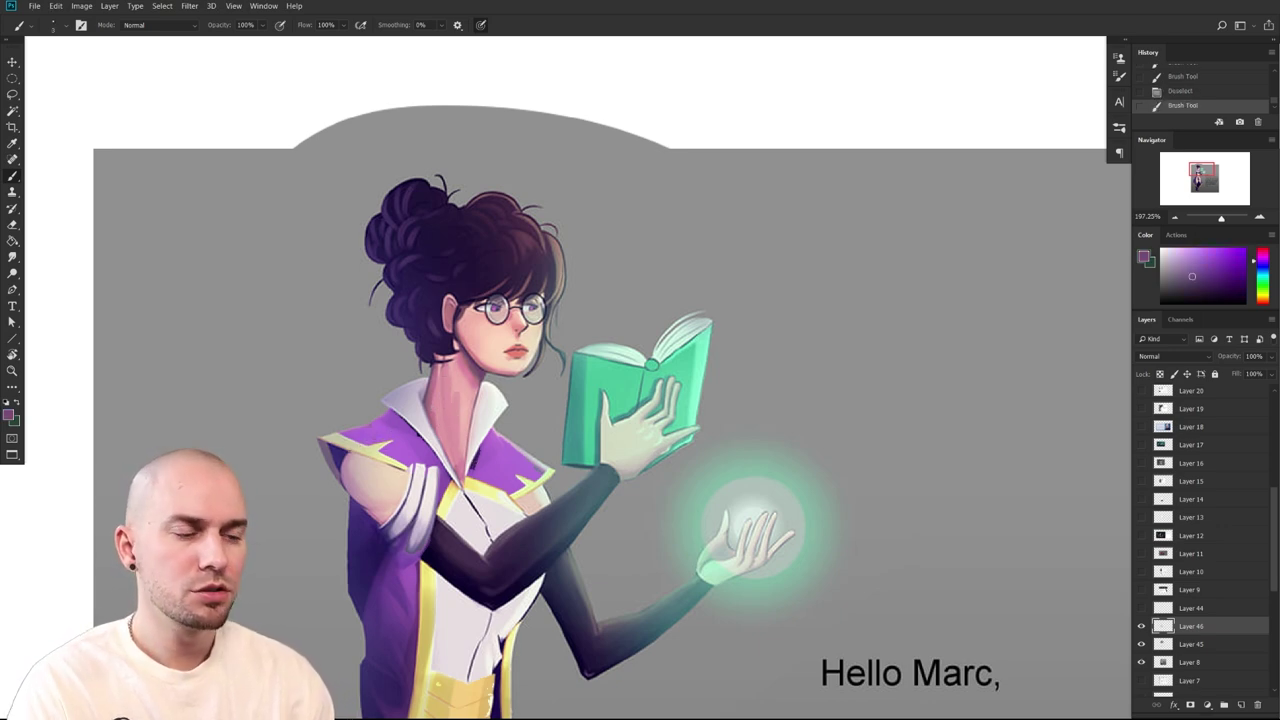
pyautogui.moveTo(380, 408); pyautogui.dragTo(420, 430)
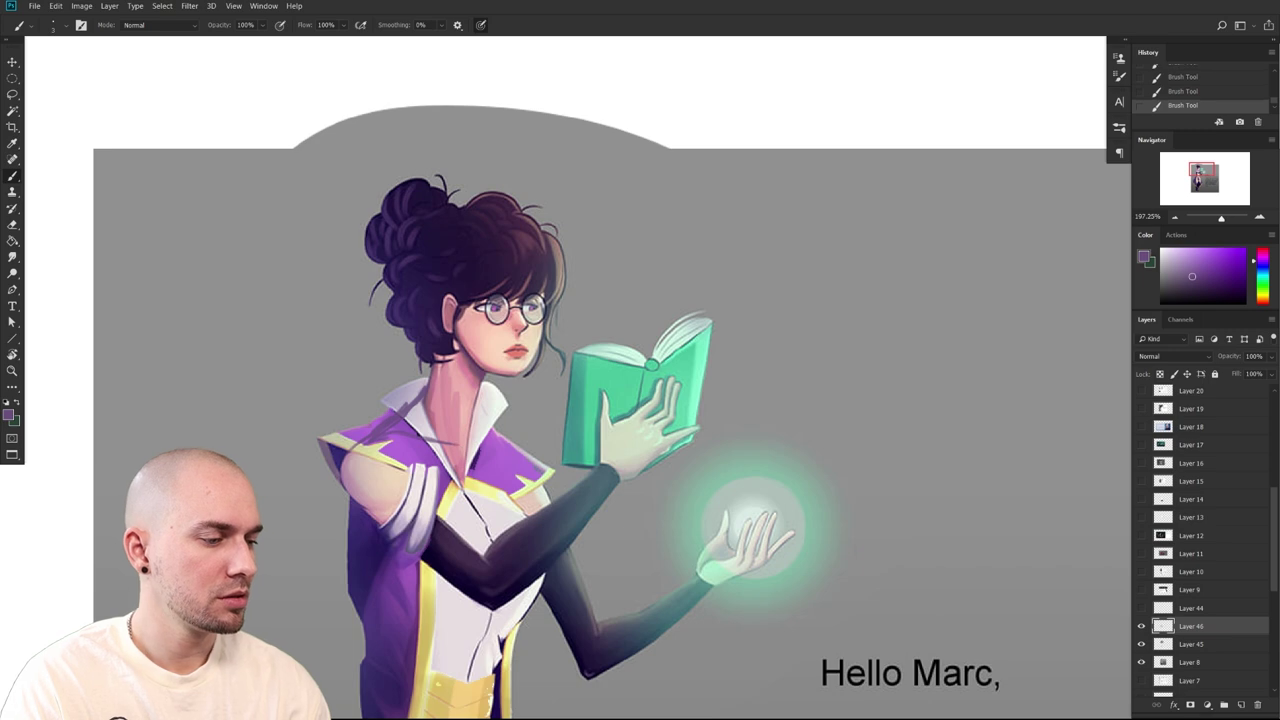
pyautogui.hotkey('ctrl', 'z')
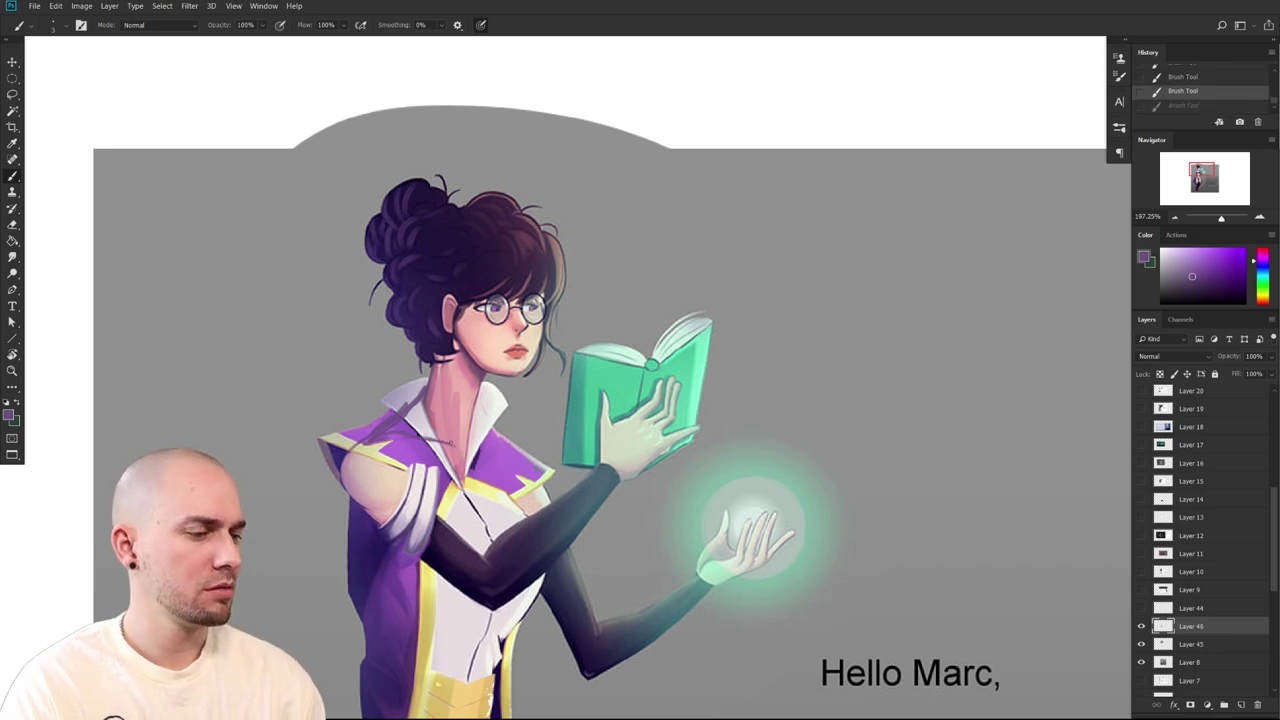
pyautogui.hotkey('ctrl', 'shift', 'z')
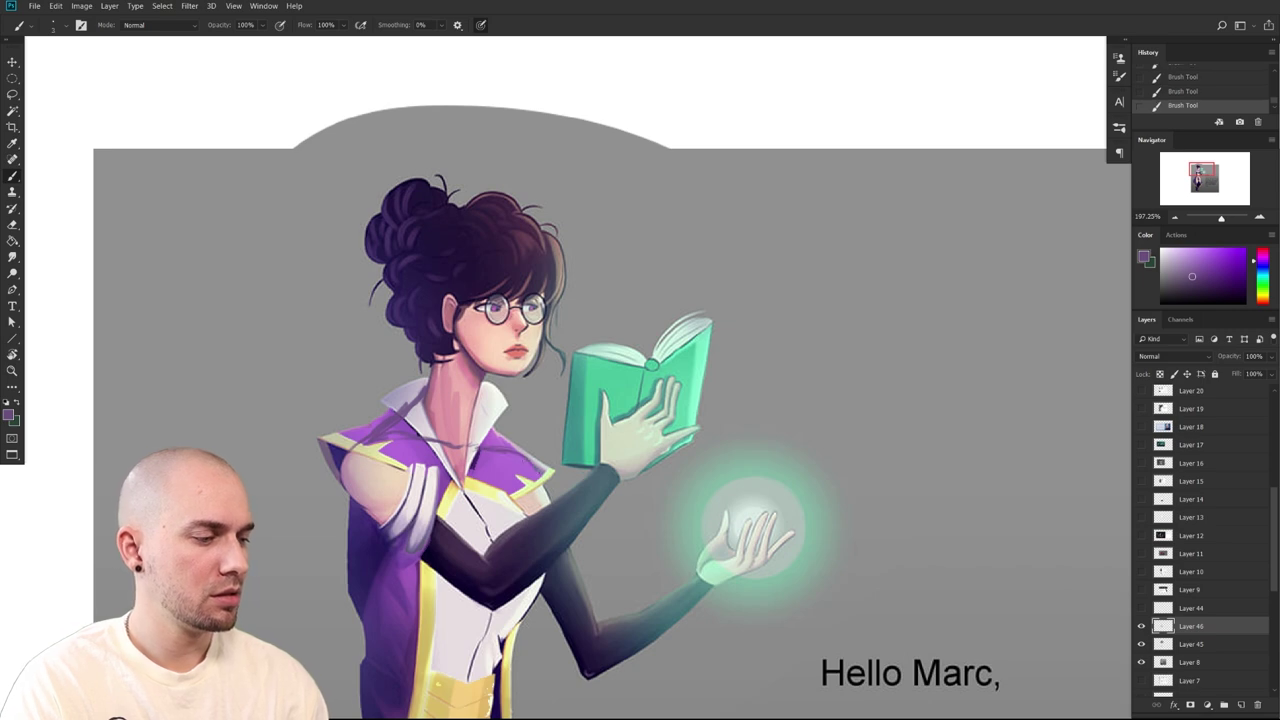
pyautogui.moveTo(617, 523); pyautogui.dragTo(637, 437)
# Enlarge the brush and repaint the middle of the neck with sampled pink skin tones
pyautogui.keyDown('alt'); pyautogui.click(483, 347); pyautogui.keyUp('alt')
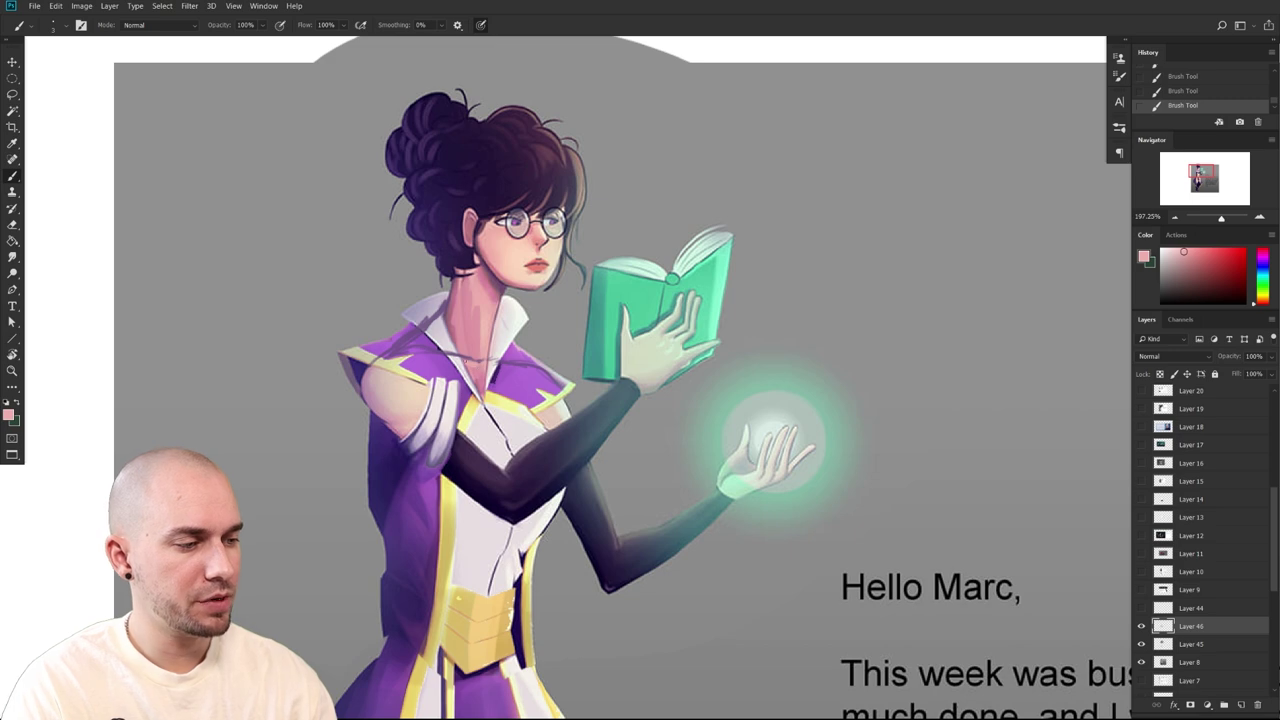
pyautogui.keyDown('alt'); pyautogui.click(493, 297); pyautogui.keyUp('alt')
pyautogui.press(']')
pyautogui.press(']')
pyautogui.press(']')
pyautogui.press(']')
pyautogui.press(']')
pyautogui.moveTo(478, 311)
pyautogui.mouseDown()
pyautogui.moveTo(478, 348)
pyautogui.moveTo(474, 330)
pyautogui.mouseUp()
pyautogui.keyDown('alt'); pyautogui.click(474, 346); pyautogui.keyUp('alt')
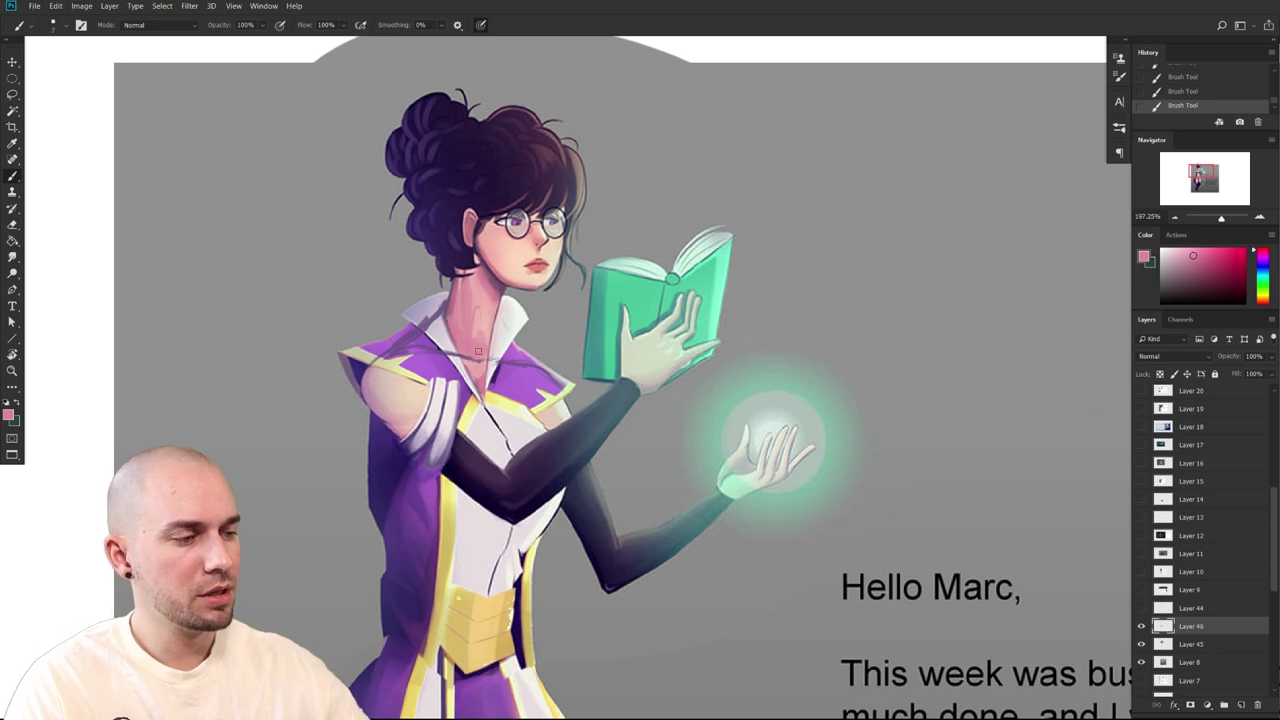
# Shade the neck with a sampled darker skin tone using a smaller brush, undoing the last stray stroke
pyautogui.keyDown('alt'); pyautogui.click(499, 283); pyautogui.keyUp('alt')
pyautogui.press('[')
pyautogui.press('[')
pyautogui.moveTo(462, 314)
pyautogui.mouseDown()
pyautogui.moveTo(455, 342)
pyautogui.moveTo(474, 349)
pyautogui.moveTo(456, 342)
pyautogui.mouseUp()
pyautogui.moveTo(455, 322); pyautogui.dragTo(446, 350)
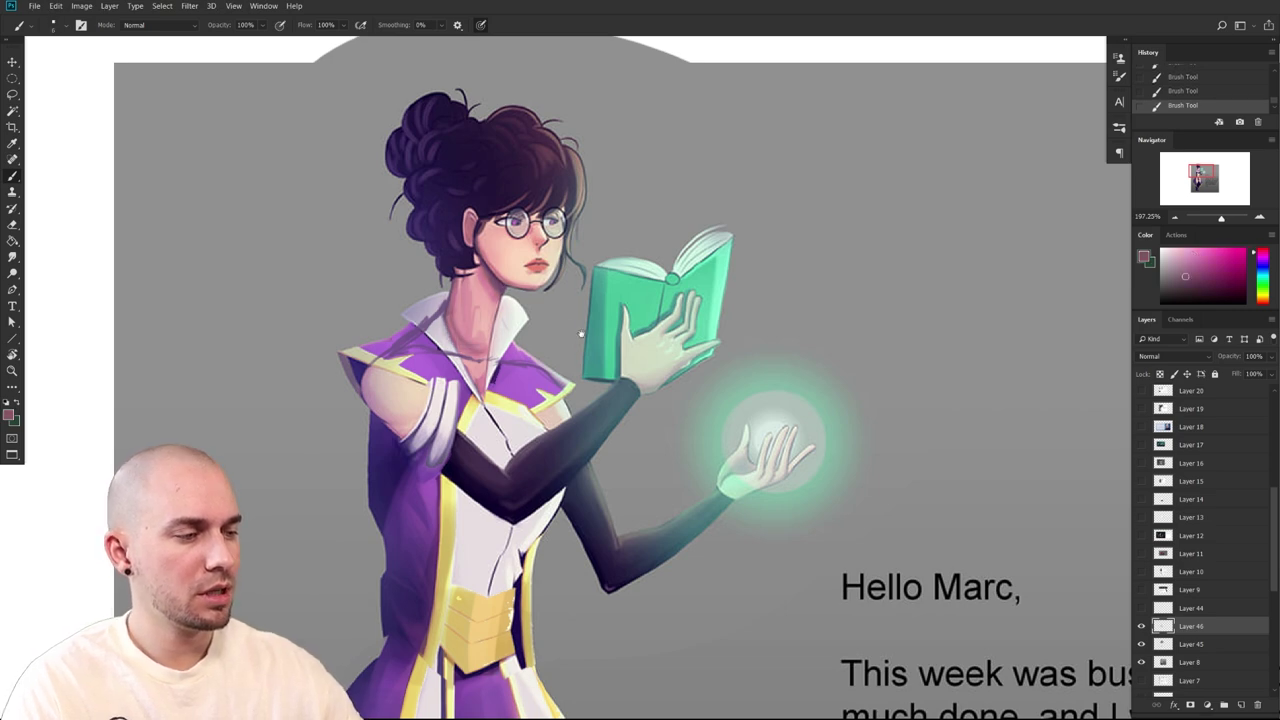
pyautogui.moveTo(568, 326); pyautogui.dragTo(580, 367)
pyautogui.moveTo(500, 374)
pyautogui.mouseDown()
pyautogui.moveTo(492, 384)
pyautogui.moveTo(523, 302)
pyautogui.moveTo(536, 337)
pyautogui.moveTo(510, 358)
pyautogui.mouseUp()
pyautogui.hotkey('ctrl', 'z')
# Sample pink skin tones from the face and neck and touch up the neck below the ear with a small brush
pyautogui.press('[')
pyautogui.press('[')
pyautogui.press('[')
pyautogui.press('[')
pyautogui.press('[')
pyautogui.press('[')
pyautogui.moveTo(633, 409)
pyautogui.mouseDown()
pyautogui.moveTo(620, 457)
pyautogui.moveTo(689, 363)
pyautogui.moveTo(655, 547)
pyautogui.mouseUp()
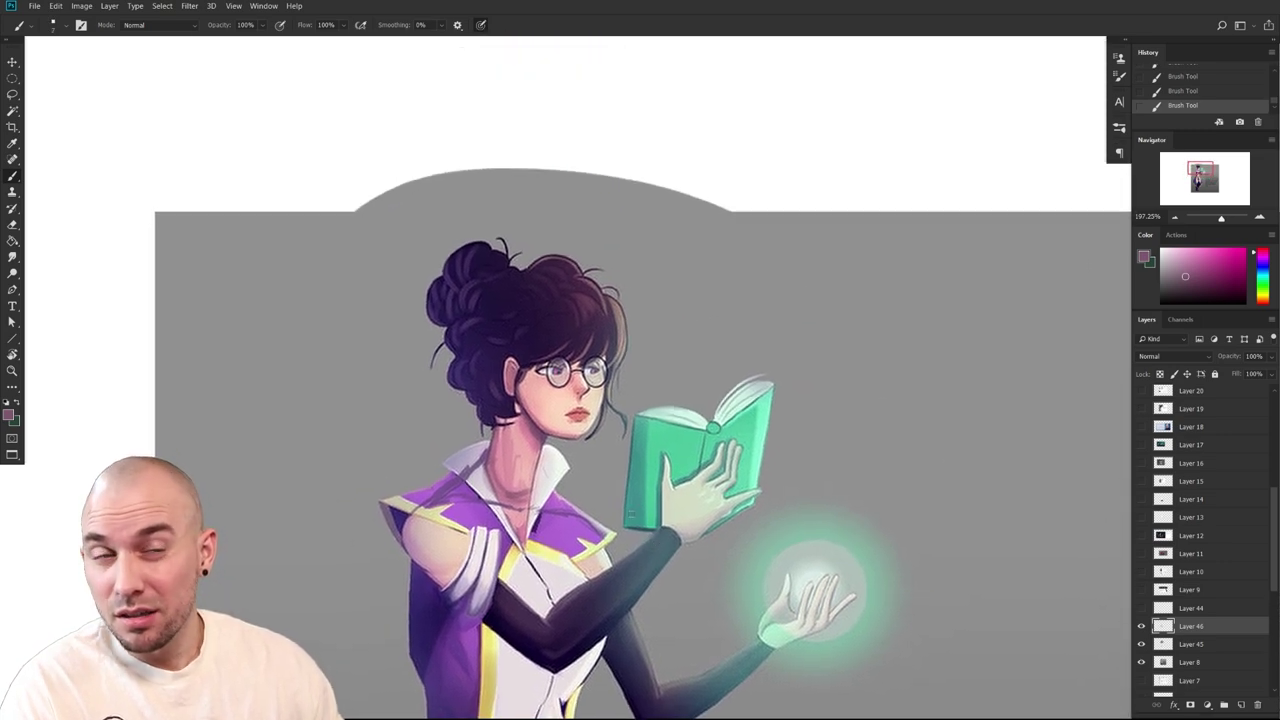
pyautogui.keyDown('alt'); pyautogui.click(526, 391); pyautogui.keyUp('alt')
pyautogui.press(']')
pyautogui.press(']')
pyautogui.press(']')
pyautogui.press(']')
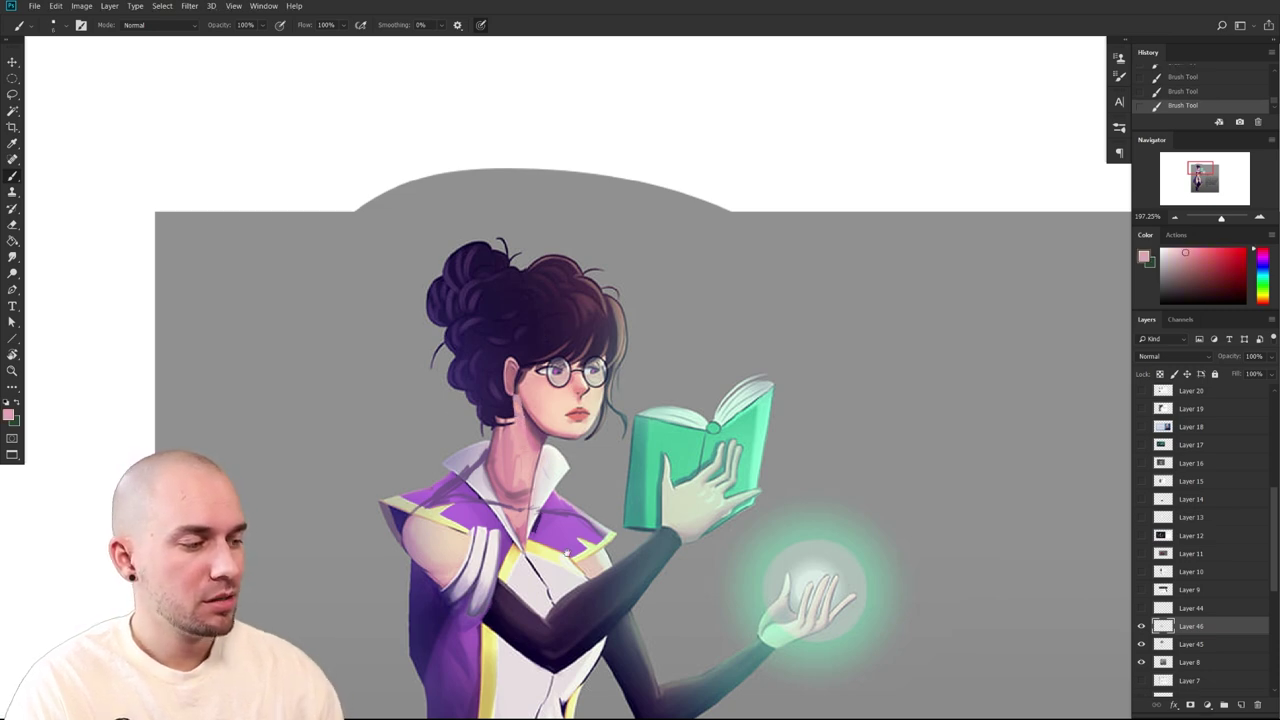
pyautogui.moveTo(567, 553); pyautogui.dragTo(553, 548)
pyautogui.keyDown('alt'); pyautogui.click(514, 448); pyautogui.keyUp('alt')
pyautogui.press('[')
pyautogui.moveTo(516, 432); pyautogui.dragTo(514, 414)
# Sample a muted grey-blue and paint the shadow along the front edge of the neck beside the collar
pyautogui.keyDown('alt'); pyautogui.click(598, 356); pyautogui.keyUp('alt')
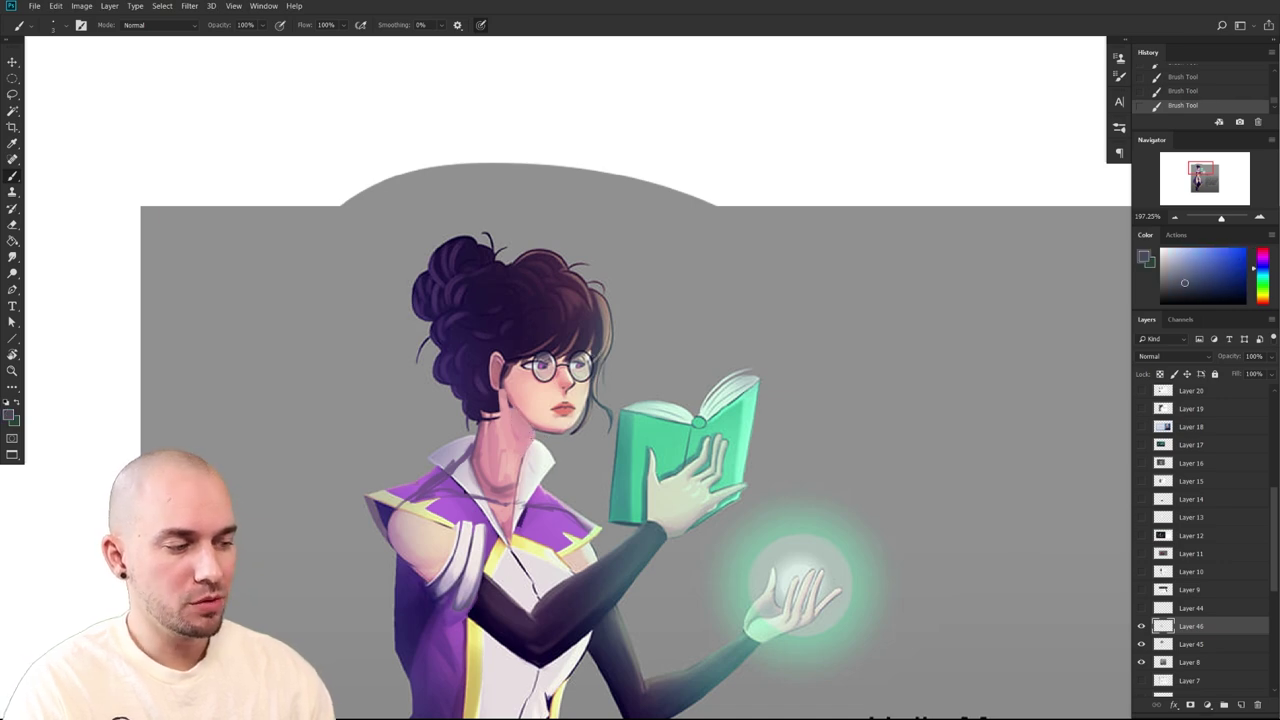
pyautogui.moveTo(586, 454); pyautogui.dragTo(478, 429)
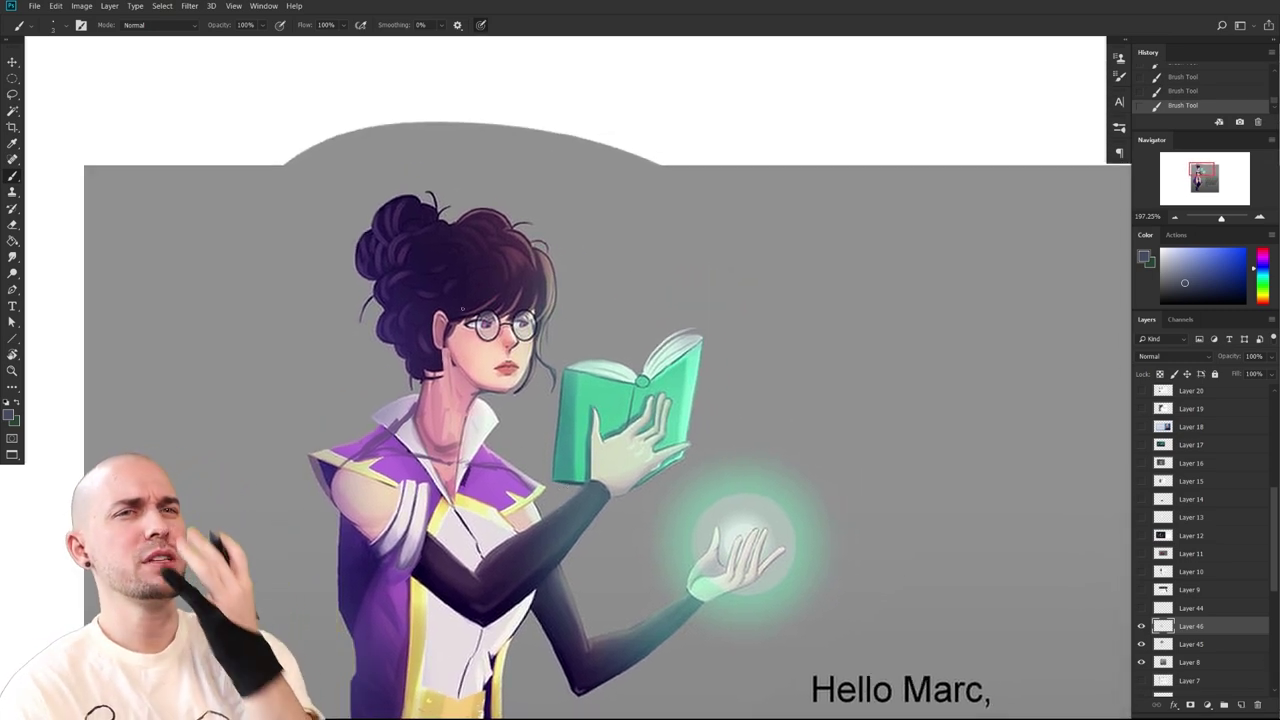
pyautogui.moveTo(485, 422); pyautogui.dragTo(548, 374)
pyautogui.keyDown('alt'); pyautogui.click(531, 352); pyautogui.keyUp('alt')
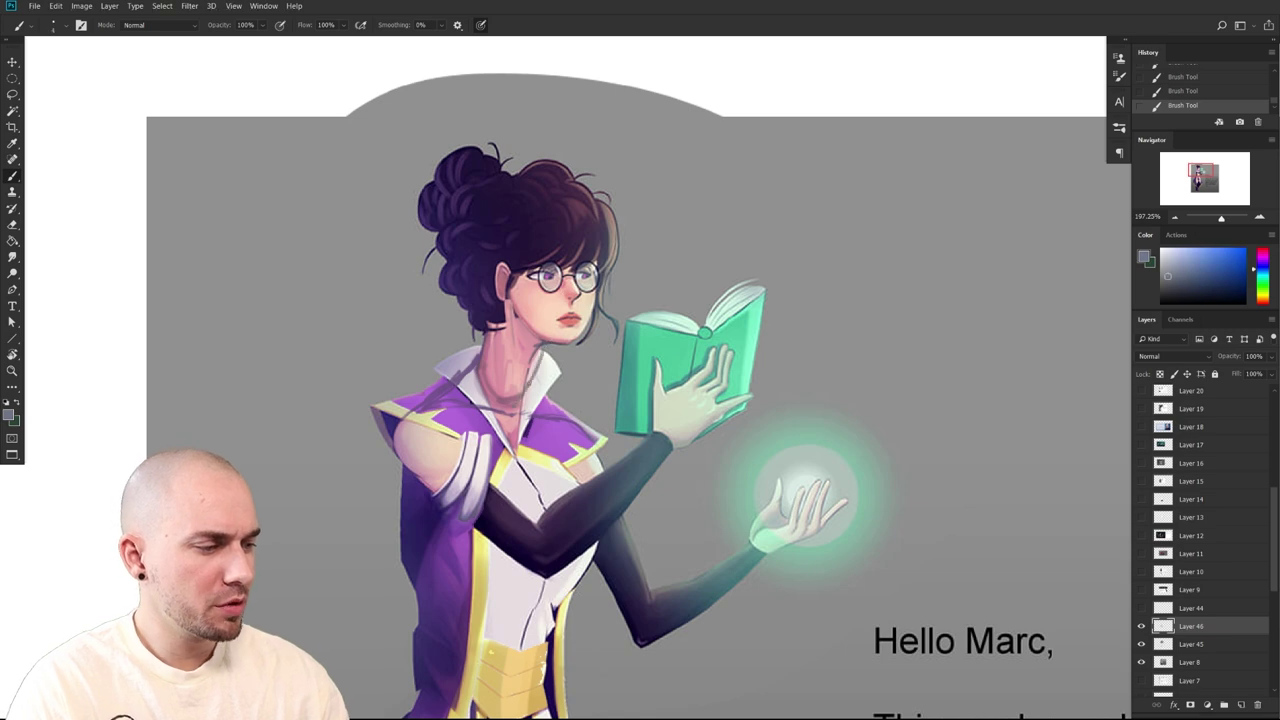
pyautogui.moveTo(533, 350); pyautogui.dragTo(525, 390)
pyautogui.keyDown('alt'); pyautogui.click(541, 353); pyautogui.keyUp('alt')
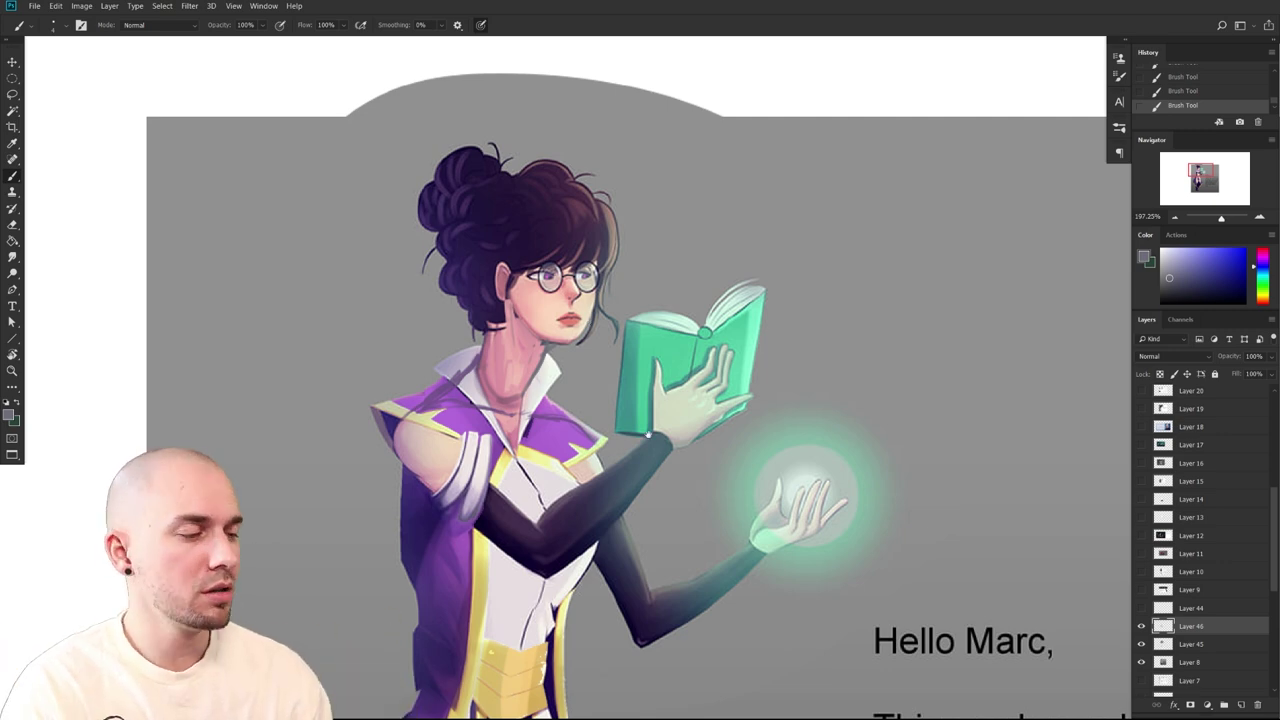
pyautogui.moveTo(653, 427); pyautogui.dragTo(651, 446)
# Sample tones from the collar and hair and repaint the back edge of the neck where it meets the collar
pyautogui.press(']')
pyautogui.keyDown('alt'); pyautogui.click(481, 370); pyautogui.keyUp('alt')
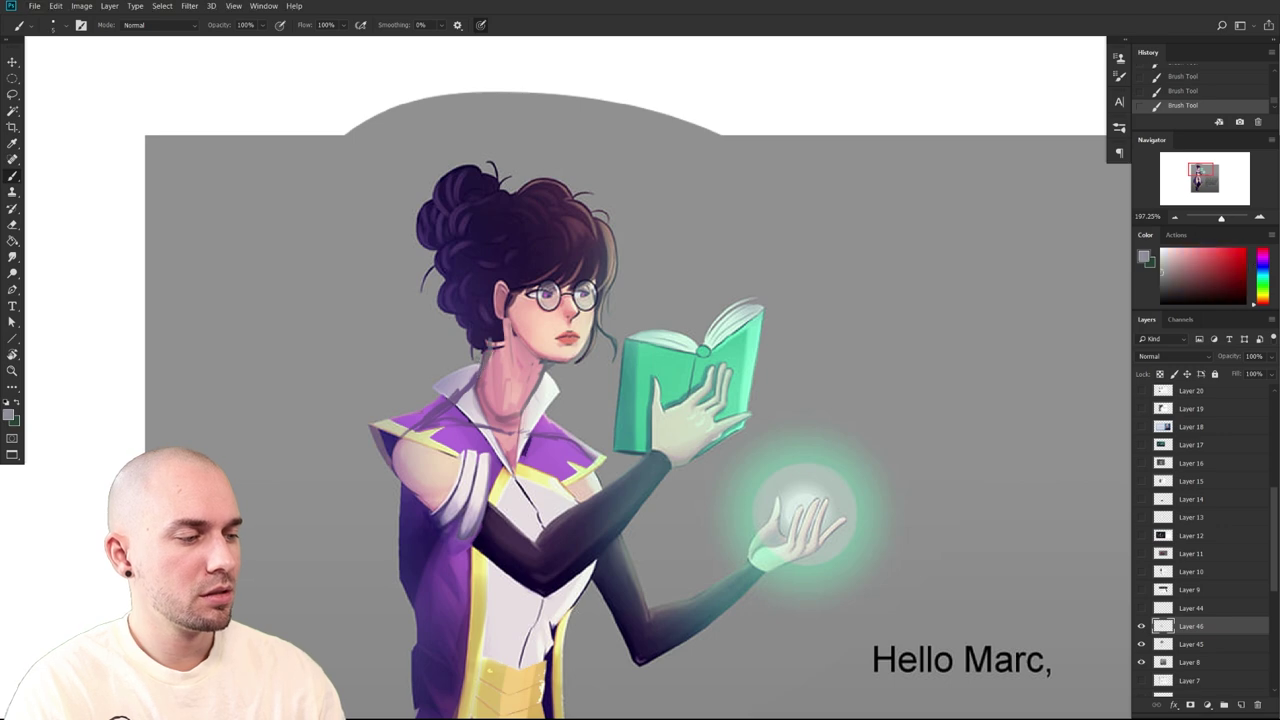
pyautogui.keyDown('alt'); pyautogui.click(500, 326); pyautogui.keyUp('alt')
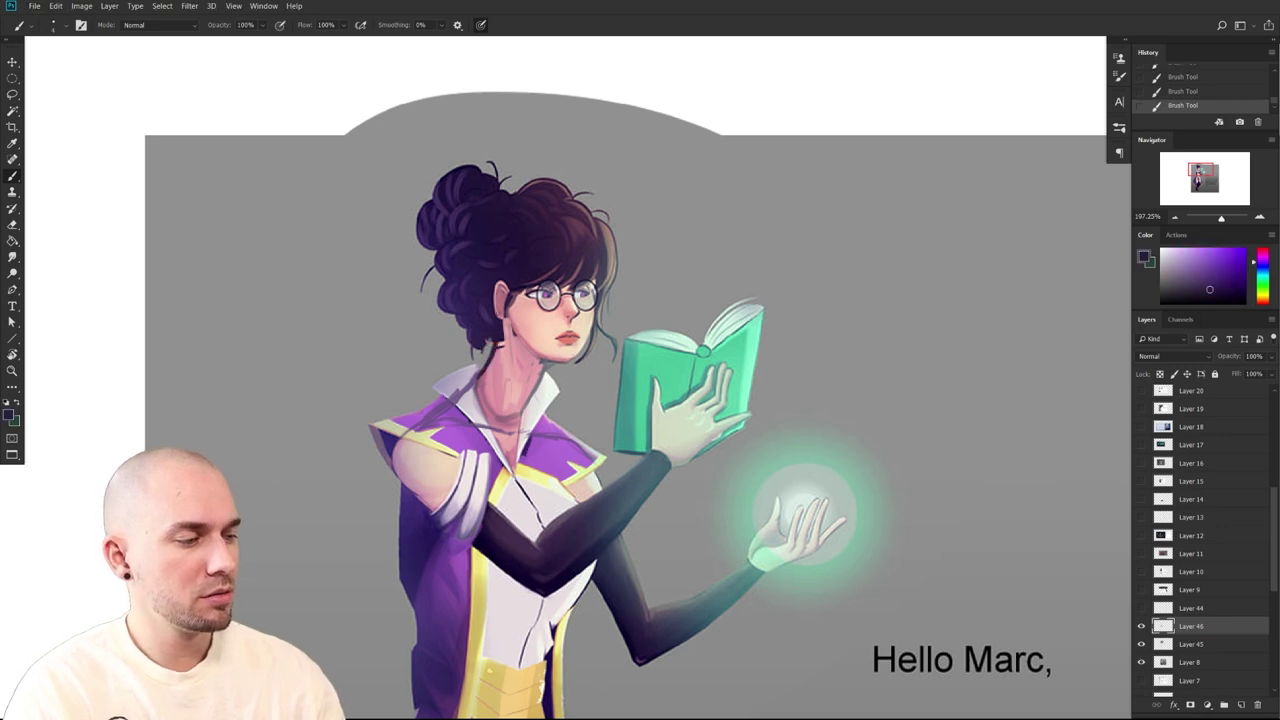
pyautogui.keyDown('alt'); pyautogui.click(466, 375); pyautogui.keyUp('alt')
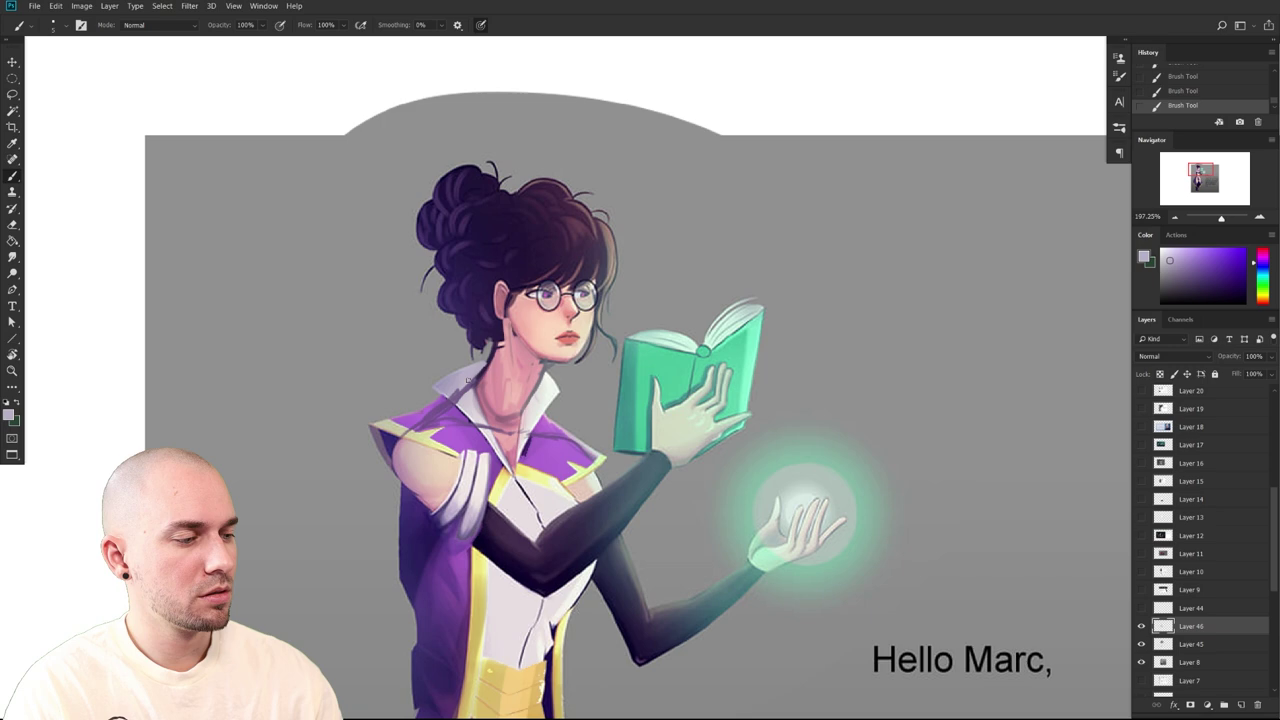
pyautogui.keyDown('alt'); pyautogui.click(490, 370); pyautogui.keyUp('alt')
pyautogui.press('[')
pyautogui.moveTo(490, 370); pyautogui.dragTo(490, 410)
pyautogui.moveTo(494, 387); pyautogui.dragTo(483, 413)
# Enlarge the brush and lighten the upper neck below the jaw with pink and peach tones sampled from the skin
pyautogui.scroll(-3, 667, 455)
pyautogui.moveTo(668, 449)
pyautogui.mouseDown()
pyautogui.moveTo(607, 353)
pyautogui.moveTo(605, 437)
pyautogui.mouseUp()
pyautogui.scroll(2, 586, 408)
pyautogui.keyDown('alt'); pyautogui.click(495, 408); pyautogui.keyUp('alt')
pyautogui.press(']')
pyautogui.keyDown('alt'); pyautogui.click(487, 414); pyautogui.keyUp('alt')
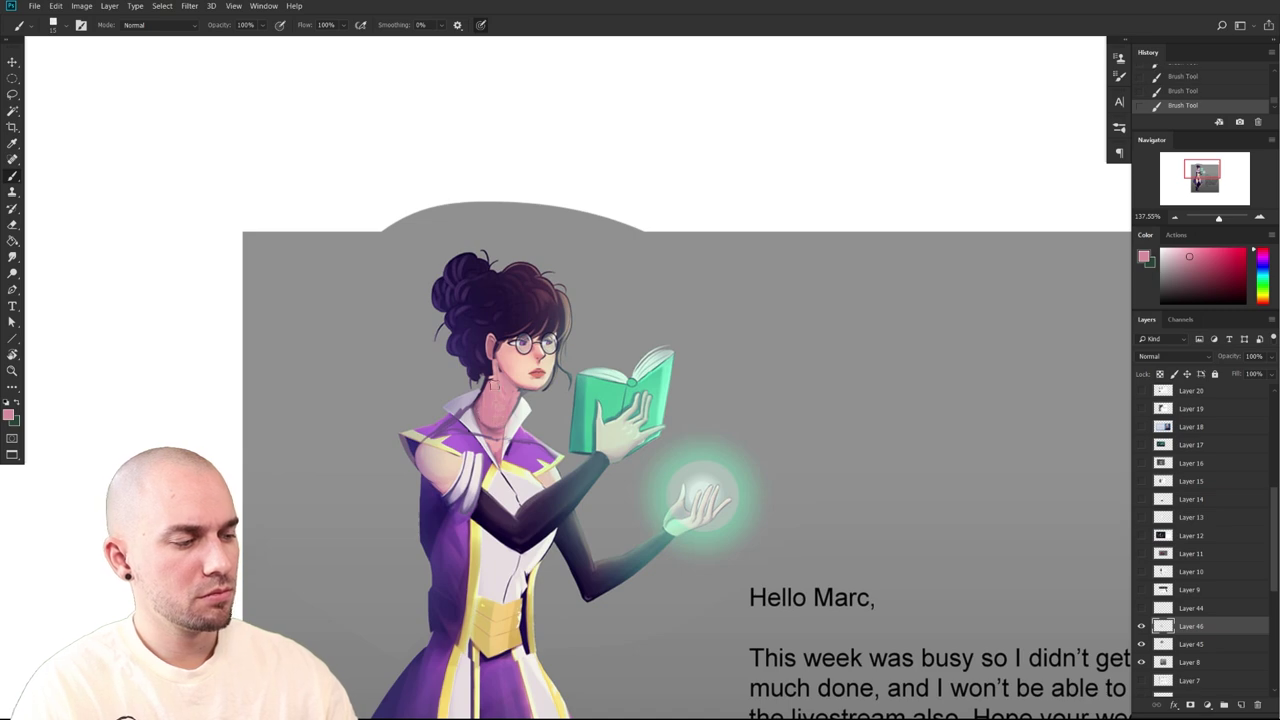
pyautogui.keyDown('alt'); pyautogui.click(515, 360); pyautogui.keyUp('alt')
pyautogui.moveTo(509, 381); pyautogui.dragTo(495, 390)
pyautogui.moveTo(679, 443)
pyautogui.mouseDown()
pyautogui.moveTo(670, 343)
pyautogui.moveTo(647, 369)
pyautogui.mouseUp()
pyautogui.moveTo(714, 527)
pyautogui.mouseDown()
pyautogui.moveTo(693, 526)
pyautogui.moveTo(730, 526)
pyautogui.mouseUp()
pyautogui.press('[')
pyautogui.press('[')
pyautogui.press('[')
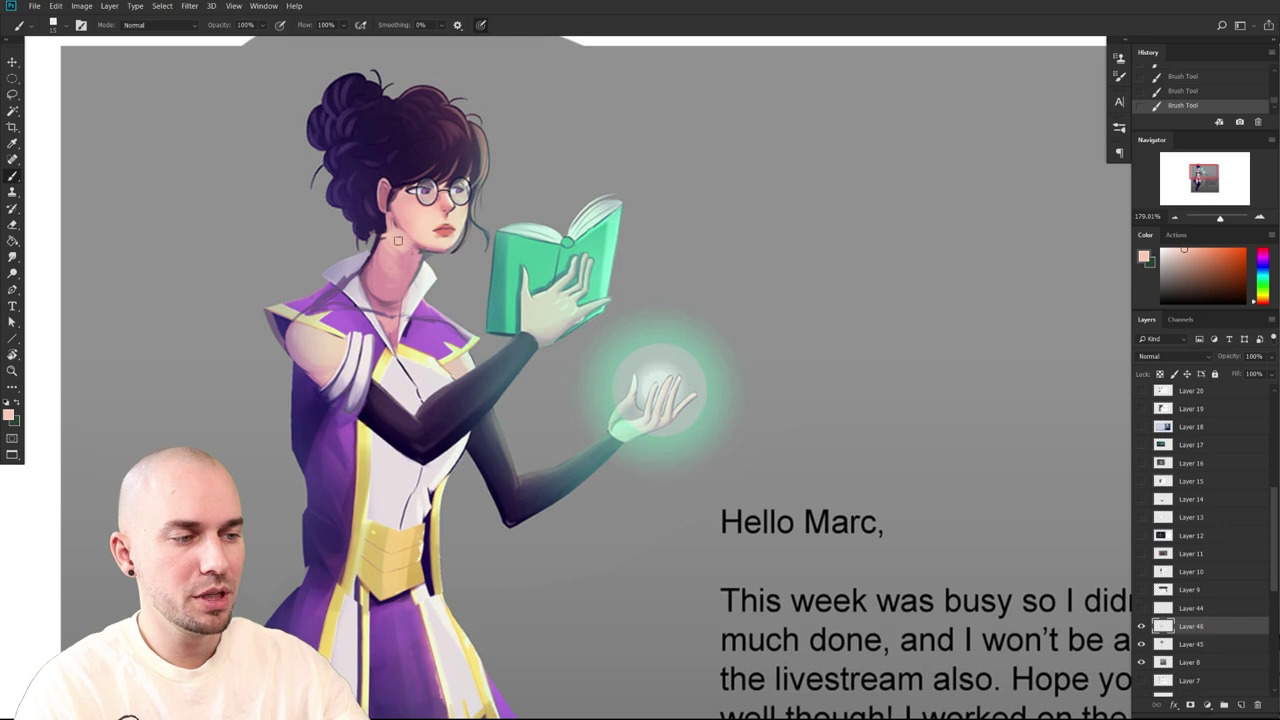
pyautogui.moveTo(633, 552); pyautogui.dragTo(640, 469)
pyautogui.scroll(-2, 640, 468)
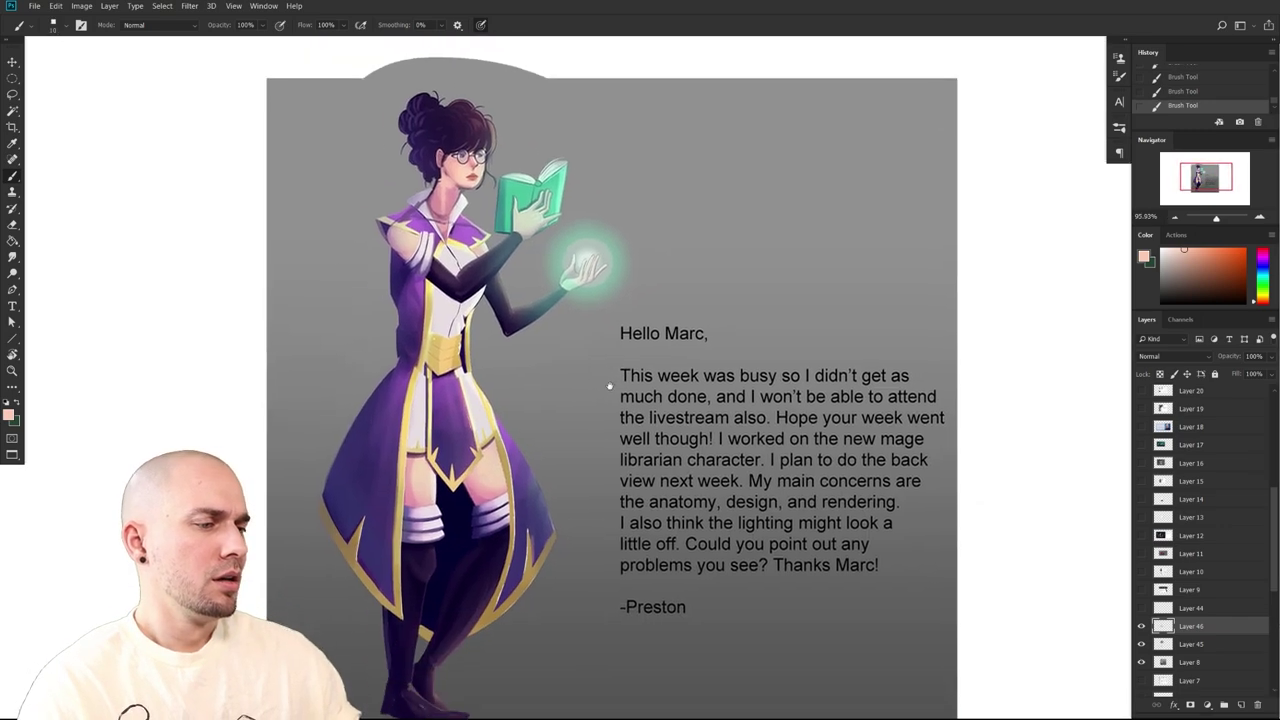
# Merge Layer 46 into Layer 45, move the lassoed head slightly down onto the neck, and deselect
pyautogui.scroll(3, 630, 512)
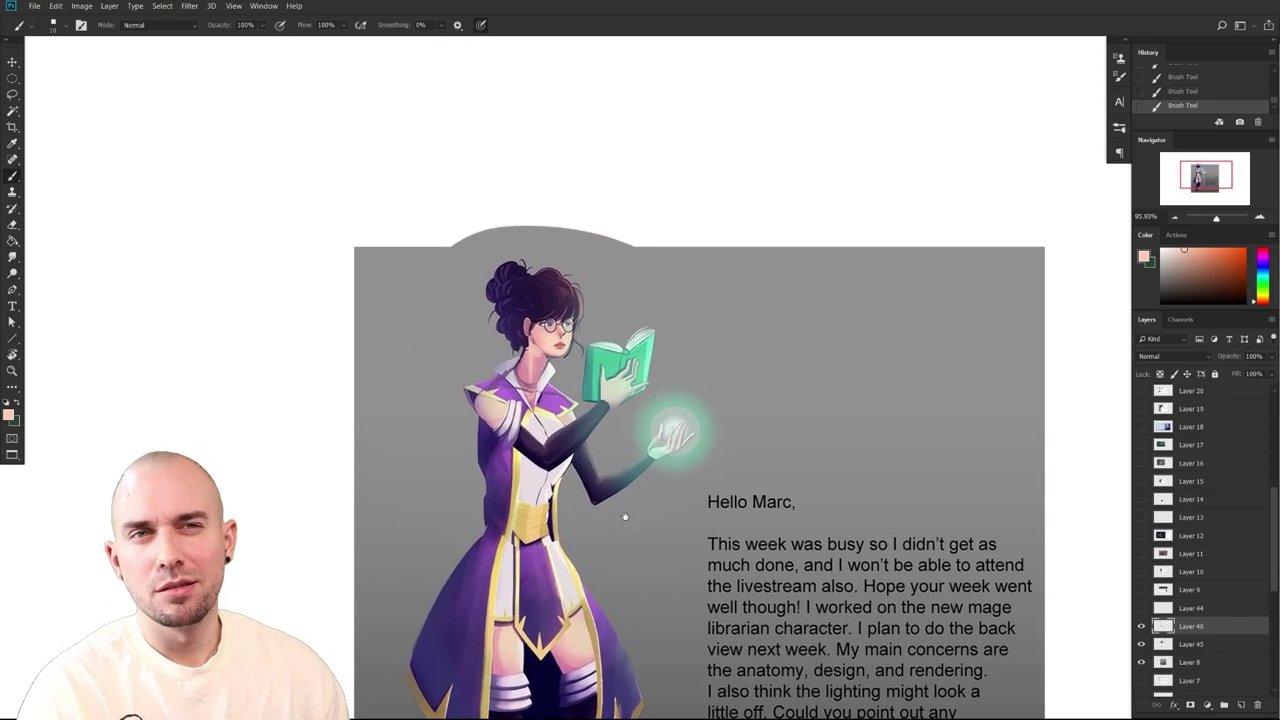
pyautogui.scroll(2, 647, 498)
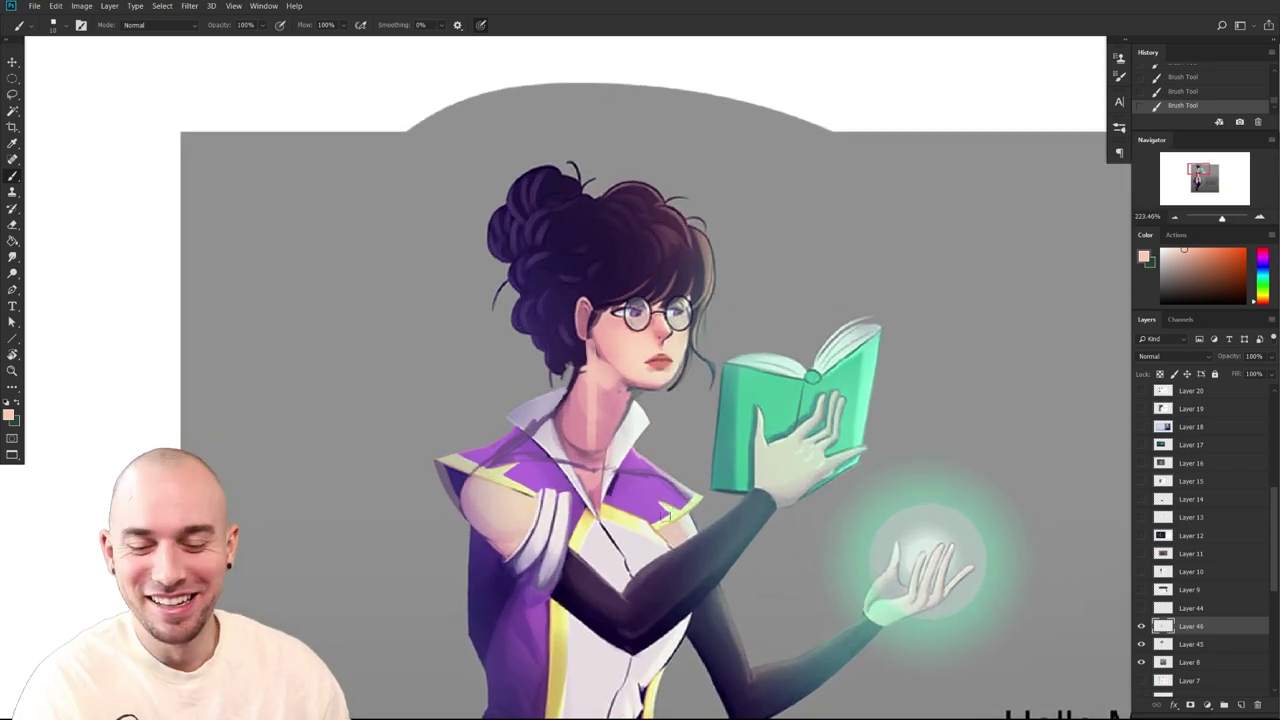
pyautogui.press('l')
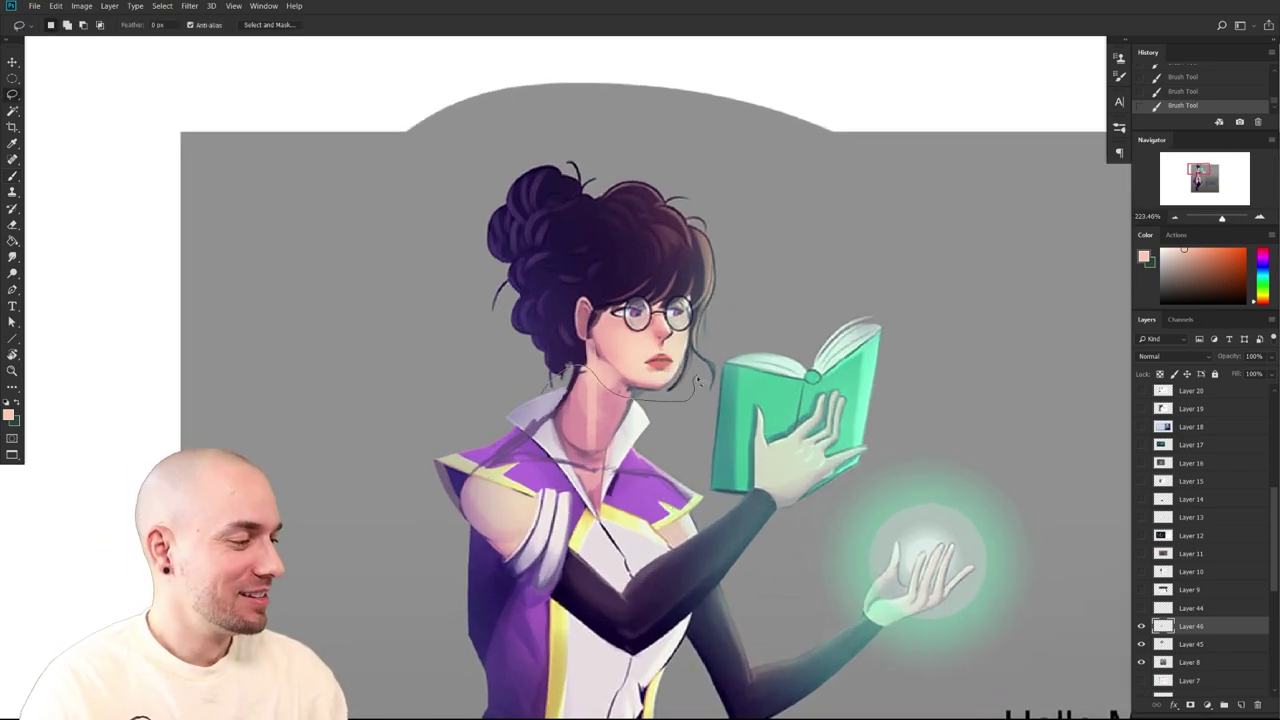
pyautogui.moveTo(717, 335)
pyautogui.mouseDown()
pyautogui.moveTo(432, 262)
pyautogui.moveTo(556, 378)
pyautogui.mouseUp()
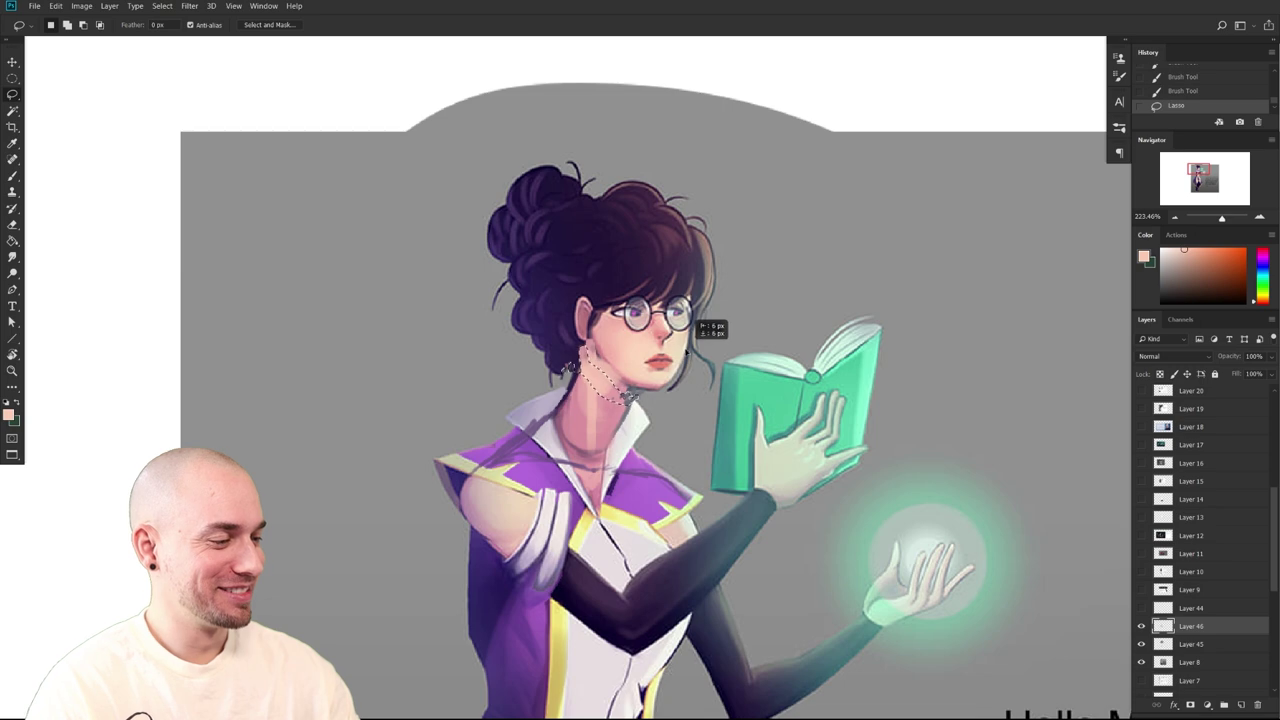
pyautogui.click(1189, 645)
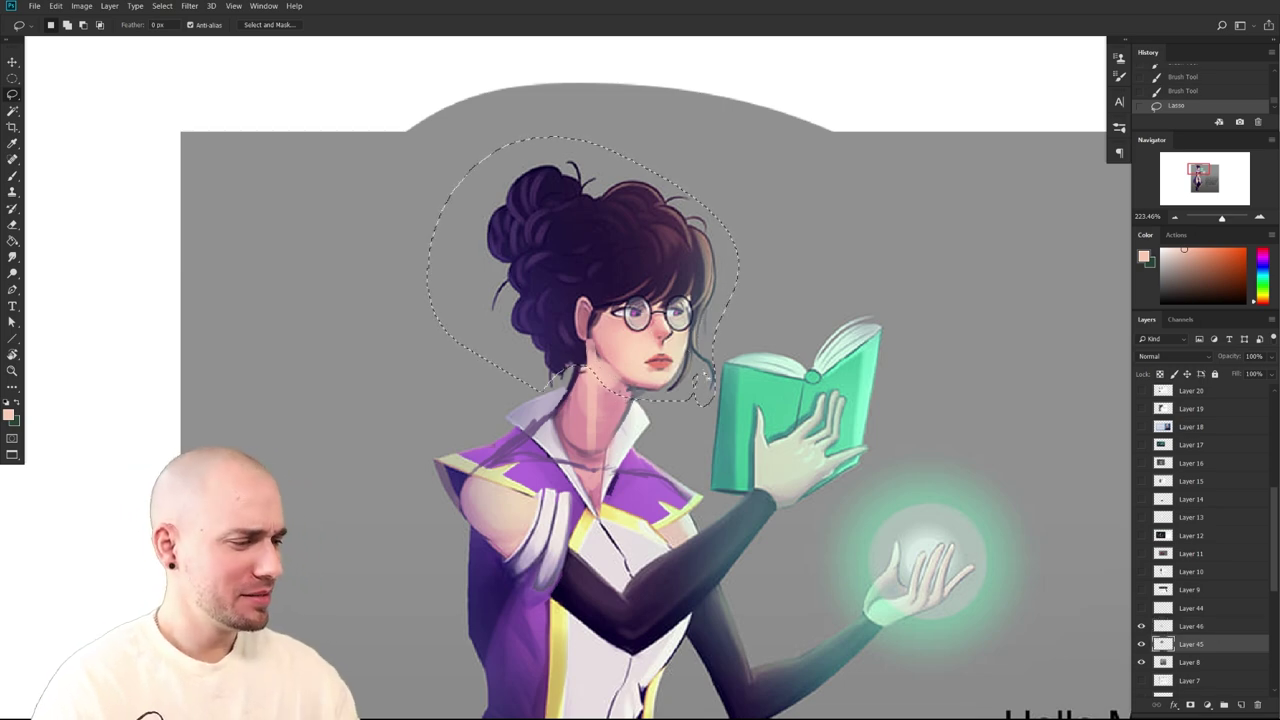
pyautogui.hotkey('ctrl', 'e')
pyautogui.moveTo(704, 296); pyautogui.dragTo(700, 314)
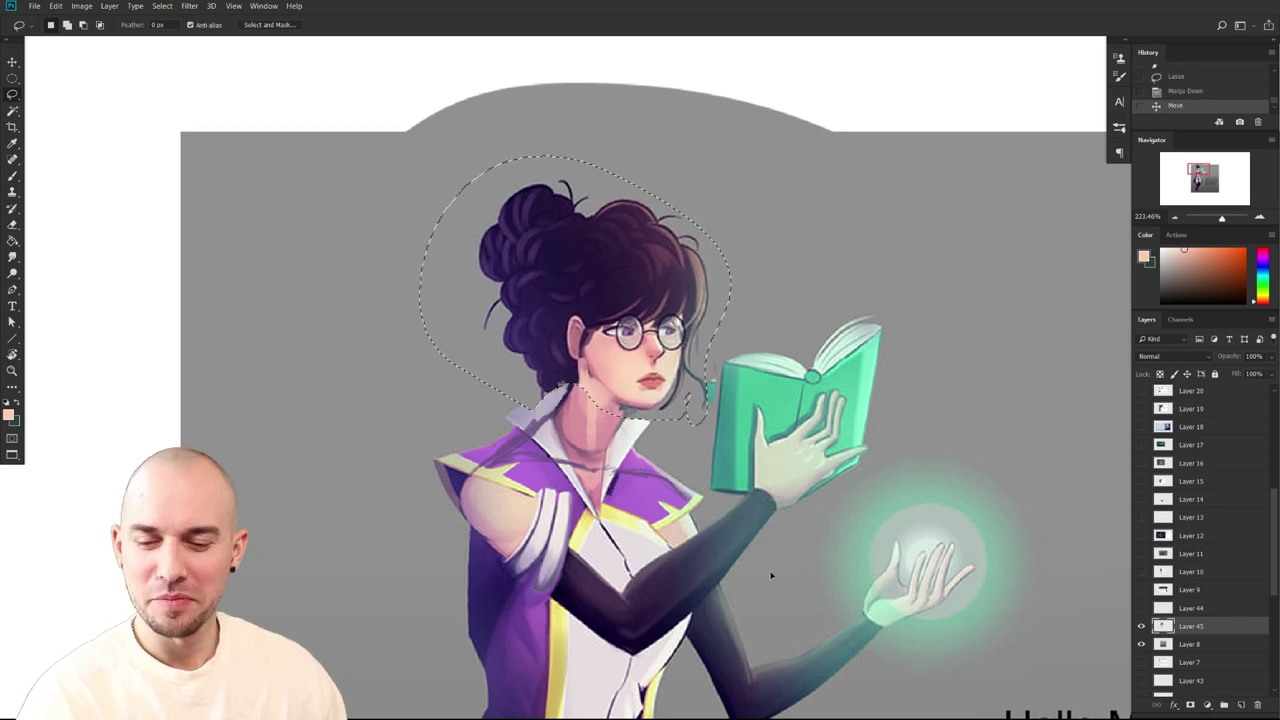
pyautogui.hotkey('ctrl', 'd')
# Examine the whole mage librarian figure and its message for anatomy, design, rendering and lighting concerns
pyautogui.scroll(-8, 800, 577)
pyautogui.moveTo(932, 715); pyautogui.dragTo(692, 450)
pyautogui.scroll(-2, 744, 419)
pyautogui.scroll(3, 742, 454)
pyautogui.moveTo(780, 465); pyautogui.dragTo(829, 443)
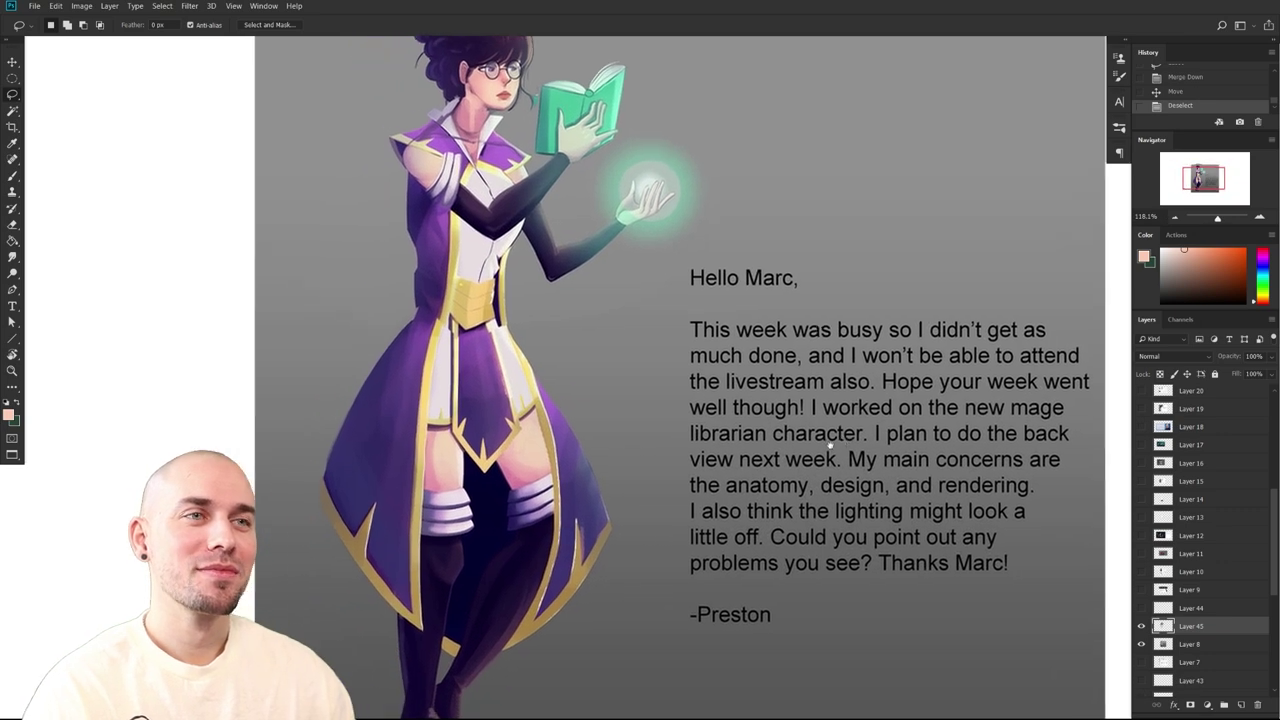
pyautogui.scroll(-3, 830, 446)
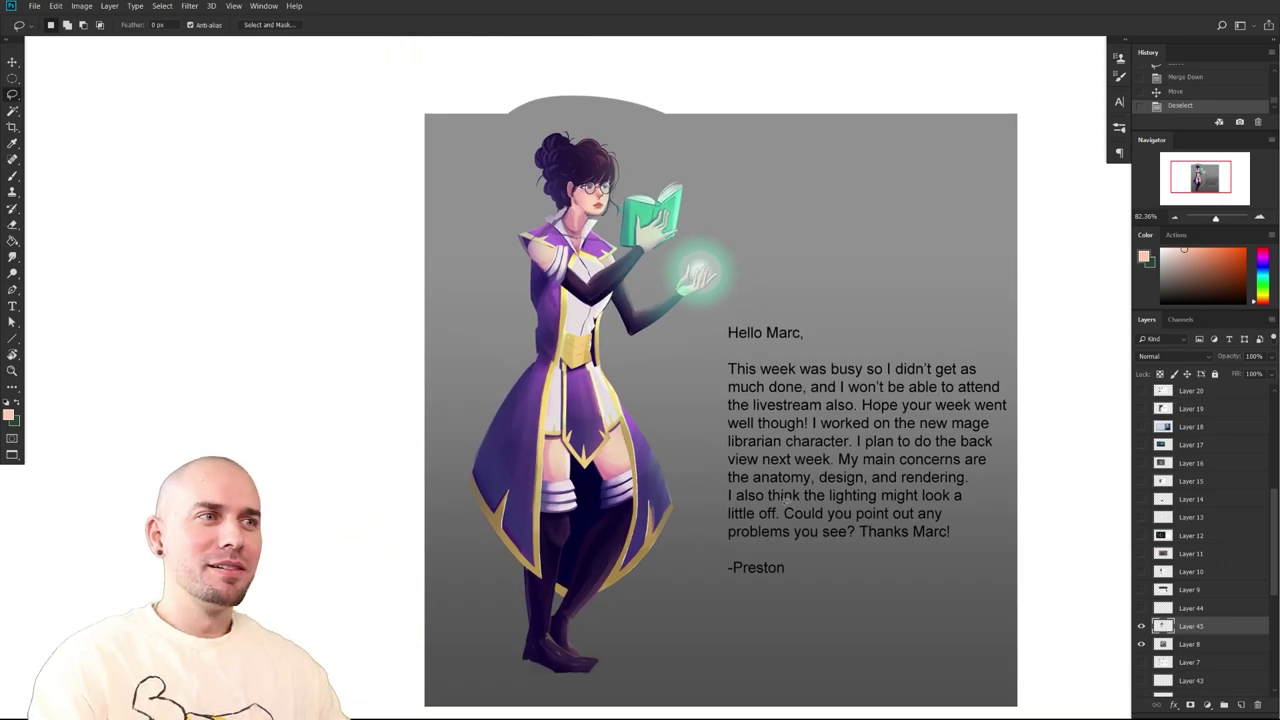
pyautogui.scroll(3, 903, 591)
pyautogui.moveTo(909, 578); pyautogui.dragTo(875, 593)
pyautogui.moveTo(784, 517); pyautogui.dragTo(798, 675)
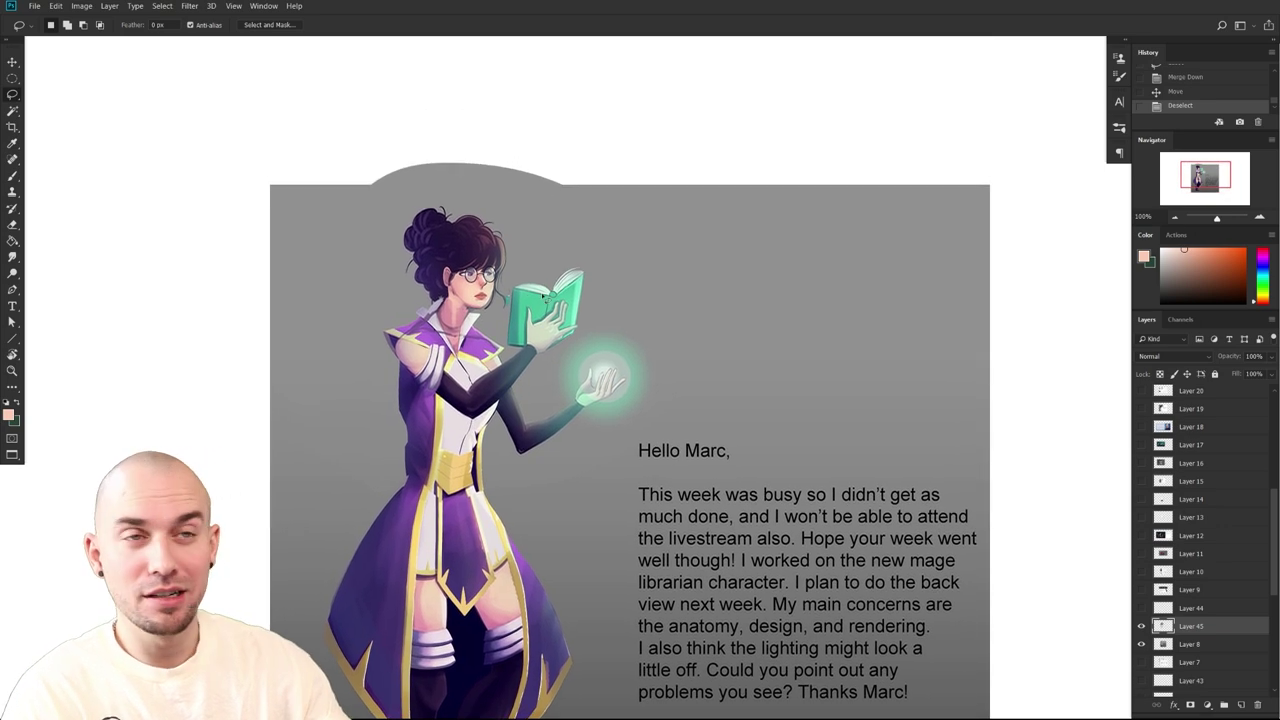
pyautogui.moveTo(515, 323); pyautogui.dragTo(546, 305)
pyautogui.scroll(-3, 554, 272)
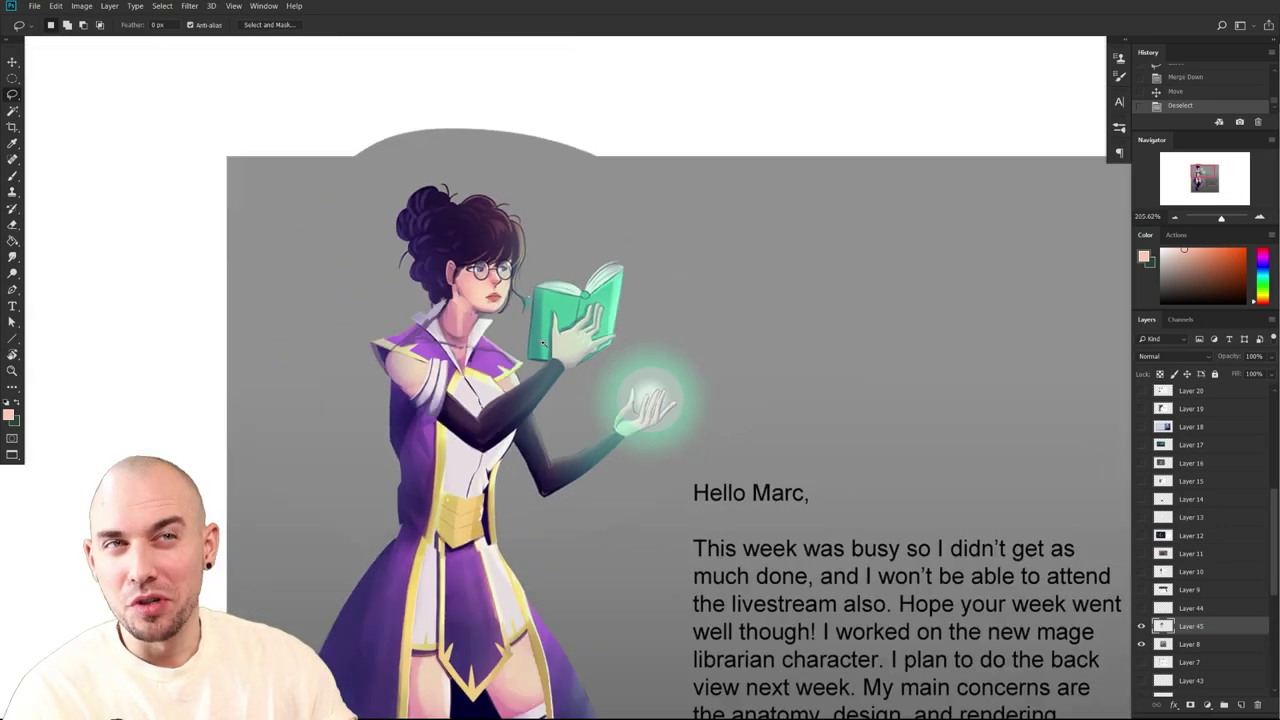
pyautogui.moveTo(562, 290); pyautogui.dragTo(675, 287)
pyautogui.press('Return')
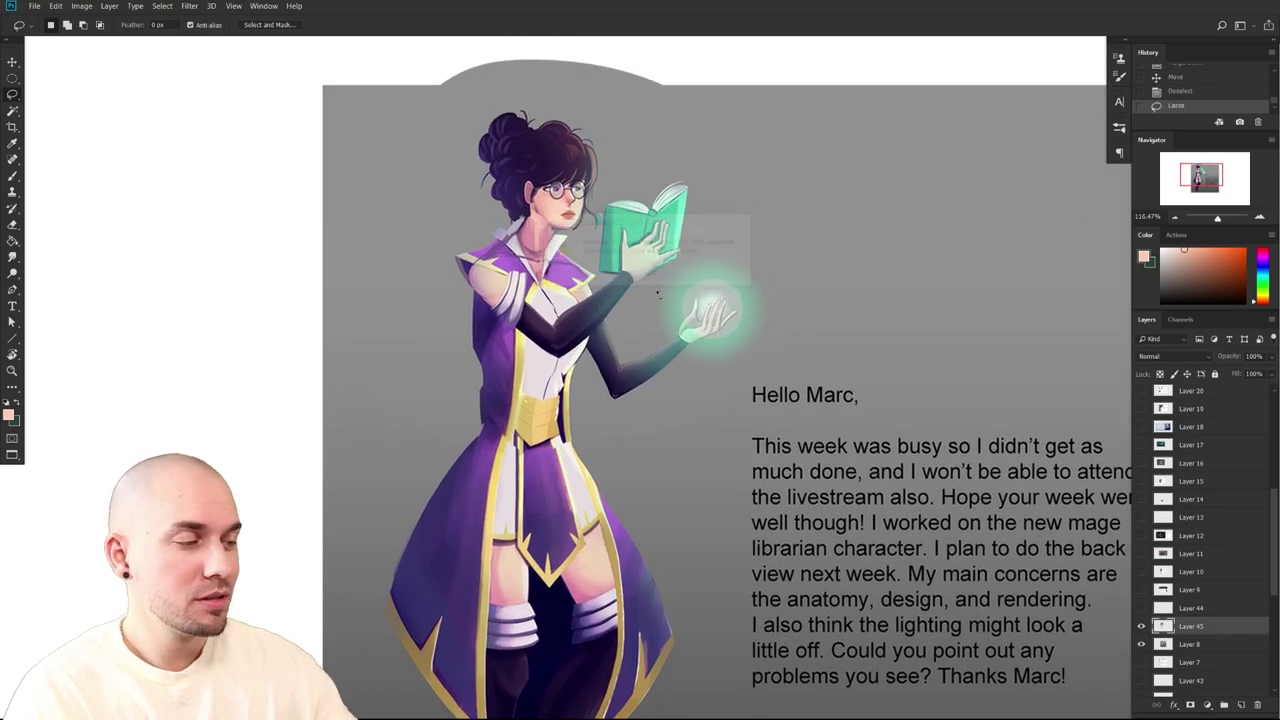
pyautogui.scroll(-2, 657, 449)
pyautogui.press('b')
pyautogui.scroll(-3, 657, 411)
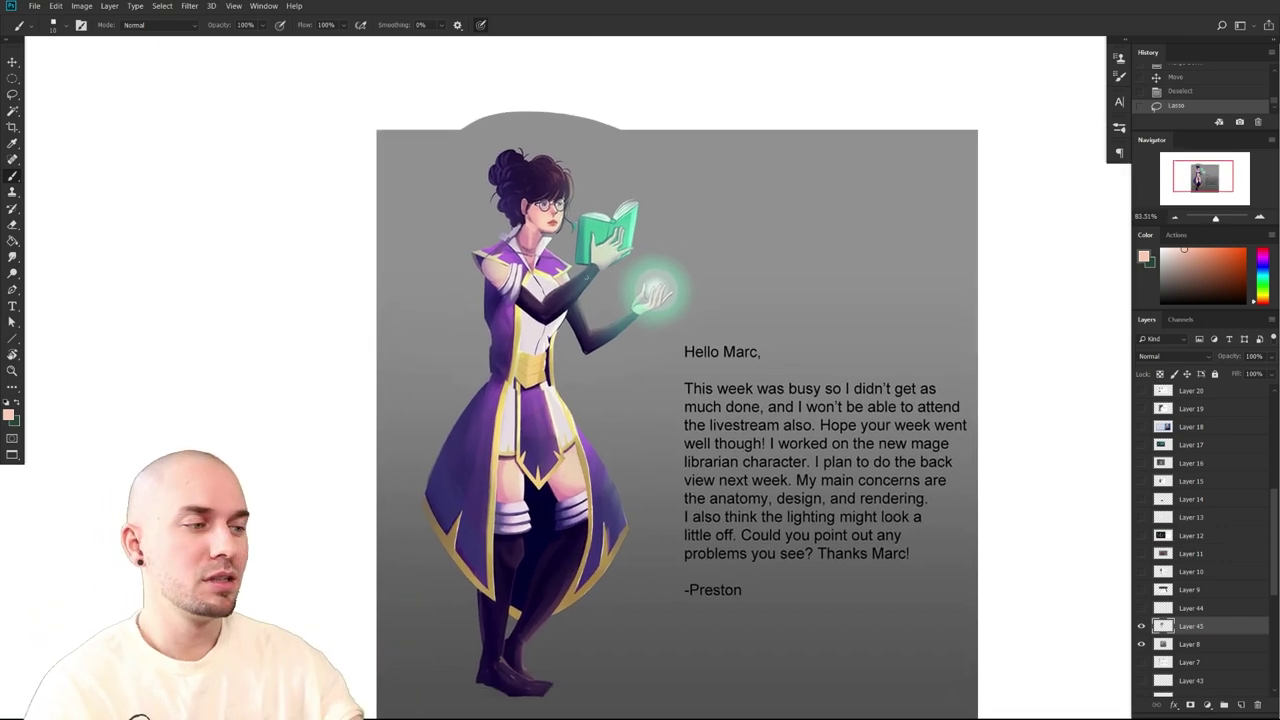
pyautogui.moveTo(854, 501); pyautogui.dragTo(754, 479)
pyautogui.moveTo(910, 549); pyautogui.dragTo(875, 537)
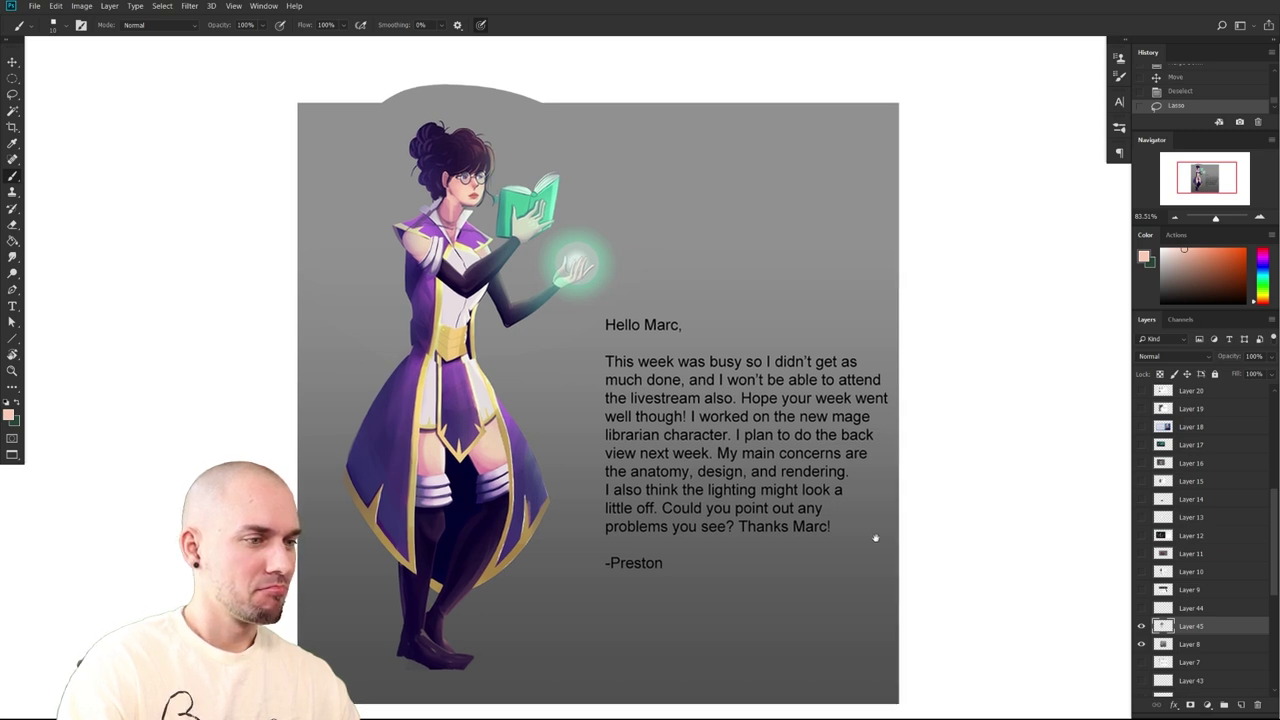
pyautogui.moveTo(875, 537); pyautogui.dragTo(966, 515)
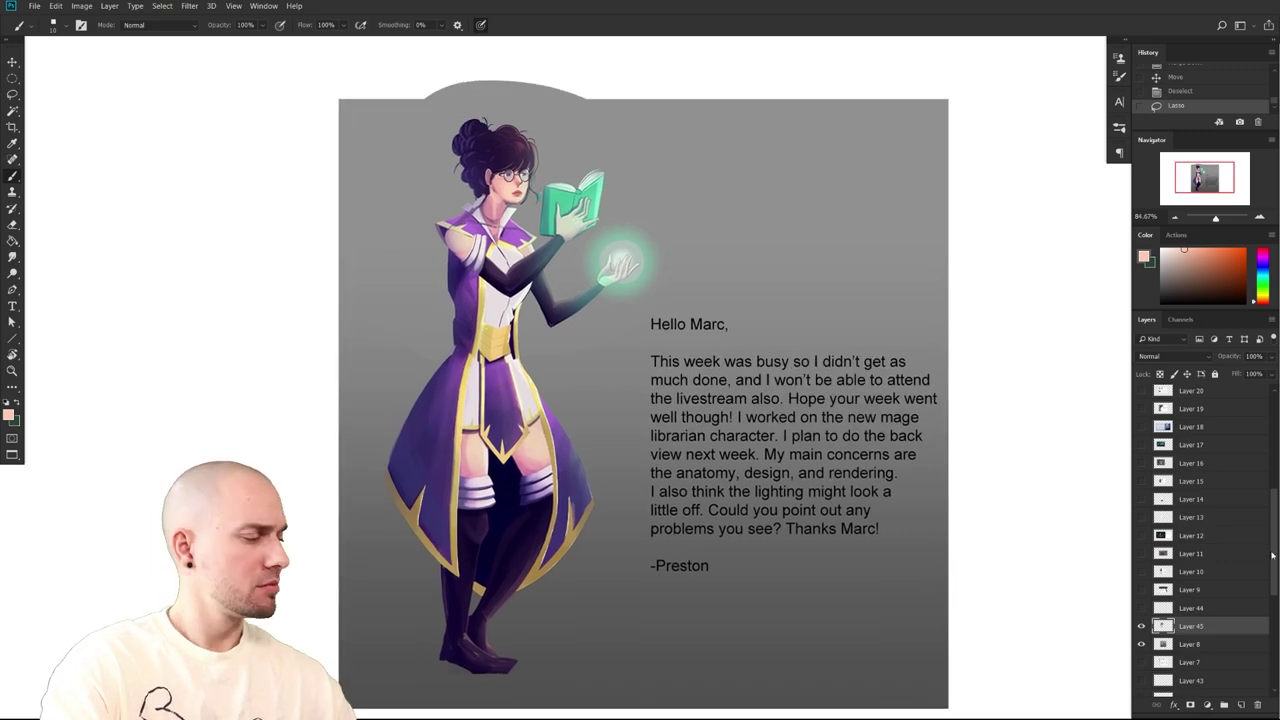
# Hide Layer 45 and Layer 8, then show Layer 9 with the barrel submission and make it the active layer
pyautogui.click(1142, 626)
pyautogui.click(1142, 626)
pyautogui.click(1142, 626)
pyautogui.click(1142, 626)
pyautogui.click(1141, 644)
pyautogui.click(1142, 626)
pyautogui.click(1142, 589)
pyautogui.click(1168, 590)
# Examine the four grey ZBrush barrel renders up close for shape, wood and metal band detail
pyautogui.moveTo(952, 560); pyautogui.dragTo(919, 539)
pyautogui.moveTo(972, 533); pyautogui.dragTo(864, 544)
pyautogui.scroll(-2, 864, 543)
pyautogui.scroll(3, 870, 546)
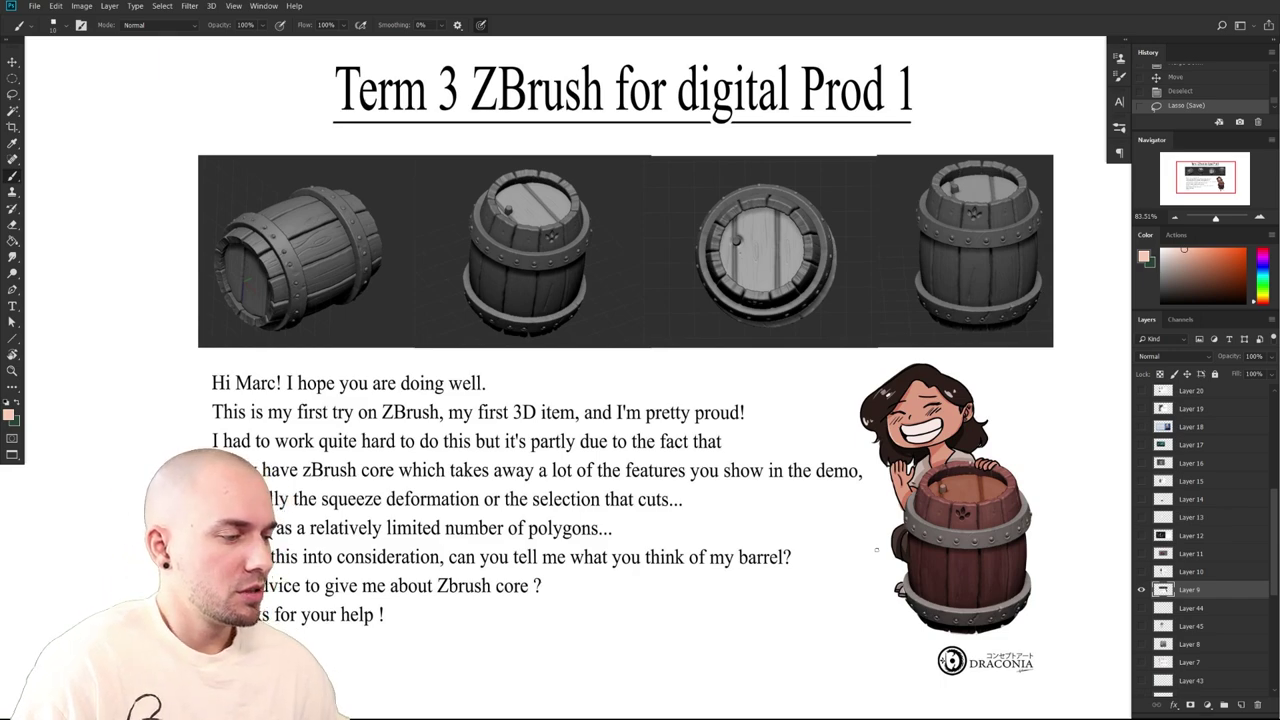
pyautogui.moveTo(980, 440); pyautogui.dragTo(905, 680)
pyautogui.moveTo(905, 680); pyautogui.dragTo(1010, 600)
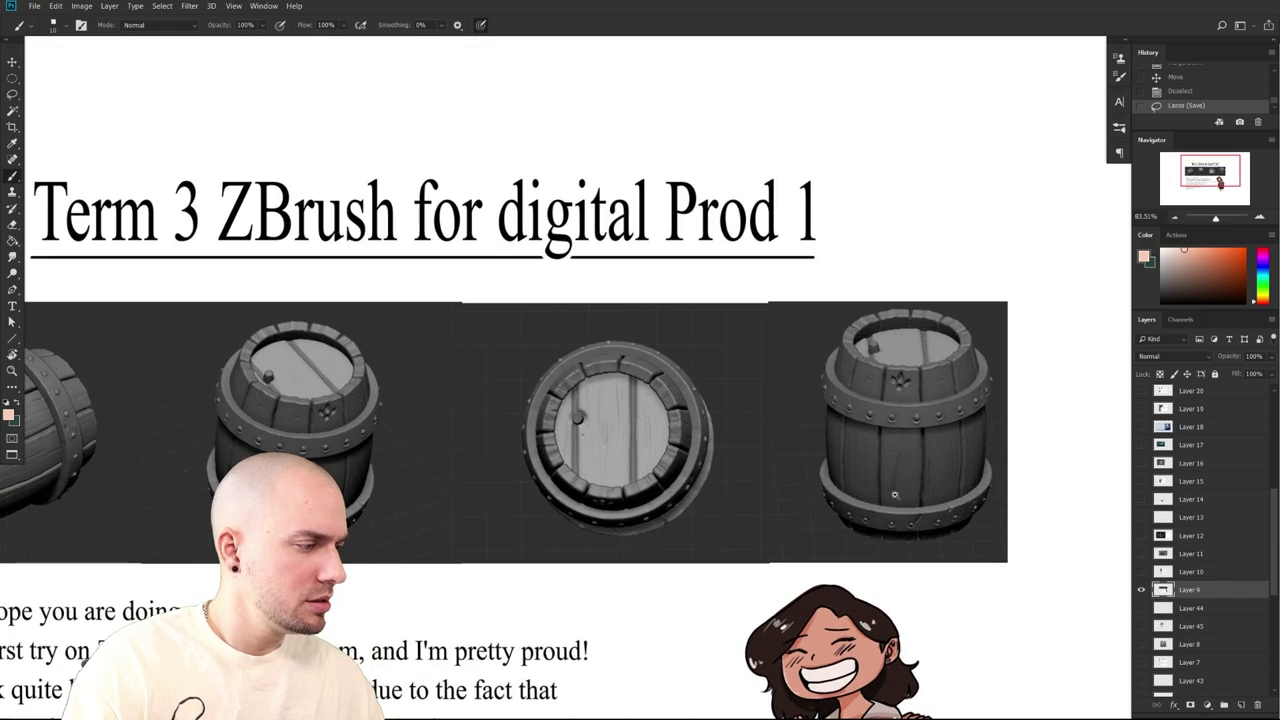
pyautogui.moveTo(1015, 489); pyautogui.dragTo(868, 466)
pyautogui.scroll(3, 867, 475)
pyautogui.moveTo(760, 540); pyautogui.dragTo(1177, 481)
pyautogui.moveTo(1043, 483); pyautogui.dragTo(680, 503)
pyautogui.moveTo(1022, 487)
pyautogui.mouseDown()
pyautogui.moveTo(900, 460)
pyautogui.moveTo(729, 530)
pyautogui.moveTo(800, 530)
pyautogui.moveTo(772, 541)
pyautogui.moveTo(900, 530)
pyautogui.moveTo(1072, 498)
pyautogui.mouseUp()
pyautogui.moveTo(985, 506); pyautogui.dragTo(1017, 546)
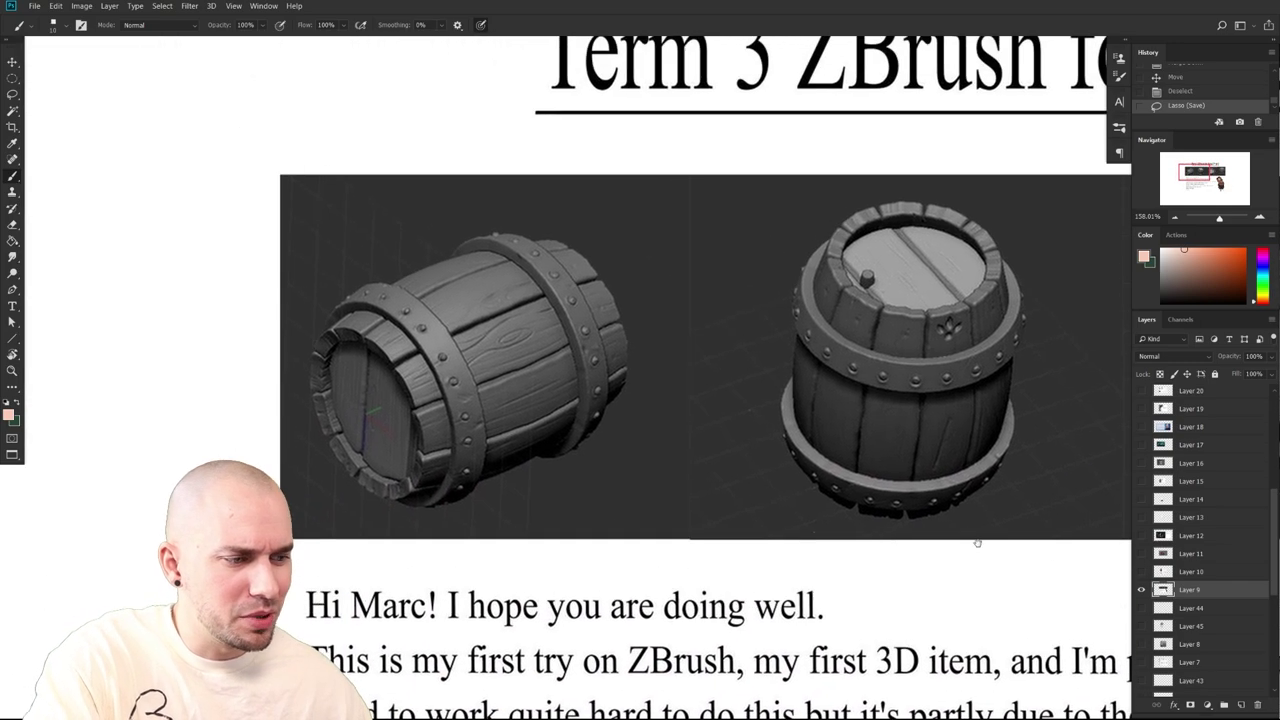
pyautogui.moveTo(794, 549); pyautogui.dragTo(894, 569)
pyautogui.moveTo(760, 570); pyautogui.dragTo(400, 606)
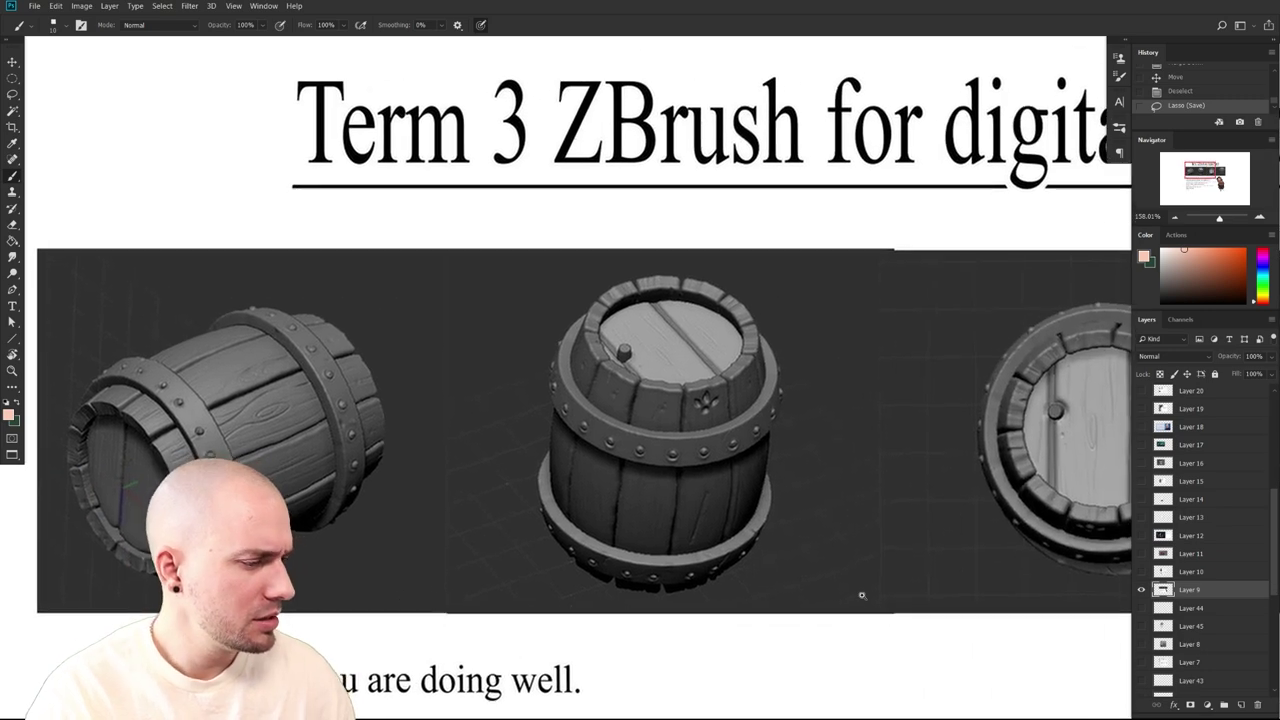
pyautogui.scroll(-1, 855, 596)
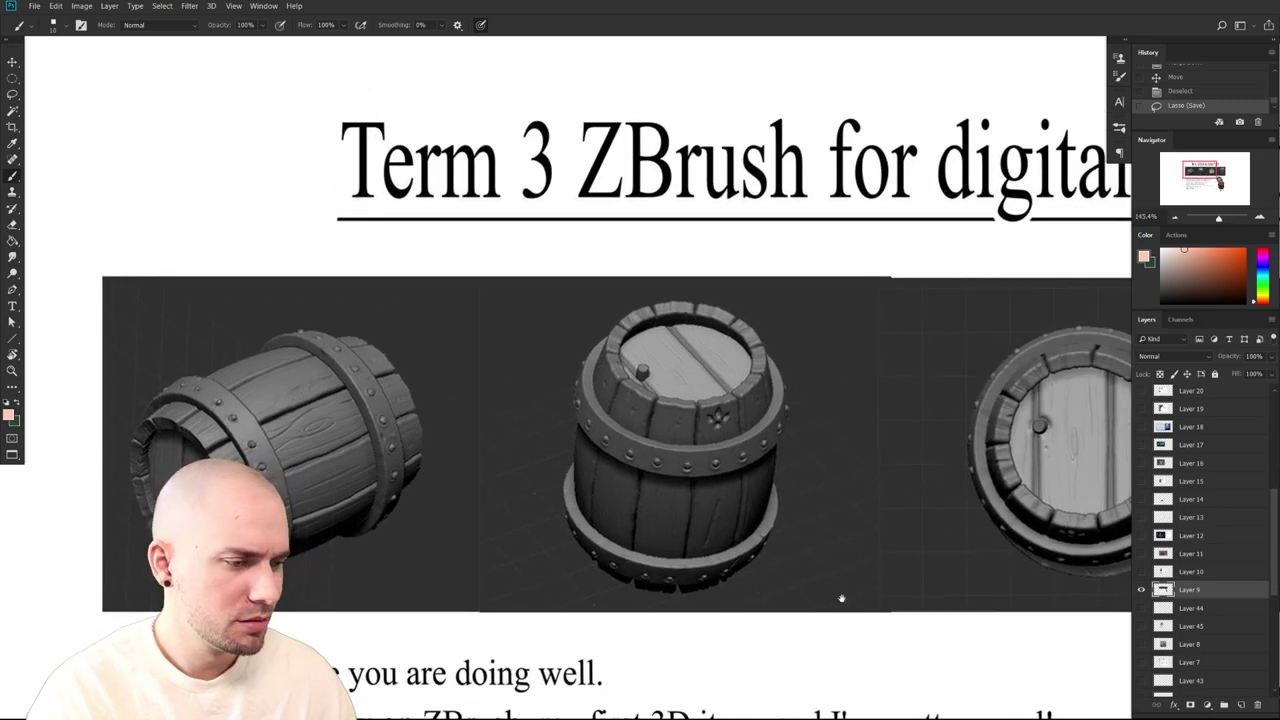
# Read the student's message about the barrel and ZBrush Core beneath the renders
pyautogui.moveTo(812, 612); pyautogui.dragTo(831, 423)
pyautogui.moveTo(803, 526); pyautogui.dragTo(784, 514)
pyautogui.moveTo(782, 510); pyautogui.dragTo(703, 363)
pyautogui.scroll(-3, 657, 517)
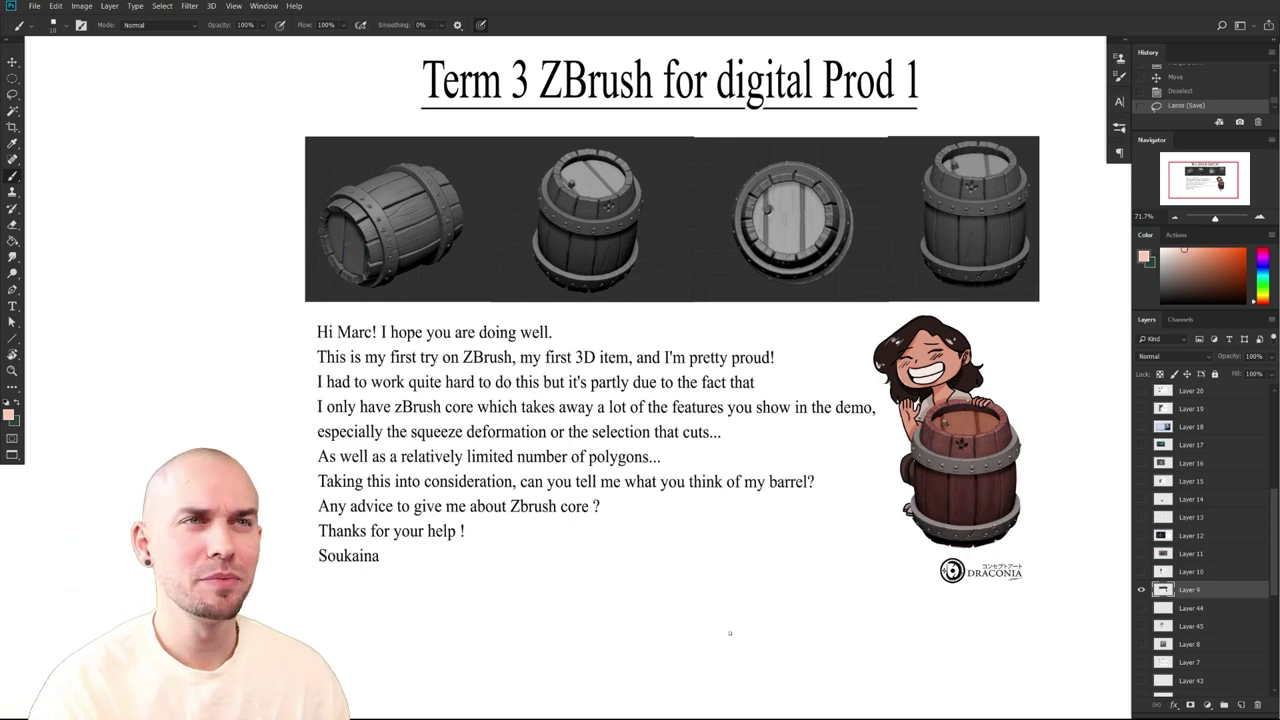
pyautogui.moveTo(723, 637); pyautogui.dragTo(687, 647)
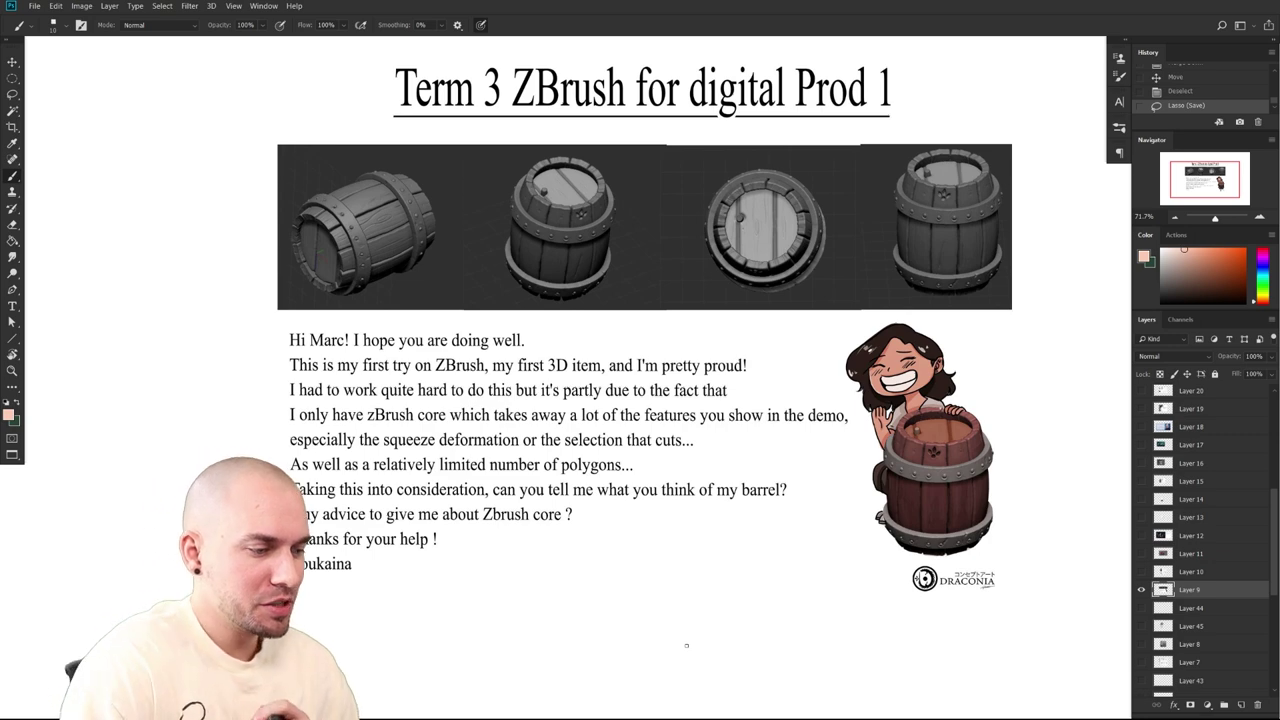
pyautogui.moveTo(714, 541)
pyautogui.mouseDown()
pyautogui.moveTo(703, 518)
pyautogui.moveTo(709, 565)
pyautogui.mouseUp()
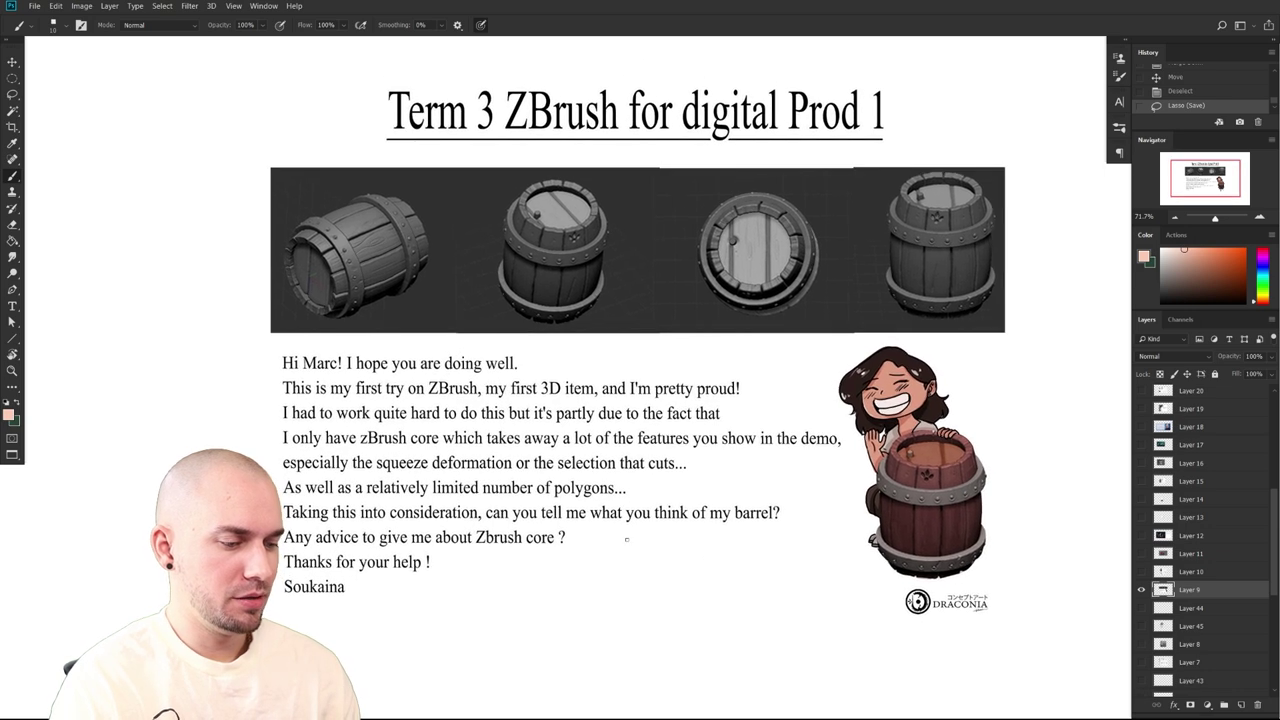
# Set the foreground colour to a saturated orange-red and deselect the current selection
pyautogui.click(1244, 250)
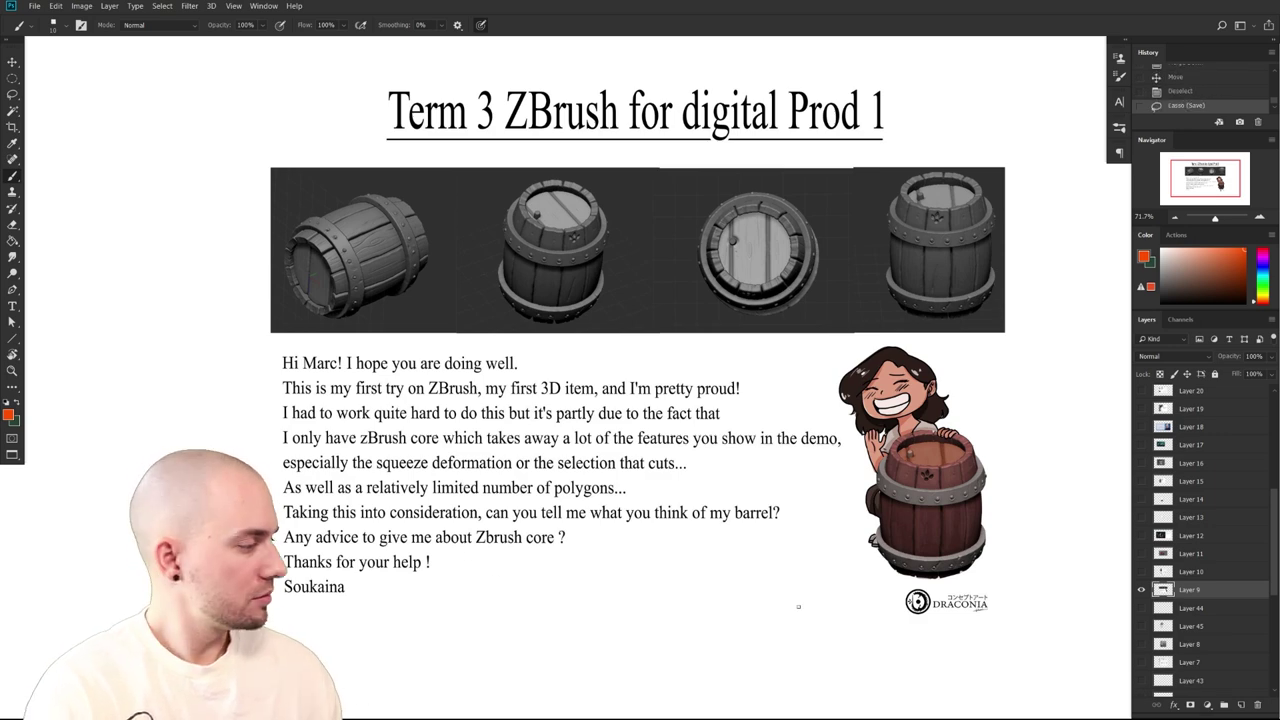
pyautogui.hotkey('ctrl', 'd')
pyautogui.moveTo(690, 498)
pyautogui.mouseDown()
pyautogui.moveTo(535, 612)
pyautogui.moveTo(600, 620)
pyautogui.mouseUp()
pyautogui.hotkey('ctrl', 'z')
pyautogui.moveTo(570, 551); pyautogui.dragTo(288, 551)
pyautogui.hotkey('ctrl', 'z')
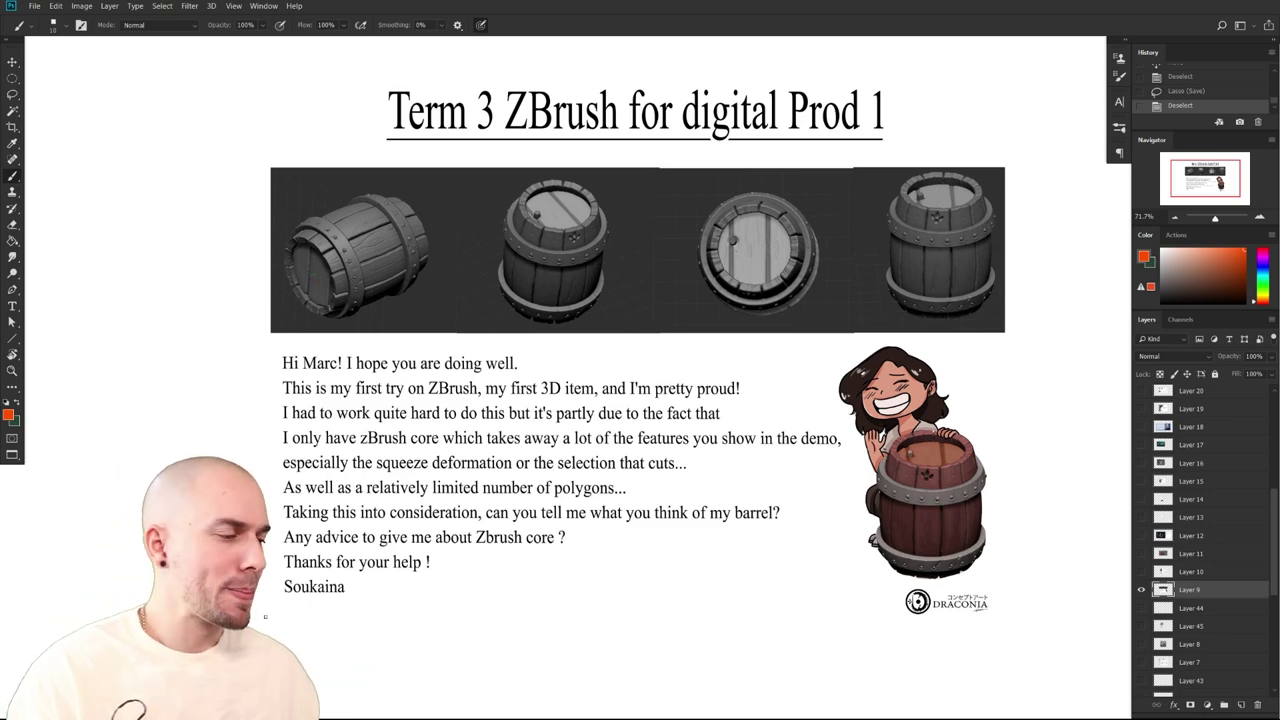
# Examine the coloured barrel illustration and compare it with the grey barrel renders above it
pyautogui.moveTo(981, 595); pyautogui.dragTo(946, 581)
pyautogui.moveTo(988, 566); pyautogui.dragTo(948, 584)
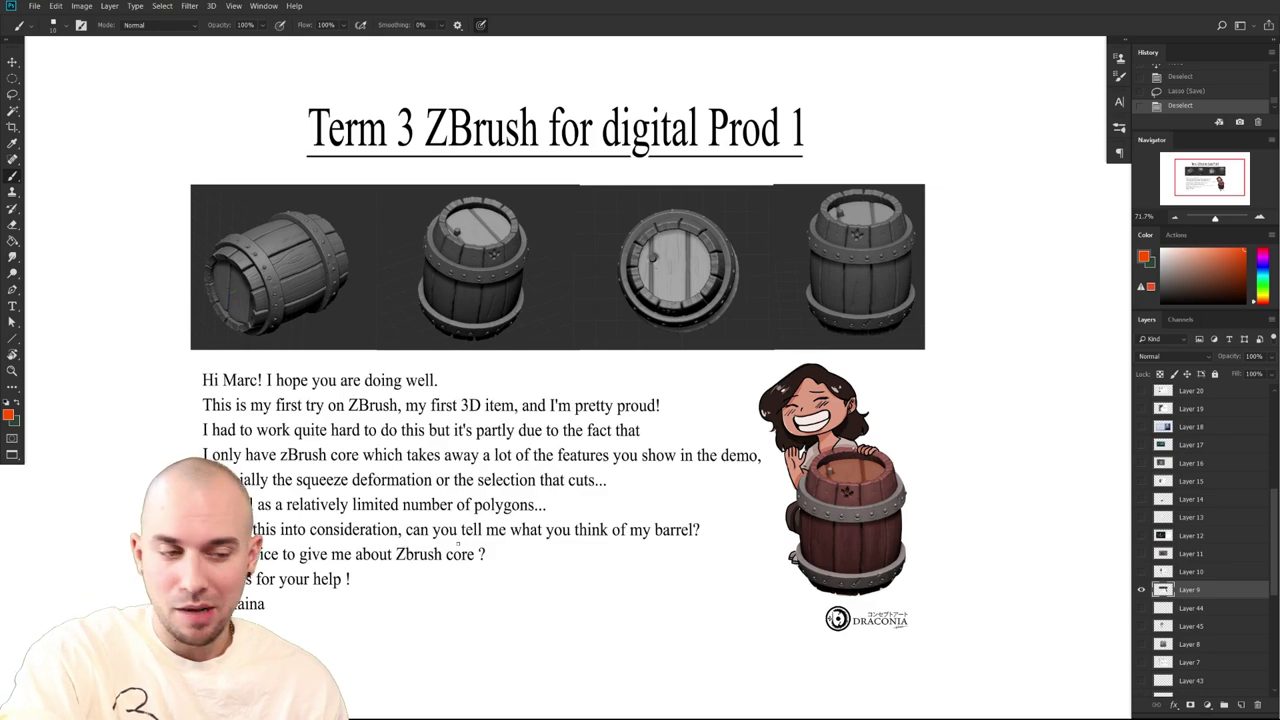
pyautogui.moveTo(951, 578); pyautogui.dragTo(966, 583)
pyautogui.moveTo(1066, 560); pyautogui.dragTo(1033, 544)
pyautogui.scroll(3, 1032, 544)
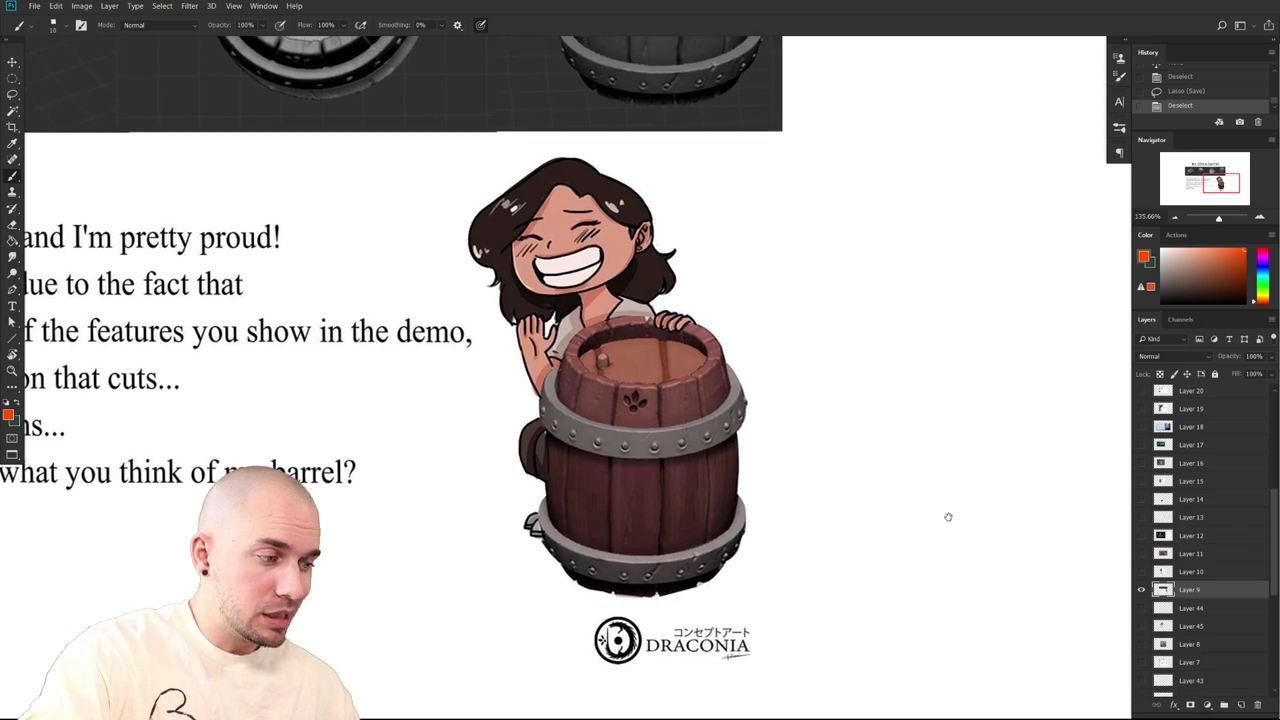
pyautogui.moveTo(810, 546); pyautogui.dragTo(836, 544)
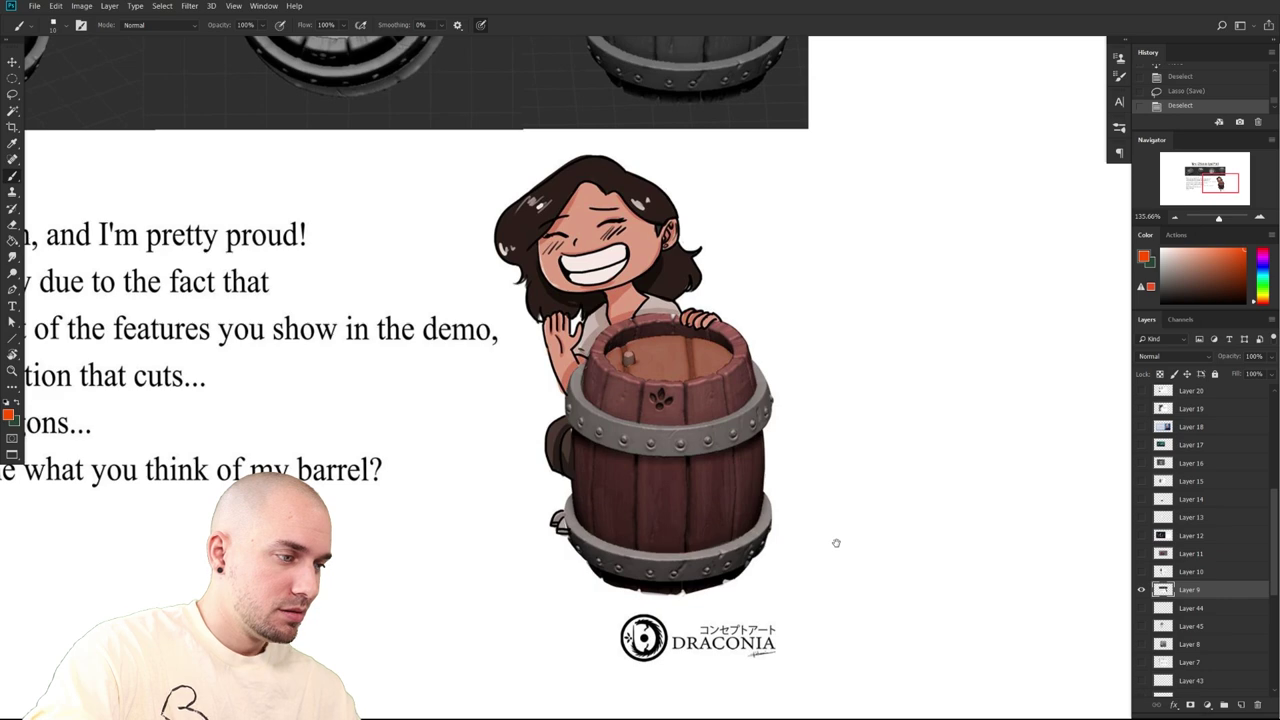
pyautogui.scroll(5, 834, 540)
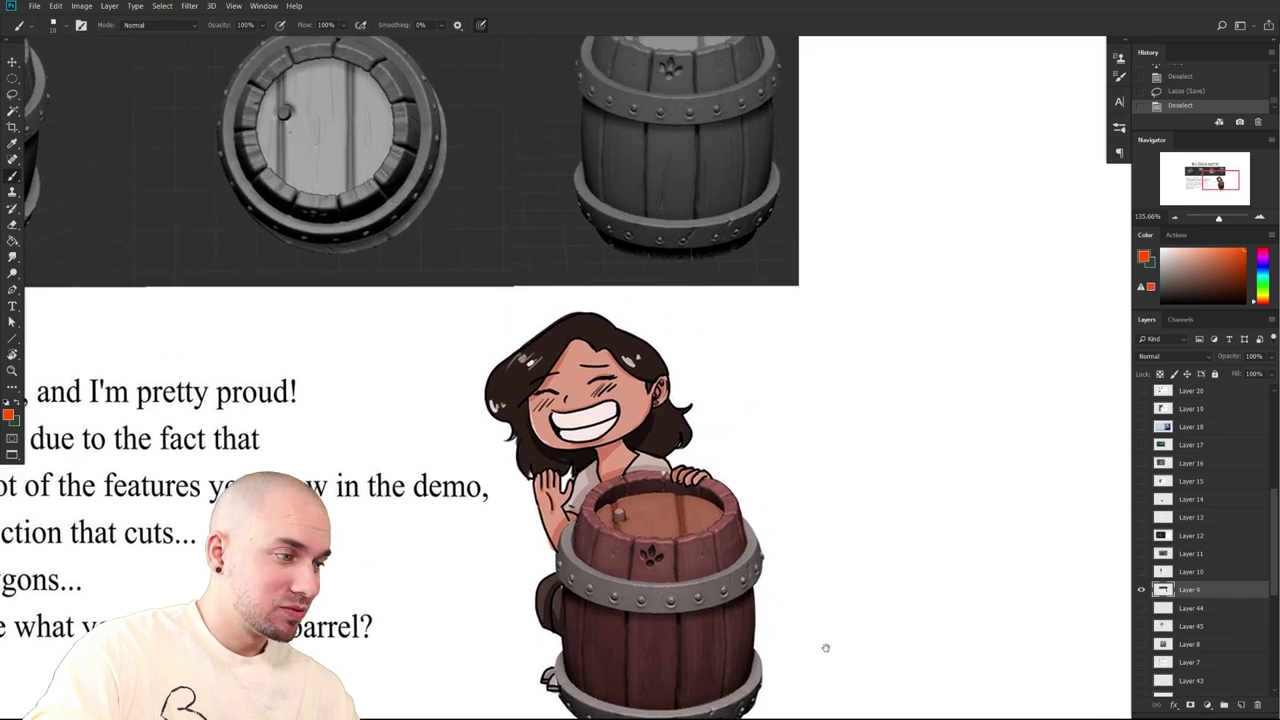
pyautogui.moveTo(829, 629); pyautogui.dragTo(1035, 432)
pyautogui.moveTo(811, 521); pyautogui.dragTo(854, 503)
pyautogui.moveTo(768, 288); pyautogui.dragTo(761, 561)
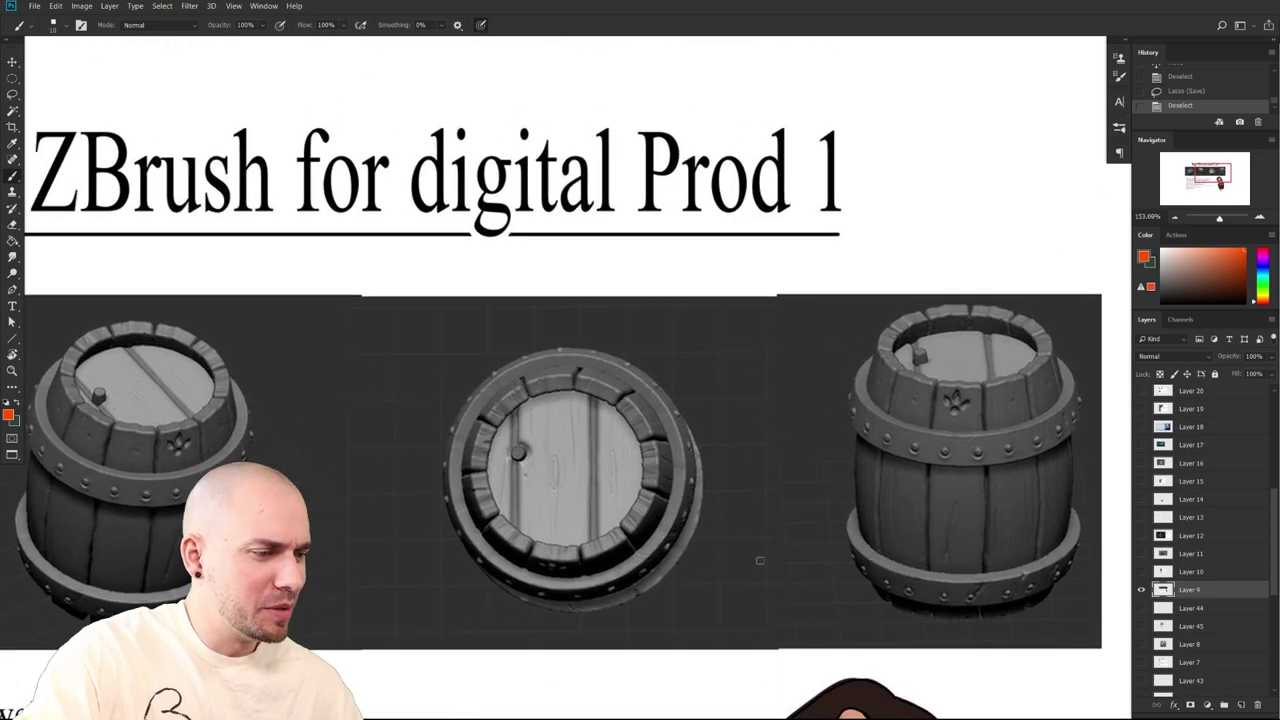
# Try painting a thin black line along the right-hand plank gap on the top-view barrel lid
pyautogui.moveTo(590, 436); pyautogui.dragTo(615, 417)
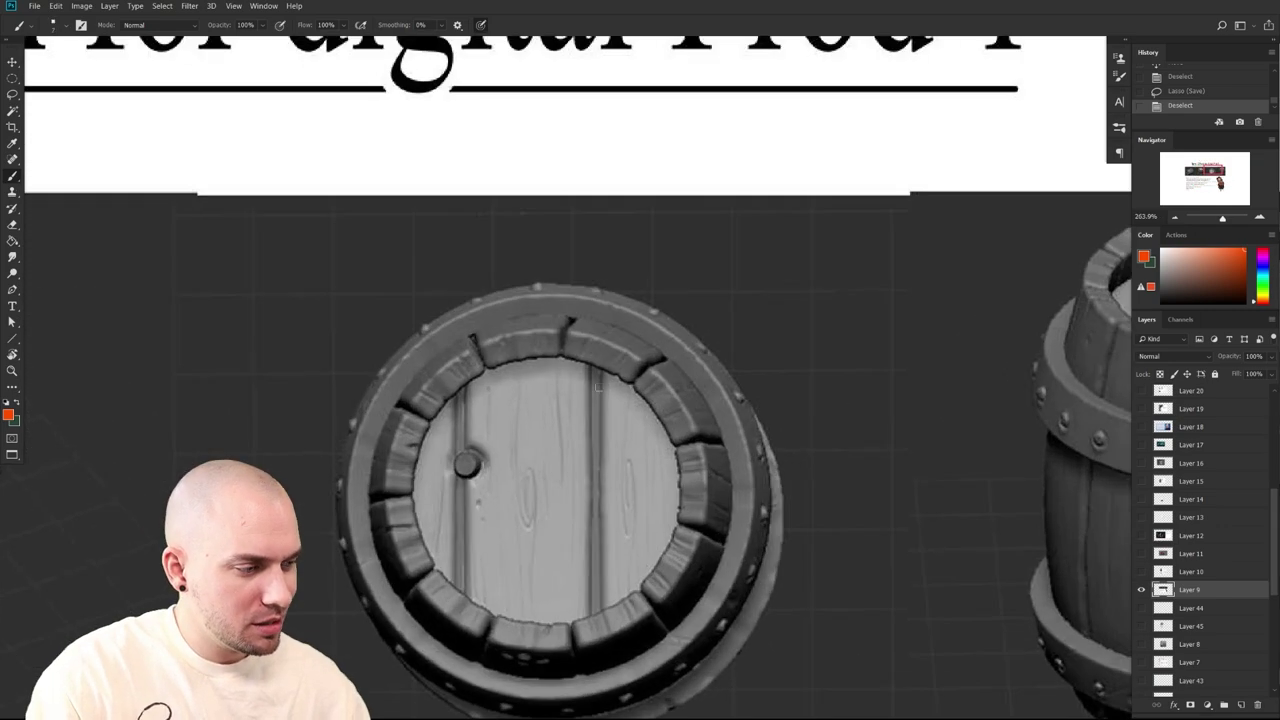
pyautogui.moveTo(597, 367); pyautogui.dragTo(599, 430)
pyautogui.hotkey('ctrl', 'alt', 'z')
pyautogui.press('d')
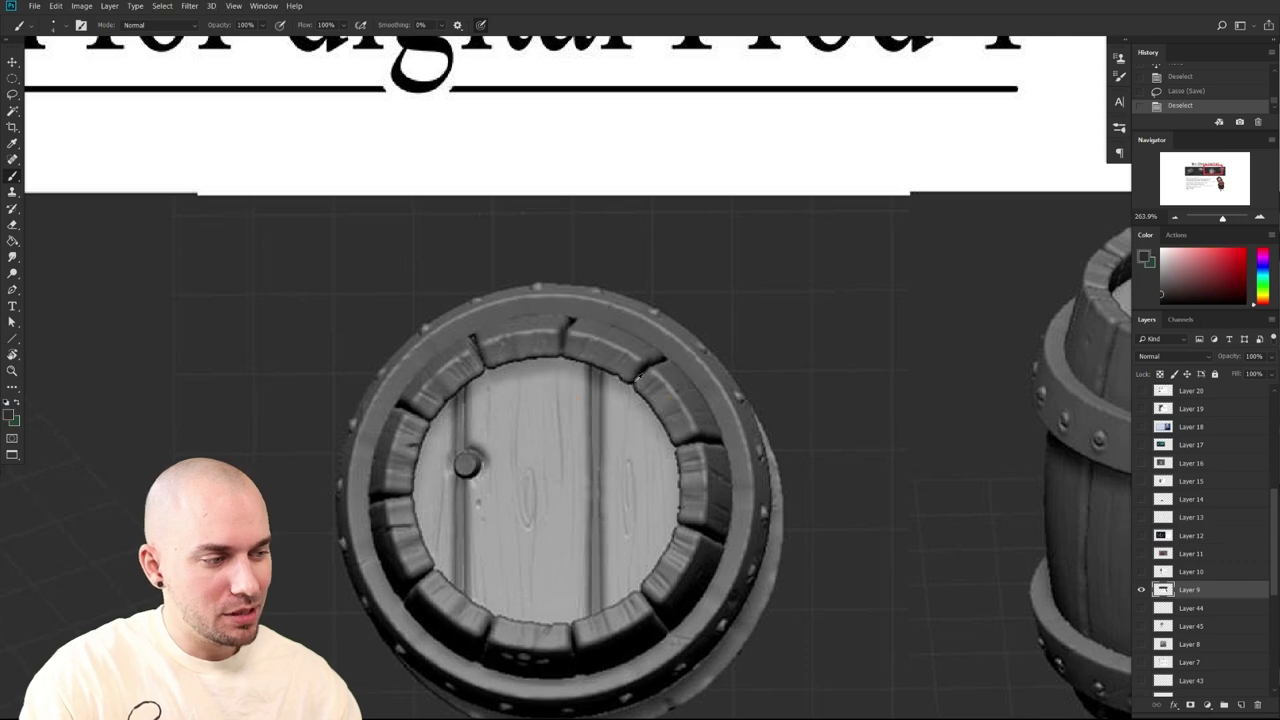
pyautogui.moveTo(595, 378); pyautogui.dragTo(595, 594)
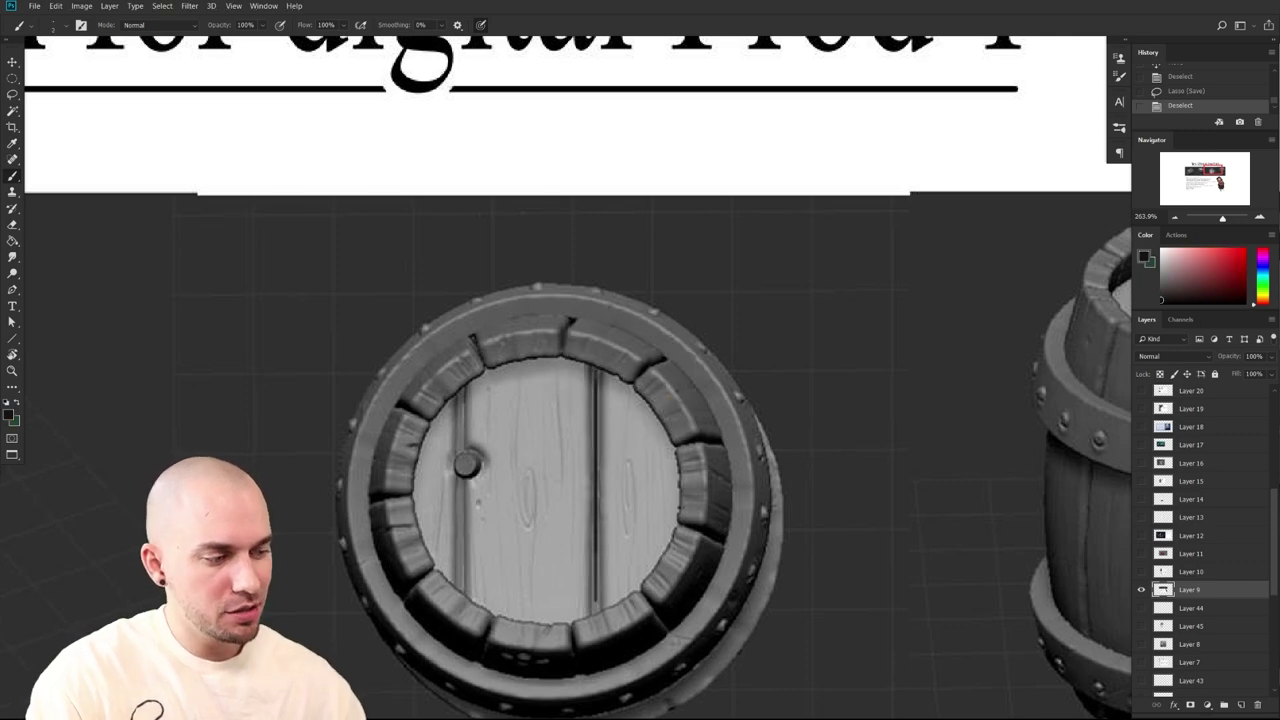
pyautogui.hotkey('ctrl', 'z')
pyautogui.moveTo(595, 382); pyautogui.dragTo(595, 614)
pyautogui.hotkey('ctrl', 'z')
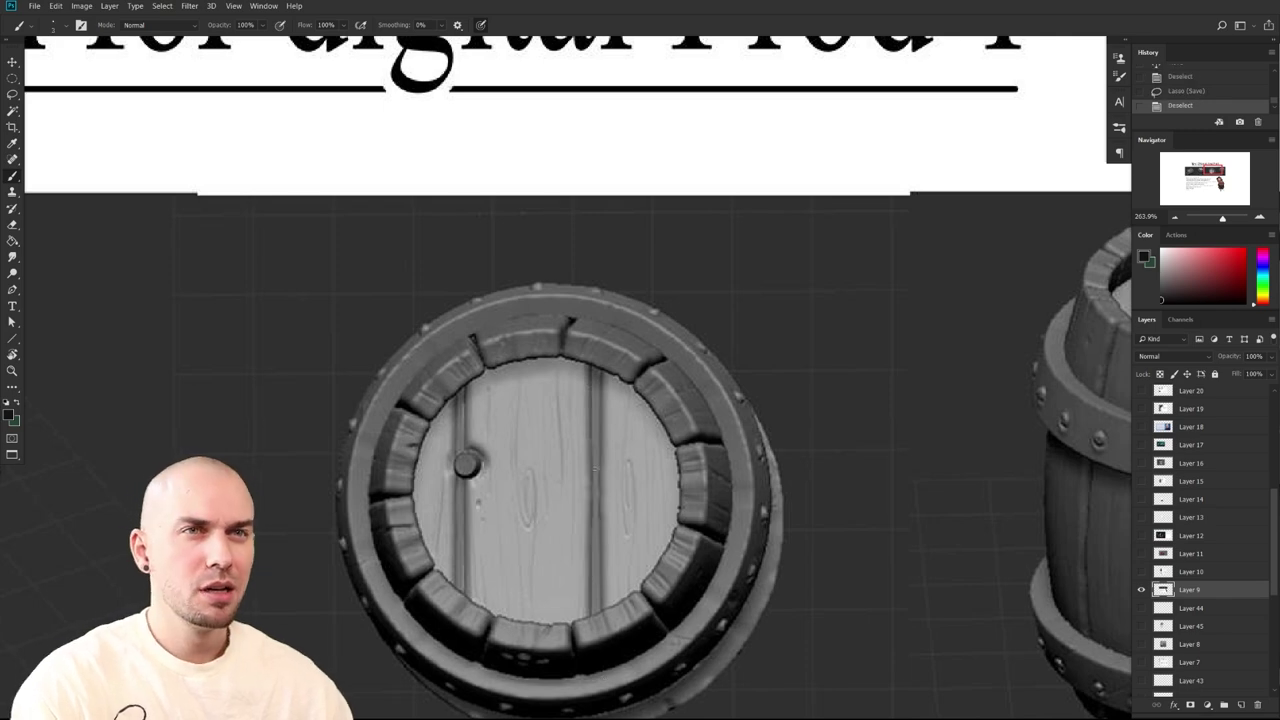
pyautogui.moveTo(596, 466); pyautogui.dragTo(595, 517)
pyautogui.hotkey('ctrl', 'z')
pyautogui.moveTo(595, 366); pyautogui.dragTo(595, 604)
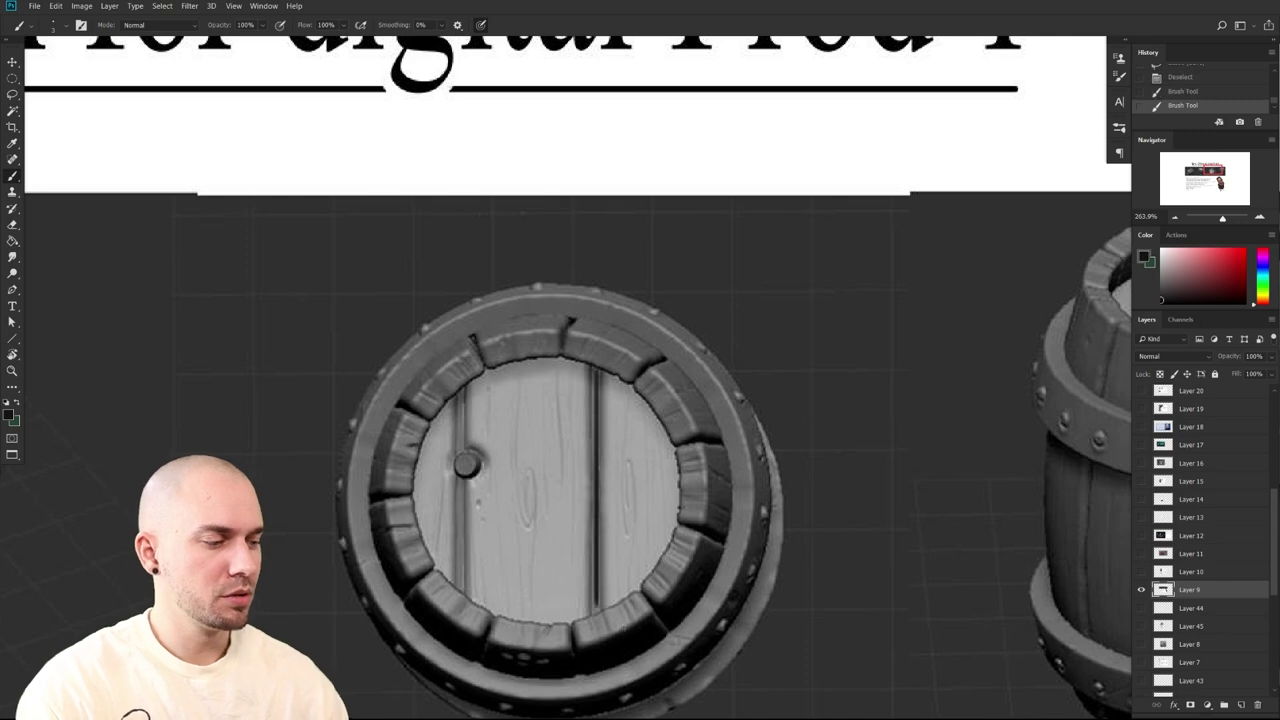
pyautogui.hotkey('ctrl', 'z')
# Lasso the right-hand plank gap on the top-view barrel lid, duplicate it slightly sideways, and deselect
pyautogui.press('l')
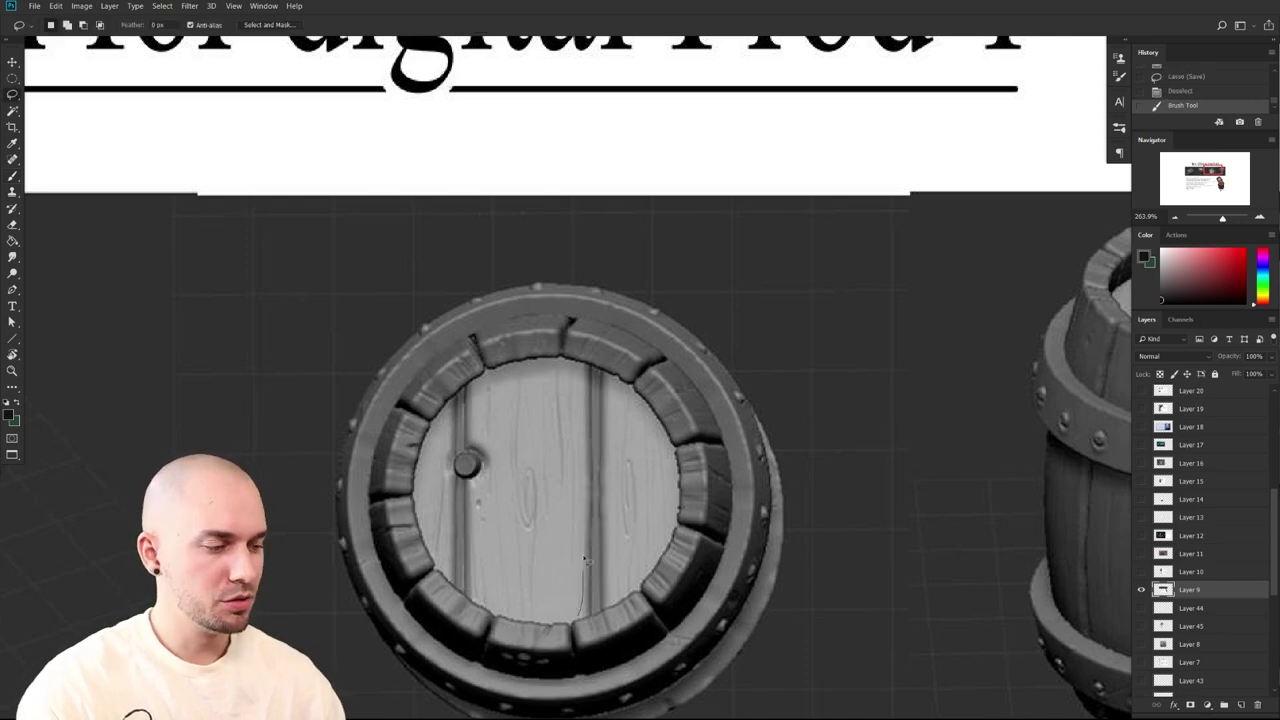
pyautogui.moveTo(575, 600)
pyautogui.mouseDown()
pyautogui.moveTo(596, 520)
pyautogui.moveTo(594, 368)
pyautogui.moveTo(578, 612)
pyautogui.mouseUp()
pyautogui.moveTo(584, 545); pyautogui.dragTo(590, 545)
pyautogui.hotkey('ctrl', 'd')
# Examine the four grey barrel renders alongside the message and the coloured barrel illustration below them
pyautogui.scroll(-3, 690, 530)
pyautogui.moveTo(783, 544); pyautogui.dragTo(1080, 425)
pyautogui.moveTo(815, 596); pyautogui.dragTo(698, 440)
pyautogui.scroll(-8, 785, 562)
pyautogui.moveTo(880, 500); pyautogui.dragTo(842, 446)
pyautogui.scroll(-4, 1000, 540)
pyautogui.moveTo(1120, 560); pyautogui.dragTo(981, 544)
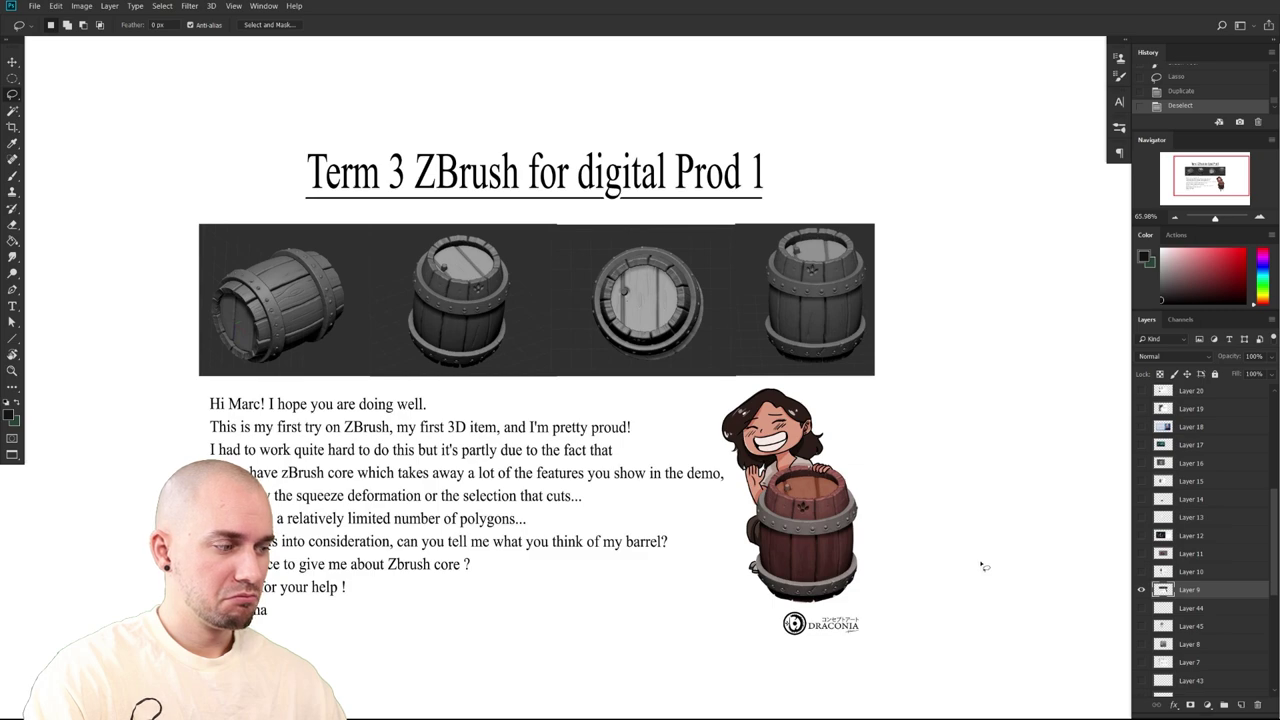
pyautogui.scroll(4, 960, 561)
pyautogui.moveTo(953, 568); pyautogui.dragTo(1052, 575)
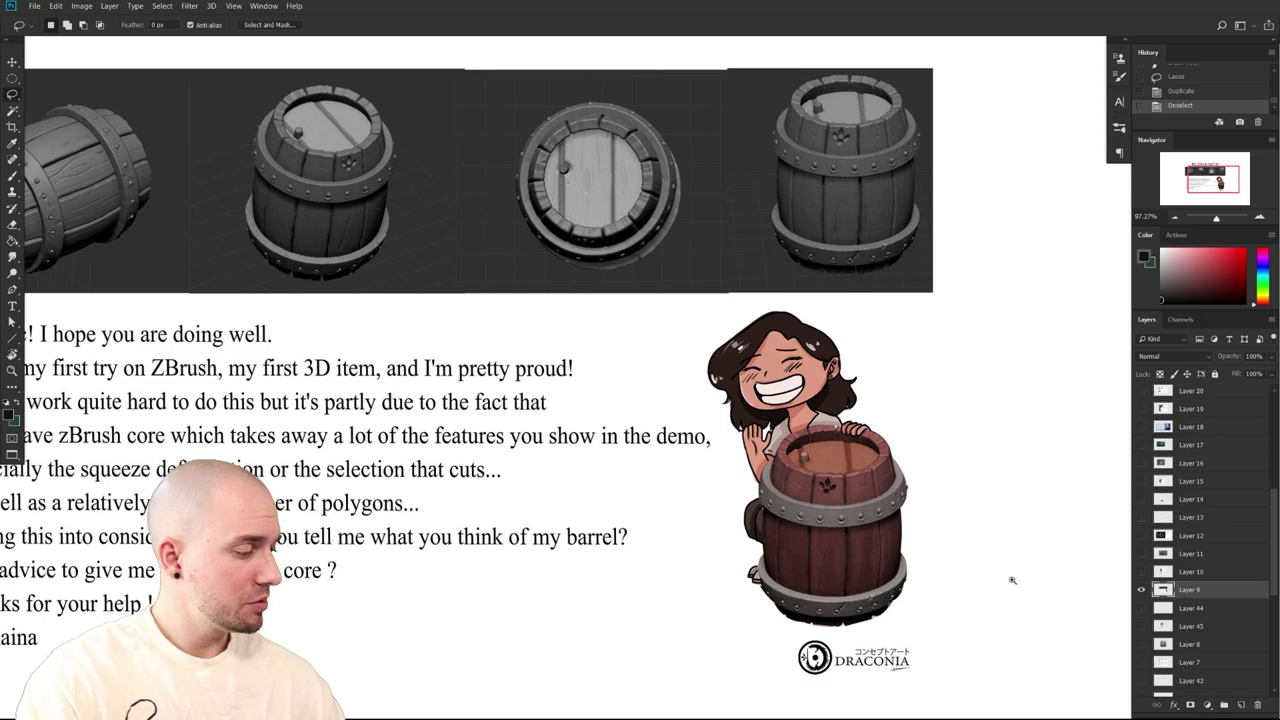
pyautogui.scroll(-2, 1010, 578)
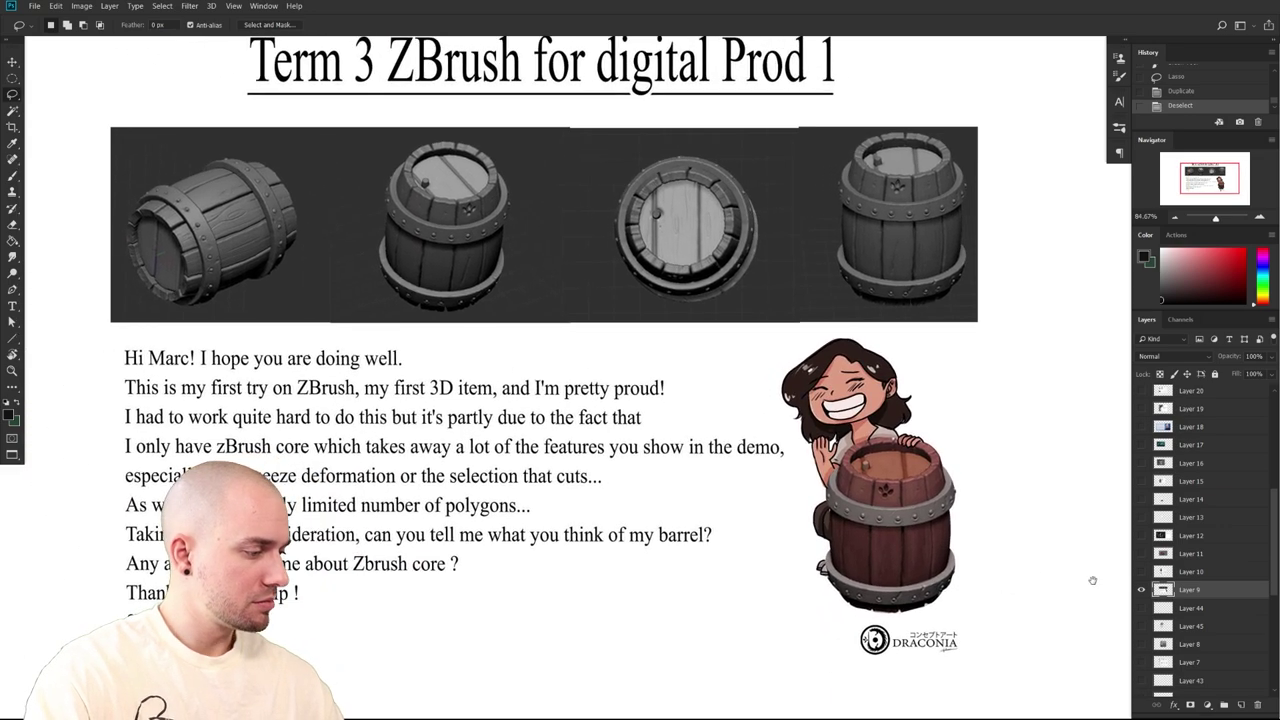
pyautogui.moveTo(1093, 580); pyautogui.dragTo(1099, 579)
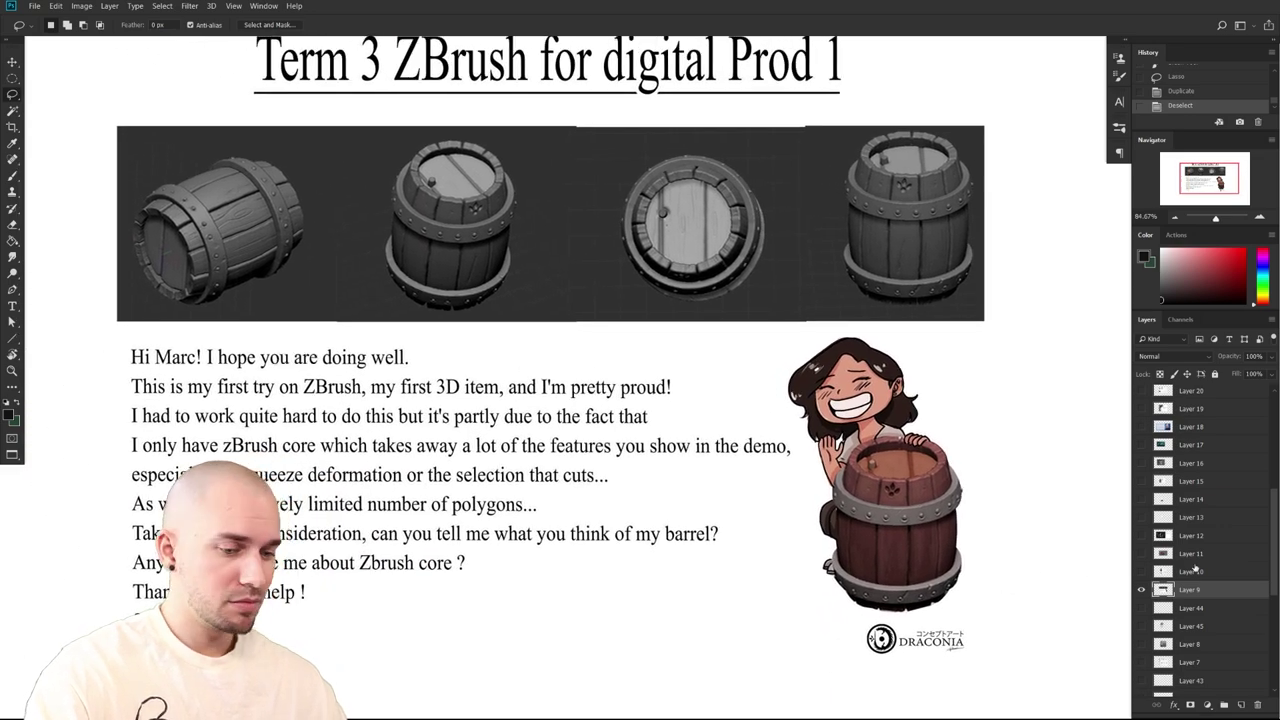
# Hide Layer 9, then show Layer 10 with the anatomy study submission and make it the active layer
pyautogui.click(1141, 590)
pyautogui.click(1141, 572)
pyautogui.click(1184, 573)
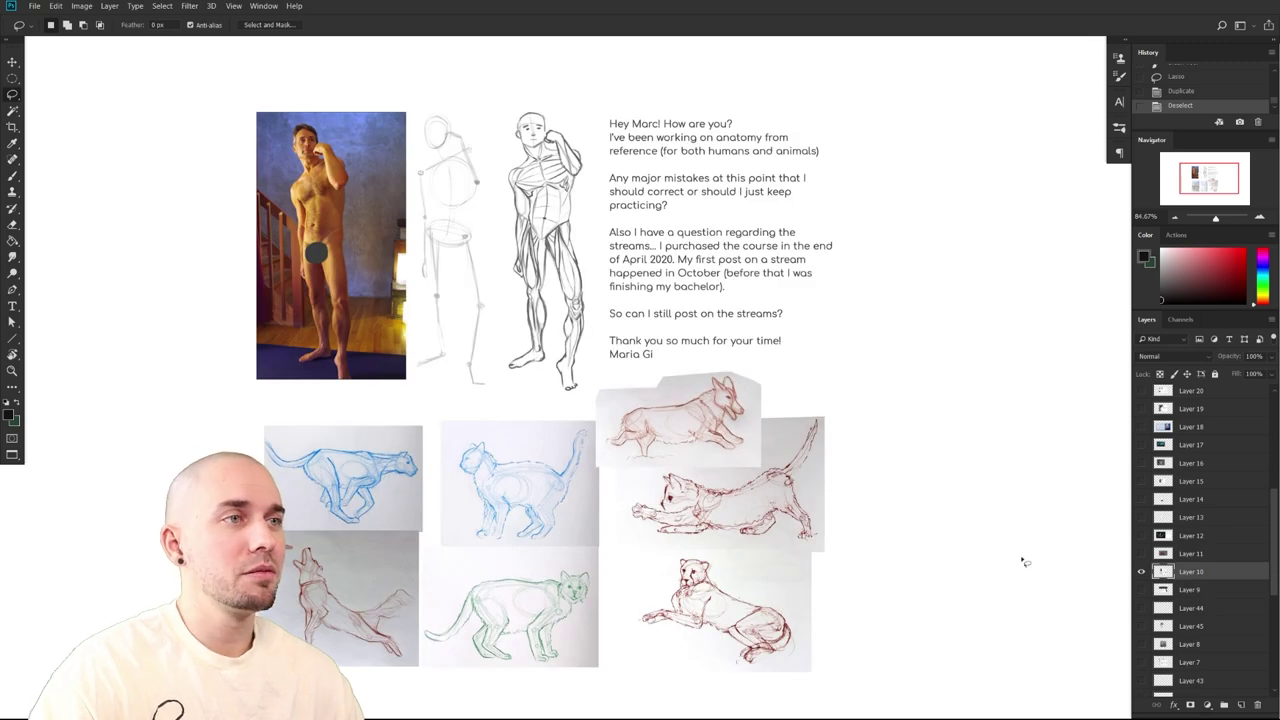
pyautogui.moveTo(866, 560); pyautogui.dragTo(867, 597)
pyautogui.moveTo(887, 598); pyautogui.dragTo(908, 579)
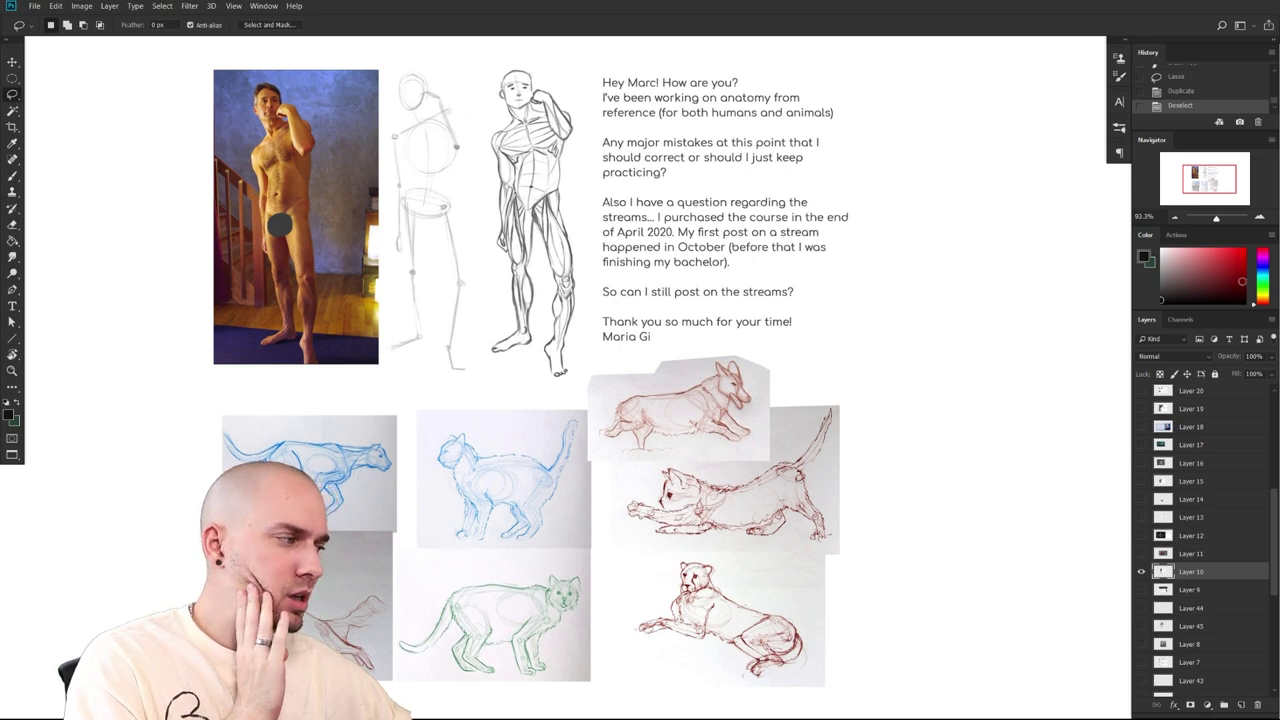
# Switch to the Brush tool and set the foreground colour to bright red
pyautogui.click(1203, 275)
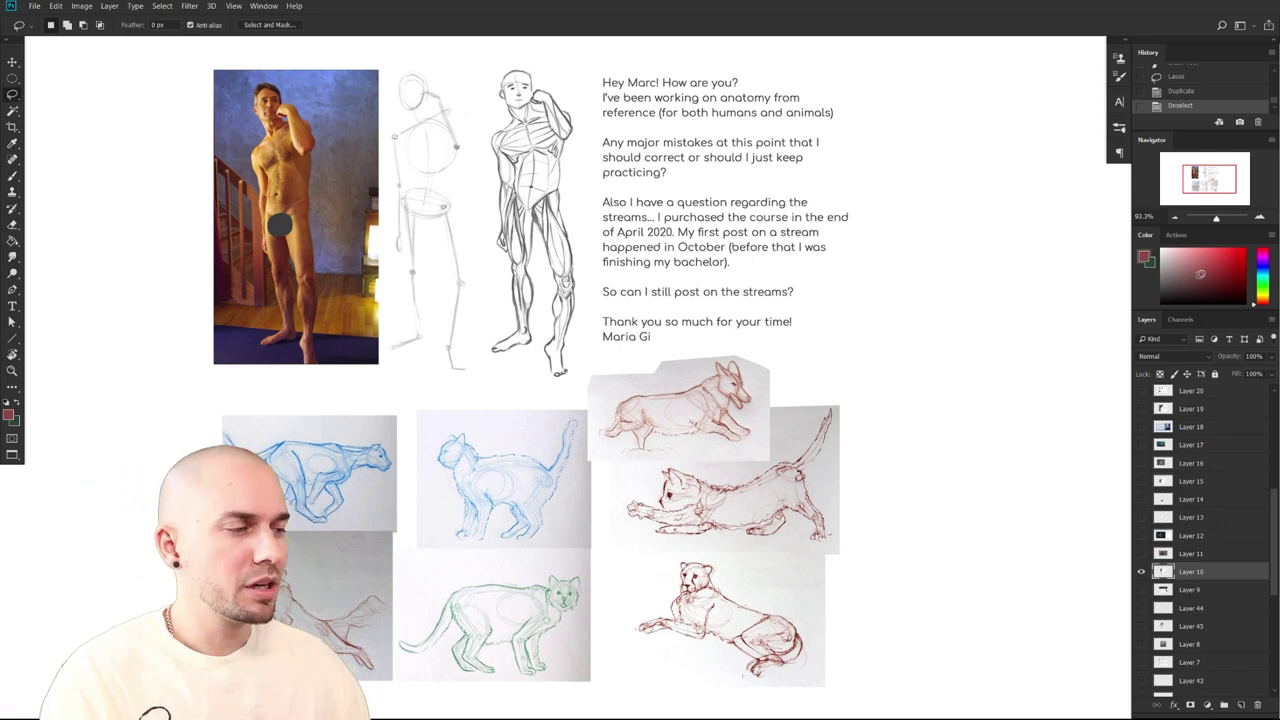
pyautogui.moveTo(836, 442); pyautogui.dragTo(838, 440)
pyautogui.moveTo(909, 468); pyautogui.dragTo(891, 474)
pyautogui.moveTo(892, 527); pyautogui.dragTo(890, 516)
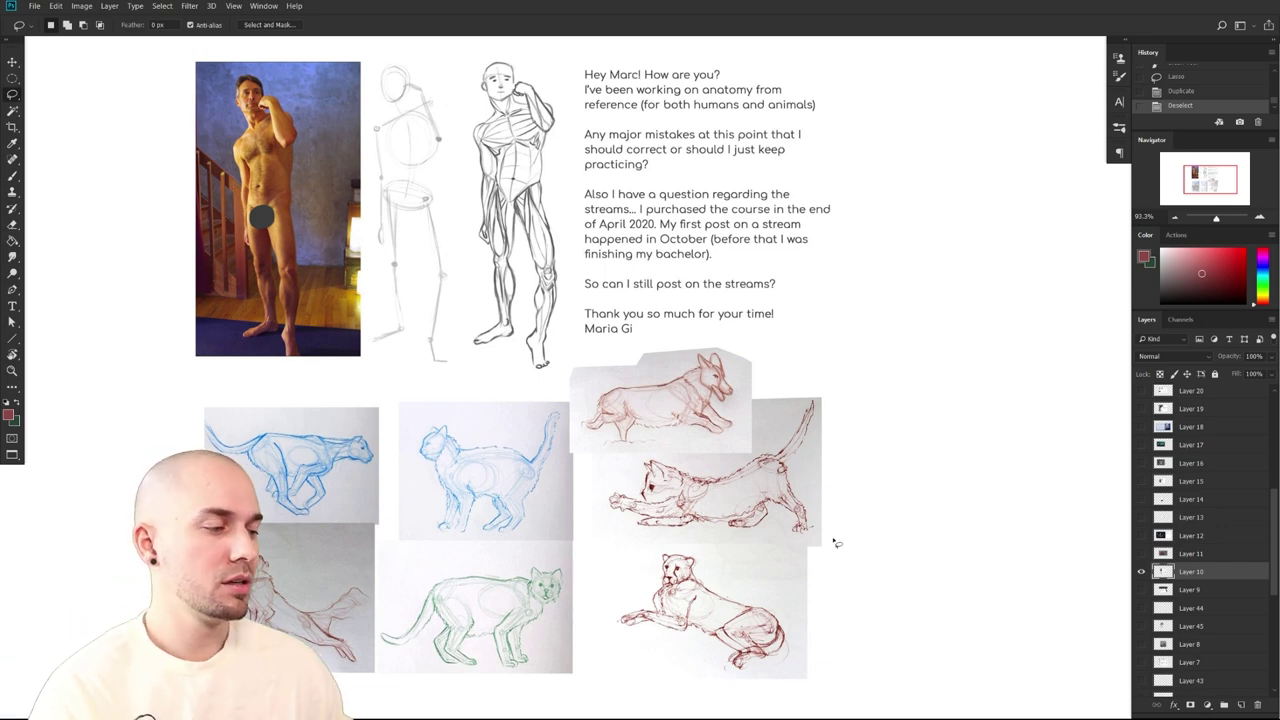
pyautogui.moveTo(948, 525)
pyautogui.mouseDown()
pyautogui.moveTo(974, 520)
pyautogui.moveTo(953, 531)
pyautogui.mouseUp()
pyautogui.press('b')
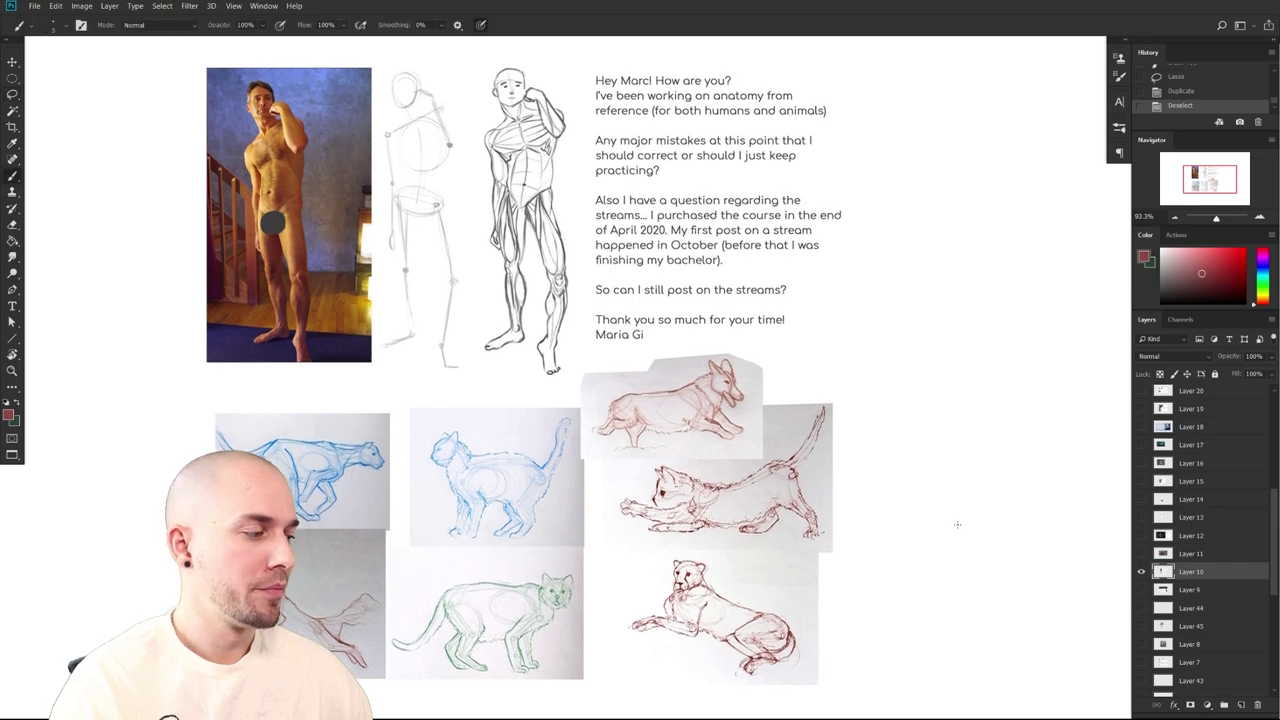
pyautogui.moveTo(959, 525); pyautogui.dragTo(934, 554)
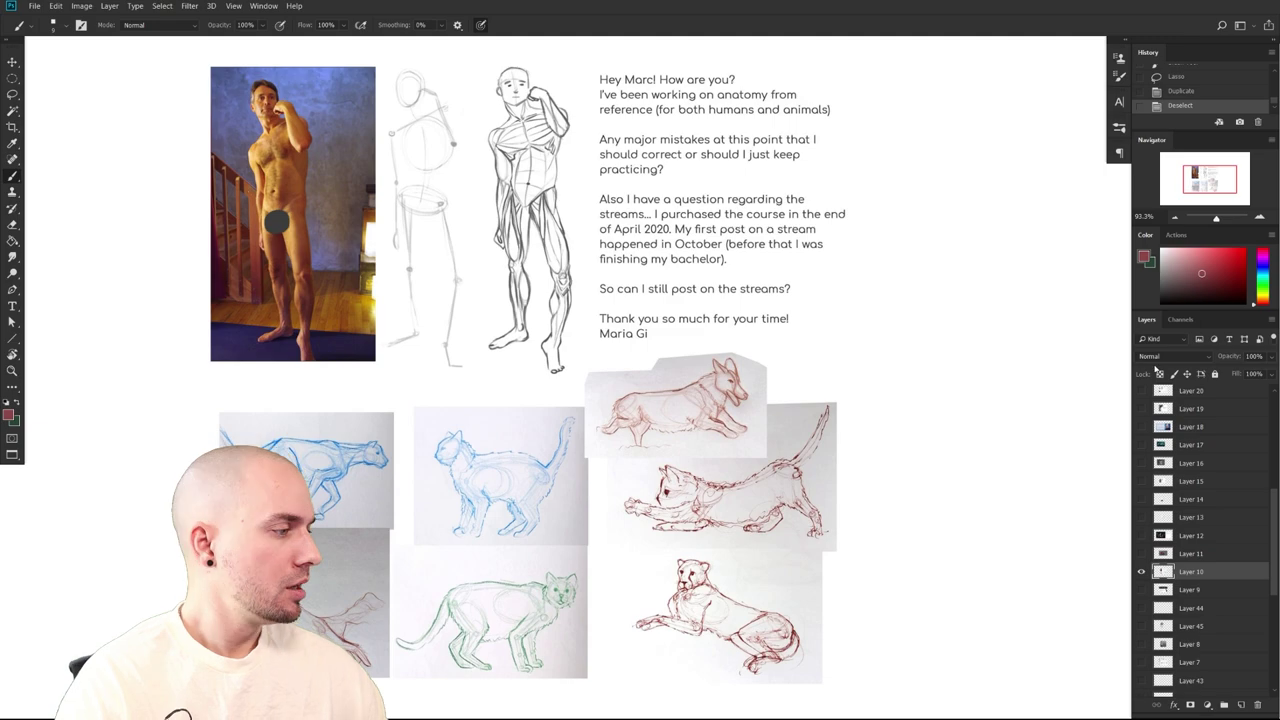
pyautogui.moveTo(943, 479); pyautogui.dragTo(981, 482)
pyautogui.click(1244, 250)
# Try a red brush stroke beside the raised-arm shoulder of the skeleton sketch
pyautogui.moveTo(957, 340); pyautogui.dragTo(954, 494)
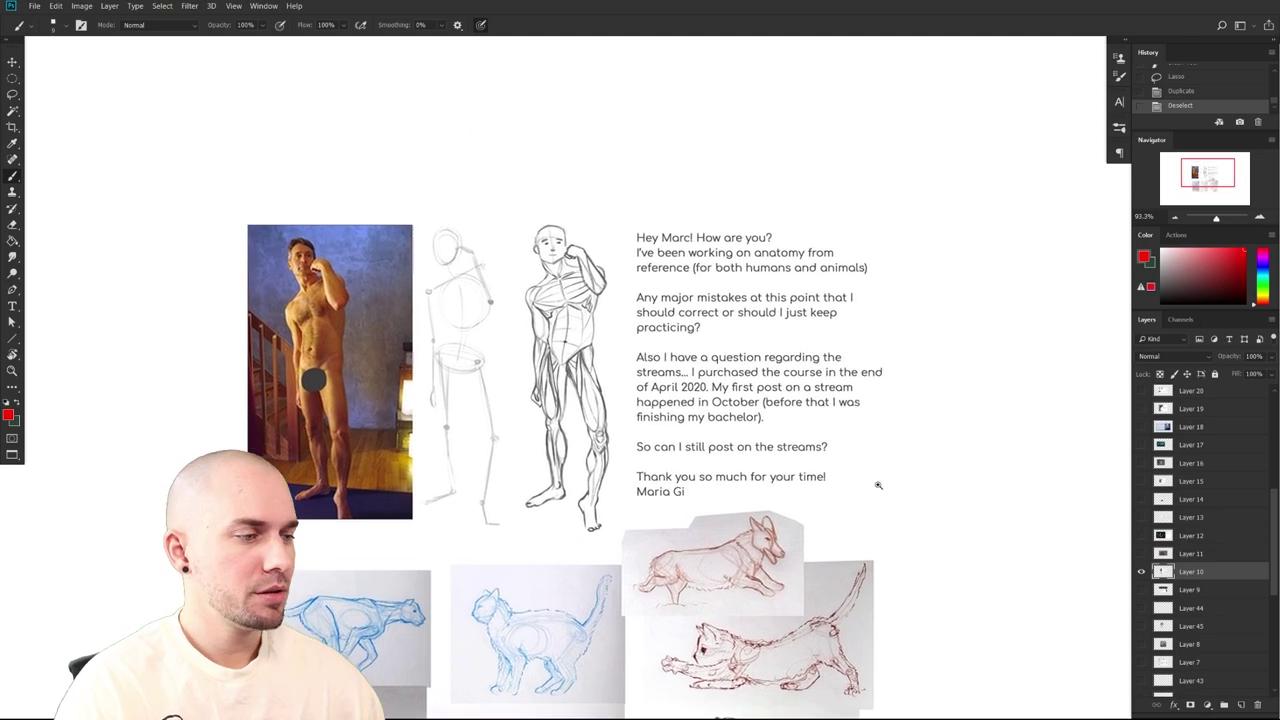
pyautogui.moveTo(806, 483); pyautogui.dragTo(997, 471)
pyautogui.moveTo(885, 460); pyautogui.dragTo(1093, 482)
pyautogui.moveTo(1093, 482); pyautogui.dragTo(1018, 482)
pyautogui.scroll(-3, 1018, 482)
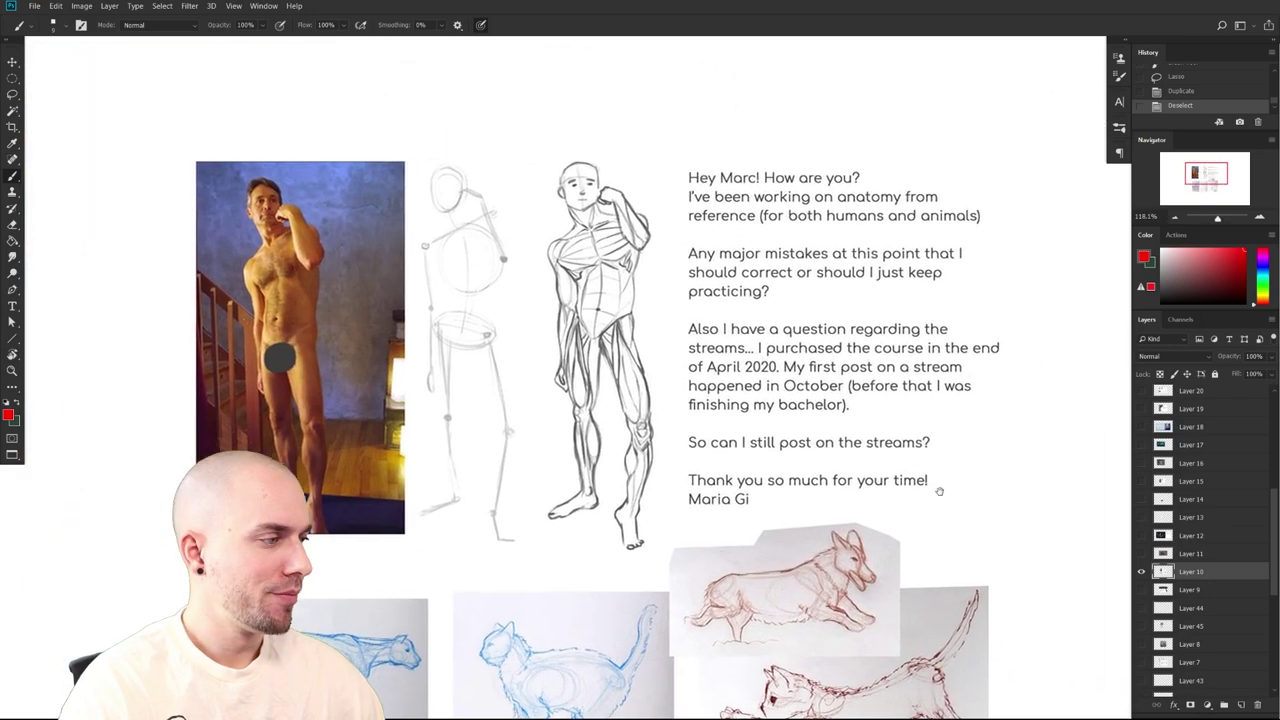
pyautogui.scroll(1, 980, 534)
pyautogui.moveTo(945, 520); pyautogui.dragTo(971, 514)
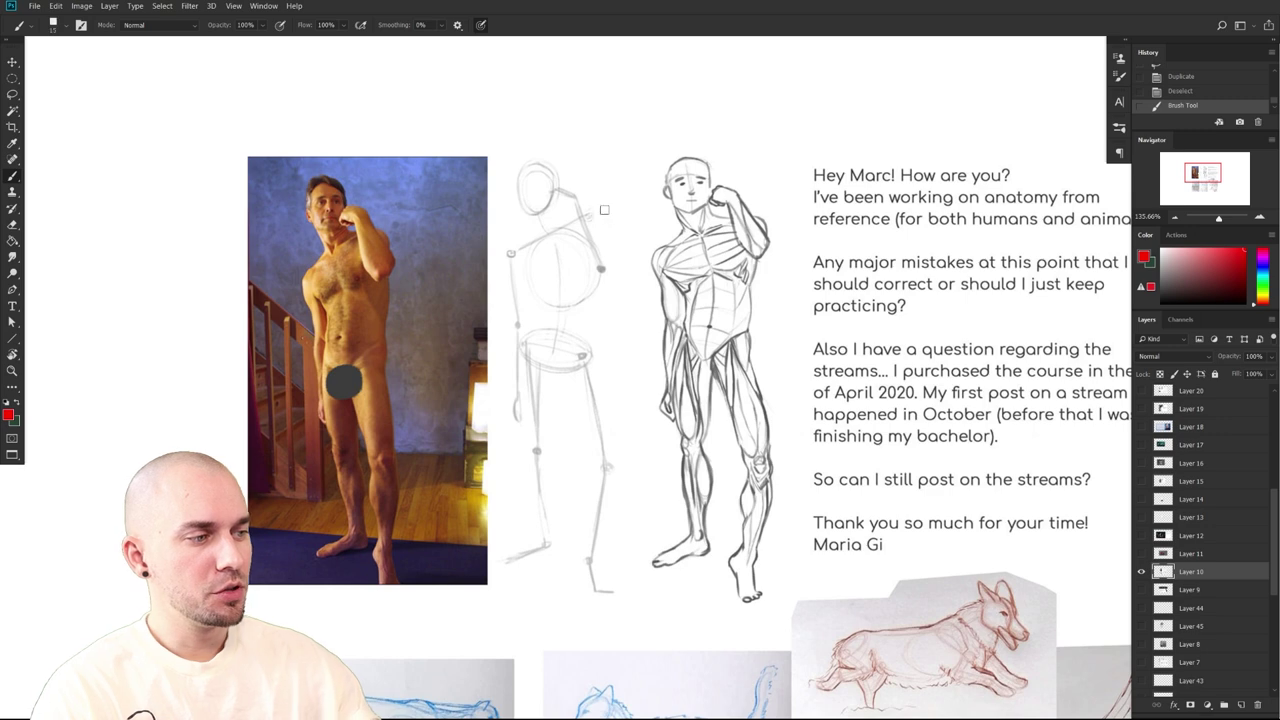
pyautogui.moveTo(597, 213); pyautogui.dragTo(655, 203)
pyautogui.hotkey('ctrl', 'z')
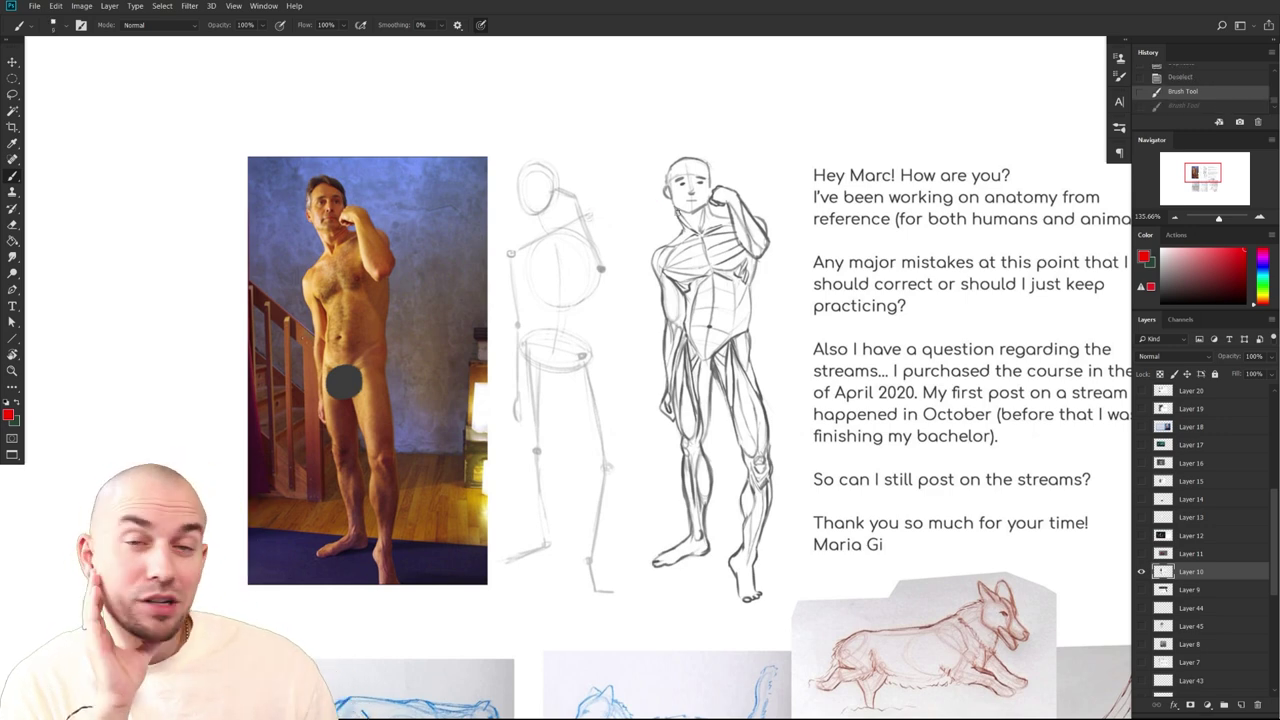
# Try painting a thick red arc along the lower edge of the skeleton sketch's rib cage
pyautogui.moveTo(779, 555); pyautogui.dragTo(729, 622)
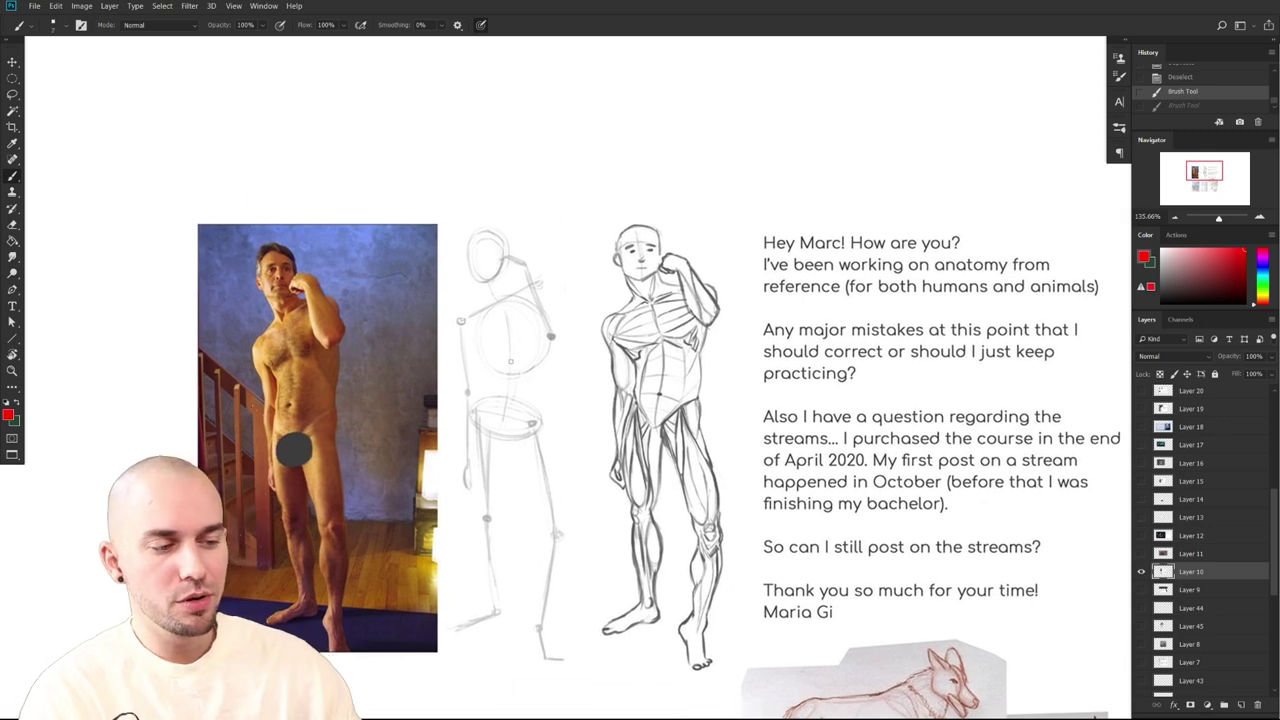
pyautogui.moveTo(485, 366); pyautogui.dragTo(465, 384)
pyautogui.moveTo(651, 460); pyautogui.dragTo(646, 459)
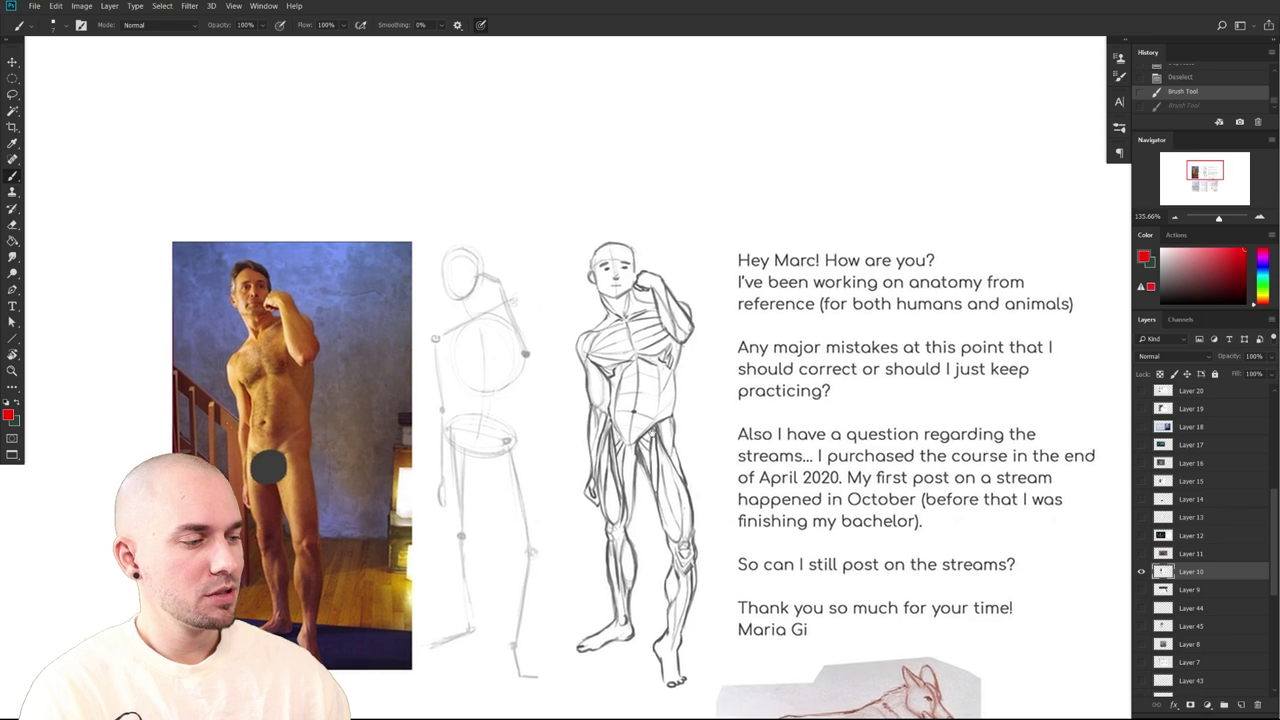
pyautogui.moveTo(438, 340)
pyautogui.mouseDown()
pyautogui.moveTo(482, 396)
pyautogui.moveTo(528, 392)
pyautogui.mouseUp()
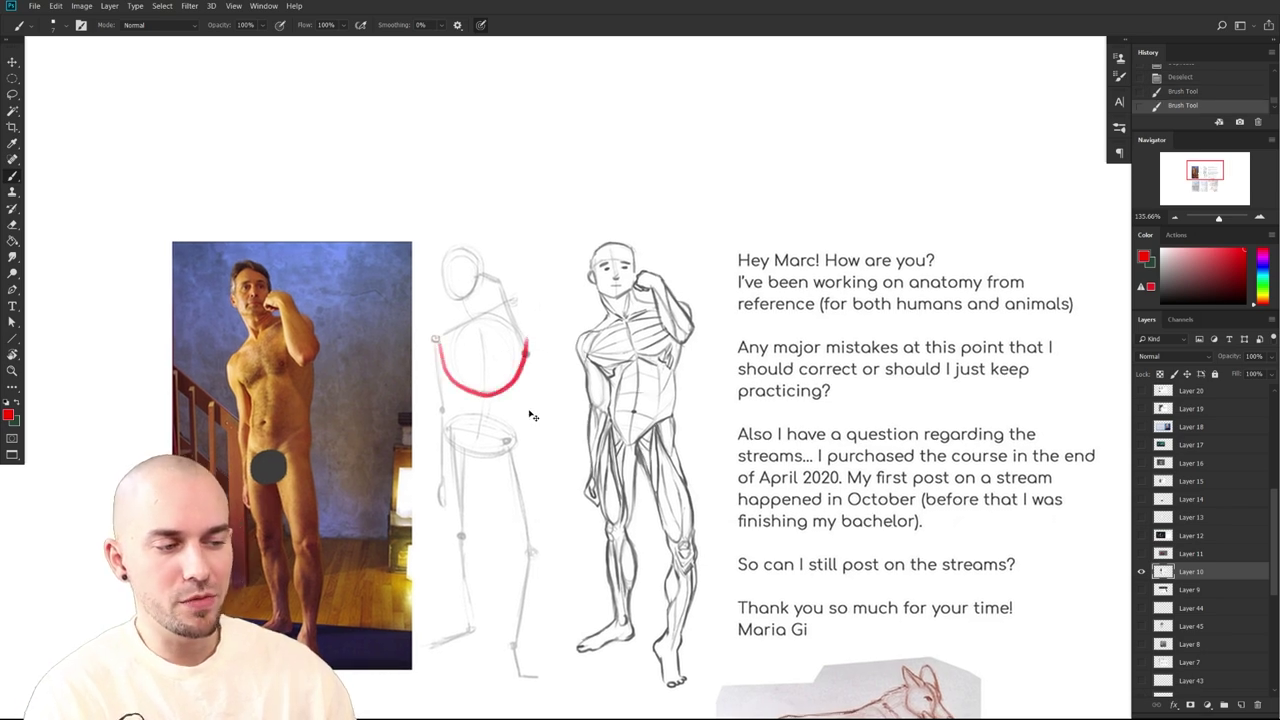
pyautogui.hotkey('ctrl', 'z')
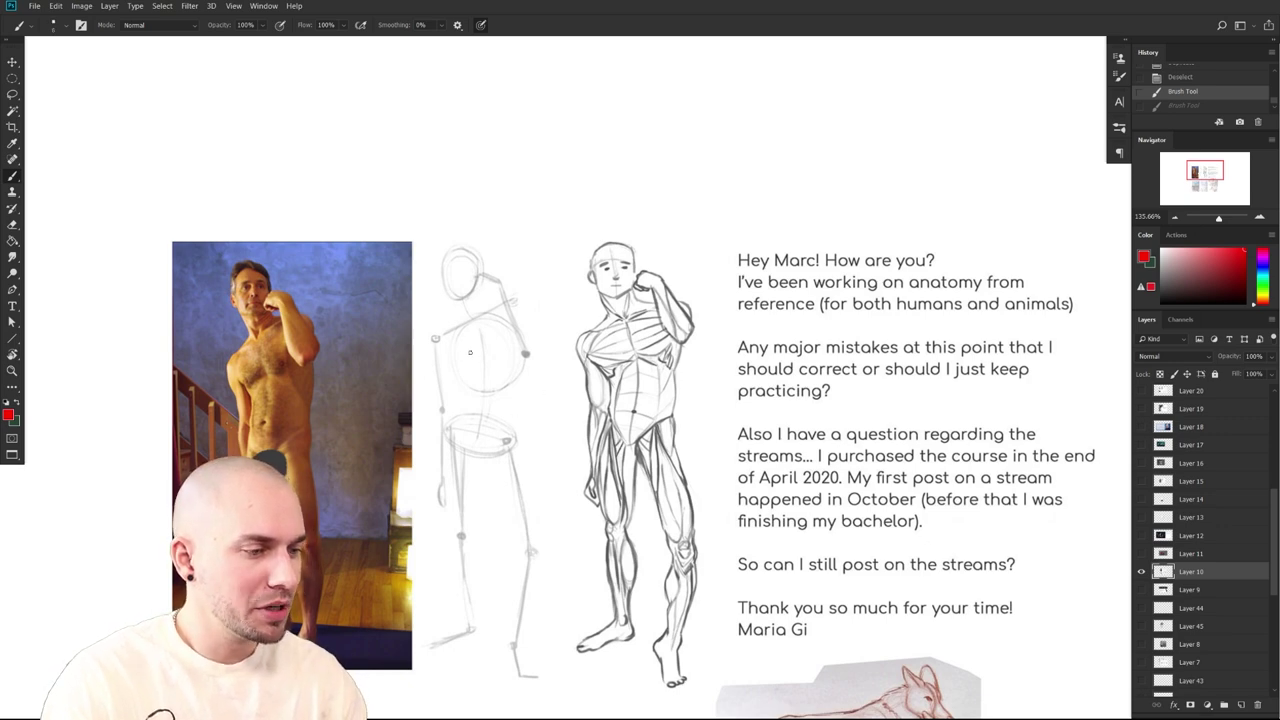
# Sketch the lowered arm as simple red cylinders and trace the adjacent rib cage edge with a thinner brush on the skeleton sketch
pyautogui.moveTo(437, 341); pyautogui.dragTo(442, 505)
pyautogui.hotkey('ctrl', 'z')
pyautogui.moveTo(462, 441)
pyautogui.mouseDown()
pyautogui.moveTo(519, 516)
pyautogui.moveTo(663, 465)
pyautogui.moveTo(631, 431)
pyautogui.mouseUp()
pyautogui.moveTo(453, 346); pyautogui.dragTo(476, 347)
pyautogui.hotkey('ctrl', 'z')
pyautogui.press('[')
pyautogui.moveTo(462, 440); pyautogui.dragTo(482, 438)
pyautogui.moveTo(449, 352); pyautogui.dragTo(464, 431)
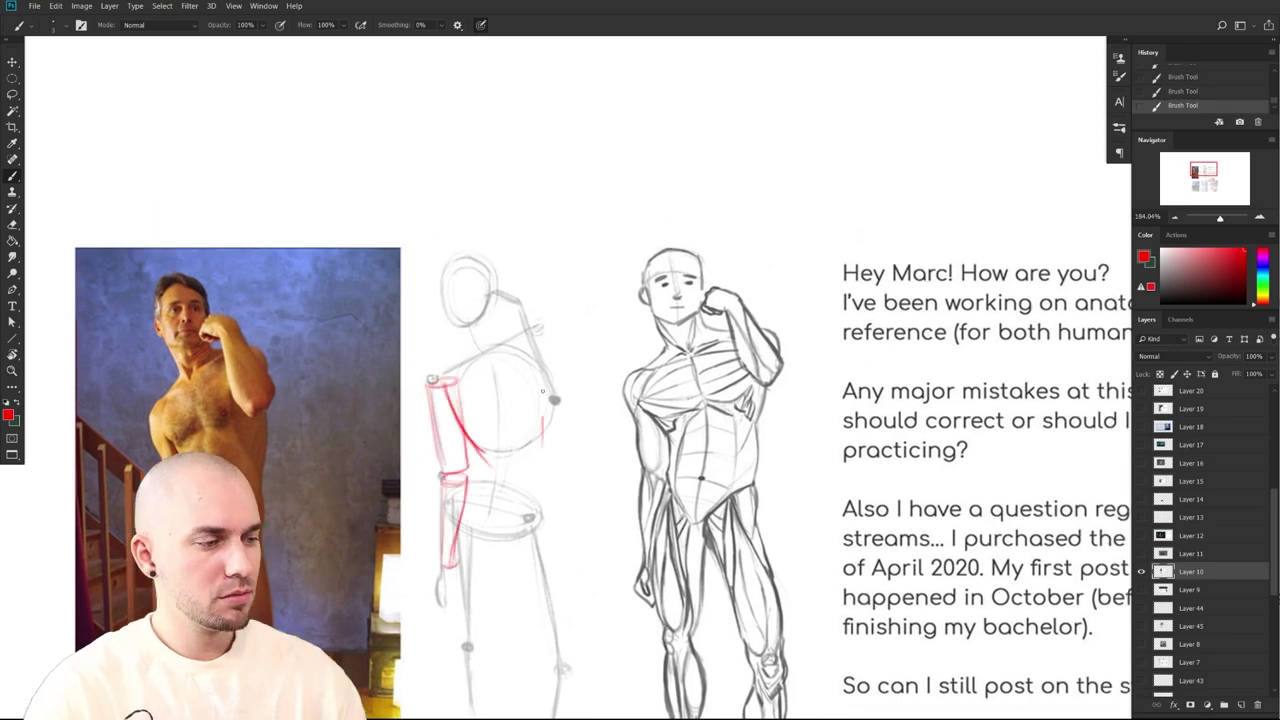
# Outline the torso's opposite side, the shoulder line and the pelvis curve in red on the skeleton sketch
pyautogui.moveTo(541, 328); pyautogui.dragTo(546, 416)
pyautogui.moveTo(545, 416); pyautogui.dragTo(545, 380)
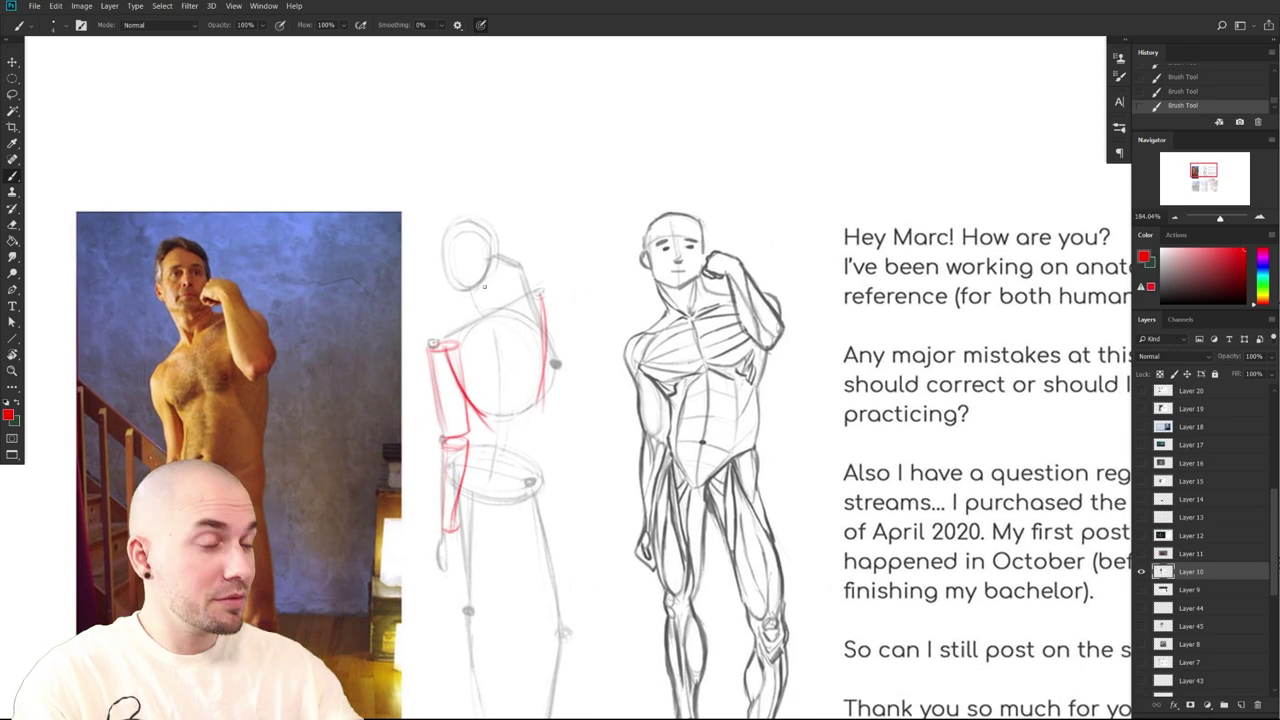
pyautogui.moveTo(467, 399); pyautogui.dragTo(459, 478)
pyautogui.moveTo(546, 395)
pyautogui.mouseDown()
pyautogui.moveTo(535, 477)
pyautogui.moveTo(551, 422)
pyautogui.mouseUp()
pyautogui.moveTo(521, 354)
pyautogui.mouseDown()
pyautogui.moveTo(514, 429)
pyautogui.moveTo(520, 252)
pyautogui.mouseUp()
pyautogui.moveTo(425, 303); pyautogui.dragTo(499, 270)
pyautogui.moveTo(545, 347); pyautogui.dragTo(551, 290)
pyautogui.press('[')
pyautogui.moveTo(449, 381)
pyautogui.mouseDown()
pyautogui.moveTo(489, 365)
pyautogui.moveTo(522, 376)
pyautogui.mouseUp()
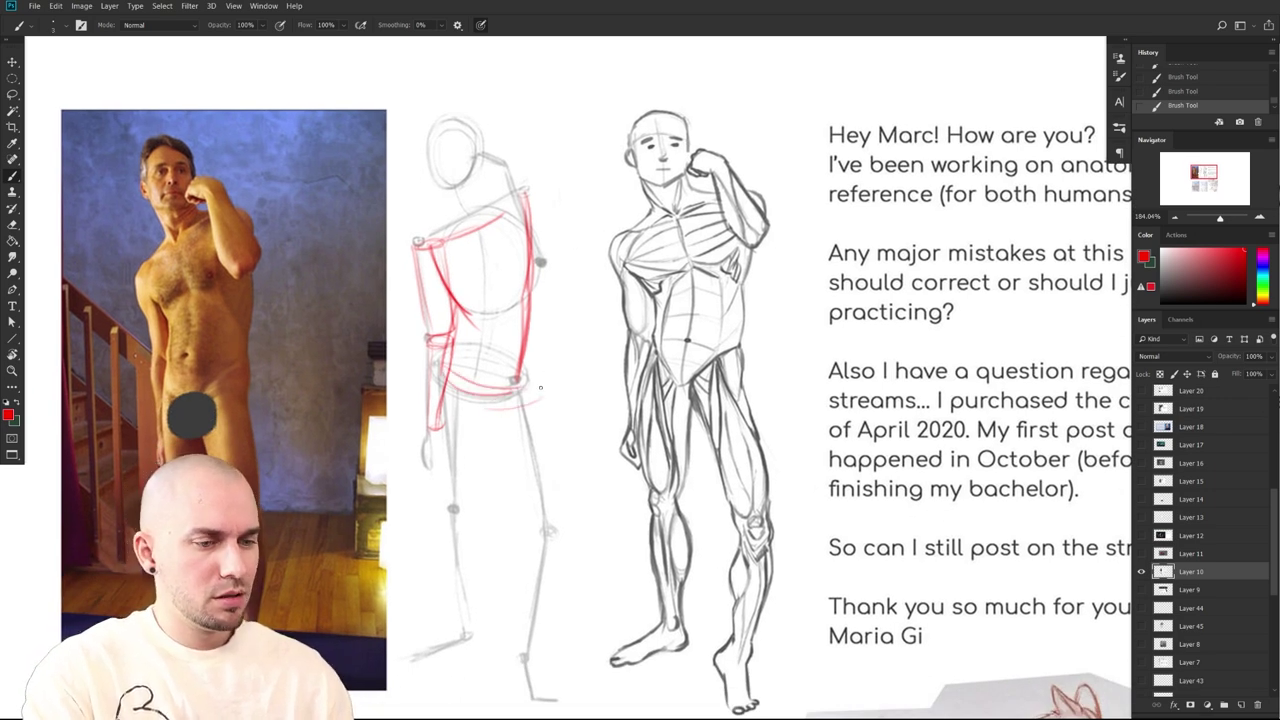
# Sketch the forward leg's thigh as a red cylinder below the pelvis and reinforce the torso's side line
pyautogui.moveTo(490, 408); pyautogui.dragTo(538, 392)
pyautogui.moveTo(565, 517)
pyautogui.mouseDown()
pyautogui.moveTo(525, 526)
pyautogui.moveTo(562, 516)
pyautogui.mouseUp()
pyautogui.moveTo(486, 408); pyautogui.dragTo(524, 518)
pyautogui.moveTo(540, 392)
pyautogui.mouseDown()
pyautogui.moveTo(553, 506)
pyautogui.moveTo(484, 460)
pyautogui.moveTo(548, 404)
pyautogui.mouseUp()
pyautogui.moveTo(526, 342); pyautogui.dragTo(540, 416)
pyautogui.moveTo(532, 366); pyautogui.dragTo(560, 520)
pyautogui.moveTo(520, 324); pyautogui.dragTo(530, 376)
pyautogui.moveTo(530, 284); pyautogui.dragTo(522, 362)
pyautogui.moveTo(442, 376); pyautogui.dragTo(440, 442)
# Sketch the forward leg's knee section and lower leg in red beneath the thigh cylinder
pyautogui.moveTo(564, 504); pyautogui.dragTo(540, 600)
pyautogui.moveTo(526, 546)
pyautogui.mouseDown()
pyautogui.moveTo(565, 540)
pyautogui.moveTo(520, 606)
pyautogui.moveTo(522, 636)
pyautogui.mouseUp()
pyautogui.moveTo(566, 548)
pyautogui.mouseDown()
pyautogui.moveTo(542, 634)
pyautogui.moveTo(549, 587)
pyautogui.mouseUp()
pyautogui.moveTo(601, 540); pyautogui.dragTo(595, 505)
pyautogui.moveTo(517, 538); pyautogui.dragTo(509, 599)
pyautogui.moveTo(515, 592); pyautogui.dragTo(524, 606)
pyautogui.moveTo(626, 556); pyautogui.dragTo(572, 596)
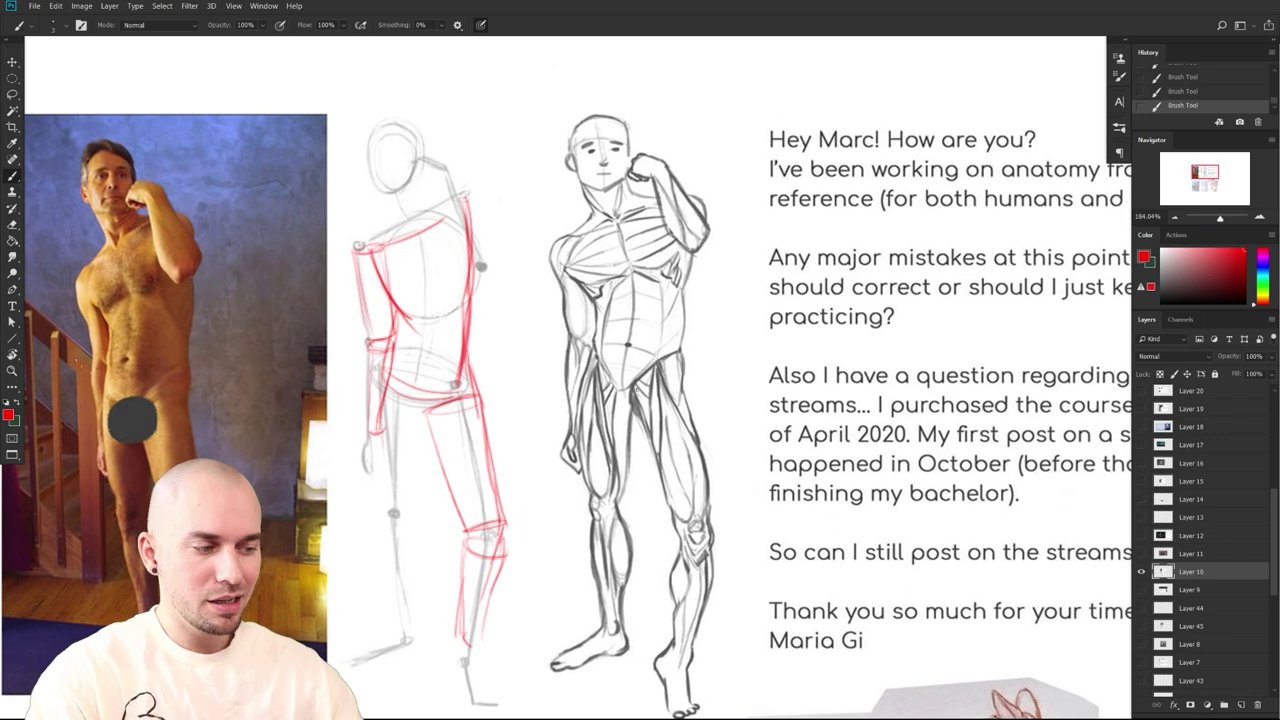
# Draw the inner and outer thigh lines of the skeleton sketch's other leg in red
pyautogui.moveTo(429, 413); pyautogui.dragTo(473, 532)
pyautogui.hotkey('ctrl', 'z')
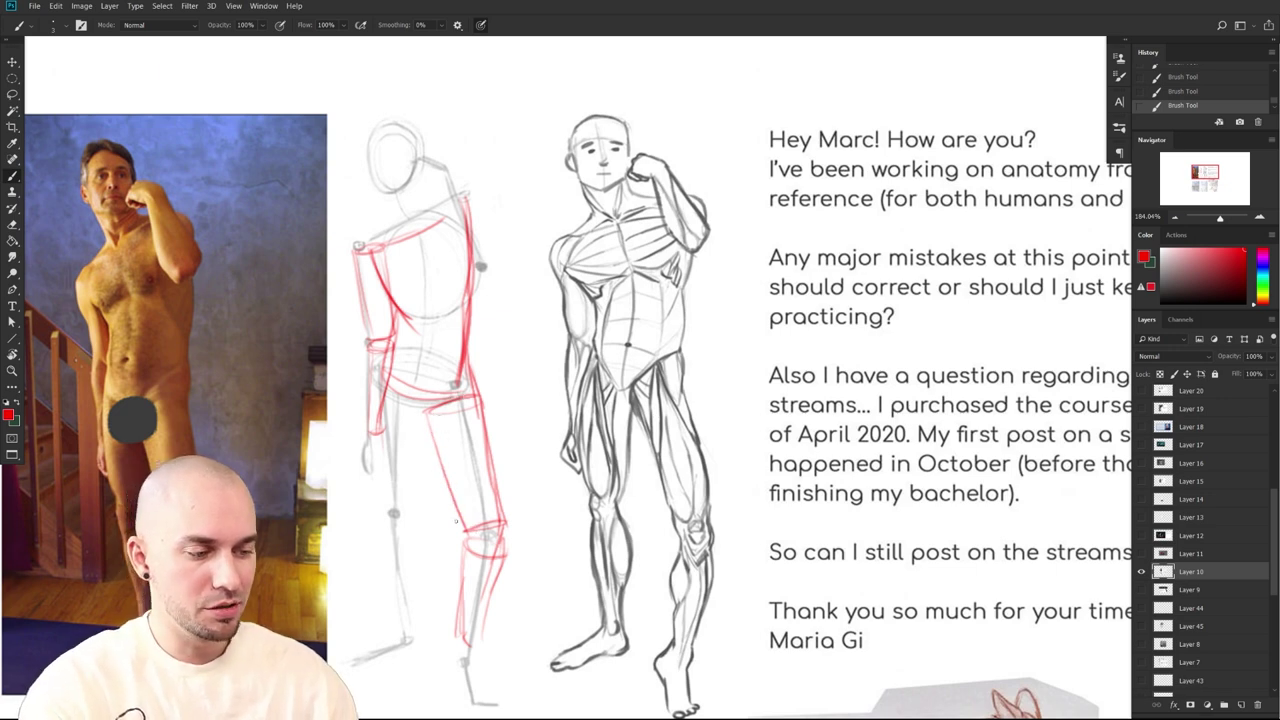
pyautogui.scroll(1, 452, 507)
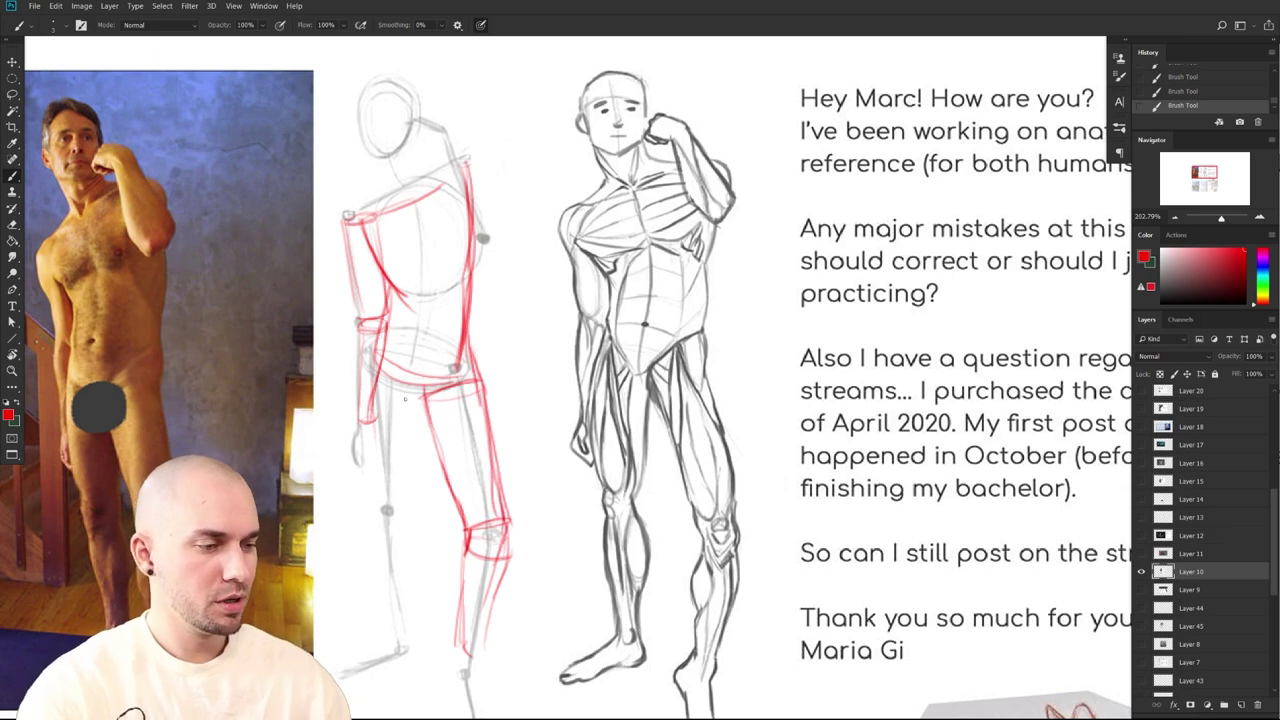
pyautogui.moveTo(414, 457)
pyautogui.mouseDown()
pyautogui.moveTo(423, 396)
pyautogui.moveTo(405, 470)
pyautogui.mouseUp()
pyautogui.moveTo(363, 423); pyautogui.dragTo(378, 514)
pyautogui.moveTo(638, 511)
pyautogui.mouseDown()
pyautogui.moveTo(670, 448)
pyautogui.moveTo(628, 530)
pyautogui.mouseUp()
pyautogui.moveTo(545, 475); pyautogui.dragTo(656, 460)
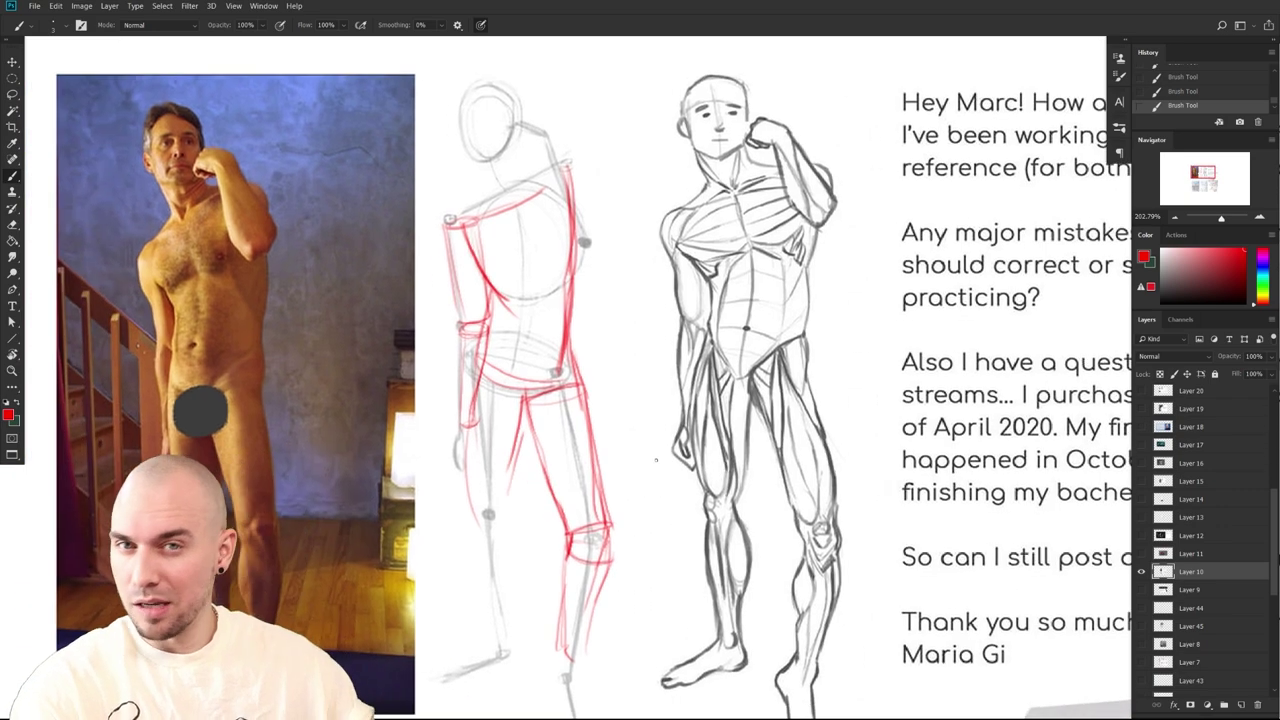
# Try a long red stroke down the raised-arm side of the skeleton sketch
pyautogui.scroll(-3, 672, 502)
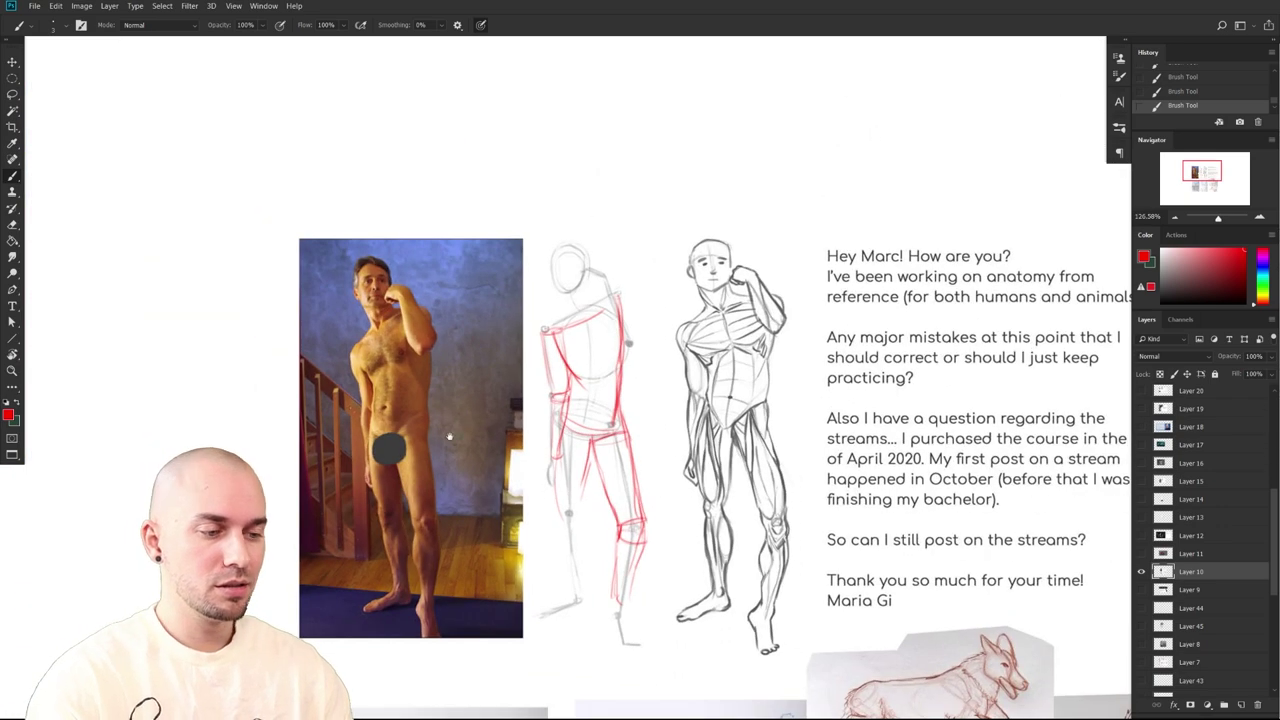
pyautogui.scroll(1, 612, 485)
pyautogui.moveTo(631, 276)
pyautogui.mouseDown()
pyautogui.moveTo(526, 616)
pyautogui.moveTo(646, 434)
pyautogui.mouseUp()
pyautogui.hotkey('ctrl', 'z')
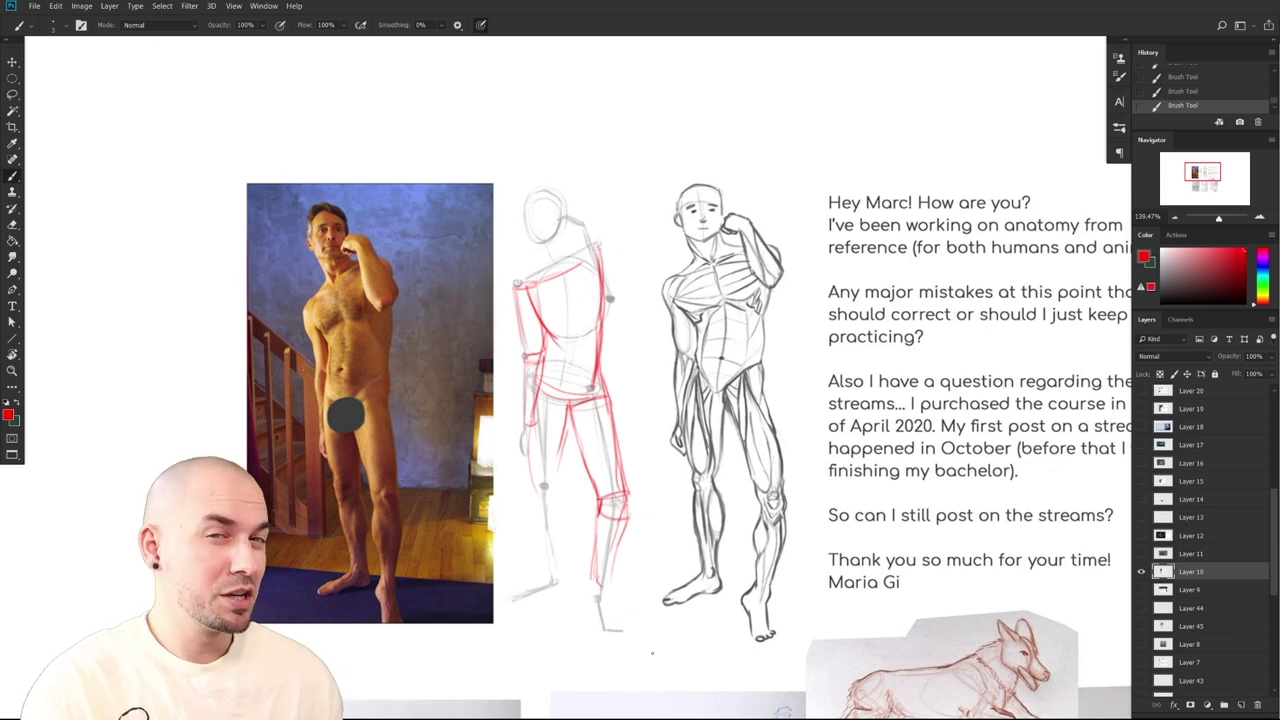
# Try circling the entire skeleton sketch with a large red ellipse
pyautogui.moveTo(748, 575); pyautogui.dragTo(698, 600)
pyautogui.scroll(1, 719, 581)
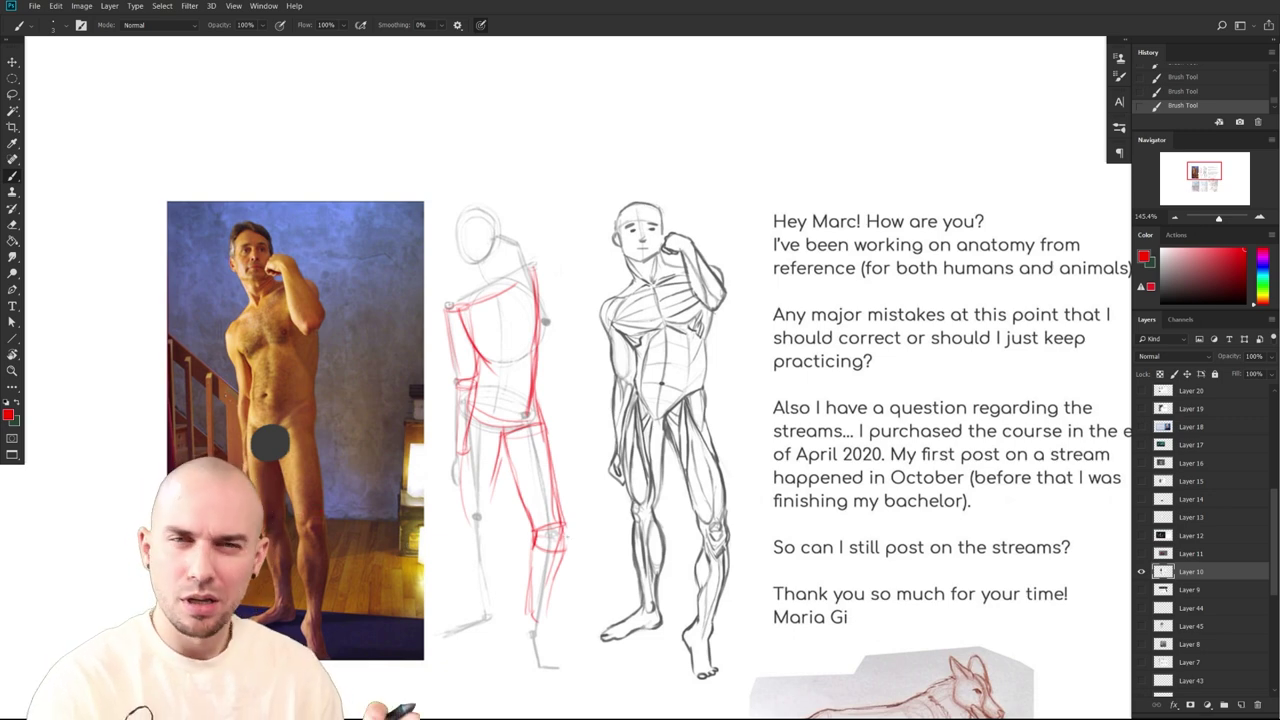
pyautogui.moveTo(567, 536); pyautogui.dragTo(574, 529)
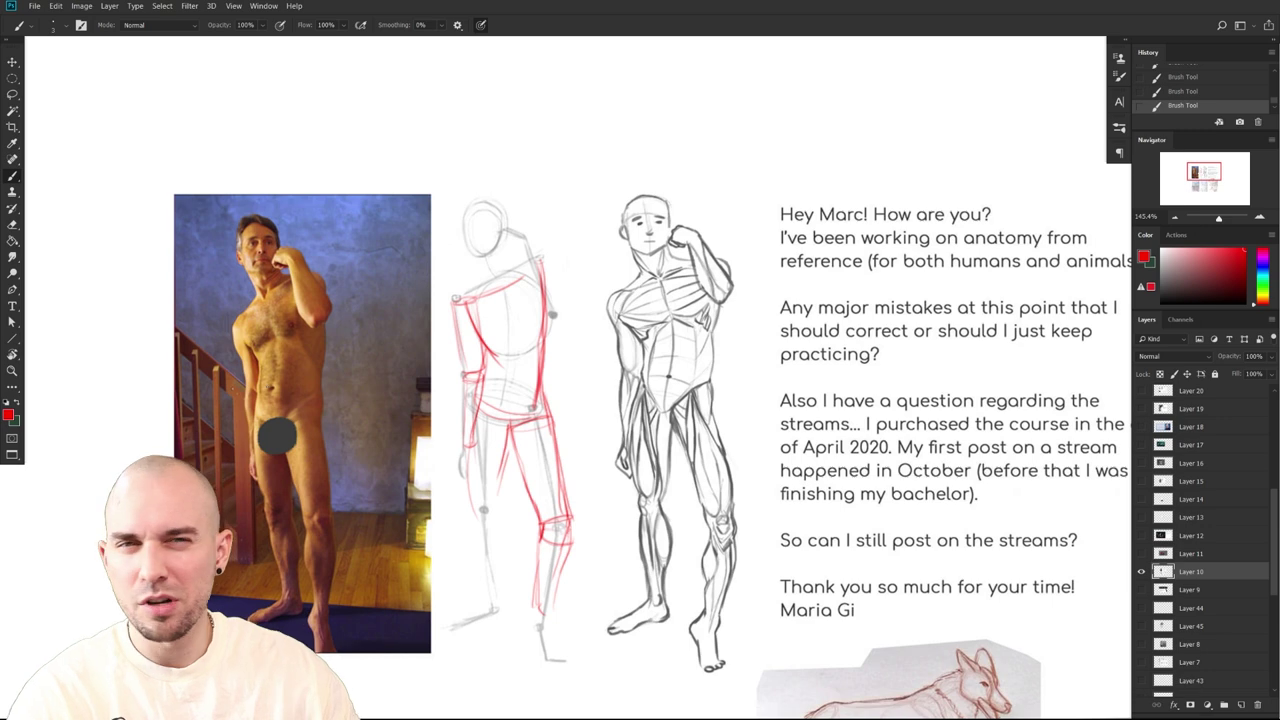
pyautogui.moveTo(650, 625); pyautogui.dragTo(558, 561)
pyautogui.keyDown('ctrl'); pyautogui.moveTo(623, 589); pyautogui.dragTo(580, 578); pyautogui.keyUp('ctrl')
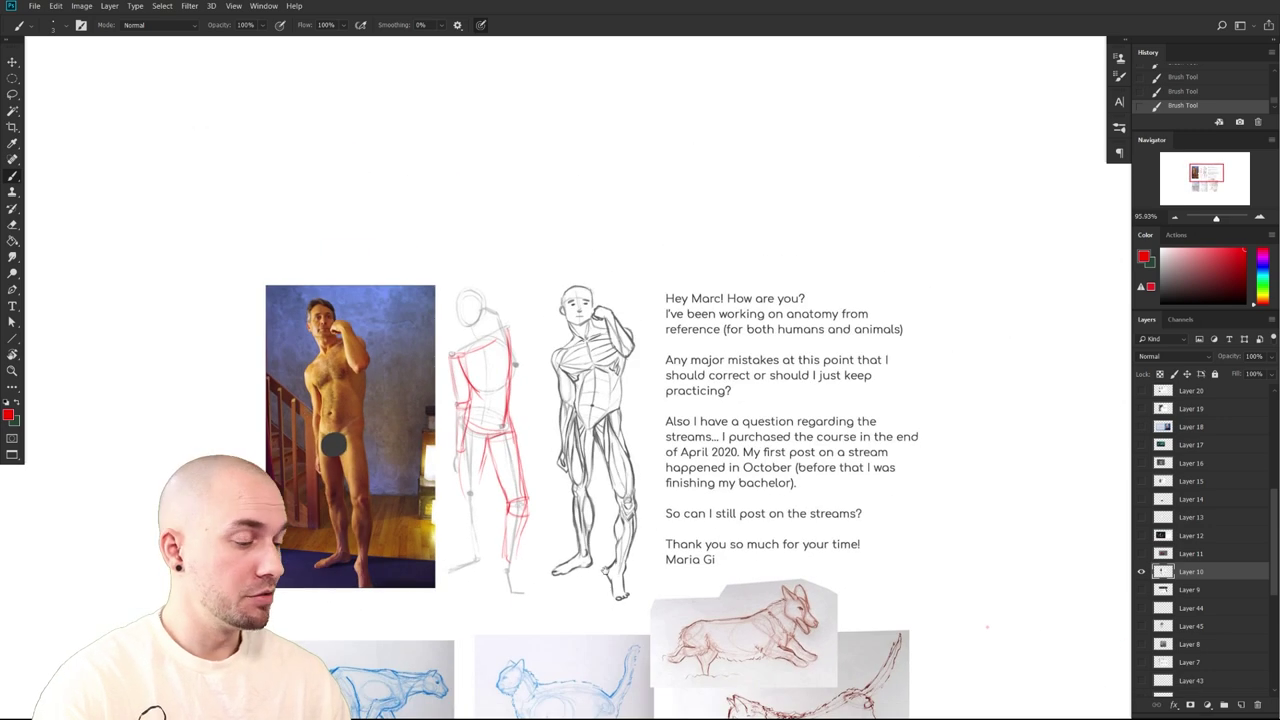
pyautogui.moveTo(612, 536); pyautogui.dragTo(600, 498)
pyautogui.moveTo(511, 528)
pyautogui.mouseDown()
pyautogui.moveTo(528, 336)
pyautogui.moveTo(494, 556)
pyautogui.mouseUp()
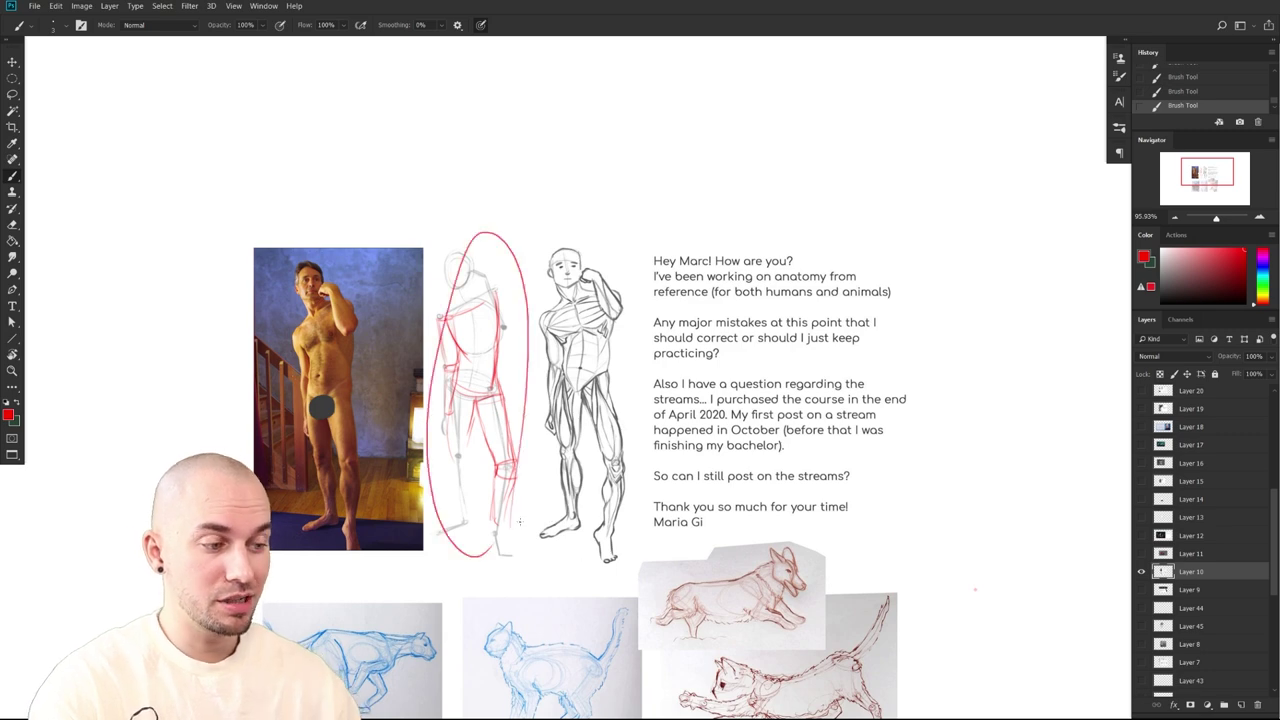
pyautogui.hotkey('ctrl', 'z')
# Mark the inner thighs of the muscled figure with red lines running from the crotch toward the knees
pyautogui.moveTo(718, 668); pyautogui.dragTo(691, 568)
pyautogui.moveTo(948, 489); pyautogui.dragTo(940, 465)
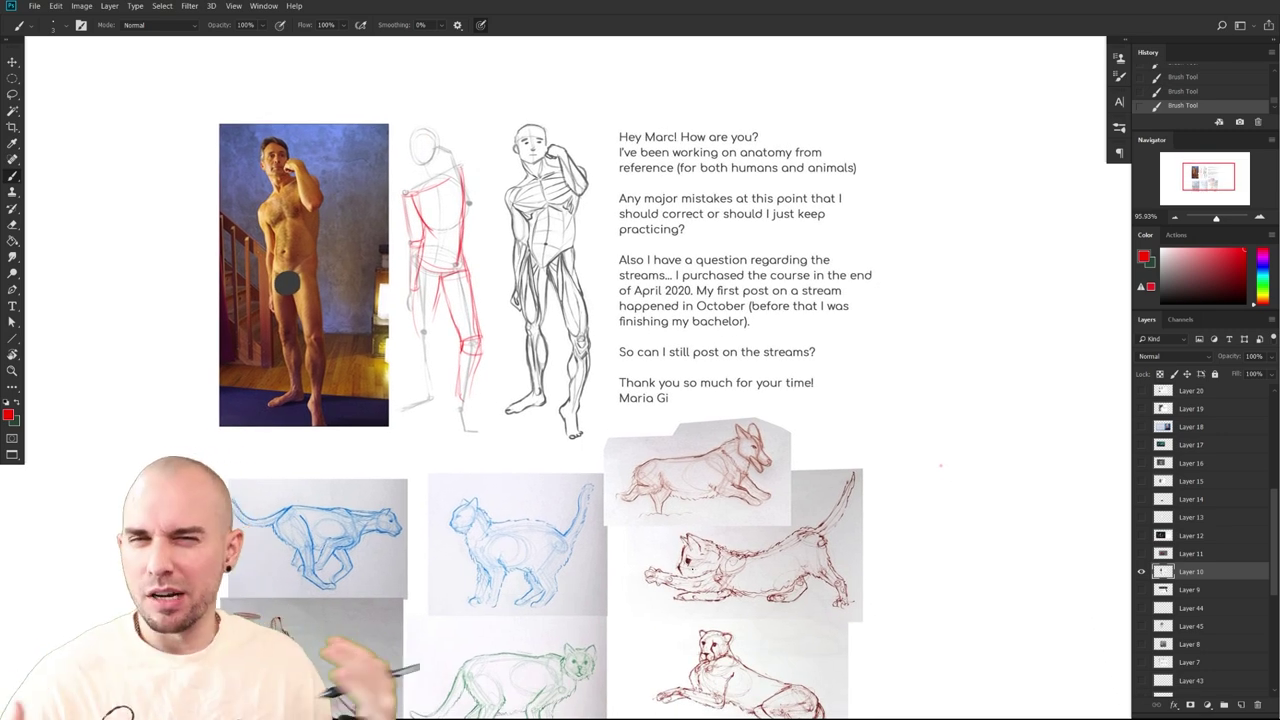
pyautogui.moveTo(915, 565)
pyautogui.mouseDown()
pyautogui.moveTo(931, 511)
pyautogui.moveTo(922, 516)
pyautogui.moveTo(957, 480)
pyautogui.moveTo(991, 477)
pyautogui.mouseUp()
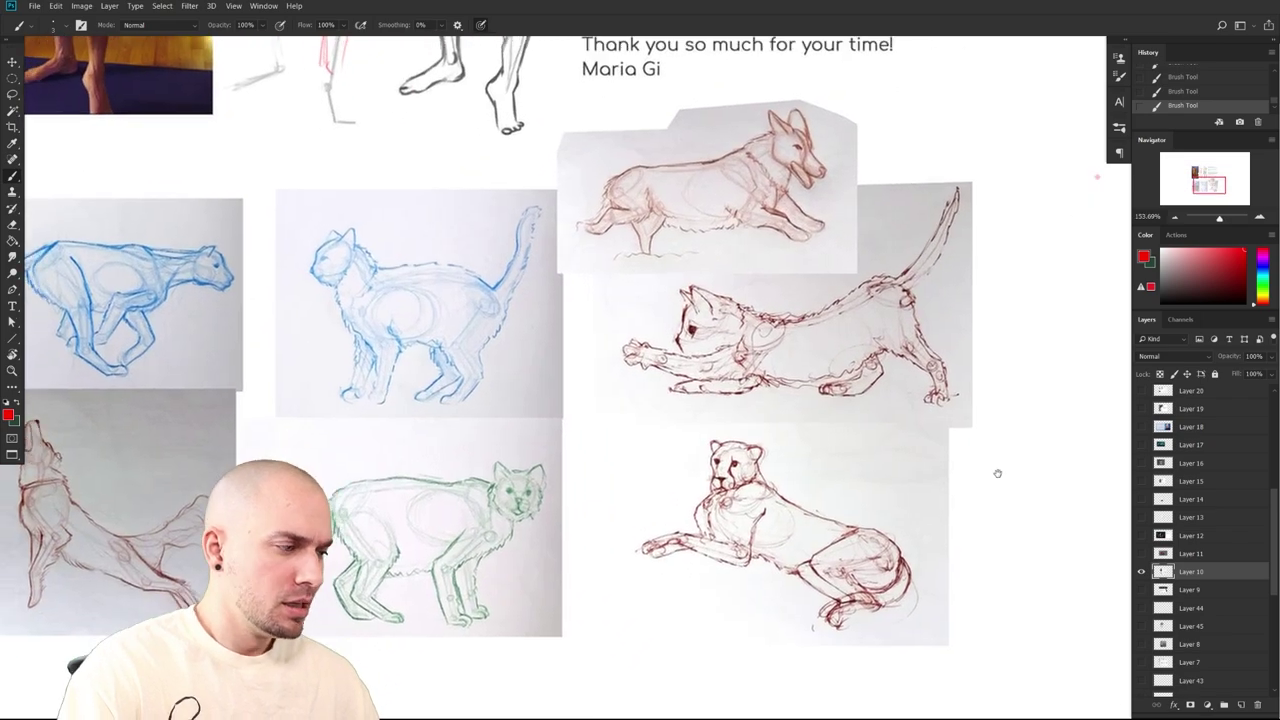
pyautogui.moveTo(919, 349); pyautogui.dragTo(985, 562)
pyautogui.moveTo(748, 258); pyautogui.dragTo(832, 567)
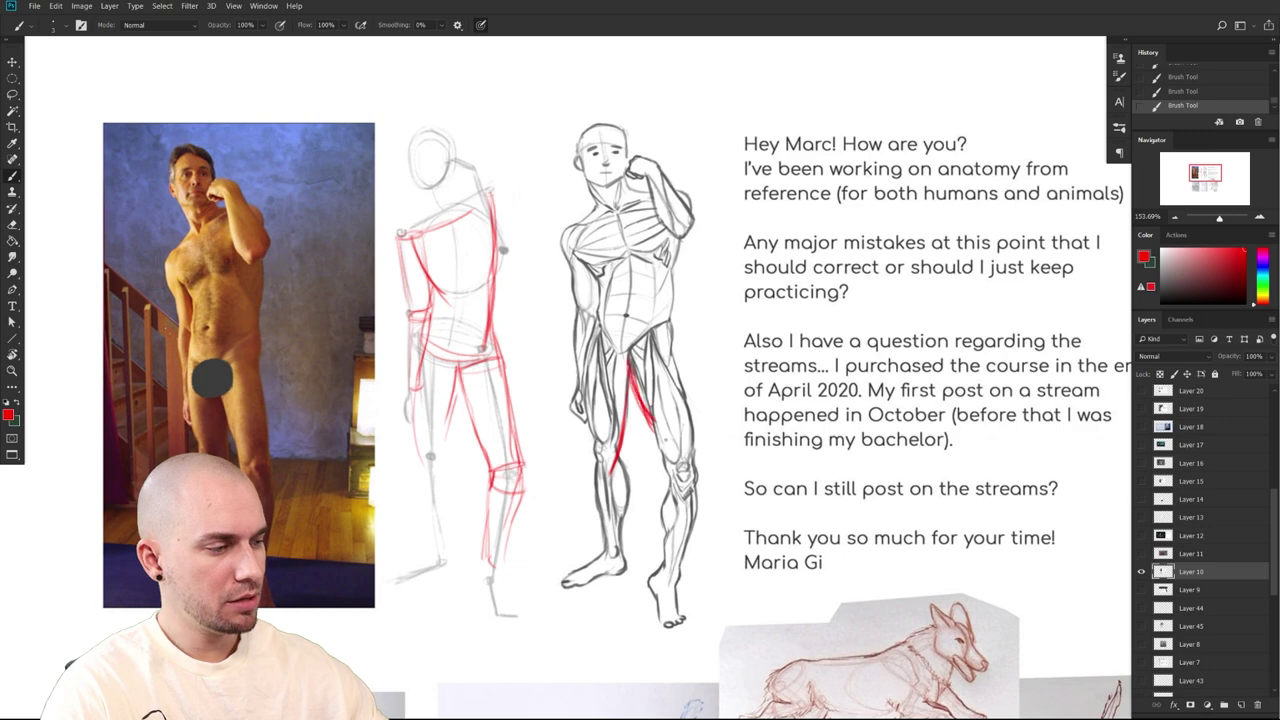
pyautogui.moveTo(705, 479); pyautogui.dragTo(697, 483)
# Sample a darker red from the inner-thigh marks and reinforce the muscled figure's inner-thigh lines with it
pyautogui.press('[')
pyautogui.press('x')
pyautogui.keyDown('alt'); pyautogui.click(646, 338); pyautogui.keyUp('alt')
pyautogui.keyDown('alt'); pyautogui.click(626, 386); pyautogui.keyUp('alt')
pyautogui.press('[')
pyautogui.moveTo(626, 386); pyautogui.dragTo(637, 414)
pyautogui.press('x')
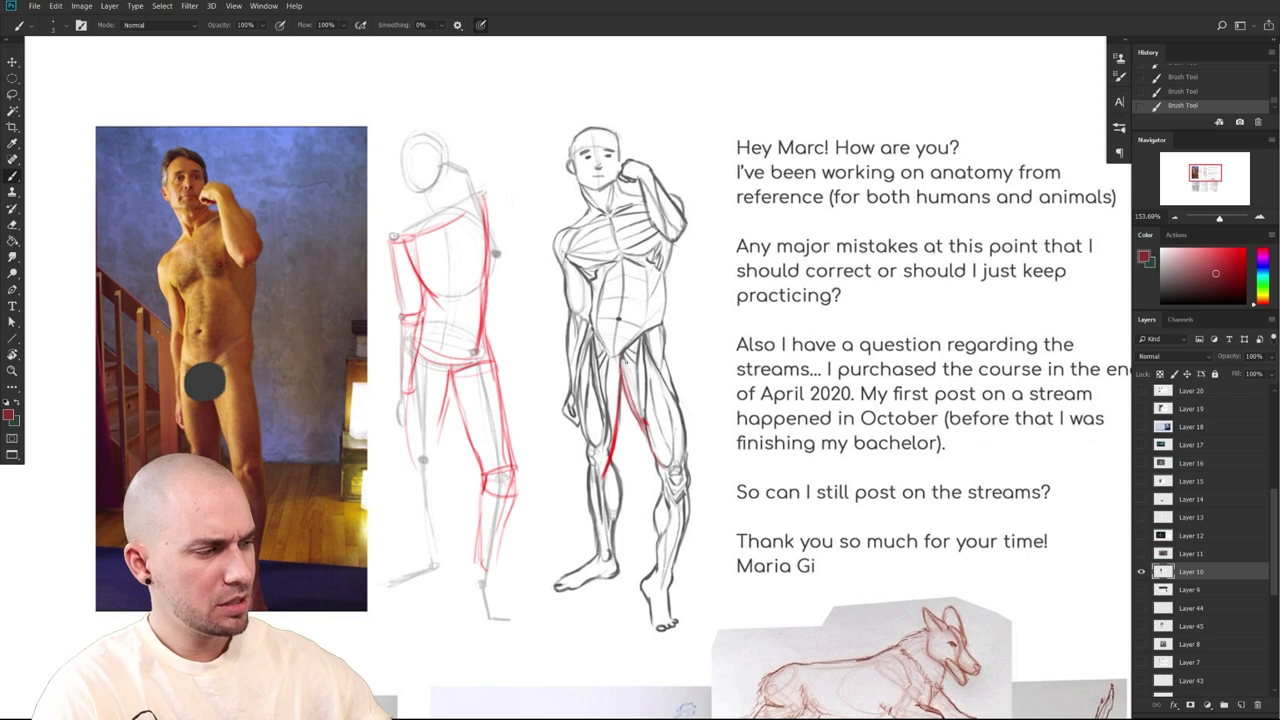
pyautogui.scroll(-1, 741, 520)
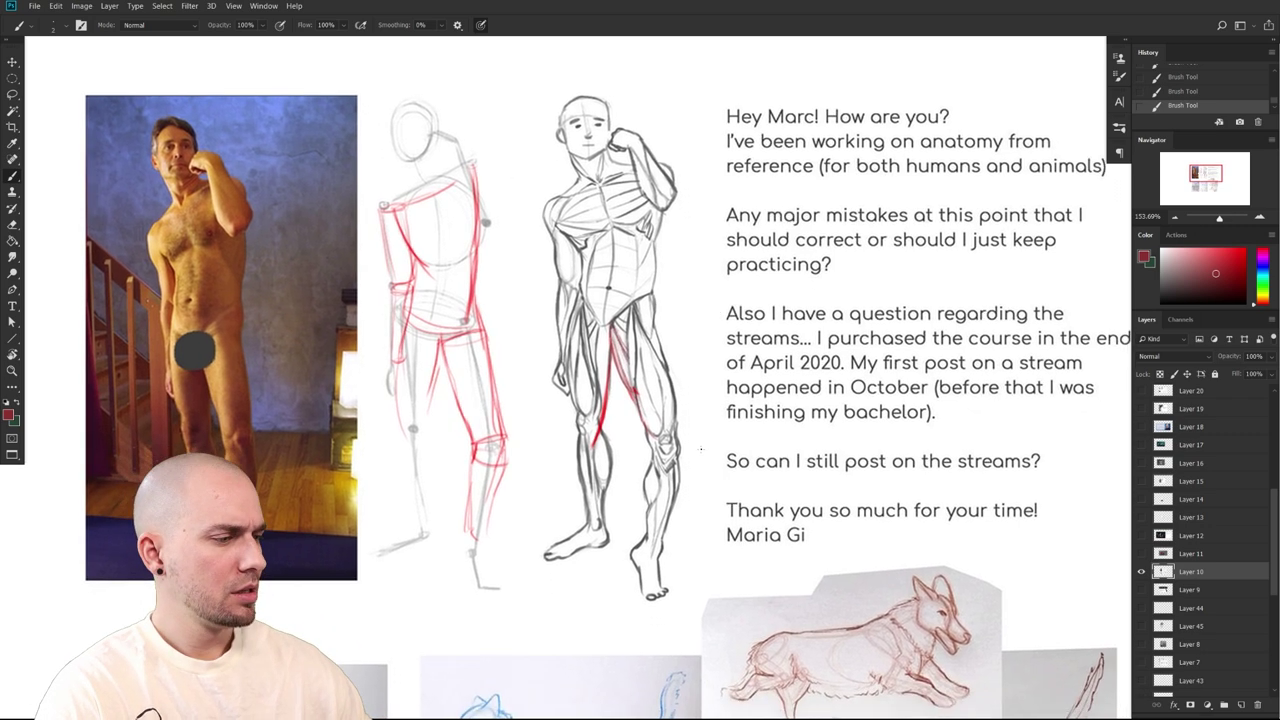
pyautogui.moveTo(735, 508); pyautogui.dragTo(734, 500)
pyautogui.moveTo(601, 321)
pyautogui.mouseDown()
pyautogui.moveTo(600, 369)
pyautogui.moveTo(594, 357)
pyautogui.mouseUp()
pyautogui.hotkey('ctrl', 'z')
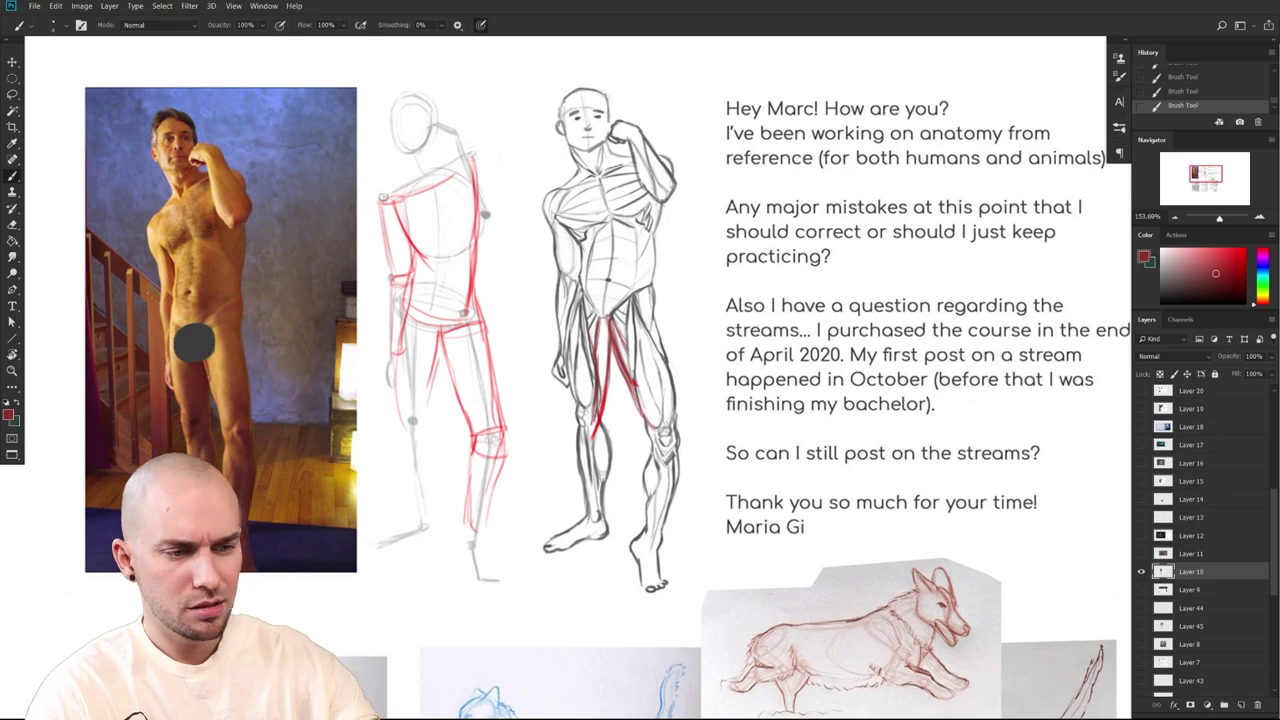
# Examine the animal construction sketches below the human anatomy study
pyautogui.moveTo(680, 518); pyautogui.dragTo(758, 477)
pyautogui.keyDown('ctrl'); pyautogui.moveTo(957, 557); pyautogui.dragTo(941, 552); pyautogui.keyUp('ctrl')
pyautogui.moveTo(941, 552); pyautogui.dragTo(821, 544)
pyautogui.keyDown('ctrl'); pyautogui.moveTo(1042, 690); pyautogui.dragTo(1016, 700); pyautogui.keyUp('ctrl')
pyautogui.moveTo(1016, 700); pyautogui.dragTo(797, 545)
pyautogui.moveTo(882, 612); pyautogui.dragTo(872, 522)
pyautogui.keyDown('ctrl'); pyautogui.moveTo(860, 556); pyautogui.dragTo(775, 588); pyautogui.keyUp('ctrl')
pyautogui.moveTo(775, 588); pyautogui.dragTo(868, 552)
pyautogui.scroll(2, 757, 500)
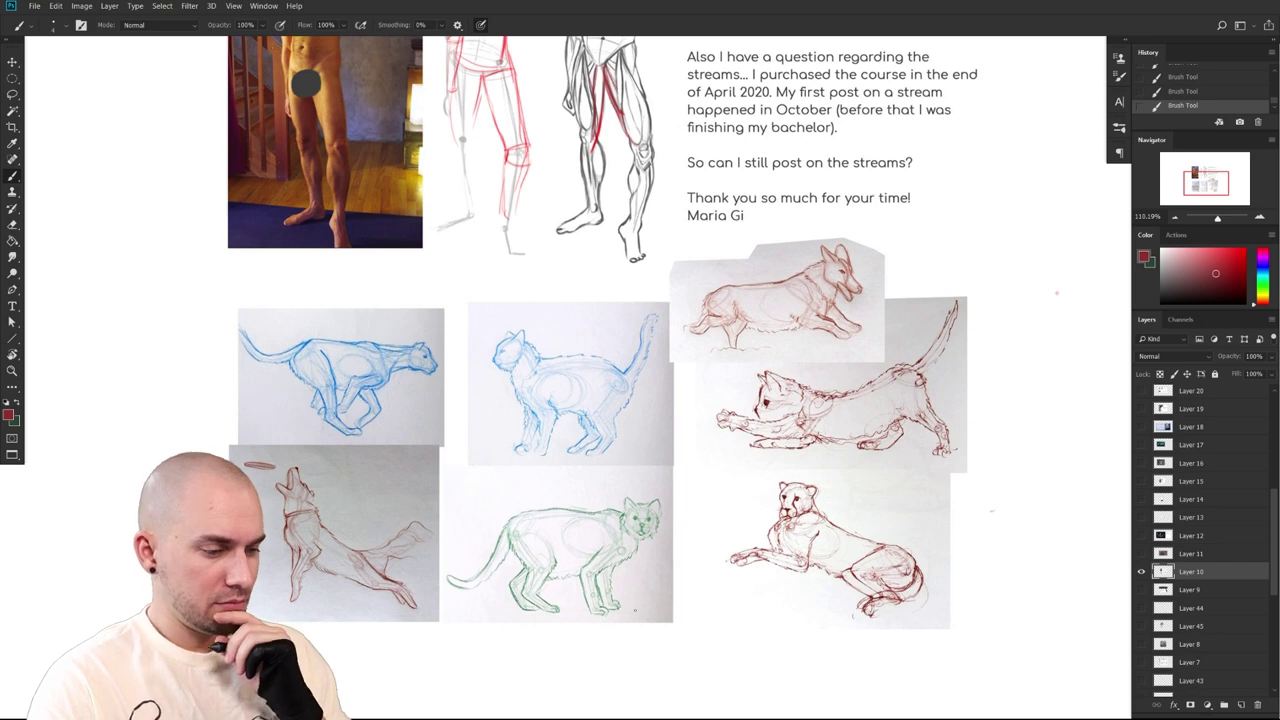
pyautogui.moveTo(635, 610); pyautogui.dragTo(600, 557)
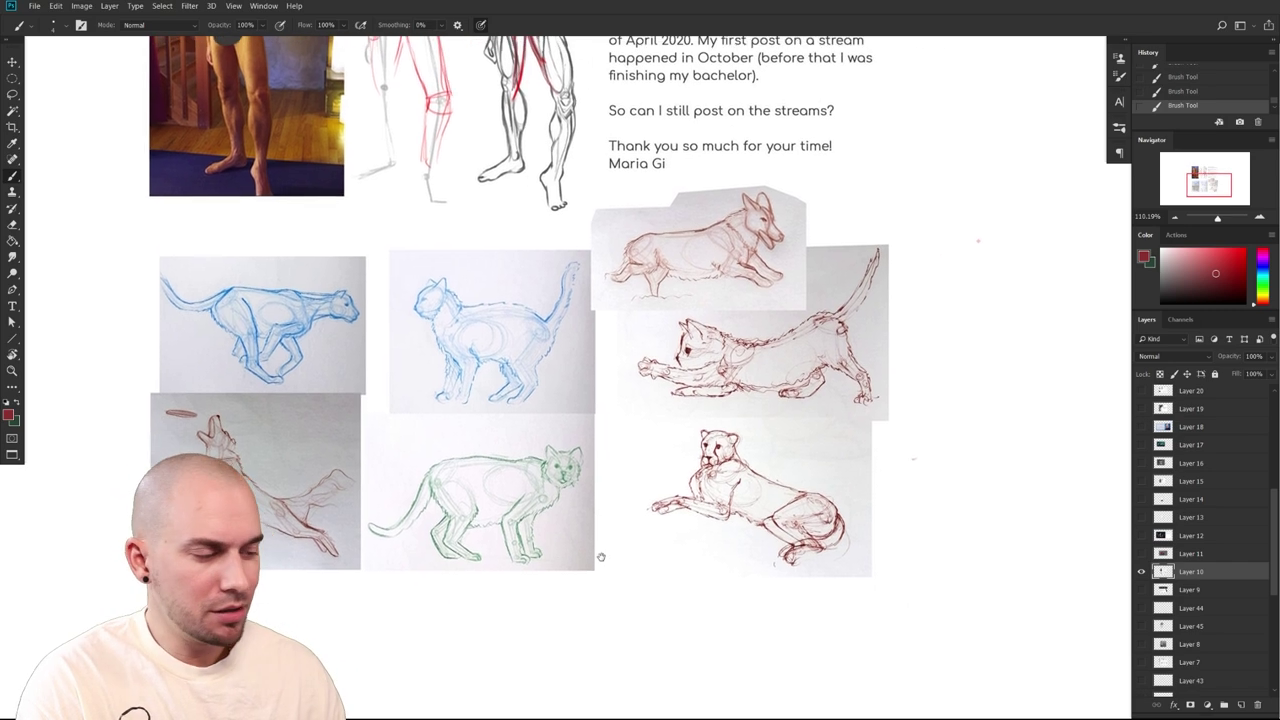
# Try brush strokes over the green cat's head and the blue cat sketch, undoing each one
pyautogui.moveTo(576, 455)
pyautogui.mouseDown()
pyautogui.moveTo(430, 418)
pyautogui.moveTo(546, 585)
pyautogui.moveTo(586, 505)
pyautogui.mouseUp()
pyautogui.hotkey('ctrl', 'z')
pyautogui.moveTo(692, 662); pyautogui.dragTo(598, 712)
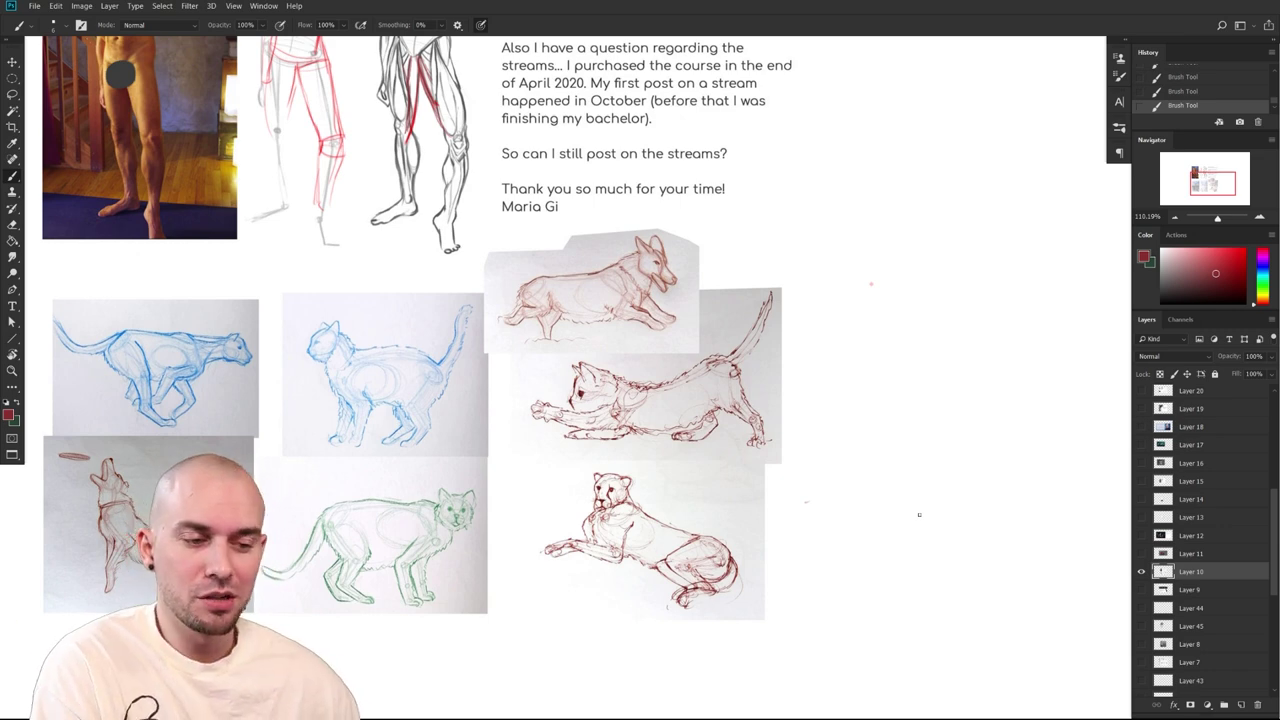
pyautogui.moveTo(919, 578); pyautogui.dragTo(1007, 591)
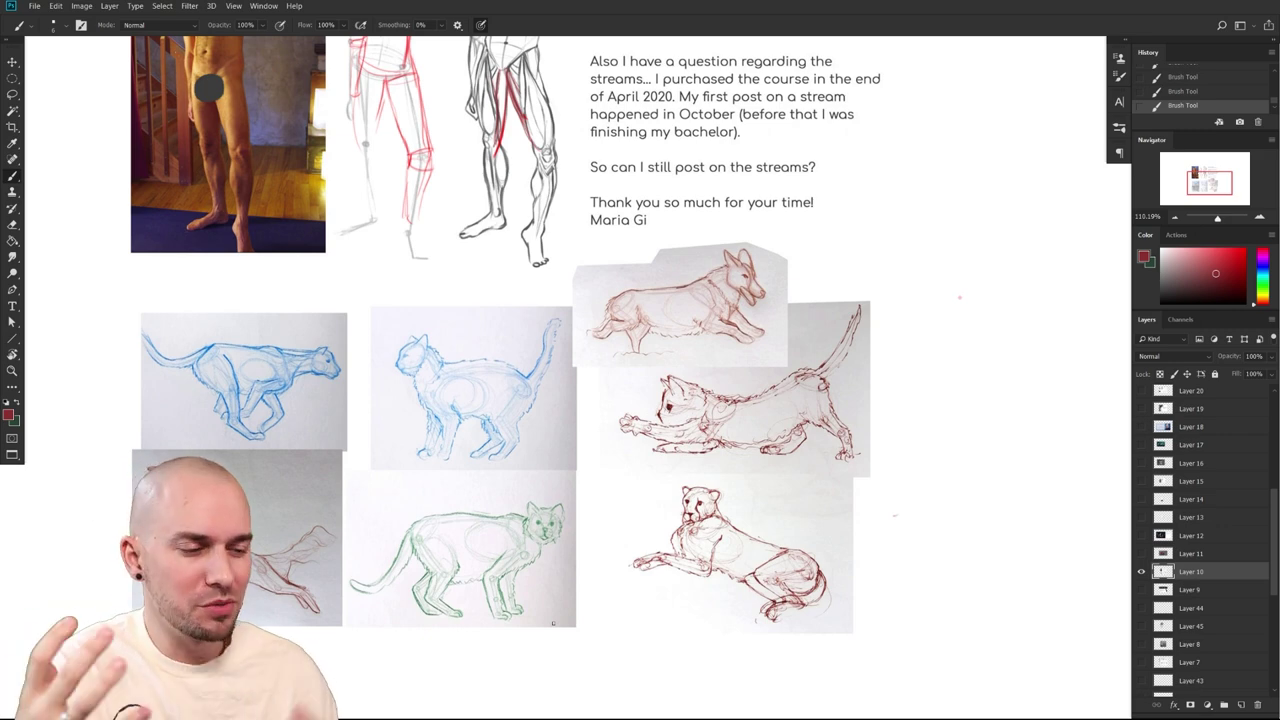
pyautogui.moveTo(957, 587); pyautogui.dragTo(905, 587)
pyautogui.moveTo(453, 314)
pyautogui.mouseDown()
pyautogui.moveTo(387, 316)
pyautogui.moveTo(515, 374)
pyautogui.mouseUp()
pyautogui.hotkey('ctrl', 'z')
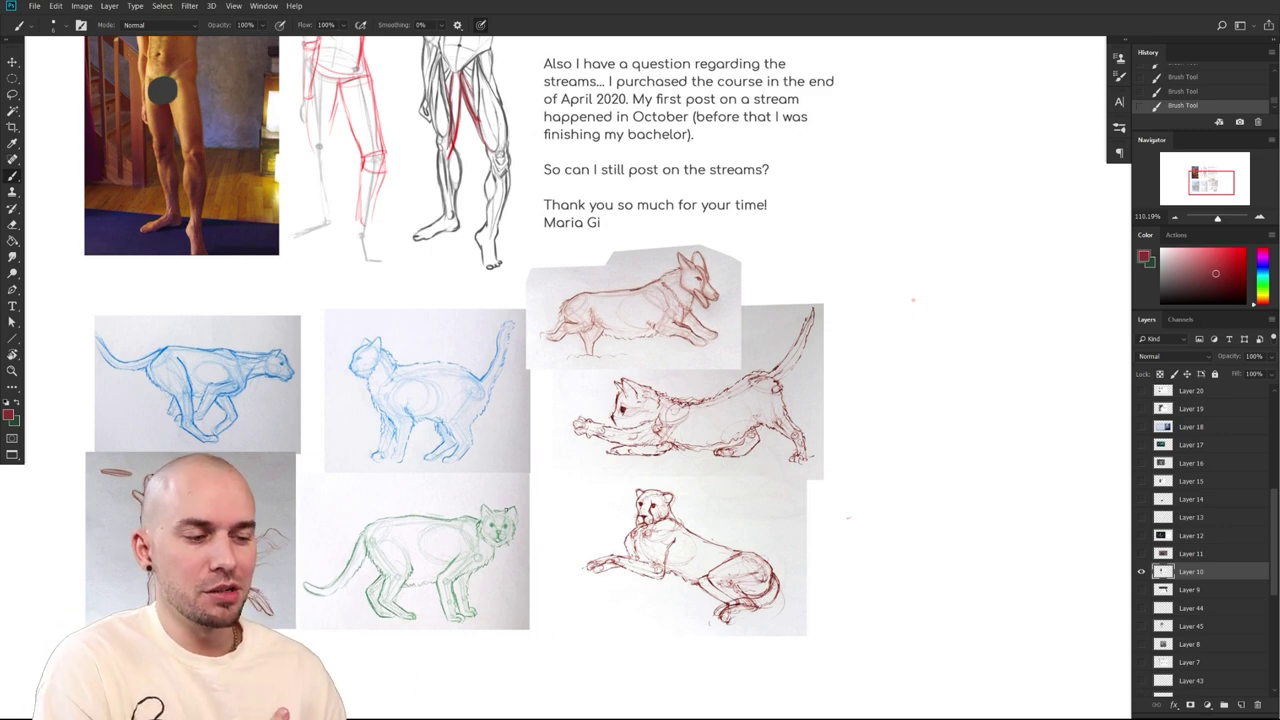
# Erase the stray marks beside the animal sketches
pyautogui.moveTo(938, 510); pyautogui.dragTo(994, 517)
pyautogui.scroll(1, 938, 520)
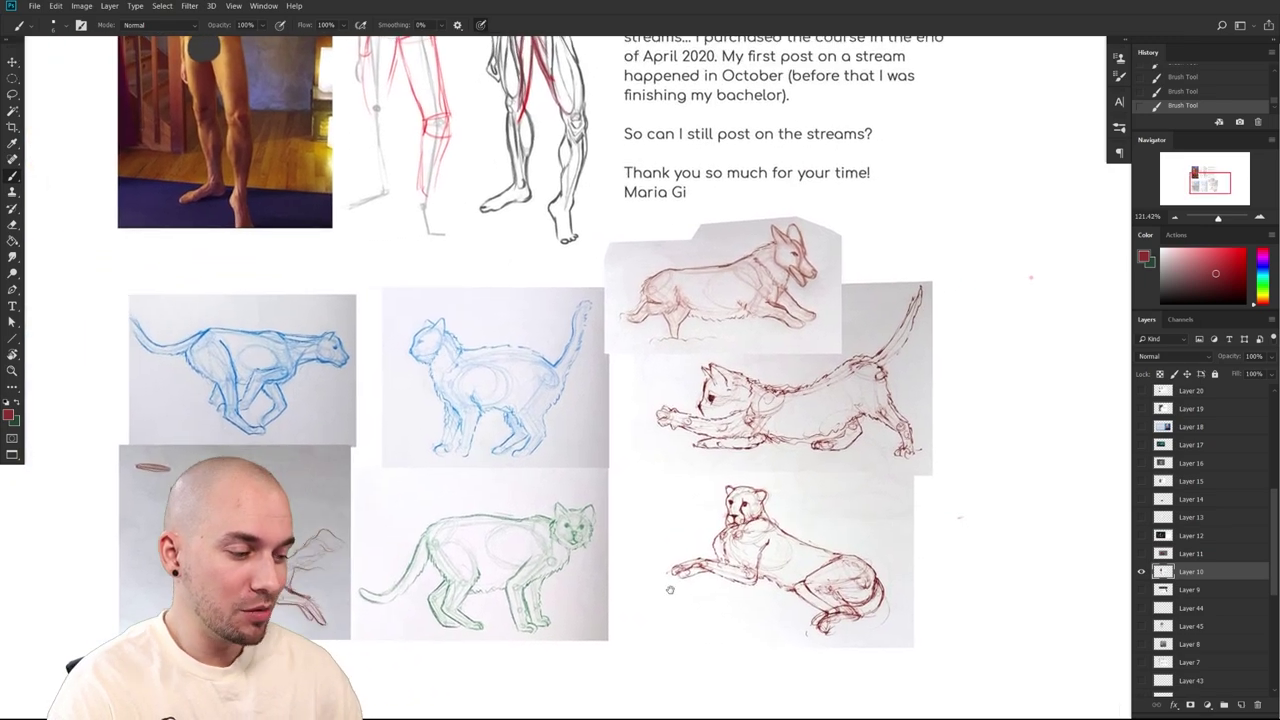
pyautogui.scroll(-3, 611, 605)
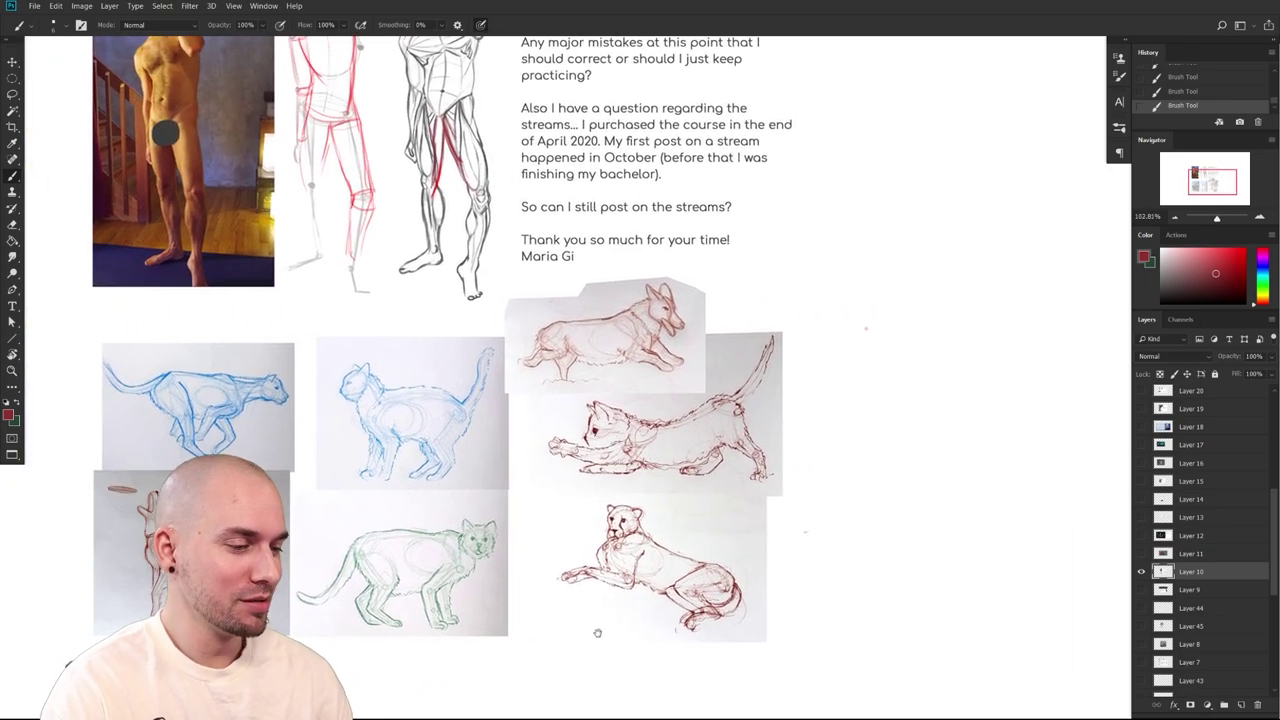
pyautogui.moveTo(933, 553); pyautogui.dragTo(930, 561)
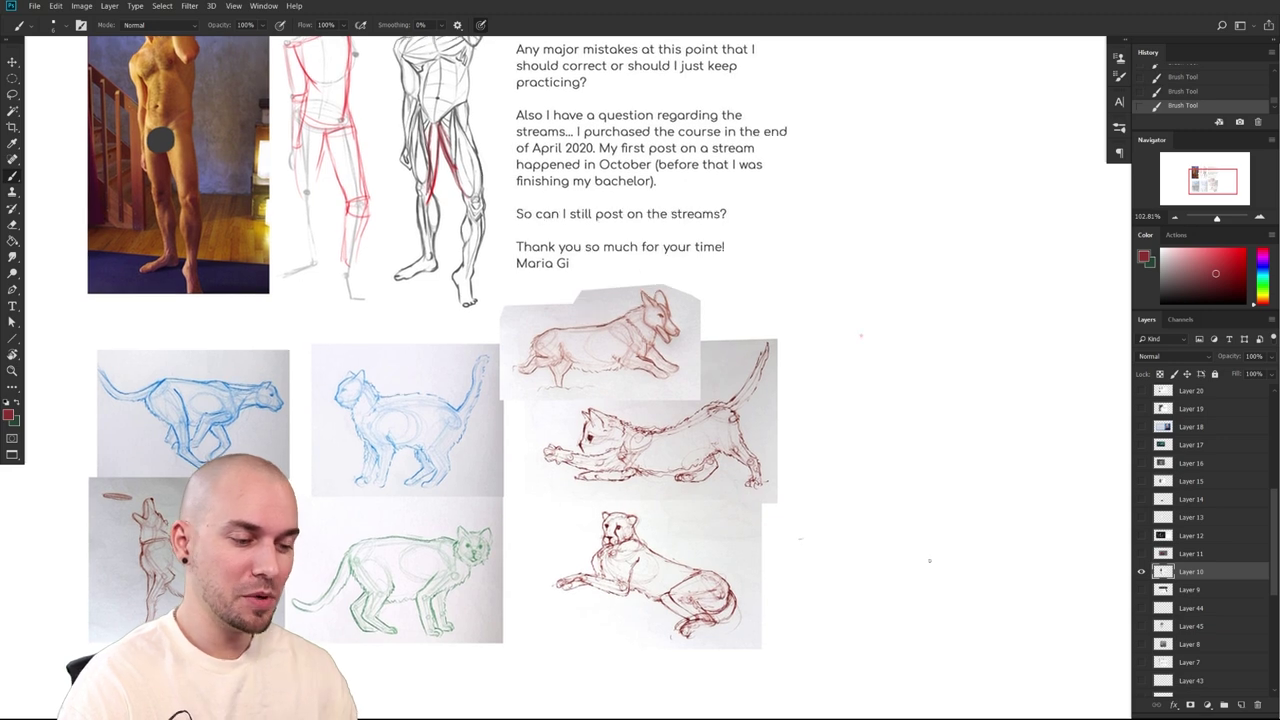
pyautogui.moveTo(784, 550); pyautogui.dragTo(774, 594)
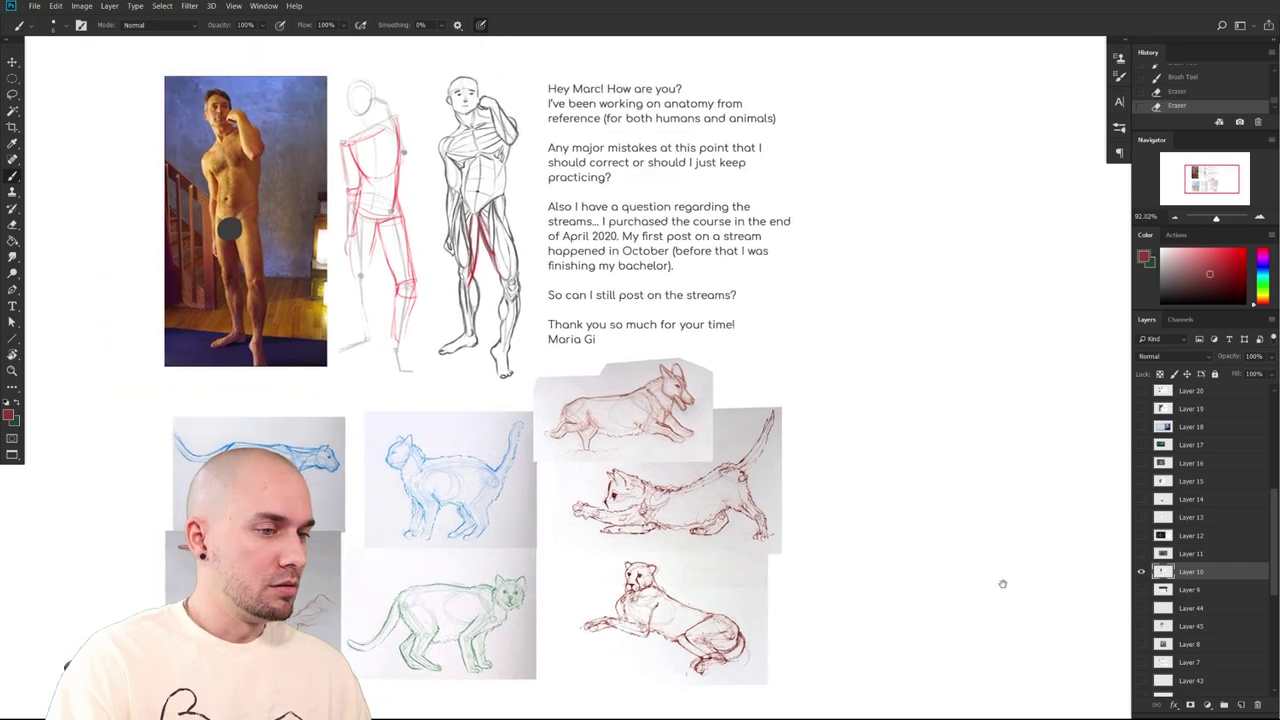
pyautogui.moveTo(1003, 584); pyautogui.dragTo(1004, 578)
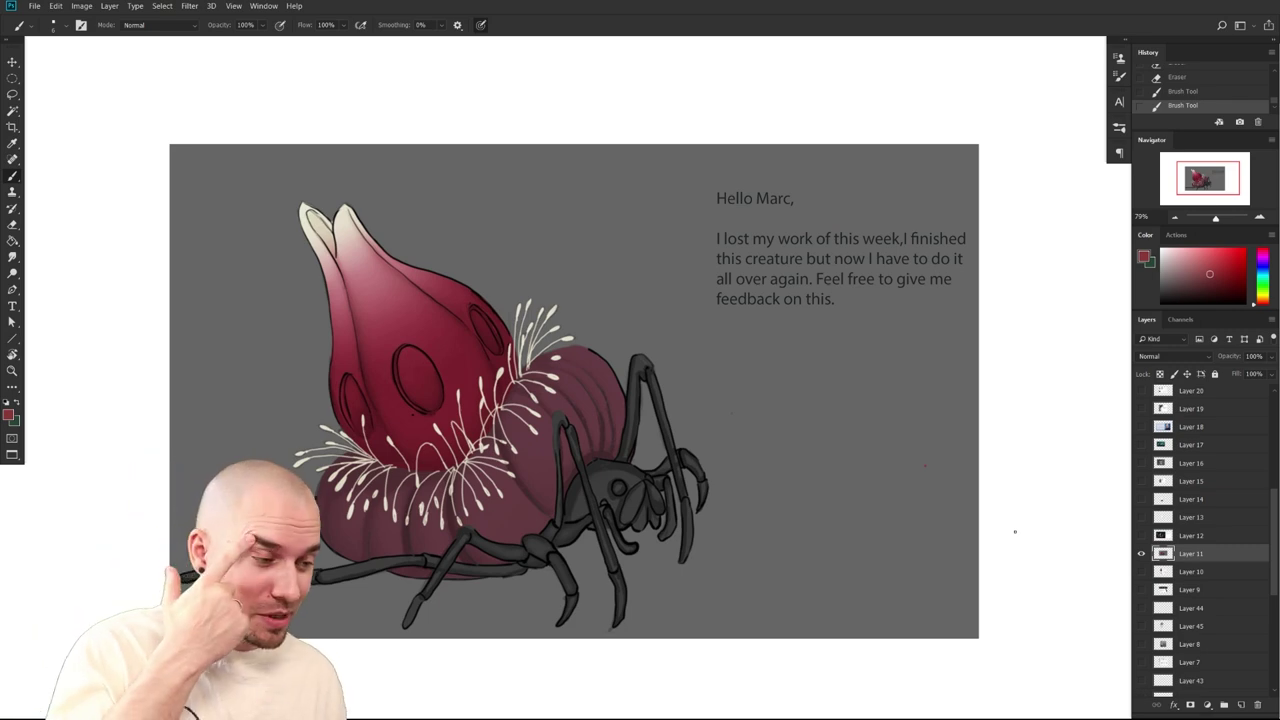
# Examine the flower-backed spider creature submission and the feedback request written beside it
pyautogui.click(809, 662)
pyautogui.moveTo(901, 541)
pyautogui.mouseDown()
pyautogui.moveTo(934, 505)
pyautogui.moveTo(997, 514)
pyautogui.moveTo(978, 525)
pyautogui.mouseUp()
pyautogui.hotkey('ctrl', 'z')
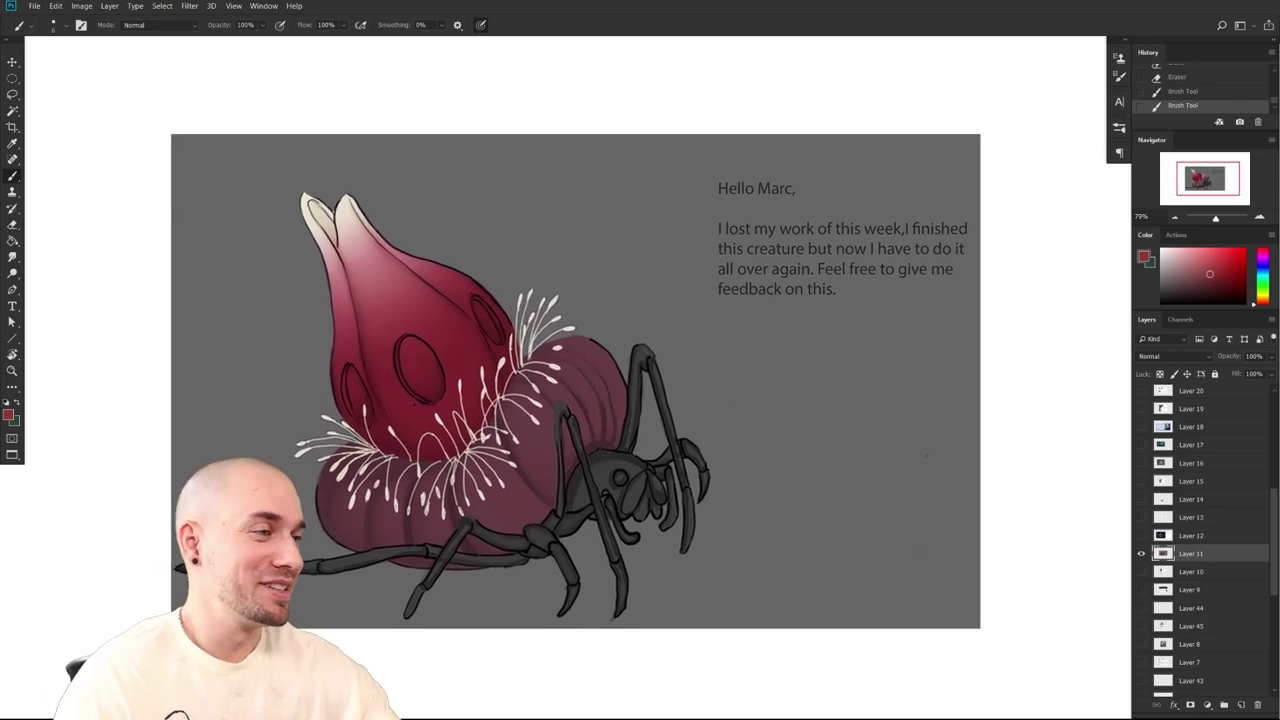
pyautogui.moveTo(925, 538); pyautogui.dragTo(934, 530)
pyautogui.moveTo(922, 580); pyautogui.dragTo(928, 576)
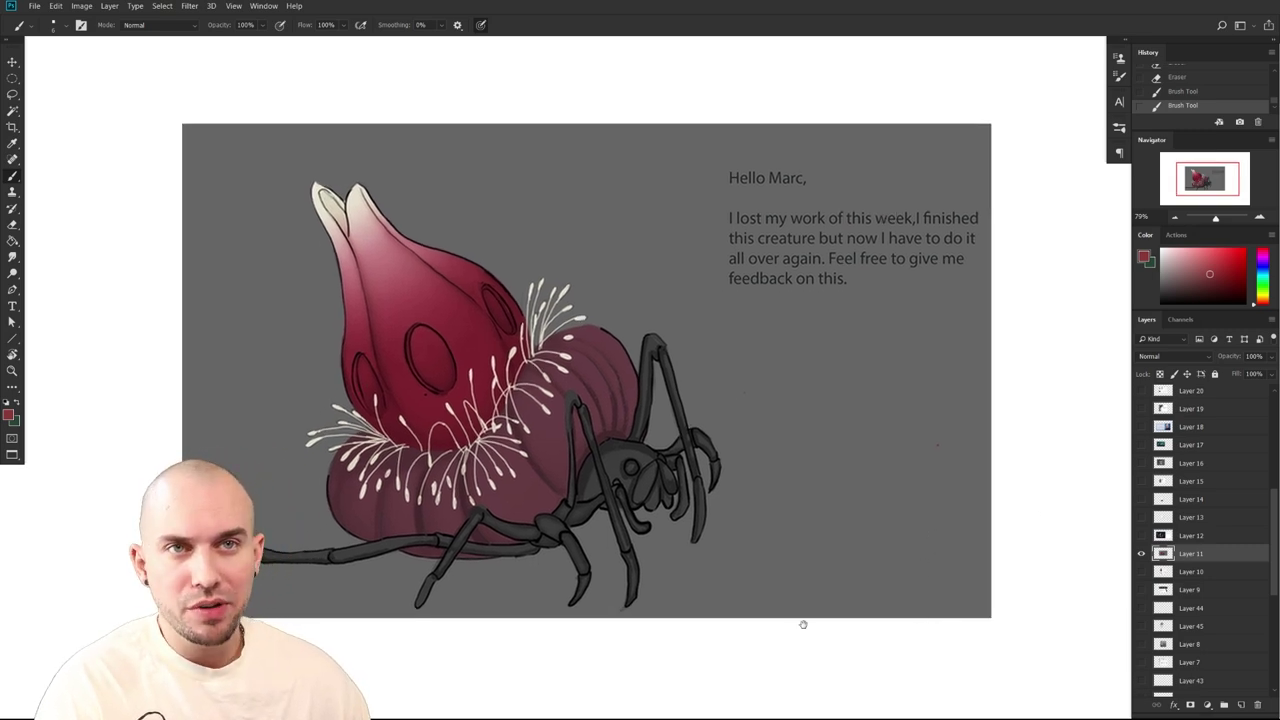
pyautogui.moveTo(797, 620); pyautogui.dragTo(931, 606)
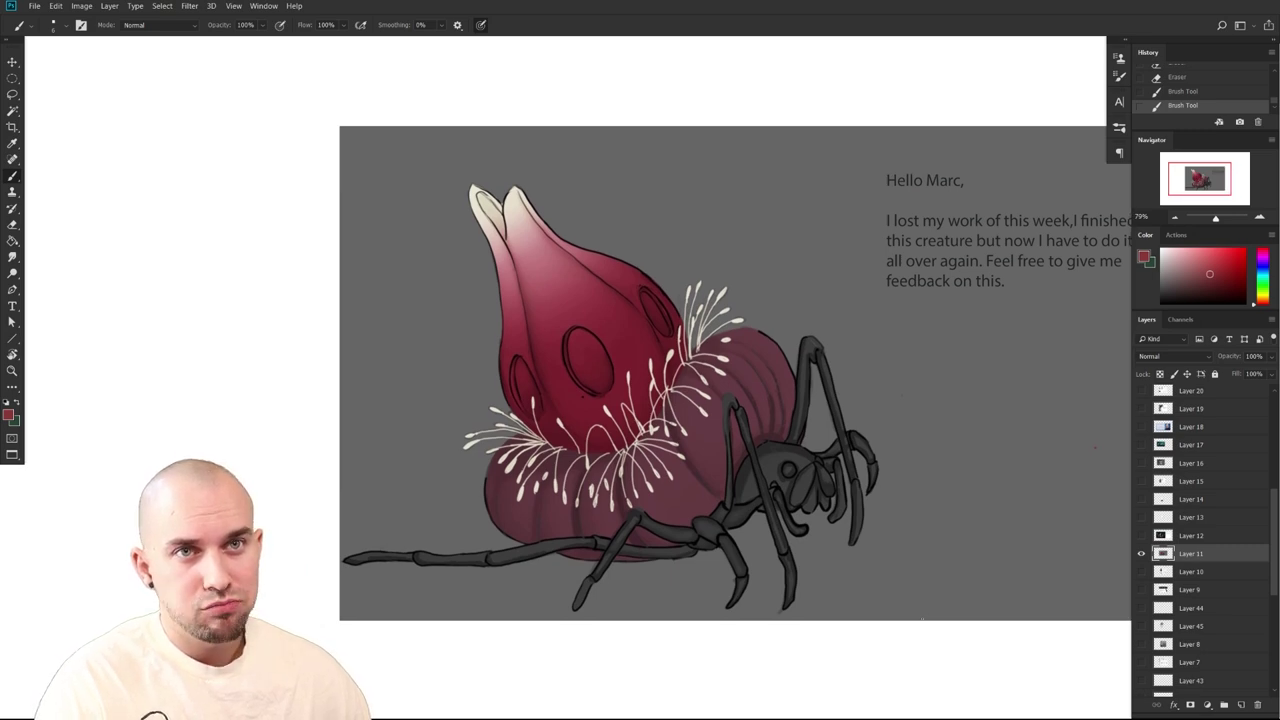
pyautogui.moveTo(947, 615); pyautogui.dragTo(914, 613)
pyautogui.moveTo(984, 588); pyautogui.dragTo(846, 597)
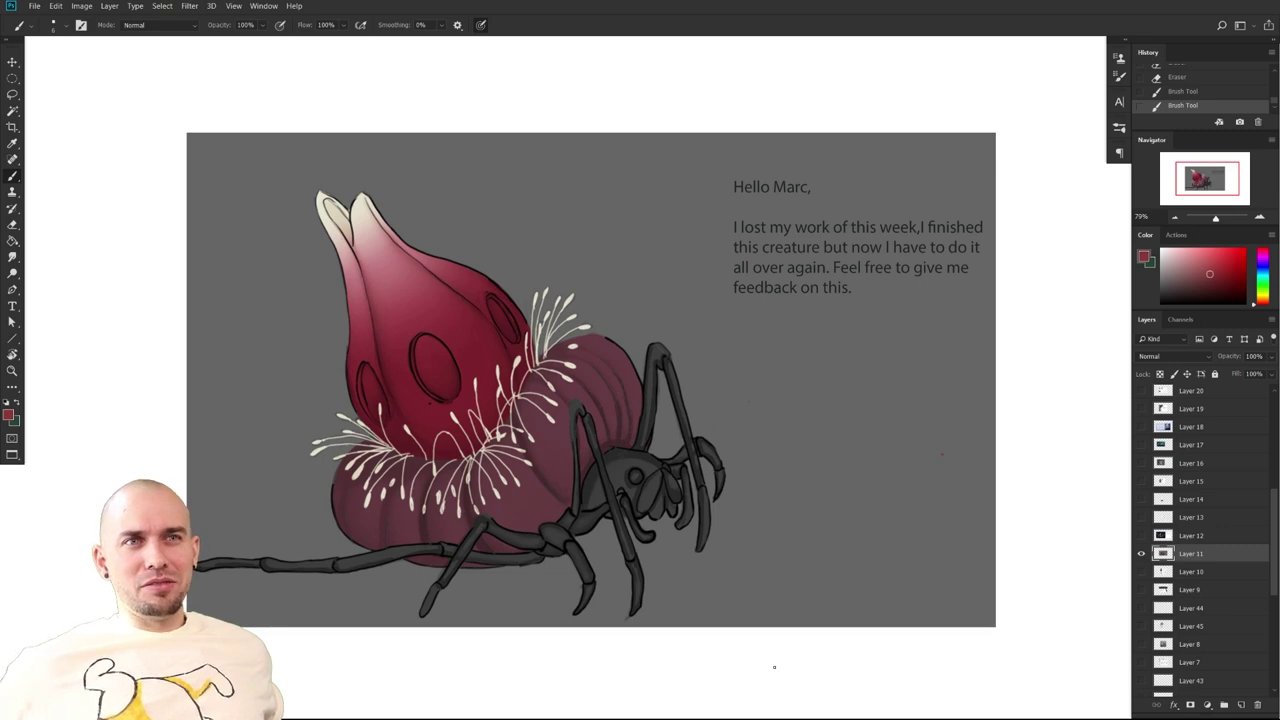
pyautogui.scroll(-1, 774, 667)
pyautogui.moveTo(731, 558); pyautogui.dragTo(828, 527)
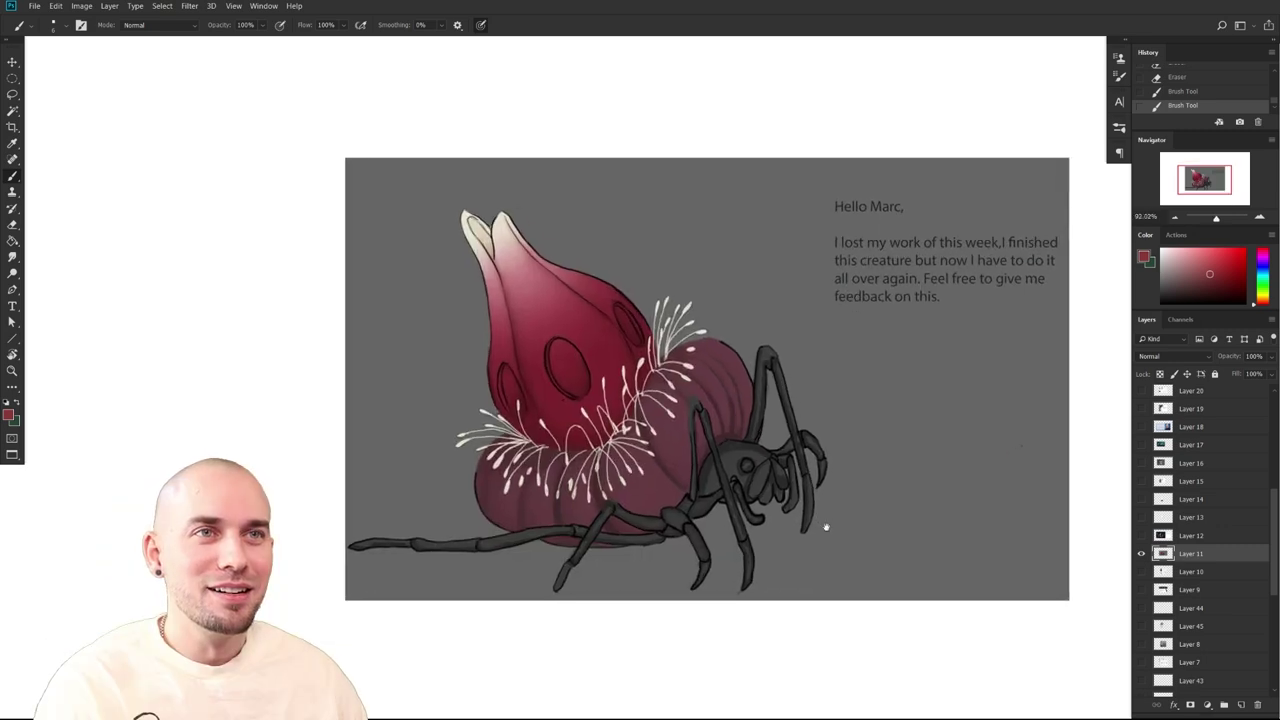
pyautogui.moveTo(737, 516); pyautogui.dragTo(526, 573)
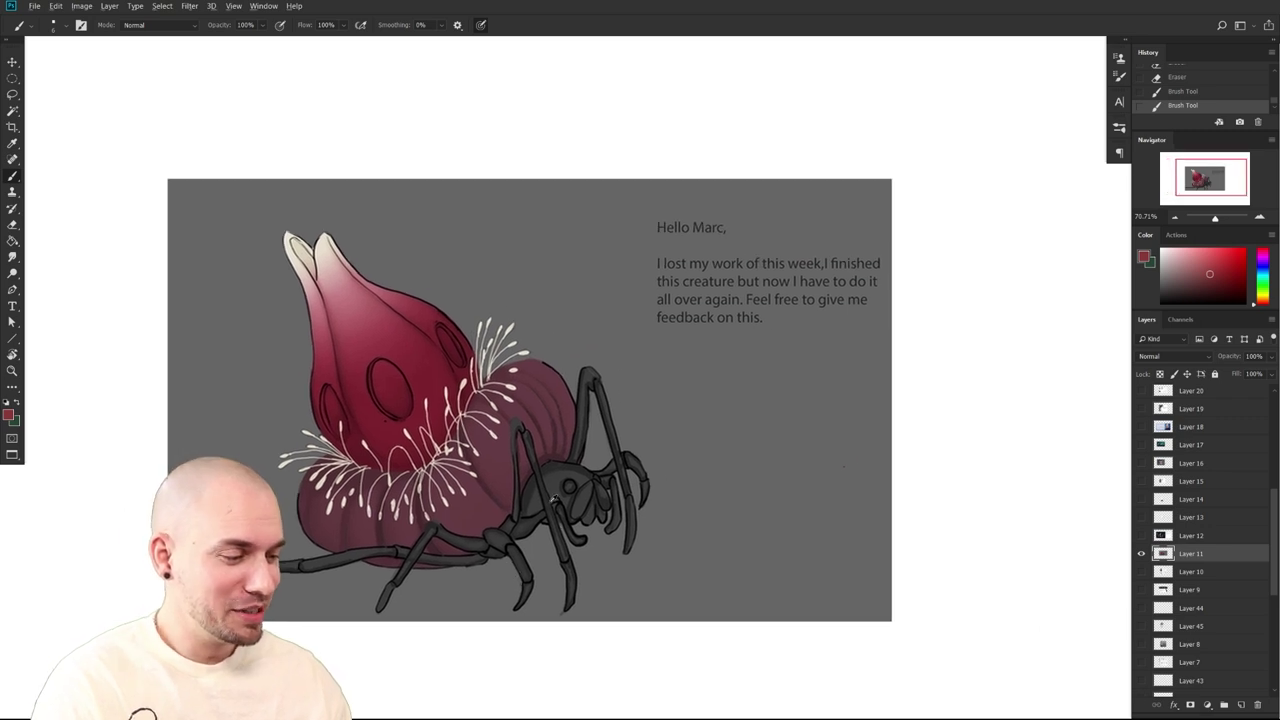
# Sample the dark leg colour, enlarge the brush and try a stroke across the creature's near legs, then undo it
pyautogui.keyDown('alt'); pyautogui.click(523, 432); pyautogui.keyUp('alt')
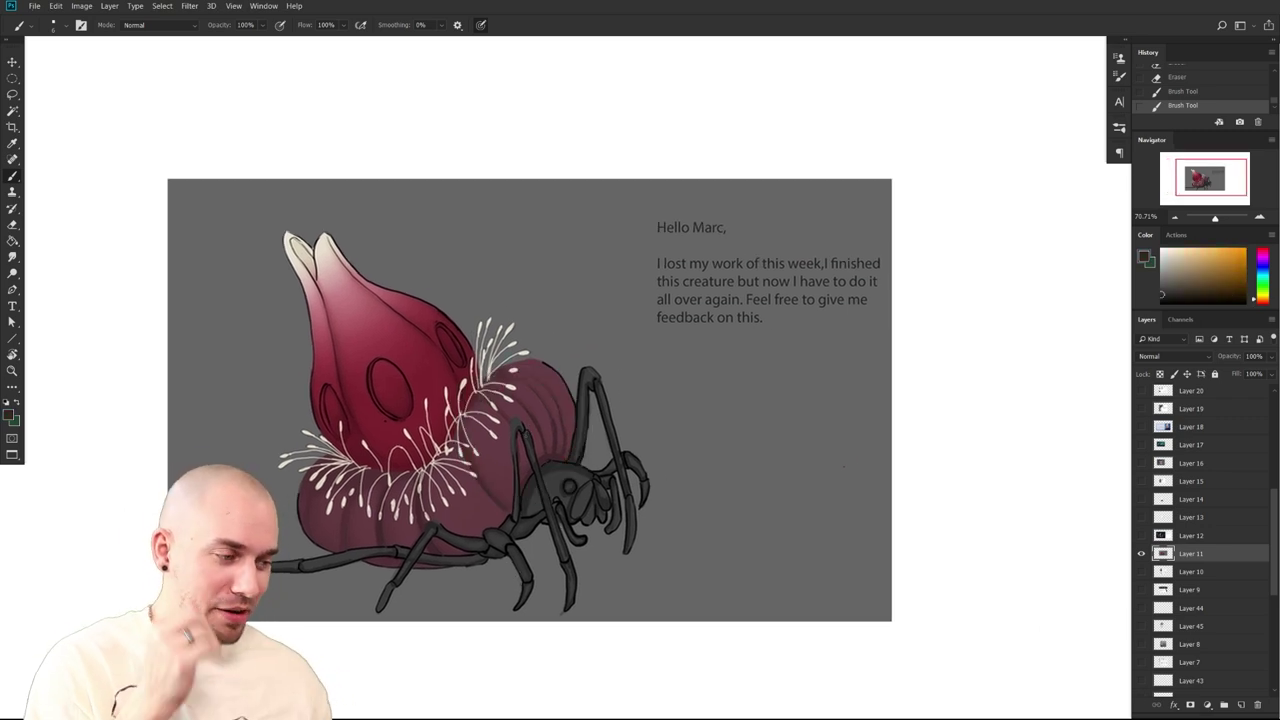
pyautogui.moveTo(841, 525)
pyautogui.mouseDown()
pyautogui.moveTo(903, 486)
pyautogui.moveTo(860, 509)
pyautogui.moveTo(822, 508)
pyautogui.mouseUp()
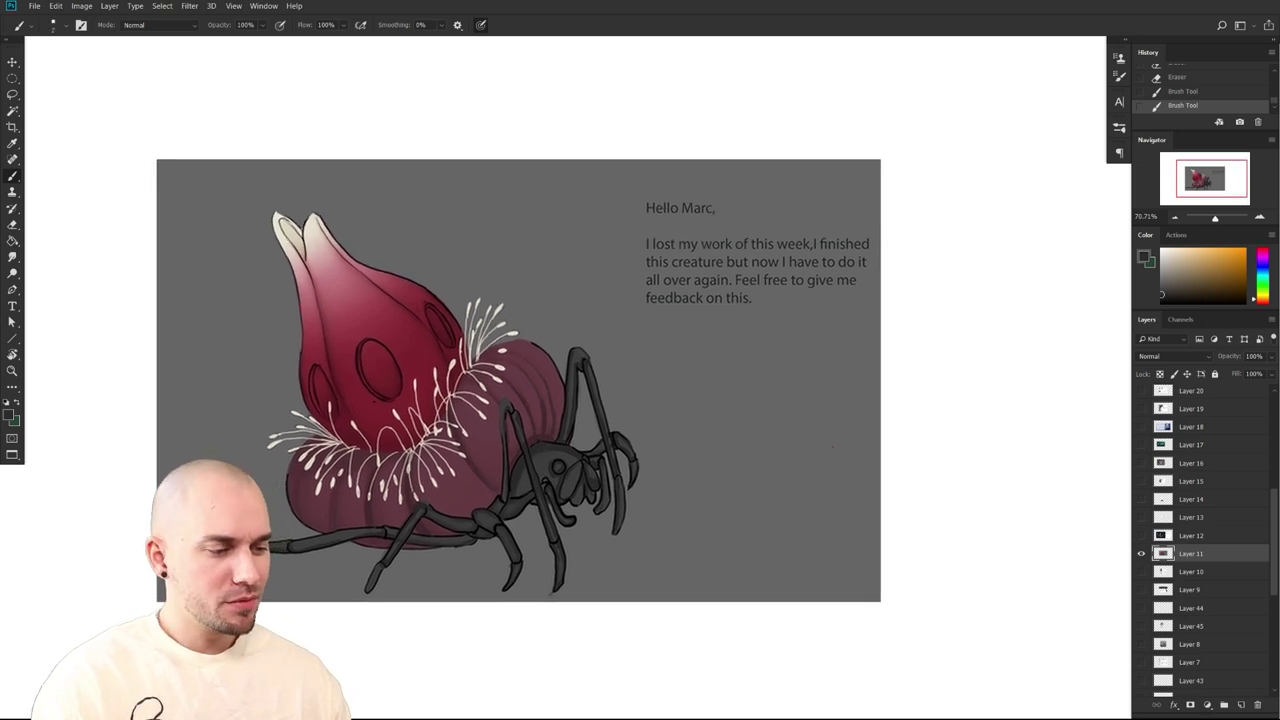
pyautogui.press(']')
pyautogui.press(']')
pyautogui.press(']')
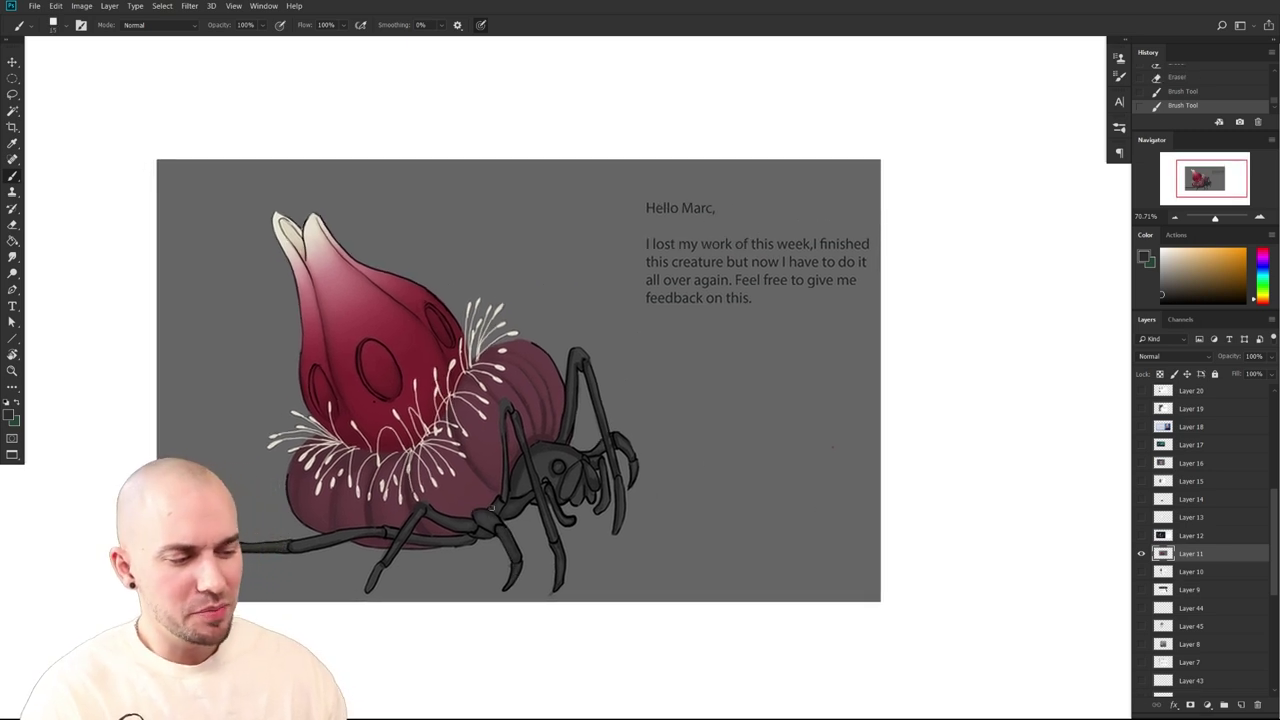
pyautogui.moveTo(457, 463); pyautogui.dragTo(506, 552)
pyautogui.hotkey('ctrl', 'space')
pyautogui.hotkey('ctrl', 'z')
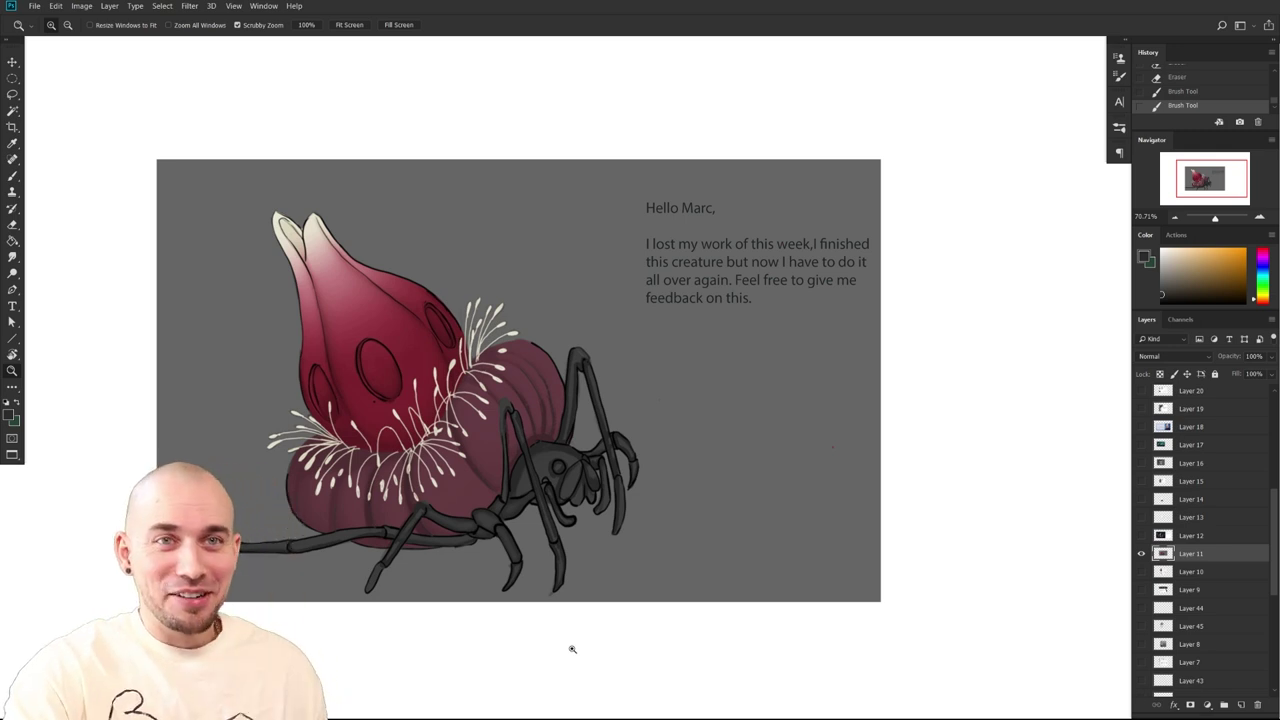
# Examine the creature's overall shape, from the flower bud to the head and long rear leg
pyautogui.moveTo(843, 534); pyautogui.dragTo(883, 534)
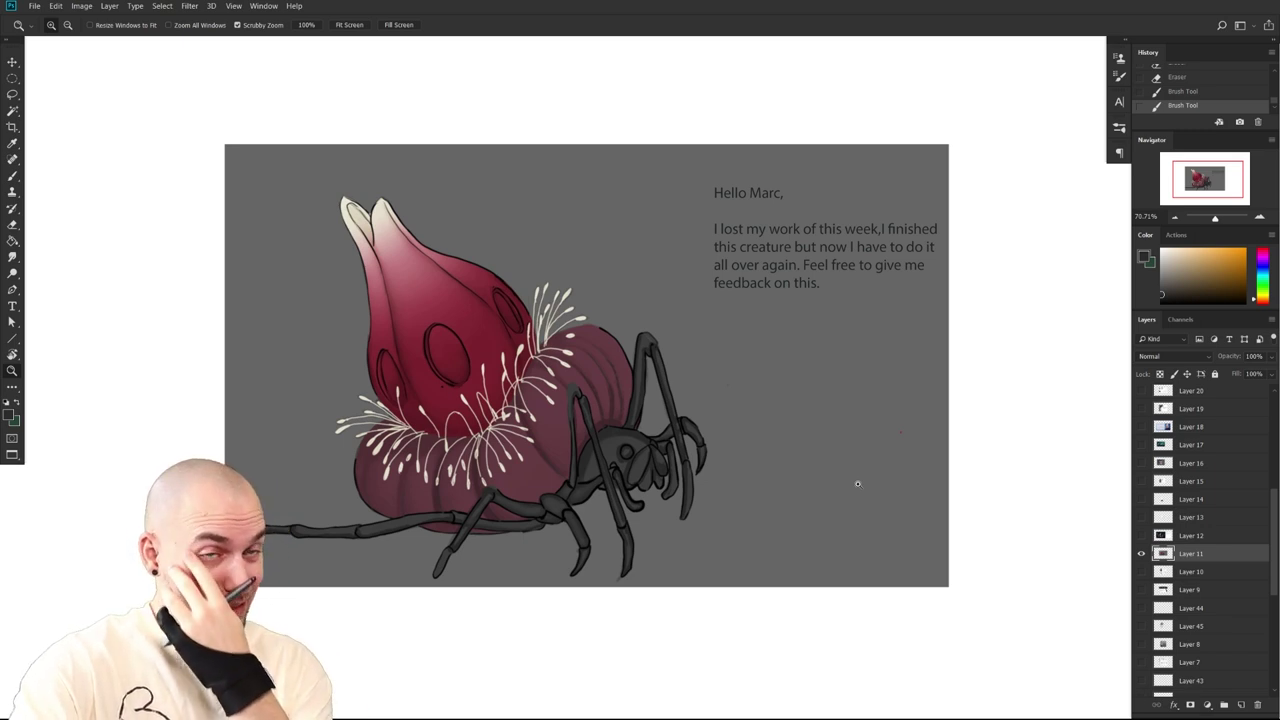
pyautogui.moveTo(846, 569); pyautogui.dragTo(836, 581)
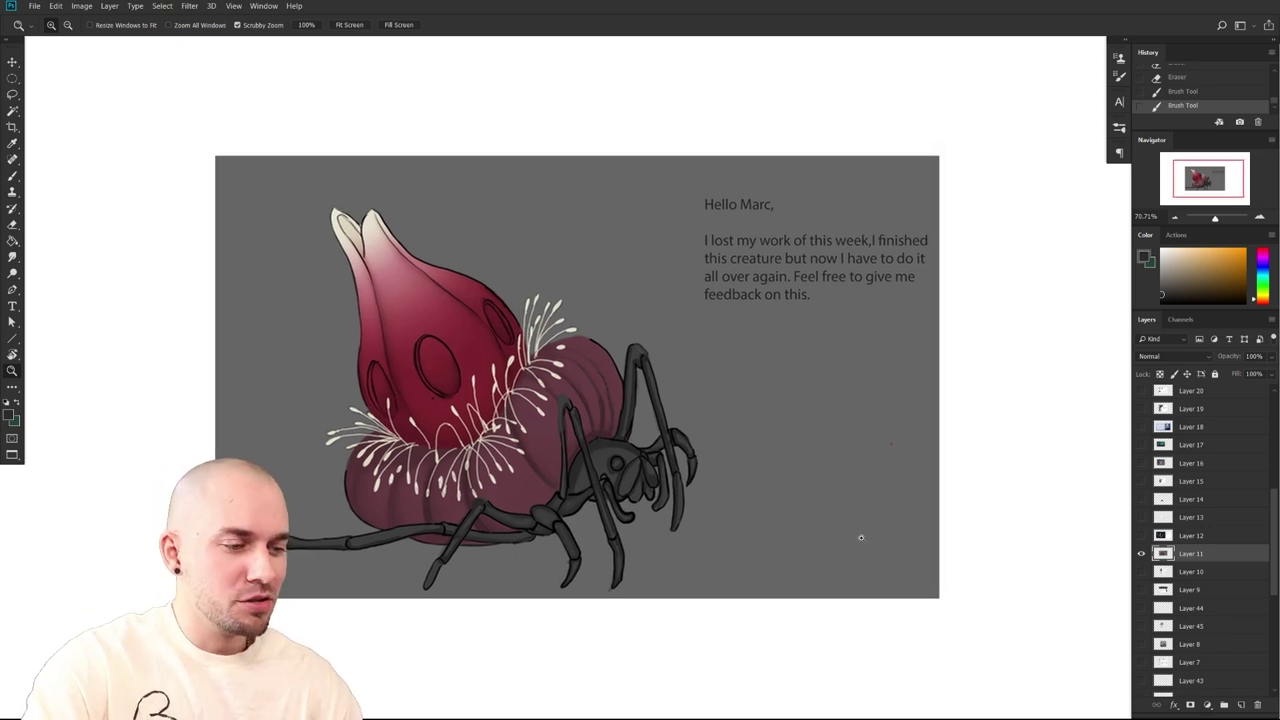
pyautogui.moveTo(861, 538); pyautogui.dragTo(1020, 546)
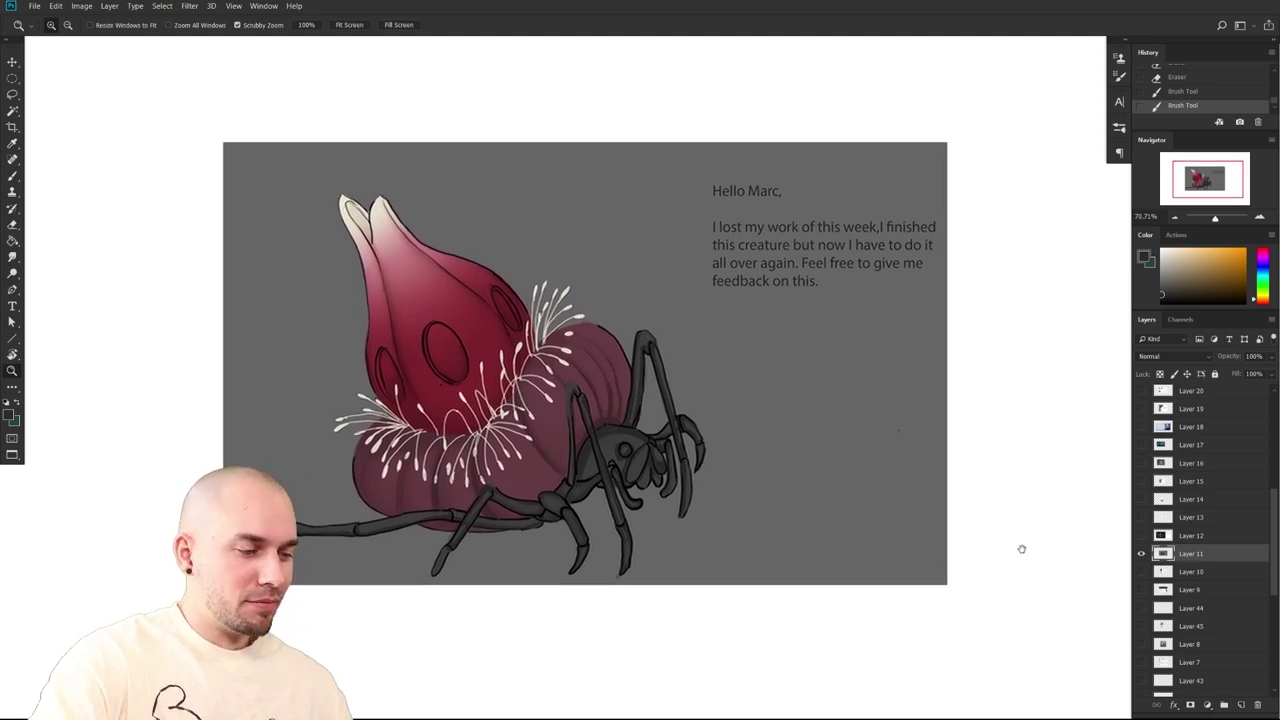
pyautogui.moveTo(1021, 549); pyautogui.dragTo(1024, 539)
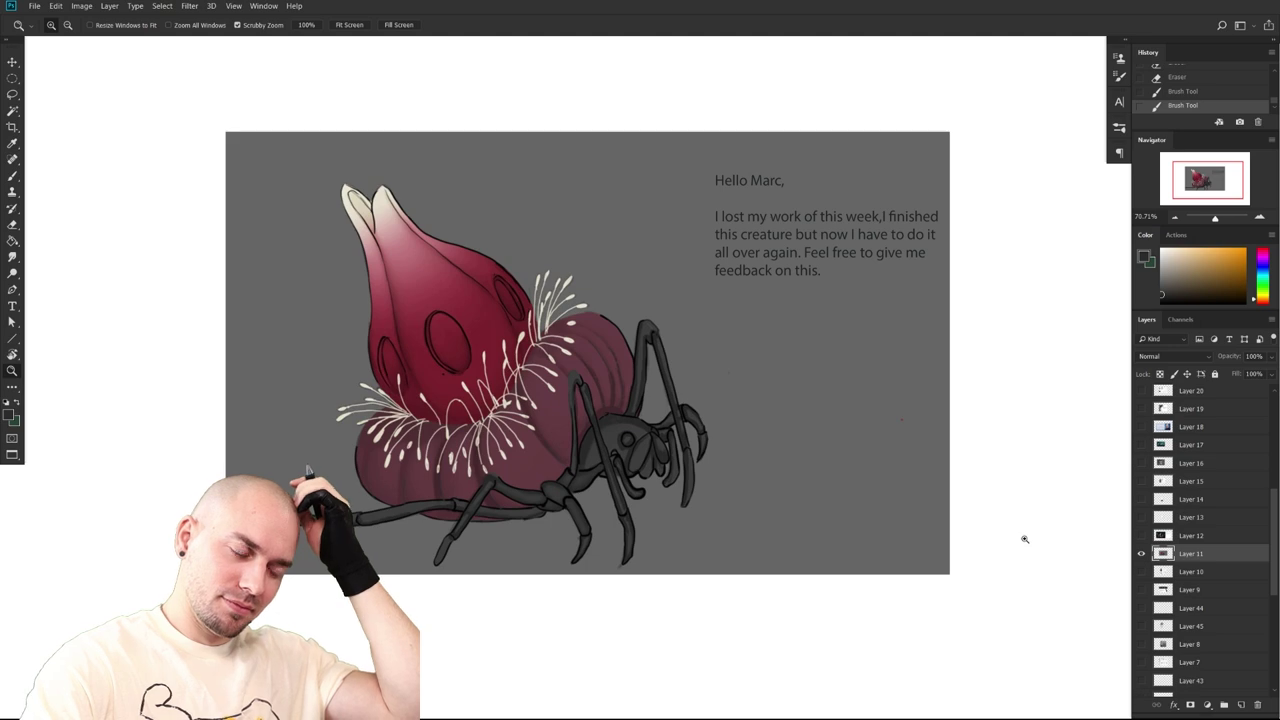
pyautogui.moveTo(1023, 534); pyautogui.dragTo(699, 500)
pyautogui.moveTo(990, 513); pyautogui.dragTo(1082, 540)
pyautogui.moveTo(522, 541)
pyautogui.mouseDown()
pyautogui.moveTo(494, 547)
pyautogui.moveTo(511, 557)
pyautogui.mouseUp()
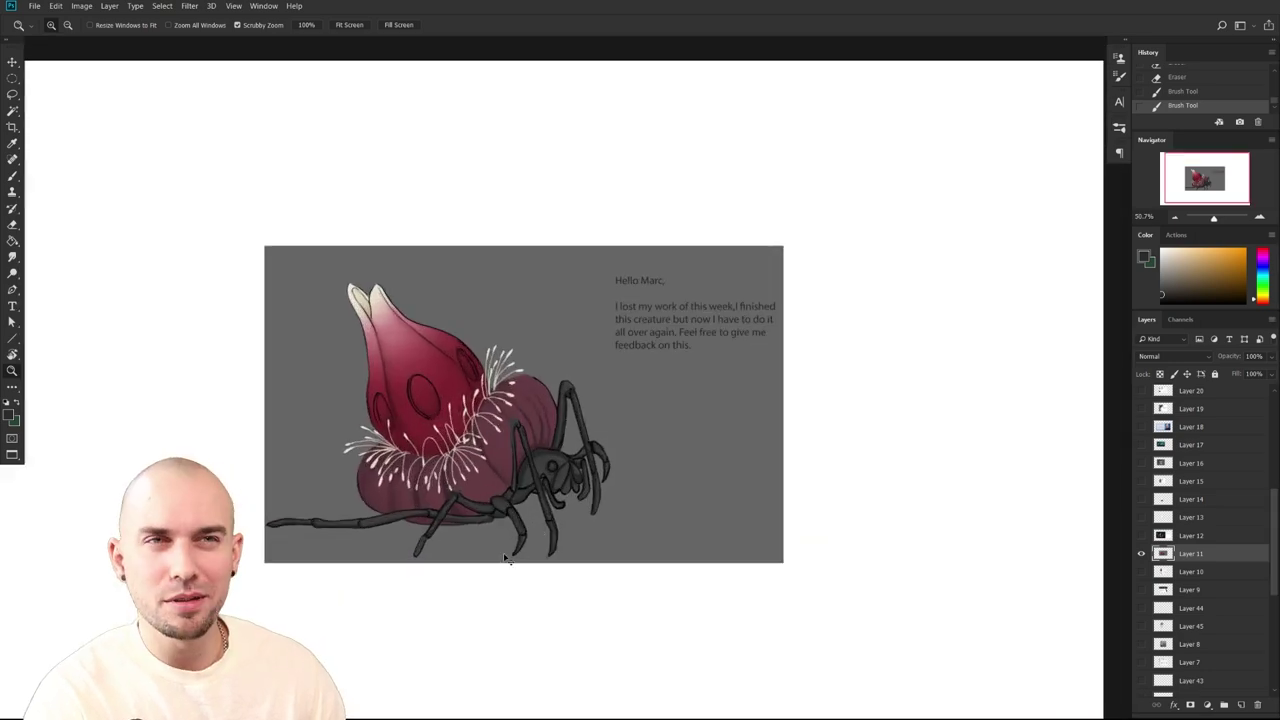
pyautogui.scroll(4, 512, 558)
# Choose a bright red and try a thick brush stroke along the creature's short near leg, then undo it
pyautogui.press('b')
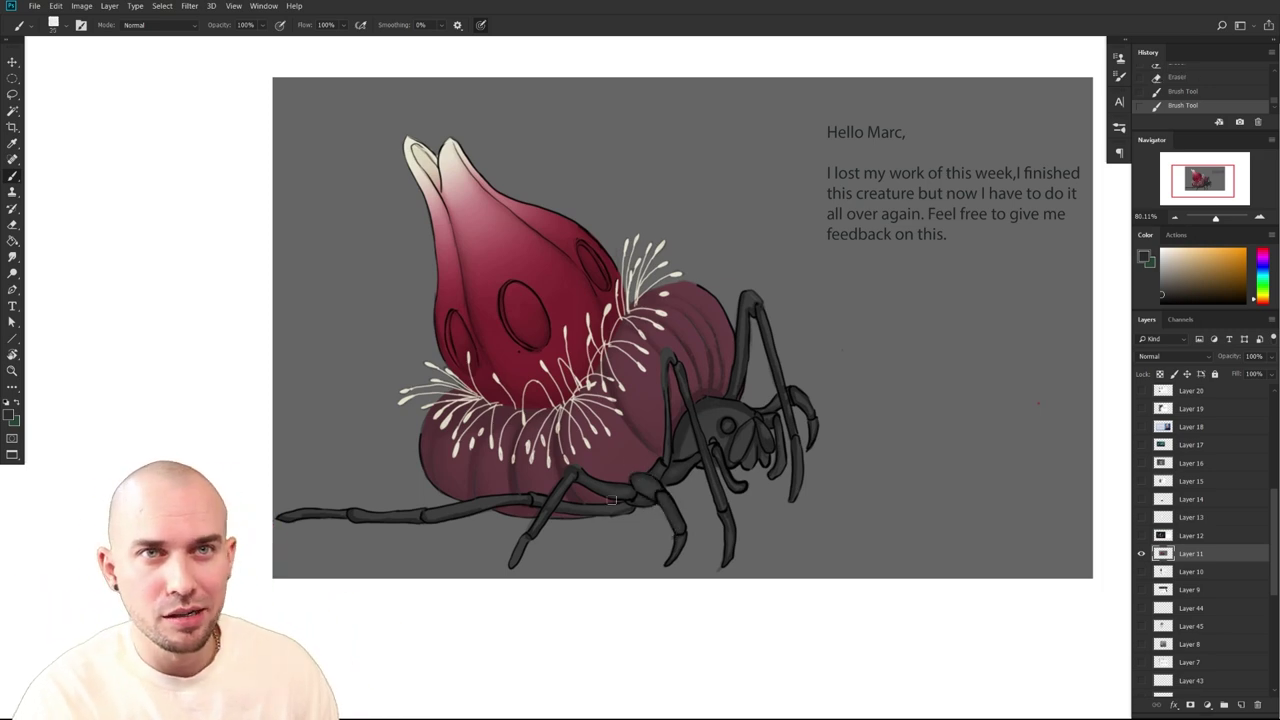
pyautogui.moveTo(696, 544); pyautogui.dragTo(600, 519)
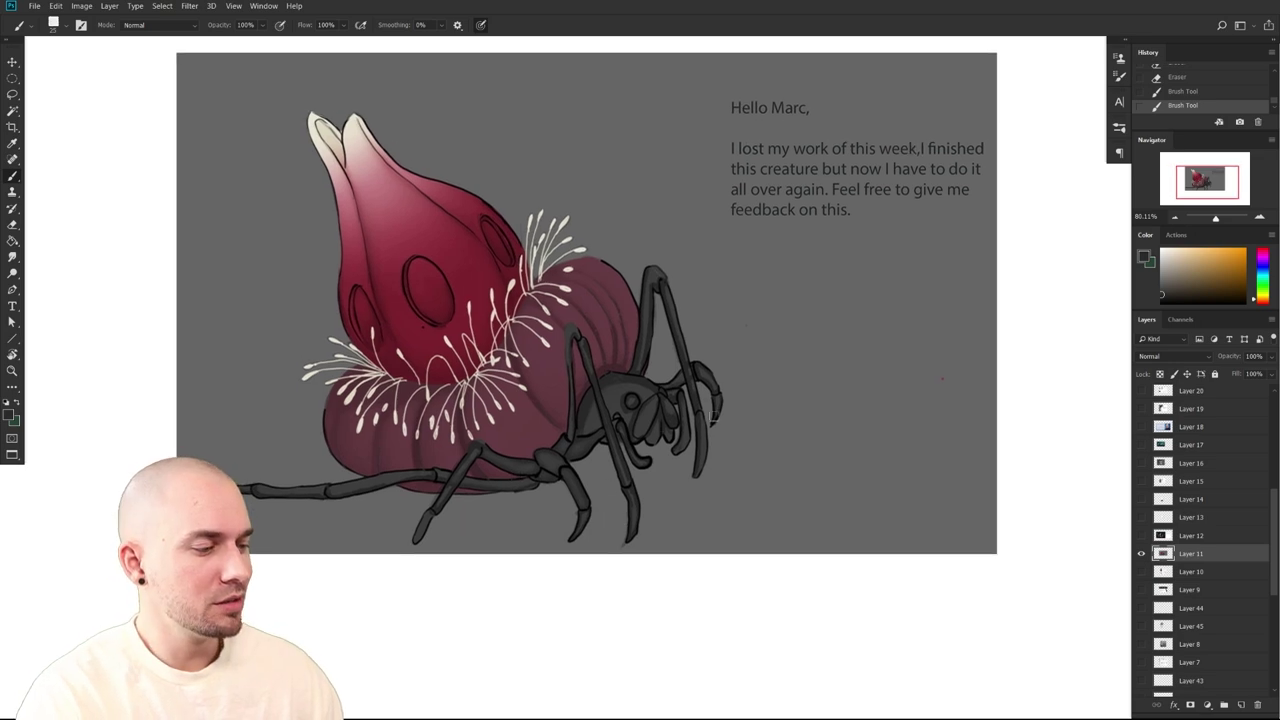
pyautogui.click(1264, 250)
pyautogui.moveTo(600, 450)
pyautogui.mouseDown()
pyautogui.moveTo(614, 462)
pyautogui.moveTo(586, 547)
pyautogui.mouseUp()
pyautogui.press('[')
pyautogui.press('x')
pyautogui.moveTo(556, 470); pyautogui.dragTo(574, 583)
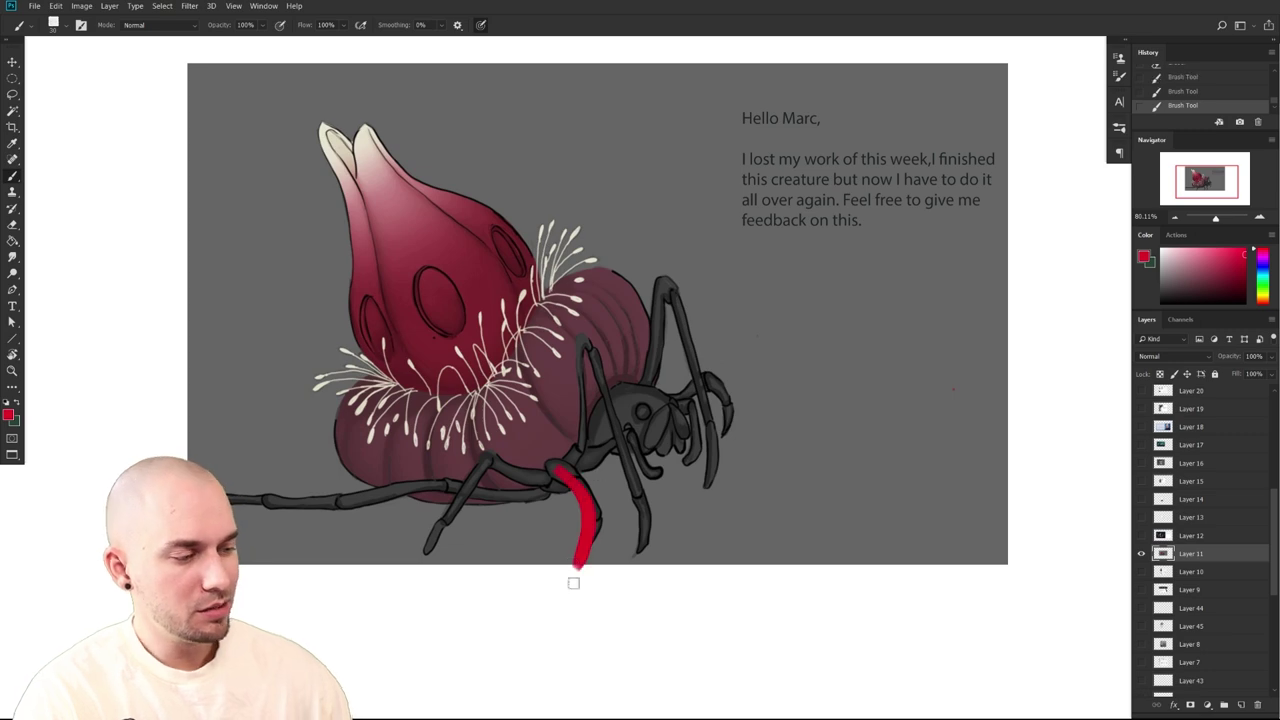
pyautogui.moveTo(580, 642); pyautogui.dragTo(725, 628)
pyautogui.hotkey('ctrl', 'z')
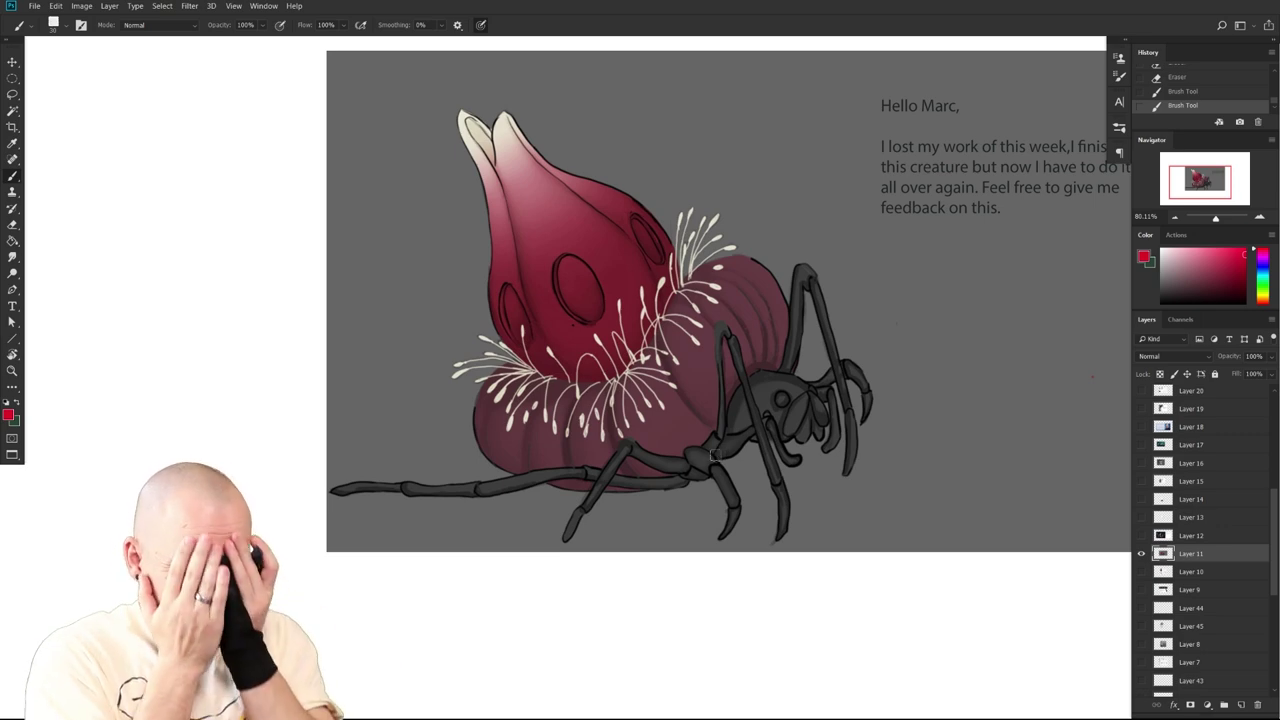
# Try thick red strokes along the creature's short near leg and long rear leg, then undo them
pyautogui.moveTo(868, 511); pyautogui.dragTo(837, 534)
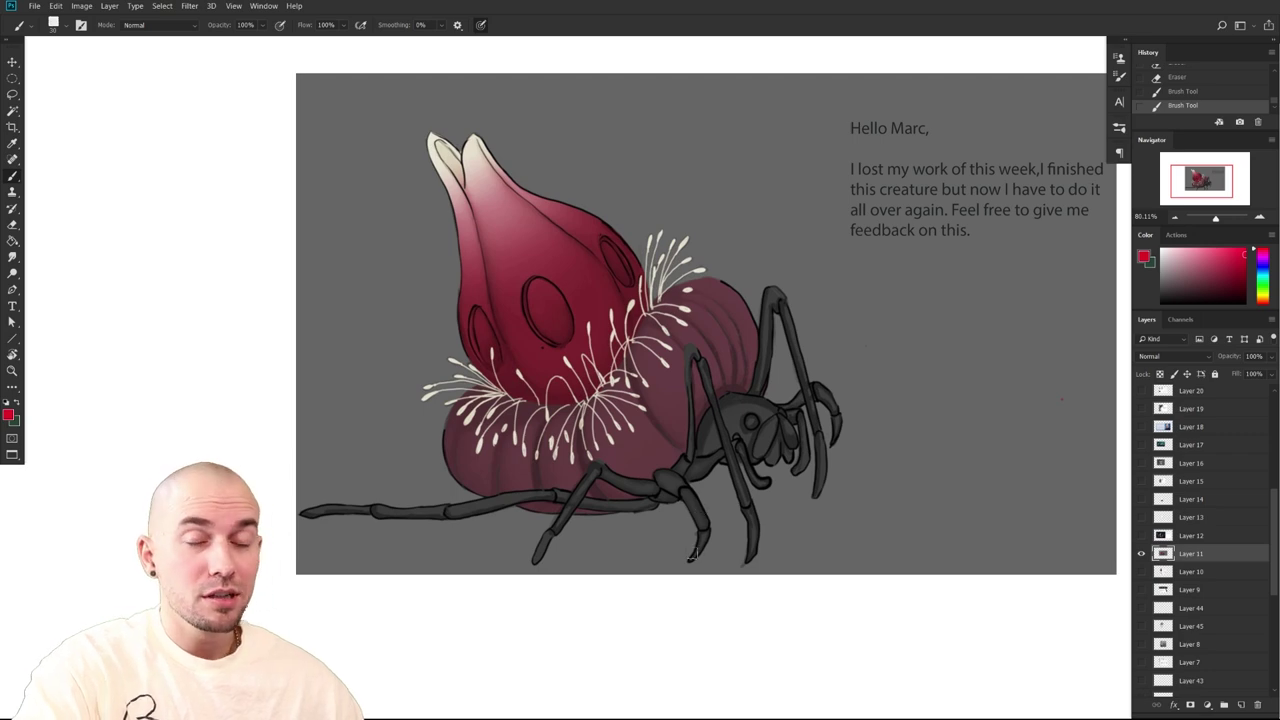
pyautogui.moveTo(662, 479); pyautogui.dragTo(700, 552)
pyautogui.moveTo(645, 503)
pyautogui.mouseDown()
pyautogui.moveTo(513, 495)
pyautogui.moveTo(292, 520)
pyautogui.mouseUp()
pyautogui.moveTo(680, 606); pyautogui.dragTo(647, 607)
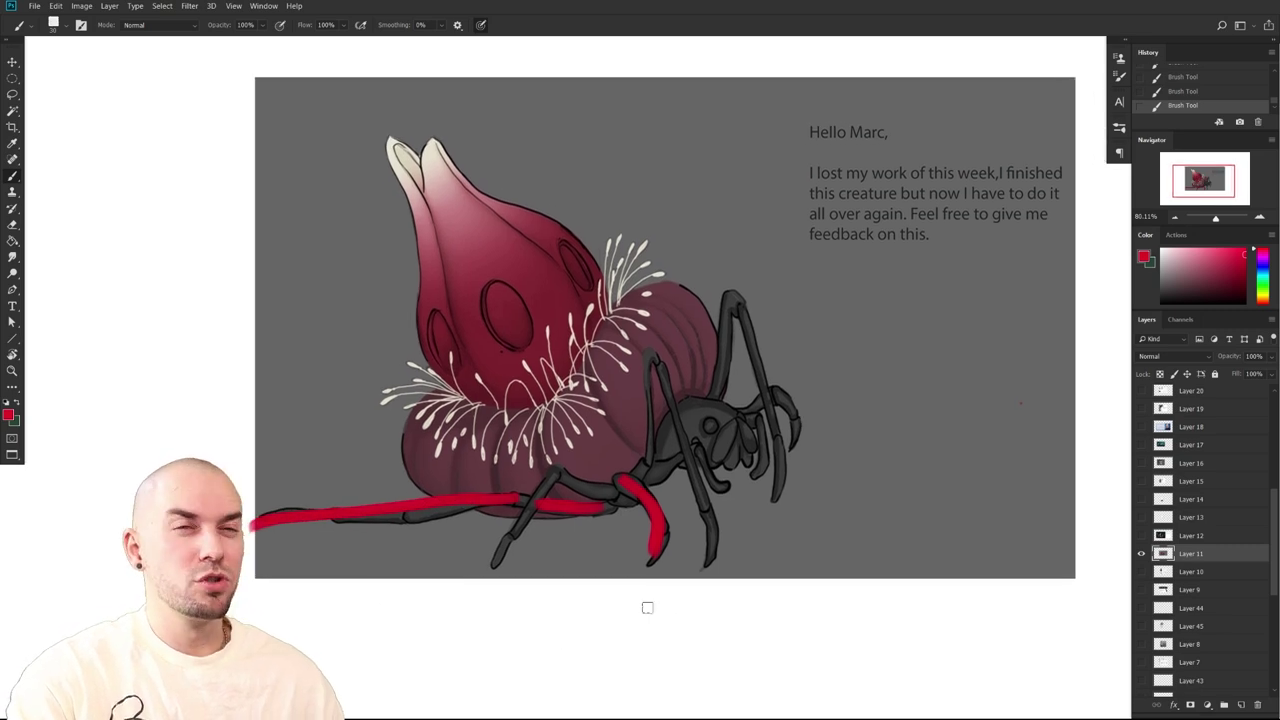
pyautogui.hotkey('ctrl', 'z')
pyautogui.hotkey('ctrl', 'z')
pyautogui.hotkey('ctrl', 'z')
pyautogui.hotkey('ctrl', 'z')
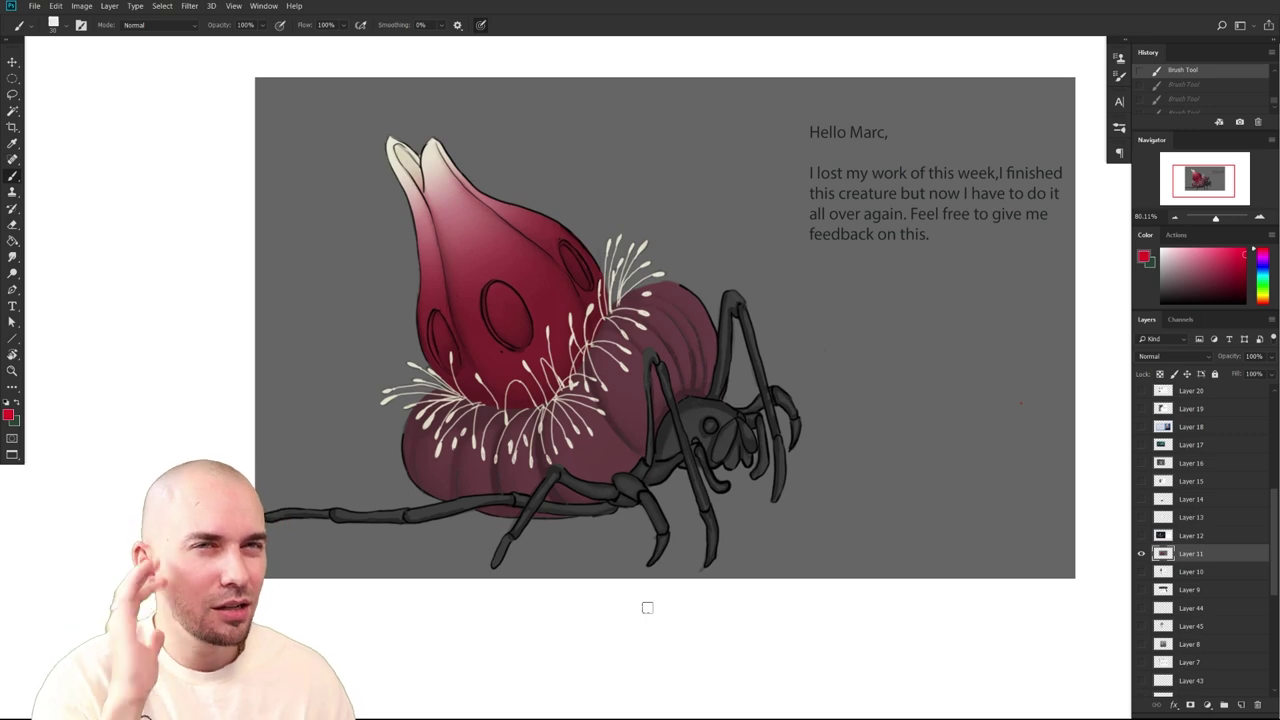
# Sample the dark leg colour and paint a simple spider body with an oval abdomen and smaller head on the blank canvas beside the submission
pyautogui.moveTo(840, 566); pyautogui.dragTo(663, 569)
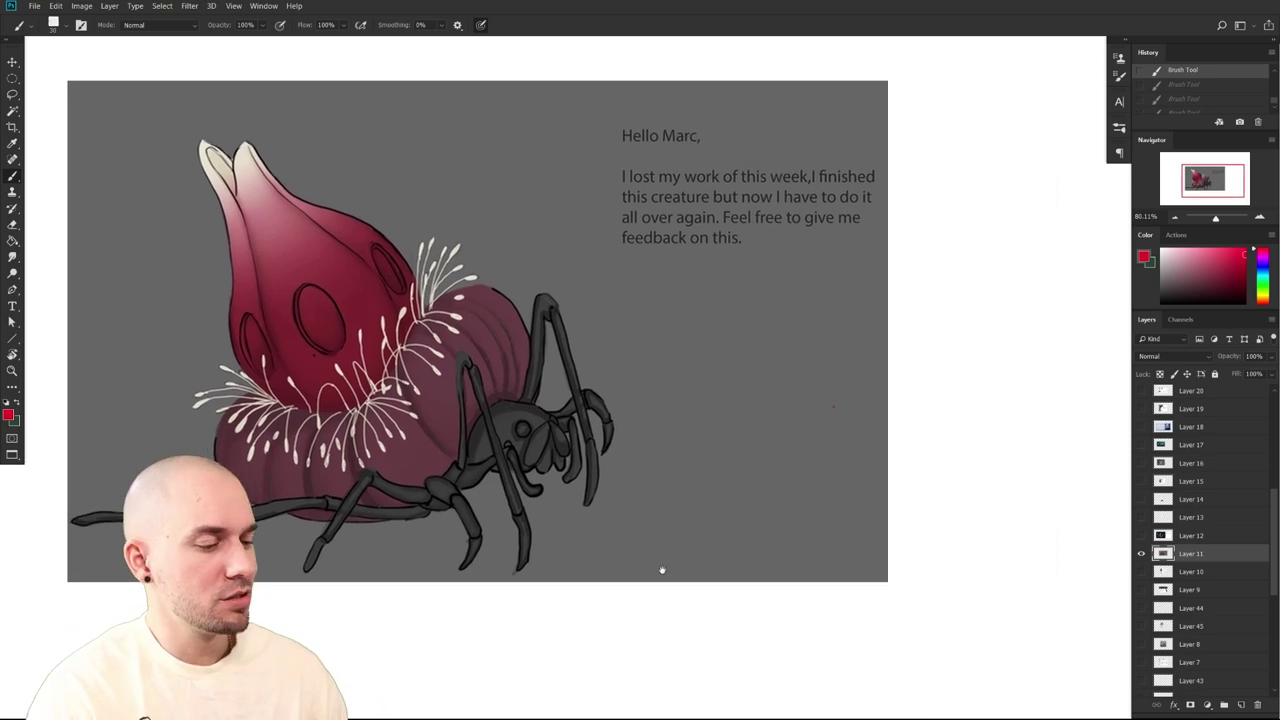
pyautogui.moveTo(462, 428)
pyautogui.keyDown('alt'); pyautogui.mouseDown()
pyautogui.moveTo(478, 405)
pyautogui.moveTo(470, 430)
pyautogui.mouseUp(); pyautogui.keyUp('alt')
pyautogui.moveTo(776, 557); pyautogui.dragTo(684, 534)
pyautogui.moveTo(878, 549); pyautogui.dragTo(1040, 562)
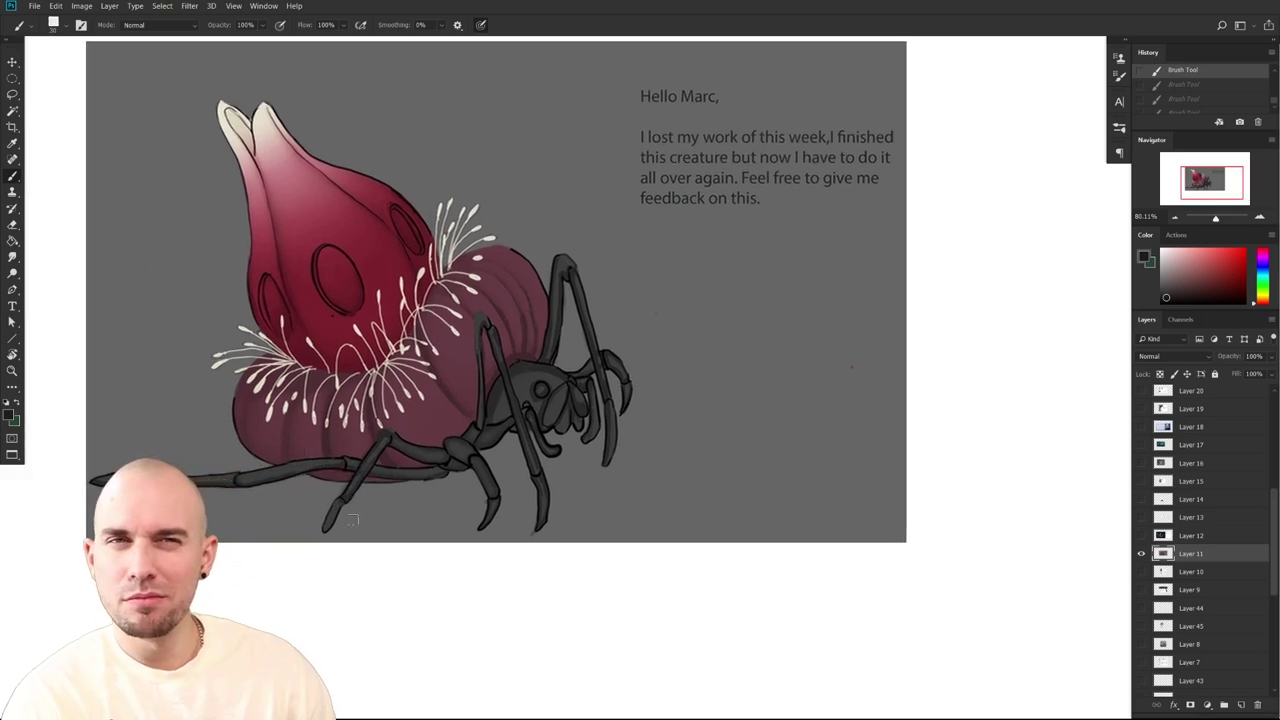
pyautogui.moveTo(828, 581)
pyautogui.mouseDown()
pyautogui.moveTo(641, 568)
pyautogui.moveTo(631, 591)
pyautogui.mouseUp()
pyautogui.moveTo(819, 511); pyautogui.dragTo(789, 522)
pyautogui.moveTo(804, 437)
pyautogui.mouseDown()
pyautogui.moveTo(767, 467)
pyautogui.moveTo(797, 467)
pyautogui.moveTo(798, 454)
pyautogui.moveTo(852, 456)
pyautogui.moveTo(848, 476)
pyautogui.moveTo(865, 457)
pyautogui.moveTo(837, 453)
pyautogui.moveTo(830, 471)
pyautogui.moveTo(871, 463)
pyautogui.mouseUp()
# Choose a muted red with a smaller brush and mark leg attachment spots along the underside of the sketched abdomen
pyautogui.press('[')
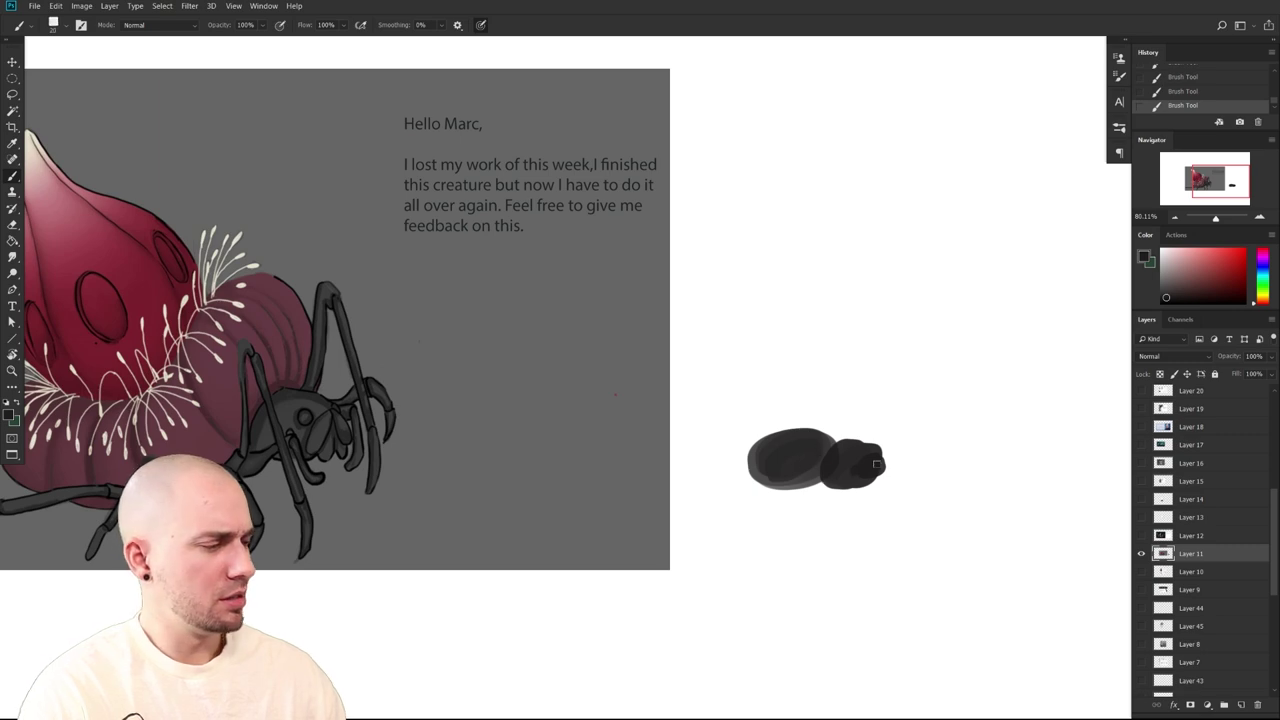
pyautogui.click(1202, 270)
pyautogui.click(1215, 268)
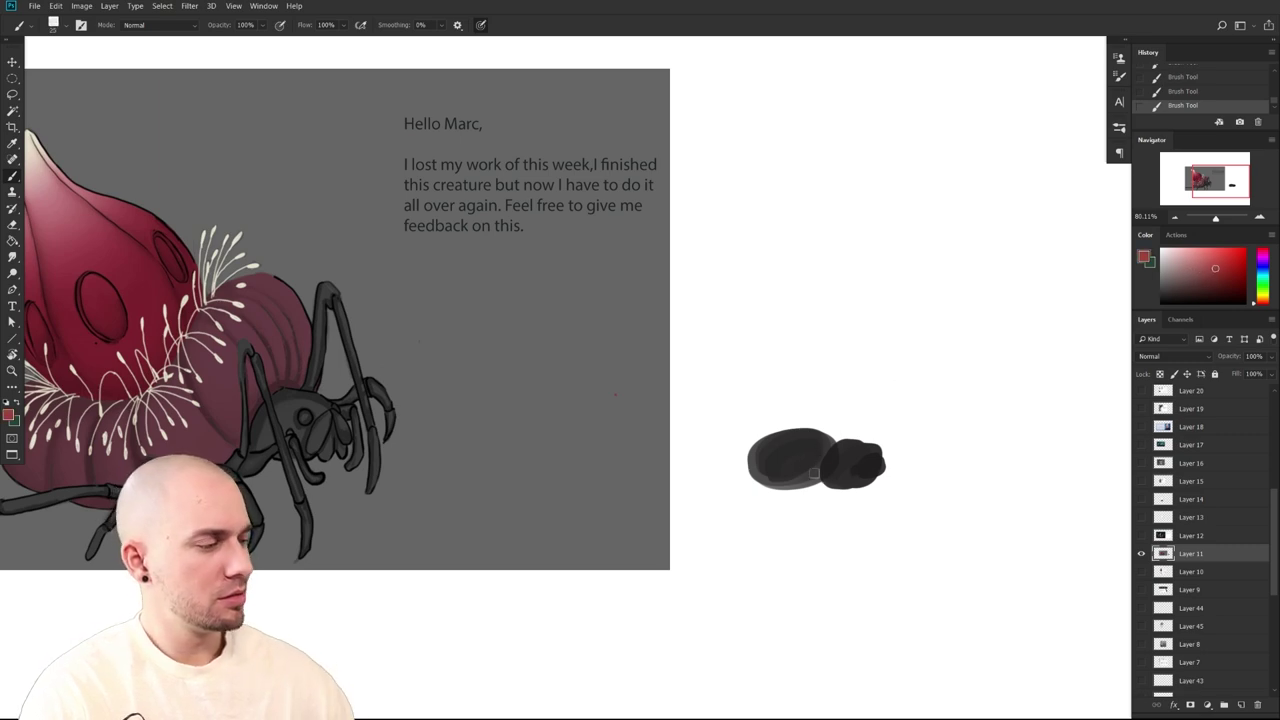
pyautogui.moveTo(814, 469); pyautogui.dragTo(808, 468)
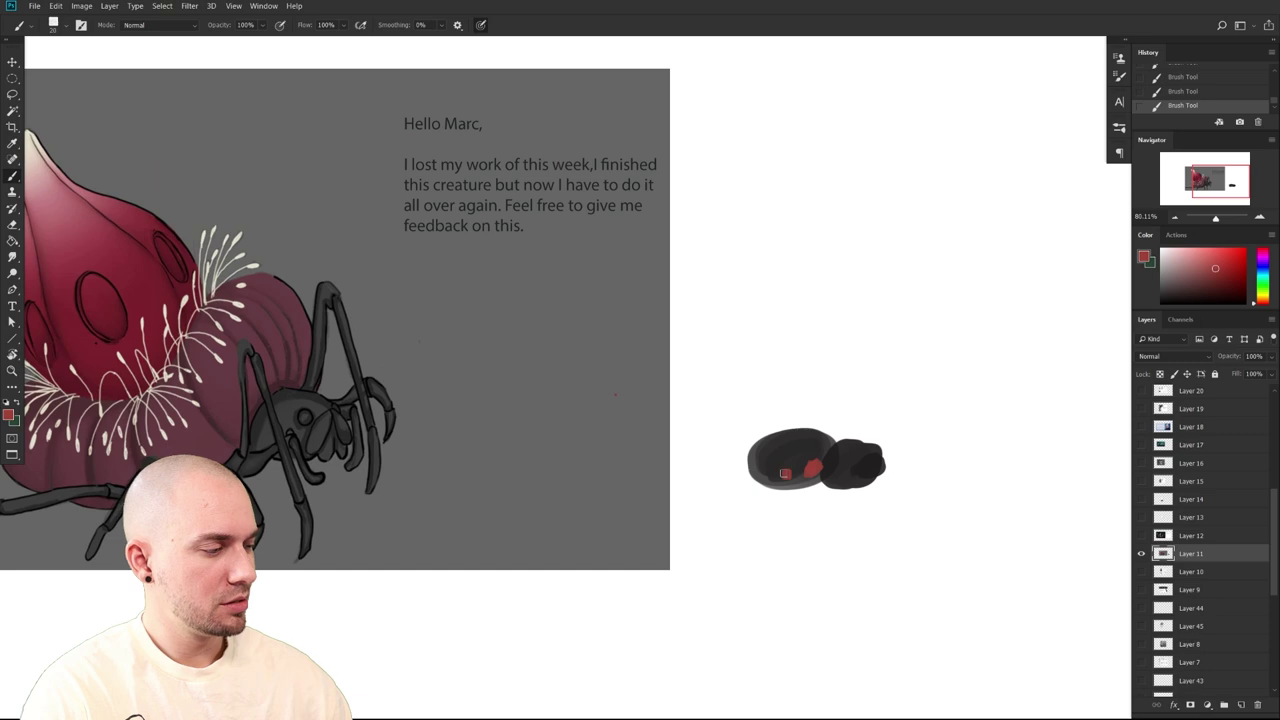
pyautogui.moveTo(773, 496); pyautogui.dragTo(826, 503)
pyautogui.moveTo(915, 529); pyautogui.dragTo(820, 546)
# Paint four long, sharply bent red legs rising above the sketched abdomen and reaching down to the ground
pyautogui.press(']')
pyautogui.moveTo(775, 488)
pyautogui.mouseDown()
pyautogui.moveTo(808, 424)
pyautogui.moveTo(829, 545)
pyautogui.mouseUp()
pyautogui.moveTo(744, 492)
pyautogui.mouseDown()
pyautogui.moveTo(759, 423)
pyautogui.moveTo(780, 552)
pyautogui.mouseUp()
pyautogui.moveTo(729, 489)
pyautogui.mouseDown()
pyautogui.moveTo(723, 418)
pyautogui.moveTo(701, 555)
pyautogui.moveTo(676, 429)
pyautogui.moveTo(654, 522)
pyautogui.mouseUp()
pyautogui.moveTo(857, 579); pyautogui.dragTo(877, 537)
pyautogui.press(']')
pyautogui.moveTo(794, 445); pyautogui.dragTo(730, 440)
pyautogui.moveTo(675, 479)
pyautogui.mouseDown()
pyautogui.moveTo(662, 488)
pyautogui.moveTo(721, 513)
pyautogui.mouseUp()
# Add small red feet to the ends of the sketched spider's four legs with a finer brush
pyautogui.press('[')
pyautogui.moveTo(790, 515); pyautogui.dragTo(799, 511)
pyautogui.hotkey('ctrl', 'z')
pyautogui.hotkey('ctrl', 'z')
pyautogui.hotkey('ctrl', 'z')
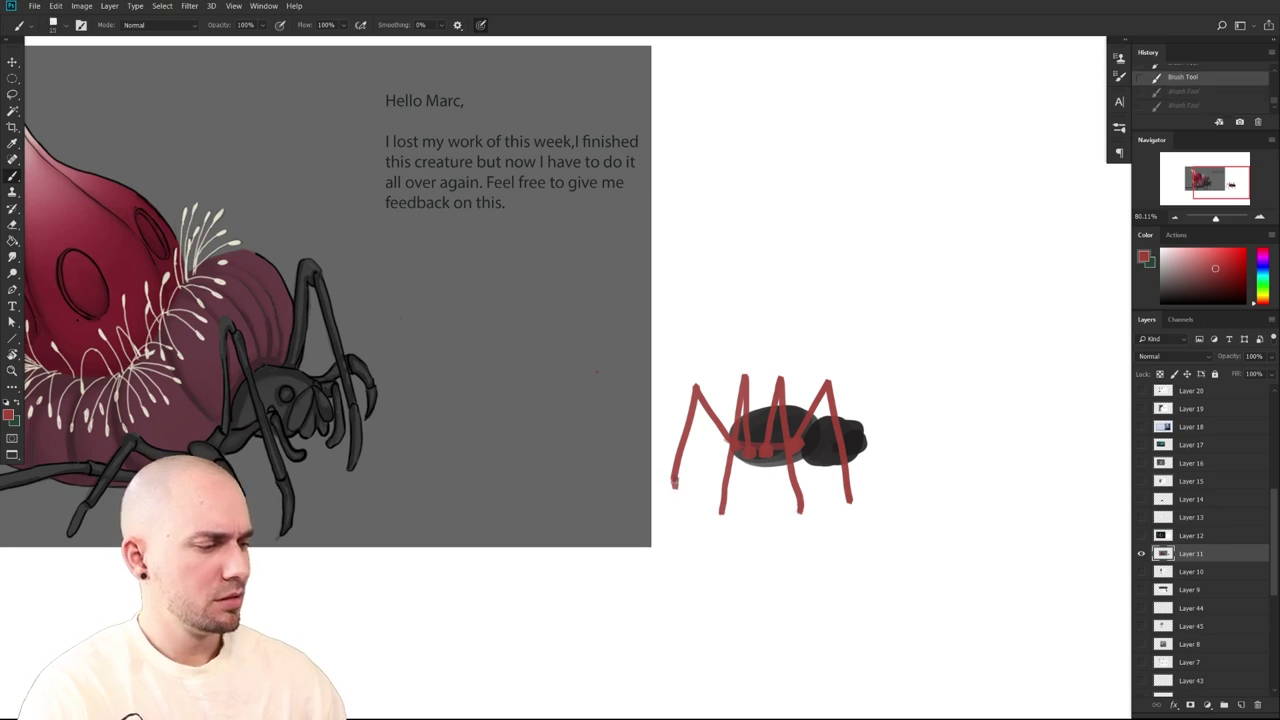
pyautogui.hotkey('ctrl', 'shift', 'z')
pyautogui.hotkey('ctrl', 'shift', 'z')
pyautogui.moveTo(672, 492)
pyautogui.mouseDown()
pyautogui.moveTo(734, 520)
pyautogui.moveTo(816, 530)
pyautogui.moveTo(869, 514)
pyautogui.moveTo(859, 540)
pyautogui.mouseUp()
pyautogui.moveTo(859, 540)
pyautogui.mouseDown()
pyautogui.moveTo(990, 512)
pyautogui.moveTo(851, 571)
pyautogui.mouseUp()
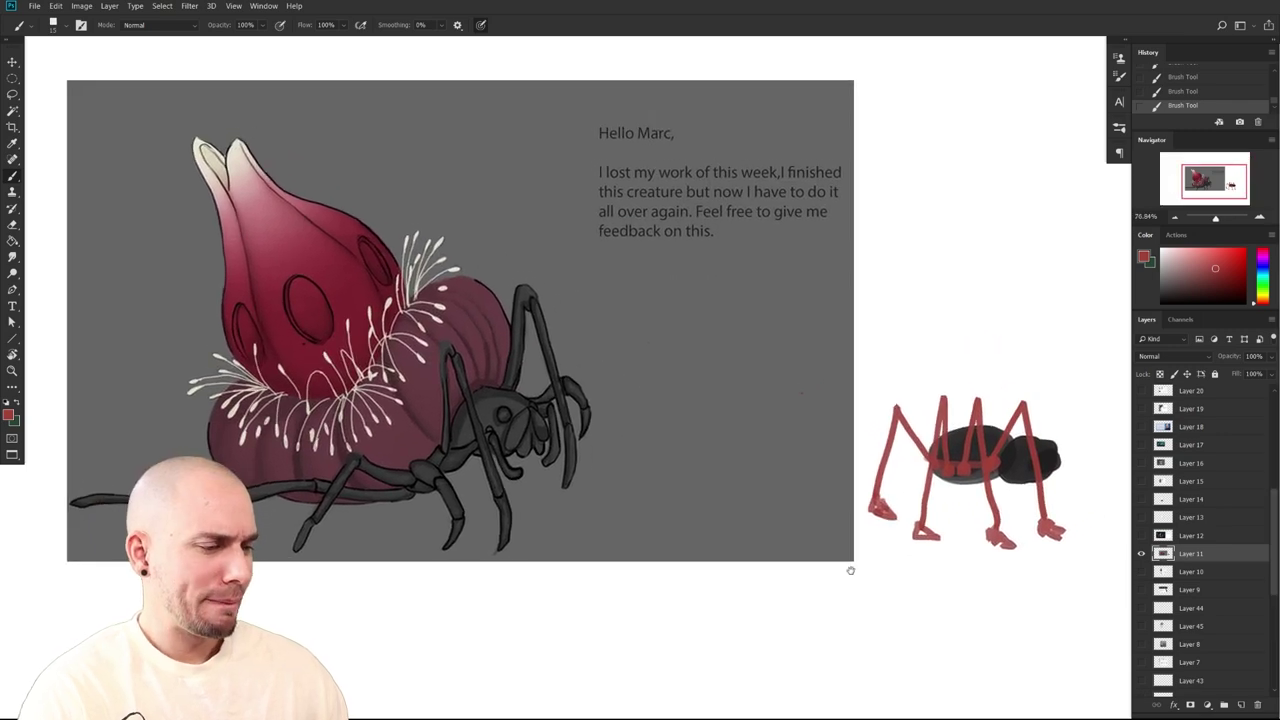
# Try extra red strokes around the rear and upper part of the spider sketch, then undo them
pyautogui.moveTo(846, 566); pyautogui.dragTo(801, 585)
pyautogui.moveTo(879, 455)
pyautogui.mouseDown()
pyautogui.moveTo(848, 430)
pyautogui.moveTo(928, 388)
pyautogui.moveTo(894, 389)
pyautogui.moveTo(920, 381)
pyautogui.mouseUp()
pyautogui.hotkey('ctrl', 'z')
pyautogui.moveTo(843, 408)
pyautogui.mouseDown()
pyautogui.moveTo(963, 394)
pyautogui.moveTo(862, 424)
pyautogui.mouseUp()
pyautogui.hotkey('ctrl', 'z')
pyautogui.hotkey('ctrl', 'z')
pyautogui.moveTo(733, 544)
pyautogui.mouseDown()
pyautogui.moveTo(763, 540)
pyautogui.moveTo(781, 557)
pyautogui.mouseUp()
pyautogui.press('[')
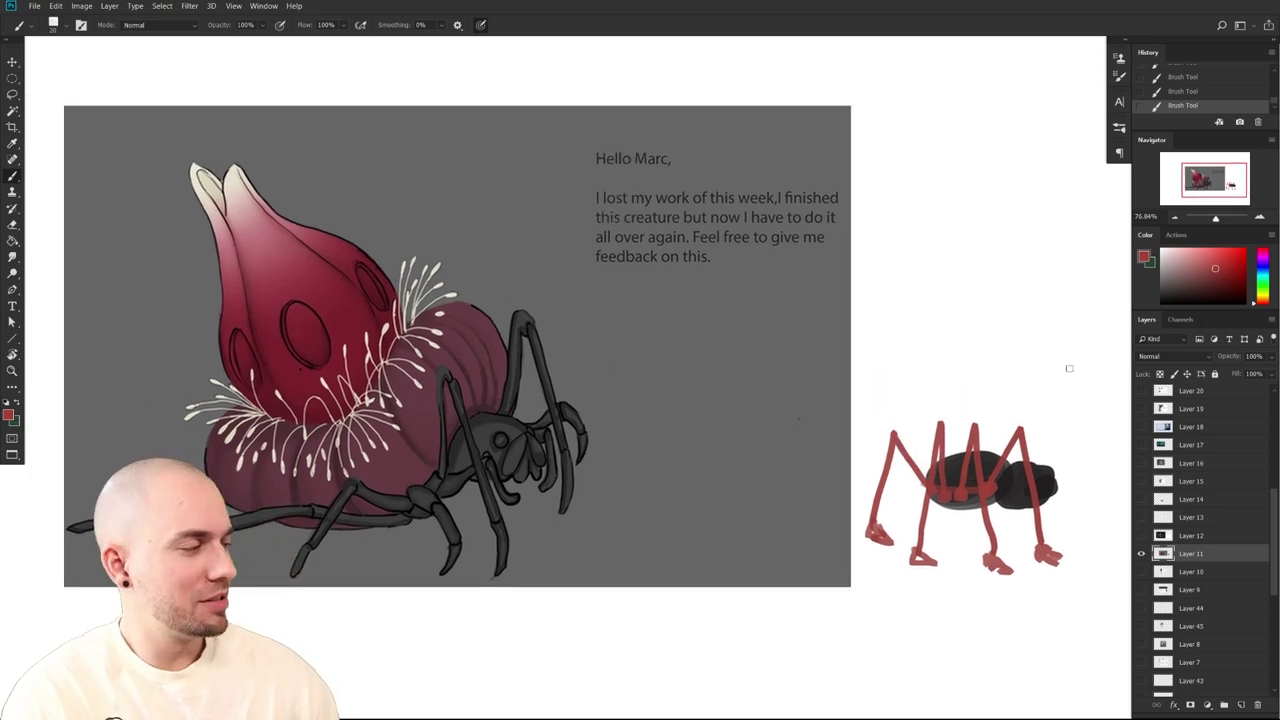
# Try saturated red strokes along the creature's long rear leg and beneath its body, then undo them
pyautogui.hscroll(-7, 606, 486)
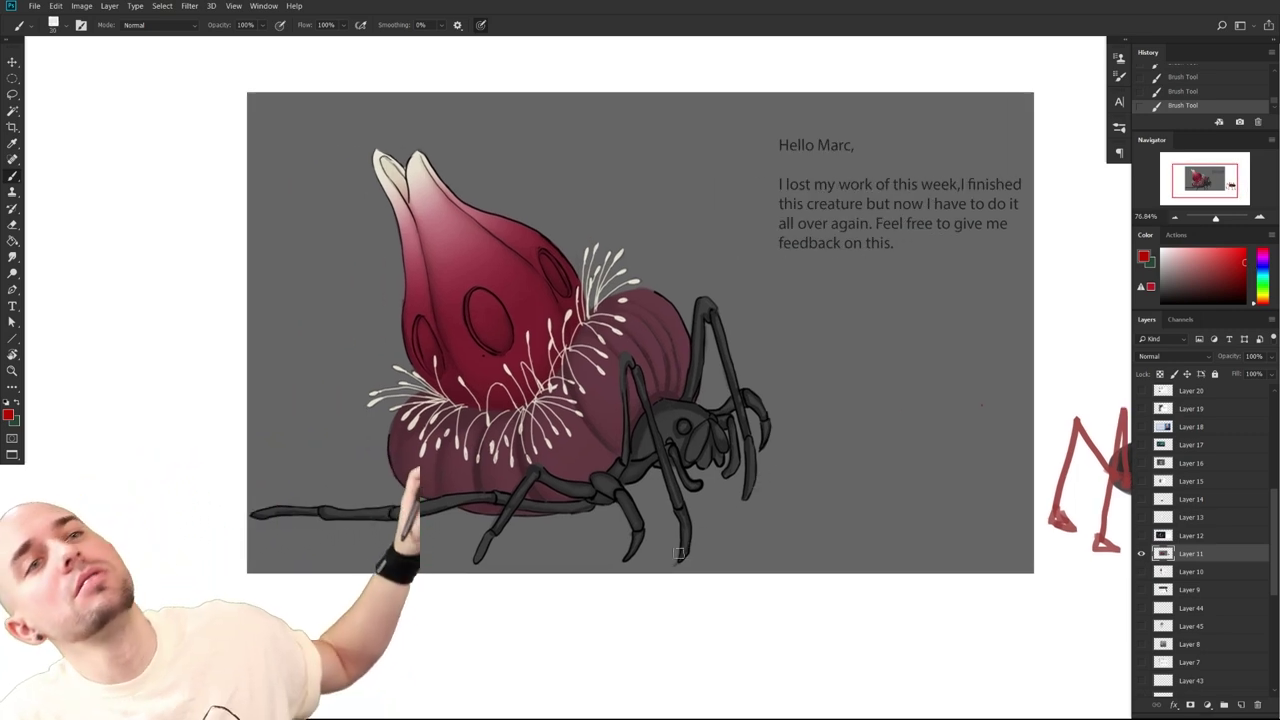
pyautogui.moveTo(590, 510); pyautogui.dragTo(292, 520)
pyautogui.hotkey('ctrl', 'z')
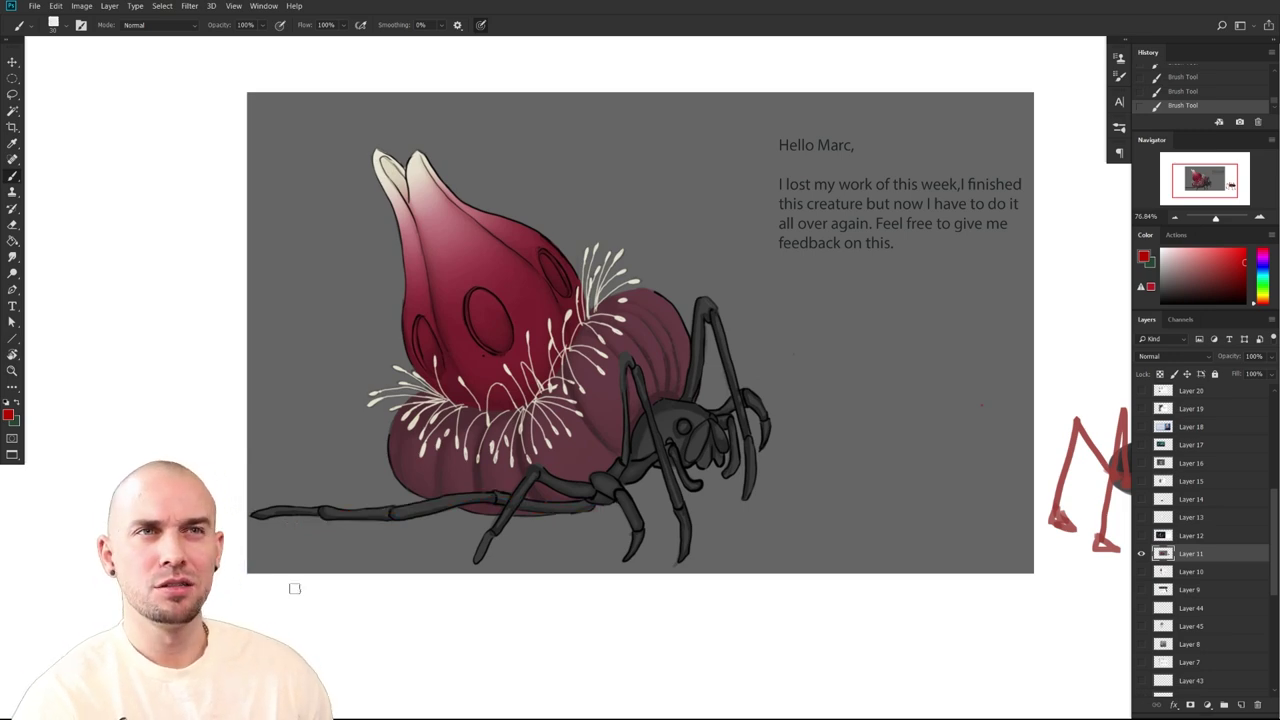
pyautogui.hscroll(6, 864, 603)
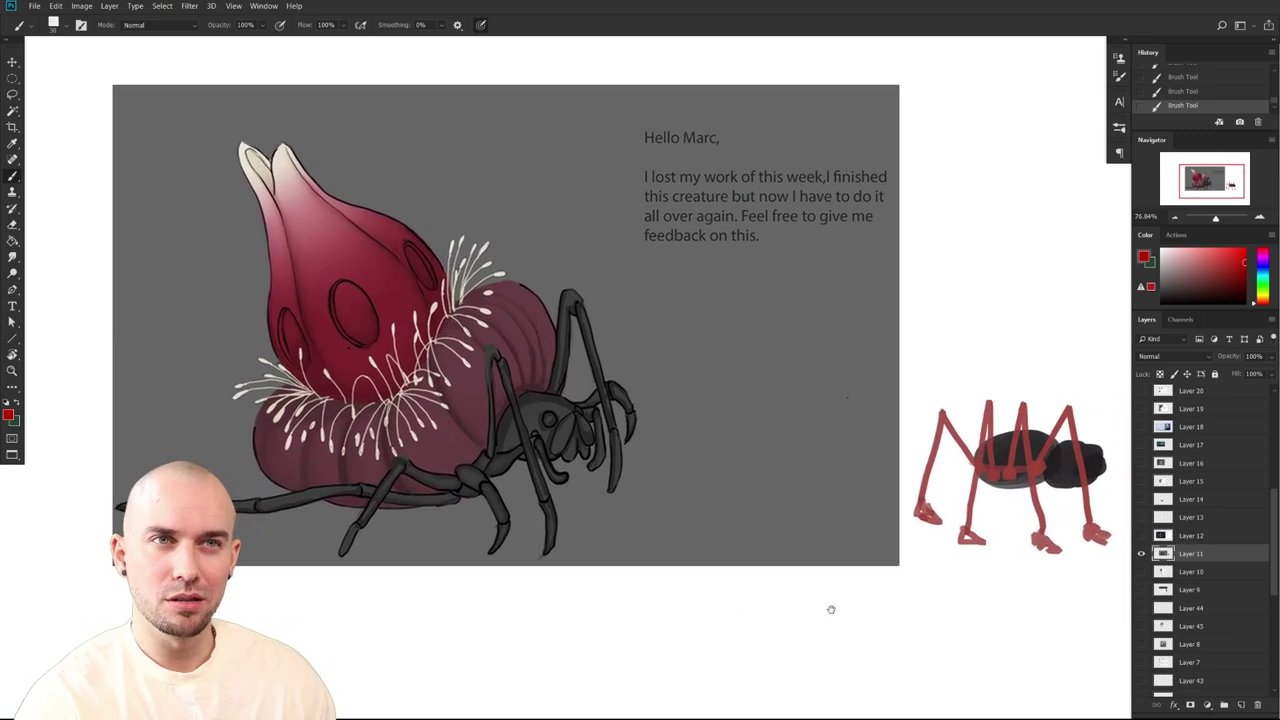
pyautogui.moveTo(805, 615); pyautogui.dragTo(803, 617)
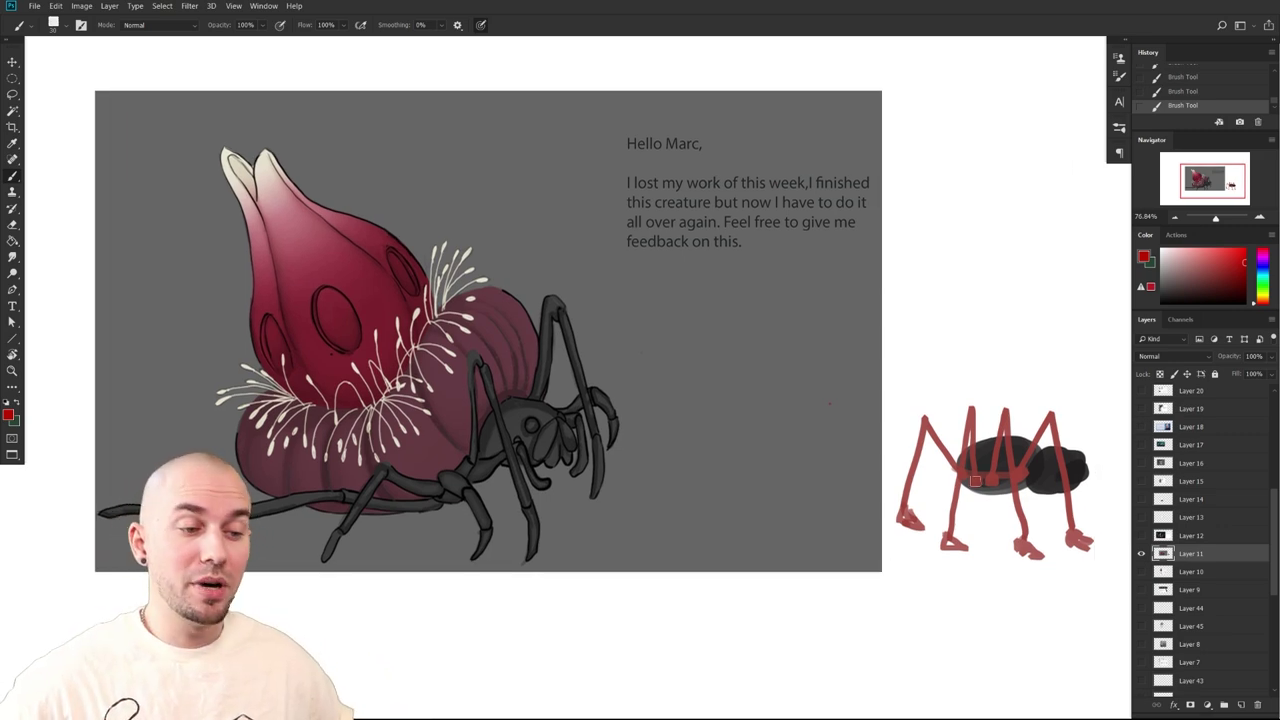
pyautogui.hscroll(-6, 570, 540)
pyautogui.moveTo(539, 502)
pyautogui.mouseDown()
pyautogui.moveTo(618, 511)
pyautogui.moveTo(568, 513)
pyautogui.mouseUp()
pyautogui.hotkey('ctrl', 'z')
# Try a thin red oval above the sketched abdomen and loops over the creature's upper stamens, then undo both
pyautogui.moveTo(758, 568)
pyautogui.mouseDown()
pyautogui.moveTo(706, 575)
pyautogui.moveTo(860, 584)
pyautogui.moveTo(714, 543)
pyautogui.moveTo(640, 559)
pyautogui.moveTo(680, 616)
pyautogui.moveTo(763, 642)
pyautogui.mouseUp()
pyautogui.moveTo(585, 484); pyautogui.dragTo(577, 476)
pyautogui.moveTo(838, 577); pyautogui.dragTo(647, 553)
pyautogui.press('[')
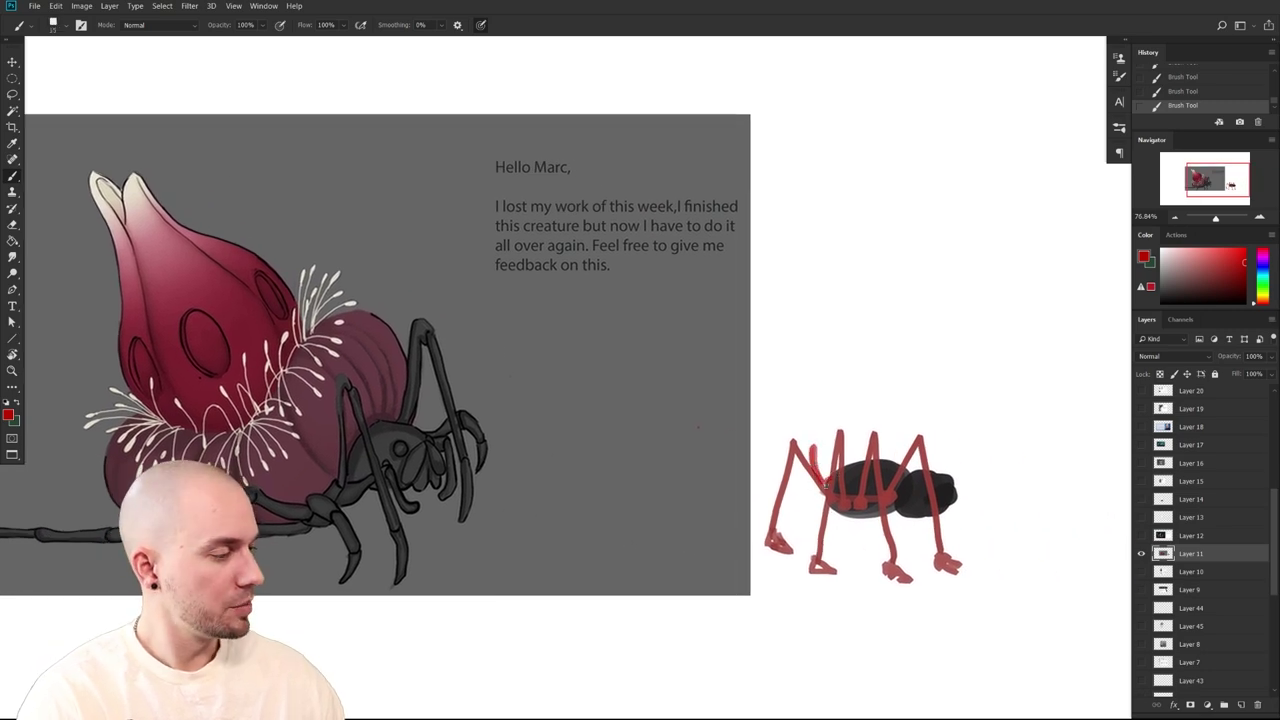
pyautogui.moveTo(810, 465)
pyautogui.mouseDown()
pyautogui.moveTo(900, 442)
pyautogui.moveTo(911, 492)
pyautogui.moveTo(965, 479)
pyautogui.mouseUp()
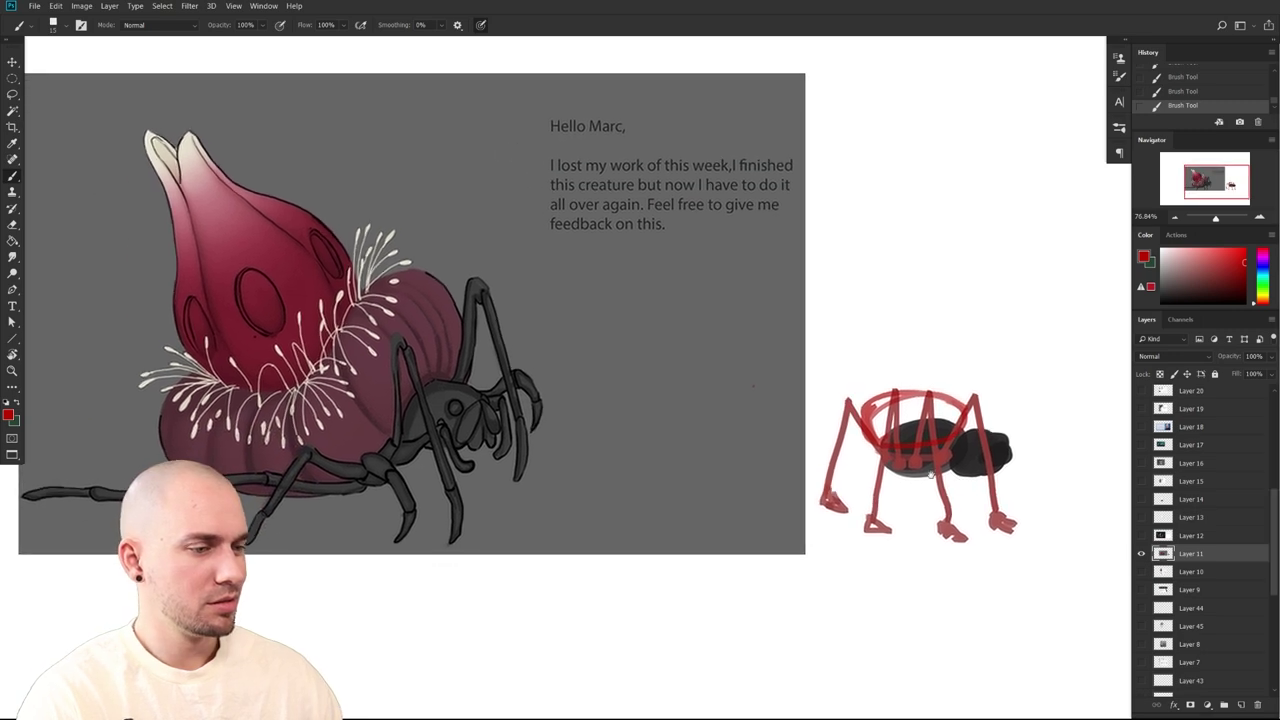
pyautogui.moveTo(382, 238); pyautogui.dragTo(362, 290)
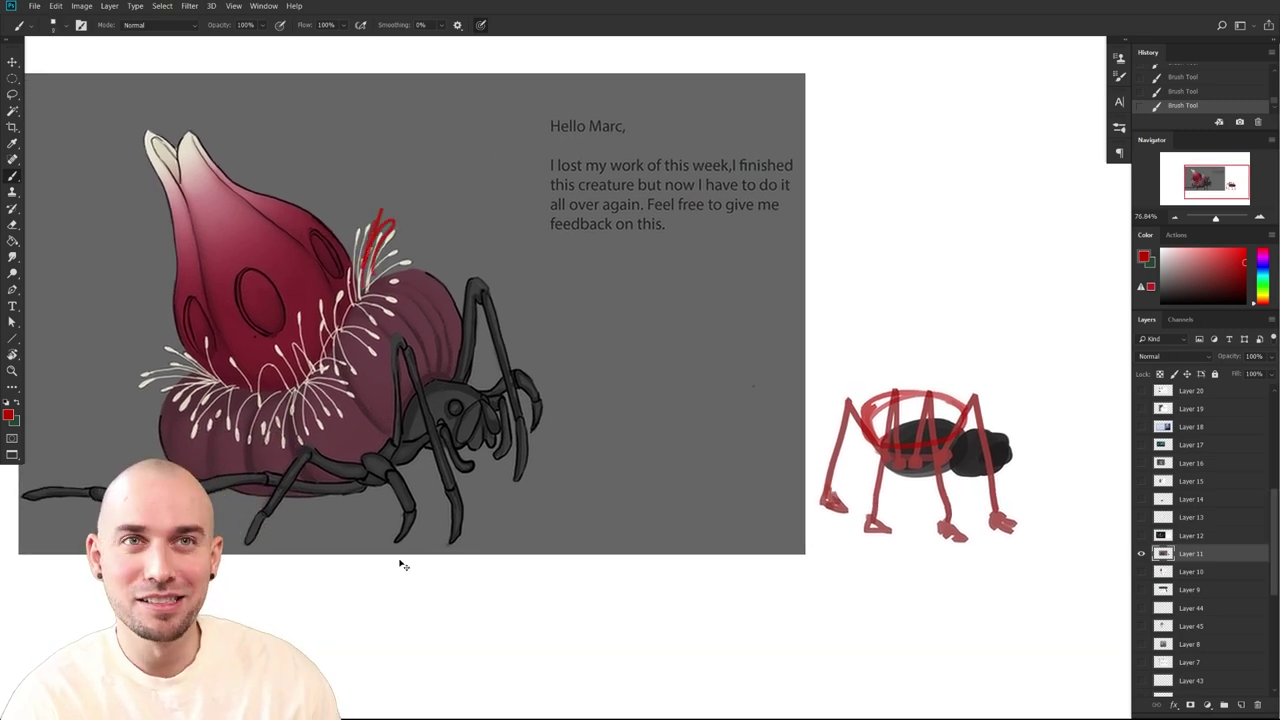
pyautogui.hotkey('ctrl', 'z')
pyautogui.hotkey('ctrl', 'z')
pyautogui.moveTo(627, 622)
pyautogui.mouseDown()
pyautogui.moveTo(659, 632)
pyautogui.moveTo(708, 603)
pyautogui.moveTo(737, 603)
pyautogui.moveTo(716, 626)
pyautogui.moveTo(738, 616)
pyautogui.mouseUp()
pyautogui.scroll(1, 740, 614)
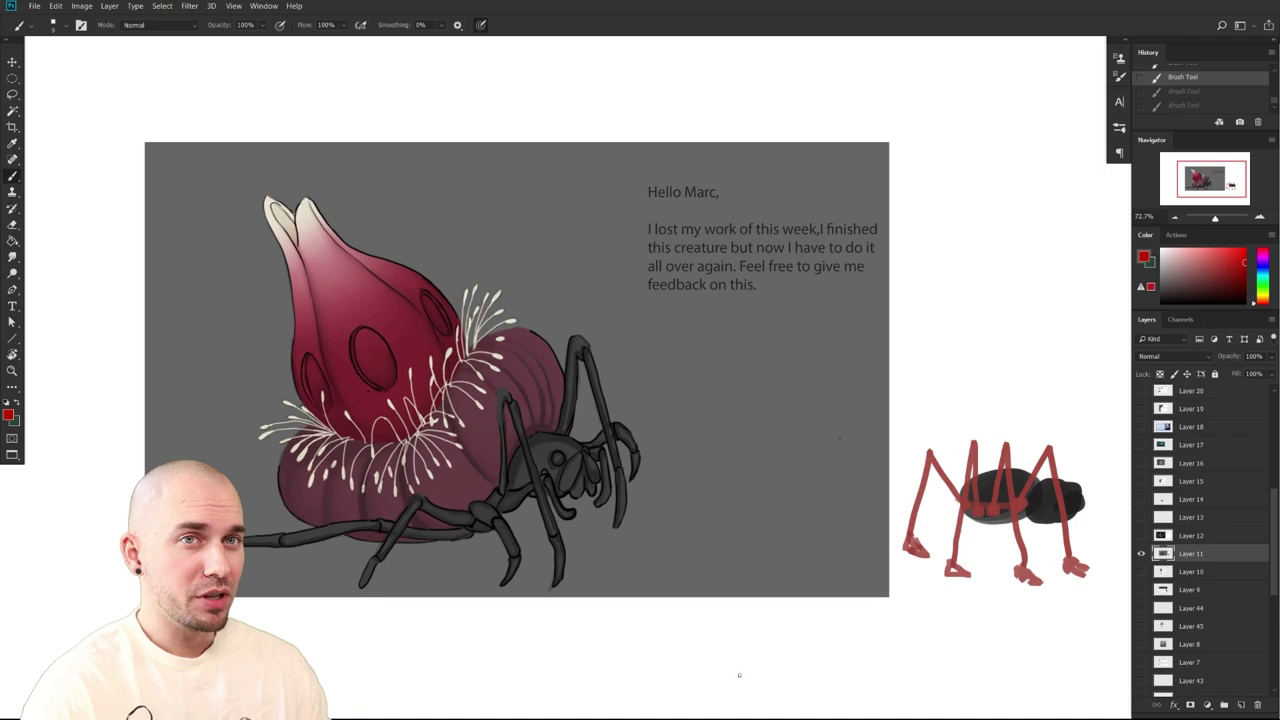
# Hide the flower-backed creature's layer, then show and select Layer 12 with the swordswoman painting
pyautogui.click(1141, 554)
pyautogui.click(1142, 536)
pyautogui.click(1164, 536)
pyautogui.moveTo(893, 563); pyautogui.dragTo(916, 567)
pyautogui.moveTo(734, 542); pyautogui.dragTo(954, 582)
pyautogui.moveTo(954, 582); pyautogui.dragTo(907, 578)
pyautogui.scroll(-2, 907, 577)
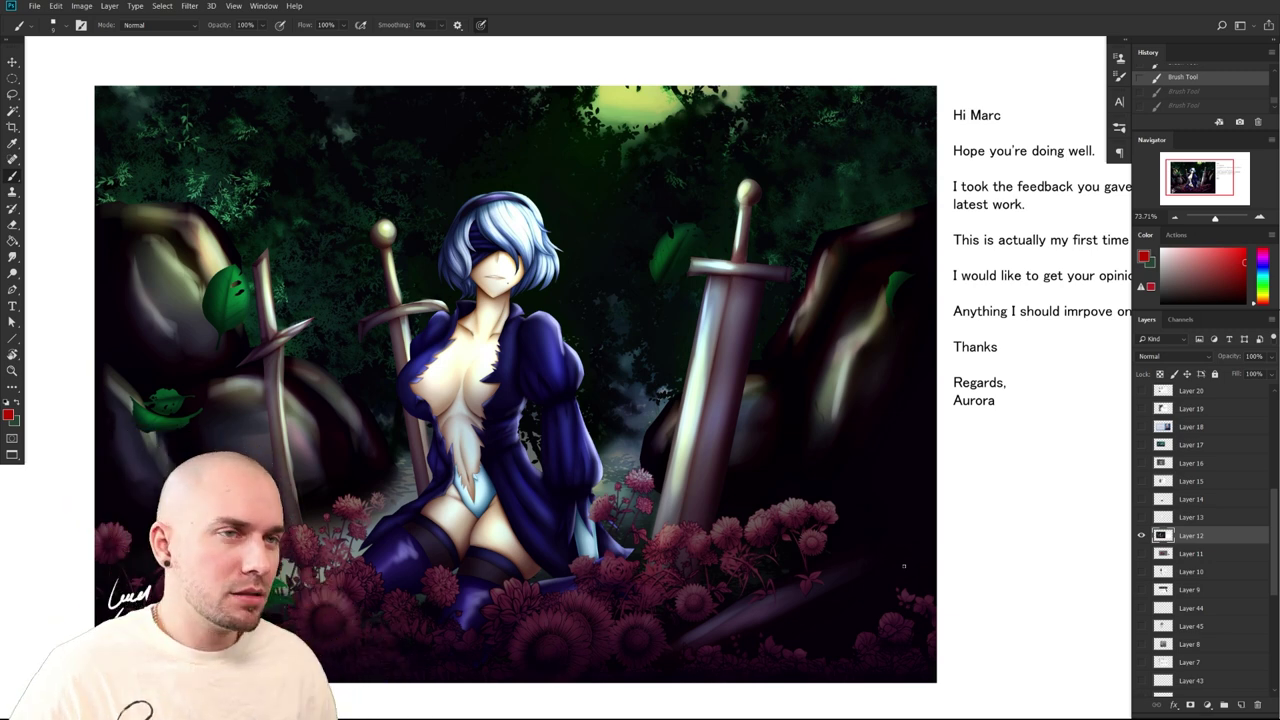
# Read the feedback request beside the swordswoman painting, checking which earlier advice was applied and what opinion is wanted
pyautogui.moveTo(948, 502)
pyautogui.mouseDown()
pyautogui.moveTo(905, 505)
pyautogui.moveTo(889, 526)
pyautogui.moveTo(800, 560)
pyautogui.moveTo(743, 563)
pyautogui.moveTo(786, 556)
pyautogui.moveTo(764, 556)
pyautogui.mouseUp()
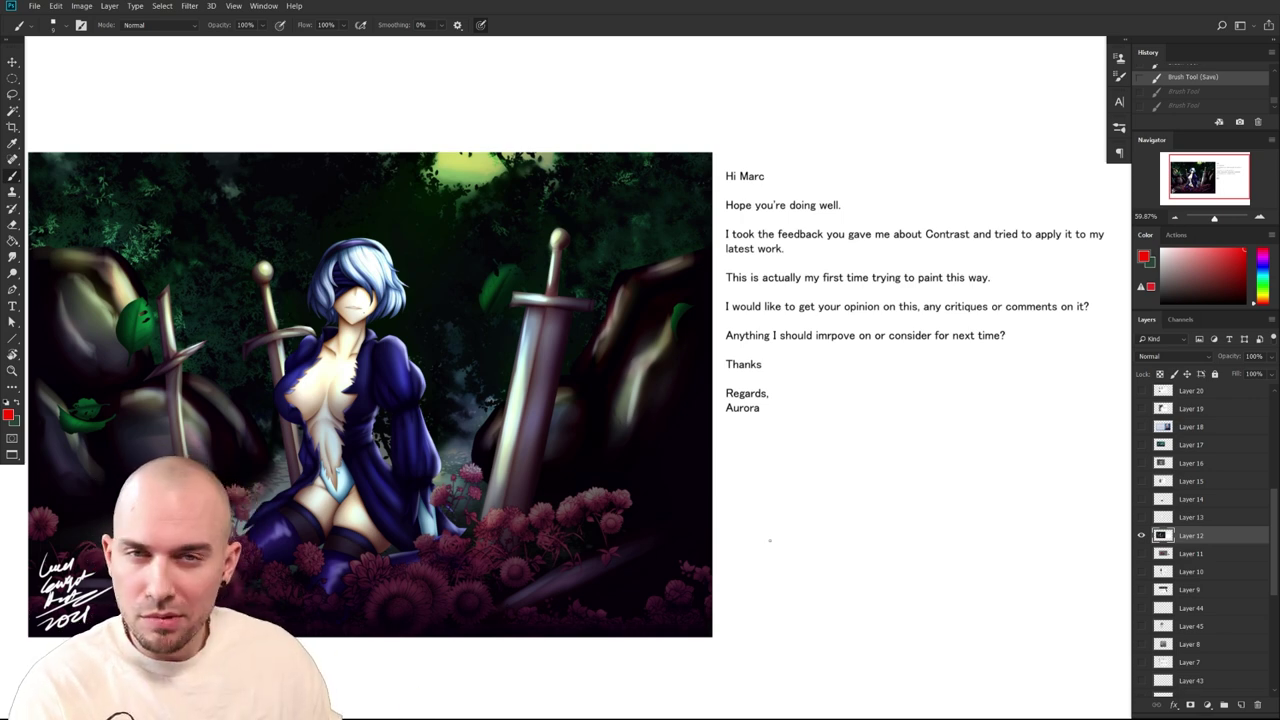
pyautogui.moveTo(962, 550); pyautogui.dragTo(816, 573)
pyautogui.scroll(2, 816, 573)
pyautogui.scroll(4, 1224, 502)
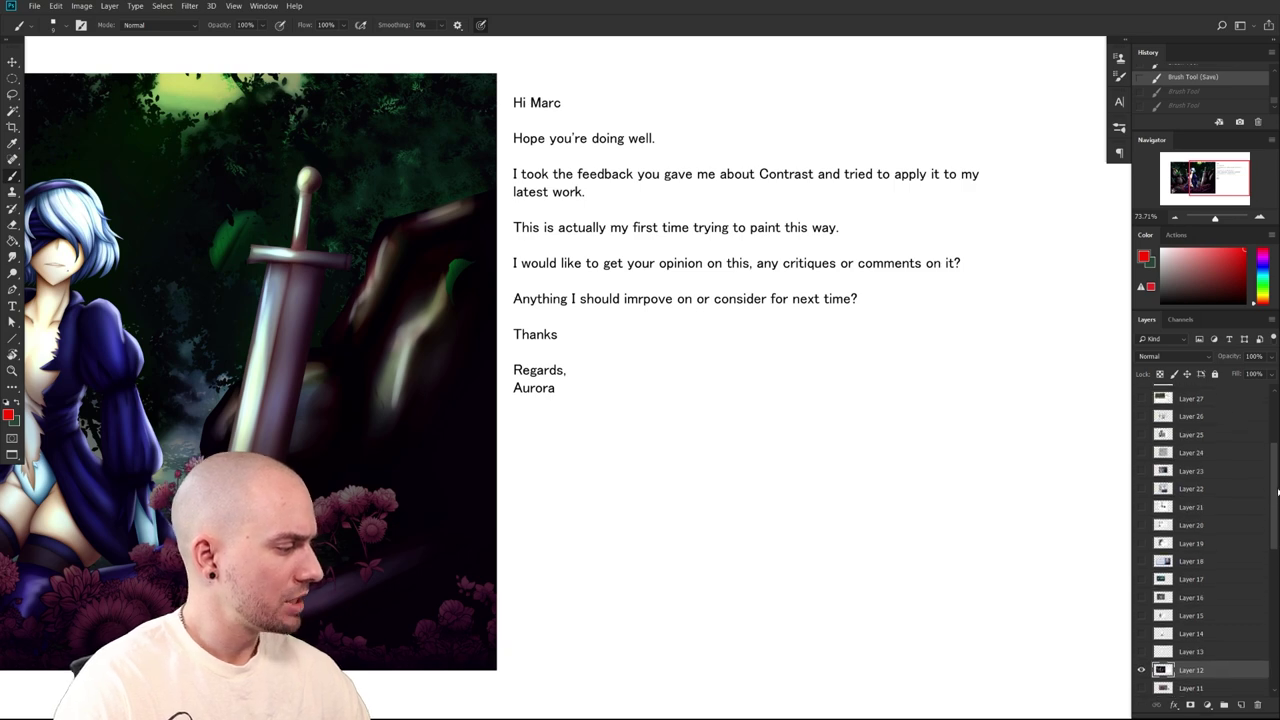
pyautogui.moveTo(970, 518); pyautogui.dragTo(895, 581)
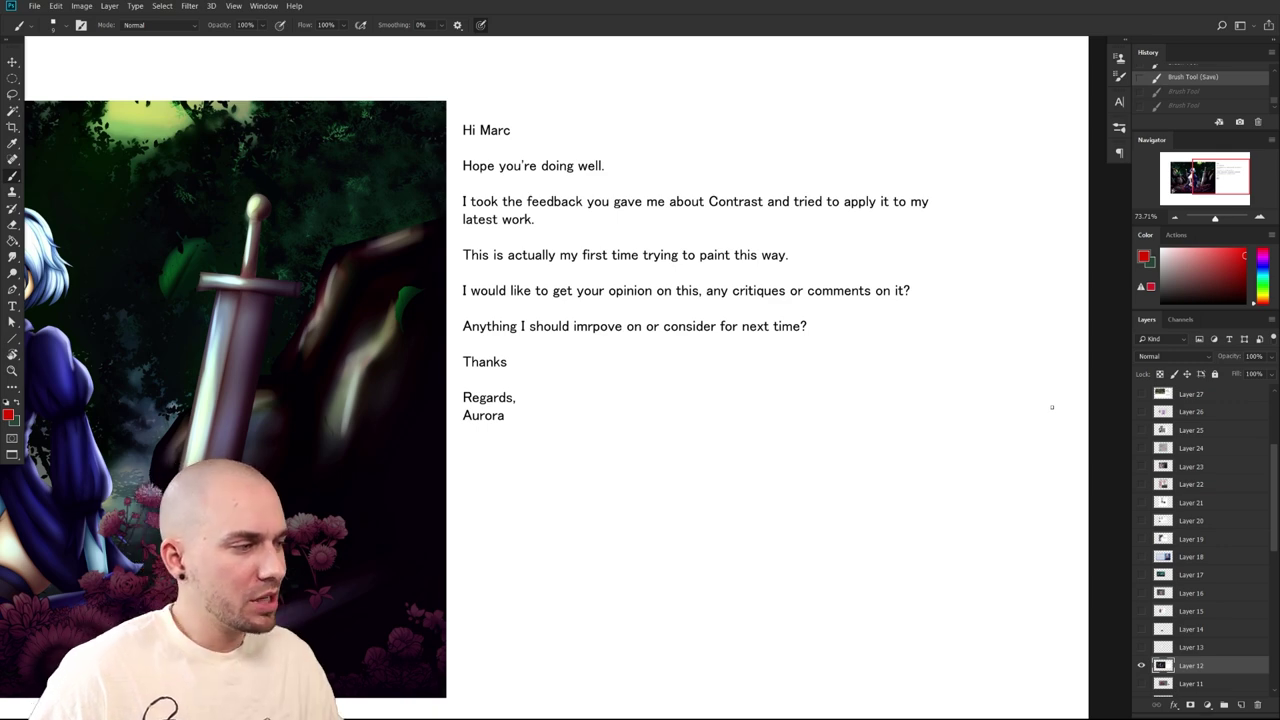
pyautogui.moveTo(891, 535); pyautogui.dragTo(929, 529)
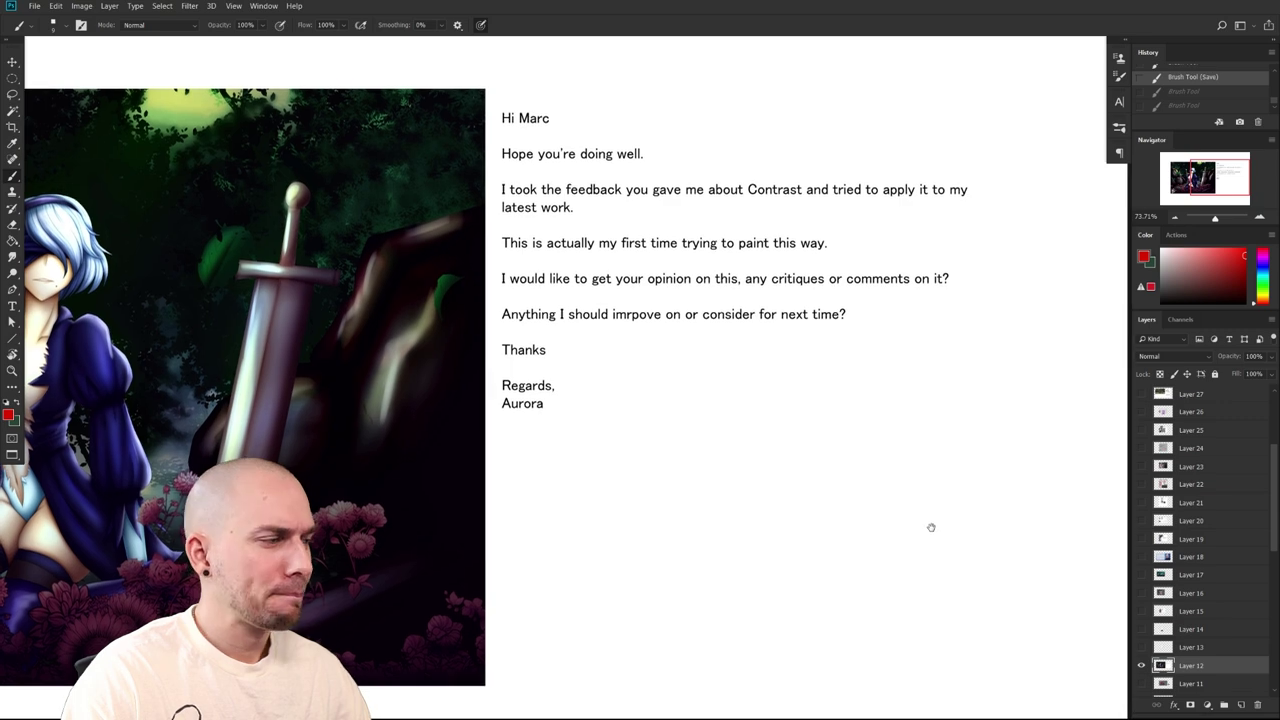
pyautogui.moveTo(929, 526); pyautogui.dragTo(957, 523)
pyautogui.moveTo(834, 536); pyautogui.dragTo(980, 515)
pyautogui.scroll(-4, 980, 515)
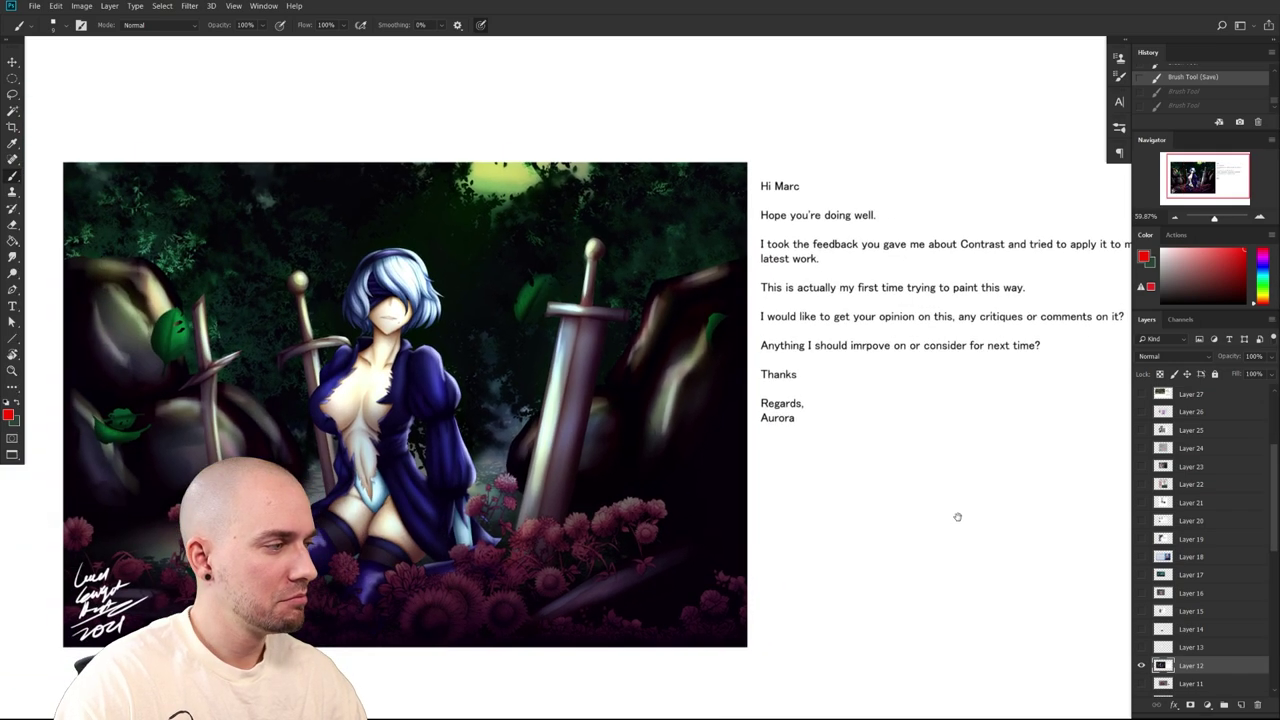
# Underline the word "Contrast" in the feedback request with a red brush stroke, redoing the first attempt
pyautogui.moveTo(917, 254); pyautogui.dragTo(978, 253)
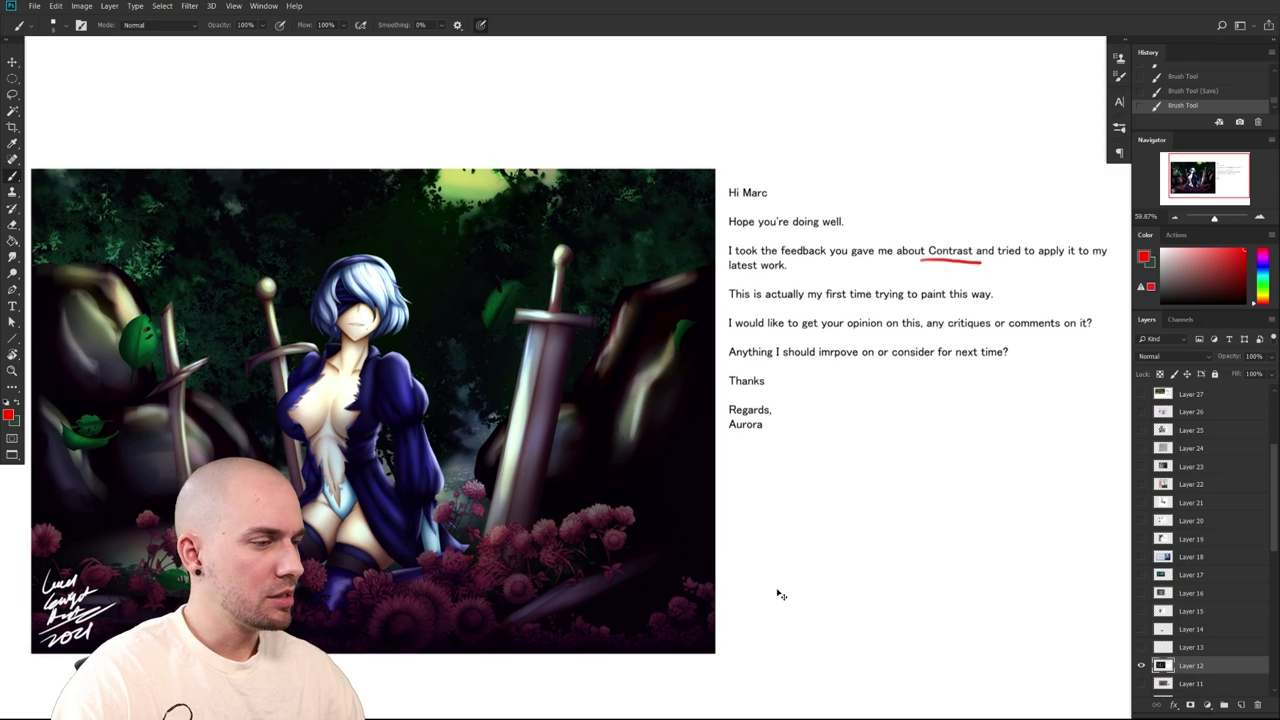
pyautogui.hotkey('ctrl', 'z')
pyautogui.moveTo(978, 265); pyautogui.dragTo(984, 265)
# Examine the contrast between the blindfolded figure, the swords, the rocks and the dark forest background
pyautogui.moveTo(828, 523)
pyautogui.mouseDown()
pyautogui.moveTo(926, 497)
pyautogui.moveTo(874, 534)
pyautogui.mouseUp()
pyautogui.moveTo(770, 577)
pyautogui.mouseDown()
pyautogui.moveTo(865, 541)
pyautogui.moveTo(1031, 544)
pyautogui.moveTo(1052, 558)
pyautogui.mouseUp()
pyautogui.moveTo(967, 555); pyautogui.dragTo(959, 556)
pyautogui.moveTo(945, 556)
pyautogui.mouseDown()
pyautogui.moveTo(877, 554)
pyautogui.moveTo(928, 548)
pyautogui.mouseUp()
pyautogui.moveTo(925, 555); pyautogui.dragTo(955, 551)
pyautogui.press('m')
pyautogui.moveTo(740, 550); pyautogui.dragTo(662, 520)
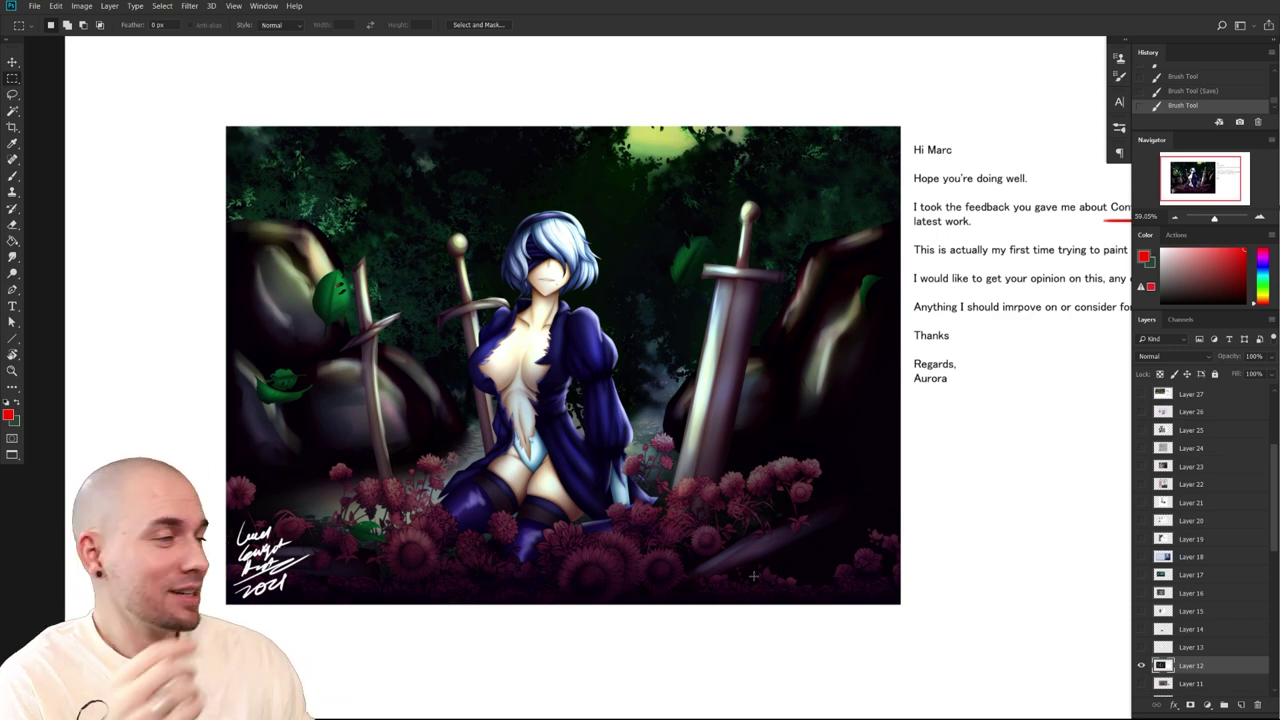
pyautogui.moveTo(954, 529)
pyautogui.mouseDown()
pyautogui.moveTo(925, 542)
pyautogui.moveTo(938, 543)
pyautogui.mouseUp()
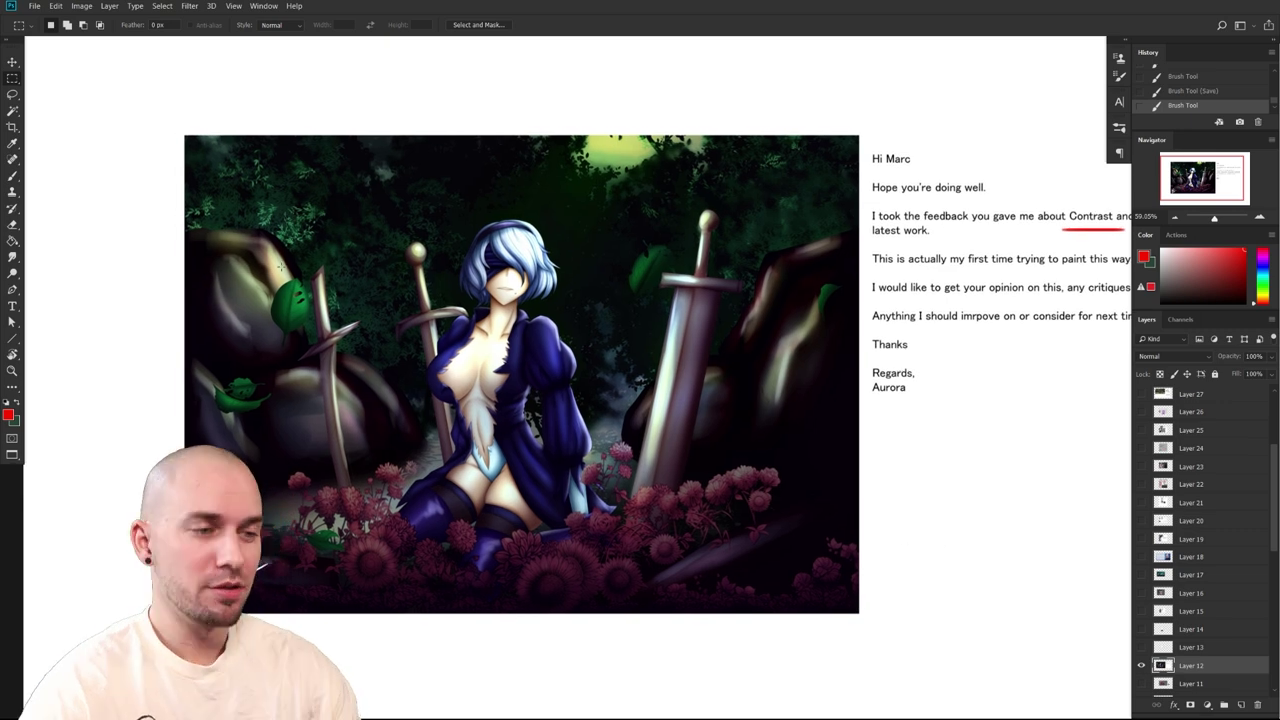
pyautogui.moveTo(705, 620); pyautogui.dragTo(692, 625)
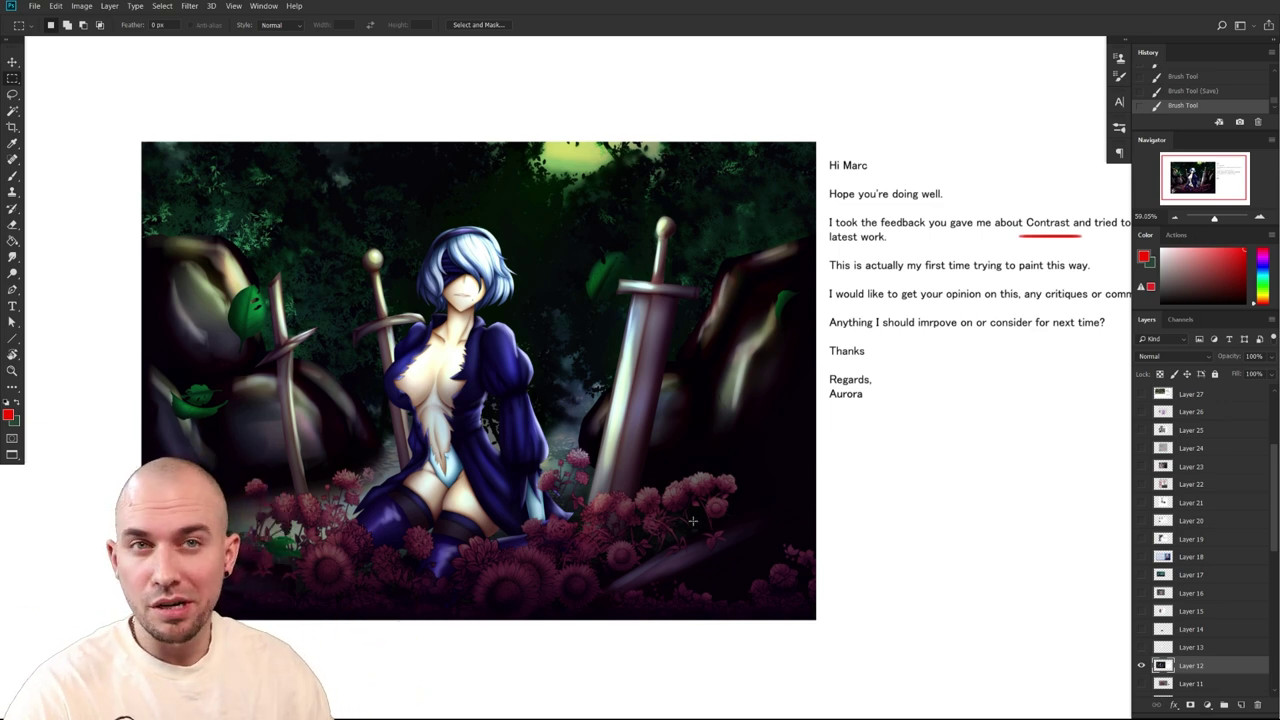
pyautogui.scroll(1, 667, 476)
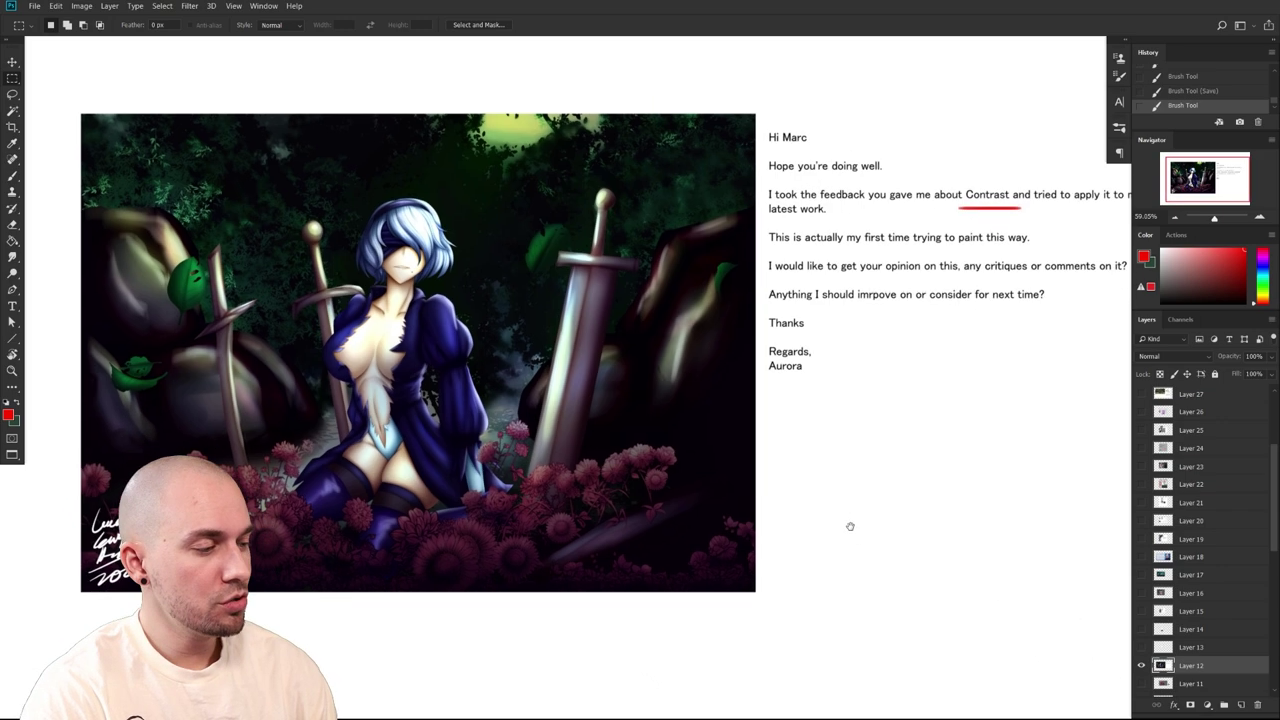
# Sample the dark forest background and the blue jacket's shadows around the figure to compare their darkest values
pyautogui.moveTo(667, 479)
pyautogui.mouseDown()
pyautogui.moveTo(701, 487)
pyautogui.moveTo(758, 378)
pyautogui.mouseUp()
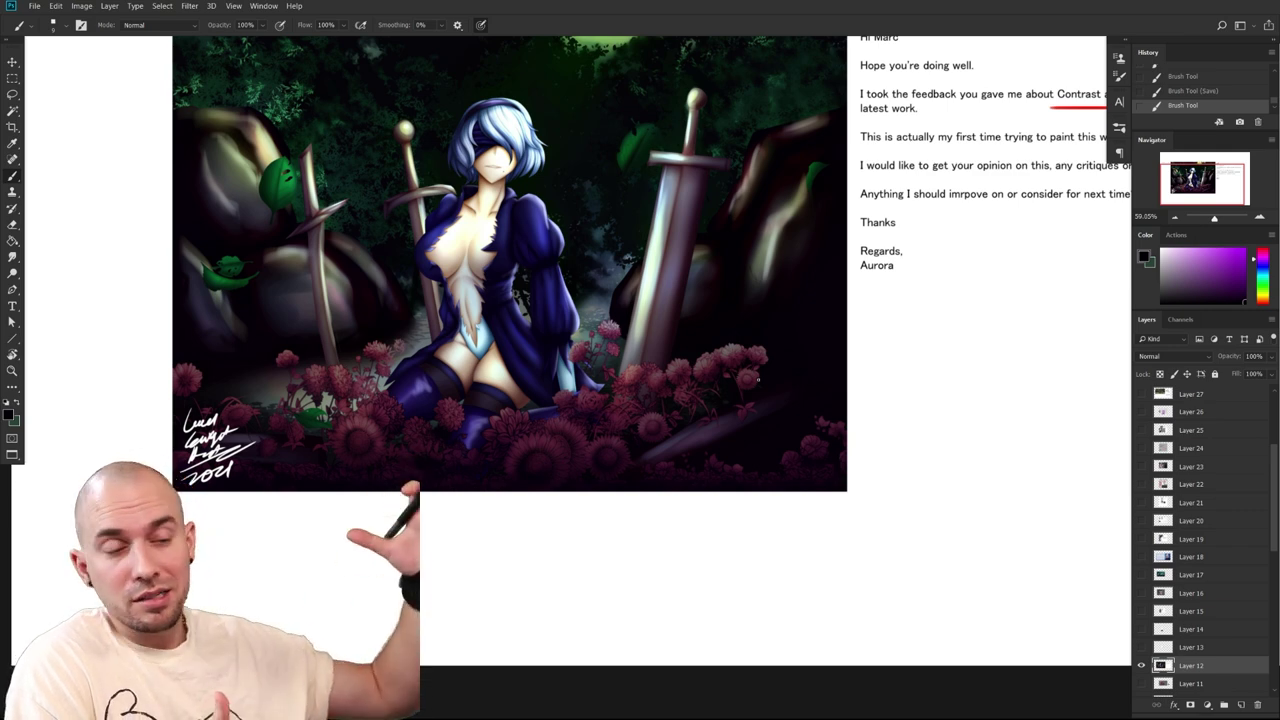
pyautogui.moveTo(823, 499); pyautogui.dragTo(782, 582)
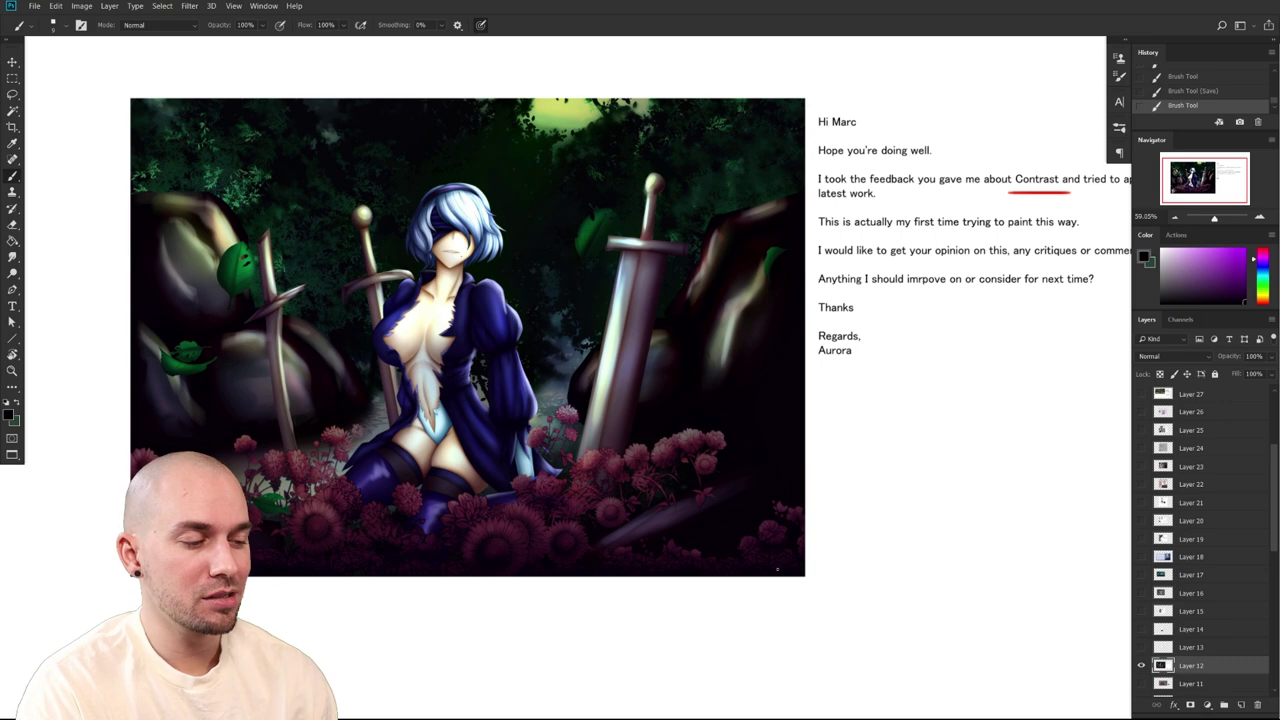
pyautogui.scroll(1, 611, 549)
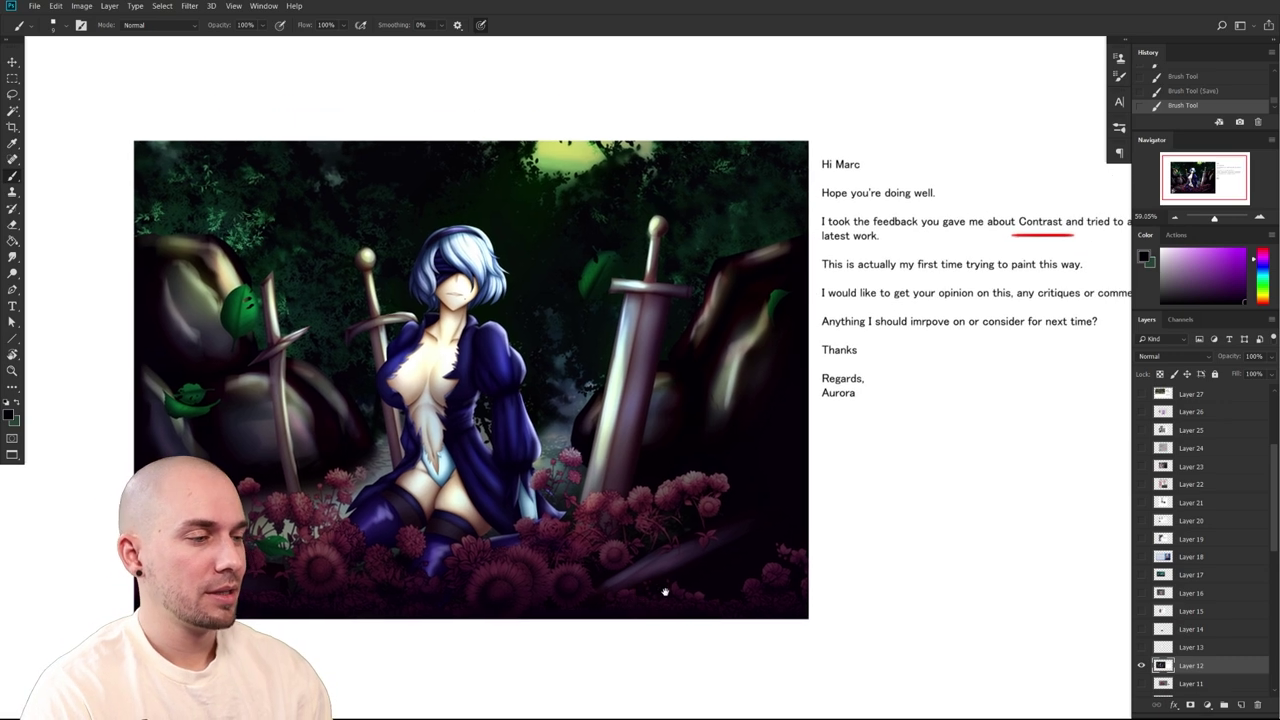
pyautogui.moveTo(509, 384); pyautogui.dragTo(613, 393)
pyautogui.moveTo(638, 452); pyautogui.dragTo(649, 441)
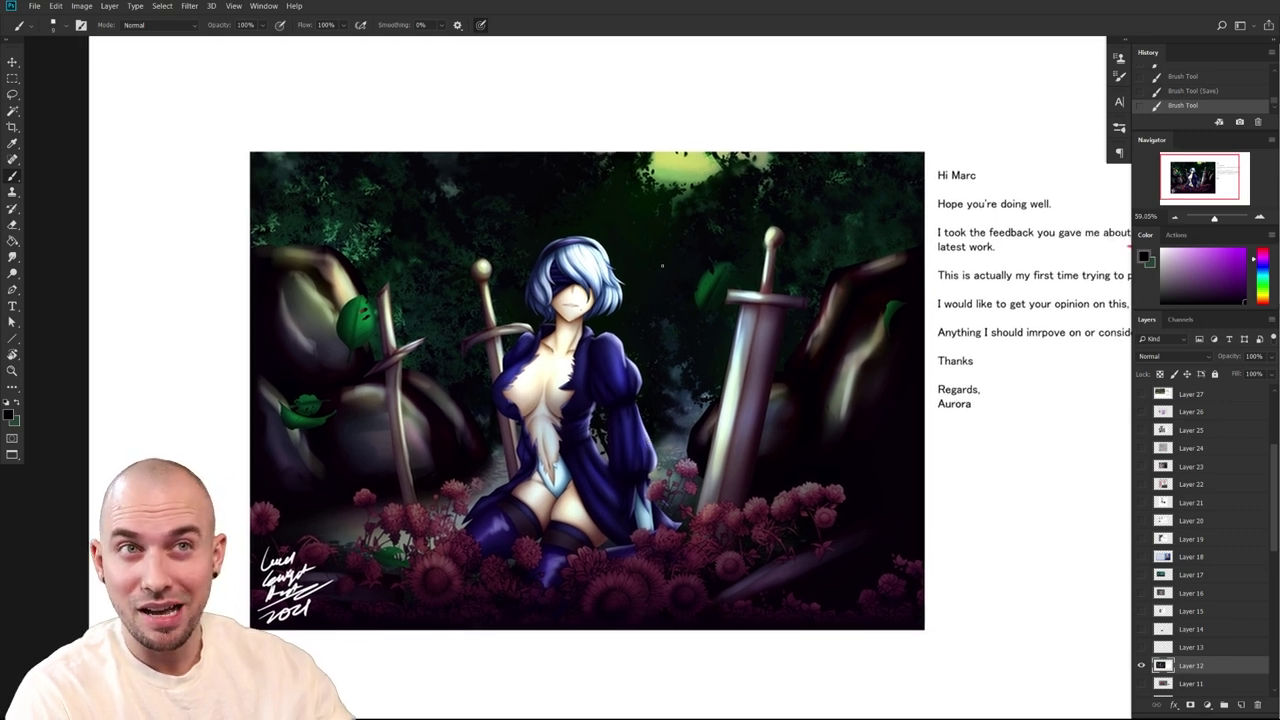
pyautogui.keyDown('alt'); pyautogui.click(652, 258); pyautogui.keyUp('alt')
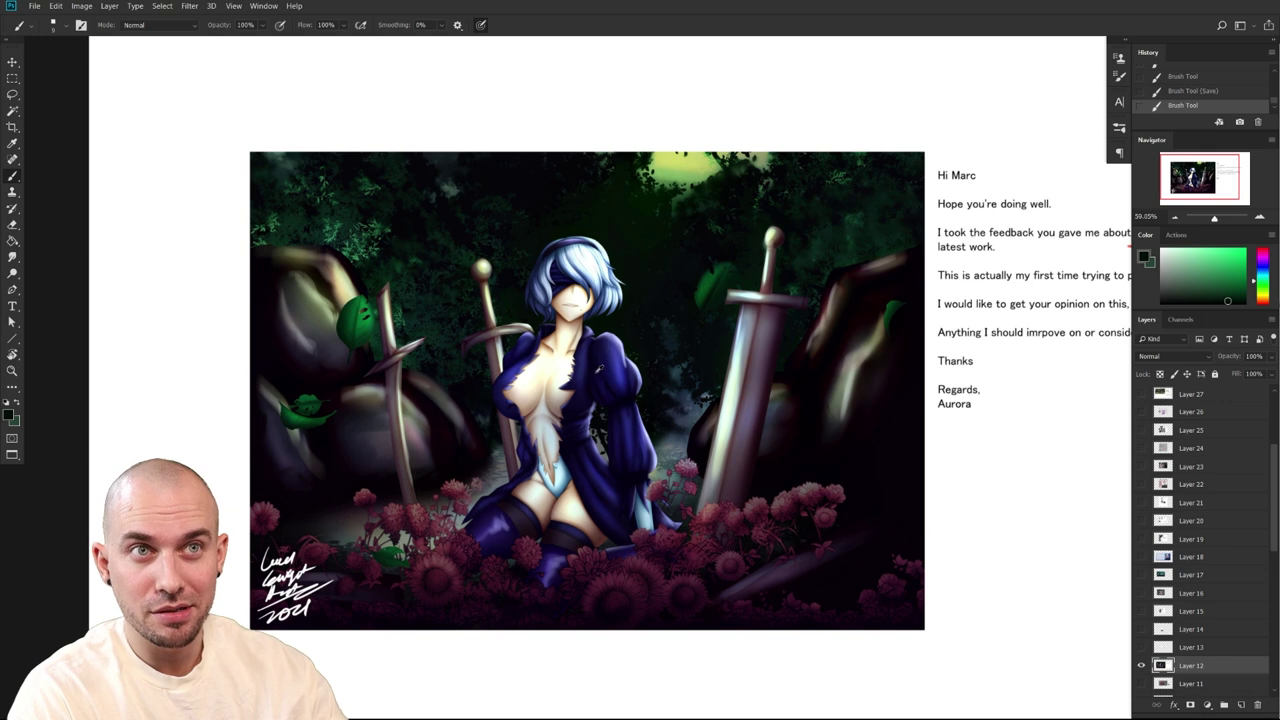
pyautogui.keyDown('alt'); pyautogui.click(596, 370); pyautogui.keyUp('alt')
pyautogui.keyDown('alt'); pyautogui.click(595, 374); pyautogui.keyUp('alt')
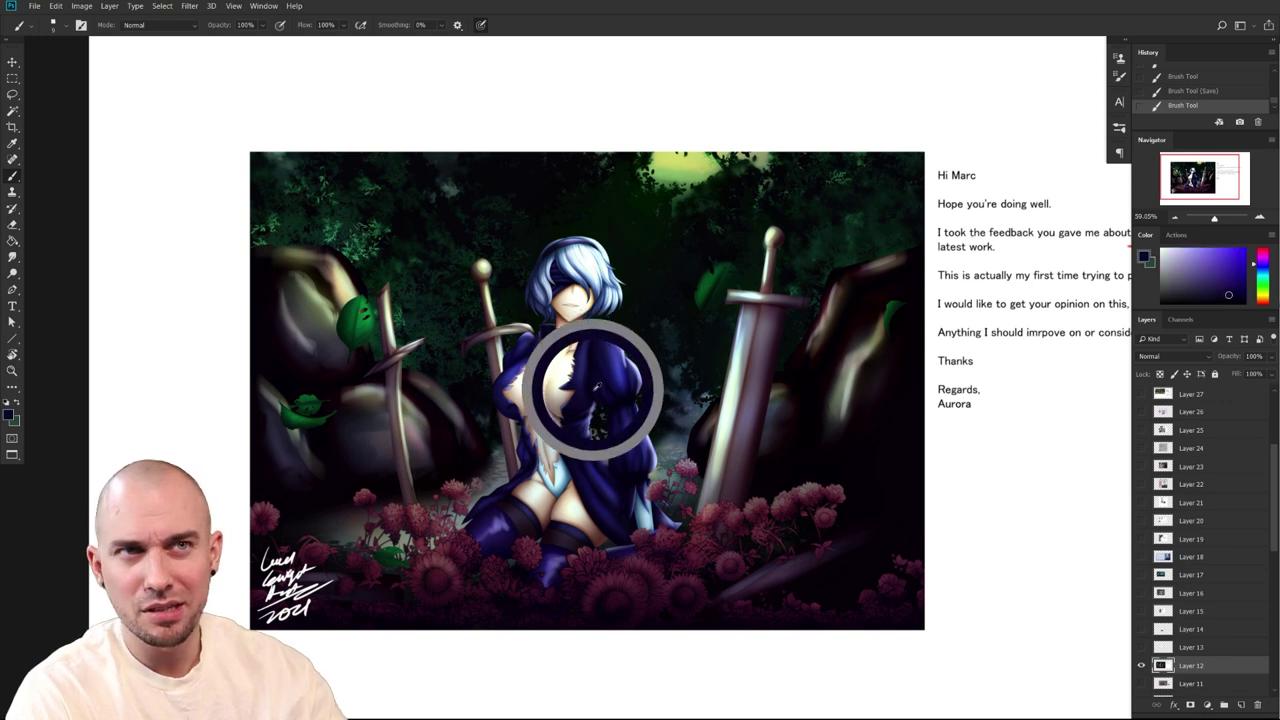
pyautogui.keyDown('alt'); pyautogui.click(594, 391); pyautogui.keyUp('alt')
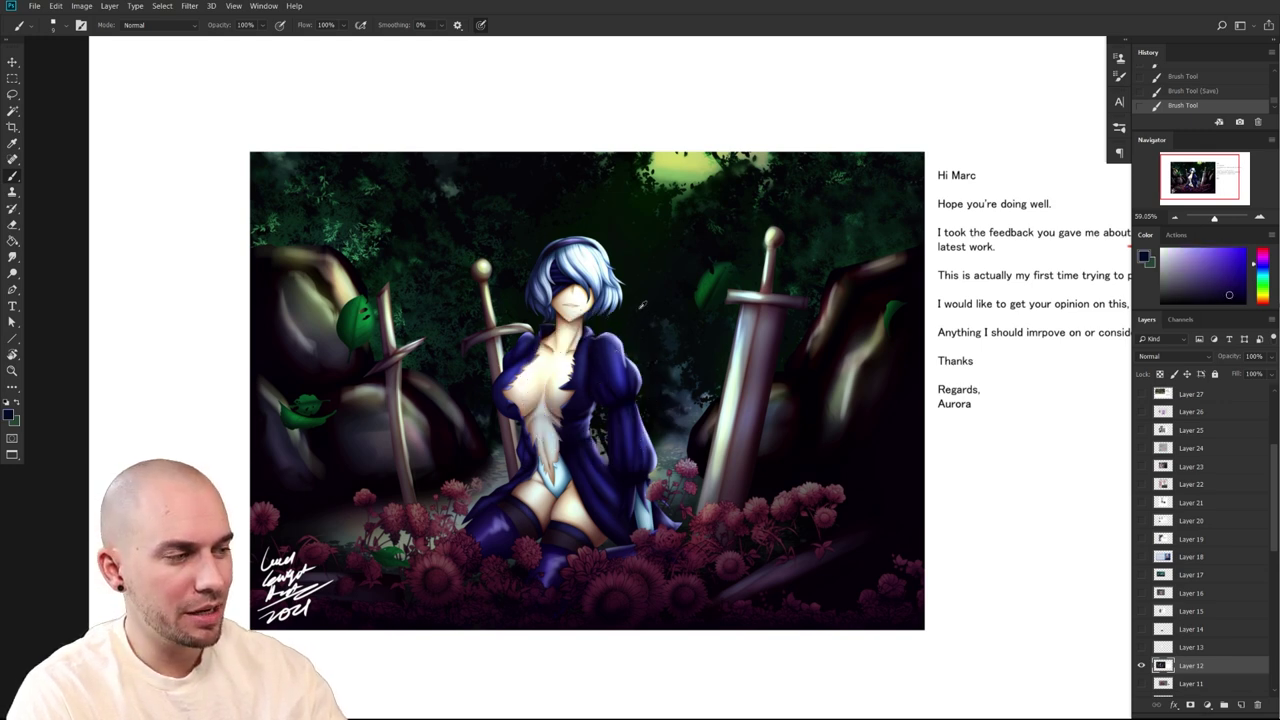
pyautogui.keyDown('alt'); pyautogui.click(645, 310); pyautogui.keyUp('alt')
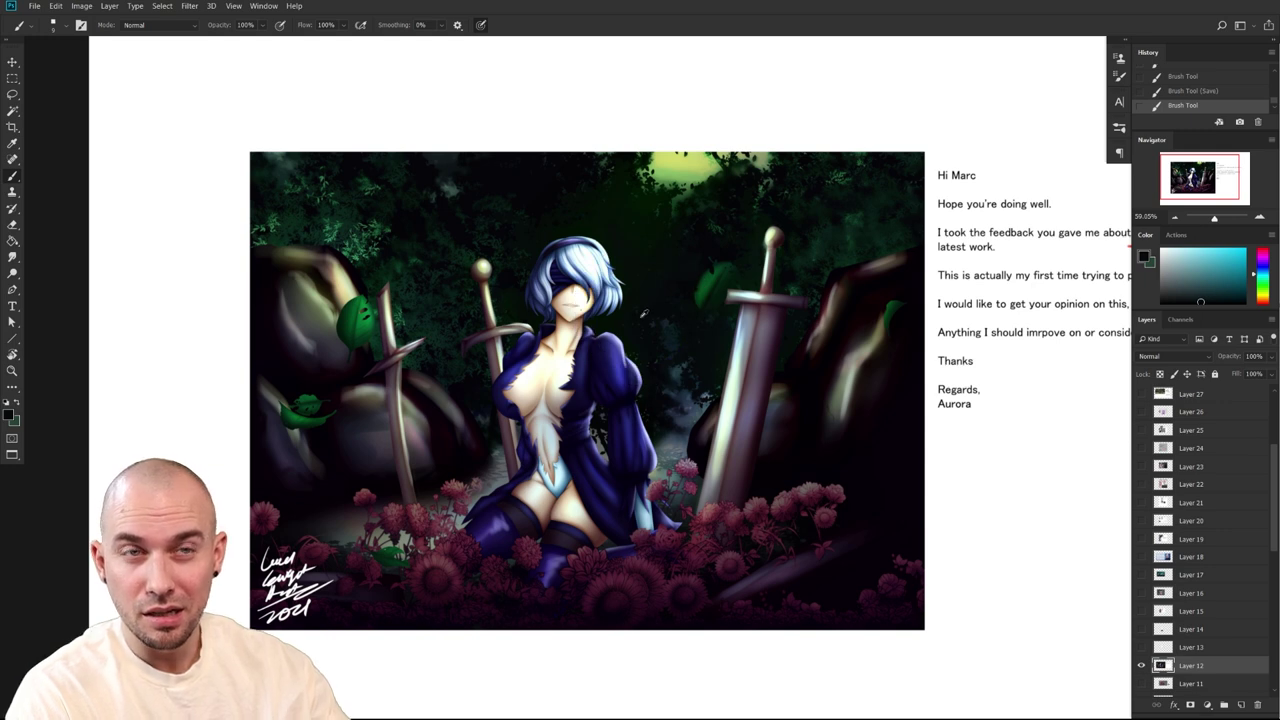
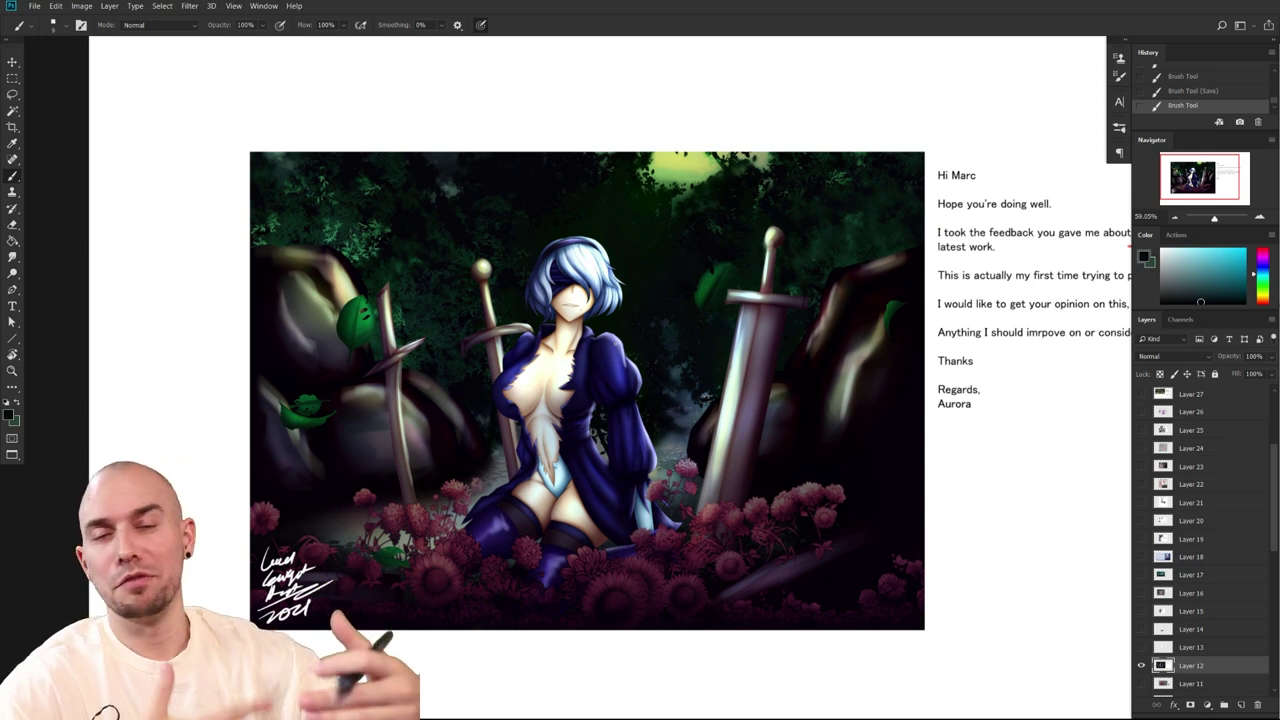
# Lasso the forest, rock and sword background around the blindfolded figure and copy it to a new layer
pyautogui.moveTo(805, 515); pyautogui.dragTo(791, 513)
pyautogui.press('l')
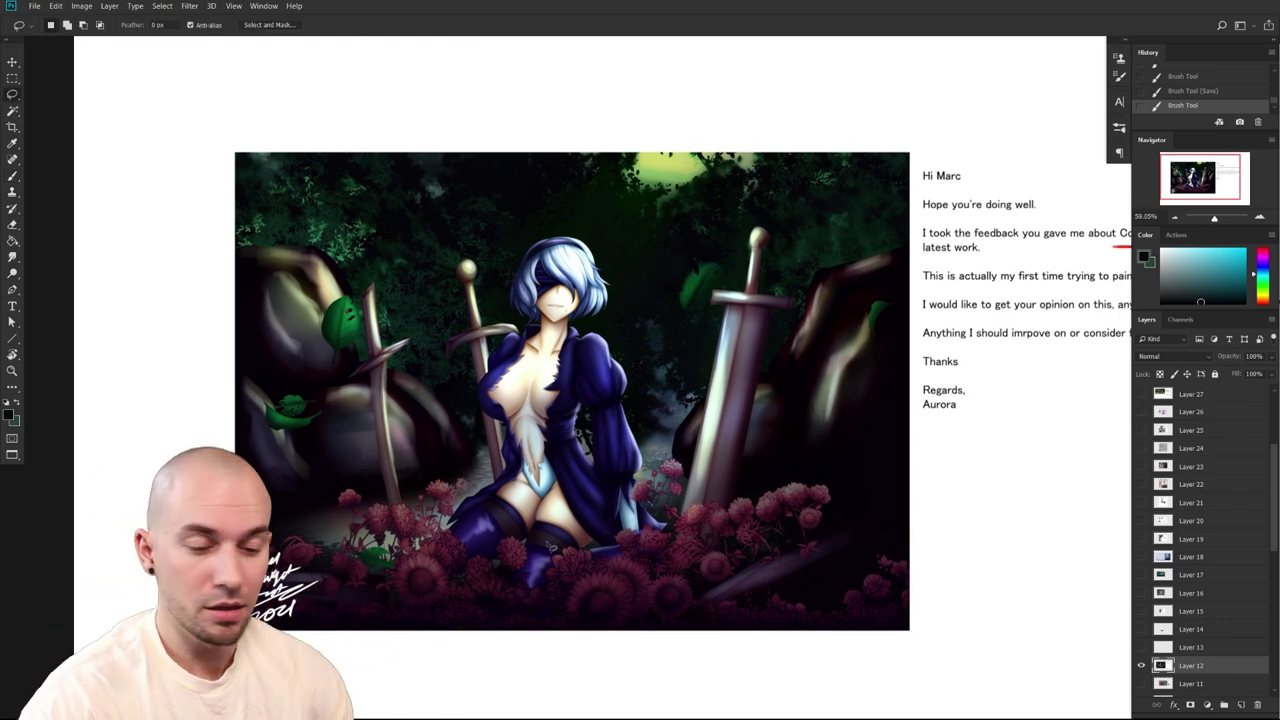
pyautogui.moveTo(320, 554)
pyautogui.mouseDown()
pyautogui.moveTo(352, 562)
pyautogui.moveTo(392, 508)
pyautogui.moveTo(424, 518)
pyautogui.moveTo(503, 485)
pyautogui.moveTo(498, 370)
pyautogui.moveTo(530, 262)
pyautogui.moveTo(598, 268)
pyautogui.moveTo(600, 328)
pyautogui.moveTo(582, 326)
pyautogui.moveTo(610, 349)
pyautogui.moveTo(642, 474)
pyautogui.moveTo(688, 518)
pyautogui.moveTo(730, 300)
pyautogui.moveTo(764, 274)
pyautogui.moveTo(746, 510)
pyautogui.moveTo(780, 494)
pyautogui.moveTo(860, 530)
pyautogui.moveTo(914, 486)
pyautogui.moveTo(906, 150)
pyautogui.moveTo(186, 343)
pyautogui.moveTo(185, 440)
pyautogui.mouseUp()
pyautogui.hotkey('ctrl', 'j')
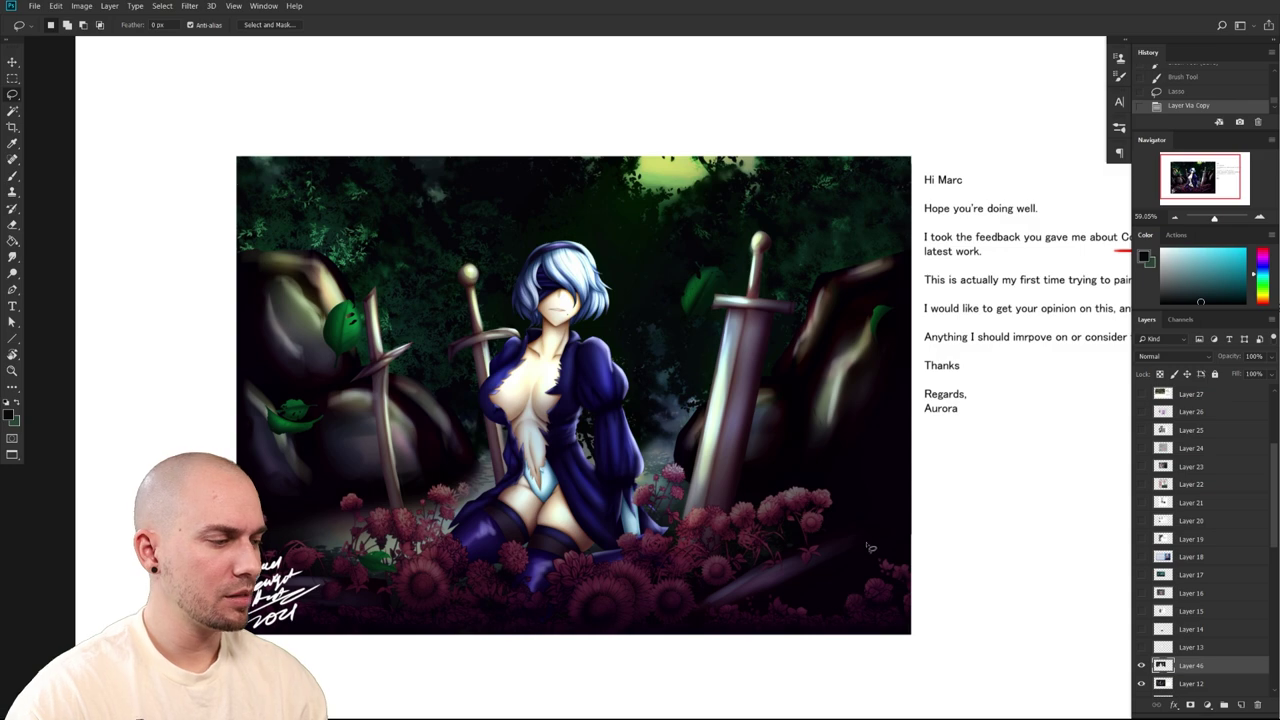
# Lighten the copied background's darkest tones with Levels, raising the black output level to 22
pyautogui.hotkey('ctrl', 'm')
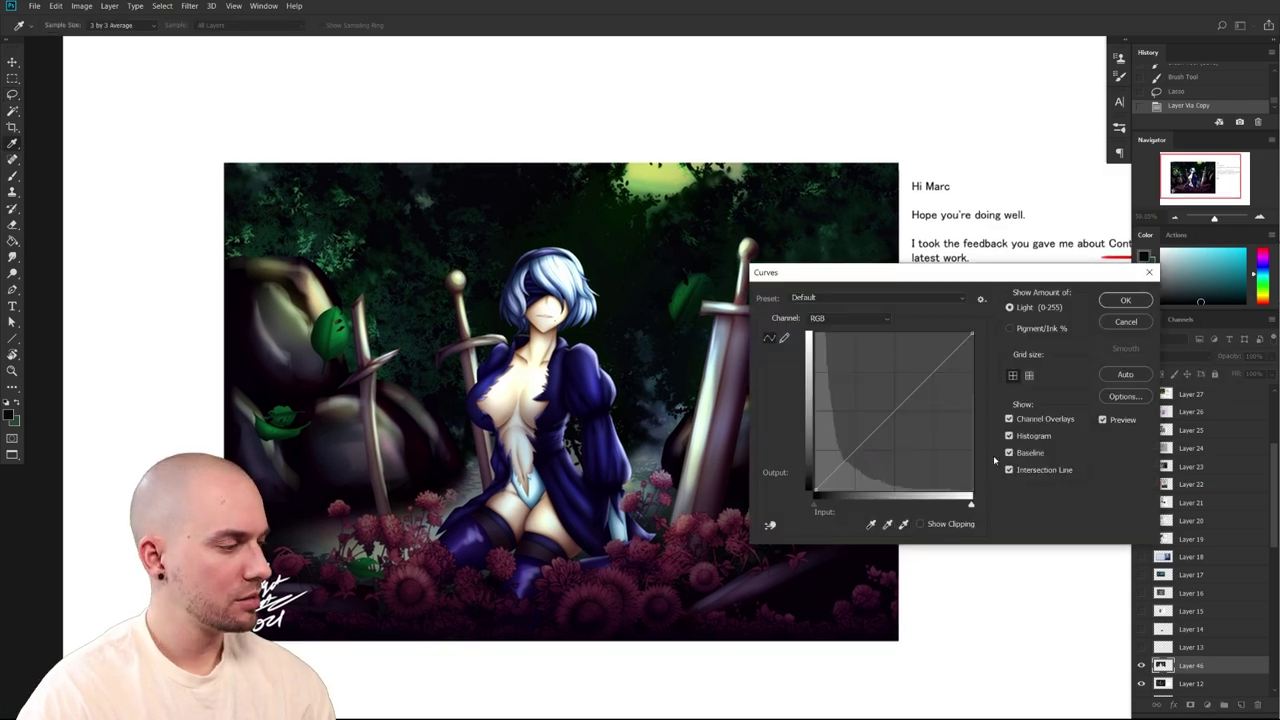
pyautogui.press('Escape')
pyautogui.hotkey('ctrl', 'l')
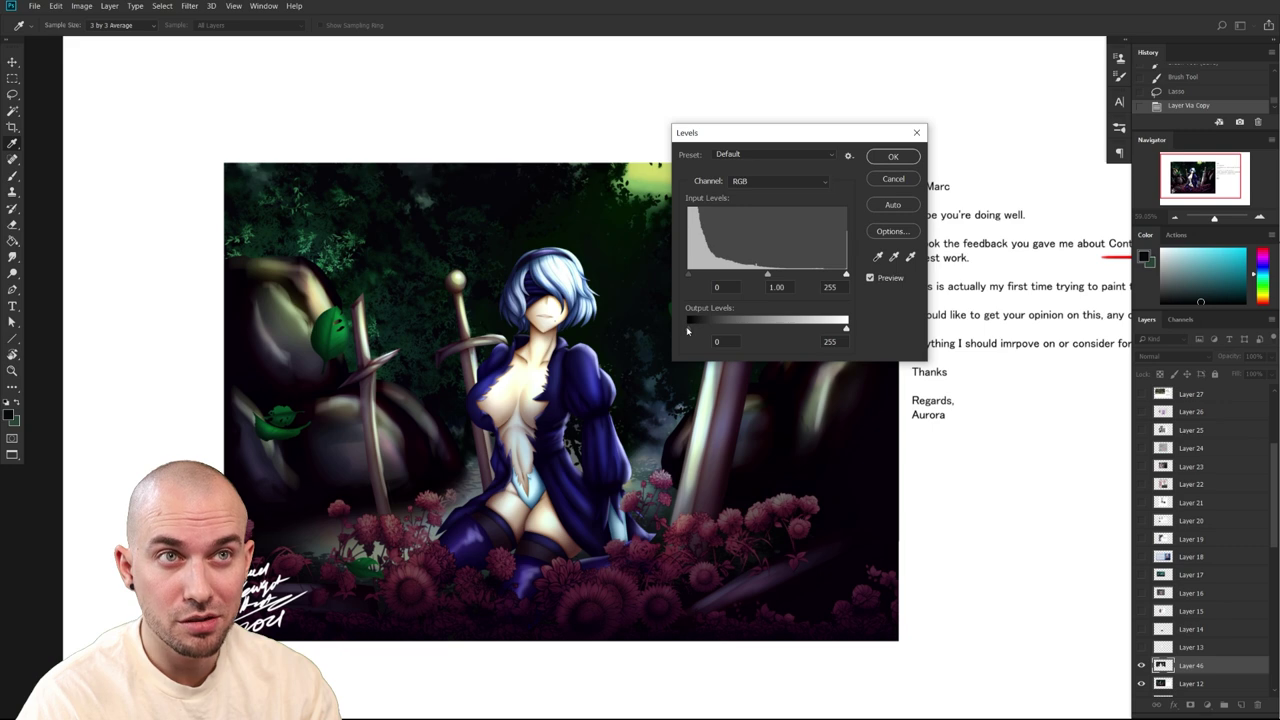
pyautogui.moveTo(687, 328); pyautogui.dragTo(701, 328)
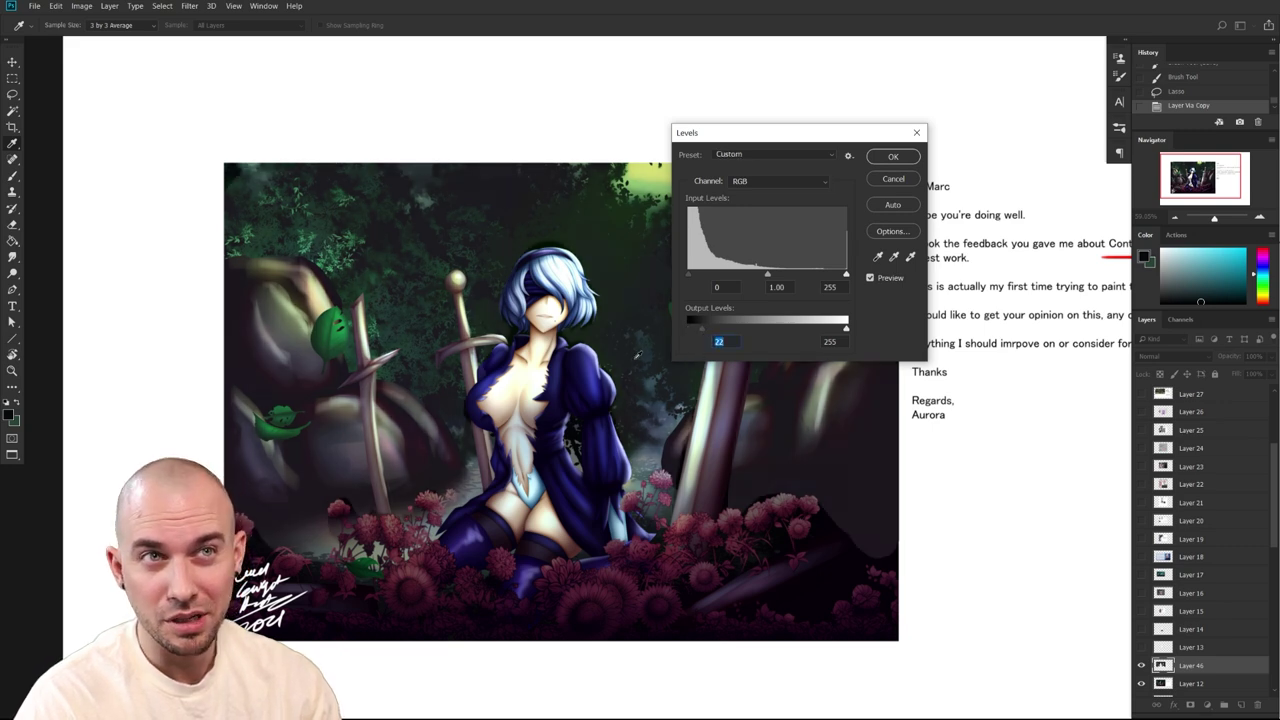
pyautogui.keyDown('alt'); pyautogui.click(606, 335); pyautogui.keyUp('alt')
pyautogui.keyDown('alt'); pyautogui.click(606, 336); pyautogui.keyUp('alt')
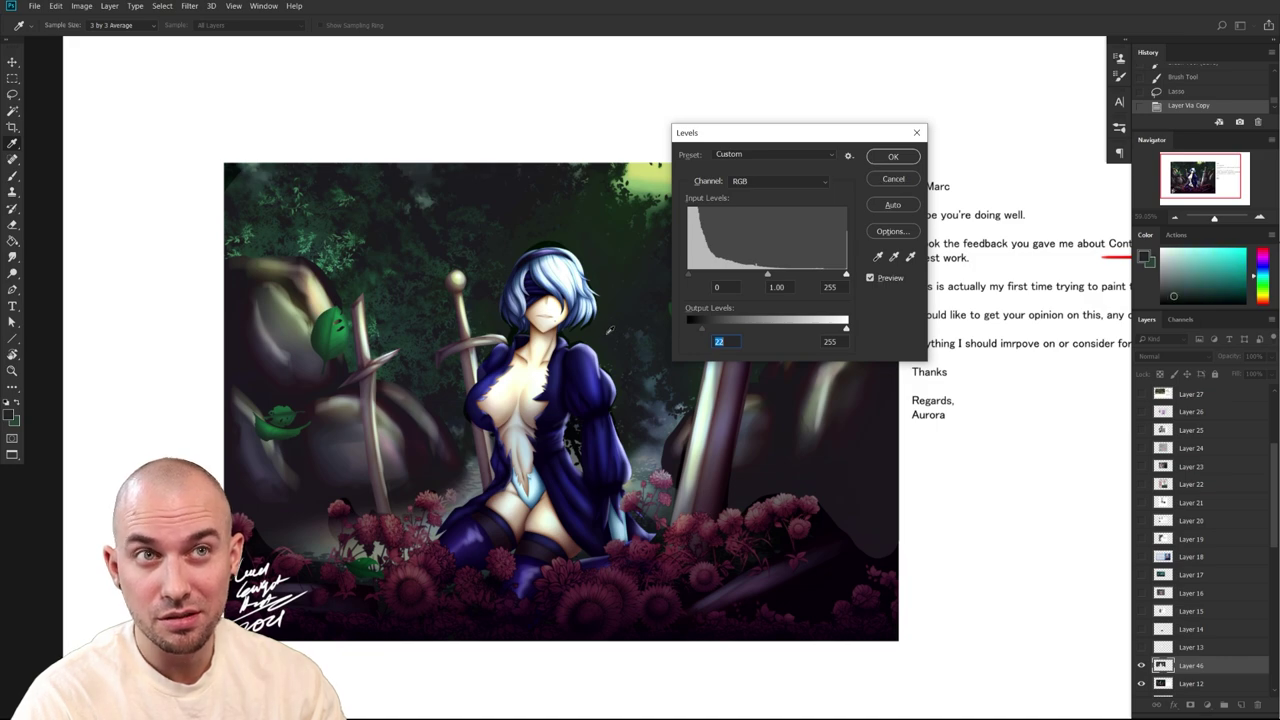
pyautogui.click(893, 156)
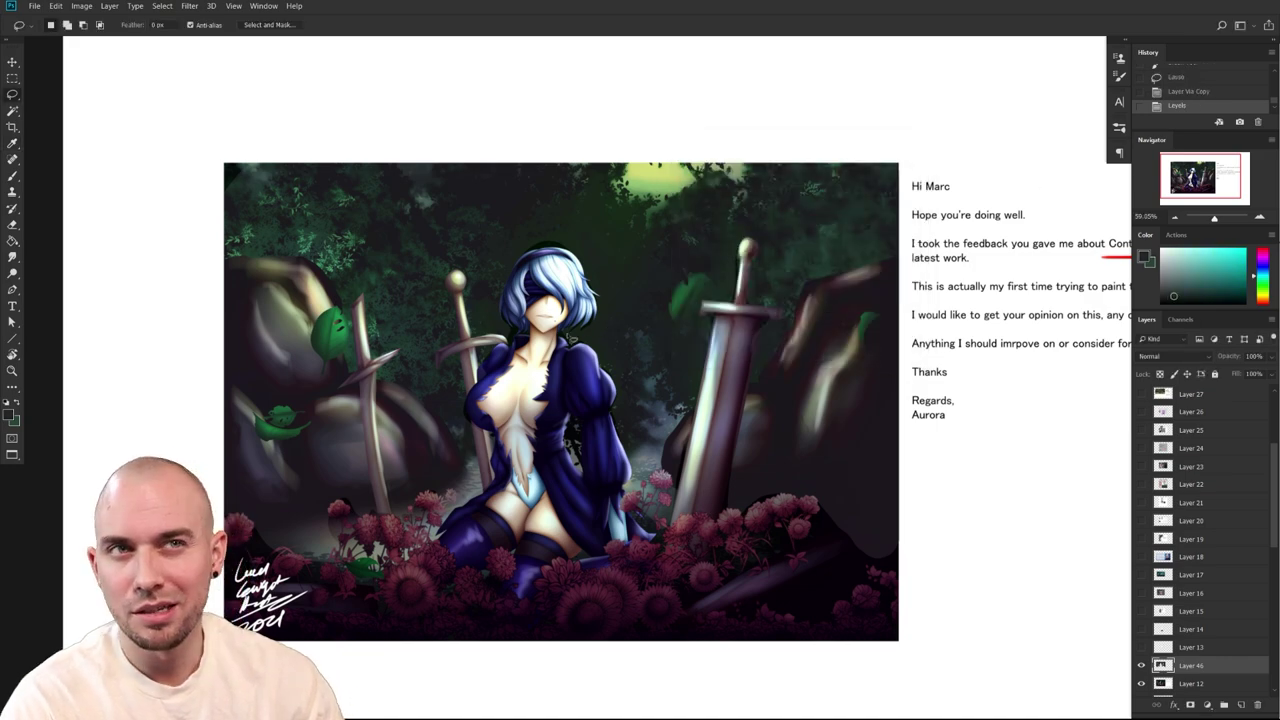
# Examine how the figure separates from the lightened background, sampling the forest tone beside her hair
pyautogui.scroll(1, 557, 375)
pyautogui.scroll(3, 557, 375)
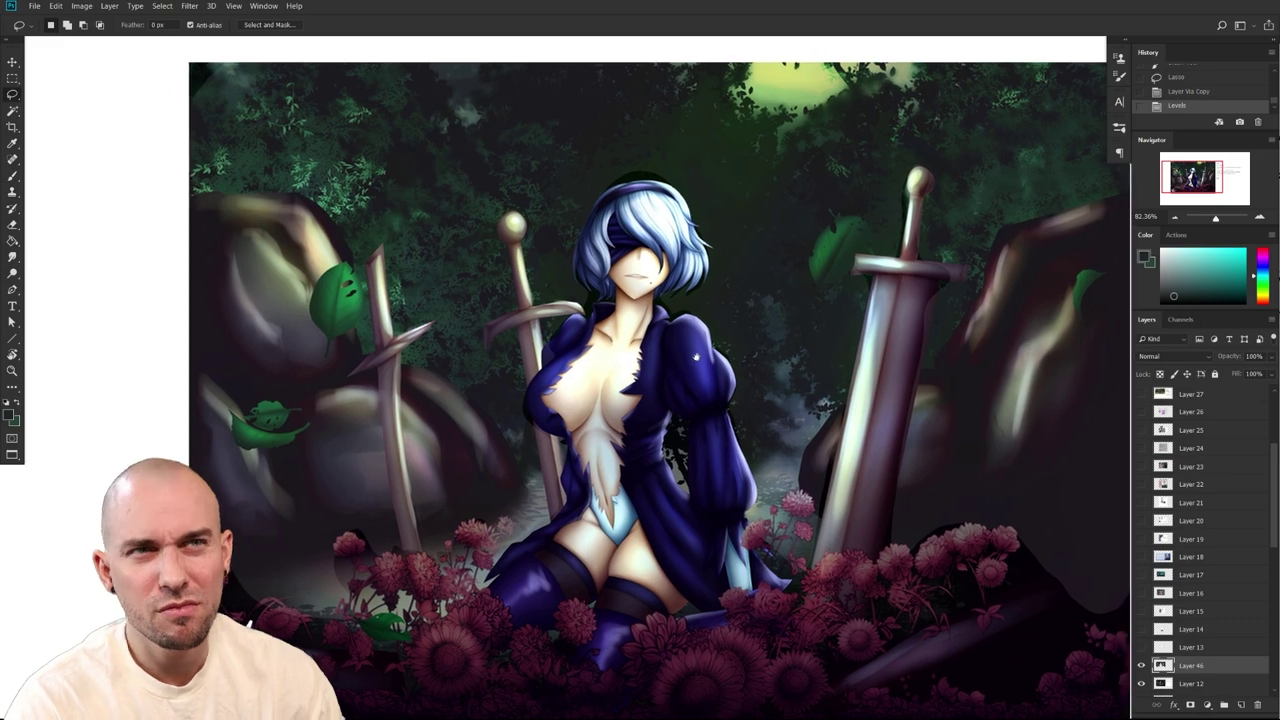
pyautogui.scroll(2, 686, 381)
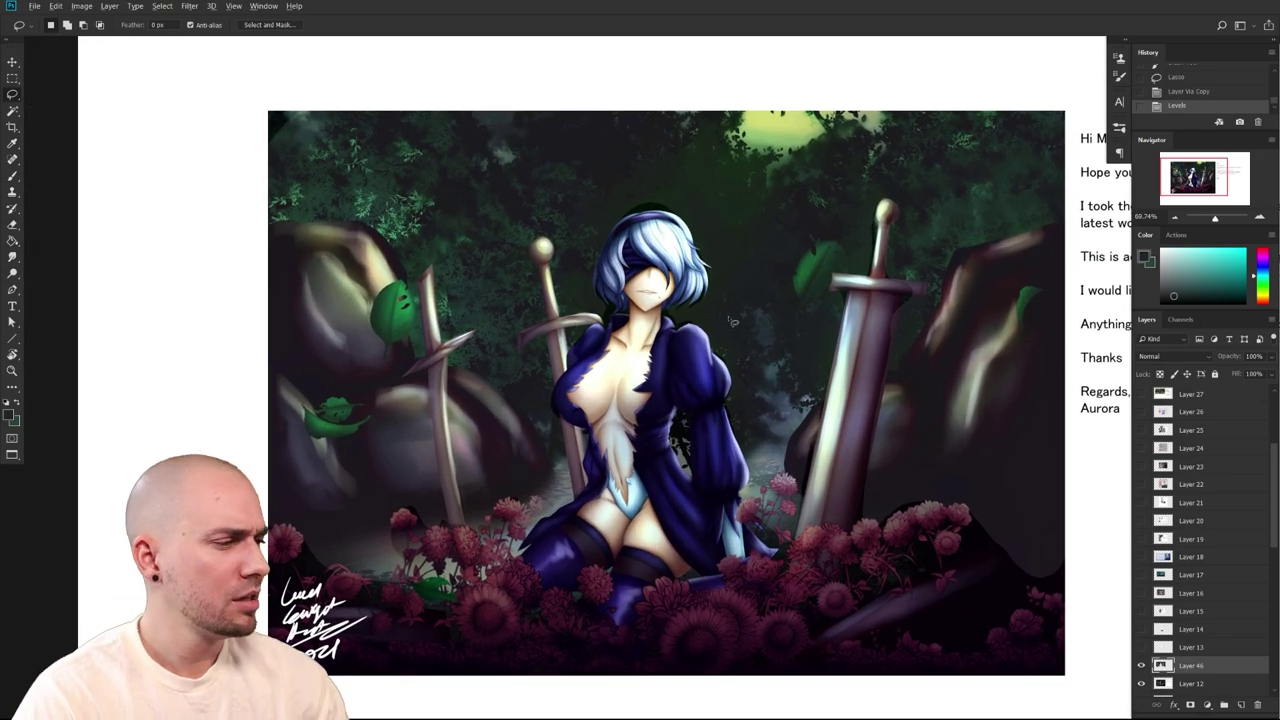
pyautogui.press('b')
pyautogui.keyDown('alt'); pyautogui.click(735, 287); pyautogui.keyUp('alt')
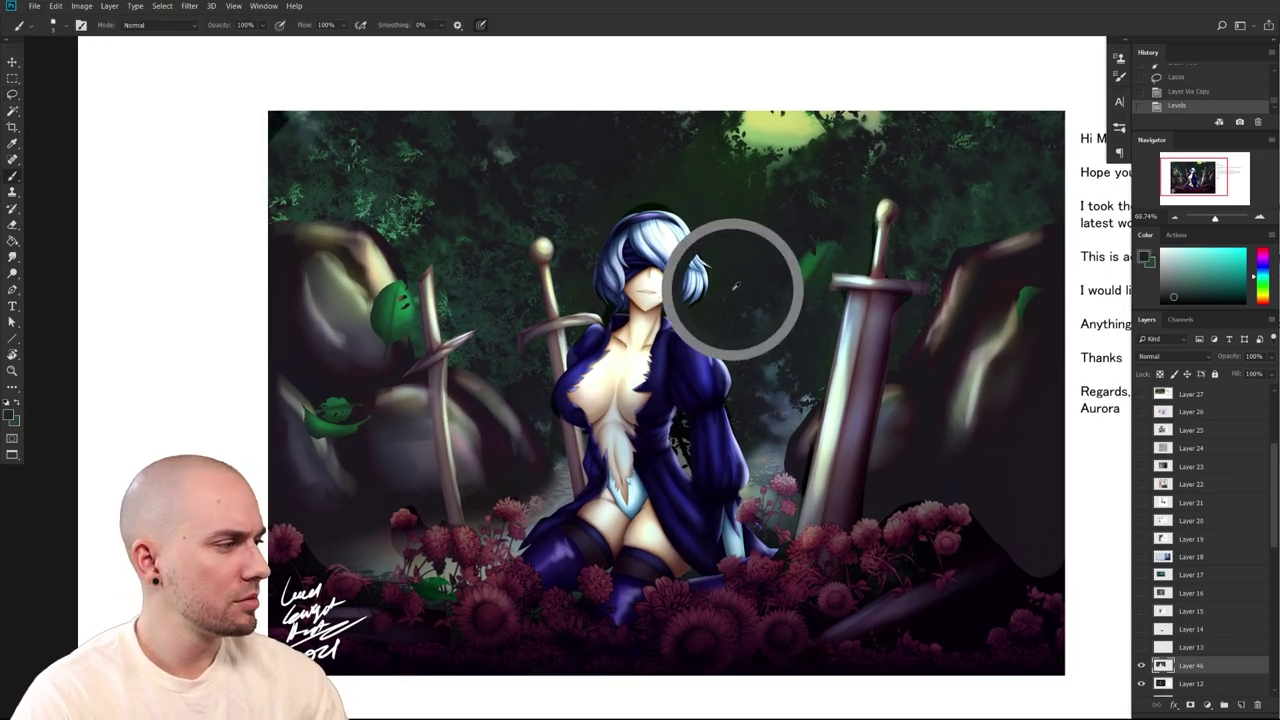
pyautogui.moveTo(732, 289); pyautogui.dragTo(715, 304)
pyautogui.scroll(-2, 742, 369)
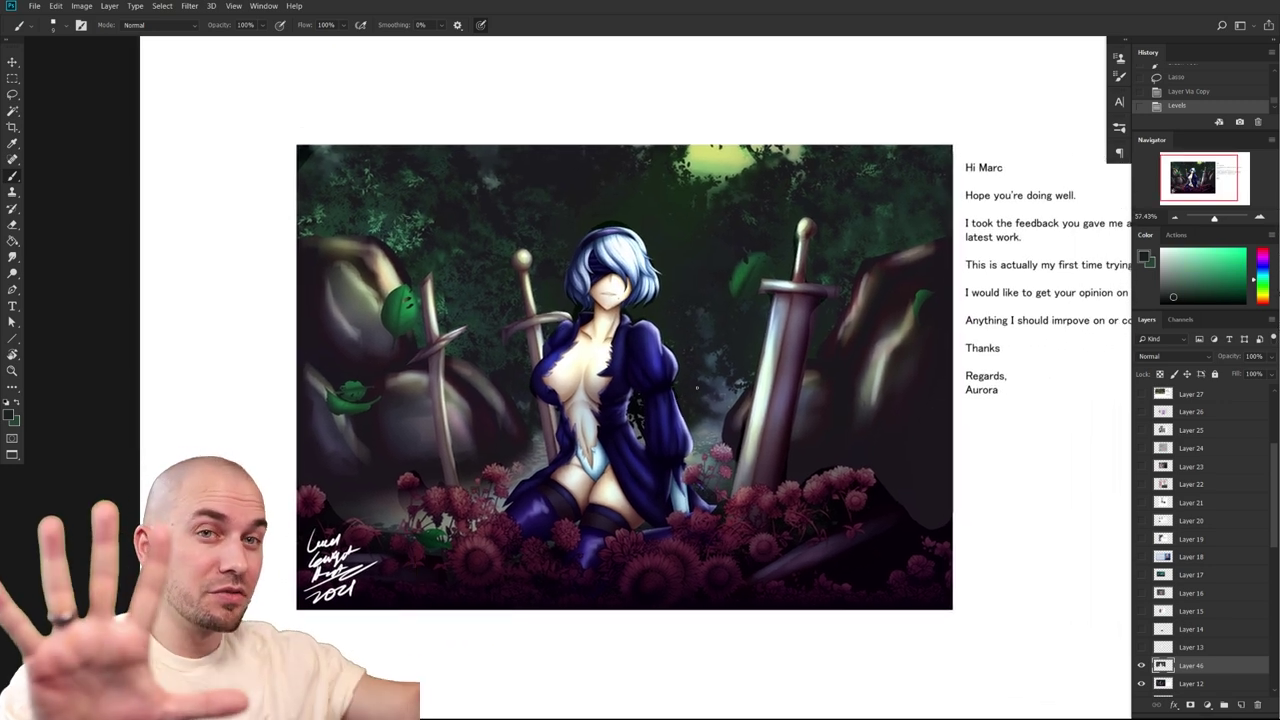
pyautogui.moveTo(788, 538); pyautogui.dragTo(698, 521)
pyautogui.moveTo(880, 560)
pyautogui.mouseDown()
pyautogui.moveTo(932, 571)
pyautogui.moveTo(928, 581)
pyautogui.mouseUp()
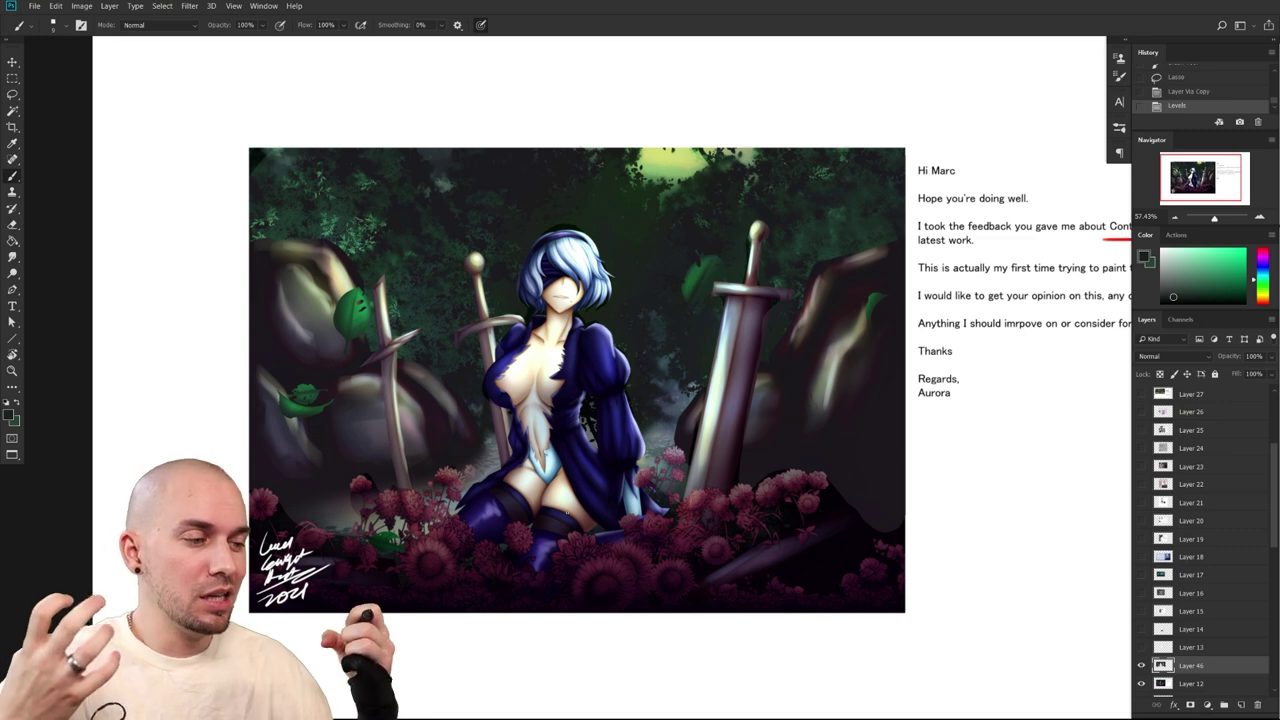
pyautogui.moveTo(818, 516); pyautogui.dragTo(811, 545)
pyautogui.scroll(1, 743, 540)
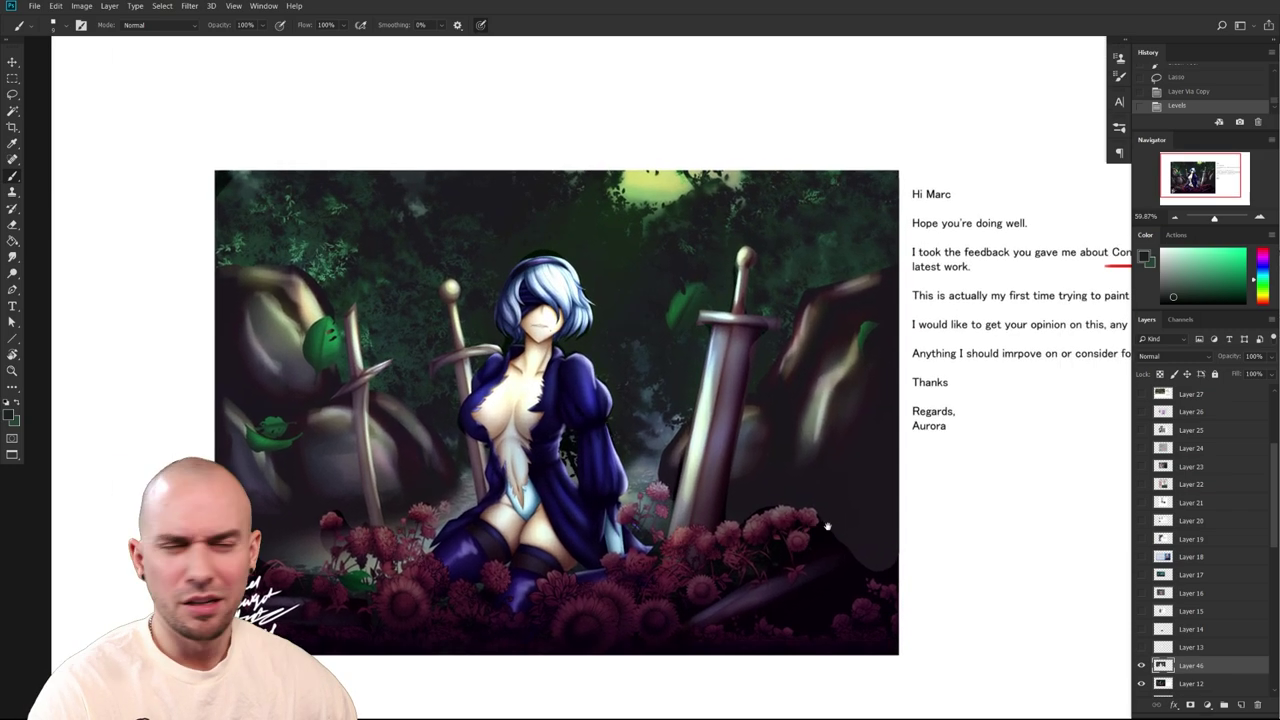
# Duplicate Layer 12 with the original painting and make the copy the active layer
pyautogui.press('m')
pyautogui.click(1191, 685)
pyautogui.hotkey('ctrl', 'j')
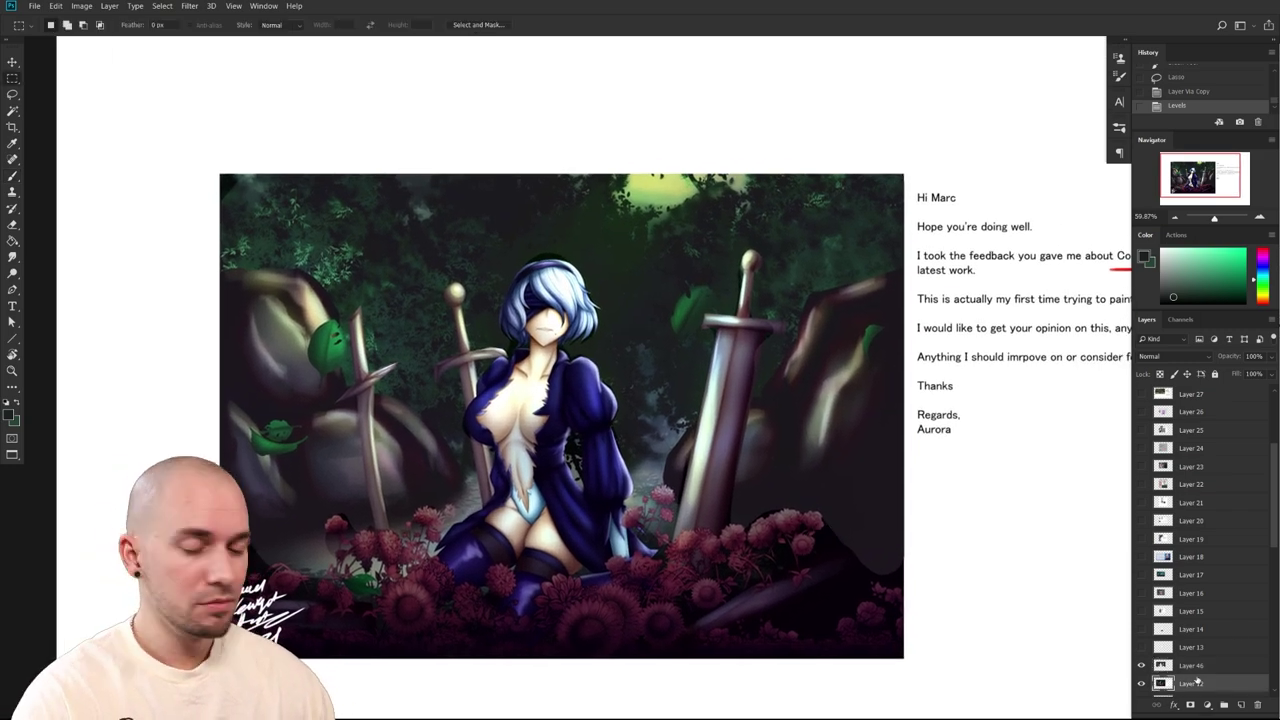
pyautogui.click(1191, 668)
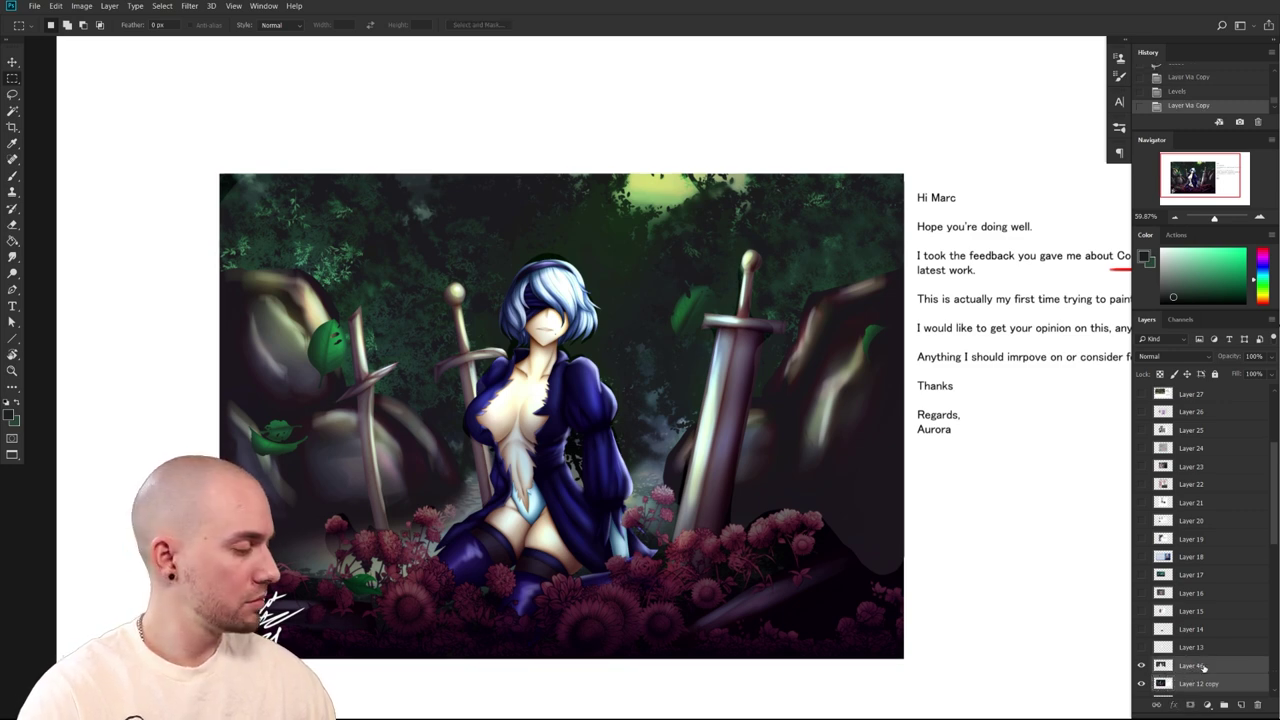
pyautogui.click(1188, 682)
pyautogui.click(1194, 670)
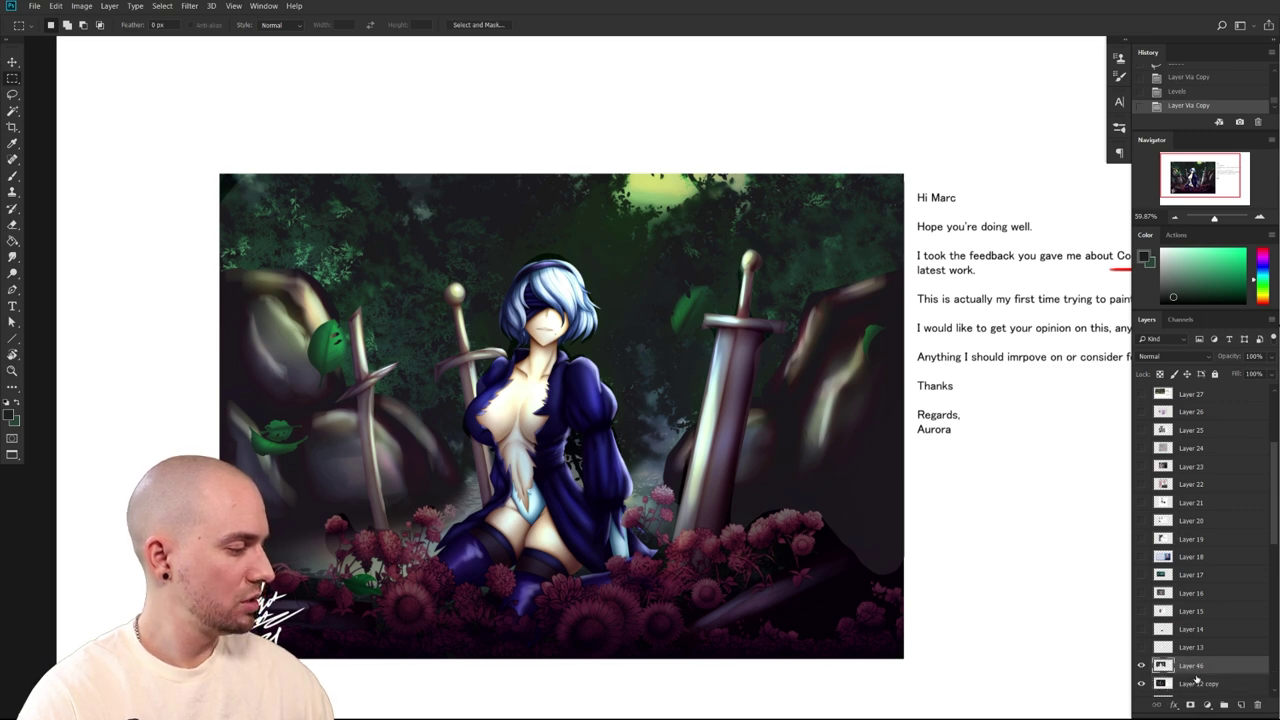
pyautogui.click(1192, 684)
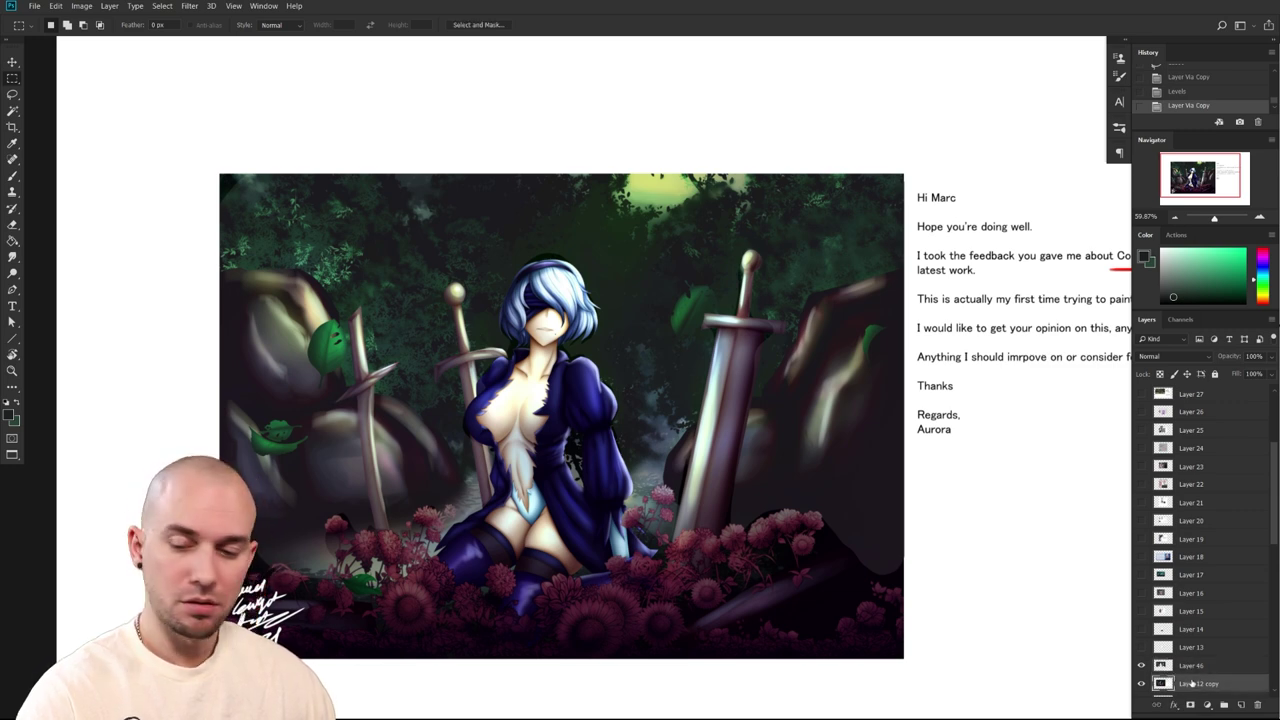
# Load the duplicated layer's outline as a selection and apply a rectangular marquee over the feedback letter beside the painting
pyautogui.keyDown('ctrl'); pyautogui.click(1163, 684); pyautogui.keyUp('ctrl')
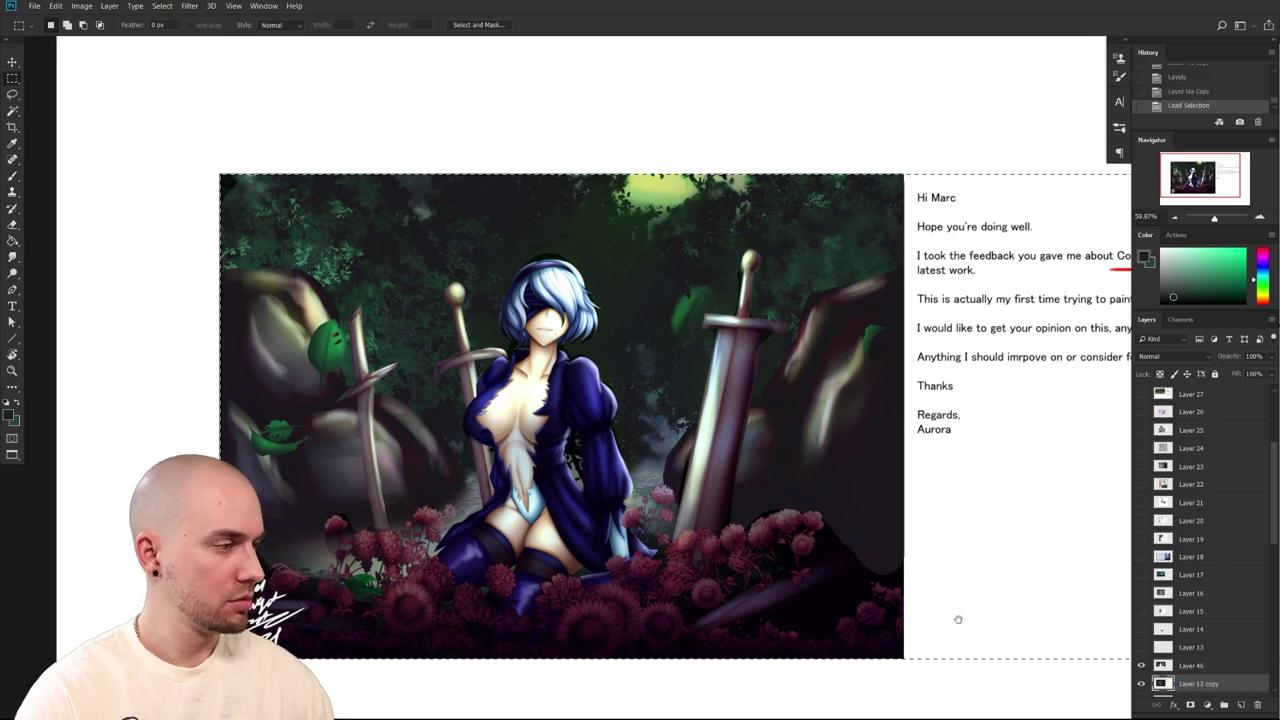
pyautogui.moveTo(957, 614); pyautogui.dragTo(908, 617)
pyautogui.scroll(-3, 903, 625)
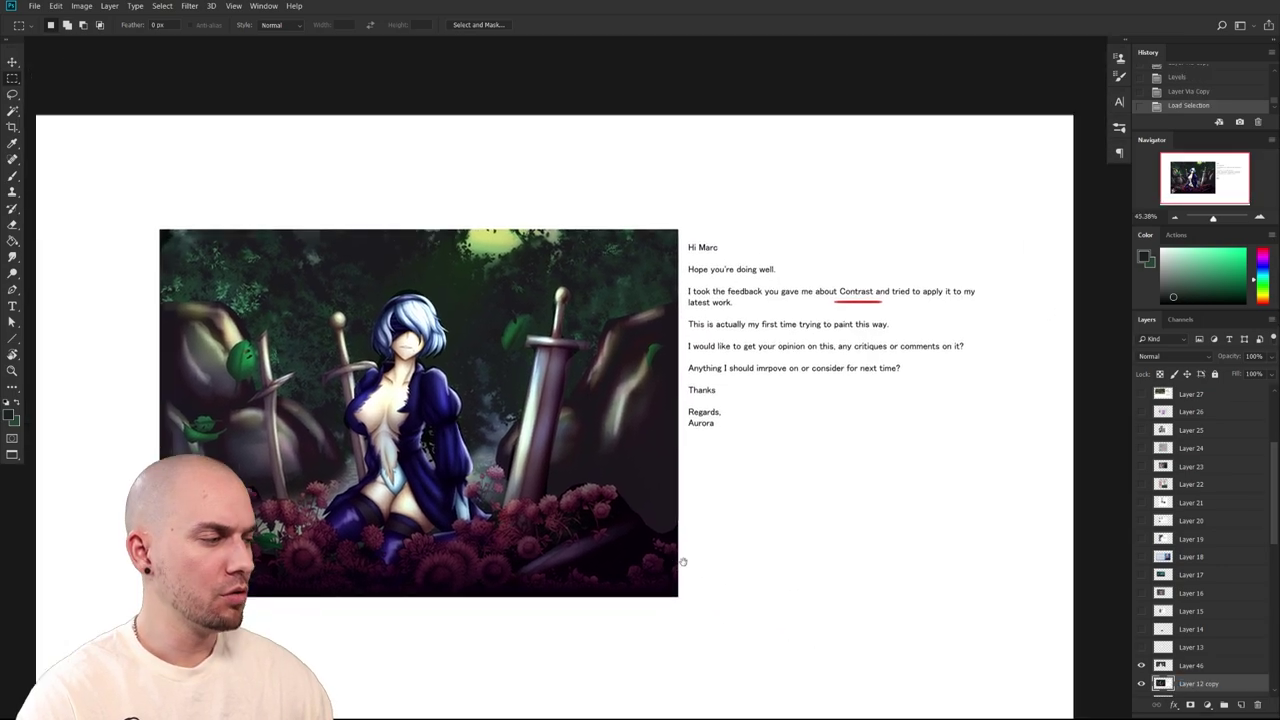
pyautogui.moveTo(1014, 616); pyautogui.dragTo(624, 165)
# Inspect the near-black shadows on the blue jacket and puffed sleeve up close, sampling the dark tone at the sleeve's gathered band
pyautogui.moveTo(558, 296); pyautogui.dragTo(768, 309)
pyautogui.moveTo(752, 320); pyautogui.dragTo(762, 320)
pyautogui.moveTo(762, 320); pyautogui.dragTo(852, 267)
pyautogui.moveTo(575, 436); pyautogui.dragTo(591, 457)
pyautogui.scroll(8, 590, 457)
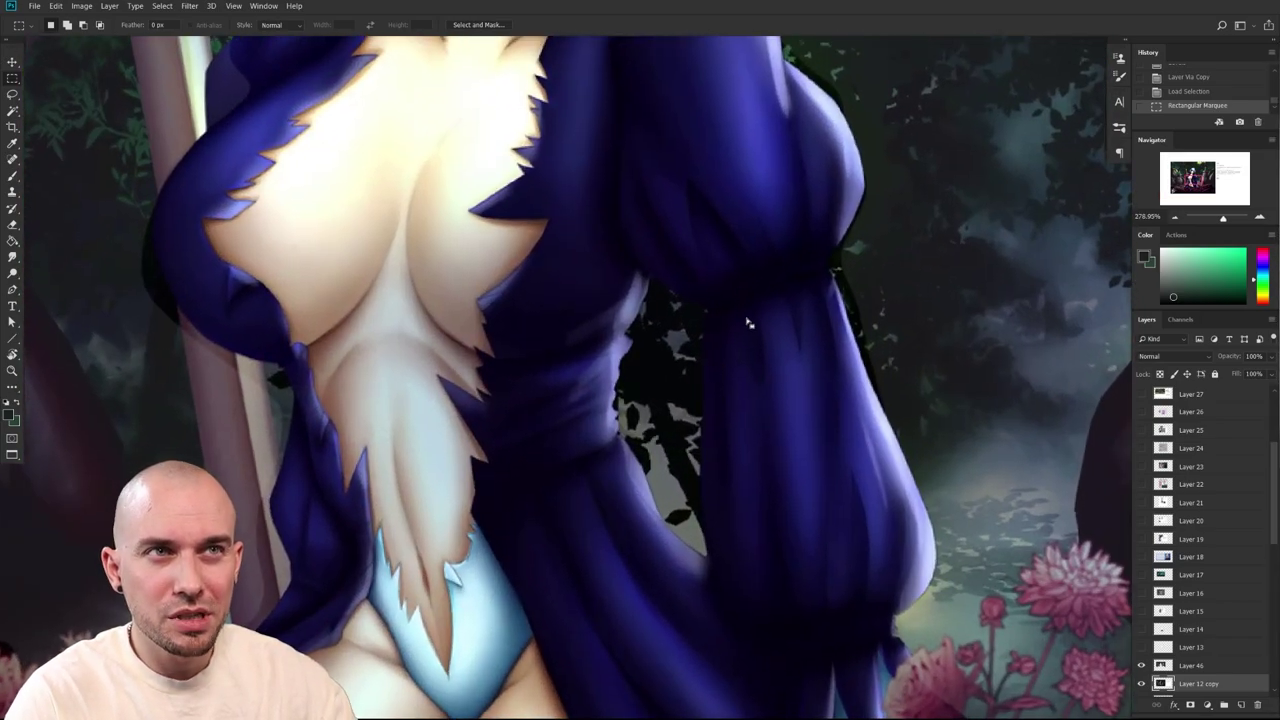
pyautogui.press('b')
pyautogui.moveTo(755, 280)
pyautogui.keyDown('alt'); pyautogui.mouseDown()
pyautogui.moveTo(766, 271)
pyautogui.moveTo(669, 163)
pyautogui.moveTo(658, 255)
pyautogui.moveTo(757, 277)
pyautogui.mouseUp(); pyautogui.keyUp('alt')
pyautogui.scroll(4, 806, 371)
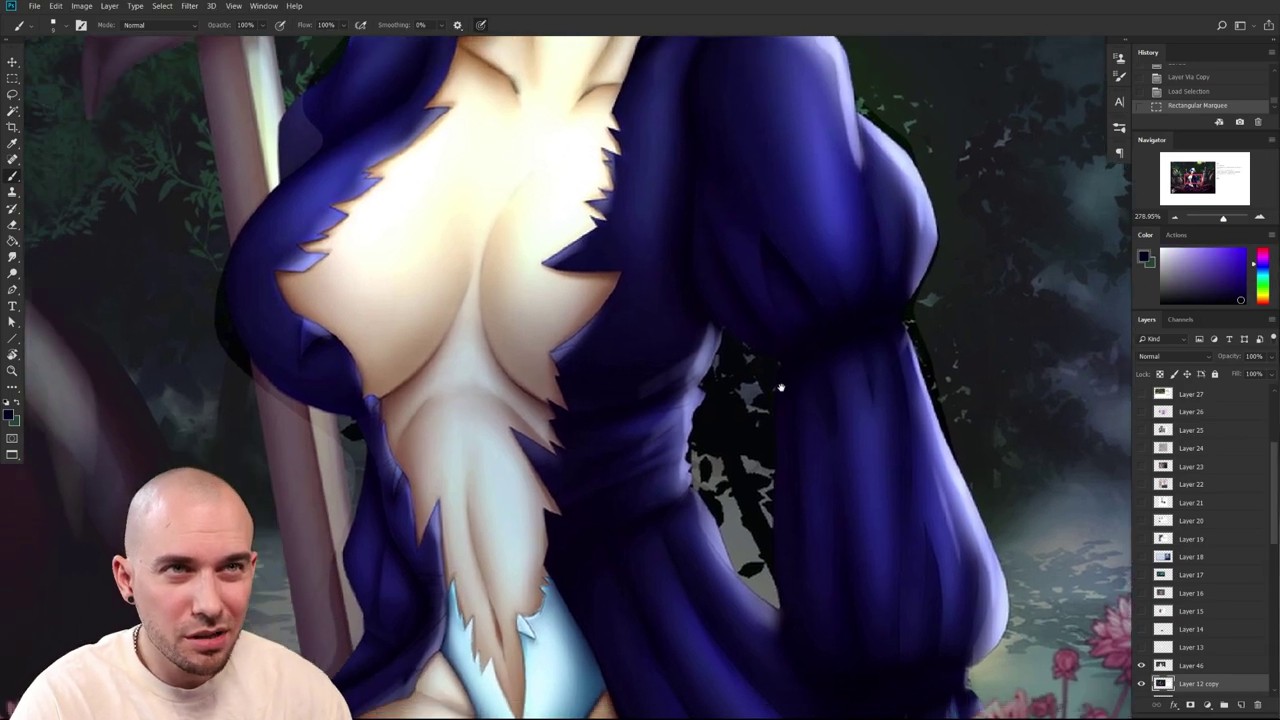
pyautogui.scroll(-5, 701, 413)
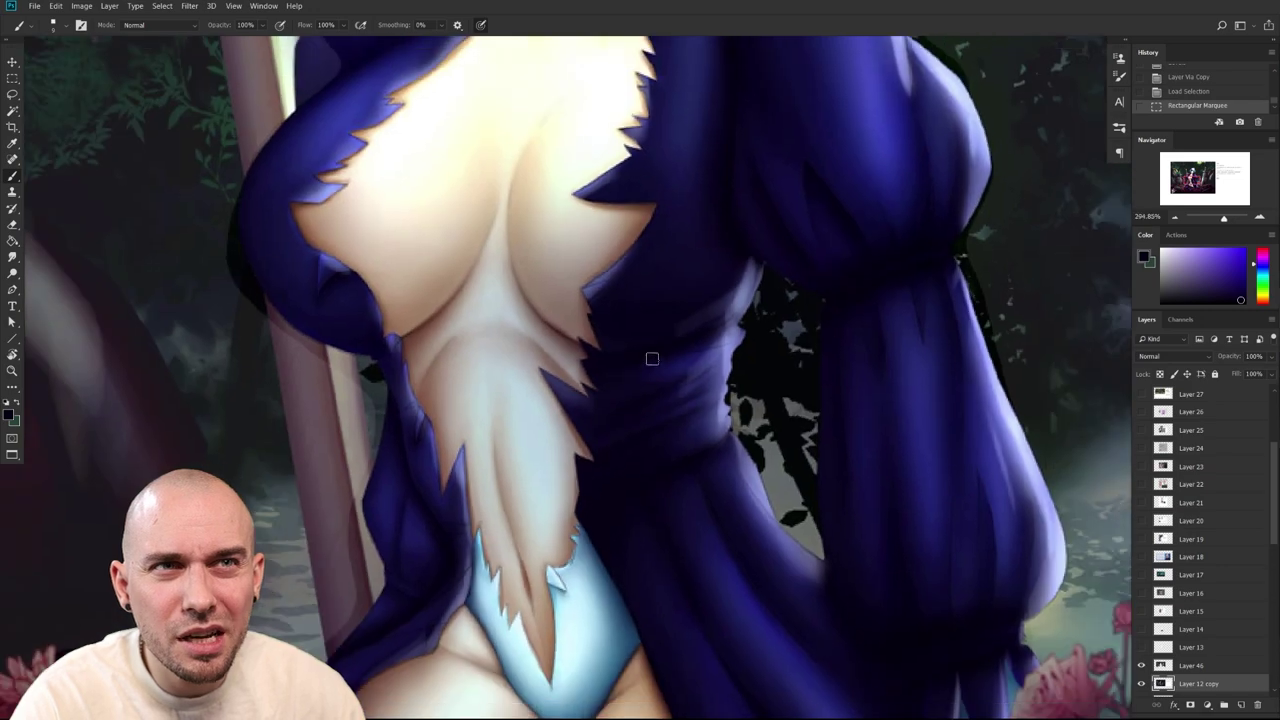
pyautogui.moveTo(740, 428); pyautogui.dragTo(654, 546)
pyautogui.scroll(-4, 785, 465)
pyautogui.scroll(4, 793, 441)
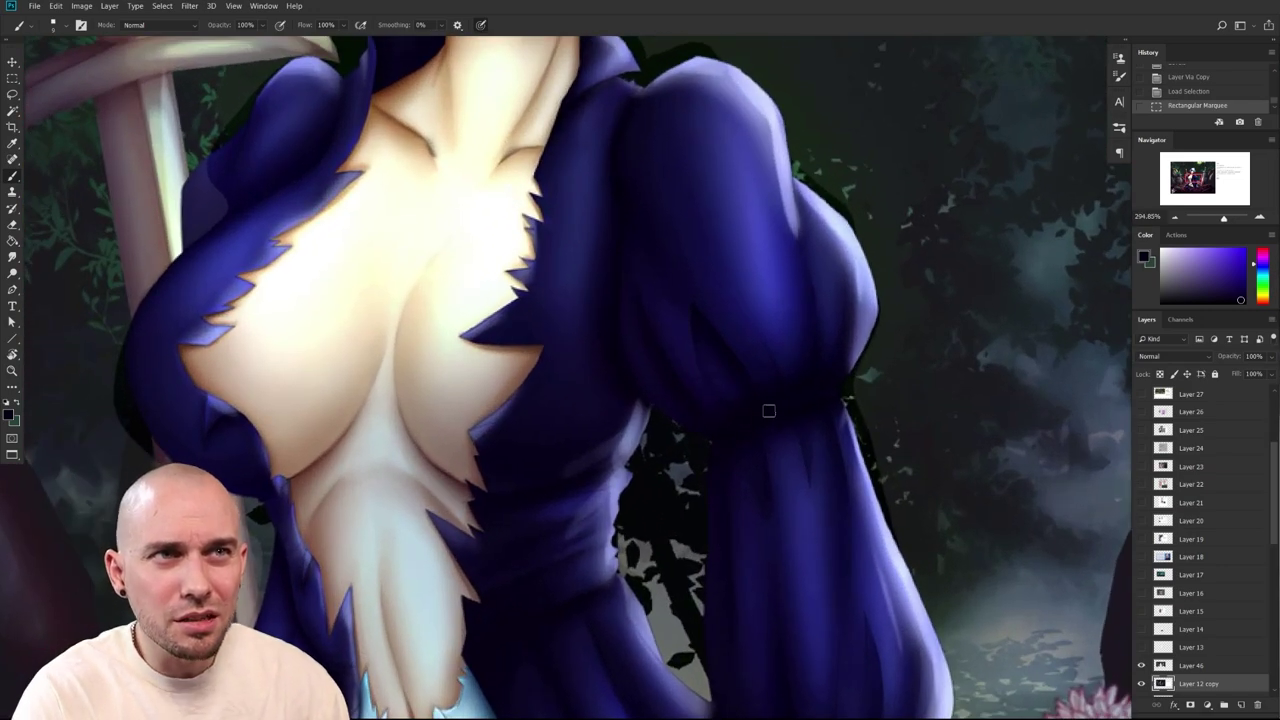
pyautogui.keyDown('ctrl'); pyautogui.moveTo(840, 508); pyautogui.dragTo(806, 508); pyautogui.keyUp('ctrl')
pyautogui.moveTo(806, 508); pyautogui.dragTo(615, 441)
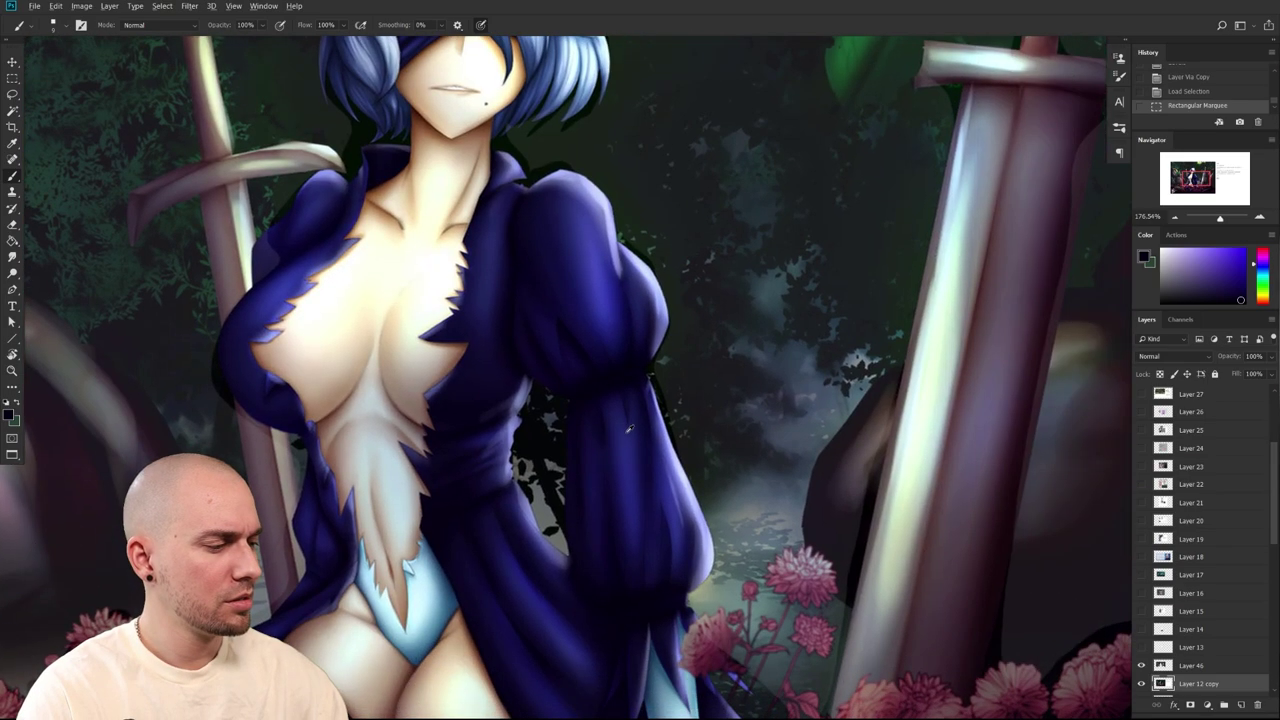
# Enlarge the brush and try a stroke over the sleeve's dark shadow, undoing the stroke
pyautogui.keyDown('alt'); pyautogui.click(619, 408); pyautogui.keyUp('alt')
pyautogui.press(']')
pyautogui.press(']')
pyautogui.press(']')
pyautogui.press(']')
pyautogui.moveTo(615, 391)
pyautogui.mouseDown()
pyautogui.moveTo(616, 412)
pyautogui.moveTo(610, 353)
pyautogui.mouseUp()
pyautogui.press('[')
pyautogui.hotkey('ctrl', 'z')
# Paint lighter, muted blue strokes over the dark shadows of the jacket front and the upper puffed sleeve
pyautogui.keyDown('alt'); pyautogui.click(598, 402); pyautogui.keyUp('alt')
pyautogui.moveTo(611, 404)
pyautogui.mouseDown()
pyautogui.moveTo(606, 457)
pyautogui.moveTo(590, 432)
pyautogui.moveTo(591, 371)
pyautogui.moveTo(547, 350)
pyautogui.moveTo(561, 262)
pyautogui.moveTo(533, 294)
pyautogui.mouseUp()
pyautogui.moveTo(534, 243)
pyautogui.mouseDown()
pyautogui.moveTo(527, 275)
pyautogui.moveTo(530, 243)
pyautogui.moveTo(545, 315)
pyautogui.moveTo(530, 230)
pyautogui.moveTo(530, 345)
pyautogui.mouseUp()
pyautogui.moveTo(515, 210)
pyautogui.mouseDown()
pyautogui.moveTo(497, 281)
pyautogui.moveTo(501, 356)
pyautogui.mouseUp()
pyautogui.moveTo(574, 354); pyautogui.dragTo(646, 283)
# Extend the muted blue shadow strokes with a larger brush across the jacket below the chest and down the lower sleeve
pyautogui.press(']')
pyautogui.moveTo(572, 317)
pyautogui.mouseDown()
pyautogui.moveTo(573, 343)
pyautogui.moveTo(564, 323)
pyautogui.moveTo(539, 325)
pyautogui.mouseUp()
pyautogui.moveTo(647, 395); pyautogui.dragTo(656, 481)
pyautogui.moveTo(646, 371)
pyautogui.mouseDown()
pyautogui.moveTo(648, 496)
pyautogui.moveTo(689, 547)
pyautogui.mouseUp()
pyautogui.moveTo(723, 531); pyautogui.dragTo(759, 571)
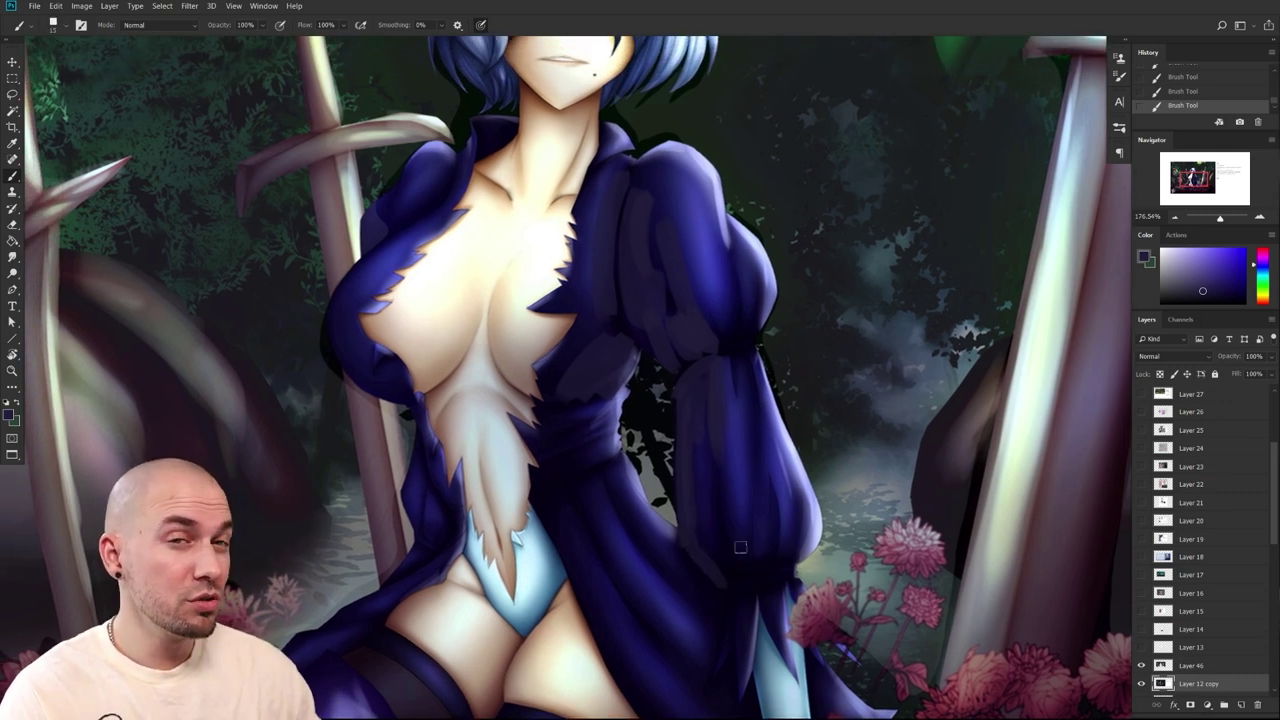
pyautogui.moveTo(740, 547)
pyautogui.mouseDown()
pyautogui.moveTo(660, 522)
pyautogui.moveTo(670, 529)
pyautogui.mouseUp()
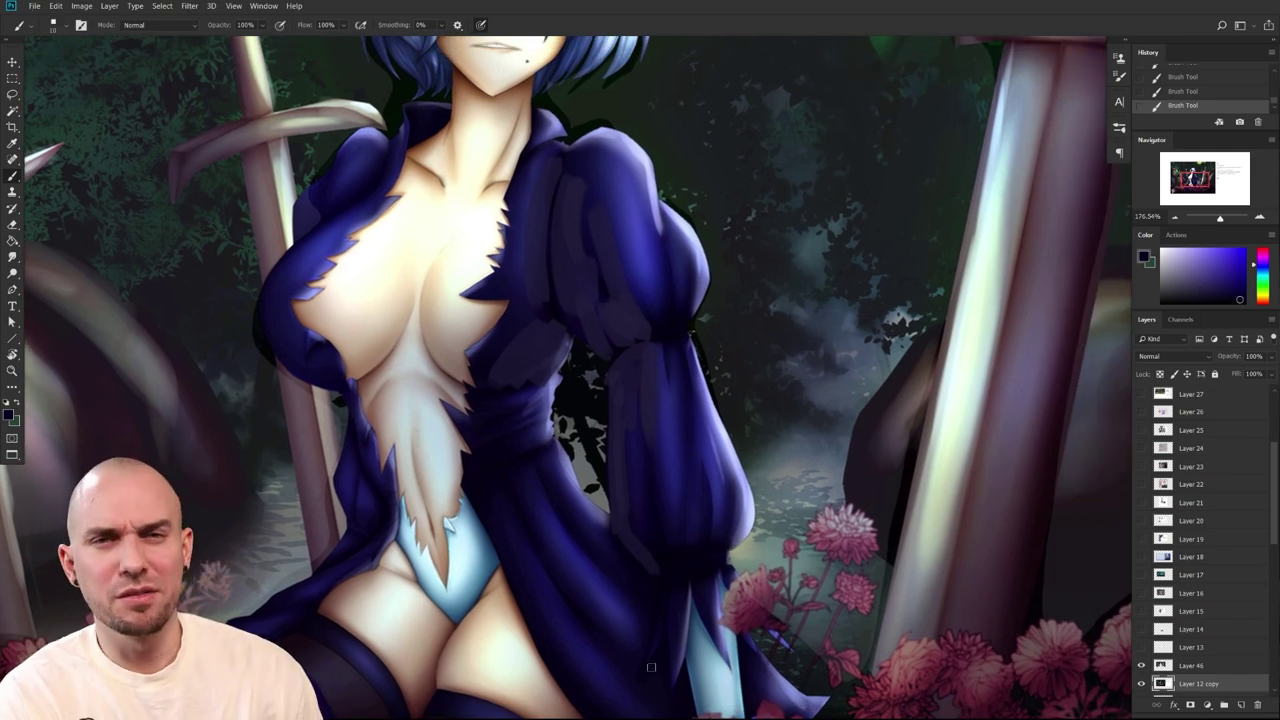
# Examine the repainted jacket and sleeve shadows up close and in the context of the whole swordswoman painting
pyautogui.moveTo(569, 455)
pyautogui.mouseDown()
pyautogui.moveTo(565, 500)
pyautogui.moveTo(519, 559)
pyautogui.mouseUp()
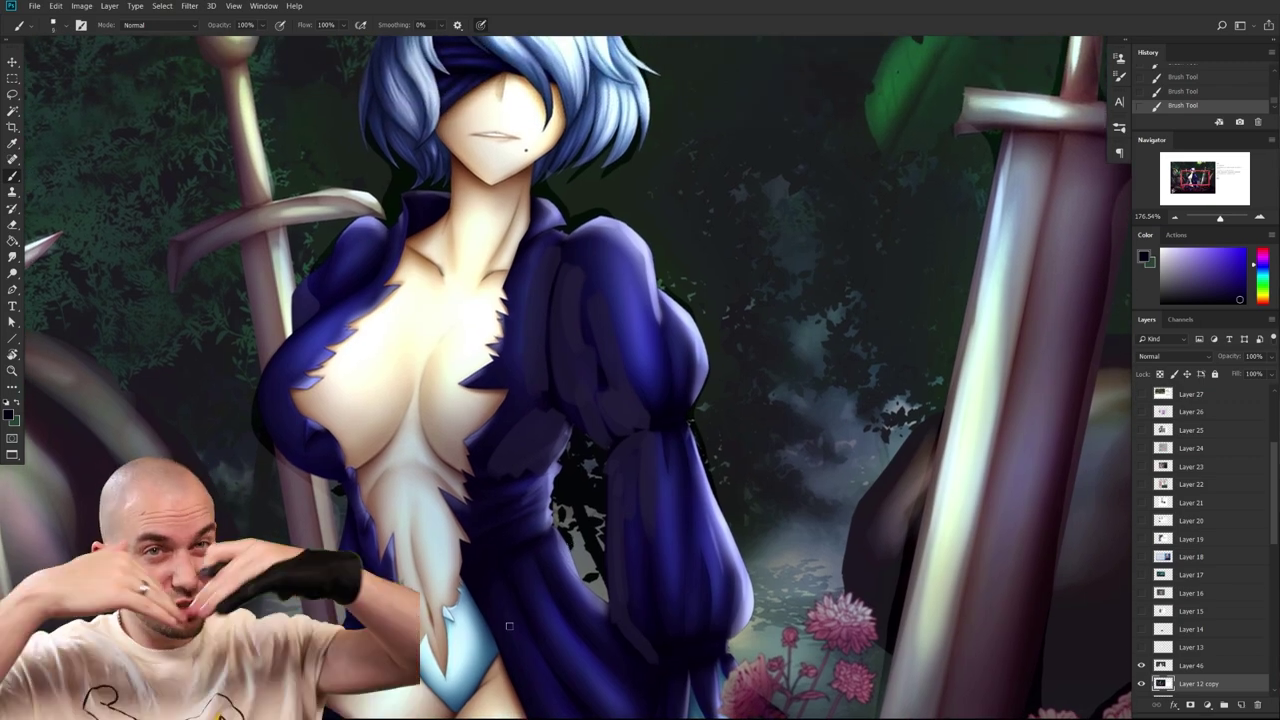
pyautogui.moveTo(581, 470); pyautogui.dragTo(597, 290)
pyautogui.moveTo(527, 545); pyautogui.dragTo(537, 497)
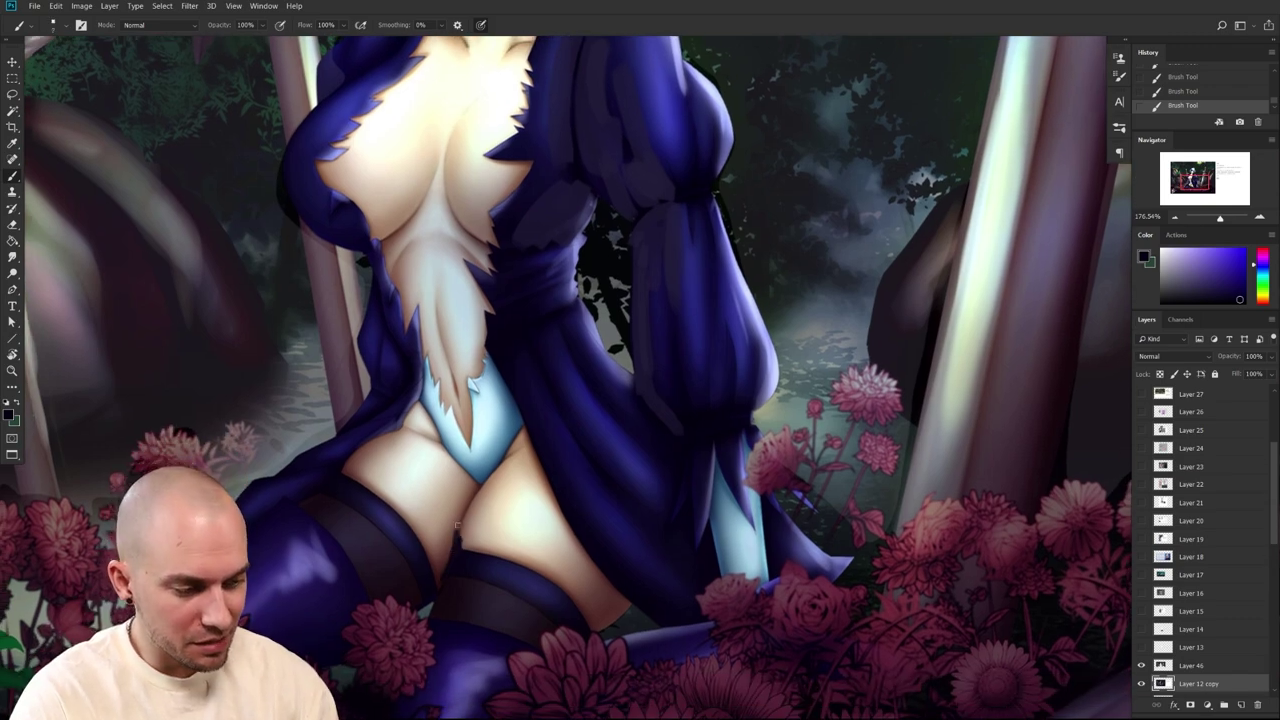
pyautogui.scroll(2, 452, 551)
pyautogui.moveTo(598, 515); pyautogui.dragTo(626, 646)
pyautogui.moveTo(581, 559); pyautogui.dragTo(588, 626)
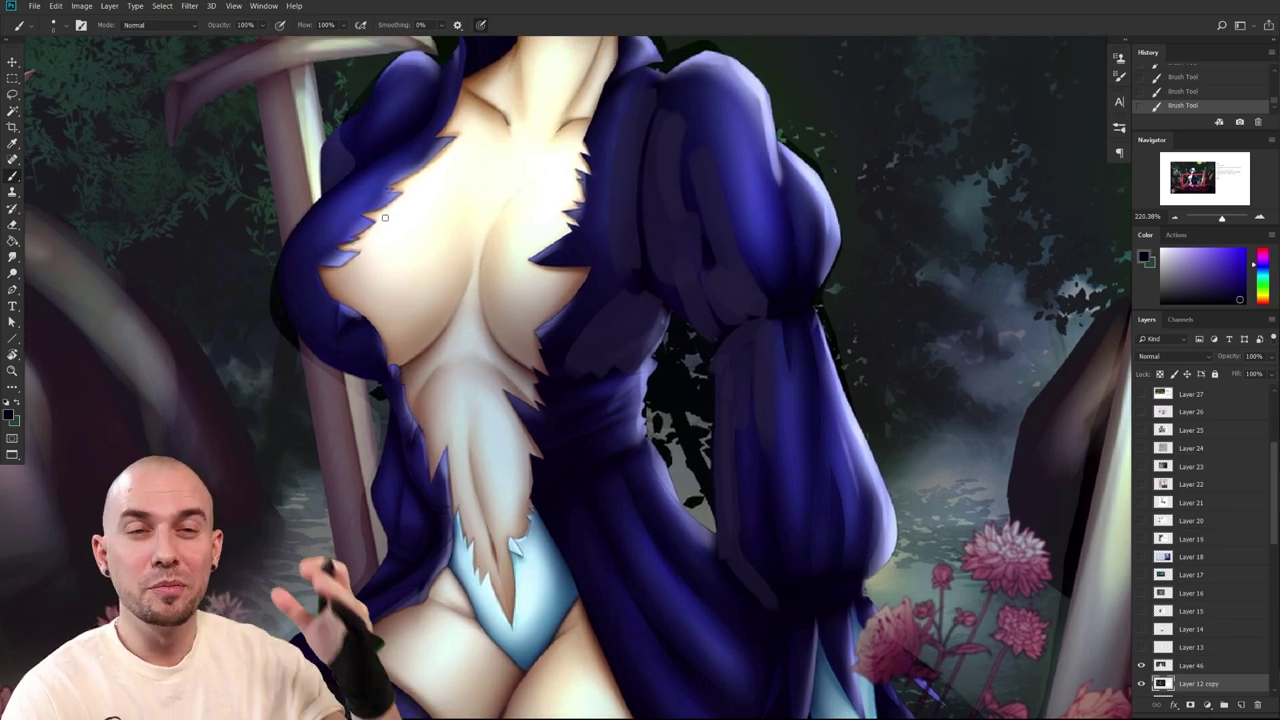
pyautogui.scroll(-5, 675, 405)
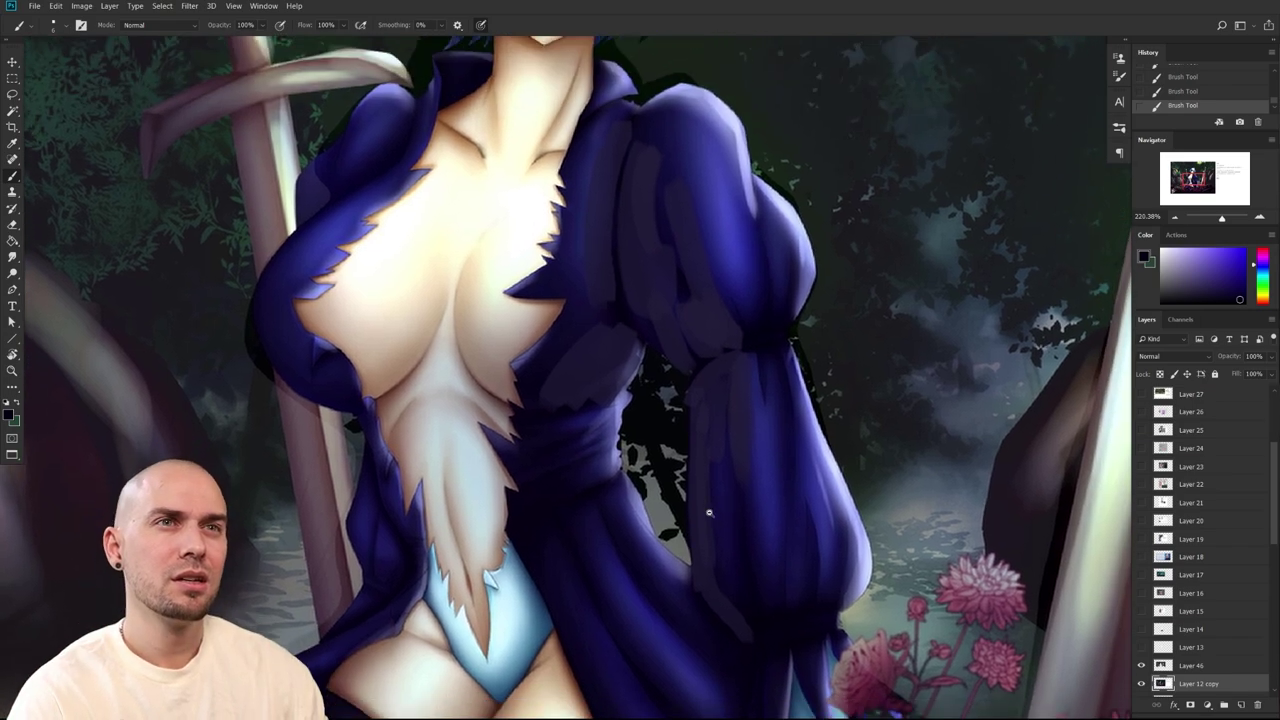
pyautogui.scroll(4, 675, 405)
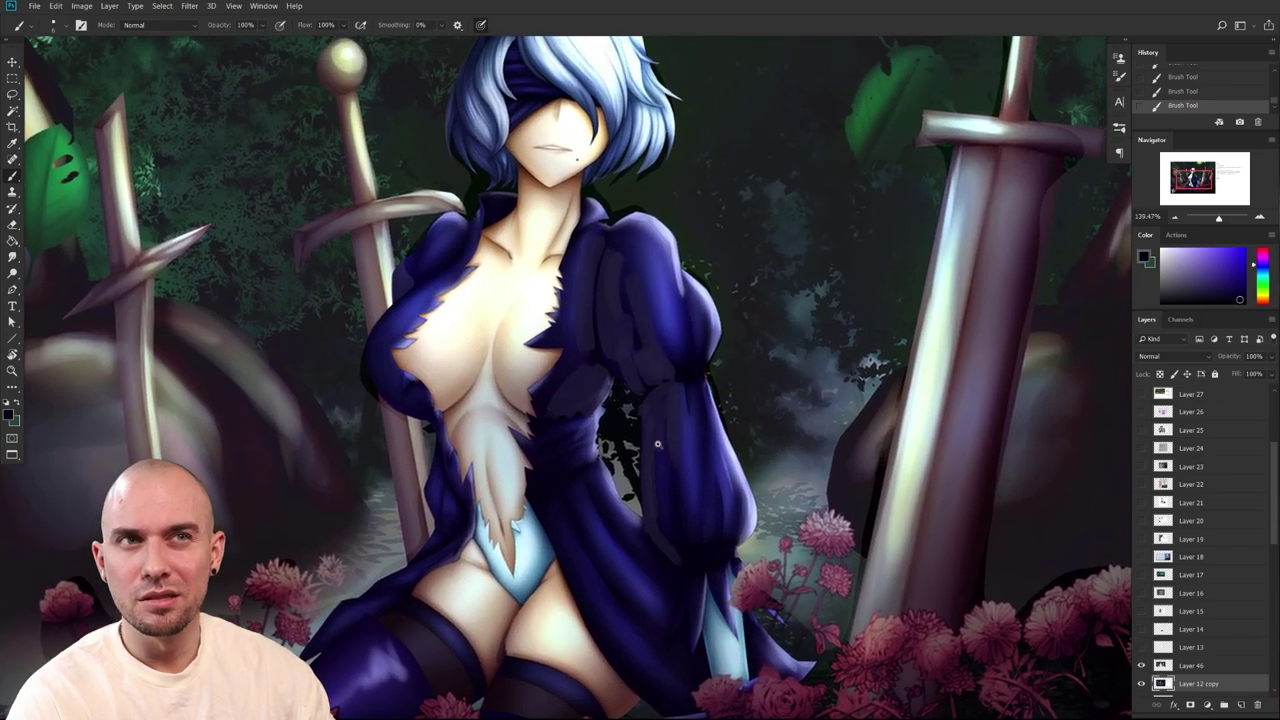
pyautogui.scroll(-6, 747, 427)
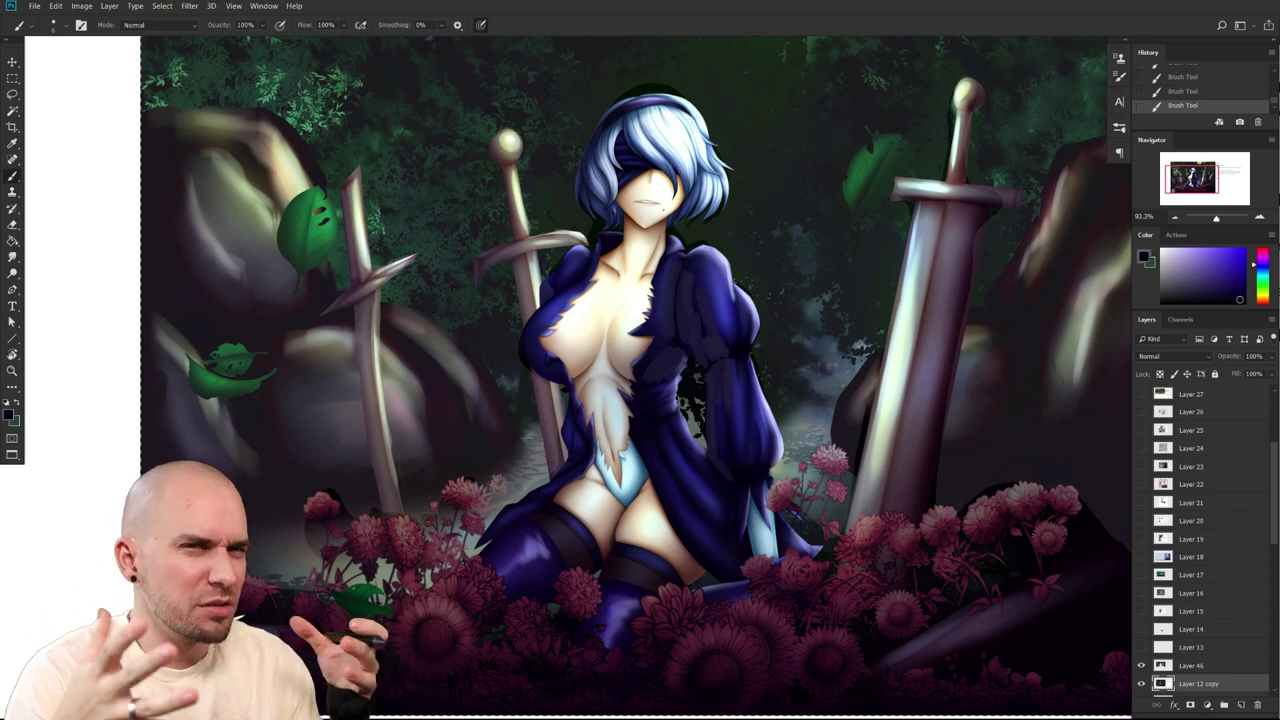
pyautogui.moveTo(840, 571); pyautogui.dragTo(720, 552)
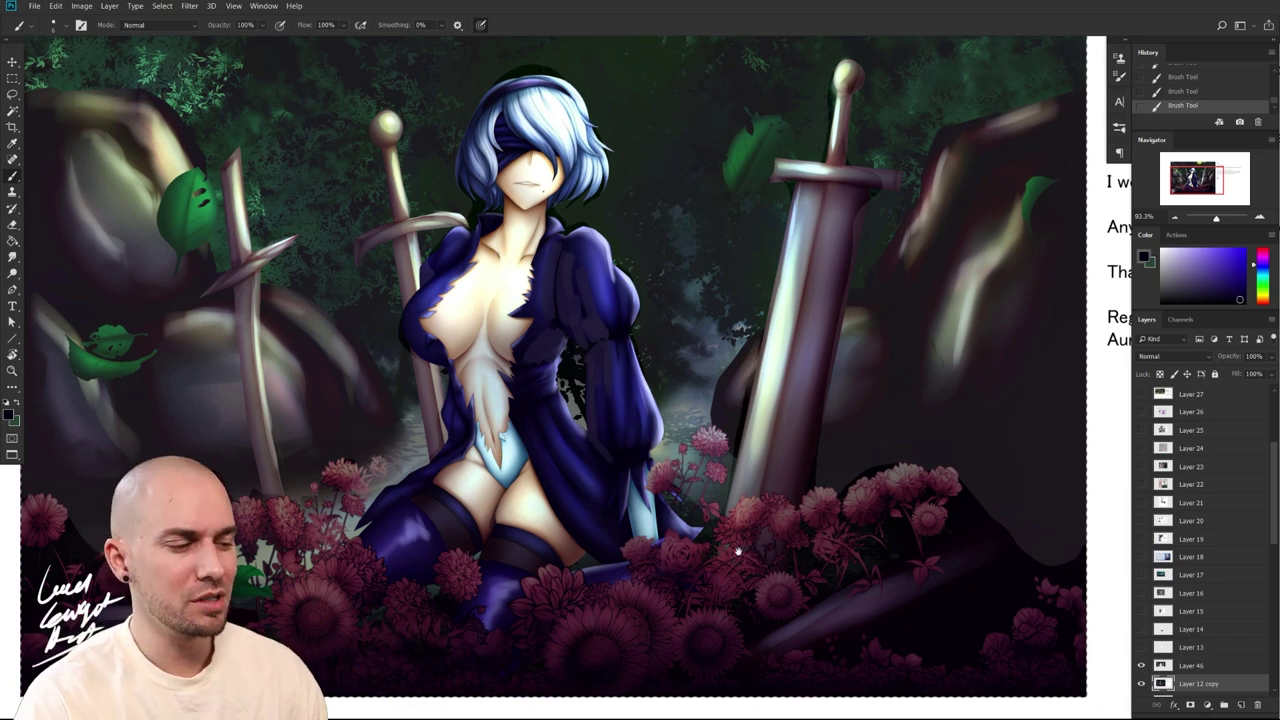
pyautogui.moveTo(737, 551); pyautogui.dragTo(746, 563)
# Sample a dark blue from the jacket with a larger brush and paint it over the dark shadows of the waist and skirt
pyautogui.moveTo(662, 540); pyautogui.dragTo(688, 539)
pyautogui.moveTo(606, 470); pyautogui.dragTo(600, 542)
pyautogui.press(']')
pyautogui.press(']')
pyautogui.press(']')
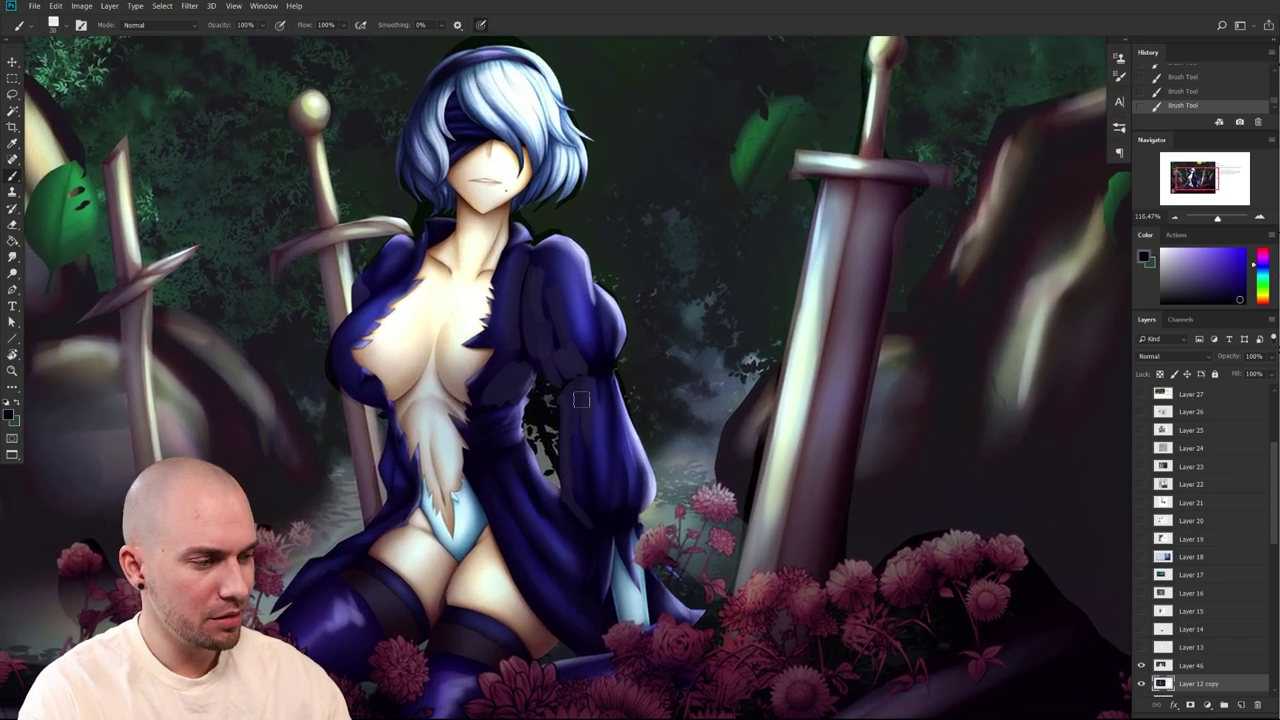
pyautogui.keyDown('alt'); pyautogui.click(500, 469); pyautogui.keyUp('alt')
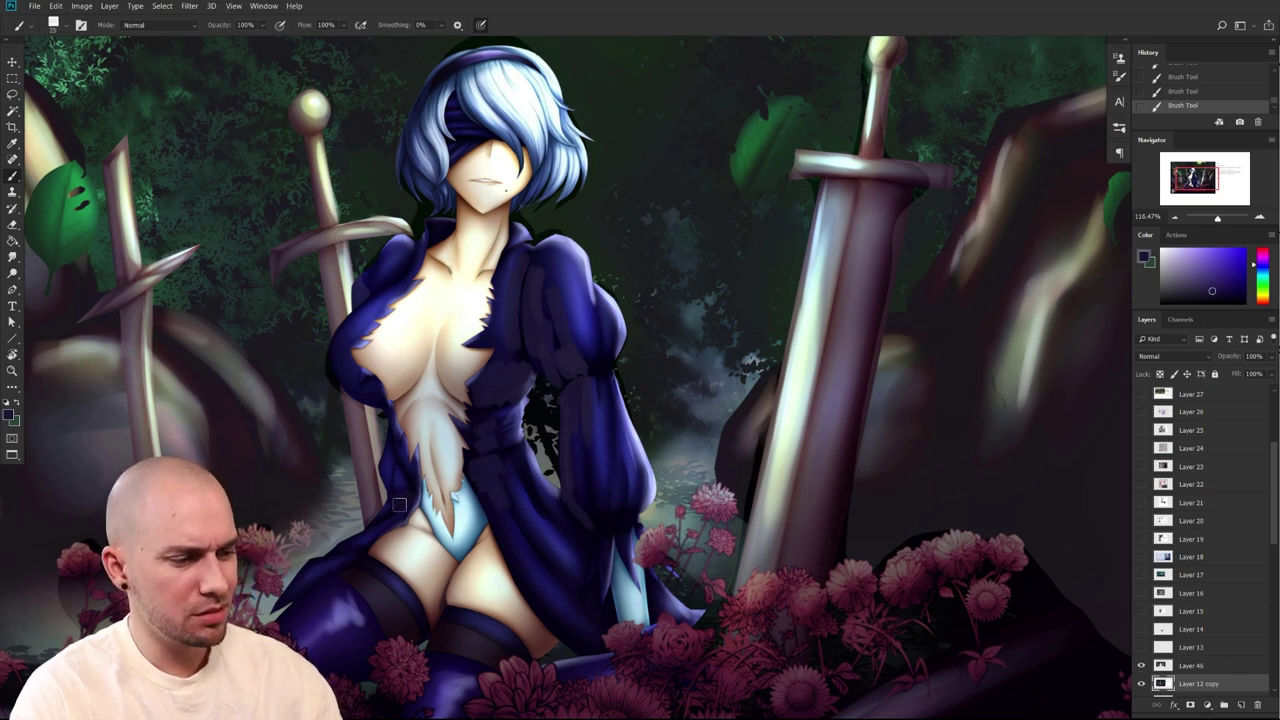
pyautogui.moveTo(431, 490); pyautogui.dragTo(617, 474)
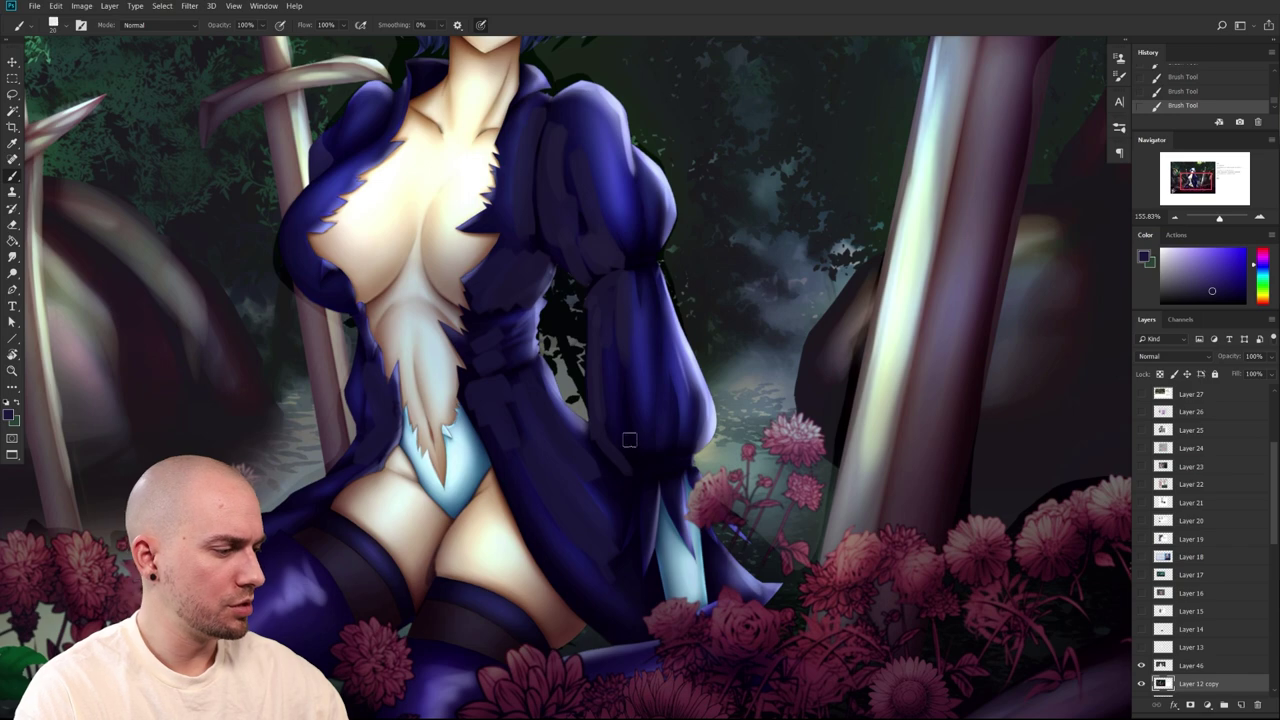
# Check the repainted jacket against the full painting and clear the active selection
pyautogui.scroll(-5, 844, 555)
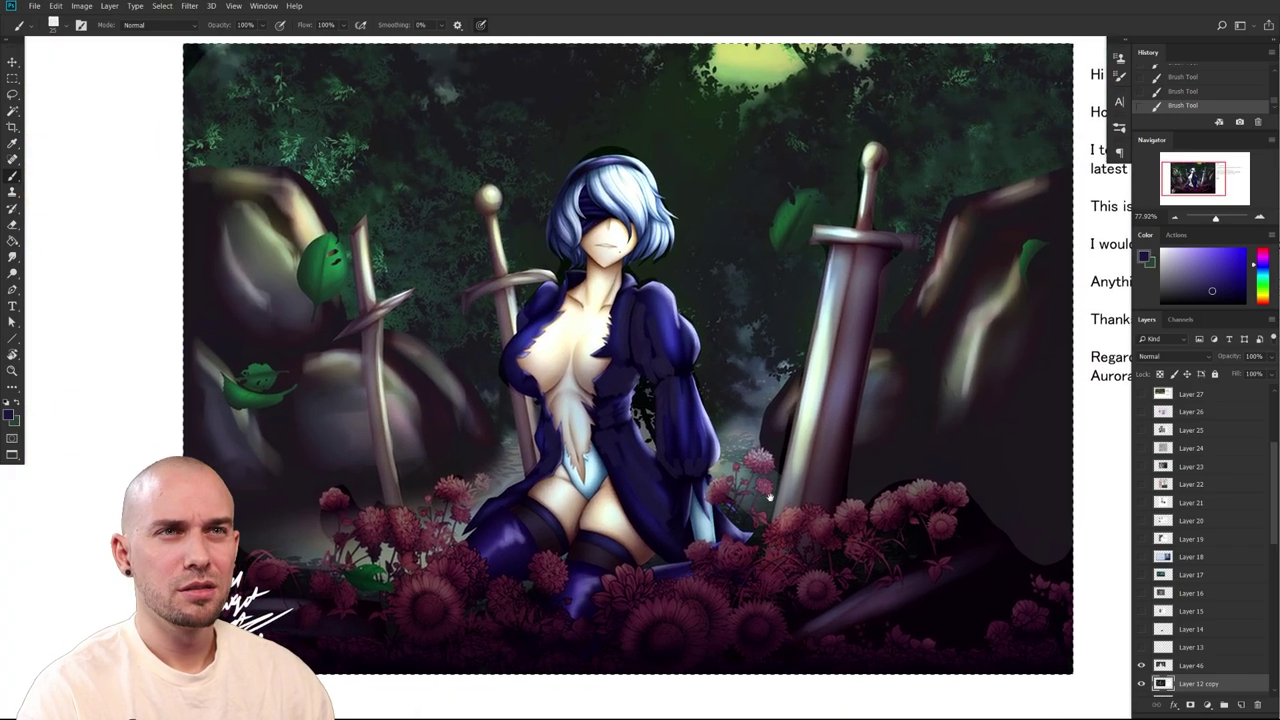
pyautogui.scroll(2, 748, 503)
pyautogui.scroll(-3, 800, 522)
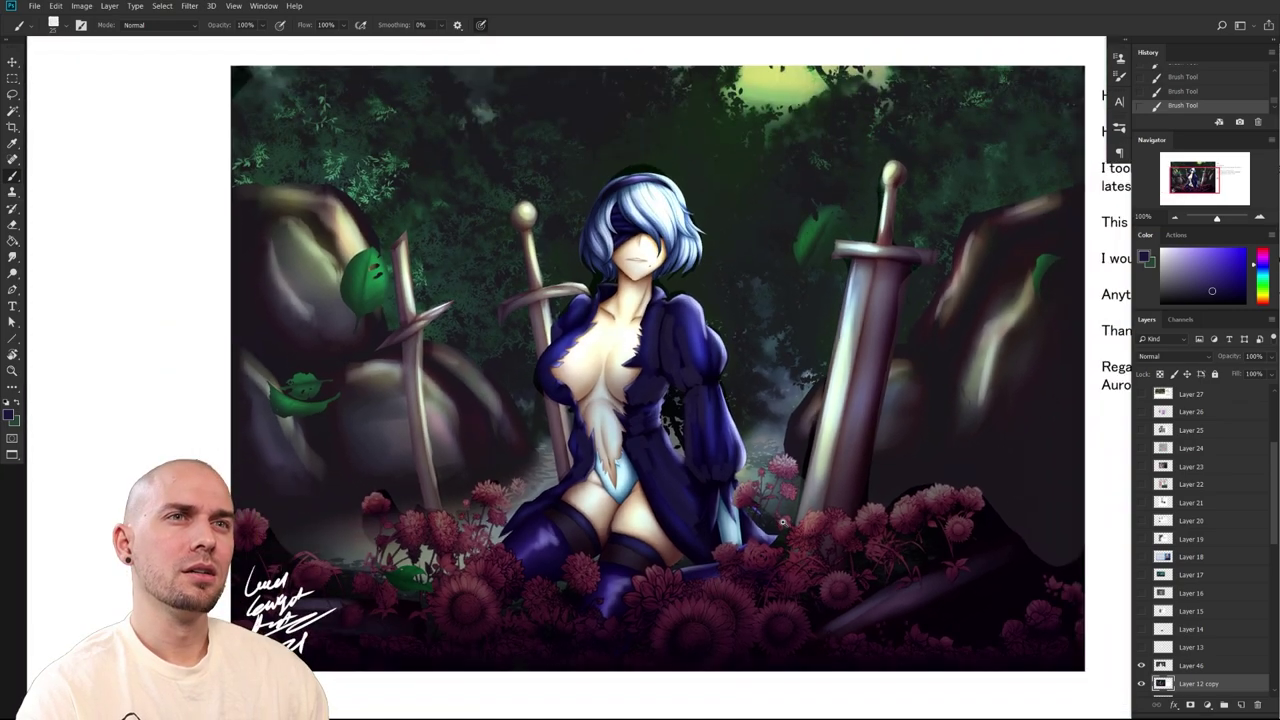
pyautogui.scroll(1, 743, 543)
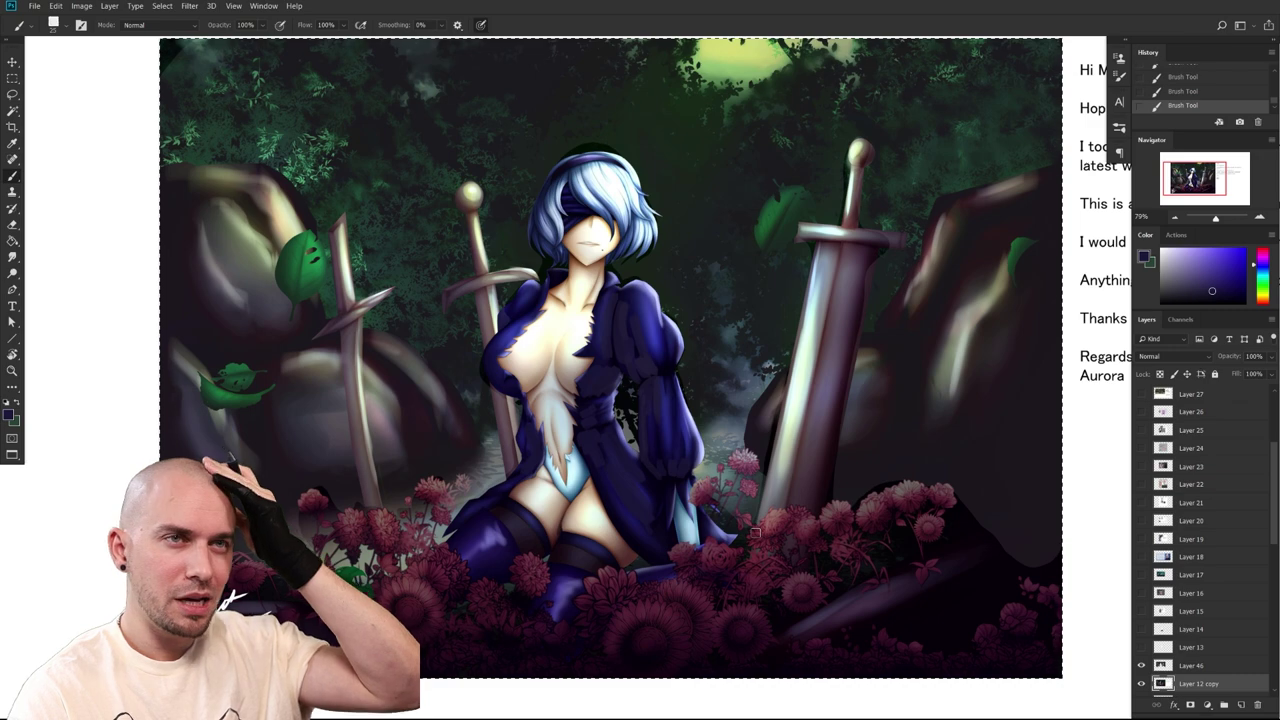
pyautogui.moveTo(1002, 582); pyautogui.dragTo(987, 598)
pyautogui.hotkey('ctrl', 'd')
pyautogui.hotkey('ctrl', '0')
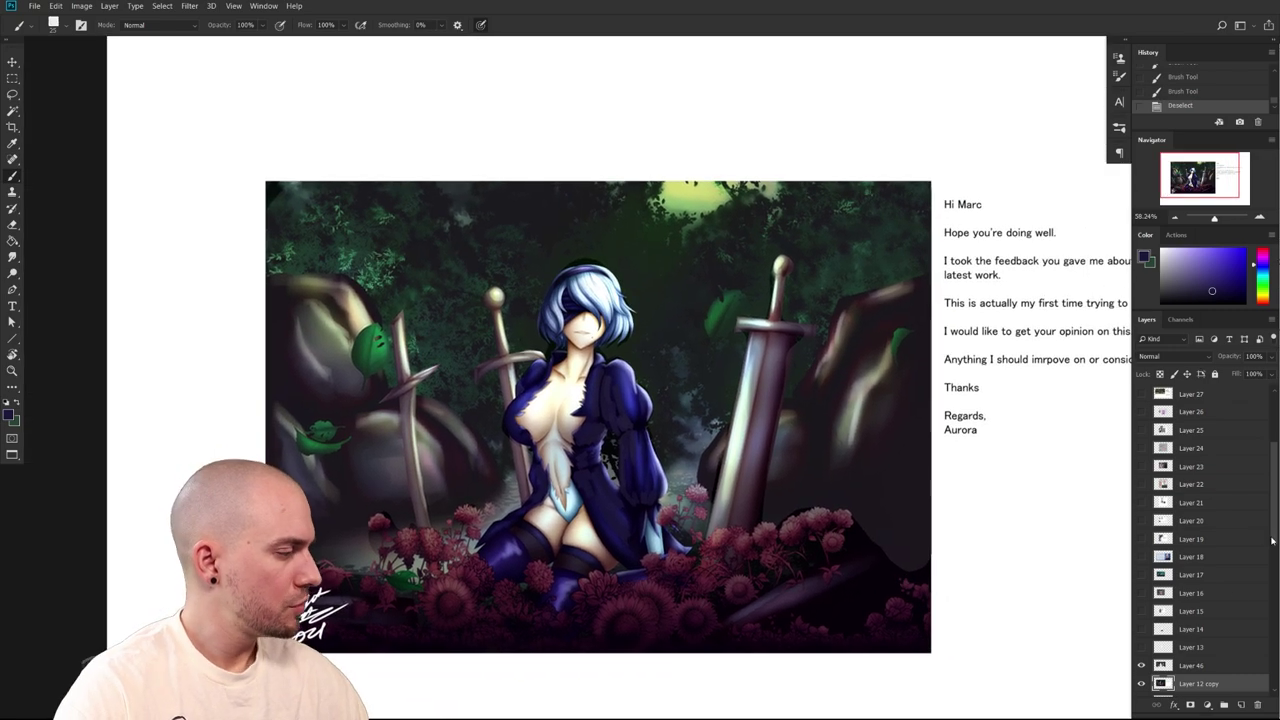
# Toggle the visibility of Layer 46 and Layer 12 copy to compare the painting before and after the changes
pyautogui.moveTo(1271, 540); pyautogui.dragTo(1271, 564)
pyautogui.click(1141, 598)
pyautogui.click(1141, 598)
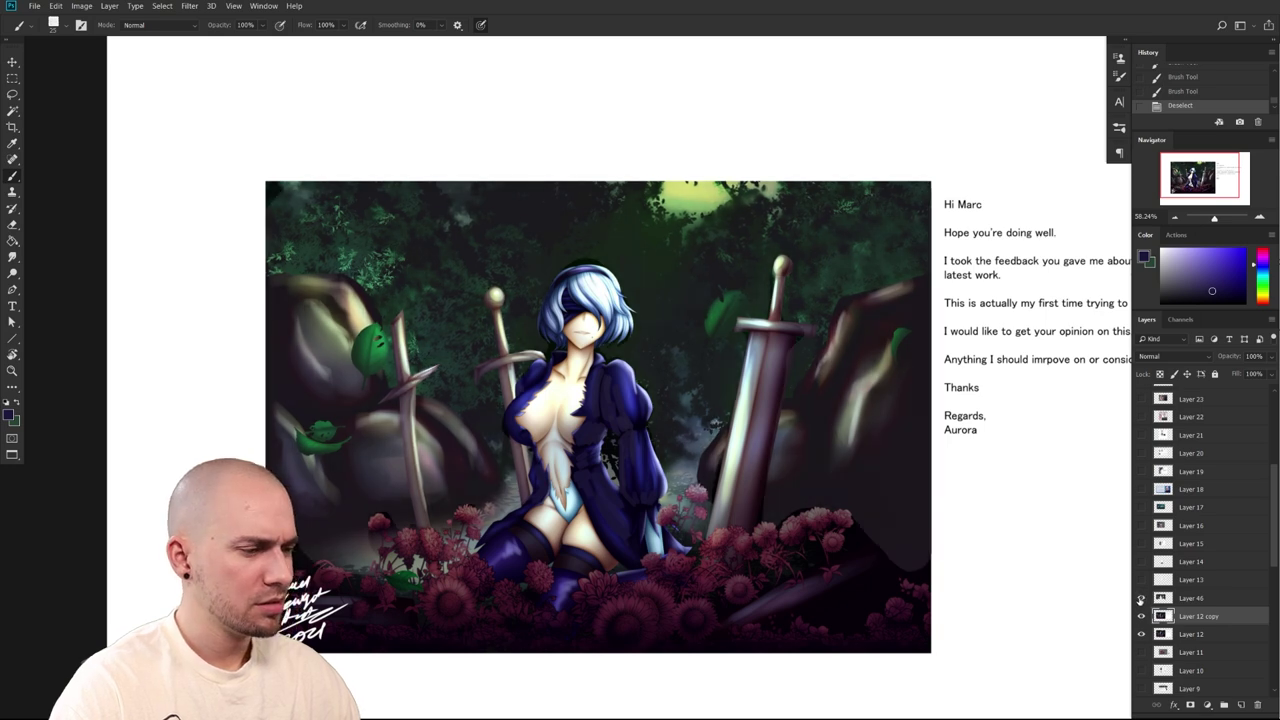
pyautogui.click(1141, 616)
pyautogui.click(1141, 616)
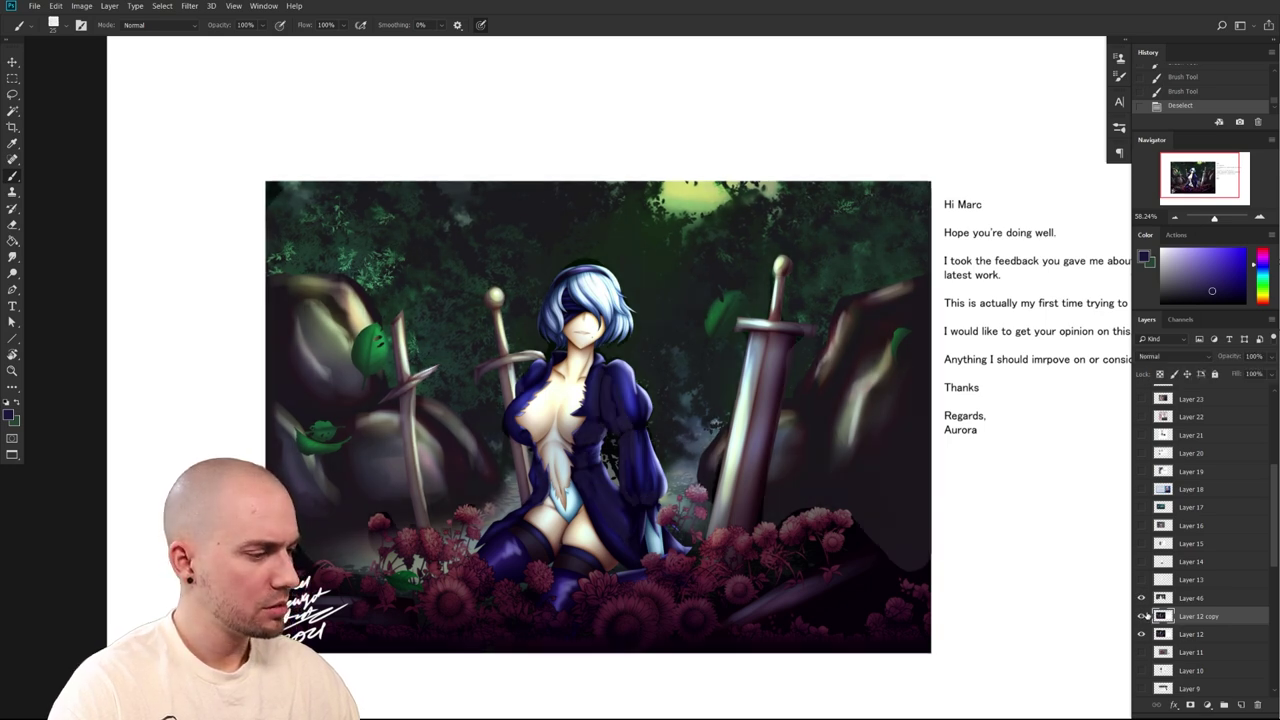
# Lock the transparent pixels of Layer 46 and choose the MB Textured Soft Round brush
pyautogui.click(1181, 598)
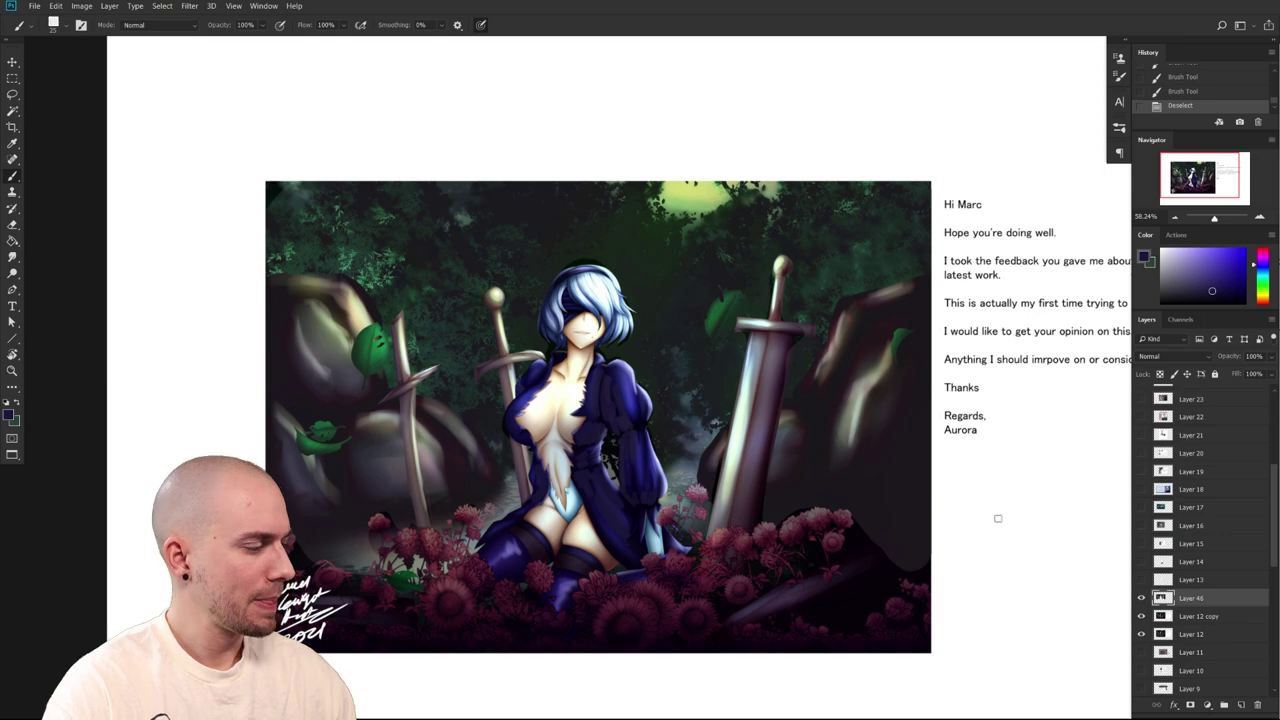
pyautogui.click(1160, 375)
pyautogui.rightClick(672, 434)
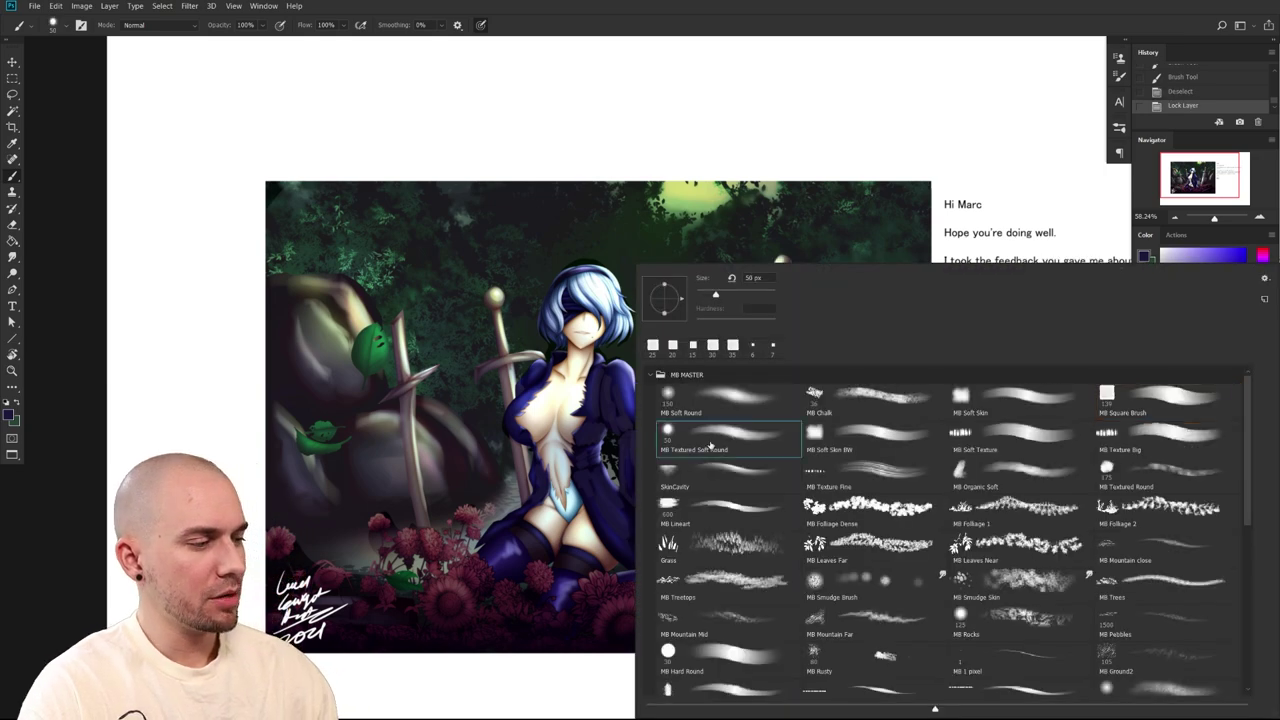
pyautogui.doubleClick(711, 446)
# Enlarge the soft brush to over 1000 px and set the foreground colour to a muted mid blue
pyautogui.press(']')
pyautogui.press(']')
pyautogui.press(']')
pyautogui.press(']')
pyautogui.press(']')
pyautogui.press(']')
pyautogui.press(']')
pyautogui.press(']')
pyautogui.press(']')
pyautogui.press(']')
pyautogui.press(']')
pyautogui.press(']')
pyautogui.press(']')
pyautogui.press(']')
pyautogui.press(']')
pyautogui.press(']')
pyautogui.press(']')
pyautogui.moveTo(1202, 281); pyautogui.dragTo(1263, 275)
pyautogui.click(1262, 270)
pyautogui.press(']')
pyautogui.press(']')
pyautogui.press(']')
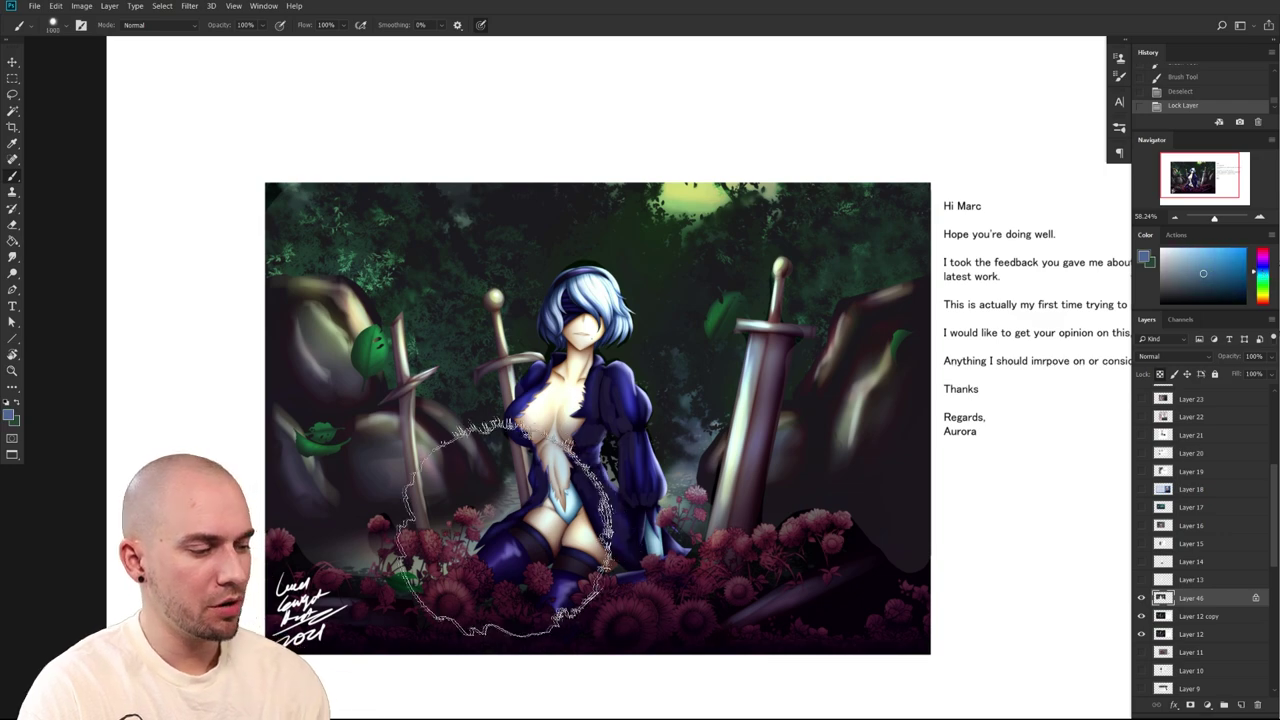
pyautogui.press(']')
pyautogui.press(']')
pyautogui.press(']')
pyautogui.press(']')
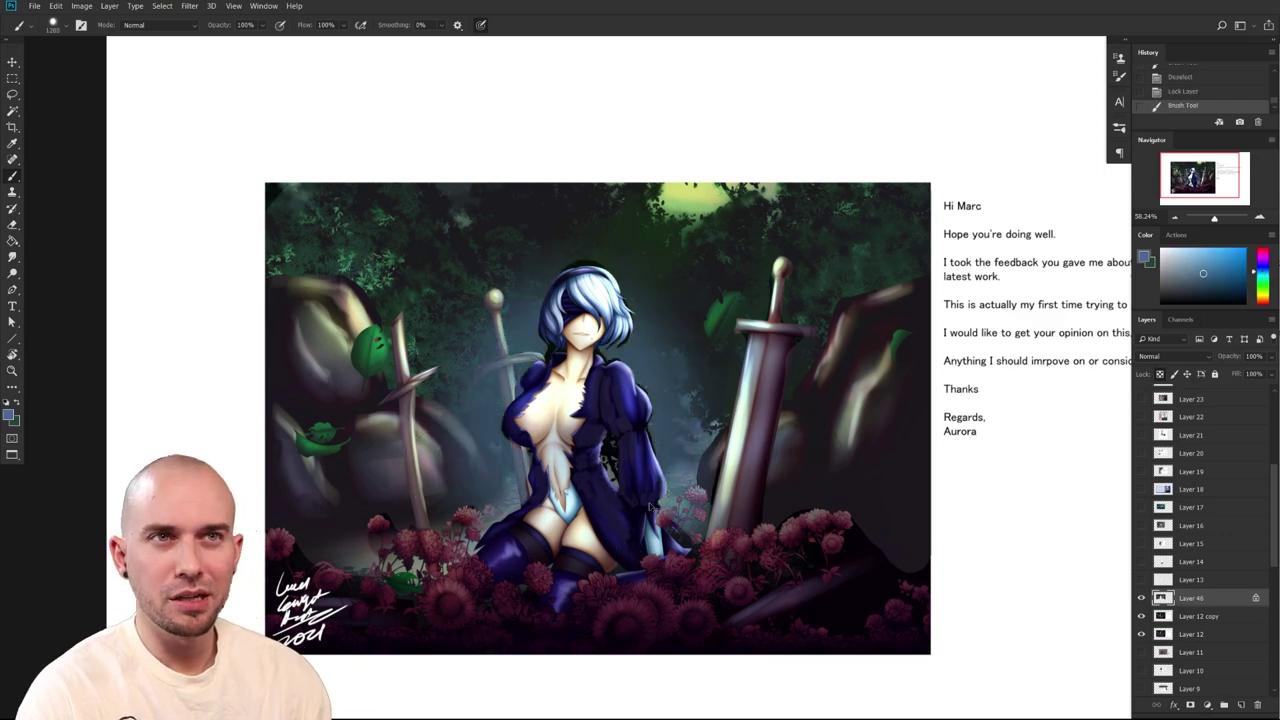
# Paint soft blue haze into the background around the swordswoman and between the swords, and review the whole composition
pyautogui.moveTo(537, 456)
pyautogui.mouseDown()
pyautogui.moveTo(535, 494)
pyautogui.moveTo(621, 504)
pyautogui.moveTo(555, 475)
pyautogui.moveTo(640, 464)
pyautogui.mouseUp()
pyautogui.moveTo(747, 558)
pyautogui.mouseDown()
pyautogui.moveTo(690, 550)
pyautogui.moveTo(738, 515)
pyautogui.moveTo(690, 505)
pyautogui.moveTo(718, 484)
pyautogui.mouseUp()
pyautogui.moveTo(636, 422); pyautogui.dragTo(716, 408)
pyautogui.moveTo(697, 545); pyautogui.dragTo(704, 530)
pyautogui.scroll(5, 703, 528)
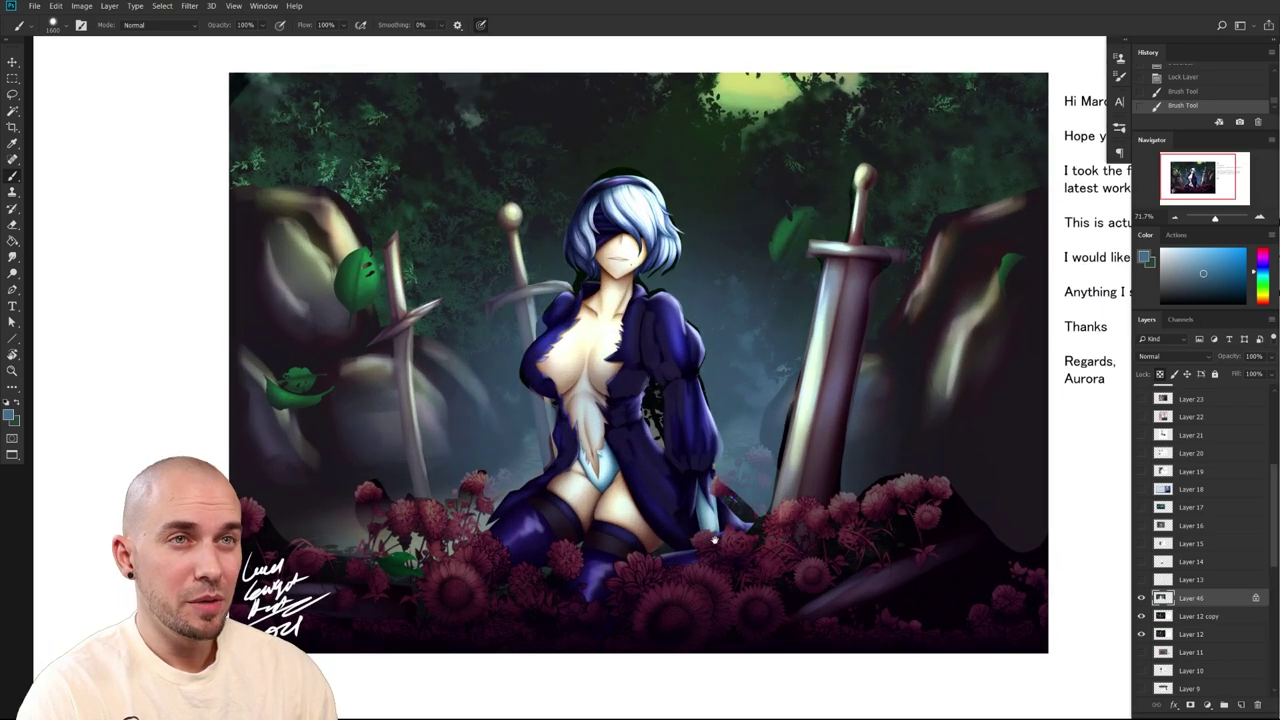
pyautogui.scroll(-3, 722, 537)
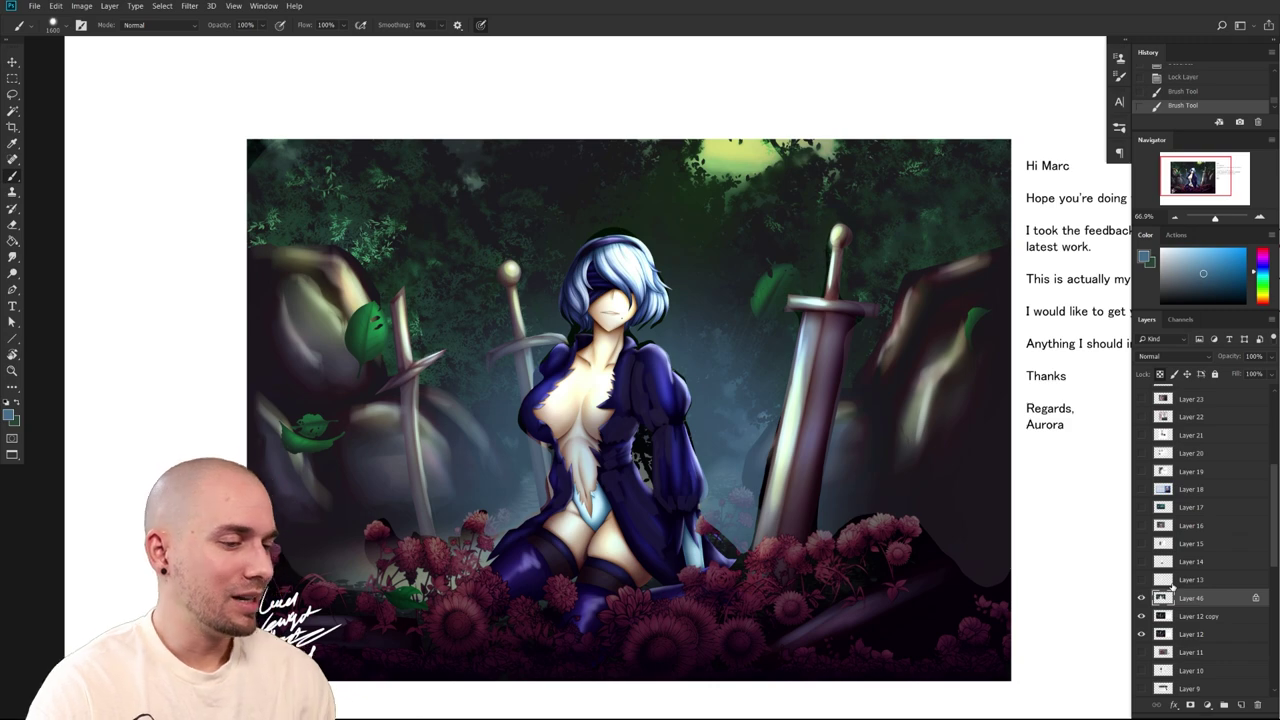
pyautogui.moveTo(946, 556); pyautogui.dragTo(892, 571)
pyautogui.moveTo(892, 571); pyautogui.dragTo(795, 557)
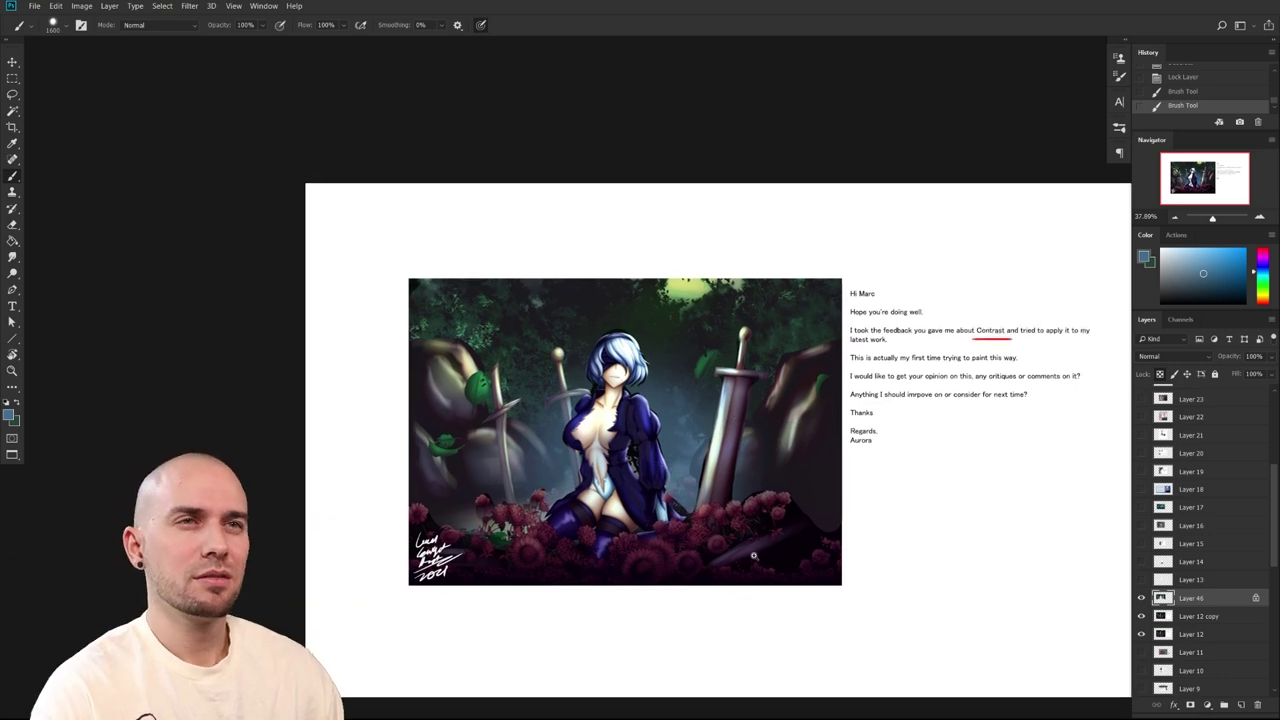
pyautogui.scroll(3, 754, 555)
pyautogui.moveTo(1052, 588); pyautogui.dragTo(984, 580)
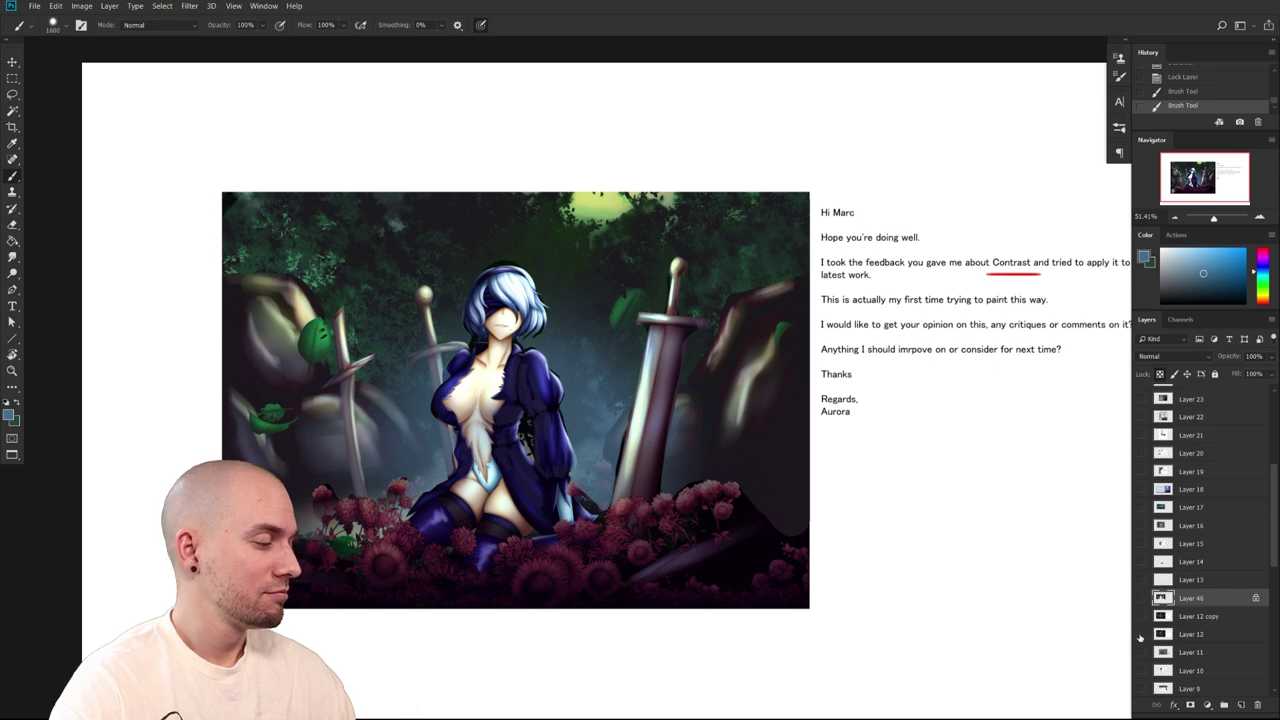
# Hide the swordswoman painting, show the crouching figure sketch with its message from Layers 13 and 14, and merge the two layers
pyautogui.keyDown('alt'); pyautogui.click(1141, 579); pyautogui.keyUp('alt')
pyautogui.click(1141, 580)
pyautogui.click(1141, 580)
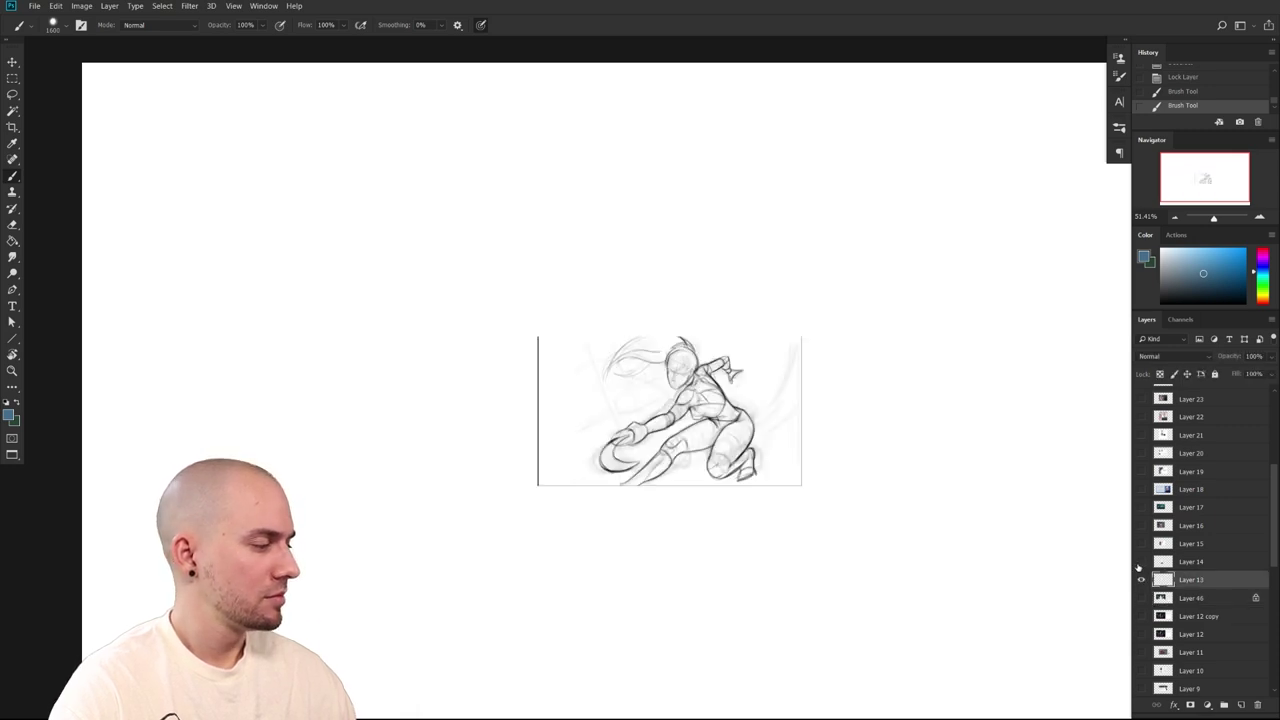
pyautogui.click(1141, 562)
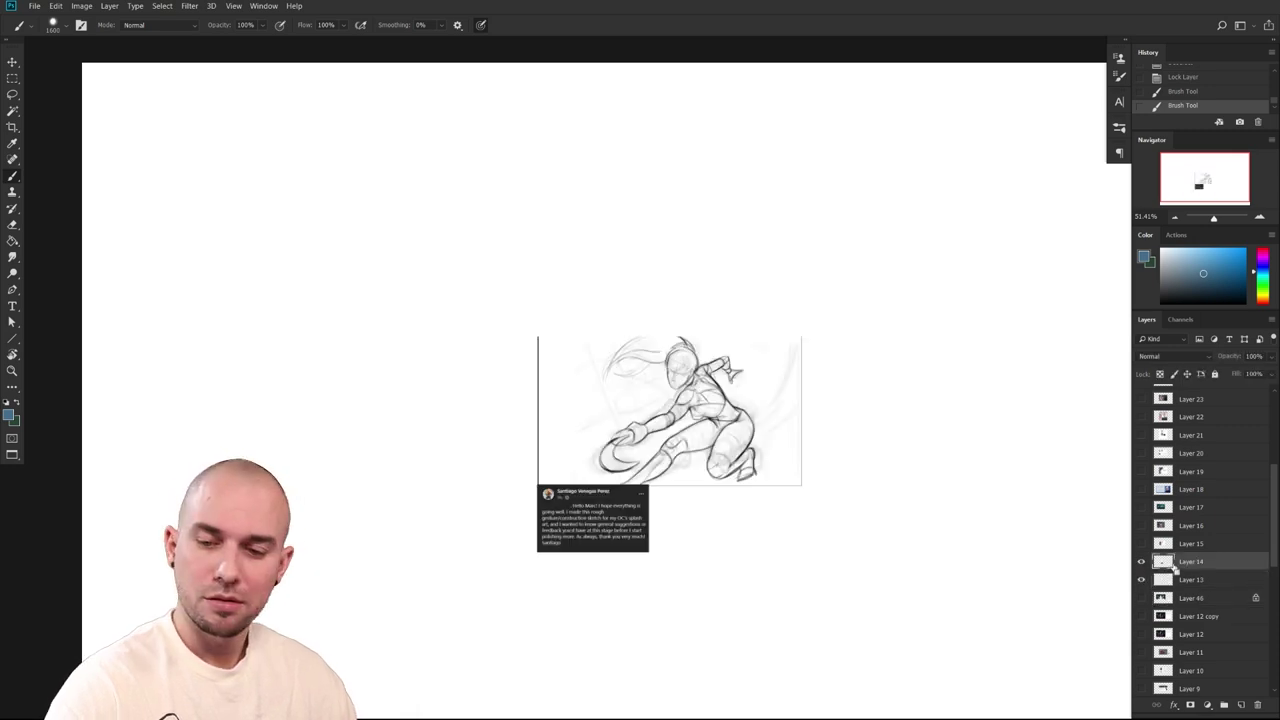
pyautogui.hotkey('ctrl', 'e')
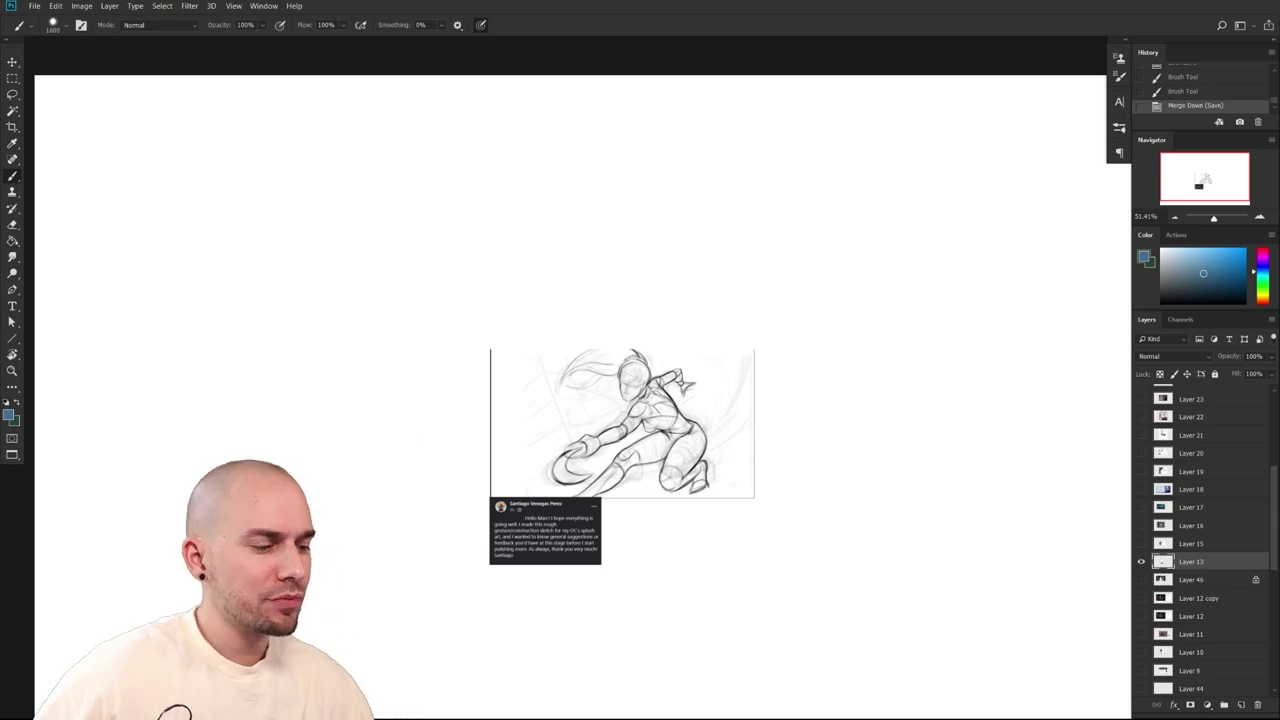
pyautogui.moveTo(669, 507)
pyautogui.mouseDown()
pyautogui.moveTo(686, 519)
pyautogui.moveTo(718, 490)
pyautogui.mouseUp()
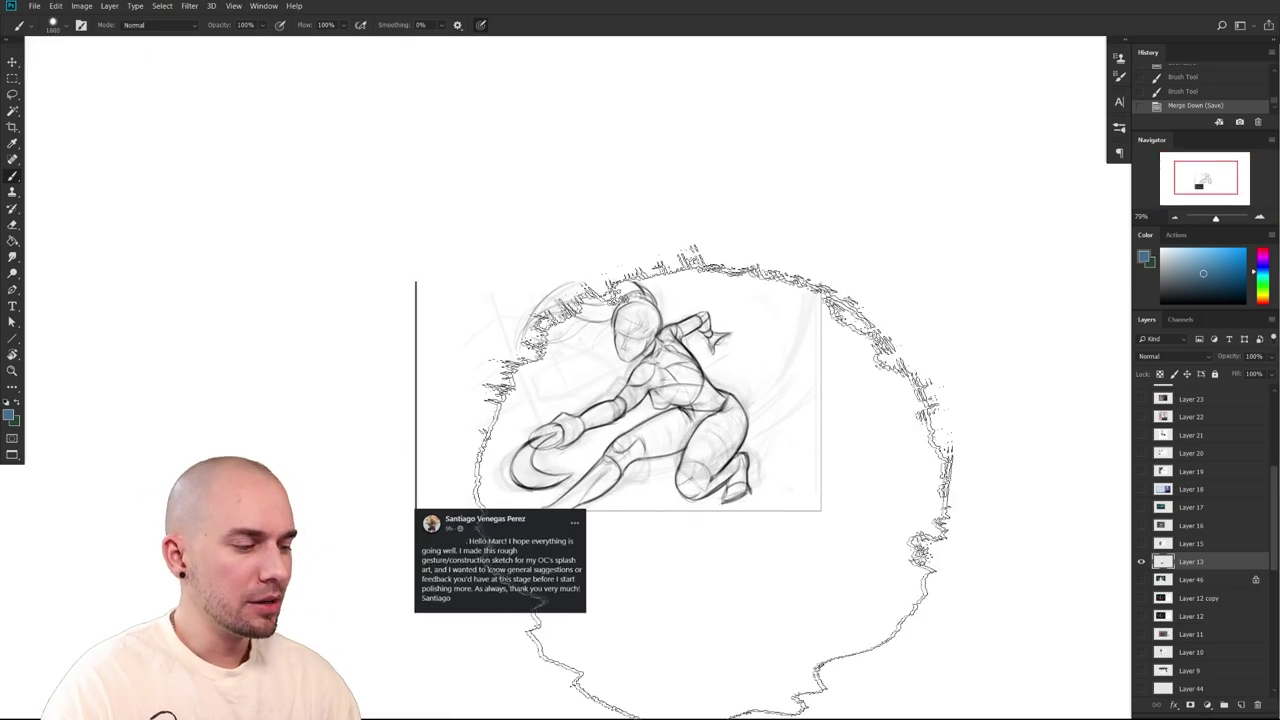
# Hide the sketch and bring back Layer 46 and Layer 12 copy to review the swordswoman painting's lighter background again
pyautogui.click(1141, 561)
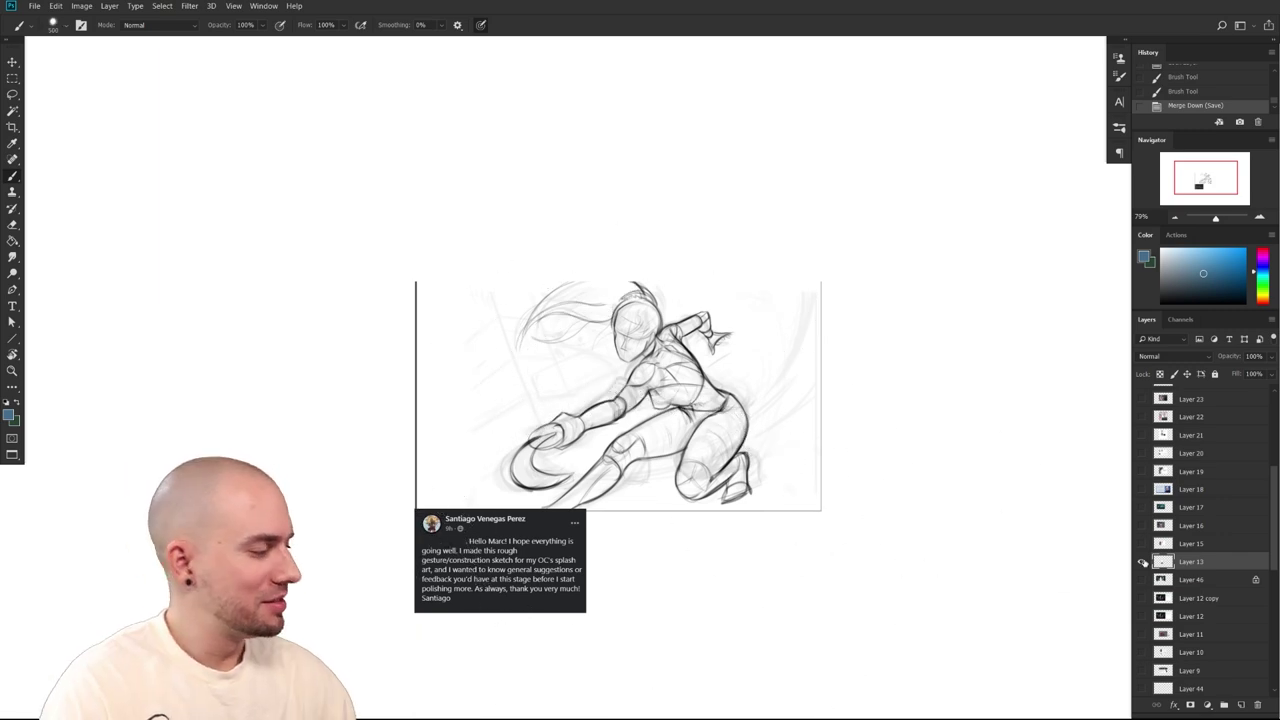
pyautogui.click(1141, 580)
pyautogui.hotkey('ctrl', '0')
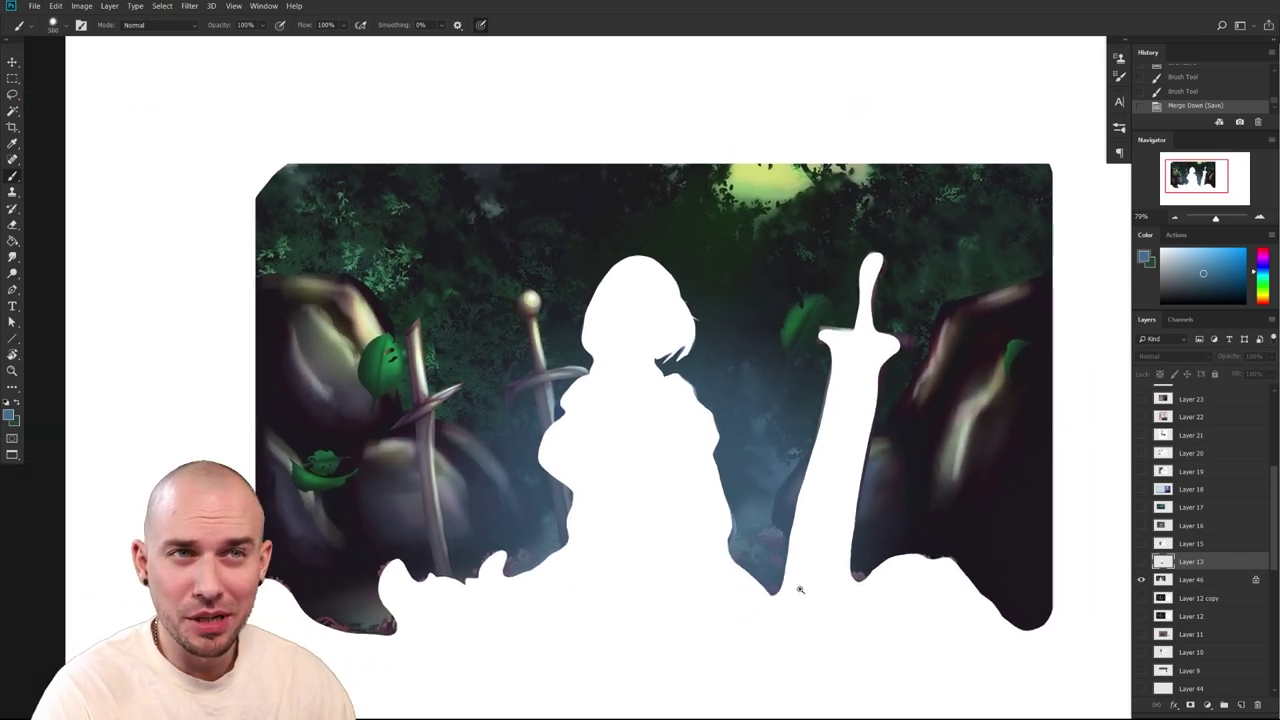
pyautogui.click(1141, 597)
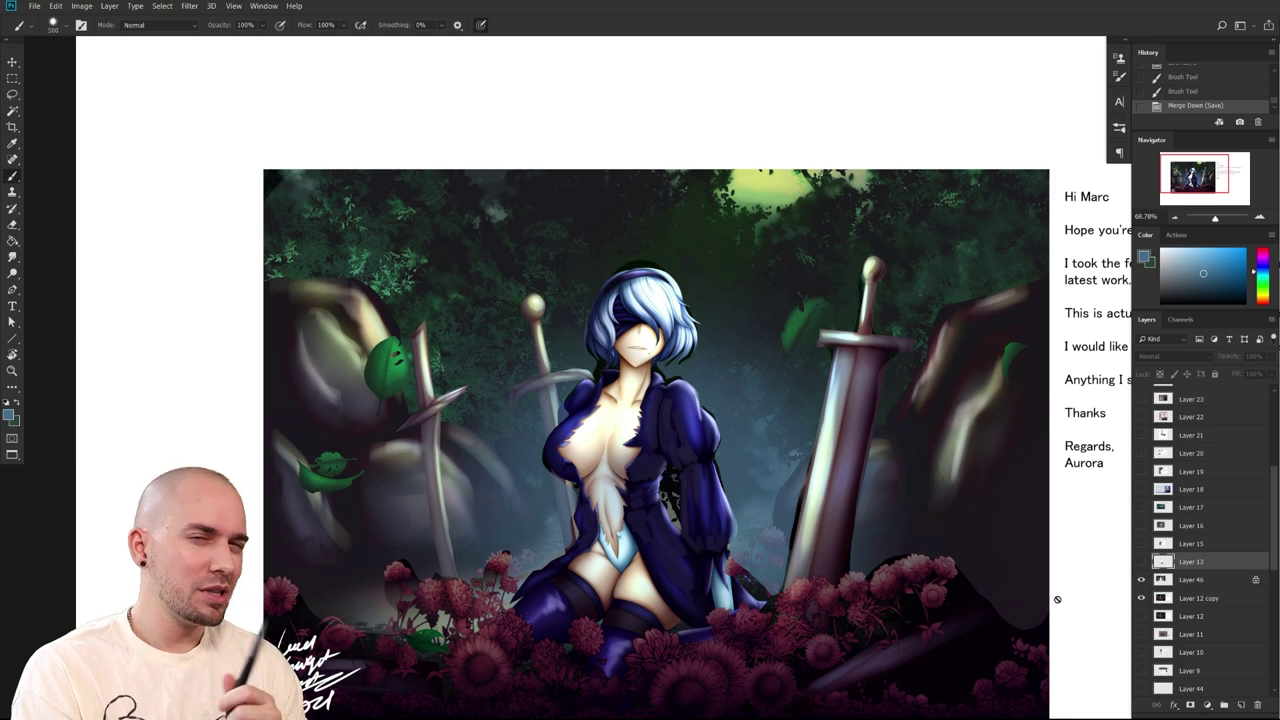
pyautogui.moveTo(966, 568); pyautogui.dragTo(921, 534)
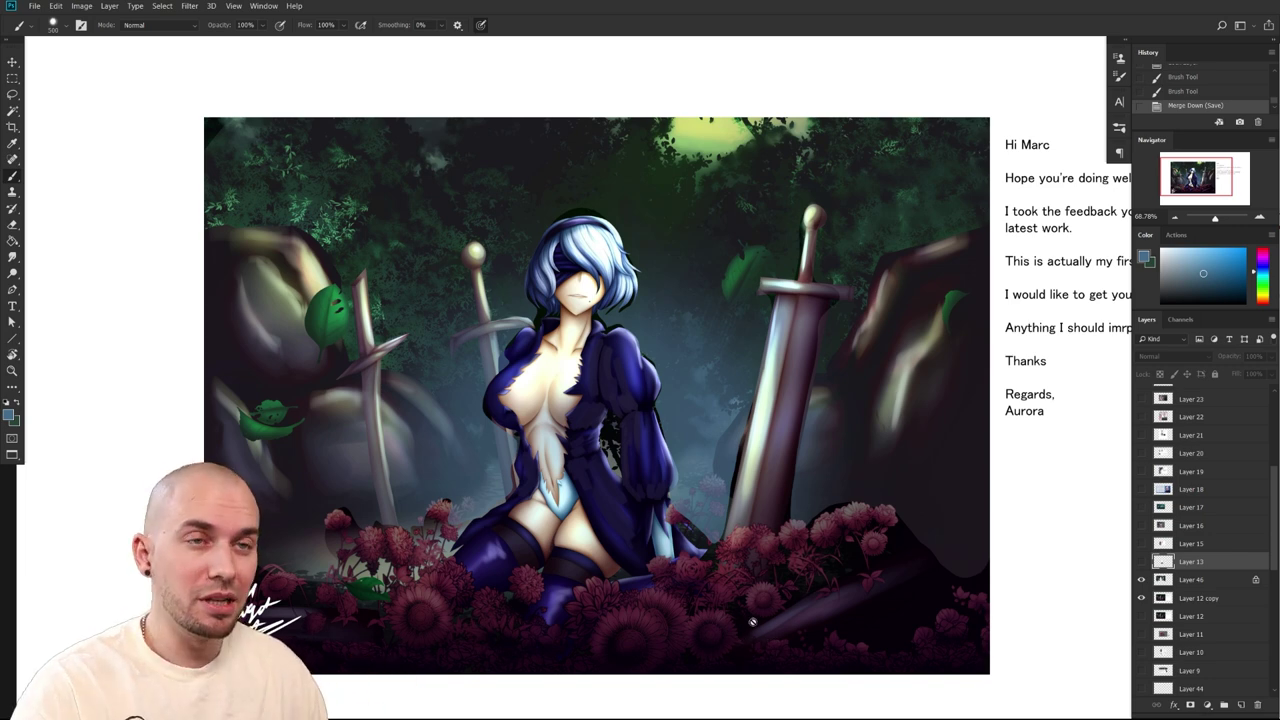
pyautogui.moveTo(839, 576); pyautogui.dragTo(846, 578)
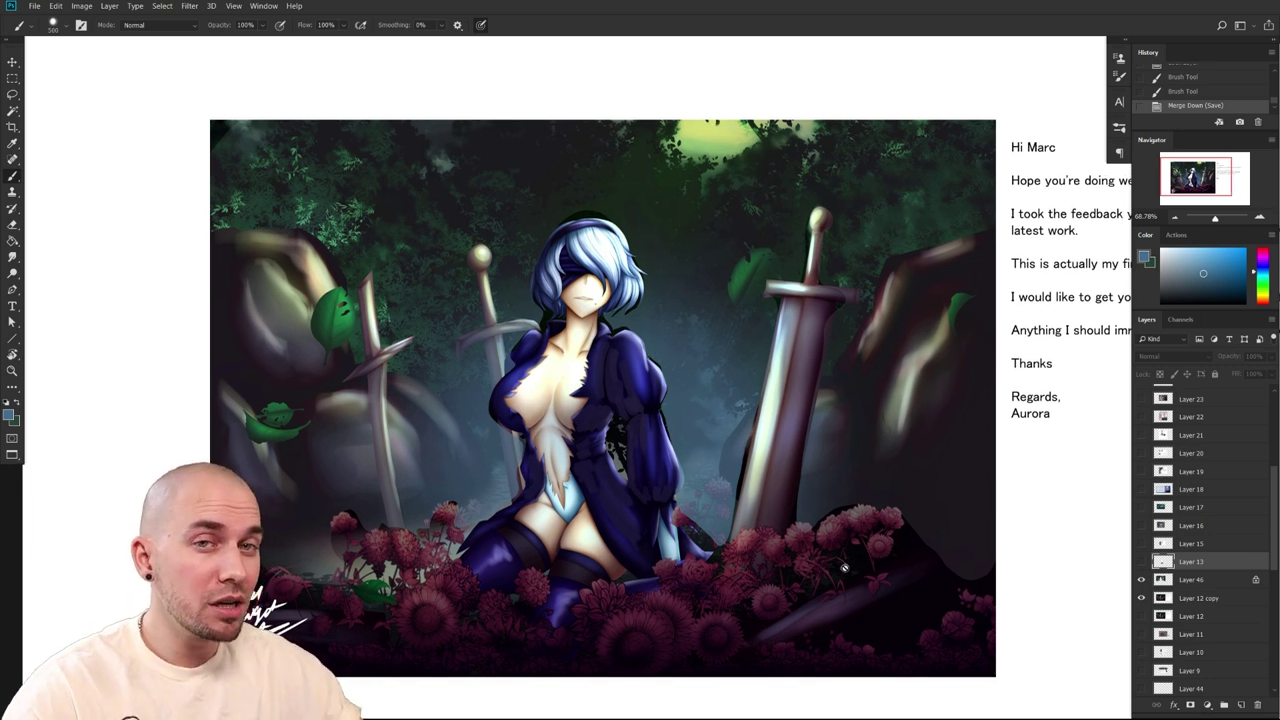
# Hide the swordswoman painting's layers and show the crouching figure sketch on Layer 13
pyautogui.click(1141, 579)
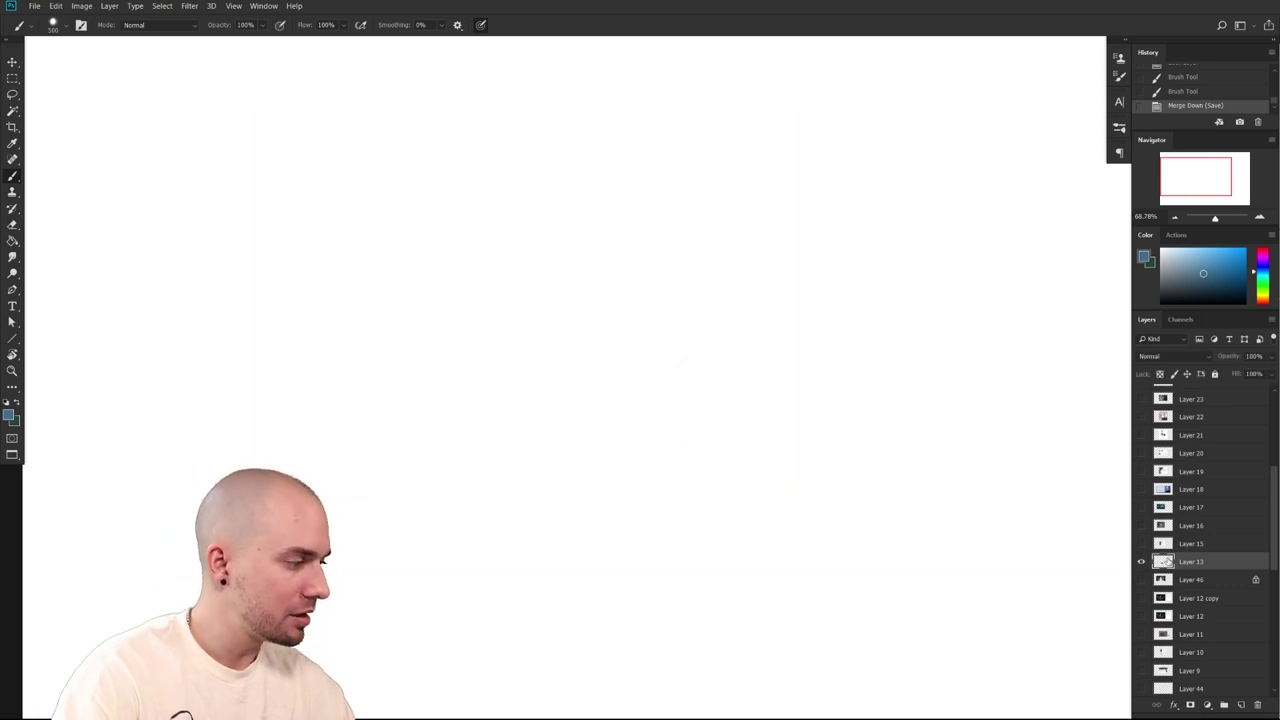
pyautogui.click(1140, 562)
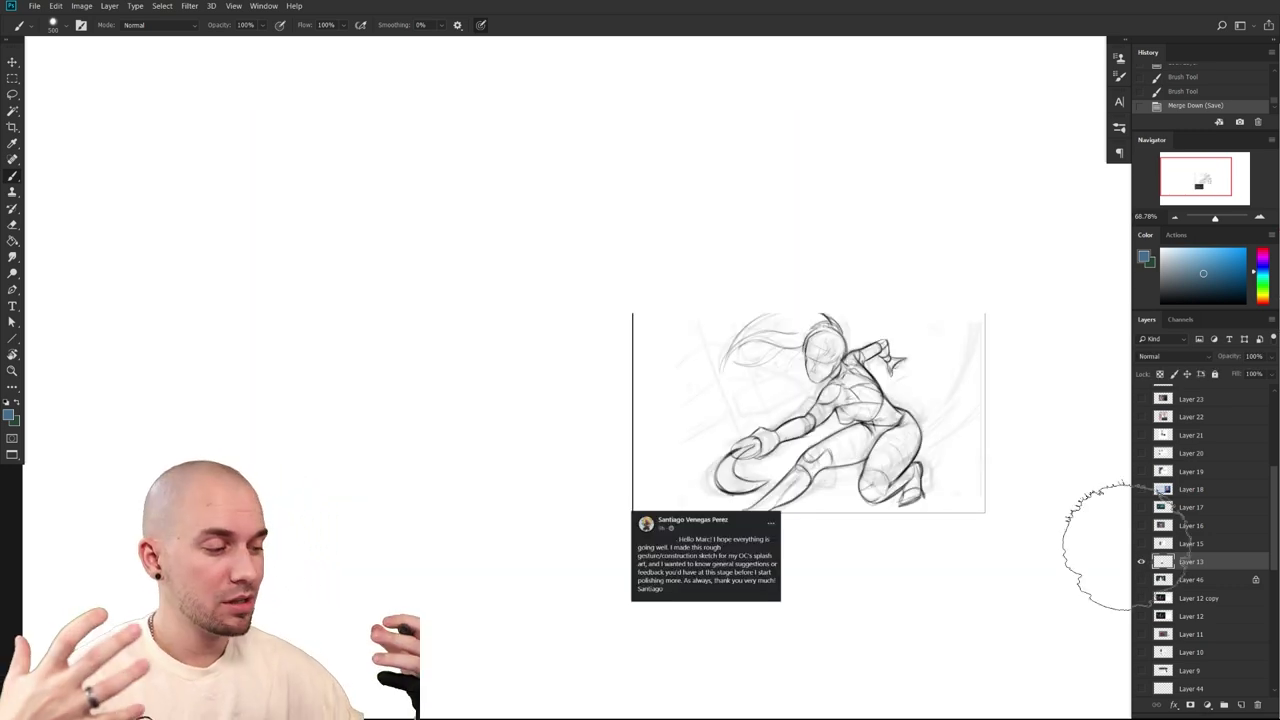
# Set the brush colour to bright red and choose the MB Square Brush for marking up the crouching figure sketch
pyautogui.moveTo(900, 582); pyautogui.dragTo(717, 565)
pyautogui.moveTo(843, 580); pyautogui.dragTo(926, 544)
pyautogui.moveTo(926, 544)
pyautogui.mouseDown()
pyautogui.moveTo(1012, 543)
pyautogui.moveTo(943, 555)
pyautogui.mouseUp()
pyautogui.moveTo(943, 555); pyautogui.dragTo(943, 586)
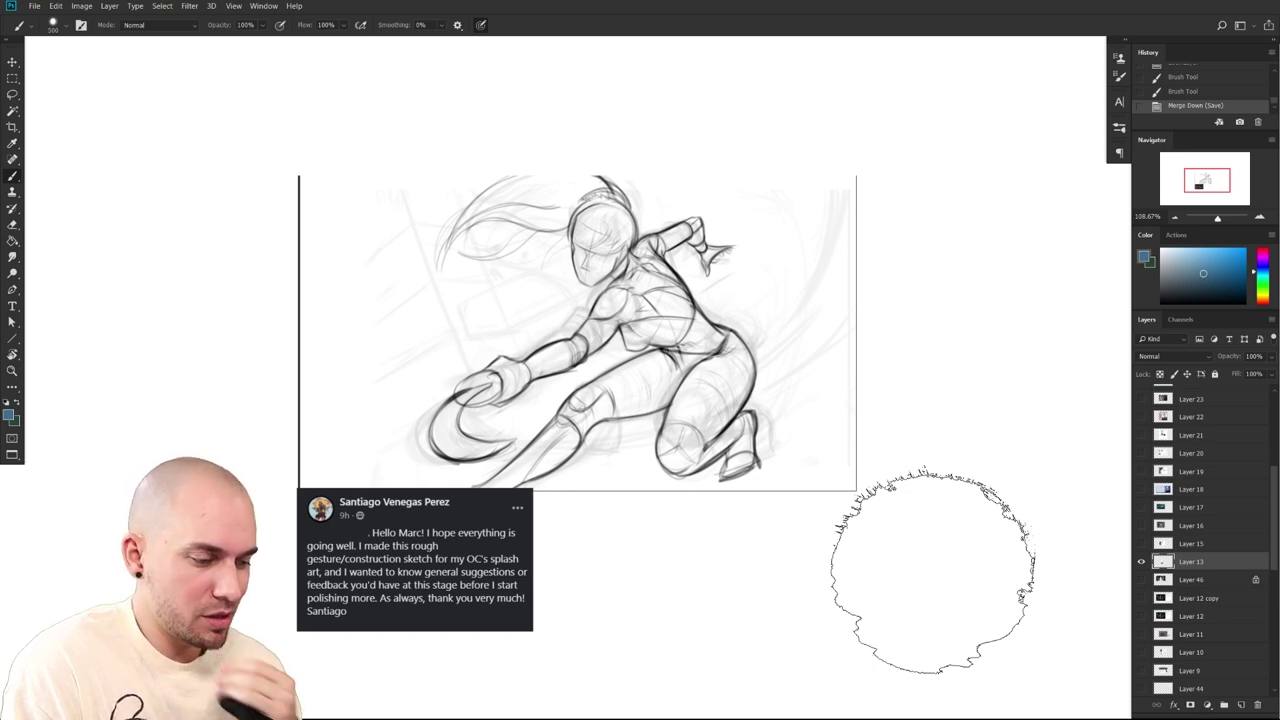
pyautogui.click(1263, 249)
pyautogui.click(1244, 250)
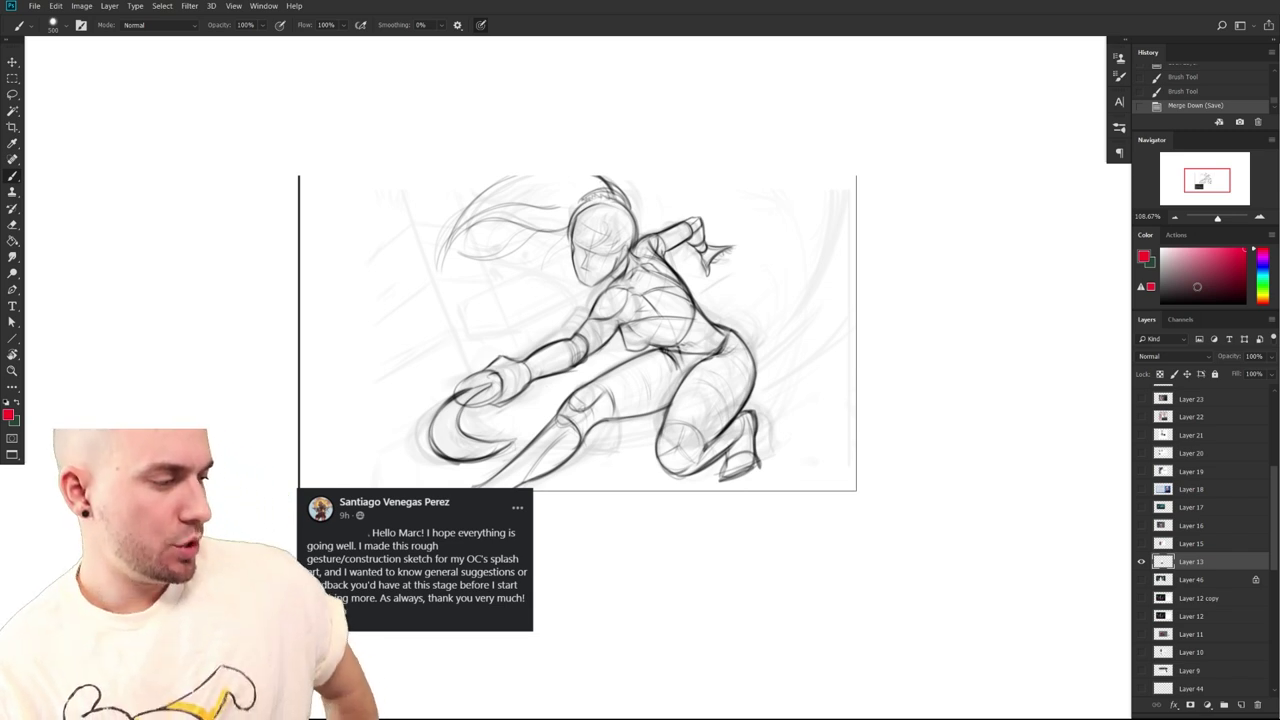
pyautogui.moveTo(714, 369)
pyautogui.mouseDown()
pyautogui.moveTo(726, 406)
pyautogui.moveTo(706, 401)
pyautogui.moveTo(682, 422)
pyautogui.mouseUp()
pyautogui.rightClick(682, 422)
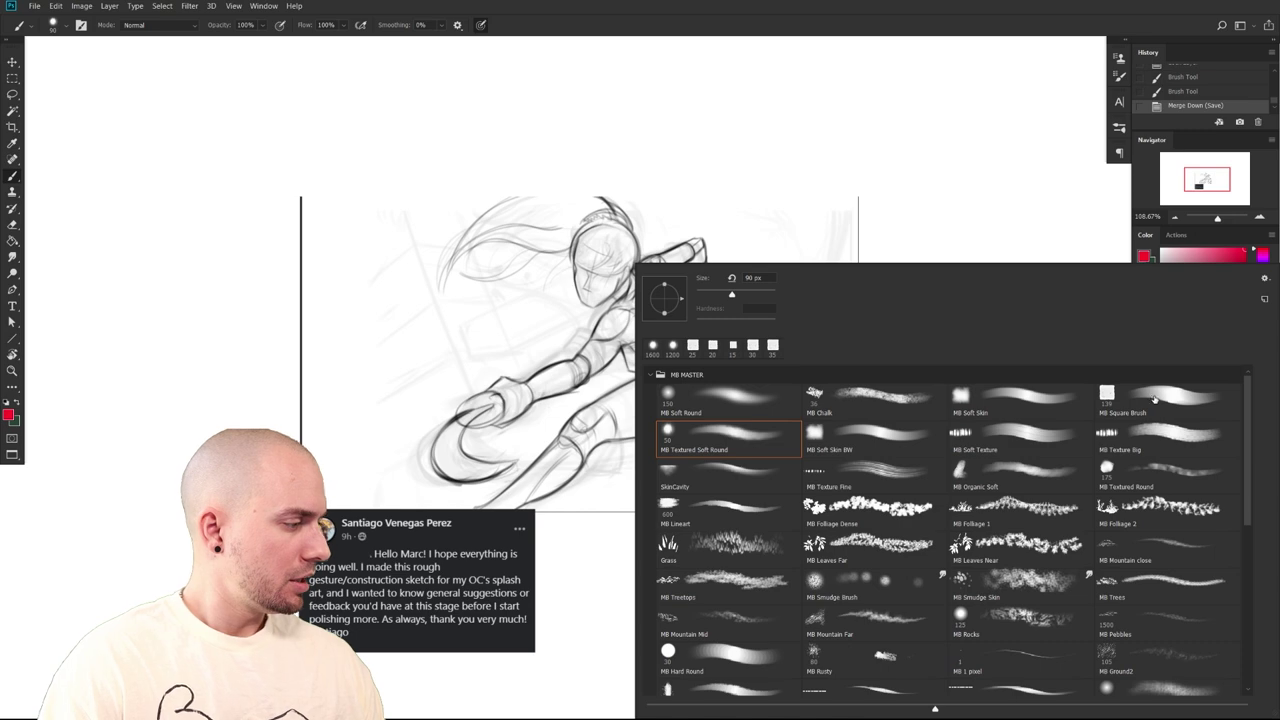
pyautogui.doubleClick(1152, 398)
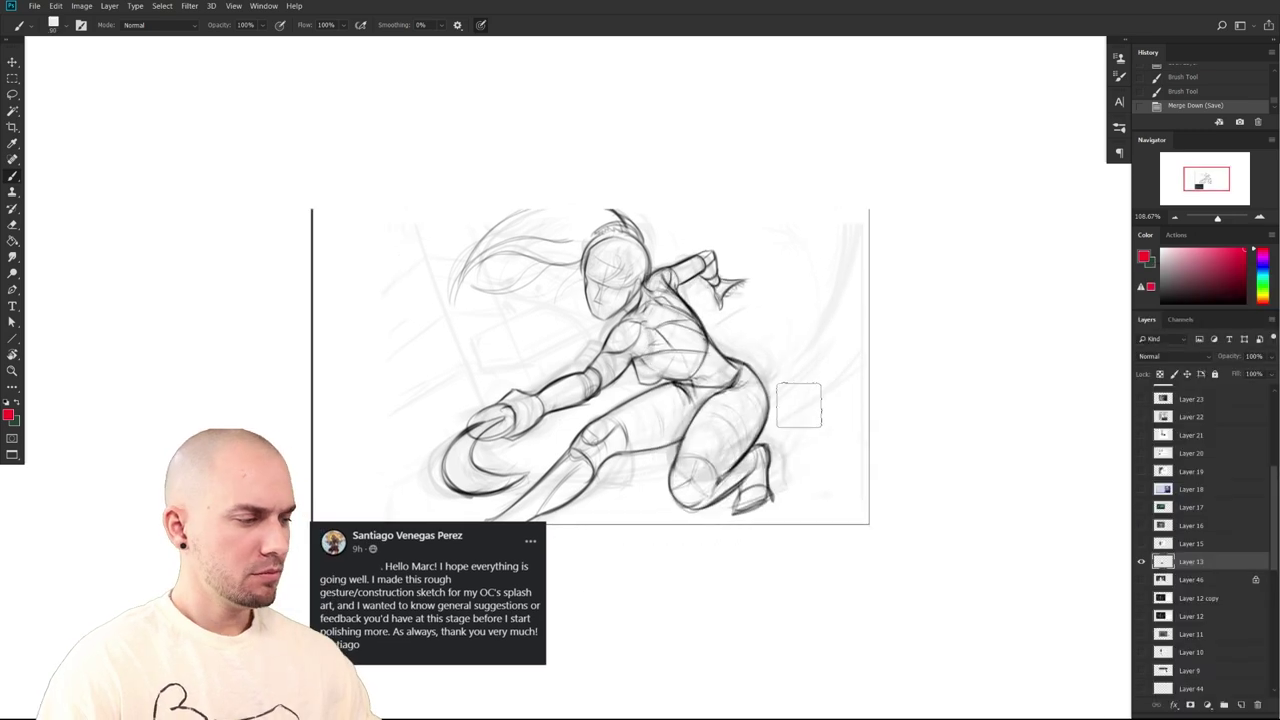
# Rotate the canvas view to 178° to check the figure upside down, with the red brush ready for marking
pyautogui.moveTo(842, 553); pyautogui.dragTo(821, 549)
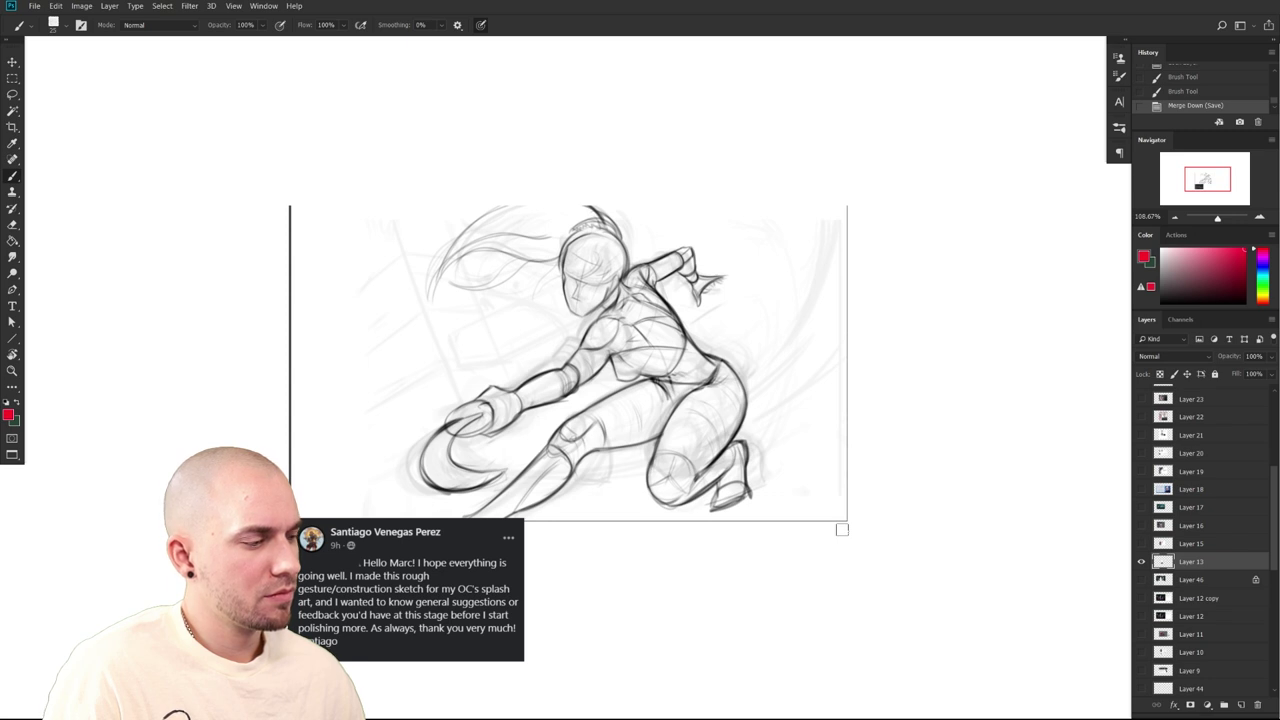
pyautogui.moveTo(719, 504)
pyautogui.mouseDown()
pyautogui.moveTo(809, 518)
pyautogui.moveTo(795, 532)
pyautogui.mouseUp()
pyautogui.moveTo(836, 588); pyautogui.dragTo(811, 543)
pyautogui.press('r')
pyautogui.moveTo(650, 590)
pyautogui.mouseDown()
pyautogui.moveTo(966, 519)
pyautogui.moveTo(880, 580)
pyautogui.moveTo(837, 560)
pyautogui.moveTo(867, 523)
pyautogui.moveTo(847, 549)
pyautogui.mouseUp()
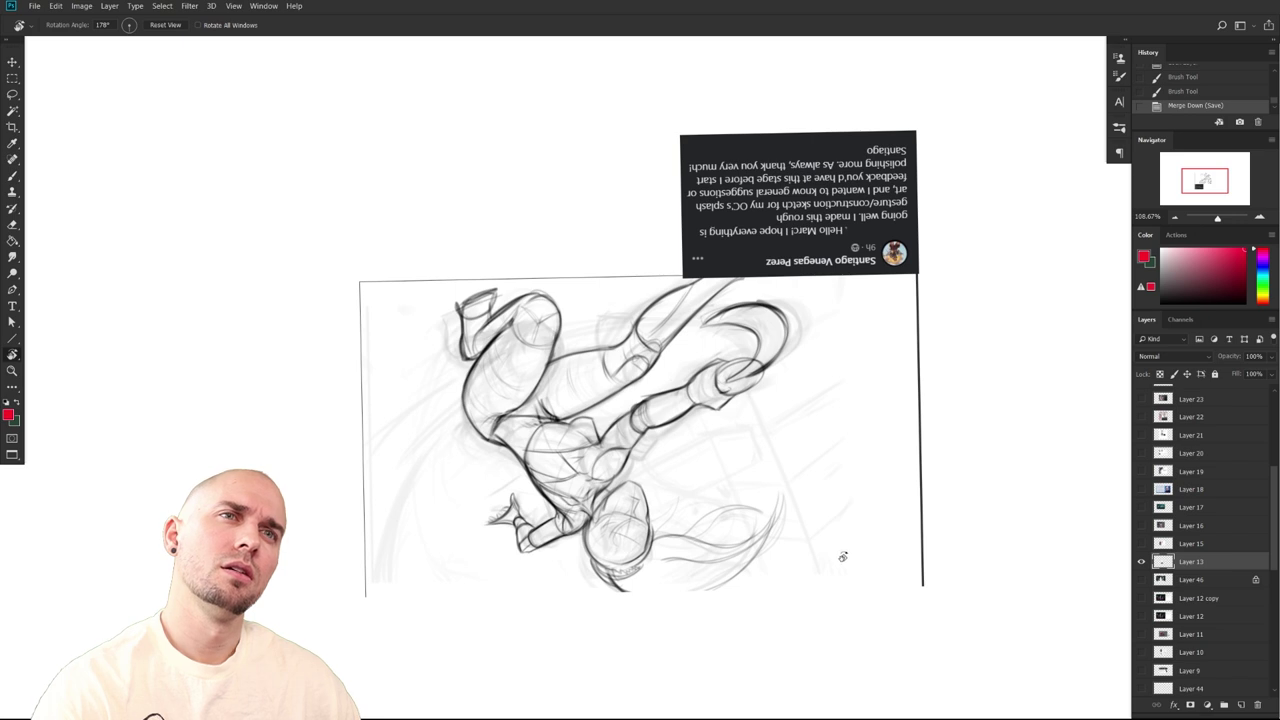
pyautogui.press('b')
pyautogui.moveTo(829, 556); pyautogui.dragTo(784, 568)
pyautogui.press('d')
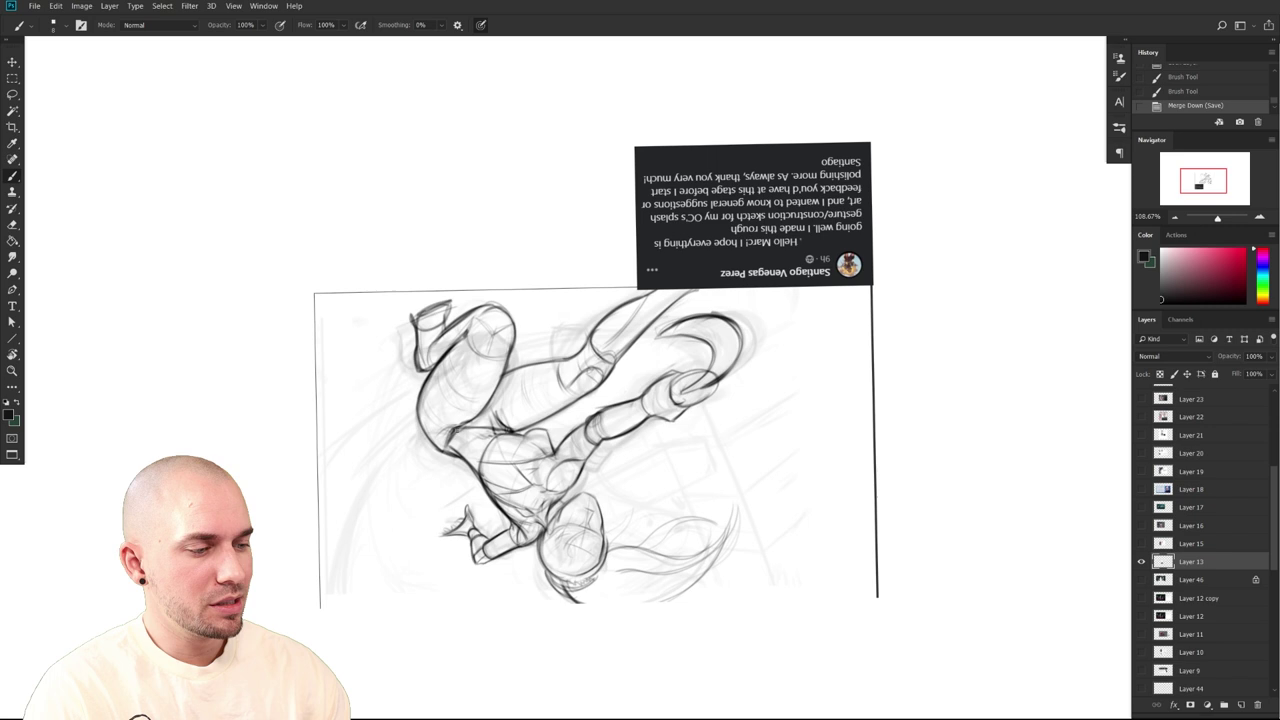
pyautogui.press('x')
# Mark the figure's hip with red arrows pointing from the waist and buttock into the thigh
pyautogui.moveTo(450, 436); pyautogui.dragTo(475, 405)
pyautogui.hotkey('ctrl', 'z')
pyautogui.hotkey('ctrl', 'z')
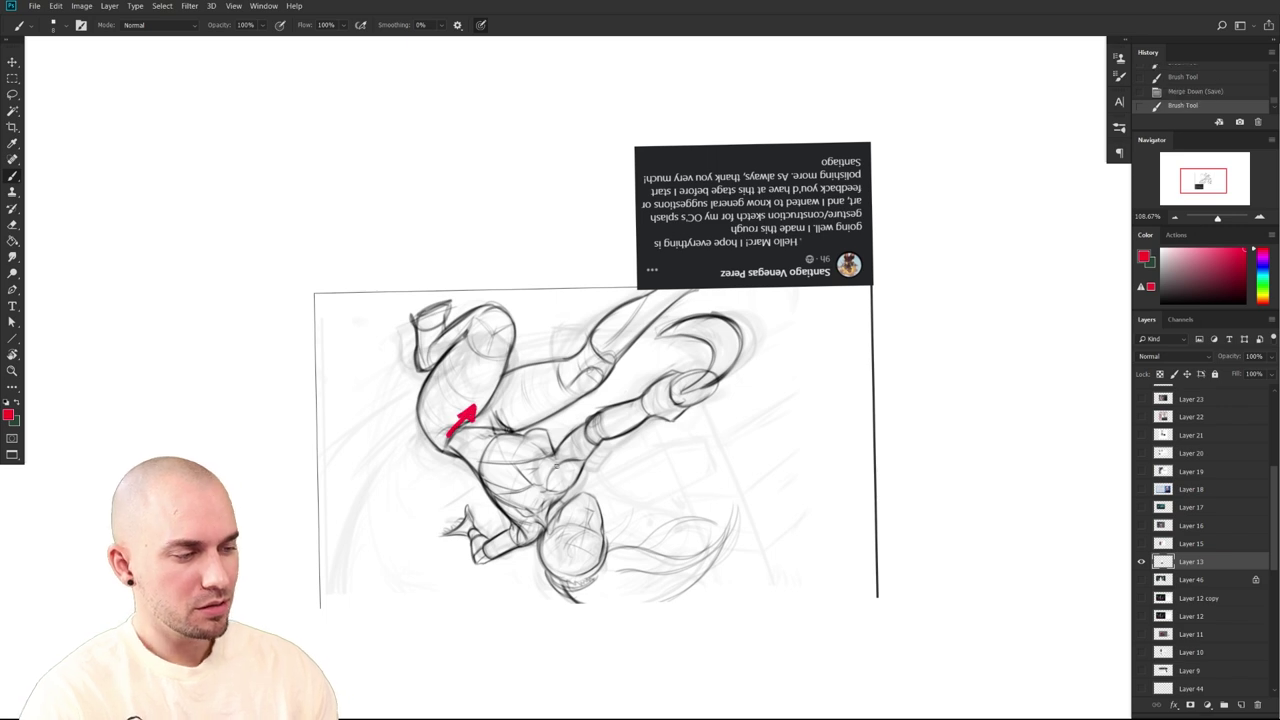
pyautogui.moveTo(555, 485); pyautogui.dragTo(457, 414)
pyautogui.hotkey('ctrl', 'z')
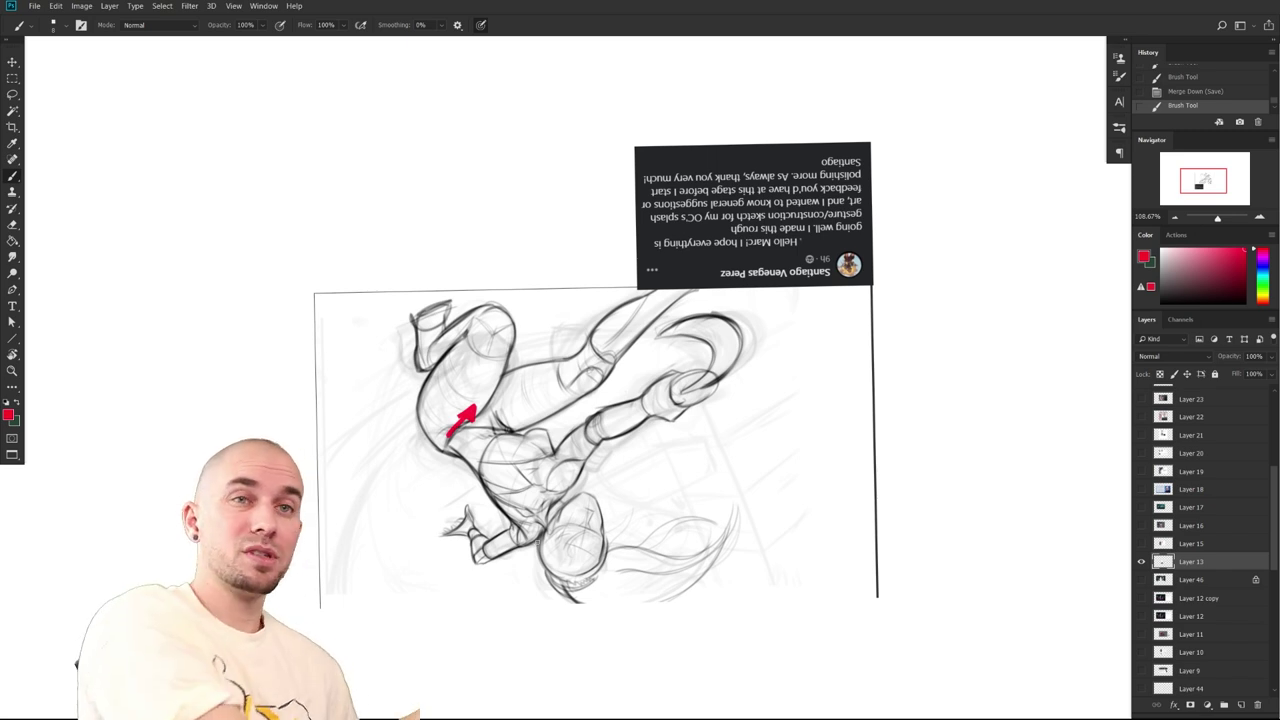
pyautogui.moveTo(421, 470); pyautogui.dragTo(415, 434)
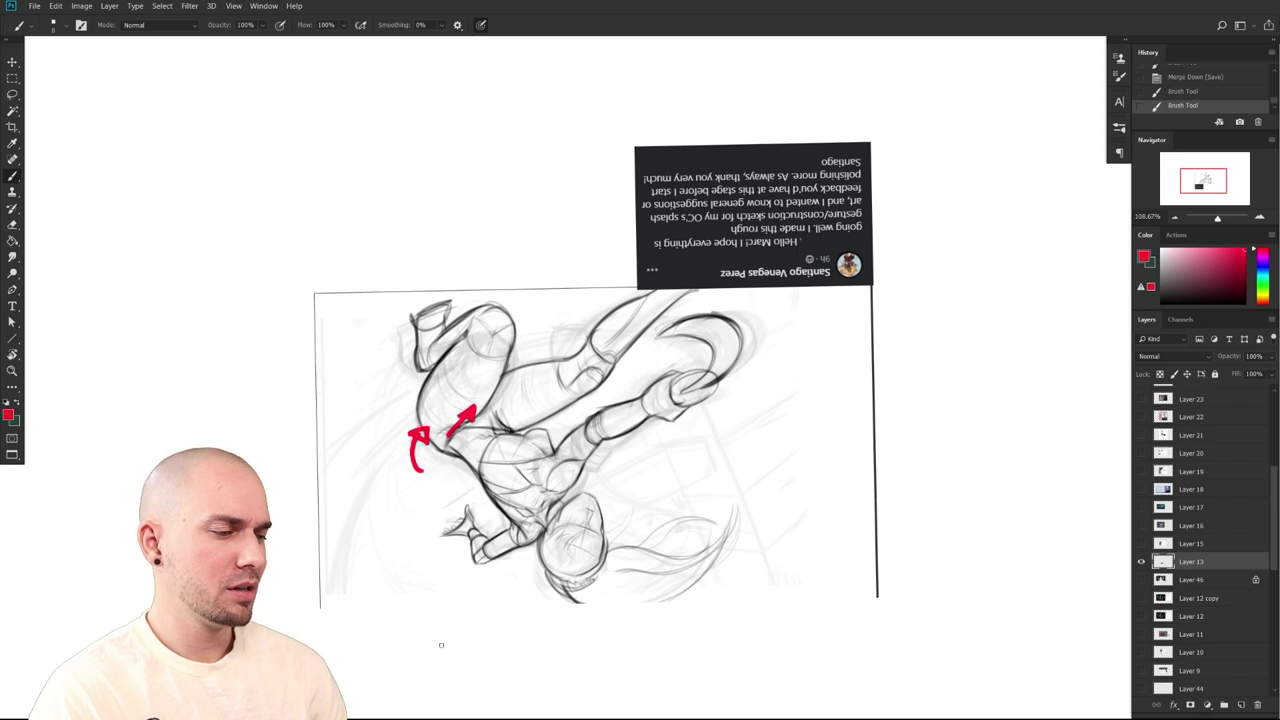
# Undo the red arrows and the layer merge, and make Layer 14 the active layer
pyautogui.hotkey('ctrl', 'z')
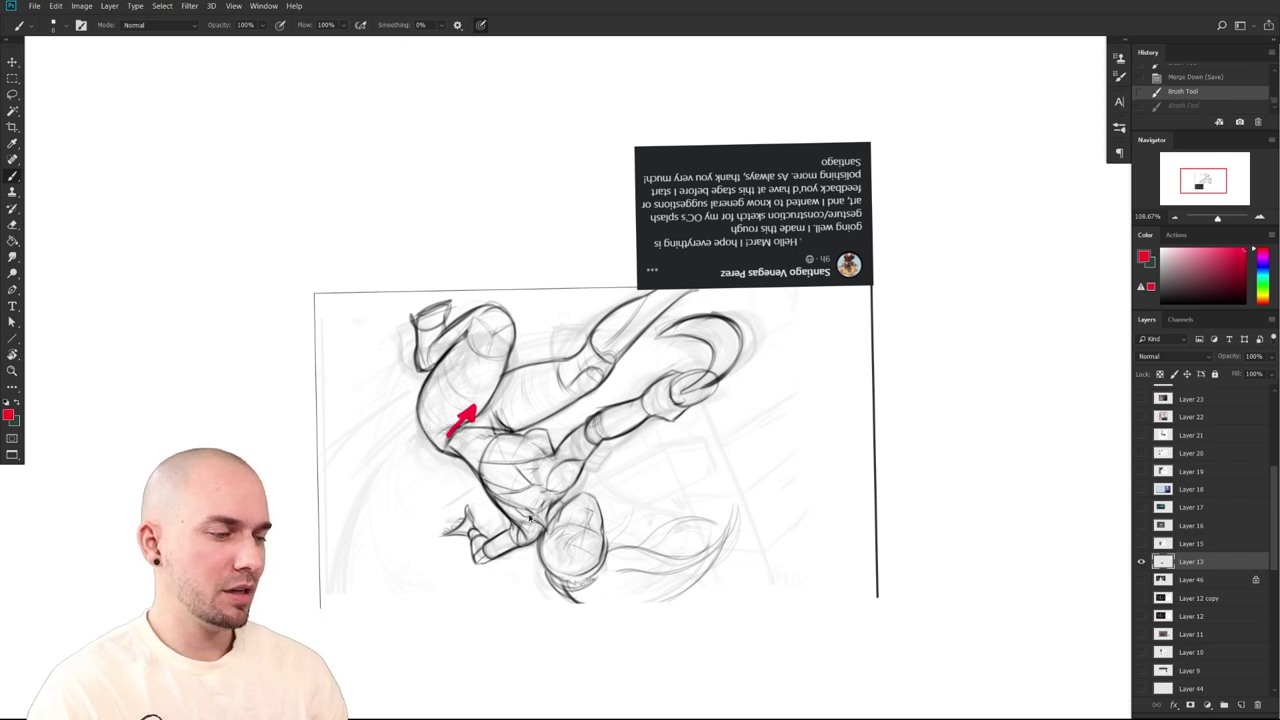
pyautogui.hotkey('ctrl', 'z')
pyautogui.hotkey('ctrl', 'z')
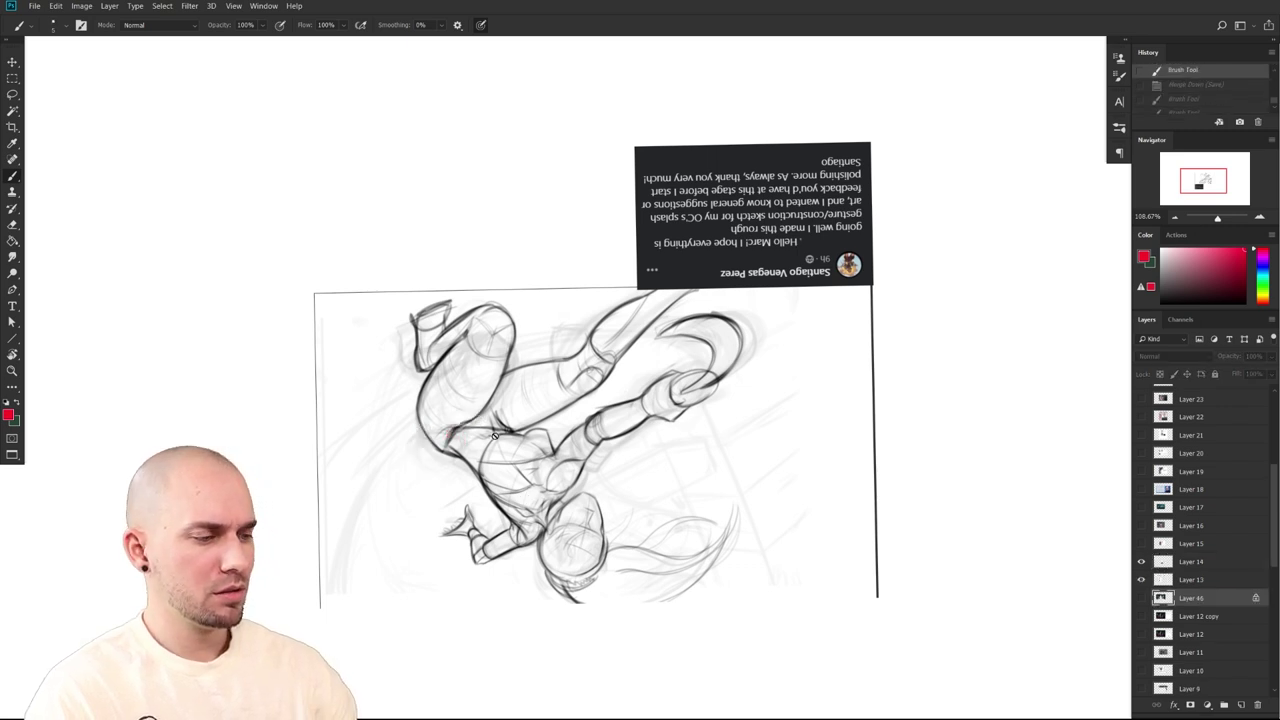
pyautogui.click(1162, 562)
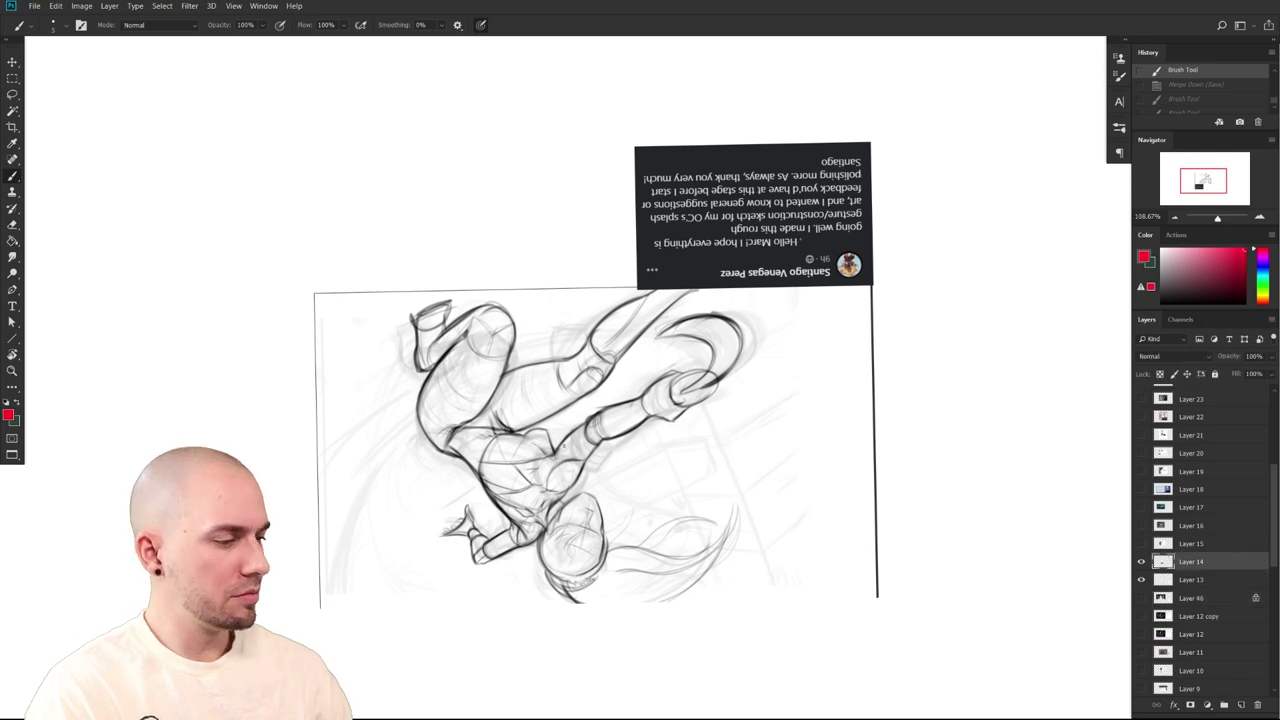
# Draw short red lines over the figure's crotch and inner thighs to mark where the pelvis meets the legs
pyautogui.moveTo(484, 404); pyautogui.dragTo(490, 418)
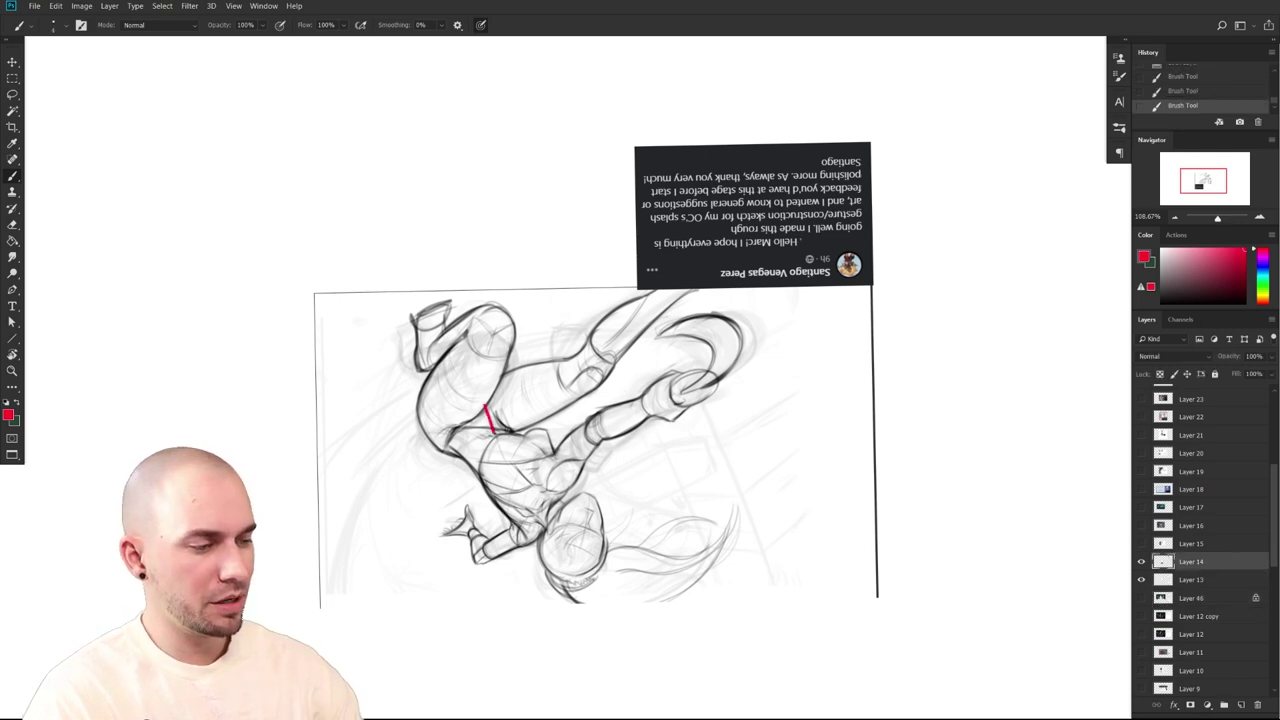
pyautogui.hotkey('ctrl', 'z')
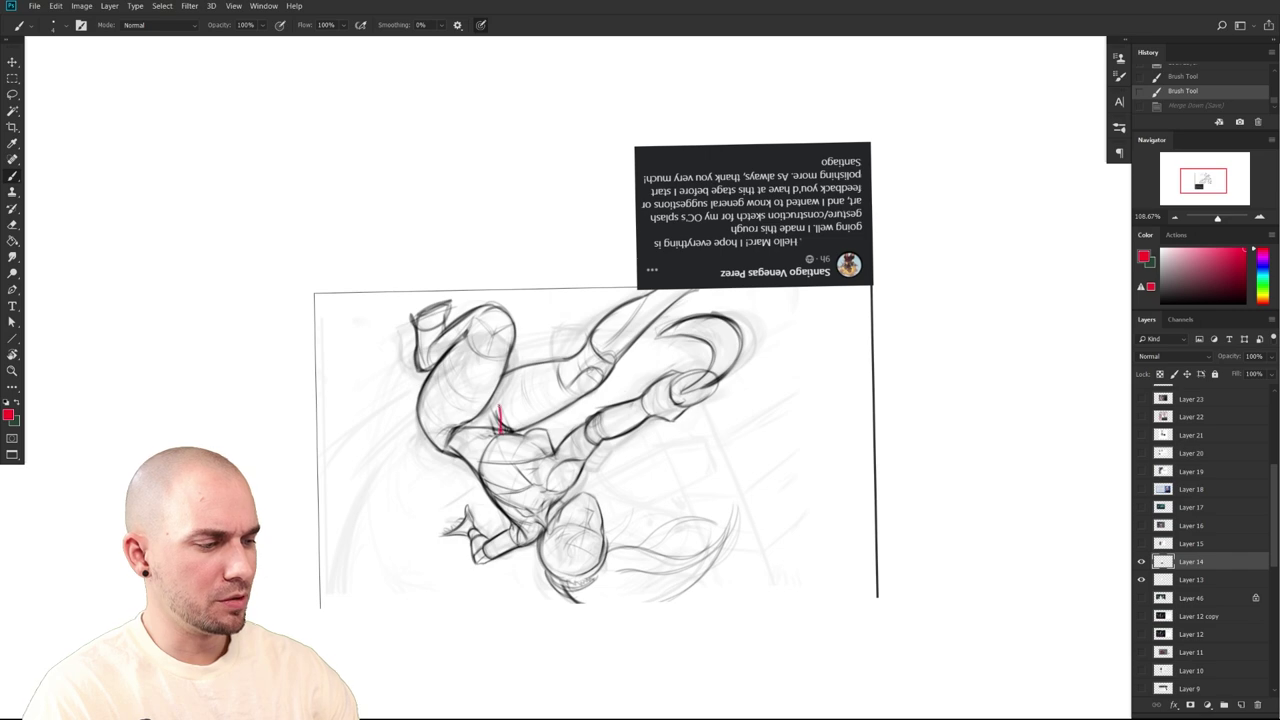
pyautogui.moveTo(493, 398); pyautogui.dragTo(500, 420)
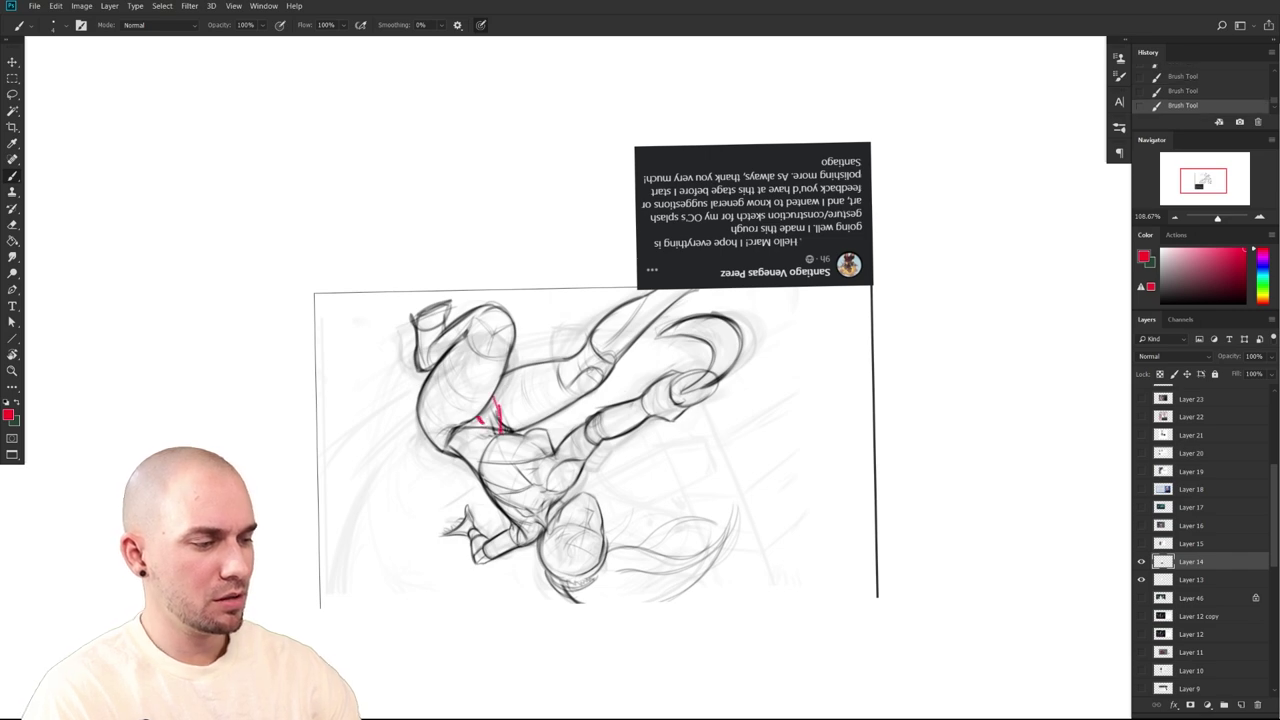
pyautogui.moveTo(470, 412); pyautogui.dragTo(473, 425)
pyautogui.hotkey('ctrl', 'z')
pyautogui.moveTo(557, 425); pyautogui.dragTo(543, 446)
pyautogui.moveTo(438, 429); pyautogui.dragTo(435, 460)
pyautogui.hotkey('ctrl', 'z')
# Turn the canvas upright and rework the lower belly and hip contour with sampled white and dark grey
pyautogui.moveTo(394, 602); pyautogui.dragTo(823, 237)
pyautogui.moveTo(864, 389); pyautogui.dragTo(698, 500)
pyautogui.press('b')
pyautogui.press('x')
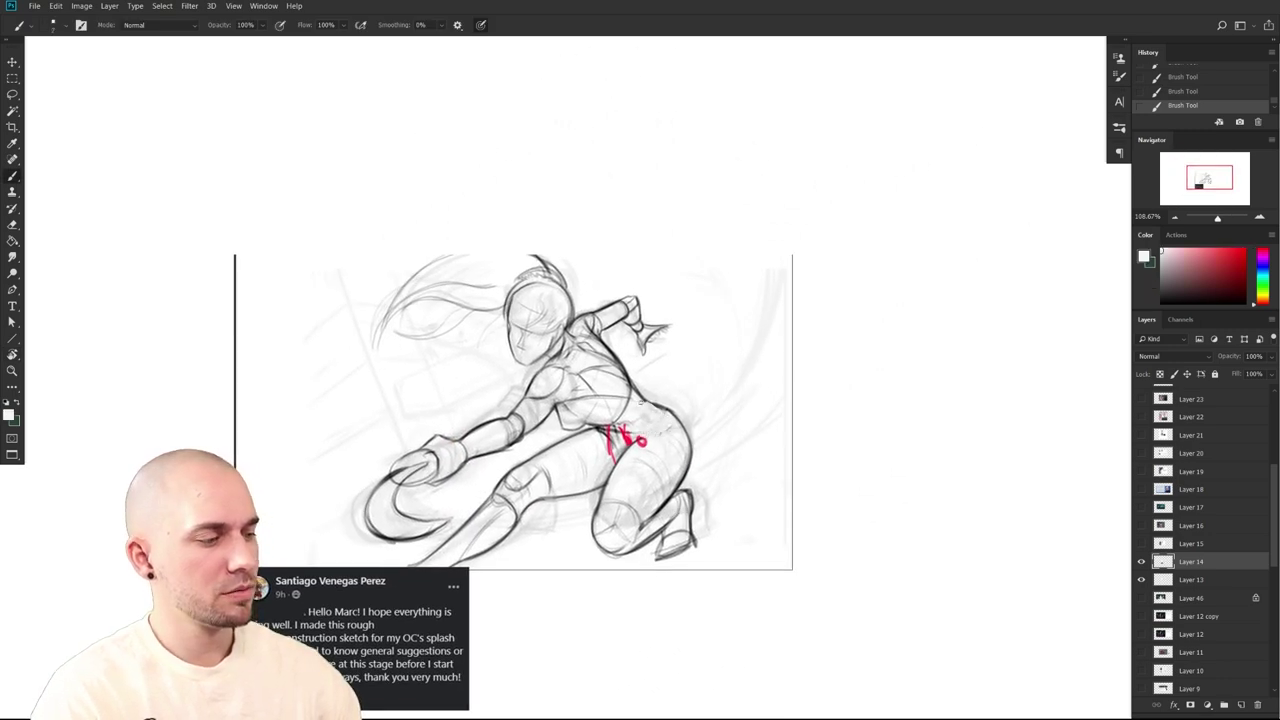
pyautogui.keyDown('alt'); pyautogui.click(666, 402); pyautogui.keyUp('alt')
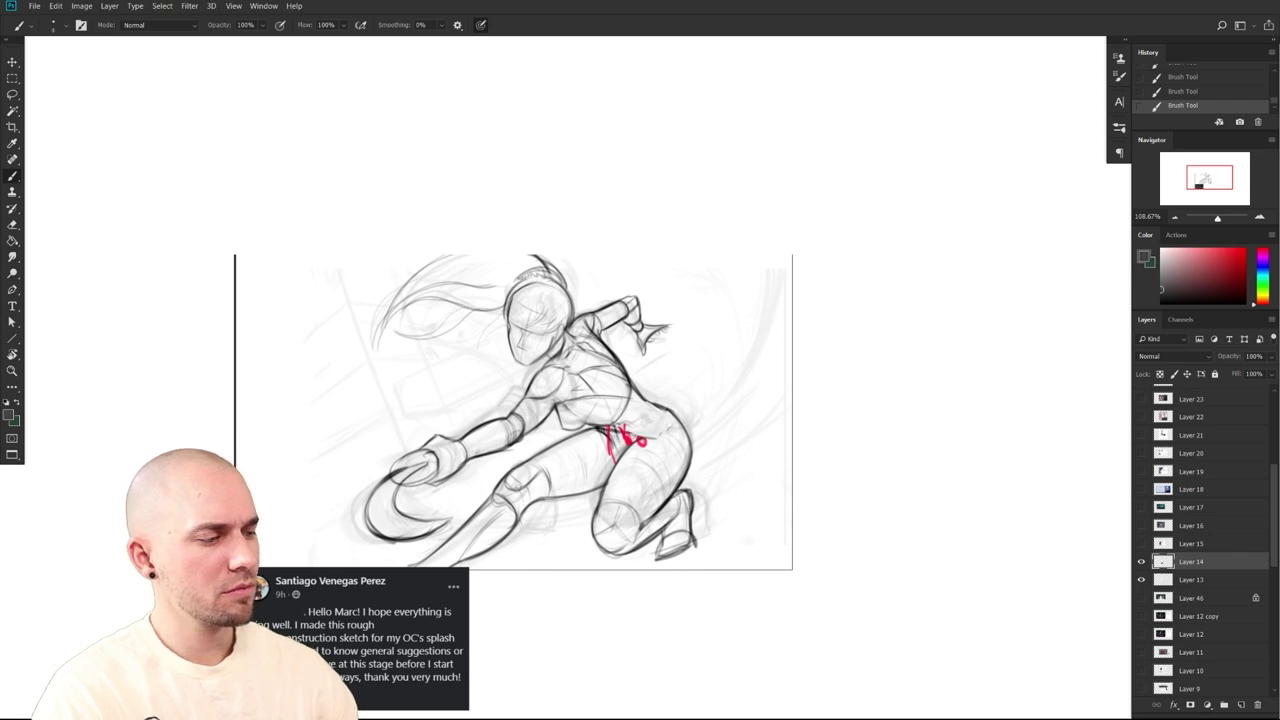
pyautogui.moveTo(667, 438); pyautogui.dragTo(648, 439)
pyautogui.moveTo(734, 469); pyautogui.dragTo(656, 491)
pyautogui.keyDown('alt'); pyautogui.click(558, 438); pyautogui.keyUp('alt')
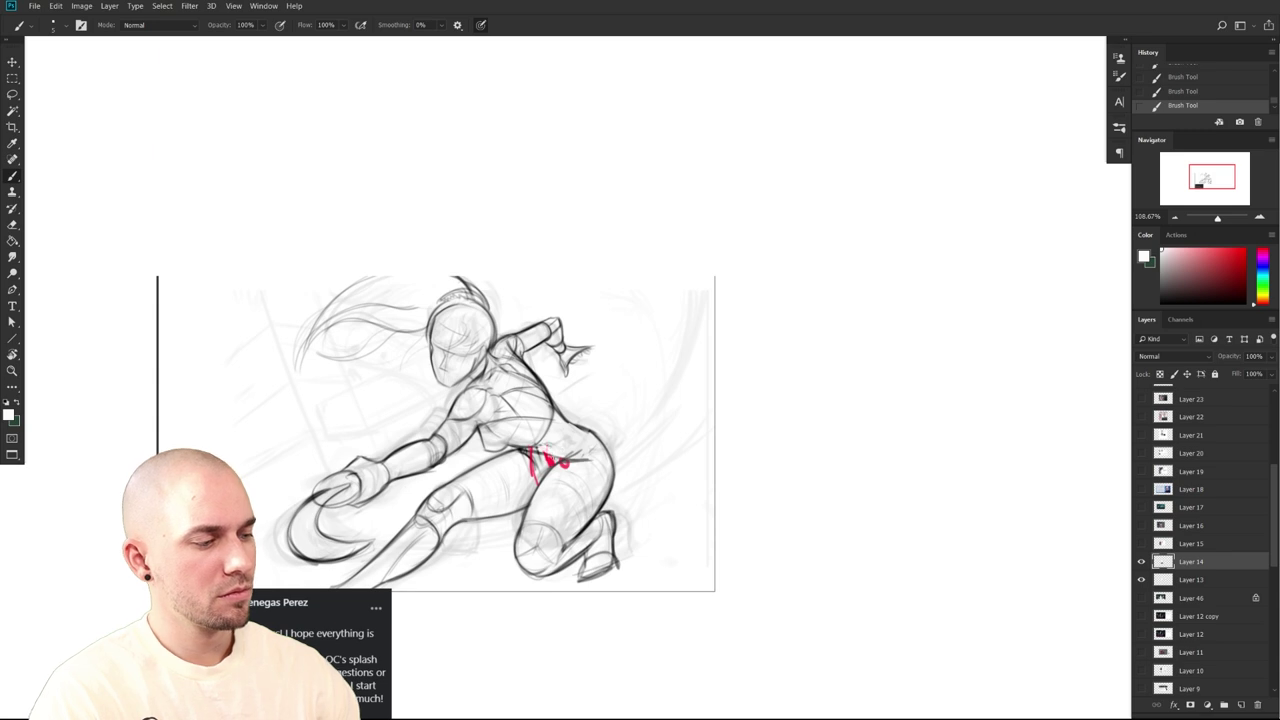
pyautogui.keyDown('alt'); pyautogui.click(563, 409); pyautogui.keyUp('alt')
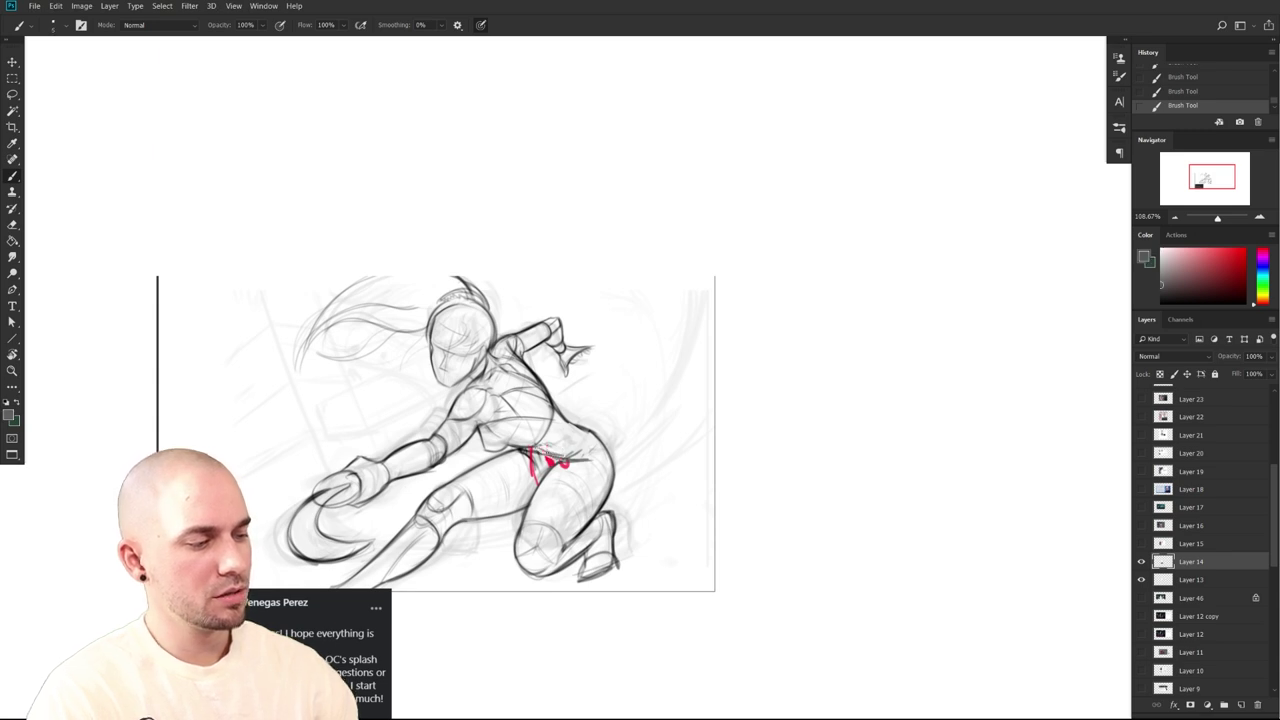
pyautogui.moveTo(635, 449); pyautogui.dragTo(645, 399)
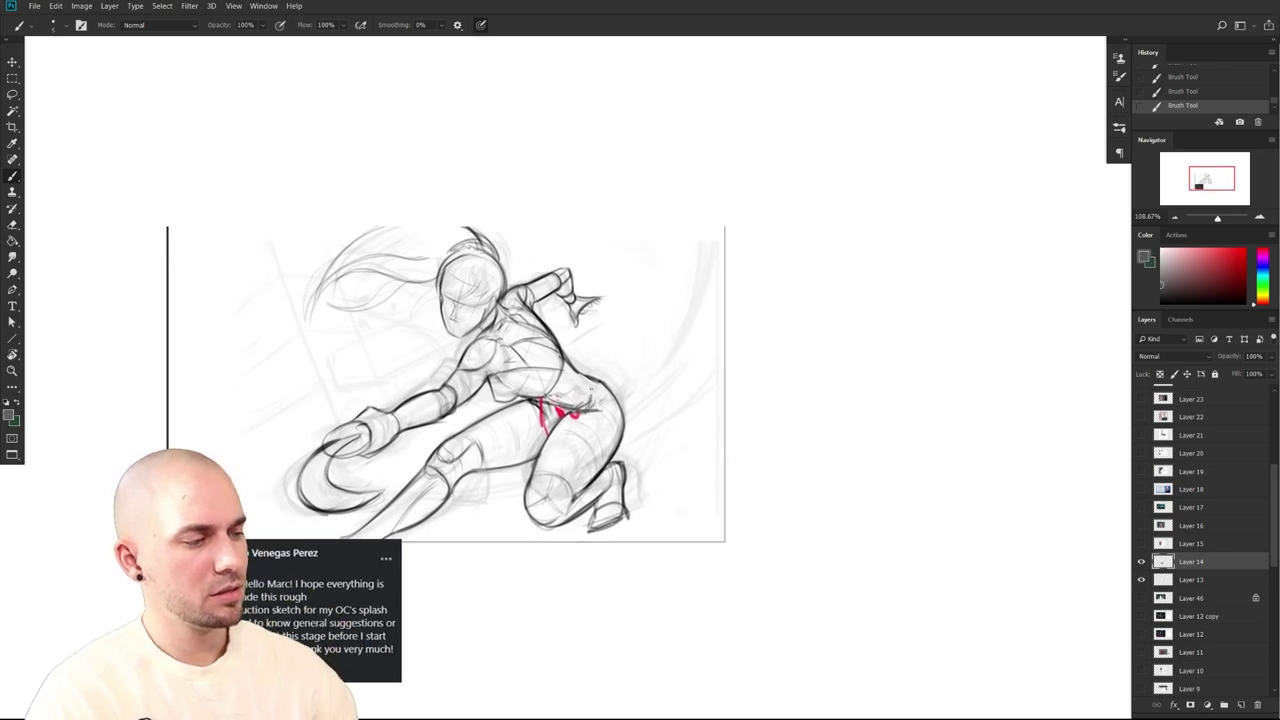
pyautogui.moveTo(747, 464); pyautogui.dragTo(762, 419)
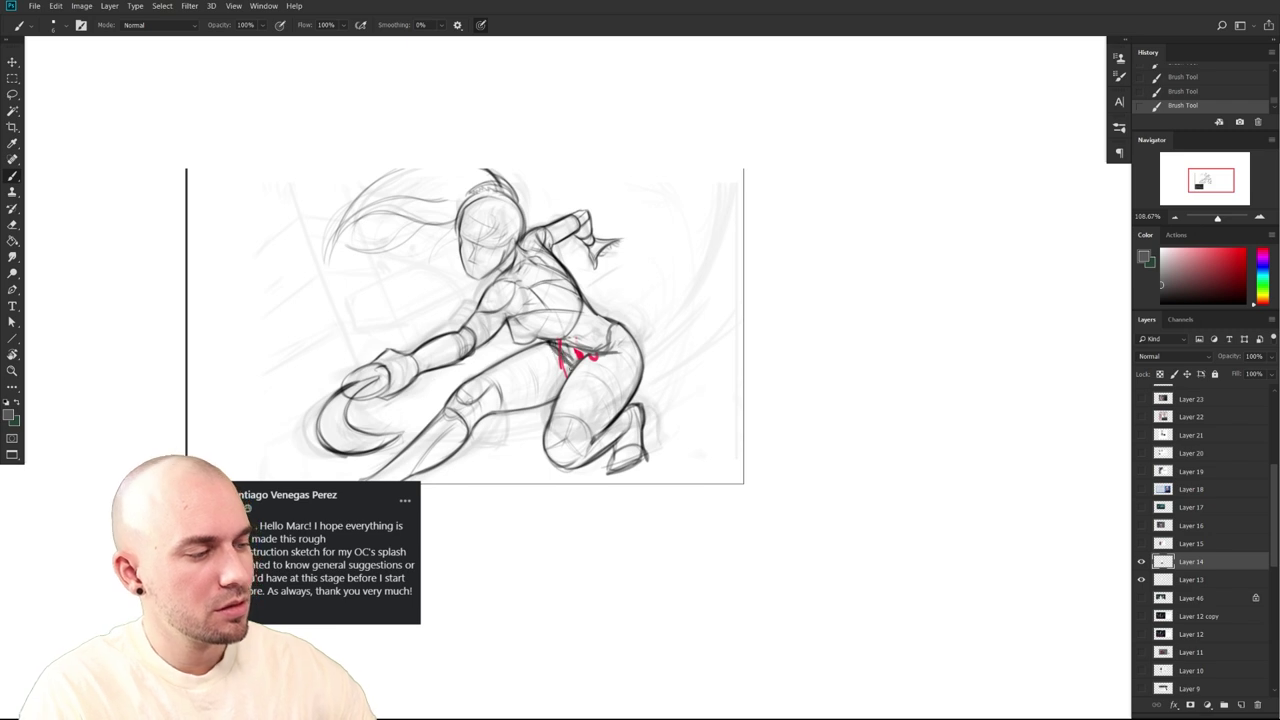
pyautogui.moveTo(703, 560); pyautogui.dragTo(687, 521)
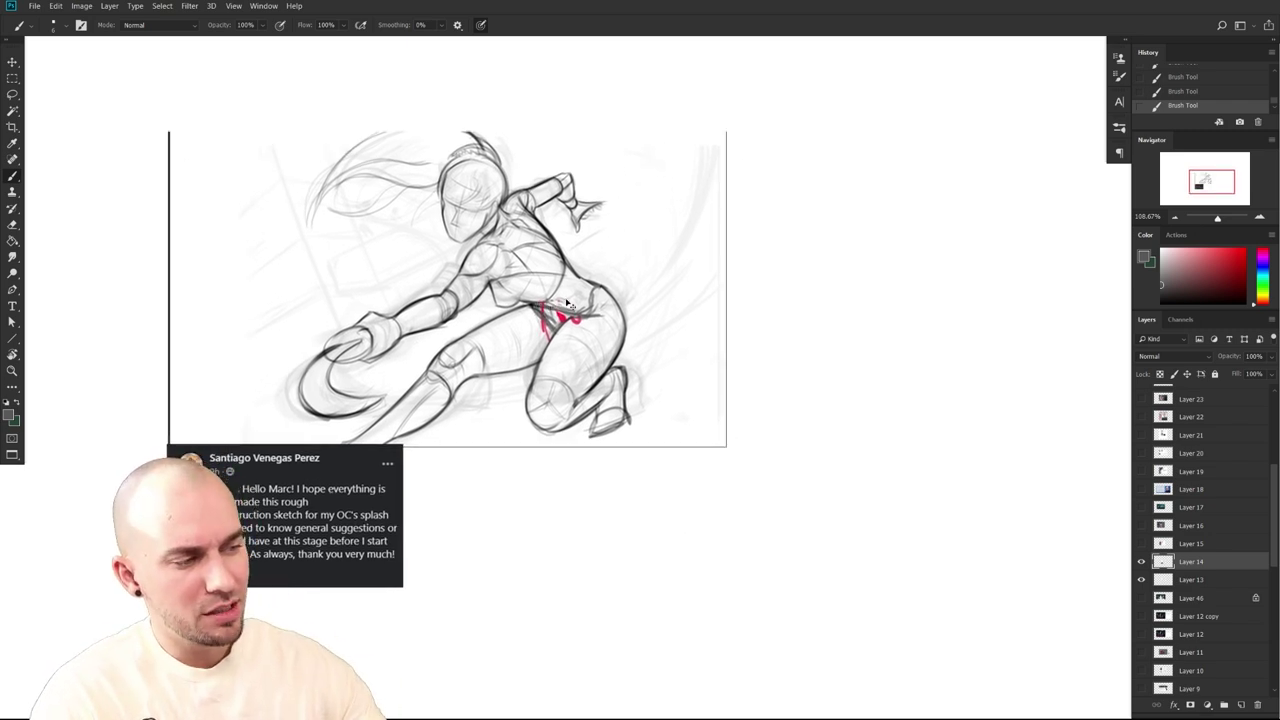
pyautogui.hotkey('ctrl', 'z')
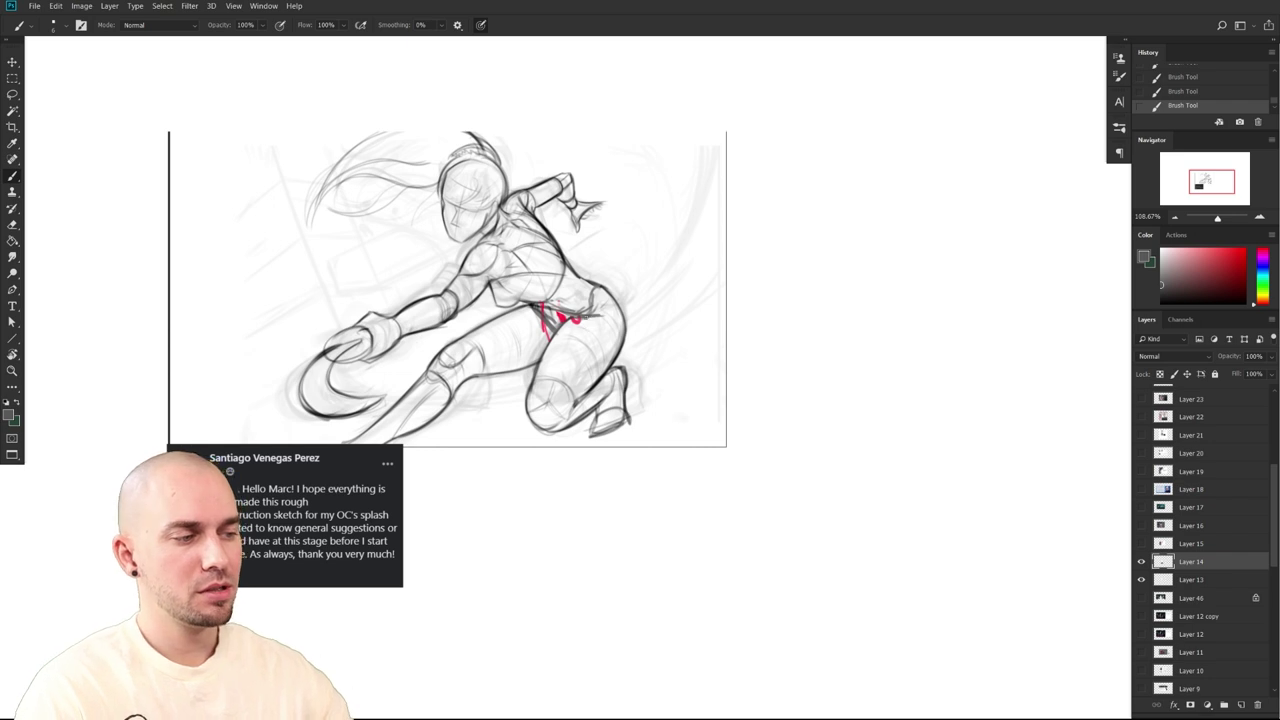
# Pick a dark red and draw a curved contour along the kneeling leg's calf up to the heel
pyautogui.moveTo(654, 387); pyautogui.dragTo(634, 500)
pyautogui.moveTo(674, 618); pyautogui.dragTo(890, 582)
pyautogui.moveTo(718, 547); pyautogui.dragTo(721, 578)
pyautogui.moveTo(725, 559); pyautogui.dragTo(740, 549)
pyautogui.moveTo(774, 374); pyautogui.dragTo(720, 433)
pyautogui.moveTo(760, 498); pyautogui.dragTo(657, 462)
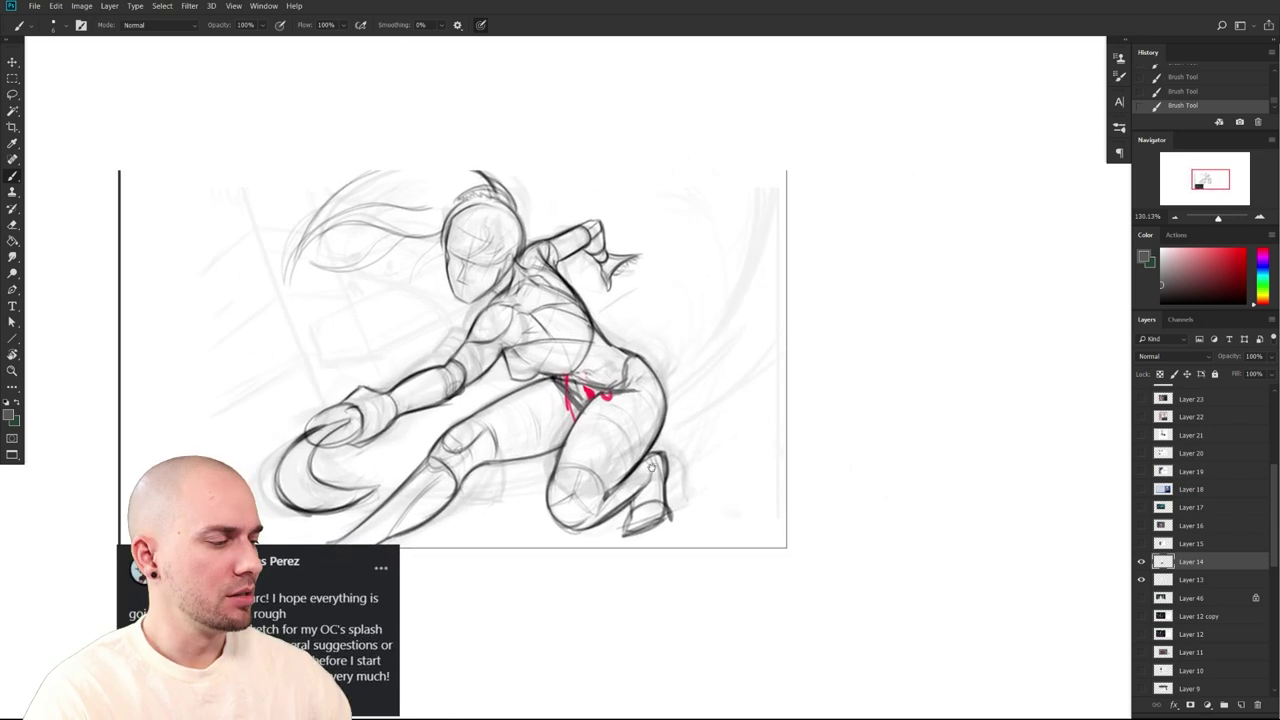
pyautogui.click(1238, 284)
pyautogui.moveTo(915, 408); pyautogui.dragTo(806, 445)
pyautogui.moveTo(550, 493); pyautogui.dragTo(591, 510)
pyautogui.hotkey('ctrl', 'z')
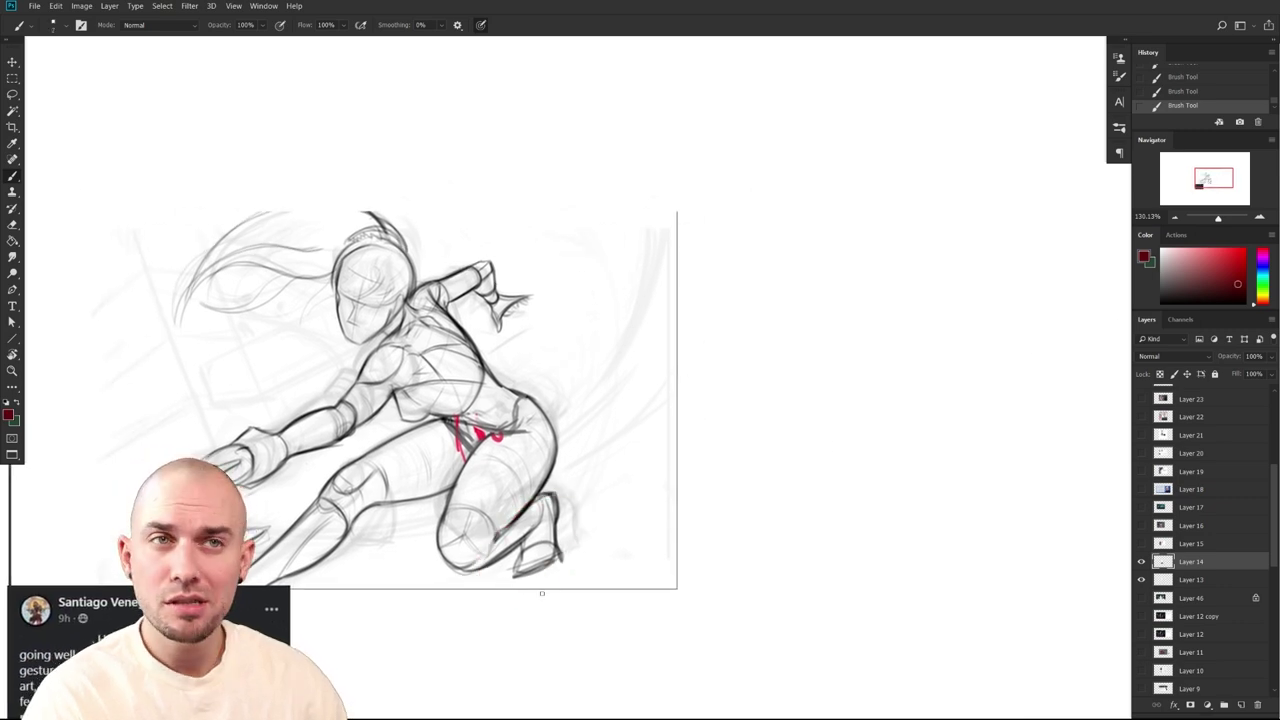
pyautogui.moveTo(543, 594); pyautogui.dragTo(608, 586)
pyautogui.moveTo(564, 550); pyautogui.dragTo(603, 492)
pyautogui.hotkey('ctrl', 'z')
pyautogui.moveTo(562, 551)
pyautogui.mouseDown()
pyautogui.moveTo(603, 490)
pyautogui.moveTo(560, 555)
pyautogui.moveTo(609, 494)
pyautogui.moveTo(599, 518)
pyautogui.mouseUp()
pyautogui.hotkey('ctrl', 'z')
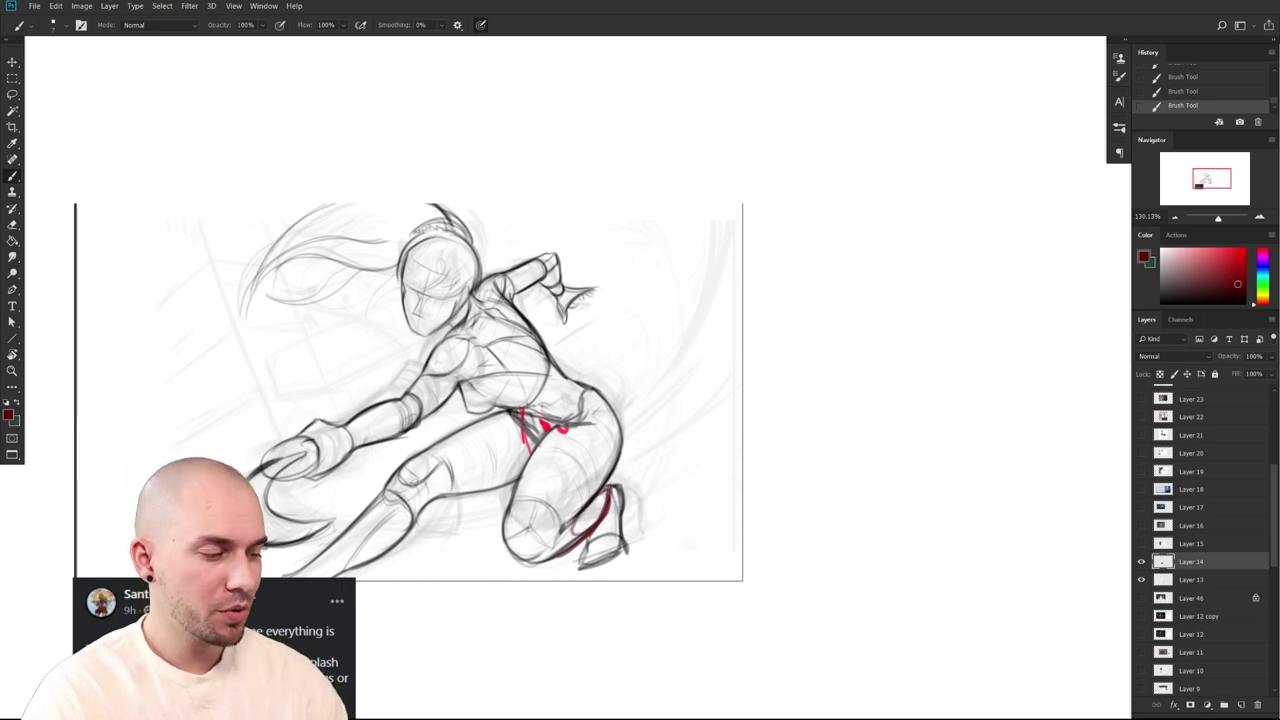
# Paint over the kneeling leg's old foot lines with a larger white brush
pyautogui.press('x')
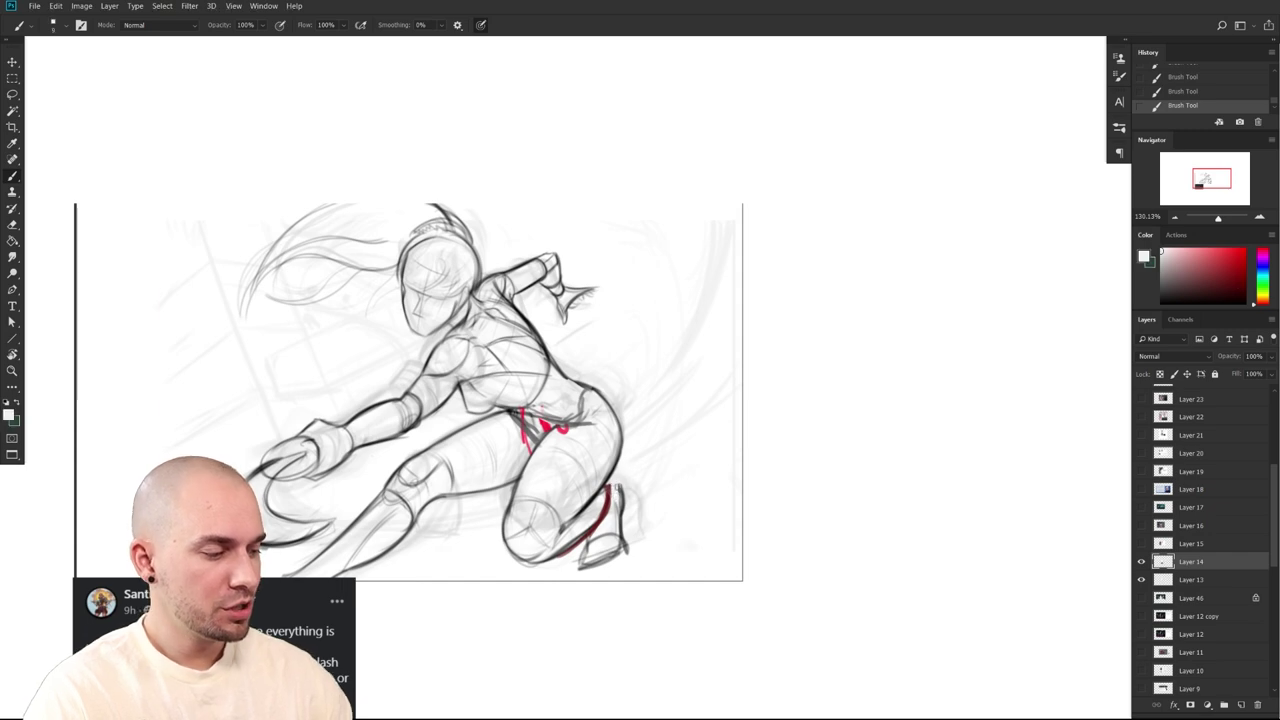
pyautogui.press(']')
pyautogui.press(']')
pyautogui.press(']')
pyautogui.moveTo(604, 536)
pyautogui.mouseDown()
pyautogui.moveTo(584, 558)
pyautogui.moveTo(614, 535)
pyautogui.moveTo(612, 562)
pyautogui.mouseUp()
# Switch to a smaller black brush and redraw the kneeling leg's calf contour between the heel and the knee
pyautogui.click(1162, 303)
pyautogui.press('[')
pyautogui.press('[')
pyautogui.press('[')
pyautogui.press('[')
pyautogui.press('[')
pyautogui.press('[')
pyautogui.moveTo(609, 505)
pyautogui.mouseDown()
pyautogui.moveTo(561, 554)
pyautogui.moveTo(612, 496)
pyautogui.moveTo(604, 530)
pyautogui.moveTo(544, 552)
pyautogui.mouseUp()
pyautogui.hotkey('ctrl', 'z')
pyautogui.press('[')
pyautogui.moveTo(546, 548)
pyautogui.mouseDown()
pyautogui.moveTo(560, 514)
pyautogui.moveTo(547, 540)
pyautogui.mouseUp()
# Turn the canvas upside down and redraw the kneeling leg's foot outline in black
pyautogui.moveTo(720, 499); pyautogui.dragTo(643, 520)
pyautogui.moveTo(537, 520)
pyautogui.mouseDown()
pyautogui.moveTo(526, 543)
pyautogui.moveTo(541, 529)
pyautogui.moveTo(528, 508)
pyautogui.moveTo(534, 538)
pyautogui.moveTo(821, 513)
pyautogui.moveTo(734, 173)
pyautogui.moveTo(602, 361)
pyautogui.mouseUp()
pyautogui.hotkey('ctrl', 'z')
pyautogui.press('r')
pyautogui.press('b')
pyautogui.moveTo(631, 405); pyautogui.dragTo(620, 435)
pyautogui.moveTo(679, 381); pyautogui.dragTo(629, 407)
pyautogui.moveTo(631, 415)
pyautogui.mouseDown()
pyautogui.moveTo(601, 437)
pyautogui.moveTo(593, 429)
pyautogui.moveTo(623, 408)
pyautogui.moveTo(591, 418)
pyautogui.moveTo(592, 448)
pyautogui.mouseUp()
pyautogui.moveTo(598, 390)
pyautogui.mouseDown()
pyautogui.moveTo(584, 462)
pyautogui.moveTo(597, 392)
pyautogui.moveTo(634, 383)
pyautogui.mouseUp()
pyautogui.moveTo(768, 474); pyautogui.dragTo(633, 466)
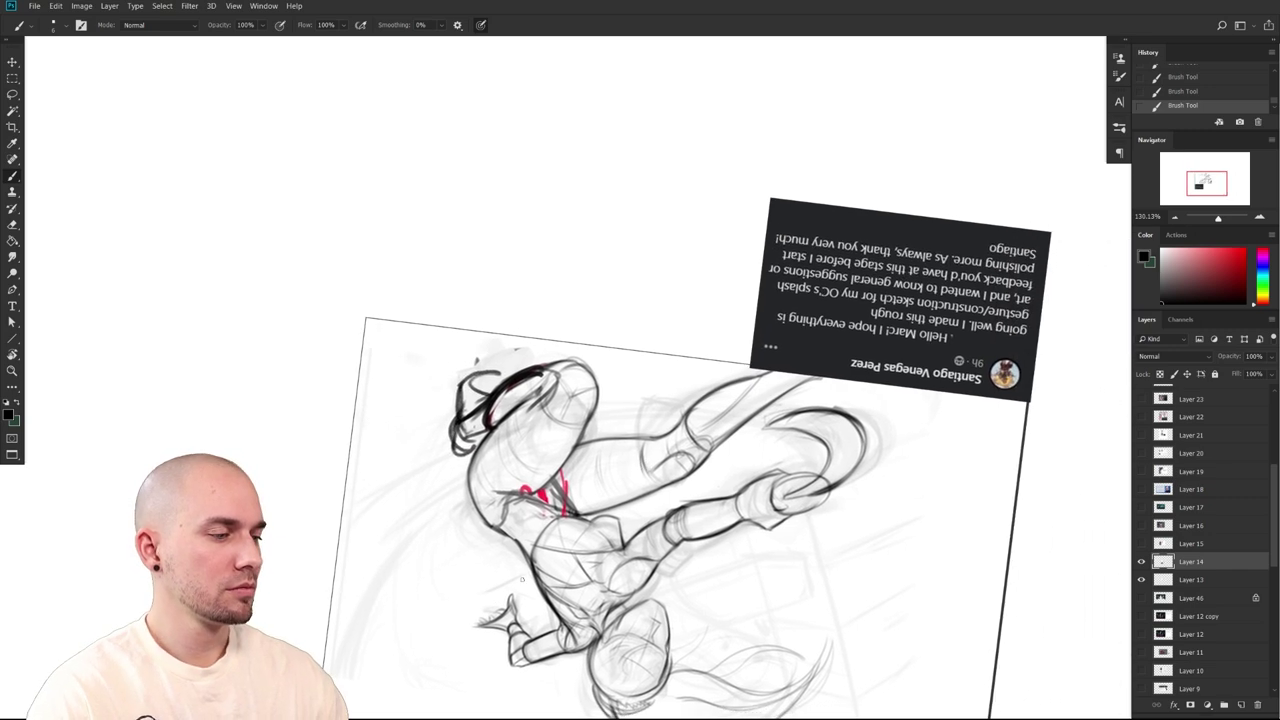
# Reinforce the kneeling leg's calf line in black and turn the canvas upright again
pyautogui.moveTo(505, 389)
pyautogui.mouseDown()
pyautogui.moveTo(490, 422)
pyautogui.moveTo(546, 378)
pyautogui.mouseUp()
pyautogui.moveTo(576, 576)
pyautogui.mouseDown()
pyautogui.moveTo(566, 572)
pyautogui.moveTo(599, 590)
pyautogui.mouseUp()
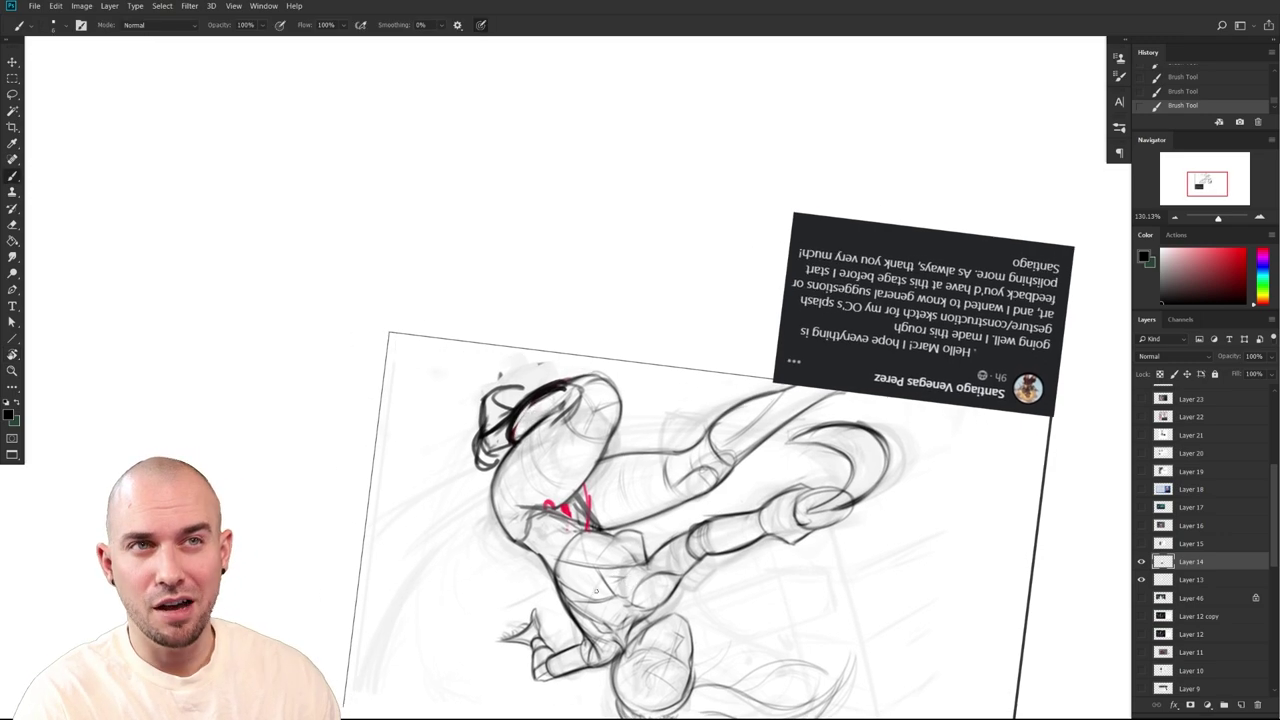
pyautogui.press('r')
pyautogui.moveTo(486, 584)
pyautogui.mouseDown()
pyautogui.moveTo(680, 576)
pyautogui.moveTo(881, 386)
pyautogui.moveTo(803, 554)
pyautogui.moveTo(809, 597)
pyautogui.moveTo(822, 568)
pyautogui.moveTo(816, 511)
pyautogui.moveTo(788, 494)
pyautogui.mouseUp()
pyautogui.moveTo(931, 517)
pyautogui.mouseDown()
pyautogui.moveTo(920, 489)
pyautogui.moveTo(874, 563)
pyautogui.moveTo(697, 620)
pyautogui.moveTo(756, 542)
pyautogui.mouseUp()
pyautogui.press('b')
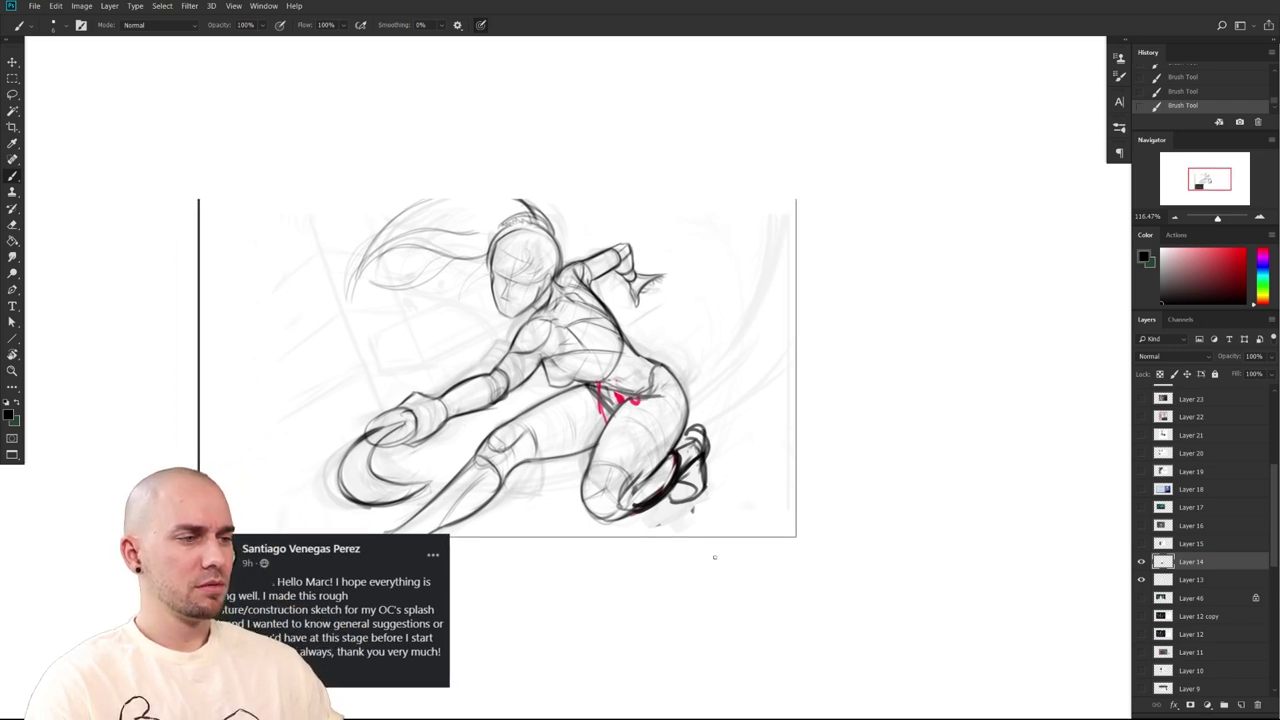
pyautogui.moveTo(647, 234)
pyautogui.mouseDown()
pyautogui.moveTo(682, 276)
pyautogui.moveTo(656, 234)
pyautogui.mouseUp()
pyautogui.hotkey('ctrl', 'z')
pyautogui.press('r')
pyautogui.moveTo(766, 420)
pyautogui.mouseDown()
pyautogui.moveTo(688, 575)
pyautogui.moveTo(914, 471)
pyautogui.moveTo(711, 606)
pyautogui.moveTo(756, 537)
pyautogui.mouseUp()
pyautogui.press('b')
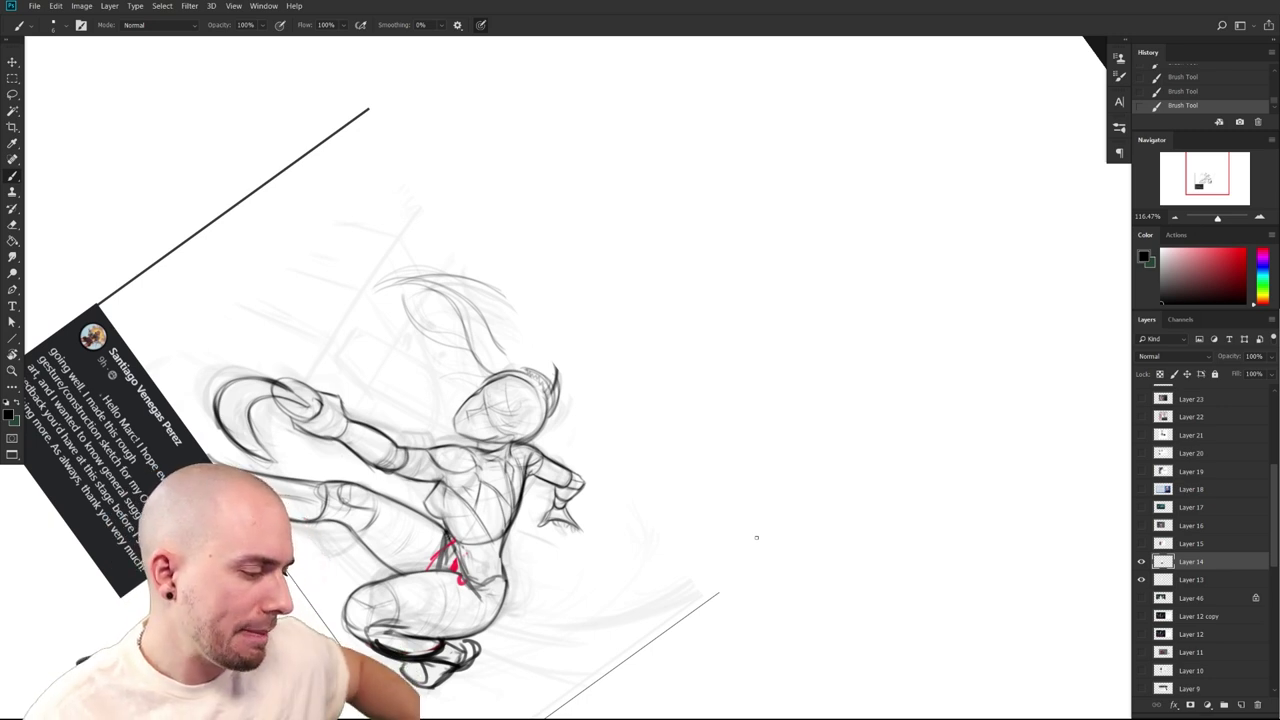
pyautogui.press('r')
pyautogui.moveTo(690, 565); pyautogui.dragTo(822, 472)
pyautogui.moveTo(798, 515); pyautogui.dragTo(736, 472)
# Draw the fingers of the figure's raised rear hand with a thinner black brush and review the whole pose
pyautogui.moveTo(712, 499); pyautogui.dragTo(788, 505)
pyautogui.moveTo(648, 499)
pyautogui.mouseDown()
pyautogui.moveTo(597, 421)
pyautogui.moveTo(610, 401)
pyautogui.moveTo(631, 401)
pyautogui.moveTo(580, 417)
pyautogui.mouseUp()
pyautogui.press('[')
pyautogui.press('[')
pyautogui.press('[')
pyautogui.moveTo(580, 415)
pyautogui.mouseDown()
pyautogui.moveTo(609, 403)
pyautogui.moveTo(574, 420)
pyautogui.mouseUp()
pyautogui.moveTo(661, 448); pyautogui.dragTo(658, 435)
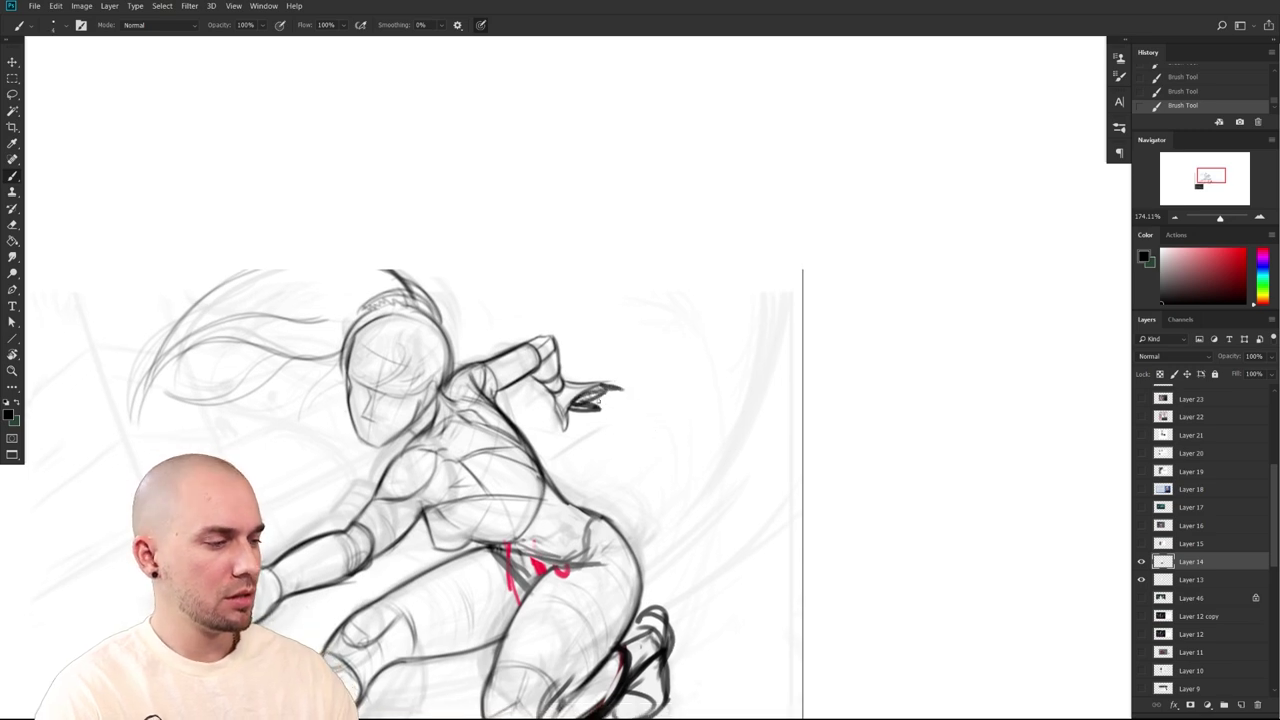
pyautogui.moveTo(612, 398); pyautogui.dragTo(596, 408)
pyautogui.moveTo(807, 530); pyautogui.dragTo(785, 520)
pyautogui.moveTo(785, 520); pyautogui.dragTo(749, 434)
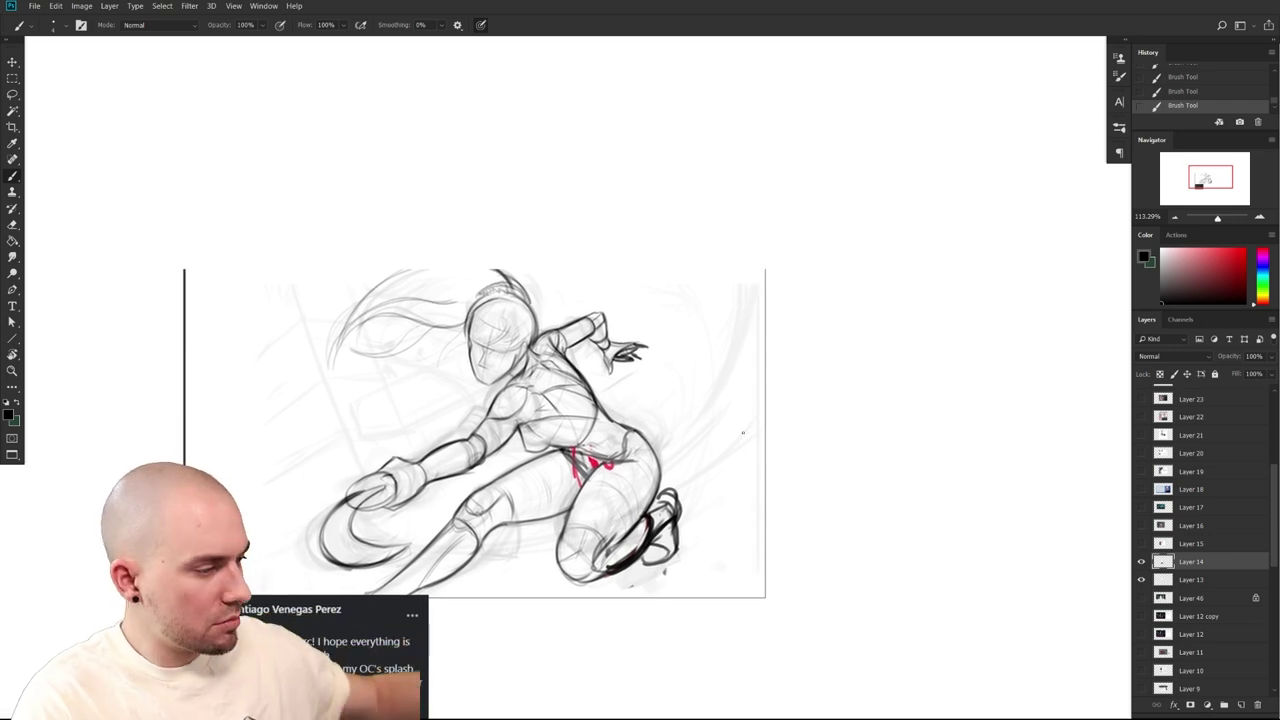
pyautogui.moveTo(804, 593); pyautogui.dragTo(853, 547)
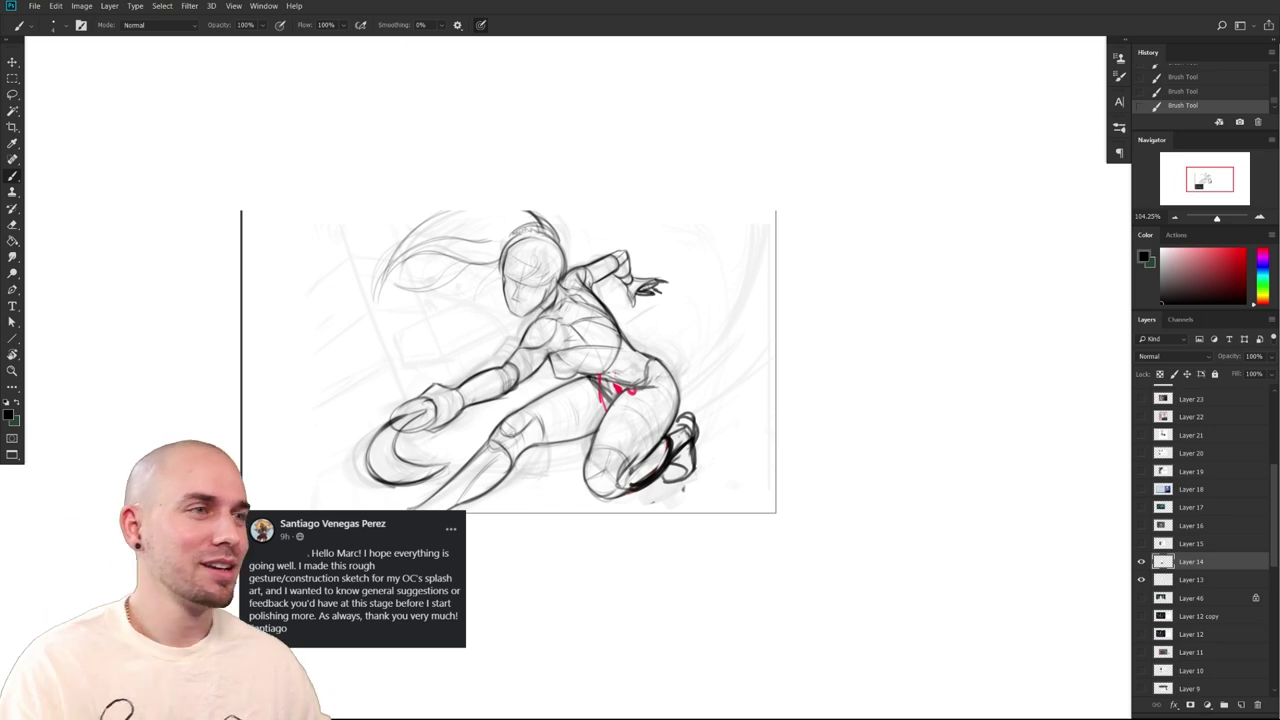
# Clean up the corrected lines of the crouching figure sketch with the eraser and return to the brush
pyautogui.moveTo(846, 532)
pyautogui.mouseDown()
pyautogui.moveTo(900, 509)
pyautogui.moveTo(881, 550)
pyautogui.moveTo(900, 551)
pyautogui.mouseUp()
pyautogui.moveTo(823, 549); pyautogui.dragTo(866, 577)
pyautogui.press('e')
pyautogui.press('b')
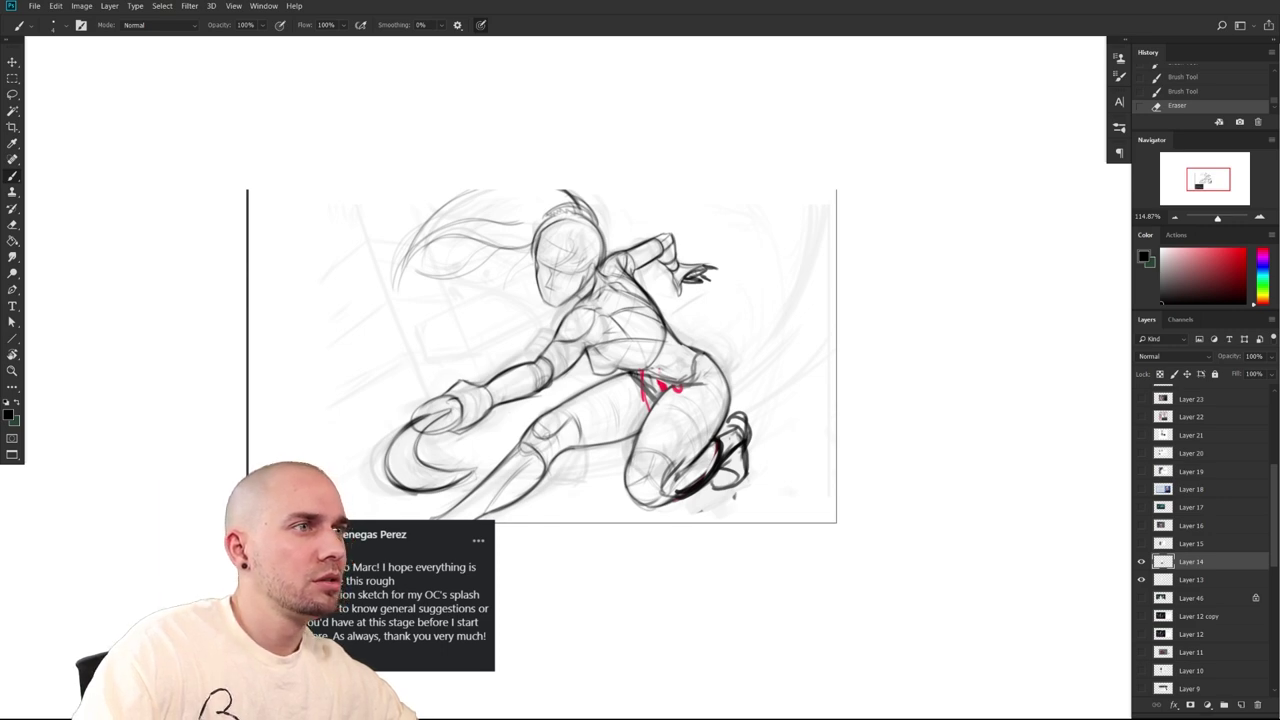
# Switch to YouTube to browse the channel's older drawing and coloring tutorials, and return to the sketch in Photoshop
pyautogui.moveTo(270, 0); pyautogui.dragTo(303, 2)
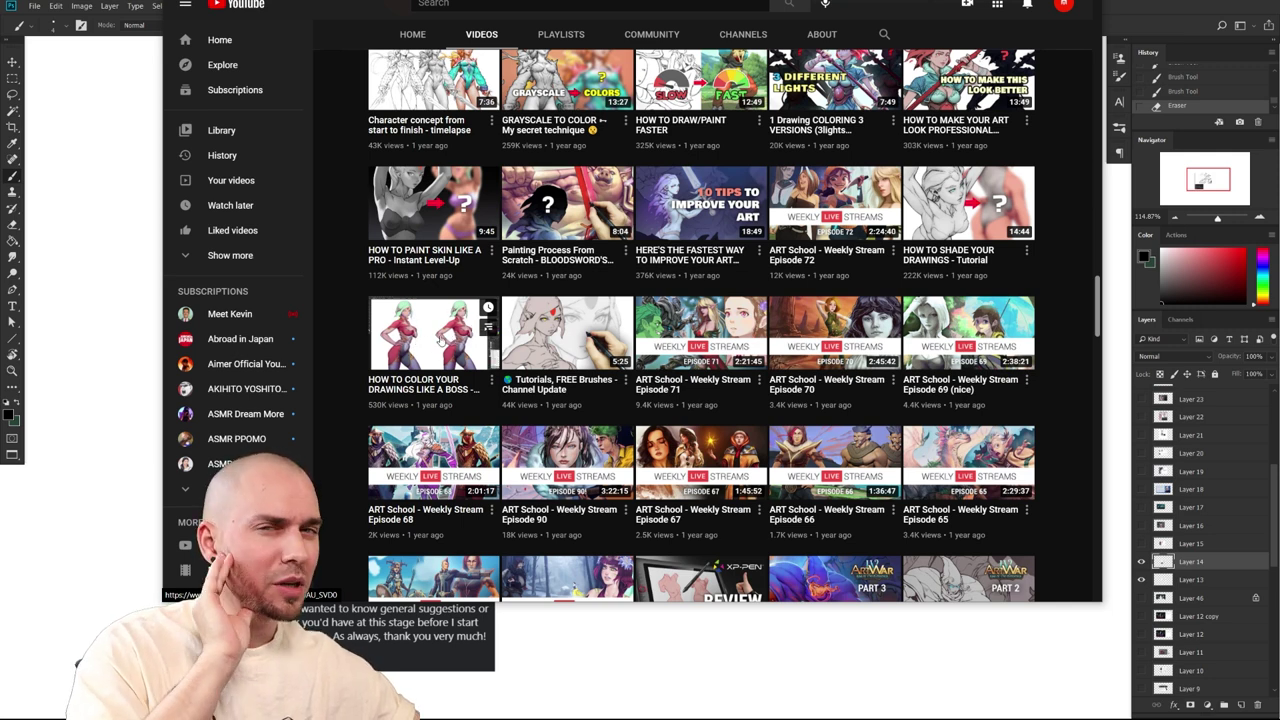
pyautogui.moveTo(580, 0); pyautogui.dragTo(684, 0)
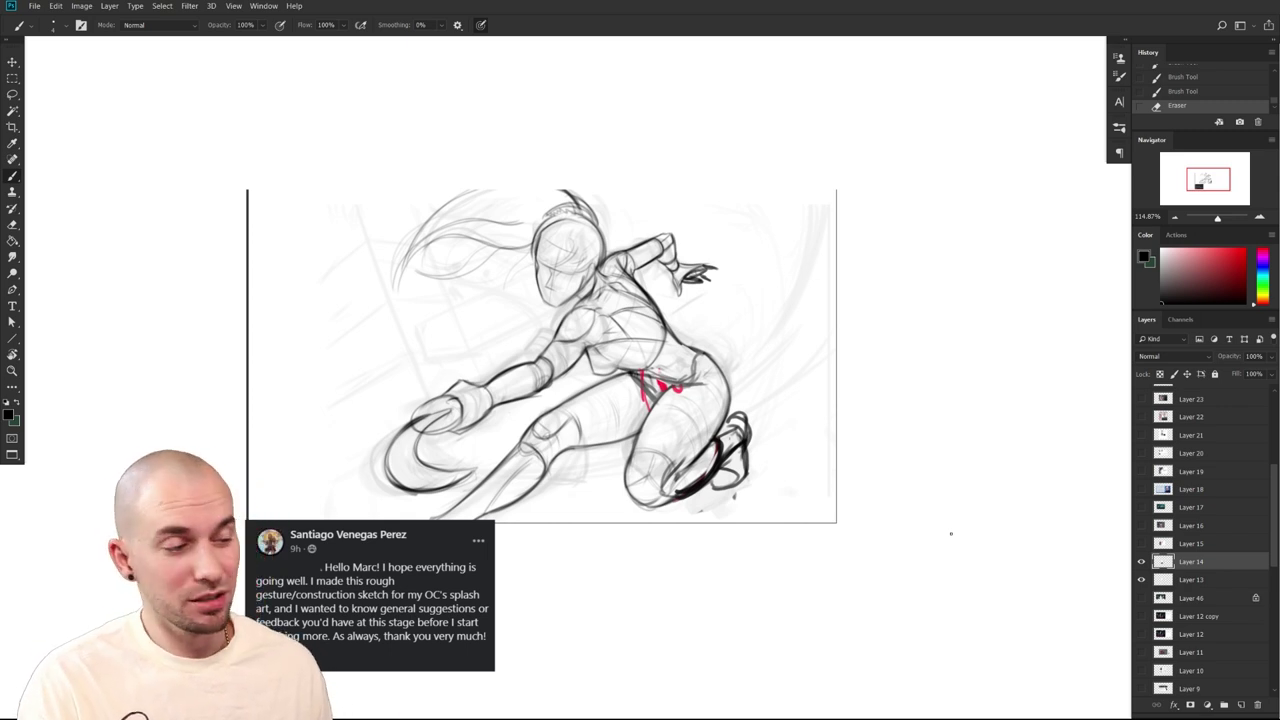
pyautogui.moveTo(849, 561); pyautogui.dragTo(882, 555)
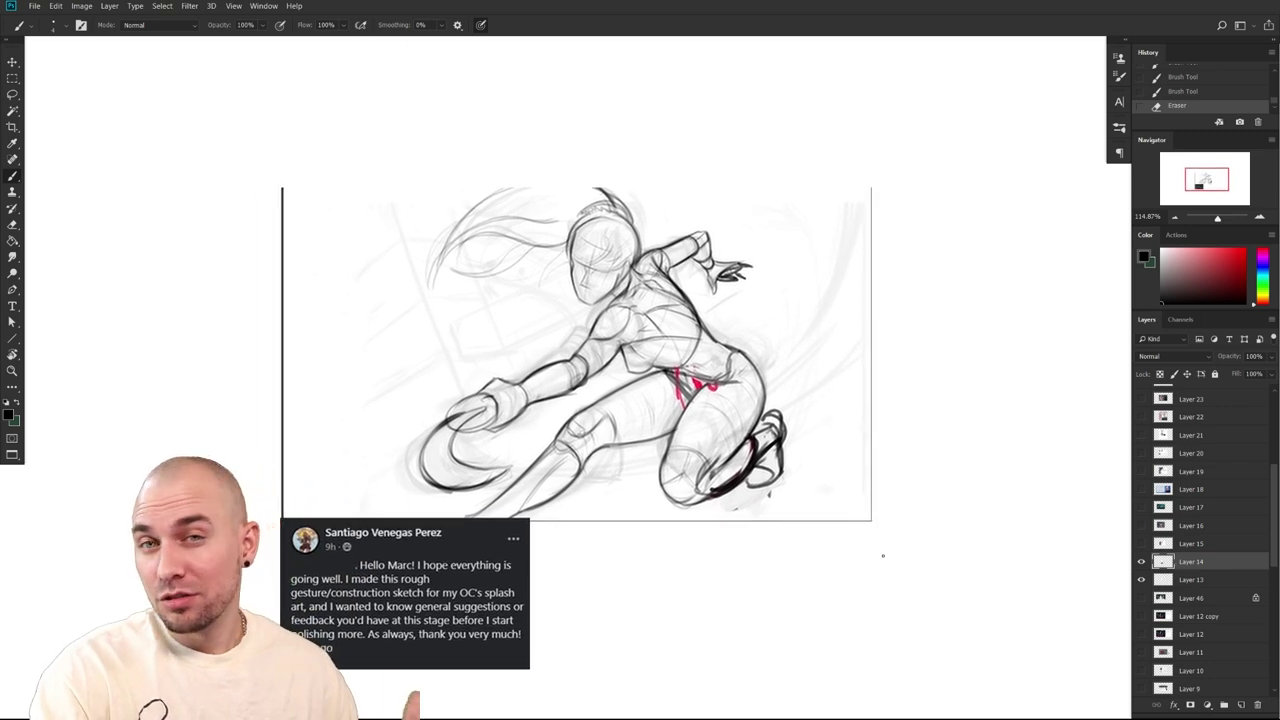
pyautogui.moveTo(957, 568); pyautogui.dragTo(949, 576)
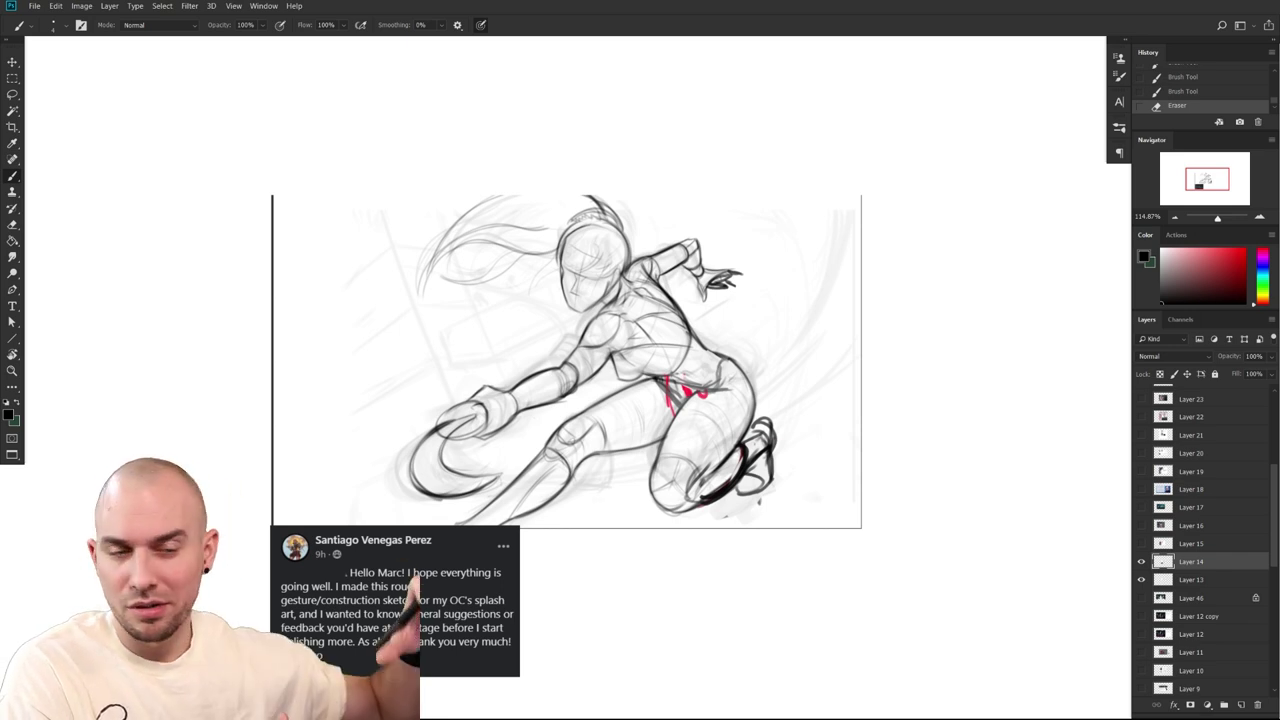
# Hide Layer 14 and Layer 13, and show and select Layer 15 with the muscular male anatomy study
pyautogui.moveTo(1141, 562); pyautogui.dragTo(1141, 580)
pyautogui.click(1141, 543)
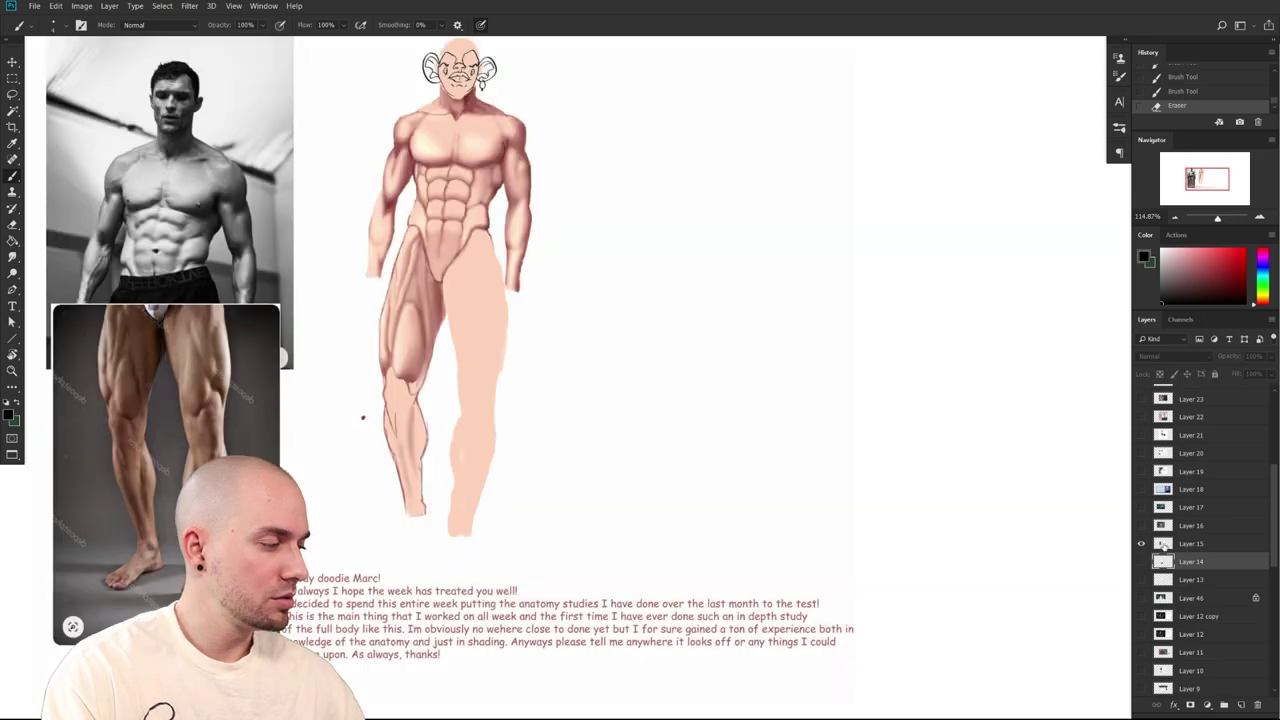
pyautogui.click(1190, 543)
pyautogui.moveTo(747, 525); pyautogui.dragTo(800, 541)
pyautogui.moveTo(815, 539); pyautogui.dragTo(816, 532)
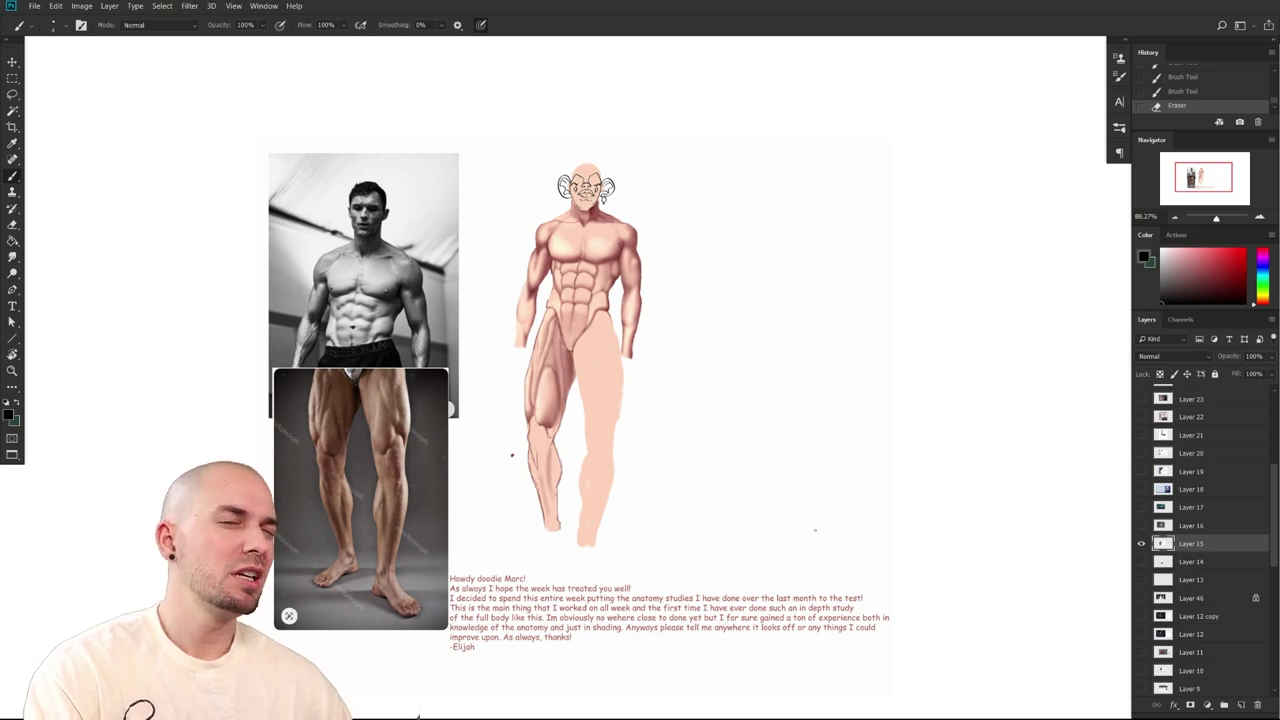
# Read the student's message and examine the painted anatomy study beside its two reference photos
pyautogui.moveTo(964, 510); pyautogui.dragTo(958, 506)
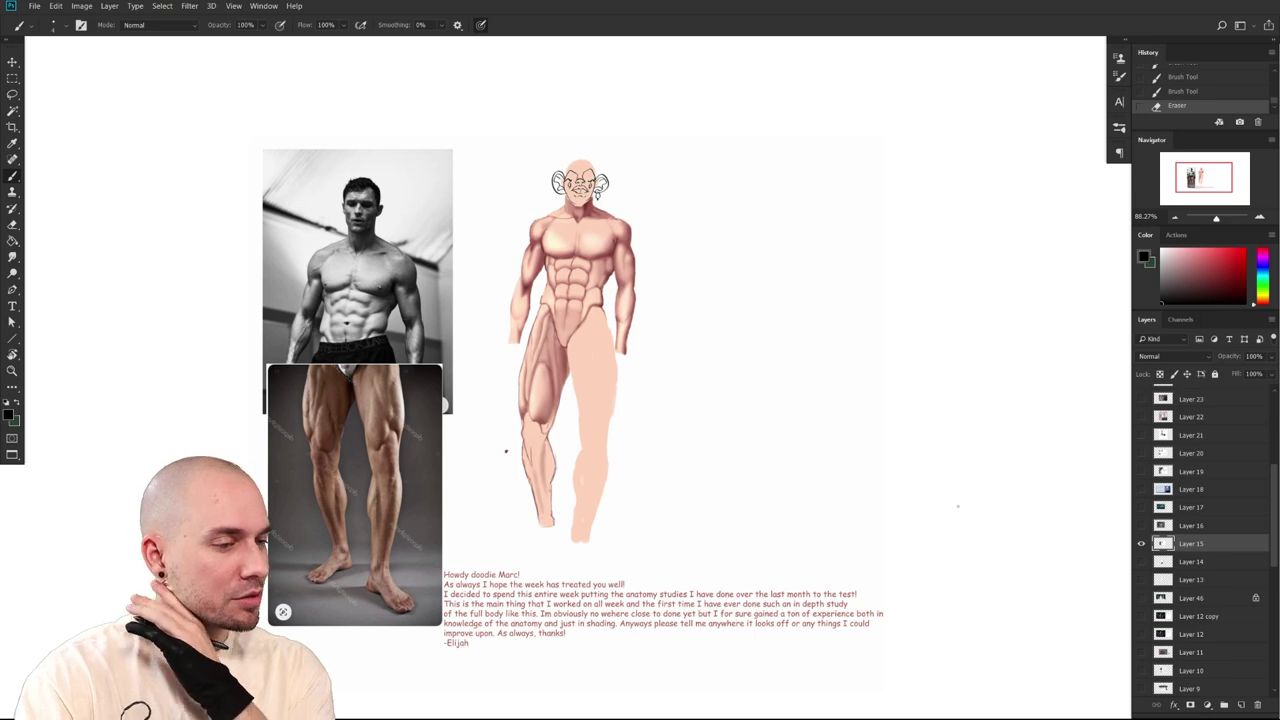
pyautogui.moveTo(825, 565); pyautogui.dragTo(822, 568)
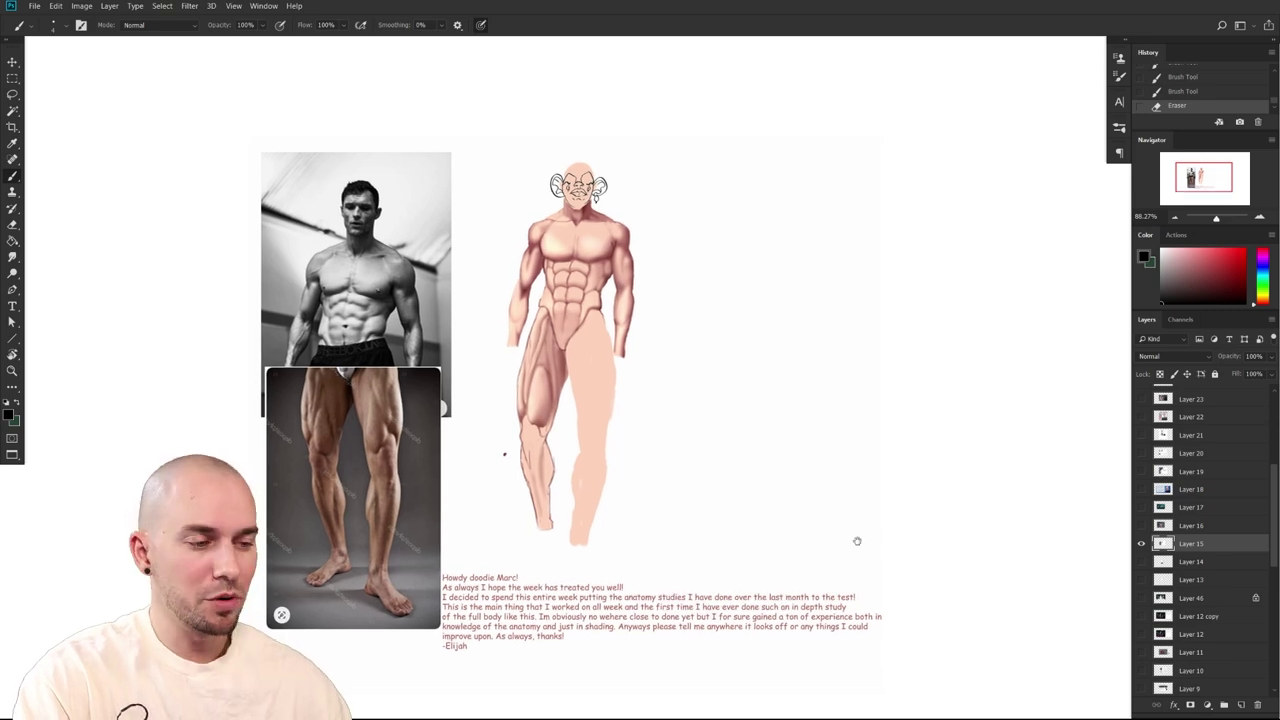
pyautogui.moveTo(926, 510); pyautogui.dragTo(932, 499)
pyautogui.moveTo(837, 531); pyautogui.dragTo(852, 527)
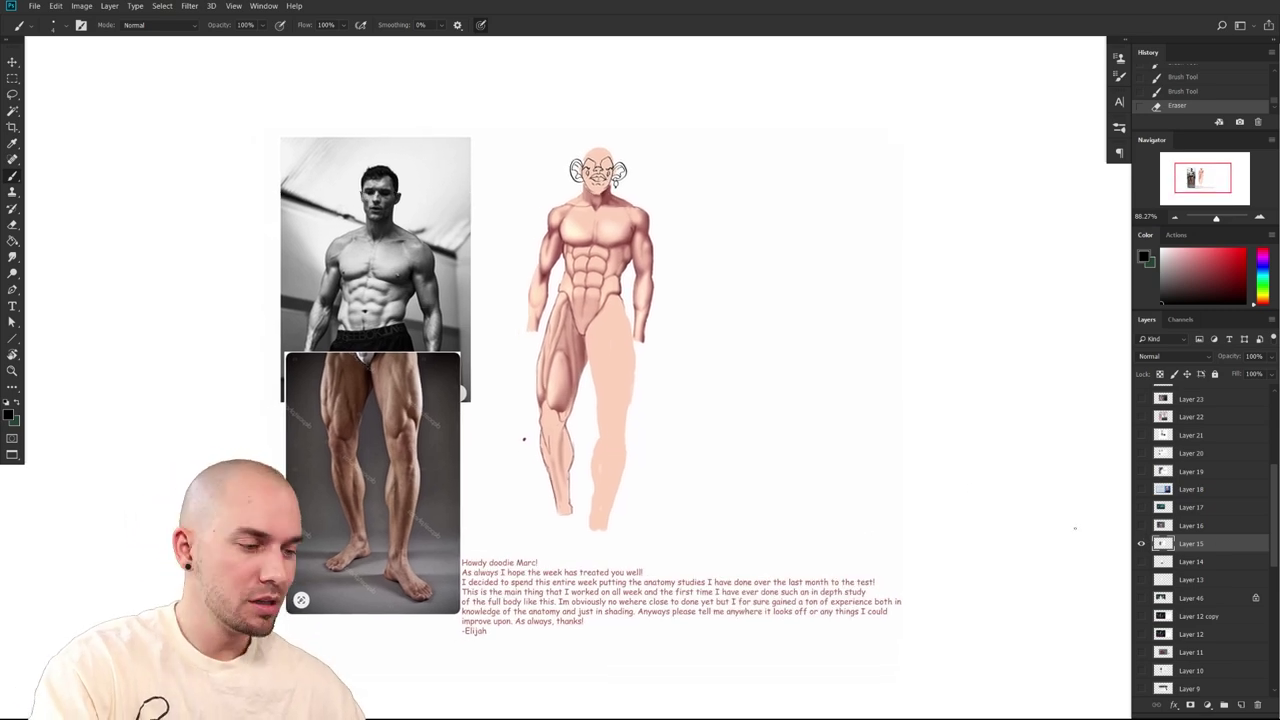
pyautogui.moveTo(973, 533); pyautogui.dragTo(993, 526)
pyautogui.scroll(2, 993, 525)
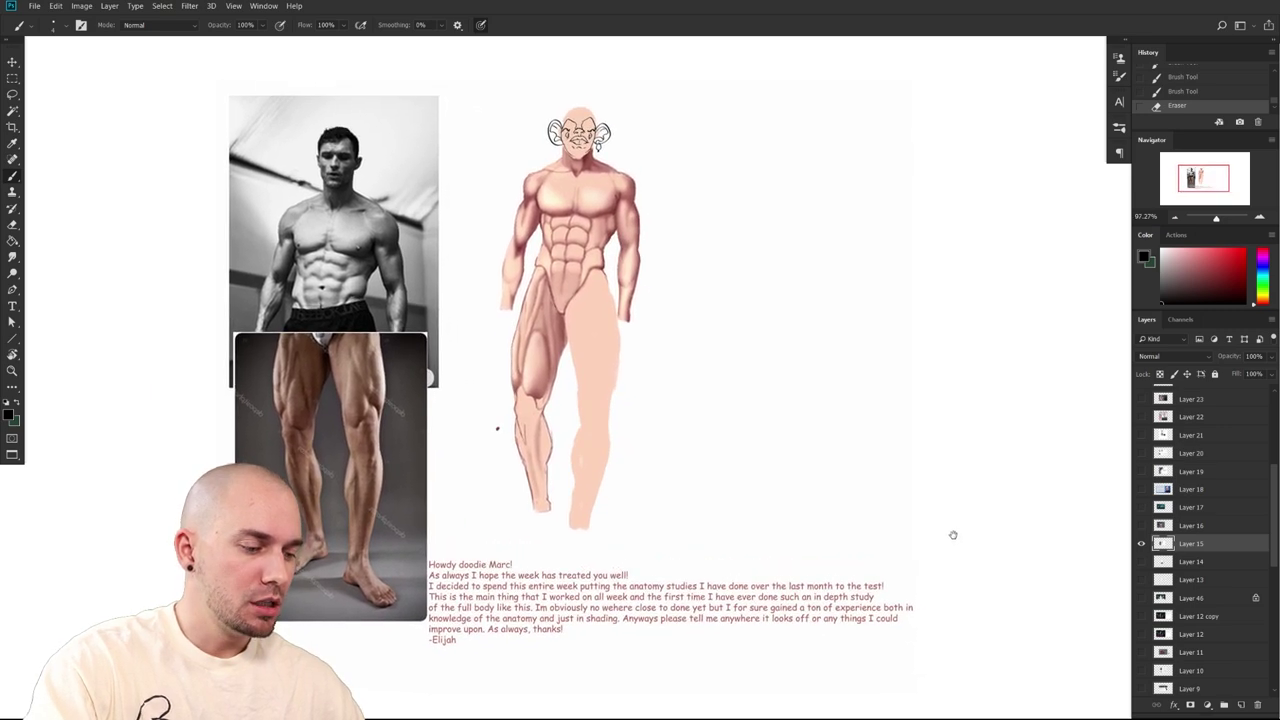
pyautogui.hscroll(2, 940, 535)
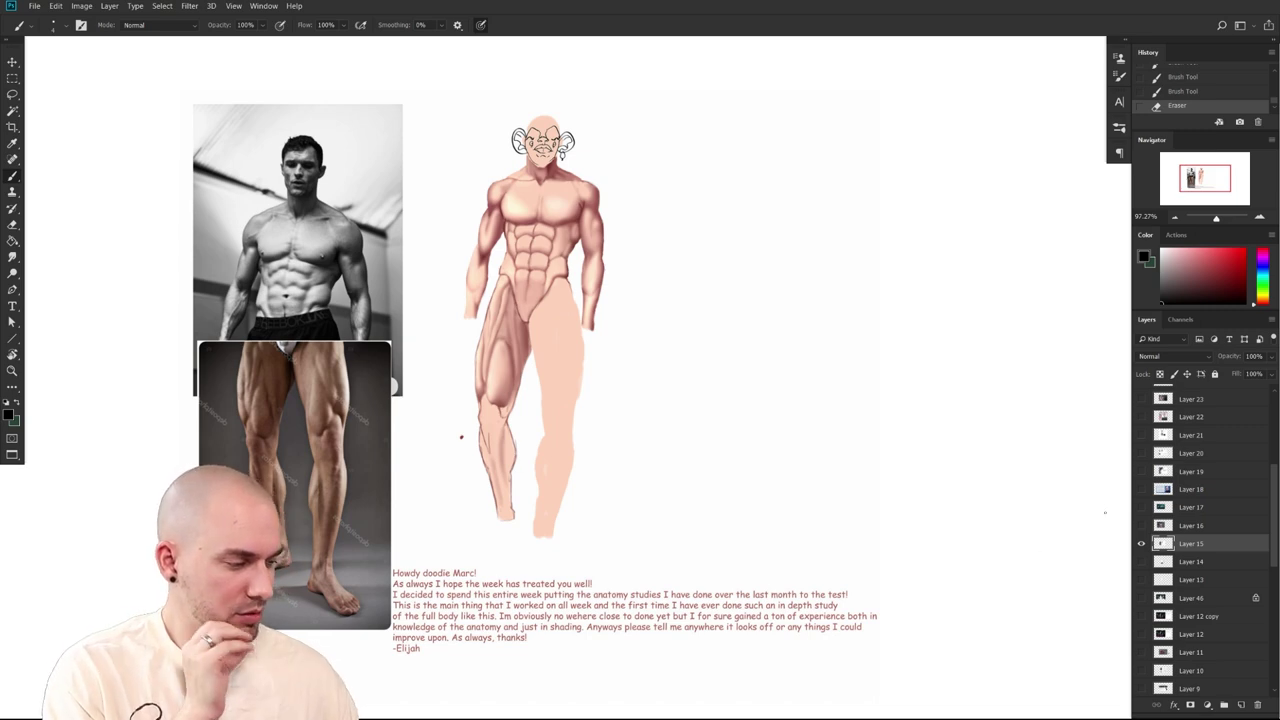
# Set the brush colour to bright red and keep Layer 15 as the active layer
pyautogui.click(1244, 250)
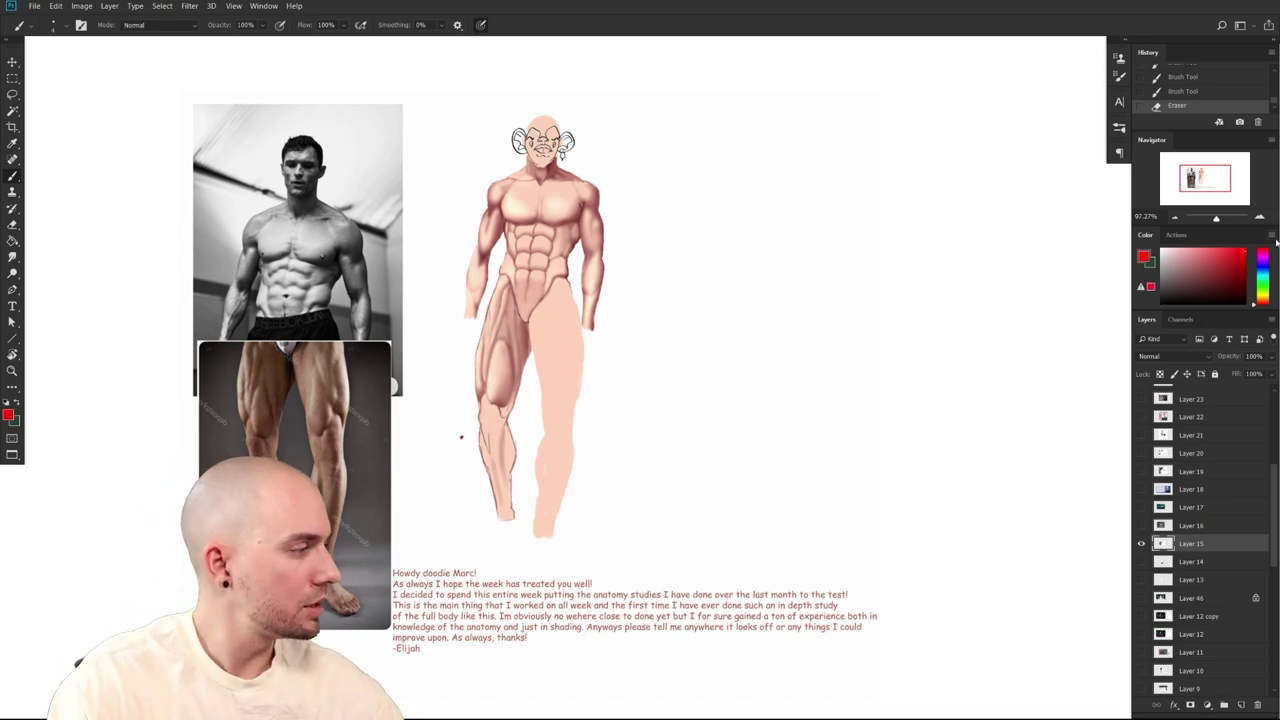
pyautogui.moveTo(779, 462); pyautogui.dragTo(864, 480)
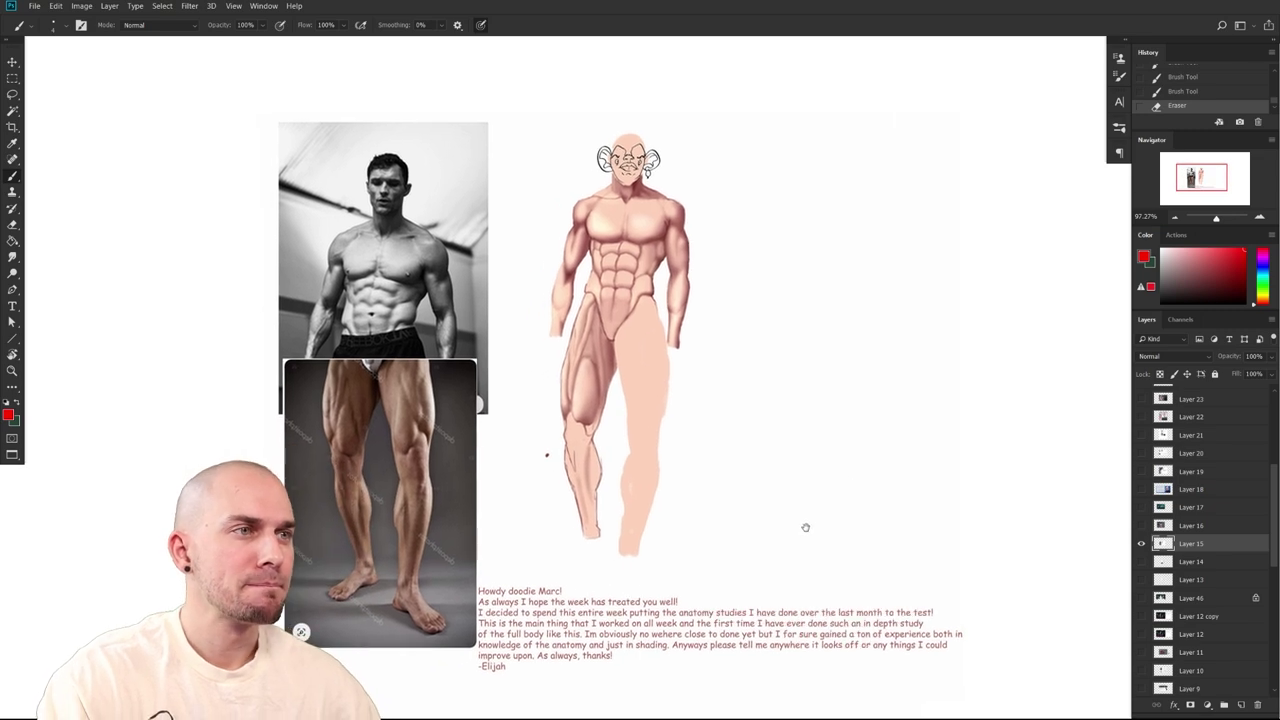
pyautogui.moveTo(804, 526)
pyautogui.mouseDown()
pyautogui.moveTo(795, 531)
pyautogui.moveTo(866, 522)
pyautogui.mouseUp()
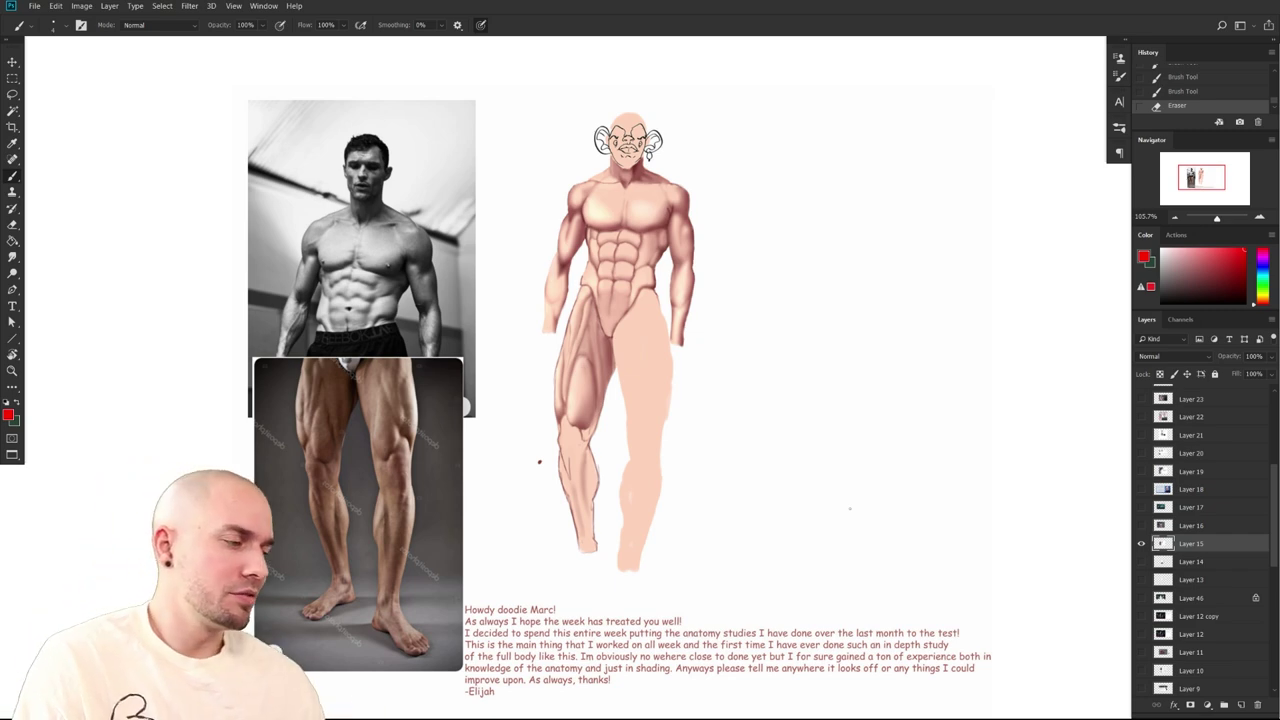
pyautogui.click(1215, 526)
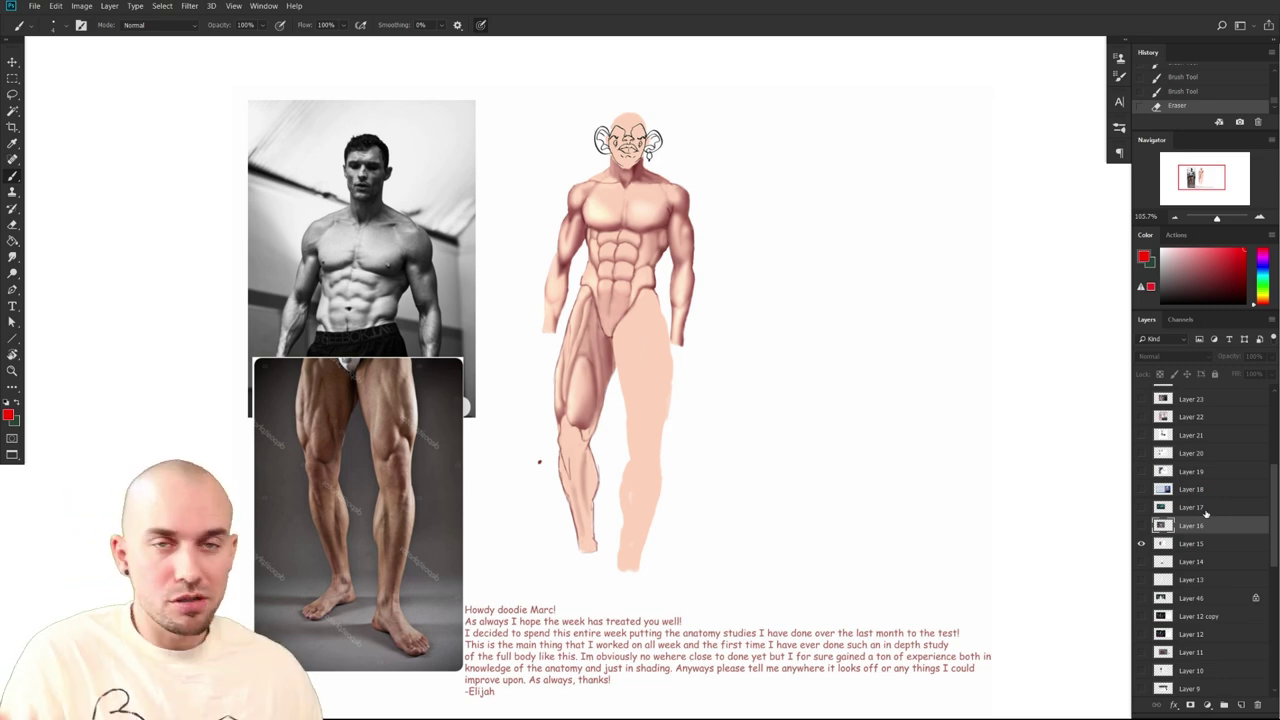
pyautogui.click(1190, 543)
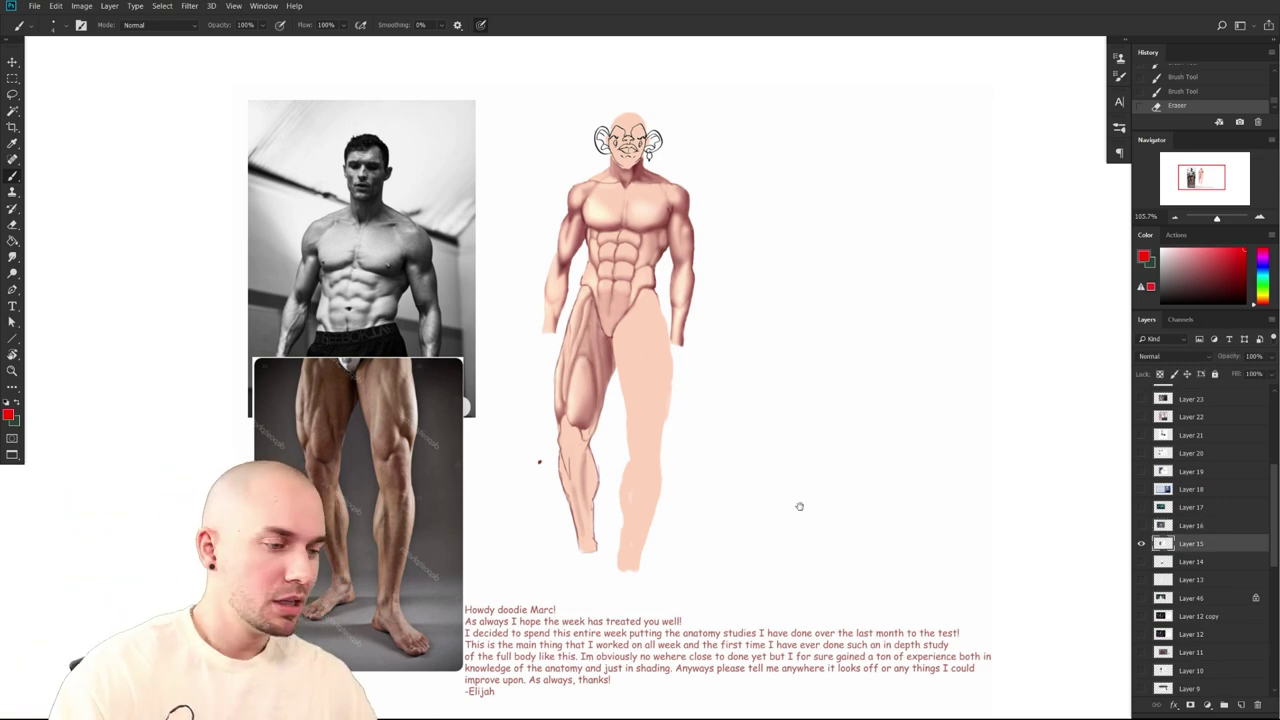
# Compare the anatomy study's torso, arms and legs with the two reference photos at different magnifications
pyautogui.moveTo(828, 496); pyautogui.dragTo(894, 498)
pyautogui.scroll(3, 894, 498)
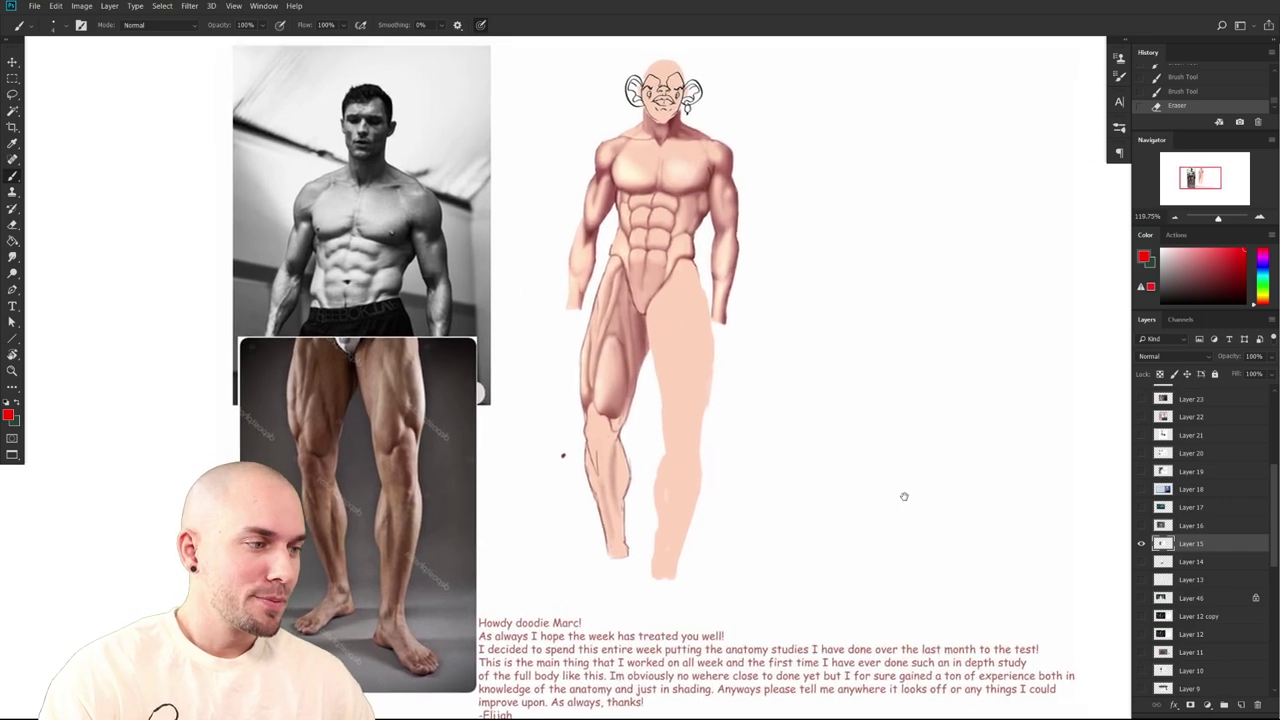
pyautogui.moveTo(904, 497); pyautogui.dragTo(904, 489)
pyautogui.moveTo(1008, 530); pyautogui.dragTo(940, 531)
pyautogui.moveTo(740, 522); pyautogui.dragTo(789, 715)
pyautogui.moveTo(690, 537)
pyautogui.mouseDown()
pyautogui.moveTo(740, 534)
pyautogui.moveTo(710, 531)
pyautogui.mouseUp()
pyautogui.moveTo(904, 706); pyautogui.dragTo(901, 487)
pyautogui.moveTo(925, 588); pyautogui.dragTo(908, 512)
pyautogui.scroll(-3, 906, 490)
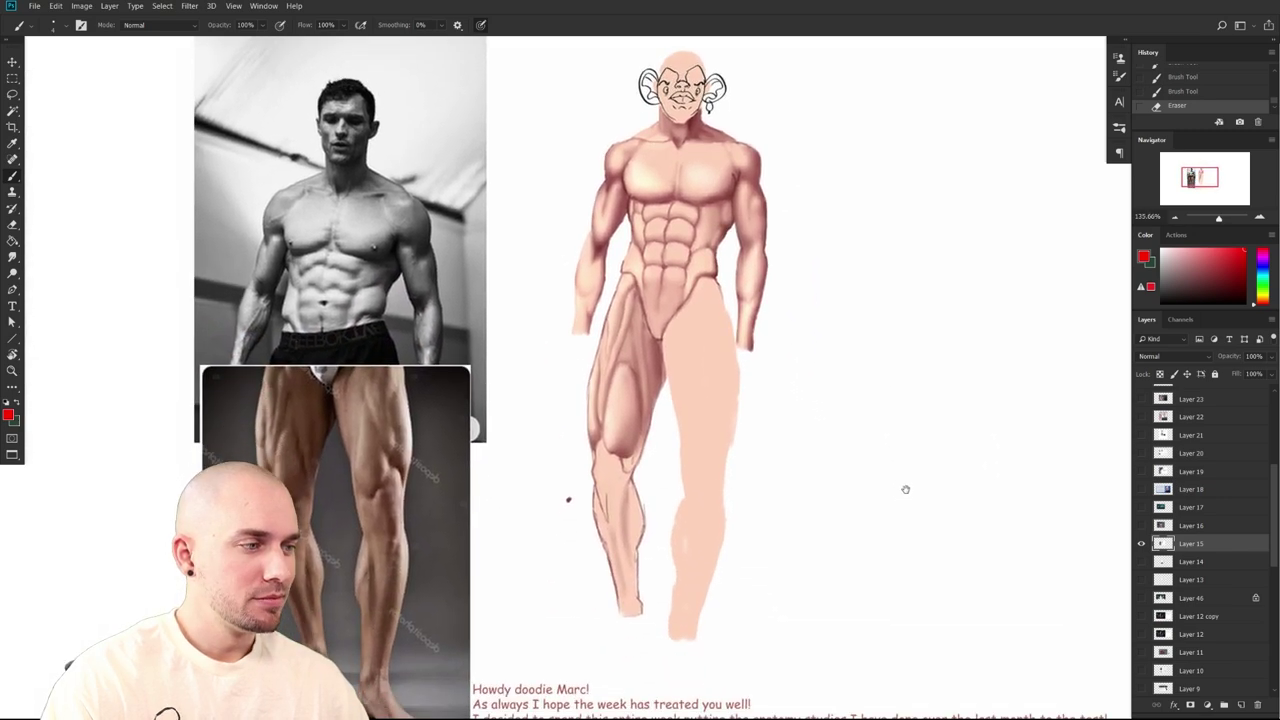
pyautogui.scroll(1, 903, 486)
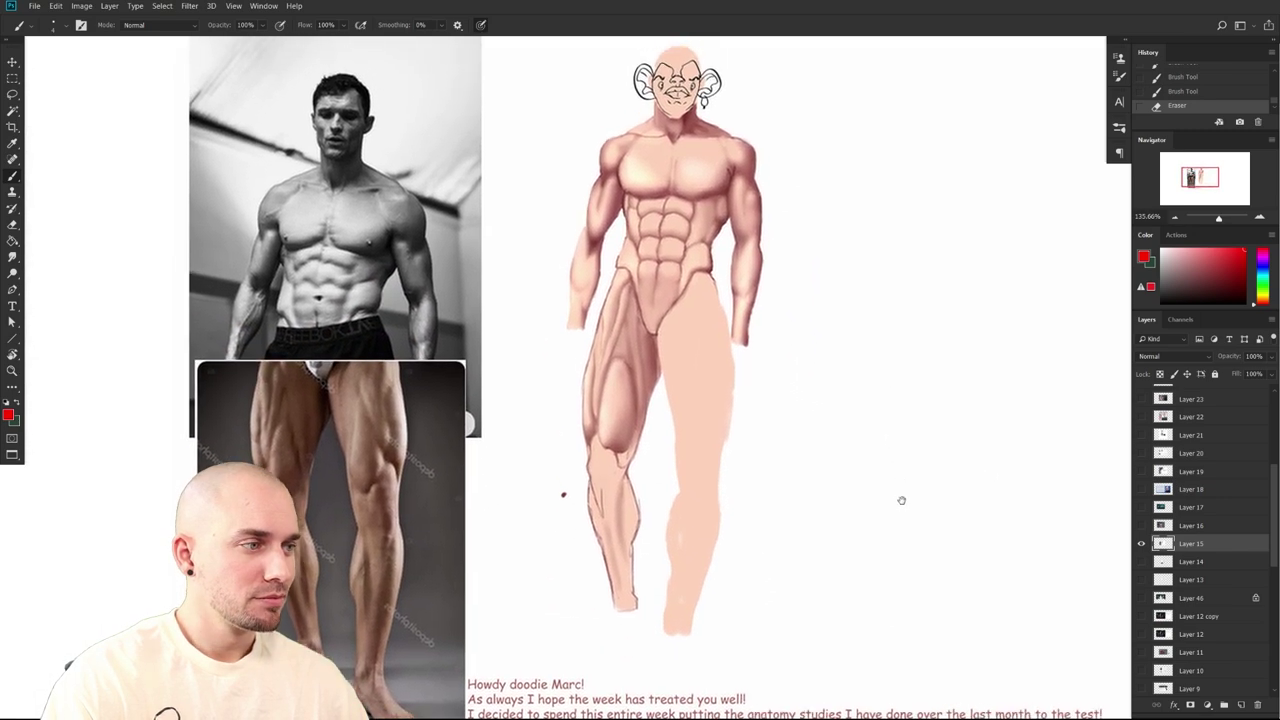
pyautogui.moveTo(957, 548); pyautogui.dragTo(937, 544)
pyautogui.moveTo(923, 654); pyautogui.dragTo(904, 655)
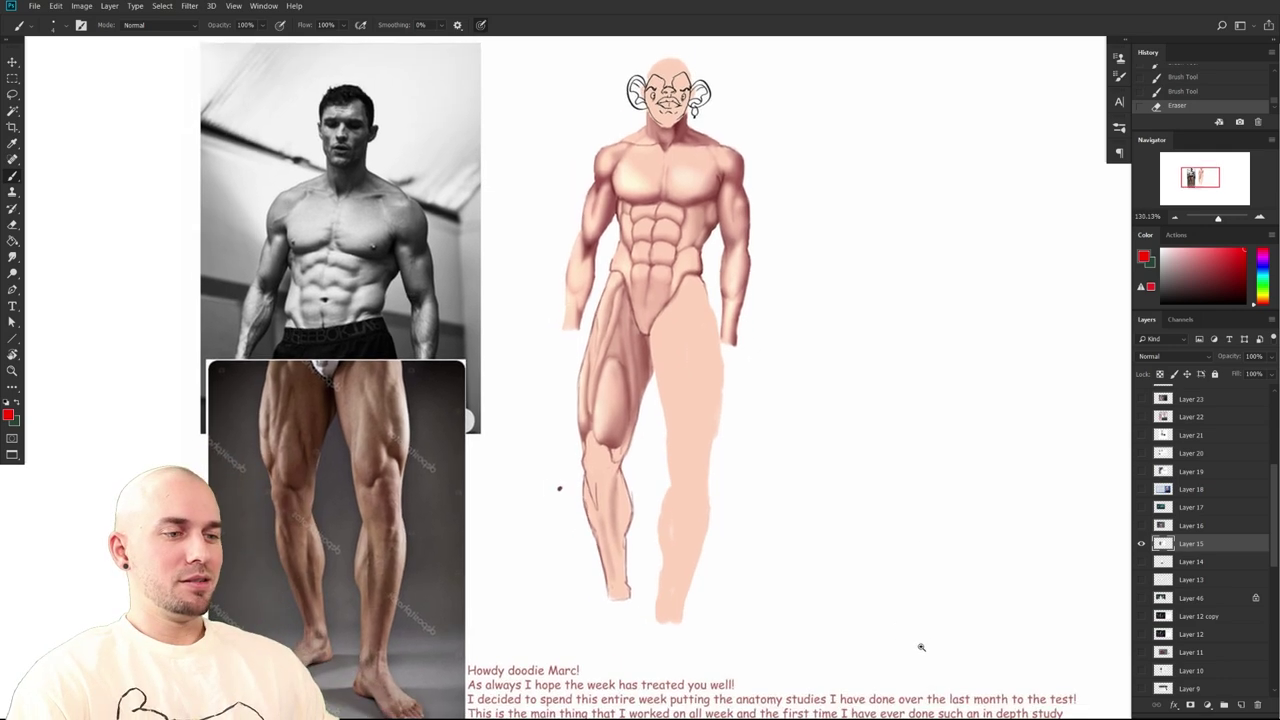
pyautogui.scroll(-3, 906, 649)
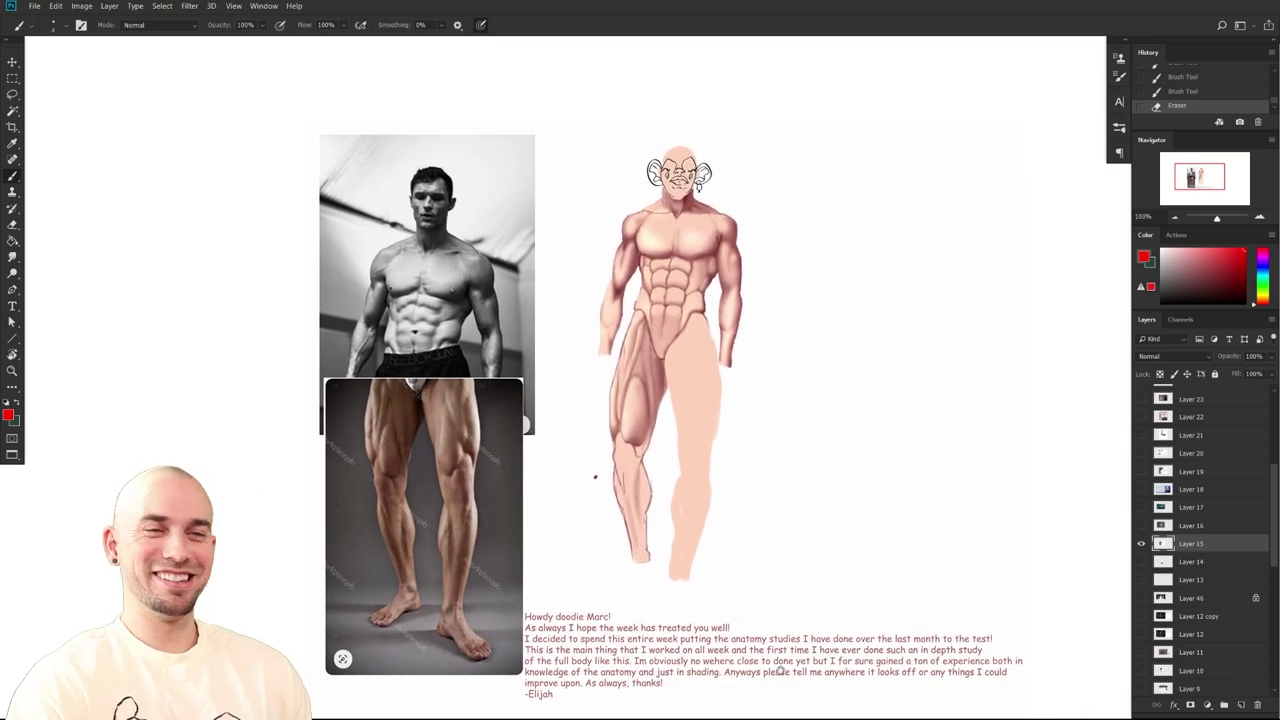
pyautogui.moveTo(868, 578); pyautogui.dragTo(993, 566)
pyautogui.moveTo(914, 546); pyautogui.dragTo(951, 541)
pyautogui.moveTo(951, 541); pyautogui.dragTo(874, 594)
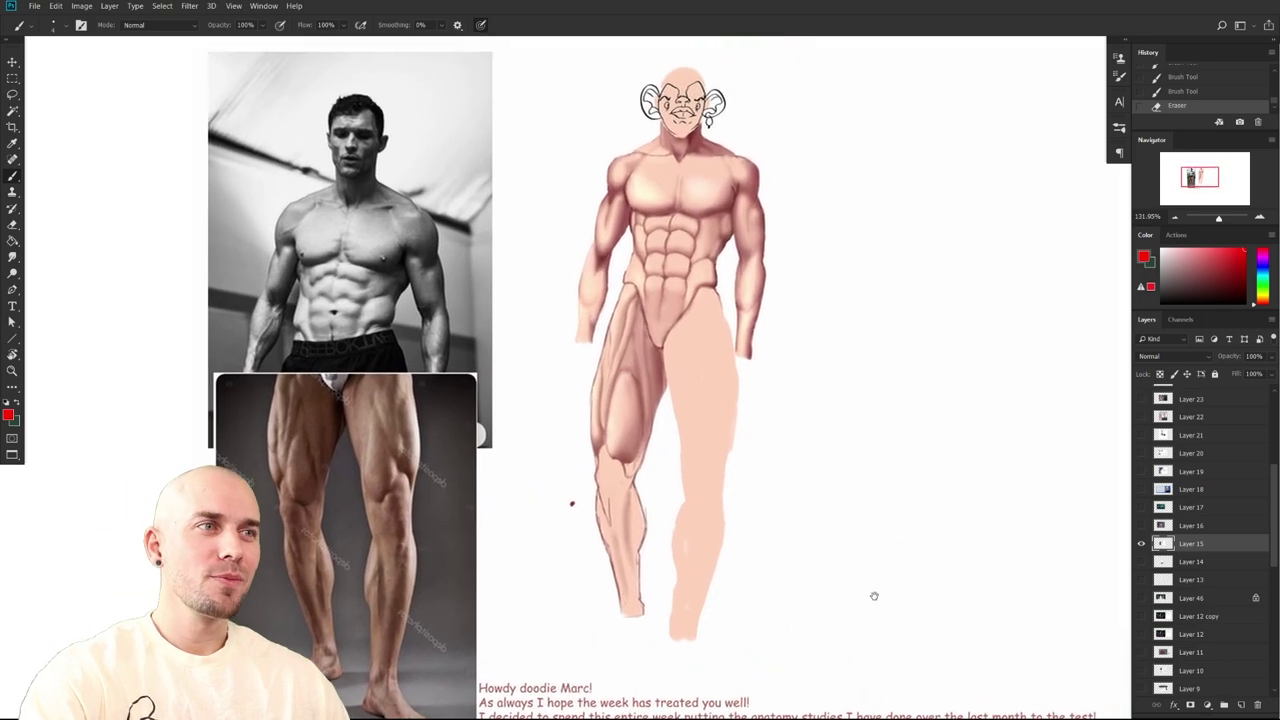
pyautogui.scroll(2, 886, 560)
pyautogui.scroll(-2, 871, 605)
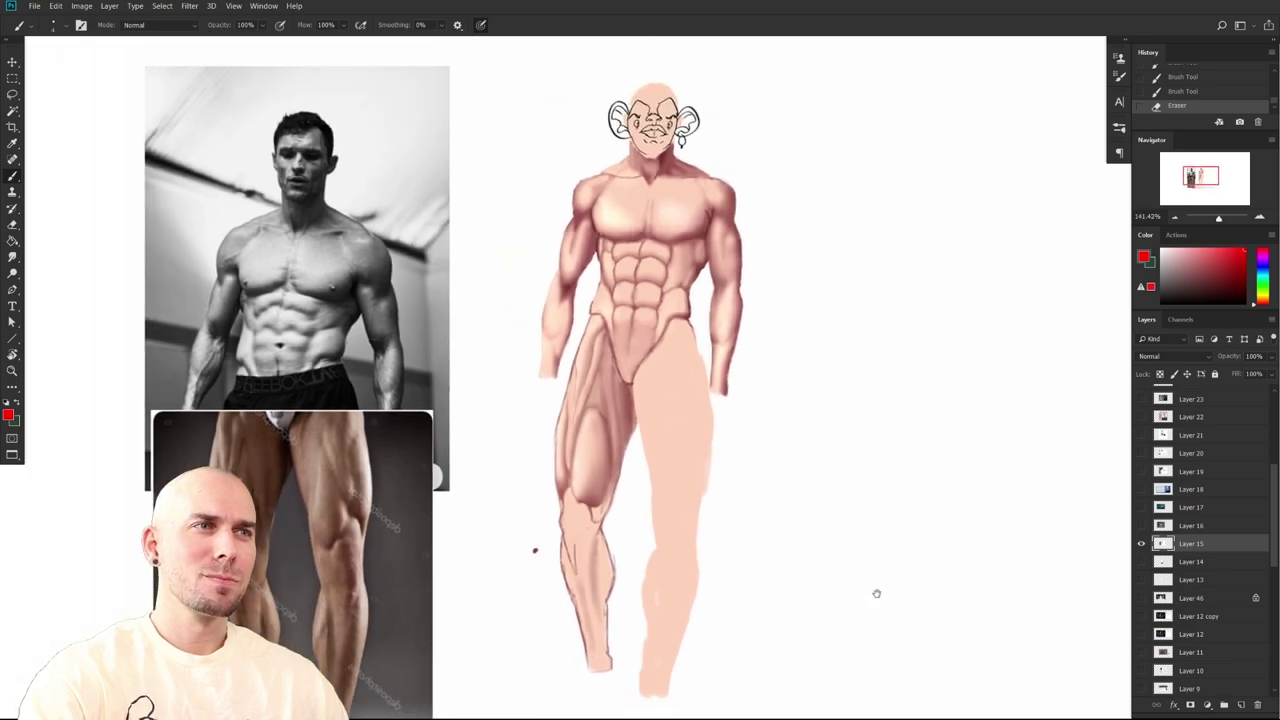
pyautogui.moveTo(877, 594); pyautogui.dragTo(935, 500)
pyautogui.scroll(-2, 936, 502)
pyautogui.moveTo(1074, 585); pyautogui.dragTo(1018, 567)
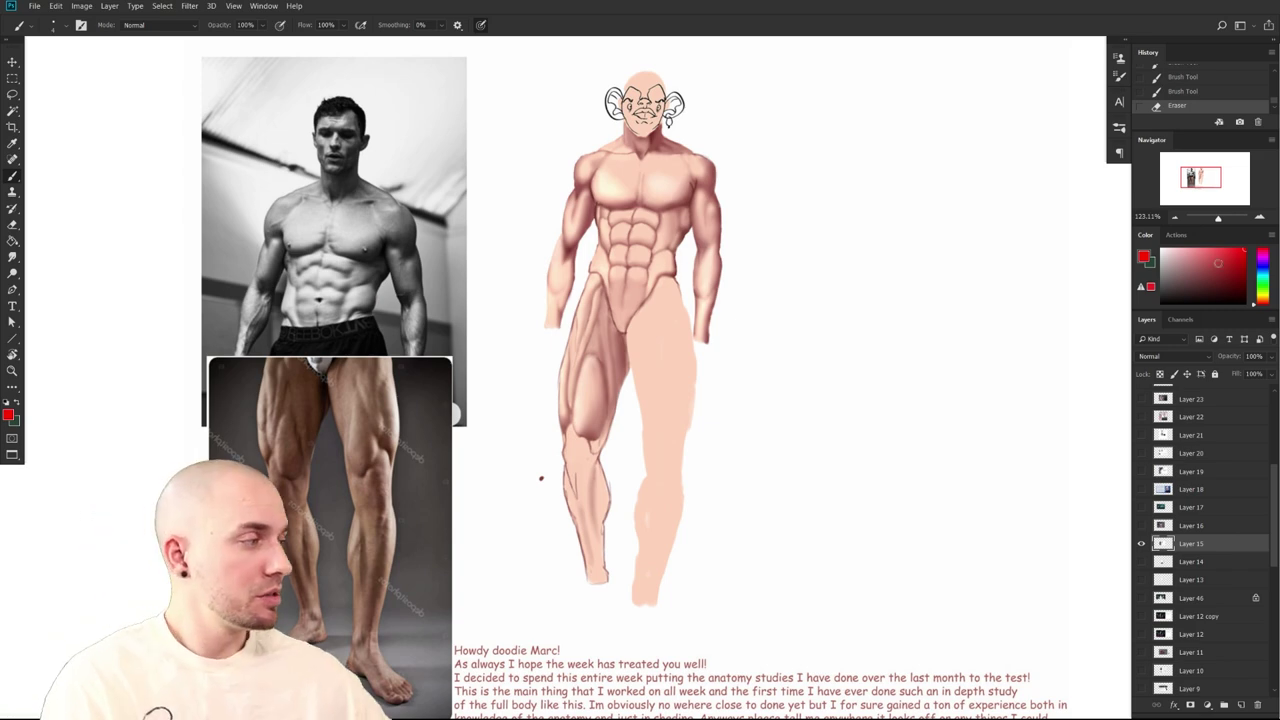
pyautogui.scroll(3, 814, 509)
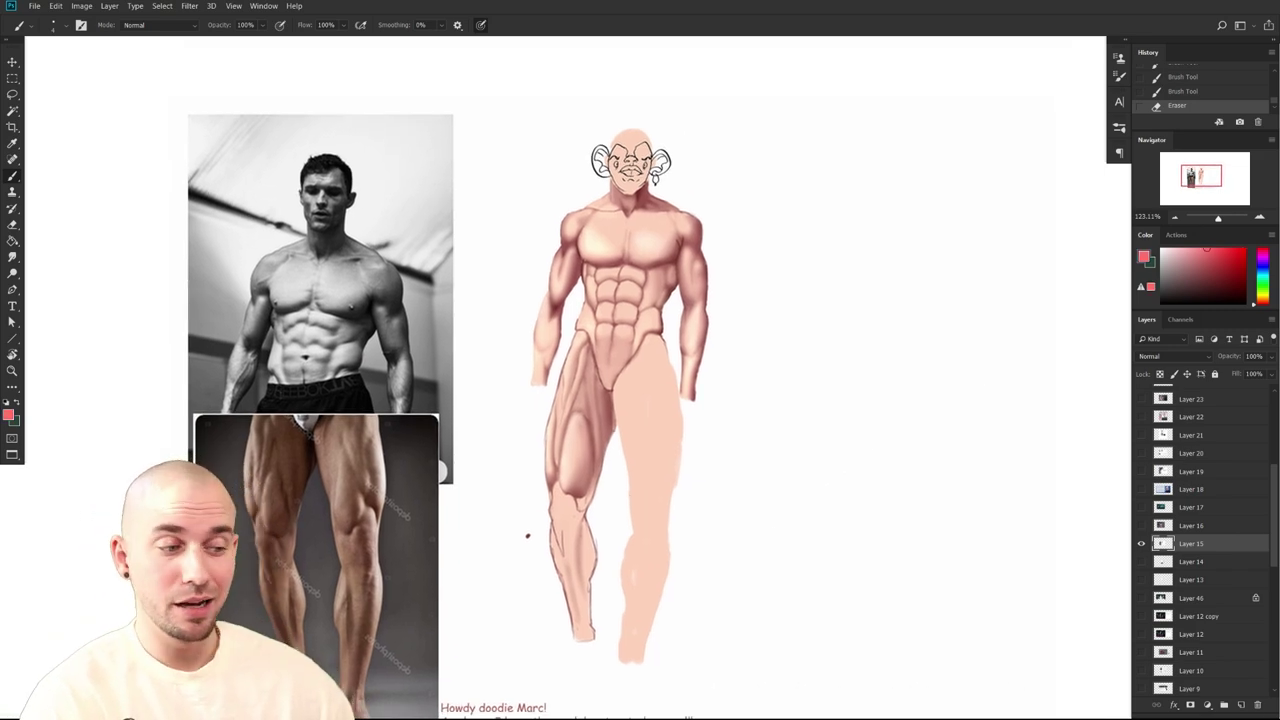
# Choose the MB Square Brush, reduce its size and set the colour to bright red
pyautogui.rightClick(814, 509)
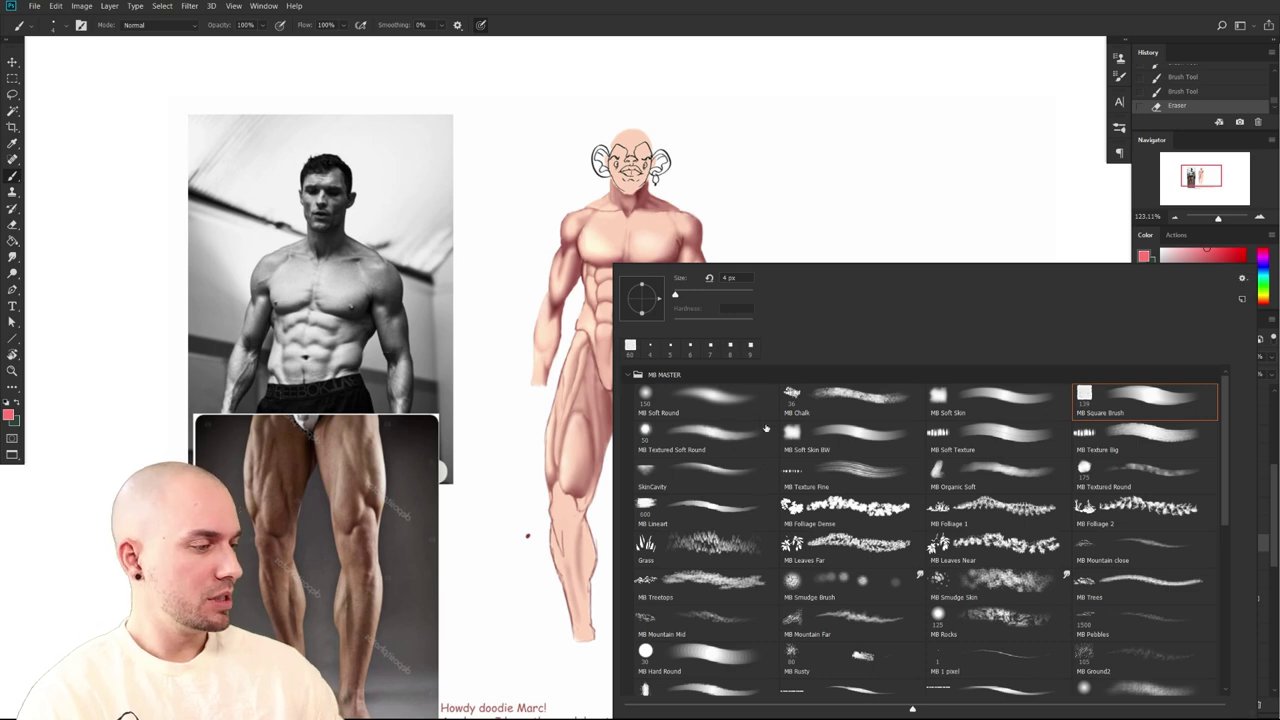
pyautogui.doubleClick(1158, 403)
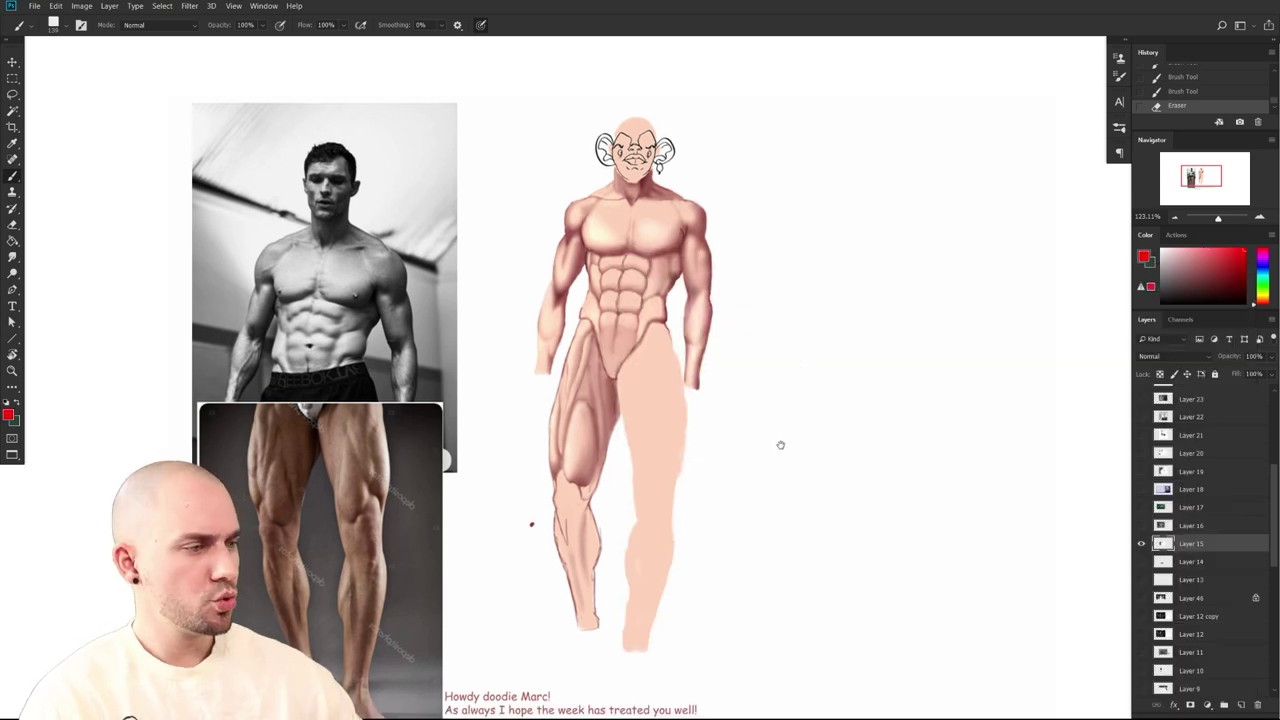
pyautogui.press('[')
pyautogui.press('[')
pyautogui.press('[')
pyautogui.press('[')
pyautogui.press('[')
pyautogui.press('[')
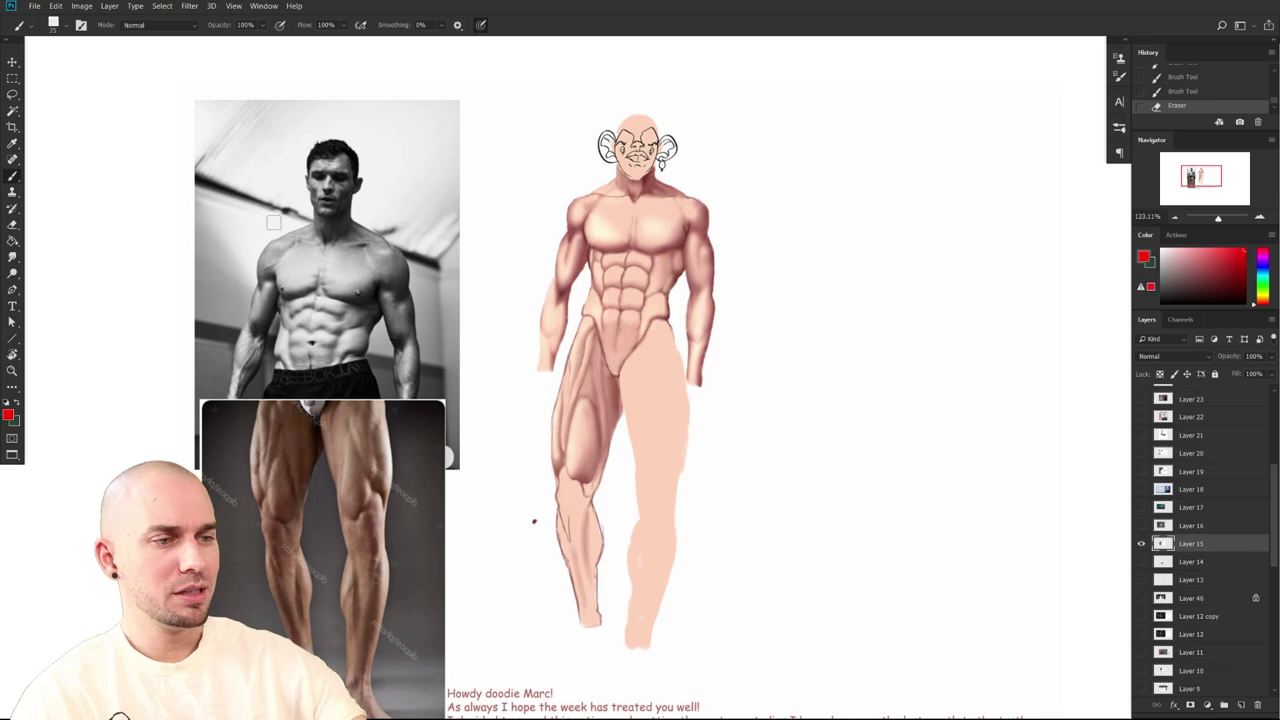
# Try out a red arrow pointing at the chest in the black-and-white reference photo, and undo it
pyautogui.moveTo(213, 155)
pyautogui.mouseDown()
pyautogui.moveTo(305, 305)
pyautogui.moveTo(294, 317)
pyautogui.moveTo(318, 302)
pyautogui.mouseUp()
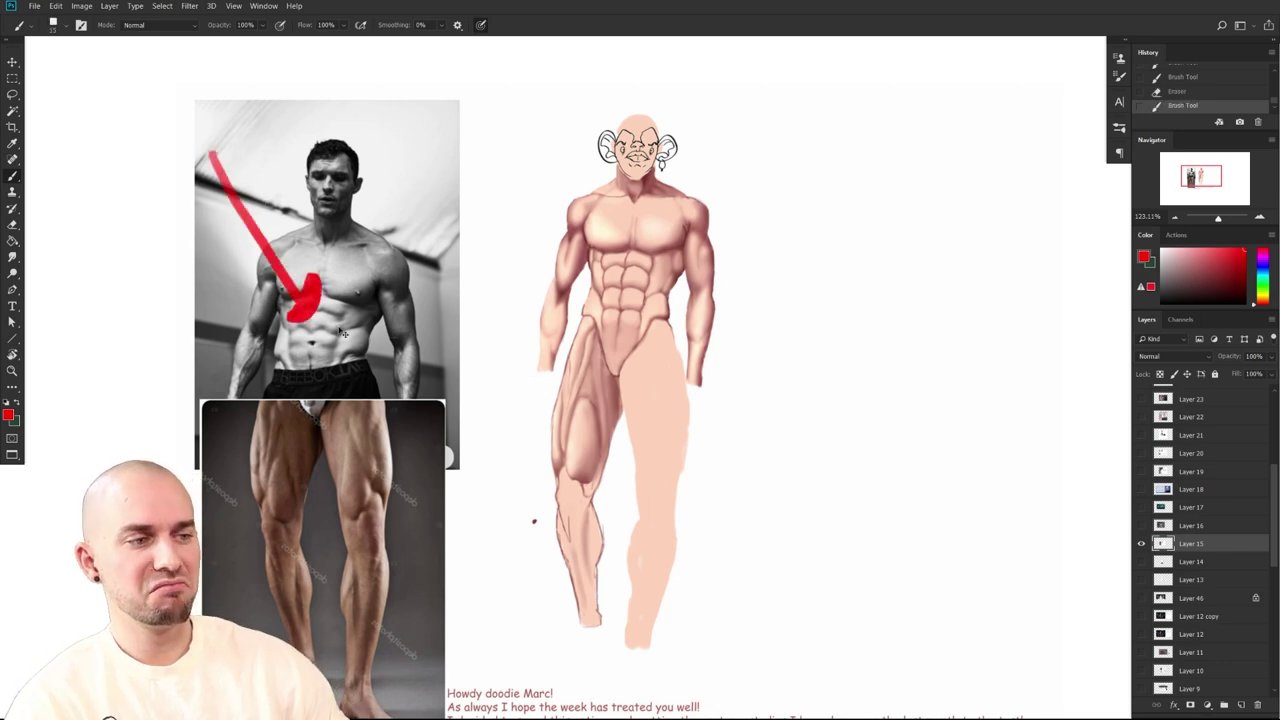
pyautogui.hotkey('ctrl', 'z')
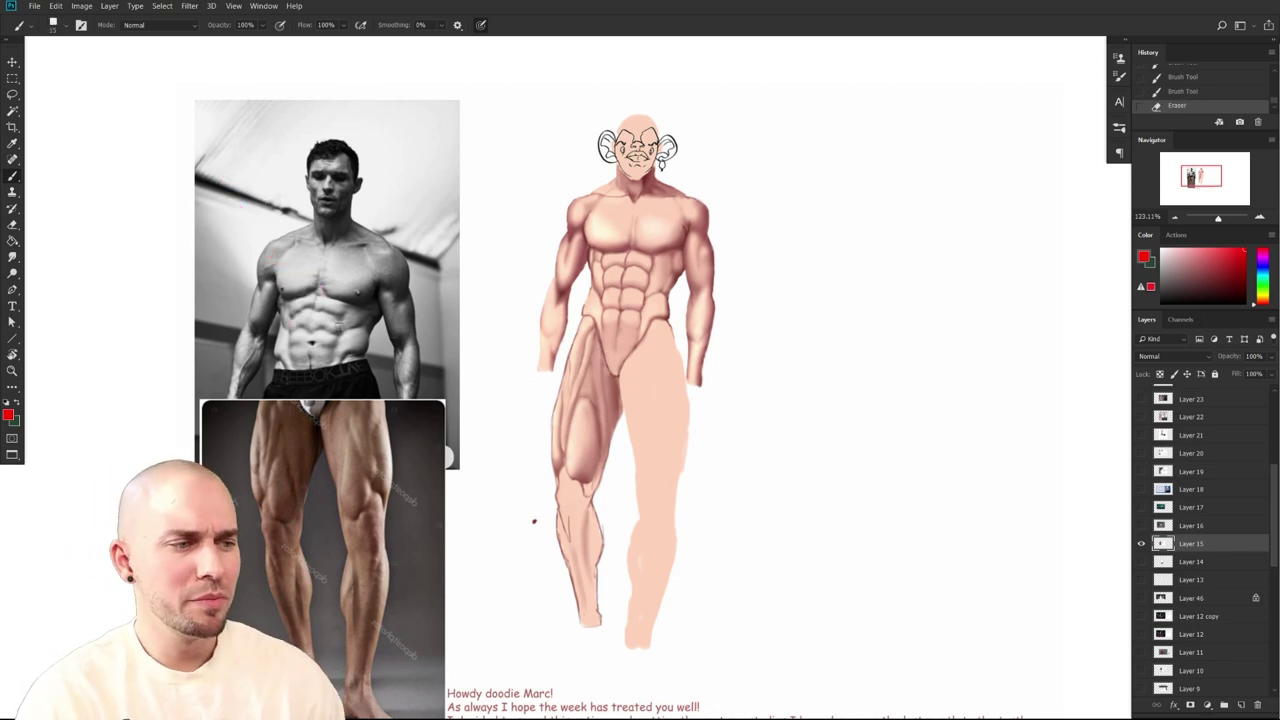
pyautogui.moveTo(198, 166); pyautogui.dragTo(300, 288)
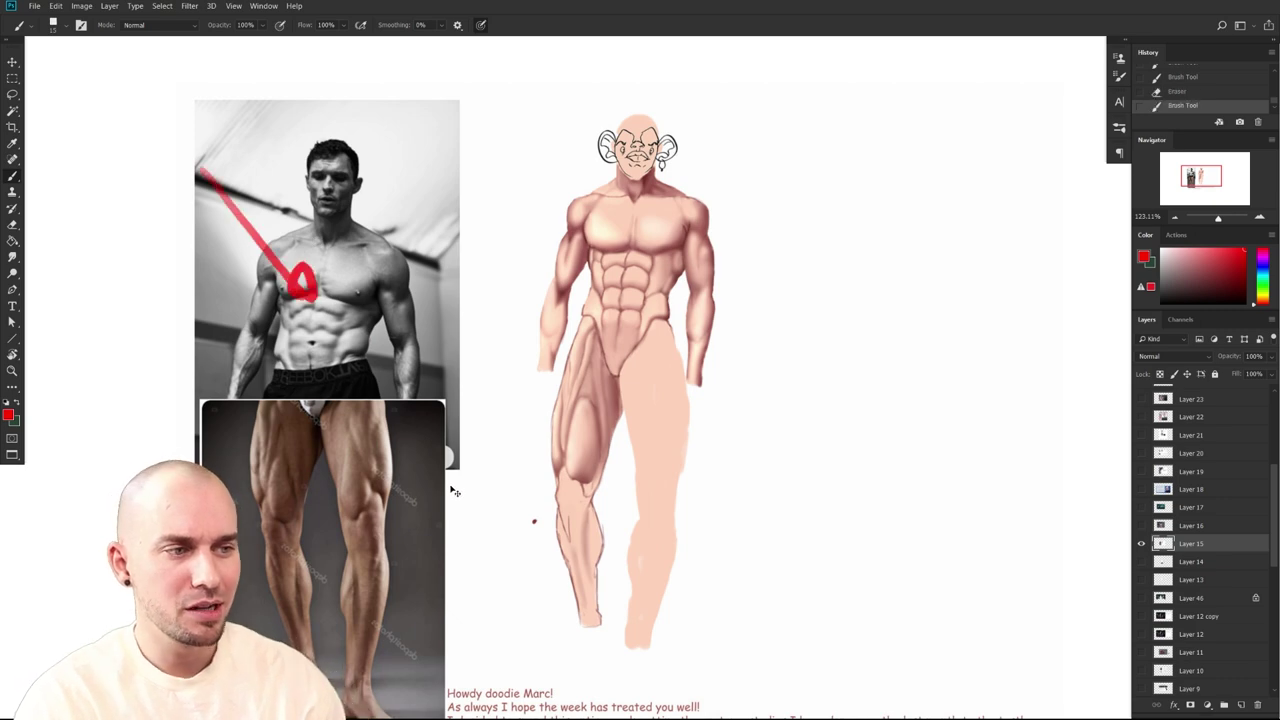
pyautogui.hotkey('ctrl', 'z')
# Try red marks beside the torso photo and down the outer leg in the leg photo, undoing each one
pyautogui.moveTo(443, 277)
pyautogui.mouseDown()
pyautogui.moveTo(420, 294)
pyautogui.moveTo(428, 276)
pyautogui.mouseUp()
pyautogui.hotkey('ctrl', 'z')
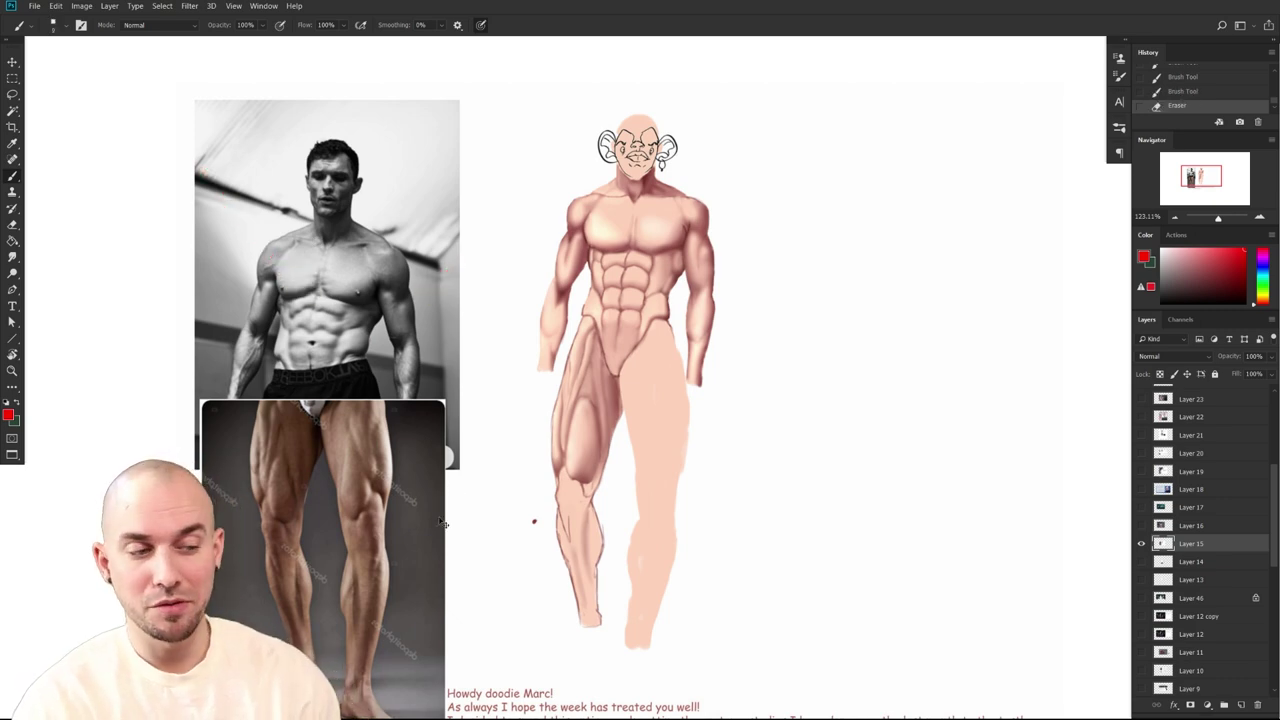
pyautogui.moveTo(381, 404); pyautogui.dragTo(392, 690)
pyautogui.hotkey('ctrl', 'z')
pyautogui.hotkey('ctrl', 'z')
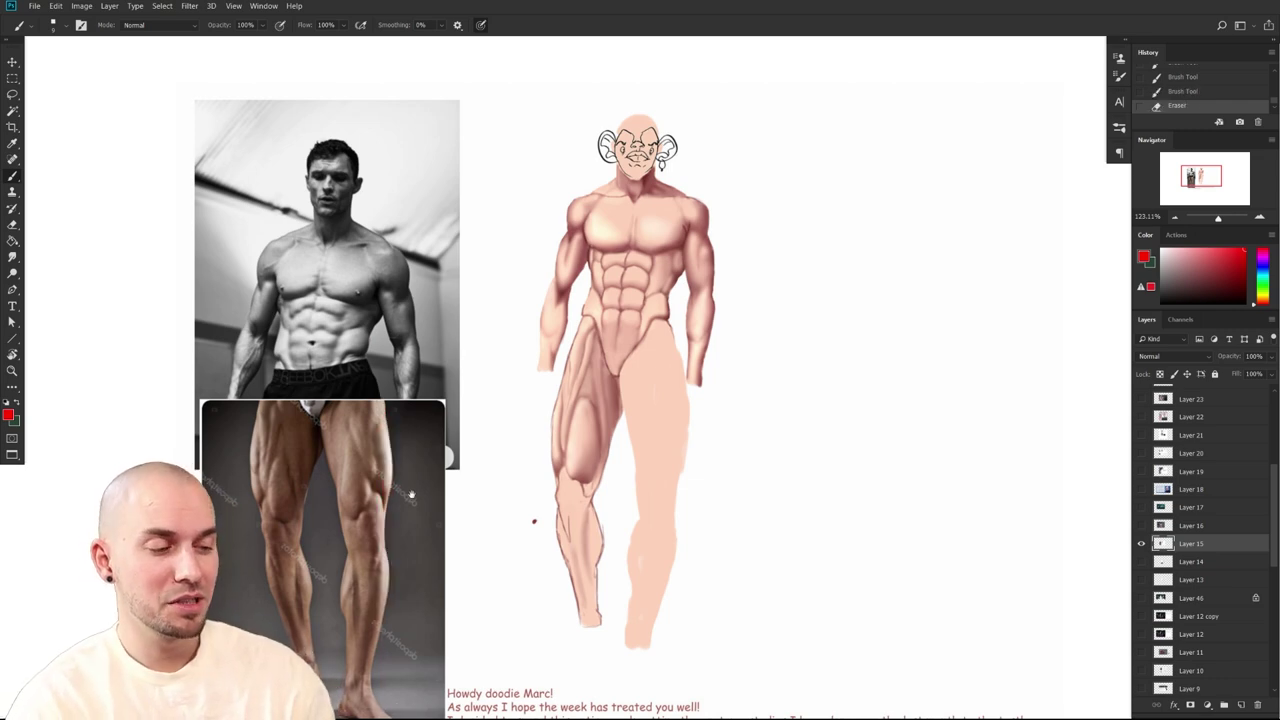
# Enlarge the brush and sample a brown skin tone from the thigh in the leg reference photo
pyautogui.moveTo(411, 491); pyautogui.dragTo(415, 494)
pyautogui.press(']')
pyautogui.keyDown('alt'); pyautogui.click(386, 458); pyautogui.keyUp('alt')
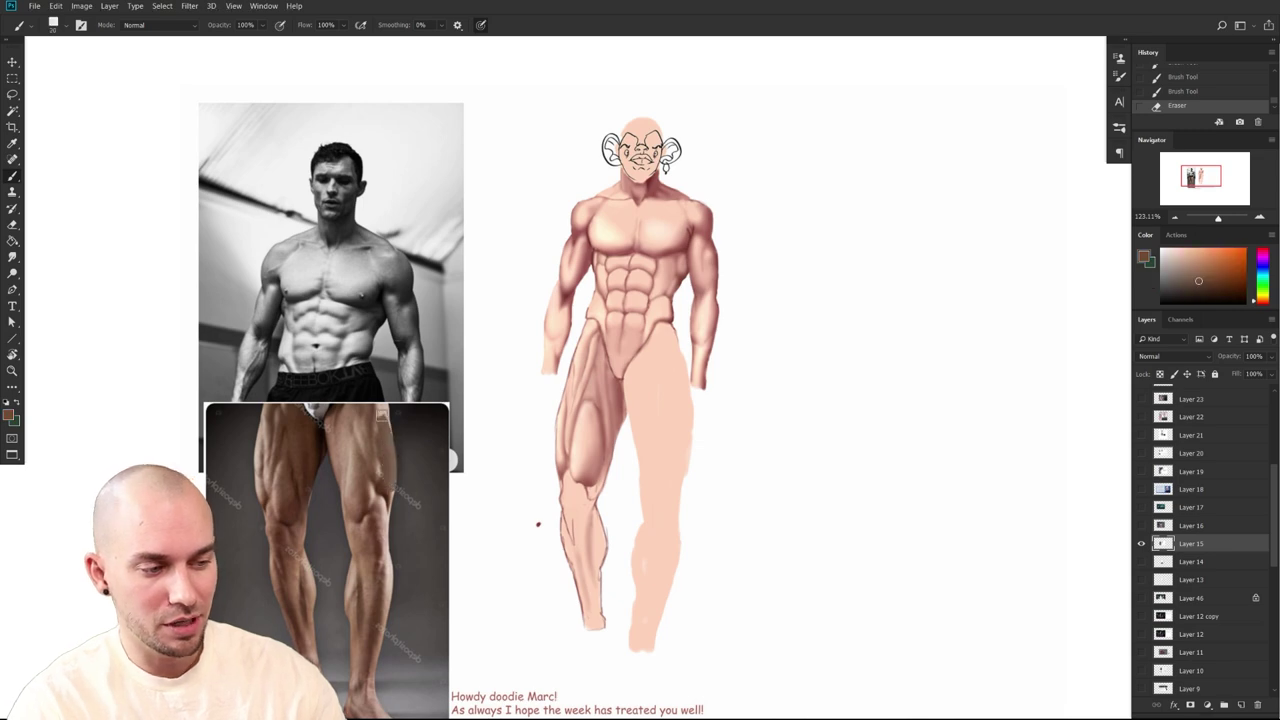
# Try brown marks along the legs and brown circles around the torso photo with a smaller brush, and undo them all
pyautogui.moveTo(387, 496)
pyautogui.mouseDown()
pyautogui.moveTo(378, 488)
pyautogui.moveTo(381, 563)
pyautogui.moveTo(386, 542)
pyautogui.mouseUp()
pyautogui.moveTo(549, 594); pyautogui.dragTo(557, 536)
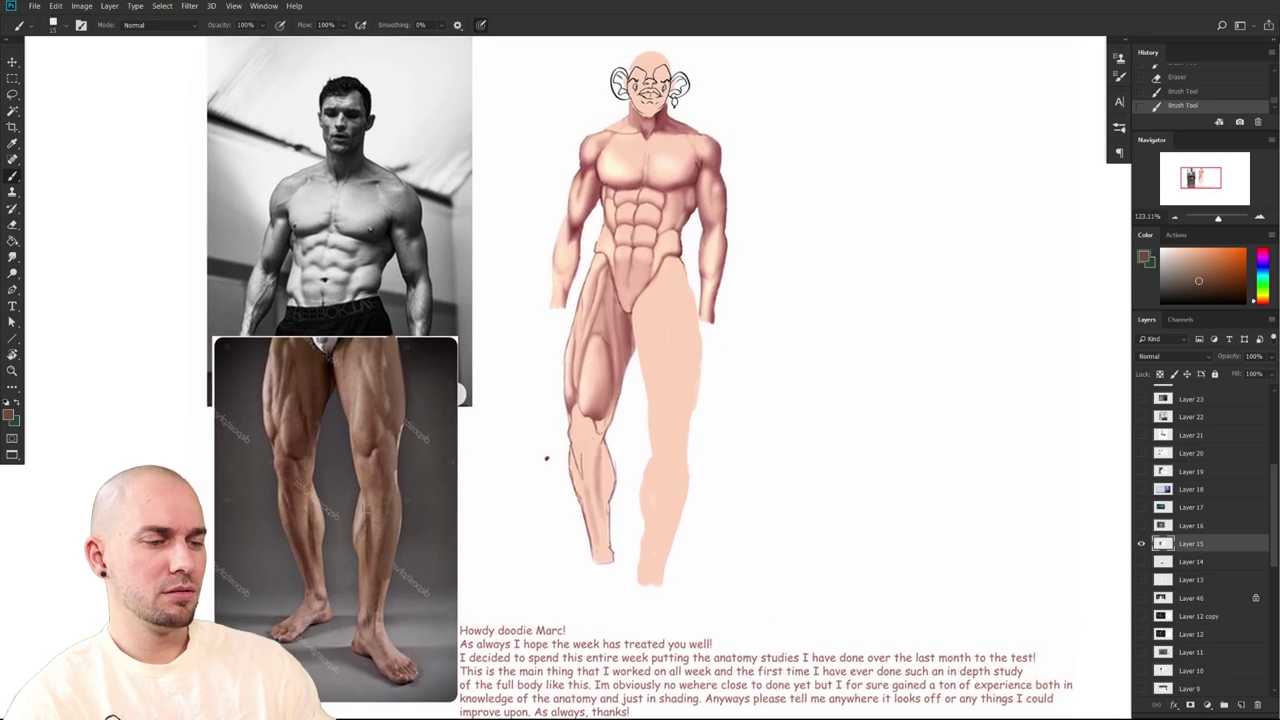
pyautogui.press('[')
pyautogui.press('[')
pyautogui.press('[')
pyautogui.moveTo(316, 508); pyautogui.dragTo(320, 578)
pyautogui.moveTo(390, 130)
pyautogui.mouseDown()
pyautogui.moveTo(256, 206)
pyautogui.moveTo(226, 188)
pyautogui.moveTo(300, 320)
pyautogui.mouseUp()
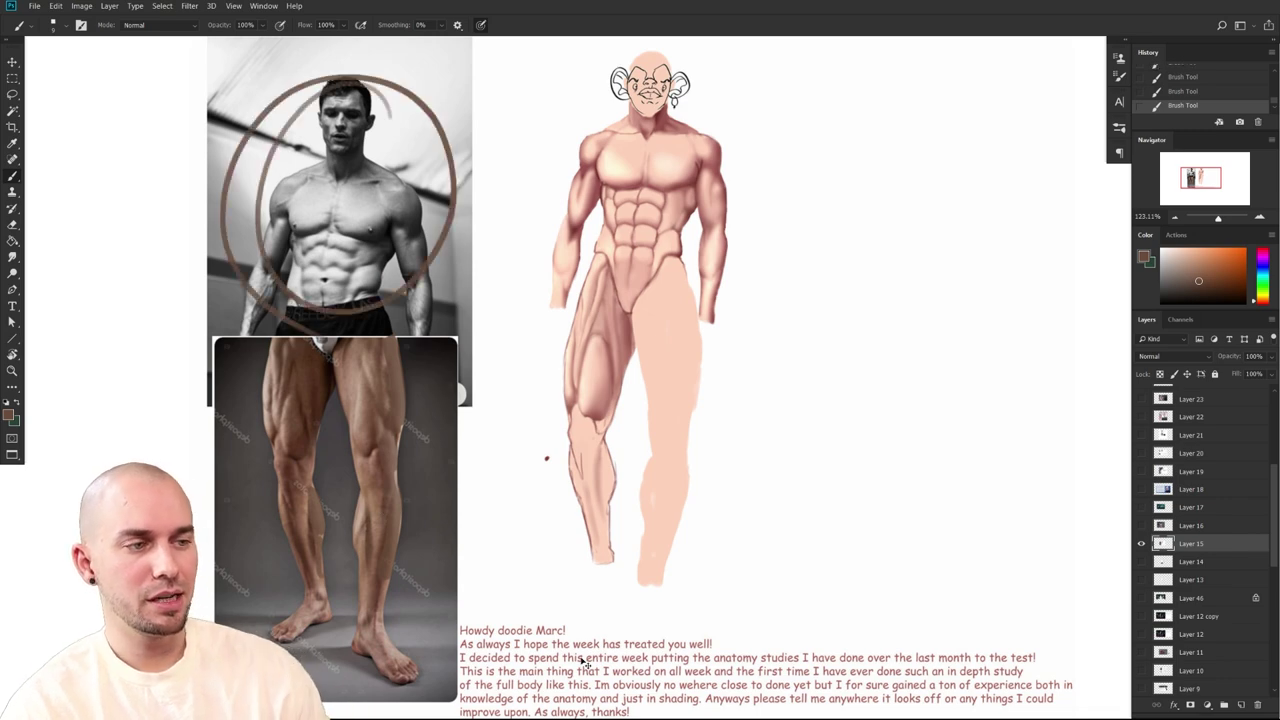
pyautogui.hotkey('ctrl', 'z')
pyautogui.hotkey('ctrl', 'z')
pyautogui.hotkey('ctrl', 'z')
pyautogui.hotkey('ctrl', 'z')
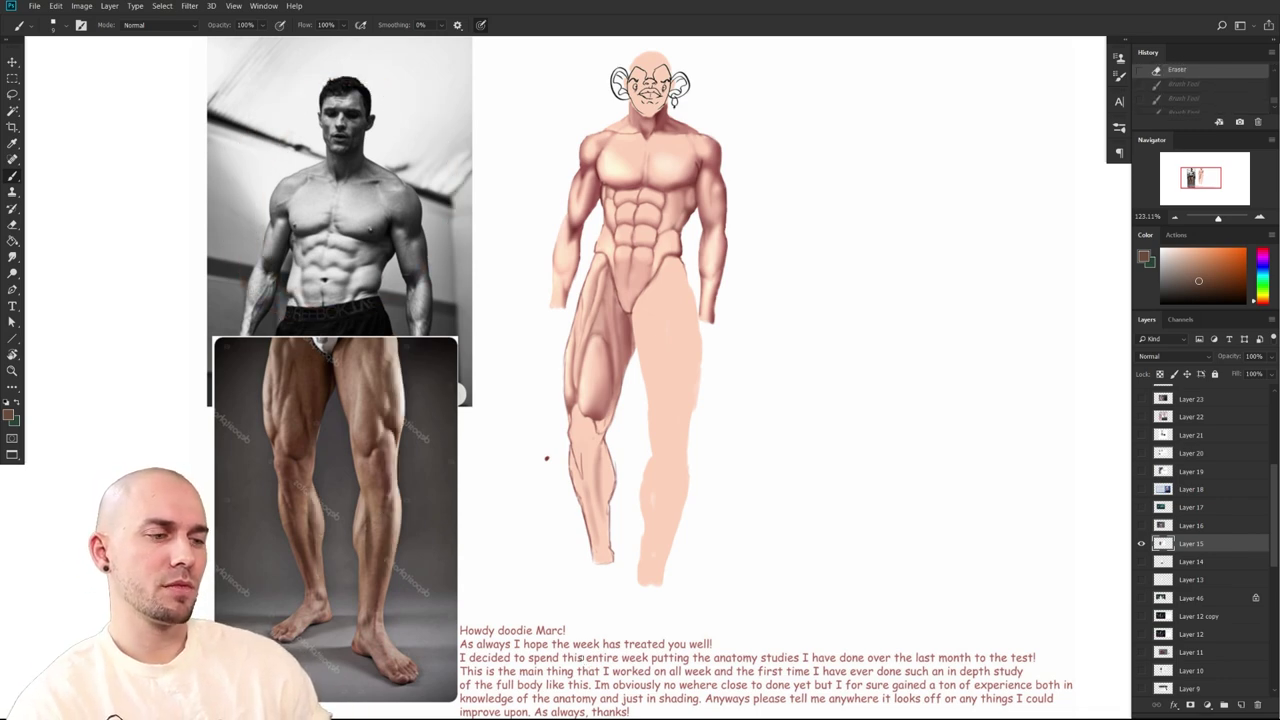
# Sample an off-white and paint strokes along the outer shoulder, arm and waist edges in the torso reference photo
pyautogui.keyDown('alt'); pyautogui.click(397, 338); pyautogui.keyUp('alt')
pyautogui.moveTo(400, 275)
pyautogui.mouseDown()
pyautogui.moveTo(371, 375)
pyautogui.moveTo(351, 375)
pyautogui.mouseUp()
pyautogui.moveTo(391, 332)
pyautogui.mouseDown()
pyautogui.moveTo(395, 366)
pyautogui.moveTo(384, 288)
pyautogui.moveTo(330, 257)
pyautogui.mouseUp()
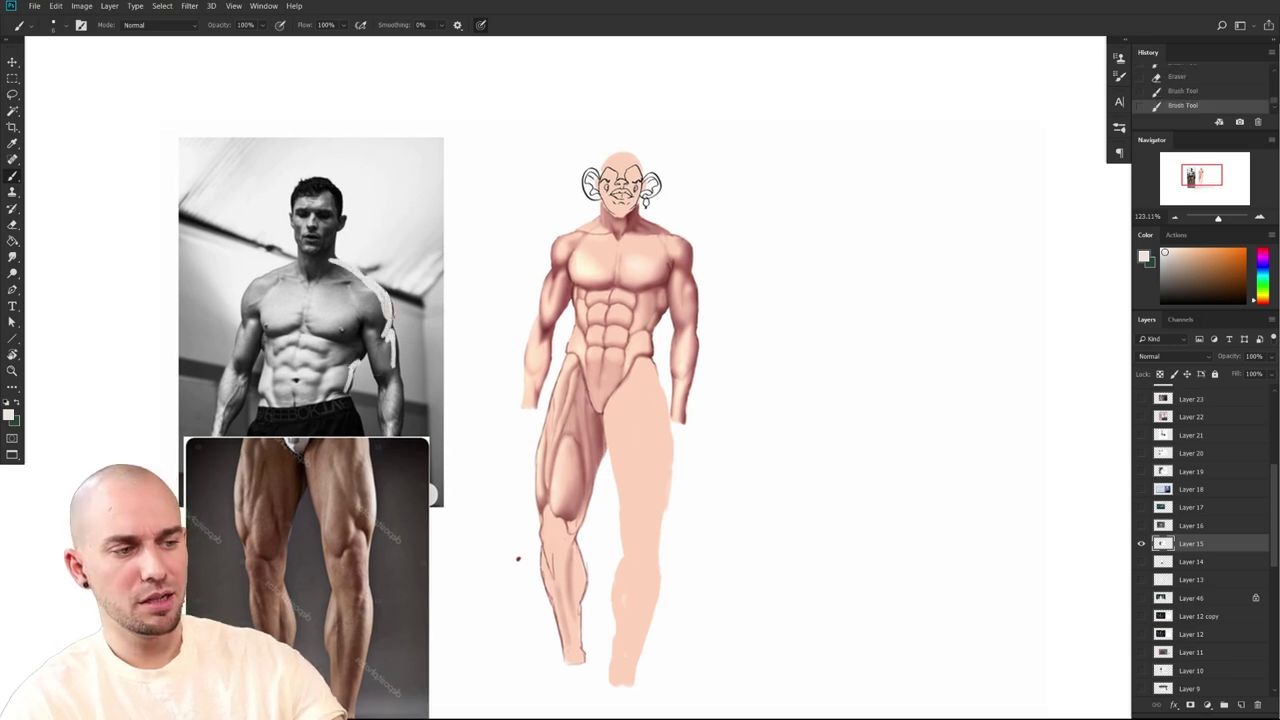
pyautogui.moveTo(396, 348); pyautogui.dragTo(403, 450)
# Examine the painted figure's torso and proportions side by side with the torso and leg reference photos
pyautogui.scroll(-5, 636, 547)
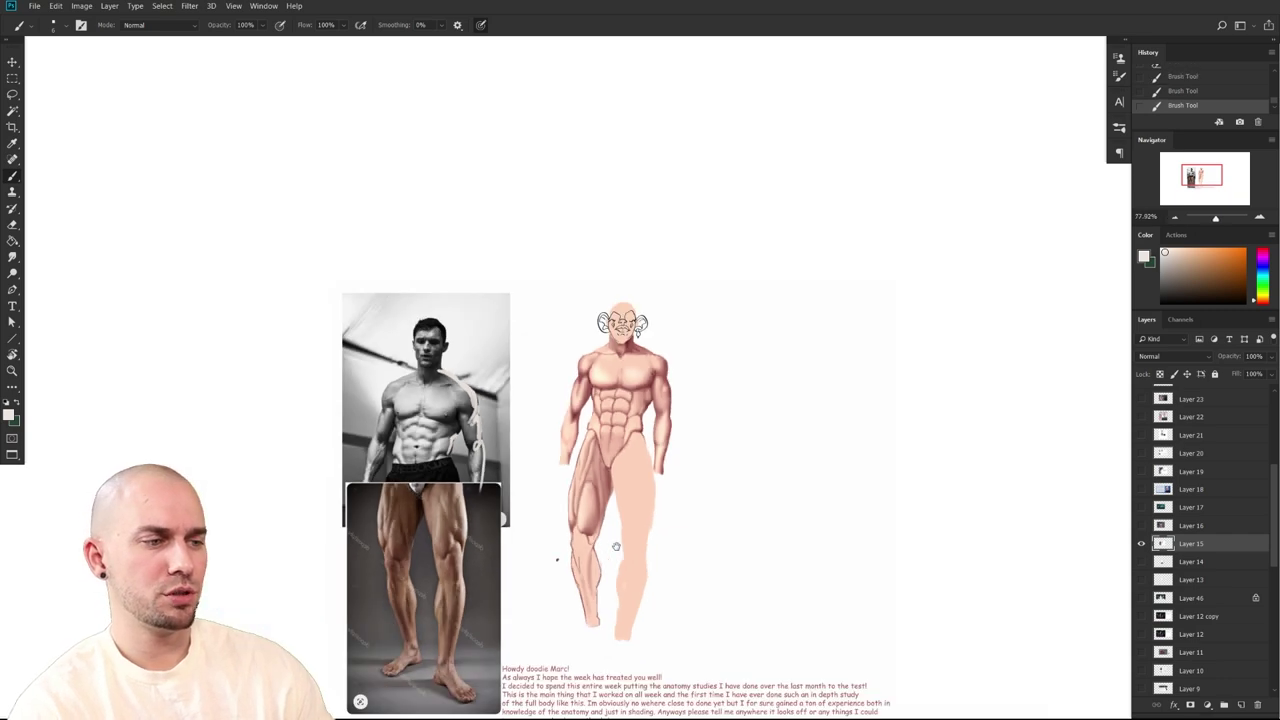
pyautogui.moveTo(636, 547); pyautogui.dragTo(585, 468)
pyautogui.scroll(2, 585, 467)
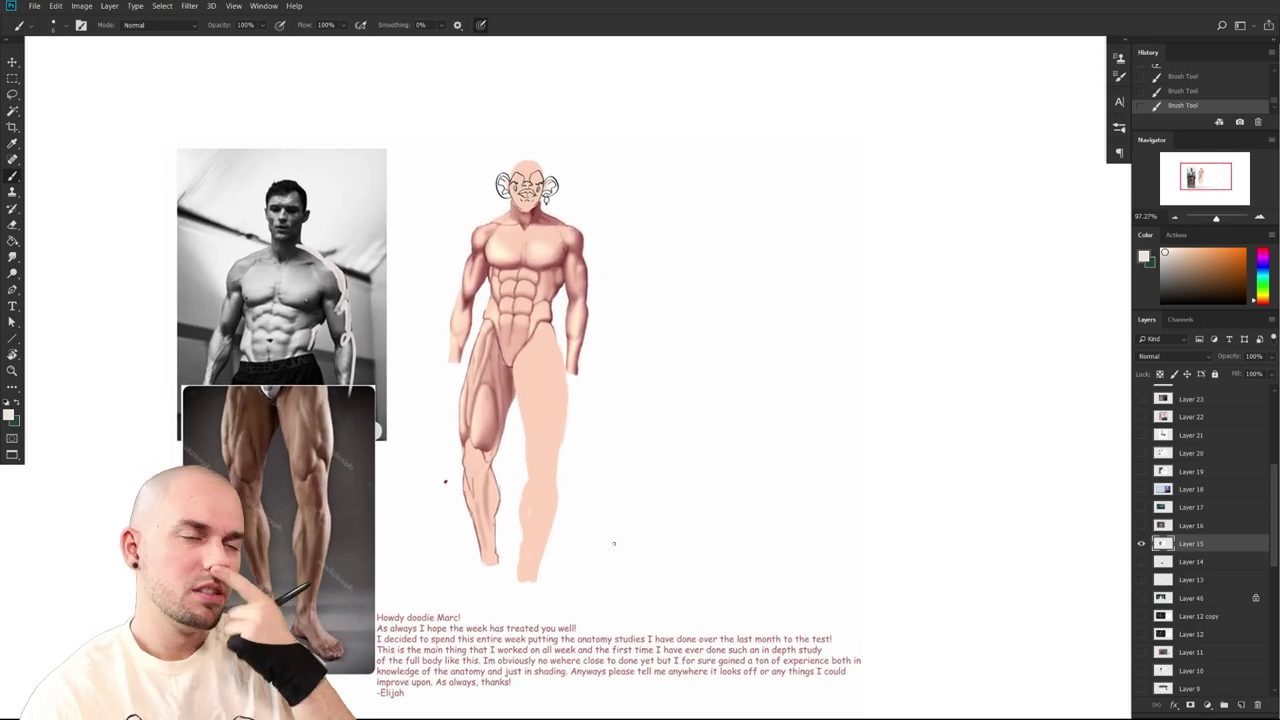
pyautogui.scroll(3, 766, 571)
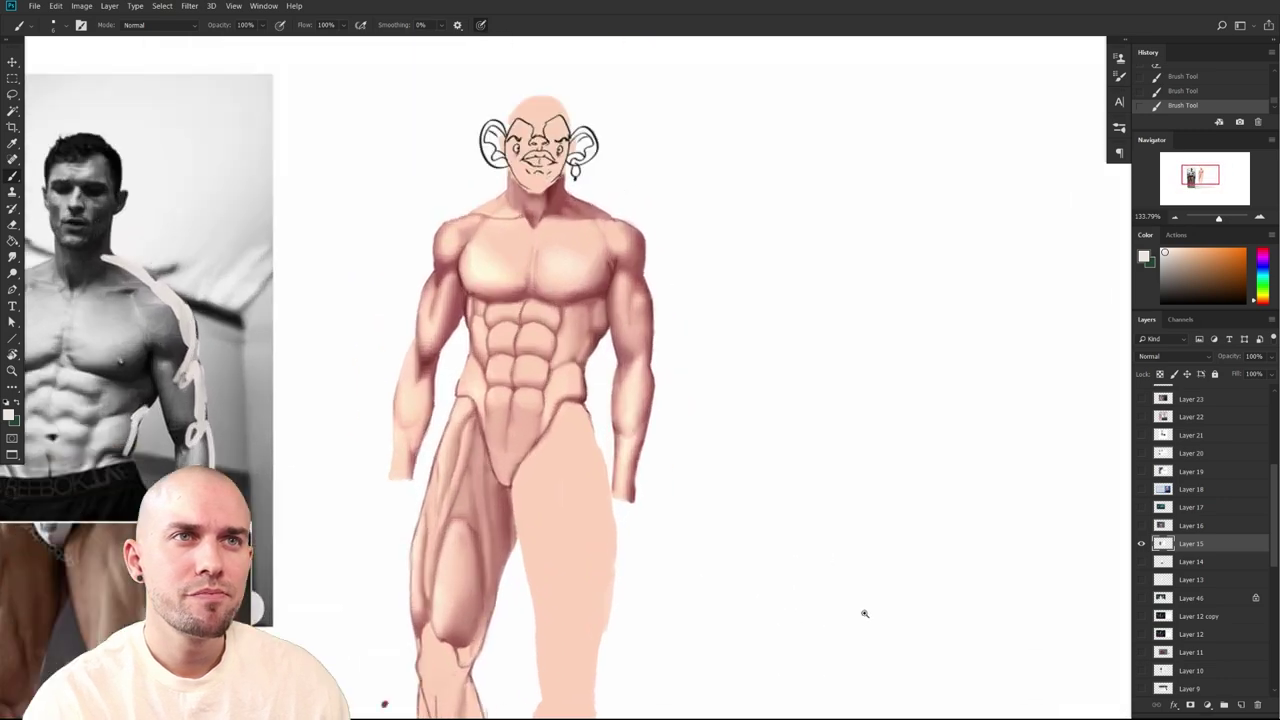
pyautogui.moveTo(865, 613); pyautogui.dragTo(994, 526)
pyautogui.moveTo(883, 447); pyautogui.dragTo(976, 562)
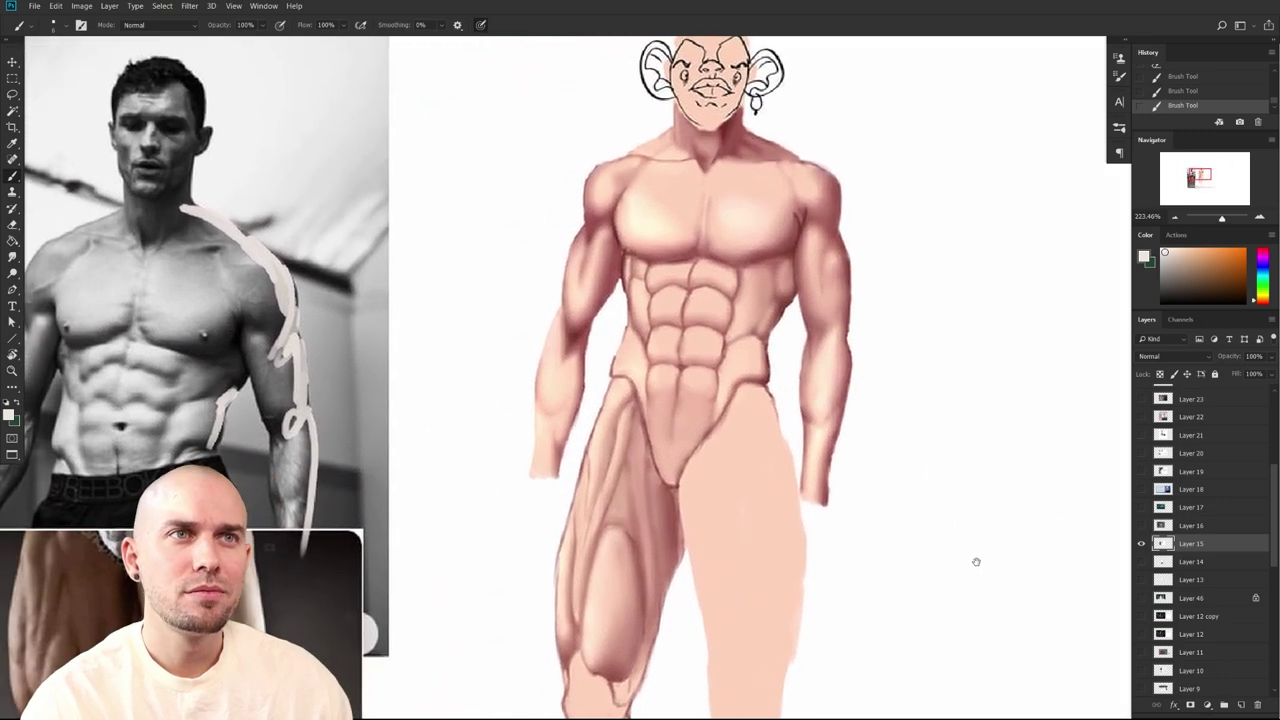
pyautogui.moveTo(975, 565); pyautogui.dragTo(980, 563)
pyautogui.moveTo(910, 655)
pyautogui.mouseDown()
pyautogui.moveTo(1004, 556)
pyautogui.moveTo(986, 563)
pyautogui.moveTo(1011, 486)
pyautogui.moveTo(924, 598)
pyautogui.mouseUp()
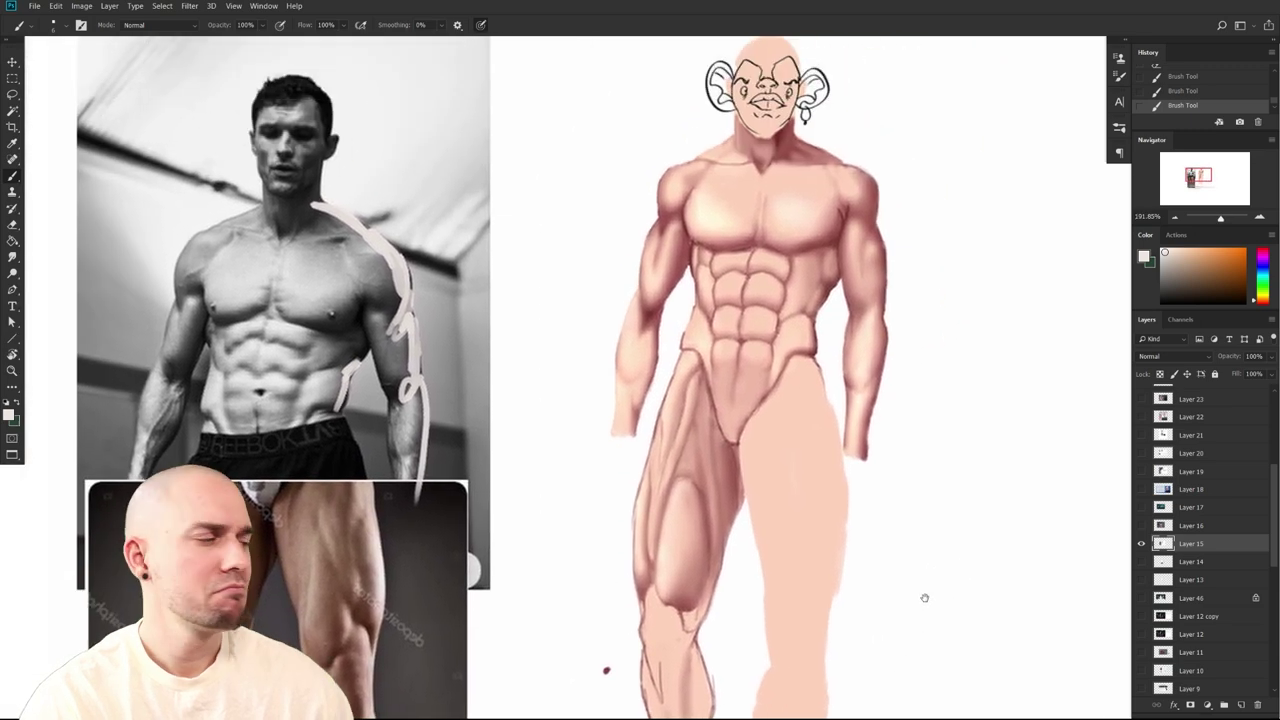
pyautogui.moveTo(972, 505)
pyautogui.mouseDown()
pyautogui.moveTo(883, 511)
pyautogui.moveTo(872, 455)
pyautogui.moveTo(892, 387)
pyautogui.mouseUp()
pyautogui.moveTo(868, 549); pyautogui.dragTo(760, 537)
pyautogui.moveTo(758, 492); pyautogui.dragTo(794, 620)
pyautogui.moveTo(786, 610)
pyautogui.mouseDown()
pyautogui.moveTo(776, 586)
pyautogui.moveTo(966, 431)
pyautogui.mouseUp()
pyautogui.moveTo(923, 491); pyautogui.dragTo(884, 608)
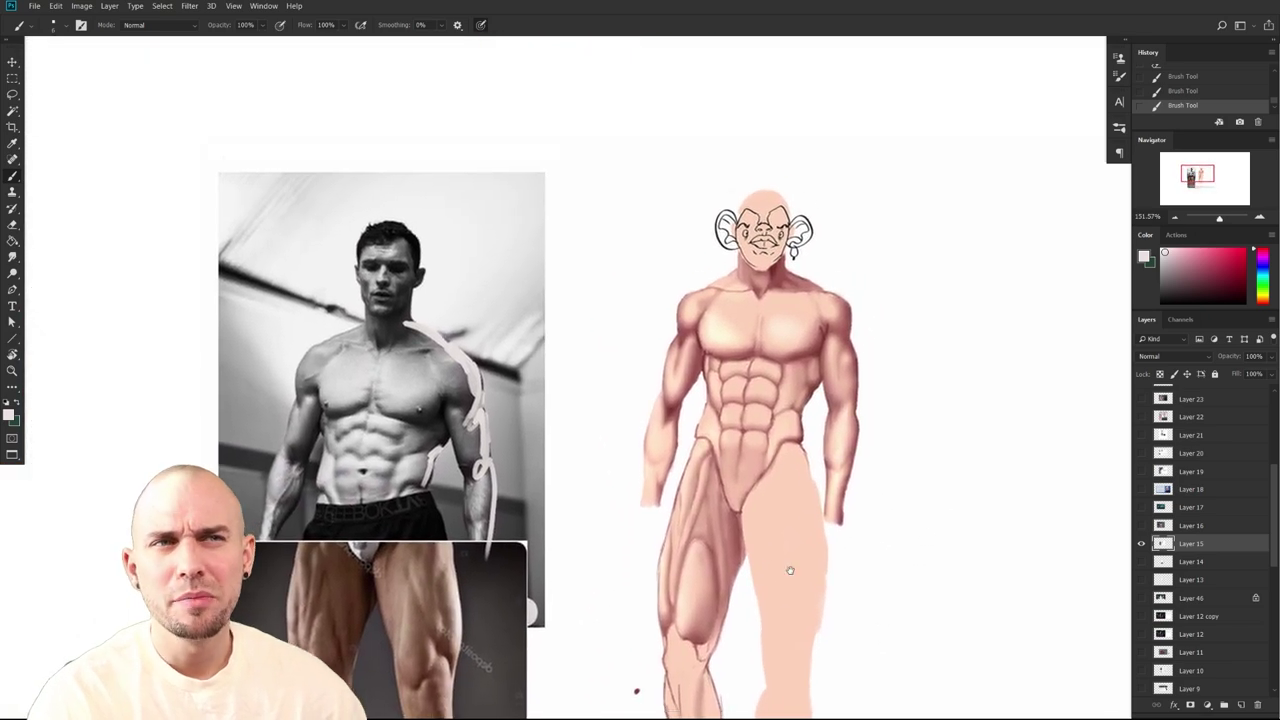
pyautogui.scroll(3, 790, 570)
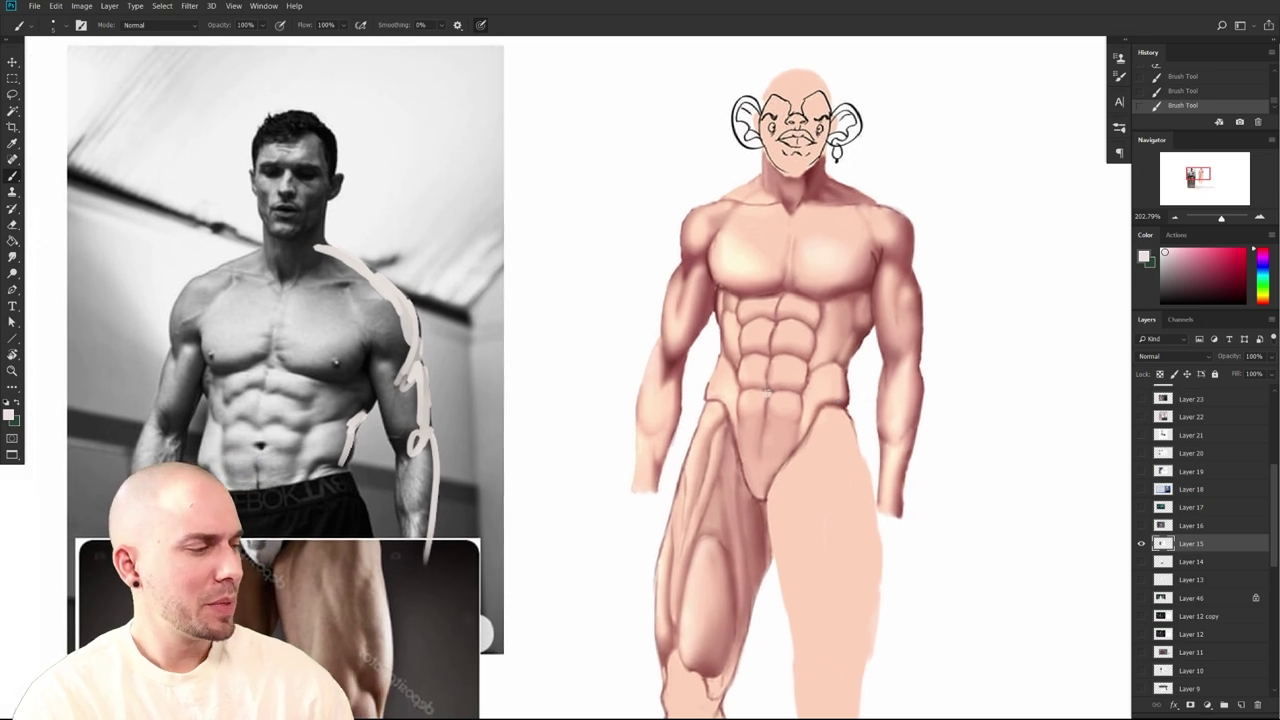
# Set the brush colour to deep red and mark the navel with a dot in the torso photo
pyautogui.click(1240, 259)
pyautogui.click(952, 432)
pyautogui.hotkey('ctrl', 'alt', 'z')
pyautogui.hotkey('ctrl', 'alt', 'z')
pyautogui.click(1244, 265)
pyautogui.moveTo(569, 471)
pyautogui.mouseDown()
pyautogui.moveTo(612, 446)
pyautogui.moveTo(644, 347)
pyautogui.mouseUp()
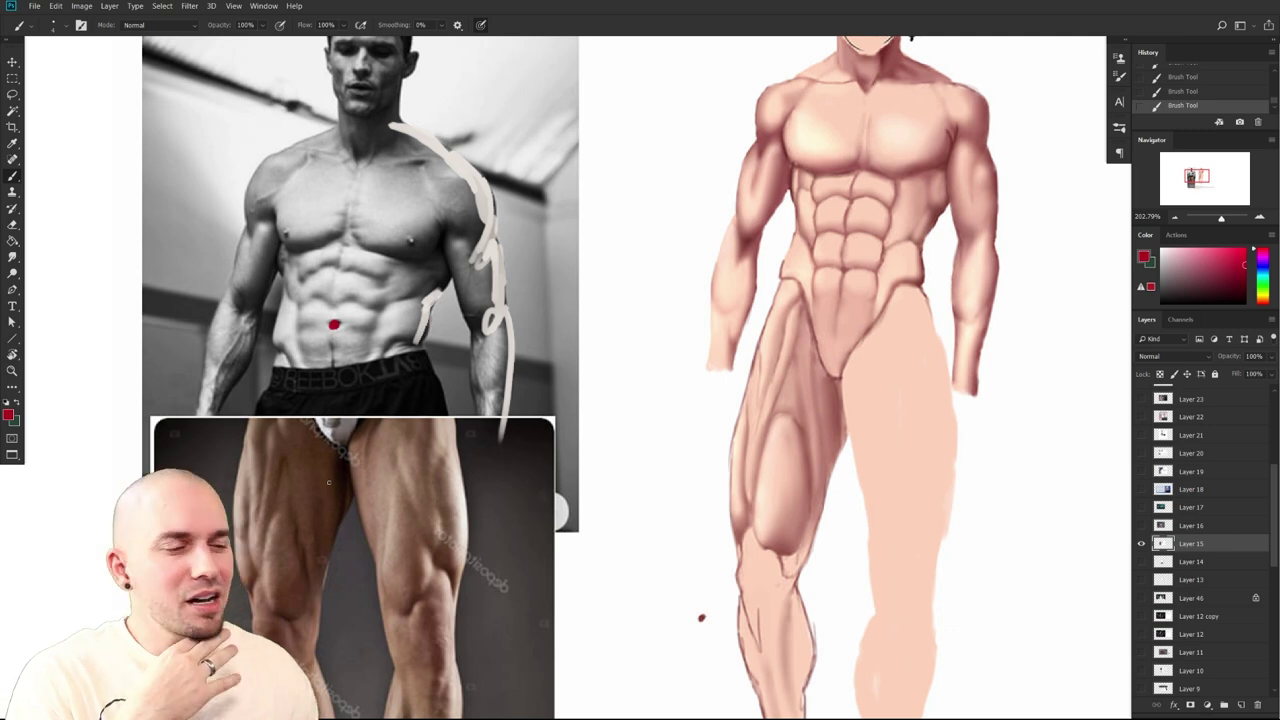
# Draw a red oval around the abdominals from below the chest to the crotch in the photo, undoing stray strokes and the crossbar
pyautogui.moveTo(388, 329); pyautogui.dragTo(406, 286)
pyautogui.moveTo(317, 297); pyautogui.dragTo(355, 403)
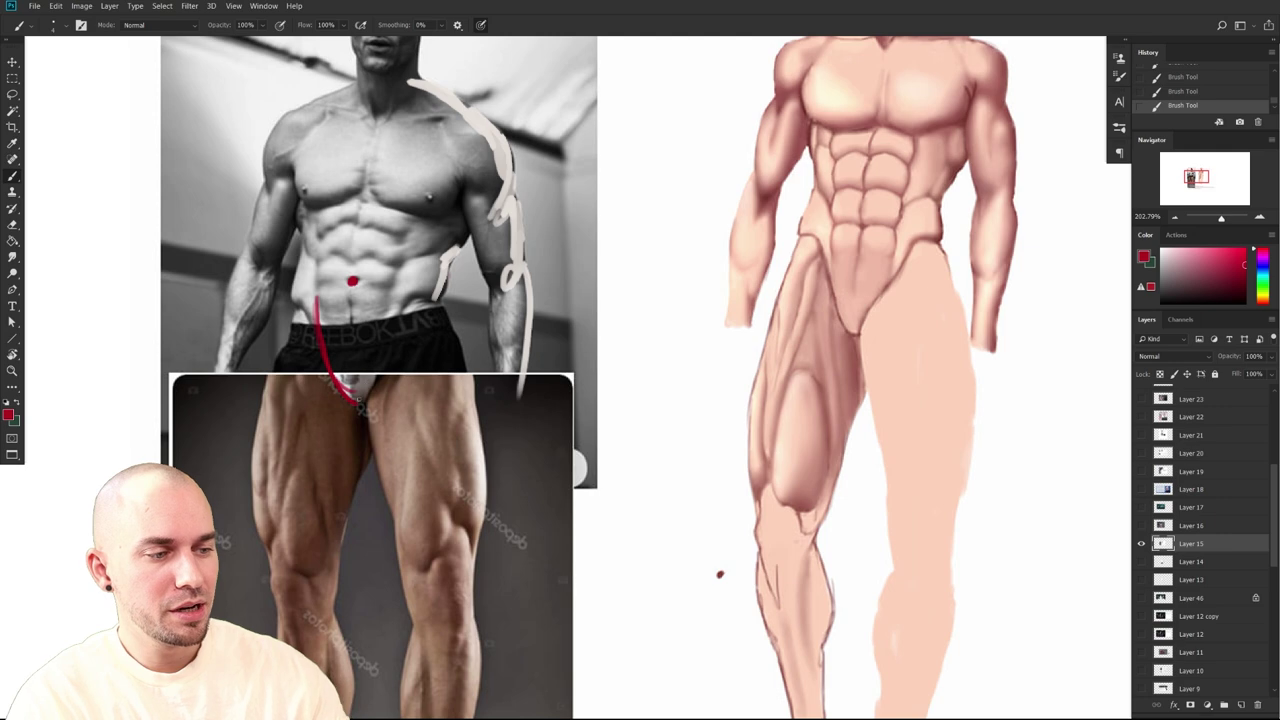
pyautogui.moveTo(338, 370)
pyautogui.mouseDown()
pyautogui.moveTo(380, 356)
pyautogui.moveTo(396, 391)
pyautogui.mouseUp()
pyautogui.hotkey('ctrl', 'z')
pyautogui.hotkey('ctrl', 'z')
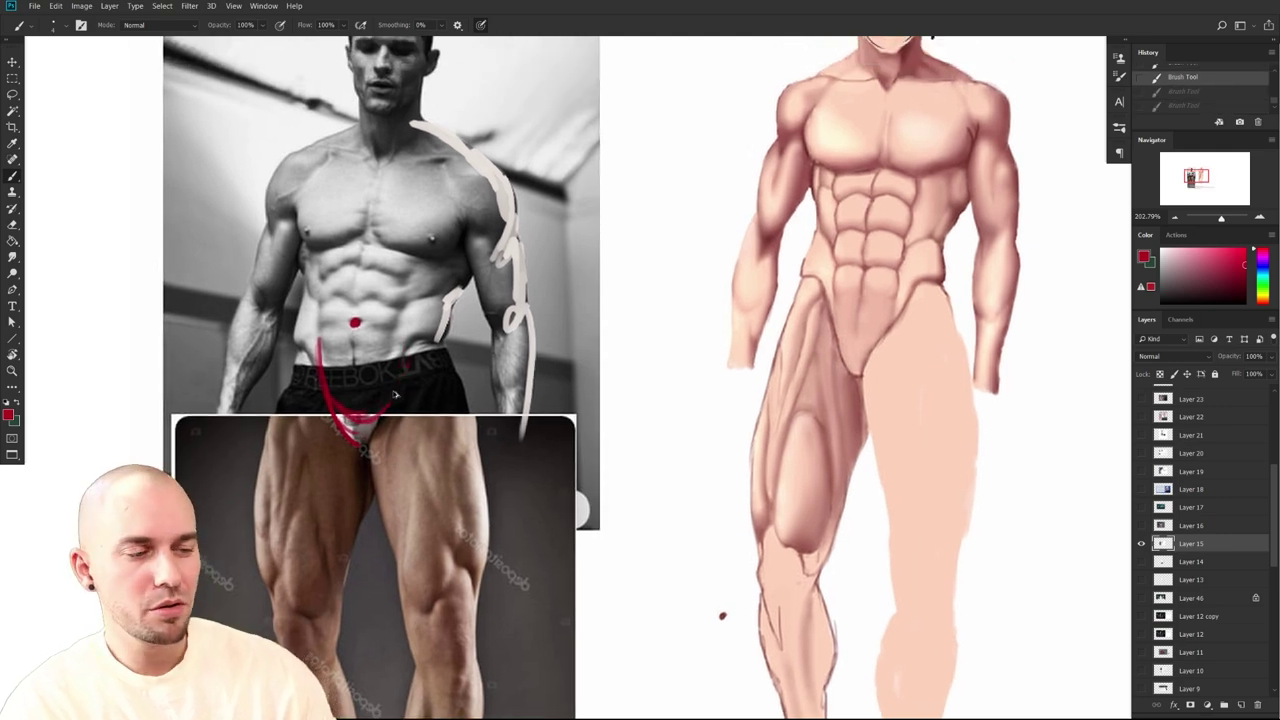
pyautogui.hotkey('ctrl', 'z')
pyautogui.moveTo(342, 422)
pyautogui.mouseDown()
pyautogui.moveTo(362, 440)
pyautogui.moveTo(395, 366)
pyautogui.moveTo(315, 260)
pyautogui.mouseUp()
pyautogui.moveTo(318, 340); pyautogui.dragTo(372, 236)
pyautogui.moveTo(396, 370); pyautogui.dragTo(402, 256)
pyautogui.moveTo(399, 356)
pyautogui.mouseDown()
pyautogui.moveTo(374, 239)
pyautogui.moveTo(331, 370)
pyautogui.moveTo(398, 328)
pyautogui.mouseUp()
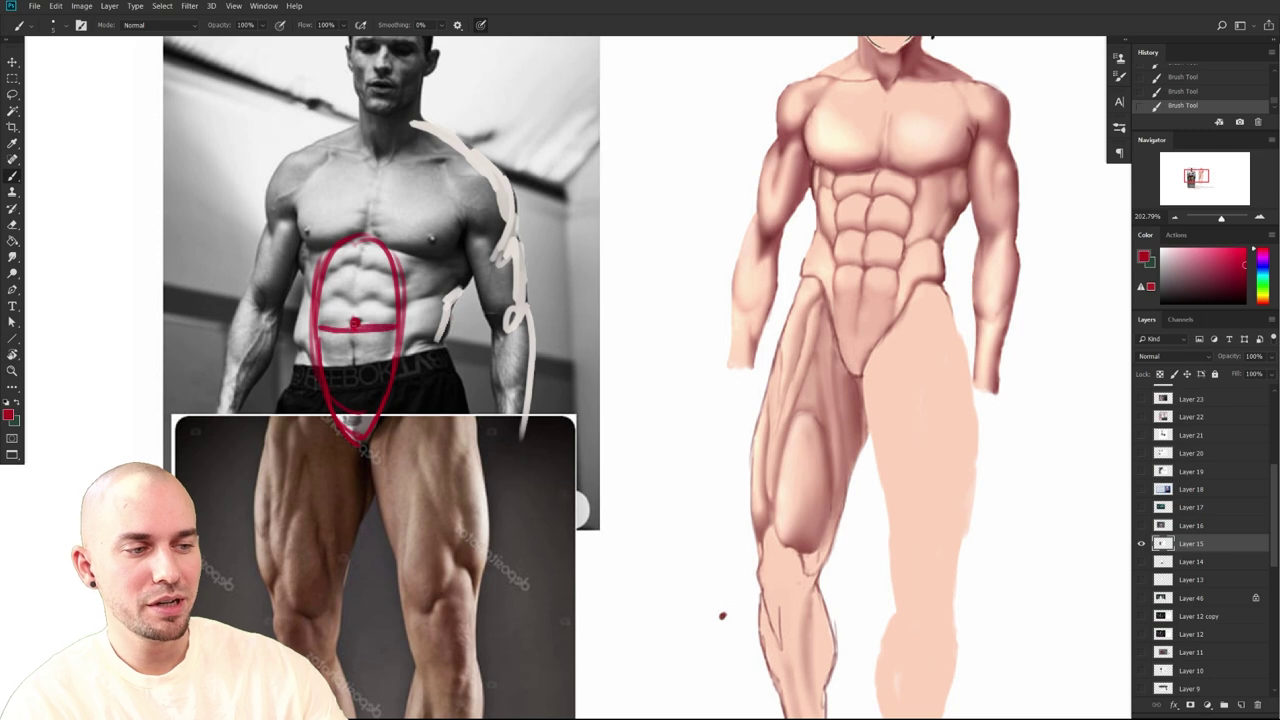
pyautogui.hotkey('ctrl', 'z')
# Mark the navel position in red on the painted figure and sample its skin and darker reddish shading colours
pyautogui.moveTo(723, 614)
pyautogui.mouseDown()
pyautogui.moveTo(486, 651)
pyautogui.moveTo(491, 687)
pyautogui.mouseUp()
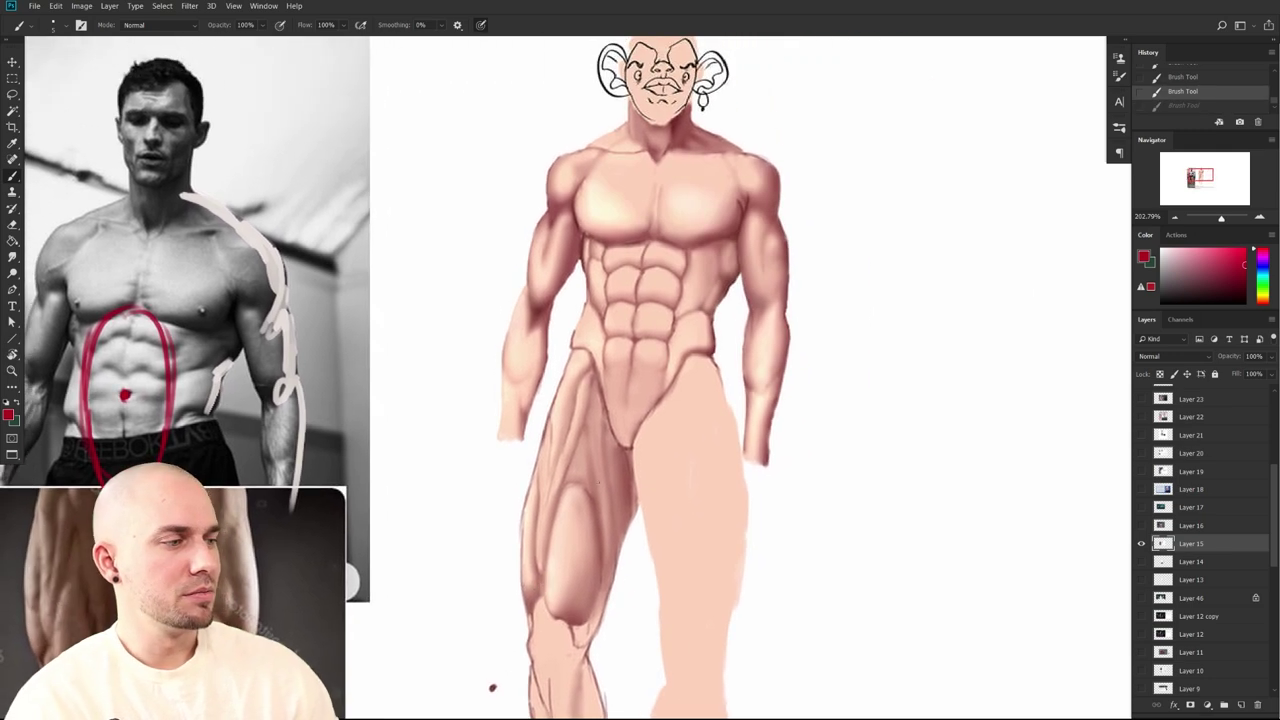
pyautogui.click(632, 327)
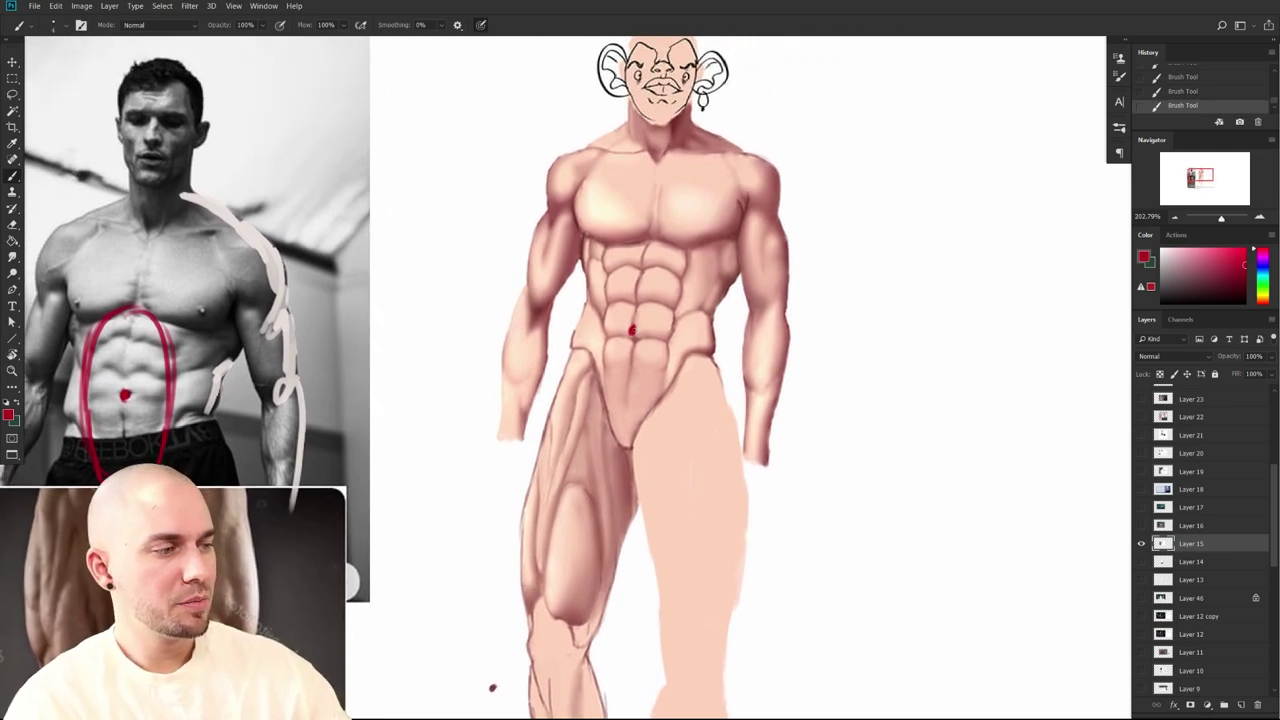
pyautogui.keyDown('alt'); pyautogui.click(651, 341); pyautogui.keyUp('alt')
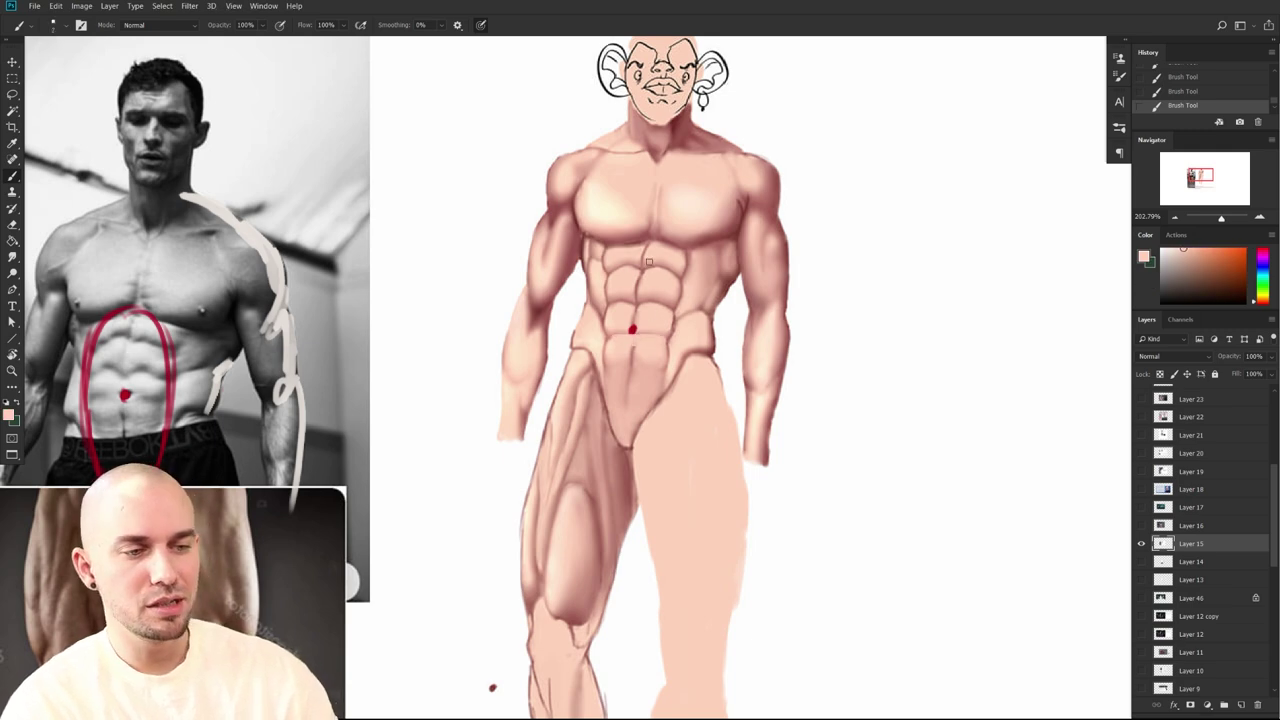
pyautogui.keyDown('alt'); pyautogui.click(711, 239); pyautogui.keyUp('alt')
pyautogui.moveTo(578, 304); pyautogui.dragTo(713, 298)
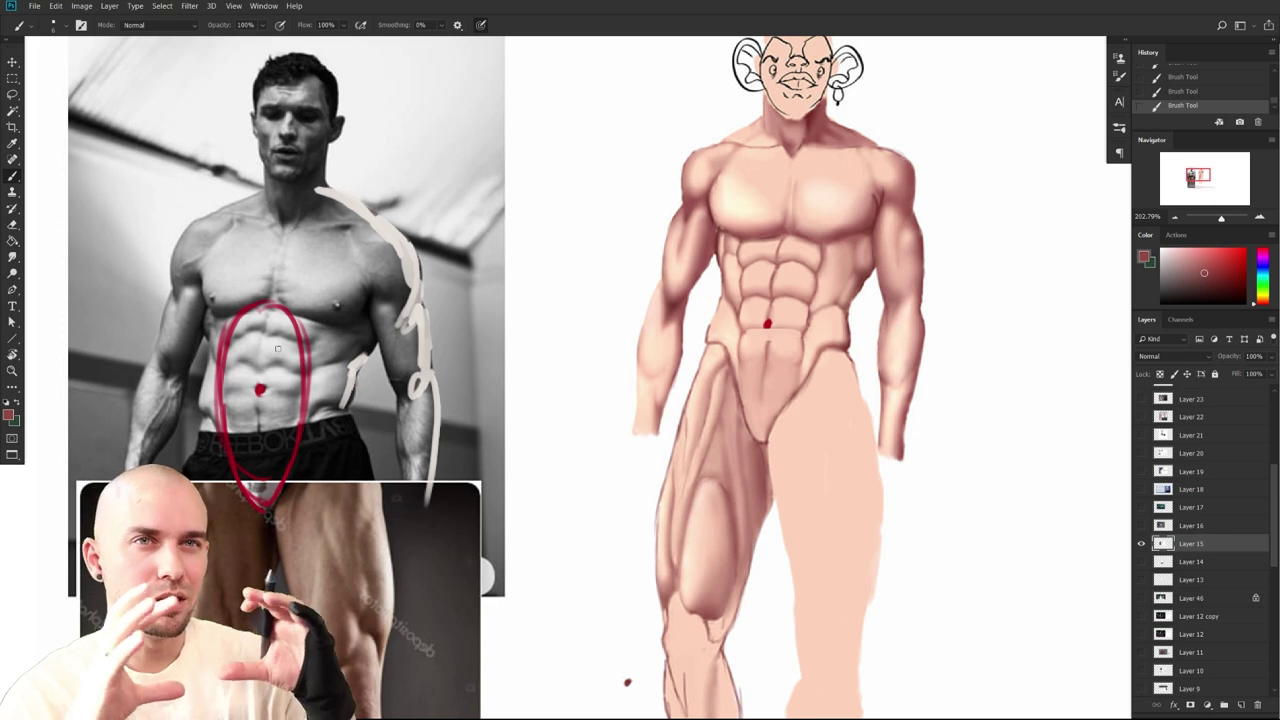
pyautogui.moveTo(805, 531); pyautogui.dragTo(753, 598)
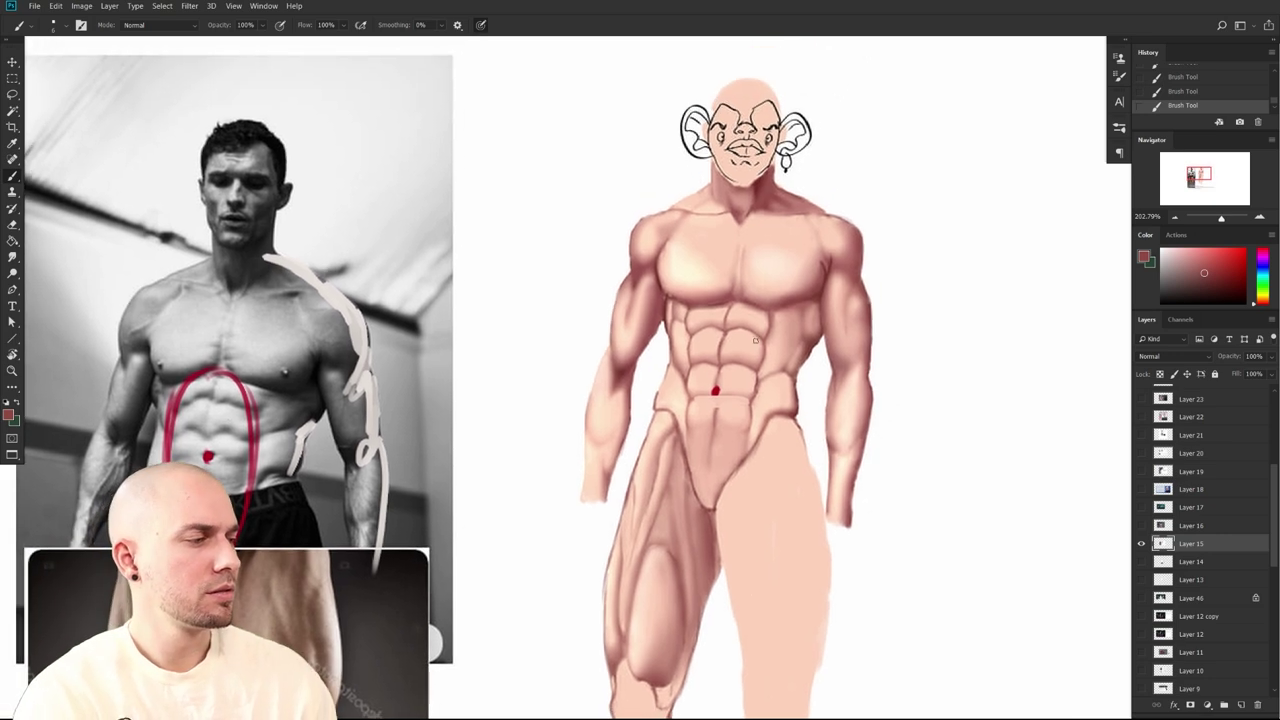
# Draw darker horizontal creases across the painted figure's abdominals, resampling the reddish shading colour between strokes
pyautogui.moveTo(690, 326); pyautogui.dragTo(762, 330)
pyautogui.moveTo(692, 358)
pyautogui.mouseDown()
pyautogui.moveTo(770, 362)
pyautogui.moveTo(720, 365)
pyautogui.moveTo(757, 371)
pyautogui.mouseUp()
pyautogui.keyDown('alt'); pyautogui.click(700, 374); pyautogui.keyUp('alt')
pyautogui.moveTo(785, 507)
pyautogui.mouseDown()
pyautogui.moveTo(727, 549)
pyautogui.moveTo(746, 511)
pyautogui.mouseUp()
pyautogui.keyDown('alt'); pyautogui.click(680, 356); pyautogui.keyUp('alt')
pyautogui.moveTo(635, 384); pyautogui.dragTo(697, 380)
pyautogui.moveTo(747, 504); pyautogui.dragTo(771, 442)
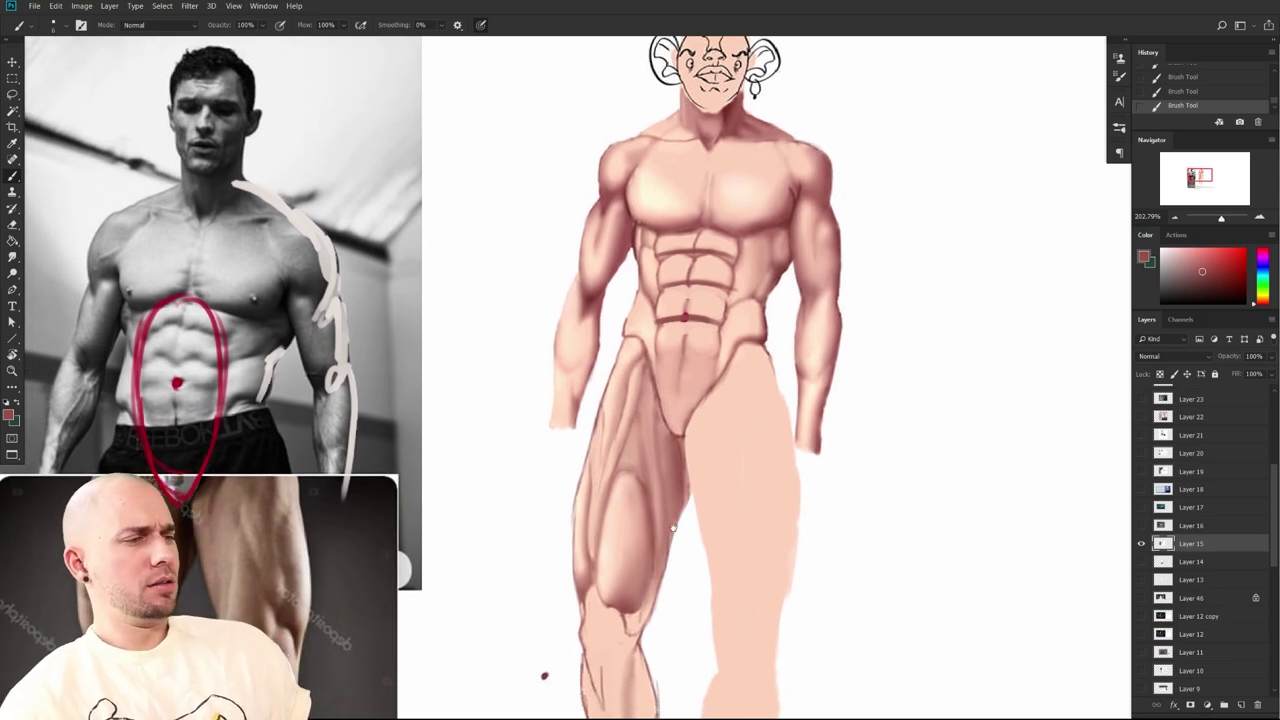
# Draw a red line along the inner arm in the torso photo and brighten the red brush colour
pyautogui.moveTo(880, 589); pyautogui.dragTo(973, 589)
pyautogui.moveTo(570, 438); pyautogui.dragTo(592, 544)
pyautogui.keyDown('alt'); pyautogui.click(190, 443); pyautogui.keyUp('alt')
pyautogui.press('[')
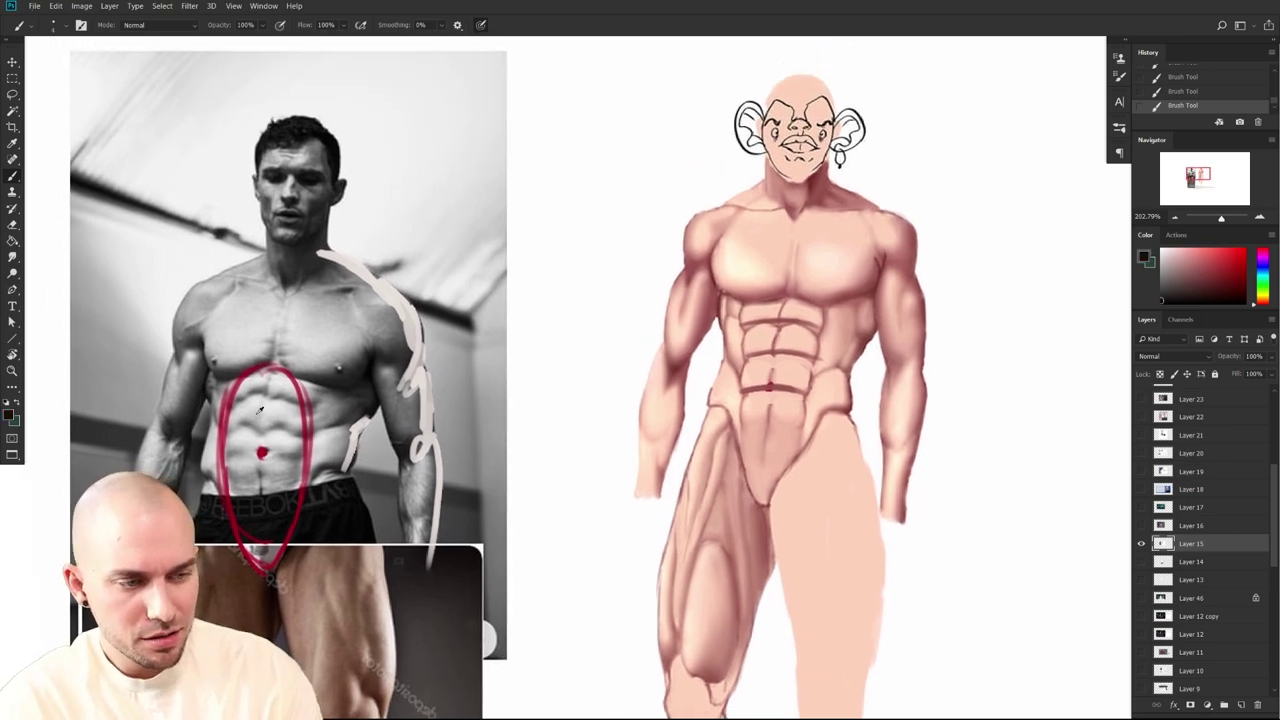
pyautogui.keyDown('alt'); pyautogui.click(263, 452); pyautogui.keyUp('alt')
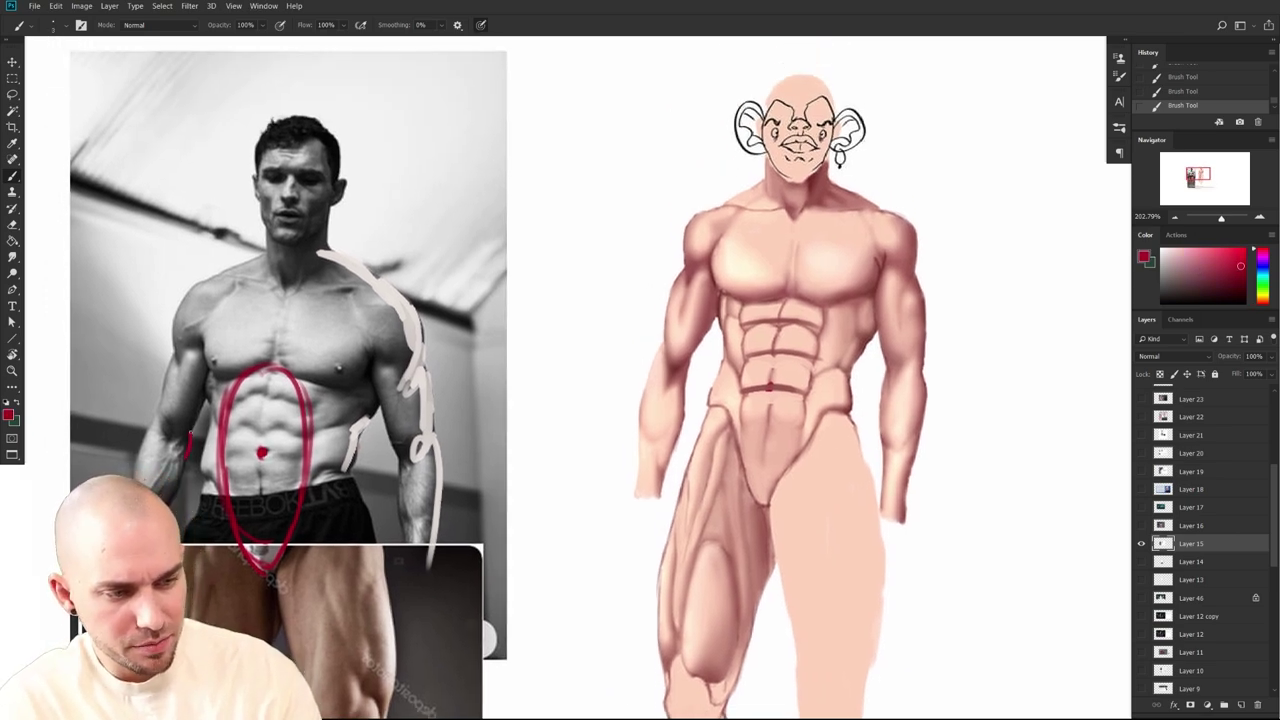
pyautogui.click(1262, 256)
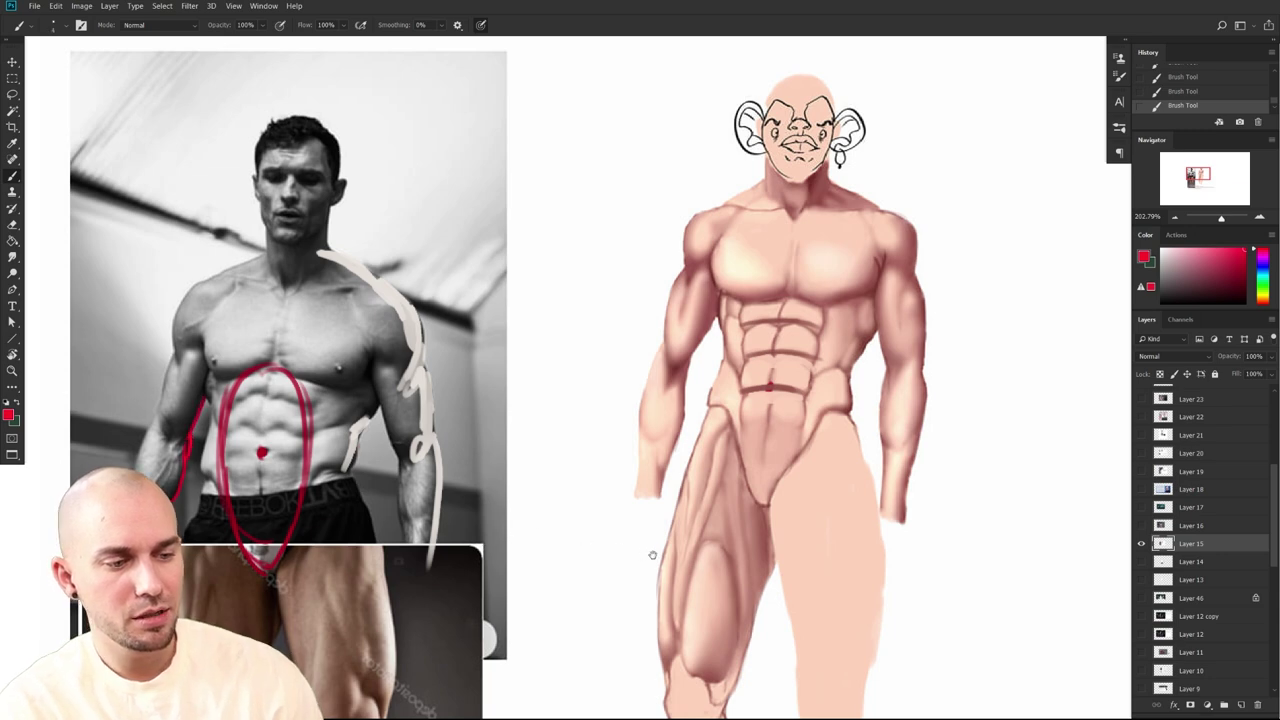
# Mark the inner elbow bulge in bright red on the painted figure's arm beside the waist
pyautogui.moveTo(645, 555); pyautogui.dragTo(563, 557)
pyautogui.moveTo(605, 361); pyautogui.dragTo(604, 398)
pyautogui.moveTo(788, 592); pyautogui.dragTo(568, 546)
pyautogui.moveTo(690, 619)
pyautogui.mouseDown()
pyautogui.moveTo(826, 577)
pyautogui.moveTo(919, 576)
pyautogui.mouseUp()
pyautogui.moveTo(1006, 646); pyautogui.dragTo(986, 640)
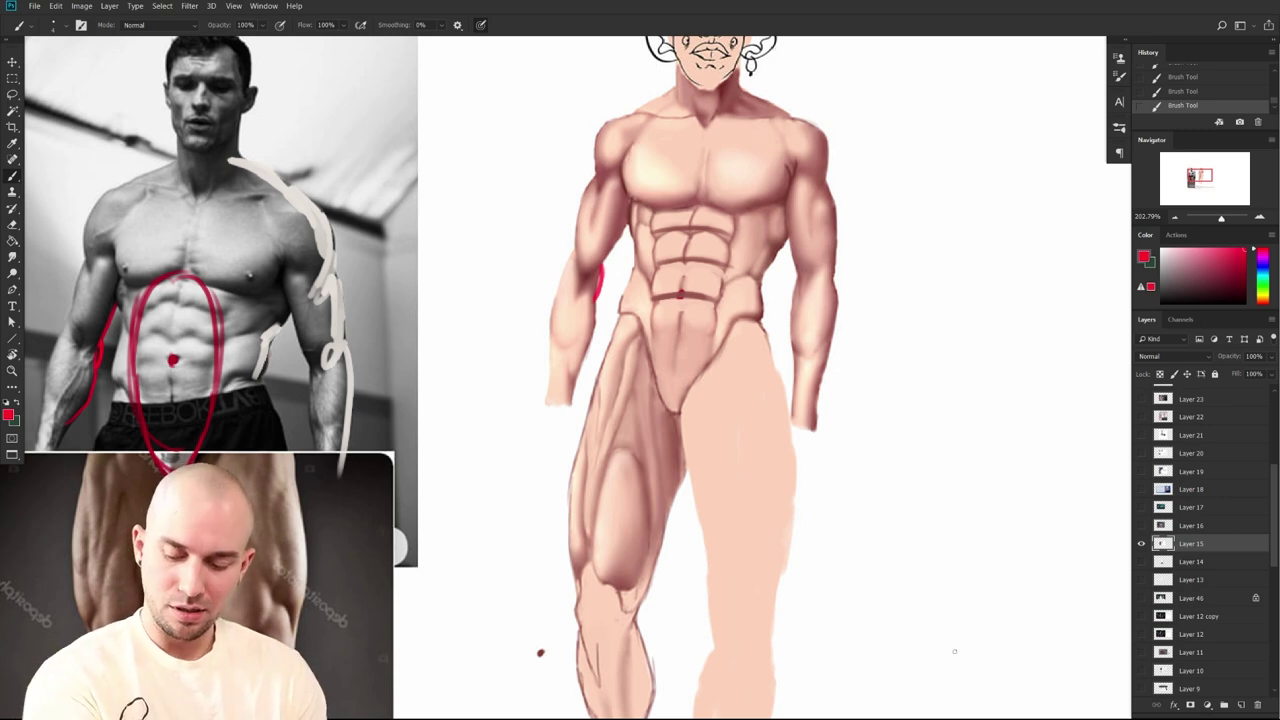
# Undo the latest red arm marks and outline the upper arm muscle in red in the torso photo
pyautogui.moveTo(484, 480)
pyautogui.mouseDown()
pyautogui.moveTo(752, 535)
pyautogui.moveTo(770, 562)
pyautogui.mouseUp()
pyautogui.hotkey('ctrl', 'alt', 'z')
pyautogui.hotkey('ctrl', 'alt', 'z')
pyautogui.hotkey('ctrl', 'alt', 'z')
pyautogui.hotkey('ctrl', 'alt', 'z')
pyautogui.moveTo(585, 436); pyautogui.dragTo(645, 434)
pyautogui.moveTo(427, 418); pyautogui.dragTo(480, 418)
pyautogui.moveTo(448, 296)
pyautogui.mouseDown()
pyautogui.moveTo(500, 213)
pyautogui.moveTo(466, 324)
pyautogui.moveTo(440, 343)
pyautogui.moveTo(452, 312)
pyautogui.moveTo(434, 414)
pyautogui.moveTo(448, 418)
pyautogui.moveTo(490, 306)
pyautogui.moveTo(465, 403)
pyautogui.moveTo(437, 352)
pyautogui.moveTo(437, 429)
pyautogui.mouseUp()
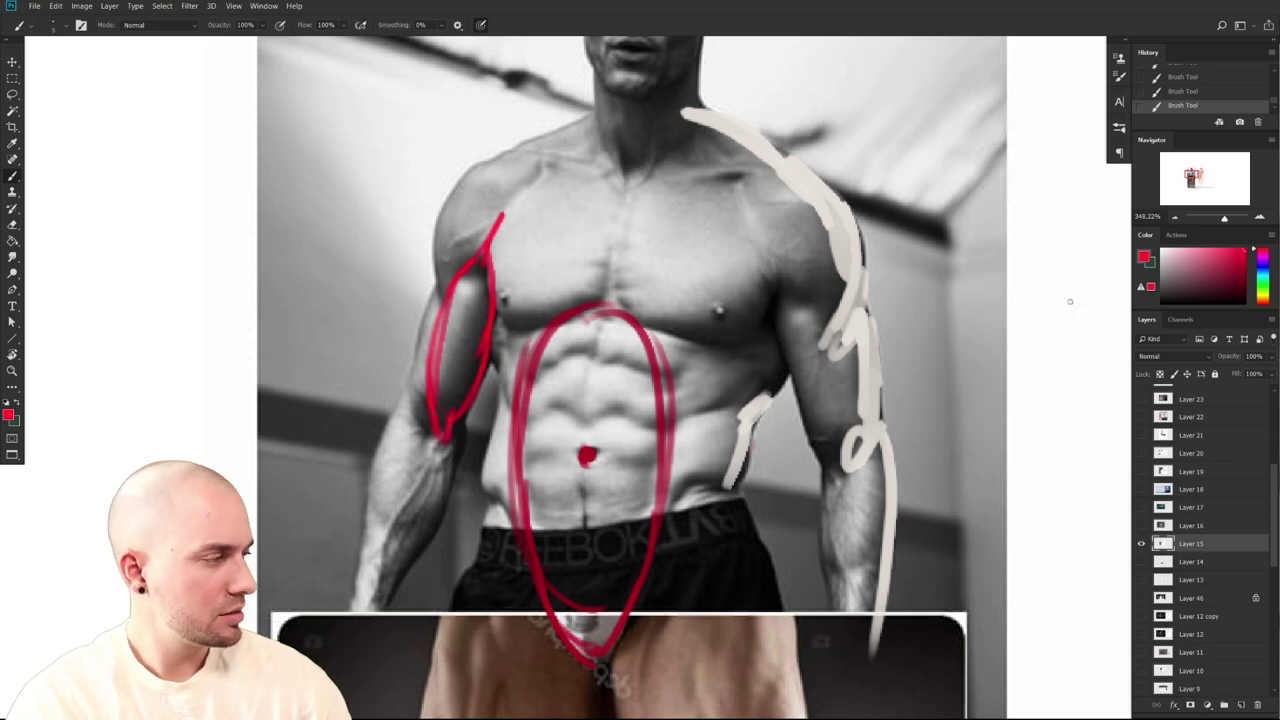
# Choose a pale pink and fill the elbow area just below the outlined upper arm in the photo
pyautogui.click(1174, 249)
pyautogui.moveTo(438, 444)
pyautogui.mouseDown()
pyautogui.moveTo(432, 394)
pyautogui.moveTo(460, 476)
pyautogui.moveTo(462, 436)
pyautogui.moveTo(455, 490)
pyautogui.mouseUp()
pyautogui.moveTo(596, 637)
pyautogui.mouseDown()
pyautogui.moveTo(560, 511)
pyautogui.moveTo(544, 626)
pyautogui.mouseUp()
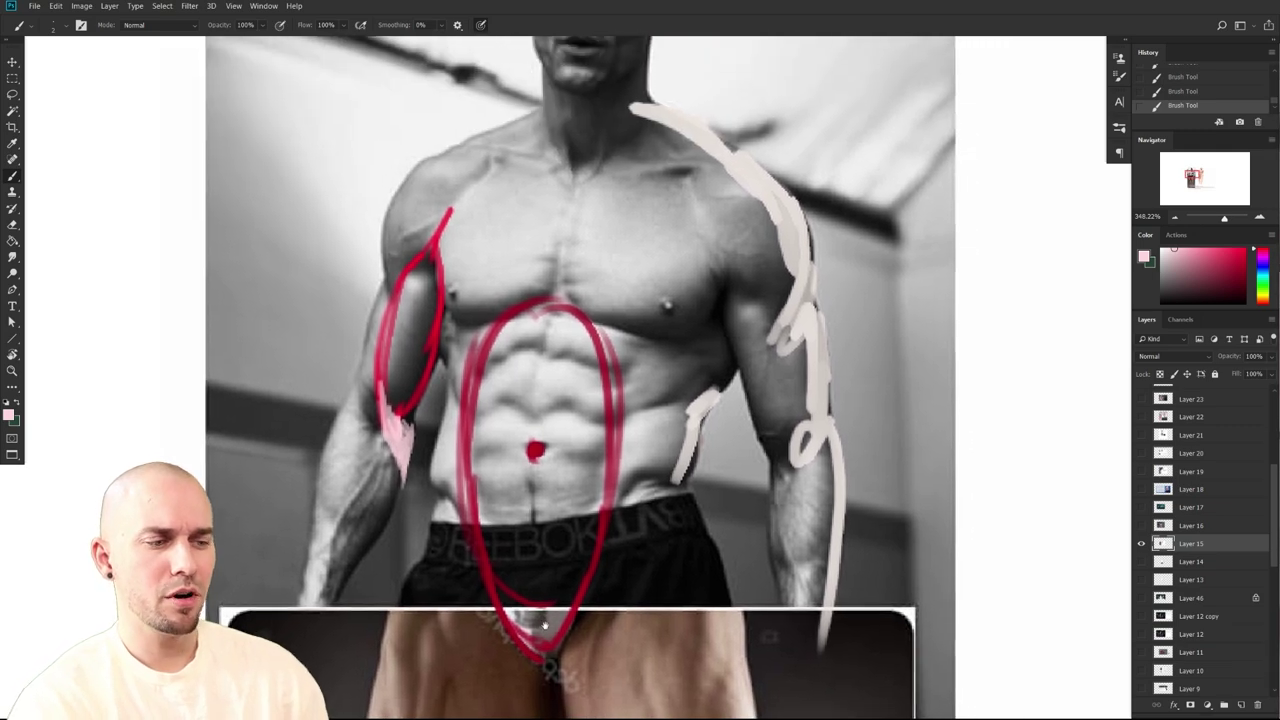
pyautogui.scroll(2, 436, 489)
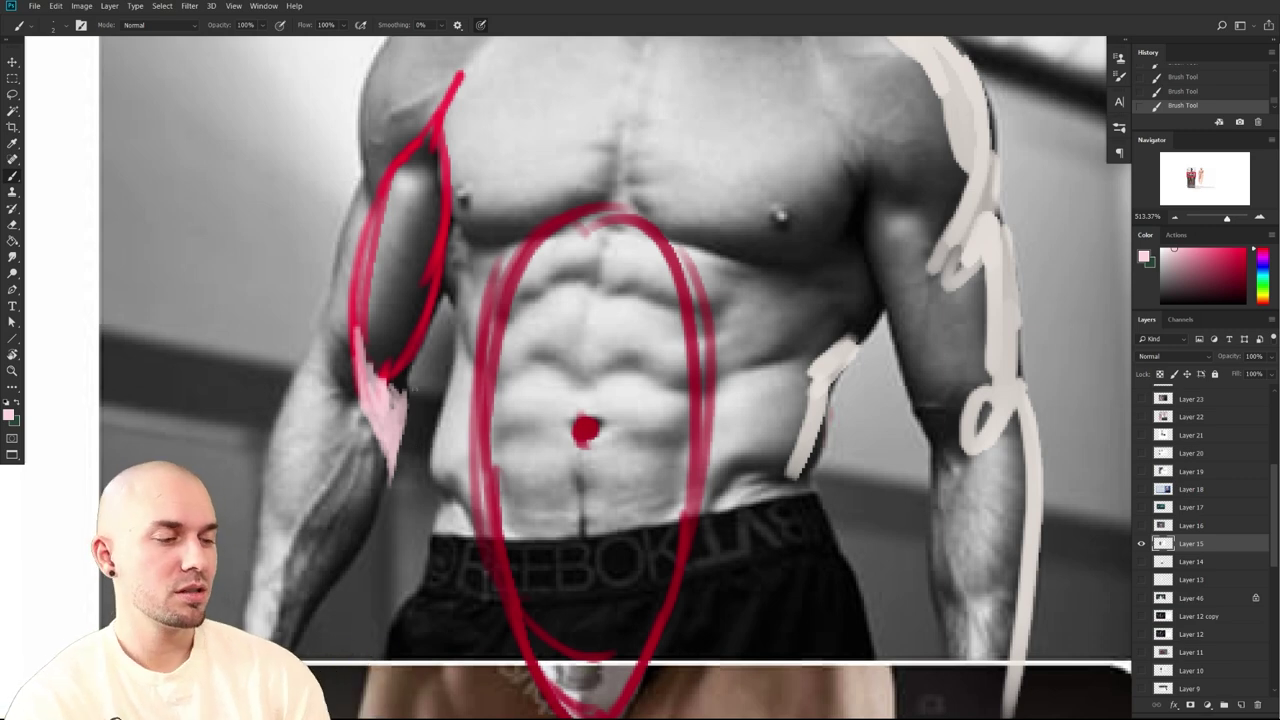
# Switch back to bright red and outline the pink elbow area and upper inner forearm, undoing and redrawing misplaced strokes
pyautogui.click(1237, 249)
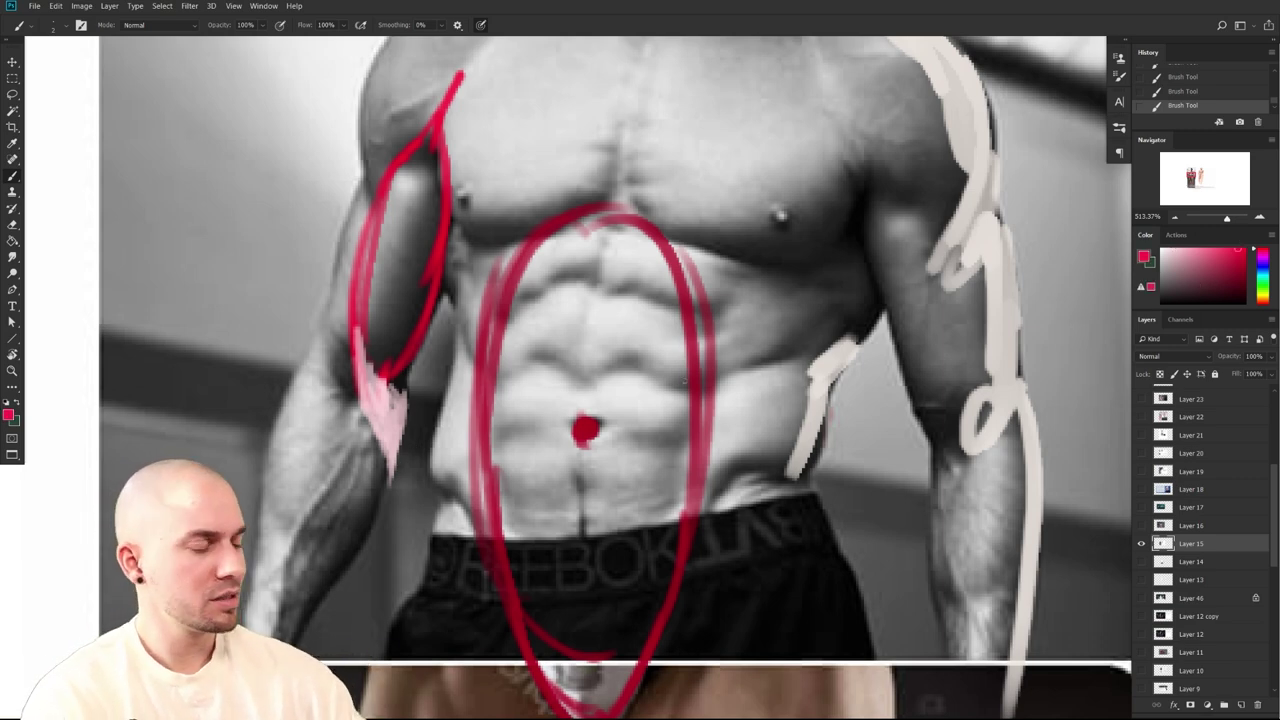
pyautogui.moveTo(389, 465)
pyautogui.mouseDown()
pyautogui.moveTo(351, 557)
pyautogui.moveTo(392, 506)
pyautogui.moveTo(382, 439)
pyautogui.moveTo(358, 414)
pyautogui.mouseUp()
pyautogui.hotkey('ctrl', 'z')
pyautogui.moveTo(395, 462); pyautogui.dragTo(406, 389)
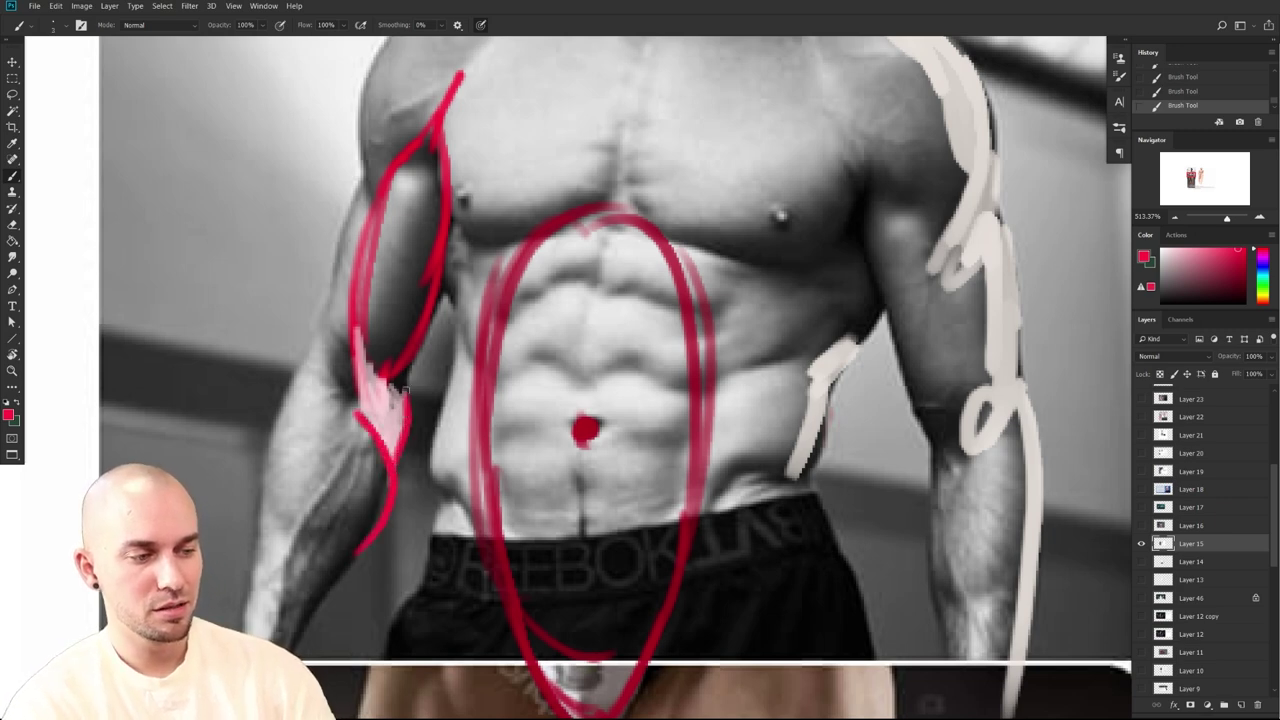
pyautogui.hotkey('ctrl', 'z')
pyautogui.moveTo(394, 464); pyautogui.dragTo(405, 387)
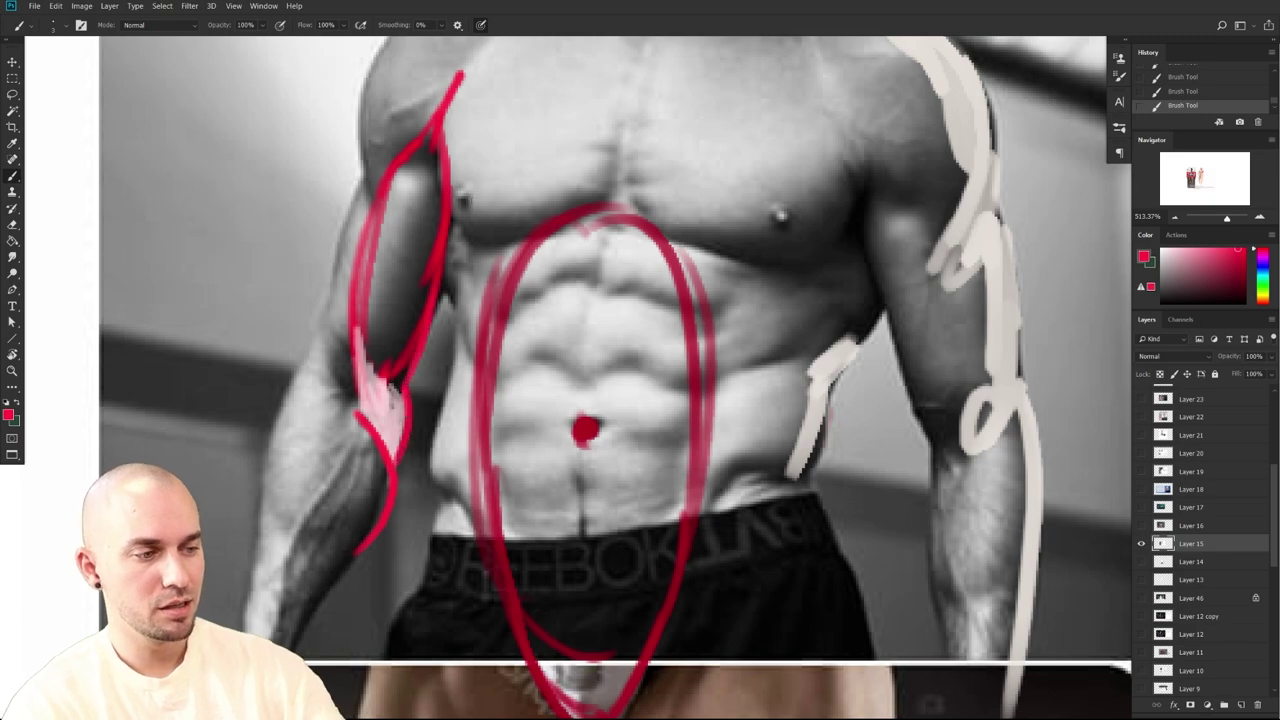
# Add a red stroke along the inner edge of the painted figure's upper arm, undoing the misplaced attempts
pyautogui.scroll(-6, 660, 529)
pyautogui.moveTo(519, 492); pyautogui.dragTo(523, 454)
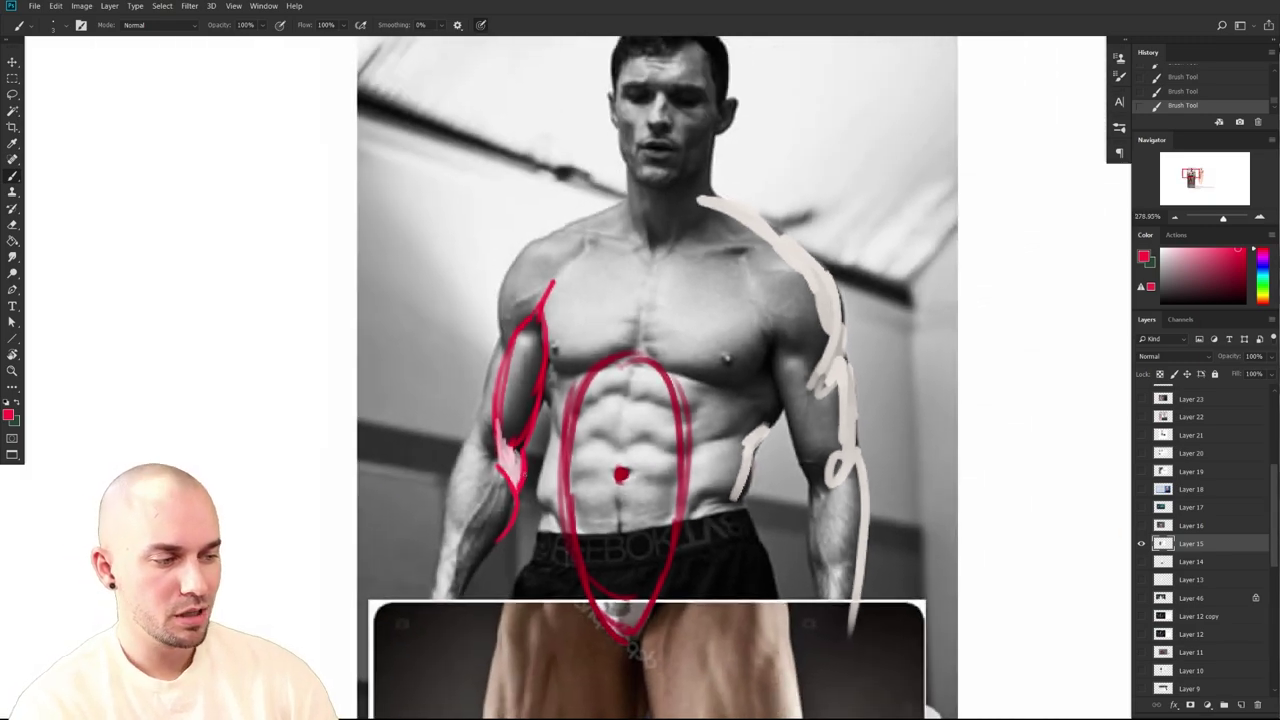
pyautogui.moveTo(899, 592); pyautogui.dragTo(655, 563)
pyautogui.moveTo(560, 445)
pyautogui.mouseDown()
pyautogui.moveTo(562, 479)
pyautogui.moveTo(267, 480)
pyautogui.mouseUp()
pyautogui.hotkey('ctrl', 'z')
pyautogui.moveTo(698, 248)
pyautogui.mouseDown()
pyautogui.moveTo(662, 318)
pyautogui.moveTo(630, 438)
pyautogui.mouseUp()
pyautogui.hotkey('ctrl', 'z')
pyautogui.moveTo(663, 315); pyautogui.dragTo(662, 357)
# Compare the whole painted figure with the marked-up torso photo and the leg reference photo
pyautogui.scroll(-4, 785, 565)
pyautogui.moveTo(797, 574)
pyautogui.mouseDown()
pyautogui.moveTo(909, 466)
pyautogui.moveTo(802, 430)
pyautogui.moveTo(770, 384)
pyautogui.mouseUp()
pyautogui.moveTo(900, 547); pyautogui.dragTo(872, 613)
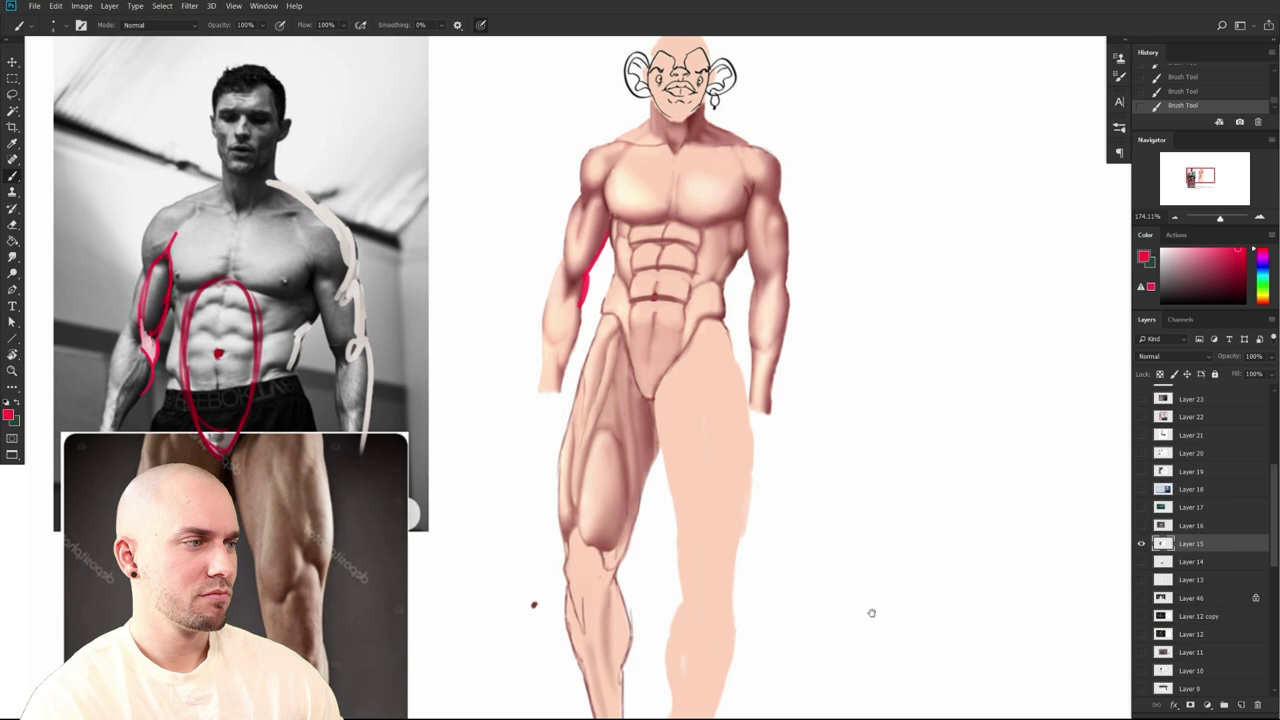
pyautogui.moveTo(871, 613); pyautogui.dragTo(911, 549)
pyautogui.moveTo(826, 517)
pyautogui.mouseDown()
pyautogui.moveTo(838, 563)
pyautogui.moveTo(923, 460)
pyautogui.moveTo(880, 627)
pyautogui.moveTo(743, 563)
pyautogui.moveTo(731, 577)
pyautogui.mouseUp()
pyautogui.scroll(-4, 808, 597)
pyautogui.scroll(2, 760, 569)
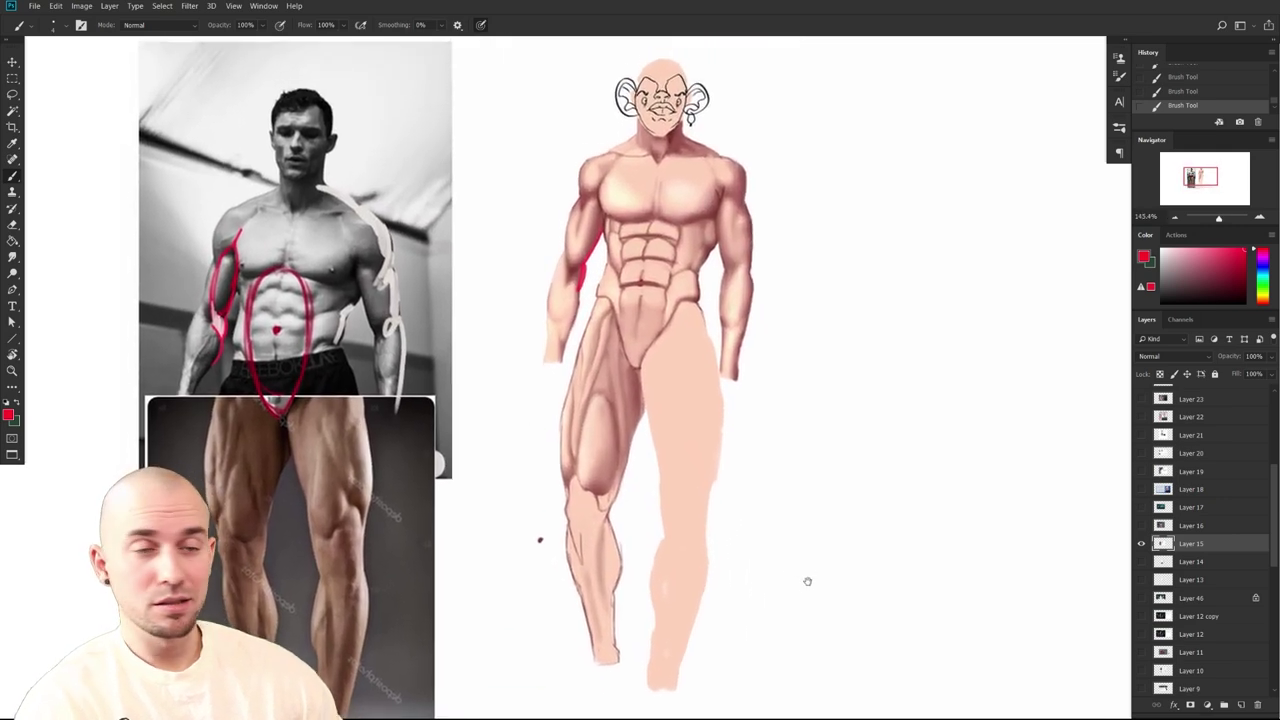
pyautogui.moveTo(871, 626); pyautogui.dragTo(898, 590)
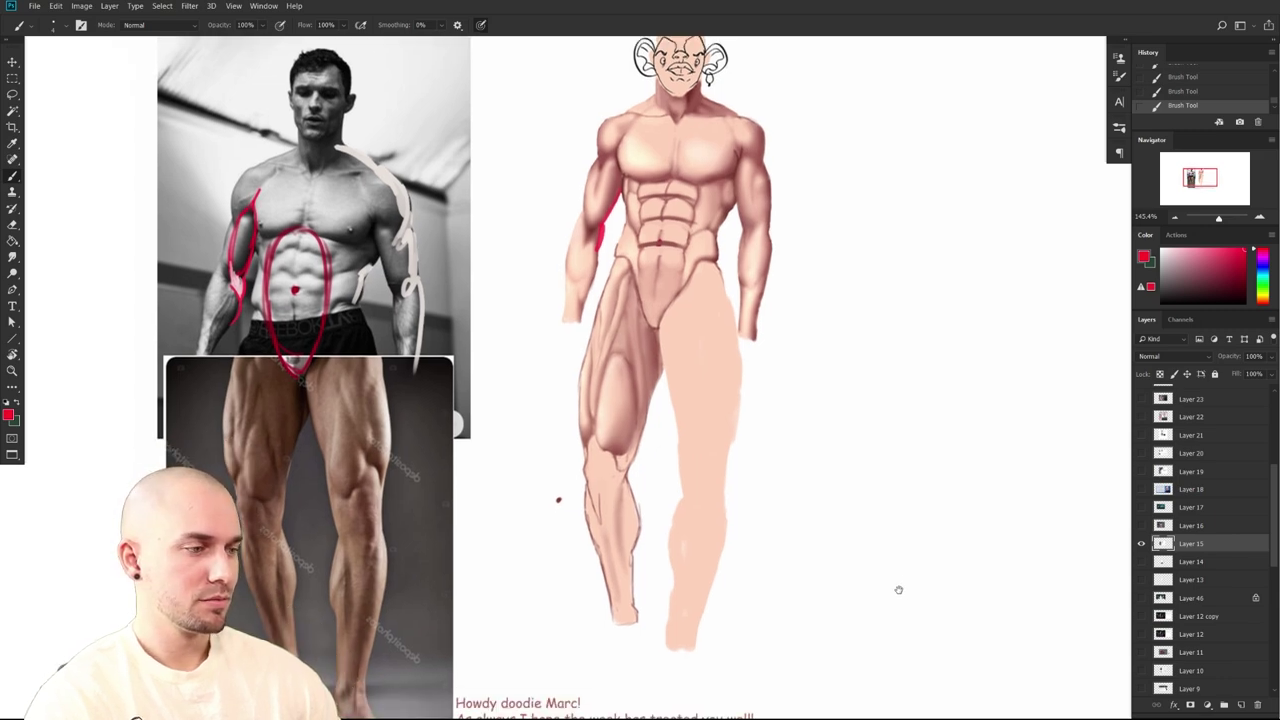
# Mark the hip, the knee and the curved outer thigh in bright red on the reference photos, undoing misplaced strokes
pyautogui.moveTo(898, 590); pyautogui.dragTo(874, 618)
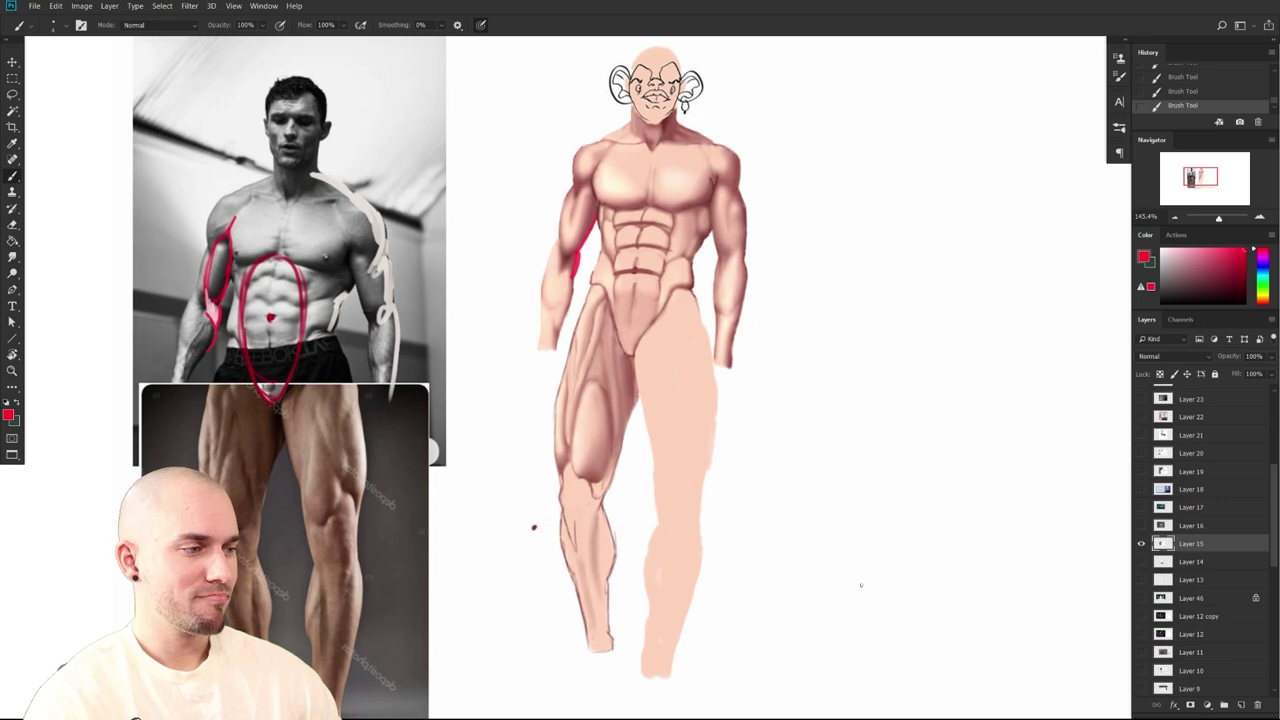
pyautogui.moveTo(605, 340); pyautogui.dragTo(593, 372)
pyautogui.moveTo(563, 487)
pyautogui.mouseDown()
pyautogui.moveTo(585, 324)
pyautogui.moveTo(550, 500)
pyautogui.mouseUp()
pyautogui.hotkey('ctrl', 'z')
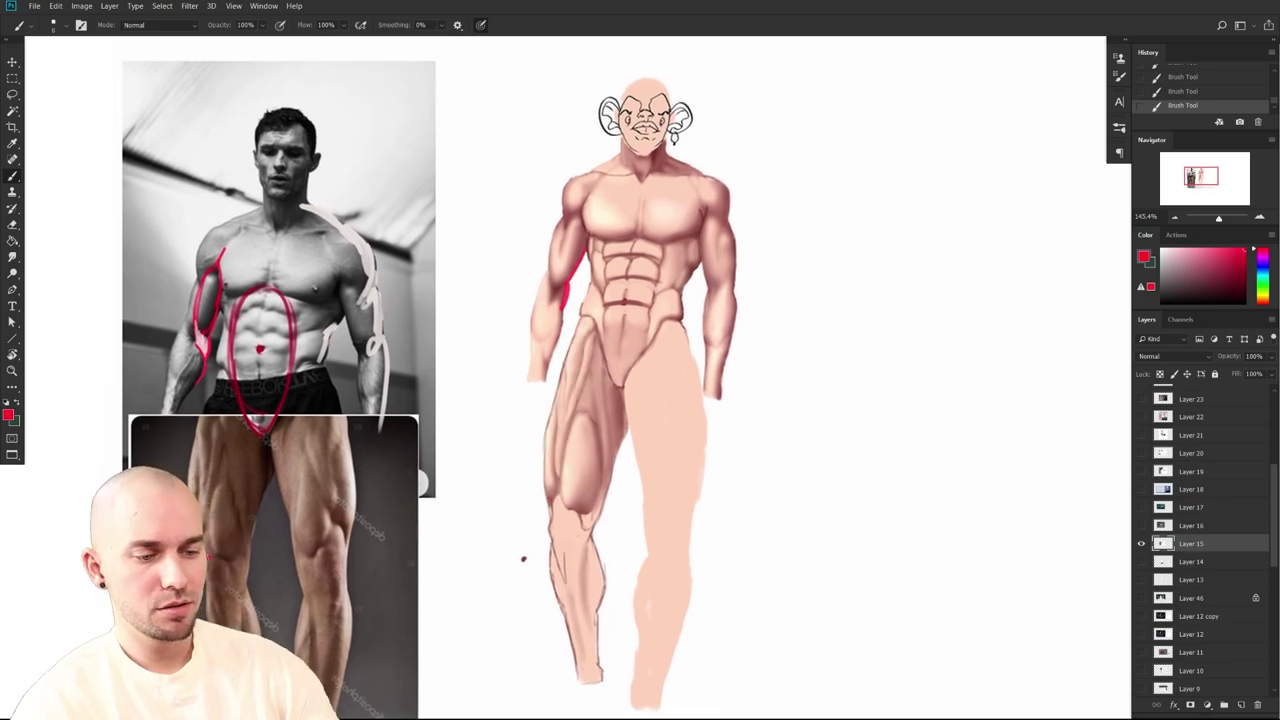
pyautogui.moveTo(212, 393); pyautogui.dragTo(184, 478)
pyautogui.hotkey('ctrl', 'z')
pyautogui.moveTo(212, 396); pyautogui.dragTo(222, 399)
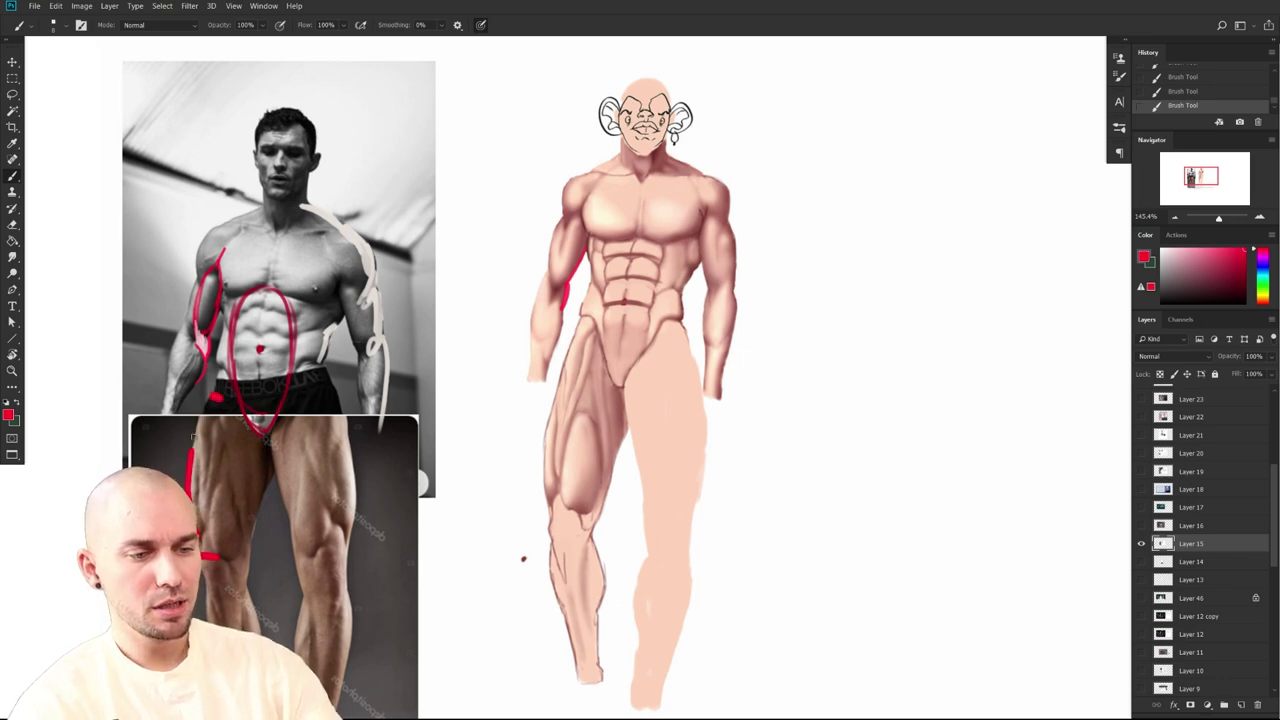
pyautogui.hotkey('ctrl', 'z')
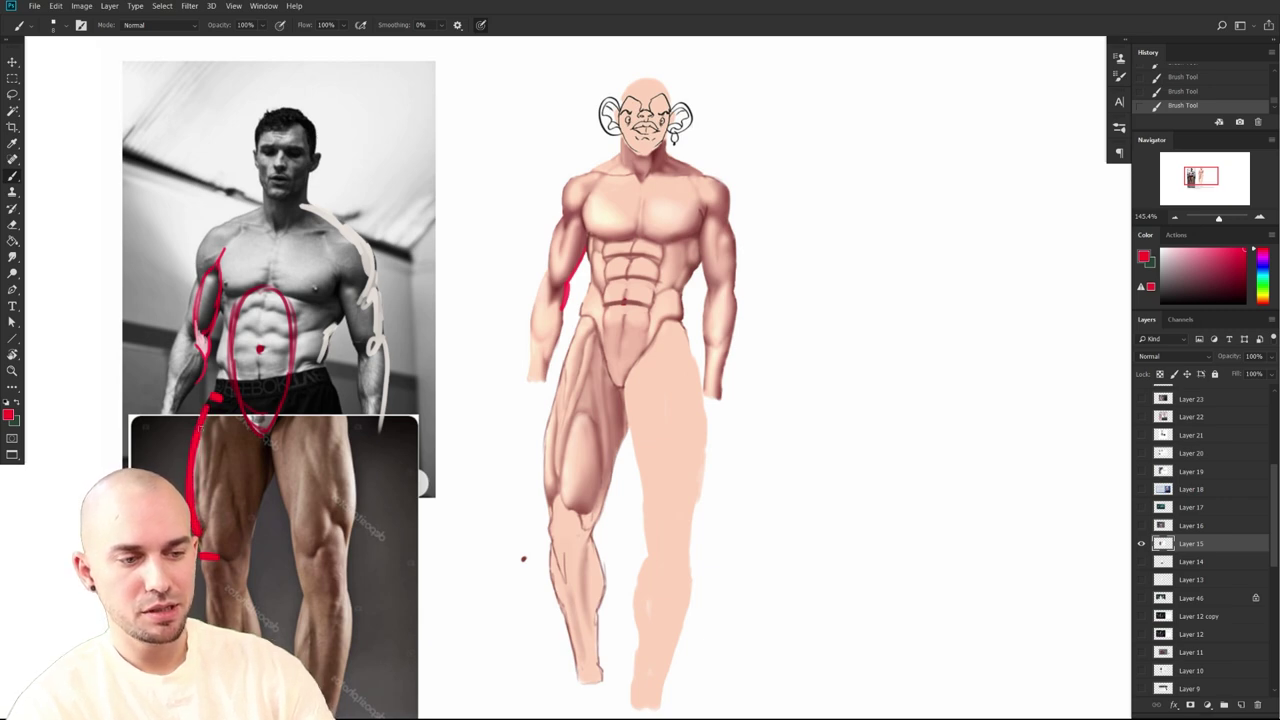
# Try to outline the painted figure's outer thigh with a red curve running between the hip and the knee
pyautogui.moveTo(550, 497)
pyautogui.mouseDown()
pyautogui.moveTo(552, 398)
pyautogui.moveTo(585, 316)
pyautogui.mouseUp()
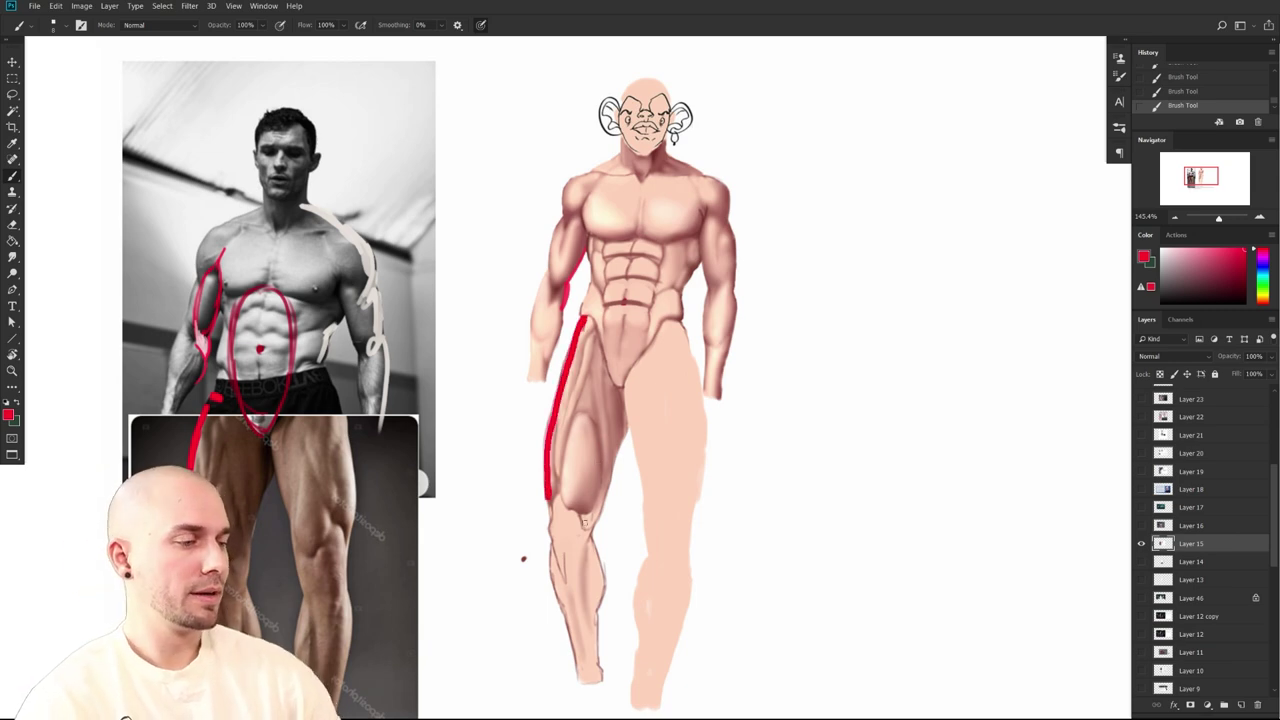
pyautogui.hotkey('ctrl', 'z')
pyautogui.moveTo(544, 487); pyautogui.dragTo(584, 318)
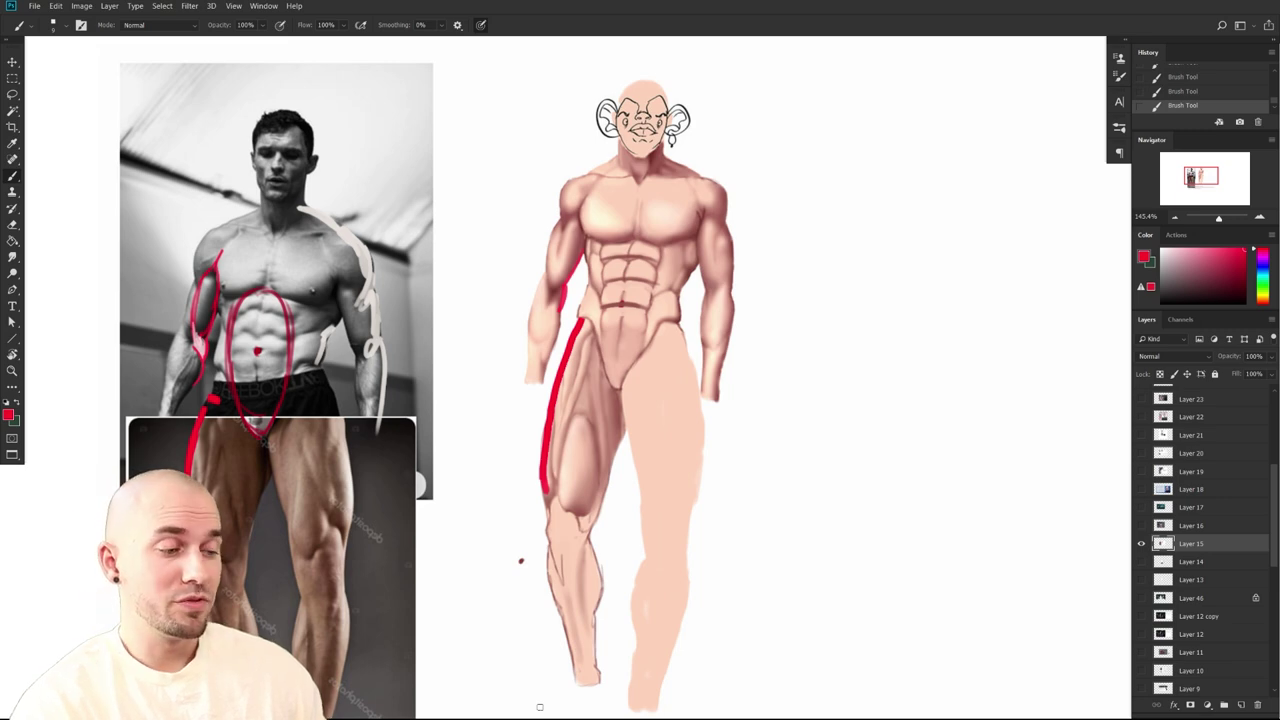
pyautogui.moveTo(814, 586); pyautogui.dragTo(834, 580)
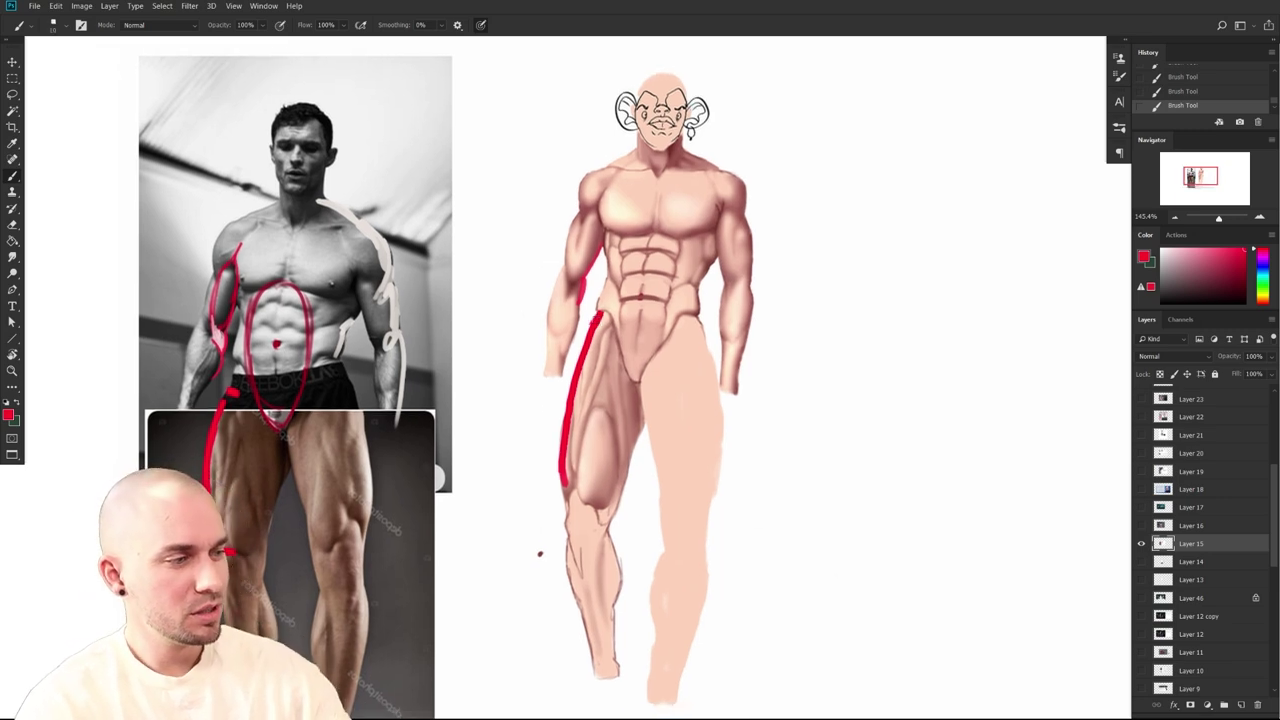
pyautogui.moveTo(869, 619); pyautogui.dragTo(931, 614)
pyautogui.moveTo(732, 518); pyautogui.dragTo(717, 551)
pyautogui.hotkey('ctrl', 'z')
pyautogui.hotkey('ctrl', 'z')
# Repaint the figure's hip area with sampled pale skin tone and draw dark brown crease lines along both hip bones
pyautogui.keyDown('alt'); pyautogui.click(634, 335); pyautogui.keyUp('alt')
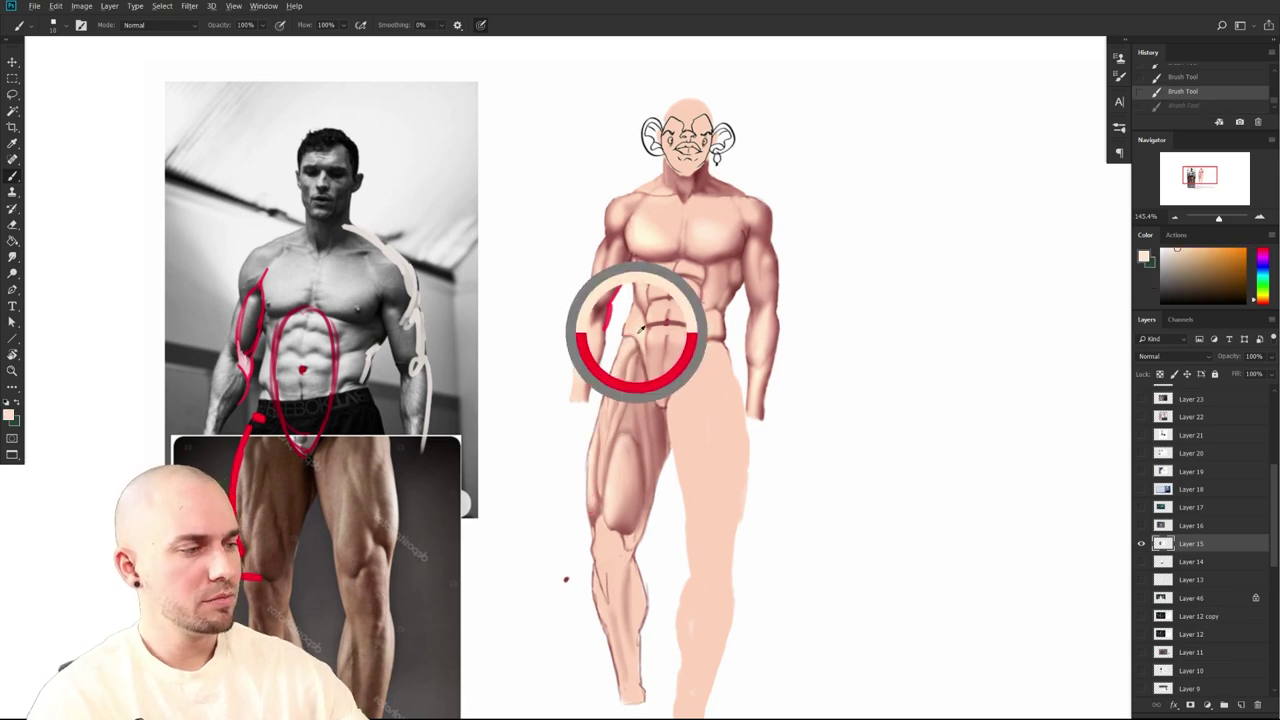
pyautogui.moveTo(634, 343)
pyautogui.mouseDown()
pyautogui.moveTo(640, 354)
pyautogui.moveTo(725, 340)
pyautogui.moveTo(648, 368)
pyautogui.mouseUp()
pyautogui.press('[')
pyautogui.keyDown('alt'); pyautogui.click(736, 290); pyautogui.keyUp('alt')
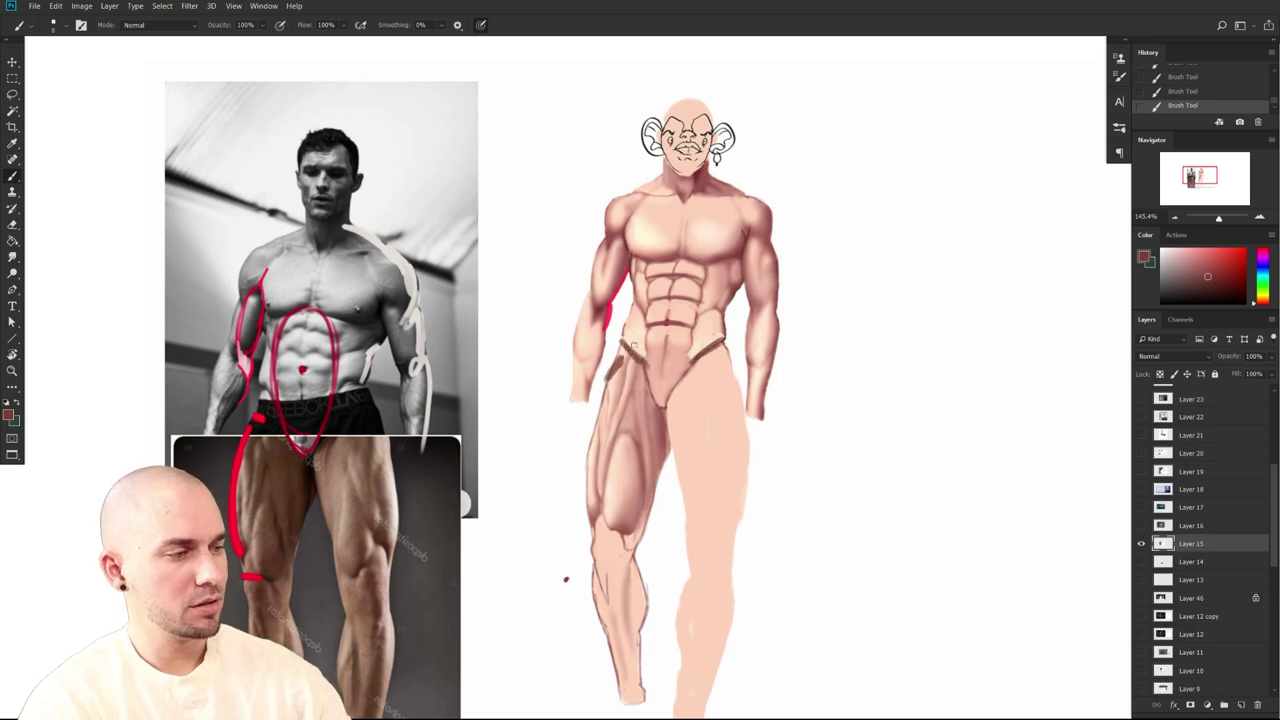
pyautogui.moveTo(626, 350); pyautogui.dragTo(604, 398)
# Sample the red from the arm mark-up and paint a red patch below each hip crease
pyautogui.keyDown('alt'); pyautogui.click(608, 309); pyautogui.keyUp('alt')
pyautogui.moveTo(618, 352); pyautogui.dragTo(606, 396)
pyautogui.moveTo(726, 363); pyautogui.dragTo(732, 396)
# Redraw the painted figure's outer thigh contour with a sampled dark skin tone and trim its upper outer edge with white
pyautogui.keyDown('alt'); pyautogui.click(628, 392); pyautogui.keyUp('alt')
pyautogui.moveTo(610, 398); pyautogui.dragTo(586, 468)
pyautogui.moveTo(597, 412); pyautogui.dragTo(586, 496)
pyautogui.keyDown('alt'); pyautogui.click(588, 396); pyautogui.keyUp('alt')
pyautogui.press(']')
pyautogui.press(']')
pyautogui.press(']')
pyautogui.press(']')
pyautogui.press(']')
pyautogui.press(']')
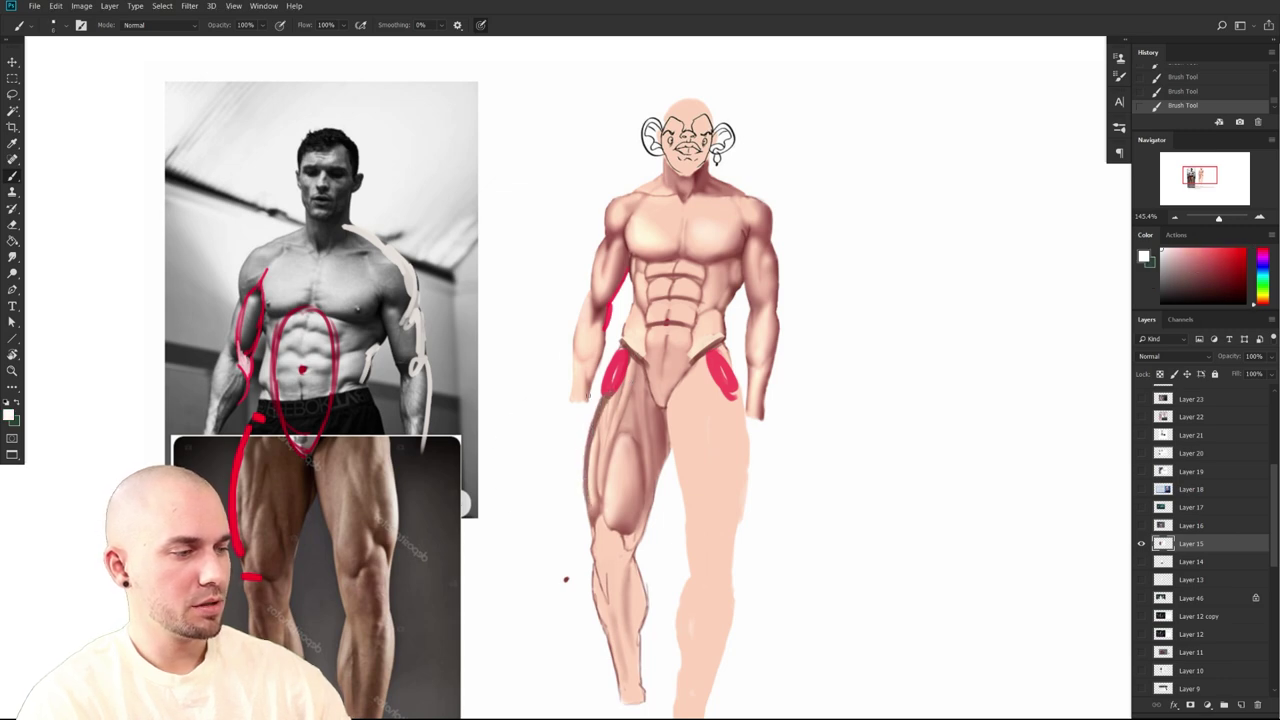
pyautogui.moveTo(596, 394); pyautogui.dragTo(613, 356)
# Rework the painted thigh with sampled skin tones and outline the muscle above the knee in the leg photo, undoing the last two strokes
pyautogui.moveTo(697, 517); pyautogui.dragTo(621, 452)
pyautogui.moveTo(668, 600); pyautogui.dragTo(646, 639)
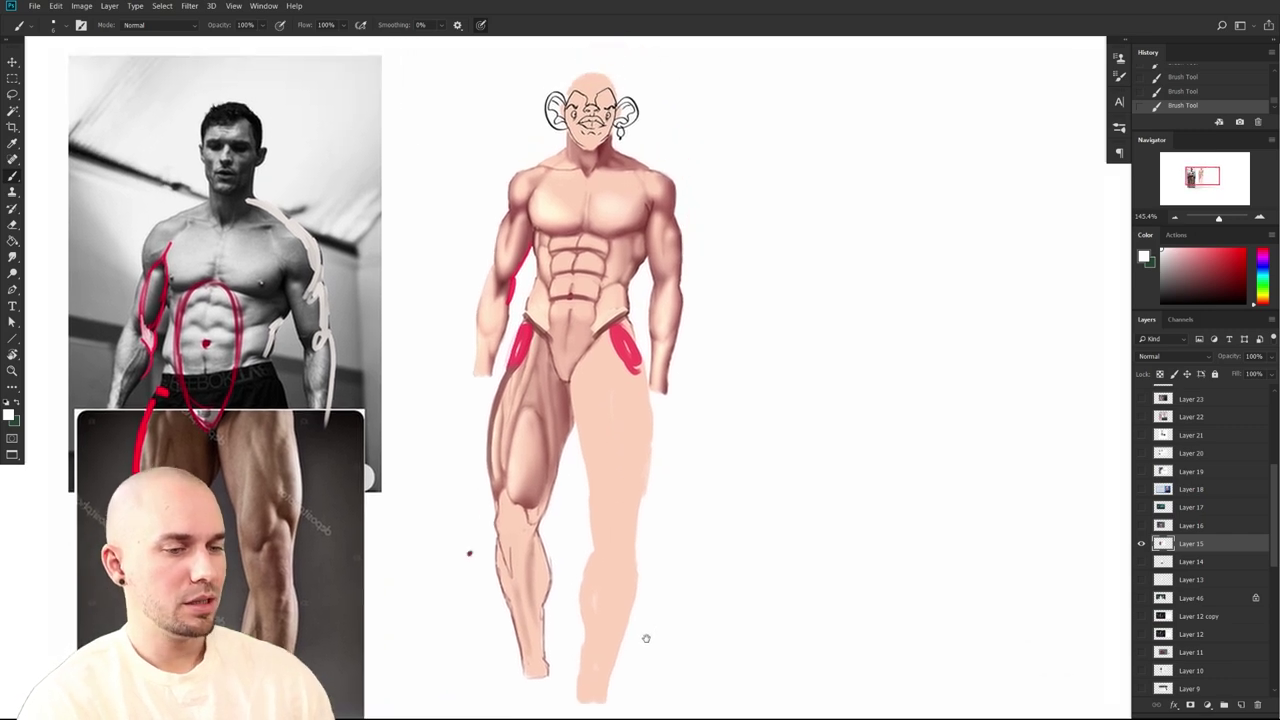
pyautogui.moveTo(794, 601)
pyautogui.mouseDown()
pyautogui.moveTo(783, 567)
pyautogui.moveTo(786, 591)
pyautogui.mouseUp()
pyautogui.scroll(-3, 771, 600)
pyautogui.scroll(3, 720, 551)
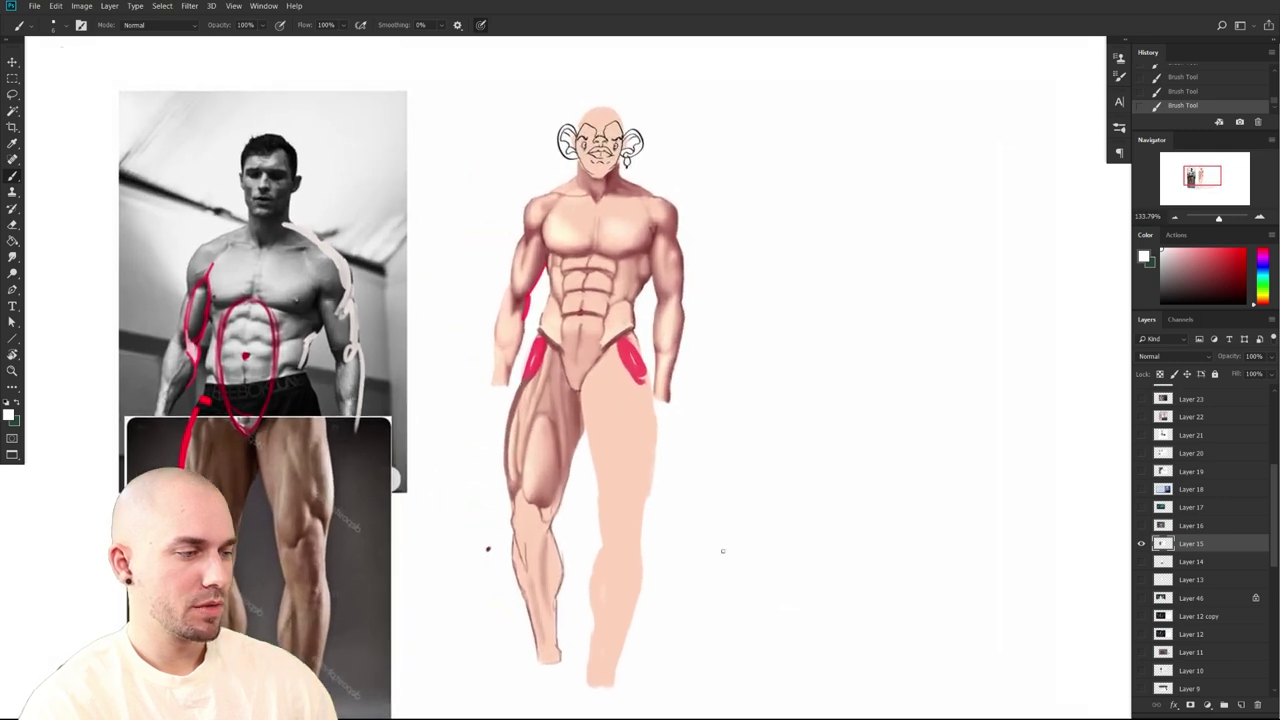
pyautogui.keyDown('alt'); pyautogui.click(546, 410); pyautogui.keyUp('alt')
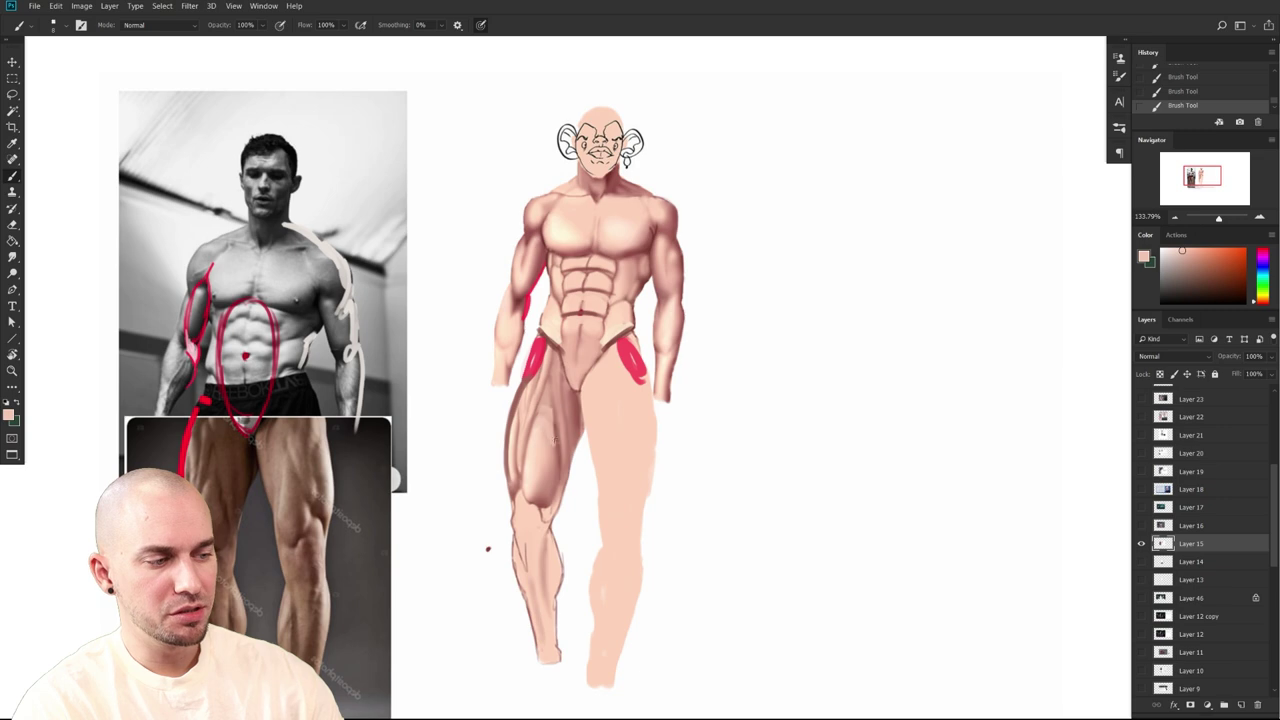
pyautogui.keyDown('alt'); pyautogui.click(550, 440); pyautogui.keyUp('alt')
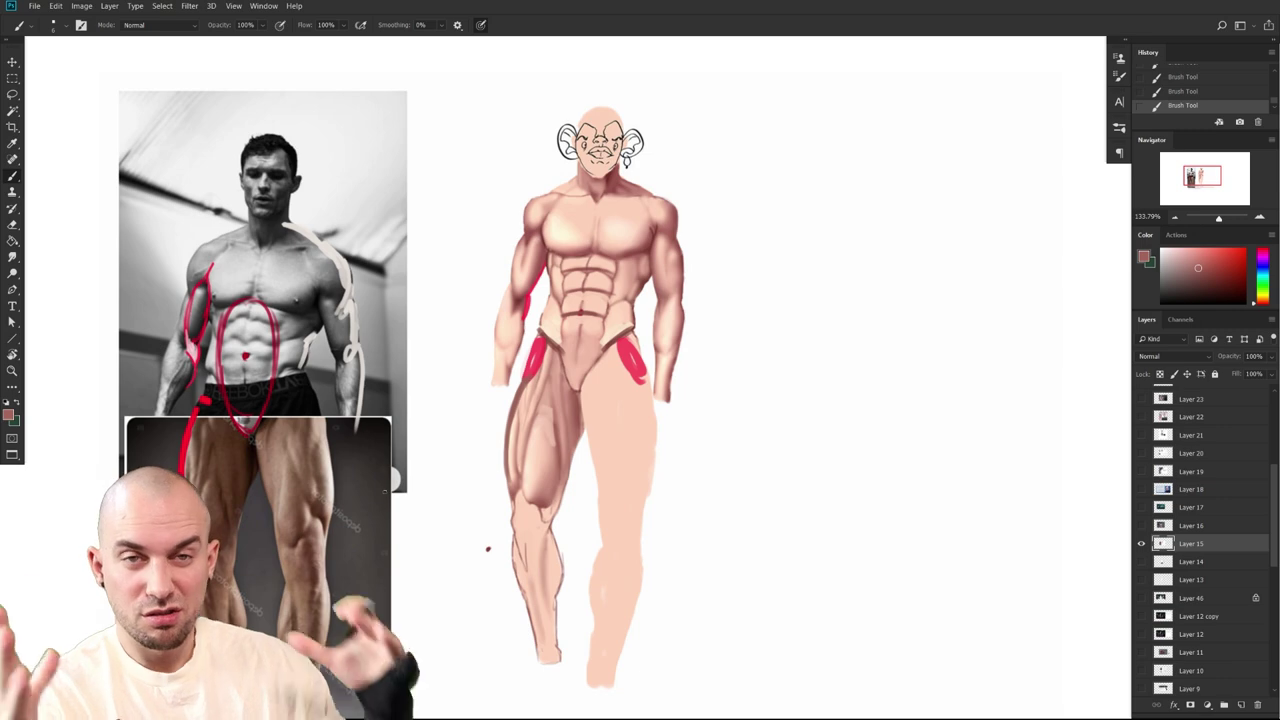
pyautogui.moveTo(588, 403); pyautogui.dragTo(576, 408)
pyautogui.press('[')
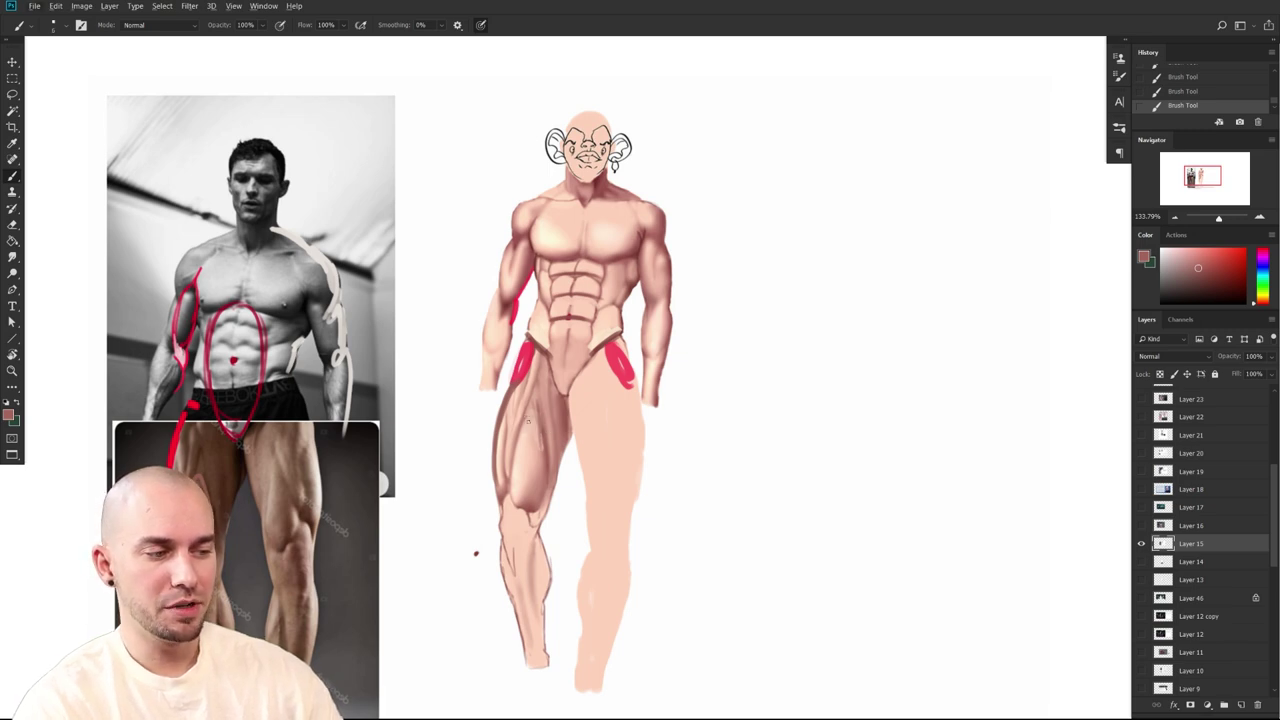
pyautogui.hotkey('ctrl', 'z')
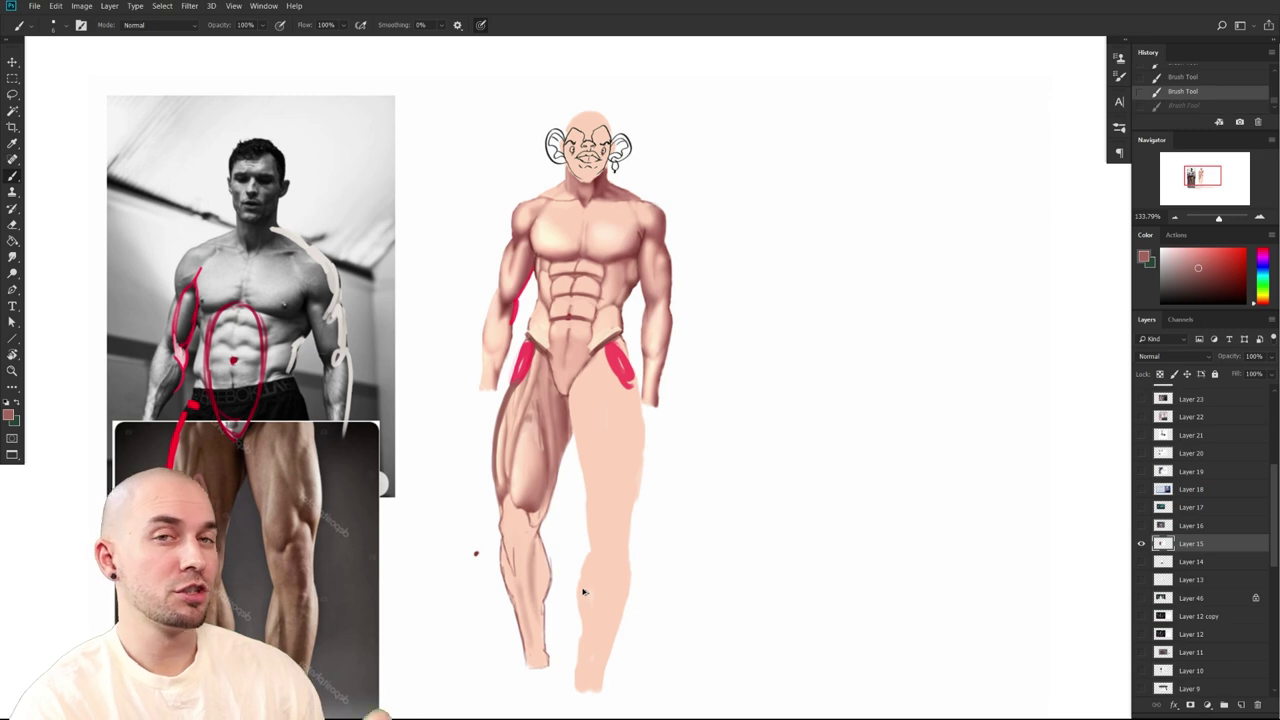
pyautogui.hotkey('ctrl', 'z')
# Hide the anatomy study on Layer 15, then show and select Layer 16 with the ship card submission
pyautogui.moveTo(926, 575); pyautogui.dragTo(919, 558)
pyautogui.moveTo(920, 557); pyautogui.dragTo(869, 506)
pyautogui.moveTo(1025, 593); pyautogui.dragTo(965, 558)
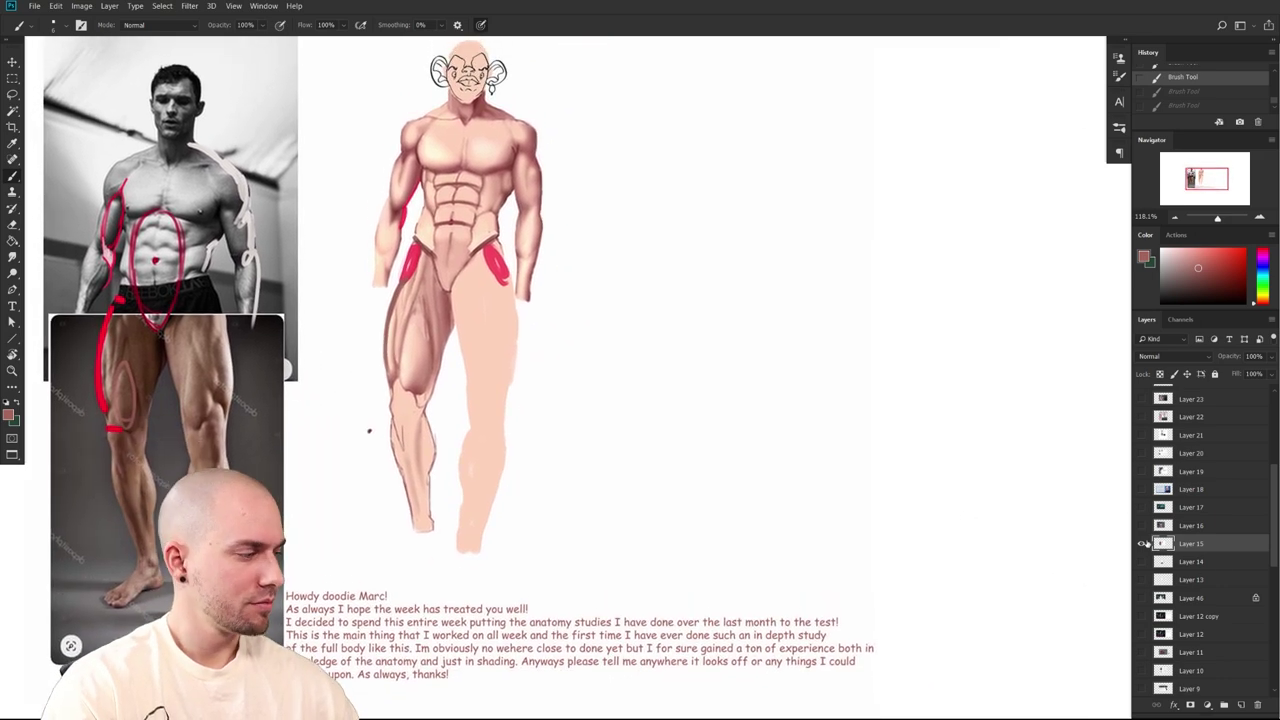
pyautogui.click(1142, 544)
pyautogui.click(1142, 526)
pyautogui.click(1172, 526)
pyautogui.scroll(-4, 950, 530)
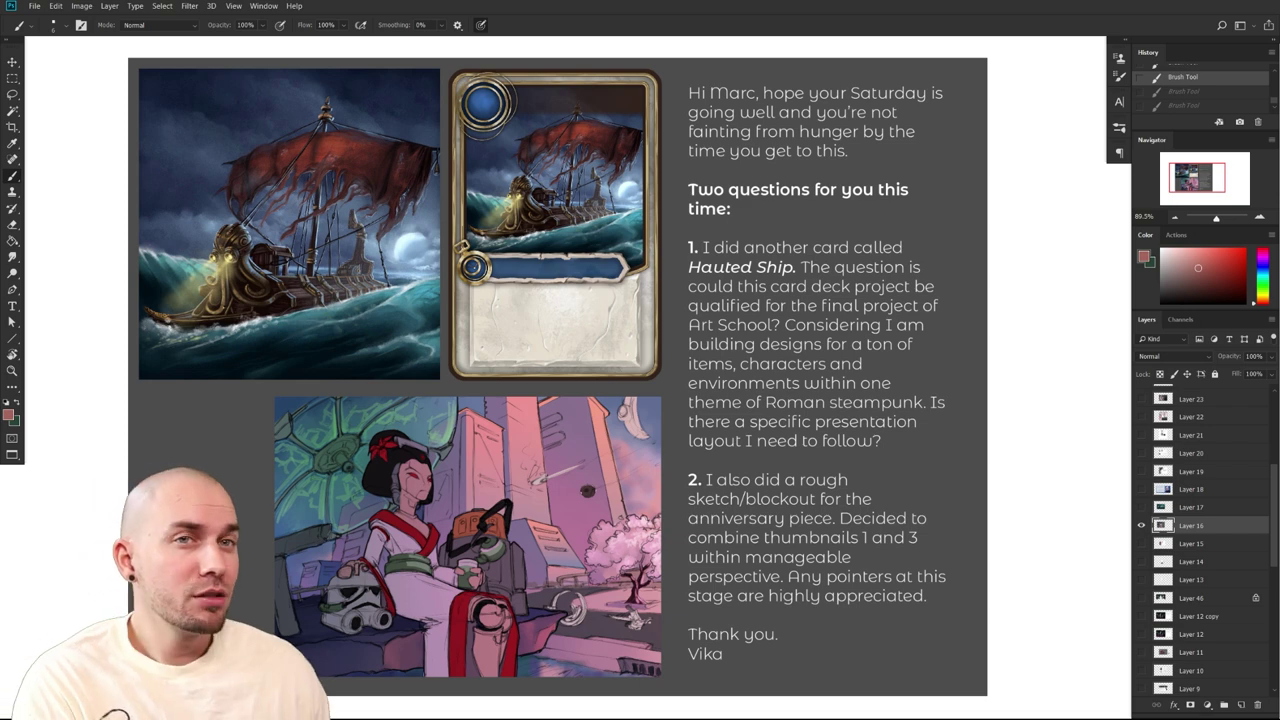
# Redo the two undone brush strokes and save the document with Layer 16 visible
pyautogui.hotkey('ctrl', 'shift', 'z')
pyautogui.hotkey('ctrl', 'shift', 'z')
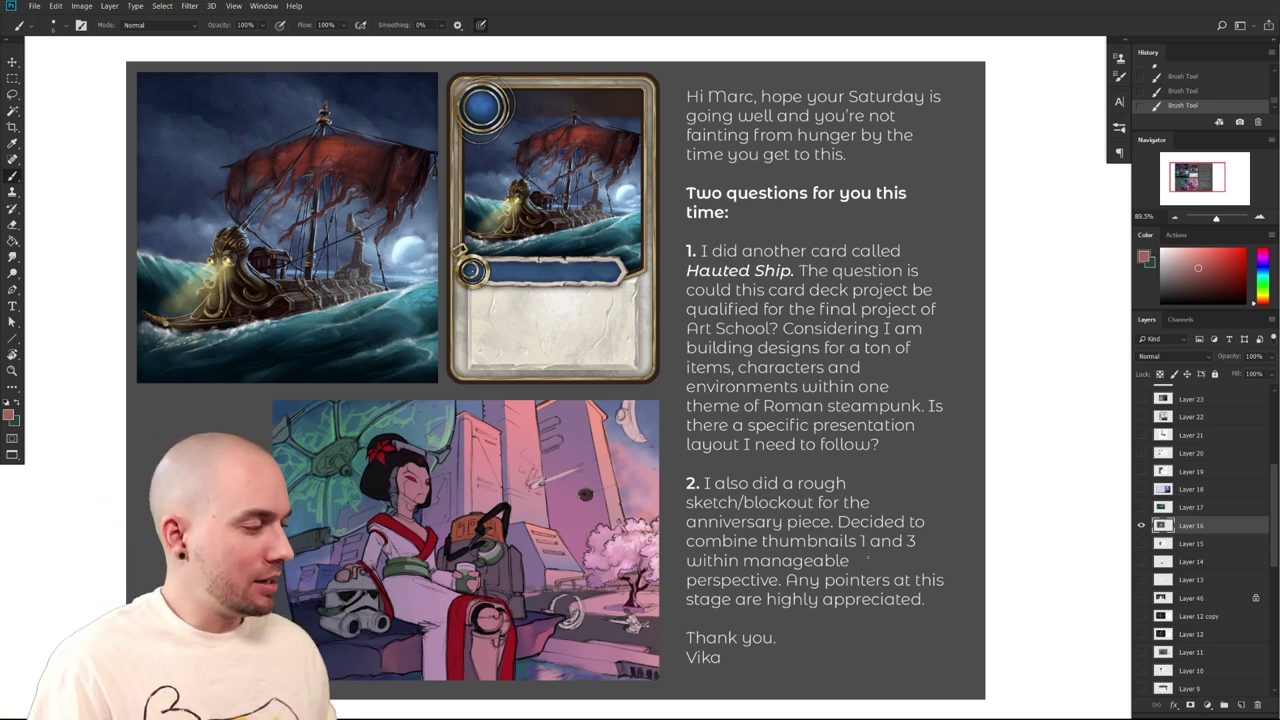
pyautogui.scroll(2, 1277, 521)
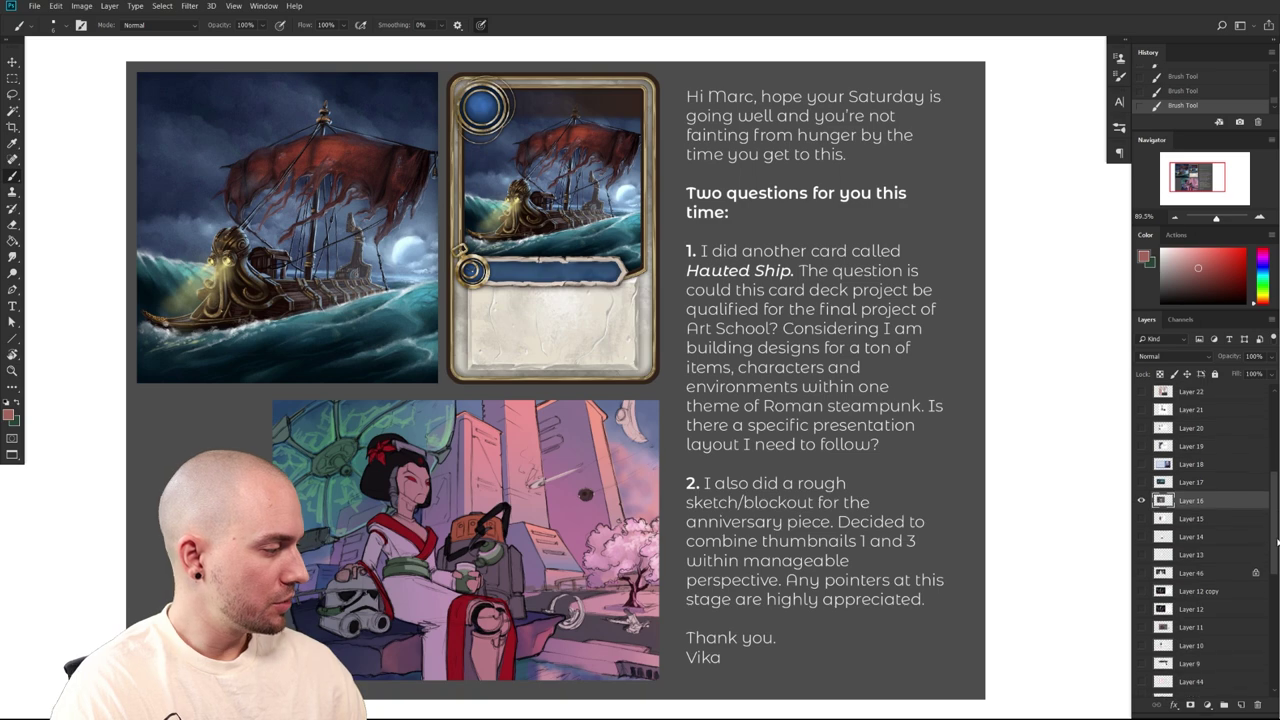
pyautogui.scroll(2, 1277, 521)
pyautogui.click(1143, 596)
pyautogui.click(1143, 596)
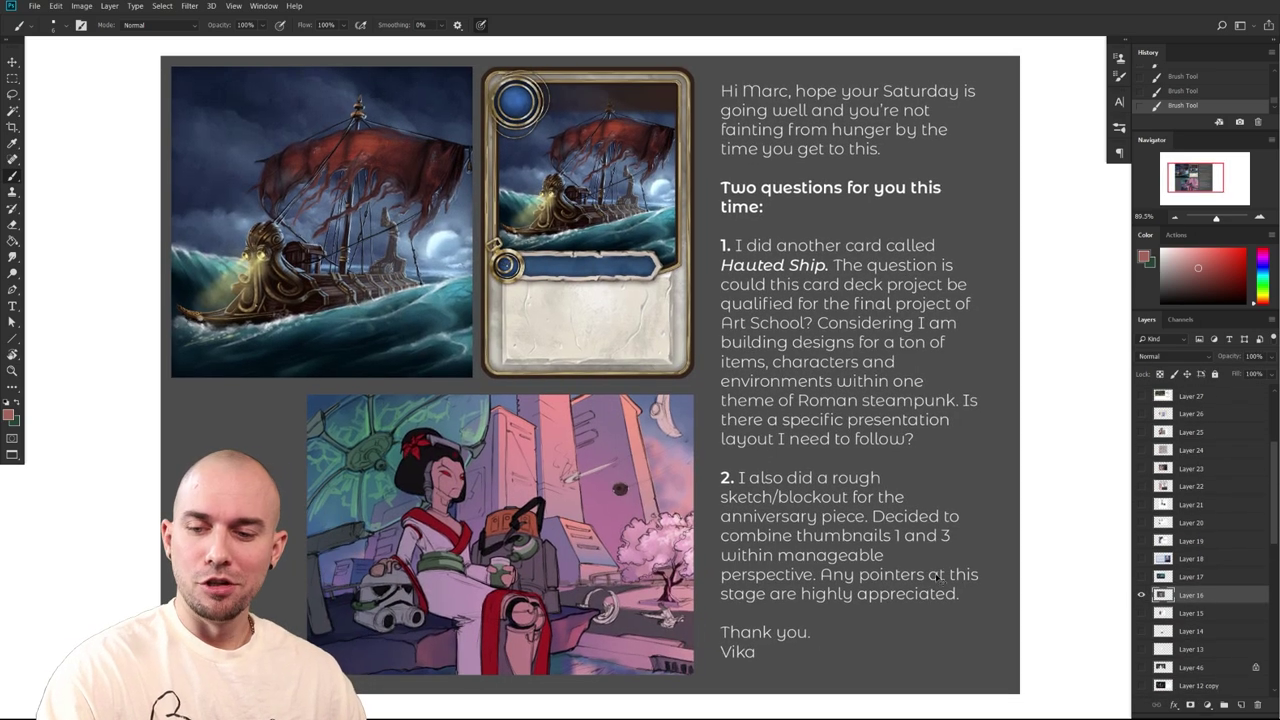
pyautogui.hotkey('ctrl', 's')
pyautogui.moveTo(919, 576); pyautogui.dragTo(918, 575)
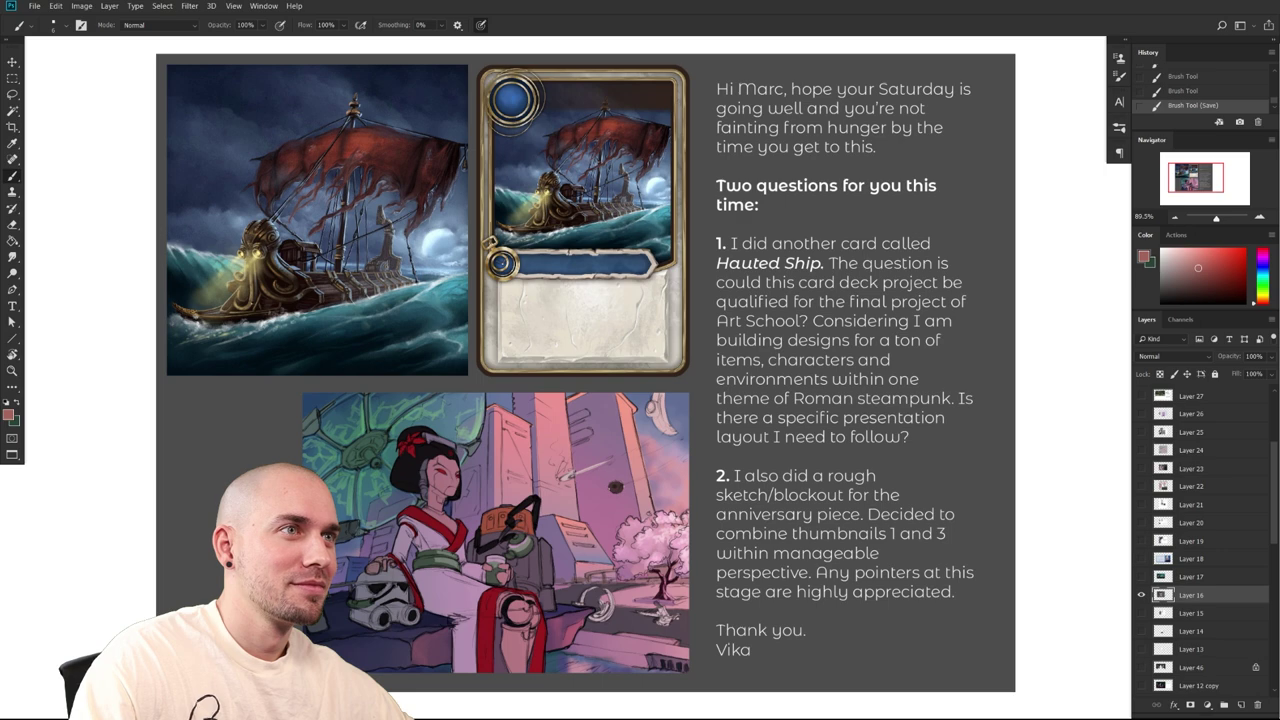
# Set the brush colour to bright red and reduce the brush size
pyautogui.moveTo(949, 573); pyautogui.dragTo(898, 556)
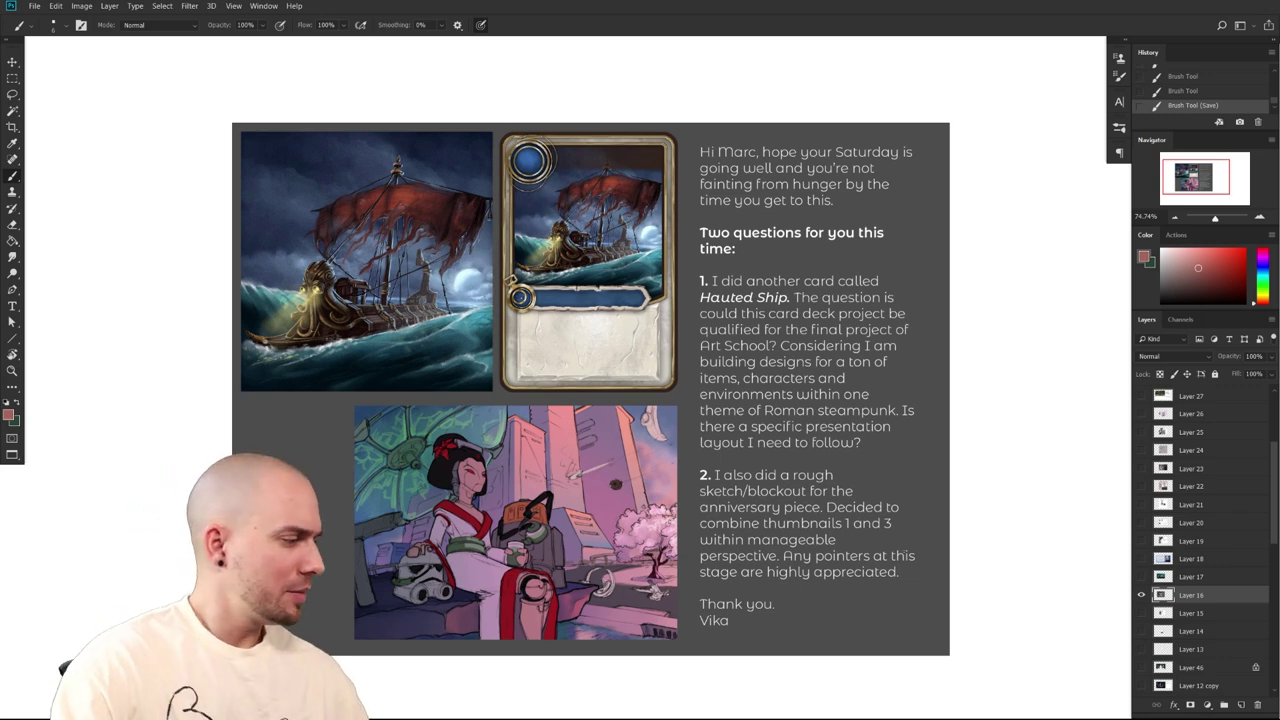
pyautogui.scroll(3, 821, 432)
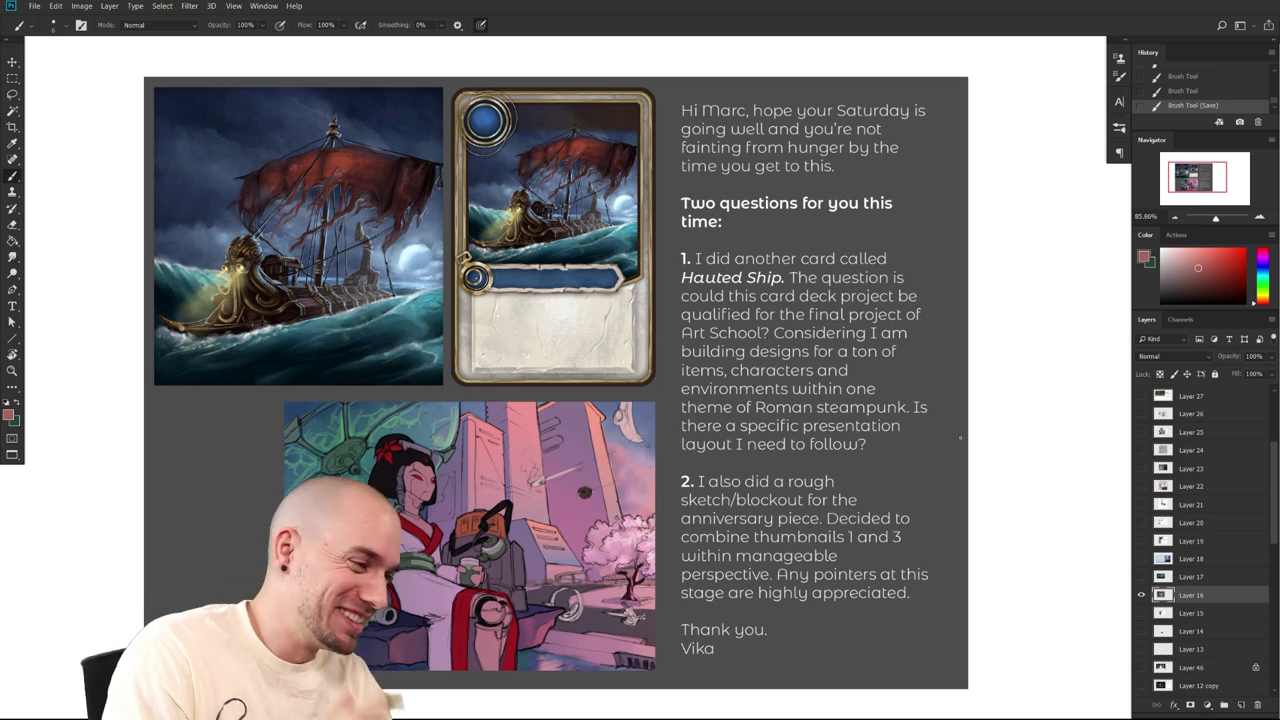
pyautogui.scroll(-1, 1003, 485)
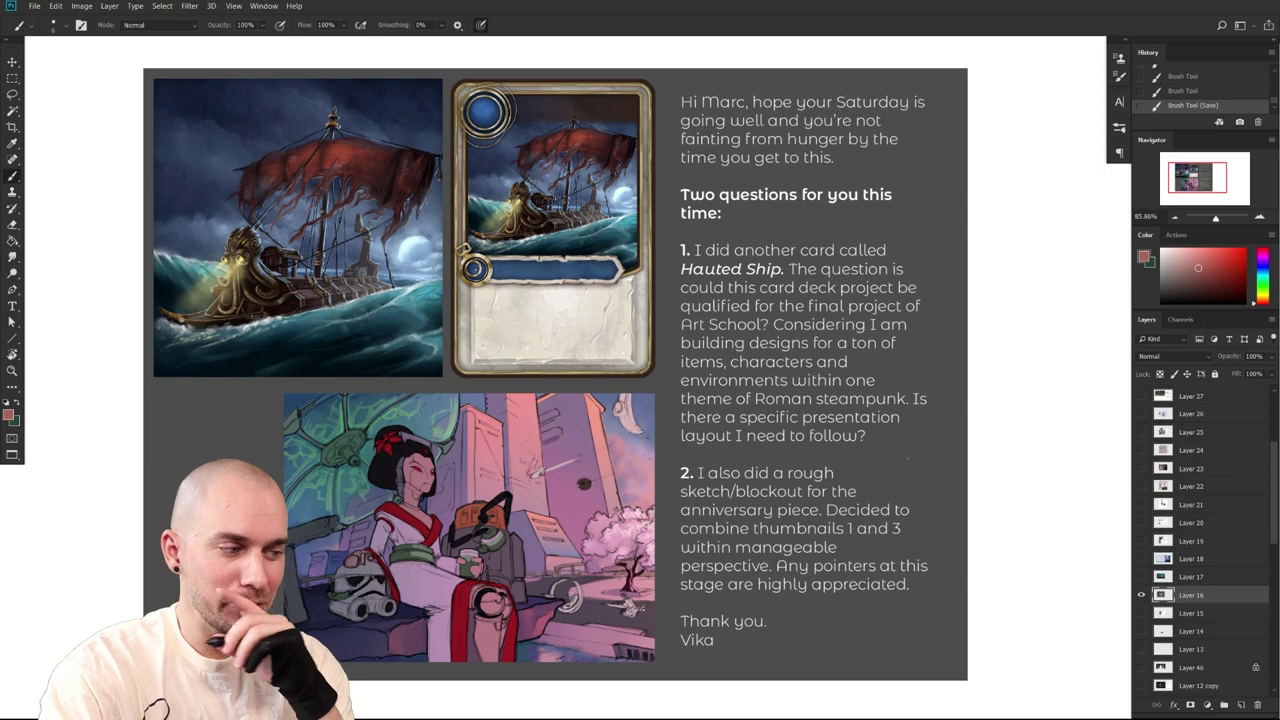
pyautogui.moveTo(1033, 495)
pyautogui.mouseDown()
pyautogui.moveTo(1008, 475)
pyautogui.moveTo(948, 502)
pyautogui.mouseUp()
pyautogui.click(1243, 250)
pyautogui.click(1262, 251)
pyautogui.press('[')
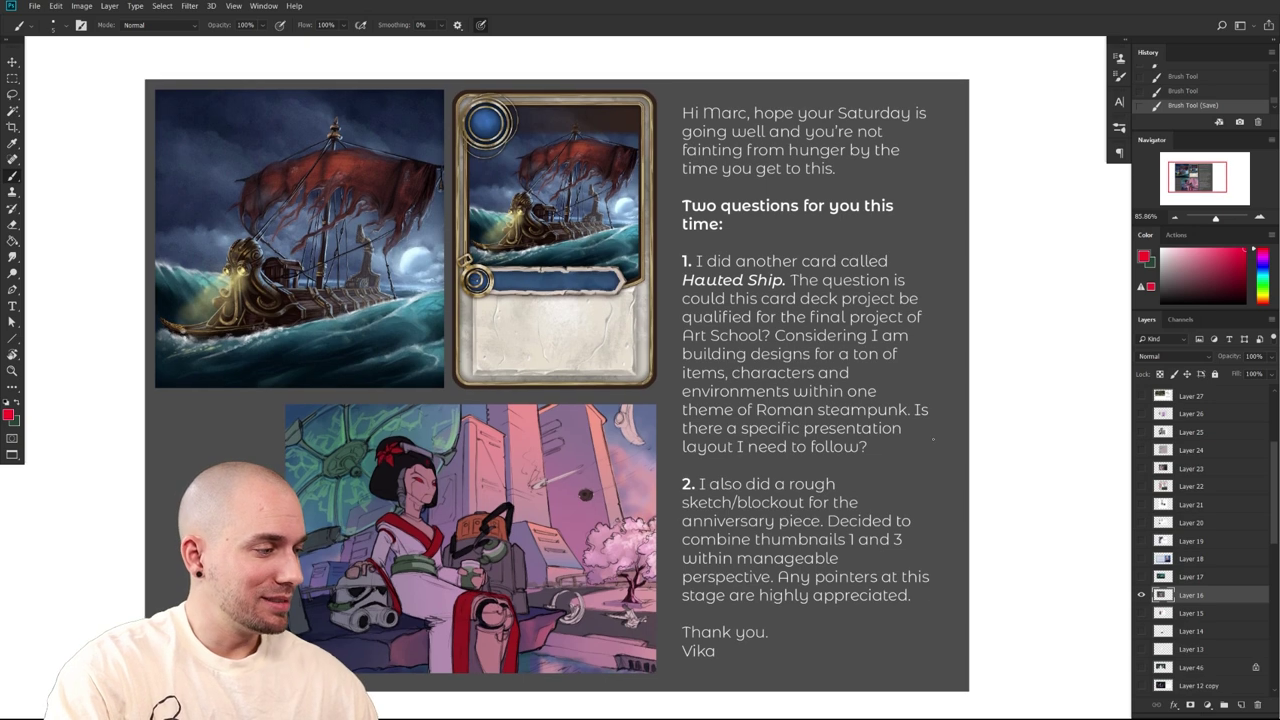
# Examine the haunted ship illustration, its framed card mock-up and the accompanying questions up close
pyautogui.scroll(-5, 938, 443)
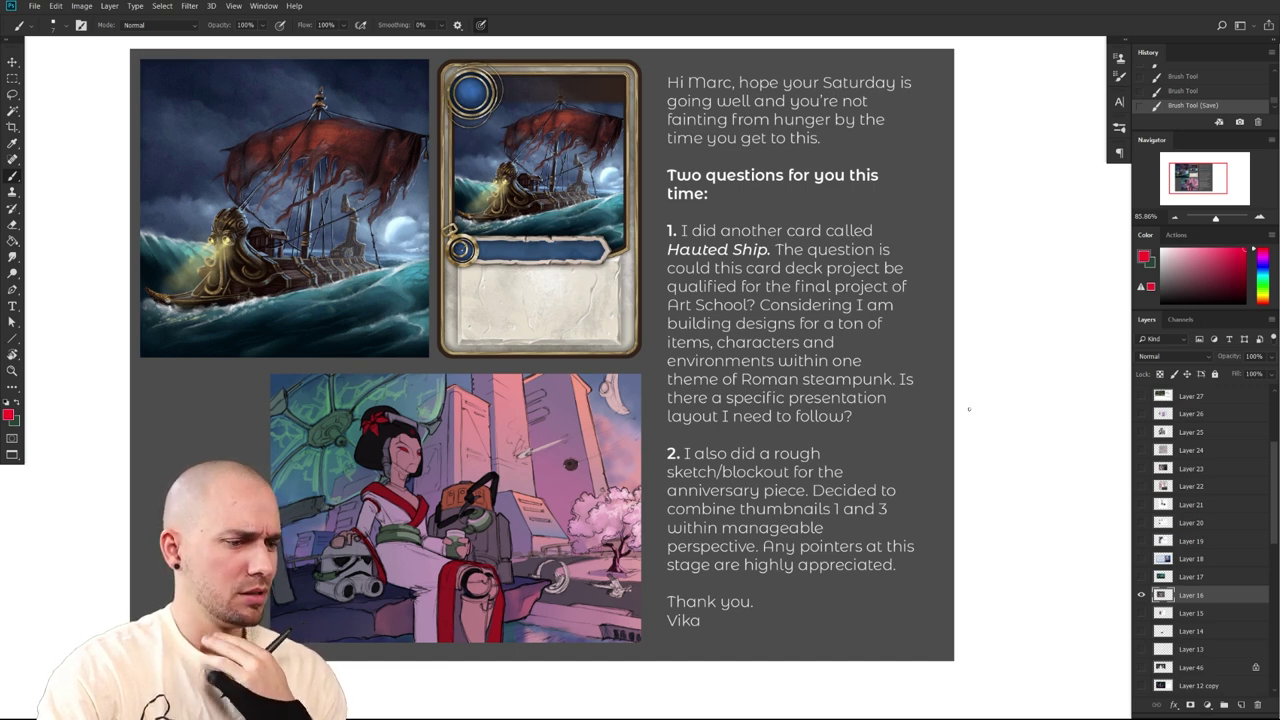
pyautogui.moveTo(935, 477); pyautogui.dragTo(931, 478)
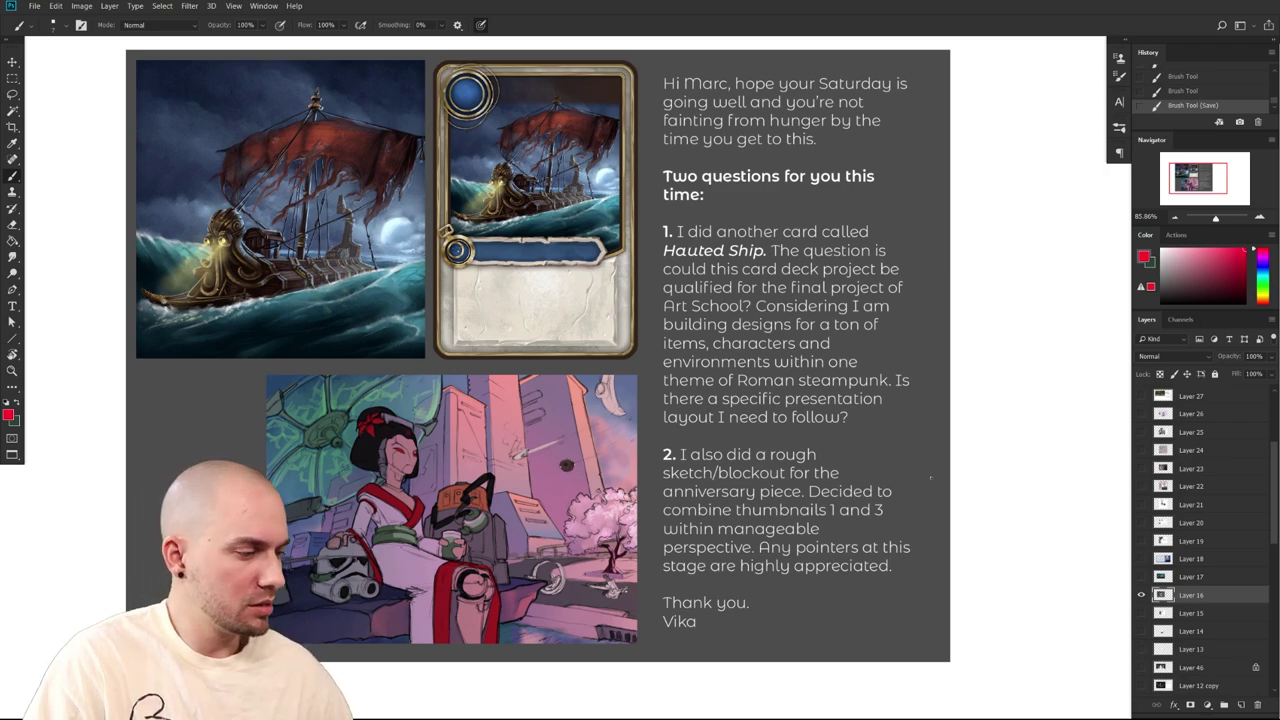
pyautogui.moveTo(782, 512); pyautogui.dragTo(868, 560)
pyautogui.moveTo(868, 560); pyautogui.dragTo(830, 455)
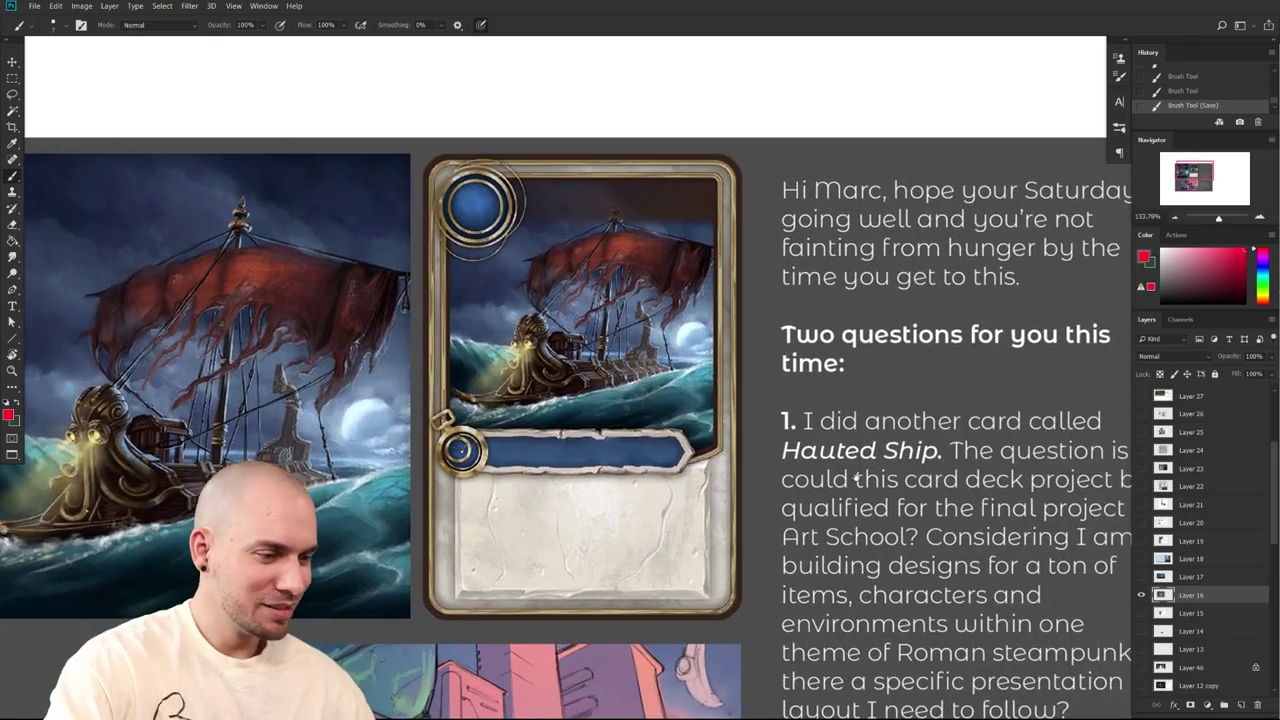
pyautogui.scroll(-3, 863, 480)
pyautogui.scroll(2, 885, 584)
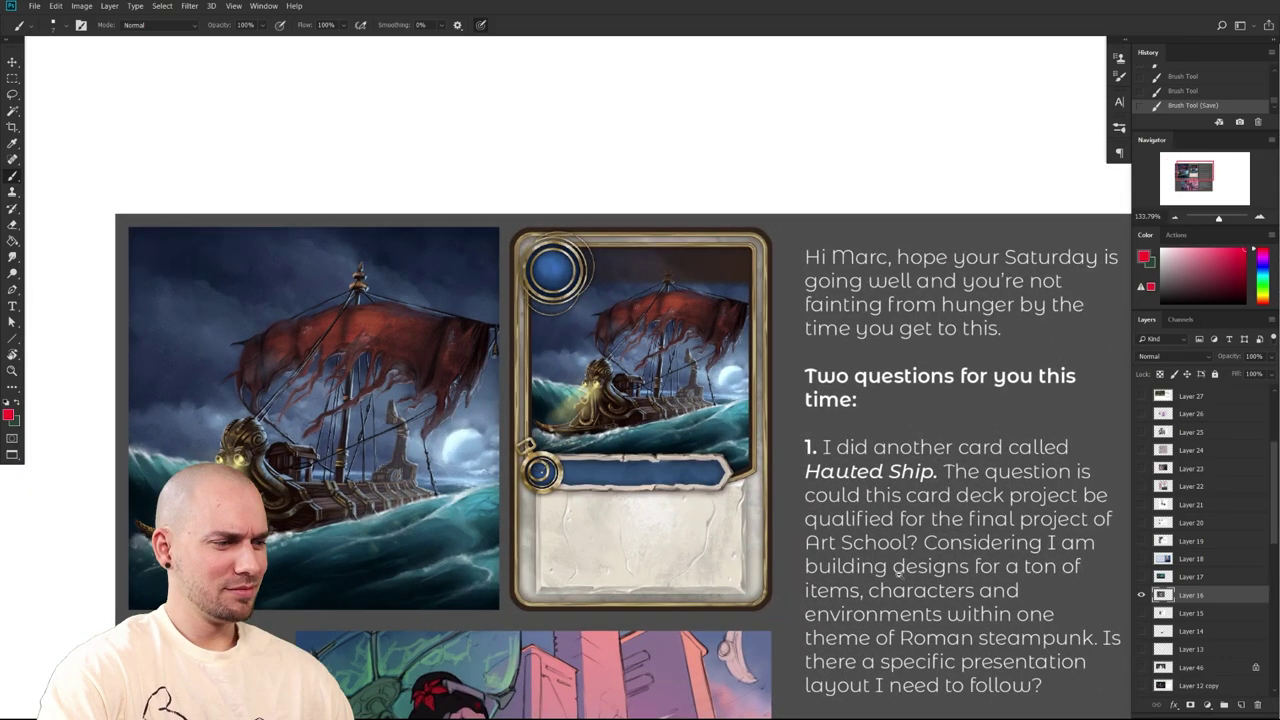
pyautogui.scroll(-3, 882, 584)
pyautogui.scroll(5, 880, 584)
pyautogui.moveTo(914, 571)
pyautogui.mouseDown()
pyautogui.moveTo(943, 586)
pyautogui.moveTo(985, 544)
pyautogui.mouseUp()
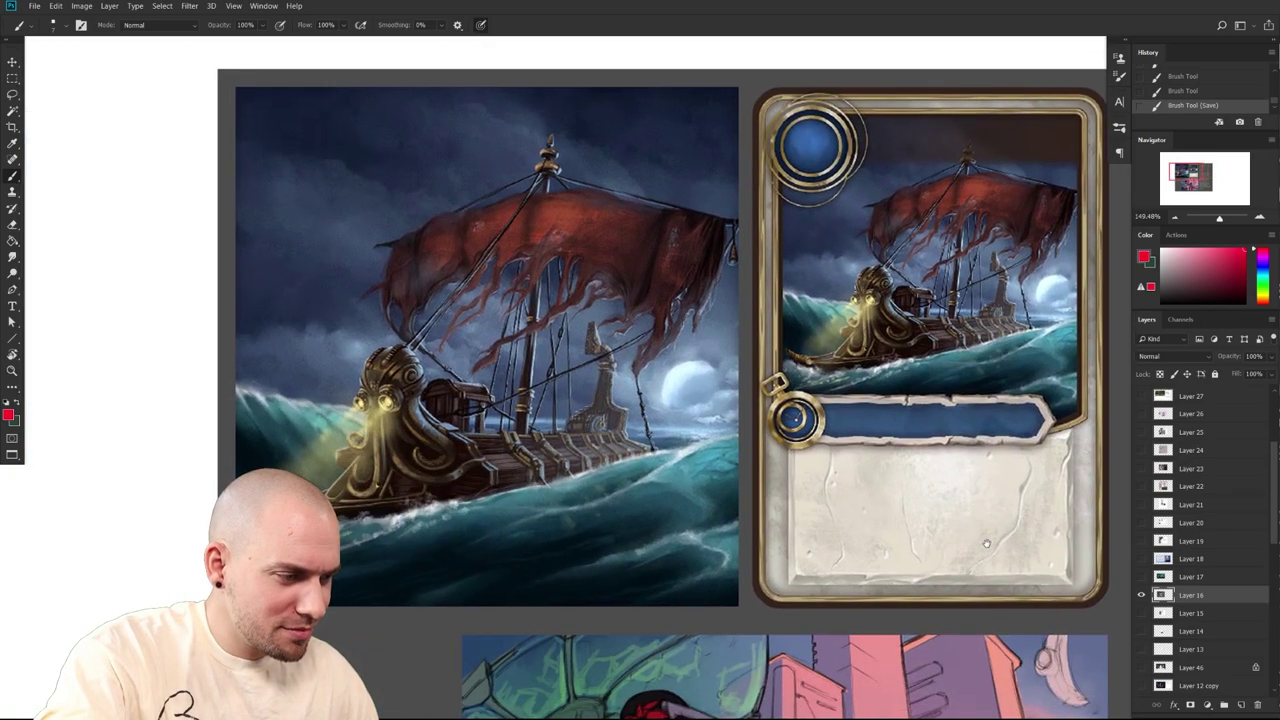
pyautogui.moveTo(1121, 529); pyautogui.dragTo(828, 555)
pyautogui.scroll(-3, 1000, 525)
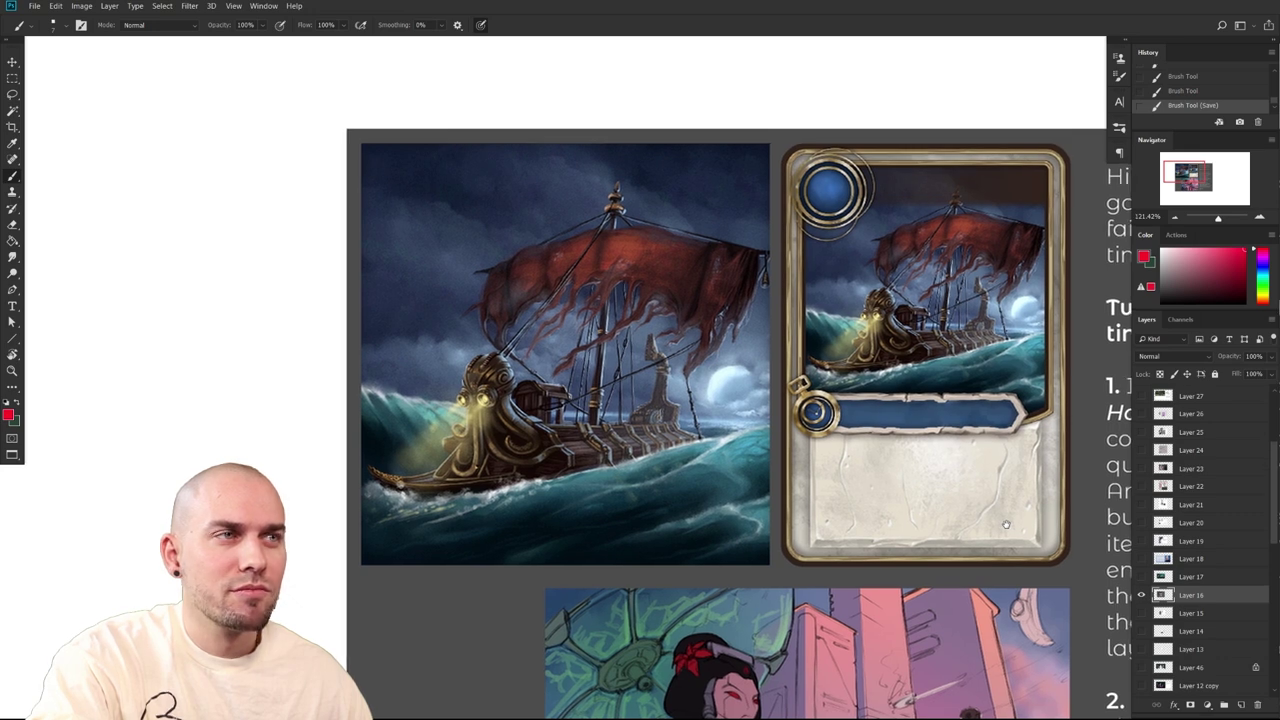
pyautogui.moveTo(1006, 524); pyautogui.dragTo(1003, 525)
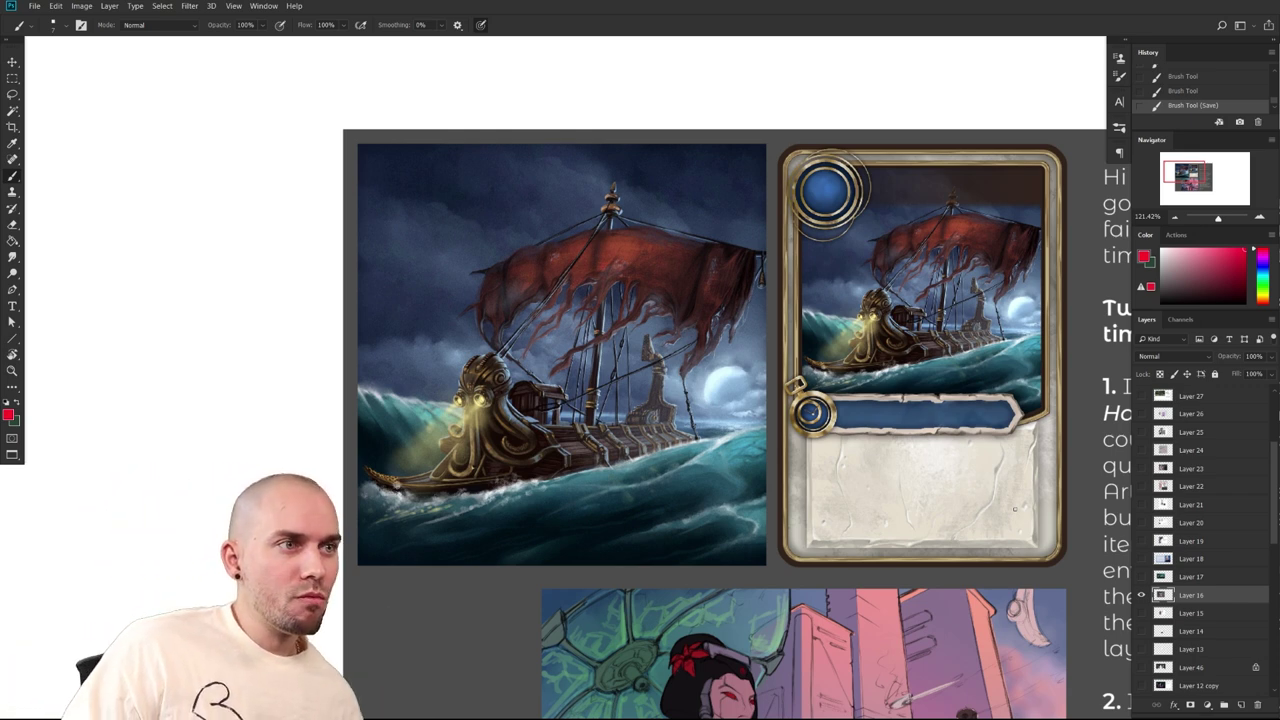
pyautogui.click(1003, 535)
pyautogui.moveTo(1027, 524); pyautogui.dragTo(874, 547)
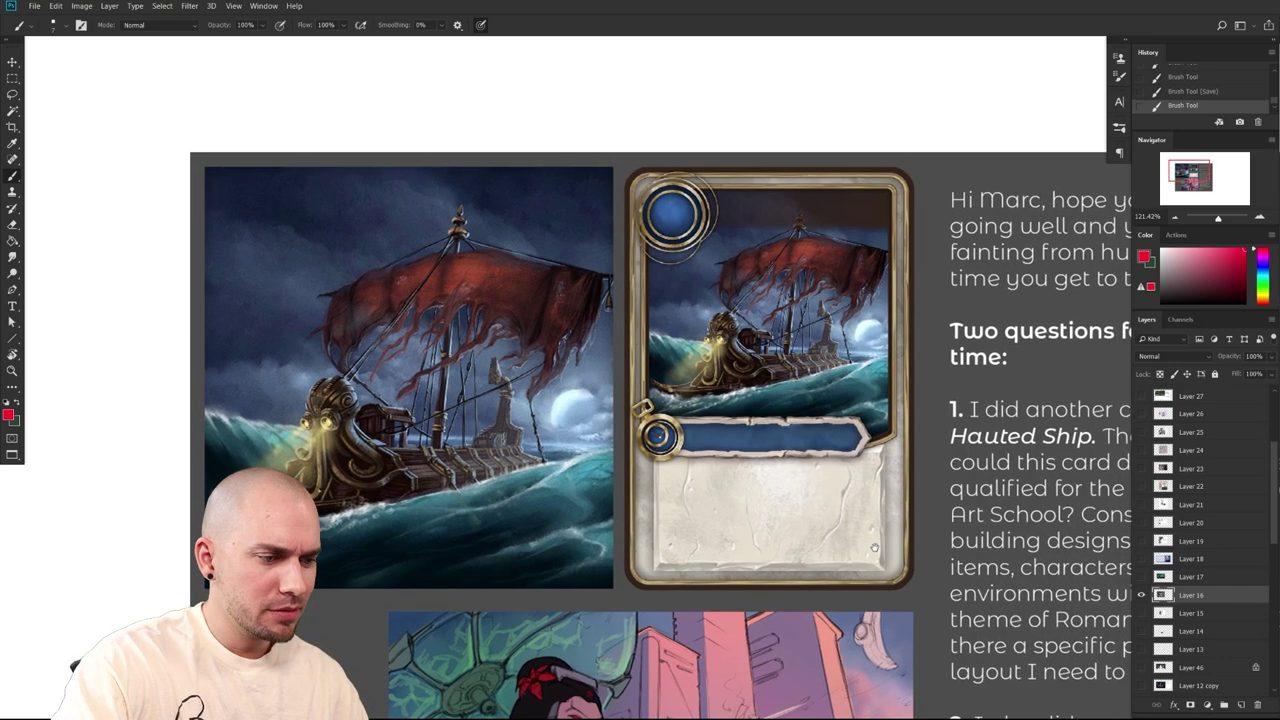
pyautogui.scroll(-1, 873, 547)
pyautogui.moveTo(1012, 505); pyautogui.dragTo(1081, 521)
pyautogui.moveTo(775, 515); pyautogui.dragTo(890, 570)
pyautogui.scroll(-5, 780, 557)
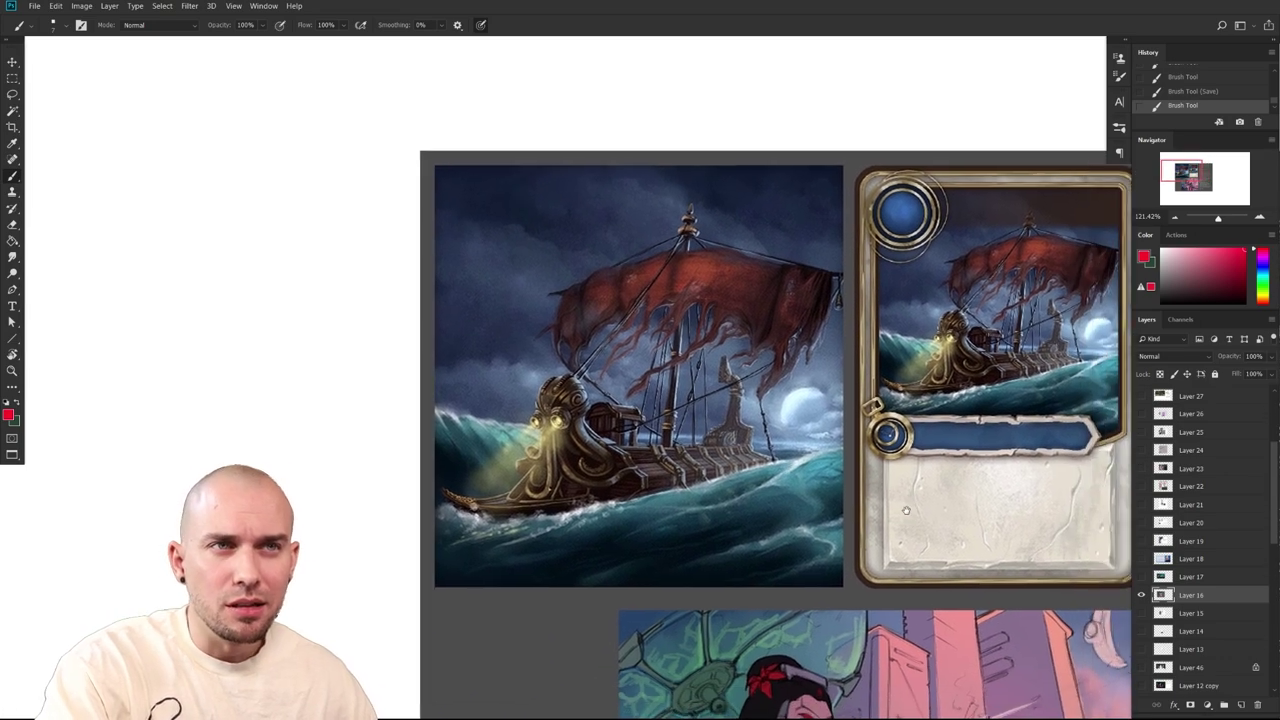
# Examine the haunted ship painting up close, from the octopus figurehead to the torn red sail, and the framed card beside it
pyautogui.hscroll(-2, 825, 480)
pyautogui.scroll(-1, 825, 480)
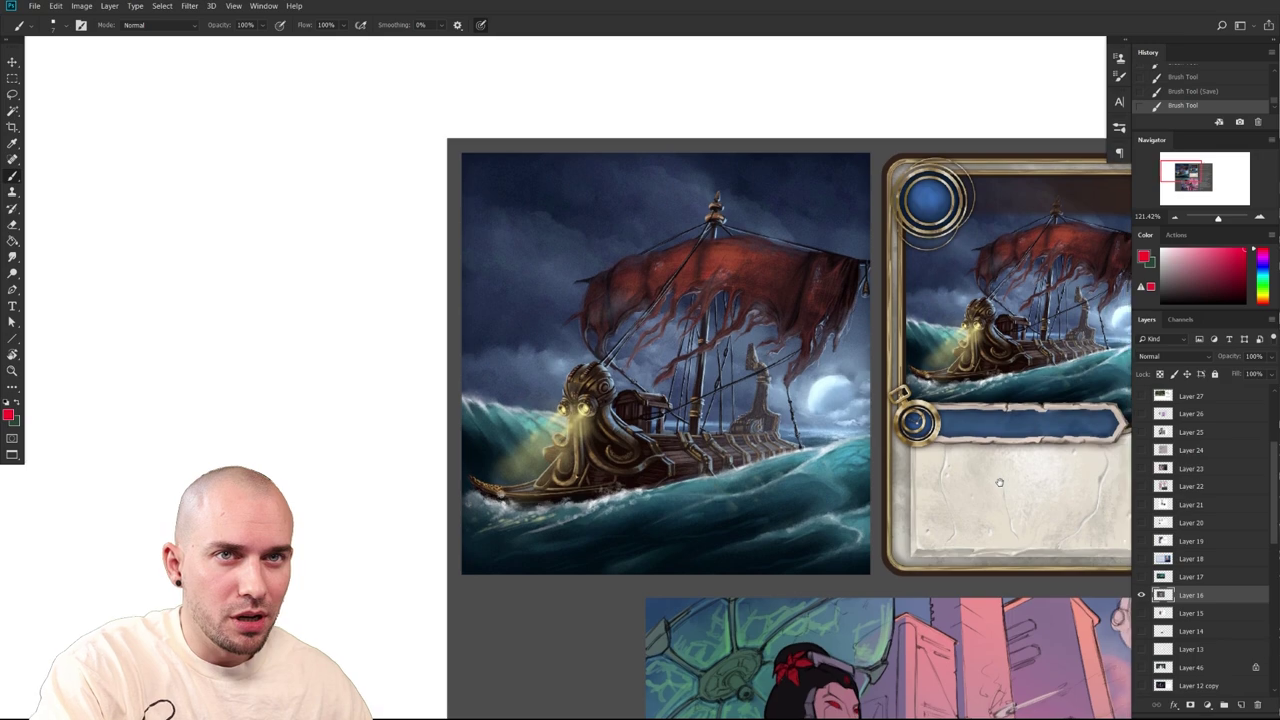
pyautogui.hscroll(3, 880, 482)
pyautogui.moveTo(941, 484); pyautogui.dragTo(867, 499)
pyautogui.moveTo(824, 519); pyautogui.dragTo(834, 519)
pyautogui.scroll(6, 834, 519)
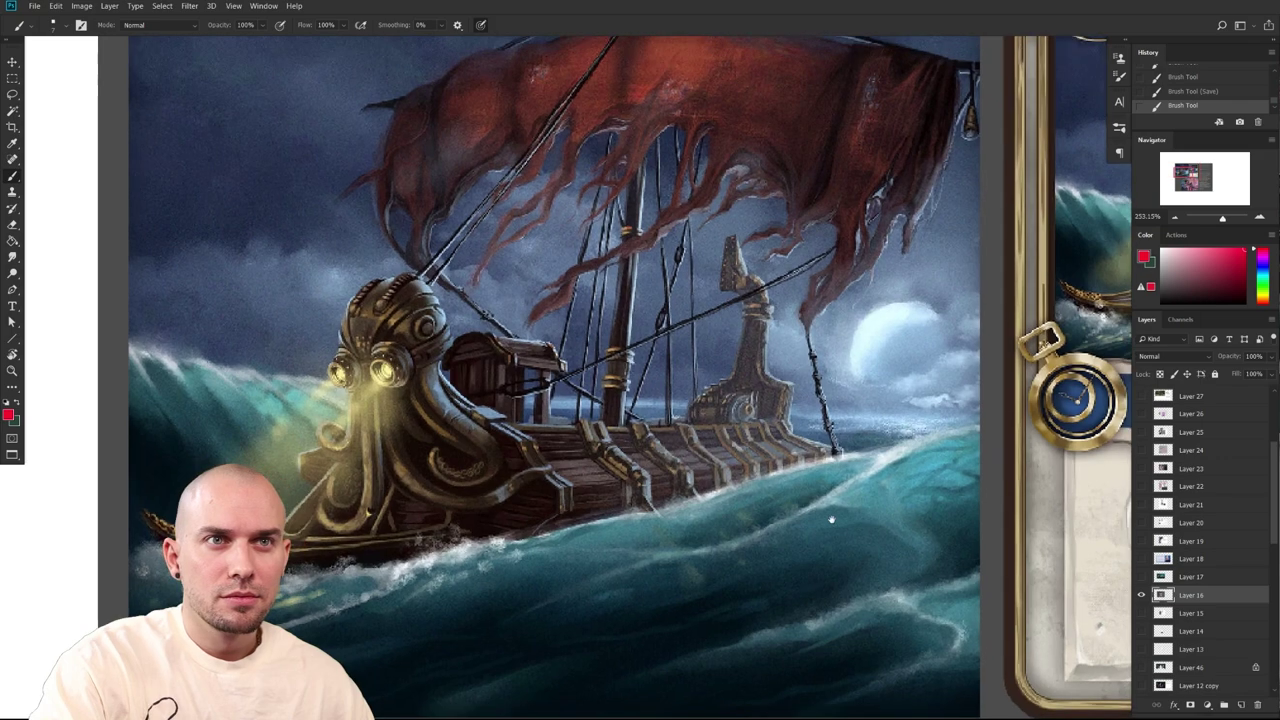
pyautogui.moveTo(831, 519); pyautogui.dragTo(1054, 492)
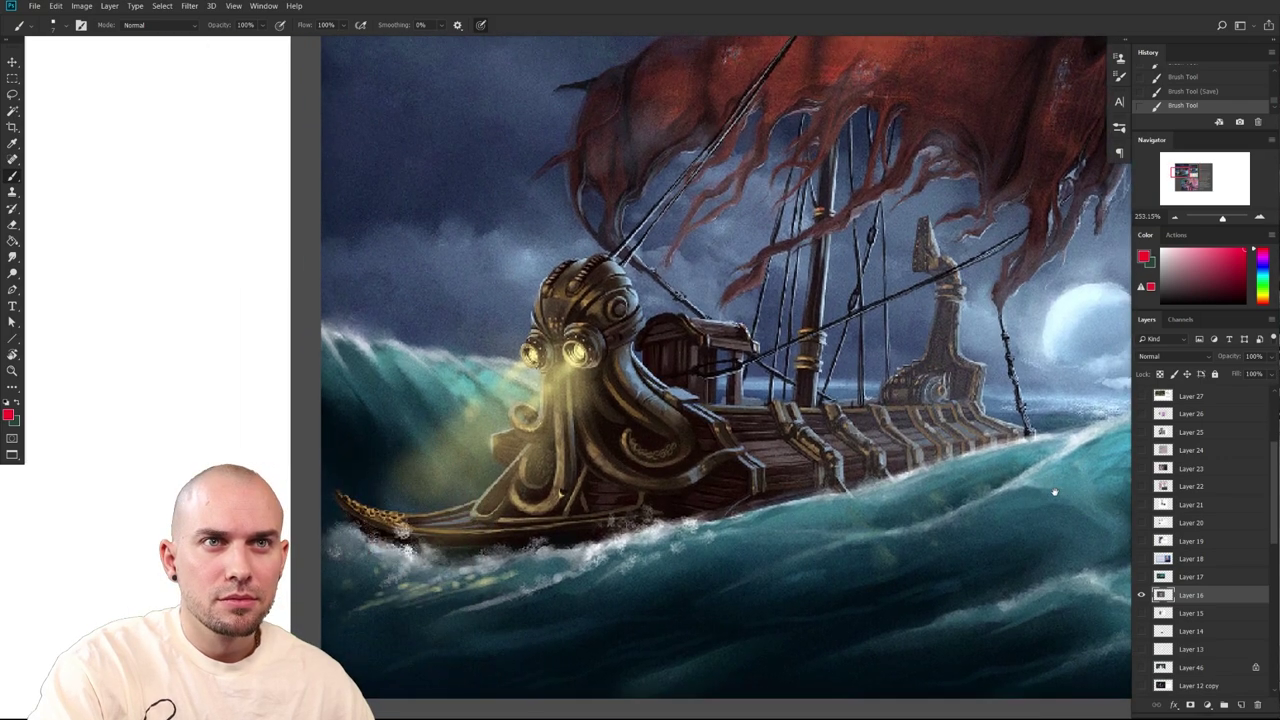
pyautogui.moveTo(1054, 492); pyautogui.dragTo(845, 538)
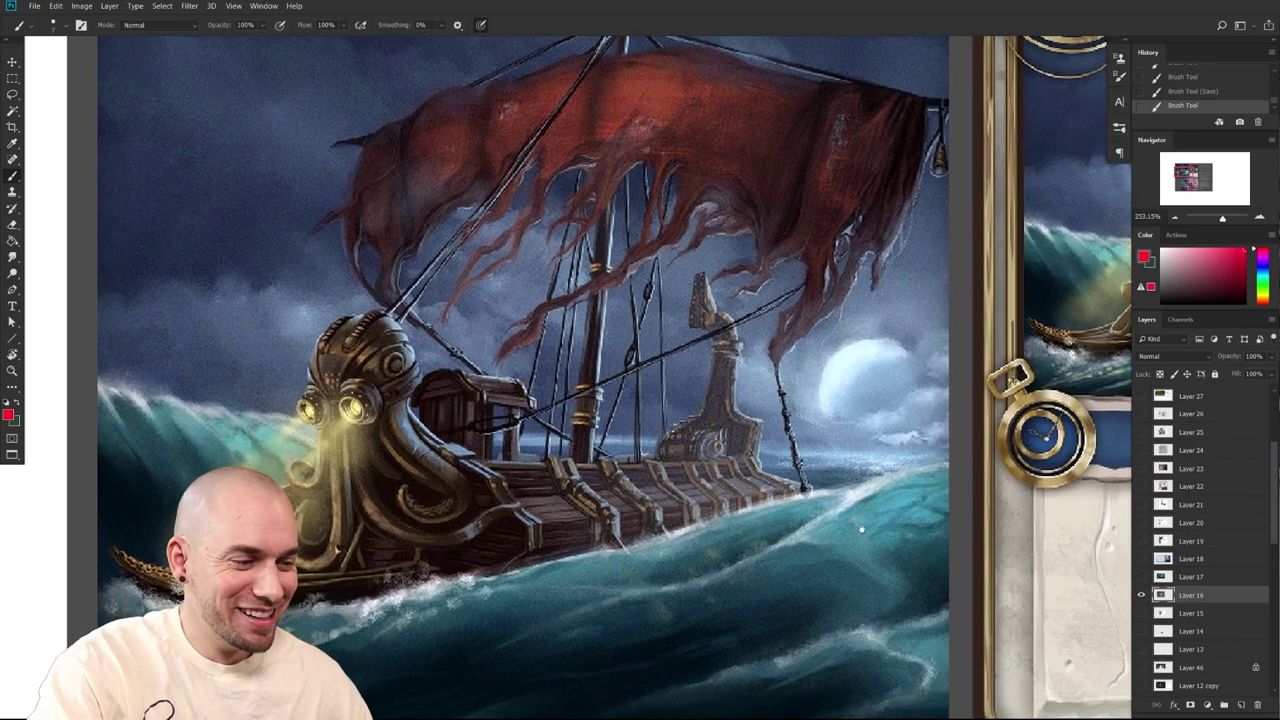
pyautogui.moveTo(882, 543)
pyautogui.mouseDown()
pyautogui.moveTo(1003, 577)
pyautogui.moveTo(850, 543)
pyautogui.mouseUp()
pyautogui.moveTo(972, 560); pyautogui.dragTo(926, 569)
pyautogui.moveTo(970, 558); pyautogui.dragTo(732, 569)
pyautogui.moveTo(886, 540); pyautogui.dragTo(1099, 519)
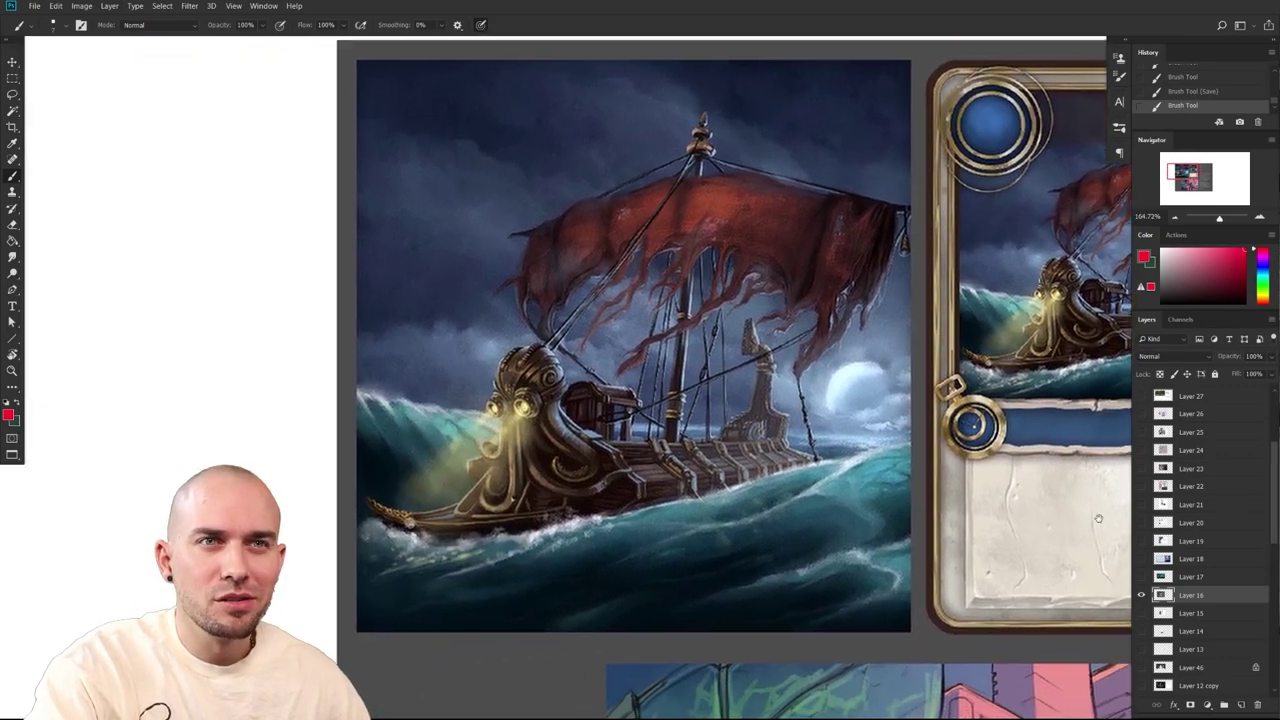
pyautogui.moveTo(979, 555); pyautogui.dragTo(978, 520)
pyautogui.moveTo(833, 525); pyautogui.dragTo(862, 525)
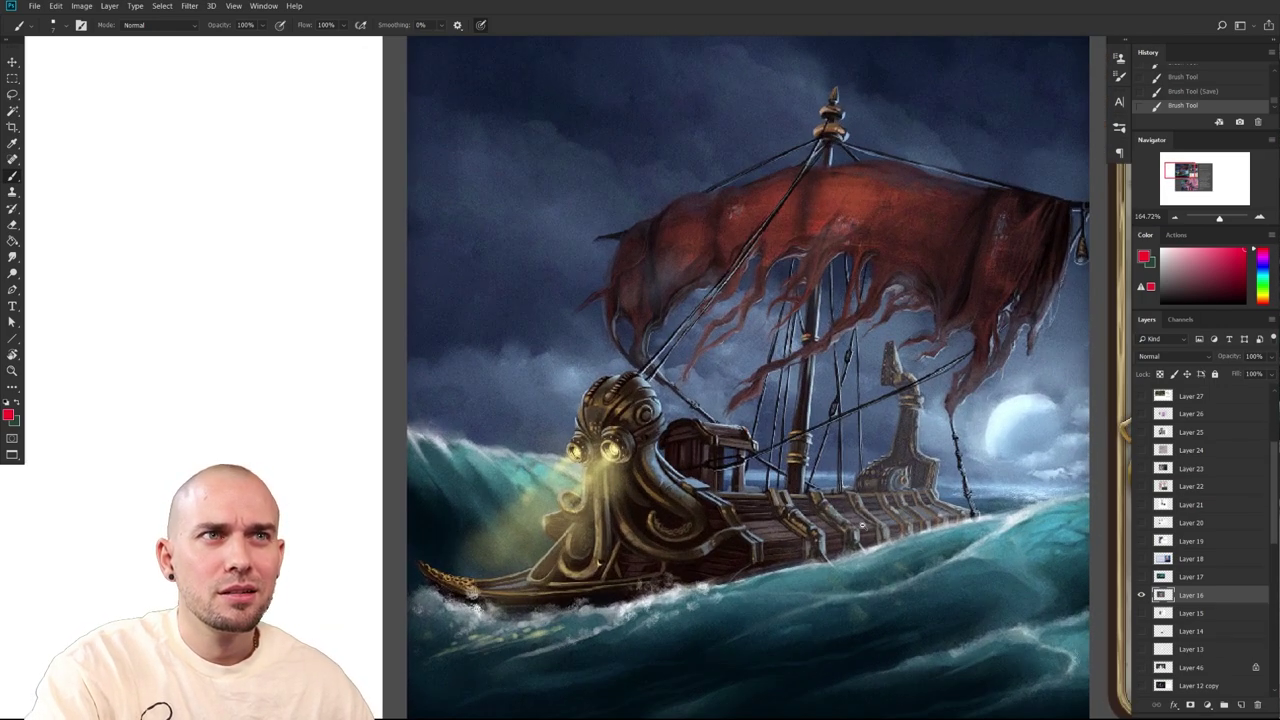
pyautogui.scroll(-4, 862, 523)
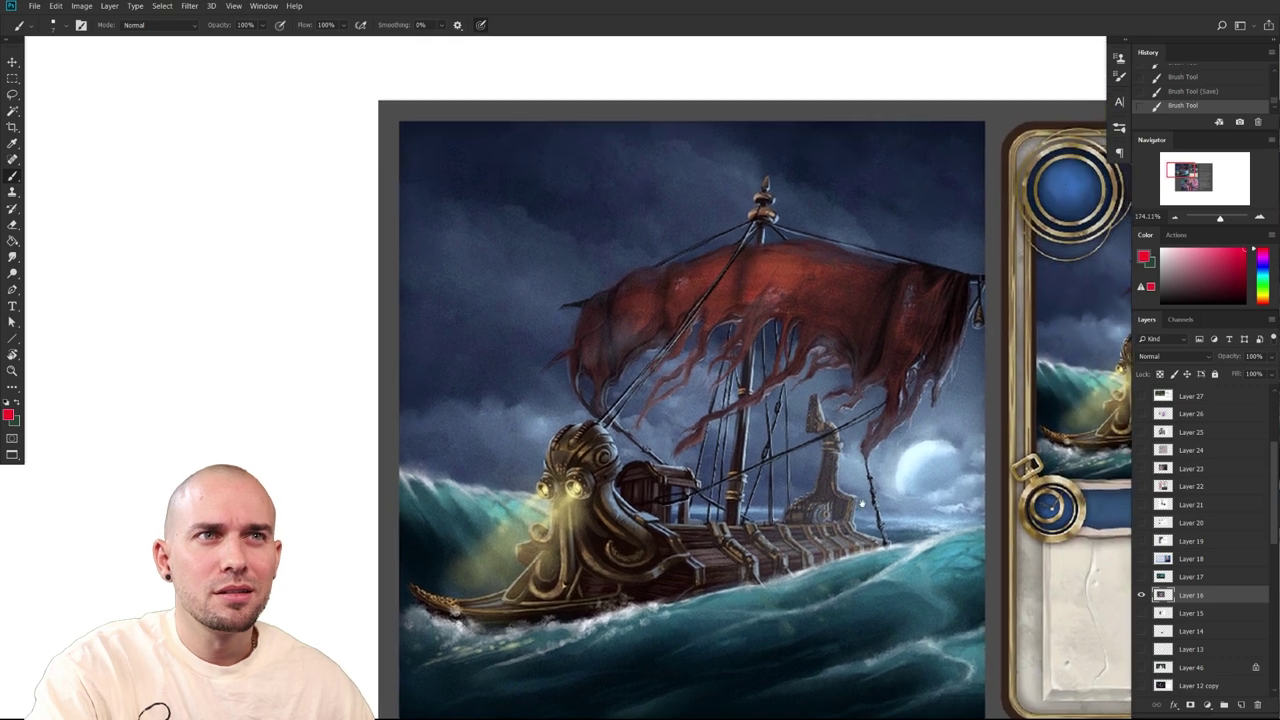
pyautogui.hscroll(6, 792, 294)
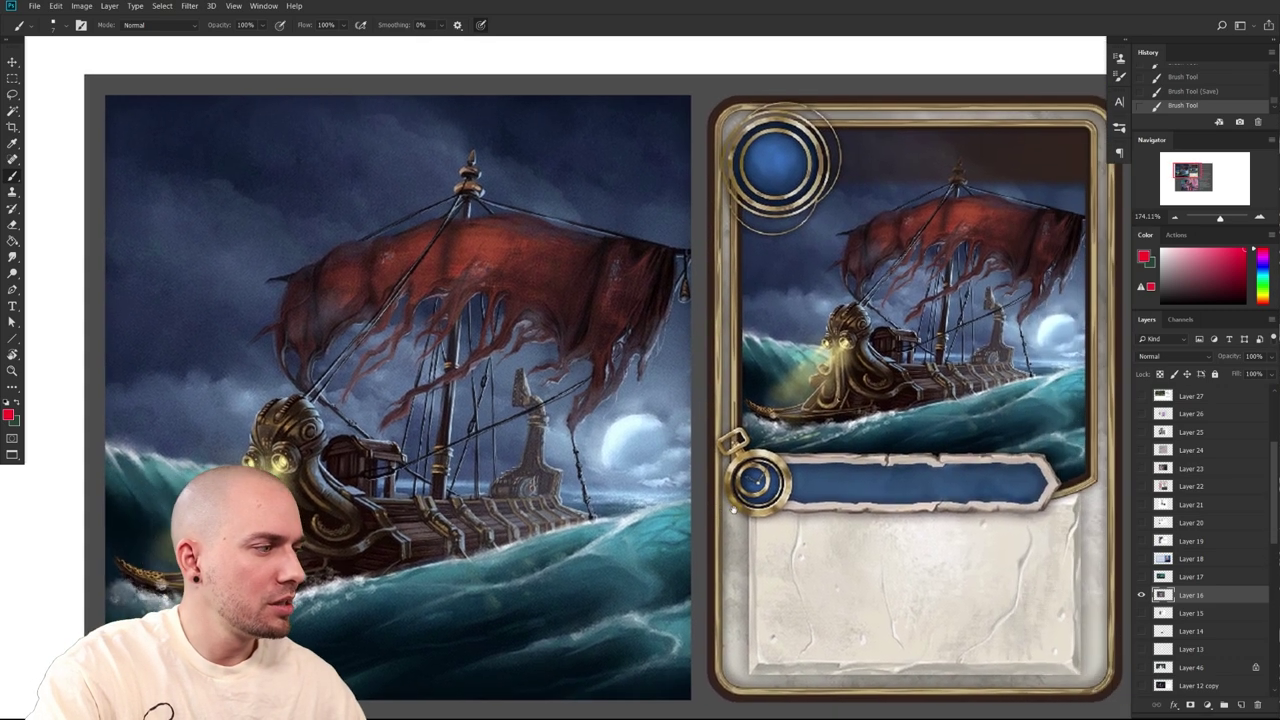
# Sample the sail's red and try painting broad strokes over the dark, ragged far end of the sail
pyautogui.moveTo(701, 508); pyautogui.dragTo(725, 578)
pyautogui.scroll(1, 515, 318)
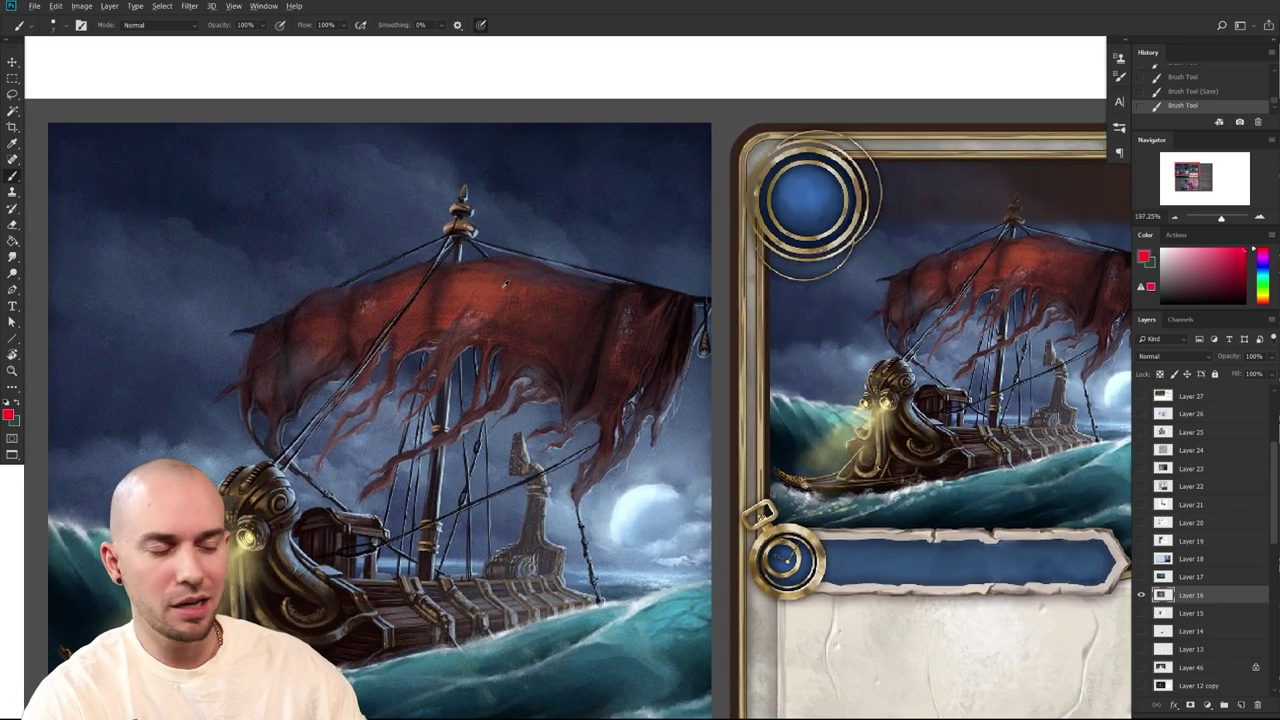
pyautogui.keyDown('alt'); pyautogui.click(560, 314); pyautogui.keyUp('alt')
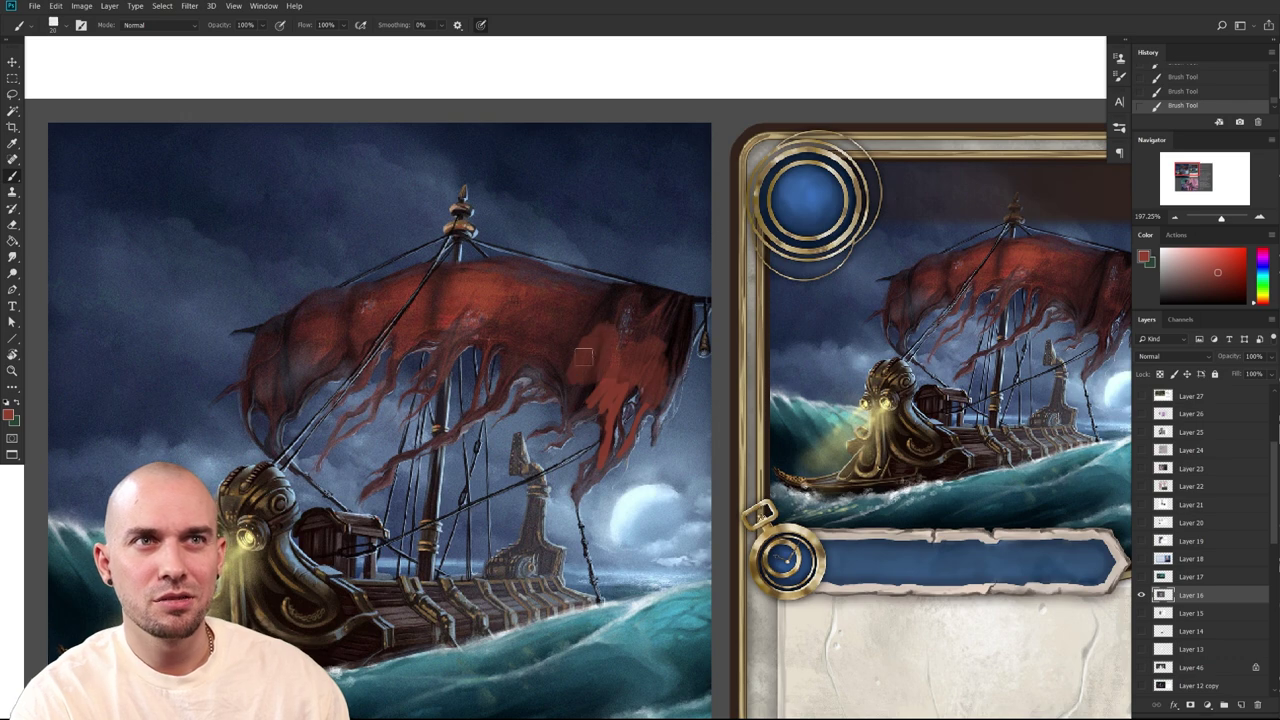
pyautogui.moveTo(599, 338); pyautogui.dragTo(551, 330)
pyautogui.moveTo(719, 492)
pyautogui.mouseDown()
pyautogui.moveTo(796, 355)
pyautogui.moveTo(771, 424)
pyautogui.mouseUp()
pyautogui.hotkey('ctrl', 'z')
pyautogui.hotkey('ctrl', 'z')
pyautogui.hotkey('ctrl', 'z')
pyautogui.hotkey('ctrl', 'z')
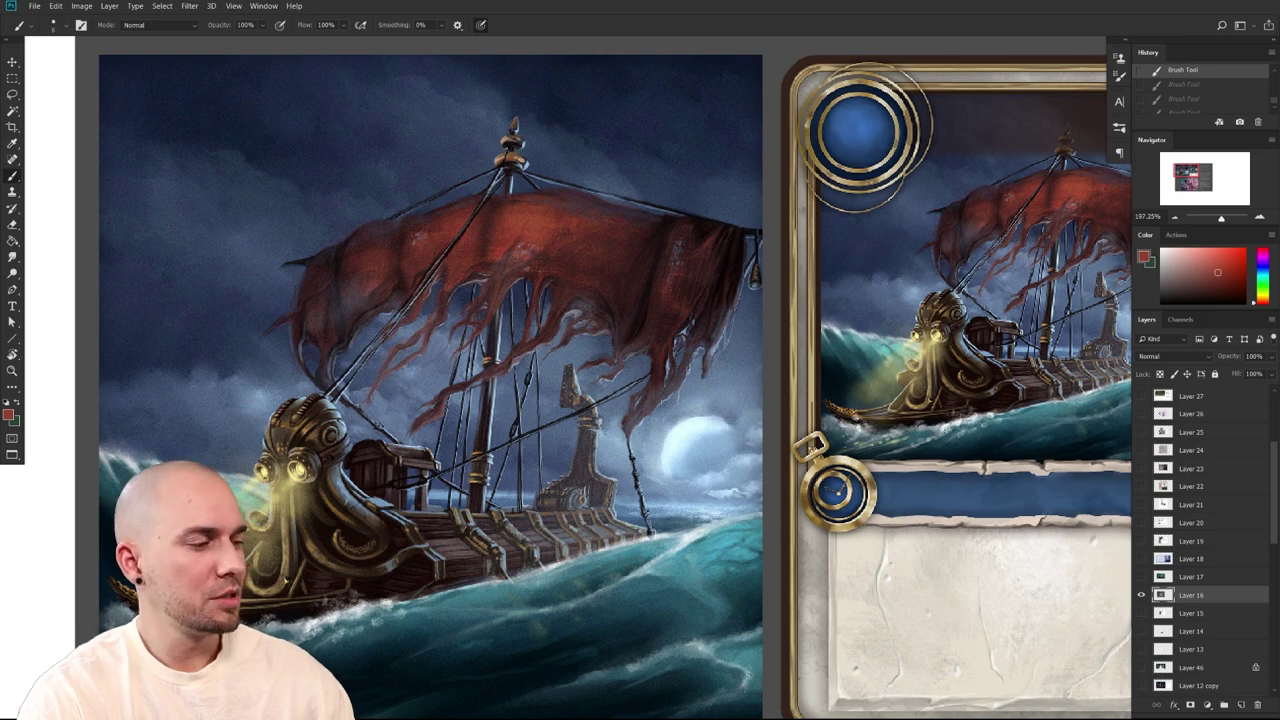
# Try adding thin, lighter red highlight strokes to the sail's ragged strips beside the moon with a smaller brush
pyautogui.press('[')
pyautogui.press('[')
pyautogui.press('[')
pyautogui.moveTo(677, 390); pyautogui.dragTo(668, 400)
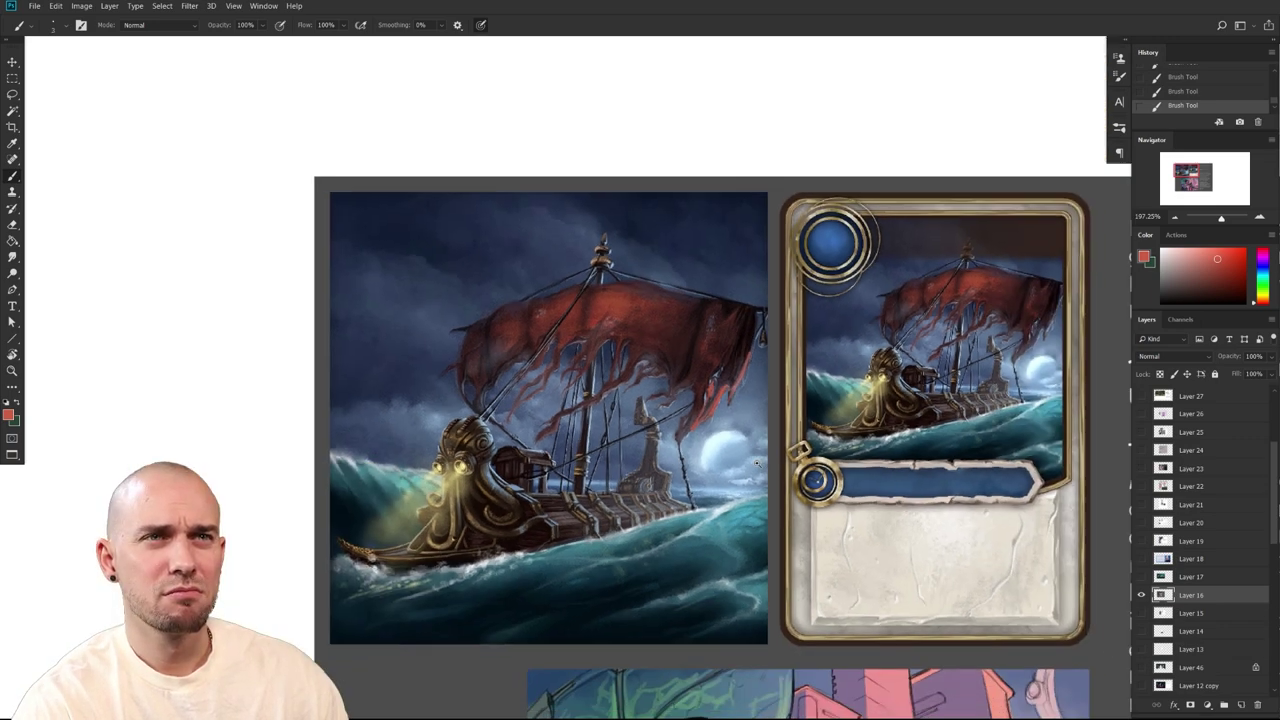
pyautogui.hotkey('ctrl', 'z')
pyautogui.hotkey('ctrl', 'z')
pyautogui.hotkey('ctrl', 'z')
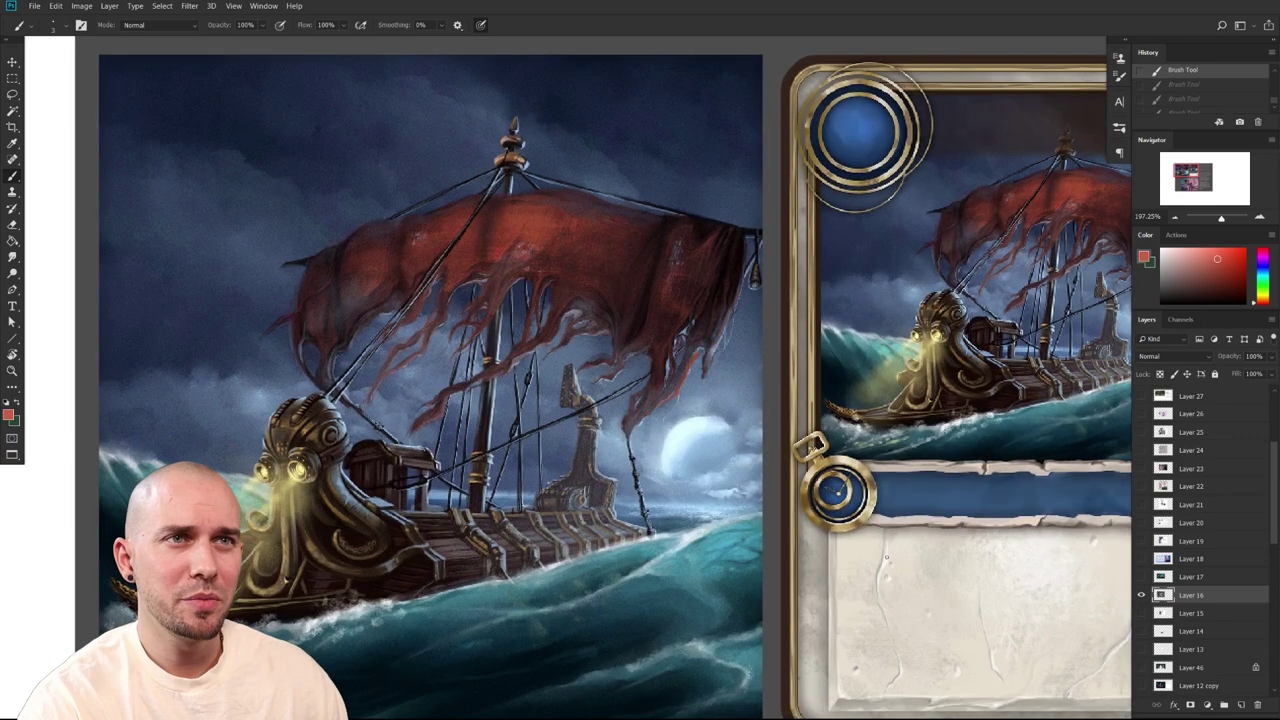
# Read the submission's two written questions alongside the haunted ship painting and its card mock-up
pyautogui.scroll(-2, 901, 583)
pyautogui.scroll(-3, 903, 594)
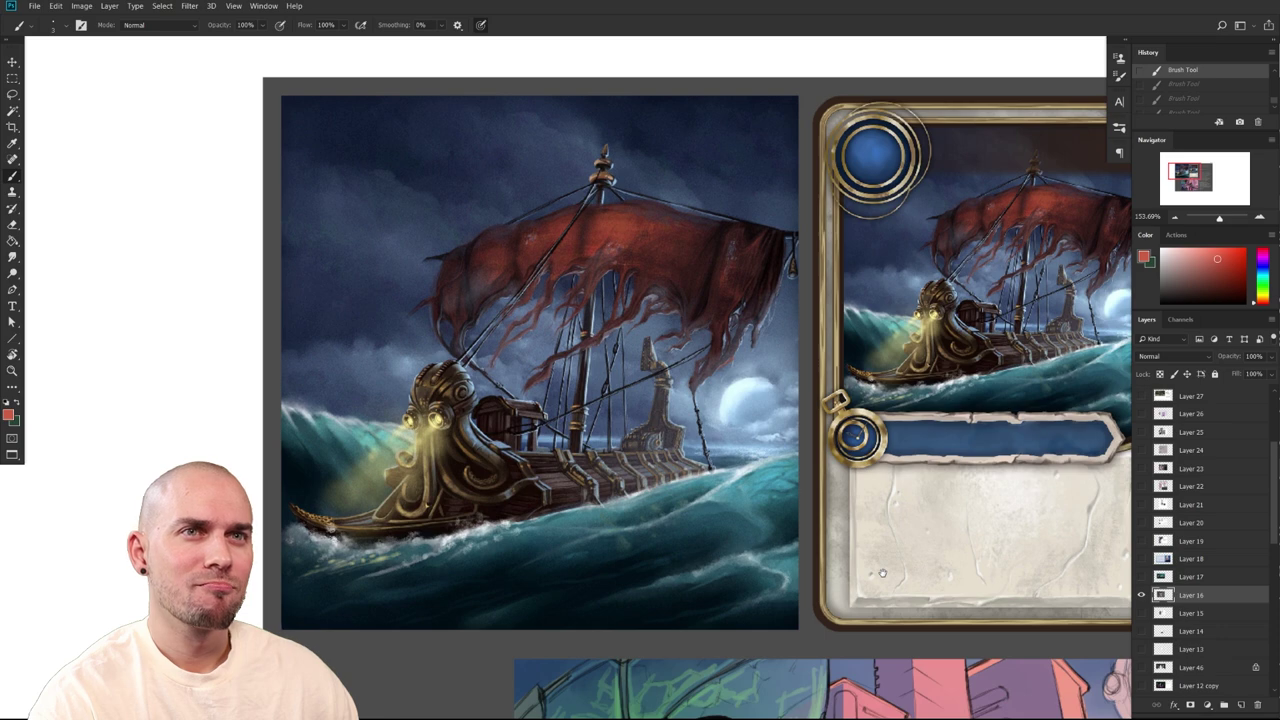
pyautogui.hscroll(4, 860, 566)
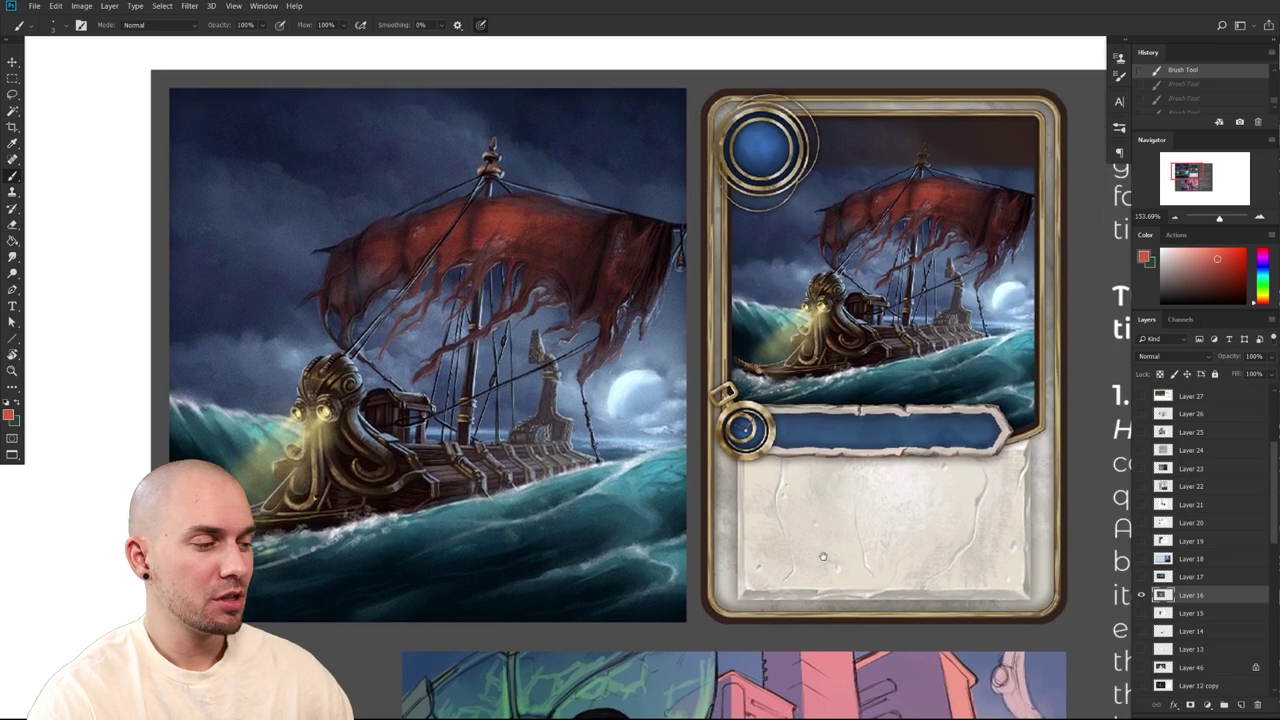
pyautogui.scroll(-6, 823, 557)
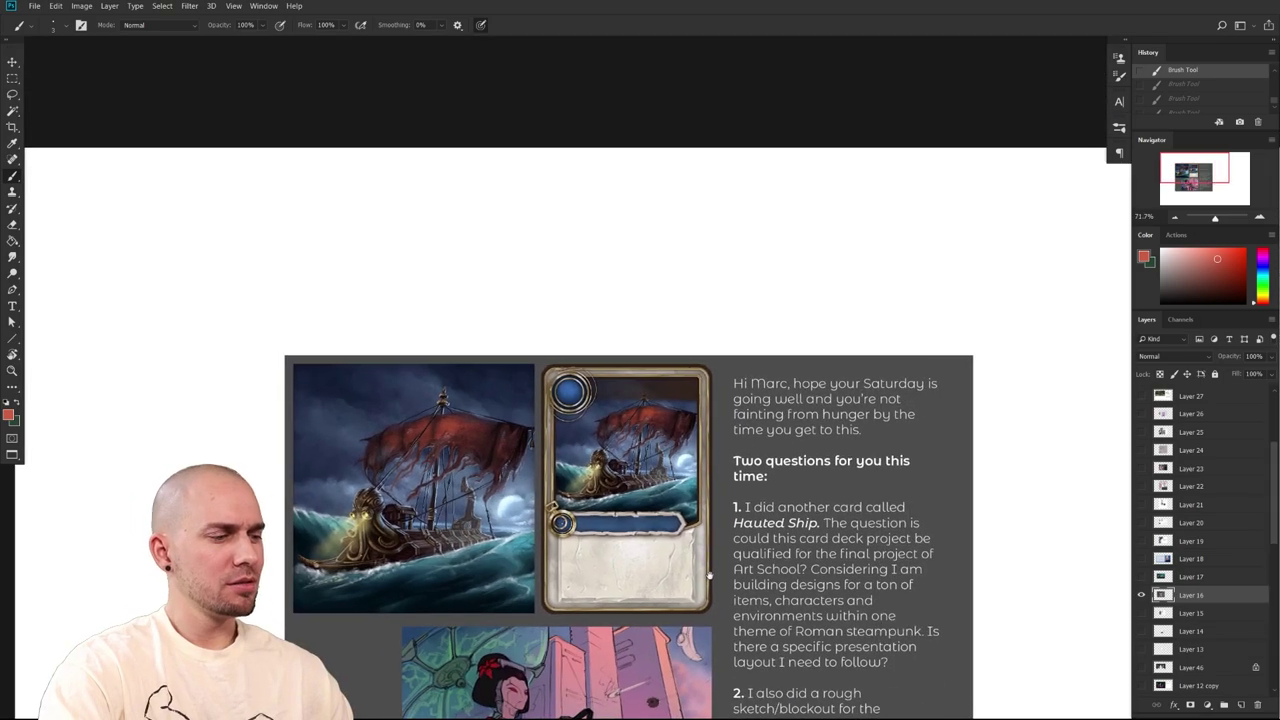
pyautogui.scroll(3, 709, 576)
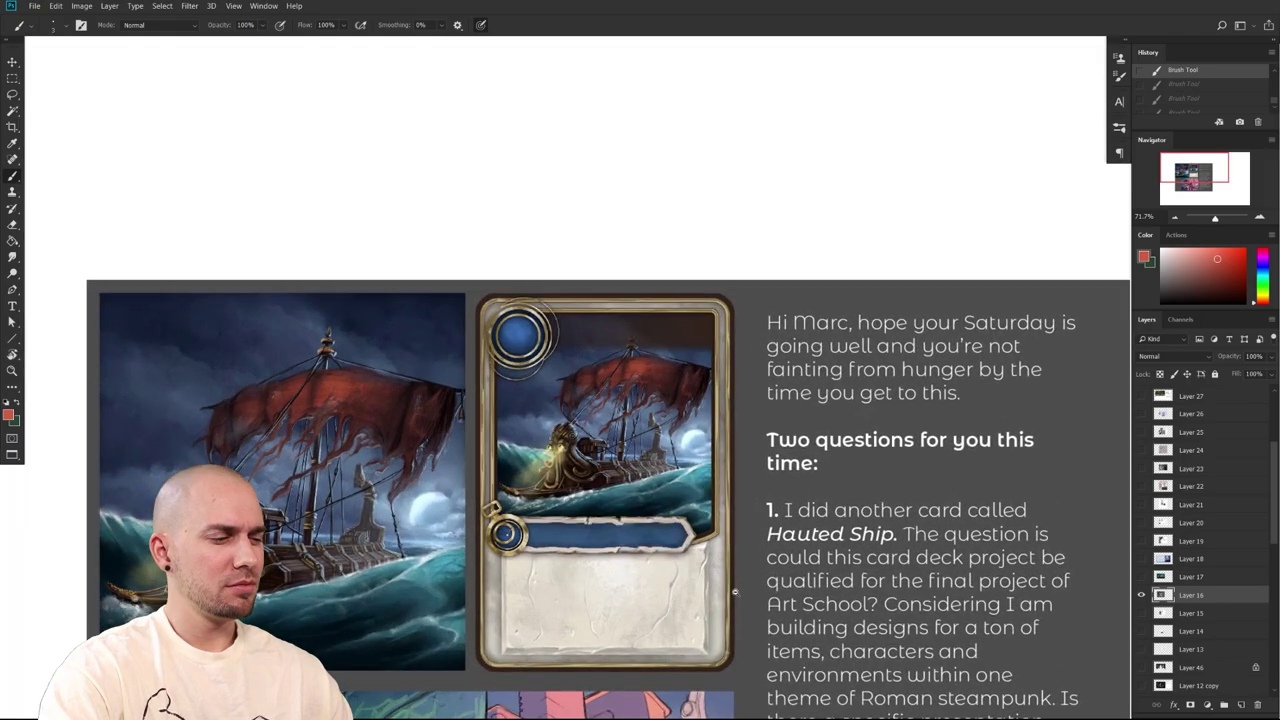
pyautogui.scroll(-3, 735, 592)
pyautogui.scroll(5, 745, 592)
pyautogui.scroll(6, 750, 592)
pyautogui.scroll(-5, 717, 604)
pyautogui.scroll(-4, 683, 618)
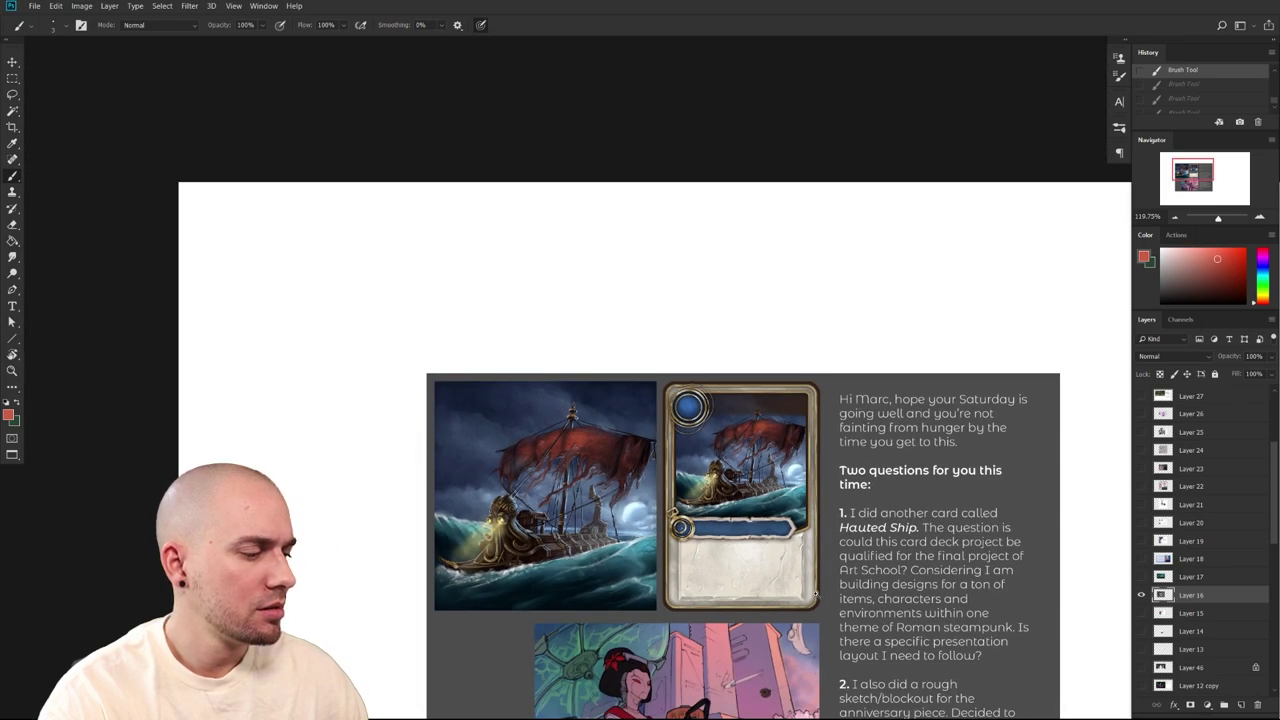
pyautogui.scroll(1, 816, 594)
pyautogui.moveTo(816, 594); pyautogui.dragTo(762, 578)
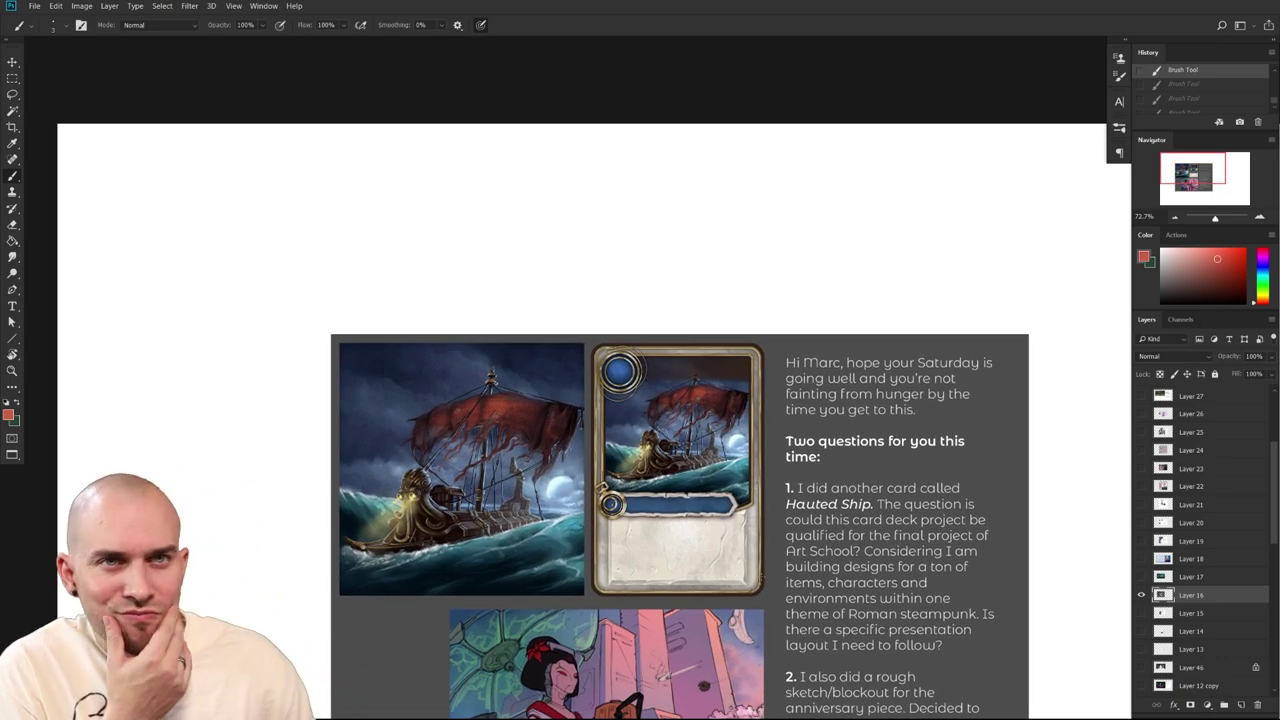
# Inspect the ship artwork inside the card frame up close and compare it with the full painting
pyautogui.scroll(9, 757, 573)
pyautogui.moveTo(741, 520); pyautogui.dragTo(1243, 481)
pyautogui.moveTo(774, 563); pyautogui.dragTo(545, 603)
pyautogui.moveTo(866, 523); pyautogui.dragTo(798, 539)
pyautogui.scroll(-5, 797, 538)
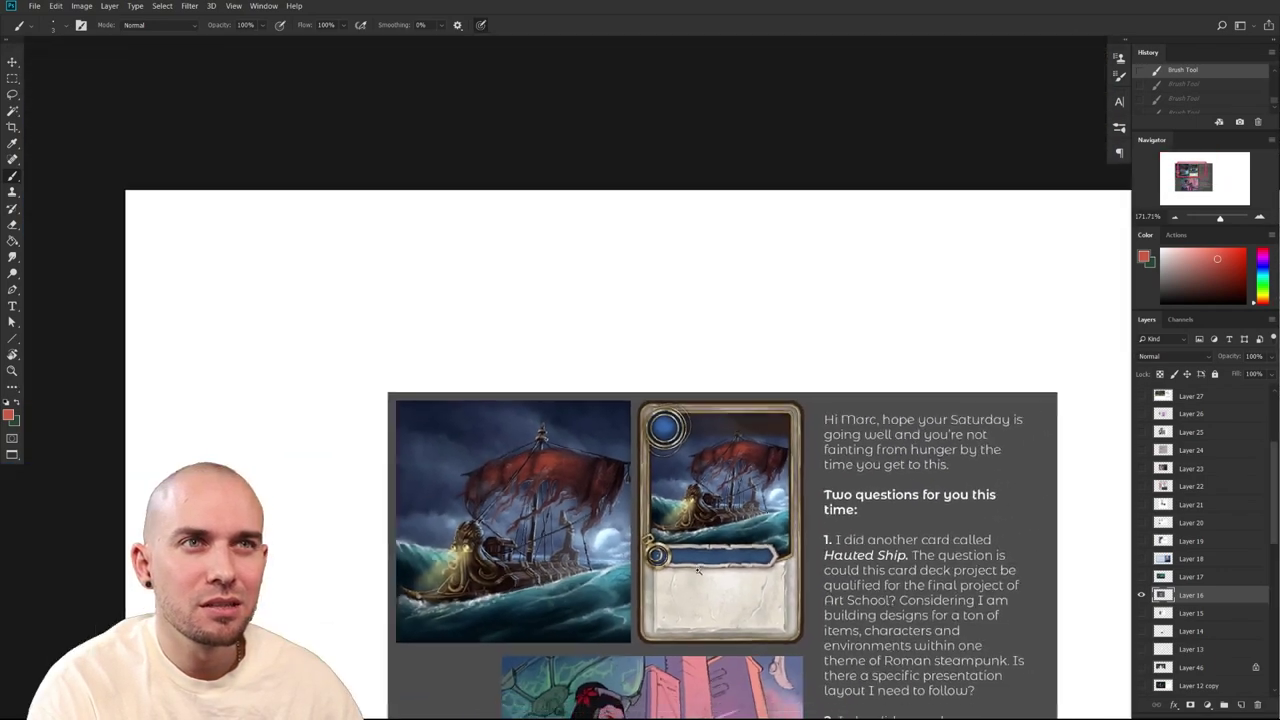
pyautogui.scroll(3, 732, 572)
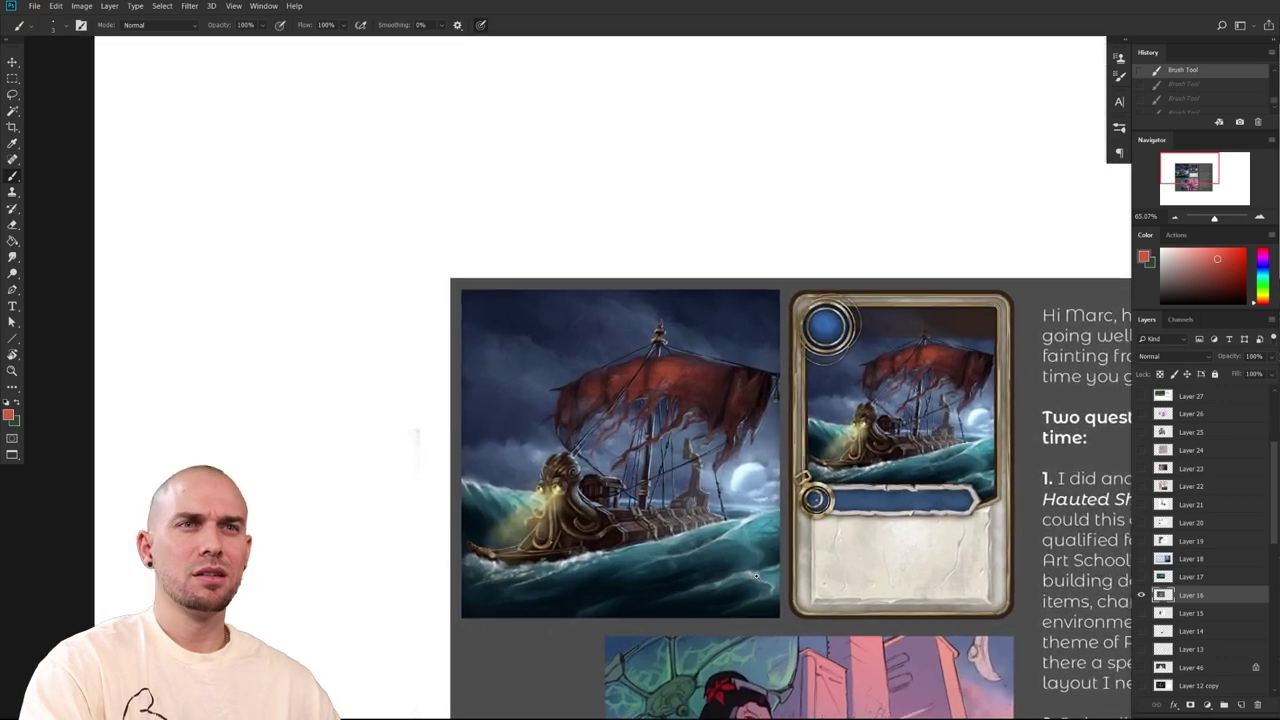
pyautogui.scroll(2, 727, 584)
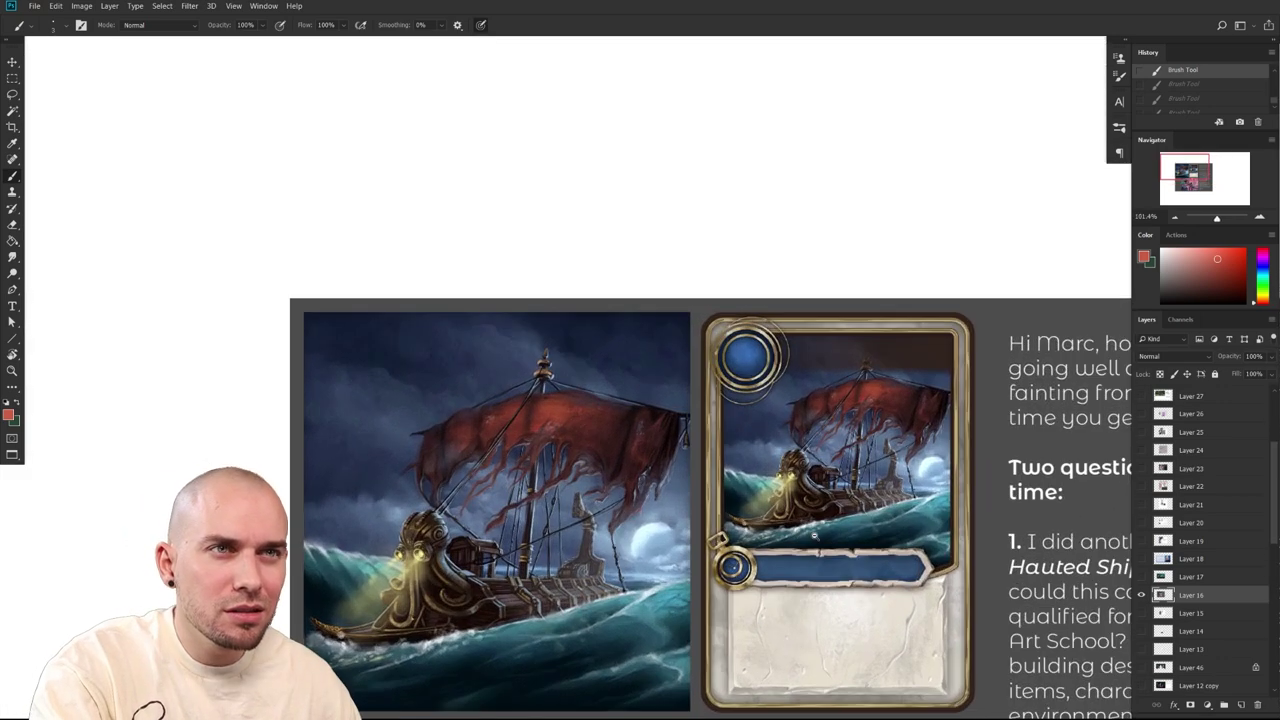
pyautogui.scroll(5, 855, 526)
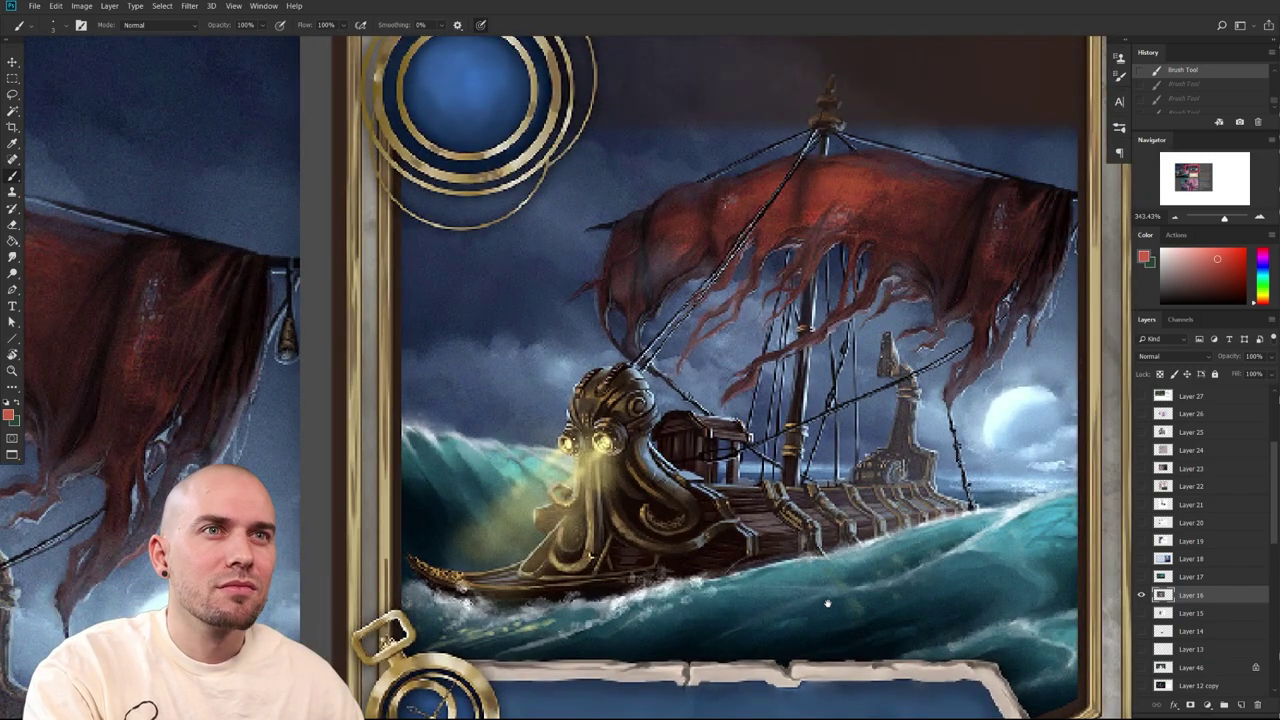
pyautogui.moveTo(828, 603); pyautogui.dragTo(1100, 523)
pyautogui.moveTo(932, 541); pyautogui.dragTo(877, 547)
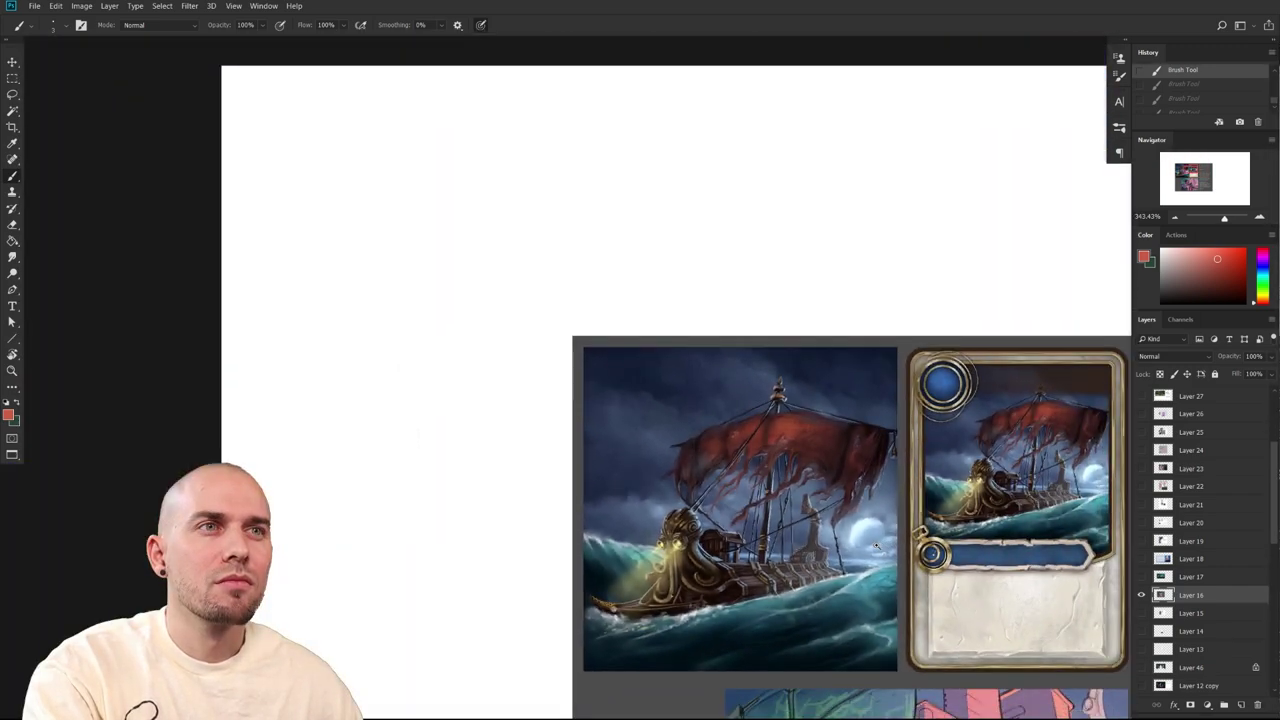
pyautogui.scroll(3, 876, 546)
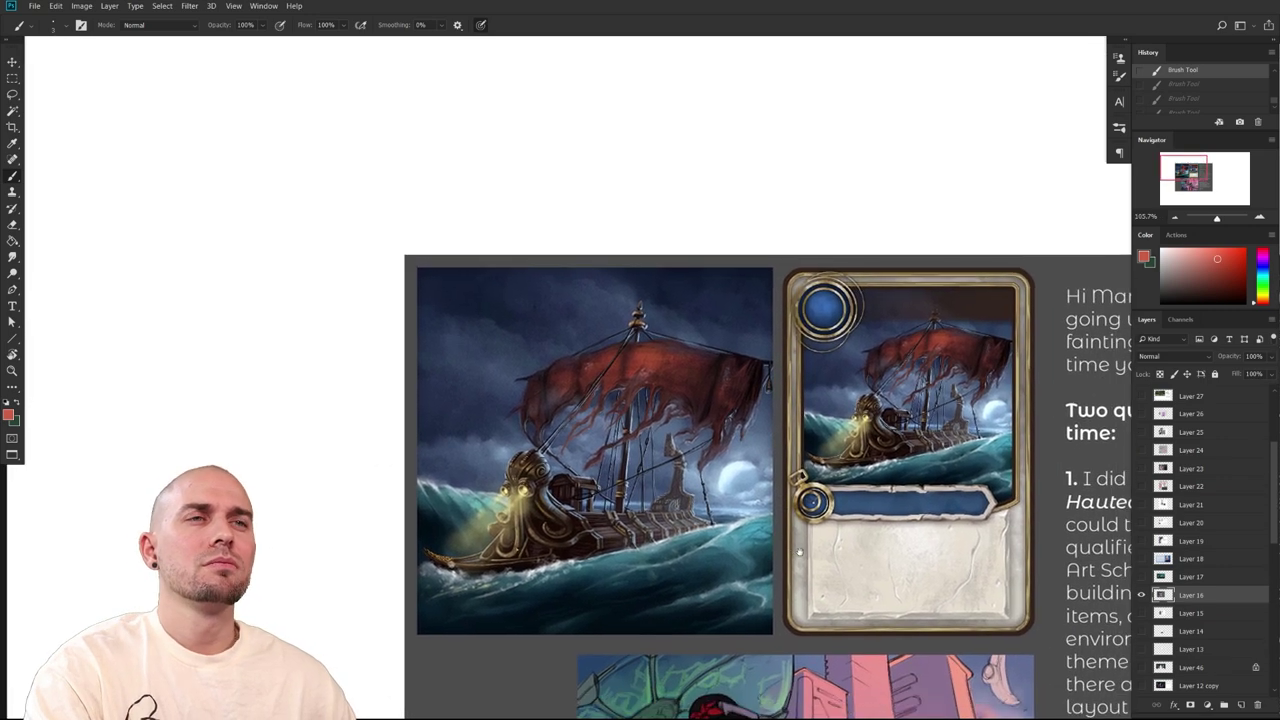
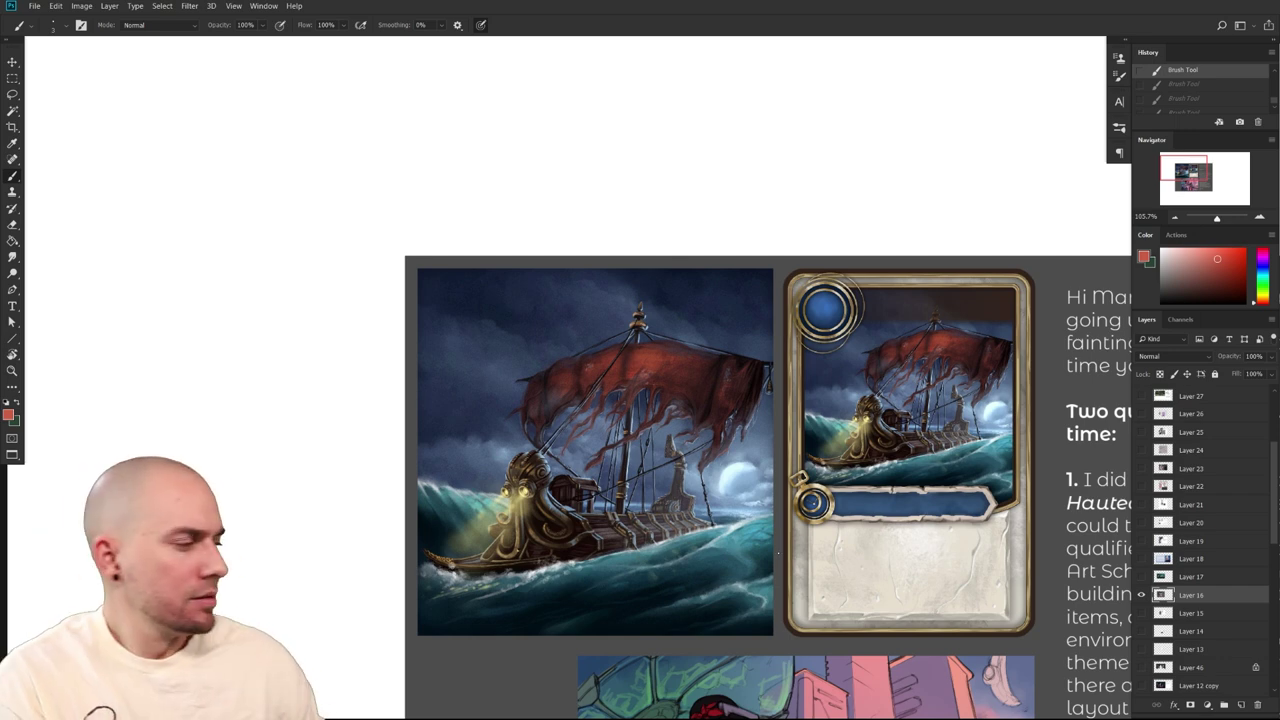
# Set the brush colour to a fully saturated bright red and increase the brush size
pyautogui.click(1244, 250)
pyautogui.moveTo(900, 380); pyautogui.dragTo(795, 393)
pyautogui.press(']')
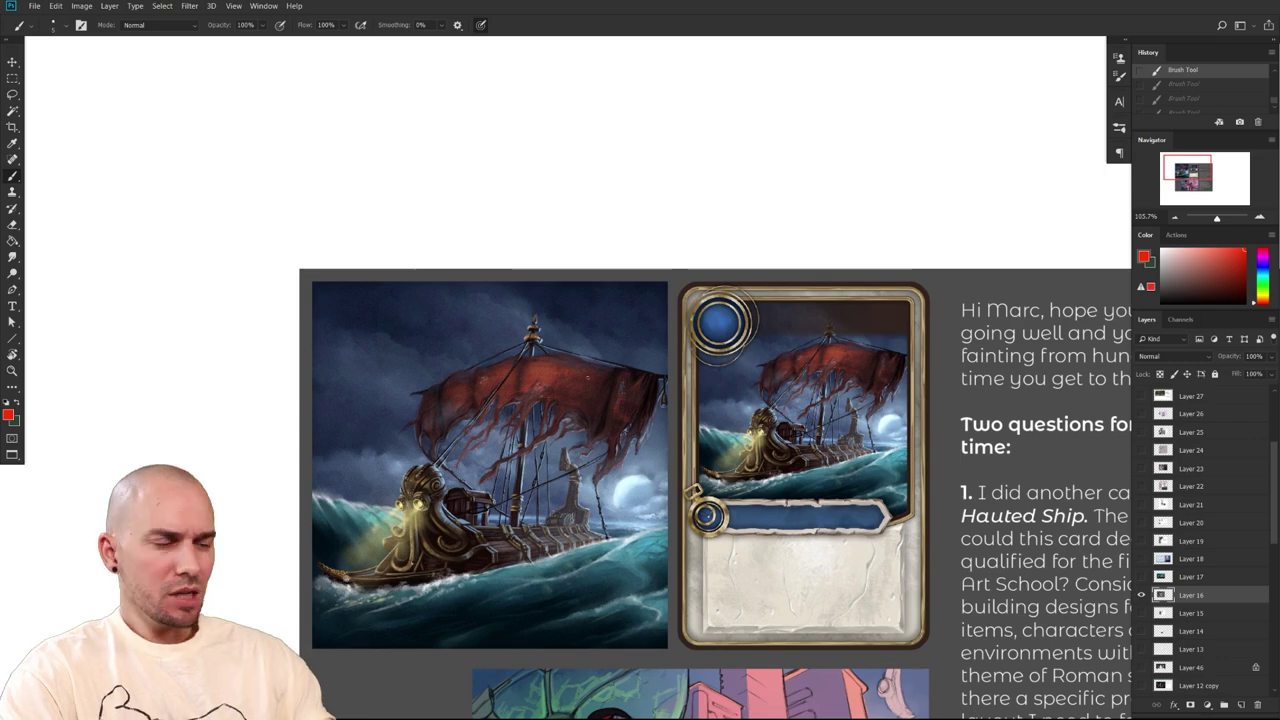
# Try circling the bright middle part of the ship's sail in red
pyautogui.moveTo(600, 355); pyautogui.dragTo(560, 410)
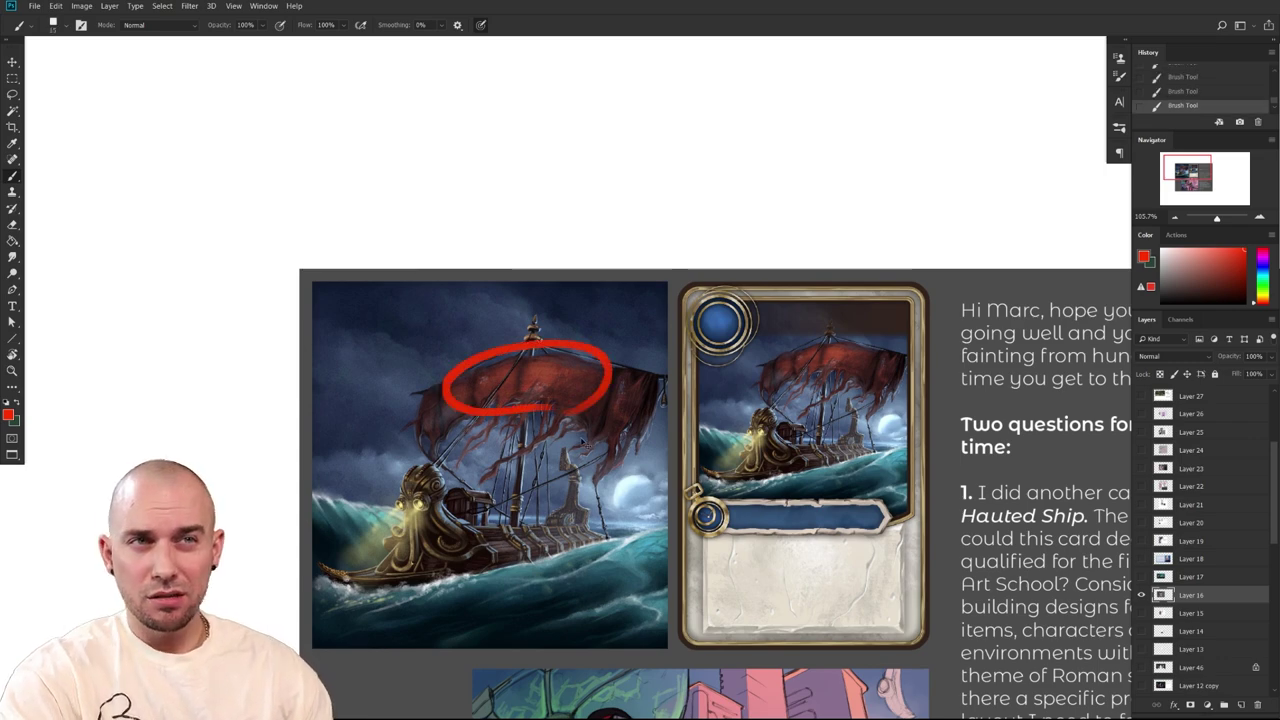
pyautogui.hotkey('ctrl', 'z')
# Compare how the haunted ship painting reads from a distance and up close
pyautogui.scroll(-7, 661, 595)
pyautogui.scroll(6, 661, 595)
pyautogui.scroll(4, 668, 605)
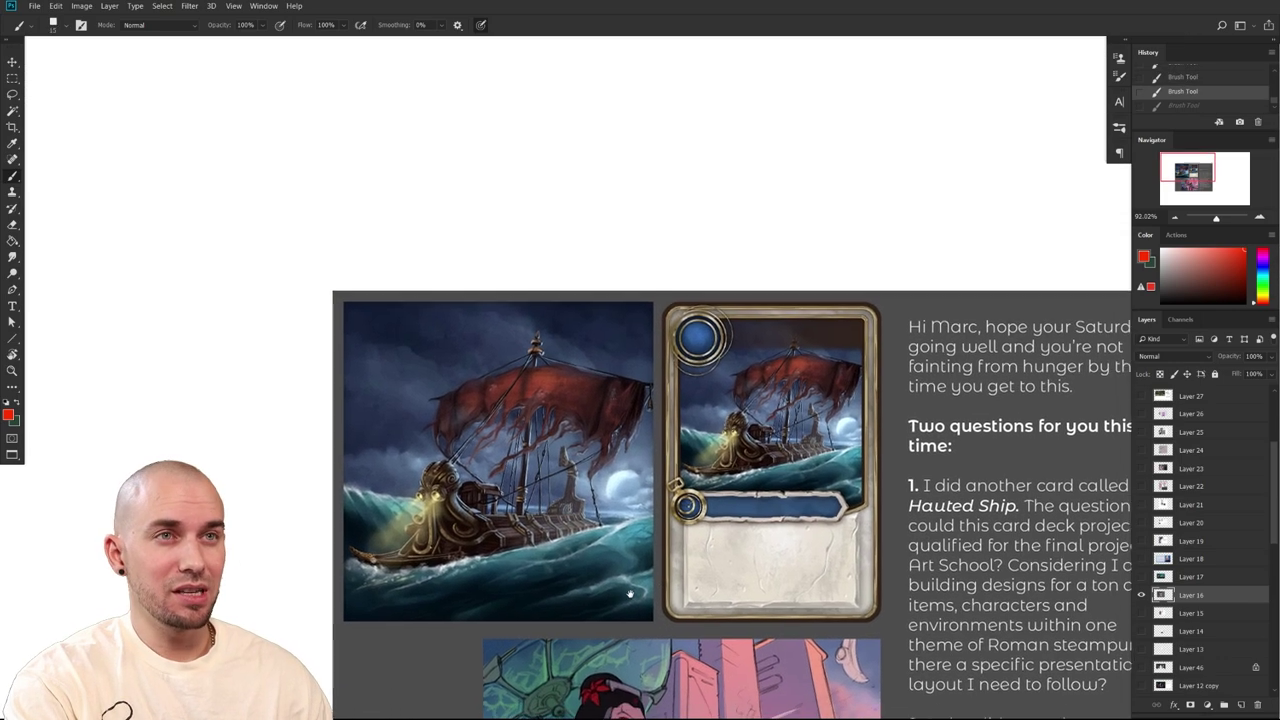
pyautogui.scroll(2, 668, 570)
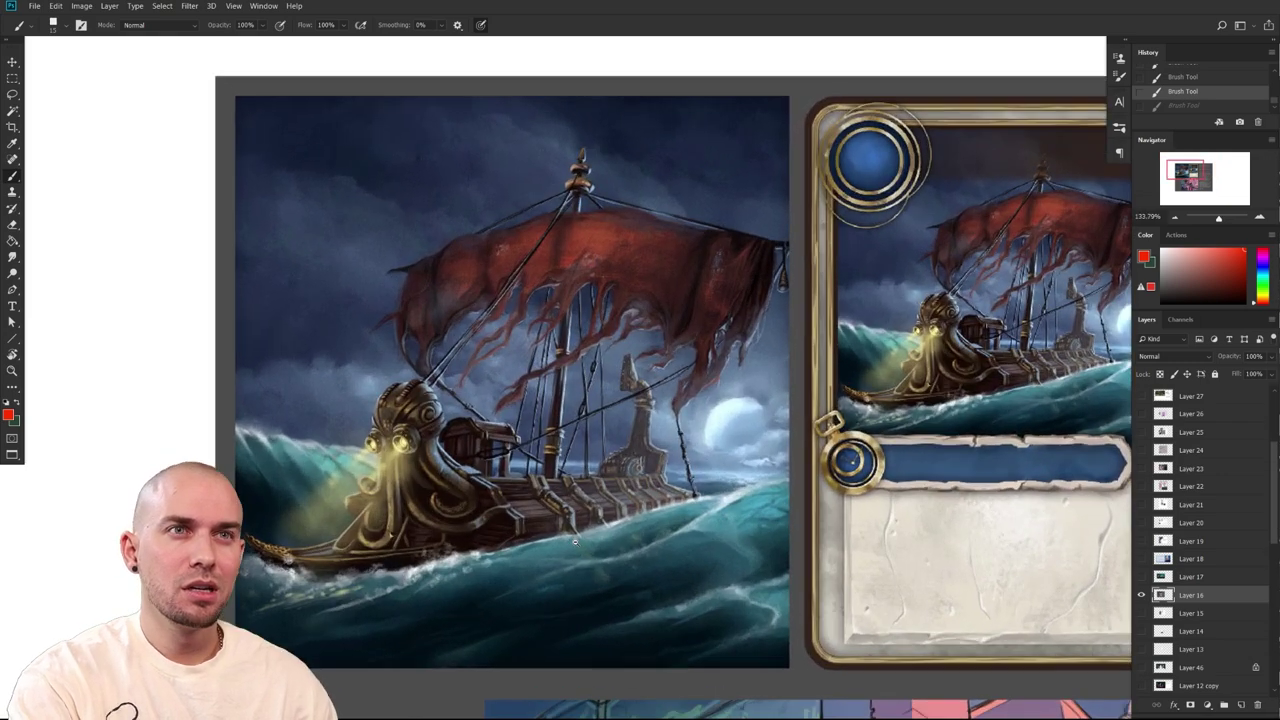
pyautogui.scroll(-2, 600, 550)
pyautogui.scroll(3, 569, 537)
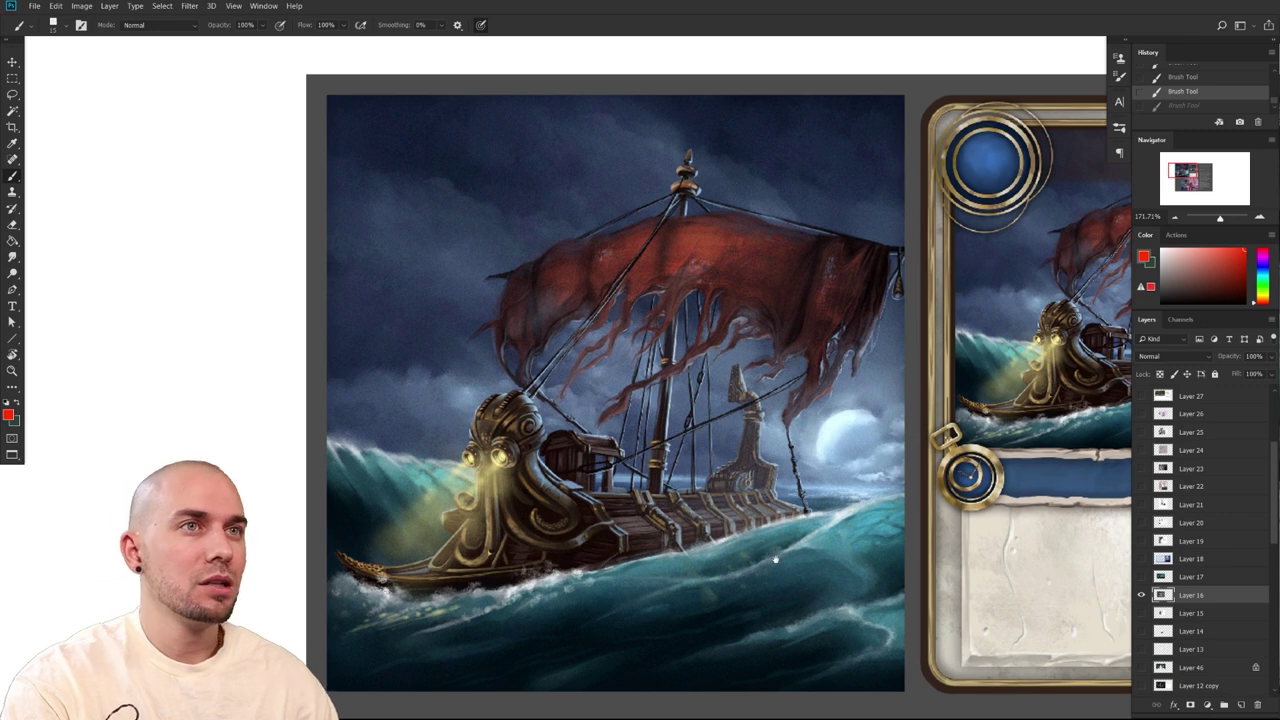
pyautogui.moveTo(775, 560)
pyautogui.mouseDown()
pyautogui.moveTo(988, 514)
pyautogui.moveTo(846, 574)
pyautogui.moveTo(765, 584)
pyautogui.mouseUp()
# Try marking the sail area of the large ship painting with a red brush stroke
pyautogui.moveTo(795, 343)
pyautogui.mouseDown()
pyautogui.moveTo(544, 185)
pyautogui.moveTo(440, 234)
pyautogui.mouseUp()
pyautogui.moveTo(829, 552)
pyautogui.mouseDown()
pyautogui.moveTo(633, 543)
pyautogui.moveTo(777, 507)
pyautogui.mouseUp()
pyautogui.hotkey('ctrl', 'z')
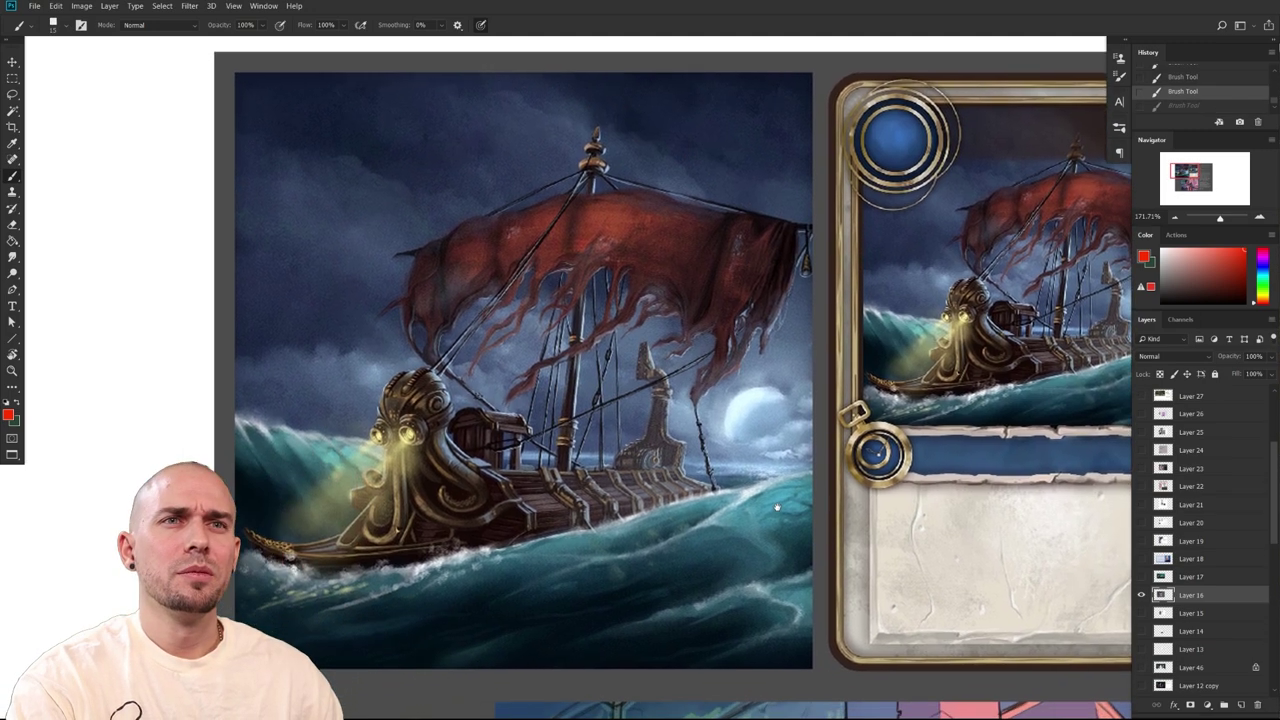
# Review the ship painting's overall composition beside its framed card version at several magnifications
pyautogui.scroll(-2, 777, 507)
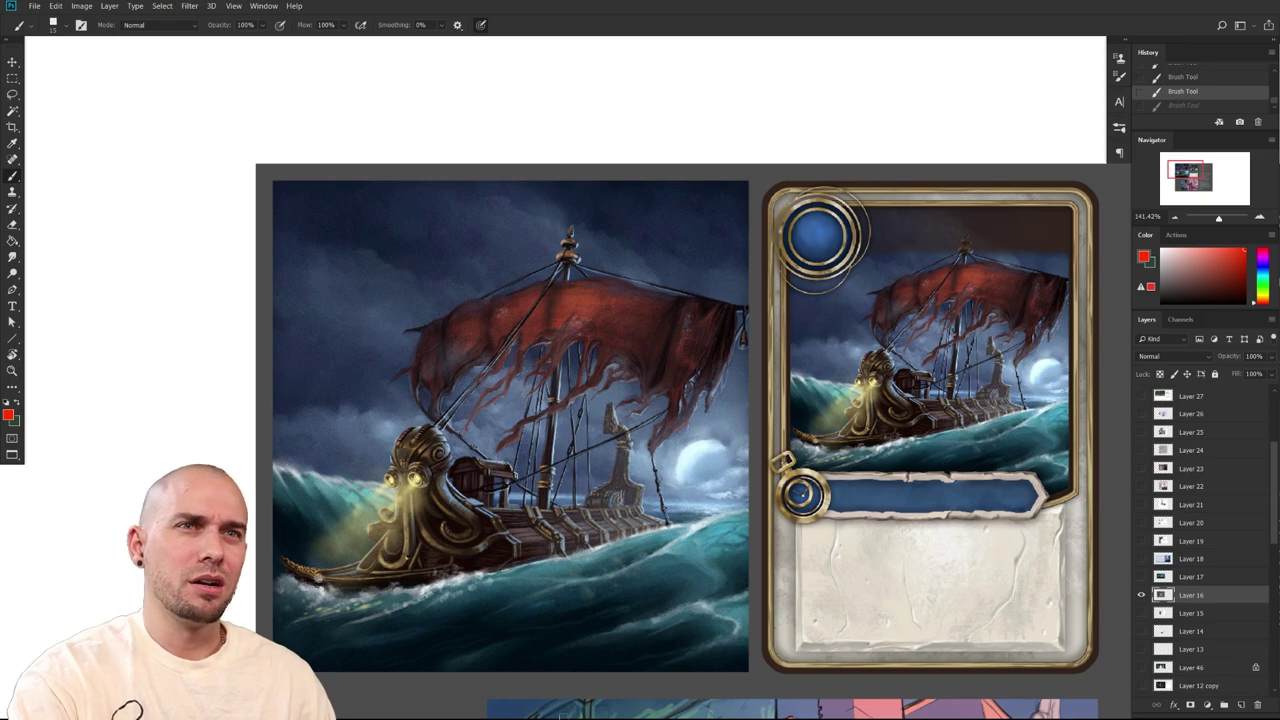
pyautogui.scroll(-5, 678, 600)
pyautogui.scroll(6, 677, 588)
pyautogui.moveTo(705, 562)
pyautogui.mouseDown()
pyautogui.moveTo(815, 514)
pyautogui.moveTo(931, 544)
pyautogui.mouseUp()
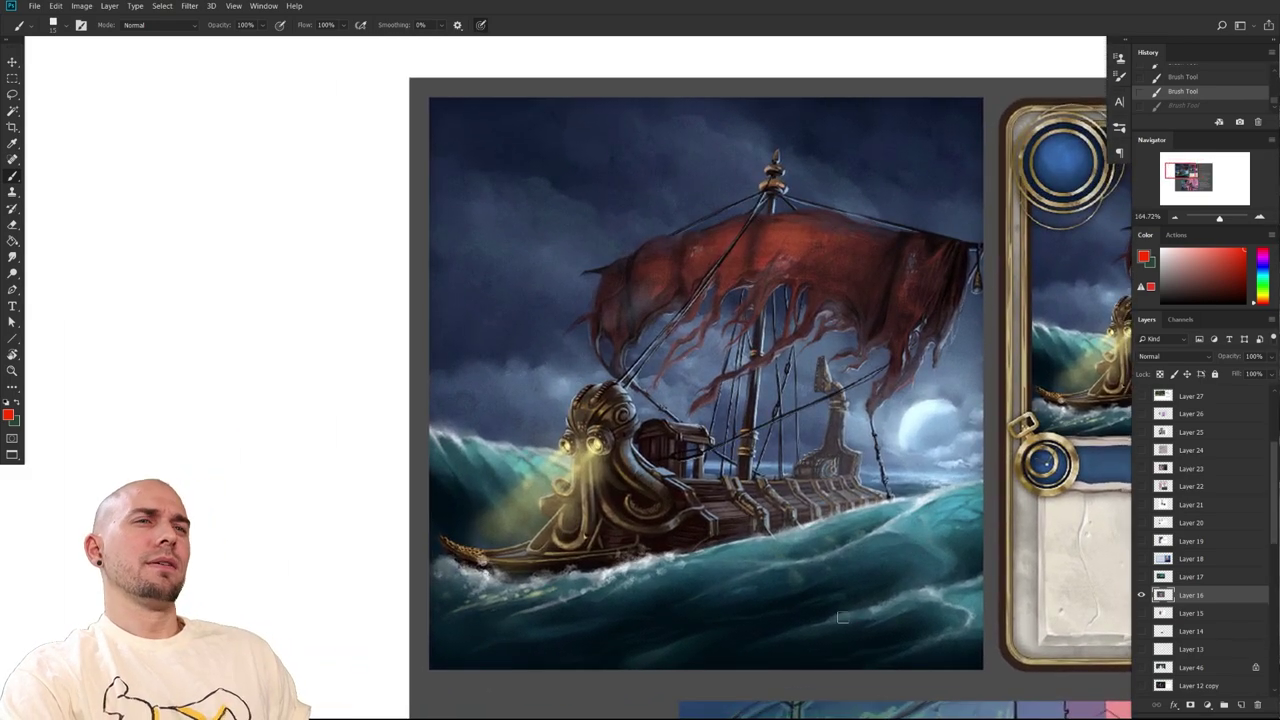
pyautogui.moveTo(843, 617); pyautogui.dragTo(840, 575)
pyautogui.moveTo(848, 562); pyautogui.dragTo(645, 507)
pyautogui.scroll(2, 645, 508)
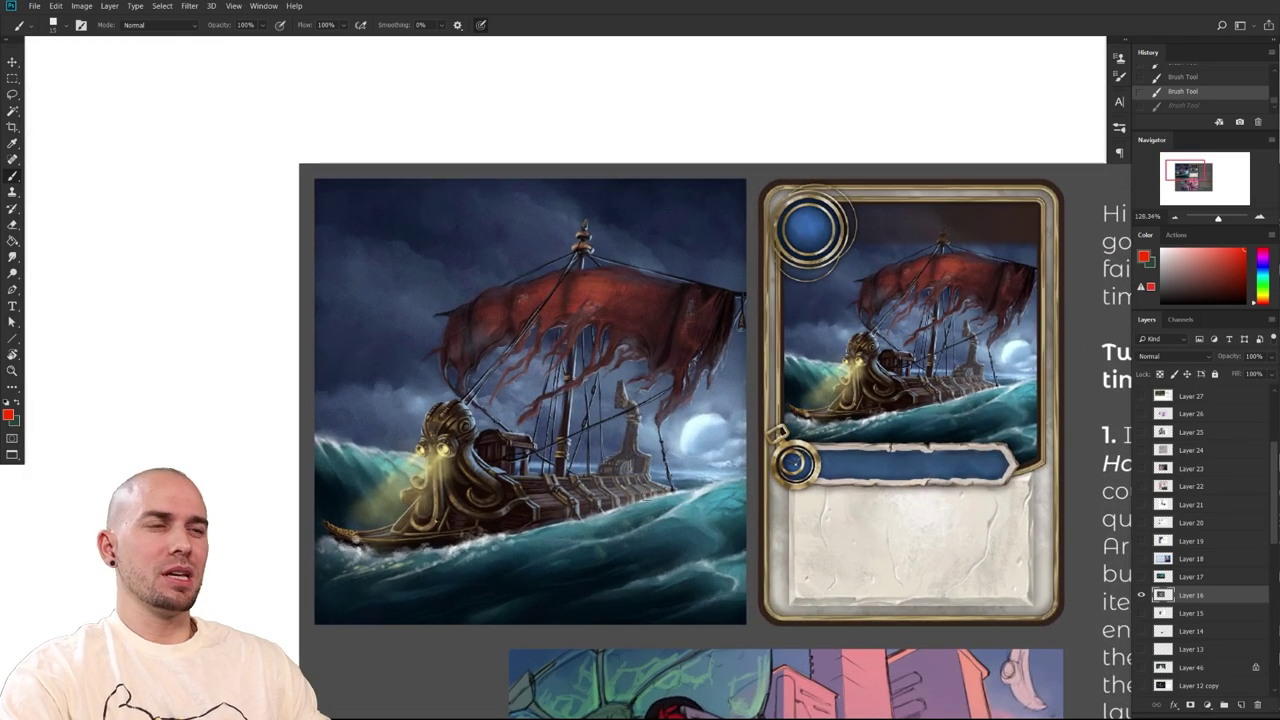
# Try marking the middle of the ship's deck and rigging with a broad red circular scribble
pyautogui.moveTo(533, 515)
pyautogui.mouseDown()
pyautogui.moveTo(655, 434)
pyautogui.moveTo(618, 450)
pyautogui.mouseUp()
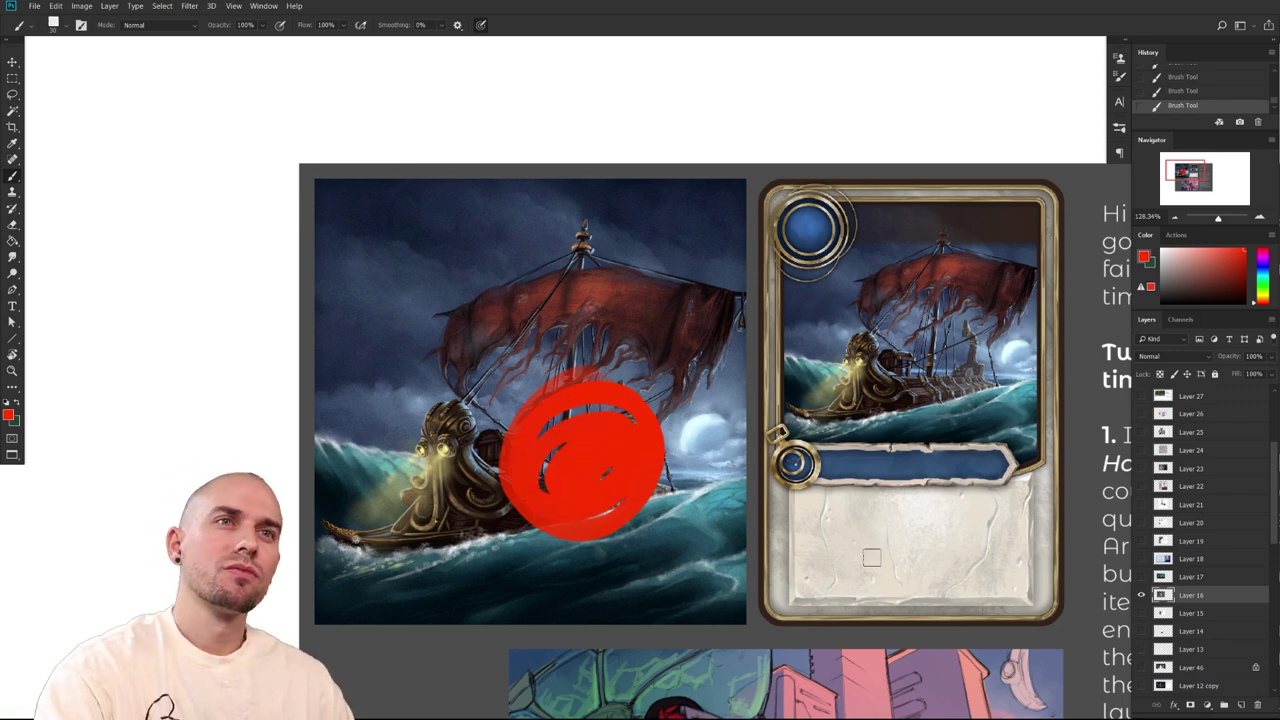
pyautogui.hotkey('ctrl', 'z')
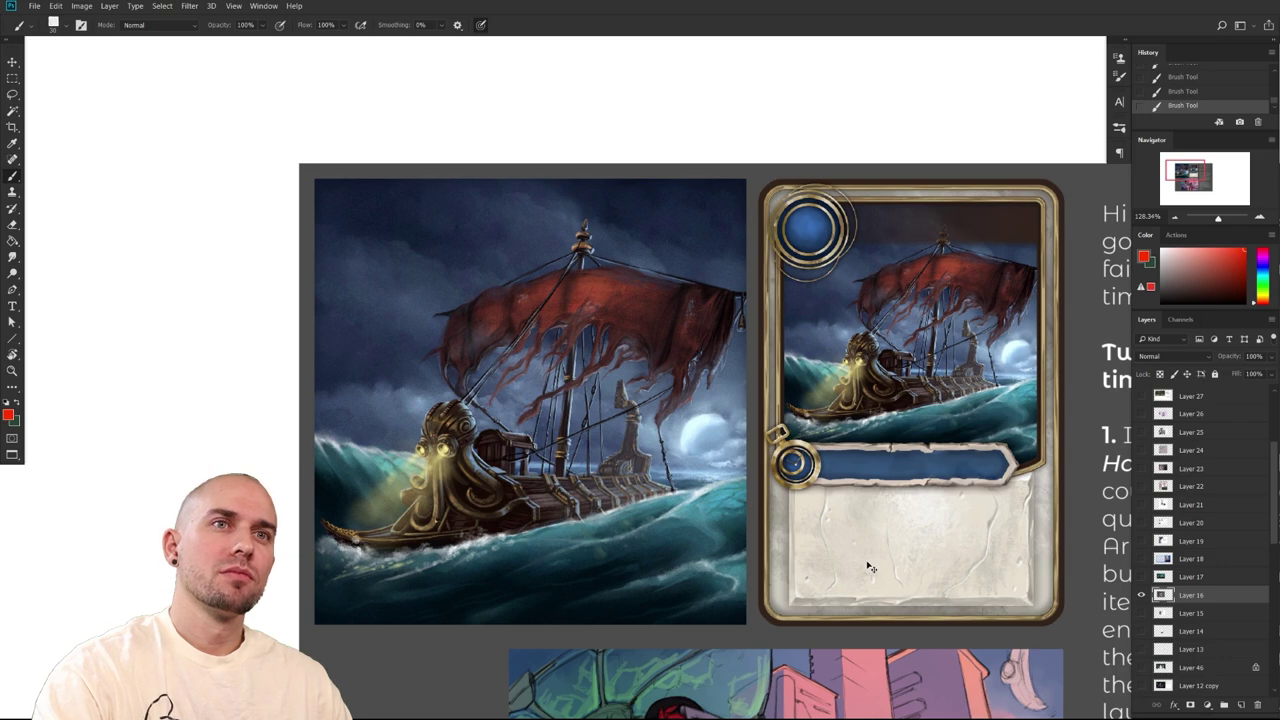
# Examine the ship's deck, mast, rigging and torn sail at several magnifications
pyautogui.scroll(5, 800, 566)
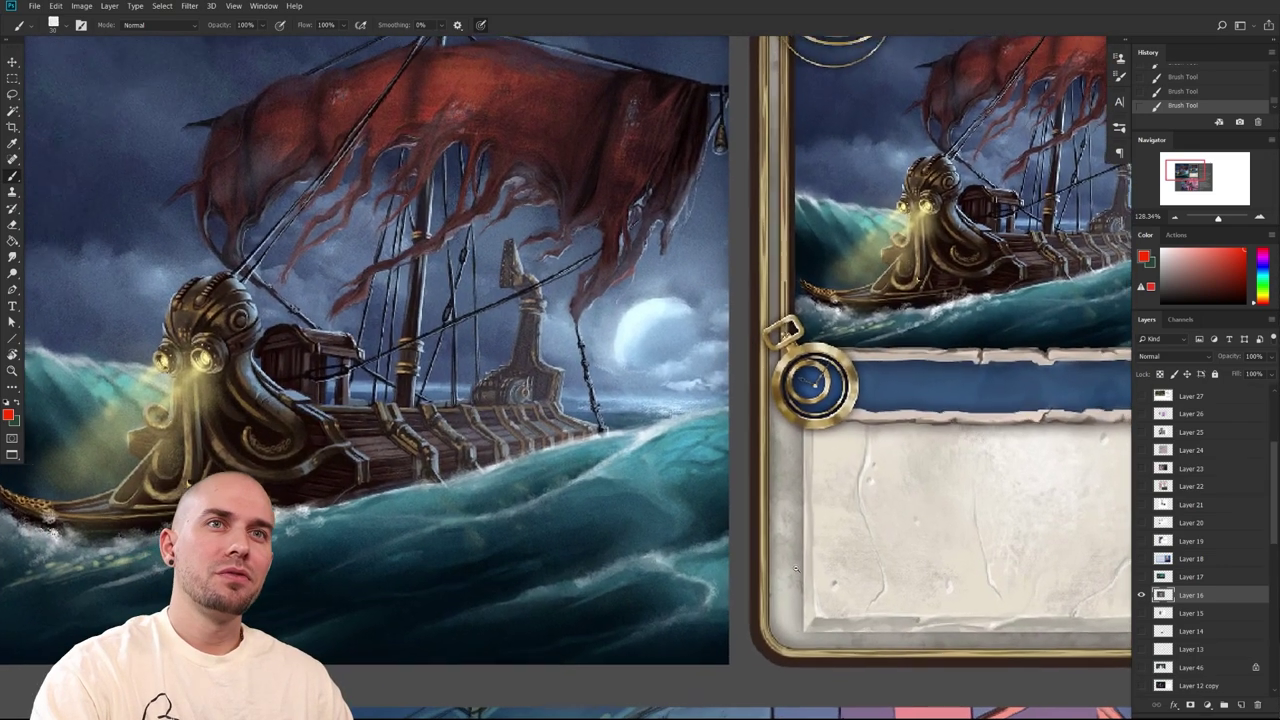
pyautogui.scroll(-3, 797, 568)
pyautogui.scroll(4, 797, 568)
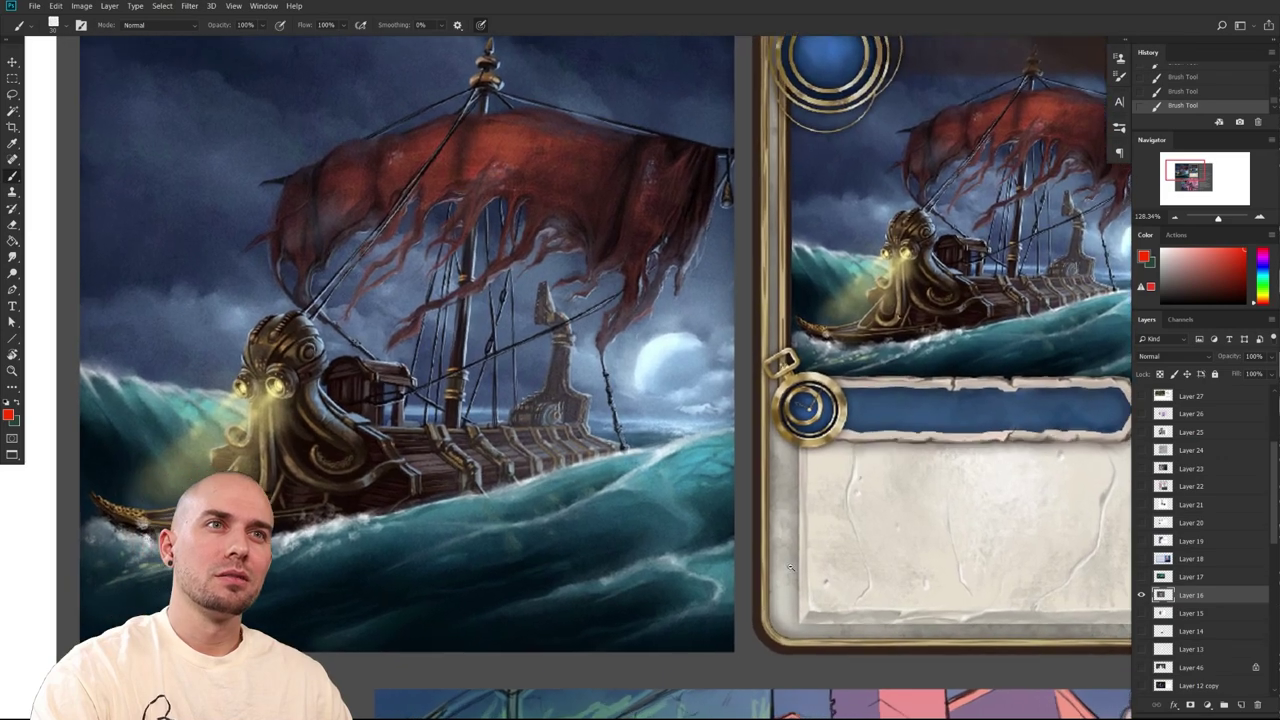
pyautogui.scroll(3, 790, 568)
pyautogui.moveTo(452, 568)
pyautogui.mouseDown()
pyautogui.moveTo(863, 580)
pyautogui.moveTo(893, 658)
pyautogui.mouseUp()
pyautogui.scroll(4, 617, 597)
pyautogui.moveTo(617, 610); pyautogui.dragTo(601, 503)
pyautogui.scroll(3, 595, 508)
pyautogui.scroll(-1, 600, 495)
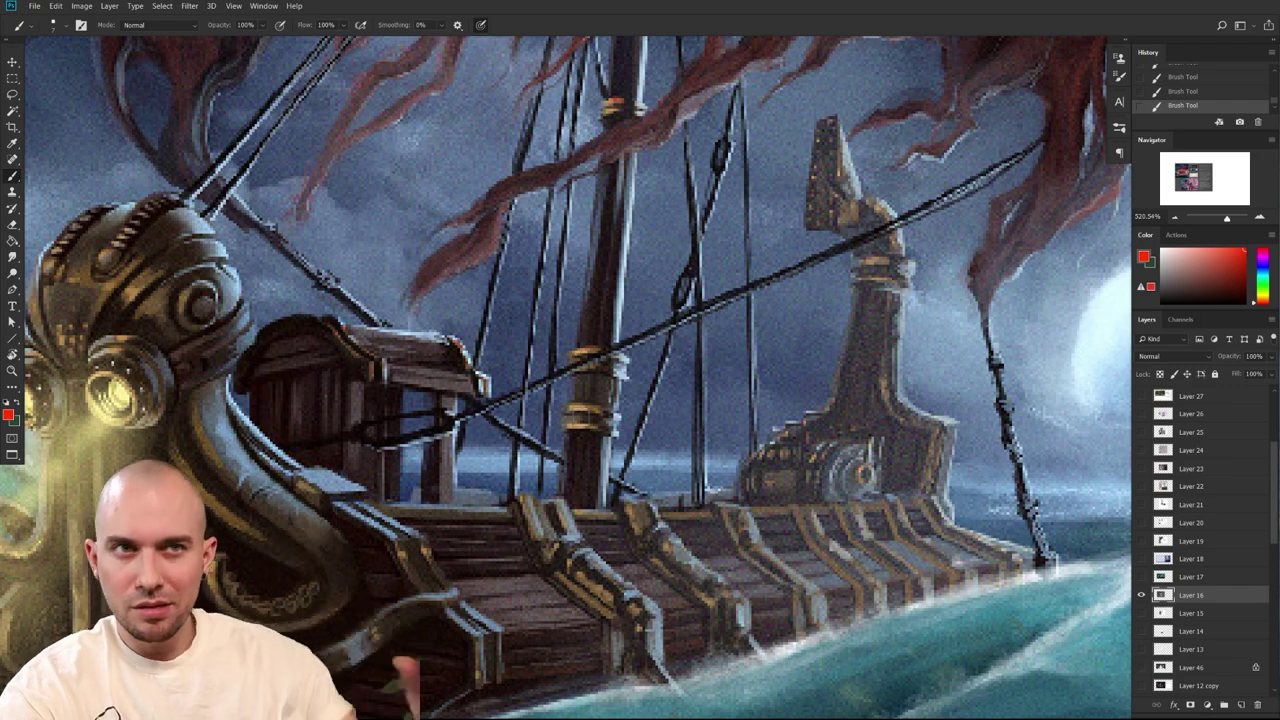
pyautogui.scroll(-3, 595, 500)
pyautogui.scroll(2, 595, 500)
pyautogui.scroll(-3, 628, 388)
pyautogui.scroll(2, 488, 424)
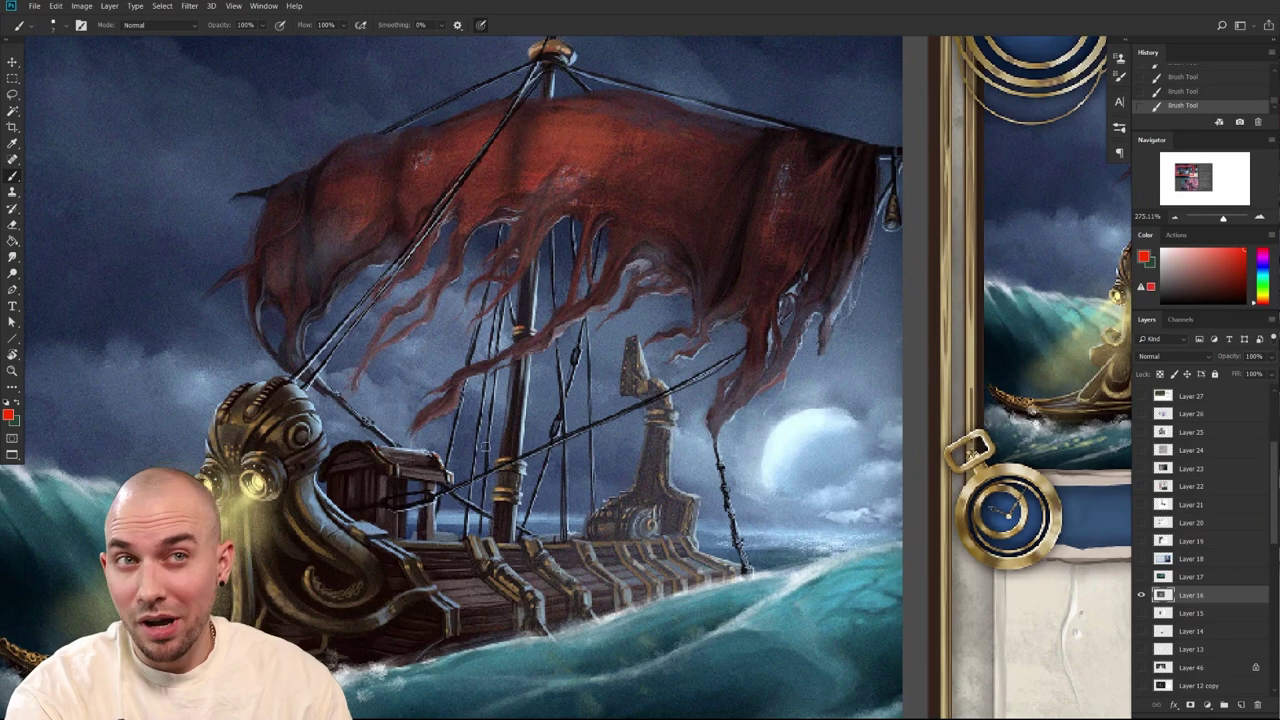
pyautogui.moveTo(495, 422); pyautogui.dragTo(595, 403)
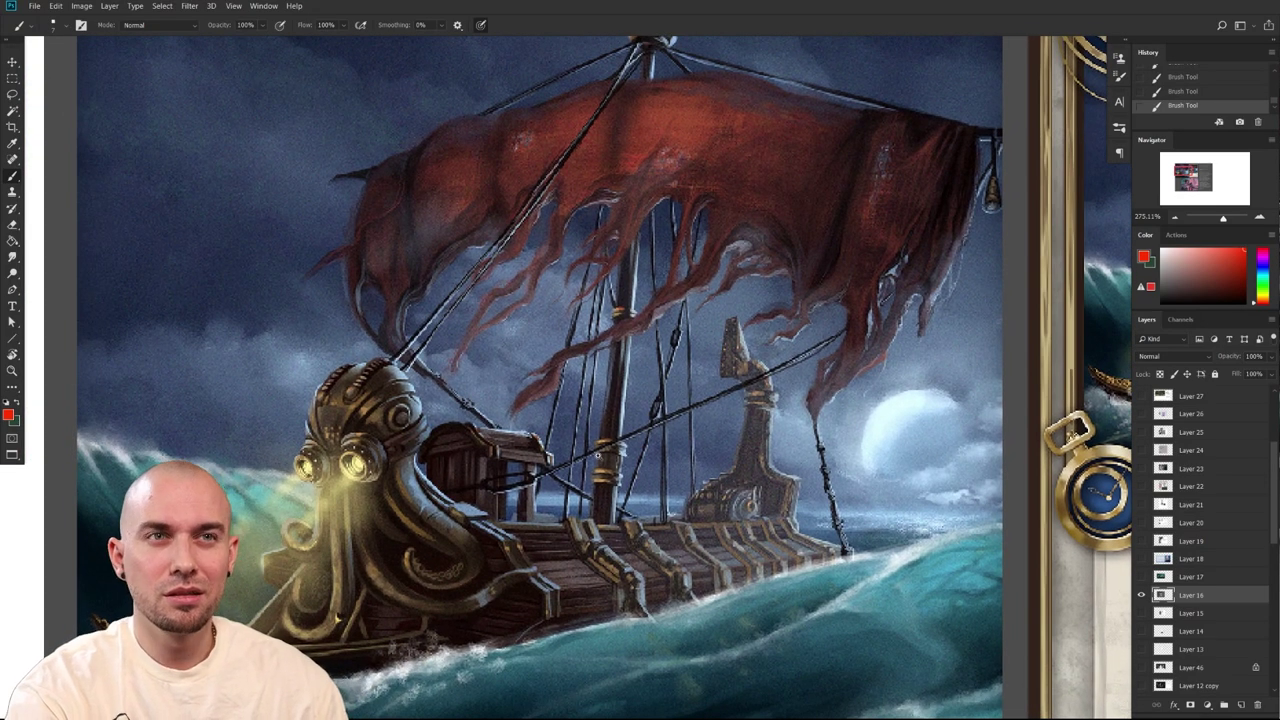
# Try a red brush stroke along the lower mast of the ship
pyautogui.scroll(1, 600, 447)
pyautogui.scroll(1, 621, 520)
pyautogui.moveTo(584, 478)
pyautogui.mouseDown()
pyautogui.moveTo(606, 468)
pyautogui.moveTo(550, 534)
pyautogui.mouseUp()
pyautogui.hotkey('ctrl', 'z')
# Sample the dark tone of the lower mast, shift it to a warmer hue and try a stroke there
pyautogui.keyDown('alt'); pyautogui.click(567, 503); pyautogui.keyUp('alt')
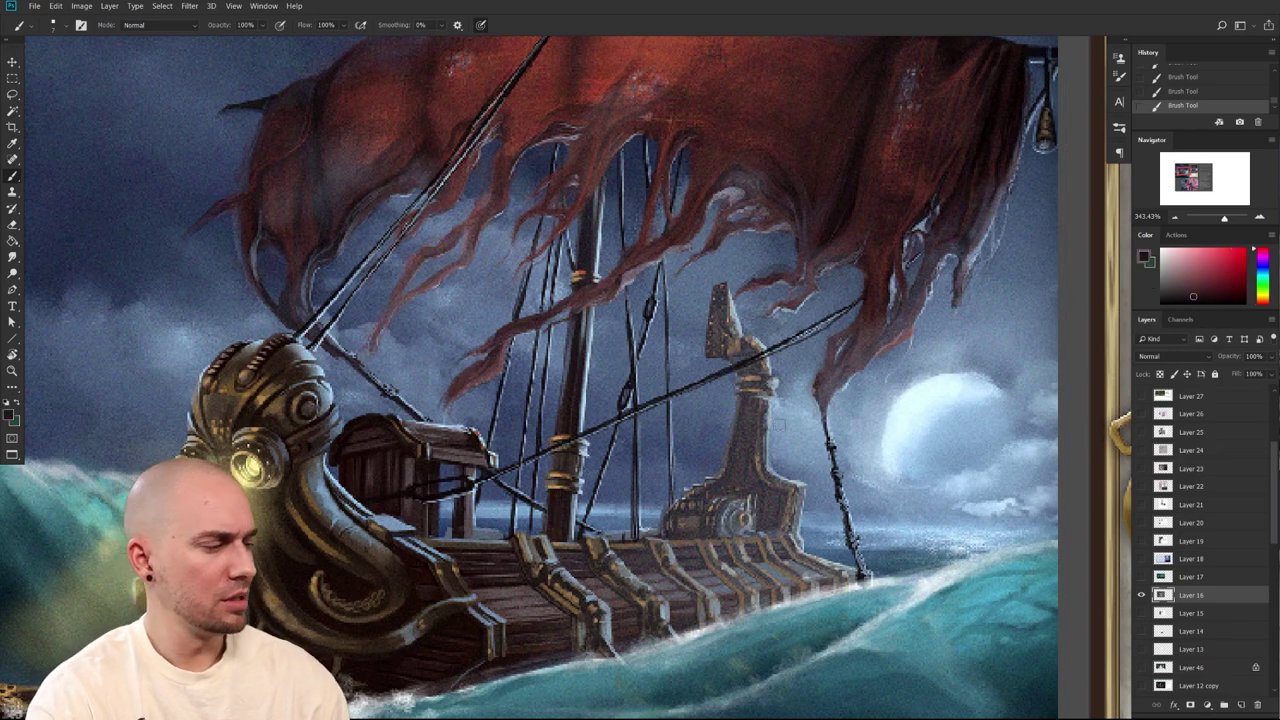
pyautogui.click(1205, 275)
pyautogui.moveTo(1263, 294); pyautogui.dragTo(1267, 304)
pyautogui.click(1207, 255)
pyautogui.moveTo(550, 494); pyautogui.dragTo(560, 530)
pyautogui.hotkey('ctrl', 'z')
# Choose a muted orange, undo a test stroke with it on the lower mast and reduce the brush size
pyautogui.click(1264, 302)
pyautogui.click(1199, 273)
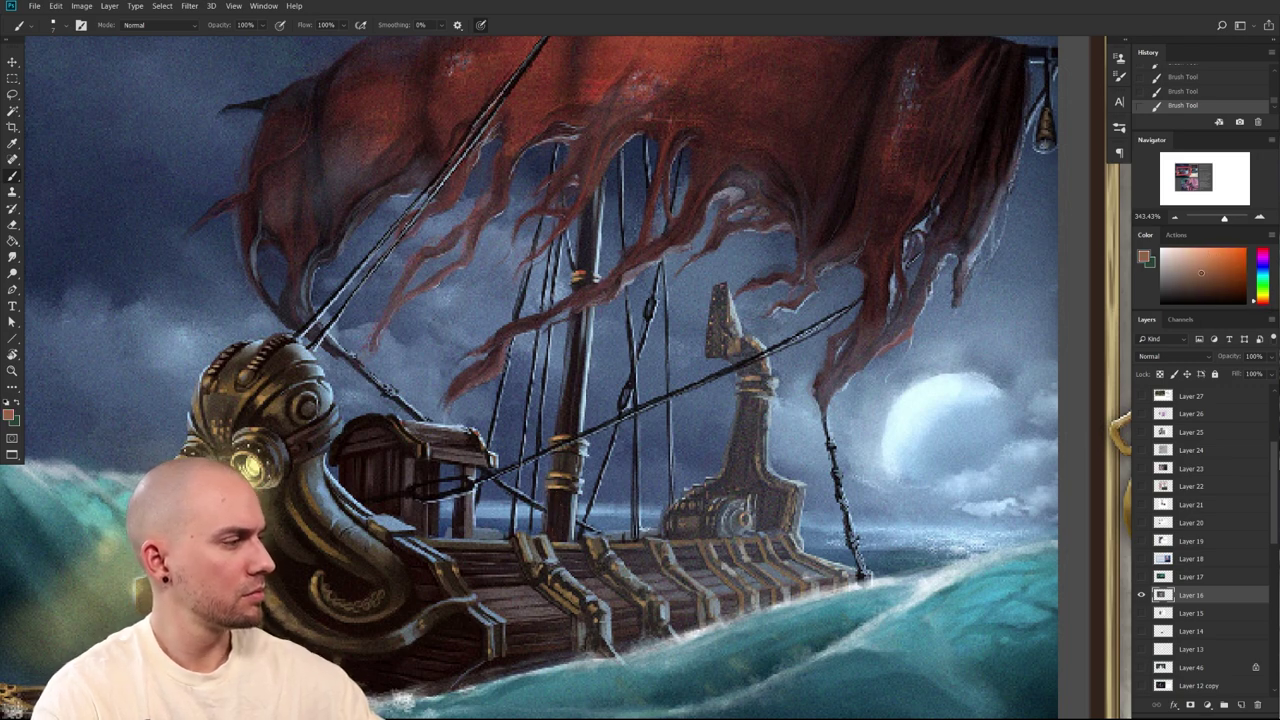
pyautogui.moveTo(550, 492)
pyautogui.mouseDown()
pyautogui.moveTo(553, 534)
pyautogui.moveTo(556, 504)
pyautogui.mouseUp()
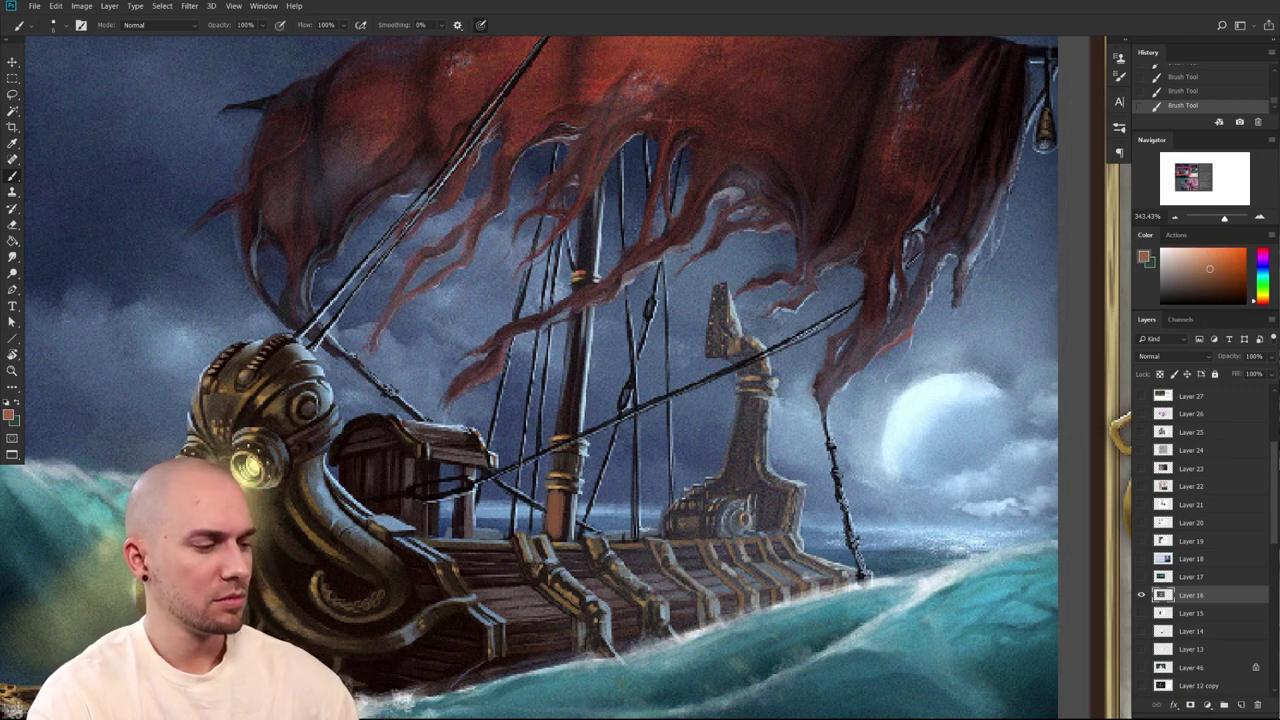
pyautogui.hotkey('ctrl', 'z')
pyautogui.press('[')
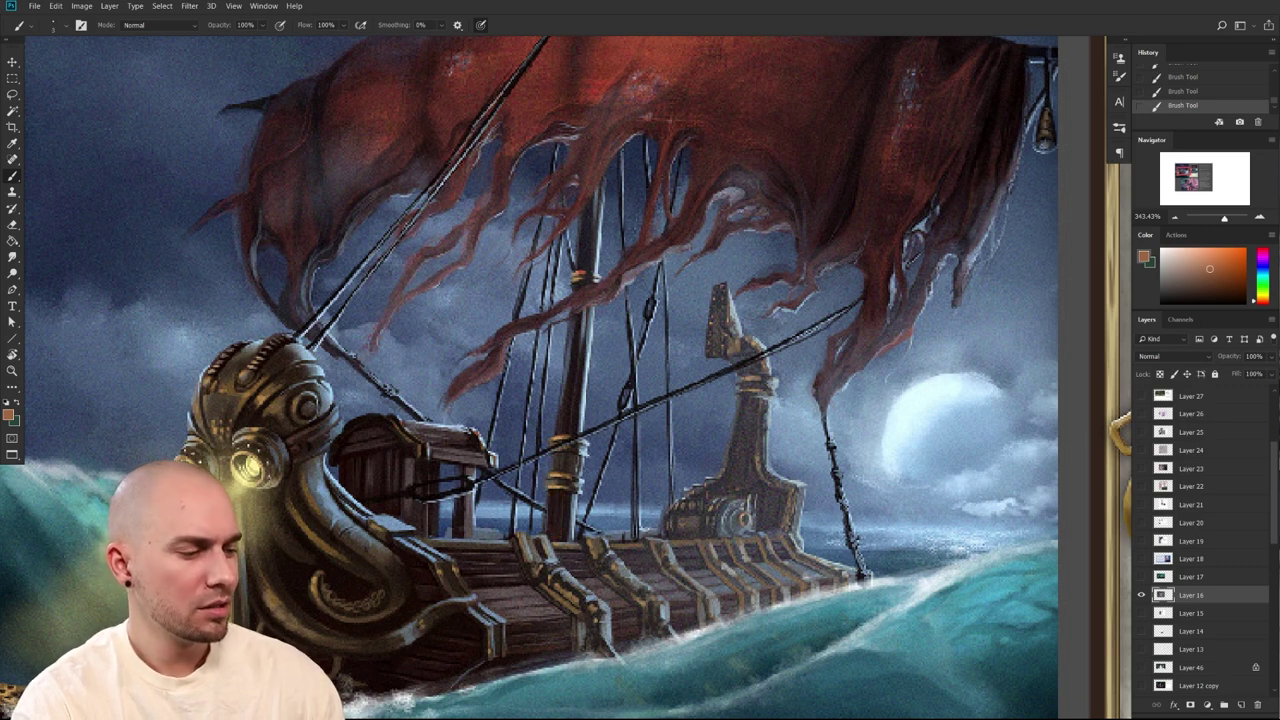
# Paint warm orange light on the lower mast and along the deck edge beside the cabin with a small brush
pyautogui.moveTo(555, 507)
pyautogui.mouseDown()
pyautogui.moveTo(555, 534)
pyautogui.moveTo(578, 345)
pyautogui.moveTo(575, 394)
pyautogui.mouseUp()
pyautogui.moveTo(736, 518); pyautogui.dragTo(832, 476)
pyautogui.moveTo(732, 471); pyautogui.dragTo(735, 484)
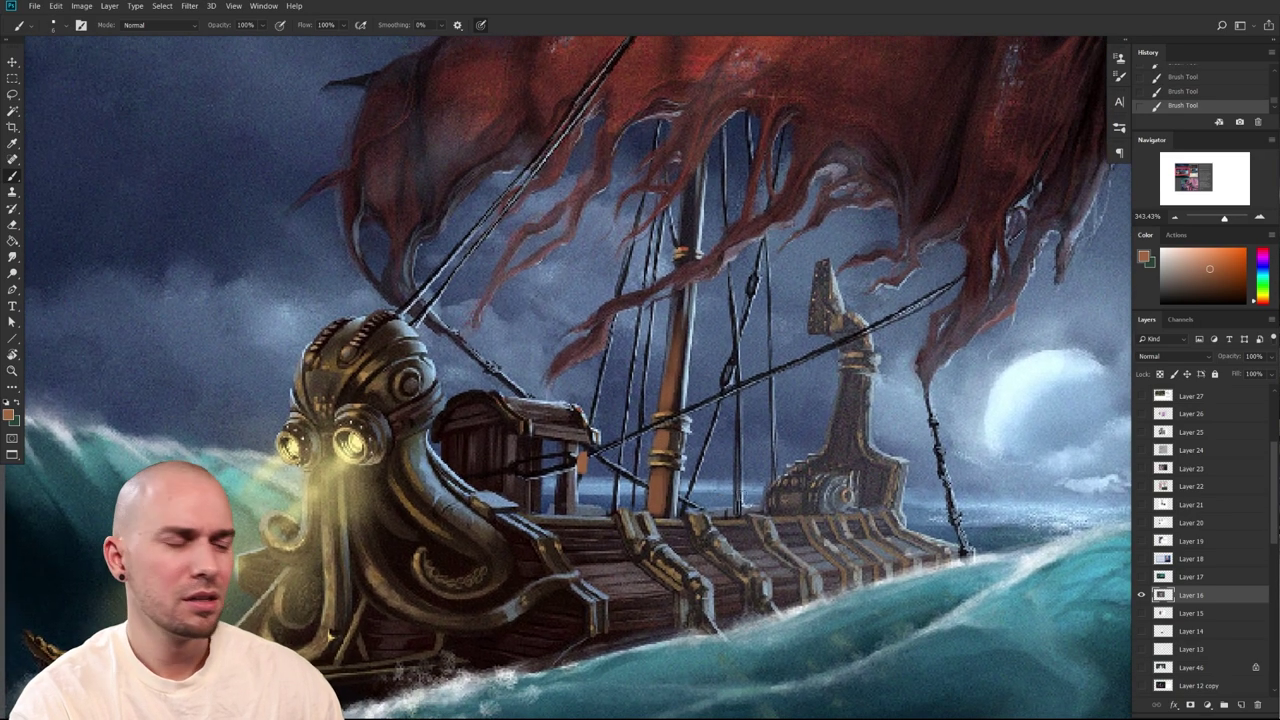
pyautogui.click(1210, 256)
pyautogui.press('[')
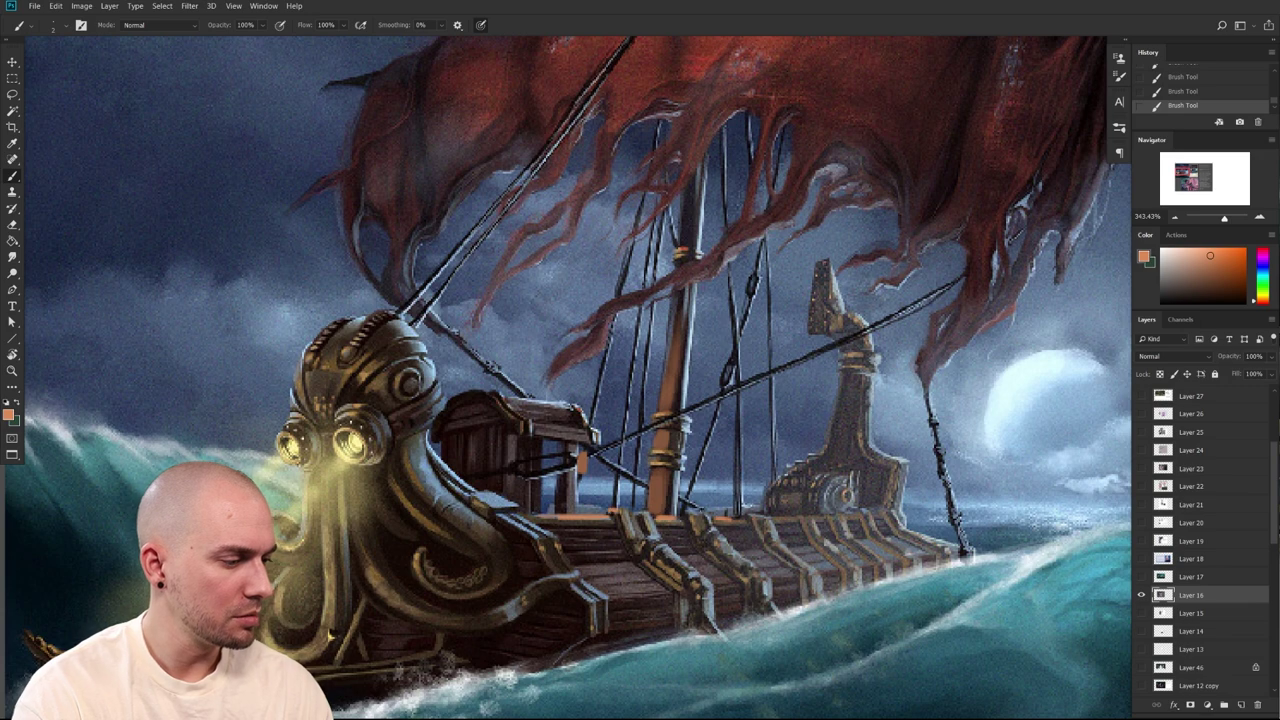
pyautogui.moveTo(330, 635); pyautogui.dragTo(275, 610)
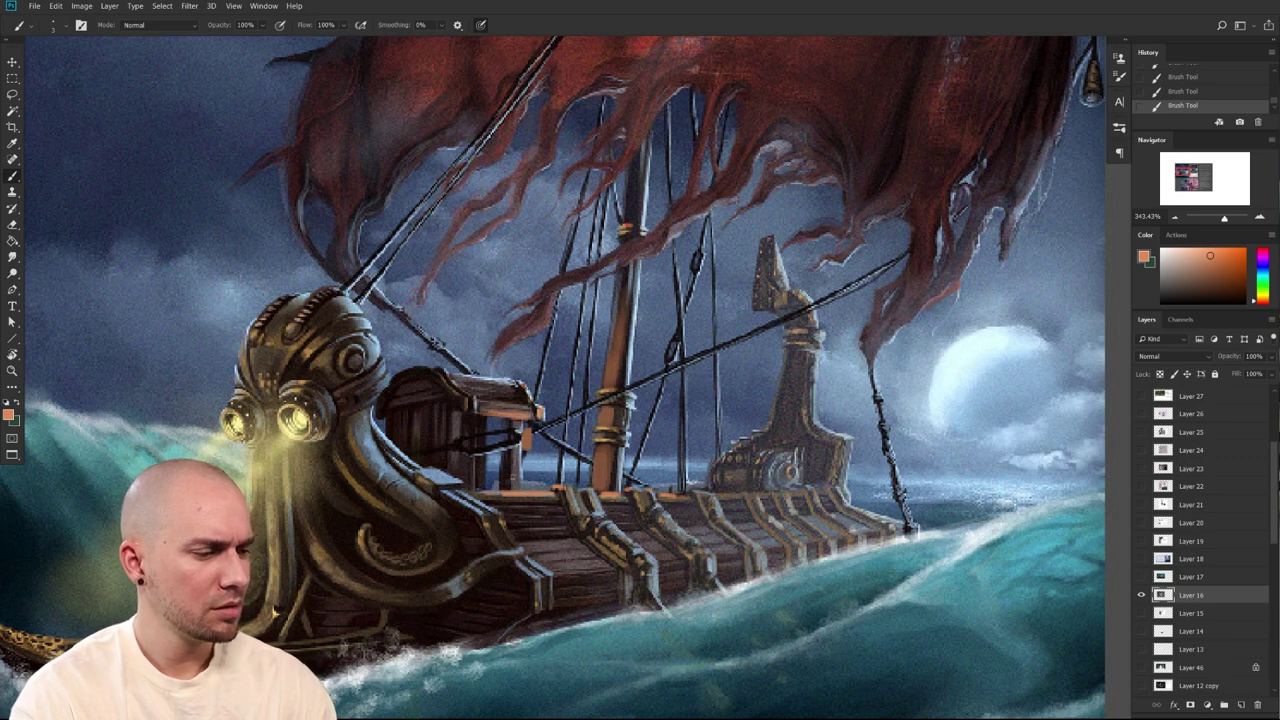
# Undo the last stroke and paint lighter yellow-orange highlights on the cabin's posts
pyautogui.hotkey('ctrl', 'z')
pyautogui.click(1213, 247)
pyautogui.moveTo(1264, 304); pyautogui.dragTo(1263, 299)
pyautogui.press(']')
pyautogui.moveTo(515, 456); pyautogui.dragTo(513, 489)
pyautogui.moveTo(478, 446); pyautogui.dragTo(477, 489)
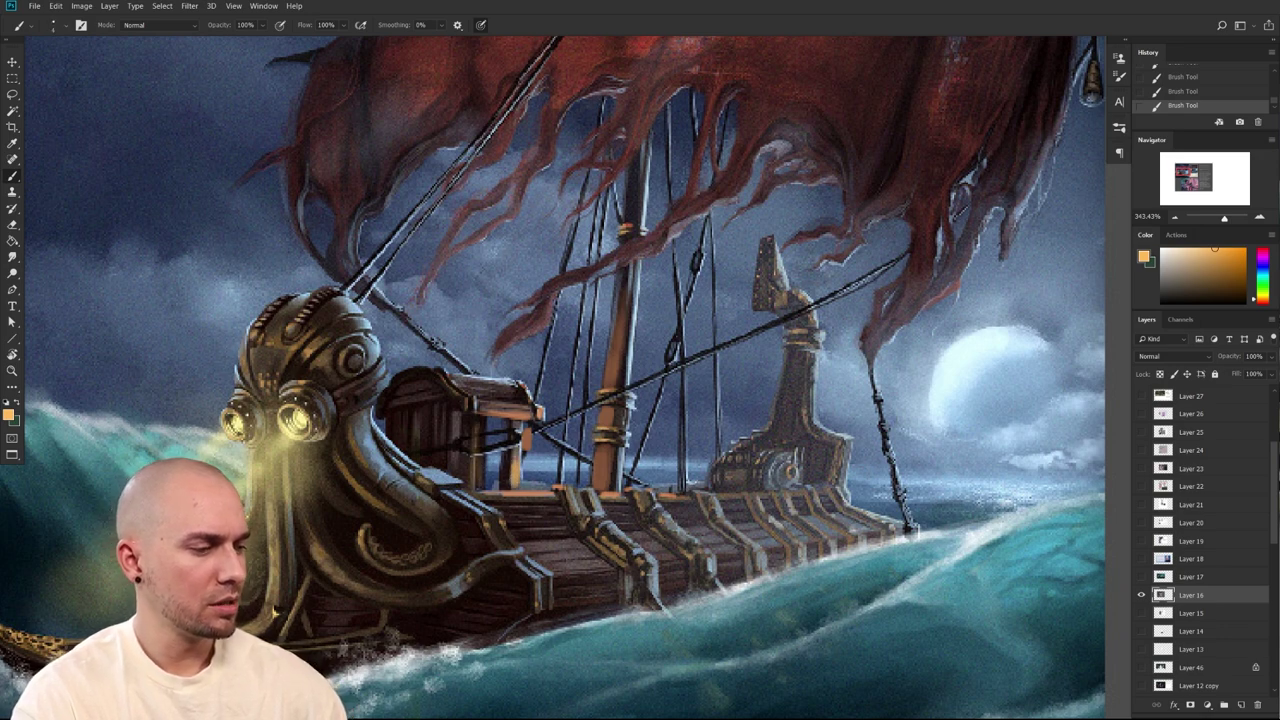
pyautogui.moveTo(492, 453); pyautogui.dragTo(554, 421)
pyautogui.moveTo(534, 430); pyautogui.dragTo(591, 404)
pyautogui.hotkey('ctrl', 'z')
pyautogui.hotkey('ctrl', 'z')
pyautogui.hotkey('ctrl', 'z')
# Paint a thin muted-red beam running diagonally from the cabin up to the mast
pyautogui.press(']')
pyautogui.keyDown('alt'); pyautogui.click(522, 440); pyautogui.keyUp('alt')
pyautogui.click(1191, 273)
pyautogui.moveTo(1268, 308); pyautogui.dragTo(1268, 312)
pyautogui.moveTo(538, 431); pyautogui.dragTo(608, 396)
pyautogui.hotkey('ctrl', 'z')
pyautogui.press('[')
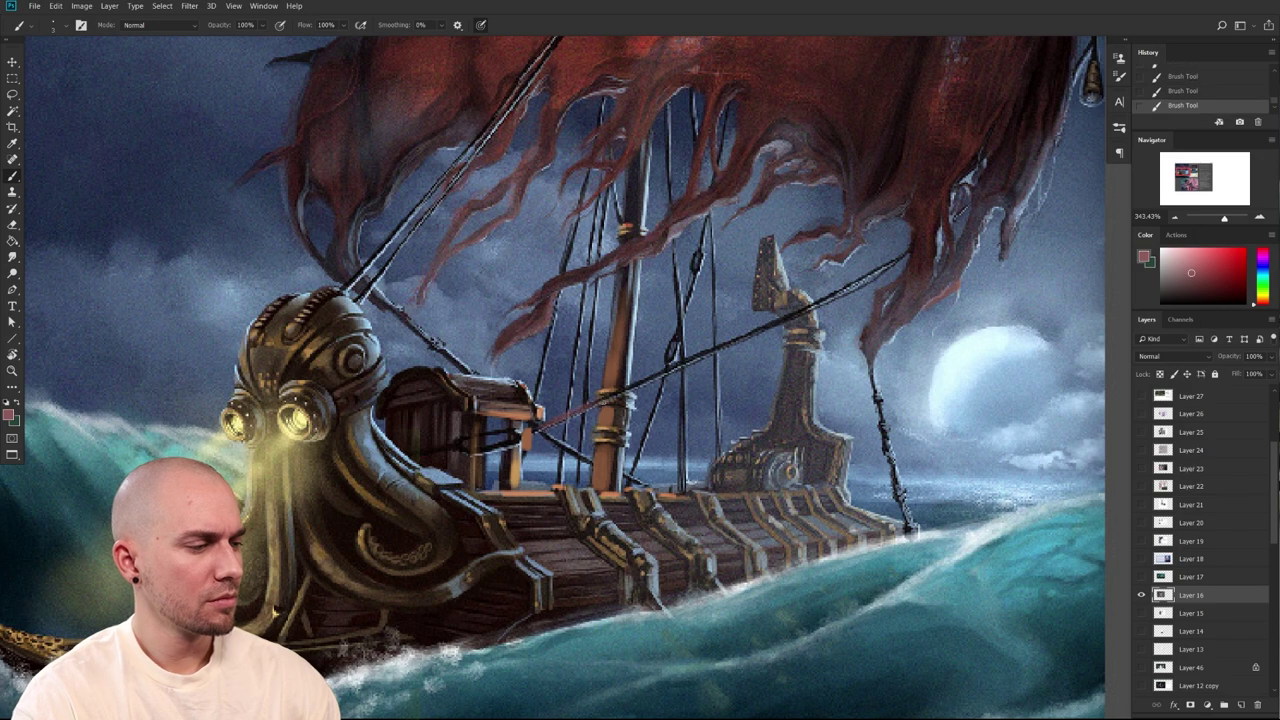
pyautogui.moveTo(532, 434); pyautogui.dragTo(592, 404)
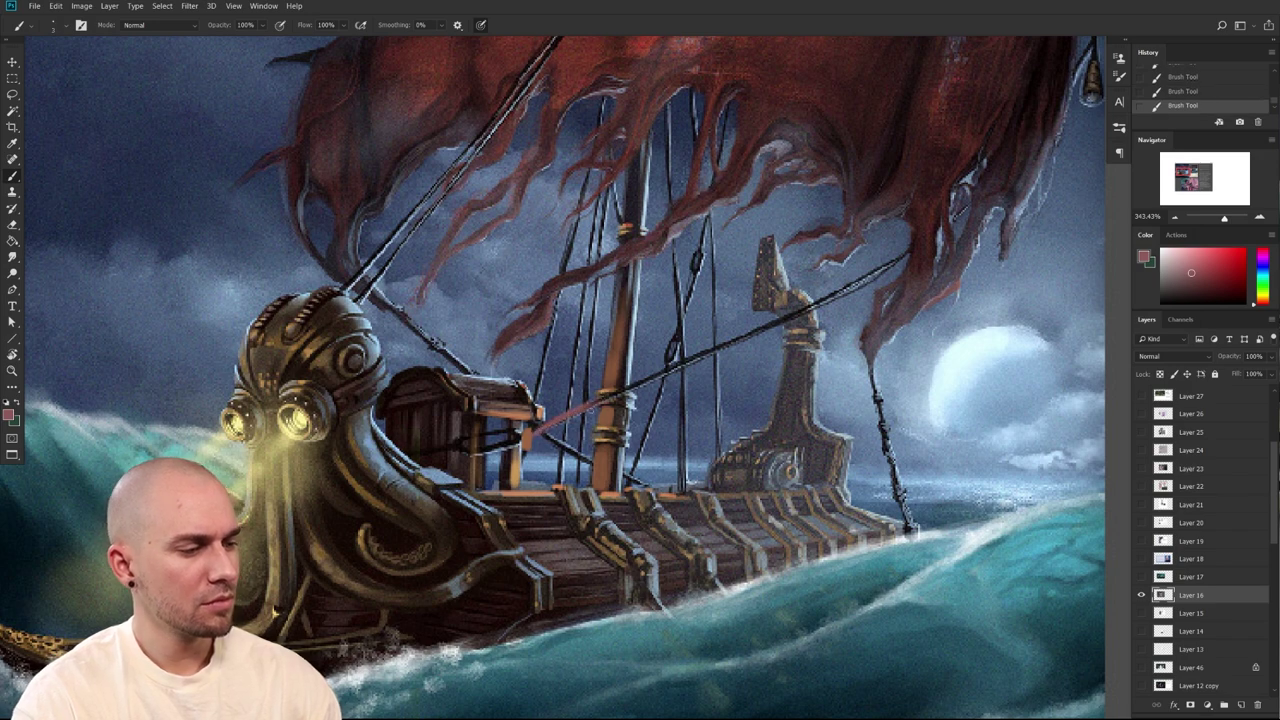
# Paint a bright orange light spot on the cabin's post at the start of the beam
pyautogui.scroll(-4, 708, 466)
pyautogui.scroll(4, 708, 466)
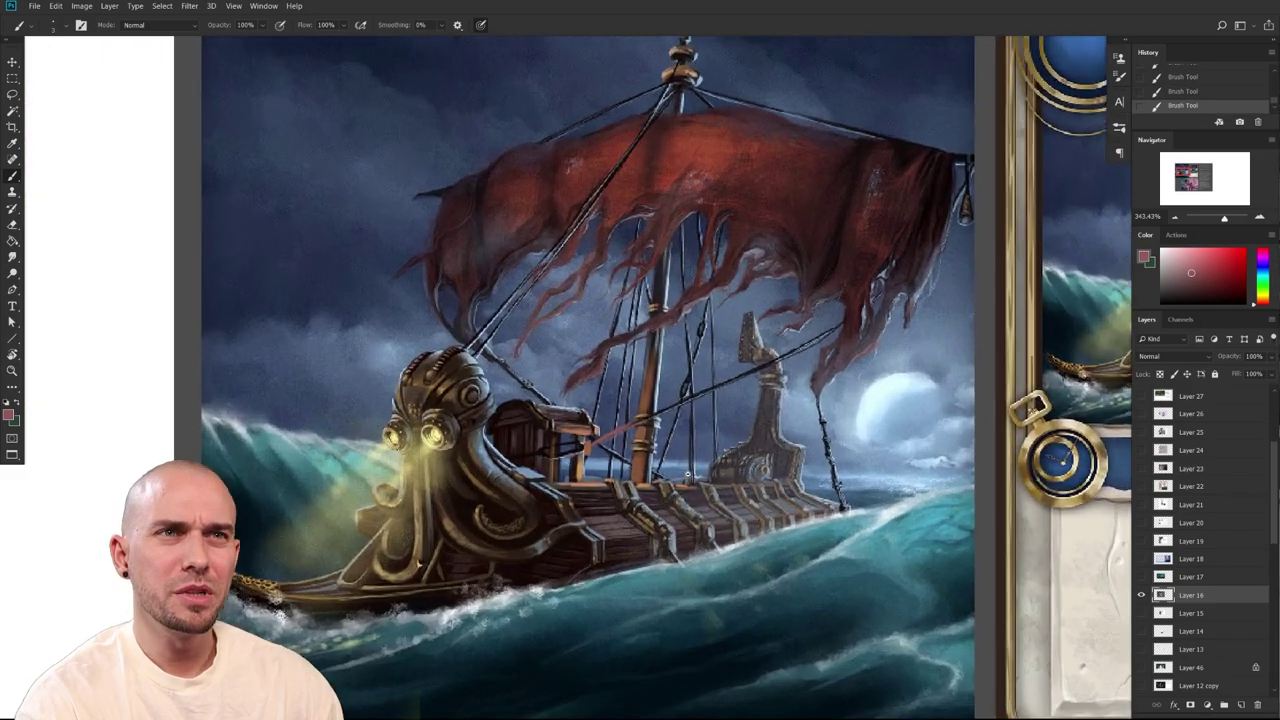
pyautogui.click(1262, 301)
pyautogui.click(1216, 249)
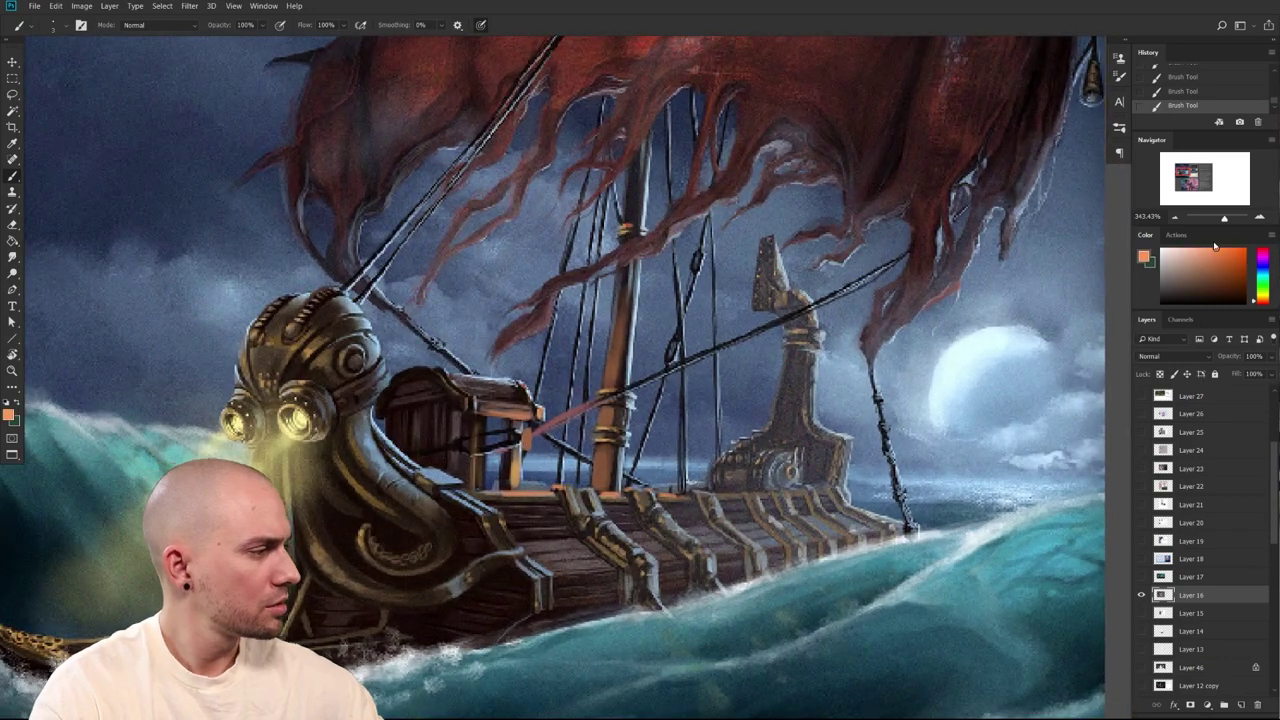
pyautogui.press(']')
pyautogui.click(1219, 269)
pyautogui.click(1214, 249)
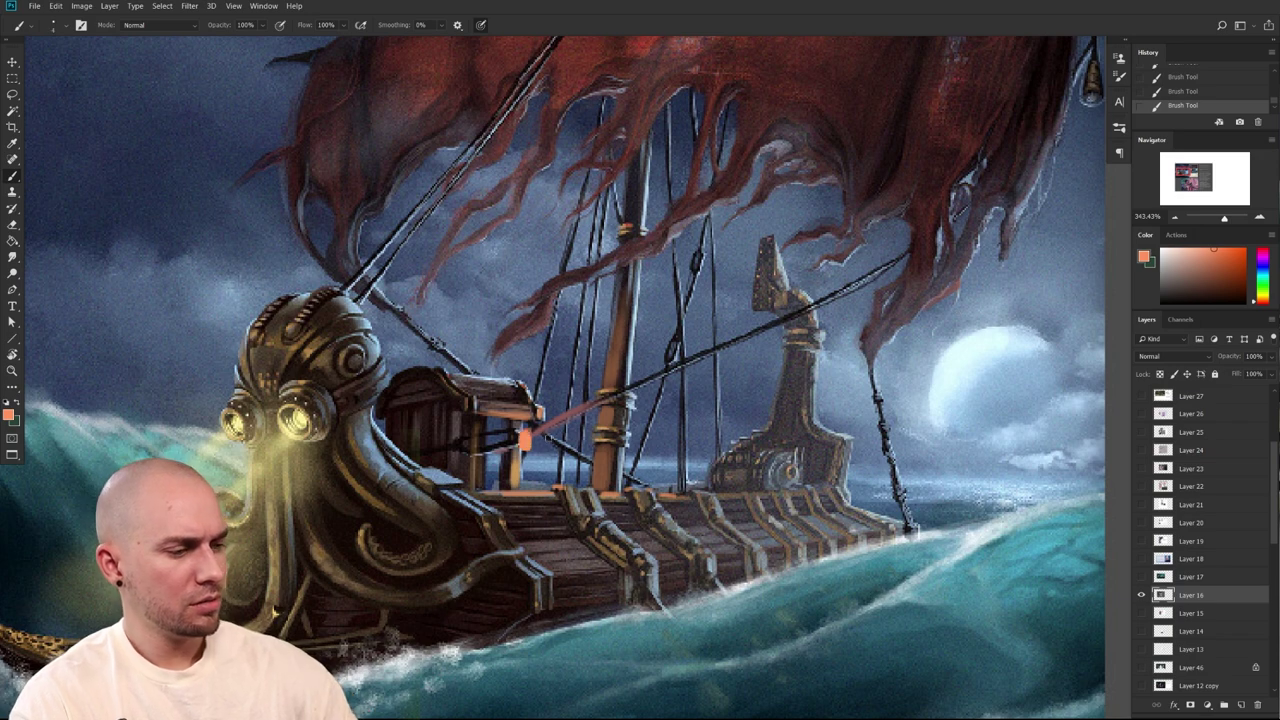
# Choose a large brush in Overlay mode, enlarge it to 125, and add an orange glow around the cabin light and beam
pyautogui.rightClick(578, 408)
pyautogui.doubleClick(630, 433)
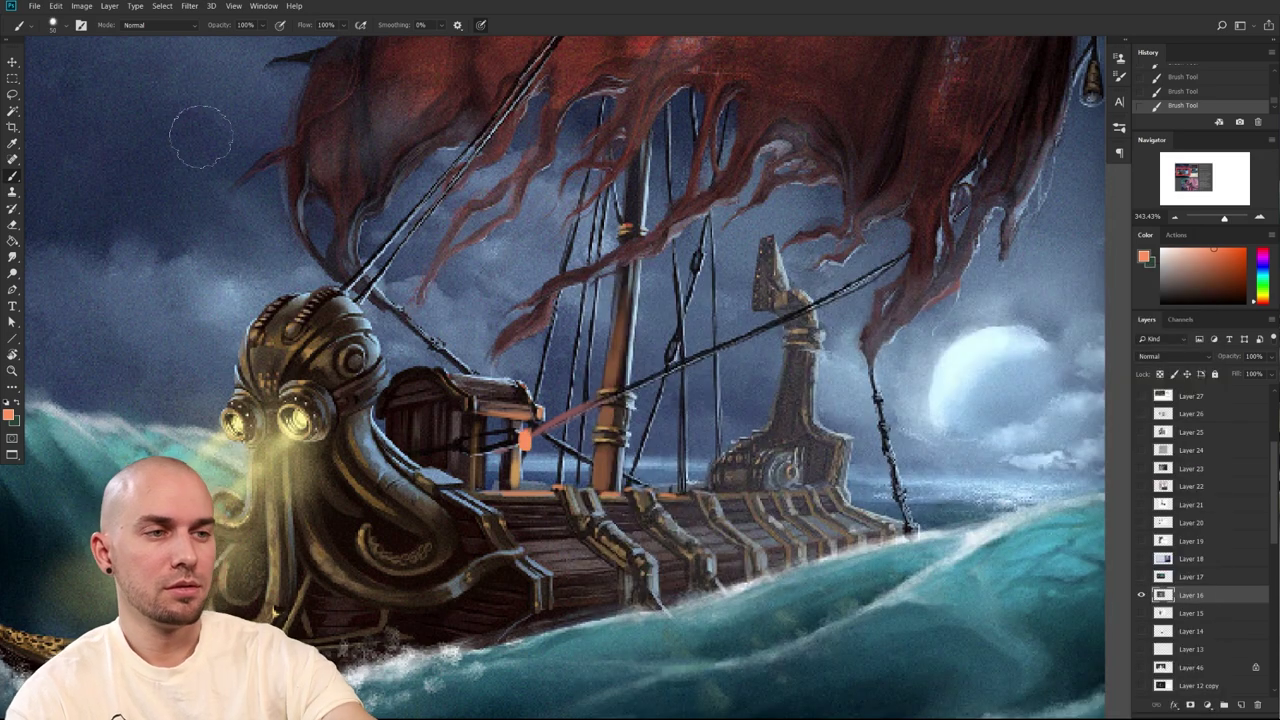
pyautogui.click(150, 25)
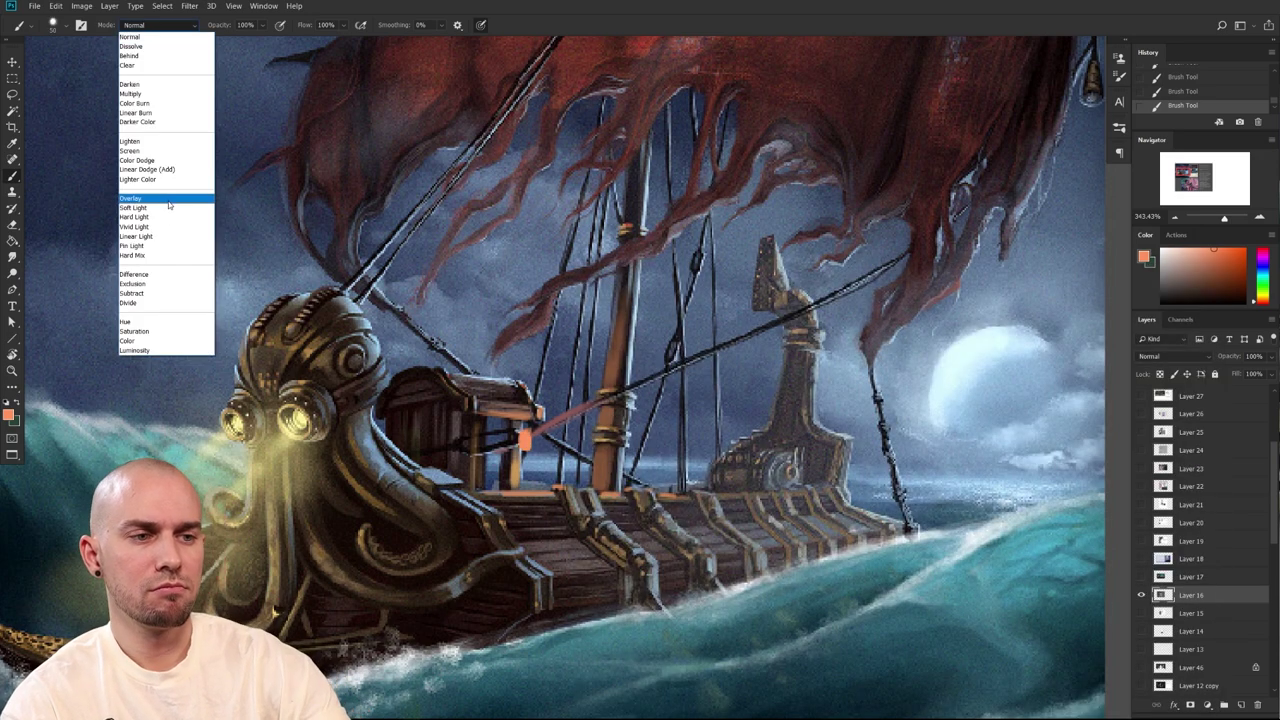
pyautogui.click(160, 197)
pyautogui.click(541, 437)
pyautogui.press(']')
pyautogui.press(']')
pyautogui.press(']')
pyautogui.press(']')
pyautogui.click(578, 428)
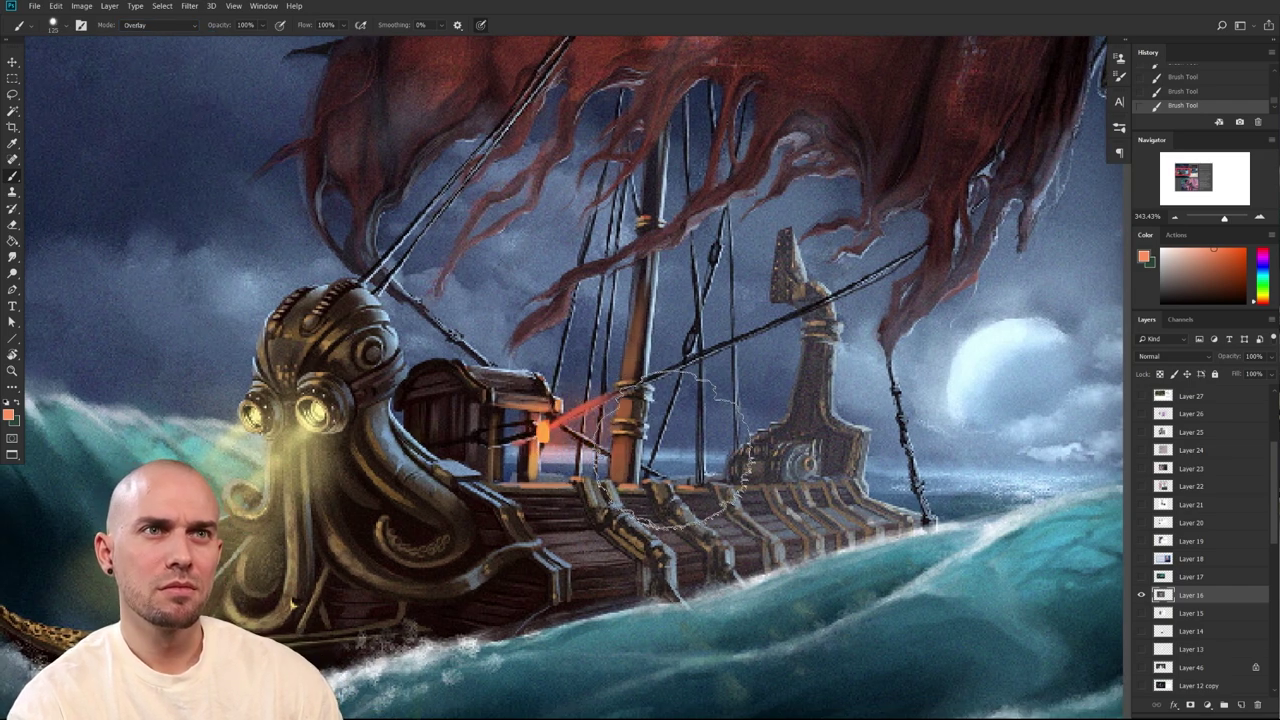
# Examine the ship painting with its new warm light at several zoom levels and compare it with the version on the card
pyautogui.scroll(-2, 790, 478)
pyautogui.scroll(-4, 790, 478)
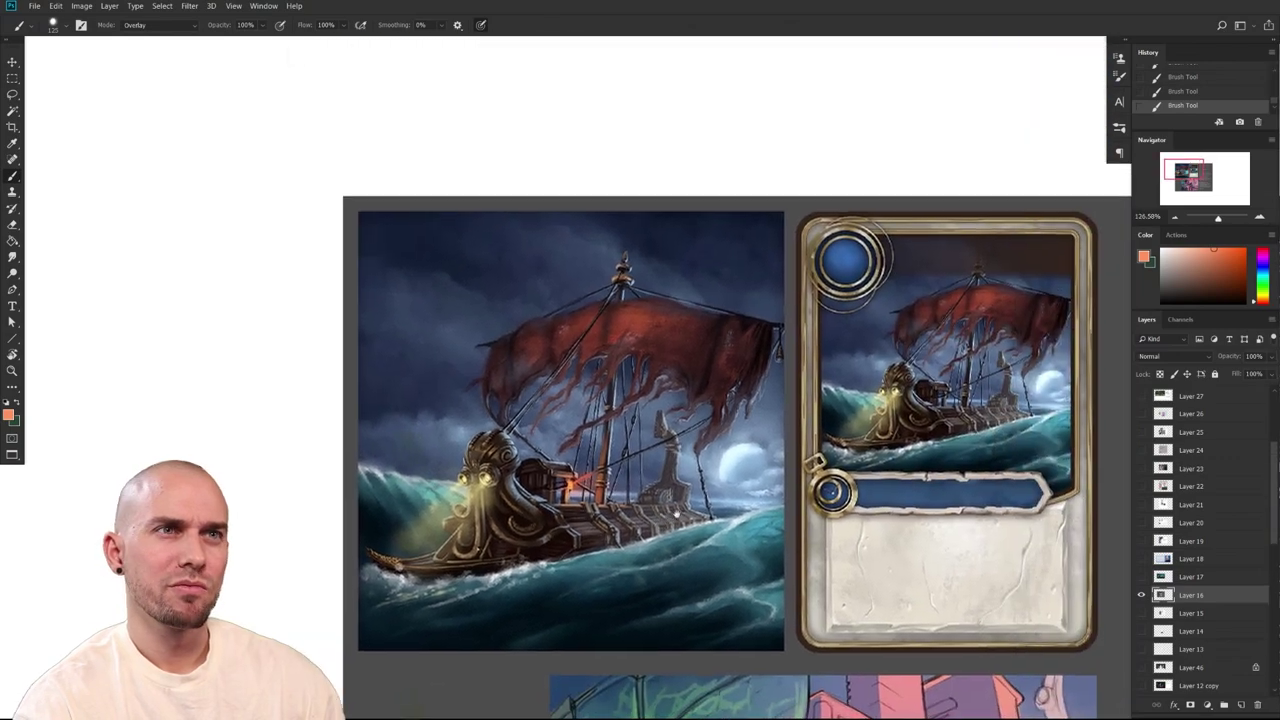
pyautogui.scroll(4, 689, 525)
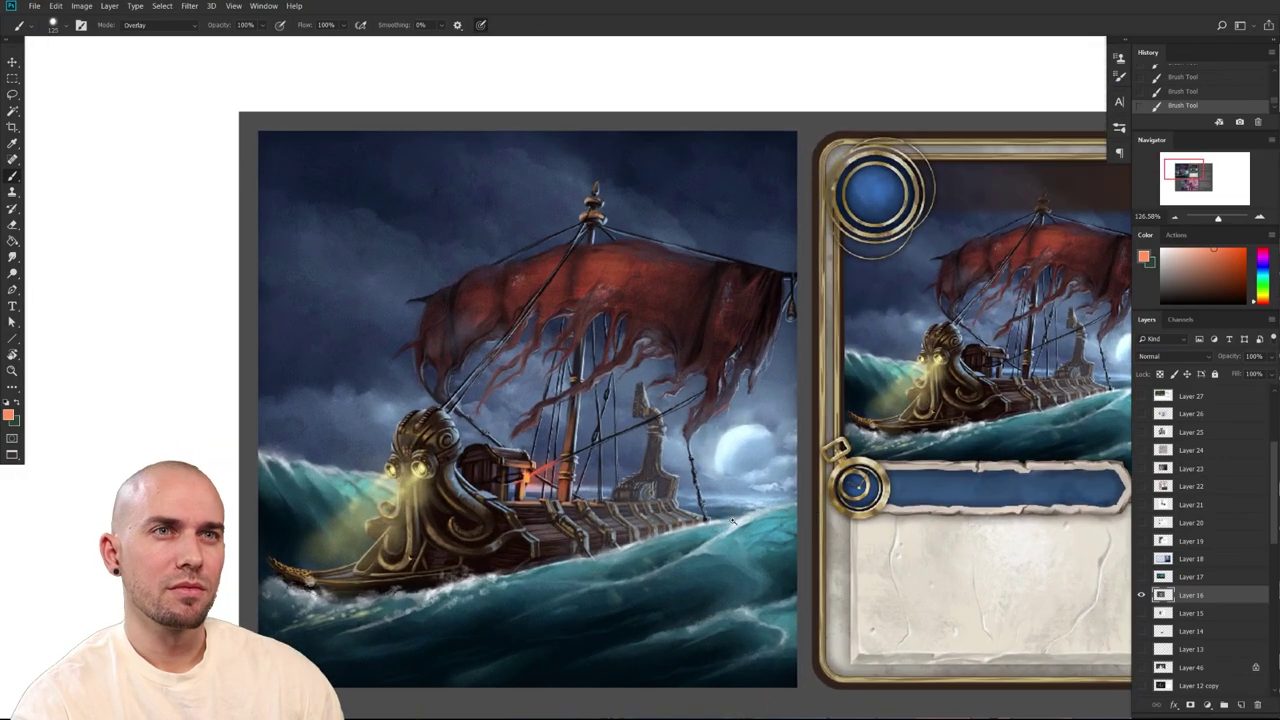
pyautogui.moveTo(733, 521); pyautogui.dragTo(827, 526)
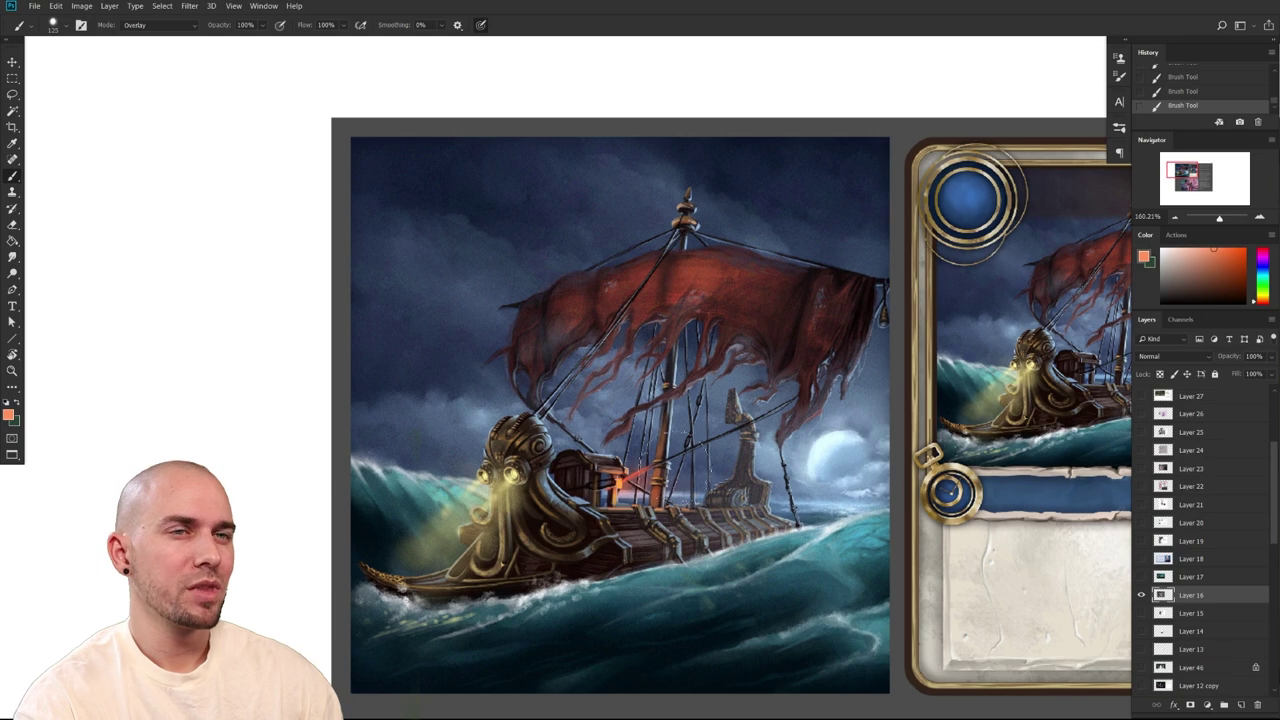
pyautogui.moveTo(638, 515); pyautogui.dragTo(706, 489)
pyautogui.moveTo(655, 522); pyautogui.dragTo(642, 545)
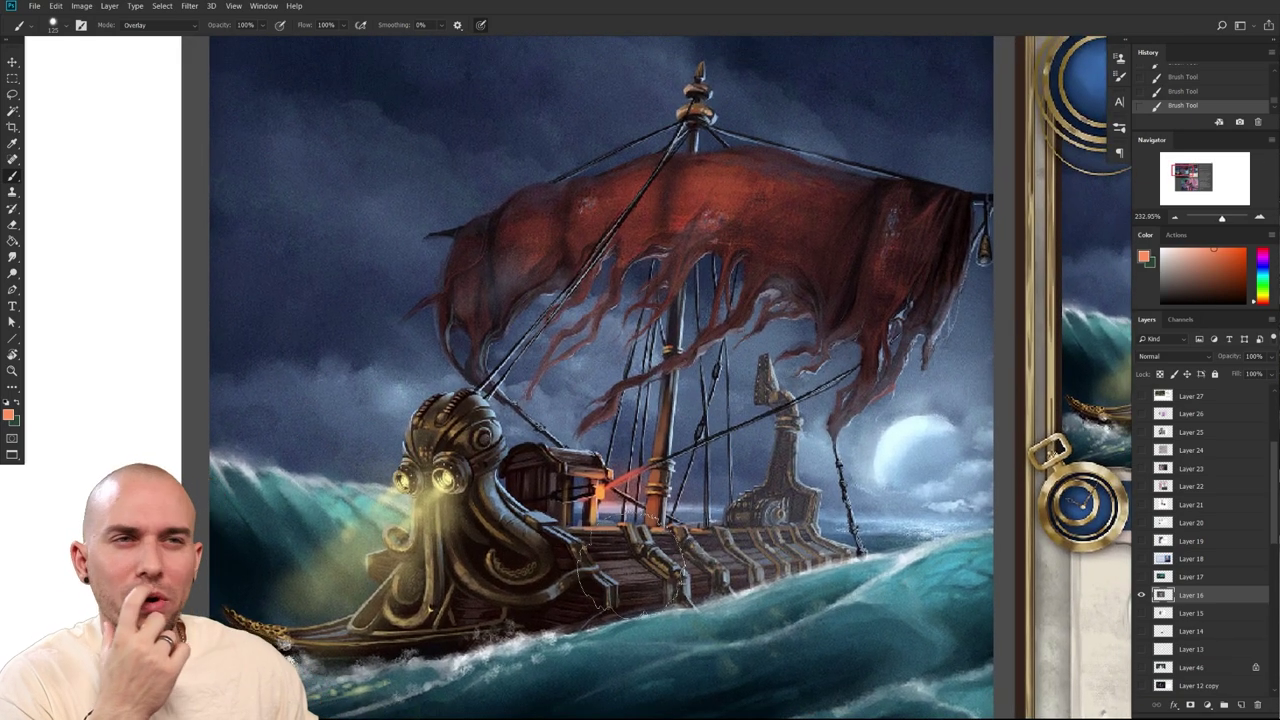
pyautogui.hscroll(10, 640, 560)
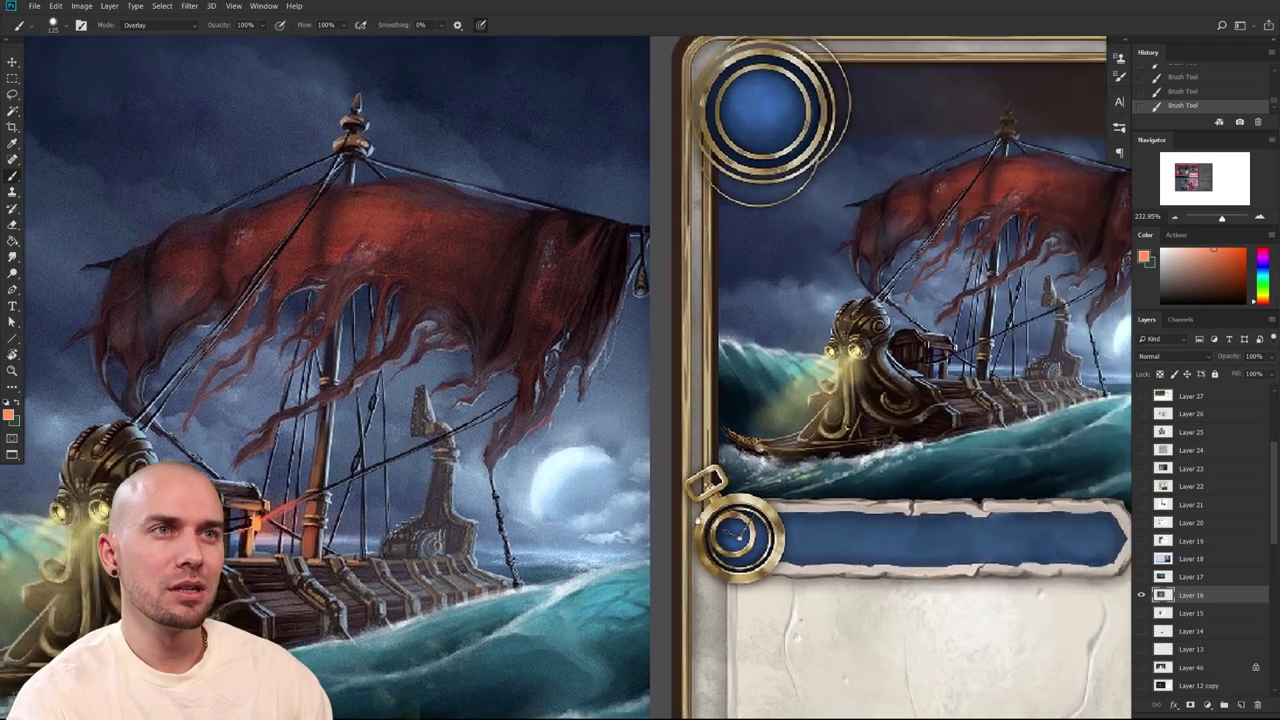
pyautogui.hscroll(-2, 835, 398)
pyautogui.scroll(-1, 835, 398)
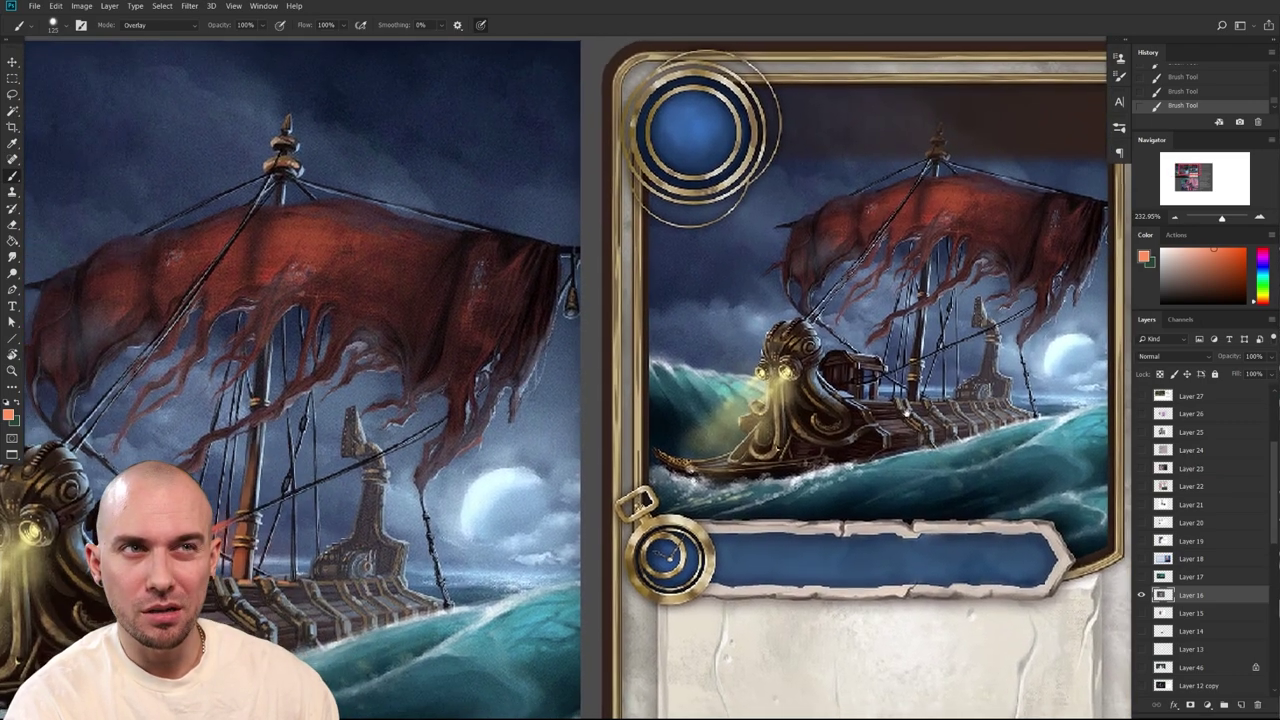
pyautogui.scroll(-3, 909, 611)
pyautogui.scroll(2, 903, 634)
pyautogui.moveTo(903, 634); pyautogui.dragTo(780, 614)
# Try orange Overlay strokes across the card's octopus figurehead, sail and deck with a smaller brush, and undo them
pyautogui.press('[')
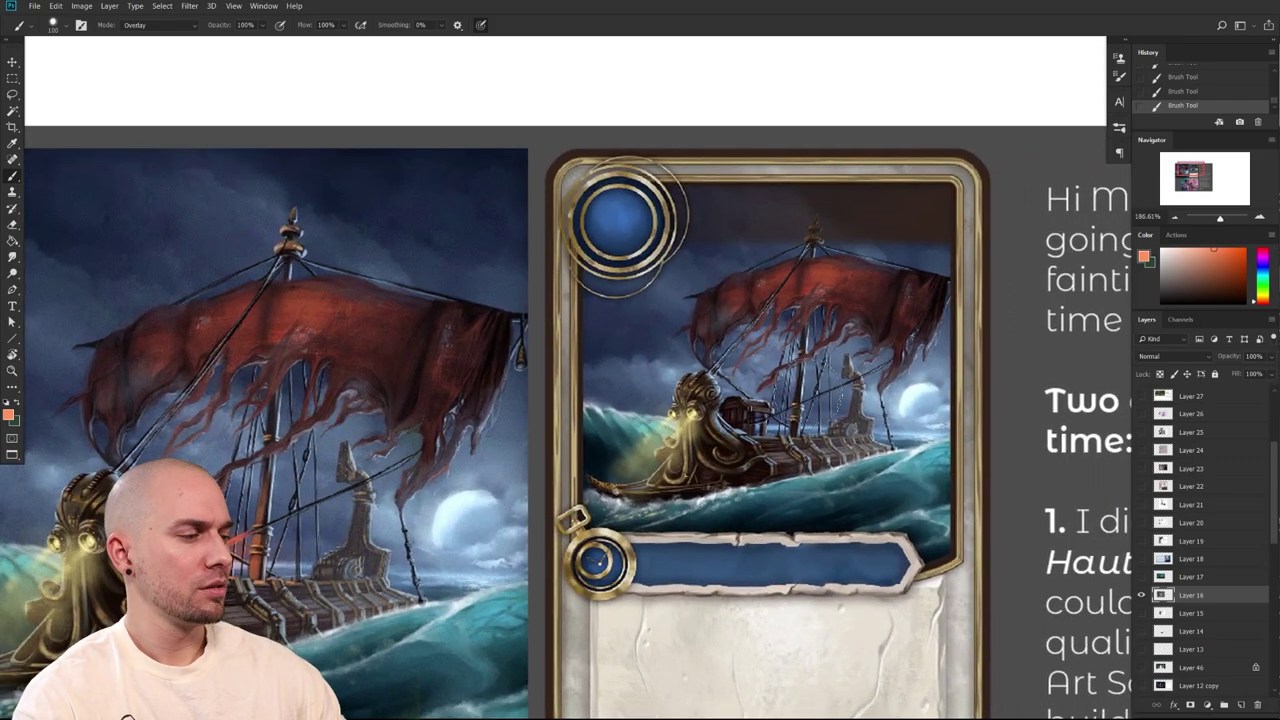
pyautogui.moveTo(708, 394)
pyautogui.mouseDown()
pyautogui.moveTo(688, 408)
pyautogui.moveTo(812, 288)
pyautogui.moveTo(793, 306)
pyautogui.mouseUp()
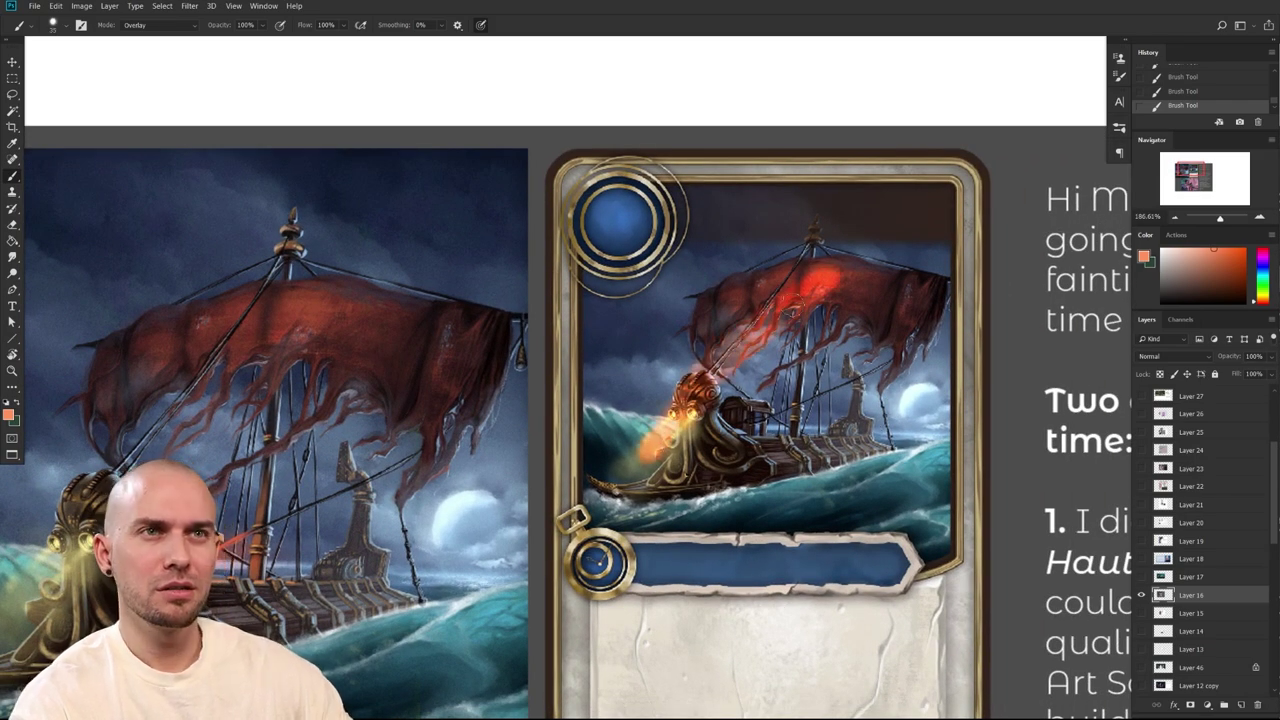
pyautogui.hotkey('ctrl', 'z')
pyautogui.moveTo(778, 385)
pyautogui.mouseDown()
pyautogui.moveTo(790, 381)
pyautogui.moveTo(818, 487)
pyautogui.moveTo(848, 387)
pyautogui.moveTo(824, 477)
pyautogui.moveTo(848, 440)
pyautogui.mouseUp()
pyautogui.hotkey('ctrl', 'z')
# Review the warm light around the ship's cabin up close and beside the full card layout
pyautogui.moveTo(468, 489); pyautogui.dragTo(824, 367)
pyautogui.moveTo(824, 367); pyautogui.dragTo(954, 404)
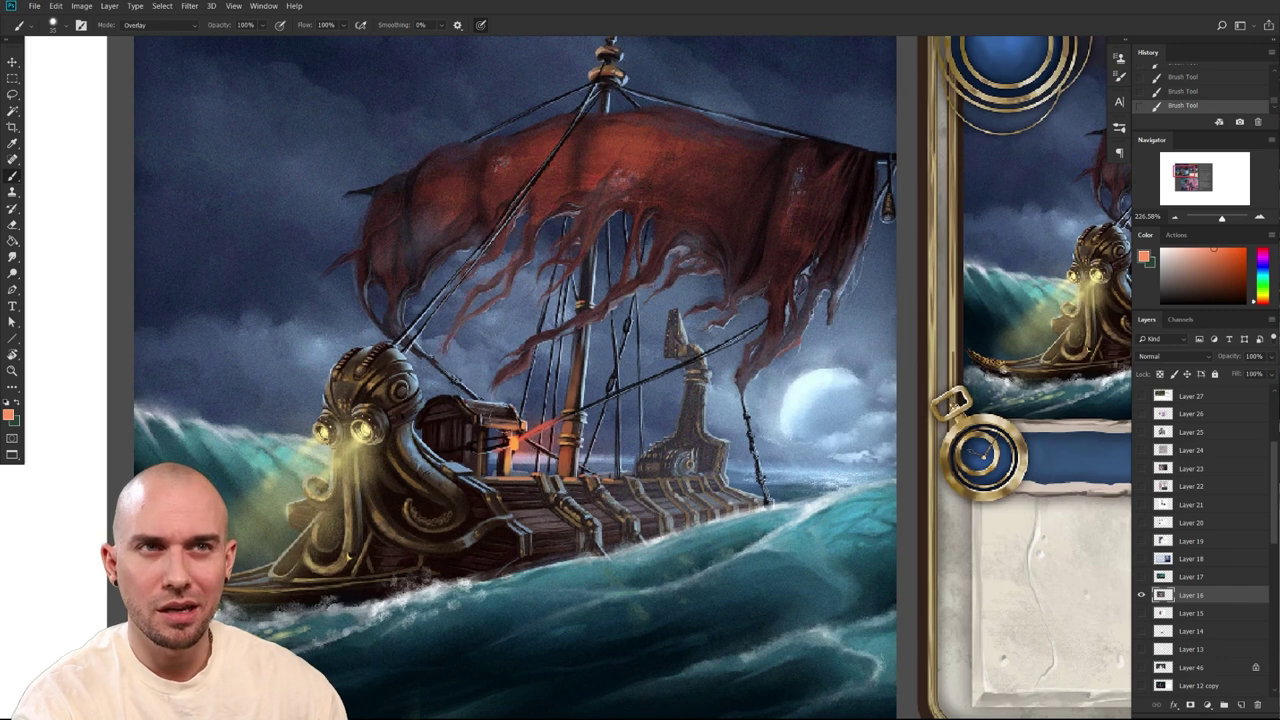
pyautogui.moveTo(744, 570); pyautogui.dragTo(790, 576)
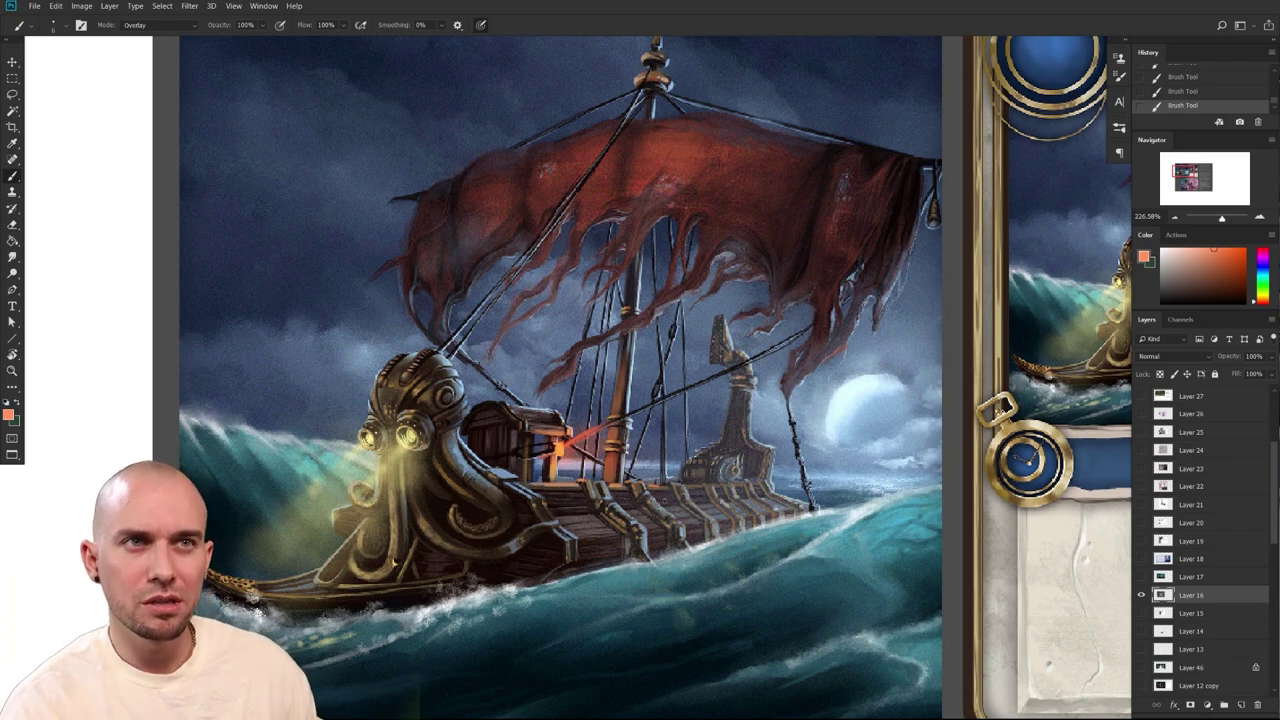
pyautogui.hscroll(1, 812, 622)
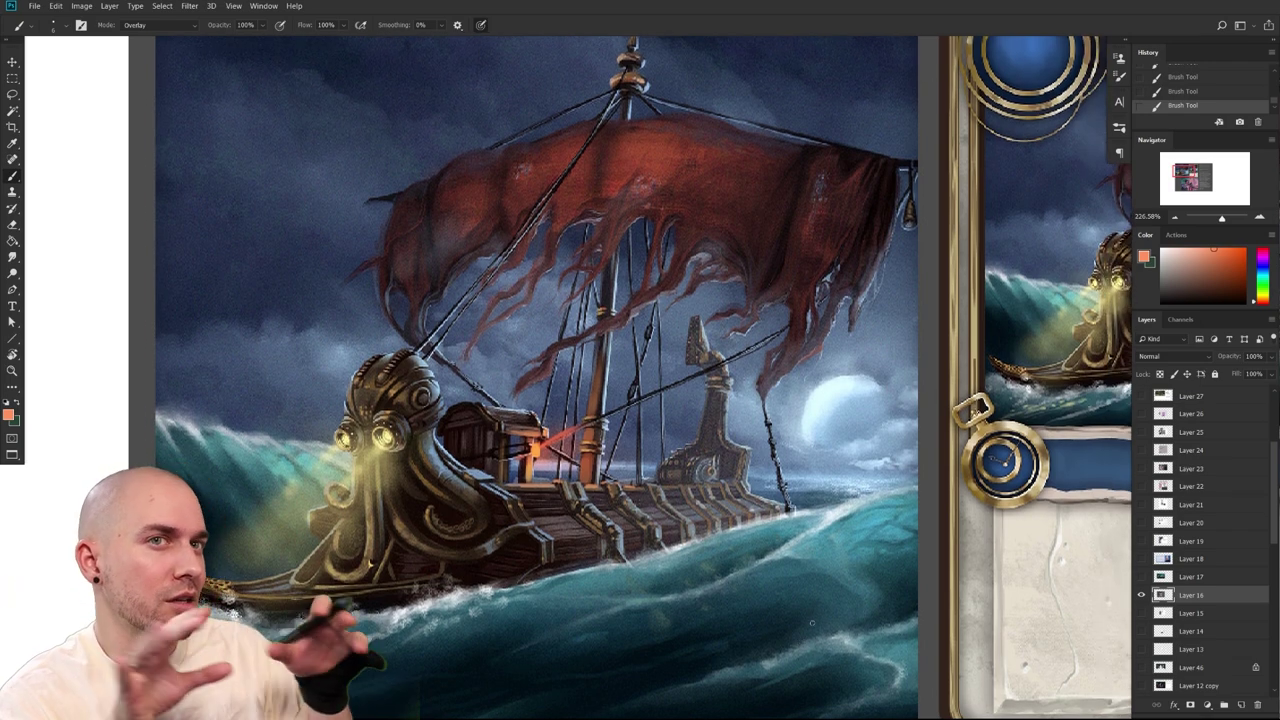
pyautogui.scroll(3, 632, 624)
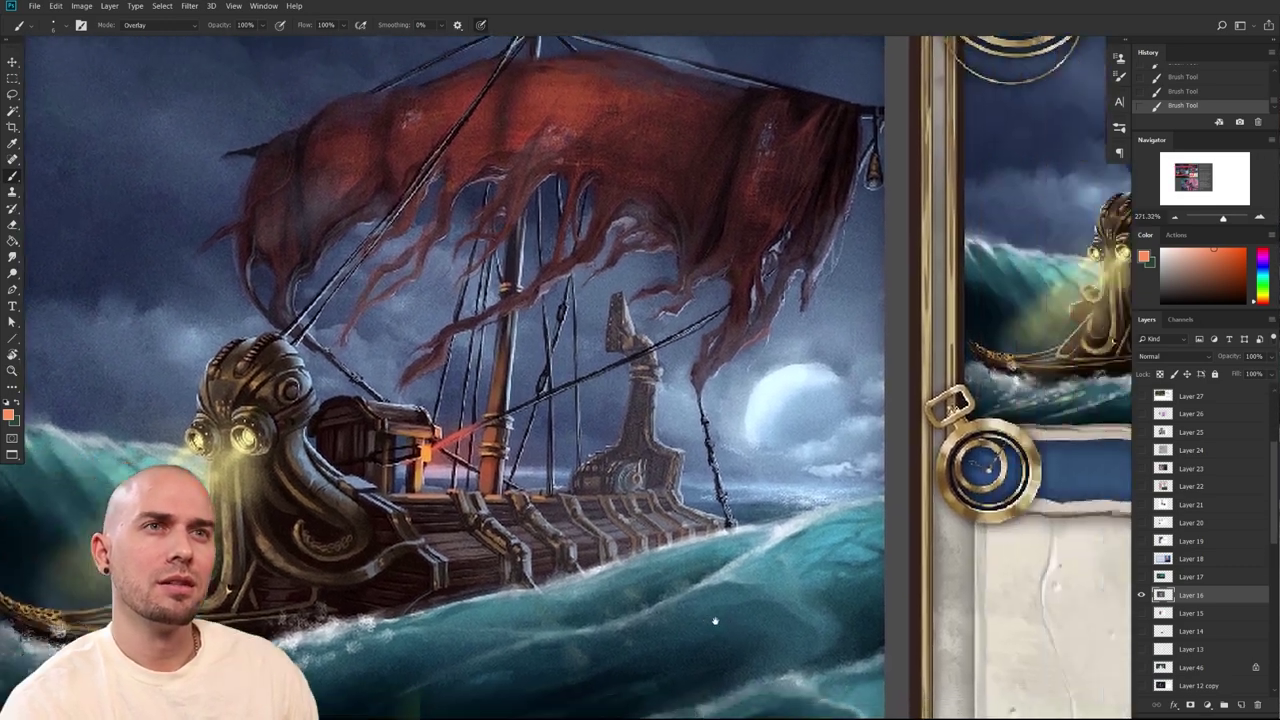
pyautogui.moveTo(715, 621); pyautogui.dragTo(640, 656)
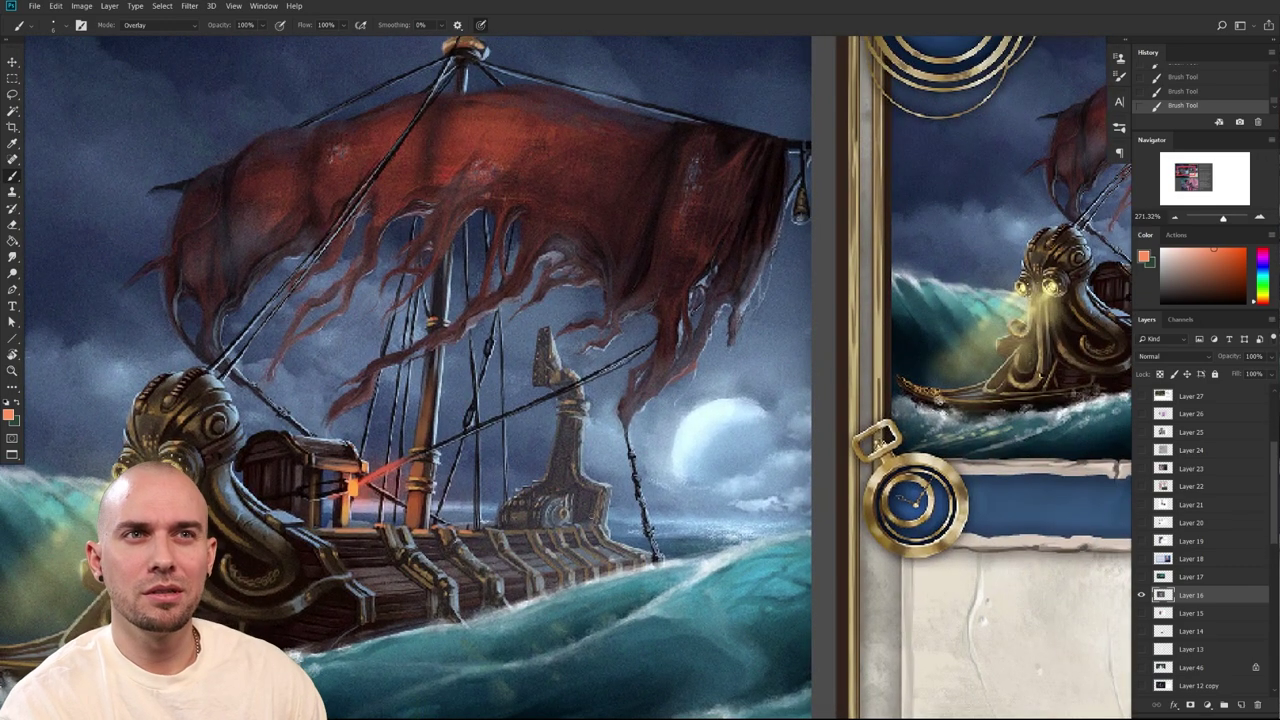
pyautogui.scroll(-3, 880, 604)
pyautogui.moveTo(884, 608); pyautogui.dragTo(842, 580)
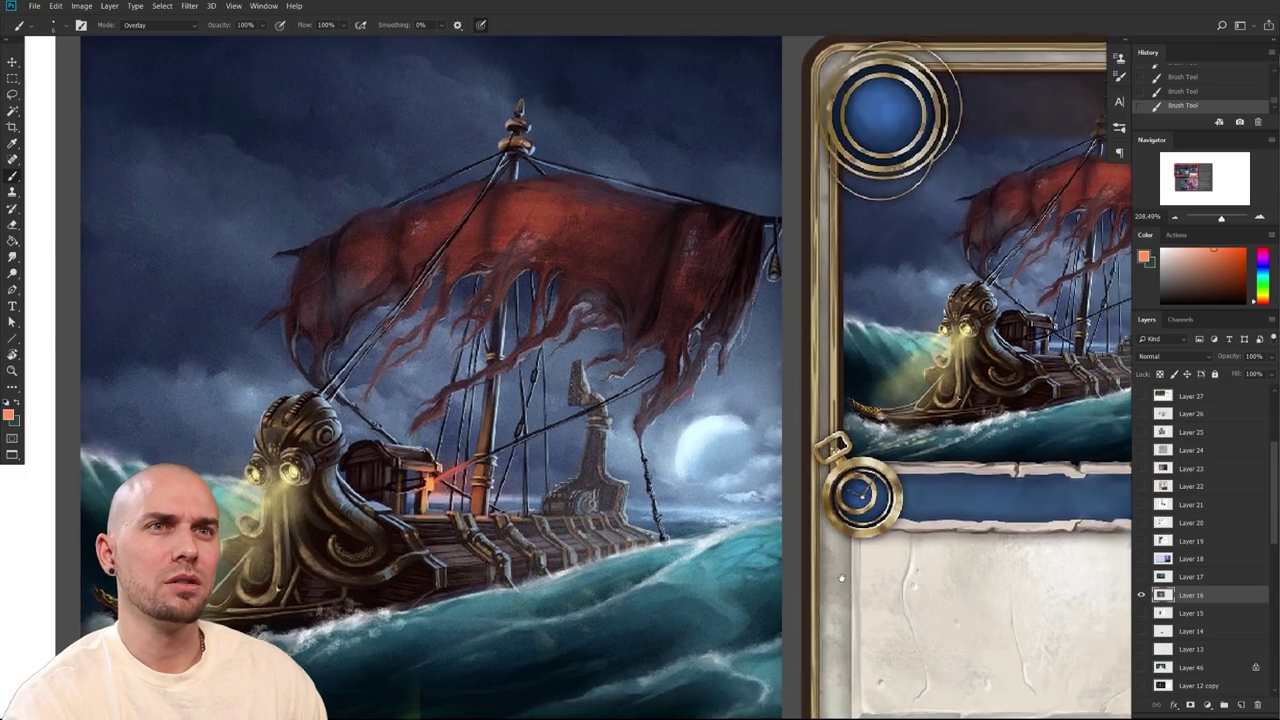
pyautogui.hscroll(4, 841, 578)
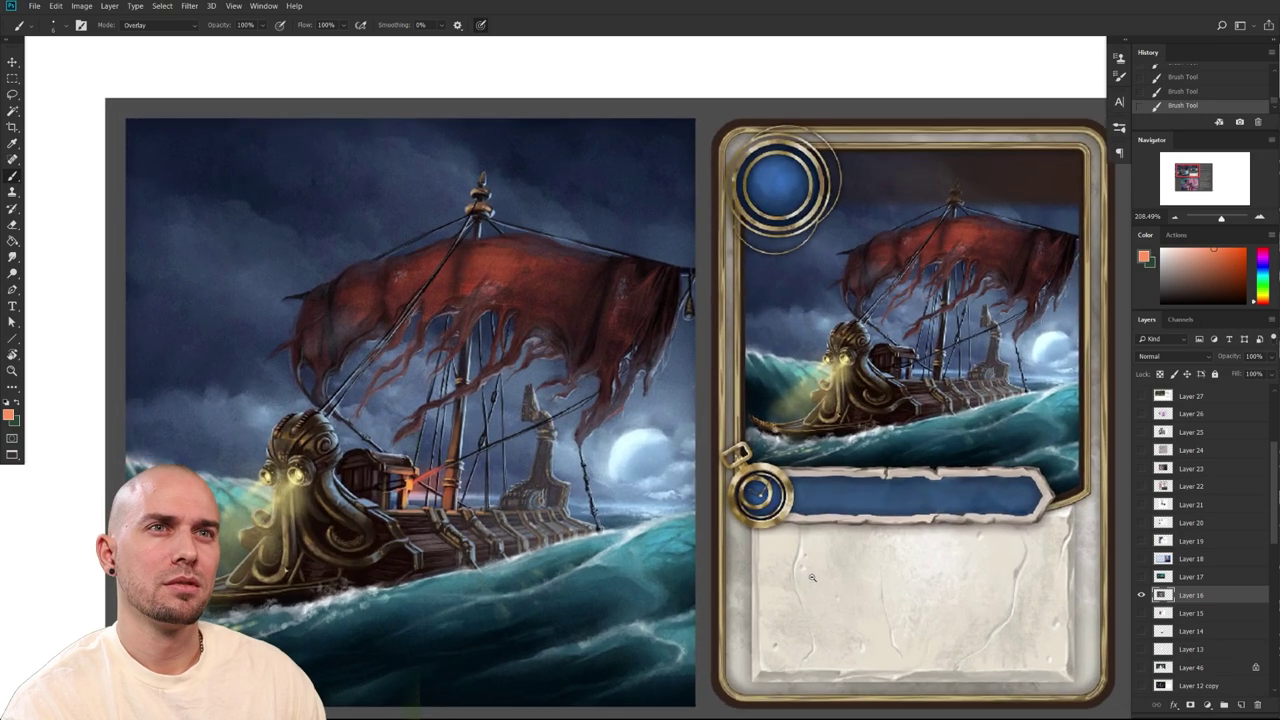
pyautogui.moveTo(812, 577); pyautogui.dragTo(814, 581)
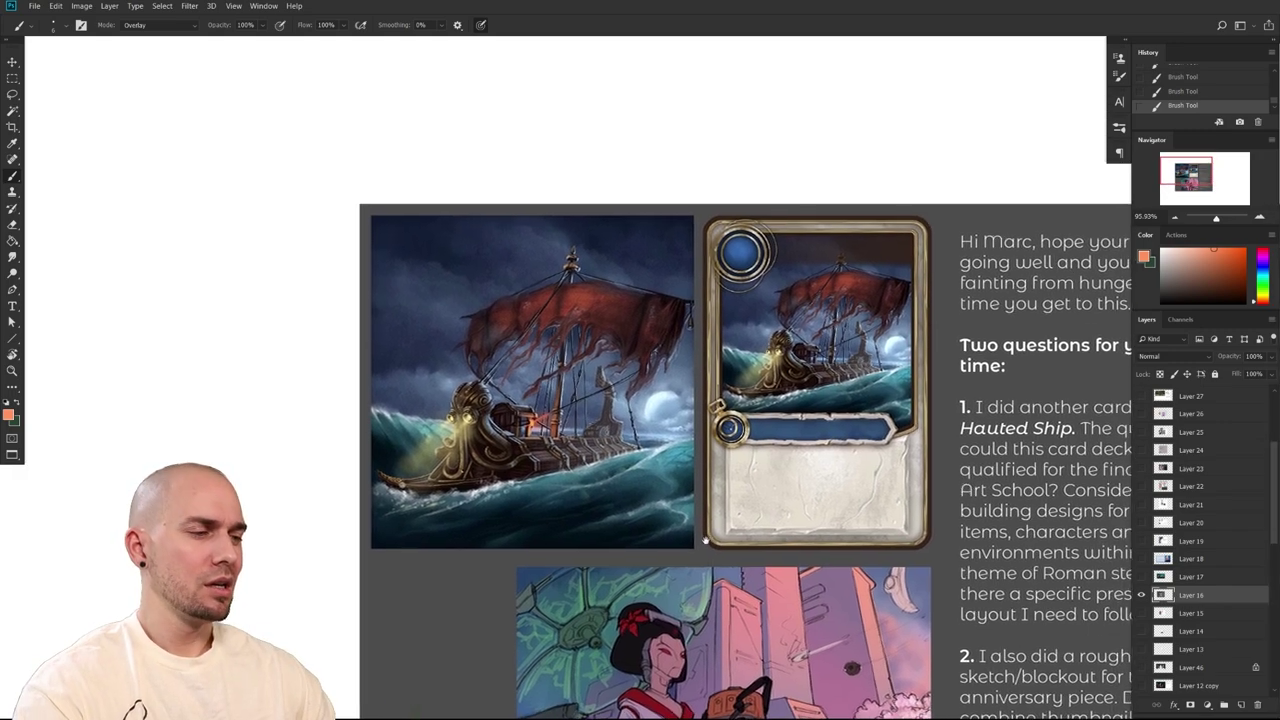
# Examine the whole submission page, including the written questions and the rough anniversary sketch below the card
pyautogui.moveTo(547, 466)
pyautogui.mouseDown()
pyautogui.moveTo(650, 505)
pyautogui.moveTo(680, 603)
pyautogui.moveTo(689, 566)
pyautogui.moveTo(739, 576)
pyautogui.mouseUp()
pyautogui.moveTo(928, 577); pyautogui.dragTo(632, 591)
pyautogui.moveTo(727, 577); pyautogui.dragTo(701, 589)
pyautogui.scroll(-2, 700, 590)
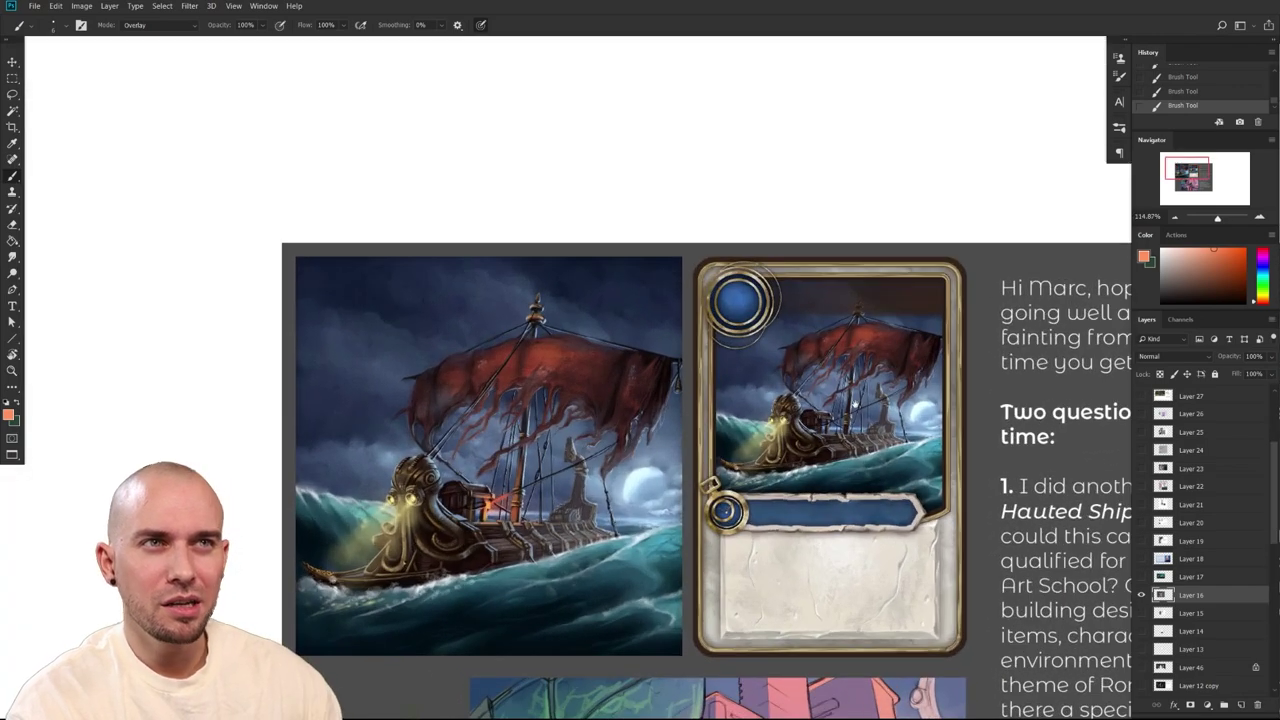
pyautogui.scroll(-2, 691, 390)
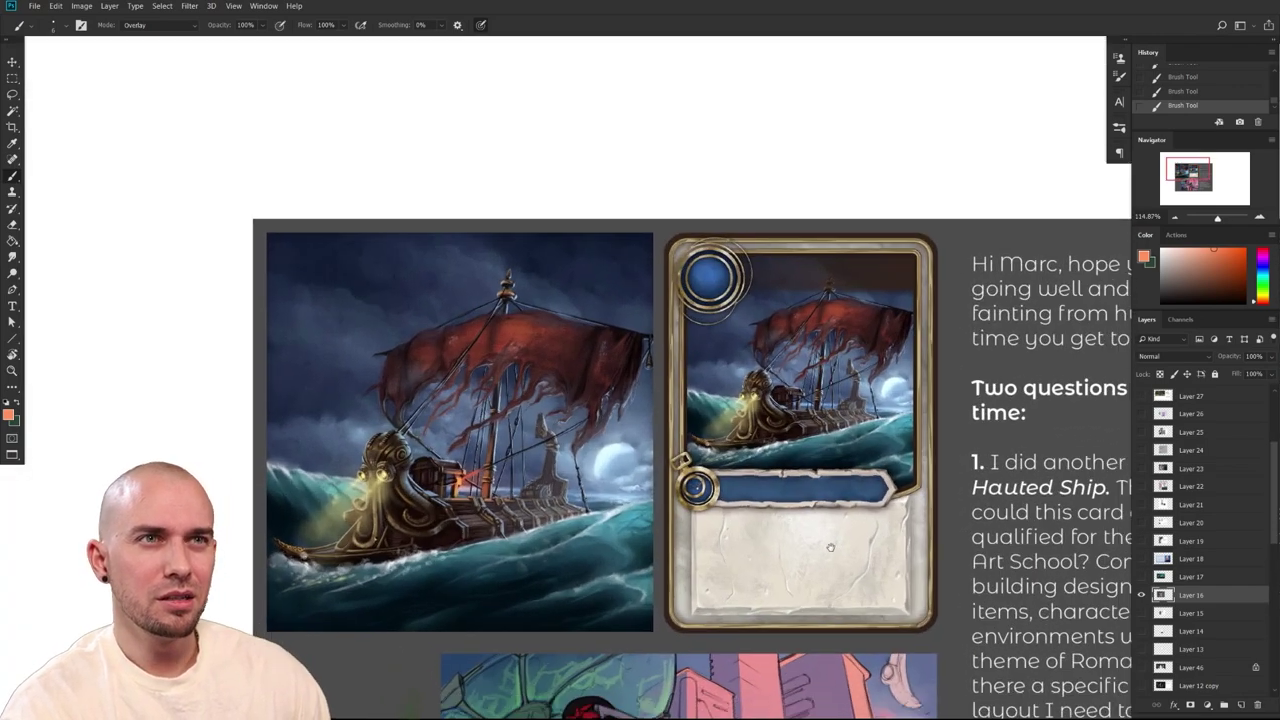
pyautogui.scroll(3, 690, 390)
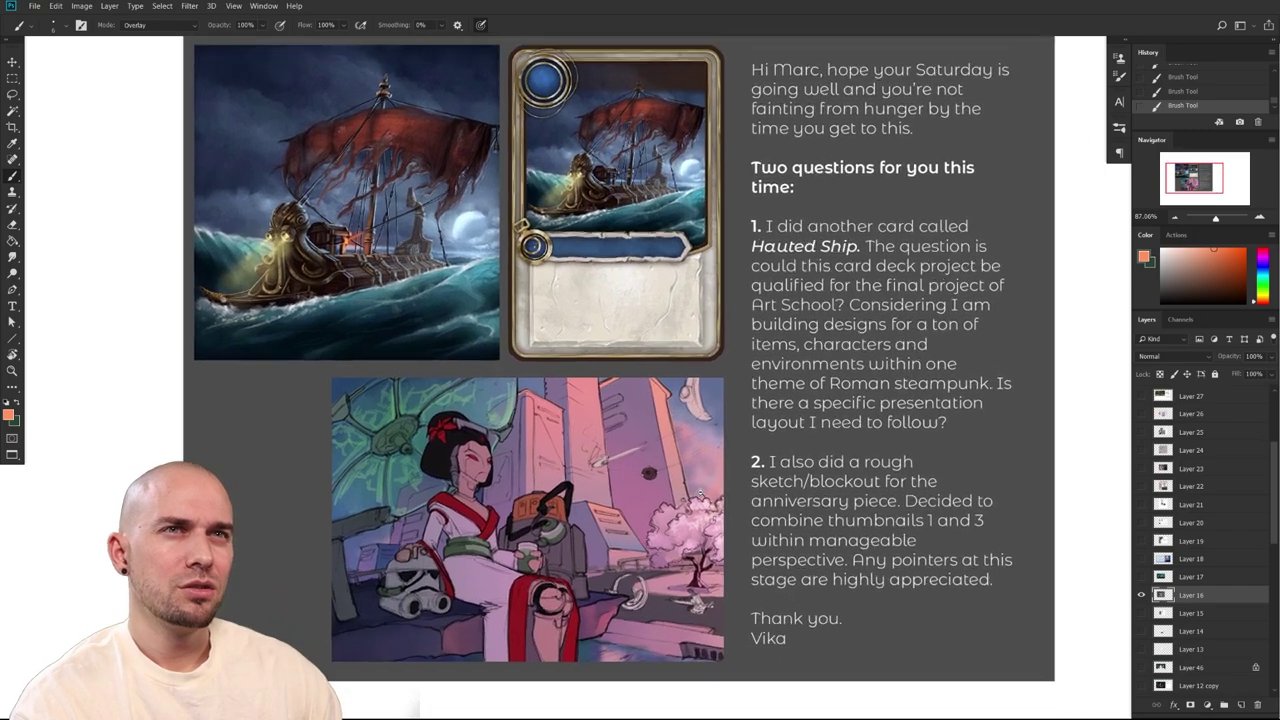
pyautogui.scroll(2, 902, 493)
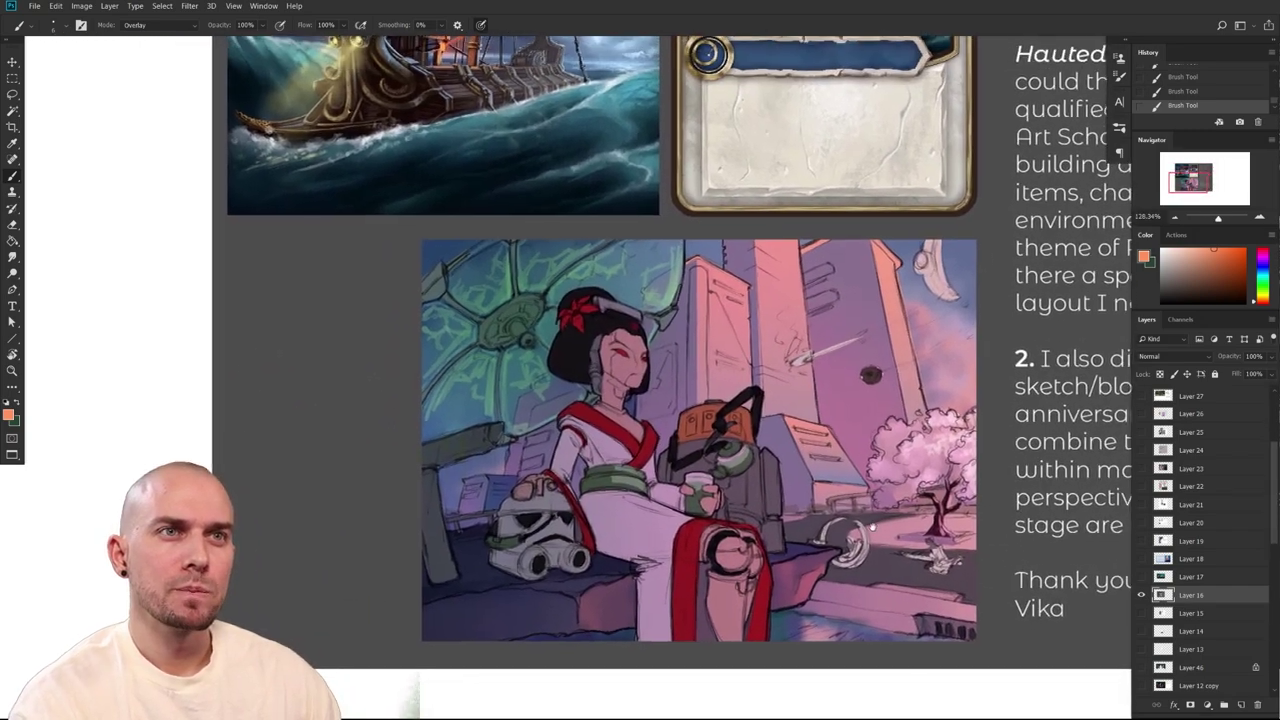
pyautogui.moveTo(872, 527); pyautogui.dragTo(853, 496)
# Try saturated orange and red Overlay strokes along the central tower of the anniversary sketch
pyautogui.moveTo(1228, 274); pyautogui.dragTo(1244, 249)
pyautogui.moveTo(950, 480); pyautogui.dragTo(865, 475)
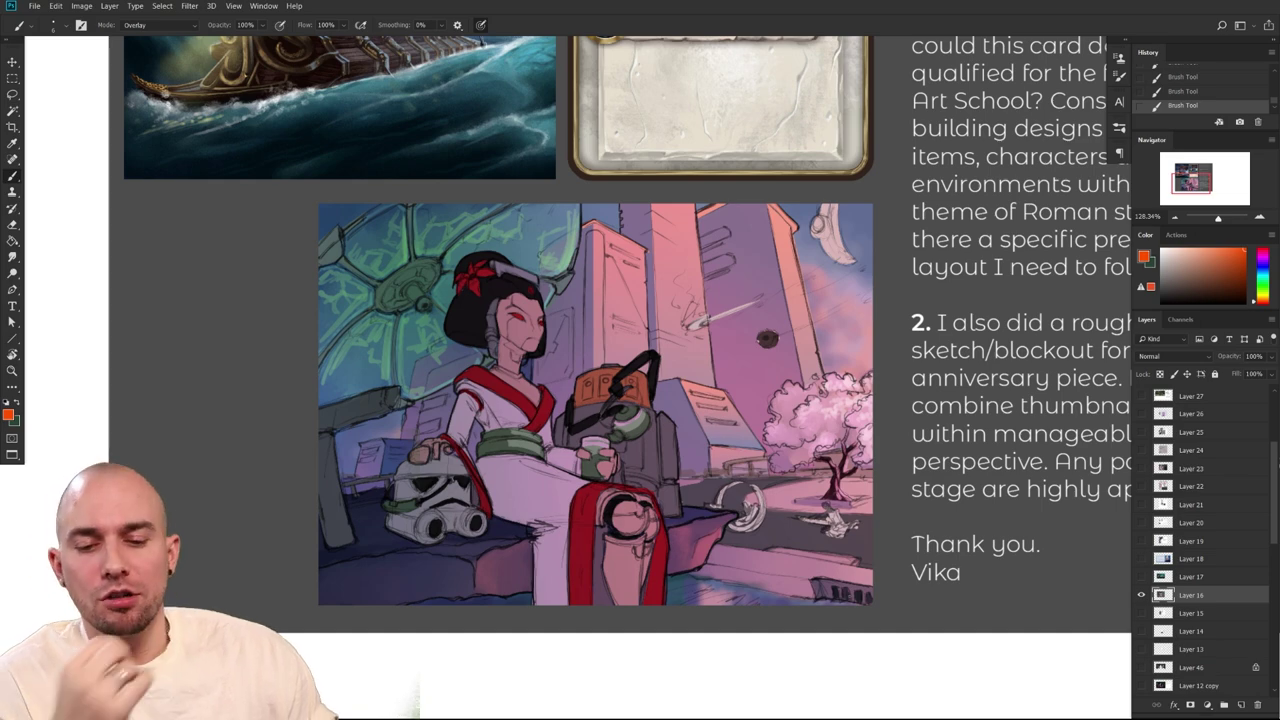
pyautogui.moveTo(480, 300); pyautogui.dragTo(388, 414)
pyautogui.press('m')
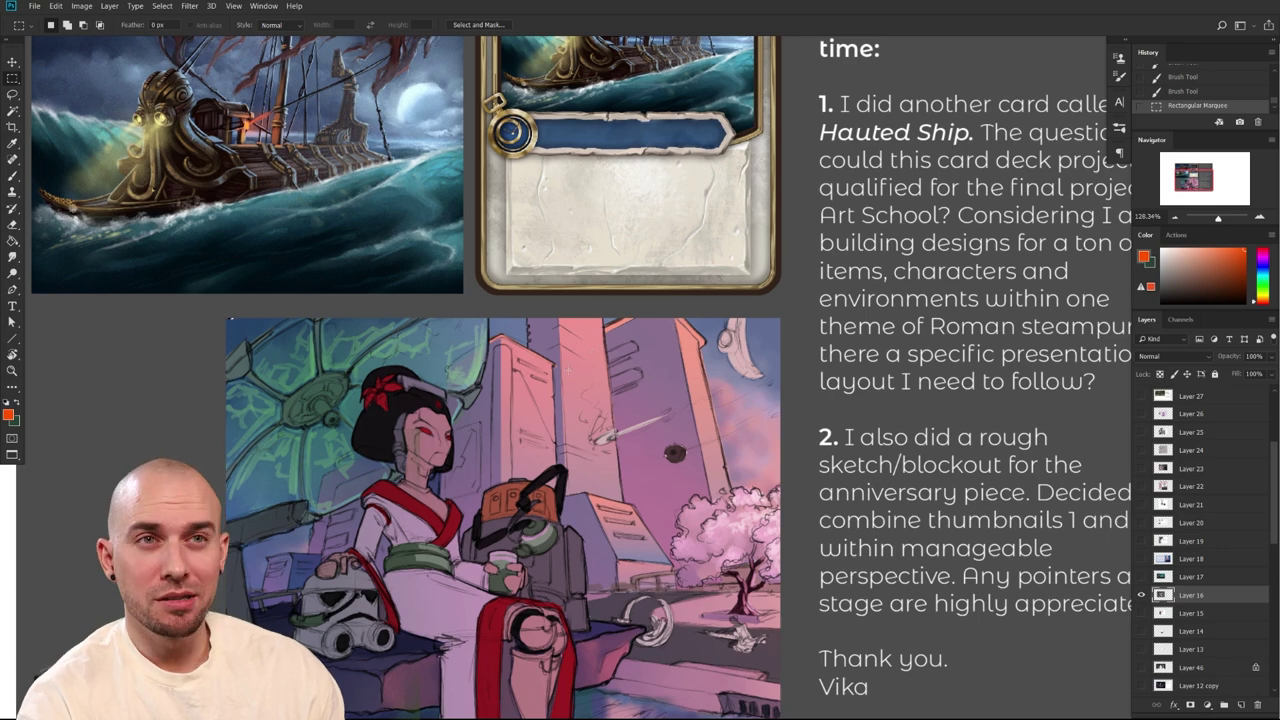
pyautogui.scroll(3, 568, 374)
pyautogui.press('b')
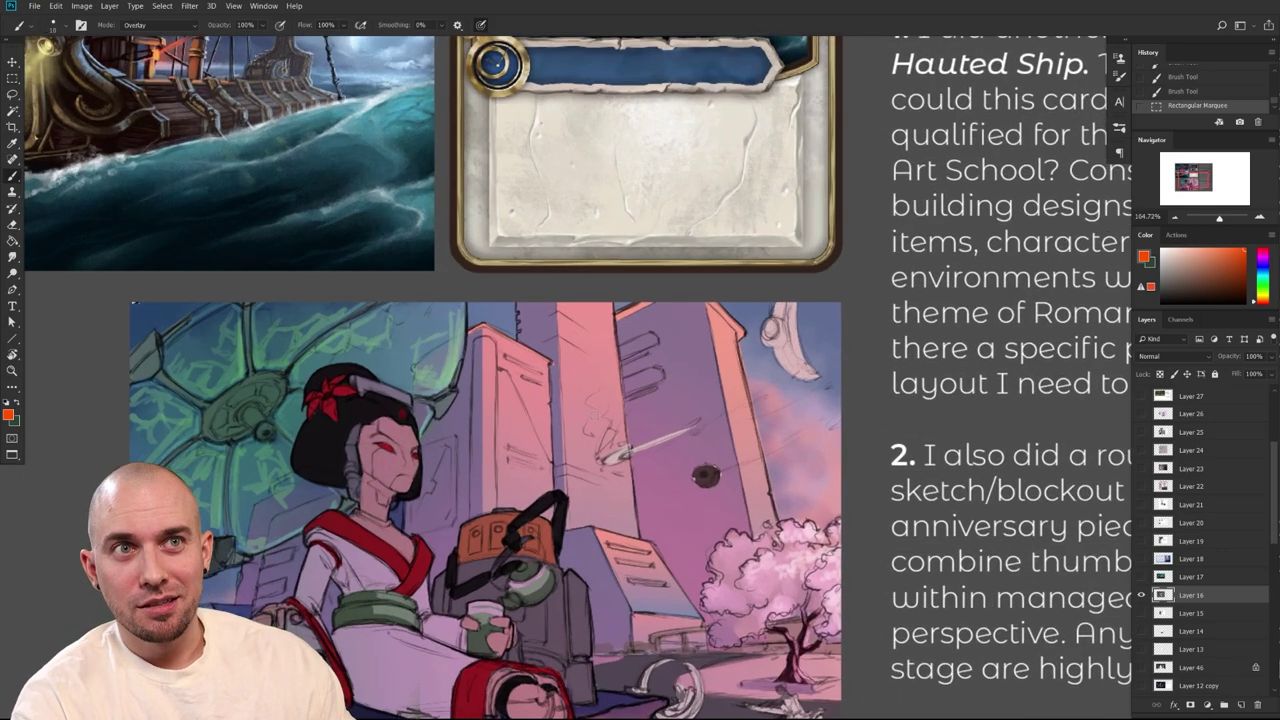
pyautogui.moveTo(613, 308); pyautogui.dragTo(604, 330)
pyautogui.click(1263, 251)
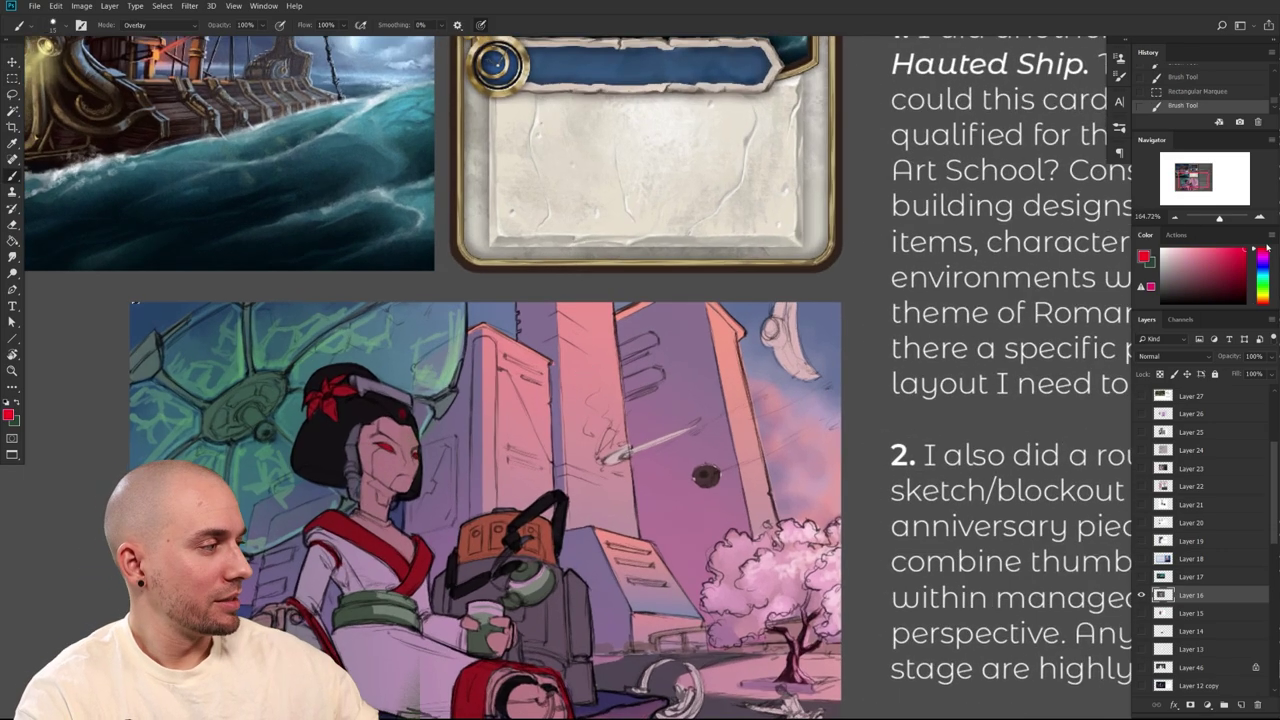
pyautogui.moveTo(588, 324); pyautogui.dragTo(584, 342)
# Set the brush mode to Normal, try a black stroke up the central tower and undo it
pyautogui.click(165, 25)
pyautogui.click(160, 38)
pyautogui.click(591, 362)
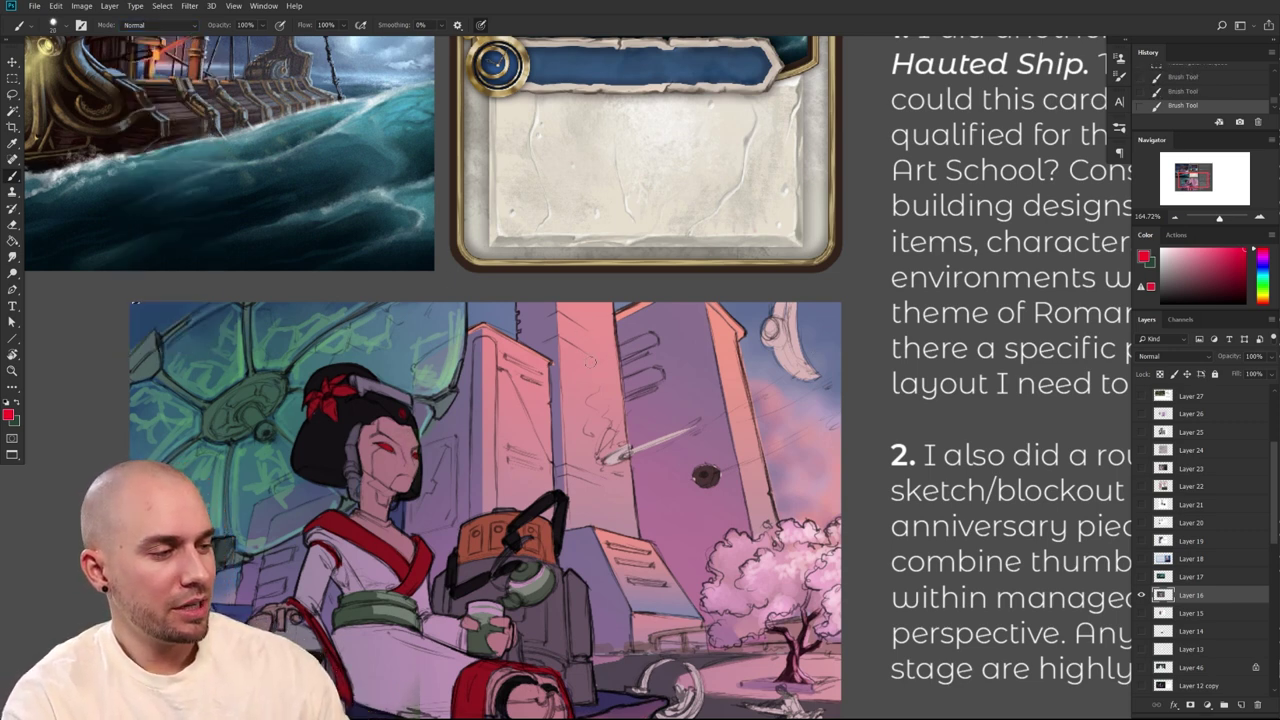
pyautogui.press('d')
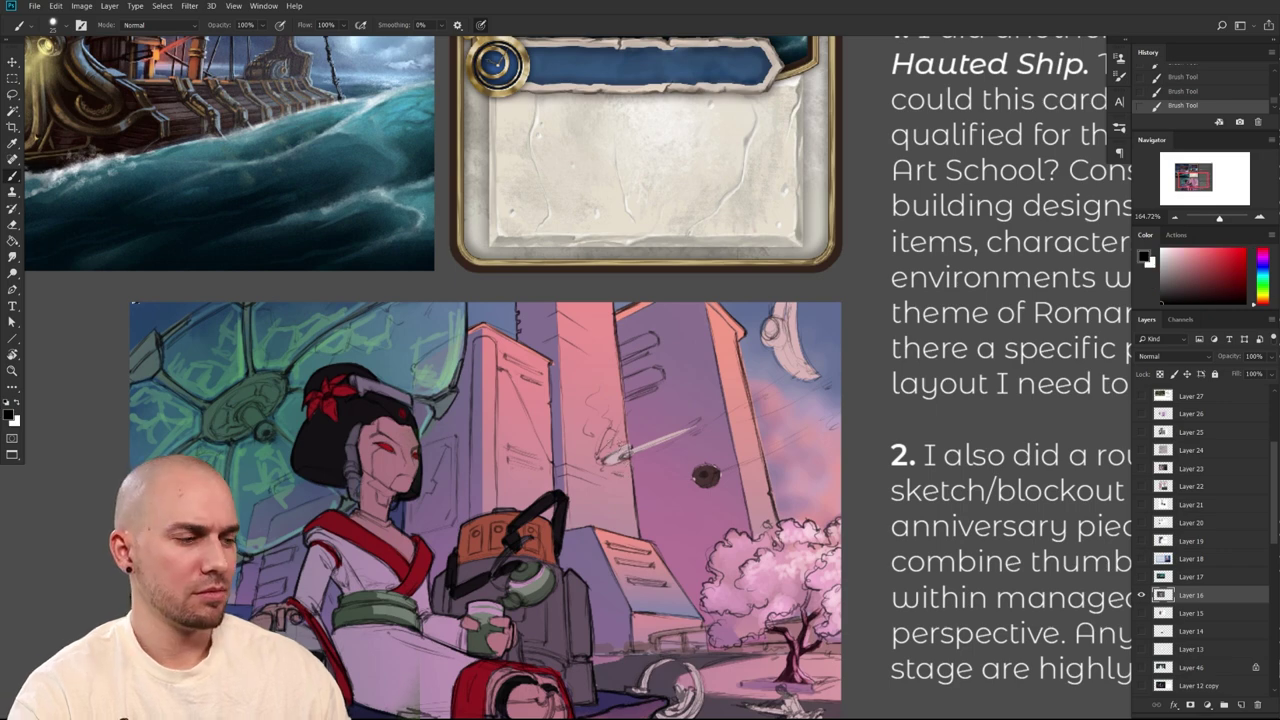
pyautogui.moveTo(590, 436); pyautogui.dragTo(582, 258)
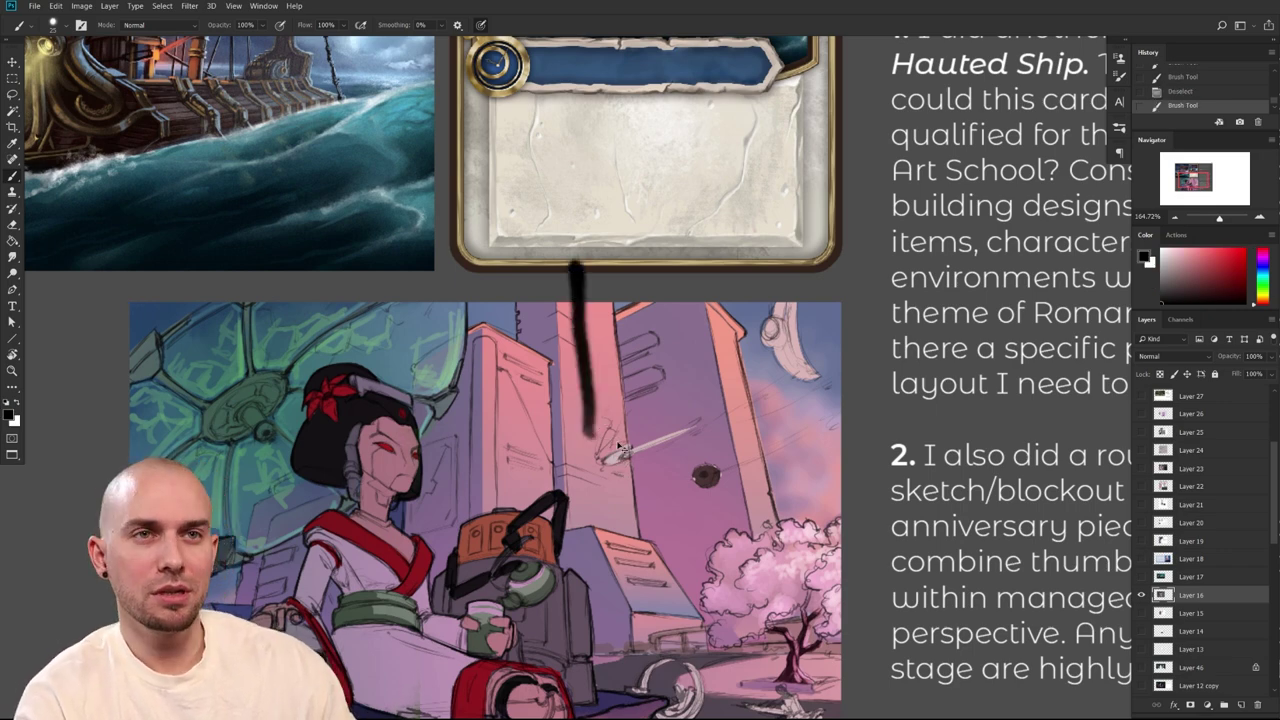
pyautogui.hotkey('ctrl', 'z')
# Select a rectangular area directly above the anniversary sketch, matching the sketch's full width and overlapping the ship images
pyautogui.scroll(-3, 759, 359)
pyautogui.press('m')
pyautogui.moveTo(342, 323); pyautogui.dragTo(811, 140)
pyautogui.moveTo(753, 273)
pyautogui.mouseDown()
pyautogui.moveTo(737, 296)
pyautogui.moveTo(746, 345)
pyautogui.mouseUp()
pyautogui.press('b')
pyautogui.hotkey('ctrl', 'z')
# Enlarge the brush and start painting muted sky blue into the right side of the selected area above the sketch
pyautogui.press(']')
pyautogui.press(']')
pyautogui.press(']')
pyautogui.press(']')
pyautogui.press(']')
pyautogui.moveTo(630, 545)
pyautogui.mouseDown()
pyautogui.moveTo(624, 469)
pyautogui.moveTo(627, 525)
pyautogui.mouseUp()
pyautogui.press(']')
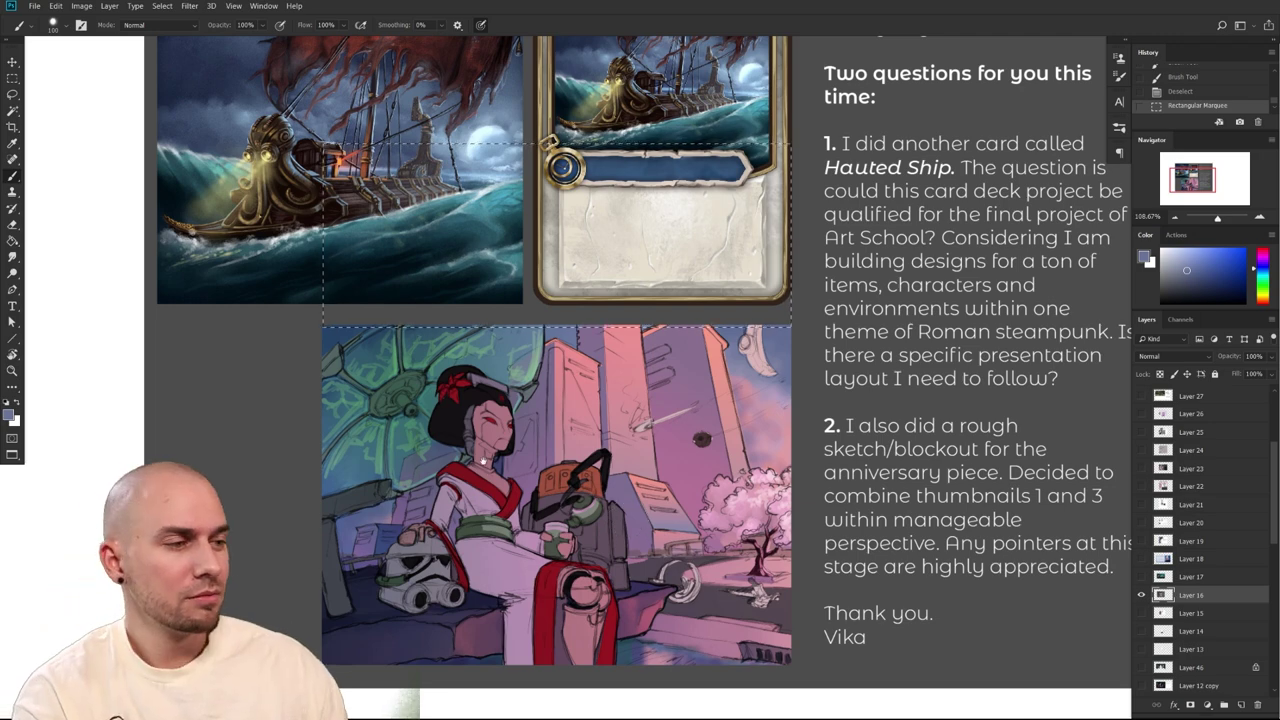
pyautogui.scroll(1, 483, 460)
pyautogui.moveTo(680, 557); pyautogui.dragTo(617, 568)
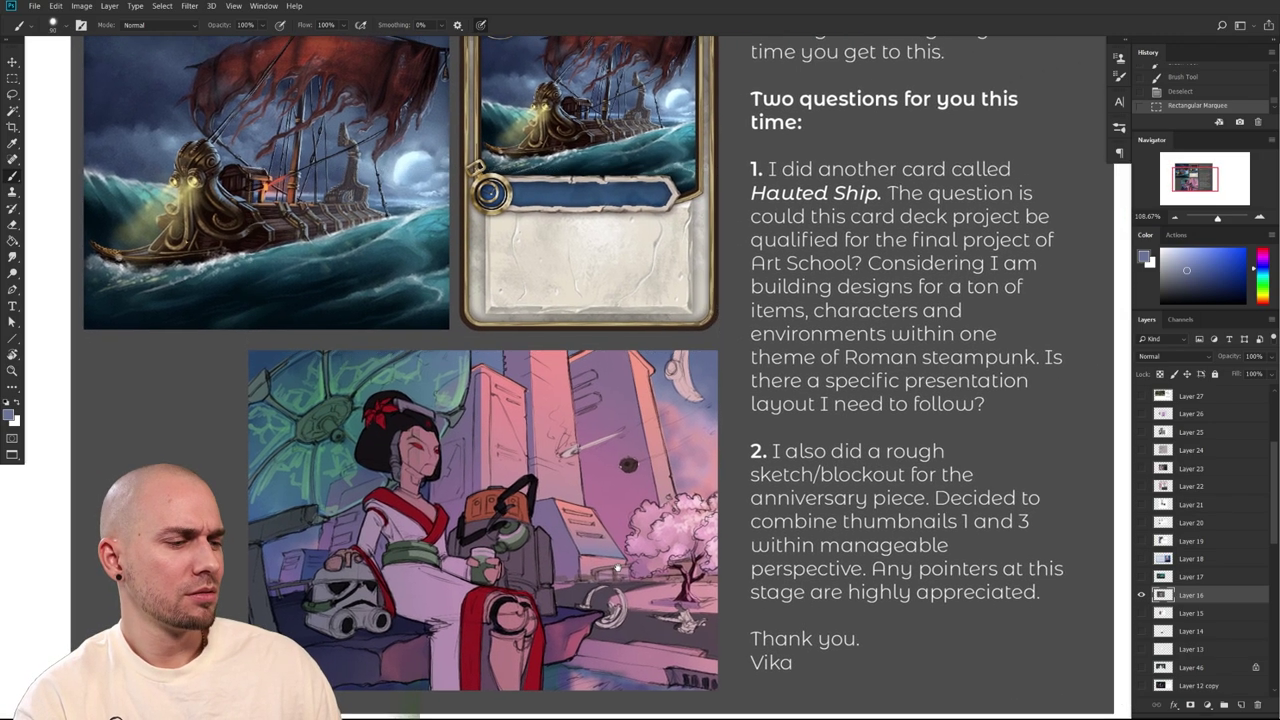
pyautogui.scroll(-1, 626, 420)
pyautogui.hscroll(1, 626, 420)
pyautogui.moveTo(626, 419); pyautogui.dragTo(625, 421)
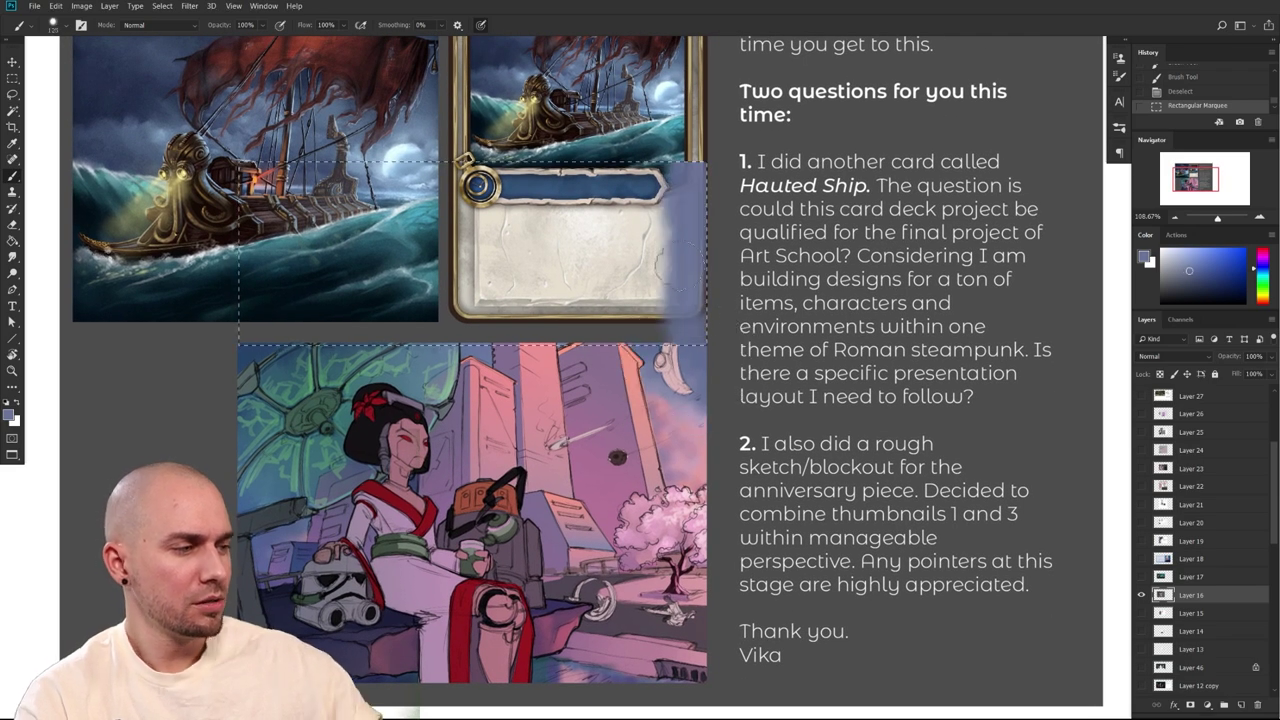
pyautogui.moveTo(541, 260); pyautogui.dragTo(490, 346)
pyautogui.press(']')
# Cover the rest of the selected area with slightly adjusted sky blues using a much larger brush
pyautogui.click(1197, 260)
pyautogui.press(']')
pyautogui.press(']')
pyautogui.press(']')
pyautogui.press(']')
pyautogui.press(']')
pyautogui.moveTo(640, 190)
pyautogui.mouseDown()
pyautogui.moveTo(258, 220)
pyautogui.moveTo(699, 205)
pyautogui.moveTo(310, 277)
pyautogui.moveTo(812, 298)
pyautogui.mouseUp()
pyautogui.click(1194, 270)
pyautogui.moveTo(683, 340)
pyautogui.mouseDown()
pyautogui.moveTo(600, 220)
pyautogui.moveTo(350, 320)
pyautogui.mouseUp()
# Paint a darker blue sampled from the sketch's sky into the lower left of the extended sky and blend it across
pyautogui.keyDown('alt'); pyautogui.click(246, 347); pyautogui.keyUp('alt')
pyautogui.press('[')
pyautogui.press('[')
pyautogui.press('[')
pyautogui.moveTo(255, 345); pyautogui.dragTo(390, 318)
pyautogui.press(']')
pyautogui.press(']')
pyautogui.press(']')
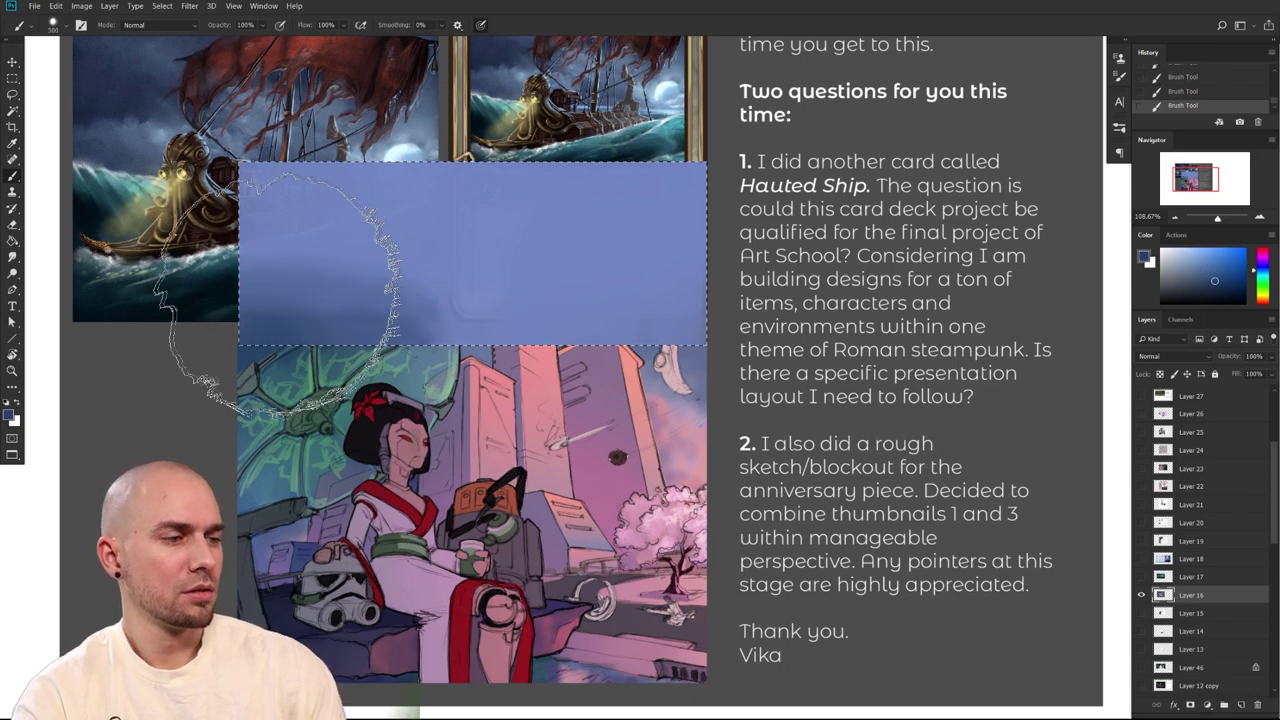
pyautogui.moveTo(272, 308); pyautogui.dragTo(608, 296)
# Sample the tower's pink, choose the MB Square Brush and deselect the extended sky area
pyautogui.keyDown('alt'); pyautogui.click(501, 419); pyautogui.keyUp('alt')
pyautogui.rightClick(550, 414)
pyautogui.click(650, 476)
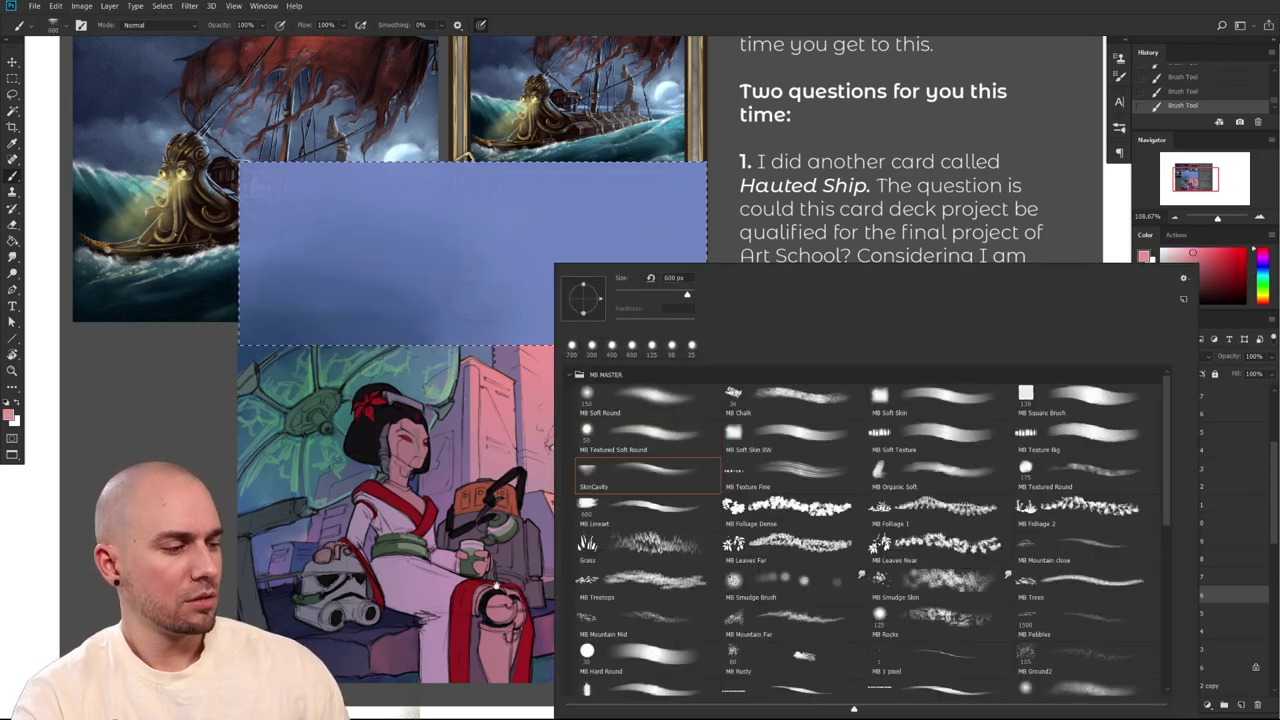
pyautogui.click(1060, 402)
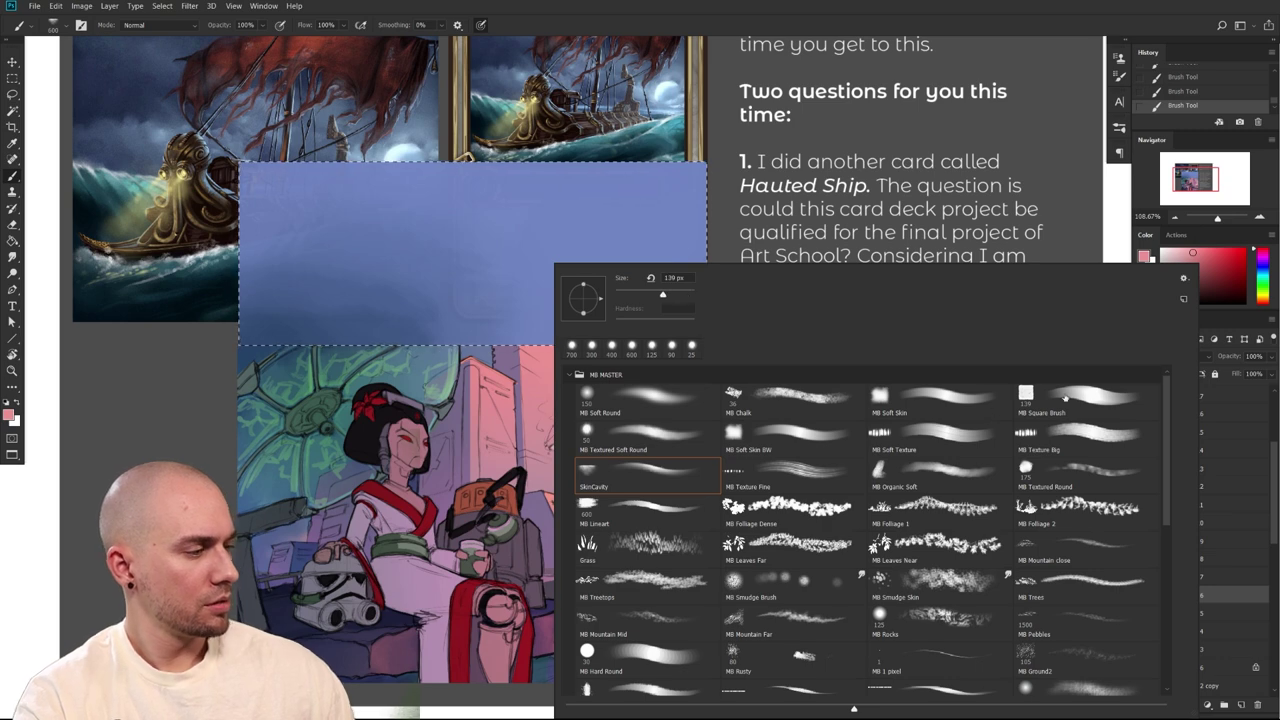
pyautogui.moveTo(478, 300); pyautogui.dragTo(480, 296)
pyautogui.hotkey('ctrl', 'd')
# Lasso taller tower and building shapes rising into the extended sky and fill them with pink and muted purple
pyautogui.press('l')
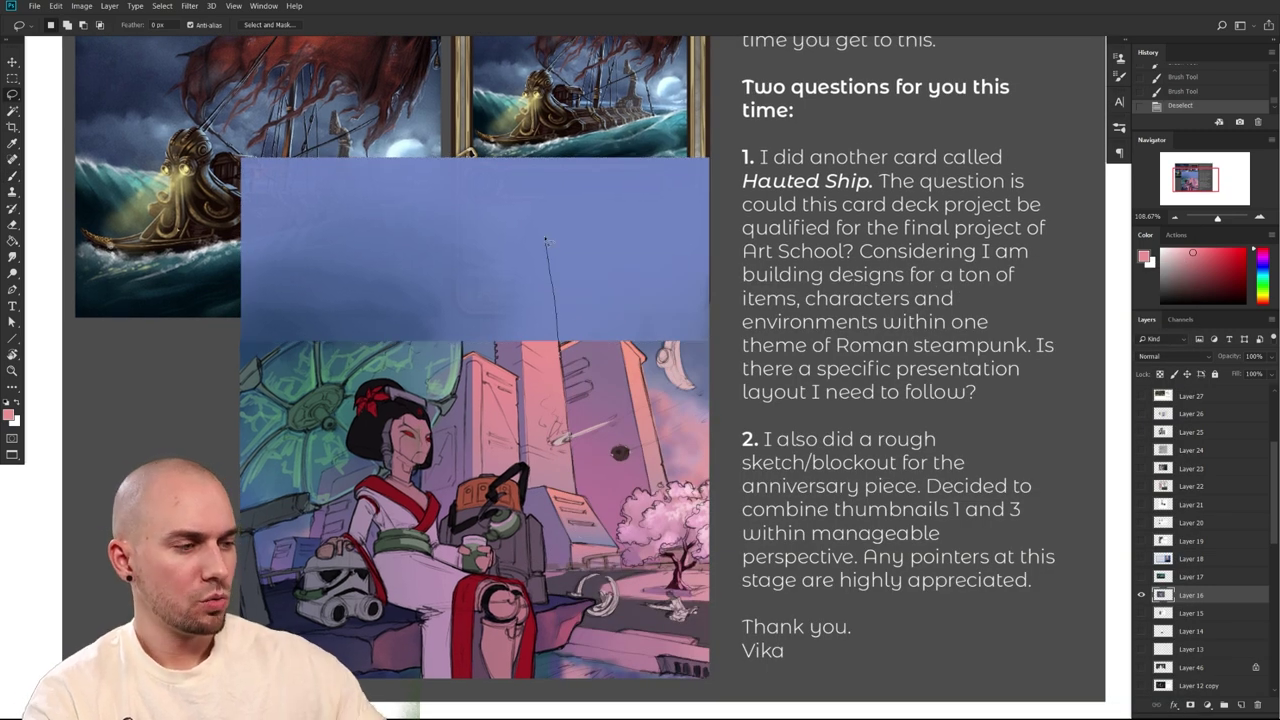
pyautogui.moveTo(523, 270); pyautogui.dragTo(526, 232)
pyautogui.moveTo(511, 381); pyautogui.dragTo(512, 382)
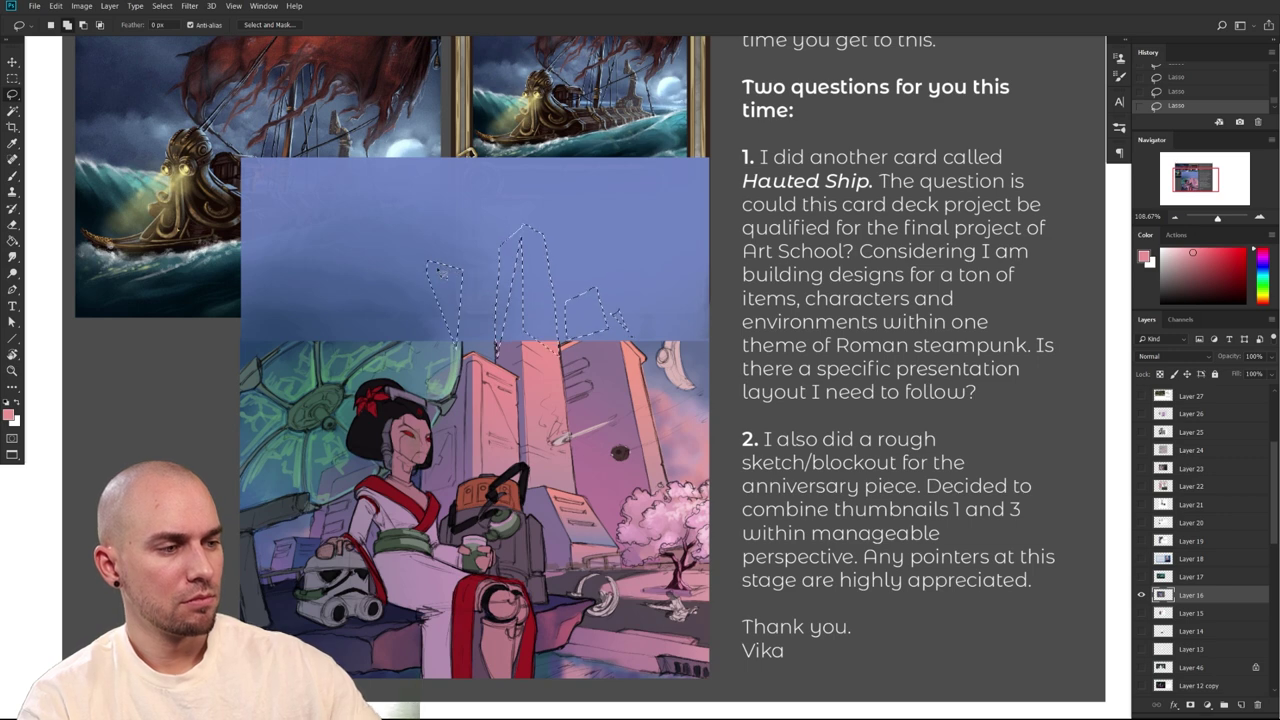
pyautogui.press('b')
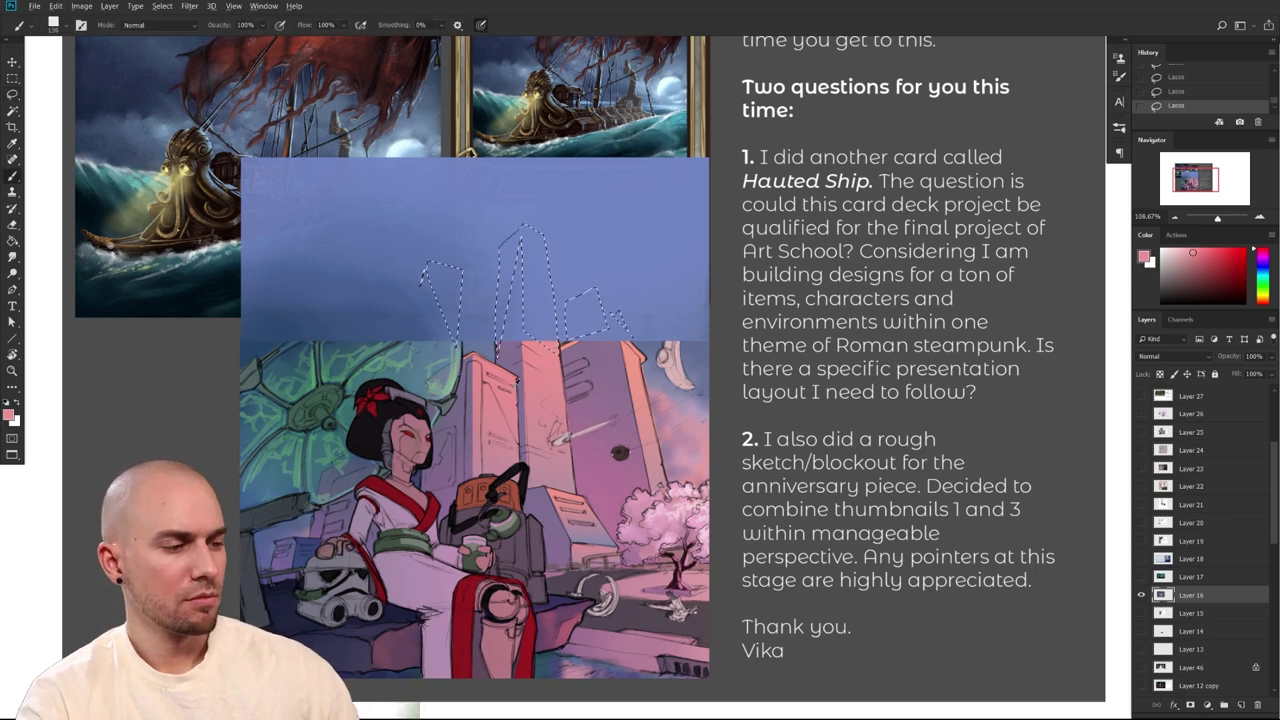
pyautogui.moveTo(533, 240); pyautogui.dragTo(535, 320)
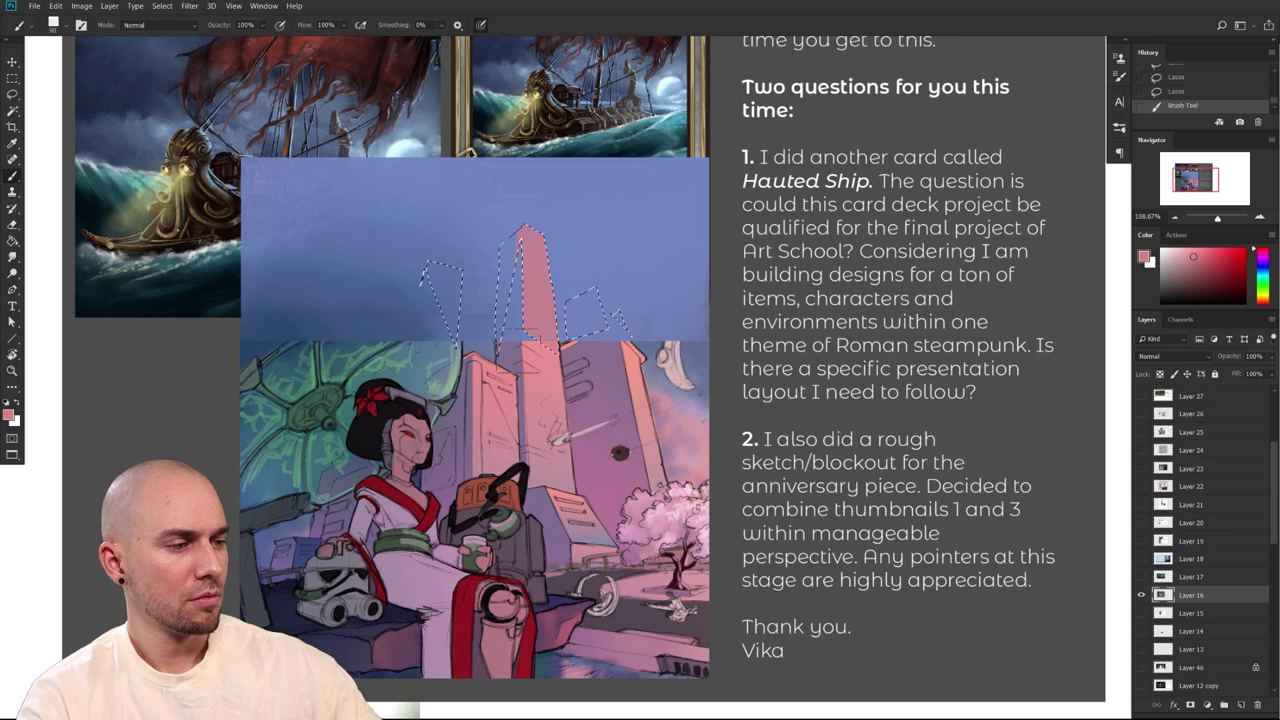
pyautogui.moveTo(446, 245); pyautogui.dragTo(450, 238)
pyautogui.keyDown('alt'); pyautogui.click(602, 368); pyautogui.keyUp('alt')
pyautogui.moveTo(586, 300); pyautogui.dragTo(588, 332)
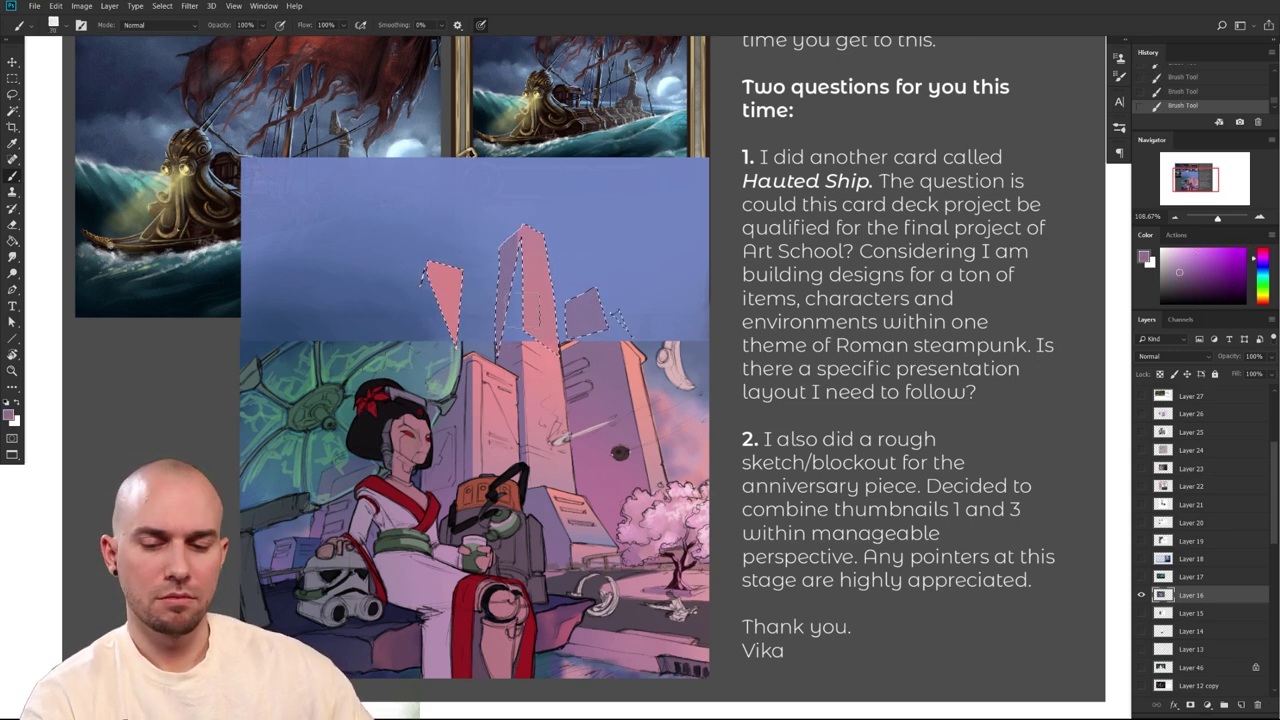
# Lasso the shadow side of the extended central tower, paint it purple and deselect
pyautogui.press('l')
pyautogui.moveTo(521, 300); pyautogui.dragTo(520, 242)
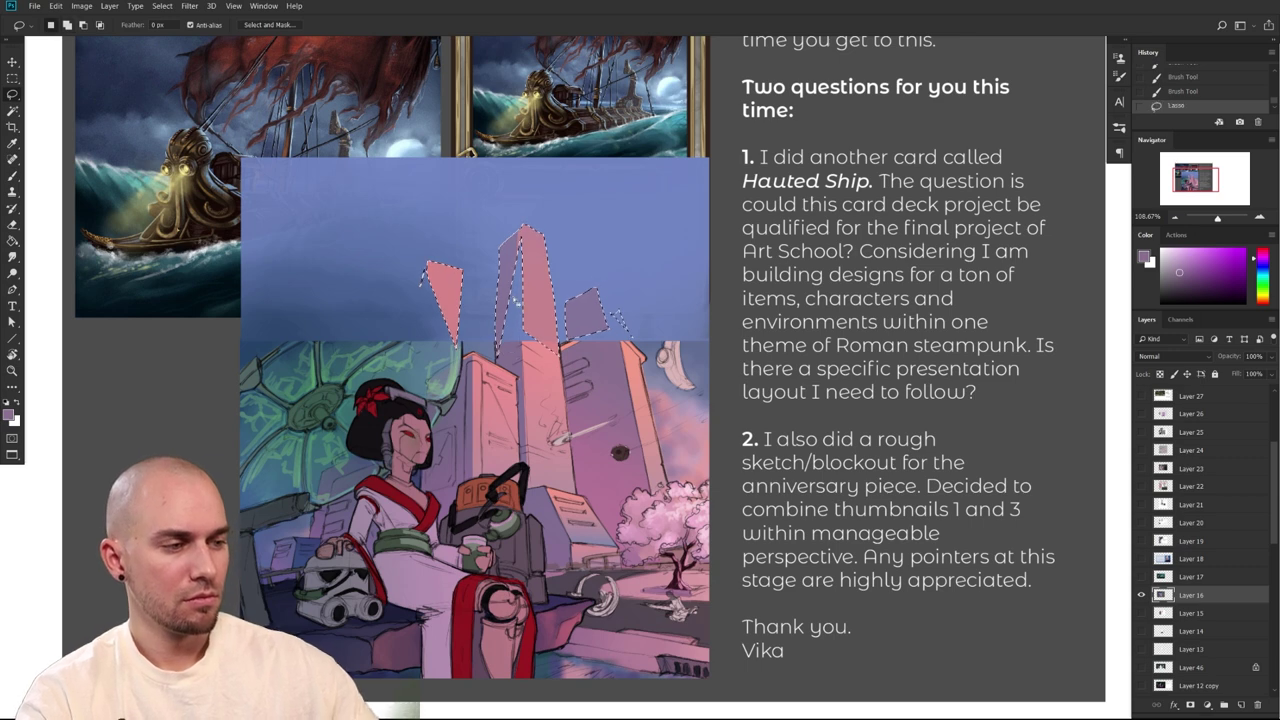
pyautogui.press('b')
pyautogui.moveTo(512, 308); pyautogui.dragTo(515, 246)
pyautogui.hotkey('ctrl', 'd')
pyautogui.moveTo(620, 452); pyautogui.dragTo(631, 398)
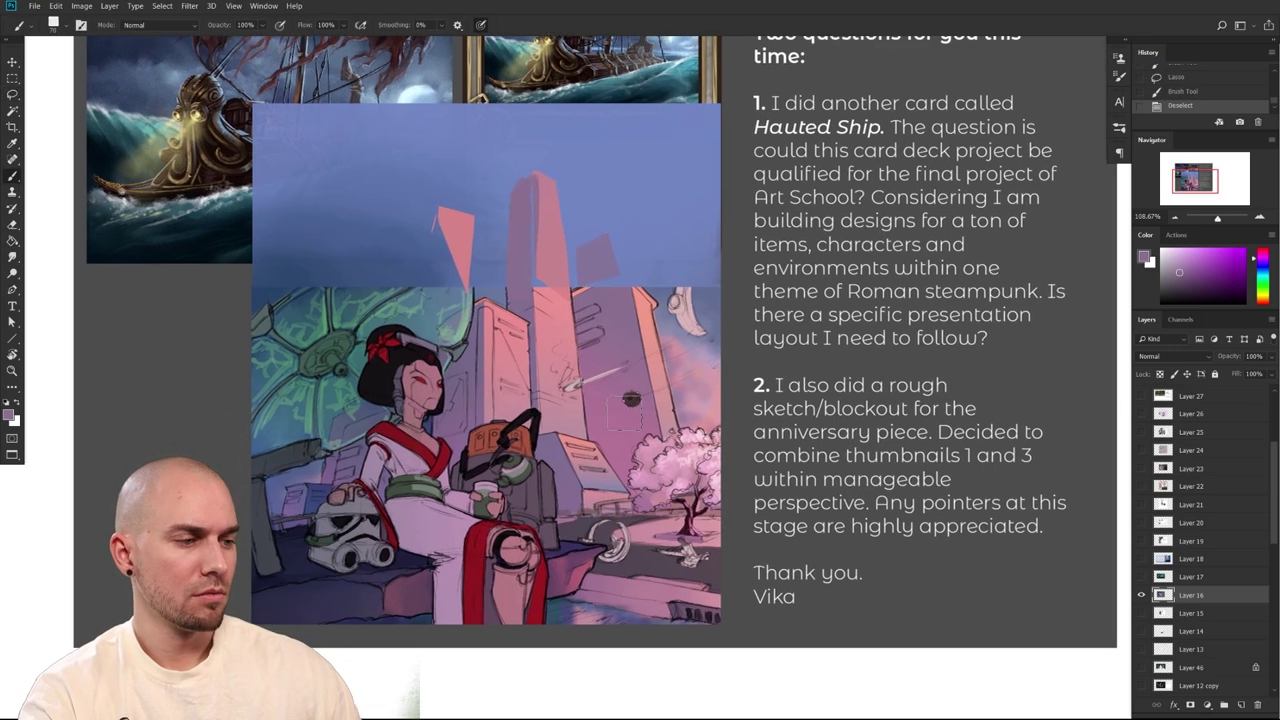
# Extend the parasol upward past the sketch's original edge with a rounded lassoed shape painted in translucent teal
pyautogui.press('l')
pyautogui.moveTo(466, 266)
pyautogui.mouseDown()
pyautogui.moveTo(424, 241)
pyautogui.moveTo(303, 284)
pyautogui.mouseUp()
pyautogui.hotkey('ctrl', 'z')
pyautogui.moveTo(257, 330)
pyautogui.mouseDown()
pyautogui.moveTo(366, 250)
pyautogui.moveTo(471, 303)
pyautogui.moveTo(285, 315)
pyautogui.mouseUp()
pyautogui.hotkey('ctrl', 'z')
pyautogui.press('b')
pyautogui.keyDown('alt'); pyautogui.click(483, 280); pyautogui.keyUp('alt')
pyautogui.hotkey('ctrl', 'd')
pyautogui.moveTo(693, 470); pyautogui.dragTo(673, 503)
# Try a muted pink cloud stroke in the extended sky above the right-hand buildings and undo it
pyautogui.keyDown('alt'); pyautogui.click(679, 396); pyautogui.keyUp('alt')
pyautogui.press('[')
pyautogui.press('[')
pyautogui.moveTo(640, 292)
pyautogui.mouseDown()
pyautogui.moveTo(646, 306)
pyautogui.moveTo(648, 252)
pyautogui.mouseUp()
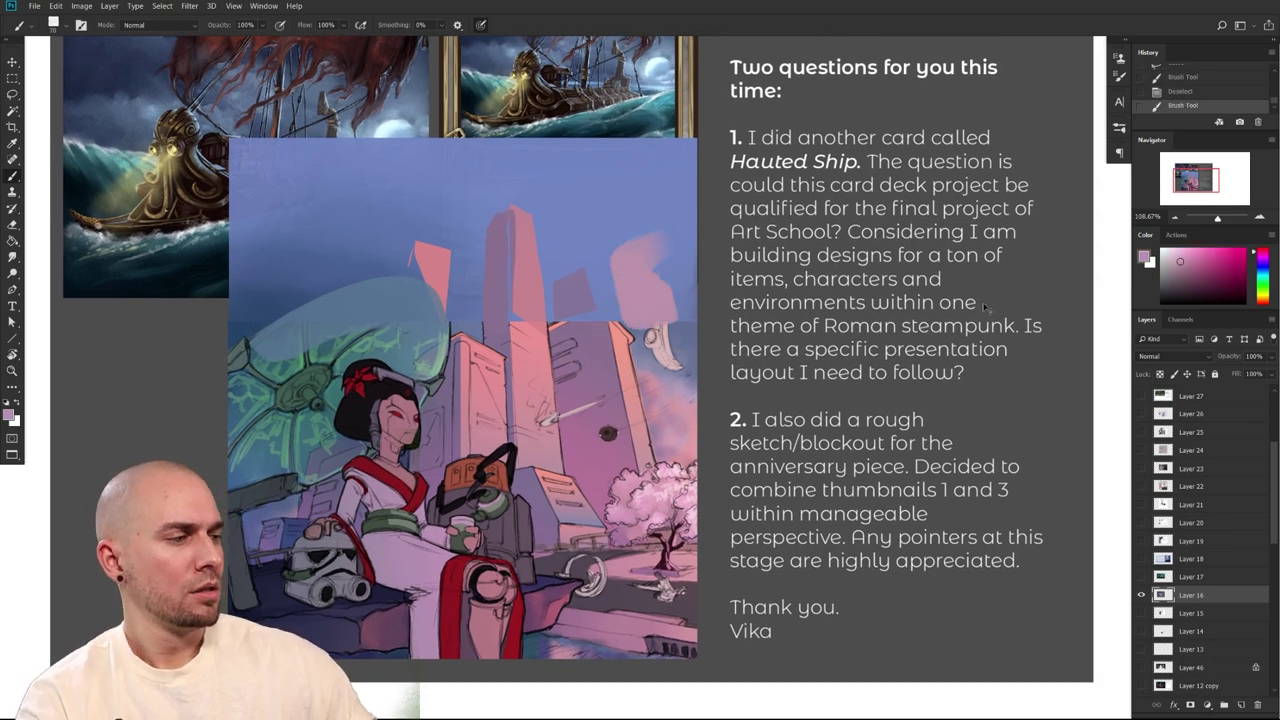
pyautogui.hotkey('ctrl', 'z')
# Paint light pink clouds around the planet and in the extended sky, using a color sampled from the cherry blossoms
pyautogui.keyDown('alt'); pyautogui.click(656, 492); pyautogui.keyUp('alt')
pyautogui.press('[')
pyautogui.press('[')
pyautogui.moveTo(674, 414); pyautogui.dragTo(662, 394)
pyautogui.moveTo(660, 388); pyautogui.dragTo(680, 432)
pyautogui.moveTo(654, 312); pyautogui.dragTo(652, 328)
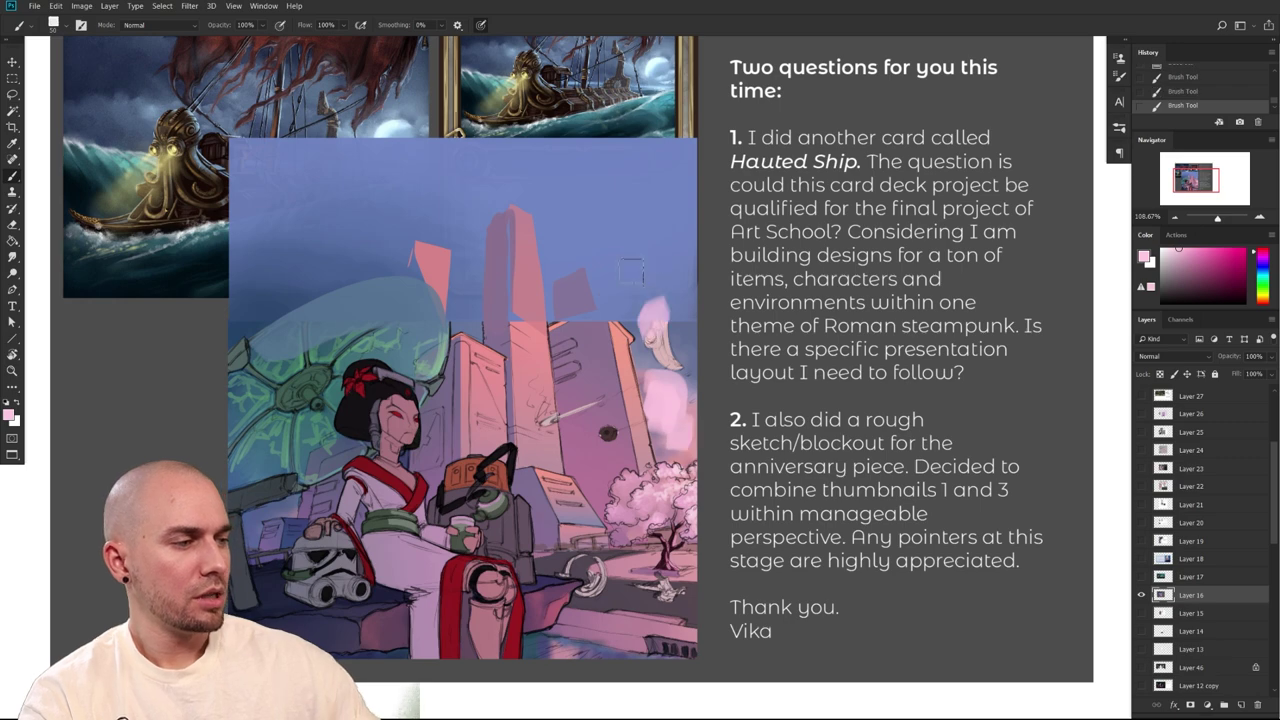
pyautogui.press(']')
pyautogui.press(']')
pyautogui.moveTo(620, 268)
pyautogui.mouseDown()
pyautogui.moveTo(635, 207)
pyautogui.moveTo(695, 270)
pyautogui.mouseUp()
# Examine the taller sketch composition with its extended sky and towers at several zoom levels beside the submission text
pyautogui.moveTo(811, 508); pyautogui.dragTo(791, 489)
pyautogui.moveTo(791, 489); pyautogui.dragTo(749, 428)
pyautogui.scroll(2, 748, 428)
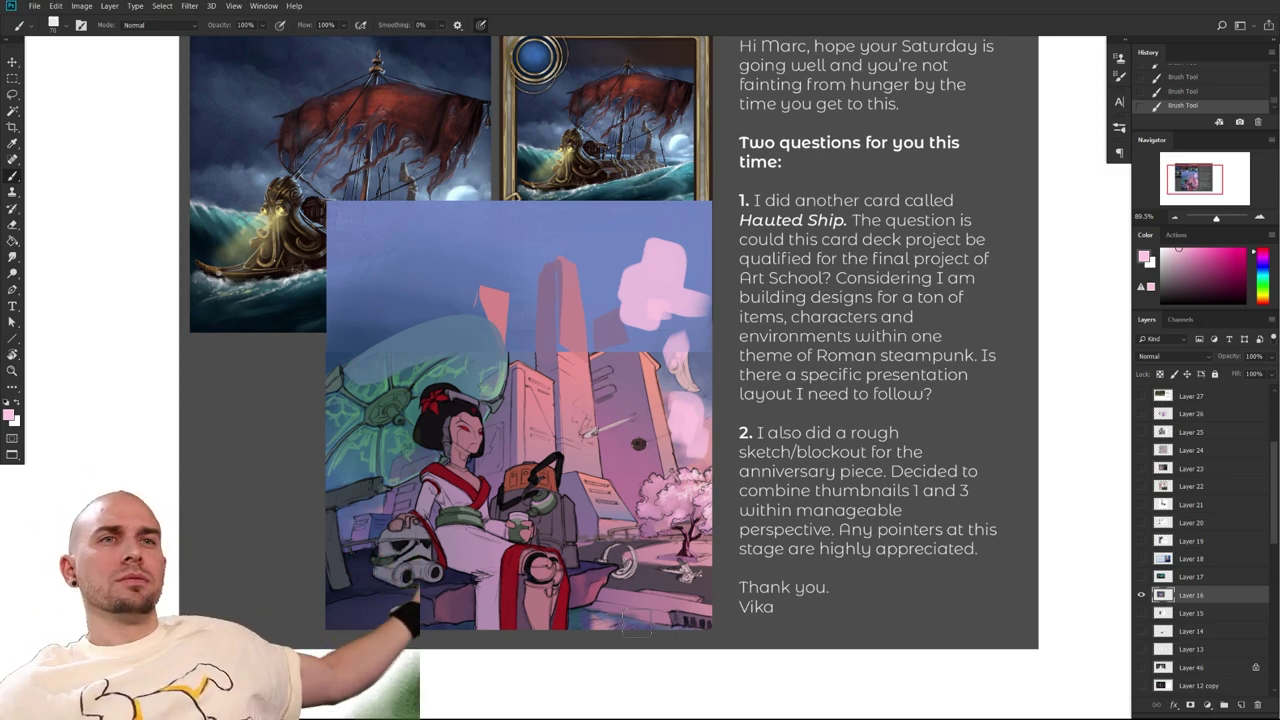
pyautogui.moveTo(568, 536); pyautogui.dragTo(645, 517)
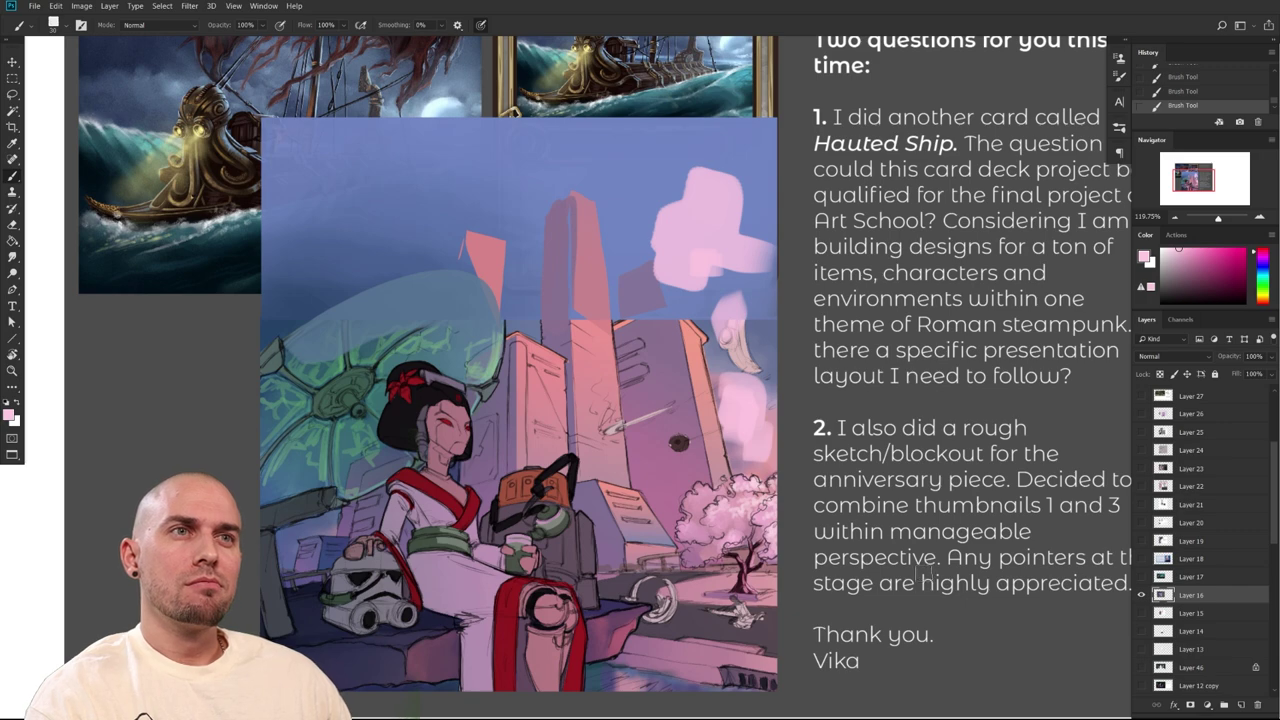
pyautogui.moveTo(917, 580); pyautogui.dragTo(889, 560)
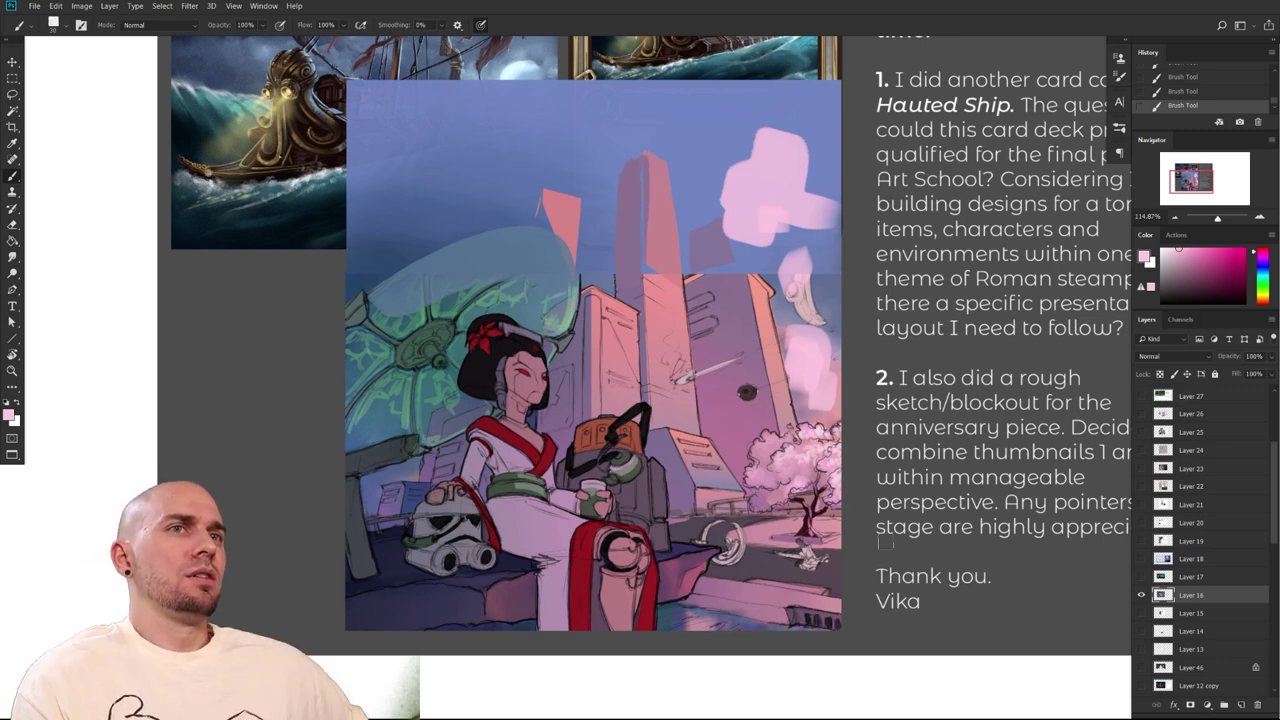
pyautogui.moveTo(960, 543); pyautogui.dragTo(958, 541)
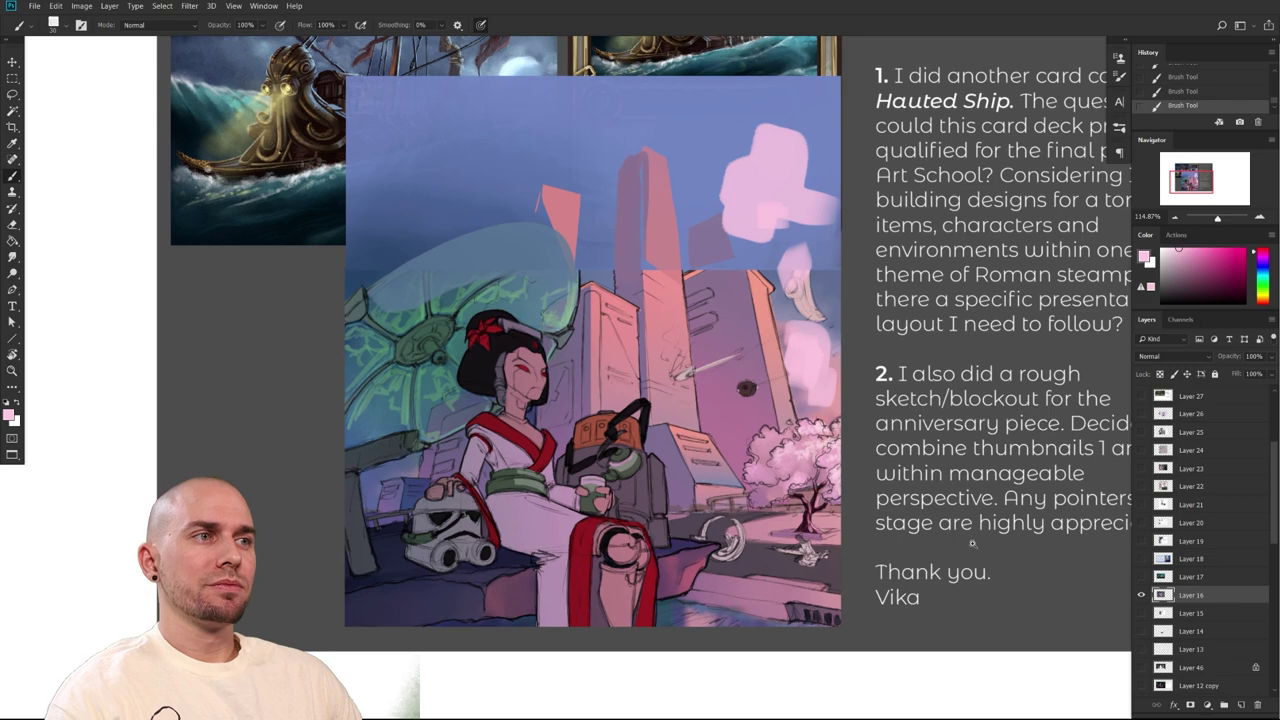
pyautogui.scroll(-3, 958, 541)
pyautogui.moveTo(933, 573); pyautogui.dragTo(934, 593)
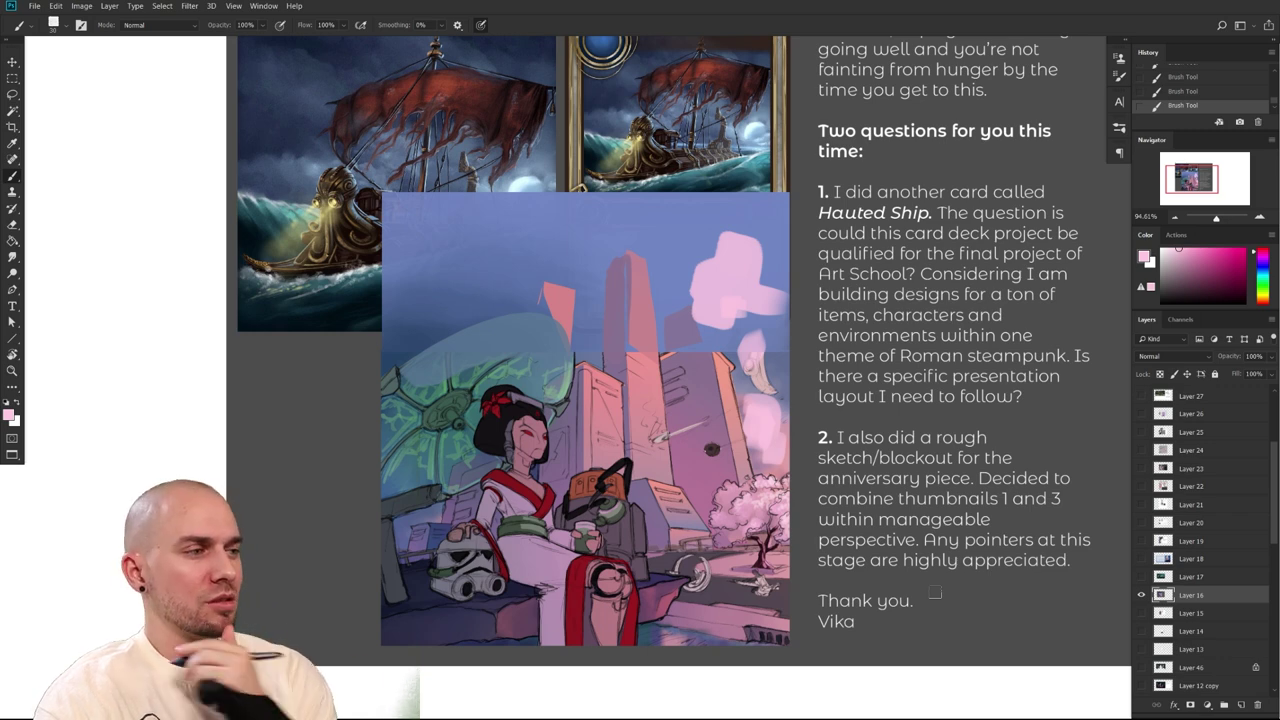
pyautogui.moveTo(873, 495); pyautogui.dragTo(839, 551)
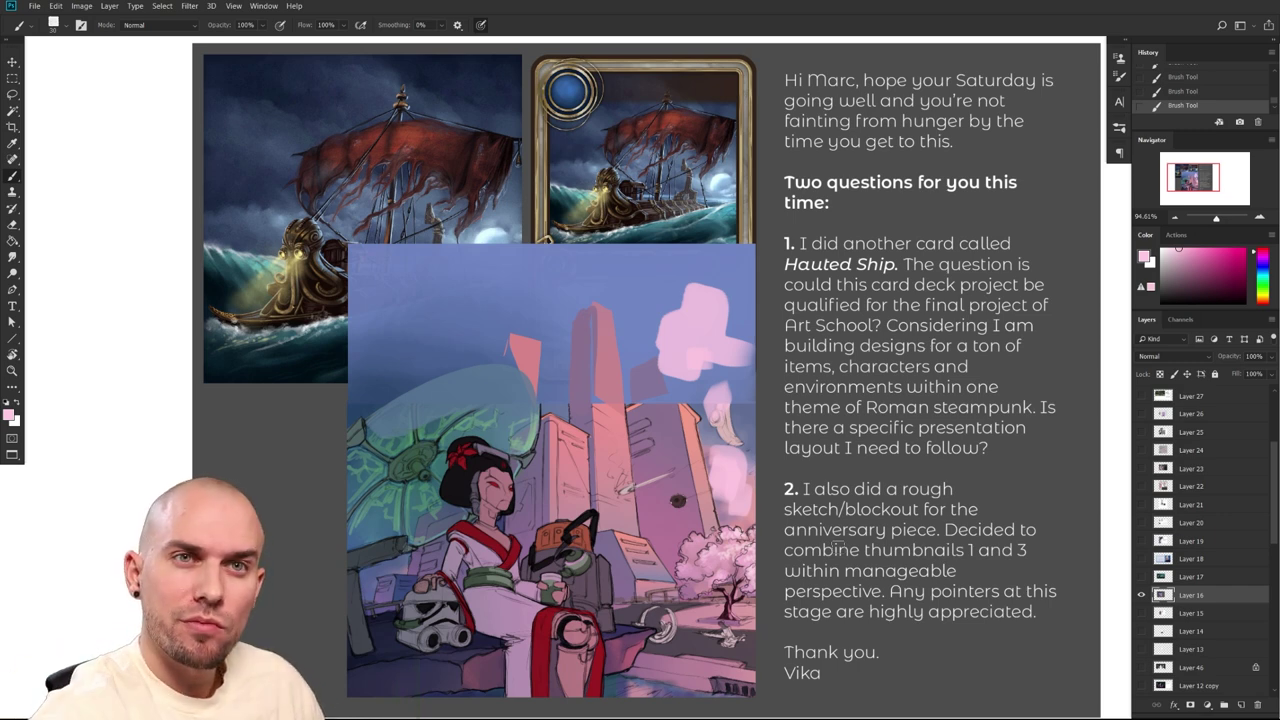
pyautogui.scroll(-2, 838, 549)
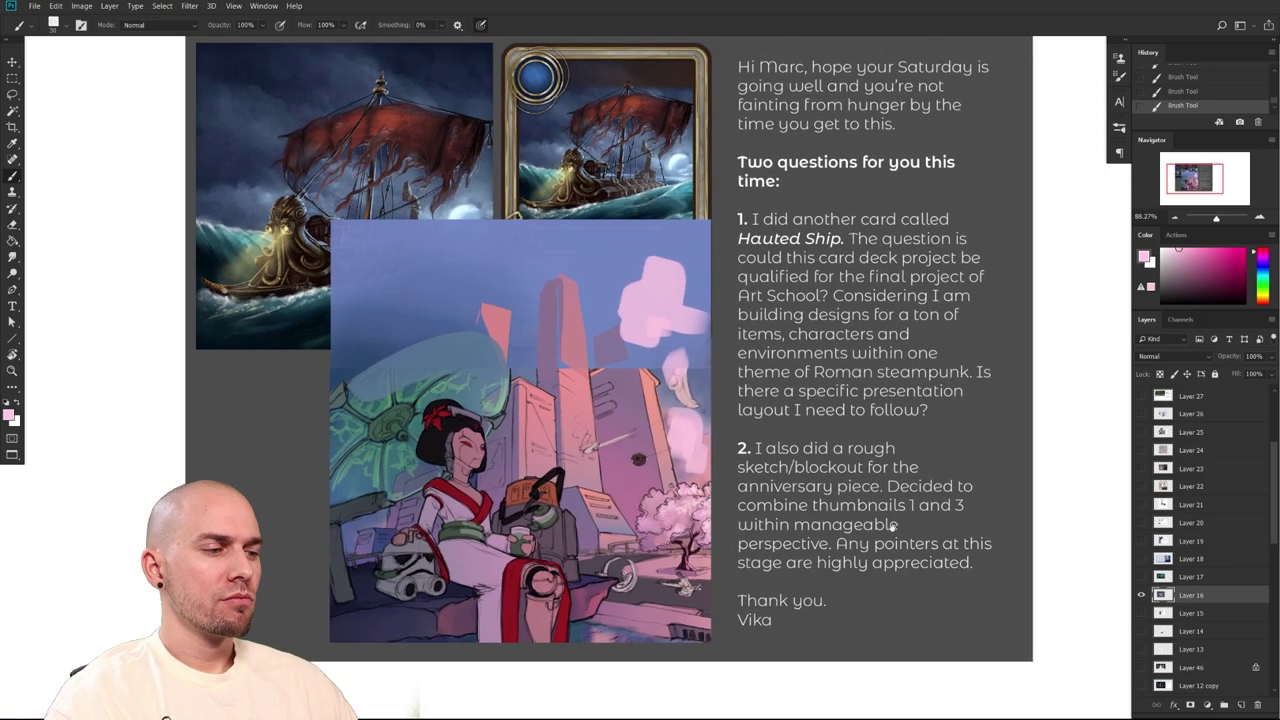
pyautogui.scroll(-4, 820, 567)
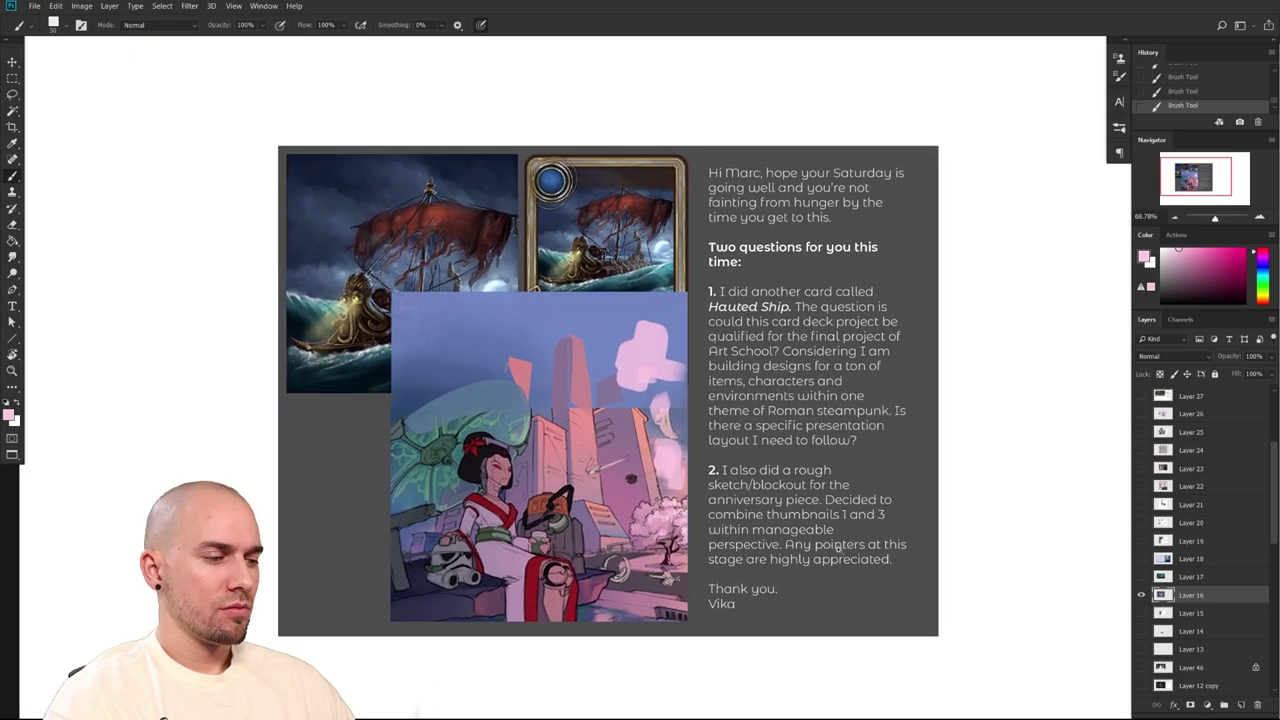
pyautogui.scroll(3, 830, 557)
pyautogui.moveTo(485, 490); pyautogui.dragTo(498, 482)
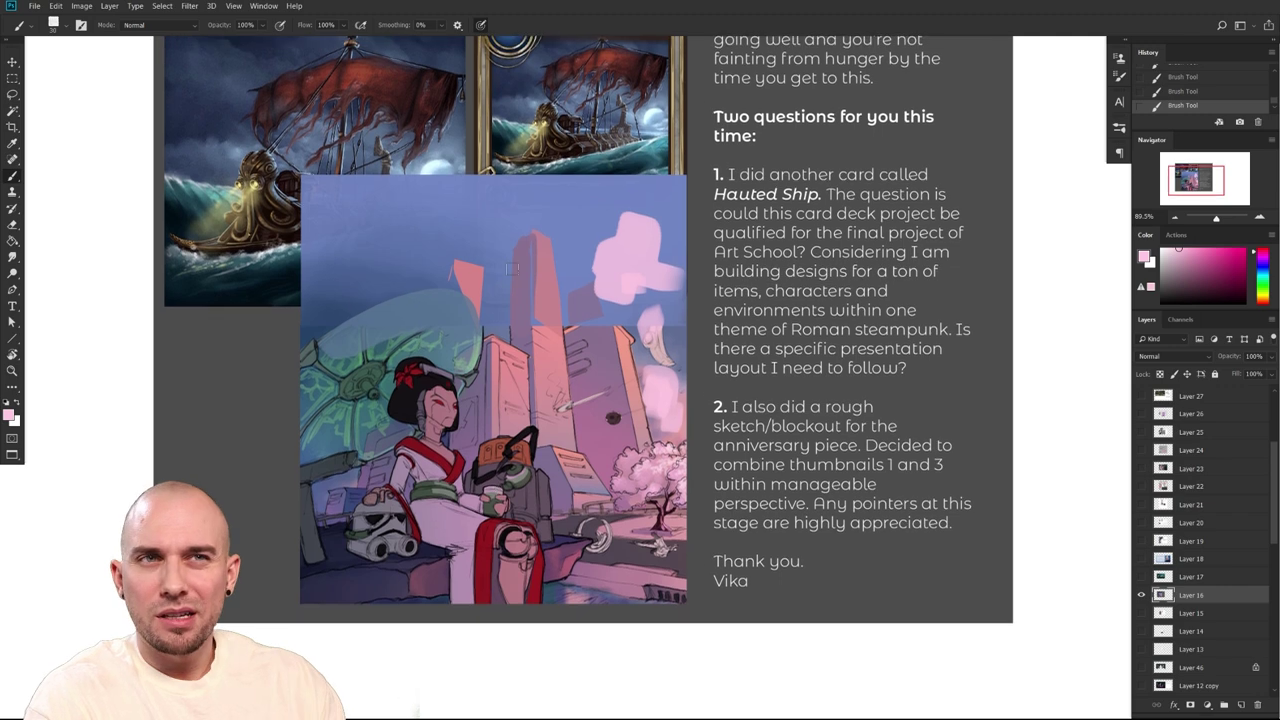
# Select a thin strip below the sketch, extend the robe, legs and ground into it with sampled colors, and deselect
pyautogui.press('m')
pyautogui.moveTo(300, 598); pyautogui.dragTo(686, 615)
pyautogui.press('b')
pyautogui.keyDown('alt'); pyautogui.click(483, 592); pyautogui.keyUp('alt')
pyautogui.moveTo(483, 601)
pyautogui.mouseDown()
pyautogui.moveTo(484, 614)
pyautogui.moveTo(531, 614)
pyautogui.moveTo(466, 611)
pyautogui.mouseUp()
pyautogui.keyDown('alt'); pyautogui.click(511, 590); pyautogui.keyUp('alt')
pyautogui.keyDown('alt'); pyautogui.click(461, 591); pyautogui.keyUp('alt')
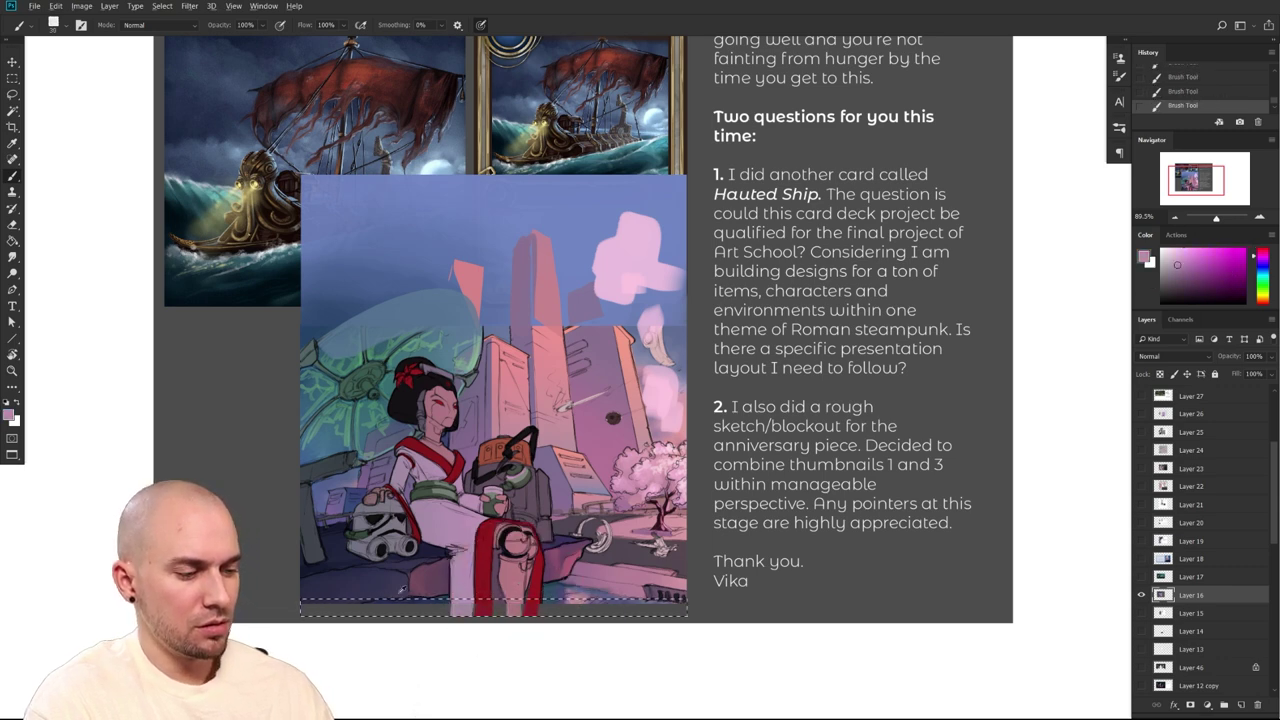
pyautogui.keyDown('alt'); pyautogui.click(432, 592); pyautogui.keyUp('alt')
pyautogui.hotkey('ctrl', 'd')
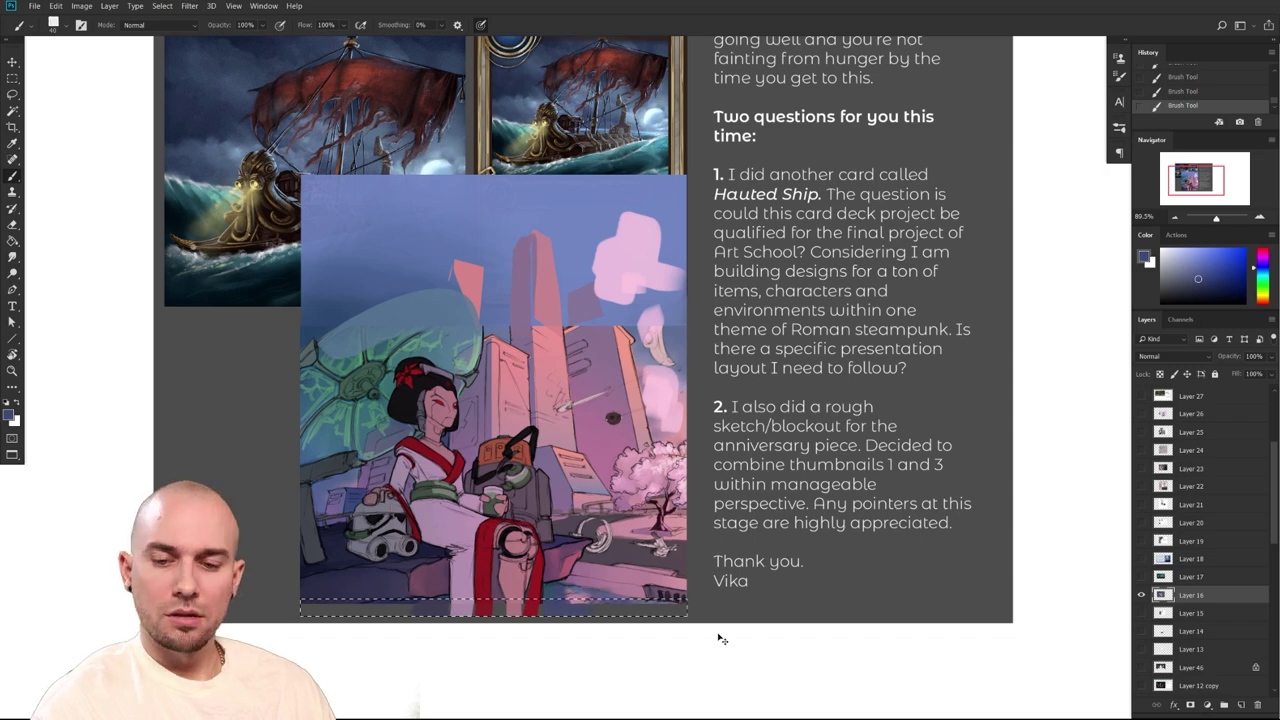
# Try a black stroke over the seated figure's legs with a smaller brush and undo it
pyautogui.scroll(-1, 810, 578)
pyautogui.scroll(2, 812, 578)
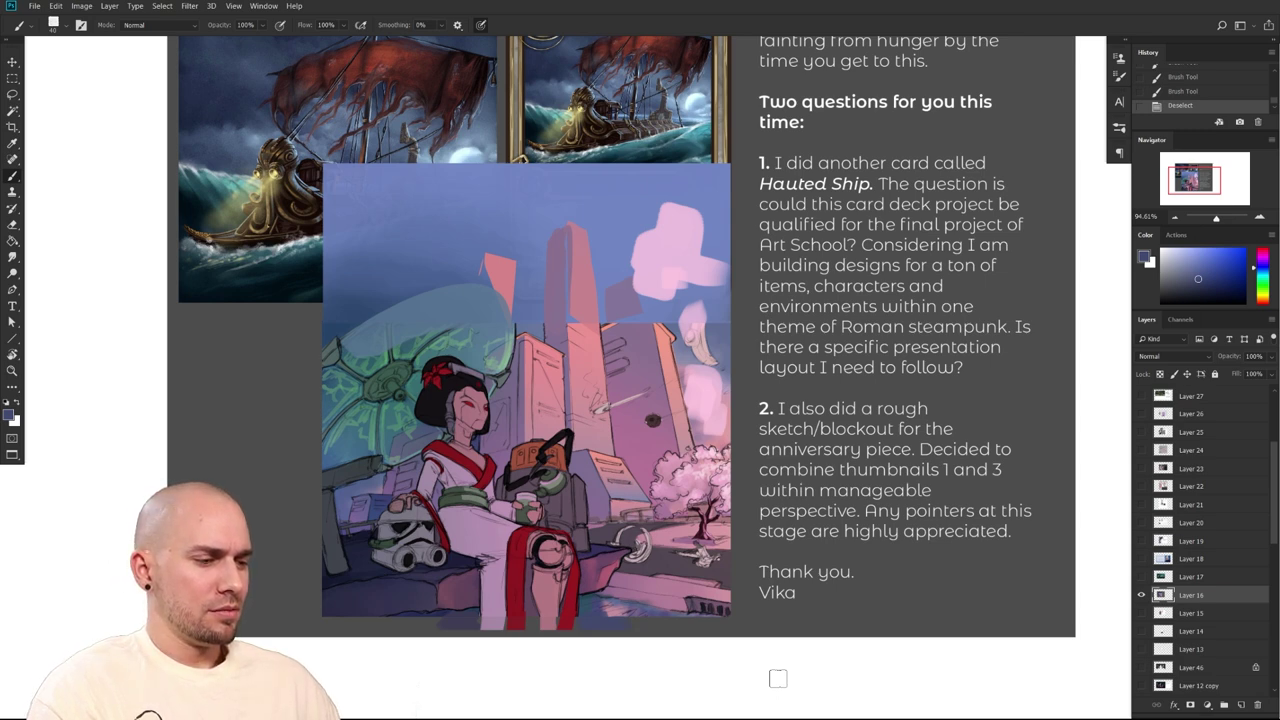
pyautogui.press('d')
pyautogui.moveTo(842, 497)
pyautogui.mouseDown()
pyautogui.moveTo(736, 534)
pyautogui.moveTo(816, 482)
pyautogui.mouseUp()
pyautogui.press('[')
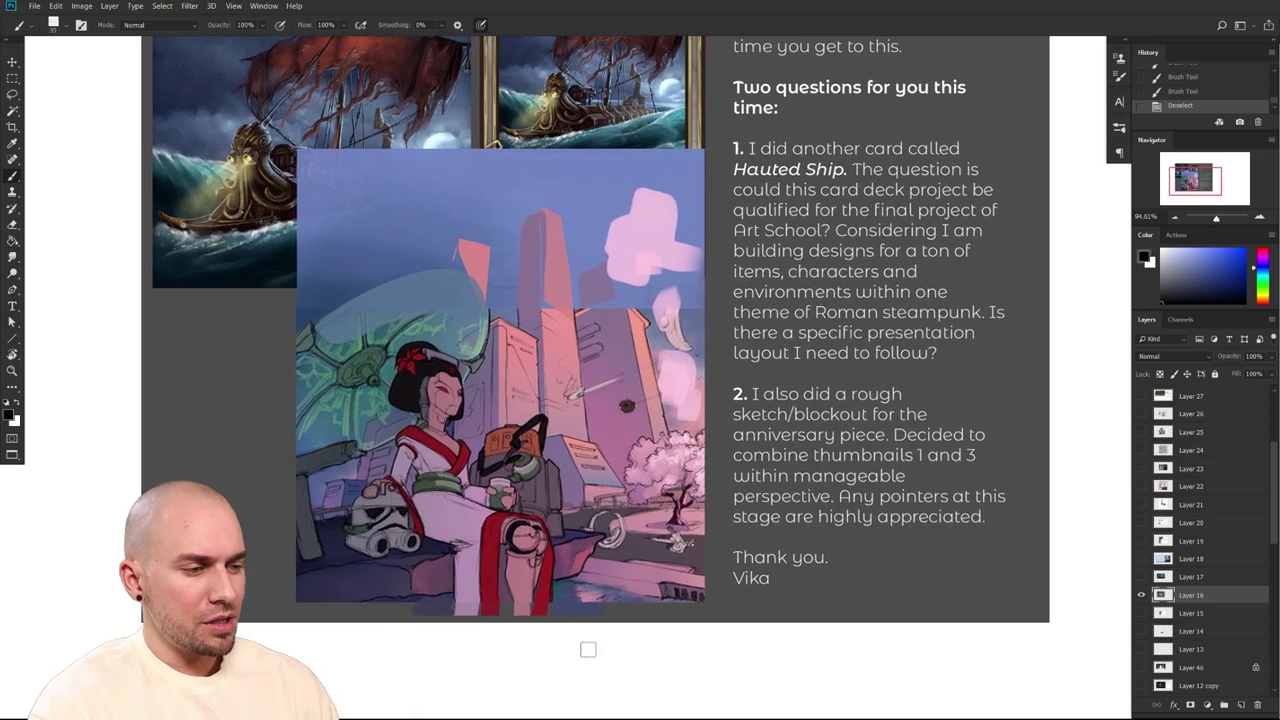
pyautogui.moveTo(579, 647); pyautogui.dragTo(614, 557)
pyautogui.press('[')
pyautogui.press('[')
pyautogui.press('[')
pyautogui.press('[')
pyautogui.moveTo(555, 516)
pyautogui.mouseDown()
pyautogui.moveTo(546, 437)
pyautogui.moveTo(461, 414)
pyautogui.moveTo(540, 432)
pyautogui.moveTo(552, 536)
pyautogui.moveTo(460, 425)
pyautogui.moveTo(556, 537)
pyautogui.moveTo(604, 561)
pyautogui.moveTo(612, 630)
pyautogui.mouseUp()
pyautogui.hotkey('ctrl', 'z')
pyautogui.hotkey('ctrl', 'z')
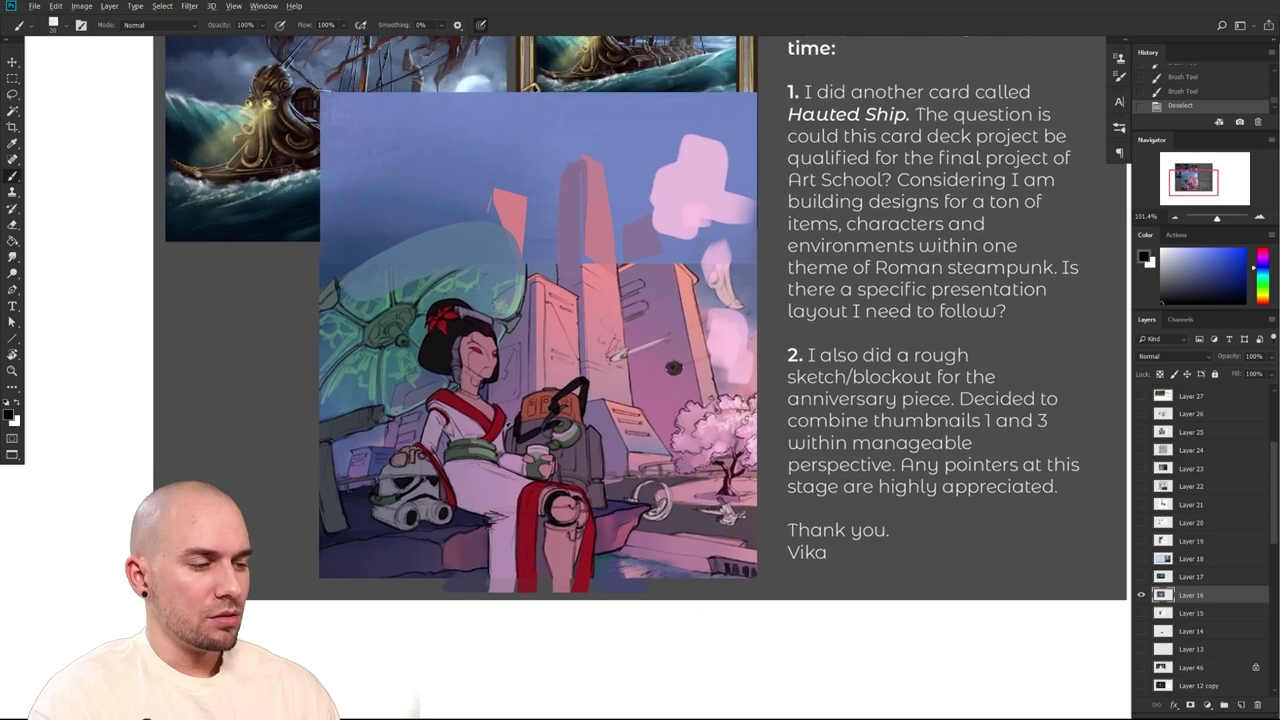
# Retouch the robe around the back of the green belt with small strokes in colors sampled from the surrounding area
pyautogui.keyDown('alt'); pyautogui.click(458, 462); pyautogui.keyUp('alt')
pyautogui.press('[')
pyautogui.keyDown('alt'); pyautogui.click(446, 441); pyautogui.keyUp('alt')
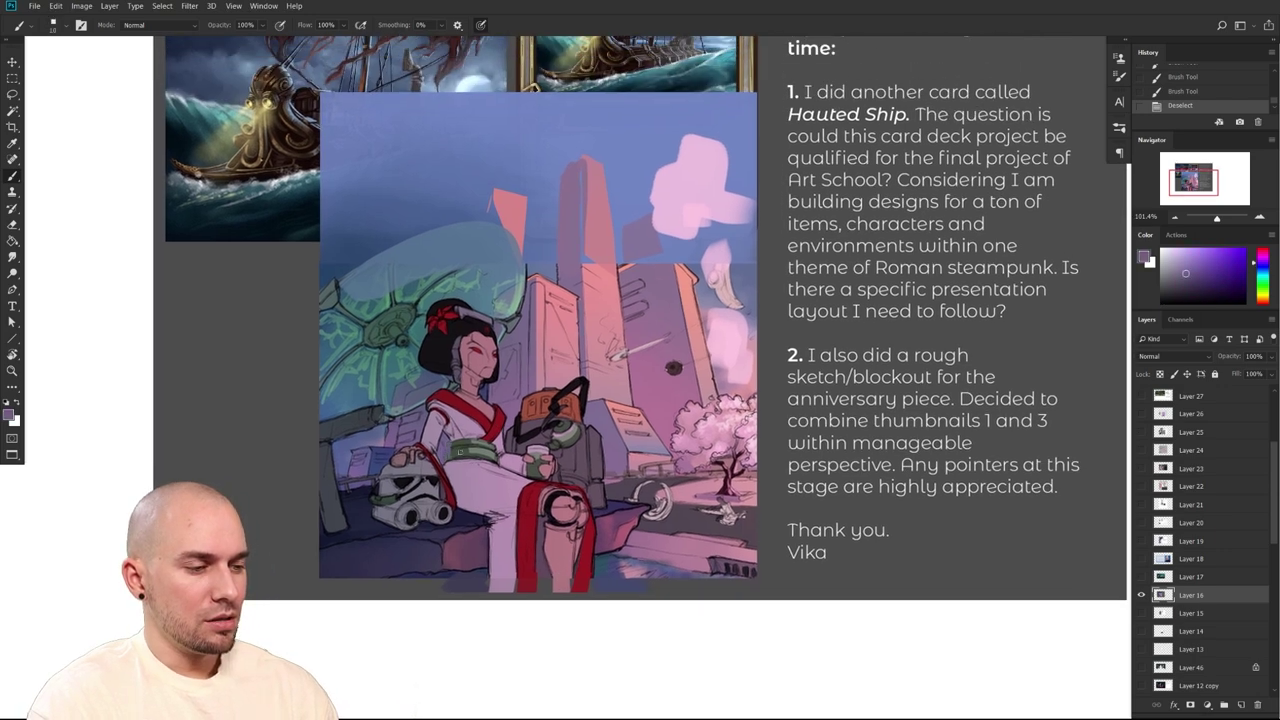
pyautogui.keyDown('alt'); pyautogui.click(467, 432); pyautogui.keyUp('alt')
pyautogui.click(456, 446)
pyautogui.hotkey('ctrl', 'z')
pyautogui.keyDown('alt'); pyautogui.click(455, 456); pyautogui.keyUp('alt')
pyautogui.moveTo(452, 446); pyautogui.dragTo(456, 456)
pyautogui.keyDown('alt'); pyautogui.click(448, 440); pyautogui.keyUp('alt')
pyautogui.moveTo(568, 468); pyautogui.dragTo(575, 430)
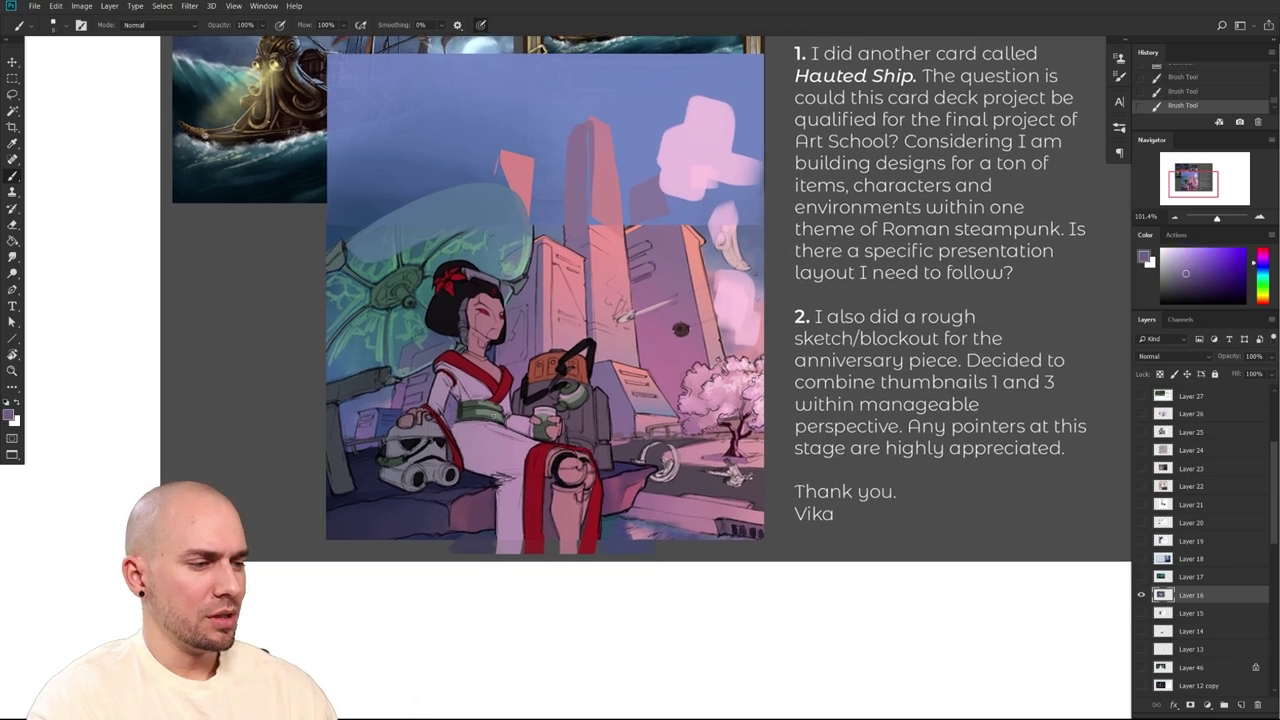
# Shade the robe below the green belt with a dark sampled color and extend the sleeve's red trim
pyautogui.keyDown('alt'); pyautogui.click(582, 428); pyautogui.keyUp('alt')
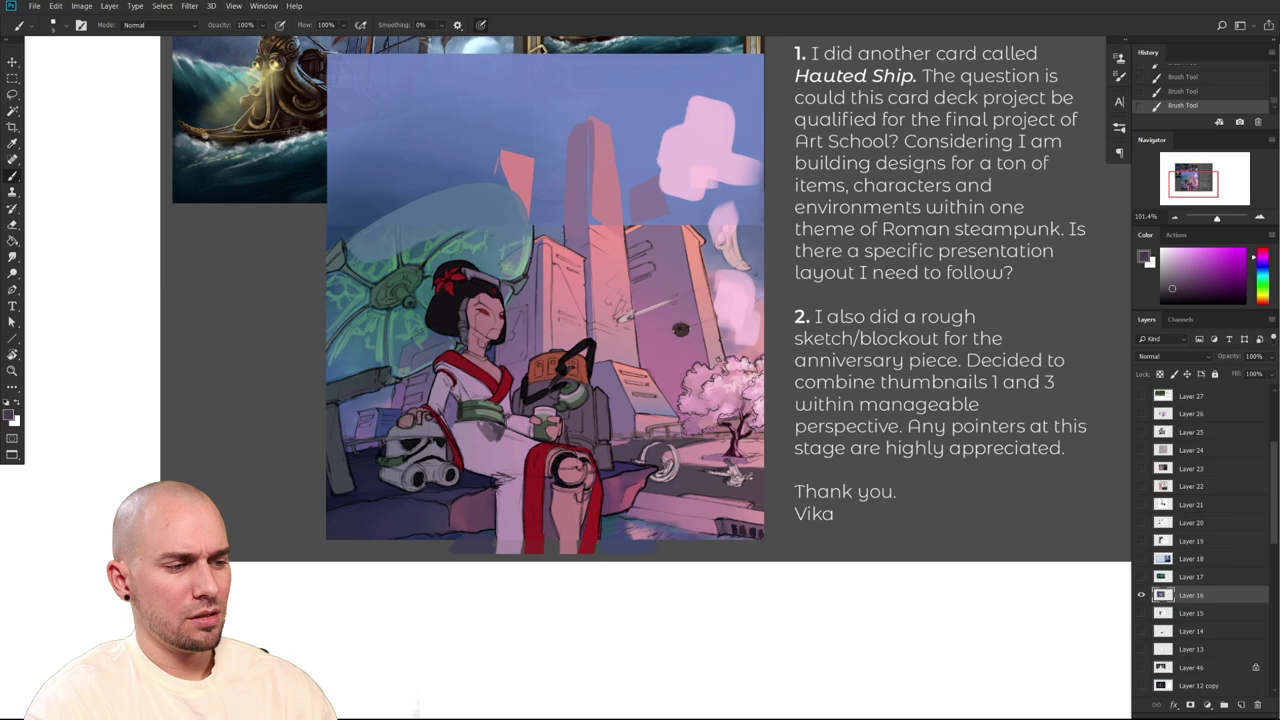
pyautogui.keyDown('alt'); pyautogui.click(547, 441); pyautogui.keyUp('alt')
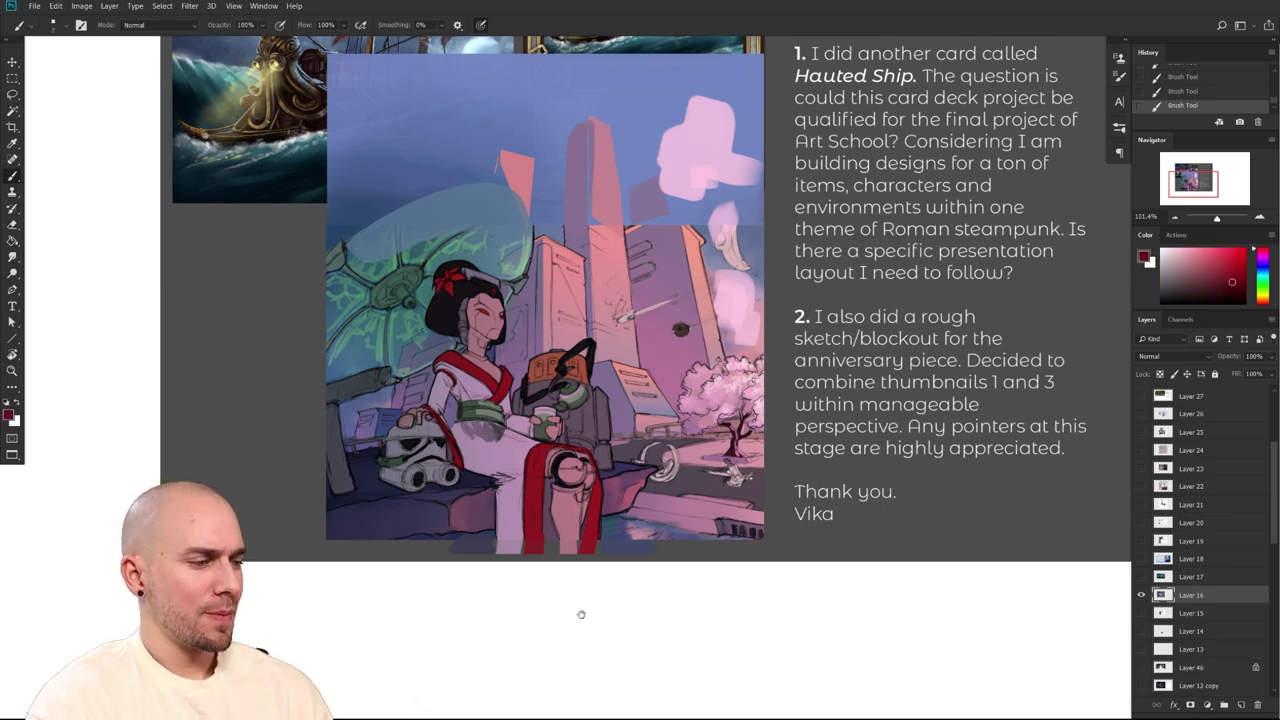
pyautogui.moveTo(581, 614); pyautogui.dragTo(527, 657)
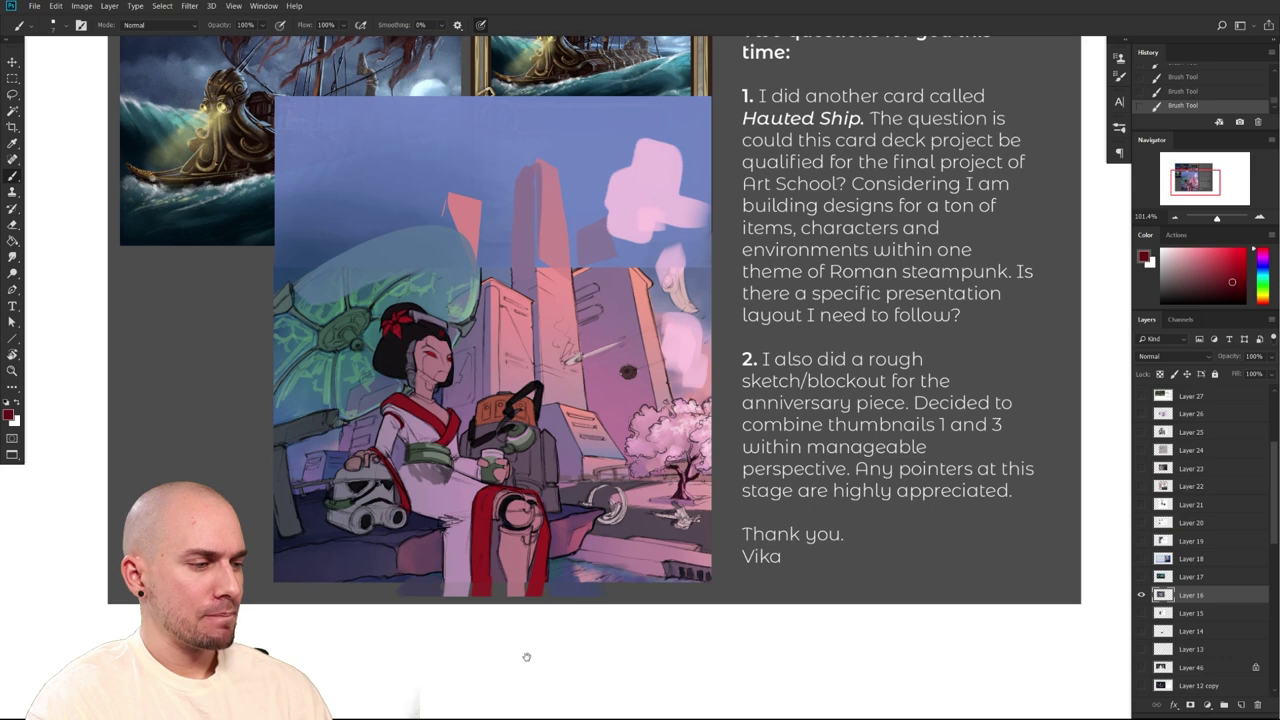
pyautogui.moveTo(527, 657); pyautogui.dragTo(544, 646)
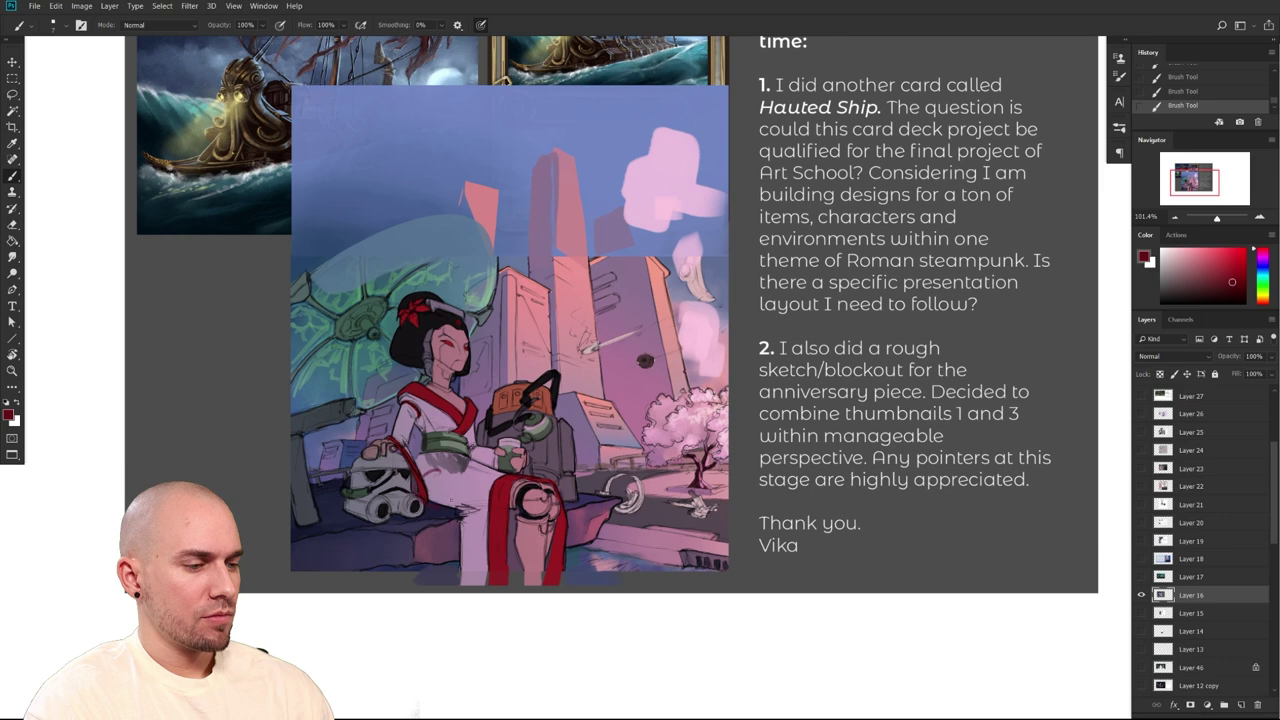
# Repaint the robe around the hip and lap with sampled pink and purple tones, undoing a misplaced stroke
pyautogui.keyDown('alt'); pyautogui.click(465, 484); pyautogui.keyUp('alt')
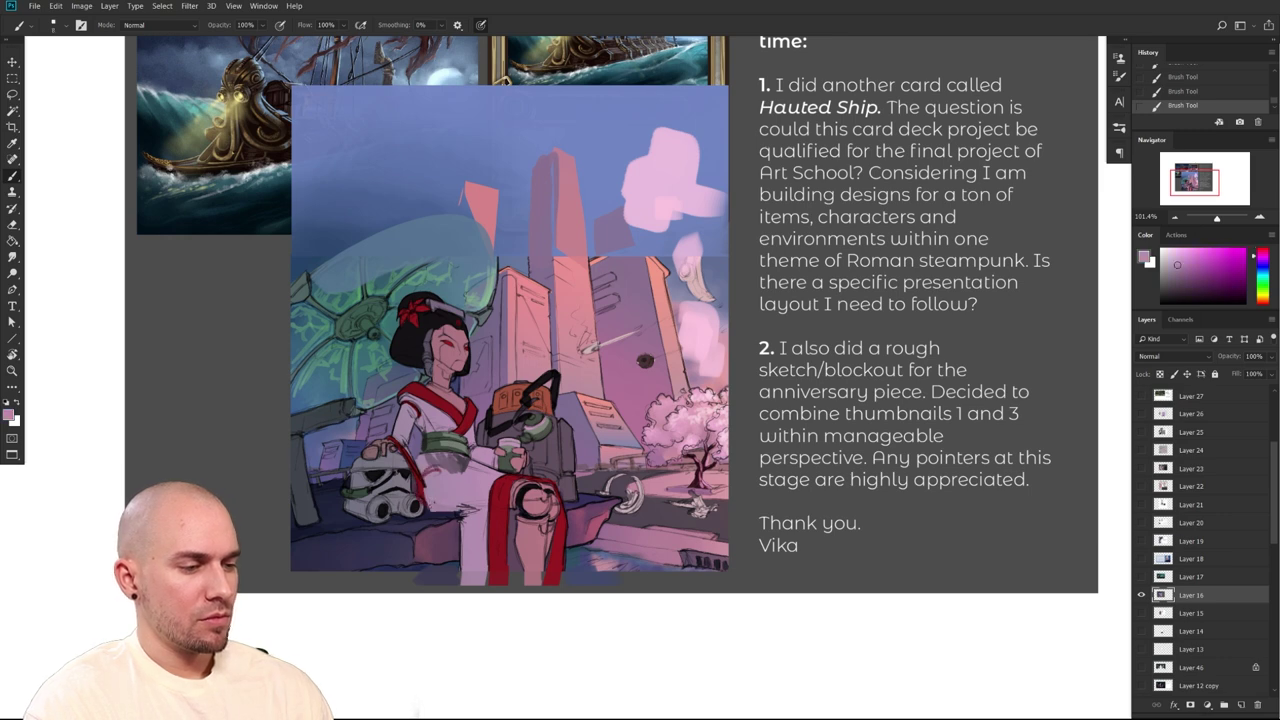
pyautogui.keyDown('alt'); pyautogui.click(420, 442); pyautogui.keyUp('alt')
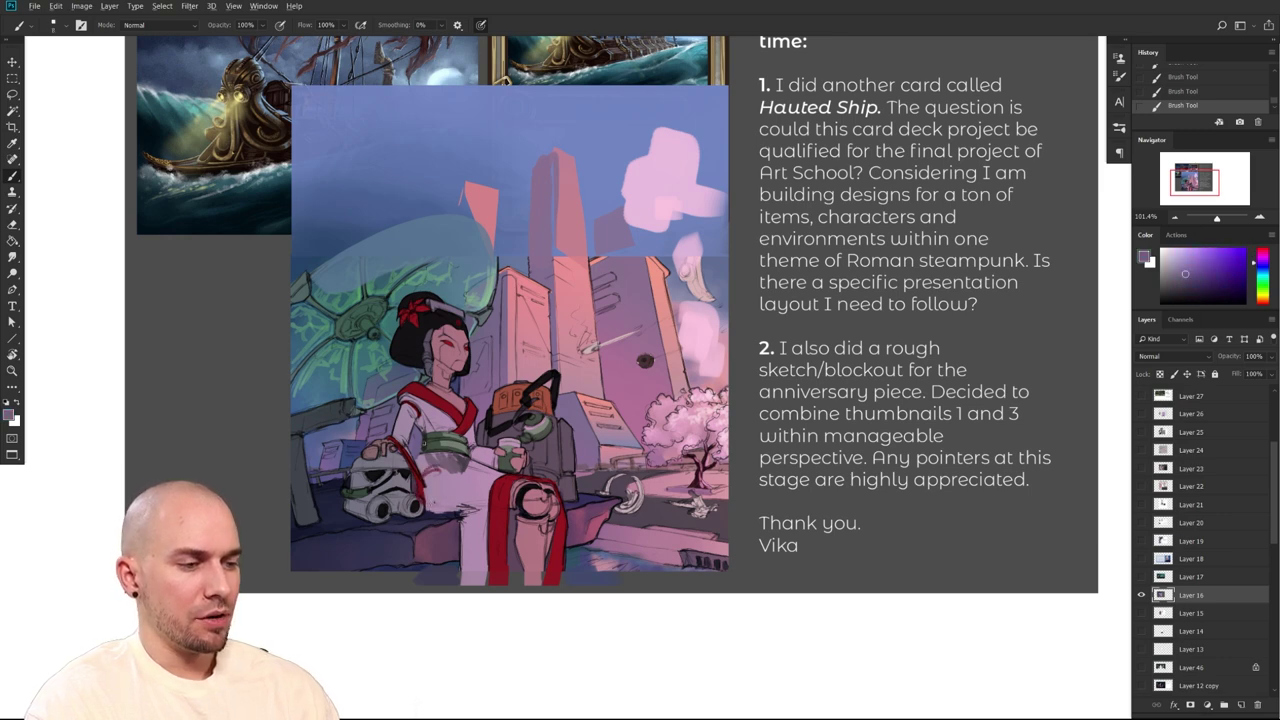
pyautogui.moveTo(438, 509)
pyautogui.mouseDown()
pyautogui.moveTo(454, 246)
pyautogui.moveTo(445, 507)
pyautogui.moveTo(485, 484)
pyautogui.mouseUp()
pyautogui.hotkey('ctrl', 'z')
pyautogui.keyDown('alt'); pyautogui.click(485, 484); pyautogui.keyUp('alt')
pyautogui.press(']')
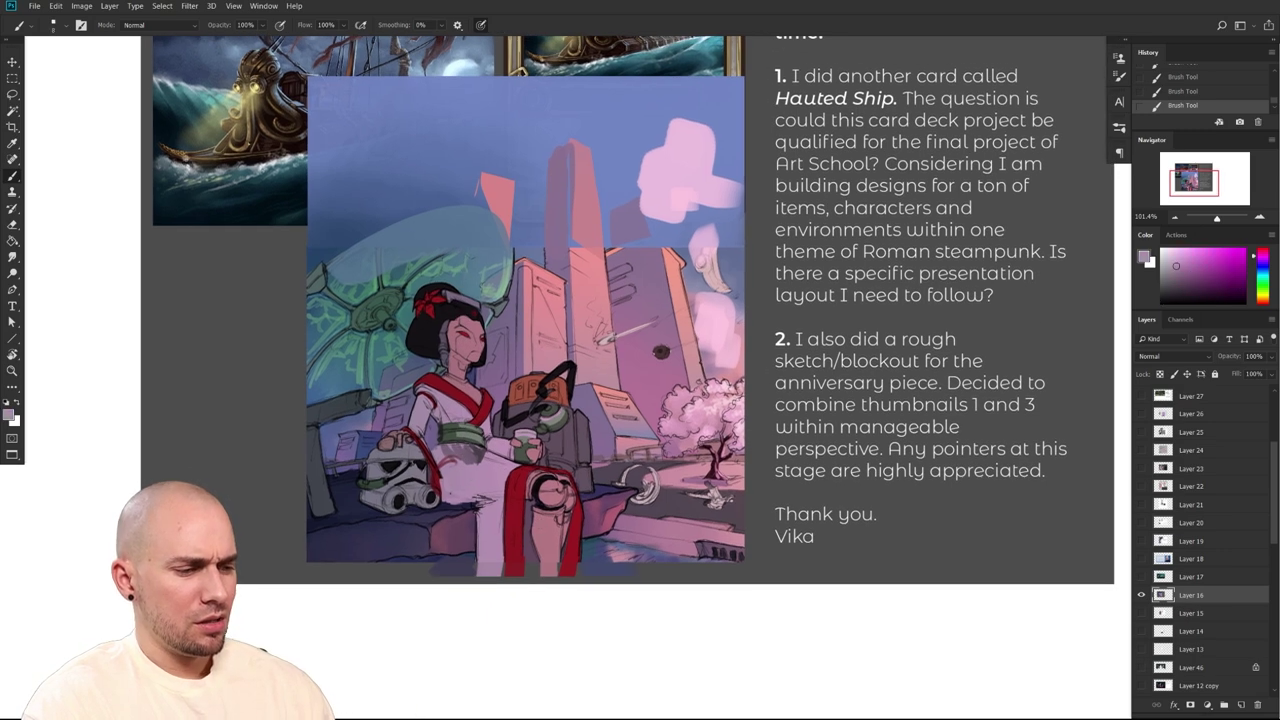
# Draw dark guide lines down the torso and across the lap of the seated figure
pyautogui.keyDown('alt'); pyautogui.click(442, 507); pyautogui.keyUp('alt')
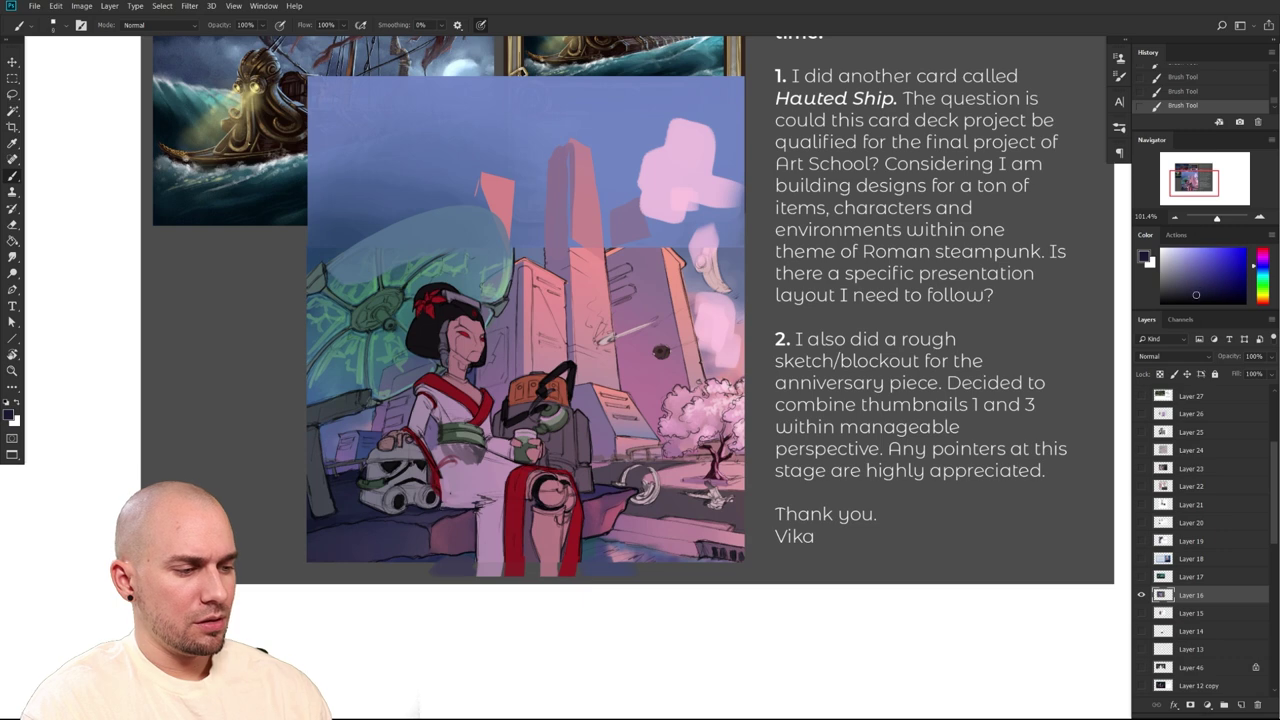
pyautogui.keyDown('alt'); pyautogui.click(470, 486); pyautogui.keyUp('alt')
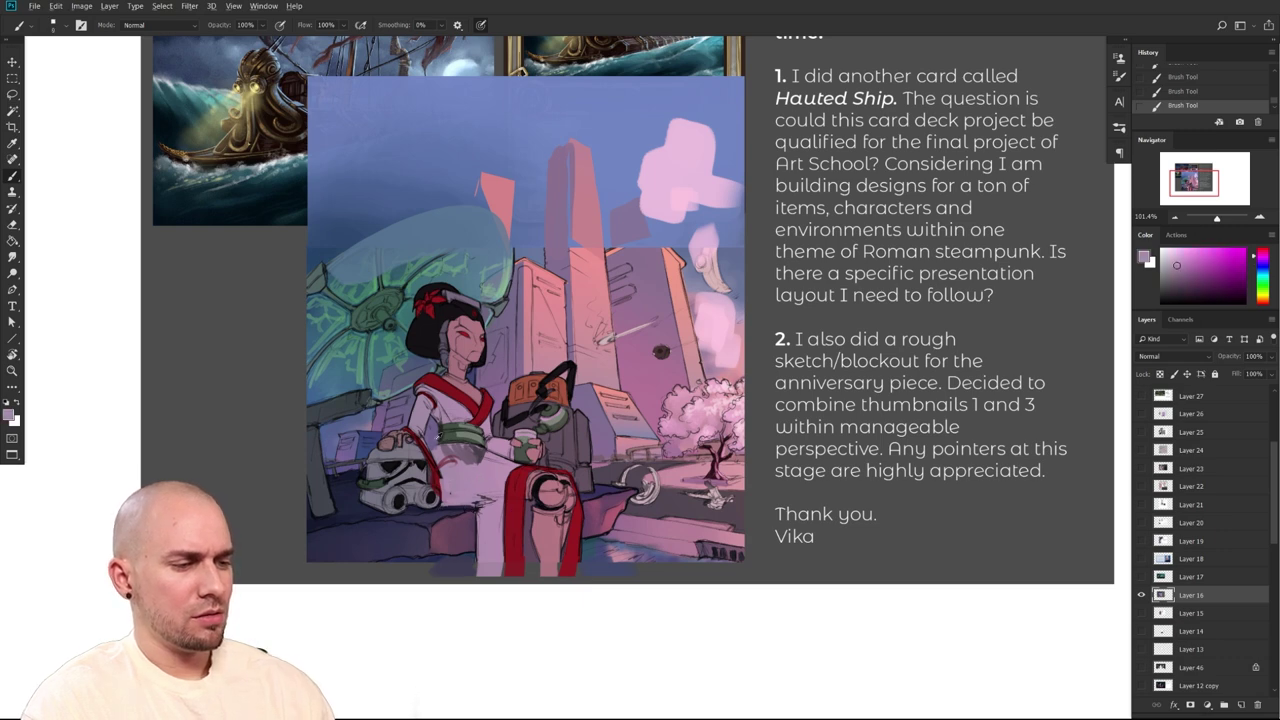
pyautogui.keyDown('alt'); pyautogui.click(506, 402); pyautogui.keyUp('alt')
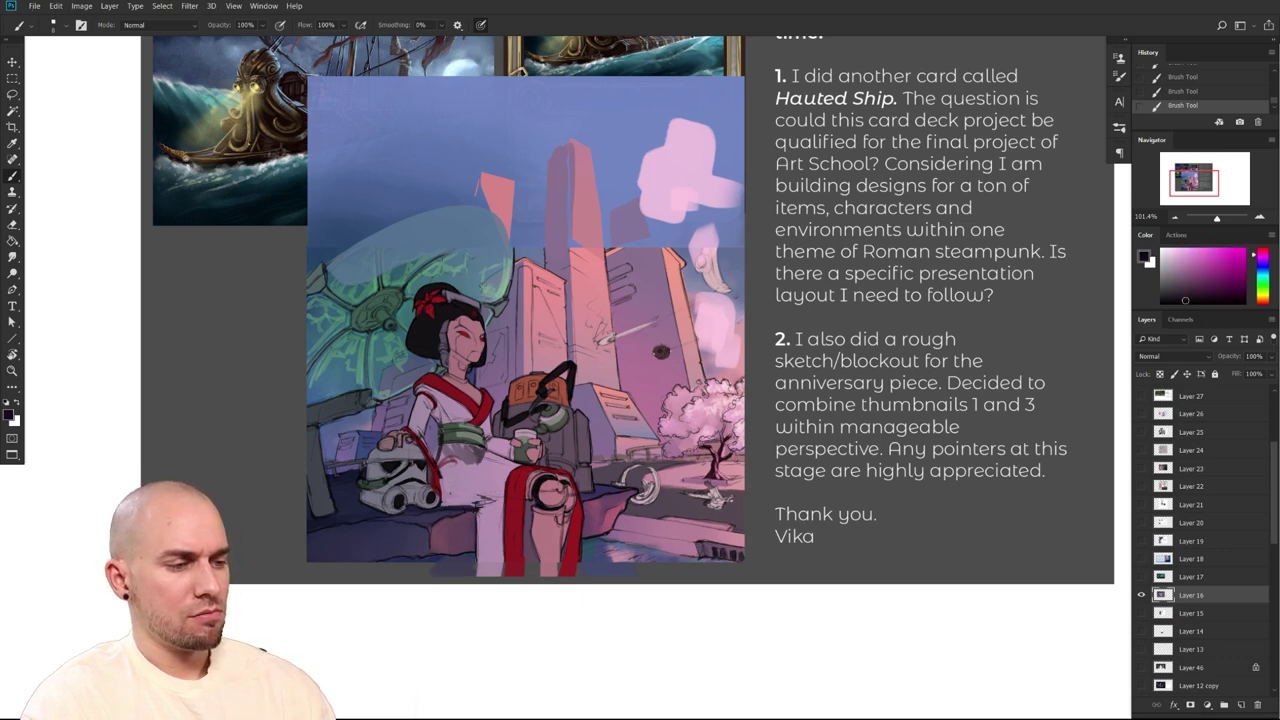
pyautogui.moveTo(484, 453); pyautogui.dragTo(478, 501)
pyautogui.moveTo(441, 462); pyautogui.dragTo(519, 467)
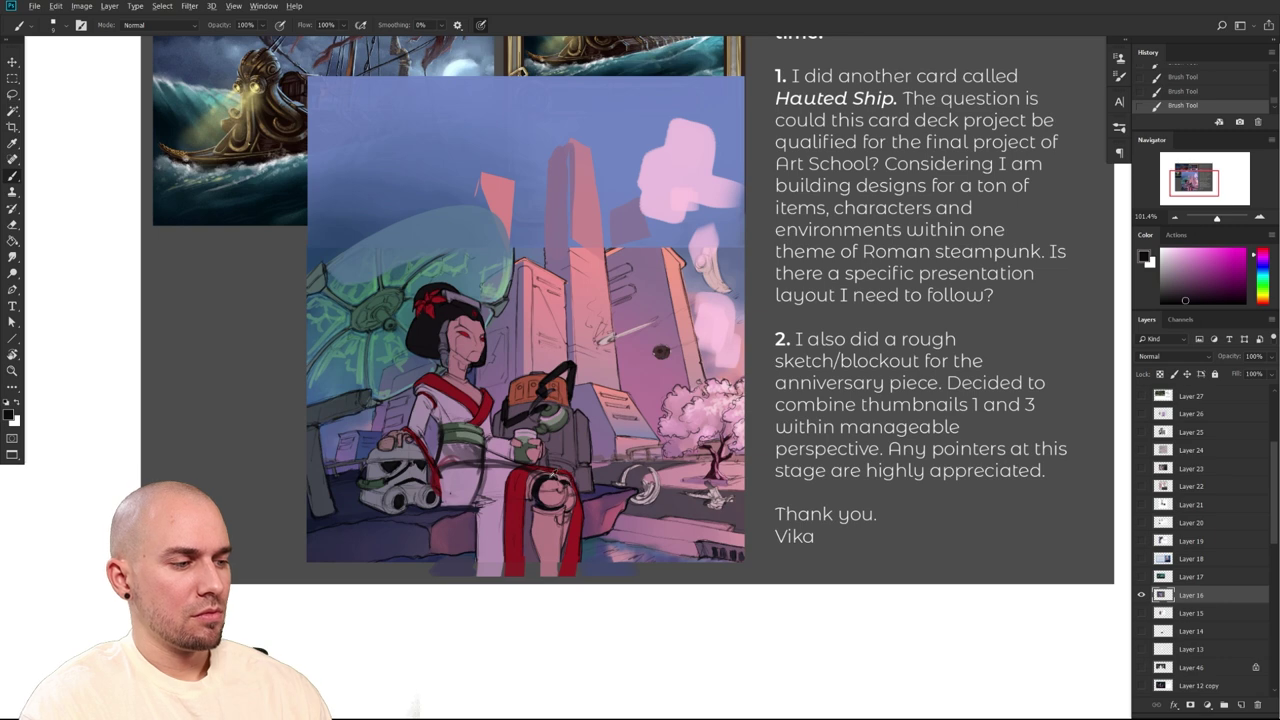
# Lasso the mechanical knee and lower leg, shift a duplicate slightly toward the torso, and deselect
pyautogui.press('l')
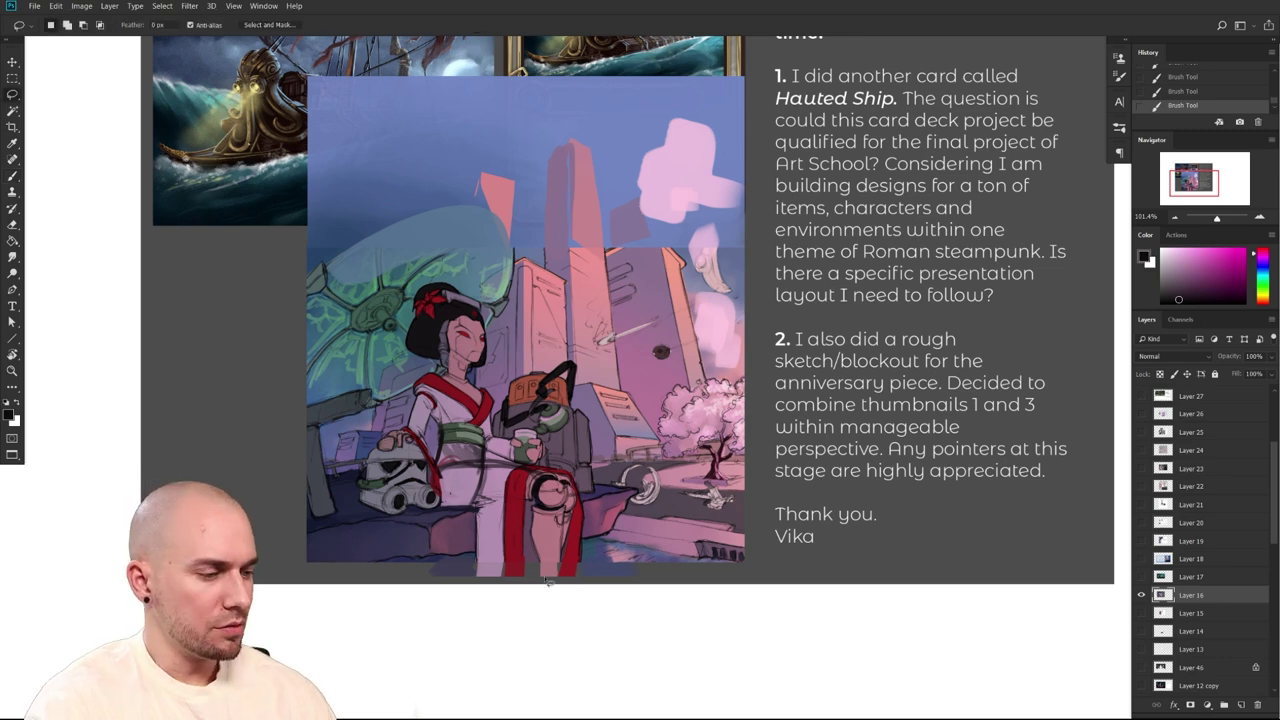
pyautogui.moveTo(552, 576)
pyautogui.mouseDown()
pyautogui.moveTo(569, 479)
pyautogui.moveTo(547, 584)
pyautogui.moveTo(520, 501)
pyautogui.moveTo(561, 582)
pyautogui.mouseUp()
pyautogui.hotkey('ctrl', 'd')
pyautogui.keyDown('ctrl'); pyautogui.moveTo(566, 543); pyautogui.dragTo(548, 545); pyautogui.keyUp('ctrl')
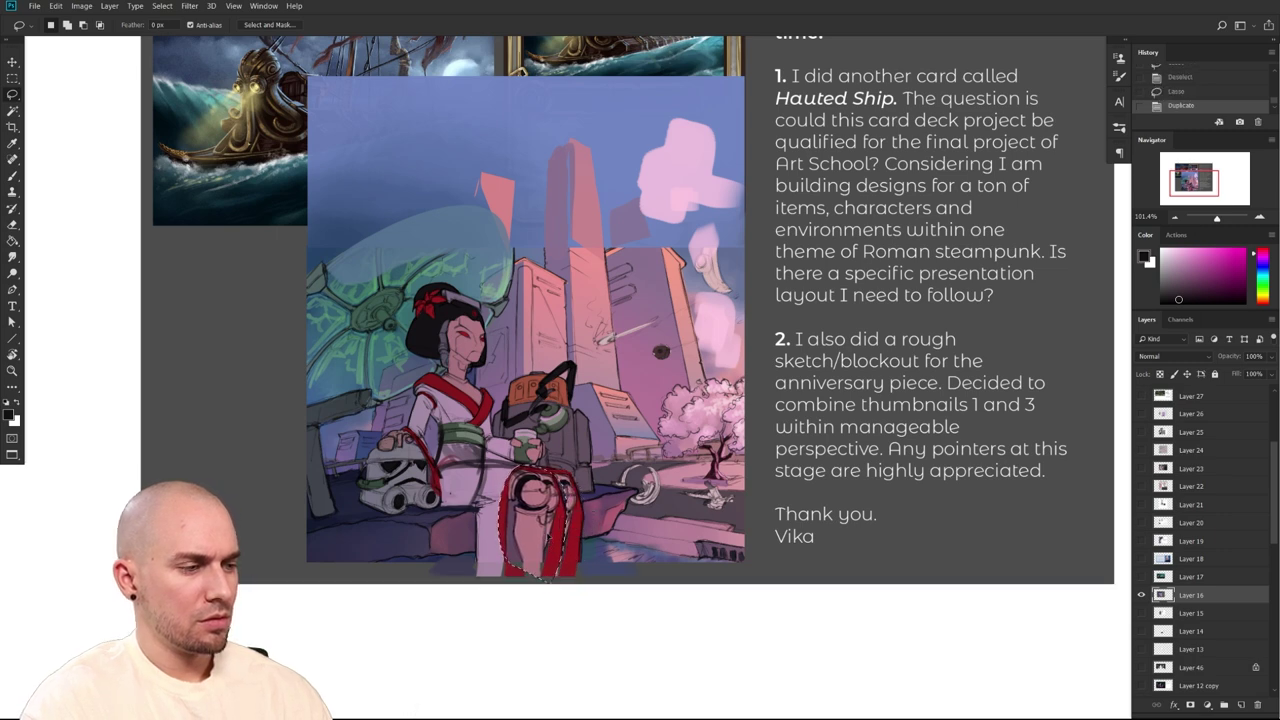
pyautogui.hotkey('ctrl', 'd')
pyautogui.press('b')
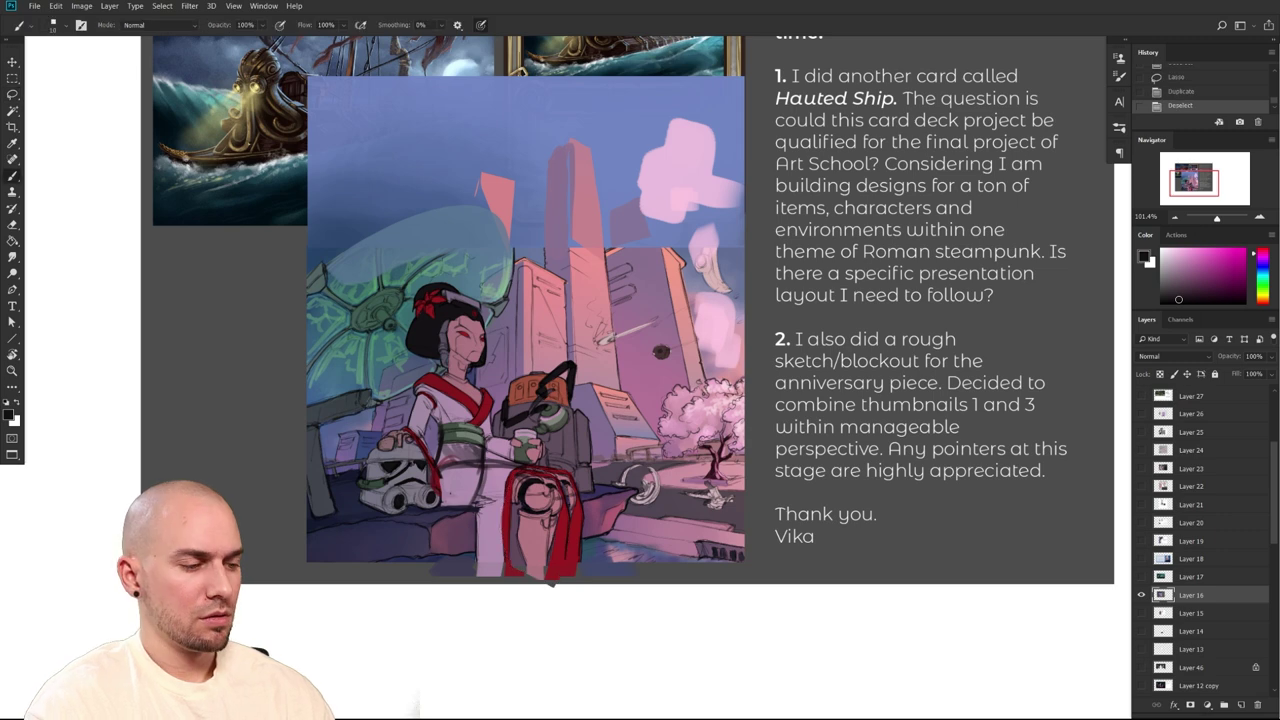
# Paint over the lap beside the shifted knee with a sampled robe color, using a larger brush
pyautogui.keyDown('alt'); pyautogui.click(478, 482); pyautogui.keyUp('alt')
pyautogui.press(']')
pyautogui.press(']')
pyautogui.press(']')
pyautogui.press(']')
pyautogui.moveTo(480, 478); pyautogui.dragTo(512, 500)
pyautogui.press('[')
pyautogui.press('[')
pyautogui.press('[')
pyautogui.press('[')
pyautogui.moveTo(662, 548)
pyautogui.mouseDown()
pyautogui.moveTo(599, 548)
pyautogui.moveTo(657, 548)
pyautogui.mouseUp()
# Draw dark contour strokes along the thigh and lap above the shifted knee with a smaller brush
pyautogui.keyDown('alt'); pyautogui.click(576, 479); pyautogui.keyUp('alt')
pyautogui.press('[')
pyautogui.moveTo(576, 476); pyautogui.dragTo(576, 484)
pyautogui.scroll(2, 646, 589)
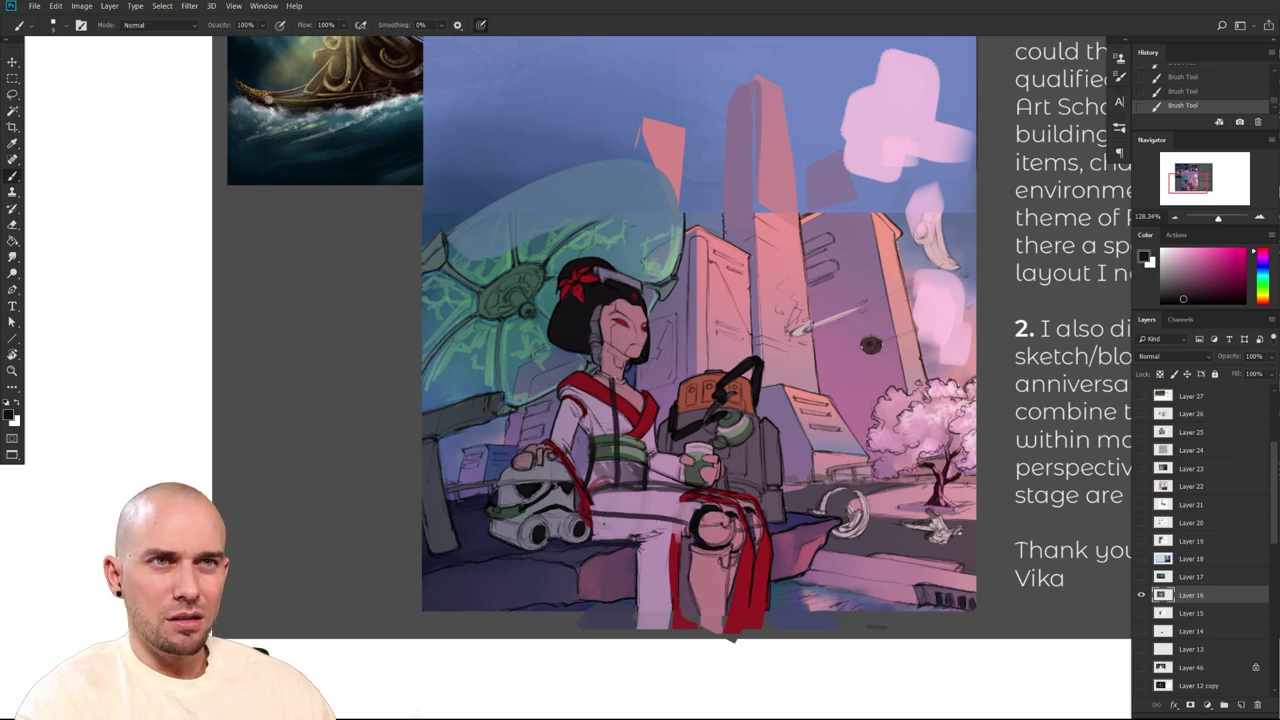
pyautogui.moveTo(633, 512)
pyautogui.mouseDown()
pyautogui.moveTo(647, 470)
pyautogui.moveTo(632, 541)
pyautogui.mouseUp()
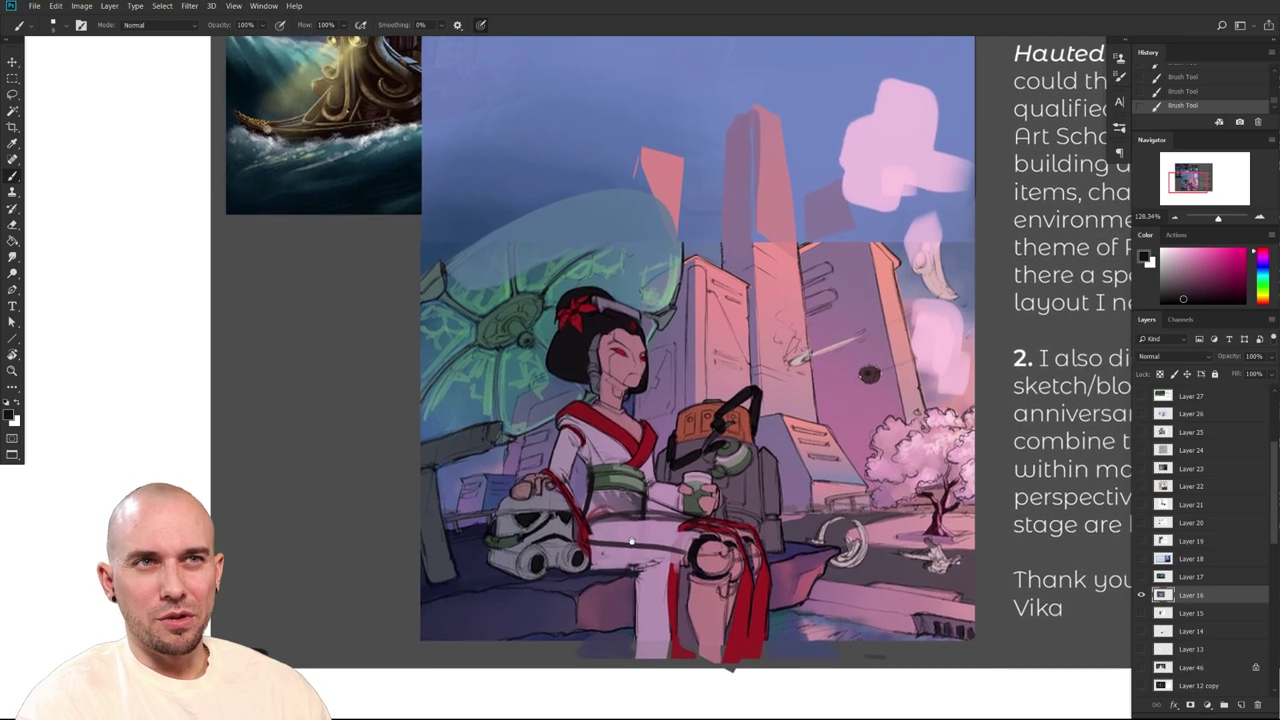
# Lasso the figure's upper body, shift a duplicate slightly upward to lengthen the torso, and deselect
pyautogui.press('l')
pyautogui.moveTo(585, 504)
pyautogui.mouseDown()
pyautogui.moveTo(720, 528)
pyautogui.moveTo(772, 471)
pyautogui.moveTo(558, 272)
pyautogui.moveTo(538, 468)
pyautogui.mouseUp()
pyautogui.moveTo(668, 447); pyautogui.dragTo(668, 429)
pyautogui.hotkey('ctrl', 'd')
pyautogui.moveTo(764, 575)
pyautogui.mouseDown()
pyautogui.moveTo(749, 561)
pyautogui.moveTo(682, 560)
pyautogui.mouseUp()
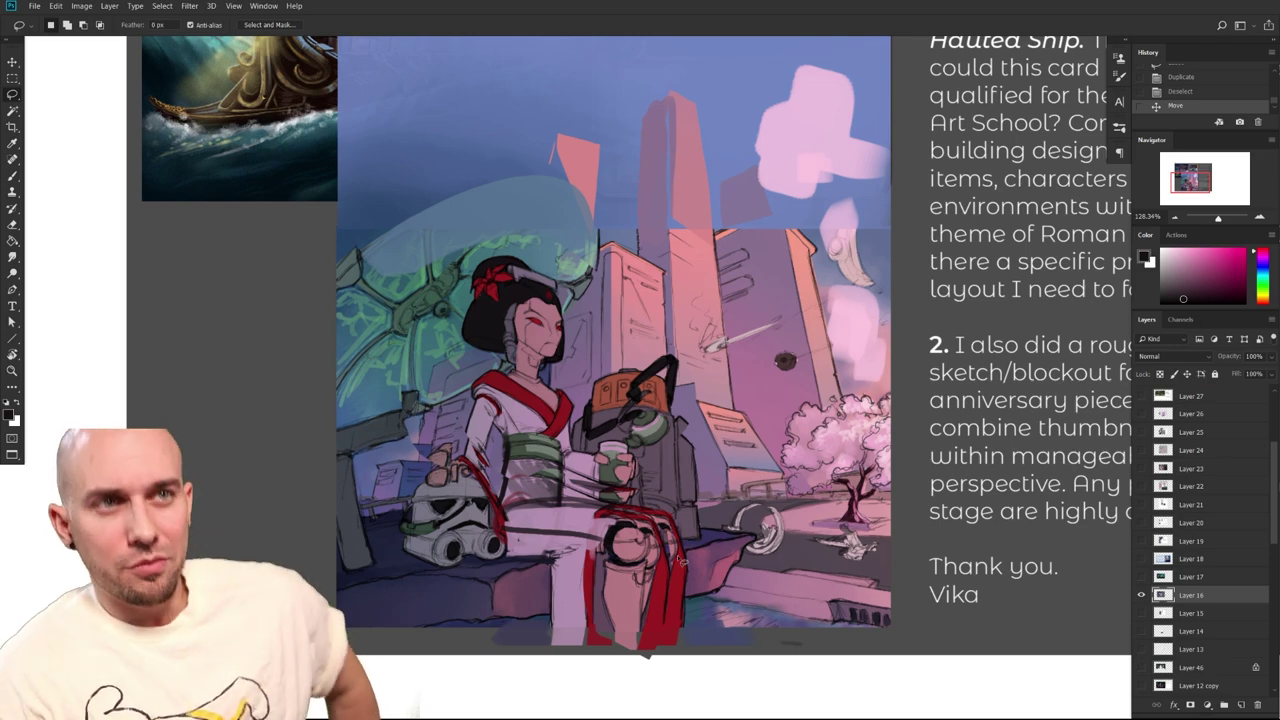
pyautogui.moveTo(778, 533); pyautogui.dragTo(770, 555)
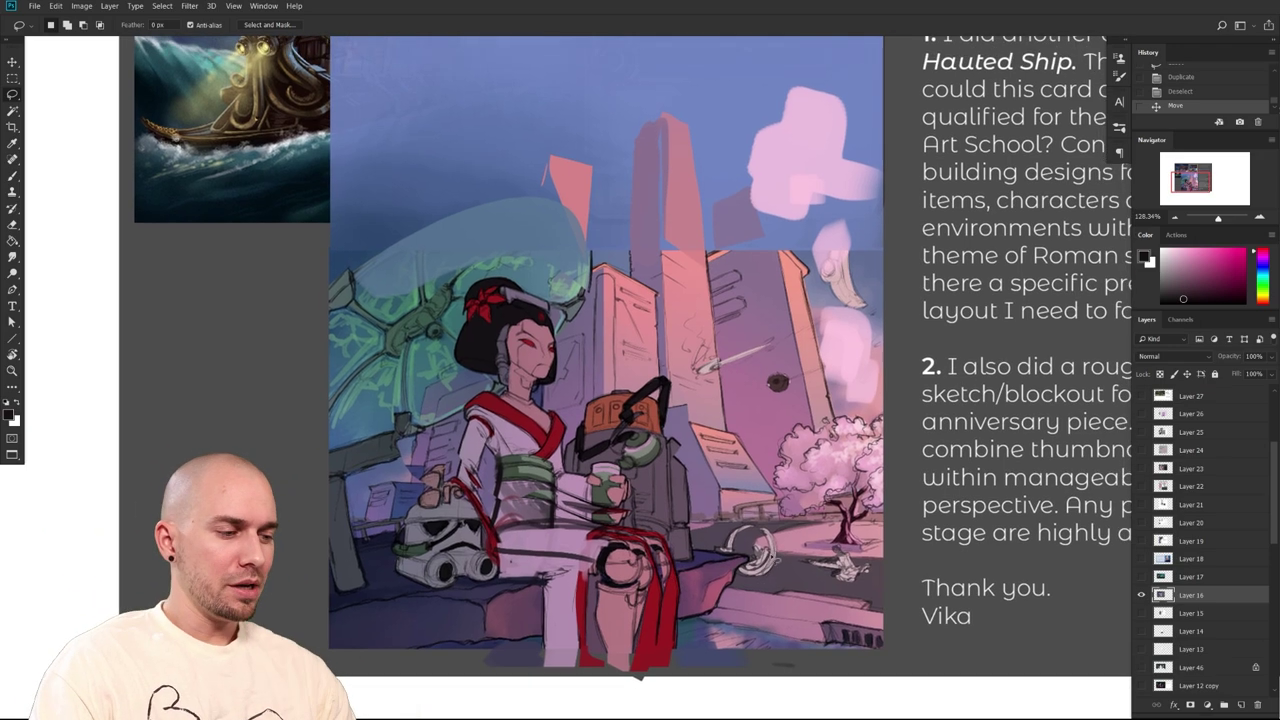
pyautogui.moveTo(908, 556); pyautogui.dragTo(791, 566)
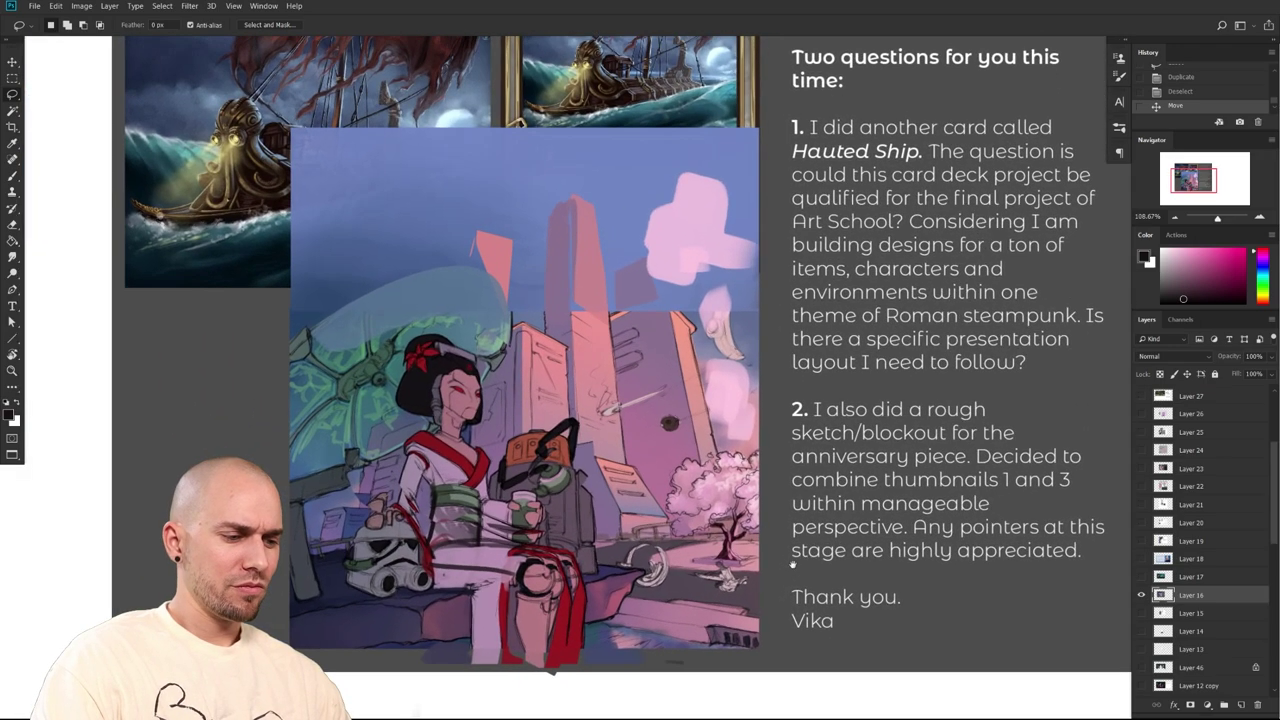
# Sketch dark construction lines over the lengthened torso and shoulders, undoing the last stroke
pyautogui.press('b')
pyautogui.moveTo(438, 458)
pyautogui.mouseDown()
pyautogui.moveTo(453, 438)
pyautogui.moveTo(456, 513)
pyautogui.moveTo(425, 548)
pyautogui.moveTo(446, 541)
pyautogui.mouseUp()
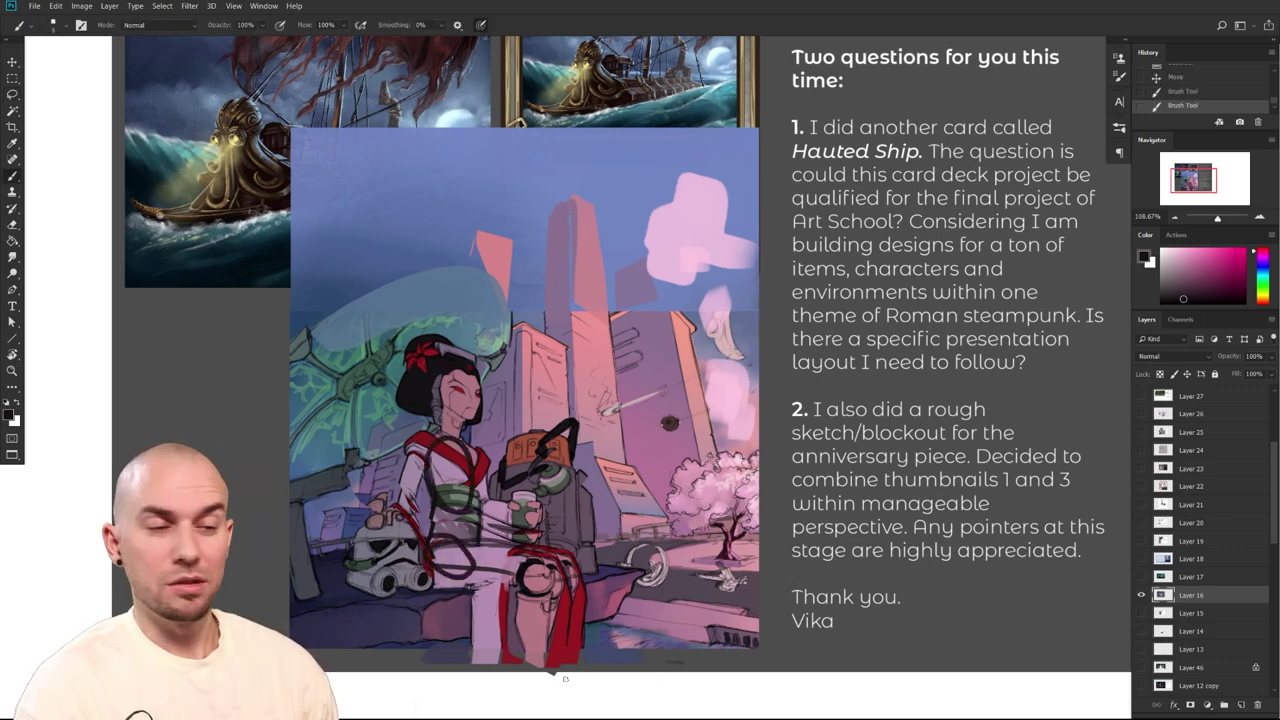
pyautogui.hotkey('ctrl', 'z')
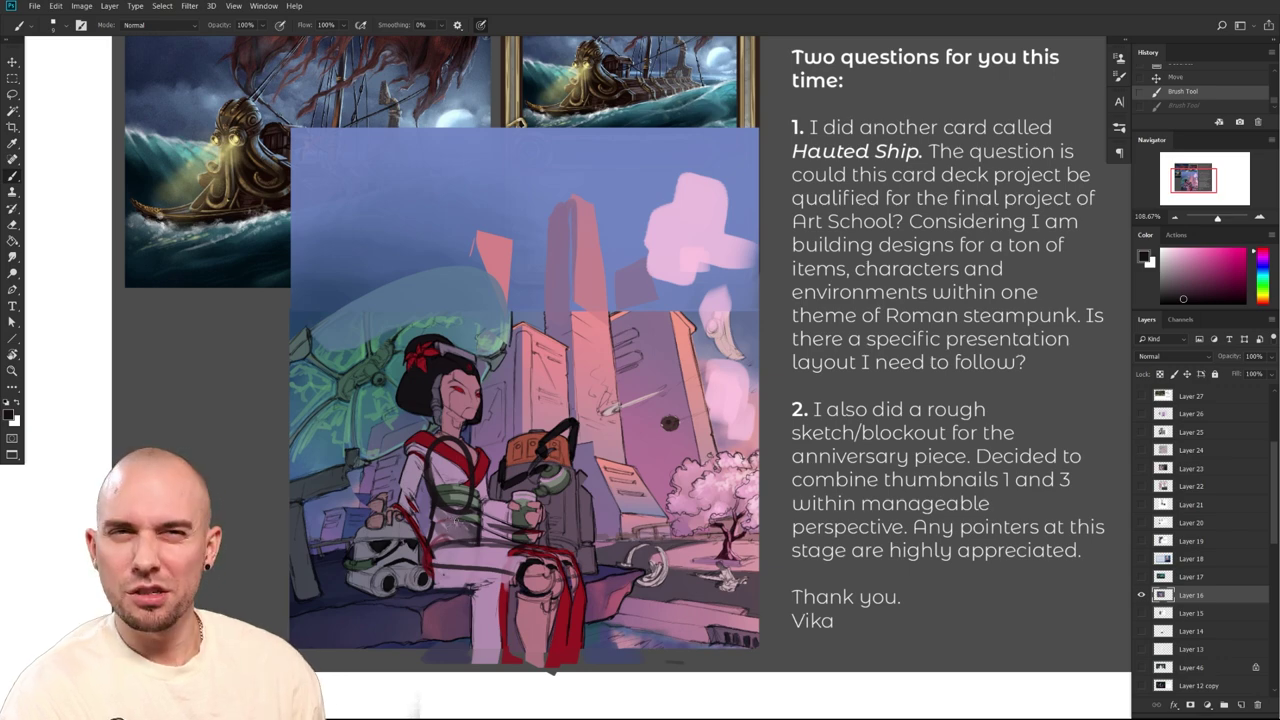
# Compare the seated figure before and after the torso adjustment by stepping back and forth through the edits
pyautogui.scroll(-3, 720, 593)
pyautogui.scroll(3, 720, 593)
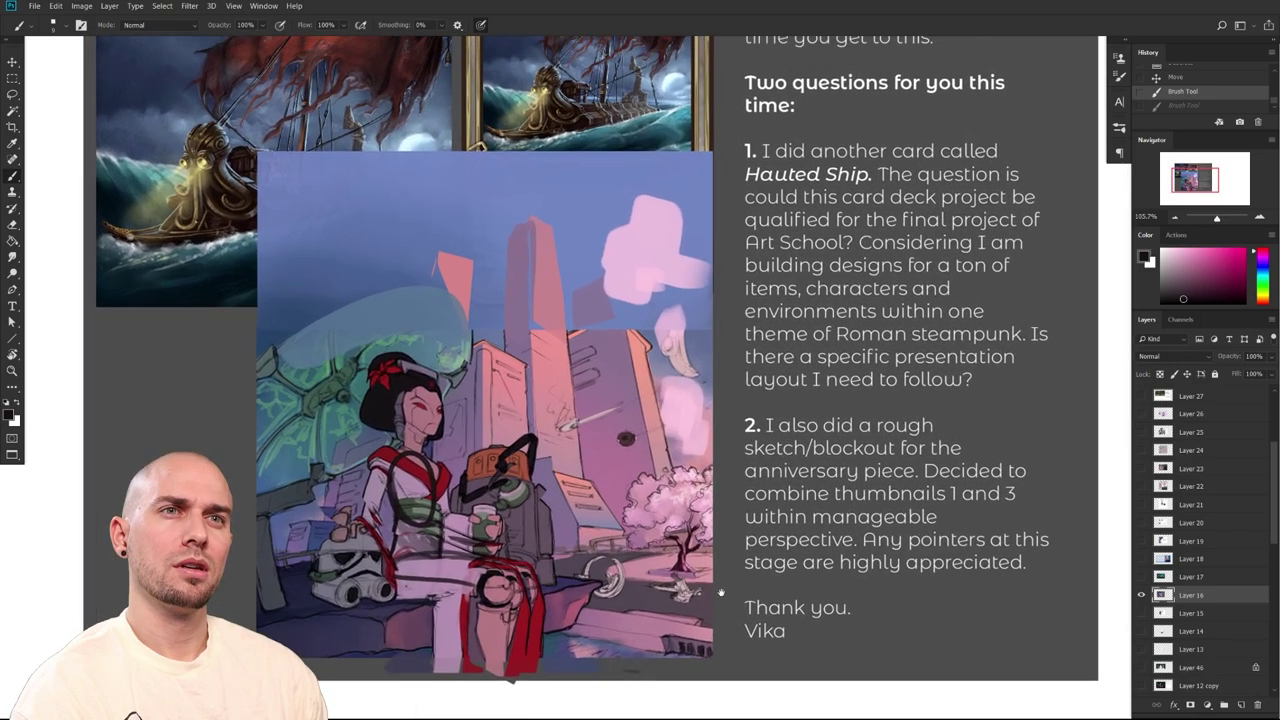
pyautogui.hotkey('ctrl', 'z')
pyautogui.hotkey('ctrl', 'shift', 'z')
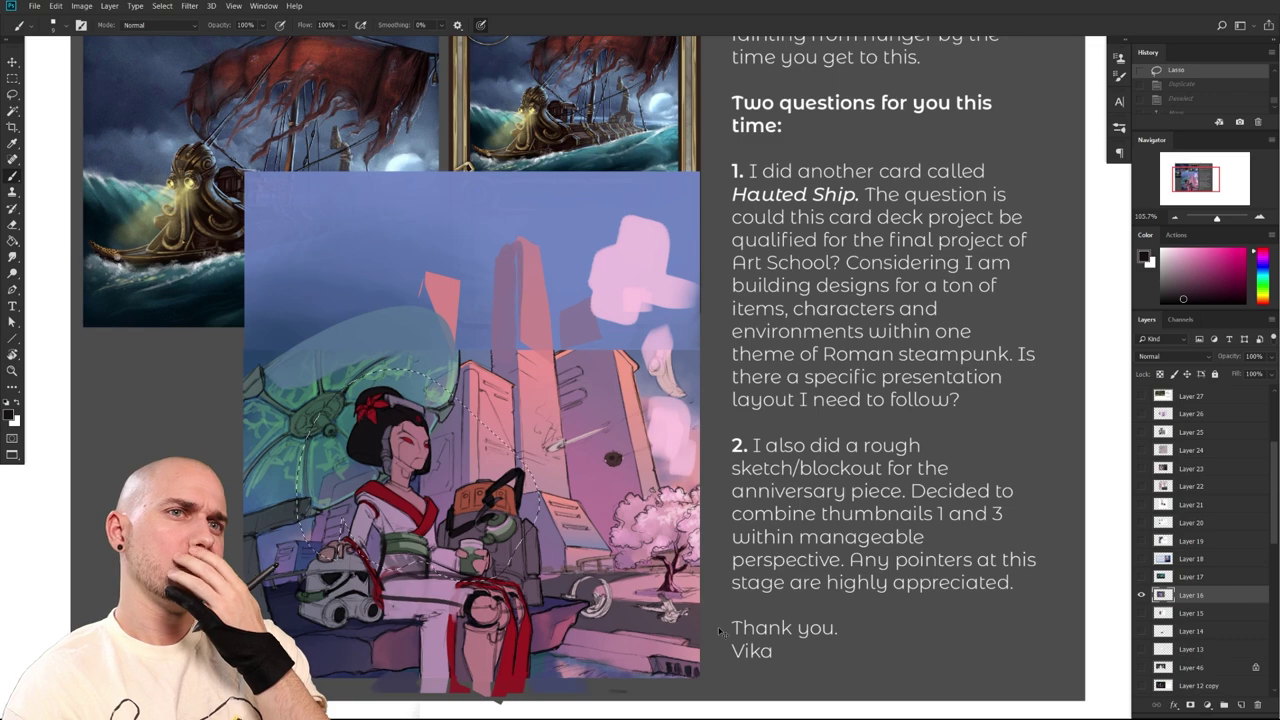
pyautogui.moveTo(919, 579); pyautogui.dragTo(1019, 573)
pyautogui.scroll(-2, 1047, 588)
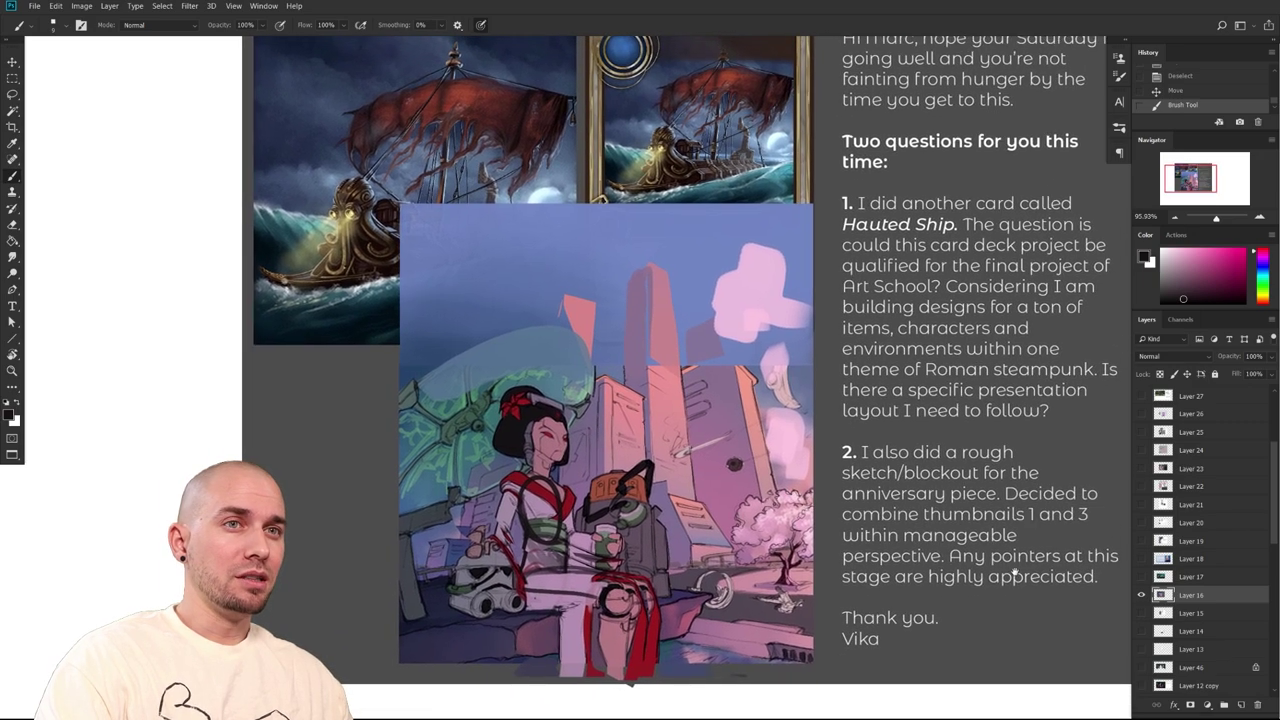
pyautogui.moveTo(1019, 573); pyautogui.dragTo(1032, 570)
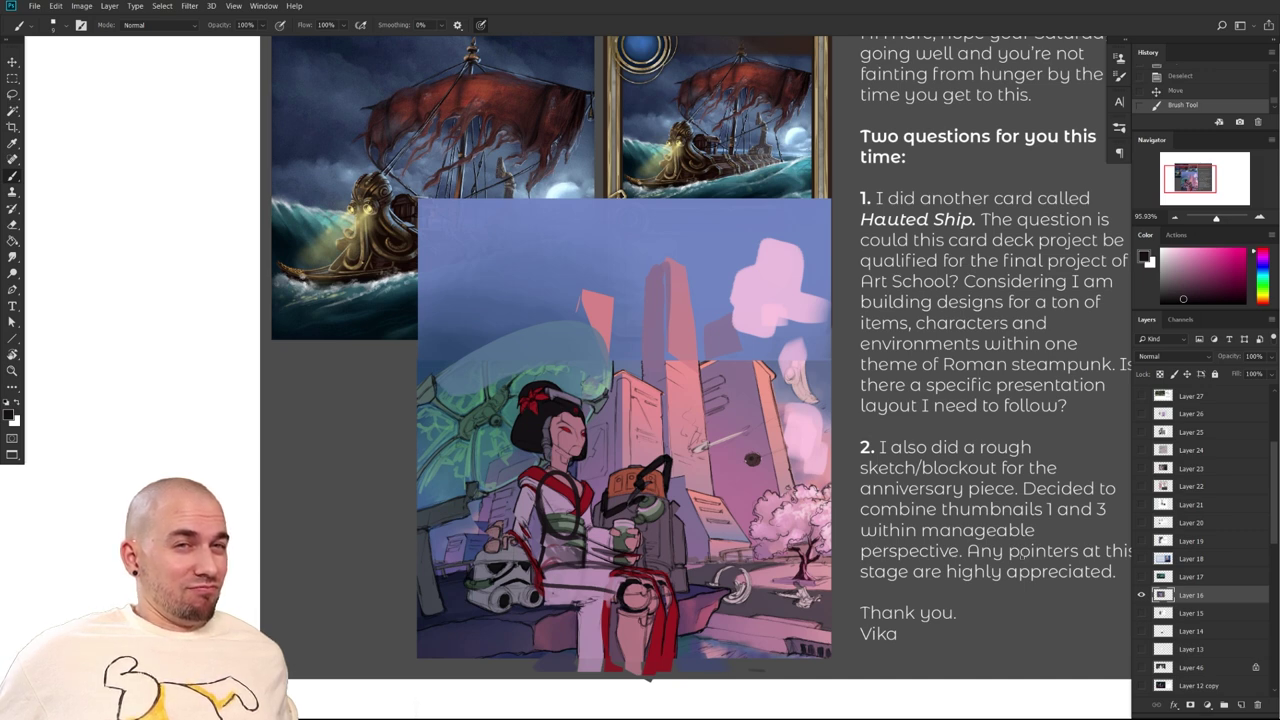
# Hide Layer 16, then show and select Layer 17 with the underwater creature submission
pyautogui.click(1141, 595)
pyautogui.click(1141, 577)
pyautogui.click(1169, 580)
pyautogui.moveTo(869, 530); pyautogui.dragTo(786, 554)
pyautogui.moveTo(700, 514); pyautogui.dragTo(899, 549)
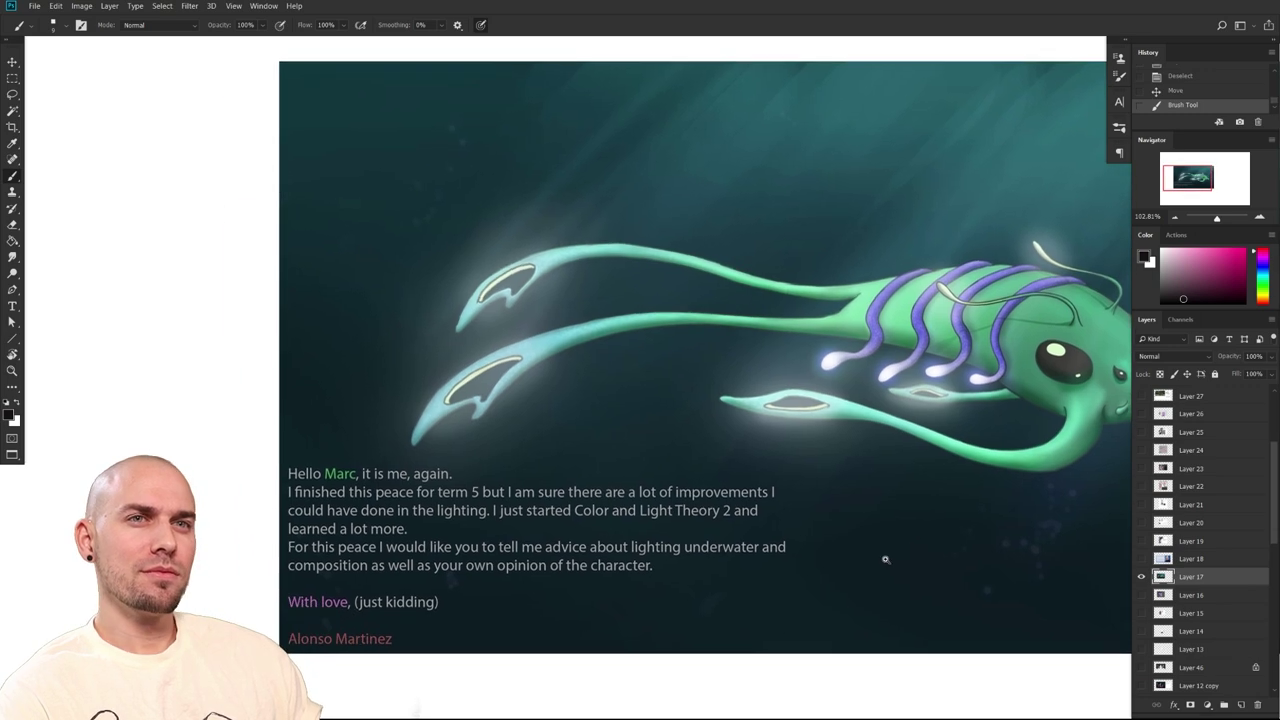
pyautogui.scroll(-2, 880, 548)
pyautogui.moveTo(854, 540); pyautogui.dragTo(706, 538)
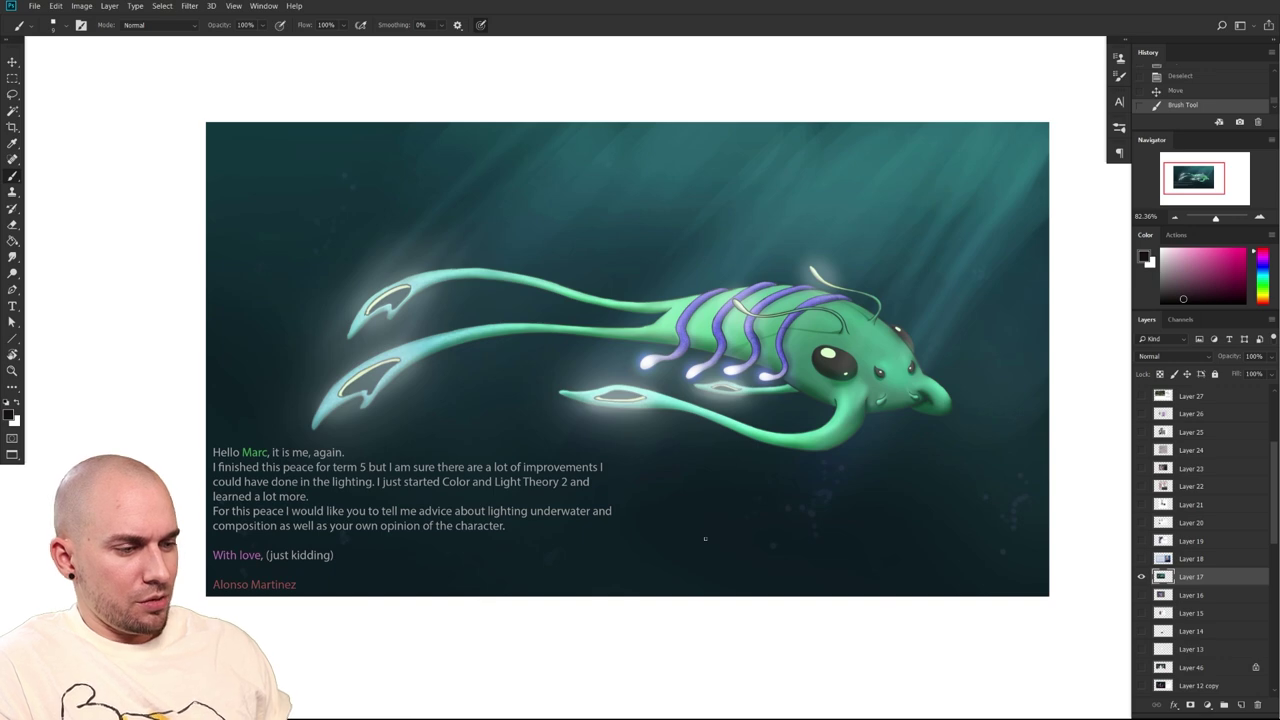
# Set the brush color to a saturated magenta and save the document
pyautogui.click(971, 497)
pyautogui.moveTo(934, 503)
pyautogui.mouseDown()
pyautogui.moveTo(903, 523)
pyautogui.moveTo(926, 513)
pyautogui.mouseUp()
pyautogui.moveTo(926, 513); pyautogui.dragTo(909, 523)
pyautogui.moveTo(1238, 262)
pyautogui.mouseDown()
pyautogui.moveTo(1262, 260)
pyautogui.moveTo(1246, 265)
pyautogui.mouseUp()
pyautogui.moveTo(888, 530)
pyautogui.mouseDown()
pyautogui.moveTo(897, 521)
pyautogui.moveTo(878, 545)
pyautogui.moveTo(929, 551)
pyautogui.moveTo(886, 597)
pyautogui.moveTo(846, 600)
pyautogui.moveTo(910, 588)
pyautogui.moveTo(811, 591)
pyautogui.moveTo(800, 603)
pyautogui.moveTo(831, 596)
pyautogui.mouseUp()
pyautogui.hotkey('ctrl', 's')
pyautogui.scroll(4, 761, 471)
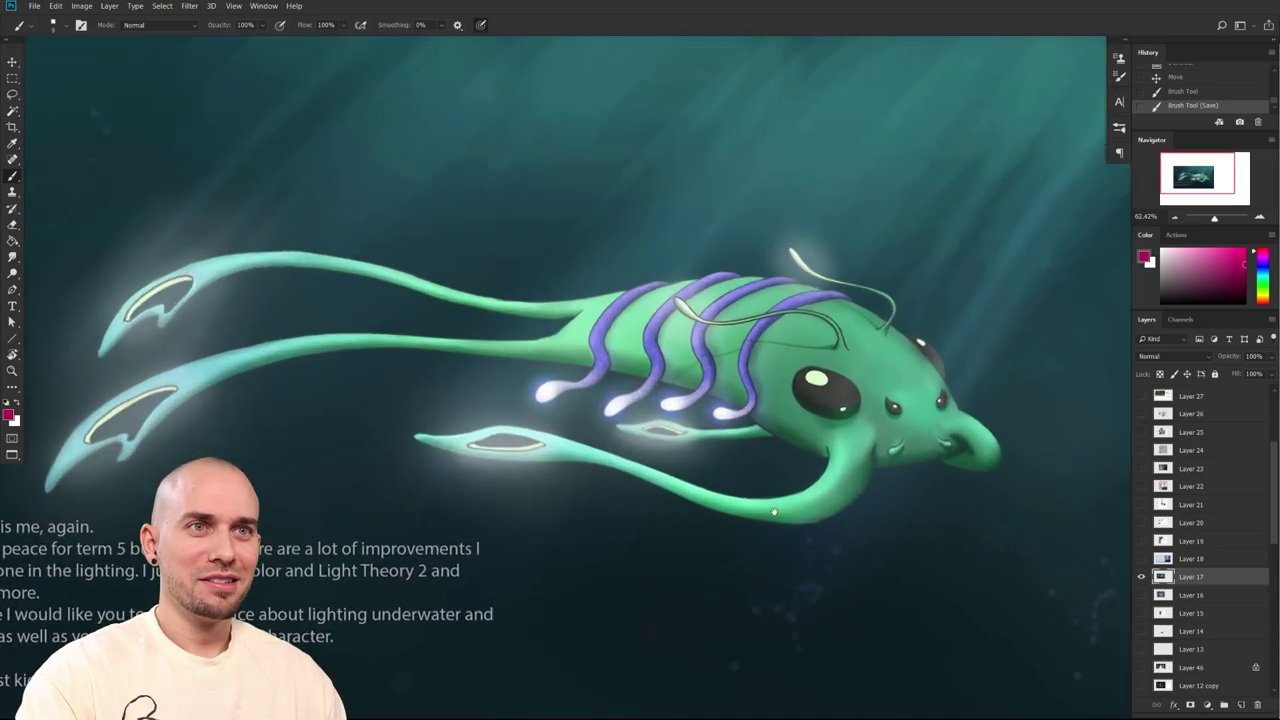
pyautogui.moveTo(816, 494); pyautogui.dragTo(729, 488)
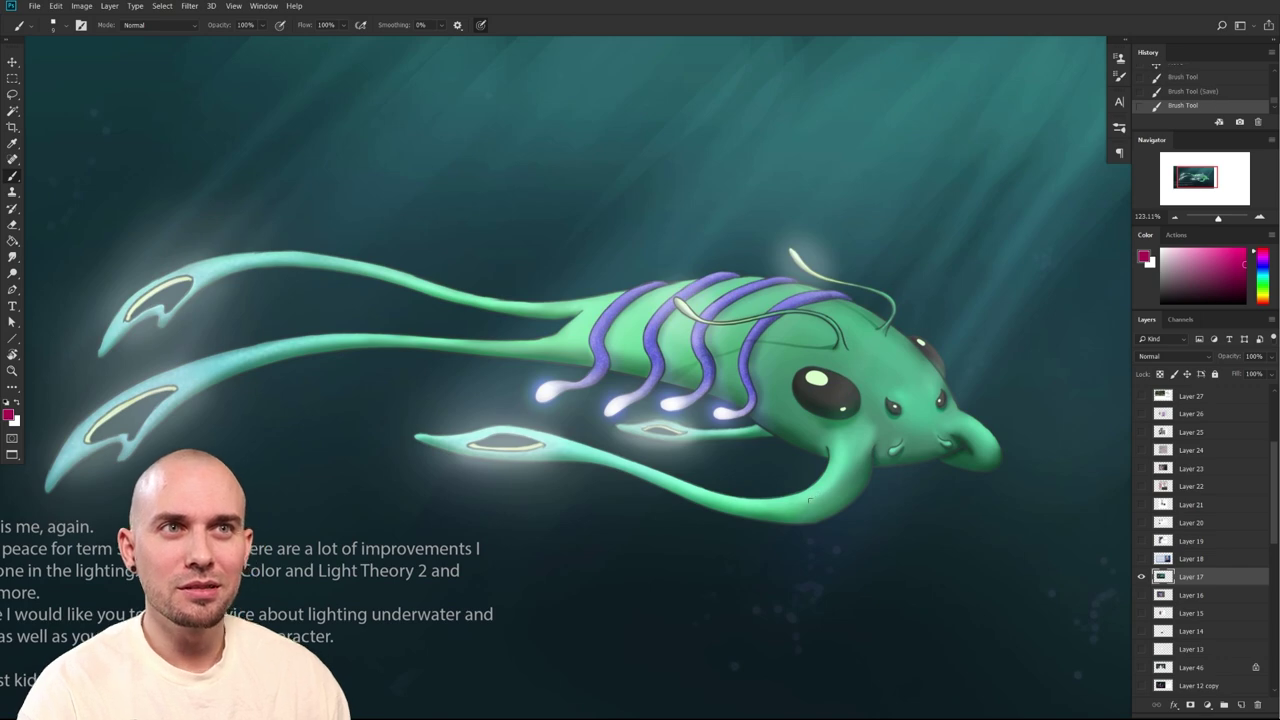
pyautogui.scroll(-3, 723, 502)
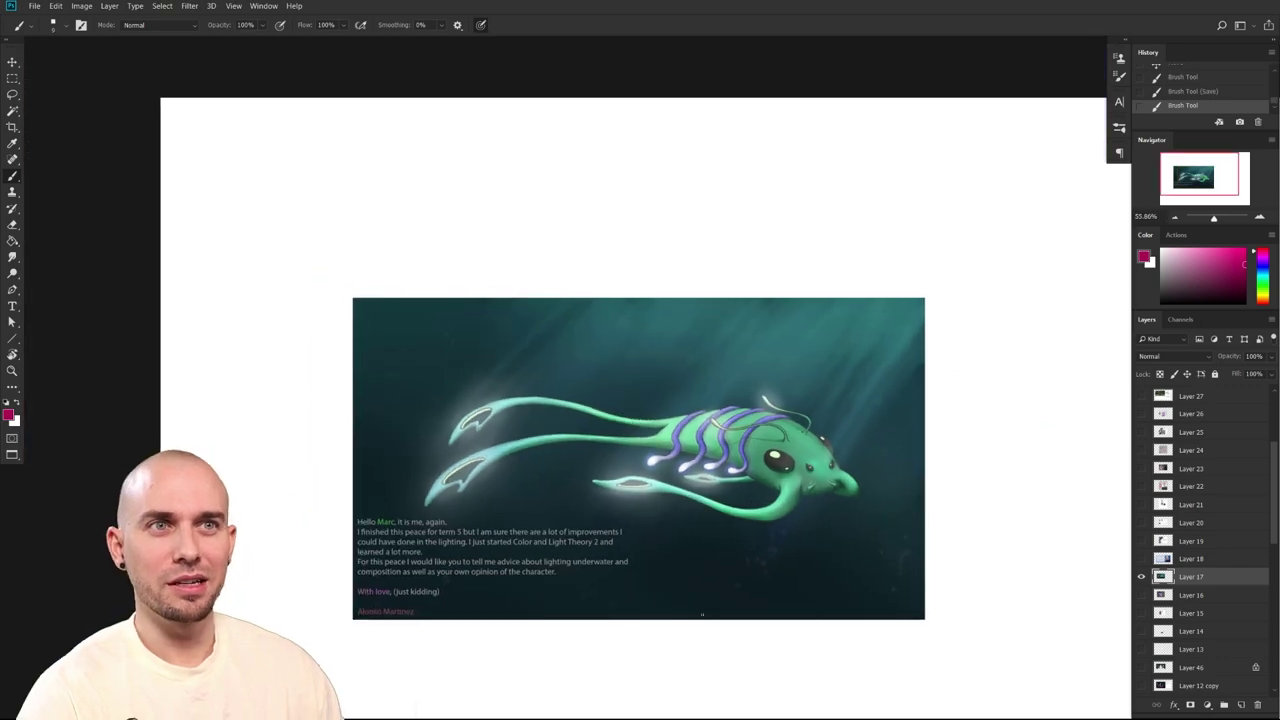
pyautogui.moveTo(922, 537)
pyautogui.mouseDown()
pyautogui.moveTo(891, 554)
pyautogui.moveTo(906, 548)
pyautogui.mouseUp()
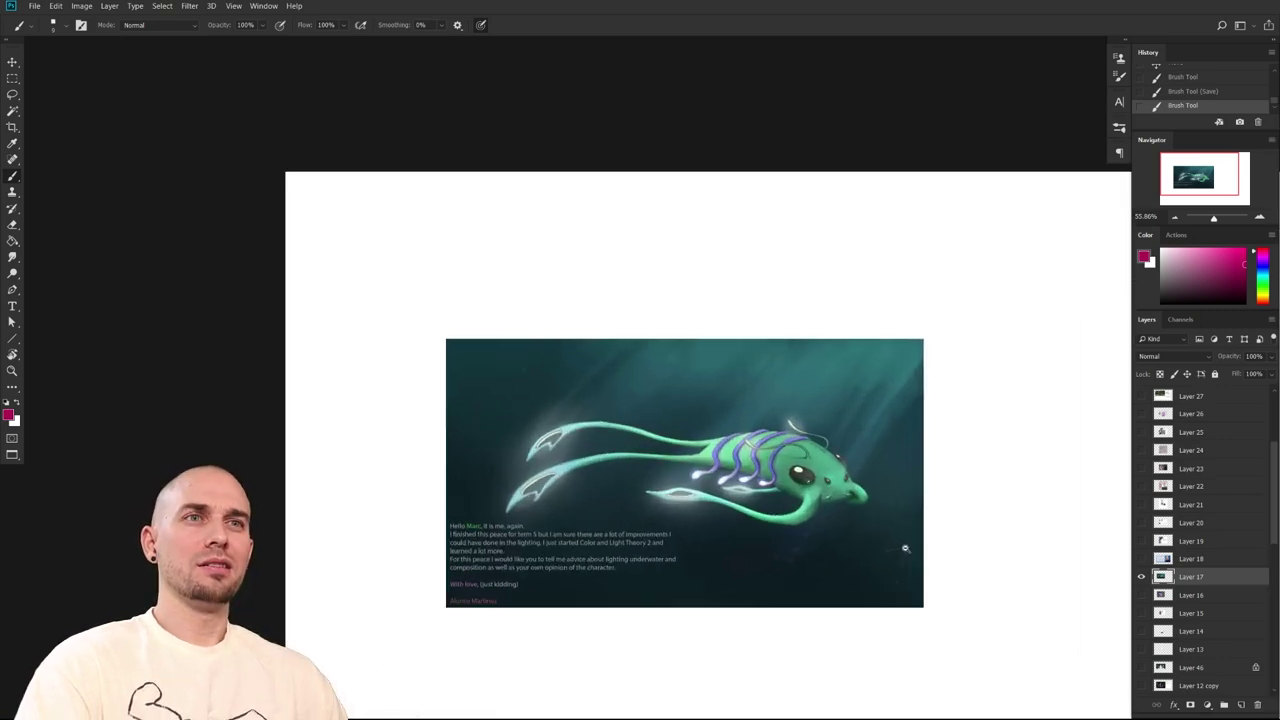
pyautogui.scroll(-2, 905, 548)
pyautogui.scroll(3, 880, 560)
pyautogui.scroll(1, 858, 510)
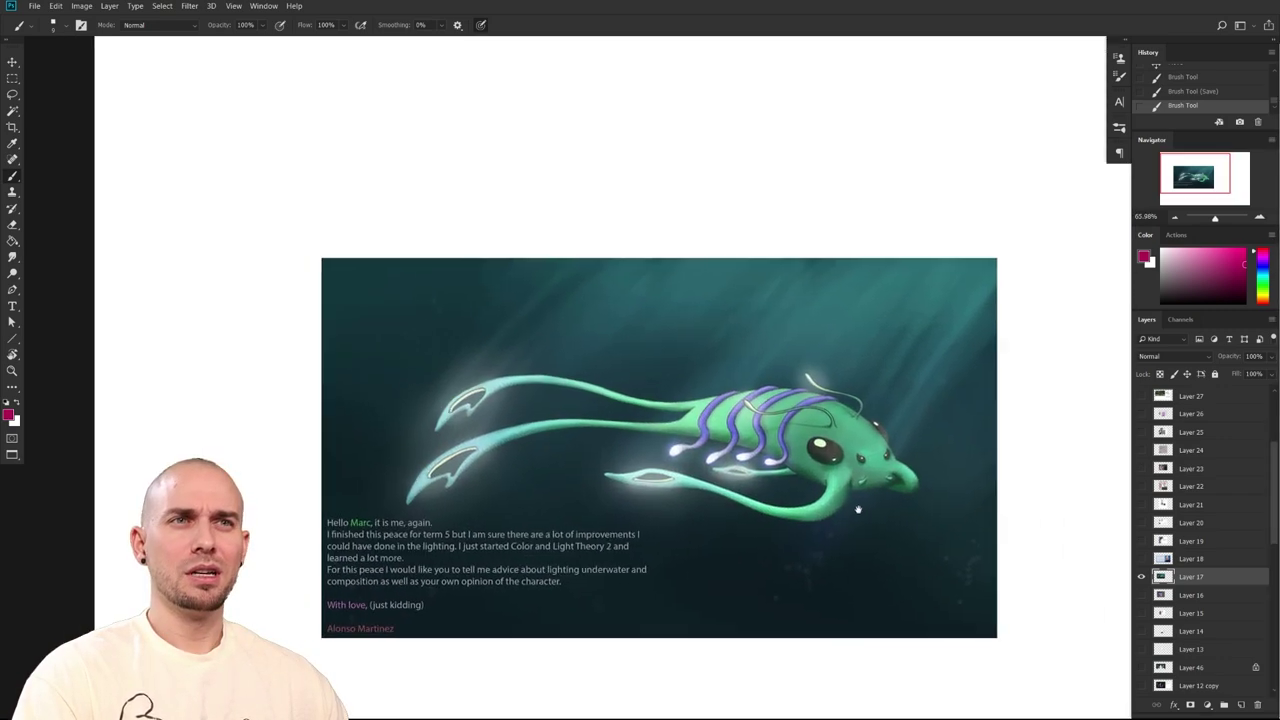
pyautogui.scroll(4, 858, 510)
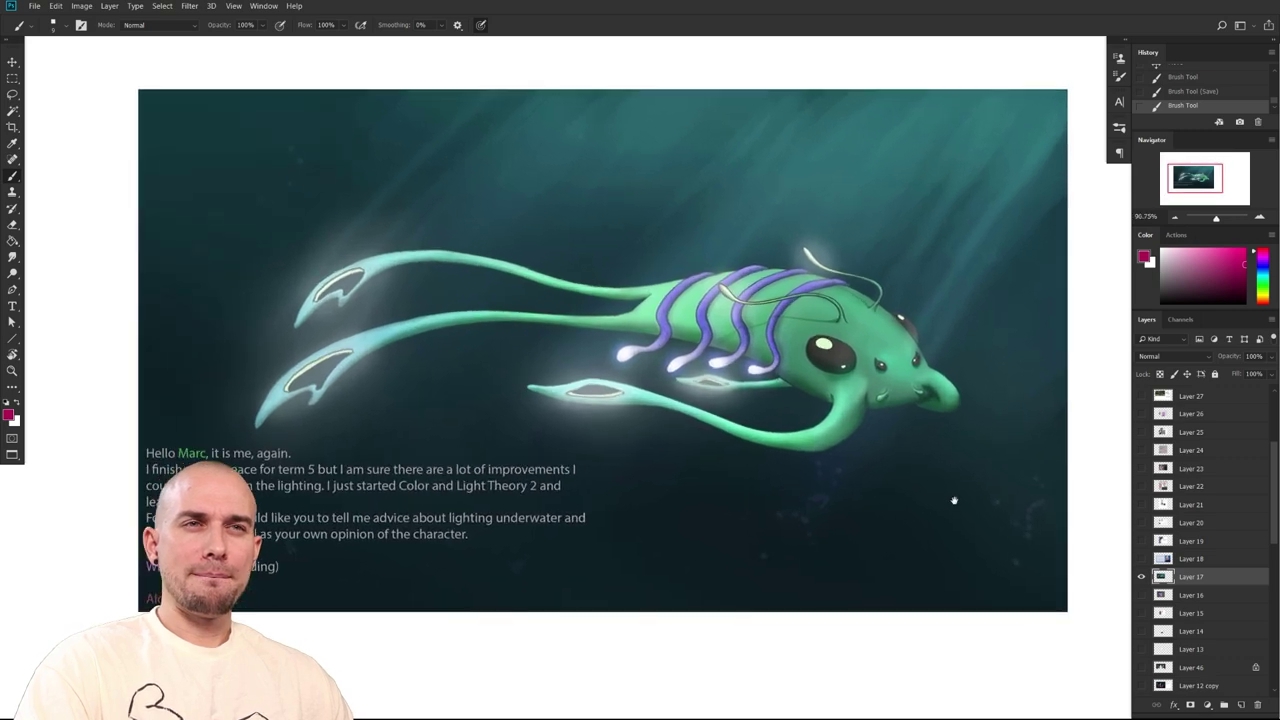
pyautogui.moveTo(954, 500); pyautogui.dragTo(906, 560)
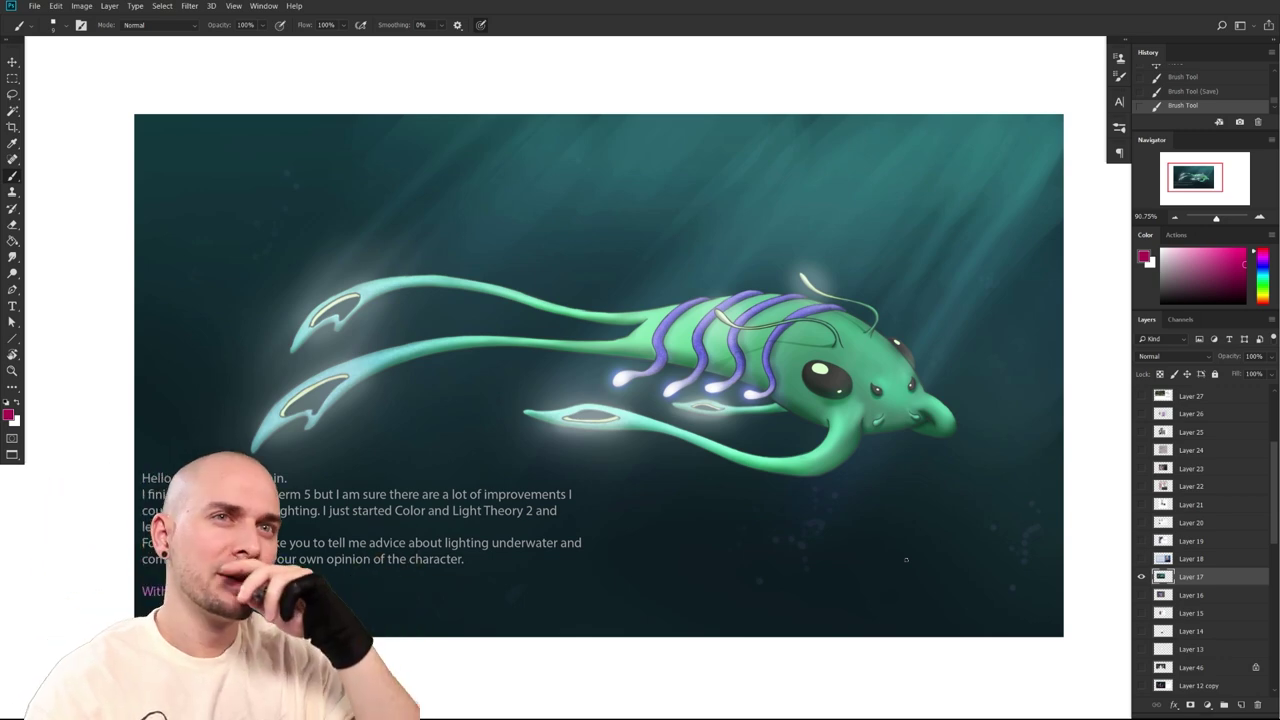
# Trace the creature's front limb joint, curled limb and lower rear limb with magenta annotation strokes
pyautogui.moveTo(768, 522); pyautogui.dragTo(766, 536)
pyautogui.moveTo(817, 492); pyautogui.dragTo(748, 515)
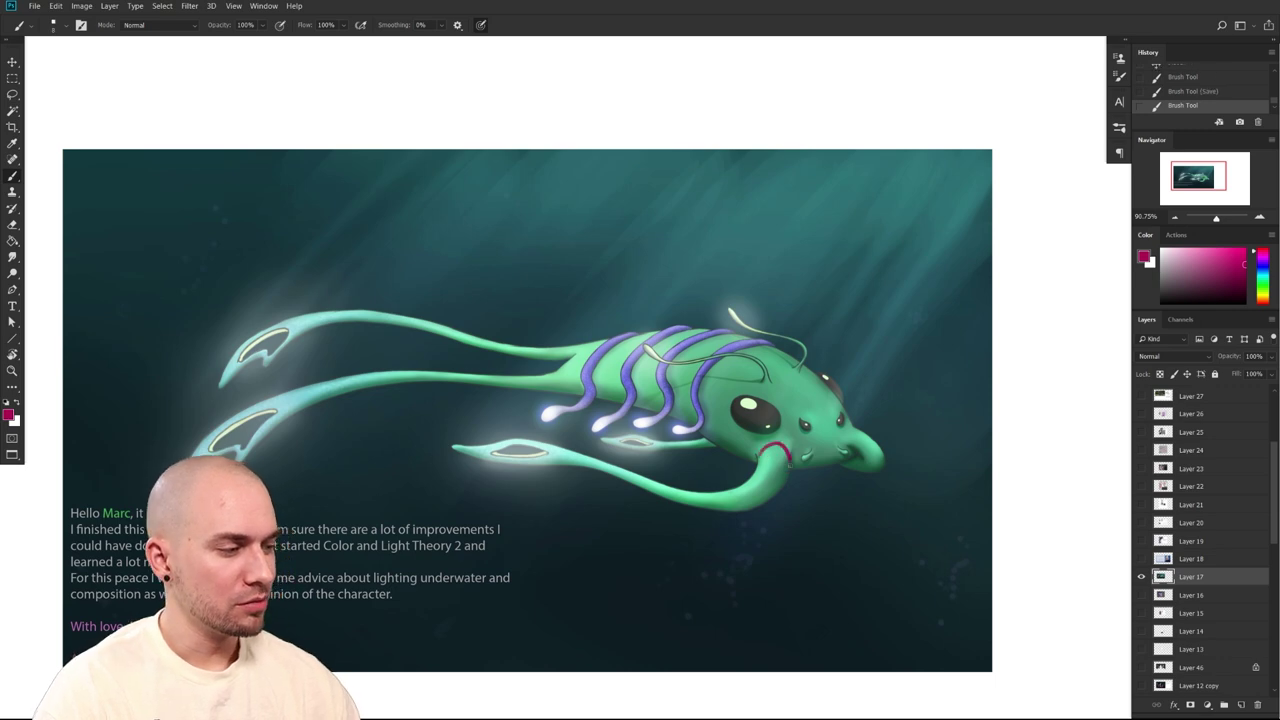
pyautogui.moveTo(760, 462); pyautogui.dragTo(862, 438)
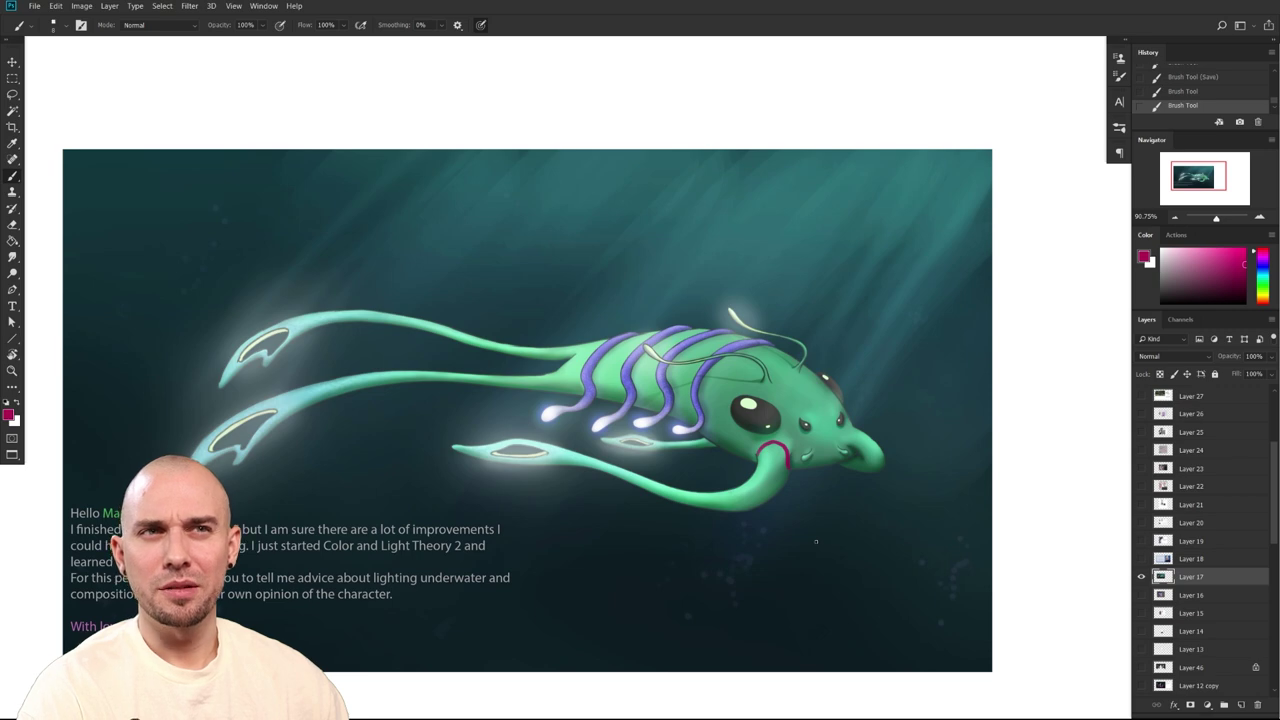
pyautogui.moveTo(841, 541); pyautogui.dragTo(872, 542)
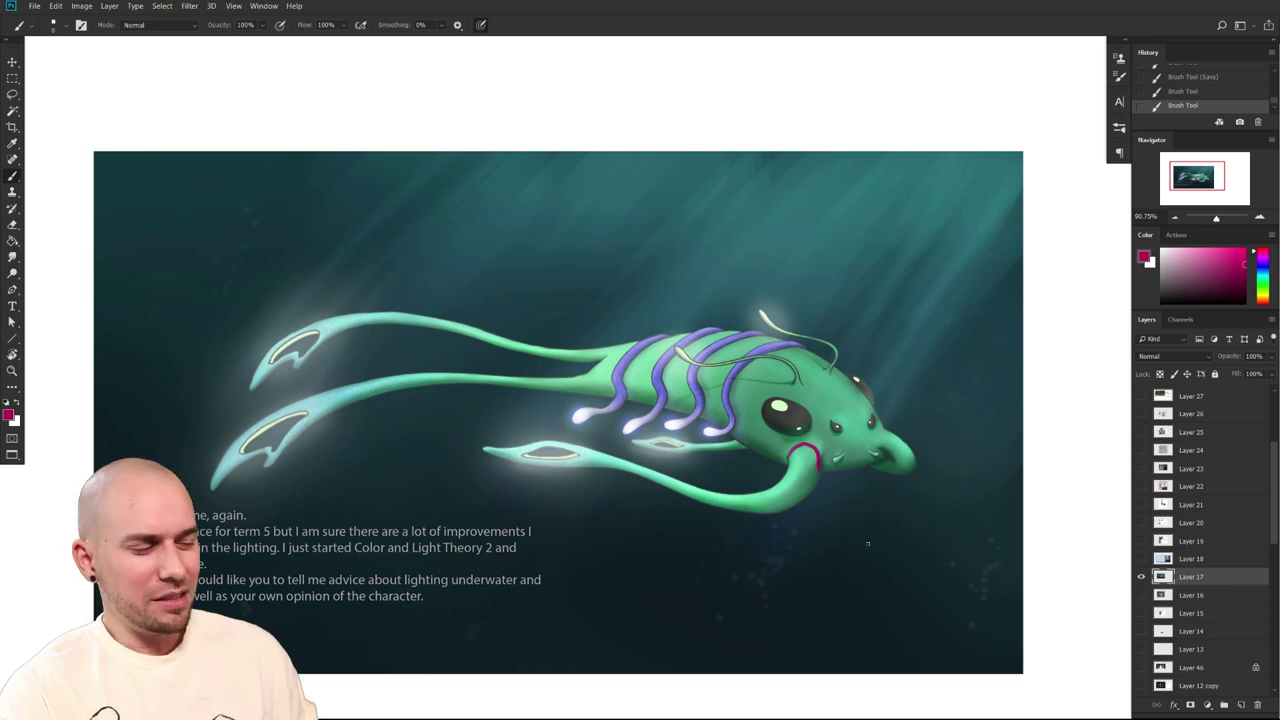
pyautogui.moveTo(802, 494)
pyautogui.mouseDown()
pyautogui.moveTo(740, 510)
pyautogui.moveTo(578, 451)
pyautogui.mouseUp()
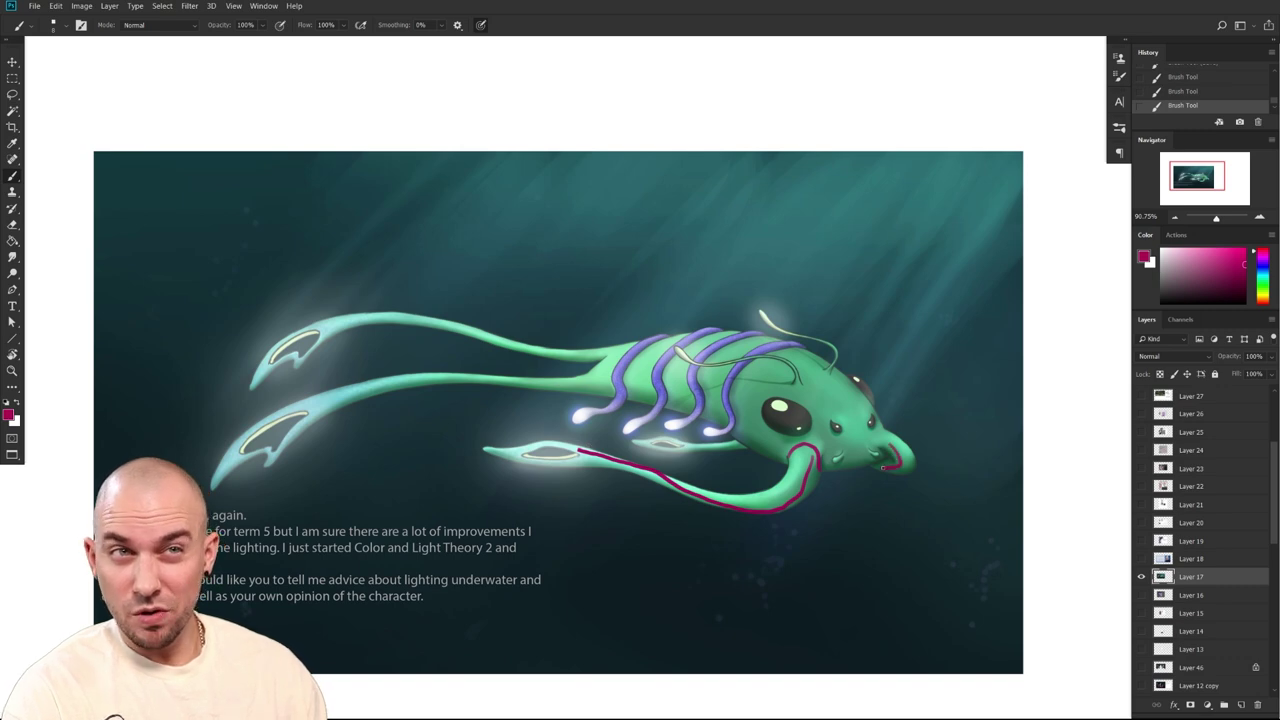
pyautogui.moveTo(580, 383)
pyautogui.mouseDown()
pyautogui.moveTo(411, 388)
pyautogui.moveTo(270, 447)
pyautogui.mouseUp()
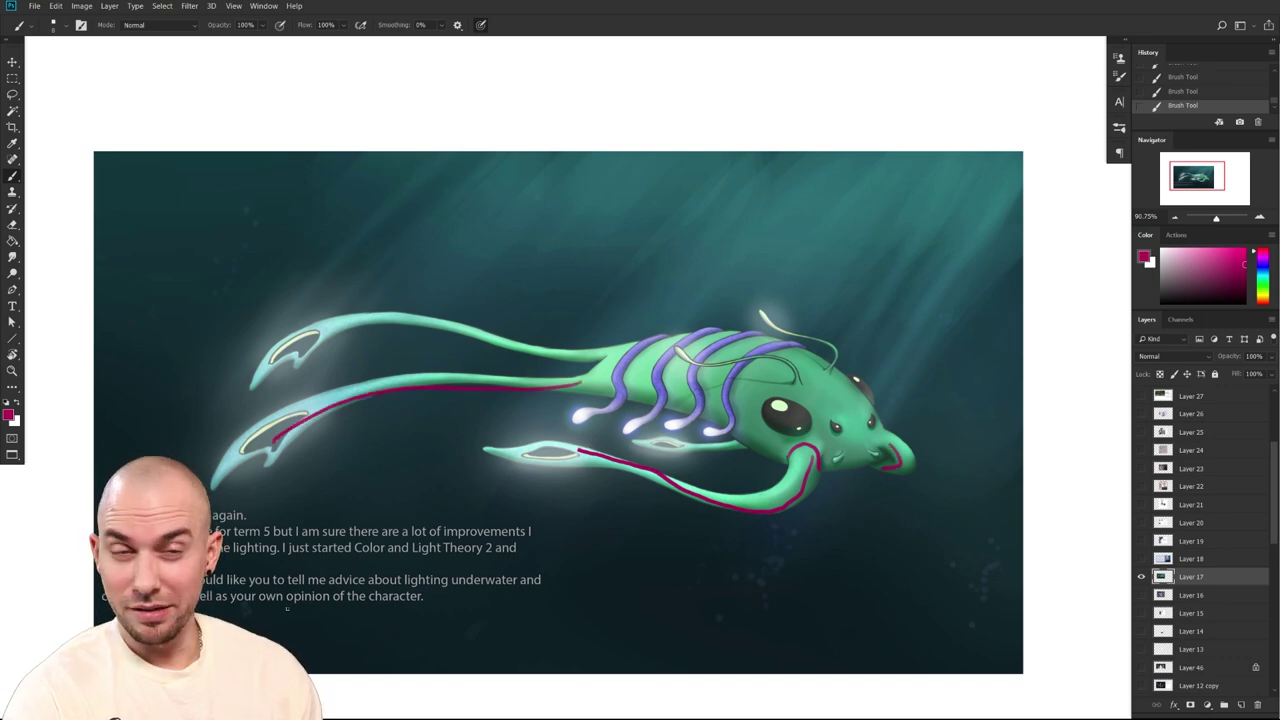
# Retry the magenta line along the lower rear limb and undo all the magenta annotation strokes
pyautogui.hotkey('ctrl', 'z')
pyautogui.moveTo(580, 383)
pyautogui.mouseDown()
pyautogui.moveTo(400, 375)
pyautogui.moveTo(306, 411)
pyautogui.mouseUp()
pyautogui.hotkey('ctrl', 'z')
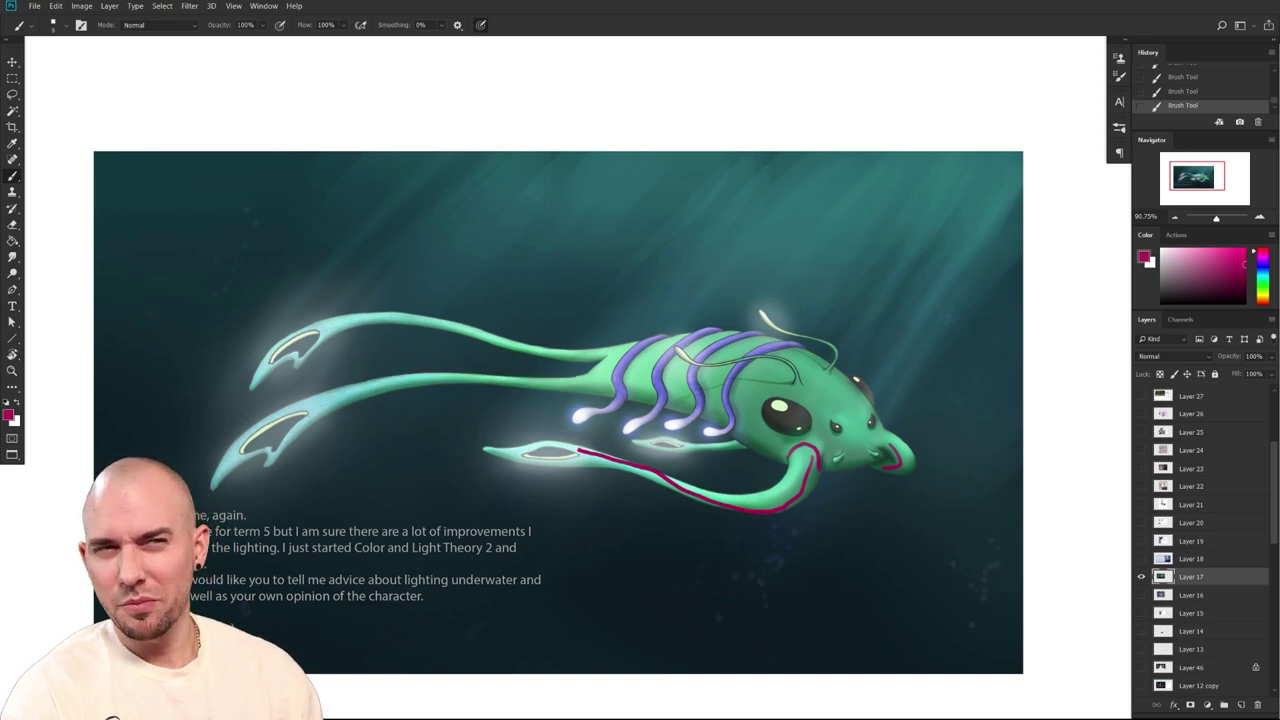
pyautogui.hotkey('ctrl', 'z')
pyautogui.hotkey('ctrl', 'z')
pyautogui.hotkey('ctrl', 'z')
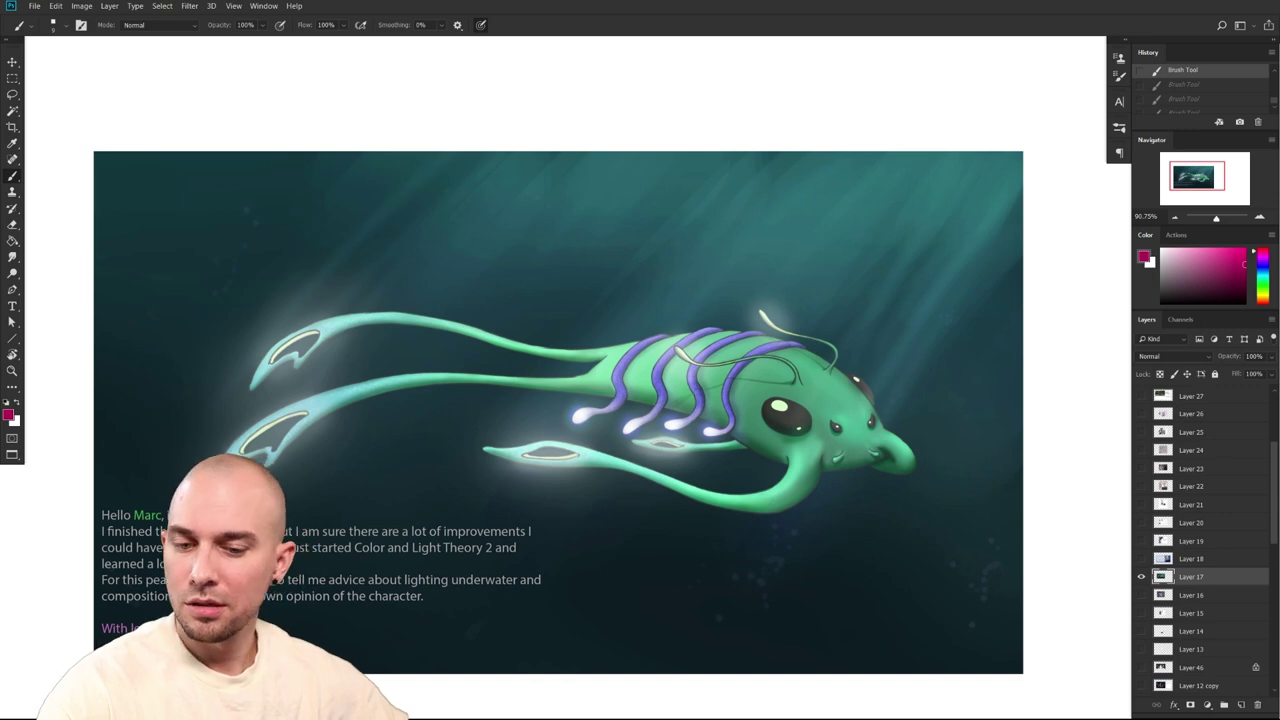
# Switch to the browser's fish skeleton results, open the side-view skeleton on black, copy the image and return to Photoshop
pyautogui.moveTo(838, 0); pyautogui.dragTo(1033, 20)
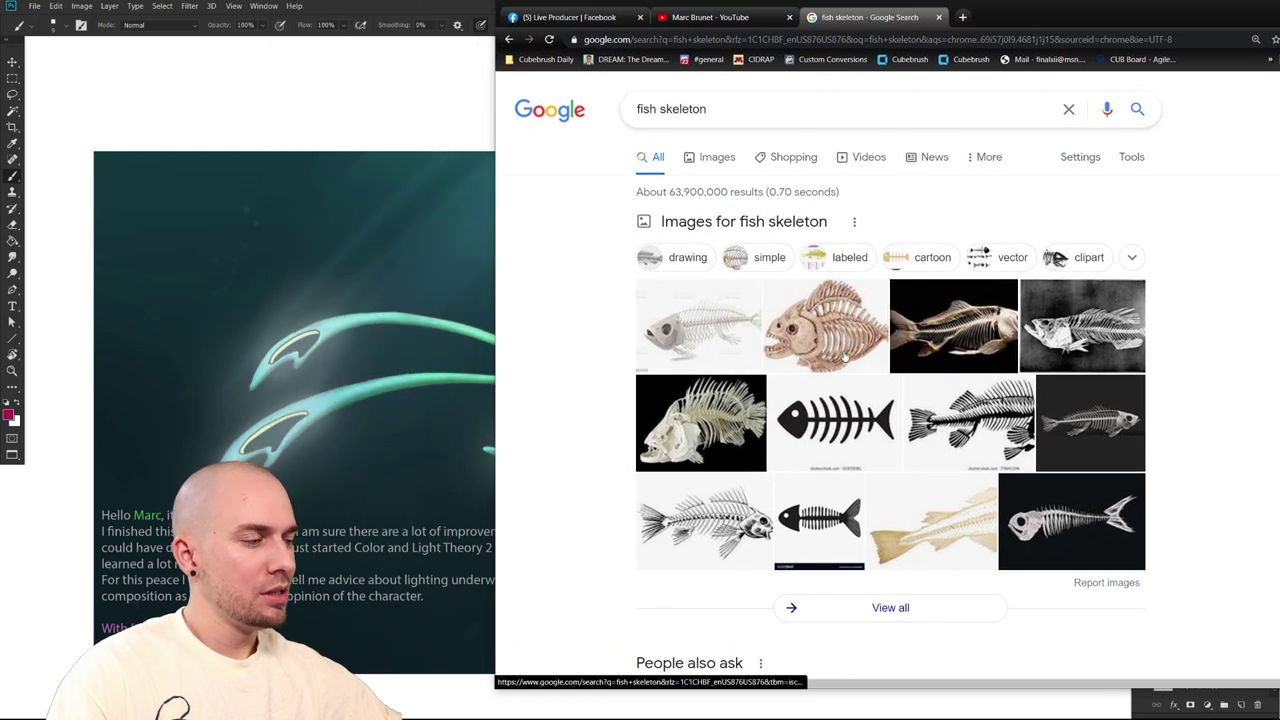
pyautogui.scroll(-2, 979, 337)
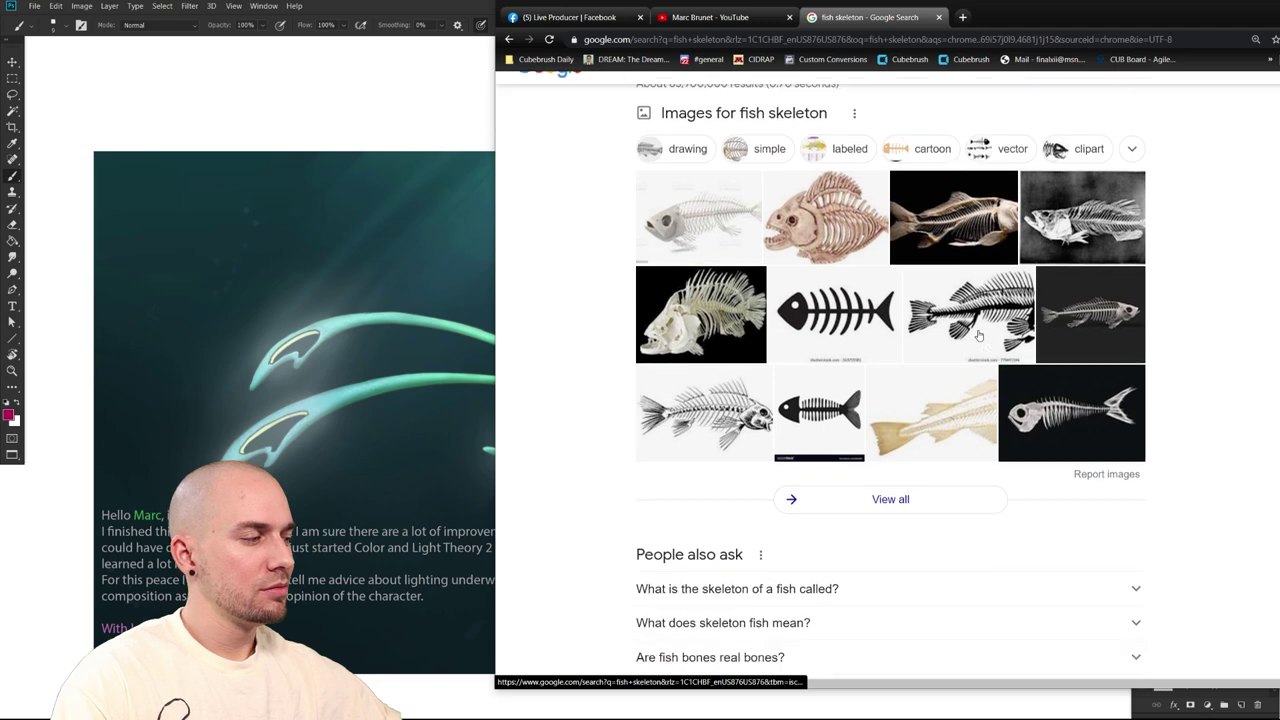
pyautogui.scroll(2, 1052, 362)
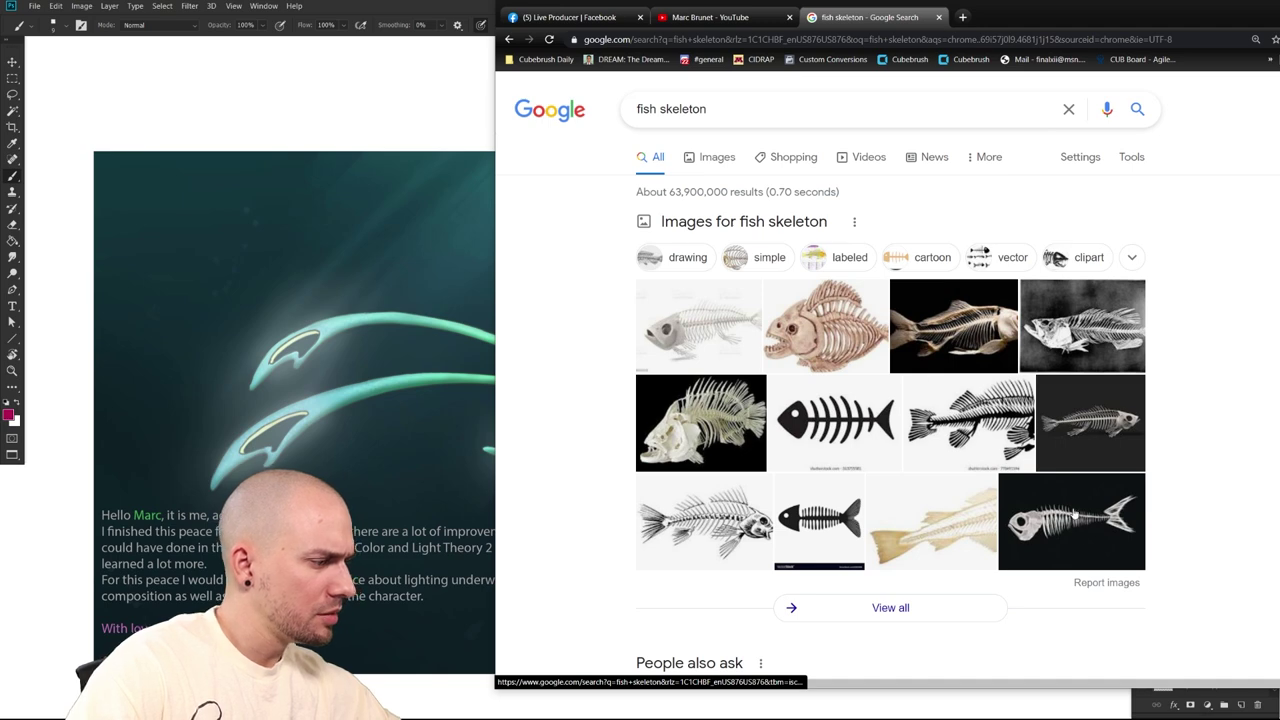
pyautogui.click(1036, 527)
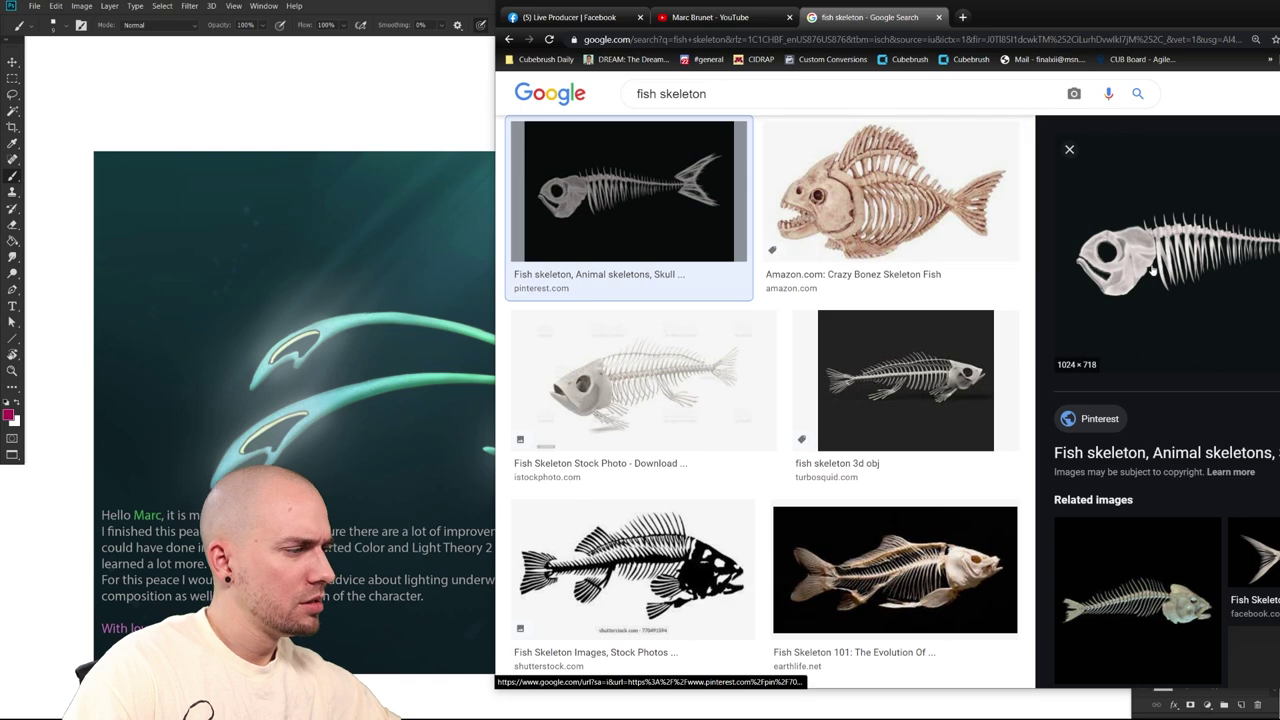
pyautogui.rightClick(1148, 266)
pyautogui.click(1150, 416)
pyautogui.click(330, 269)
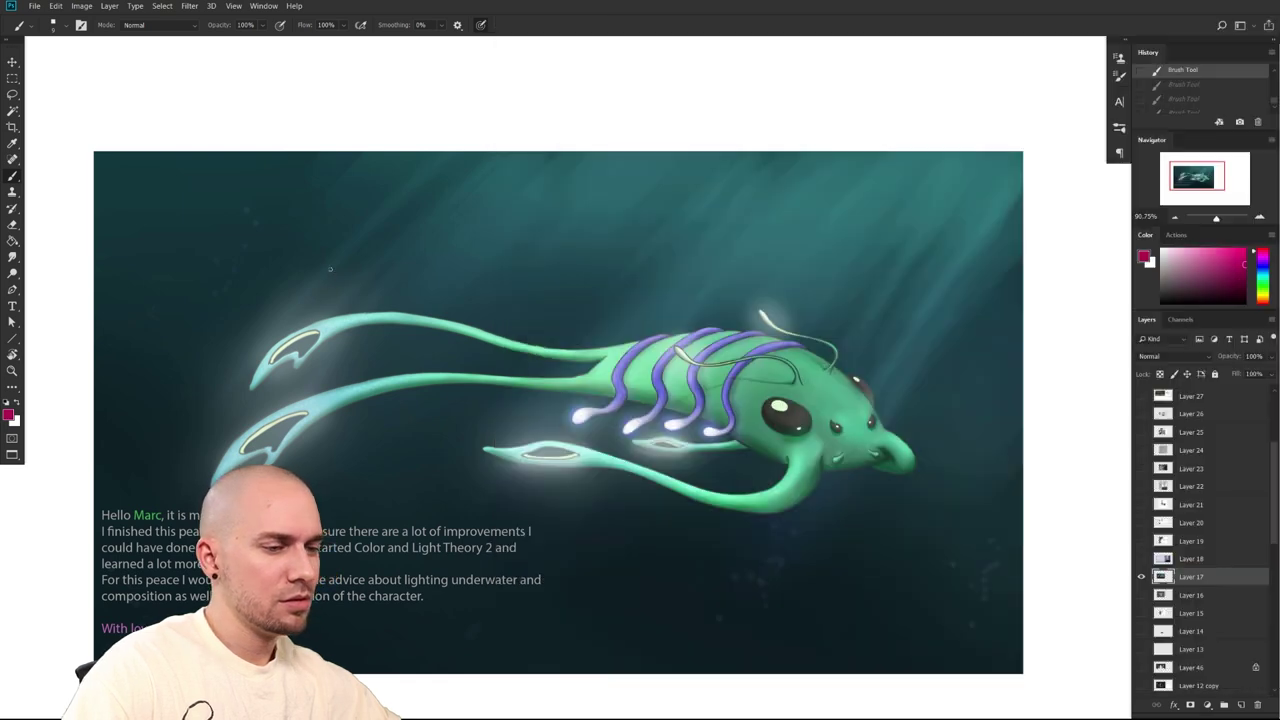
# Paste the fish skeleton reference above the creature and flip it horizontally so its head faces the same way
pyautogui.hotkey('ctrl', 'v')
pyautogui.moveTo(672, 400); pyautogui.dragTo(568, 384)
pyautogui.hotkey('ctrl', 't')
pyautogui.moveTo(571, 310); pyautogui.dragTo(563, 238)
pyautogui.rightClick(563, 238)
pyautogui.click(630, 390)
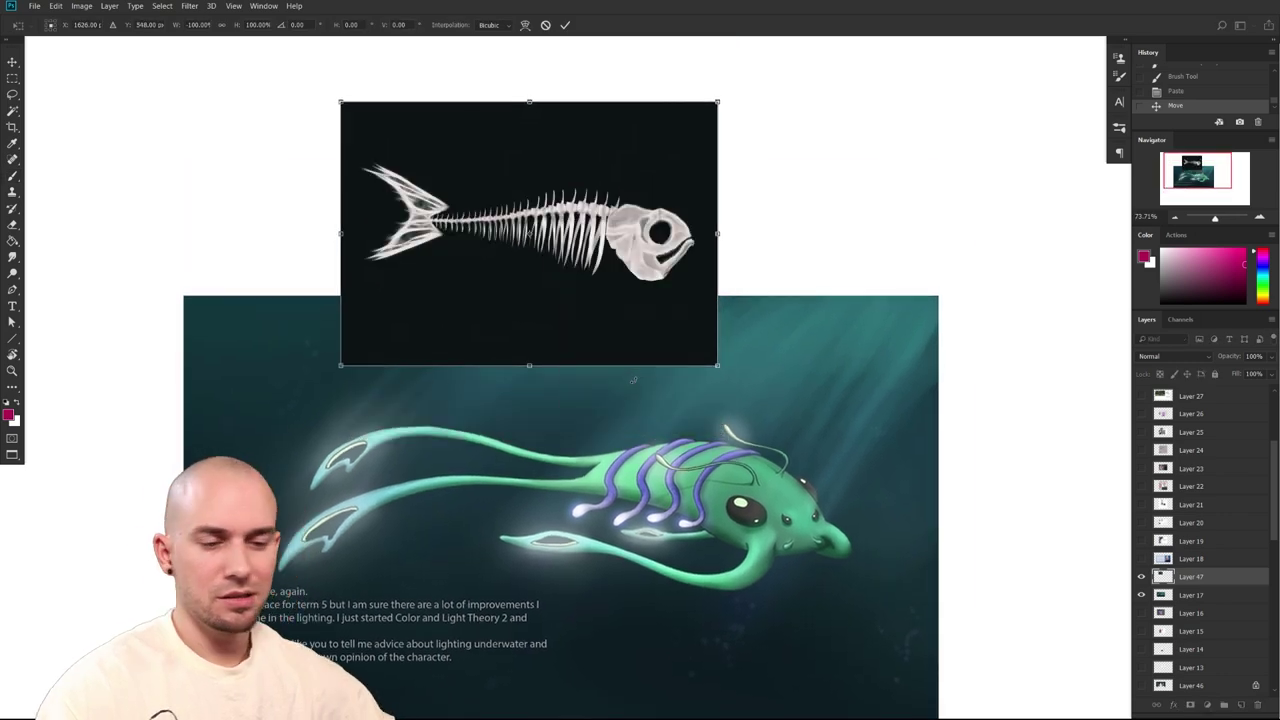
pyautogui.press('Return')
# Sample the skeleton's light grey as the brush color and reduce the brush size
pyautogui.moveTo(825, 554); pyautogui.dragTo(688, 552)
pyautogui.scroll(2, 797, 549)
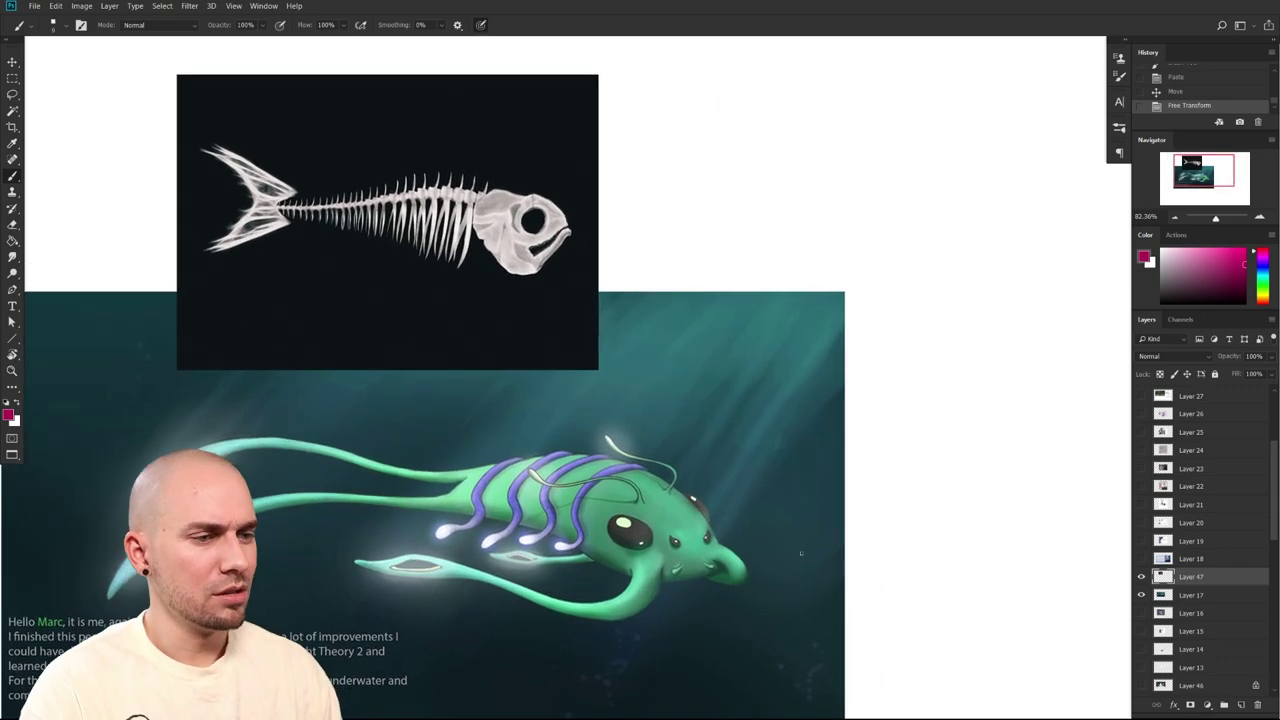
pyautogui.moveTo(801, 552); pyautogui.dragTo(825, 532)
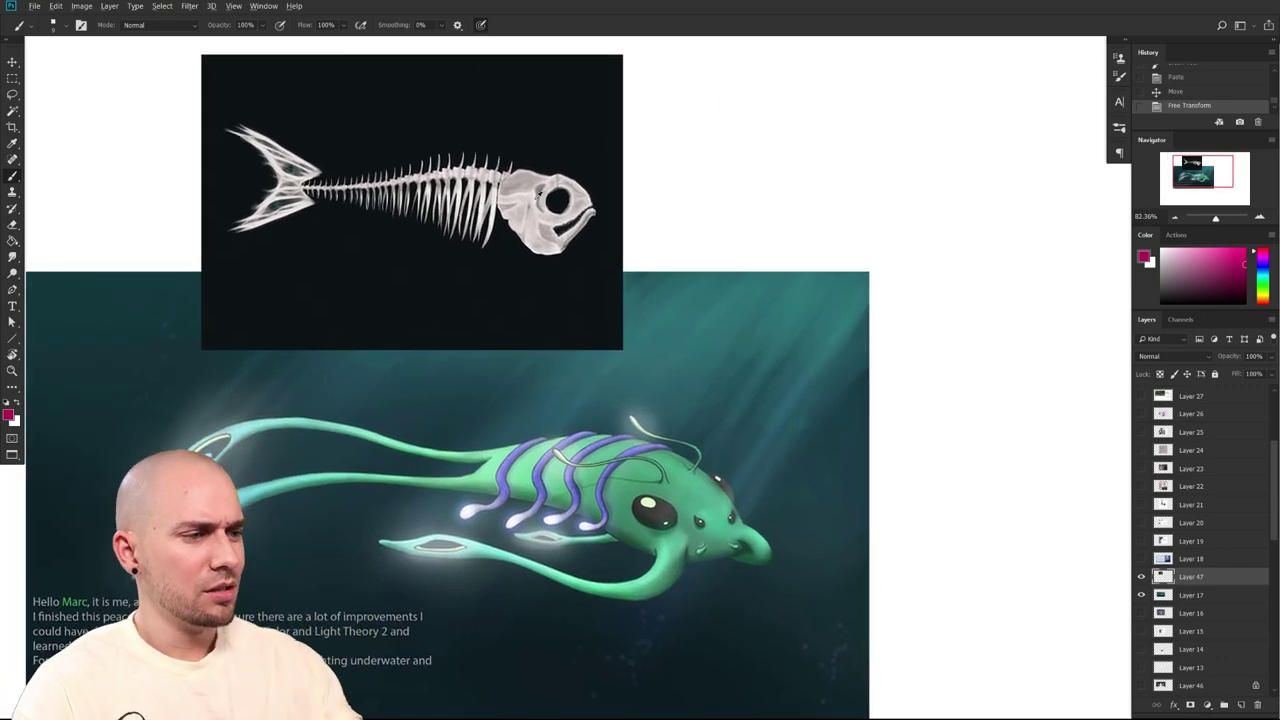
pyautogui.keyDown('alt'); pyautogui.click(540, 199); pyautogui.keyUp('alt')
pyautogui.moveTo(756, 583)
pyautogui.mouseDown()
pyautogui.moveTo(746, 551)
pyautogui.moveTo(743, 569)
pyautogui.mouseUp()
pyautogui.moveTo(607, 530); pyautogui.dragTo(727, 626)
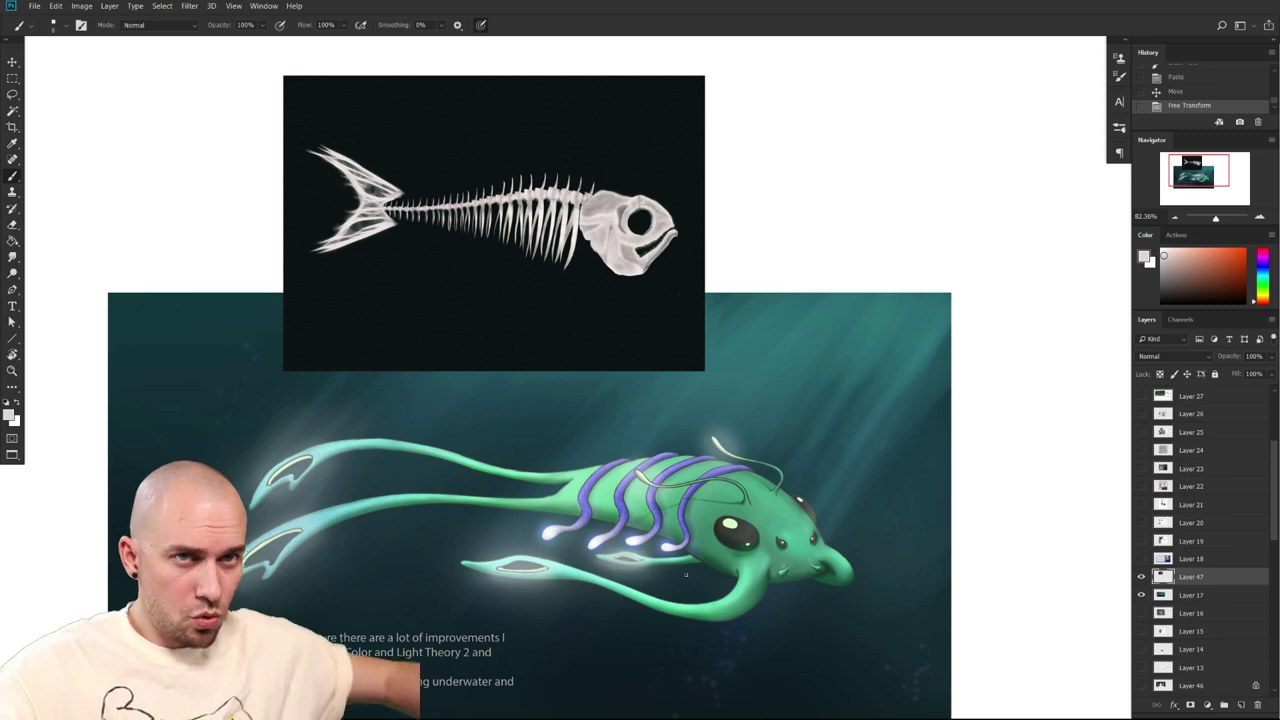
pyautogui.moveTo(840, 539)
pyautogui.mouseDown()
pyautogui.moveTo(875, 511)
pyautogui.moveTo(805, 527)
pyautogui.mouseUp()
pyautogui.press('[')
pyautogui.press('[')
pyautogui.press('[')
pyautogui.press('[')
pyautogui.press('[')
pyautogui.press('[')
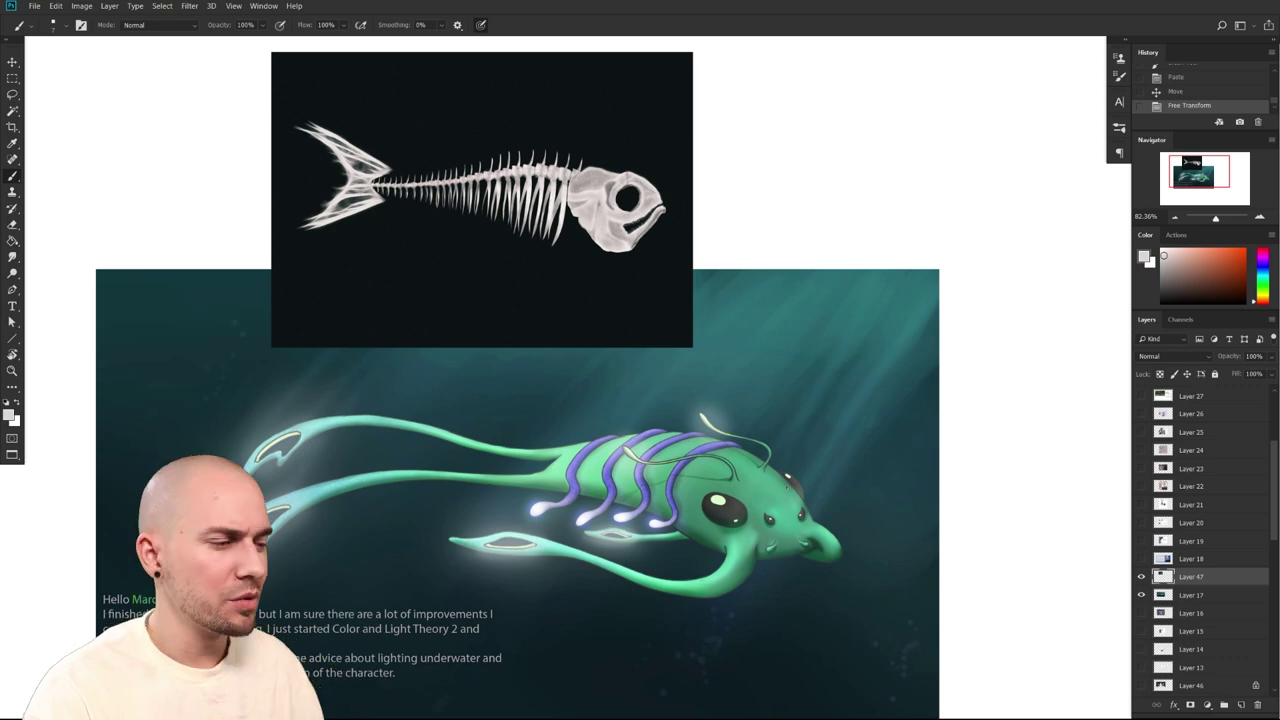
# Set the brush color to a muted reddish brown while framing the creature's head and the skull
pyautogui.scroll(3, 754, 594)
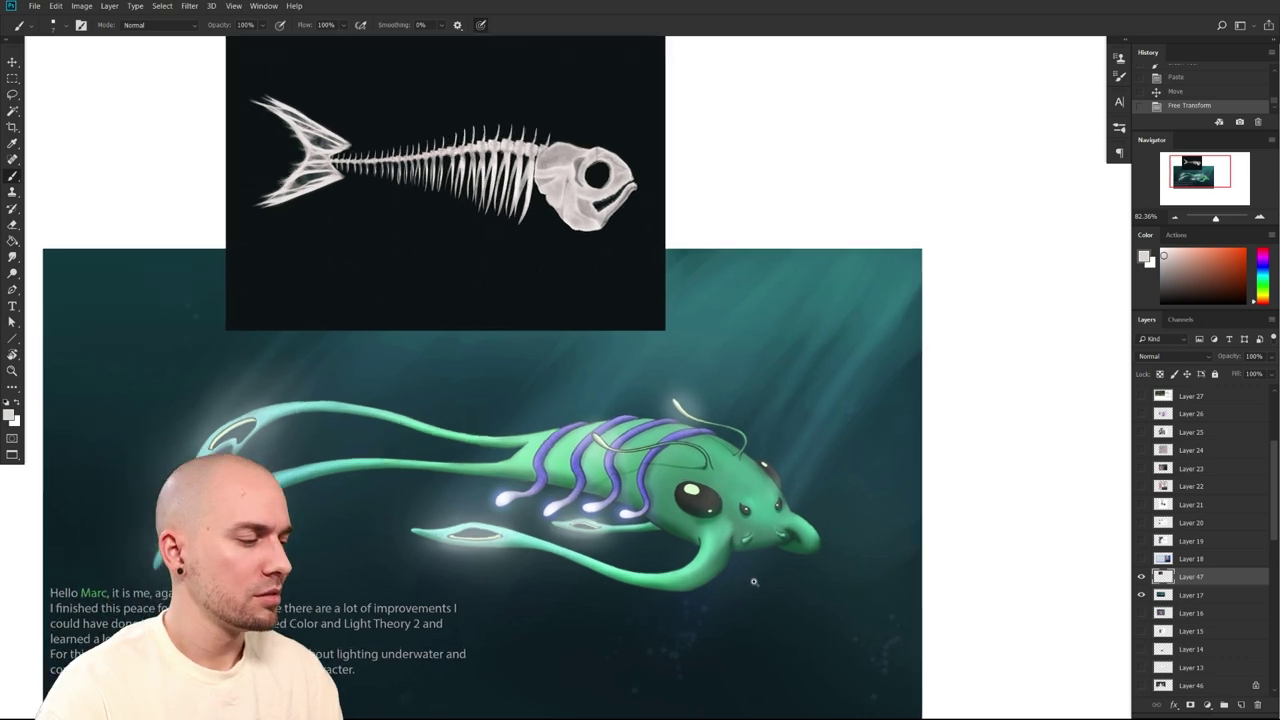
pyautogui.moveTo(643, 542); pyautogui.dragTo(675, 570)
pyautogui.moveTo(1182, 272); pyautogui.dragTo(1188, 281)
pyautogui.moveTo(1007, 416); pyautogui.dragTo(989, 418)
pyautogui.moveTo(826, 479); pyautogui.dragTo(811, 489)
pyautogui.moveTo(1188, 281); pyautogui.dragTo(1185, 280)
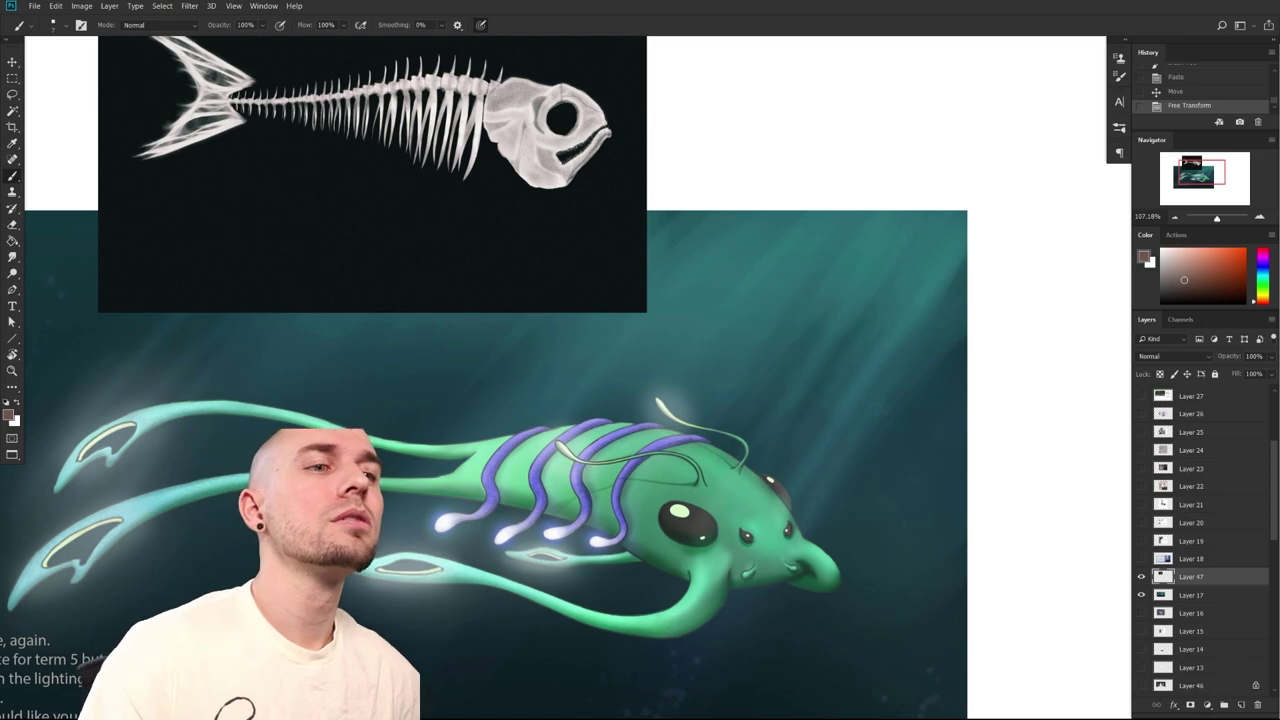
# Switch to the browser to study the fish skeleton results and a "big fish" photo, and return to Photoshop
pyautogui.hotkey('alt', 'Tab')
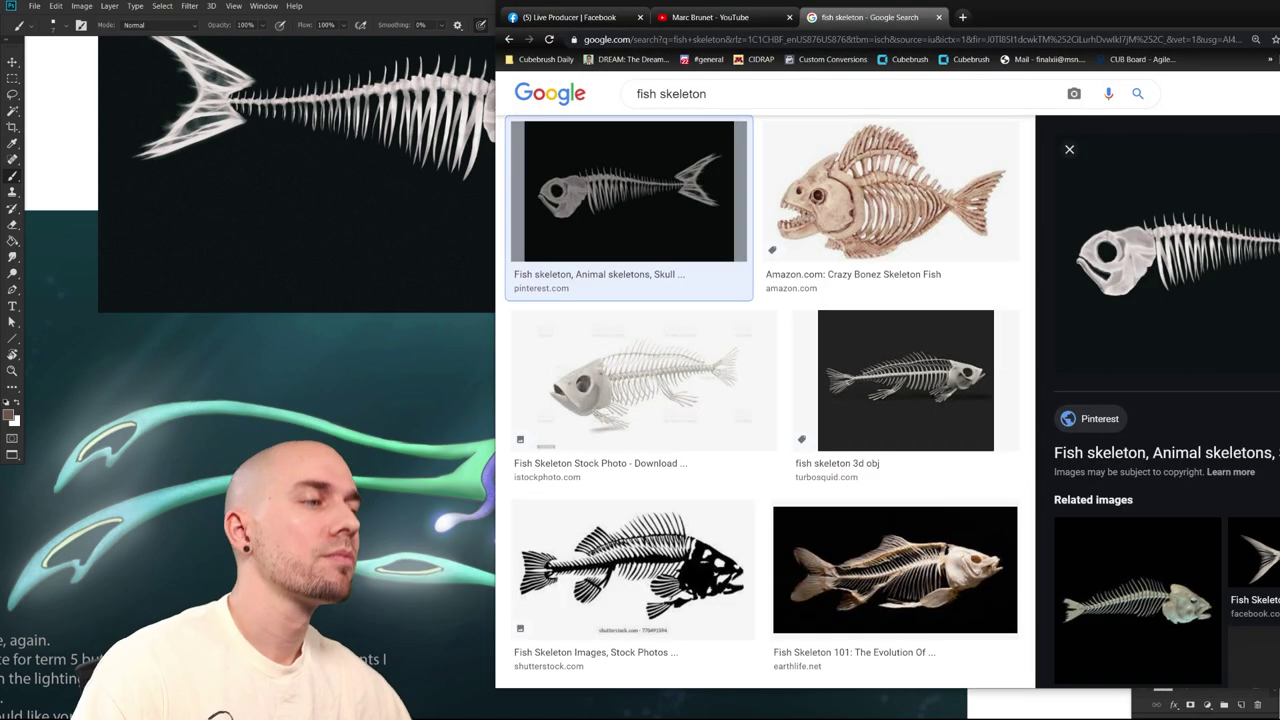
pyautogui.moveTo(988, 18); pyautogui.dragTo(810, 0)
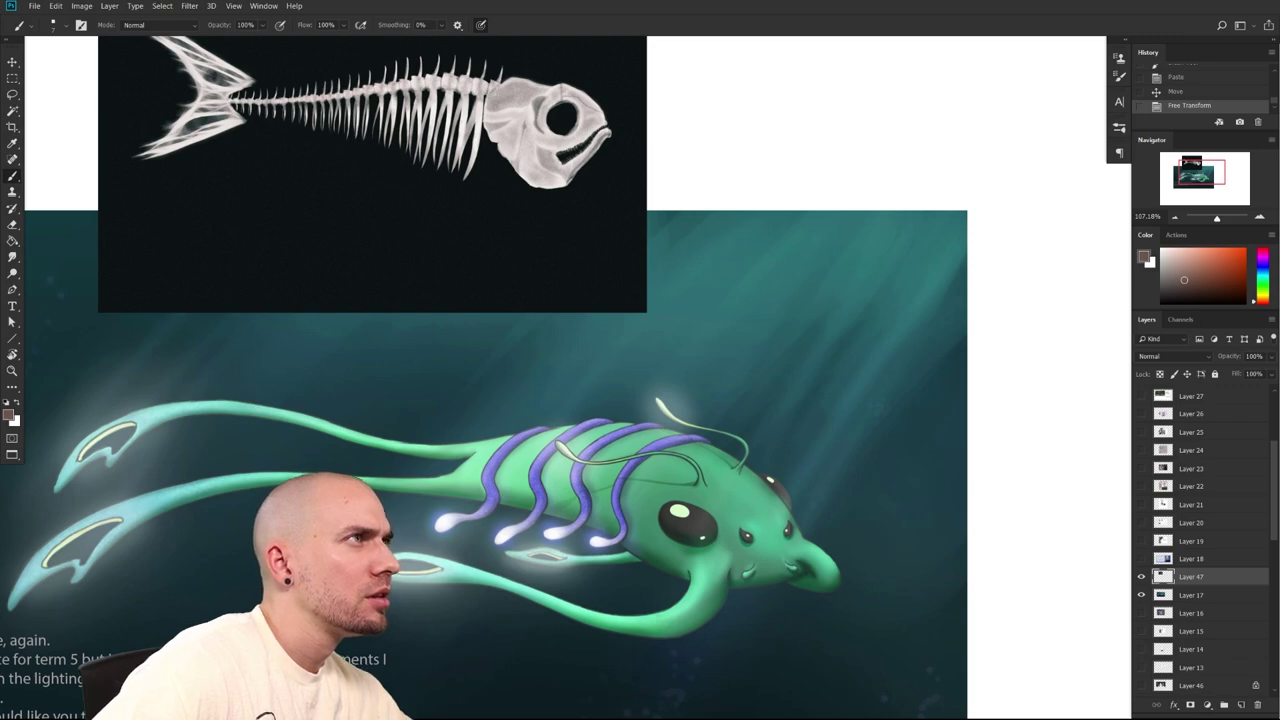
pyautogui.moveTo(720, 0)
pyautogui.mouseDown()
pyautogui.moveTo(686, 22)
pyautogui.moveTo(720, 18)
pyautogui.mouseUp()
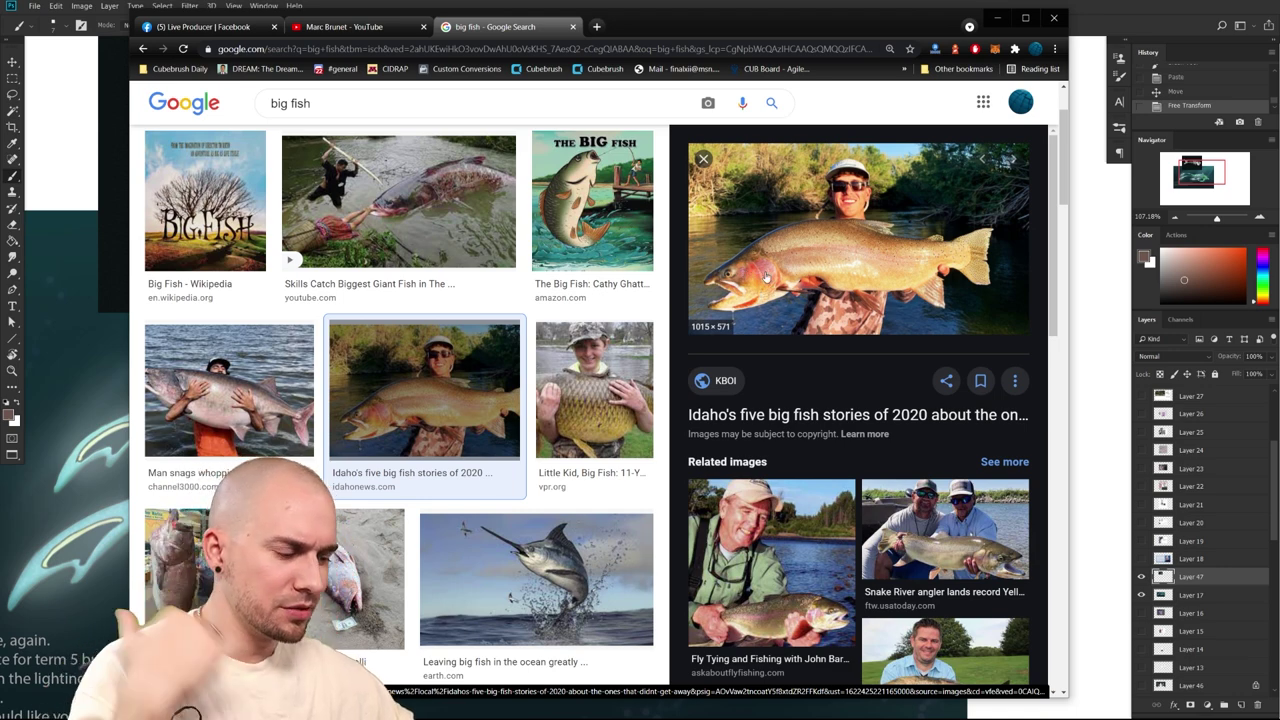
pyautogui.moveTo(916, 21); pyautogui.dragTo(1160, 0)
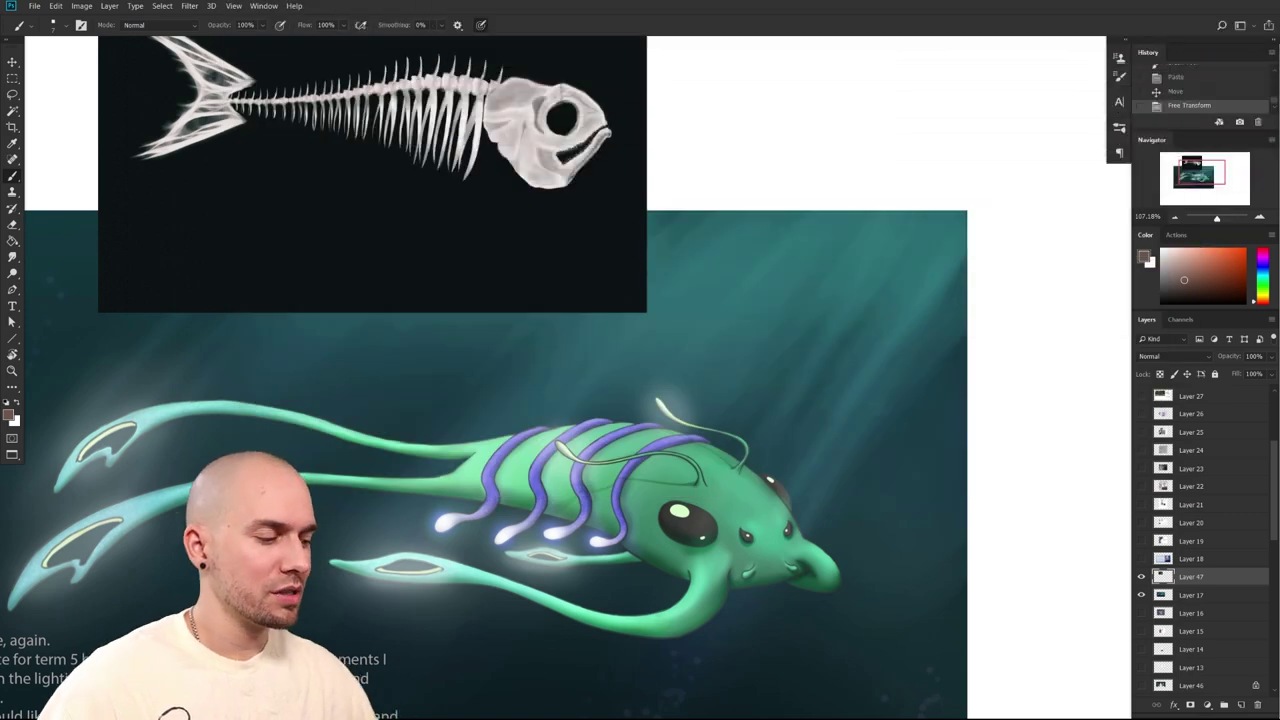
# Try brown marks around the creature's eye and the skeleton's eye socket, and undo them
pyautogui.click(696, 518)
pyautogui.moveTo(760, 564)
pyautogui.mouseDown()
pyautogui.moveTo(765, 495)
pyautogui.moveTo(700, 560)
pyautogui.mouseUp()
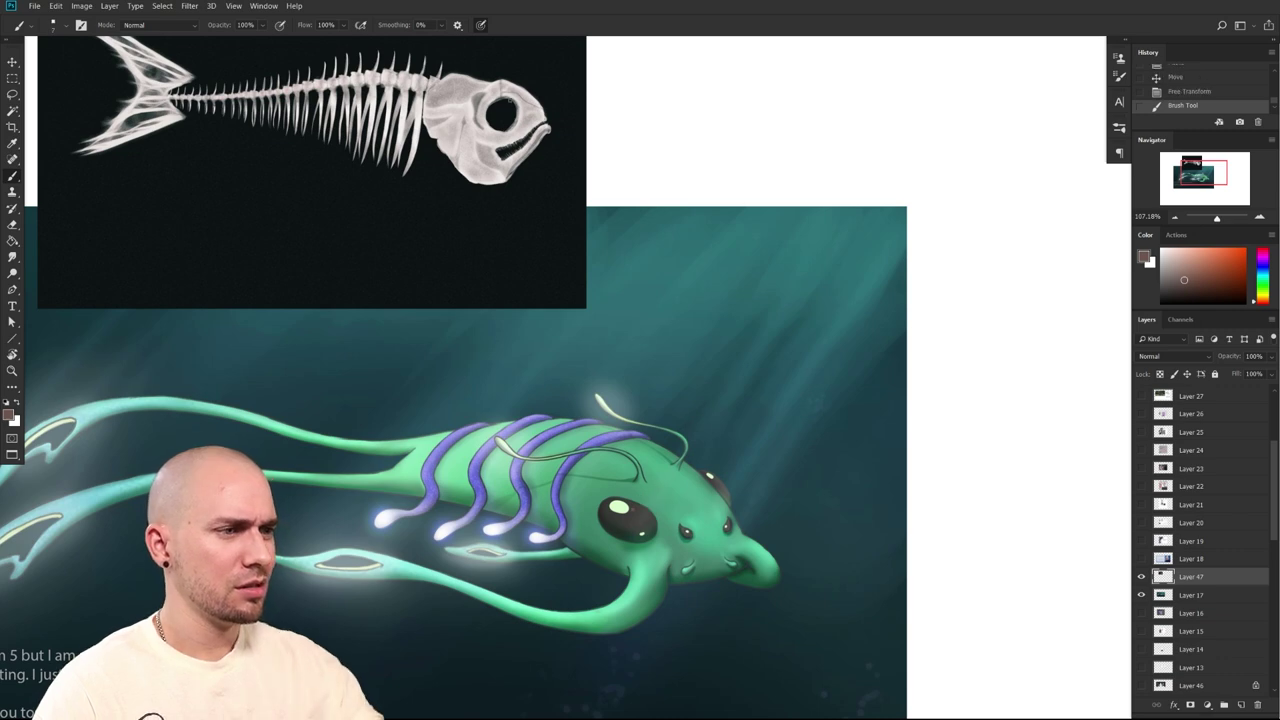
pyautogui.hotkey('ctrl', 'z')
pyautogui.moveTo(503, 91)
pyautogui.mouseDown()
pyautogui.moveTo(486, 128)
pyautogui.moveTo(481, 114)
pyautogui.moveTo(527, 106)
pyautogui.mouseUp()
pyautogui.hotkey('ctrl', 'z')
pyautogui.hotkey('ctrl', 'z')
# Sample a light green from the creature's body and paint a brow highlight above its large near eye
pyautogui.moveTo(618, 486); pyautogui.dragTo(698, 522)
pyautogui.keyDown('alt'); pyautogui.click(468, 448); pyautogui.keyUp('alt')
pyautogui.keyDown('alt'); pyautogui.click(455, 443); pyautogui.keyUp('alt')
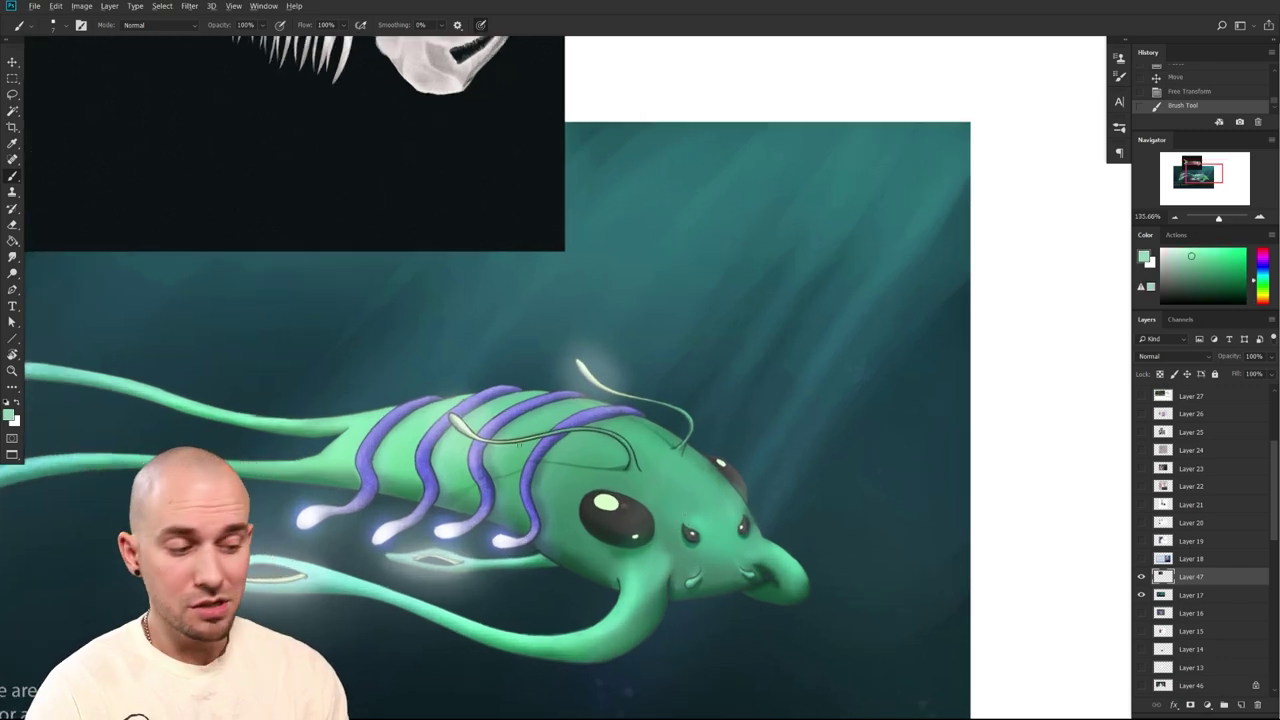
pyautogui.moveTo(582, 480)
pyautogui.mouseDown()
pyautogui.moveTo(625, 478)
pyautogui.moveTo(611, 464)
pyautogui.moveTo(652, 491)
pyautogui.mouseUp()
# Resize the brush and extend the light green brow plane across the forehead between the two large eyes
pyautogui.press(']')
pyautogui.press(']')
pyautogui.press('[')
pyautogui.press('[')
pyautogui.press('[')
pyautogui.press('[')
pyautogui.press('[')
pyautogui.press('[')
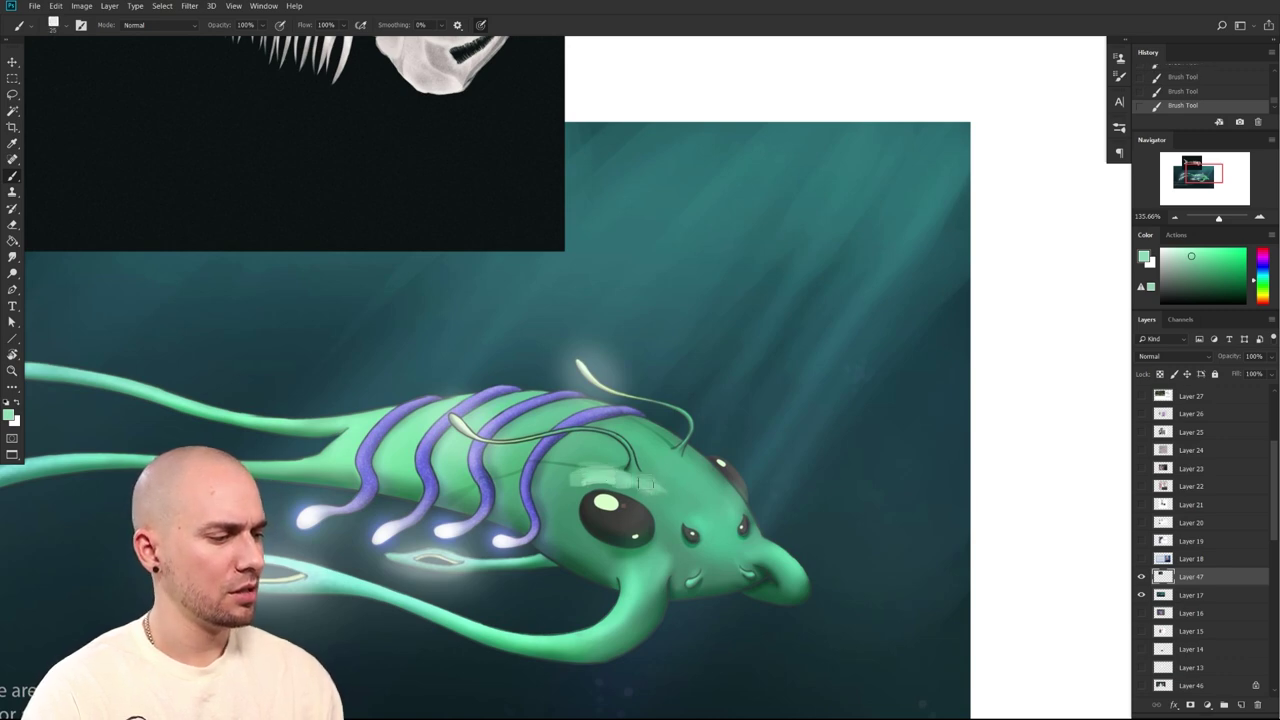
pyautogui.moveTo(713, 479)
pyautogui.mouseDown()
pyautogui.moveTo(708, 464)
pyautogui.moveTo(701, 478)
pyautogui.moveTo(667, 475)
pyautogui.moveTo(700, 490)
pyautogui.moveTo(610, 470)
pyautogui.moveTo(650, 452)
pyautogui.moveTo(587, 479)
pyautogui.moveTo(600, 466)
pyautogui.moveTo(562, 470)
pyautogui.mouseUp()
# Adjust the brush size and paint a light green rim beneath the near eye, using the skull's eye socket as reference
pyautogui.press(']')
pyautogui.press(']')
pyautogui.press(']')
pyautogui.press(']')
pyautogui.press(']')
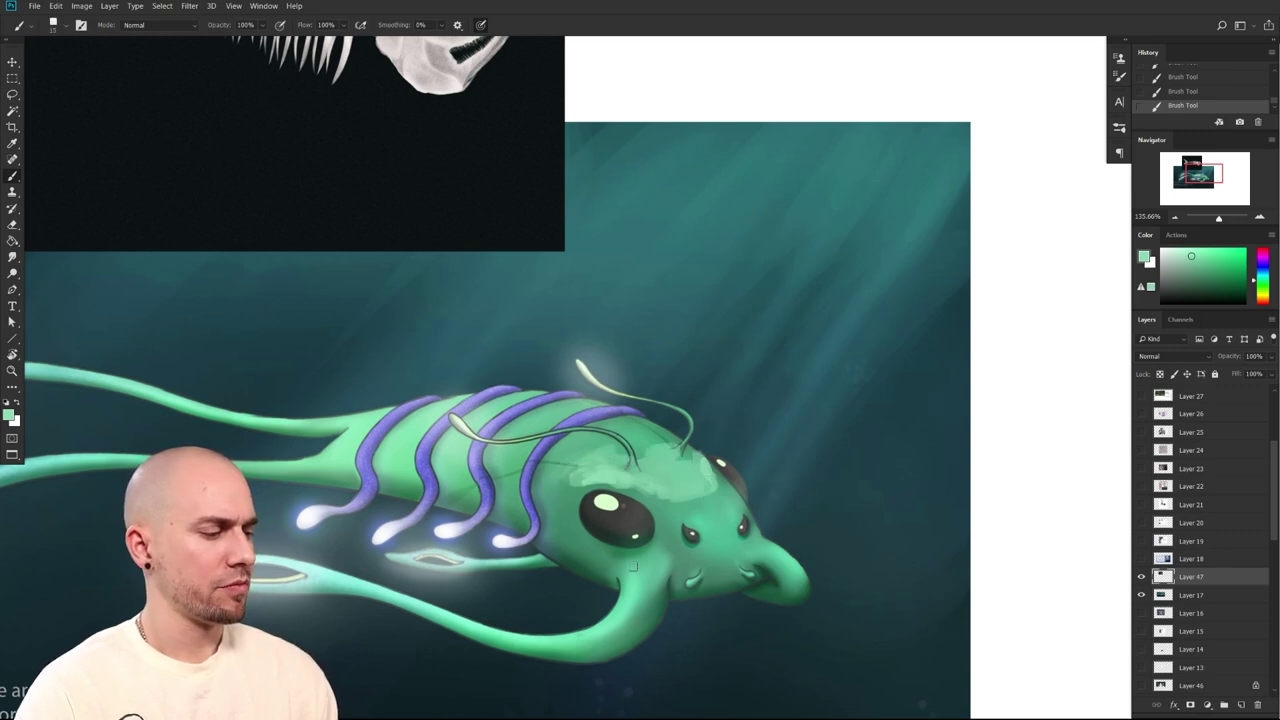
pyautogui.scroll(5, 647, 466)
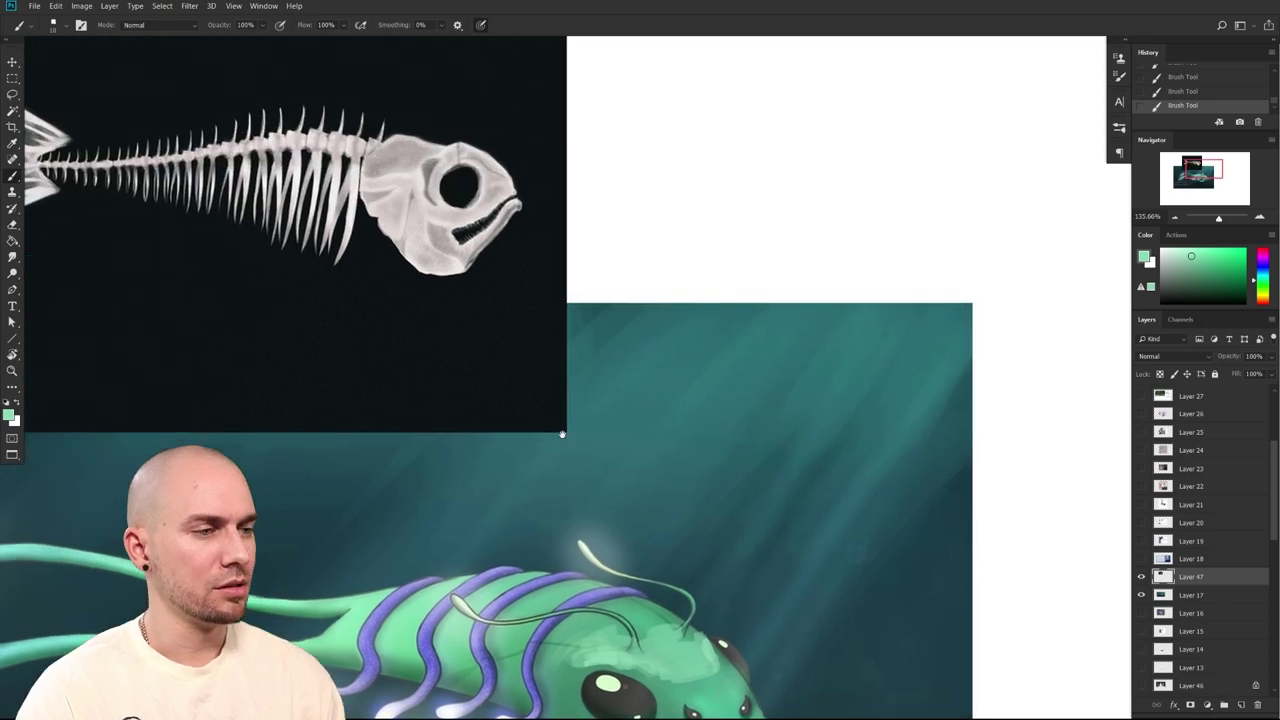
pyautogui.scroll(-4, 662, 521)
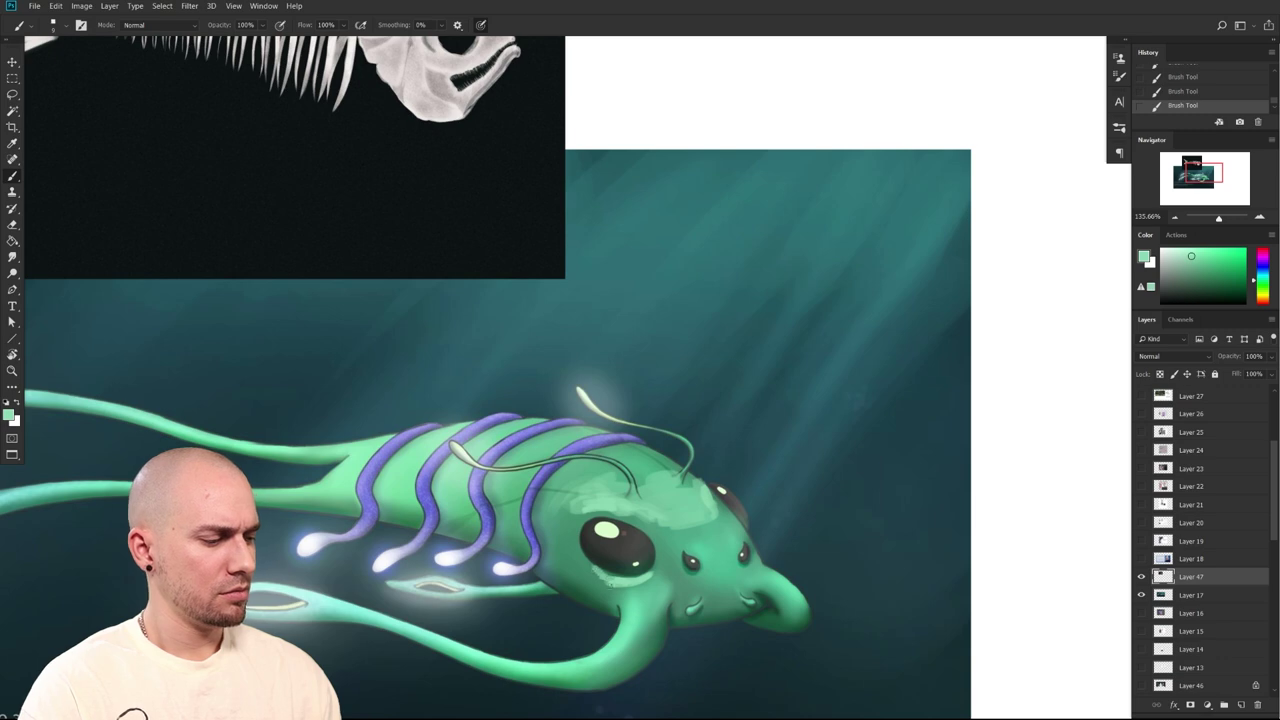
pyautogui.moveTo(637, 584); pyautogui.dragTo(659, 573)
# Sample darker greens around the head and shade the recess beside the near eye below the brow
pyautogui.press('[')
pyautogui.keyDown('alt'); pyautogui.click(652, 586); pyautogui.keyUp('alt')
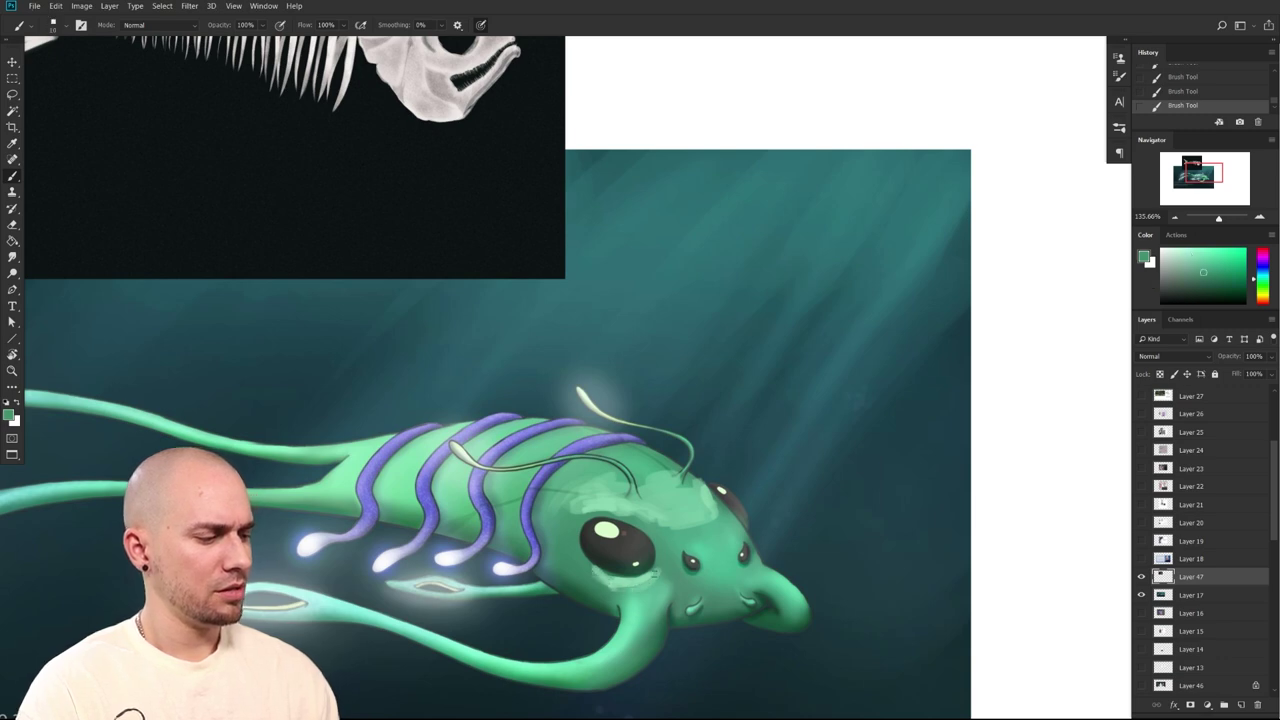
pyautogui.keyDown('alt'); pyautogui.click(647, 513); pyautogui.keyUp('alt')
pyautogui.keyDown('alt'); pyautogui.click(648, 520); pyautogui.keyUp('alt')
pyautogui.keyDown('alt'); pyautogui.click(650, 525); pyautogui.keyUp('alt')
pyautogui.press(']')
pyautogui.moveTo(656, 536); pyautogui.dragTo(638, 522)
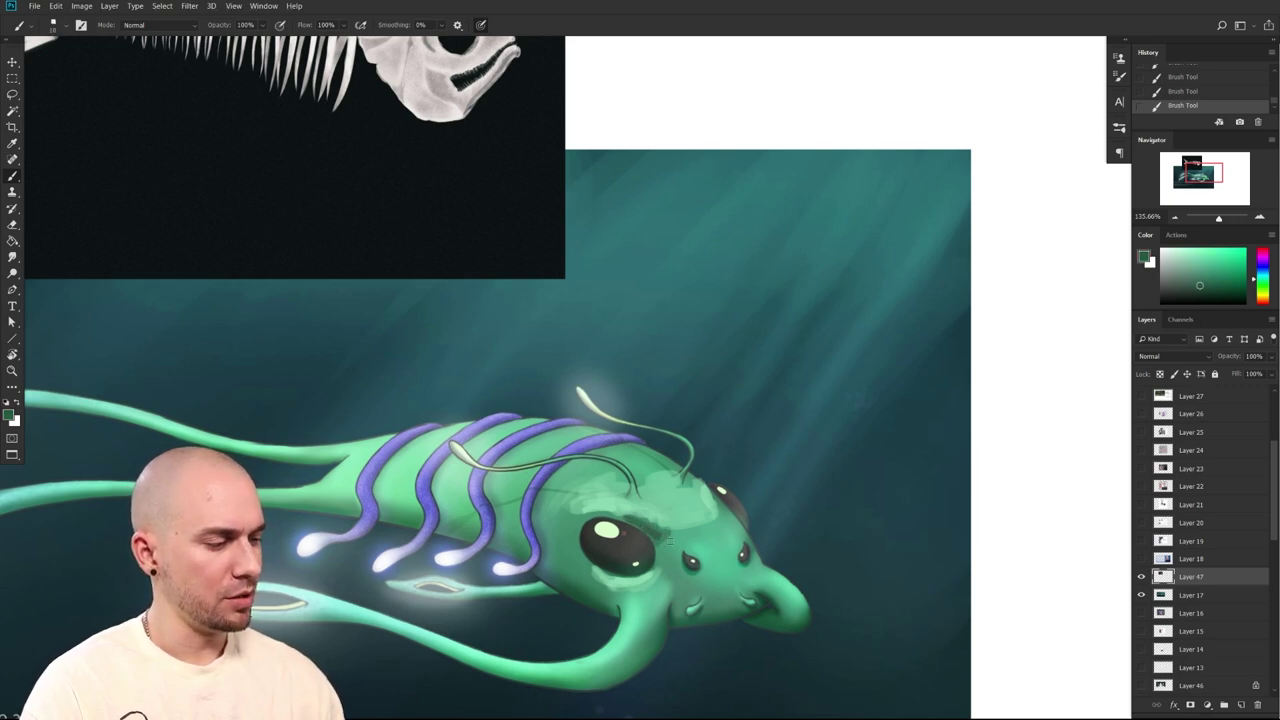
# Shade the underside of the forehead plane between the two large eyes with darker green and touch up the near eye's brow
pyautogui.moveTo(721, 512); pyautogui.dragTo(714, 528)
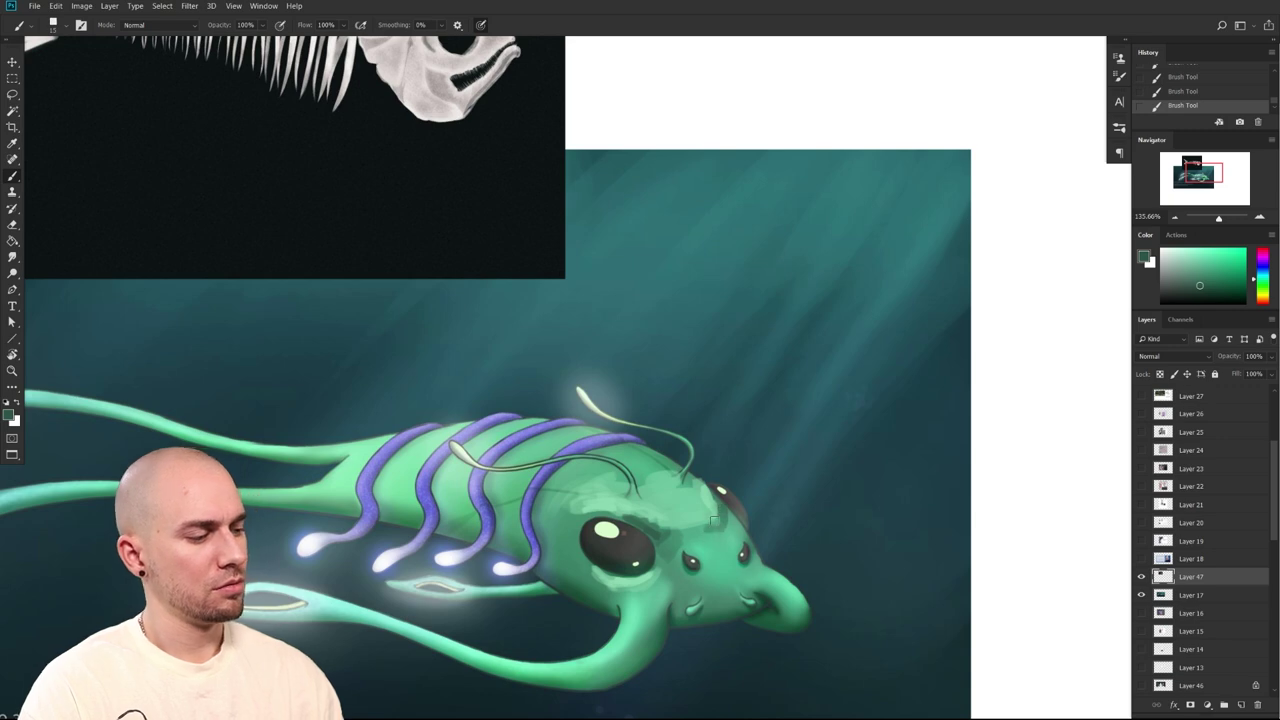
pyautogui.moveTo(578, 526); pyautogui.dragTo(600, 513)
pyautogui.moveTo(667, 567); pyautogui.dragTo(677, 500)
pyautogui.press(']')
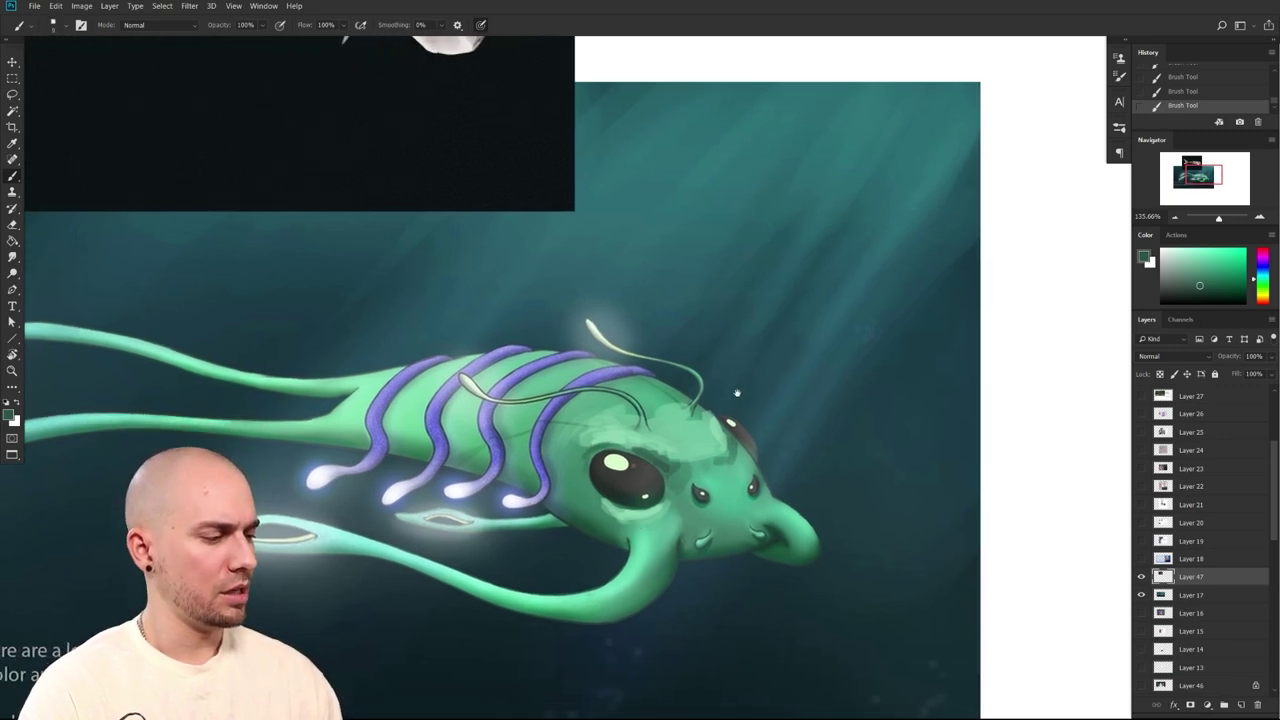
# Sample greens from the face and paint a muted cheek plane beneath the near eye toward the jaw, guided by the fish skull
pyautogui.scroll(5, 656, 530)
pyautogui.scroll(-3, 597, 391)
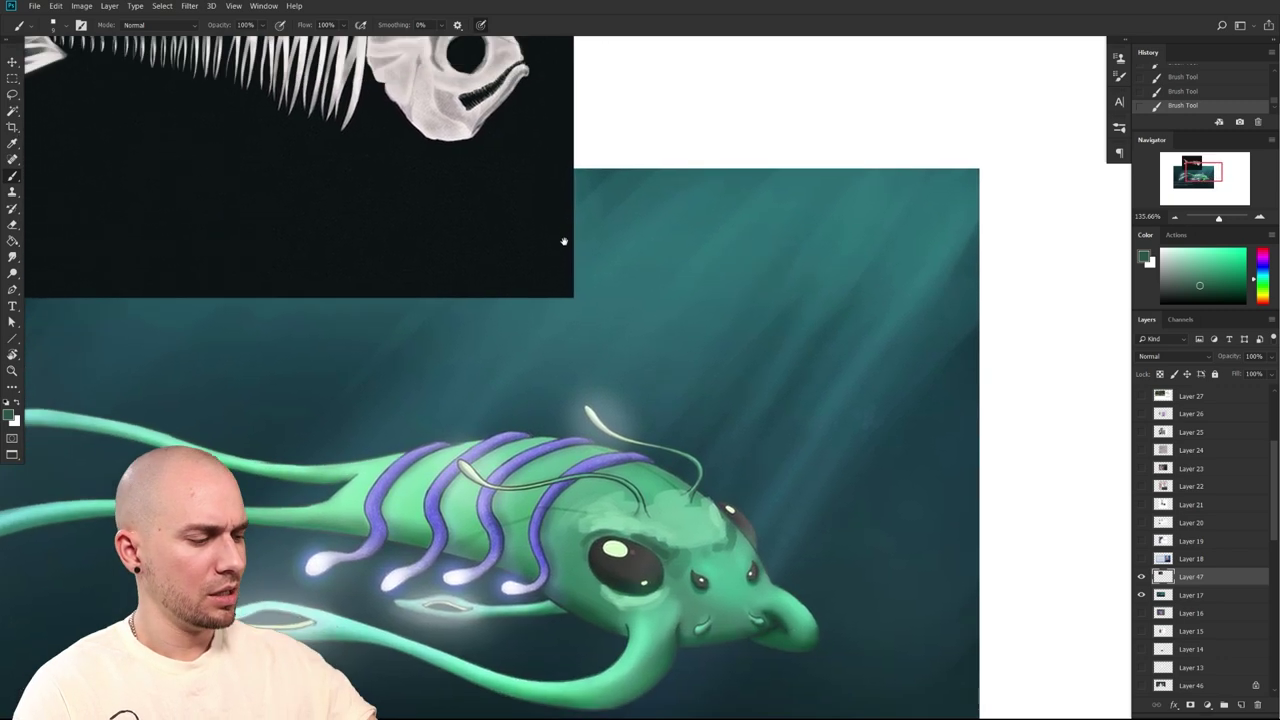
pyautogui.scroll(-2, 702, 545)
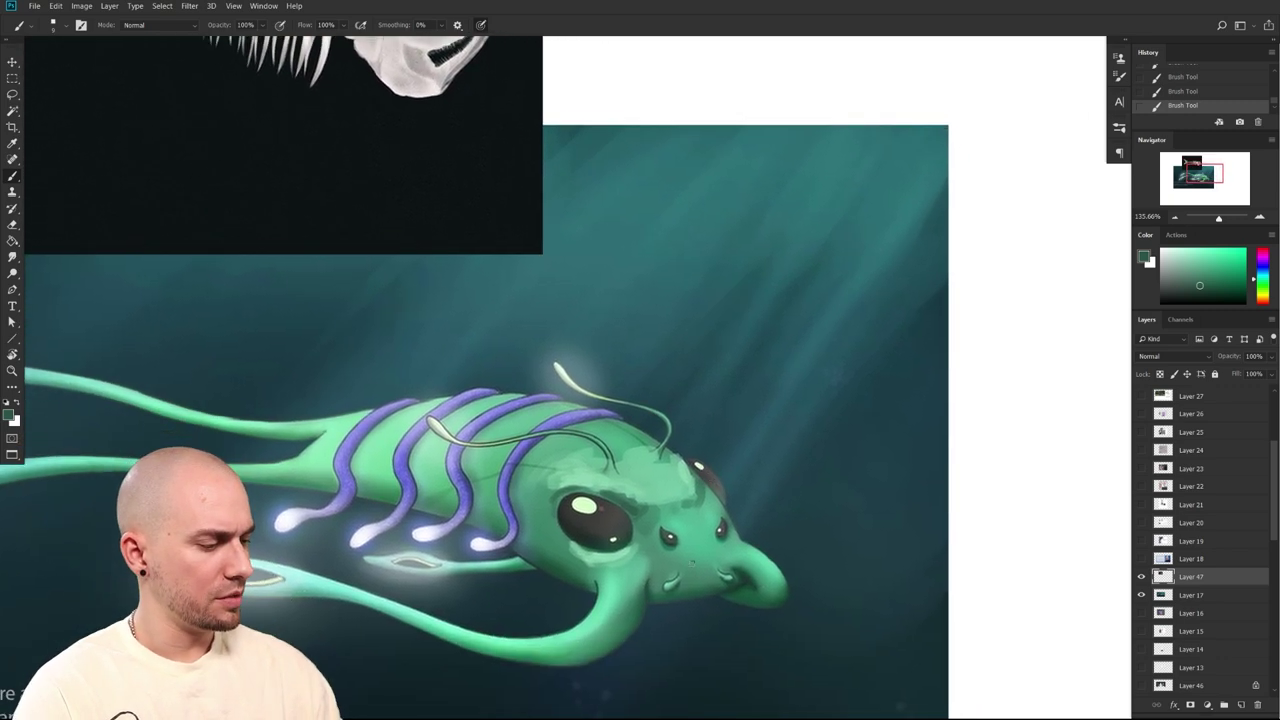
pyautogui.moveTo(666, 572); pyautogui.dragTo(781, 558)
pyautogui.moveTo(832, 591); pyautogui.dragTo(788, 567)
pyautogui.keyDown('alt'); pyautogui.click(717, 552); pyautogui.keyUp('alt')
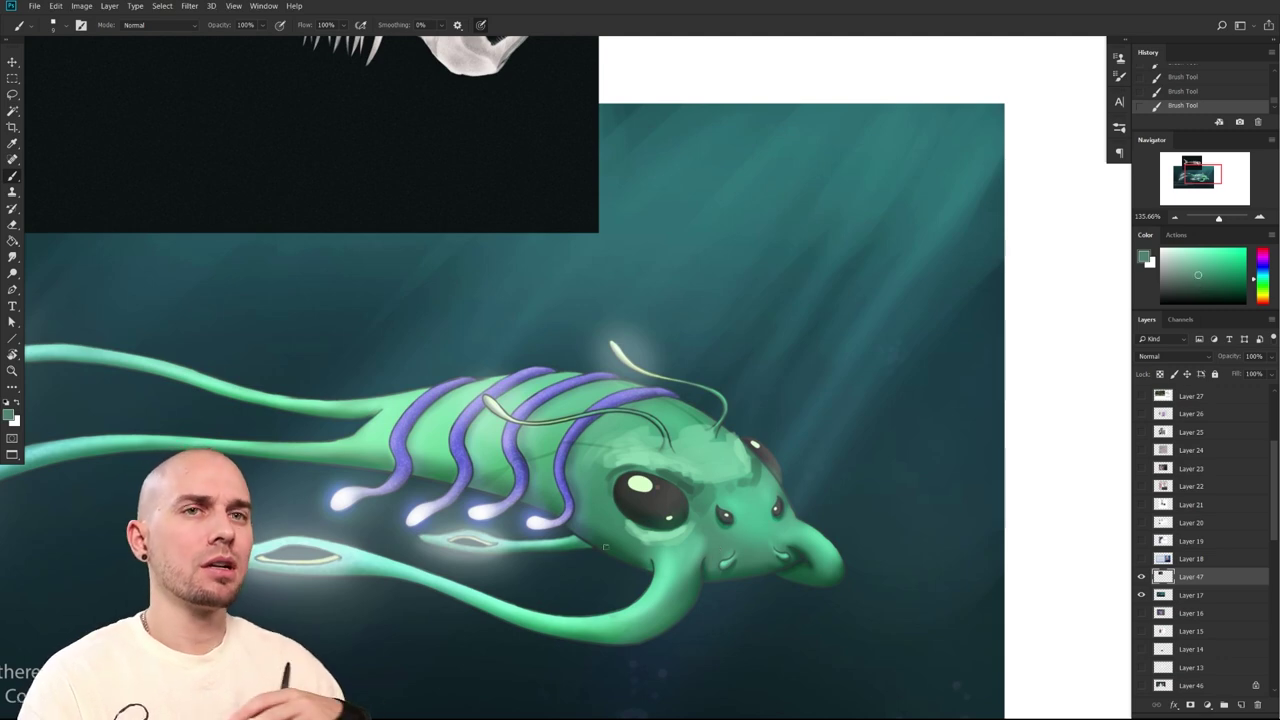
pyautogui.moveTo(710, 571); pyautogui.dragTo(626, 628)
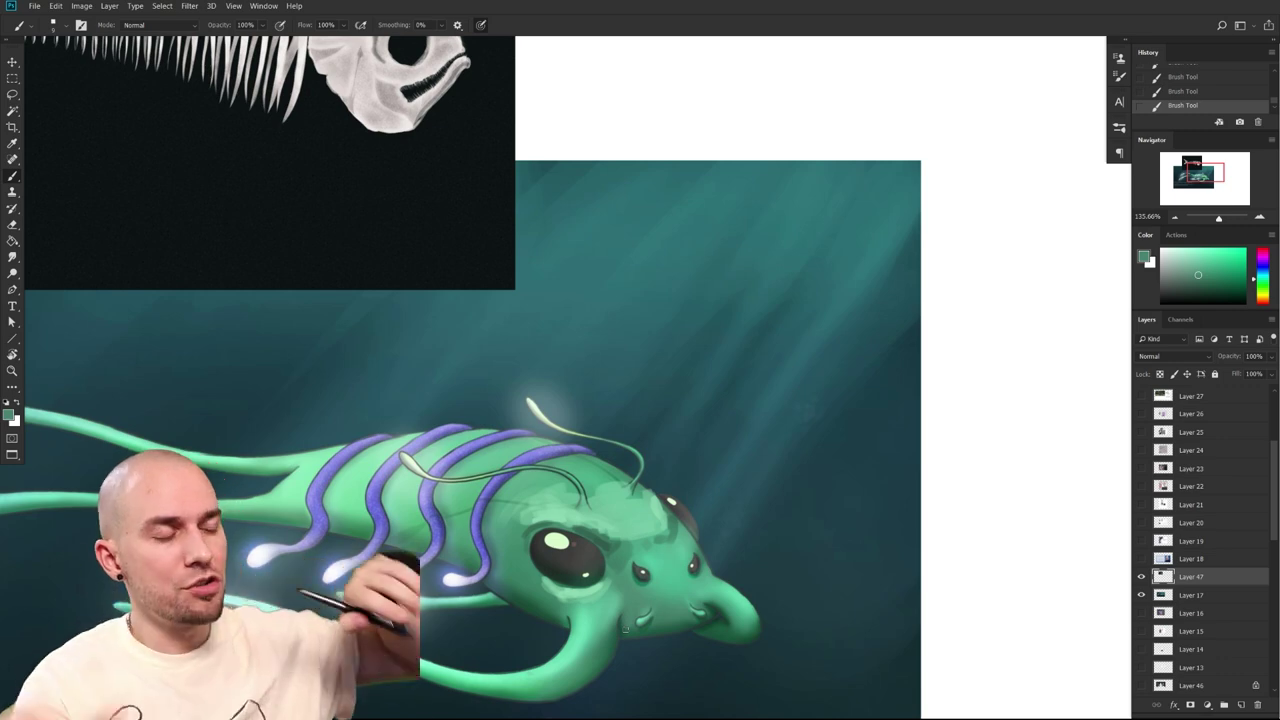
pyautogui.scroll(-5, 664, 606)
pyautogui.press(']')
pyautogui.moveTo(628, 514)
pyautogui.mouseDown()
pyautogui.moveTo(582, 522)
pyautogui.moveTo(624, 531)
pyautogui.moveTo(586, 507)
pyautogui.moveTo(624, 505)
pyautogui.mouseUp()
pyautogui.press(']')
pyautogui.keyDown('alt'); pyautogui.click(600, 493); pyautogui.keyUp('alt')
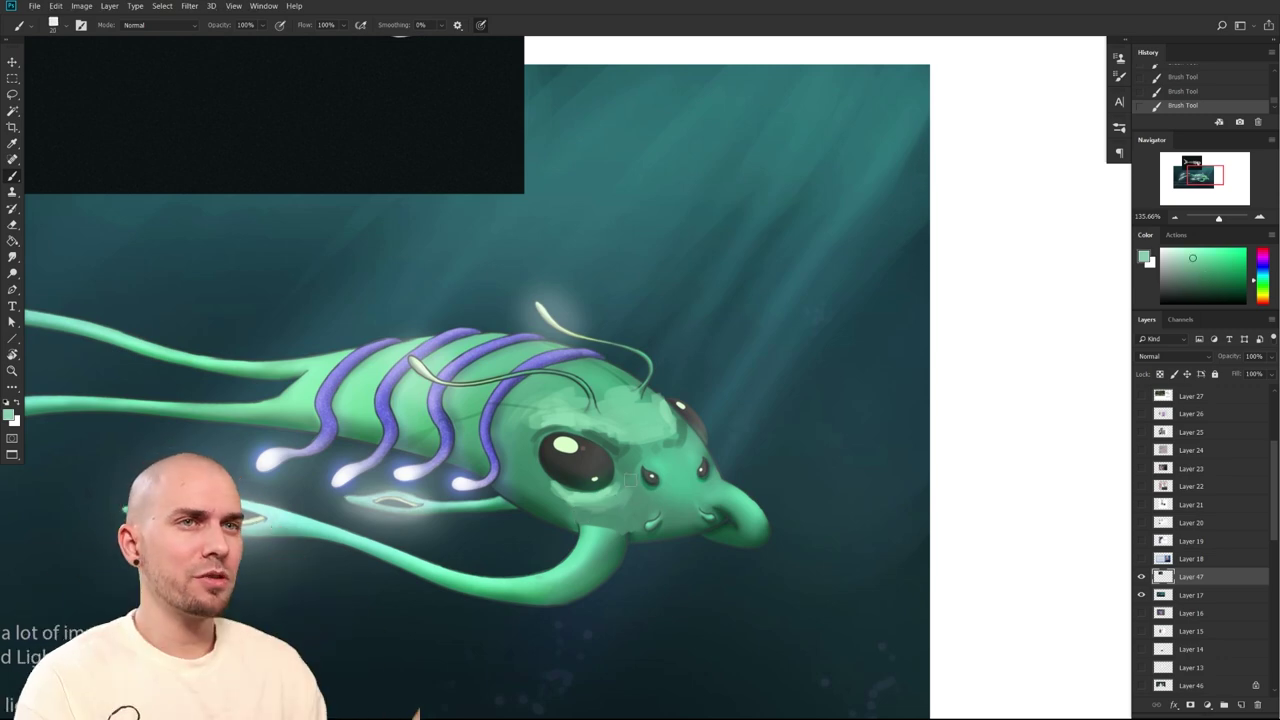
# Sample darker greens and, with a smaller brush, define the jaw's lower edge where it overlaps the base of the near arm
pyautogui.scroll(-2, 630, 479)
pyautogui.keyDown('alt'); pyautogui.click(636, 467); pyautogui.keyUp('alt')
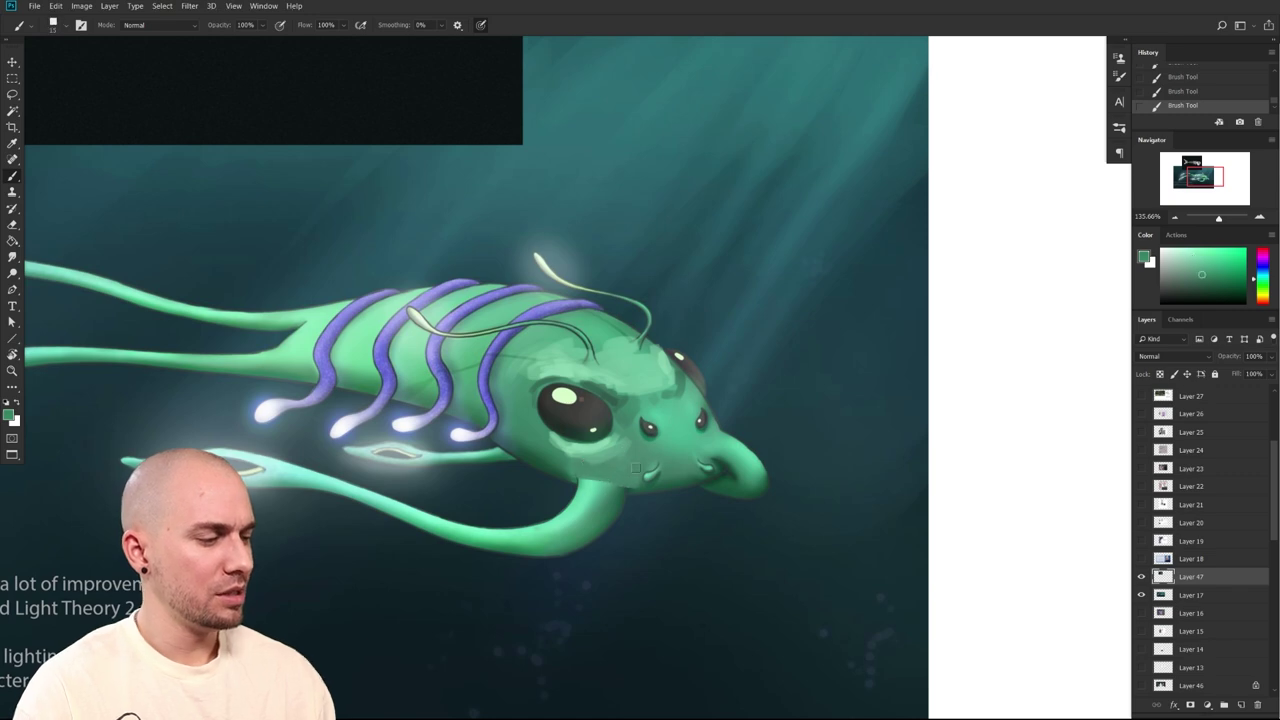
pyautogui.press('[')
pyautogui.keyDown('alt'); pyautogui.click(592, 471); pyautogui.keyUp('alt')
pyautogui.moveTo(580, 480)
pyautogui.mouseDown()
pyautogui.moveTo(636, 489)
pyautogui.moveTo(625, 497)
pyautogui.mouseUp()
pyautogui.keyDown('alt'); pyautogui.click(652, 487); pyautogui.keyUp('alt')
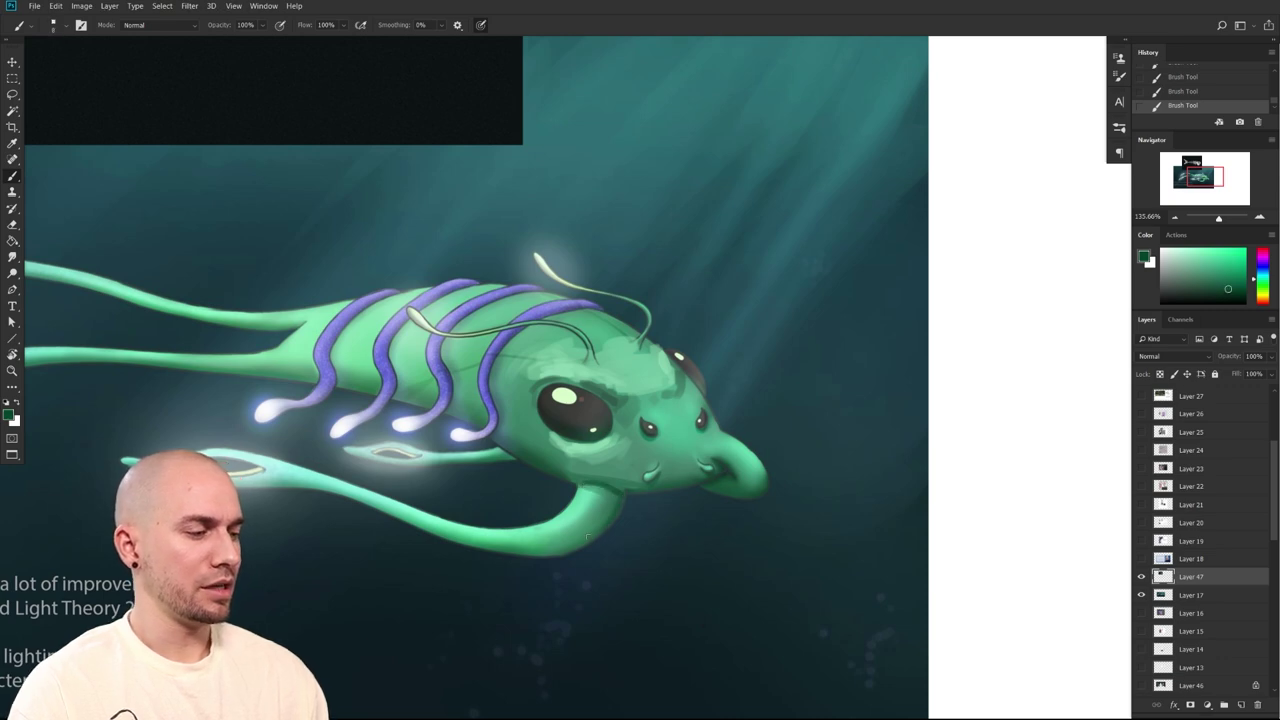
# Repaint the far arm's base beside the mouth with sampled greens and trim its upper contour using the background colour
pyautogui.keyDown('alt'); pyautogui.click(714, 440); pyautogui.keyUp('alt')
pyautogui.keyDown('alt'); pyautogui.click(711, 452); pyautogui.keyUp('alt')
pyautogui.moveTo(713, 440)
pyautogui.mouseDown()
pyautogui.moveTo(719, 470)
pyautogui.moveTo(724, 434)
pyautogui.moveTo(734, 466)
pyautogui.moveTo(724, 481)
pyautogui.moveTo(732, 453)
pyautogui.mouseUp()
pyautogui.keyDown('alt'); pyautogui.click(726, 467); pyautogui.keyUp('alt')
pyautogui.keyDown('alt'); pyautogui.click(743, 465); pyautogui.keyUp('alt')
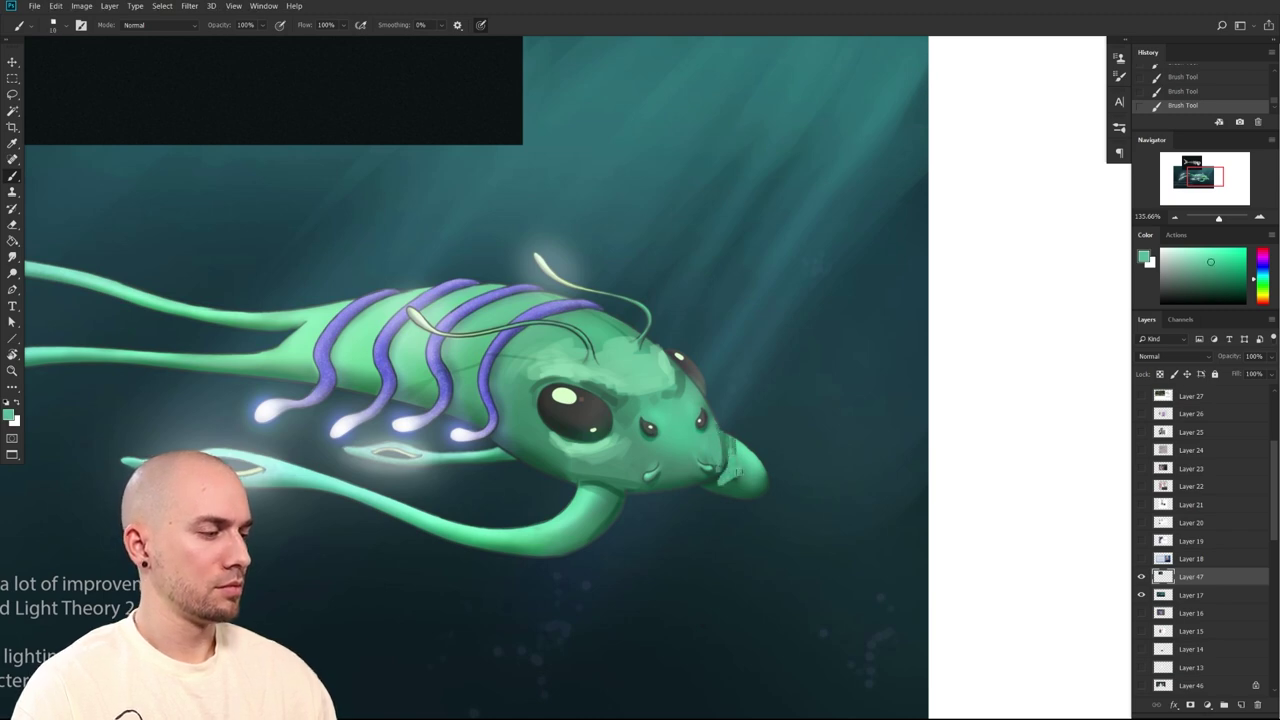
pyautogui.keyDown('alt'); pyautogui.click(757, 449); pyautogui.keyUp('alt')
pyautogui.moveTo(730, 445); pyautogui.dragTo(752, 458)
# Mark the near arm's attachment point under the jaw with a small purple stroke, undoing the unwanted strokes
pyautogui.moveTo(849, 532); pyautogui.dragTo(945, 545)
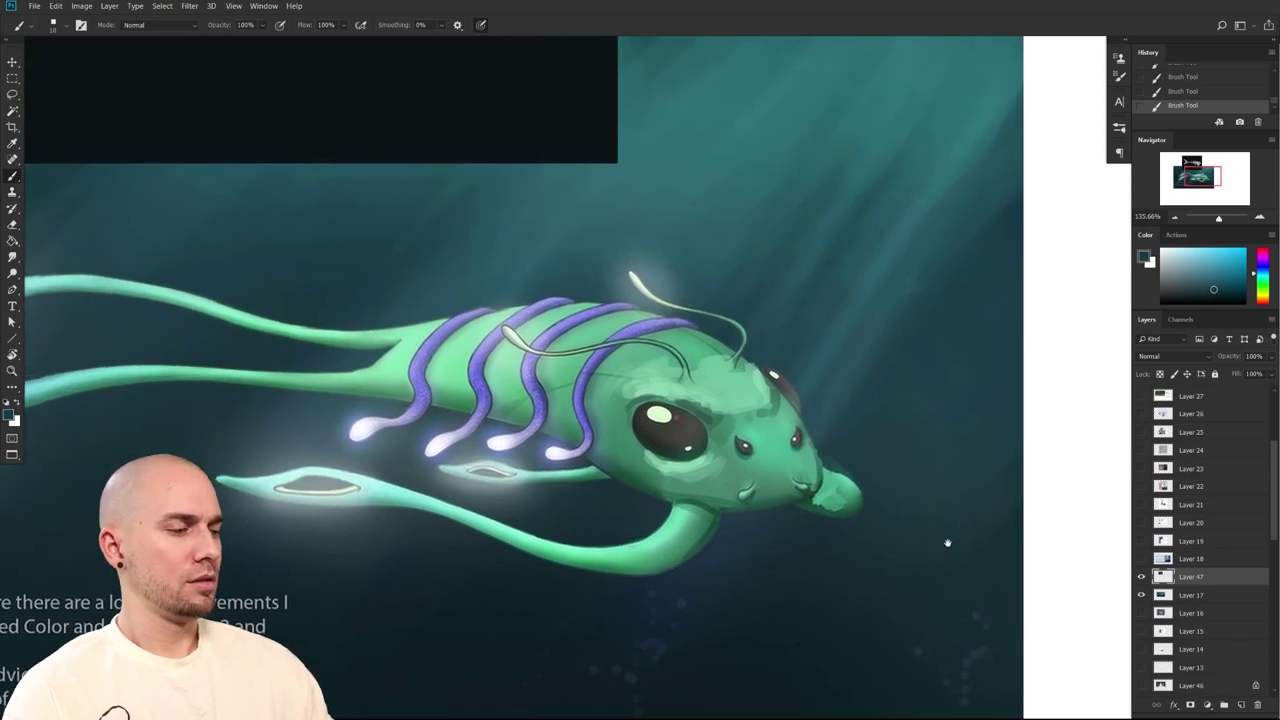
pyautogui.keyDown('alt'); pyautogui.click(706, 505); pyautogui.keyUp('alt')
pyautogui.click(1223, 279)
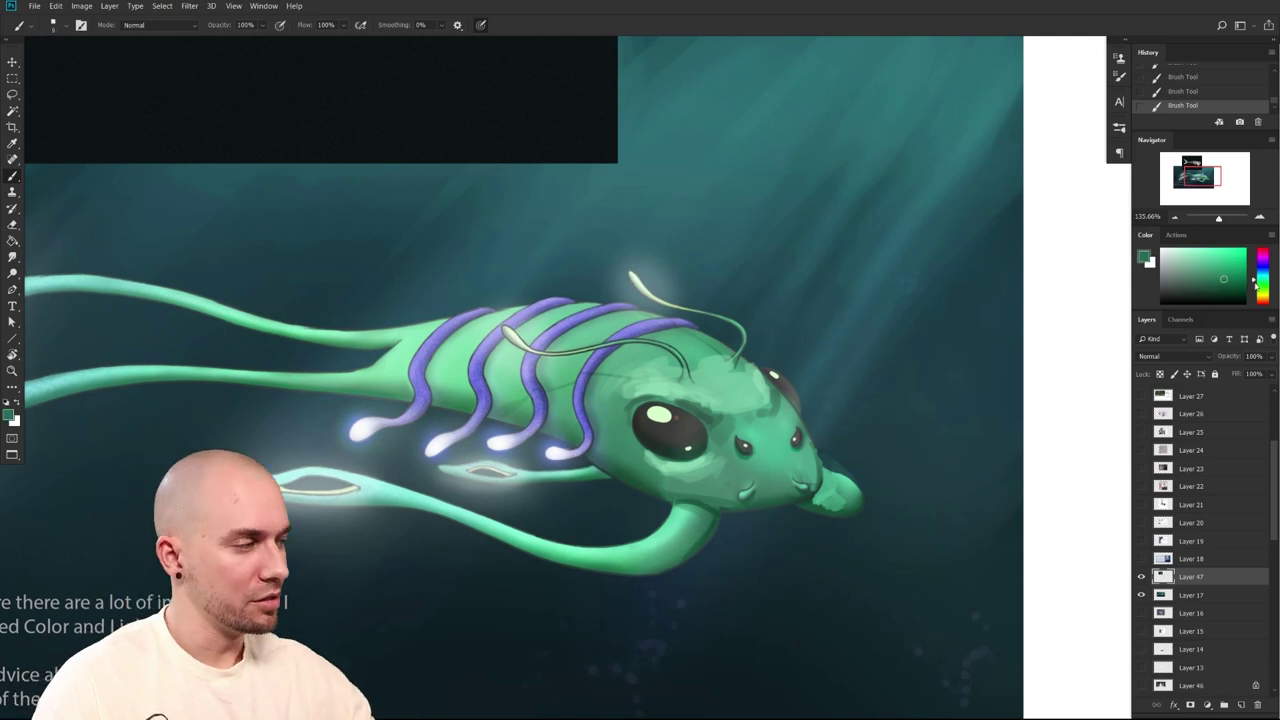
pyautogui.click(1263, 257)
pyautogui.moveTo(687, 504)
pyautogui.mouseDown()
pyautogui.moveTo(797, 718)
pyautogui.moveTo(715, 558)
pyautogui.moveTo(687, 548)
pyautogui.mouseUp()
pyautogui.hotkey('ctrl', 'z')
pyautogui.press('[')
pyautogui.hotkey('ctrl', 'z')
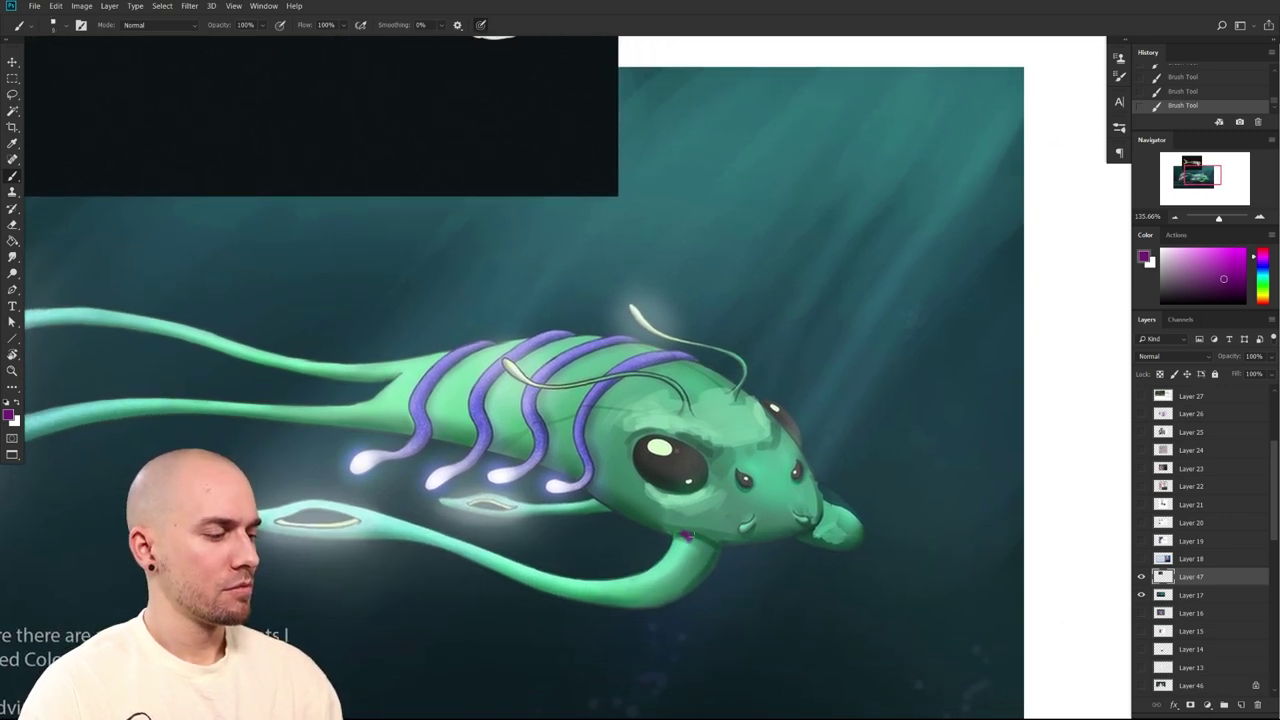
pyautogui.hotkey('ctrl', 'z')
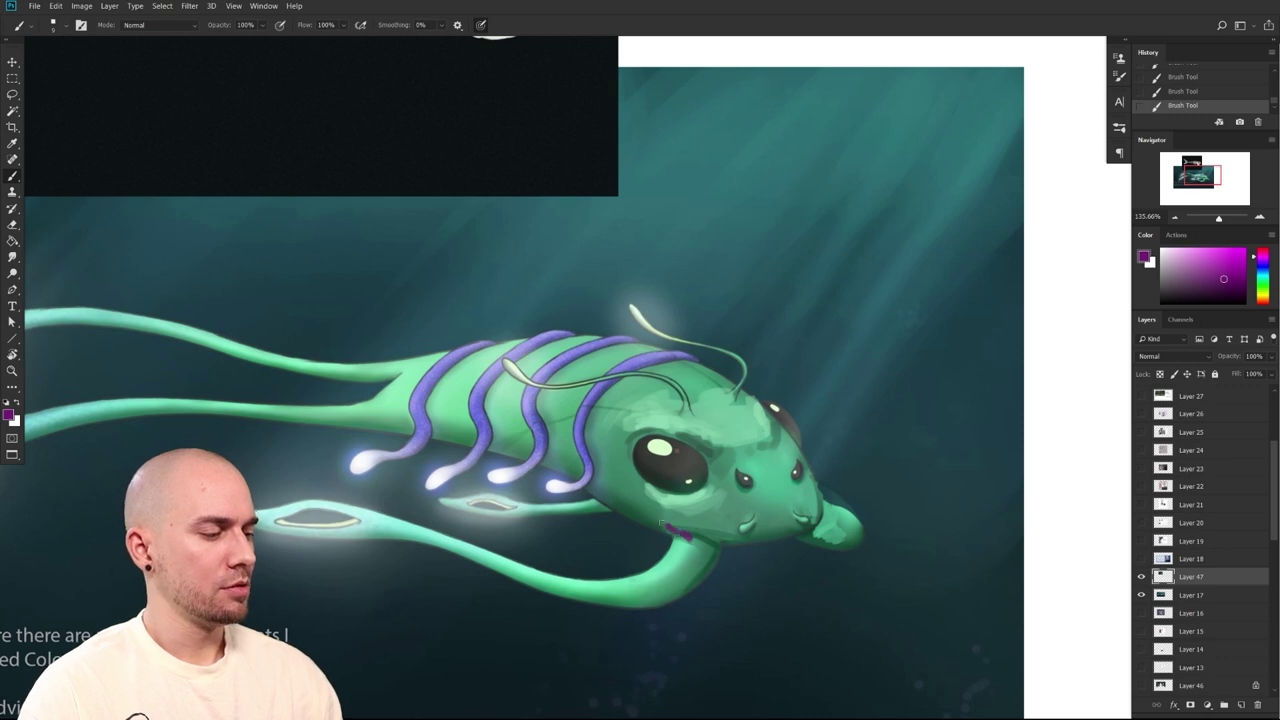
# Switch to blue and sketch the skull outline around the face, plus a thicker spine line along the back
pyautogui.moveTo(1263, 279); pyautogui.dragTo(1263, 272)
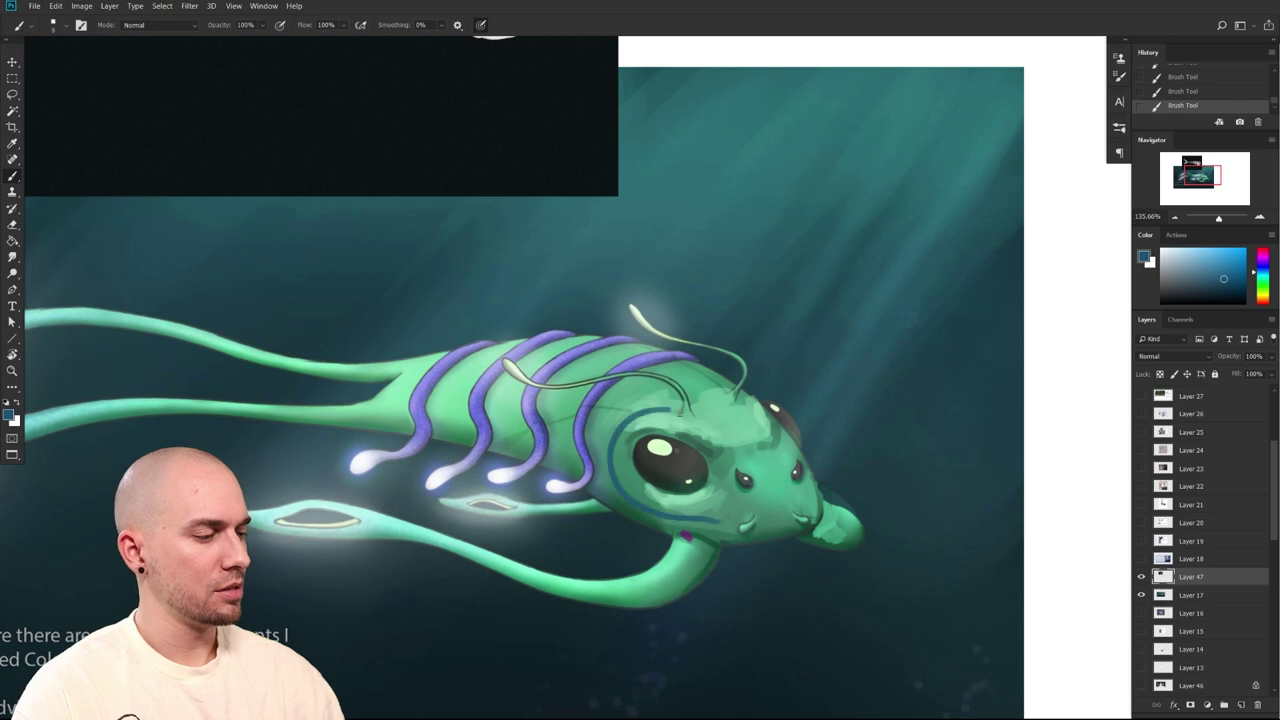
pyautogui.moveTo(739, 537)
pyautogui.mouseDown()
pyautogui.moveTo(663, 508)
pyautogui.moveTo(619, 468)
pyautogui.moveTo(637, 416)
pyautogui.moveTo(731, 428)
pyautogui.moveTo(691, 418)
pyautogui.moveTo(756, 392)
pyautogui.moveTo(795, 425)
pyautogui.moveTo(804, 507)
pyautogui.moveTo(724, 526)
pyautogui.mouseUp()
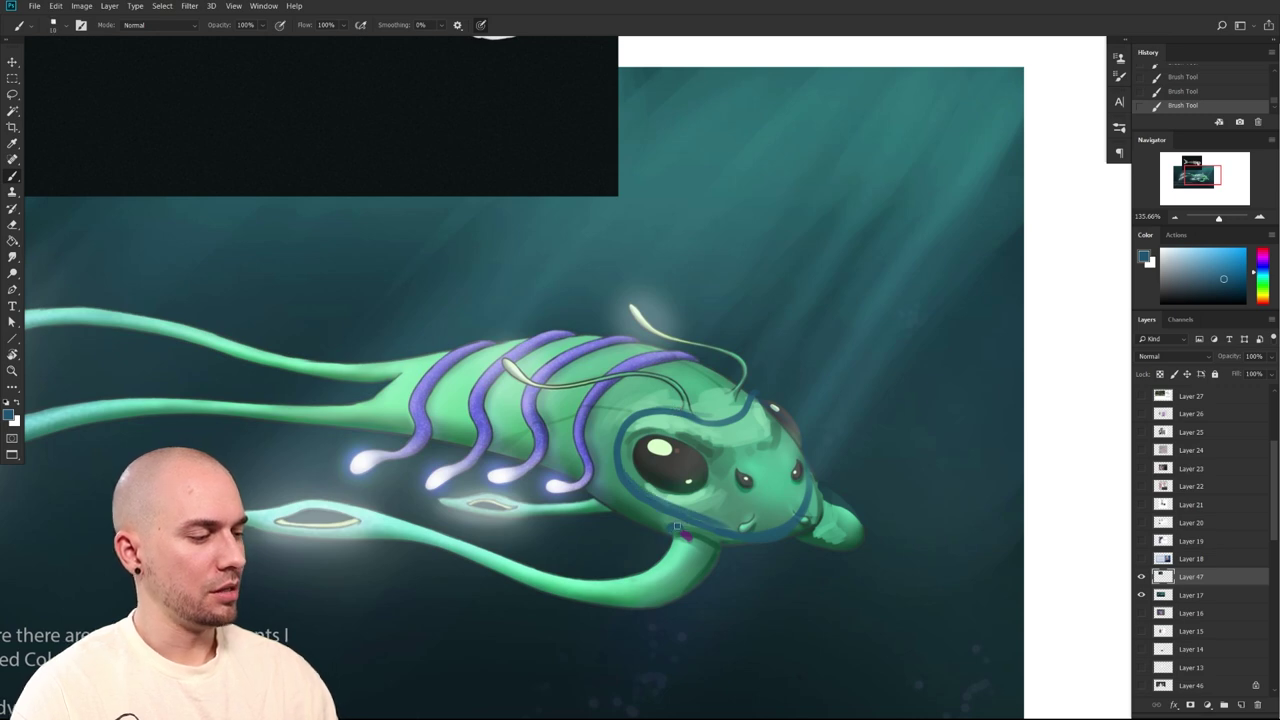
pyautogui.moveTo(730, 406)
pyautogui.mouseDown()
pyautogui.moveTo(577, 352)
pyautogui.moveTo(425, 364)
pyautogui.moveTo(554, 362)
pyautogui.moveTo(742, 405)
pyautogui.moveTo(409, 372)
pyautogui.mouseUp()
pyautogui.hotkey('ctrl', 'z')
pyautogui.press(']')
pyautogui.press(']')
pyautogui.moveTo(409, 372)
pyautogui.mouseDown()
pyautogui.moveTo(605, 355)
pyautogui.moveTo(714, 397)
pyautogui.moveTo(836, 398)
pyautogui.moveTo(901, 430)
pyautogui.mouseUp()
# Sketch a blue hip bone guide at the spine's rear end, where the rear limbs join the body
pyautogui.moveTo(918, 474)
pyautogui.mouseDown()
pyautogui.moveTo(961, 323)
pyautogui.moveTo(988, 374)
pyautogui.moveTo(1030, 348)
pyautogui.mouseUp()
pyautogui.moveTo(986, 455); pyautogui.dragTo(900, 508)
pyautogui.moveTo(893, 607); pyautogui.dragTo(812, 614)
pyautogui.moveTo(878, 500); pyautogui.dragTo(769, 561)
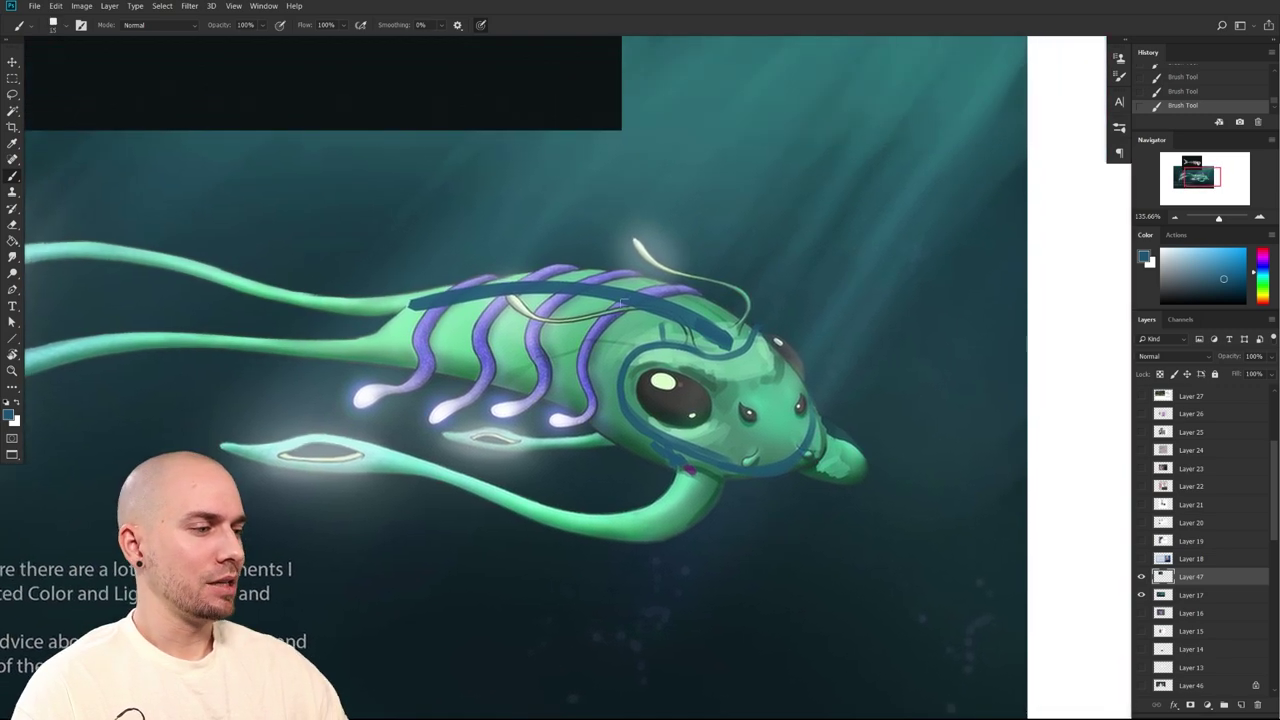
pyautogui.moveTo(437, 294); pyautogui.dragTo(719, 441)
pyautogui.moveTo(645, 460)
pyautogui.mouseDown()
pyautogui.moveTo(524, 475)
pyautogui.moveTo(513, 646)
pyautogui.moveTo(525, 477)
pyautogui.moveTo(570, 501)
pyautogui.moveTo(538, 465)
pyautogui.moveTo(564, 471)
pyautogui.mouseUp()
pyautogui.keyDown('alt'); pyautogui.click(539, 455); pyautogui.keyUp('alt')
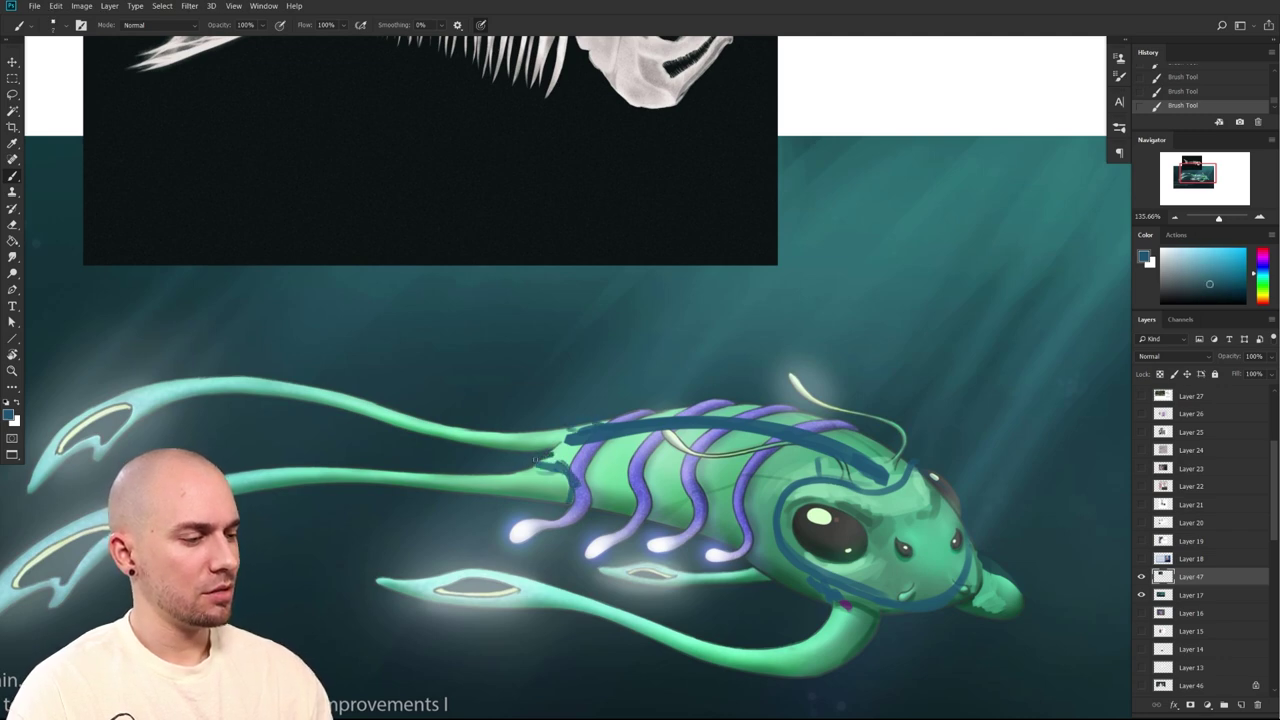
# Paint a light green hip protrusion between the rear limbs' bases and touch up the adjoining contour with a sampled teal
pyautogui.keyDown('alt'); pyautogui.click(560, 443); pyautogui.keyUp('alt')
pyautogui.moveTo(570, 444)
pyautogui.mouseDown()
pyautogui.moveTo(540, 458)
pyautogui.moveTo(556, 460)
pyautogui.moveTo(520, 462)
pyautogui.mouseUp()
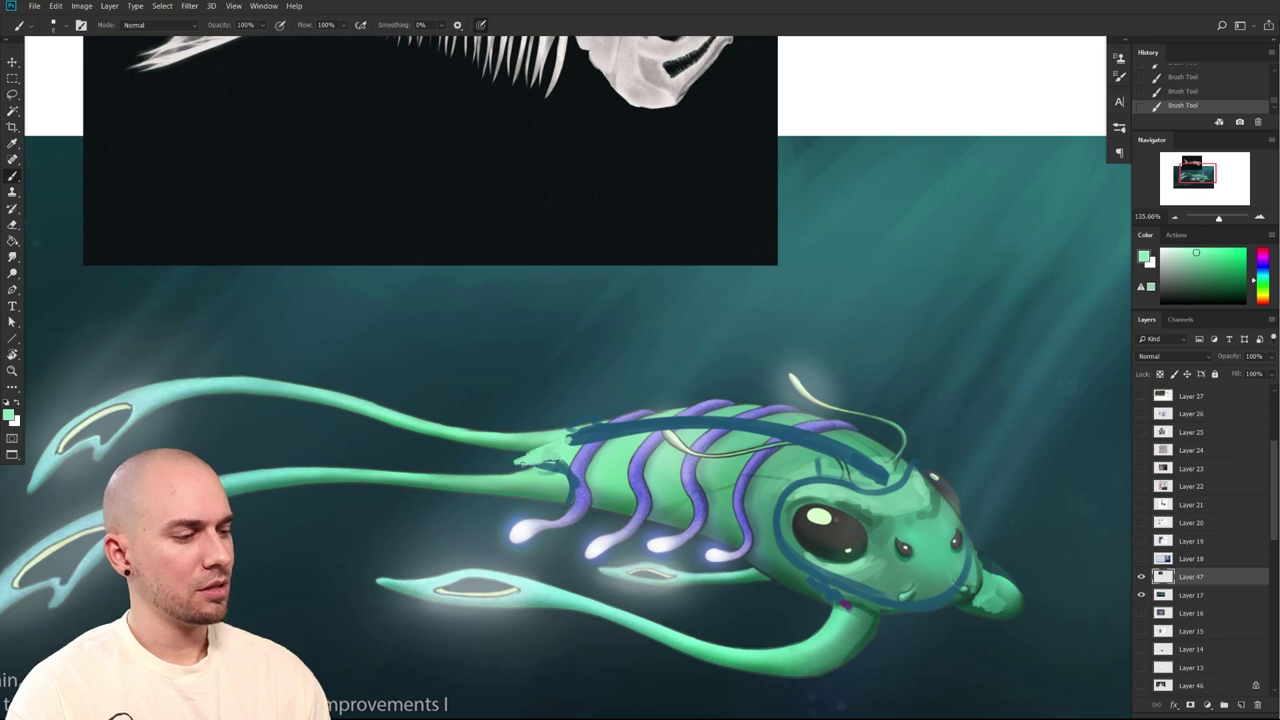
pyautogui.moveTo(548, 462); pyautogui.dragTo(562, 464)
pyautogui.moveTo(562, 468)
pyautogui.mouseDown()
pyautogui.moveTo(442, 410)
pyautogui.moveTo(450, 429)
pyautogui.mouseUp()
pyautogui.keyDown('alt'); pyautogui.click(444, 418); pyautogui.keyUp('alt')
pyautogui.press(']')
pyautogui.press(']')
pyautogui.press(']')
pyautogui.press(']')
pyautogui.moveTo(430, 381); pyautogui.dragTo(462, 374)
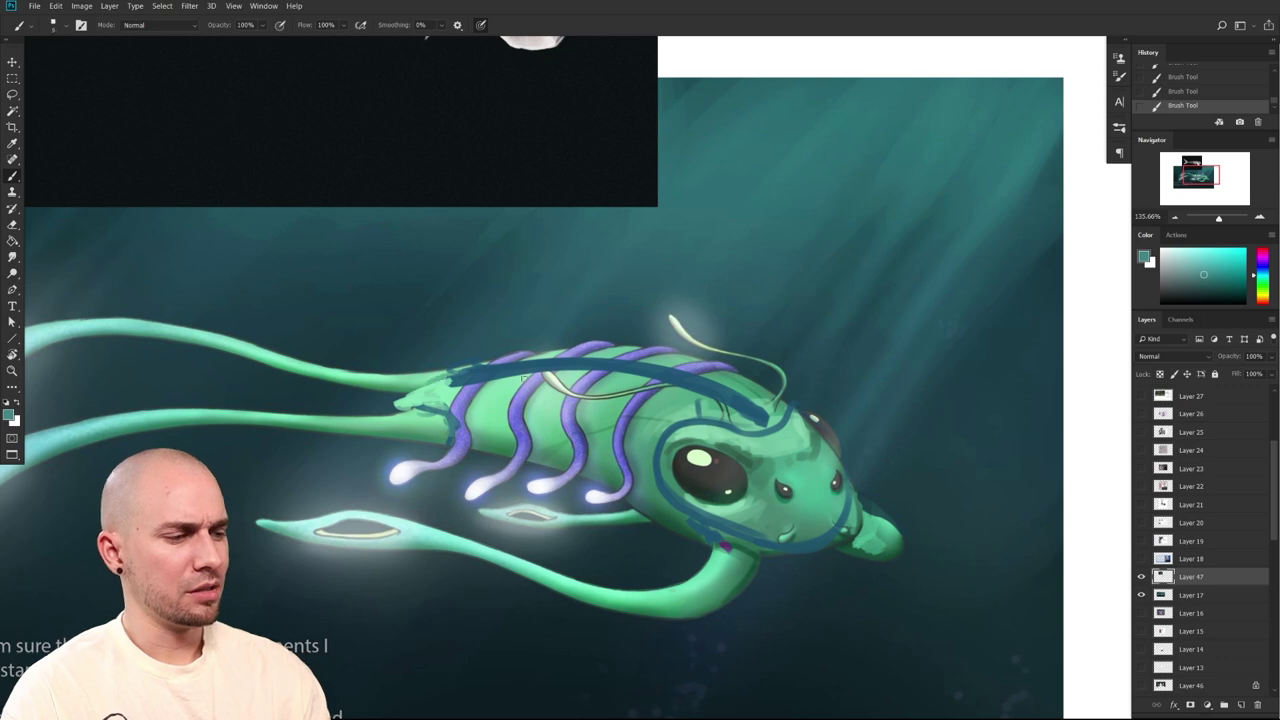
# Compare the whole creature with and without the paint-over by toggling Layer 47's visibility
pyautogui.moveTo(790, 610); pyautogui.dragTo(810, 554)
pyautogui.scroll(-3, 818, 553)
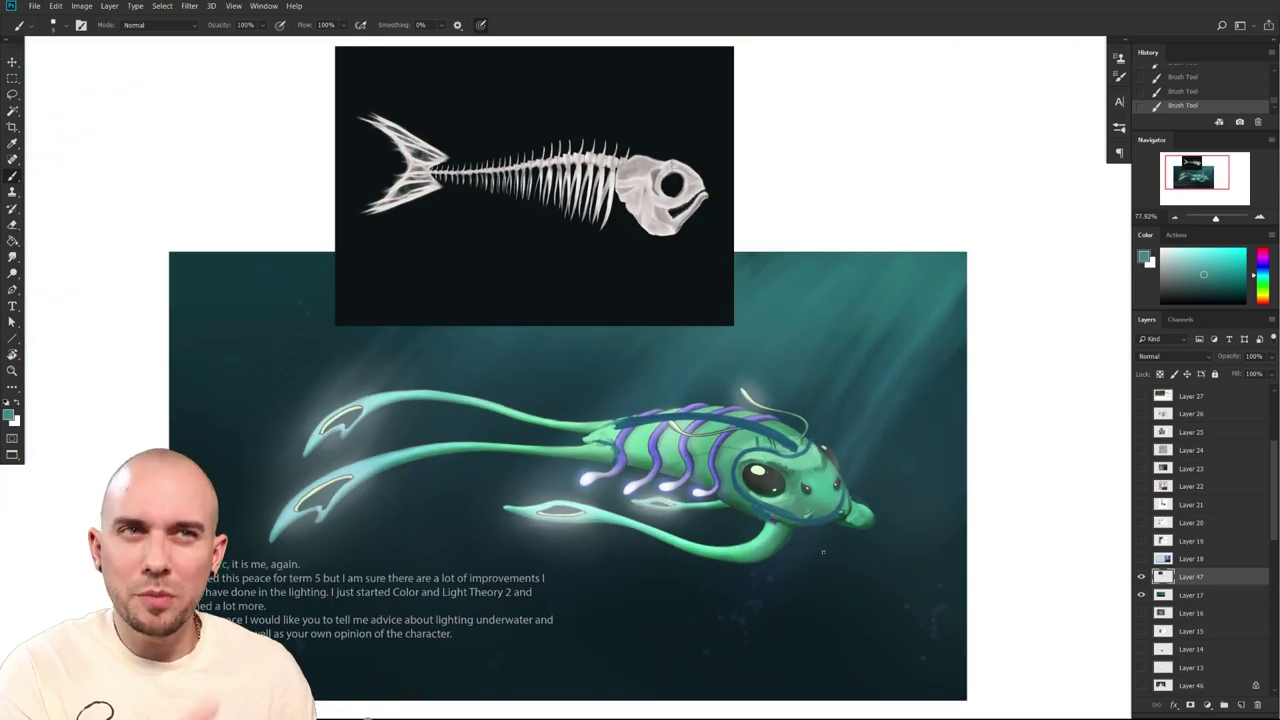
pyautogui.moveTo(634, 537); pyautogui.dragTo(702, 490)
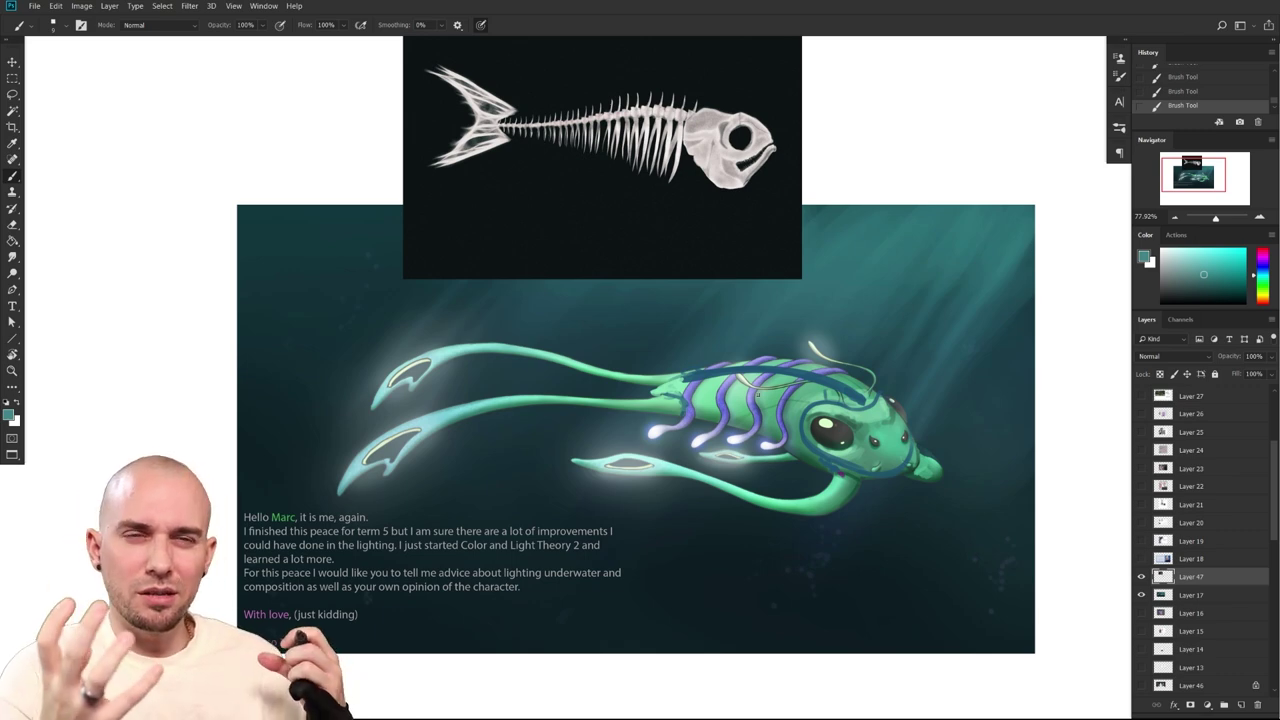
pyautogui.click(1142, 577)
pyautogui.click(1142, 577)
pyautogui.click(1141, 578)
pyautogui.click(1141, 578)
pyautogui.click(1141, 578)
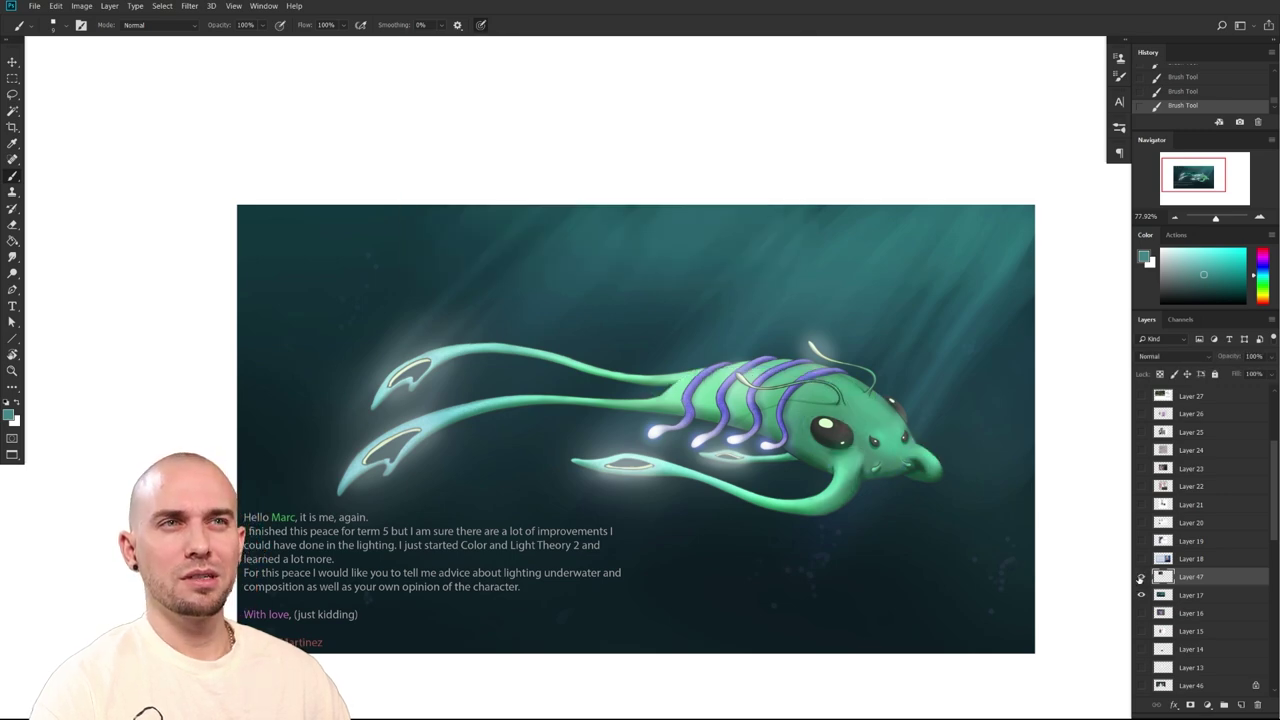
pyautogui.click(1141, 578)
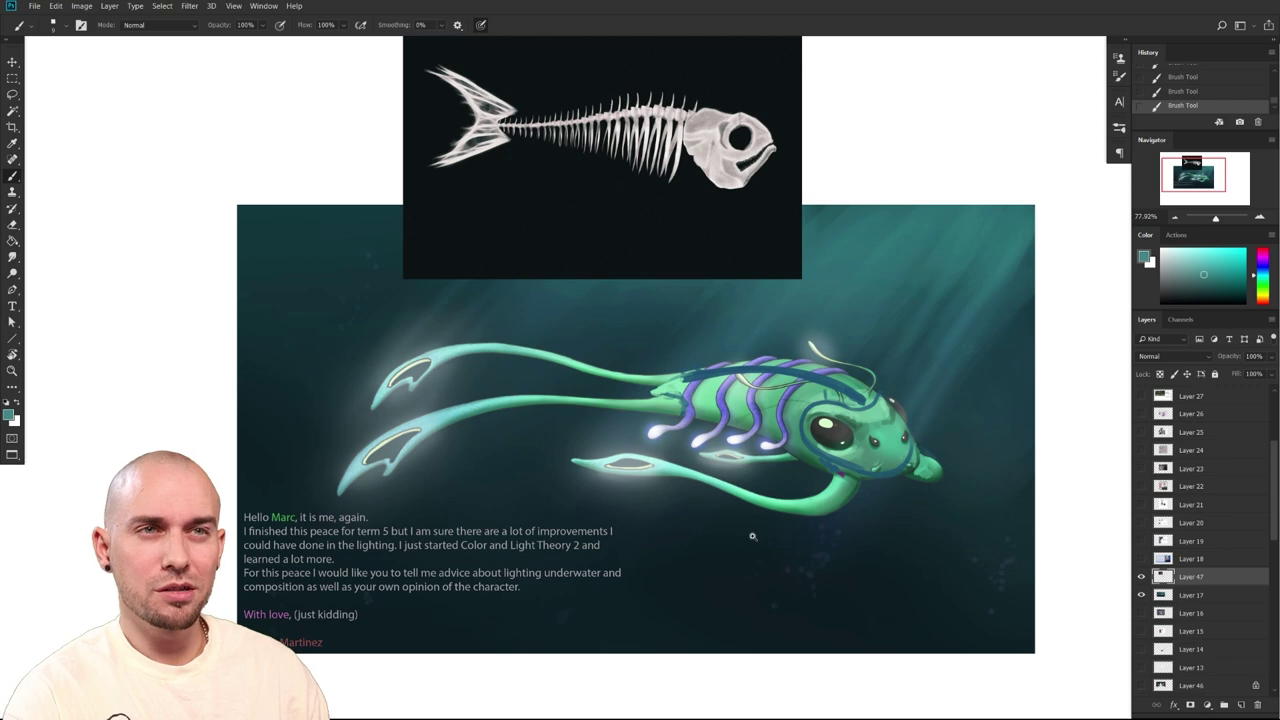
pyautogui.scroll(3, 752, 536)
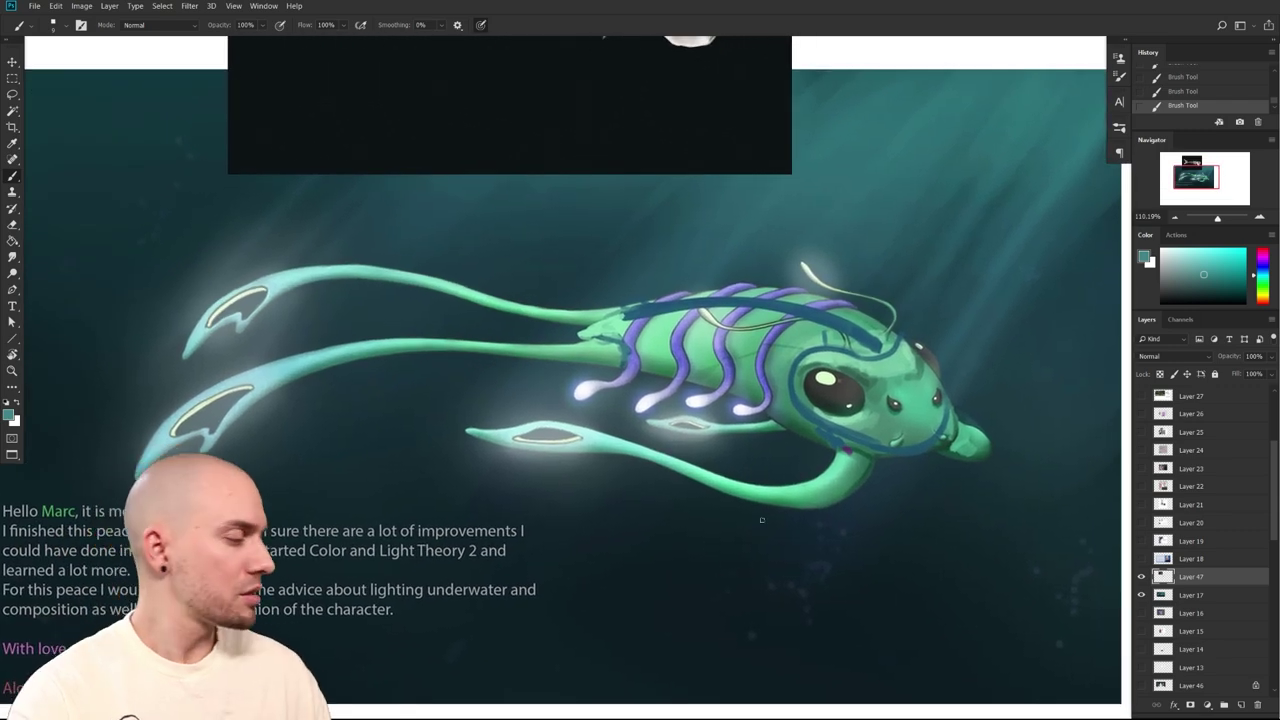
# Hide Layer 47 and review the creature's original design at several zoom levels
pyautogui.click(1141, 577)
pyautogui.scroll(-1, 867, 372)
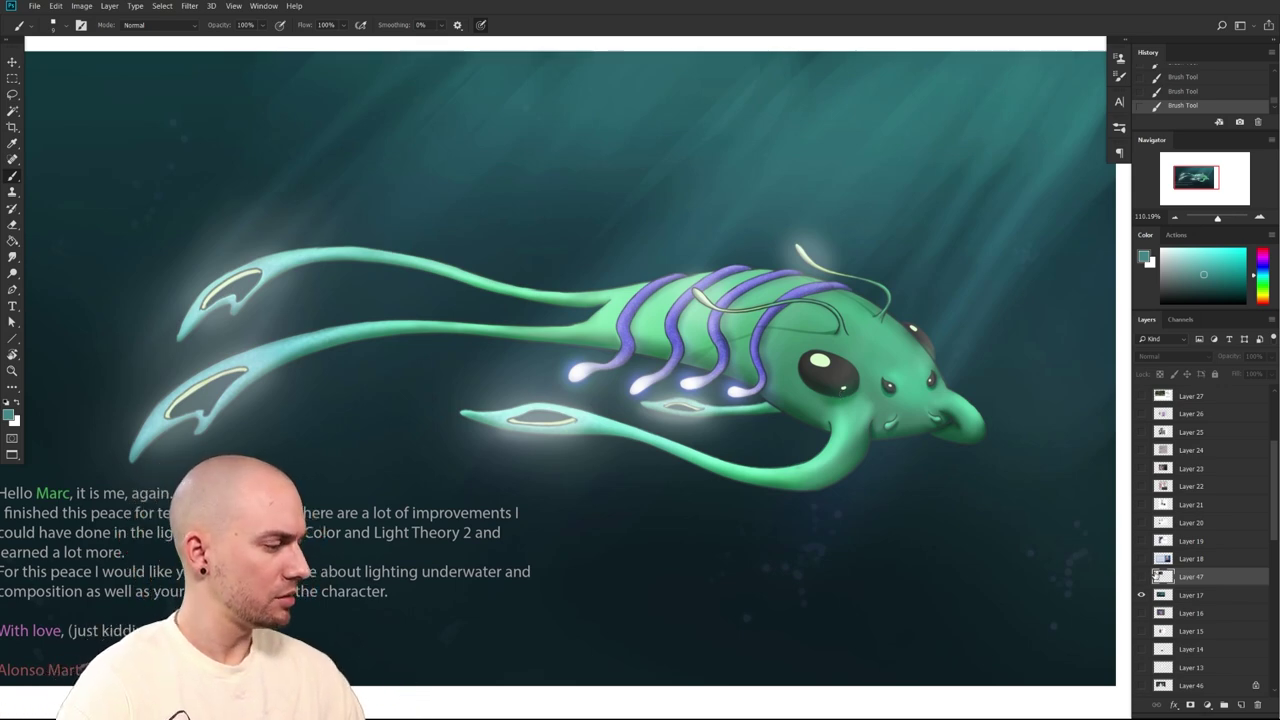
pyautogui.scroll(-3, 894, 537)
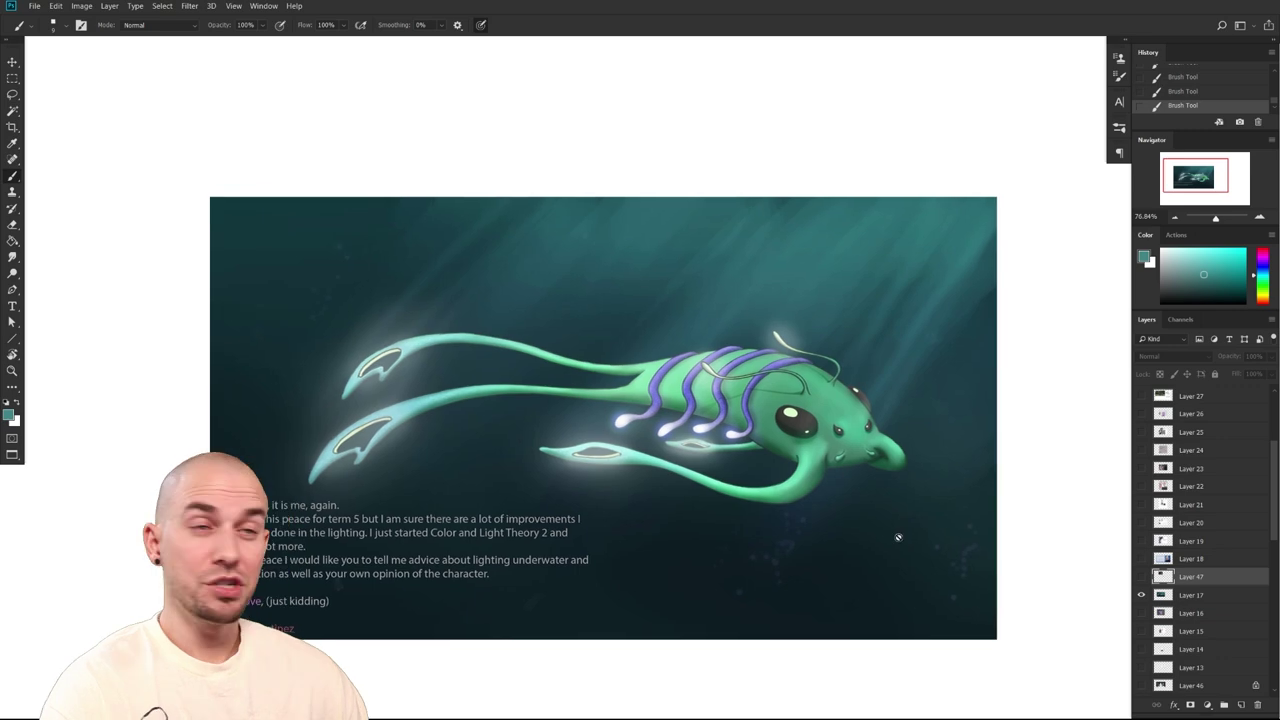
pyautogui.moveTo(776, 491); pyautogui.dragTo(741, 392)
pyautogui.moveTo(800, 448)
pyautogui.mouseDown()
pyautogui.moveTo(825, 460)
pyautogui.moveTo(810, 469)
pyautogui.mouseUp()
pyautogui.scroll(1, 811, 463)
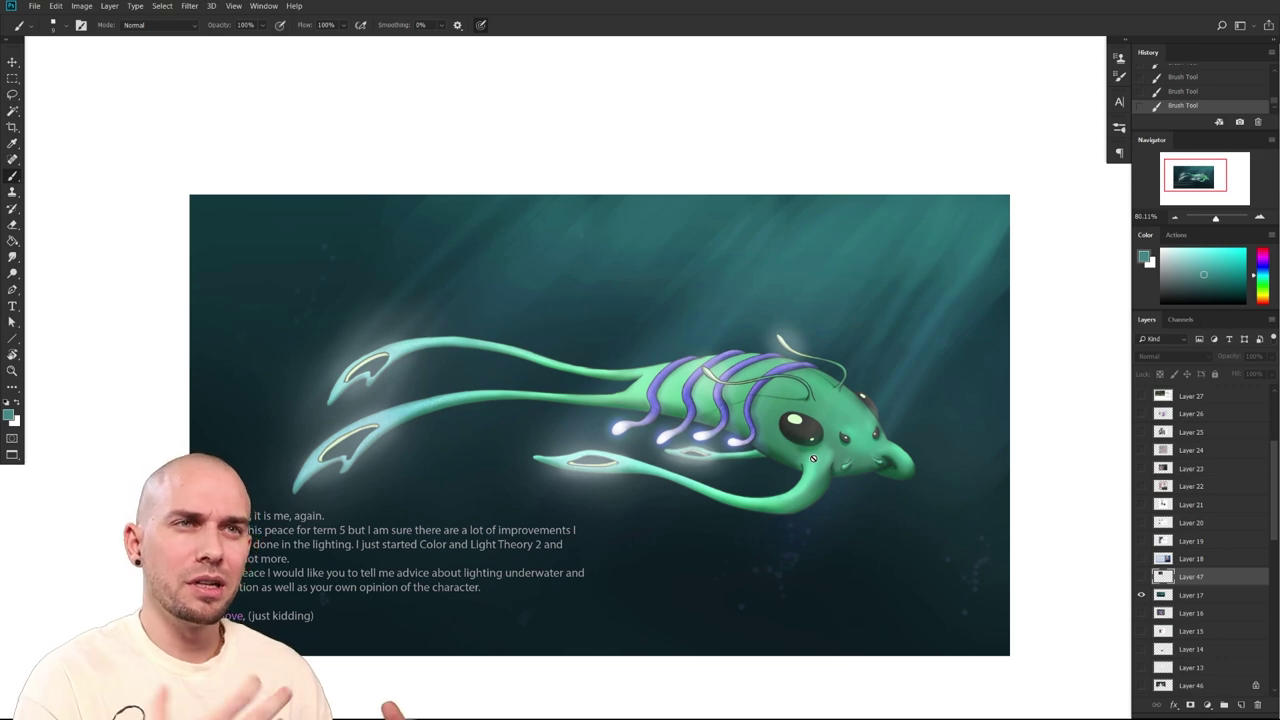
pyautogui.scroll(-3, 870, 540)
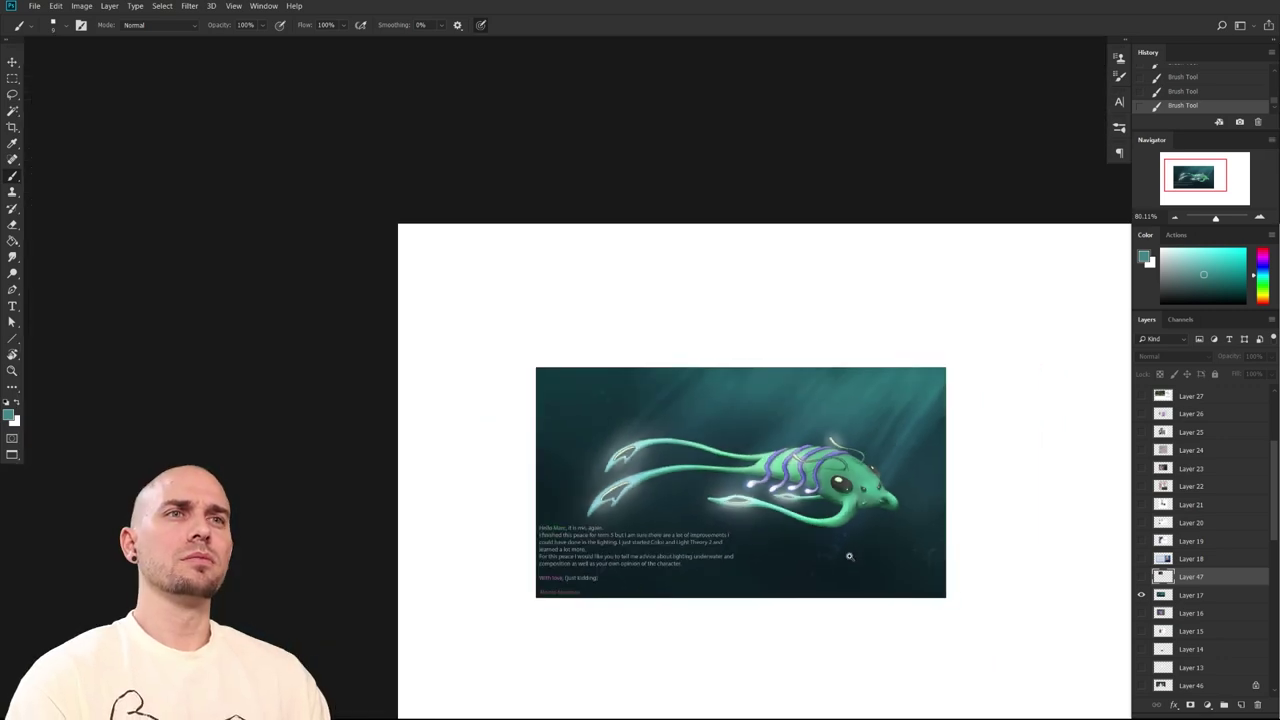
pyautogui.scroll(3, 849, 554)
pyautogui.scroll(5, 745, 522)
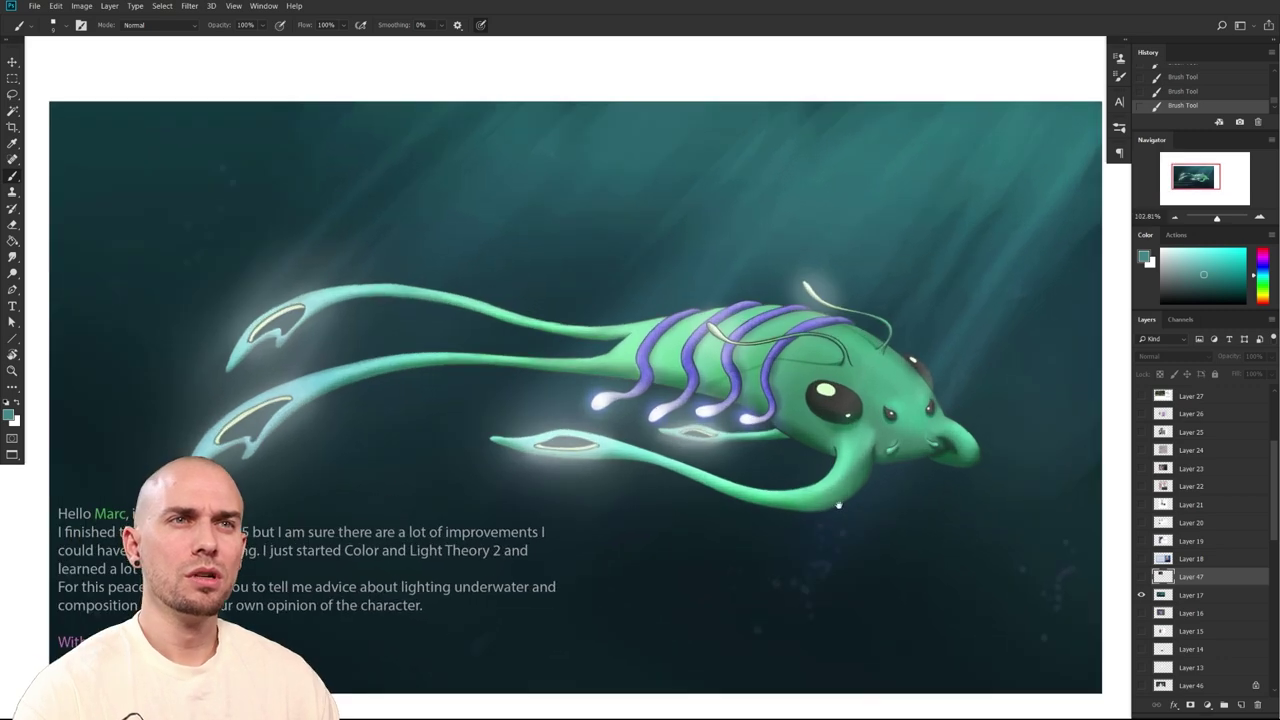
pyautogui.moveTo(868, 482); pyautogui.dragTo(998, 420)
pyautogui.moveTo(904, 452); pyautogui.dragTo(856, 470)
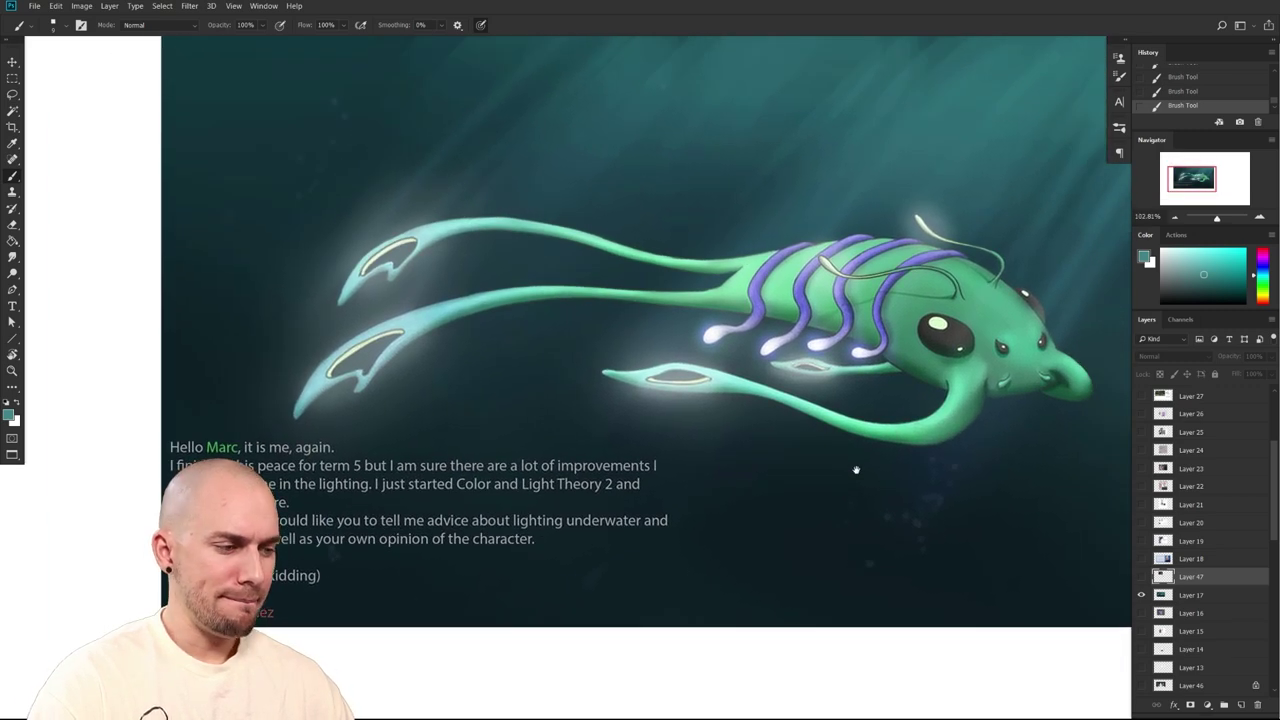
pyautogui.moveTo(1046, 462); pyautogui.dragTo(867, 514)
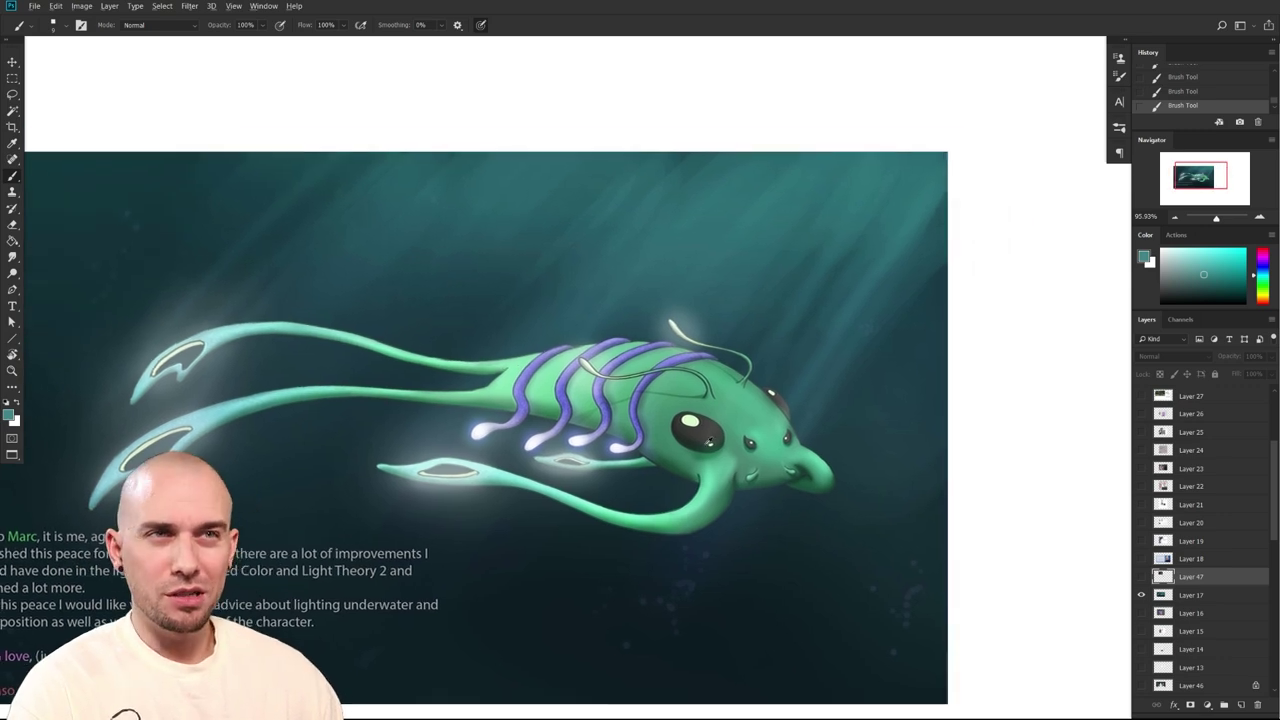
# Sample the eye's dark grey and paint over the highlights in the creature's eyes on Layer 17
pyautogui.keyDown('alt'); pyautogui.click(700, 431); pyautogui.keyUp('alt')
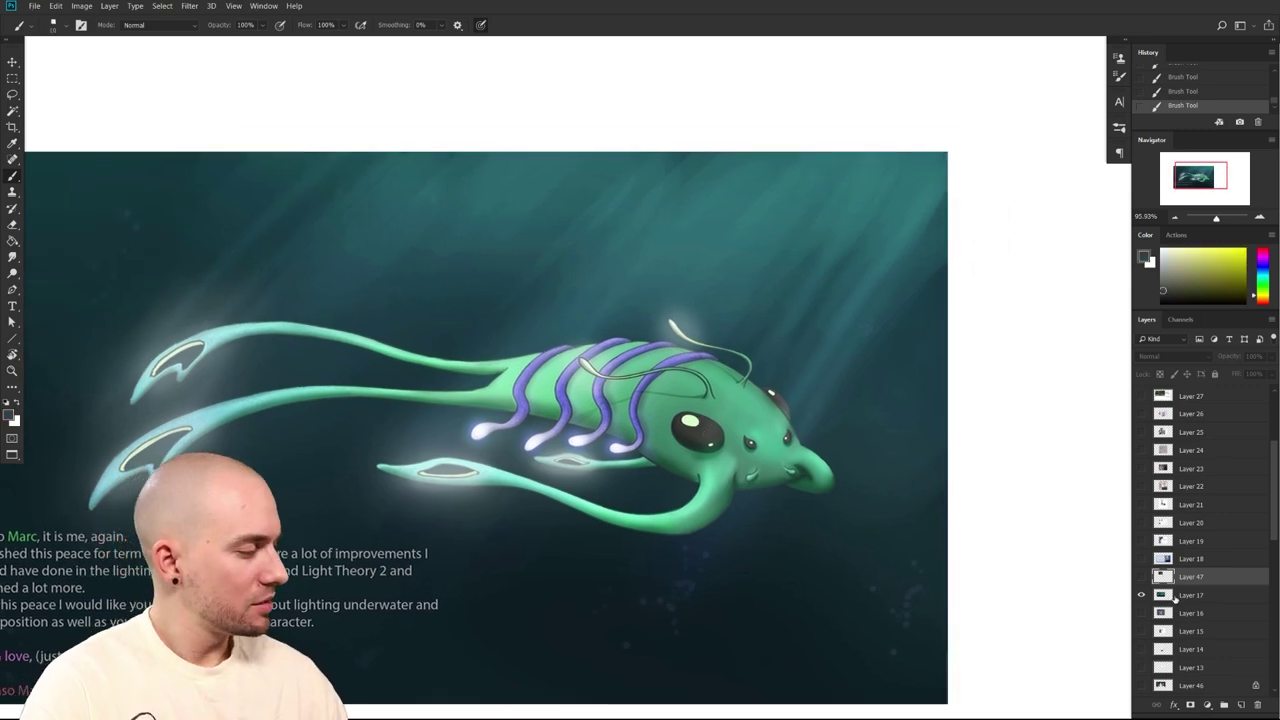
pyautogui.click(1149, 597)
pyautogui.keyDown('alt'); pyautogui.click(702, 428); pyautogui.keyUp('alt')
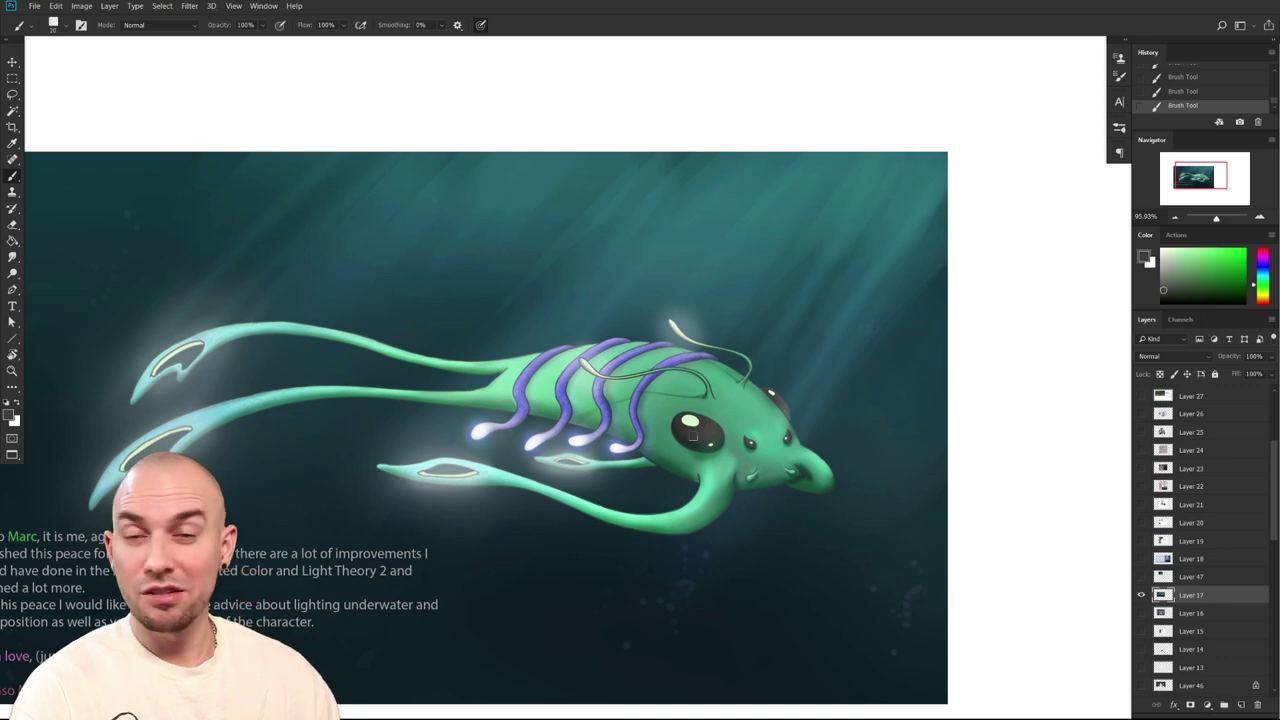
pyautogui.moveTo(692, 435); pyautogui.dragTo(688, 420)
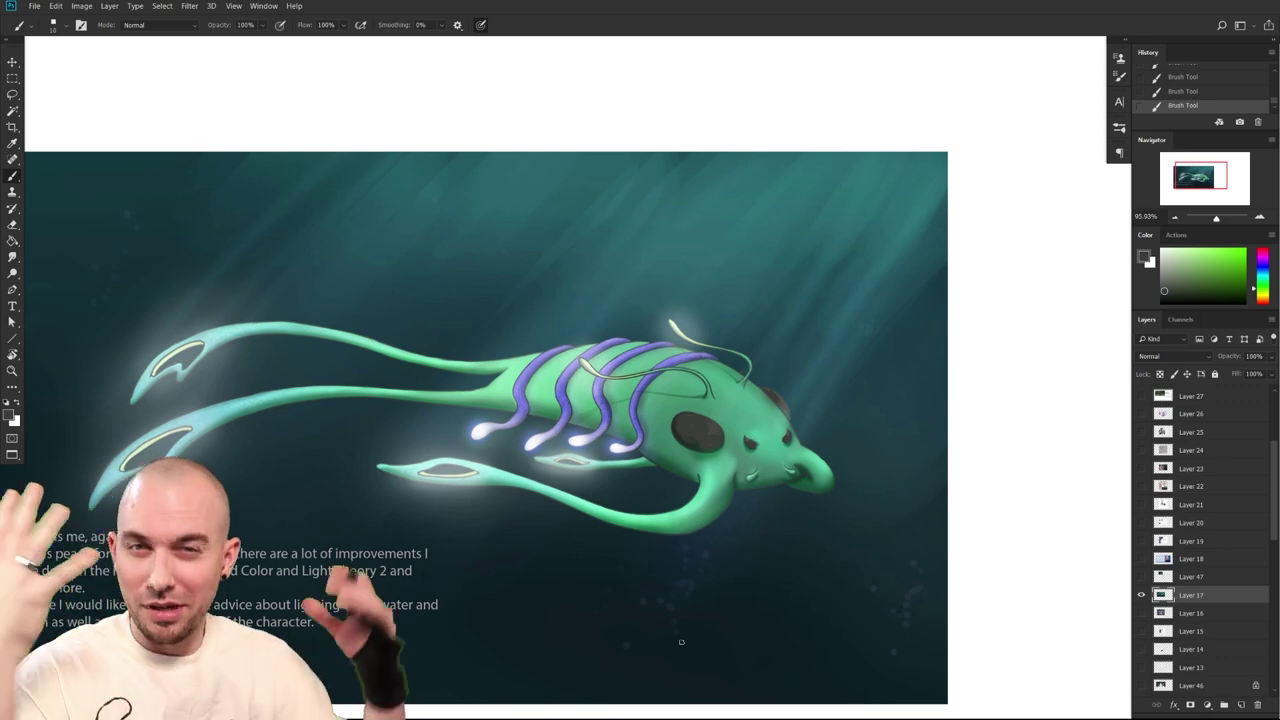
# Set the brush to white and paint a highlight in the creature's near eye on Layer 17
pyautogui.moveTo(831, 551); pyautogui.dragTo(749, 543)
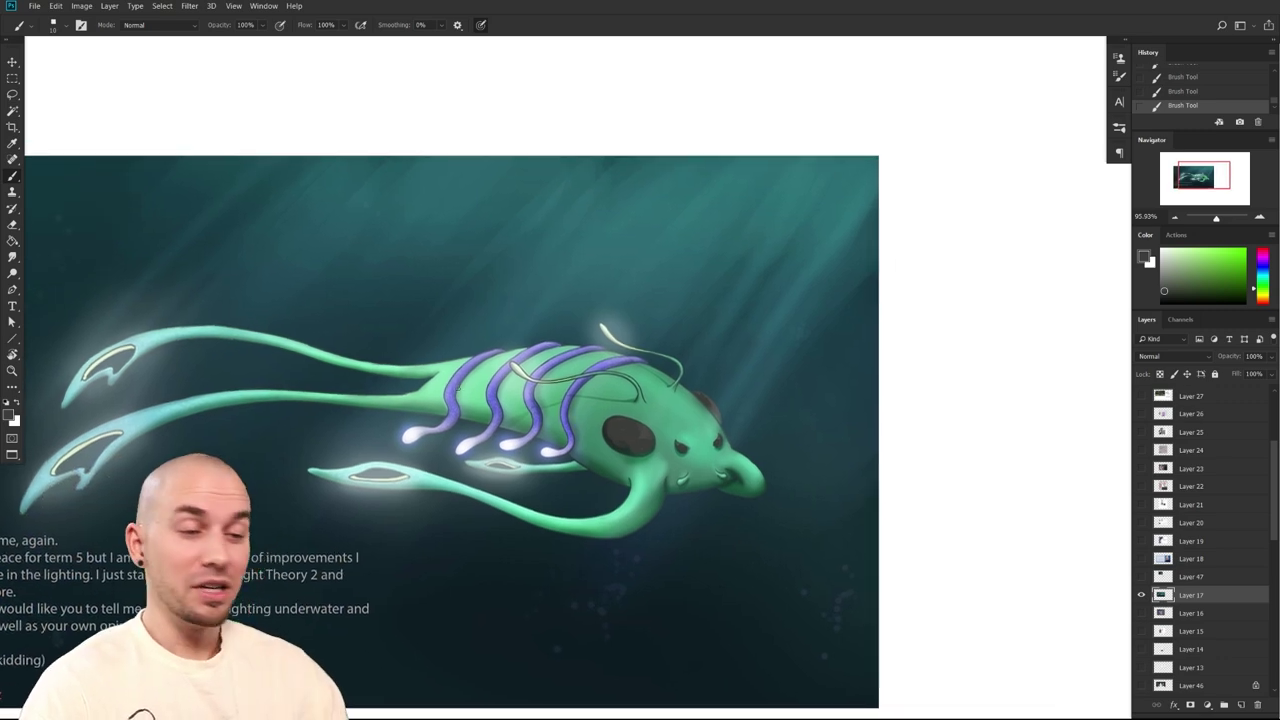
pyautogui.moveTo(704, 469); pyautogui.dragTo(736, 466)
pyautogui.moveTo(1184, 294); pyautogui.dragTo(1161, 249)
pyautogui.press('[')
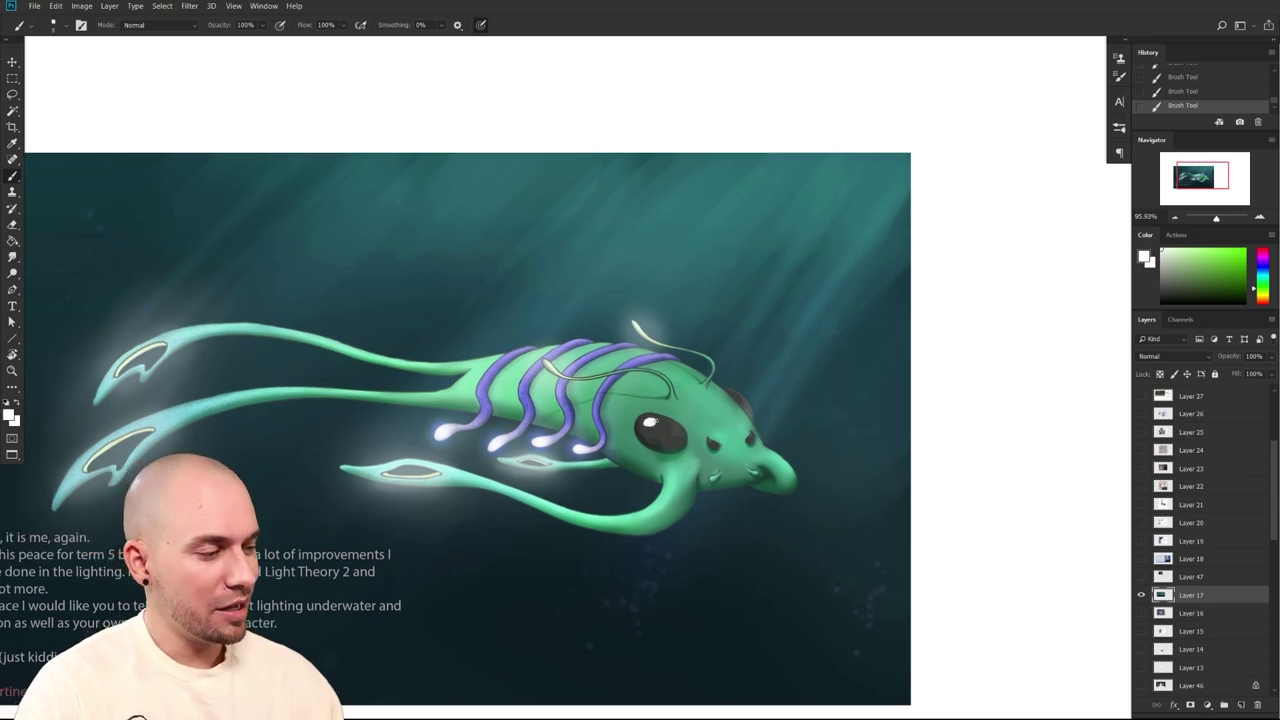
pyautogui.press(']')
# Paint bold white specular highlights along the creature's back between the purple tendrils, varying the brush size
pyautogui.moveTo(623, 384)
pyautogui.mouseDown()
pyautogui.moveTo(662, 391)
pyautogui.moveTo(512, 375)
pyautogui.mouseUp()
pyautogui.press('[')
pyautogui.press('[')
pyautogui.moveTo(624, 386); pyautogui.dragTo(646, 392)
pyautogui.press(']')
pyautogui.press(']')
pyautogui.moveTo(525, 369)
pyautogui.mouseDown()
pyautogui.moveTo(509, 376)
pyautogui.moveTo(604, 385)
pyautogui.mouseUp()
pyautogui.press(']')
pyautogui.press(']')
pyautogui.press('[')
pyautogui.press('[')
pyautogui.press('[')
pyautogui.moveTo(570, 370)
pyautogui.mouseDown()
pyautogui.moveTo(561, 382)
pyautogui.moveTo(501, 379)
pyautogui.mouseUp()
pyautogui.press(']')
pyautogui.press(']')
pyautogui.press(']')
pyautogui.moveTo(615, 390); pyautogui.dragTo(678, 388)
# Add white highlights to the bent front limb, the far front limb's curve and the upper edges of the rear limbs
pyautogui.press('[')
pyautogui.moveTo(676, 478)
pyautogui.mouseDown()
pyautogui.moveTo(640, 515)
pyautogui.moveTo(595, 522)
pyautogui.mouseUp()
pyautogui.press(']')
pyautogui.moveTo(766, 453); pyautogui.dragTo(779, 471)
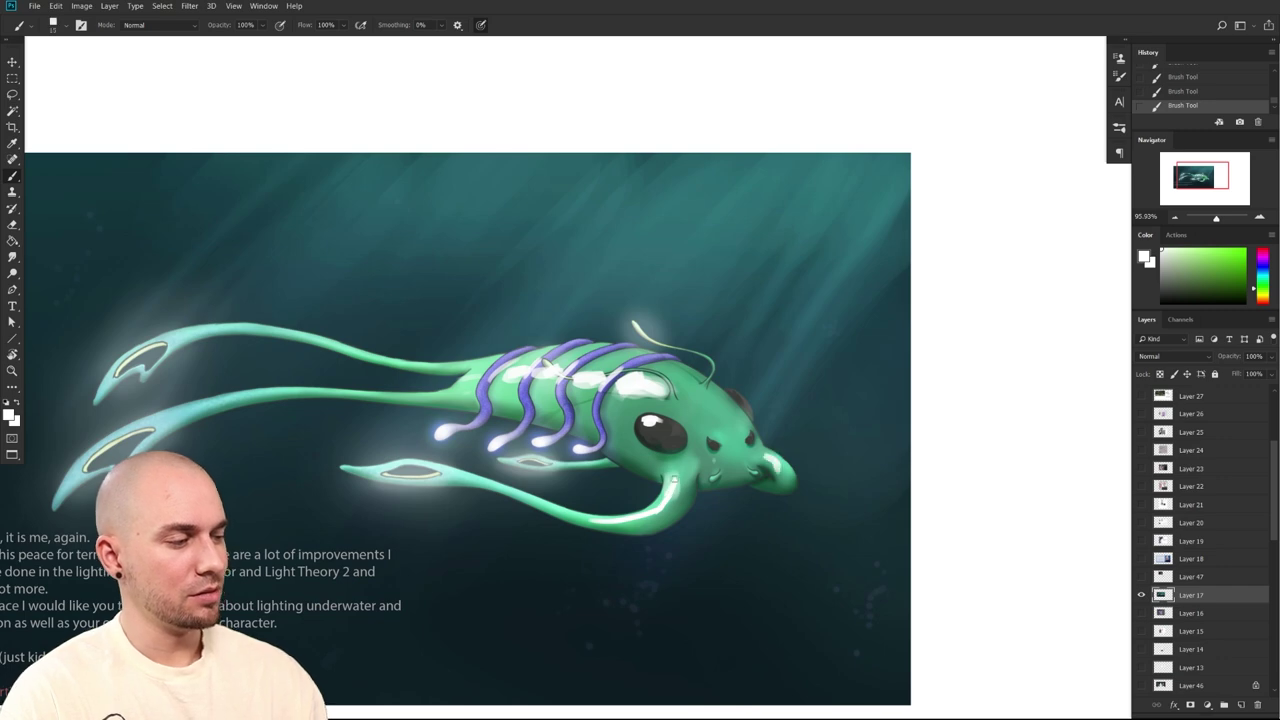
pyautogui.moveTo(520, 498); pyautogui.dragTo(460, 471)
pyautogui.press('[')
pyautogui.moveTo(451, 396); pyautogui.dragTo(274, 388)
pyautogui.moveTo(470, 367); pyautogui.dragTo(286, 332)
pyautogui.moveTo(735, 485)
pyautogui.mouseDown()
pyautogui.moveTo(693, 495)
pyautogui.moveTo(703, 498)
pyautogui.mouseUp()
# Review the whole creature with its glossy highlights at several zoom levels
pyautogui.scroll(1, 703, 499)
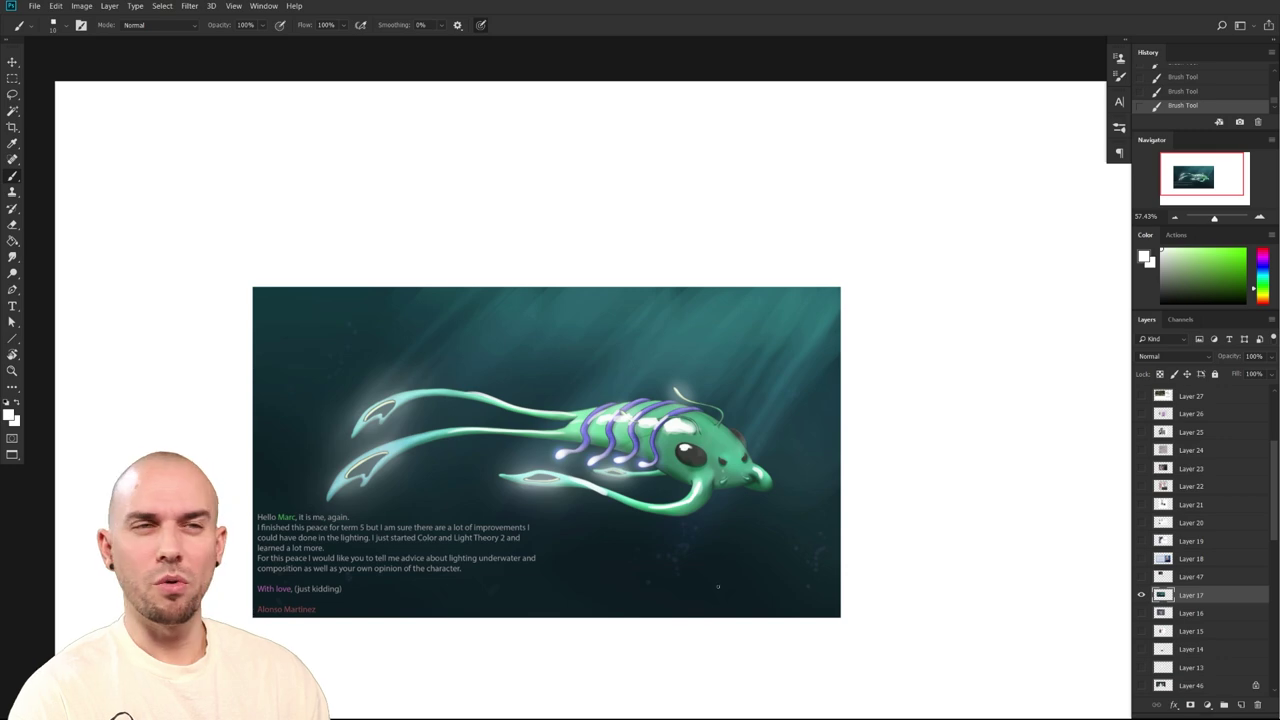
pyautogui.scroll(1, 652, 516)
pyautogui.scroll(-2, 680, 508)
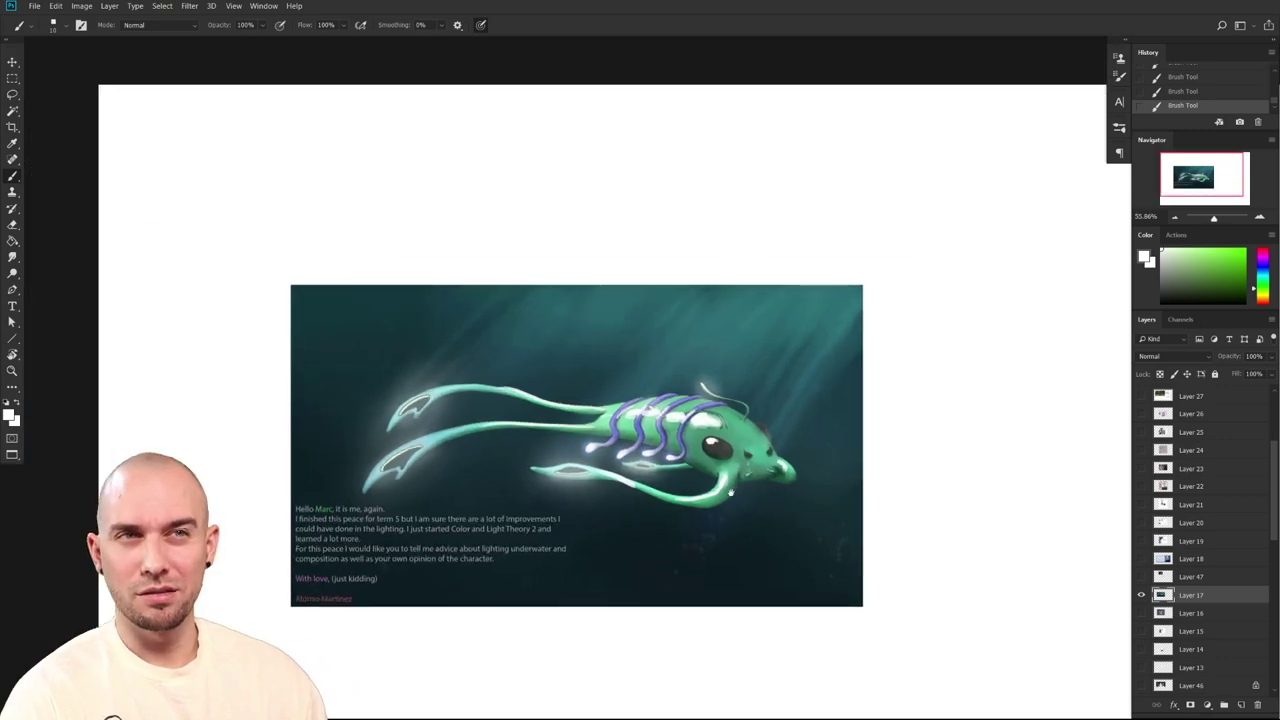
pyautogui.scroll(1, 703, 502)
pyautogui.scroll(1, 636, 616)
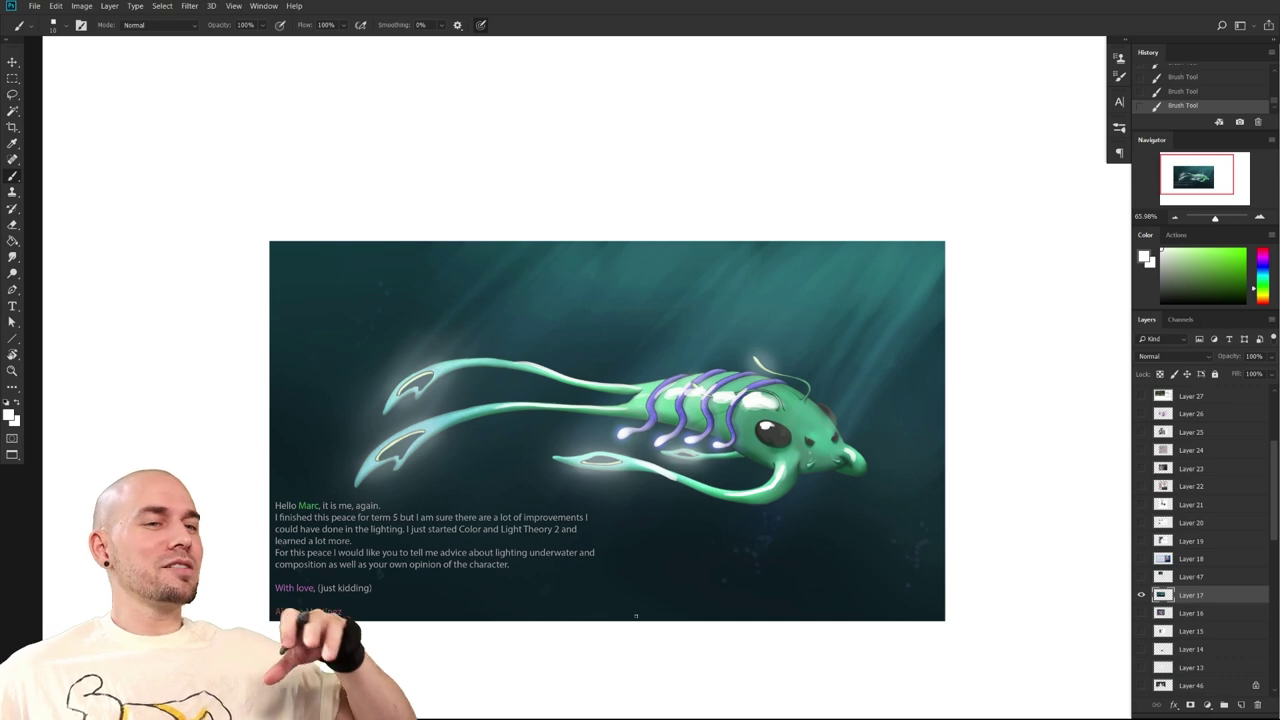
pyautogui.moveTo(699, 431); pyautogui.dragTo(714, 417)
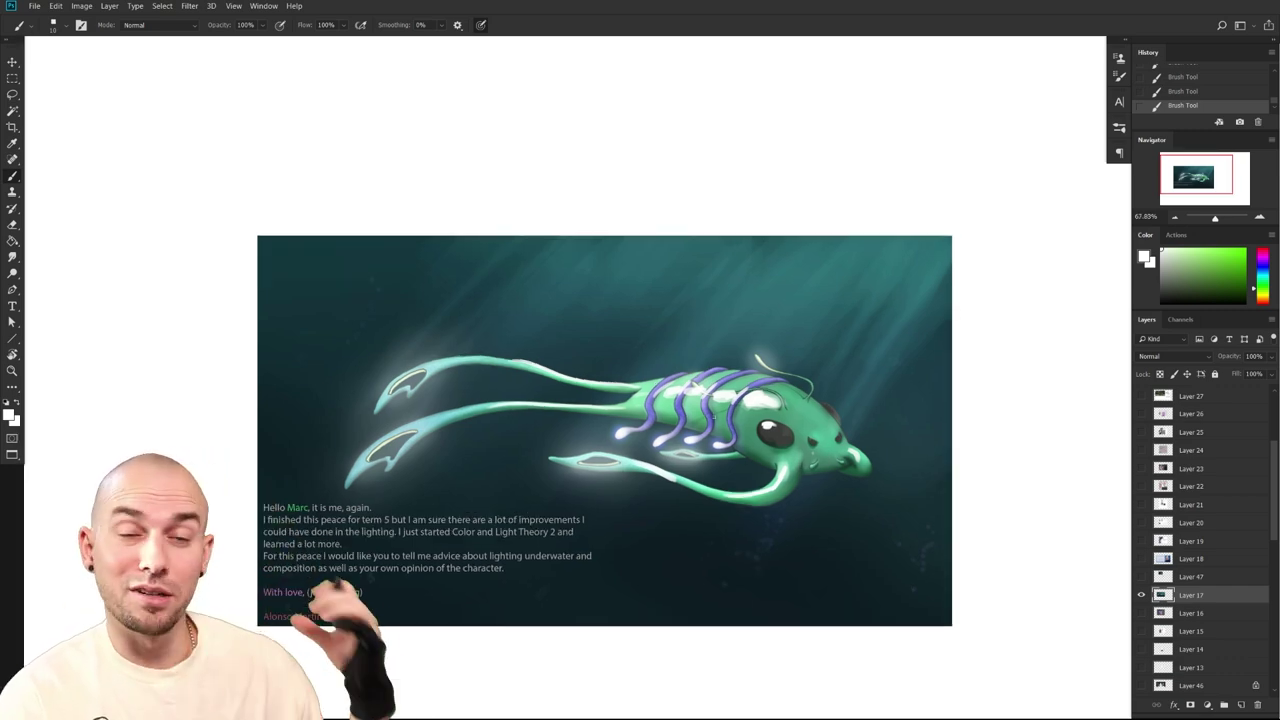
pyautogui.moveTo(796, 546); pyautogui.dragTo(815, 492)
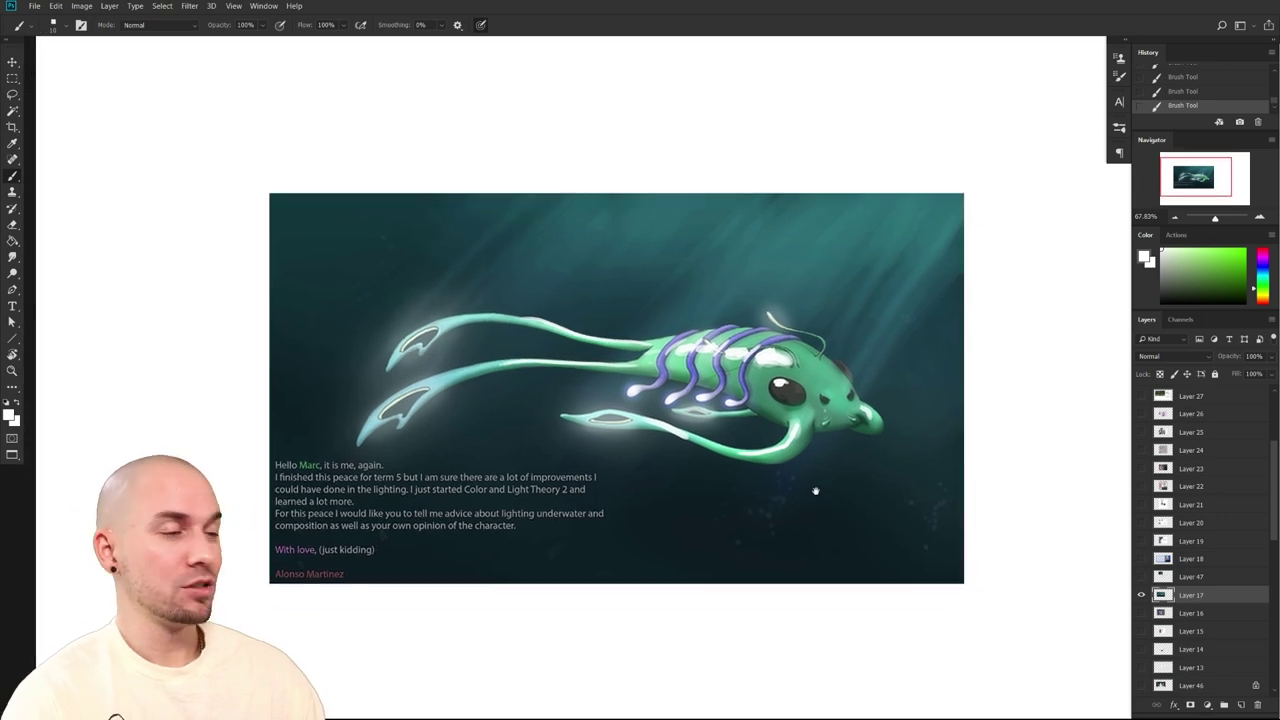
pyautogui.moveTo(832, 605)
pyautogui.mouseDown()
pyautogui.moveTo(843, 589)
pyautogui.moveTo(824, 603)
pyautogui.mouseUp()
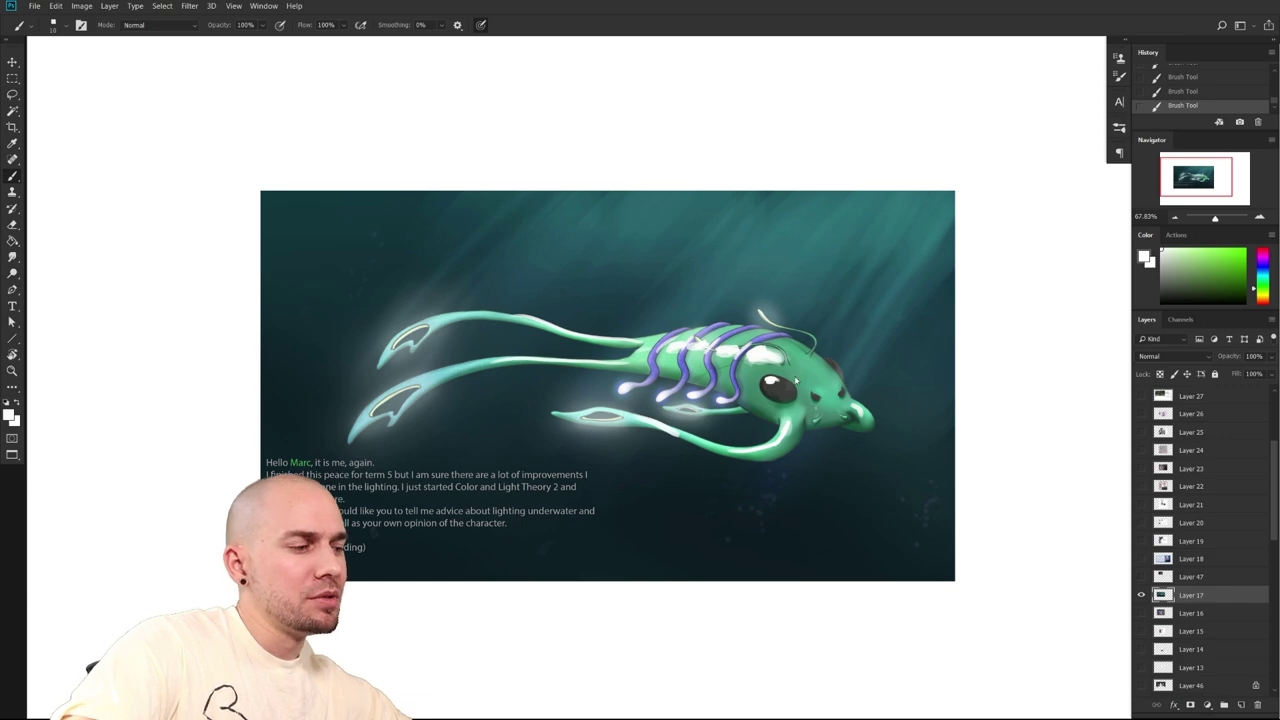
pyautogui.scroll(3, 755, 340)
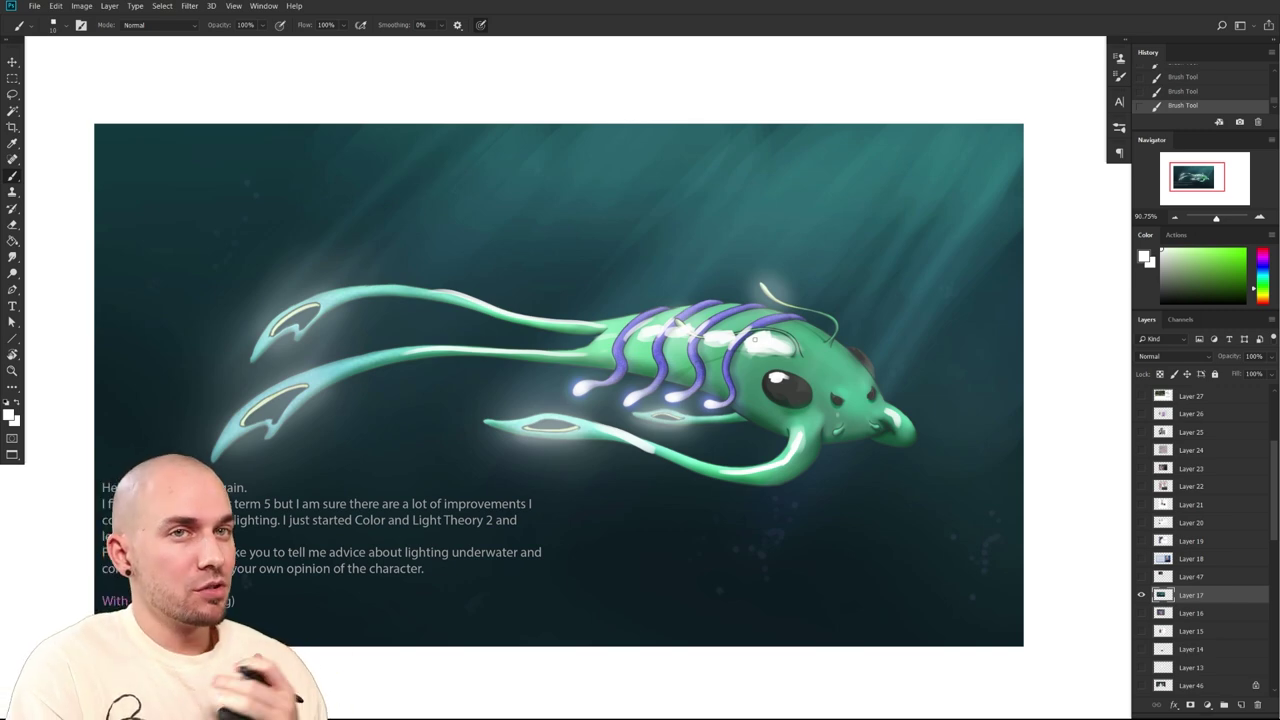
pyautogui.moveTo(821, 486); pyautogui.dragTo(706, 535)
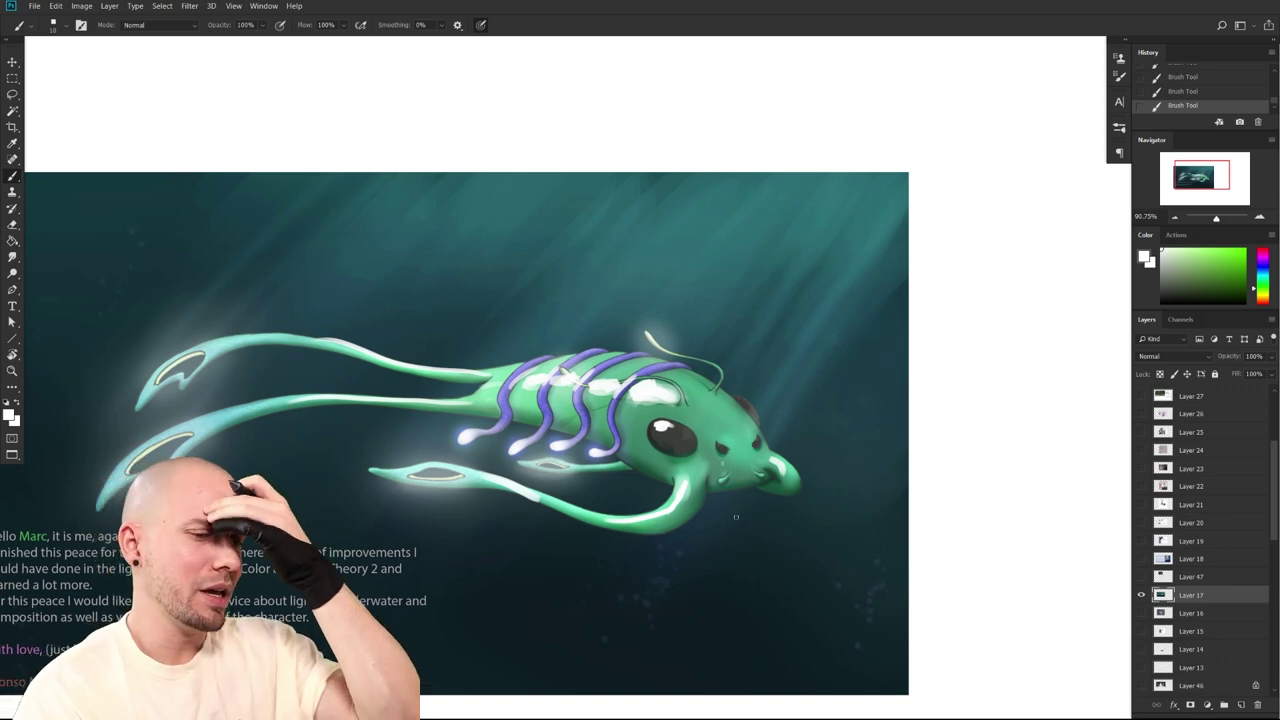
pyautogui.moveTo(840, 566); pyautogui.dragTo(924, 535)
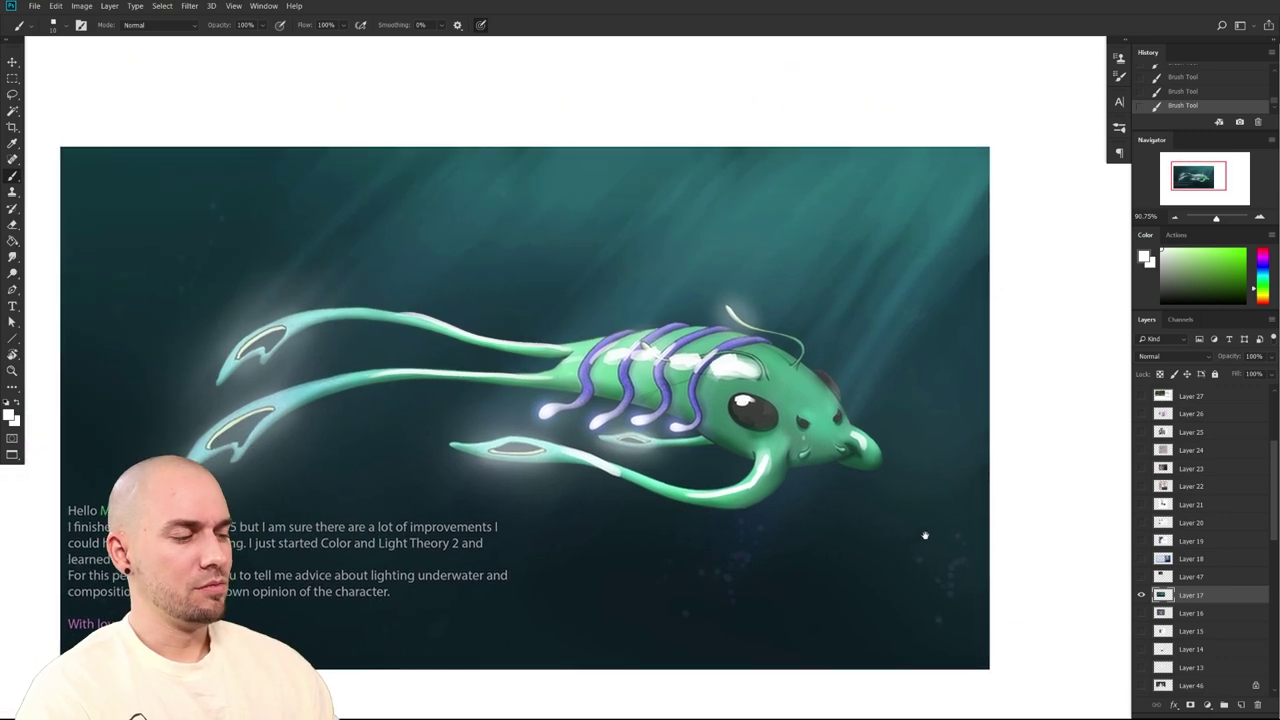
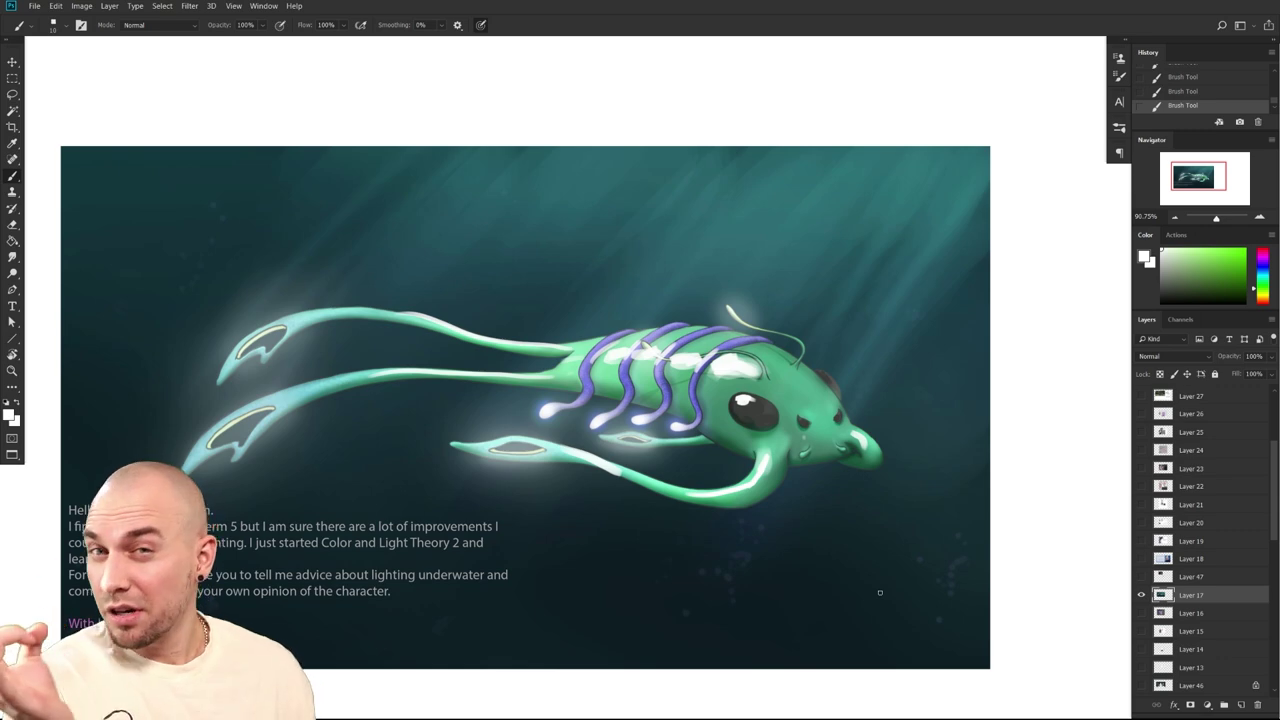
# Sample the creature's green and paint over the white highlight on the near front limb's bend
pyautogui.moveTo(916, 591); pyautogui.dragTo(536, 574)
pyautogui.keyDown('alt'); pyautogui.click(390, 492); pyautogui.keyUp('alt')
pyautogui.moveTo(387, 494)
pyautogui.mouseDown()
pyautogui.moveTo(532, 420)
pyautogui.moveTo(592, 452)
pyautogui.moveTo(580, 464)
pyautogui.mouseUp()
pyautogui.scroll(4, 554, 422)
pyautogui.keyDown('alt'); pyautogui.click(613, 432); pyautogui.keyUp('alt')
pyautogui.press(']')
pyautogui.hotkey('ctrl', 'z')
pyautogui.press(']')
pyautogui.moveTo(604, 421); pyautogui.dragTo(588, 456)
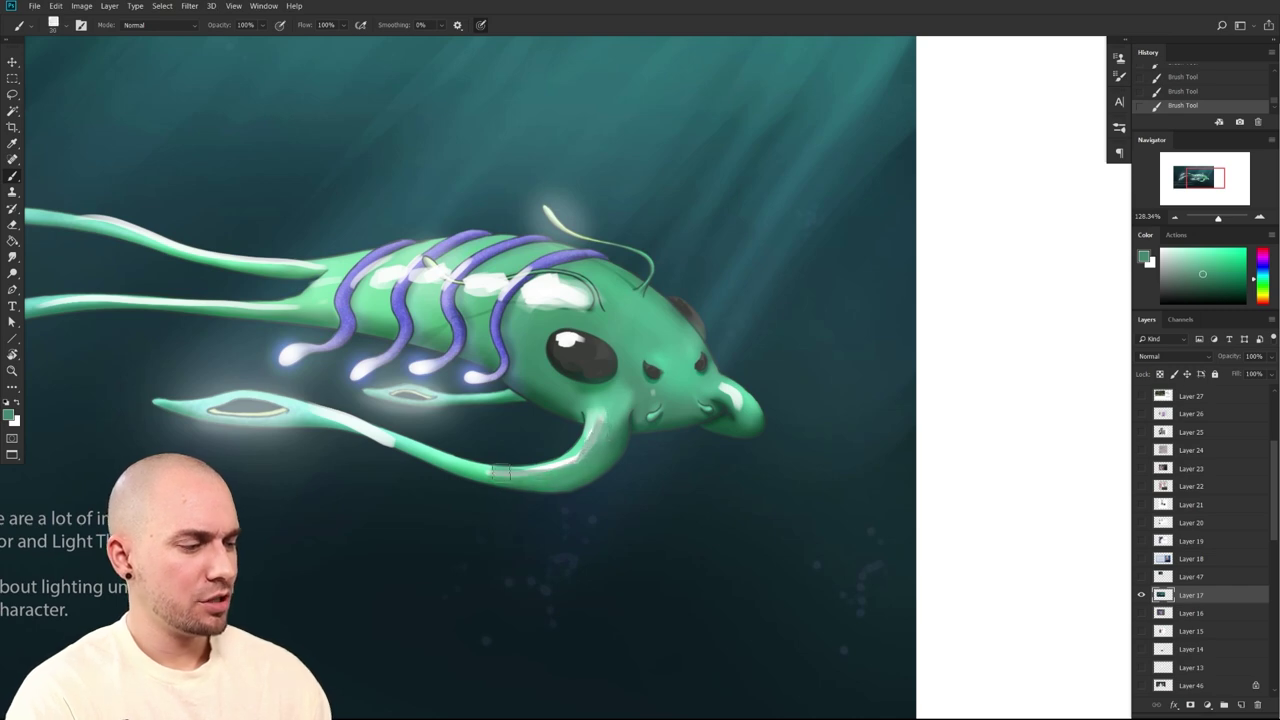
# Add a new layer above Layer 17 and paint green over the remaining highlight along the near front limb
pyautogui.click(1241, 704)
pyautogui.moveTo(603, 436)
pyautogui.mouseDown()
pyautogui.moveTo(569, 465)
pyautogui.moveTo(486, 475)
pyautogui.moveTo(611, 435)
pyautogui.moveTo(680, 451)
pyautogui.mouseUp()
pyautogui.press(']')
pyautogui.press('[')
pyautogui.moveTo(562, 477); pyautogui.dragTo(497, 461)
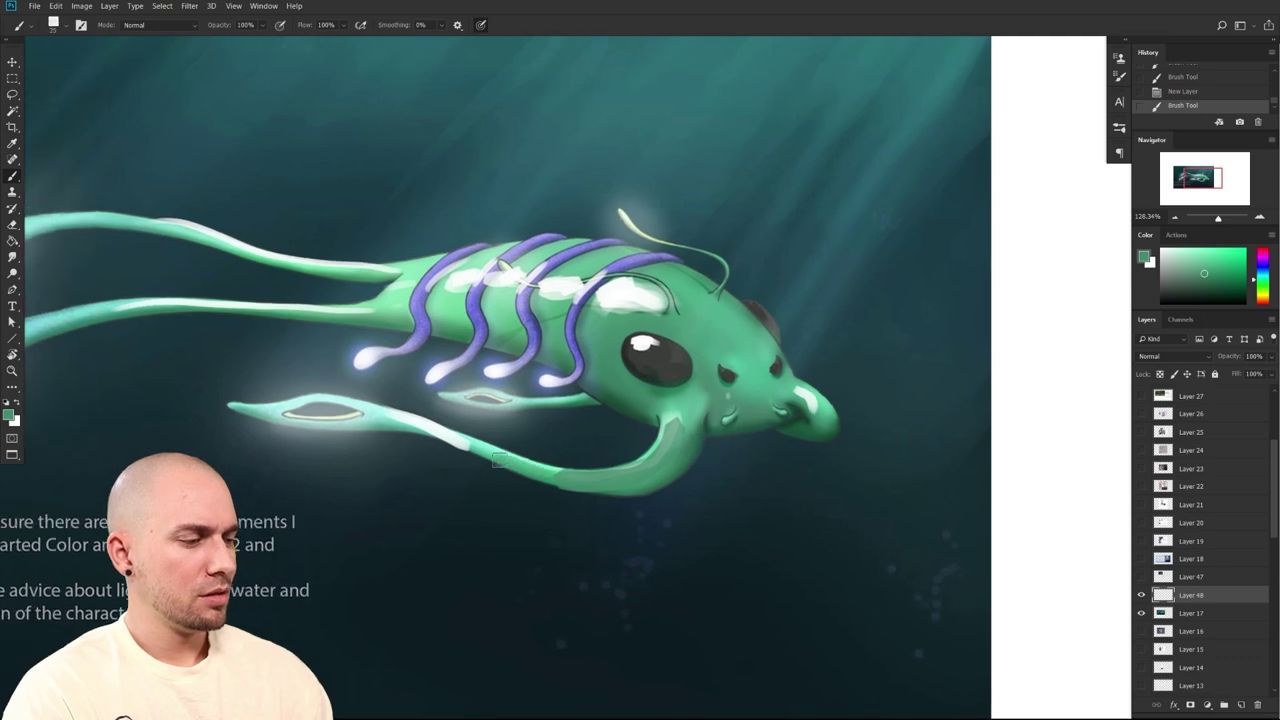
# Pick a dark green based on the body colour and dab small dark spots along the near front limb's outer side
pyautogui.keyDown('alt'); pyautogui.click(798, 398); pyautogui.keyUp('alt')
pyautogui.click(1200, 290)
pyautogui.press('[')
pyautogui.press('[')
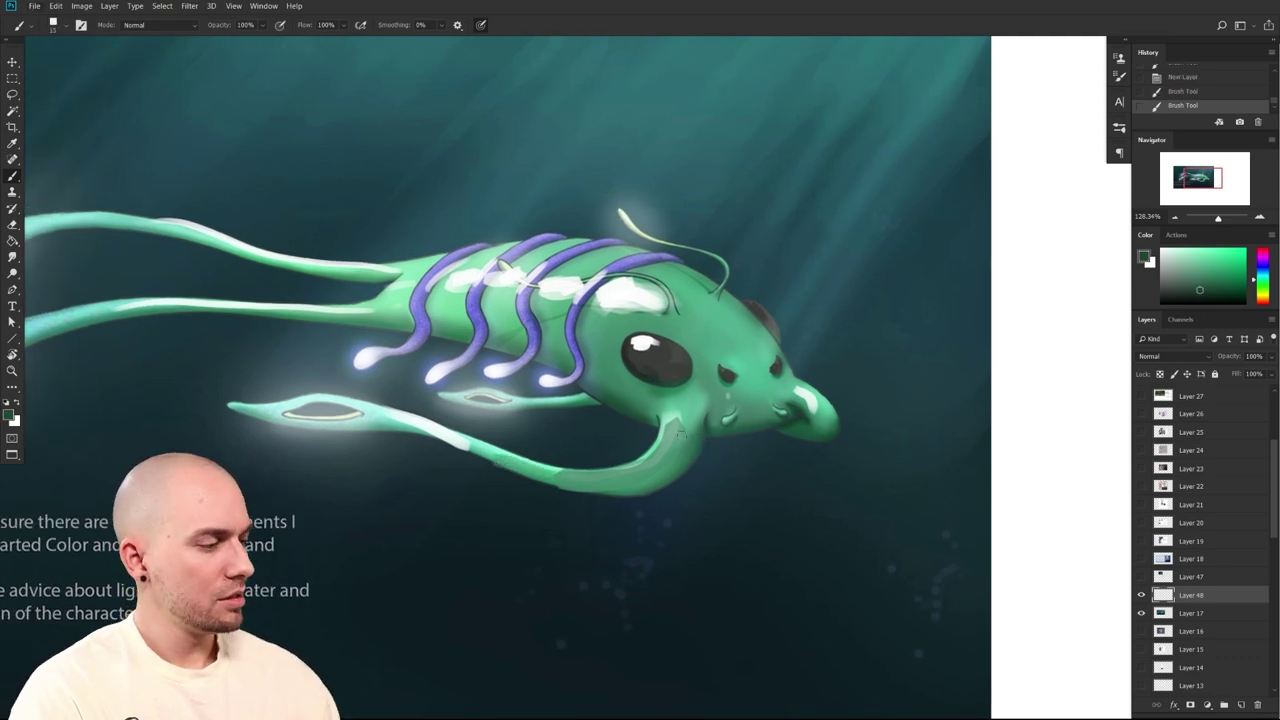
pyautogui.click(690, 441)
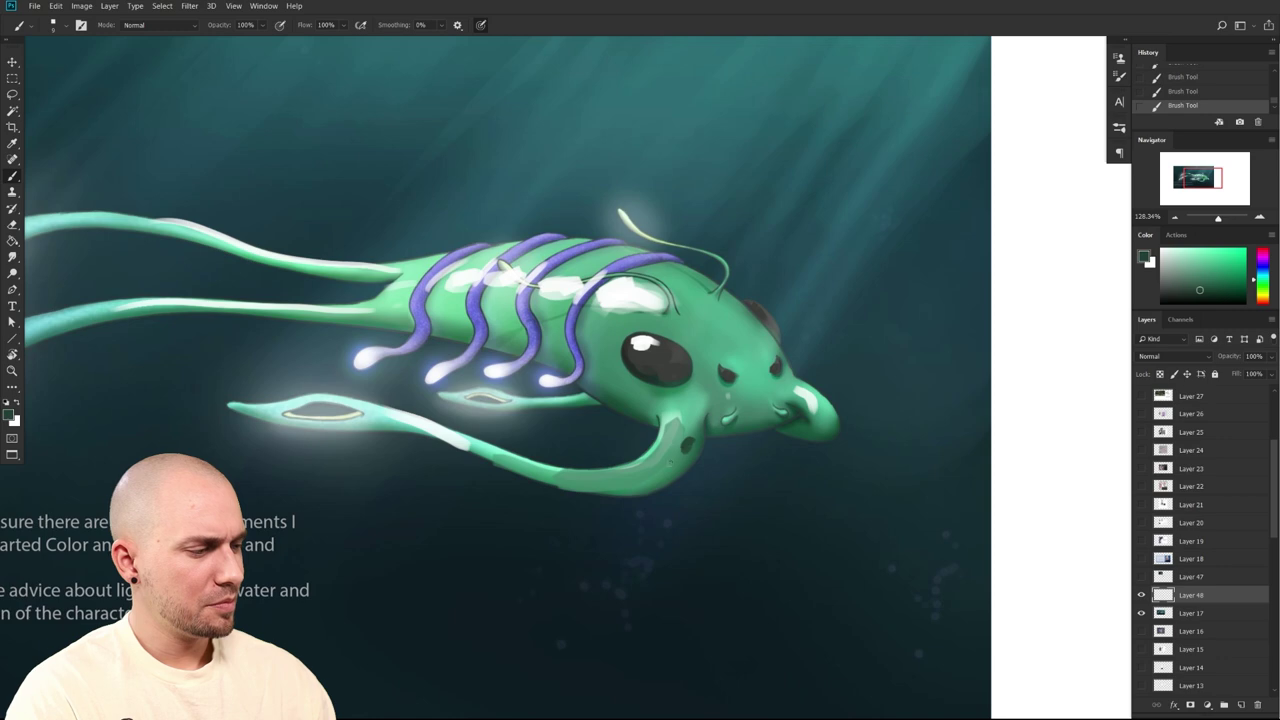
pyautogui.click(662, 476)
pyautogui.click(666, 477)
pyautogui.click(638, 482)
pyautogui.click(636, 490)
pyautogui.click(652, 484)
pyautogui.click(608, 488)
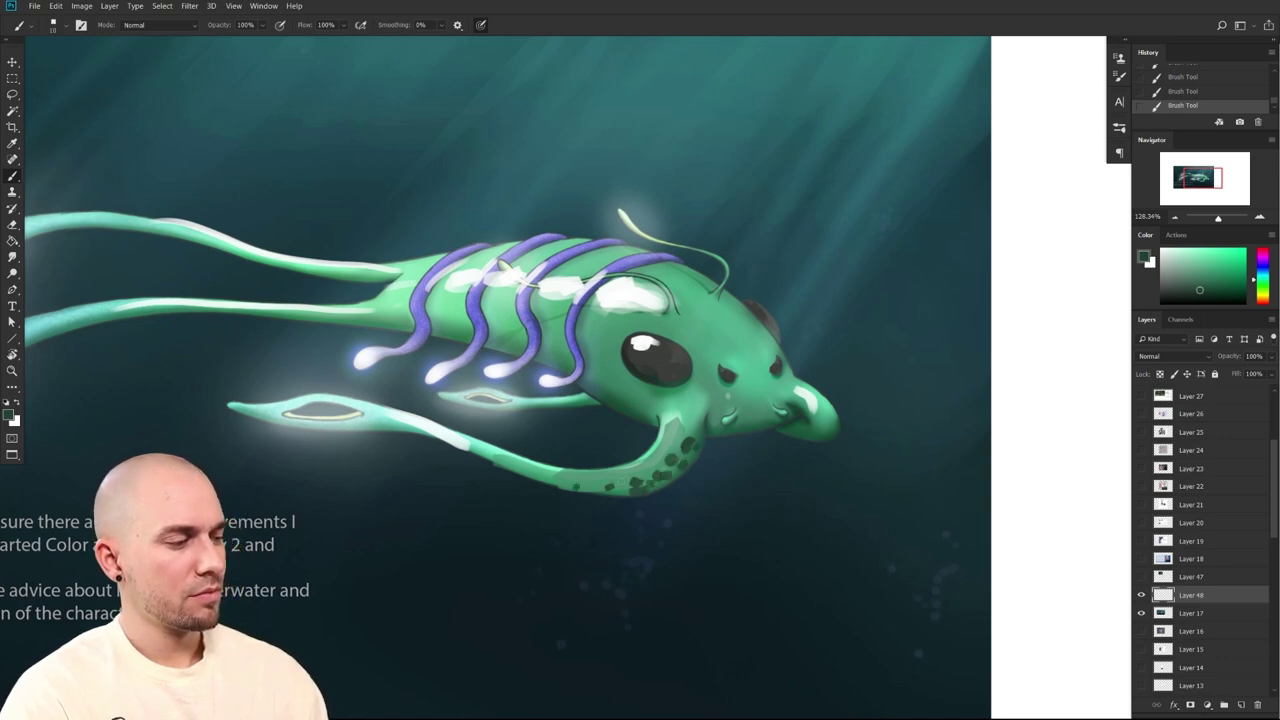
pyautogui.click(588, 487)
pyautogui.click(557, 483)
# Try painting light green rims around the small dark spots with a smaller brush
pyautogui.moveTo(777, 546); pyautogui.dragTo(668, 598)
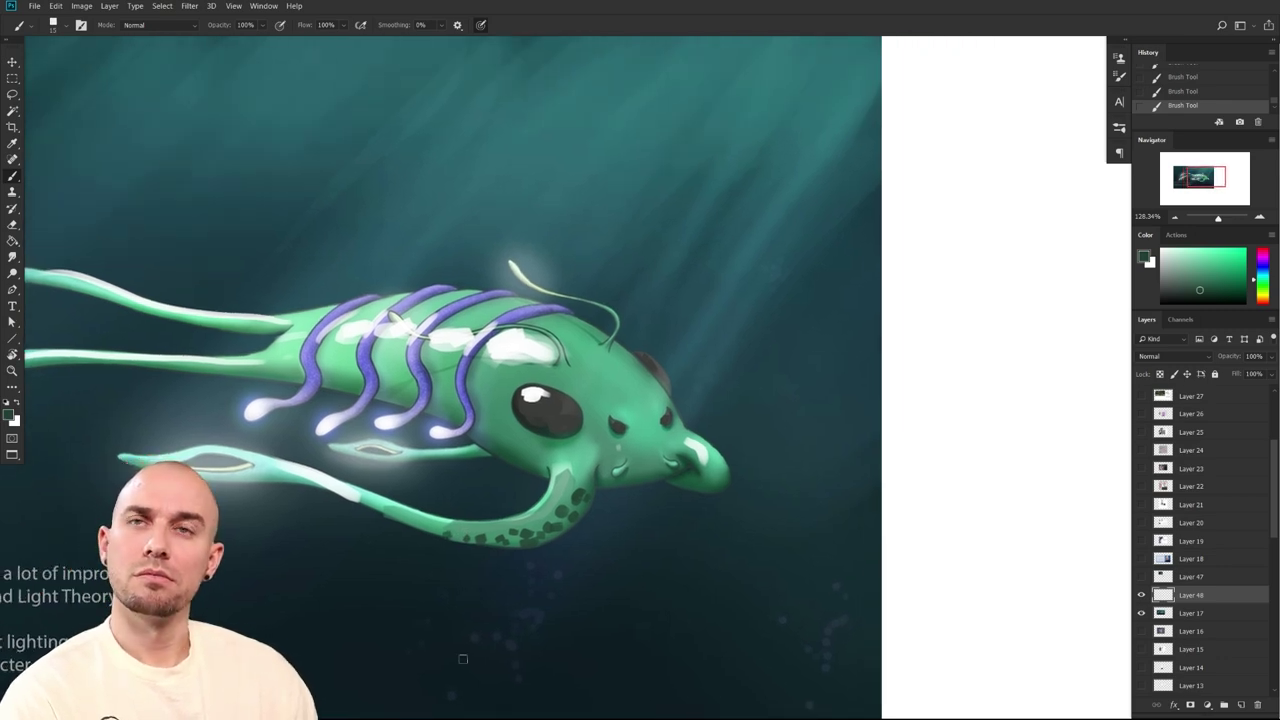
pyautogui.moveTo(456, 543)
pyautogui.mouseDown()
pyautogui.moveTo(654, 463)
pyautogui.moveTo(675, 485)
pyautogui.moveTo(669, 508)
pyautogui.moveTo(684, 507)
pyautogui.moveTo(675, 528)
pyautogui.moveTo(648, 554)
pyautogui.moveTo(636, 540)
pyautogui.moveTo(613, 553)
pyautogui.mouseUp()
pyautogui.press('[')
pyautogui.keyDown('alt'); pyautogui.click(669, 504); pyautogui.keyUp('alt')
pyautogui.press('[')
pyautogui.click(1199, 262)
pyautogui.moveTo(588, 558); pyautogui.dragTo(573, 547)
pyautogui.moveTo(573, 552); pyautogui.dragTo(557, 556)
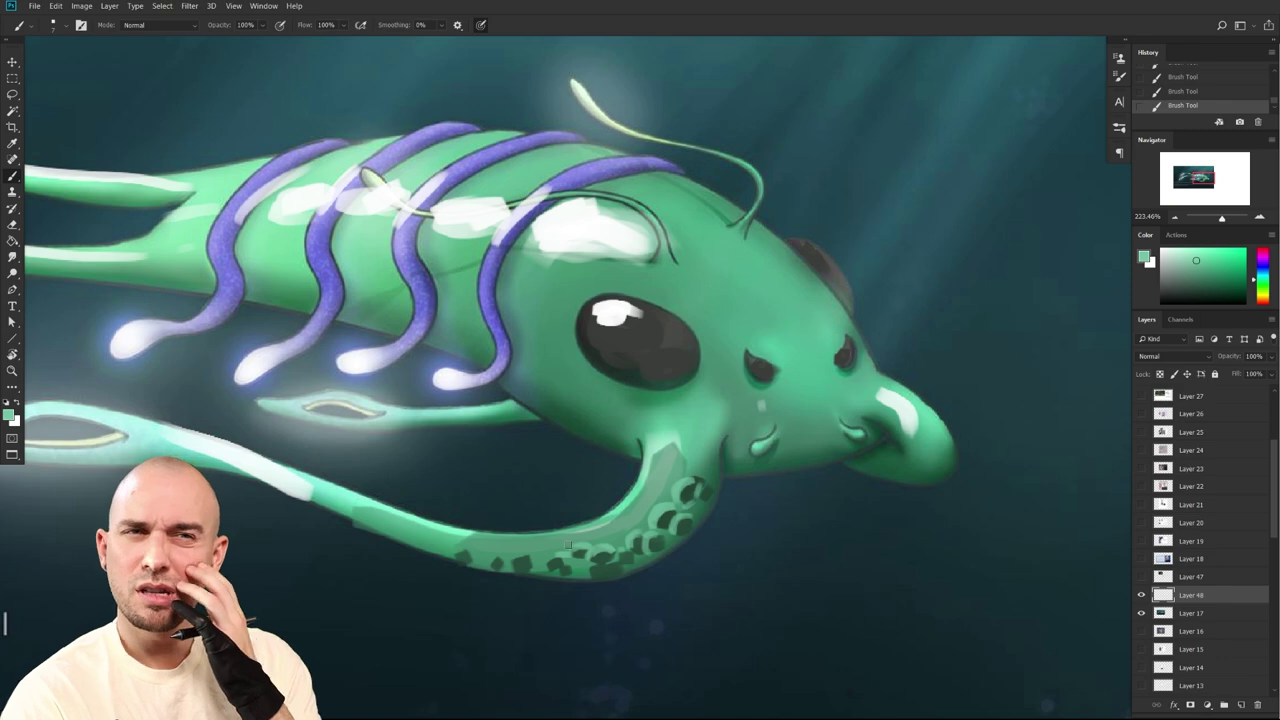
pyautogui.moveTo(739, 522)
pyautogui.mouseDown()
pyautogui.moveTo(679, 497)
pyautogui.moveTo(695, 473)
pyautogui.moveTo(648, 475)
pyautogui.mouseUp()
pyautogui.moveTo(654, 500); pyautogui.dragTo(668, 500)
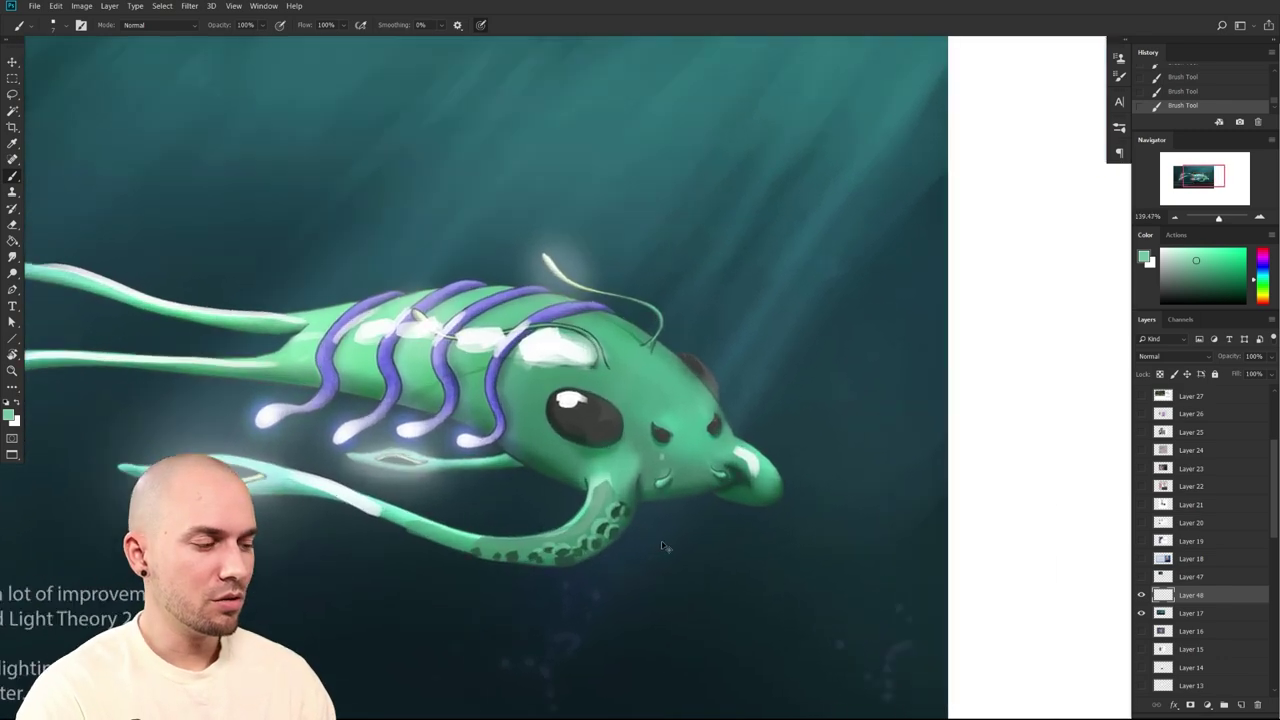
# Undo the light green rim strokes around the front limb's spots
pyautogui.hotkey('ctrl', 'z')
pyautogui.hotkey('ctrl', 'z')
pyautogui.hotkey('ctrl', 'z')
pyautogui.hotkey('ctrl', 'z')
pyautogui.hotkey('ctrl', 'z')
pyautogui.hotkey('ctrl', 'z')
pyautogui.hotkey('ctrl', 'z')
pyautogui.hotkey('ctrl', 'z')
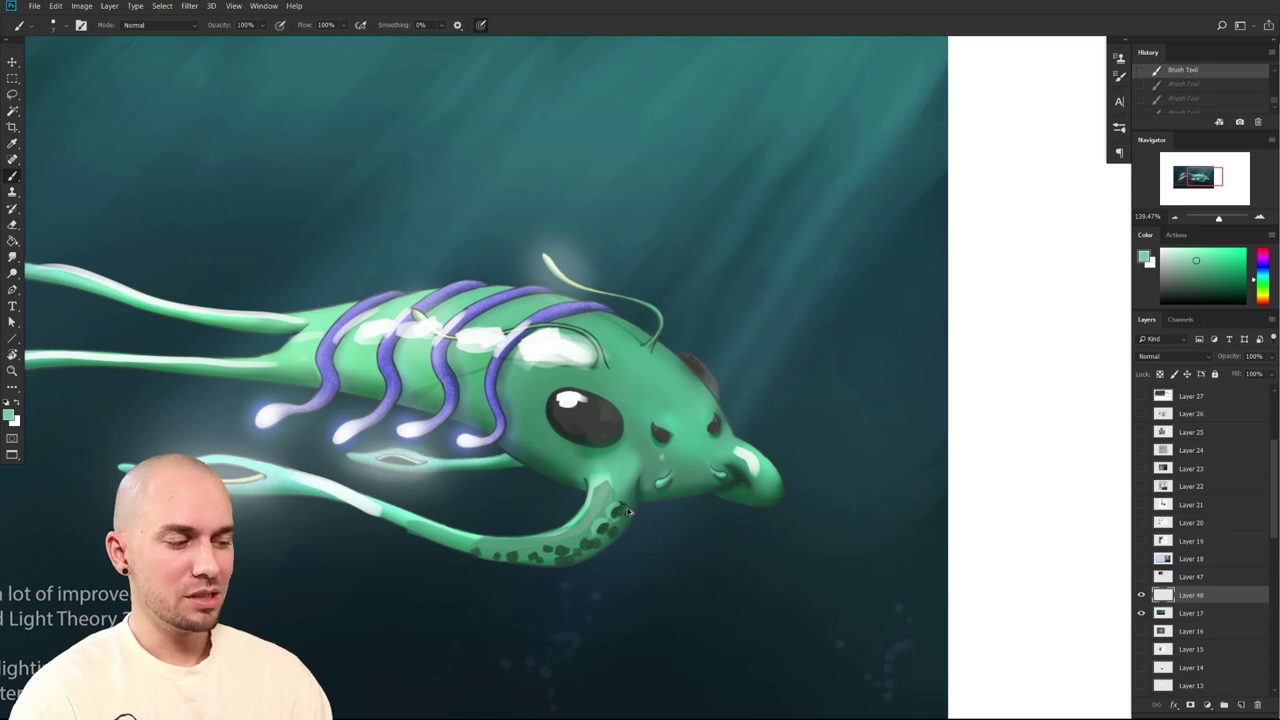
# Cover the small dark spots with the limb's sampled greens and erase the excess paint along its lower edge
pyautogui.keyDown('alt'); pyautogui.click(604, 511); pyautogui.keyUp('alt')
pyautogui.press(']')
pyautogui.press(']')
pyautogui.press(']')
pyautogui.press(']')
pyautogui.moveTo(608, 514)
pyautogui.mouseDown()
pyautogui.moveTo(598, 527)
pyautogui.moveTo(620, 508)
pyautogui.moveTo(608, 534)
pyautogui.moveTo(549, 560)
pyautogui.moveTo(611, 542)
pyautogui.mouseUp()
pyautogui.keyDown('alt'); pyautogui.click(626, 499); pyautogui.keyUp('alt')
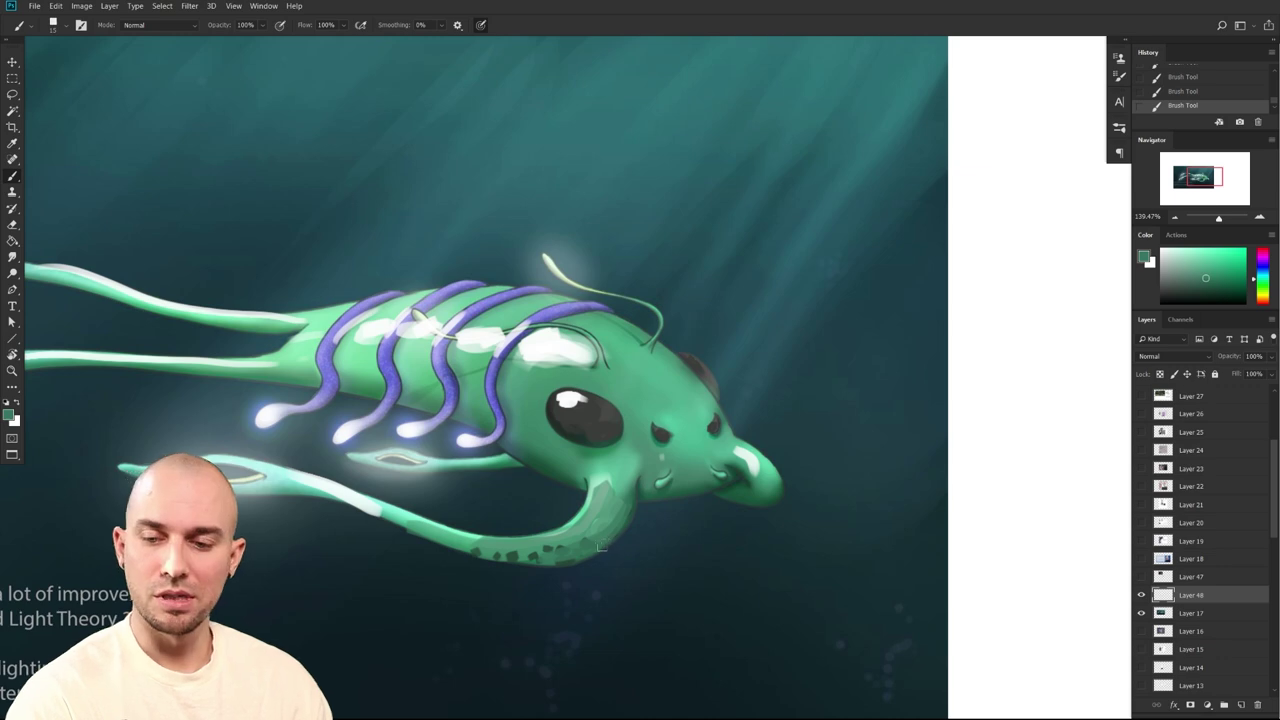
pyautogui.press('e')
pyautogui.moveTo(511, 570)
pyautogui.mouseDown()
pyautogui.moveTo(622, 544)
pyautogui.moveTo(592, 530)
pyautogui.moveTo(614, 512)
pyautogui.moveTo(608, 528)
pyautogui.moveTo(552, 548)
pyautogui.moveTo(576, 538)
pyautogui.moveTo(590, 557)
pyautogui.moveTo(533, 557)
pyautogui.mouseUp()
# Sample the eye's dark grey and paint a few large oval spots along the near front limb
pyautogui.press('b')
pyautogui.keyDown('alt'); pyautogui.click(603, 427); pyautogui.keyUp('alt')
pyautogui.press('[')
pyautogui.press('[')
pyautogui.hotkey('ctrl', 'z')
# Sample lighter greens and paint light accents around the large oval spots on the near front limb
pyautogui.keyDown('alt'); pyautogui.click(604, 483); pyautogui.keyUp('alt')
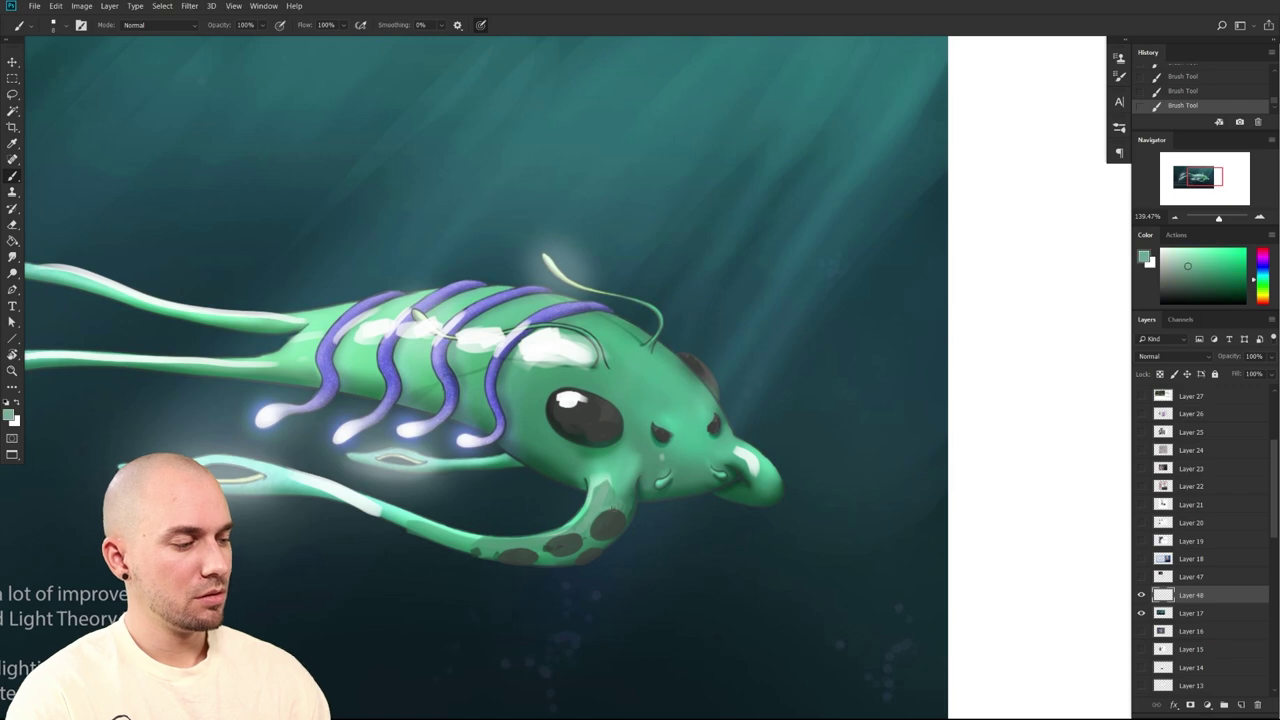
pyautogui.keyDown('alt'); pyautogui.click(469, 529); pyautogui.keyUp('alt')
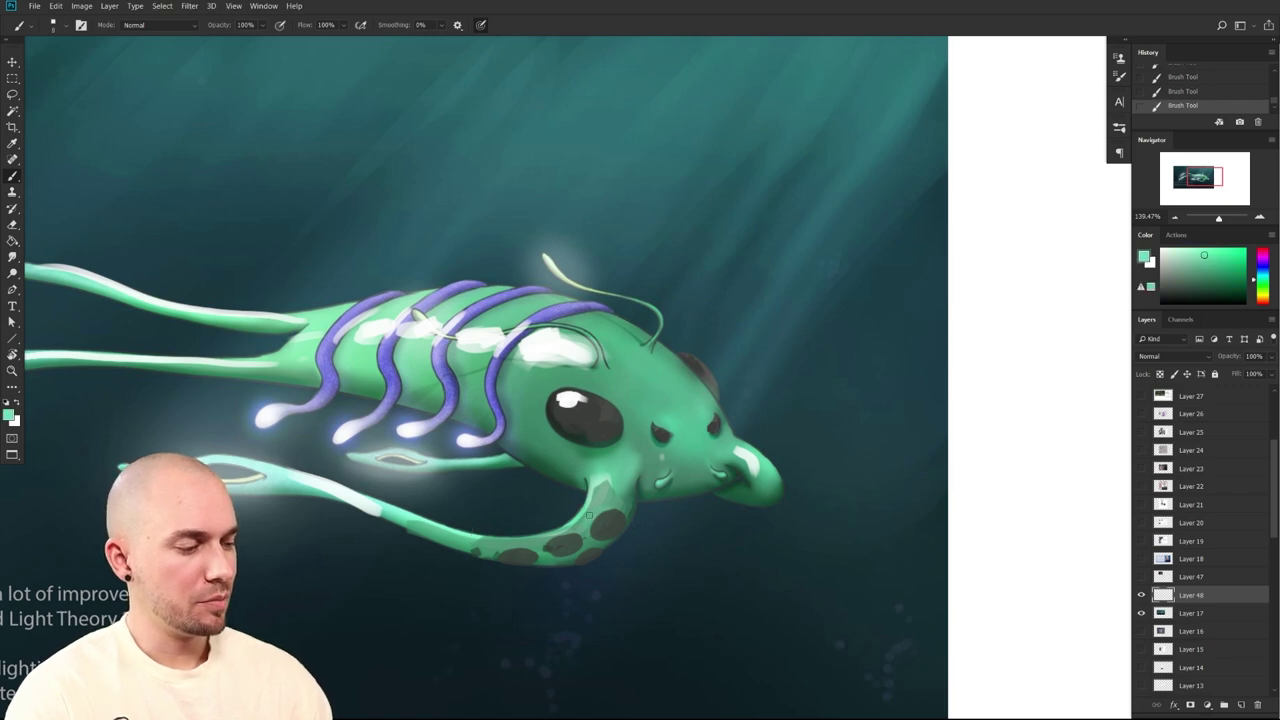
pyautogui.moveTo(597, 546); pyautogui.dragTo(578, 556)
pyautogui.moveTo(574, 531); pyautogui.dragTo(538, 545)
pyautogui.moveTo(571, 528)
pyautogui.mouseDown()
pyautogui.moveTo(503, 547)
pyautogui.moveTo(540, 536)
pyautogui.mouseUp()
pyautogui.press(']')
pyautogui.press(']')
pyautogui.moveTo(568, 524)
pyautogui.mouseDown()
pyautogui.moveTo(543, 532)
pyautogui.moveTo(544, 550)
pyautogui.mouseUp()
pyautogui.press('[')
pyautogui.moveTo(723, 561)
pyautogui.mouseDown()
pyautogui.moveTo(751, 526)
pyautogui.moveTo(741, 563)
pyautogui.mouseUp()
pyautogui.moveTo(600, 572); pyautogui.dragTo(731, 543)
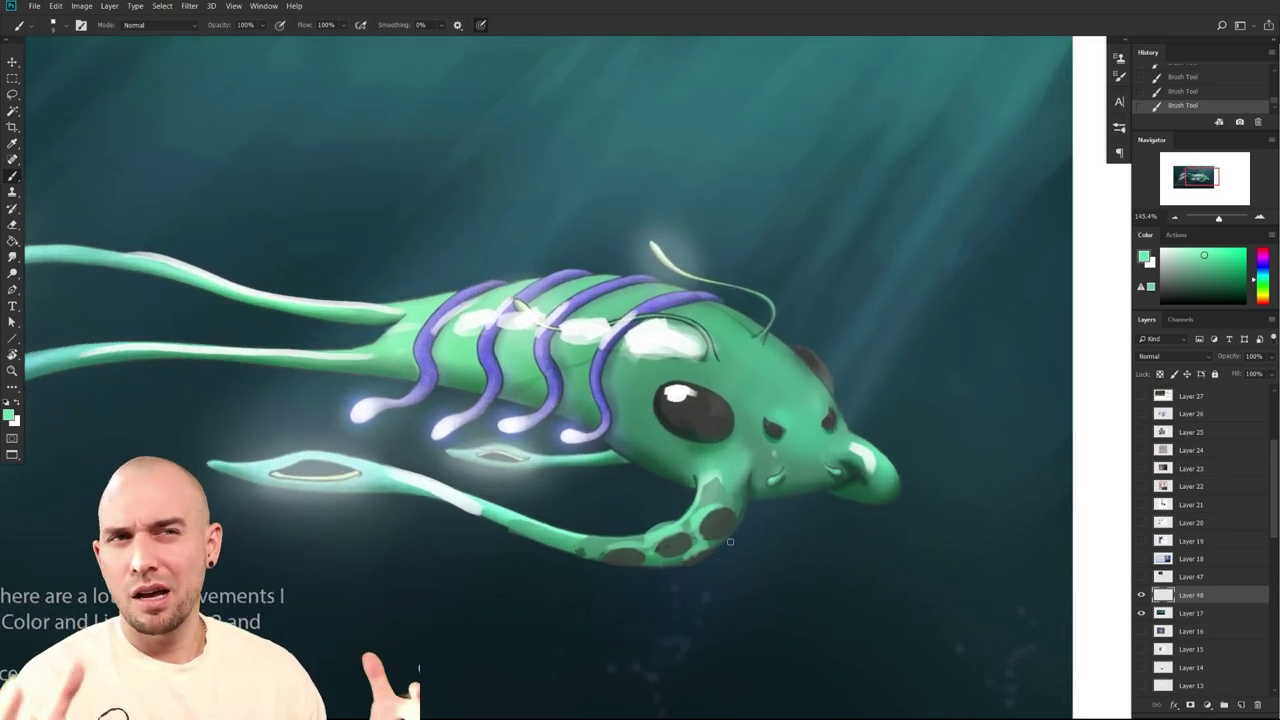
pyautogui.moveTo(836, 573); pyautogui.dragTo(784, 581)
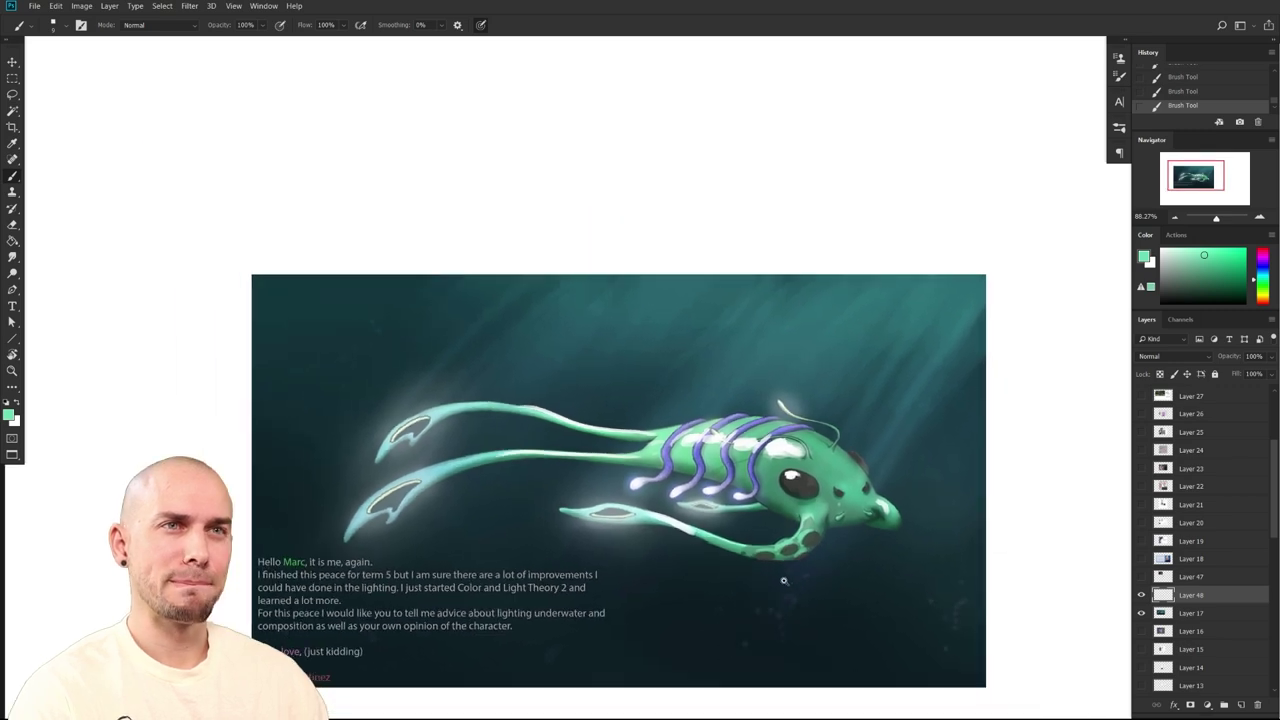
pyautogui.moveTo(784, 581); pyautogui.dragTo(803, 578)
# Sample the tendrils' purple and try repainting the purple bands across the creature's back
pyautogui.moveTo(901, 436); pyautogui.dragTo(851, 391)
pyautogui.keyDown('alt'); pyautogui.click(634, 391); pyautogui.keyUp('alt')
pyautogui.moveTo(677, 412); pyautogui.dragTo(738, 321)
pyautogui.hotkey('ctrl', 'z')
pyautogui.moveTo(609, 421); pyautogui.dragTo(681, 308)
pyautogui.hotkey('ctrl', 'z')
pyautogui.moveTo(590, 391); pyautogui.dragTo(634, 312)
# Try thickening the purple tendrils with three long strokes, and undo those strokes and the accidental layer move
pyautogui.moveTo(752, 543)
pyautogui.mouseDown()
pyautogui.moveTo(789, 526)
pyautogui.moveTo(790, 608)
pyautogui.mouseUp()
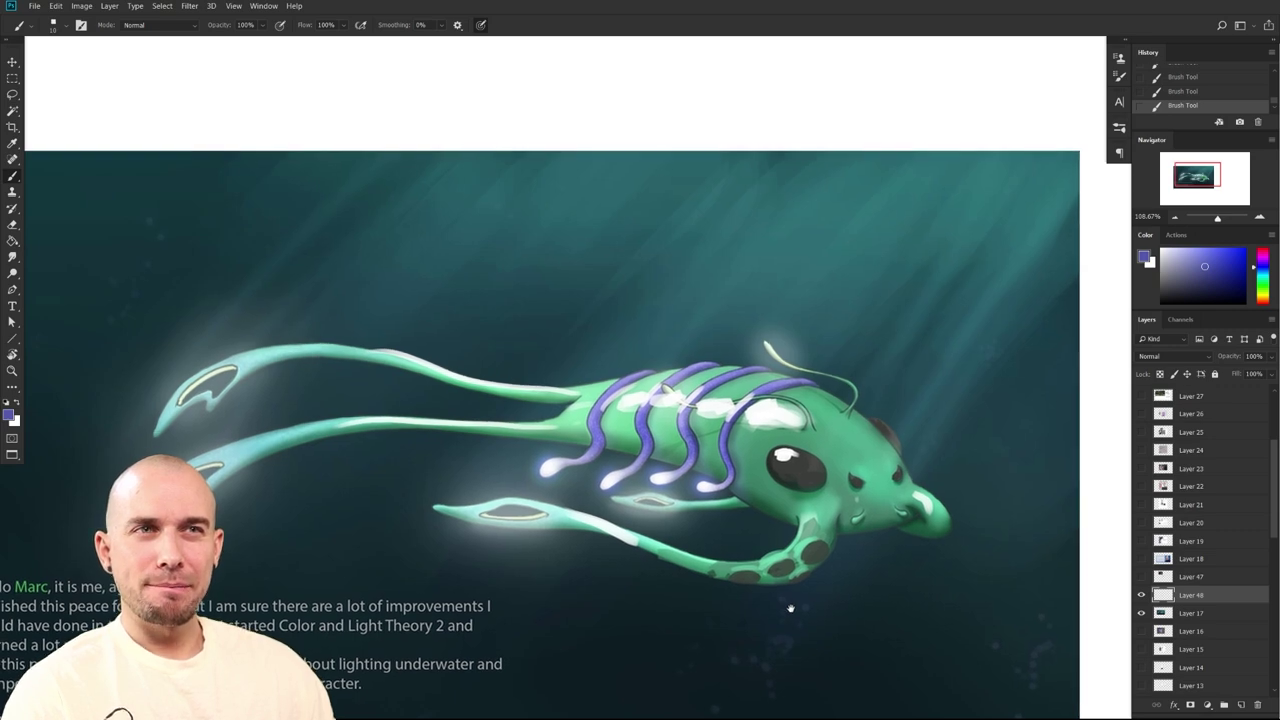
pyautogui.moveTo(806, 622)
pyautogui.mouseDown()
pyautogui.moveTo(794, 606)
pyautogui.moveTo(809, 625)
pyautogui.mouseUp()
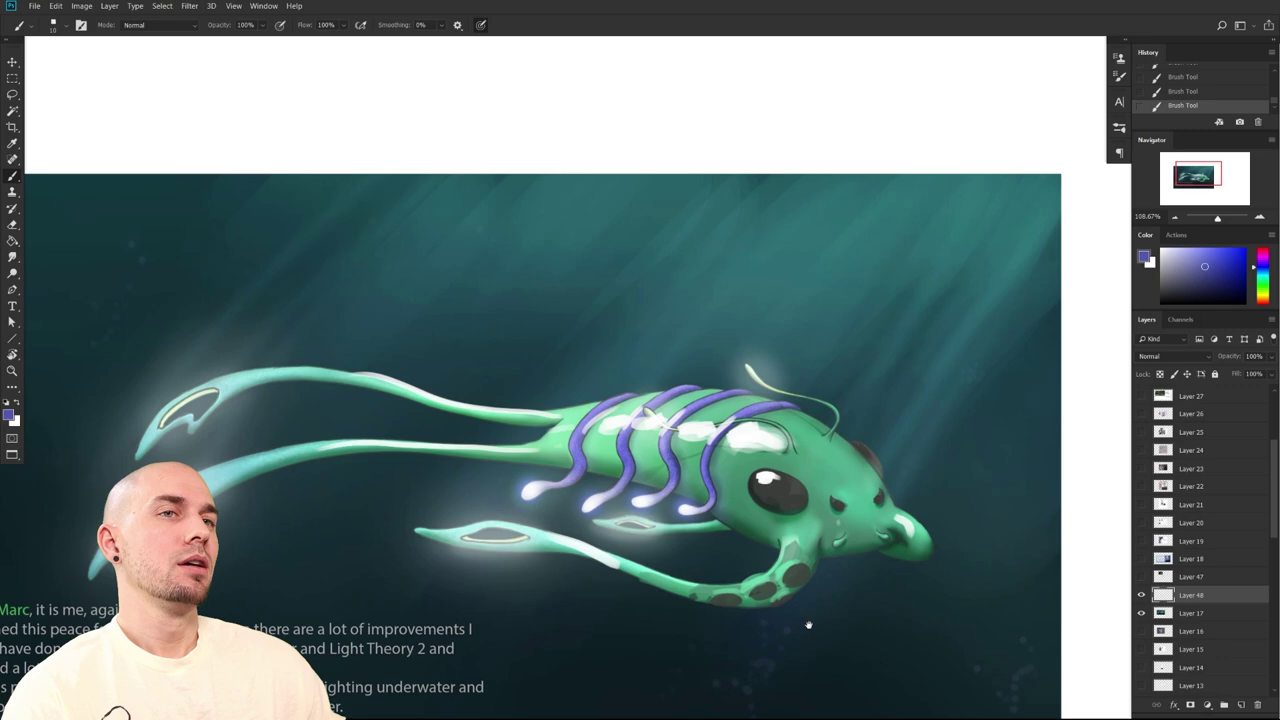
pyautogui.moveTo(809, 625); pyautogui.dragTo(801, 645)
pyautogui.moveTo(694, 511); pyautogui.dragTo(745, 432)
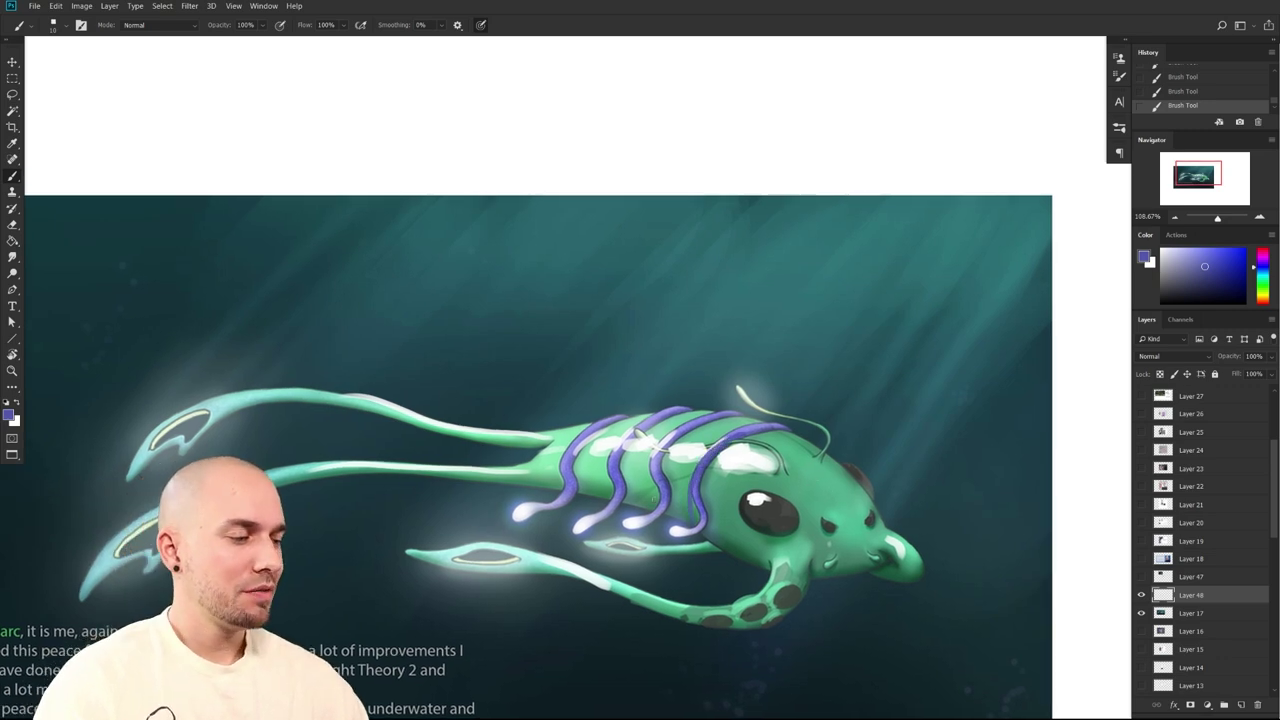
pyautogui.moveTo(655, 506); pyautogui.dragTo(711, 421)
pyautogui.moveTo(614, 487); pyautogui.dragTo(672, 419)
pyautogui.moveTo(618, 537); pyautogui.dragTo(673, 481)
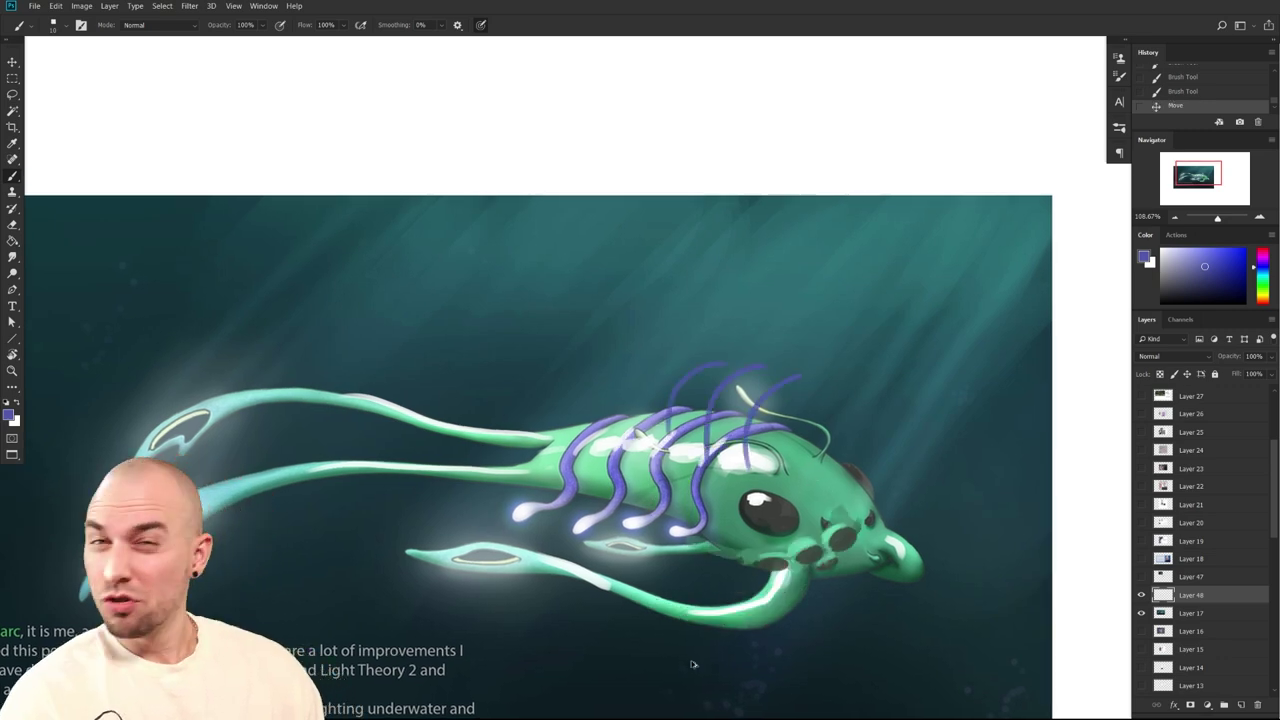
pyautogui.hotkey('ctrl', 'z')
pyautogui.moveTo(818, 509); pyautogui.dragTo(771, 527)
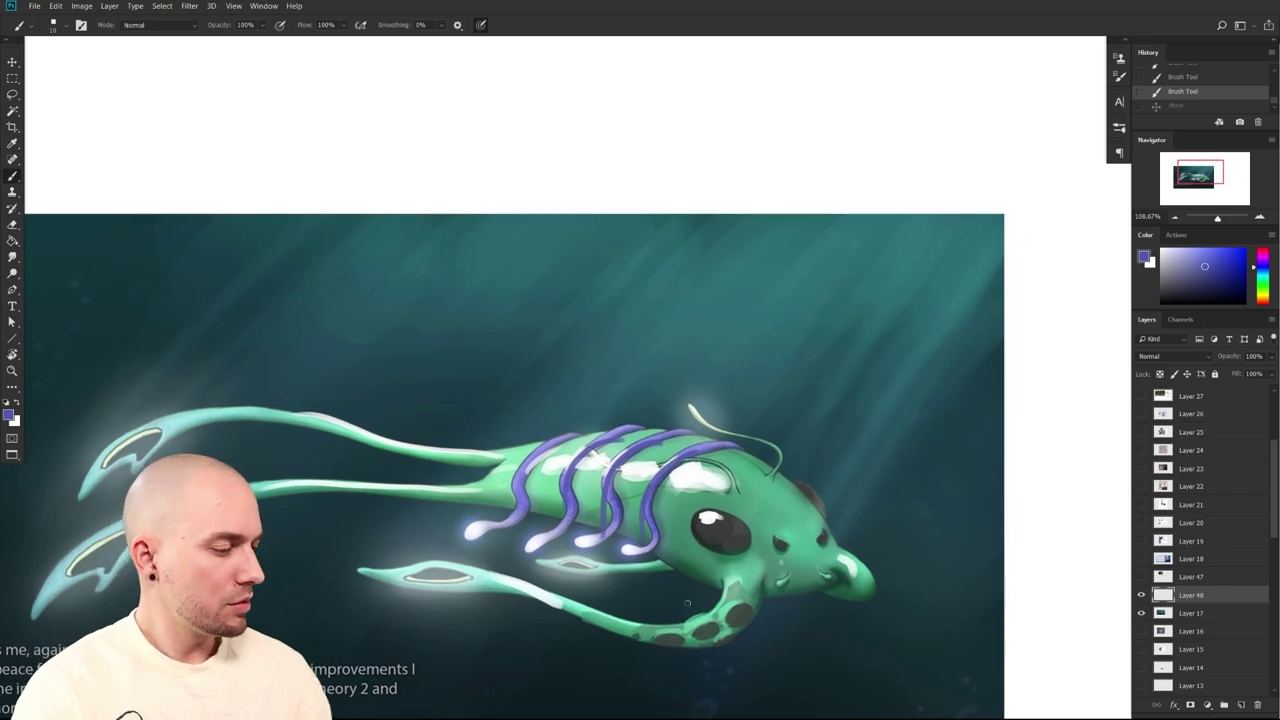
pyautogui.hotkey('ctrl', 'z')
pyautogui.hotkey('ctrl', 'z')
pyautogui.hotkey('ctrl', 'z')
# Try a more saturated purple with different brush sizes on the tendril nearest the eye, undoing each stroke
pyautogui.moveTo(906, 539); pyautogui.dragTo(871, 511)
pyautogui.click(1213, 264)
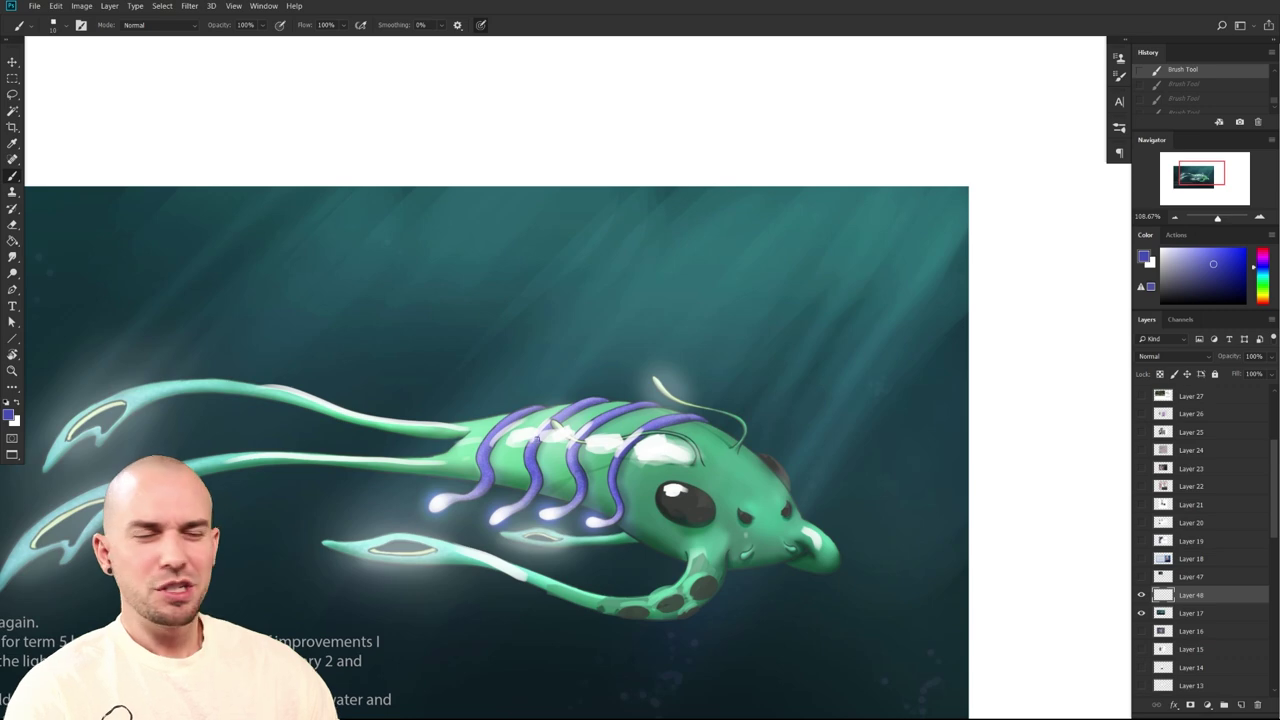
pyautogui.moveTo(610, 506)
pyautogui.mouseDown()
pyautogui.moveTo(620, 448)
pyautogui.moveTo(672, 420)
pyautogui.mouseUp()
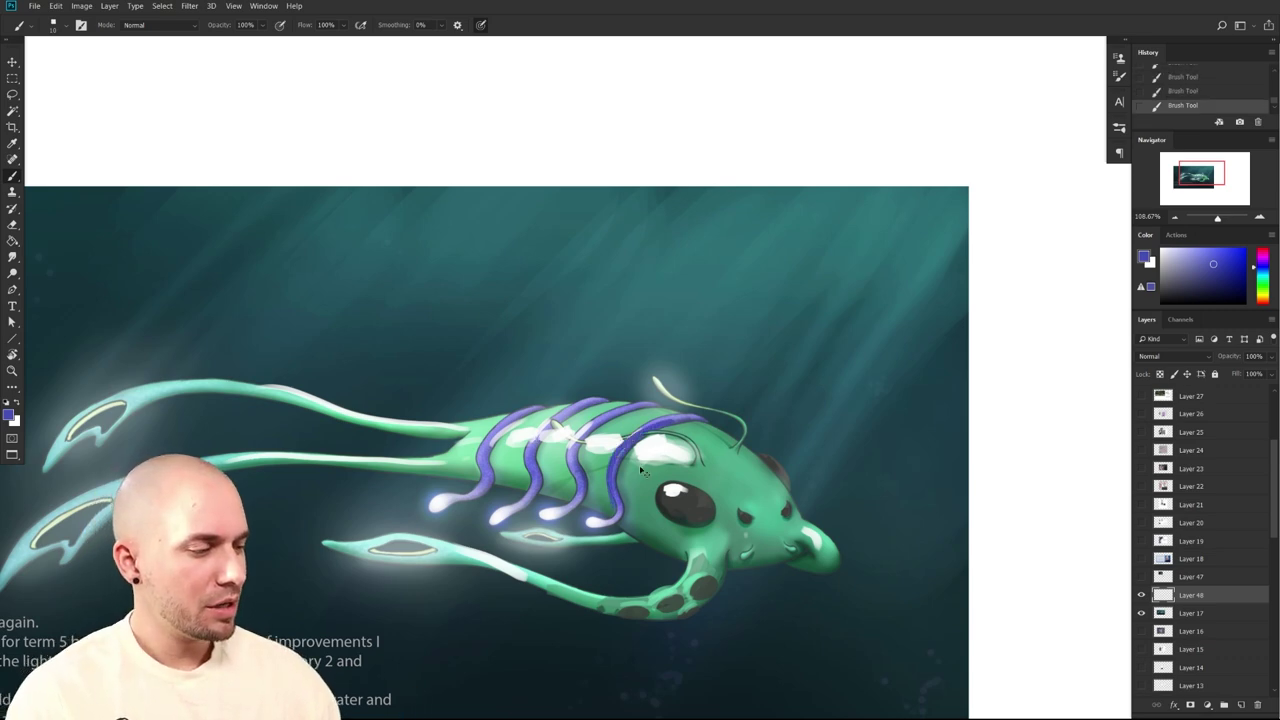
pyautogui.hotkey('ctrl', 'z')
pyautogui.press('[')
pyautogui.moveTo(612, 502)
pyautogui.mouseDown()
pyautogui.moveTo(688, 414)
pyautogui.moveTo(663, 424)
pyautogui.mouseUp()
pyautogui.hotkey('ctrl', 'z')
# Sample the body green and trim the edges of the purple tendril nearest the eye with a smaller brush
pyautogui.keyDown('alt'); pyautogui.click(699, 424); pyautogui.keyUp('alt')
pyautogui.keyDown('alt'); pyautogui.click(703, 424); pyautogui.keyUp('alt')
pyautogui.press('[')
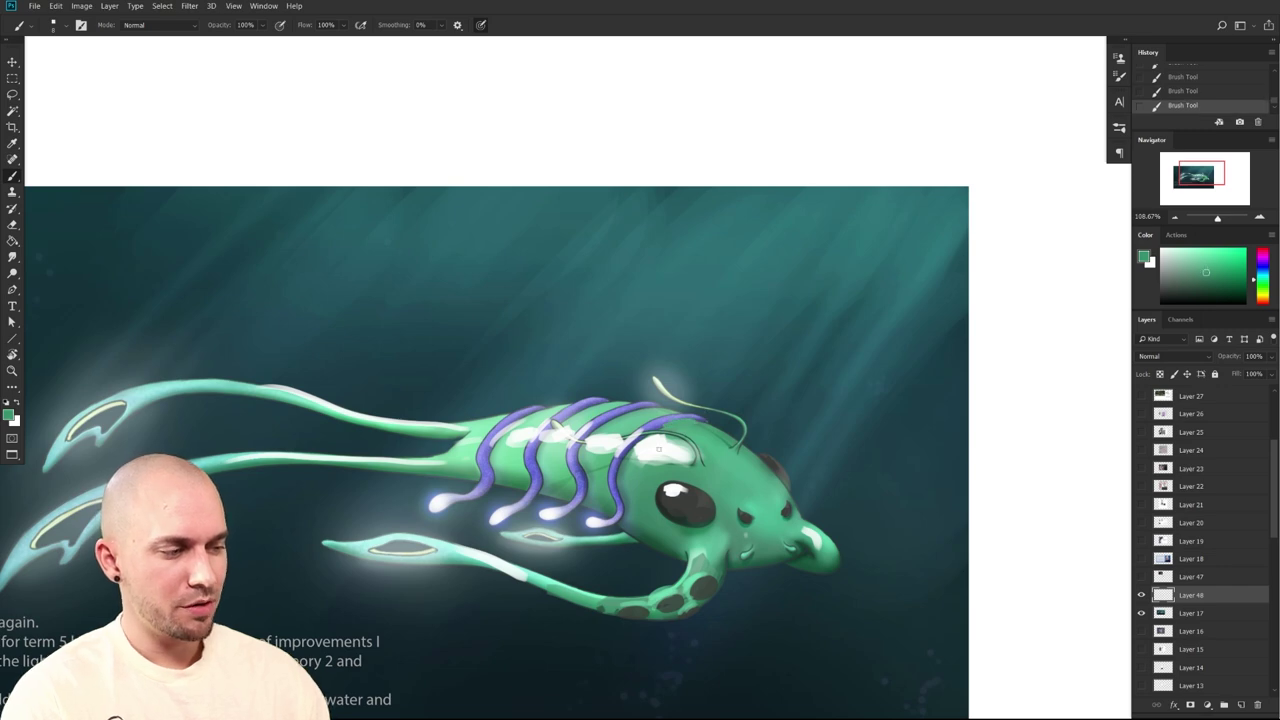
# Sample pale lavender and muted blue tones to repaint the glowing tips of the tendrils below the body
pyautogui.keyDown('alt'); pyautogui.click(616, 513); pyautogui.keyUp('alt')
pyautogui.keyDown('alt'); pyautogui.click(604, 522); pyautogui.keyUp('alt')
pyautogui.keyDown('alt'); pyautogui.click(598, 520); pyautogui.keyUp('alt')
pyautogui.keyDown('alt'); pyautogui.click(598, 520); pyautogui.keyUp('alt')
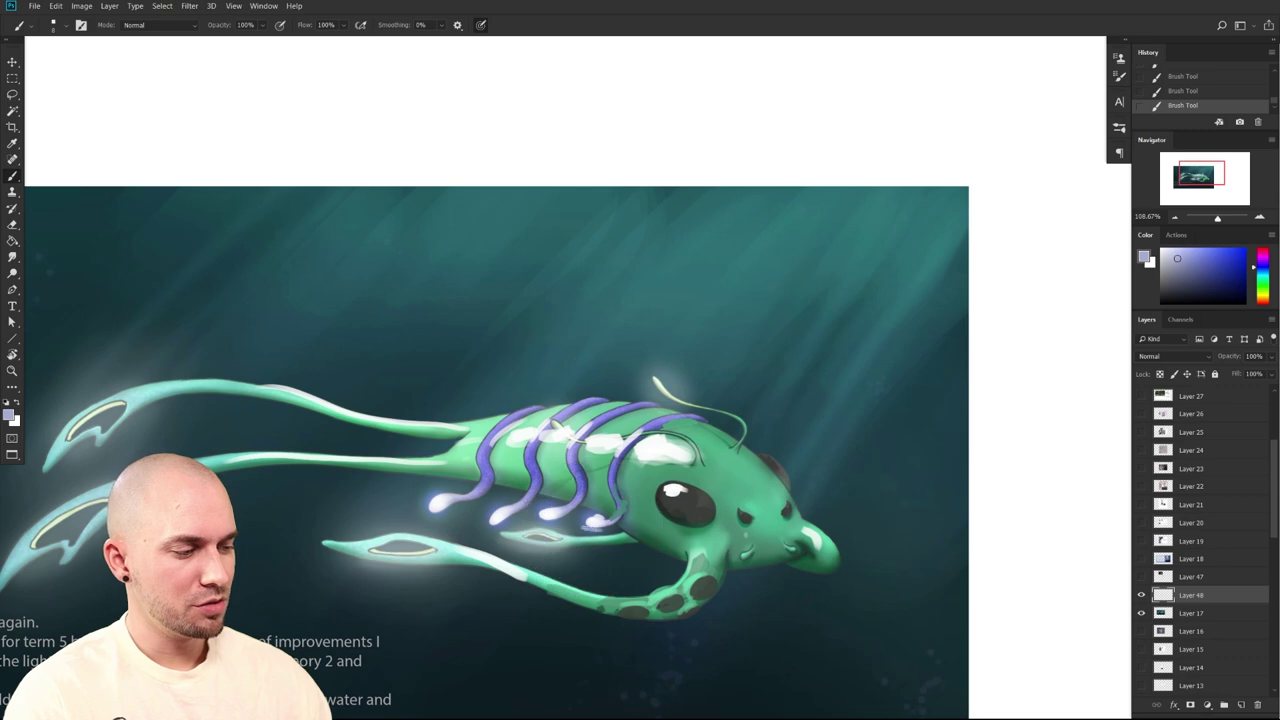
pyautogui.keyDown('alt'); pyautogui.click(592, 530); pyautogui.keyUp('alt')
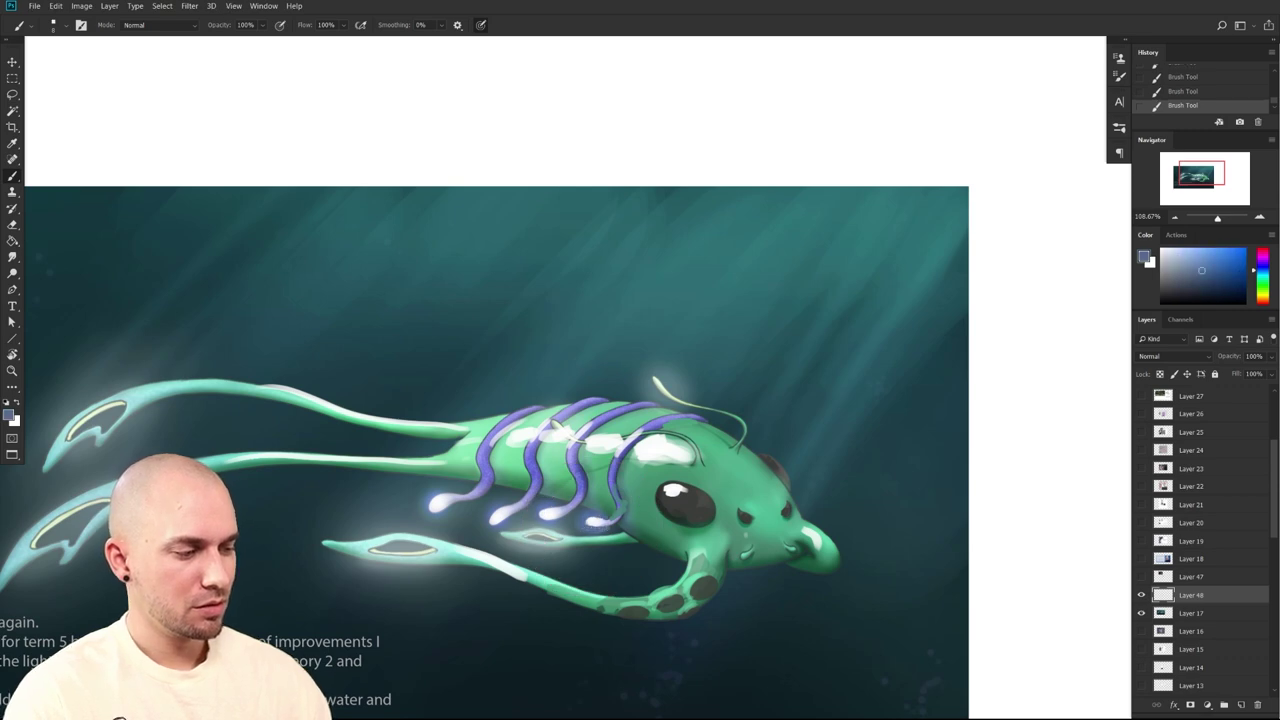
pyautogui.keyDown('alt'); pyautogui.click(628, 484); pyautogui.keyUp('alt')
pyautogui.keyDown('alt'); pyautogui.click(513, 521); pyautogui.keyUp('alt')
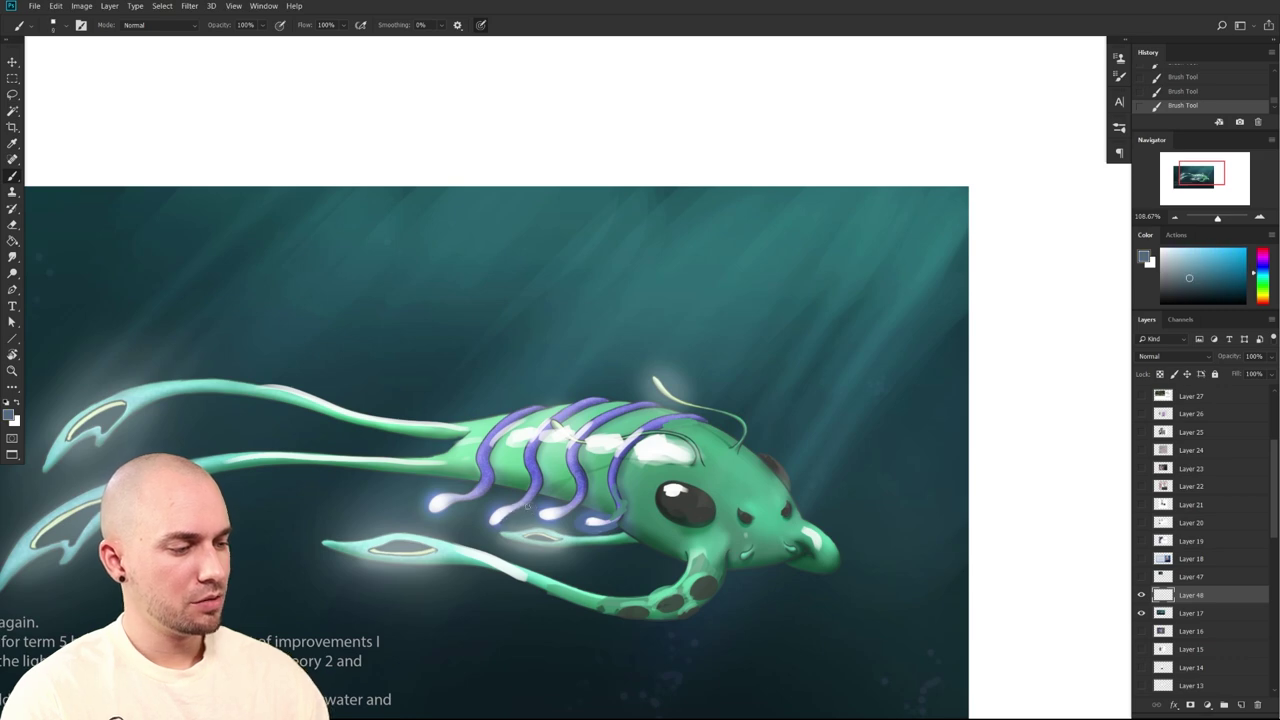
# Thicken the upper part of the second tendril from the tail and touch up the green around it with sampled colors
pyautogui.keyDown('alt'); pyautogui.click(517, 473); pyautogui.keyUp('alt')
pyautogui.keyDown('alt'); pyautogui.click(538, 478); pyautogui.keyUp('alt')
pyautogui.moveTo(533, 453)
pyautogui.mouseDown()
pyautogui.moveTo(552, 429)
pyautogui.moveTo(631, 396)
pyautogui.moveTo(581, 436)
pyautogui.mouseUp()
pyautogui.press(']')
pyautogui.press(']')
pyautogui.press(']')
pyautogui.keyDown('alt'); pyautogui.click(629, 407); pyautogui.keyUp('alt')
pyautogui.press('[')
pyautogui.keyDown('alt'); pyautogui.click(498, 461); pyautogui.keyUp('alt')
pyautogui.moveTo(492, 468); pyautogui.dragTo(500, 436)
# Show Layer 47 with the fish skeleton reference and frame the skeleton closely
pyautogui.scroll(15, 554, 500)
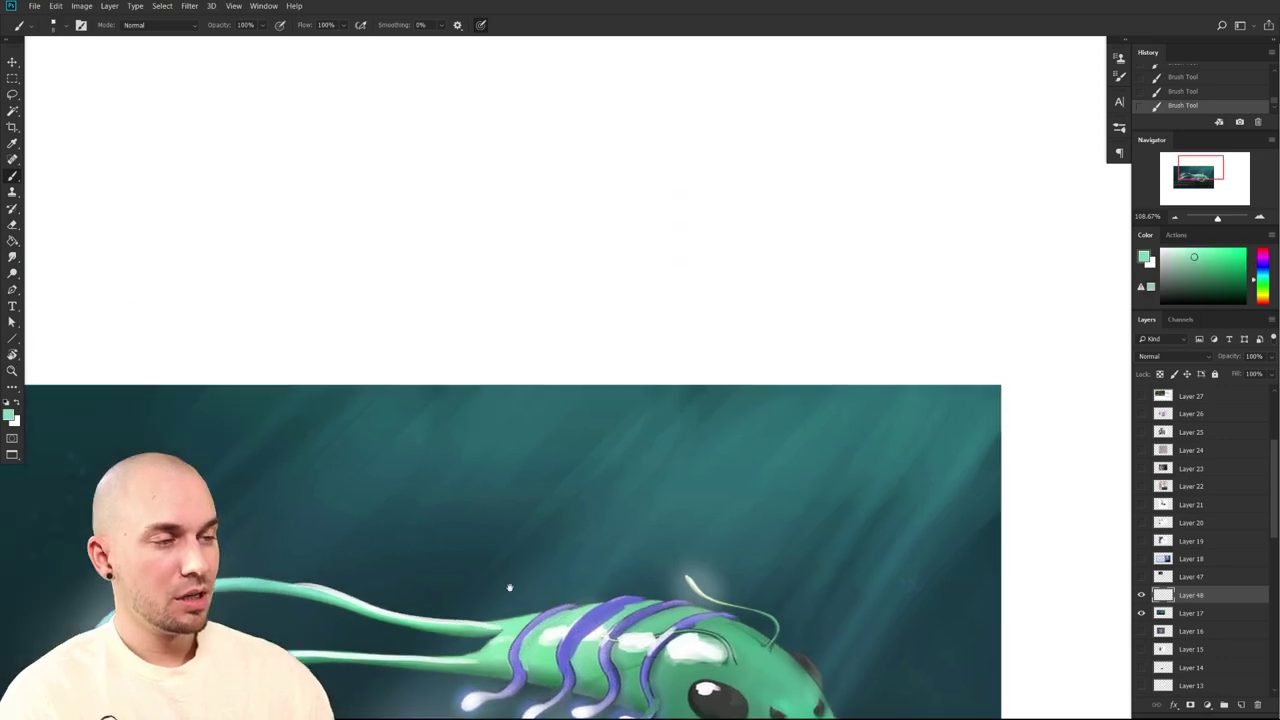
pyautogui.scroll(-5, 714, 540)
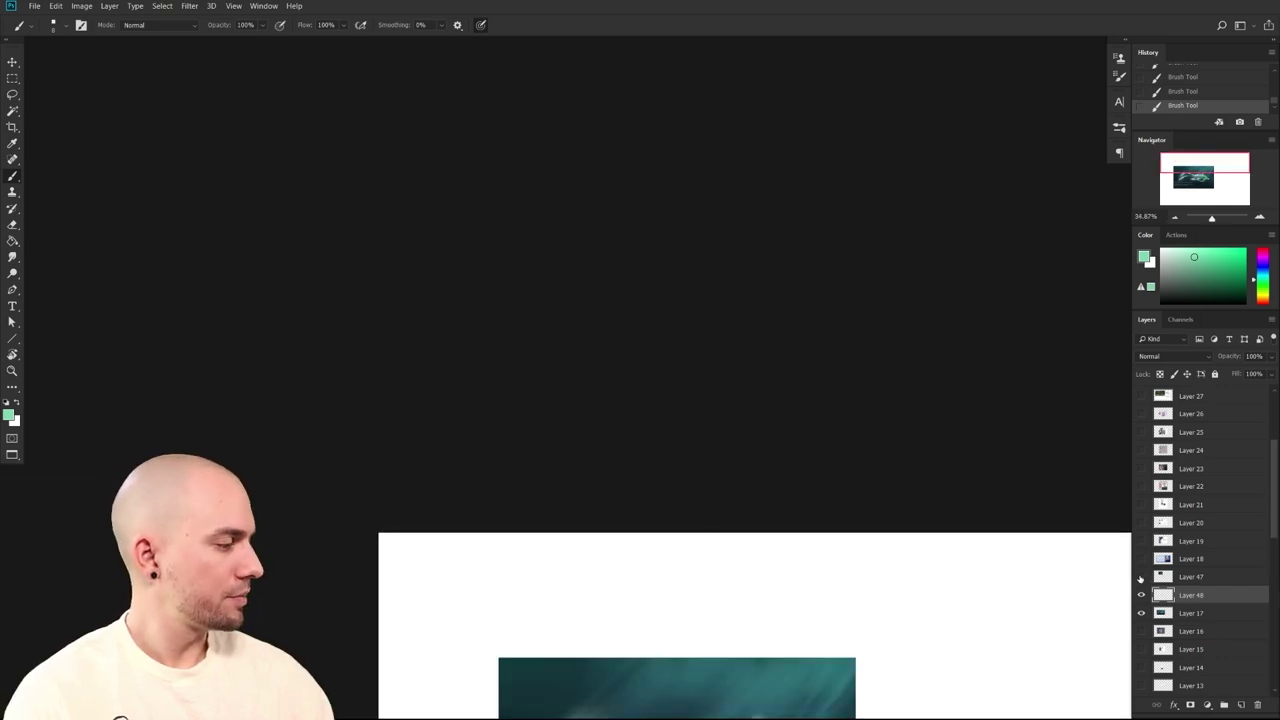
pyautogui.click(1142, 579)
pyautogui.scroll(6, 877, 554)
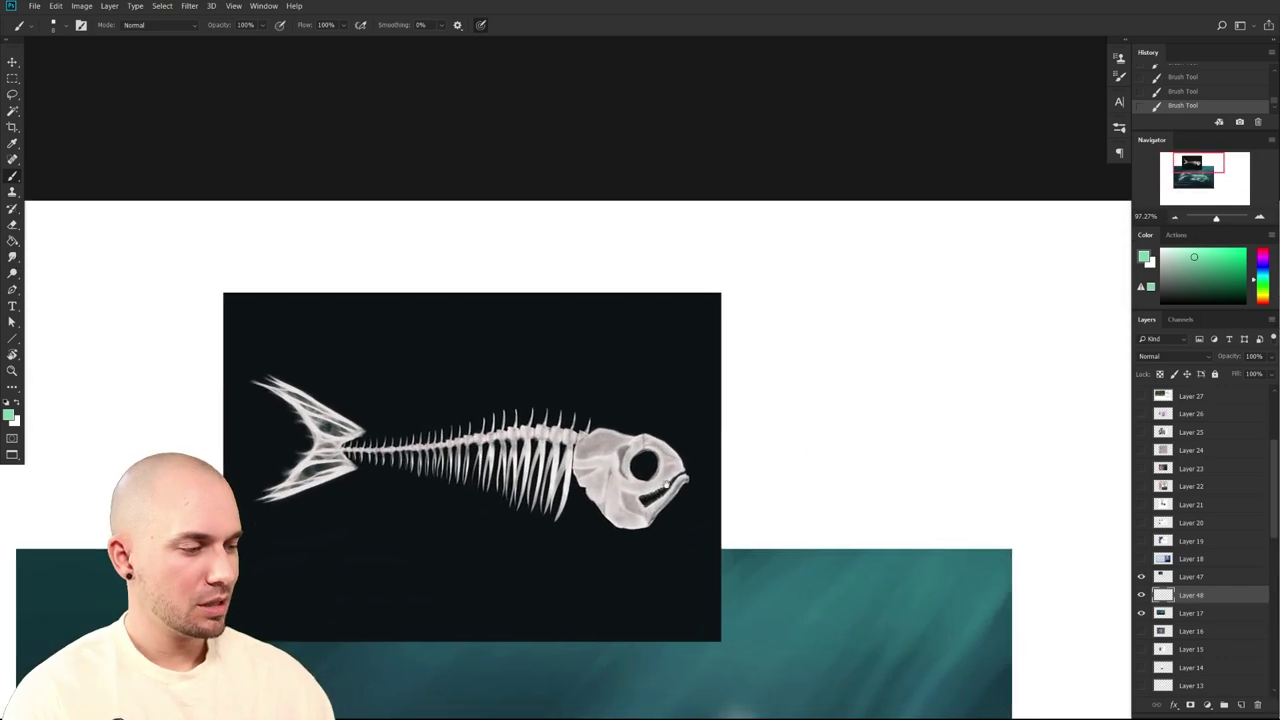
pyautogui.moveTo(666, 485); pyautogui.dragTo(662, 484)
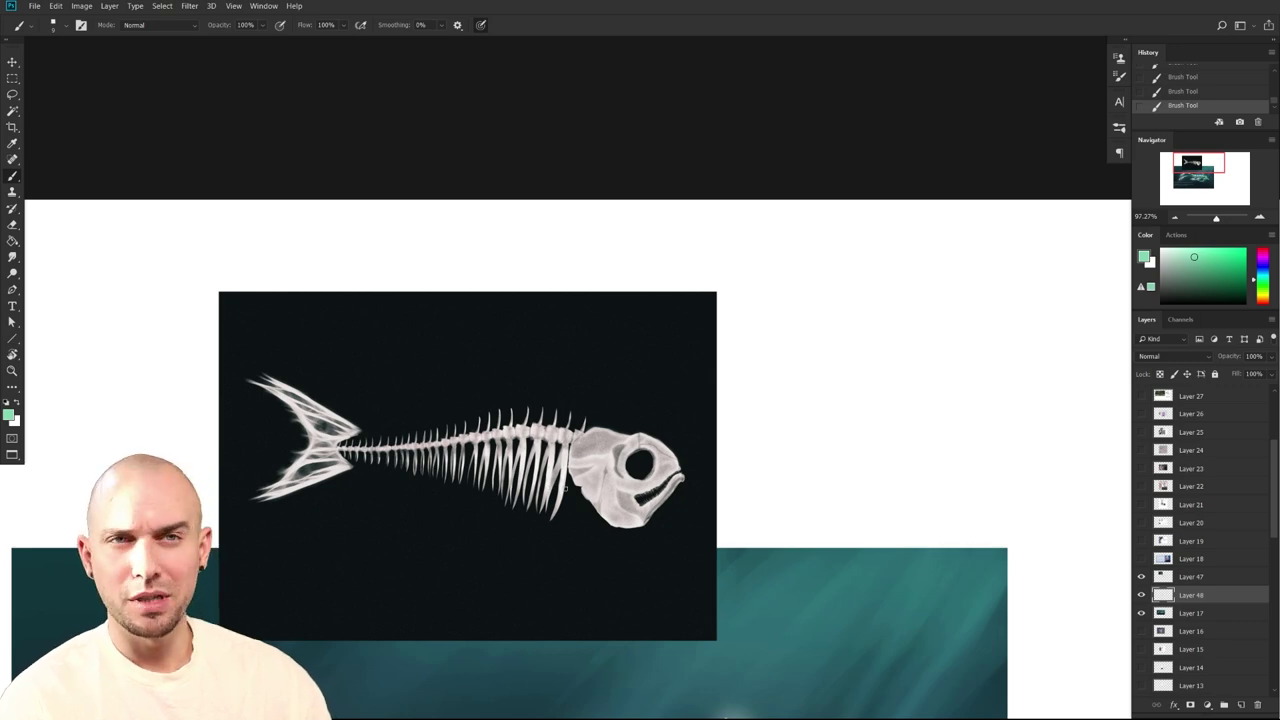
pyautogui.scroll(3, 555, 470)
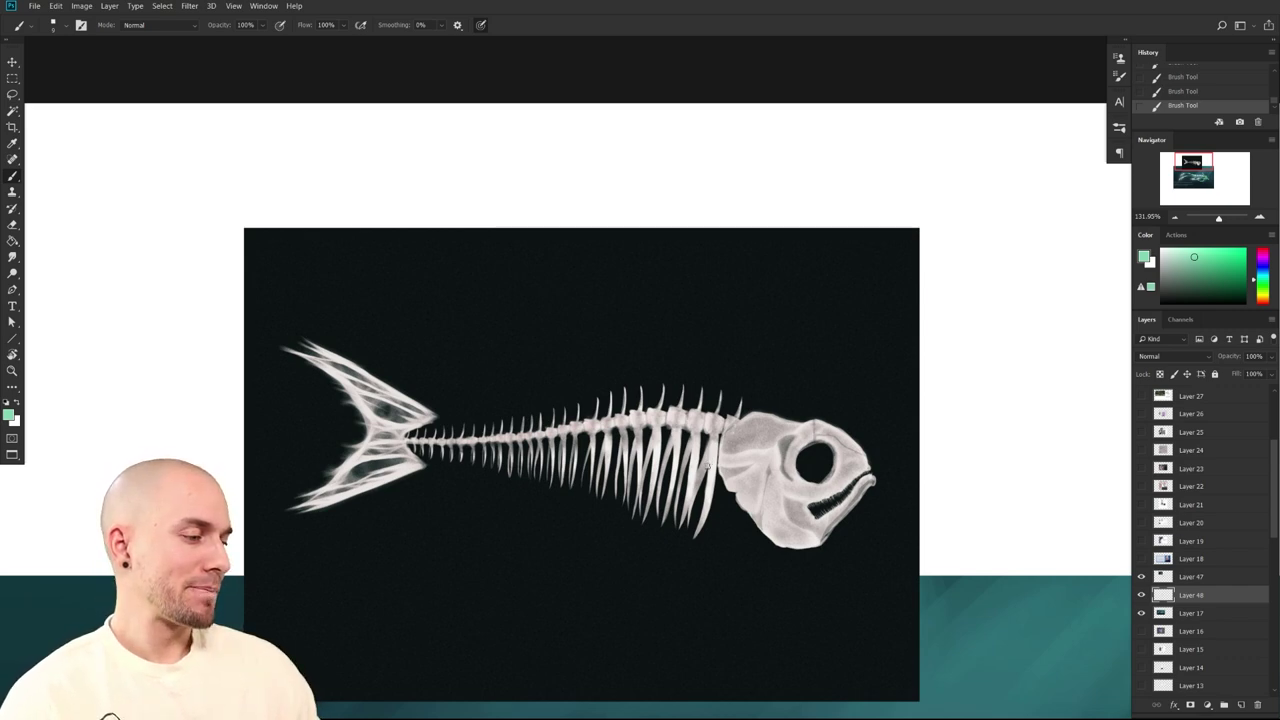
# Choose a more saturated green and paint over the large ribs nearest the fish's skull on Layer 47 with a bigger brush
pyautogui.click(1244, 256)
pyautogui.click(1207, 262)
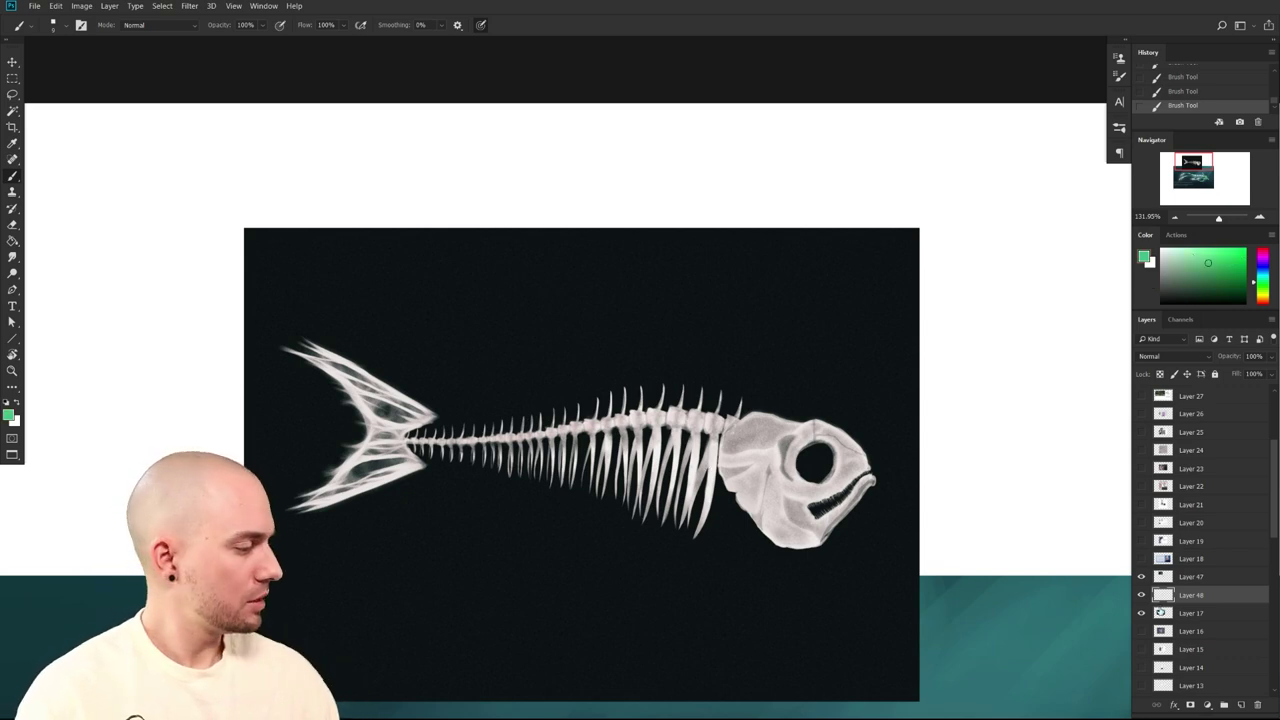
pyautogui.click(1173, 578)
pyautogui.press(']')
pyautogui.press(']')
pyautogui.press(']')
pyautogui.press(']')
pyautogui.press(']')
pyautogui.moveTo(716, 430)
pyautogui.mouseDown()
pyautogui.moveTo(694, 537)
pyautogui.moveTo(684, 513)
pyautogui.mouseUp()
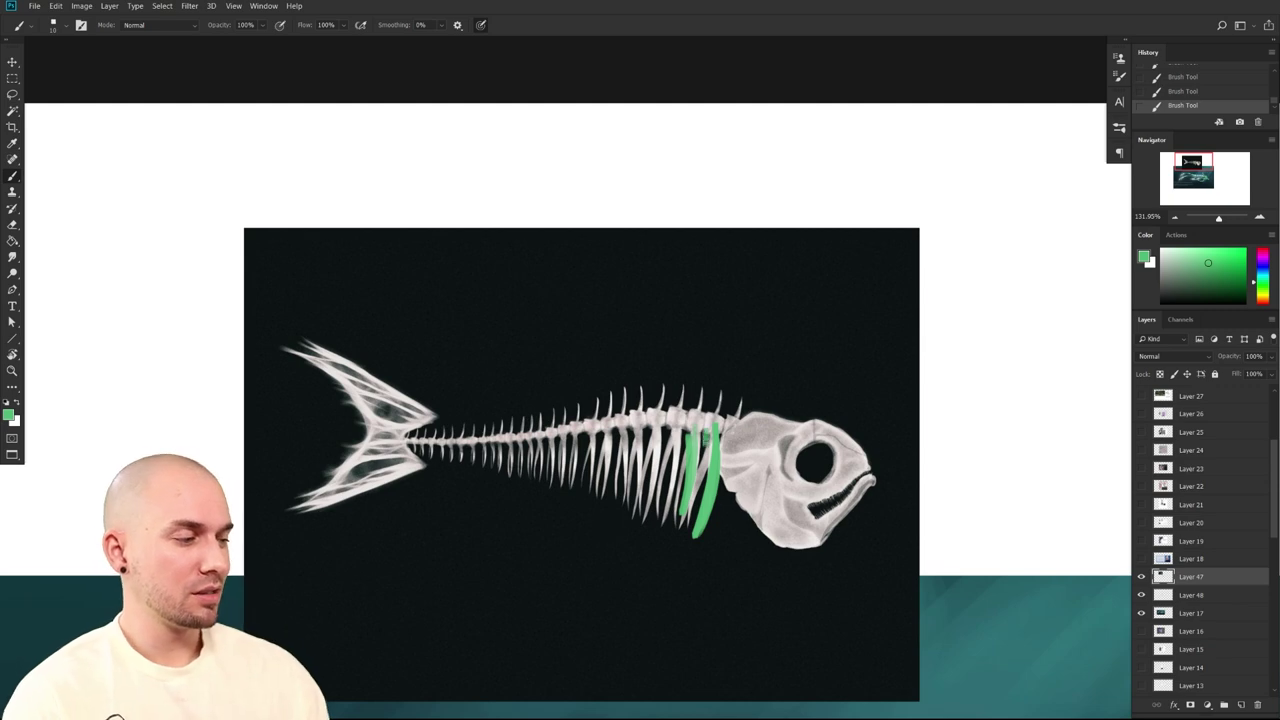
pyautogui.moveTo(706, 432)
pyautogui.mouseDown()
pyautogui.moveTo(708, 462)
pyautogui.moveTo(677, 521)
pyautogui.moveTo(697, 527)
pyautogui.mouseUp()
pyautogui.moveTo(660, 424); pyautogui.dragTo(648, 502)
# Mark several smaller ribs toward the tail and one dorsal spine of the fish skeleton in green
pyautogui.moveTo(581, 442)
pyautogui.mouseDown()
pyautogui.moveTo(575, 486)
pyautogui.moveTo(550, 470)
pyautogui.mouseUp()
pyautogui.moveTo(524, 436); pyautogui.dragTo(518, 462)
pyautogui.moveTo(500, 444)
pyautogui.mouseDown()
pyautogui.moveTo(494, 466)
pyautogui.moveTo(472, 462)
pyautogui.mouseUp()
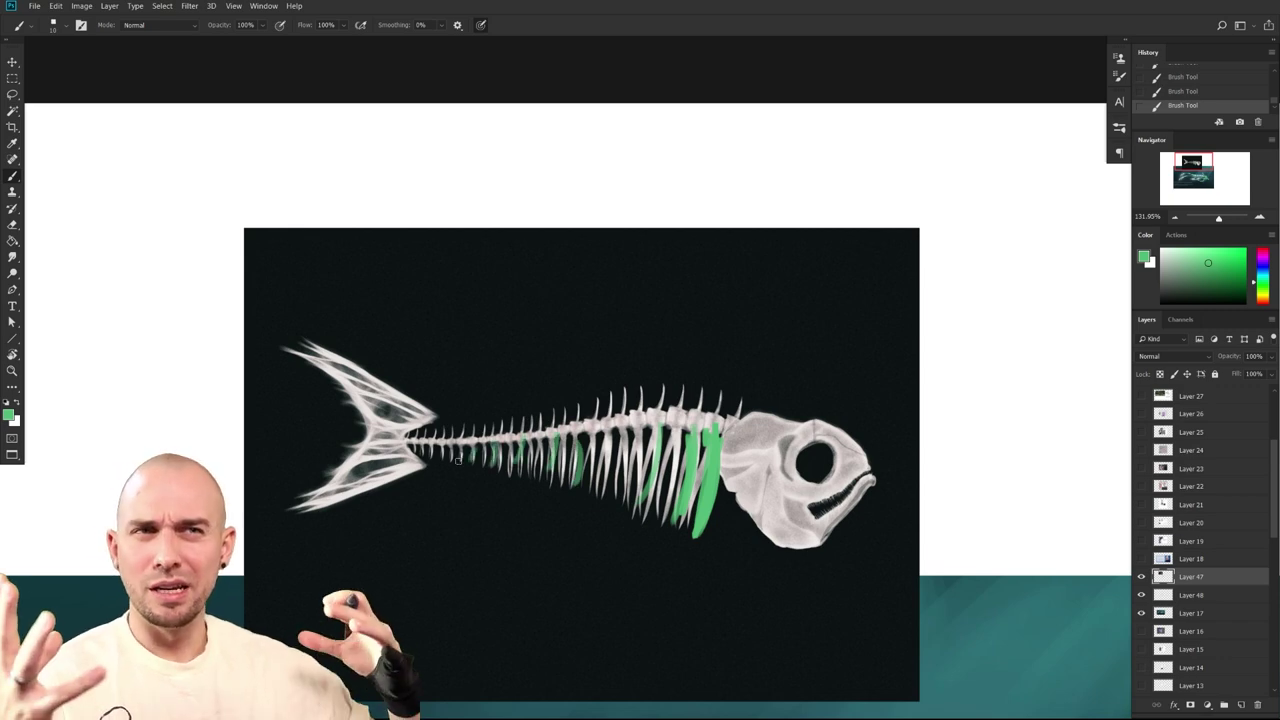
pyautogui.moveTo(786, 589); pyautogui.dragTo(777, 595)
pyautogui.moveTo(650, 412); pyautogui.dragTo(650, 384)
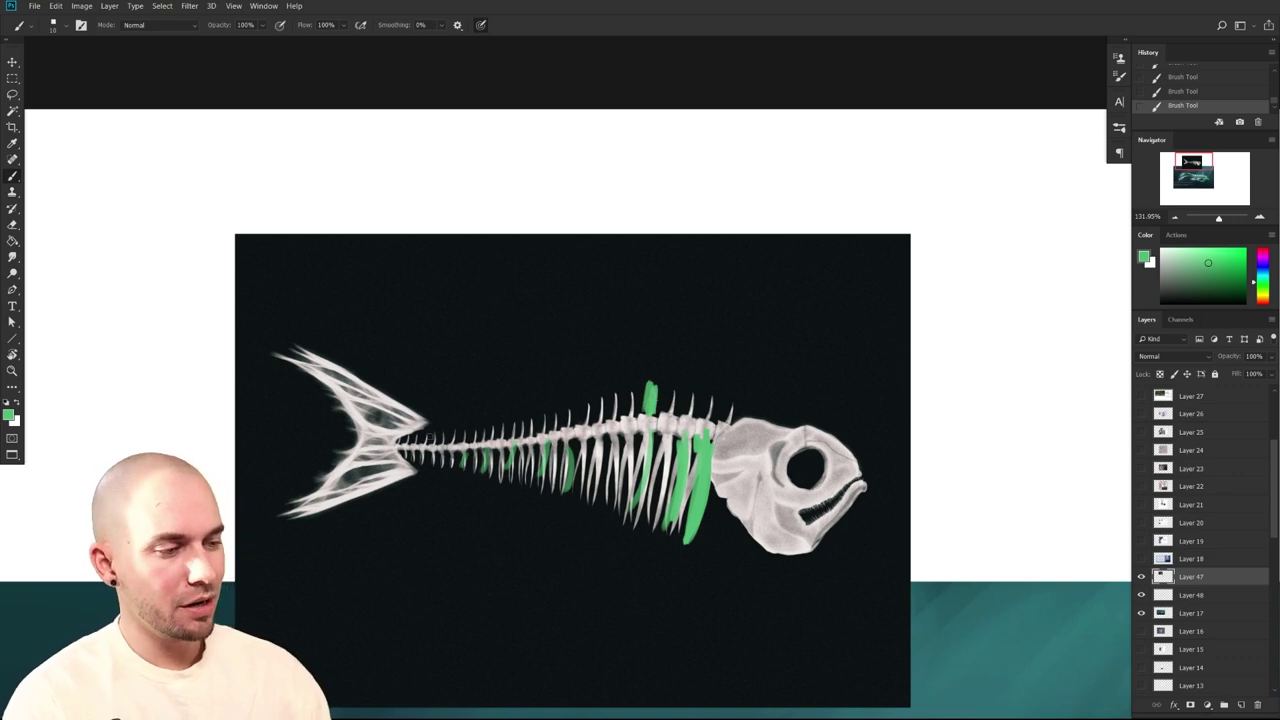
# Repaint the lower end and glowing tip of the creature's rearmost tendril using sampled blues and purples
pyautogui.scroll(-10, 586, 465)
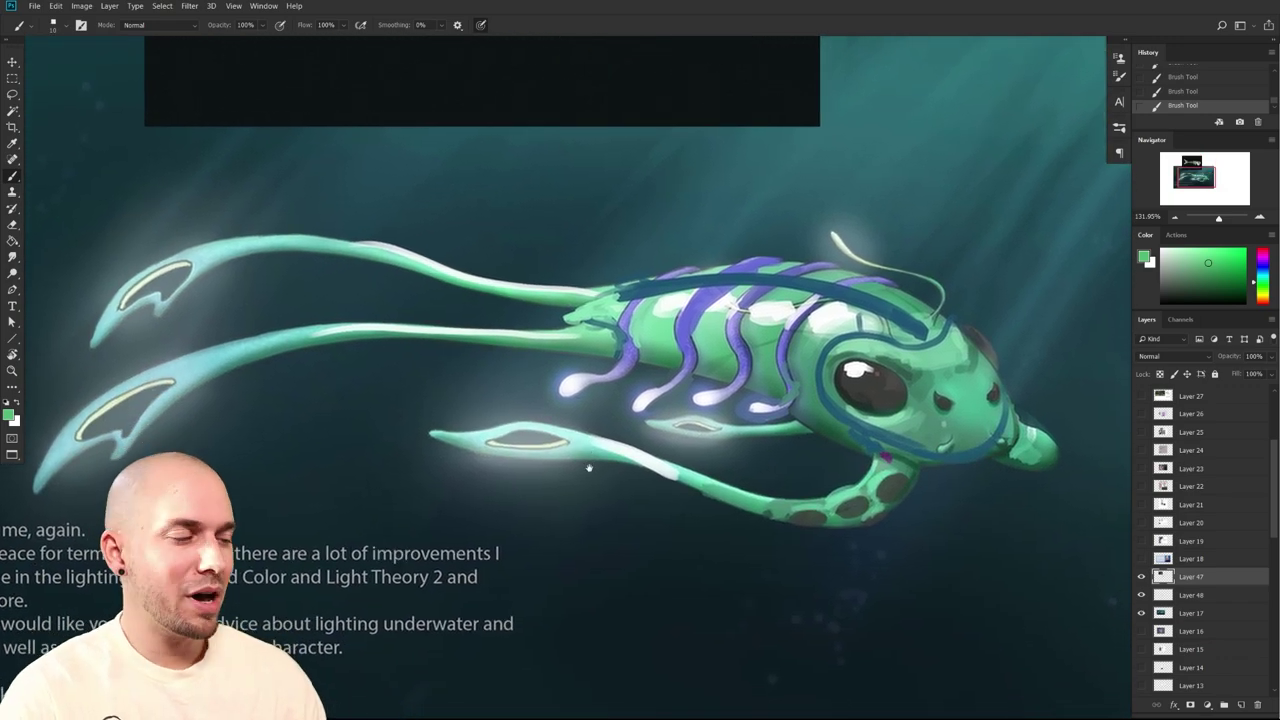
pyautogui.moveTo(734, 518); pyautogui.dragTo(608, 591)
pyautogui.keyDown('alt'); pyautogui.click(516, 416); pyautogui.keyUp('alt')
pyautogui.moveTo(508, 443)
pyautogui.mouseDown()
pyautogui.moveTo(429, 466)
pyautogui.moveTo(462, 460)
pyautogui.mouseUp()
pyautogui.keyDown('alt'); pyautogui.click(480, 440); pyautogui.keyUp('alt')
pyautogui.keyDown('alt'); pyautogui.click(464, 462); pyautogui.keyUp('alt')
pyautogui.moveTo(747, 490)
pyautogui.mouseDown()
pyautogui.moveTo(665, 490)
pyautogui.moveTo(739, 490)
pyautogui.mouseUp()
pyautogui.keyDown('alt'); pyautogui.click(517, 406); pyautogui.keyUp('alt')
pyautogui.keyDown('alt'); pyautogui.click(522, 416); pyautogui.keyUp('alt')
pyautogui.moveTo(520, 420); pyautogui.dragTo(519, 427)
pyautogui.keyDown('alt'); pyautogui.click(519, 397); pyautogui.keyUp('alt')
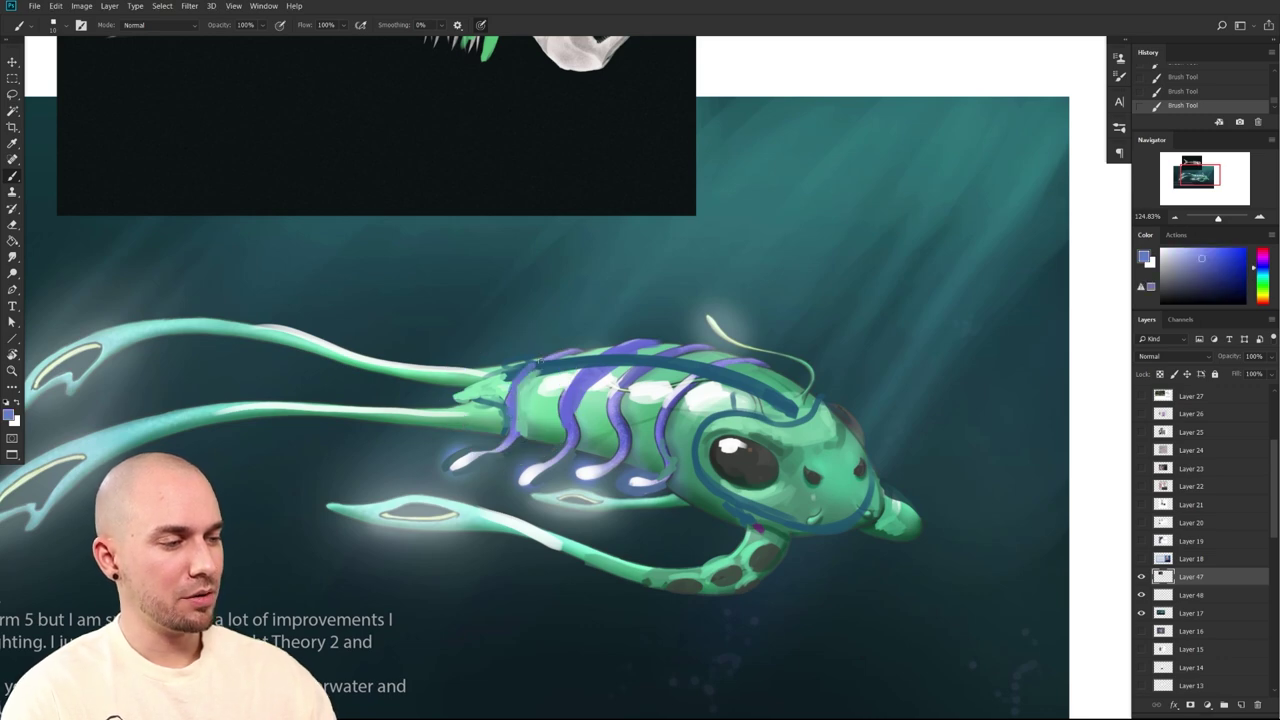
# Sample purple, green and blue tones to refine the third tendril and the upper part of the one nearest the eye
pyautogui.keyDown('alt'); pyautogui.click(576, 381); pyautogui.keyUp('alt')
pyautogui.press('[')
pyautogui.keyDown('alt'); pyautogui.click(574, 400); pyautogui.keyUp('alt')
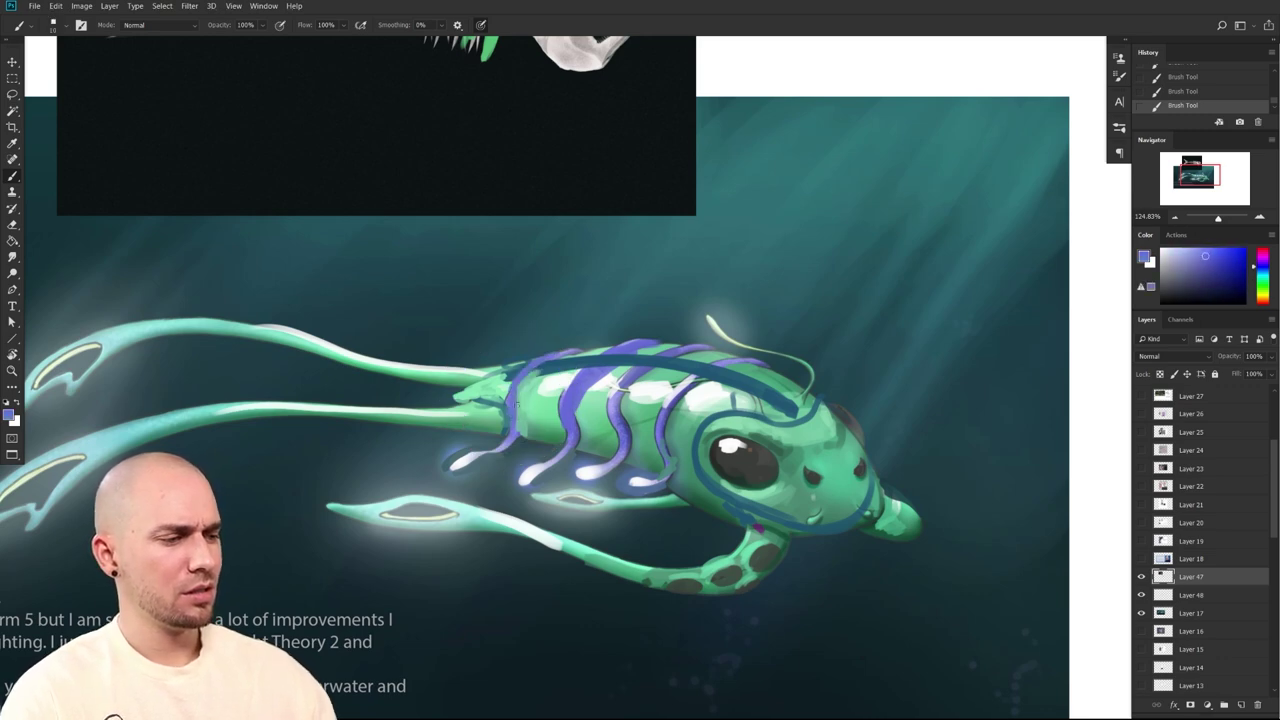
pyautogui.moveTo(628, 373)
pyautogui.mouseDown()
pyautogui.moveTo(614, 408)
pyautogui.moveTo(631, 437)
pyautogui.moveTo(626, 462)
pyautogui.mouseUp()
pyautogui.keyDown('alt'); pyautogui.click(632, 408); pyautogui.keyUp('alt')
pyautogui.keyDown('alt'); pyautogui.click(665, 408); pyautogui.keyUp('alt')
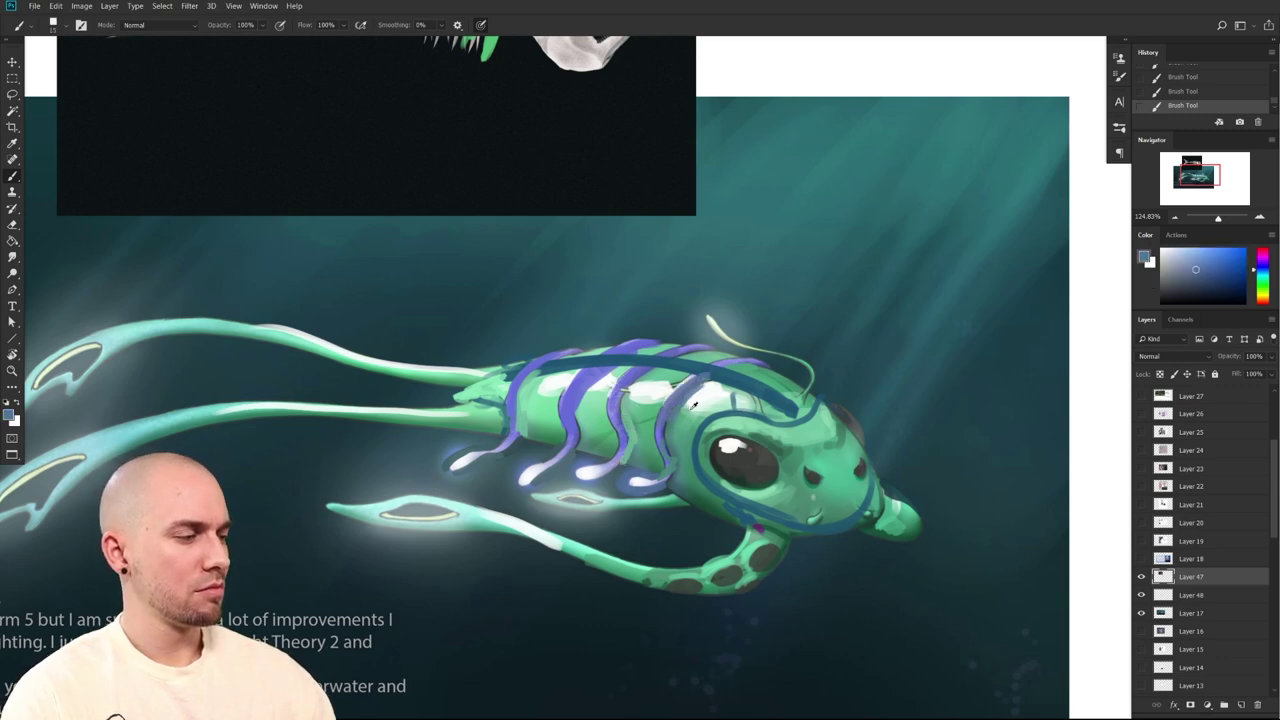
pyautogui.keyDown('alt'); pyautogui.click(683, 406); pyautogui.keyUp('alt')
# Soften the glowing tip of the tendril nearest the eye with muted blue and sample the back highlight's white
pyautogui.keyDown('alt'); pyautogui.click(640, 465); pyautogui.keyUp('alt')
pyautogui.moveTo(628, 476); pyautogui.dragTo(648, 481)
pyautogui.keyDown('alt'); pyautogui.click(655, 481); pyautogui.keyUp('alt')
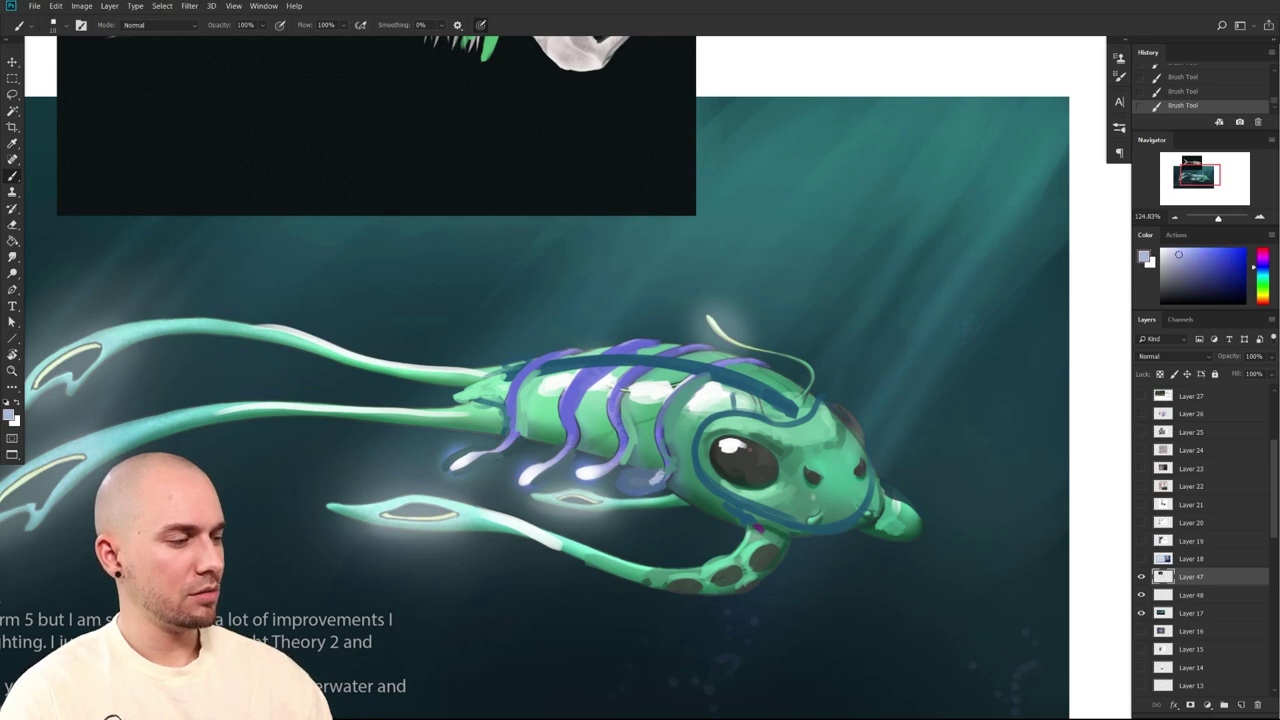
pyautogui.keyDown('alt'); pyautogui.click(672, 445); pyautogui.keyUp('alt')
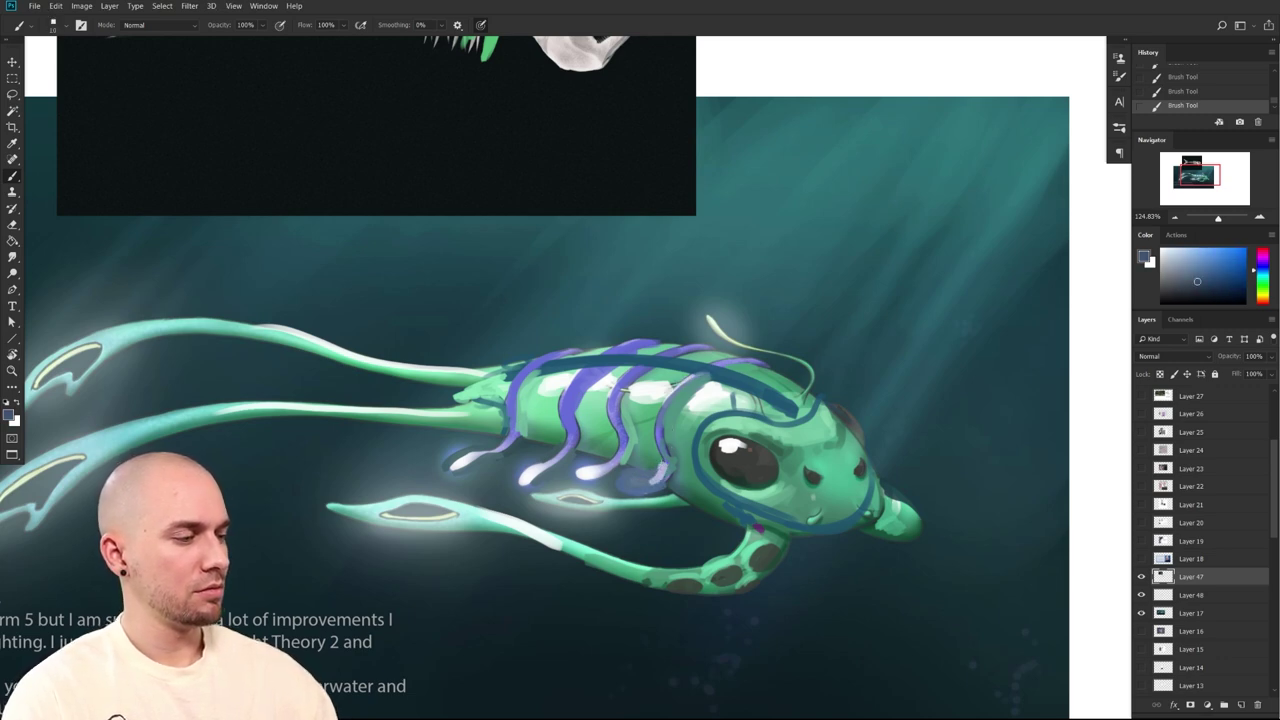
pyautogui.keyDown('alt'); pyautogui.click(700, 403); pyautogui.keyUp('alt')
# Show only Layer 18, the crowned elf submission with its question text, and make it the active layer
pyautogui.scroll(-3, 655, 475)
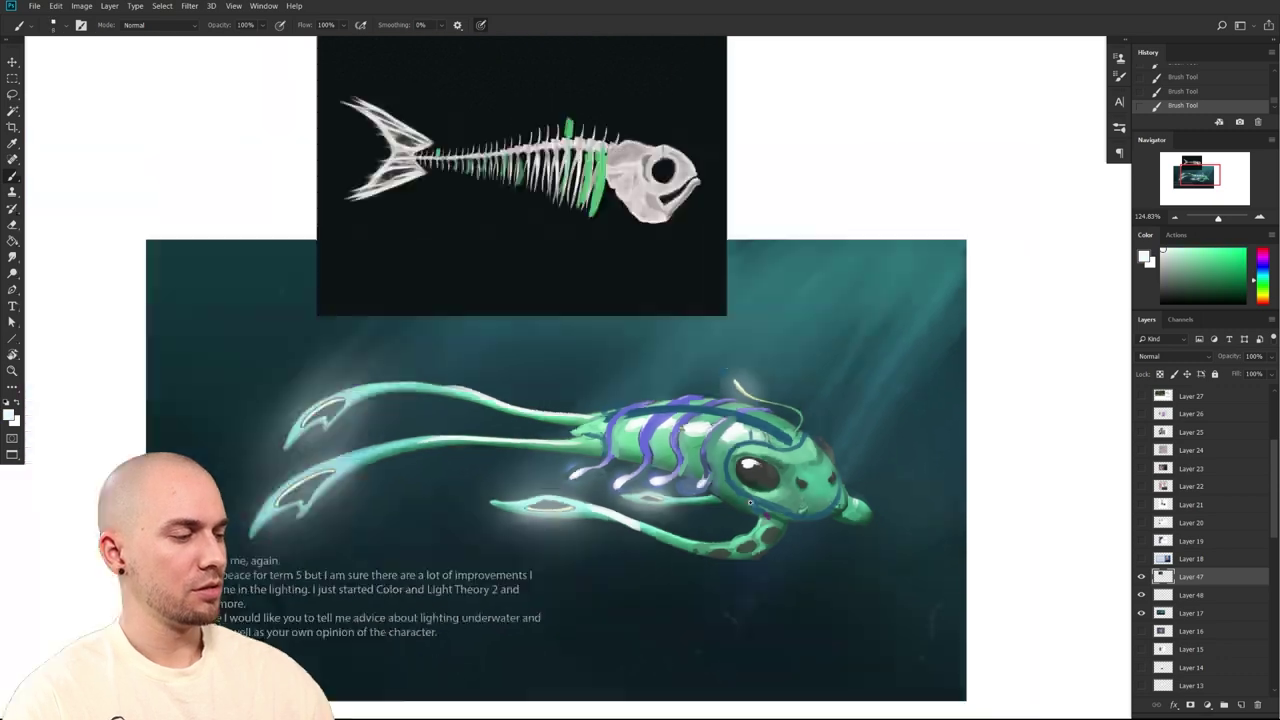
pyautogui.scroll(-3, 744, 470)
pyautogui.scroll(3, 744, 470)
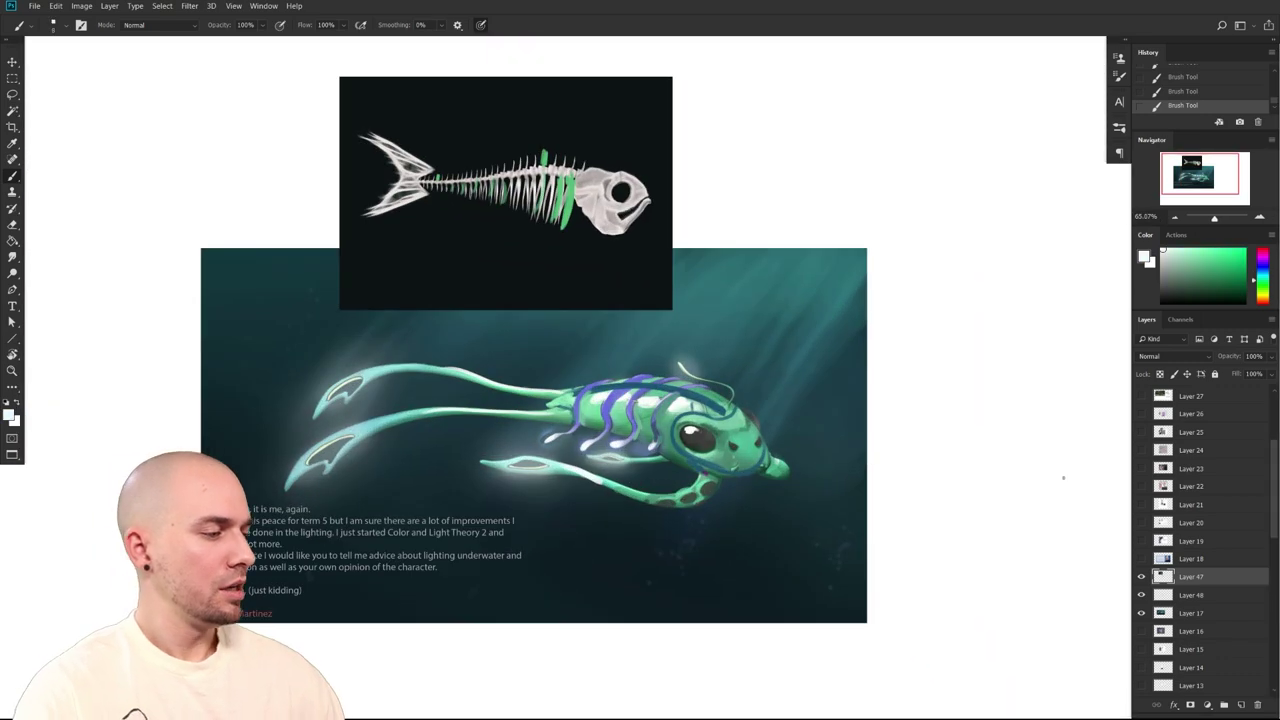
pyautogui.click(1141, 559)
pyautogui.click(1184, 559)
pyautogui.scroll(-3, 925, 570)
pyautogui.moveTo(925, 570); pyautogui.dragTo(830, 497)
pyautogui.scroll(2, 842, 468)
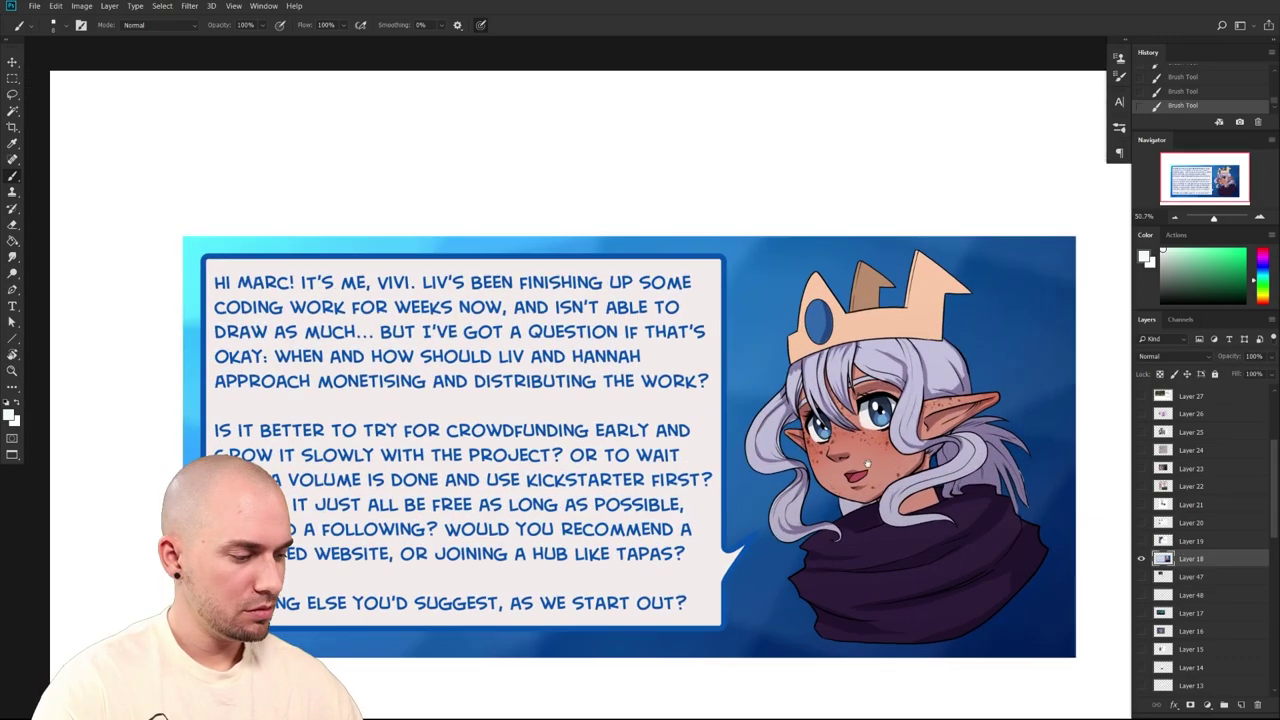
pyautogui.moveTo(953, 485); pyautogui.dragTo(948, 477)
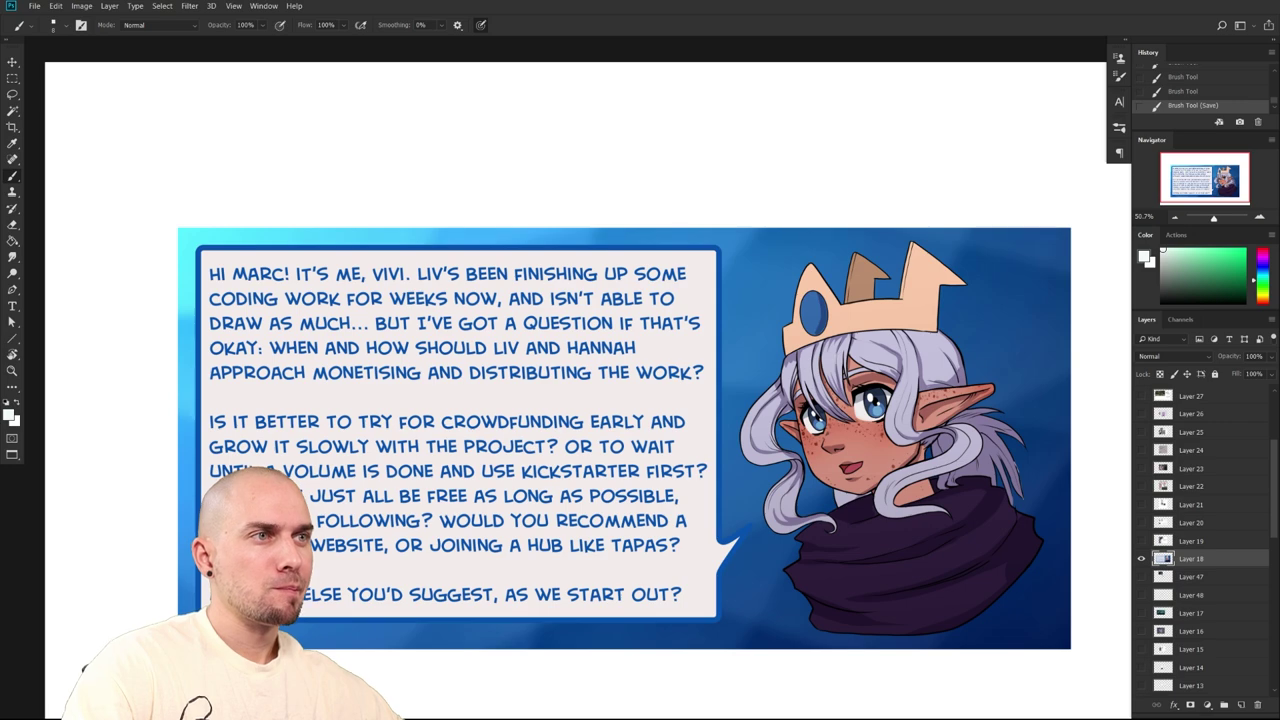
pyautogui.click(500, 183)
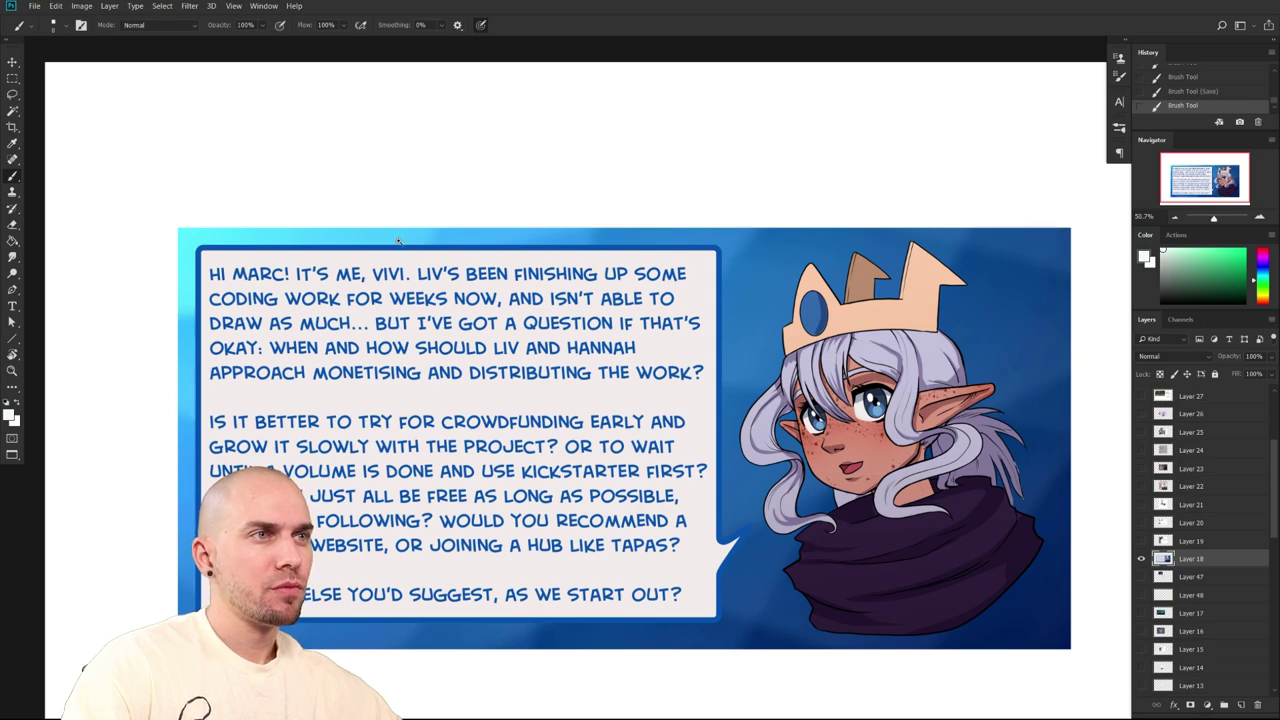
pyautogui.scroll(-2, 414, 231)
pyautogui.moveTo(479, 189); pyautogui.dragTo(491, 202)
pyautogui.scroll(1, 491, 202)
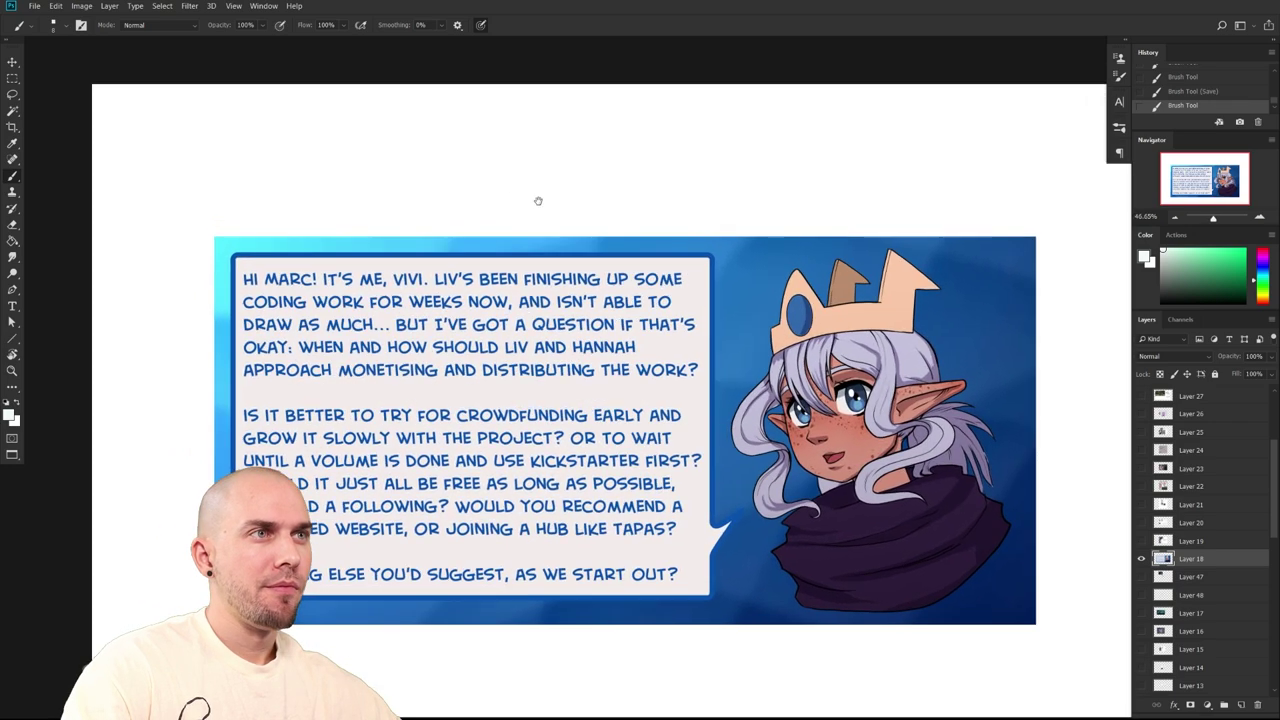
pyautogui.moveTo(533, 211); pyautogui.dragTo(543, 191)
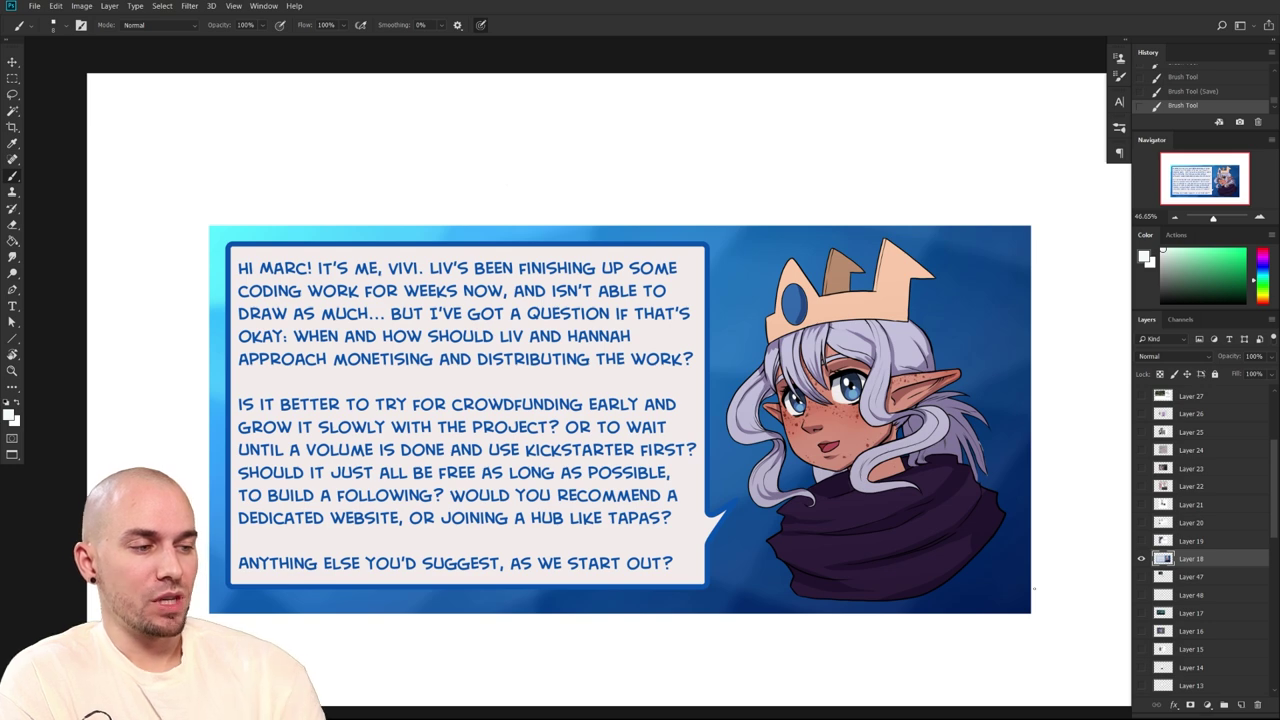
# Choose a saturated red and circle the question about crowdfunding early and growing slowly with the project
pyautogui.click(549, 428)
pyautogui.click(650, 413)
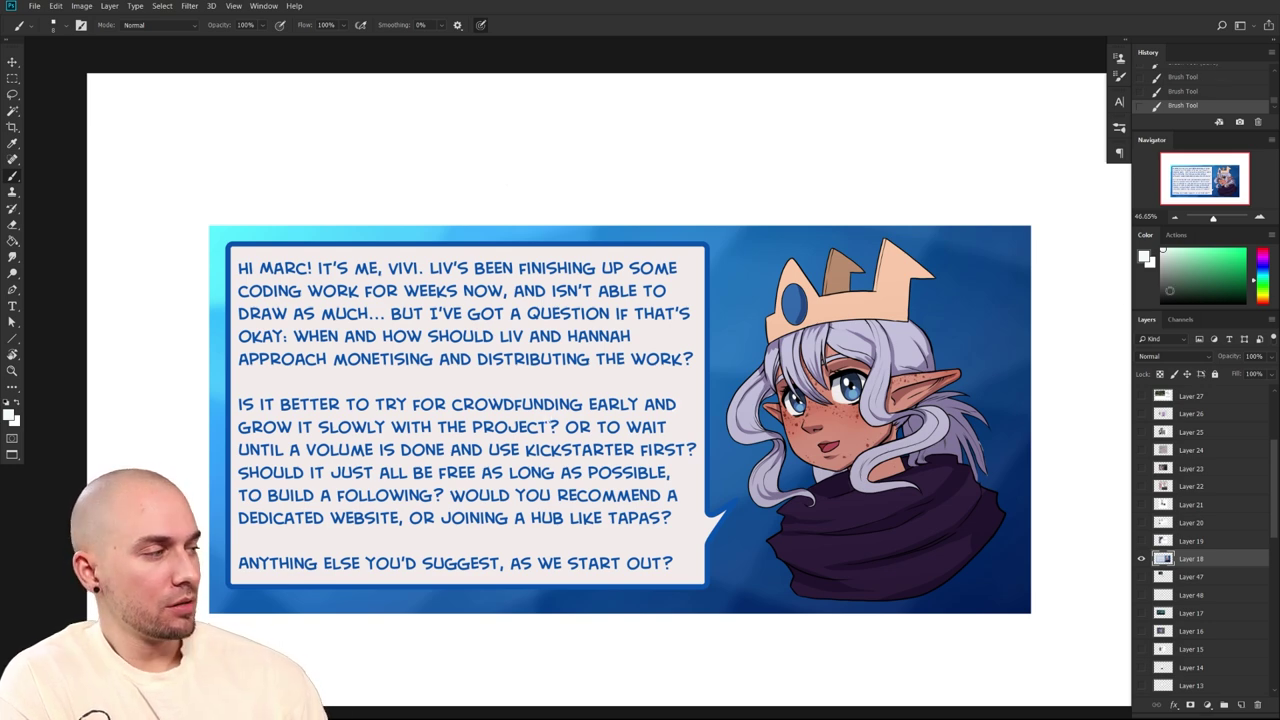
pyautogui.click(1245, 250)
pyautogui.click(1262, 250)
pyautogui.moveTo(549, 430)
pyautogui.mouseDown()
pyautogui.moveTo(660, 393)
pyautogui.moveTo(318, 398)
pyautogui.moveTo(256, 435)
pyautogui.moveTo(562, 440)
pyautogui.mouseUp()
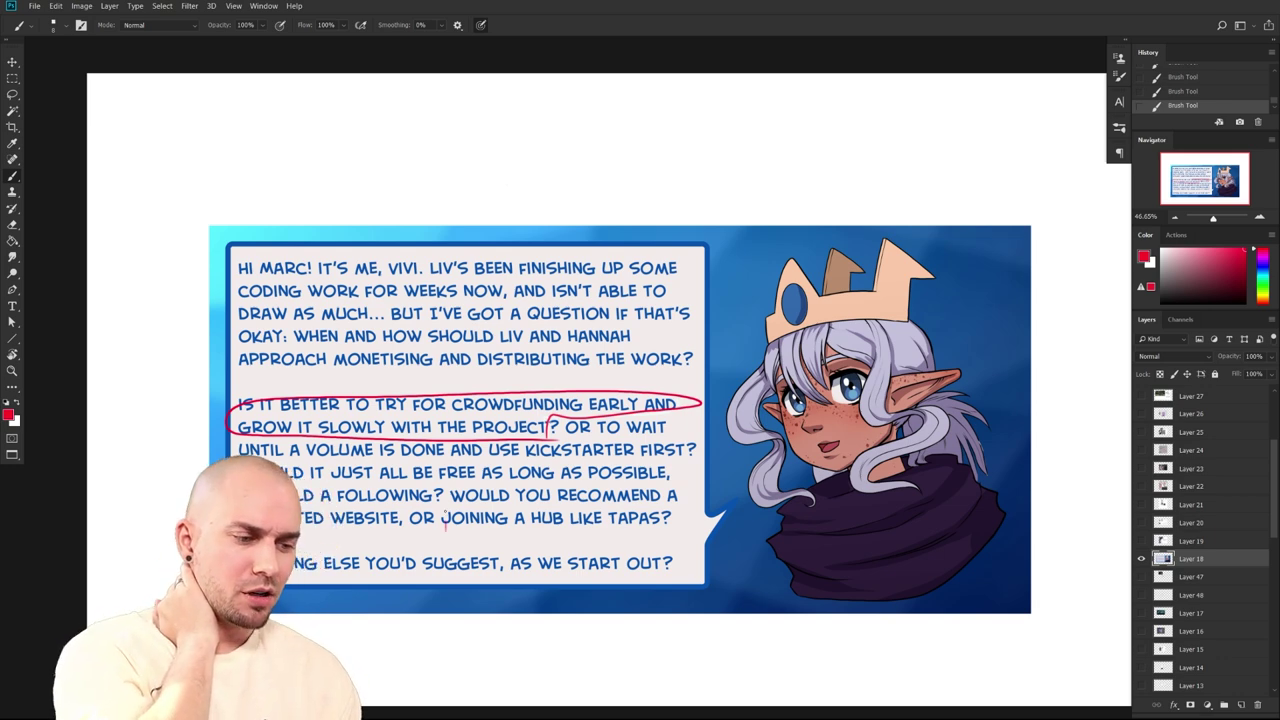
# Try circling the dedicated website or Tapas question and underlining "Tapas?" in red, undoing both marks
pyautogui.moveTo(444, 530)
pyautogui.mouseDown()
pyautogui.moveTo(640, 478)
pyautogui.moveTo(605, 548)
pyautogui.mouseUp()
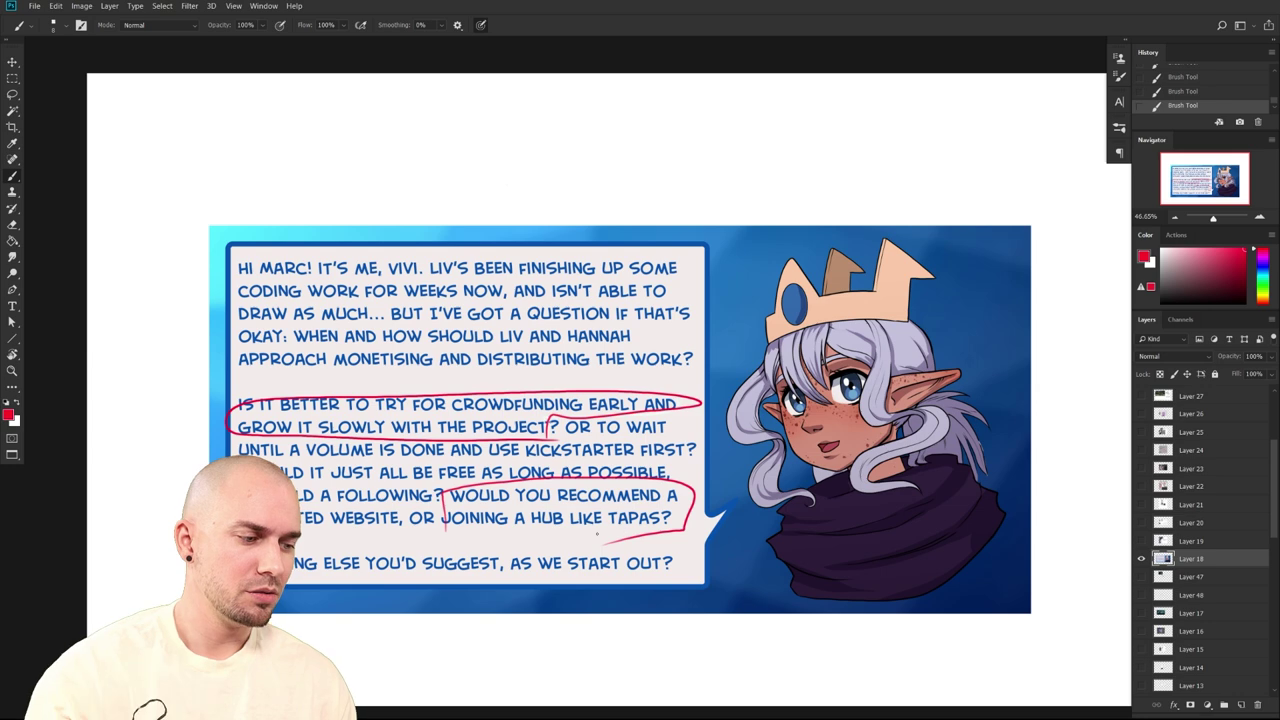
pyautogui.hotkey('ctrl', 'z')
pyautogui.moveTo(686, 532); pyautogui.dragTo(598, 537)
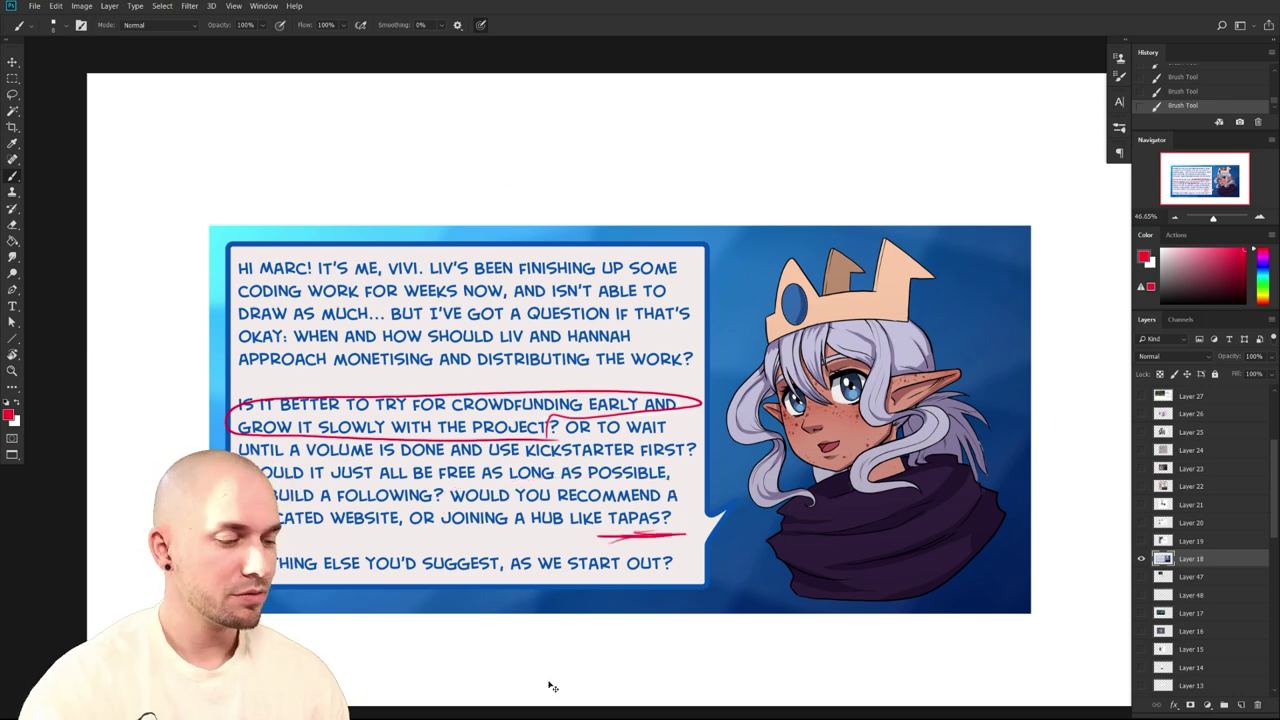
pyautogui.hotkey('ctrl', 'z')
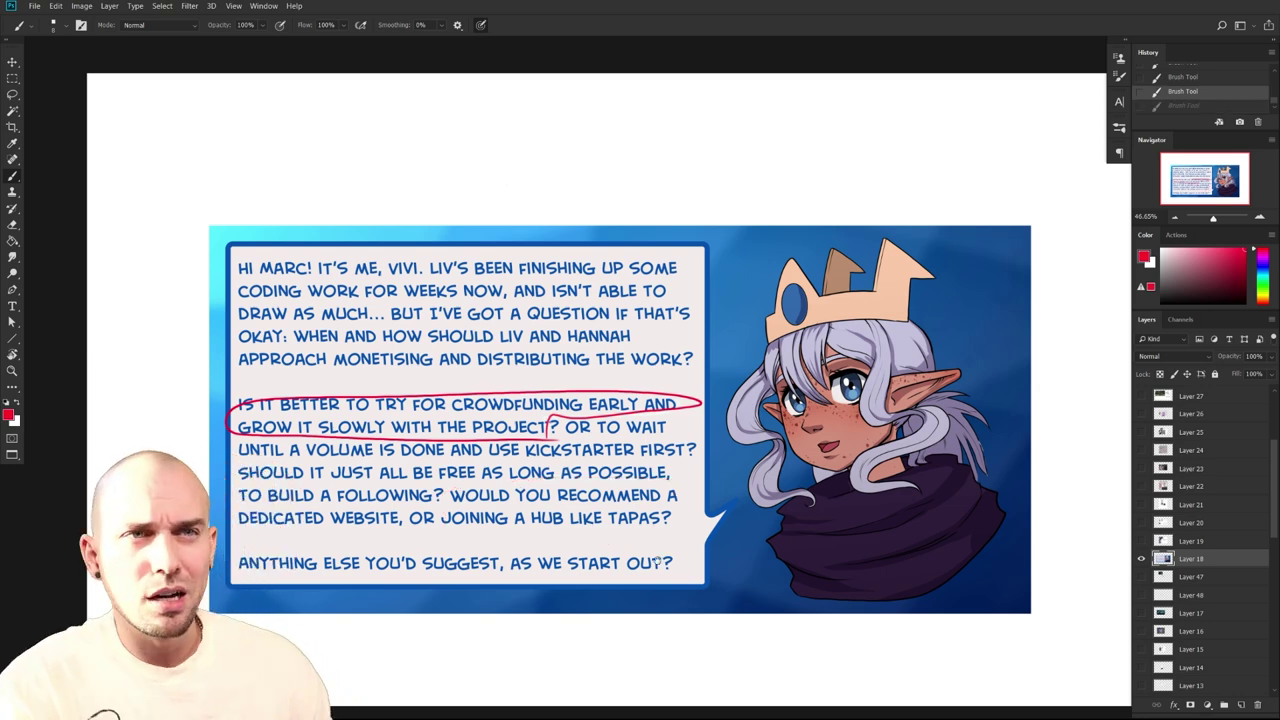
# Underline "like Tapas?" in red in the submission's question text
pyautogui.moveTo(659, 559); pyautogui.dragTo(773, 565)
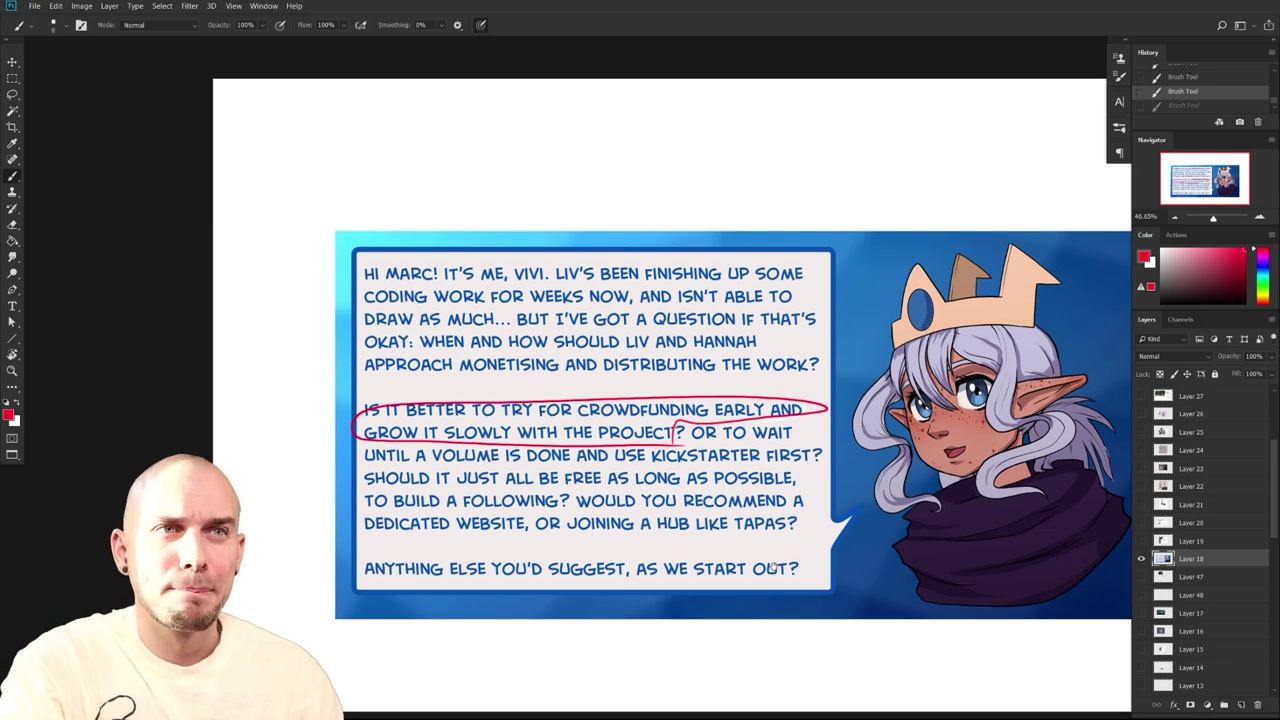
pyautogui.moveTo(798, 538); pyautogui.dragTo(678, 538)
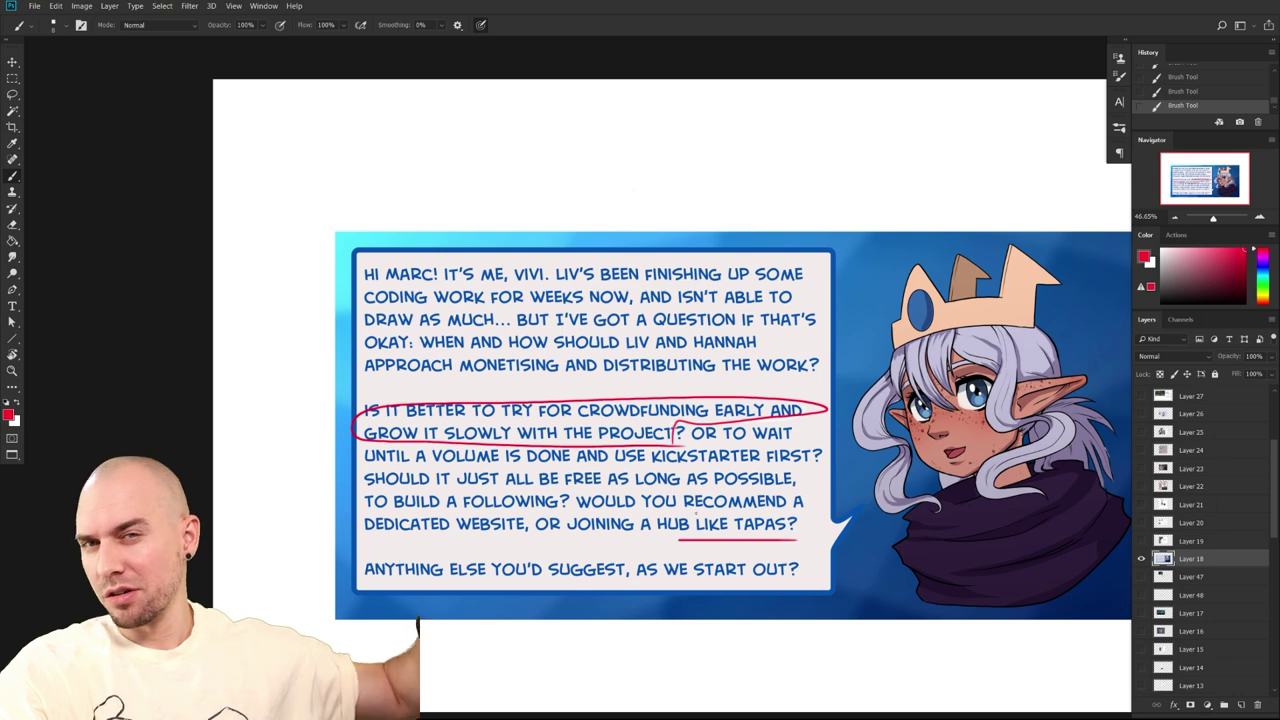
pyautogui.moveTo(975, 593); pyautogui.dragTo(792, 581)
pyautogui.moveTo(904, 613); pyautogui.dragTo(884, 609)
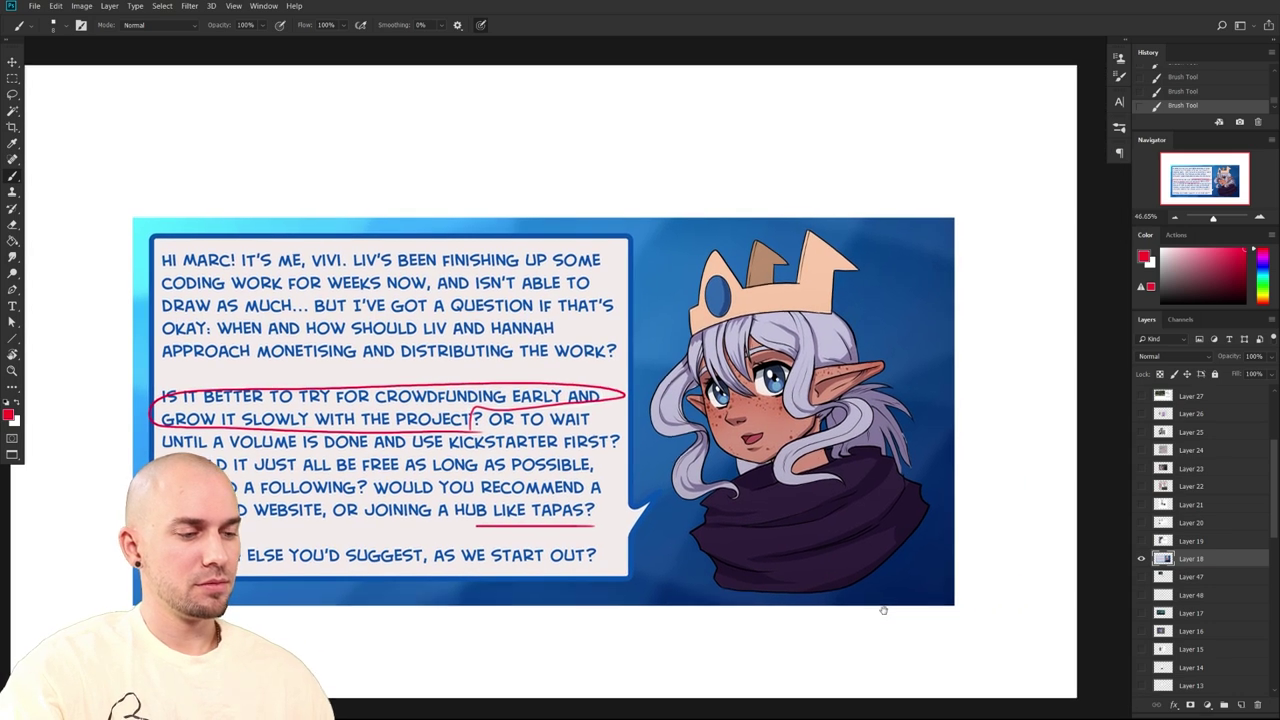
# Try two extra red strokes along the Tapas underline, undoing each one
pyautogui.moveTo(484, 530); pyautogui.dragTo(606, 525)
pyautogui.hotkey('ctrl', 'z')
pyautogui.moveTo(518, 522); pyautogui.dragTo(595, 520)
pyautogui.hotkey('ctrl', 'z')
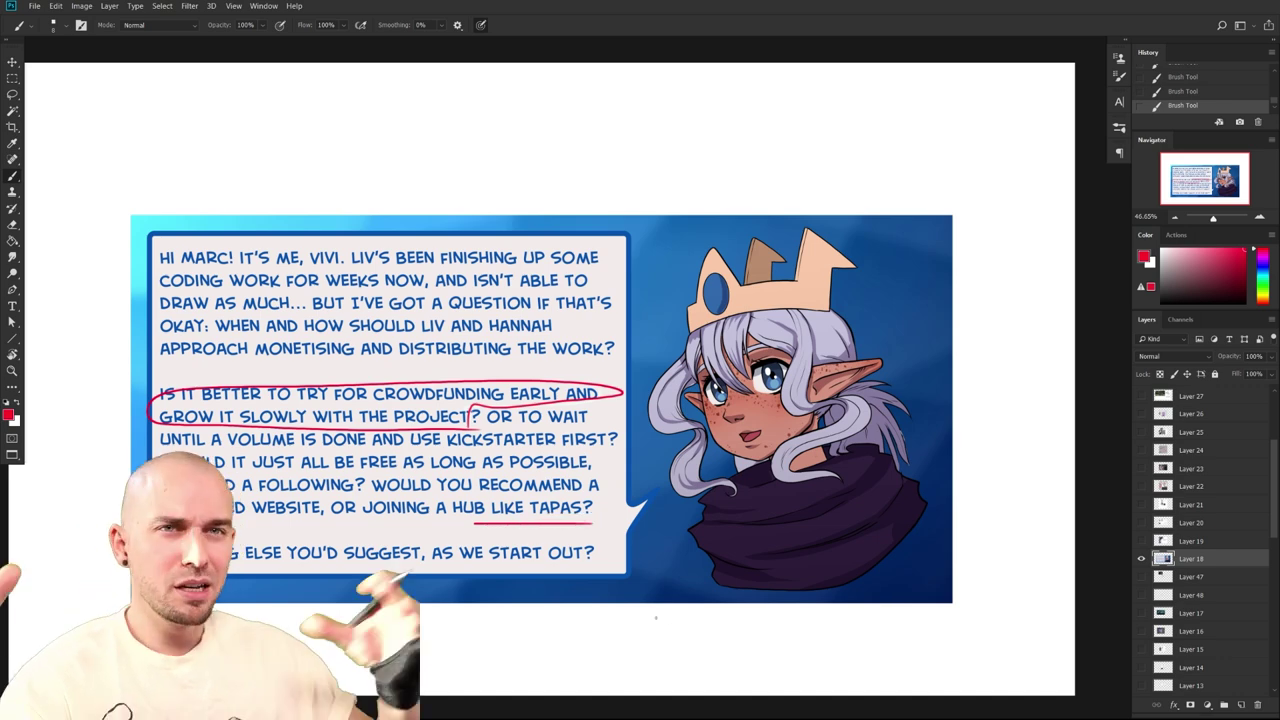
# Hide the monetising question on Layer 18 and show the comic page submission on Layer 19 instead
pyautogui.moveTo(944, 509); pyautogui.dragTo(981, 494)
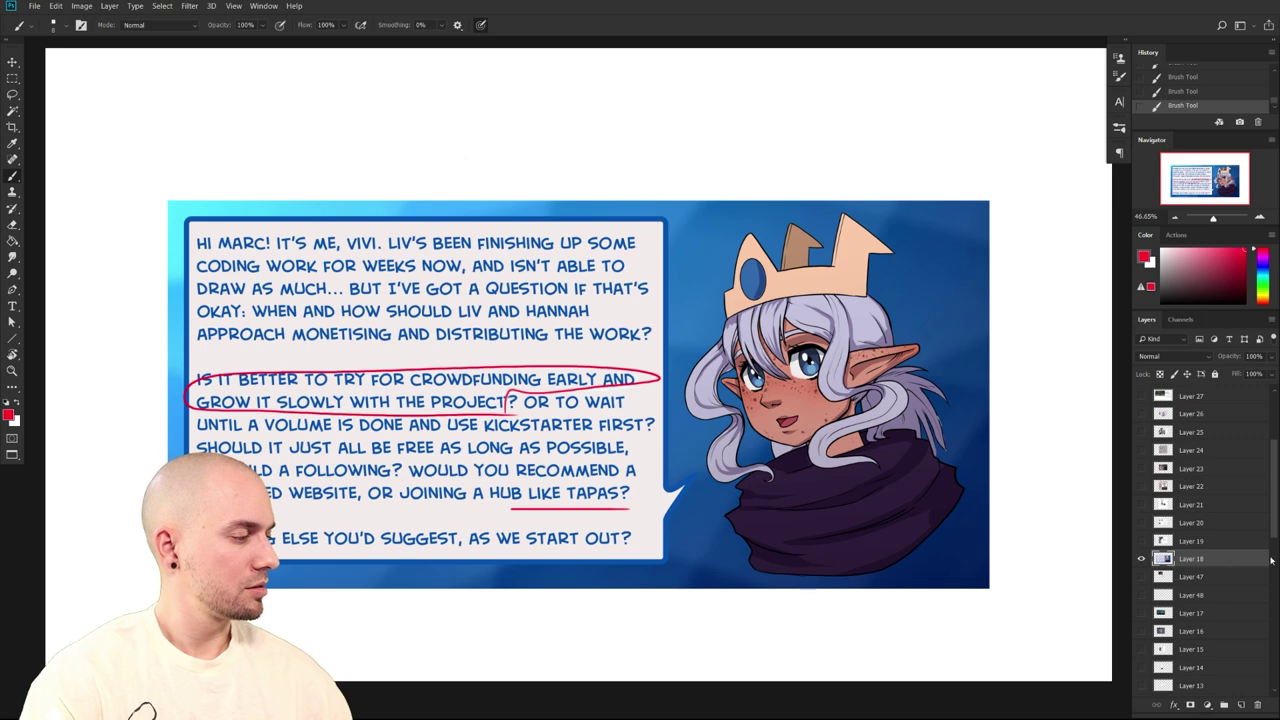
pyautogui.scroll(1, 1262, 520)
pyautogui.click(1142, 589)
pyautogui.click(1143, 590)
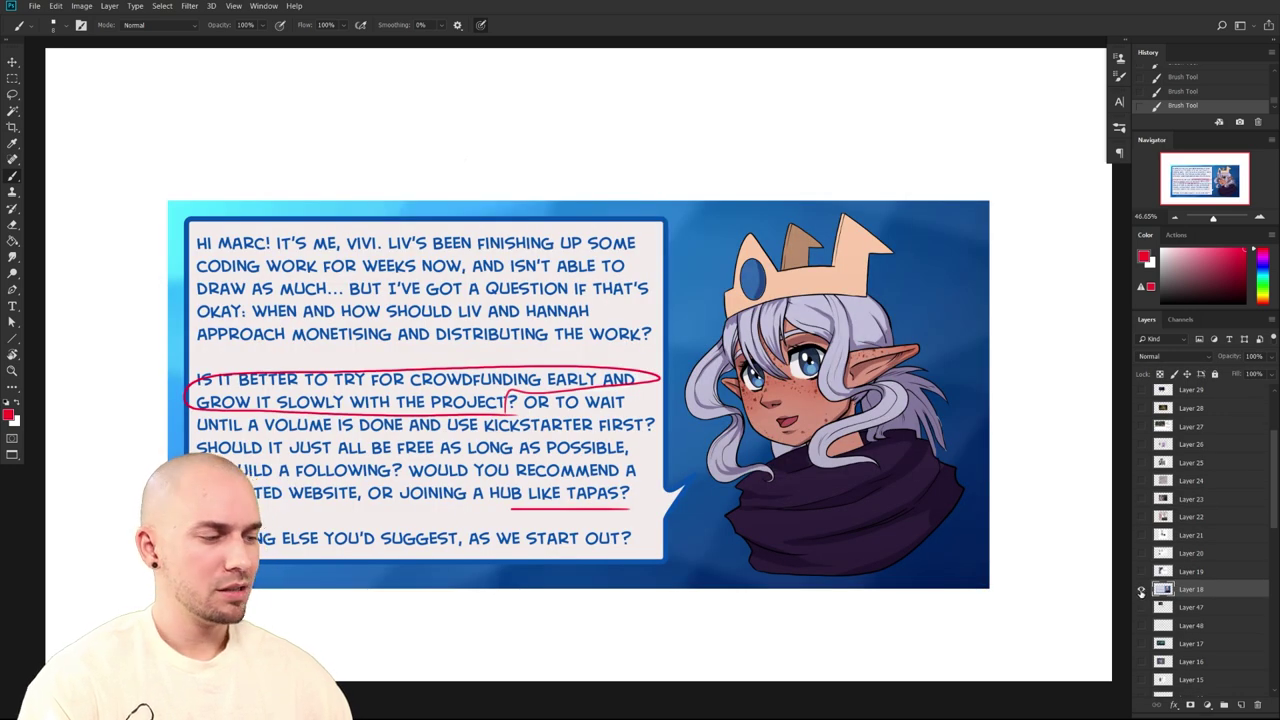
pyautogui.click(1141, 590)
pyautogui.click(1141, 571)
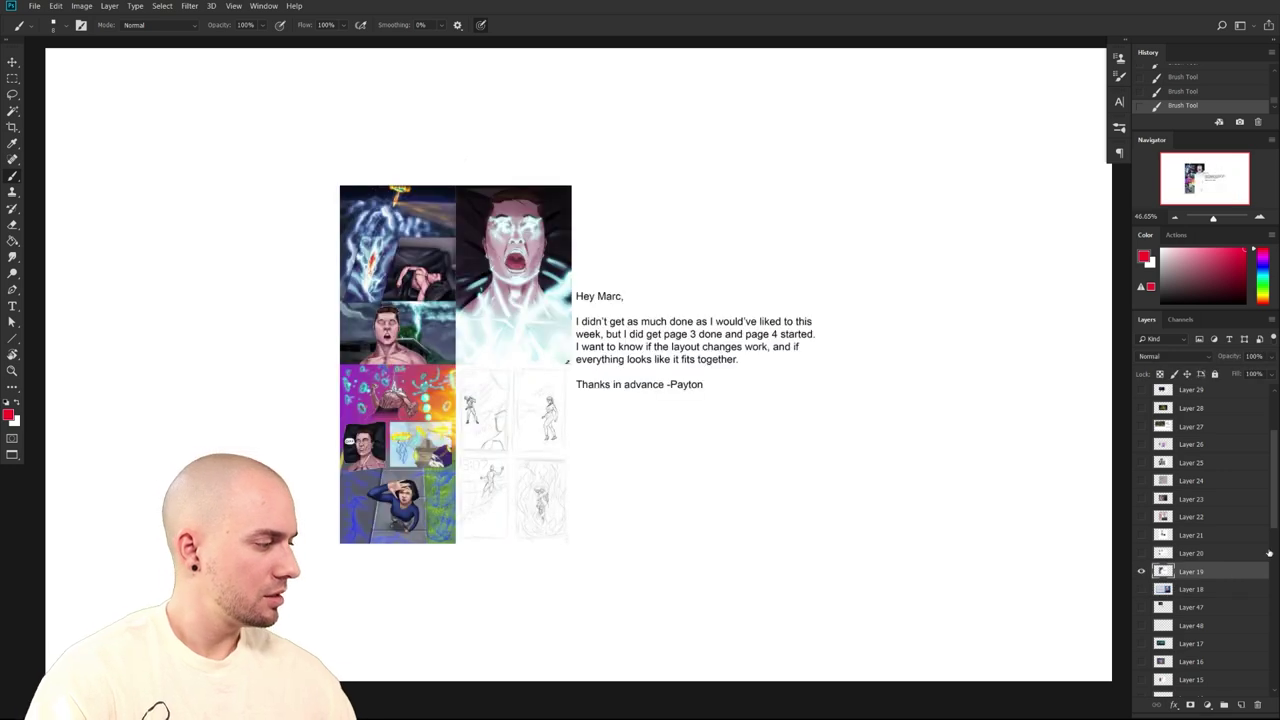
pyautogui.moveTo(1275, 485); pyautogui.dragTo(1272, 497)
# Examine the four comic pages and the accompanying note asking whether the layout changes work and everything fits together
pyautogui.moveTo(753, 503); pyautogui.dragTo(788, 559)
pyautogui.moveTo(684, 527); pyautogui.dragTo(709, 529)
pyautogui.scroll(1, 708, 528)
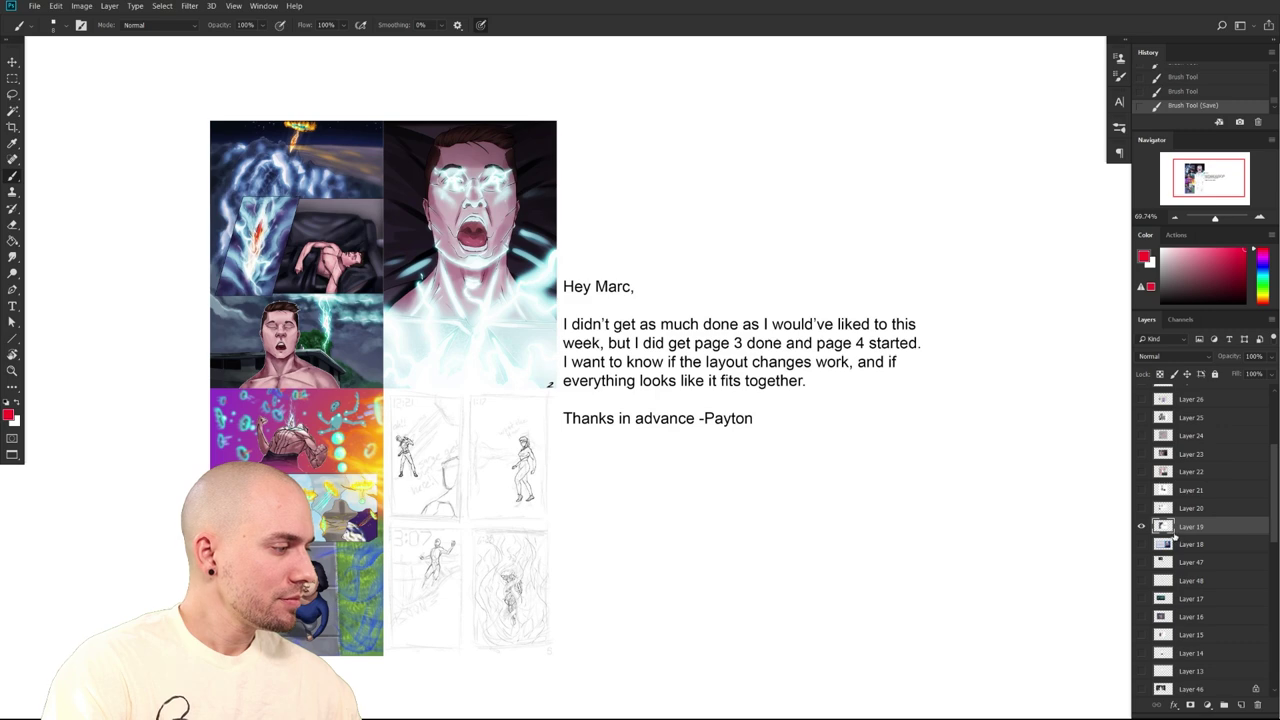
pyautogui.moveTo(1010, 537); pyautogui.dragTo(985, 535)
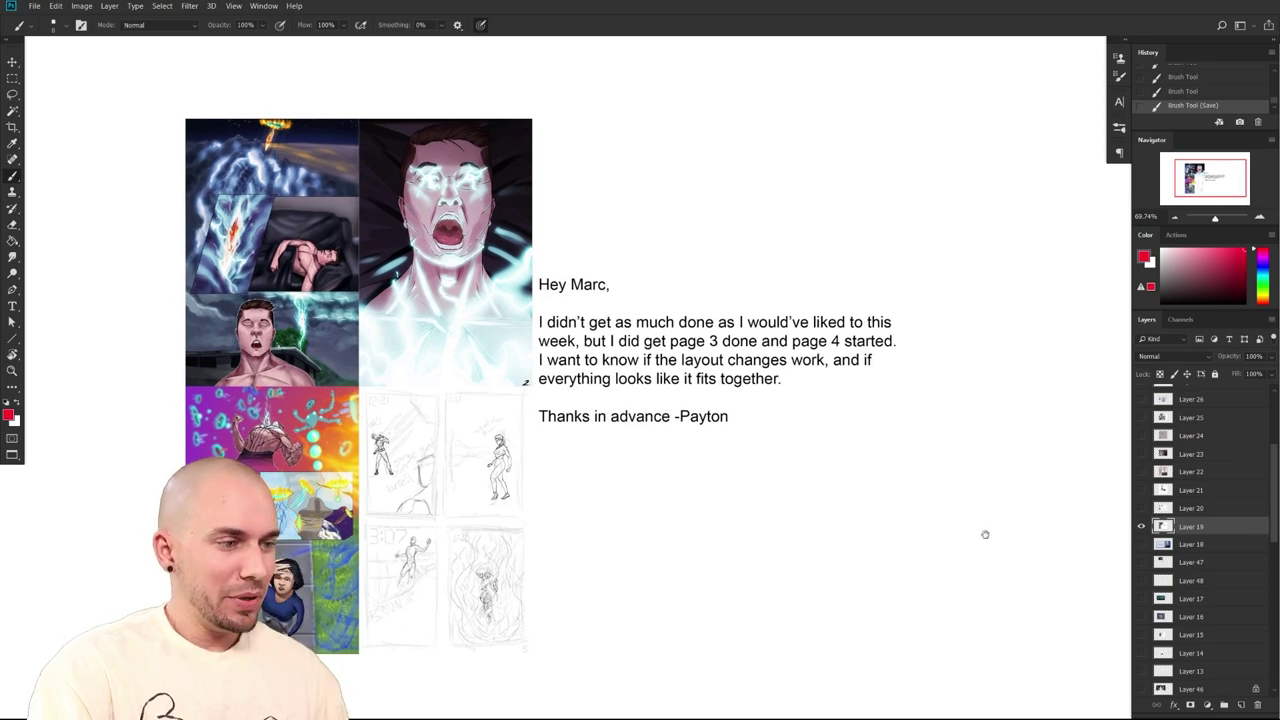
pyautogui.scroll(-1, 962, 538)
pyautogui.hscroll(-1, 962, 538)
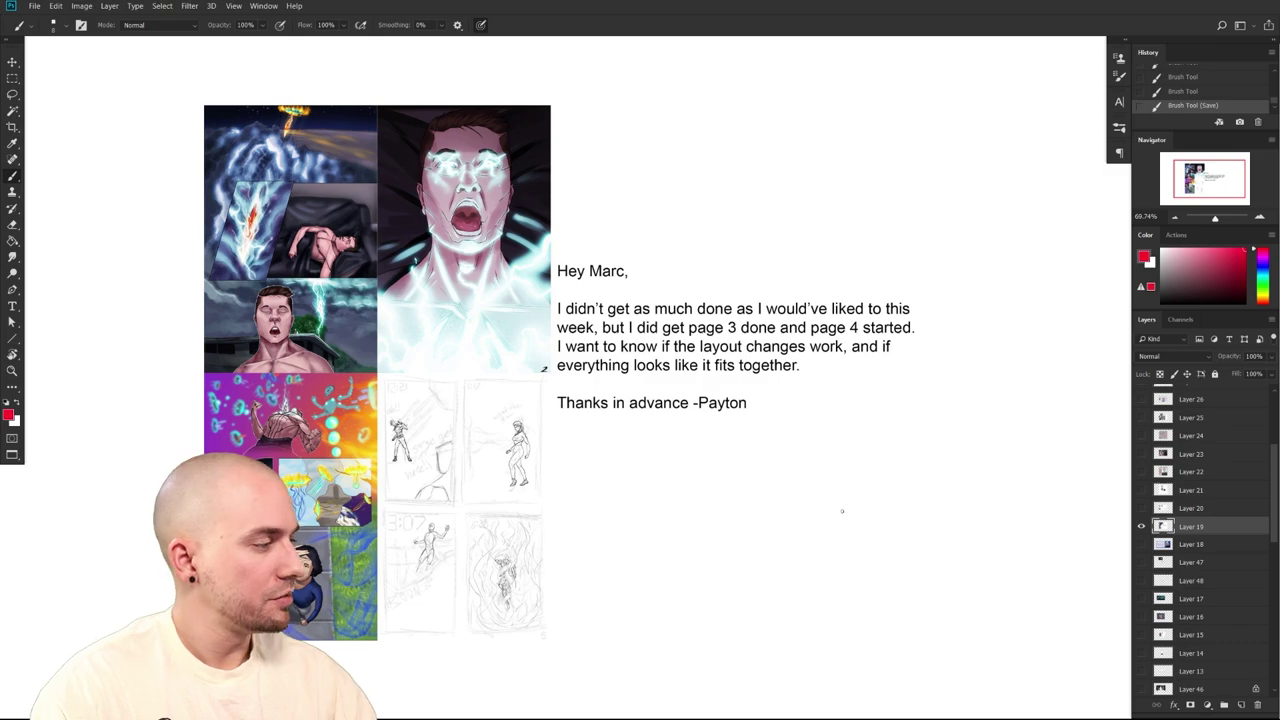
pyautogui.moveTo(809, 421); pyautogui.dragTo(837, 478)
pyautogui.moveTo(788, 463); pyautogui.dragTo(819, 461)
pyautogui.moveTo(871, 606); pyautogui.dragTo(841, 583)
pyautogui.scroll(-1, 849, 580)
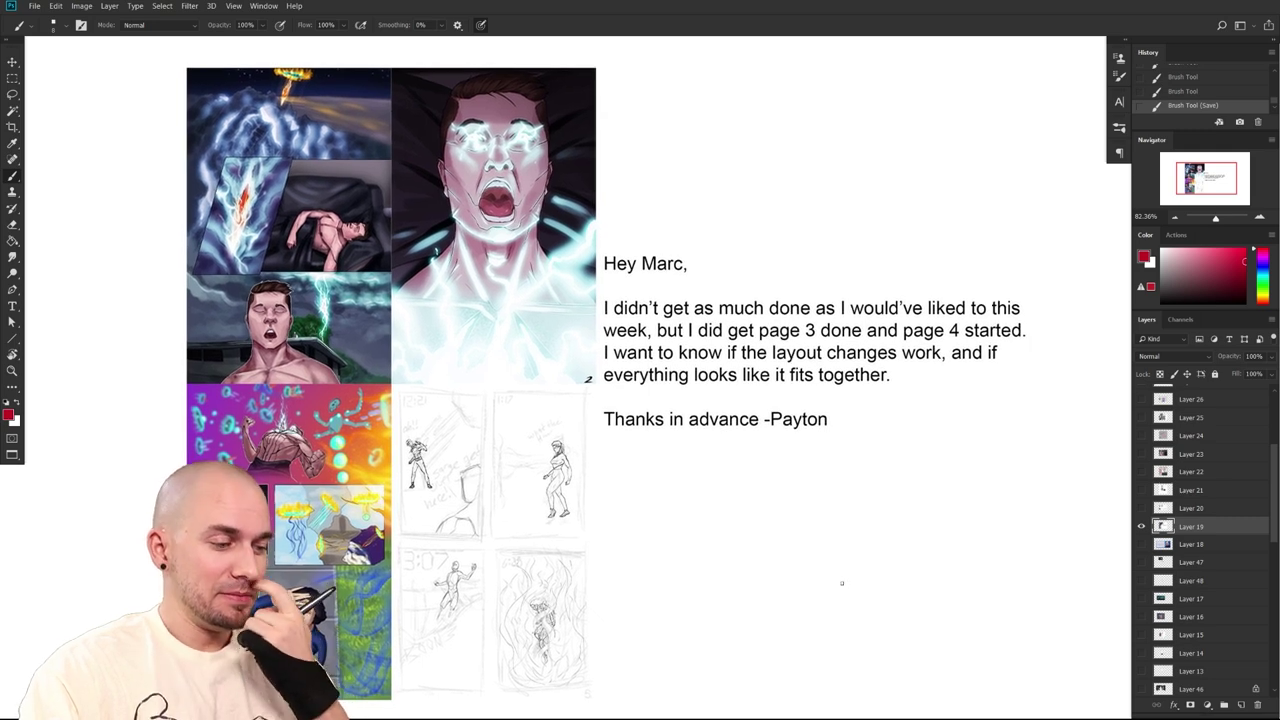
pyautogui.moveTo(883, 597); pyautogui.dragTo(847, 589)
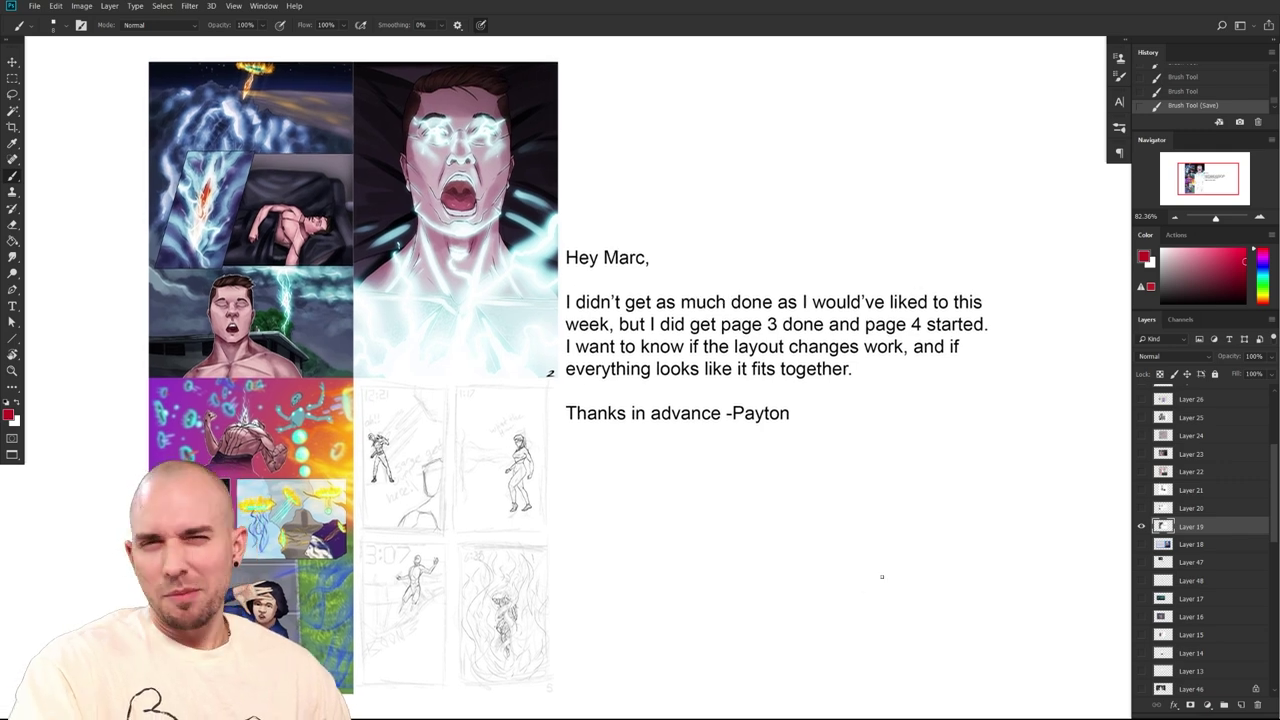
pyautogui.moveTo(943, 609); pyautogui.dragTo(993, 616)
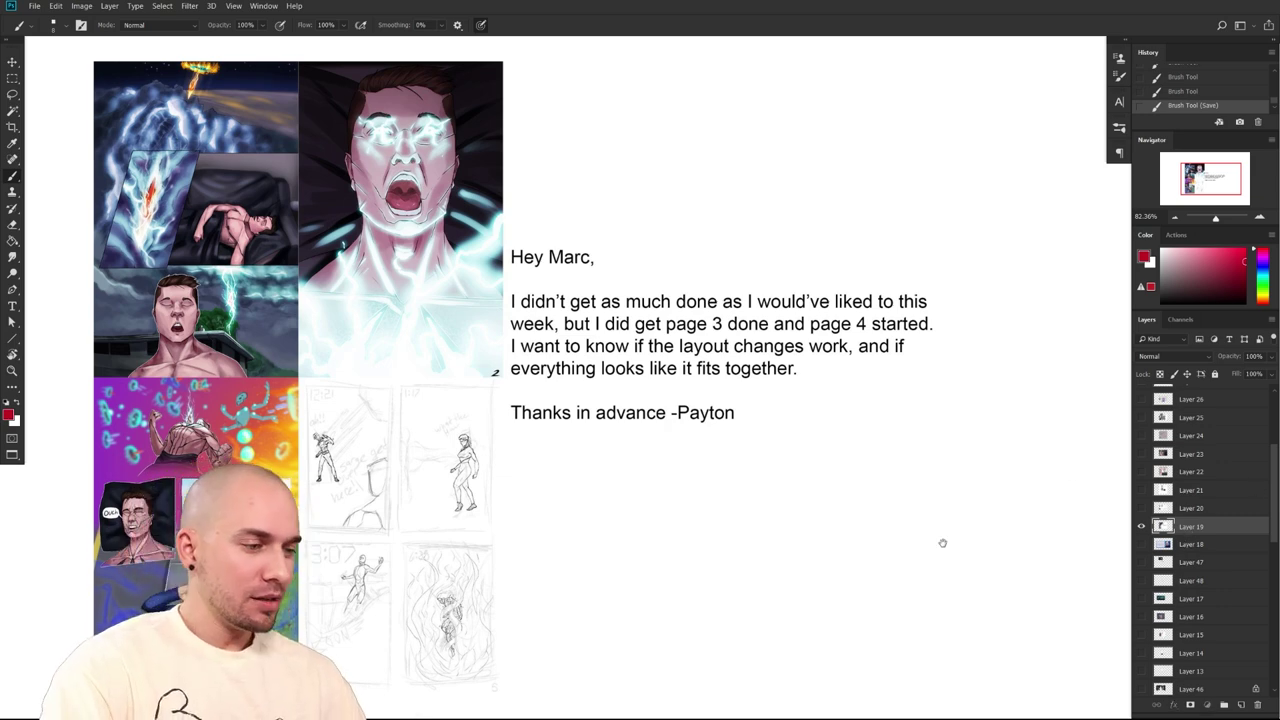
pyautogui.moveTo(894, 551); pyautogui.dragTo(839, 549)
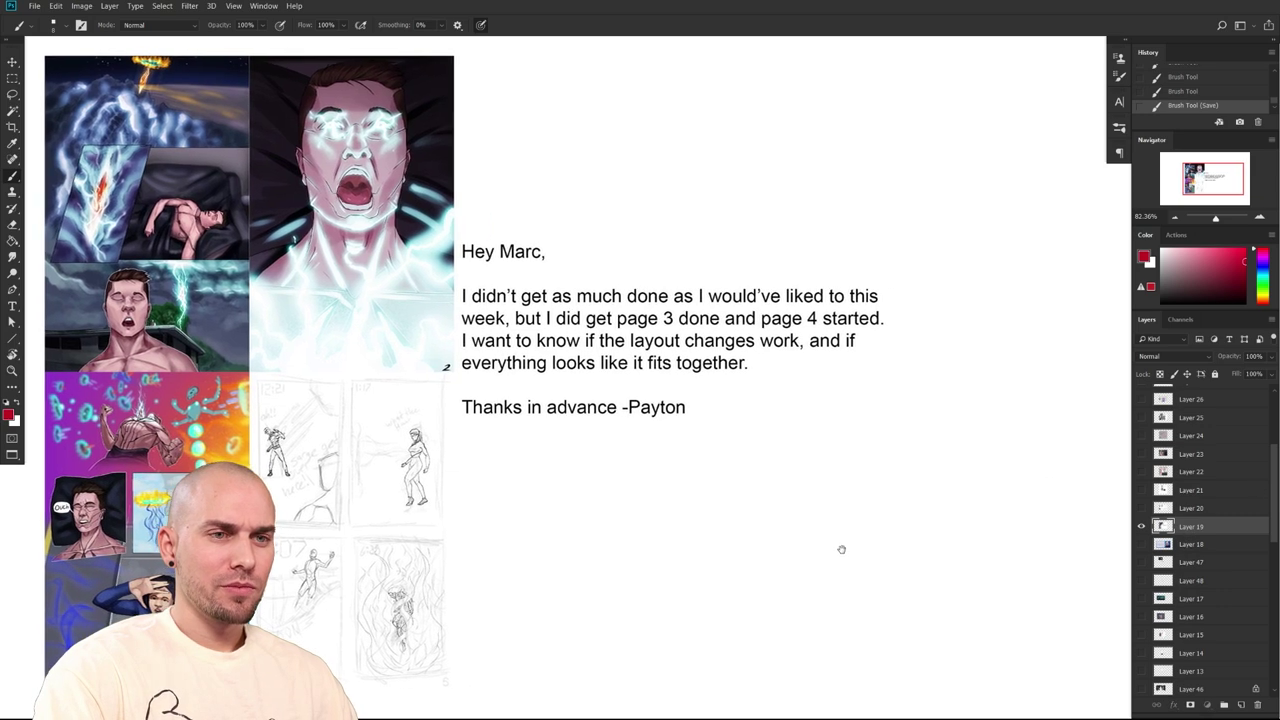
pyautogui.moveTo(995, 555); pyautogui.dragTo(997, 557)
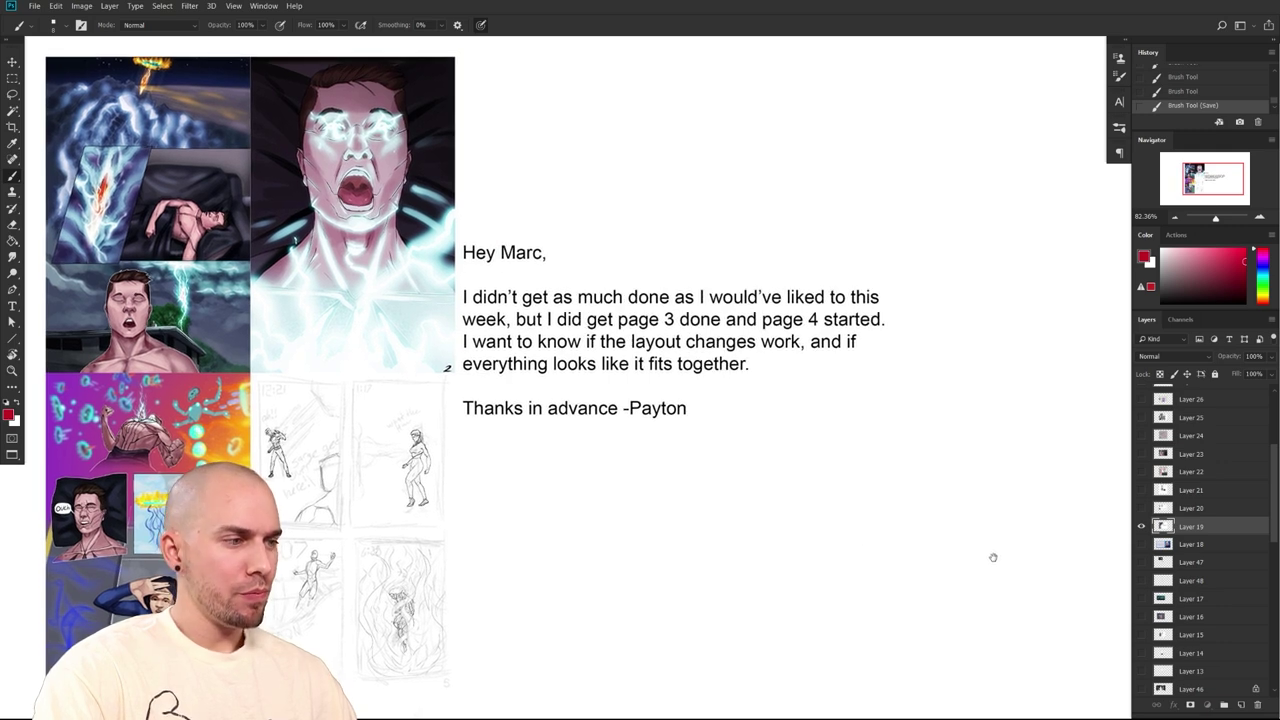
# Paint straight white gutters with the Brush along the upper and lower edges of the first page's couch panel
pyautogui.moveTo(723, 523); pyautogui.dragTo(831, 591)
pyautogui.scroll(4, 826, 566)
pyautogui.moveTo(881, 556); pyautogui.dragTo(897, 705)
pyautogui.scroll(-2, 884, 592)
pyautogui.moveTo(700, 600); pyautogui.dragTo(784, 604)
pyautogui.moveTo(784, 604); pyautogui.dragTo(865, 577)
pyautogui.scroll(-2, 630, 555)
pyautogui.scroll(1, 600, 485)
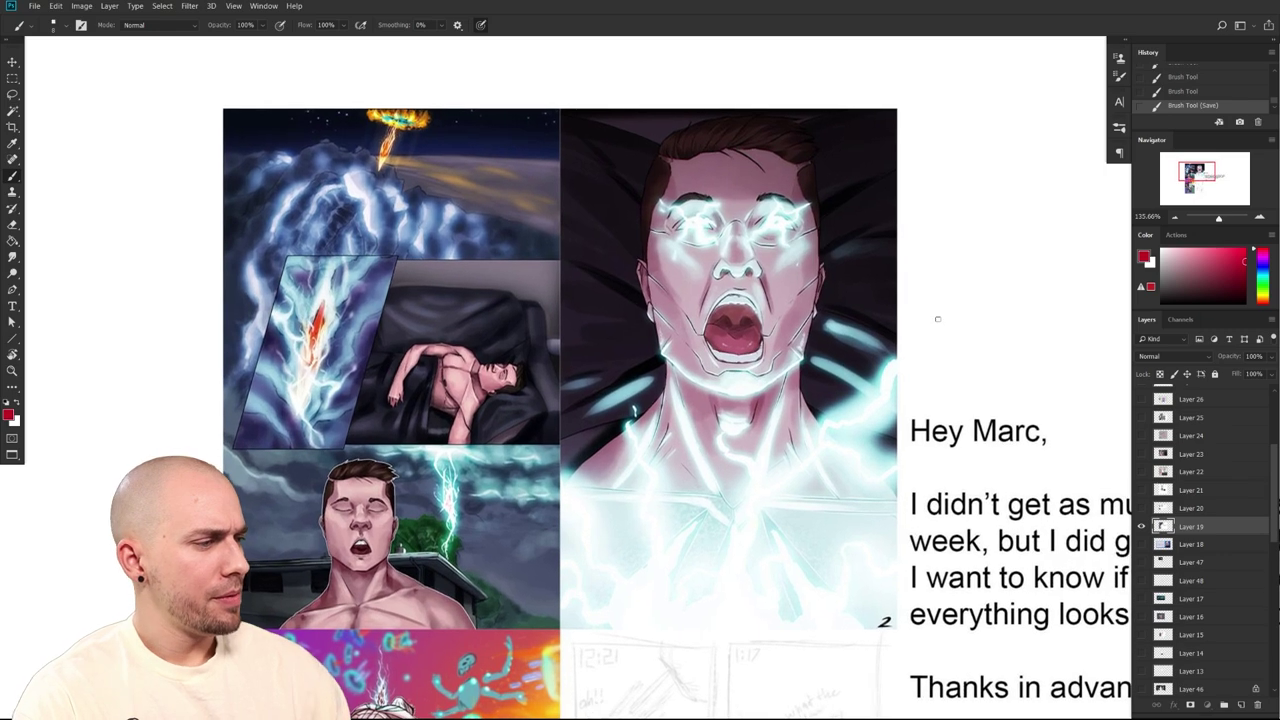
pyautogui.press('x')
pyautogui.scroll(1, 920, 328)
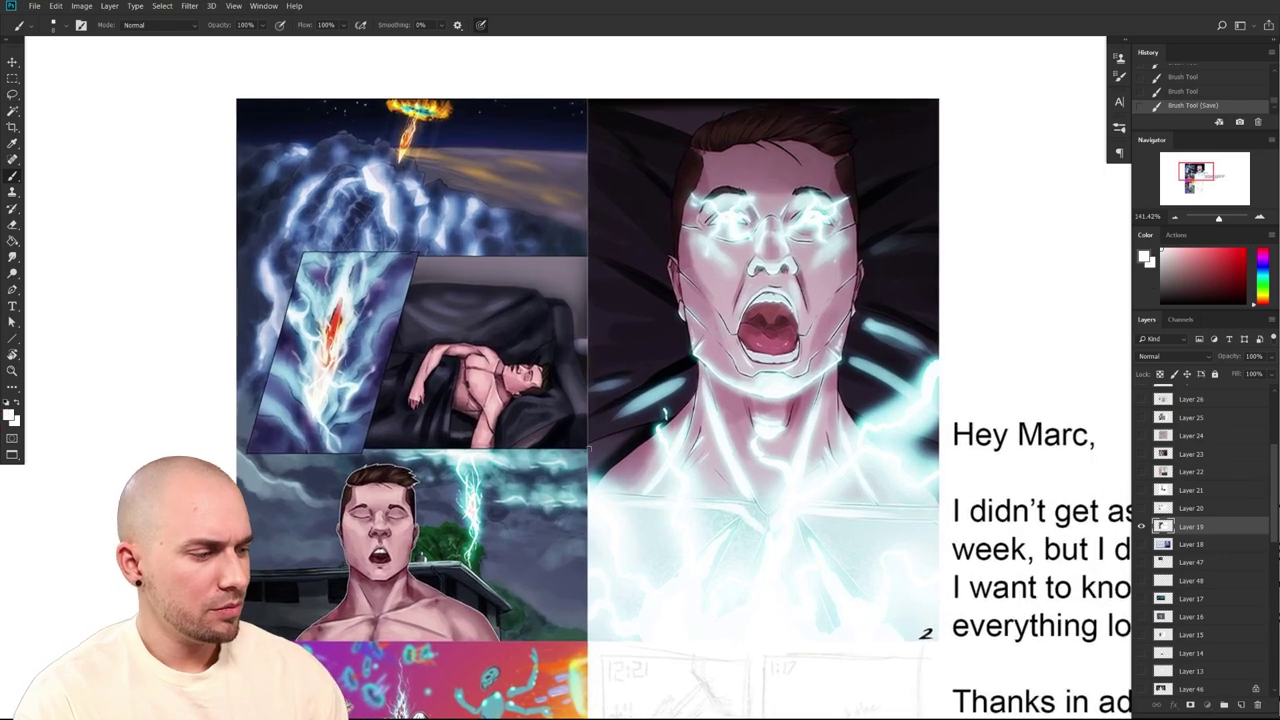
pyautogui.moveTo(572, 449); pyautogui.dragTo(386, 449)
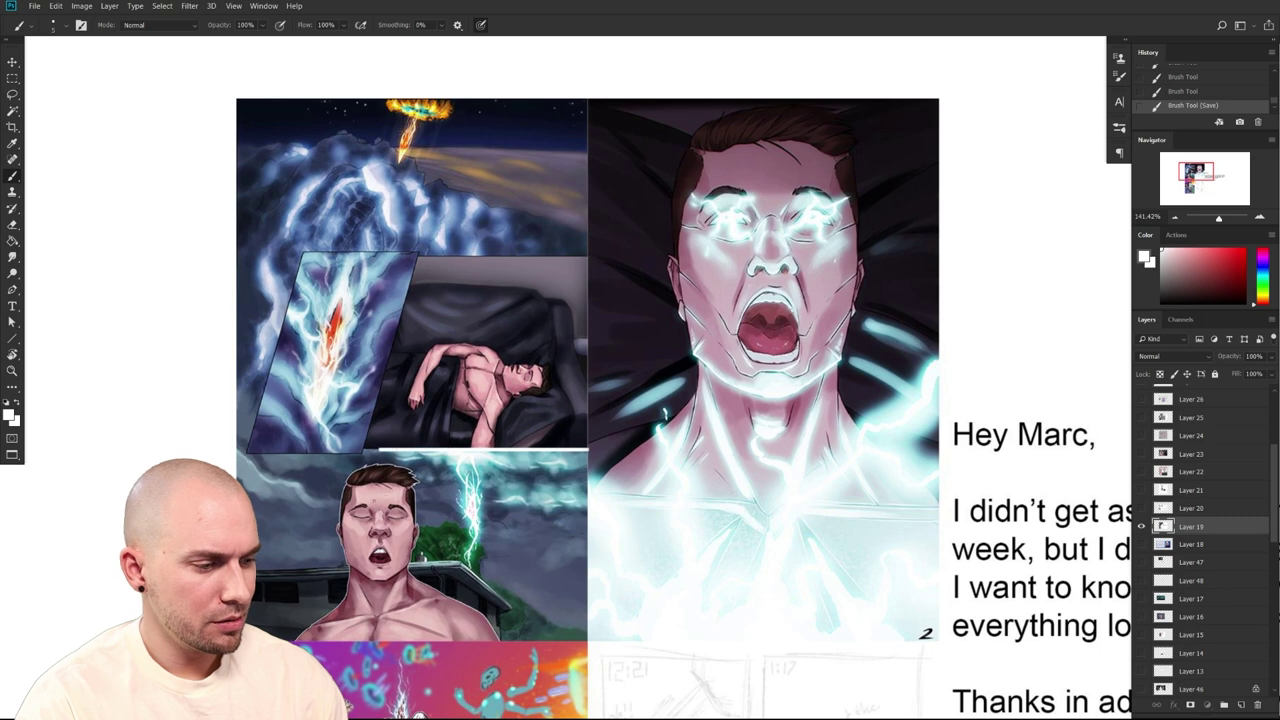
pyautogui.moveTo(588, 257); pyautogui.dragTo(418, 257)
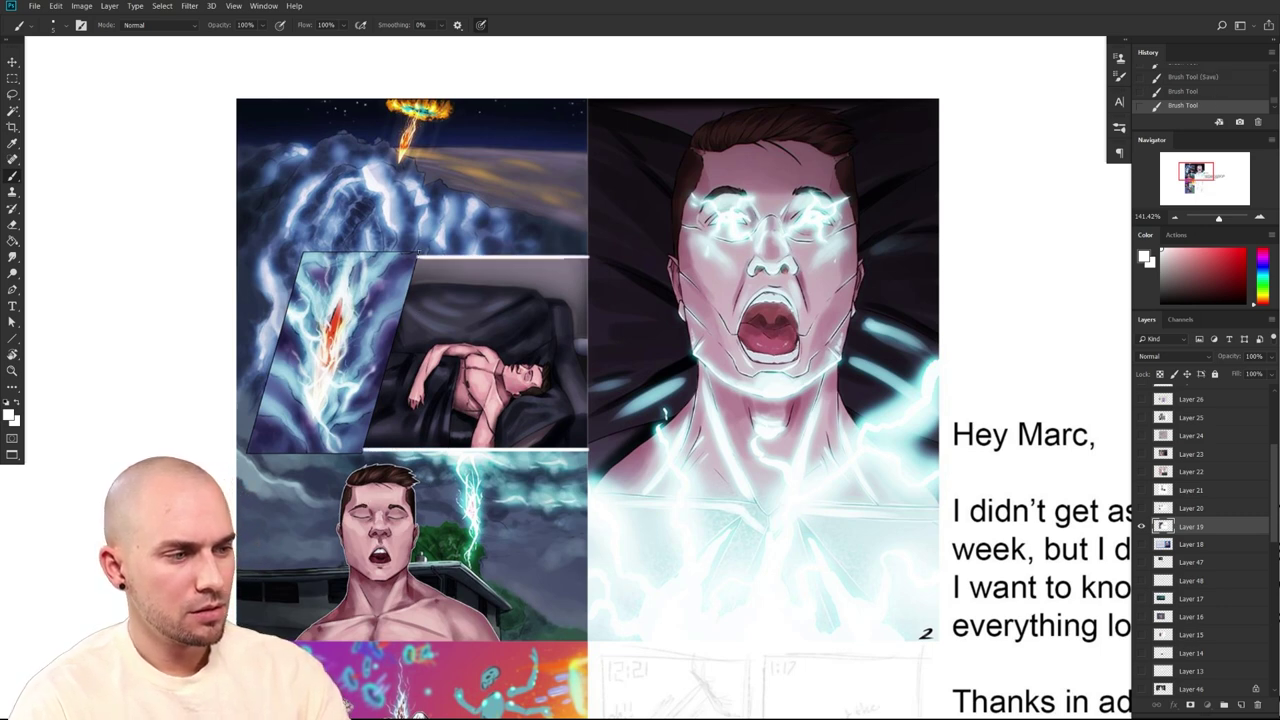
# Outline the slanted lightning panel on the first page with white 5 px lines using the Line tool
pyautogui.click(14, 339)
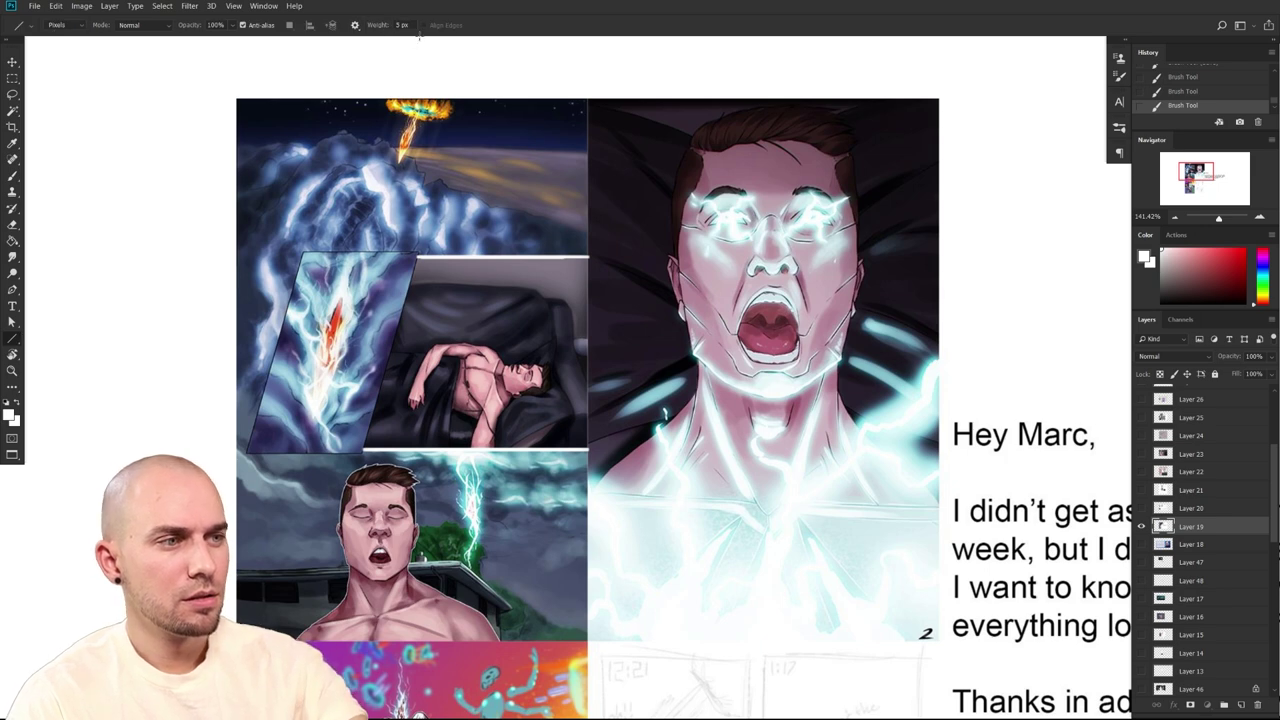
pyautogui.moveTo(419, 254); pyautogui.dragTo(362, 453)
pyautogui.moveTo(363, 454)
pyautogui.mouseDown()
pyautogui.moveTo(248, 451)
pyautogui.moveTo(302, 252)
pyautogui.moveTo(420, 253)
pyautogui.mouseUp()
pyautogui.moveTo(670, 479)
pyautogui.mouseDown()
pyautogui.moveTo(620, 479)
pyautogui.moveTo(669, 479)
pyautogui.mouseUp()
pyautogui.moveTo(669, 479); pyautogui.dragTo(647, 482)
pyautogui.moveTo(602, 612); pyautogui.dragTo(755, 604)
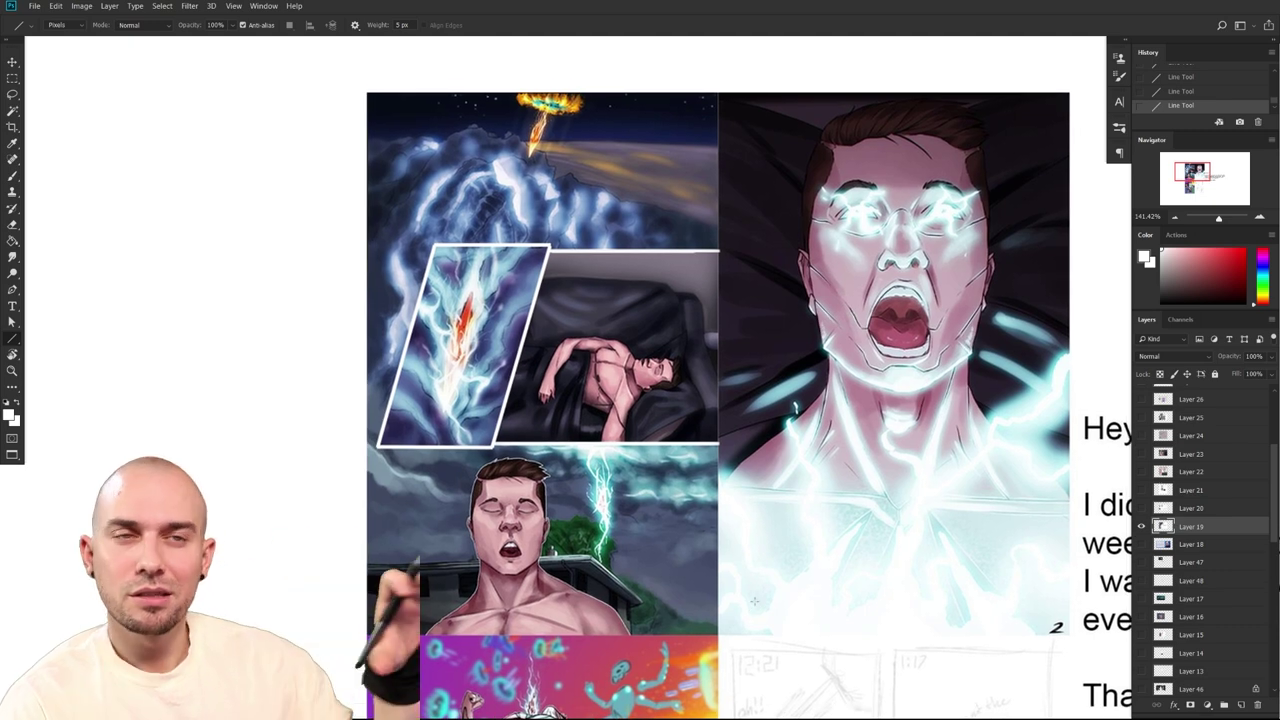
# Brush a white border around the inset explosions panel beside the "Ouch" panel on the third page
pyautogui.moveTo(700, 567); pyautogui.dragTo(671, 605)
pyautogui.moveTo(550, 510); pyautogui.dragTo(571, 510)
pyautogui.press('b')
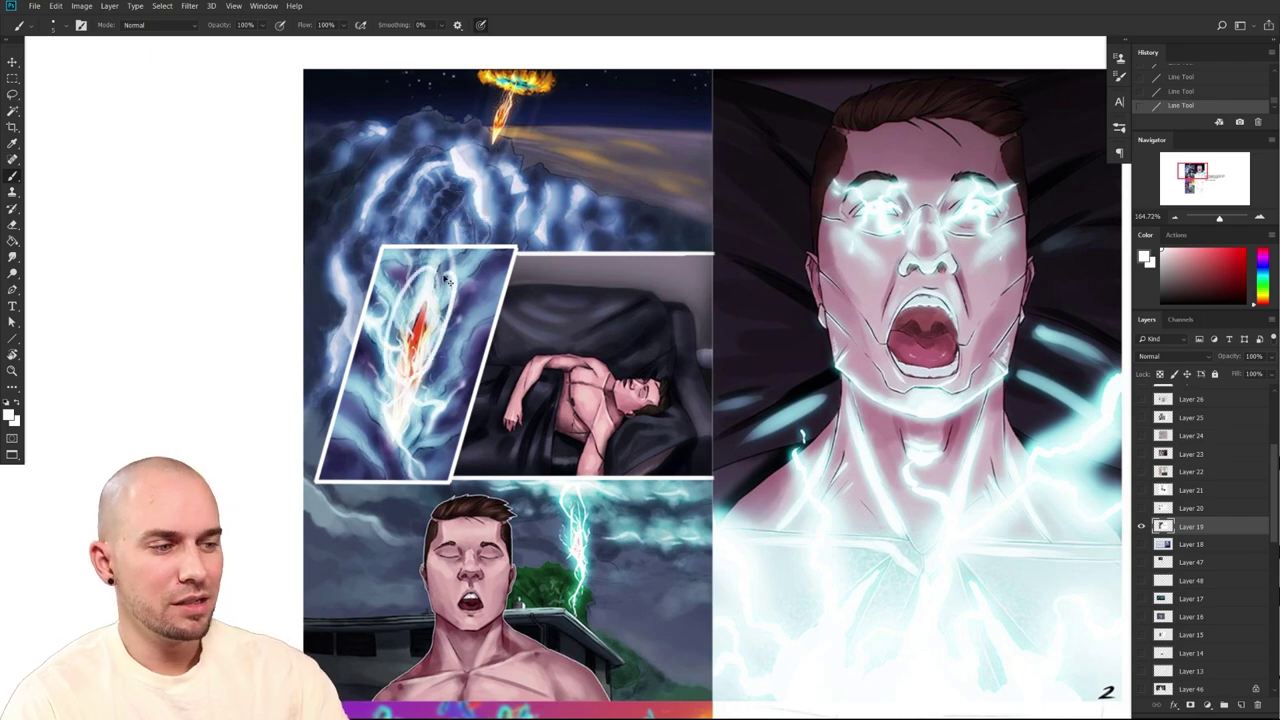
pyautogui.scroll(-2, 717, 554)
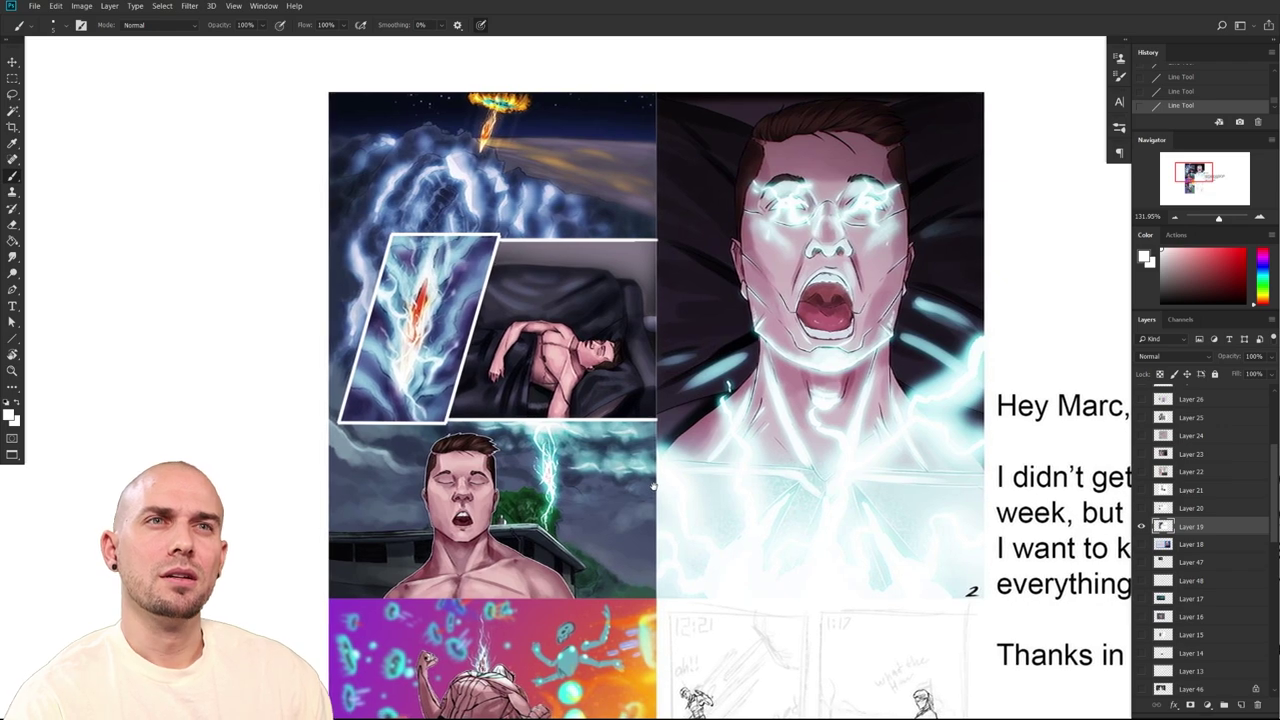
pyautogui.scroll(-5, 654, 487)
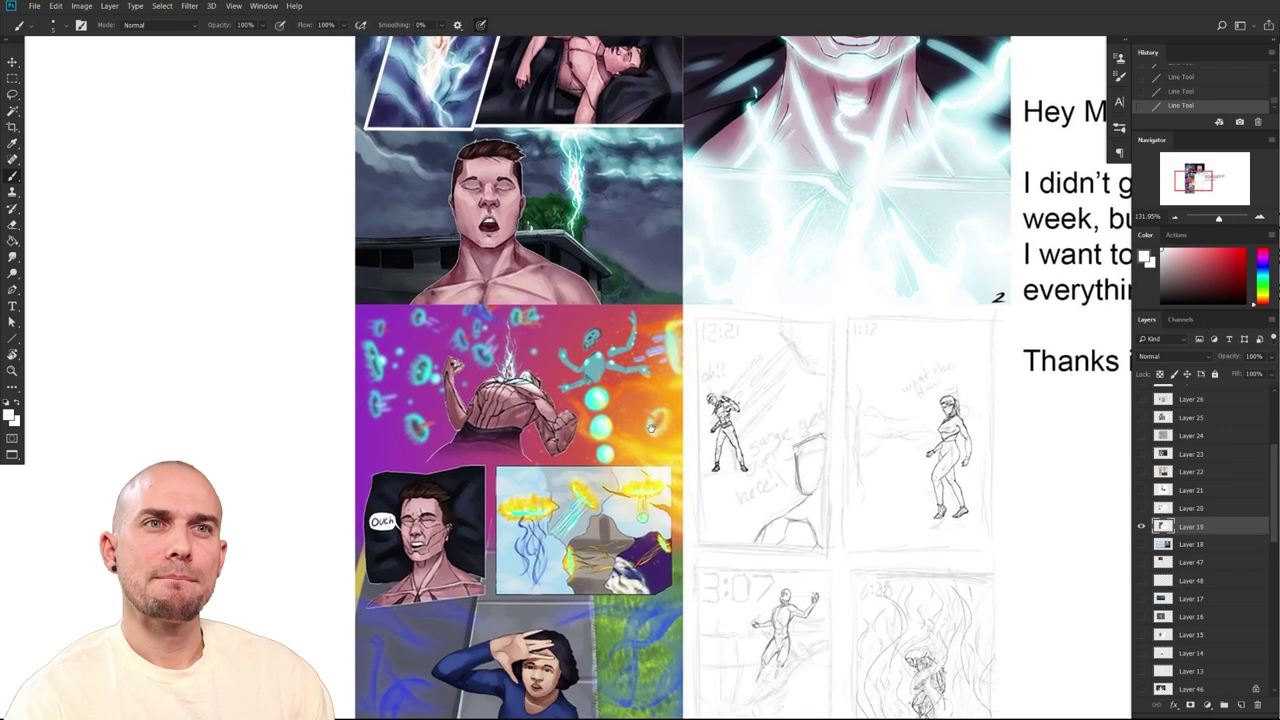
pyautogui.moveTo(650, 428)
pyautogui.mouseDown()
pyautogui.moveTo(638, 655)
pyautogui.moveTo(608, 358)
pyautogui.mouseUp()
pyautogui.moveTo(455, 396)
pyautogui.mouseDown()
pyautogui.moveTo(458, 521)
pyautogui.moveTo(608, 524)
pyautogui.moveTo(630, 428)
pyautogui.mouseUp()
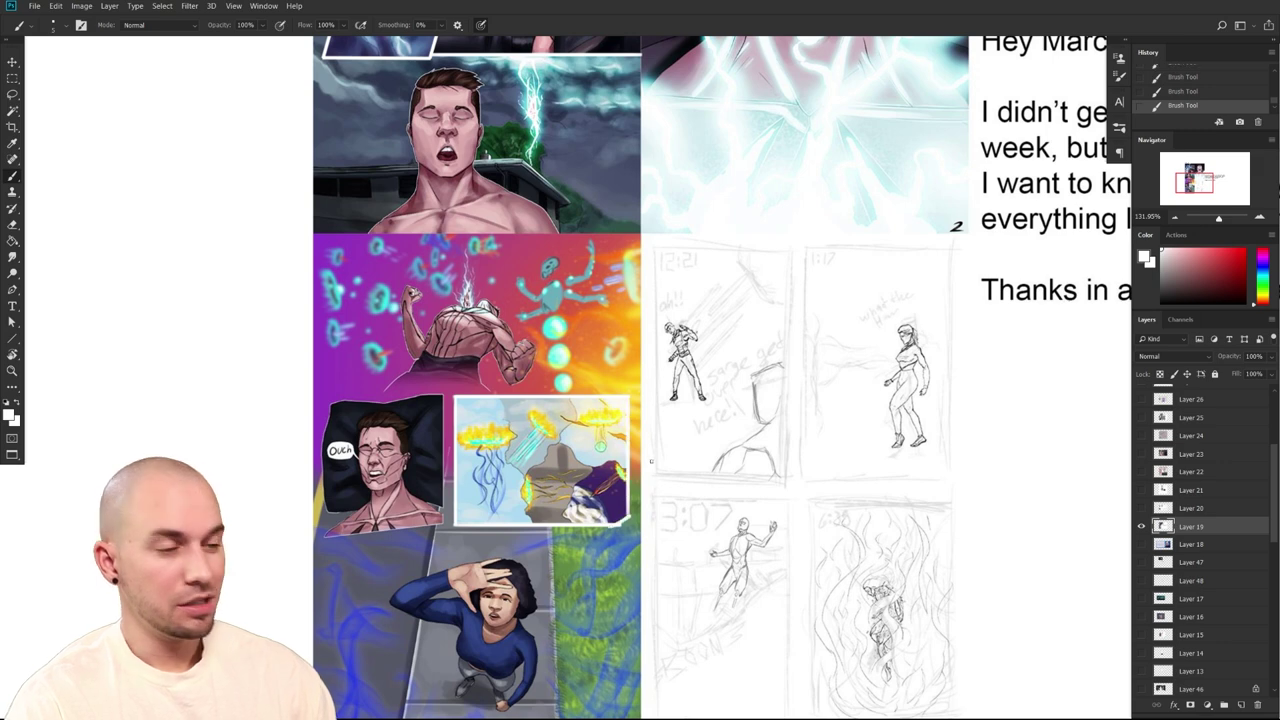
# Examine how the white gutters separate the panels on the first comic page and compare it with the second page
pyautogui.moveTo(704, 512); pyautogui.dragTo(691, 569)
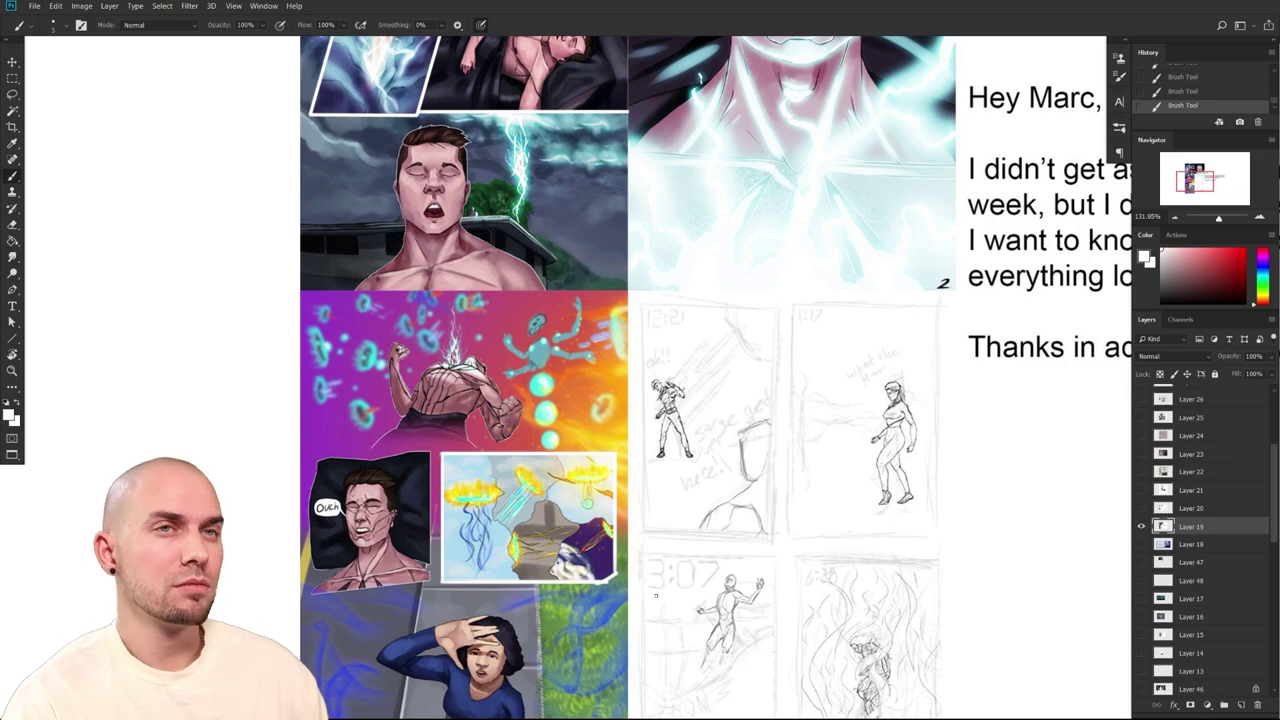
pyautogui.scroll(-3, 783, 515)
pyautogui.moveTo(910, 521); pyautogui.dragTo(933, 503)
pyautogui.scroll(4, 930, 510)
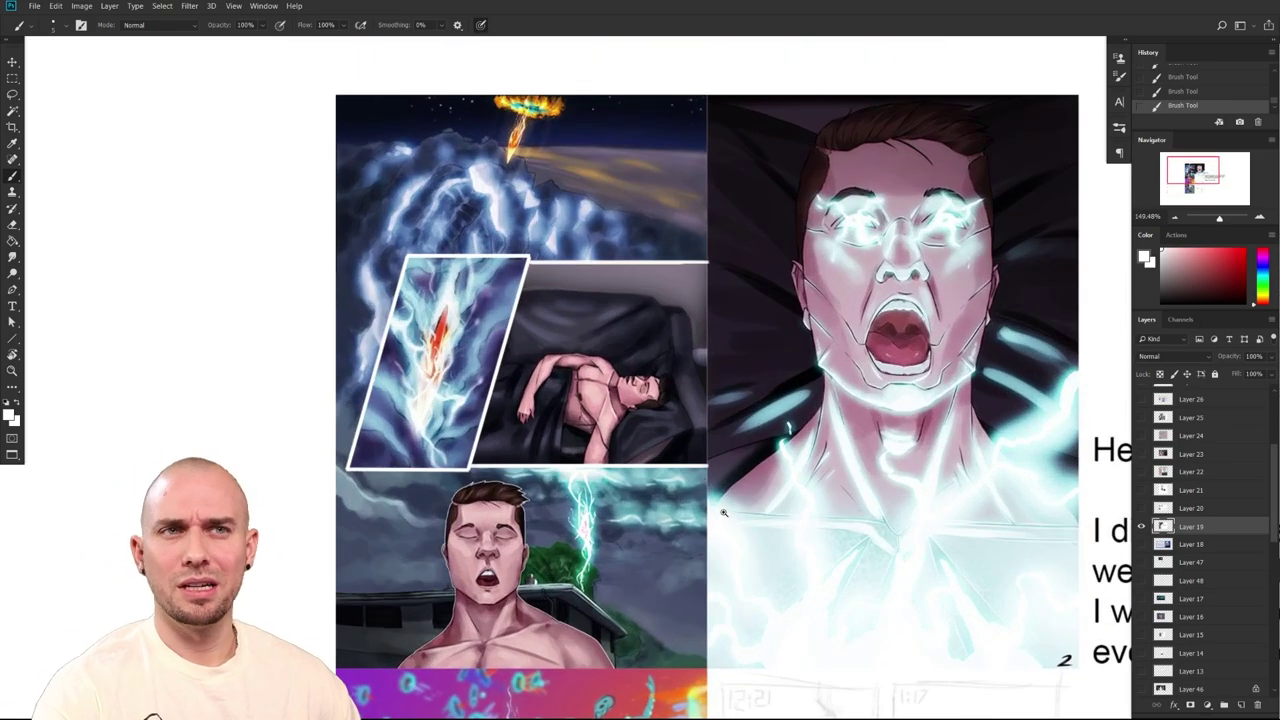
pyautogui.moveTo(670, 438); pyautogui.dragTo(760, 432)
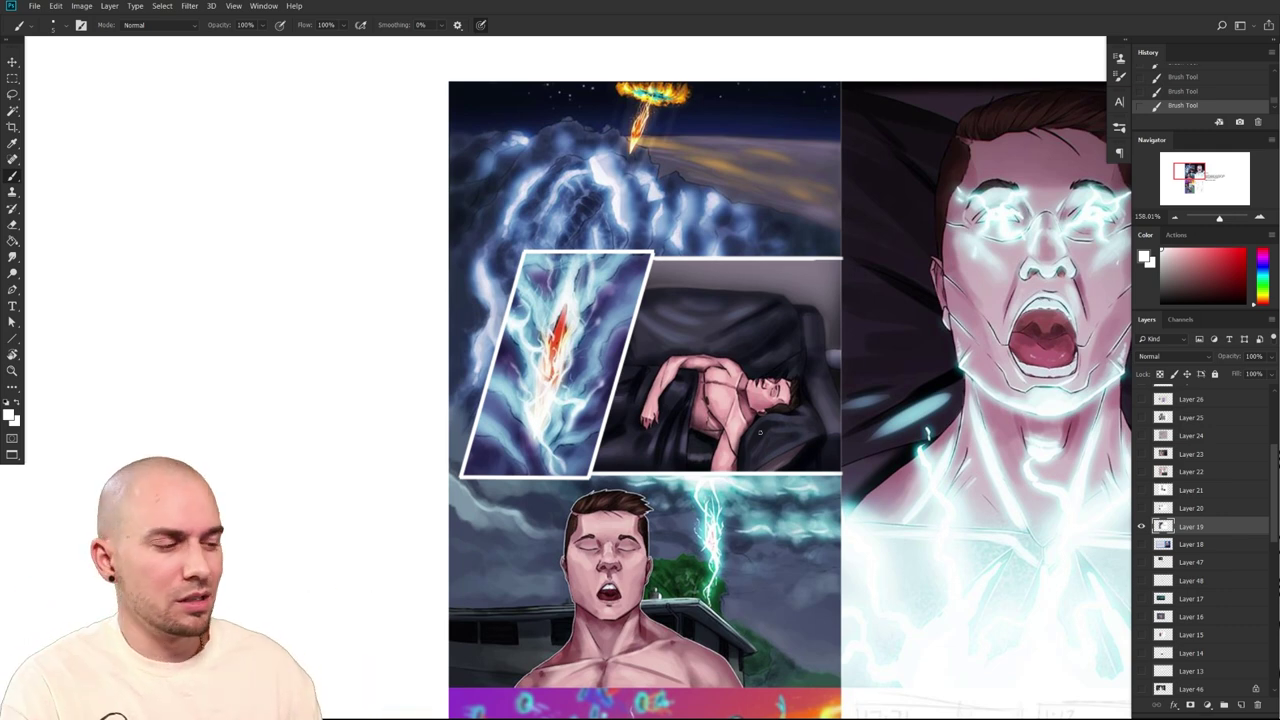
pyautogui.moveTo(760, 432); pyautogui.dragTo(659, 420)
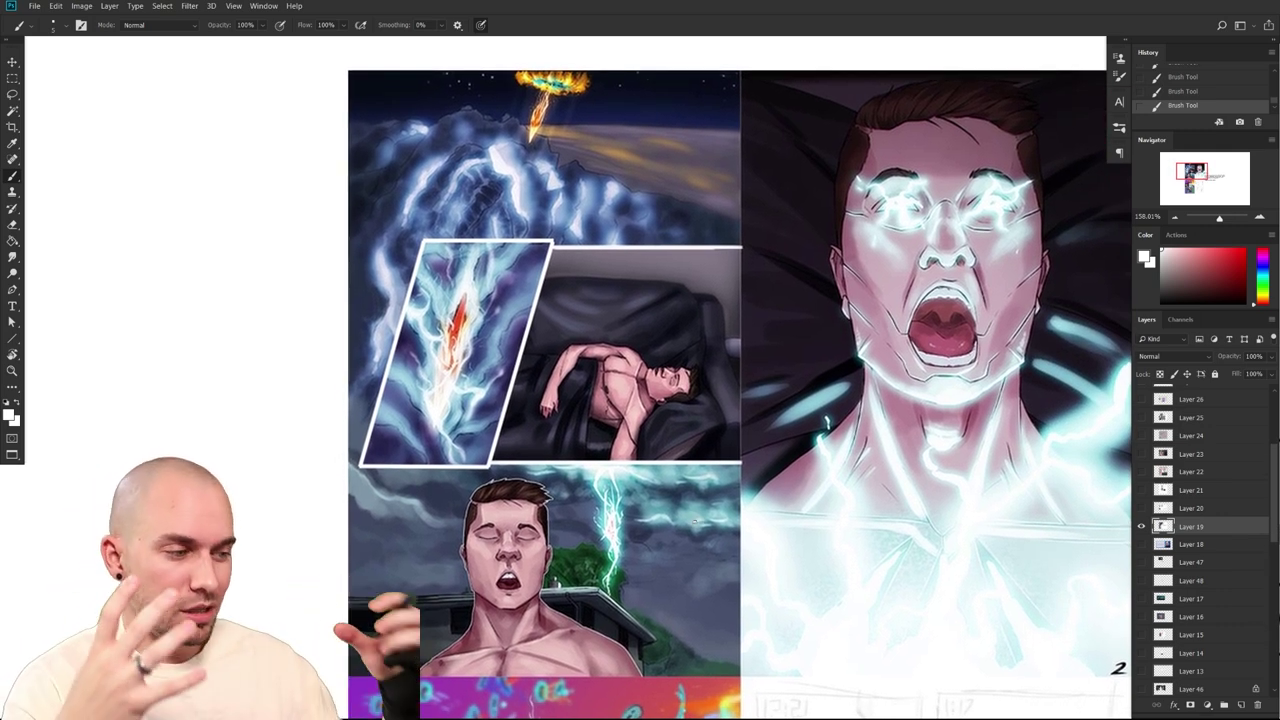
pyautogui.moveTo(756, 560)
pyautogui.mouseDown()
pyautogui.moveTo(822, 485)
pyautogui.moveTo(781, 568)
pyautogui.moveTo(758, 542)
pyautogui.moveTo(780, 561)
pyautogui.mouseUp()
pyautogui.moveTo(838, 560); pyautogui.dragTo(696, 498)
pyautogui.moveTo(865, 586); pyautogui.dragTo(852, 586)
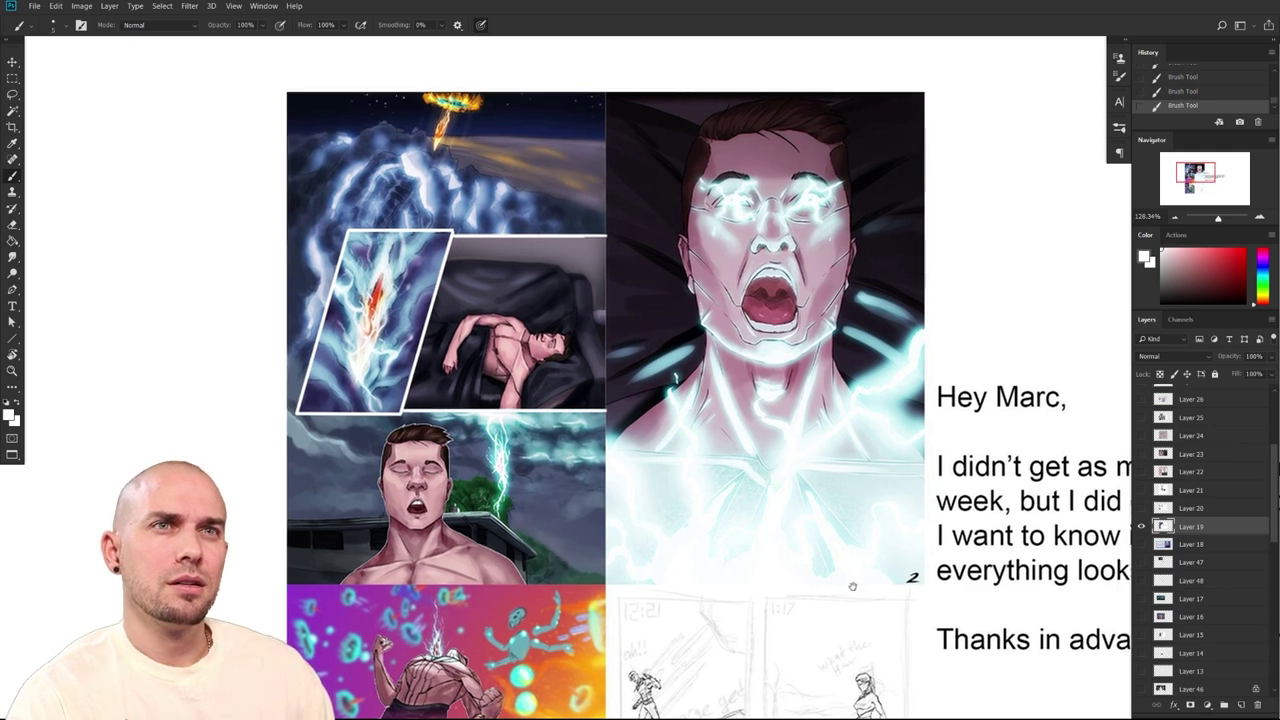
# Examine the third page's overlapping panels and the sketched fourth page for layout and consistency with the pages above
pyautogui.moveTo(841, 638); pyautogui.dragTo(882, 337)
pyautogui.moveTo(742, 463); pyautogui.dragTo(806, 392)
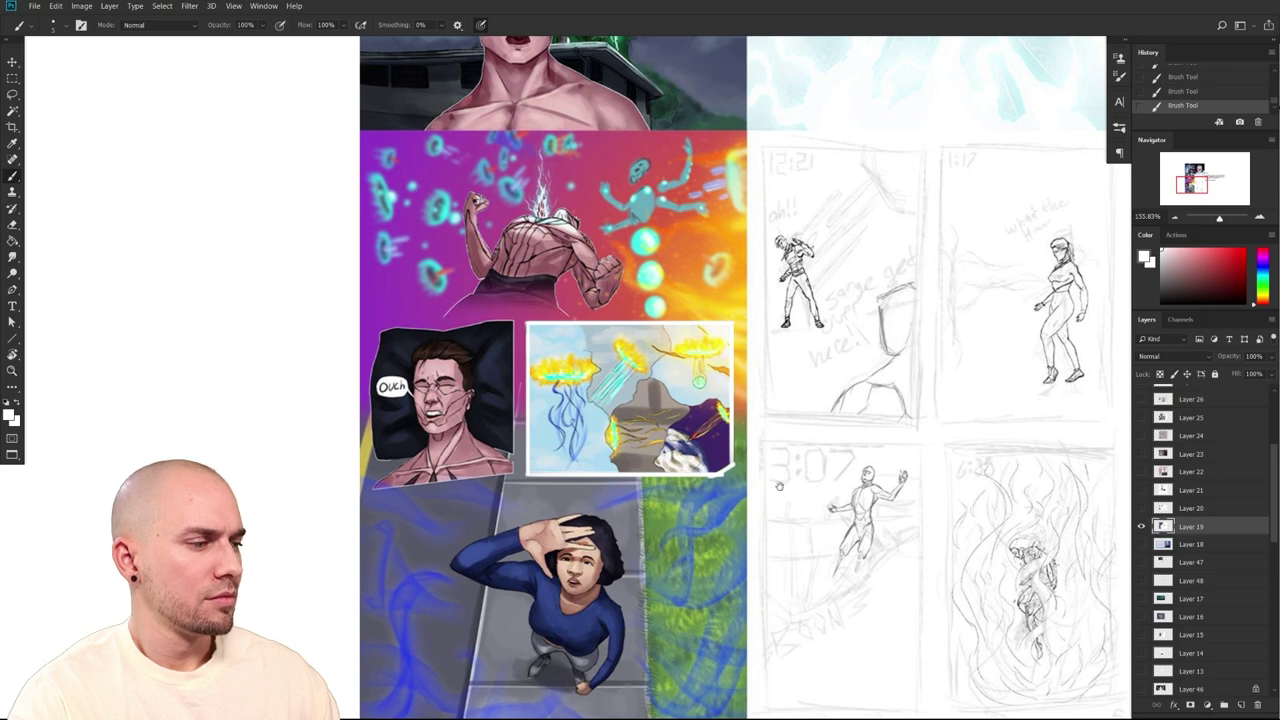
pyautogui.moveTo(780, 488); pyautogui.dragTo(681, 441)
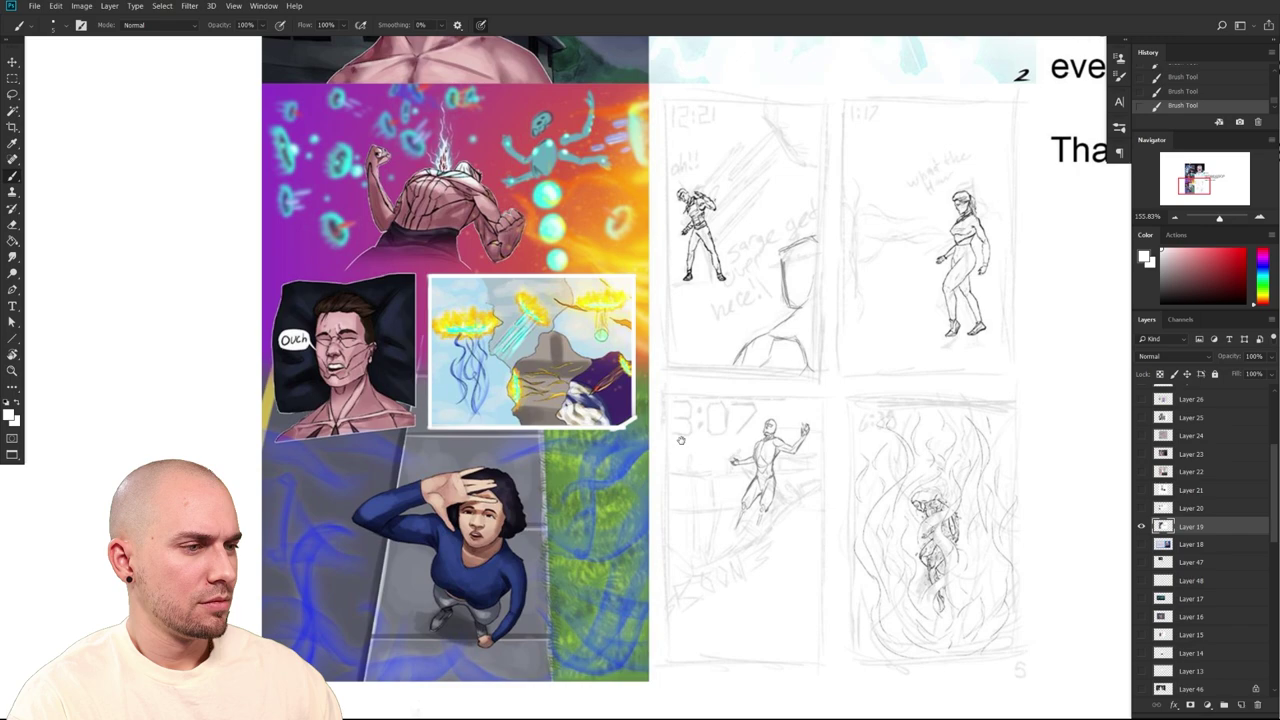
pyautogui.moveTo(740, 218); pyautogui.dragTo(645, 553)
pyautogui.scroll(-3, 645, 553)
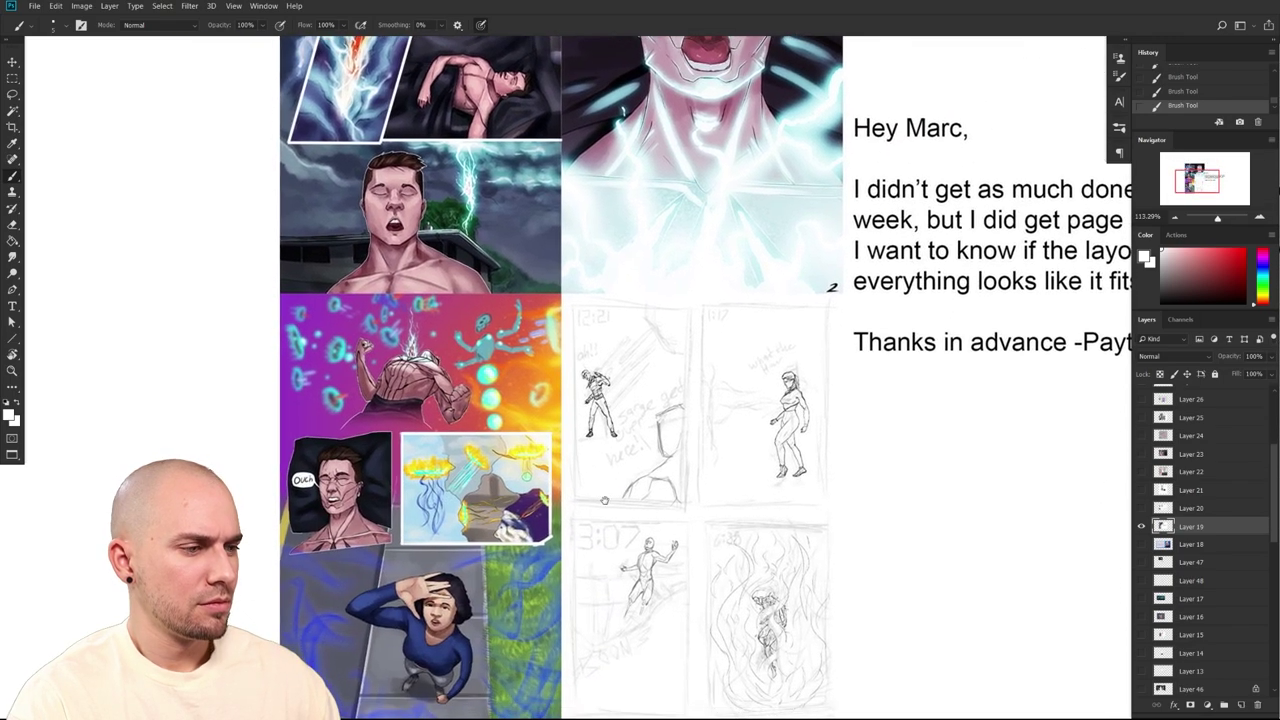
pyautogui.moveTo(602, 509)
pyautogui.mouseDown()
pyautogui.moveTo(587, 632)
pyautogui.moveTo(588, 435)
pyautogui.moveTo(559, 453)
pyautogui.moveTo(787, 459)
pyautogui.mouseUp()
pyautogui.moveTo(697, 486); pyautogui.dragTo(722, 460)
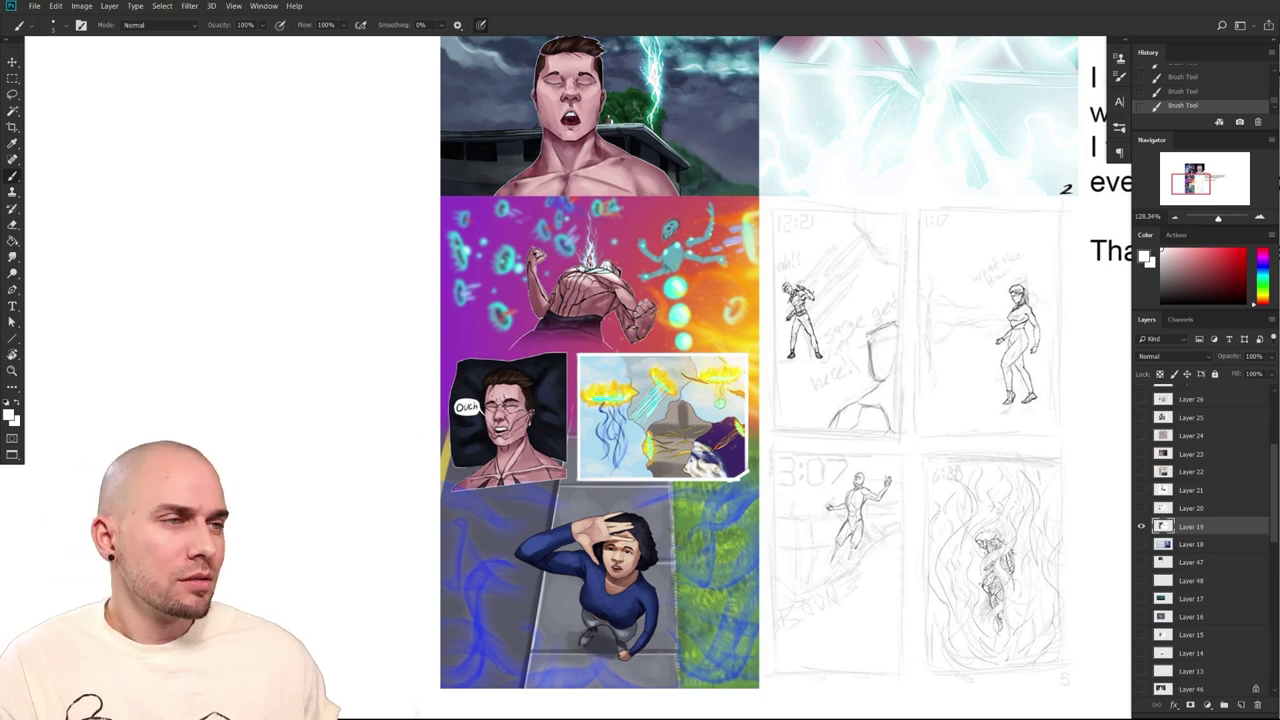
pyautogui.moveTo(776, 597); pyautogui.dragTo(657, 628)
pyautogui.scroll(-5, 657, 628)
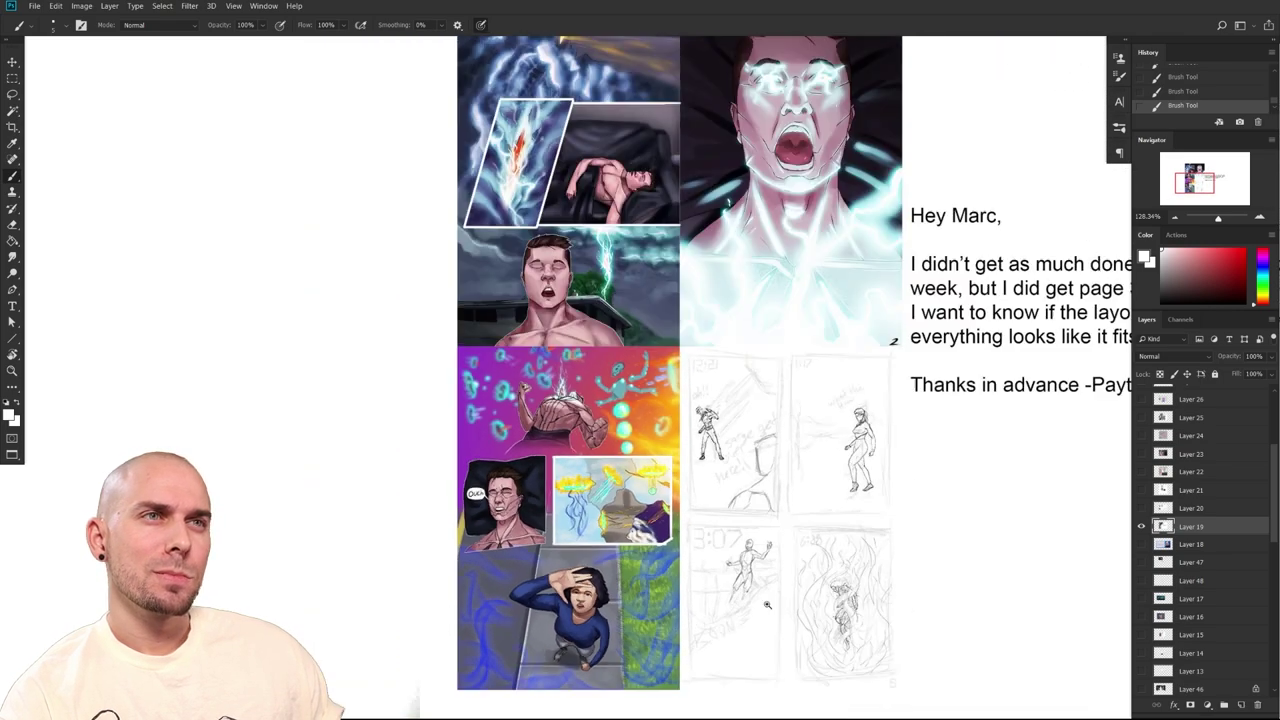
pyautogui.scroll(7, 625, 605)
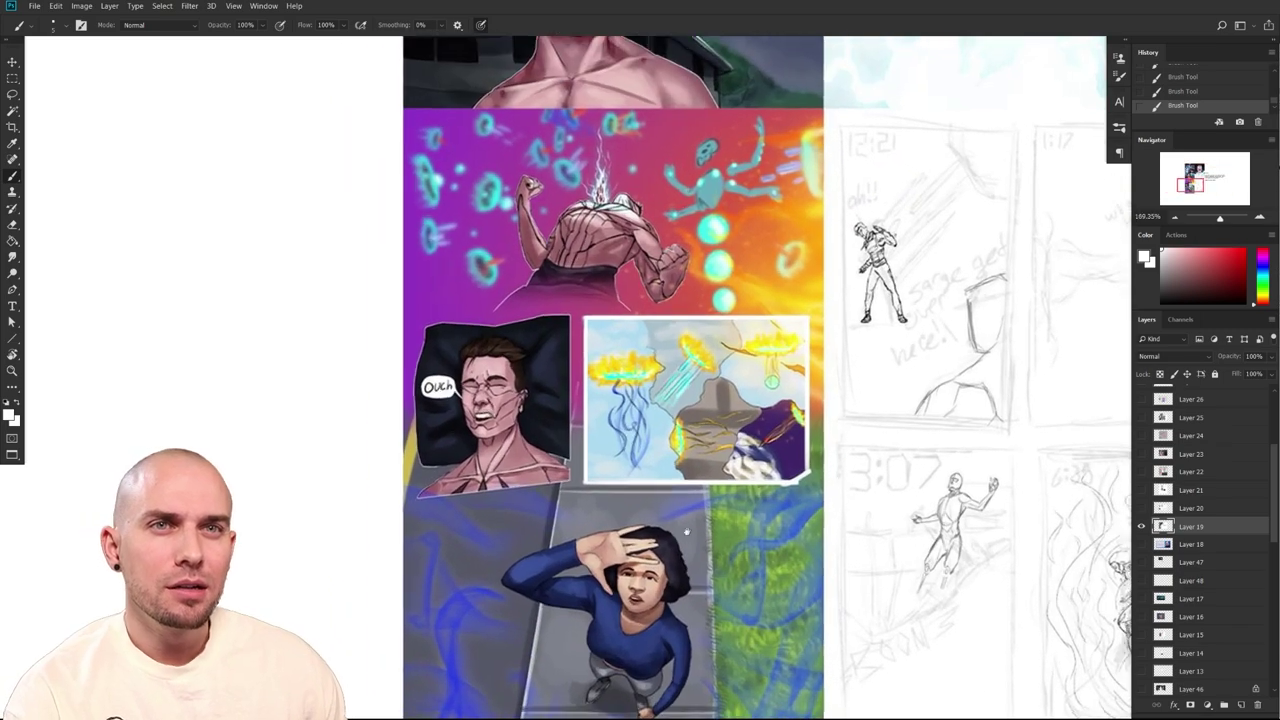
pyautogui.moveTo(687, 531); pyautogui.dragTo(707, 487)
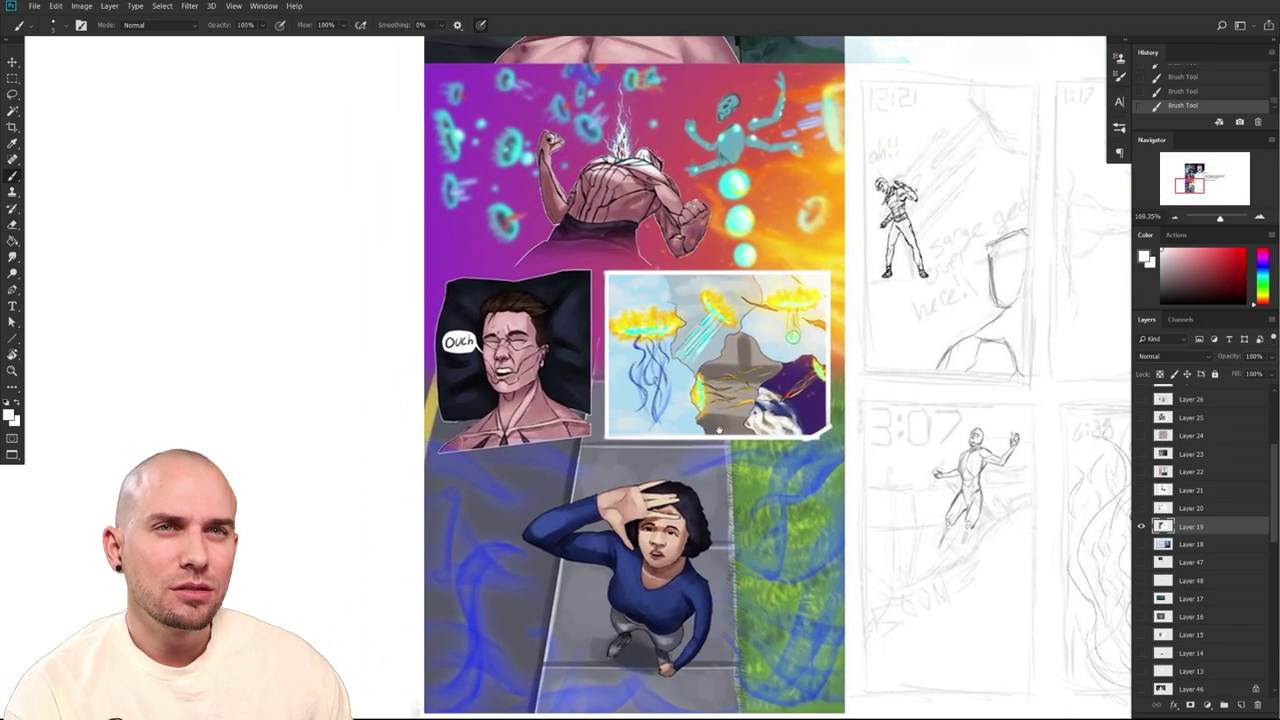
pyautogui.moveTo(726, 438); pyautogui.dragTo(713, 437)
pyautogui.scroll(2, 713, 437)
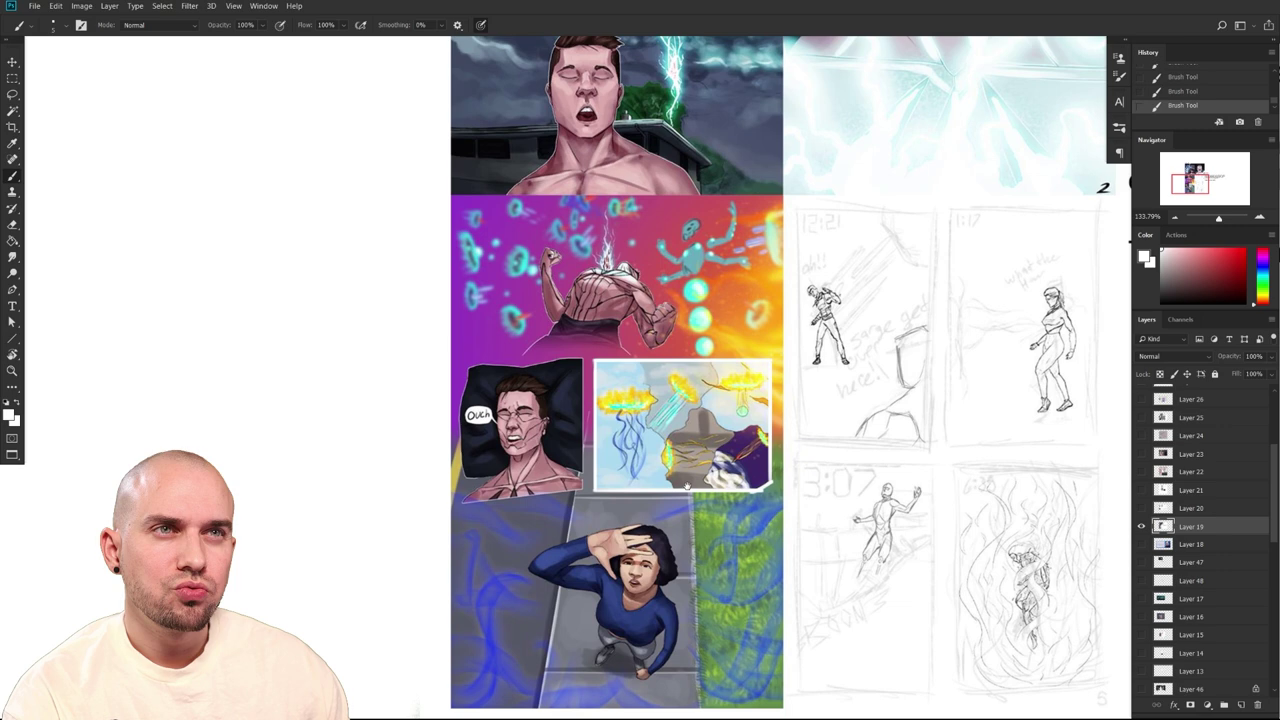
pyautogui.moveTo(688, 486); pyautogui.dragTo(685, 478)
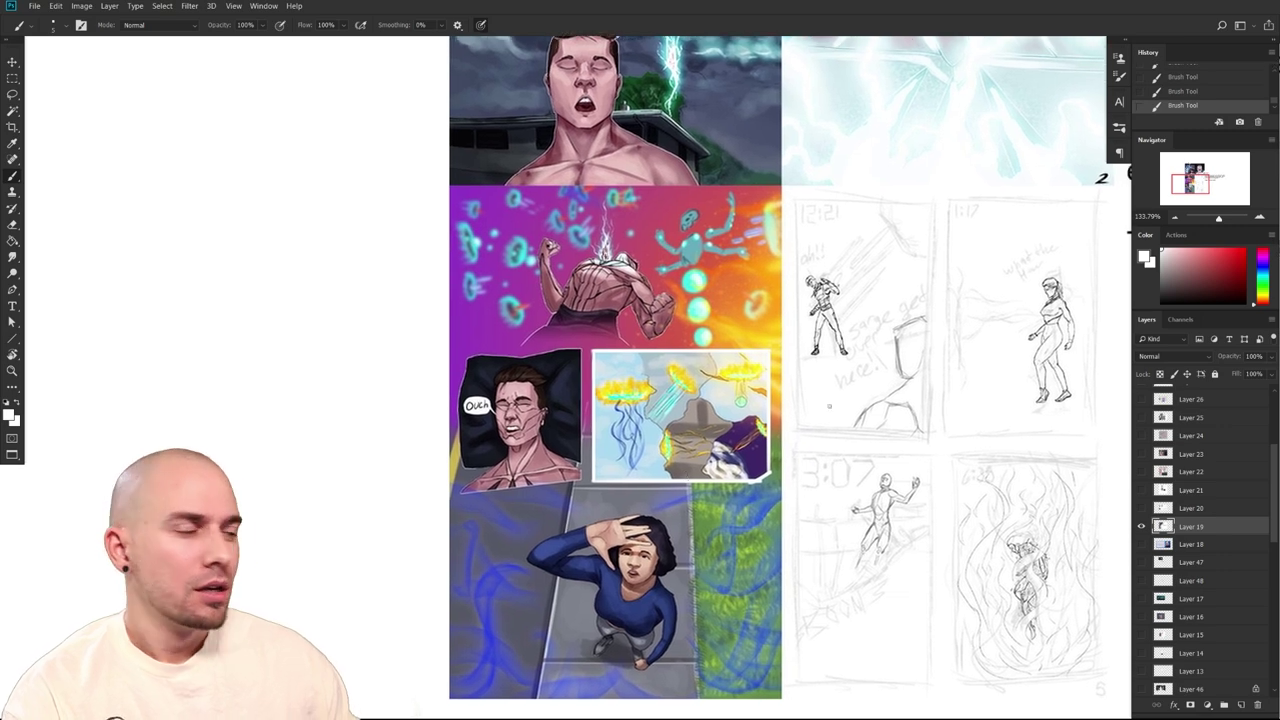
# Brush a red outline along the top and right edges of the third page's upper panel
pyautogui.click(1244, 250)
pyautogui.moveTo(862, 385)
pyautogui.mouseDown()
pyautogui.moveTo(714, 390)
pyautogui.moveTo(694, 374)
pyautogui.mouseUp()
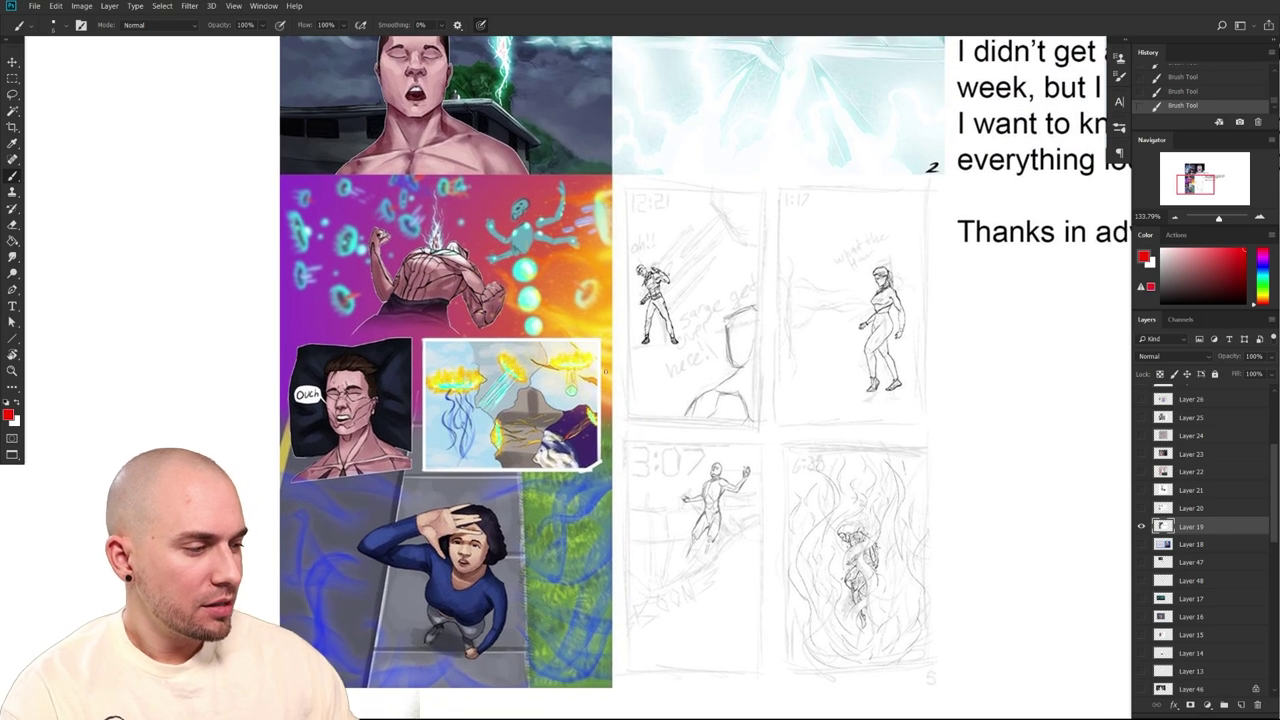
pyautogui.moveTo(613, 350)
pyautogui.mouseDown()
pyautogui.moveTo(613, 224)
pyautogui.moveTo(444, 175)
pyautogui.moveTo(282, 175)
pyautogui.moveTo(277, 448)
pyautogui.moveTo(610, 485)
pyautogui.mouseUp()
pyautogui.hotkey('ctrl', 'z')
pyautogui.hotkey('ctrl', 'z')
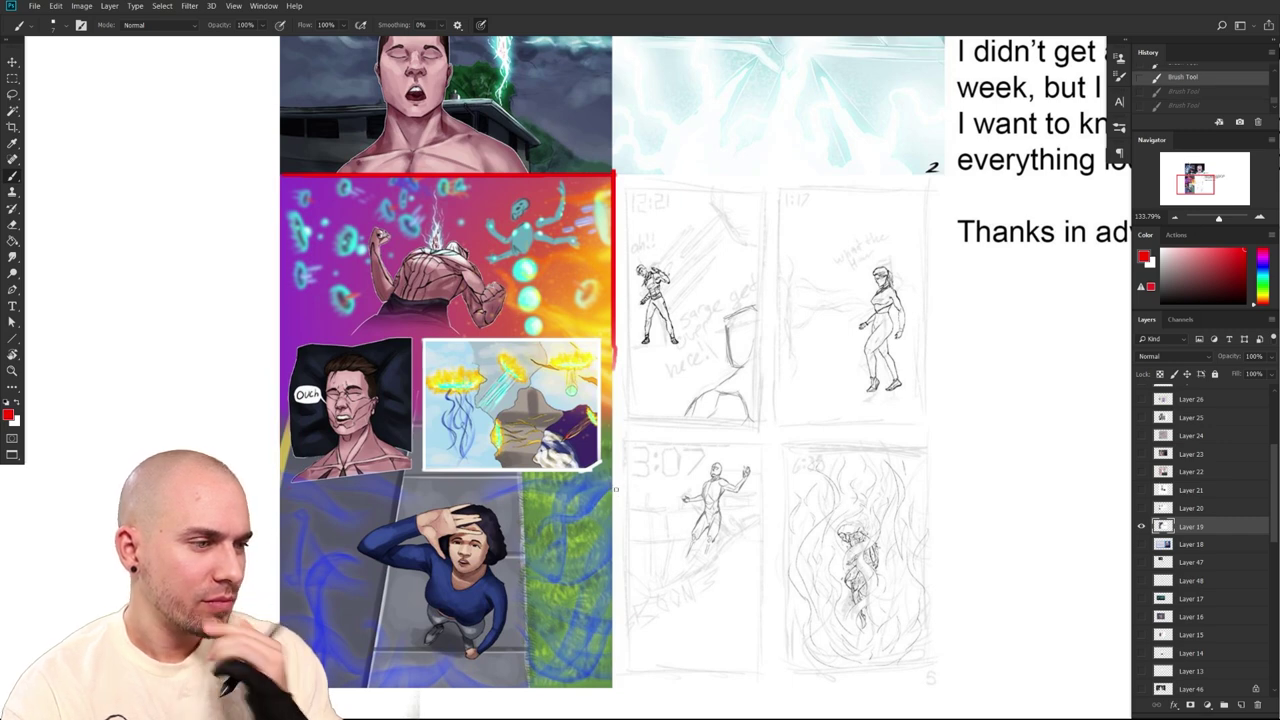
# Examine how the third page's upper panel compares in layout and colour with the first and second pages
pyautogui.scroll(10, 615, 489)
pyautogui.scroll(-6, 536, 519)
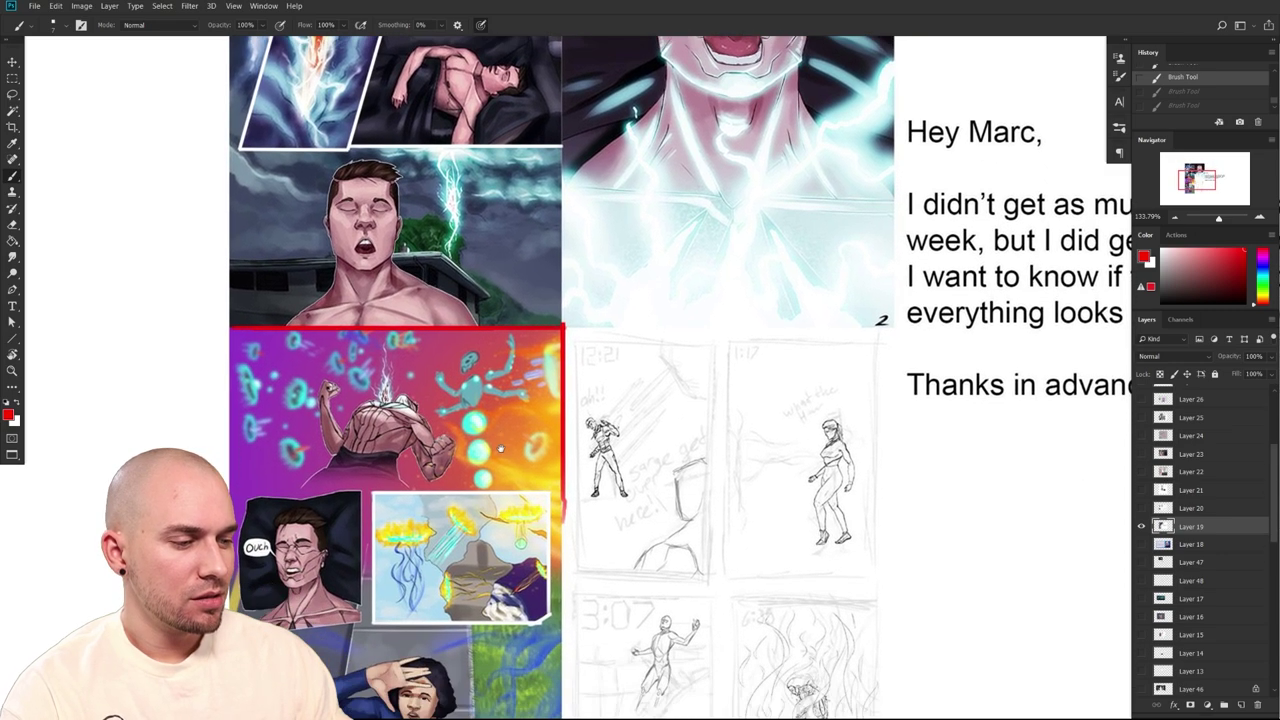
pyautogui.moveTo(517, 515); pyautogui.dragTo(519, 523)
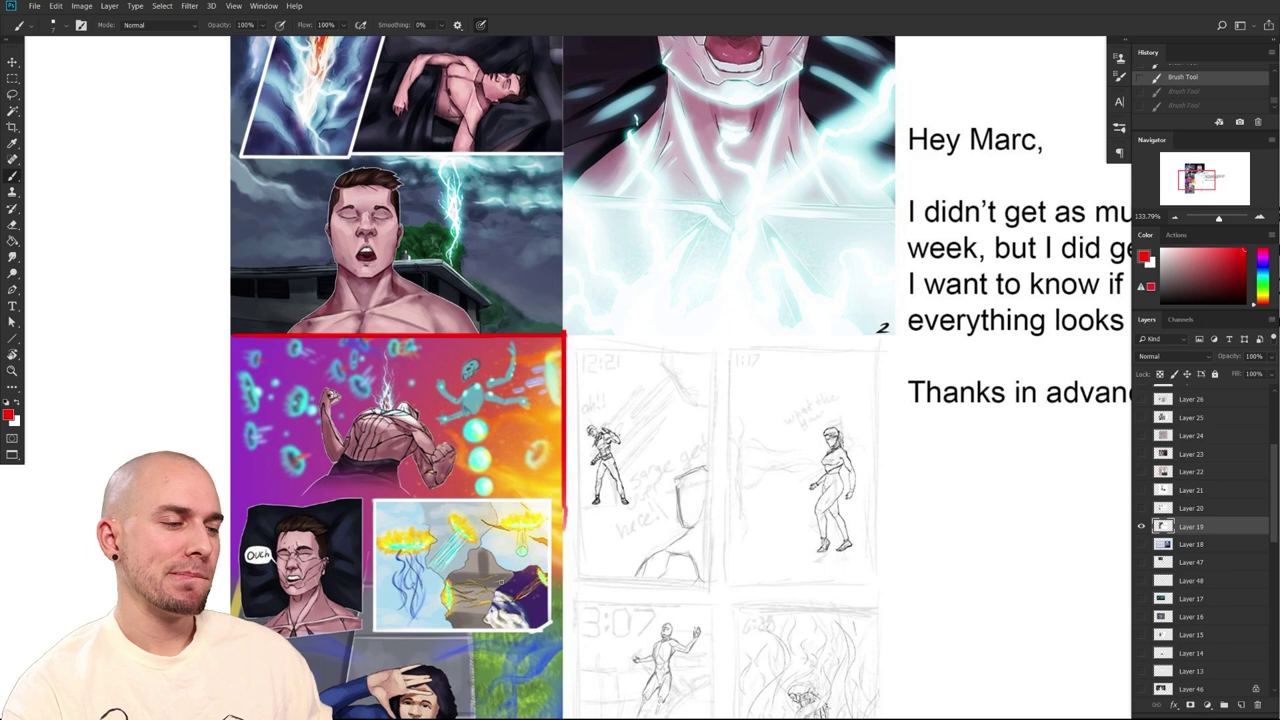
pyautogui.moveTo(501, 582); pyautogui.dragTo(519, 494)
pyautogui.hotkey('ctrl', 'shift', 'z')
pyautogui.hotkey('ctrl', 'shift', 'z')
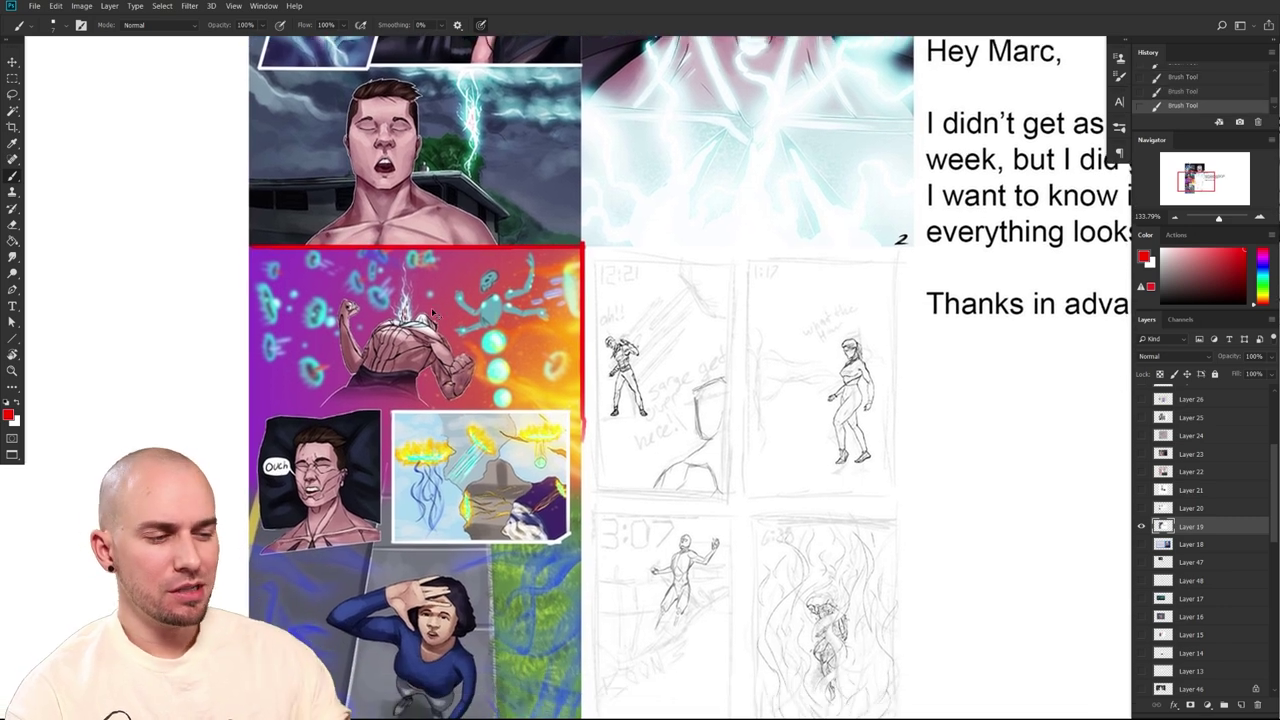
pyautogui.hotkey('ctrl', 'z')
pyautogui.moveTo(531, 594); pyautogui.dragTo(535, 553)
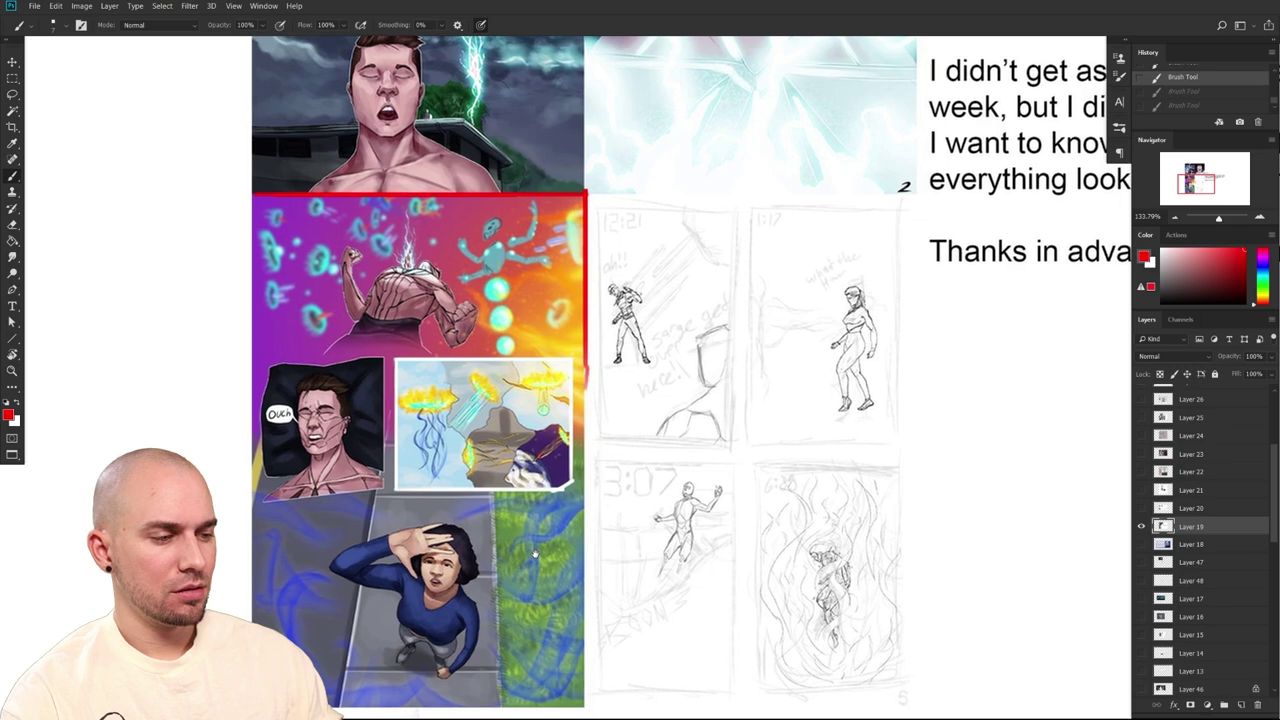
pyautogui.scroll(5, 534, 553)
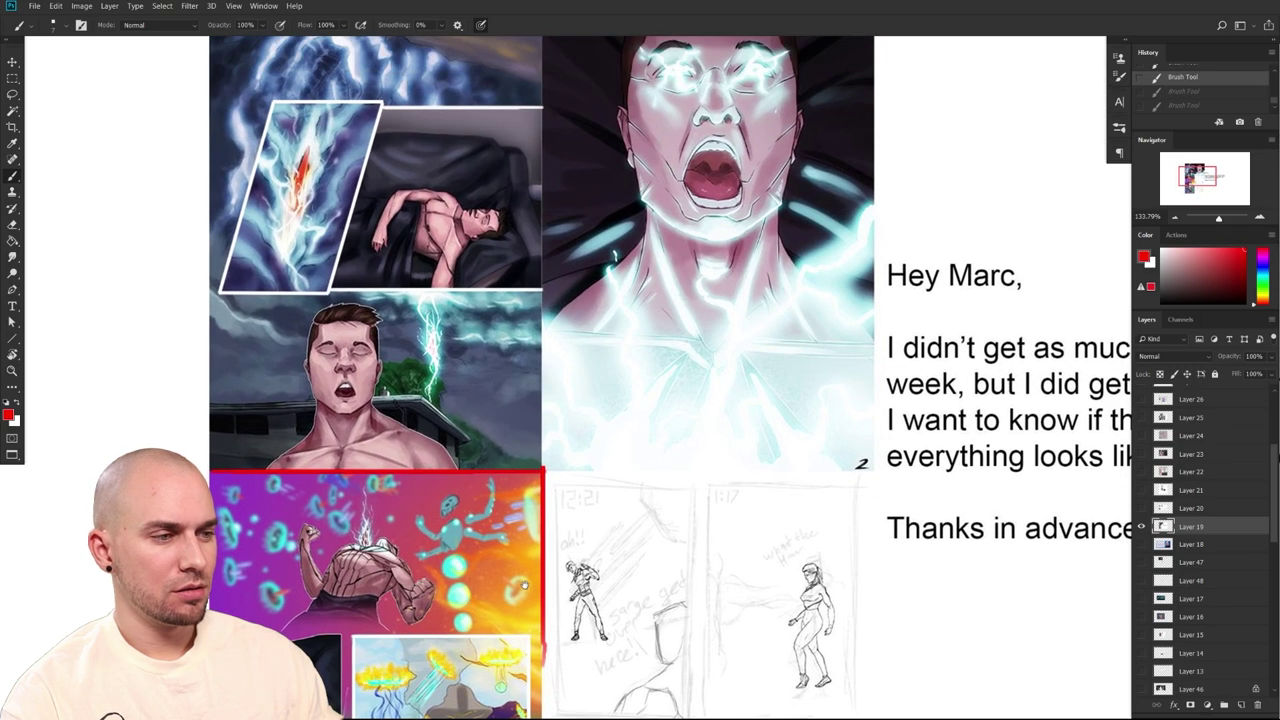
pyautogui.scroll(-6, 534, 553)
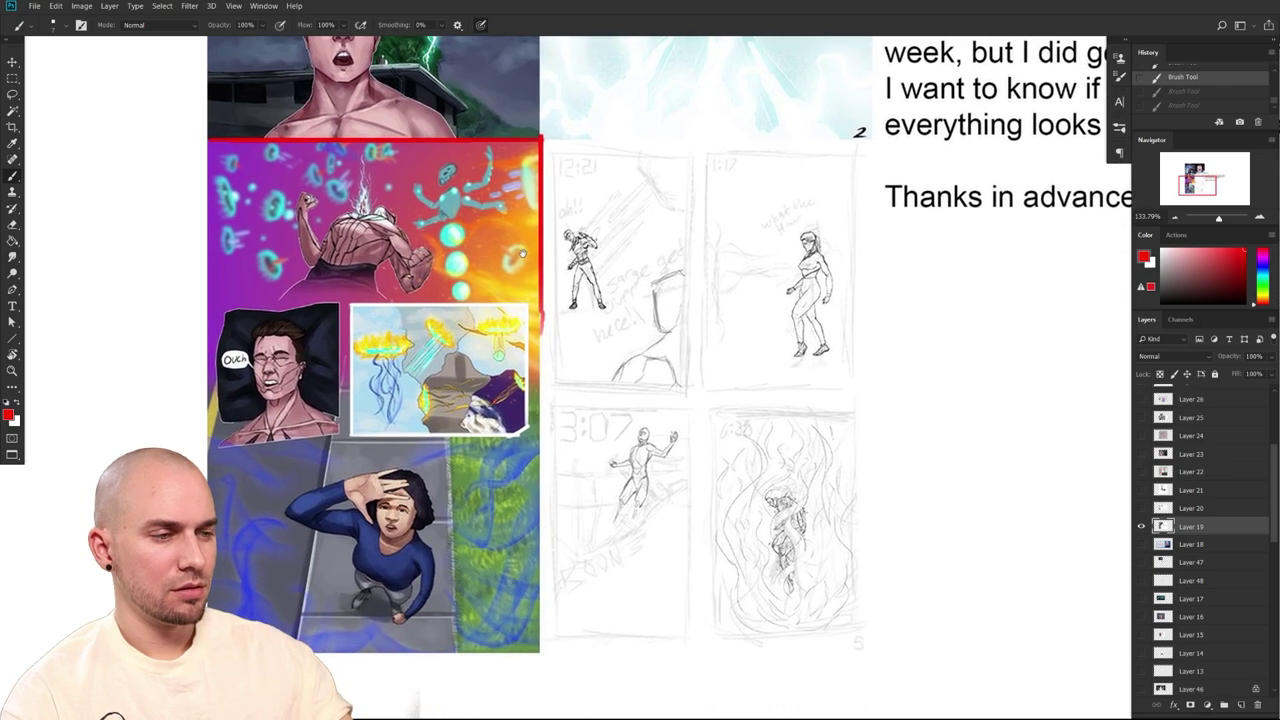
pyautogui.scroll(5, 534, 553)
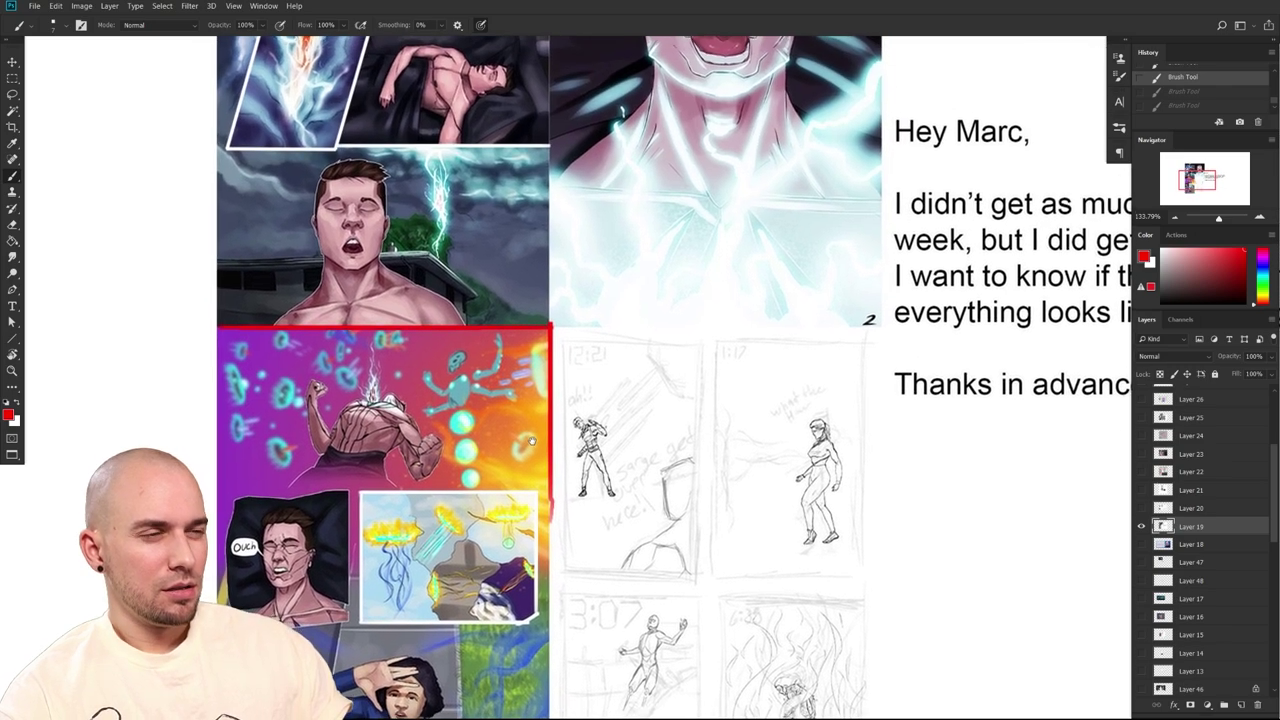
pyautogui.scroll(4, 532, 442)
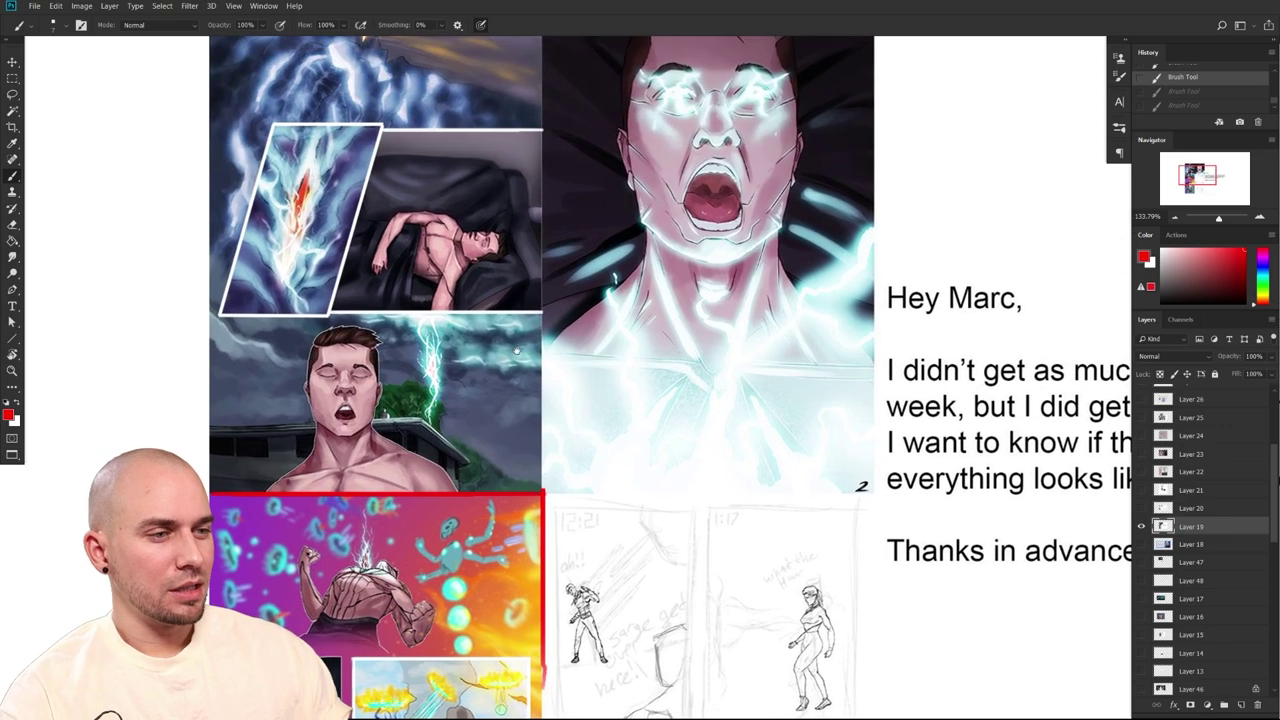
pyautogui.scroll(3, 485, 353)
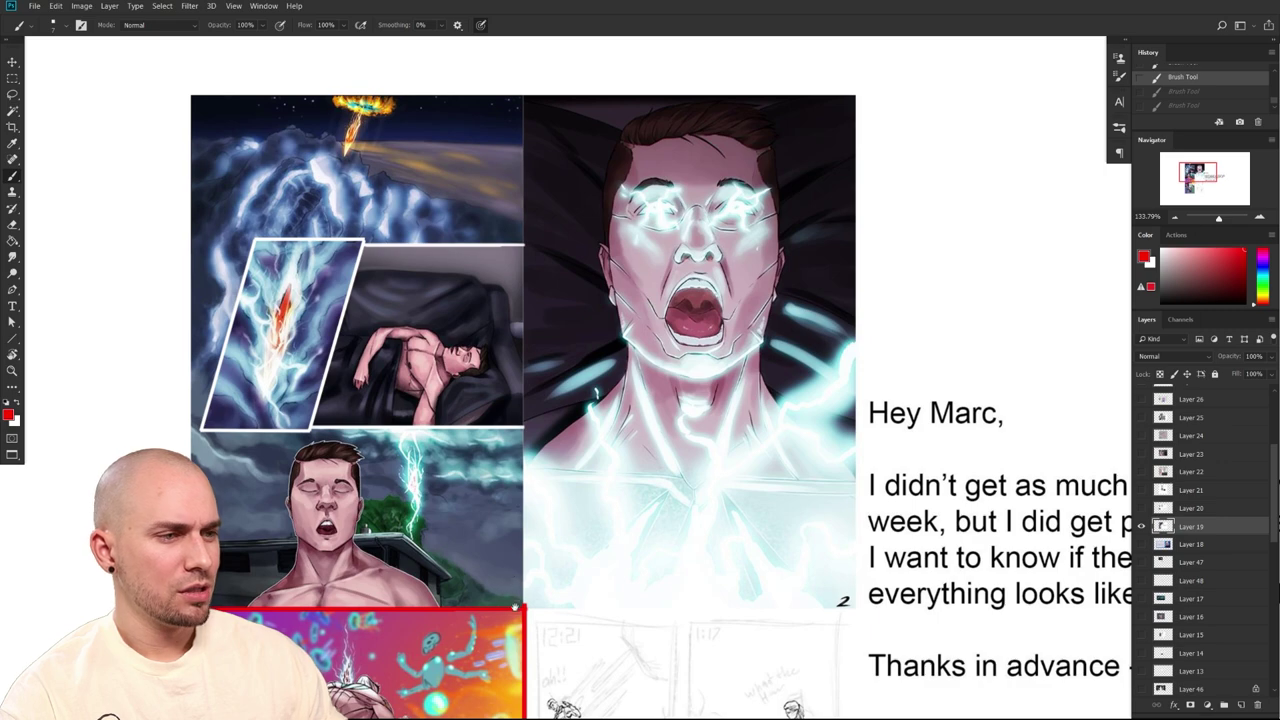
pyautogui.moveTo(515, 634); pyautogui.dragTo(518, 592)
pyautogui.scroll(-3, 517, 591)
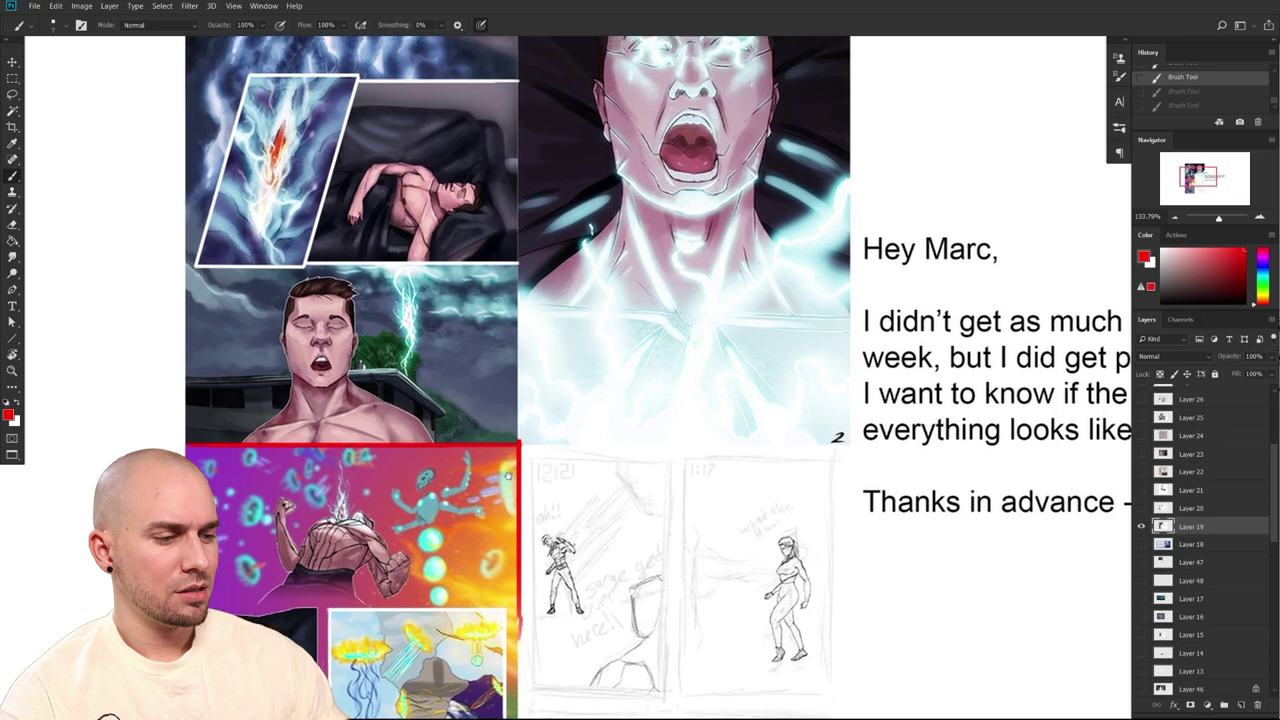
# Undo the red outline around the third page's upper panel
pyautogui.moveTo(508, 476)
pyautogui.mouseDown()
pyautogui.moveTo(508, 530)
pyautogui.moveTo(530, 473)
pyautogui.mouseUp()
pyautogui.moveTo(434, 322)
pyautogui.mouseDown()
pyautogui.moveTo(413, 449)
pyautogui.moveTo(434, 318)
pyautogui.mouseUp()
pyautogui.hotkey('ctrl', 'z')
pyautogui.hotkey('ctrl', 'z')
pyautogui.hotkey('ctrl', 'shift', 'z')
pyautogui.scroll(-2, 433, 318)
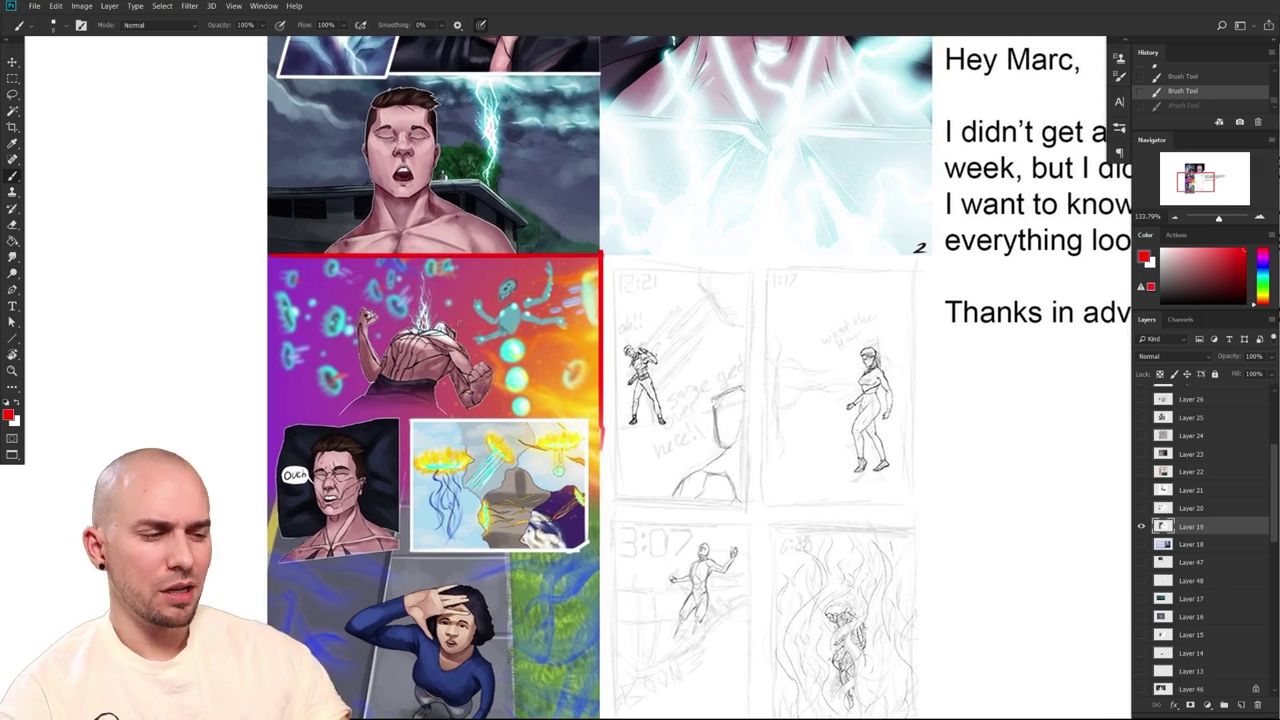
pyautogui.hotkey('ctrl', 'z')
pyautogui.hotkey('ctrl', 'z')
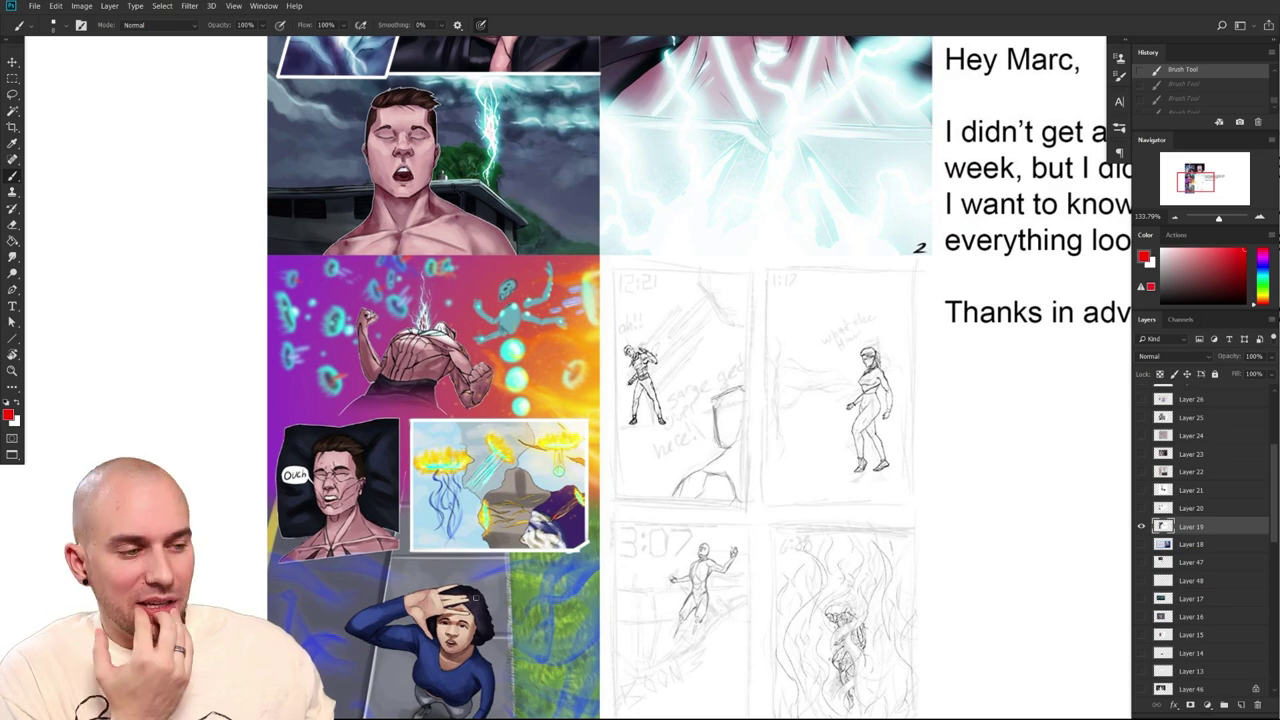
# Paint over the cyan rings at the left of the third page's upper panel with purple, using an enlarged brush
pyautogui.moveTo(595, 418); pyautogui.dragTo(559, 584)
pyautogui.moveTo(480, 511); pyautogui.dragTo(489, 517)
pyautogui.moveTo(541, 560); pyautogui.dragTo(589, 587)
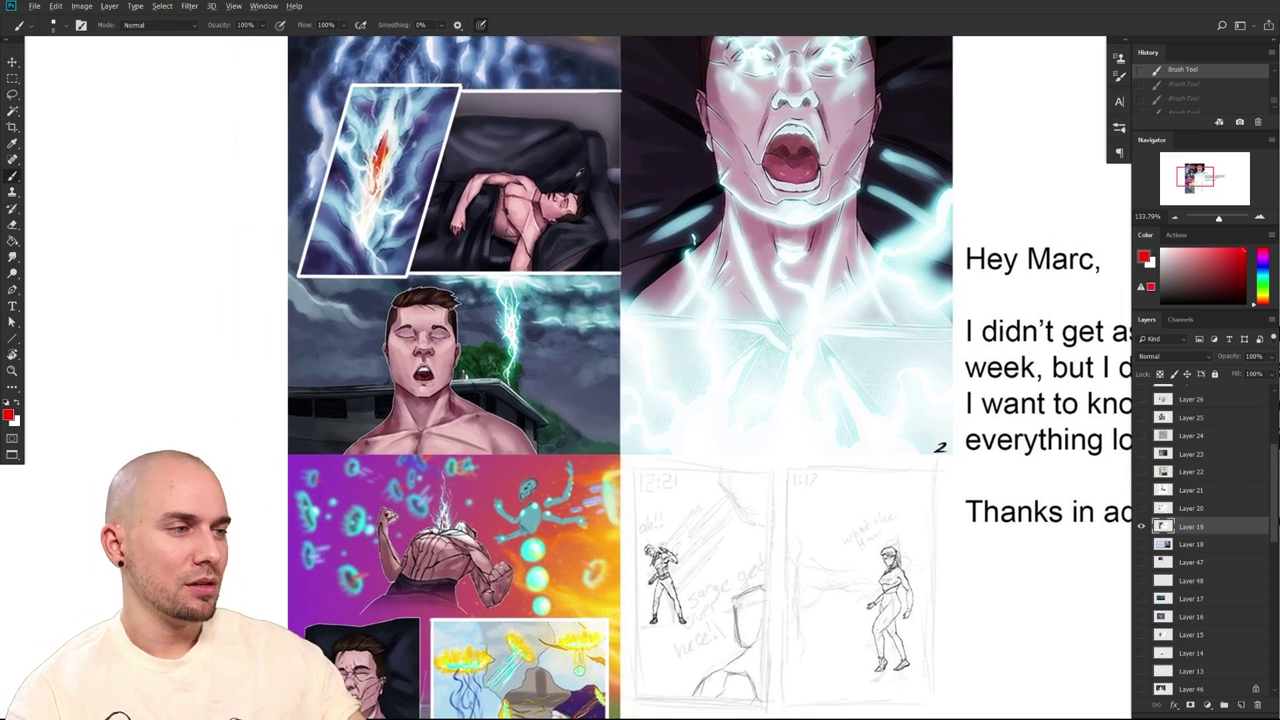
pyautogui.keyDown('alt'); pyautogui.click(592, 114); pyautogui.keyUp('alt')
pyautogui.press(']')
pyautogui.press(']')
pyautogui.press(']')
pyautogui.press(']')
pyautogui.press(']')
pyautogui.press(']')
pyautogui.moveTo(298, 572)
pyautogui.mouseDown()
pyautogui.moveTo(300, 477)
pyautogui.moveTo(318, 566)
pyautogui.mouseUp()
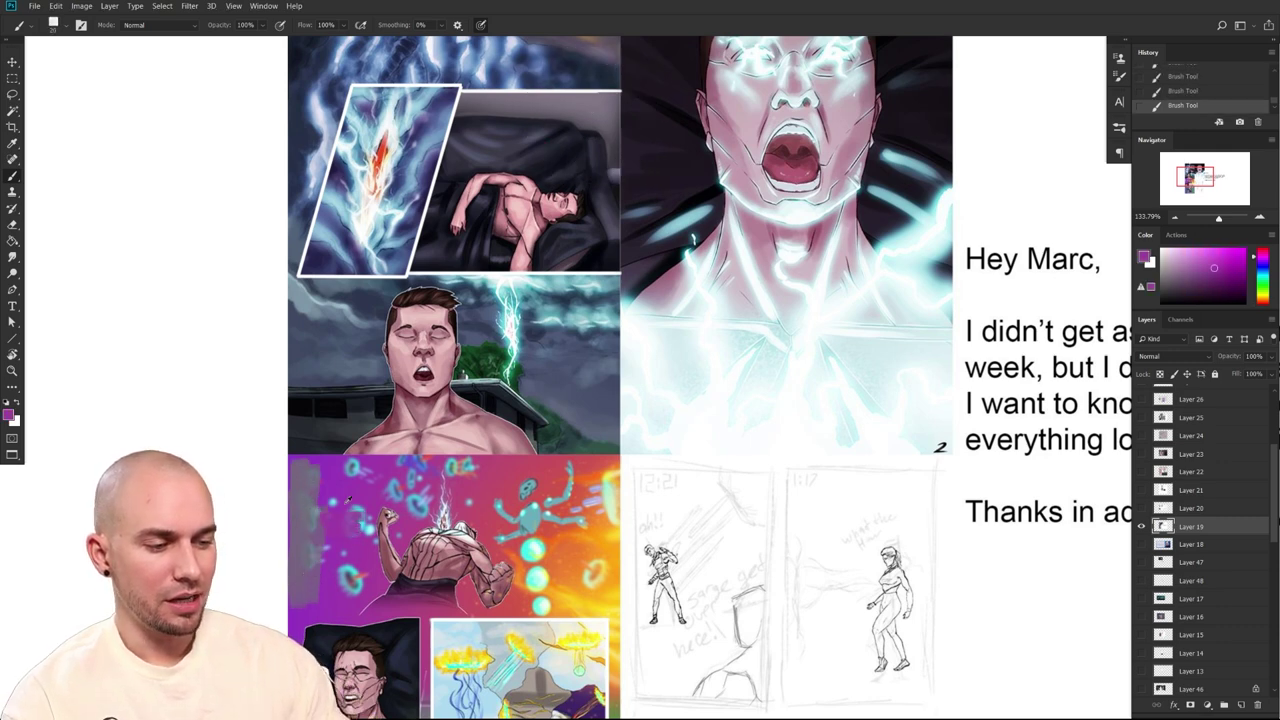
# Cover more of the upper panel's rings and background with a muted grey sampled from the first page's couch panel
pyautogui.keyDown('alt'); pyautogui.click(322, 512); pyautogui.keyUp('alt')
pyautogui.keyDown('alt'); pyautogui.click(585, 107); pyautogui.keyUp('alt')
pyautogui.press(']')
pyautogui.moveTo(308, 475)
pyautogui.mouseDown()
pyautogui.moveTo(307, 553)
pyautogui.moveTo(300, 468)
pyautogui.moveTo(320, 511)
pyautogui.mouseUp()
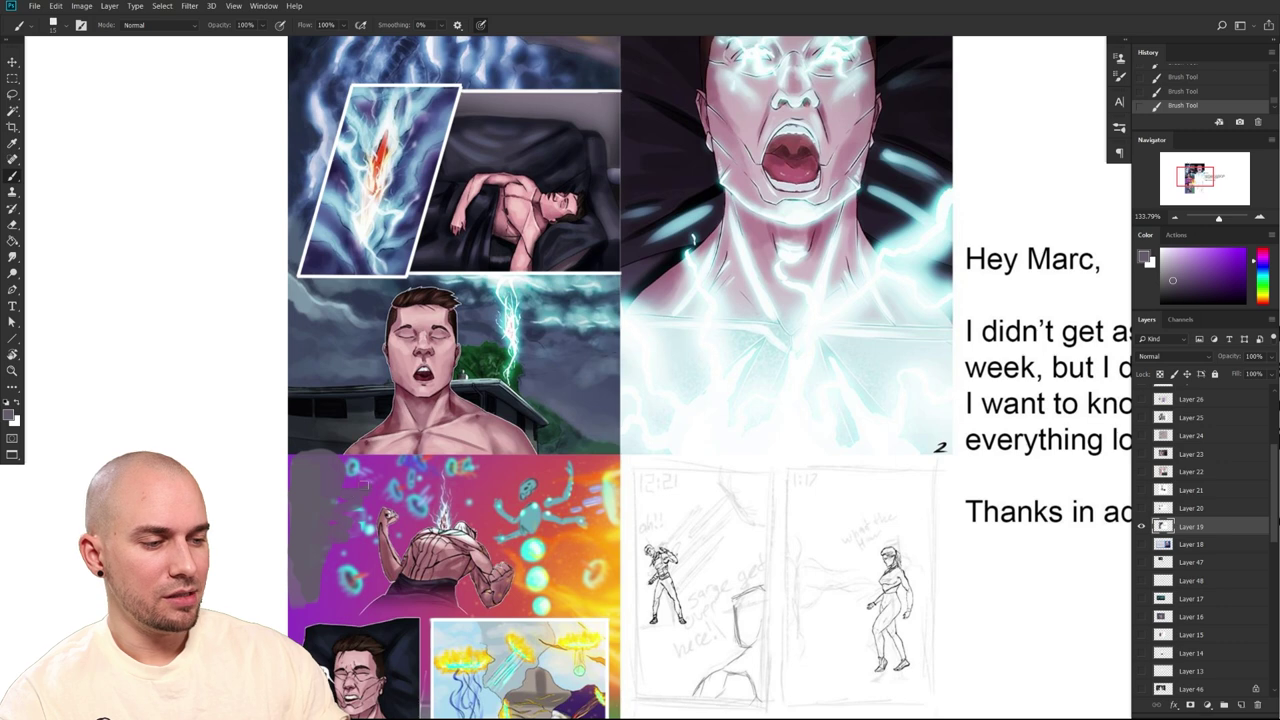
pyautogui.keyDown('alt'); pyautogui.click(383, 486); pyautogui.keyUp('alt')
pyautogui.keyDown('alt'); pyautogui.click(309, 537); pyautogui.keyUp('alt')
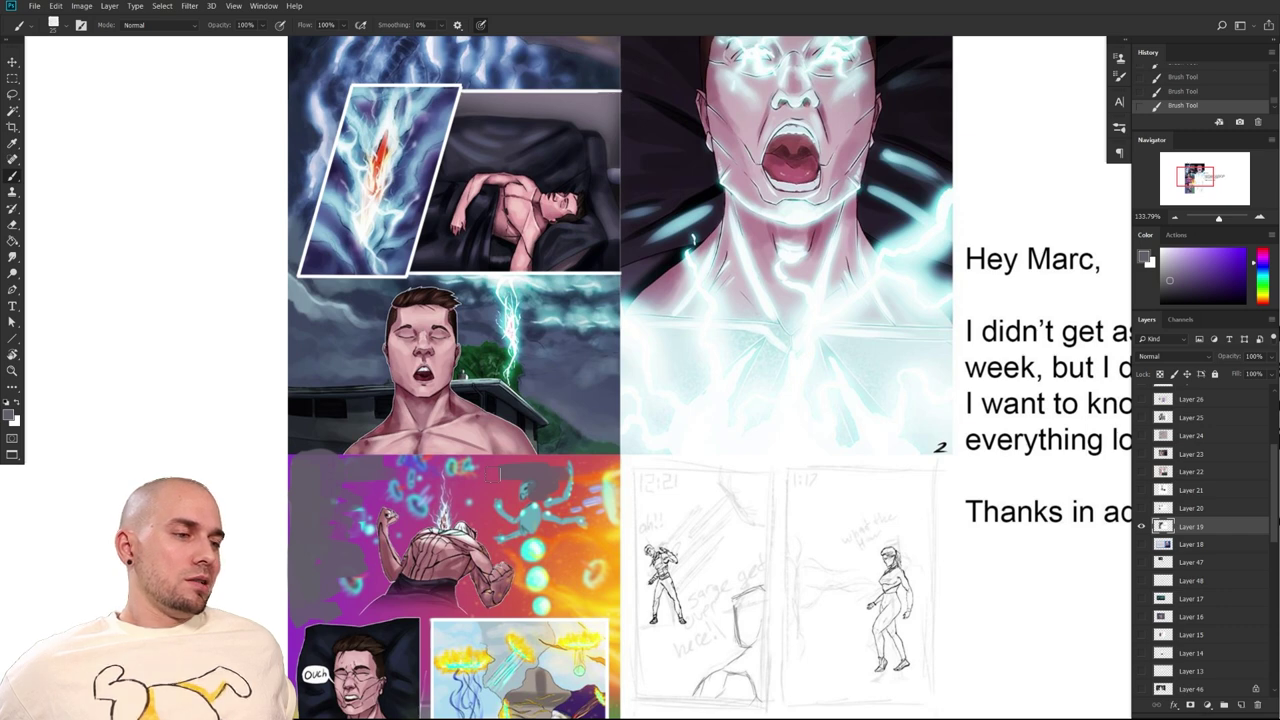
# Undo the purple and grey brushwork over the third page's upper panel
pyautogui.hotkey('ctrl', 'z')
pyautogui.hotkey('ctrl', 'z')
pyautogui.hotkey('ctrl', 'z')
pyautogui.hotkey('ctrl', 'z')
pyautogui.hotkey('ctrl', 'z')
pyautogui.hotkey('ctrl', 'z')
pyautogui.hotkey('ctrl', 'z')
pyautogui.hotkey('ctrl', 'z')
pyautogui.hotkey('ctrl', 'z')
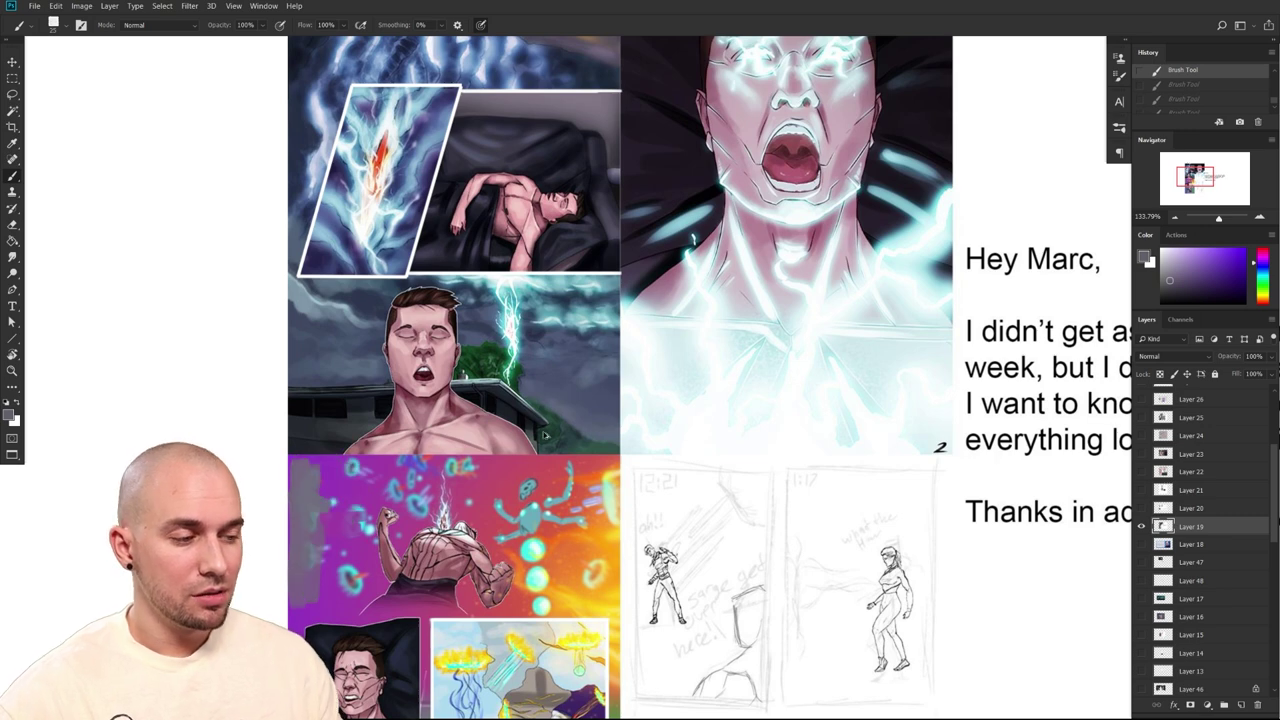
pyautogui.moveTo(583, 250); pyautogui.dragTo(622, 212)
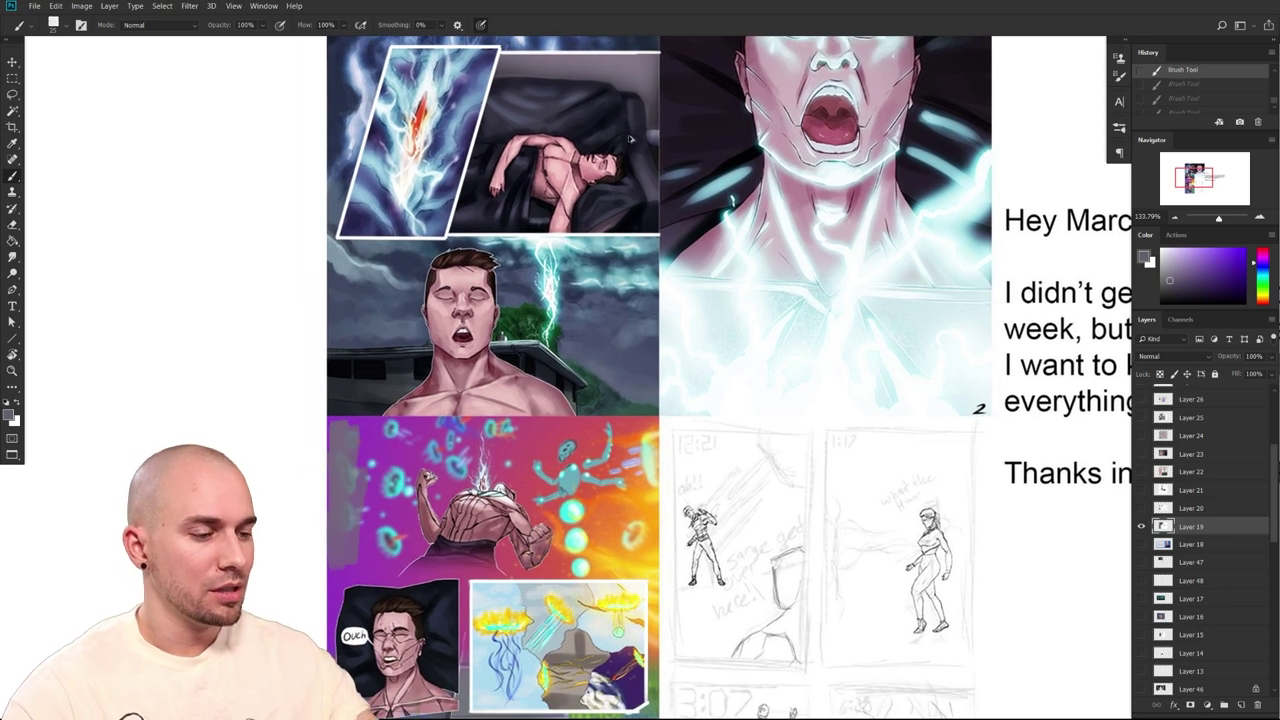
# Sample the couch's near-black colour from the first page and sketch a dark couch shape around the third page's glowing-necked figure
pyautogui.keyDown('alt'); pyautogui.click(626, 135); pyautogui.keyUp('alt')
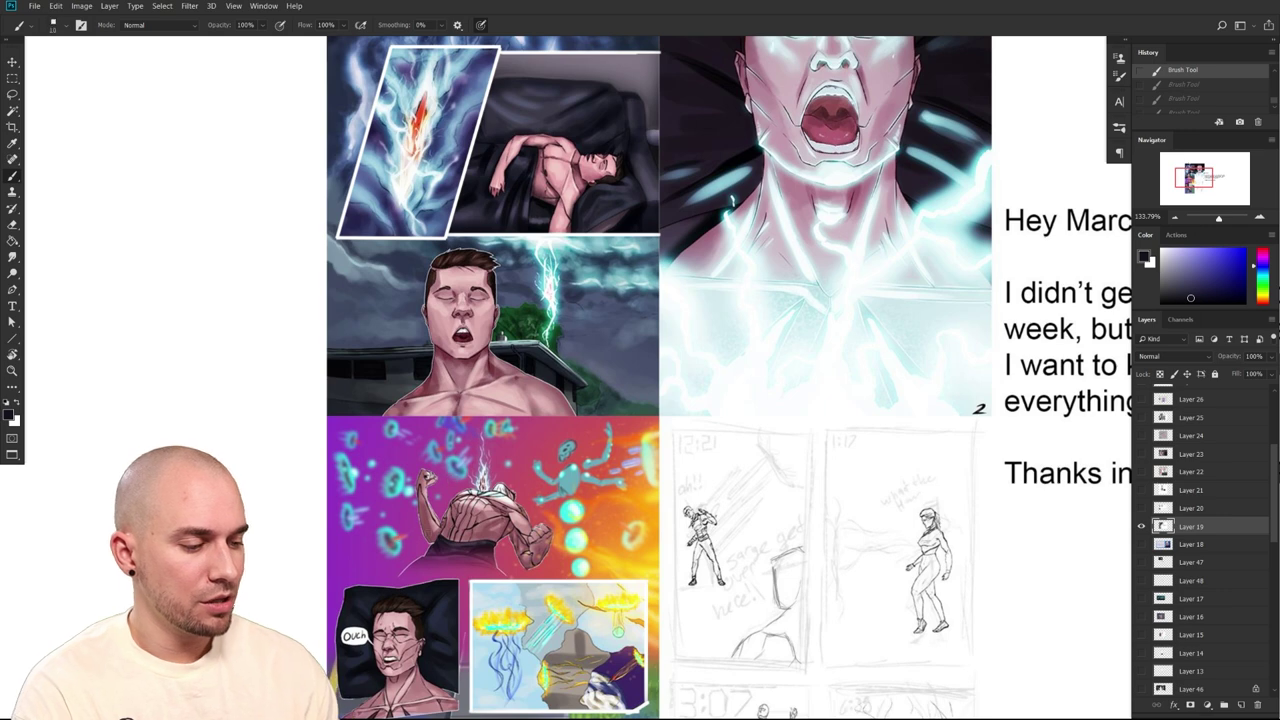
pyautogui.moveTo(395, 537); pyautogui.dragTo(414, 530)
pyautogui.moveTo(460, 455); pyautogui.dragTo(317, 522)
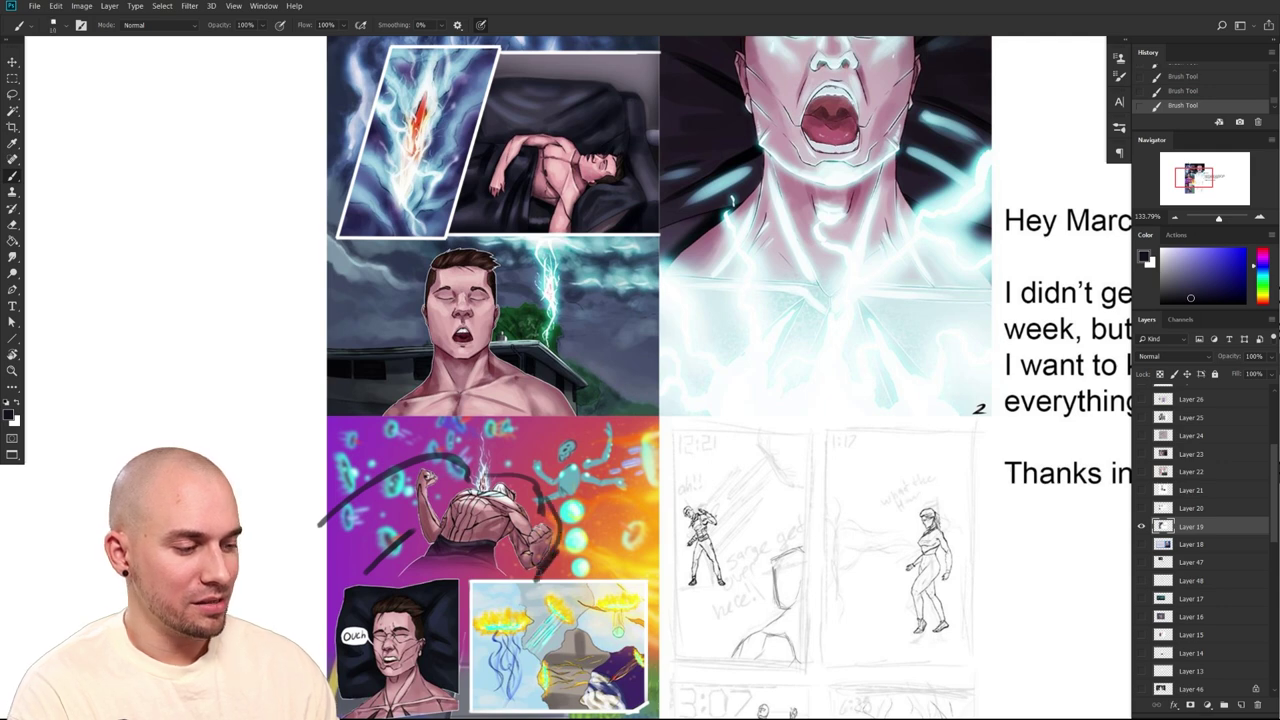
pyautogui.moveTo(404, 540)
pyautogui.mouseDown()
pyautogui.moveTo(410, 572)
pyautogui.moveTo(336, 522)
pyautogui.moveTo(390, 556)
pyautogui.moveTo(362, 482)
pyautogui.moveTo(404, 545)
pyautogui.moveTo(440, 470)
pyautogui.moveTo(444, 498)
pyautogui.moveTo(524, 504)
pyautogui.moveTo(540, 520)
pyautogui.moveTo(512, 565)
pyautogui.moveTo(510, 543)
pyautogui.mouseUp()
pyautogui.moveTo(720, 563)
pyautogui.mouseDown()
pyautogui.moveTo(722, 497)
pyautogui.moveTo(699, 610)
pyautogui.moveTo(666, 645)
pyautogui.mouseUp()
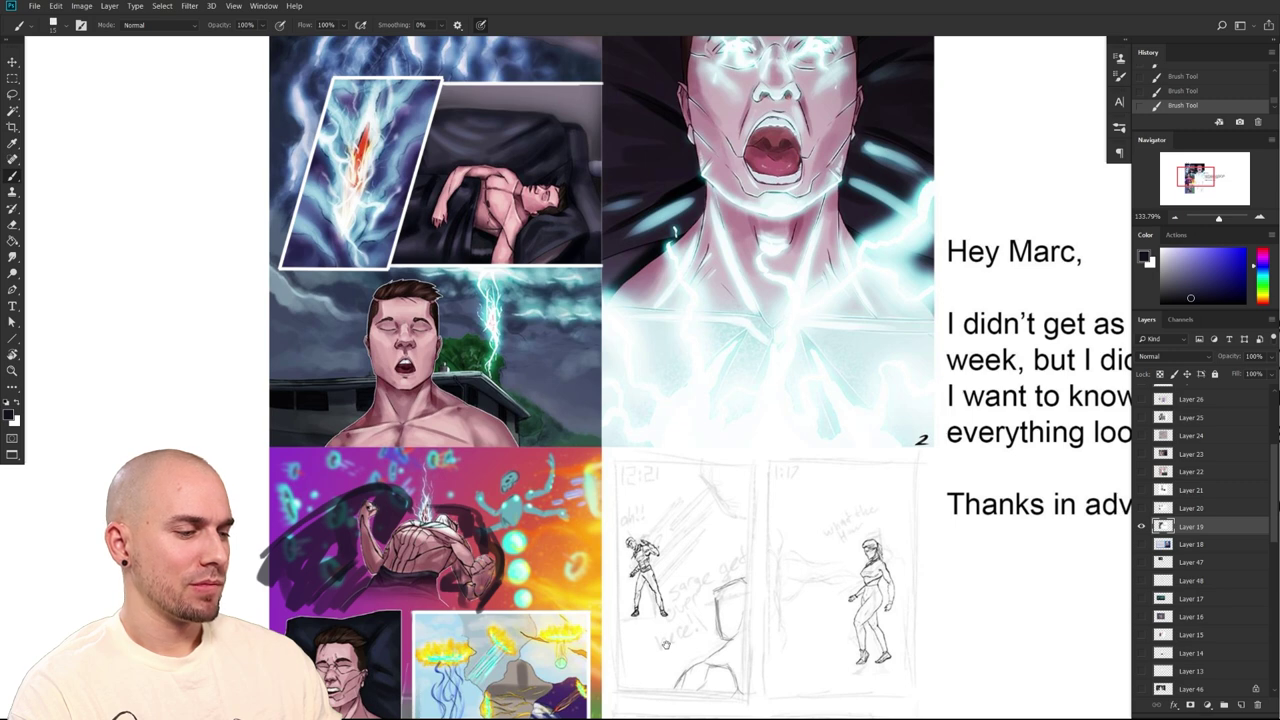
pyautogui.moveTo(665, 645)
pyautogui.mouseDown()
pyautogui.moveTo(659, 472)
pyautogui.moveTo(753, 457)
pyautogui.mouseUp()
pyautogui.moveTo(641, 482)
pyautogui.mouseDown()
pyautogui.moveTo(624, 468)
pyautogui.moveTo(601, 479)
pyautogui.moveTo(605, 493)
pyautogui.moveTo(528, 539)
pyautogui.moveTo(528, 522)
pyautogui.moveTo(534, 542)
pyautogui.mouseUp()
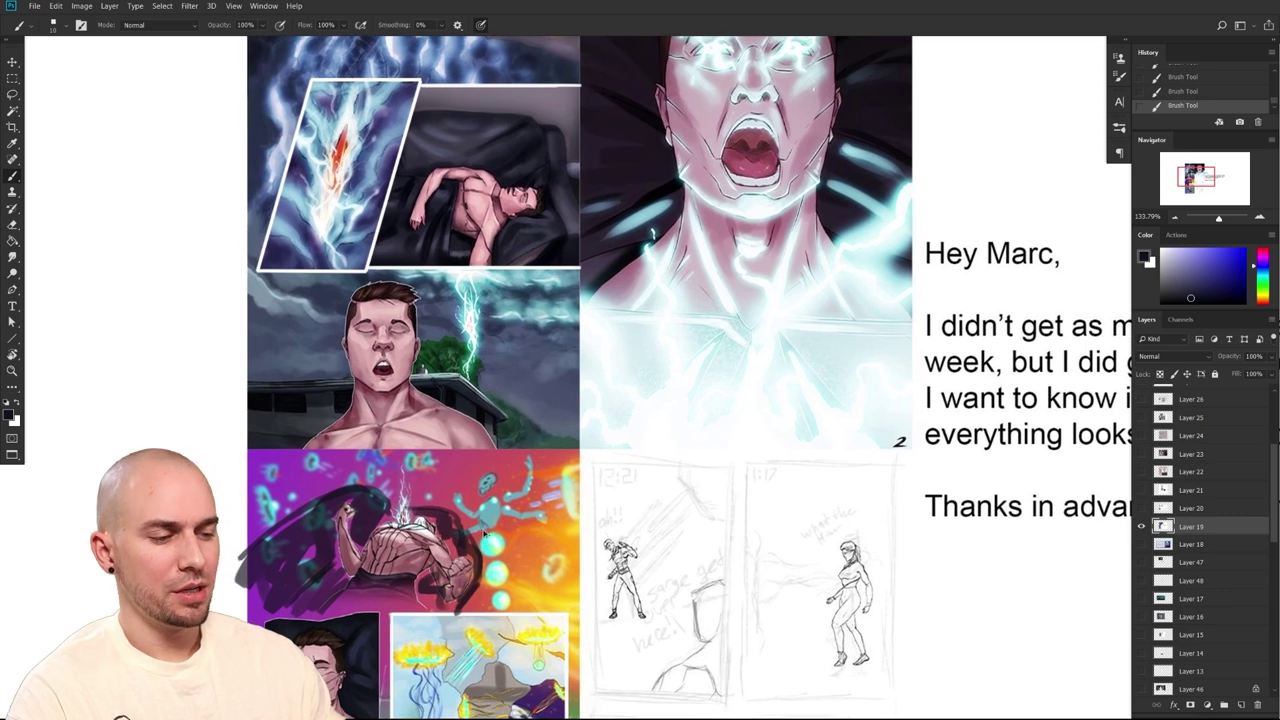
# Undo the dark couch sketch around the figure on the third page
pyautogui.hotkey('ctrl', 'alt', 'z')
pyautogui.hotkey('ctrl', 'alt', 'z')
pyautogui.hotkey('ctrl', 'alt', 'z')
pyautogui.hotkey('ctrl', 'alt', 'z')
pyautogui.hotkey('ctrl', 'alt', 'z')
pyautogui.hotkey('ctrl', 'alt', 'z')
pyautogui.hotkey('ctrl', 'alt', 'z')
pyautogui.hotkey('ctrl', 'alt', 'z')
pyautogui.hotkey('ctrl', 'z')
pyautogui.hotkey('ctrl', 'z')
pyautogui.hotkey('ctrl', 'z')
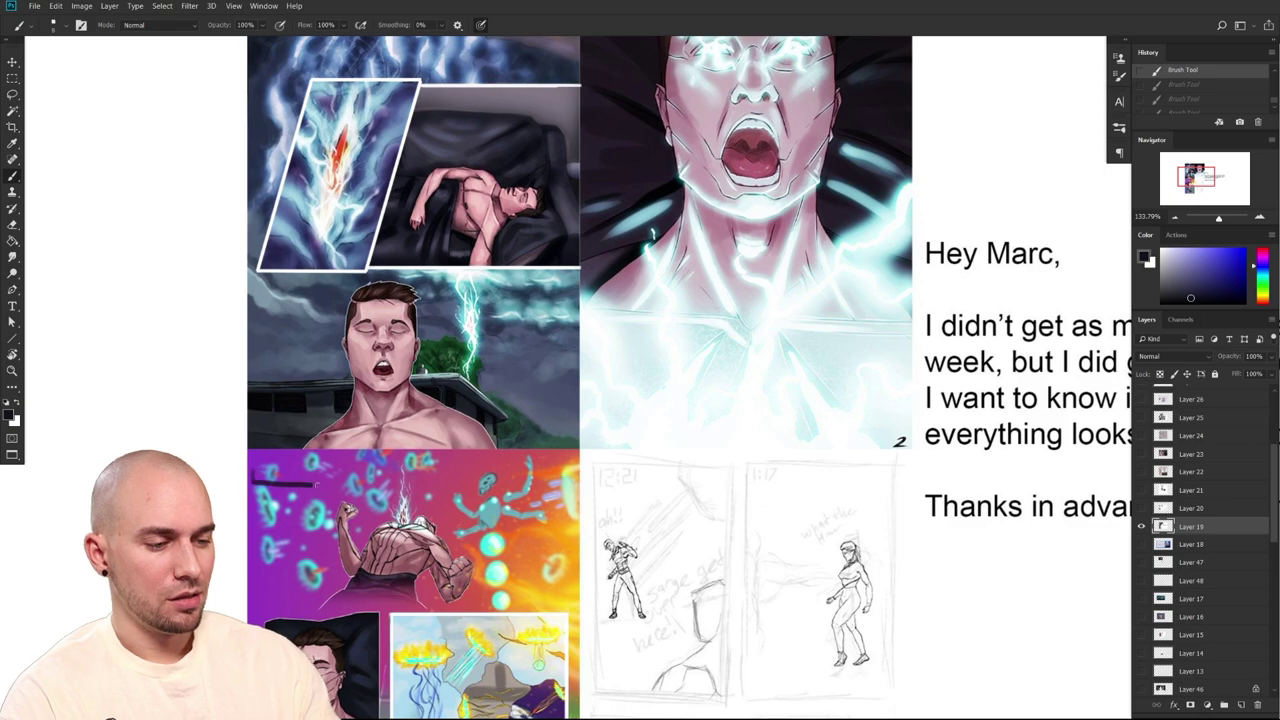
# Try dark brush lines in the upper-left corner of the third page's purple panel
pyautogui.moveTo(317, 485); pyautogui.dragTo(326, 450)
pyautogui.moveTo(630, 586); pyautogui.dragTo(679, 503)
pyautogui.moveTo(673, 556)
pyautogui.mouseDown()
pyautogui.moveTo(651, 593)
pyautogui.moveTo(634, 566)
pyautogui.moveTo(642, 526)
pyautogui.moveTo(656, 527)
pyautogui.moveTo(654, 542)
pyautogui.mouseUp()
pyautogui.hotkey('ctrl', 'z')
pyautogui.moveTo(473, 277); pyautogui.dragTo(433, 421)
pyautogui.moveTo(402, 506); pyautogui.dragTo(405, 442)
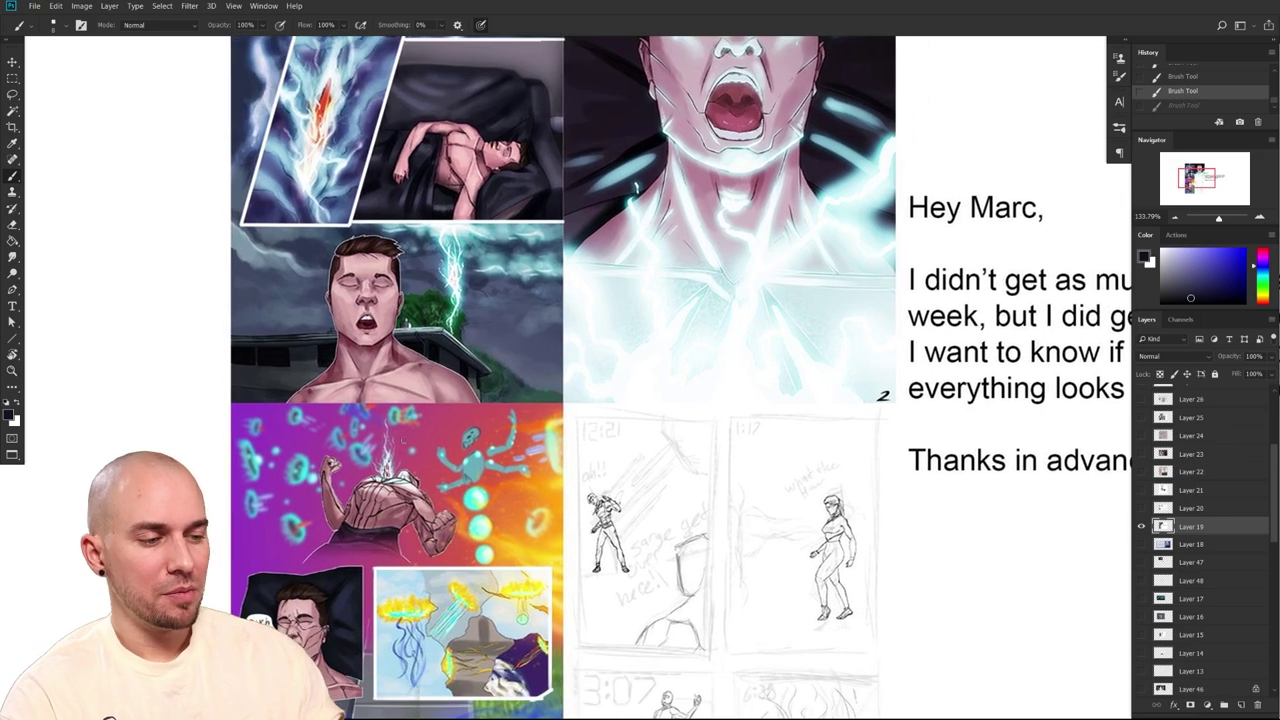
# Sample green, purple and cyan tones from the third page's upper panel and dab brush colour beside the figure
pyautogui.keyDown('alt'); pyautogui.click(399, 413); pyautogui.keyUp('alt')
pyautogui.press('[')
pyautogui.click(424, 450)
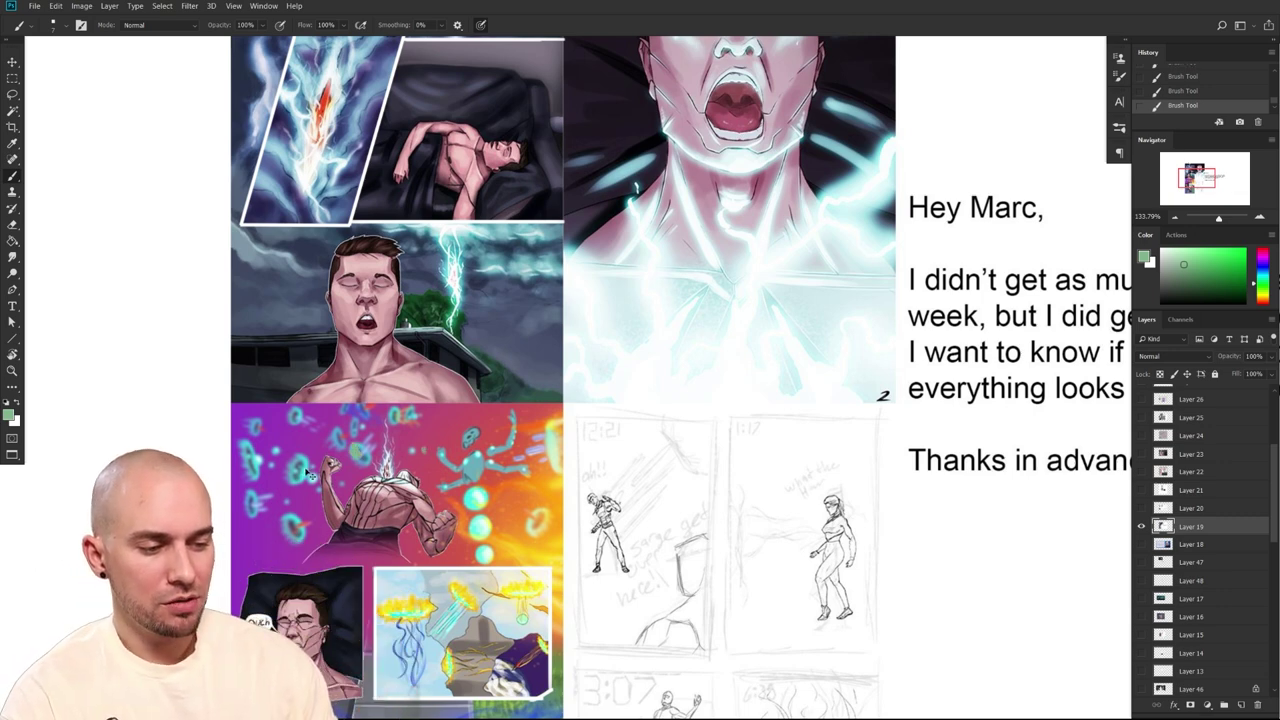
pyautogui.keyDown('alt'); pyautogui.click(365, 466); pyautogui.keyUp('alt')
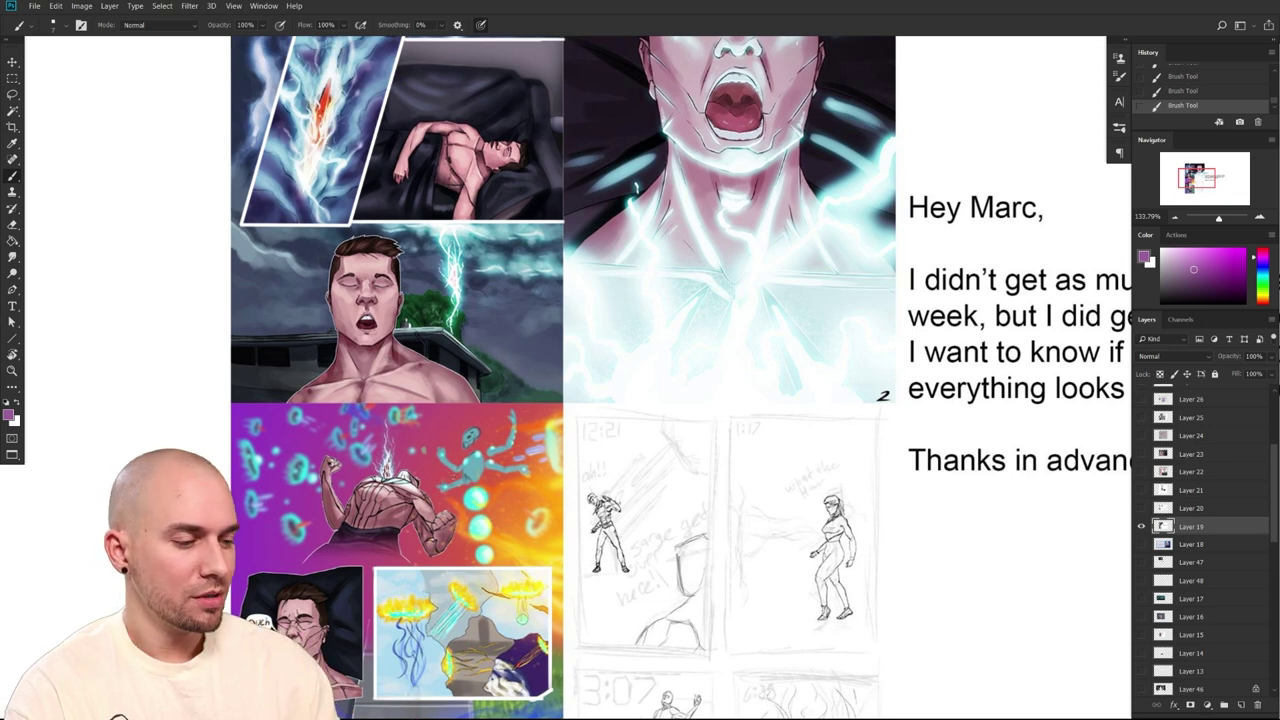
pyautogui.keyDown('alt'); pyautogui.click(418, 438); pyautogui.keyUp('alt')
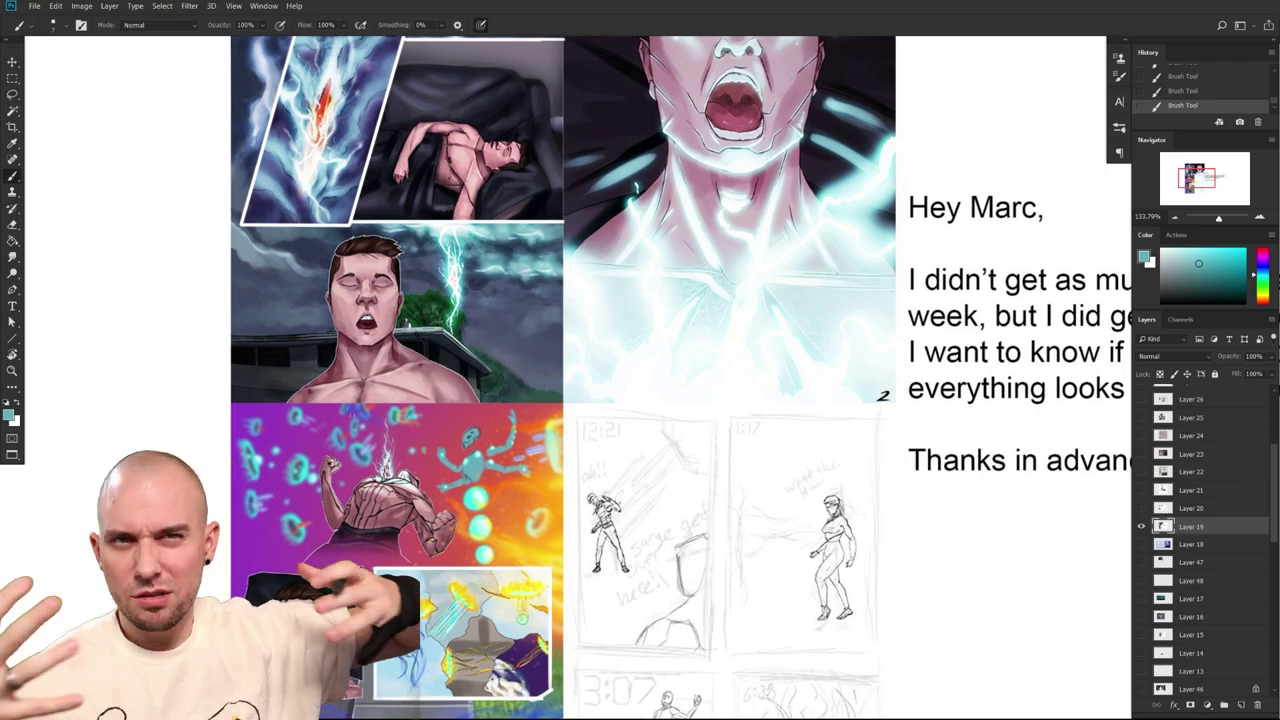
pyautogui.moveTo(722, 519)
pyautogui.mouseDown()
pyautogui.moveTo(704, 565)
pyautogui.moveTo(715, 540)
pyautogui.mouseUp()
pyautogui.moveTo(715, 540); pyautogui.dragTo(595, 503)
pyautogui.moveTo(497, 170)
pyautogui.mouseDown()
pyautogui.moveTo(553, 158)
pyautogui.moveTo(536, 248)
pyautogui.mouseUp()
pyautogui.hotkey('ctrl', 'z')
pyautogui.press(']')
pyautogui.moveTo(537, 153)
pyautogui.mouseDown()
pyautogui.moveTo(486, 247)
pyautogui.moveTo(539, 147)
pyautogui.mouseUp()
pyautogui.hotkey('ctrl', 'z')
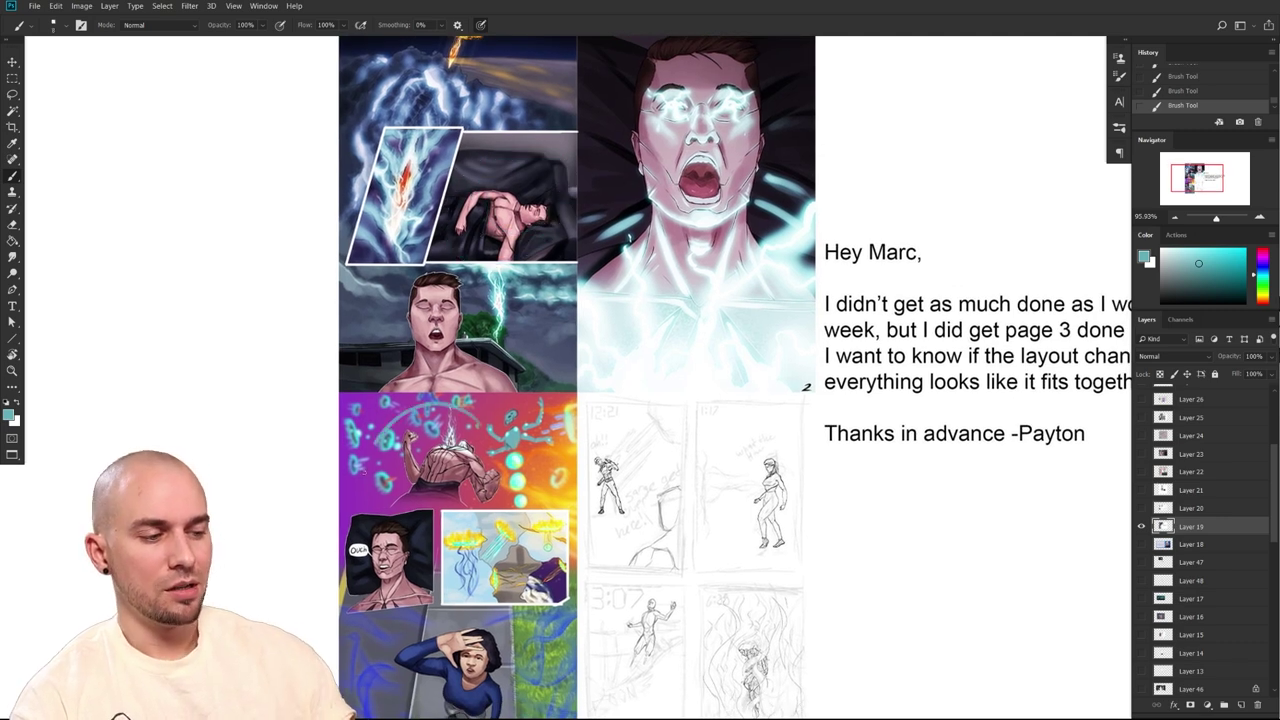
# Circle the third page's lower panel of the woman shielding her eyes with a muted pink-red brush
pyautogui.scroll(-2, 759, 507)
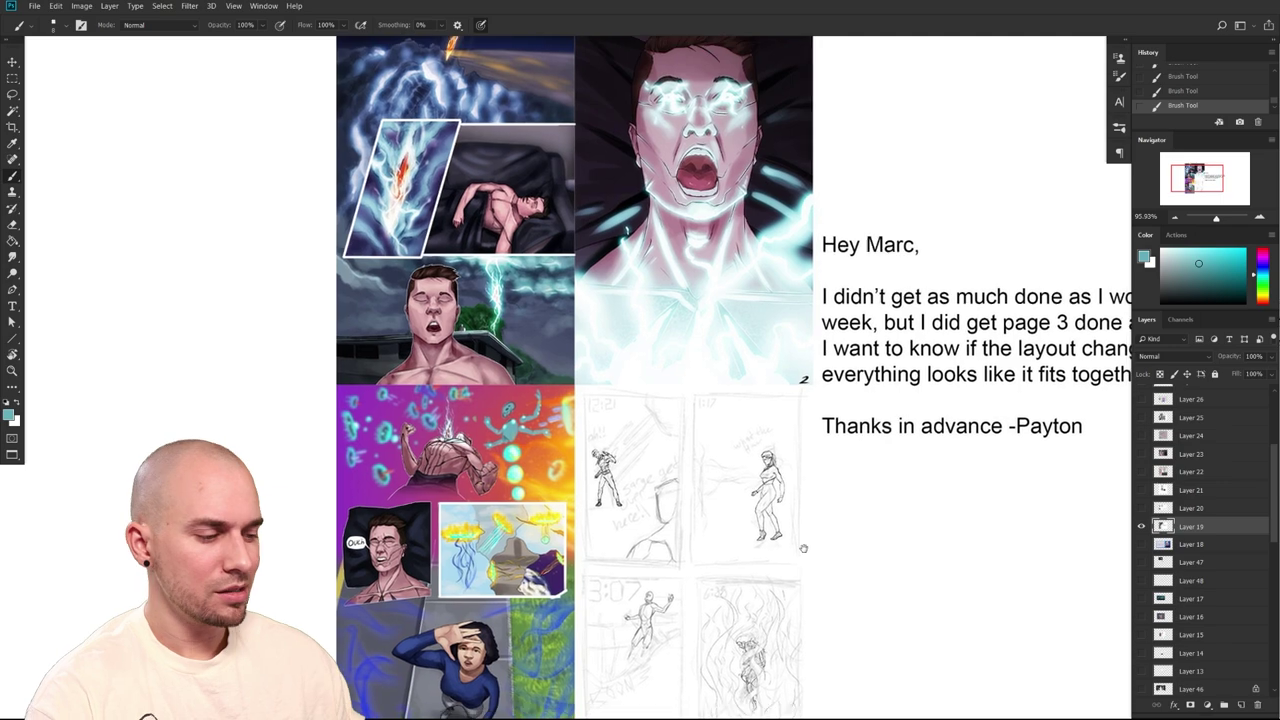
pyautogui.scroll(2, 700, 525)
pyautogui.scroll(3, 747, 472)
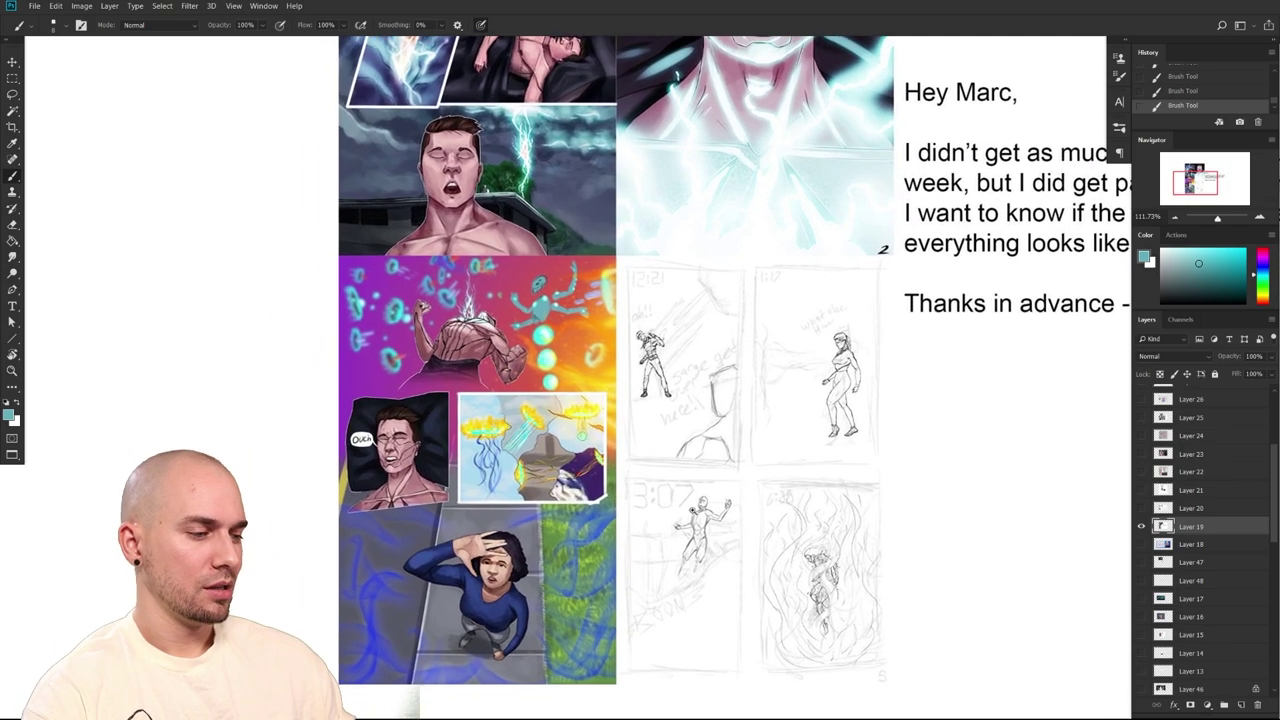
pyautogui.scroll(-1, 619, 378)
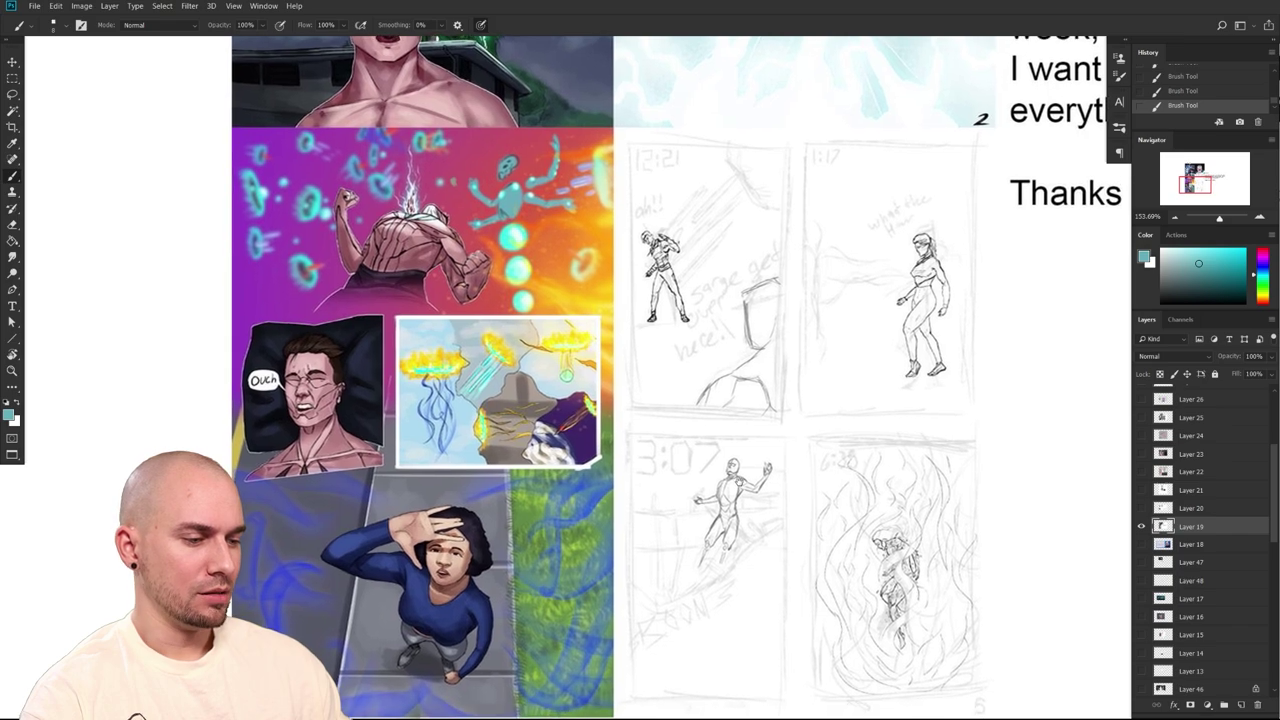
pyautogui.scroll(3, 660, 378)
pyautogui.scroll(-3, 660, 378)
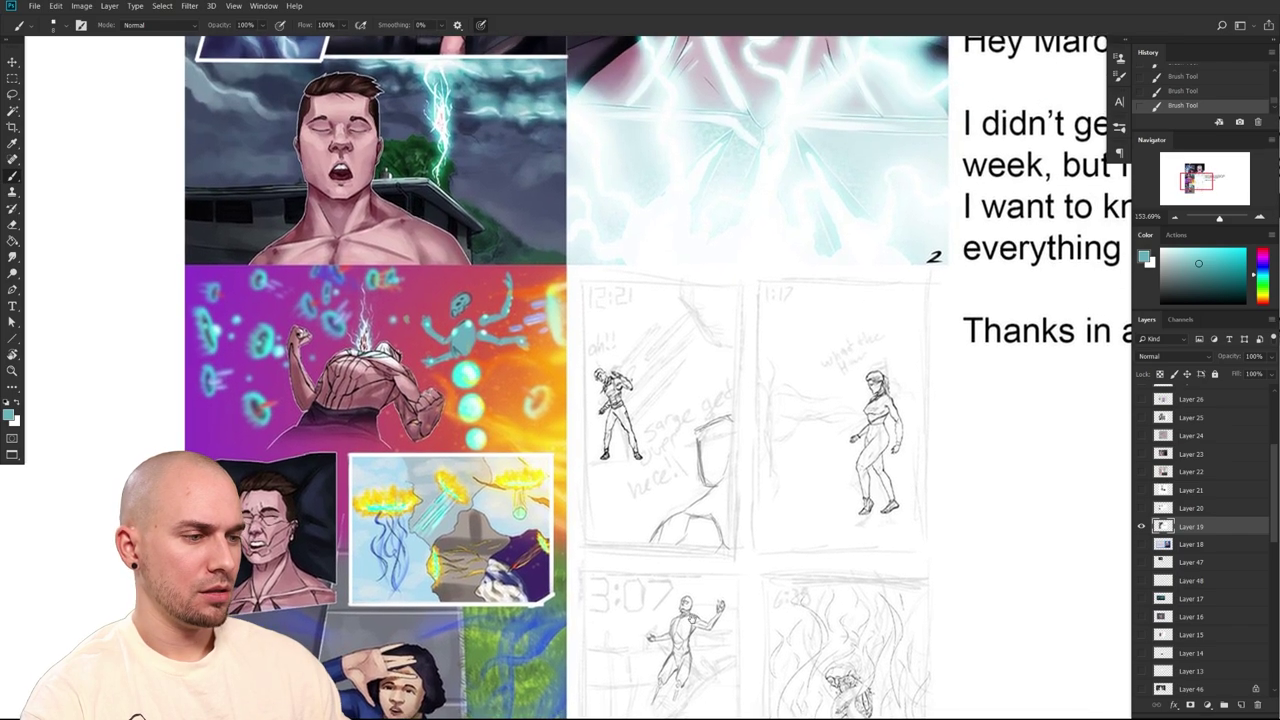
pyautogui.click(1251, 272)
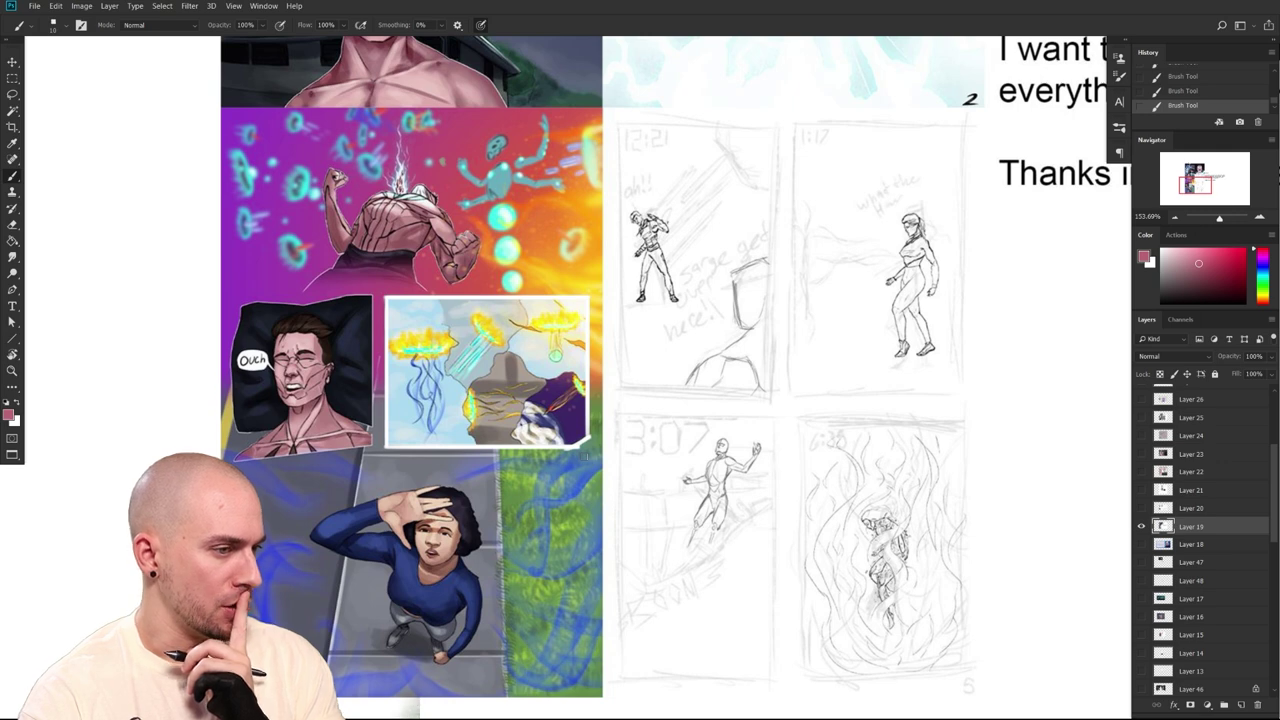
pyautogui.moveTo(607, 560)
pyautogui.mouseDown()
pyautogui.moveTo(575, 476)
pyautogui.moveTo(288, 466)
pyautogui.moveTo(245, 498)
pyautogui.moveTo(622, 615)
pyautogui.mouseUp()
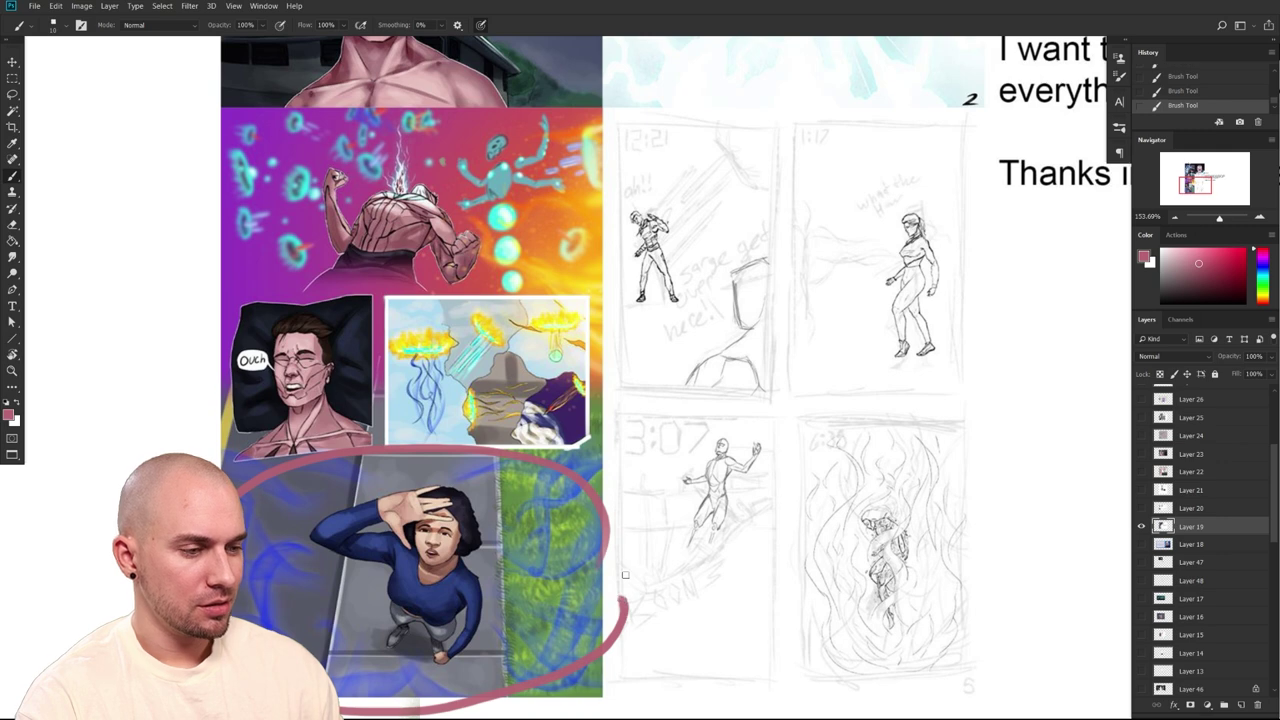
# Replace the muted circle with a thicker bright red one around the woman in the third page's lower panel, then undo it
pyautogui.click(1244, 250)
pyautogui.hotkey('ctrl', 'z')
pyautogui.moveTo(628, 646); pyautogui.dragTo(629, 637)
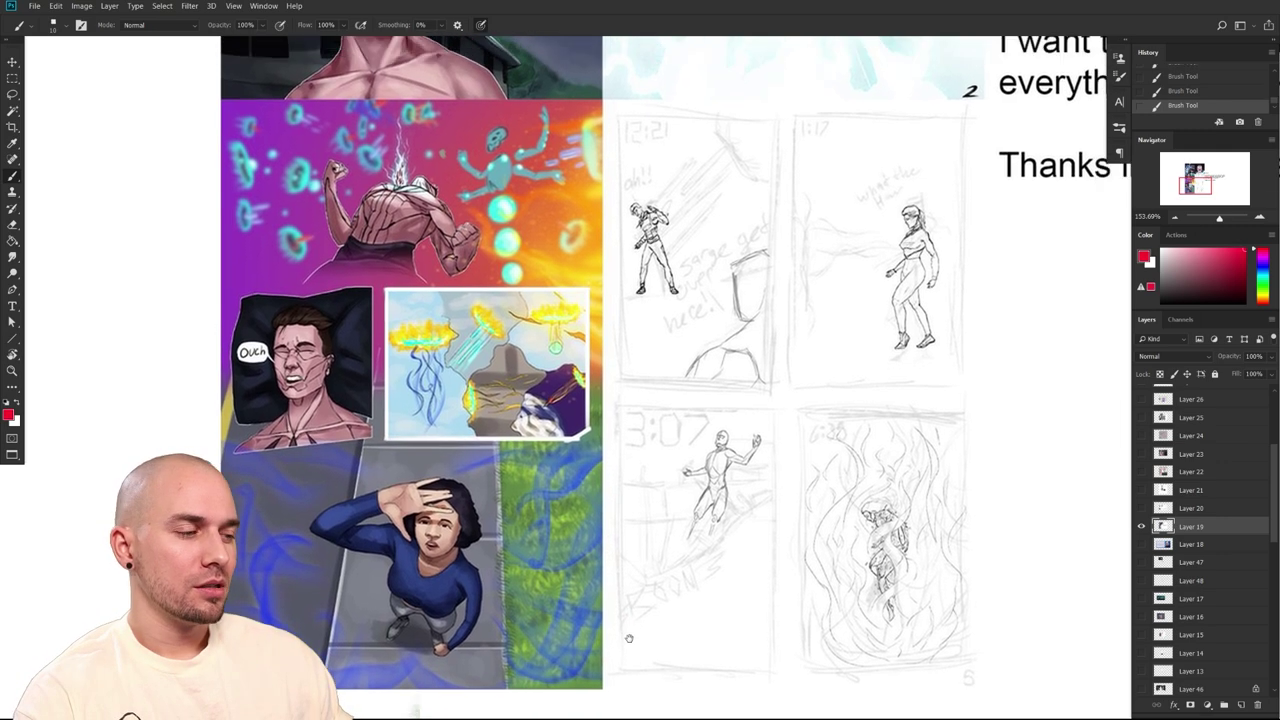
pyautogui.scroll(-1, 630, 568)
pyautogui.moveTo(587, 309)
pyautogui.mouseDown()
pyautogui.moveTo(390, 330)
pyautogui.moveTo(609, 370)
pyautogui.mouseUp()
pyautogui.hotkey('ctrl', 'z')
pyautogui.moveTo(588, 465)
pyautogui.mouseDown()
pyautogui.moveTo(310, 472)
pyautogui.moveTo(615, 537)
pyautogui.mouseUp()
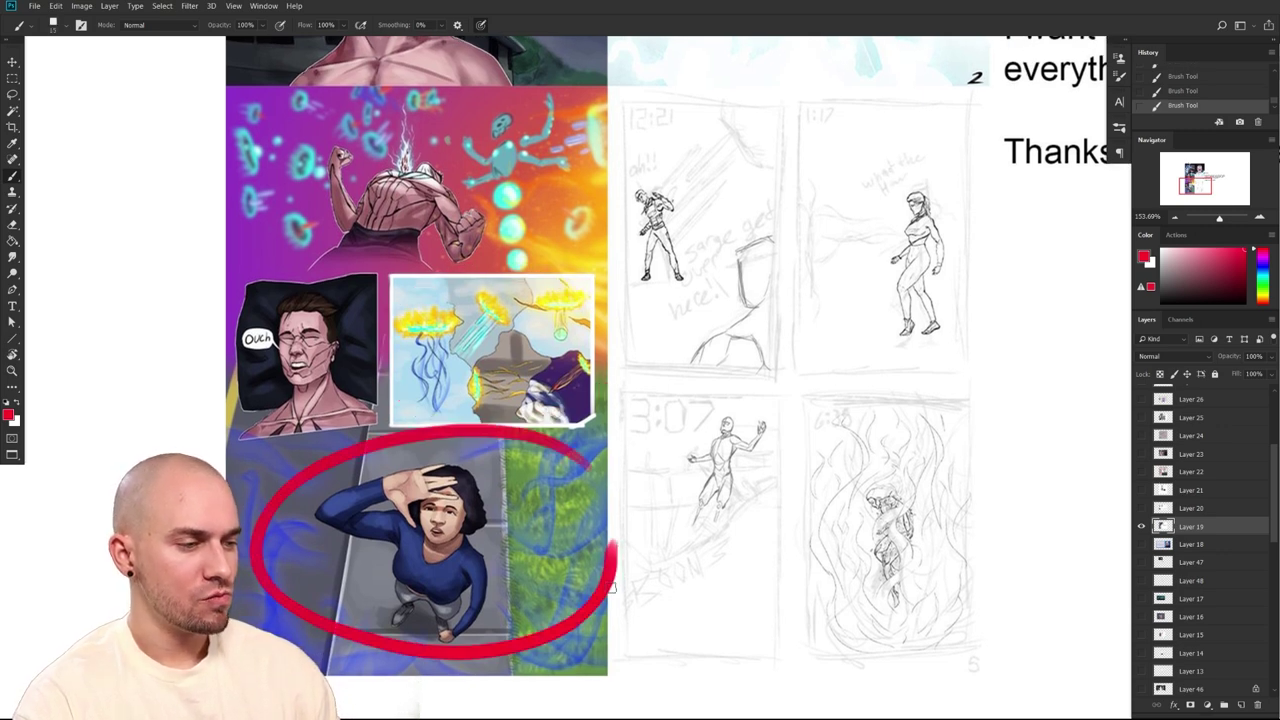
pyautogui.hotkey('ctrl', 'z')
pyautogui.moveTo(588, 460)
pyautogui.mouseDown()
pyautogui.moveTo(292, 500)
pyautogui.moveTo(608, 582)
pyautogui.mouseUp()
pyautogui.hotkey('ctrl', 'z')
# Compare the third page's panel layout, setting and colours with the first and second pages above it
pyautogui.moveTo(672, 505); pyautogui.dragTo(600, 490)
pyautogui.moveTo(600, 130); pyautogui.dragTo(542, 313)
pyautogui.scroll(-5, 507, 466)
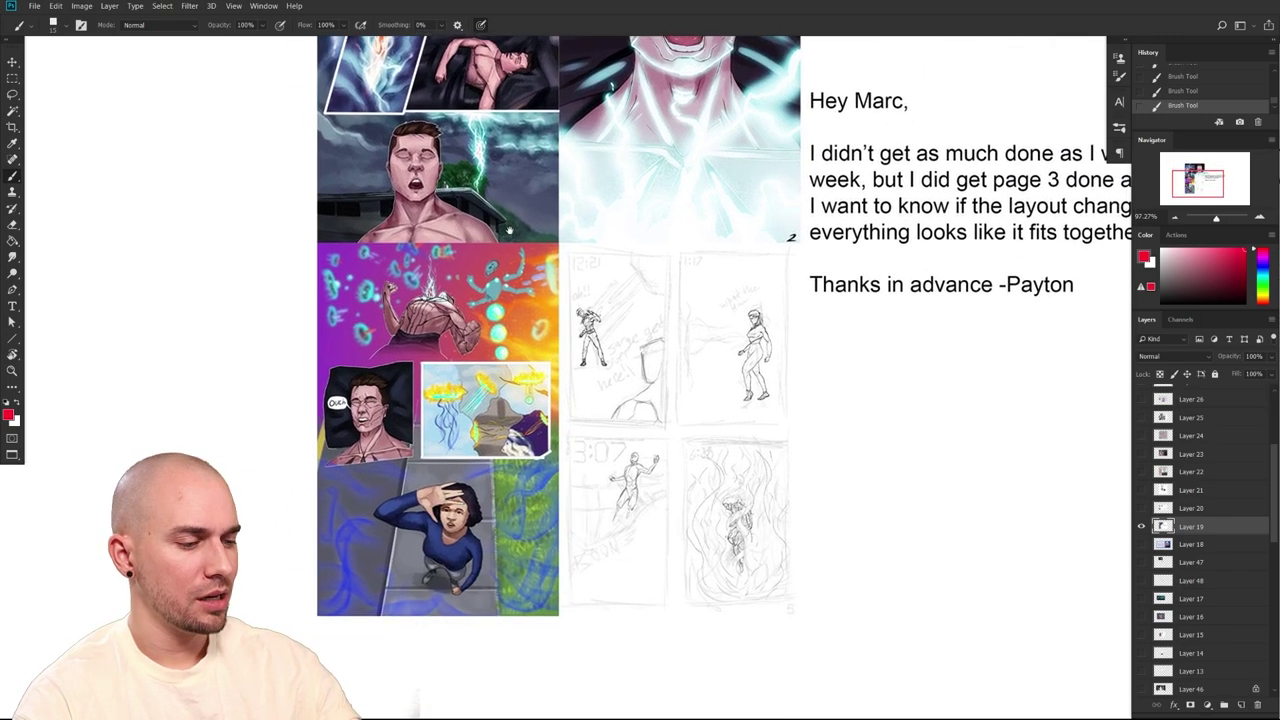
pyautogui.scroll(2, 518, 471)
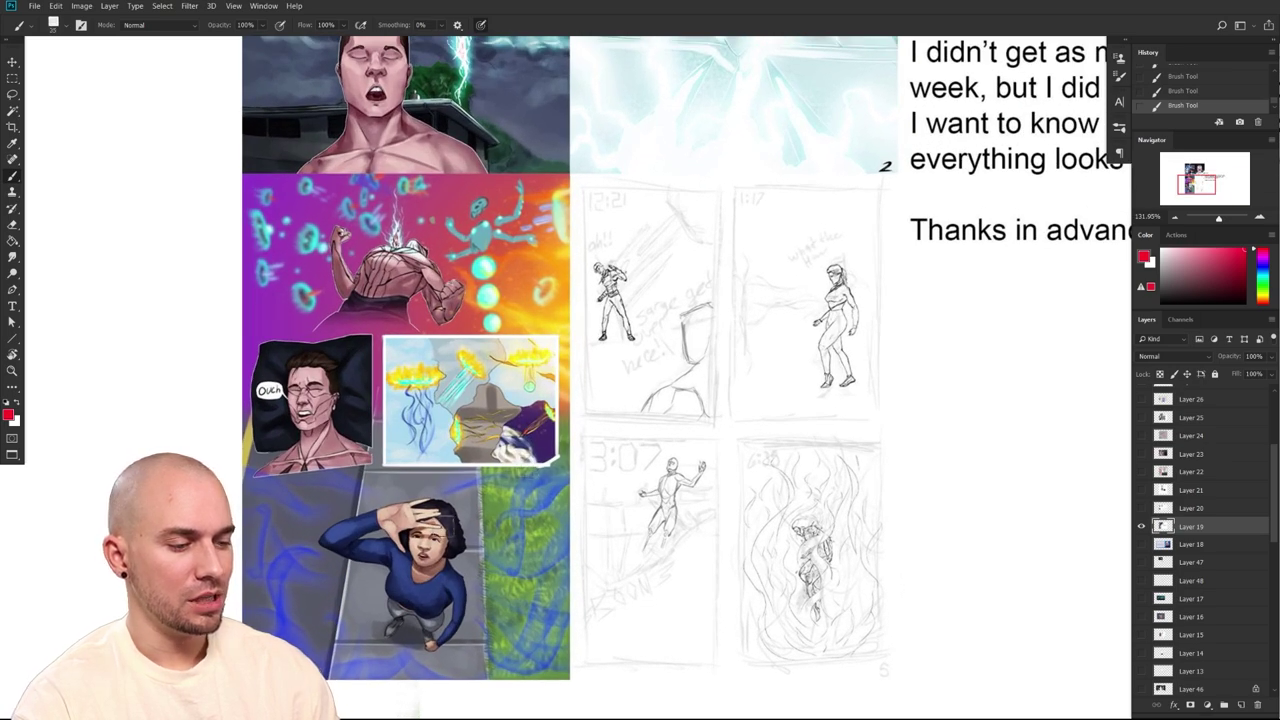
pyautogui.moveTo(538, 453)
pyautogui.mouseDown()
pyautogui.moveTo(550, 425)
pyautogui.moveTo(445, 440)
pyautogui.moveTo(400, 360)
pyautogui.moveTo(500, 345)
pyautogui.mouseUp()
pyautogui.hotkey('ctrl', 'z')
pyautogui.moveTo(580, 483); pyautogui.dragTo(551, 488)
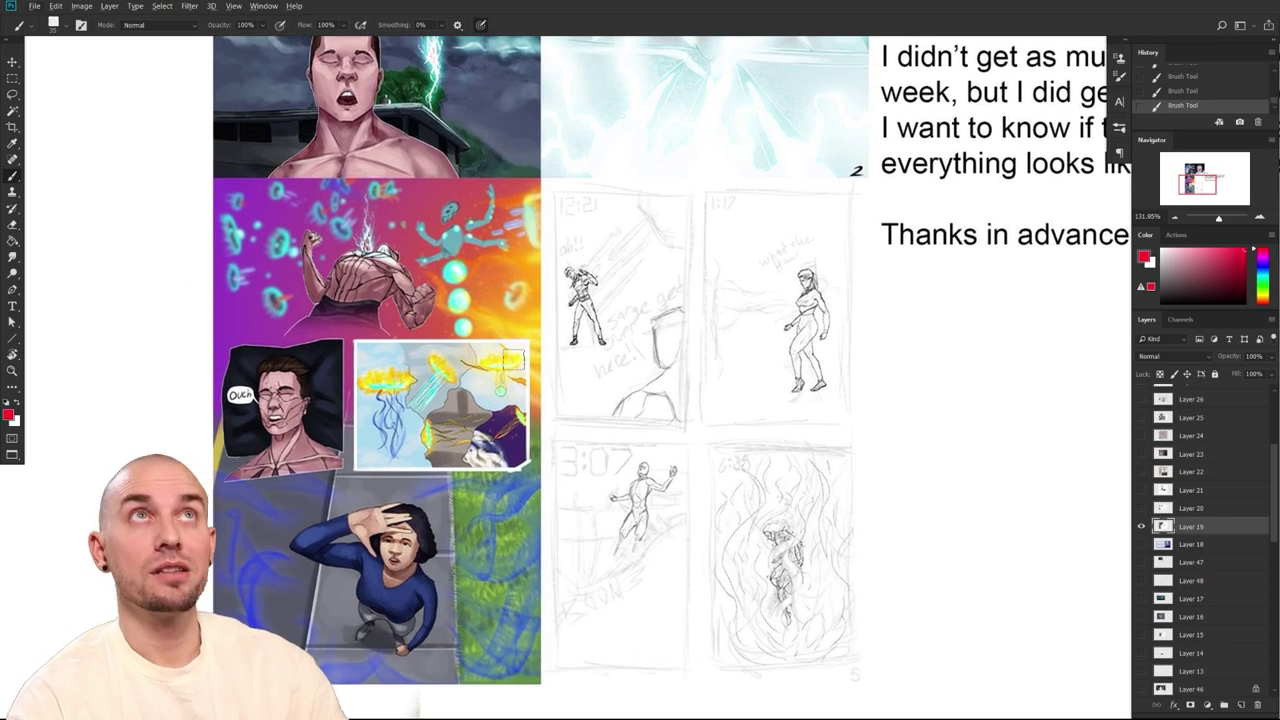
pyautogui.scroll(-2, 590, 584)
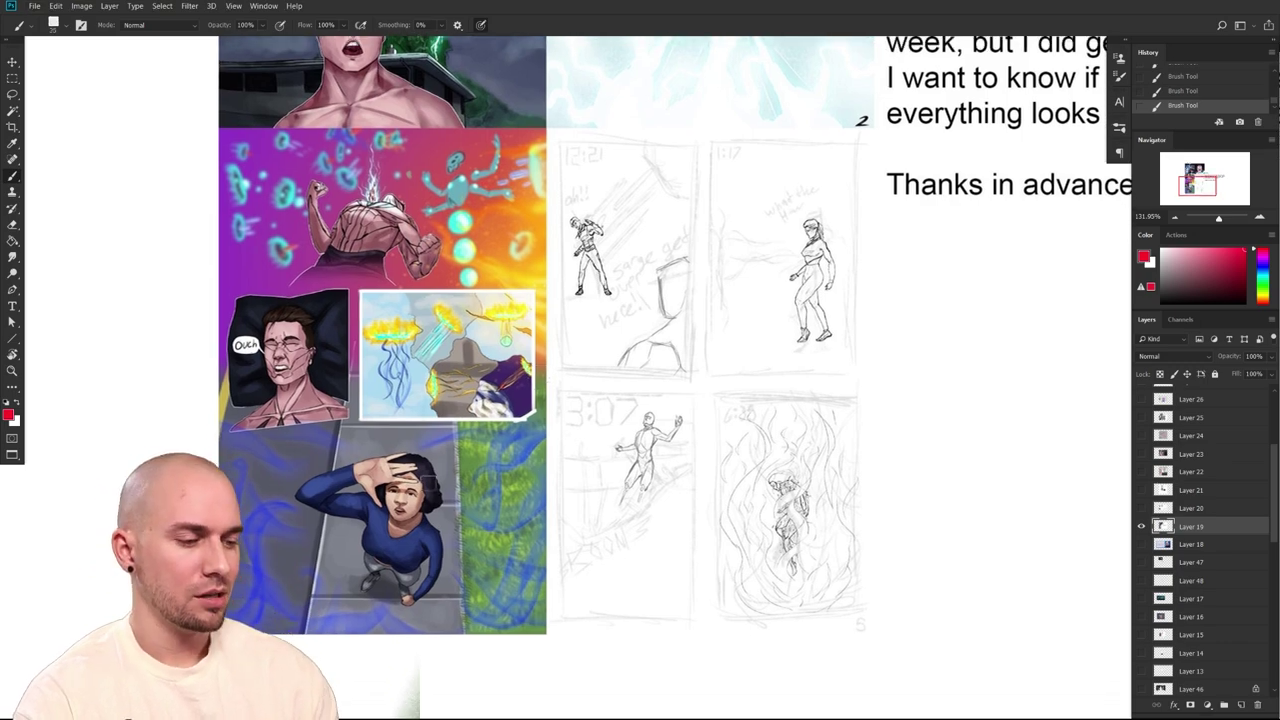
pyautogui.scroll(2, 487, 571)
pyautogui.scroll(-1, 487, 571)
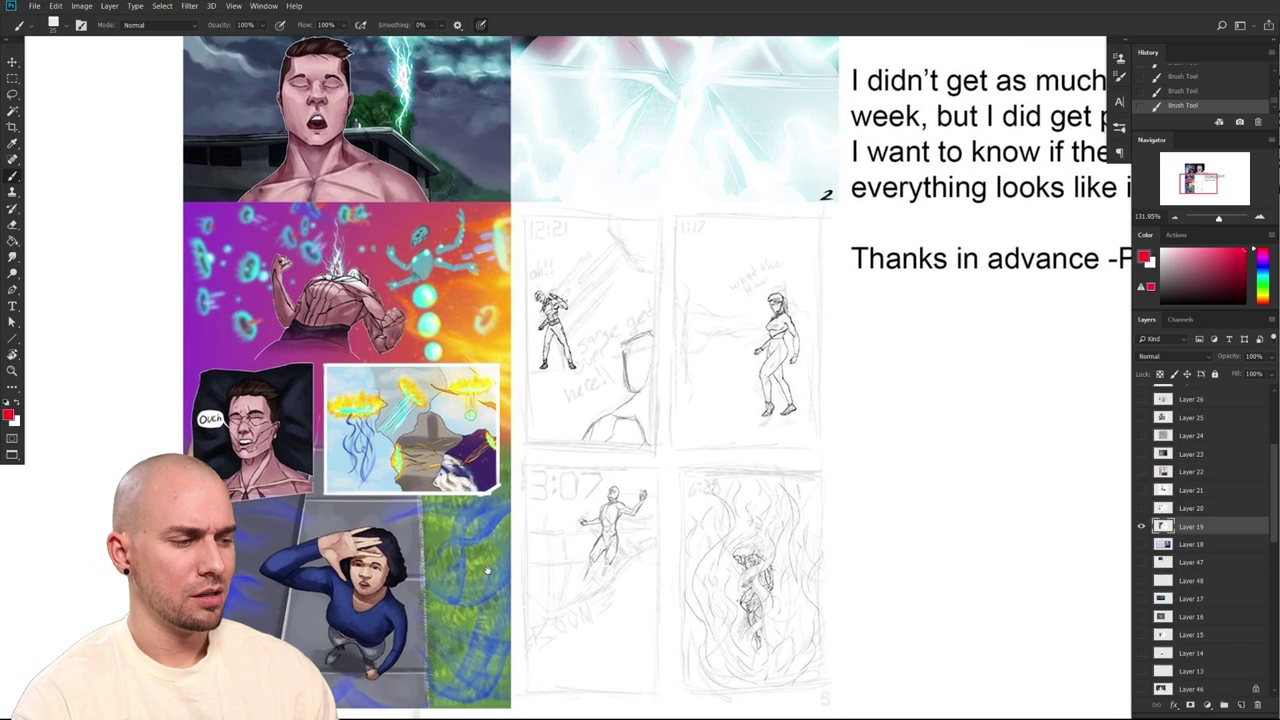
pyautogui.scroll(2, 487, 571)
pyautogui.scroll(-3, 487, 571)
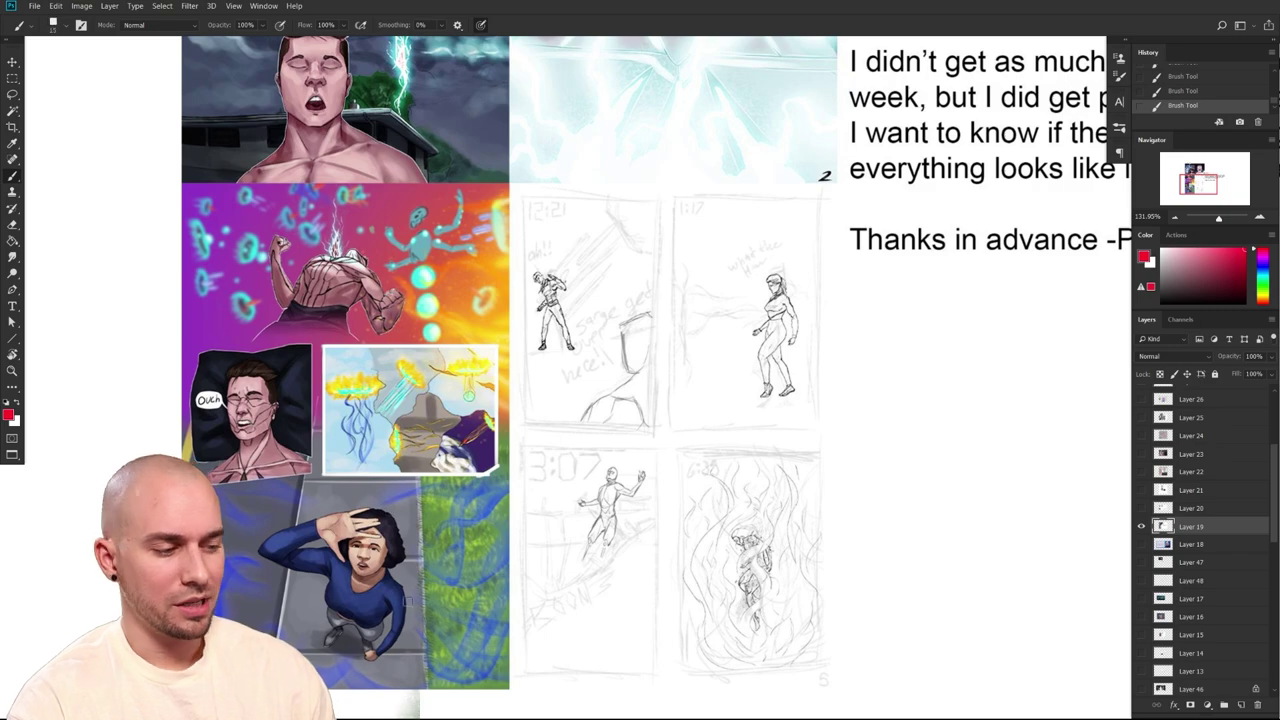
pyautogui.scroll(6, 450, 579)
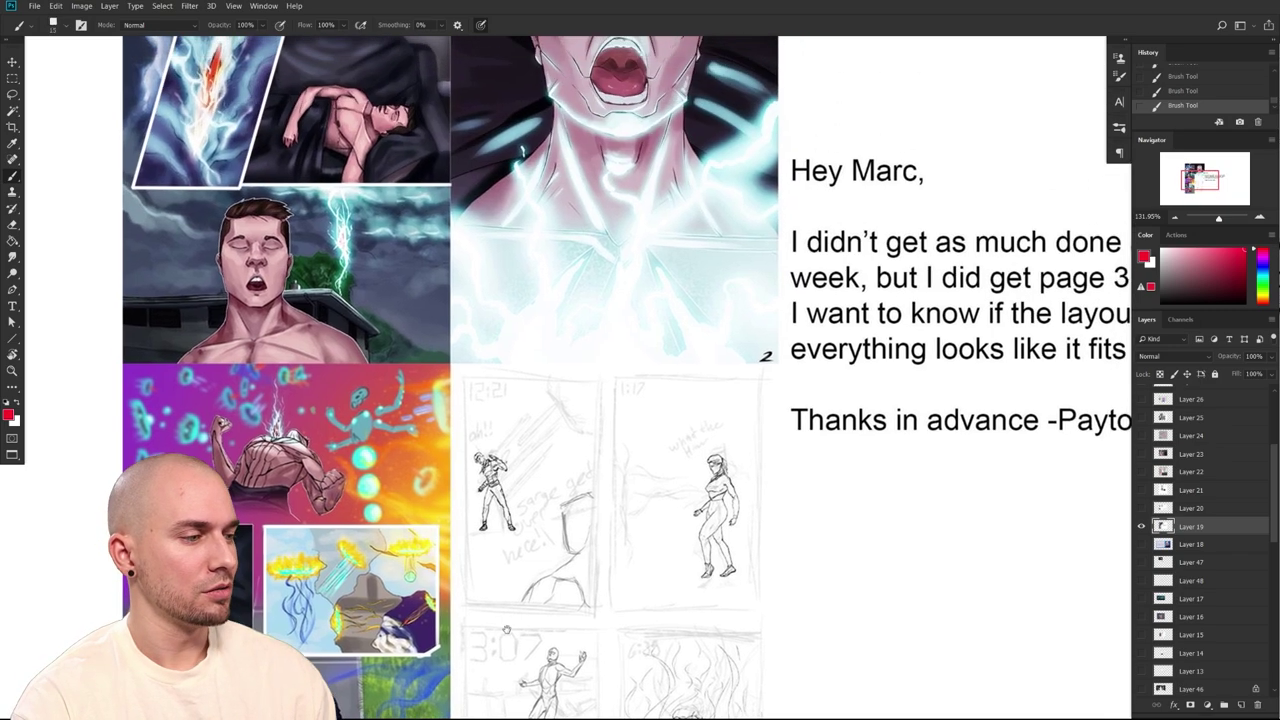
pyautogui.scroll(1, 450, 579)
pyautogui.scroll(-7, 450, 579)
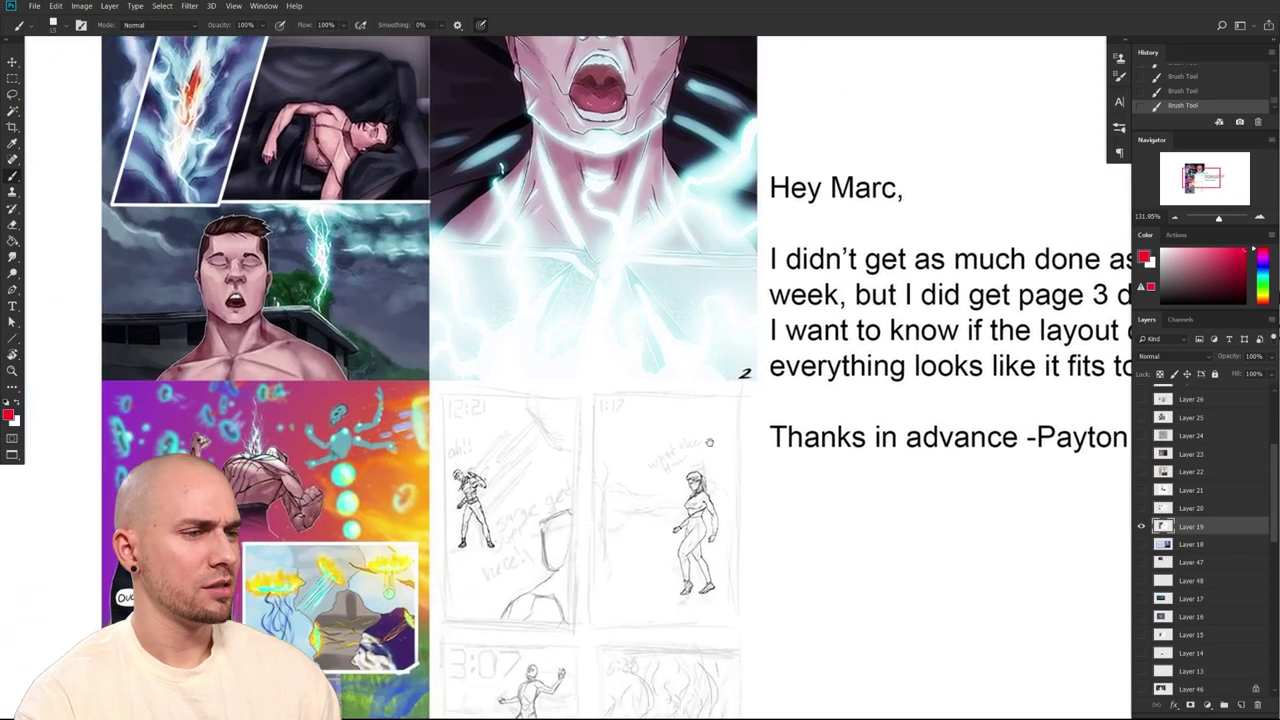
# Try a dark purple curved outline around the glowing-necked figure in the third page's upper panel
pyautogui.moveTo(605, 500); pyautogui.dragTo(608, 494)
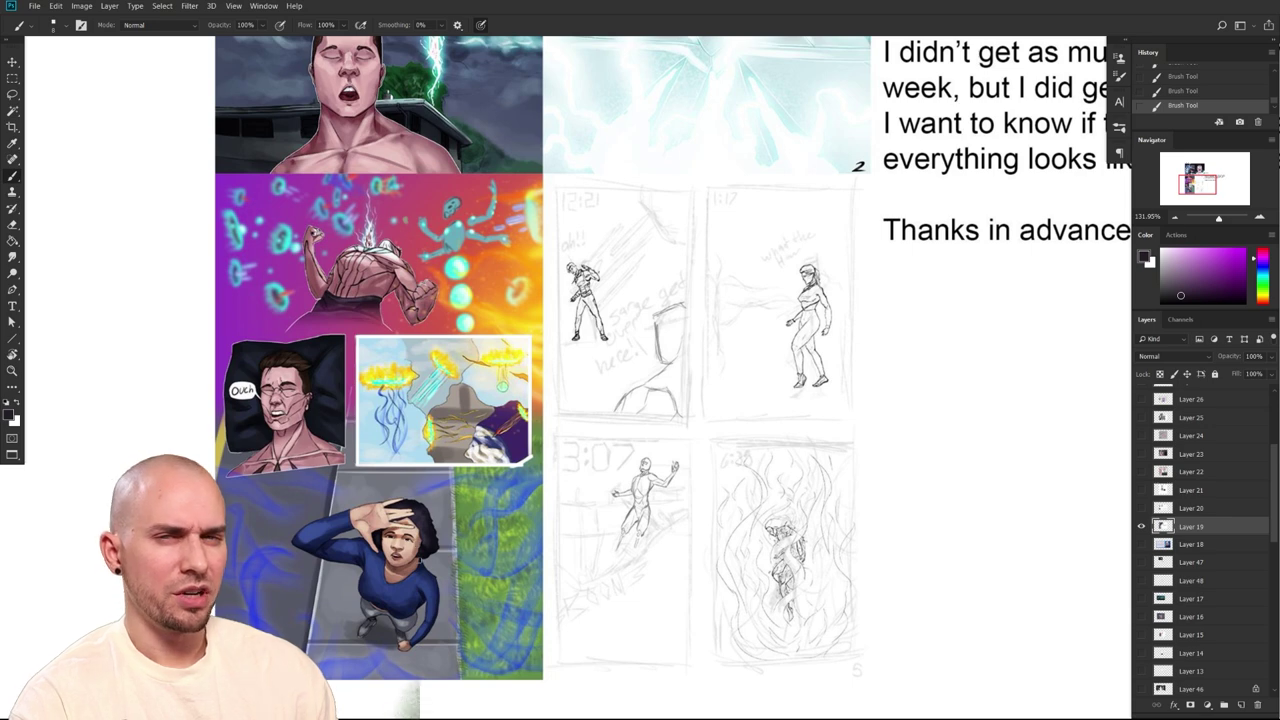
pyautogui.moveTo(679, 510); pyautogui.dragTo(706, 516)
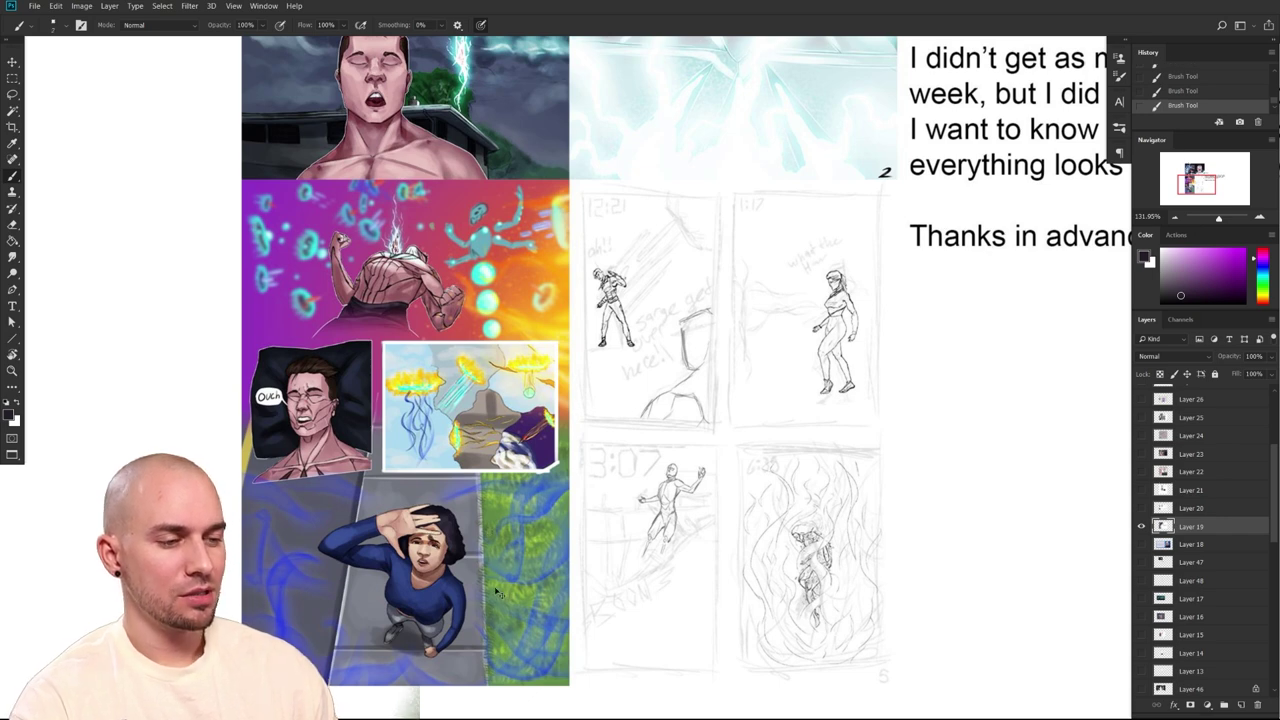
pyautogui.moveTo(586, 535); pyautogui.dragTo(564, 598)
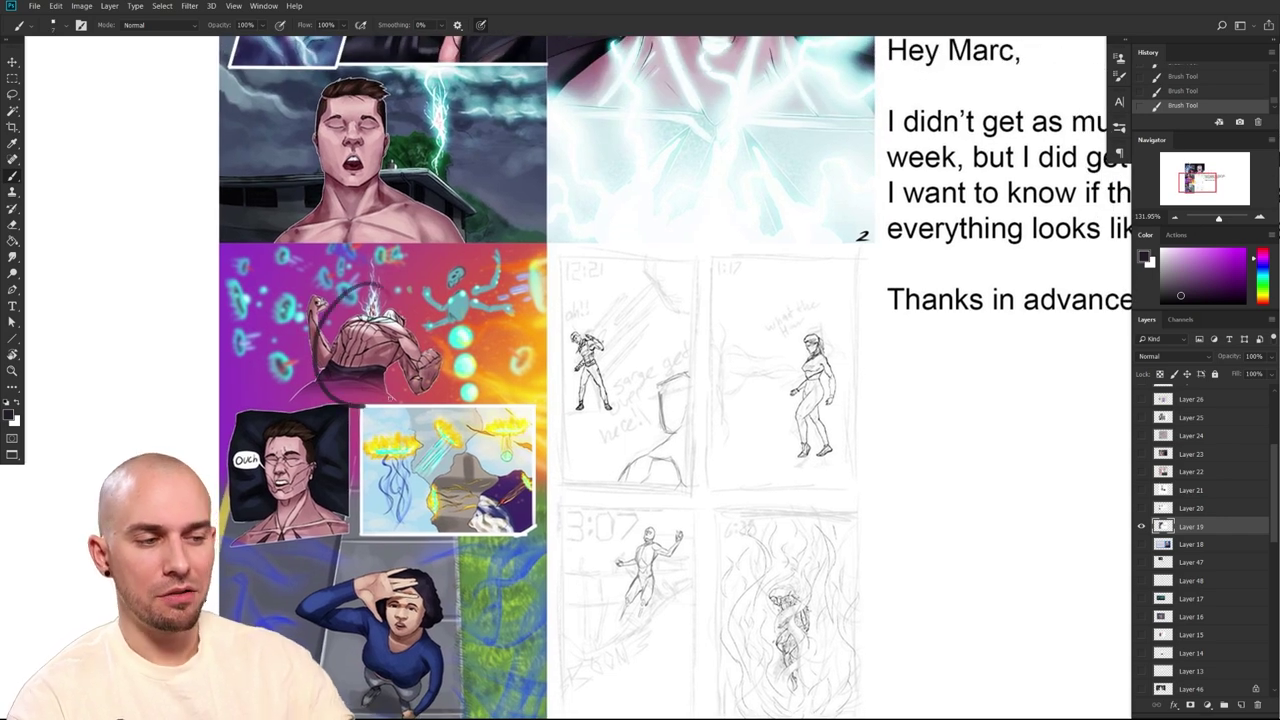
pyautogui.moveTo(458, 76); pyautogui.dragTo(399, 250)
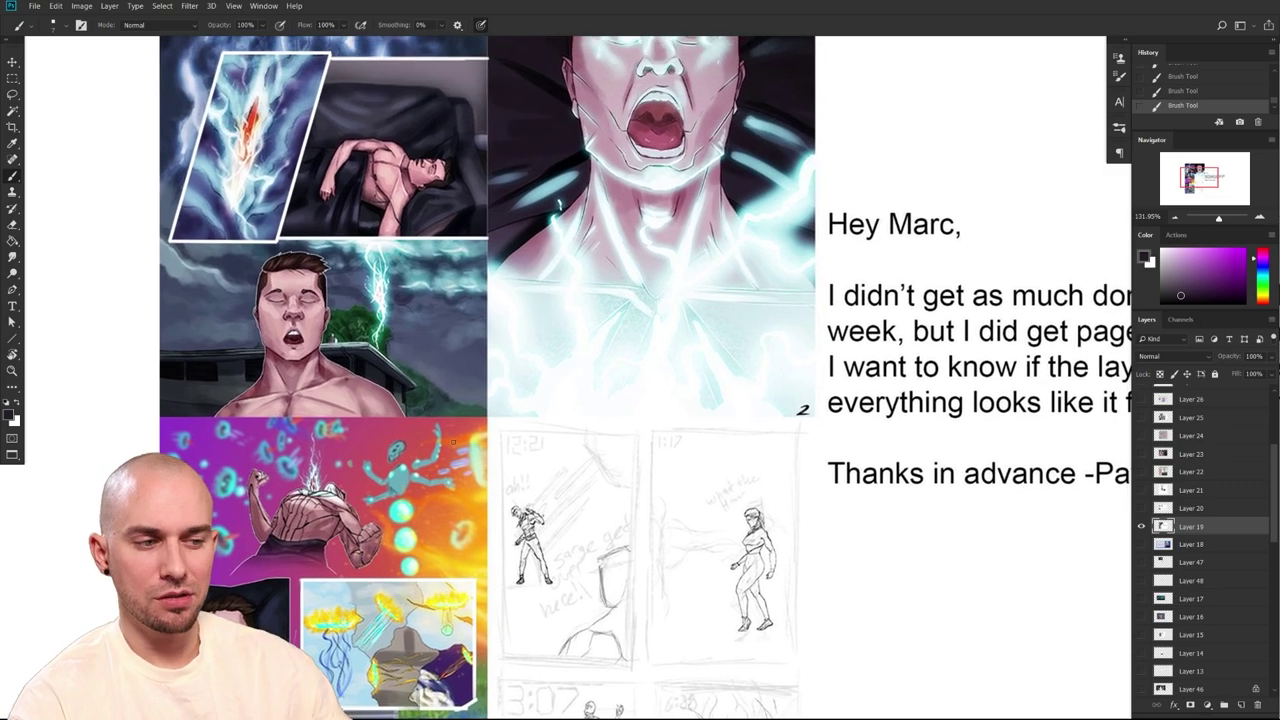
# Examine how the third page's panels lead into the rough sketched panels on the fourth page
pyautogui.moveTo(618, 613); pyautogui.dragTo(656, 406)
pyautogui.moveTo(620, 580)
pyautogui.mouseDown()
pyautogui.moveTo(621, 552)
pyautogui.moveTo(700, 506)
pyautogui.moveTo(701, 461)
pyautogui.mouseUp()
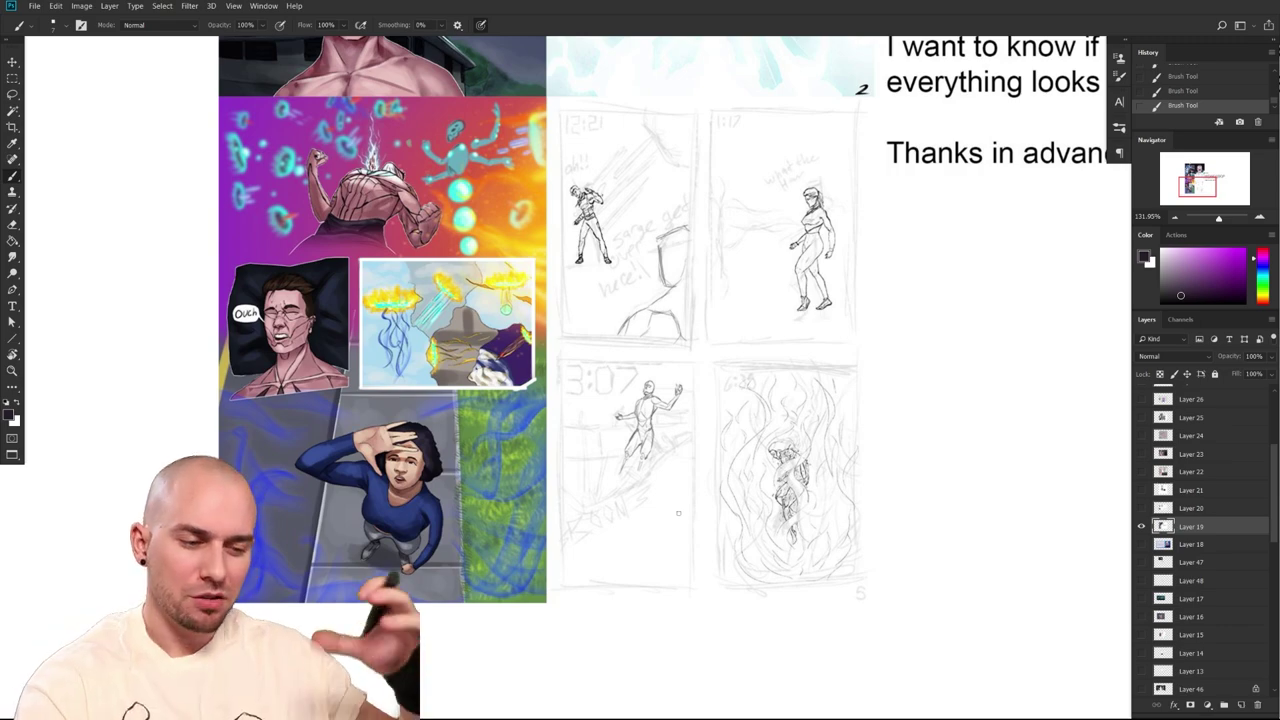
pyautogui.moveTo(862, 512); pyautogui.dragTo(804, 581)
pyautogui.moveTo(835, 549); pyautogui.dragTo(698, 554)
pyautogui.moveTo(748, 536); pyautogui.dragTo(802, 503)
pyautogui.moveTo(627, 558); pyautogui.dragTo(829, 530)
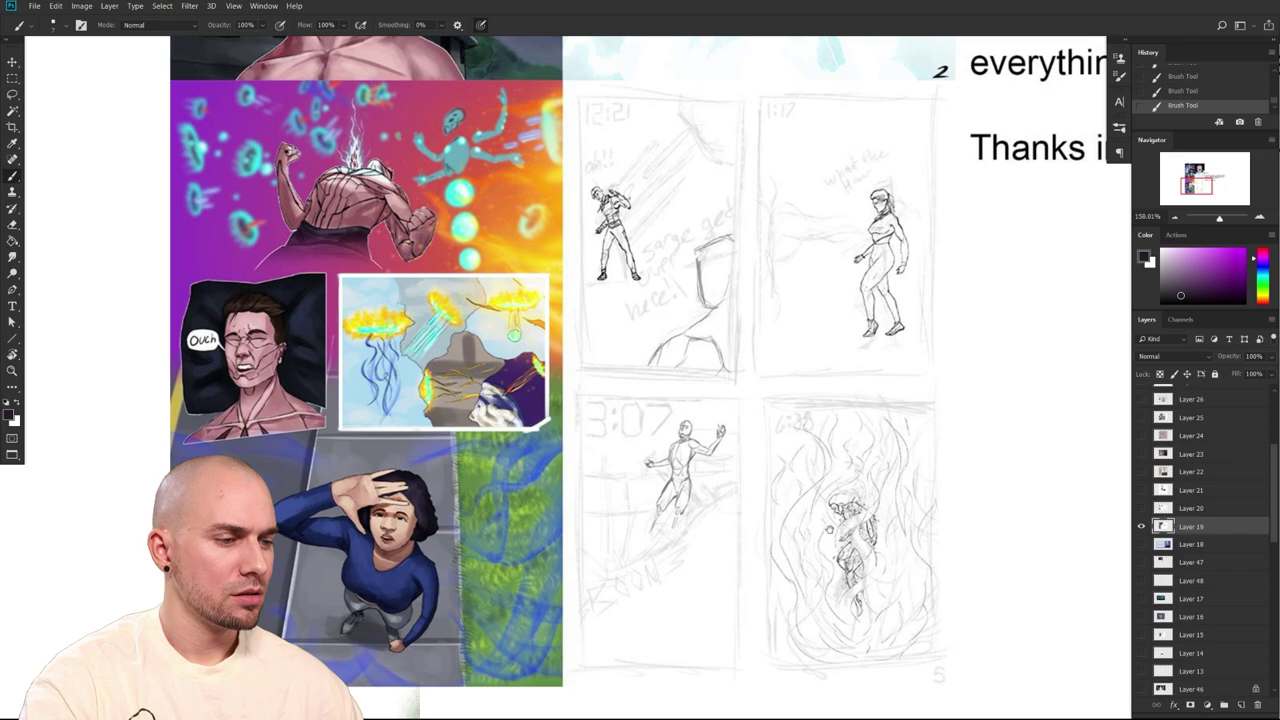
pyautogui.moveTo(828, 274); pyautogui.dragTo(750, 536)
pyautogui.scroll(-2, 749, 536)
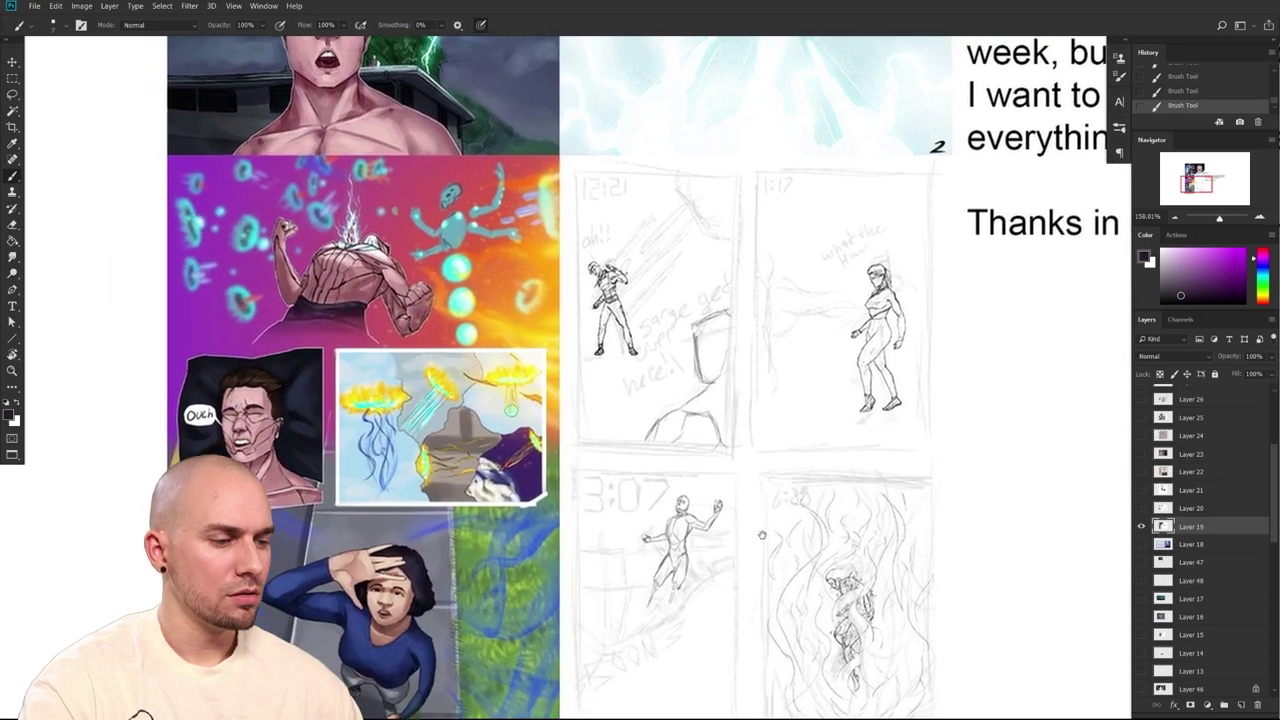
pyautogui.hscroll(1, 513, 555)
pyautogui.moveTo(513, 556); pyautogui.dragTo(514, 560)
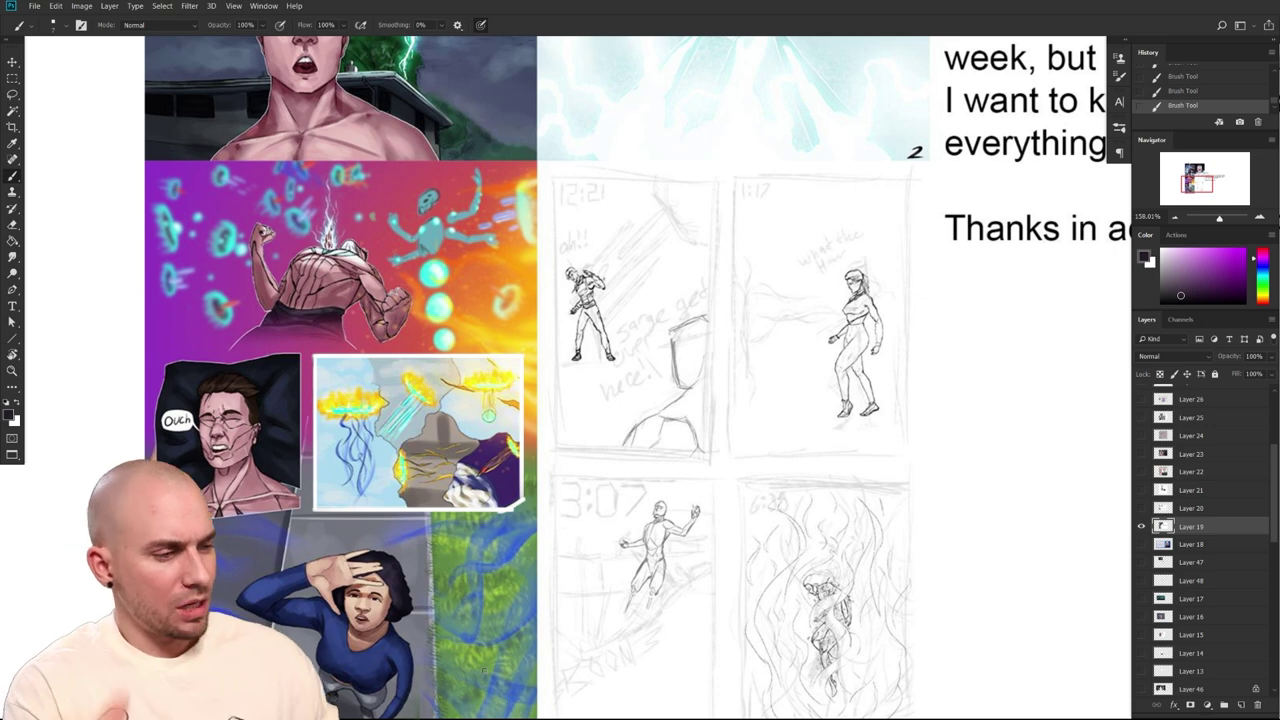
# Try splitting the third page's explosion panel with dark diagonal divider lines, then undo them
pyautogui.moveTo(370, 367); pyautogui.dragTo(406, 510)
pyautogui.hotkey('ctrl', 'z')
pyautogui.moveTo(362, 363); pyautogui.dragTo(398, 508)
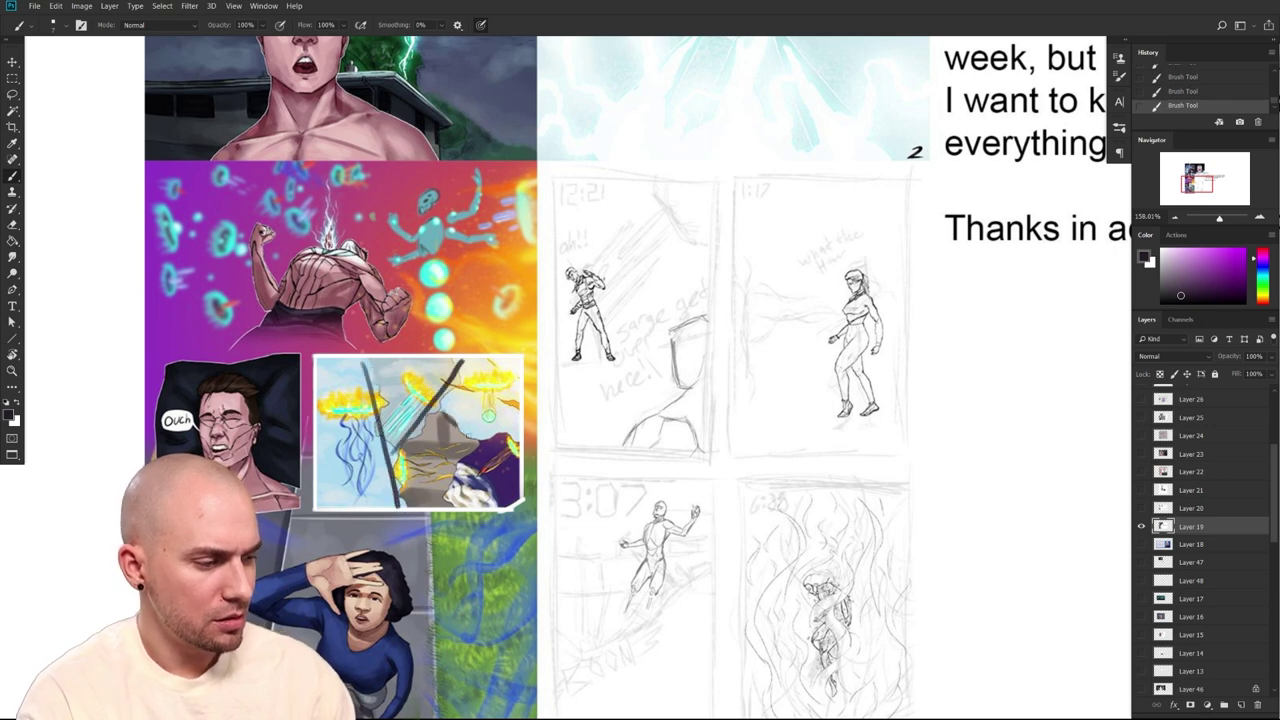
pyautogui.moveTo(446, 446); pyautogui.dragTo(472, 505)
pyautogui.hotkey('ctrl', 'z')
pyautogui.hotkey('ctrl', 'z')
pyautogui.hotkey('ctrl', 'z')
pyautogui.hotkey('ctrl', 'z')
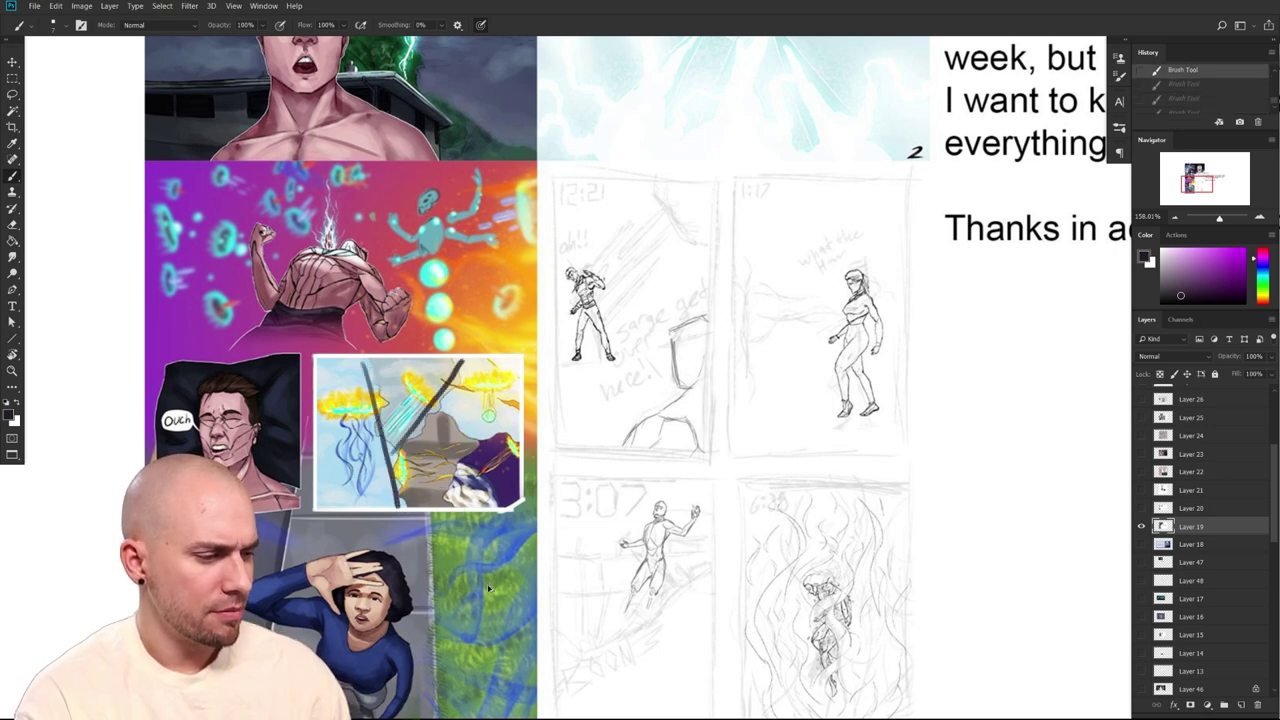
pyautogui.moveTo(548, 519)
pyautogui.mouseDown()
pyautogui.moveTo(593, 479)
pyautogui.moveTo(560, 354)
pyautogui.moveTo(354, 378)
pyautogui.moveTo(562, 380)
pyautogui.moveTo(440, 462)
pyautogui.mouseUp()
pyautogui.press(']')
pyautogui.hotkey('ctrl', 'z')
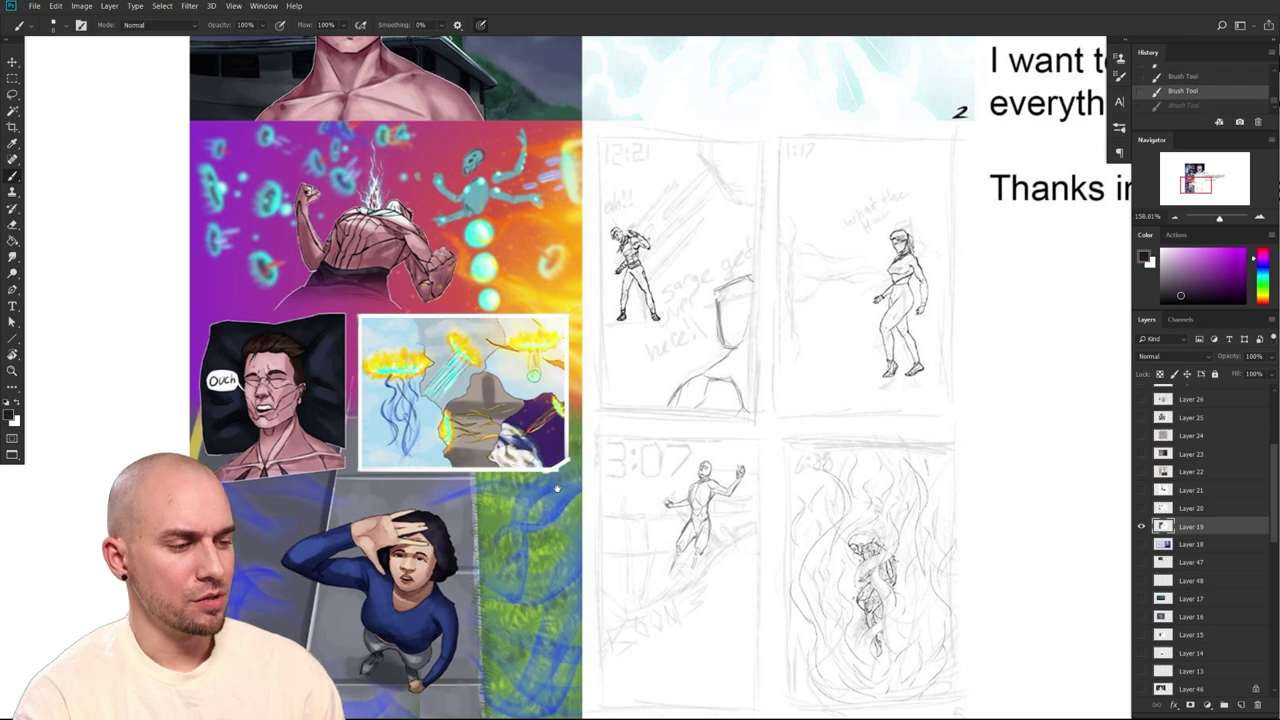
# Sample a grey from the third page's artwork and compare all four pages for consistency of layout and colour
pyautogui.scroll(1, 557, 487)
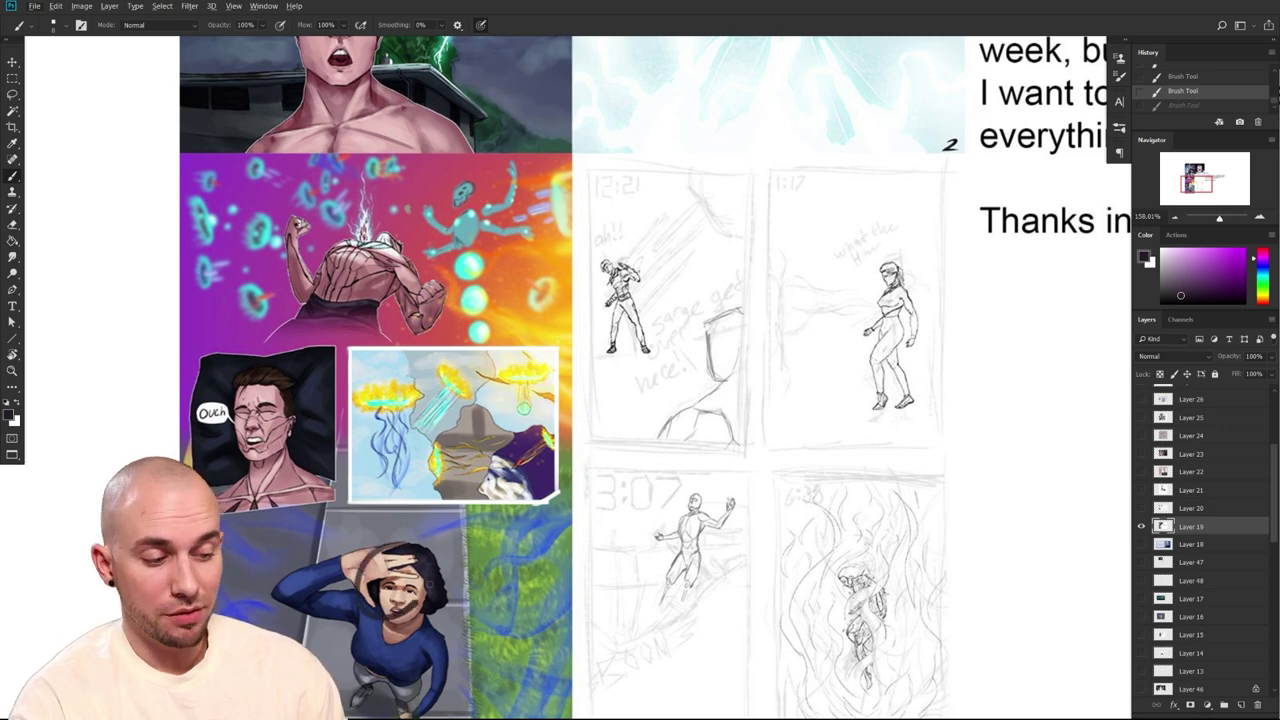
pyautogui.scroll(-1, 557, 487)
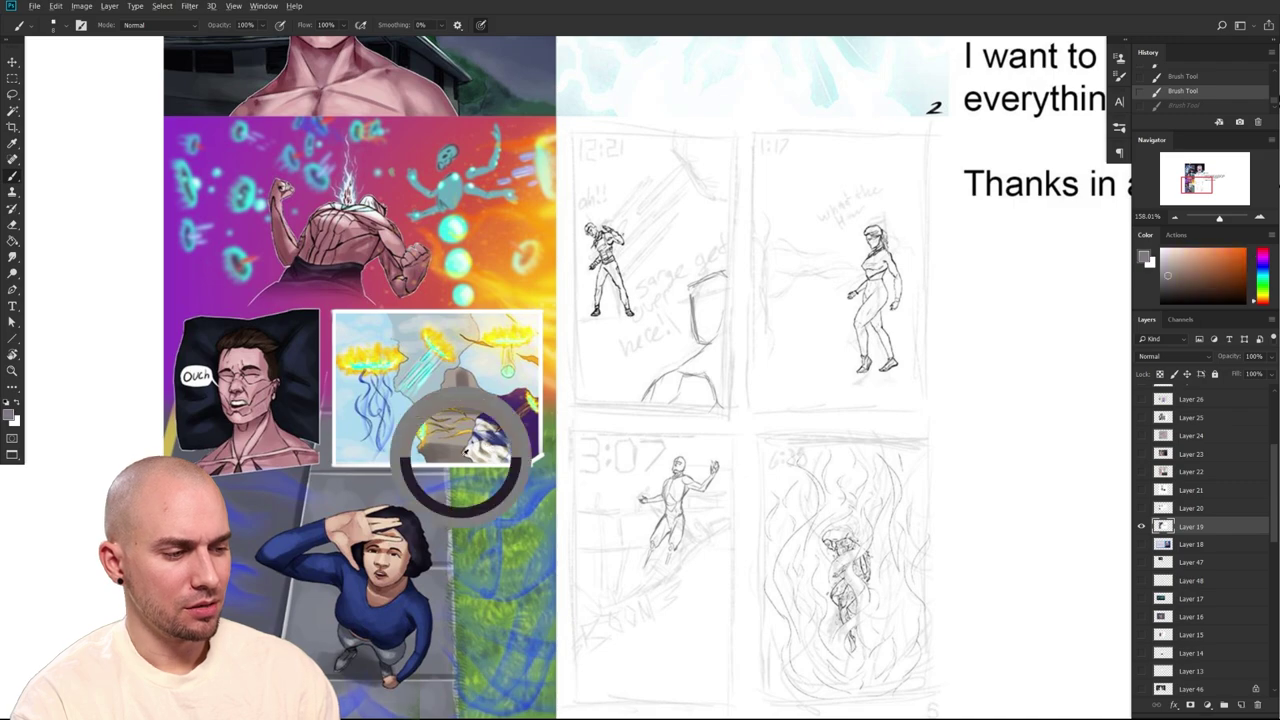
pyautogui.scroll(6, 481, 447)
pyautogui.scroll(-3, 505, 418)
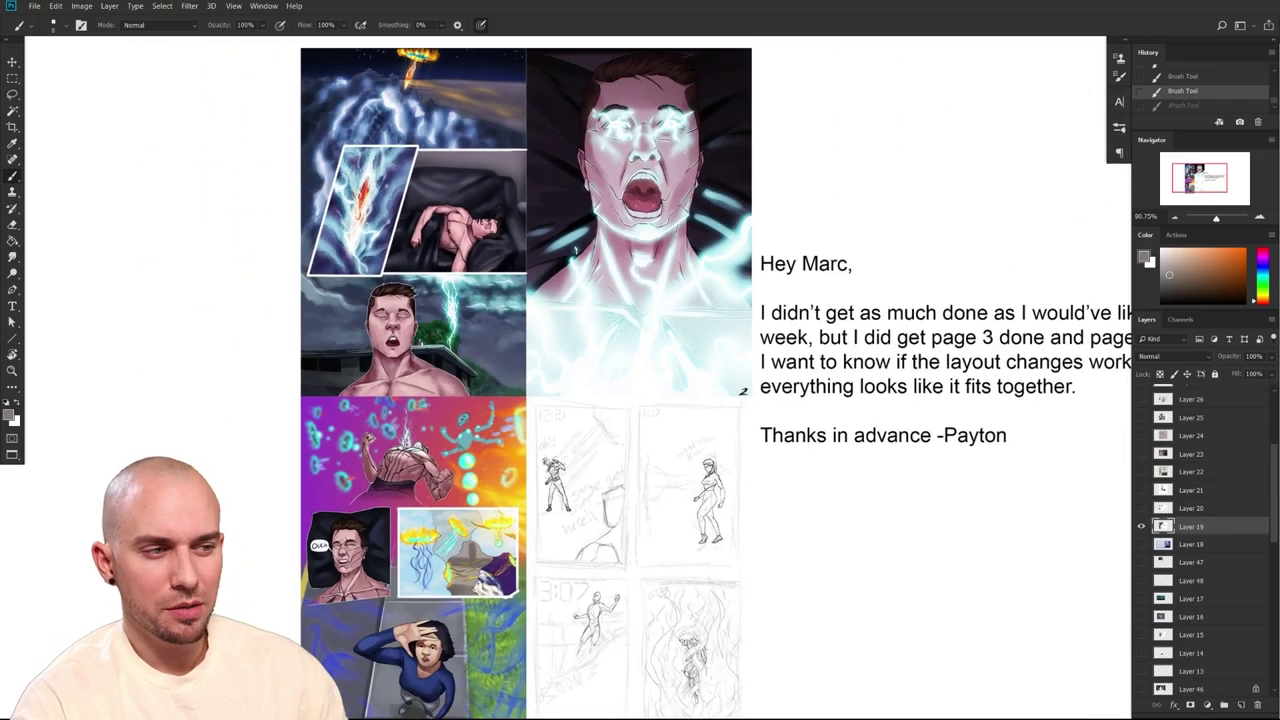
pyautogui.moveTo(505, 480); pyautogui.dragTo(496, 382)
pyautogui.scroll(2, 496, 382)
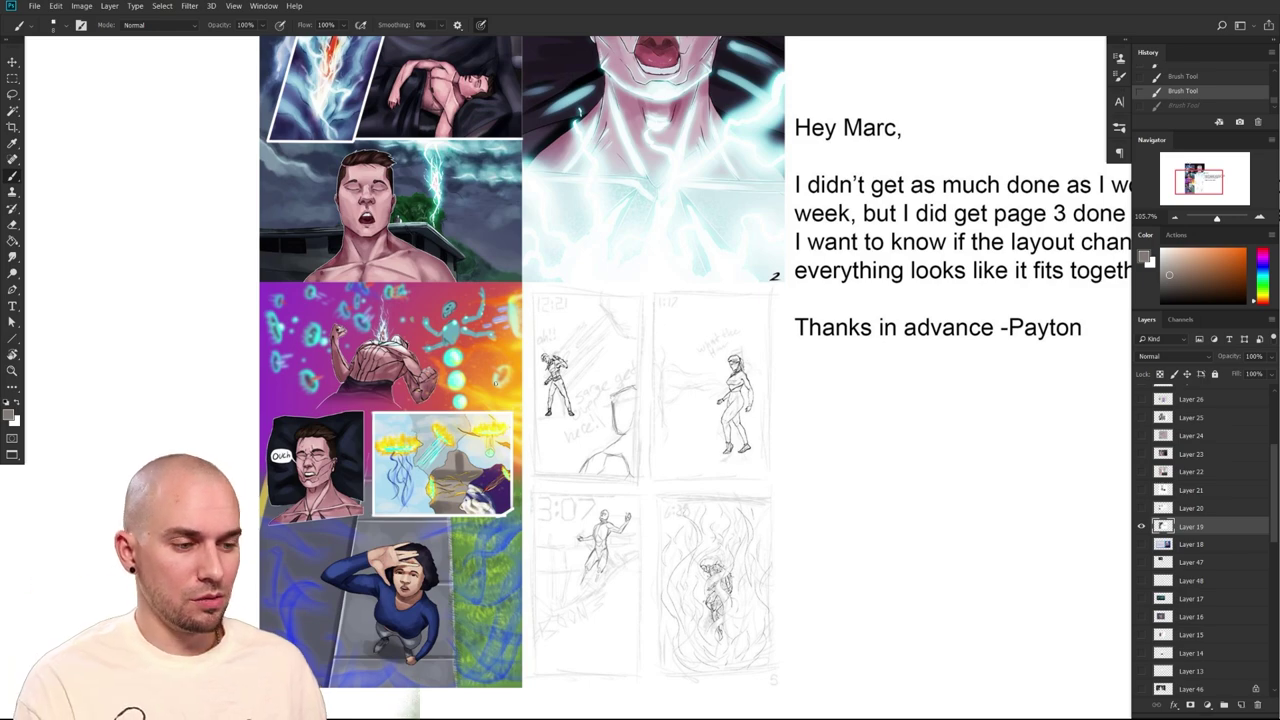
pyautogui.moveTo(662, 459); pyautogui.dragTo(653, 544)
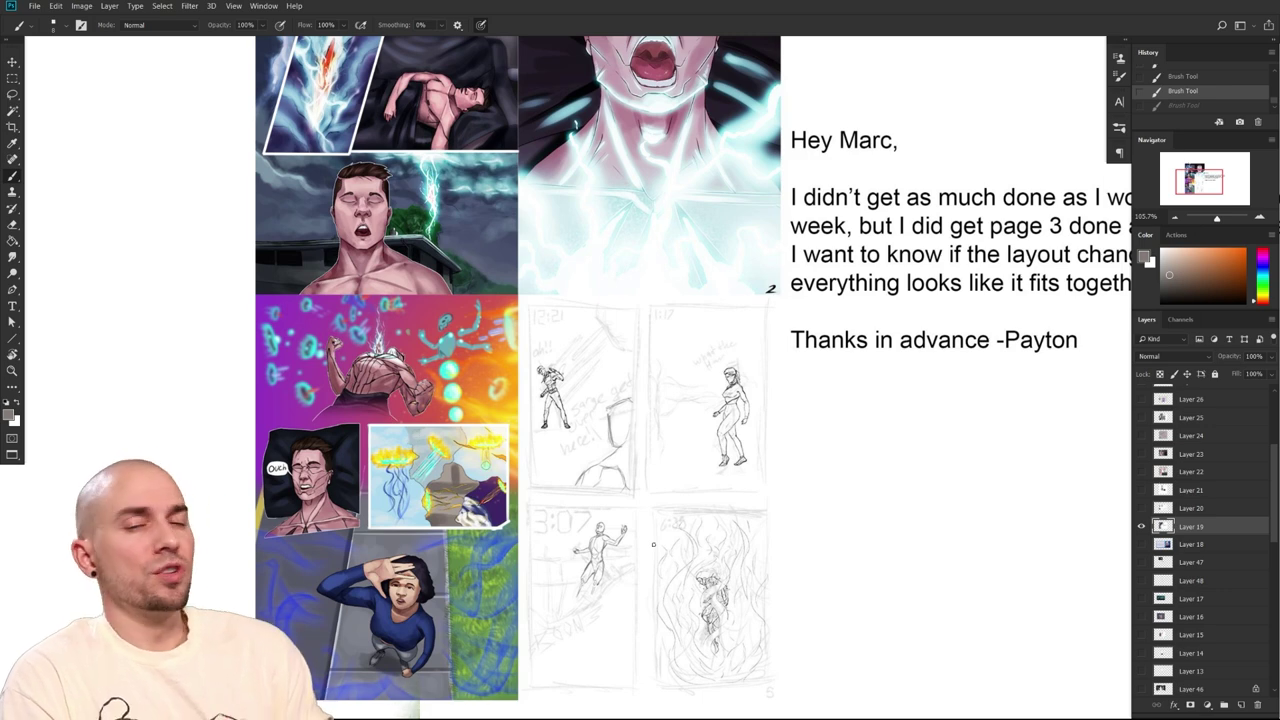
pyautogui.moveTo(648, 507); pyautogui.dragTo(611, 514)
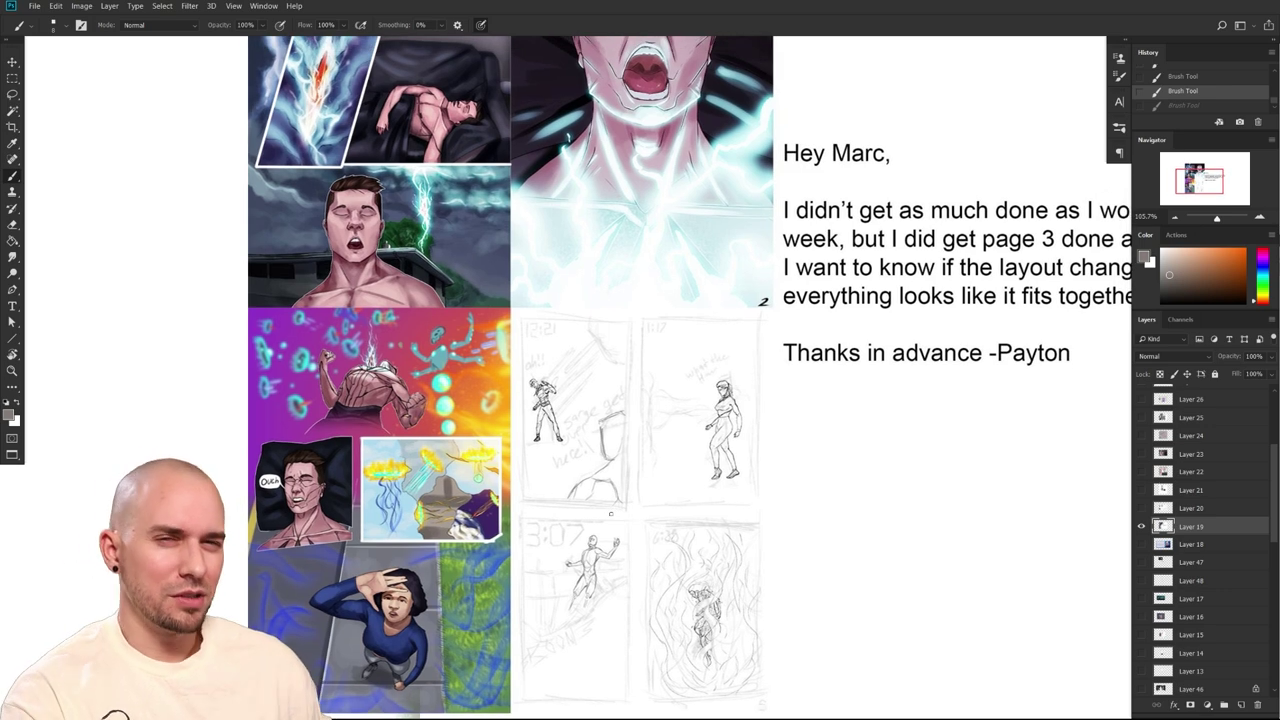
pyautogui.moveTo(761, 587); pyautogui.dragTo(747, 609)
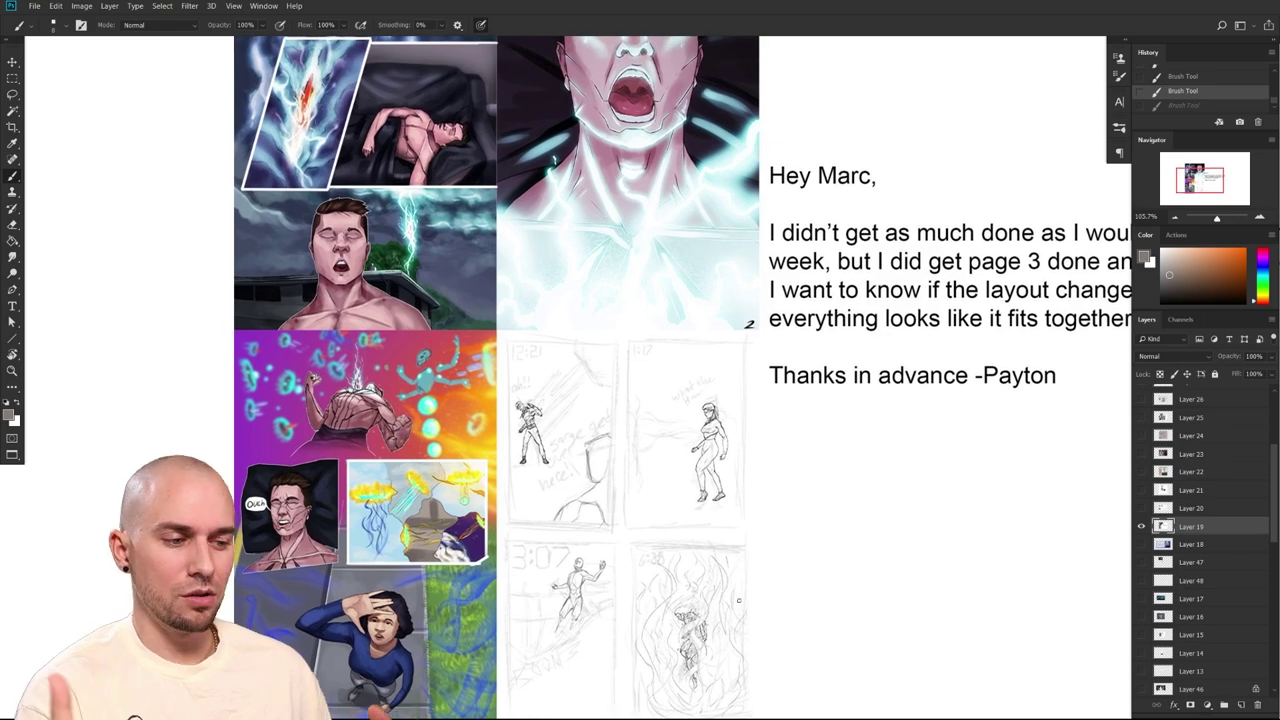
pyautogui.moveTo(706, 597); pyautogui.dragTo(728, 529)
pyautogui.moveTo(505, 510); pyautogui.dragTo(545, 498)
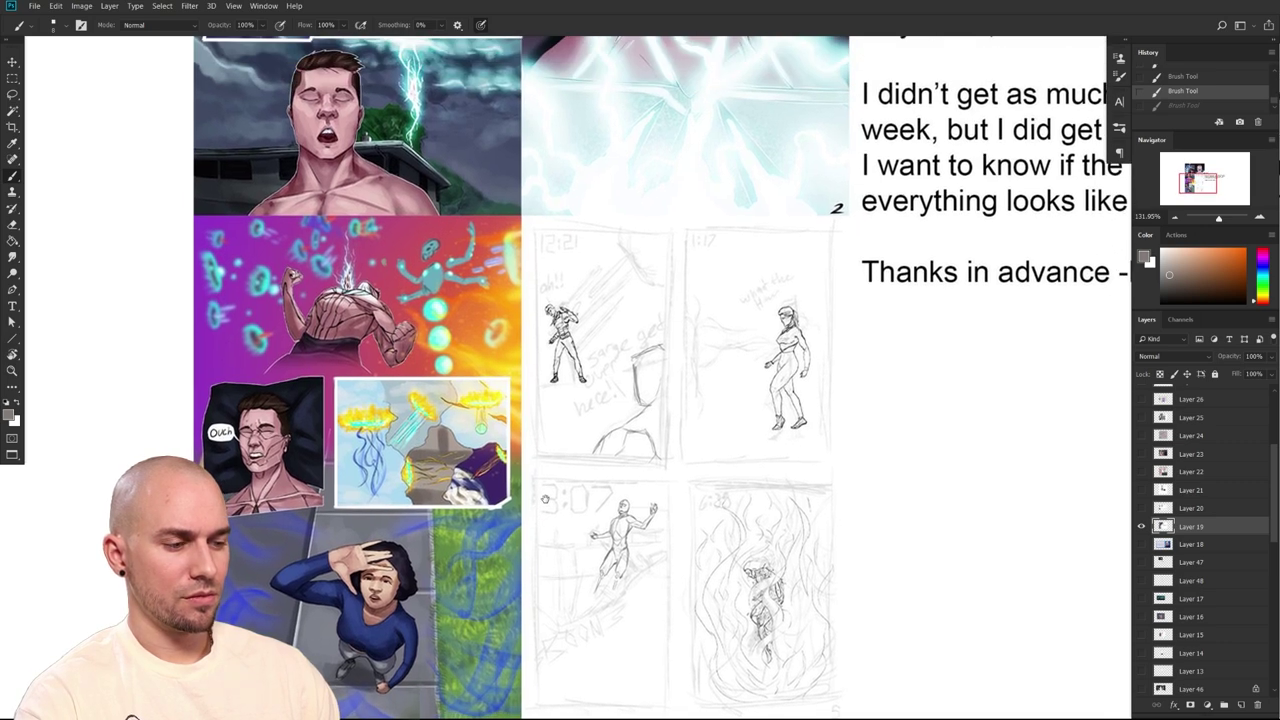
# Sample a dark purple from the third page's inset panel and compare its colours and layout with the first two pages
pyautogui.moveTo(545, 498); pyautogui.dragTo(540, 487)
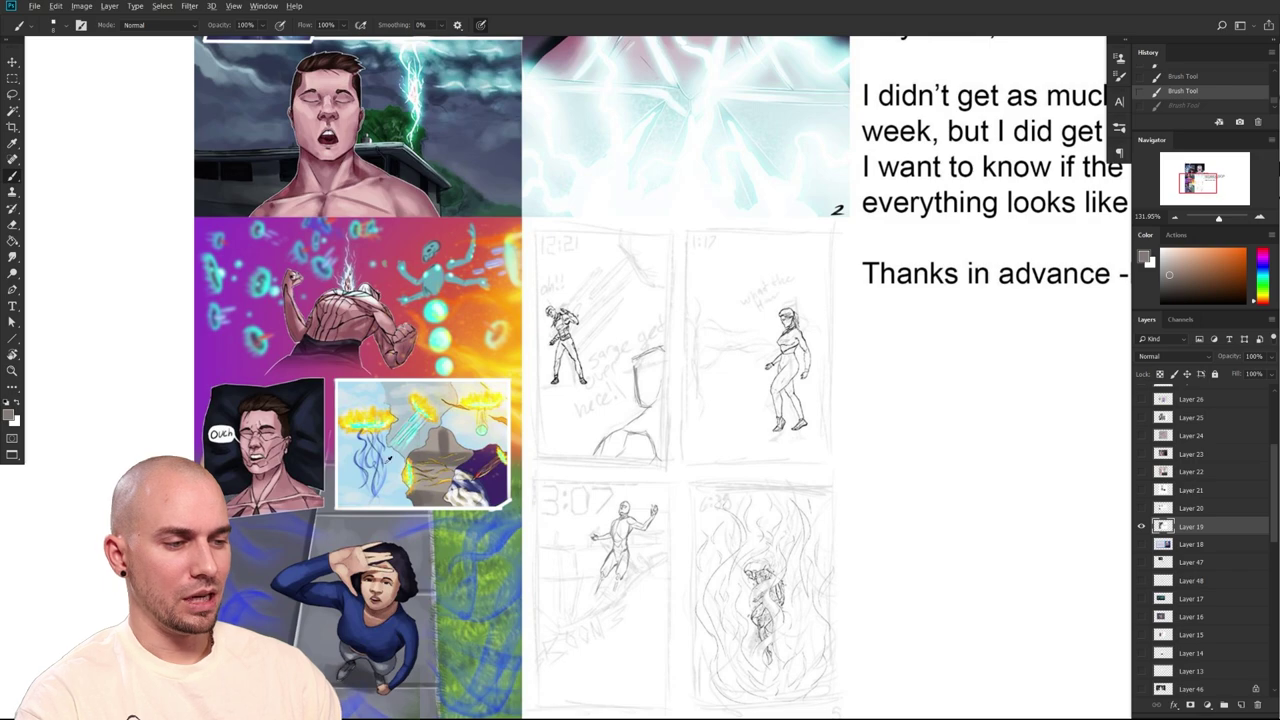
pyautogui.keyDown('alt'); pyautogui.click(493, 478); pyautogui.keyUp('alt')
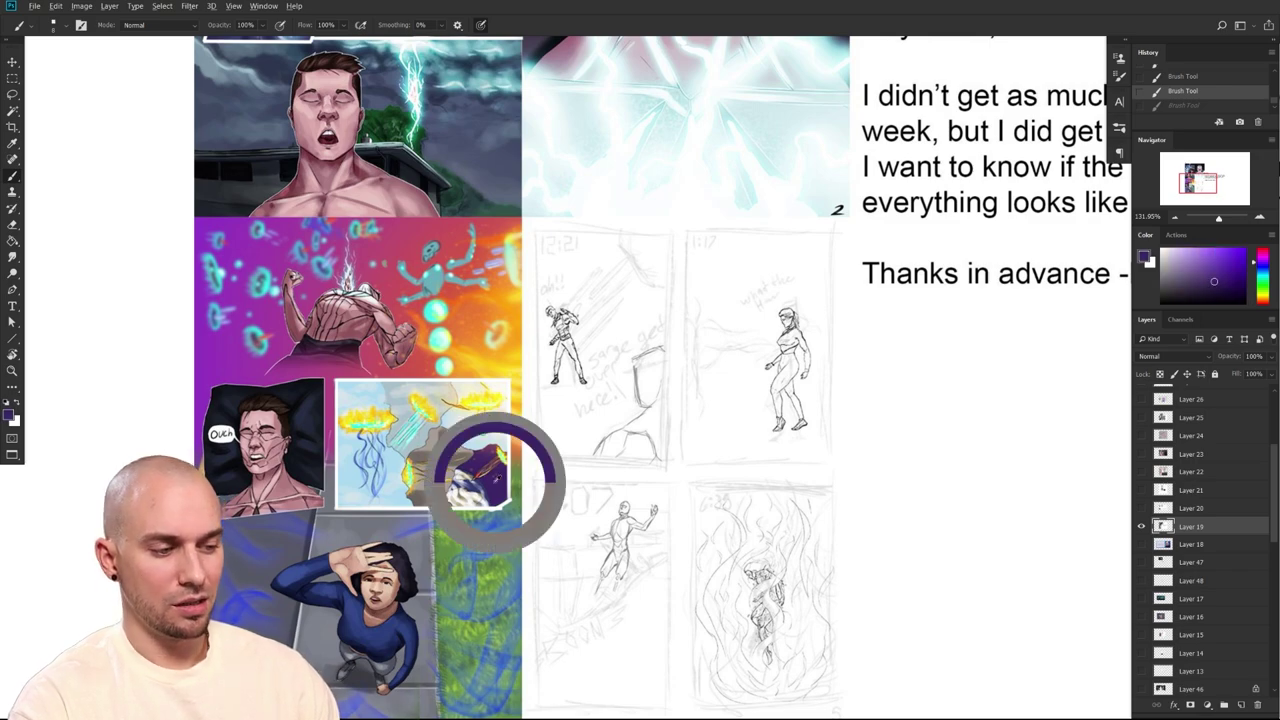
pyautogui.scroll(5, 530, 601)
pyautogui.moveTo(530, 601); pyautogui.dragTo(534, 638)
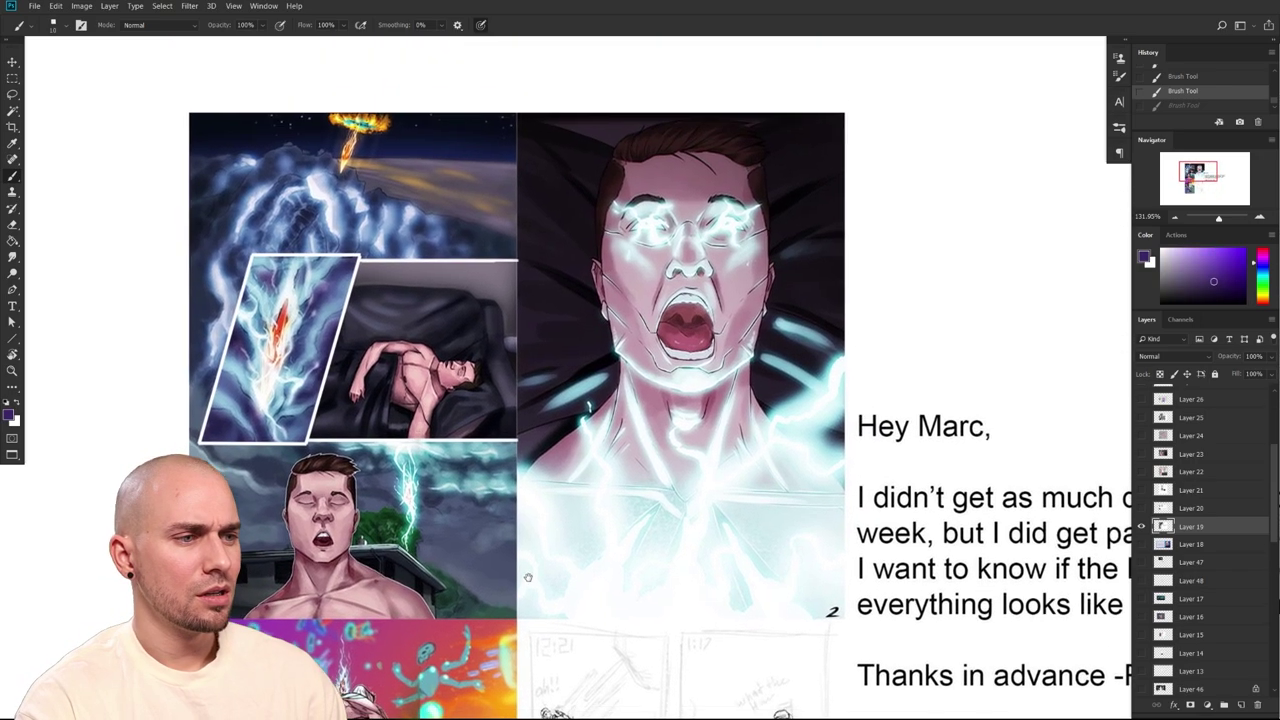
pyautogui.moveTo(524, 544); pyautogui.dragTo(513, 378)
pyautogui.moveTo(467, 215); pyautogui.dragTo(511, 288)
pyautogui.scroll(-5, 480, 366)
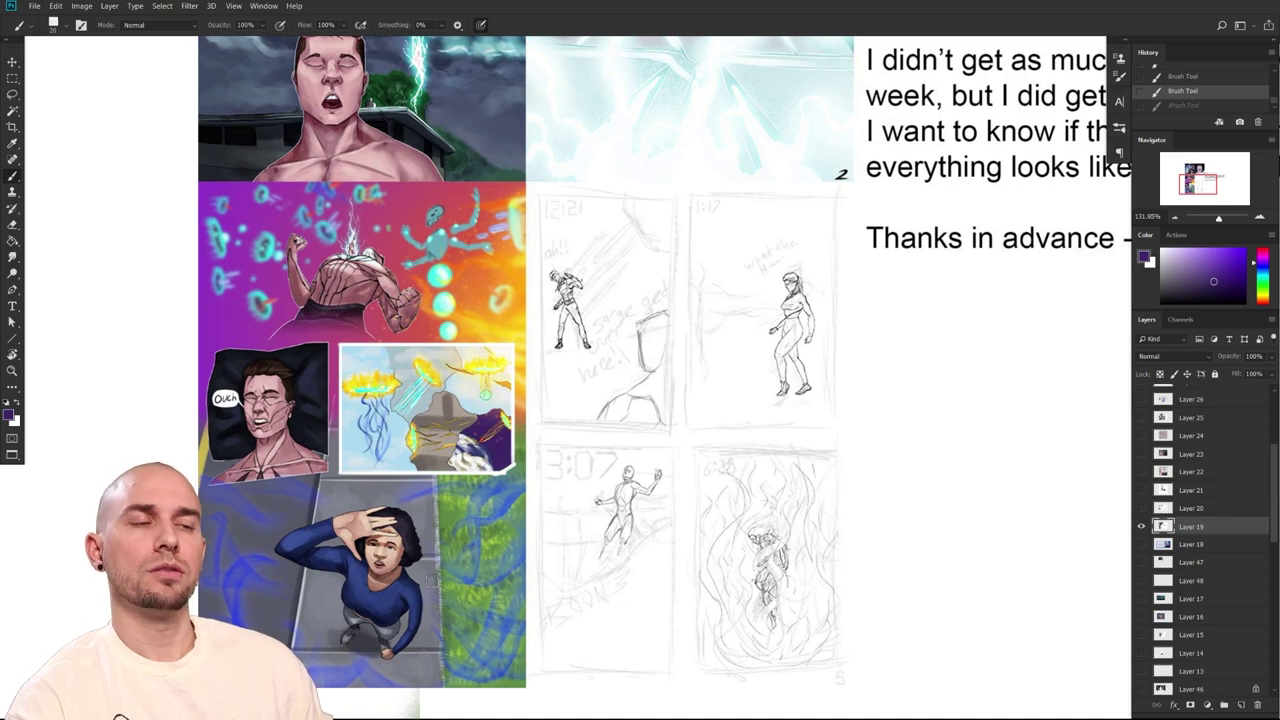
pyautogui.moveTo(432, 580); pyautogui.dragTo(384, 618)
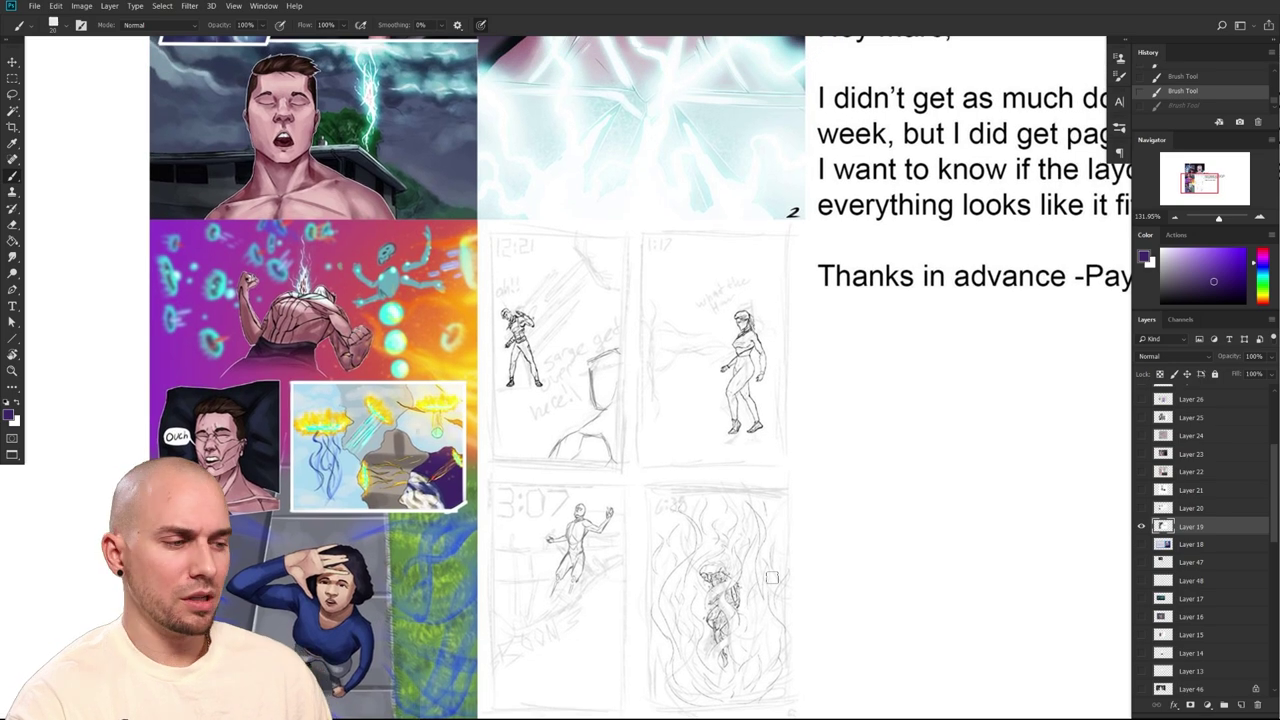
pyautogui.moveTo(844, 573); pyautogui.dragTo(734, 653)
pyautogui.hscroll(1, 731, 594)
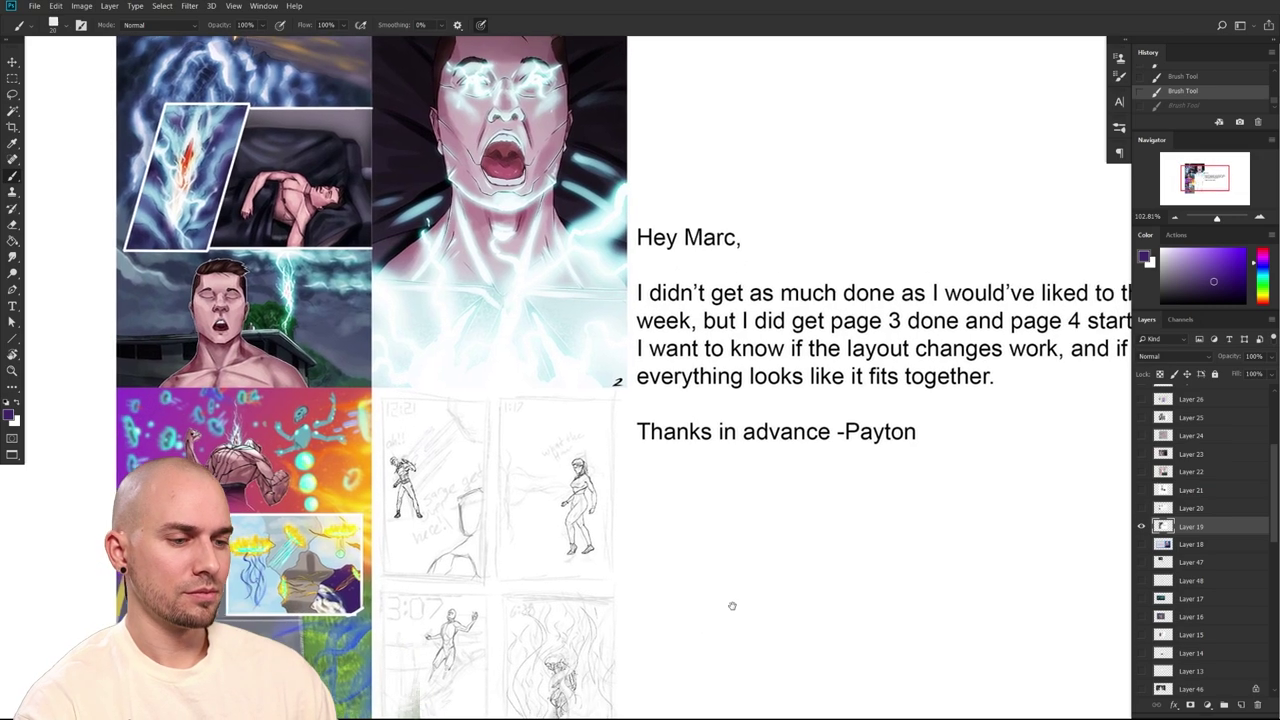
pyautogui.scroll(-2, 725, 600)
pyautogui.moveTo(721, 600)
pyautogui.mouseDown()
pyautogui.moveTo(722, 516)
pyautogui.moveTo(714, 591)
pyautogui.mouseUp()
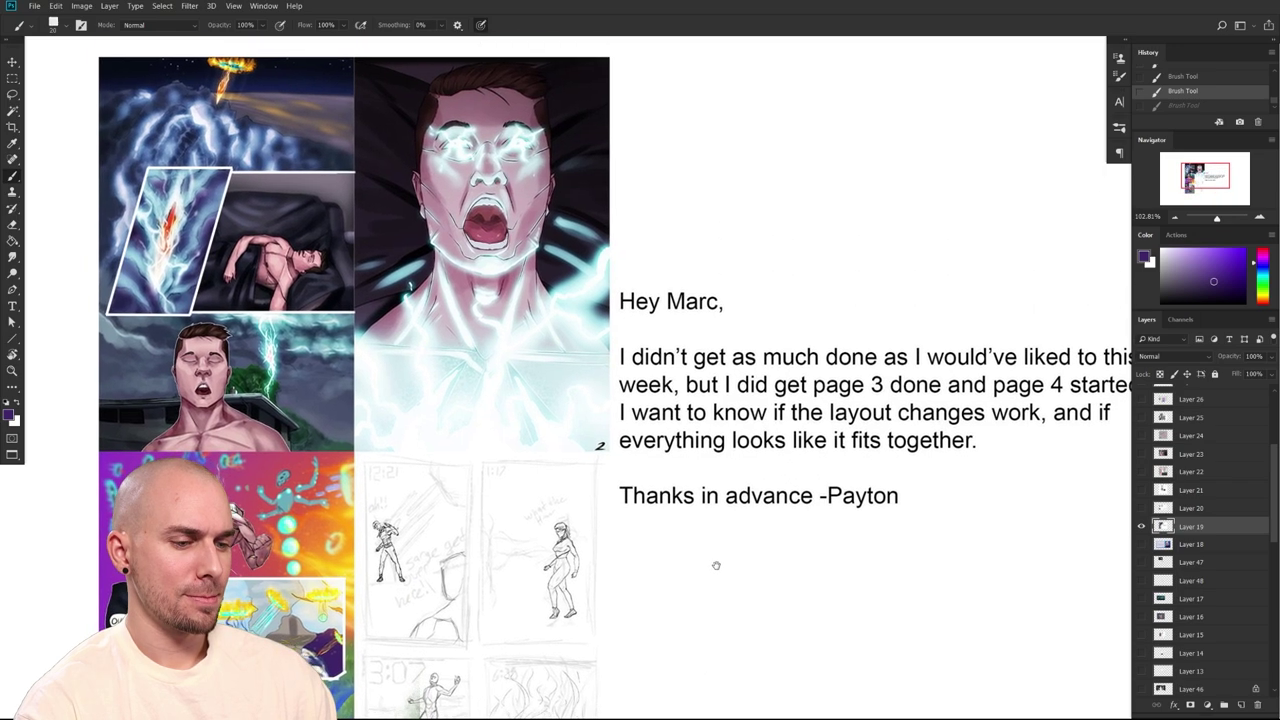
pyautogui.scroll(-3, 731, 551)
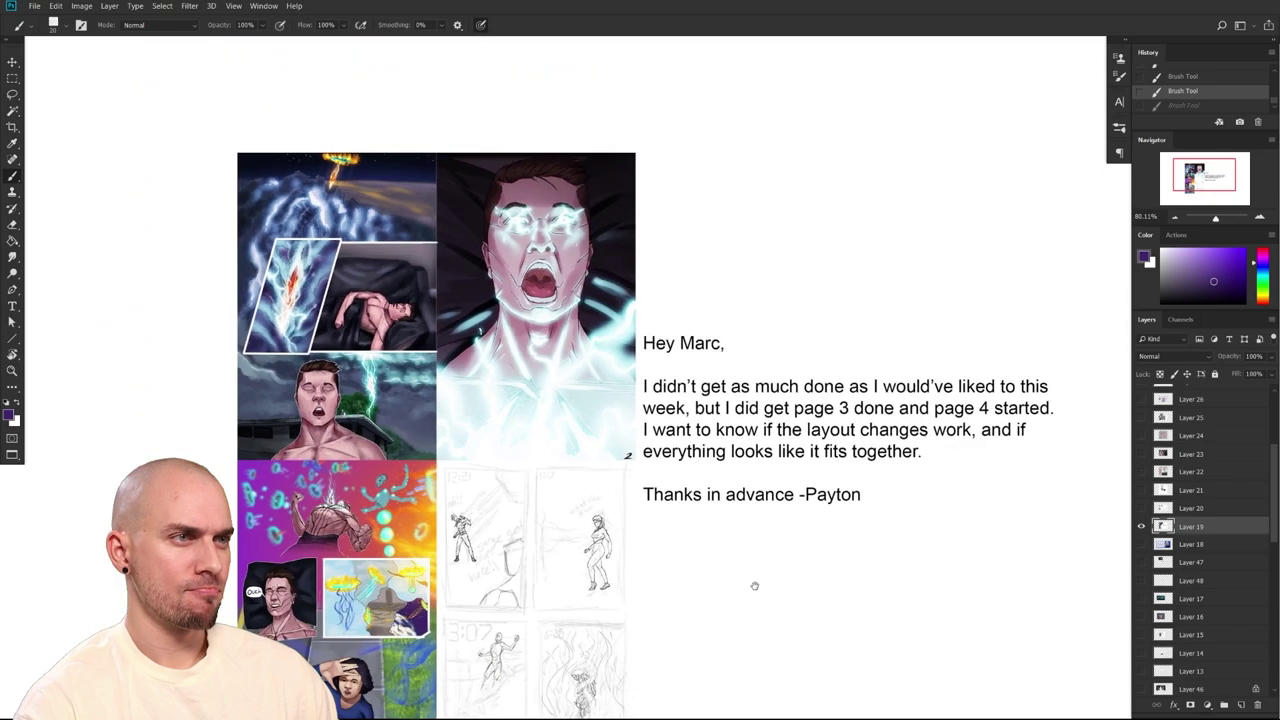
pyautogui.moveTo(748, 545); pyautogui.dragTo(768, 535)
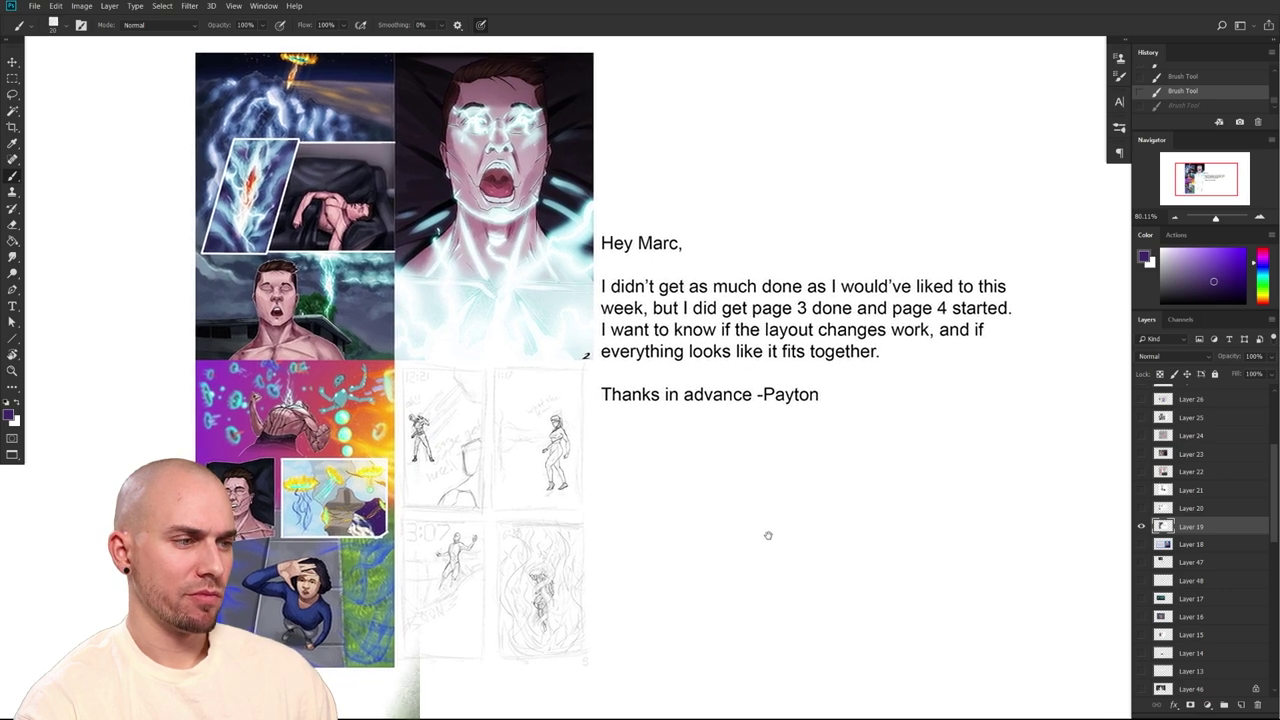
# Examine the fourth page's four rough sketched panels beside the third page's artwork
pyautogui.scroll(4, 766, 531)
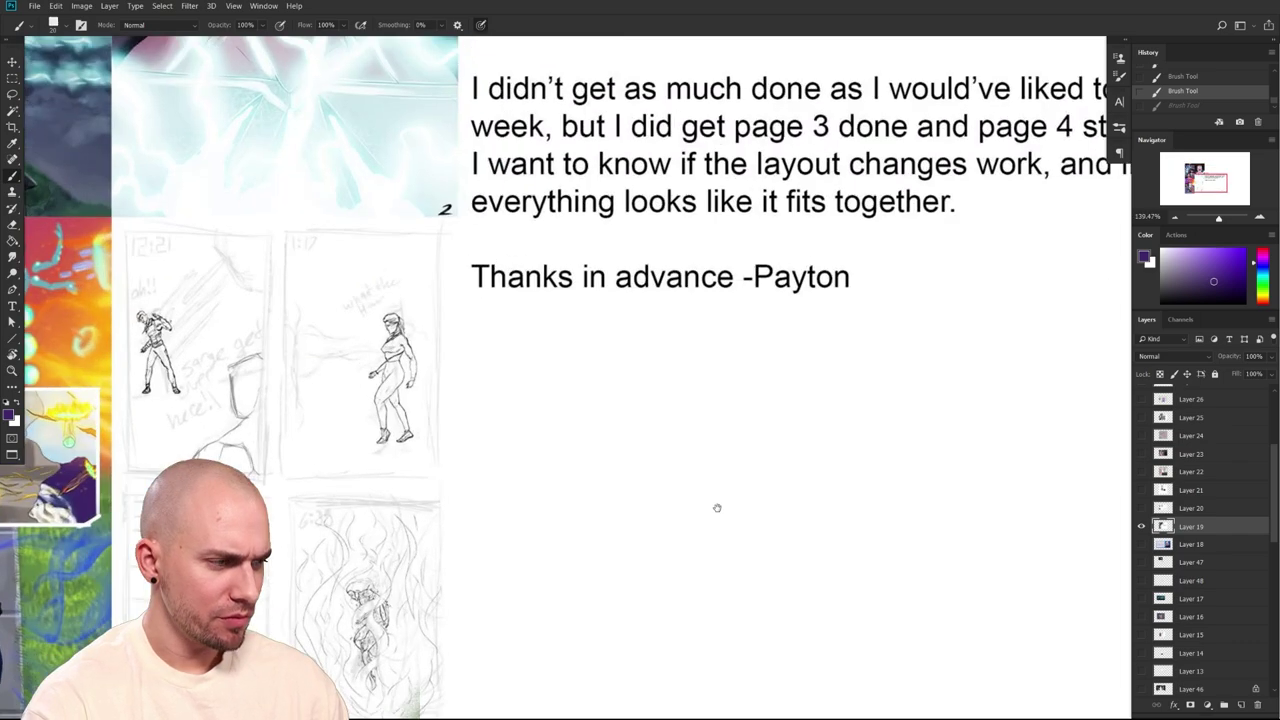
pyautogui.moveTo(717, 508); pyautogui.dragTo(912, 461)
pyautogui.moveTo(846, 546); pyautogui.dragTo(856, 540)
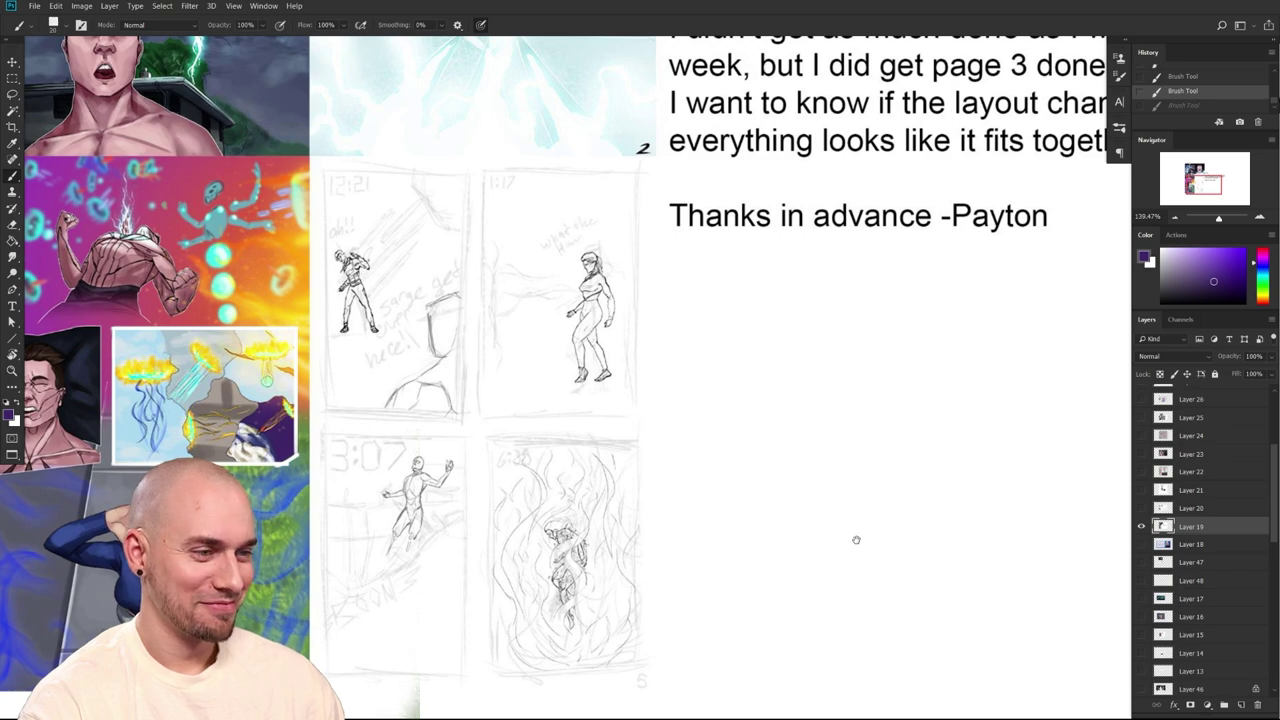
pyautogui.moveTo(855, 538); pyautogui.dragTo(757, 576)
pyautogui.moveTo(758, 588); pyautogui.dragTo(784, 598)
pyautogui.scroll(-4, 784, 597)
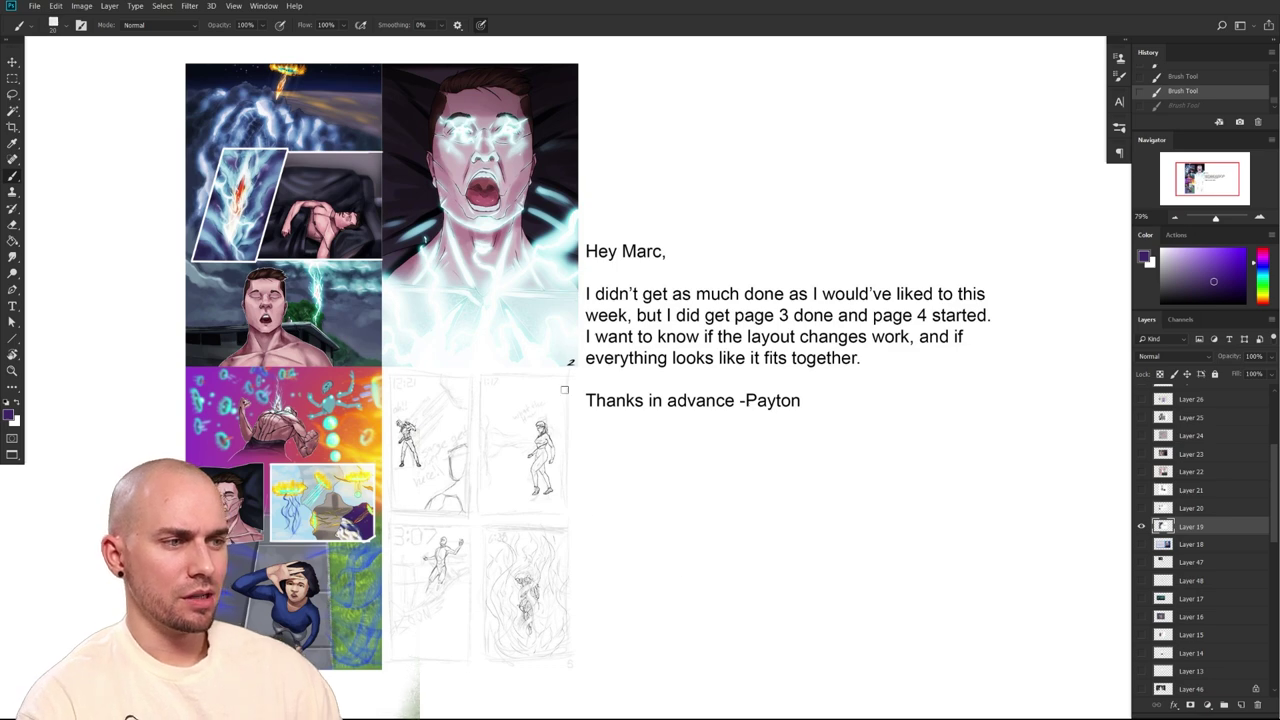
# Review all four comic pages together, checking the flow from the finished pages into the fourth page's sketches
pyautogui.moveTo(584, 475)
pyautogui.mouseDown()
pyautogui.moveTo(586, 503)
pyautogui.moveTo(594, 452)
pyautogui.mouseUp()
pyautogui.scroll(1, 600, 455)
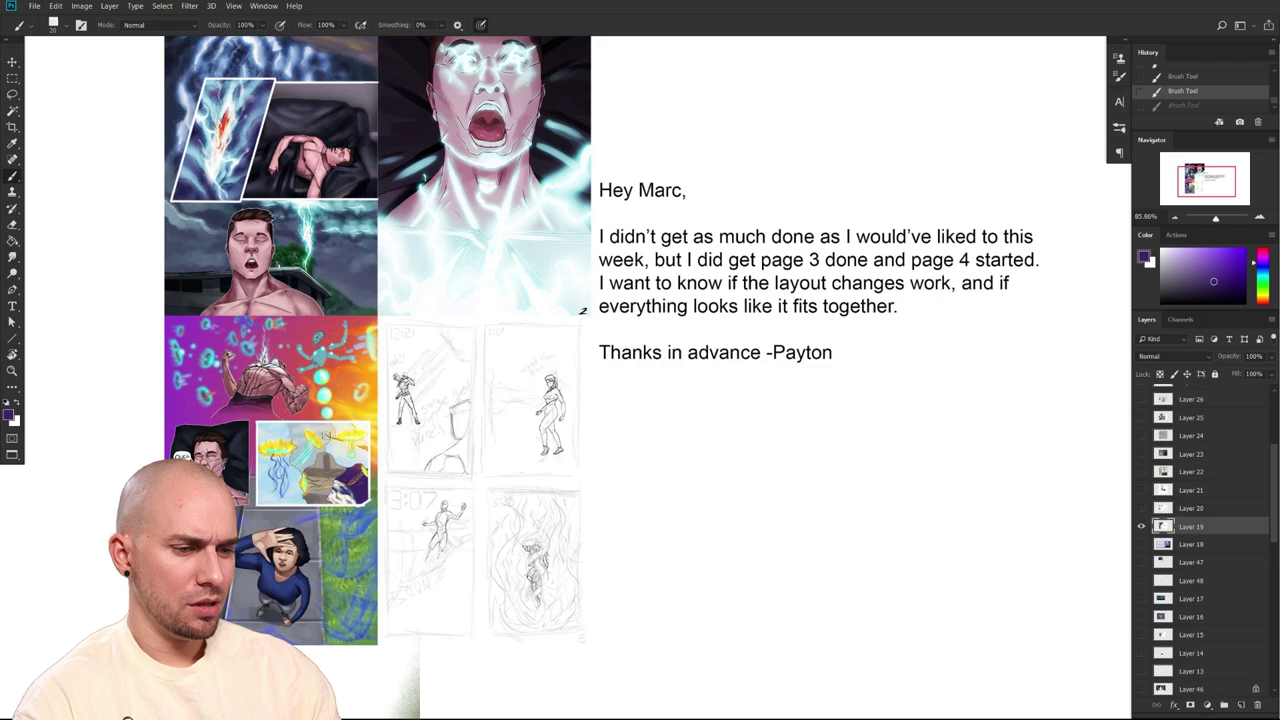
pyautogui.hotkey('ctrl', 'z')
pyautogui.moveTo(604, 527)
pyautogui.mouseDown()
pyautogui.moveTo(580, 526)
pyautogui.moveTo(634, 517)
pyautogui.moveTo(746, 616)
pyautogui.mouseUp()
pyautogui.scroll(2, 621, 523)
pyautogui.scroll(5, 746, 616)
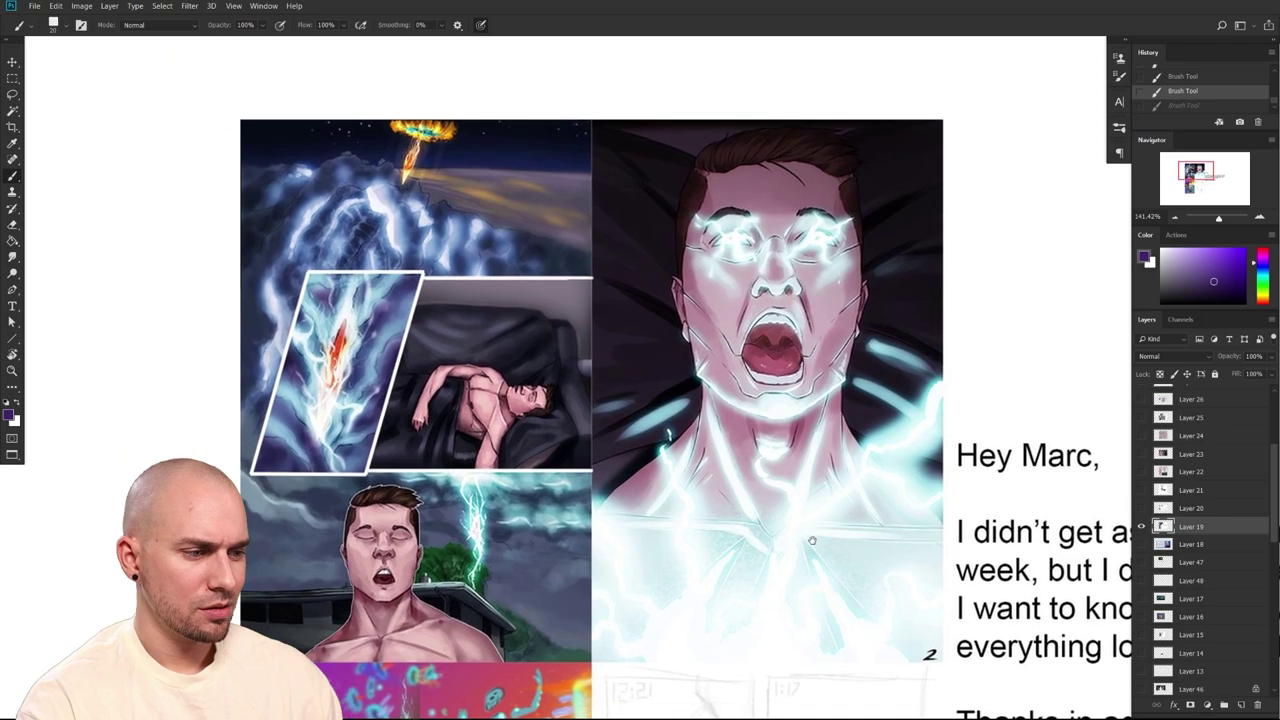
pyautogui.moveTo(812, 540); pyautogui.dragTo(859, 548)
pyautogui.scroll(-3, 858, 547)
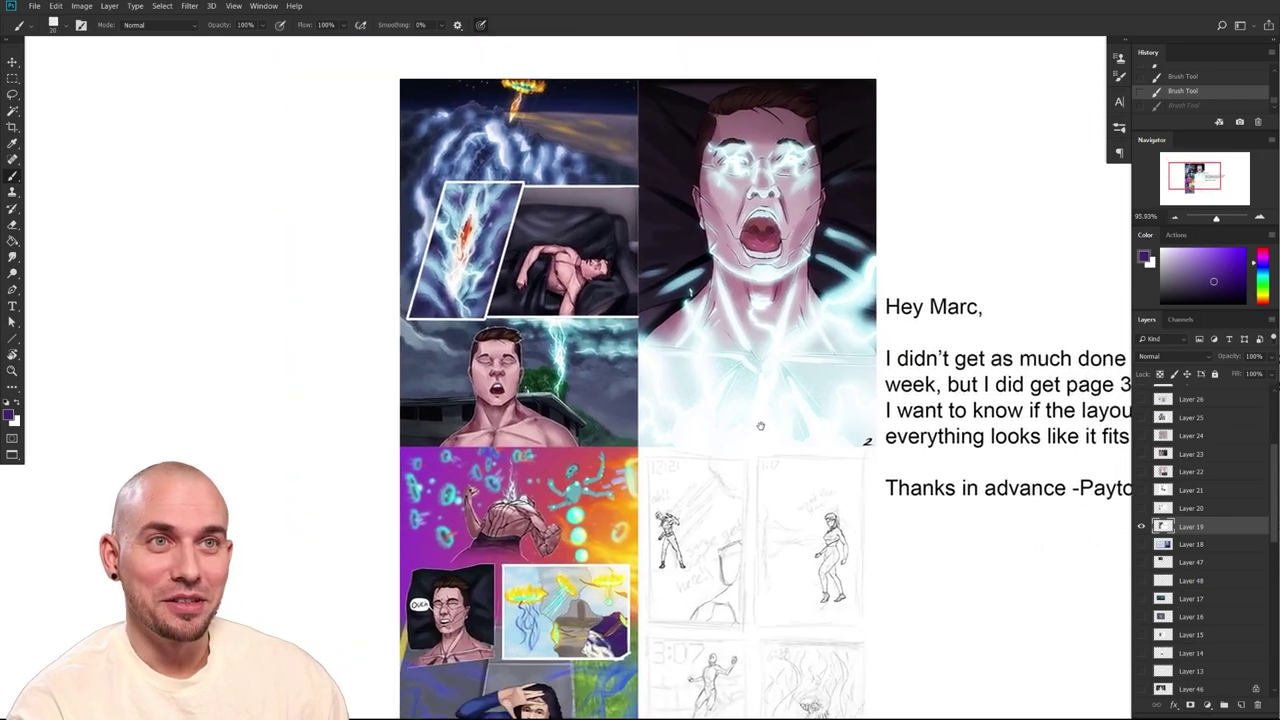
pyautogui.moveTo(760, 426); pyautogui.dragTo(723, 331)
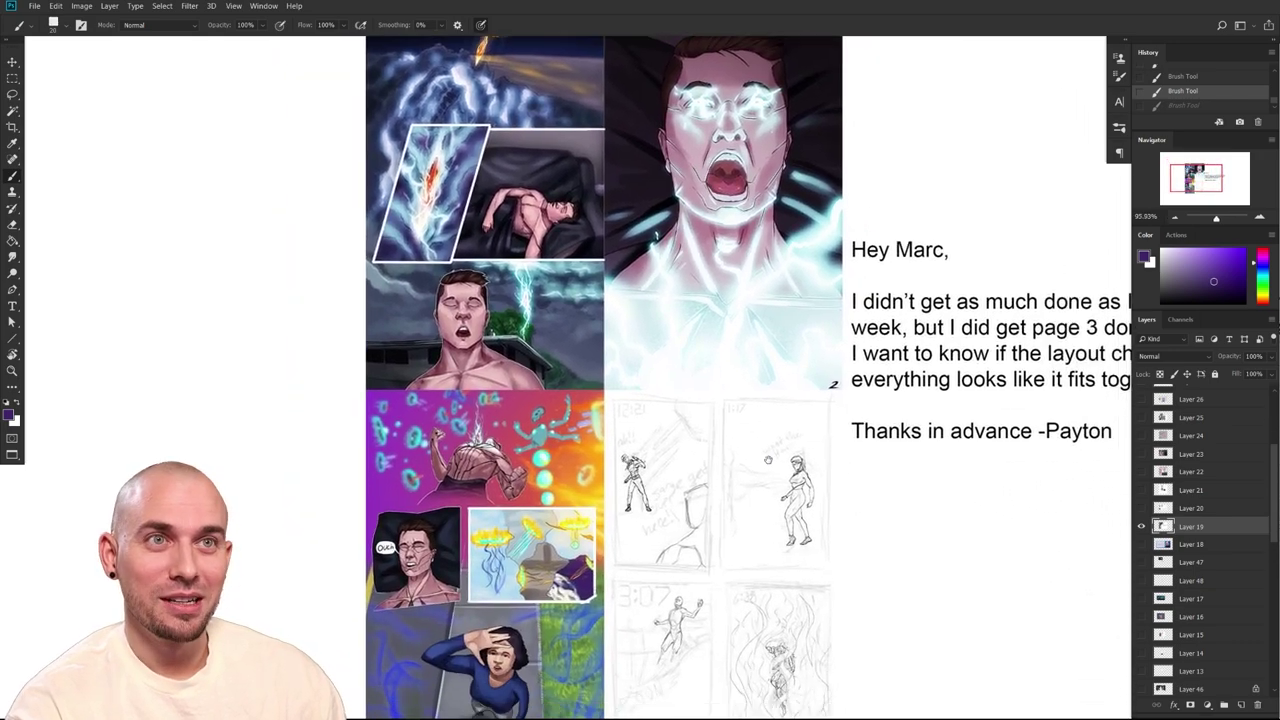
pyautogui.moveTo(774, 553); pyautogui.dragTo(620, 502)
pyautogui.moveTo(864, 537); pyautogui.dragTo(802, 561)
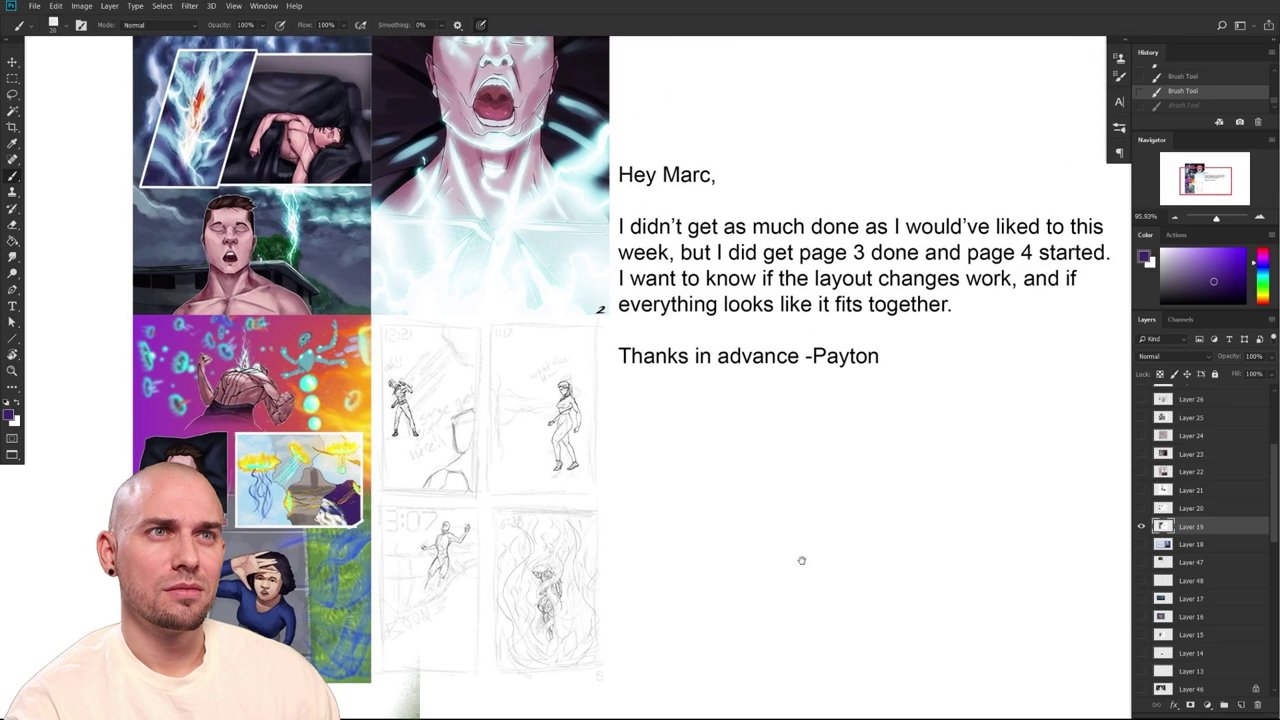
pyautogui.scroll(3, 805, 552)
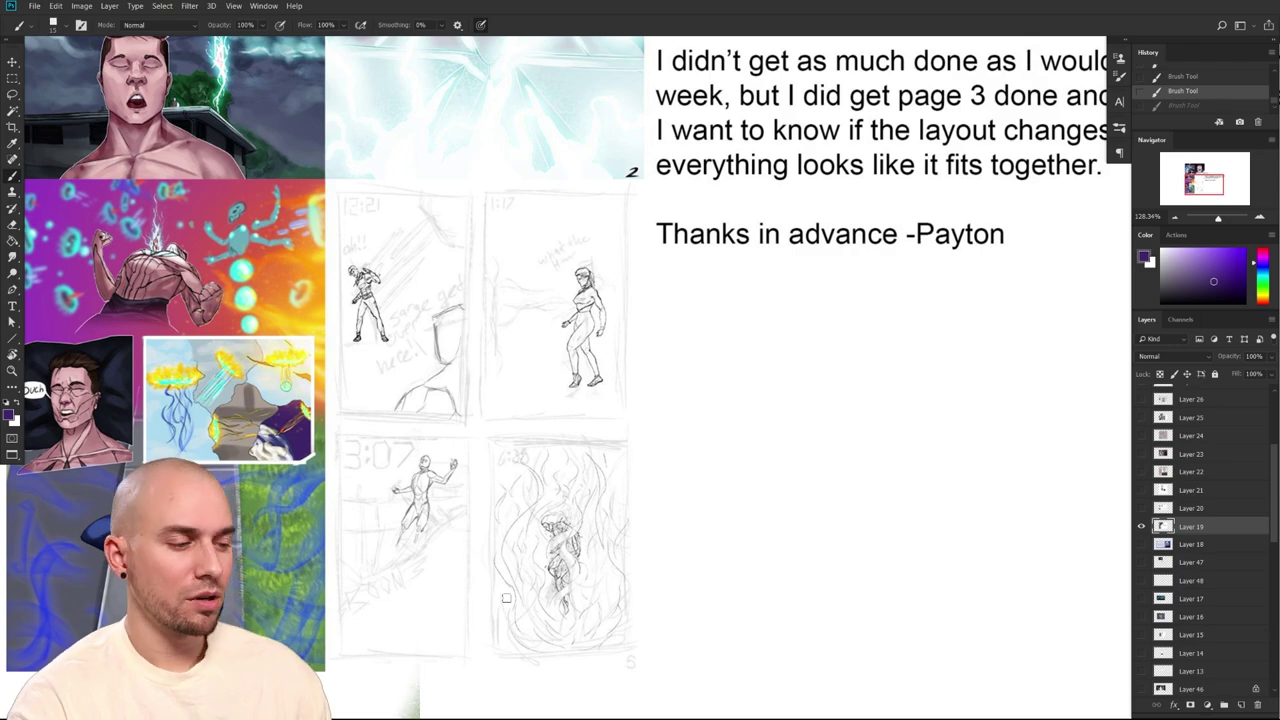
pyautogui.hscroll(3, 720, 615)
pyautogui.moveTo(708, 650); pyautogui.dragTo(730, 653)
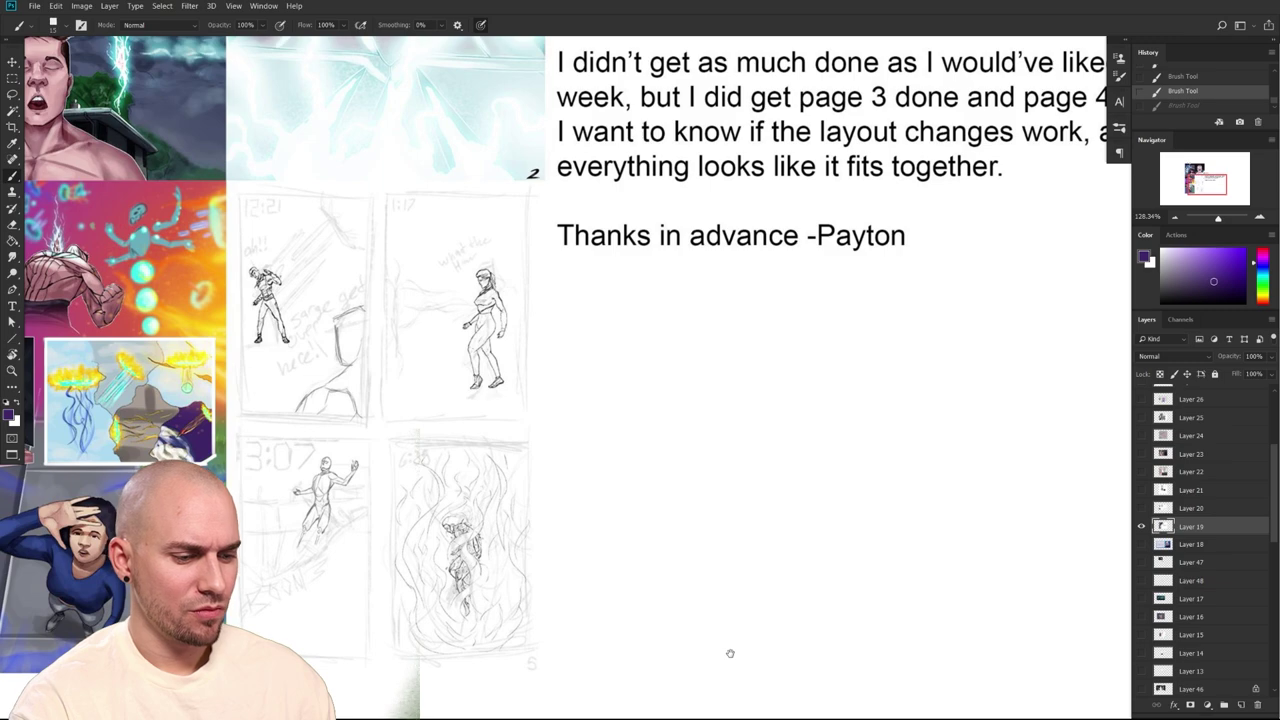
pyautogui.moveTo(728, 562); pyautogui.dragTo(713, 561)
pyautogui.moveTo(757, 558); pyautogui.dragTo(735, 617)
pyautogui.moveTo(735, 617); pyautogui.dragTo(741, 561)
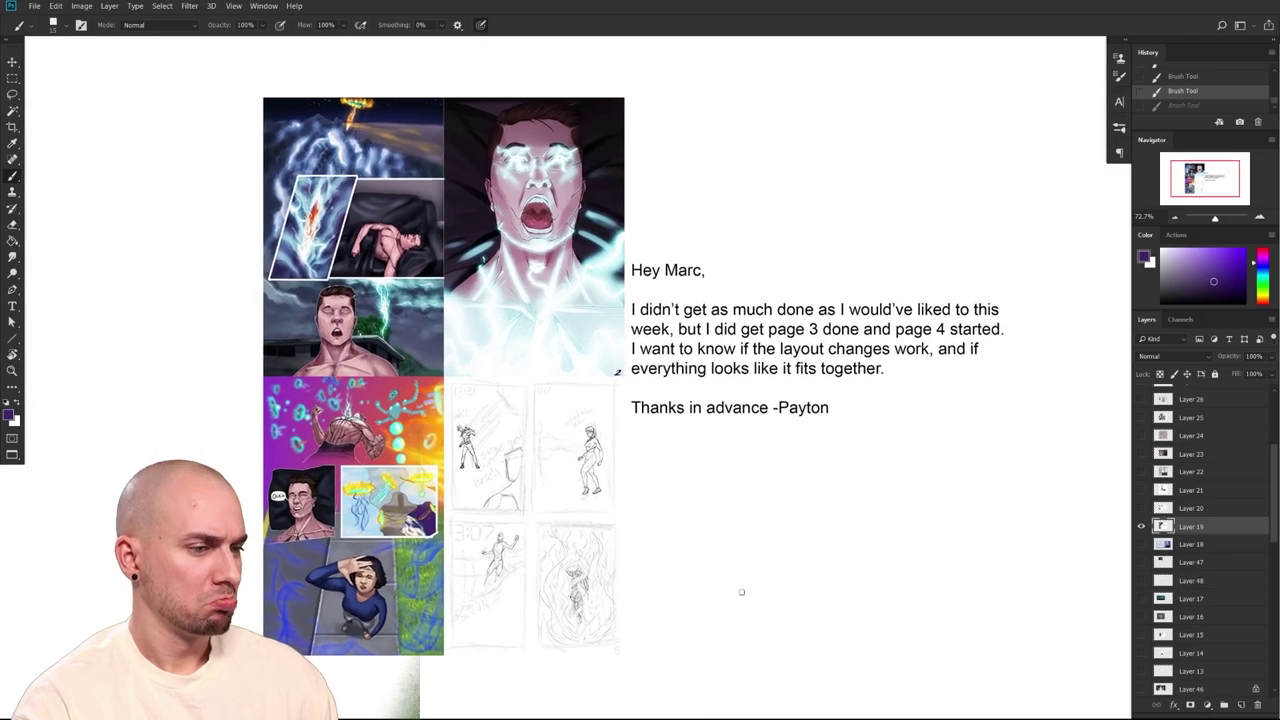
# Hide the comic submission on Layer 19, then show and select Layer 20 with the face studies
pyautogui.click(1139, 527)
pyautogui.click(1141, 509)
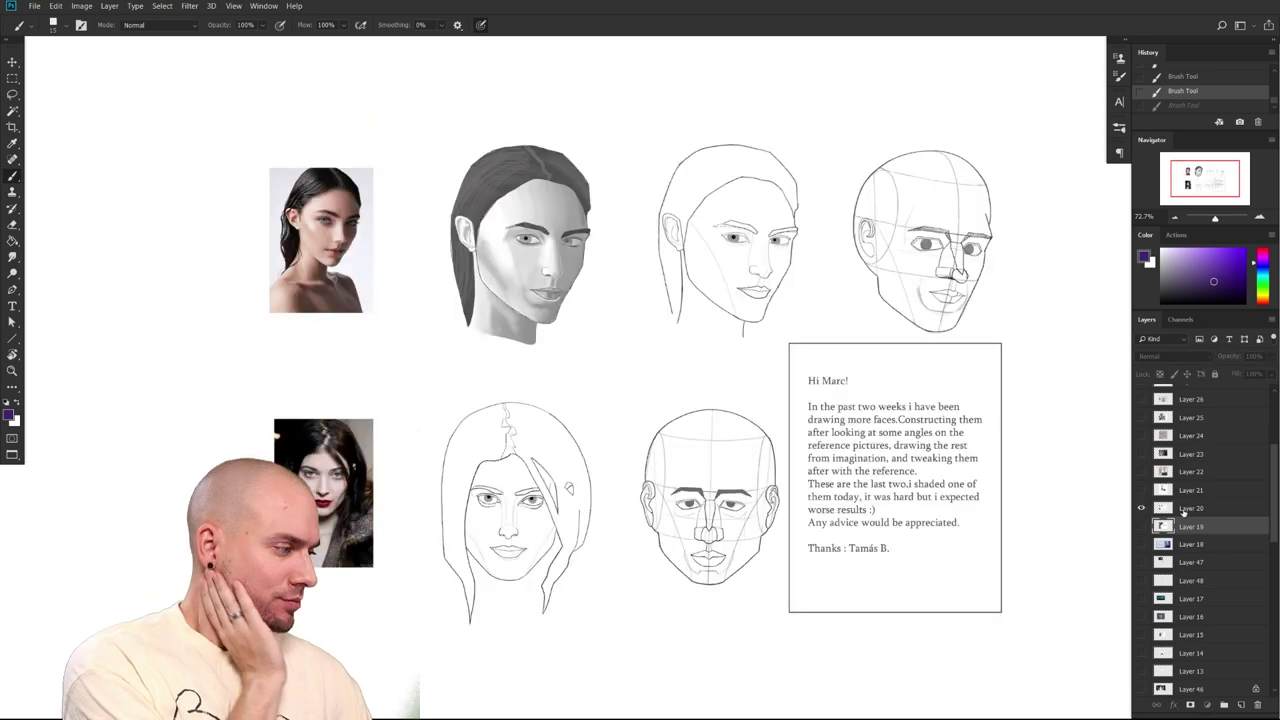
pyautogui.click(1186, 511)
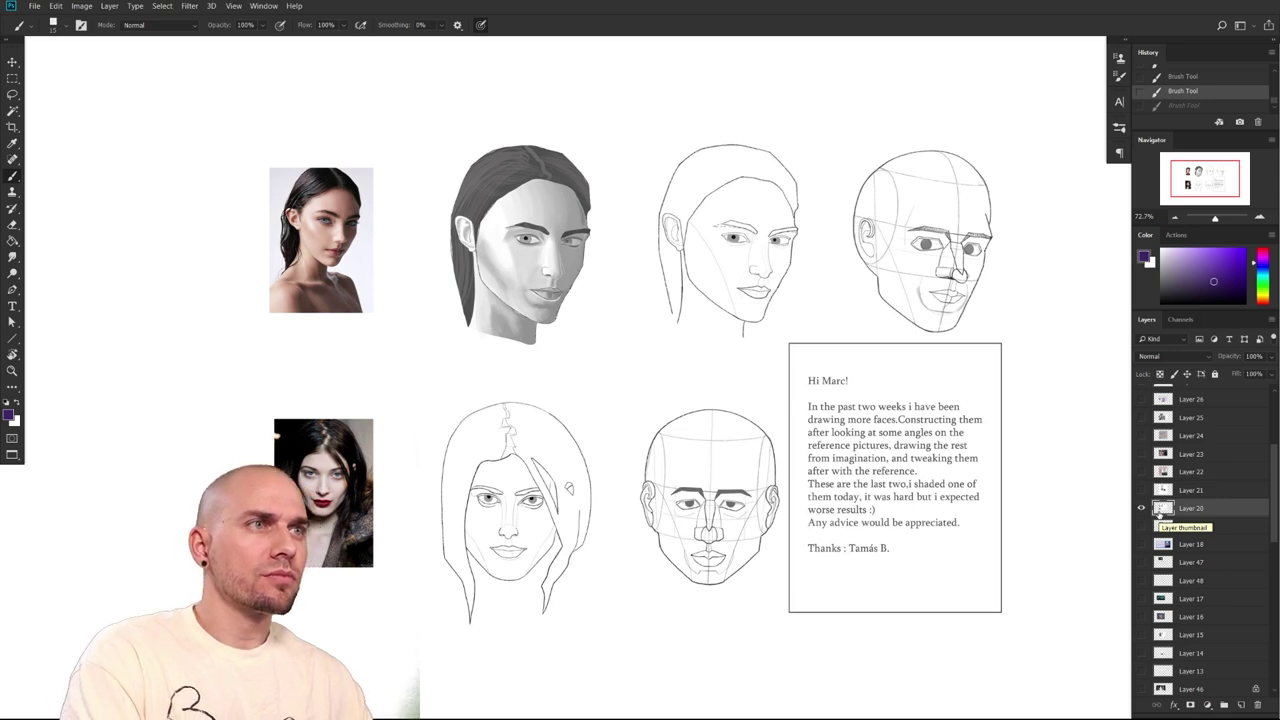
pyautogui.moveTo(960, 516); pyautogui.dragTo(986, 538)
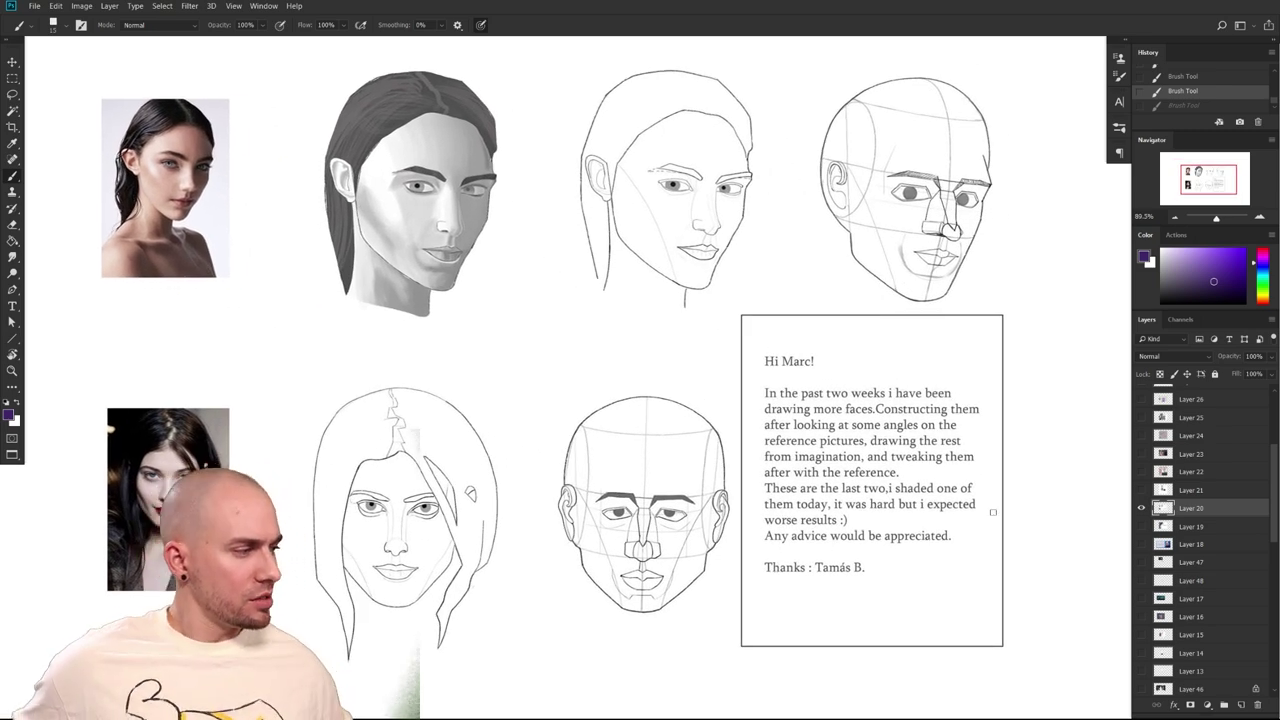
pyautogui.moveTo(1270, 505); pyautogui.dragTo(1270, 455)
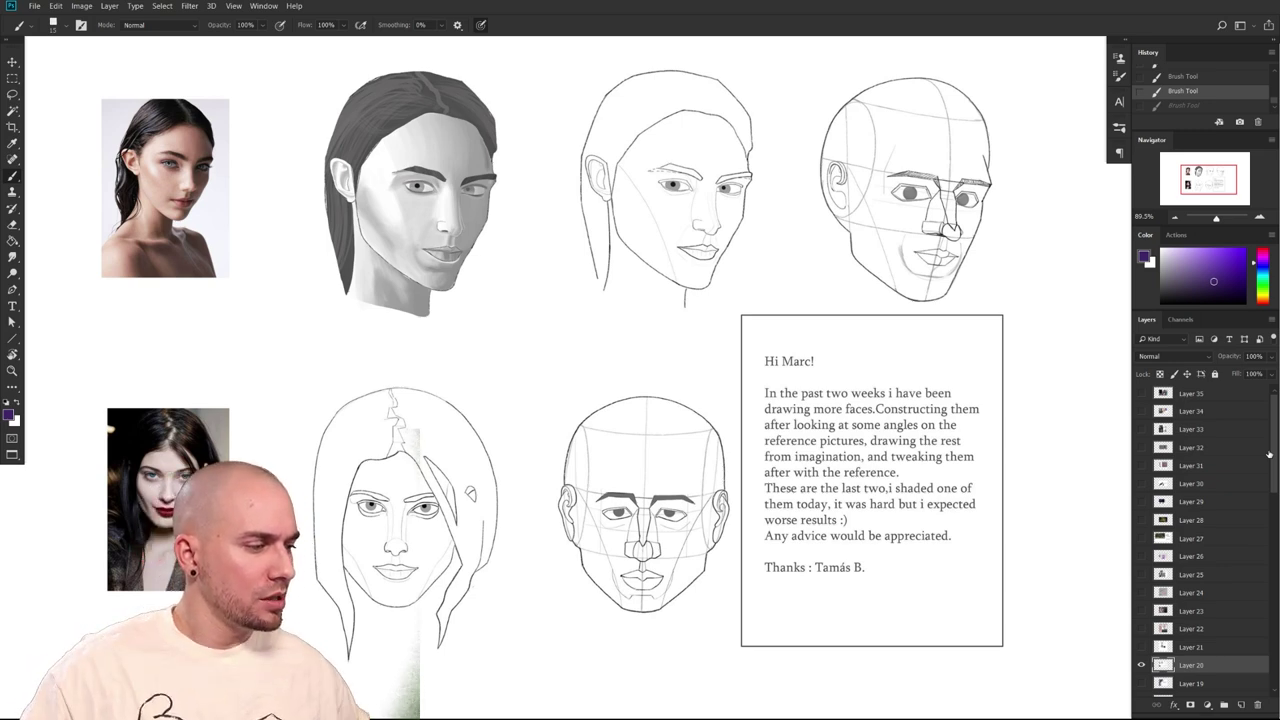
# Reset the colours to default black and white, and compare the drawn face studies with their two reference photos
pyautogui.moveTo(909, 469); pyautogui.dragTo(947, 479)
pyautogui.scroll(-1, 983, 537)
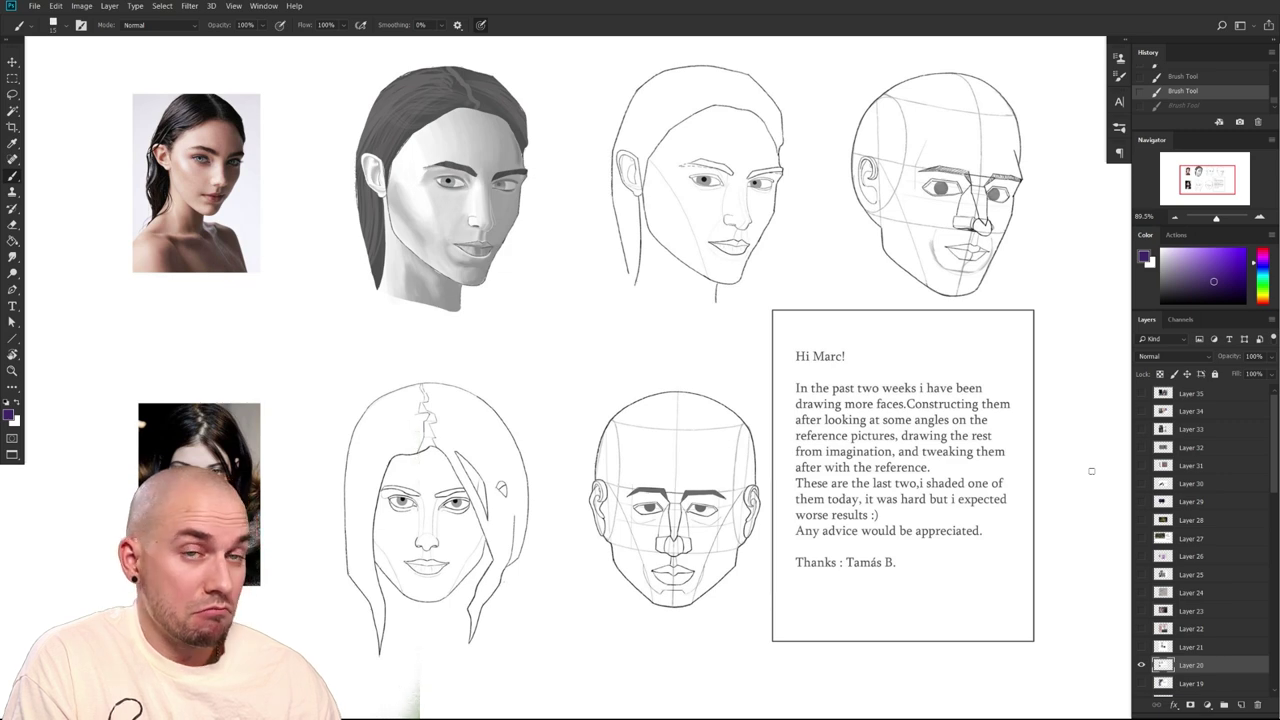
pyautogui.moveTo(970, 472); pyautogui.dragTo(950, 500)
pyautogui.moveTo(820, 523); pyautogui.dragTo(1005, 510)
pyautogui.moveTo(906, 498); pyautogui.dragTo(983, 502)
pyautogui.scroll(2, 504, 505)
pyautogui.moveTo(612, 571); pyautogui.dragTo(452, 559)
pyautogui.moveTo(531, 511); pyautogui.dragTo(691, 457)
pyautogui.press('d')
pyautogui.hscroll(5, 510, 395)
pyautogui.scroll(2, 510, 395)
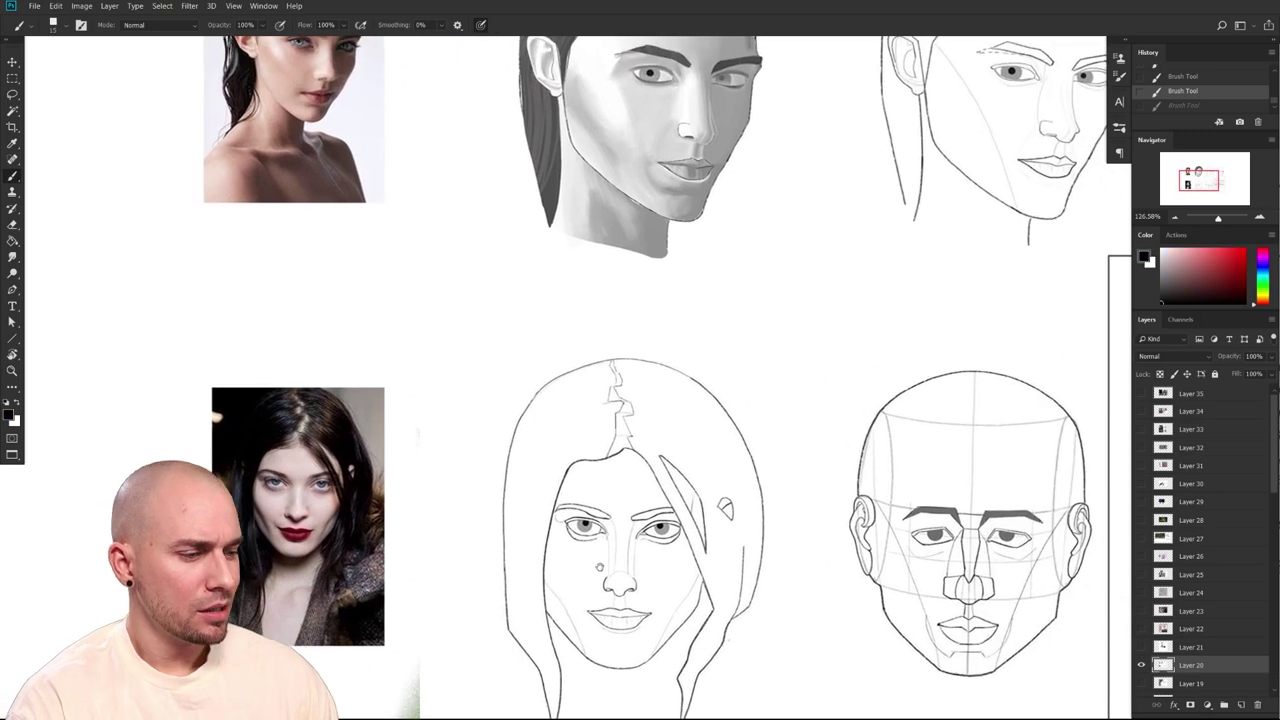
pyautogui.hscroll(-4, 713, 579)
pyautogui.scroll(-2, 713, 579)
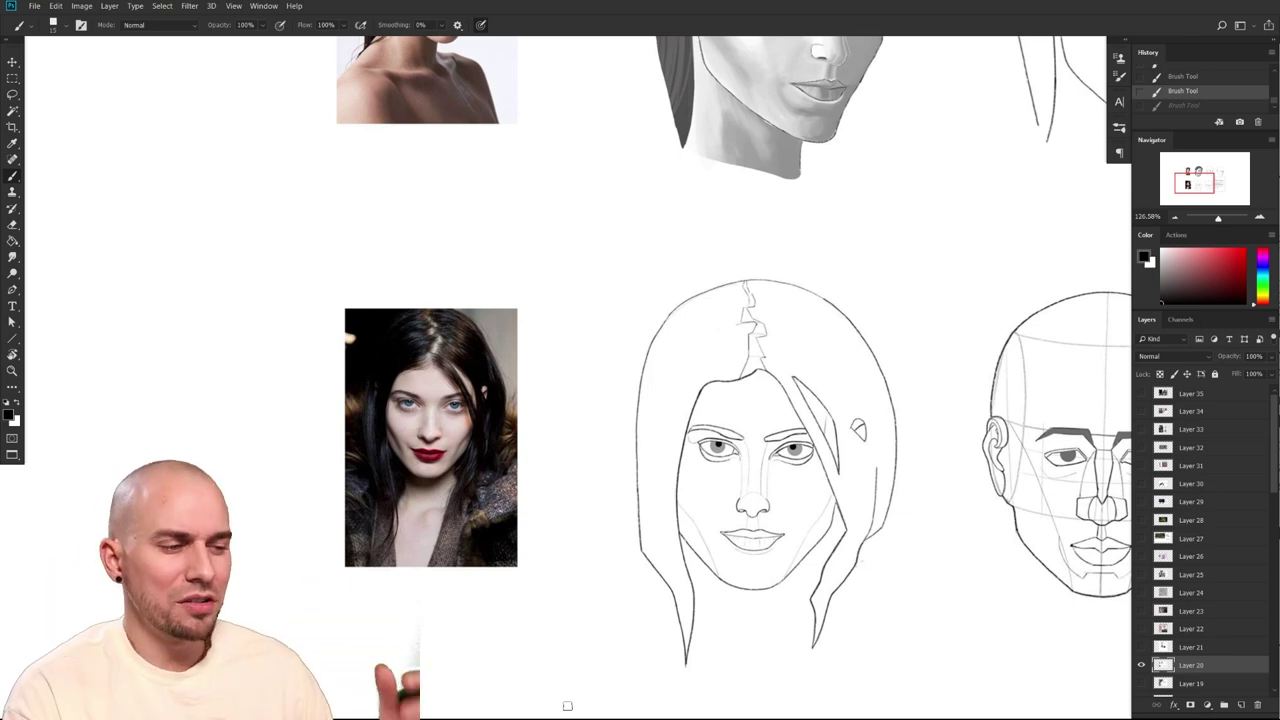
# Set the brush colour to bright red for marking the dark-haired woman's reference photo
pyautogui.scroll(3, 557, 491)
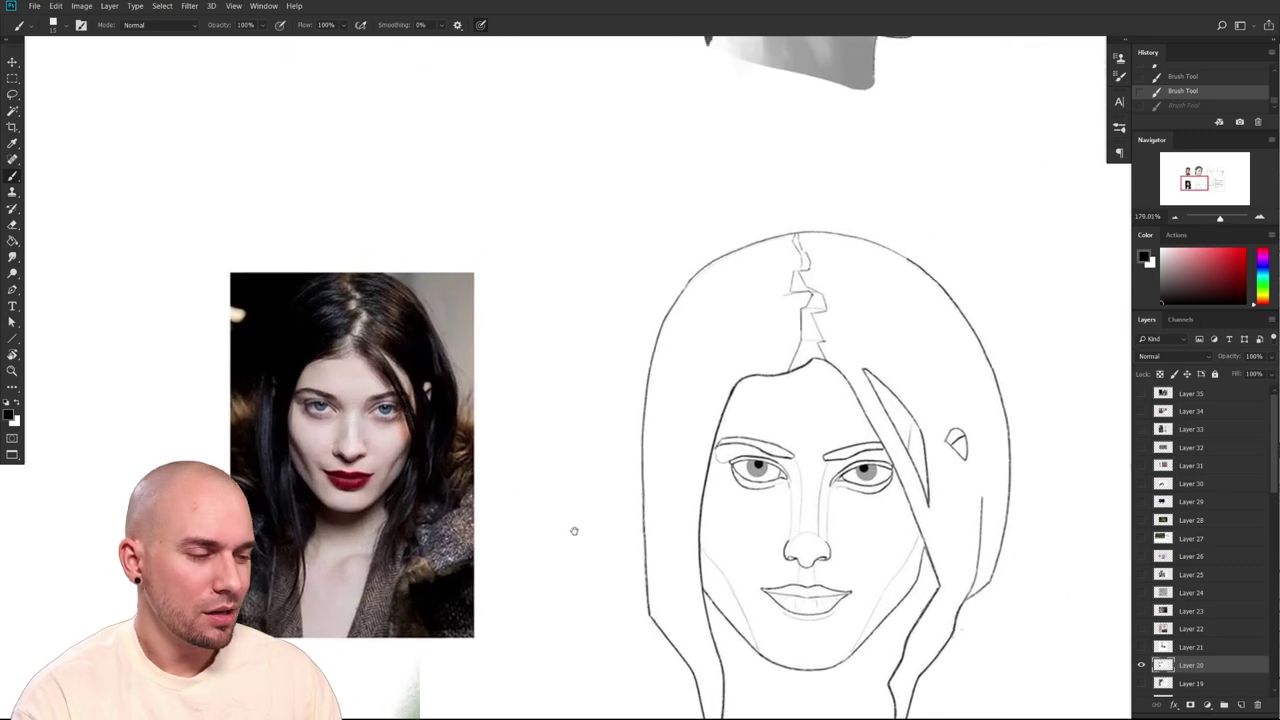
pyautogui.scroll(2, 492, 551)
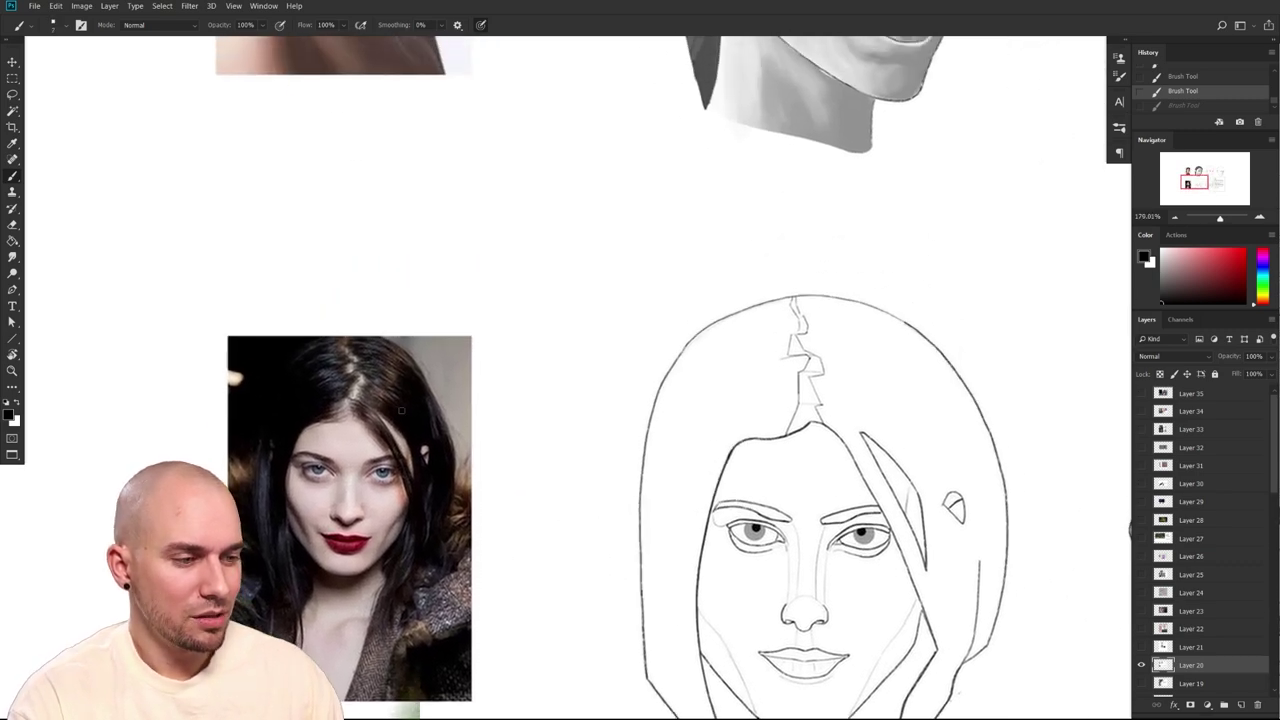
pyautogui.moveTo(373, 380); pyautogui.dragTo(362, 404)
pyautogui.hotkey('ctrl', 'z')
pyautogui.moveTo(1238, 261); pyautogui.dragTo(1244, 250)
# Trace the hair strands falling from the parting past the ear in red on the dark-haired woman's photo
pyautogui.moveTo(357, 404); pyautogui.dragTo(406, 518)
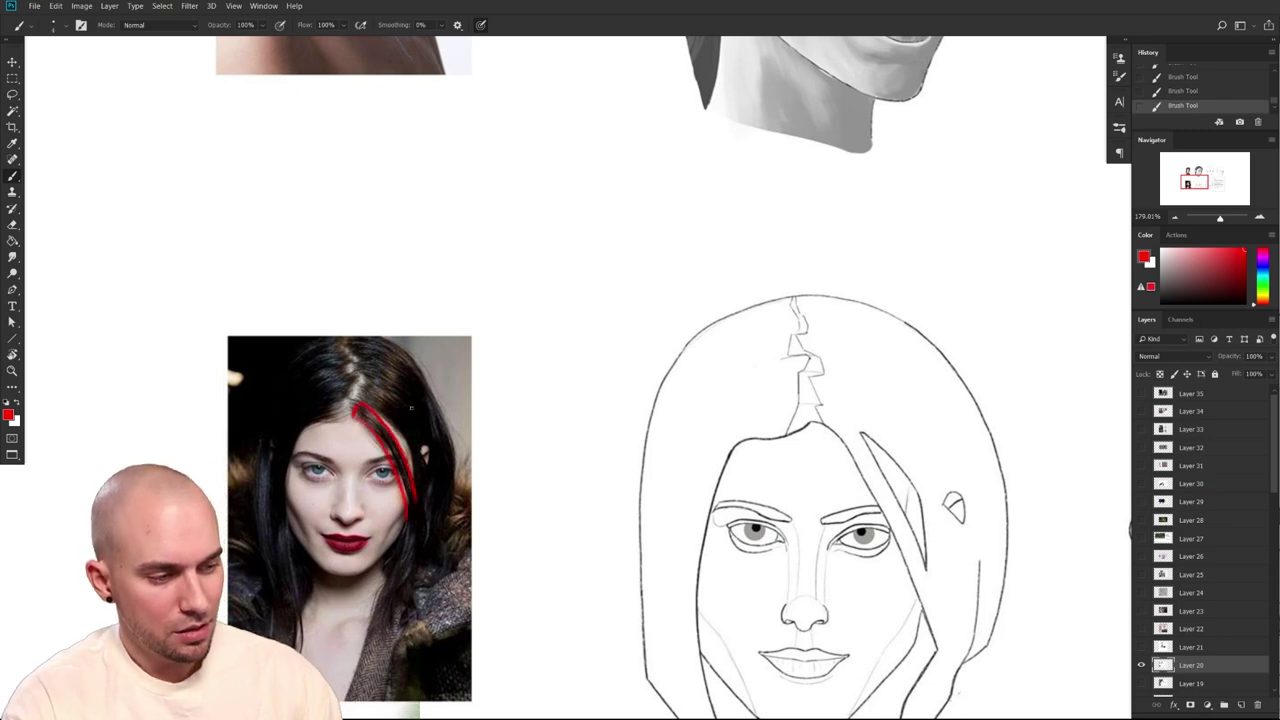
pyautogui.moveTo(362, 382); pyautogui.dragTo(427, 448)
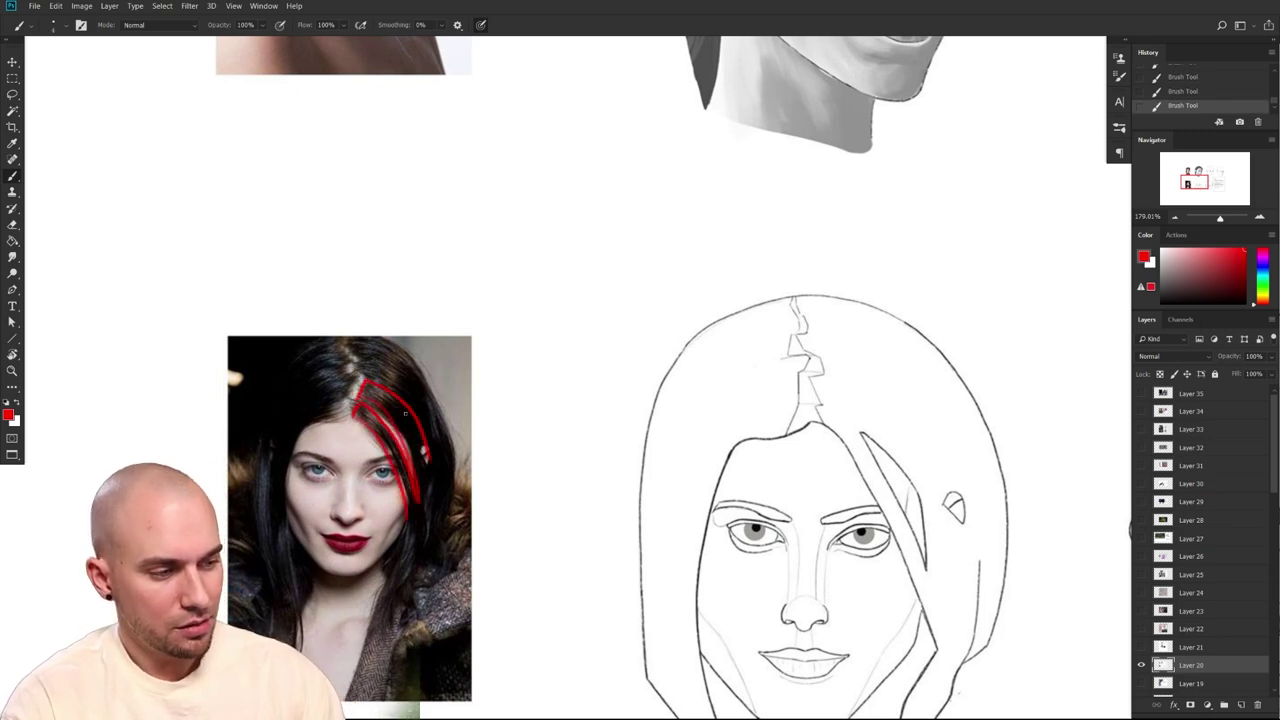
pyautogui.hotkey('ctrl', 'z')
pyautogui.hotkey('ctrl', 'z')
pyautogui.moveTo(414, 420); pyautogui.dragTo(433, 500)
pyautogui.hotkey('ctrl', 'z')
pyautogui.hotkey('ctrl', 'z')
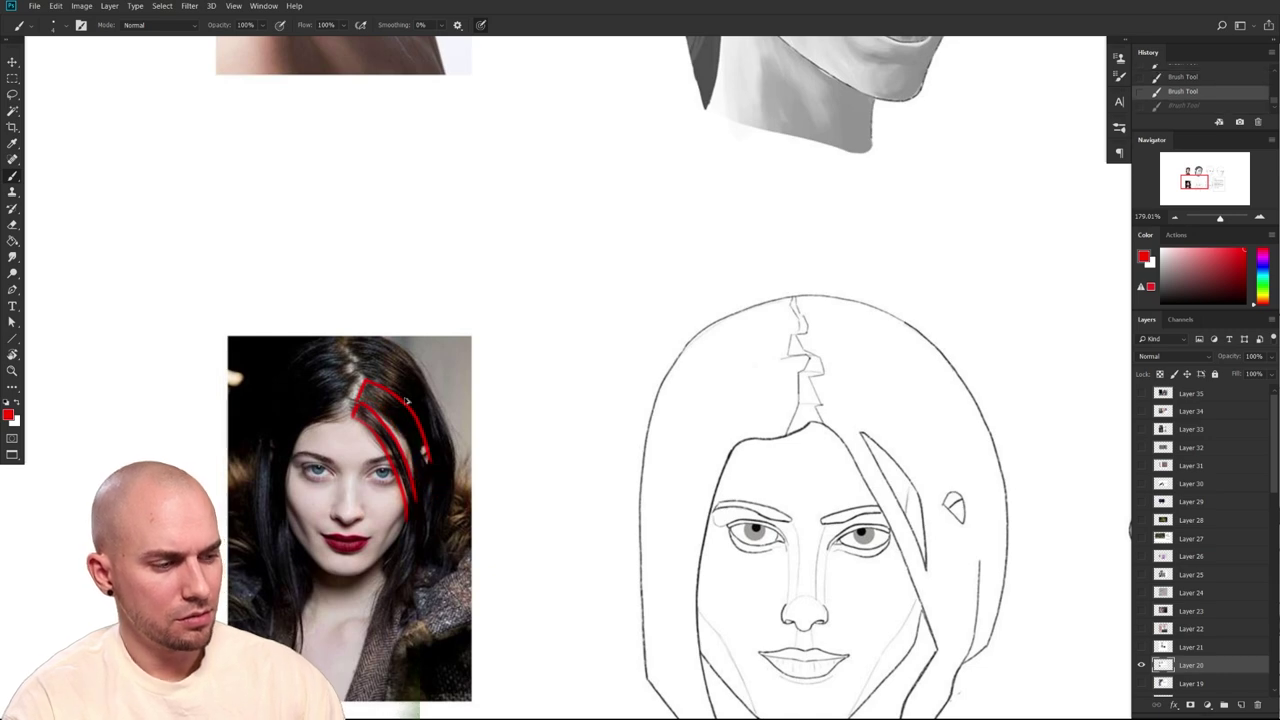
# Add longer red flow lines from the crown down to the shoulder over the hair beside the photo's face
pyautogui.moveTo(388, 400)
pyautogui.mouseDown()
pyautogui.moveTo(412, 426)
pyautogui.moveTo(434, 482)
pyautogui.mouseUp()
pyautogui.moveTo(385, 421)
pyautogui.mouseDown()
pyautogui.moveTo(417, 469)
pyautogui.moveTo(428, 552)
pyautogui.mouseUp()
pyautogui.hotkey('ctrl', 'z')
pyautogui.moveTo(373, 410)
pyautogui.mouseDown()
pyautogui.moveTo(424, 480)
pyautogui.moveTo(438, 528)
pyautogui.mouseUp()
pyautogui.moveTo(416, 464); pyautogui.dragTo(423, 547)
pyautogui.moveTo(434, 498); pyautogui.dragTo(437, 578)
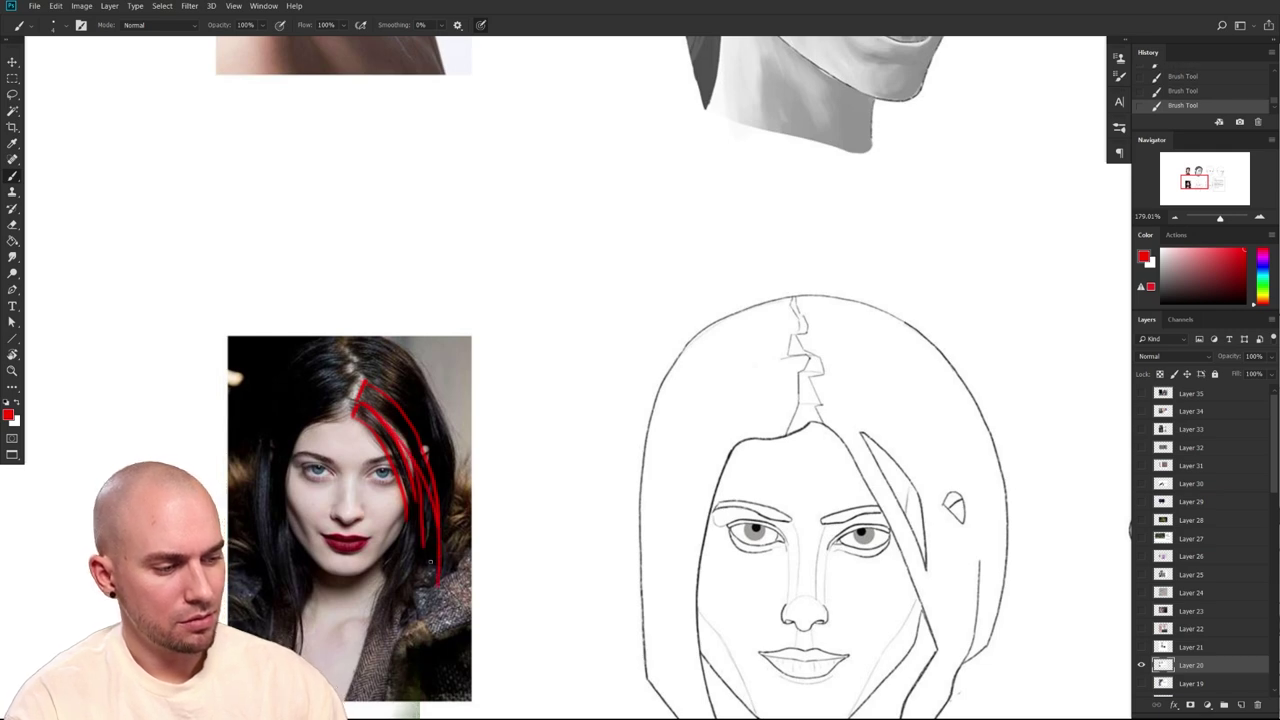
pyautogui.hotkey('ctrl', 'z')
pyautogui.moveTo(387, 363)
pyautogui.mouseDown()
pyautogui.moveTo(412, 400)
pyautogui.moveTo(397, 405)
pyautogui.moveTo(399, 369)
pyautogui.moveTo(425, 450)
pyautogui.mouseUp()
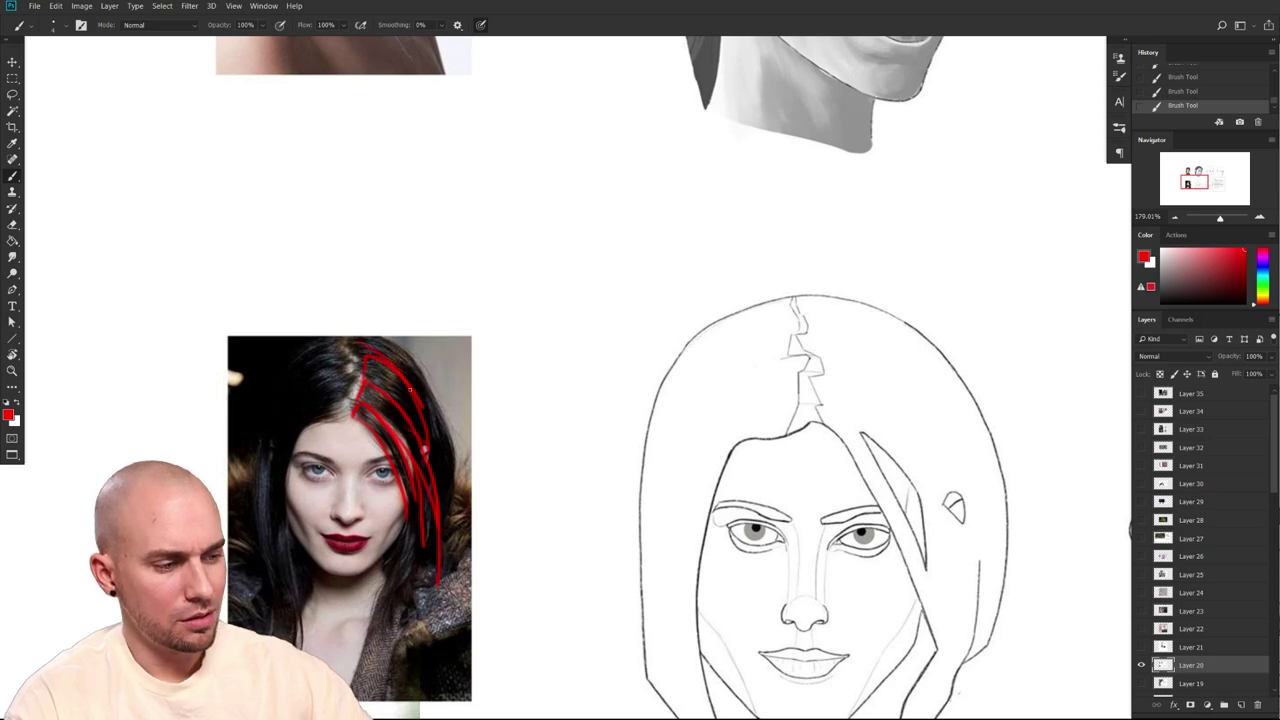
# Undo all the red hair strokes on the dark-haired woman's reference photo
pyautogui.hotkey('ctrl', 'z')
pyautogui.hotkey('ctrl', 'z')
pyautogui.hotkey('ctrl', 'z')
pyautogui.hotkey('ctrl', 'z')
pyautogui.hotkey('ctrl', 'z')
pyautogui.hotkey('ctrl', 'z')
pyautogui.hotkey('ctrl', 'z')
pyautogui.hotkey('ctrl', 'z')
pyautogui.hotkey('ctrl', 'z')
pyautogui.hotkey('ctrl', 'z')
pyautogui.hotkey('ctrl', 'z')
pyautogui.hotkey('ctrl', 'z')
pyautogui.scroll(-6, 690, 665)
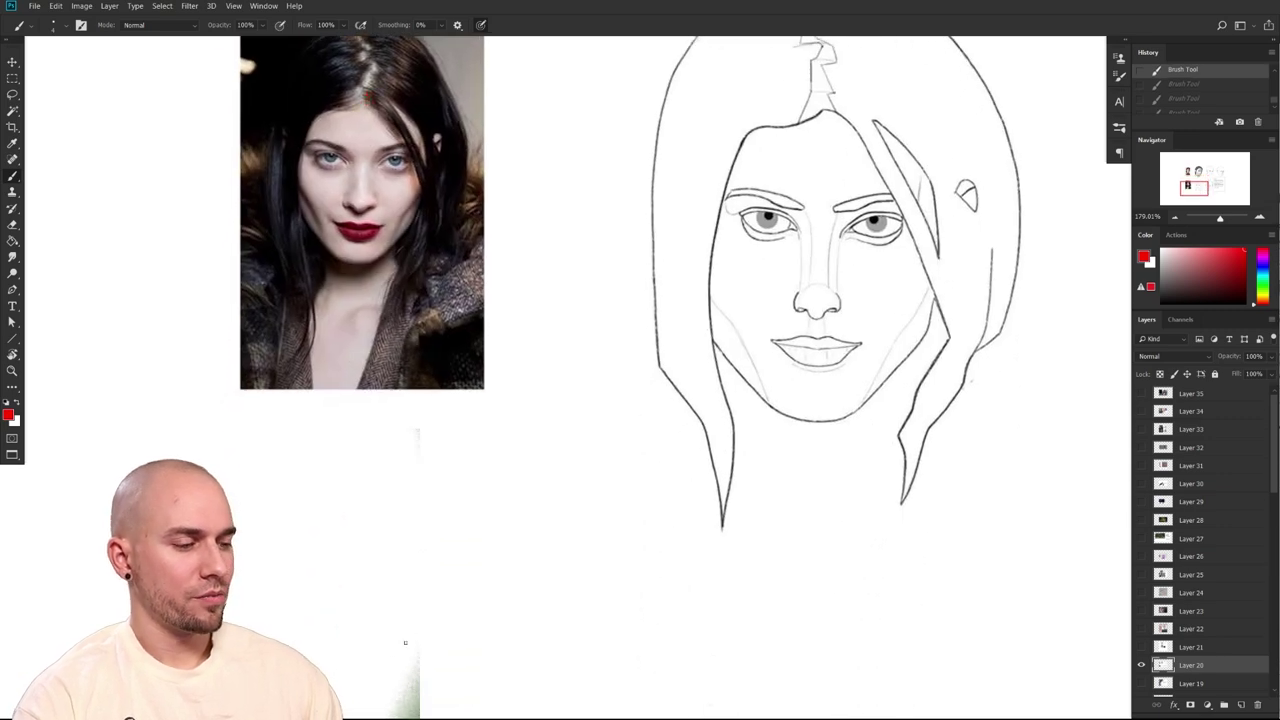
# Draw a long, thin red rectangular strip below the dark-haired woman's photo and add a curved rotation arrow at its left end
pyautogui.moveTo(298, 519)
pyautogui.mouseDown()
pyautogui.moveTo(452, 526)
pyautogui.moveTo(299, 522)
pyautogui.moveTo(299, 539)
pyautogui.moveTo(509, 540)
pyautogui.mouseUp()
pyautogui.moveTo(591, 591); pyautogui.dragTo(760, 543)
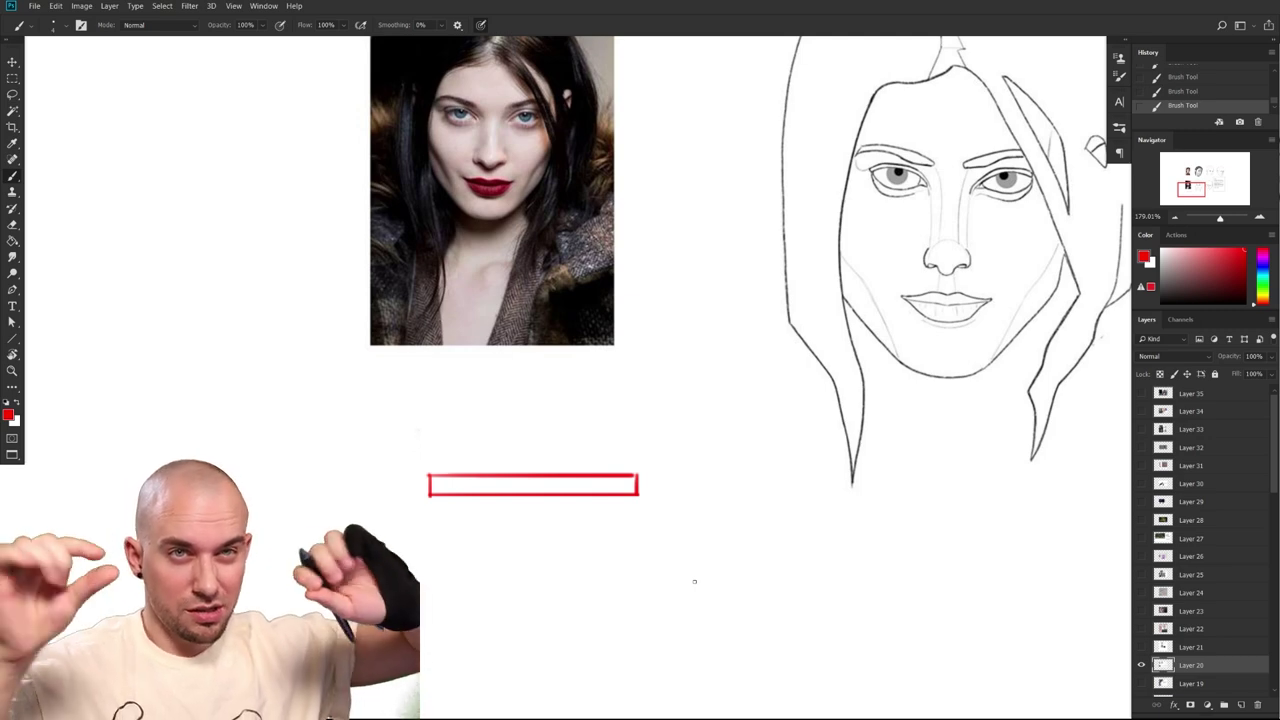
pyautogui.moveTo(694, 583)
pyautogui.mouseDown()
pyautogui.moveTo(694, 551)
pyautogui.moveTo(586, 620)
pyautogui.moveTo(645, 469)
pyautogui.mouseUp()
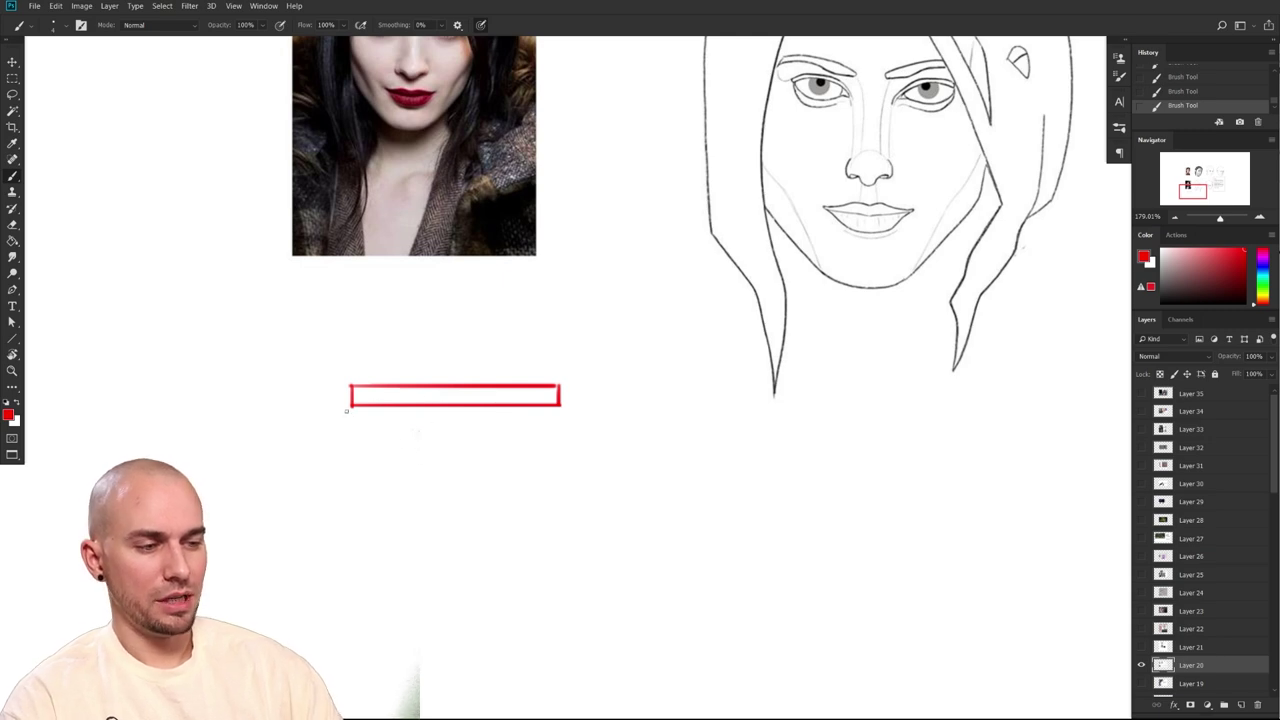
pyautogui.hotkey('ctrl', 'z')
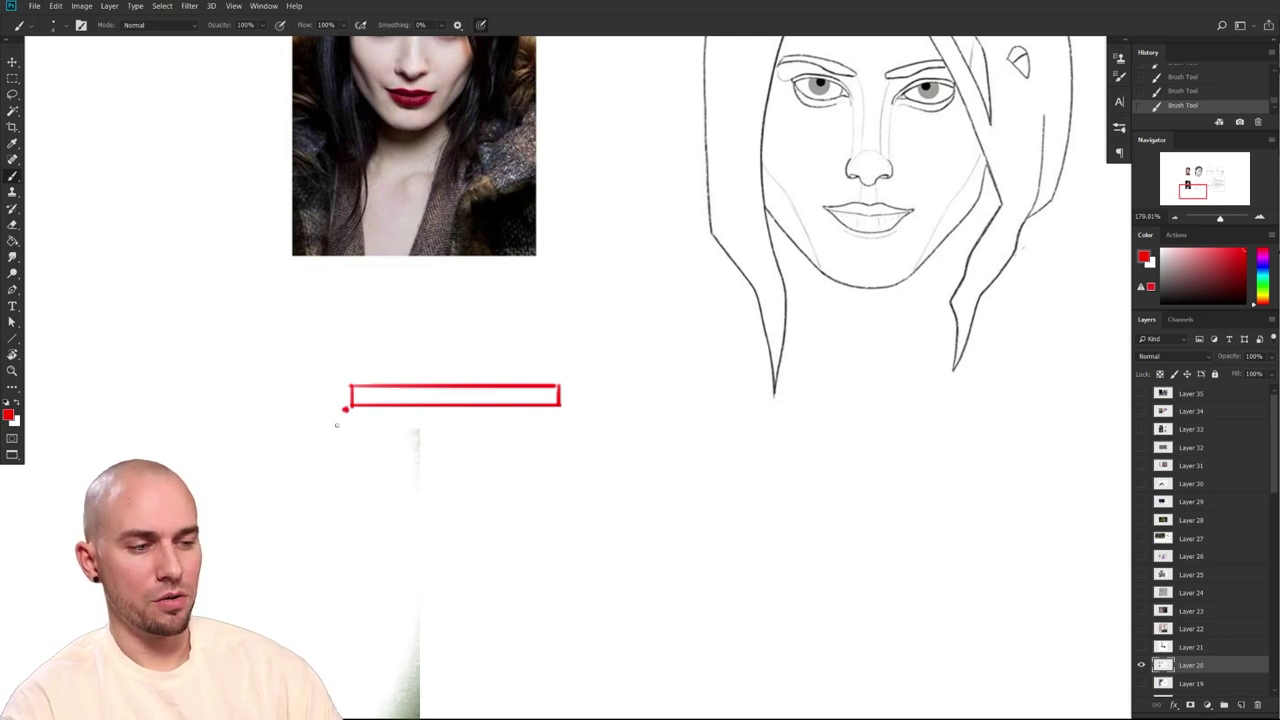
pyautogui.moveTo(336, 425)
pyautogui.mouseDown()
pyautogui.moveTo(325, 372)
pyautogui.moveTo(338, 384)
pyautogui.mouseUp()
pyautogui.scroll(-1, 563, 511)
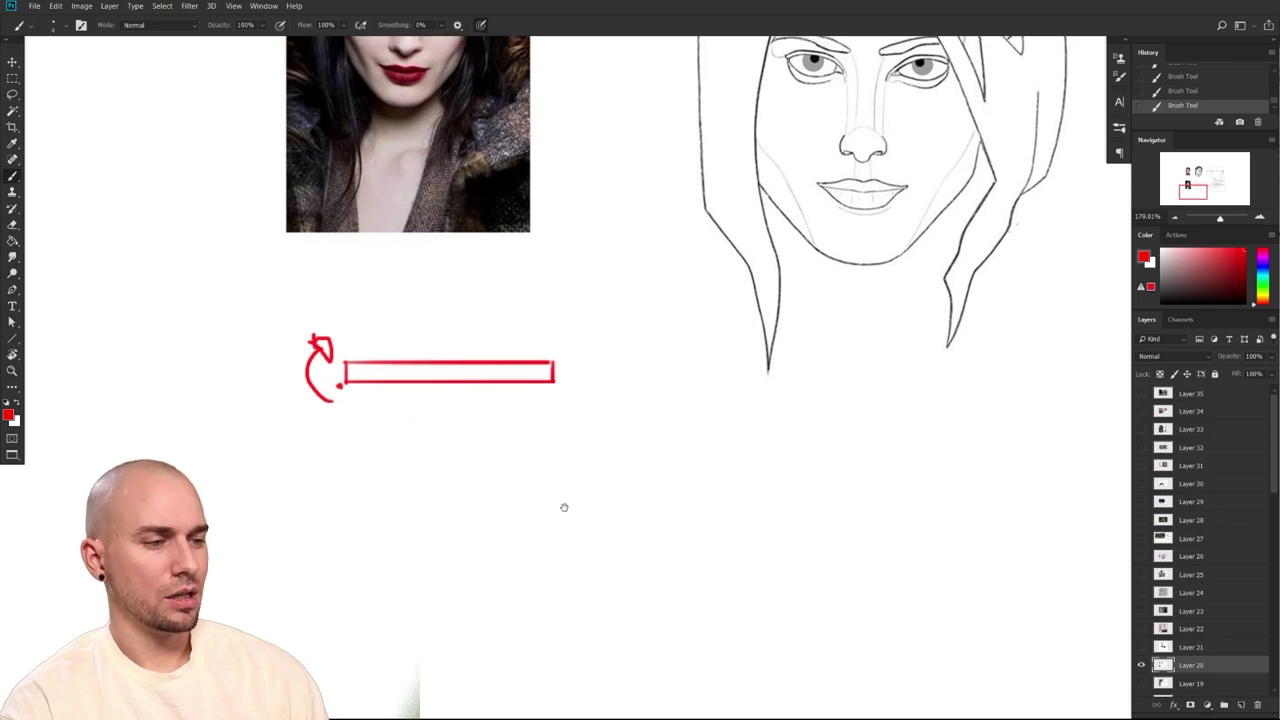
# Draw a twisted version of the red strip beneath the rectangle, with its long edges crossing in the middle
pyautogui.moveTo(348, 497)
pyautogui.mouseDown()
pyautogui.moveTo(356, 474)
pyautogui.moveTo(365, 487)
pyautogui.mouseUp()
pyautogui.hotkey('ctrl', 'z')
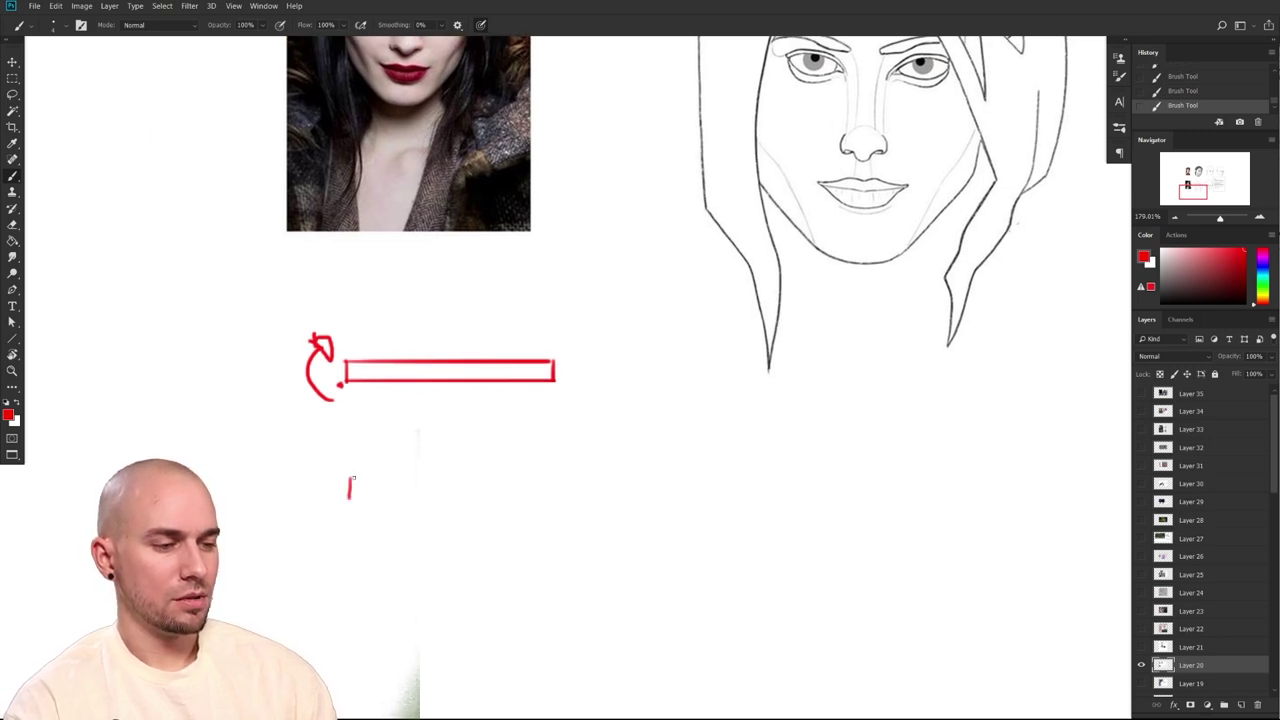
pyautogui.moveTo(552, 493); pyautogui.dragTo(553, 474)
pyautogui.moveTo(349, 496)
pyautogui.mouseDown()
pyautogui.moveTo(553, 475)
pyautogui.moveTo(544, 491)
pyautogui.moveTo(349, 473)
pyautogui.mouseUp()
pyautogui.moveTo(722, 523)
pyautogui.mouseDown()
pyautogui.moveTo(694, 546)
pyautogui.moveTo(779, 565)
pyautogui.mouseUp()
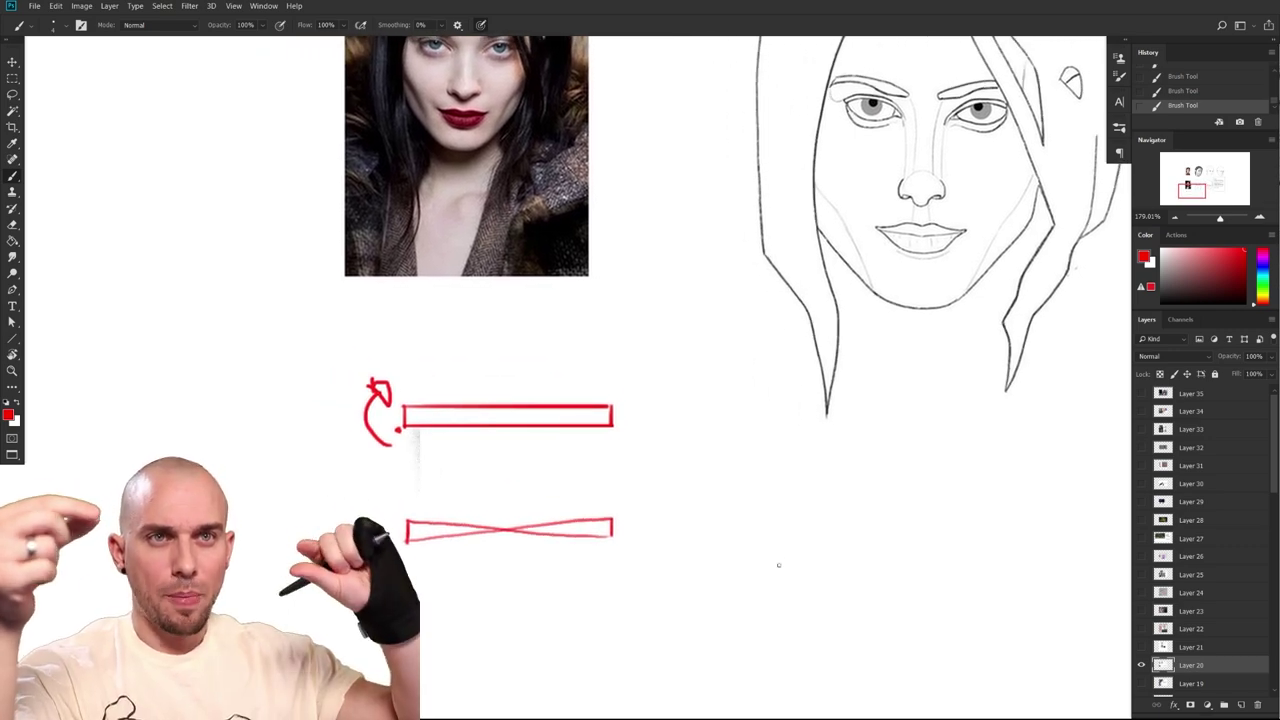
# Sketch an untwisted red strip slanting diagonally downward to the right of the horizontal rectangle
pyautogui.moveTo(609, 550)
pyautogui.mouseDown()
pyautogui.moveTo(543, 524)
pyautogui.moveTo(589, 571)
pyautogui.moveTo(573, 553)
pyautogui.mouseUp()
pyautogui.scroll(1, 619, 495)
pyautogui.hscroll(1, 619, 495)
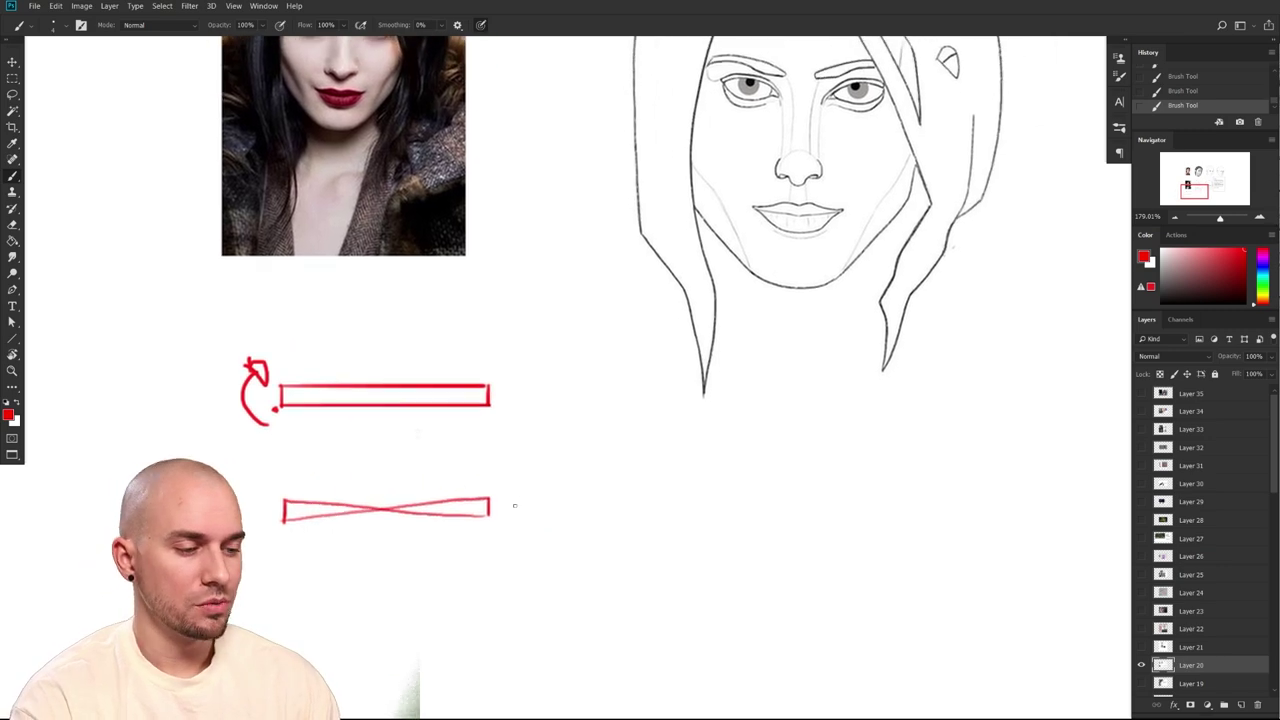
pyautogui.moveTo(576, 429)
pyautogui.mouseDown()
pyautogui.moveTo(589, 442)
pyautogui.moveTo(566, 418)
pyautogui.moveTo(680, 480)
pyautogui.moveTo(586, 455)
pyautogui.moveTo(670, 500)
pyautogui.moveTo(702, 485)
pyautogui.moveTo(666, 499)
pyautogui.moveTo(547, 430)
pyautogui.mouseUp()
pyautogui.hotkey('ctrl', 'z')
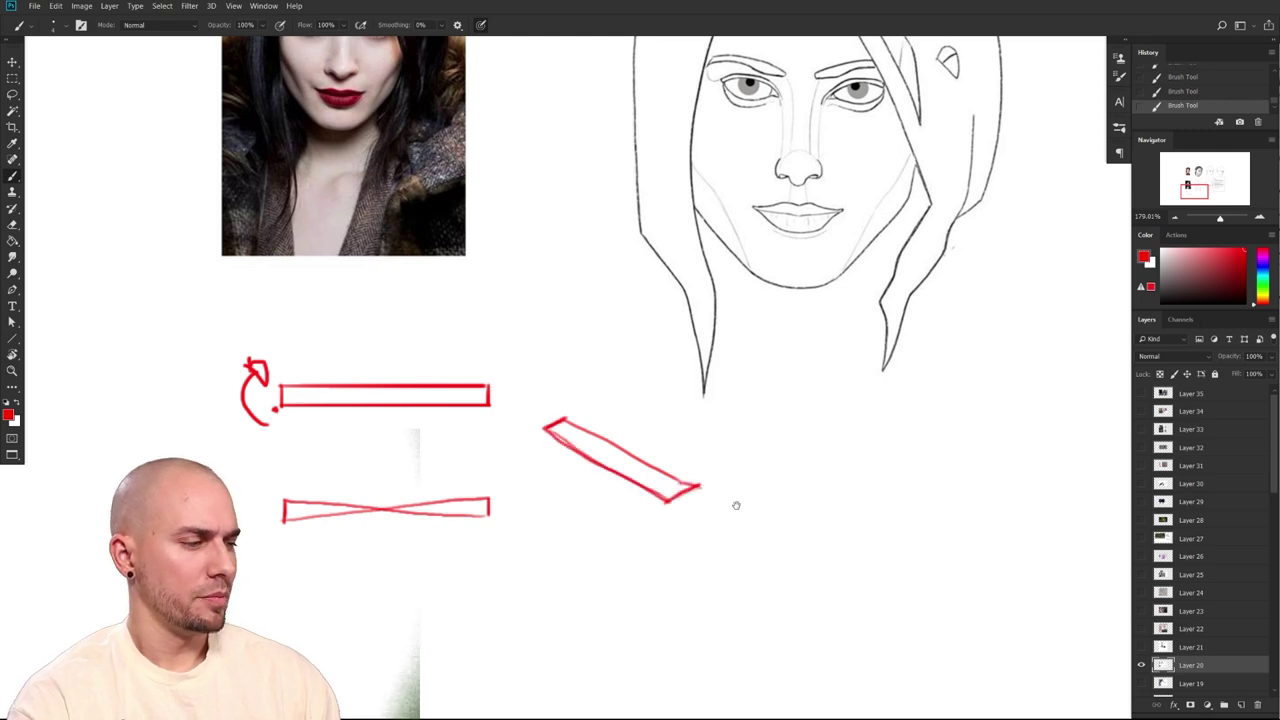
# Sketch a steeper twisted red strip below the slanted one, with its edges crossing midway, and erase its stray line
pyautogui.scroll(-2, 734, 506)
pyautogui.hscroll(2, 734, 506)
pyautogui.moveTo(476, 453)
pyautogui.mouseDown()
pyautogui.moveTo(500, 447)
pyautogui.moveTo(559, 566)
pyautogui.moveTo(577, 562)
pyautogui.mouseUp()
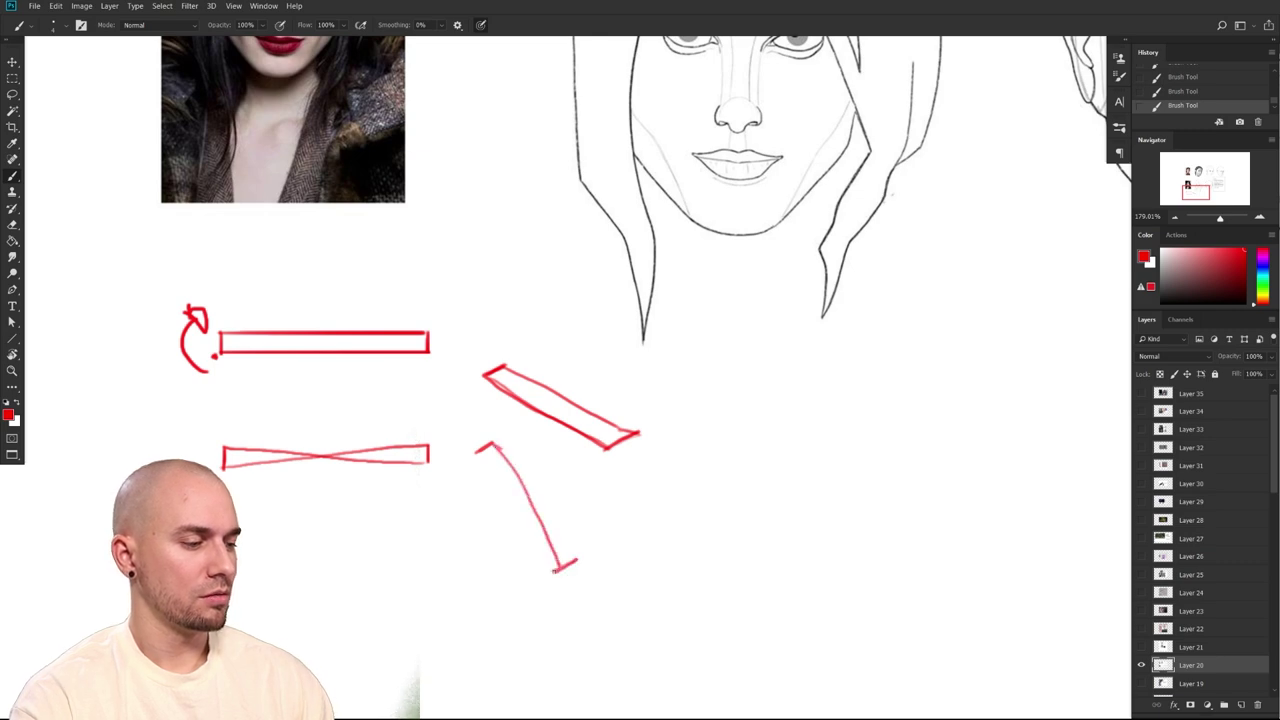
pyautogui.hotkey('ctrl', 'z')
pyautogui.moveTo(494, 446)
pyautogui.mouseDown()
pyautogui.moveTo(562, 581)
pyautogui.moveTo(585, 578)
pyautogui.moveTo(475, 449)
pyautogui.mouseUp()
pyautogui.moveTo(687, 495); pyautogui.dragTo(664, 479)
pyautogui.moveTo(509, 488); pyautogui.dragTo(537, 571)
pyautogui.hotkey('ctrl', 'z')
pyautogui.moveTo(506, 486)
pyautogui.mouseDown()
pyautogui.moveTo(541, 574)
pyautogui.moveTo(560, 563)
pyautogui.mouseUp()
pyautogui.moveTo(614, 541)
pyautogui.mouseDown()
pyautogui.moveTo(524, 462)
pyautogui.moveTo(551, 424)
pyautogui.moveTo(598, 437)
pyautogui.moveTo(710, 524)
pyautogui.moveTo(774, 436)
pyautogui.moveTo(790, 488)
pyautogui.moveTo(714, 526)
pyautogui.moveTo(676, 508)
pyautogui.moveTo(648, 464)
pyautogui.moveTo(572, 405)
pyautogui.mouseUp()
pyautogui.press('e')
pyautogui.moveTo(547, 446)
pyautogui.mouseDown()
pyautogui.moveTo(534, 444)
pyautogui.moveTo(579, 402)
pyautogui.mouseUp()
# Draw a long S-curved red ribbon to the right of the strips, narrowing and twisting over at its lowest bend
pyautogui.press('b')
pyautogui.moveTo(860, 525); pyautogui.dragTo(797, 560)
pyautogui.moveTo(706, 477)
pyautogui.mouseDown()
pyautogui.moveTo(717, 508)
pyautogui.moveTo(627, 577)
pyautogui.mouseUp()
pyautogui.moveTo(783, 534); pyautogui.dragTo(740, 549)
pyautogui.hscroll(-3, 740, 549)
pyautogui.scroll(-1, 740, 549)
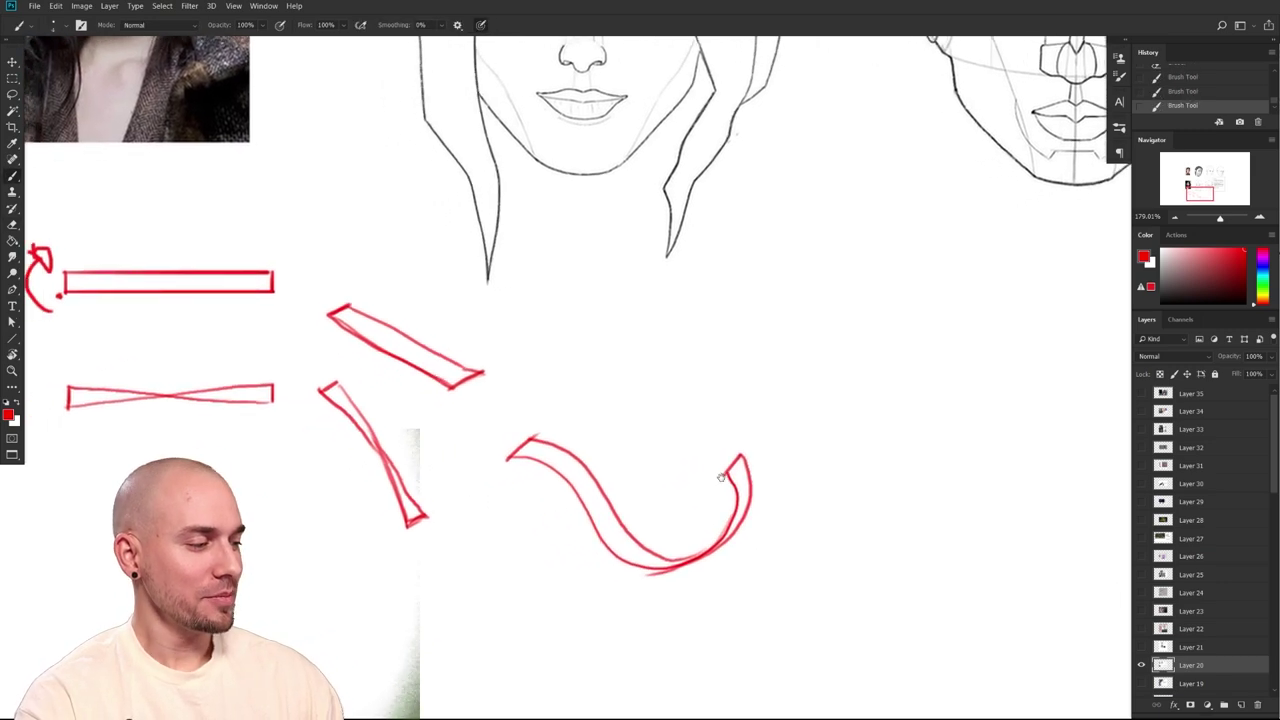
# Extend the curved ribbon's upper end into a spiral curl and erase the end line crossing the ribbon
pyautogui.moveTo(750, 455)
pyautogui.mouseDown()
pyautogui.moveTo(698, 468)
pyautogui.moveTo(726, 507)
pyautogui.moveTo(705, 488)
pyautogui.mouseUp()
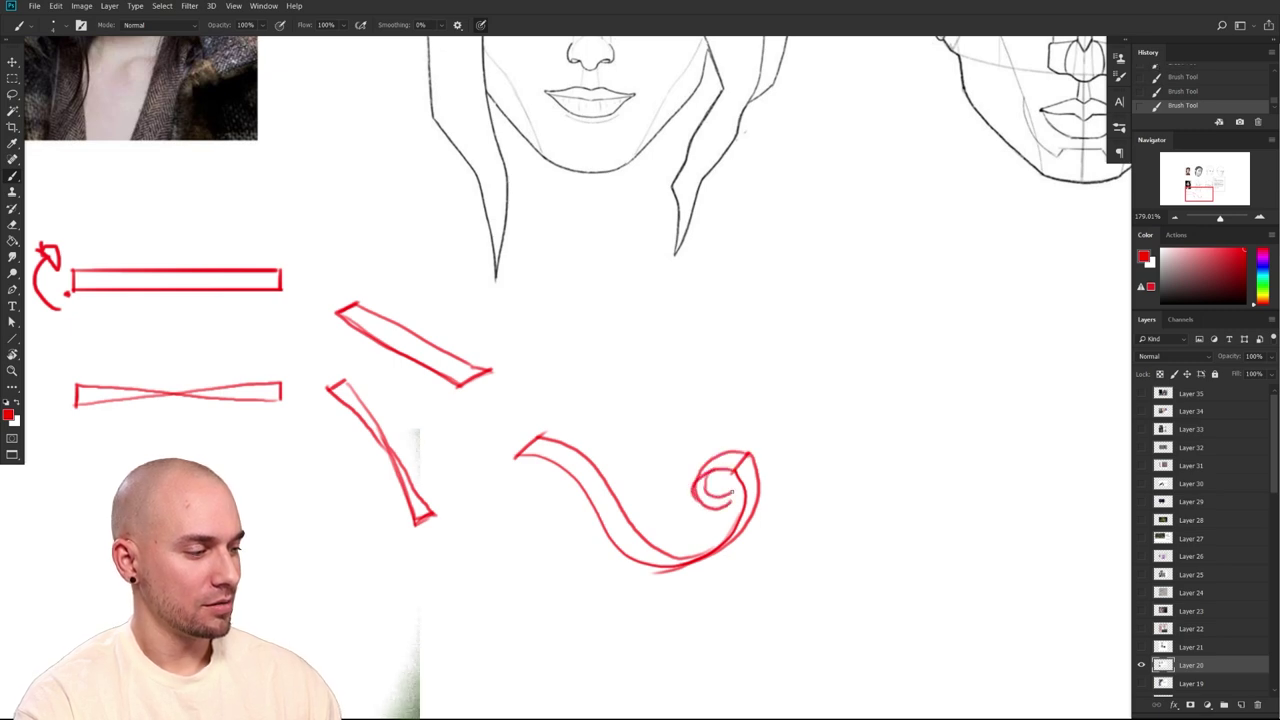
pyautogui.press('e')
pyautogui.moveTo(738, 458)
pyautogui.mouseDown()
pyautogui.moveTo(743, 443)
pyautogui.moveTo(743, 482)
pyautogui.mouseUp()
pyautogui.moveTo(726, 453); pyautogui.dragTo(758, 477)
pyautogui.scroll(-5, 805, 550)
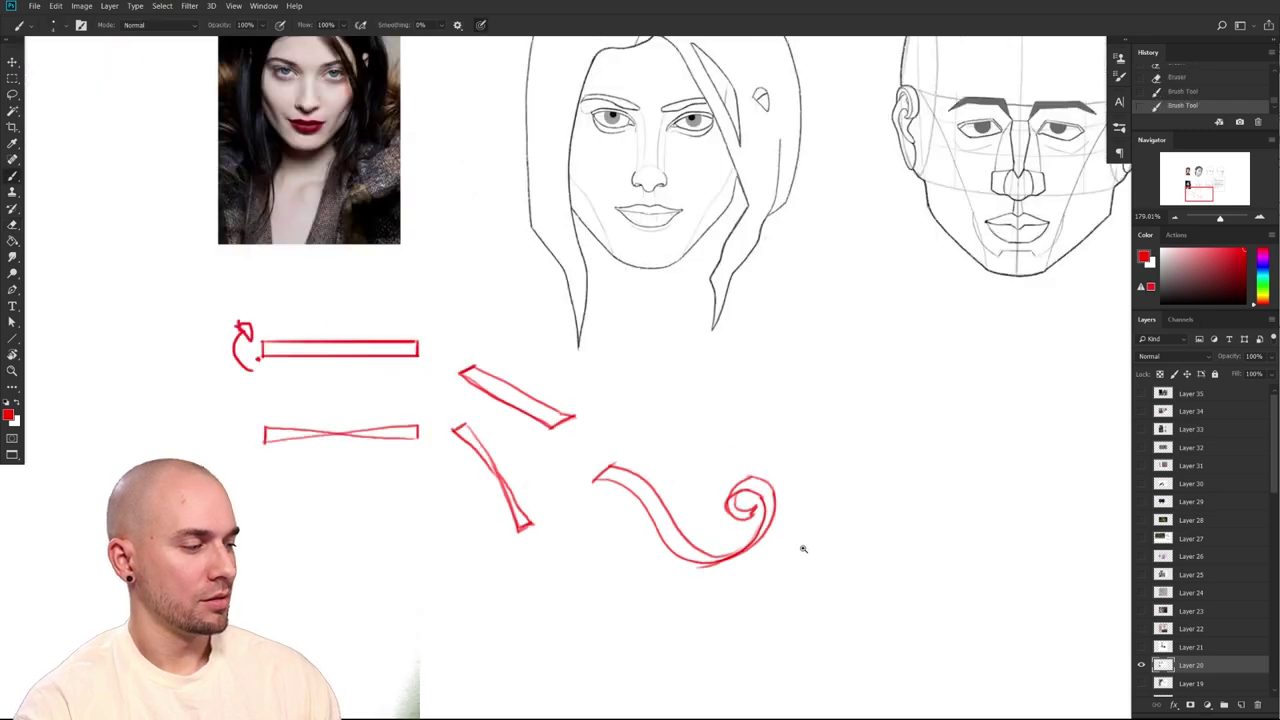
pyautogui.moveTo(759, 523)
pyautogui.mouseDown()
pyautogui.moveTo(599, 523)
pyautogui.moveTo(763, 534)
pyautogui.moveTo(644, 553)
pyautogui.moveTo(687, 582)
pyautogui.mouseUp()
pyautogui.hotkey('ctrl', 'z')
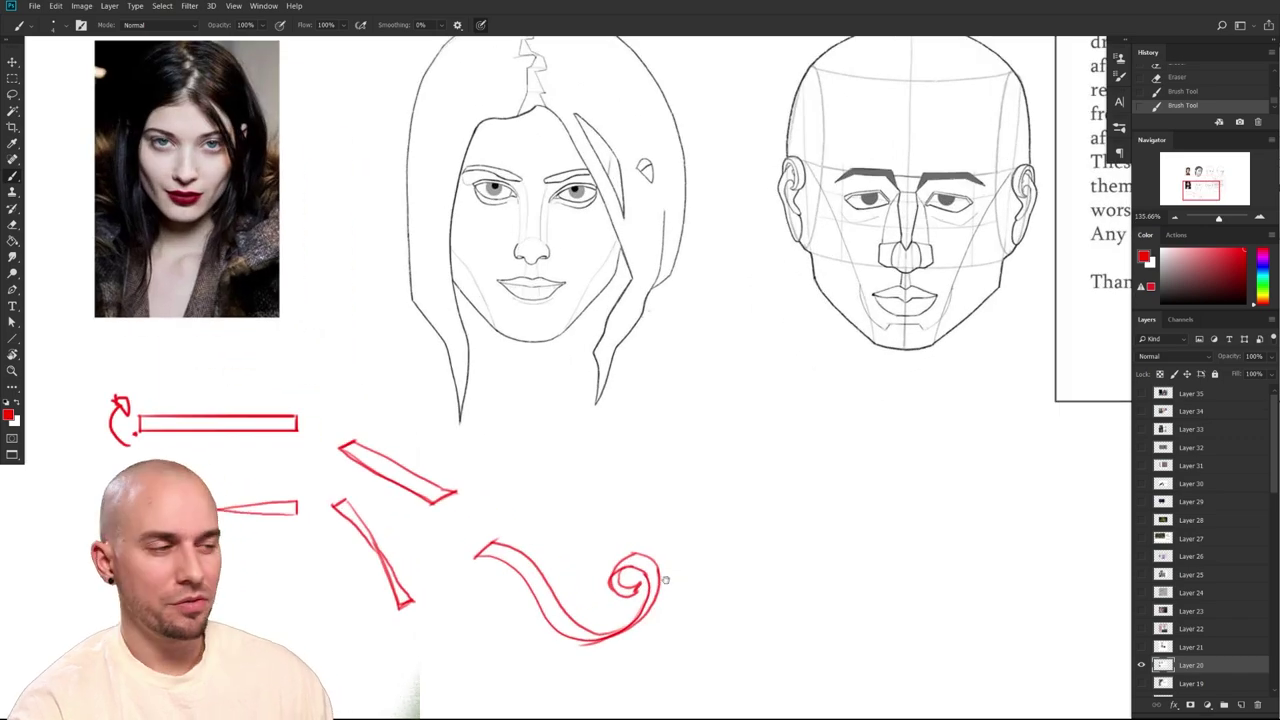
# Examine the front-view face drawings next to their reference photo and the red ribbon sketches below them
pyautogui.scroll(-5, 665, 580)
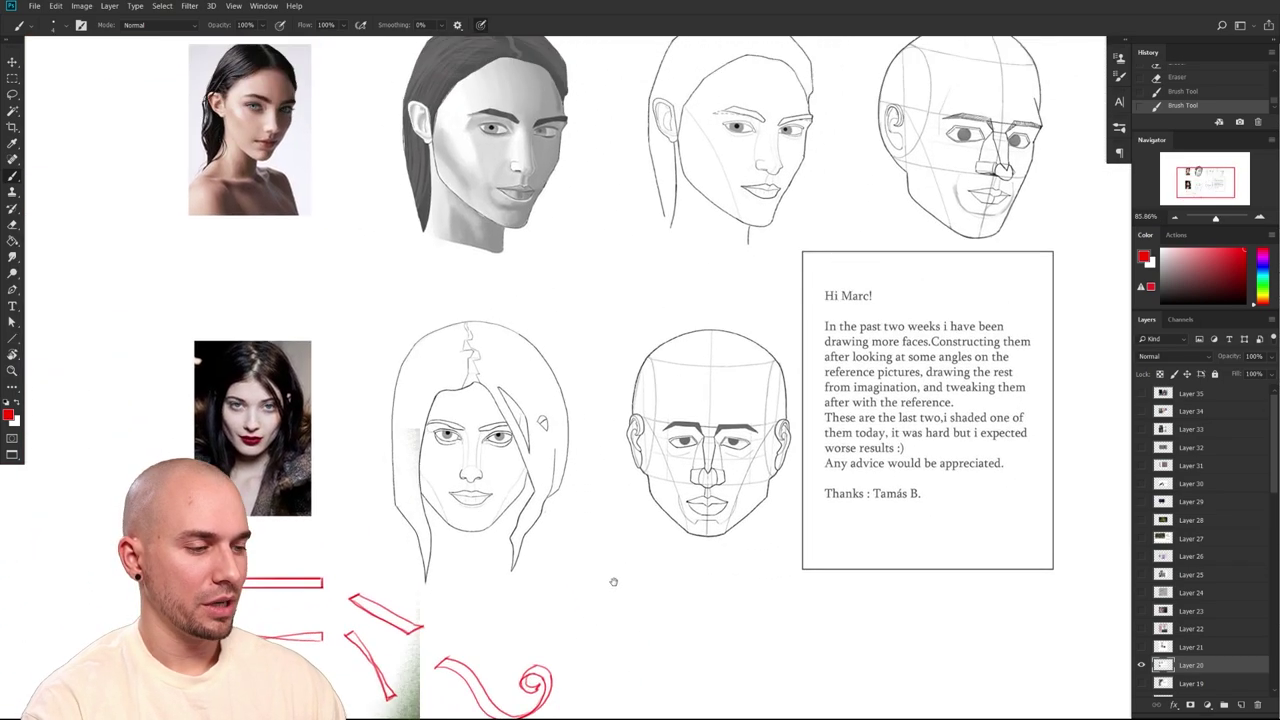
pyautogui.moveTo(613, 581); pyautogui.dragTo(613, 523)
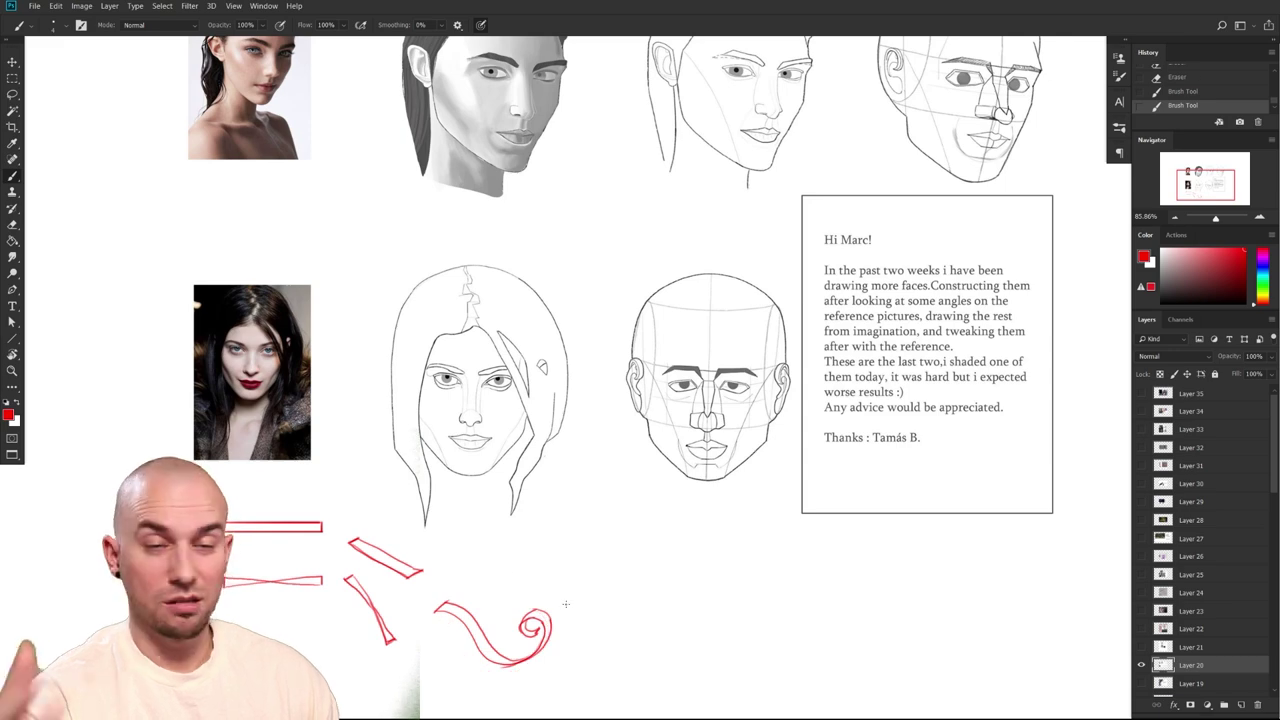
pyautogui.moveTo(719, 553); pyautogui.dragTo(728, 574)
pyautogui.scroll(1, 587, 547)
pyautogui.moveTo(632, 484)
pyautogui.mouseDown()
pyautogui.moveTo(540, 629)
pyautogui.moveTo(618, 467)
pyautogui.mouseUp()
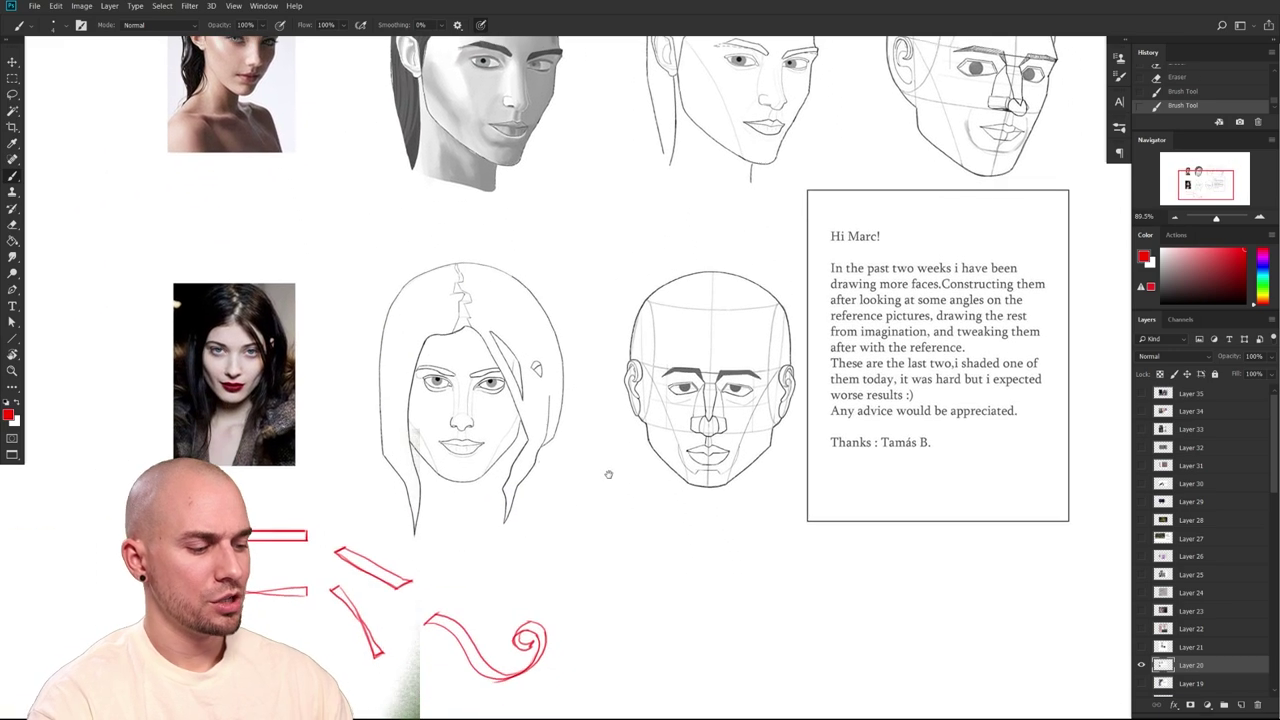
pyautogui.moveTo(575, 531); pyautogui.dragTo(557, 703)
pyautogui.scroll(2, 590, 597)
pyautogui.moveTo(597, 590); pyautogui.dragTo(540, 499)
pyautogui.moveTo(872, 513); pyautogui.dragTo(914, 452)
pyautogui.hscroll(-4, 913, 451)
pyautogui.scroll(-1, 913, 451)
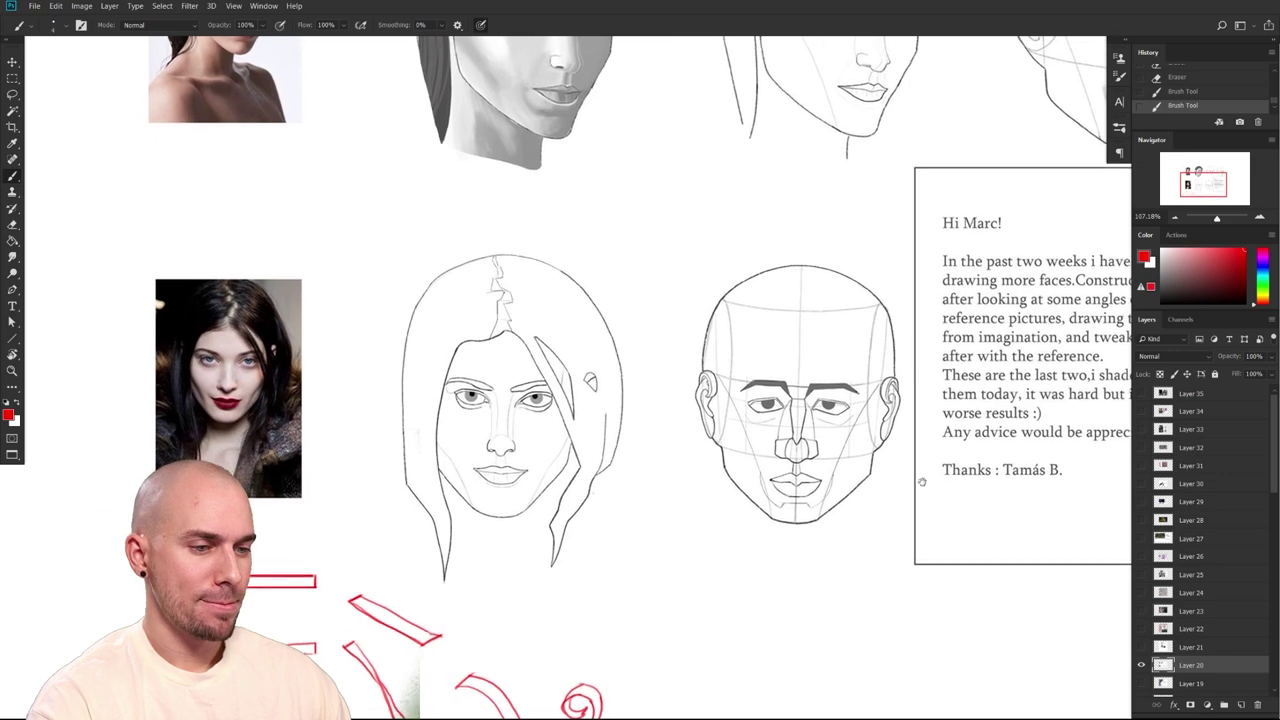
# Undo the most recent red brush strokes of the curled ribbon sketch
pyautogui.hotkey('ctrl', 'z')
pyautogui.hotkey('ctrl', 'z')
pyautogui.hotkey('ctrl', 'z')
pyautogui.hotkey('ctrl', 'z')
pyautogui.hotkey('ctrl', 'z')
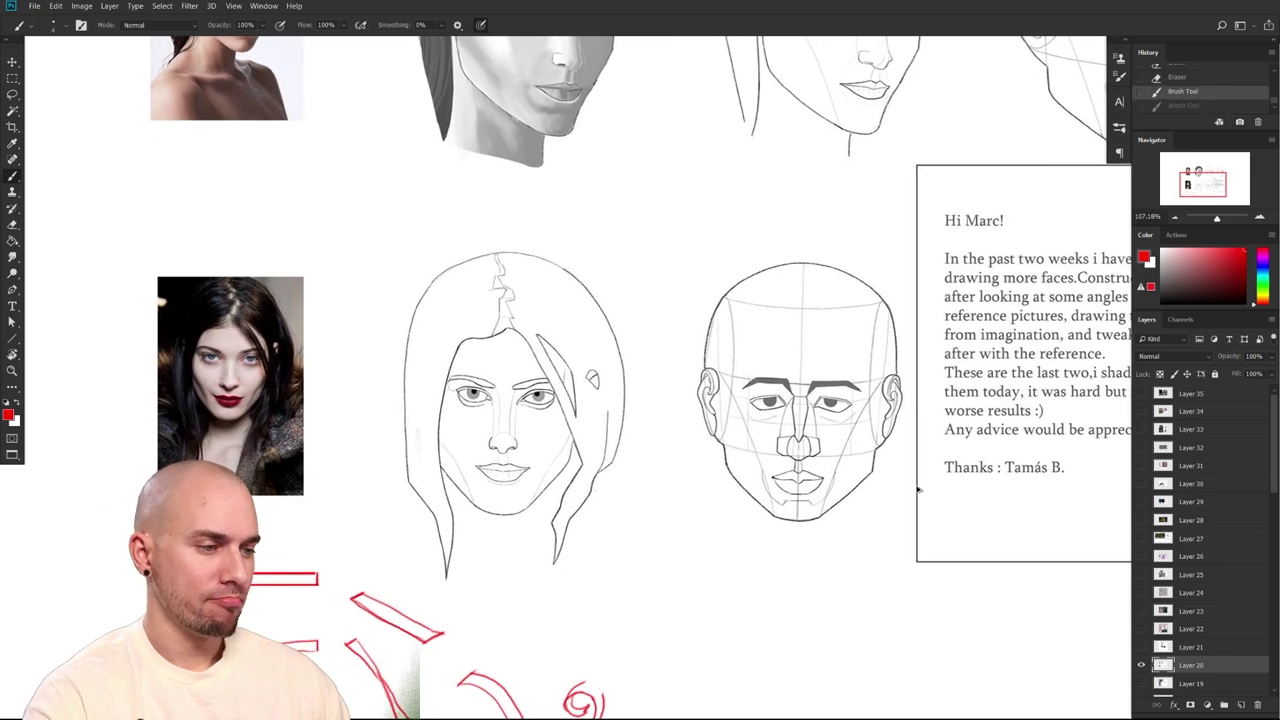
pyautogui.hotkey('ctrl', 'z')
pyautogui.hotkey('ctrl', 'z')
pyautogui.hotkey('ctrl', 'z')
pyautogui.hotkey('ctrl', 'z')
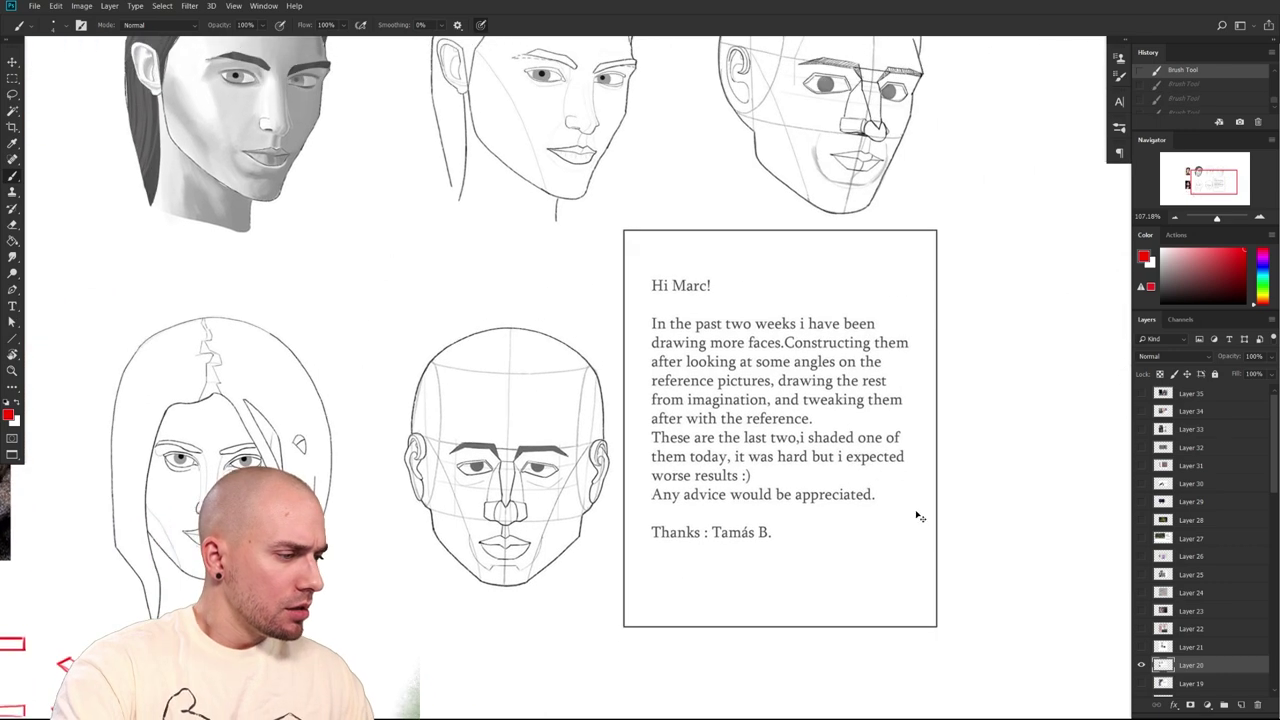
# Examine the row of three-quarter face drawings, from the reference photo across to the bald construction head
pyautogui.scroll(-3, 894, 523)
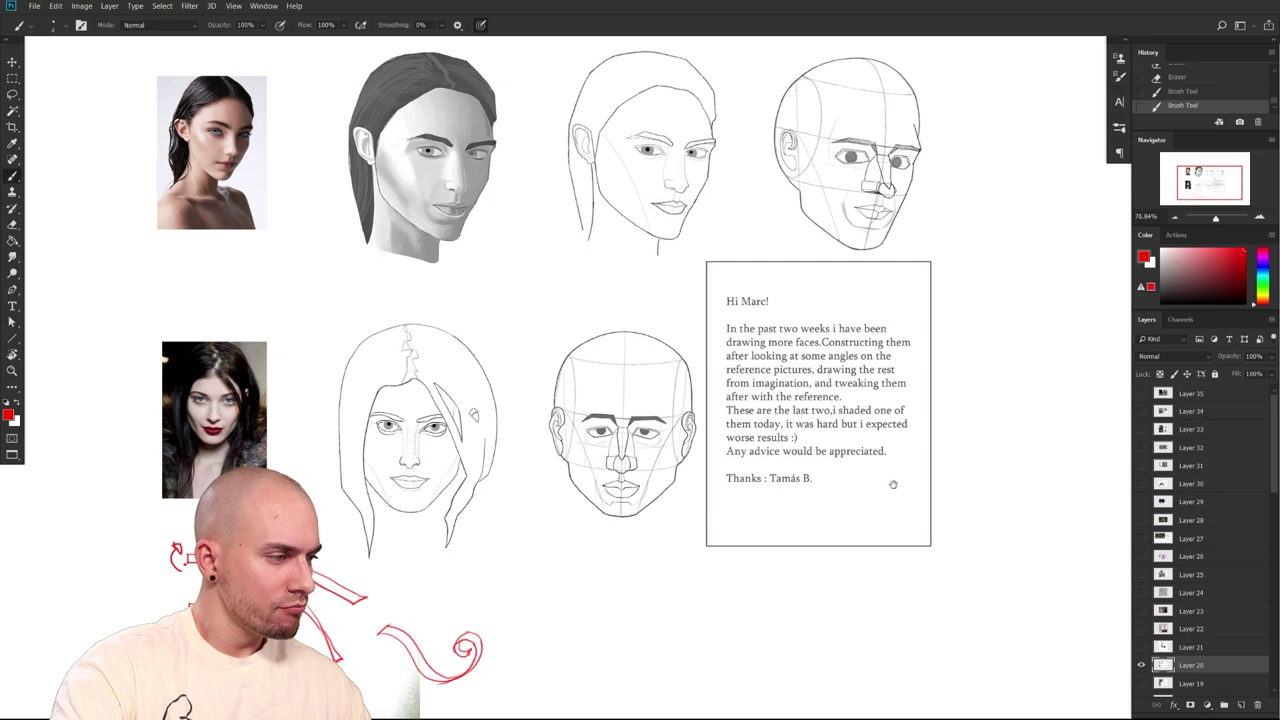
pyautogui.scroll(3, 891, 487)
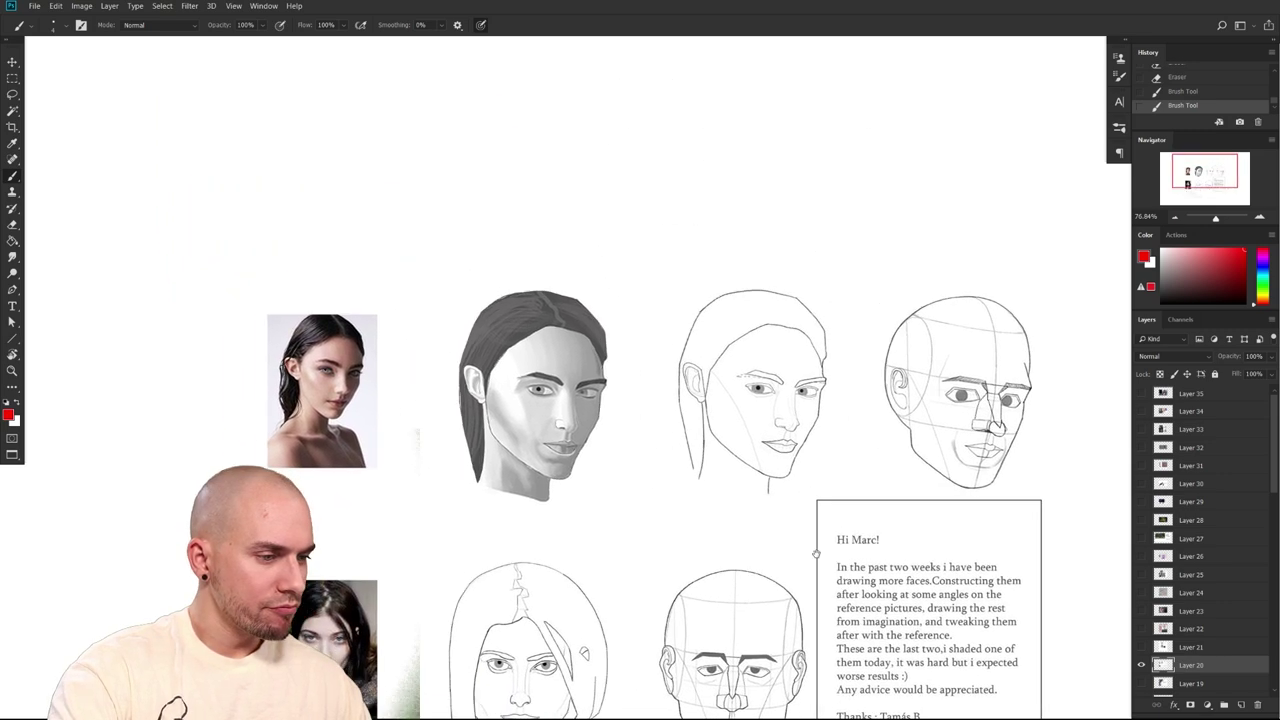
pyautogui.moveTo(847, 525); pyautogui.dragTo(694, 537)
pyautogui.moveTo(910, 457); pyautogui.dragTo(1245, 443)
pyautogui.moveTo(888, 473); pyautogui.dragTo(717, 511)
pyautogui.moveTo(810, 478); pyautogui.dragTo(809, 470)
pyautogui.moveTo(981, 497)
pyautogui.mouseDown()
pyautogui.moveTo(831, 514)
pyautogui.moveTo(858, 502)
pyautogui.mouseUp()
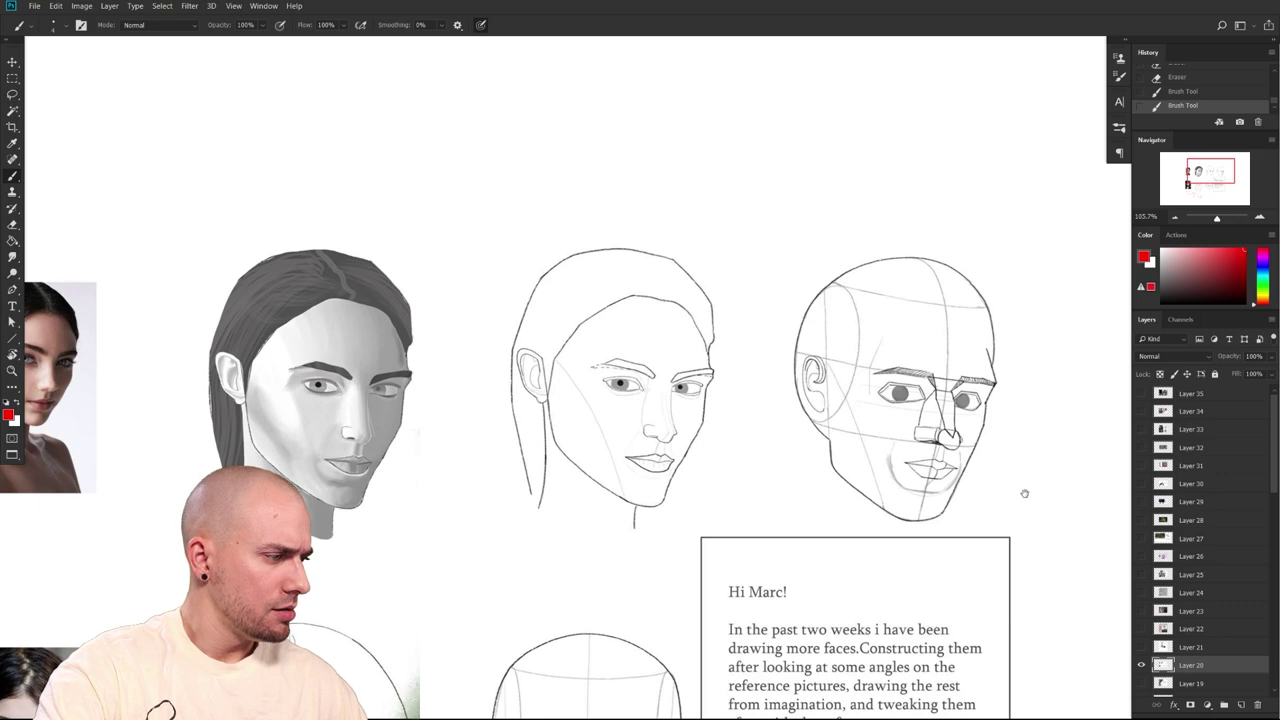
pyautogui.moveTo(1020, 493)
pyautogui.mouseDown()
pyautogui.moveTo(1076, 460)
pyautogui.moveTo(909, 510)
pyautogui.moveTo(806, 514)
pyautogui.mouseUp()
pyautogui.moveTo(900, 500)
pyautogui.mouseDown()
pyautogui.moveTo(940, 452)
pyautogui.moveTo(894, 517)
pyautogui.mouseUp()
pyautogui.moveTo(1076, 401); pyautogui.dragTo(1106, 385)
# Choose a near-black red and sketch rounded eye sockets around both eyes of the three-quarter construction head
pyautogui.click(1245, 294)
pyautogui.moveTo(973, 465); pyautogui.dragTo(978, 481)
pyautogui.moveTo(780, 477); pyautogui.dragTo(768, 491)
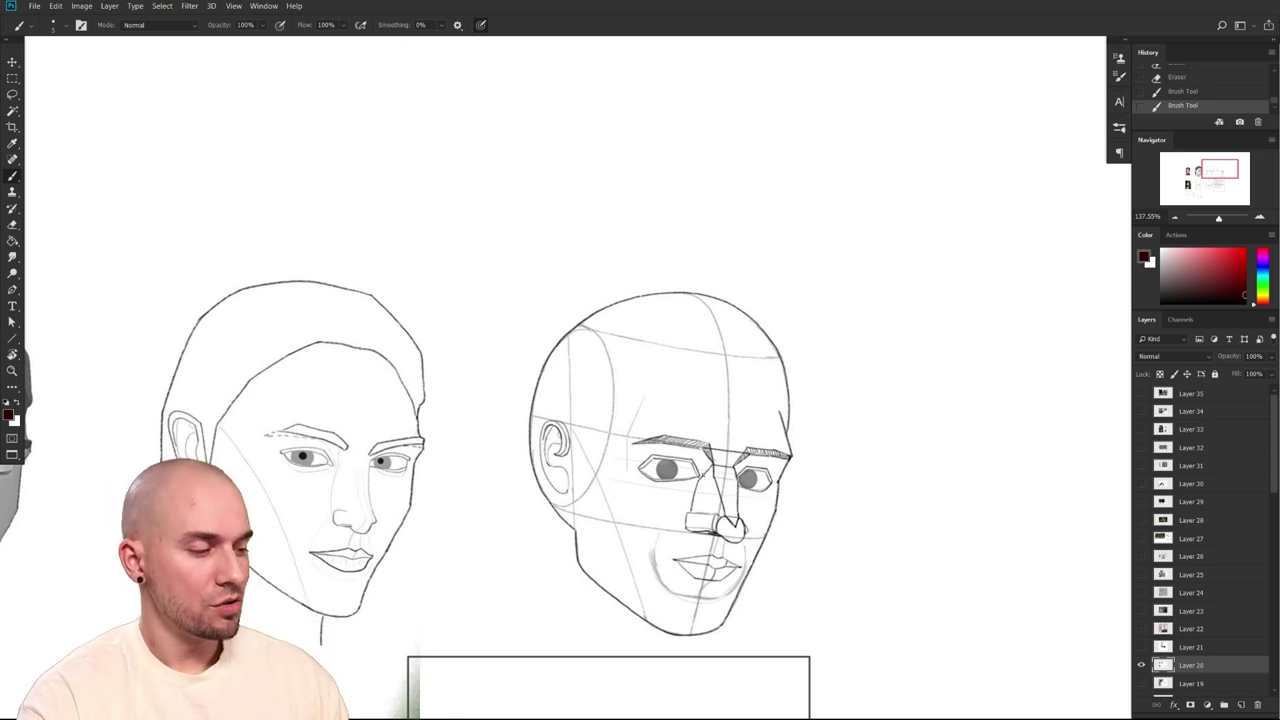
pyautogui.moveTo(714, 500)
pyautogui.mouseDown()
pyautogui.moveTo(734, 463)
pyautogui.moveTo(728, 475)
pyautogui.mouseUp()
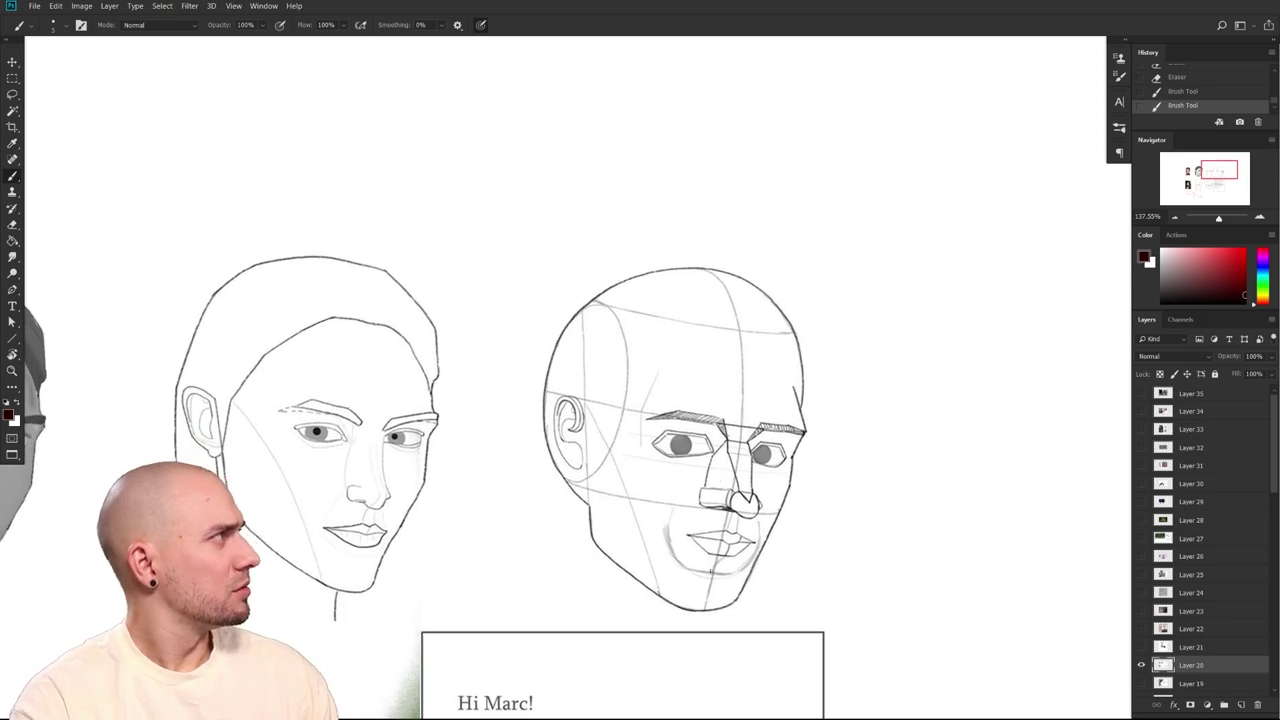
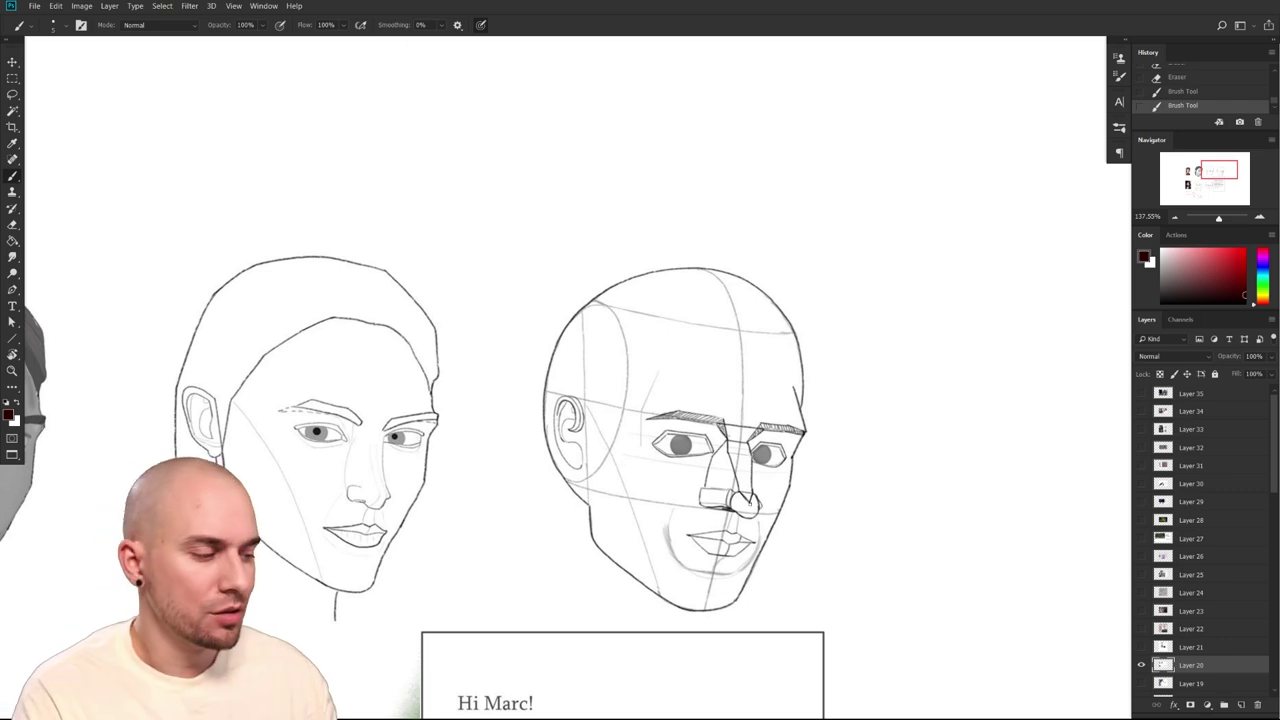
pyautogui.moveTo(729, 475); pyautogui.dragTo(723, 494)
pyautogui.moveTo(712, 441)
pyautogui.mouseDown()
pyautogui.moveTo(698, 484)
pyautogui.moveTo(645, 439)
pyautogui.moveTo(646, 494)
pyautogui.moveTo(641, 446)
pyautogui.moveTo(665, 497)
pyautogui.mouseUp()
pyautogui.moveTo(809, 498); pyautogui.dragTo(803, 501)
pyautogui.moveTo(745, 460)
pyautogui.mouseDown()
pyautogui.moveTo(791, 479)
pyautogui.moveTo(735, 472)
pyautogui.moveTo(779, 487)
pyautogui.moveTo(784, 465)
pyautogui.mouseUp()
pyautogui.hotkey('ctrl', 'z')
pyautogui.hotkey('ctrl', 'z')
pyautogui.moveTo(658, 498)
pyautogui.mouseDown()
pyautogui.moveTo(701, 481)
pyautogui.moveTo(738, 496)
pyautogui.moveTo(776, 457)
pyautogui.moveTo(754, 452)
pyautogui.moveTo(742, 500)
pyautogui.moveTo(771, 455)
pyautogui.moveTo(781, 487)
pyautogui.moveTo(762, 452)
pyautogui.moveTo(780, 489)
pyautogui.moveTo(770, 525)
pyautogui.mouseUp()
pyautogui.moveTo(634, 446); pyautogui.dragTo(663, 497)
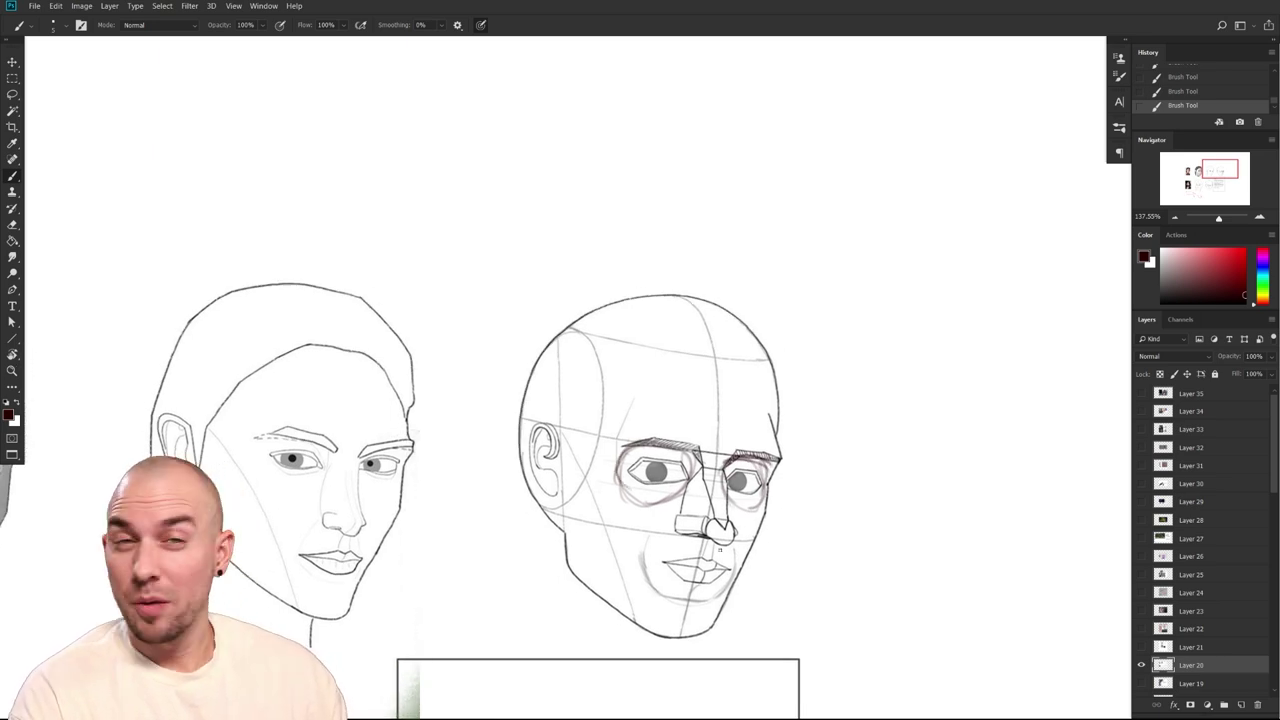
# Darken the upper outer edge of the far eye socket on the three-quarter head, beneath the brow
pyautogui.scroll(2, 684, 545)
pyautogui.moveTo(660, 406); pyautogui.dragTo(702, 420)
pyautogui.hotkey('ctrl', 'z')
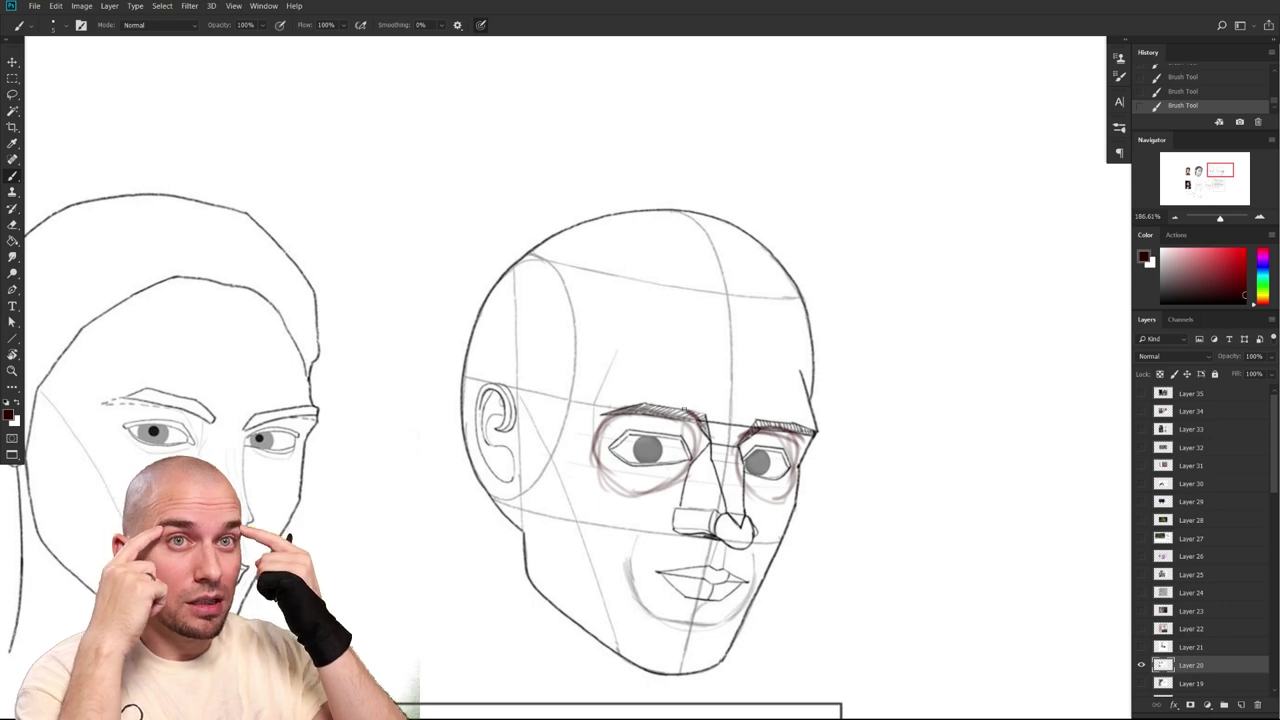
pyautogui.moveTo(813, 543); pyautogui.dragTo(757, 486)
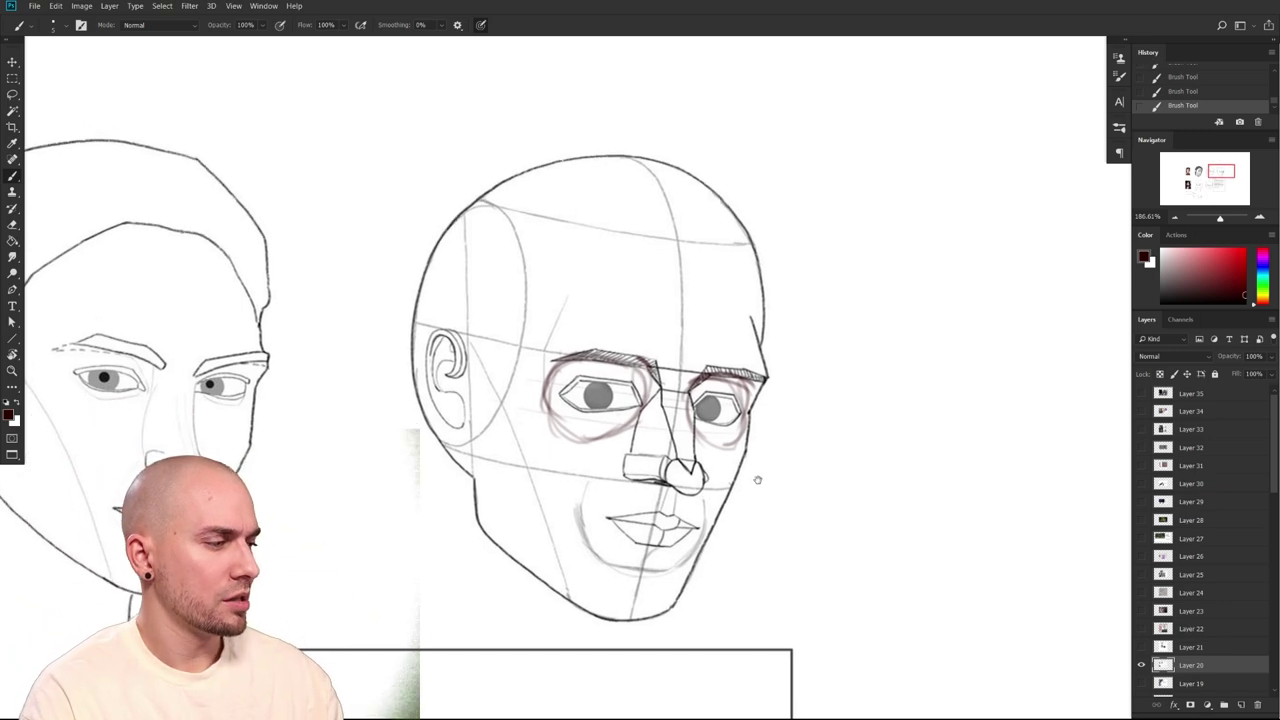
pyautogui.scroll(-1, 835, 410)
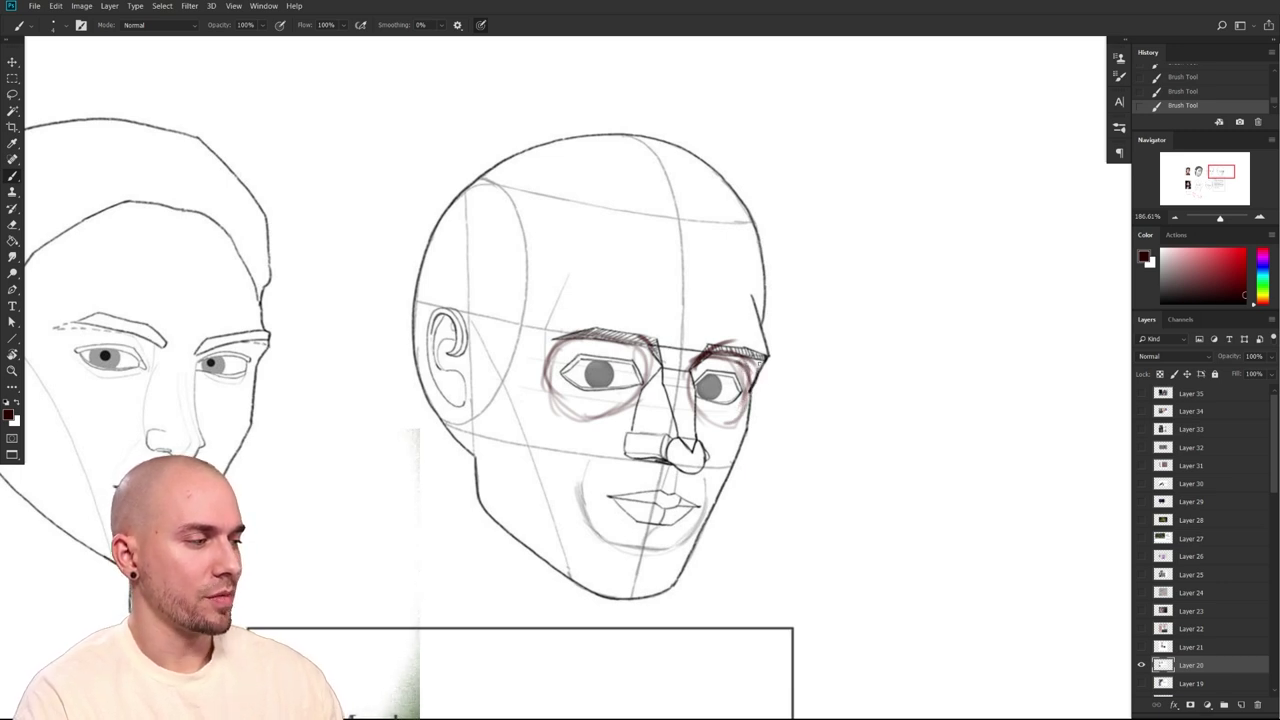
pyautogui.moveTo(757, 366)
pyautogui.mouseDown()
pyautogui.moveTo(745, 395)
pyautogui.moveTo(756, 374)
pyautogui.mouseUp()
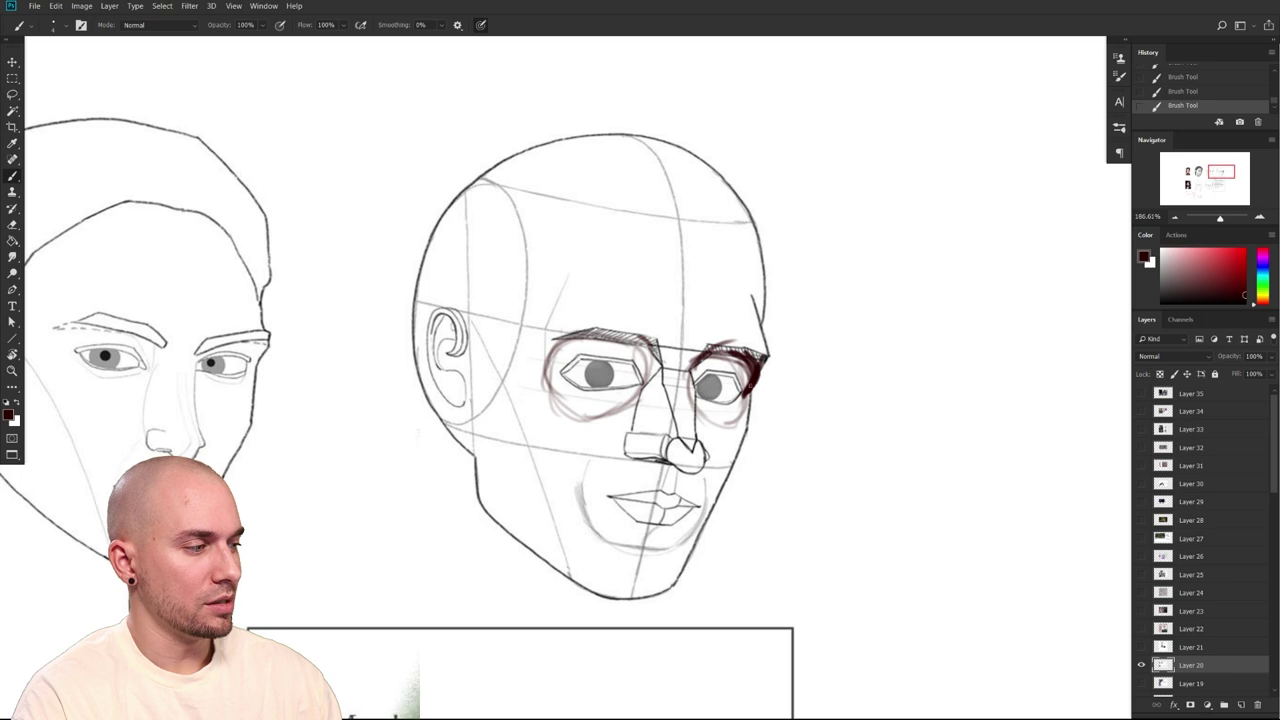
# Strengthen the far eye socket's lower outer rim and draw a short thick diagonal stroke in the blank area beside the head
pyautogui.moveTo(743, 399)
pyautogui.mouseDown()
pyautogui.moveTo(730, 424)
pyautogui.moveTo(706, 414)
pyautogui.moveTo(753, 438)
pyautogui.moveTo(734, 456)
pyautogui.mouseUp()
pyautogui.hotkey('ctrl', 'z')
pyautogui.moveTo(741, 398); pyautogui.dragTo(724, 424)
pyautogui.hotkey('ctrl', 'z')
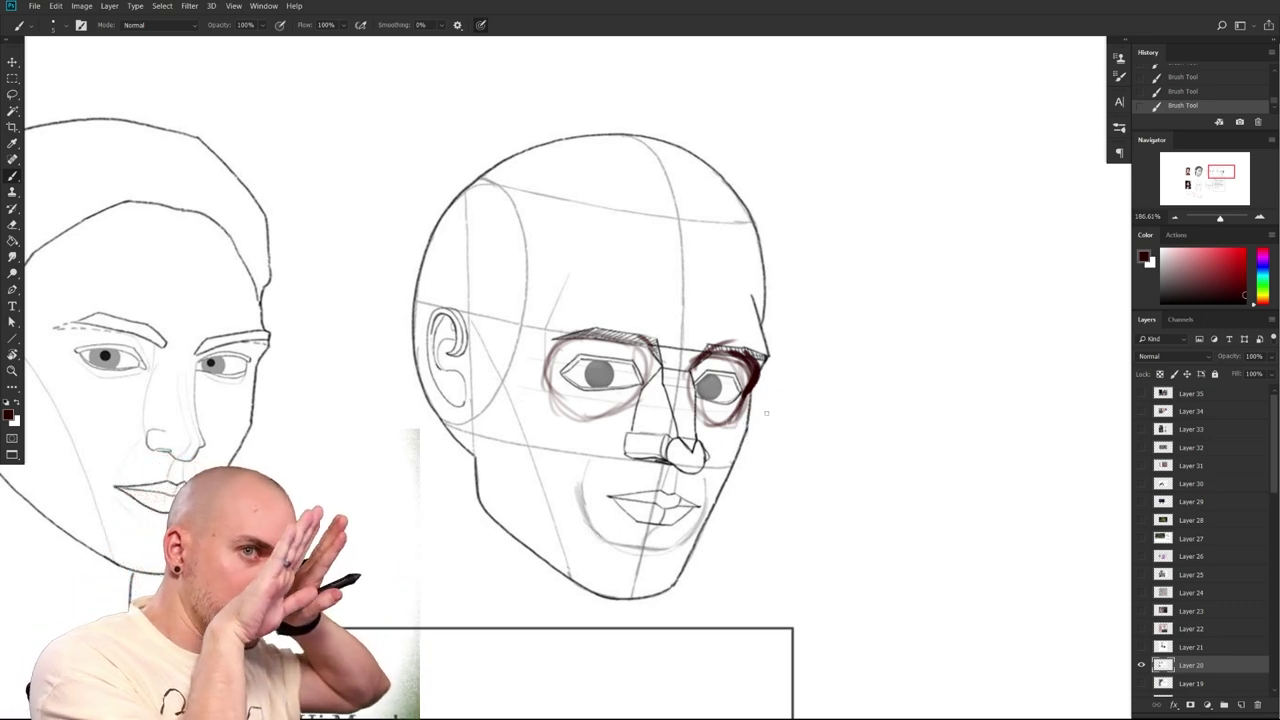
pyautogui.moveTo(715, 434)
pyautogui.mouseDown()
pyautogui.moveTo(803, 376)
pyautogui.moveTo(551, 370)
pyautogui.mouseUp()
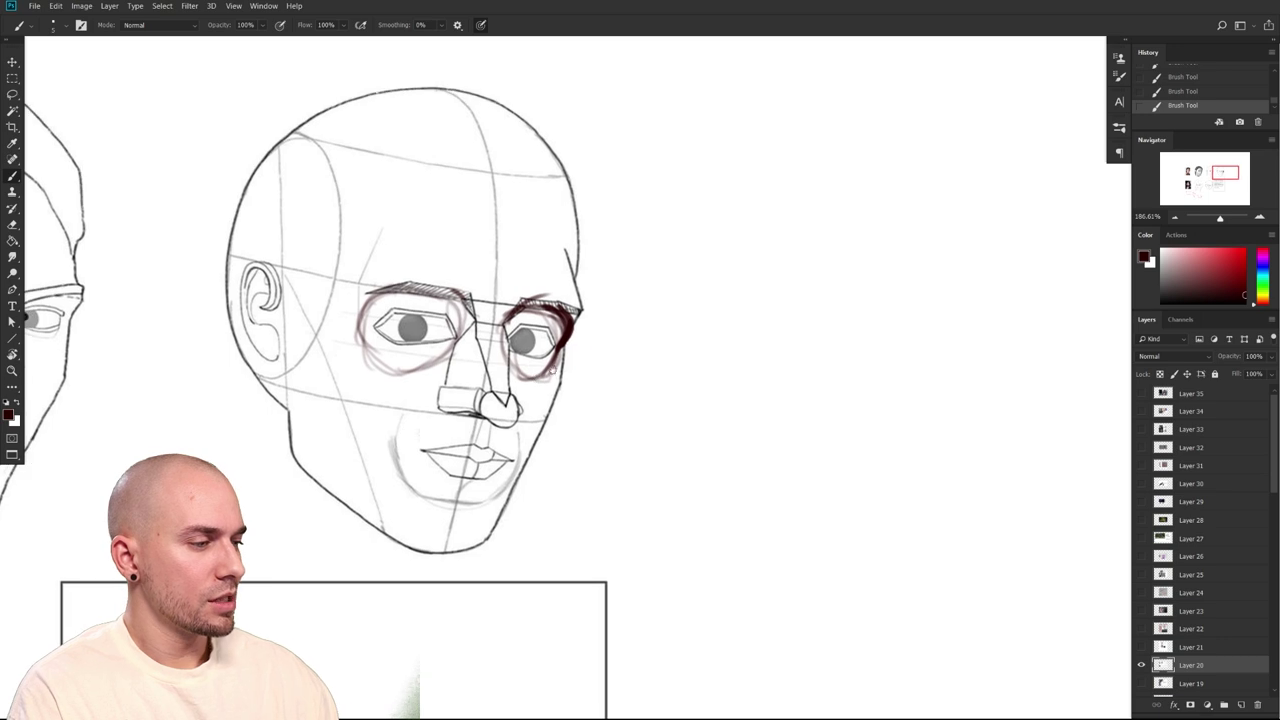
pyautogui.moveTo(755, 343); pyautogui.dragTo(718, 392)
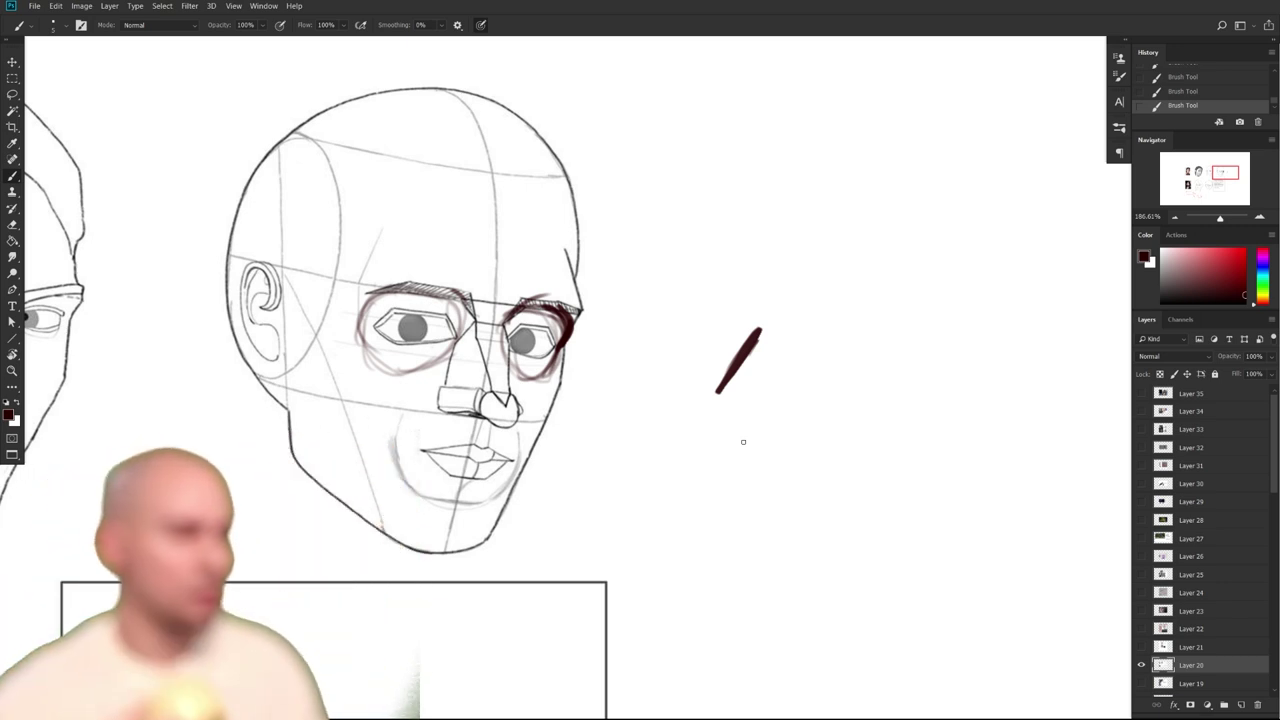
# Sketch round eyeballs inside both eye sockets of the three-quarter head
pyautogui.hscroll(-4, 871, 480)
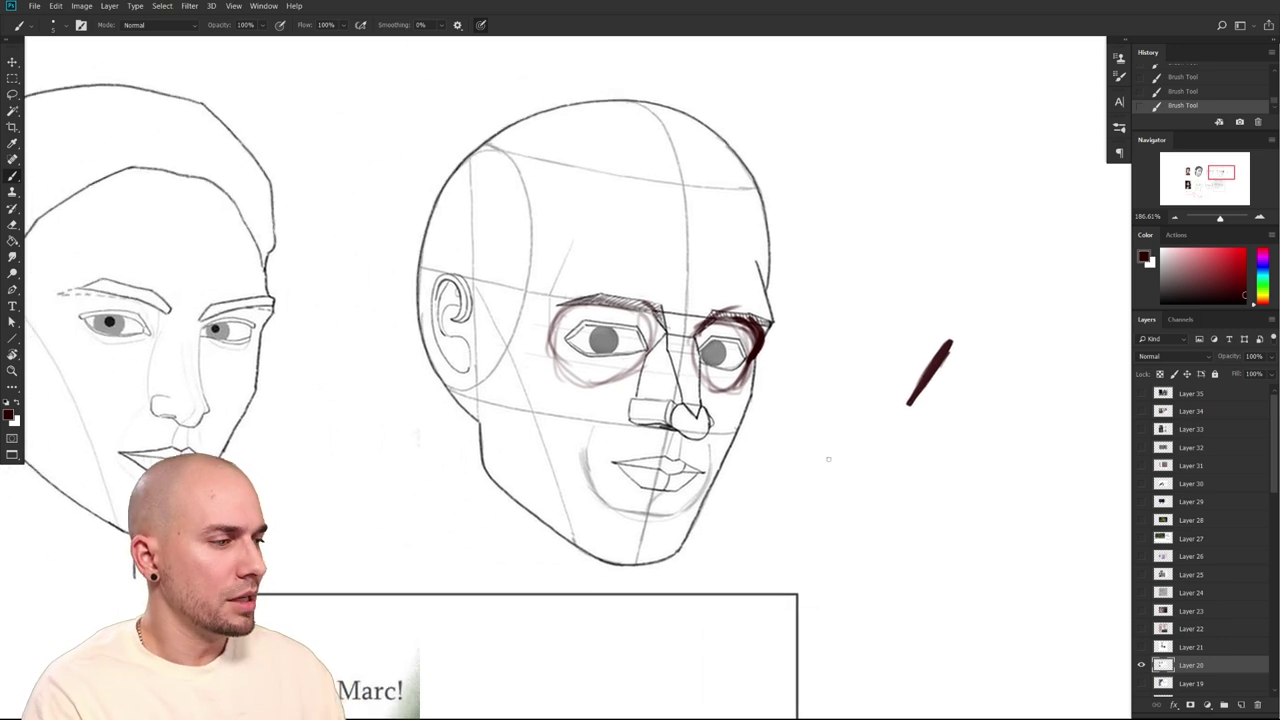
pyautogui.hscroll(-1, 565, 378)
pyautogui.moveTo(645, 324)
pyautogui.mouseDown()
pyautogui.moveTo(690, 332)
pyautogui.moveTo(675, 318)
pyautogui.moveTo(762, 364)
pyautogui.moveTo(778, 344)
pyautogui.moveTo(640, 350)
pyautogui.moveTo(680, 326)
pyautogui.mouseUp()
pyautogui.hotkey('ctrl', 'z')
pyautogui.hotkey('ctrl', 'z')
pyautogui.moveTo(762, 328)
pyautogui.mouseDown()
pyautogui.moveTo(780, 340)
pyautogui.moveTo(764, 368)
pyautogui.mouseUp()
pyautogui.moveTo(871, 488)
pyautogui.mouseDown()
pyautogui.moveTo(834, 487)
pyautogui.moveTo(857, 488)
pyautogui.mouseUp()
pyautogui.moveTo(726, 397)
pyautogui.mouseDown()
pyautogui.moveTo(694, 413)
pyautogui.moveTo(680, 383)
pyautogui.moveTo(732, 395)
pyautogui.moveTo(679, 370)
pyautogui.moveTo(741, 374)
pyautogui.mouseUp()
pyautogui.hotkey('ctrl', 'z')
pyautogui.hotkey('ctrl', 'z')
pyautogui.scroll(2, 749, 395)
pyautogui.hotkey('ctrl', 'z')
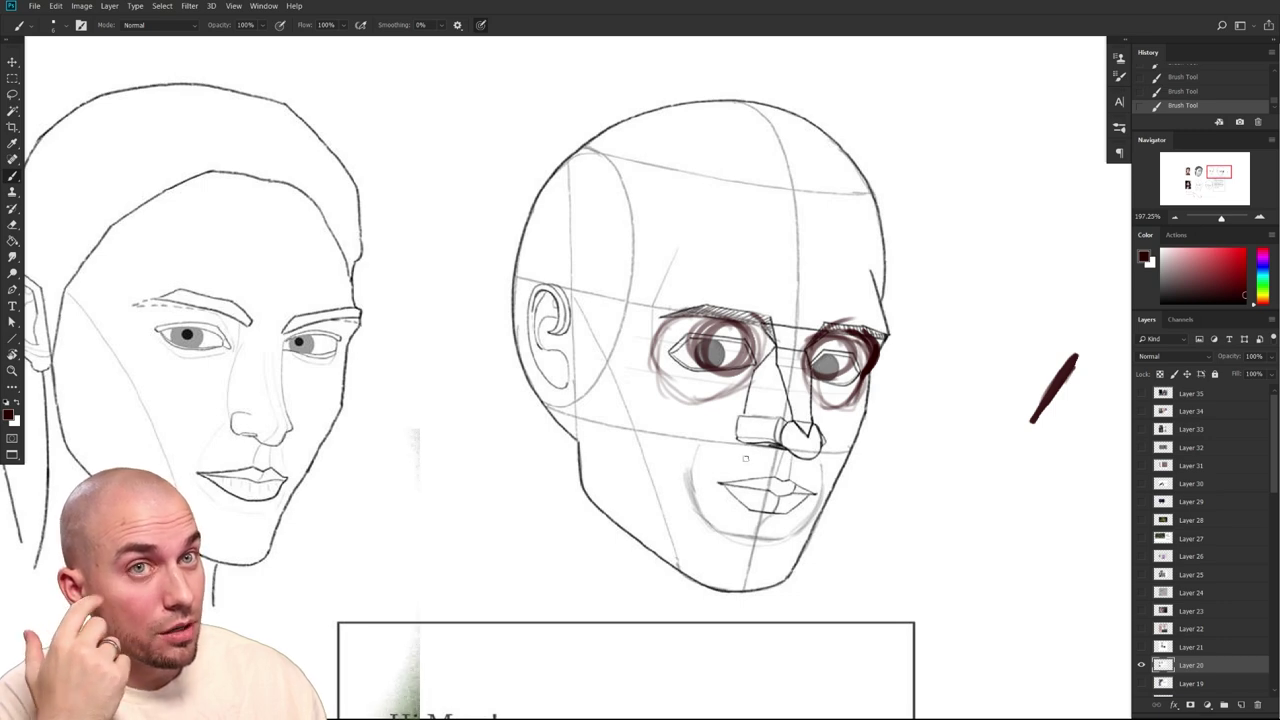
# Enlarge the brush, sample a muted dark red from the sketch, and draw the under-eye crease and nose-to-mouth fold on the three-quarter head
pyautogui.moveTo(722, 480); pyautogui.dragTo(713, 466)
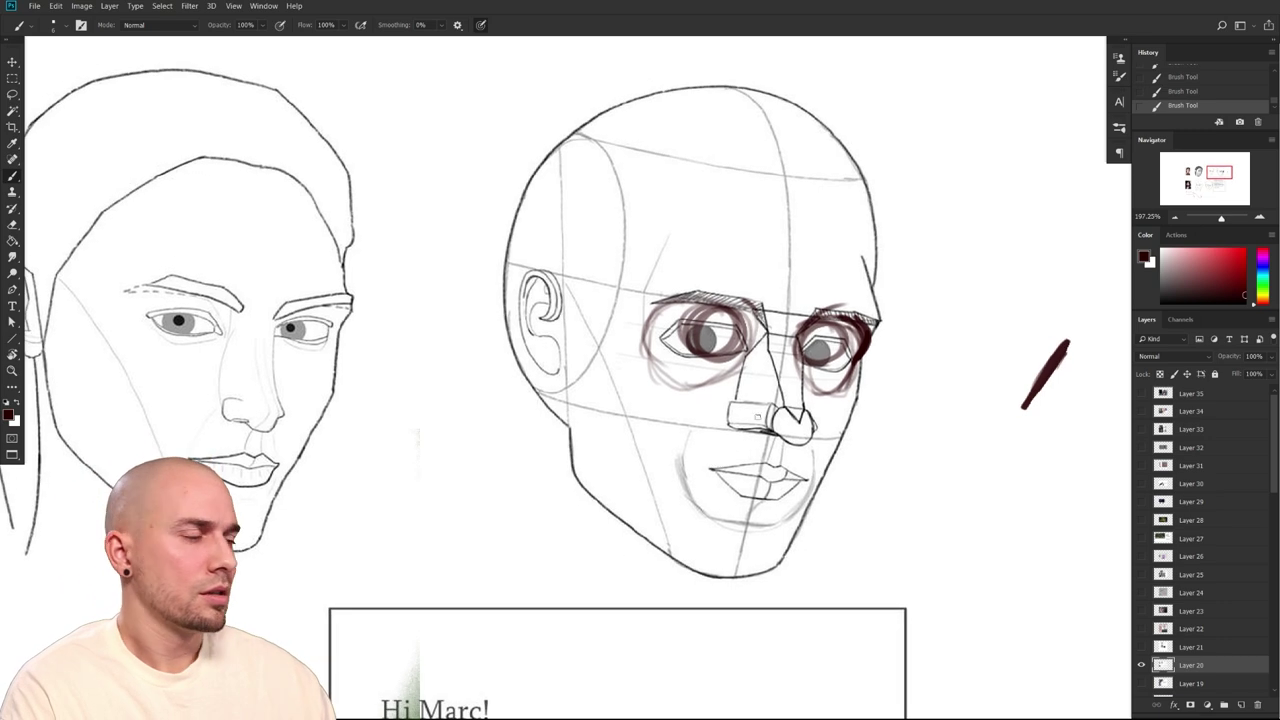
pyautogui.moveTo(840, 488); pyautogui.dragTo(836, 495)
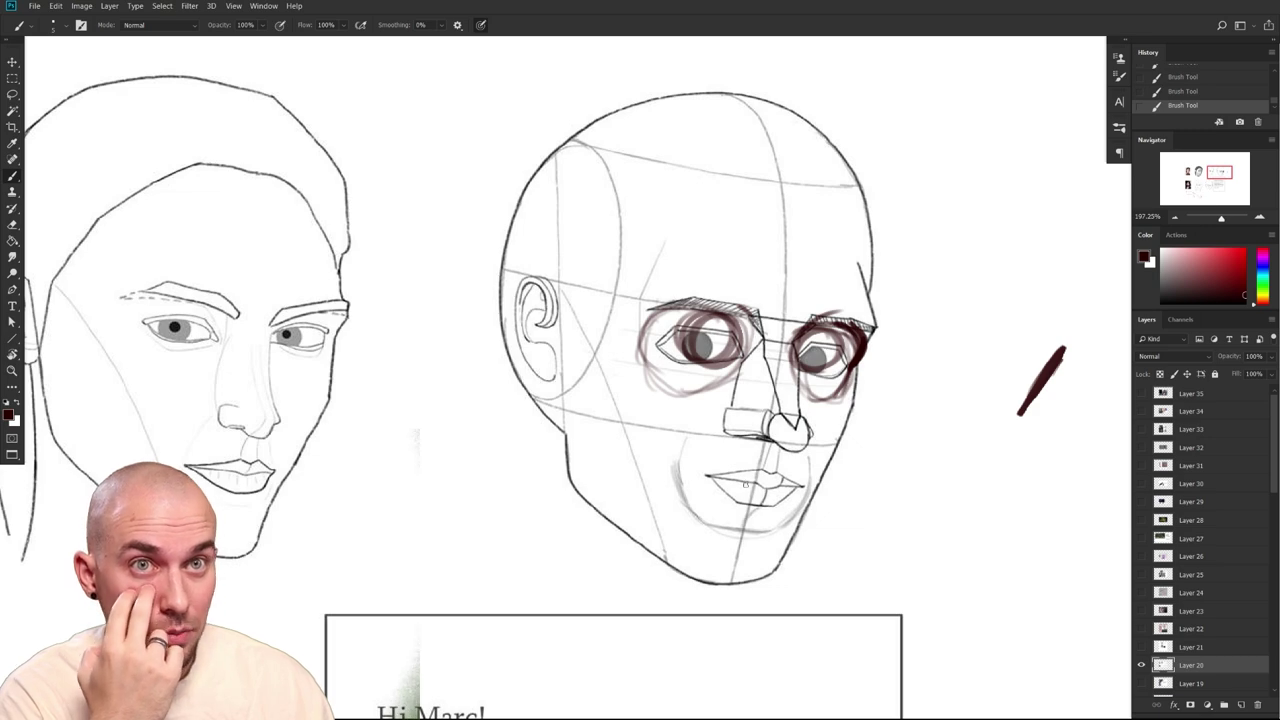
pyautogui.moveTo(750, 354)
pyautogui.mouseDown()
pyautogui.moveTo(705, 394)
pyautogui.moveTo(626, 408)
pyautogui.mouseUp()
pyautogui.moveTo(669, 369); pyautogui.dragTo(601, 399)
pyautogui.keyDown('alt'); pyautogui.click(612, 449); pyautogui.keyUp('alt')
pyautogui.press(']')
pyautogui.keyDown('alt'); pyautogui.click(664, 374); pyautogui.keyUp('alt')
pyautogui.moveTo(664, 374); pyautogui.dragTo(637, 399)
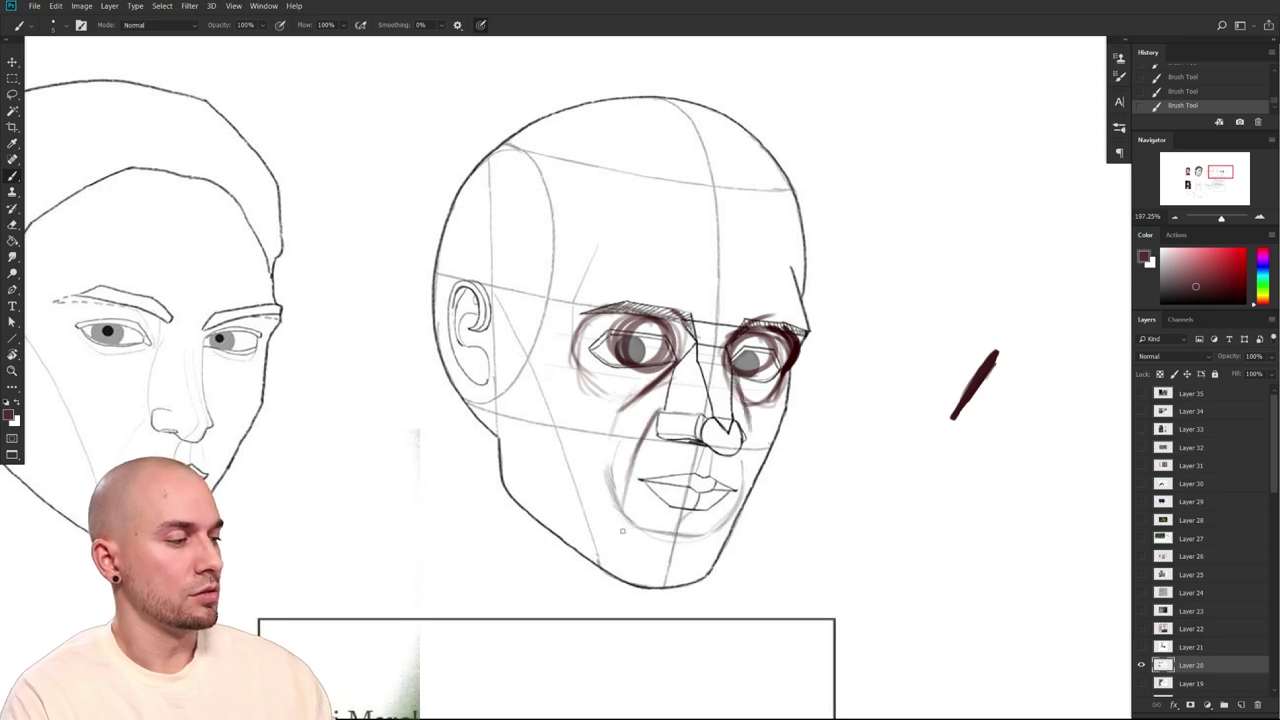
pyautogui.moveTo(800, 541)
pyautogui.mouseDown()
pyautogui.moveTo(775, 554)
pyautogui.moveTo(866, 489)
pyautogui.moveTo(868, 501)
pyautogui.mouseUp()
pyautogui.moveTo(801, 352); pyautogui.dragTo(792, 394)
pyautogui.hotkey('ctrl', 'z')
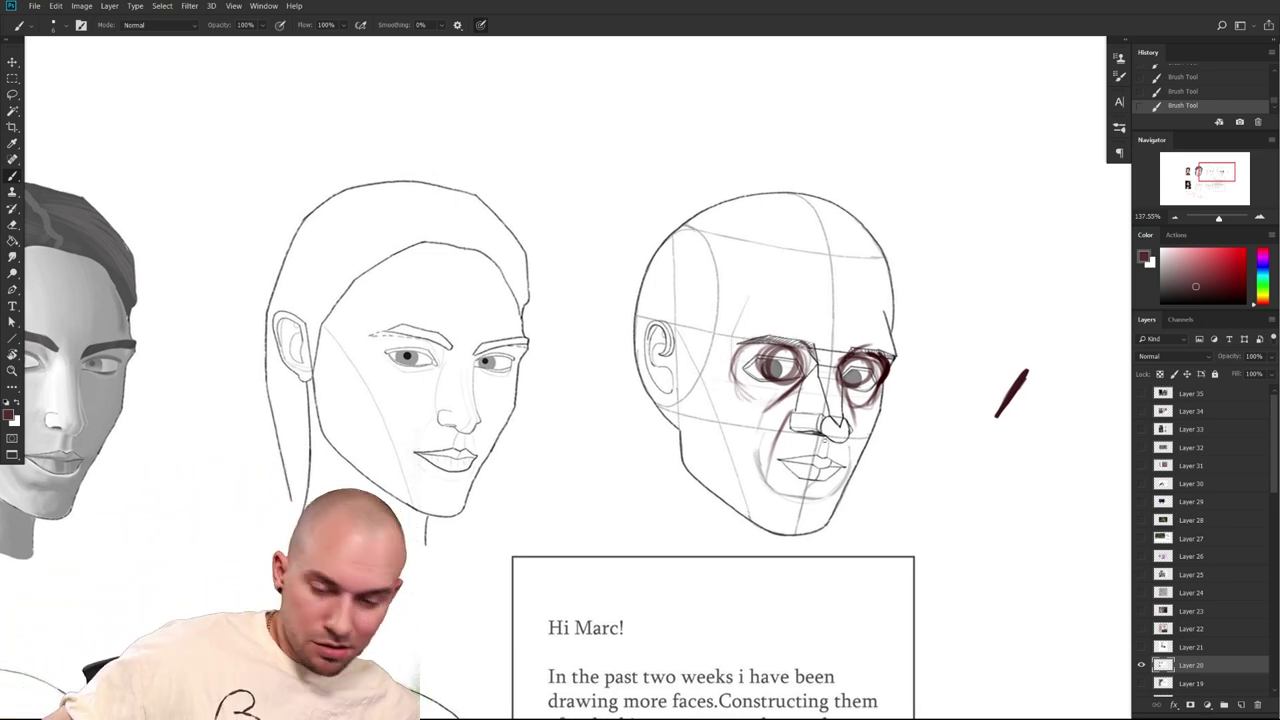
# Try to sketch the vertical side-plane lines on the front-view construction head from the forehead down to the jaw
pyautogui.scroll(-4, 801, 492)
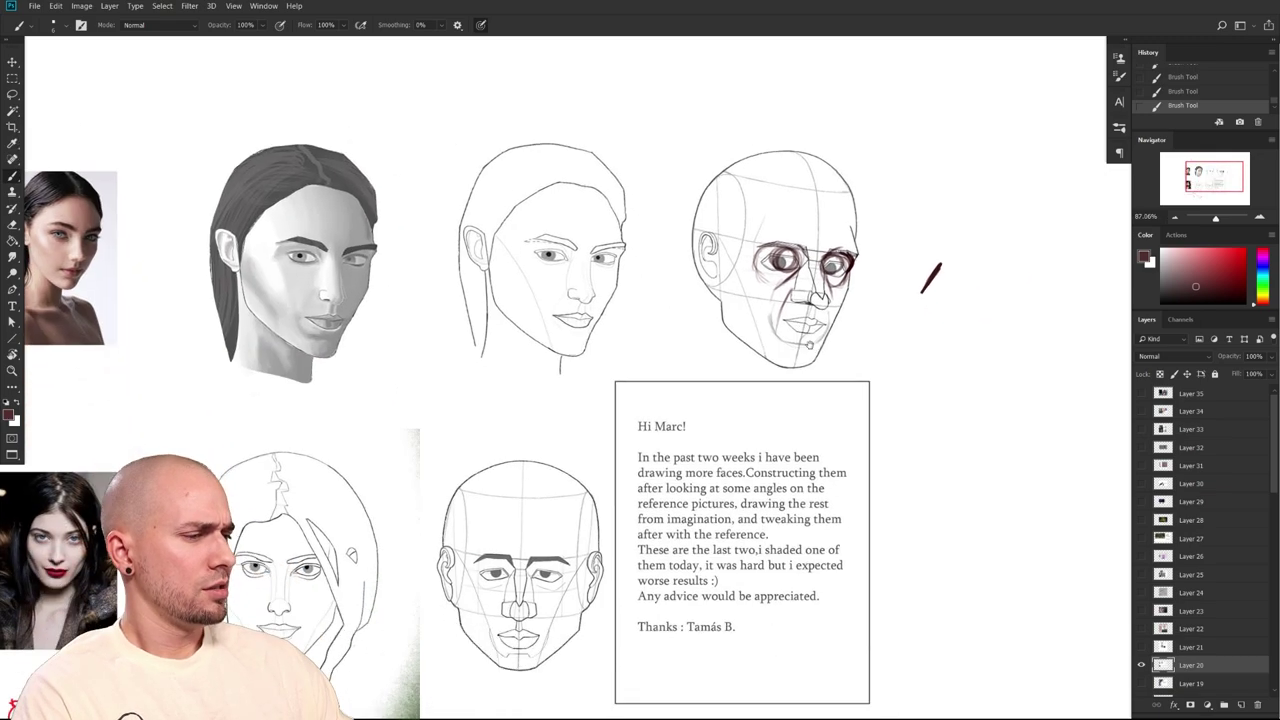
pyautogui.scroll(3, 801, 492)
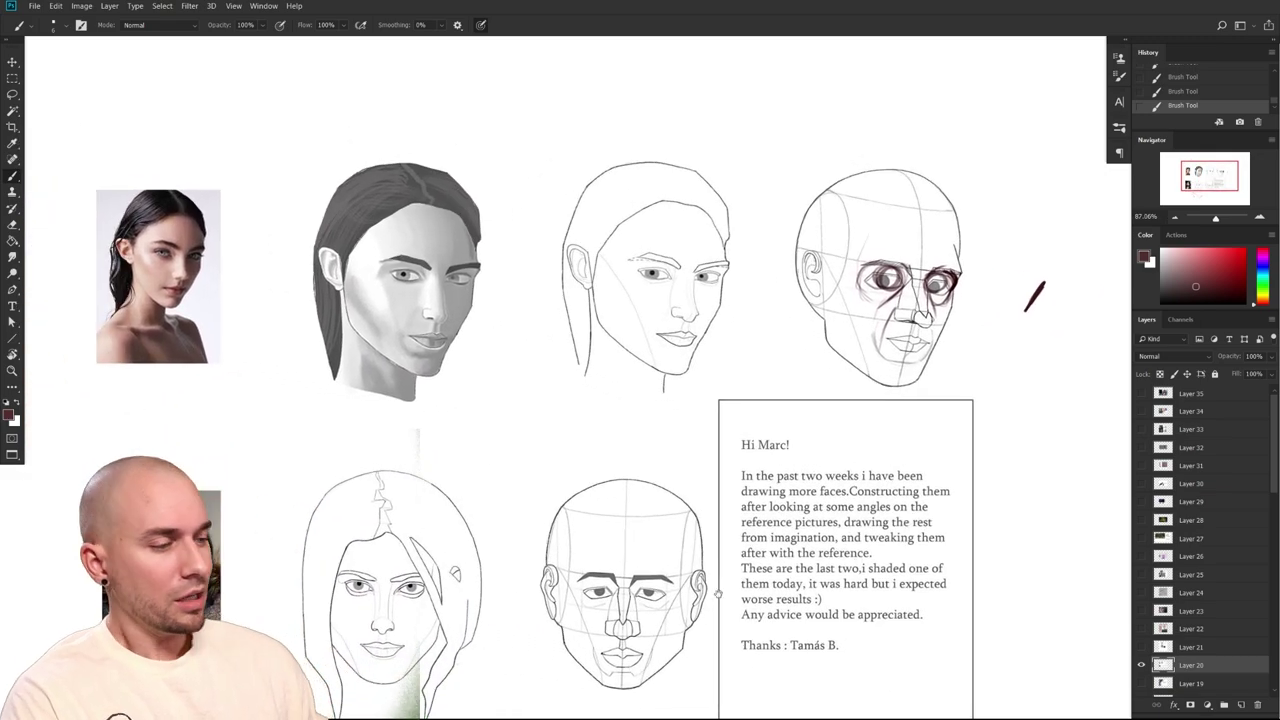
pyautogui.moveTo(710, 528); pyautogui.dragTo(691, 556)
pyautogui.scroll(3, 689, 555)
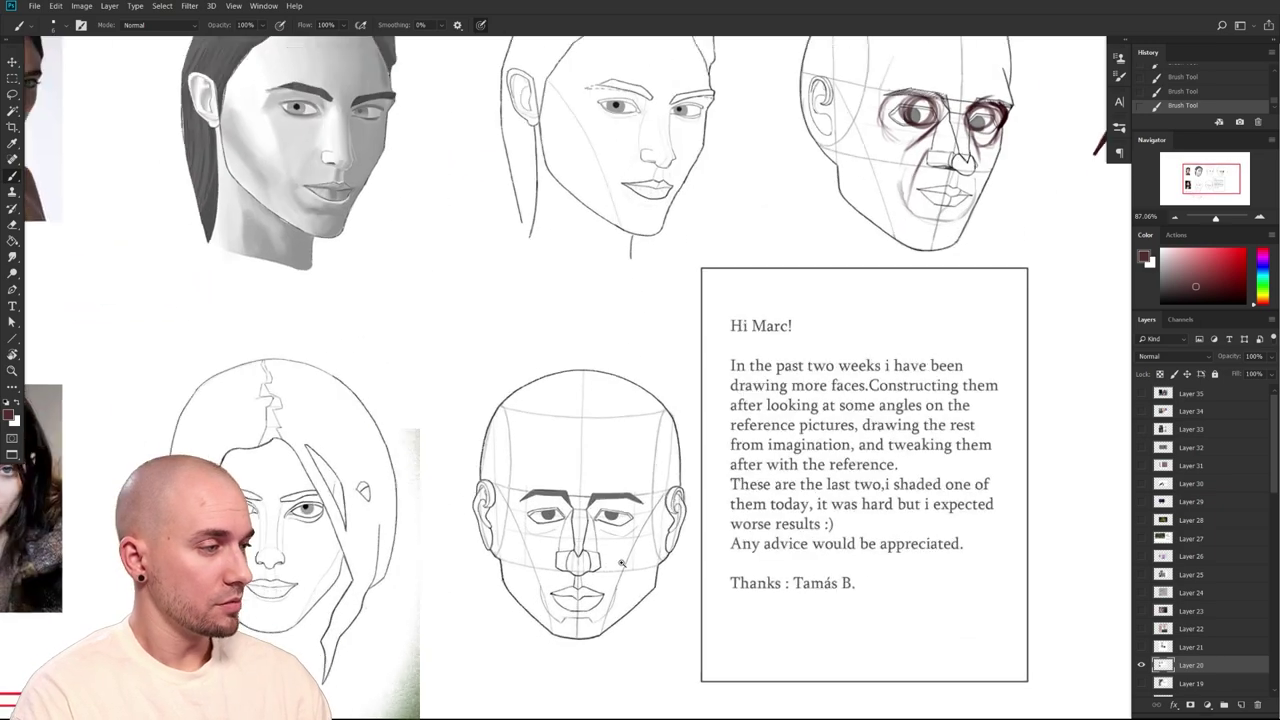
pyautogui.moveTo(608, 608)
pyautogui.mouseDown()
pyautogui.moveTo(657, 506)
pyautogui.moveTo(689, 498)
pyautogui.mouseUp()
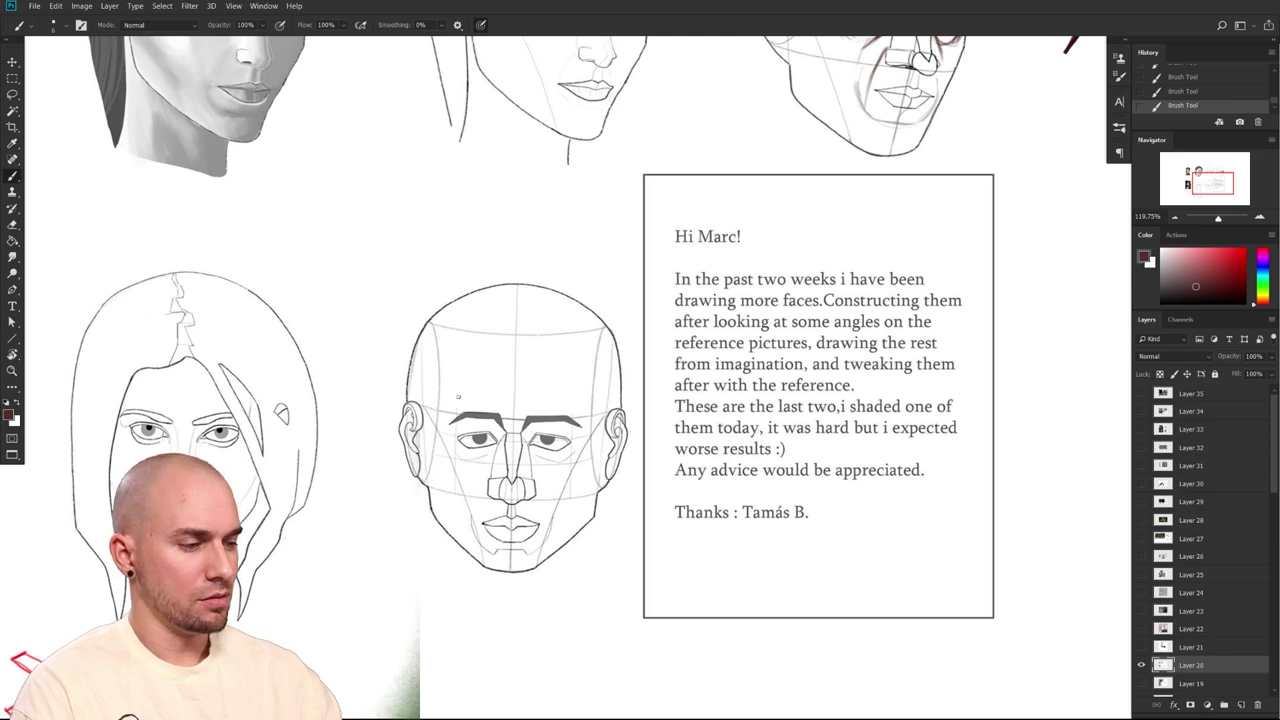
pyautogui.moveTo(433, 321); pyautogui.dragTo(428, 490)
pyautogui.hotkey('ctrl', 'z')
pyautogui.moveTo(607, 333)
pyautogui.mouseDown()
pyautogui.moveTo(592, 471)
pyautogui.moveTo(606, 322)
pyautogui.mouseUp()
pyautogui.hotkey('ctrl', 'z')
pyautogui.moveTo(433, 319); pyautogui.dragTo(430, 510)
pyautogui.hotkey('ctrl', 'z')
pyautogui.hotkey('ctrl', 'z')
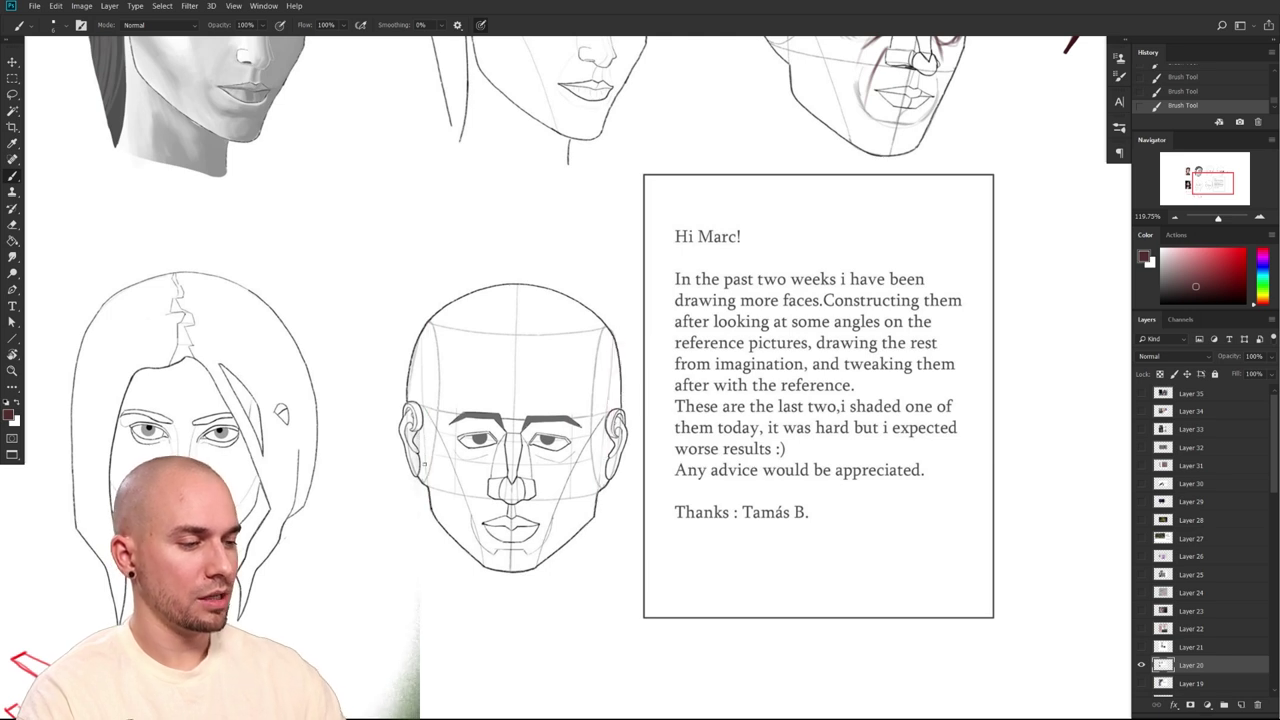
# Draw the side-plane edges on both sides of the front-view construction head, between the upper skull and the jaw corners
pyautogui.moveTo(424, 472); pyautogui.dragTo(431, 512)
pyautogui.moveTo(420, 442)
pyautogui.mouseDown()
pyautogui.moveTo(433, 516)
pyautogui.moveTo(432, 503)
pyautogui.mouseUp()
pyautogui.moveTo(421, 392)
pyautogui.mouseDown()
pyautogui.moveTo(430, 506)
pyautogui.moveTo(421, 345)
pyautogui.moveTo(428, 322)
pyautogui.moveTo(472, 291)
pyautogui.mouseUp()
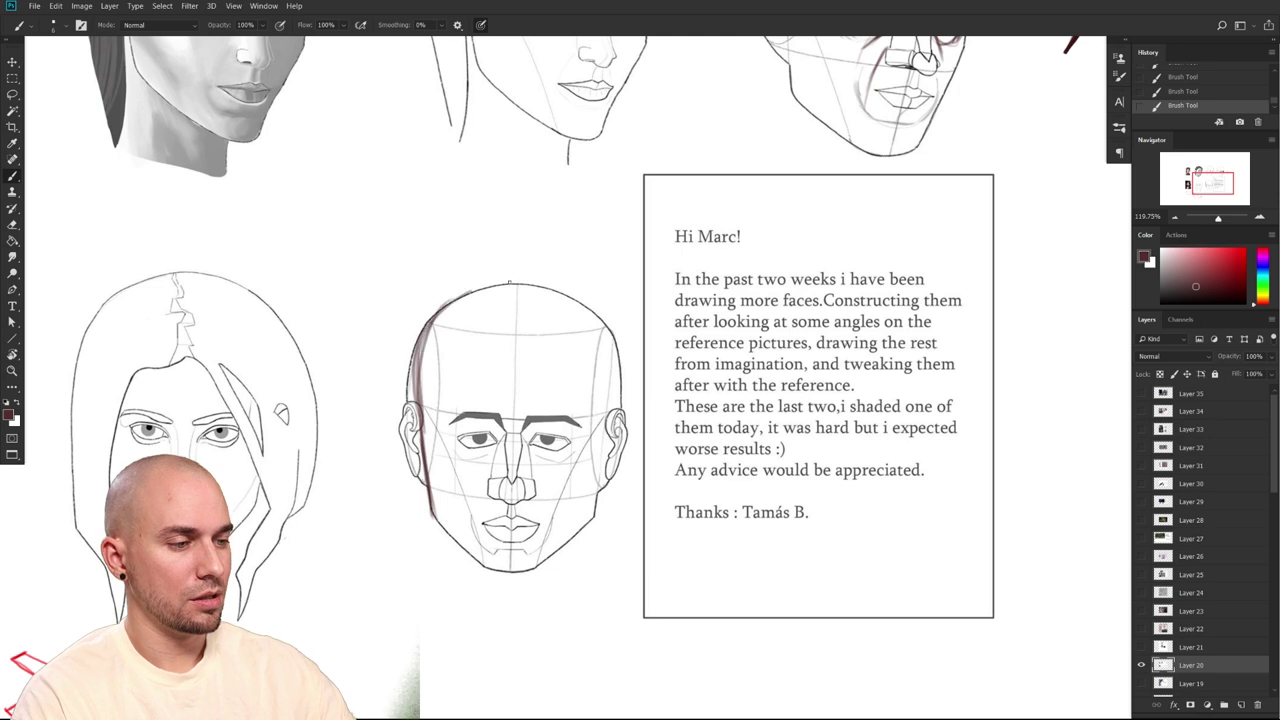
pyautogui.moveTo(594, 518)
pyautogui.mouseDown()
pyautogui.moveTo(611, 362)
pyautogui.moveTo(598, 305)
pyautogui.mouseUp()
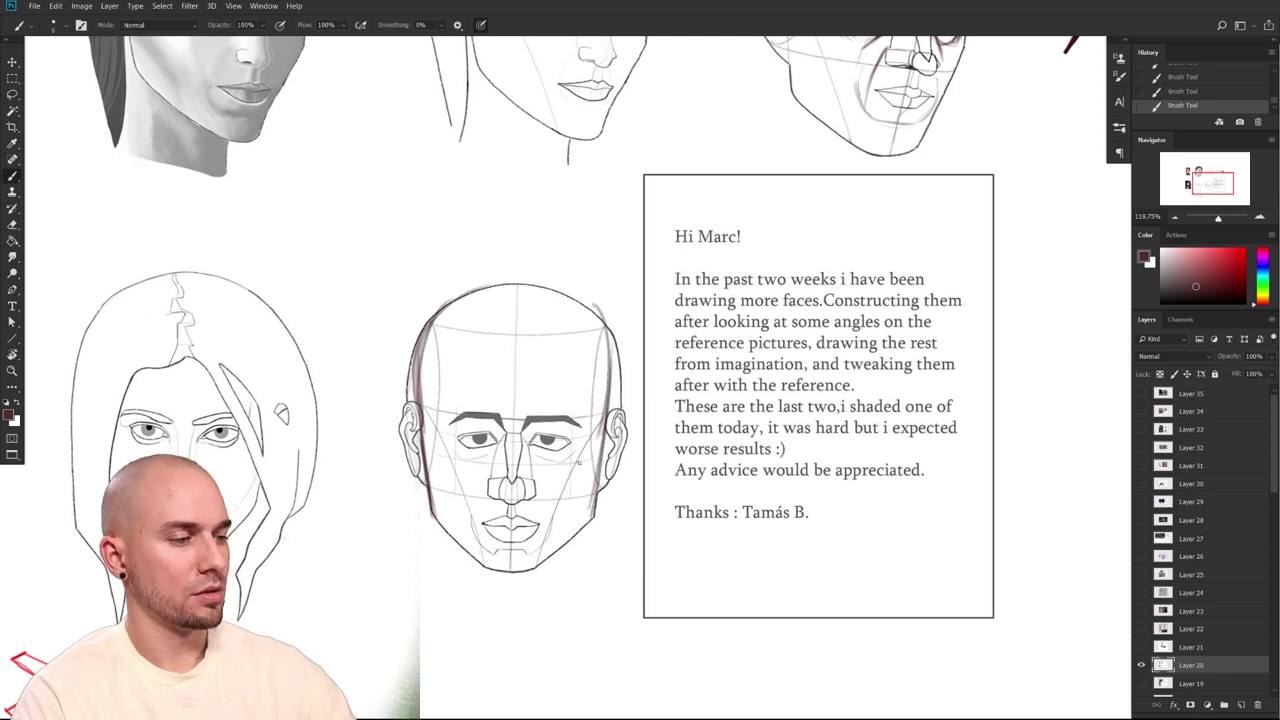
# Draw the slanting cheekbone plane lines and the temple edges on both sides of the front-view construction head
pyautogui.moveTo(419, 408); pyautogui.dragTo(459, 526)
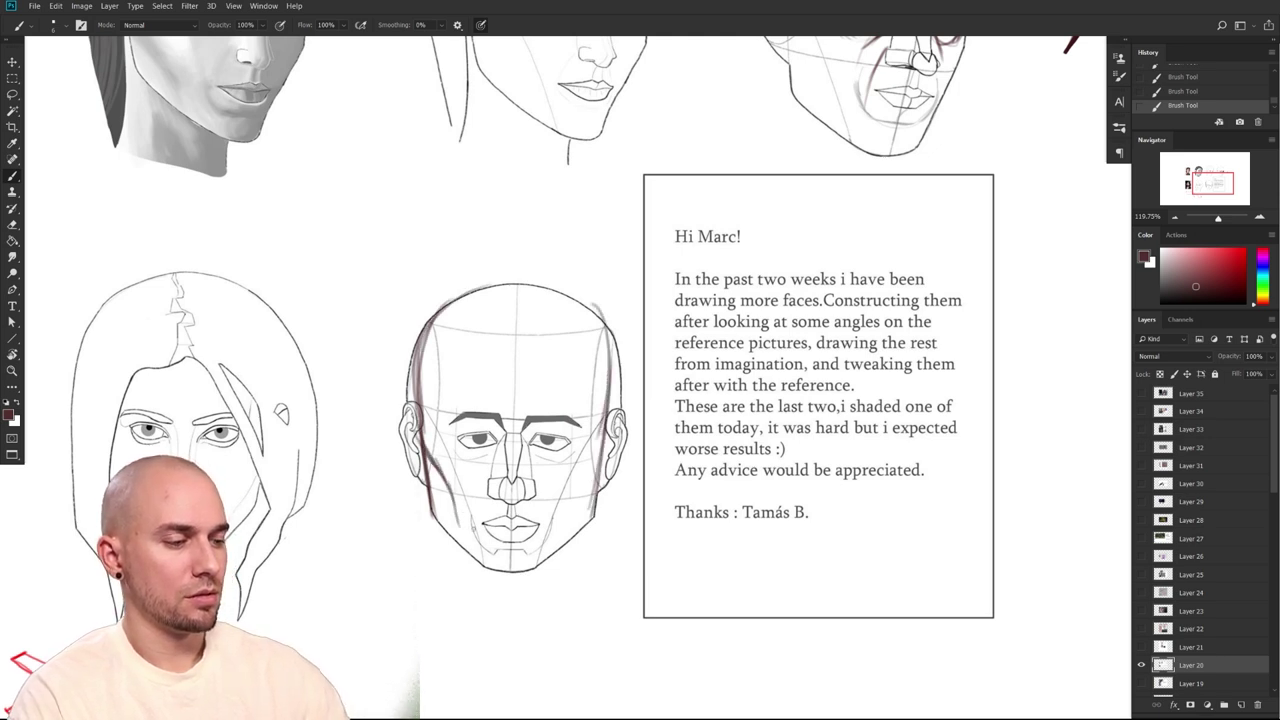
pyautogui.moveTo(565, 498)
pyautogui.mouseDown()
pyautogui.moveTo(600, 434)
pyautogui.moveTo(549, 518)
pyautogui.mouseUp()
pyautogui.moveTo(428, 440)
pyautogui.mouseDown()
pyautogui.moveTo(468, 489)
pyautogui.moveTo(430, 436)
pyautogui.moveTo(443, 355)
pyautogui.mouseUp()
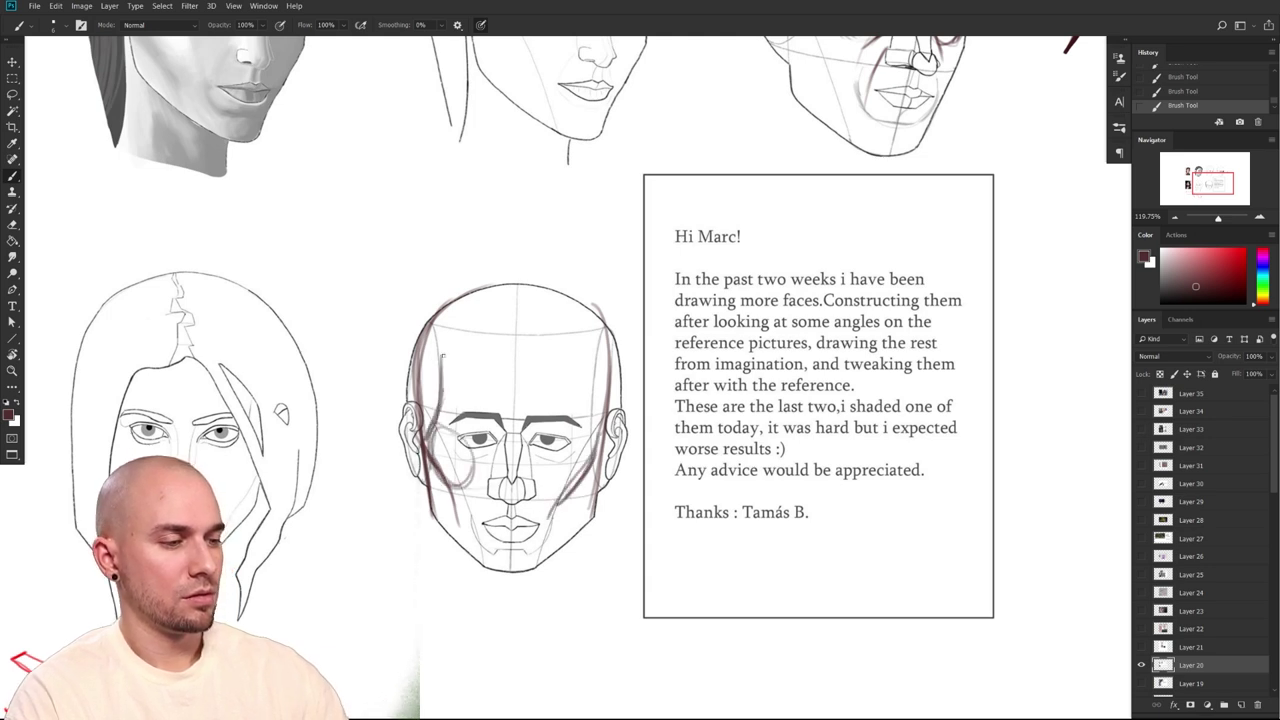
pyautogui.moveTo(589, 404); pyautogui.dragTo(598, 350)
# Outline the eye socket with a heavy dark ring around the viewer's-left eye of the front-view construction head
pyautogui.moveTo(446, 434)
pyautogui.mouseDown()
pyautogui.moveTo(496, 457)
pyautogui.moveTo(500, 434)
pyautogui.moveTo(490, 450)
pyautogui.mouseUp()
pyautogui.moveTo(706, 477)
pyautogui.mouseDown()
pyautogui.moveTo(686, 482)
pyautogui.moveTo(749, 366)
pyautogui.moveTo(757, 375)
pyautogui.moveTo(704, 456)
pyautogui.mouseUp()
pyautogui.rightClick(497, 470)
pyautogui.click(477, 473)
# Examine the shaded three-quarter portrait beside its reference photo
pyautogui.moveTo(719, 472); pyautogui.dragTo(590, 662)
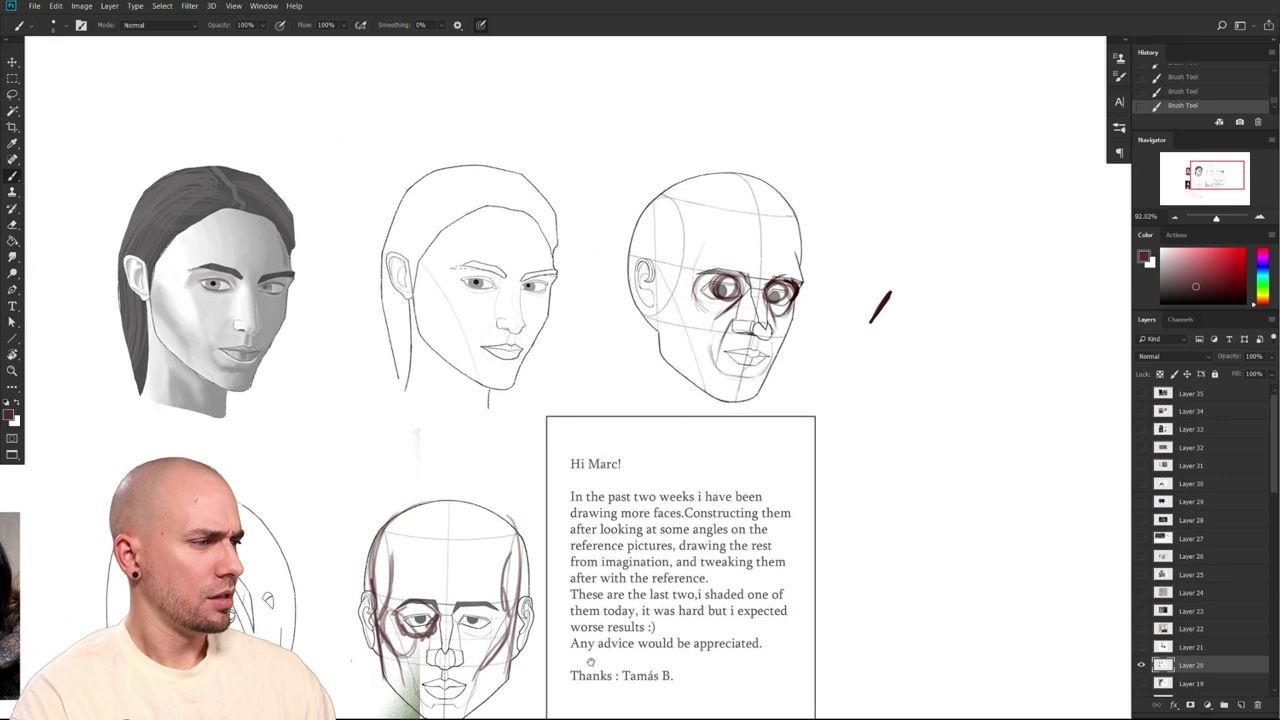
pyautogui.moveTo(841, 486); pyautogui.dragTo(1076, 552)
pyautogui.moveTo(743, 483); pyautogui.dragTo(910, 610)
pyautogui.moveTo(495, 507); pyautogui.dragTo(600, 560)
pyautogui.moveTo(634, 564); pyautogui.dragTo(600, 595)
pyautogui.moveTo(857, 583)
pyautogui.mouseDown()
pyautogui.moveTo(891, 568)
pyautogui.moveTo(767, 551)
pyautogui.mouseUp()
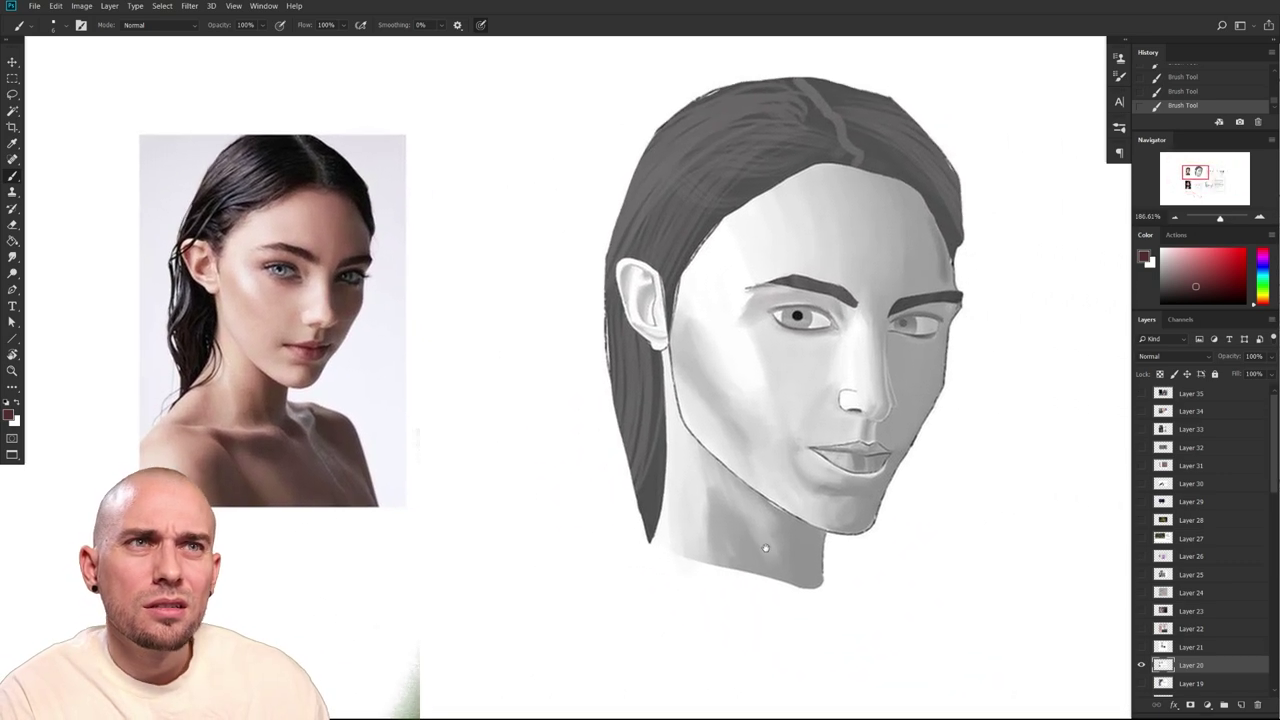
pyautogui.moveTo(296, 384)
pyautogui.mouseDown()
pyautogui.moveTo(231, 334)
pyautogui.moveTo(217, 264)
pyautogui.mouseUp()
pyautogui.hotkey('ctrl', 'z')
pyautogui.moveTo(624, 584); pyautogui.dragTo(550, 600)
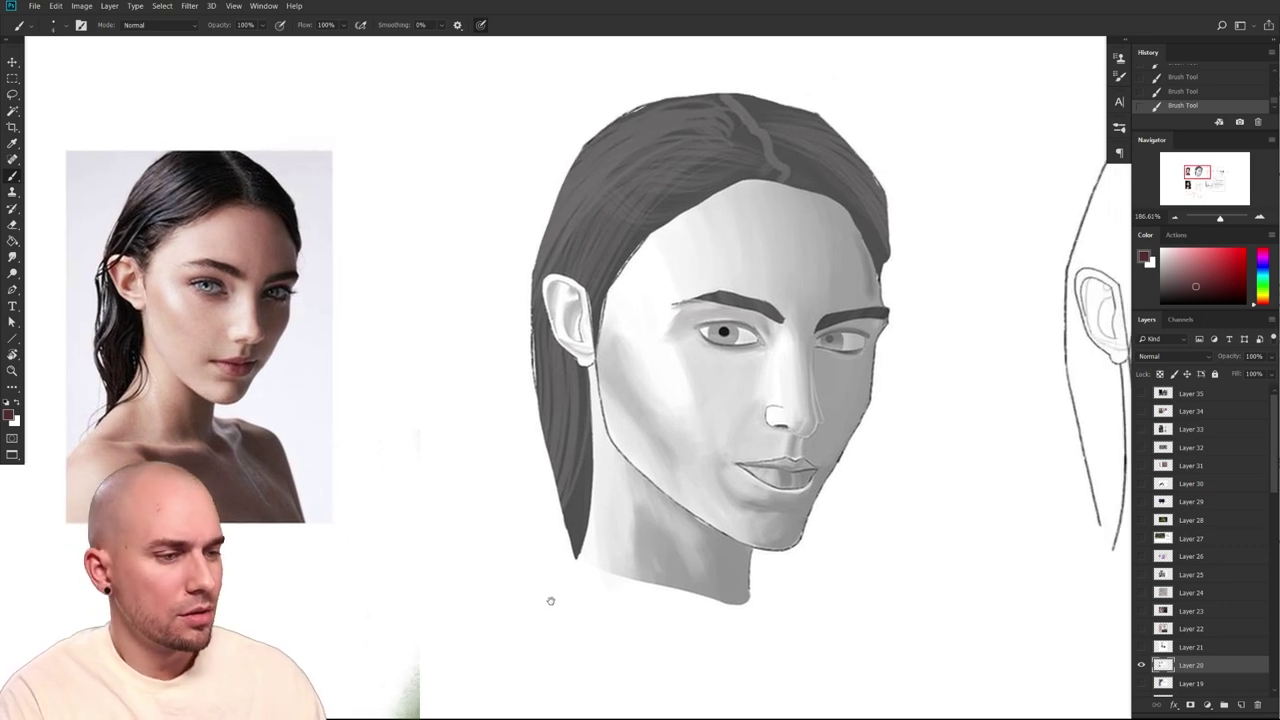
pyautogui.scroll(-3, 550, 600)
pyautogui.moveTo(563, 606); pyautogui.dragTo(460, 612)
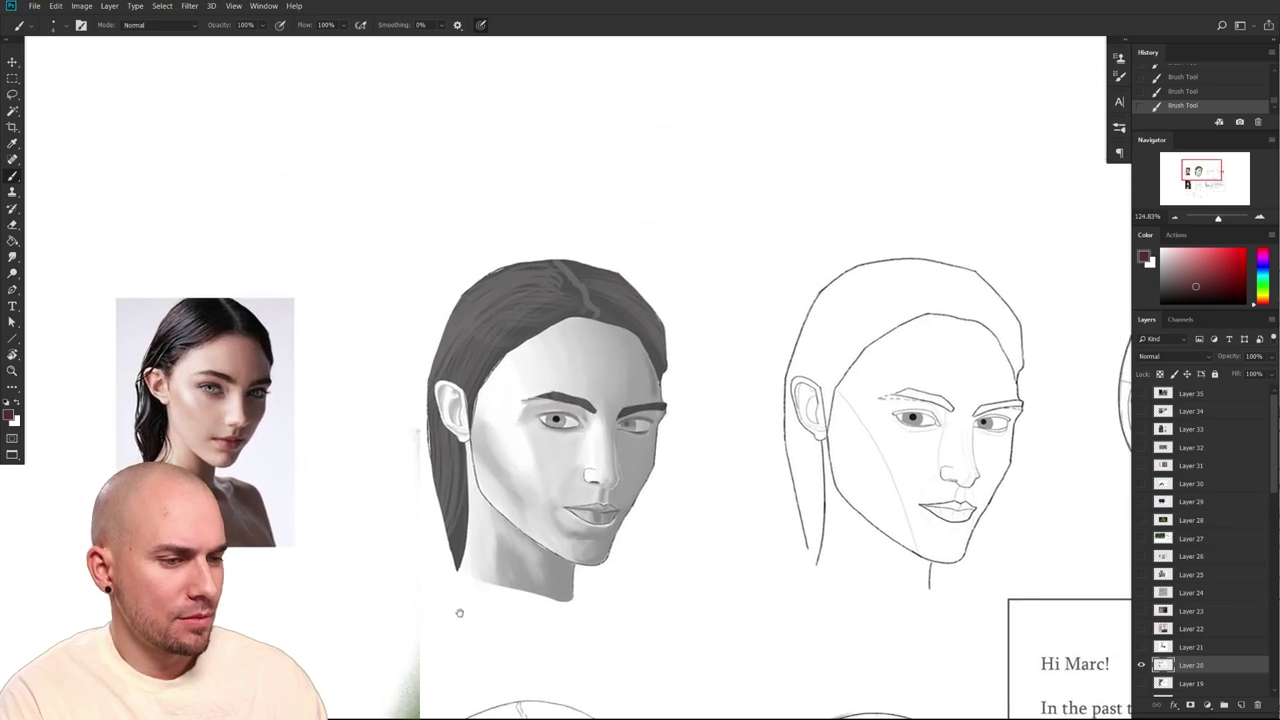
# Compare the second portrait's line drawing with its reference photo and the construction heads
pyautogui.moveTo(460, 613)
pyautogui.mouseDown()
pyautogui.moveTo(523, 449)
pyautogui.moveTo(567, 508)
pyautogui.moveTo(733, 434)
pyautogui.moveTo(648, 507)
pyautogui.moveTo(620, 497)
pyautogui.moveTo(634, 380)
pyautogui.moveTo(700, 289)
pyautogui.moveTo(687, 276)
pyautogui.mouseUp()
pyautogui.moveTo(661, 346); pyautogui.dragTo(703, 357)
pyautogui.moveTo(697, 545); pyautogui.dragTo(560, 352)
pyautogui.moveTo(574, 430); pyautogui.dragTo(691, 377)
pyautogui.moveTo(680, 60); pyautogui.dragTo(674, 500)
pyautogui.moveTo(647, 283); pyautogui.dragTo(775, 190)
pyautogui.moveTo(724, 690)
pyautogui.mouseDown()
pyautogui.moveTo(641, 449)
pyautogui.moveTo(678, 340)
pyautogui.moveTo(375, 424)
pyautogui.moveTo(481, 561)
pyautogui.moveTo(645, 577)
pyautogui.moveTo(631, 580)
pyautogui.mouseUp()
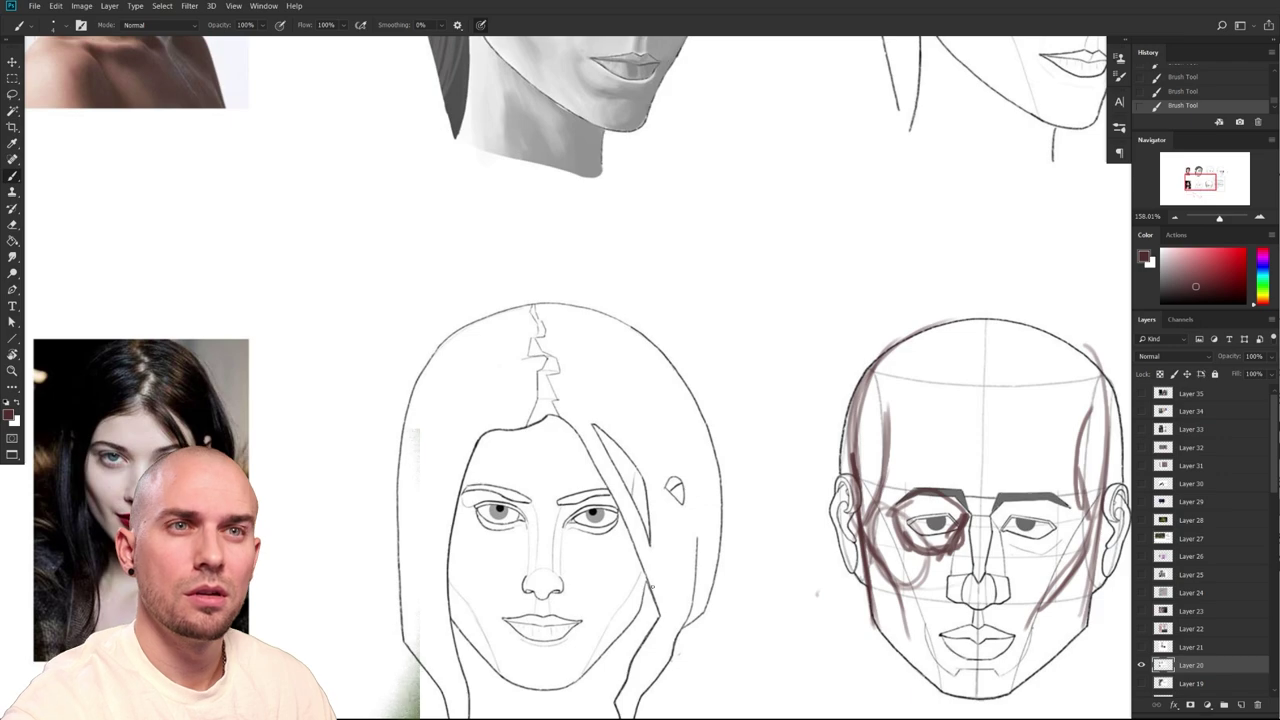
pyautogui.moveTo(751, 481); pyautogui.dragTo(546, 573)
pyautogui.moveTo(1106, 343)
pyautogui.mouseDown()
pyautogui.moveTo(1048, 343)
pyautogui.moveTo(1070, 408)
pyautogui.moveTo(1036, 439)
pyautogui.mouseUp()
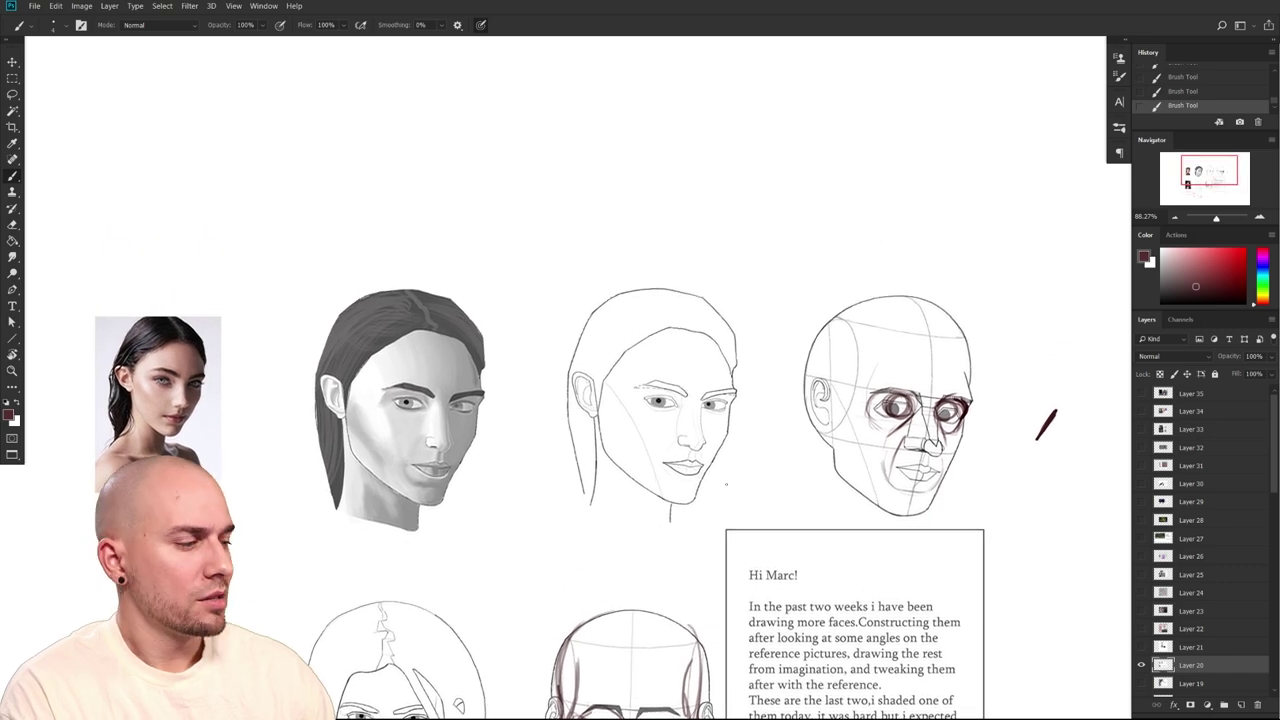
# Sample a muted dark tone from the three-quarter head and sketch a small skull circle in the empty area above the portraits
pyautogui.keyDown('alt'); pyautogui.click(893, 408); pyautogui.keyUp('alt')
pyautogui.scroll(3, 541, 223)
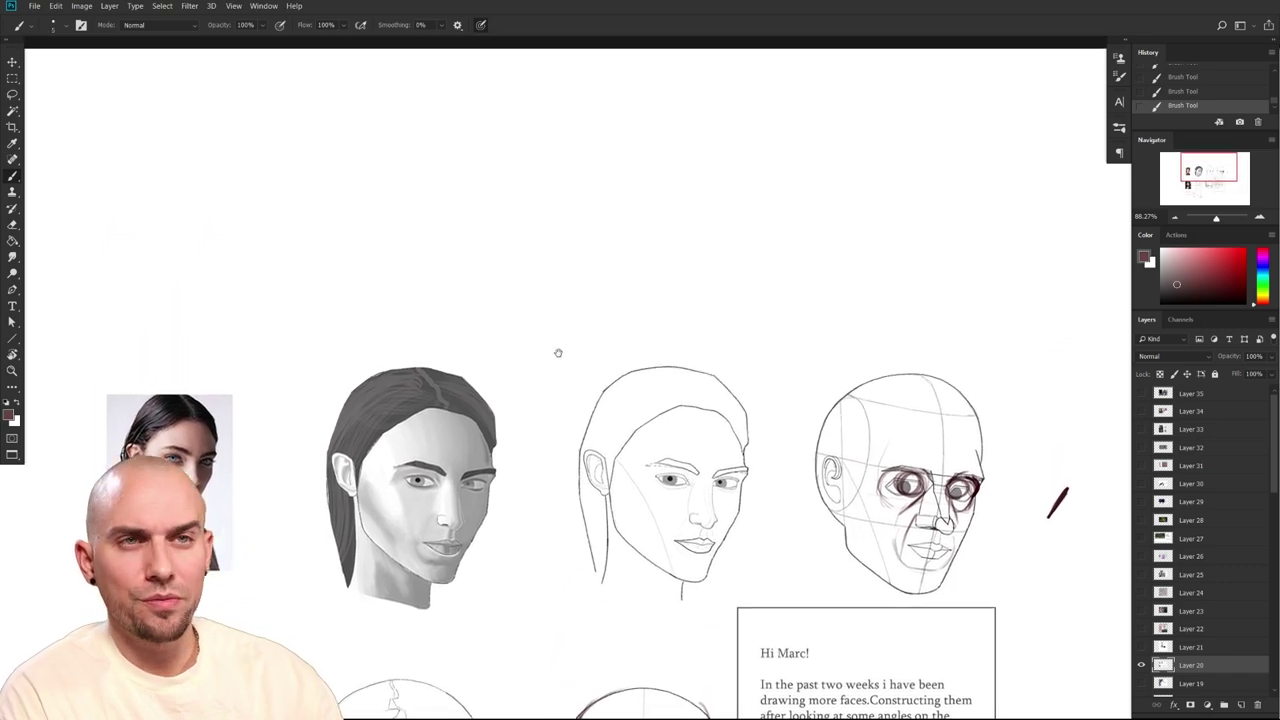
pyautogui.moveTo(691, 428); pyautogui.dragTo(648, 420)
pyautogui.moveTo(589, 349); pyautogui.dragTo(611, 368)
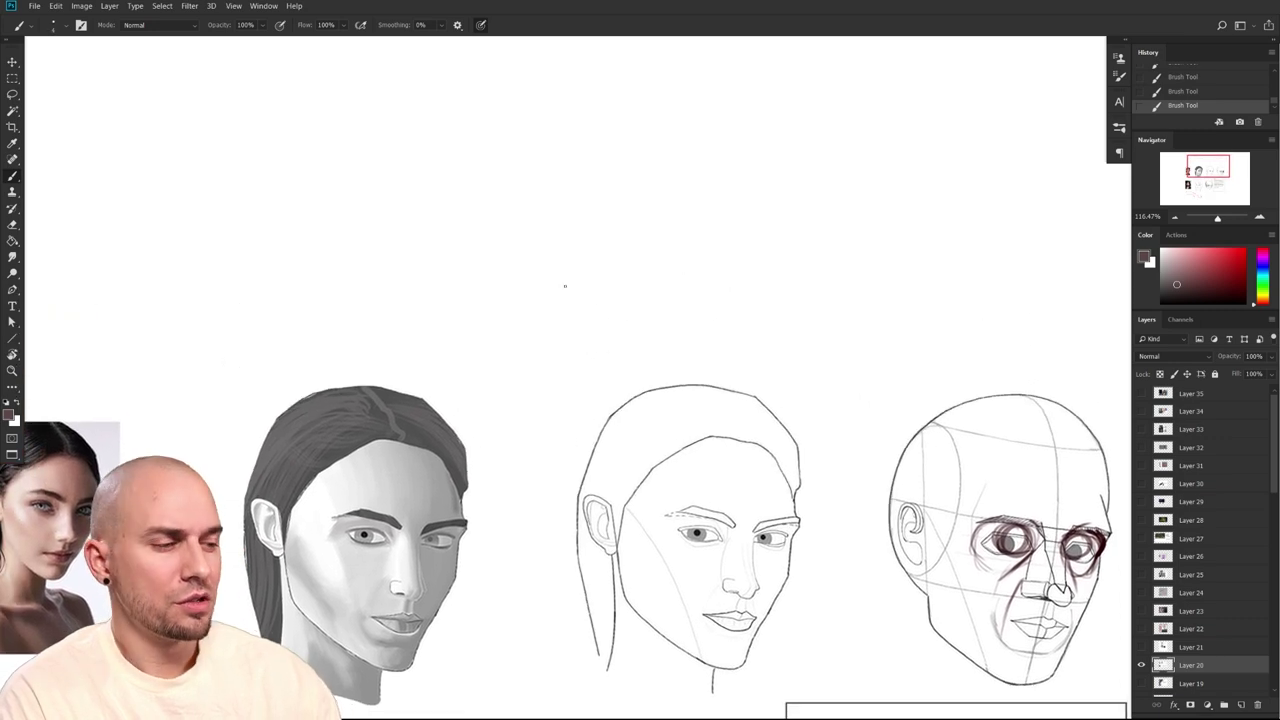
pyautogui.moveTo(558, 335)
pyautogui.mouseDown()
pyautogui.moveTo(507, 330)
pyautogui.moveTo(587, 332)
pyautogui.mouseUp()
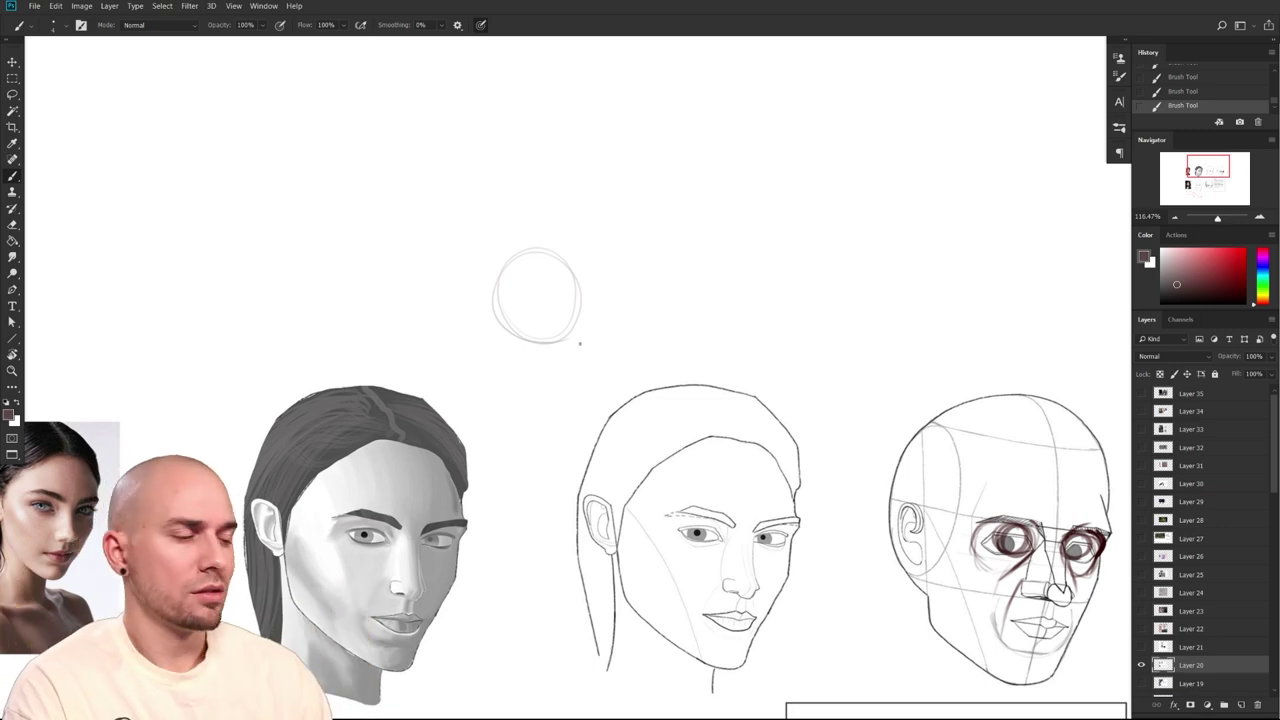
pyautogui.moveTo(591, 388); pyautogui.dragTo(588, 367)
# Add a curved centre line, a curved cross line, the jaw edges and a small ear loop to the skull circle
pyautogui.moveTo(558, 198); pyautogui.dragTo(539, 286)
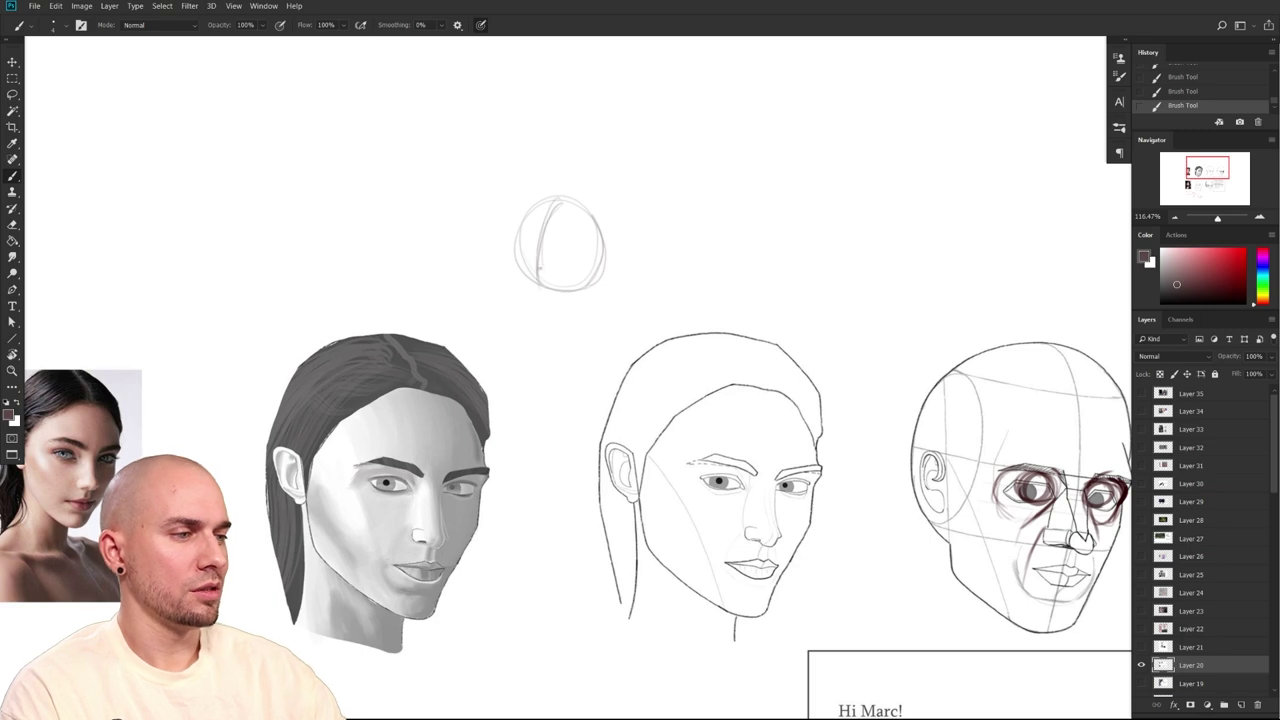
pyautogui.moveTo(586, 293)
pyautogui.mouseDown()
pyautogui.moveTo(598, 274)
pyautogui.moveTo(584, 297)
pyautogui.mouseUp()
pyautogui.hscroll(2, 530, 260)
pyautogui.scroll(-1, 530, 260)
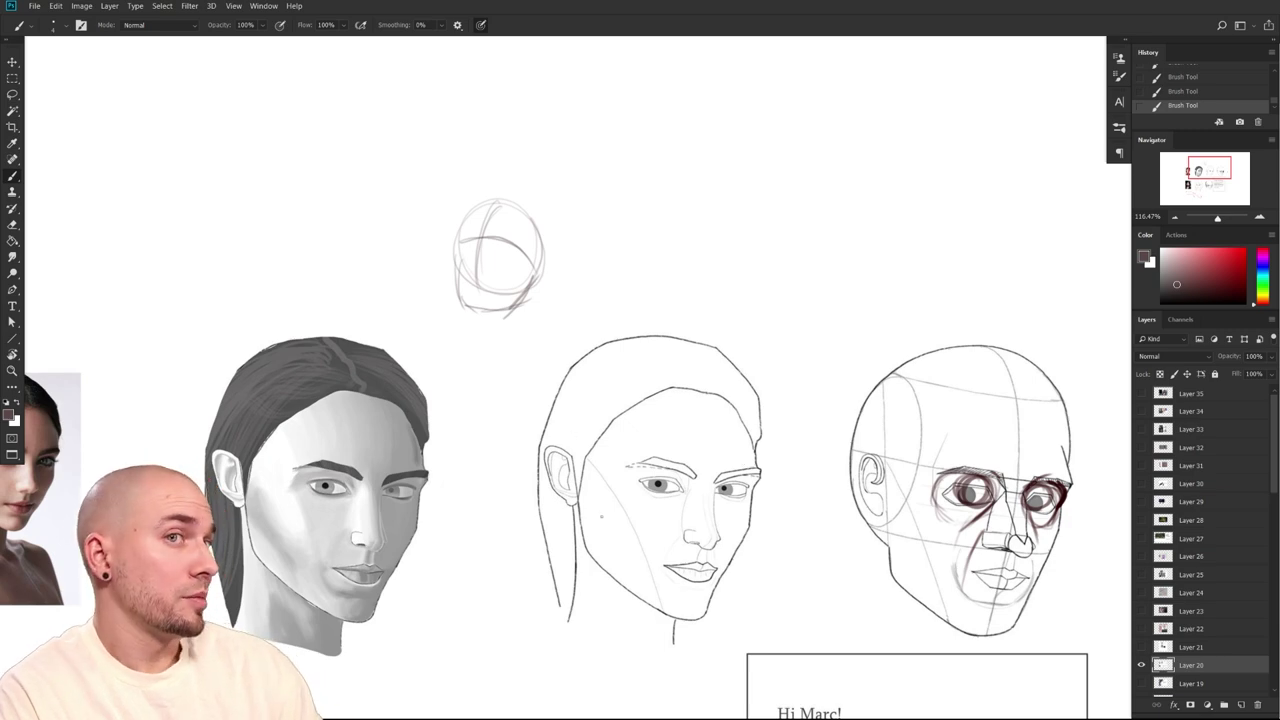
pyautogui.moveTo(681, 587); pyautogui.dragTo(755, 510)
pyautogui.hscroll(2, 703, 374)
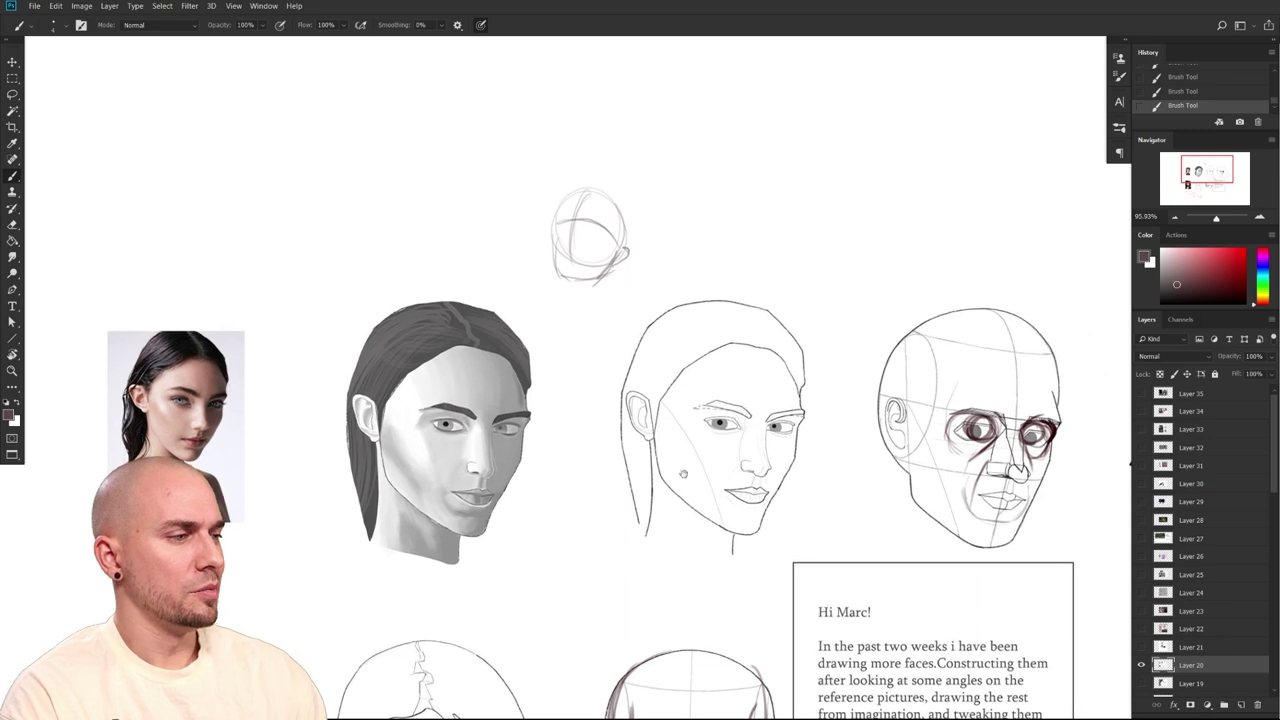
# Compare both reference photos with the portraits drawn from them, concentrating on the shaded face
pyautogui.moveTo(819, 360)
pyautogui.mouseDown()
pyautogui.moveTo(651, 440)
pyautogui.moveTo(832, 488)
pyautogui.mouseUp()
pyautogui.hotkey('ctrl', 'z')
pyautogui.scroll(5, 598, 448)
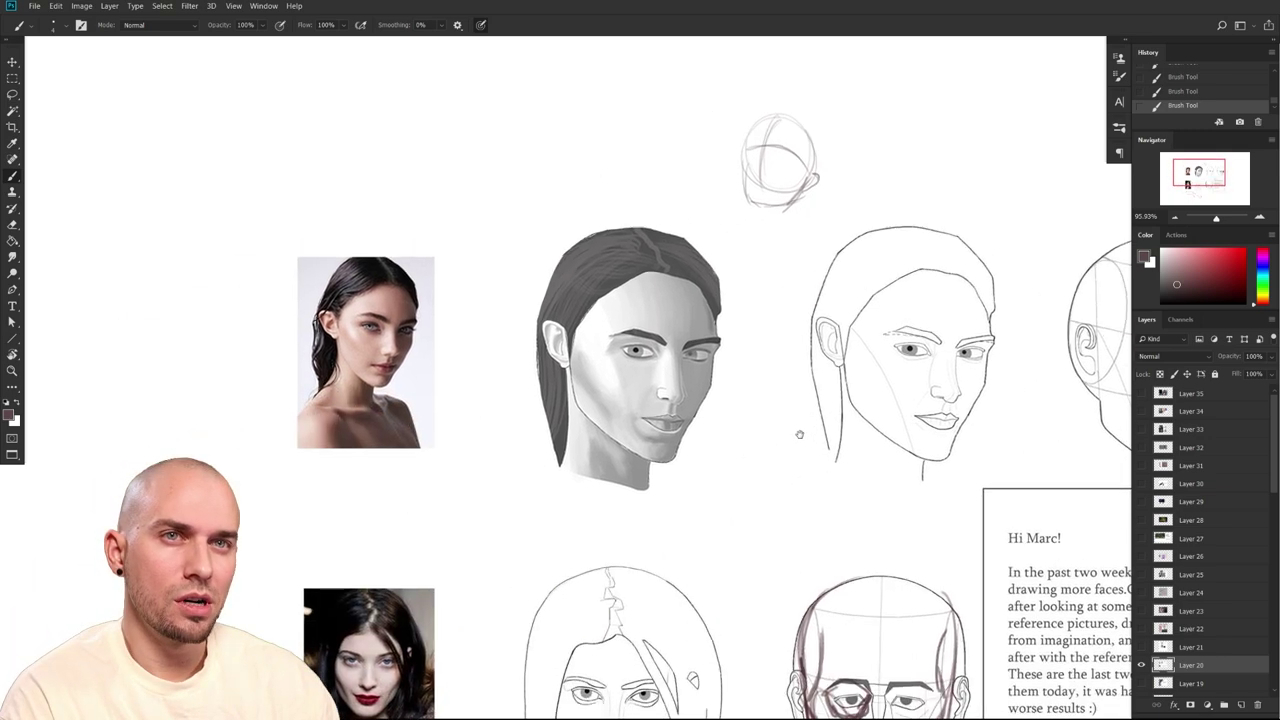
pyautogui.scroll(-10, 598, 448)
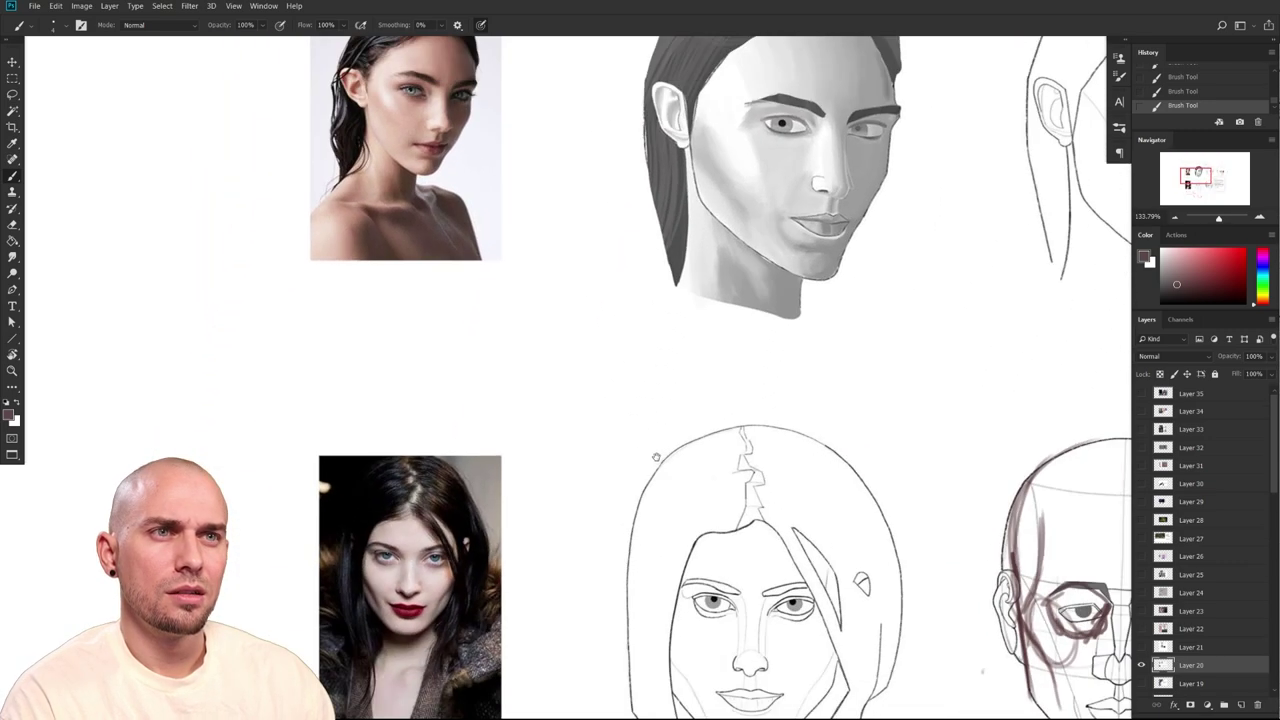
pyautogui.scroll(8, 540, 332)
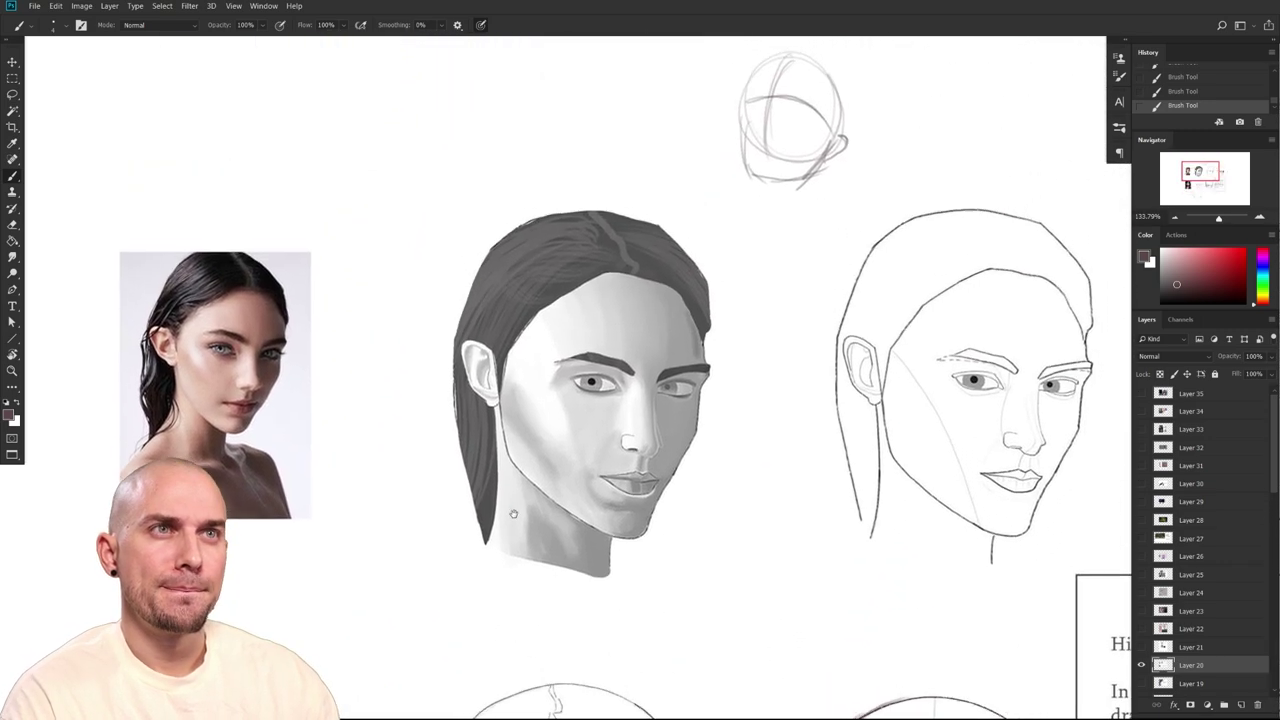
pyautogui.scroll(2, 518, 550)
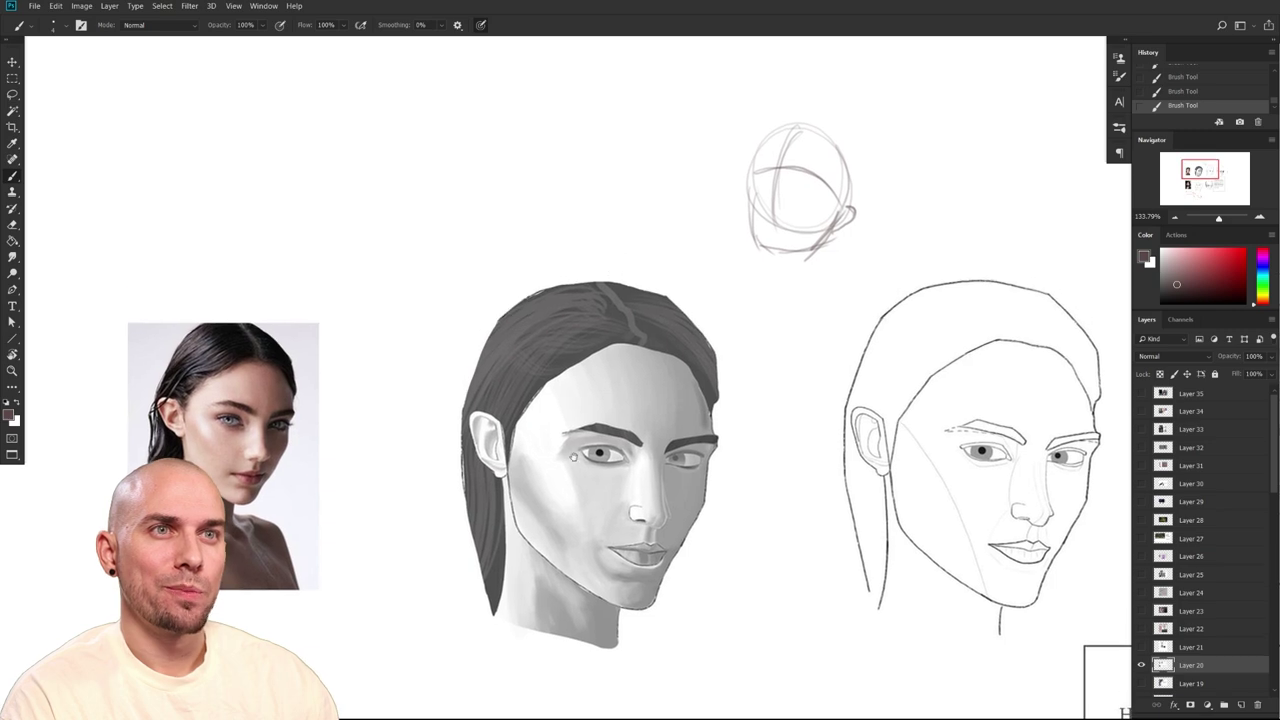
pyautogui.moveTo(773, 287)
pyautogui.mouseDown()
pyautogui.moveTo(690, 220)
pyautogui.moveTo(700, 296)
pyautogui.mouseUp()
pyautogui.hotkey('ctrl', 'z')
pyautogui.moveTo(772, 340)
pyautogui.mouseDown()
pyautogui.moveTo(730, 400)
pyautogui.moveTo(757, 393)
pyautogui.mouseUp()
pyautogui.hotkey('ctrl', 'z')
pyautogui.scroll(-1, 715, 550)
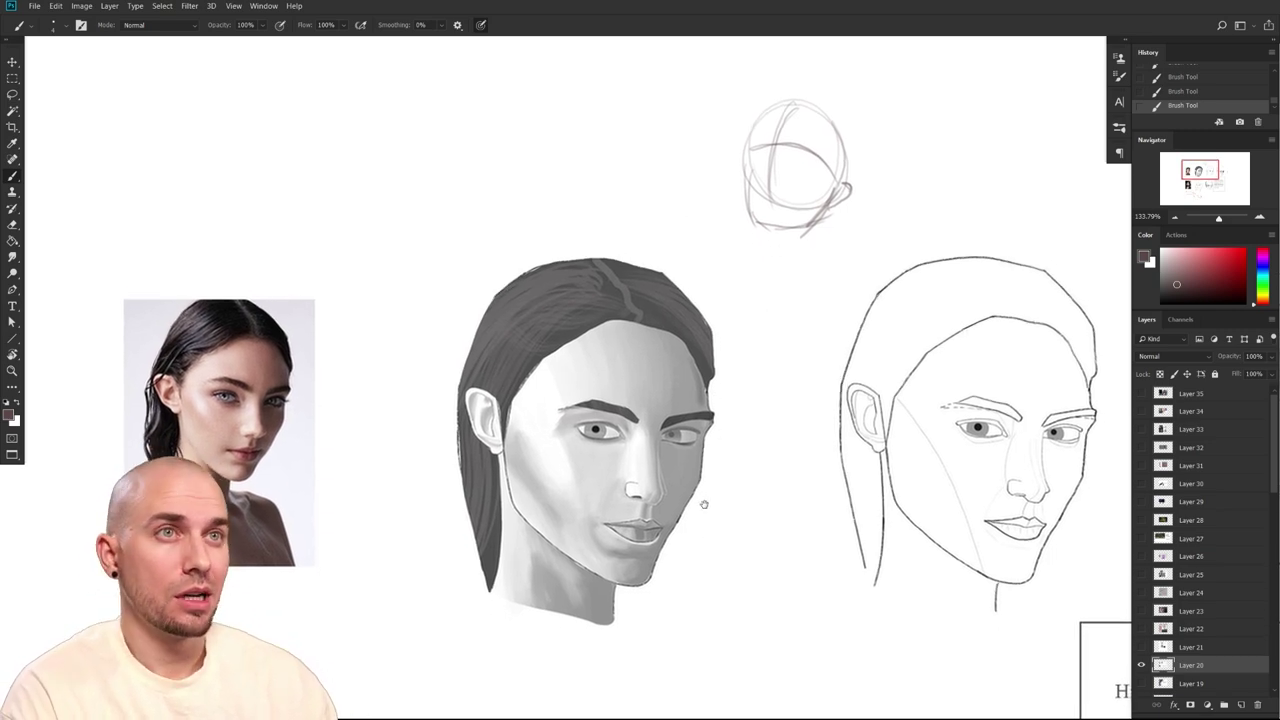
pyautogui.moveTo(697, 560)
pyautogui.mouseDown()
pyautogui.moveTo(708, 526)
pyautogui.moveTo(708, 572)
pyautogui.moveTo(709, 552)
pyautogui.mouseUp()
# Switch to a neutral dark grey, enlarge the brush, and paint a shadow beside the nose bridge below the shaded portrait's far eye
pyautogui.moveTo(650, 282); pyautogui.dragTo(606, 288)
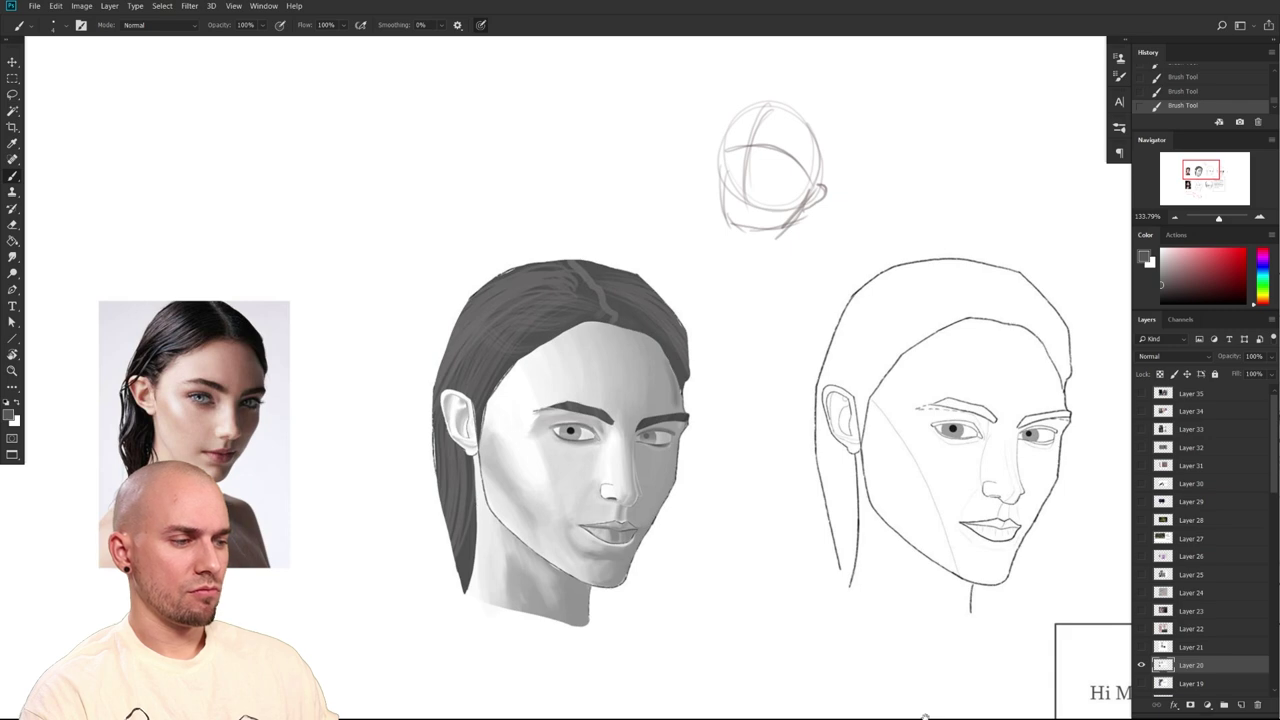
pyautogui.moveTo(630, 570); pyautogui.dragTo(702, 520)
pyautogui.scroll(4, 690, 532)
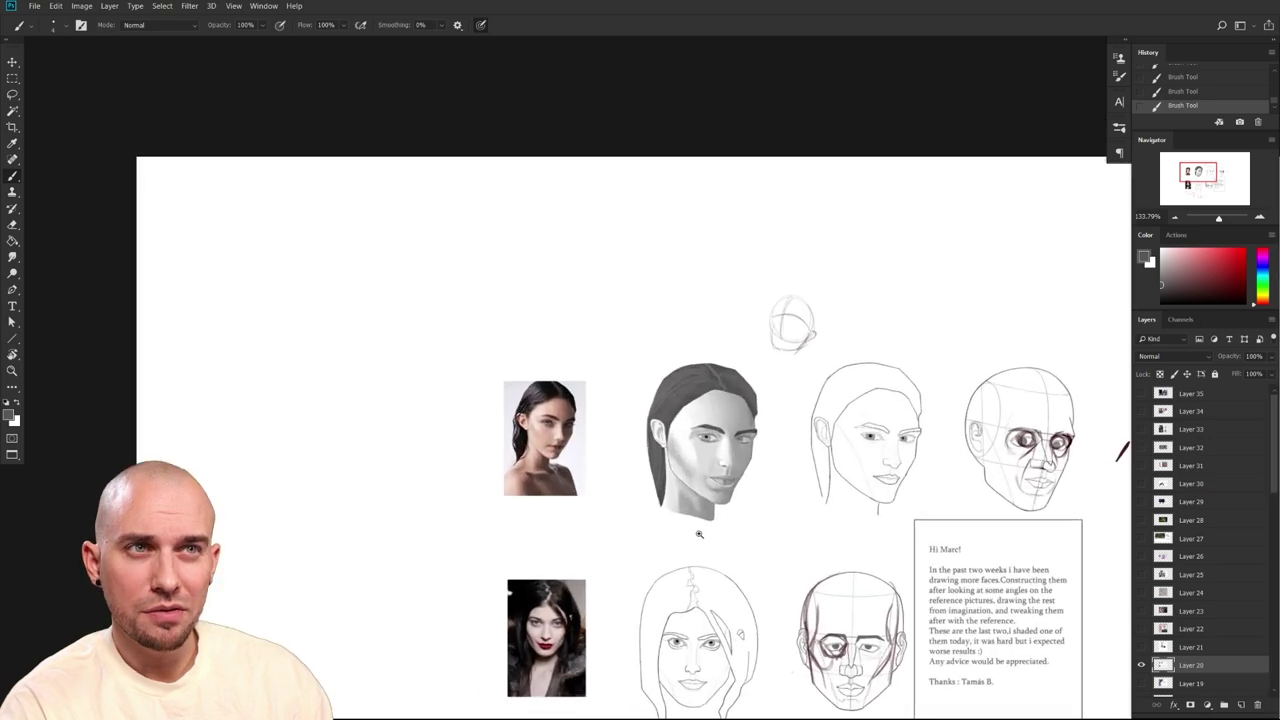
pyautogui.scroll(3, 643, 543)
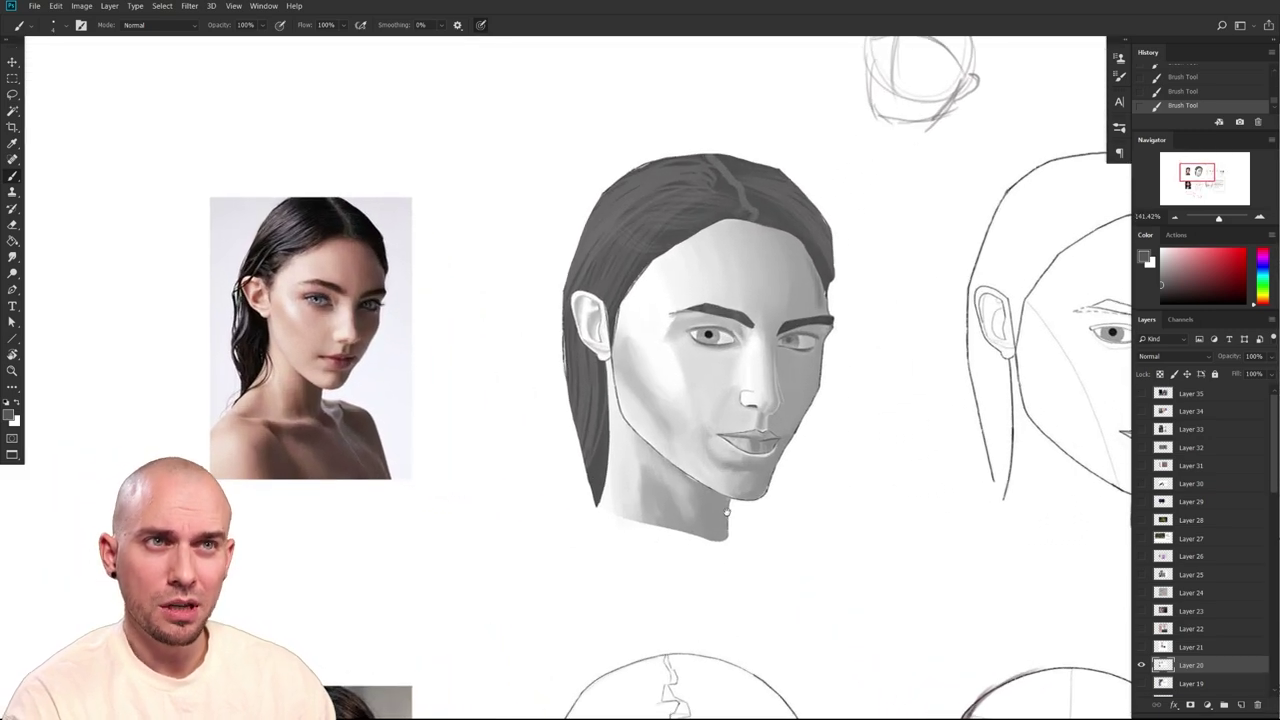
pyautogui.scroll(3, 775, 510)
pyautogui.scroll(4, 770, 535)
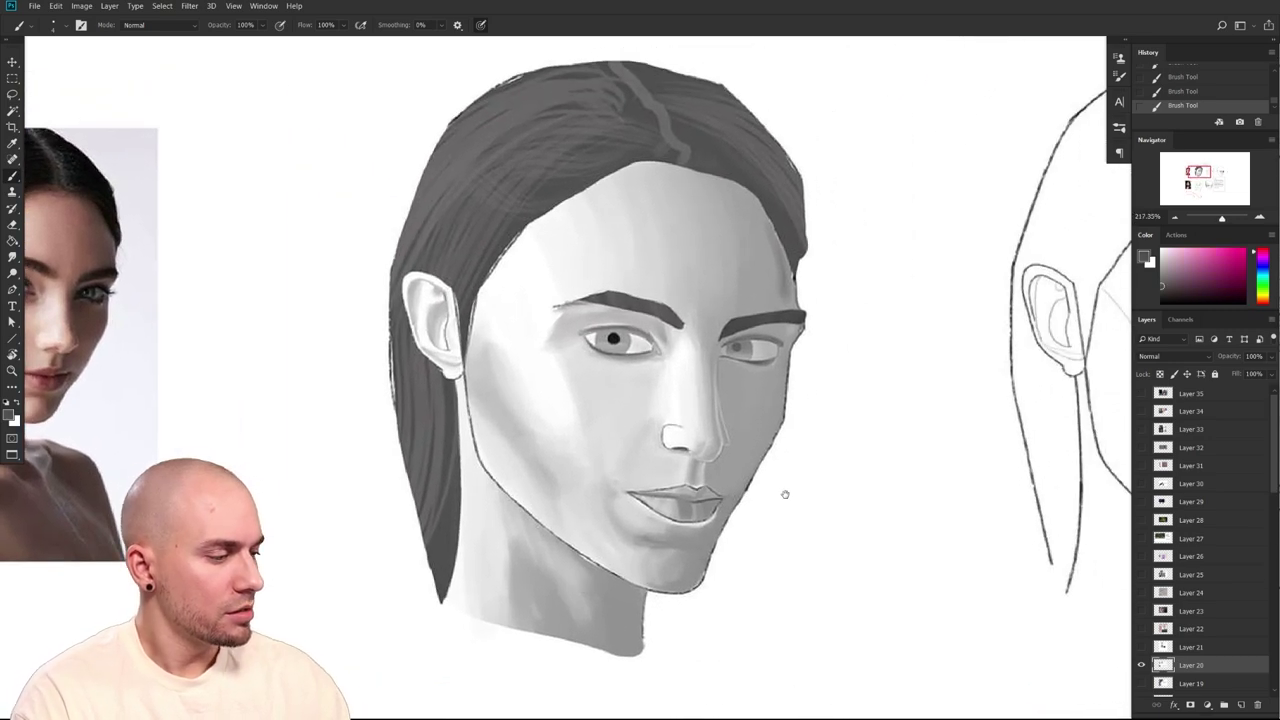
pyautogui.scroll(-2, 786, 491)
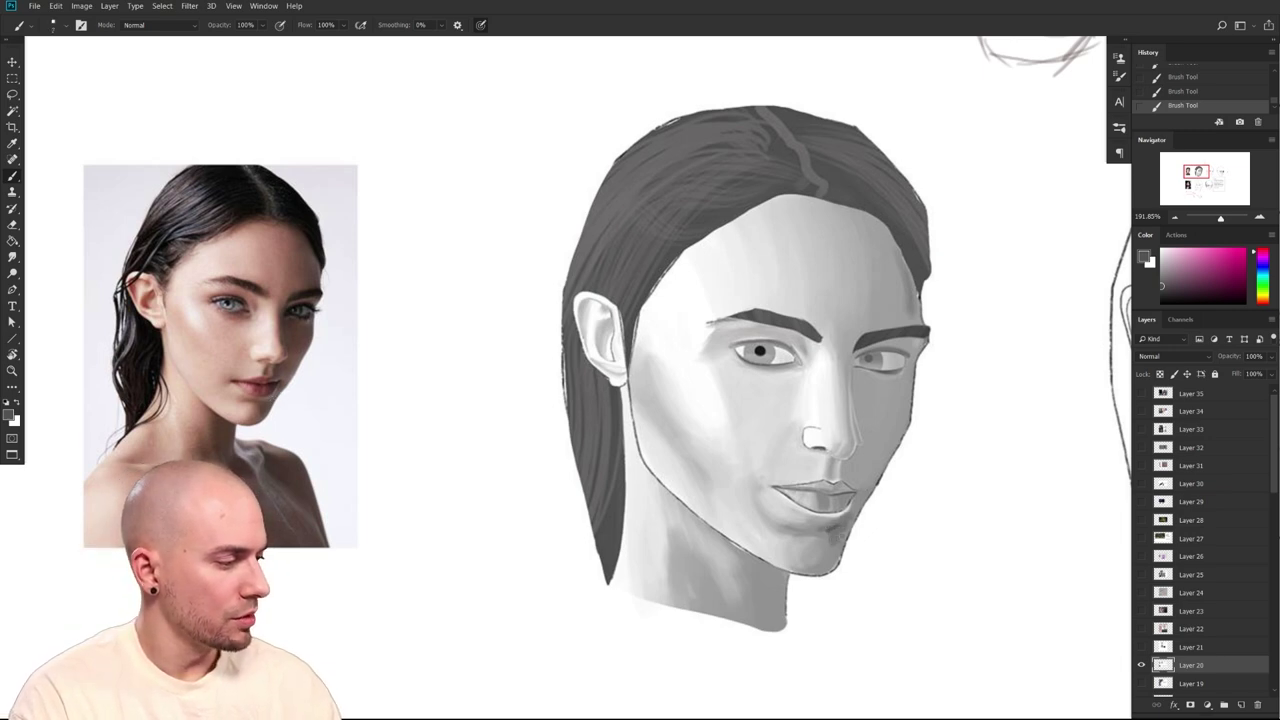
pyautogui.moveTo(909, 465); pyautogui.dragTo(891, 487)
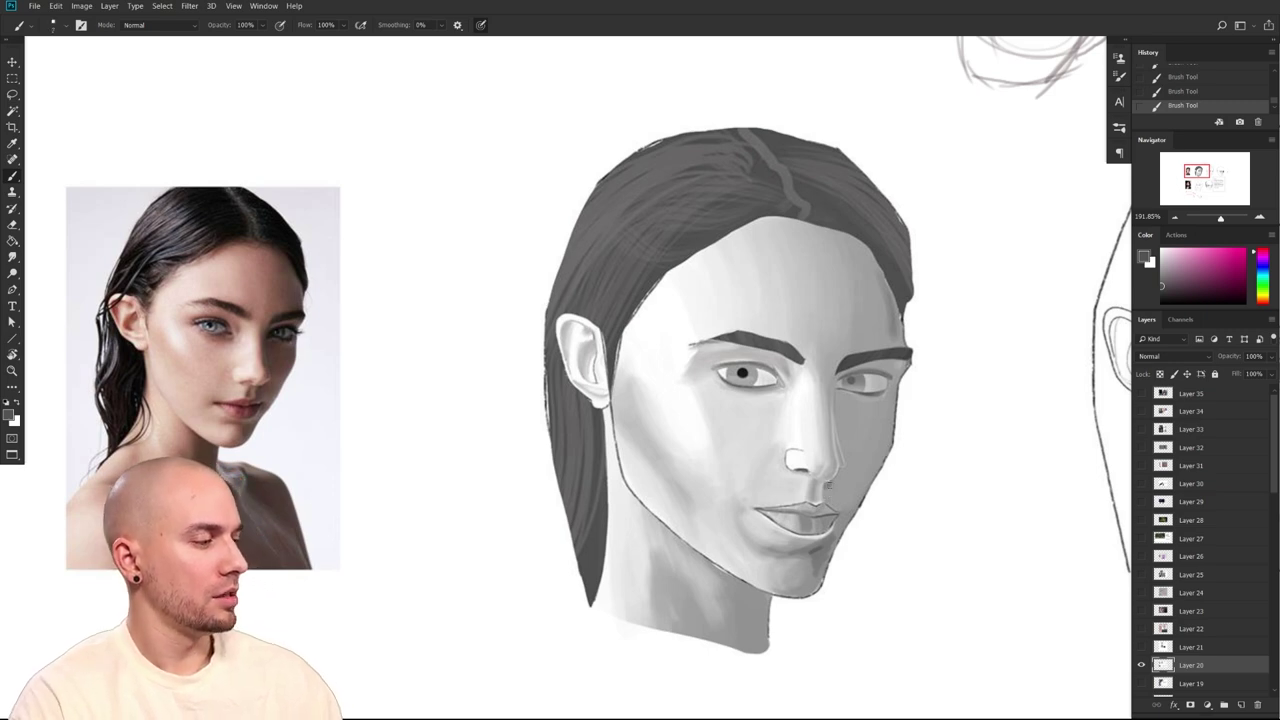
pyautogui.scroll(-1, 843, 487)
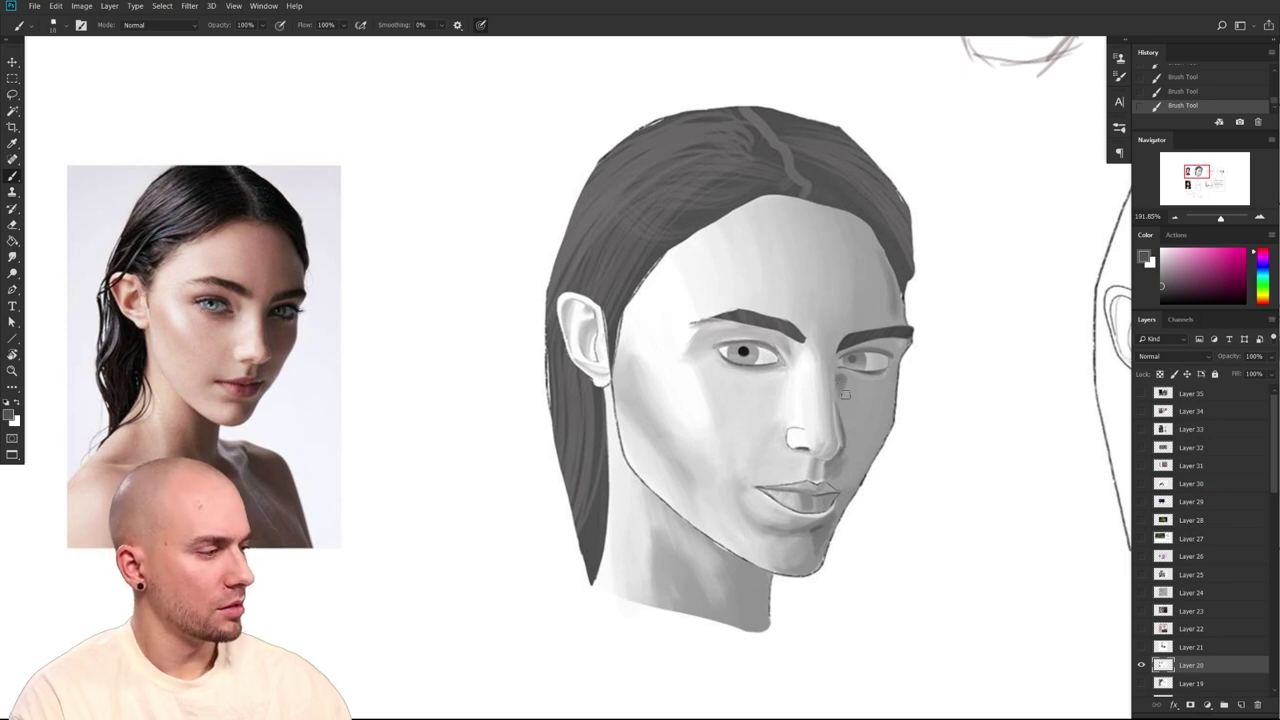
pyautogui.hscroll(-1, 926, 482)
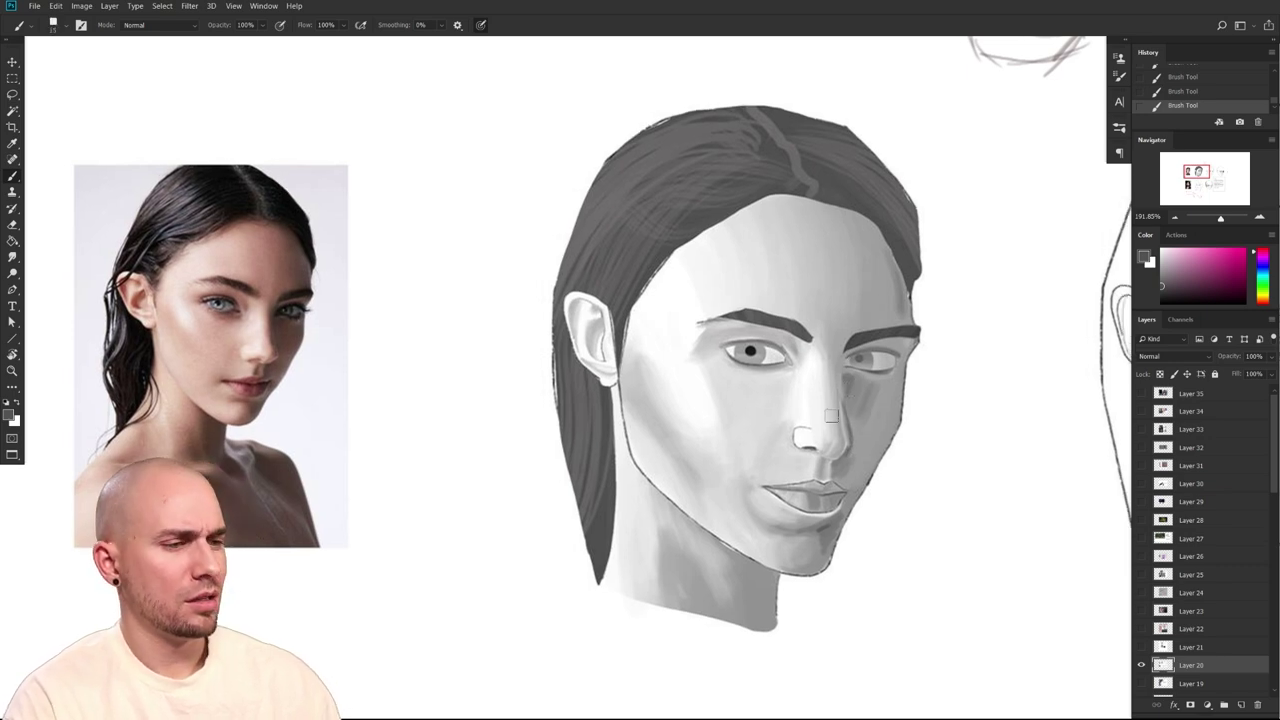
# Extend the darker grey shading over the far cheek and around the mouth corner of the shaded portrait
pyautogui.moveTo(893, 381)
pyautogui.mouseDown()
pyautogui.moveTo(884, 445)
pyautogui.moveTo(857, 455)
pyautogui.mouseUp()
pyautogui.hotkey('ctrl', 'z')
pyautogui.hotkey('ctrl', 'z')
pyautogui.hscroll(2, 857, 456)
pyautogui.scroll(1, 857, 456)
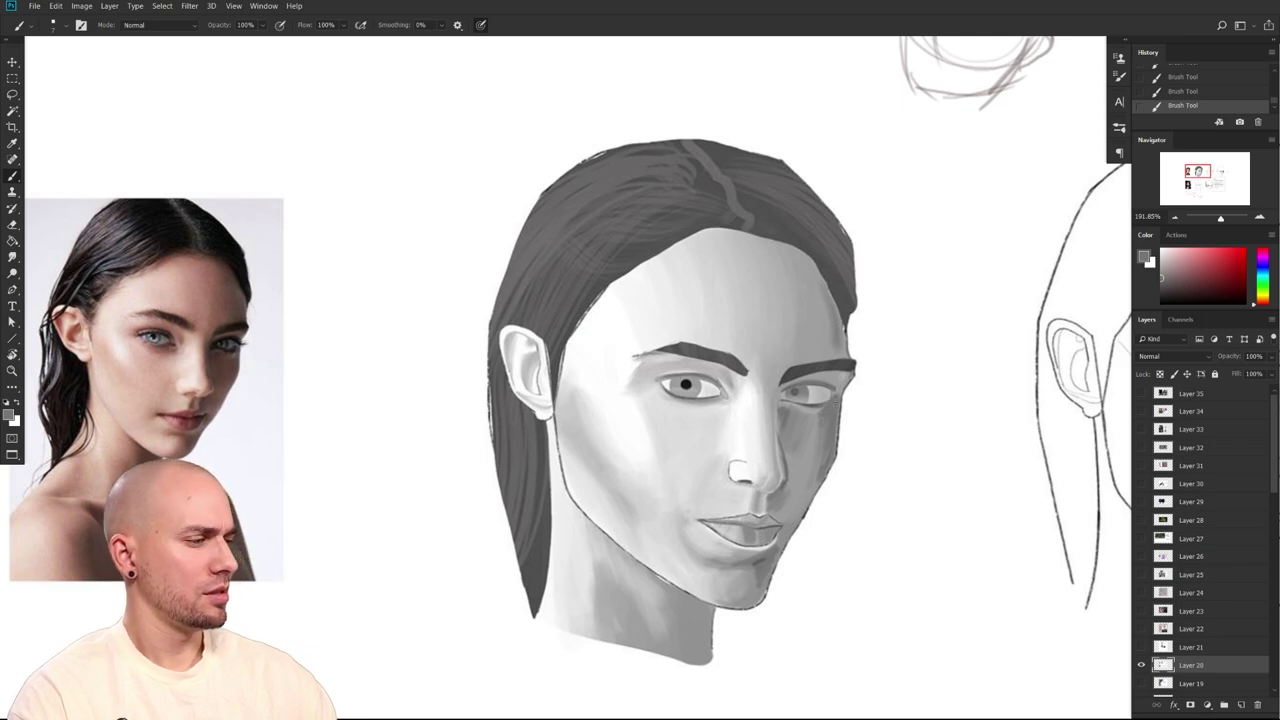
pyautogui.scroll(-1, 853, 372)
pyautogui.hscroll(-1, 853, 372)
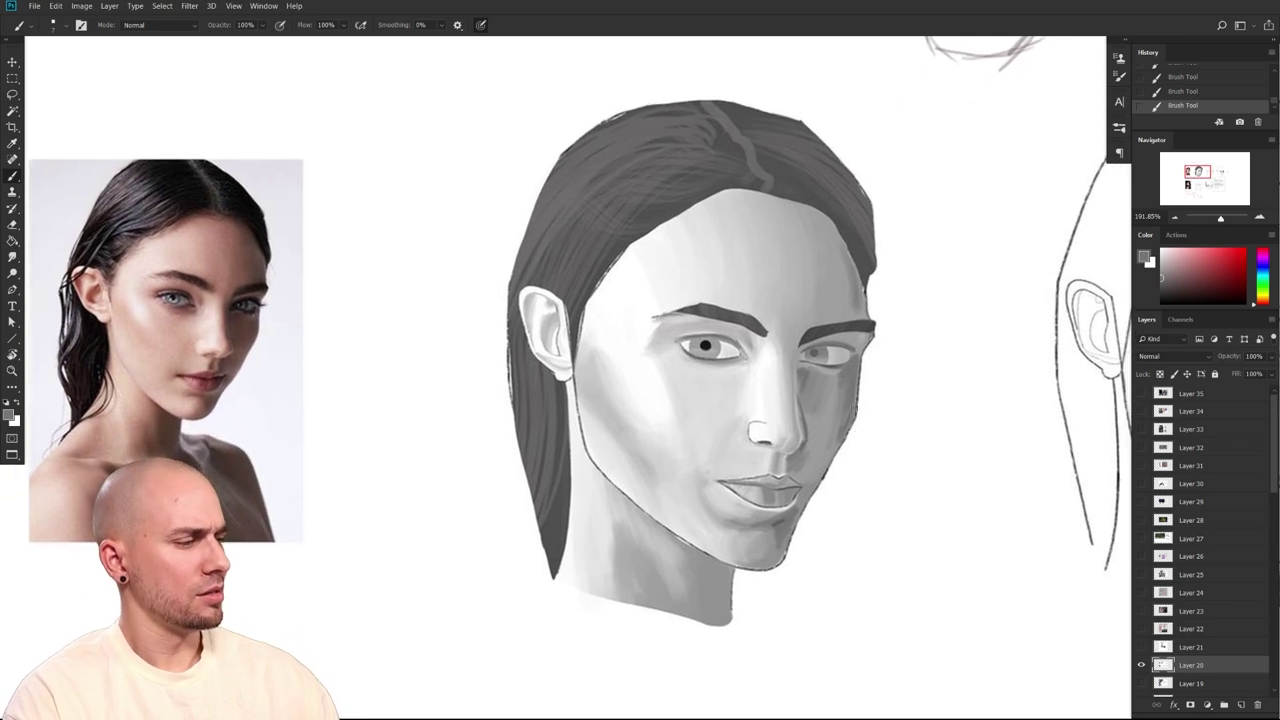
# Sample greys from the shaded face and darken the side plane of the forehead above the far eyebrow
pyautogui.keyDown('alt'); pyautogui.click(838, 368); pyautogui.keyUp('alt')
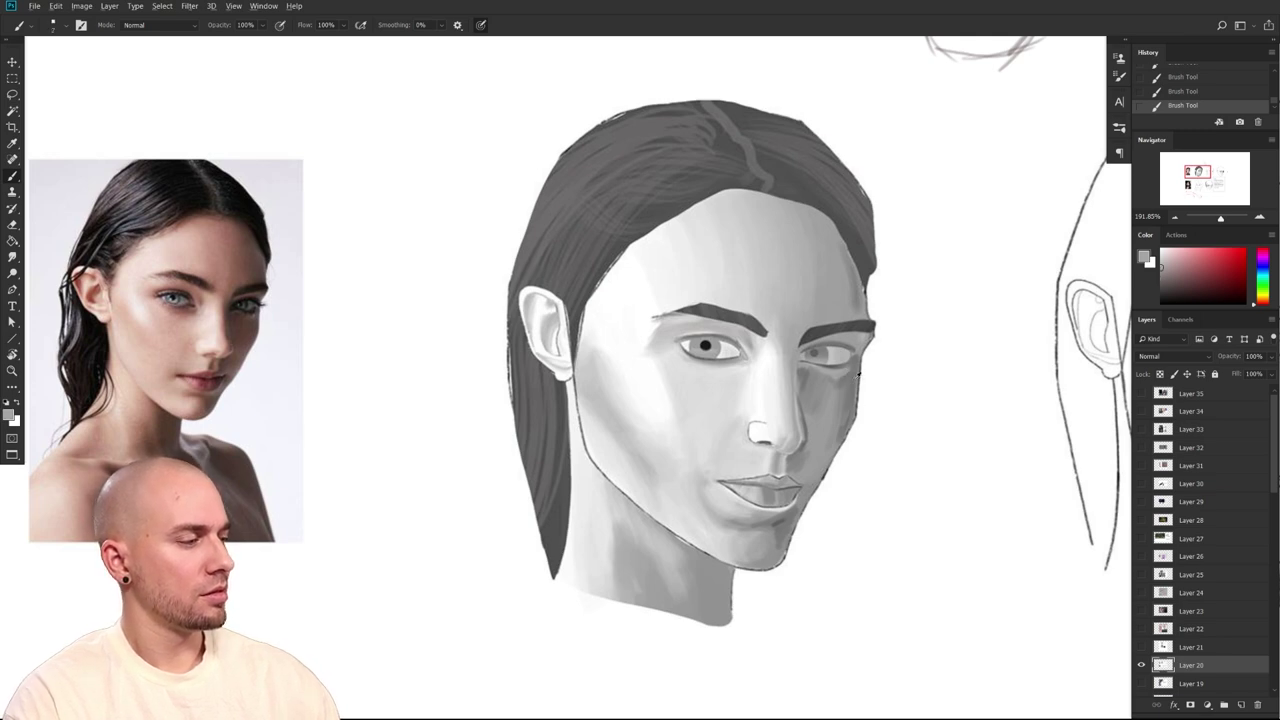
pyautogui.scroll(1, 845, 320)
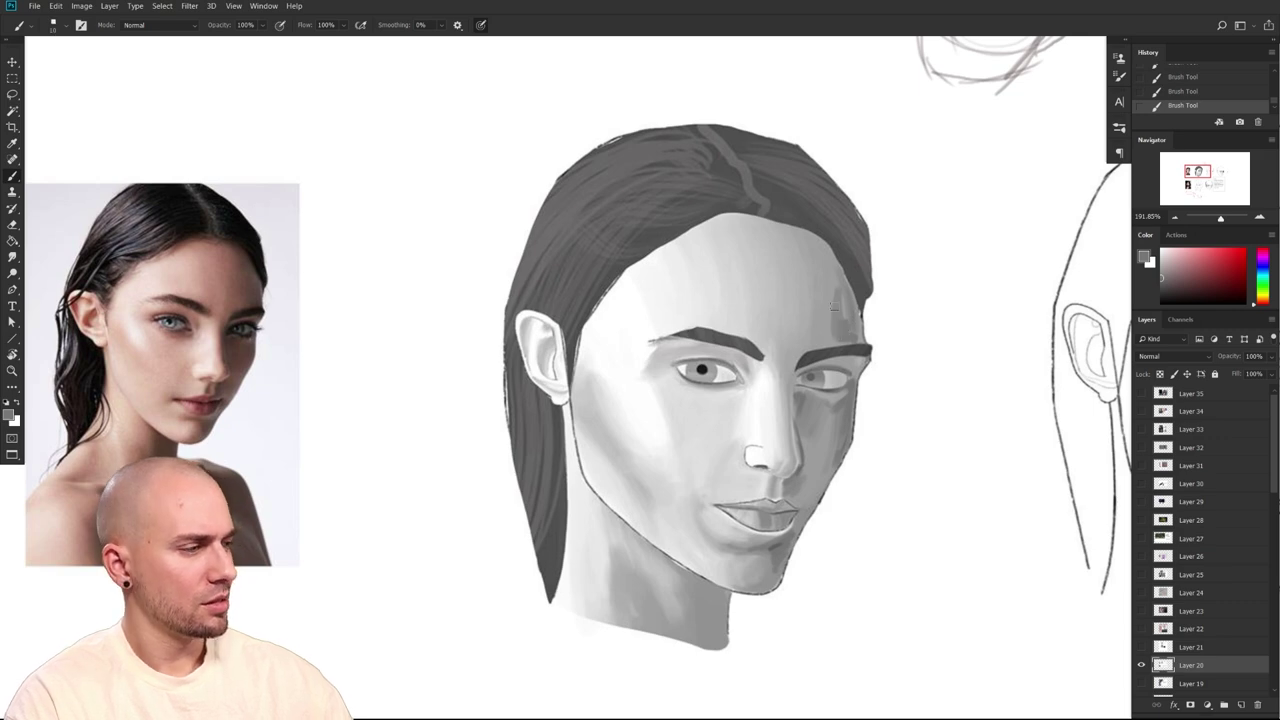
pyautogui.scroll(-3, 876, 543)
pyautogui.scroll(5, 876, 543)
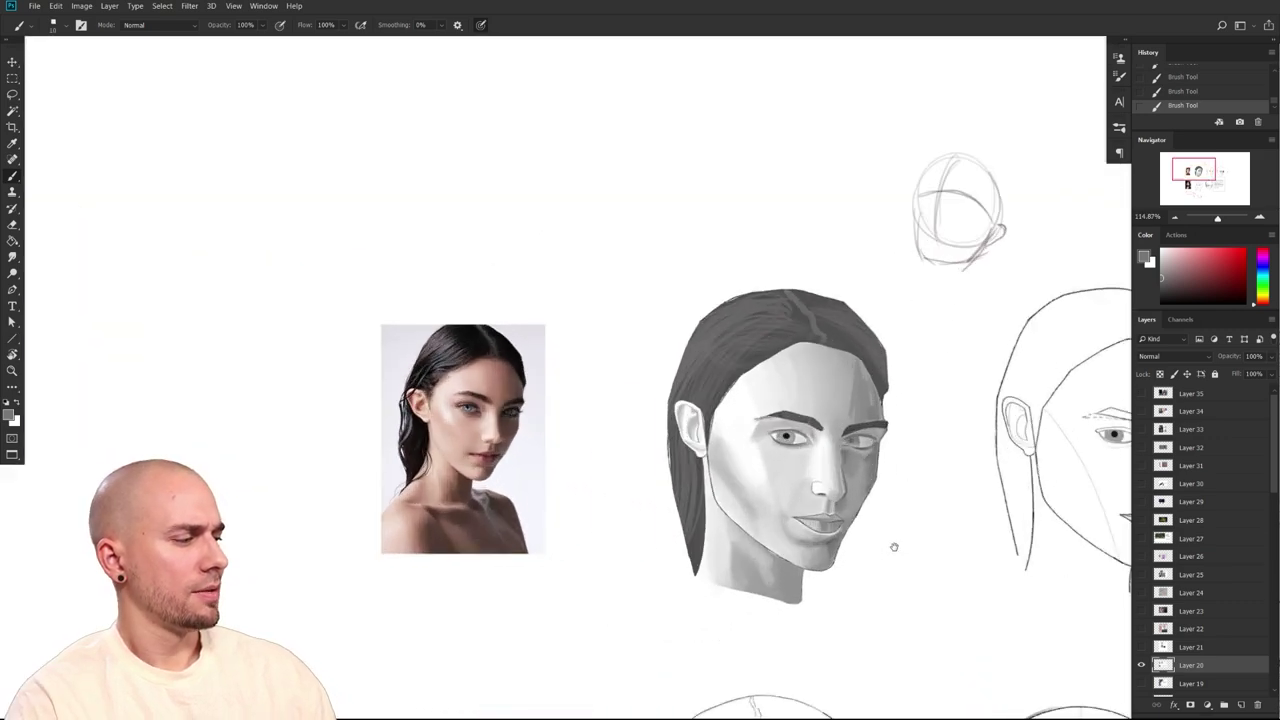
# Shrink the brush and darken the underside plane of the shaded portrait's nose with greys sampled around it
pyautogui.scroll(1, 784, 484)
pyautogui.scroll(-1, 785, 484)
pyautogui.press('[')
pyautogui.press('[')
pyautogui.press('[')
pyautogui.moveTo(688, 415); pyautogui.dragTo(700, 417)
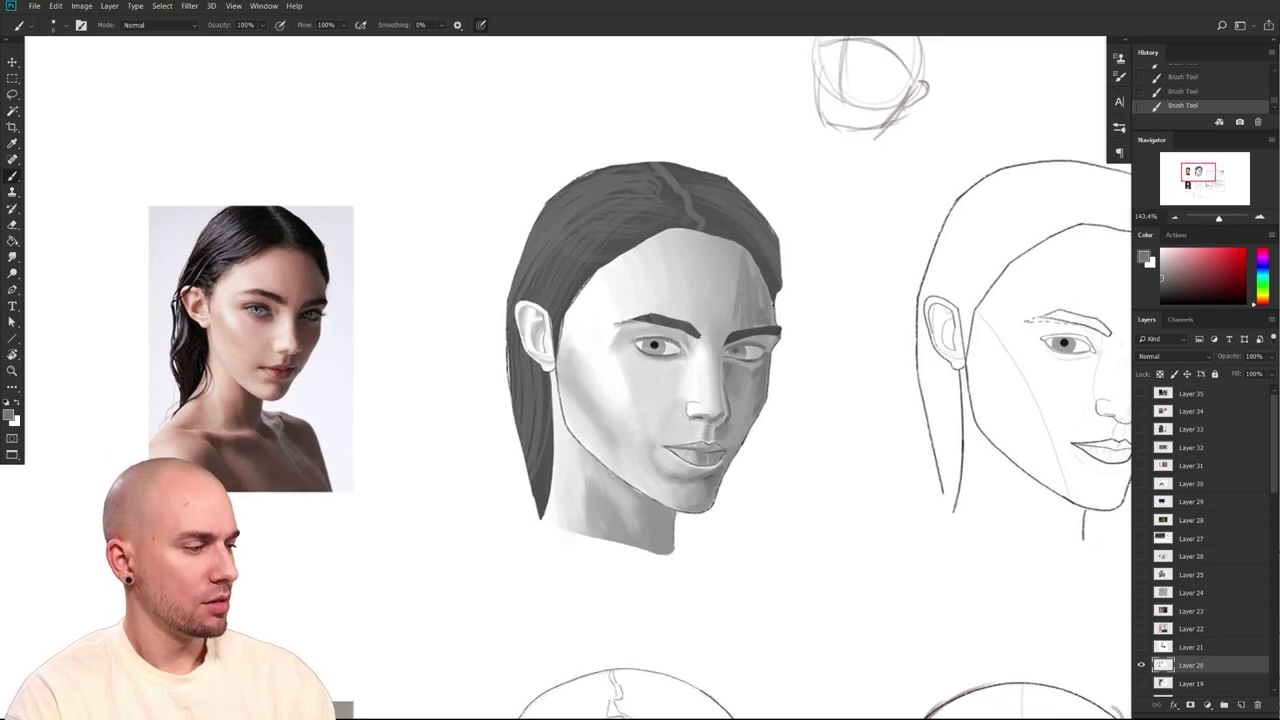
pyautogui.press('d')
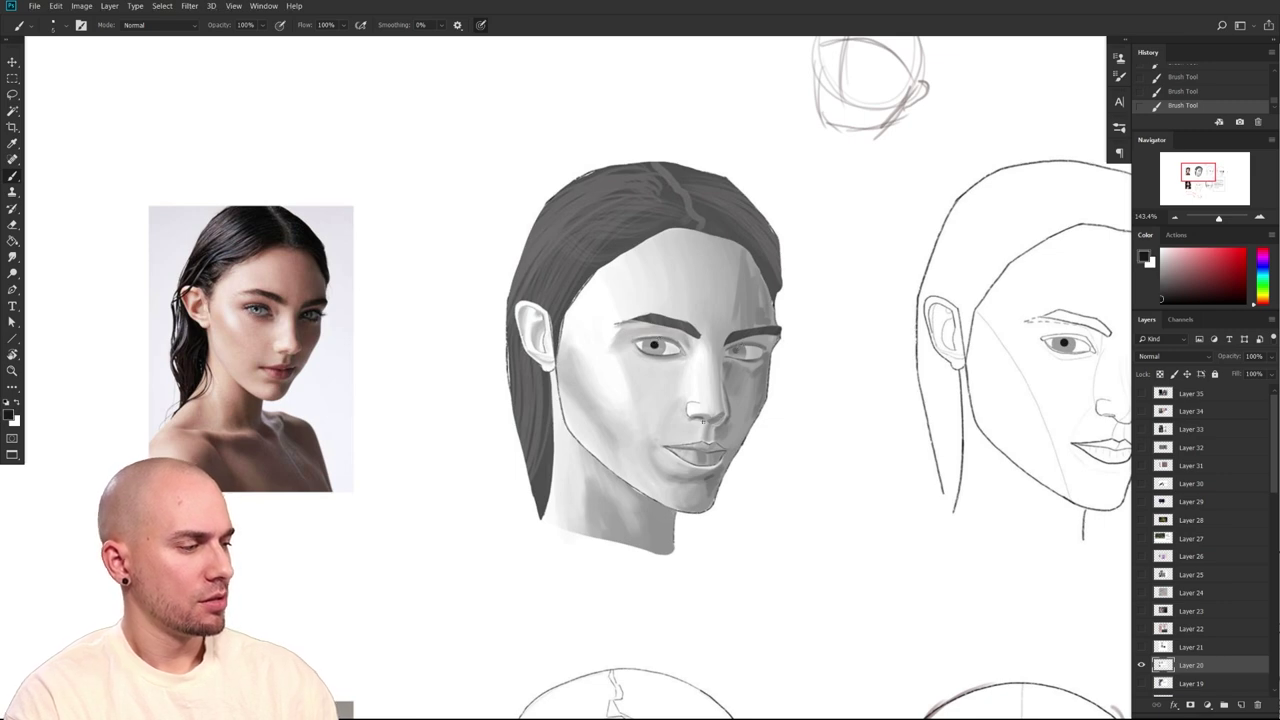
pyautogui.keyDown('alt'); pyautogui.click(718, 428); pyautogui.keyUp('alt')
pyautogui.keyDown('alt'); pyautogui.click(716, 417); pyautogui.keyUp('alt')
pyautogui.keyDown('alt'); pyautogui.click(707, 427); pyautogui.keyUp('alt')
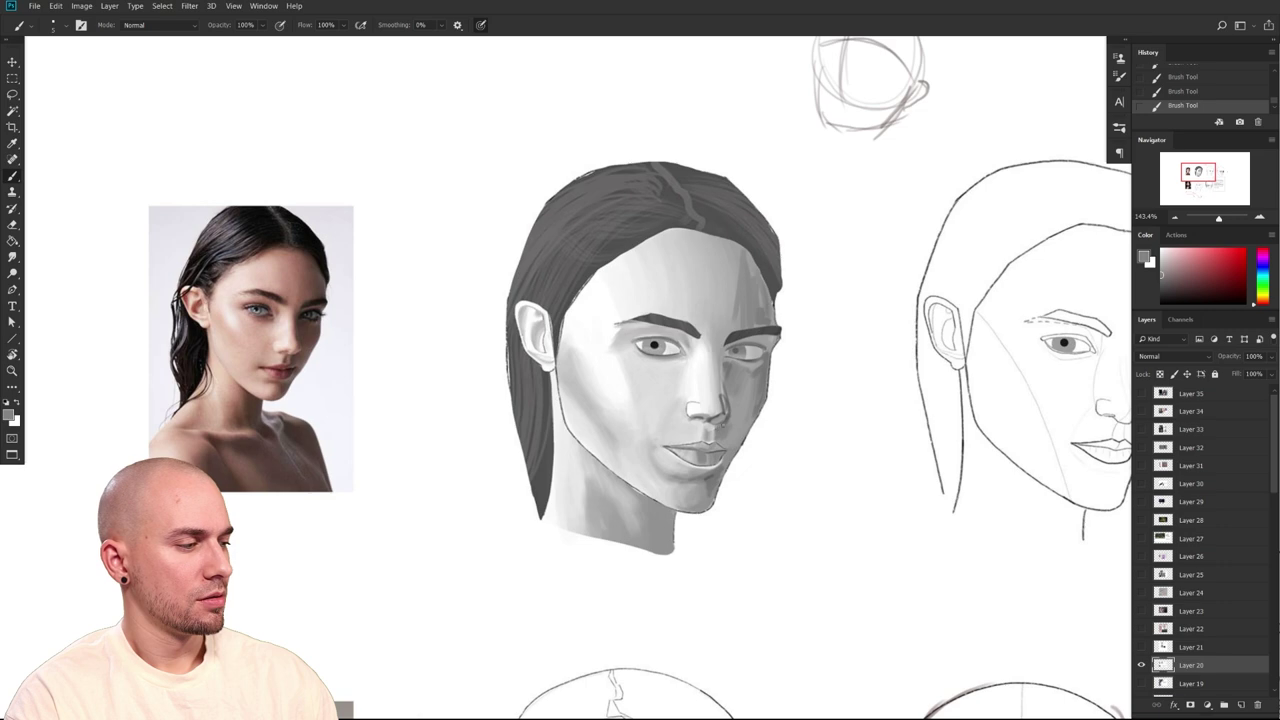
pyautogui.keyDown('alt'); pyautogui.click(711, 416); pyautogui.keyUp('alt')
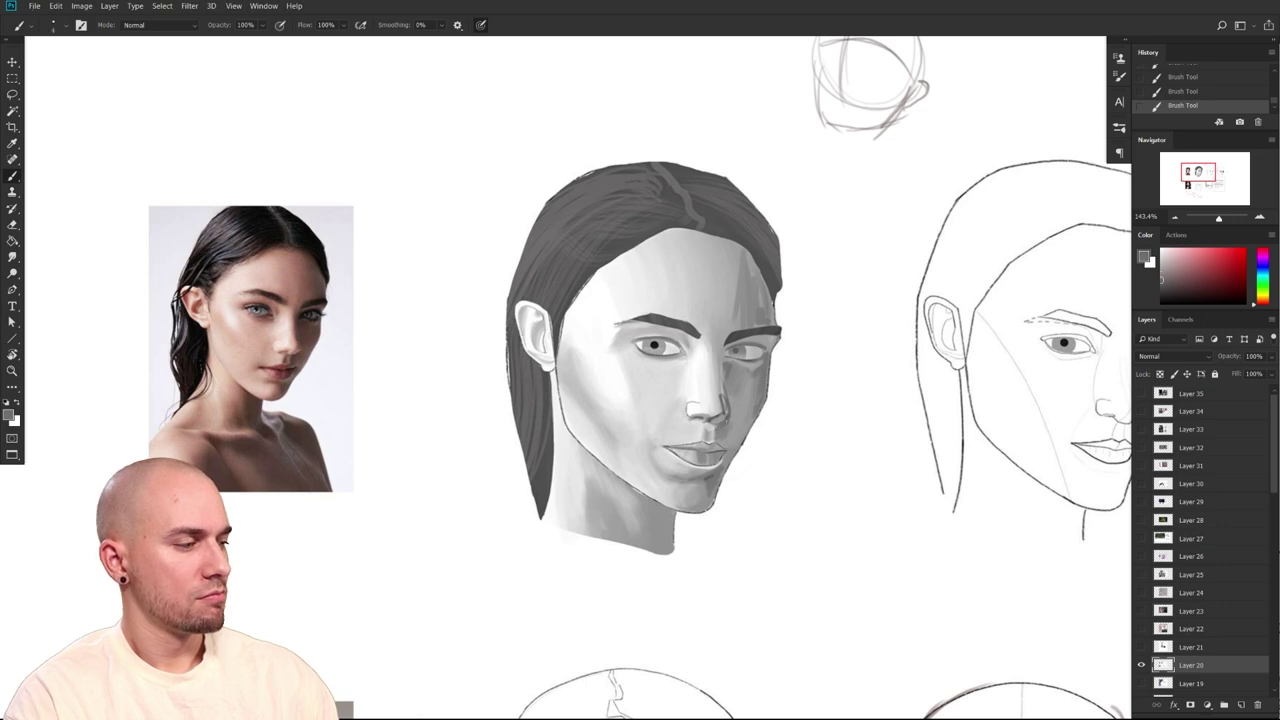
# Refine the far nostril wing and the nose's shadow side on the shaded portrait with greys sampled from the nearby skin
pyautogui.keyDown('alt'); pyautogui.click(726, 414); pyautogui.keyUp('alt')
pyautogui.moveTo(832, 455)
pyautogui.mouseDown()
pyautogui.moveTo(814, 463)
pyautogui.moveTo(830, 458)
pyautogui.mouseUp()
pyautogui.keyDown('alt'); pyautogui.click(722, 414); pyautogui.keyUp('alt')
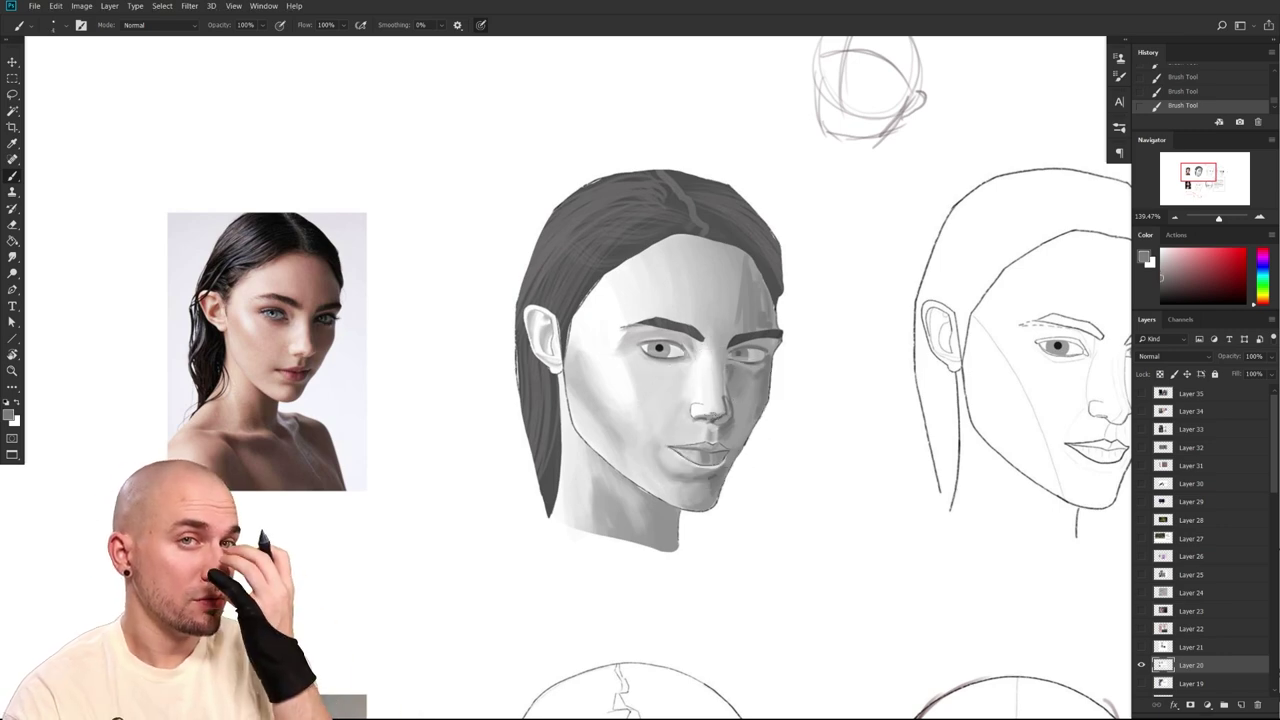
pyautogui.keyDown('alt'); pyautogui.click(728, 412); pyautogui.keyUp('alt')
pyautogui.keyDown('alt'); pyautogui.click(716, 408); pyautogui.keyUp('alt')
pyautogui.keyDown('alt'); pyautogui.click(710, 408); pyautogui.keyUp('alt')
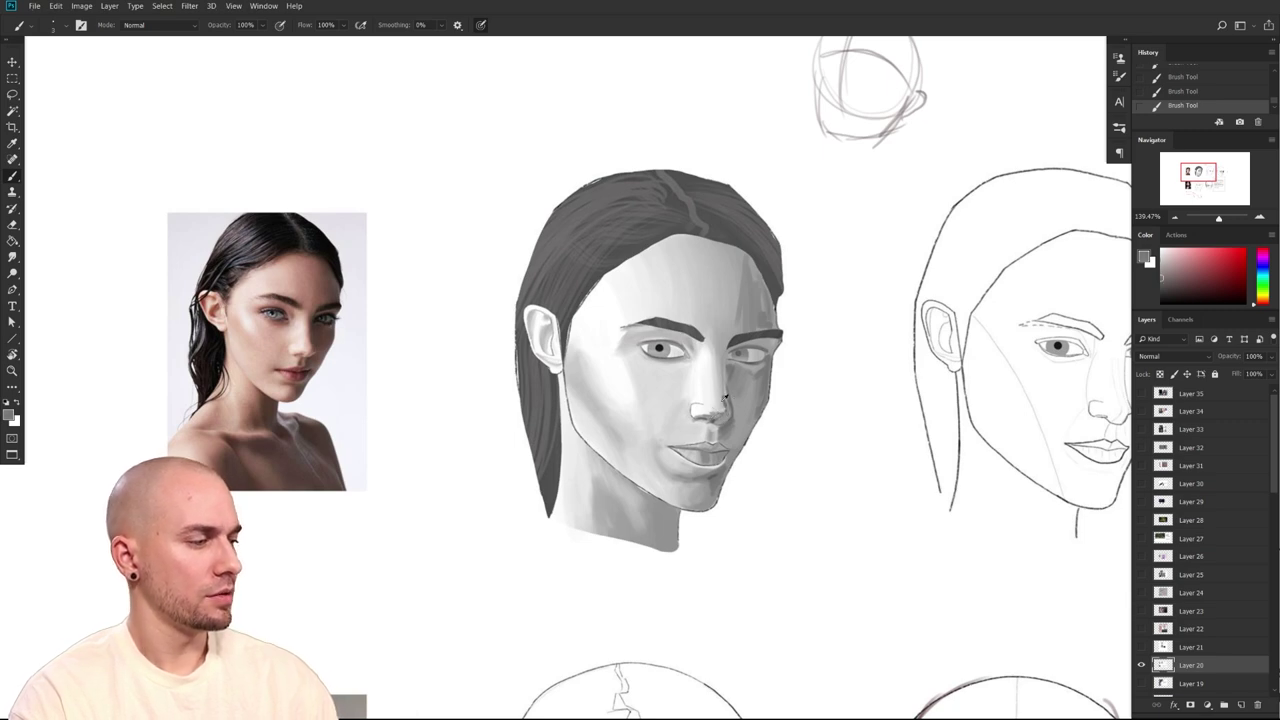
pyautogui.keyDown('alt'); pyautogui.click(724, 398); pyautogui.keyUp('alt')
# Review the whole sheet, comparing the shaded portrait with the reference photos, line drawings and construction heads
pyautogui.scroll(-3, 826, 466)
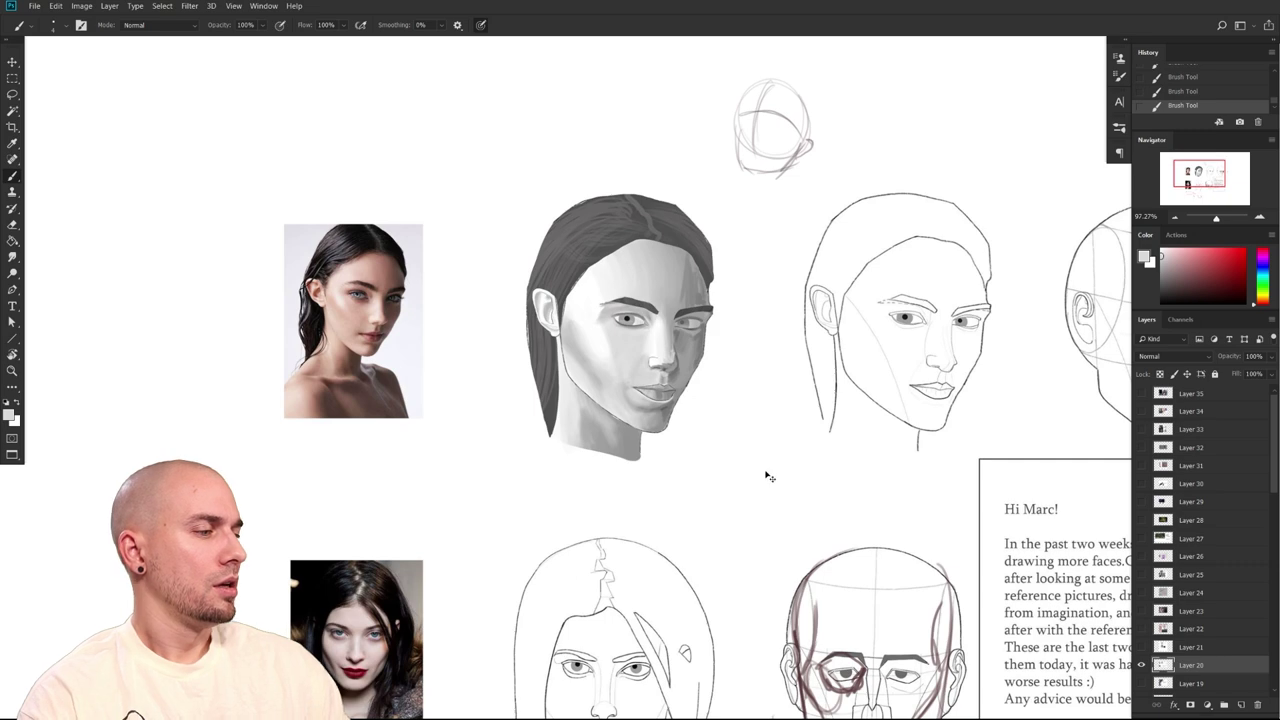
pyautogui.scroll(-5, 769, 477)
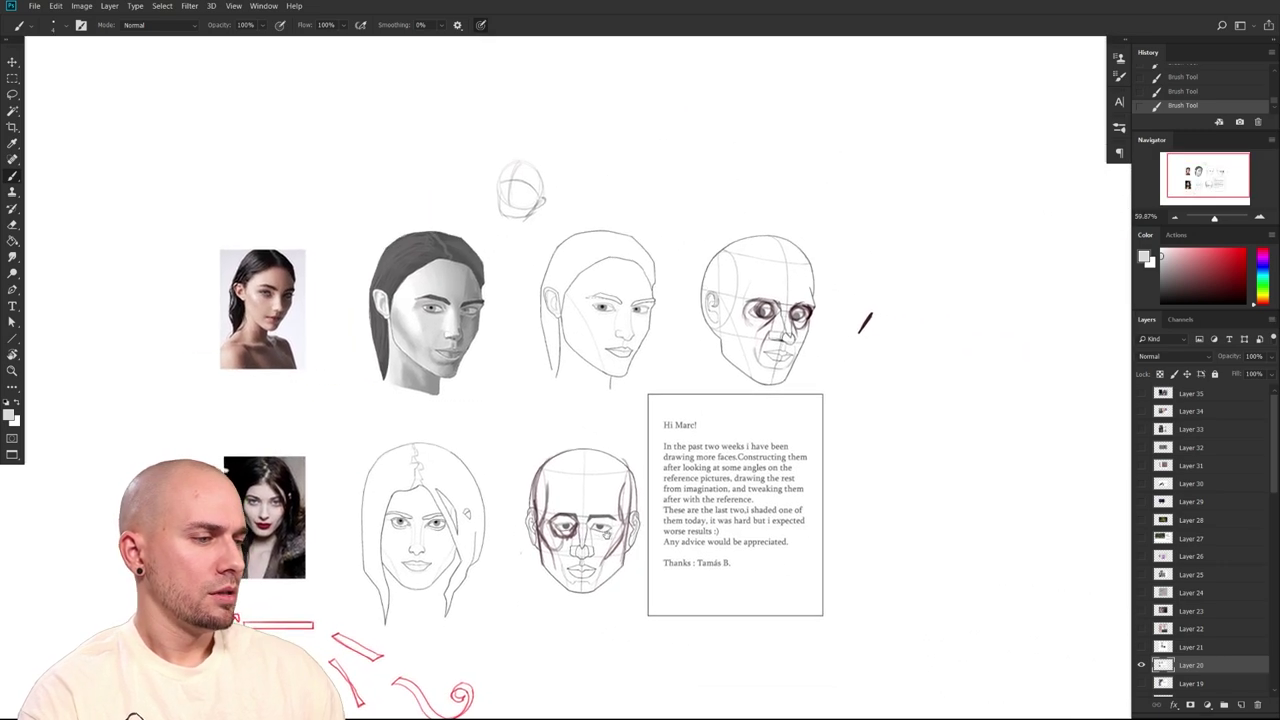
pyautogui.moveTo(606, 535); pyautogui.dragTo(572, 530)
pyautogui.moveTo(413, 441); pyautogui.dragTo(466, 462)
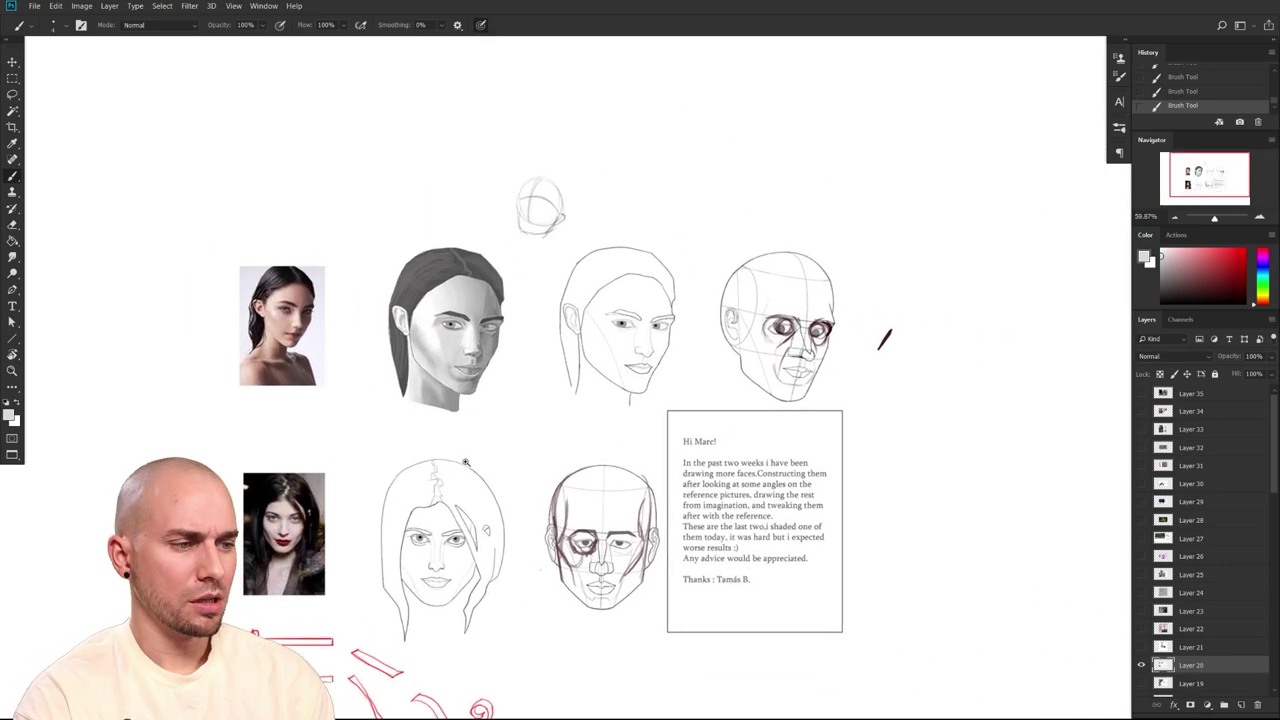
pyautogui.scroll(3, 478, 450)
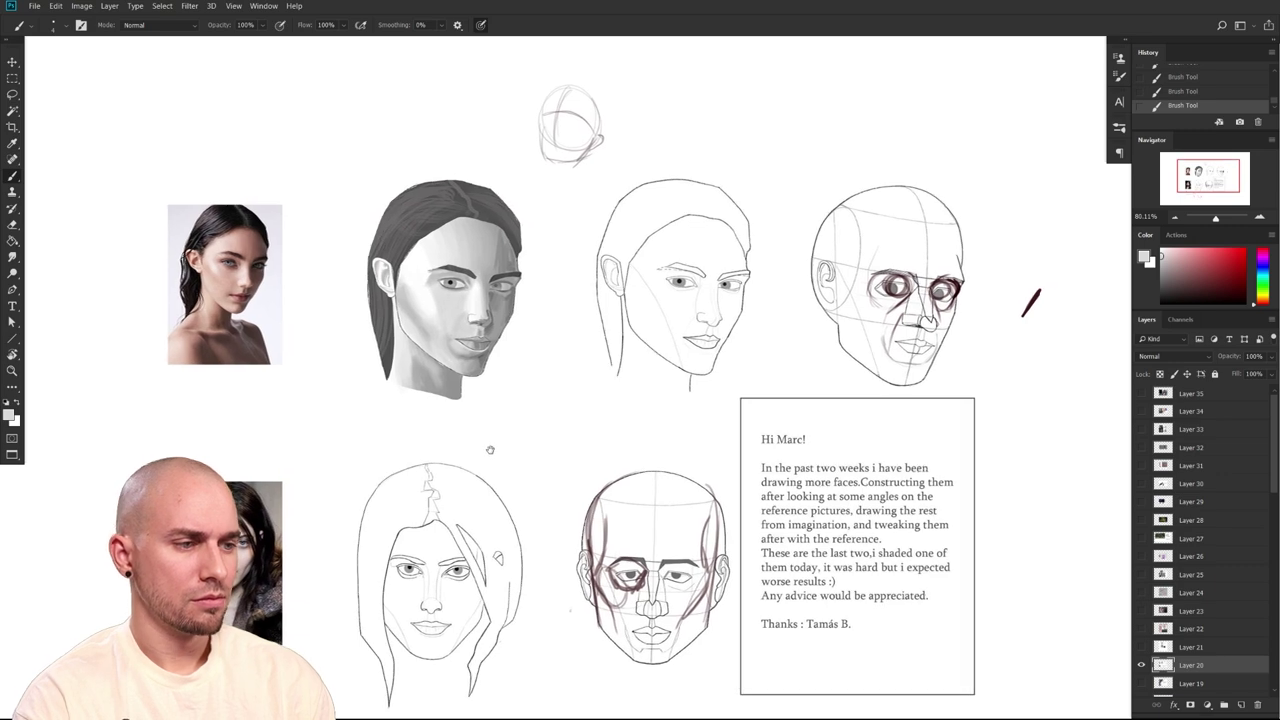
pyautogui.moveTo(490, 450); pyautogui.dragTo(498, 561)
pyautogui.scroll(1, 432, 452)
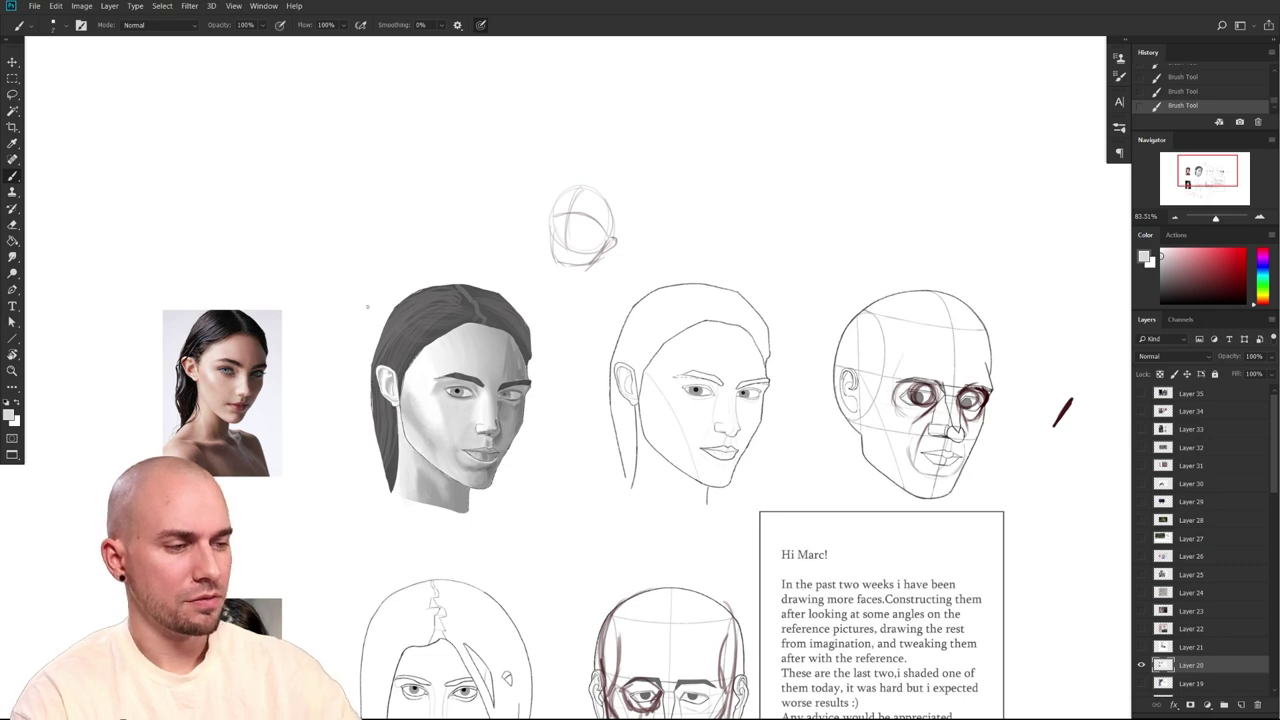
# Draw a light guide line past the shaded portrait's ear and mark the upper reference photo's jaw angle with two converging red lines
pyautogui.press('z')
pyautogui.moveTo(146, 300)
pyautogui.mouseDown()
pyautogui.moveTo(214, 423)
pyautogui.moveTo(391, 434)
pyautogui.moveTo(723, 576)
pyautogui.moveTo(731, 544)
pyautogui.moveTo(640, 386)
pyautogui.moveTo(612, 378)
pyautogui.mouseUp()
pyautogui.click(1244, 250)
pyautogui.moveTo(483, 327)
pyautogui.mouseDown()
pyautogui.moveTo(600, 335)
pyautogui.moveTo(466, 331)
pyautogui.mouseUp()
pyautogui.moveTo(760, 485); pyautogui.dragTo(657, 389)
pyautogui.press('b')
pyautogui.moveTo(626, 436)
pyautogui.mouseDown()
pyautogui.moveTo(670, 435)
pyautogui.moveTo(561, 450)
pyautogui.mouseUp()
pyautogui.moveTo(388, 284)
pyautogui.mouseDown()
pyautogui.moveTo(467, 410)
pyautogui.moveTo(556, 232)
pyautogui.mouseUp()
pyautogui.moveTo(778, 396)
pyautogui.mouseDown()
pyautogui.moveTo(558, 487)
pyautogui.moveTo(492, 483)
pyautogui.mouseUp()
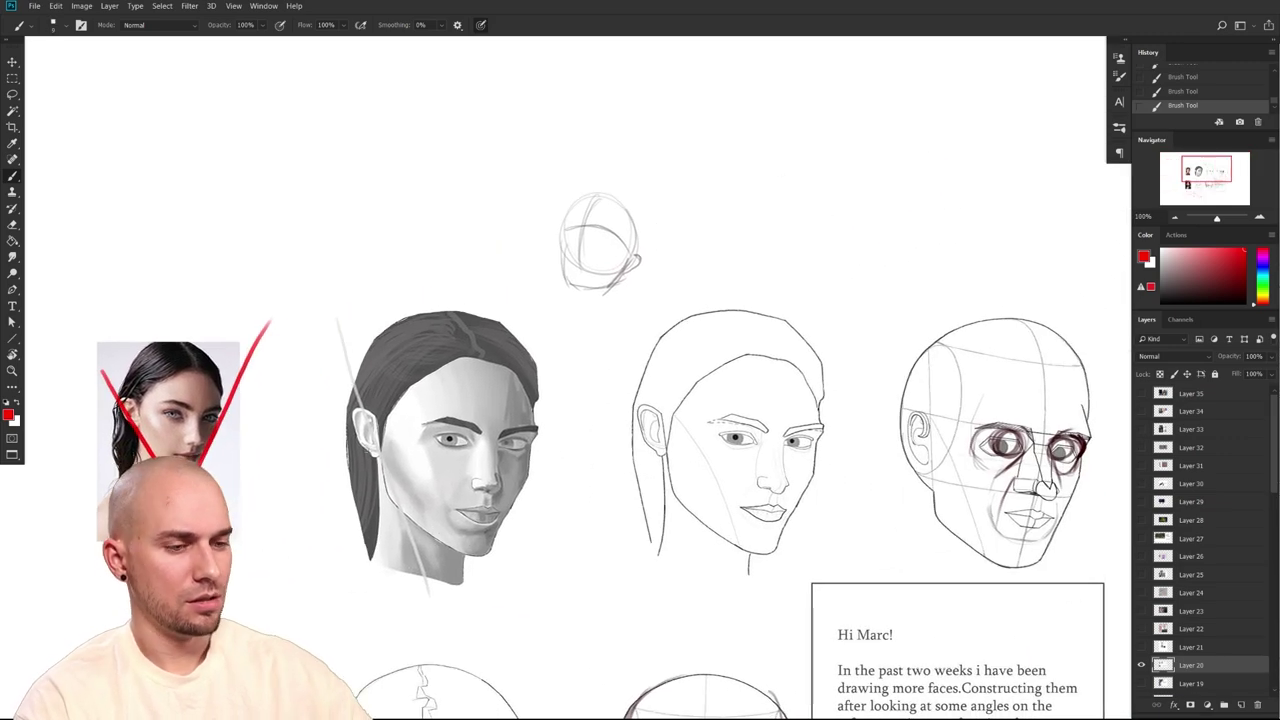
pyautogui.moveTo(333, 395); pyautogui.dragTo(484, 588)
pyautogui.hotkey('ctrl', 'z')
pyautogui.moveTo(379, 458); pyautogui.dragTo(427, 539)
pyautogui.hotkey('ctrl', 'z')
# Trace the shaded portrait's jaw contour in red from below the ear to the chin and trim its edge with a sampled light colour
pyautogui.moveTo(379, 453); pyautogui.dragTo(405, 511)
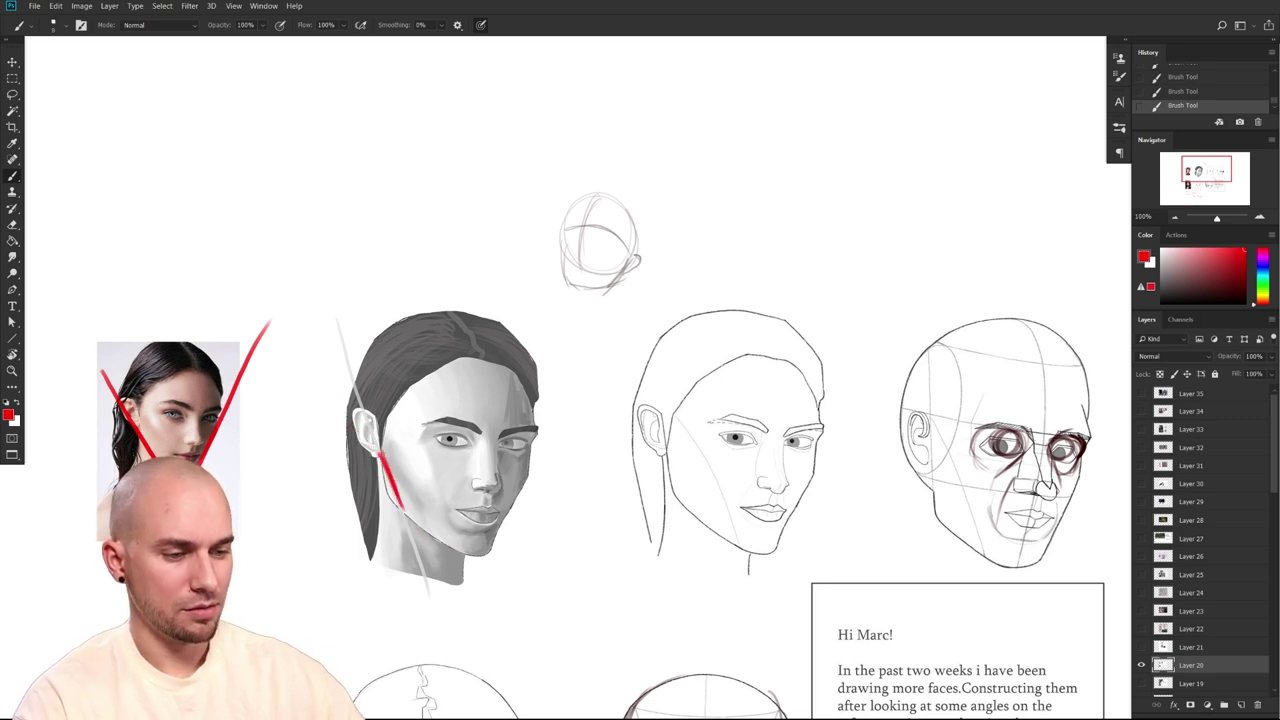
pyautogui.moveTo(381, 454)
pyautogui.mouseDown()
pyautogui.moveTo(430, 529)
pyautogui.moveTo(405, 507)
pyautogui.moveTo(441, 538)
pyautogui.moveTo(484, 548)
pyautogui.moveTo(504, 520)
pyautogui.moveTo(474, 555)
pyautogui.moveTo(488, 554)
pyautogui.mouseUp()
pyautogui.keyDown('alt'); pyautogui.click(507, 537); pyautogui.keyUp('alt')
pyautogui.keyDown('alt'); pyautogui.click(390, 509); pyautogui.keyUp('alt')
pyautogui.moveTo(393, 510); pyautogui.dragTo(380, 464)
# Hide Layer 20 with the face drawings, and show and select Layer 21 with the mannequin figure studies
pyautogui.moveTo(651, 579); pyautogui.dragTo(602, 576)
pyautogui.moveTo(660, 568); pyautogui.dragTo(634, 381)
pyautogui.moveTo(700, 575); pyautogui.dragTo(684, 574)
pyautogui.moveTo(710, 577); pyautogui.dragTo(677, 513)
pyautogui.scroll(3, 676, 513)
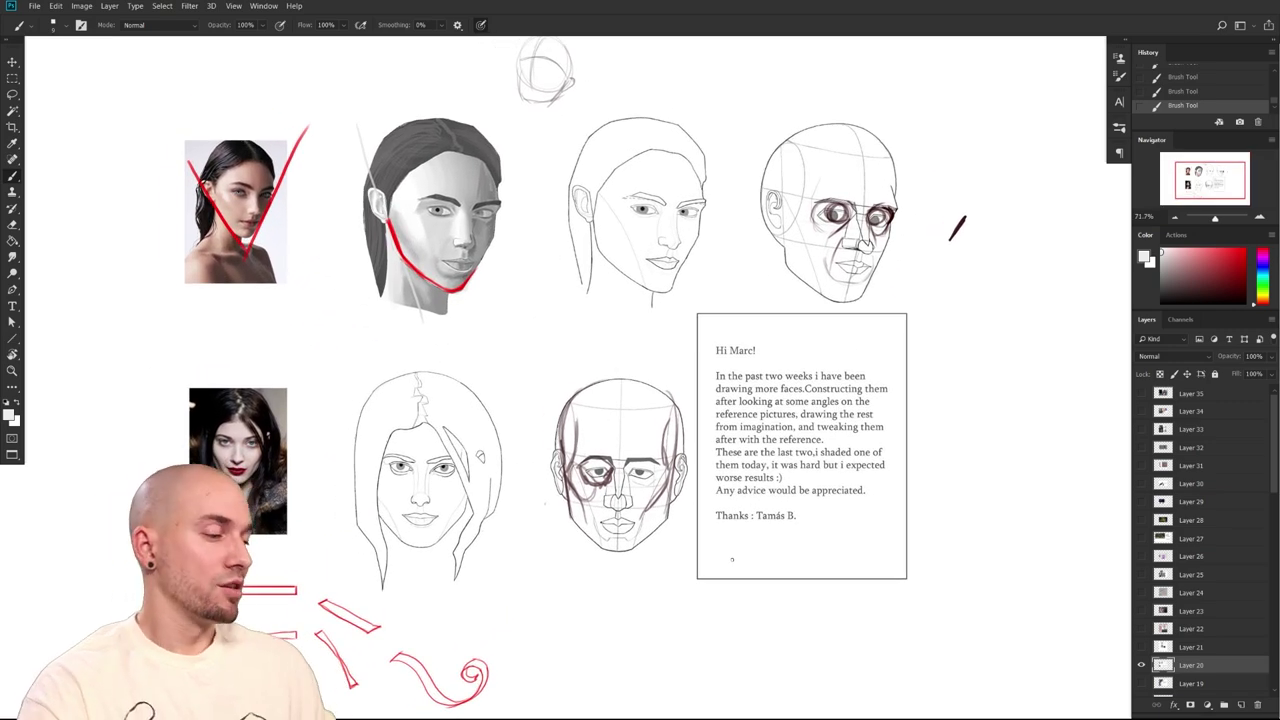
pyautogui.scroll(-2, 992, 515)
pyautogui.scroll(1, 1020, 523)
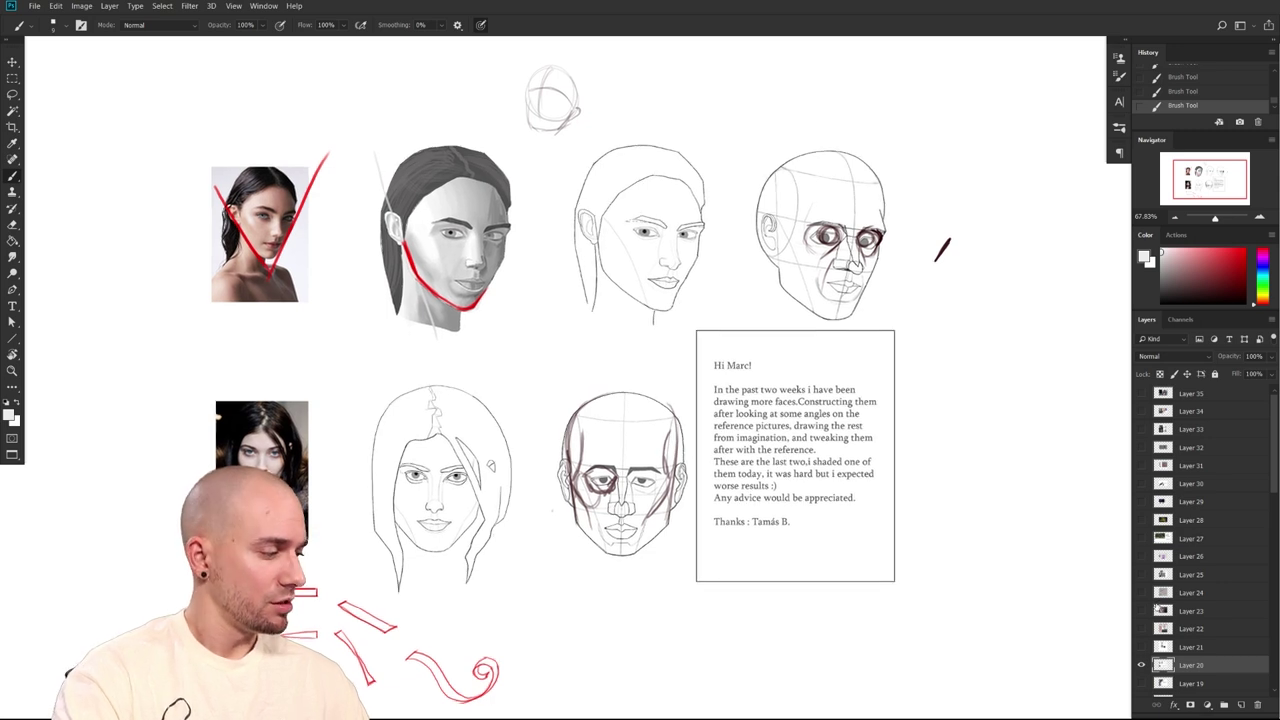
pyautogui.click(1141, 665)
pyautogui.click(1141, 647)
pyautogui.click(1172, 646)
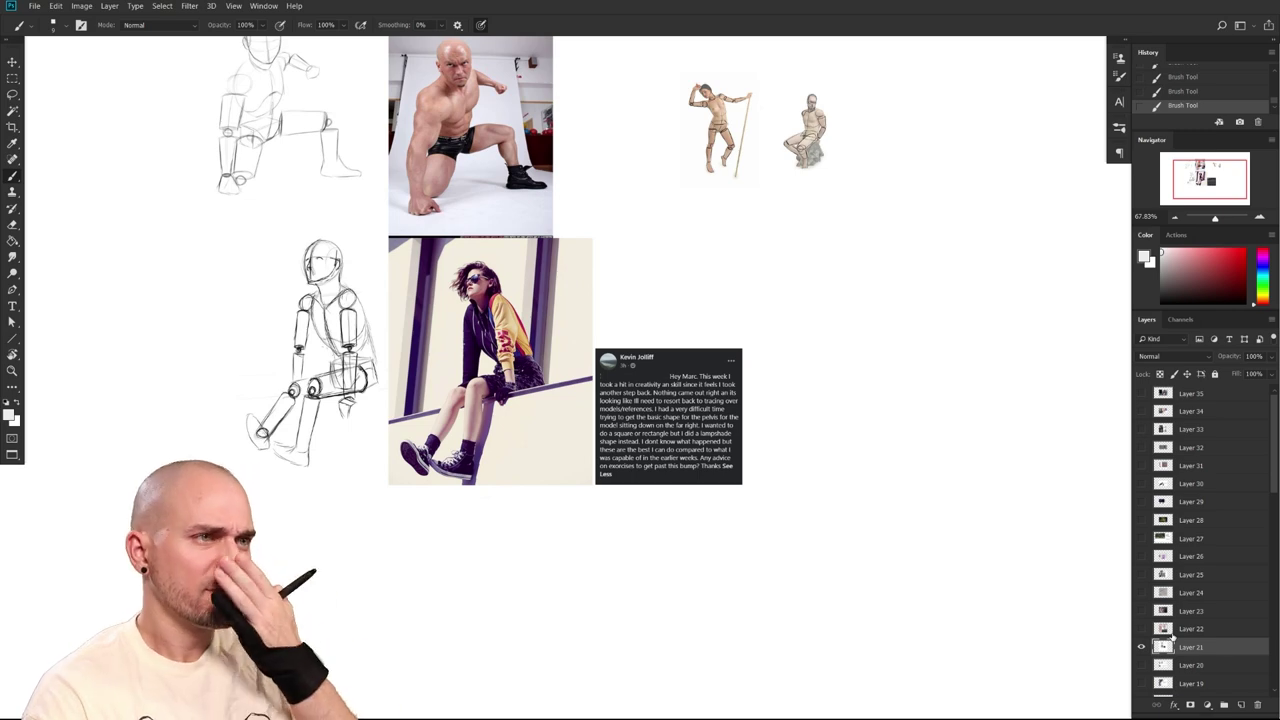
pyautogui.moveTo(857, 555); pyautogui.dragTo(852, 617)
pyautogui.scroll(1, 840, 609)
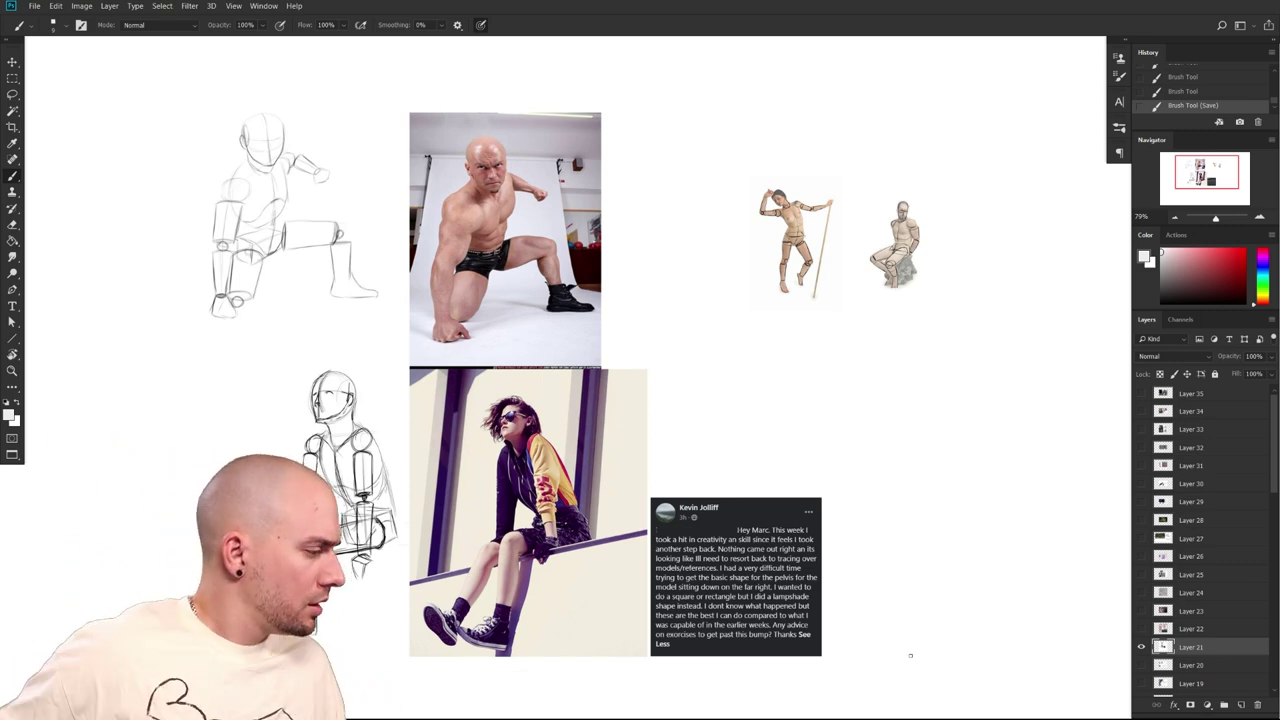
# Preview Layer 22 and Layer 23 one after the other, hiding each again to return to the figure studies
pyautogui.click(1141, 629)
pyautogui.click(1141, 629)
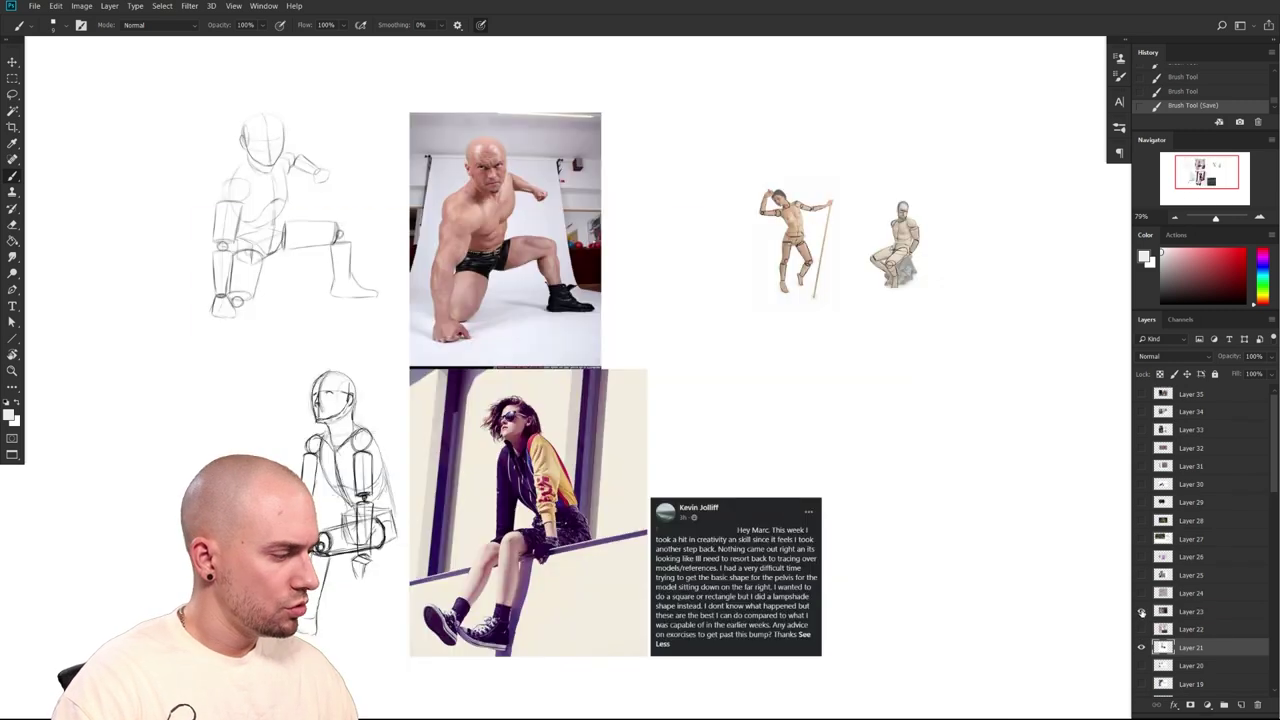
pyautogui.click(1141, 611)
pyautogui.click(1141, 611)
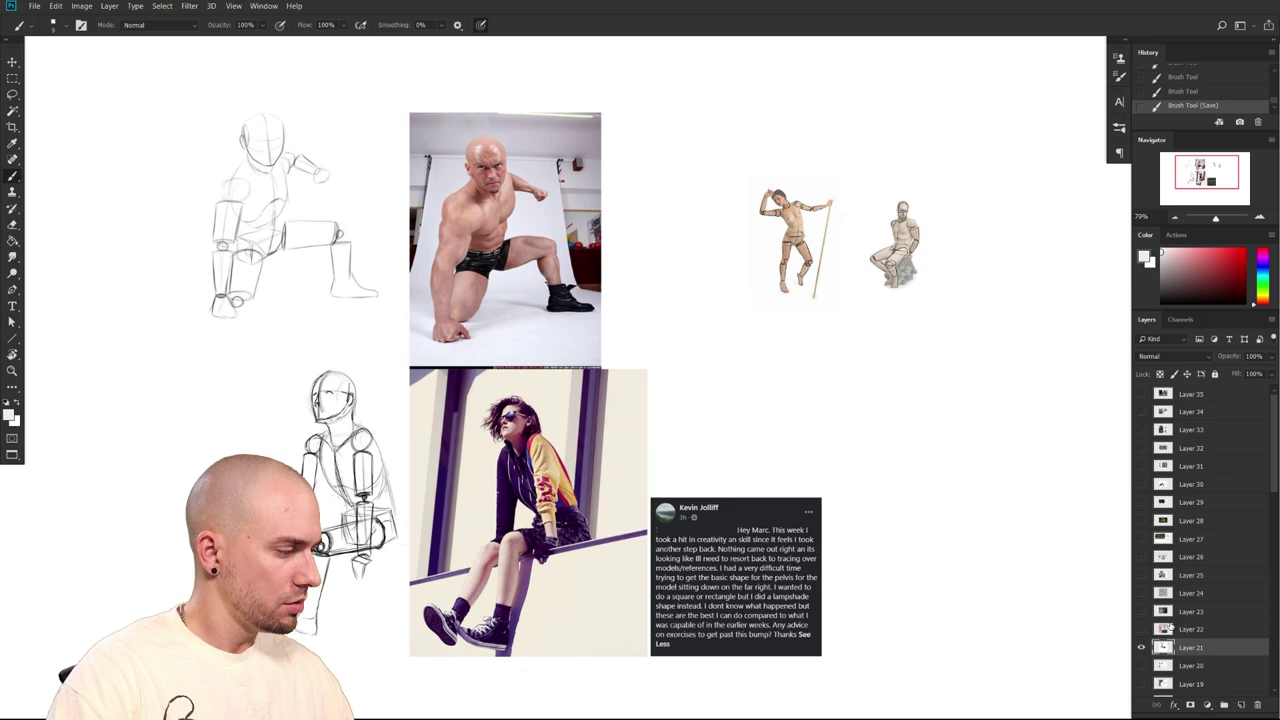
pyautogui.moveTo(939, 603); pyautogui.dragTo(980, 586)
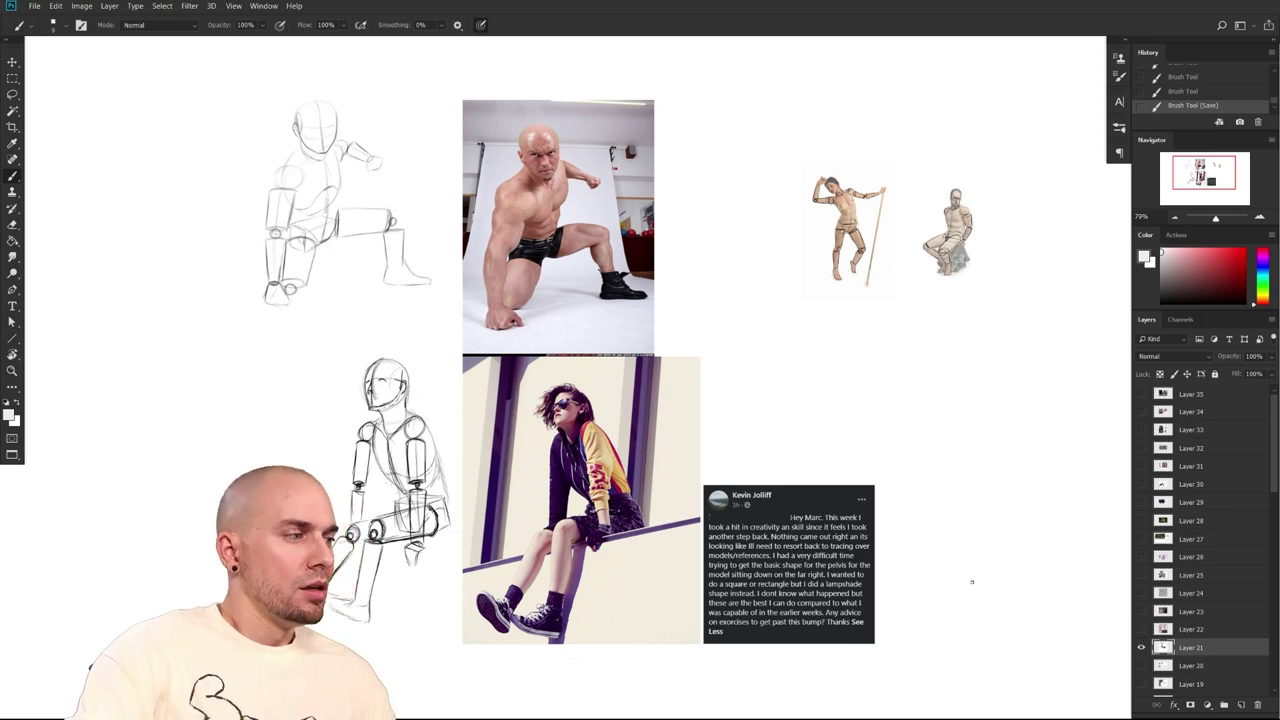
pyautogui.moveTo(927, 467); pyautogui.dragTo(945, 448)
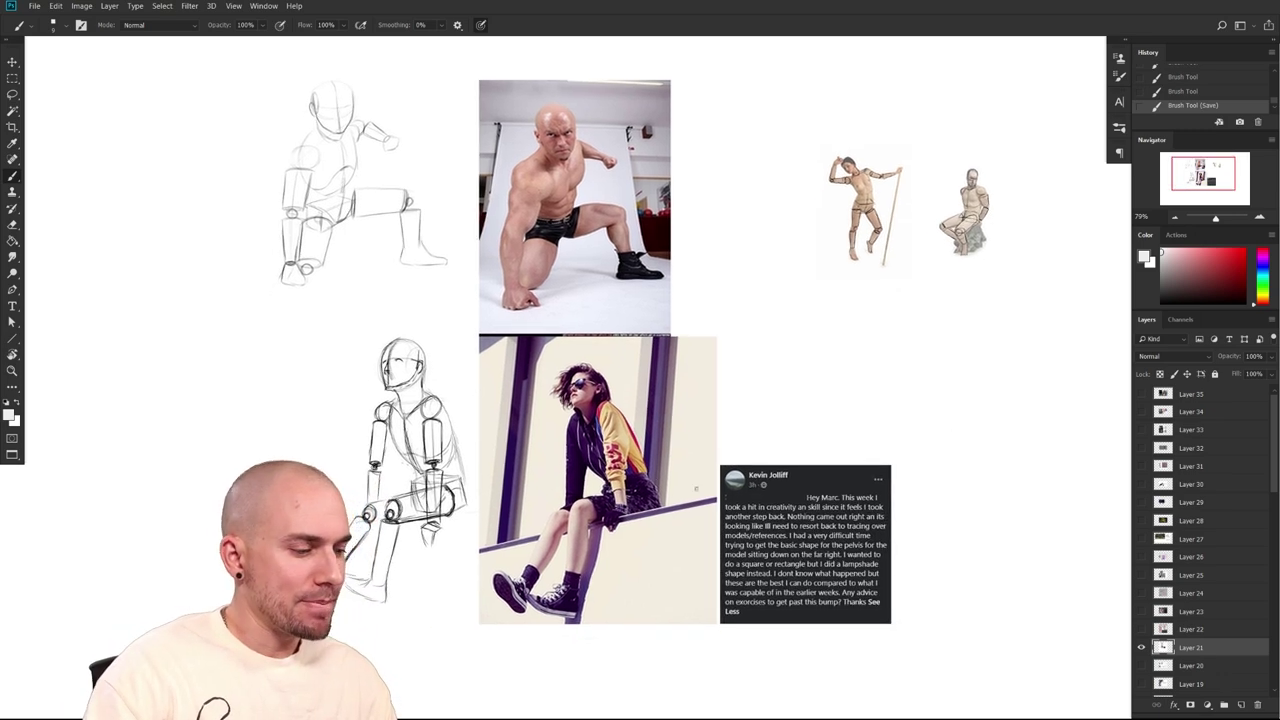
# Enlarge the brush and switch the foreground colour to bright red for annotating the figure references
pyautogui.press(']')
pyautogui.press(']')
pyautogui.moveTo(676, 511)
pyautogui.mouseDown()
pyautogui.moveTo(496, 490)
pyautogui.moveTo(590, 622)
pyautogui.mouseUp()
pyautogui.hotkey('ctrl', 'z')
pyautogui.click(1242, 250)
pyautogui.moveTo(804, 541)
pyautogui.mouseDown()
pyautogui.moveTo(774, 584)
pyautogui.moveTo(735, 556)
pyautogui.mouseUp()
pyautogui.moveTo(938, 538)
pyautogui.mouseDown()
pyautogui.moveTo(820, 543)
pyautogui.moveTo(843, 540)
pyautogui.mouseUp()
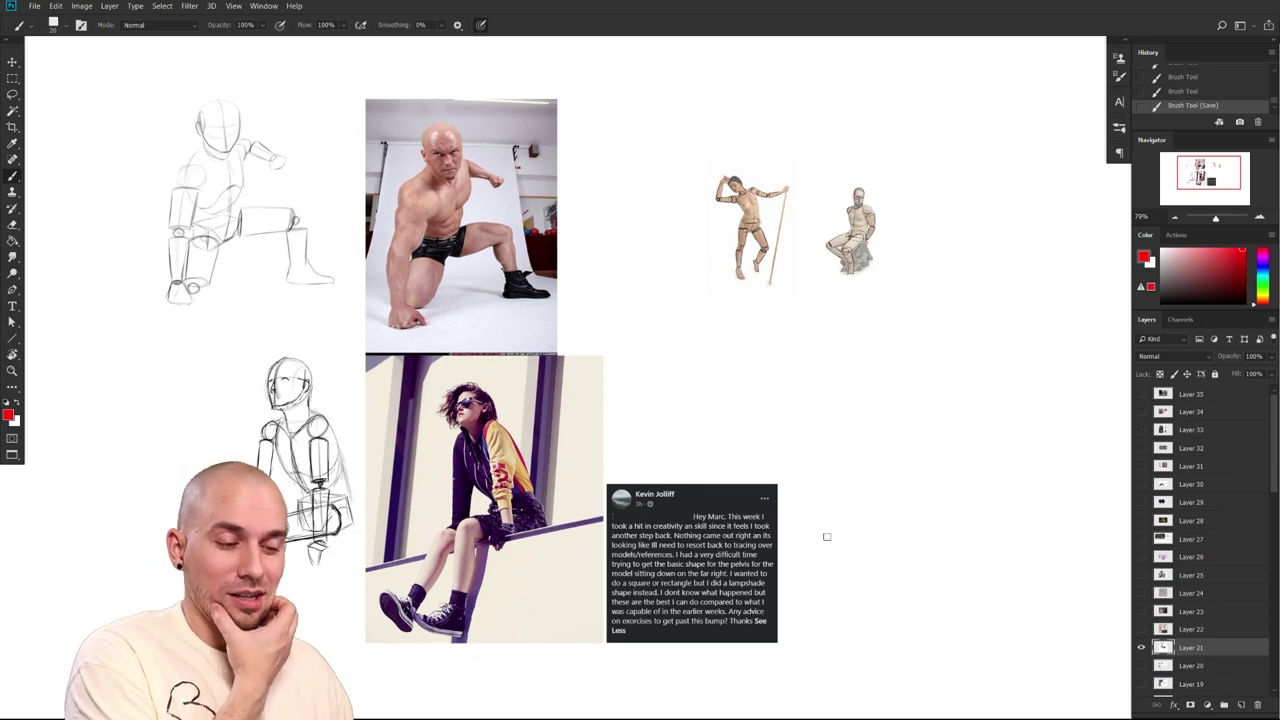
# Circle the seated woman and the crouching man in their reference photos in red, undoing each mark
pyautogui.moveTo(564, 512)
pyautogui.mouseDown()
pyautogui.moveTo(571, 471)
pyautogui.moveTo(380, 480)
pyautogui.moveTo(548, 572)
pyautogui.moveTo(436, 372)
pyautogui.moveTo(464, 678)
pyautogui.mouseUp()
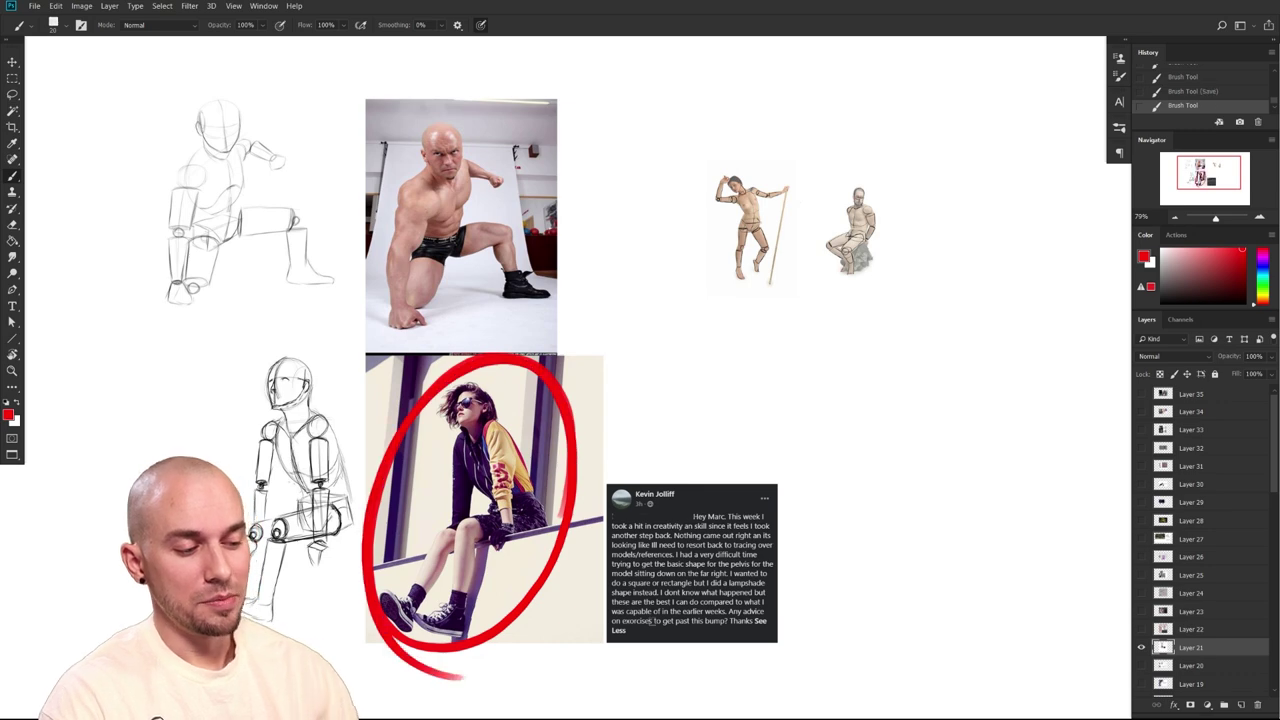
pyautogui.hotkey('ctrl', 'z')
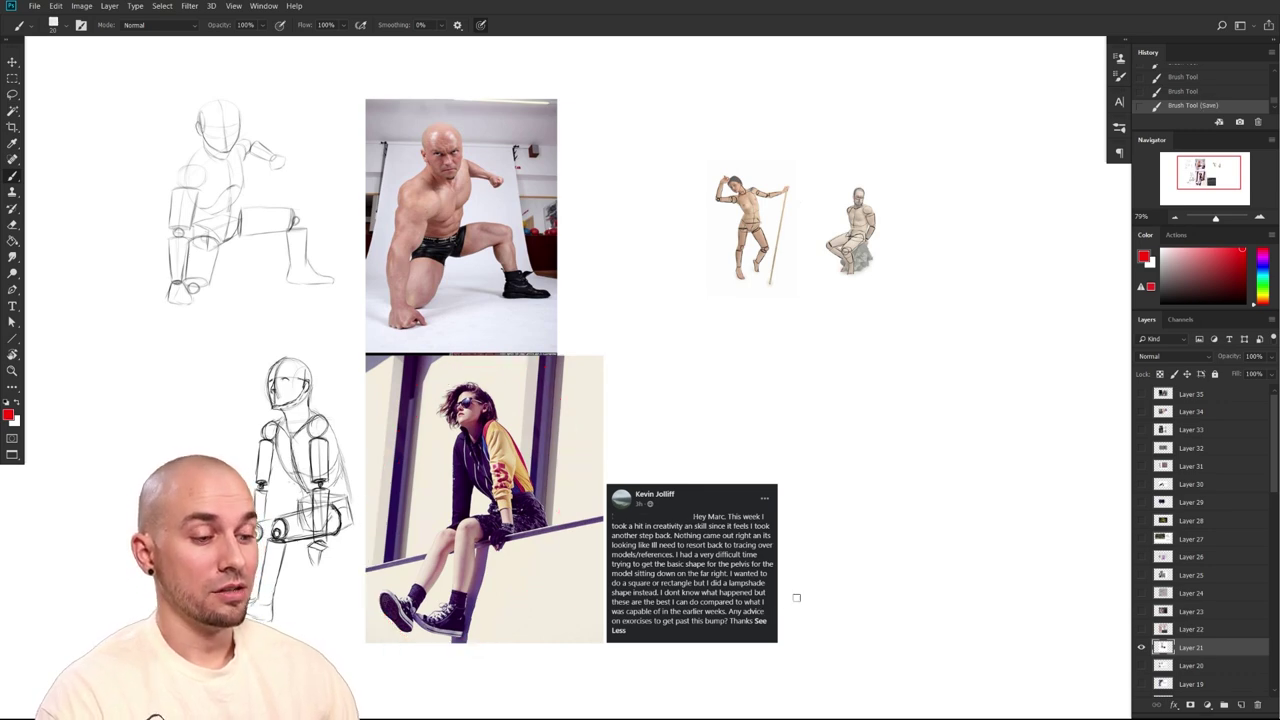
pyautogui.moveTo(943, 629); pyautogui.dragTo(908, 623)
pyautogui.moveTo(495, 169); pyautogui.dragTo(380, 335)
pyautogui.hotkey('ctrl', 'z')
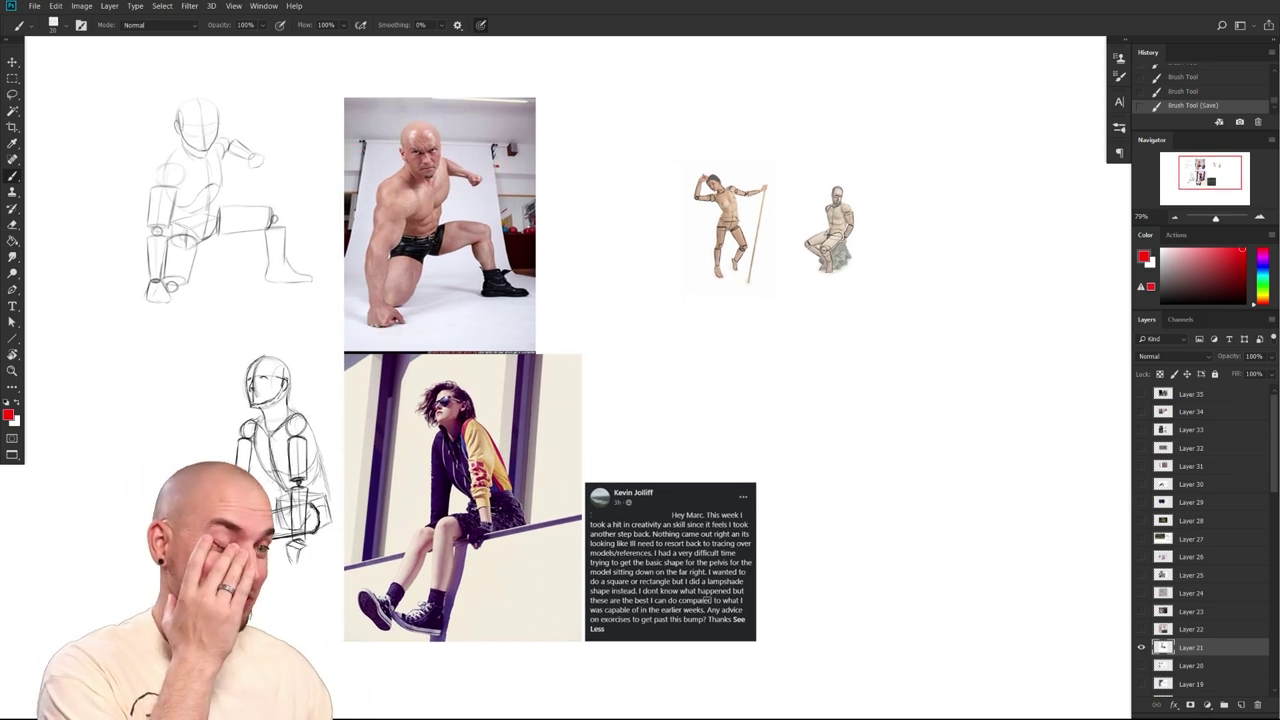
# Shrink the brush, circle the small standing mannequin figure with the staff in red, and undo the circle
pyautogui.moveTo(949, 545); pyautogui.dragTo(945, 554)
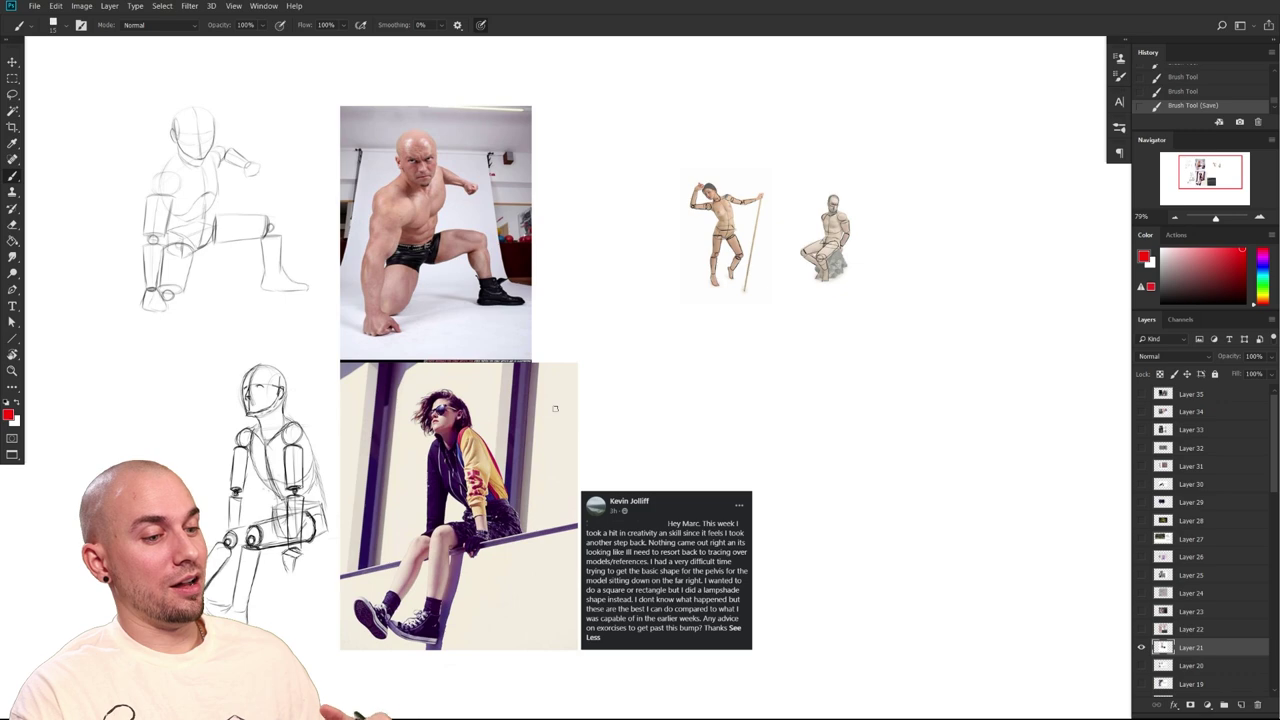
pyautogui.moveTo(873, 580); pyautogui.dragTo(844, 599)
pyautogui.press('[')
pyautogui.press('[')
pyautogui.moveTo(721, 277)
pyautogui.mouseDown()
pyautogui.moveTo(672, 177)
pyautogui.moveTo(724, 258)
pyautogui.mouseUp()
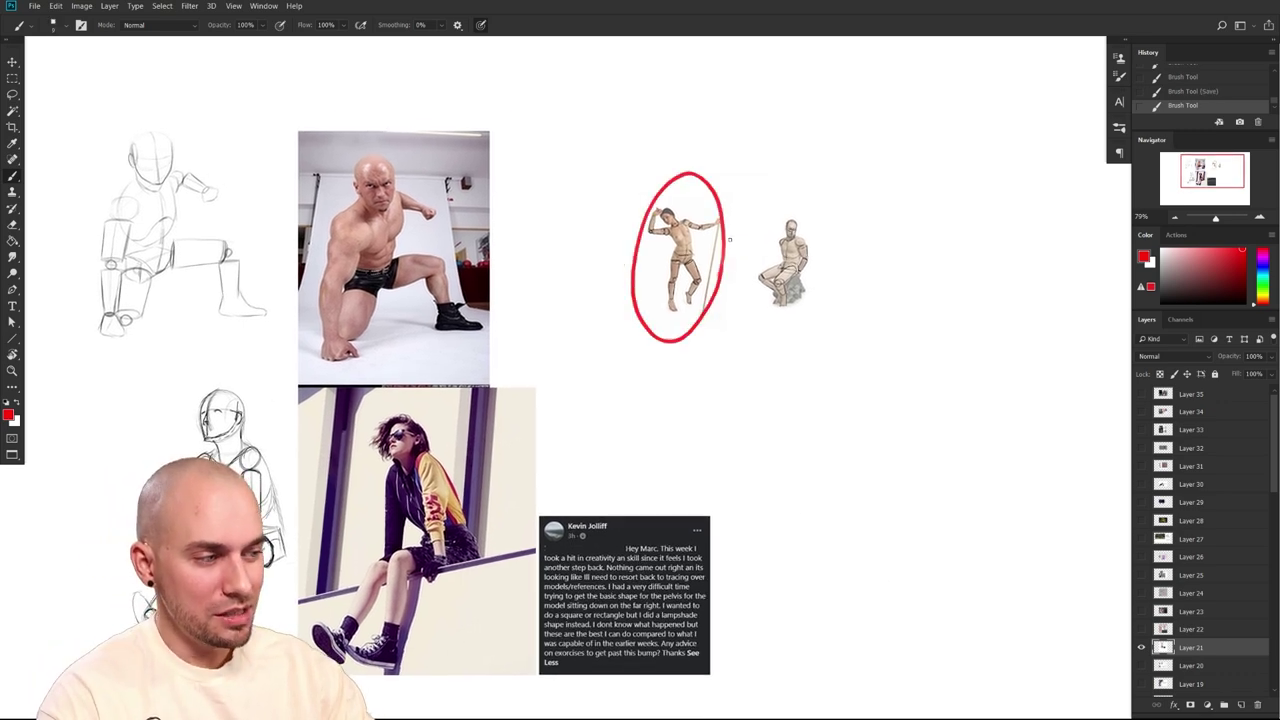
pyautogui.hotkey('ctrl', 'z')
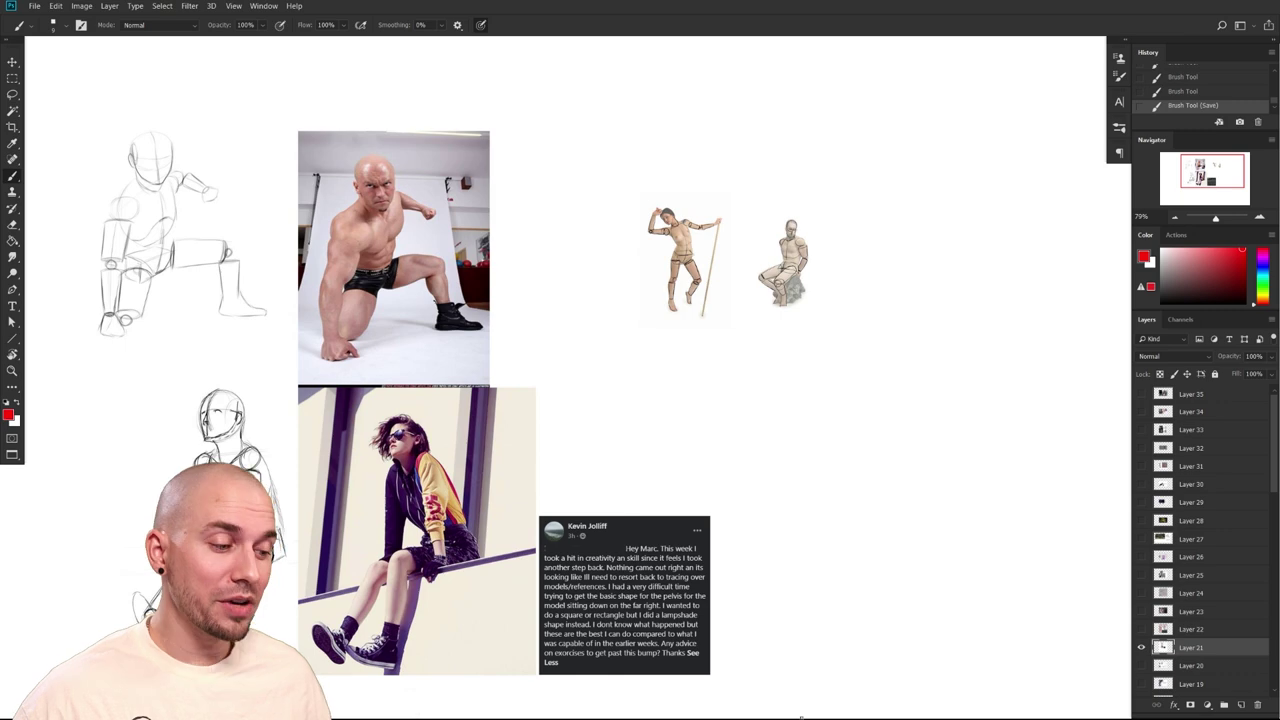
pyautogui.moveTo(916, 528)
pyautogui.mouseDown()
pyautogui.moveTo(1008, 492)
pyautogui.moveTo(931, 537)
pyautogui.moveTo(947, 529)
pyautogui.mouseUp()
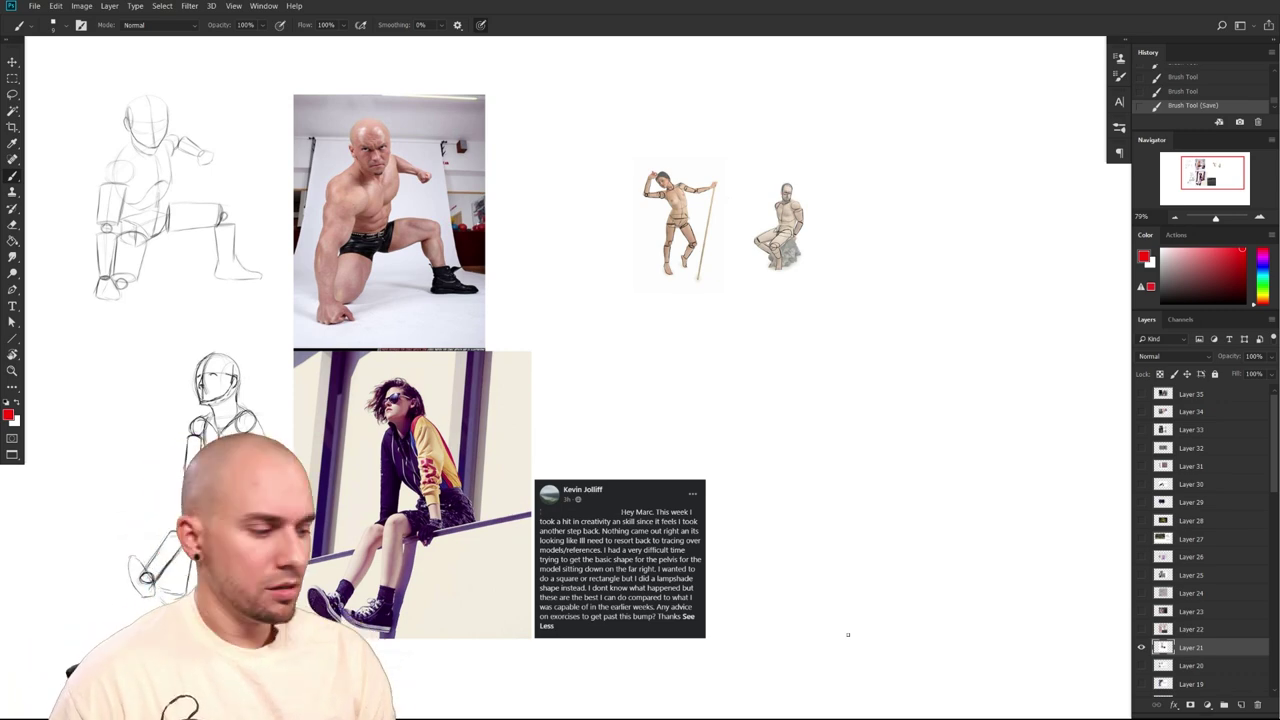
pyautogui.moveTo(871, 563); pyautogui.dragTo(920, 591)
pyautogui.moveTo(966, 522); pyautogui.dragTo(1040, 533)
pyautogui.moveTo(997, 602); pyautogui.dragTo(988, 600)
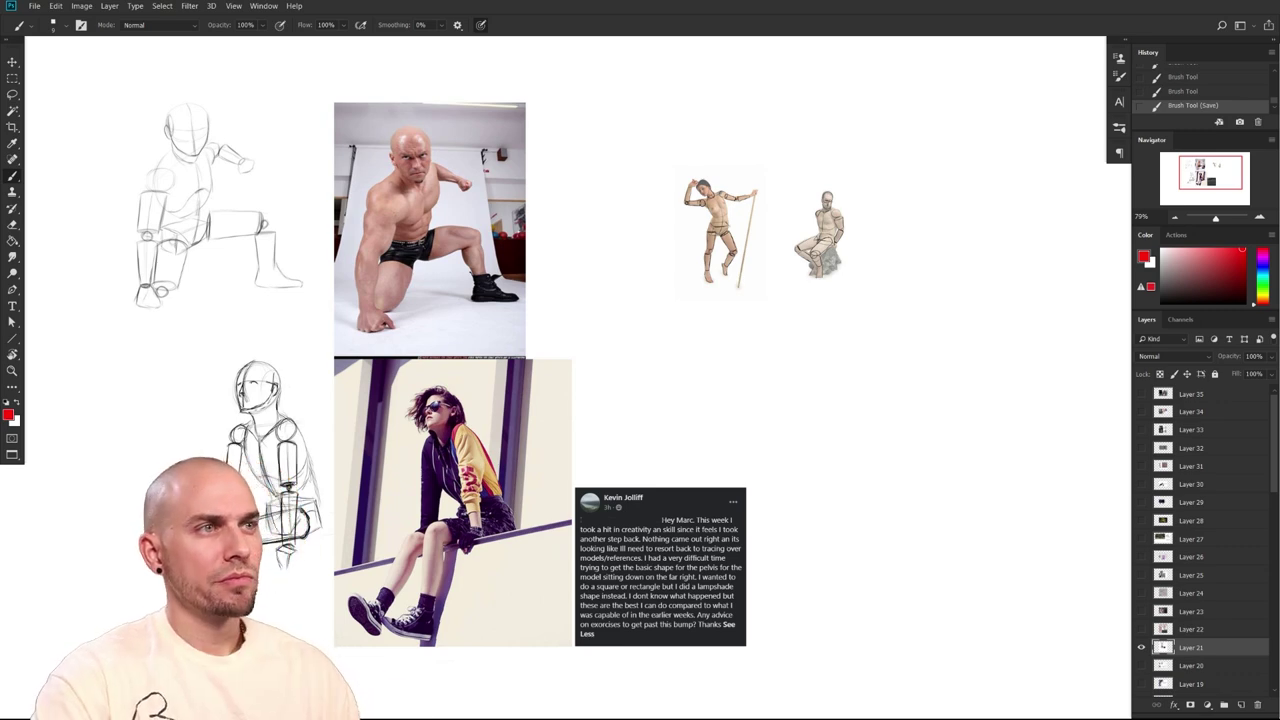
pyautogui.moveTo(906, 532); pyautogui.dragTo(964, 530)
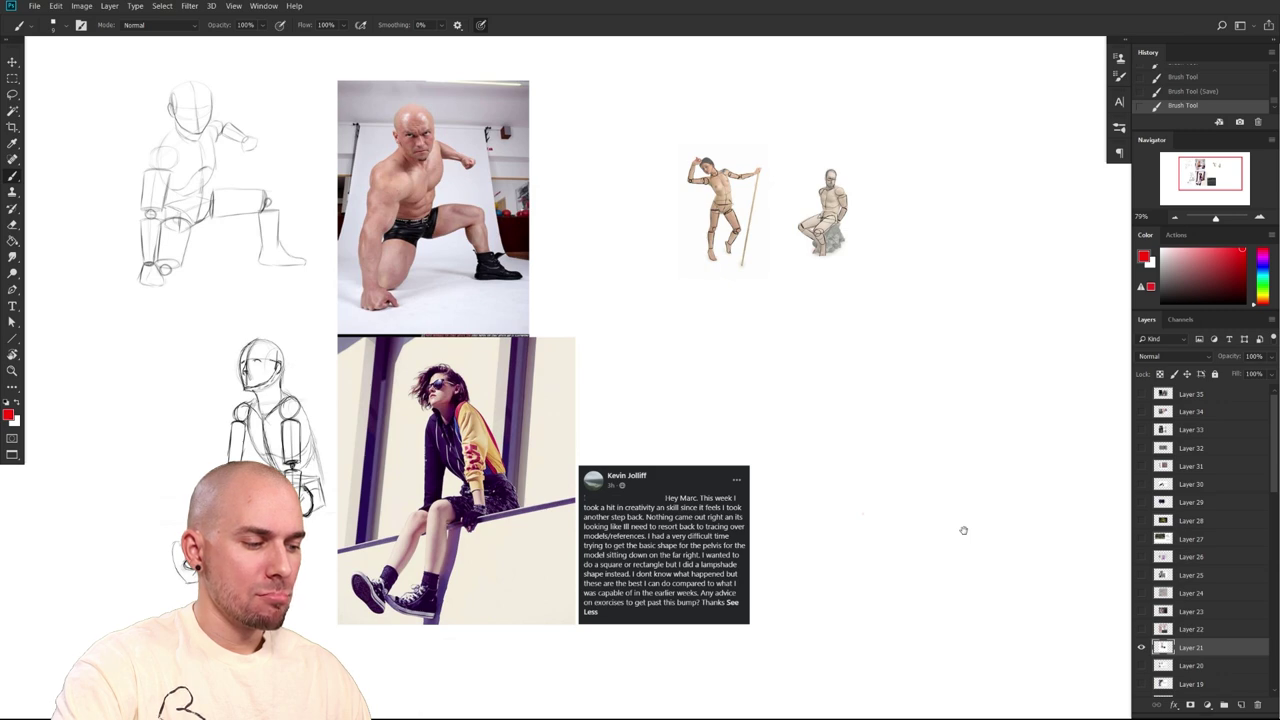
pyautogui.scroll(1, 957, 534)
pyautogui.moveTo(928, 534); pyautogui.dragTo(977, 525)
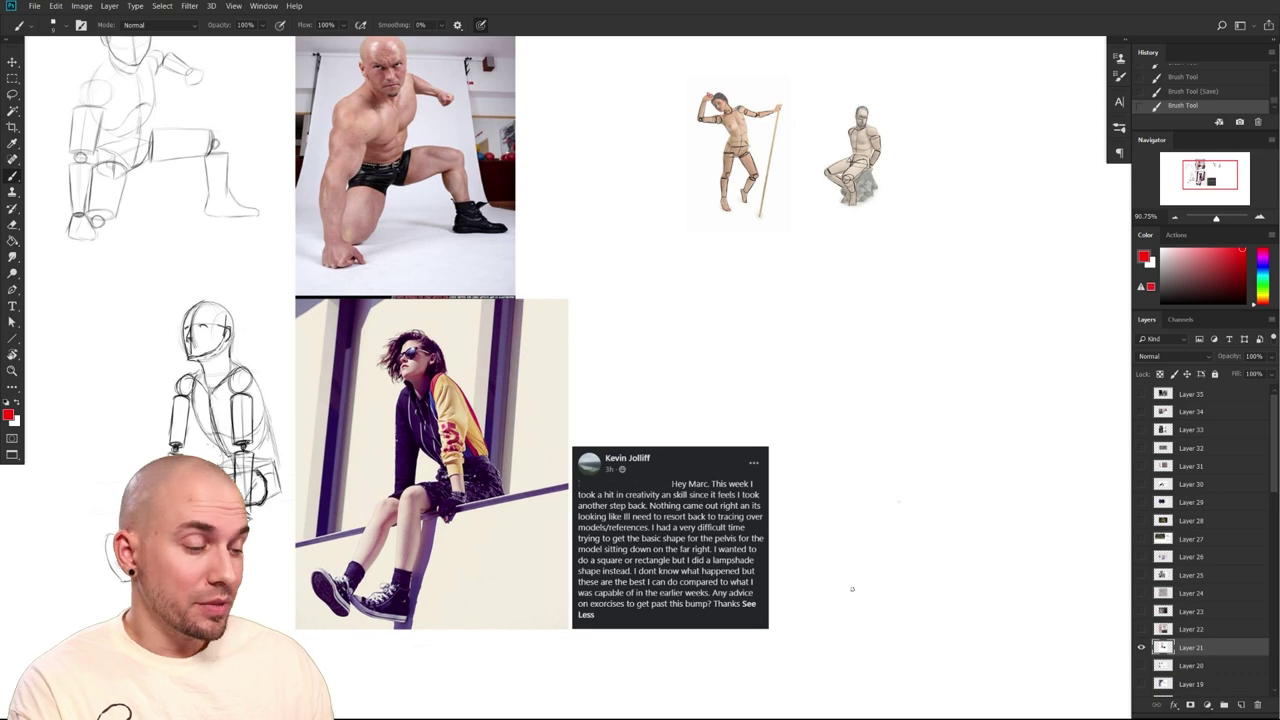
pyautogui.moveTo(852, 588)
pyautogui.mouseDown()
pyautogui.moveTo(948, 579)
pyautogui.moveTo(940, 563)
pyautogui.moveTo(875, 554)
pyautogui.moveTo(846, 568)
pyautogui.mouseUp()
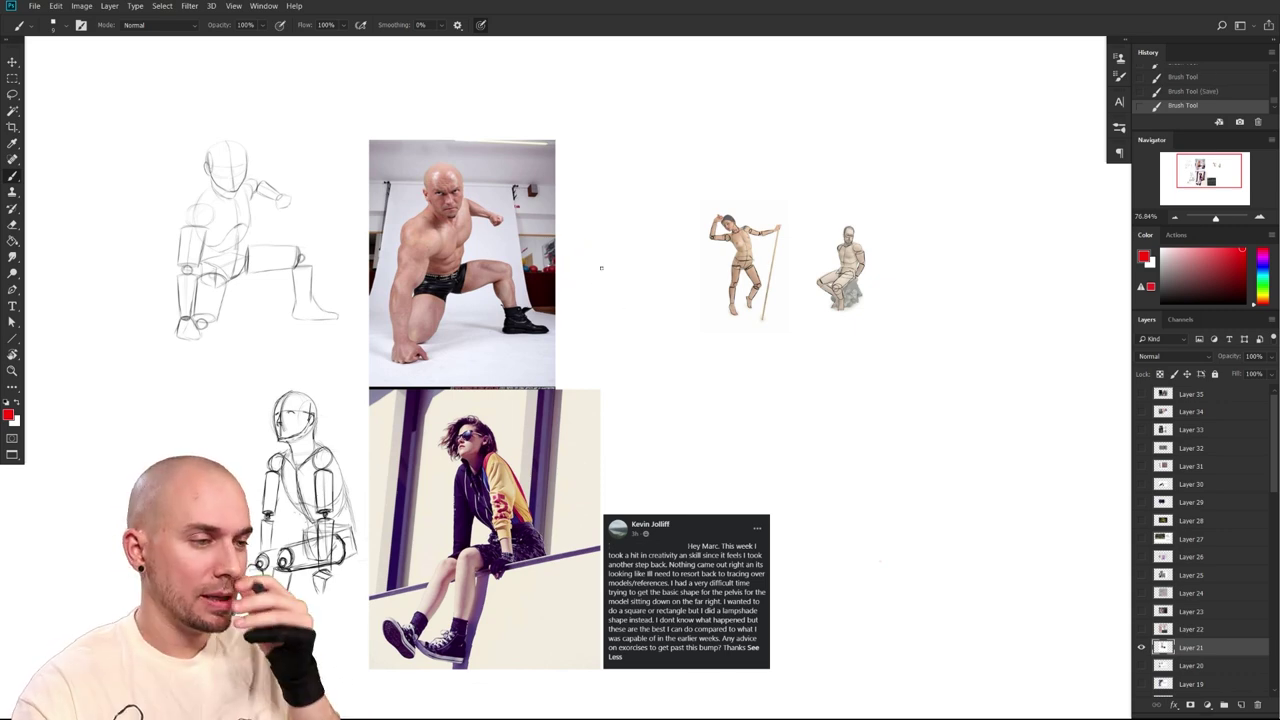
# Draw a red check mark beside the crouching man's reference photo
pyautogui.moveTo(576, 280); pyautogui.dragTo(603, 258)
pyautogui.moveTo(557, 374); pyautogui.dragTo(561, 540)
pyautogui.moveTo(522, 455); pyautogui.dragTo(562, 482)
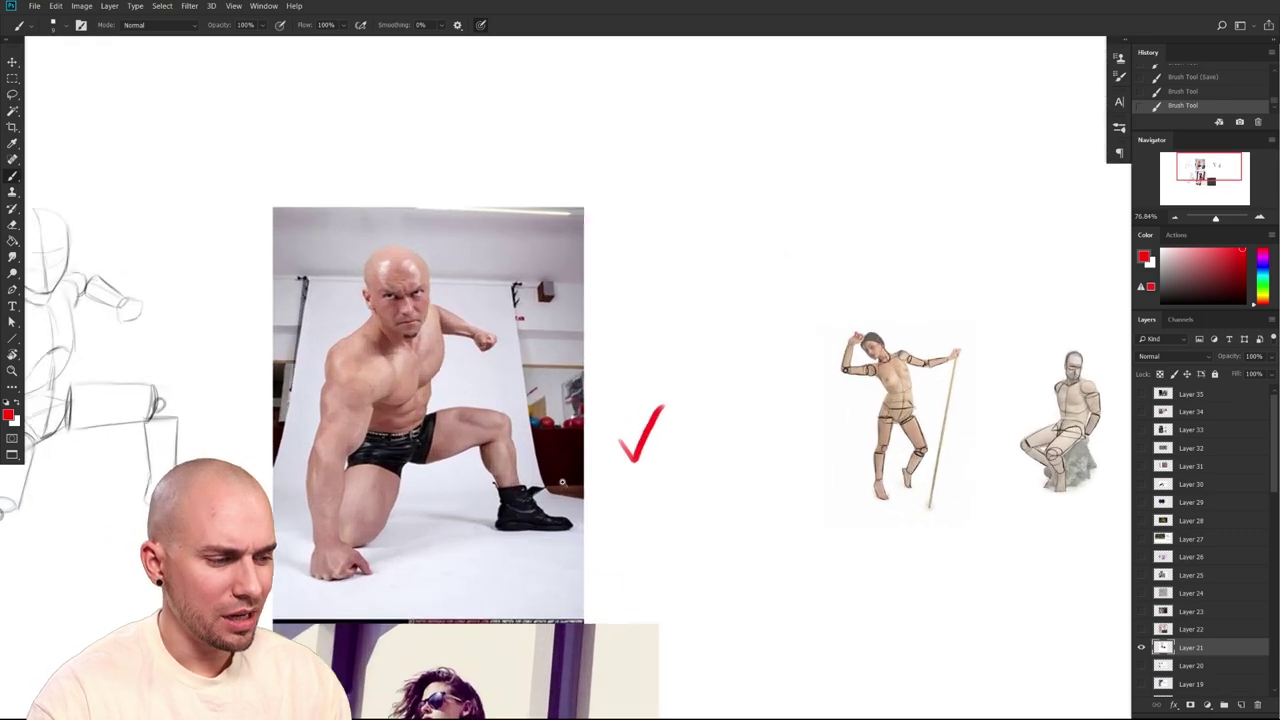
pyautogui.scroll(1, 562, 482)
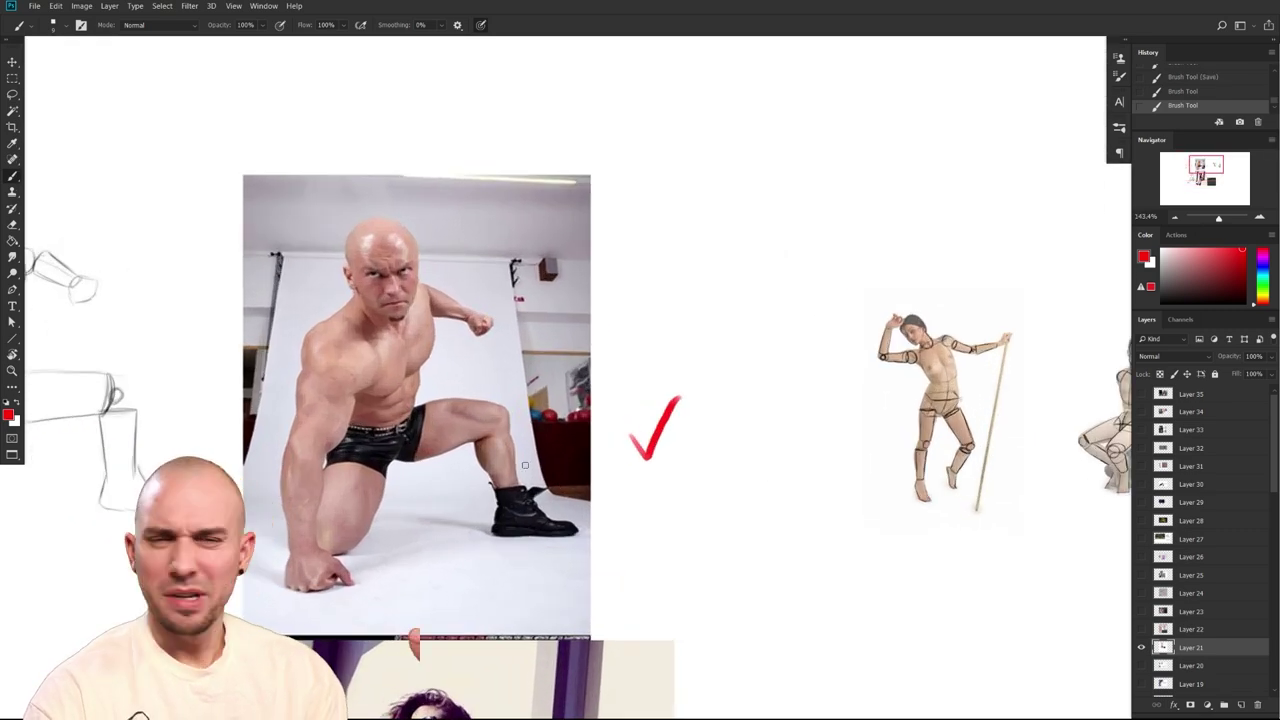
# Undo the check mark and write a red 10/10 rating beside the crouching man's reference photo
pyautogui.scroll(-3, 749, 557)
pyautogui.hotkey('ctrl', 'z')
pyautogui.moveTo(628, 302); pyautogui.dragTo(631, 327)
pyautogui.moveTo(645, 304); pyautogui.dragTo(646, 305)
pyautogui.moveTo(638, 349)
pyautogui.mouseDown()
pyautogui.moveTo(666, 312)
pyautogui.moveTo(657, 348)
pyautogui.mouseUp()
pyautogui.moveTo(684, 338)
pyautogui.mouseDown()
pyautogui.moveTo(670, 346)
pyautogui.moveTo(684, 354)
pyautogui.mouseUp()
# Write a matching red 10/10 rating beside the seated woman's reference photo
pyautogui.moveTo(789, 583); pyautogui.dragTo(746, 434)
pyautogui.moveTo(620, 382)
pyautogui.mouseDown()
pyautogui.moveTo(622, 404)
pyautogui.moveTo(630, 392)
pyautogui.mouseUp()
pyautogui.moveTo(655, 386)
pyautogui.mouseDown()
pyautogui.moveTo(641, 416)
pyautogui.moveTo(662, 420)
pyautogui.mouseUp()
pyautogui.moveTo(678, 398)
pyautogui.mouseDown()
pyautogui.moveTo(672, 412)
pyautogui.moveTo(686, 396)
pyautogui.mouseUp()
pyautogui.moveTo(830, 478); pyautogui.dragTo(786, 516)
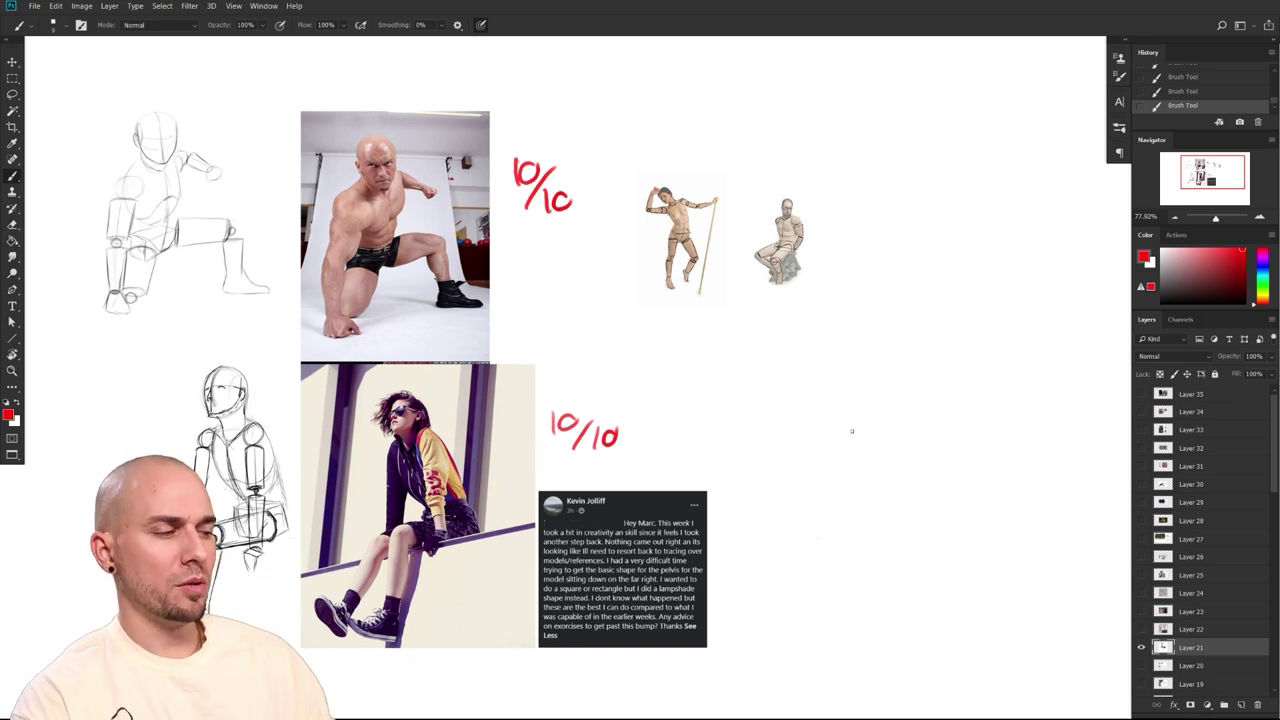
# Switch the foreground colour to bright green and write 1/10 and 2/10 below the two small mannequin figures
pyautogui.click(1258, 287)
pyautogui.moveTo(700, 371)
pyautogui.mouseDown()
pyautogui.moveTo(706, 405)
pyautogui.moveTo(734, 392)
pyautogui.mouseUp()
pyautogui.moveTo(768, 450)
pyautogui.mouseDown()
pyautogui.moveTo(786, 475)
pyautogui.moveTo(809, 464)
pyautogui.mouseUp()
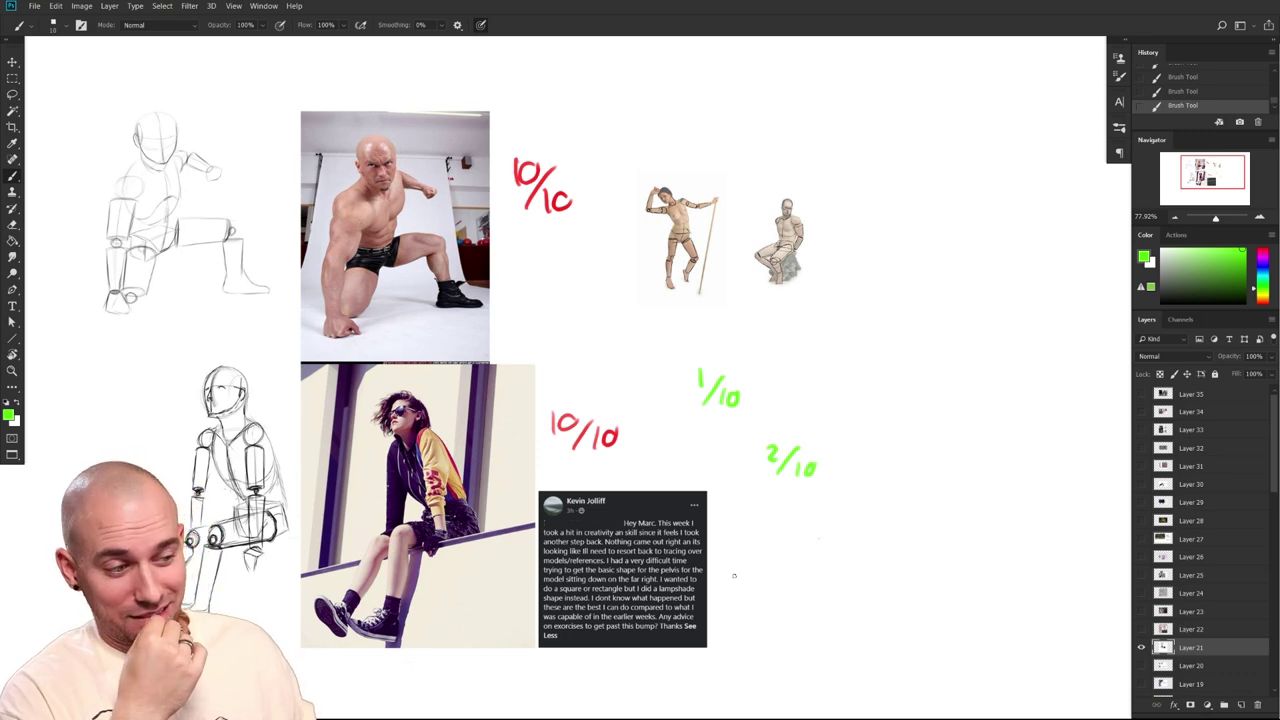
# Draw green strokes beside the 2/10 rating and on the seated woman's photo, undoing each one
pyautogui.moveTo(830, 390)
pyautogui.mouseDown()
pyautogui.moveTo(718, 480)
pyautogui.moveTo(840, 486)
pyautogui.mouseUp()
pyautogui.hotkey('ctrl', 'z')
pyautogui.moveTo(830, 405)
pyautogui.mouseDown()
pyautogui.moveTo(662, 372)
pyautogui.moveTo(863, 494)
pyautogui.mouseUp()
pyautogui.hotkey('ctrl', 'z')
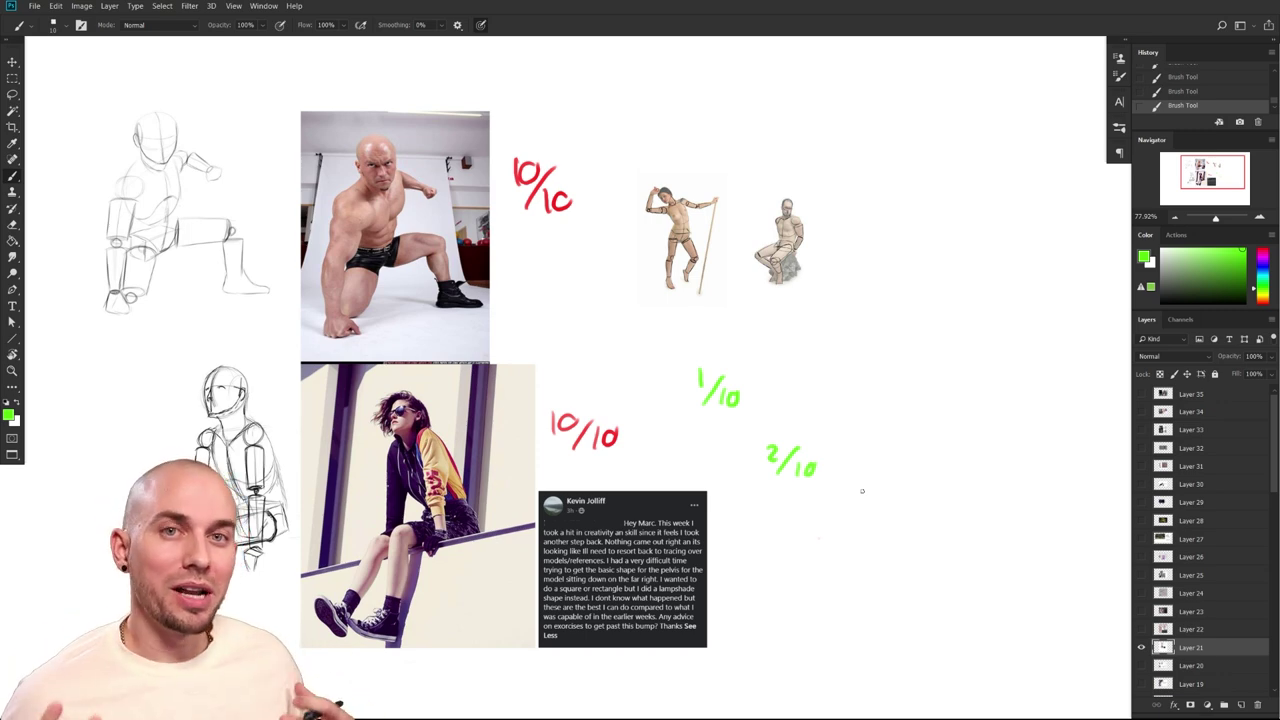
pyautogui.moveTo(474, 477)
pyautogui.mouseDown()
pyautogui.moveTo(471, 421)
pyautogui.moveTo(435, 610)
pyautogui.moveTo(479, 470)
pyautogui.mouseUp()
pyautogui.hotkey('ctrl', 'z')
# Sample the red from the lower 10/10 rating, mark the seated woman's photo area, and undo each mark
pyautogui.keyDown('alt'); pyautogui.click(614, 432); pyautogui.keyUp('alt')
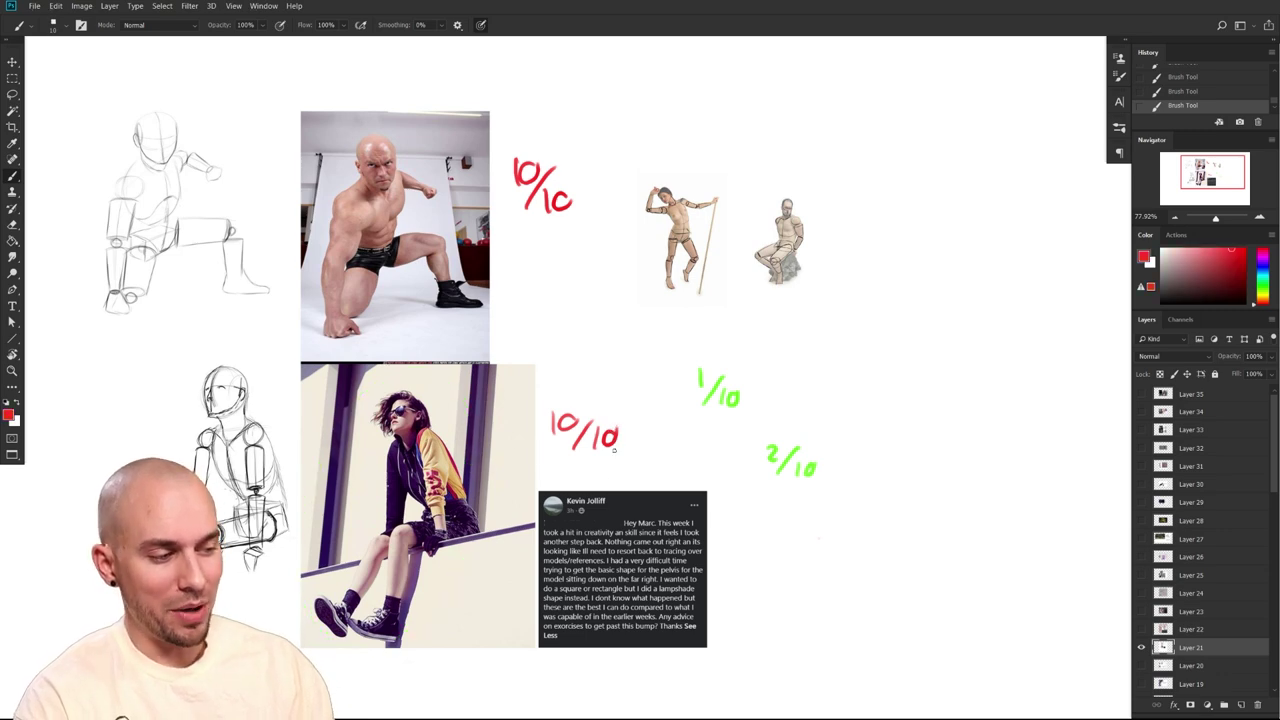
pyautogui.moveTo(503, 438)
pyautogui.mouseDown()
pyautogui.moveTo(402, 385)
pyautogui.moveTo(488, 600)
pyautogui.moveTo(522, 480)
pyautogui.mouseUp()
pyautogui.hotkey('ctrl', 'z')
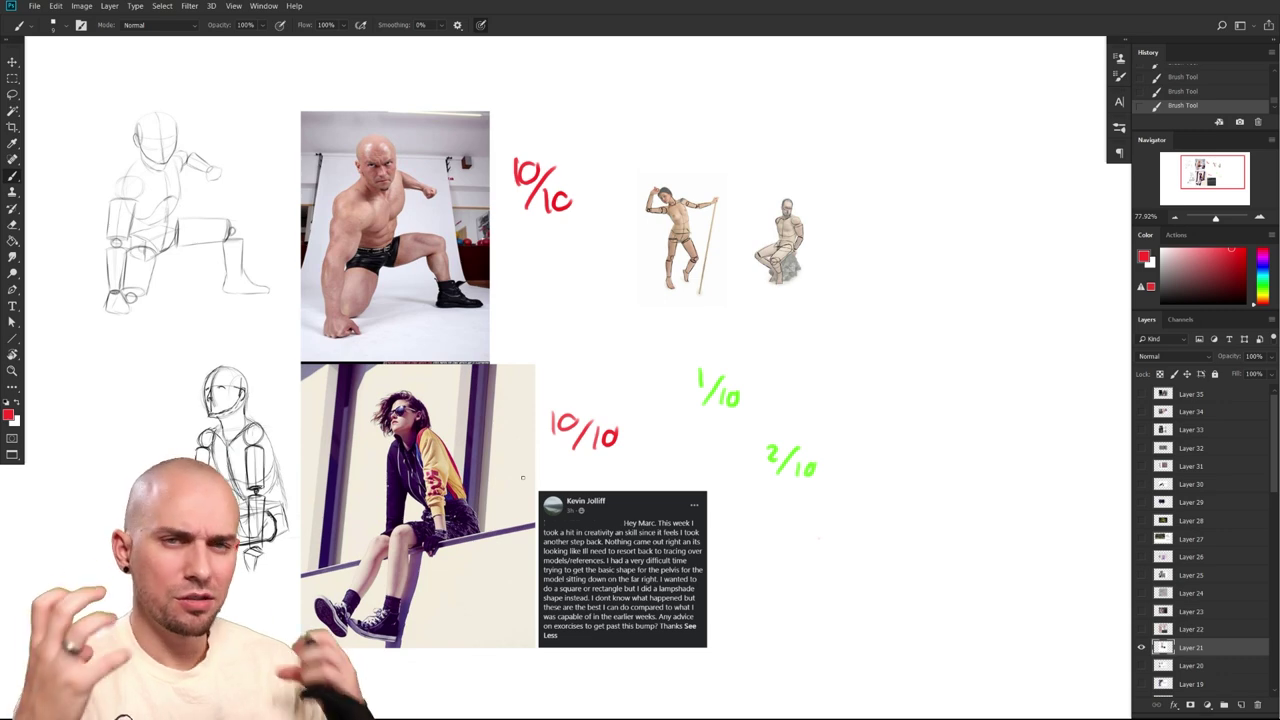
pyautogui.moveTo(522, 477); pyautogui.dragTo(846, 554)
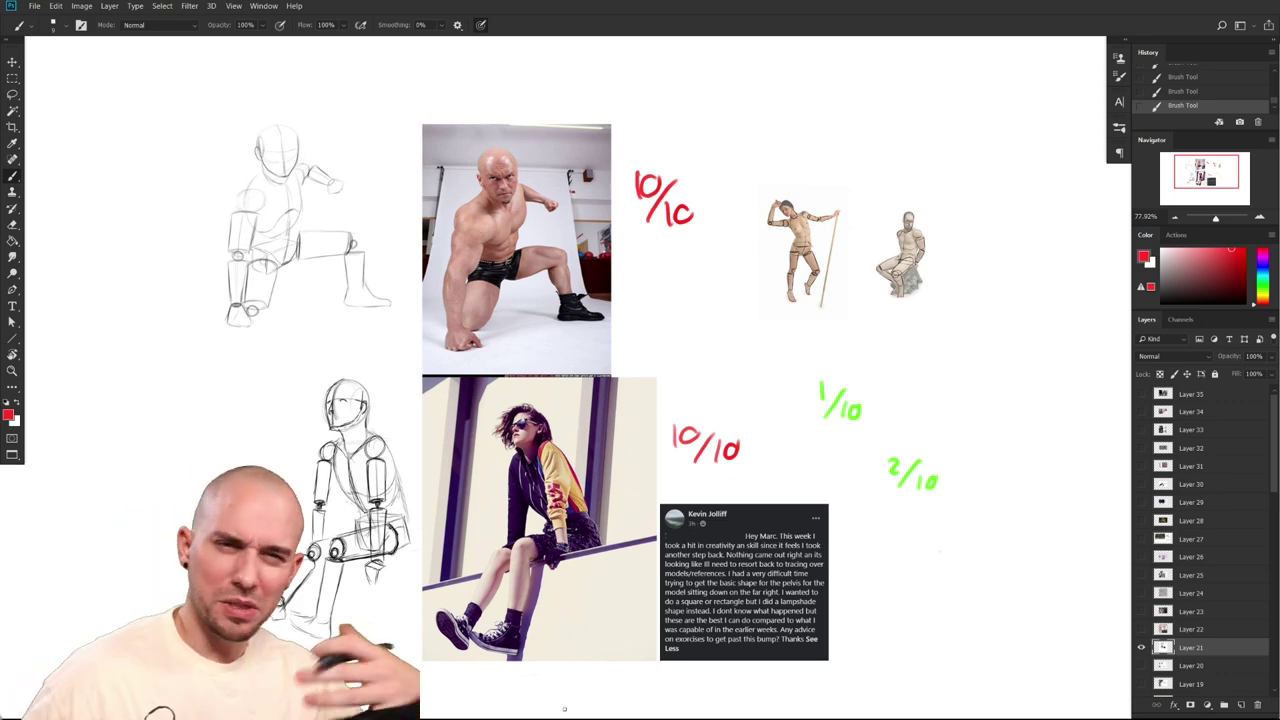
pyautogui.moveTo(583, 538); pyautogui.dragTo(520, 562)
pyautogui.hotkey('ctrl', 'z')
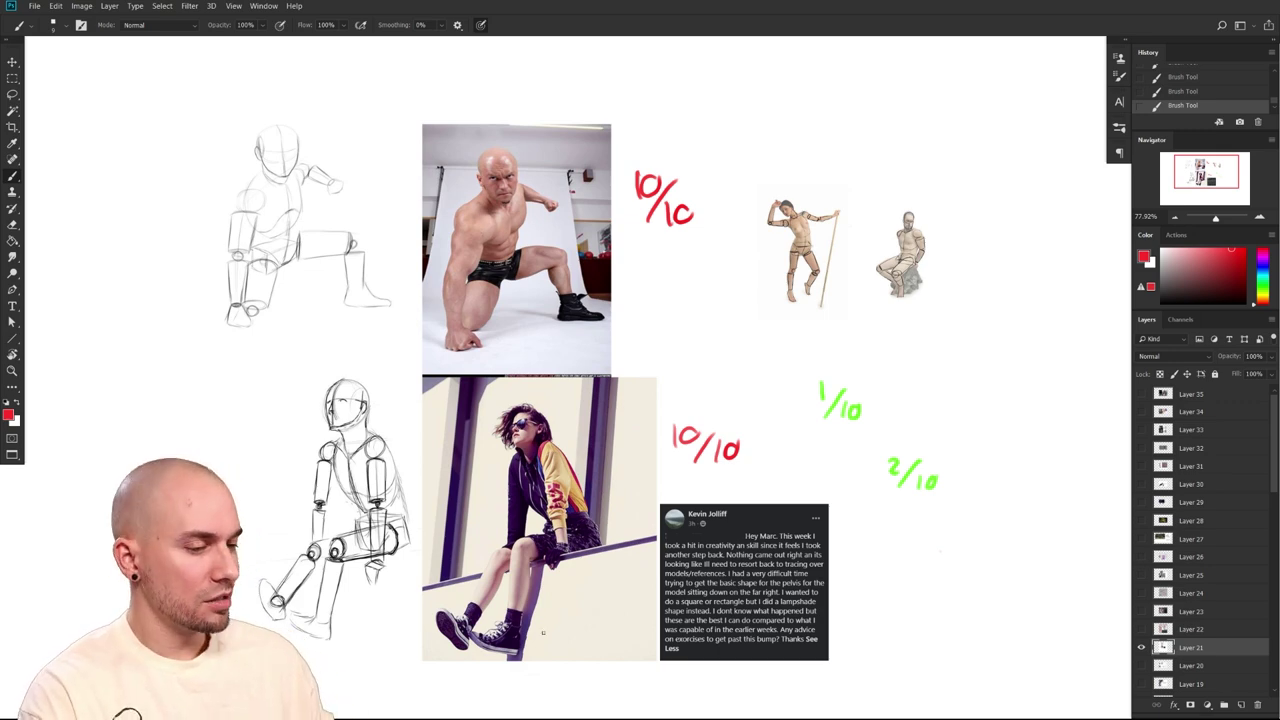
# Paint thick red strokes across the chest and hips of the small standing mannequin figure with the staff
pyautogui.hscroll(5, 794, 580)
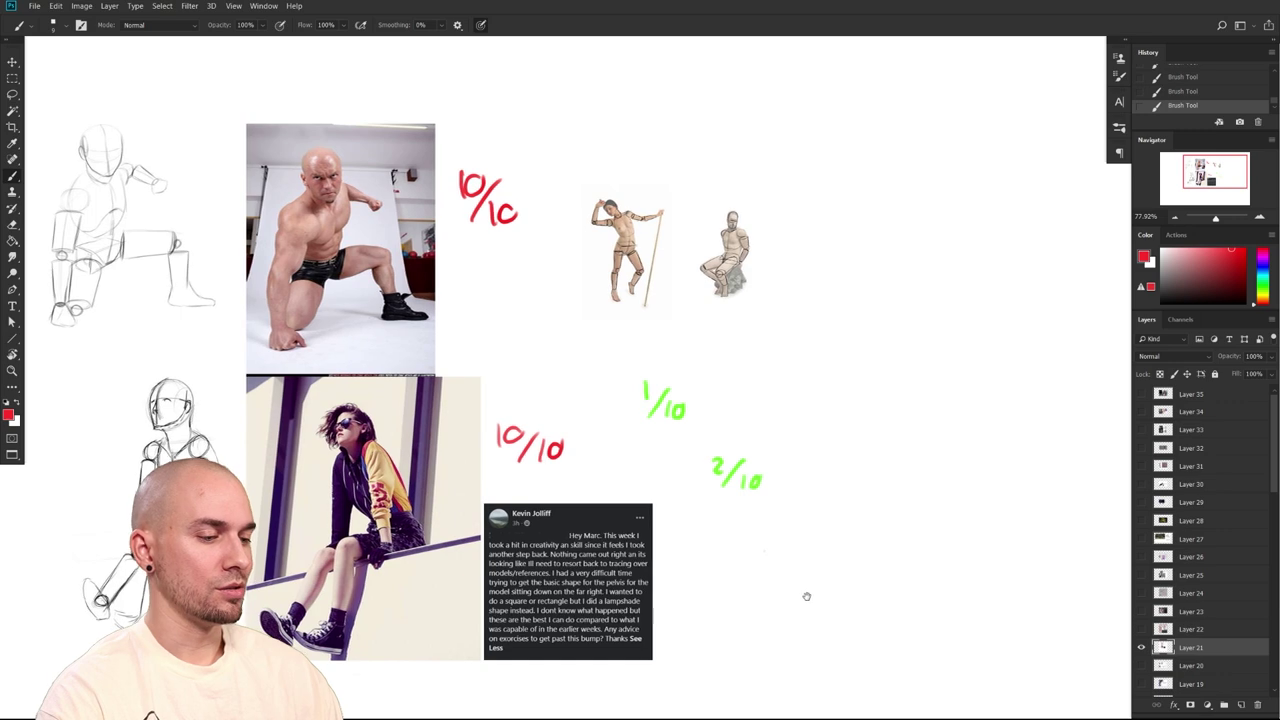
pyautogui.hscroll(-2, 943, 586)
pyautogui.moveTo(988, 565); pyautogui.dragTo(788, 586)
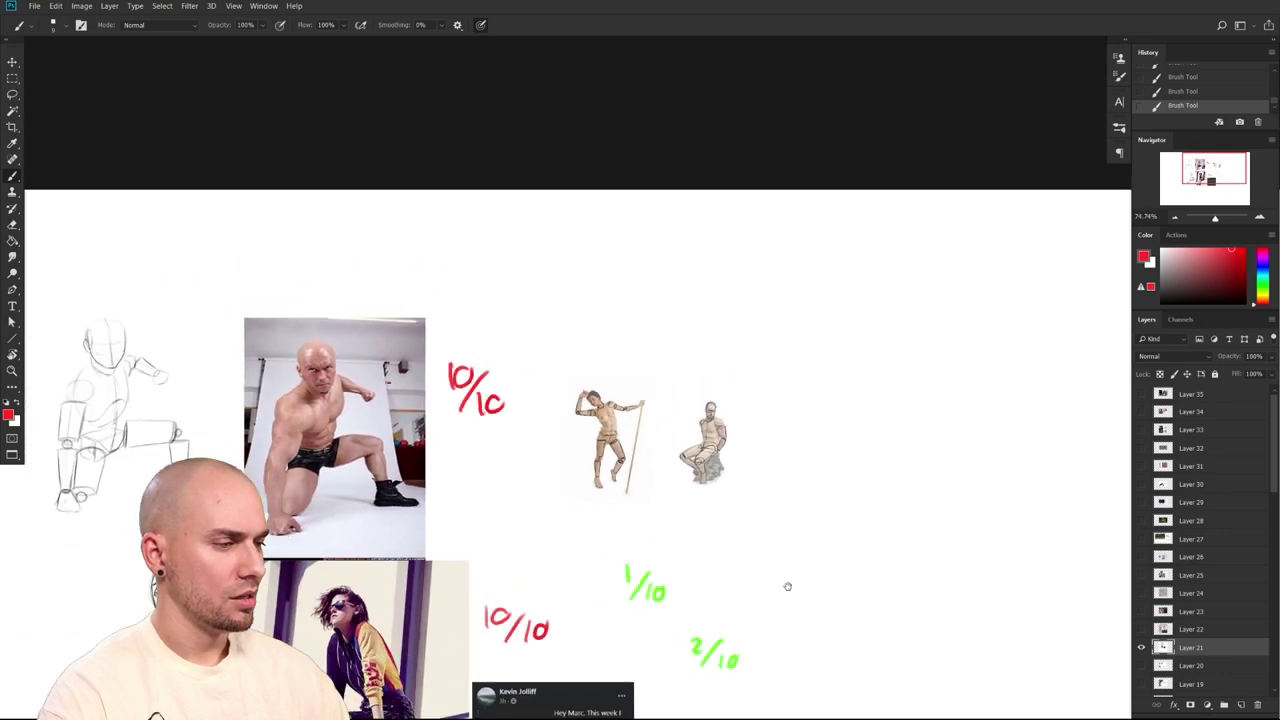
pyautogui.scroll(-5, 787, 586)
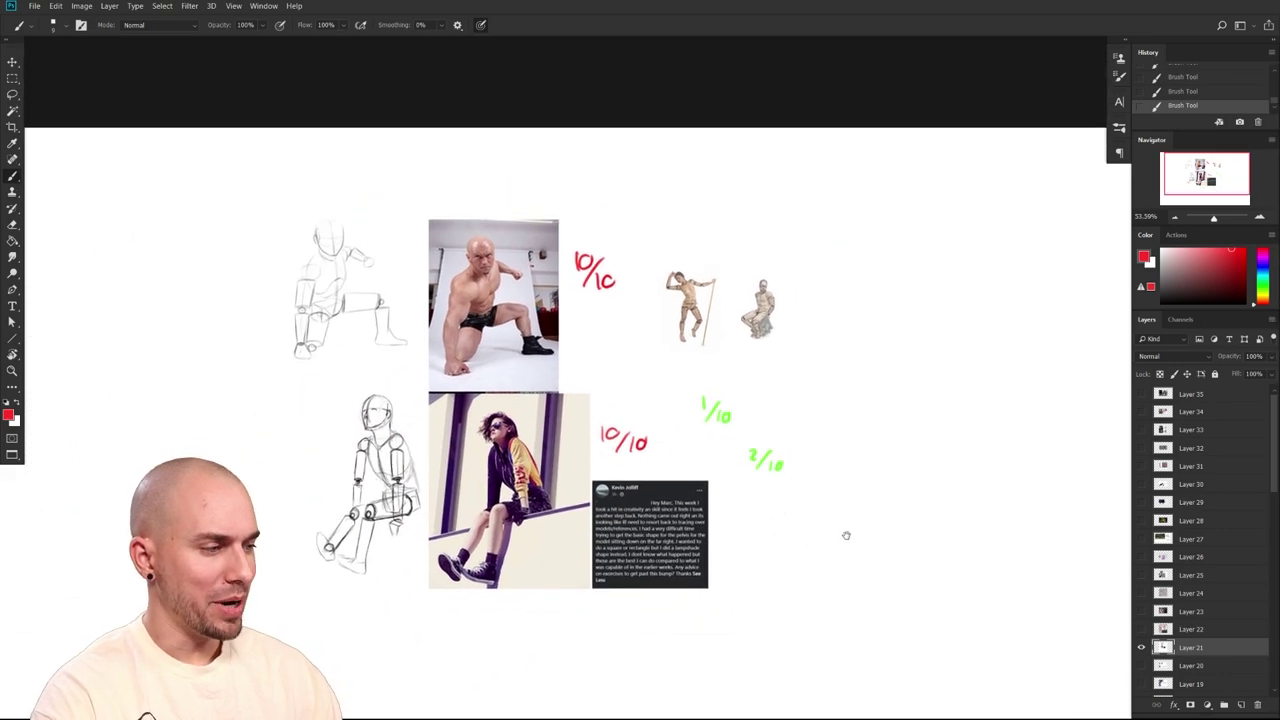
pyautogui.hscroll(2, 846, 535)
pyautogui.scroll(3, 803, 540)
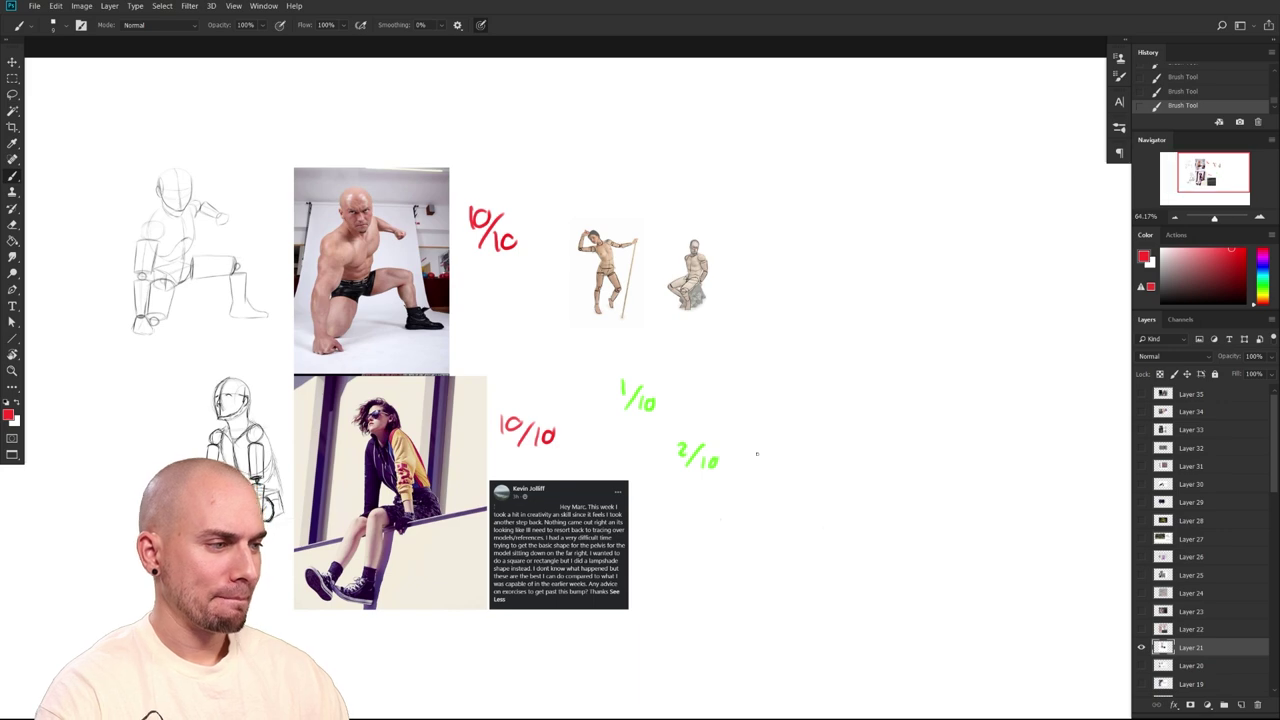
pyautogui.scroll(5, 612, 318)
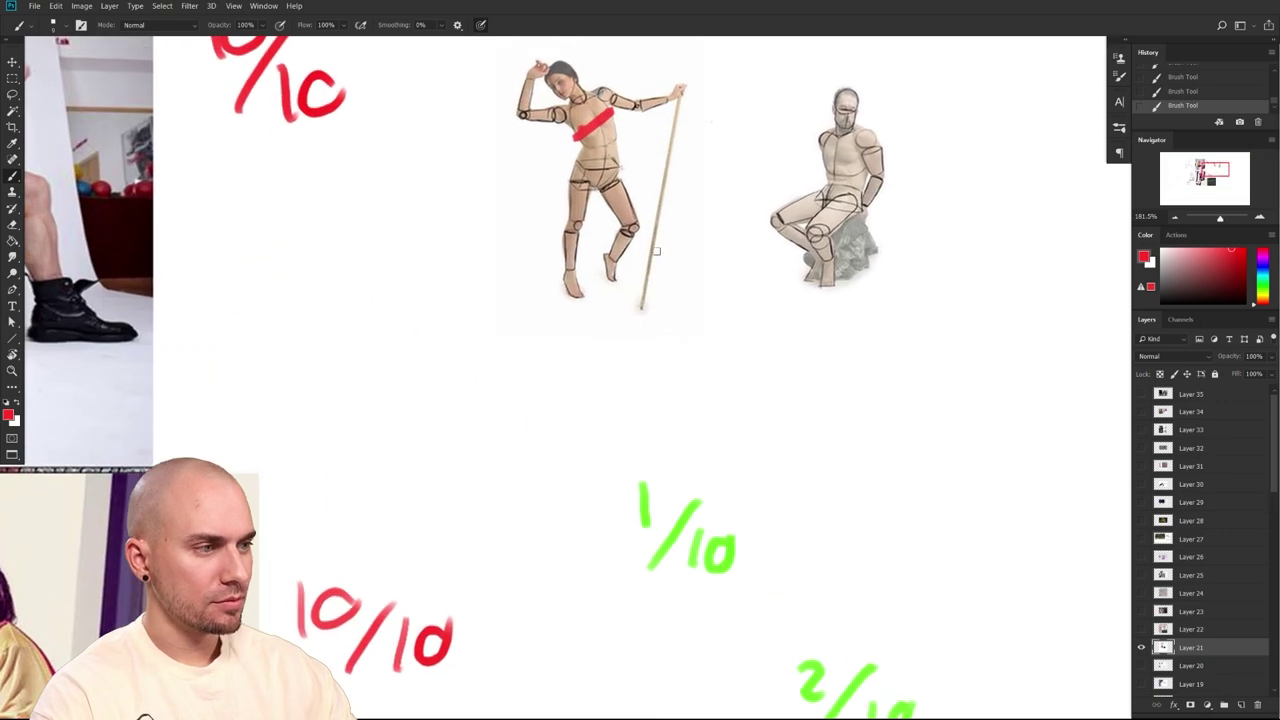
pyautogui.moveTo(597, 184); pyautogui.dragTo(604, 185)
# Draw large red marks around the standing mannequin figure and undo them one by one
pyautogui.moveTo(831, 316)
pyautogui.mouseDown()
pyautogui.moveTo(763, 489)
pyautogui.moveTo(760, 535)
pyautogui.moveTo(756, 515)
pyautogui.mouseUp()
pyautogui.moveTo(723, 530); pyautogui.dragTo(715, 611)
pyautogui.moveTo(849, 595); pyautogui.dragTo(843, 580)
pyautogui.moveTo(409, 622)
pyautogui.mouseDown()
pyautogui.moveTo(695, 575)
pyautogui.moveTo(740, 580)
pyautogui.mouseUp()
pyautogui.hotkey('ctrl', 'z')
pyautogui.moveTo(543, 609)
pyautogui.mouseDown()
pyautogui.moveTo(698, 563)
pyautogui.moveTo(743, 444)
pyautogui.mouseUp()
pyautogui.hotkey('ctrl', 'z')
pyautogui.moveTo(565, 580); pyautogui.dragTo(430, 242)
pyautogui.hotkey('ctrl', 'z')
pyautogui.moveTo(665, 596); pyautogui.dragTo(741, 228)
pyautogui.moveTo(553, 577); pyautogui.dragTo(490, 368)
pyautogui.moveTo(475, 302); pyautogui.dragTo(443, 186)
pyautogui.hotkey('ctrl', 'z')
pyautogui.hotkey('ctrl', 'z')
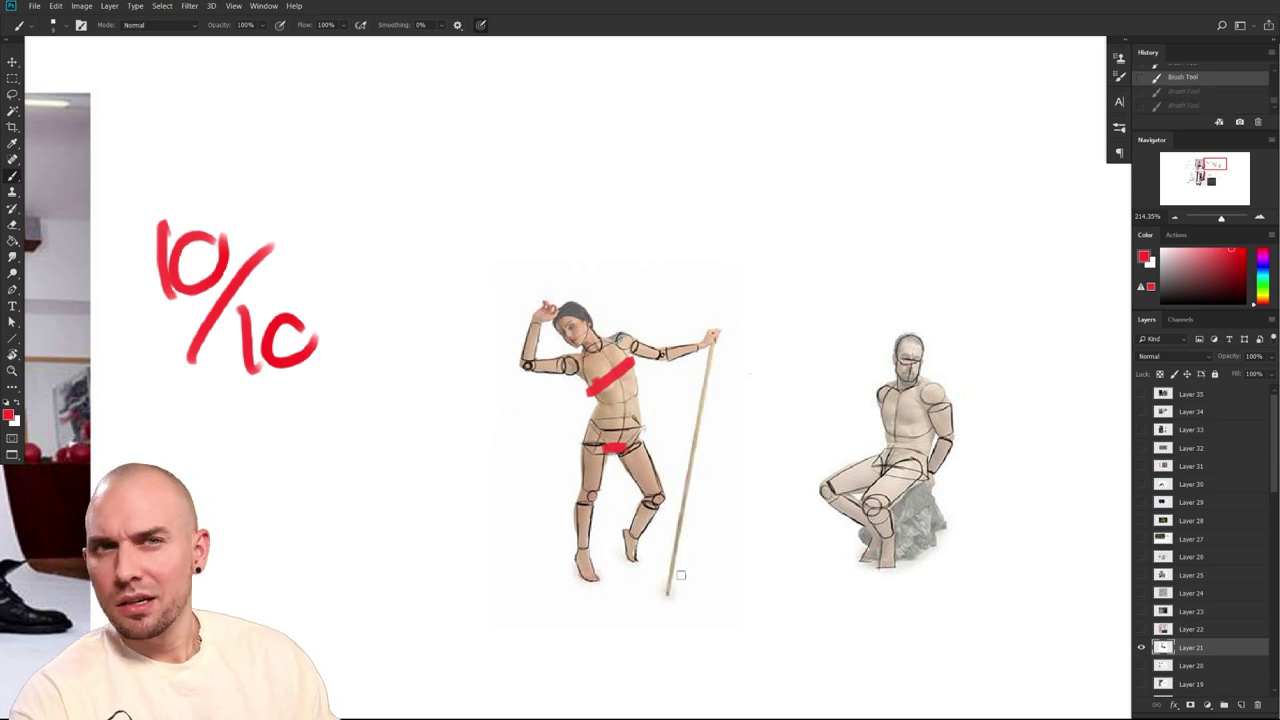
# Pick a purer red, hide Layer 21, and show and select Layer 22 with the next submission
pyautogui.moveTo(690, 617)
pyautogui.mouseDown()
pyautogui.moveTo(722, 525)
pyautogui.moveTo(695, 555)
pyautogui.moveTo(704, 547)
pyautogui.moveTo(716, 564)
pyautogui.moveTo(755, 499)
pyautogui.mouseUp()
pyautogui.moveTo(769, 559); pyautogui.dragTo(764, 429)
pyautogui.moveTo(732, 565); pyautogui.dragTo(805, 457)
pyautogui.moveTo(808, 501); pyautogui.dragTo(761, 531)
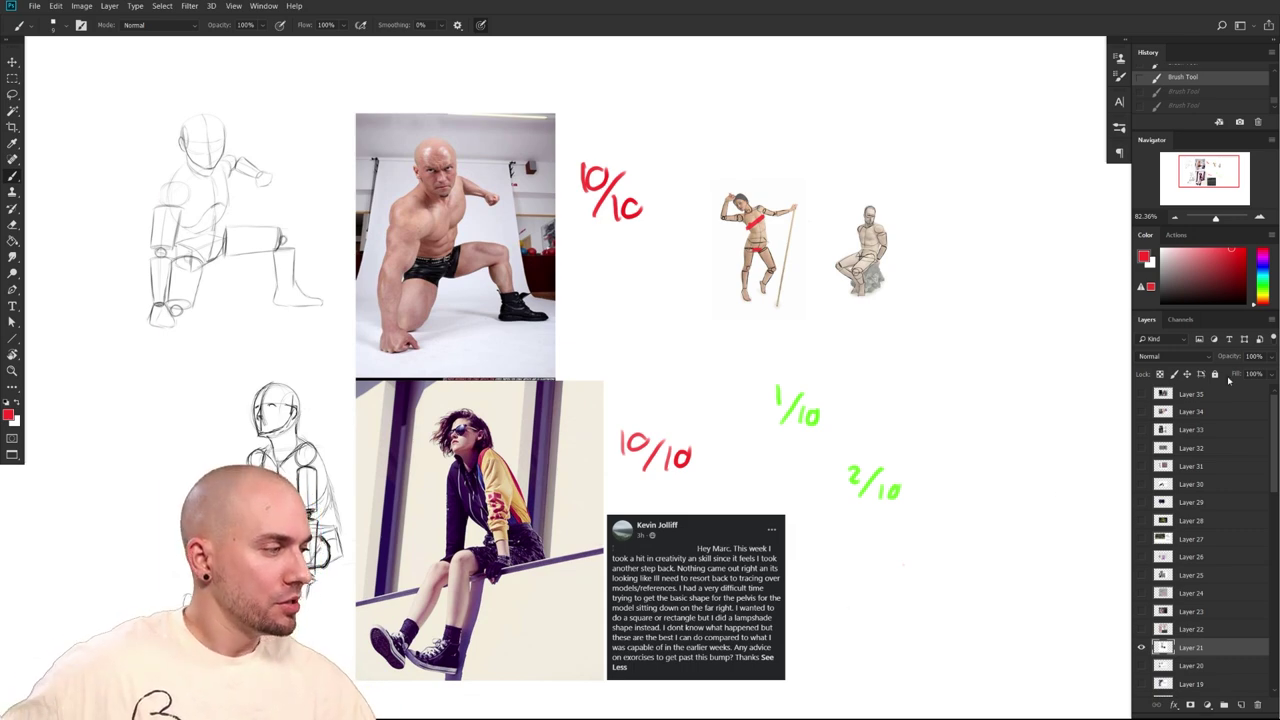
pyautogui.click(1244, 250)
pyautogui.moveTo(1031, 518); pyautogui.dragTo(1005, 514)
pyautogui.moveTo(983, 558); pyautogui.dragTo(960, 552)
pyautogui.click(1141, 647)
pyautogui.click(1141, 630)
pyautogui.click(1168, 629)
# Read the student's note and examine the four torso muscle studies drawn over the skeletons
pyautogui.moveTo(884, 598); pyautogui.dragTo(932, 572)
pyautogui.moveTo(936, 580); pyautogui.dragTo(884, 539)
pyautogui.scroll(-1, 935, 575)
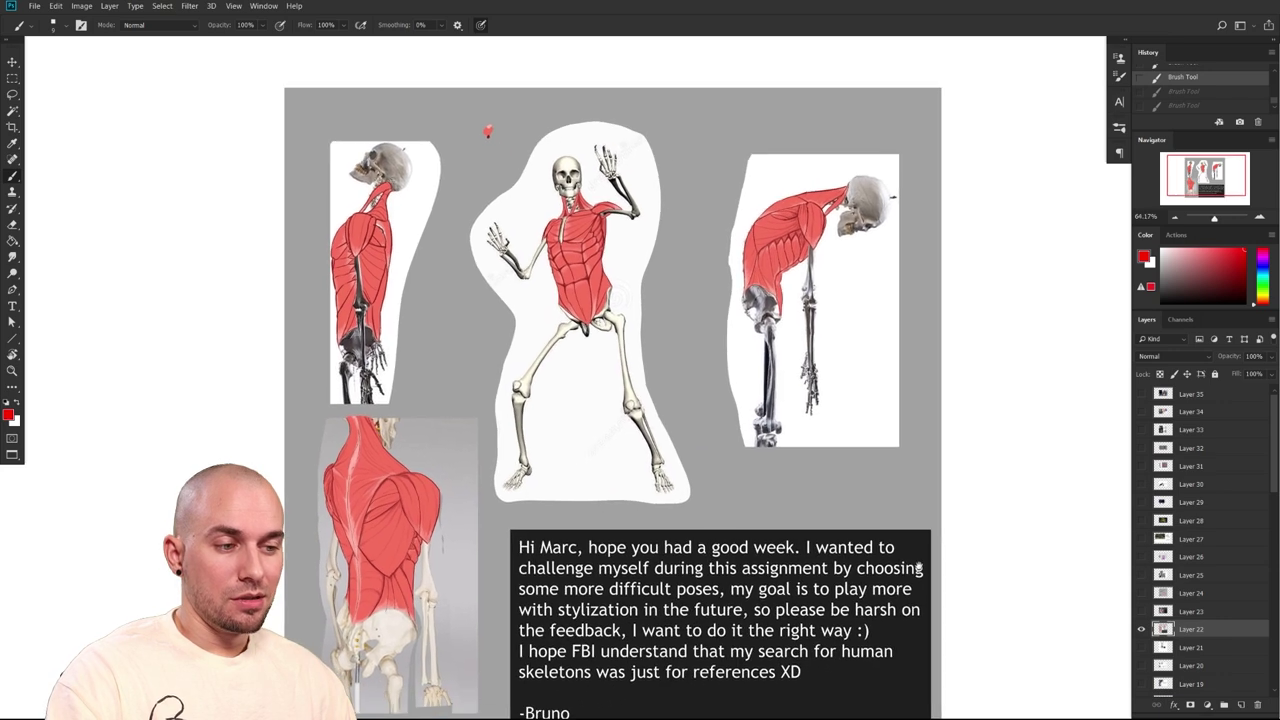
pyautogui.moveTo(943, 621); pyautogui.dragTo(913, 625)
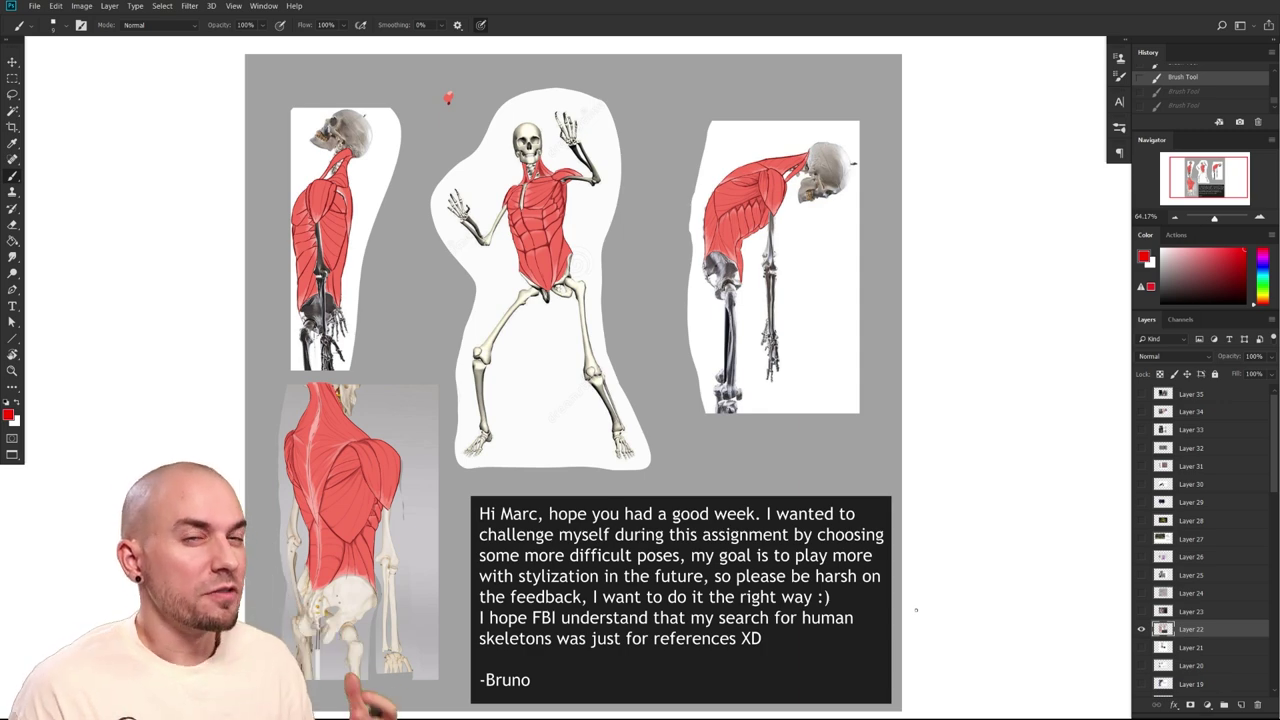
pyautogui.moveTo(894, 540)
pyautogui.mouseDown()
pyautogui.moveTo(907, 515)
pyautogui.moveTo(885, 523)
pyautogui.moveTo(891, 514)
pyautogui.mouseUp()
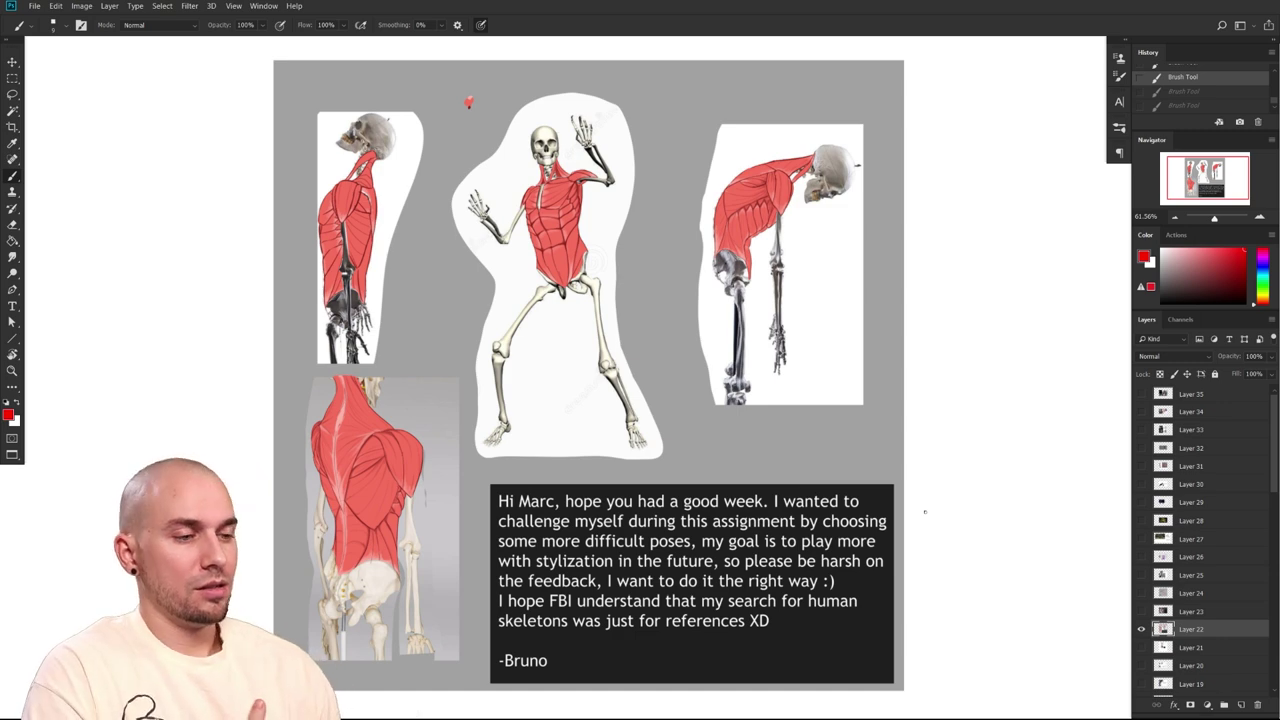
pyautogui.moveTo(988, 545); pyautogui.dragTo(956, 547)
pyautogui.moveTo(945, 605); pyautogui.dragTo(944, 601)
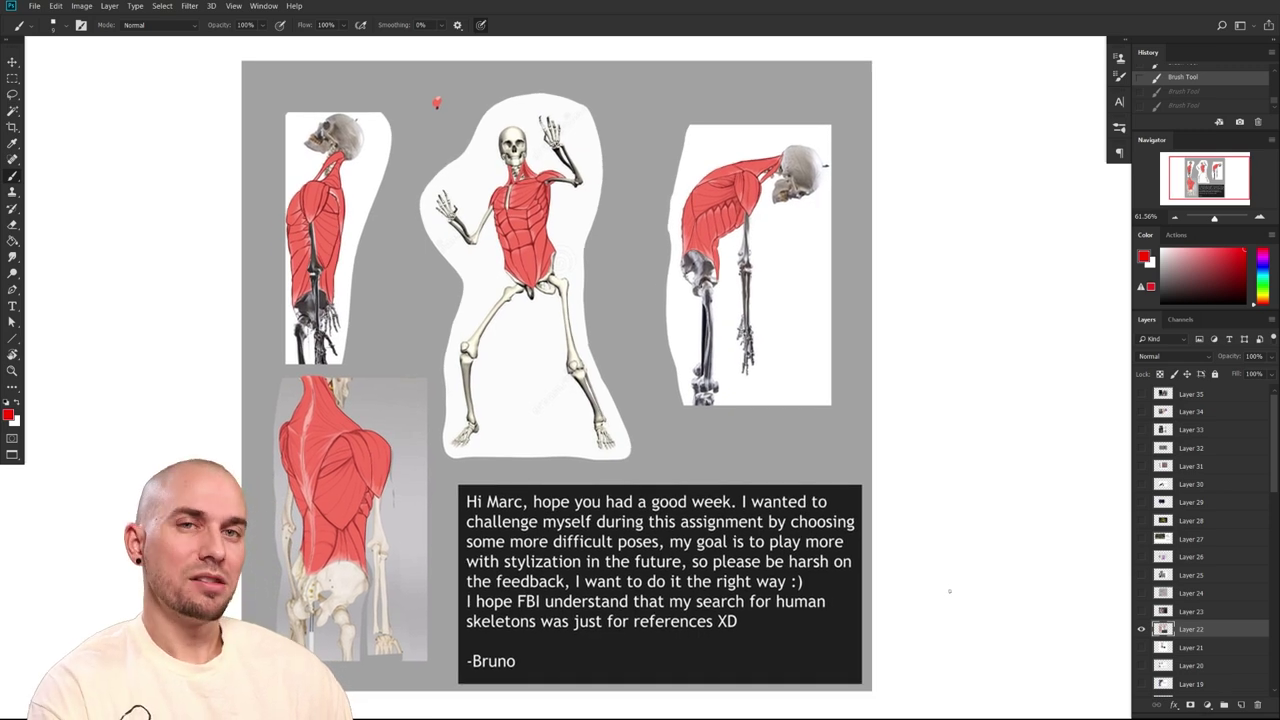
pyautogui.moveTo(984, 603); pyautogui.dragTo(961, 597)
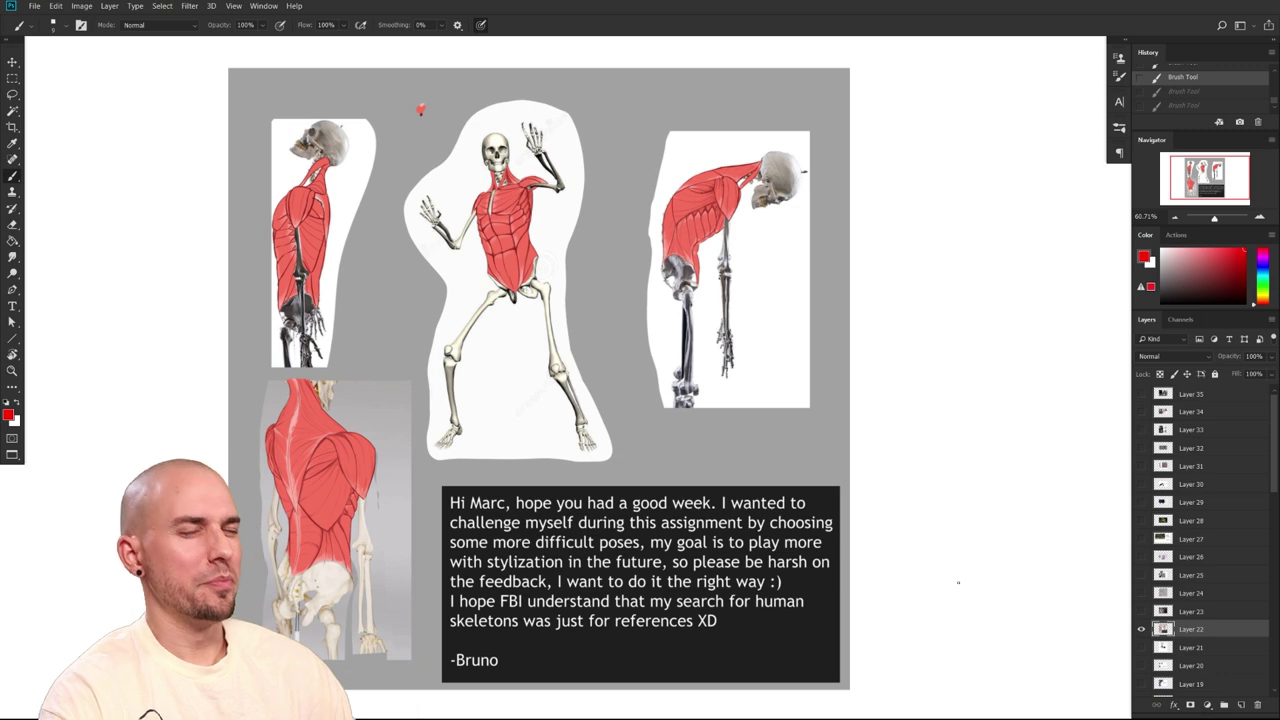
pyautogui.scroll(-1, 975, 569)
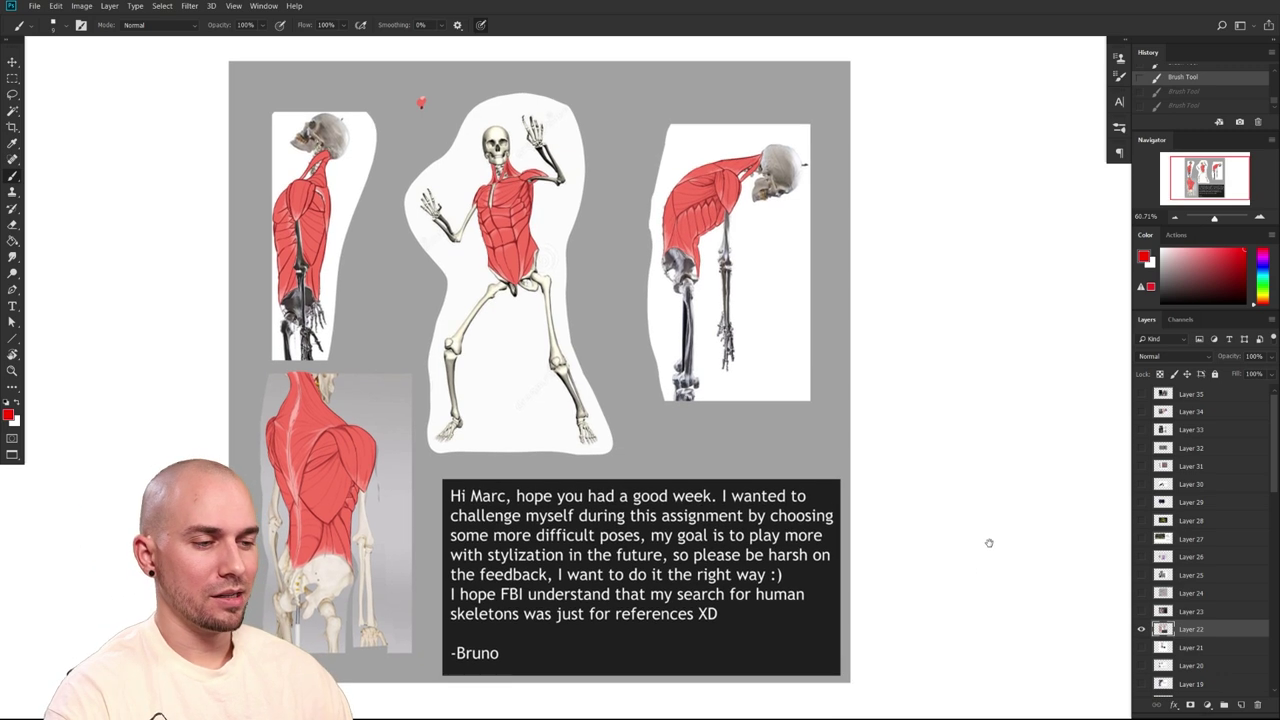
pyautogui.hscroll(3, 989, 543)
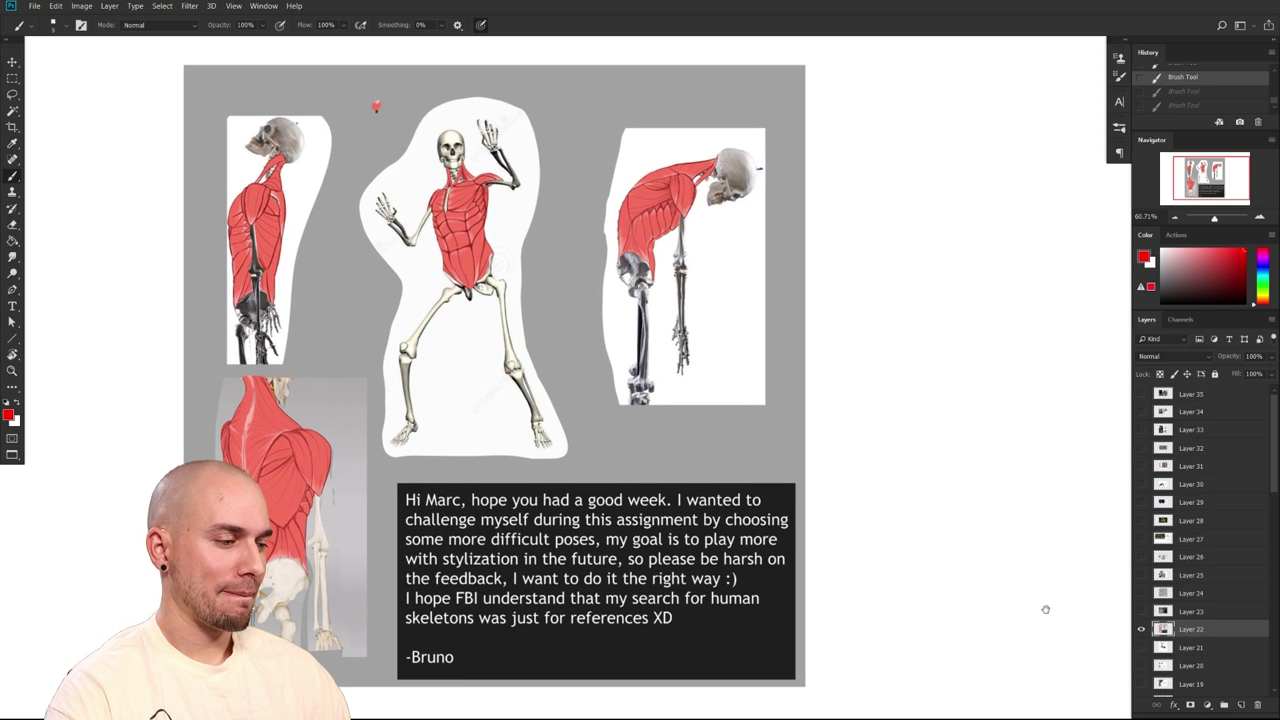
pyautogui.moveTo(1043, 614); pyautogui.dragTo(1014, 609)
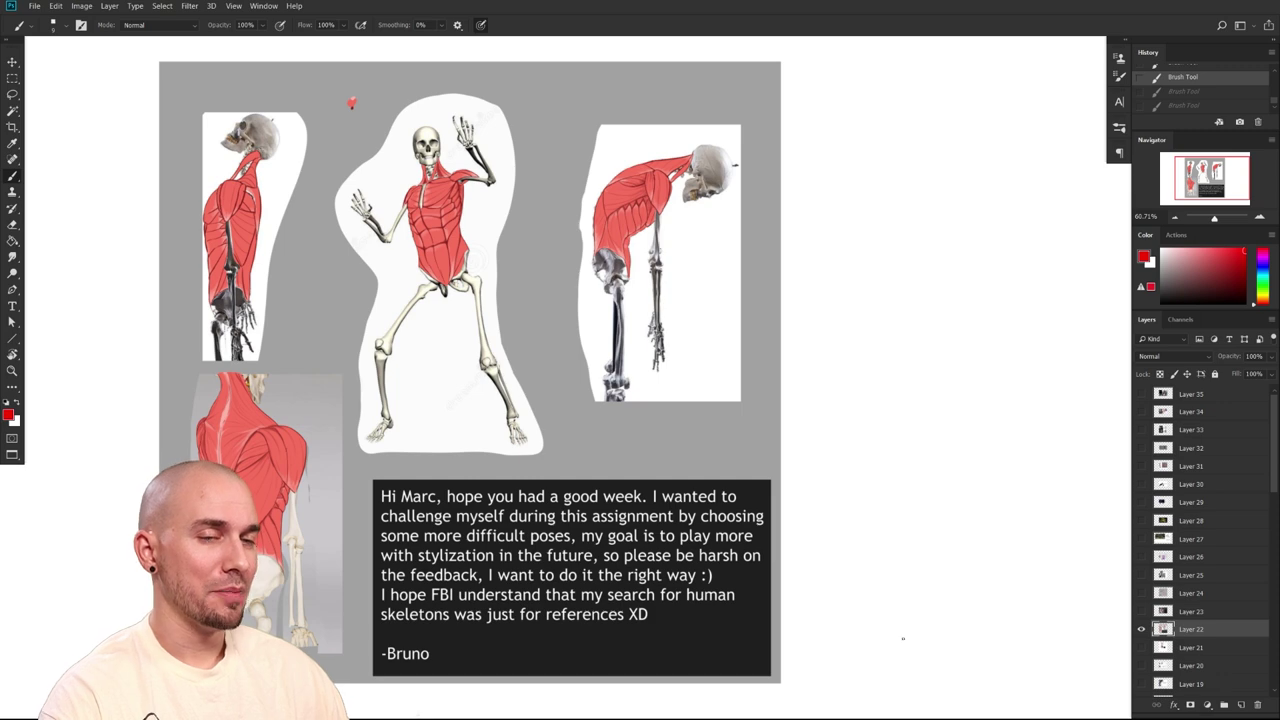
pyautogui.moveTo(977, 580); pyautogui.dragTo(935, 602)
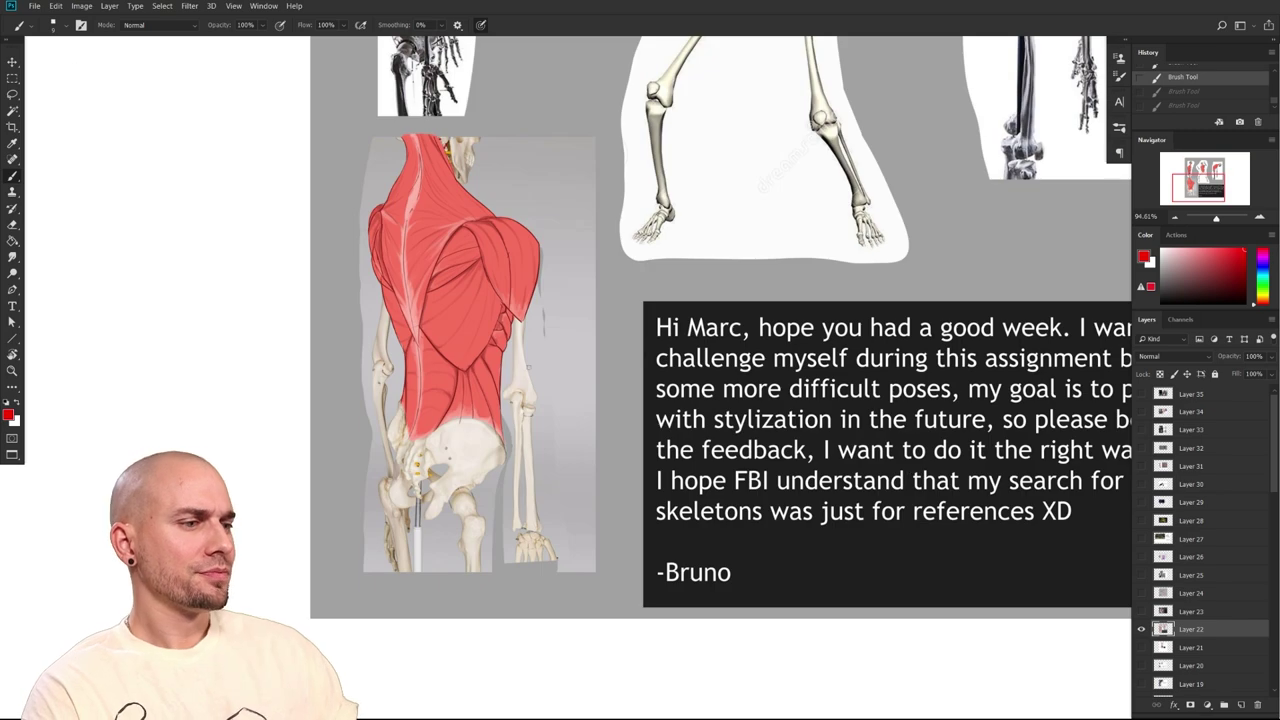
# Shrink the brush and paint the scapular spine in white on the back-view torso study, discarding the trial stroke
pyautogui.click(529, 367)
pyautogui.moveTo(529, 367)
pyautogui.mouseDown()
pyautogui.moveTo(440, 547)
pyautogui.moveTo(444, 602)
pyautogui.mouseUp()
pyautogui.click(1246, 282)
pyautogui.click(1244, 269)
pyautogui.moveTo(455, 481); pyautogui.dragTo(492, 457)
pyautogui.press('[')
pyautogui.press('[')
pyautogui.moveTo(391, 438); pyautogui.dragTo(432, 432)
pyautogui.hotkey('ctrl', 'z')
pyautogui.click(1162, 250)
pyautogui.hotkey('ctrl', 'z')
pyautogui.moveTo(554, 504); pyautogui.dragTo(521, 461)
# Draw the rear deltoid's inner edge in red on the back-view torso, undo extra strokes, sample the muscle colour, and enlarge the brush
pyautogui.moveTo(1166, 274); pyautogui.dragTo(1223, 250)
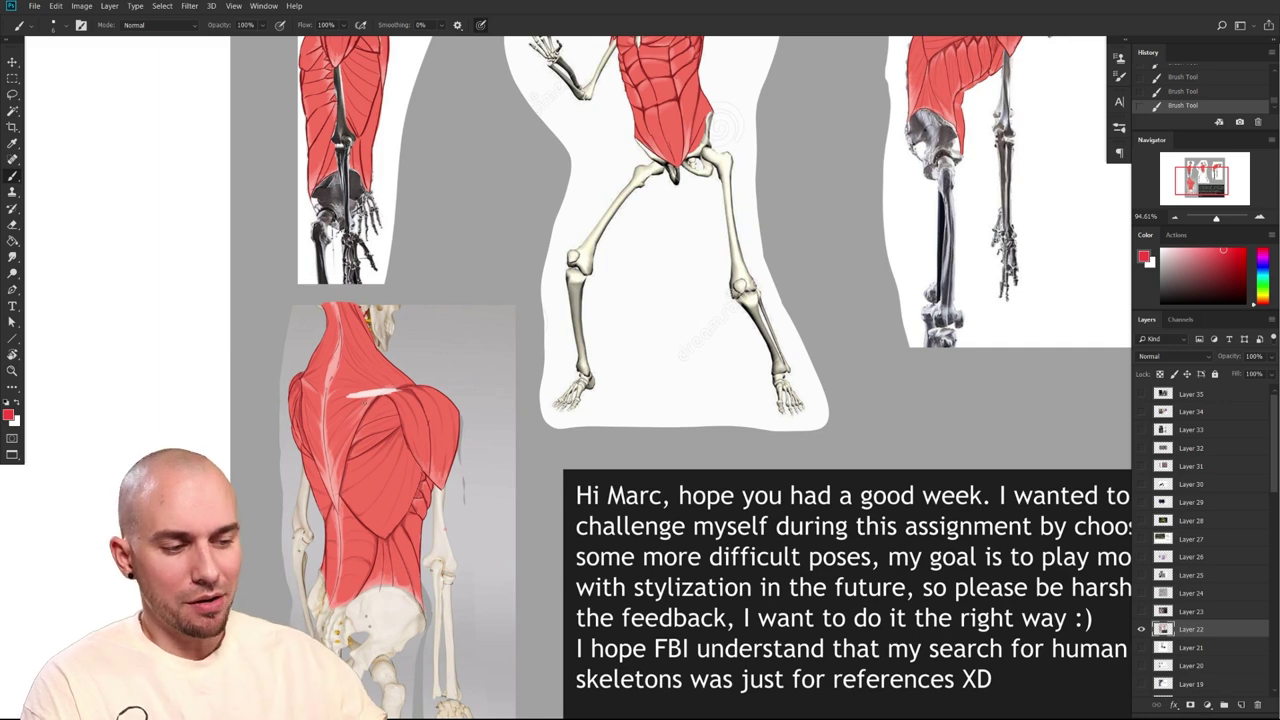
pyautogui.moveTo(618, 528); pyautogui.dragTo(570, 636)
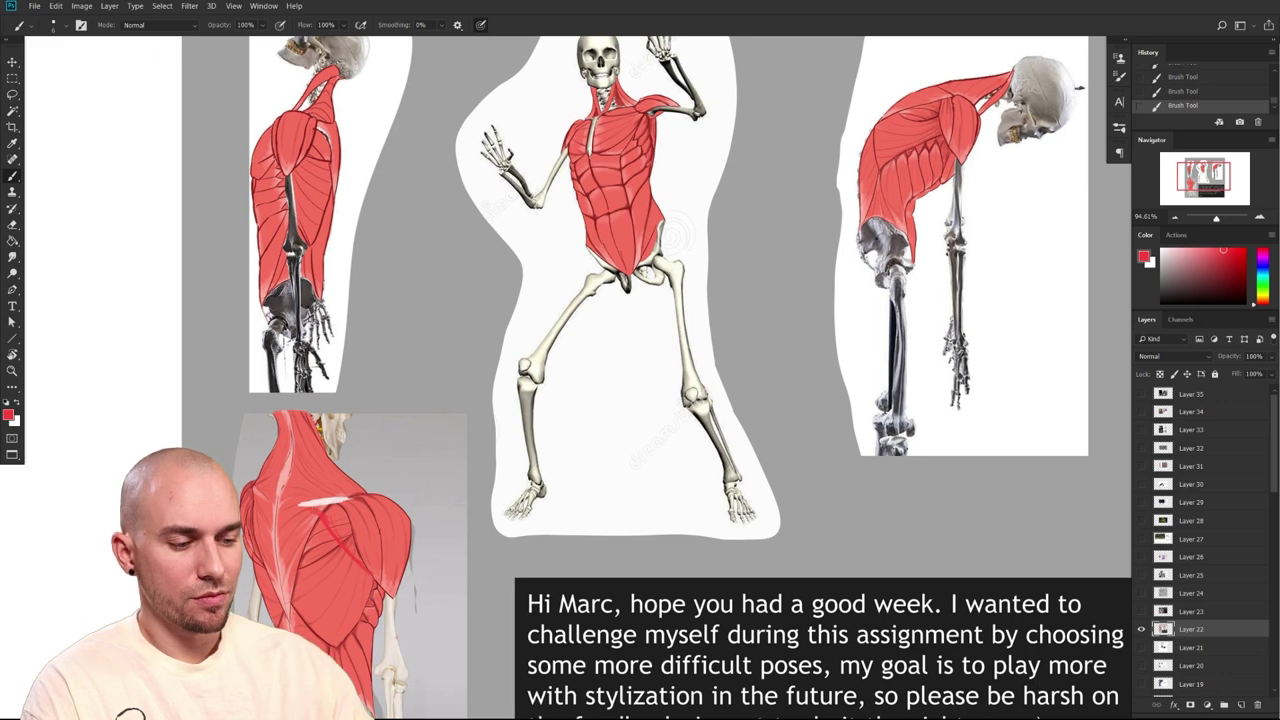
pyautogui.scroll(-2, 656, 378)
pyautogui.moveTo(339, 449); pyautogui.dragTo(381, 509)
pyautogui.hotkey('ctrl', 'z')
pyautogui.hotkey('ctrl', 'z')
pyautogui.keyDown('alt'); pyautogui.click(366, 481); pyautogui.keyUp('alt')
pyautogui.press(']')
pyautogui.press(']')
pyautogui.press(']')
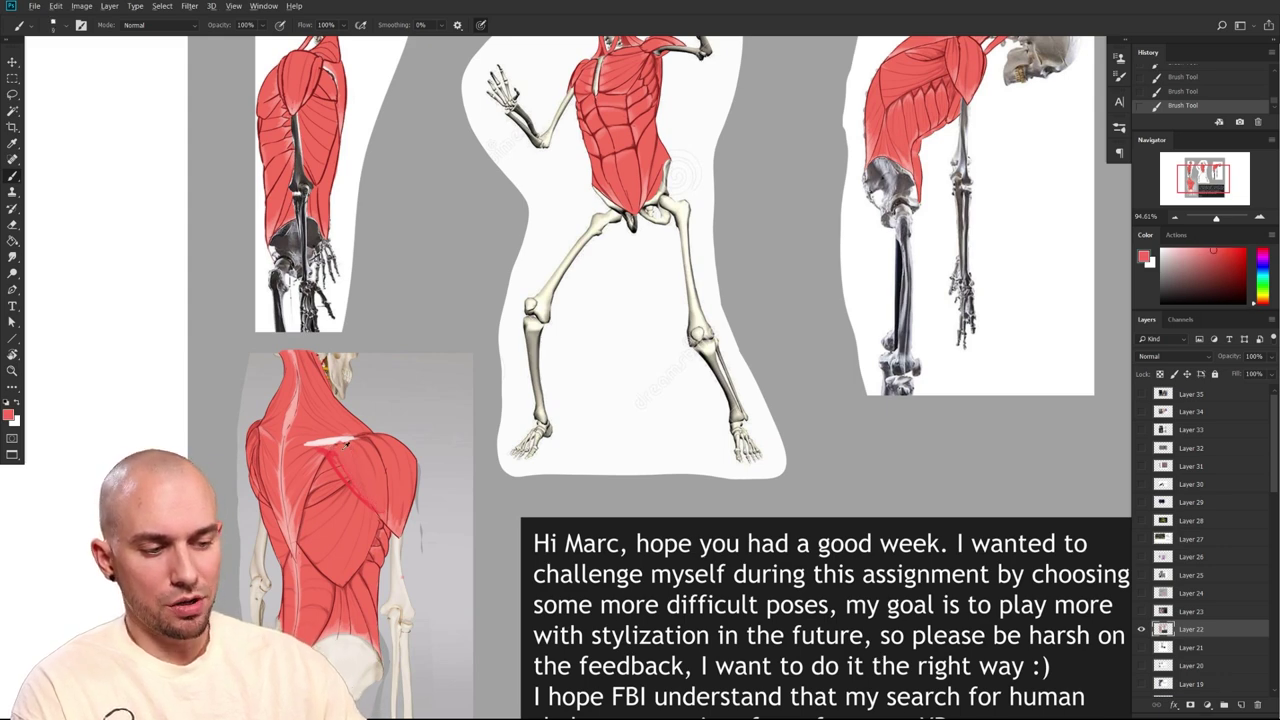
# Pick a dark red and draw the rear deltoid's edge and the latissimus's outer edge on the back-view torso
pyautogui.click(1236, 285)
pyautogui.moveTo(338, 457); pyautogui.dragTo(381, 514)
pyautogui.moveTo(481, 537)
pyautogui.mouseDown()
pyautogui.moveTo(454, 620)
pyautogui.moveTo(451, 550)
pyautogui.moveTo(498, 374)
pyautogui.mouseUp()
pyautogui.scroll(3, 497, 374)
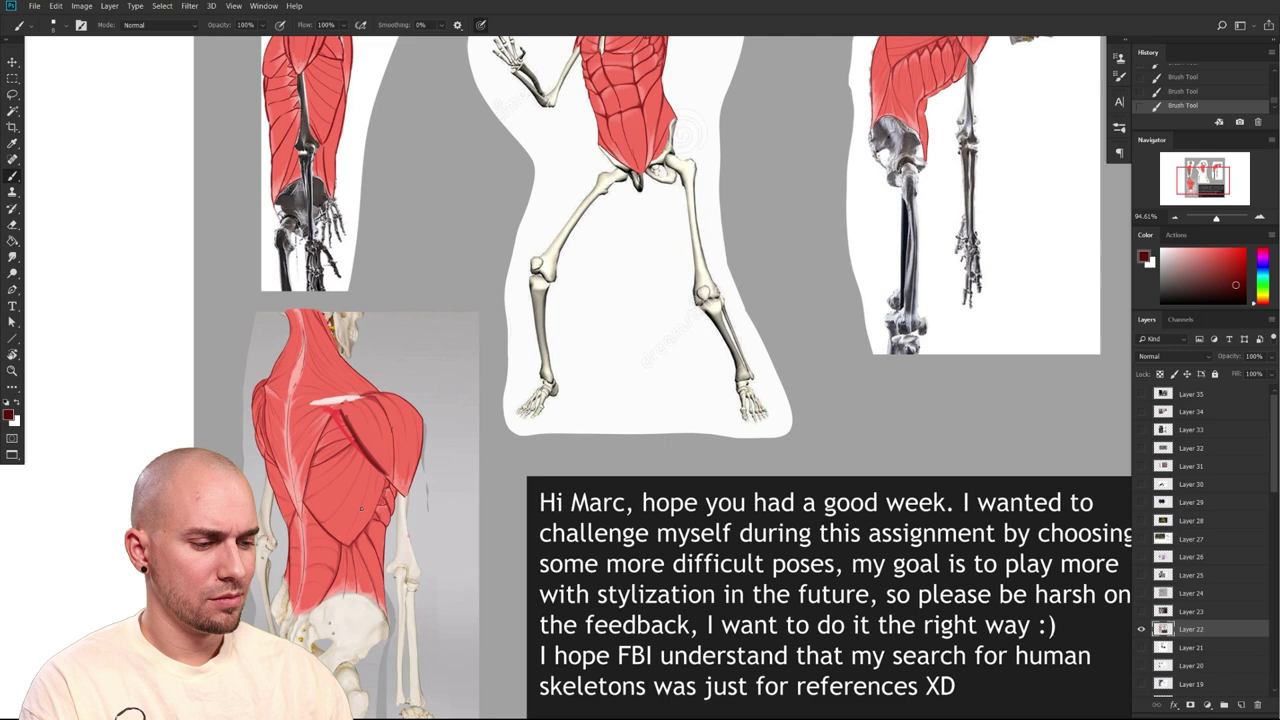
pyautogui.moveTo(330, 576); pyautogui.dragTo(376, 468)
pyautogui.moveTo(457, 432)
pyautogui.mouseDown()
pyautogui.moveTo(497, 416)
pyautogui.moveTo(463, 459)
pyautogui.mouseUp()
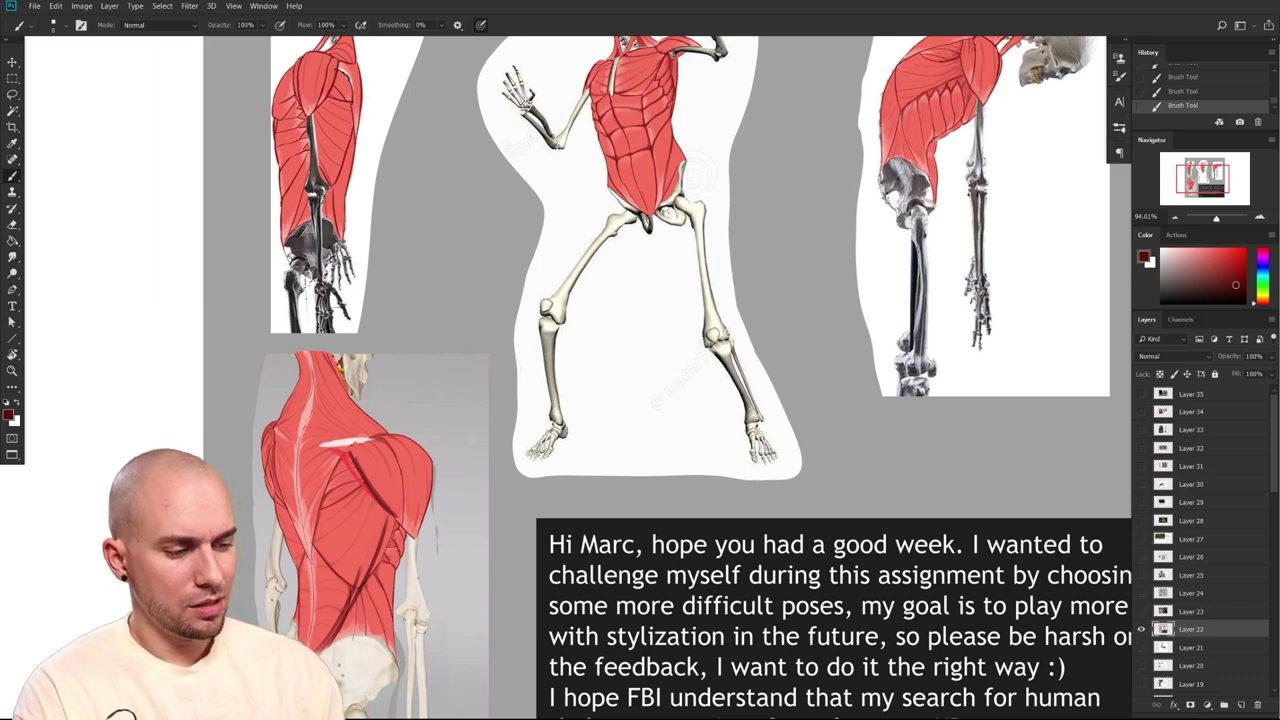
# Mark the muscles below the scapular spine with short dark red strokes, undoing misplaced ones
pyautogui.moveTo(407, 473)
pyautogui.mouseDown()
pyautogui.moveTo(488, 428)
pyautogui.moveTo(418, 458)
pyautogui.moveTo(432, 455)
pyautogui.moveTo(428, 420)
pyautogui.moveTo(438, 450)
pyautogui.mouseUp()
pyautogui.hotkey('ctrl', 'z')
pyautogui.hotkey('ctrl', 'z')
pyautogui.hotkey('ctrl', 'z')
pyautogui.hotkey('ctrl', 'z')
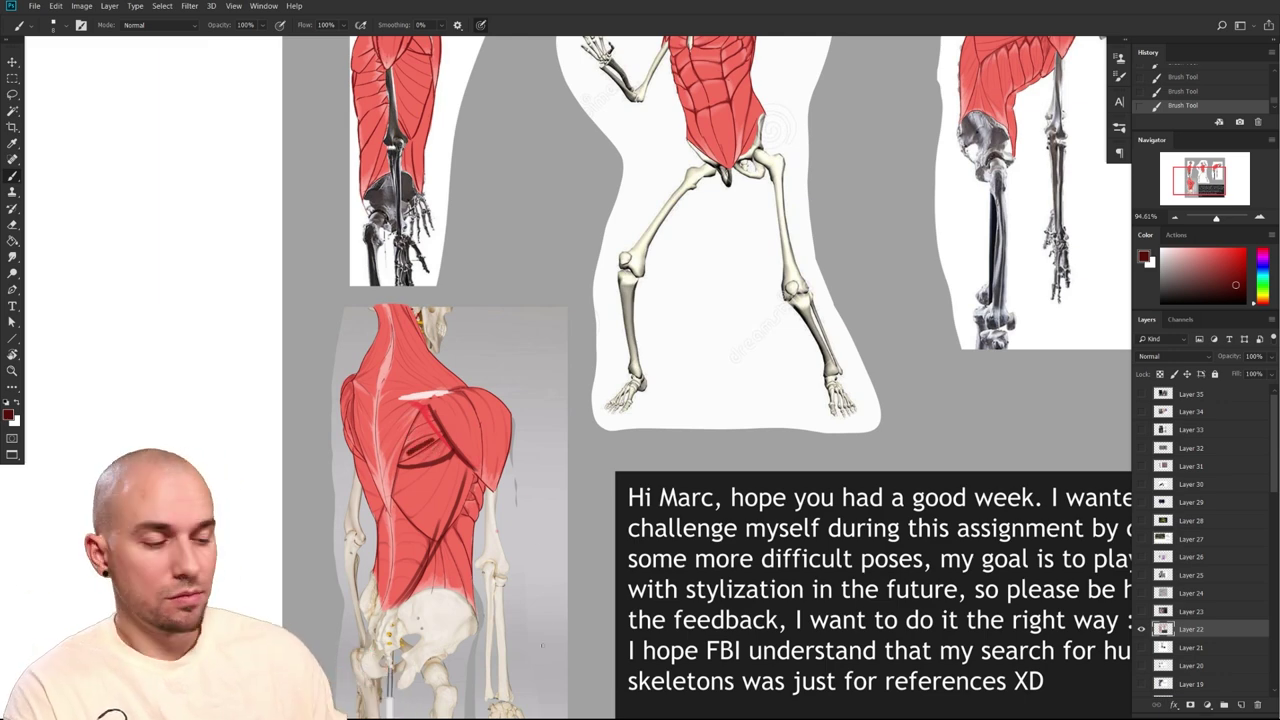
pyautogui.moveTo(417, 460); pyautogui.dragTo(439, 449)
pyautogui.moveTo(585, 513)
pyautogui.mouseDown()
pyautogui.moveTo(565, 478)
pyautogui.moveTo(447, 641)
pyautogui.mouseUp()
pyautogui.hotkey('ctrl', 'z')
# Shrink the brush and sketch a triangular scapula on the blank canvas beside the bent-over skeleton study
pyautogui.moveTo(940, 523)
pyautogui.mouseDown()
pyautogui.moveTo(526, 483)
pyautogui.moveTo(726, 174)
pyautogui.moveTo(284, 512)
pyautogui.mouseUp()
pyautogui.press('[')
pyautogui.press('[')
pyautogui.press('[')
pyautogui.press('[')
pyautogui.press('[')
pyautogui.press('[')
pyautogui.moveTo(578, 353); pyautogui.dragTo(1026, 457)
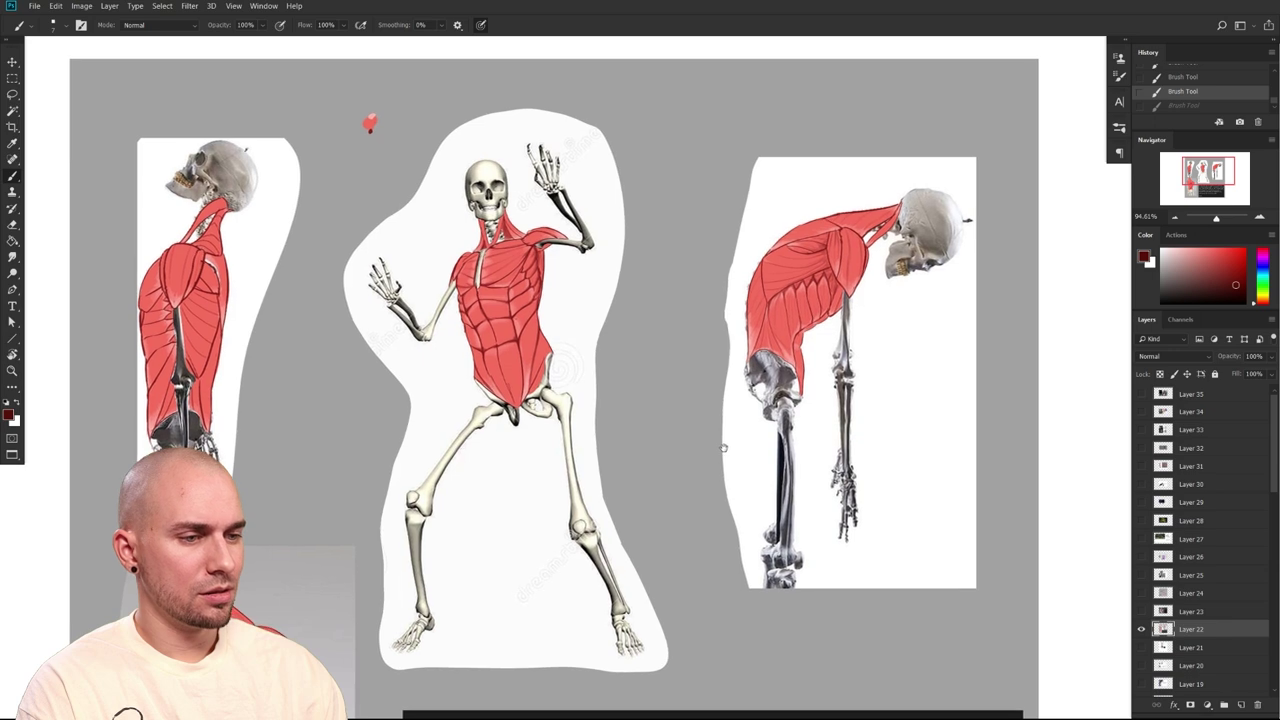
pyautogui.moveTo(724, 448); pyautogui.dragTo(597, 429)
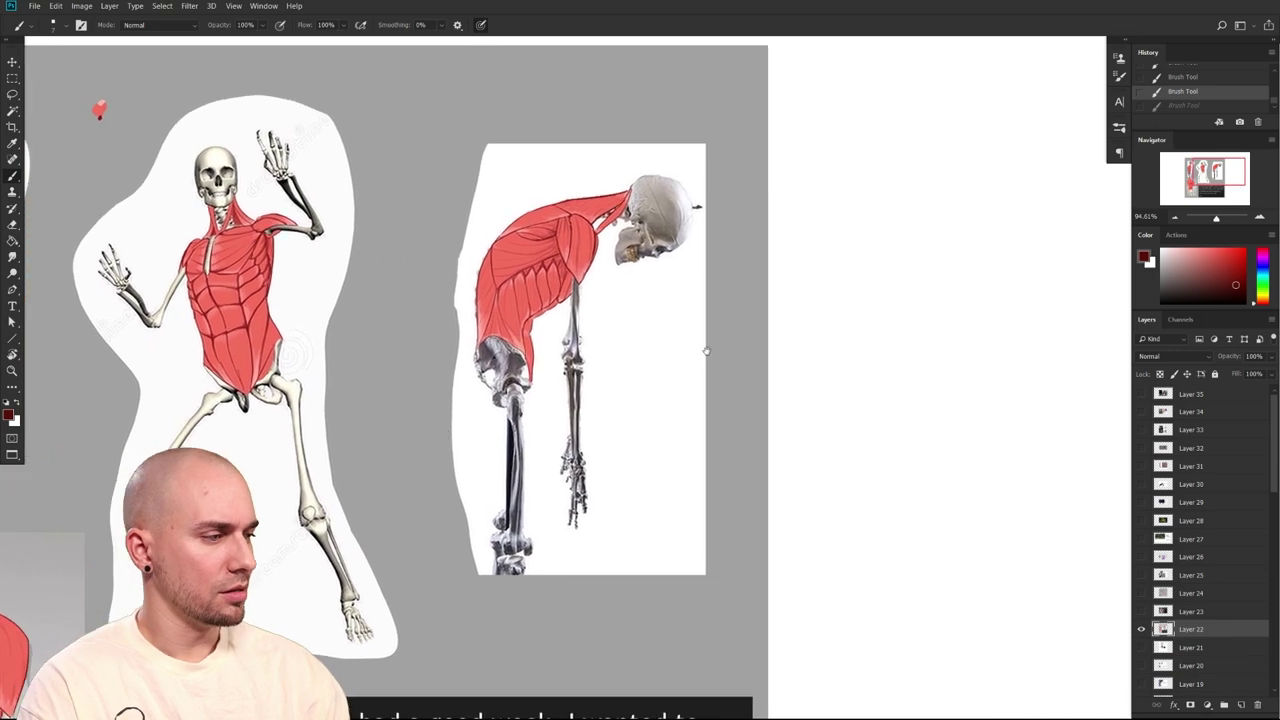
pyautogui.moveTo(845, 291)
pyautogui.mouseDown()
pyautogui.moveTo(832, 305)
pyautogui.moveTo(860, 327)
pyautogui.moveTo(830, 288)
pyautogui.moveTo(885, 342)
pyautogui.moveTo(888, 264)
pyautogui.mouseUp()
pyautogui.moveTo(886, 268)
pyautogui.mouseDown()
pyautogui.moveTo(889, 347)
pyautogui.moveTo(874, 352)
pyautogui.moveTo(893, 362)
pyautogui.moveTo(811, 365)
pyautogui.mouseUp()
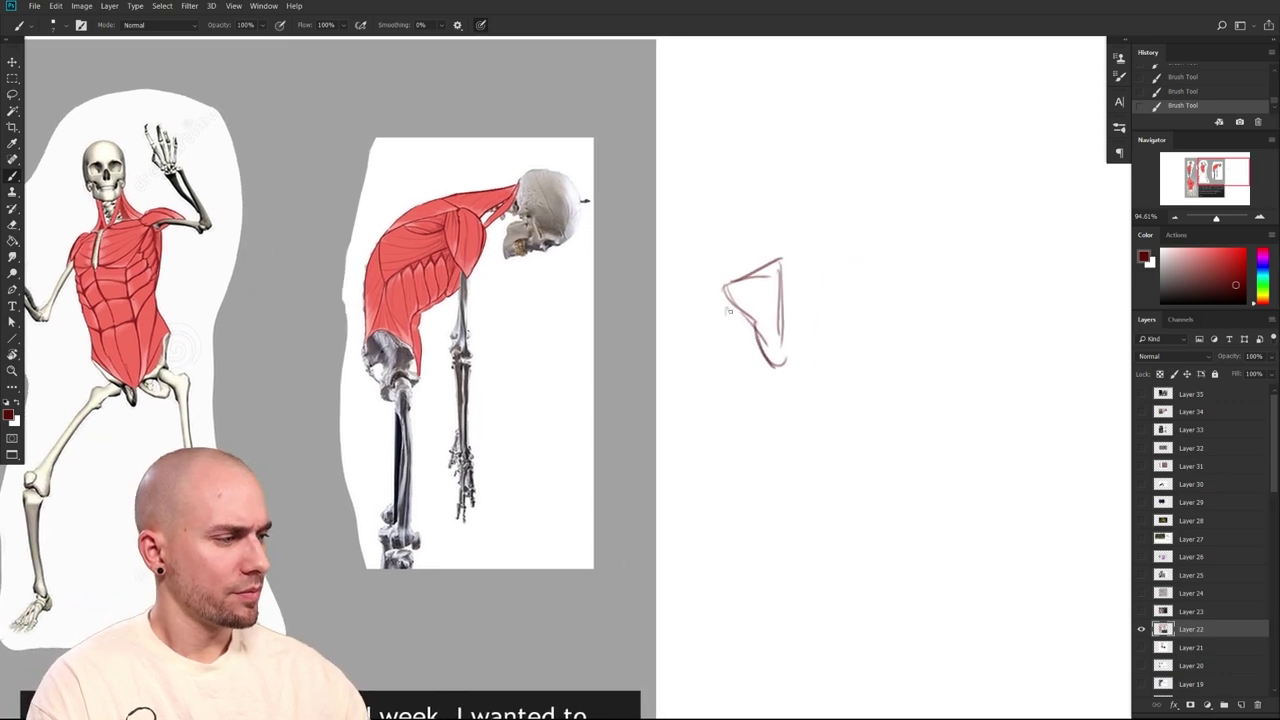
# Add an oval at the scapula's outer corner, a muscle form along its lower edge, and the latissimus's outer curve
pyautogui.moveTo(727, 303)
pyautogui.mouseDown()
pyautogui.moveTo(747, 312)
pyautogui.moveTo(708, 317)
pyautogui.moveTo(737, 312)
pyautogui.mouseUp()
pyautogui.moveTo(795, 350); pyautogui.dragTo(696, 332)
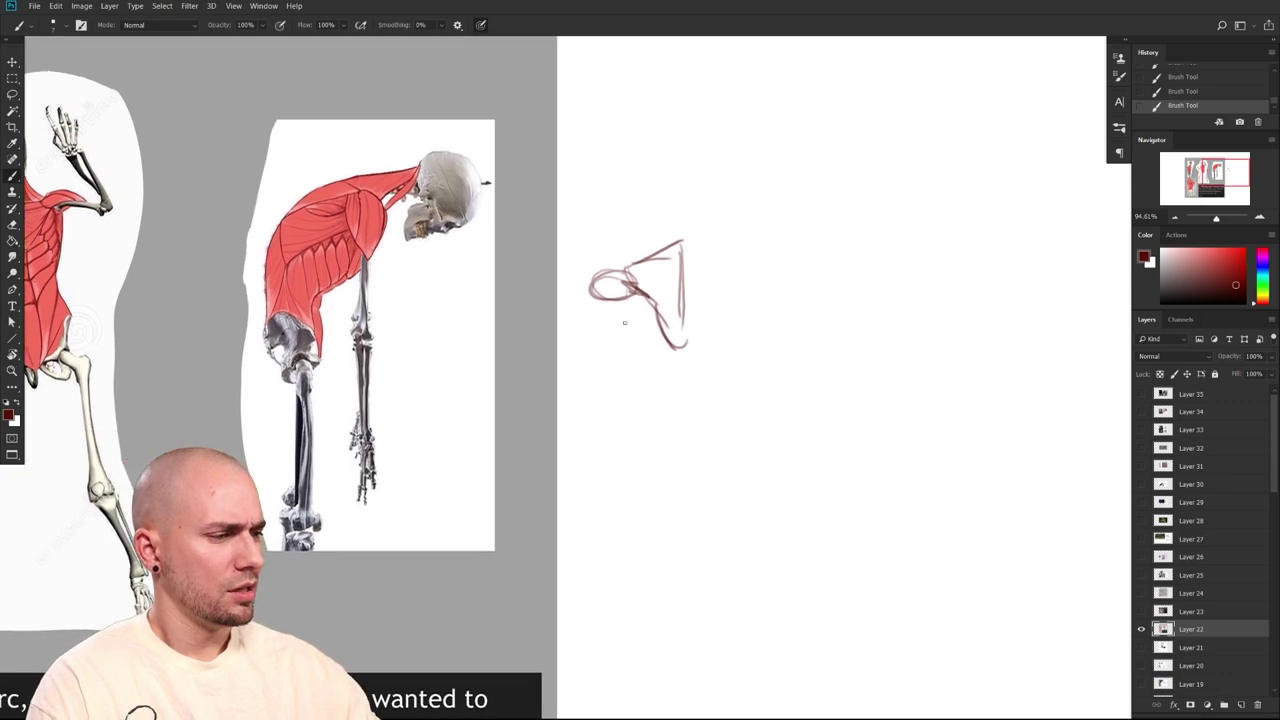
pyautogui.moveTo(619, 311)
pyautogui.mouseDown()
pyautogui.moveTo(655, 385)
pyautogui.moveTo(683, 398)
pyautogui.mouseUp()
pyautogui.moveTo(658, 324)
pyautogui.mouseDown()
pyautogui.moveTo(622, 303)
pyautogui.moveTo(645, 330)
pyautogui.moveTo(658, 322)
pyautogui.moveTo(650, 331)
pyautogui.mouseUp()
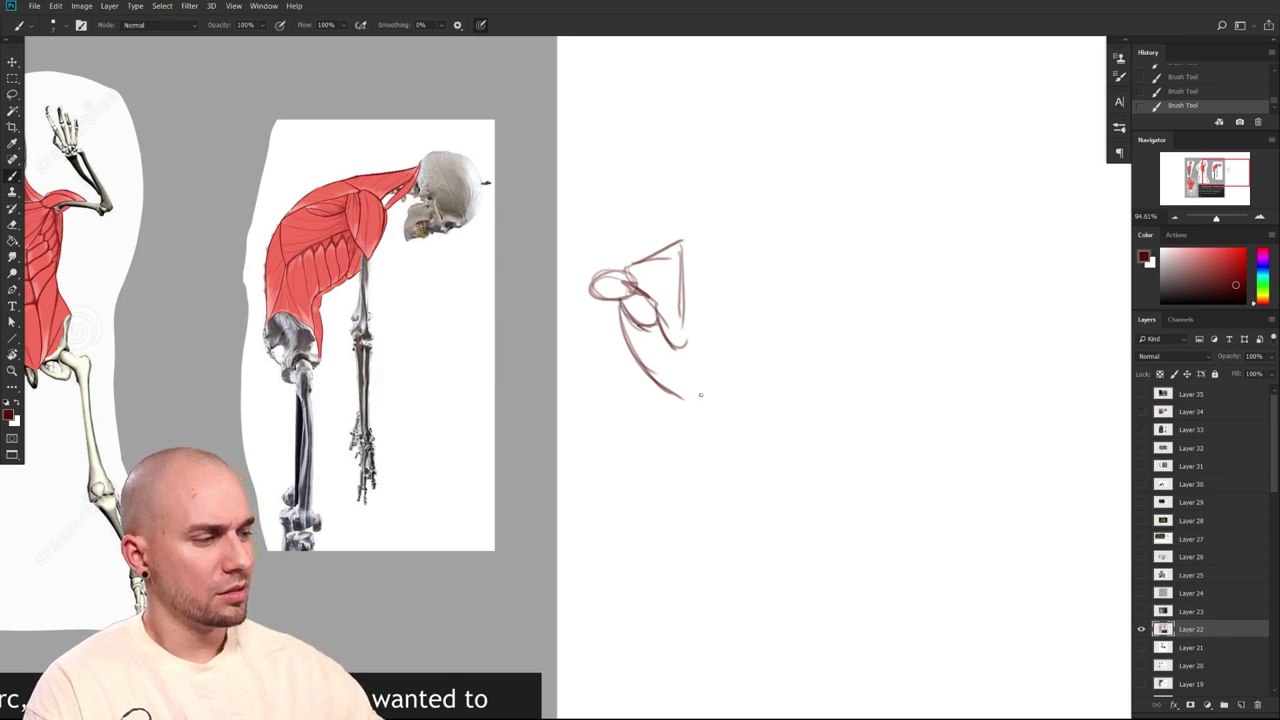
# Draw the latissimus's upper edge sweeping across the scapula's lower tip, undoing misplaced strokes
pyautogui.moveTo(683, 324)
pyautogui.mouseDown()
pyautogui.moveTo(688, 398)
pyautogui.moveTo(671, 335)
pyautogui.moveTo(624, 310)
pyautogui.moveTo(672, 335)
pyautogui.moveTo(630, 320)
pyautogui.moveTo(626, 334)
pyautogui.moveTo(650, 330)
pyautogui.moveTo(656, 296)
pyautogui.moveTo(628, 330)
pyautogui.moveTo(622, 294)
pyautogui.moveTo(655, 306)
pyautogui.moveTo(642, 294)
pyautogui.moveTo(638, 329)
pyautogui.moveTo(642, 292)
pyautogui.mouseUp()
pyautogui.hotkey('ctrl', 'z')
pyautogui.hotkey('ctrl', 'z')
pyautogui.hotkey('ctrl', 'z')
pyautogui.hotkey('ctrl', 'z')
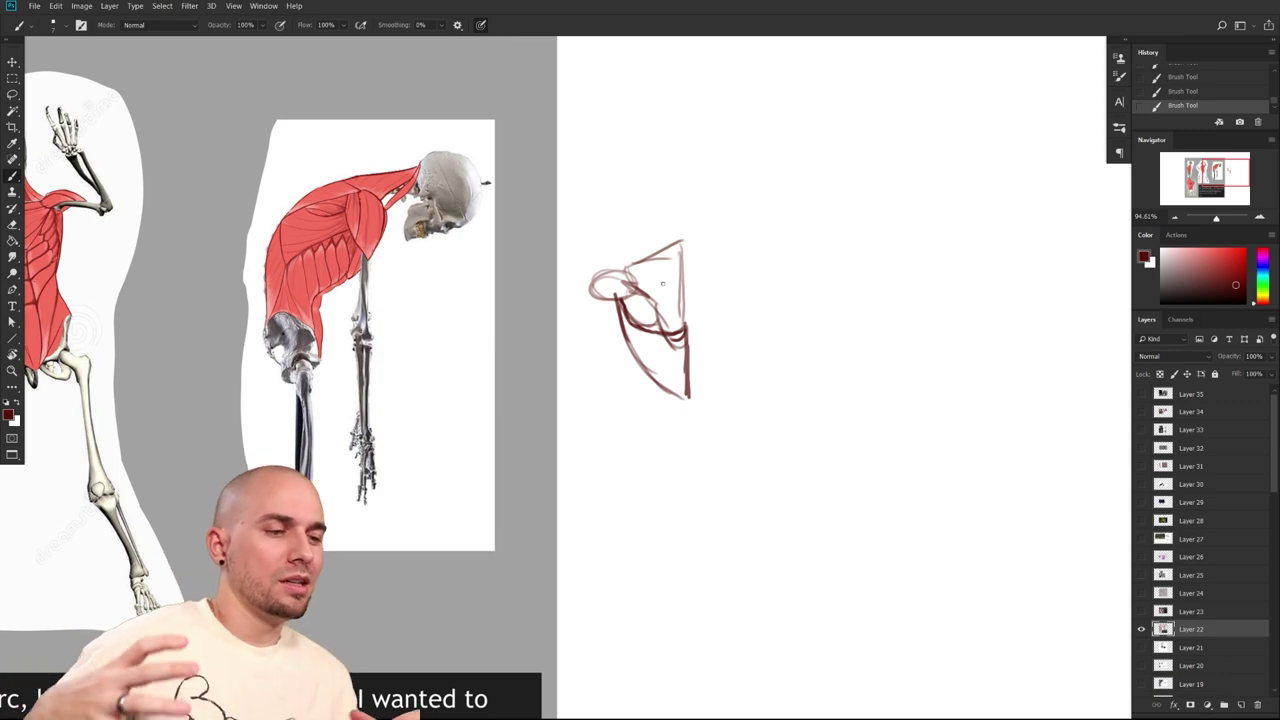
# Review the student's torso muscle studies, comparing the scapula sketch with the back view and the whole sheet
pyautogui.moveTo(640, 480); pyautogui.dragTo(928, 421)
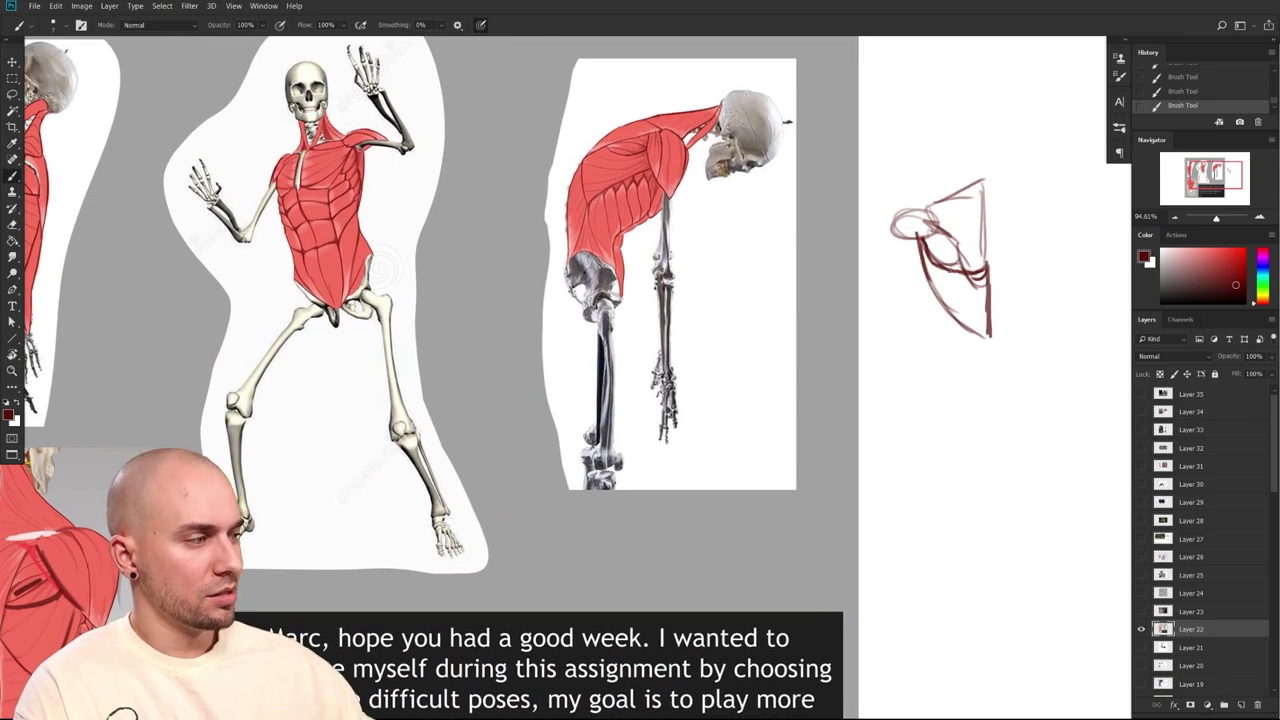
pyautogui.moveTo(797, 325)
pyautogui.mouseDown()
pyautogui.moveTo(1000, 266)
pyautogui.moveTo(1120, 190)
pyautogui.mouseUp()
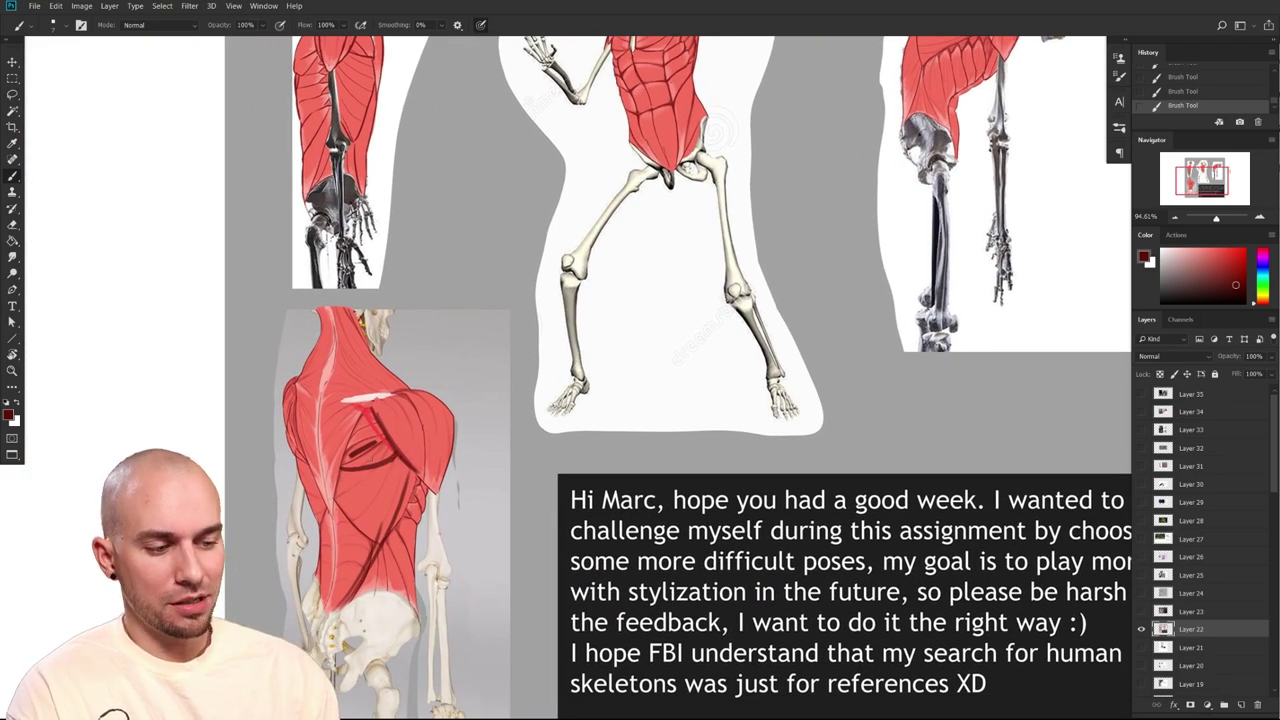
pyautogui.moveTo(388, 465); pyautogui.dragTo(354, 470)
pyautogui.moveTo(523, 431); pyautogui.dragTo(527, 455)
pyautogui.moveTo(411, 509); pyautogui.dragTo(384, 554)
pyautogui.moveTo(416, 489); pyautogui.dragTo(394, 550)
pyautogui.moveTo(486, 496); pyautogui.dragTo(497, 475)
pyautogui.moveTo(600, 485); pyautogui.dragTo(543, 483)
pyautogui.scroll(2, 543, 485)
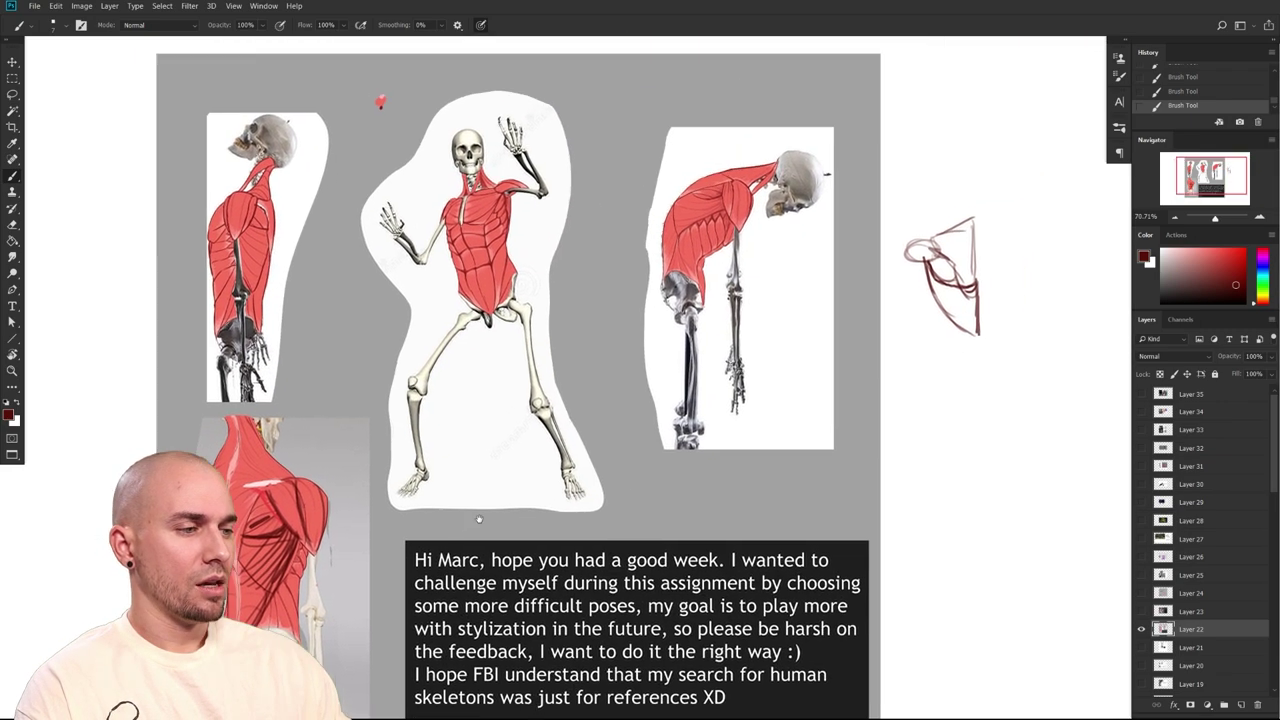
pyautogui.moveTo(910, 581); pyautogui.dragTo(830, 559)
pyautogui.scroll(-2, 946, 497)
# Hide Layer 22, show and select Layer 23, and frame the four-character group illustration
pyautogui.click(1139, 626)
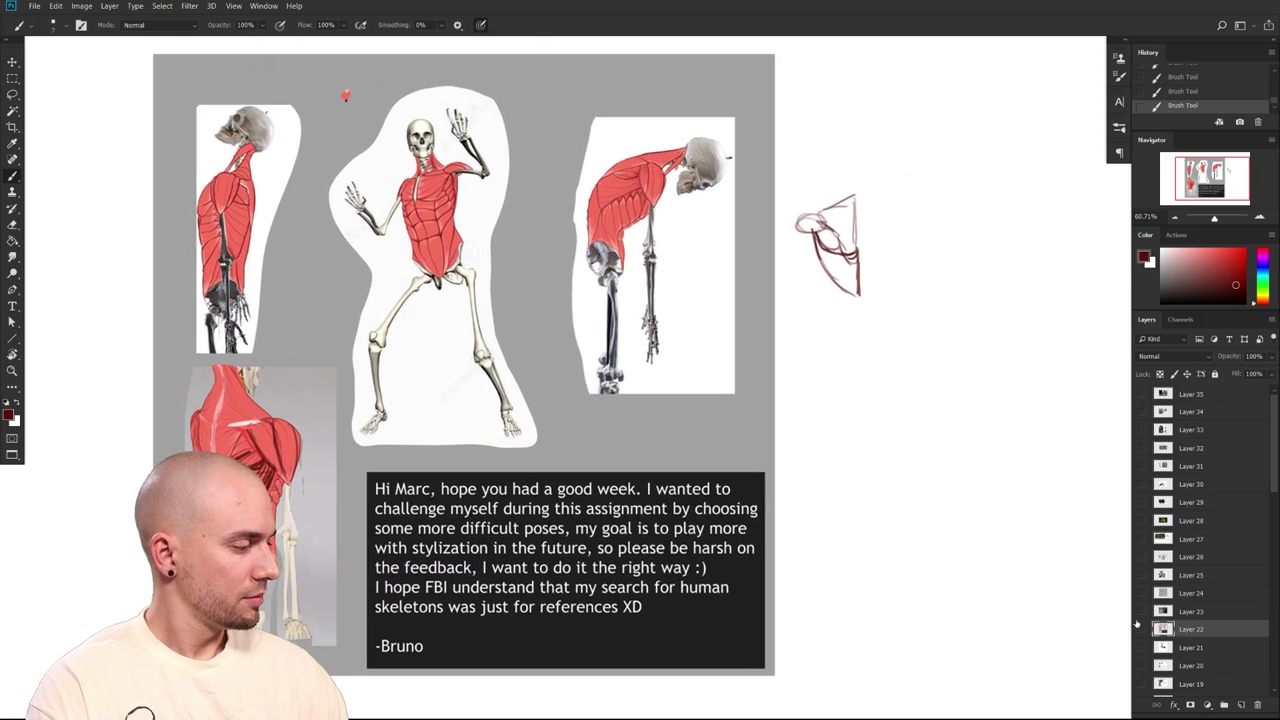
pyautogui.click(1141, 611)
pyautogui.click(1183, 609)
pyautogui.moveTo(942, 566); pyautogui.dragTo(1076, 612)
pyautogui.scroll(3, 869, 554)
pyautogui.moveTo(811, 517); pyautogui.dragTo(890, 529)
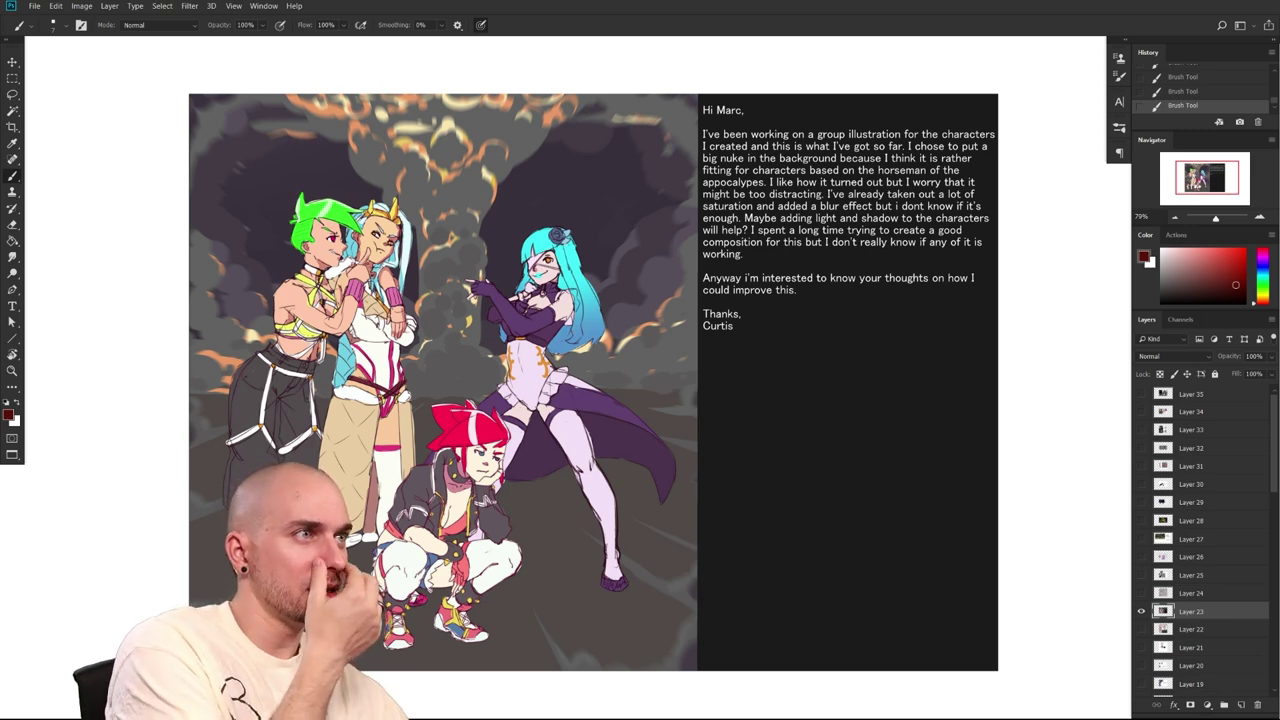
# Switch to the web browser and look through the video sections of the Institute of Human Anatomy YouTube channel
pyautogui.moveTo(808, 0); pyautogui.dragTo(702, 42)
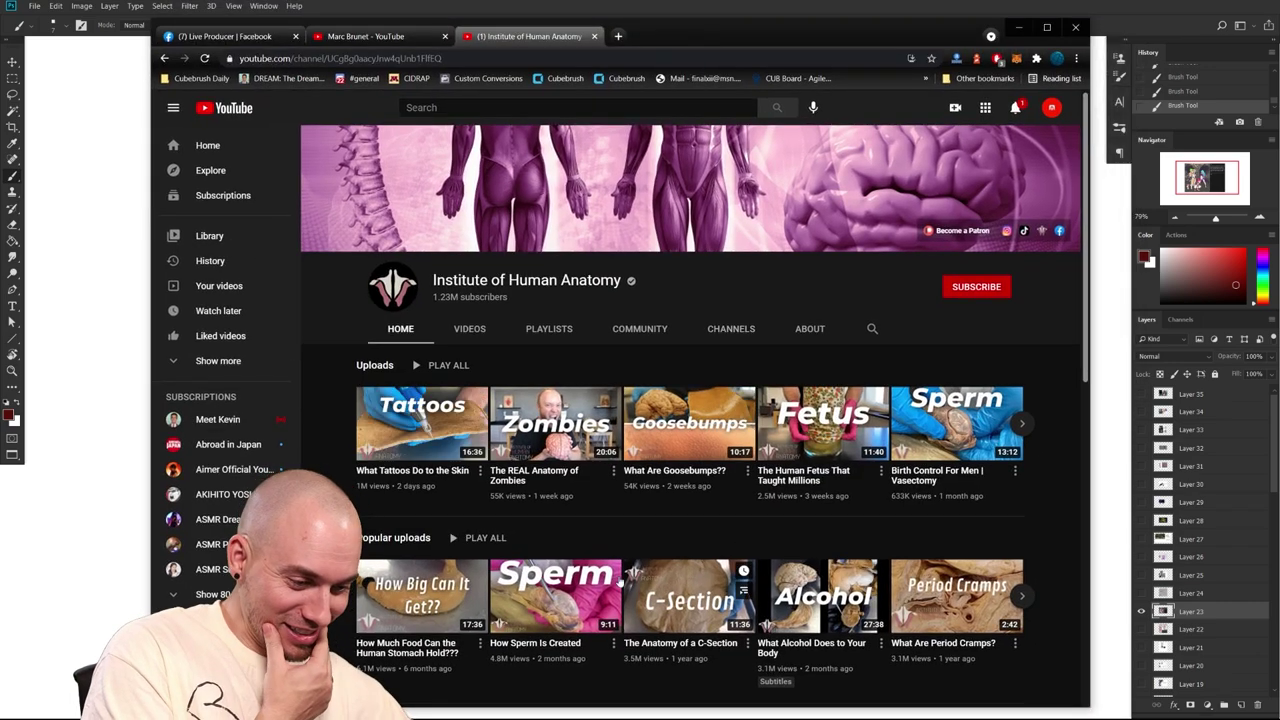
pyautogui.scroll(-2, 739, 540)
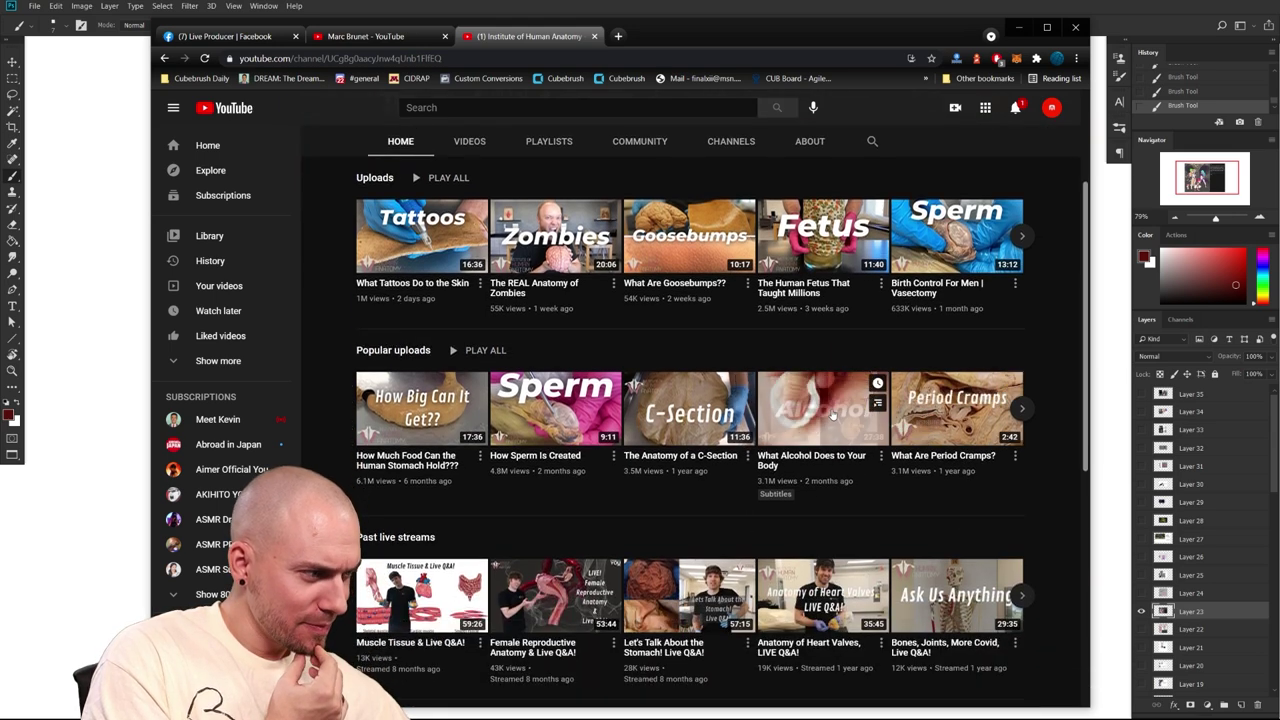
pyautogui.scroll(-1, 763, 408)
pyautogui.scroll(-5, 763, 408)
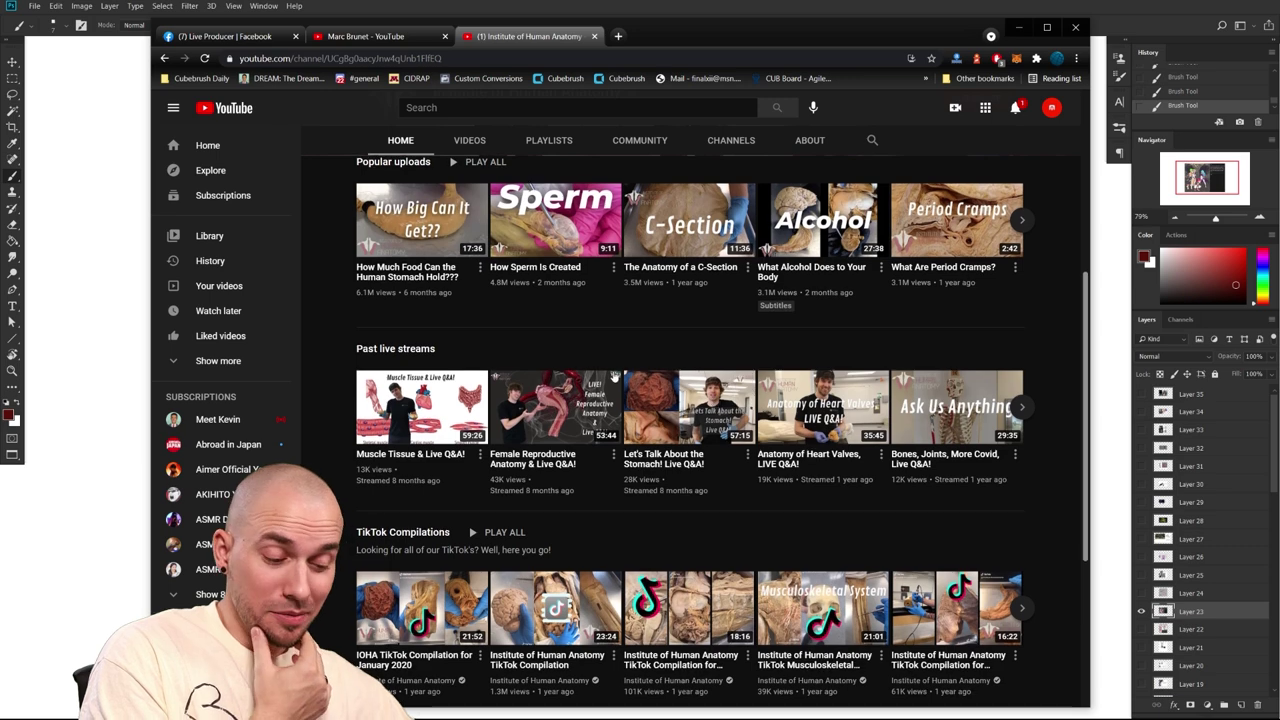
pyautogui.scroll(2, 714, 468)
pyautogui.scroll(-1, 714, 468)
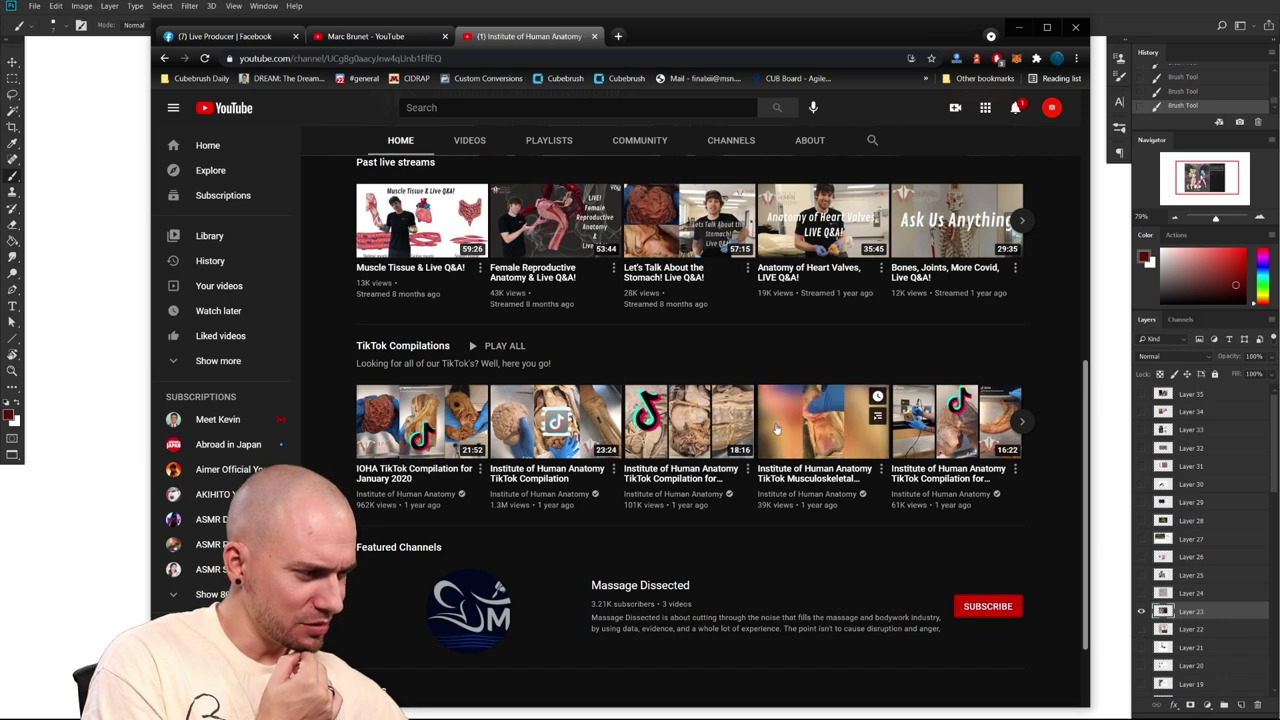
pyautogui.moveTo(597, 436)
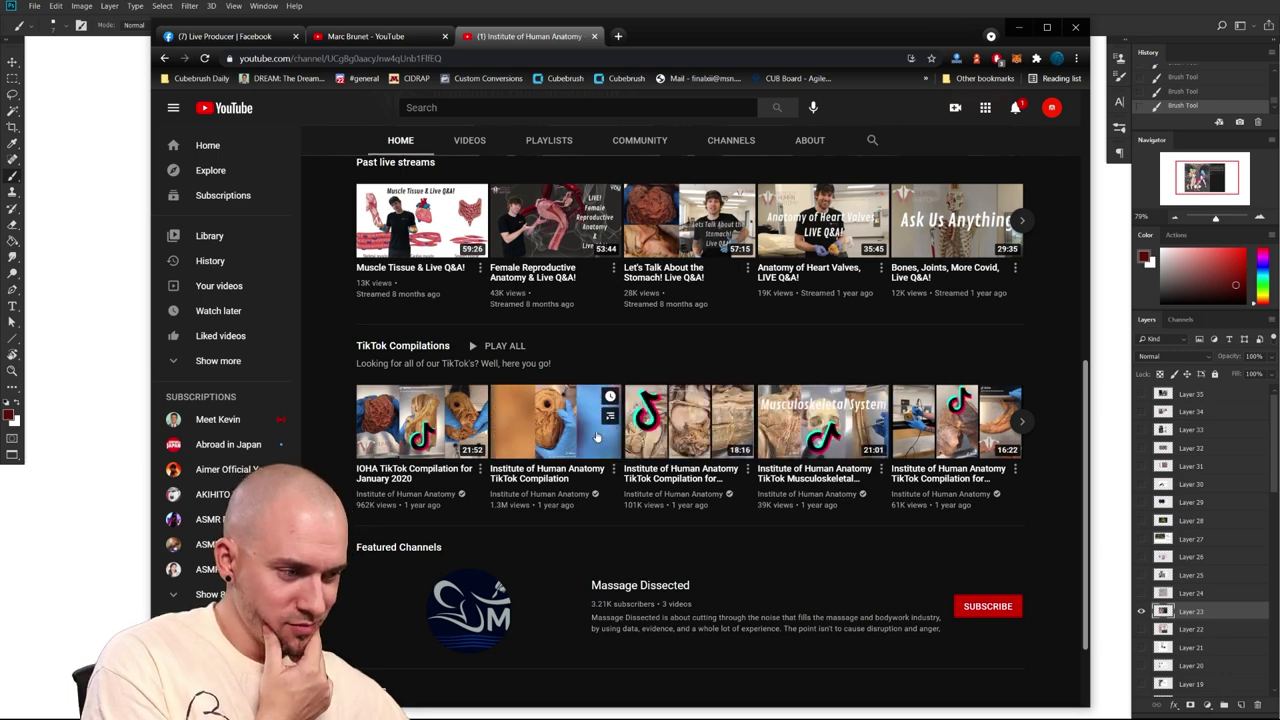
pyautogui.scroll(-1, 597, 436)
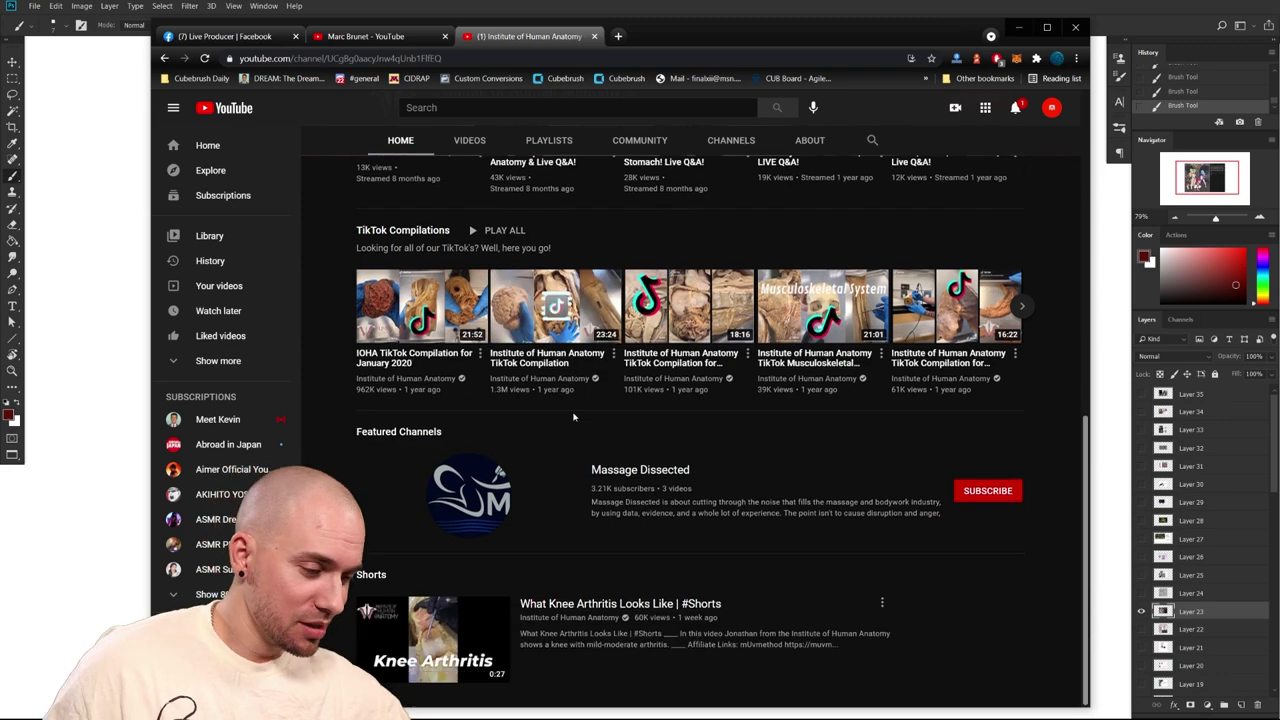
pyautogui.scroll(5, 597, 436)
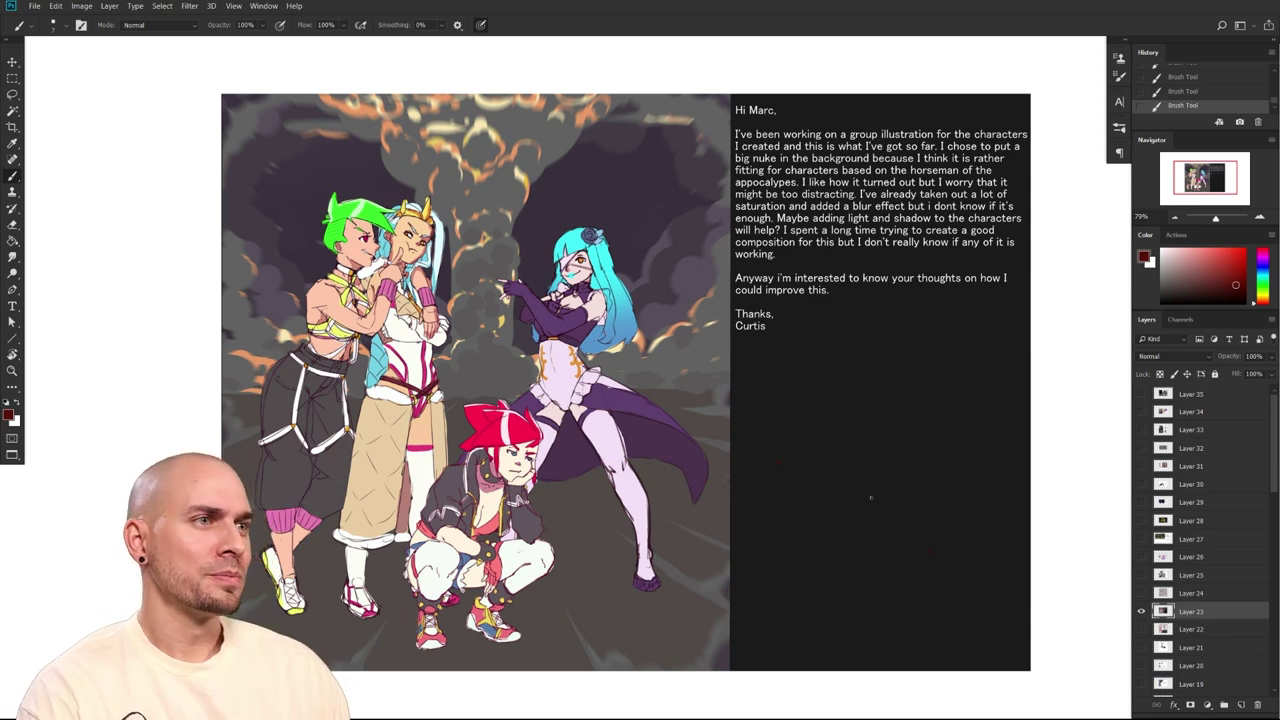
# Shrink the brush and try a short red mark near the crouching character's knee
pyautogui.moveTo(931, 491); pyautogui.dragTo(905, 490)
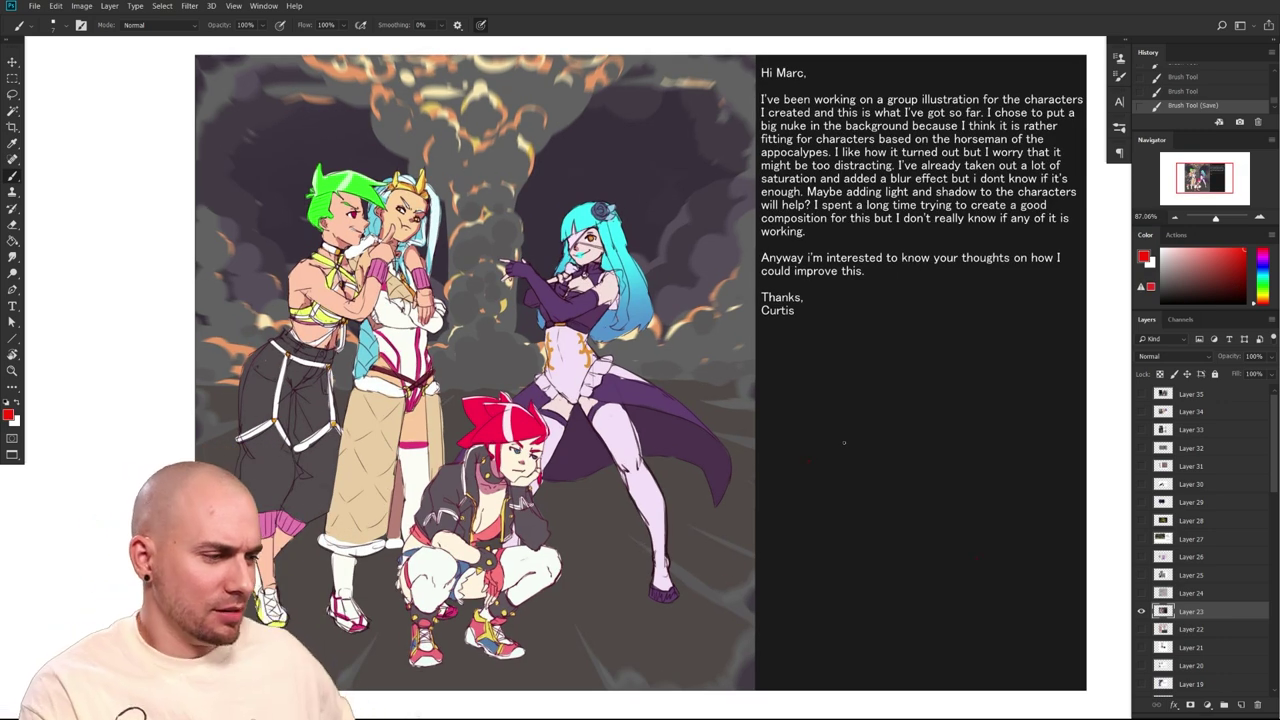
pyautogui.moveTo(844, 443); pyautogui.dragTo(834, 438)
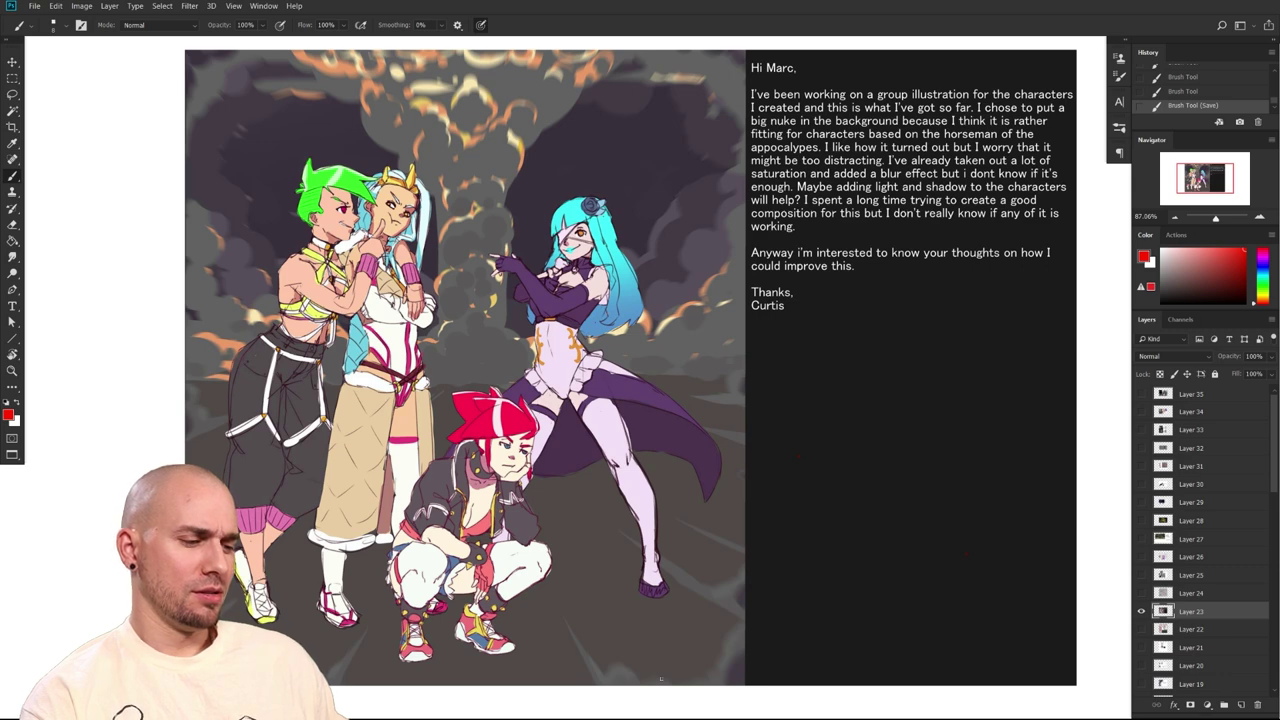
pyautogui.press('[')
pyautogui.press('[')
pyautogui.press('[')
pyautogui.press('[')
pyautogui.press('[')
pyautogui.press('[')
pyautogui.moveTo(421, 569)
pyautogui.mouseDown()
pyautogui.moveTo(424, 583)
pyautogui.moveTo(449, 585)
pyautogui.mouseUp()
pyautogui.hotkey('ctrl', 'z')
pyautogui.hotkey('ctrl', 'shift', 'z')
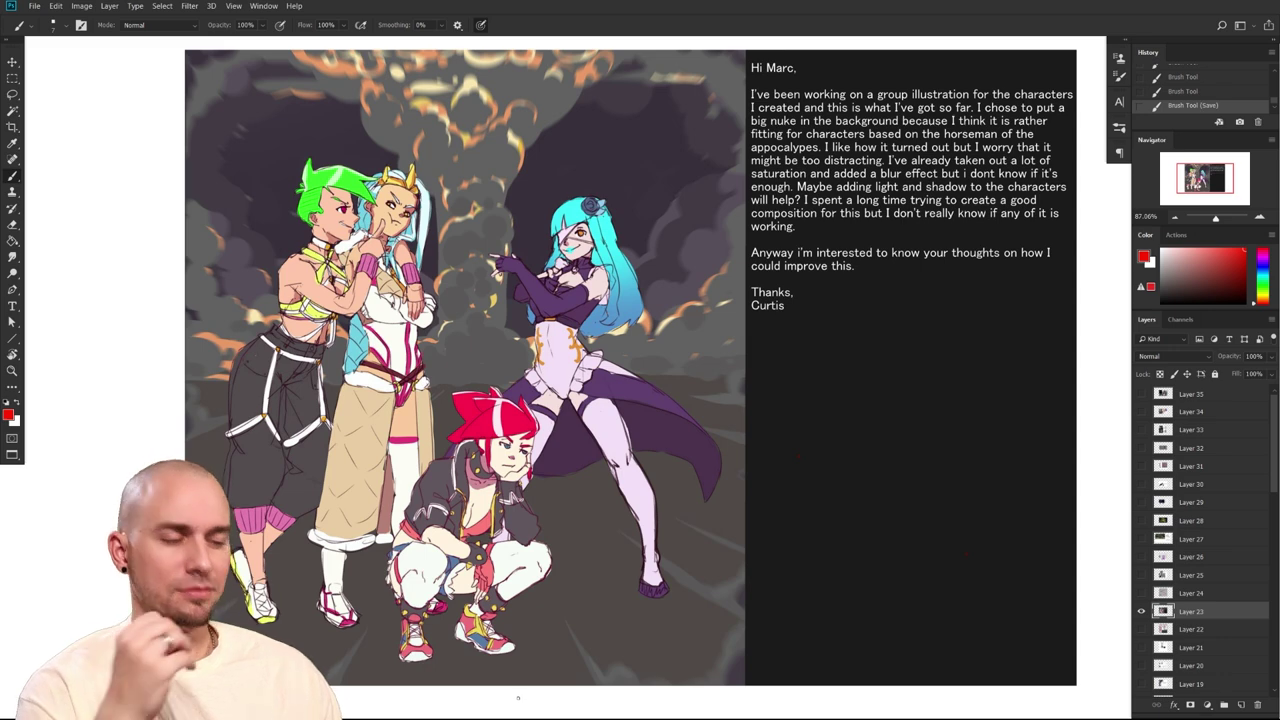
# Try red marks beside the blue-haired character's pointing hand and in the gap between the characters
pyautogui.moveTo(787, 578); pyautogui.dragTo(797, 577)
pyautogui.moveTo(912, 564); pyautogui.dragTo(854, 560)
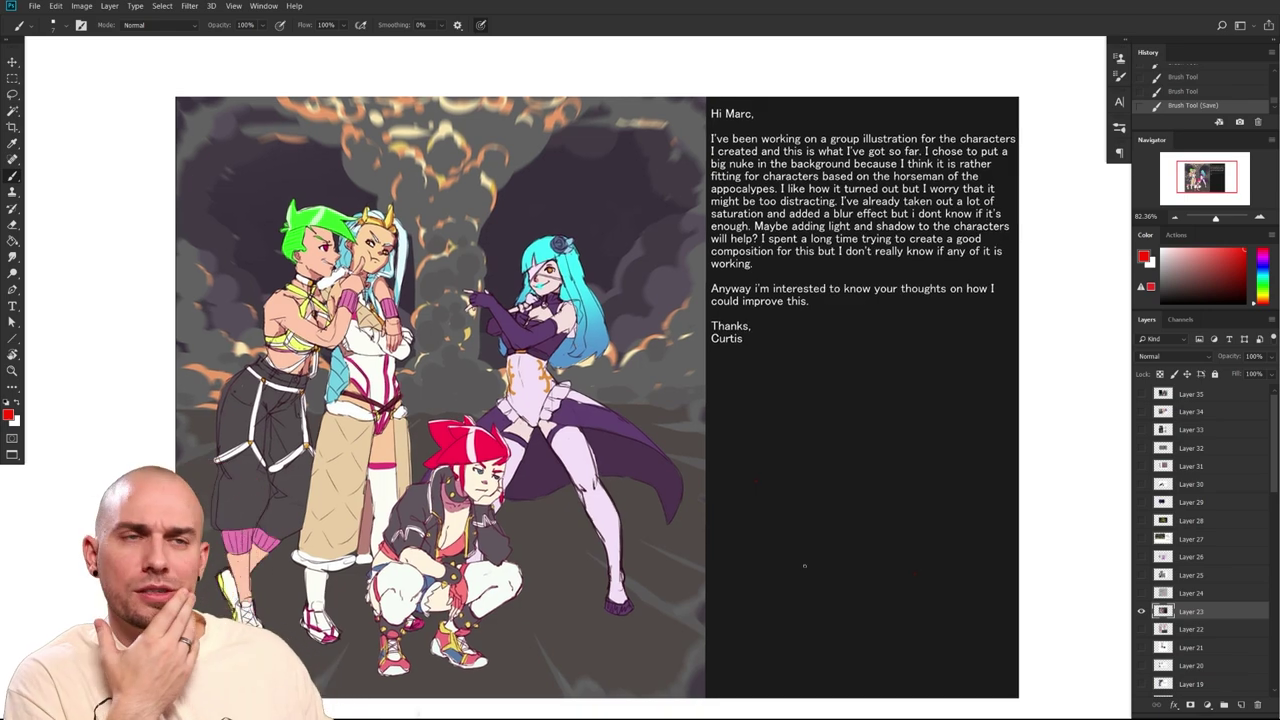
pyautogui.scroll(-3, 804, 566)
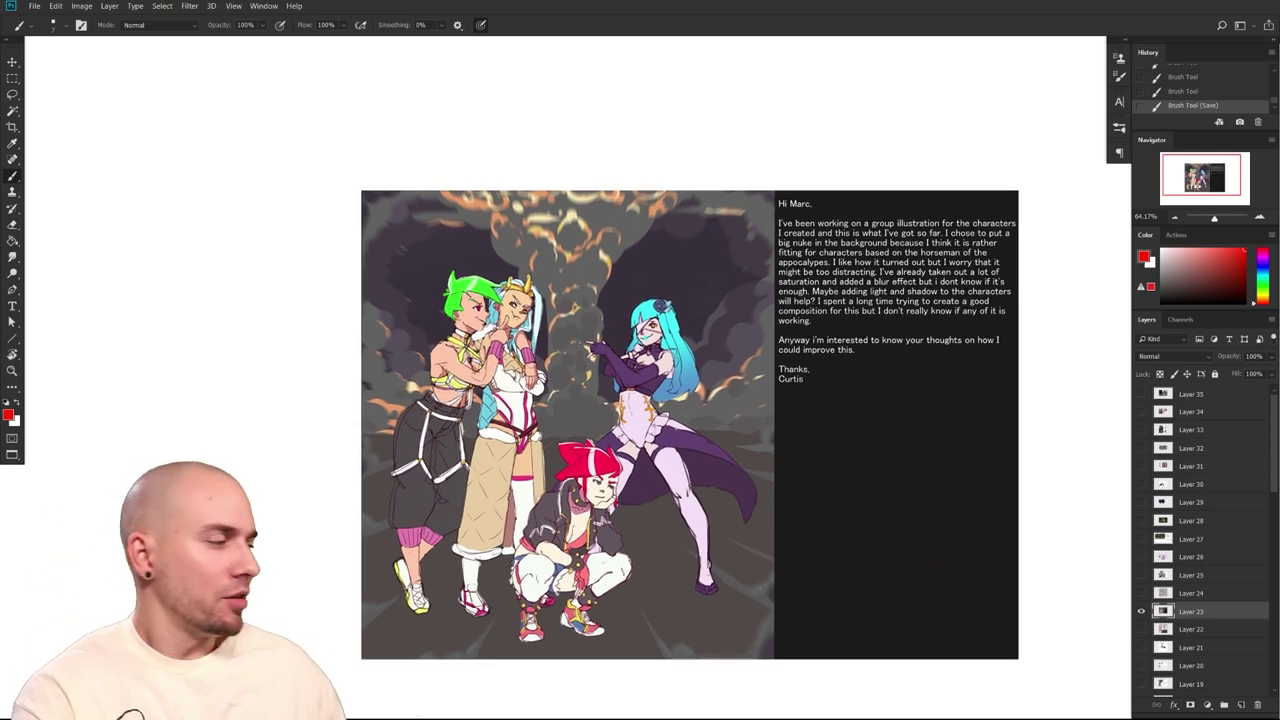
pyautogui.scroll(3, 610, 383)
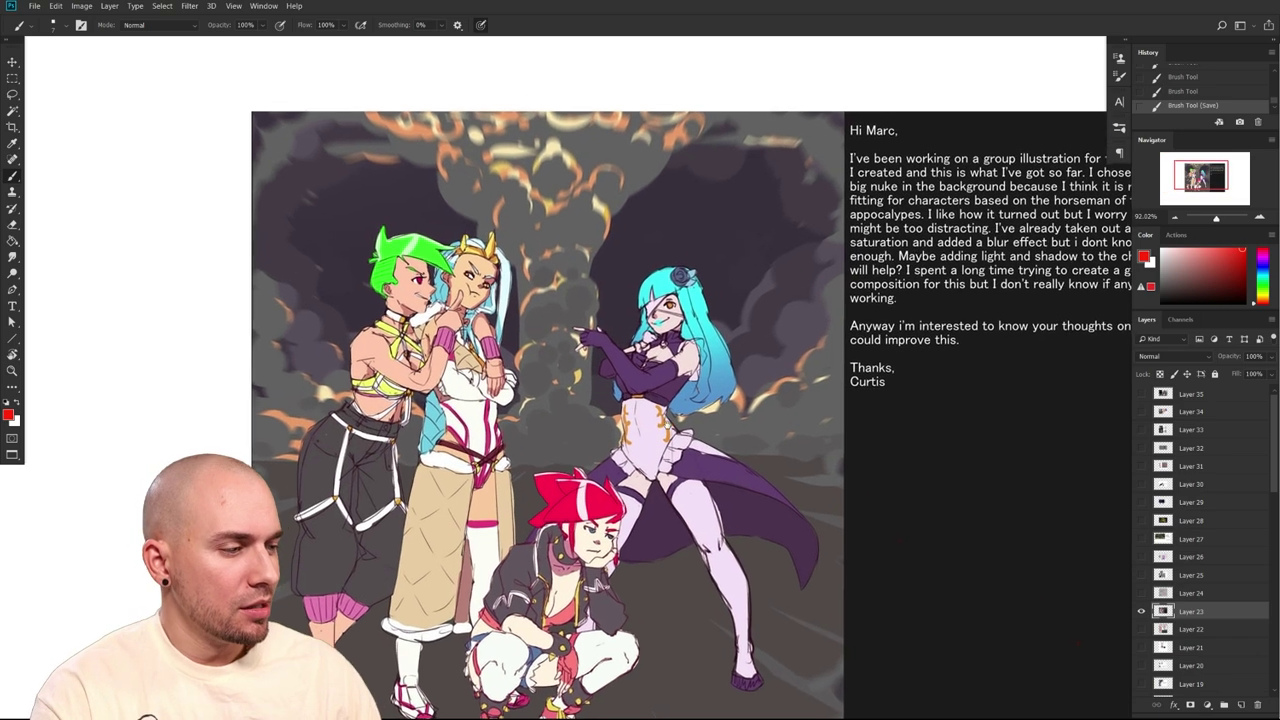
pyautogui.moveTo(592, 312); pyautogui.dragTo(606, 352)
pyautogui.hotkey('ctrl', 'z')
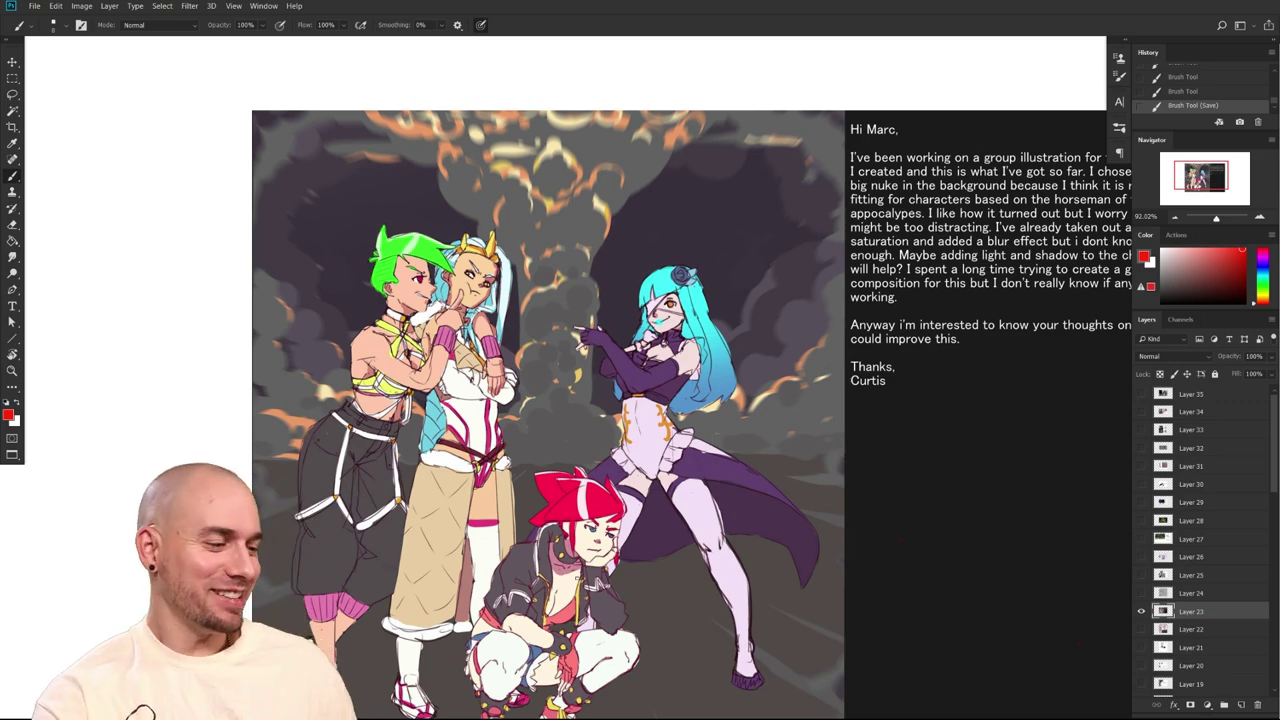
pyautogui.moveTo(790, 653); pyautogui.dragTo(778, 611)
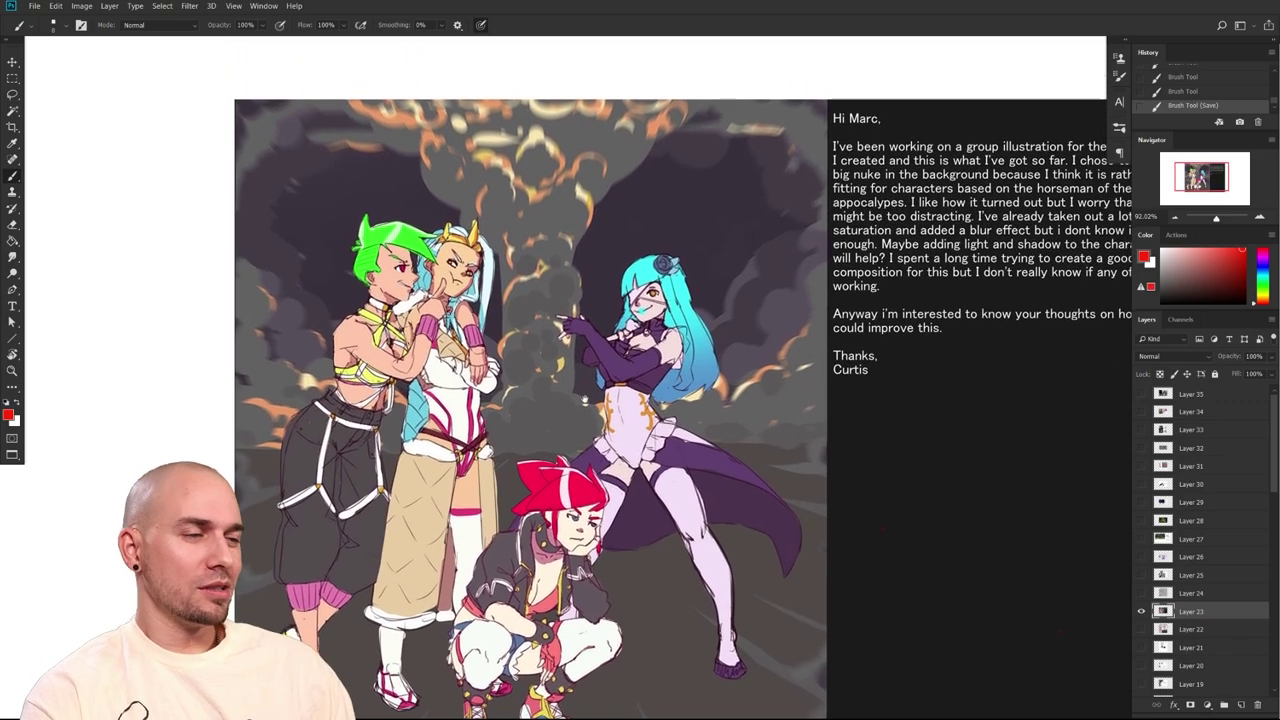
pyautogui.scroll(4, 592, 404)
pyautogui.moveTo(566, 414); pyautogui.dragTo(549, 423)
pyautogui.hotkey('ctrl', 'z')
pyautogui.scroll(-4, 584, 485)
pyautogui.moveTo(587, 488)
pyautogui.mouseDown()
pyautogui.moveTo(587, 311)
pyautogui.moveTo(630, 250)
pyautogui.mouseUp()
pyautogui.moveTo(592, 410); pyautogui.dragTo(577, 540)
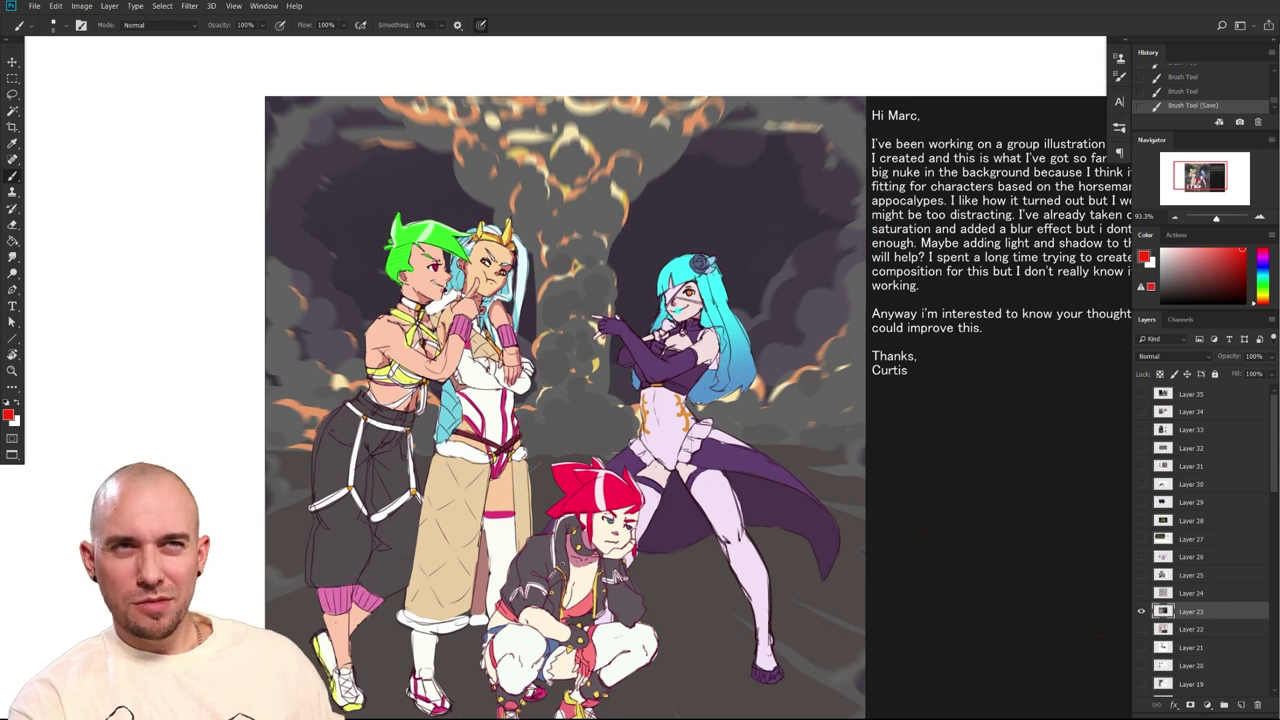
# Pick a softer red, enlarge the brush, and try loops over the smoke column between the standing characters
pyautogui.click(1222, 257)
pyautogui.scroll(-4, 579, 490)
pyautogui.press(']')
pyautogui.press(']')
pyautogui.moveTo(603, 246); pyautogui.dragTo(523, 465)
pyautogui.hotkey('ctrl', 'z')
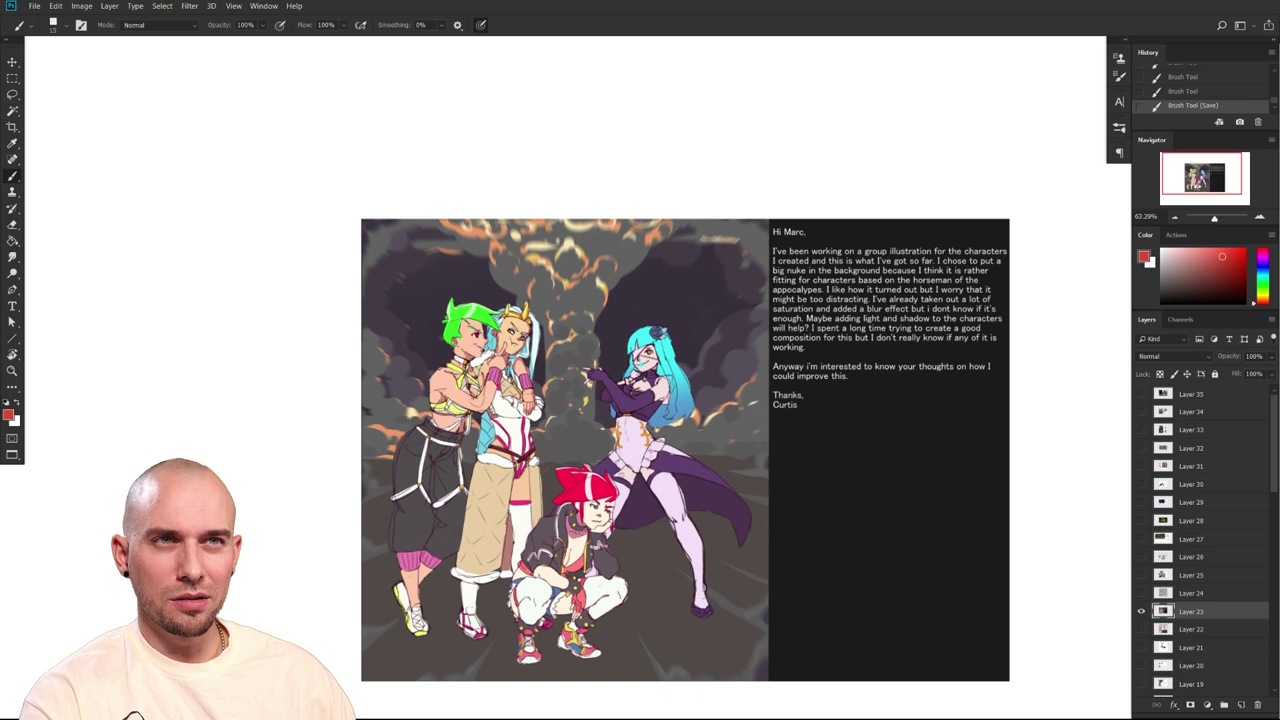
pyautogui.moveTo(603, 295)
pyautogui.mouseDown()
pyautogui.moveTo(559, 335)
pyautogui.moveTo(548, 392)
pyautogui.moveTo(588, 375)
pyautogui.mouseUp()
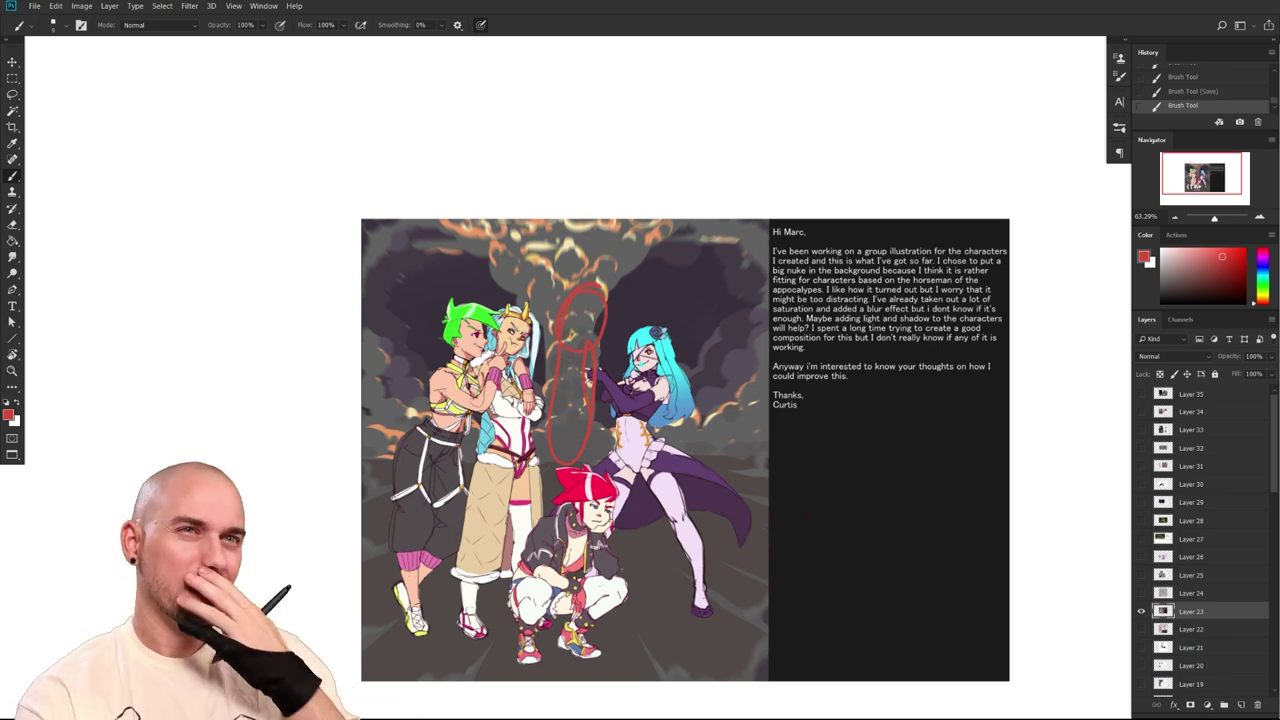
pyautogui.hotkey('ctrl', 'z')
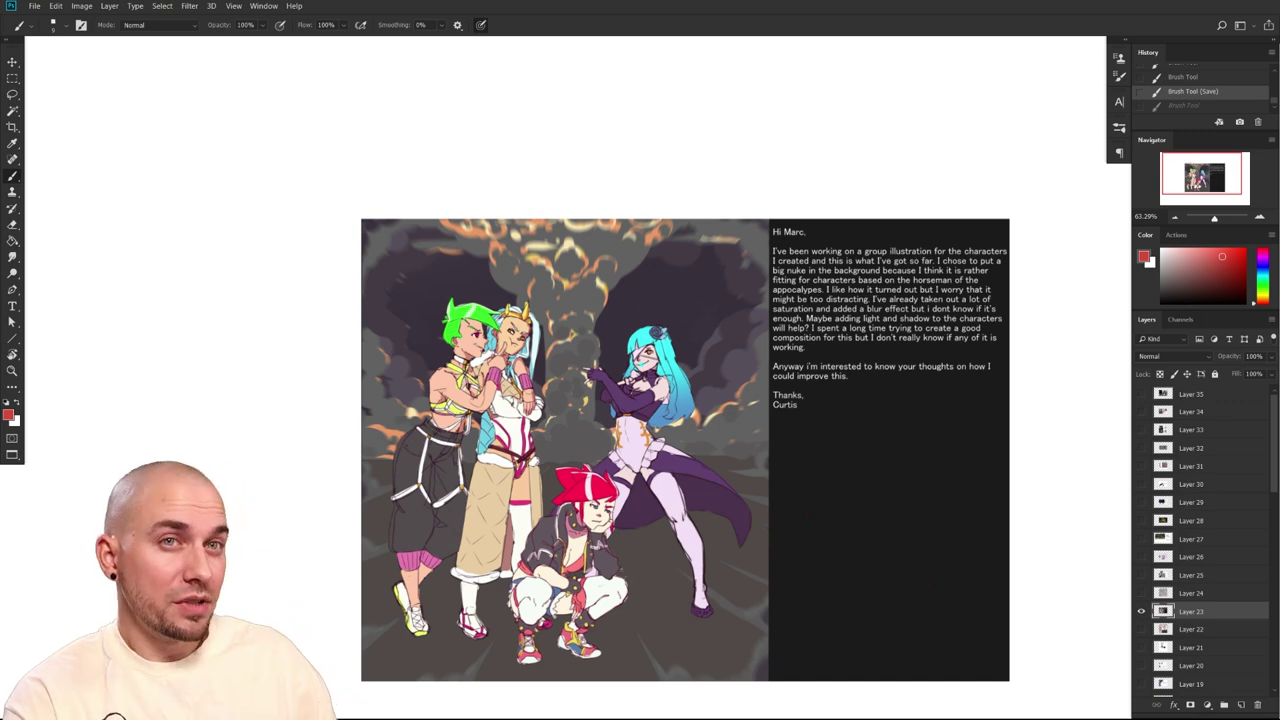
# Sample the sleeve's dark purple and paint a straight arm reaching down and outward from the blue-haired character
pyautogui.moveTo(605, 458); pyautogui.dragTo(602, 484)
pyautogui.moveTo(602, 484)
pyautogui.mouseDown()
pyautogui.moveTo(639, 515)
pyautogui.moveTo(620, 487)
pyautogui.mouseUp()
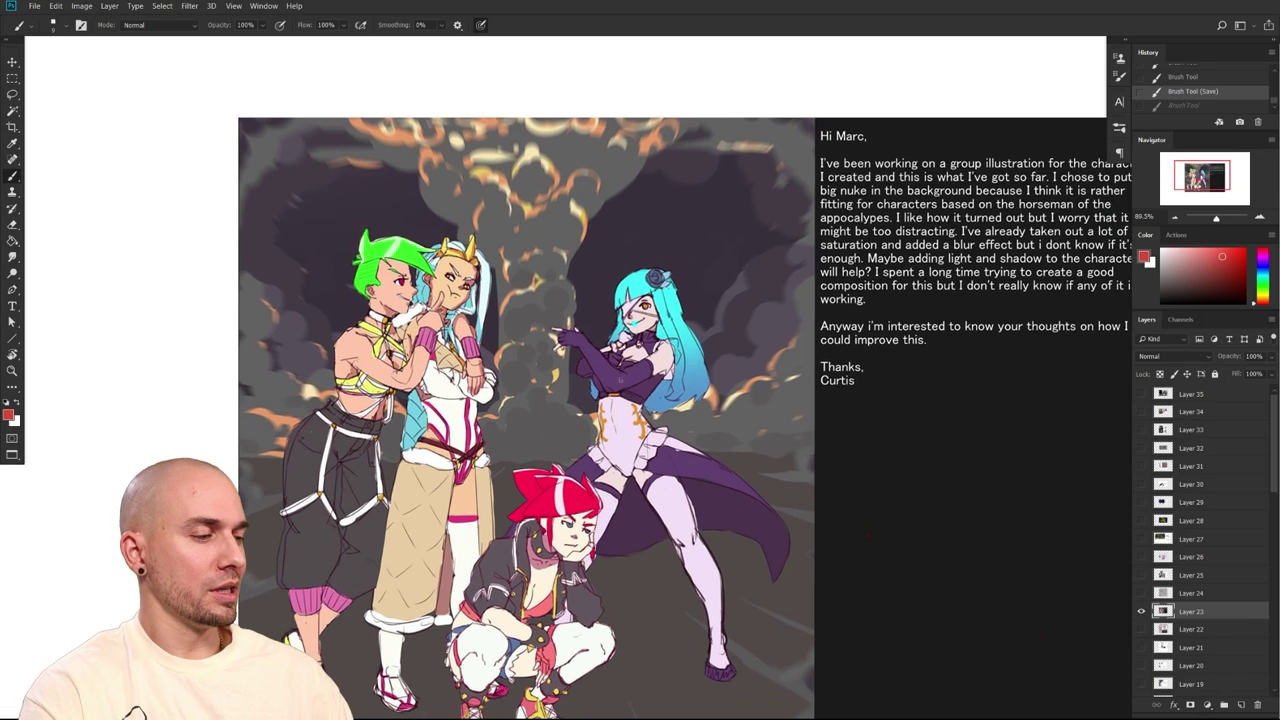
pyautogui.keyDown('alt'); pyautogui.click(612, 358); pyautogui.keyUp('alt')
pyautogui.moveTo(590, 364)
pyautogui.mouseDown()
pyautogui.moveTo(536, 420)
pyautogui.moveTo(517, 405)
pyautogui.moveTo(528, 406)
pyautogui.moveTo(510, 438)
pyautogui.moveTo(525, 436)
pyautogui.mouseUp()
# Sample the pale skin tone, shrink the brush, and paint an open hand at the end of the new arm
pyautogui.keyDown('alt'); pyautogui.click(650, 351); pyautogui.keyUp('alt')
pyautogui.press('[')
pyautogui.press('[')
pyautogui.press('[')
pyautogui.keyDown('alt'); pyautogui.click(655, 352); pyautogui.keyUp('alt')
pyautogui.hotkey('ctrl', 'z')
pyautogui.press('[')
pyautogui.press('[')
pyautogui.press('[')
pyautogui.press('[')
pyautogui.press('[')
pyautogui.press('[')
pyautogui.moveTo(530, 414)
pyautogui.mouseDown()
pyautogui.moveTo(516, 426)
pyautogui.moveTo(522, 416)
pyautogui.mouseUp()
pyautogui.moveTo(521, 414); pyautogui.dragTo(509, 418)
# Undo the blue-haired character's newly painted hand and lowered arm
pyautogui.moveTo(782, 548); pyautogui.dragTo(767, 486)
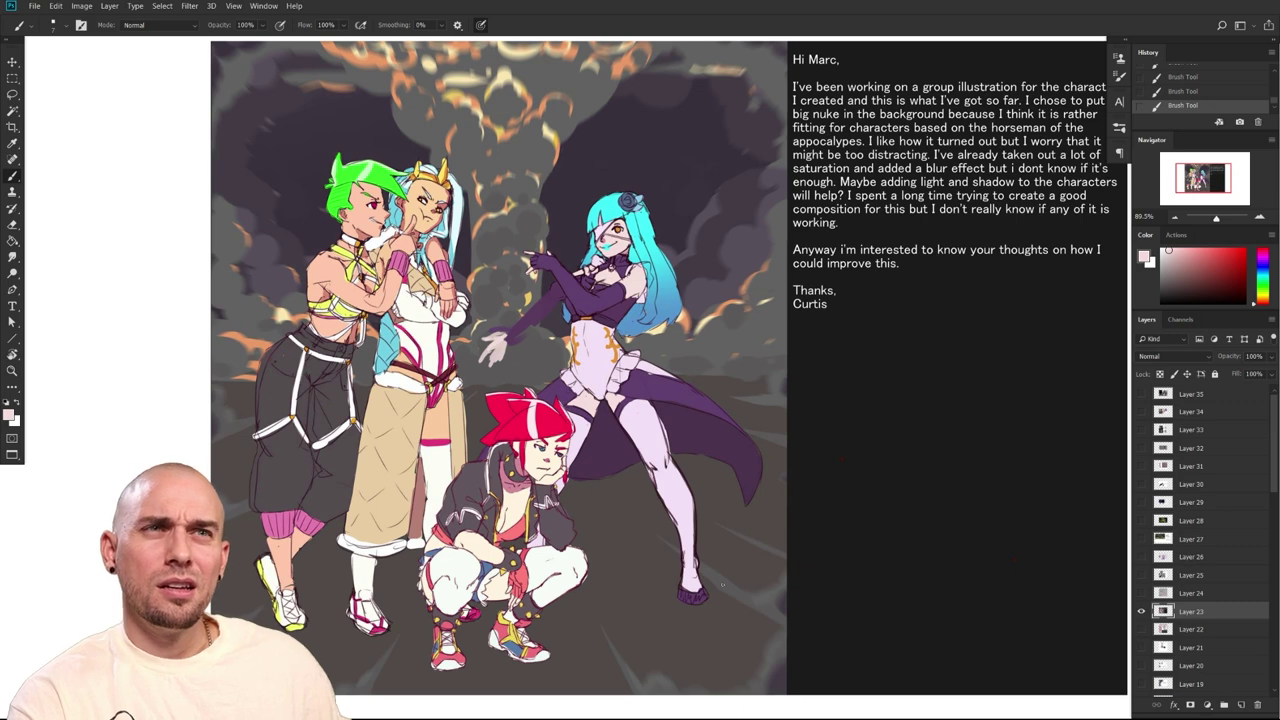
pyautogui.hotkey('ctrl', 'z')
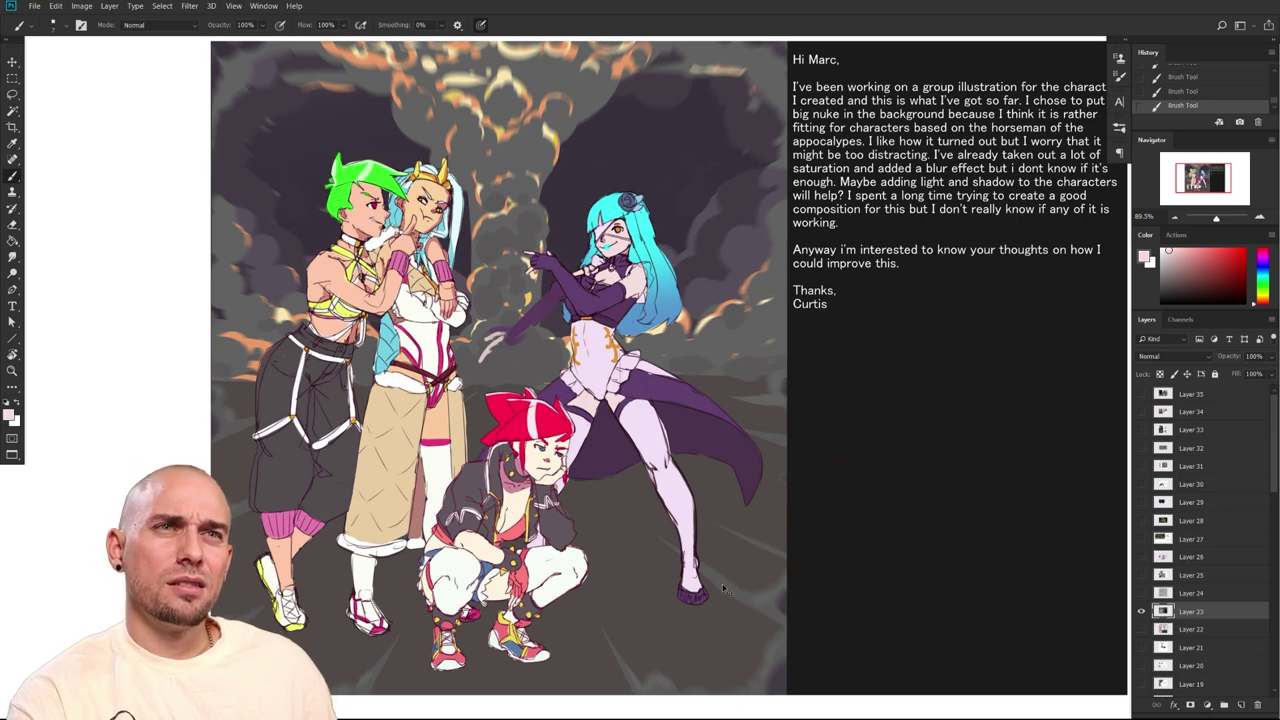
pyautogui.hotkey('ctrl', 'z')
pyautogui.hotkey('ctrl', 'z')
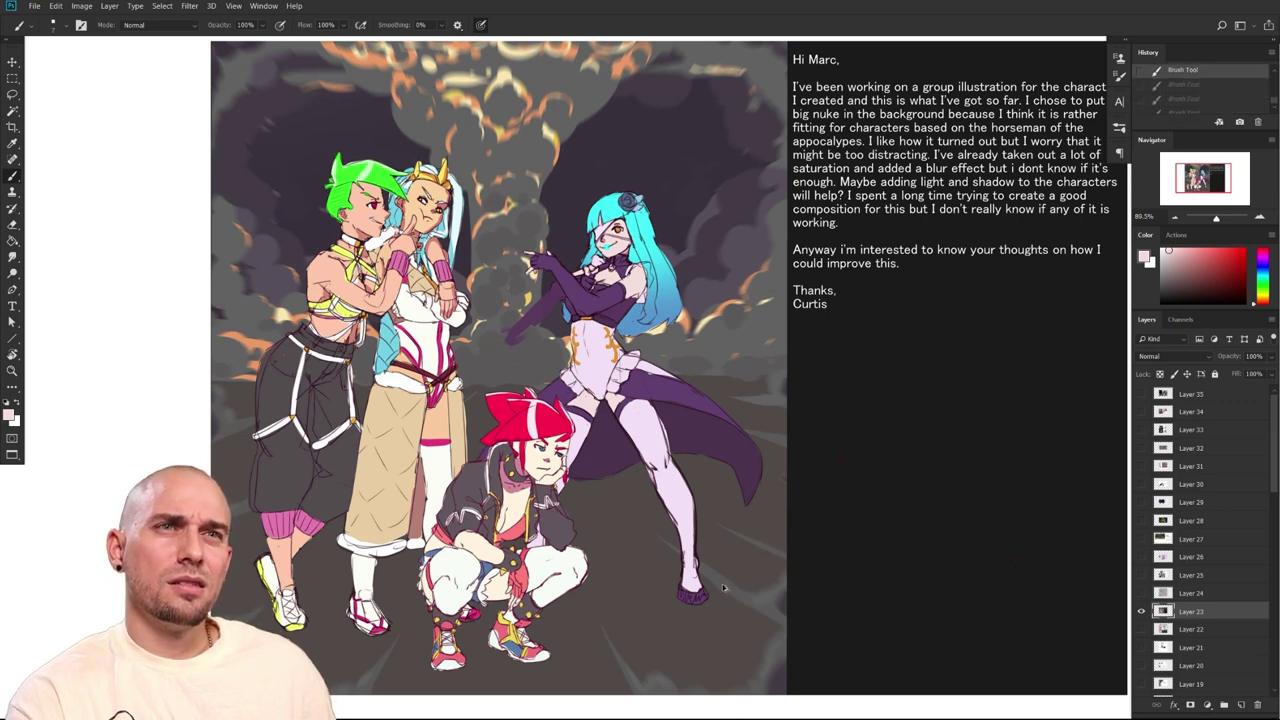
pyautogui.hotkey('ctrl', 'shift', 'z')
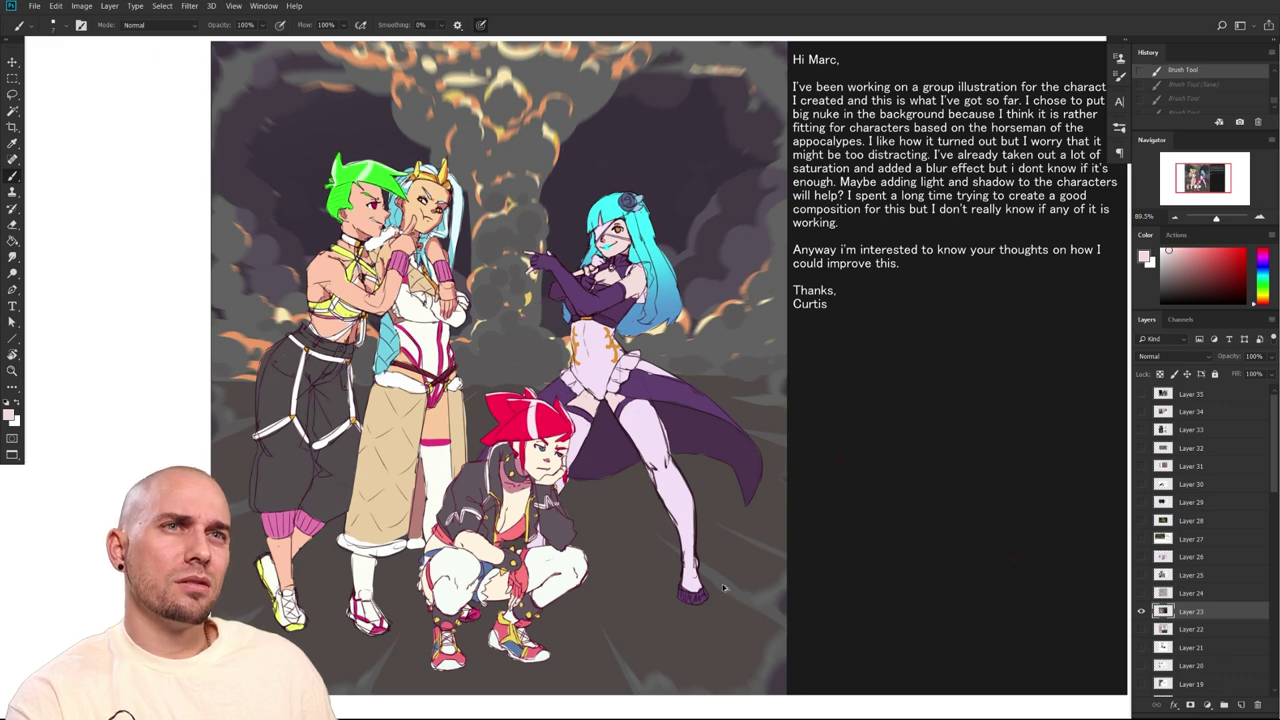
# Lasso the green-haired and crowned standing characters together with their surrounding background and cut them from the illustration
pyautogui.moveTo(677, 538)
pyautogui.mouseDown()
pyautogui.moveTo(723, 554)
pyautogui.moveTo(654, 563)
pyautogui.moveTo(652, 547)
pyautogui.moveTo(609, 579)
pyautogui.mouseUp()
pyautogui.press('l')
pyautogui.scroll(-2, 609, 578)
pyautogui.hscroll(1, 609, 578)
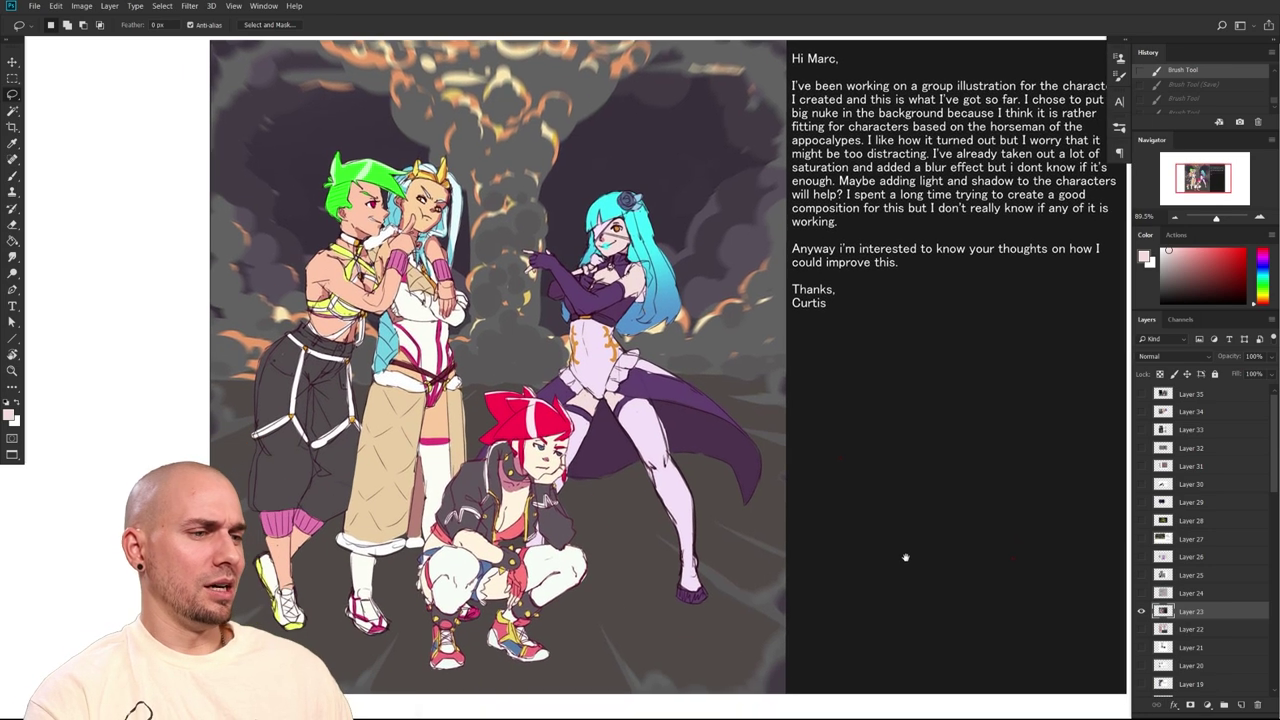
pyautogui.hscroll(1, 905, 557)
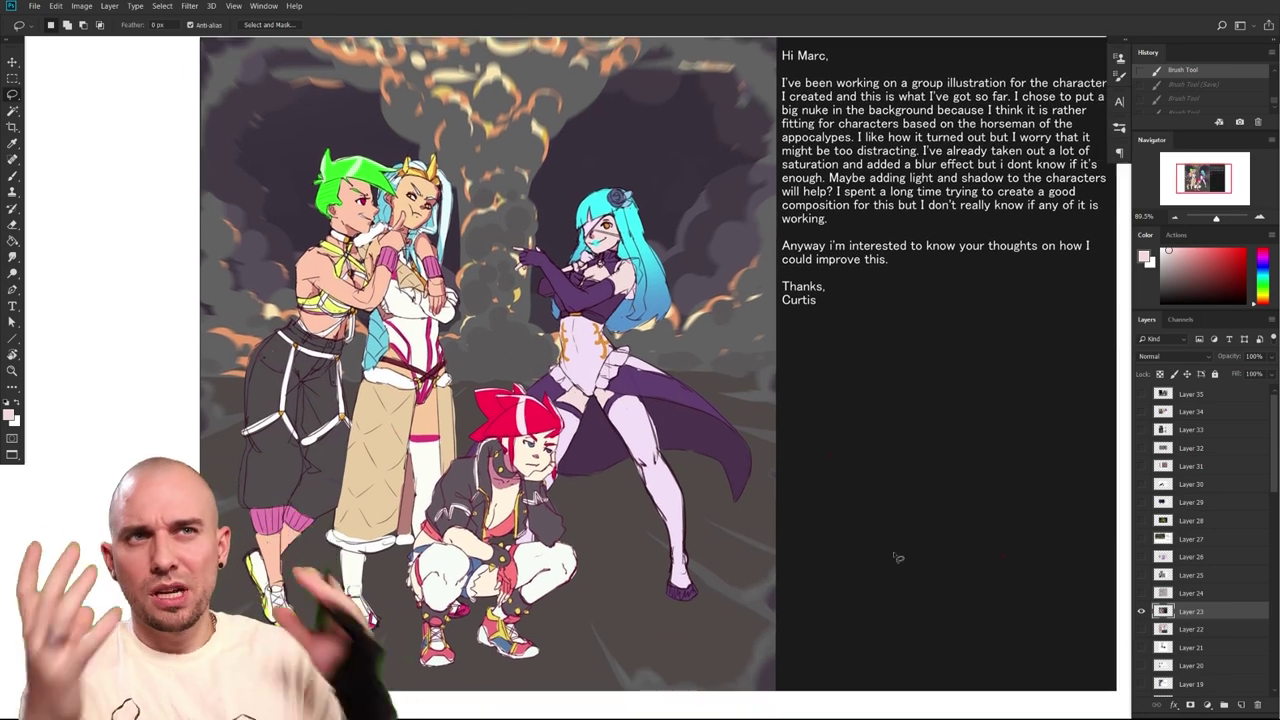
pyautogui.scroll(4, 893, 552)
pyautogui.hscroll(1, 893, 552)
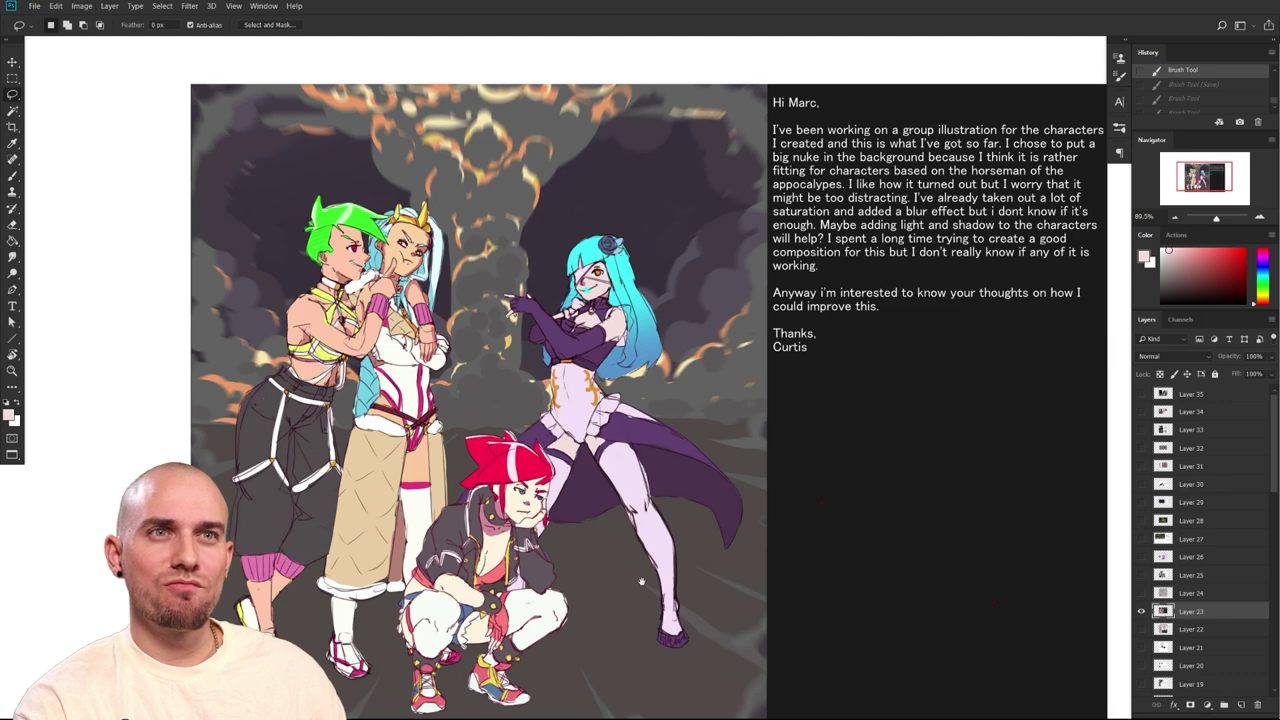
pyautogui.scroll(-6, 641, 581)
pyautogui.hscroll(-4, 641, 581)
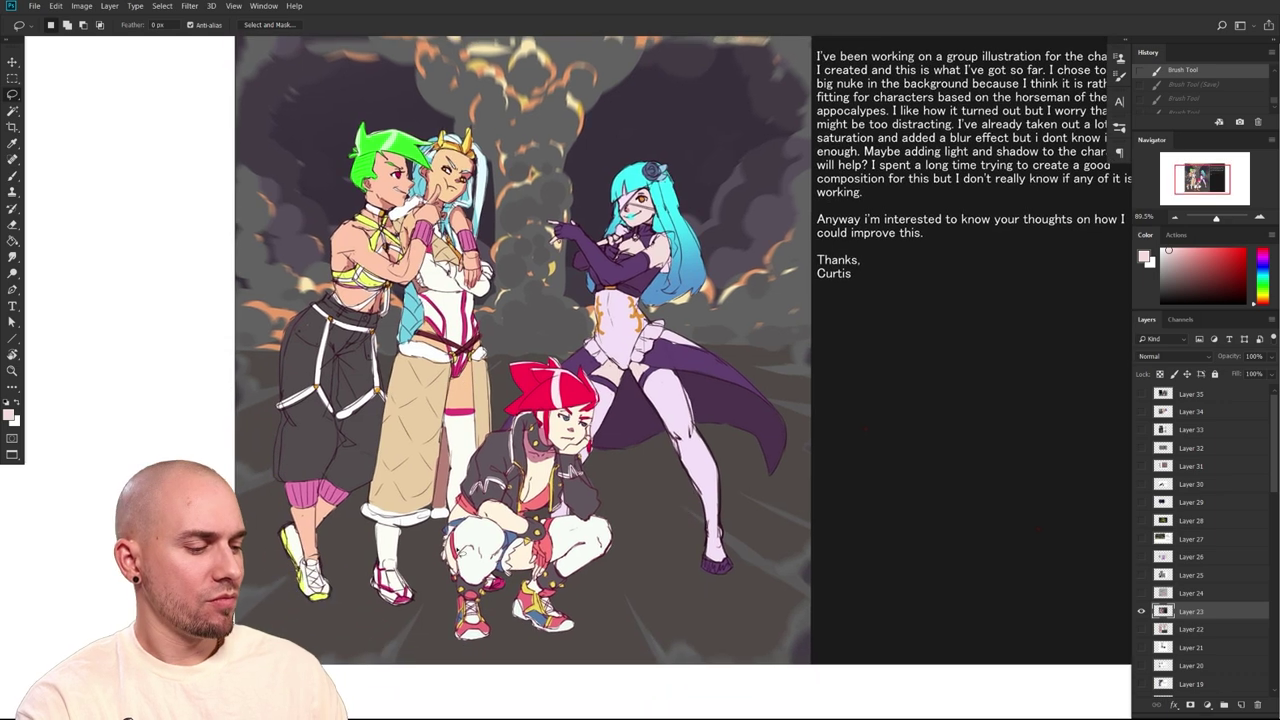
pyautogui.moveTo(330, 110)
pyautogui.mouseDown()
pyautogui.moveTo(272, 190)
pyautogui.moveTo(255, 610)
pyautogui.mouseUp()
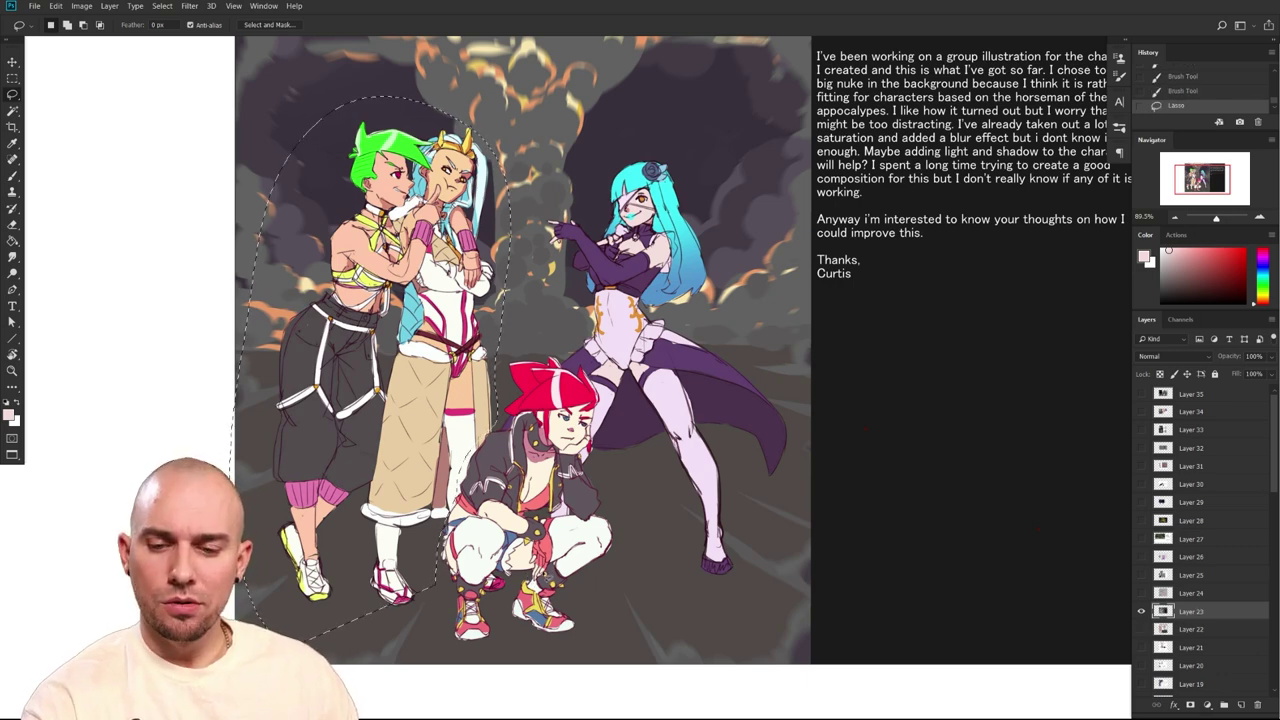
pyautogui.hotkey('ctrl', 'x')
pyautogui.hotkey('ctrl', 'v')
pyautogui.hotkey('ctrl', 'z')
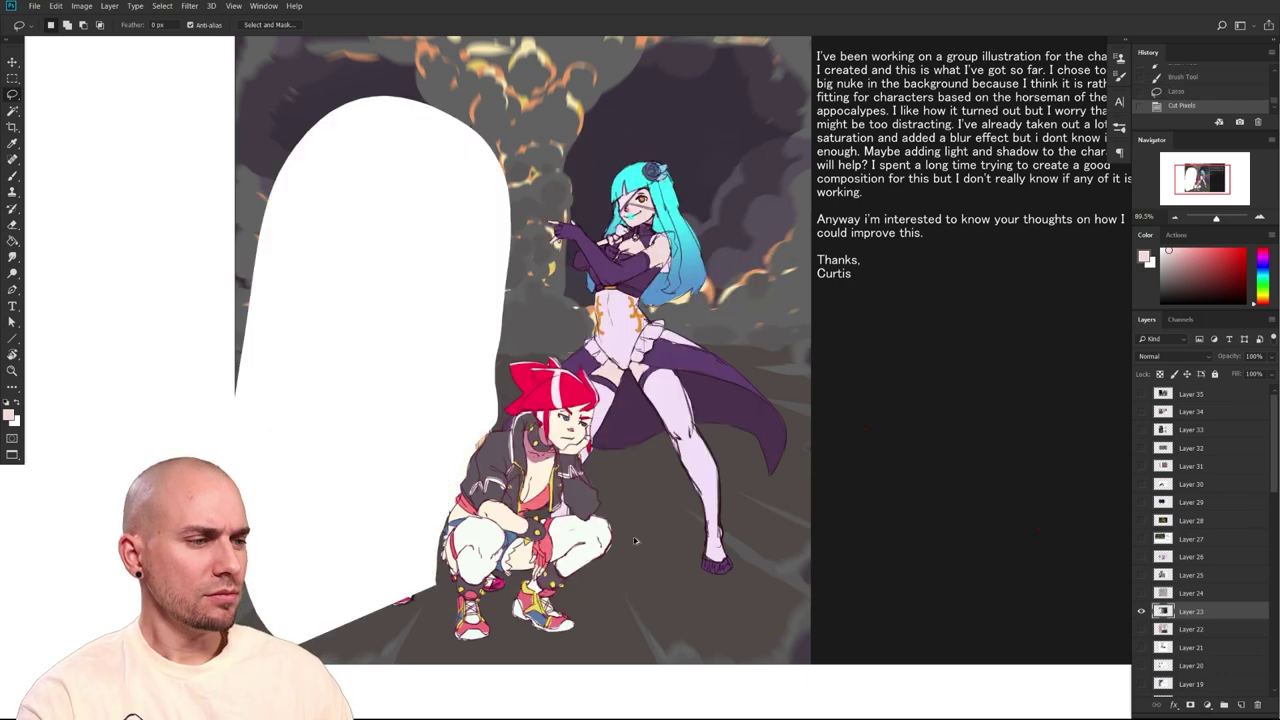
# Undo the cut of the green-haired and crowned characters and clear the selection
pyautogui.hotkey('ctrl', 'z')
pyautogui.hotkey('ctrl', 'd')
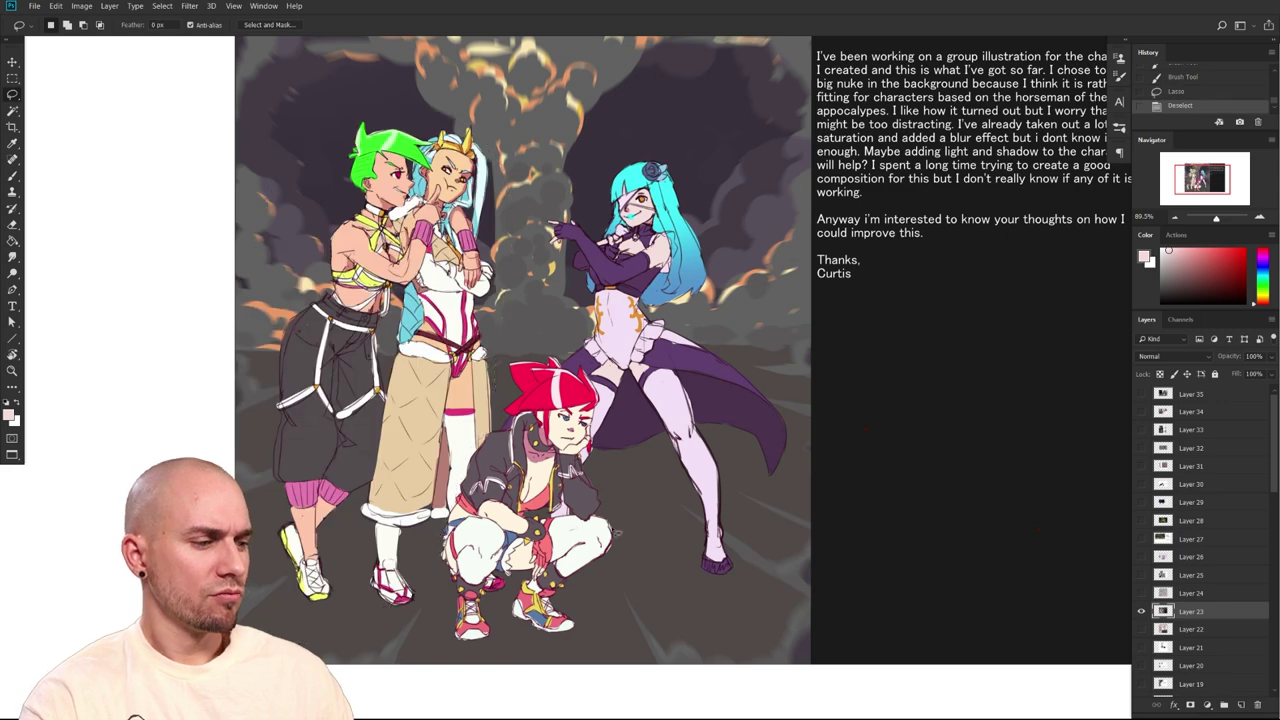
pyautogui.moveTo(428, 533)
pyautogui.mouseDown()
pyautogui.moveTo(500, 352)
pyautogui.moveTo(507, 186)
pyautogui.moveTo(246, 410)
pyautogui.moveTo(428, 530)
pyautogui.mouseUp()
pyautogui.moveTo(432, 465); pyautogui.dragTo(482, 479)
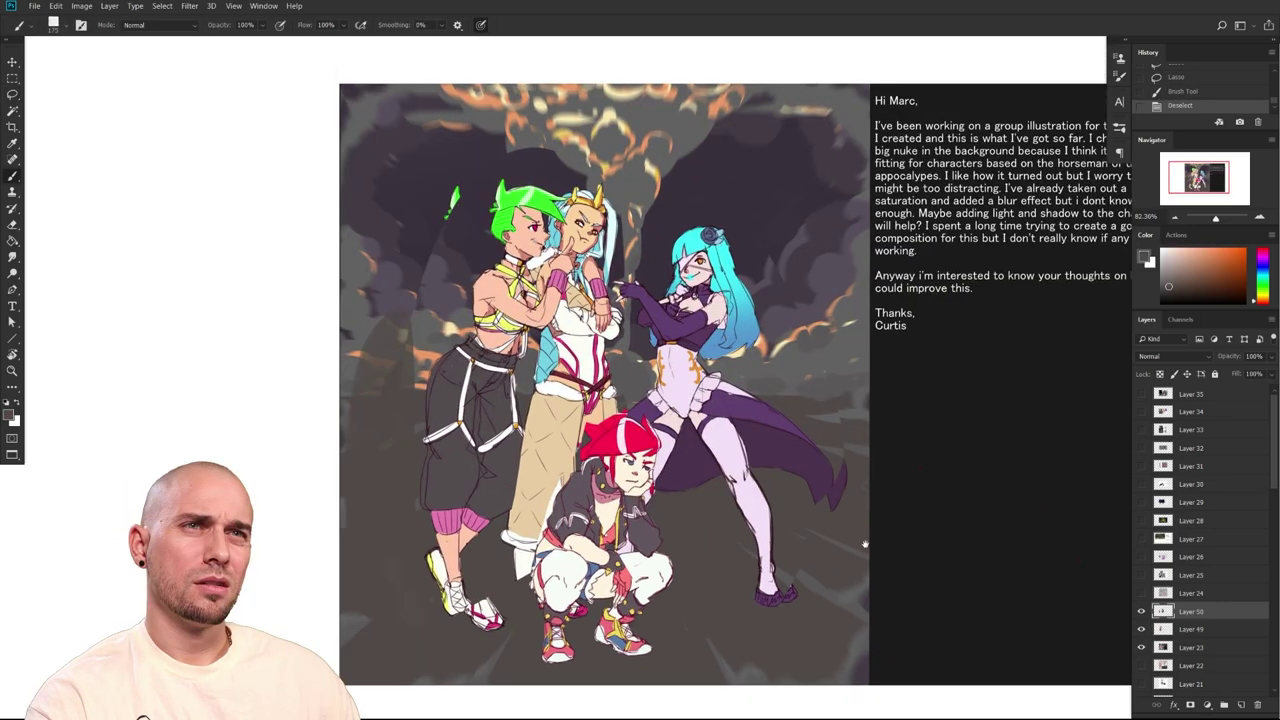
pyautogui.moveTo(865, 544); pyautogui.dragTo(733, 580)
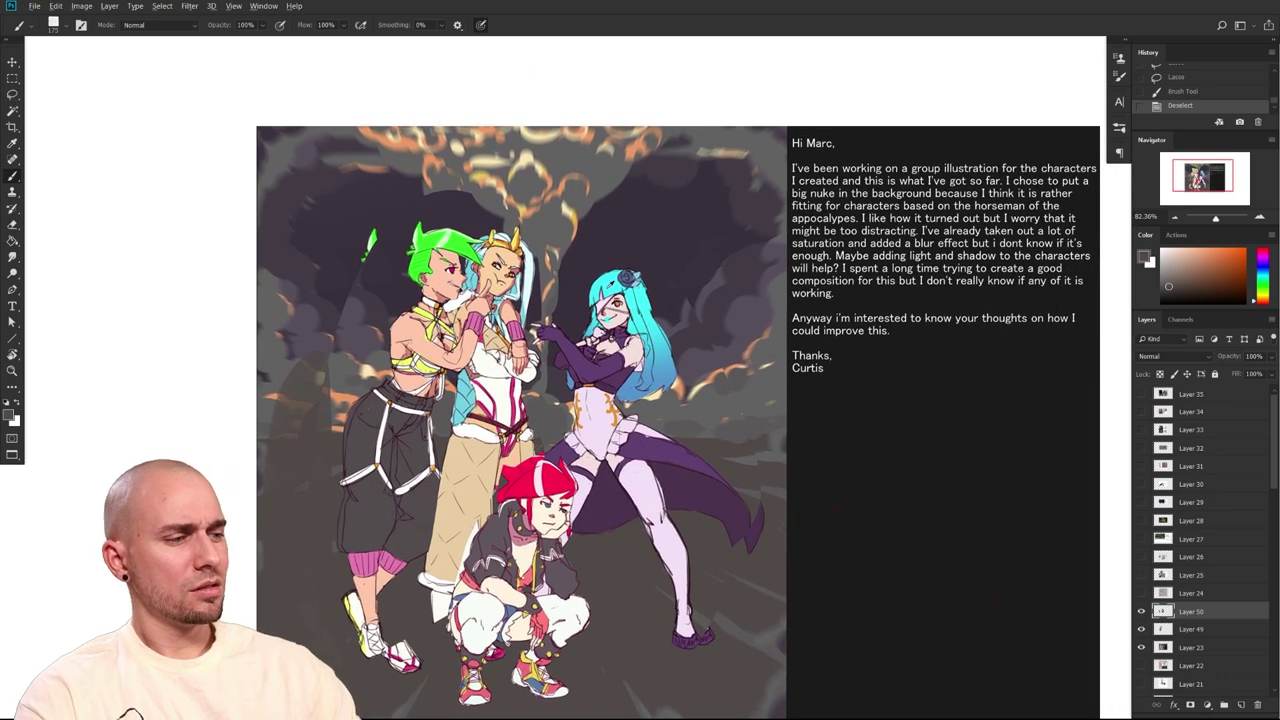
# Sample the dark cloud colours, shrink the brush, and touch up the background between the crowned and blue-haired characters
pyautogui.keyDown('alt'); pyautogui.click(595, 275); pyautogui.keyUp('alt')
pyautogui.keyDown('alt'); pyautogui.click(553, 253); pyautogui.keyUp('alt')
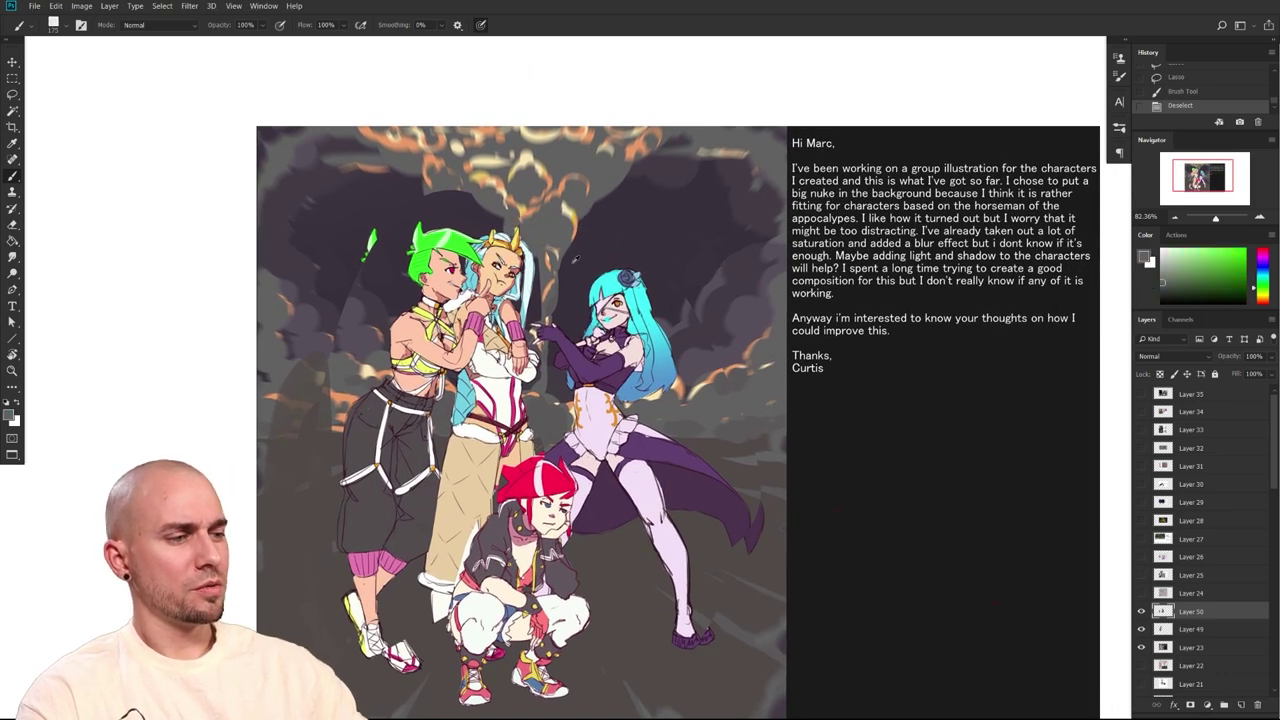
pyautogui.keyDown('alt'); pyautogui.click(582, 253); pyautogui.keyUp('alt')
pyautogui.press('[')
pyautogui.press('[')
pyautogui.press('[')
pyautogui.press('[')
pyautogui.press('[')
pyautogui.press('[')
pyautogui.moveTo(556, 278)
pyautogui.mouseDown()
pyautogui.moveTo(549, 302)
pyautogui.moveTo(566, 246)
pyautogui.mouseUp()
pyautogui.keyDown('alt'); pyautogui.click(578, 292); pyautogui.keyUp('alt')
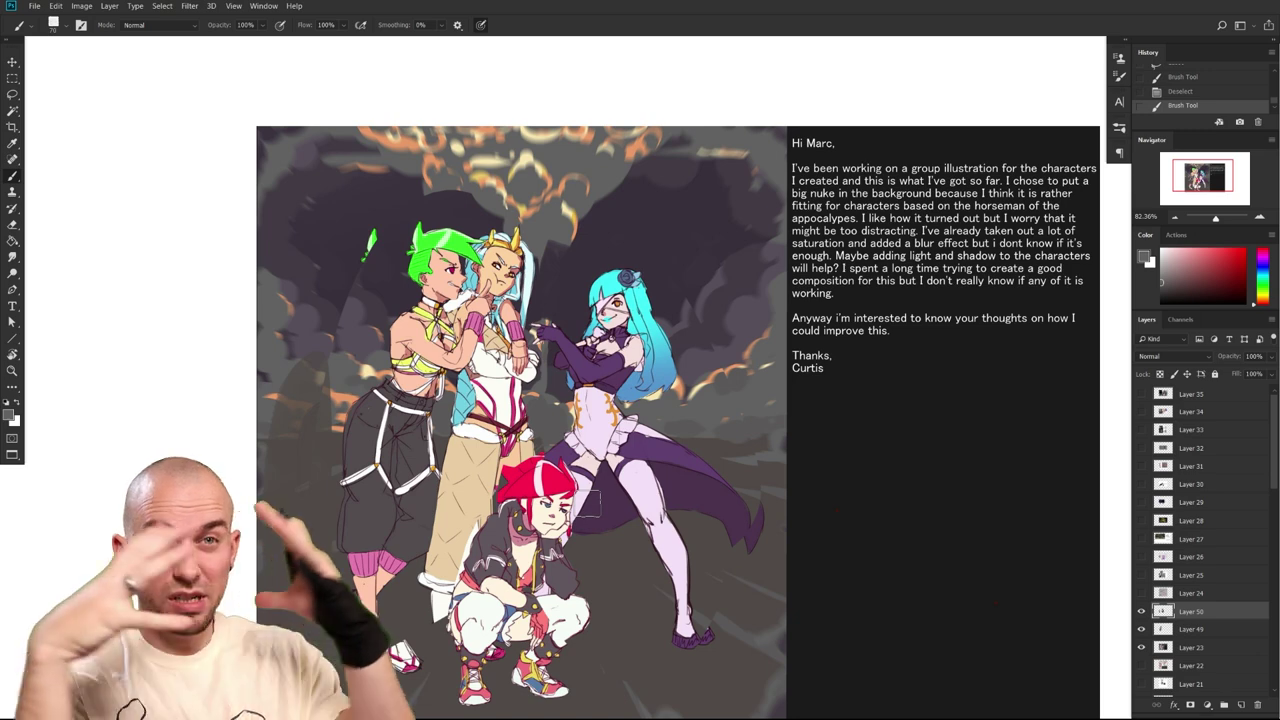
# Sketch bright red guide strokes around the four-character group, undo them, and resample a colour from the cloud background
pyautogui.click(1244, 250)
pyautogui.press('[')
pyautogui.press('[')
pyautogui.moveTo(317, 416); pyautogui.dragTo(321, 385)
pyautogui.moveTo(320, 468); pyautogui.dragTo(712, 440)
pyautogui.hotkey('ctrl', 'z')
pyautogui.moveTo(322, 472)
pyautogui.mouseDown()
pyautogui.moveTo(714, 490)
pyautogui.moveTo(732, 366)
pyautogui.moveTo(488, 656)
pyautogui.moveTo(344, 430)
pyautogui.moveTo(440, 604)
pyautogui.mouseUp()
pyautogui.hotkey('ctrl', 'z')
pyautogui.hotkey('ctrl', 'z')
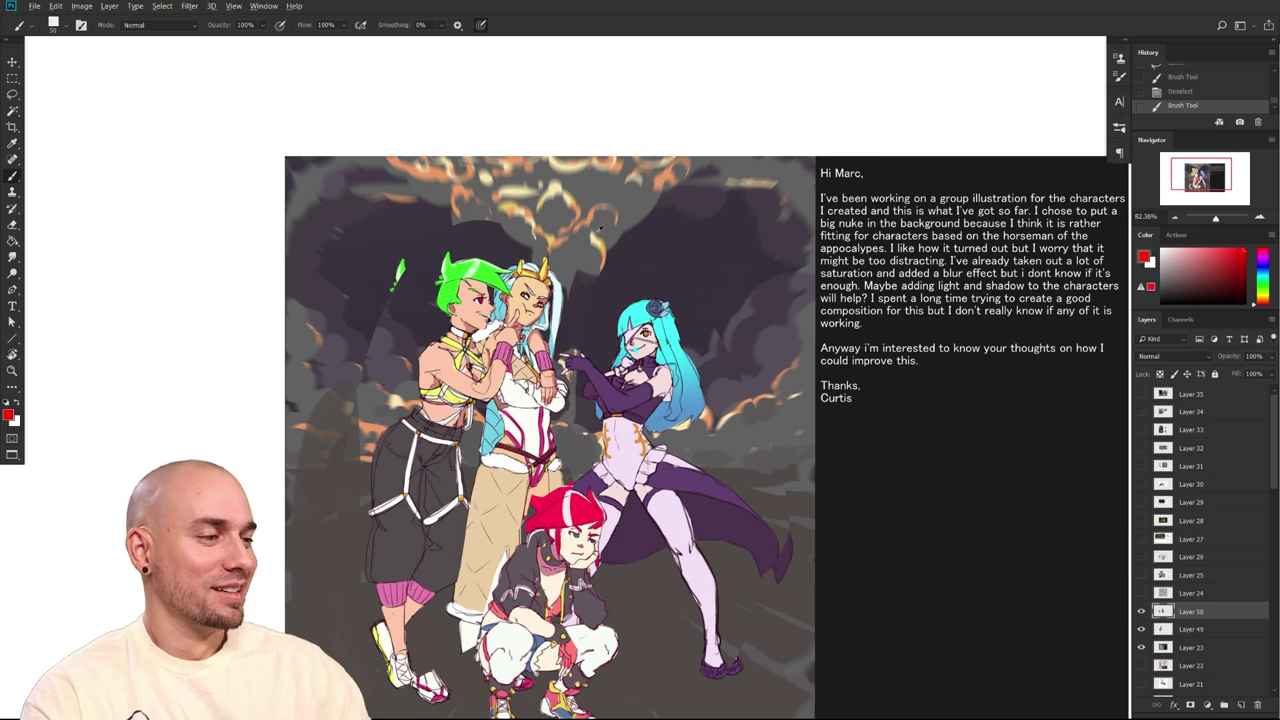
pyautogui.keyDown('alt'); pyautogui.click(610, 265); pyautogui.keyUp('alt')
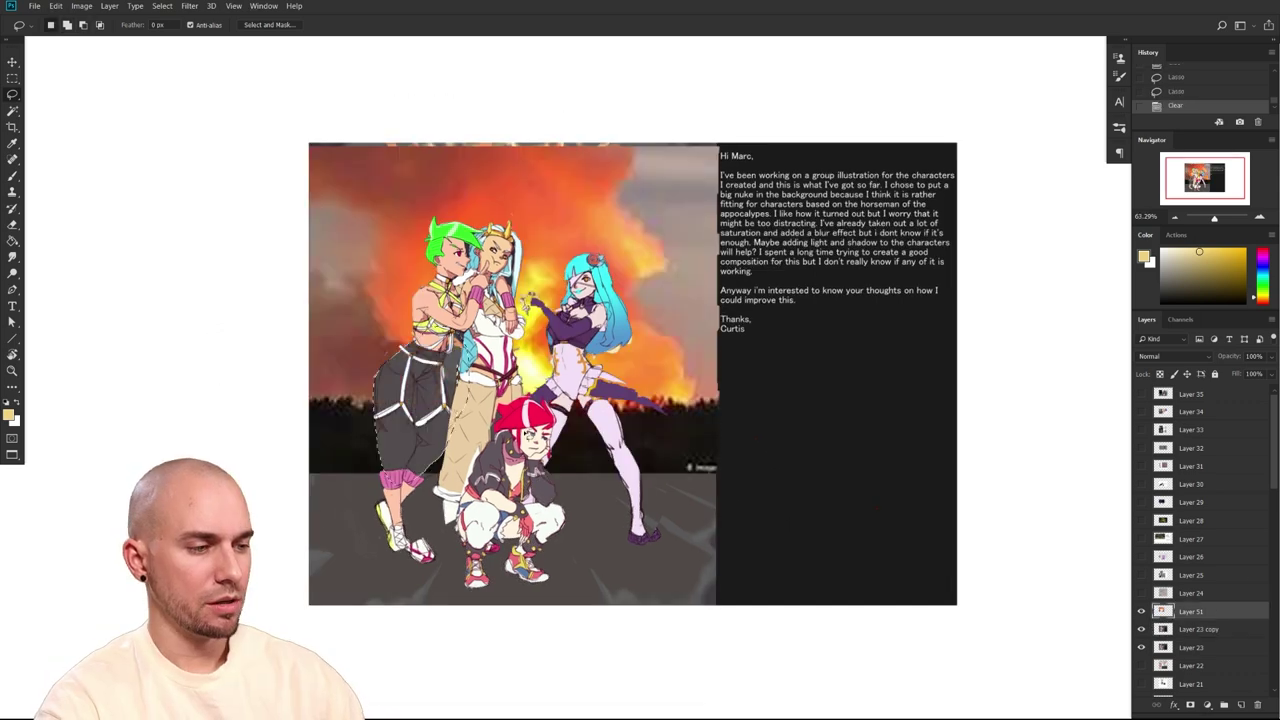
# Deselect, and undo the last clearing of the explosion photo over the green-haired character's trousers
pyautogui.hotkey('ctrl', 'd')
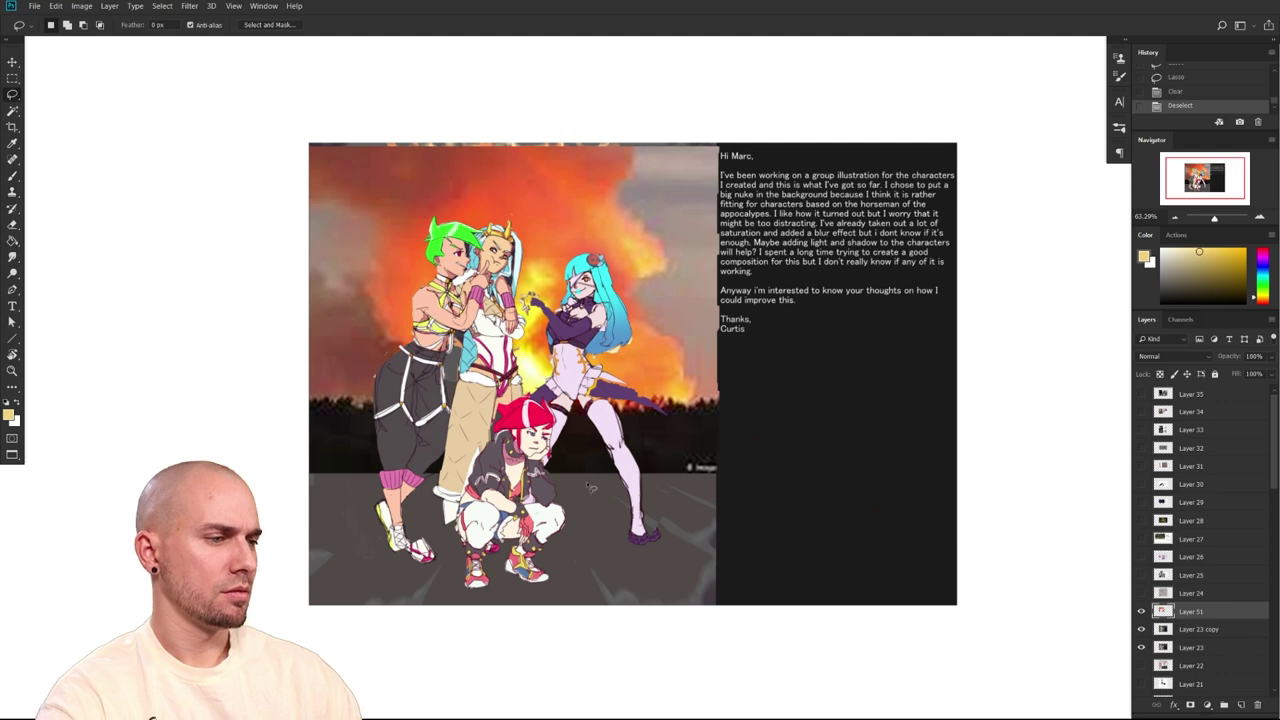
pyautogui.moveTo(889, 488)
pyautogui.mouseDown()
pyautogui.moveTo(871, 497)
pyautogui.moveTo(899, 494)
pyautogui.mouseUp()
pyautogui.hotkey('ctrl', 'z')
pyautogui.hotkey('ctrl', 'z')
pyautogui.hotkey('ctrl', 'z')
pyautogui.hotkey('ctrl', 'z')
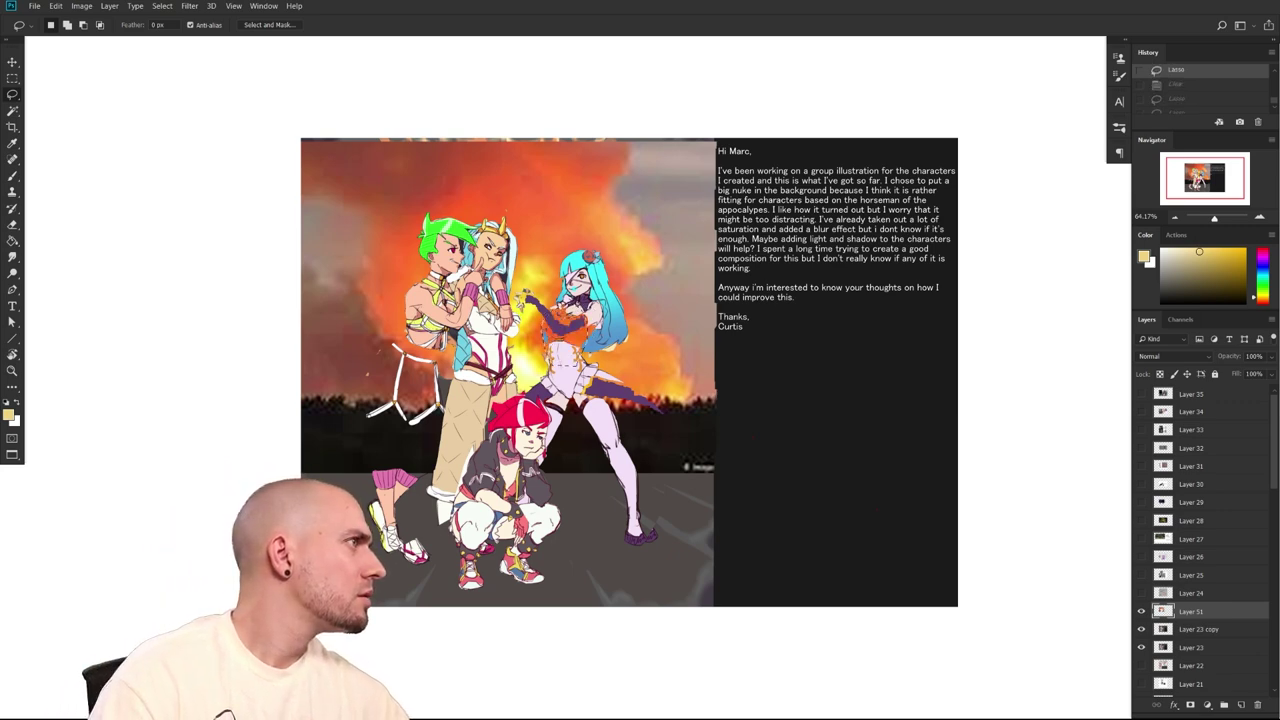
# Bring in the browser window and look through the related images of the "explosion" search for background references
pyautogui.moveTo(1279, 0); pyautogui.dragTo(608, 158)
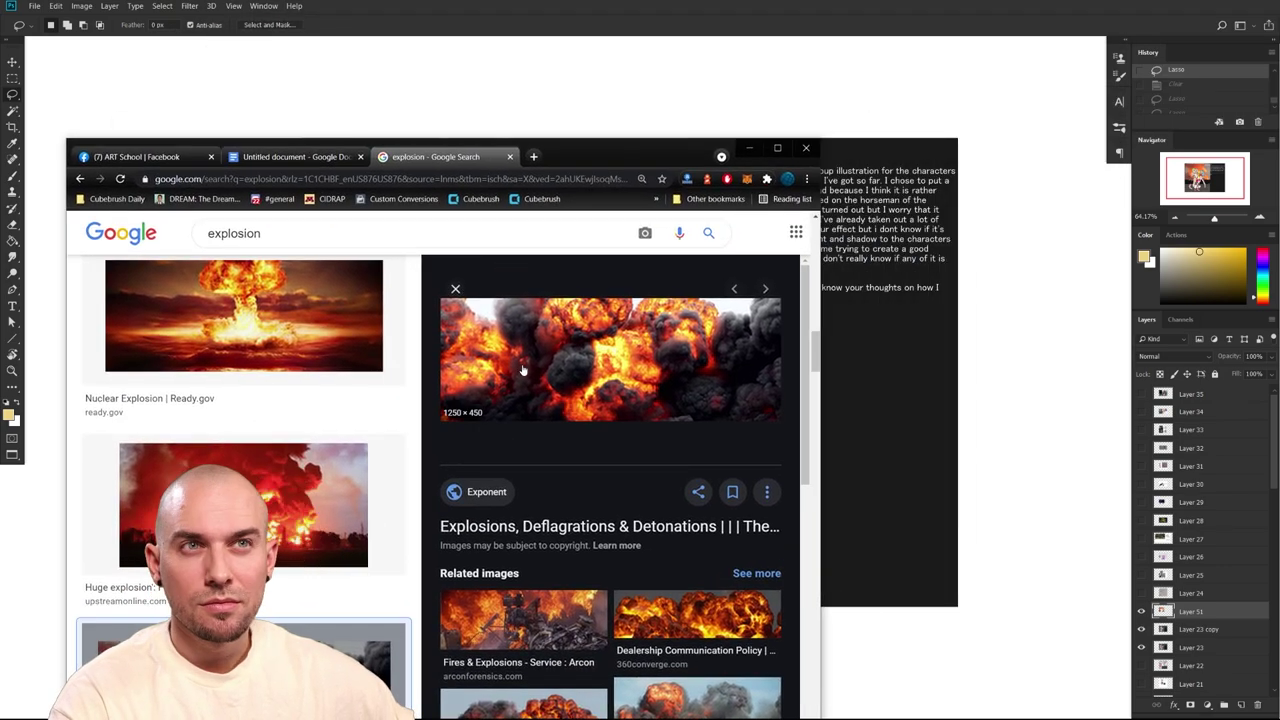
pyautogui.scroll(-5, 549, 385)
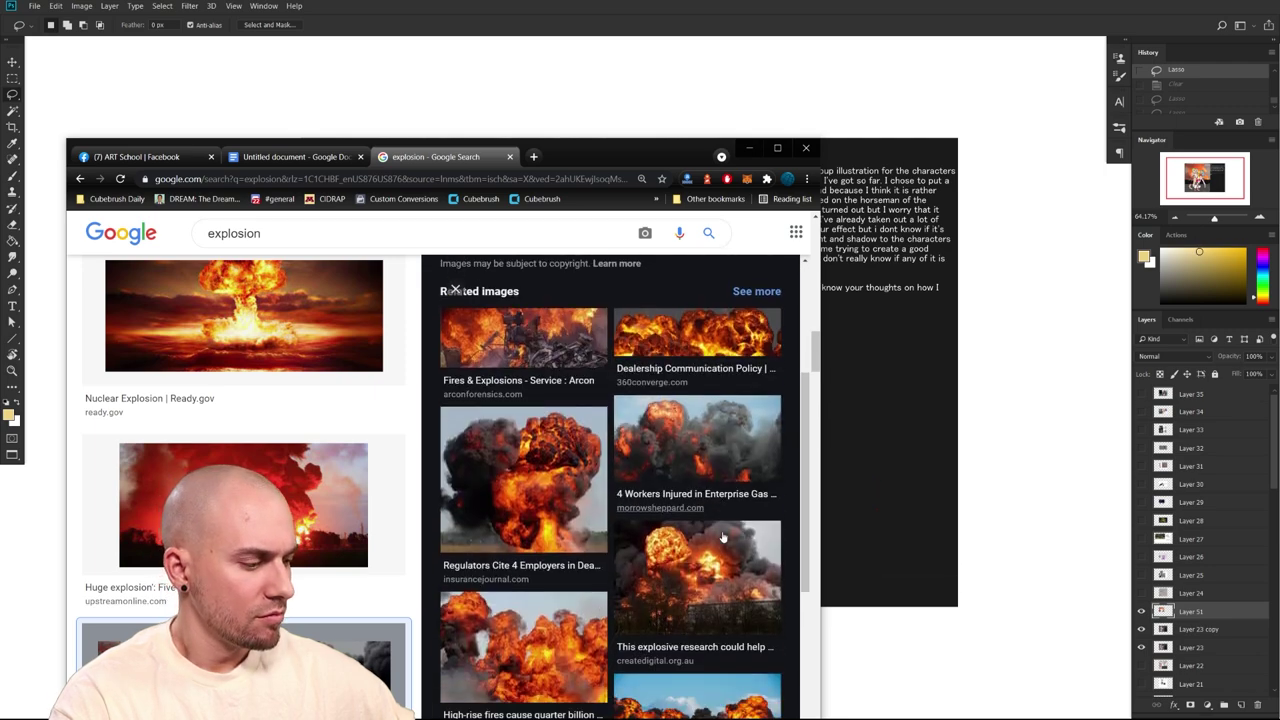
pyautogui.scroll(-1, 680, 530)
pyautogui.moveTo(643, 152); pyautogui.dragTo(639, 54)
pyautogui.scroll(-3, 672, 470)
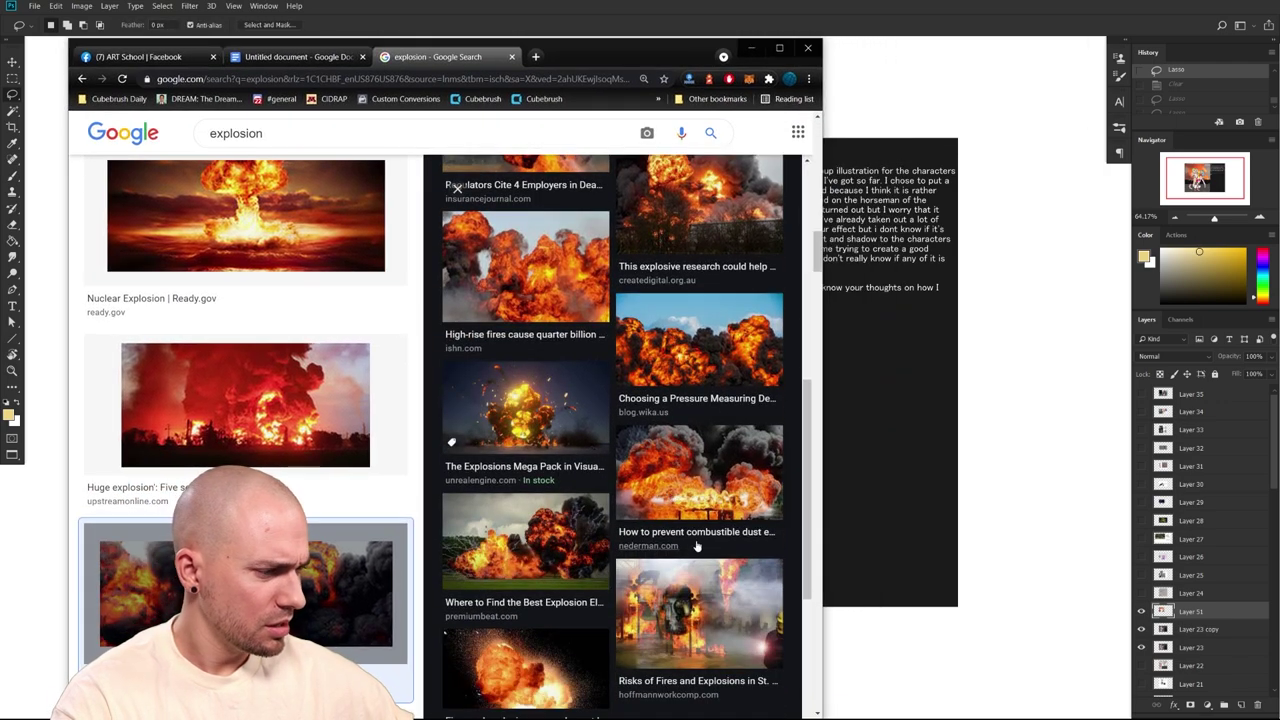
pyautogui.scroll(4, 697, 545)
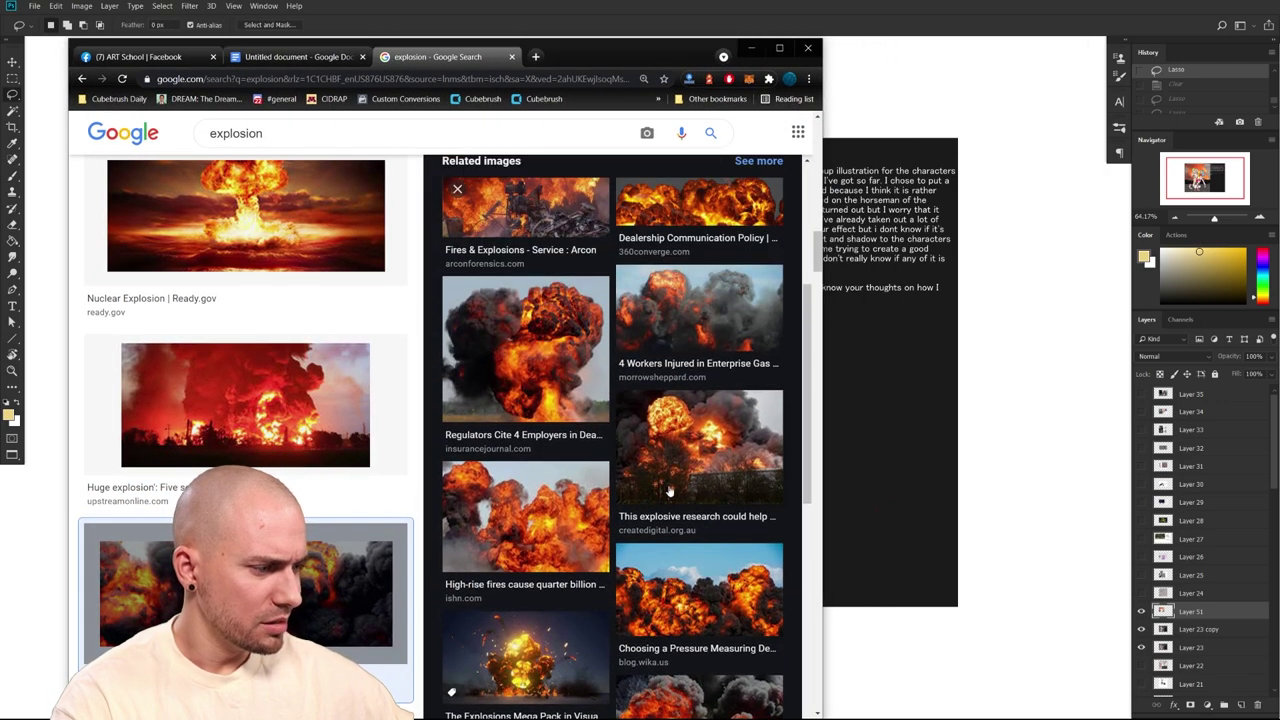
pyautogui.scroll(3, 690, 420)
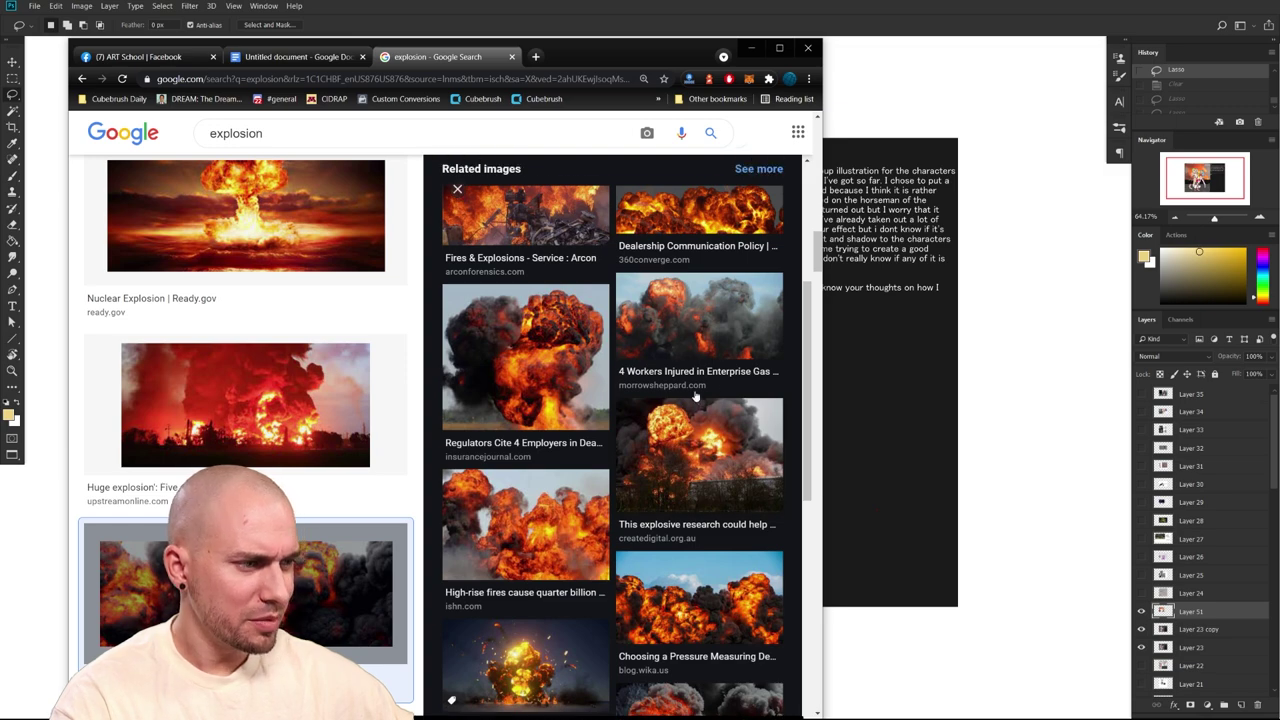
pyautogui.scroll(-10, 695, 417)
pyautogui.scroll(2, 655, 421)
pyautogui.scroll(3, 655, 418)
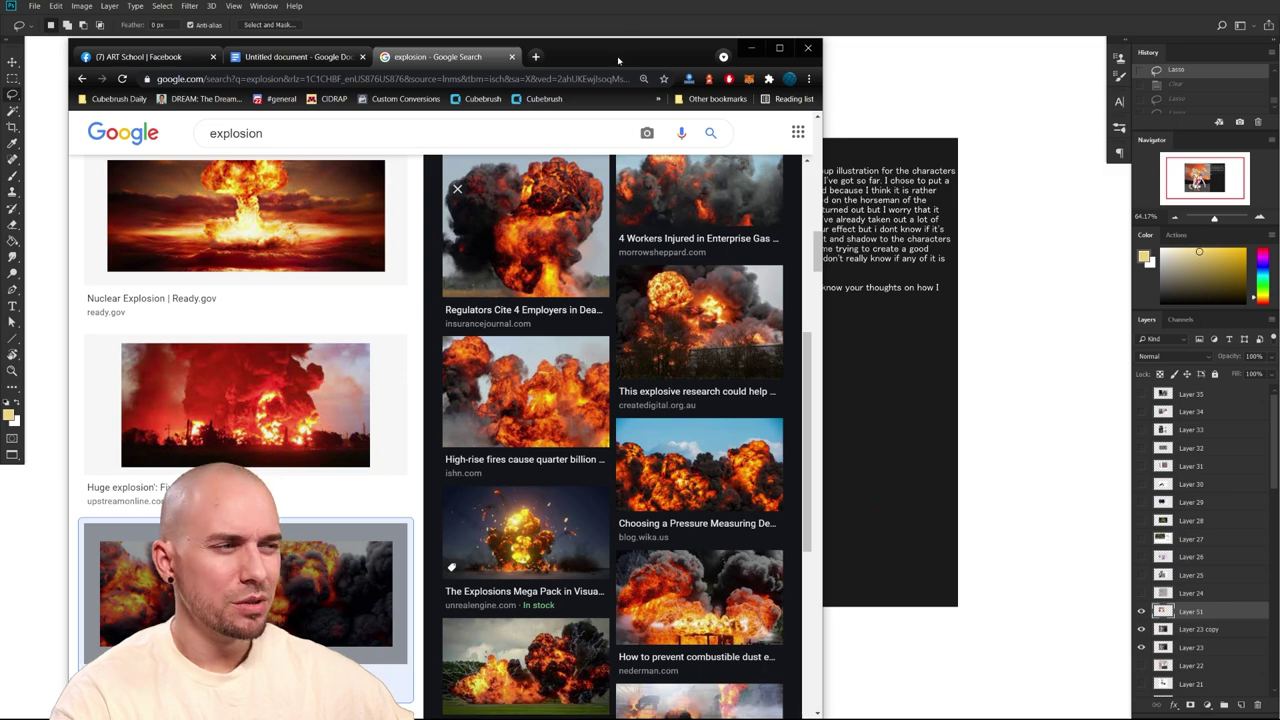
pyautogui.moveTo(620, 56); pyautogui.dragTo(1279, 2)
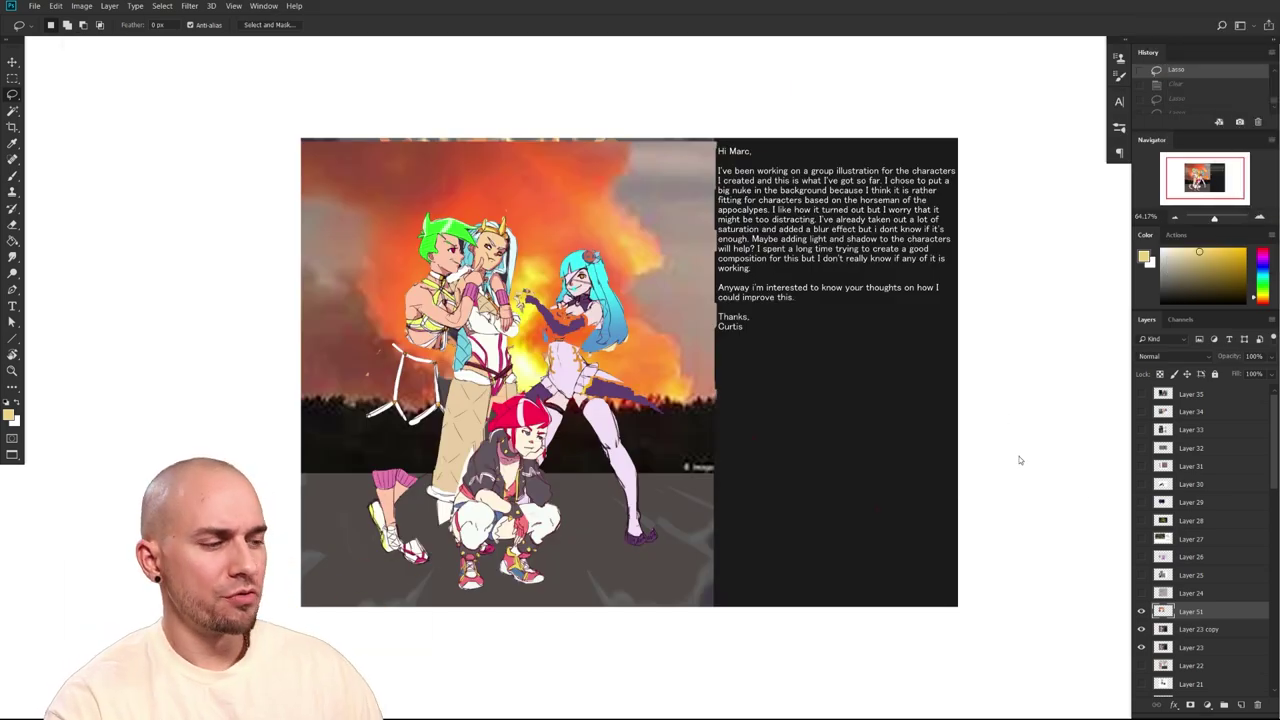
# Hide the explosion photo on Layer 51 and clear the selection
pyautogui.click(1141, 611)
pyautogui.press('b')
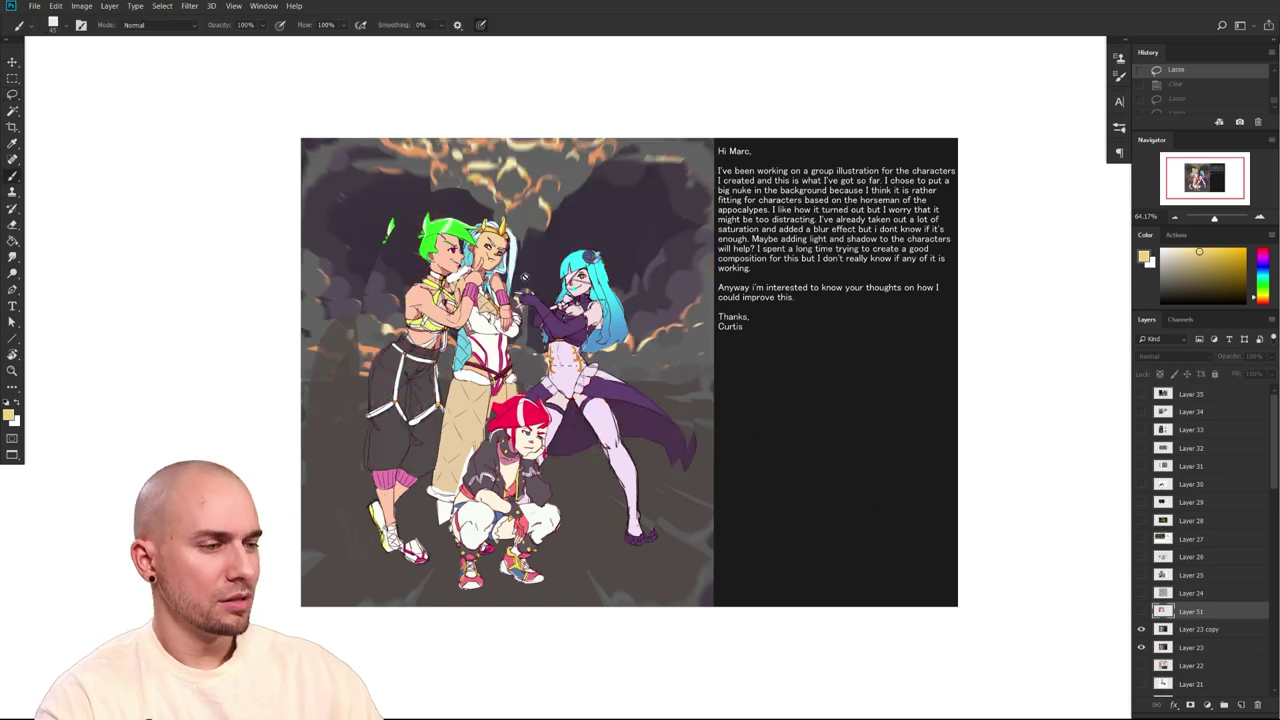
pyautogui.hotkey('ctrl', 'd')
# Paint a thick bright red arc around the character group on Layer 23 copy, and undo it
pyautogui.moveTo(1192, 291); pyautogui.dragTo(1235, 249)
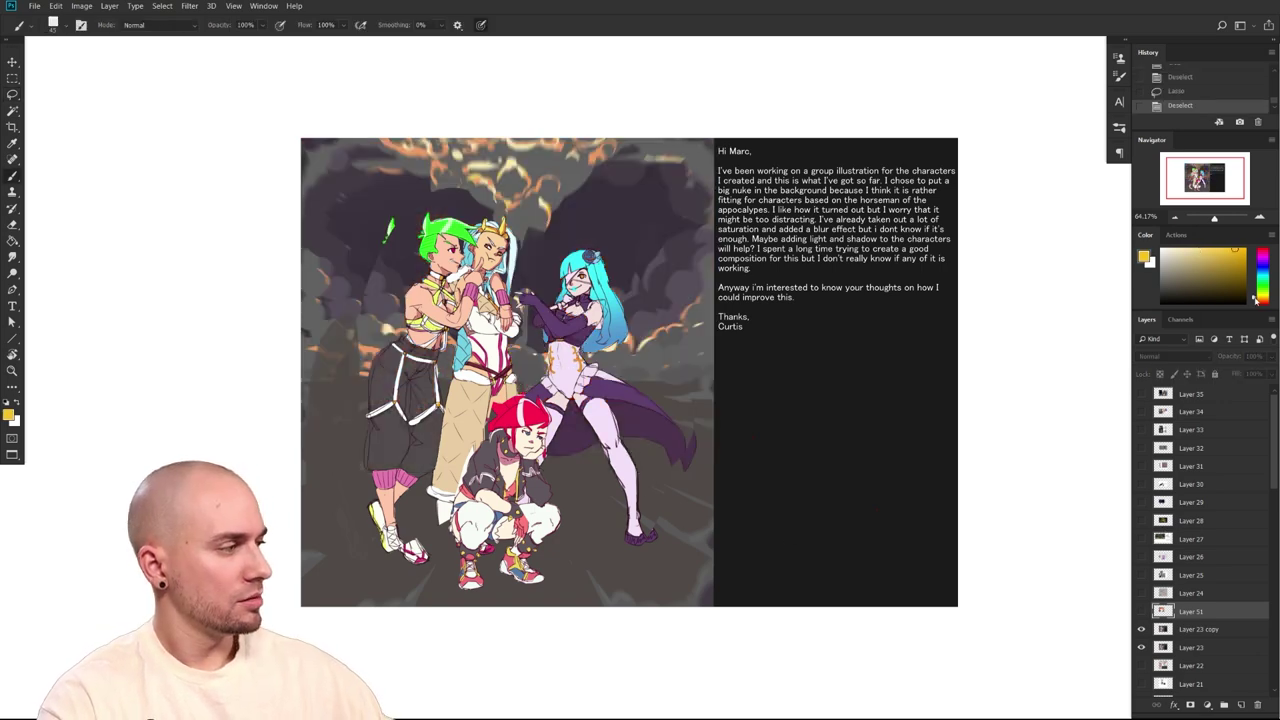
pyautogui.click(1262, 303)
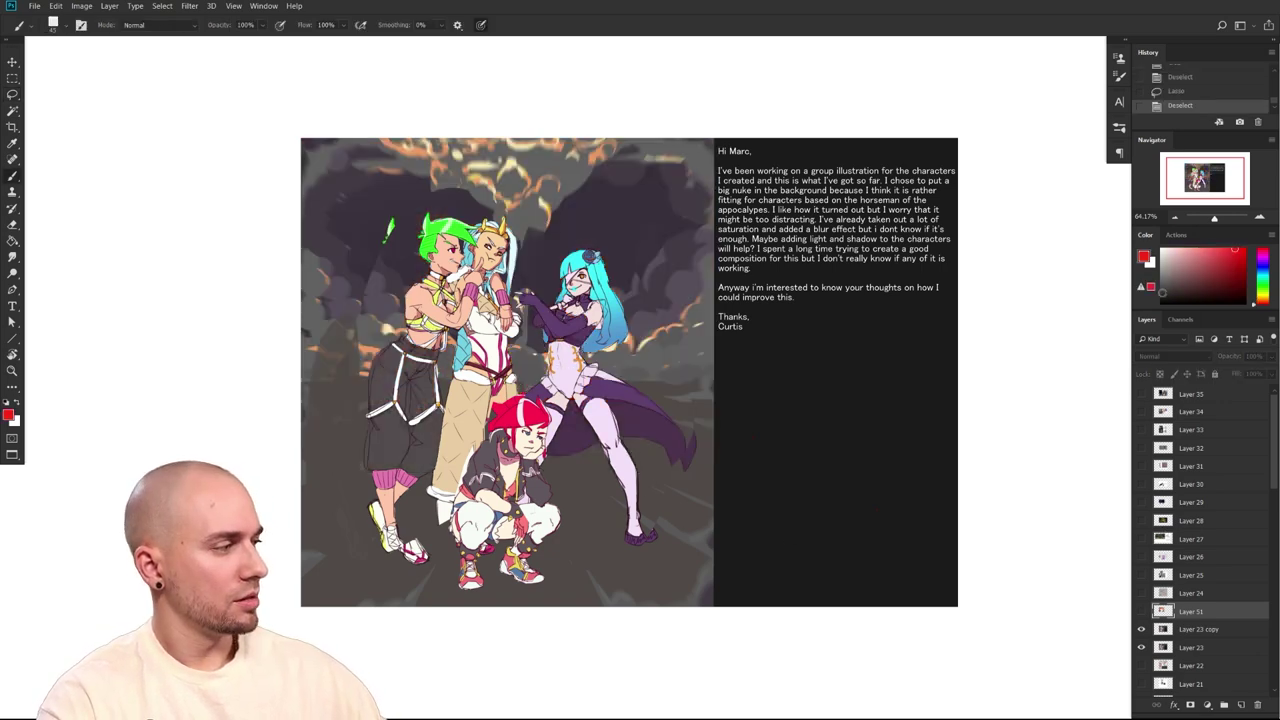
pyautogui.click(1189, 630)
pyautogui.moveTo(662, 484)
pyautogui.mouseDown()
pyautogui.moveTo(693, 337)
pyautogui.moveTo(622, 216)
pyautogui.moveTo(498, 176)
pyautogui.moveTo(330, 468)
pyautogui.mouseUp()
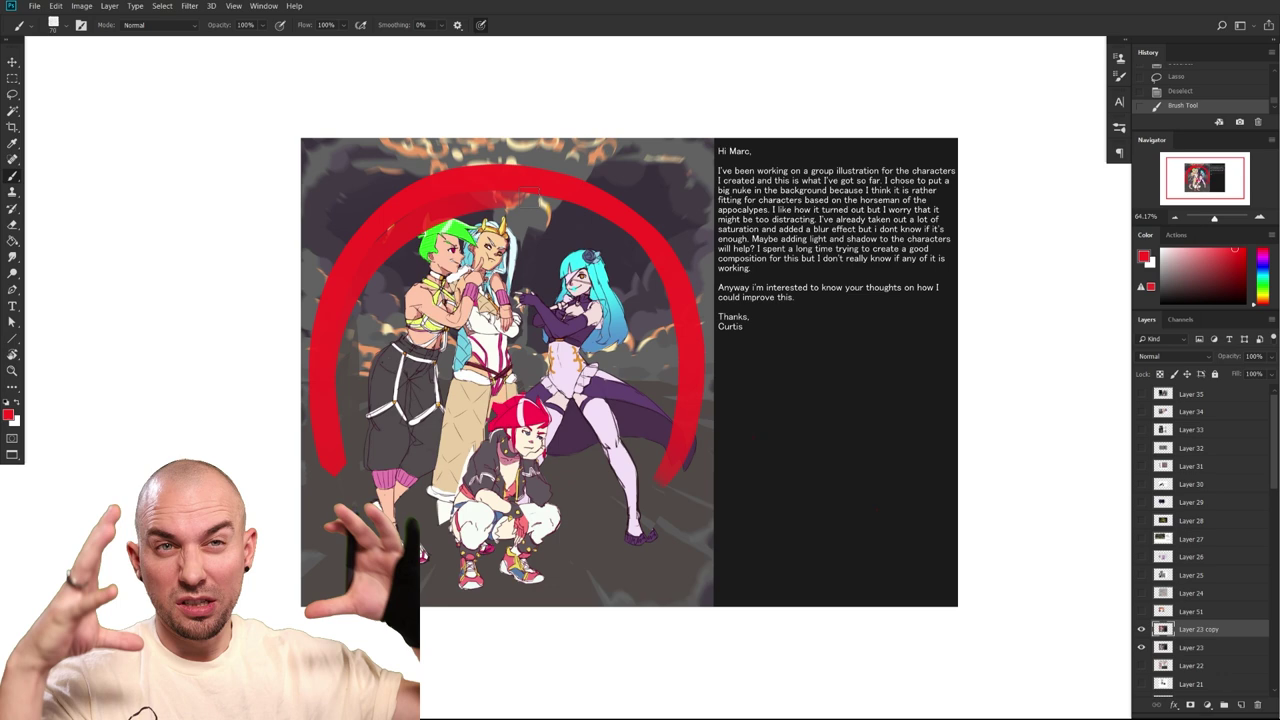
pyautogui.hotkey('ctrl', 'z')
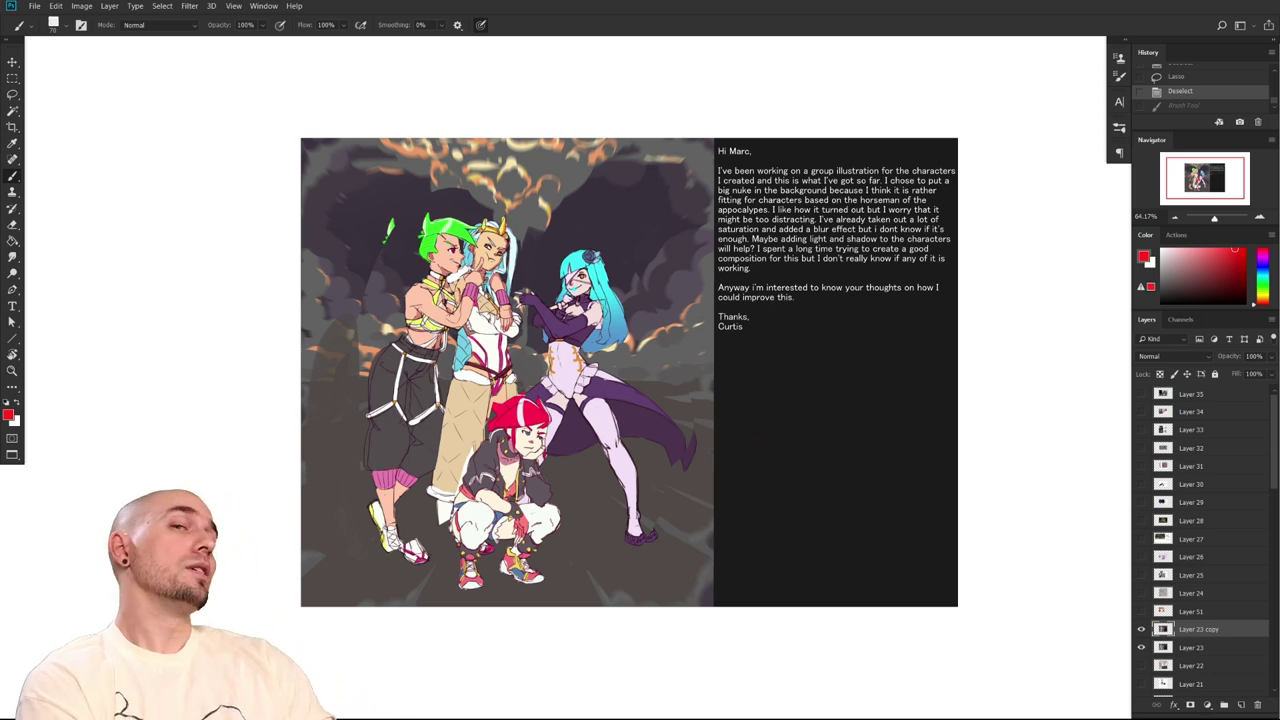
# Hide the rearranged Layer 23 copy to view the original group illustration
pyautogui.moveTo(877, 547)
pyautogui.mouseDown()
pyautogui.moveTo(928, 537)
pyautogui.moveTo(873, 562)
pyautogui.moveTo(898, 560)
pyautogui.mouseUp()
pyautogui.moveTo(898, 560); pyautogui.dragTo(930, 589)
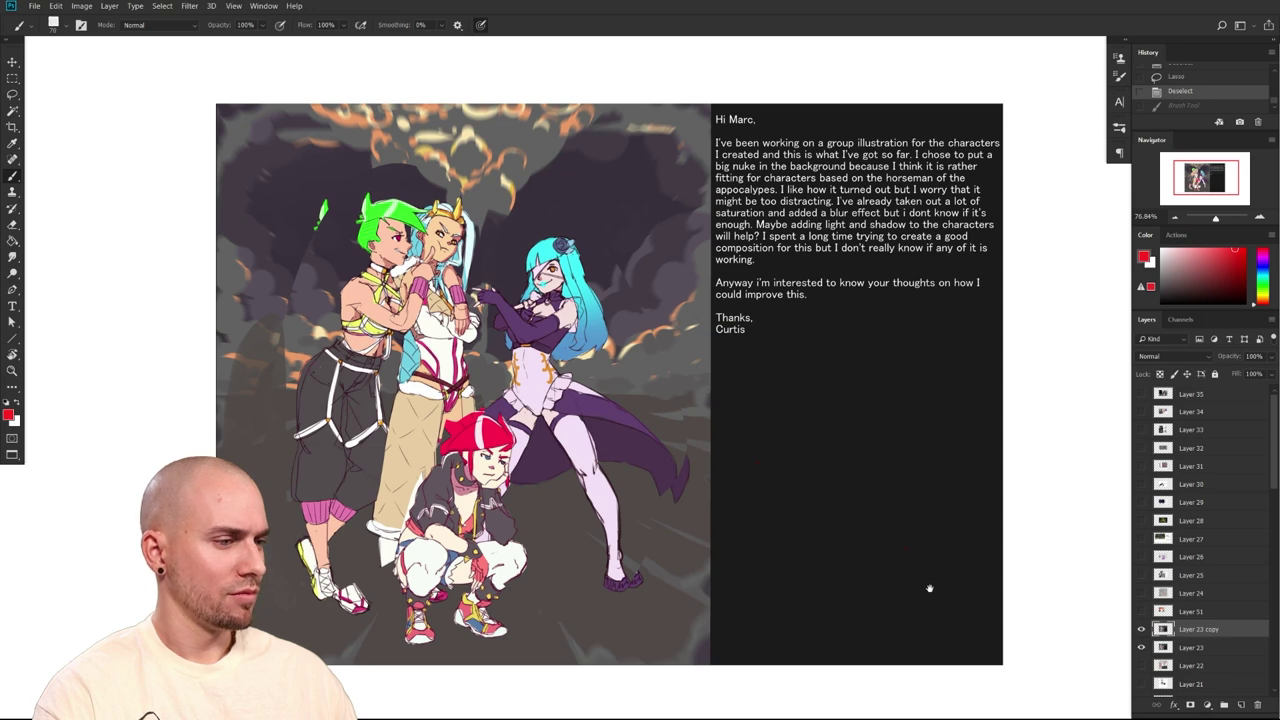
pyautogui.moveTo(930, 589); pyautogui.dragTo(930, 588)
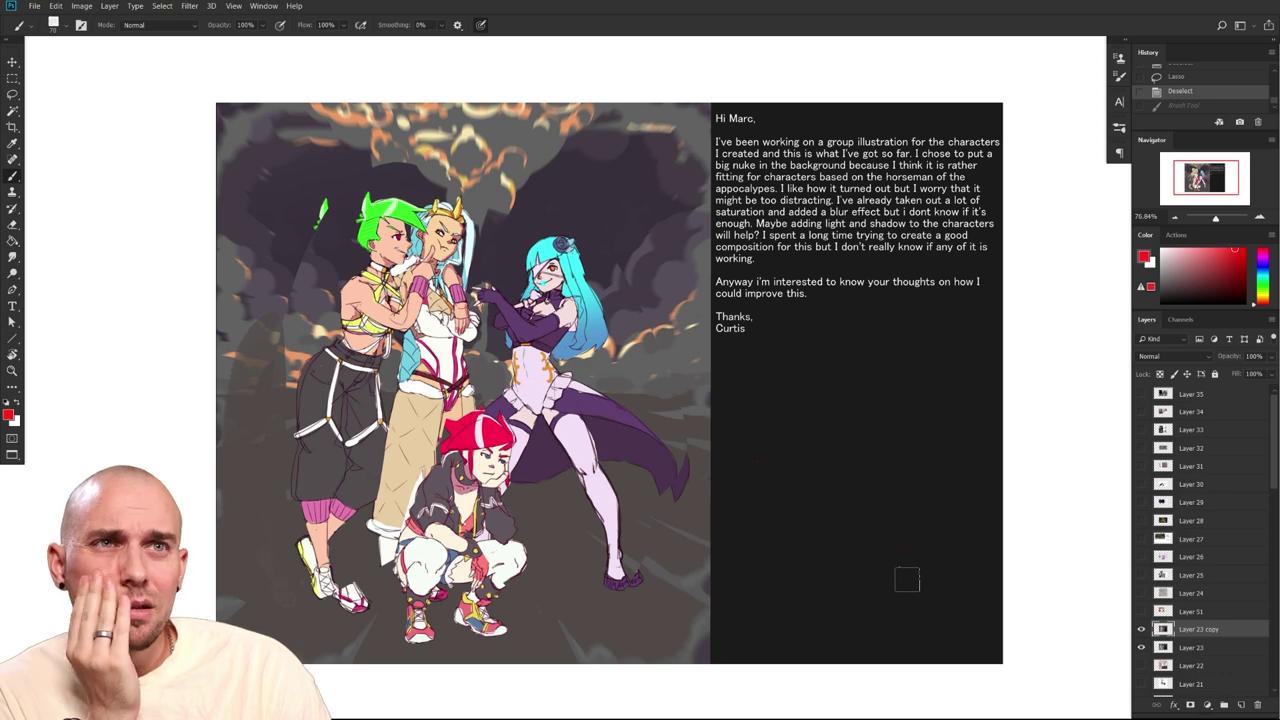
pyautogui.click(1141, 629)
pyautogui.moveTo(693, 561); pyautogui.dragTo(757, 557)
pyautogui.scroll(1, 743, 569)
pyautogui.moveTo(871, 560); pyautogui.dragTo(840, 560)
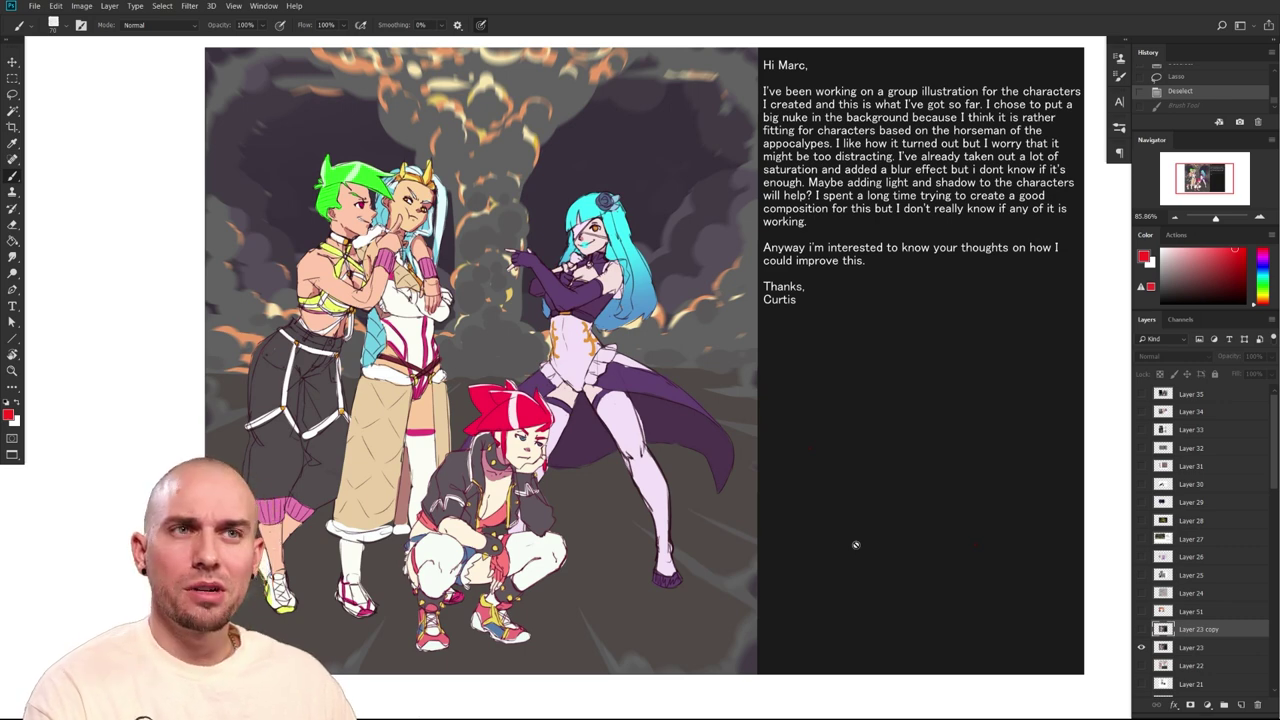
# Examine the original illustration's character spacing, poses and explosion background
pyautogui.moveTo(793, 612); pyautogui.dragTo(881, 616)
pyautogui.click(549, 182)
pyautogui.click(664, 275)
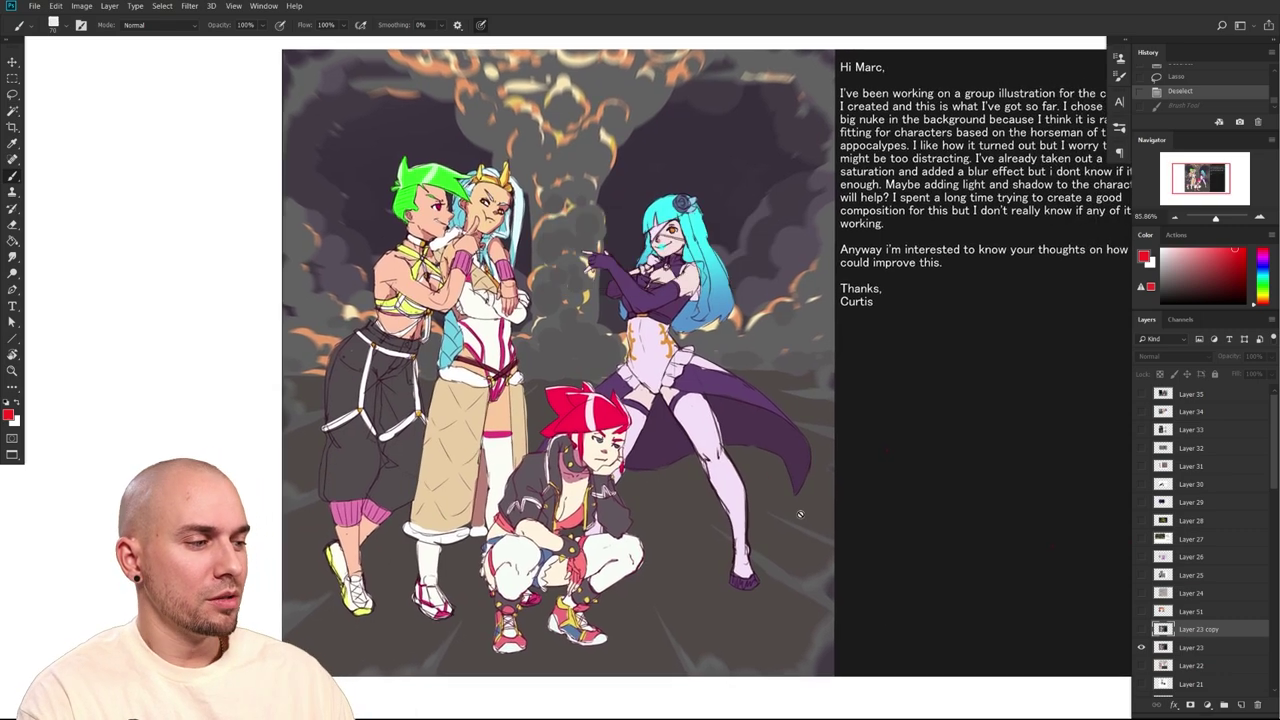
pyautogui.moveTo(799, 565); pyautogui.dragTo(788, 570)
pyautogui.scroll(-1, 788, 570)
pyautogui.scroll(3, 795, 568)
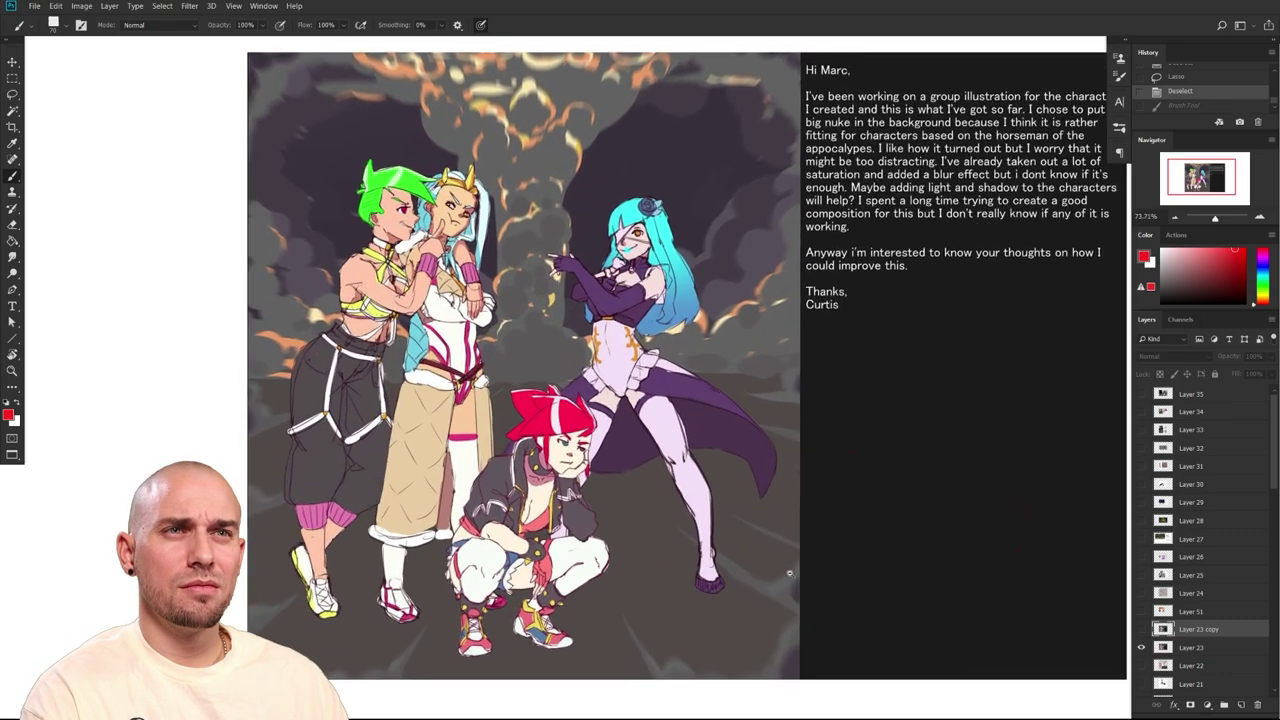
pyautogui.scroll(-2, 770, 568)
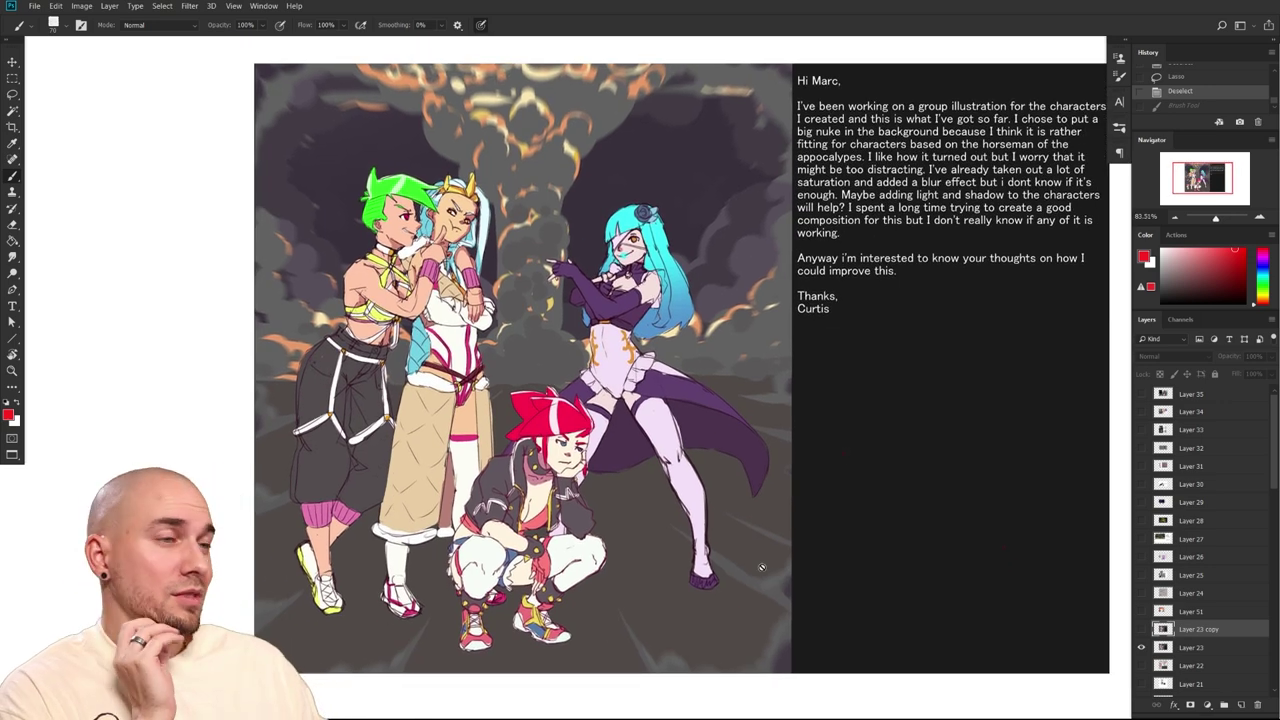
pyautogui.scroll(-2, 1022, 566)
pyautogui.moveTo(1008, 557); pyautogui.dragTo(913, 539)
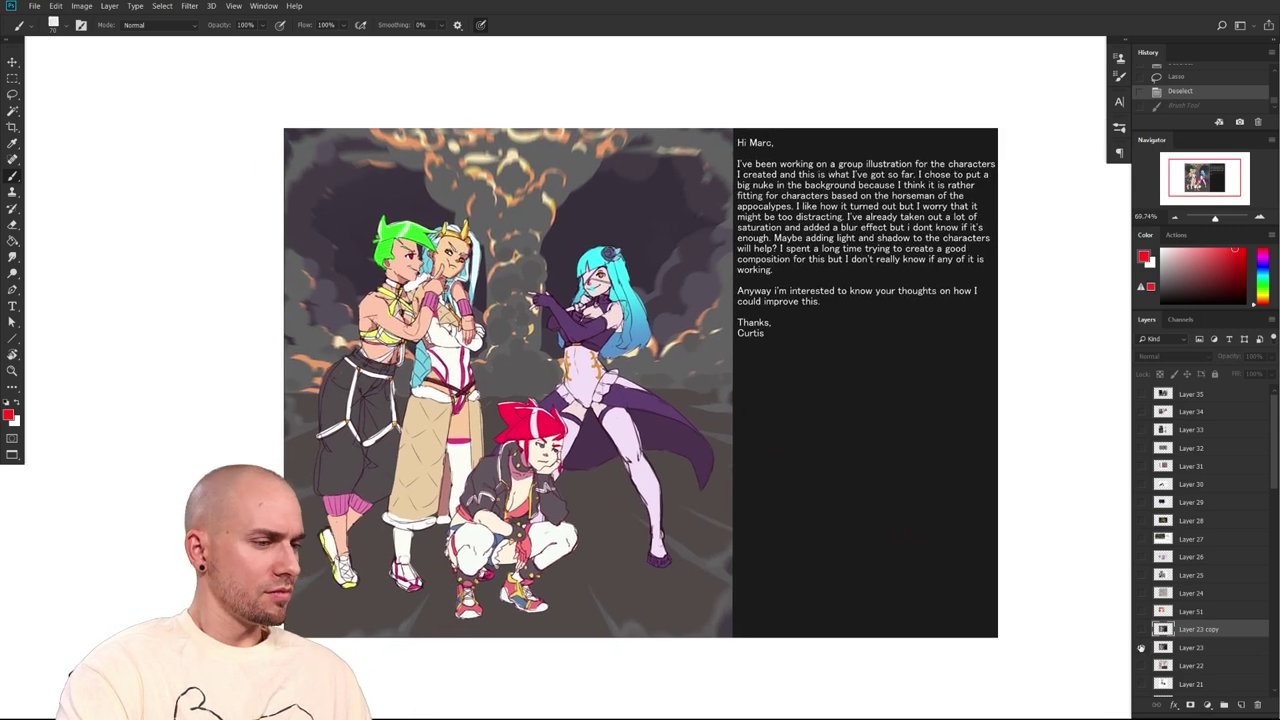
# Hide the group illustration layers, show and select Layer 24 with the lizard creature studies, and save the document
pyautogui.click(1143, 611)
pyautogui.click(1188, 609)
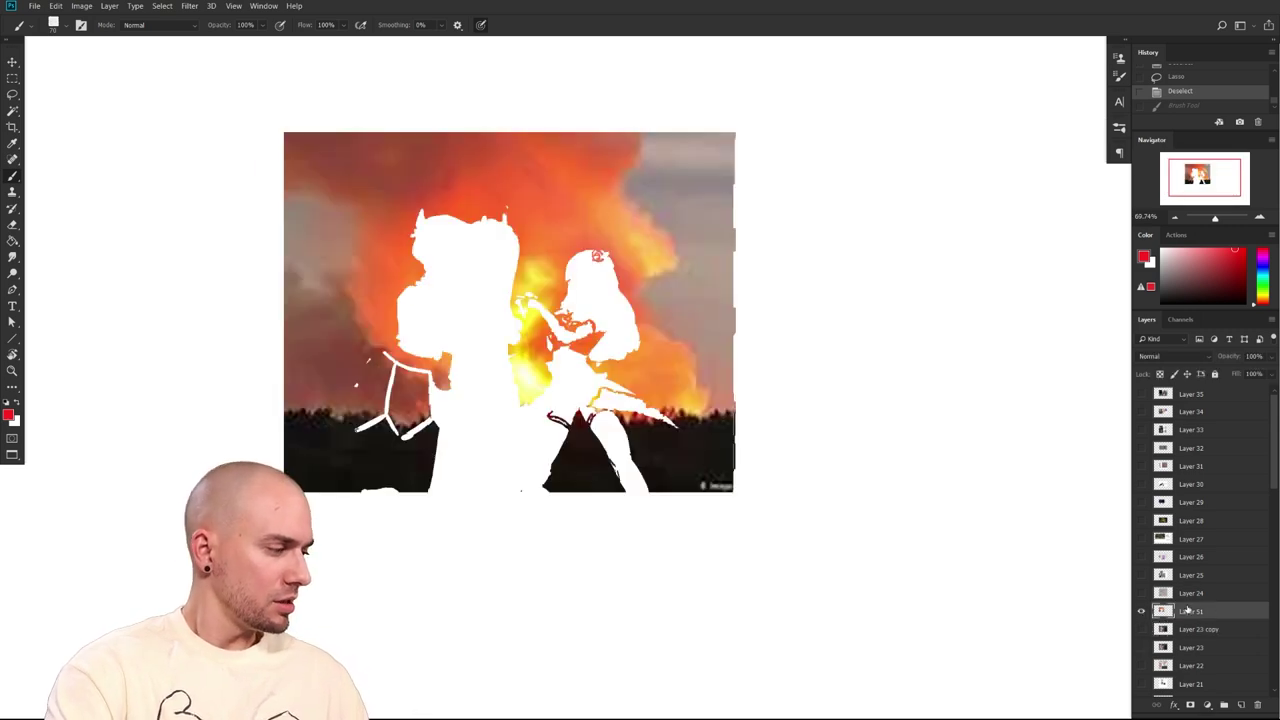
pyautogui.click(1142, 611)
pyautogui.click(1142, 594)
pyautogui.click(1187, 593)
pyautogui.moveTo(949, 585); pyautogui.dragTo(941, 587)
pyautogui.scroll(-3, 941, 587)
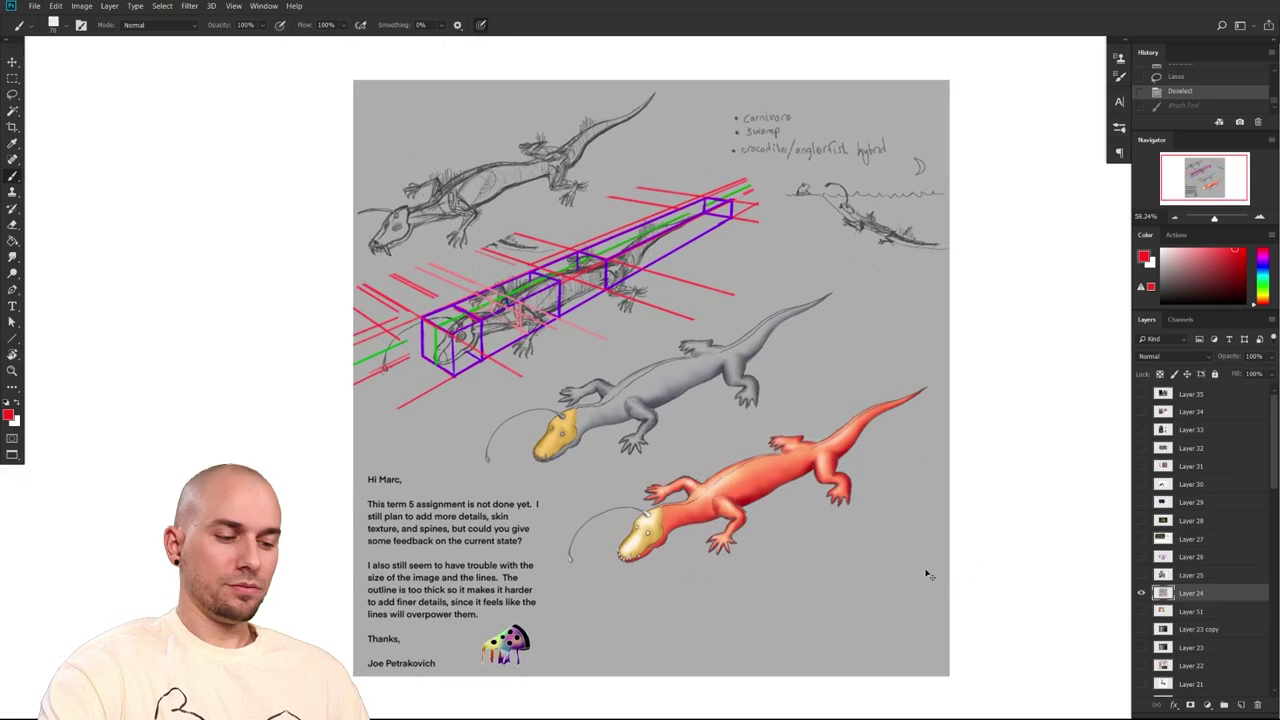
pyautogui.hotkey('ctrl', 's')
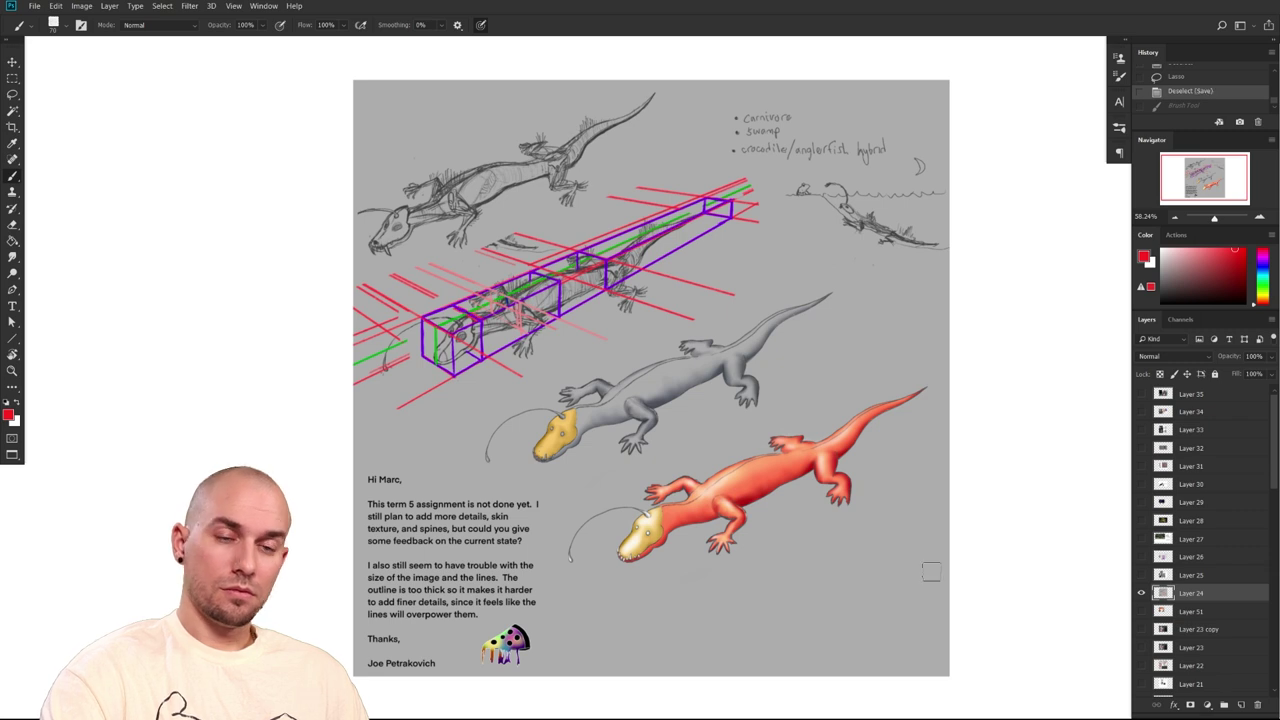
# Examine the lizard creature sketches, perspective boxes, coloured renders and the student's written feedback request
pyautogui.moveTo(931, 572); pyautogui.dragTo(891, 562)
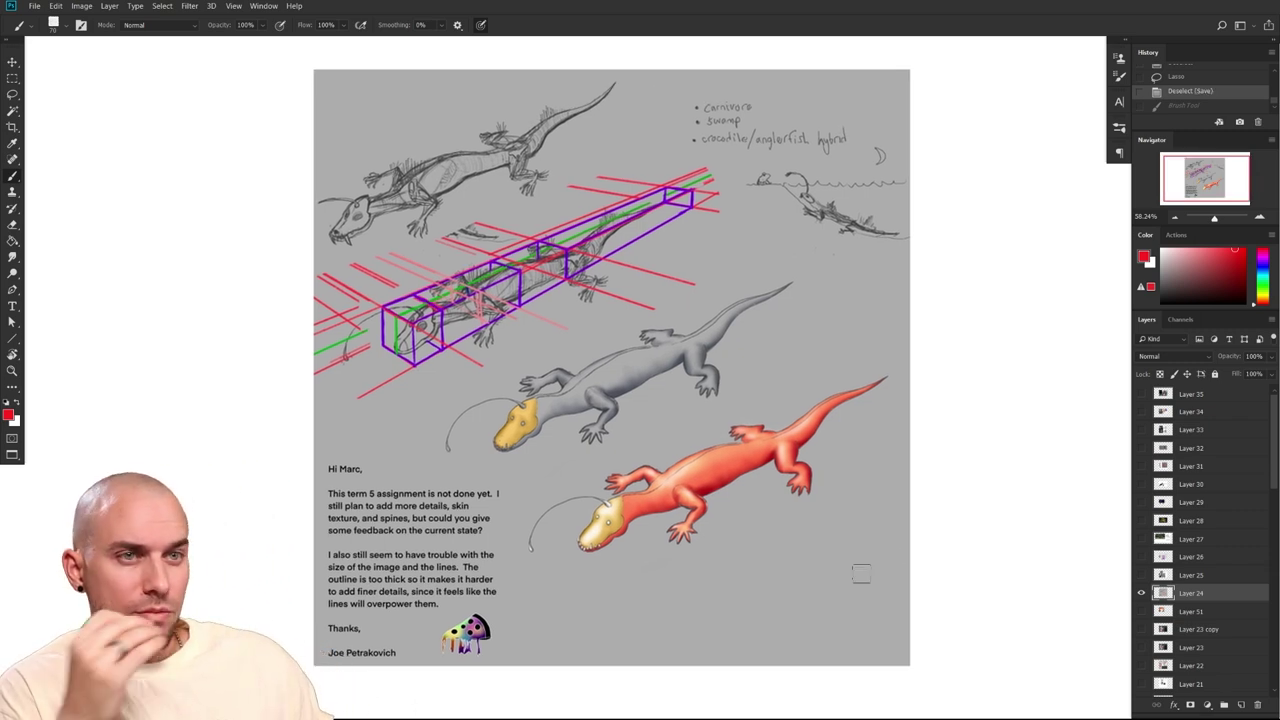
pyautogui.moveTo(443, 647); pyautogui.dragTo(545, 597)
pyautogui.moveTo(781, 521); pyautogui.dragTo(727, 556)
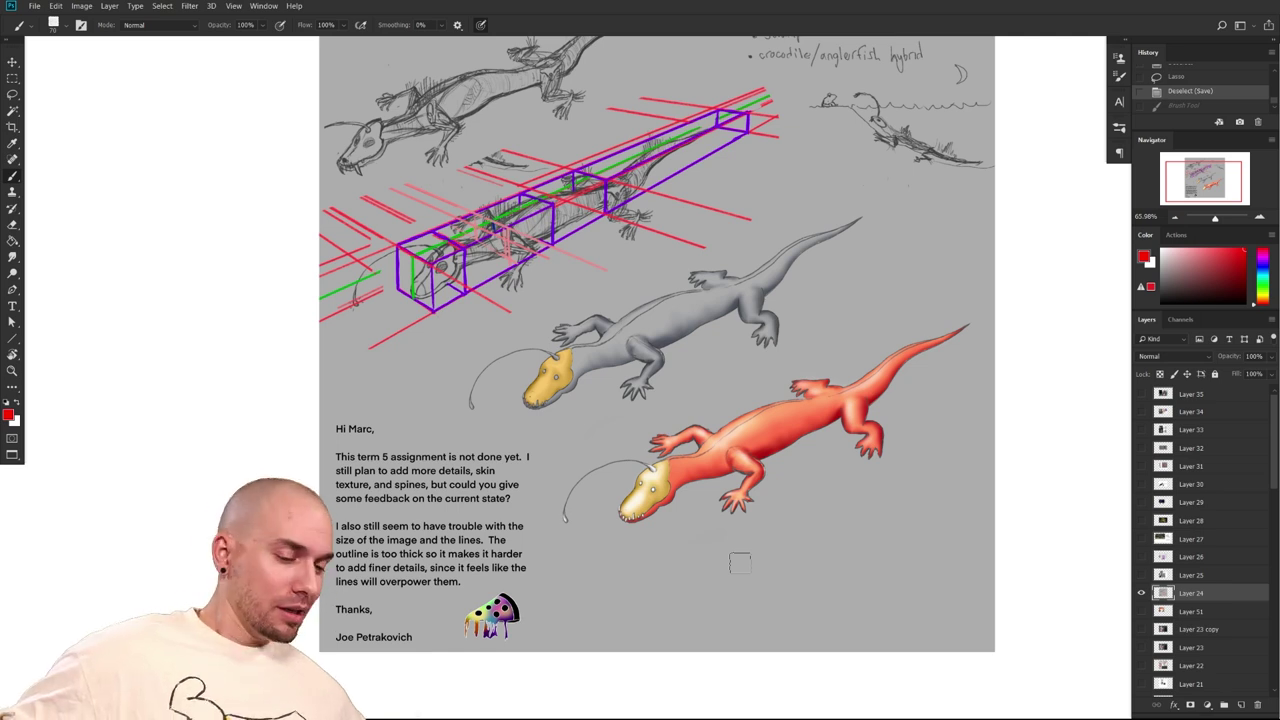
pyautogui.moveTo(598, 577)
pyautogui.mouseDown()
pyautogui.moveTo(572, 605)
pyautogui.moveTo(572, 638)
pyautogui.mouseUp()
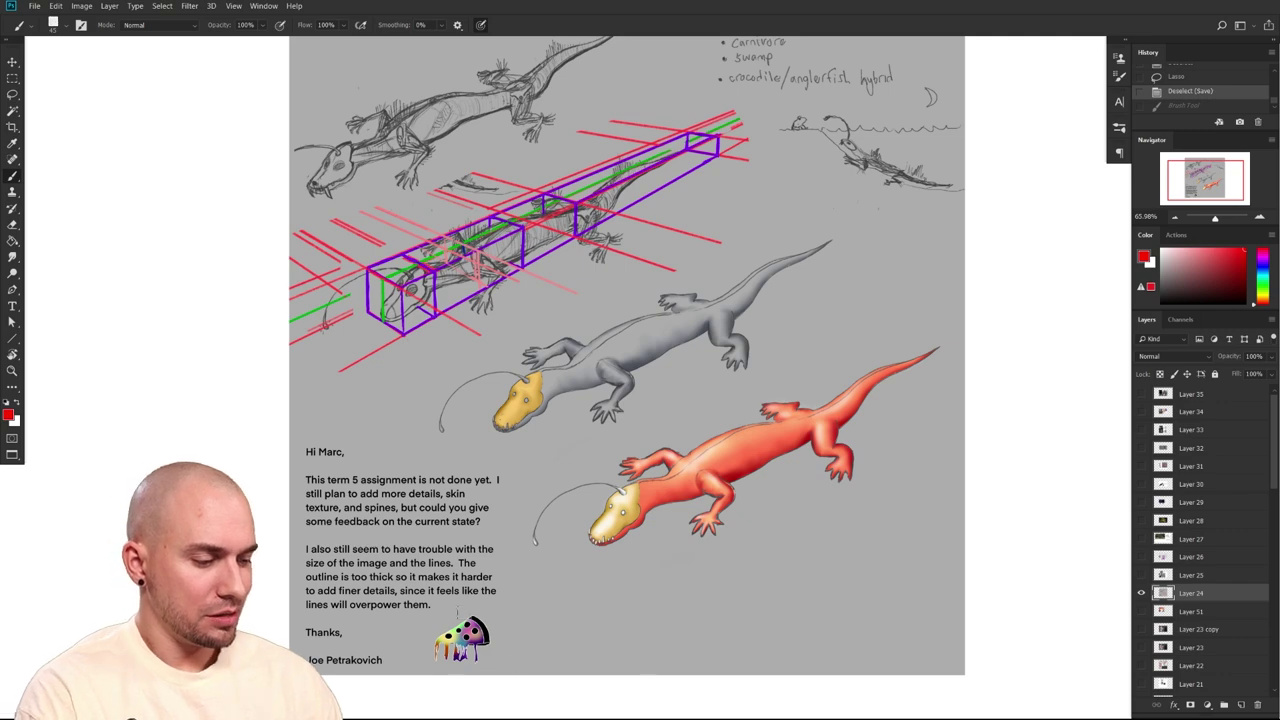
# Examine the uppermost lizard line sketch and the perspective-box study beneath it
pyautogui.click(1244, 258)
pyautogui.moveTo(761, 356); pyautogui.dragTo(777, 494)
pyautogui.moveTo(641, 398); pyautogui.dragTo(825, 622)
pyautogui.moveTo(697, 454); pyautogui.dragTo(611, 540)
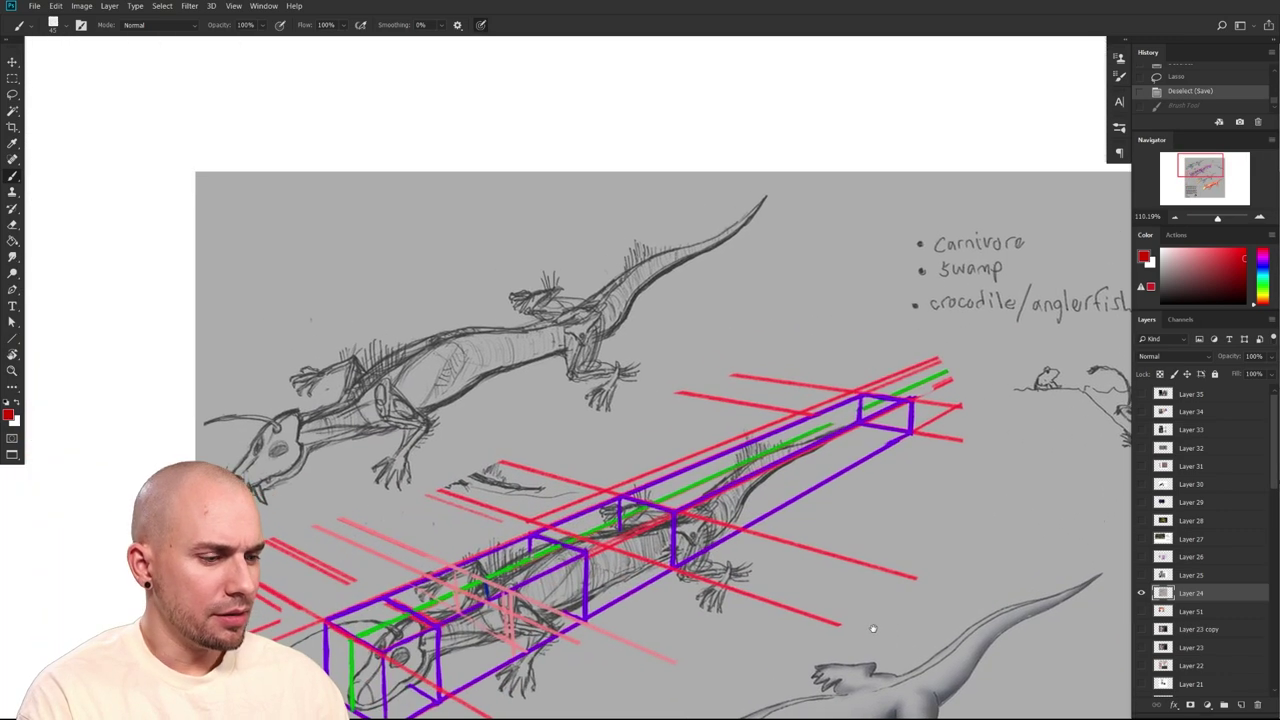
pyautogui.moveTo(857, 614); pyautogui.dragTo(869, 620)
pyautogui.moveTo(644, 565); pyautogui.dragTo(668, 551)
pyautogui.moveTo(555, 543); pyautogui.dragTo(658, 574)
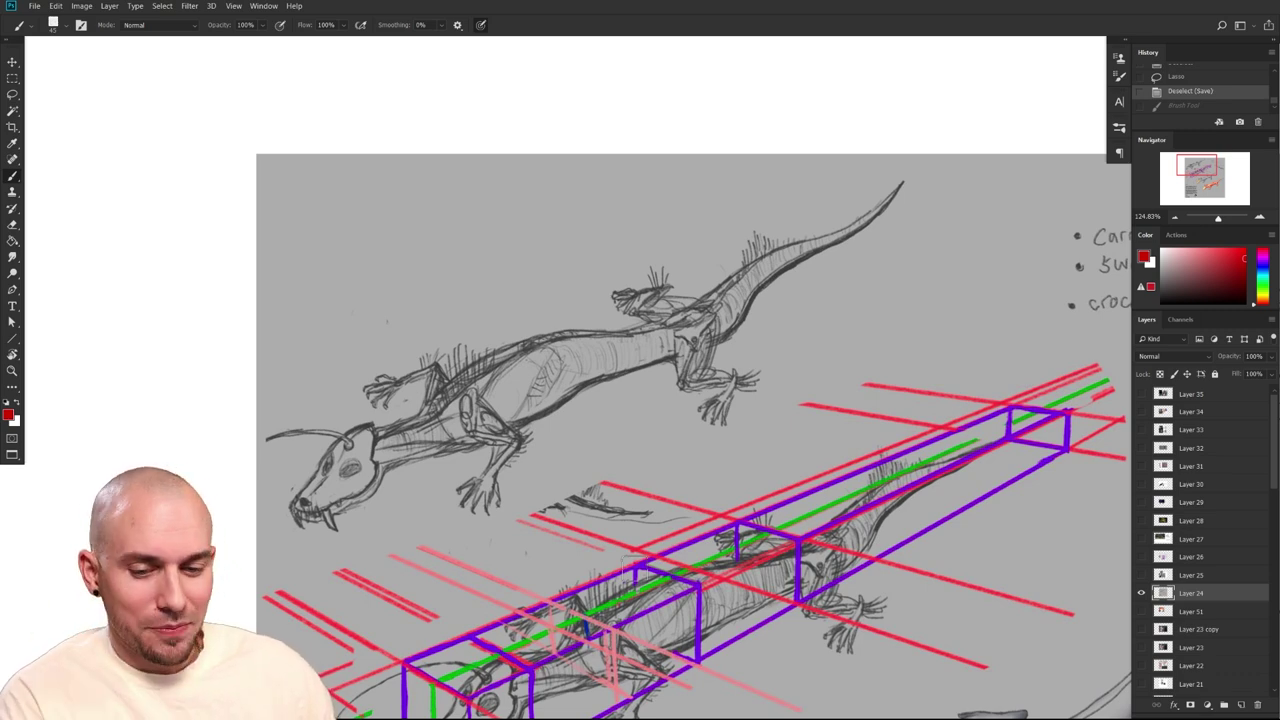
pyautogui.keyDown('alt'); pyautogui.click(1141, 593); pyautogui.keyUp('alt')
pyautogui.keyDown('alt'); pyautogui.click(1141, 593); pyautogui.keyUp('alt')
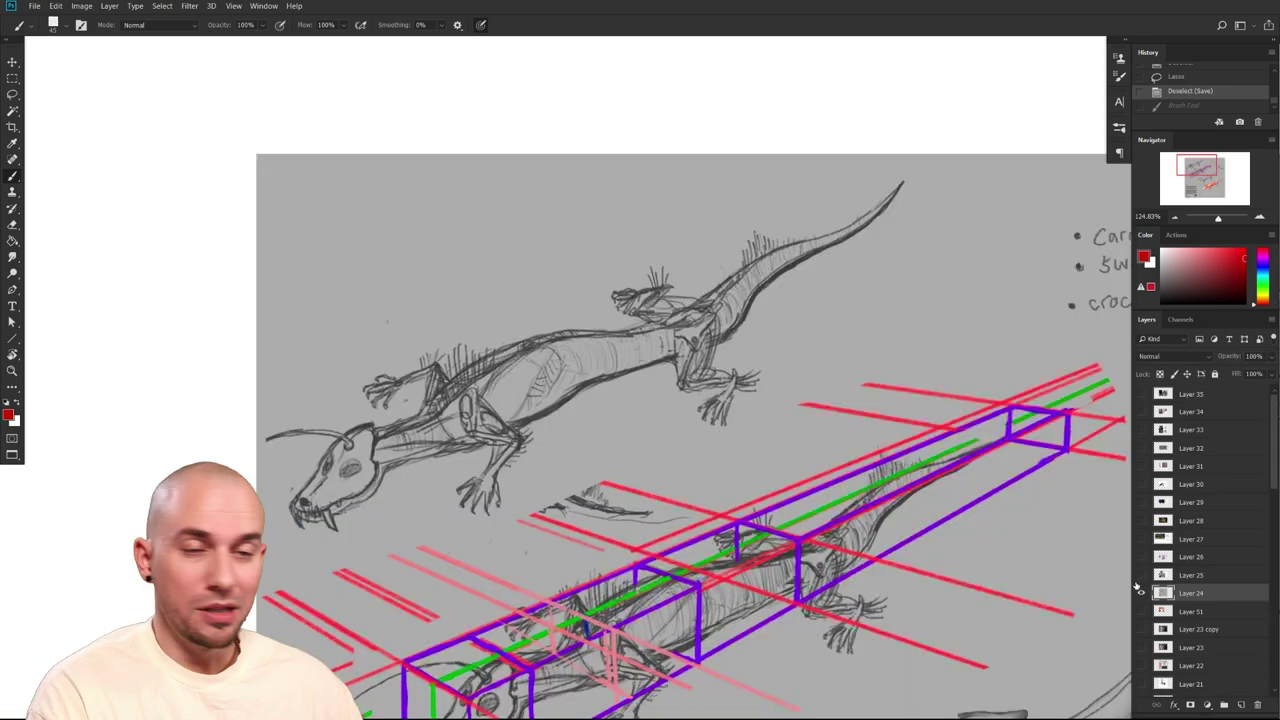
pyautogui.hscroll(2, 656, 436)
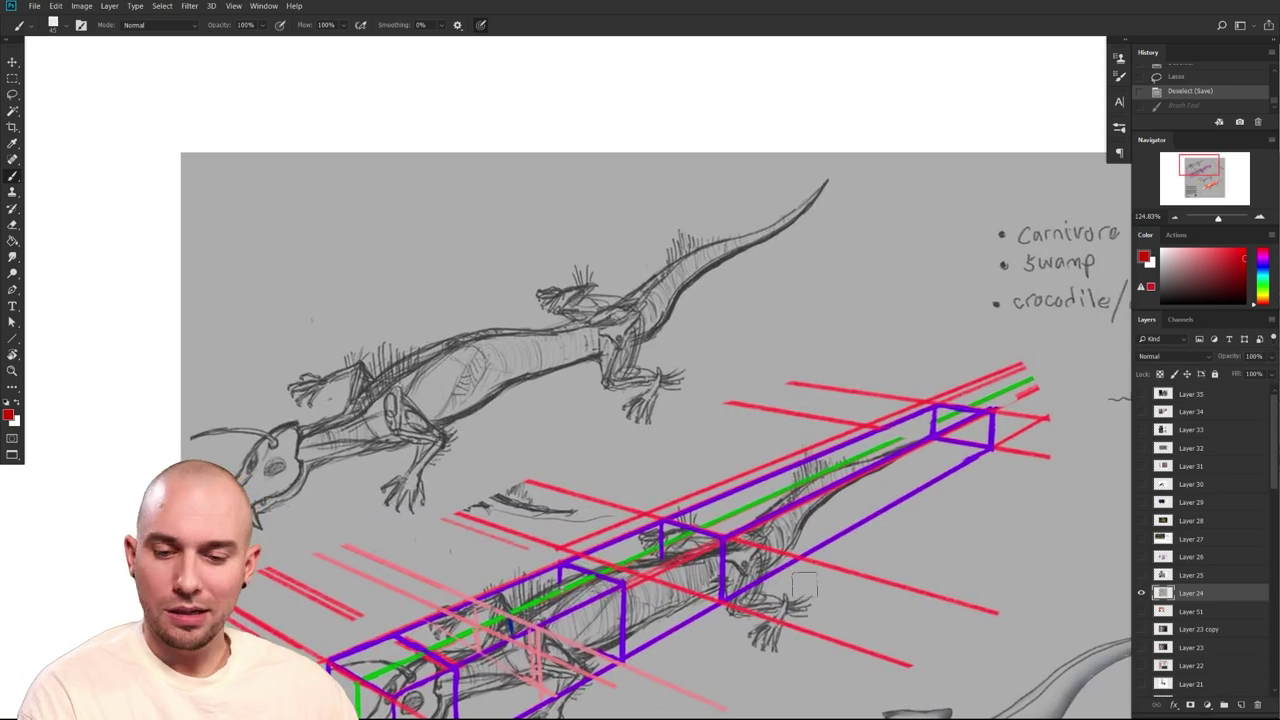
# Lasso the uppermost lizard sketch and copy it onto its own layer
pyautogui.press('l')
pyautogui.moveTo(300, 505)
pyautogui.mouseDown()
pyautogui.moveTo(385, 529)
pyautogui.moveTo(523, 438)
pyautogui.moveTo(657, 434)
pyautogui.moveTo(775, 308)
pyautogui.moveTo(832, 175)
pyautogui.moveTo(423, 250)
pyautogui.moveTo(466, 236)
pyautogui.mouseUp()
pyautogui.press('b')
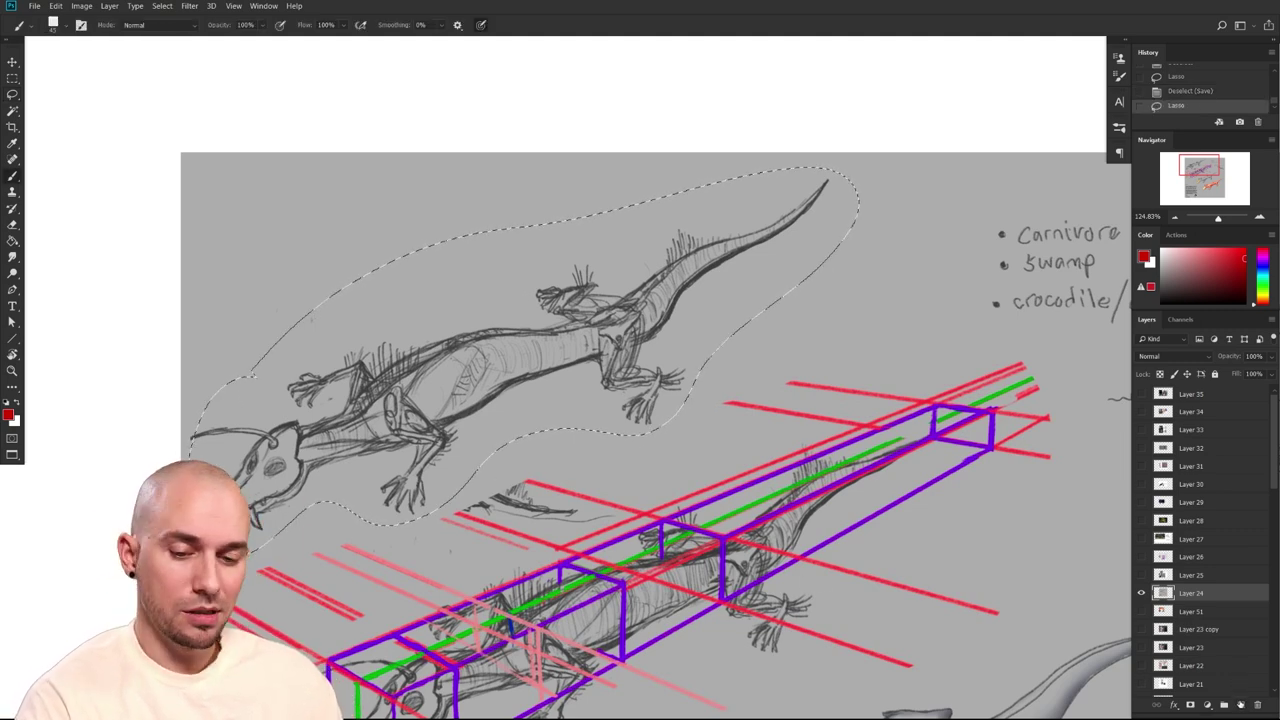
pyautogui.hotkey('ctrl', 'j')
pyautogui.moveTo(1235, 358); pyautogui.dragTo(1193, 361)
pyautogui.hotkey('ctrl', 'z')
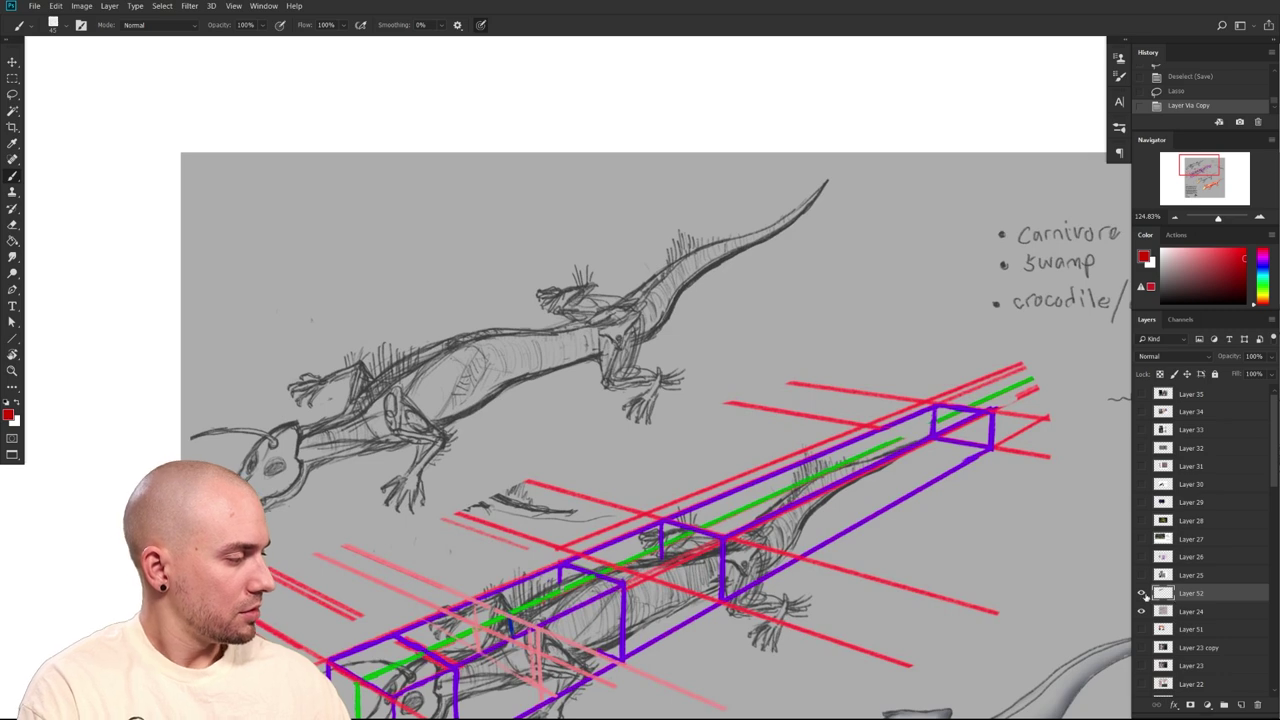
# On Layer 24, cover the original uppermost lizard sketch with sampled background grey inside a lasso selection using a large brush, and deselect
pyautogui.click(1171, 613)
pyautogui.keyDown('alt'); pyautogui.click(696, 463); pyautogui.keyUp('alt')
pyautogui.press('l')
pyautogui.moveTo(682, 457)
pyautogui.mouseDown()
pyautogui.moveTo(841, 240)
pyautogui.moveTo(215, 335)
pyautogui.moveTo(410, 525)
pyautogui.moveTo(682, 456)
pyautogui.mouseUp()
pyautogui.press('b')
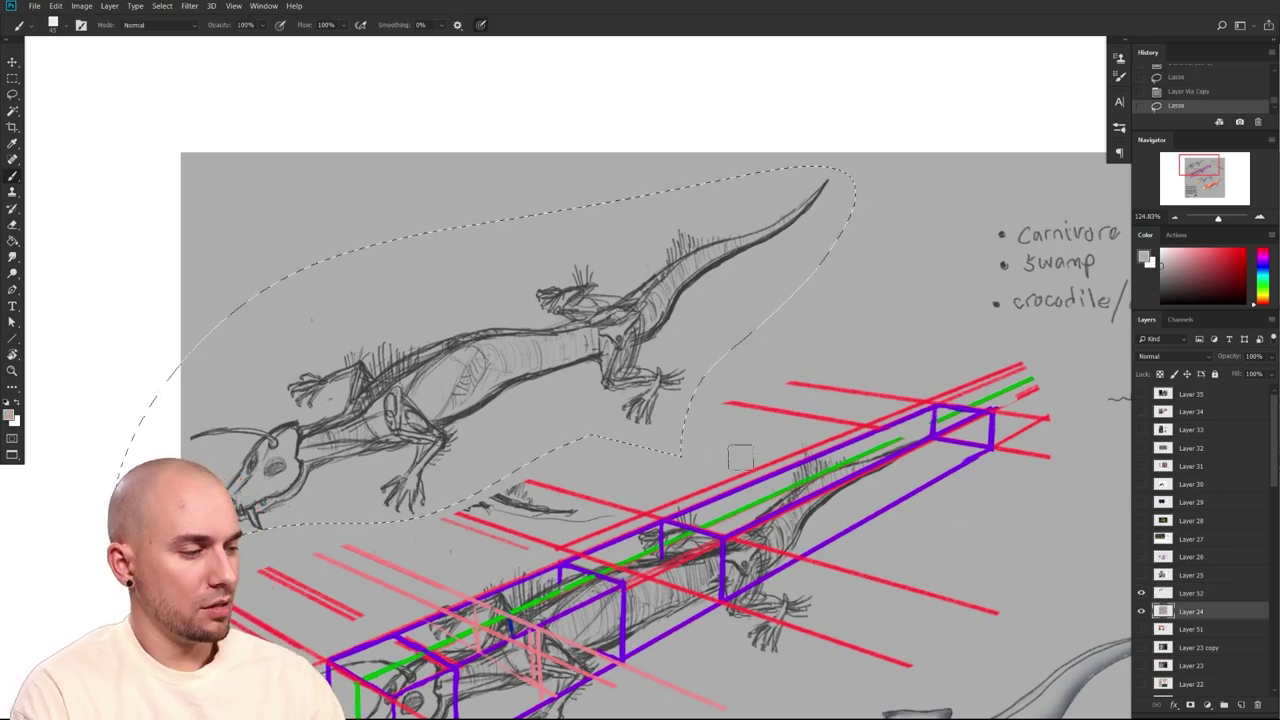
pyautogui.press(']')
pyautogui.press(']')
pyautogui.press(']')
pyautogui.press(']')
pyautogui.press(']')
pyautogui.press(']')
pyautogui.press(']')
pyautogui.press(']')
pyautogui.press(']')
pyautogui.press(']')
pyautogui.press(']')
pyautogui.press(']')
pyautogui.press(']')
pyautogui.press(']')
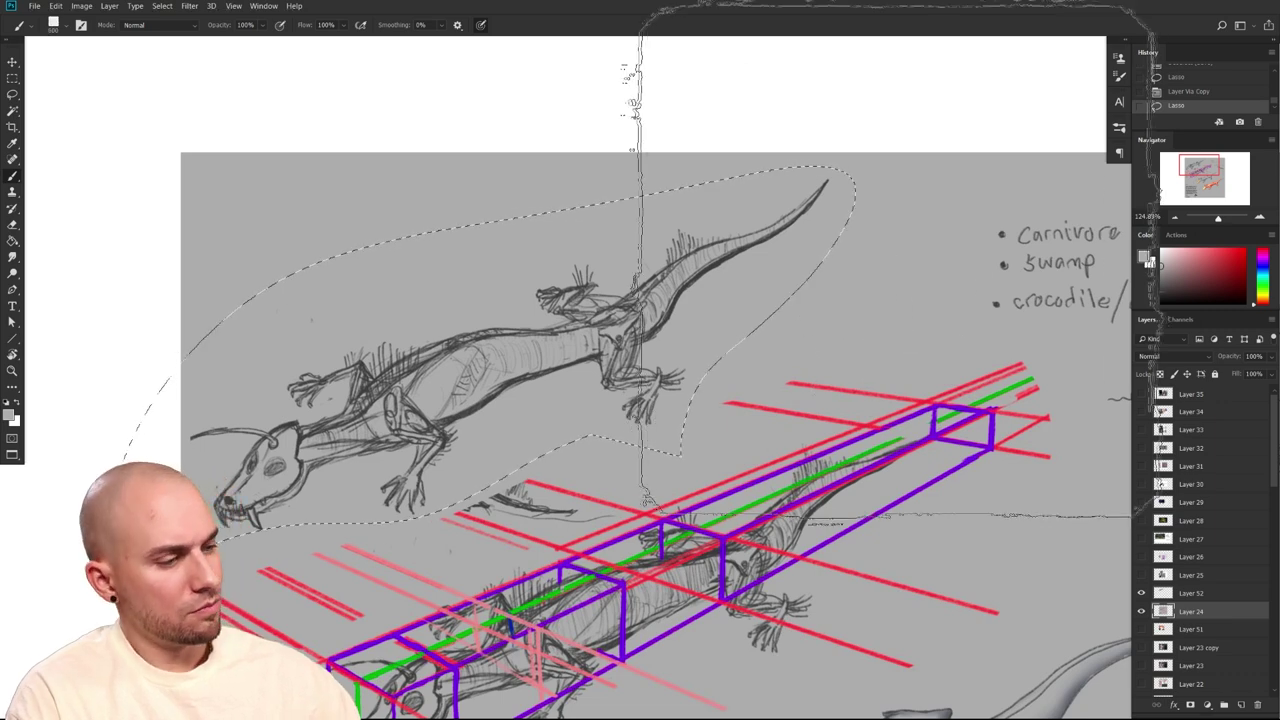
pyautogui.moveTo(880, 250); pyautogui.dragTo(105, 660)
pyautogui.hotkey('ctrl', 'd')
# Fade the copied lizard sketch on Layer 52 to 10% opacity and choose a thin textured black brush
pyautogui.hotkey('alt', ']')
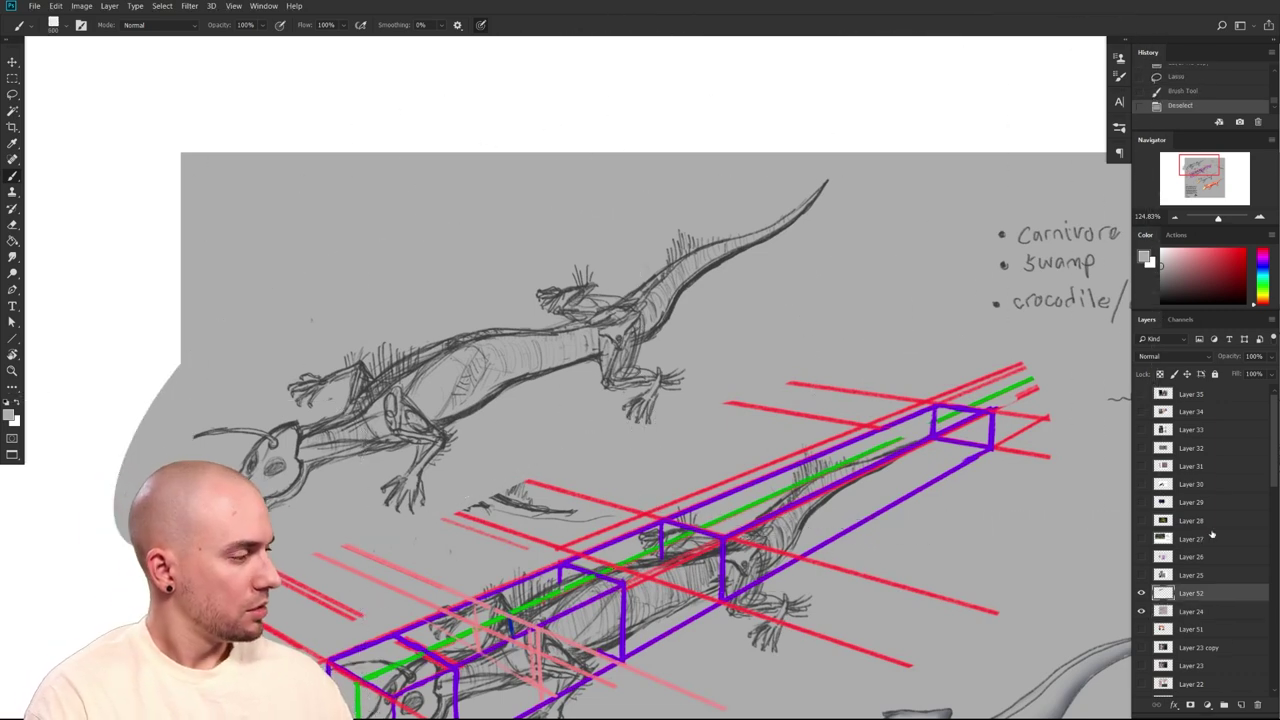
pyautogui.moveTo(1228, 362); pyautogui.dragTo(1180, 363)
pyautogui.rightClick(566, 403)
pyautogui.click(566, 457)
pyautogui.moveTo(425, 508); pyautogui.dragTo(447, 454)
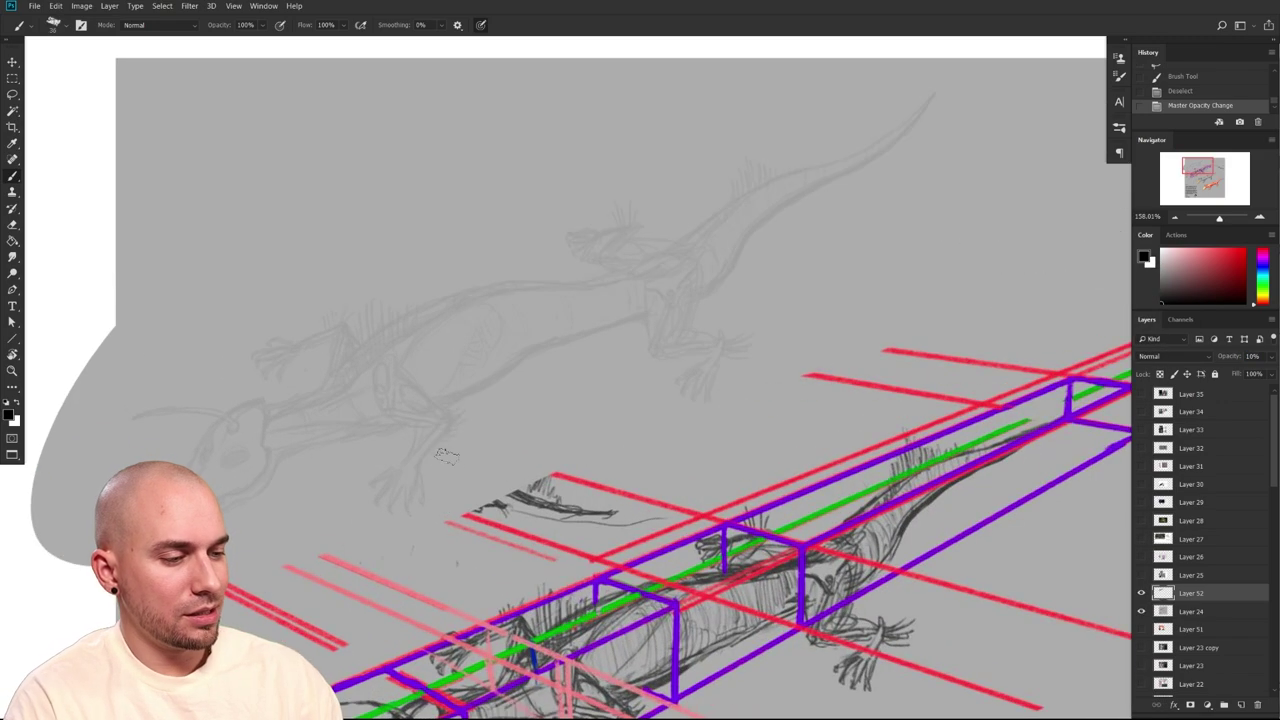
pyautogui.scroll(2, 443, 425)
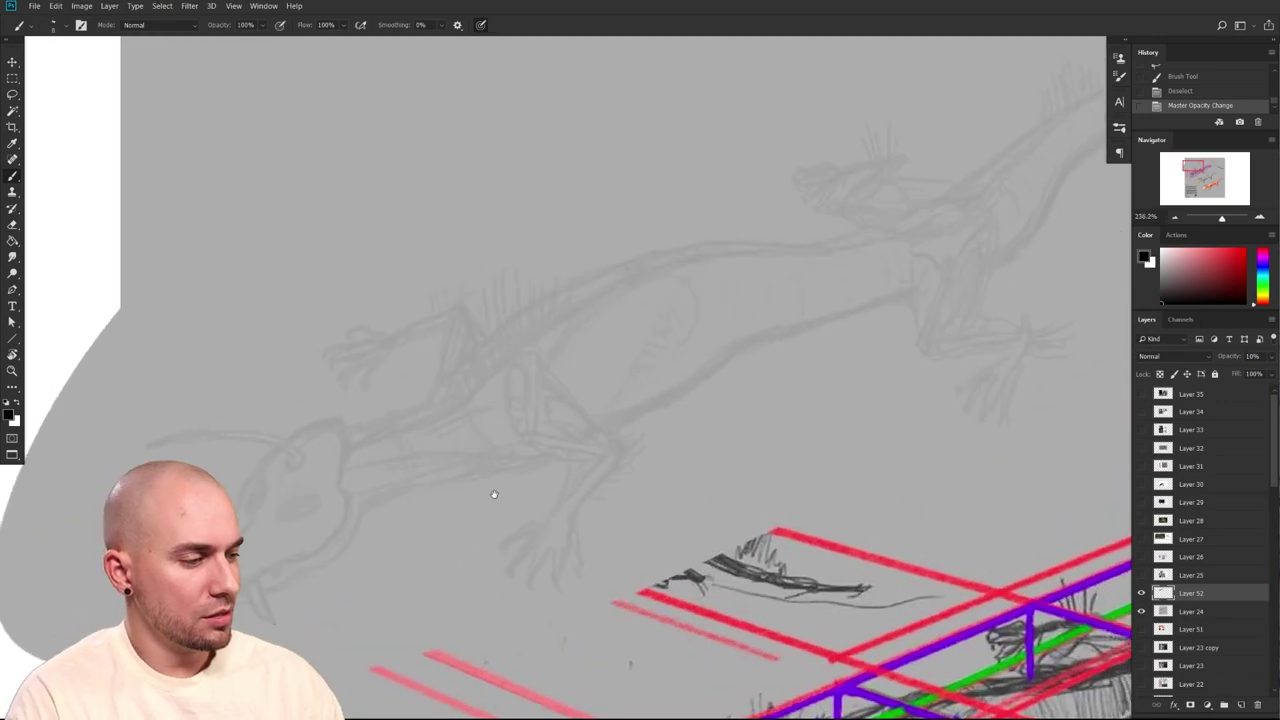
# Add a new layer above the faded sketch and draw the lizard's head outline with nostril and teeth in black
pyautogui.click(254, 517)
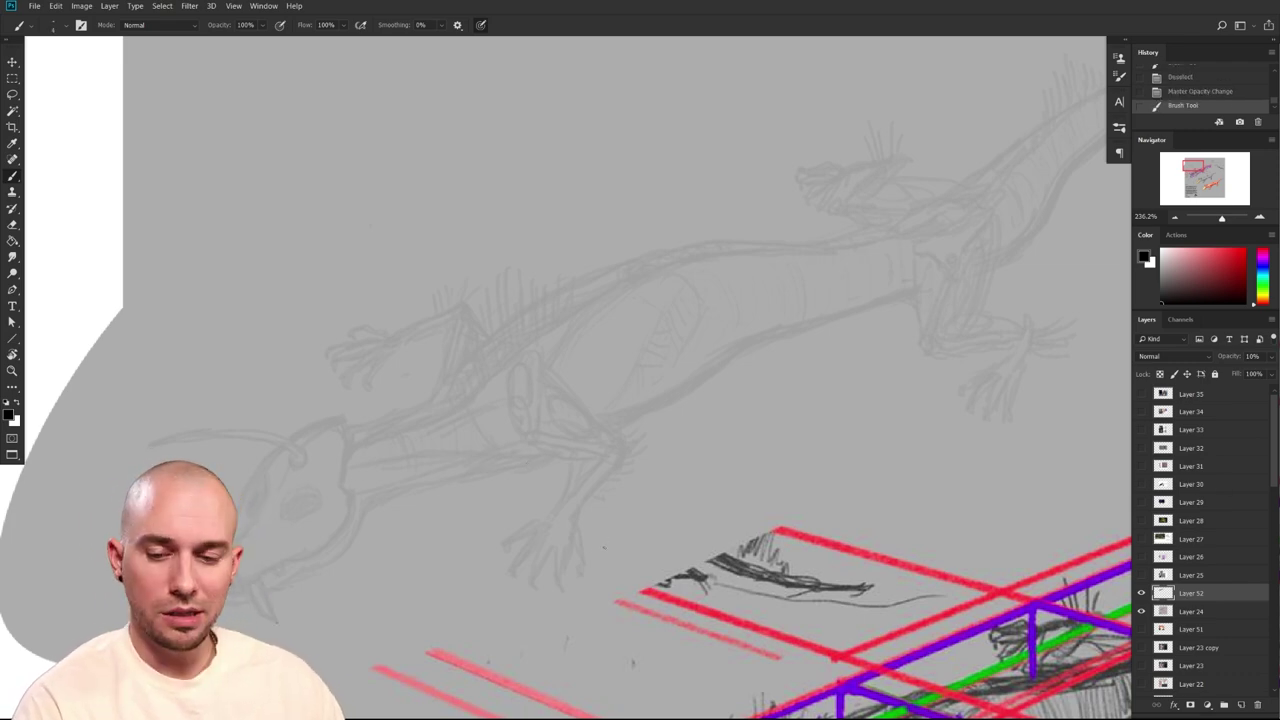
pyautogui.moveTo(264, 484); pyautogui.dragTo(248, 514)
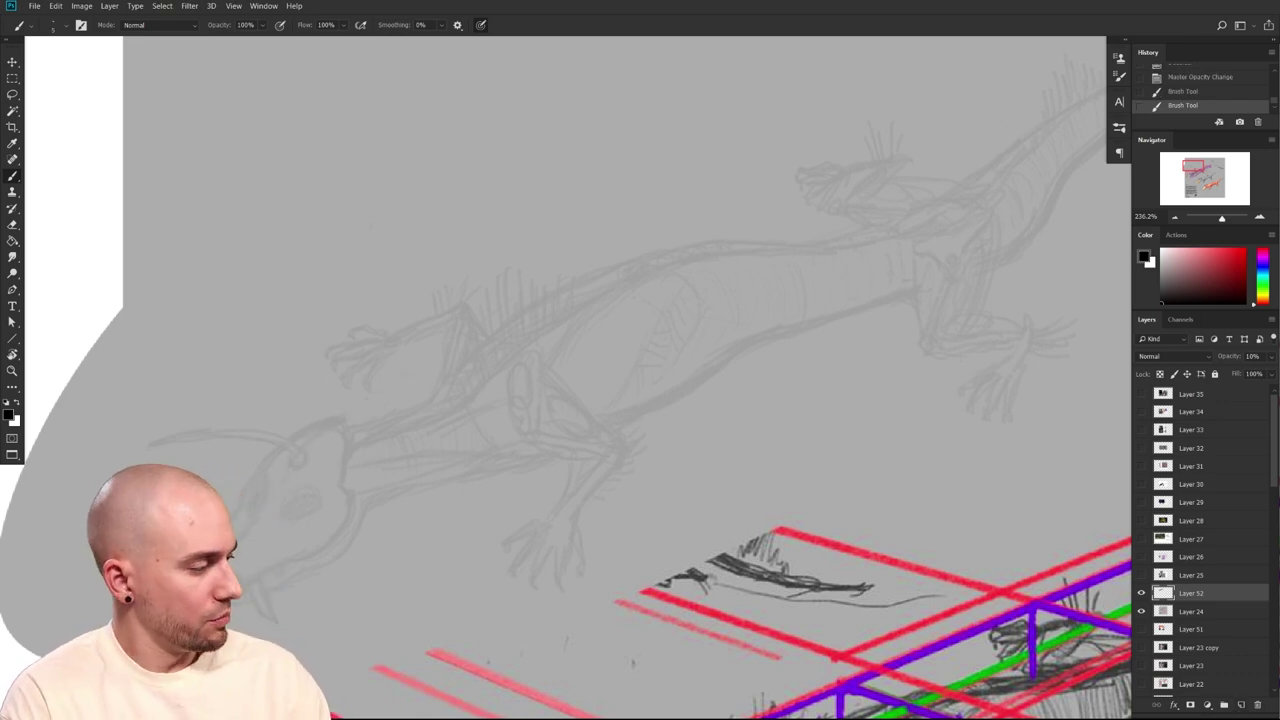
pyautogui.click(1241, 705)
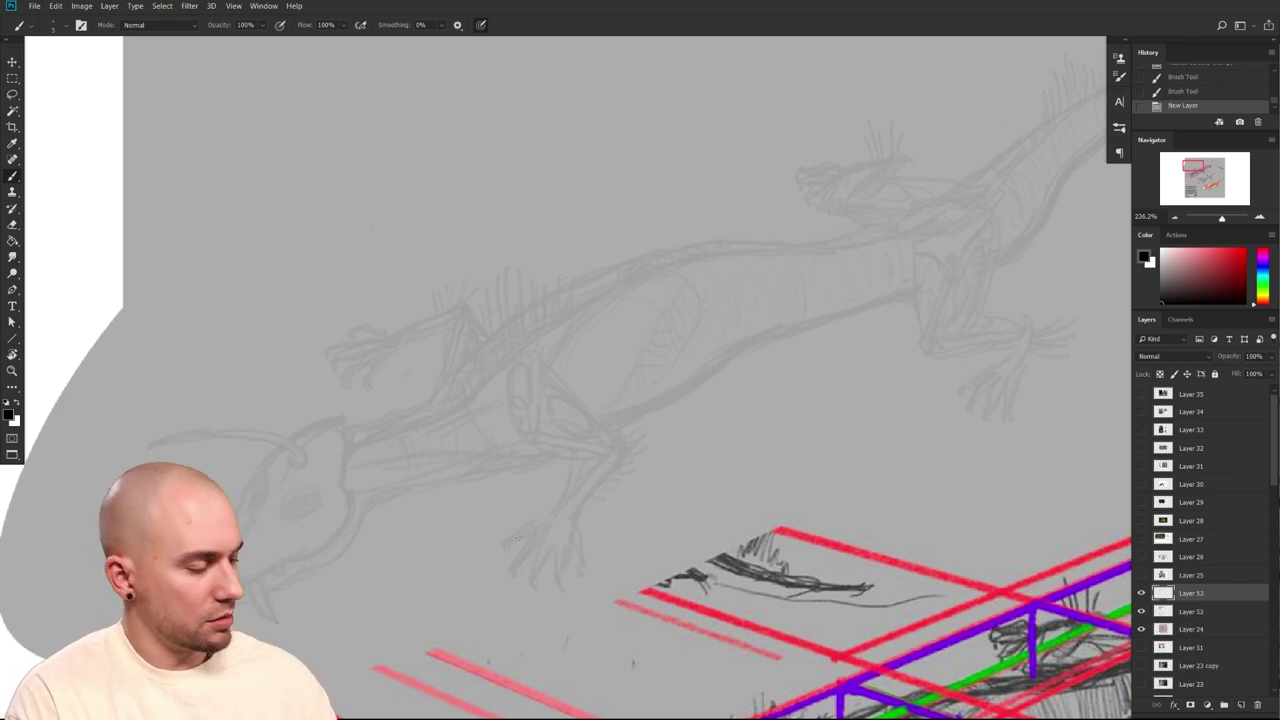
pyautogui.click(272, 514)
pyautogui.moveTo(205, 548)
pyautogui.mouseDown()
pyautogui.moveTo(285, 448)
pyautogui.moveTo(345, 488)
pyautogui.moveTo(306, 555)
pyautogui.moveTo(284, 560)
pyautogui.moveTo(344, 520)
pyautogui.moveTo(348, 494)
pyautogui.mouseUp()
pyautogui.moveTo(300, 552); pyautogui.dragTo(250, 578)
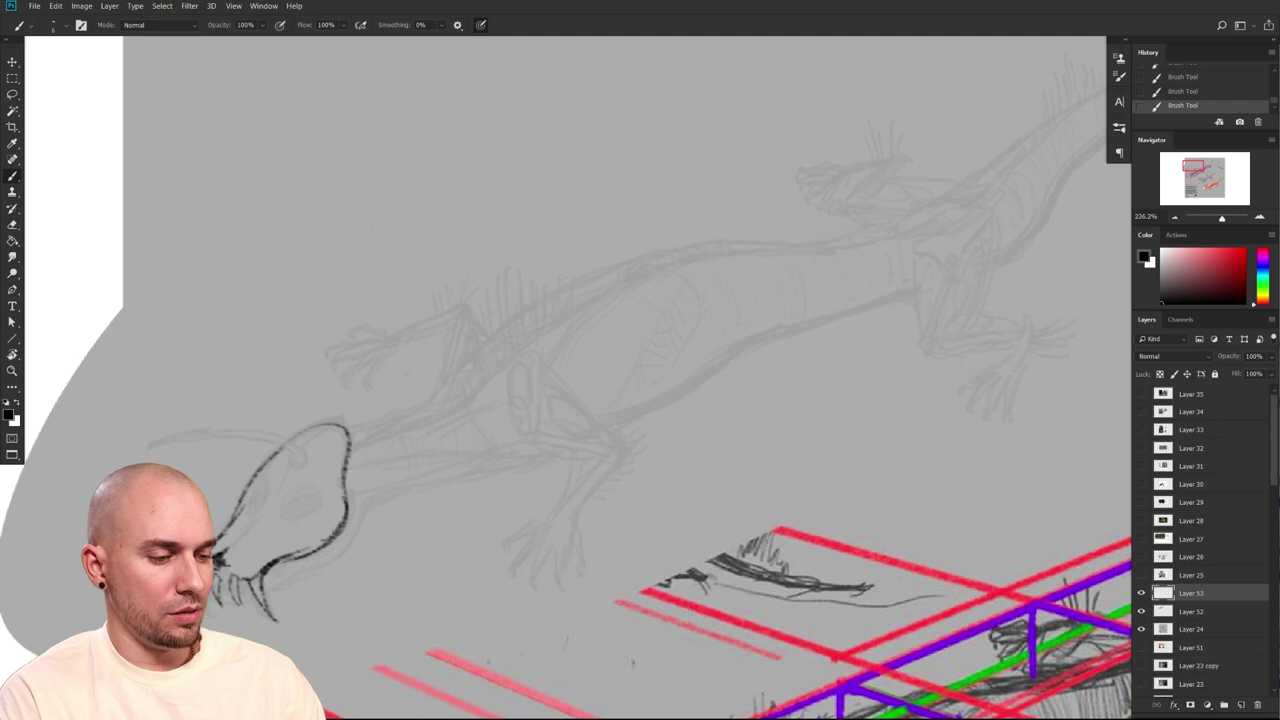
# Draw the eye socket, the lower jaw and the underside of the neck
pyautogui.moveTo(307, 493)
pyautogui.mouseDown()
pyautogui.moveTo(287, 519)
pyautogui.moveTo(321, 504)
pyautogui.moveTo(317, 514)
pyautogui.mouseUp()
pyautogui.moveTo(274, 579)
pyautogui.mouseDown()
pyautogui.moveTo(322, 563)
pyautogui.moveTo(314, 571)
pyautogui.moveTo(363, 507)
pyautogui.mouseUp()
pyautogui.moveTo(338, 558)
pyautogui.mouseDown()
pyautogui.moveTo(376, 506)
pyautogui.moveTo(456, 481)
pyautogui.mouseUp()
pyautogui.moveTo(376, 506); pyautogui.dragTo(496, 479)
# Compare the new head linework with the perspective boxes and the other lizard studies
pyautogui.scroll(-7, 750, 521)
pyautogui.moveTo(734, 520)
pyautogui.mouseDown()
pyautogui.moveTo(514, 474)
pyautogui.moveTo(496, 458)
pyautogui.mouseUp()
pyautogui.scroll(-1, 630, 540)
pyautogui.moveTo(686, 569); pyautogui.dragTo(578, 477)
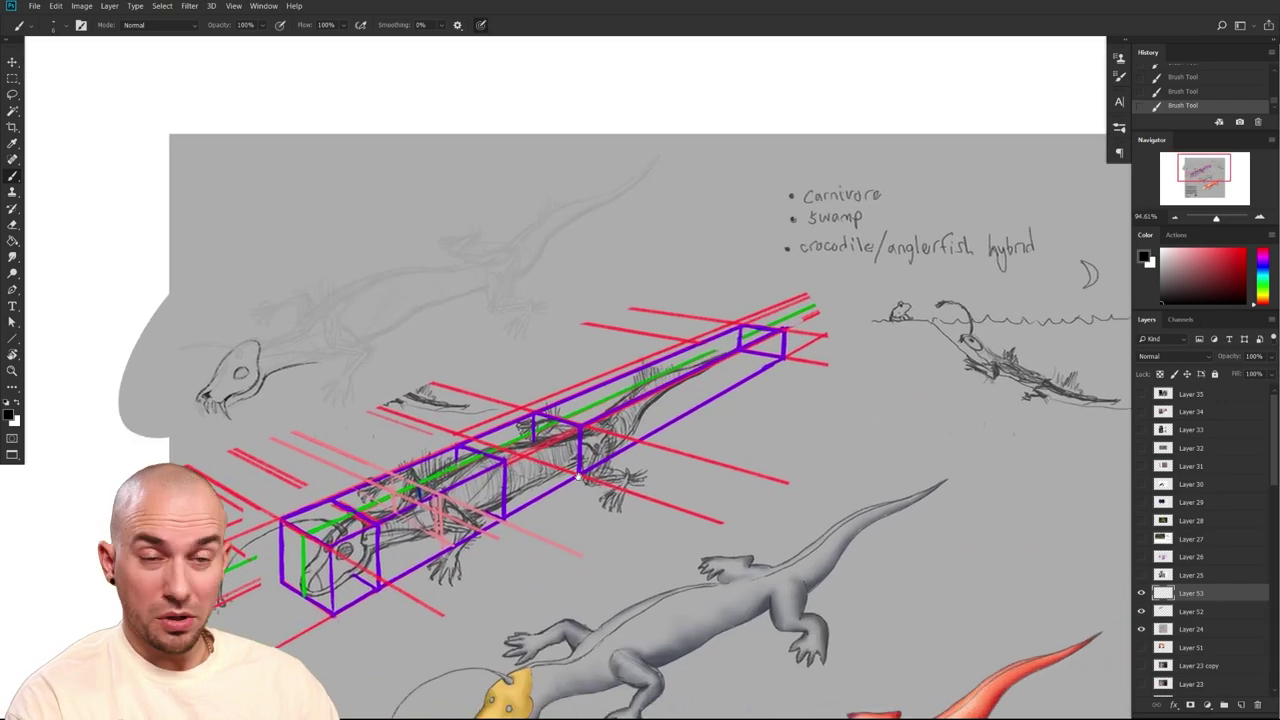
pyautogui.scroll(-2, 788, 542)
pyautogui.moveTo(806, 564); pyautogui.dragTo(940, 691)
pyautogui.scroll(2, 562, 537)
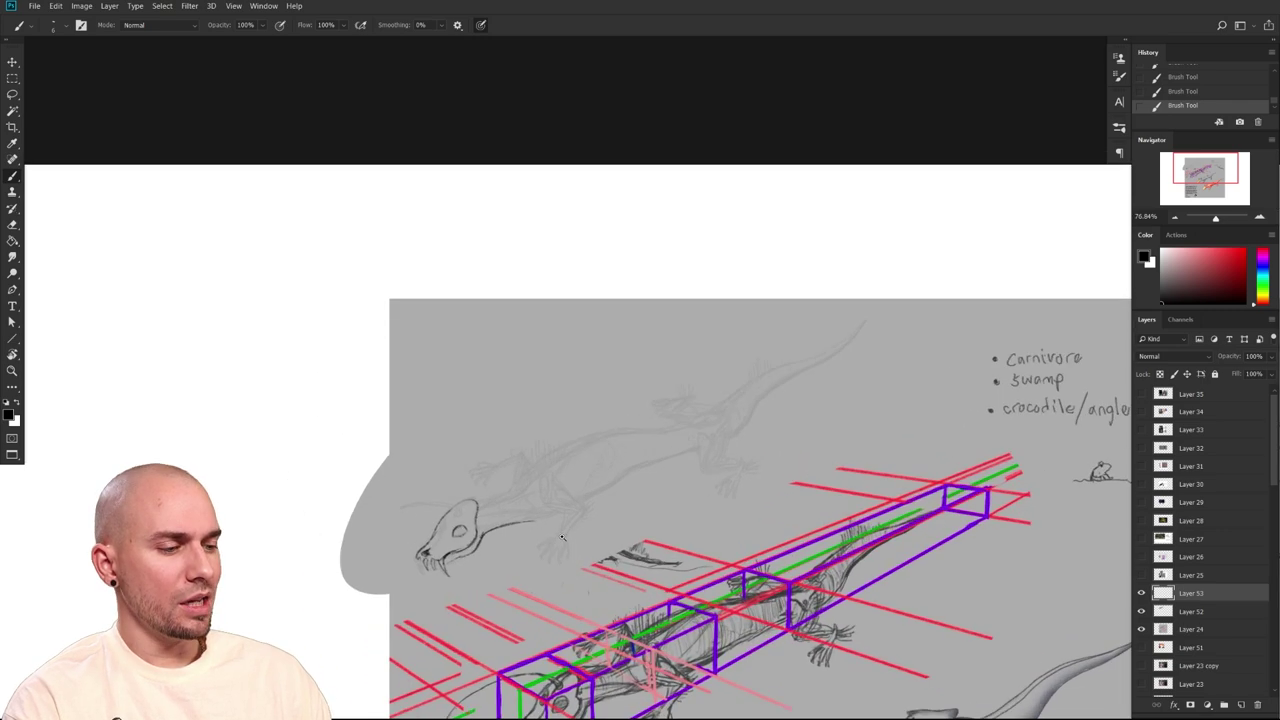
# Redraw the neck's lower line and trace the near front leg, shoulder and belly over the faded sketch
pyautogui.scroll(4, 562, 537)
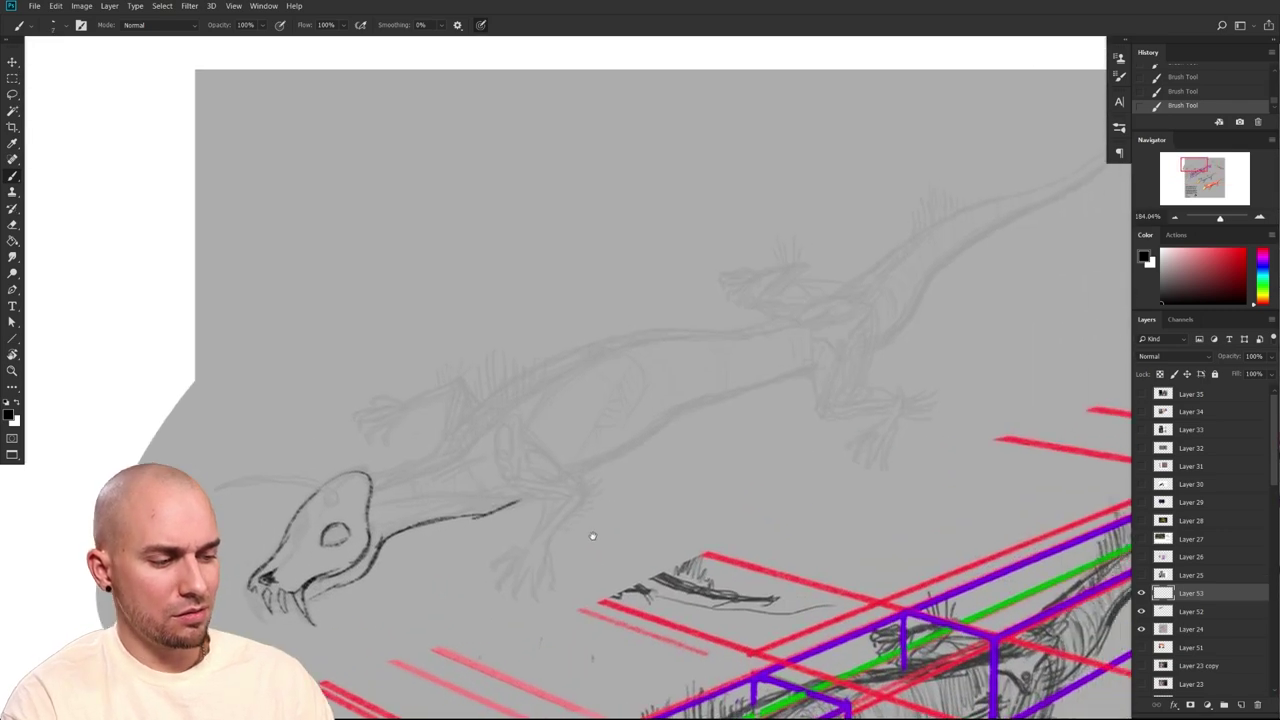
pyautogui.moveTo(593, 536); pyautogui.dragTo(569, 538)
pyautogui.hotkey('ctrl', 'z')
pyautogui.moveTo(472, 514); pyautogui.dragTo(512, 503)
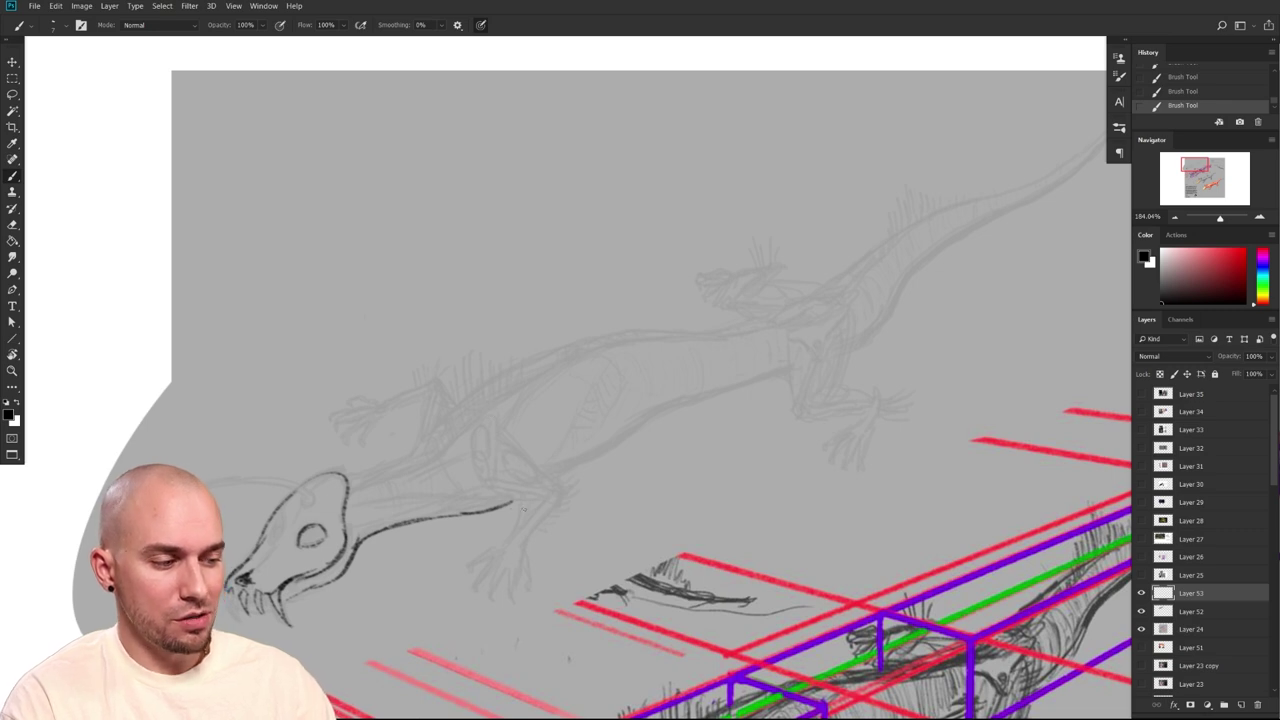
pyautogui.moveTo(524, 550)
pyautogui.mouseDown()
pyautogui.moveTo(564, 500)
pyautogui.moveTo(543, 473)
pyautogui.mouseUp()
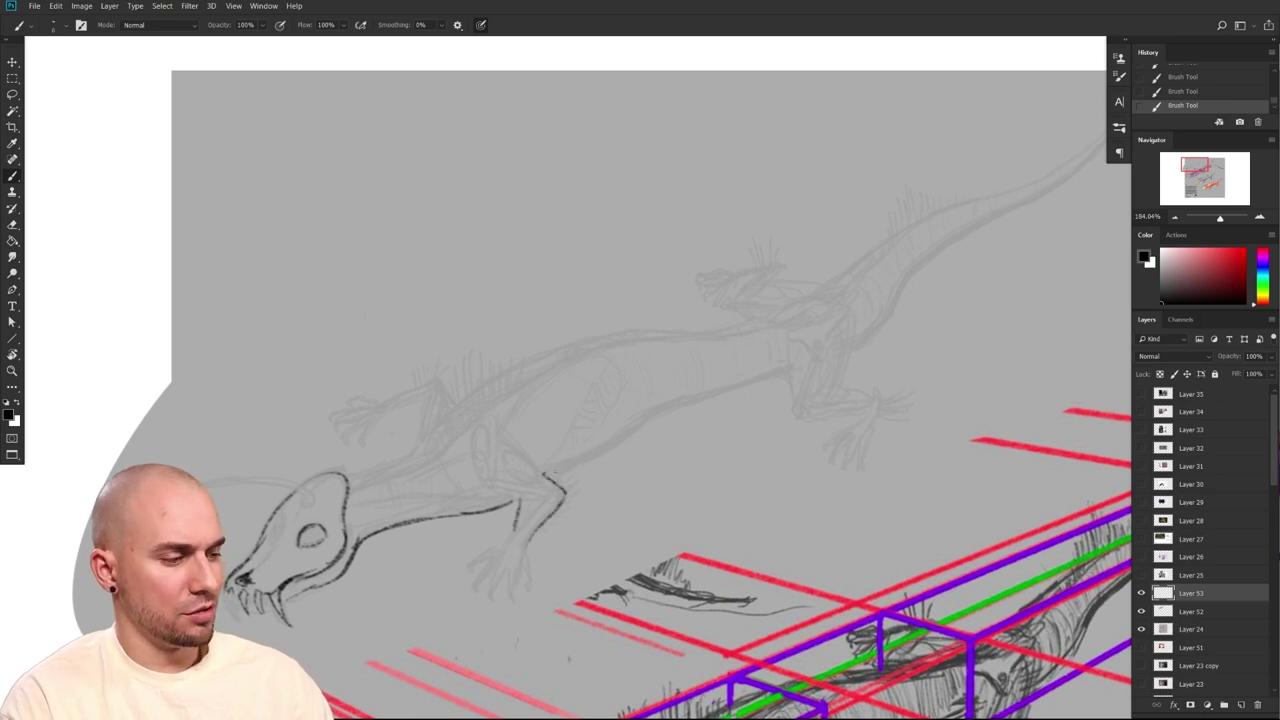
pyautogui.moveTo(604, 435); pyautogui.dragTo(462, 466)
pyautogui.moveTo(402, 505)
pyautogui.mouseDown()
pyautogui.moveTo(362, 463)
pyautogui.moveTo(450, 490)
pyautogui.moveTo(514, 436)
pyautogui.moveTo(640, 404)
pyautogui.mouseUp()
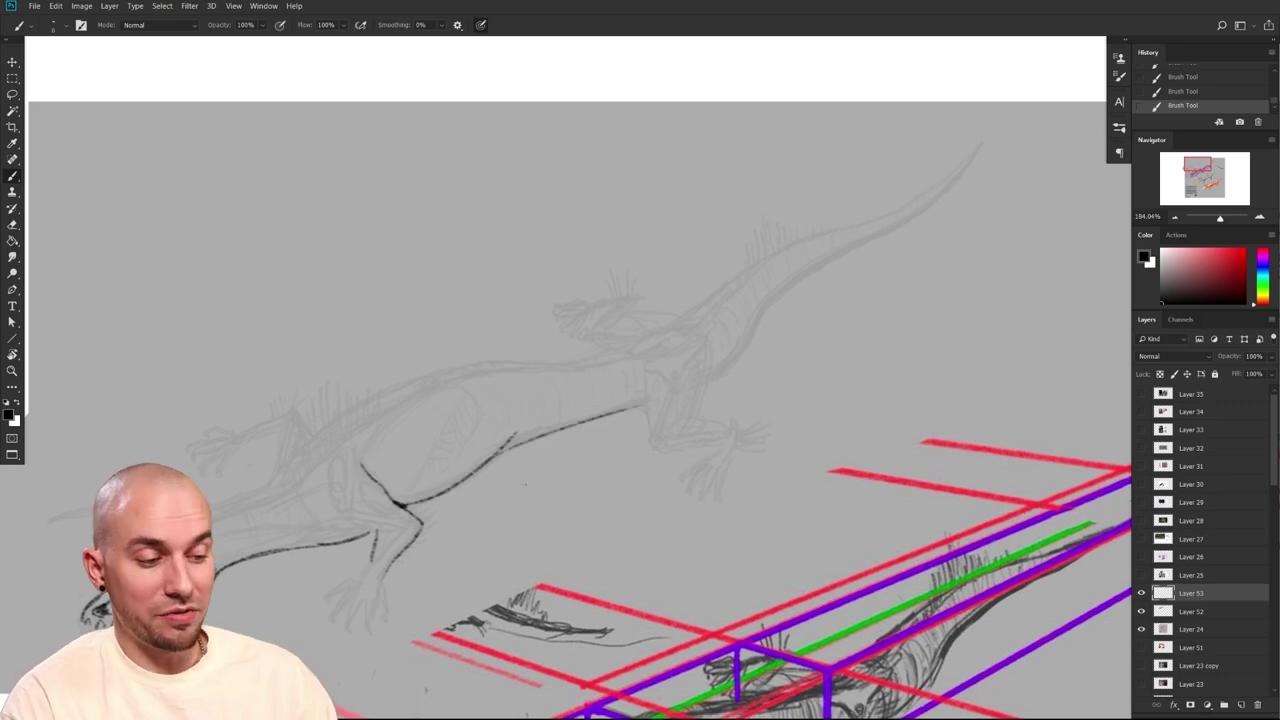
# Examine the whole sheet, comparing the new linework with the grey and red lizard renders and the feedback request
pyautogui.moveTo(512, 578); pyautogui.dragTo(497, 566)
pyautogui.moveTo(408, 543); pyautogui.dragTo(375, 511)
pyautogui.moveTo(570, 600); pyautogui.dragTo(543, 595)
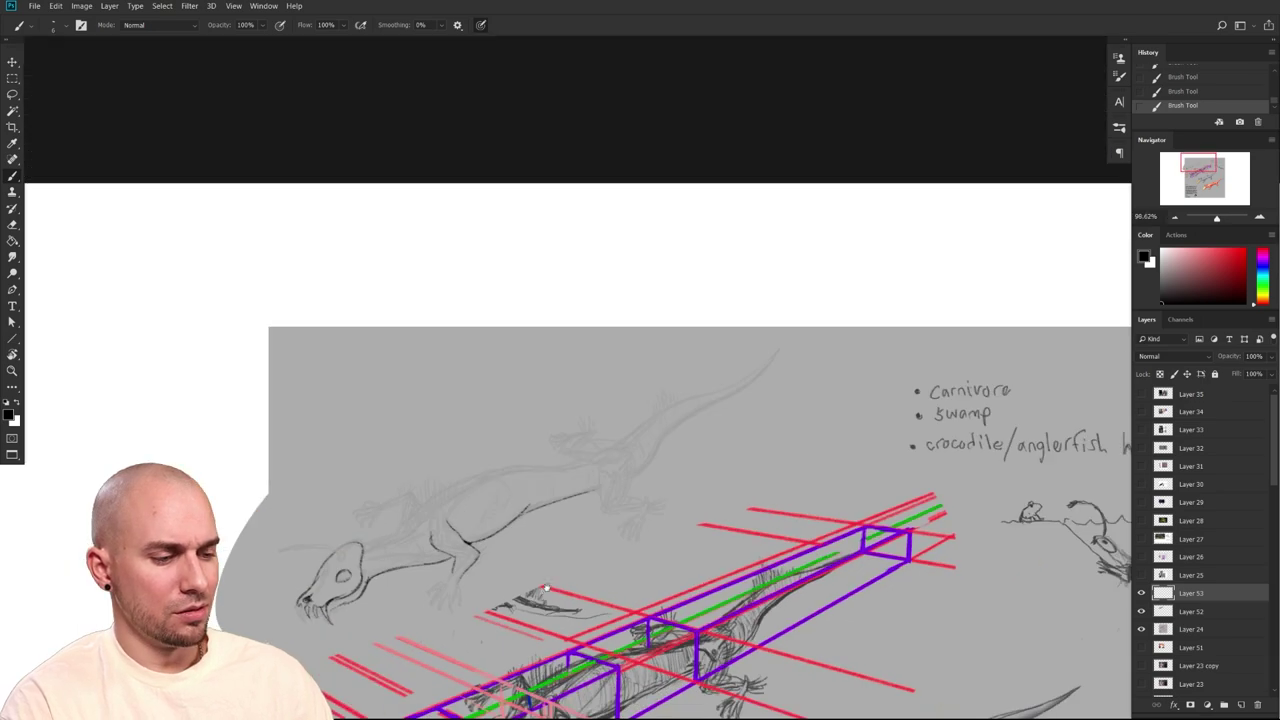
pyautogui.scroll(-2, 543, 594)
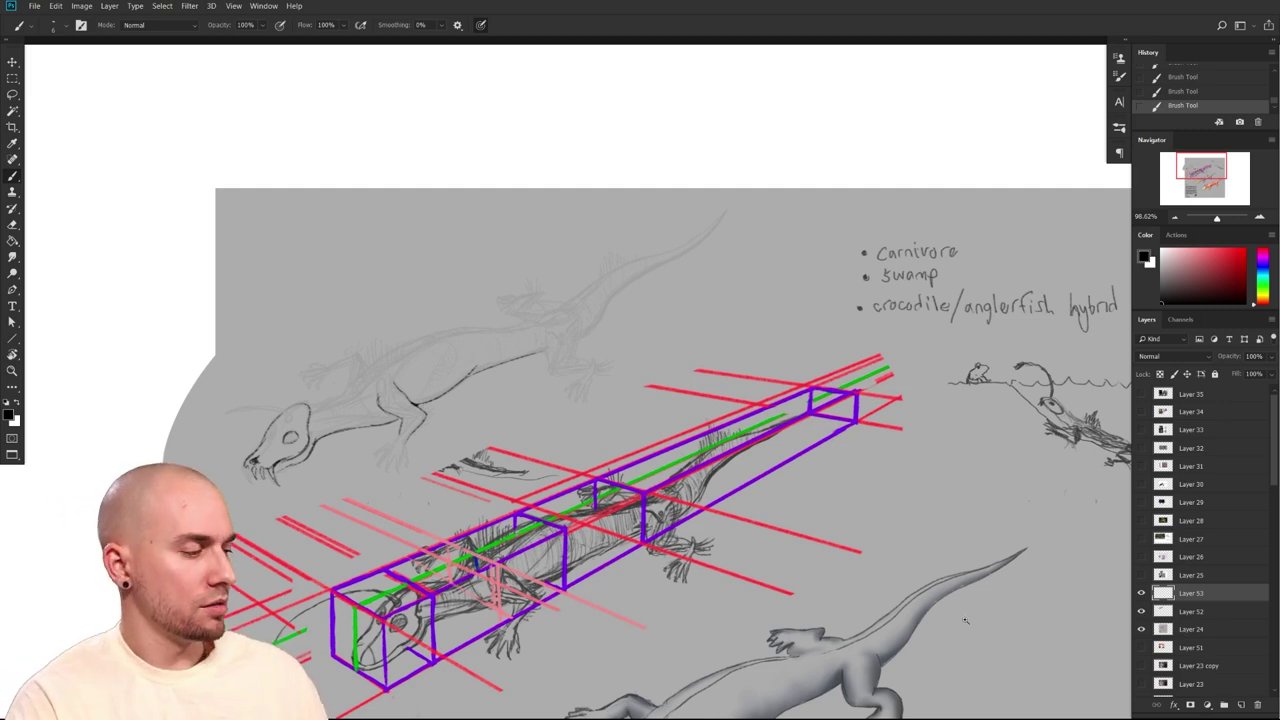
pyautogui.scroll(-3, 965, 620)
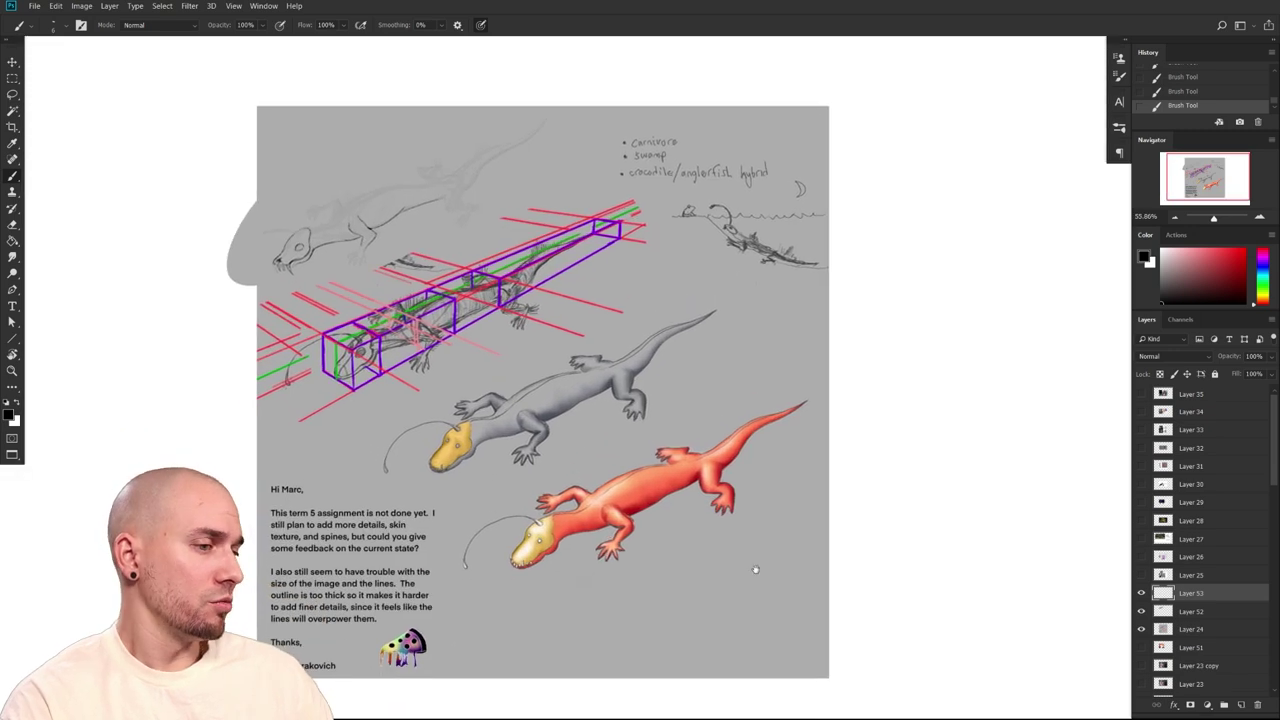
pyautogui.moveTo(756, 569); pyautogui.dragTo(720, 559)
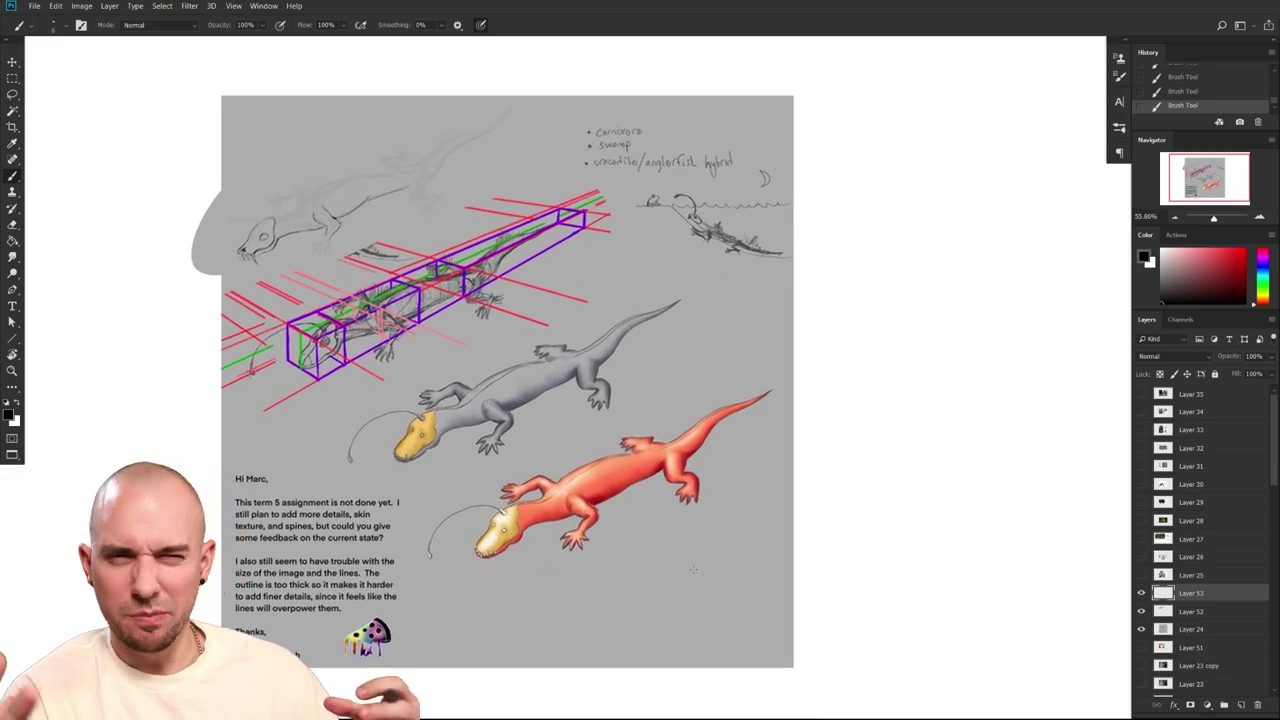
pyautogui.moveTo(923, 571); pyautogui.dragTo(966, 583)
pyautogui.scroll(1, 969, 588)
pyautogui.scroll(1, 969, 588)
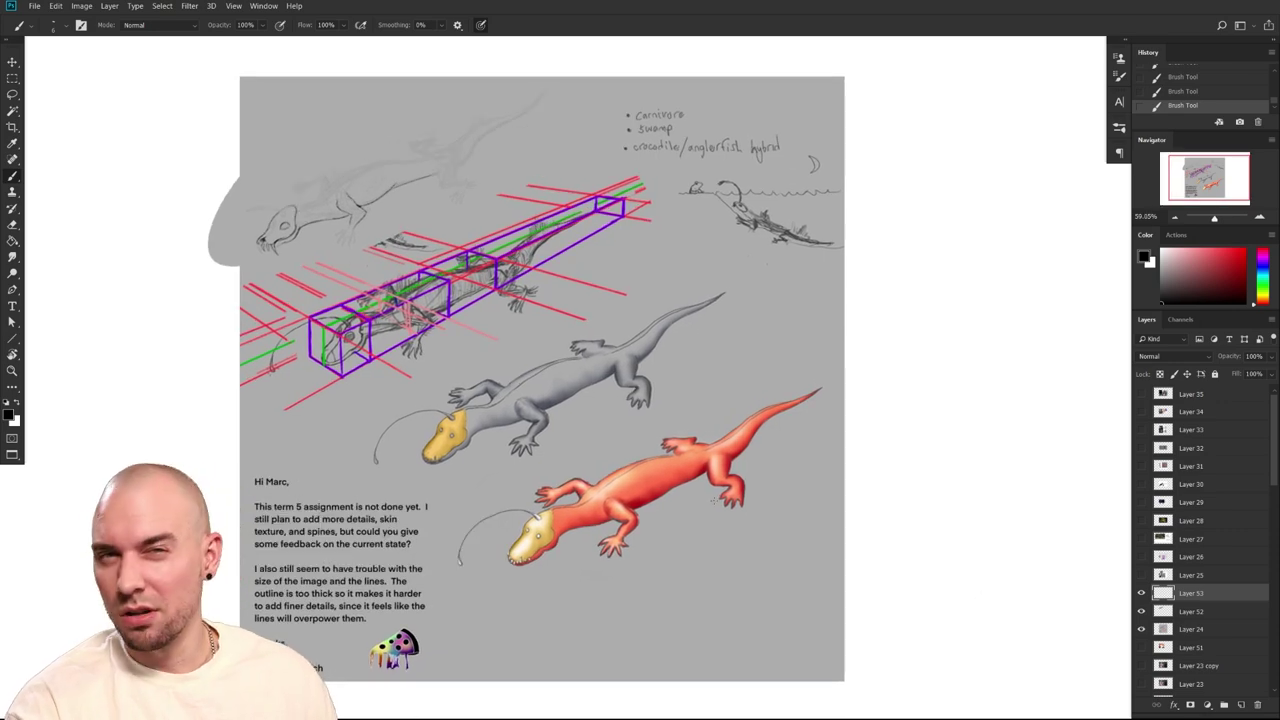
pyautogui.scroll(5, 663, 557)
pyautogui.moveTo(690, 561); pyautogui.dragTo(677, 563)
pyautogui.moveTo(771, 559); pyautogui.dragTo(741, 577)
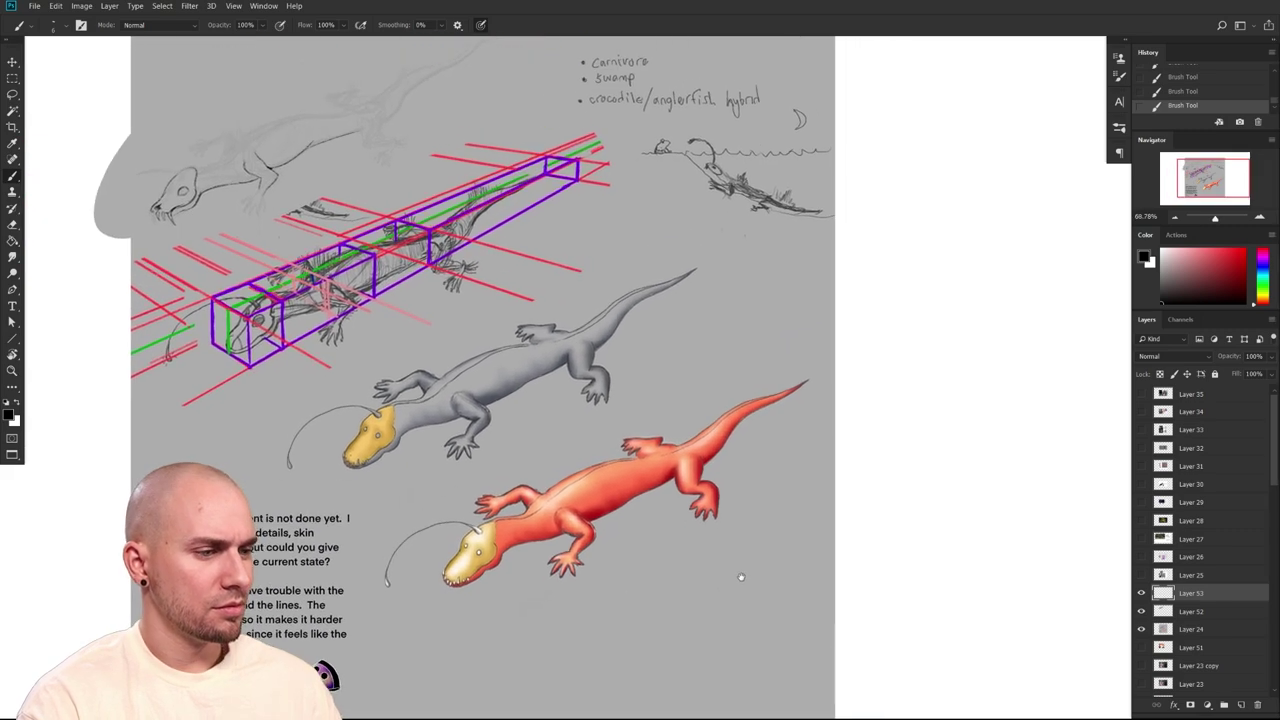
pyautogui.scroll(-2, 741, 577)
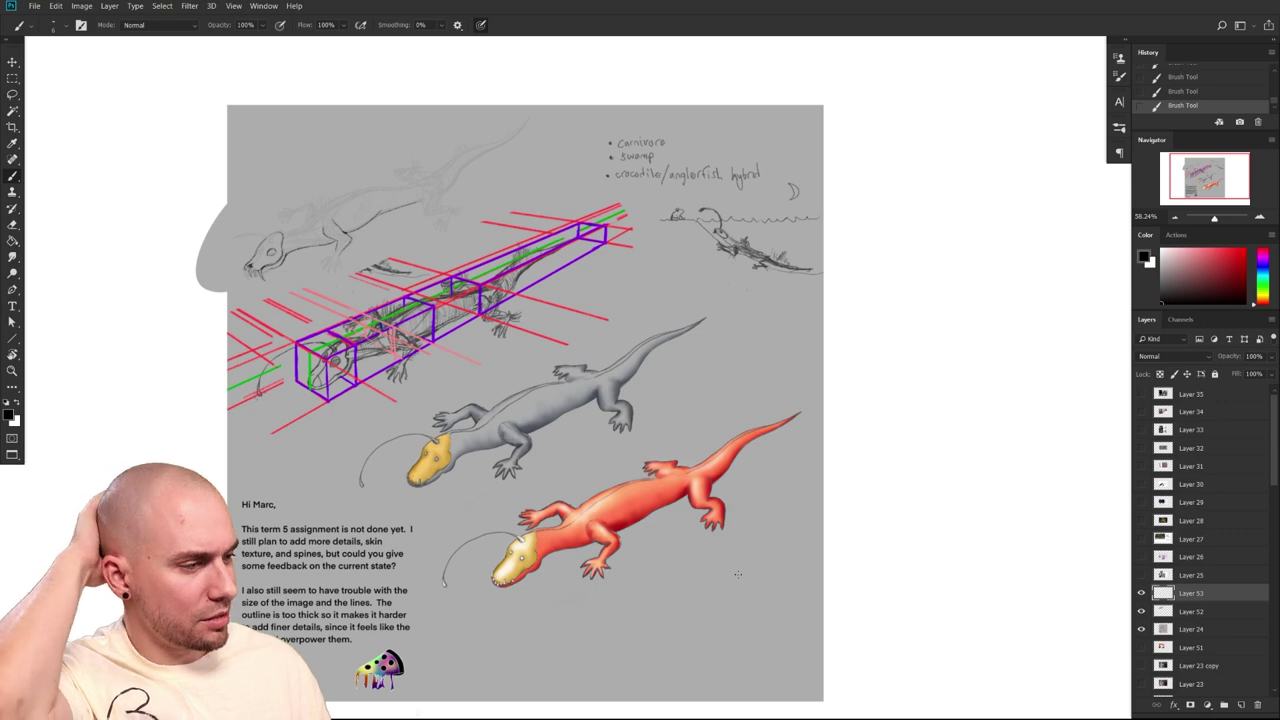
pyautogui.moveTo(844, 576); pyautogui.dragTo(925, 537)
pyautogui.scroll(2, 863, 566)
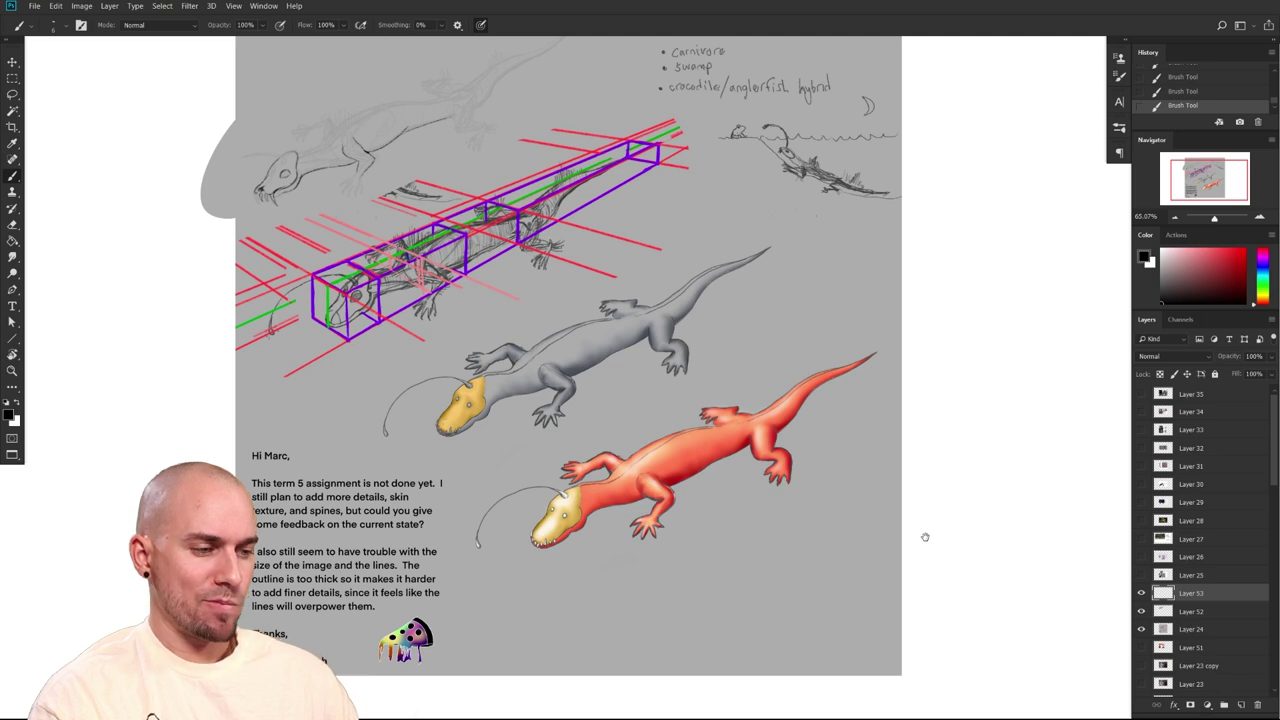
pyautogui.moveTo(925, 537); pyautogui.dragTo(885, 586)
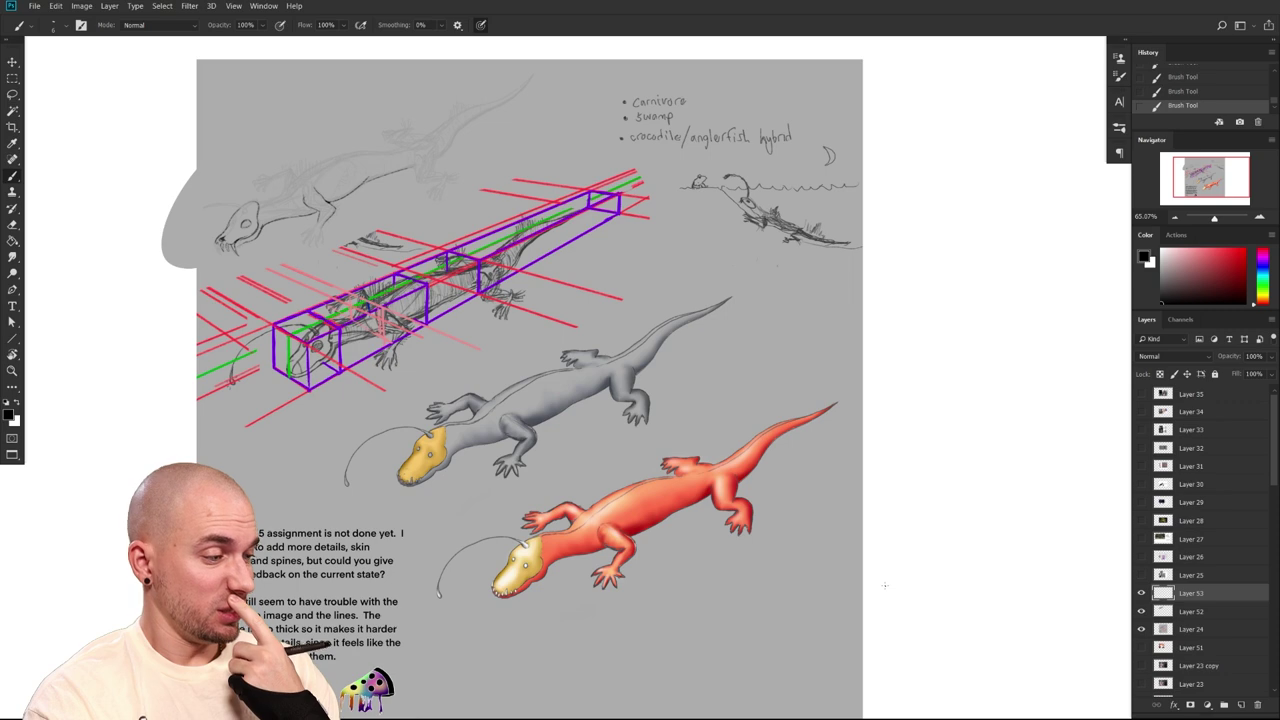
# Paint over the black back outline beside the red lizard's far hind leg with dark red sampled from its shading
pyautogui.moveTo(705, 566); pyautogui.dragTo(726, 595)
pyautogui.moveTo(590, 570); pyautogui.dragTo(680, 565)
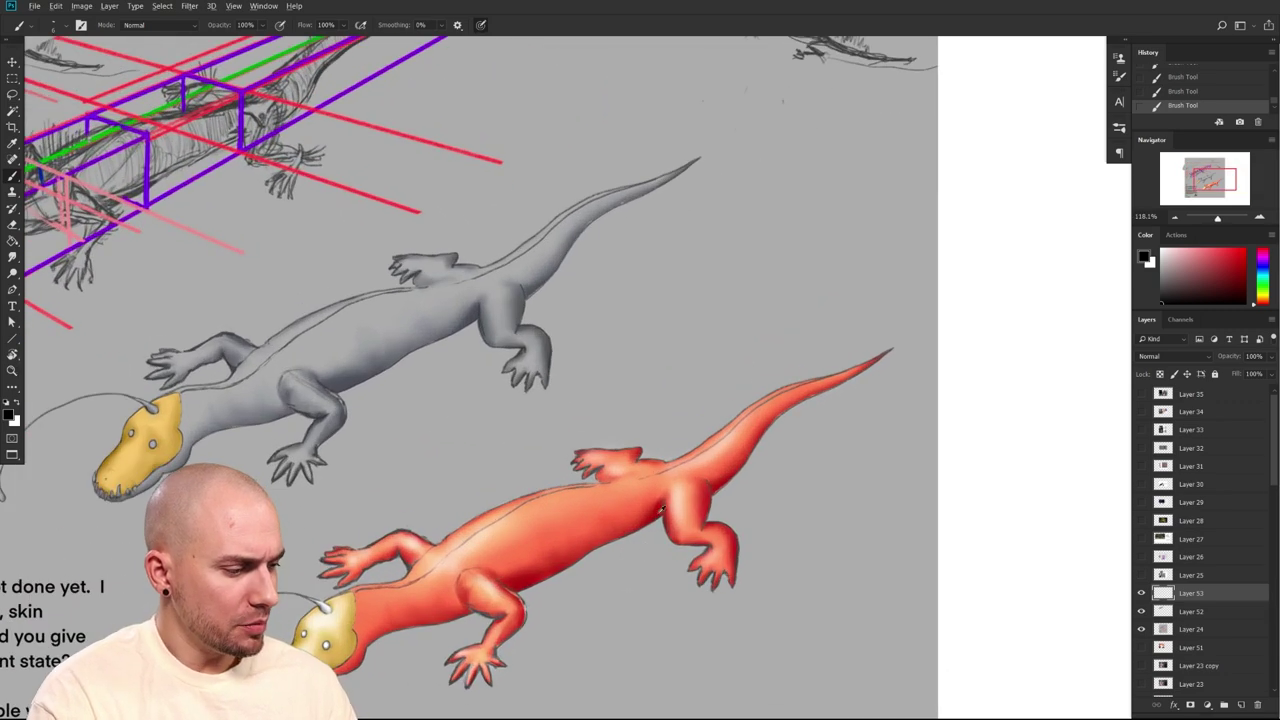
pyautogui.keyDown('alt'); pyautogui.click(658, 515); pyautogui.keyUp('alt')
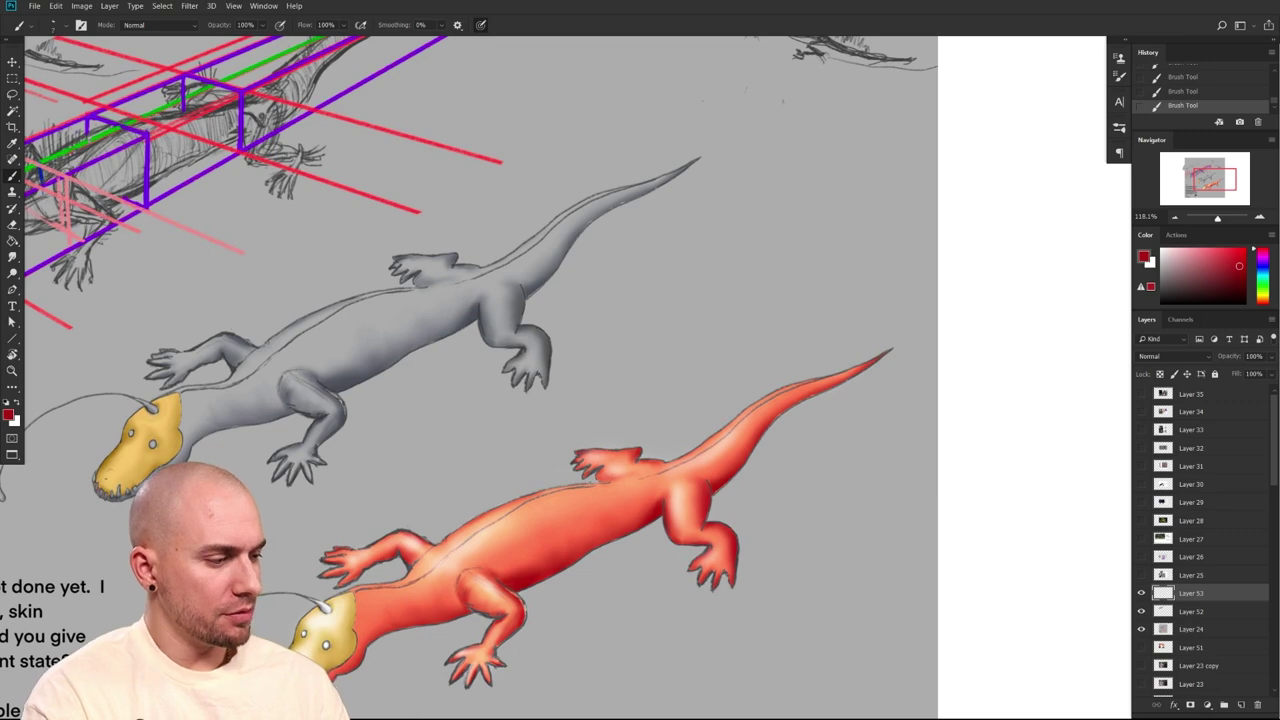
pyautogui.moveTo(618, 476)
pyautogui.mouseDown()
pyautogui.moveTo(684, 464)
pyautogui.moveTo(666, 468)
pyautogui.mouseUp()
pyautogui.moveTo(743, 512); pyautogui.dragTo(726, 497)
pyautogui.moveTo(588, 466); pyautogui.dragTo(663, 446)
pyautogui.moveTo(727, 511); pyautogui.dragTo(702, 518)
# Blend the repainted back line near the far hind leg with further body colours sampled from the red lizard
pyautogui.keyDown('alt'); pyautogui.click(575, 484); pyautogui.keyUp('alt')
pyautogui.moveTo(564, 472); pyautogui.dragTo(627, 458)
pyautogui.keyDown('alt'); pyautogui.click(621, 501); pyautogui.keyUp('alt')
pyautogui.moveTo(542, 476)
pyautogui.mouseDown()
pyautogui.moveTo(653, 442)
pyautogui.moveTo(642, 451)
pyautogui.mouseUp()
pyautogui.keyDown('alt'); pyautogui.click(585, 483); pyautogui.keyUp('alt')
pyautogui.moveTo(590, 469); pyautogui.dragTo(655, 446)
pyautogui.moveTo(722, 485)
pyautogui.mouseDown()
pyautogui.moveTo(757, 378)
pyautogui.moveTo(698, 461)
pyautogui.mouseUp()
# Soften the back line over the red lizard's hips with sampled orange and red, and mark its near hind thigh
pyautogui.press('[')
pyautogui.keyDown('alt'); pyautogui.click(579, 448); pyautogui.keyUp('alt')
pyautogui.moveTo(530, 449); pyautogui.dragTo(592, 435)
pyautogui.moveTo(540, 448); pyautogui.dragTo(610, 428)
pyautogui.keyDown('alt'); pyautogui.click(560, 456); pyautogui.keyUp('alt')
pyautogui.moveTo(508, 451); pyautogui.dragTo(562, 446)
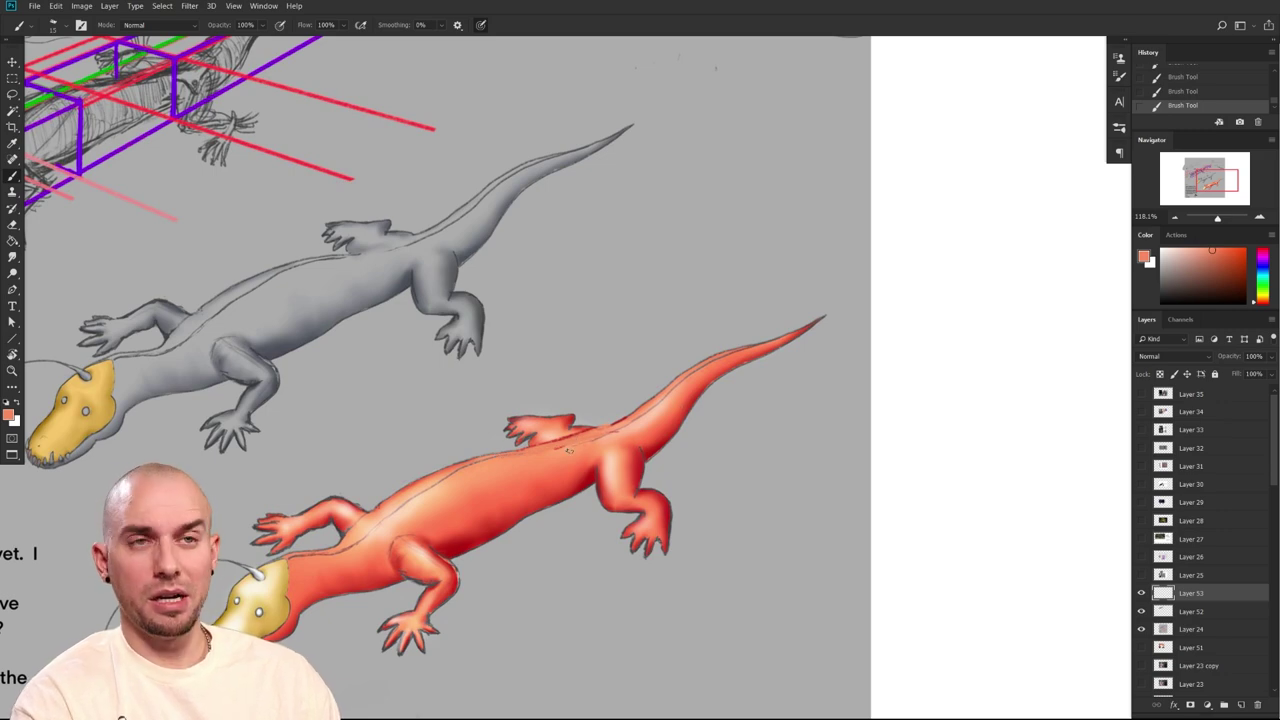
pyautogui.moveTo(568, 451); pyautogui.dragTo(685, 422)
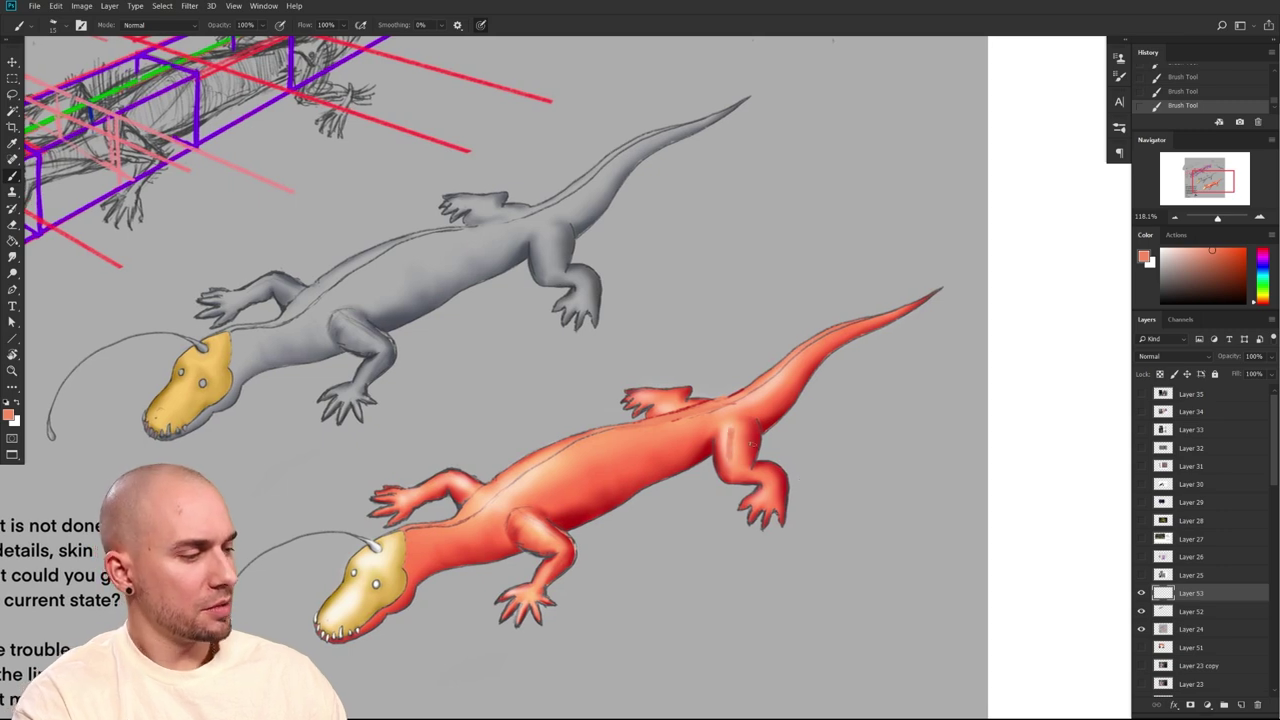
pyautogui.keyDown('alt'); pyautogui.click(700, 400); pyautogui.keyUp('alt')
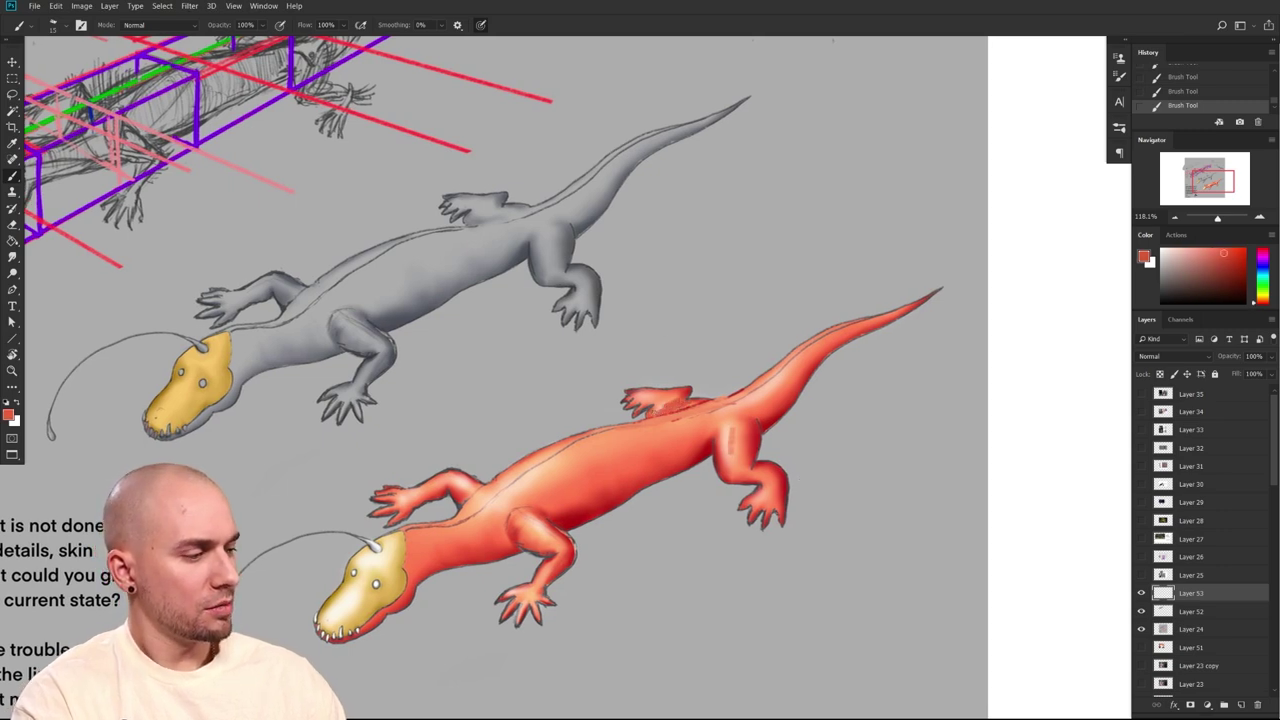
pyautogui.moveTo(764, 543); pyautogui.dragTo(683, 585)
# Reset the brush colour to black and sketch an enlarged rear body with belly, back and tail lines on the white area beside the sheet
pyautogui.press('d')
pyautogui.moveTo(679, 417); pyautogui.dragTo(685, 463)
pyautogui.scroll(-1, 684, 462)
pyautogui.hscroll(1, 684, 462)
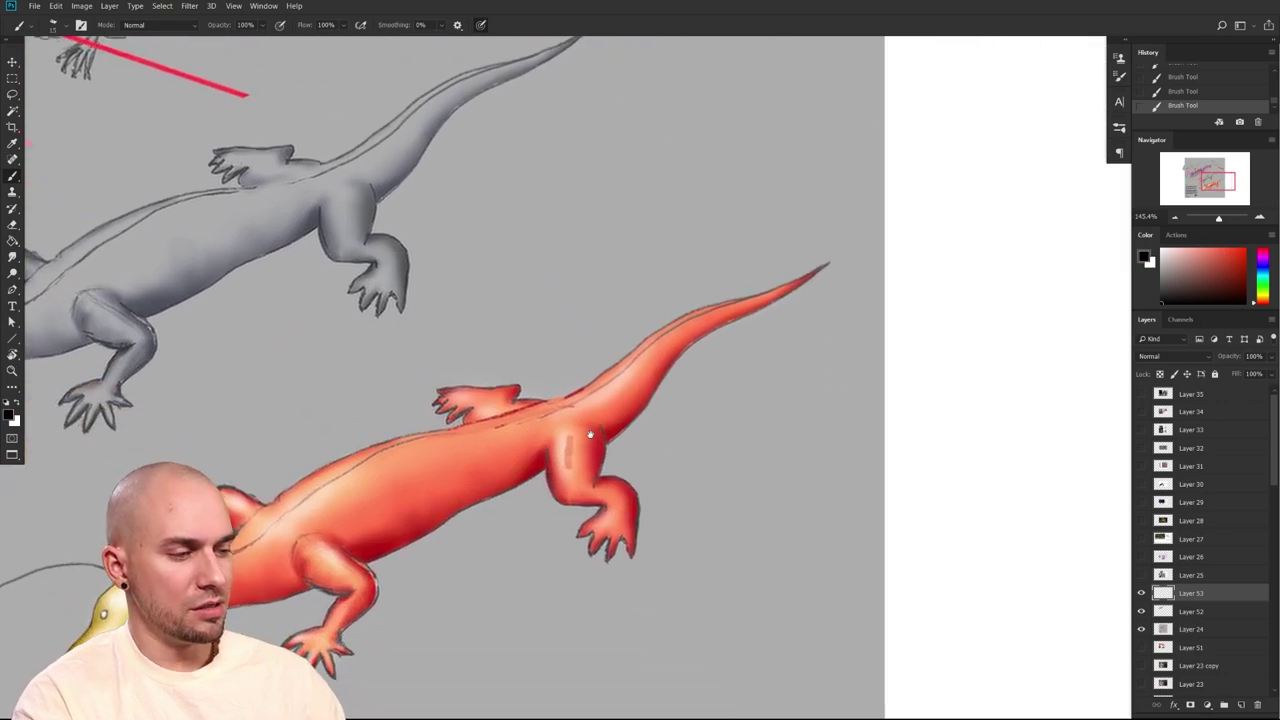
pyautogui.hscroll(4, 601, 424)
pyautogui.scroll(-1, 601, 424)
pyautogui.moveTo(772, 494); pyautogui.dragTo(526, 466)
pyautogui.moveTo(549, 566); pyautogui.dragTo(754, 408)
pyautogui.moveTo(449, 477); pyautogui.dragTo(682, 307)
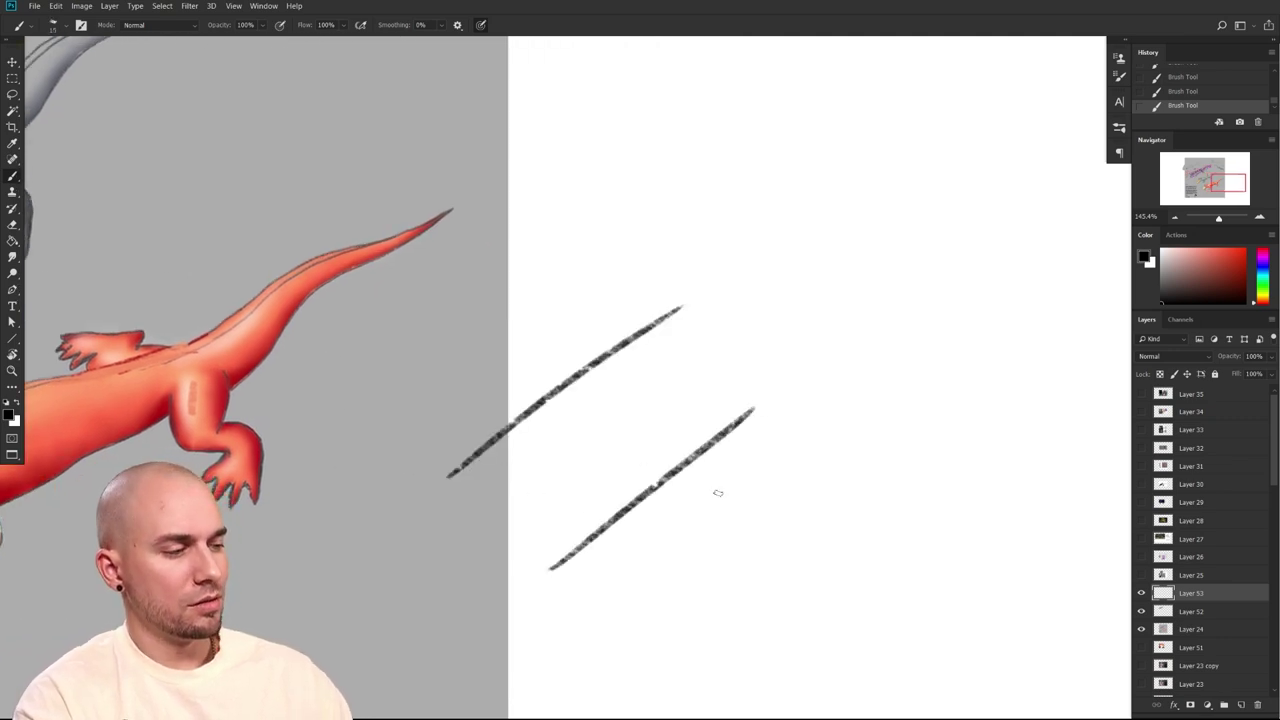
pyautogui.moveTo(754, 408); pyautogui.dragTo(822, 278)
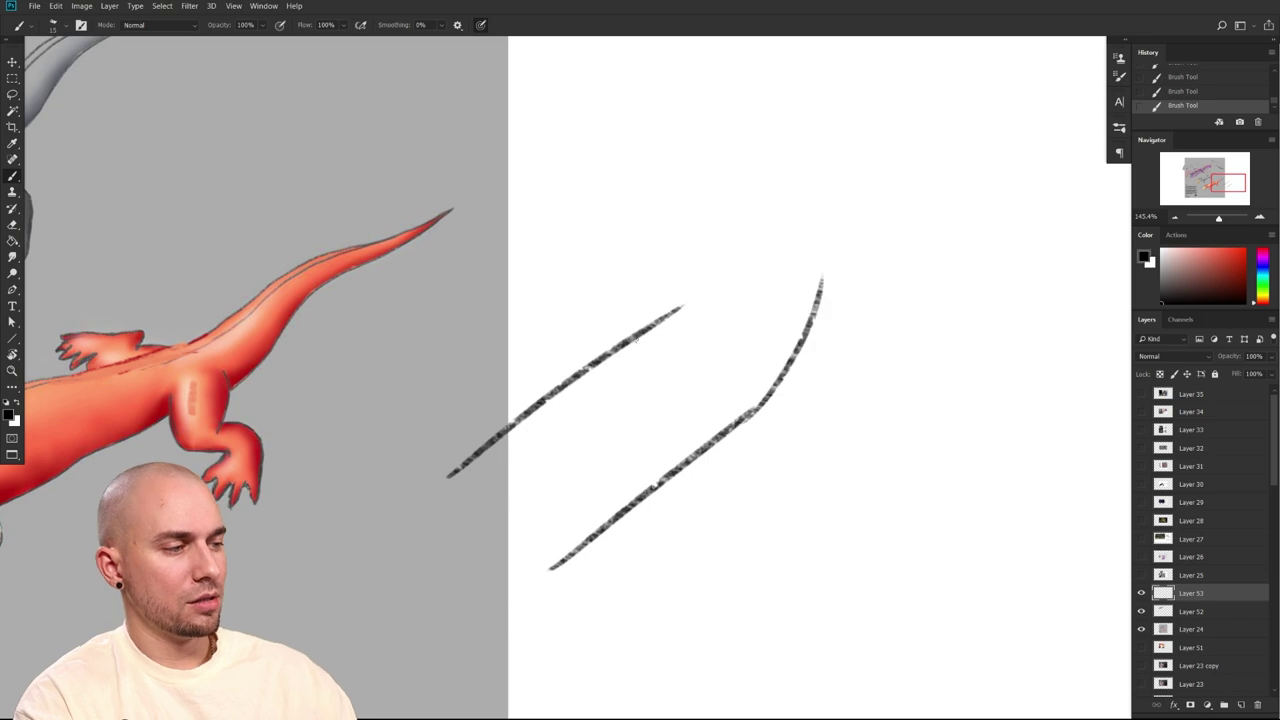
pyautogui.moveTo(652, 325); pyautogui.dragTo(745, 240)
pyautogui.moveTo(470, 498); pyautogui.dragTo(706, 300)
pyautogui.moveTo(530, 438)
pyautogui.mouseDown()
pyautogui.moveTo(664, 330)
pyautogui.moveTo(807, 163)
pyautogui.mouseUp()
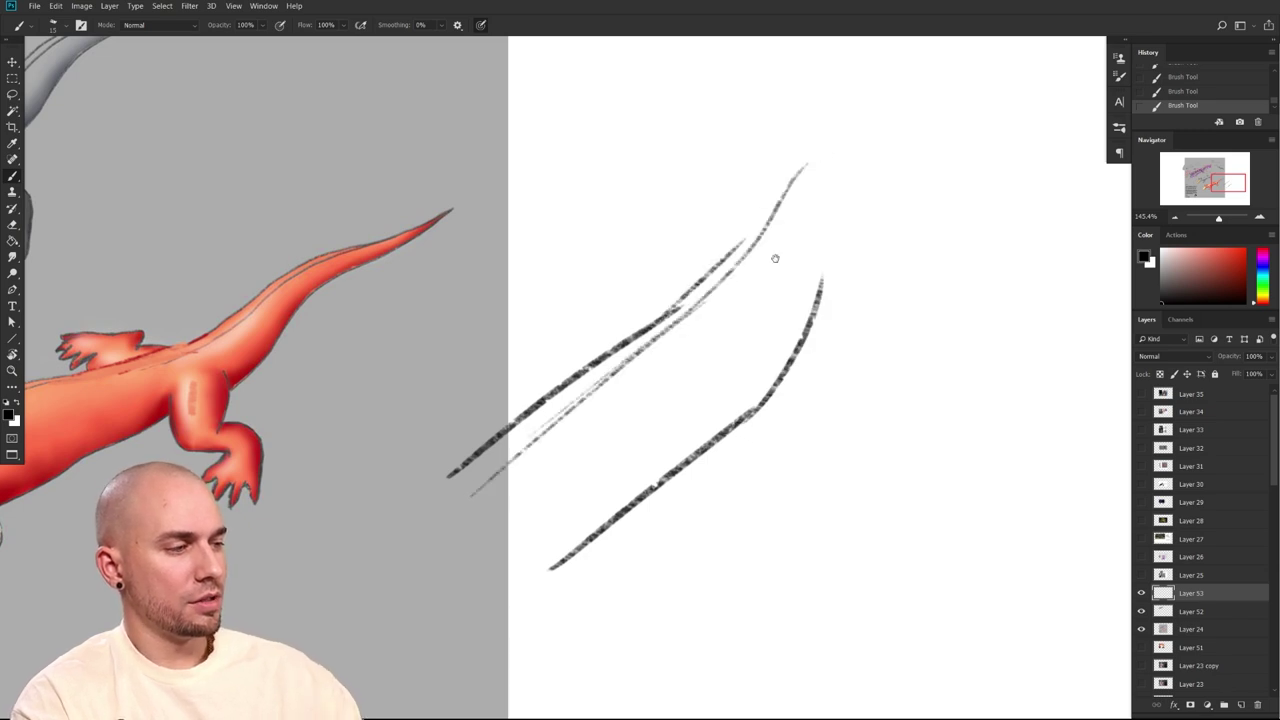
pyautogui.moveTo(773, 259); pyautogui.dragTo(851, 196)
# Add a new layer and sketch an oval for the near hip plus a bump for the far hip on the back line
pyautogui.click(1241, 704)
pyautogui.moveTo(722, 333)
pyautogui.mouseDown()
pyautogui.moveTo(741, 314)
pyautogui.moveTo(778, 380)
pyautogui.moveTo(738, 407)
pyautogui.moveTo(810, 324)
pyautogui.moveTo(728, 417)
pyautogui.mouseUp()
pyautogui.moveTo(640, 316); pyautogui.dragTo(764, 276)
pyautogui.hotkey('ctrl', 'z')
pyautogui.moveTo(622, 340); pyautogui.dragTo(727, 271)
pyautogui.hotkey('ctrl', 'z')
pyautogui.moveTo(634, 329); pyautogui.dragTo(720, 272)
pyautogui.moveTo(630, 325); pyautogui.dragTo(720, 265)
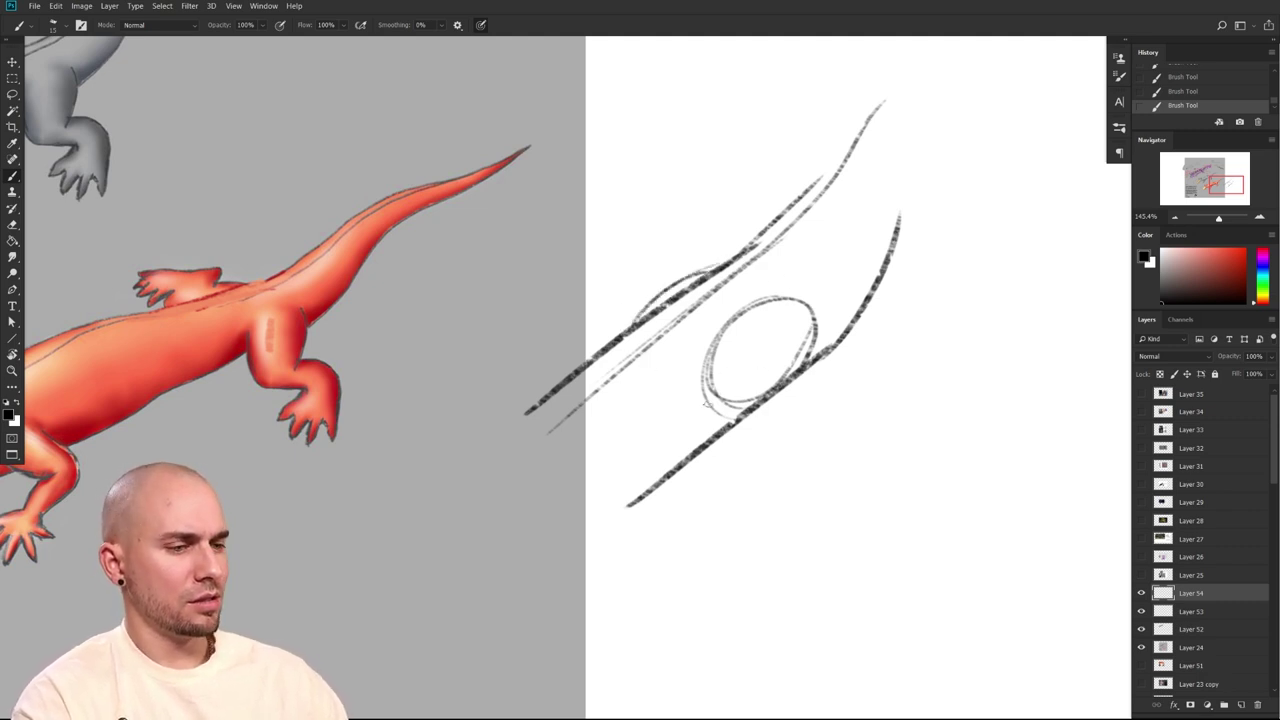
# Taper the near thigh from its hip oval to a knee ellipse, and erase the belly line crossing it on the layer below
pyautogui.moveTo(710, 385); pyautogui.dragTo(758, 462)
pyautogui.moveTo(815, 330)
pyautogui.mouseDown()
pyautogui.moveTo(805, 450)
pyautogui.moveTo(790, 465)
pyautogui.moveTo(812, 446)
pyautogui.mouseUp()
pyautogui.press('e')
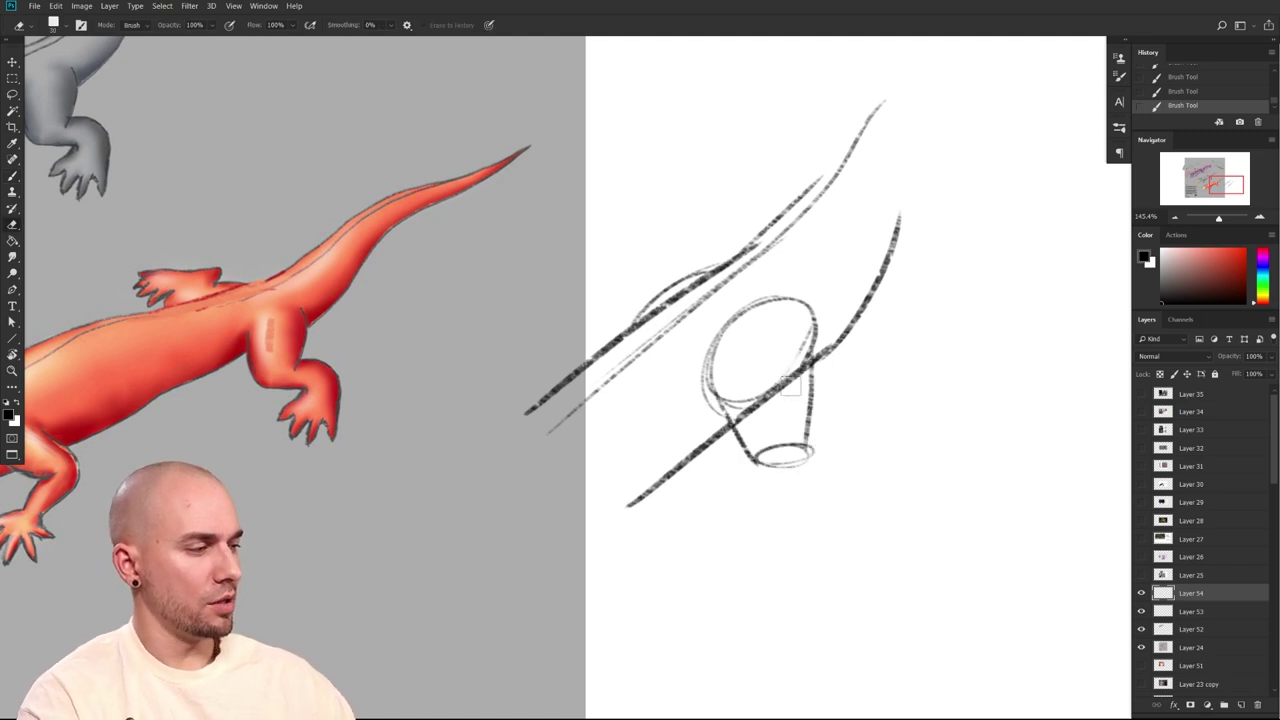
pyautogui.hotkey('alt', '[')
pyautogui.moveTo(740, 425)
pyautogui.mouseDown()
pyautogui.moveTo(805, 360)
pyautogui.moveTo(800, 372)
pyautogui.mouseUp()
# Construct the far hind thigh as a hip circle behind the back line, tapering outward to a curved knee end
pyautogui.press('b')
pyautogui.moveTo(826, 300); pyautogui.dragTo(888, 346)
pyautogui.moveTo(782, 316)
pyautogui.mouseDown()
pyautogui.moveTo(658, 331)
pyautogui.moveTo(652, 380)
pyautogui.mouseUp()
pyautogui.moveTo(648, 377); pyautogui.dragTo(682, 385)
pyautogui.moveTo(766, 374)
pyautogui.mouseDown()
pyautogui.moveTo(784, 361)
pyautogui.moveTo(707, 382)
pyautogui.mouseUp()
pyautogui.moveTo(709, 401); pyautogui.dragTo(667, 387)
pyautogui.moveTo(948, 511); pyautogui.dragTo(910, 492)
pyautogui.moveTo(613, 346); pyautogui.dragTo(618, 372)
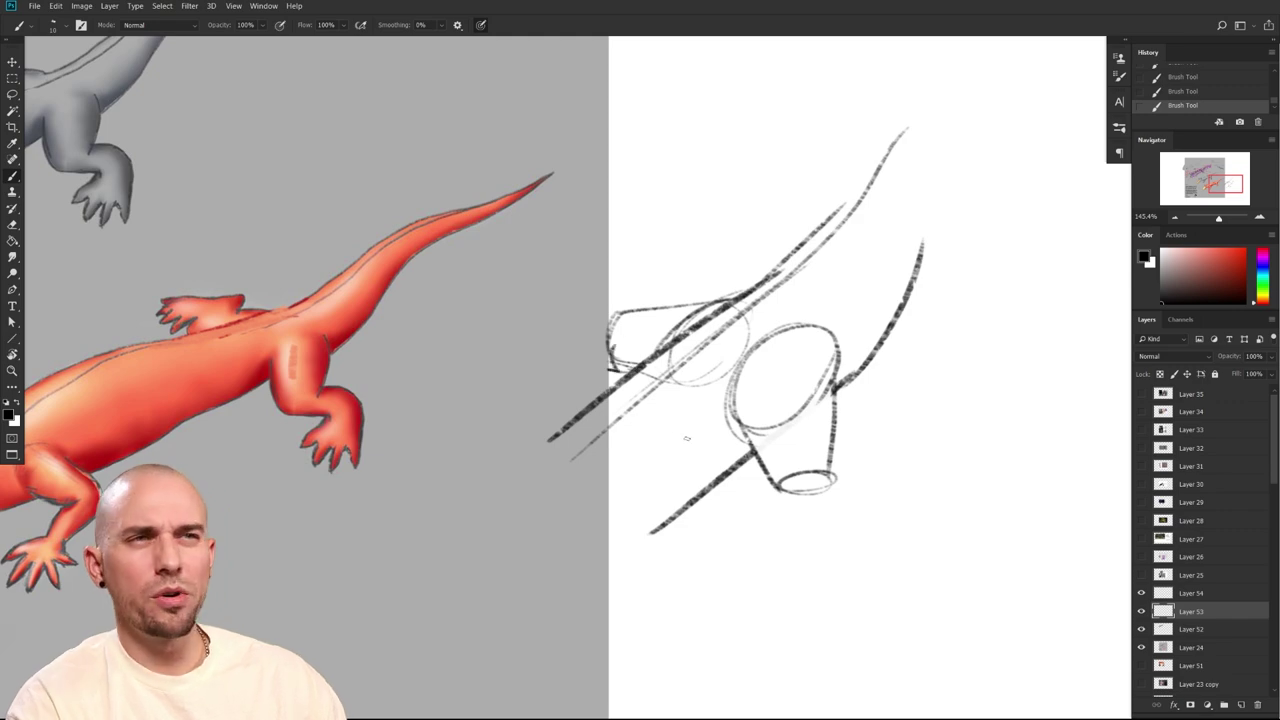
pyautogui.moveTo(617, 315); pyautogui.dragTo(615, 371)
pyautogui.moveTo(707, 516); pyautogui.dragTo(689, 528)
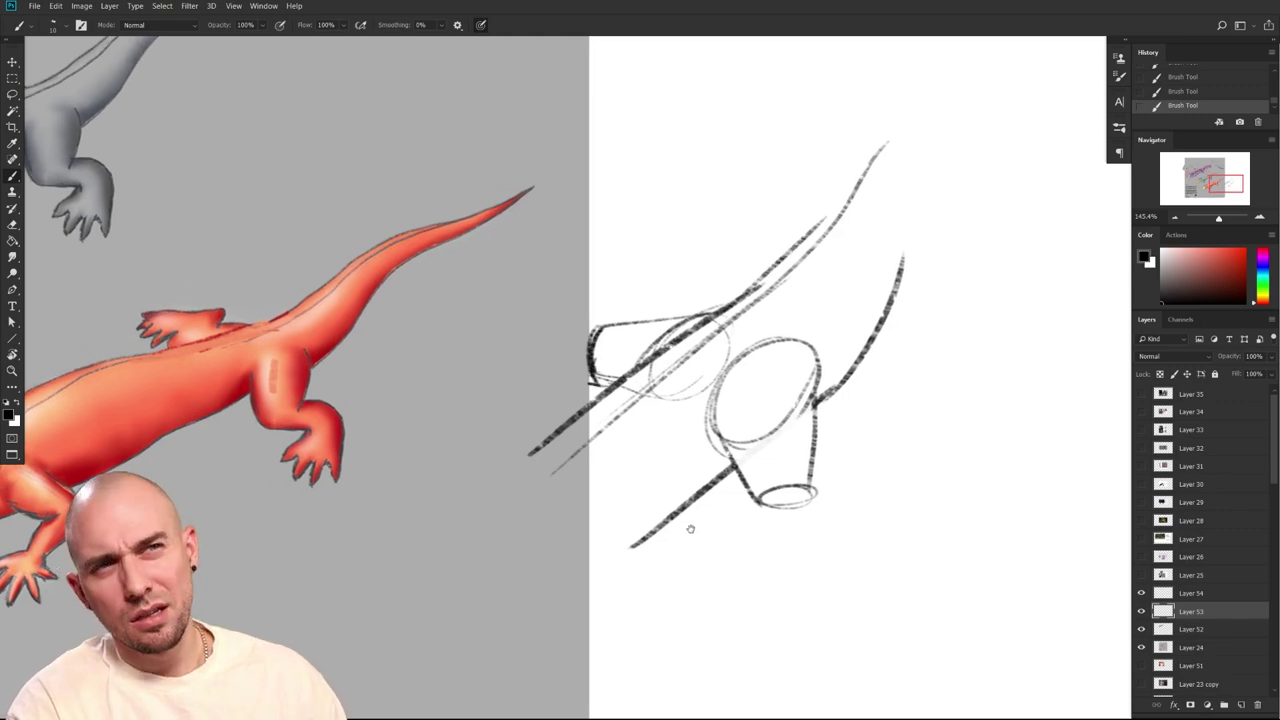
# Sketch the near lower leg as a tapered cylinder extending outward from the knee ellipse
pyautogui.press('r')
pyautogui.moveTo(839, 521)
pyautogui.mouseDown()
pyautogui.moveTo(794, 586)
pyautogui.moveTo(354, 554)
pyautogui.moveTo(820, 506)
pyautogui.moveTo(837, 491)
pyautogui.moveTo(788, 451)
pyautogui.moveTo(796, 518)
pyautogui.mouseUp()
pyautogui.press('b')
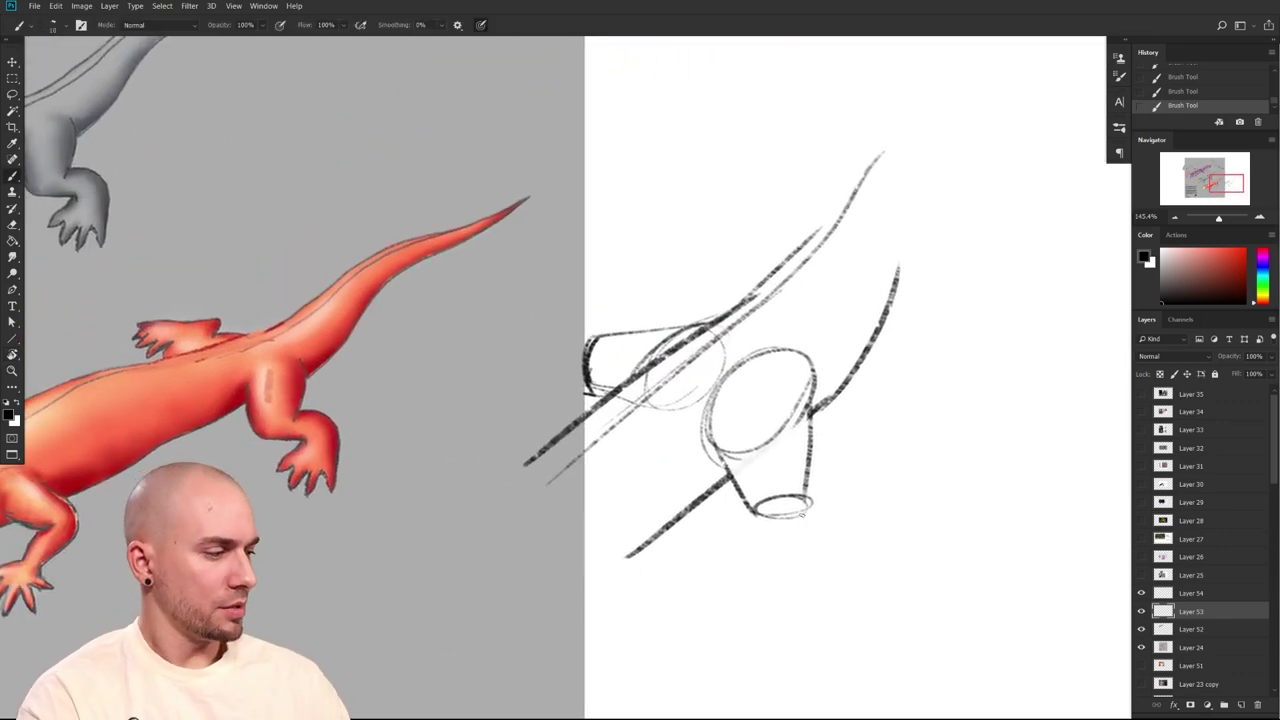
pyautogui.moveTo(818, 496)
pyautogui.mouseDown()
pyautogui.moveTo(808, 512)
pyautogui.moveTo(867, 494)
pyautogui.moveTo(856, 515)
pyautogui.moveTo(866, 492)
pyautogui.mouseUp()
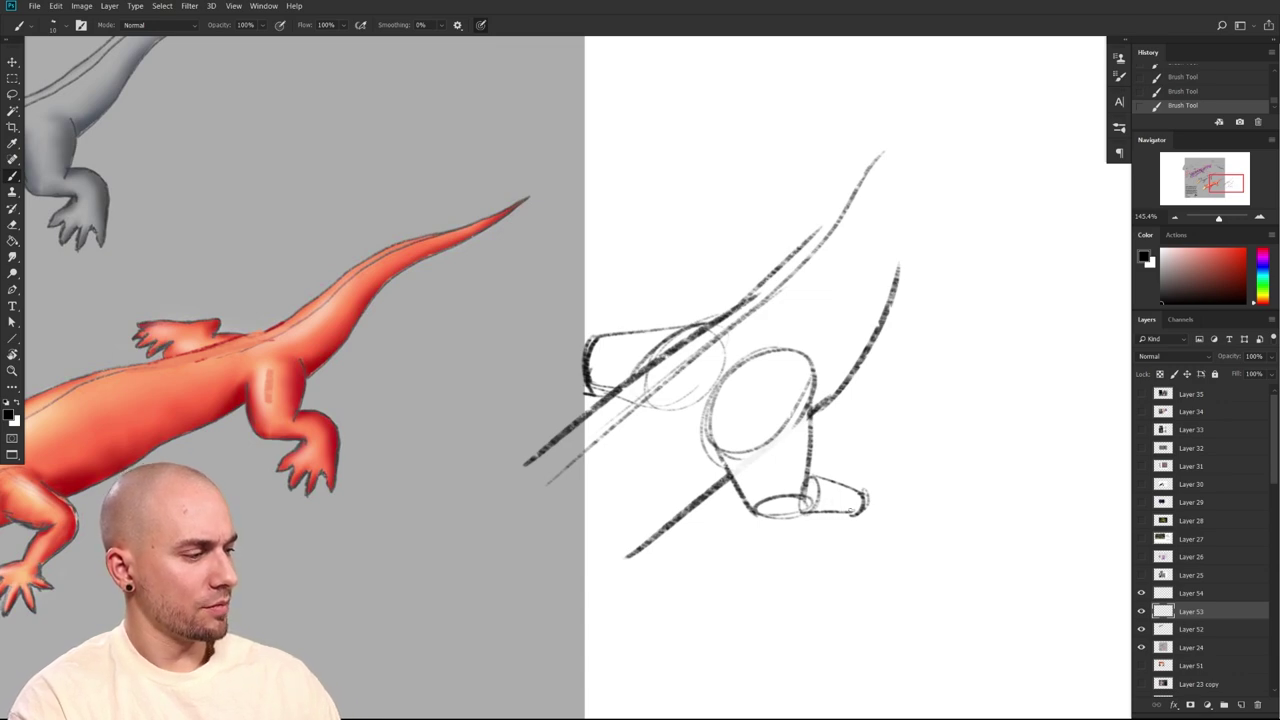
pyautogui.moveTo(850, 511)
pyautogui.mouseDown()
pyautogui.moveTo(788, 511)
pyautogui.moveTo(856, 514)
pyautogui.mouseUp()
pyautogui.hotkey('ctrl', 'z')
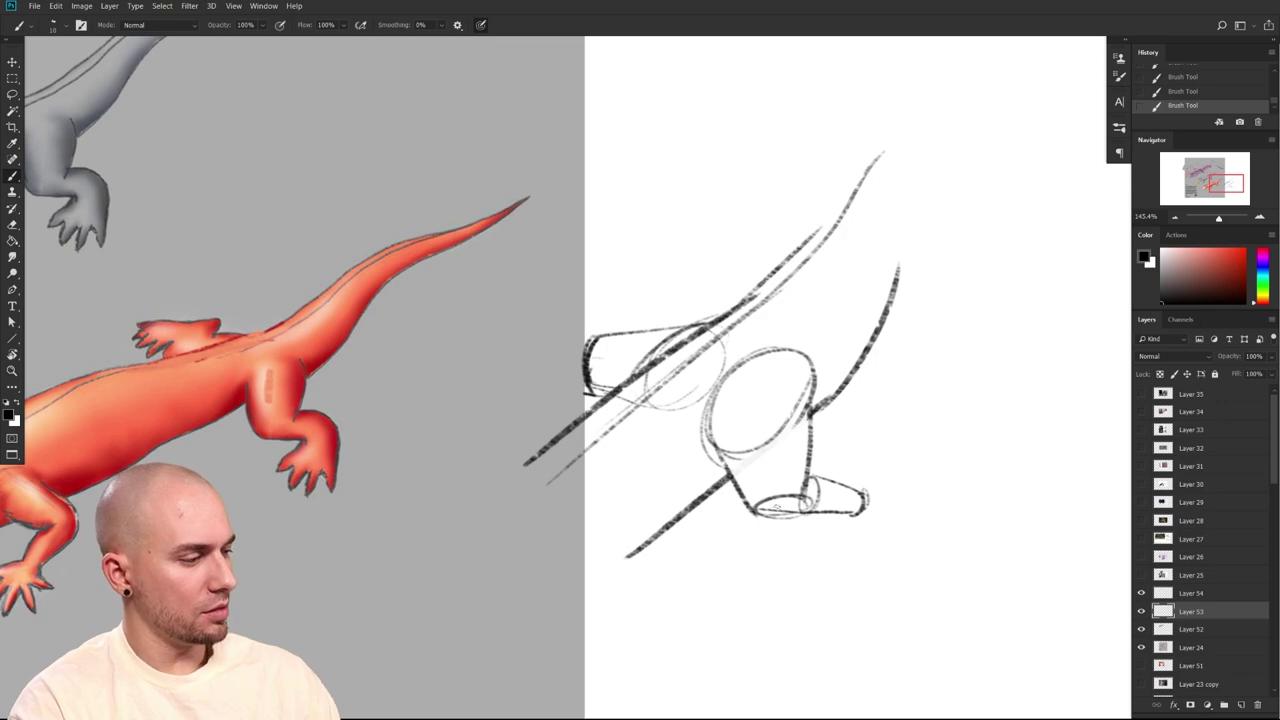
# Sketch the far knee and lower leg with a clawed foot, and add a clawed foot to the near lower leg
pyautogui.moveTo(604, 340)
pyautogui.mouseDown()
pyautogui.moveTo(632, 356)
pyautogui.moveTo(612, 345)
pyautogui.moveTo(645, 320)
pyautogui.mouseUp()
pyautogui.hotkey('ctrl', 'z')
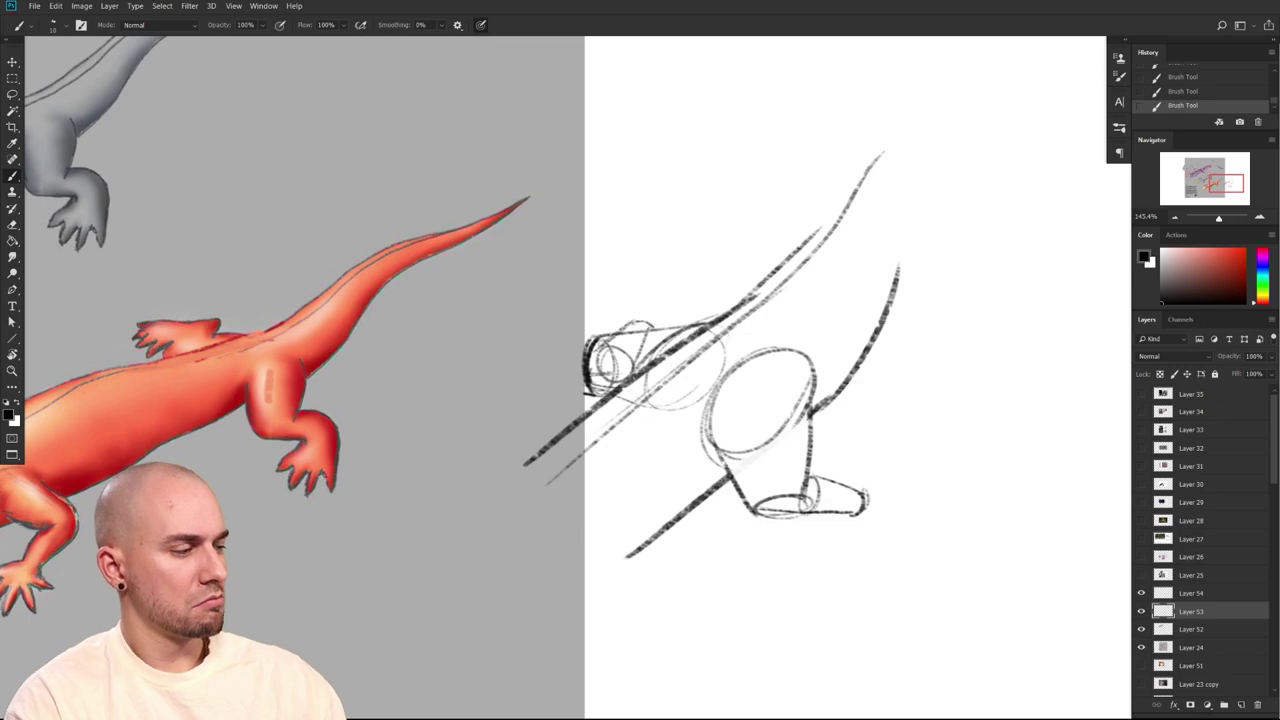
pyautogui.moveTo(958, 521); pyautogui.dragTo(951, 529)
pyautogui.moveTo(619, 331); pyautogui.dragTo(642, 336)
pyautogui.moveTo(669, 357)
pyautogui.mouseDown()
pyautogui.moveTo(685, 383)
pyautogui.moveTo(588, 356)
pyautogui.moveTo(588, 392)
pyautogui.mouseUp()
pyautogui.moveTo(873, 518)
pyautogui.mouseDown()
pyautogui.moveTo(893, 551)
pyautogui.moveTo(862, 590)
pyautogui.mouseUp()
pyautogui.moveTo(850, 545)
pyautogui.mouseDown()
pyautogui.moveTo(848, 600)
pyautogui.moveTo(871, 588)
pyautogui.mouseUp()
pyautogui.moveTo(964, 555)
pyautogui.mouseDown()
pyautogui.moveTo(911, 503)
pyautogui.moveTo(920, 537)
pyautogui.moveTo(907, 517)
pyautogui.mouseUp()
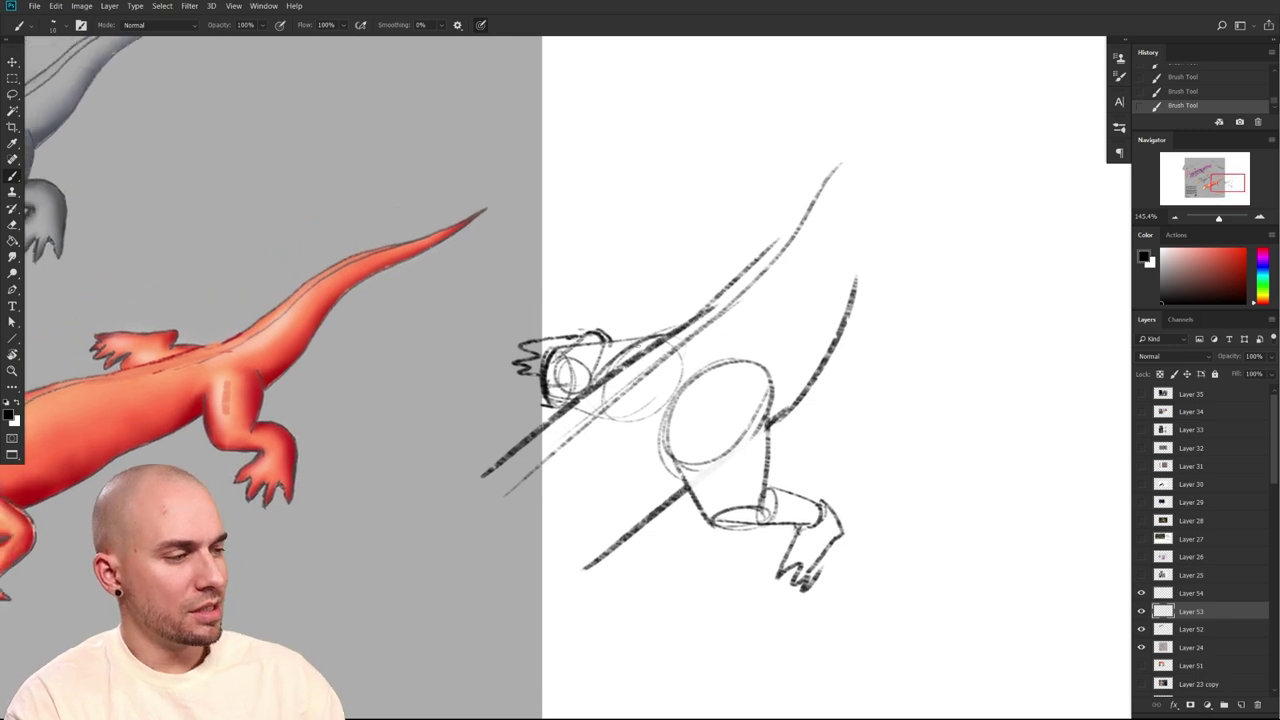
# Trace the back line overlapping the far thigh in bright red
pyautogui.click(1244, 252)
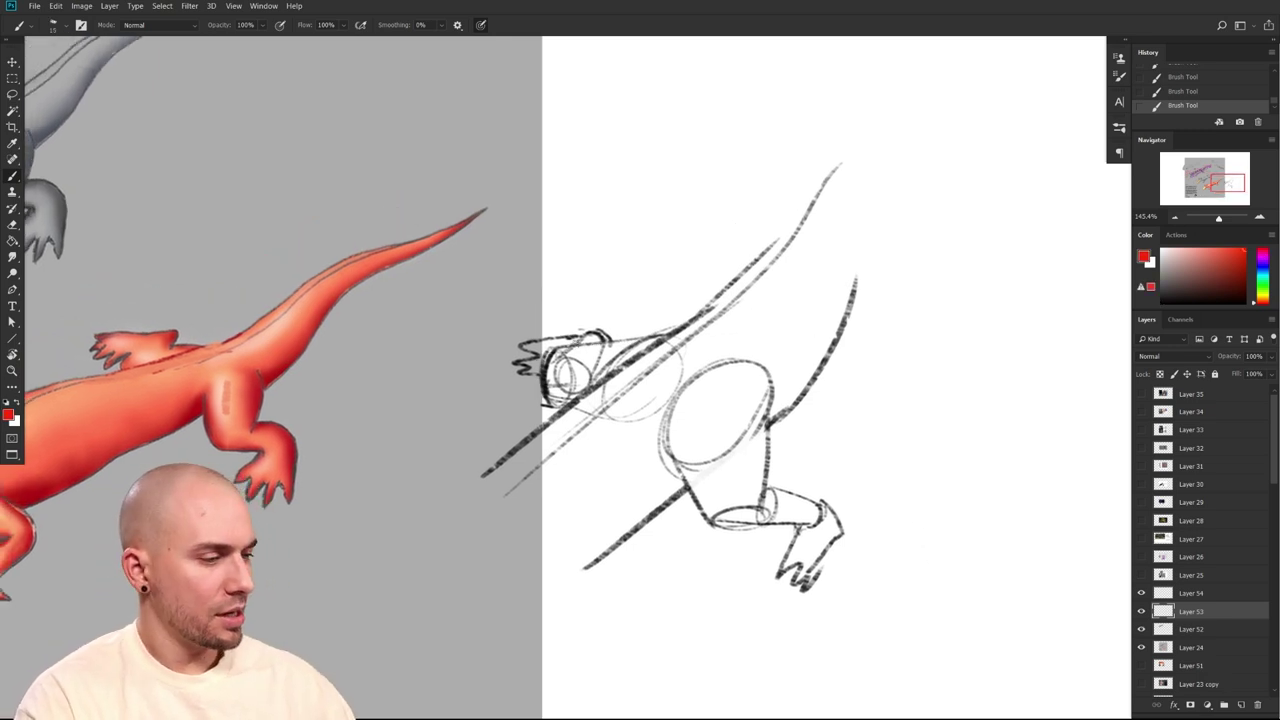
pyautogui.moveTo(544, 420)
pyautogui.mouseDown()
pyautogui.moveTo(730, 300)
pyautogui.moveTo(618, 373)
pyautogui.mouseUp()
pyautogui.hotkey('ctrl', 'z')
pyautogui.hotkey('ctrl', 'z')
pyautogui.moveTo(556, 412)
pyautogui.mouseDown()
pyautogui.moveTo(700, 314)
pyautogui.moveTo(596, 414)
pyautogui.mouseUp()
# Paint out the far leg's hip and knee construction lines with a larger white brush and restate its edge in sampled grey
pyautogui.keyDown('alt'); pyautogui.click(665, 370); pyautogui.keyUp('alt')
pyautogui.press(']')
pyautogui.press(']')
pyautogui.press(']')
pyautogui.press(']')
pyautogui.moveTo(686, 342)
pyautogui.mouseDown()
pyautogui.moveTo(576, 408)
pyautogui.moveTo(606, 396)
pyautogui.moveTo(634, 418)
pyautogui.mouseUp()
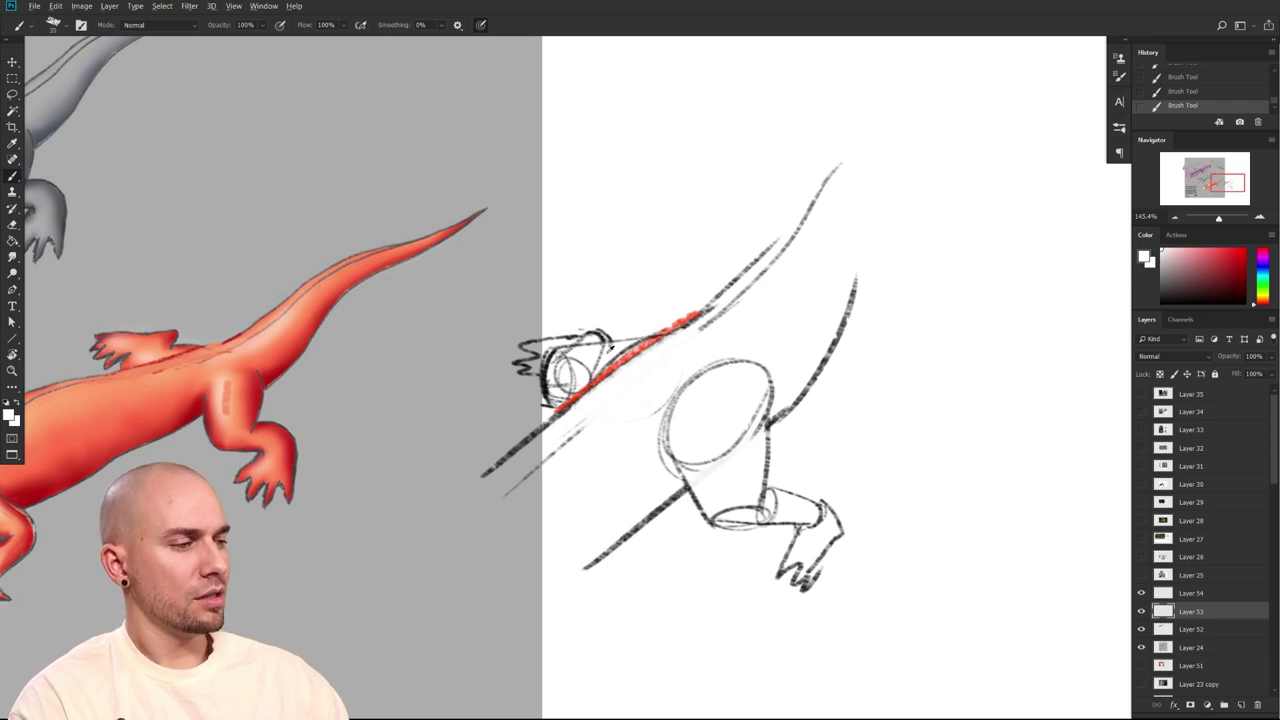
pyautogui.moveTo(578, 360)
pyautogui.mouseDown()
pyautogui.moveTo(558, 385)
pyautogui.moveTo(595, 362)
pyautogui.moveTo(560, 390)
pyautogui.moveTo(593, 358)
pyautogui.mouseUp()
pyautogui.keyDown('alt'); pyautogui.click(605, 335); pyautogui.keyUp('alt')
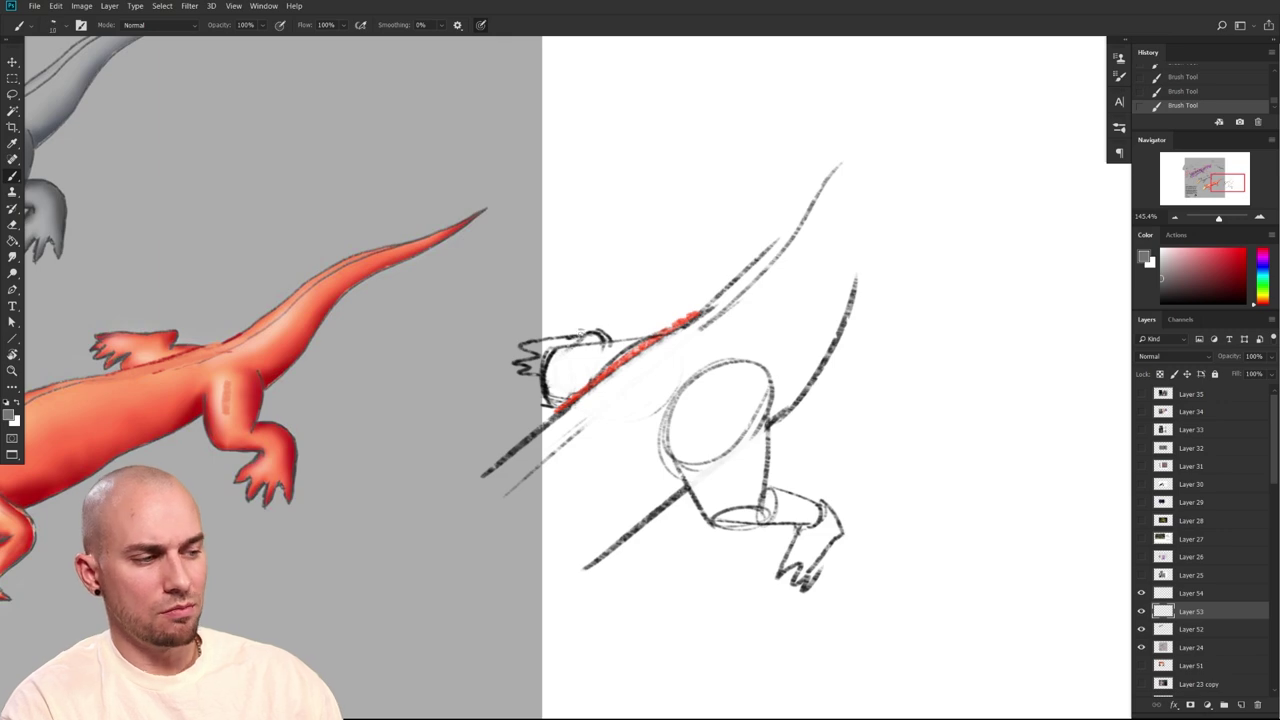
pyautogui.moveTo(594, 347); pyautogui.dragTo(736, 316)
pyautogui.moveTo(761, 415)
pyautogui.mouseDown()
pyautogui.moveTo(766, 471)
pyautogui.moveTo(769, 408)
pyautogui.moveTo(771, 420)
pyautogui.mouseUp()
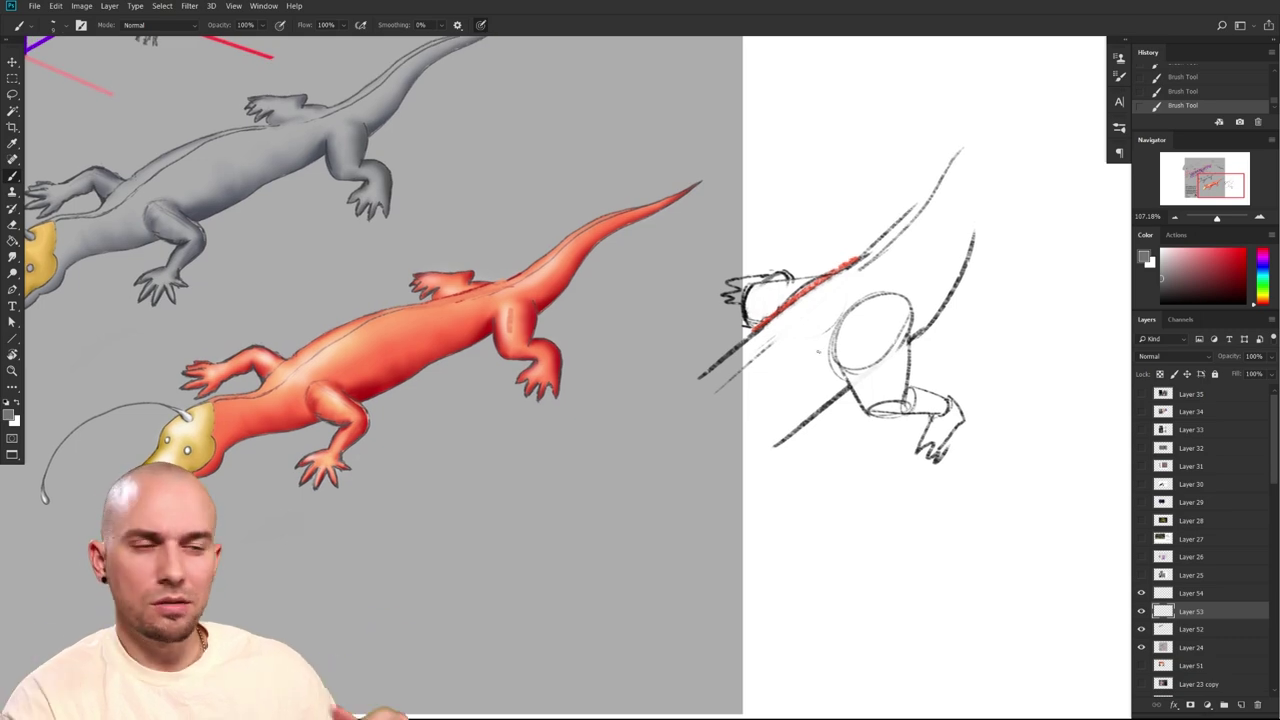
# Compare the new leg construction with the sheet's perspective boxes, lizard sketch and grey and red renders
pyautogui.scroll(-4, 732, 492)
pyautogui.scroll(-3, 762, 507)
pyautogui.moveTo(732, 492); pyautogui.dragTo(796, 553)
pyautogui.scroll(3, 762, 507)
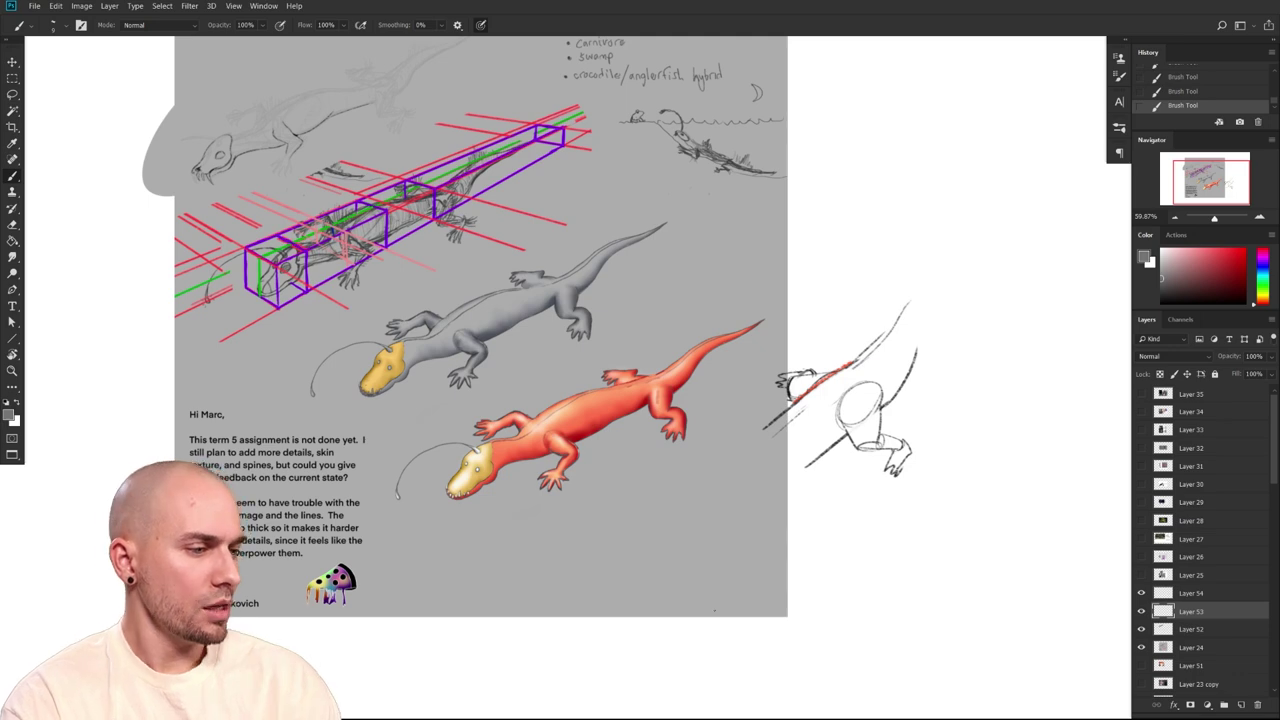
pyautogui.scroll(2, 840, 498)
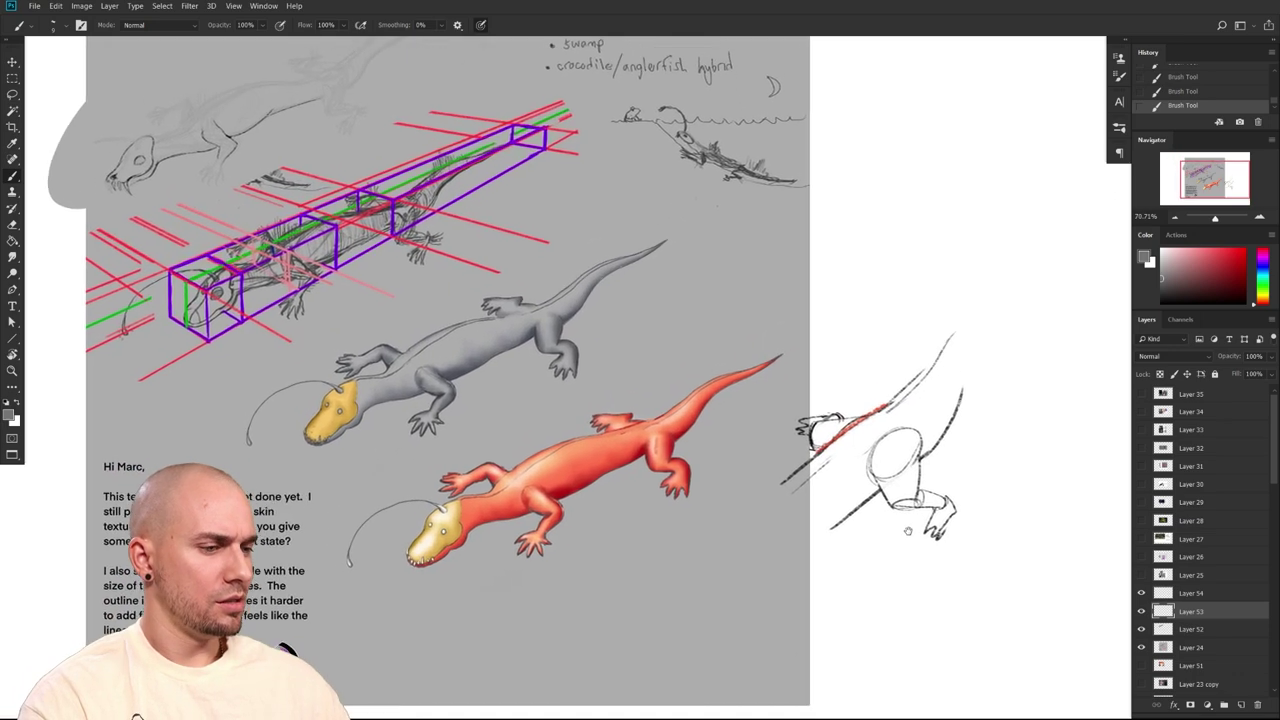
pyautogui.moveTo(908, 527)
pyautogui.mouseDown()
pyautogui.moveTo(880, 562)
pyautogui.moveTo(895, 519)
pyautogui.mouseUp()
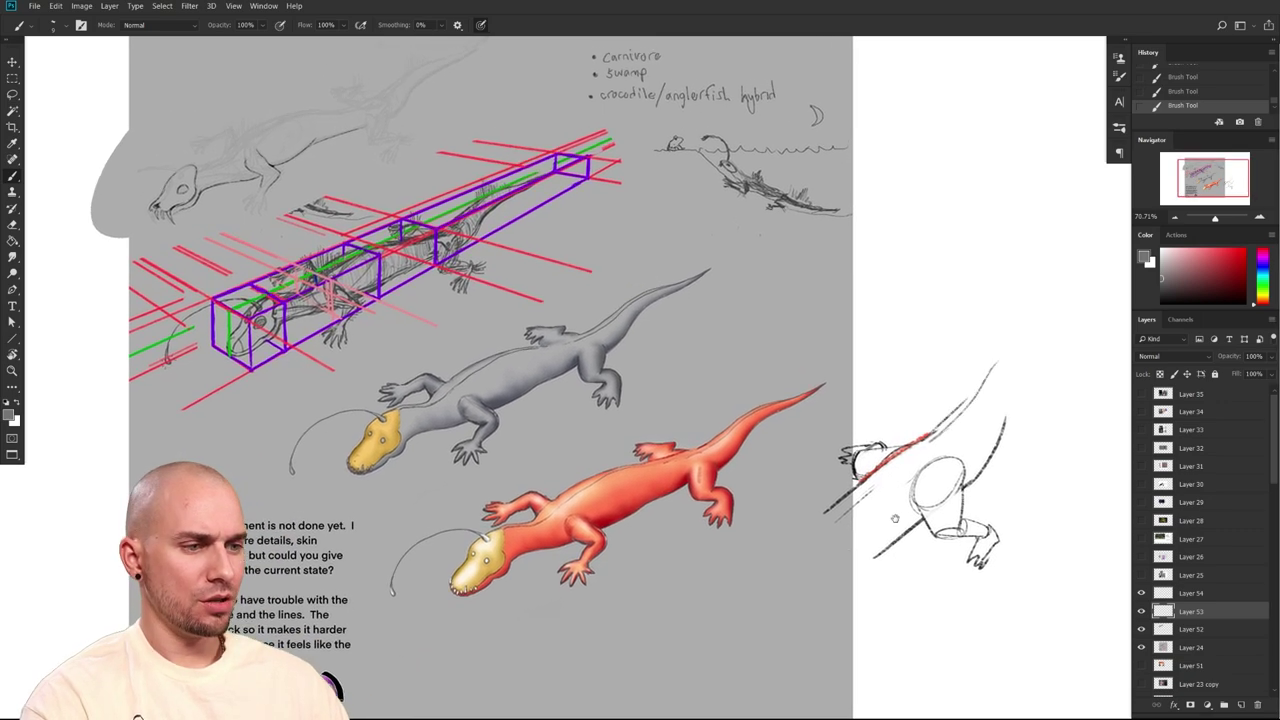
pyautogui.scroll(4, 895, 517)
pyautogui.moveTo(703, 567); pyautogui.dragTo(593, 552)
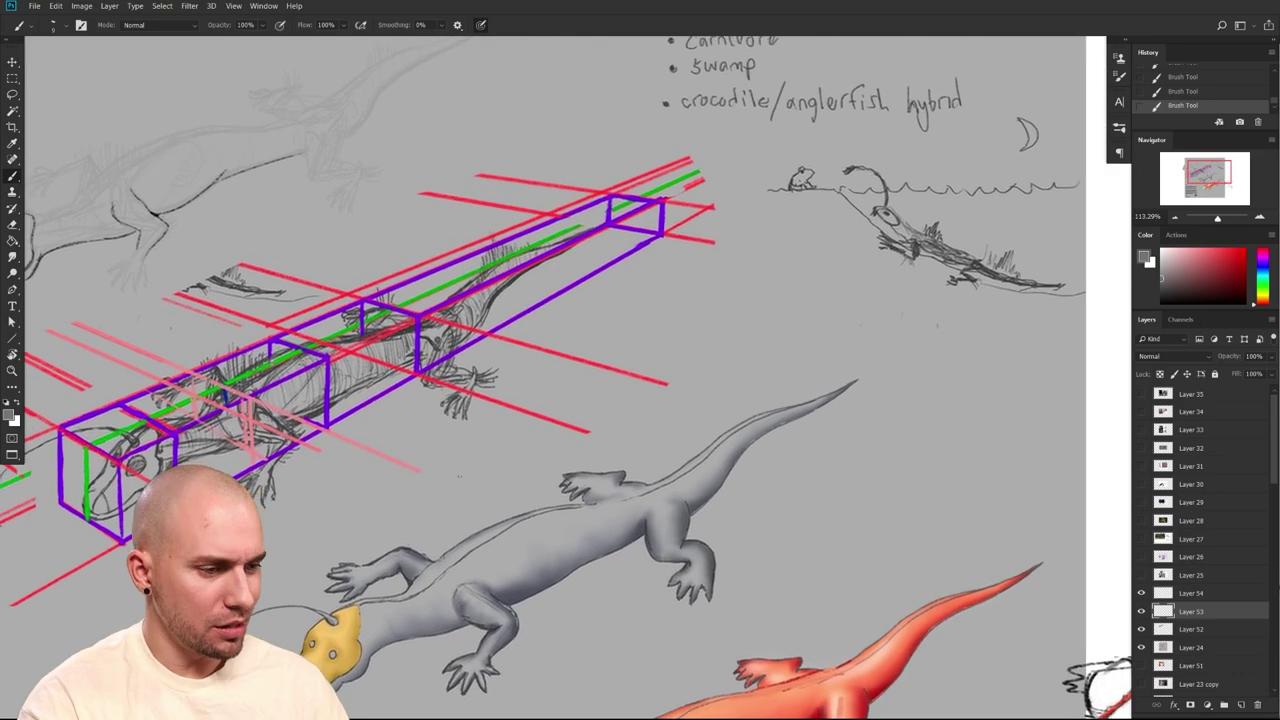
pyautogui.scroll(4, 268, 462)
pyautogui.hscroll(-3, 272, 410)
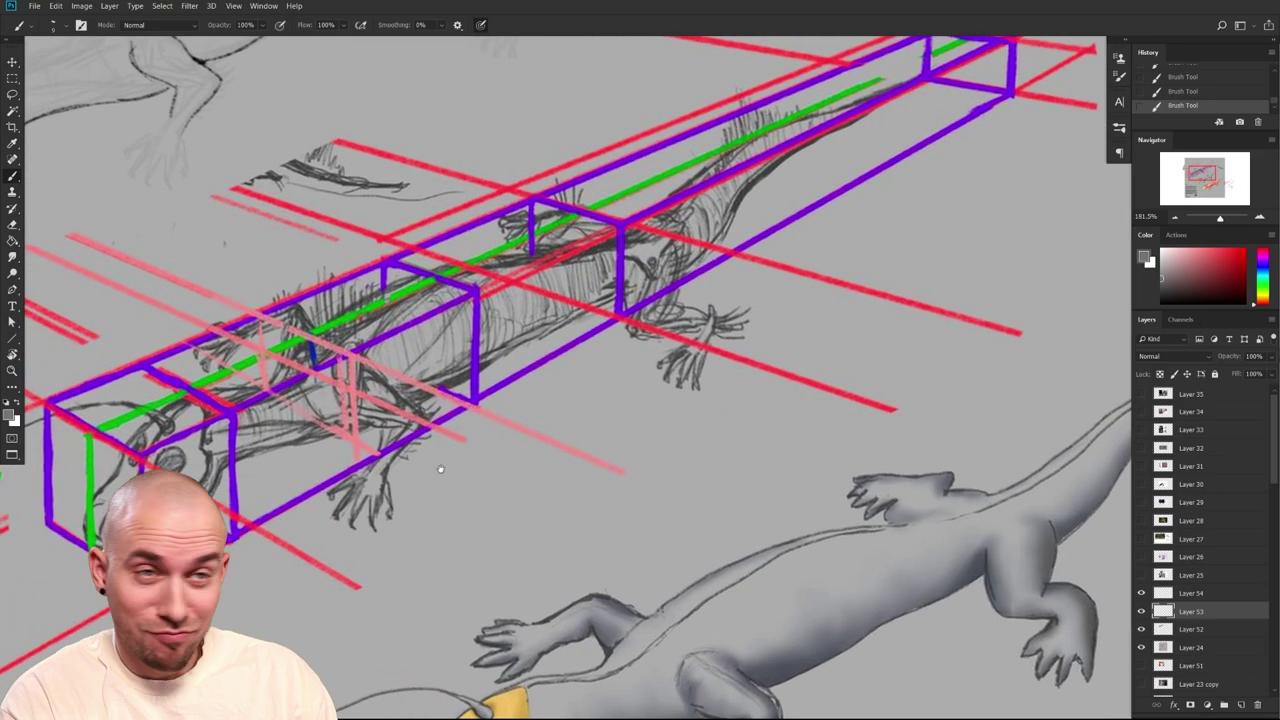
pyautogui.scroll(-1, 440, 469)
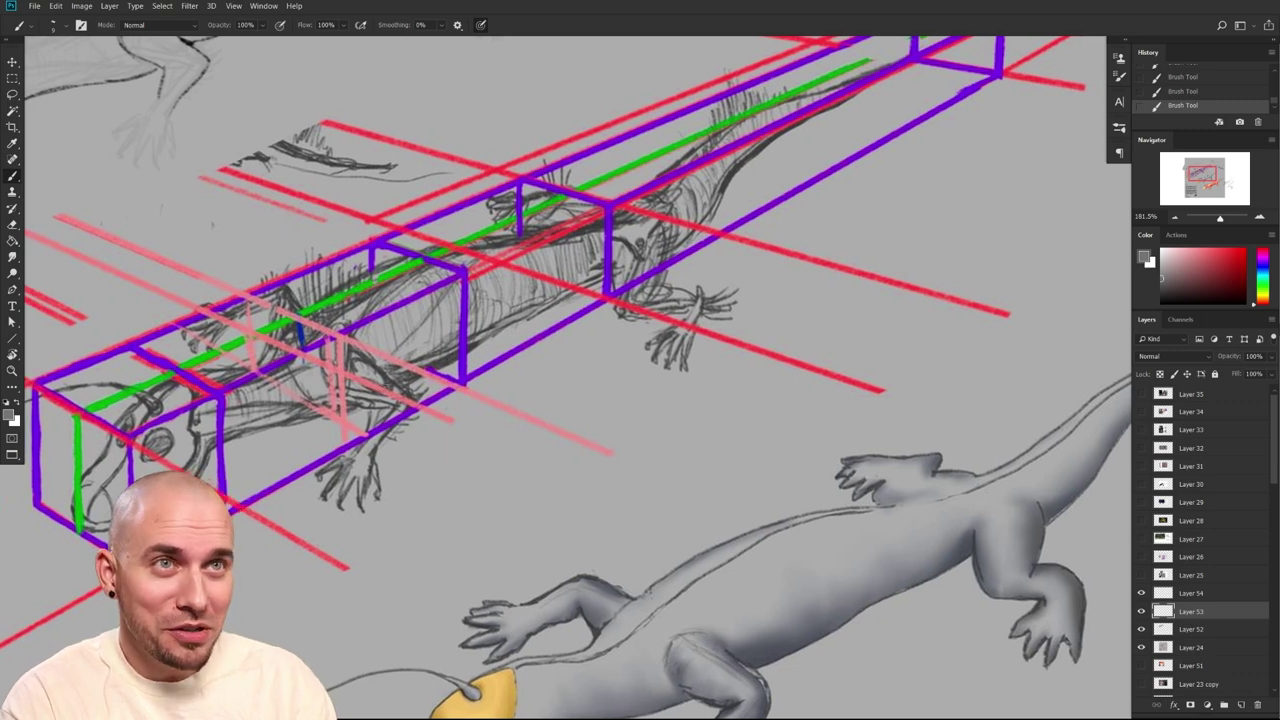
pyautogui.scroll(-5, 479, 485)
pyautogui.hscroll(2, 479, 485)
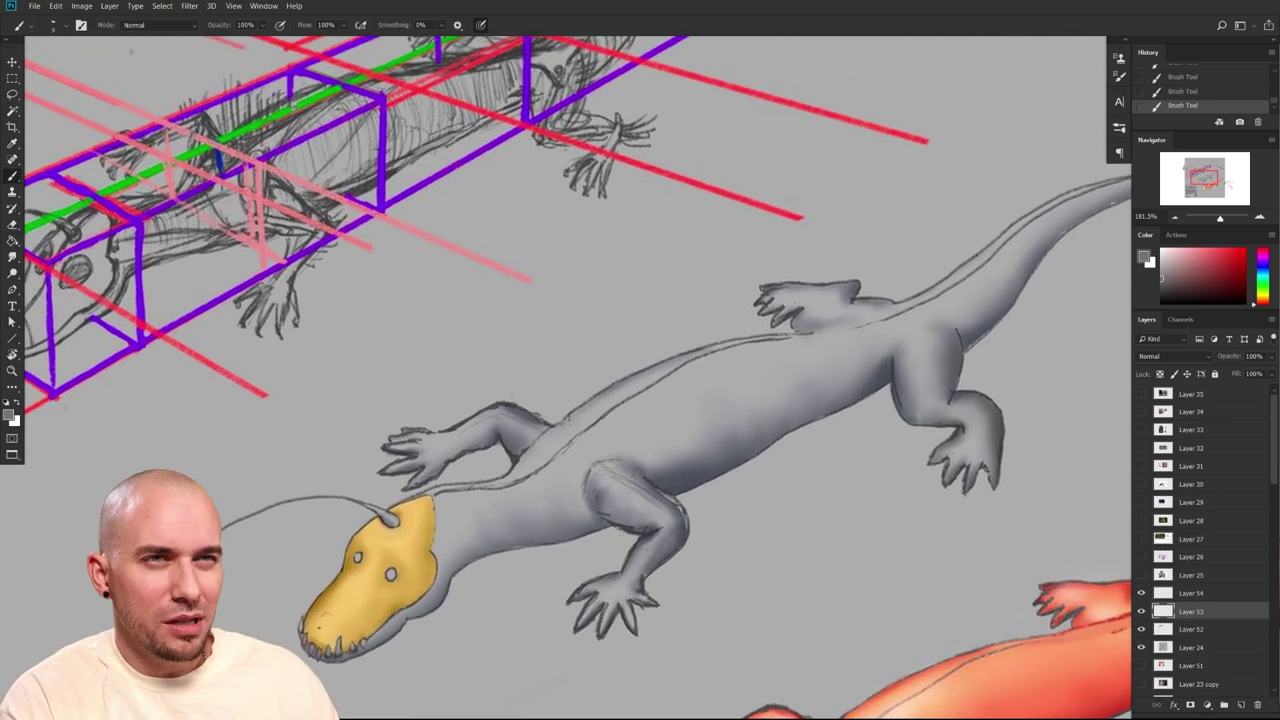
# Darken the grey lizard's near hind thigh with strokes of grey sampled from its body and leg
pyautogui.keyDown('alt'); pyautogui.click(680, 478); pyautogui.keyUp('alt')
pyautogui.moveTo(722, 484); pyautogui.dragTo(630, 559)
pyautogui.scroll(-1, 630, 560)
pyautogui.hscroll(2, 630, 560)
pyautogui.scroll(2, 805, 415)
pyautogui.hscroll(2, 805, 415)
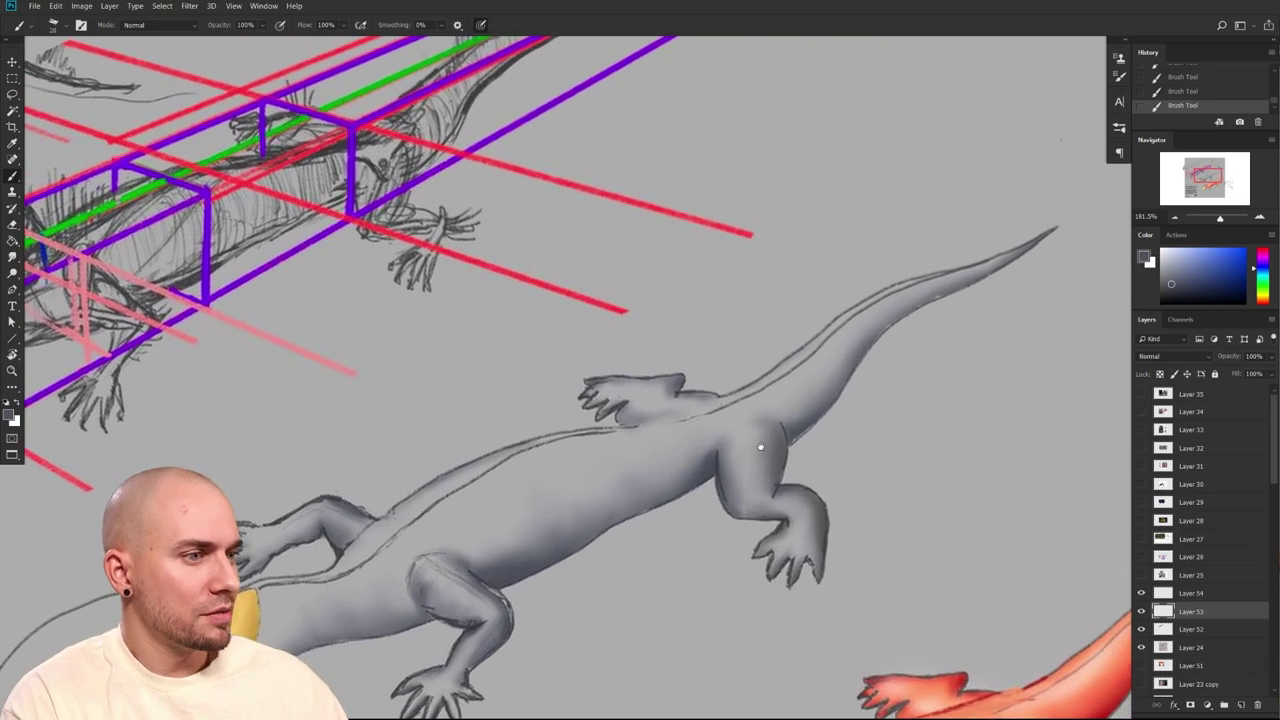
pyautogui.moveTo(765, 431); pyautogui.dragTo(756, 488)
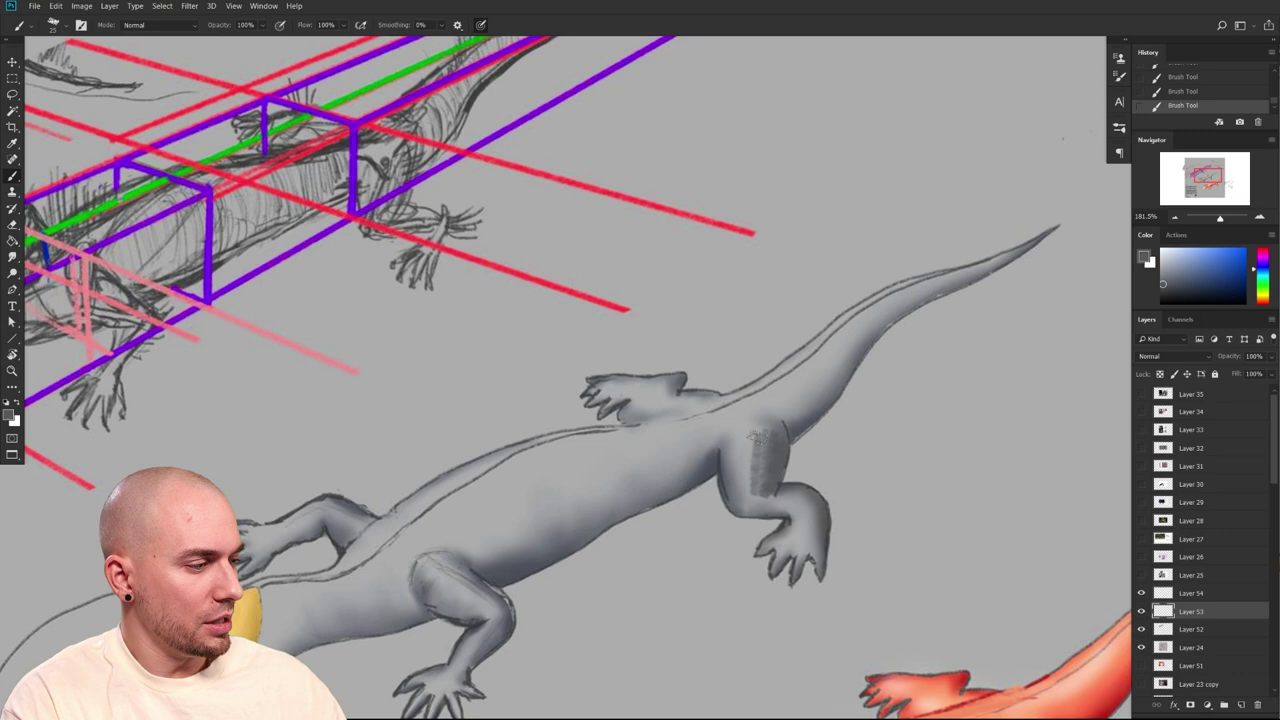
pyautogui.keyDown('alt'); pyautogui.click(736, 472); pyautogui.keyUp('alt')
pyautogui.keyDown('alt'); pyautogui.click(747, 458); pyautogui.keyUp('alt')
pyautogui.keyDown('alt'); pyautogui.click(754, 432); pyautogui.keyUp('alt')
pyautogui.moveTo(767, 434)
pyautogui.mouseDown()
pyautogui.moveTo(750, 465)
pyautogui.moveTo(767, 507)
pyautogui.mouseUp()
# Blend the grey lizard's thigh shading with lighter and darker sampled greys, varying the brush size
pyautogui.keyDown('alt'); pyautogui.click(776, 457); pyautogui.keyUp('alt')
pyautogui.keyDown('alt'); pyautogui.click(764, 487); pyautogui.keyUp('alt')
pyautogui.keyDown('alt'); pyautogui.click(741, 458); pyautogui.keyUp('alt')
pyautogui.press(']')
pyautogui.press(']')
pyautogui.moveTo(753, 434); pyautogui.dragTo(754, 474)
pyautogui.moveTo(756, 450)
pyautogui.mouseDown()
pyautogui.moveTo(760, 484)
pyautogui.moveTo(743, 506)
pyautogui.moveTo(732, 497)
pyautogui.mouseUp()
pyautogui.keyDown('alt'); pyautogui.click(757, 462); pyautogui.keyUp('alt')
pyautogui.keyDown('alt'); pyautogui.click(741, 440); pyautogui.keyUp('alt')
pyautogui.press(']')
pyautogui.press(']')
pyautogui.keyDown('alt'); pyautogui.click(753, 460); pyautogui.keyUp('alt')
pyautogui.keyDown('alt'); pyautogui.click(736, 439); pyautogui.keyUp('alt')
pyautogui.press('[')
pyautogui.press('[')
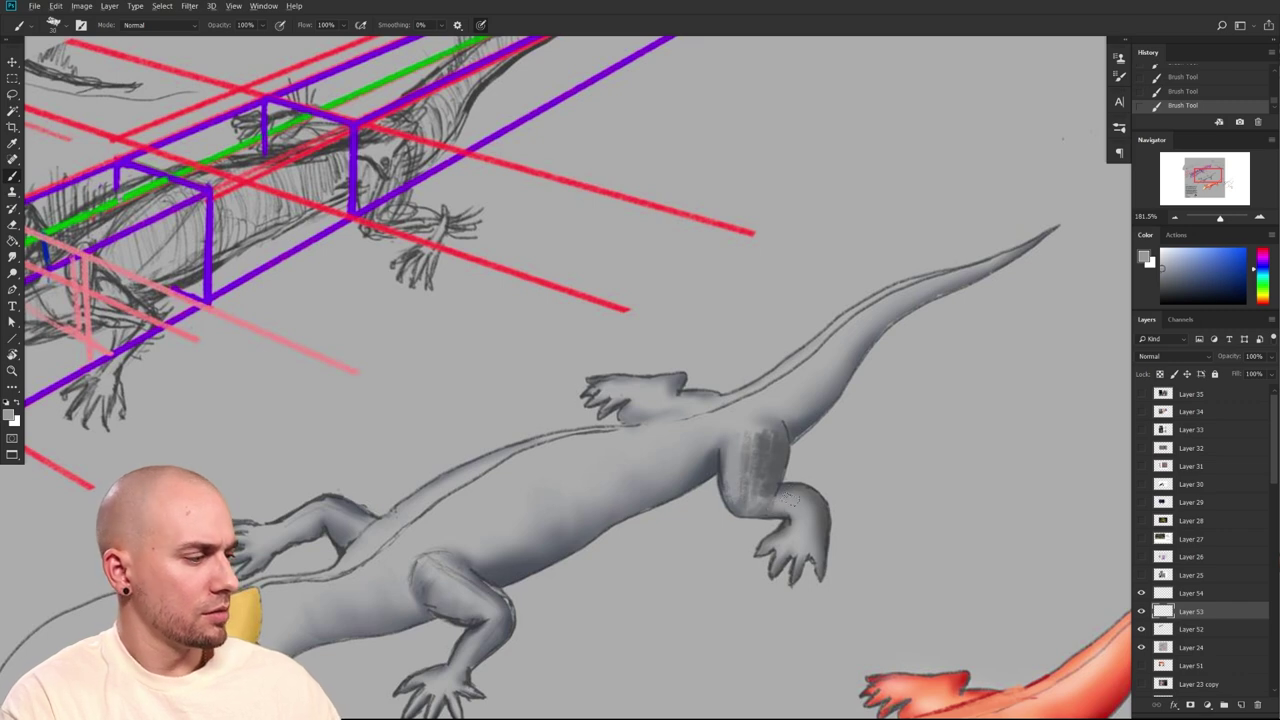
# Shade the grey lizard's near hind knee with sampled dark grey and curve an outline over the top of its hip
pyautogui.keyDown('alt'); pyautogui.click(788, 491); pyautogui.keyUp('alt')
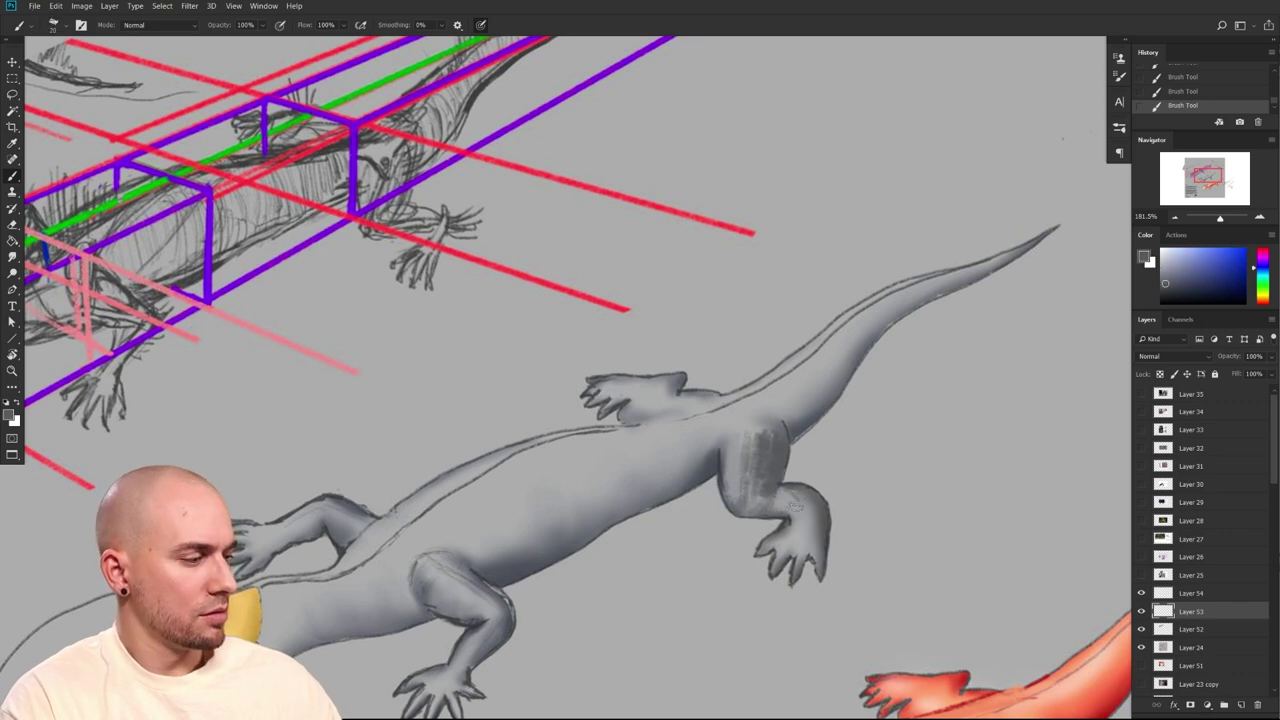
pyautogui.moveTo(796, 506); pyautogui.dragTo(896, 496)
pyautogui.press('[')
pyautogui.press('[')
pyautogui.moveTo(836, 405); pyautogui.dragTo(877, 417)
pyautogui.moveTo(832, 410); pyautogui.dragTo(882, 417)
pyautogui.press(']')
pyautogui.press(']')
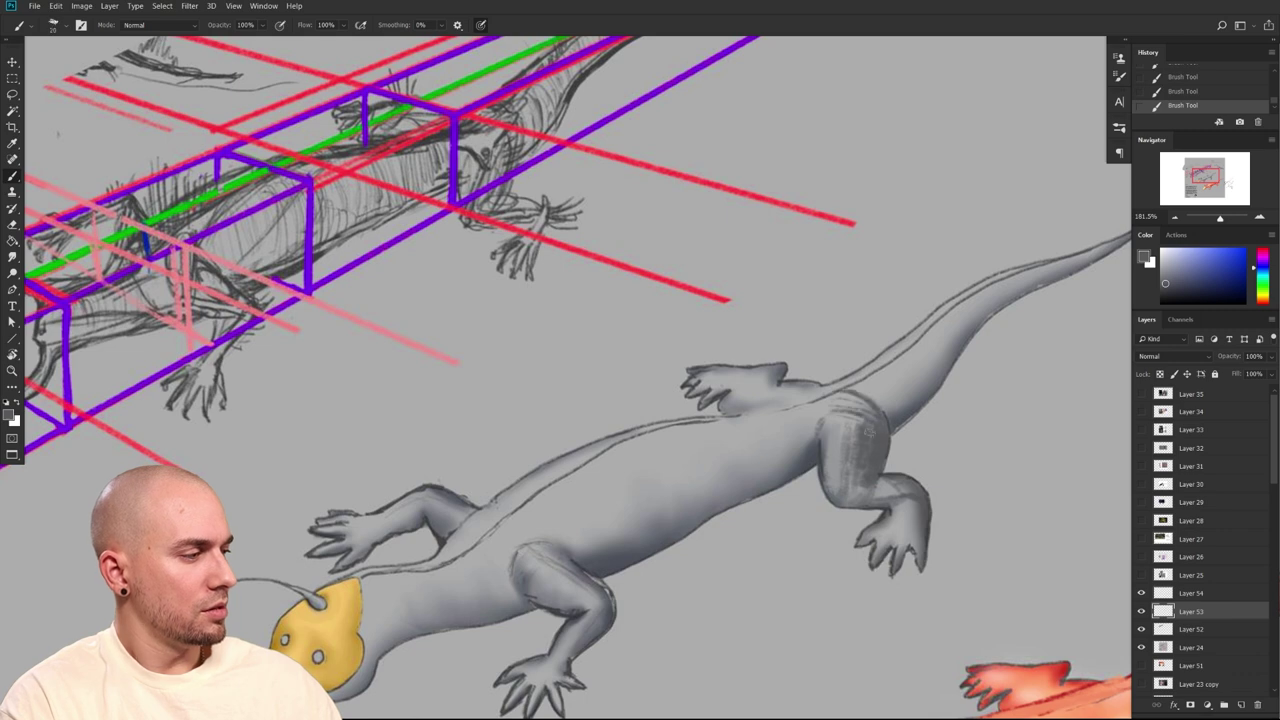
pyautogui.scroll(-3, 910, 524)
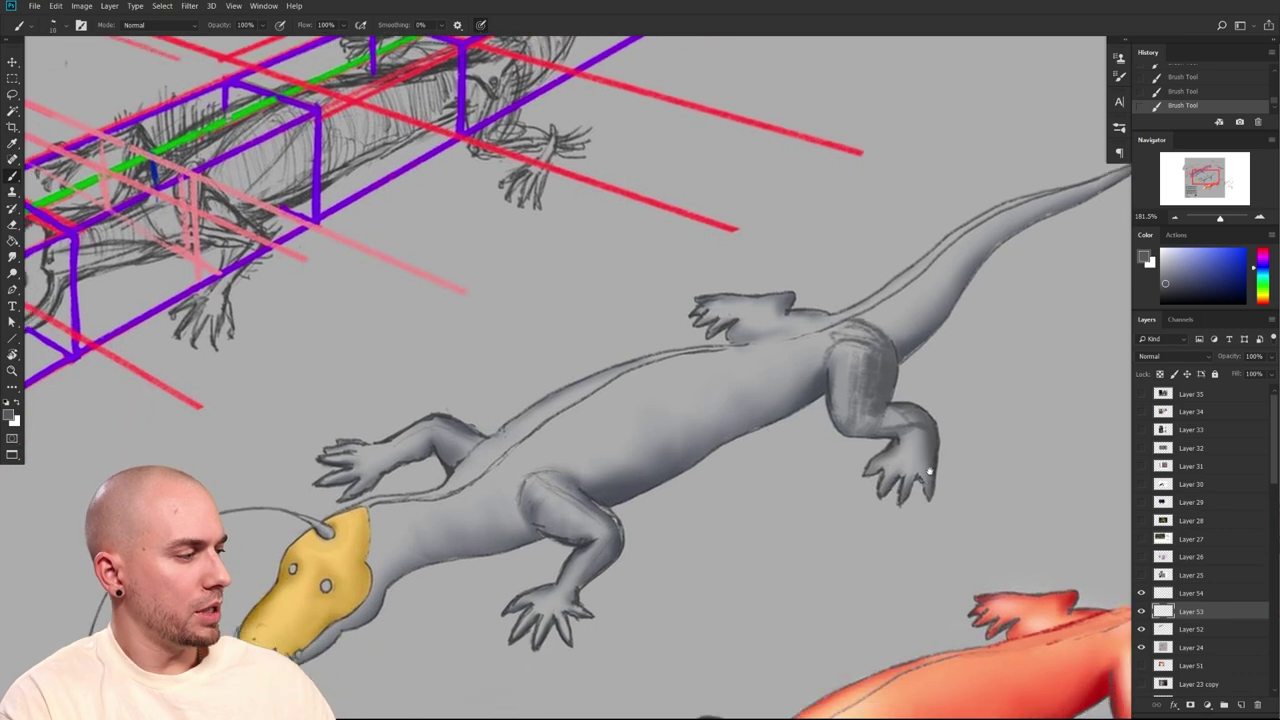
pyautogui.keyDown('alt'); pyautogui.click(606, 461); pyautogui.keyUp('alt')
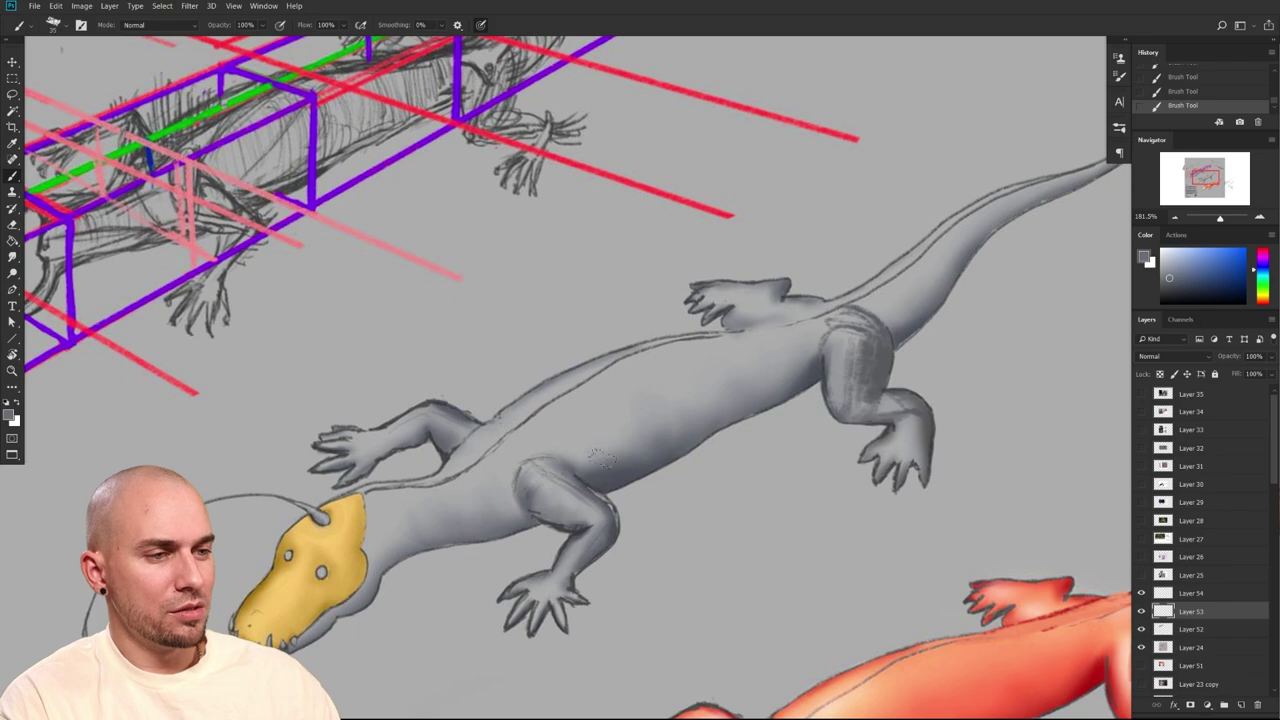
pyautogui.scroll(-6, 633, 484)
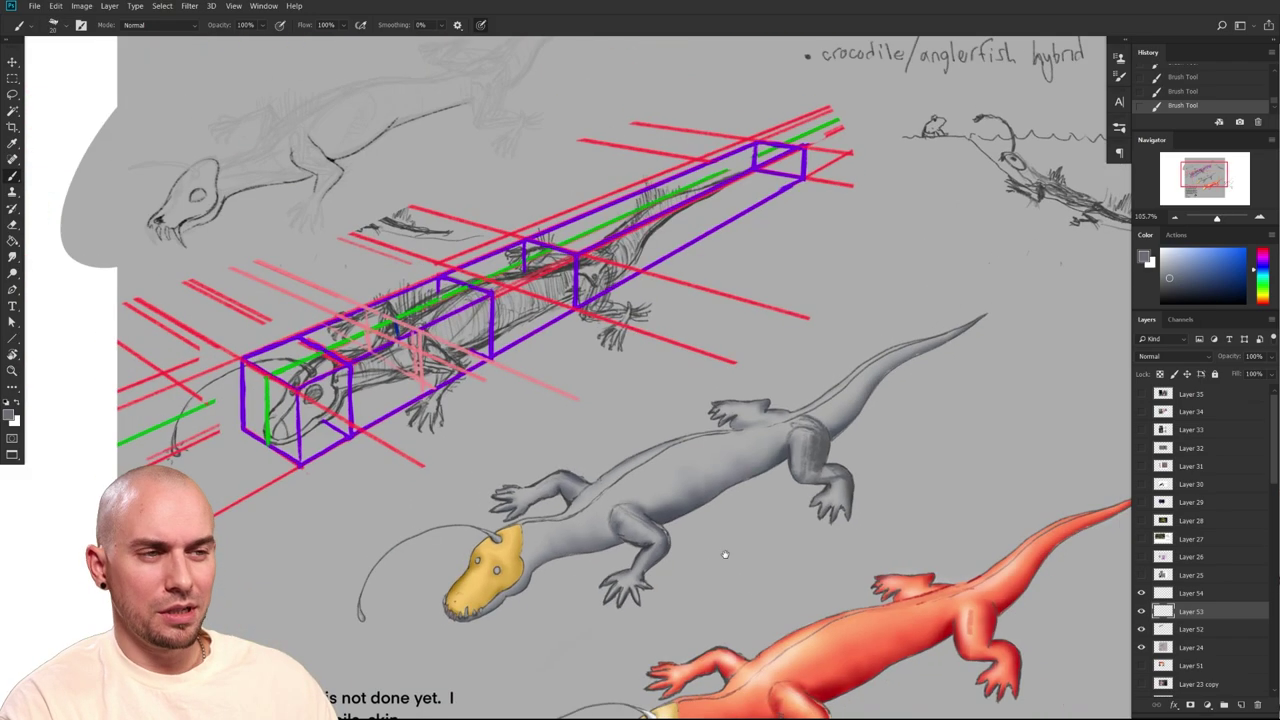
# Compare the grey and red lizard renders with the perspective boxes and the separate leg construction sketch
pyautogui.scroll(1, 801, 590)
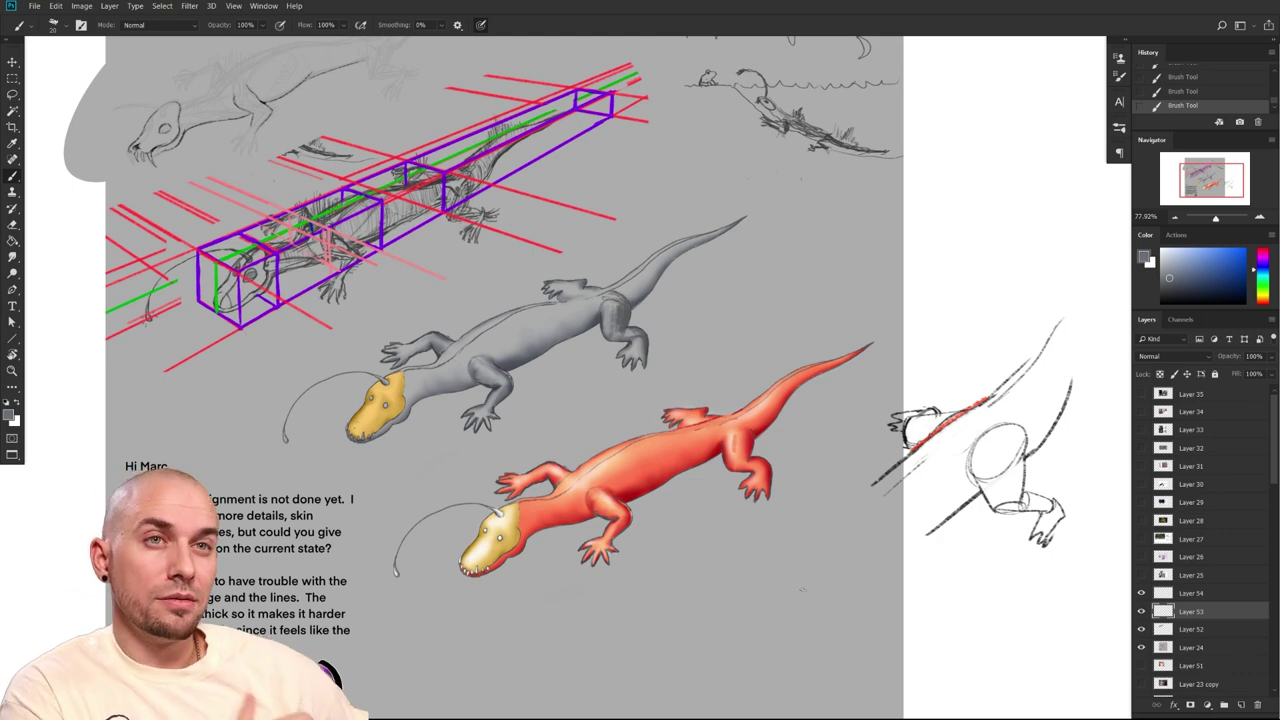
pyautogui.moveTo(707, 490); pyautogui.dragTo(919, 537)
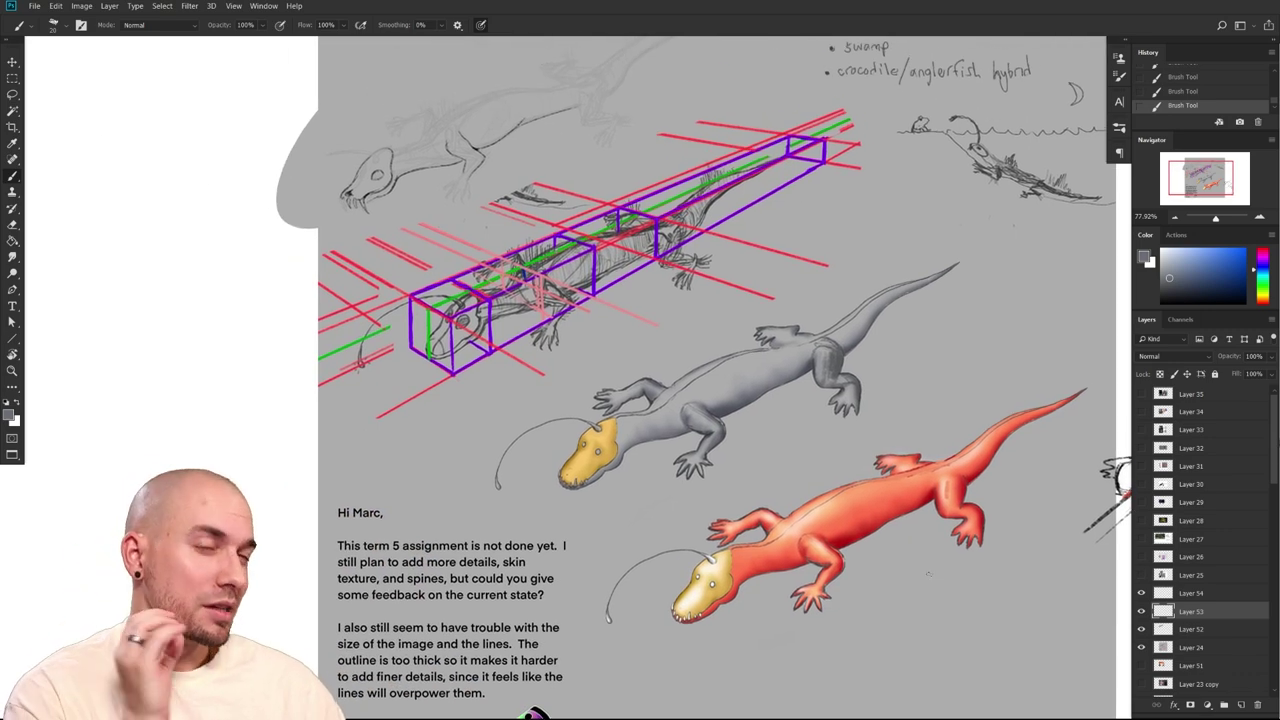
pyautogui.moveTo(963, 577)
pyautogui.mouseDown()
pyautogui.moveTo(906, 622)
pyautogui.moveTo(913, 631)
pyautogui.mouseUp()
pyautogui.moveTo(422, 455); pyautogui.dragTo(723, 308)
pyautogui.moveTo(723, 308); pyautogui.dragTo(464, 452)
pyautogui.hotkey('ctrl', 'z')
pyautogui.moveTo(839, 635)
pyautogui.mouseDown()
pyautogui.moveTo(761, 615)
pyautogui.moveTo(726, 580)
pyautogui.moveTo(743, 580)
pyautogui.moveTo(701, 553)
pyautogui.mouseUp()
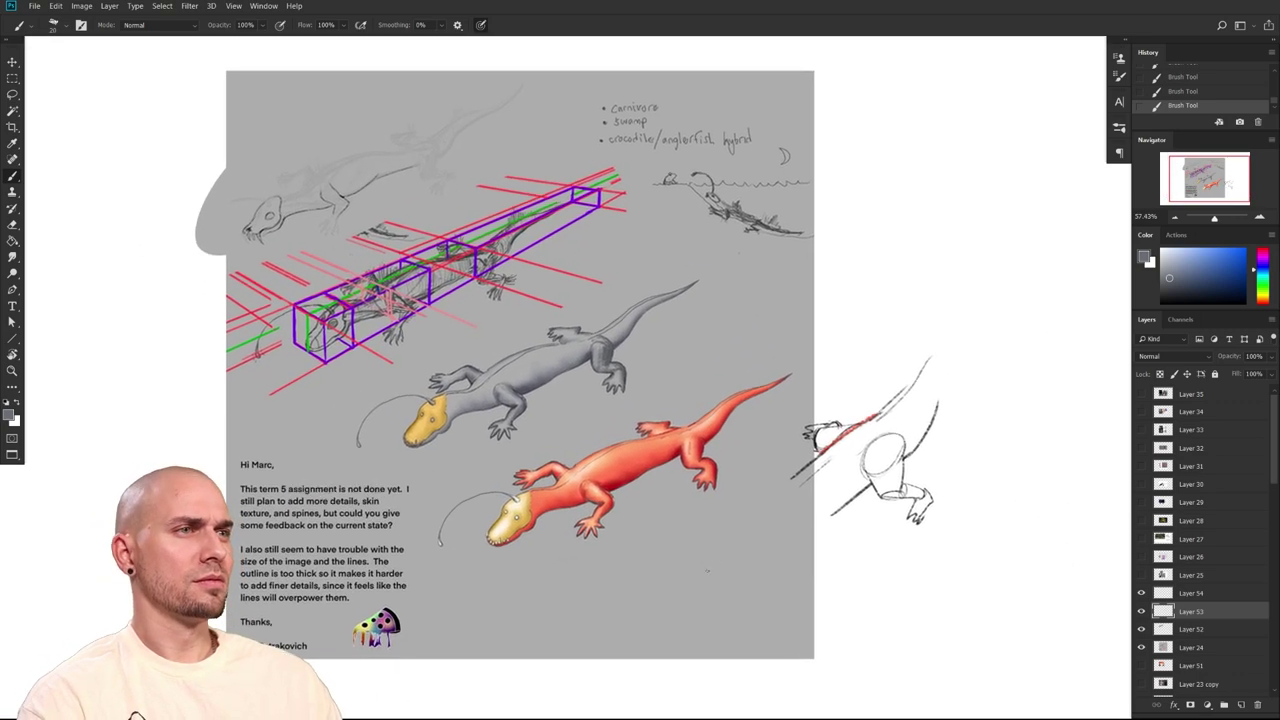
pyautogui.scroll(1, 711, 551)
pyautogui.scroll(3, 929, 597)
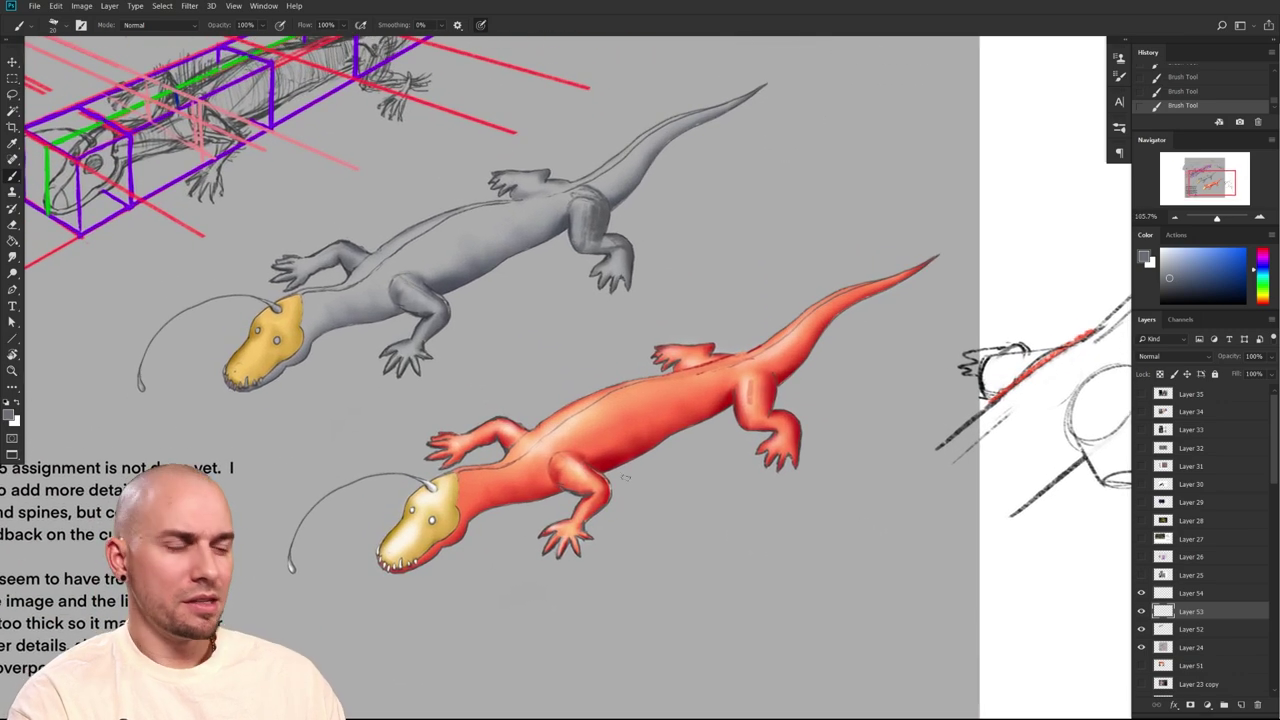
# Sample dark reds from the red lizard's body and try a few stripe strokes across its back with a larger brush
pyautogui.moveTo(610, 468)
pyautogui.mouseDown()
pyautogui.moveTo(598, 489)
pyautogui.moveTo(666, 402)
pyautogui.moveTo(603, 470)
pyautogui.moveTo(615, 434)
pyautogui.mouseUp()
pyautogui.keyDown('alt'); pyautogui.click(602, 481); pyautogui.keyUp('alt')
pyautogui.hotkey('ctrl', 'z')
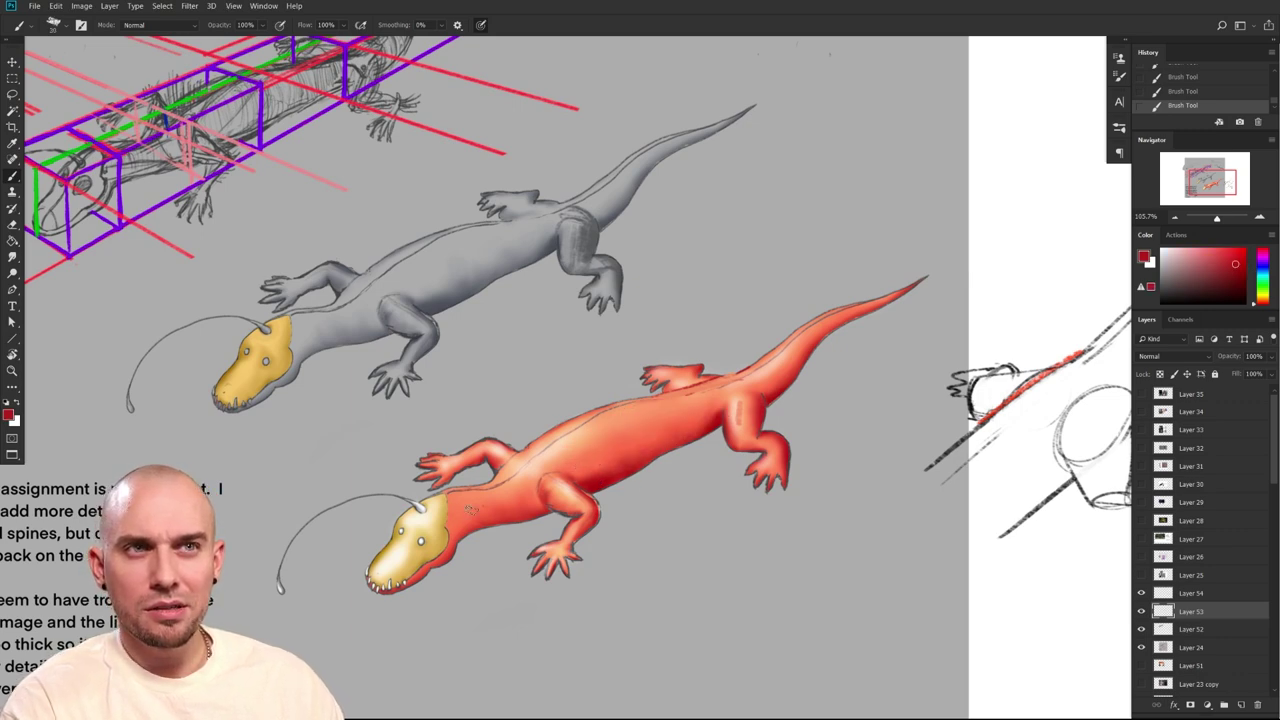
pyautogui.moveTo(672, 602); pyautogui.dragTo(682, 604)
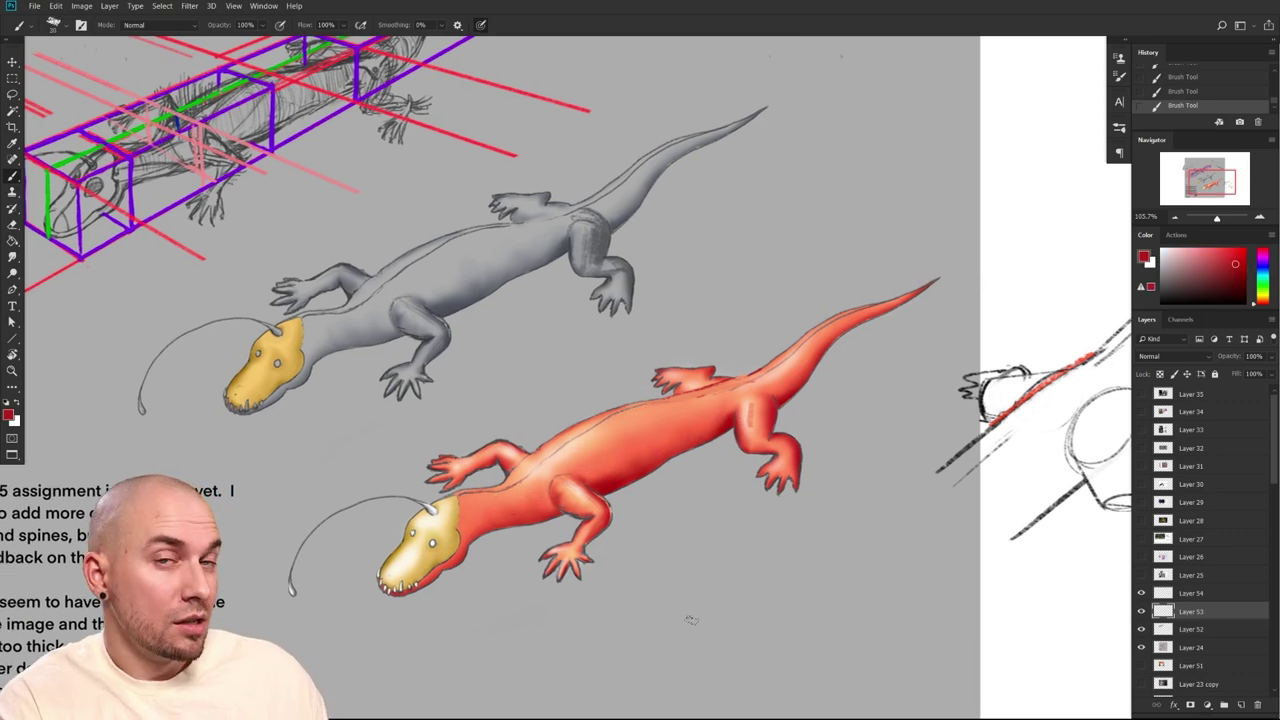
pyautogui.moveTo(687, 567); pyautogui.dragTo(630, 607)
pyautogui.keyDown('alt'); pyautogui.click(582, 511); pyautogui.keyUp('alt')
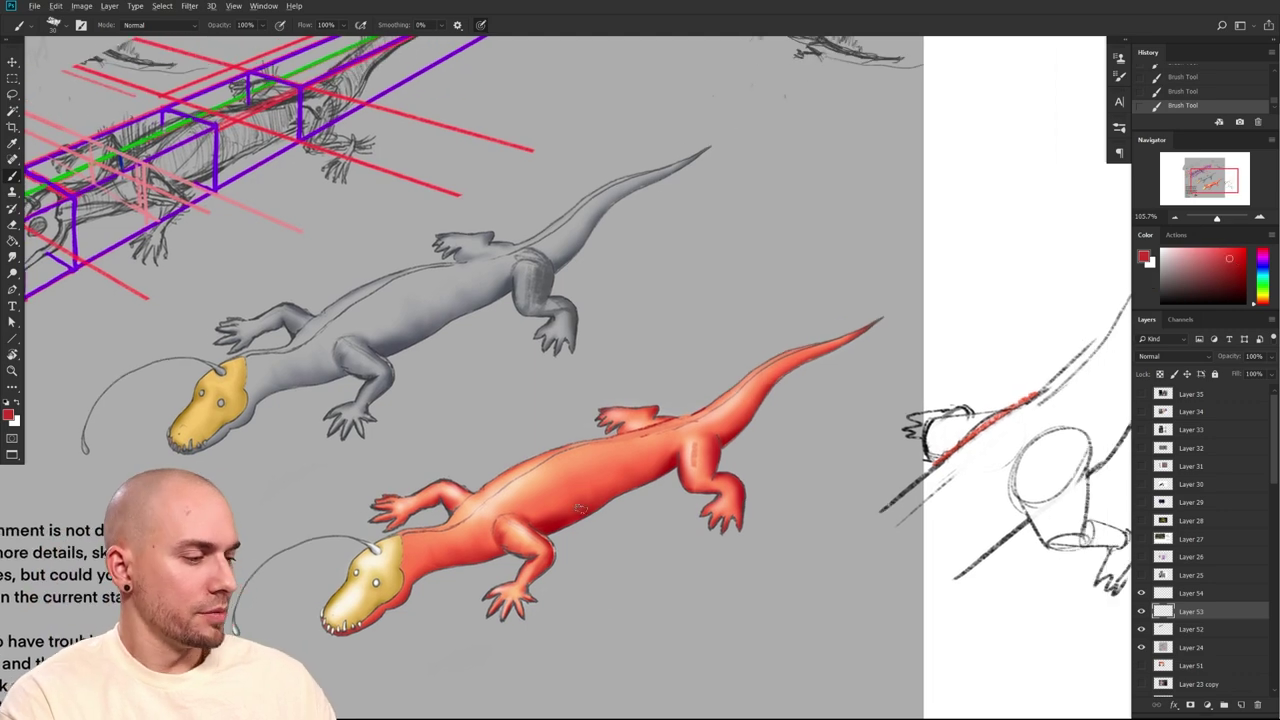
pyautogui.moveTo(540, 486); pyautogui.dragTo(612, 480)
pyautogui.keyDown('alt'); pyautogui.click(634, 509); pyautogui.keyUp('alt')
pyautogui.press(']')
pyautogui.moveTo(602, 470)
pyautogui.mouseDown()
pyautogui.moveTo(623, 487)
pyautogui.moveTo(655, 483)
pyautogui.mouseUp()
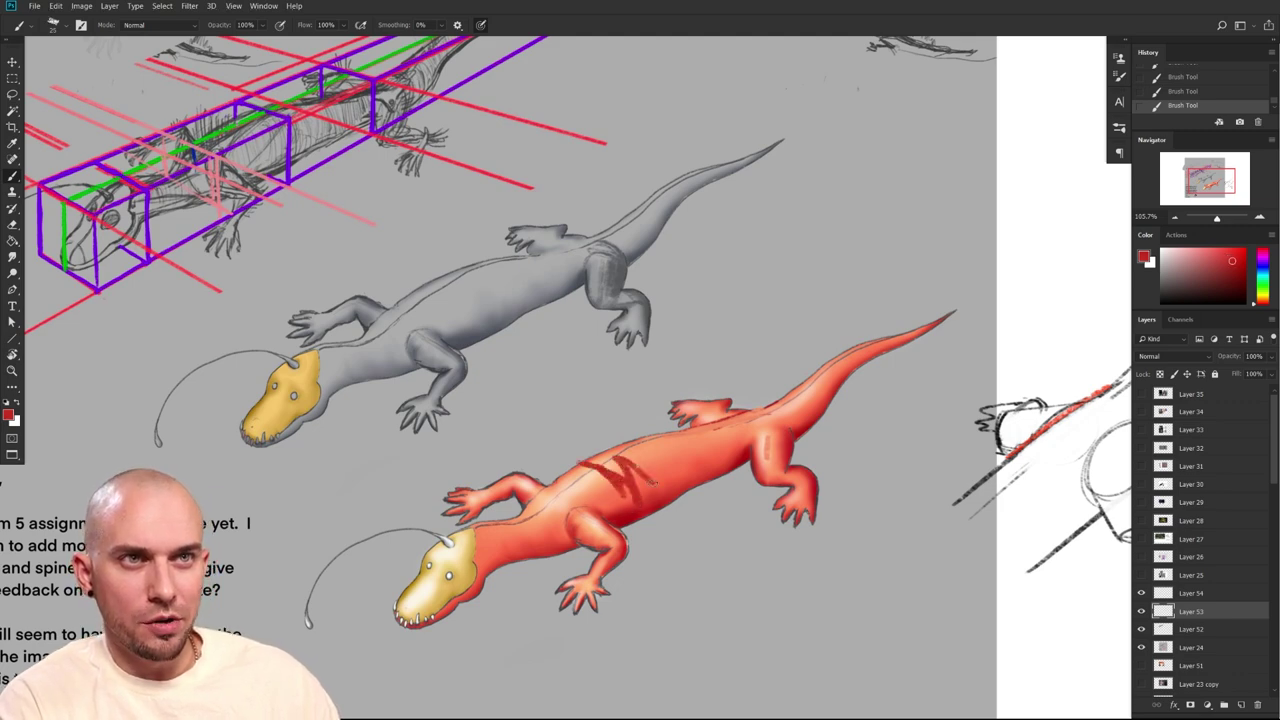
pyautogui.hotkey('ctrl', 'z')
# Paint a row of dark red stripes across the red lizard's back from neck to hips and darken them with a second pass
pyautogui.moveTo(518, 527)
pyautogui.mouseDown()
pyautogui.moveTo(645, 462)
pyautogui.moveTo(640, 445)
pyautogui.moveTo(738, 434)
pyautogui.moveTo(738, 420)
pyautogui.moveTo(760, 416)
pyautogui.mouseUp()
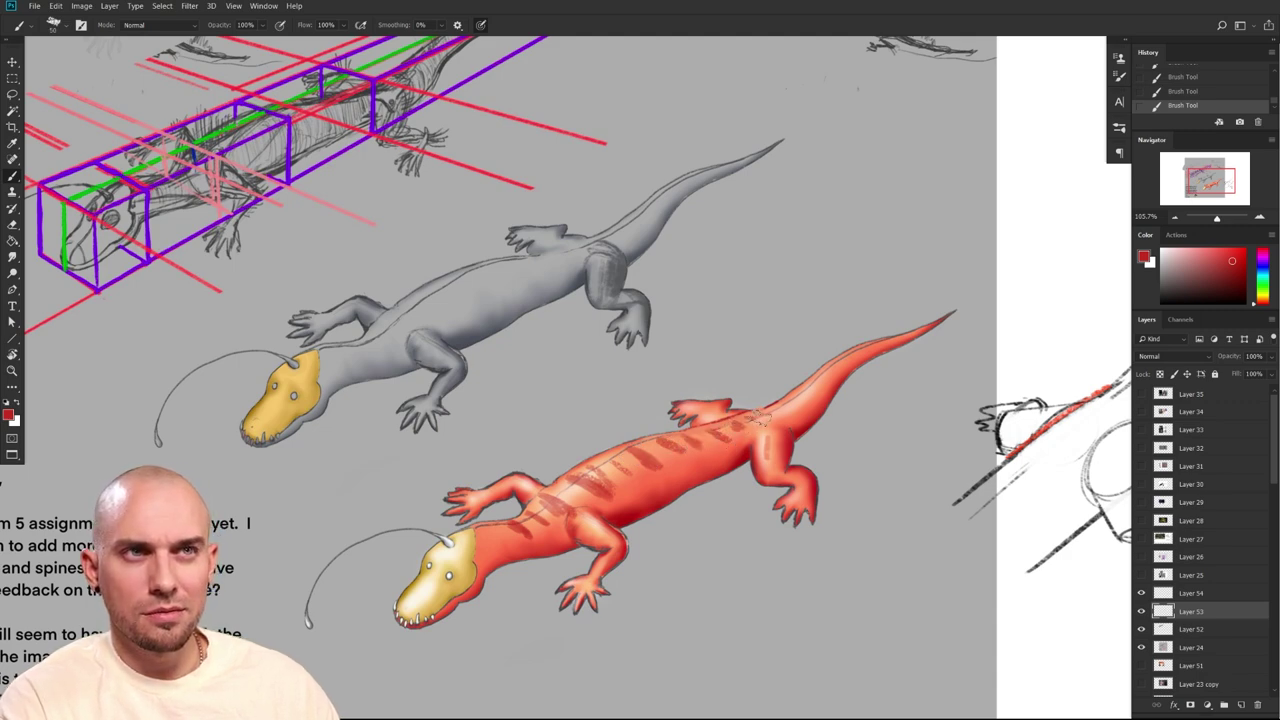
pyautogui.moveTo(700, 450)
pyautogui.mouseDown()
pyautogui.moveTo(724, 436)
pyautogui.moveTo(586, 474)
pyautogui.moveTo(628, 450)
pyautogui.moveTo(606, 458)
pyautogui.moveTo(612, 476)
pyautogui.moveTo(580, 486)
pyautogui.moveTo(615, 497)
pyautogui.moveTo(560, 512)
pyautogui.mouseUp()
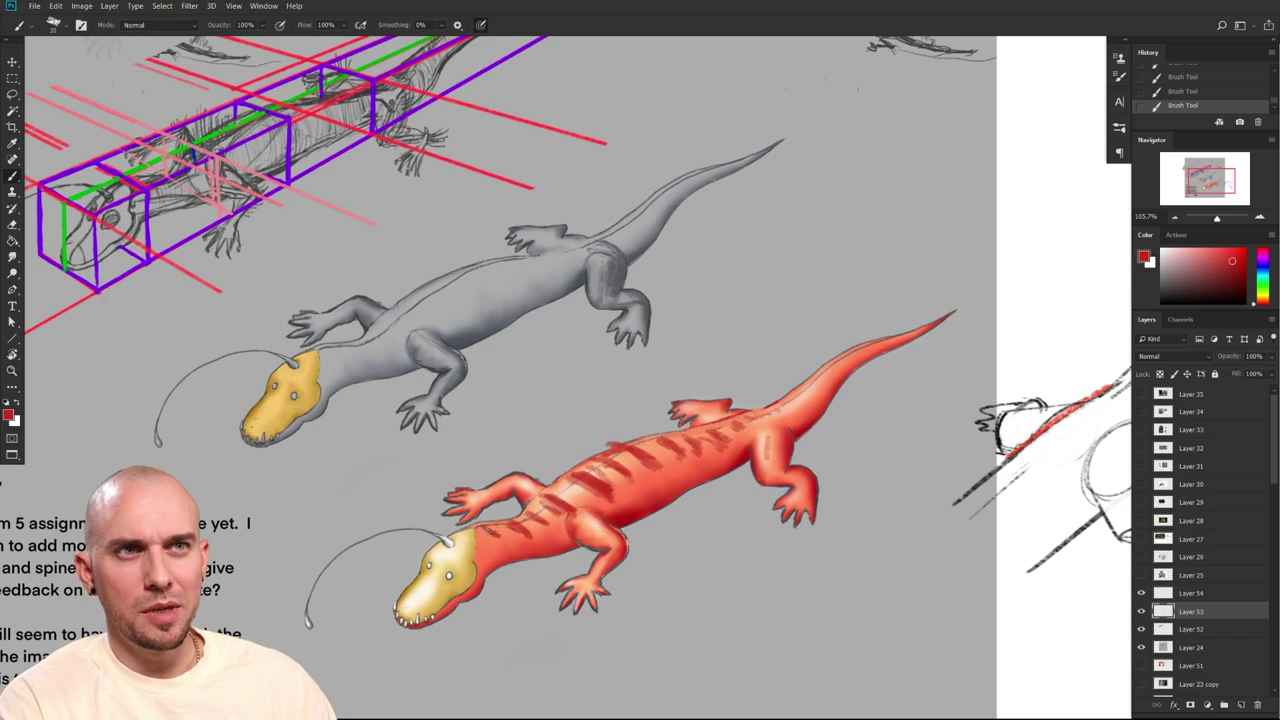
pyautogui.moveTo(752, 507); pyautogui.dragTo(667, 480)
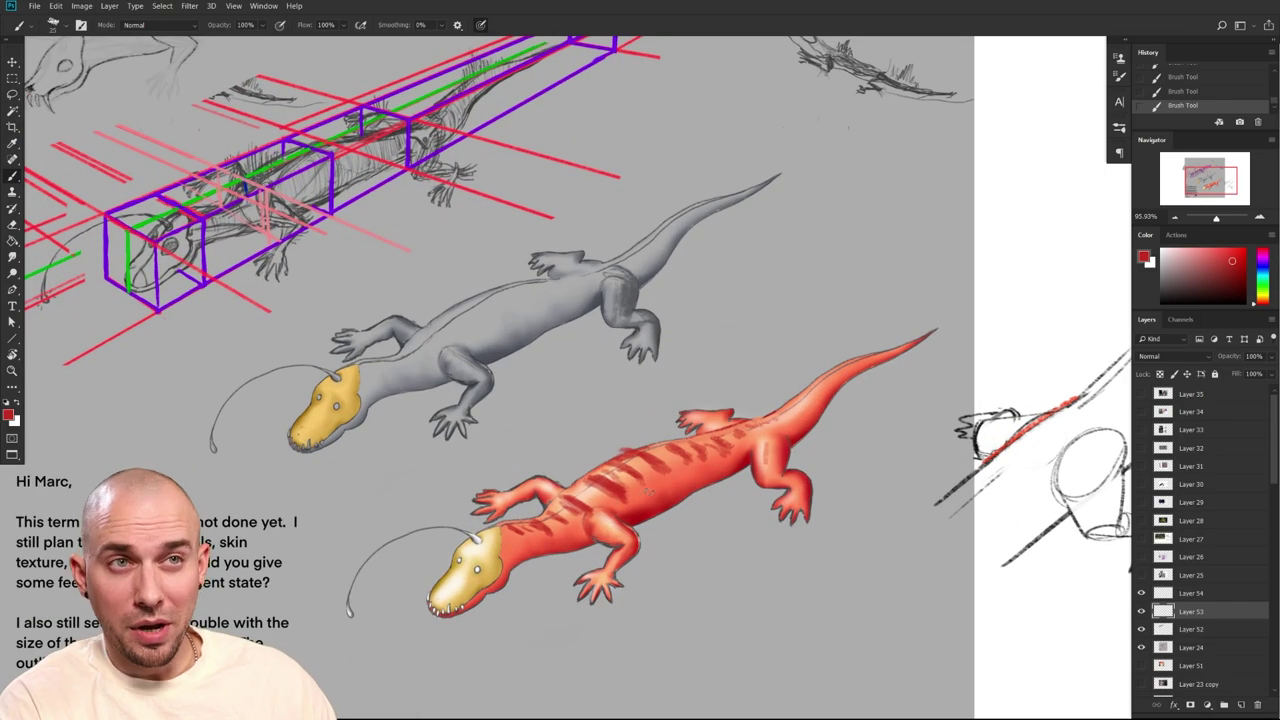
pyautogui.scroll(-3, 738, 514)
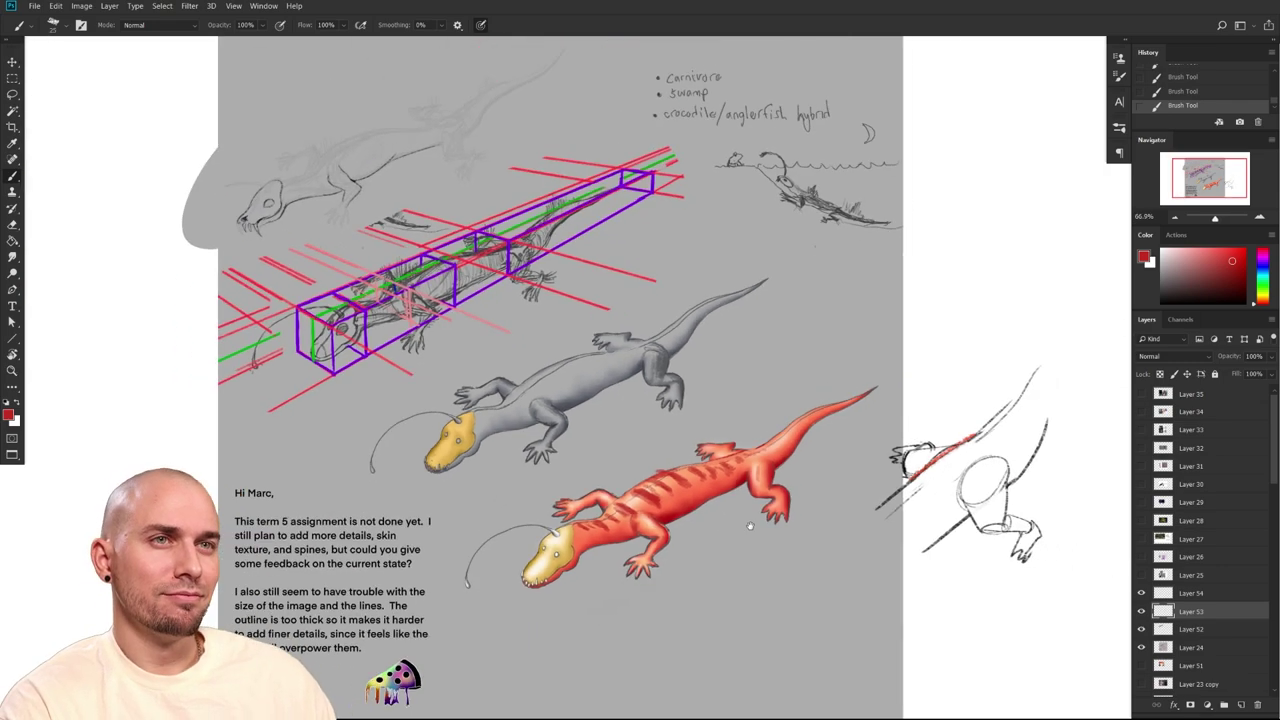
# Undo the last three brush strokes on the red lizard
pyautogui.moveTo(741, 487); pyautogui.dragTo(794, 534)
pyautogui.hotkey('ctrl', 'alt', 'z')
pyautogui.hotkey('ctrl', 'alt', 'z')
pyautogui.hotkey('ctrl', 'alt', 'z')
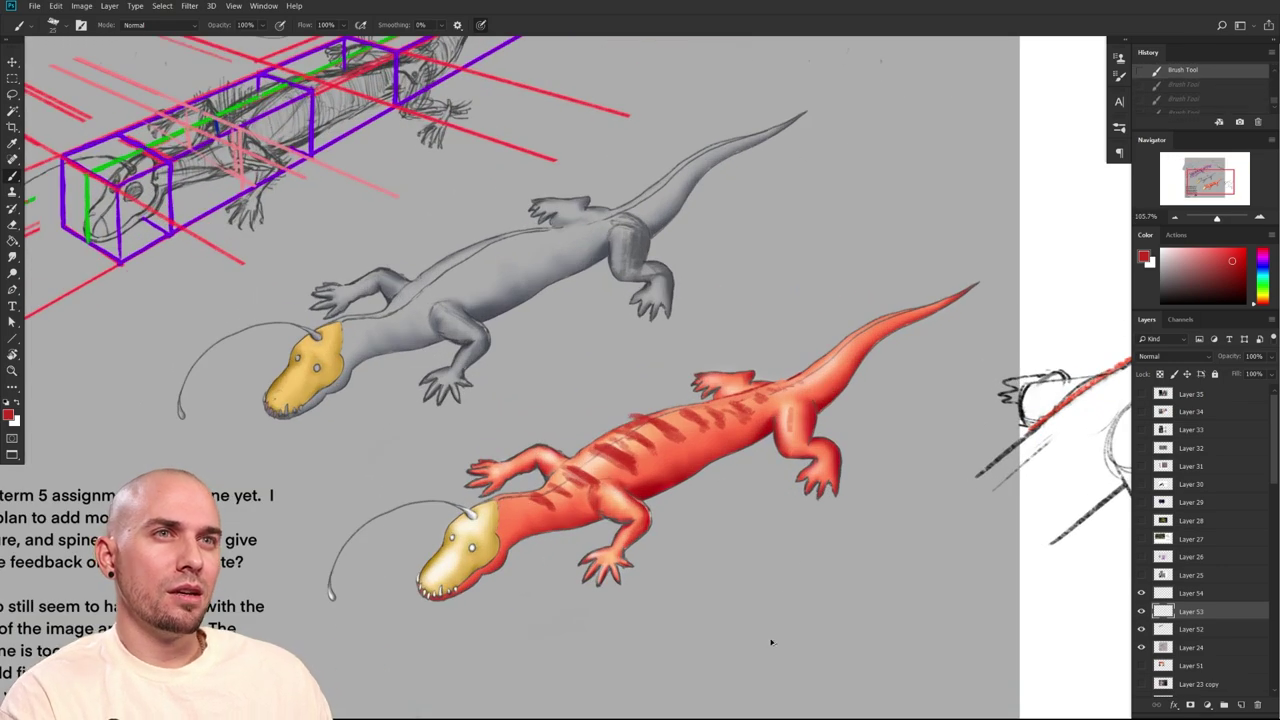
# Examine the striped red lizard against the grey lizard, the leg construction sketch and the whole submission sheet
pyautogui.moveTo(771, 642); pyautogui.dragTo(762, 627)
pyautogui.scroll(-4, 762, 627)
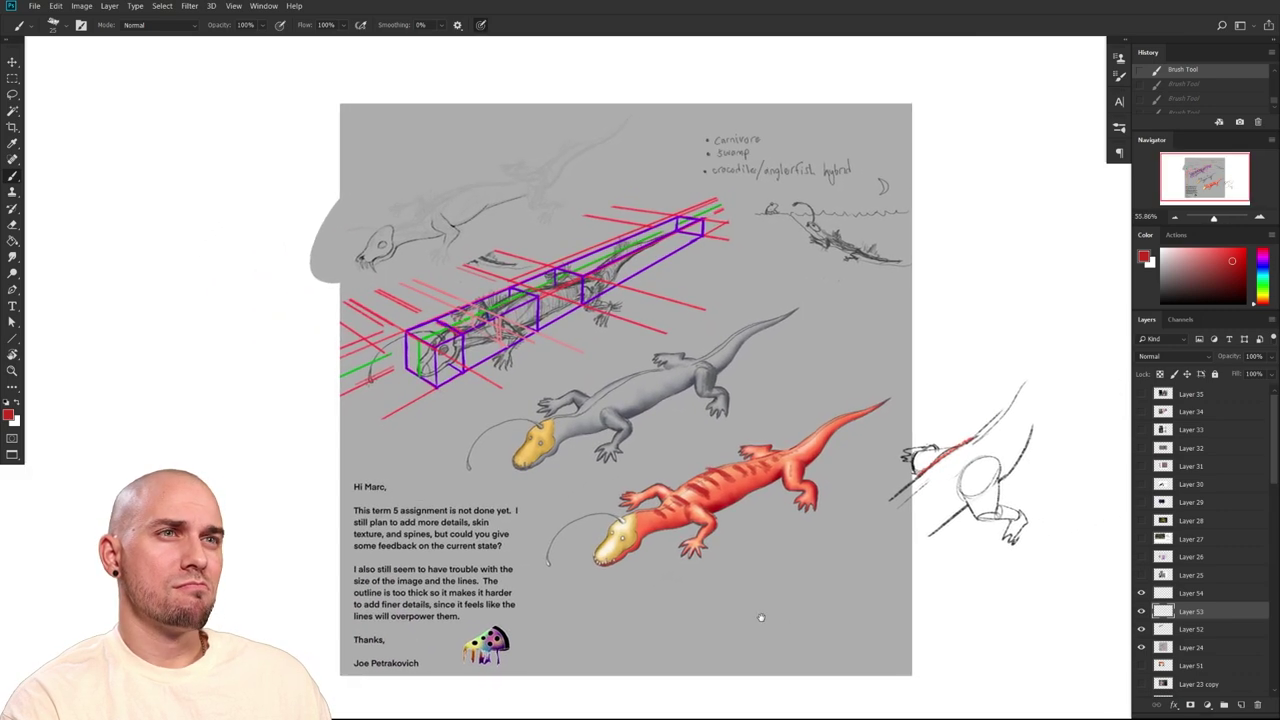
pyautogui.scroll(2, 760, 617)
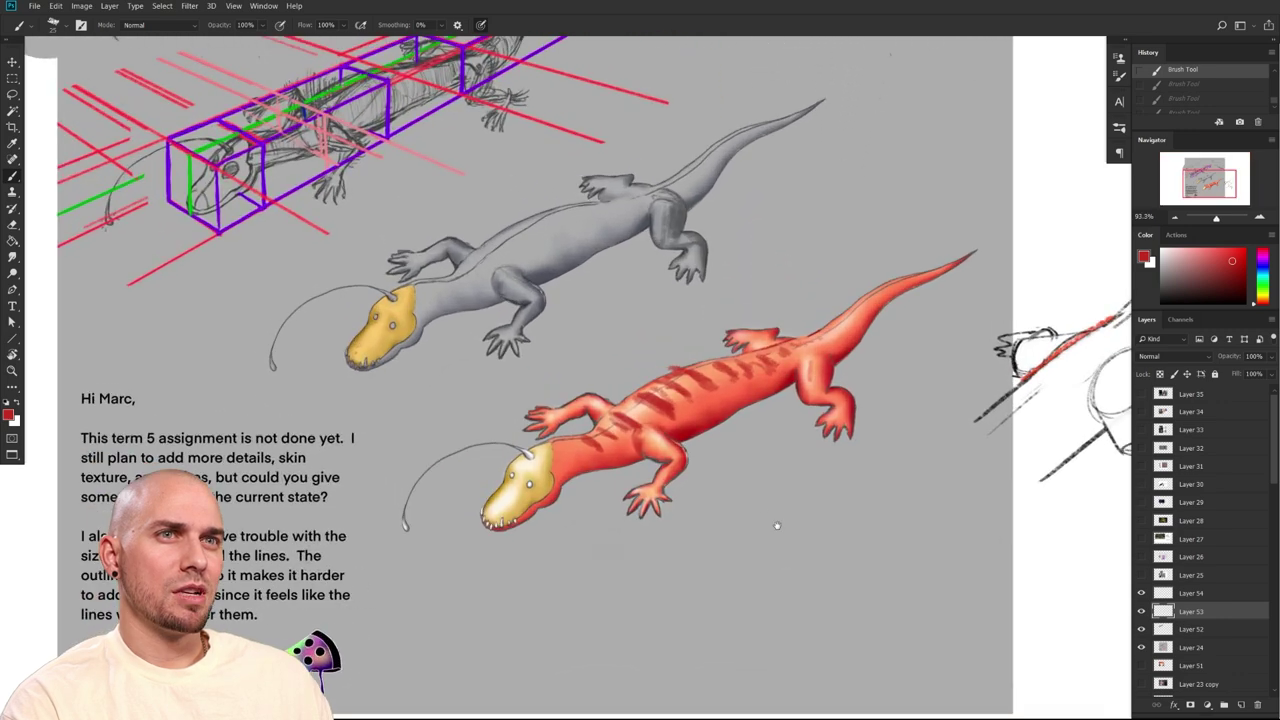
pyautogui.moveTo(849, 388); pyautogui.dragTo(695, 441)
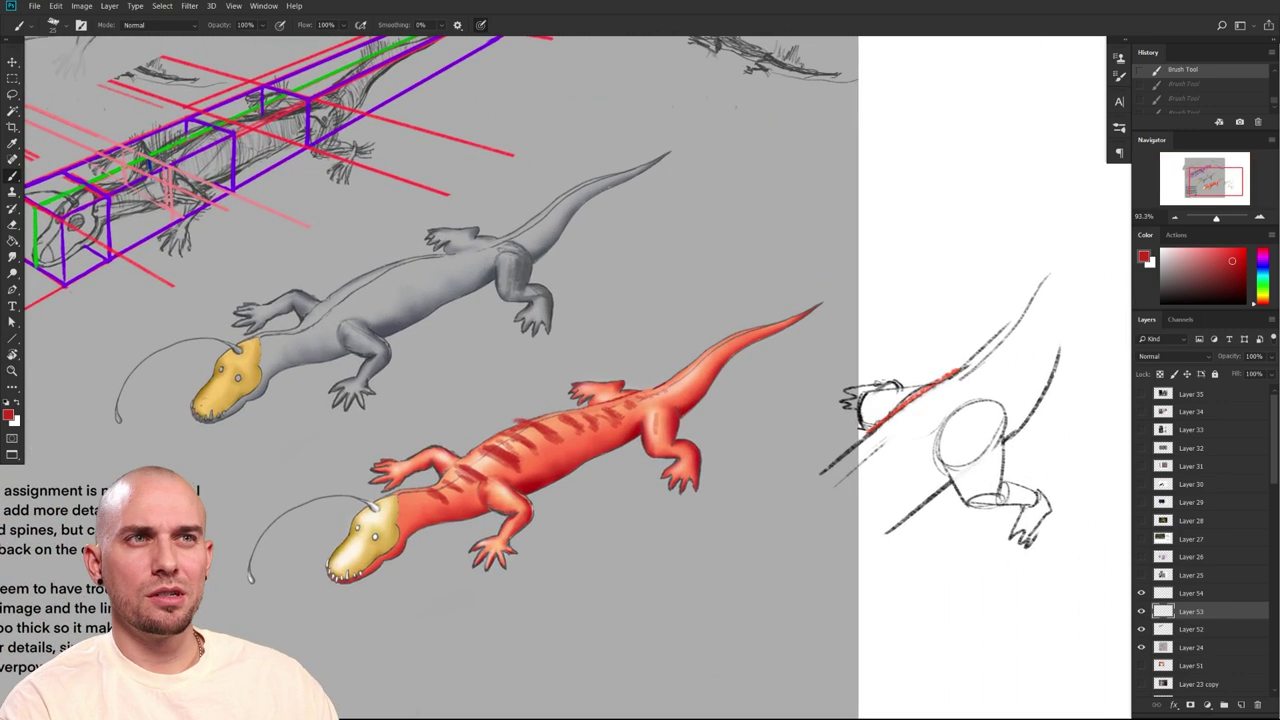
pyautogui.scroll(-2, 782, 445)
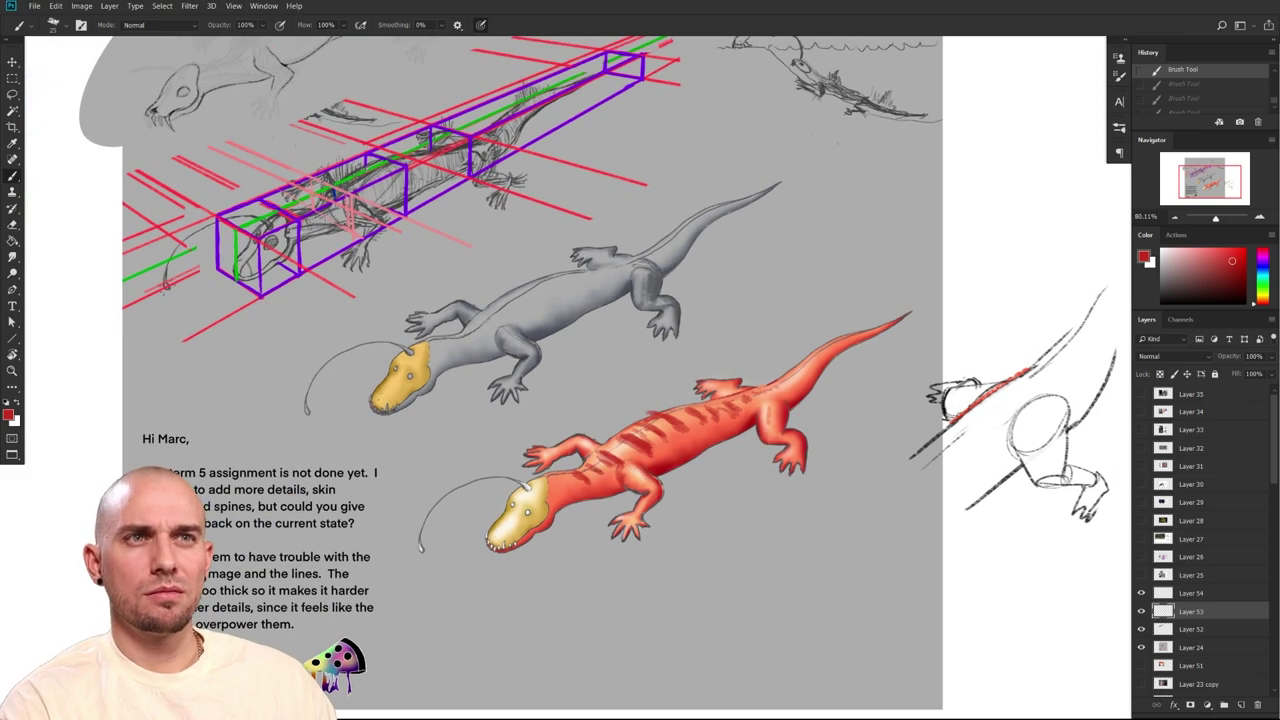
pyautogui.moveTo(650, 514); pyautogui.dragTo(574, 443)
pyautogui.hotkey('ctrl', 'z')
pyautogui.moveTo(754, 601); pyautogui.dragTo(734, 574)
pyautogui.scroll(-2, 741, 580)
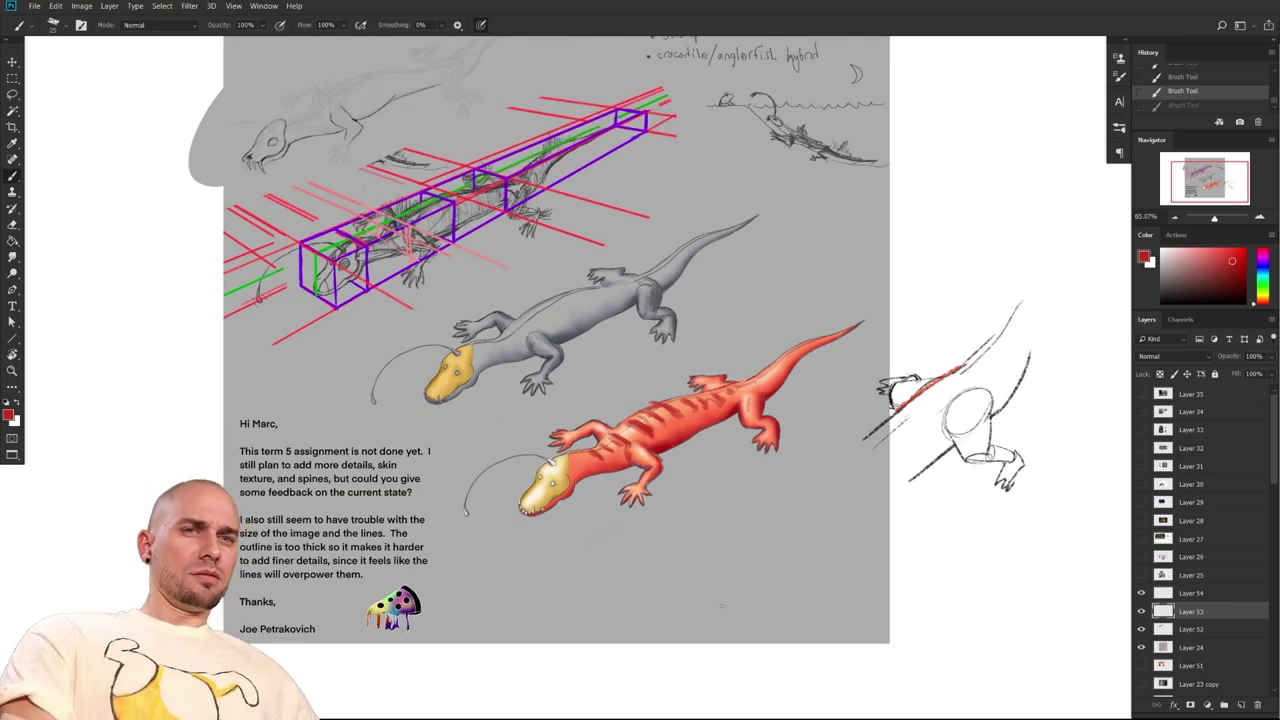
# Show only Layer 25, the stylized portrait and value studies sheet, and make it the active layer
pyautogui.click(1141, 575)
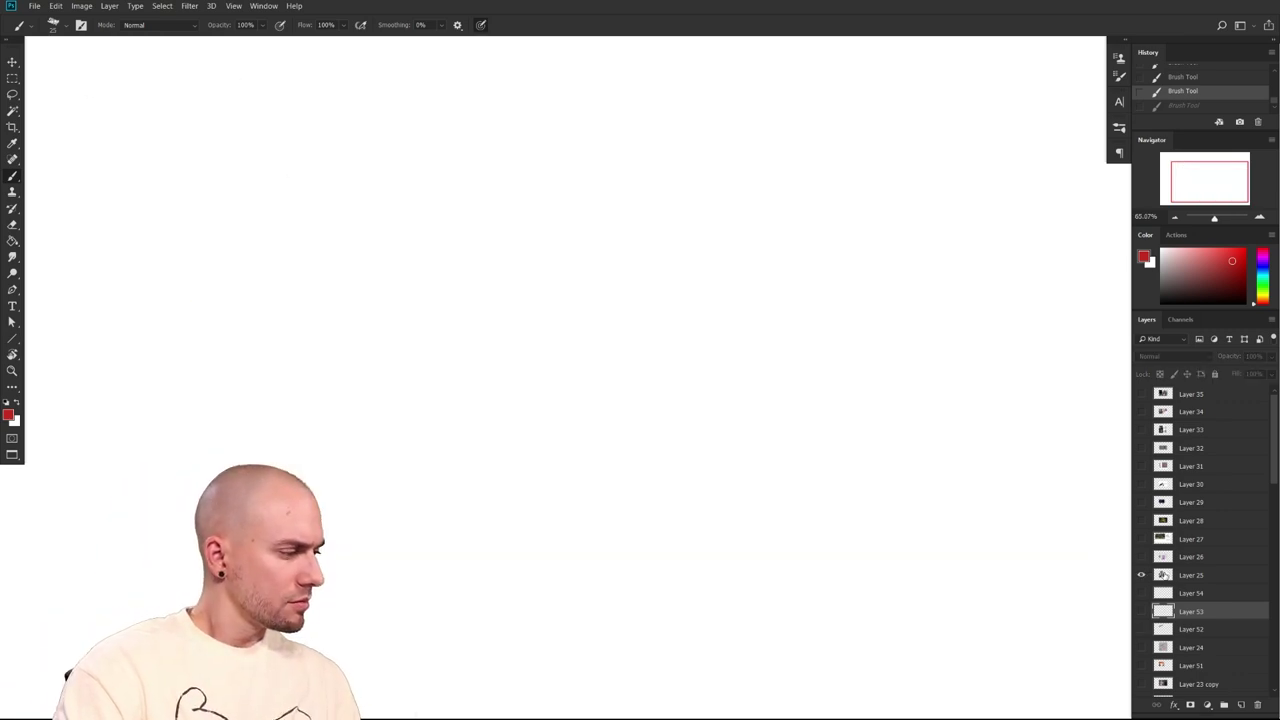
pyautogui.click(1164, 576)
pyautogui.moveTo(883, 557); pyautogui.dragTo(897, 597)
pyautogui.scroll(1, 779, 600)
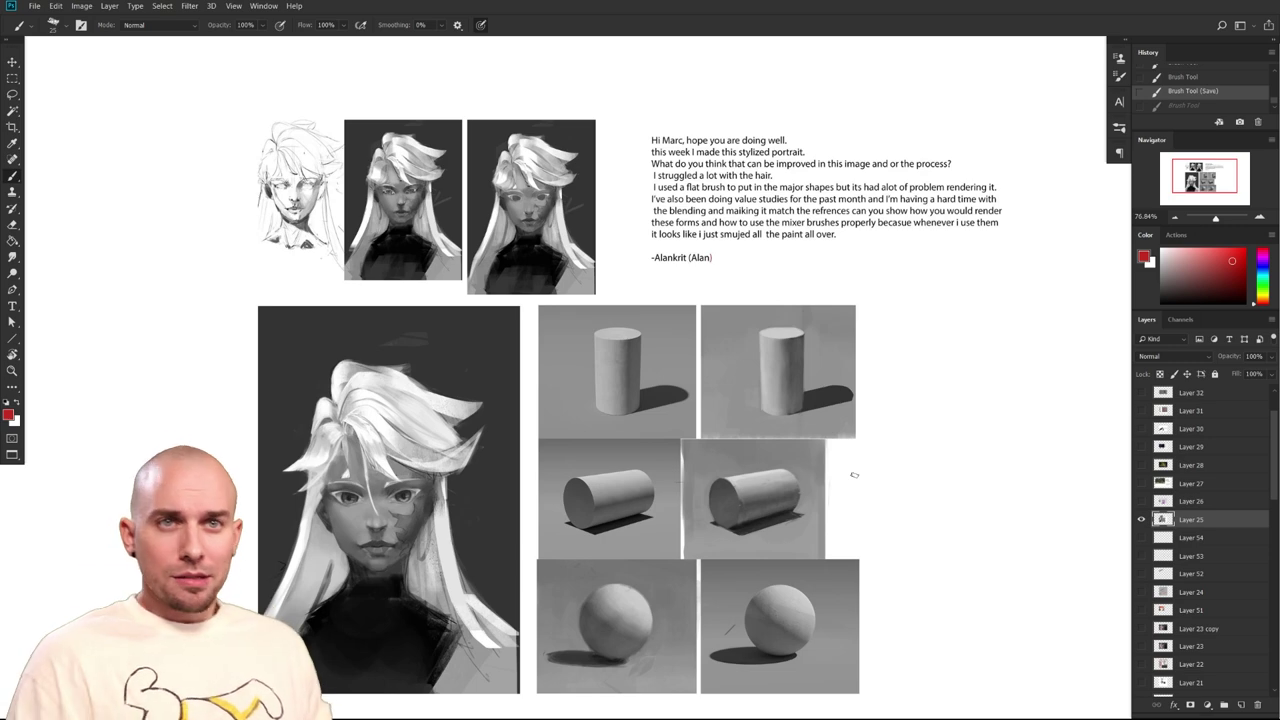
# Read the student's note and study the stylized portrait stages and the cylinder and sphere value studies
pyautogui.moveTo(921, 477); pyautogui.dragTo(888, 470)
pyautogui.moveTo(1273, 474); pyautogui.dragTo(1273, 458)
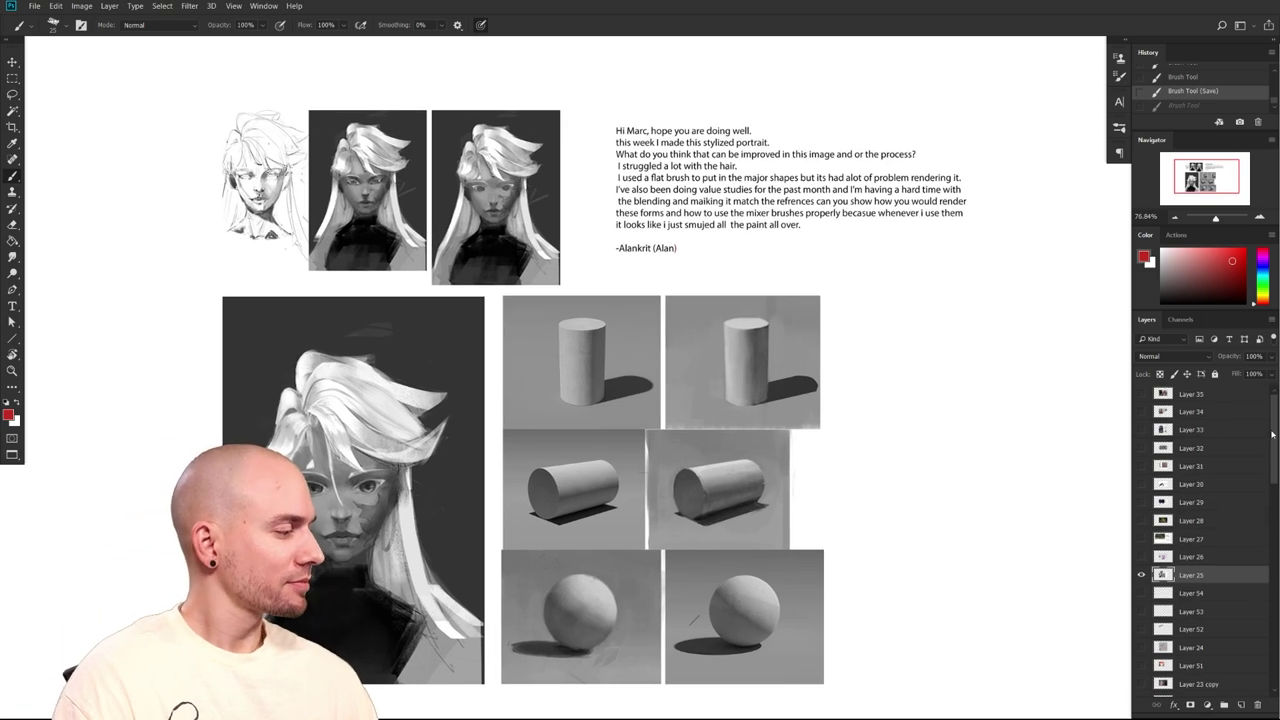
pyautogui.moveTo(813, 512); pyautogui.dragTo(802, 509)
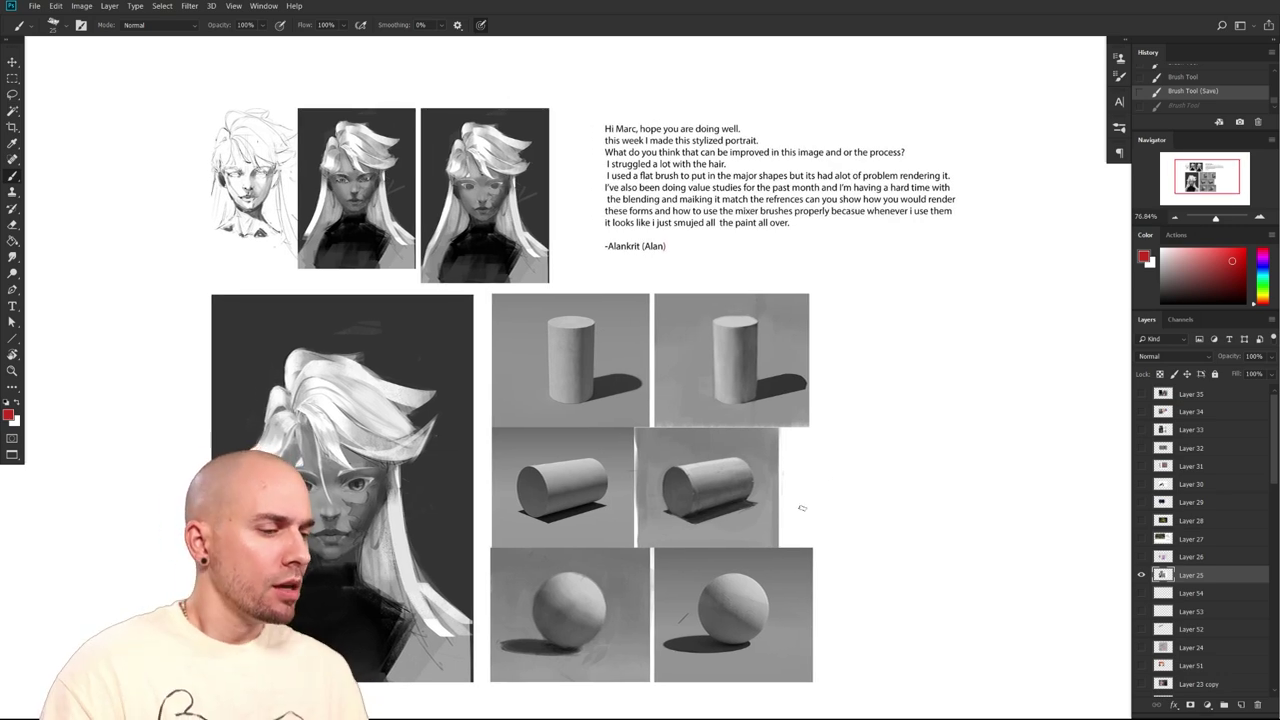
pyautogui.moveTo(847, 448); pyautogui.dragTo(837, 437)
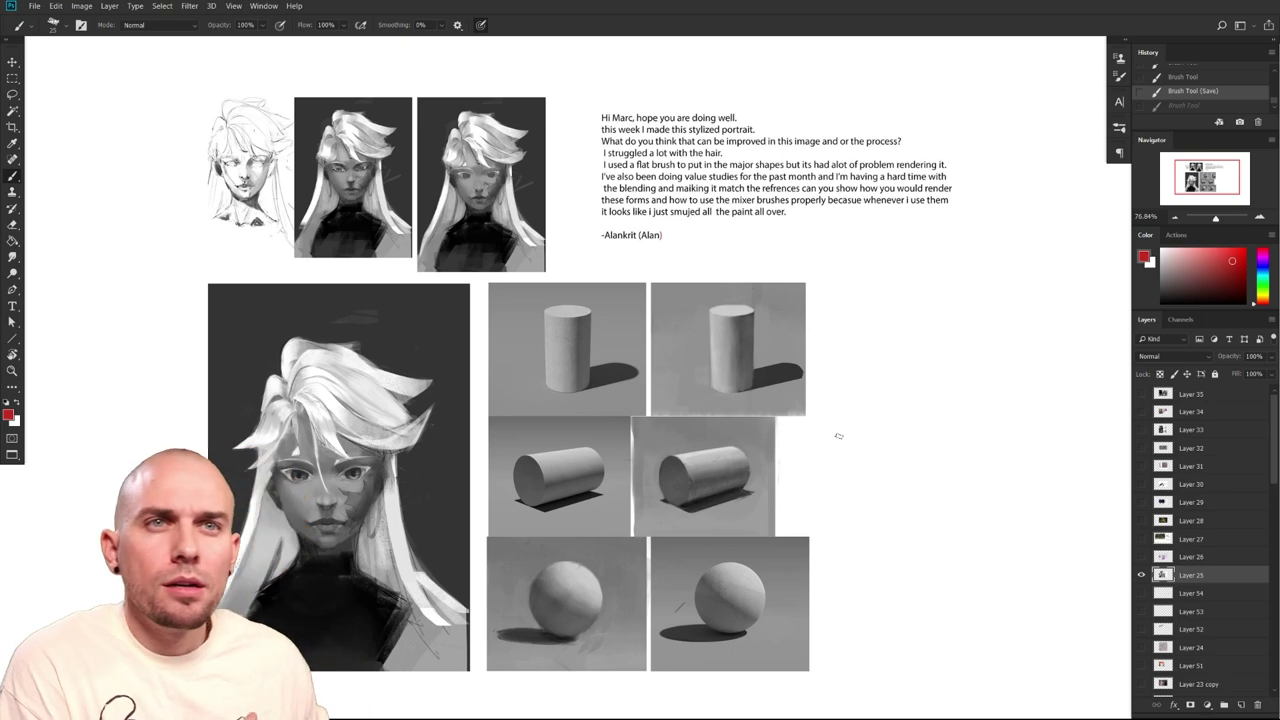
pyautogui.moveTo(944, 448); pyautogui.dragTo(922, 441)
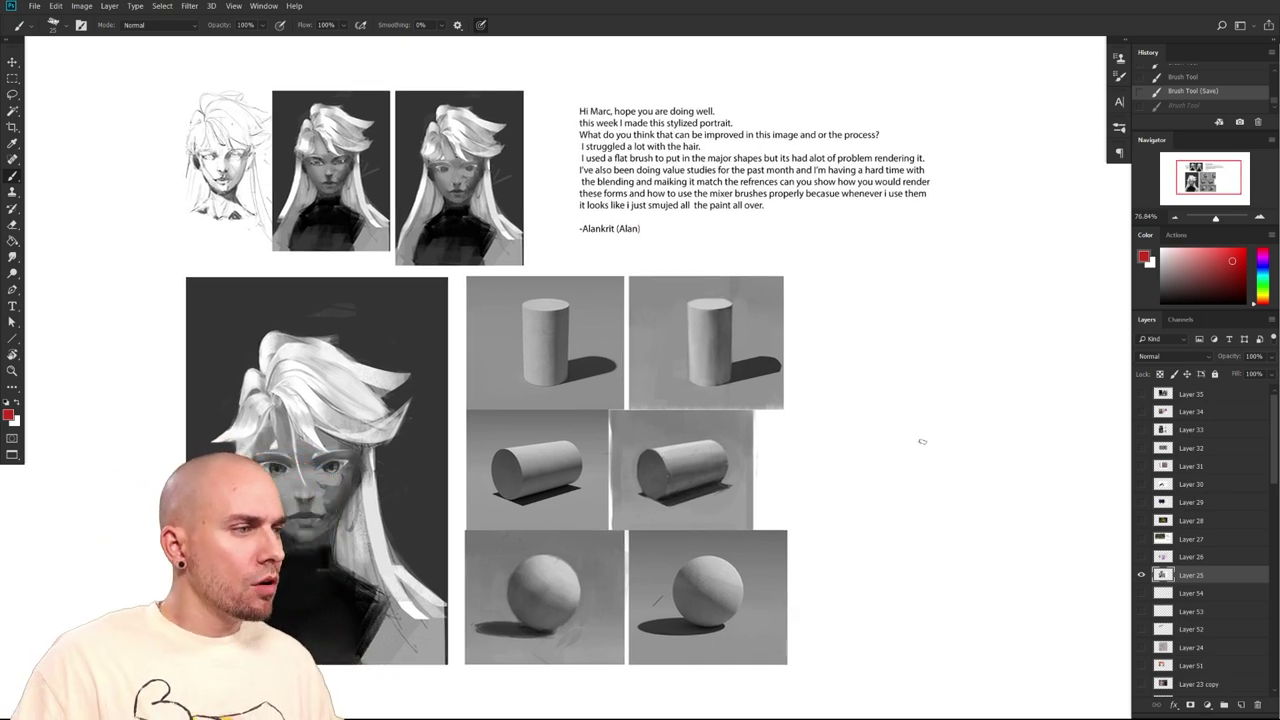
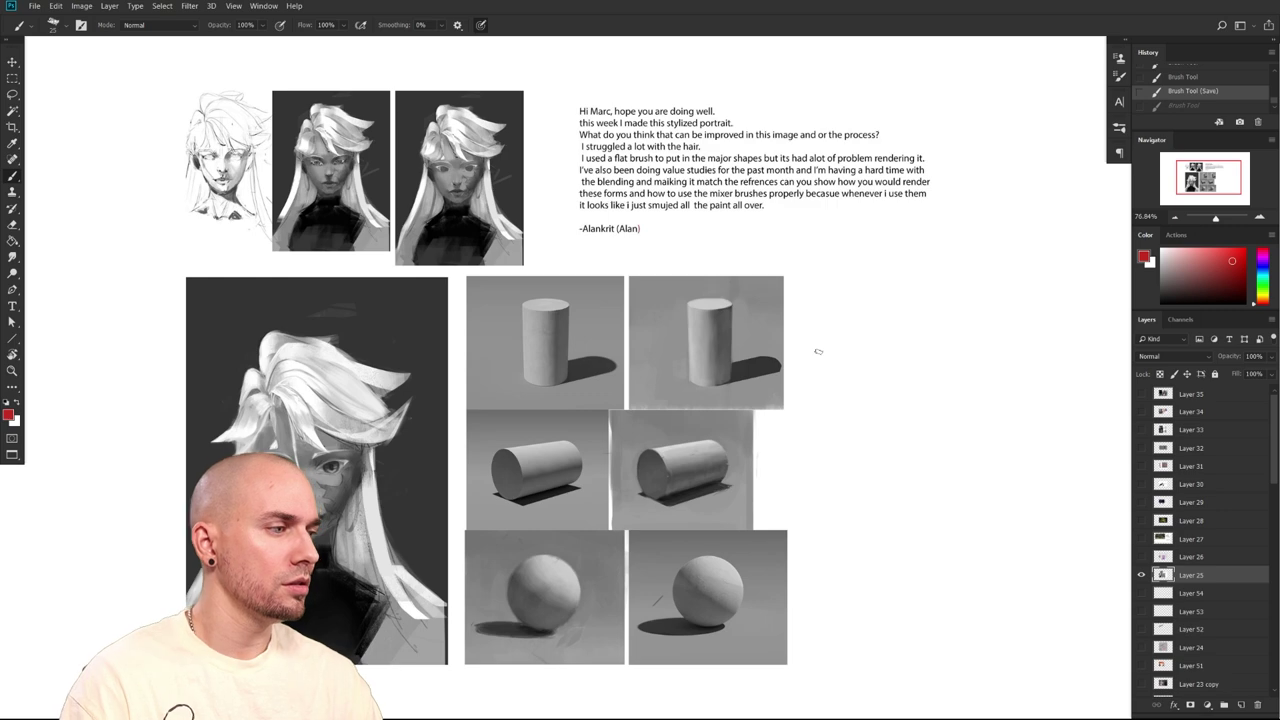
pyautogui.moveTo(791, 405); pyautogui.dragTo(837, 409)
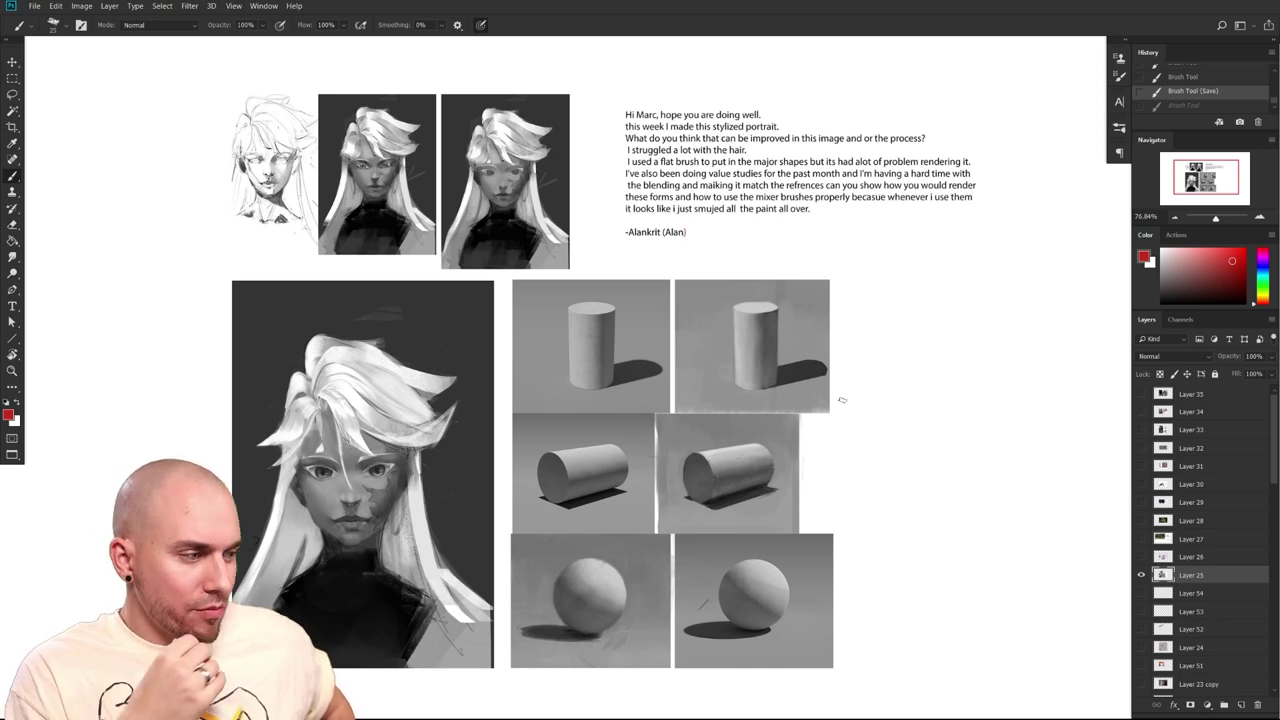
pyautogui.moveTo(916, 485)
pyautogui.mouseDown()
pyautogui.moveTo(781, 489)
pyautogui.moveTo(806, 493)
pyautogui.mouseUp()
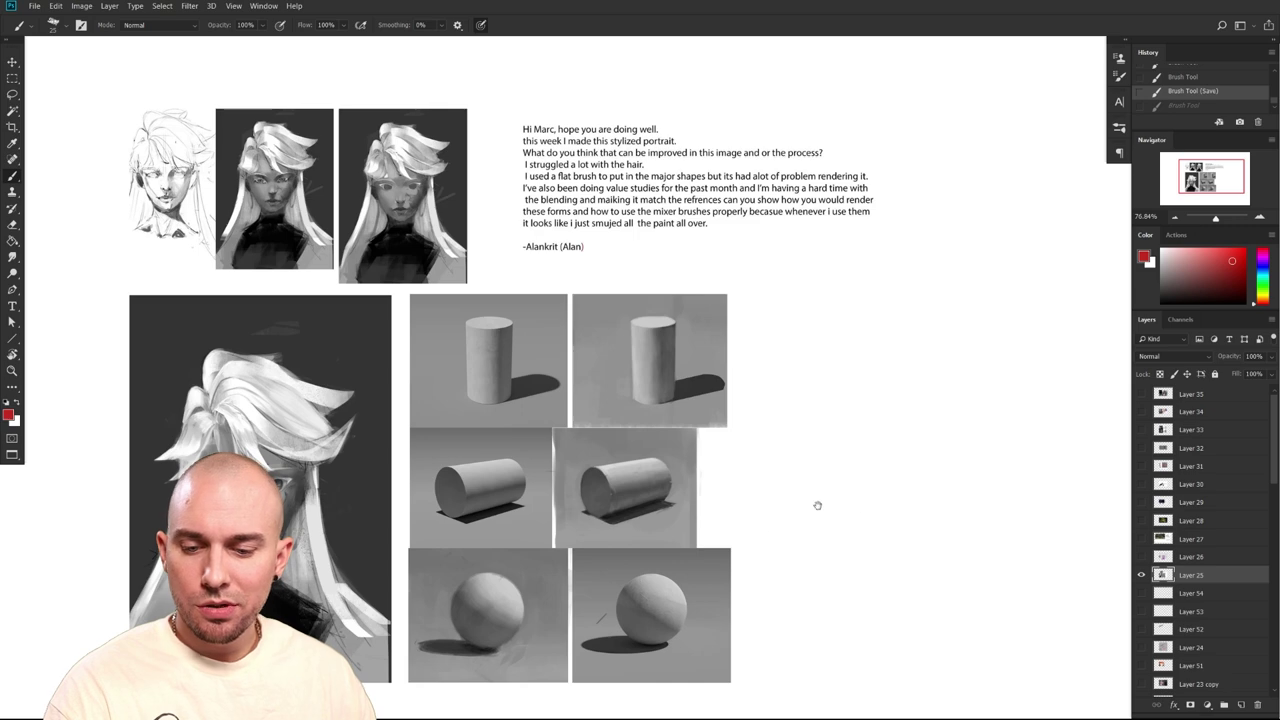
pyautogui.moveTo(881, 506); pyautogui.dragTo(922, 494)
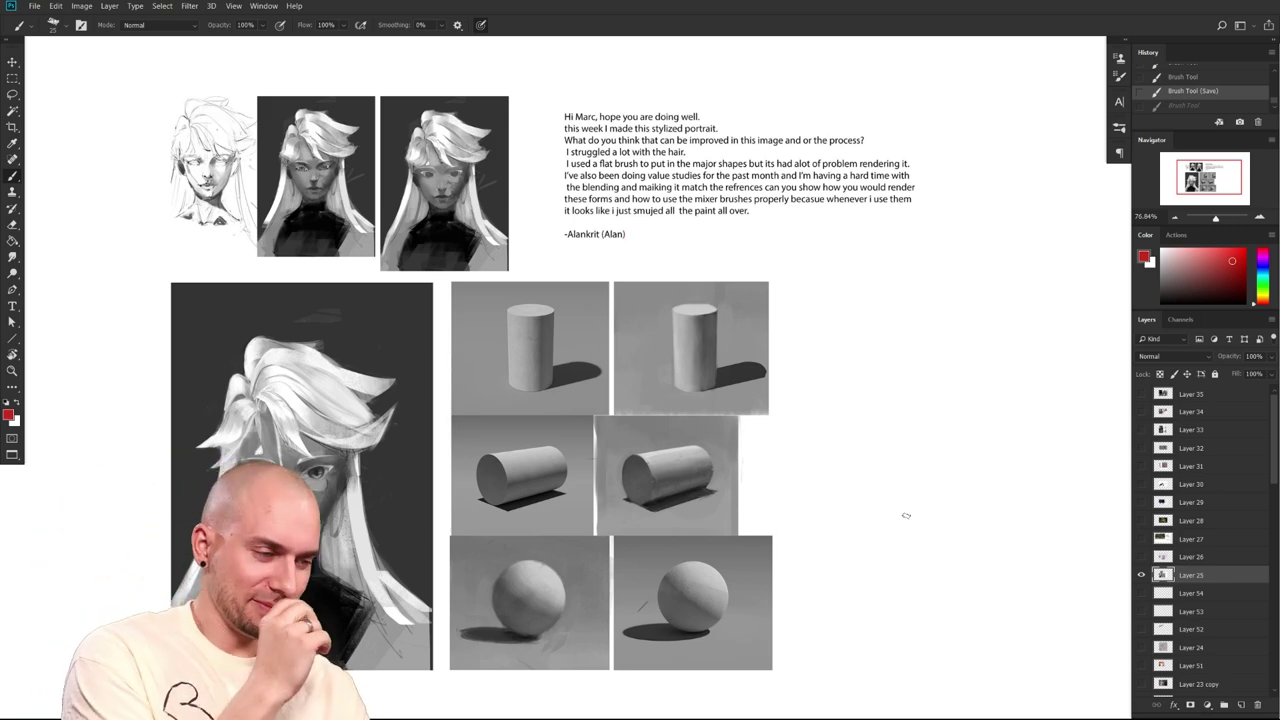
# Switch the brush preset to MB Lineart for the value studies
pyautogui.moveTo(752, 480); pyautogui.dragTo(690, 502)
pyautogui.press(']')
pyautogui.press(']')
pyautogui.press(']')
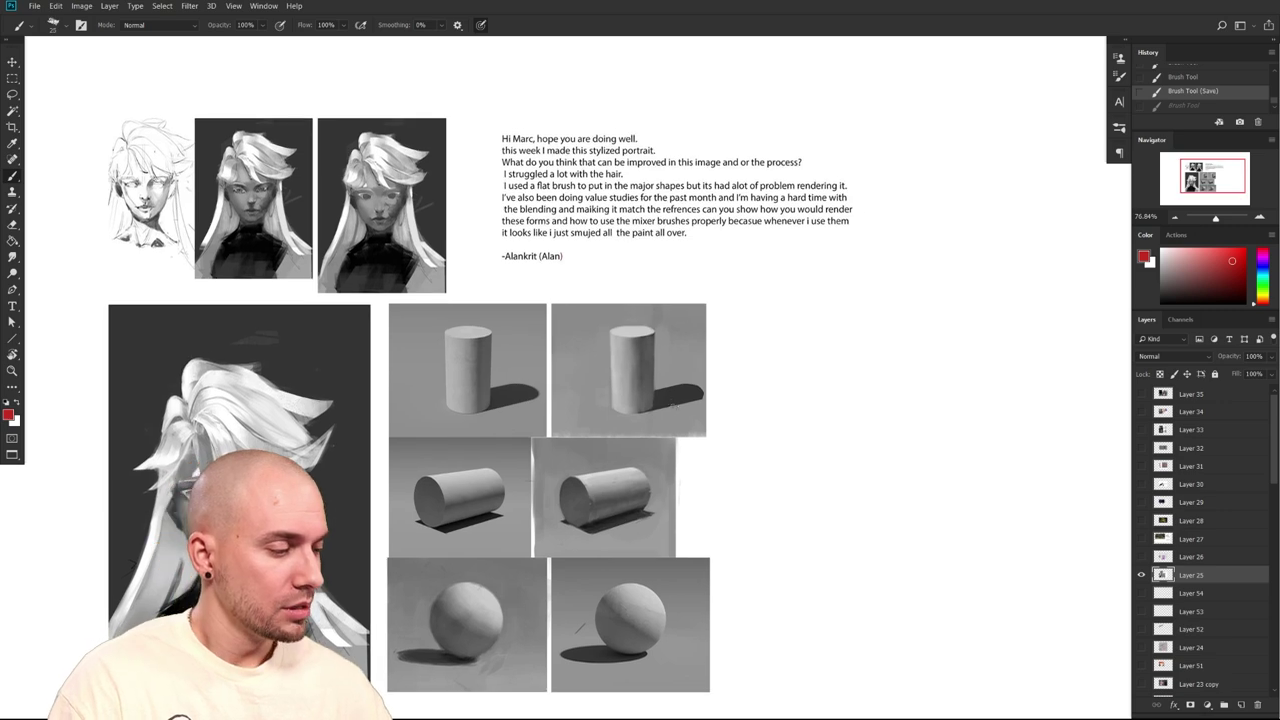
pyautogui.rightClick(715, 419)
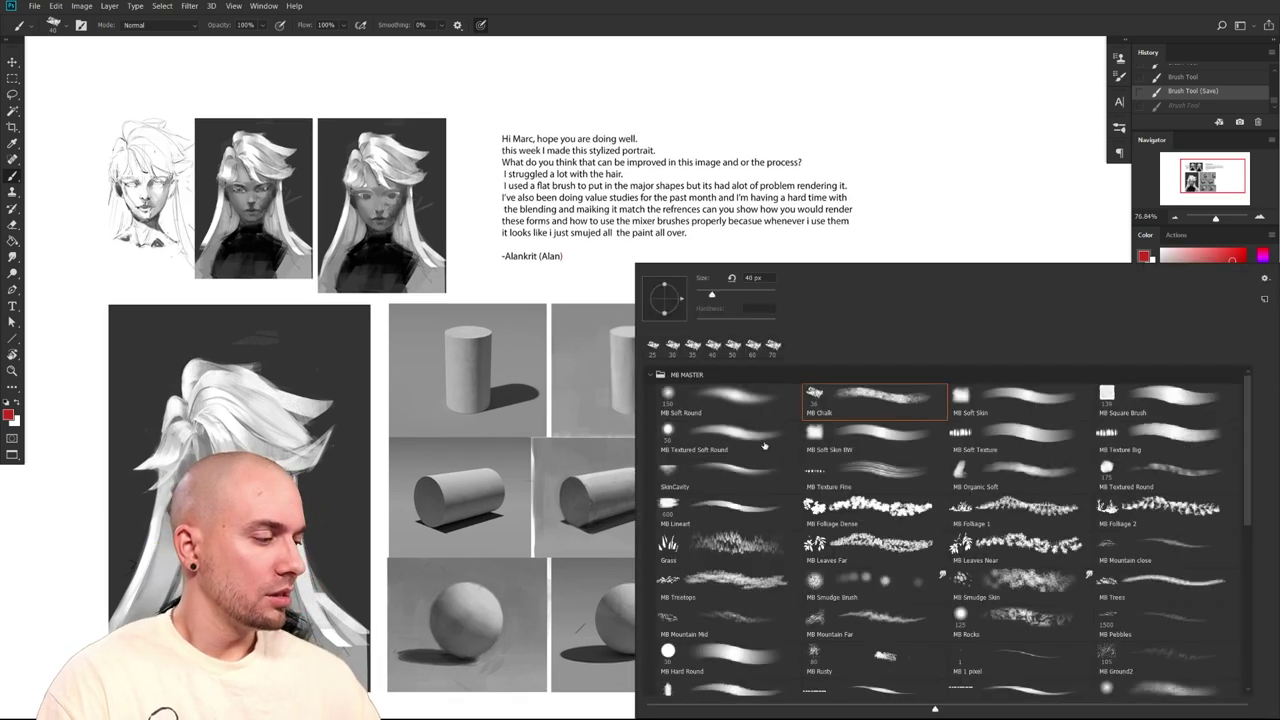
pyautogui.click(755, 478)
pyautogui.click(687, 513)
pyautogui.moveTo(583, 536); pyautogui.dragTo(585, 537)
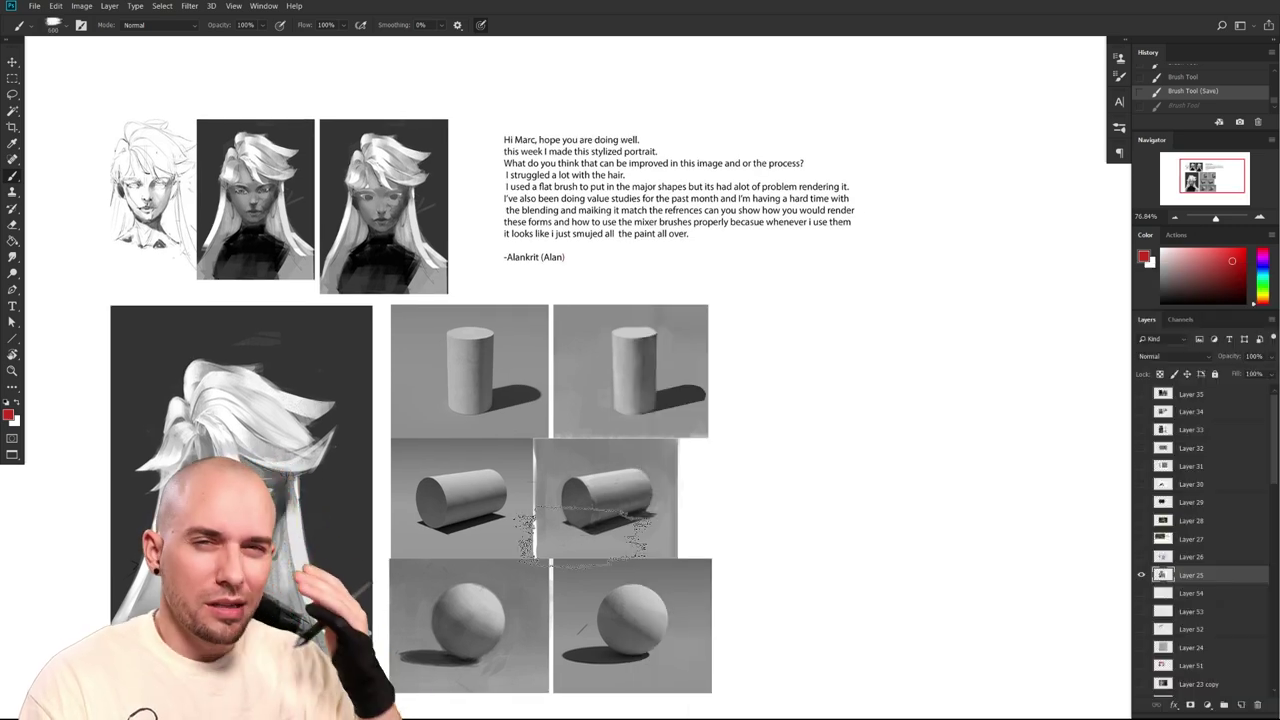
pyautogui.moveTo(779, 560)
pyautogui.mouseDown()
pyautogui.moveTo(671, 549)
pyautogui.moveTo(752, 547)
pyautogui.mouseUp()
# Reduce the brush size to 60 px for working on the lying cylinder study
pyautogui.press('[')
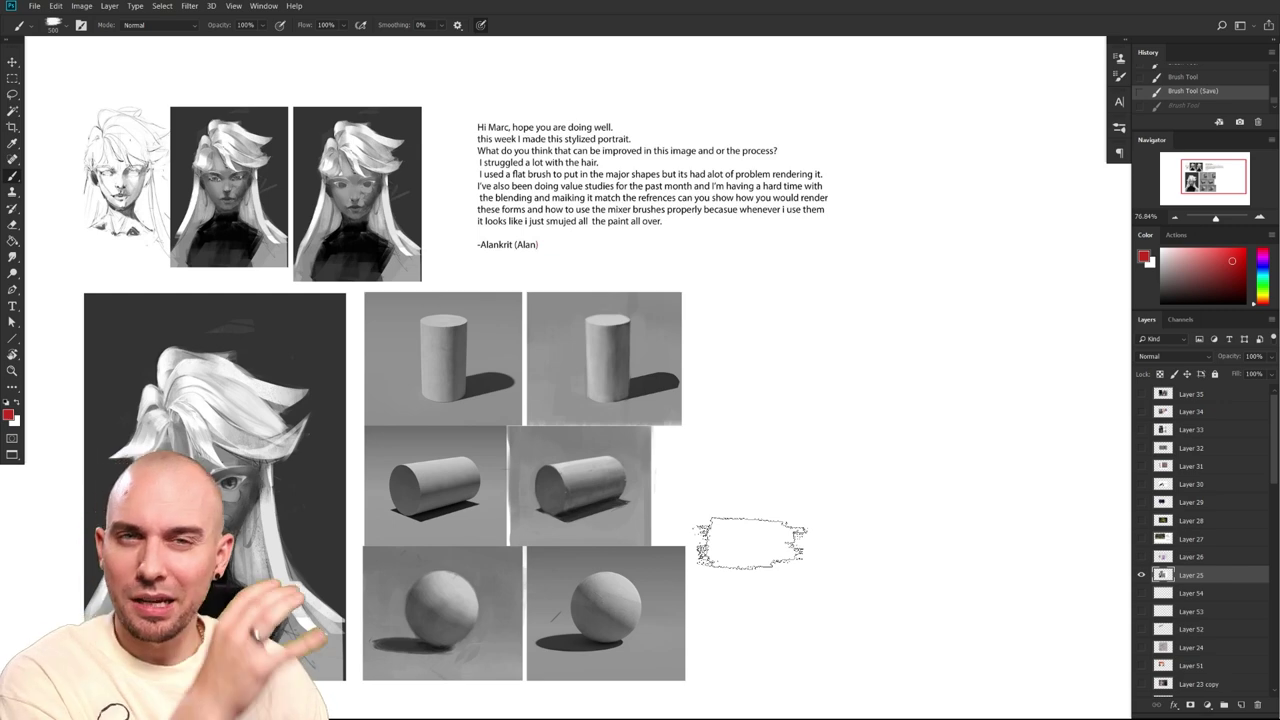
pyautogui.moveTo(761, 545)
pyautogui.mouseDown()
pyautogui.moveTo(613, 547)
pyautogui.moveTo(743, 400)
pyautogui.moveTo(749, 347)
pyautogui.mouseUp()
pyautogui.keyDown('ctrl'); pyautogui.click(612, 547); pyautogui.keyUp('ctrl')
pyautogui.press('[')
pyautogui.press('[')
pyautogui.press('[')
pyautogui.press('[')
pyautogui.press('[')
pyautogui.press('[')
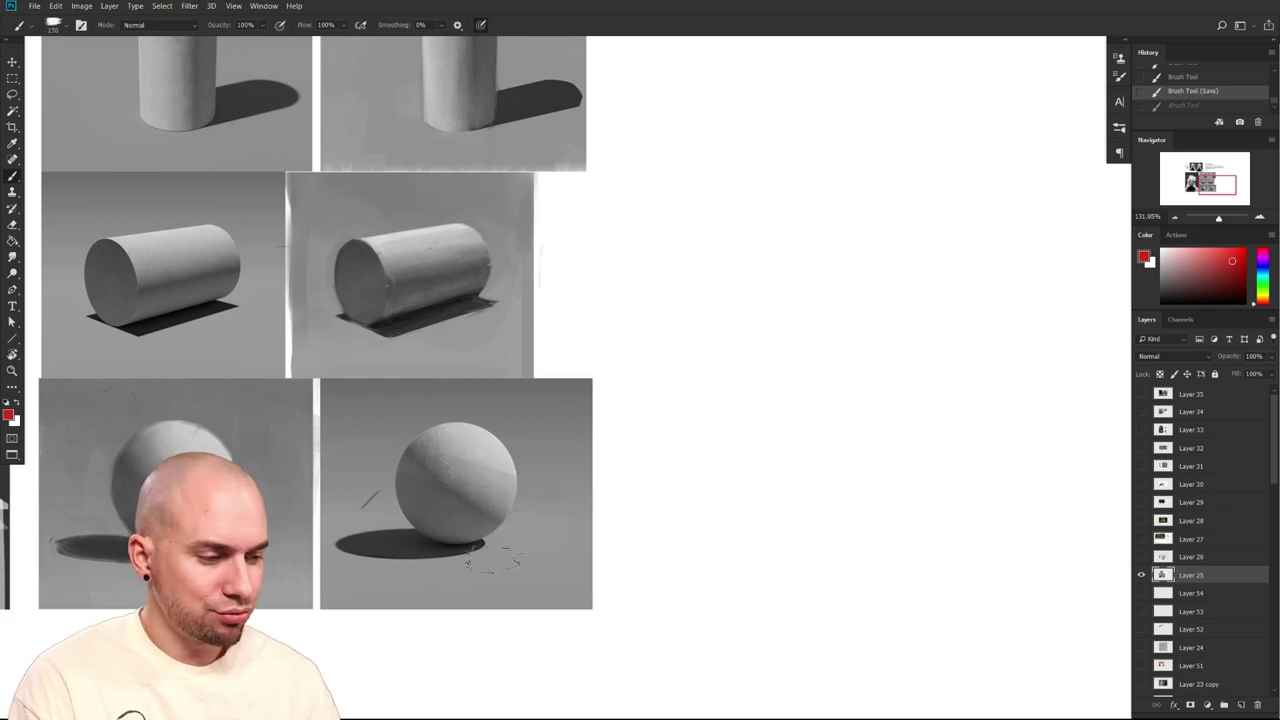
pyautogui.moveTo(552, 511)
pyautogui.mouseDown()
pyautogui.moveTo(469, 526)
pyautogui.moveTo(510, 670)
pyautogui.moveTo(562, 692)
pyautogui.mouseUp()
pyautogui.moveTo(454, 526); pyautogui.dragTo(537, 516)
pyautogui.moveTo(537, 516)
pyautogui.mouseDown()
pyautogui.moveTo(597, 497)
pyautogui.moveTo(569, 466)
pyautogui.moveTo(565, 512)
pyautogui.mouseUp()
pyautogui.press('[')
pyautogui.press('[')
pyautogui.press('[')
pyautogui.press('[')
pyautogui.press('[')
pyautogui.press('[')
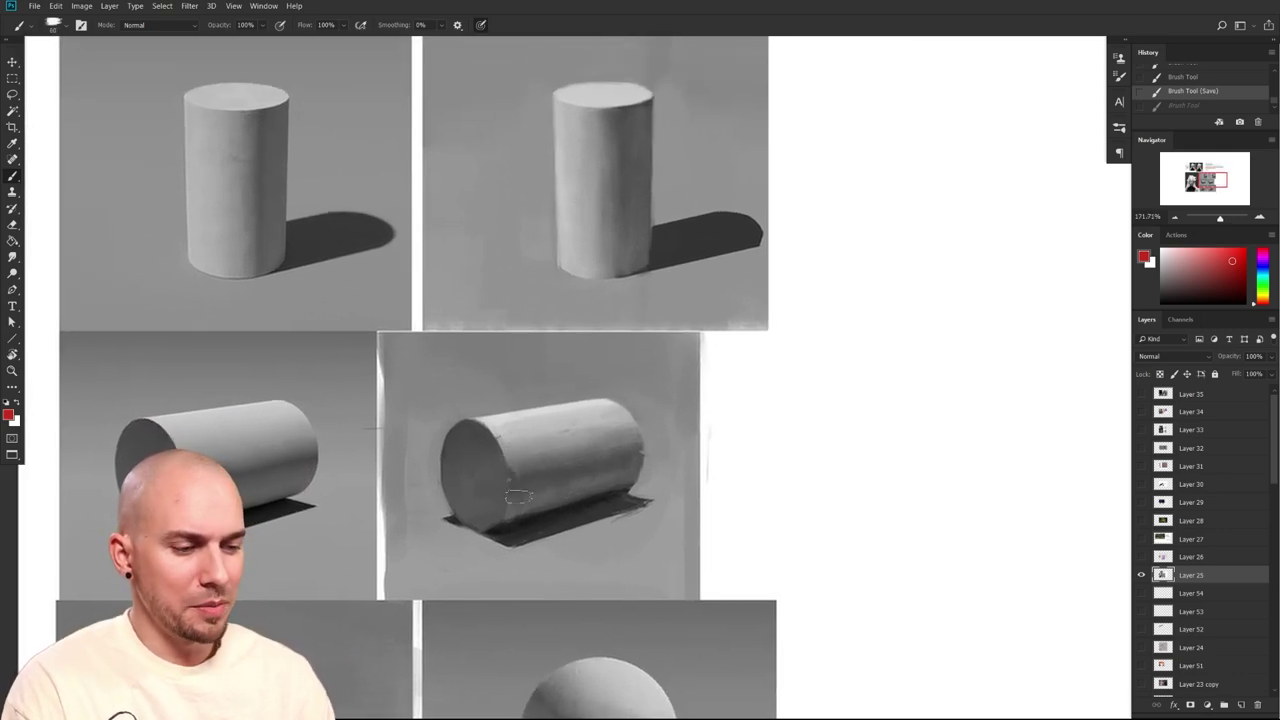
pyautogui.scroll(-1, 519, 497)
pyautogui.hscroll(-1, 519, 497)
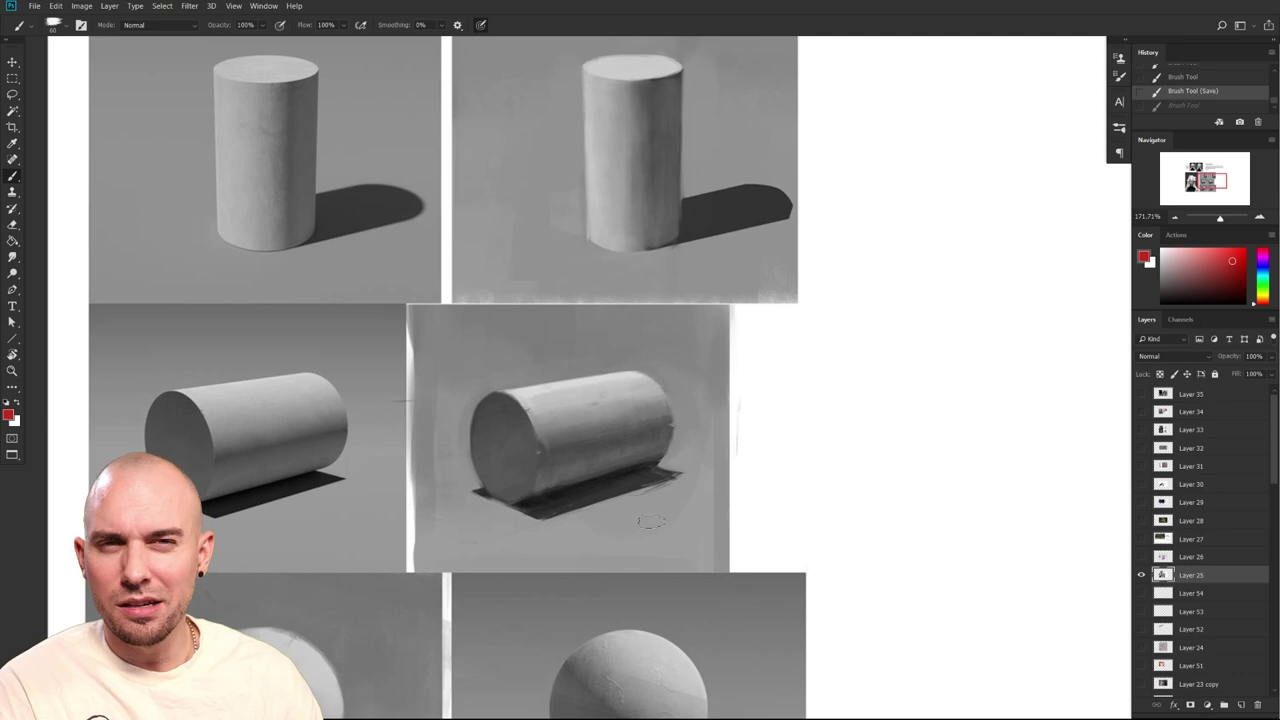
# Sample the light front rim of the painted lying cylinder and stroke along it with a smaller Mixer Brush
pyautogui.scroll(1, 560, 439)
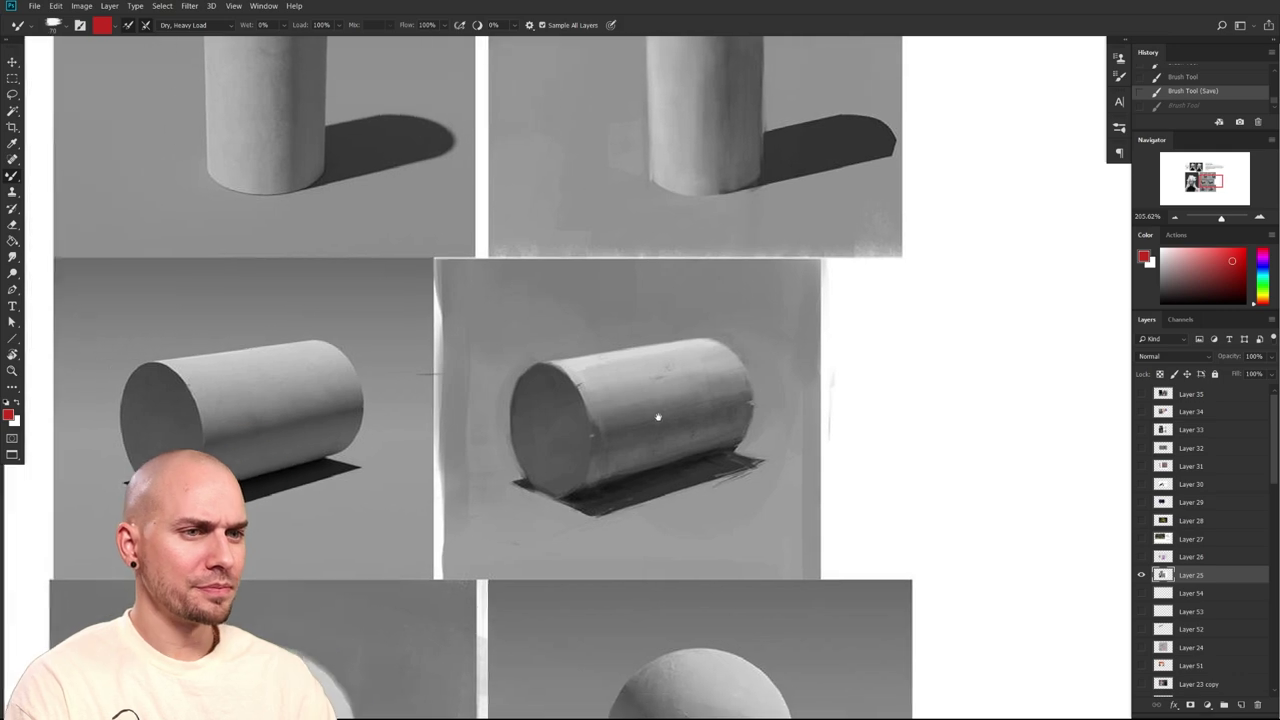
pyautogui.press('[')
pyautogui.press('[')
pyautogui.press('[')
pyautogui.keyDown('alt'); pyautogui.click(579, 376); pyautogui.keyUp('alt')
pyautogui.moveTo(579, 376); pyautogui.dragTo(580, 407)
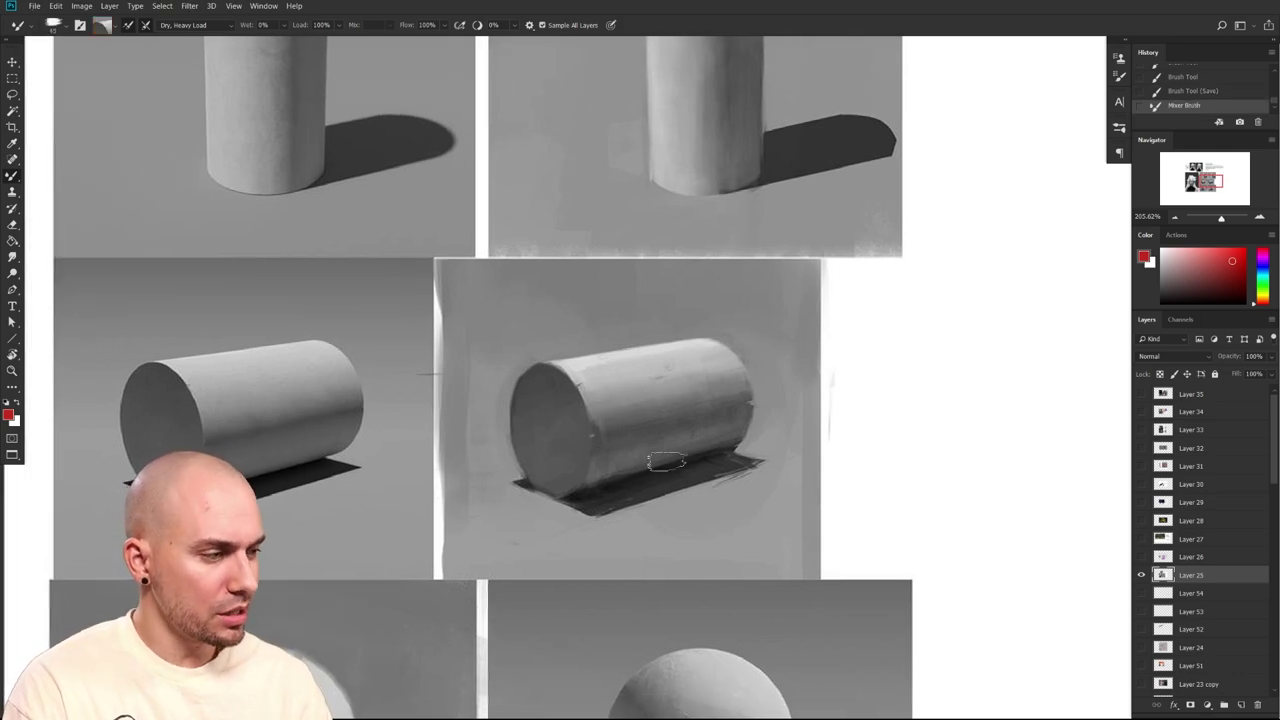
# Enlarge the Mixer Brush and load it with the shading gradient sampled from the reference lying cylinder
pyautogui.keyDown('alt'); pyautogui.click(287, 419); pyautogui.keyUp('alt')
pyautogui.press(']')
pyautogui.press(']')
pyautogui.press(']')
pyautogui.press(']')
pyautogui.keyDown('alt'); pyautogui.click(288, 412); pyautogui.keyUp('alt')
pyautogui.keyDown('alt'); pyautogui.click(288, 412); pyautogui.keyUp('alt')
pyautogui.keyDown('alt'); pyautogui.click(287, 420); pyautogui.keyUp('alt')
# Demonstrate the sampled gradient with a horizontal Mixer Brush stroke on the blank canvas beside the painted lying cylinder
pyautogui.moveTo(582, 384); pyautogui.dragTo(678, 351)
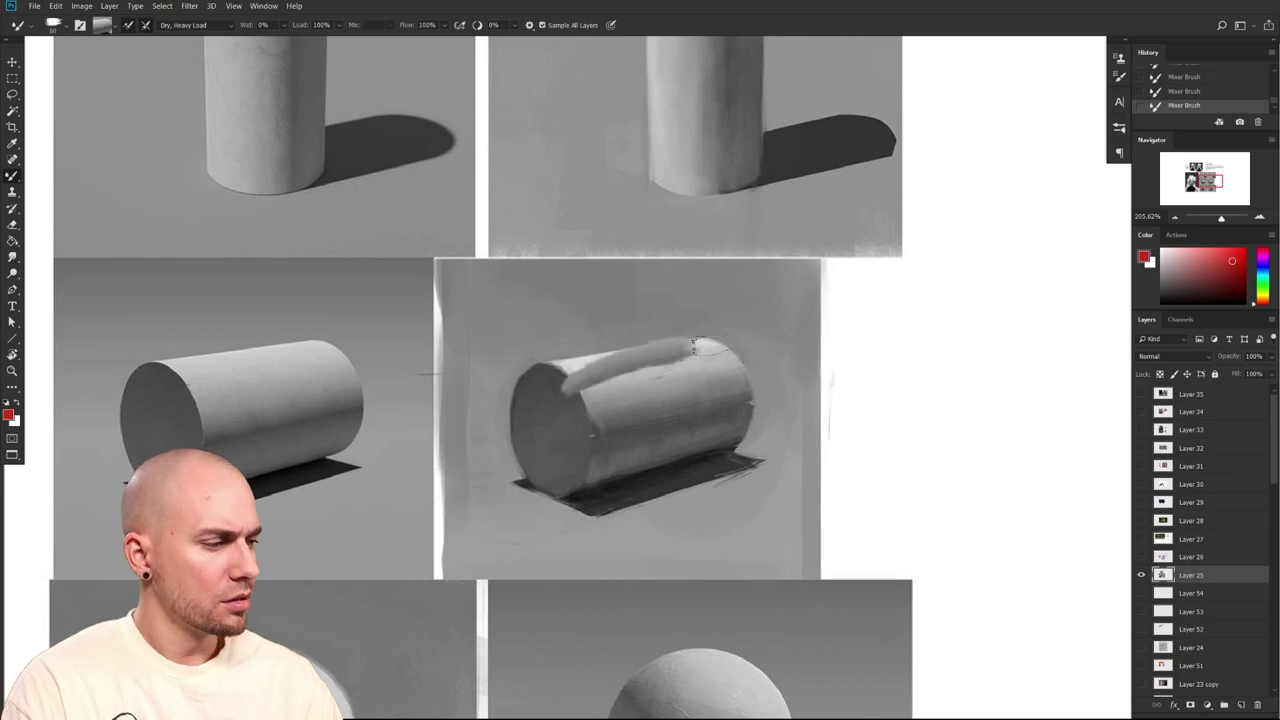
pyautogui.hotkey('ctrl', 'z')
pyautogui.moveTo(828, 358); pyautogui.dragTo(1003, 400)
pyautogui.hotkey('ctrl', 'z')
pyautogui.moveTo(828, 410); pyautogui.dragTo(1053, 414)
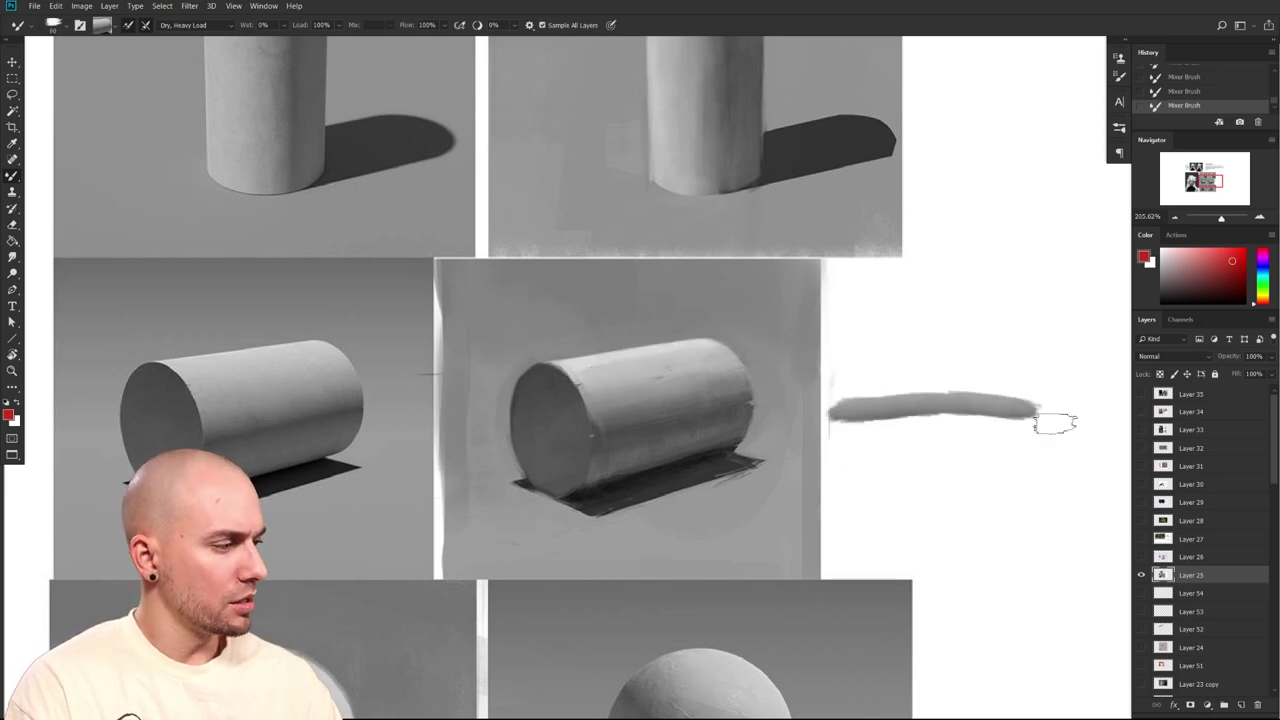
pyautogui.moveTo(358, 348); pyautogui.dragTo(683, 292)
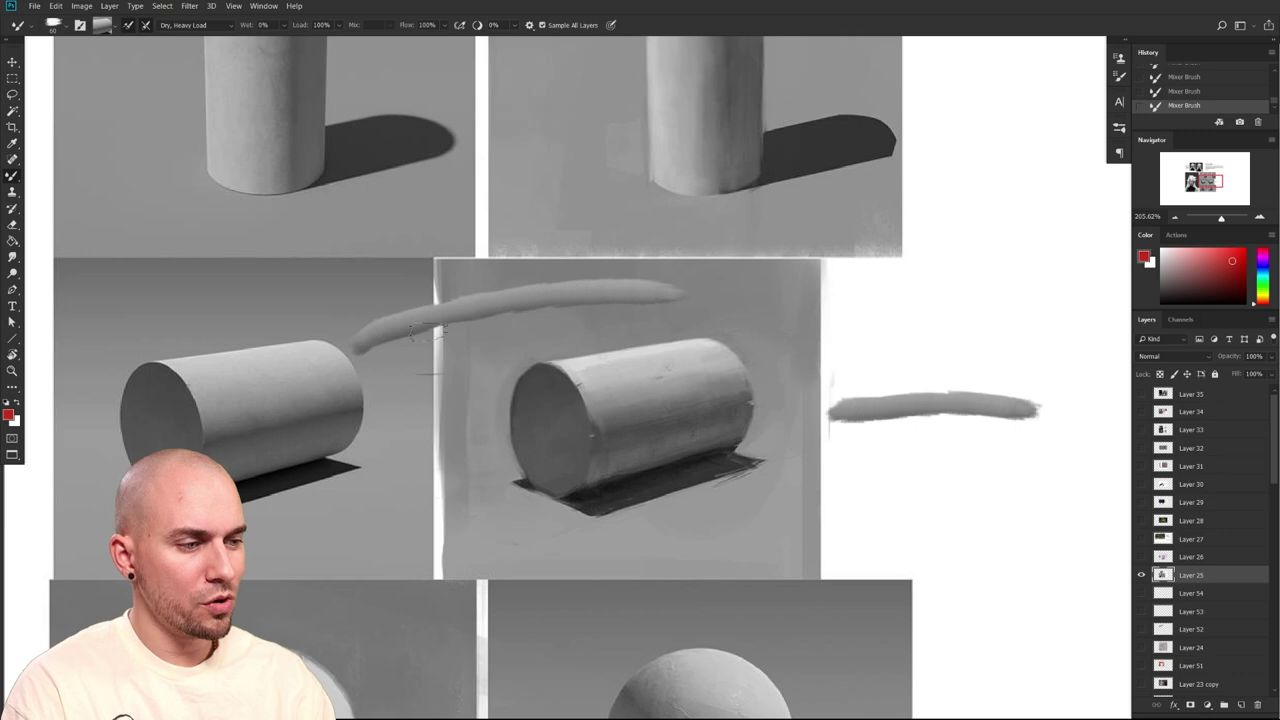
pyautogui.hotkey('ctrl', 'z')
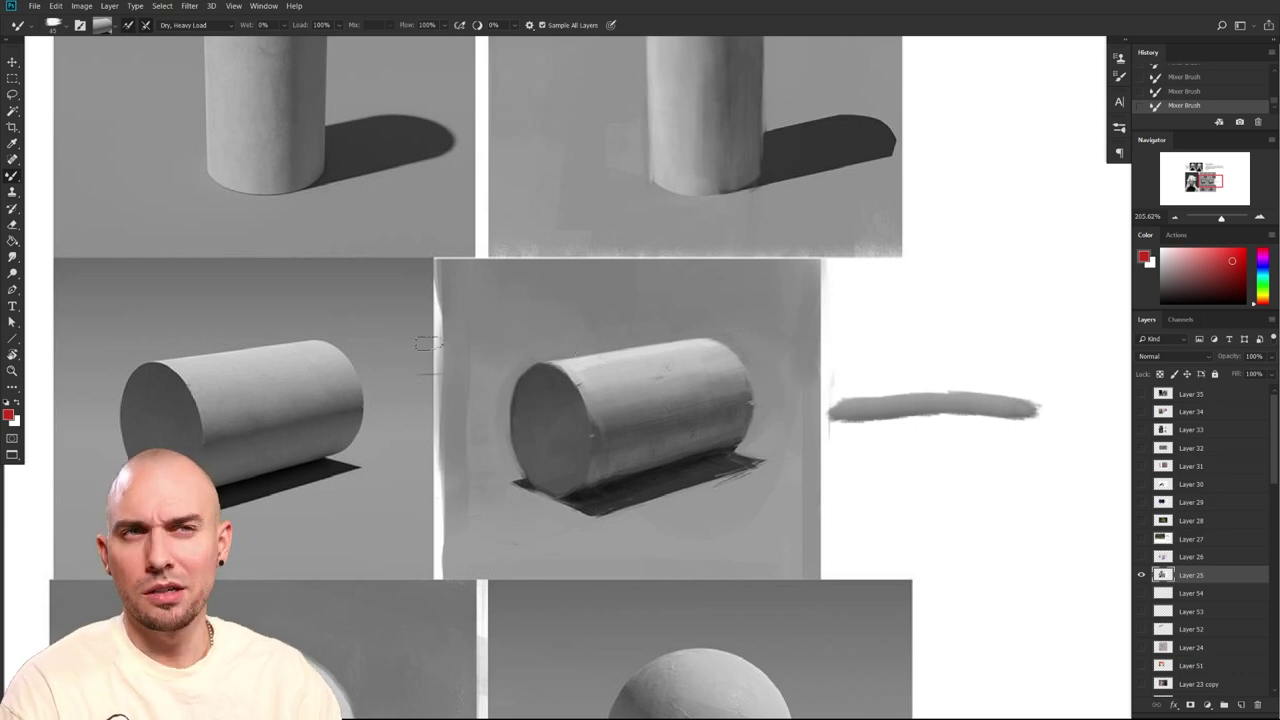
pyautogui.moveTo(382, 338)
pyautogui.mouseDown()
pyautogui.moveTo(510, 302)
pyautogui.moveTo(608, 287)
pyautogui.mouseUp()
pyautogui.hotkey('ctrl', 'z')
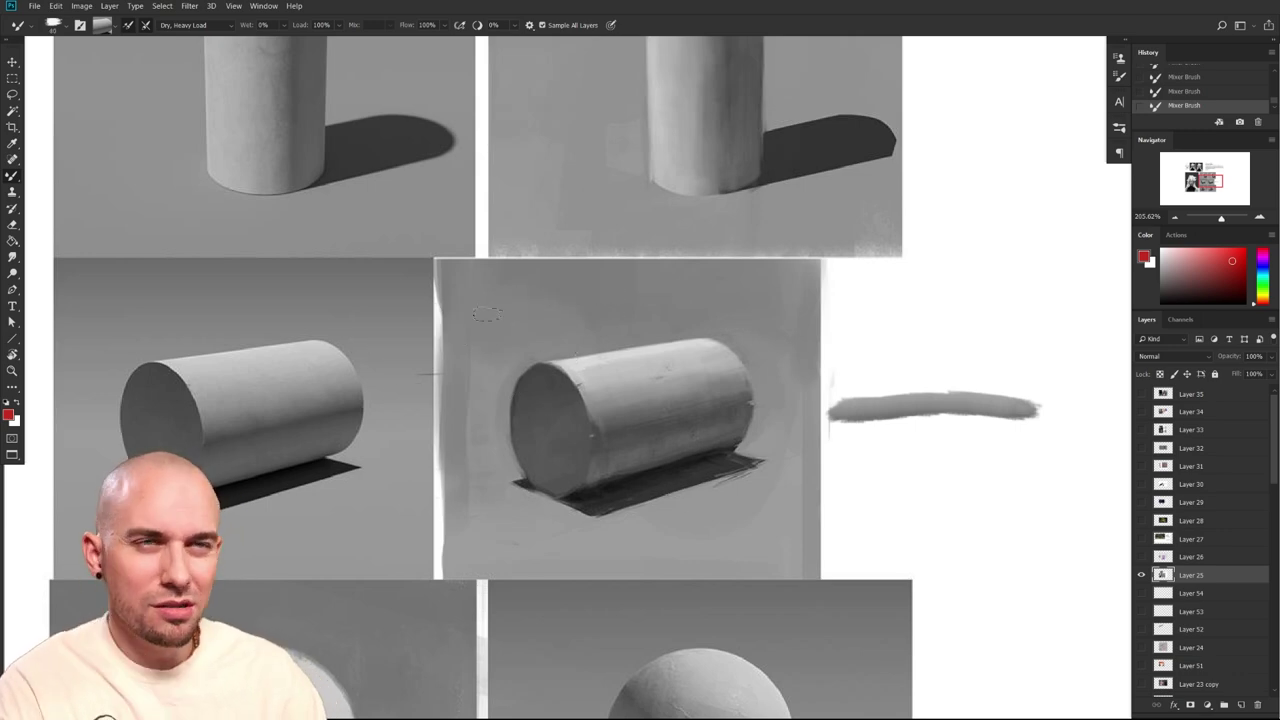
# Paint overlapping, tube-like gradient strokes across the background above the painted lying cylinder and onto the blank canvas beside it
pyautogui.moveTo(378, 336)
pyautogui.mouseDown()
pyautogui.moveTo(499, 298)
pyautogui.moveTo(714, 293)
pyautogui.mouseUp()
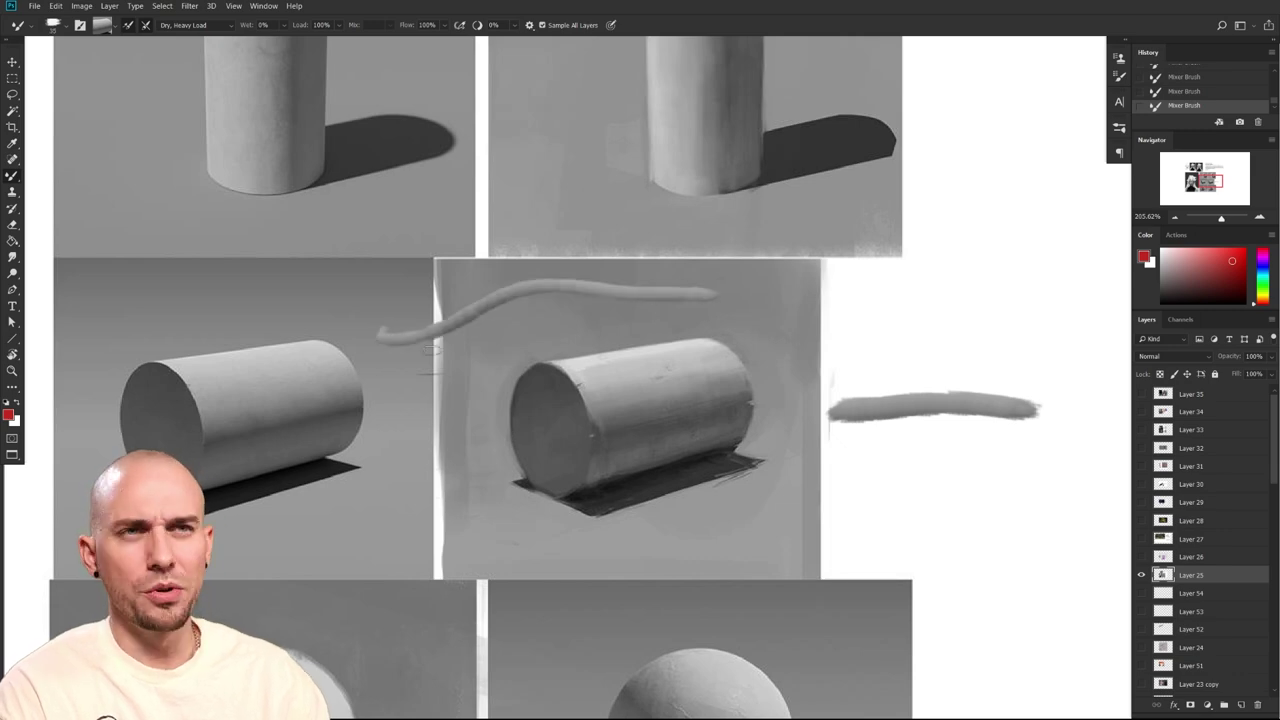
pyautogui.moveTo(408, 313); pyautogui.dragTo(606, 318)
pyautogui.moveTo(459, 298); pyautogui.dragTo(584, 312)
pyautogui.press(']')
pyautogui.moveTo(492, 273); pyautogui.dragTo(636, 303)
pyautogui.moveTo(611, 265); pyautogui.dragTo(716, 312)
pyautogui.moveTo(604, 299); pyautogui.dragTo(770, 282)
pyautogui.moveTo(674, 305); pyautogui.dragTo(909, 328)
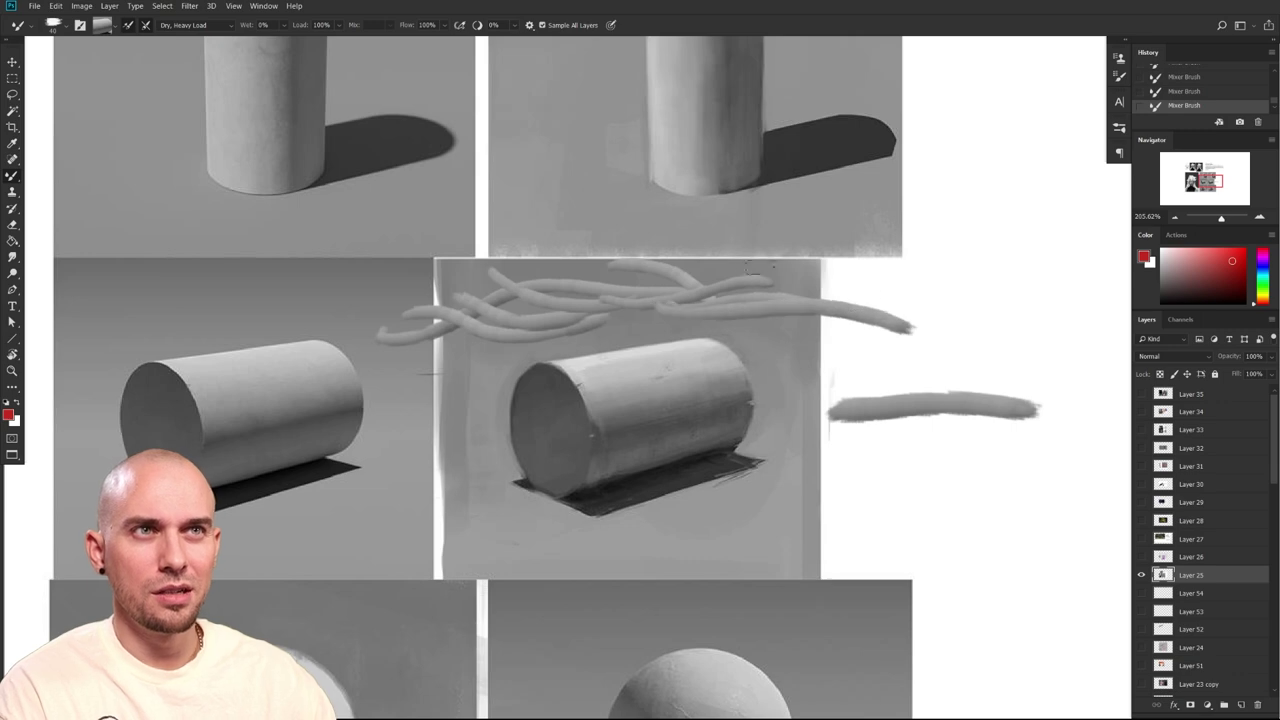
pyautogui.moveTo(754, 265)
pyautogui.mouseDown()
pyautogui.moveTo(924, 288)
pyautogui.moveTo(919, 340)
pyautogui.mouseUp()
pyautogui.moveTo(822, 290)
pyautogui.mouseDown()
pyautogui.moveTo(933, 332)
pyautogui.moveTo(690, 365)
pyautogui.mouseUp()
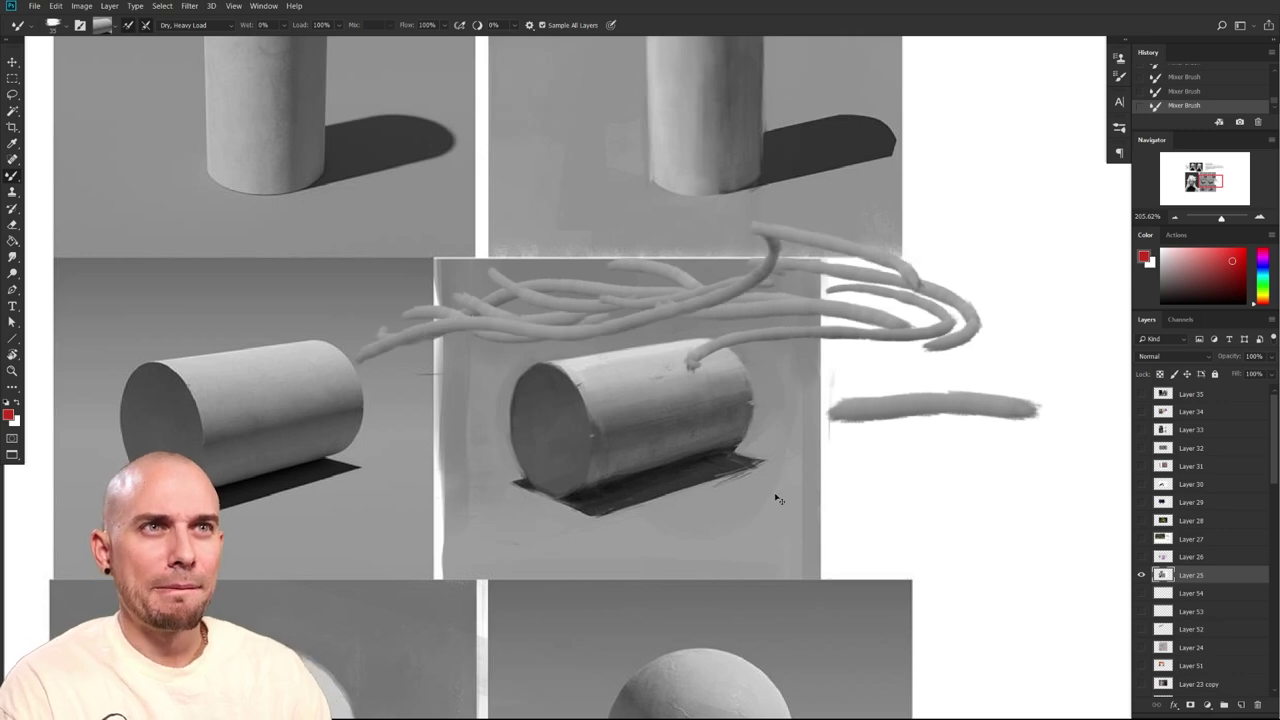
# Paint a long winding gradient stroke from the lying cylinder panel up into the painted upright cylinder panel
pyautogui.moveTo(458, 366)
pyautogui.mouseDown()
pyautogui.moveTo(568, 240)
pyautogui.moveTo(662, 240)
pyautogui.moveTo(496, 337)
pyautogui.moveTo(525, 200)
pyautogui.moveTo(612, 150)
pyautogui.moveTo(660, 156)
pyautogui.mouseUp()
pyautogui.press(']')
pyautogui.hotkey('ctrl', 'z')
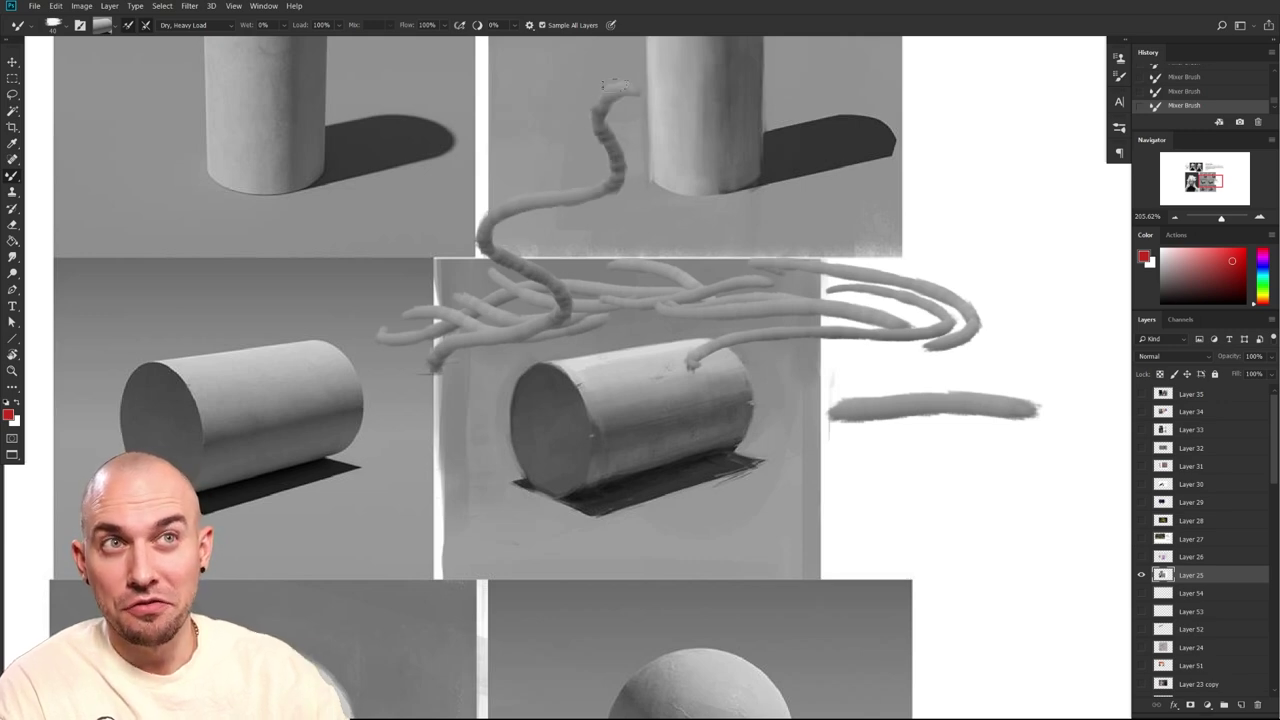
# Try a Mixer Brush stroke down the front rim of the painted lying cylinder
pyautogui.moveTo(839, 523)
pyautogui.mouseDown()
pyautogui.moveTo(757, 534)
pyautogui.moveTo(802, 567)
pyautogui.mouseUp()
pyautogui.moveTo(748, 512); pyautogui.dragTo(813, 450)
pyautogui.moveTo(591, 418); pyautogui.dragTo(635, 451)
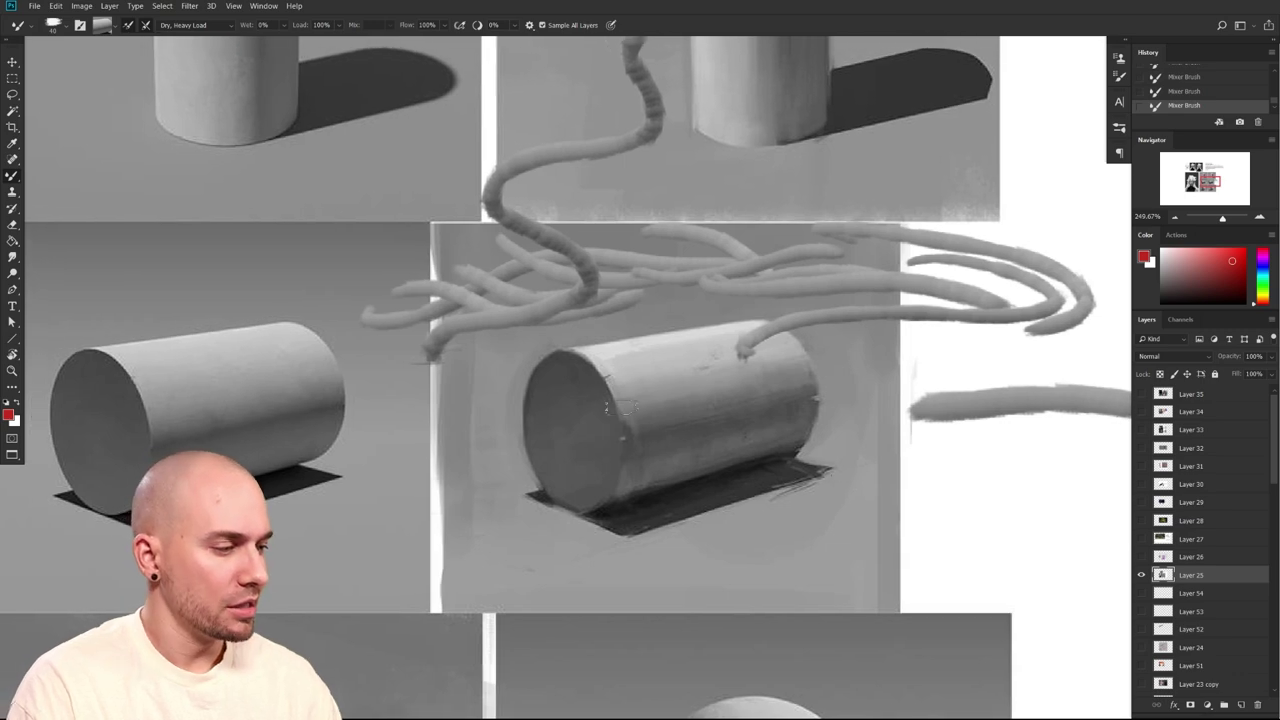
pyautogui.moveTo(574, 357); pyautogui.dragTo(610, 425)
pyautogui.hotkey('ctrl', 'z')
# Sample the tonal transition at the painted lying cylinder's front rim and repaint that edge with a smaller Mixer Brush
pyautogui.keyDown('alt'); pyautogui.click(589, 351); pyautogui.keyUp('alt')
pyautogui.press('[')
pyautogui.press('[')
pyautogui.press('[')
pyautogui.press('[')
pyautogui.press('[')
pyautogui.press('[')
pyautogui.press('[')
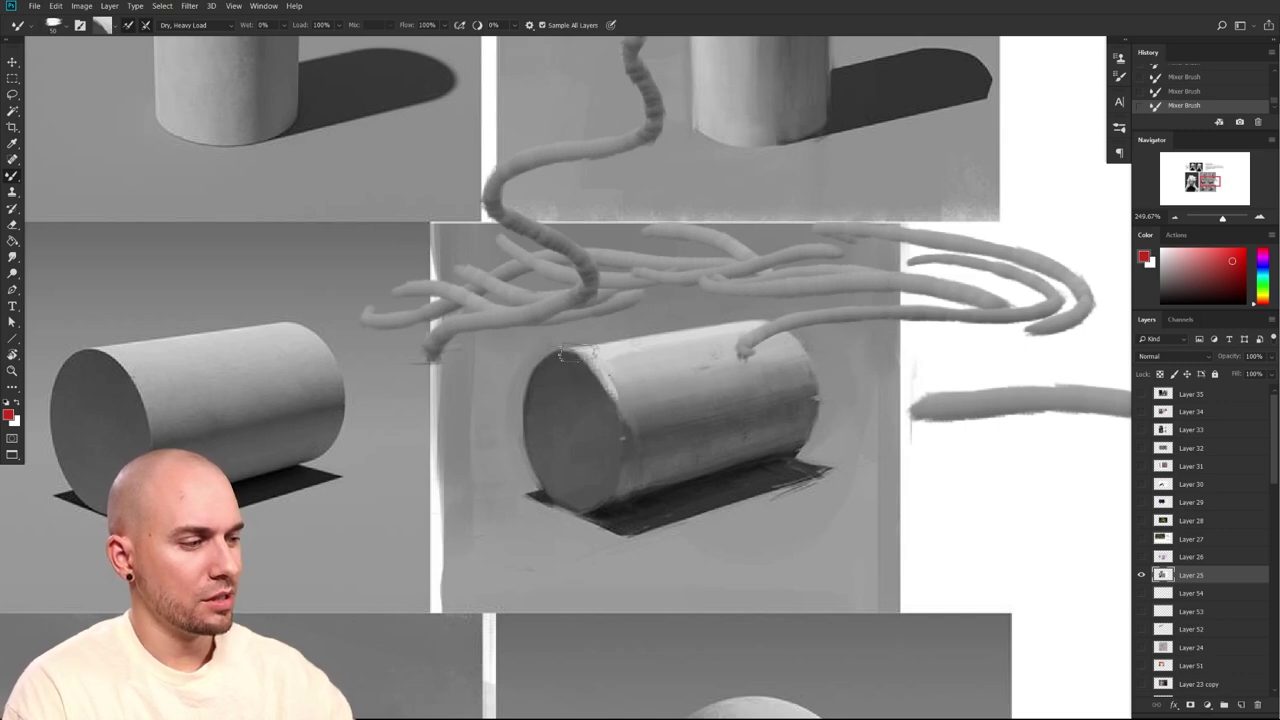
pyautogui.keyDown('alt'); pyautogui.click(601, 421); pyautogui.keyUp('alt')
pyautogui.moveTo(617, 404); pyautogui.dragTo(596, 335)
pyautogui.moveTo(679, 428); pyautogui.dragTo(617, 429)
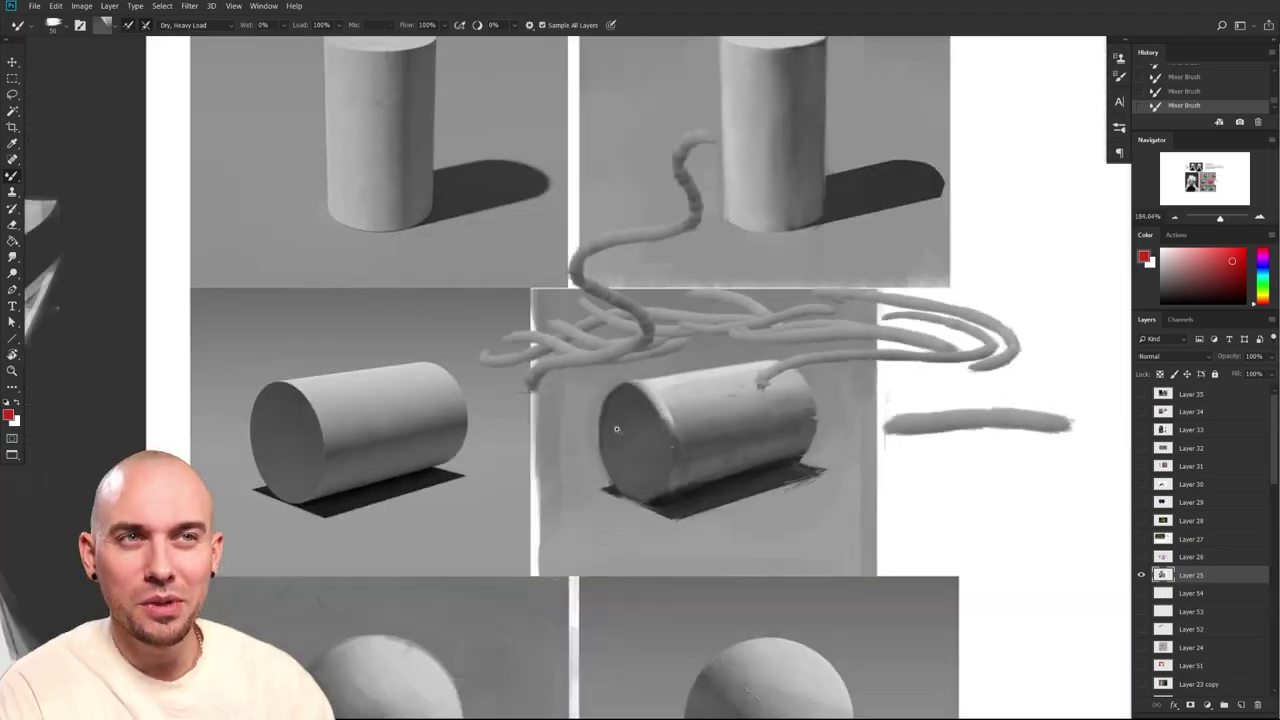
# Paint two short Mixer Brush marks on the upper surface of the reference lying cylinder, near its front edge
pyautogui.scroll(-4, 616, 429)
pyautogui.scroll(2, 680, 337)
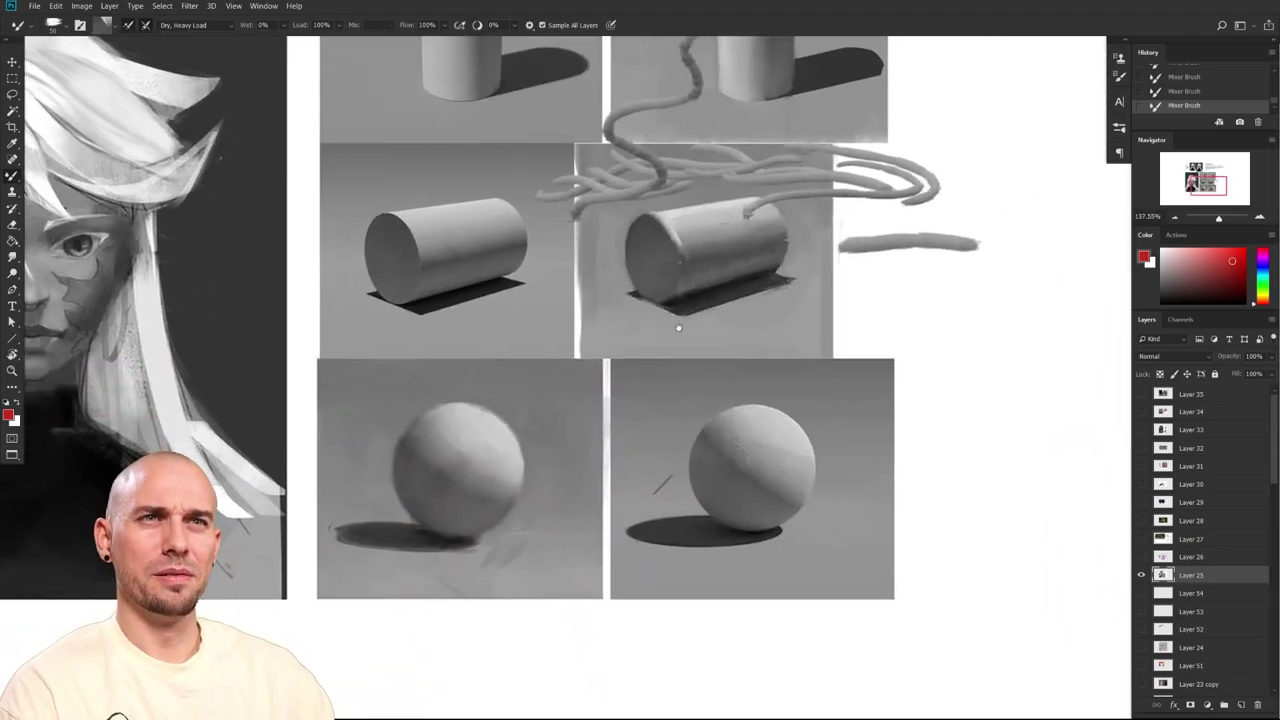
pyautogui.scroll(-2, 679, 327)
pyautogui.scroll(5, 654, 411)
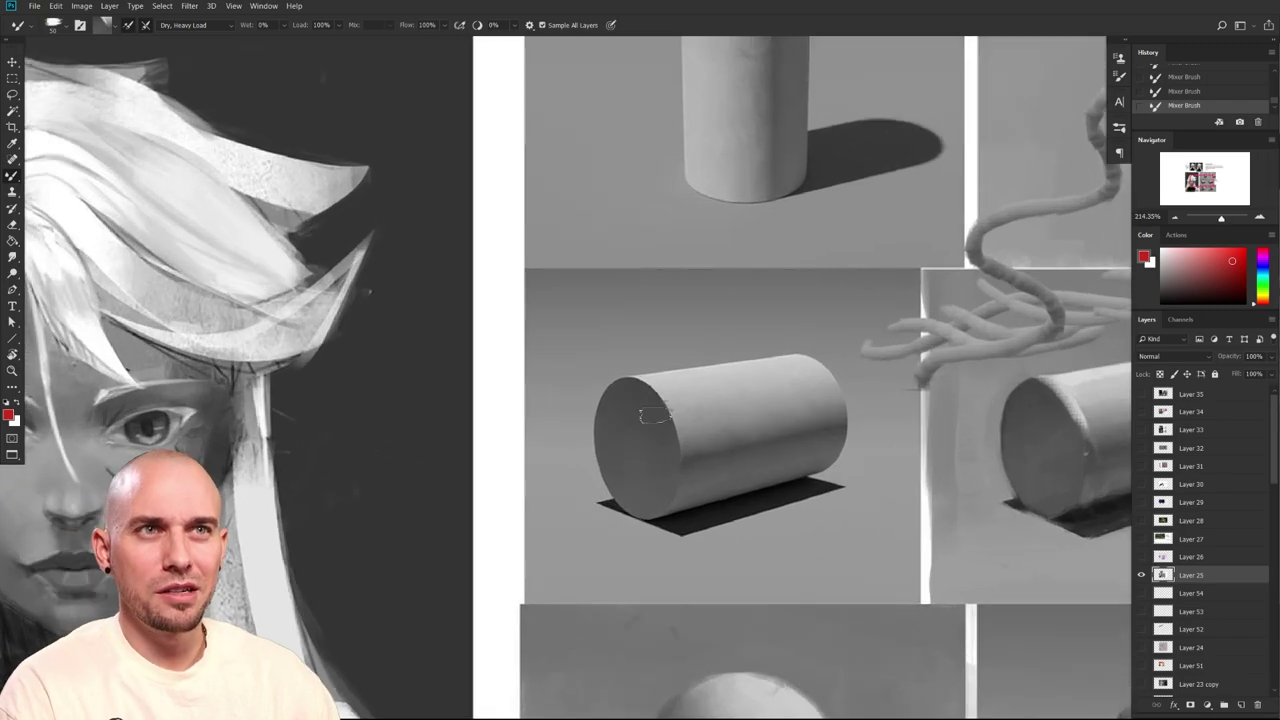
pyautogui.scroll(3, 648, 411)
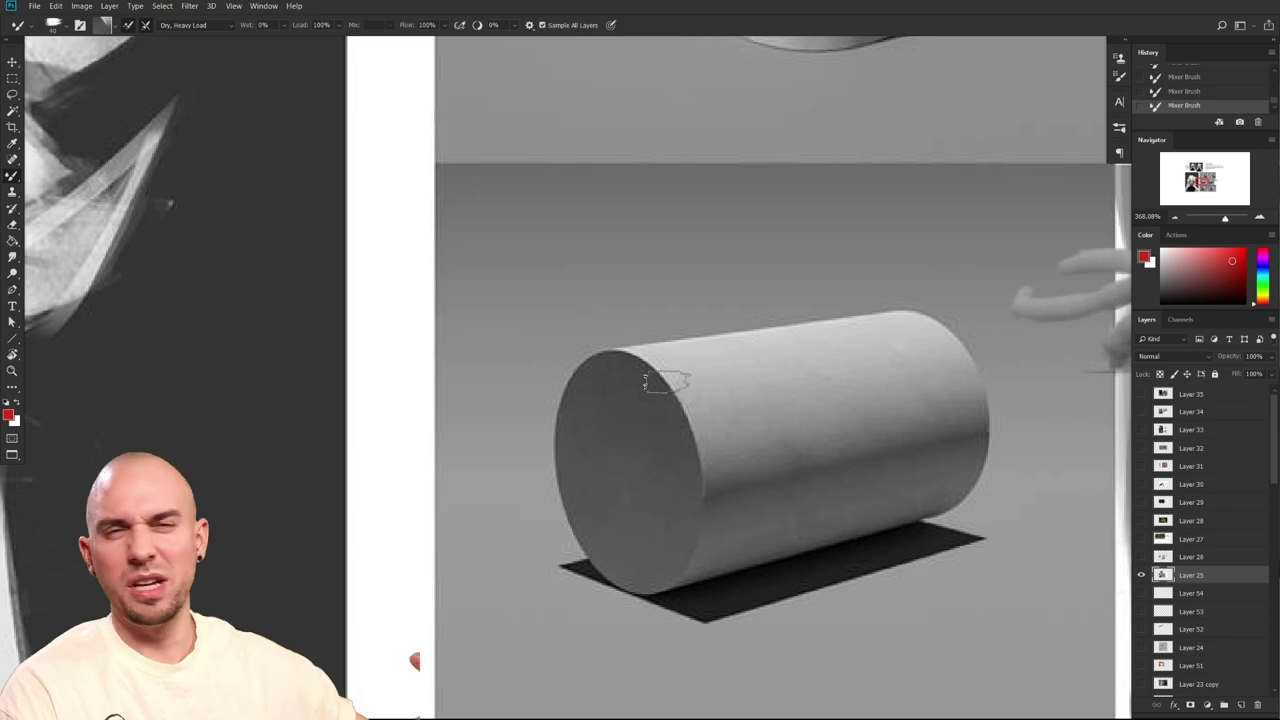
pyautogui.moveTo(645, 380); pyautogui.dragTo(567, 378)
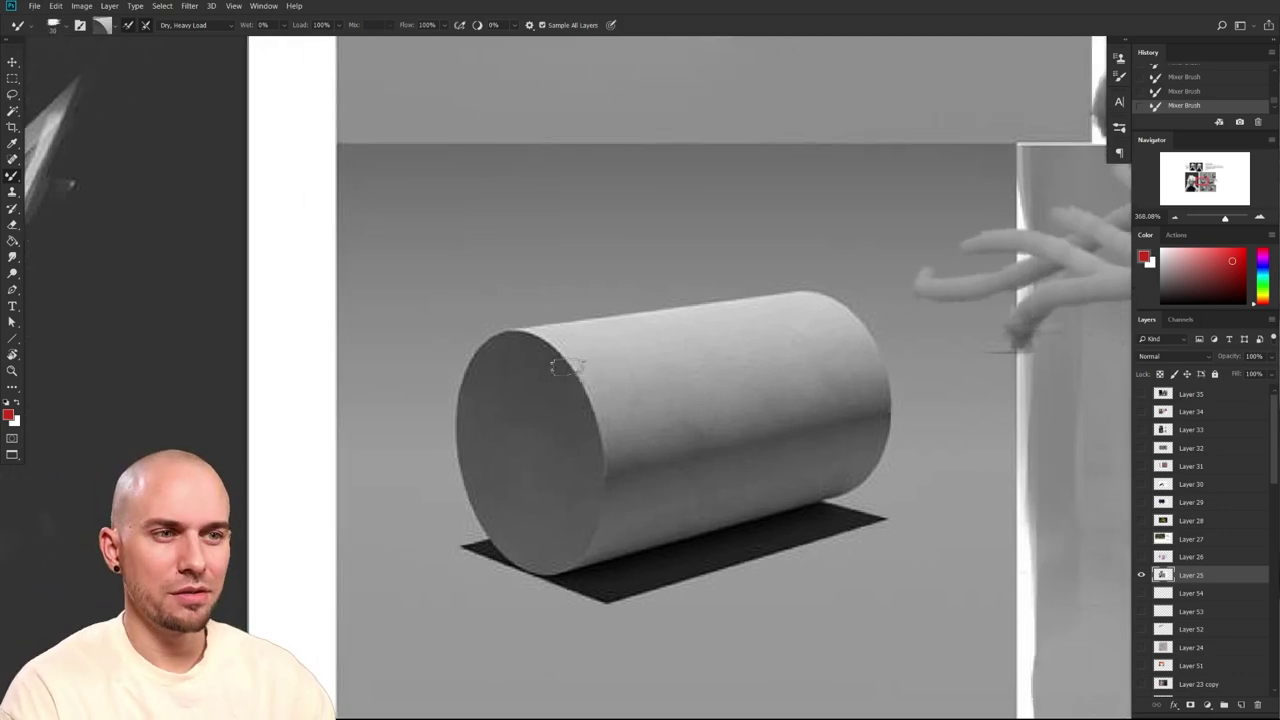
pyautogui.press('[')
pyautogui.press('[')
pyautogui.moveTo(598, 374); pyautogui.dragTo(648, 391)
pyautogui.moveTo(625, 341); pyautogui.dragTo(663, 390)
# Add more short marks of varying brush size along the reference lying cylinder's front rim and top surface
pyautogui.press(']')
pyautogui.press(']')
pyautogui.press(']')
pyautogui.press(']')
pyautogui.moveTo(586, 356)
pyautogui.mouseDown()
pyautogui.moveTo(617, 363)
pyautogui.moveTo(557, 361)
pyautogui.moveTo(638, 386)
pyautogui.mouseUp()
pyautogui.moveTo(563, 362)
pyautogui.mouseDown()
pyautogui.moveTo(629, 386)
pyautogui.moveTo(606, 388)
pyautogui.moveTo(619, 385)
pyautogui.moveTo(609, 421)
pyautogui.mouseUp()
pyautogui.press('[')
pyautogui.press(']')
pyautogui.moveTo(688, 342); pyautogui.dragTo(706, 363)
pyautogui.moveTo(681, 311); pyautogui.dragTo(723, 343)
pyautogui.press('[')
pyautogui.moveTo(598, 328); pyautogui.dragTo(676, 372)
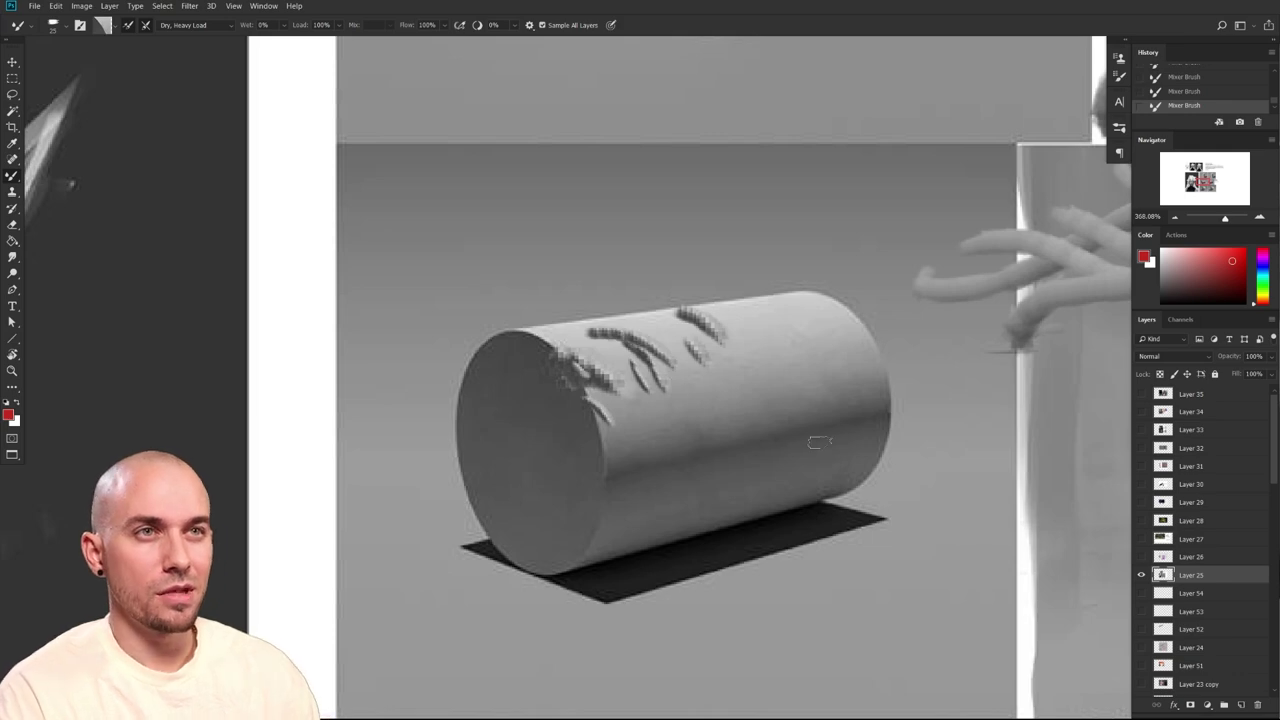
# Switch the Mixer Brush preset to MB Texture Fine for the reference lying cylinder
pyautogui.scroll(-5, 705, 355)
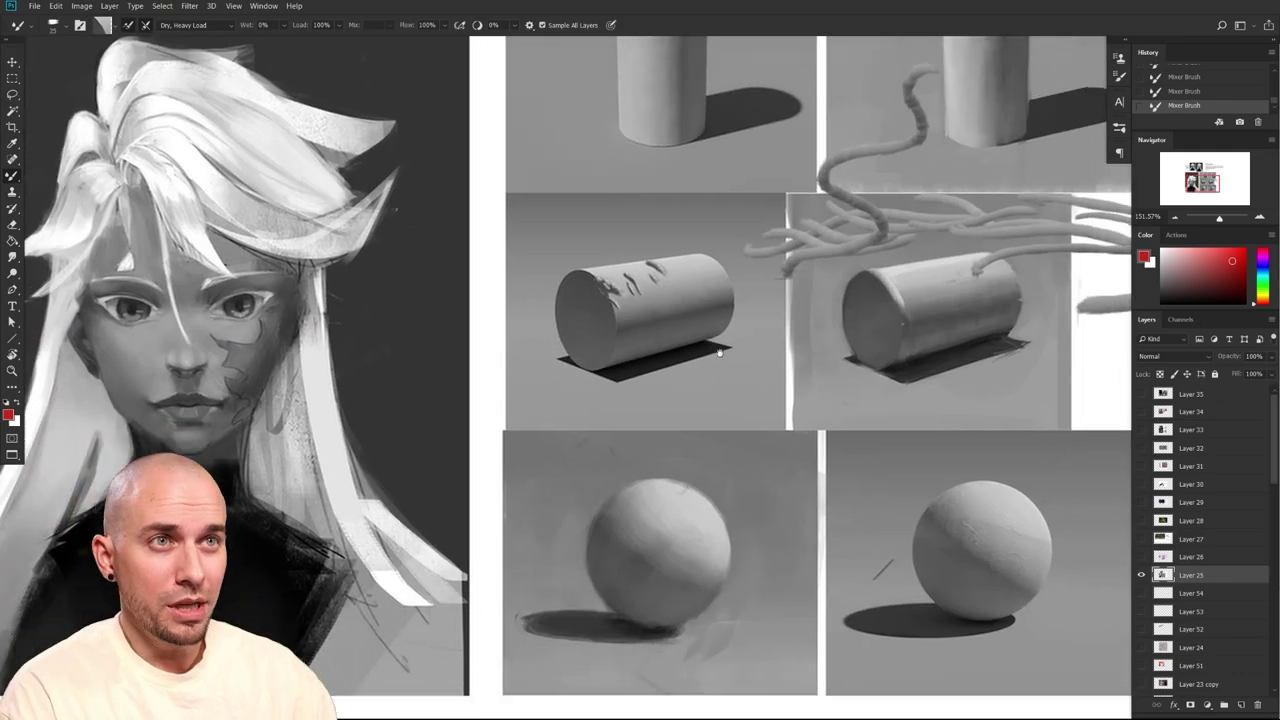
pyautogui.scroll(3, 705, 402)
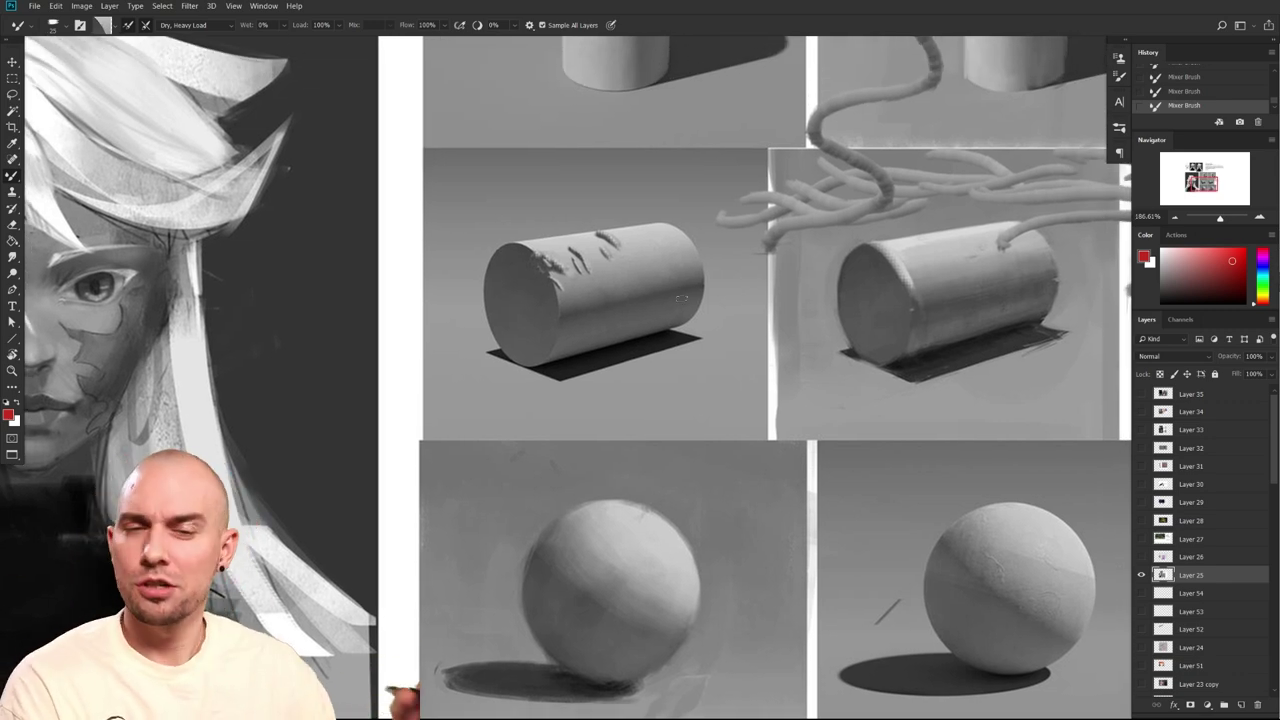
pyautogui.scroll(-2, 840, 430)
pyautogui.moveTo(679, 346); pyautogui.dragTo(571, 486)
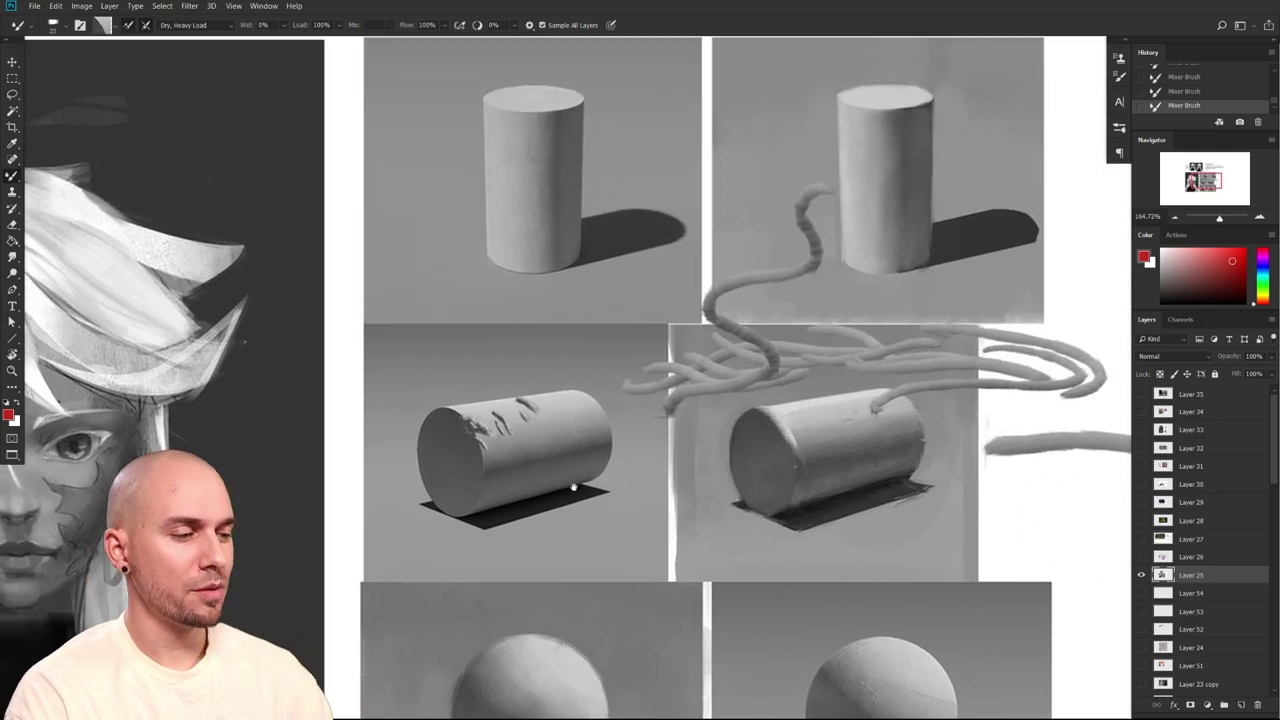
pyautogui.scroll(3, 559, 471)
pyautogui.scroll(5, 488, 430)
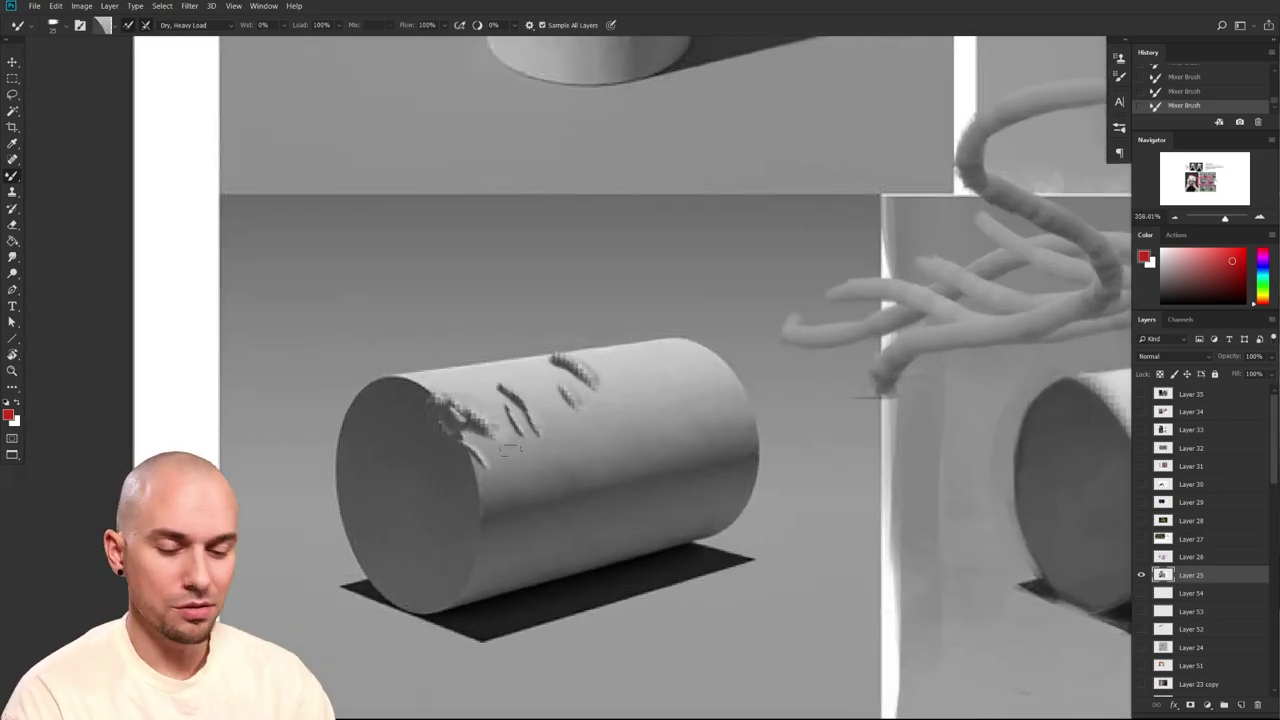
pyautogui.rightClick(507, 450)
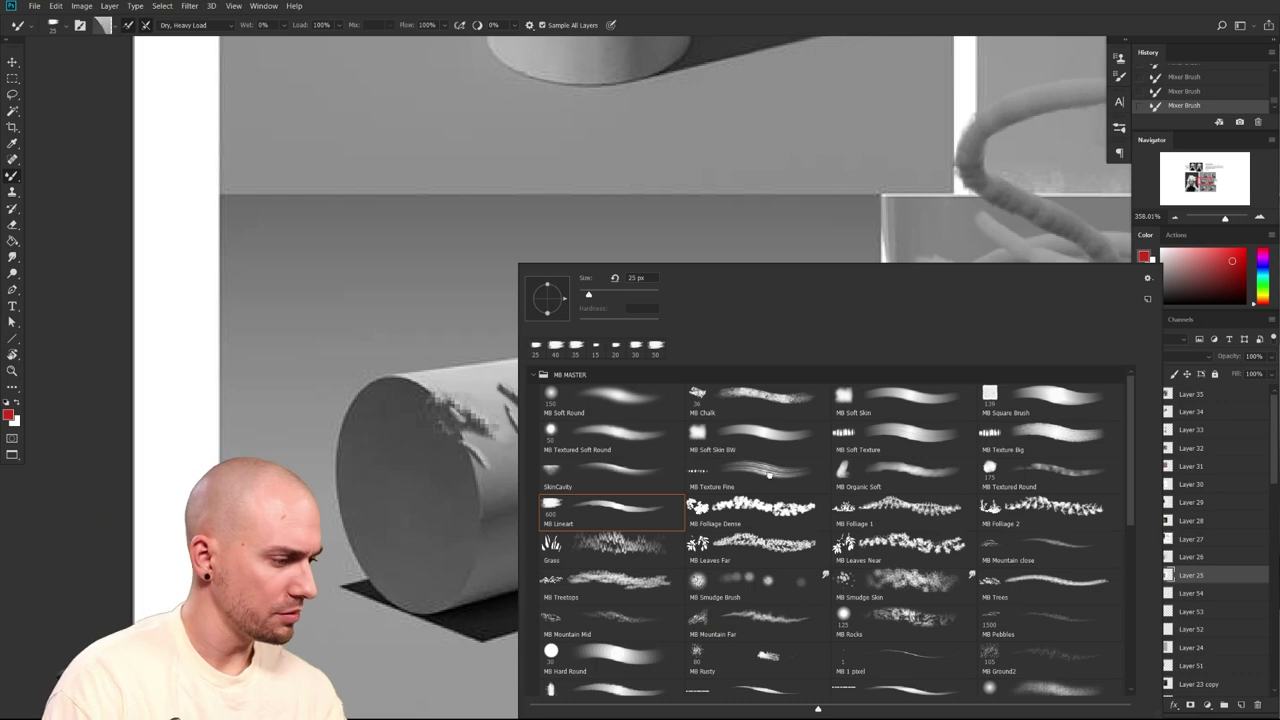
pyautogui.doubleClick(771, 477)
# Enlarge the textured Mixer Brush to 70 px and paint streaks down and across the reference lying cylinder
pyautogui.hotkey('ctrl', 'alt', 'z')
pyautogui.hotkey('ctrl', 'alt', 'z')
pyautogui.press(']')
pyautogui.press(']')
pyautogui.press(']')
pyautogui.hotkey('alt', 'v')
pyautogui.press('Escape')
pyautogui.moveTo(530, 405)
pyautogui.mouseDown()
pyautogui.moveTo(550, 442)
pyautogui.moveTo(534, 393)
pyautogui.moveTo(577, 432)
pyautogui.moveTo(590, 393)
pyautogui.moveTo(564, 437)
pyautogui.moveTo(589, 427)
pyautogui.moveTo(639, 452)
pyautogui.moveTo(541, 490)
pyautogui.mouseUp()
pyautogui.moveTo(464, 404)
pyautogui.mouseDown()
pyautogui.moveTo(545, 440)
pyautogui.moveTo(700, 430)
pyautogui.moveTo(645, 478)
pyautogui.moveTo(605, 458)
pyautogui.moveTo(640, 440)
pyautogui.moveTo(665, 480)
pyautogui.moveTo(532, 510)
pyautogui.moveTo(595, 440)
pyautogui.moveTo(690, 440)
pyautogui.moveTo(500, 474)
pyautogui.moveTo(668, 422)
pyautogui.moveTo(520, 438)
pyautogui.moveTo(722, 412)
pyautogui.mouseUp()
pyautogui.press(']')
pyautogui.press(']')
pyautogui.moveTo(741, 472); pyautogui.dragTo(697, 482)
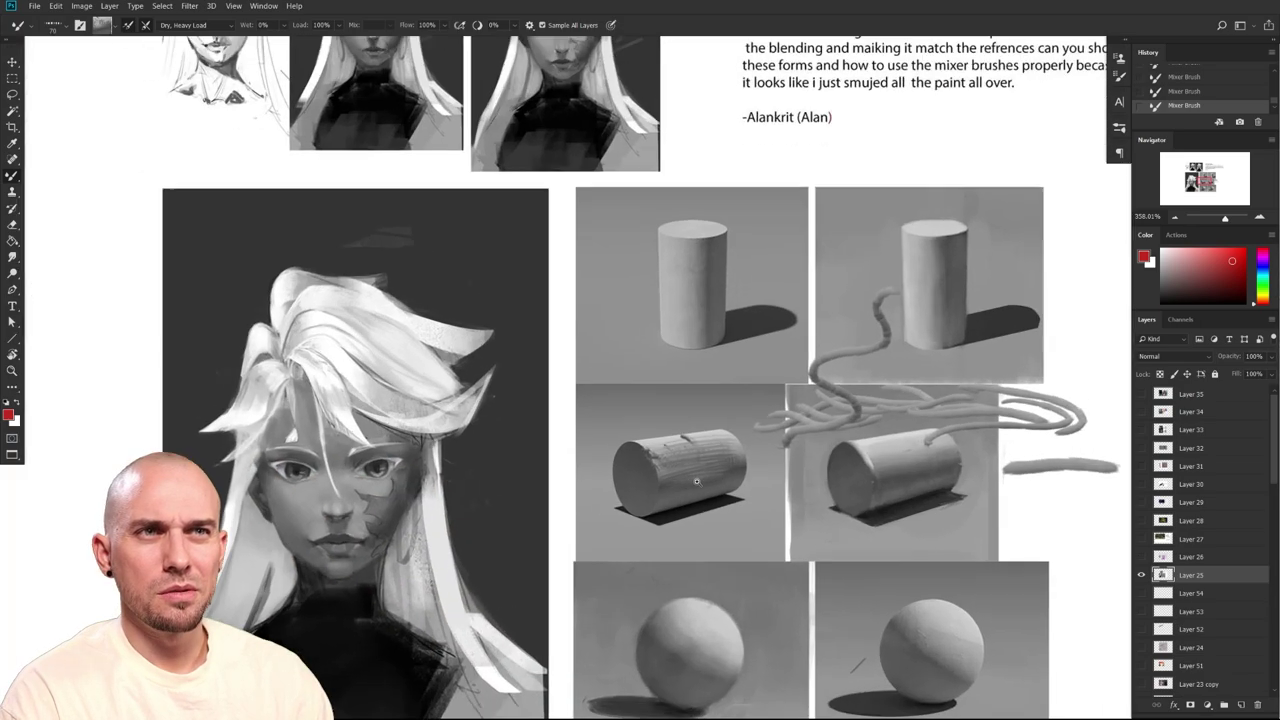
# Undo the last four textured strokes on the reference lying cylinder
pyautogui.scroll(3, 697, 481)
pyautogui.scroll(-4, 742, 553)
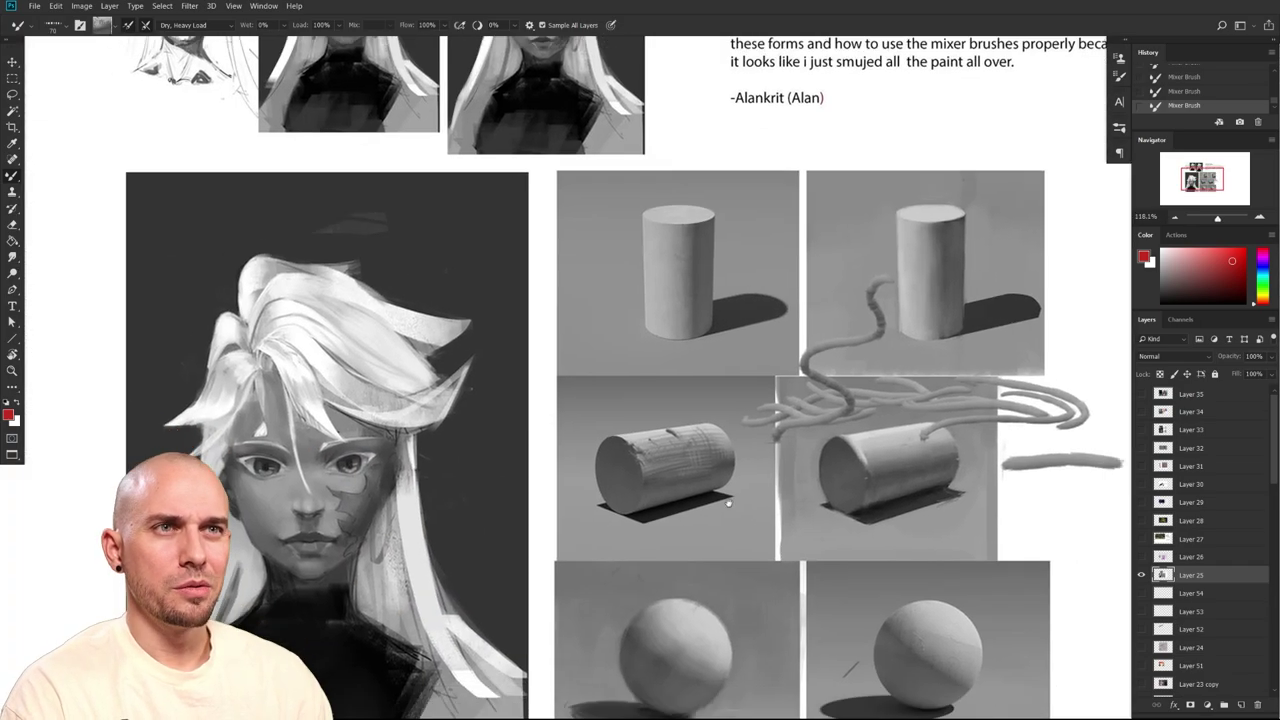
pyautogui.hotkey('ctrl', 'z')
pyautogui.hotkey('ctrl', 'z')
pyautogui.hotkey('ctrl', 'z')
pyautogui.hotkey('ctrl', 'z')
pyautogui.moveTo(766, 628); pyautogui.dragTo(687, 605)
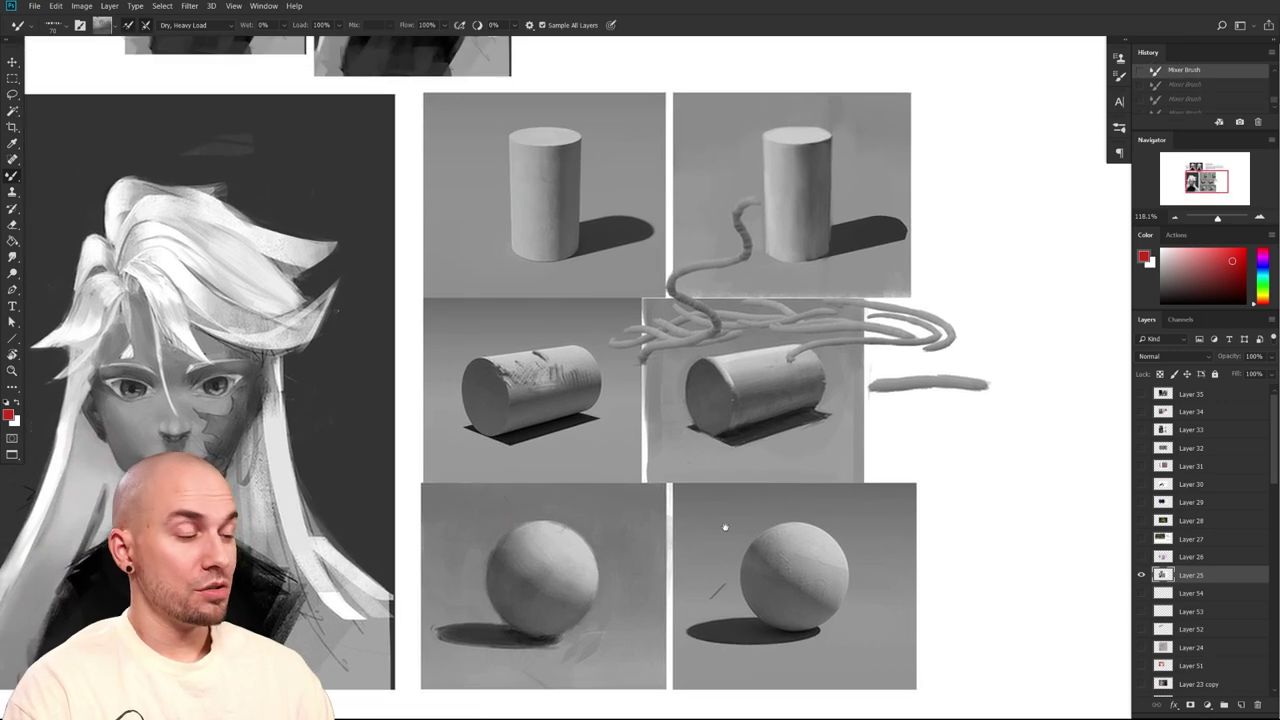
pyautogui.scroll(-3, 725, 527)
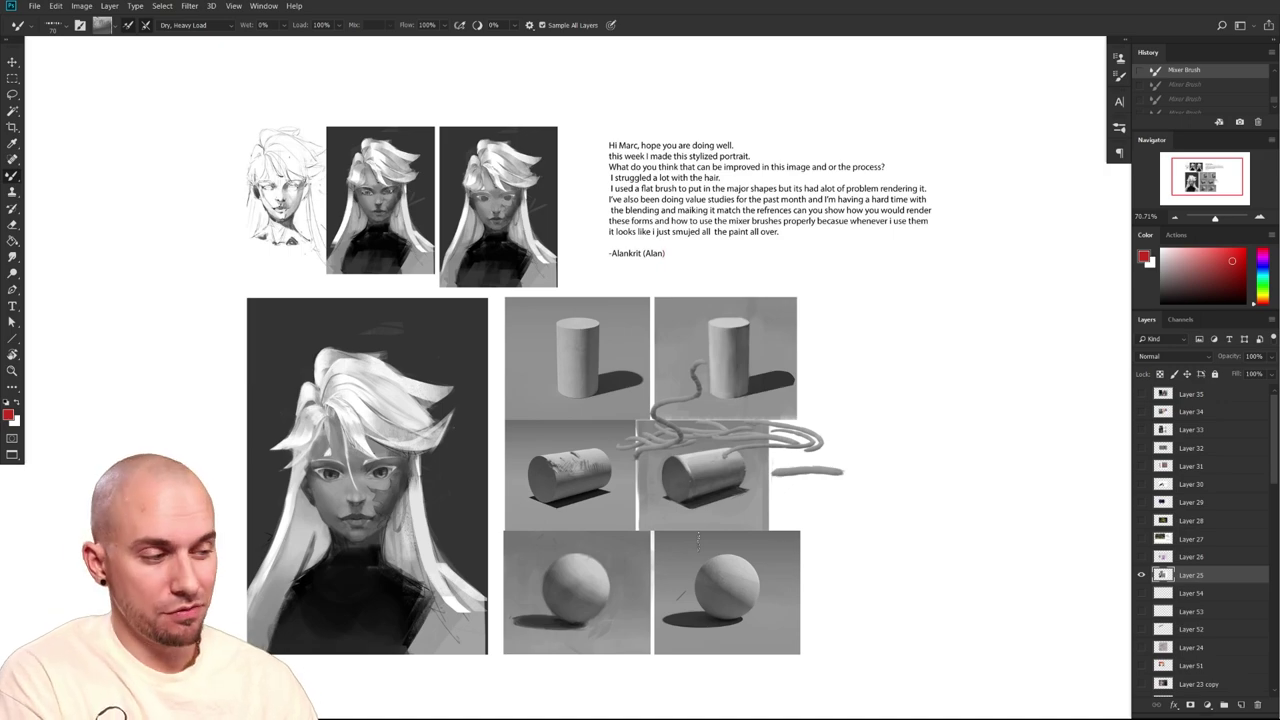
# Paste the explosion photo as a new layer, enlarge it and place it on the blank canvas beside the value studies
pyautogui.moveTo(697, 542); pyautogui.dragTo(680, 573)
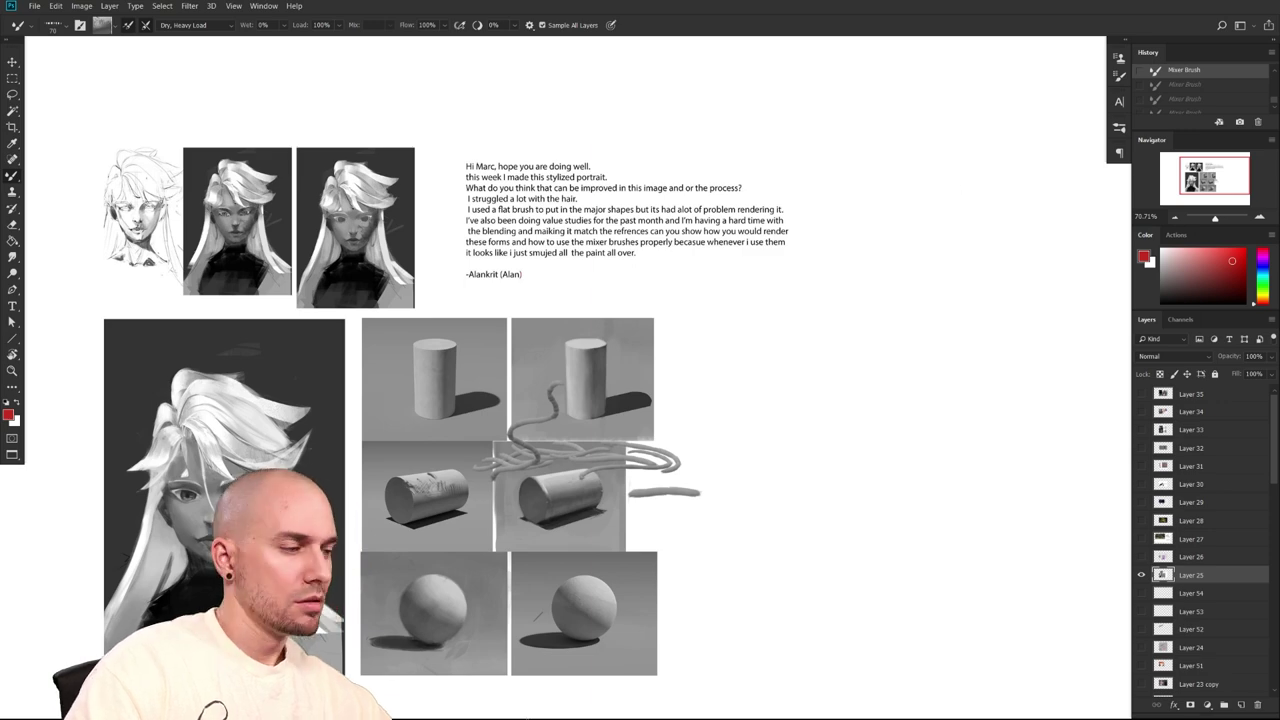
pyautogui.press('i')
pyautogui.hotkey('ctrl', 'b')
pyautogui.press('Escape')
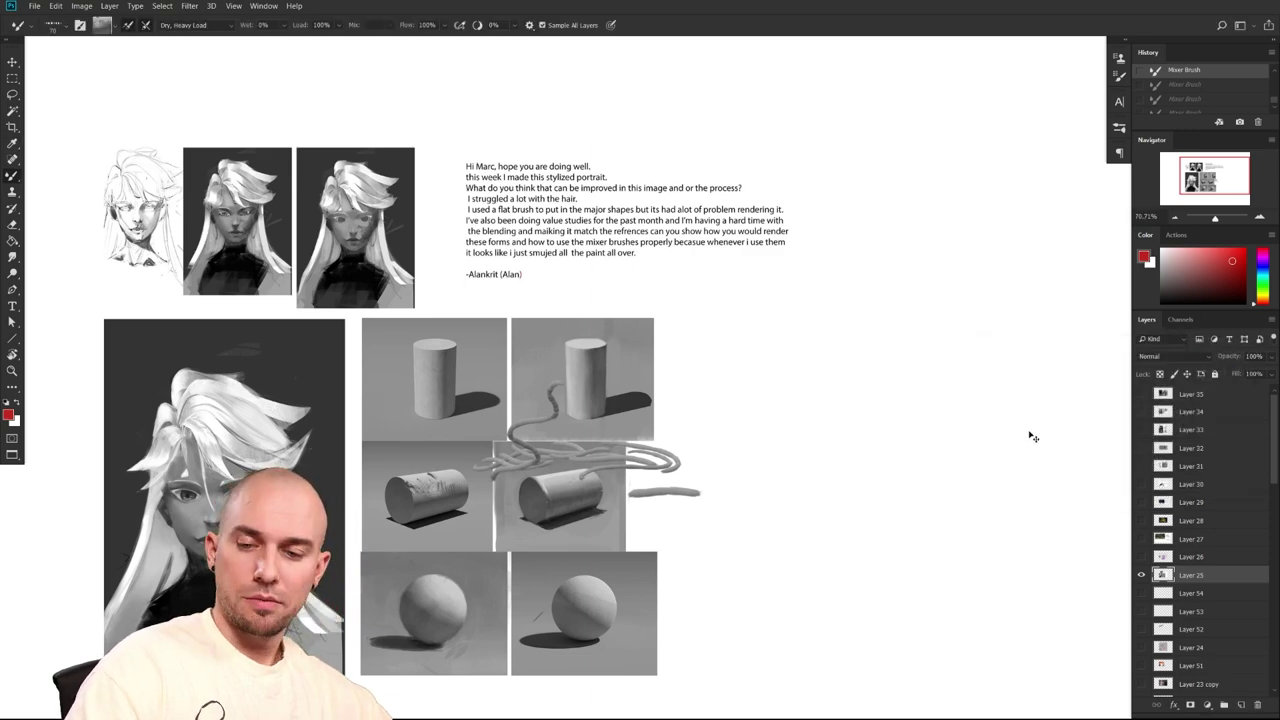
pyautogui.hotkey('ctrl', 'v')
pyautogui.hotkey('ctrl', 't')
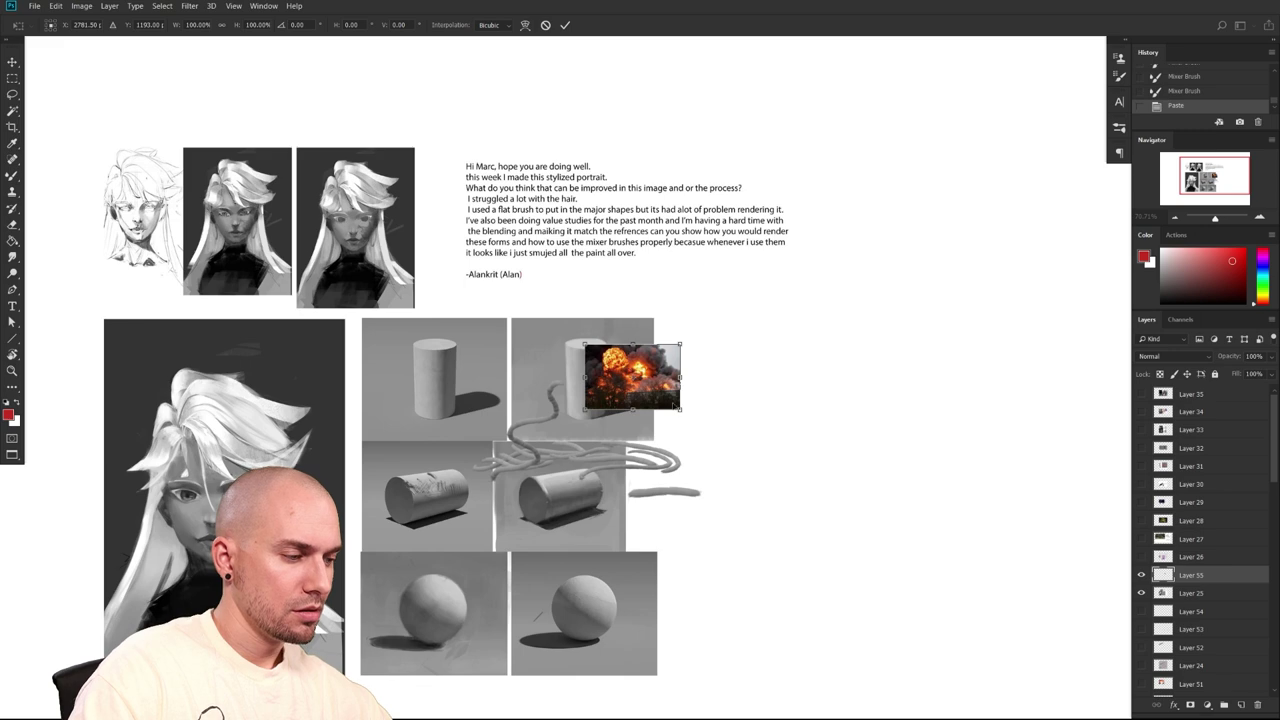
pyautogui.moveTo(680, 409); pyautogui.dragTo(960, 608)
pyautogui.moveTo(851, 531); pyautogui.dragTo(680, 503)
pyautogui.moveTo(605, 455)
pyautogui.mouseDown()
pyautogui.moveTo(758, 470)
pyautogui.moveTo(741, 451)
pyautogui.mouseUp()
pyautogui.press('Return')
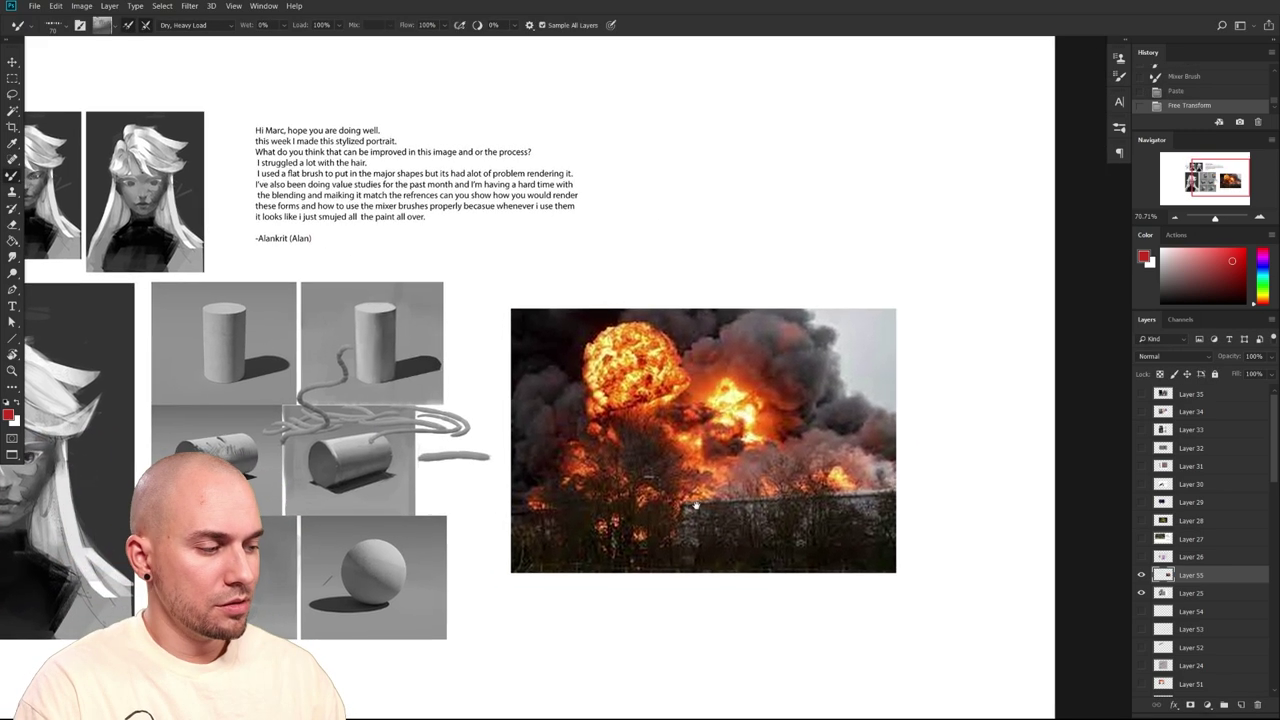
# Switch the Mixer Brush preset to SkinCavity for working with the explosion photo
pyautogui.moveTo(696, 505); pyautogui.dragTo(698, 504)
pyautogui.rightClick(698, 510)
pyautogui.click(533, 598)
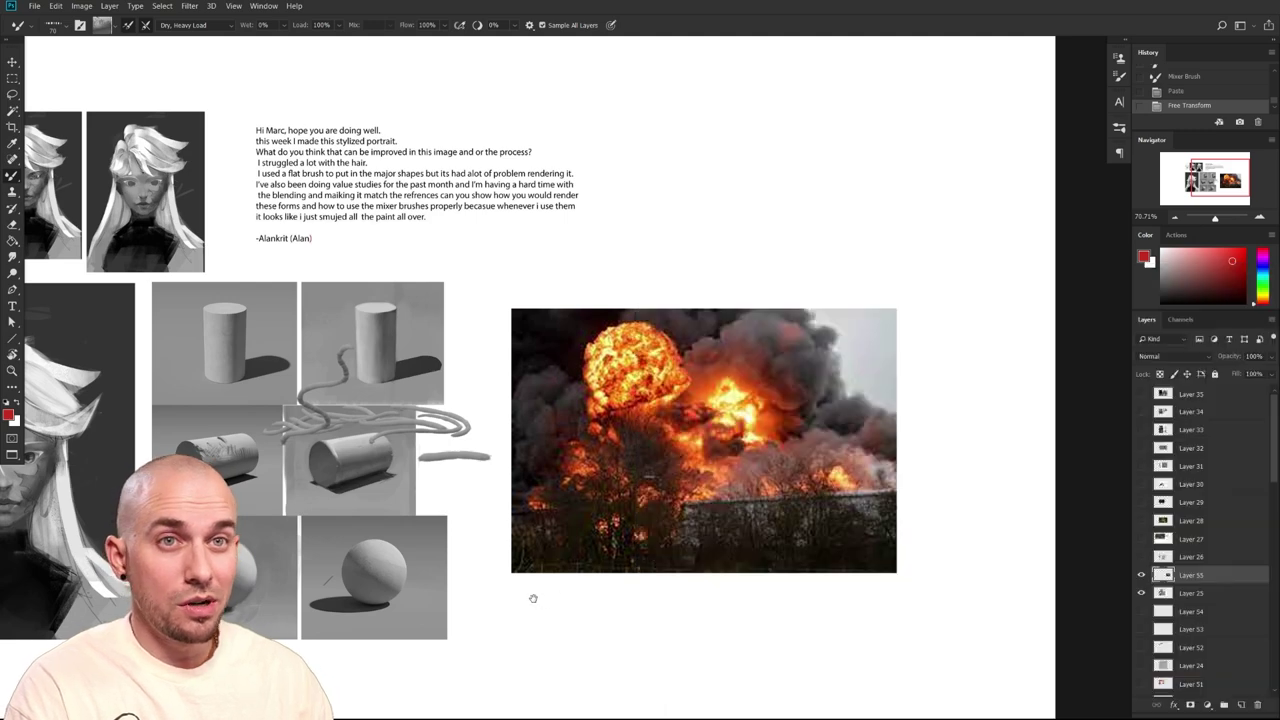
pyautogui.moveTo(647, 568); pyautogui.dragTo(649, 567)
pyautogui.rightClick(600, 626)
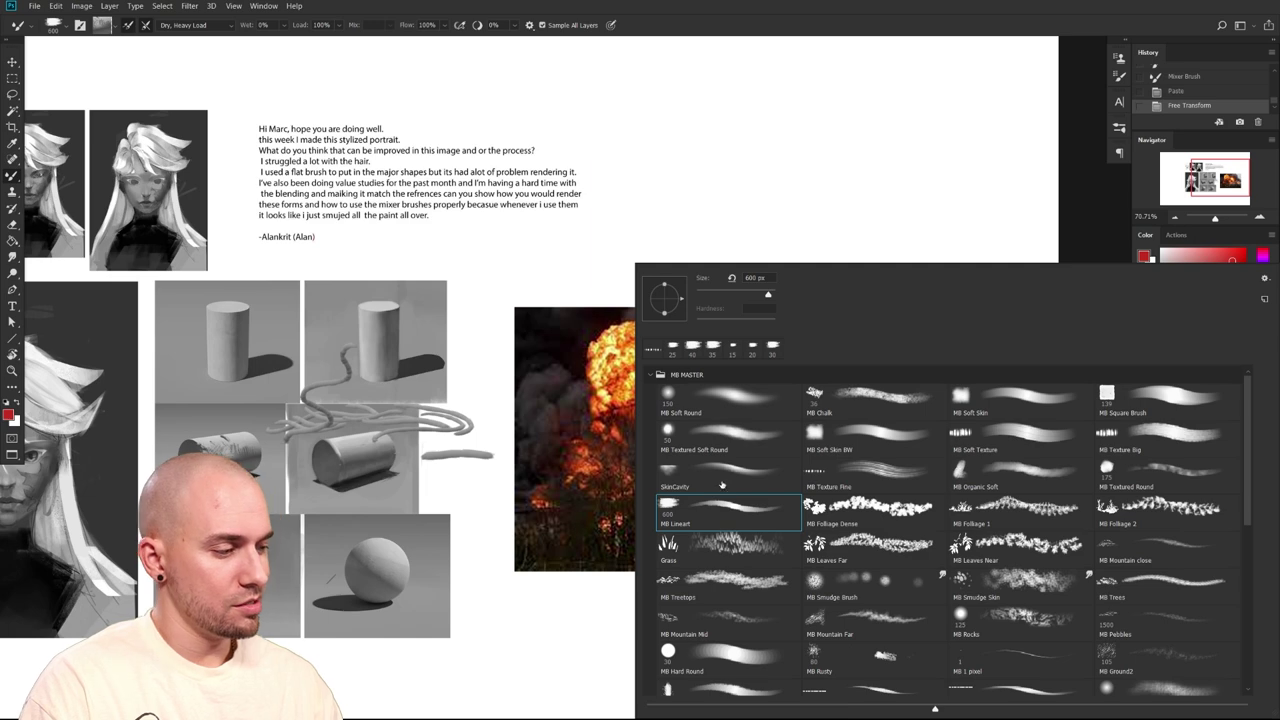
pyautogui.click(712, 488)
pyautogui.click(566, 580)
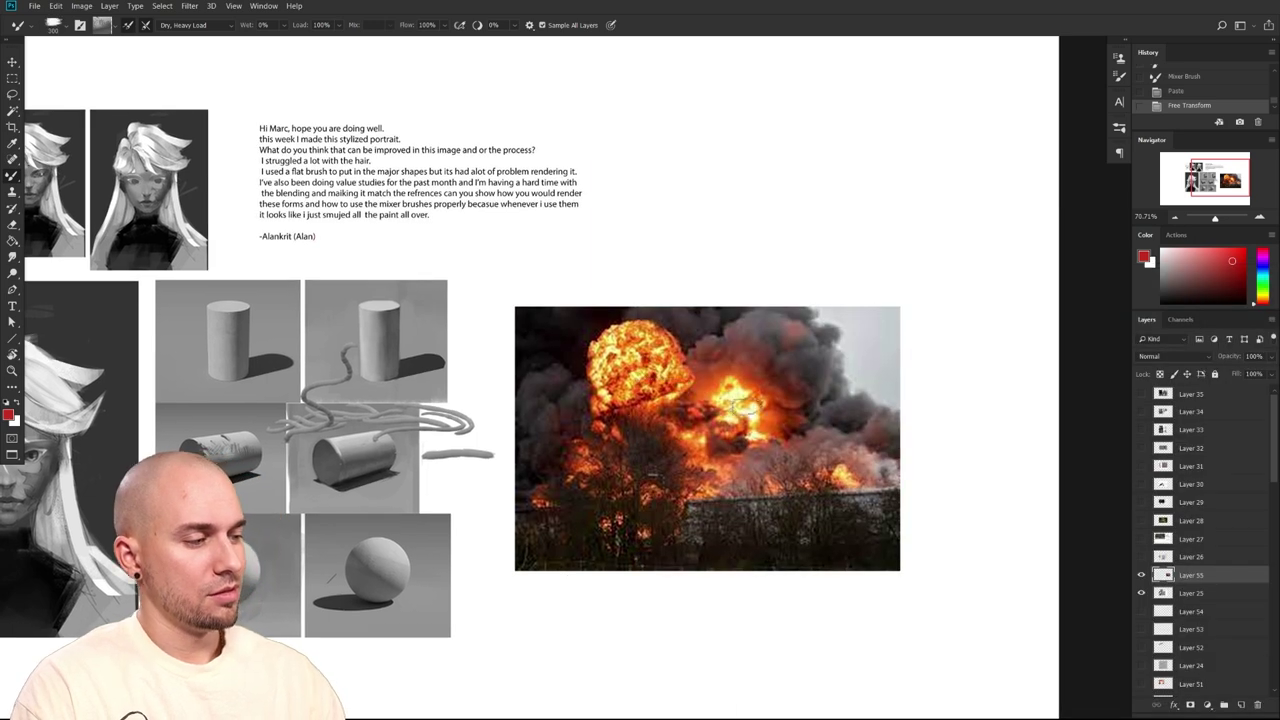
# Sample the fireball in the explosion photo and paint enlarged flame strokes above it and towards the second fire
pyautogui.keyDown('alt'); pyautogui.click(638, 350); pyautogui.keyUp('alt')
pyautogui.click(628, 320)
pyautogui.press(']')
pyautogui.press(']')
pyautogui.moveTo(678, 316)
pyautogui.mouseDown()
pyautogui.moveTo(692, 352)
pyautogui.moveTo(746, 364)
pyautogui.mouseUp()
pyautogui.press(']')
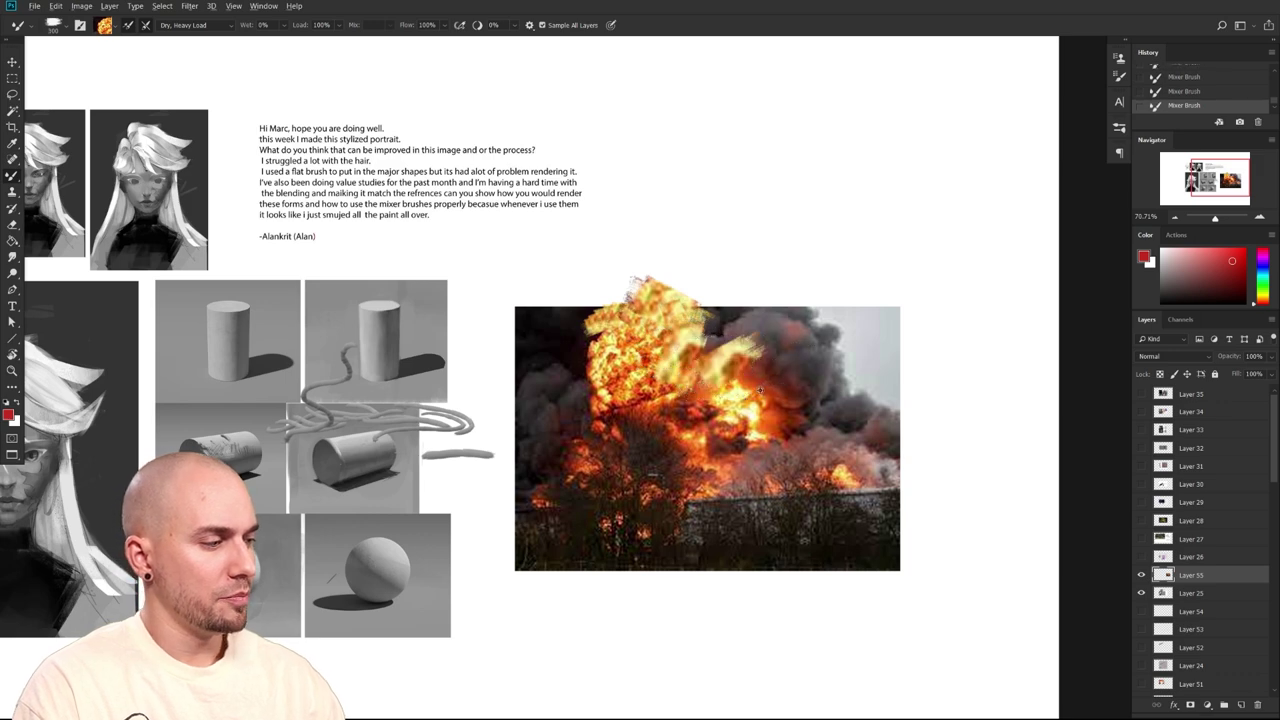
# Sample the second fire and then the smoke with the Mixer Brush, extending the flames sideways and the smoke upward
pyautogui.keyDown('alt'); pyautogui.click(752, 392); pyautogui.keyUp('alt')
pyautogui.click(785, 398)
pyautogui.click(772, 352)
pyautogui.press(']')
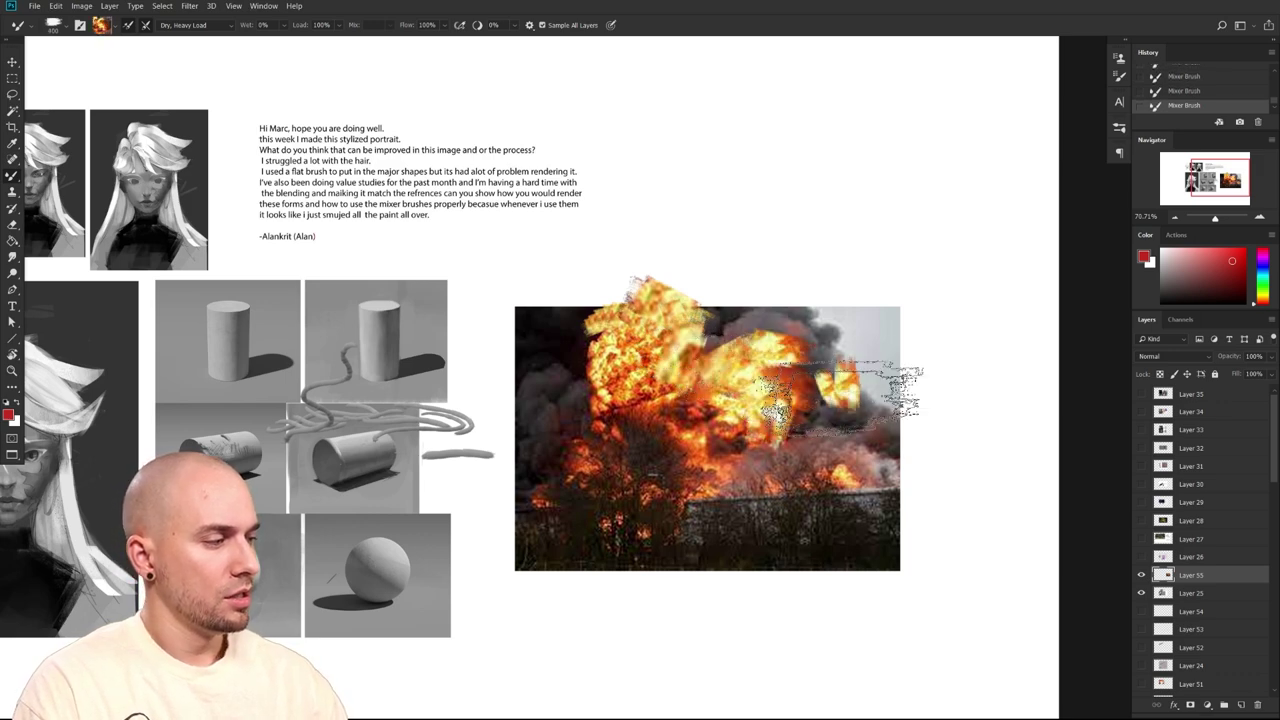
pyautogui.click(856, 385)
pyautogui.moveTo(842, 426)
pyautogui.mouseDown()
pyautogui.moveTo(880, 320)
pyautogui.moveTo(780, 320)
pyautogui.moveTo(755, 300)
pyautogui.moveTo(743, 252)
pyautogui.moveTo(757, 188)
pyautogui.mouseUp()
# Enlarge the Mixer Brush and build up the sampled smoke and flame texture above and beside the explosion photo
pyautogui.press(']')
pyautogui.moveTo(872, 563)
pyautogui.mouseDown()
pyautogui.moveTo(745, 537)
pyautogui.moveTo(827, 514)
pyautogui.mouseUp()
pyautogui.moveTo(827, 514)
pyautogui.mouseDown()
pyautogui.moveTo(746, 551)
pyautogui.moveTo(771, 546)
pyautogui.mouseUp()
pyautogui.moveTo(812, 543)
pyautogui.mouseDown()
pyautogui.moveTo(794, 531)
pyautogui.moveTo(825, 511)
pyautogui.mouseUp()
pyautogui.moveTo(731, 534); pyautogui.dragTo(831, 568)
pyautogui.moveTo(690, 500); pyautogui.dragTo(757, 537)
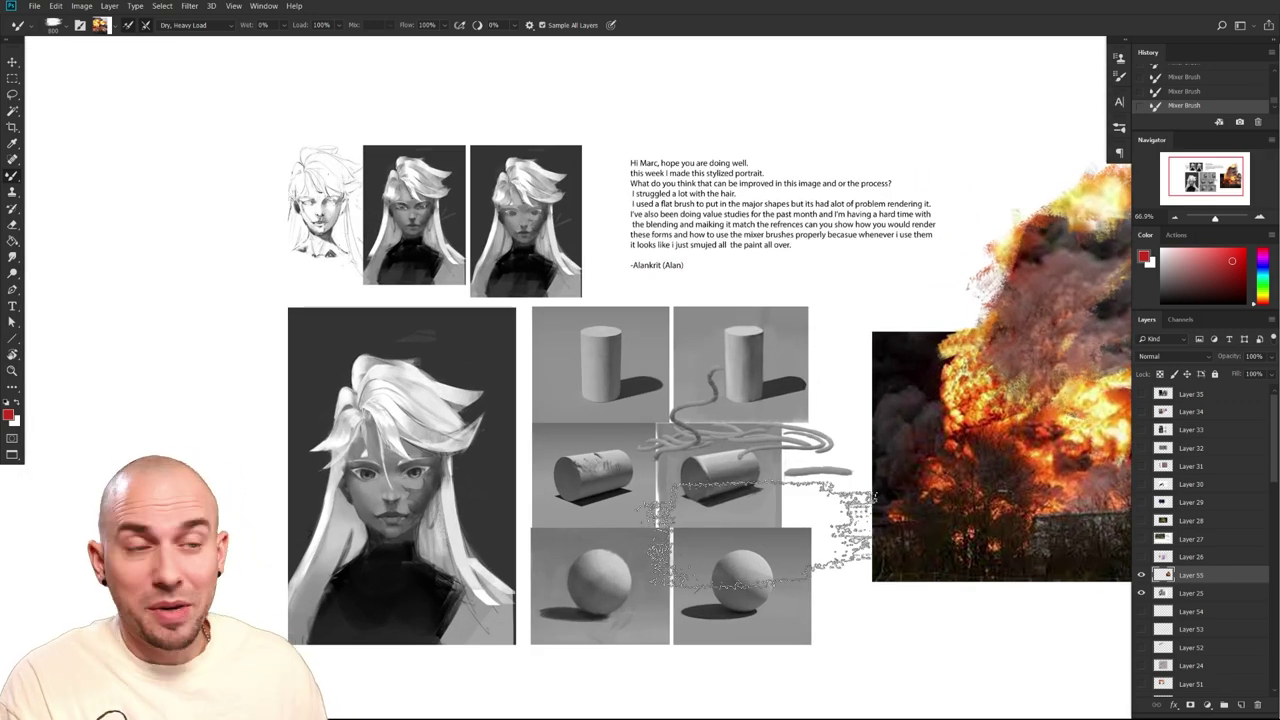
pyautogui.moveTo(868, 607); pyautogui.dragTo(690, 592)
pyautogui.press('[')
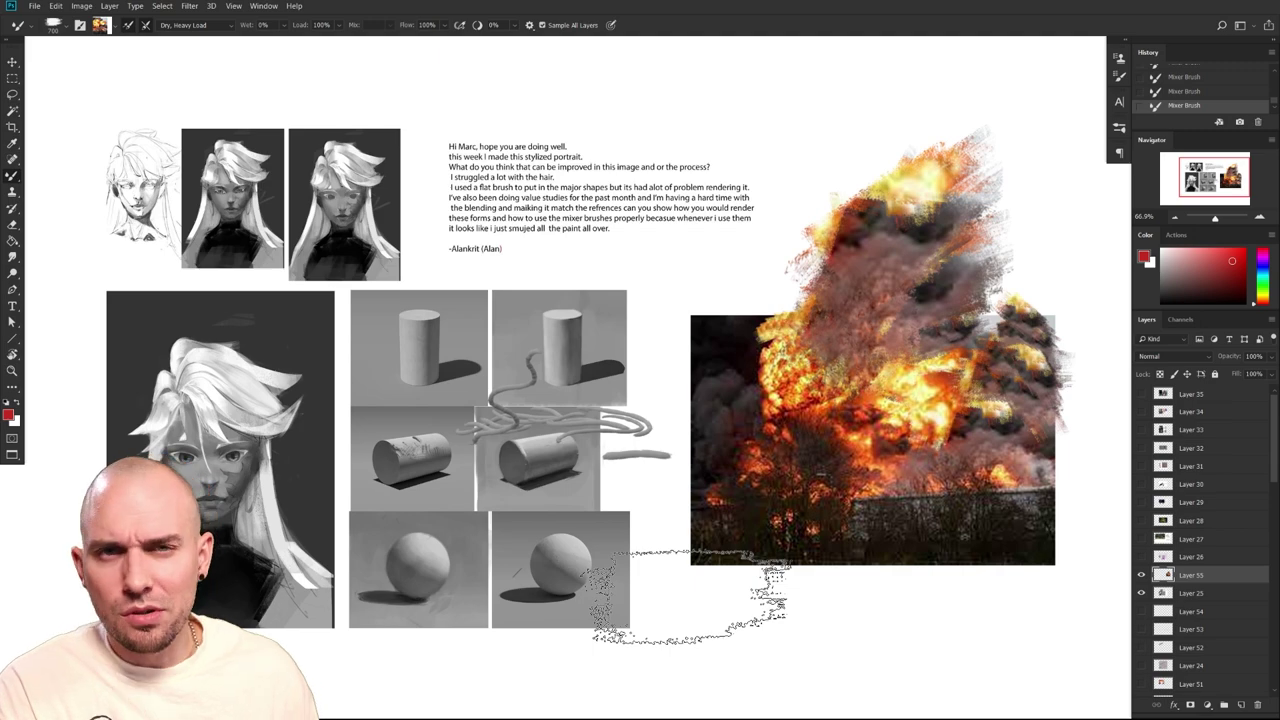
# Shrink the Mixer Brush strongly, sample the edge of the fire and paint an orange-and-black streak below the photo
pyautogui.hotkey('ctrl', 'd')
pyautogui.moveTo(871, 509); pyautogui.dragTo(758, 434)
pyautogui.press('[')
pyautogui.press('[')
pyautogui.press('[')
pyautogui.press('[')
pyautogui.press('[')
pyautogui.press('[')
pyautogui.press('[')
pyautogui.press('[')
pyautogui.keyDown('alt'); pyautogui.click(761, 432); pyautogui.keyUp('alt')
pyautogui.moveTo(753, 556)
pyautogui.mouseDown()
pyautogui.moveTo(802, 551)
pyautogui.moveTo(821, 525)
pyautogui.moveTo(830, 533)
pyautogui.mouseUp()
# Undo the trial stroke made after enlarging the brush and paint another orange-and-black streak below the photo at a smaller size
pyautogui.press(']')
pyautogui.press(']')
pyautogui.press(']')
pyautogui.press(']')
pyautogui.hotkey('ctrl', 'z')
pyautogui.moveTo(785, 595); pyautogui.dragTo(703, 623)
pyautogui.press('[')
pyautogui.press('[')
pyautogui.press('[')
pyautogui.moveTo(740, 533); pyautogui.dragTo(887, 530)
# Try painting smoke below the photo from different samples of its dark left side, undoing each attempt
pyautogui.keyDown('alt'); pyautogui.click(697, 396); pyautogui.keyUp('alt')
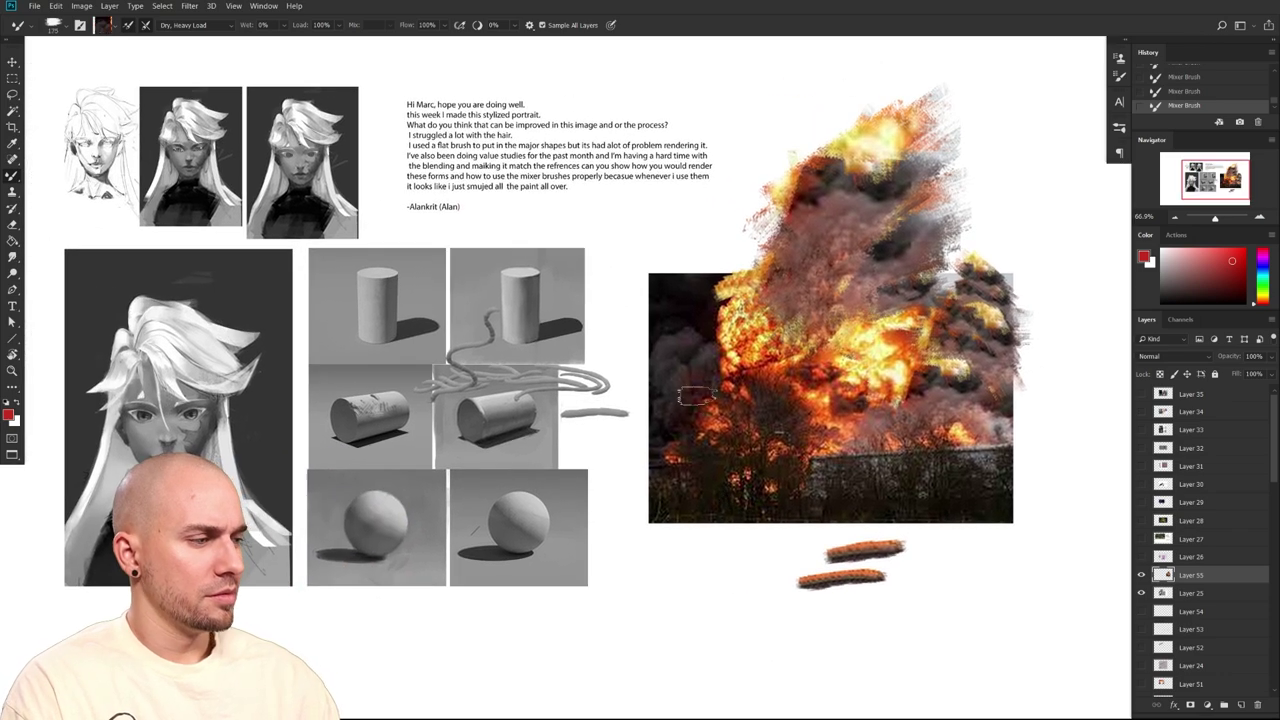
pyautogui.moveTo(675, 578); pyautogui.dragTo(727, 600)
pyautogui.hotkey('ctrl', 'z')
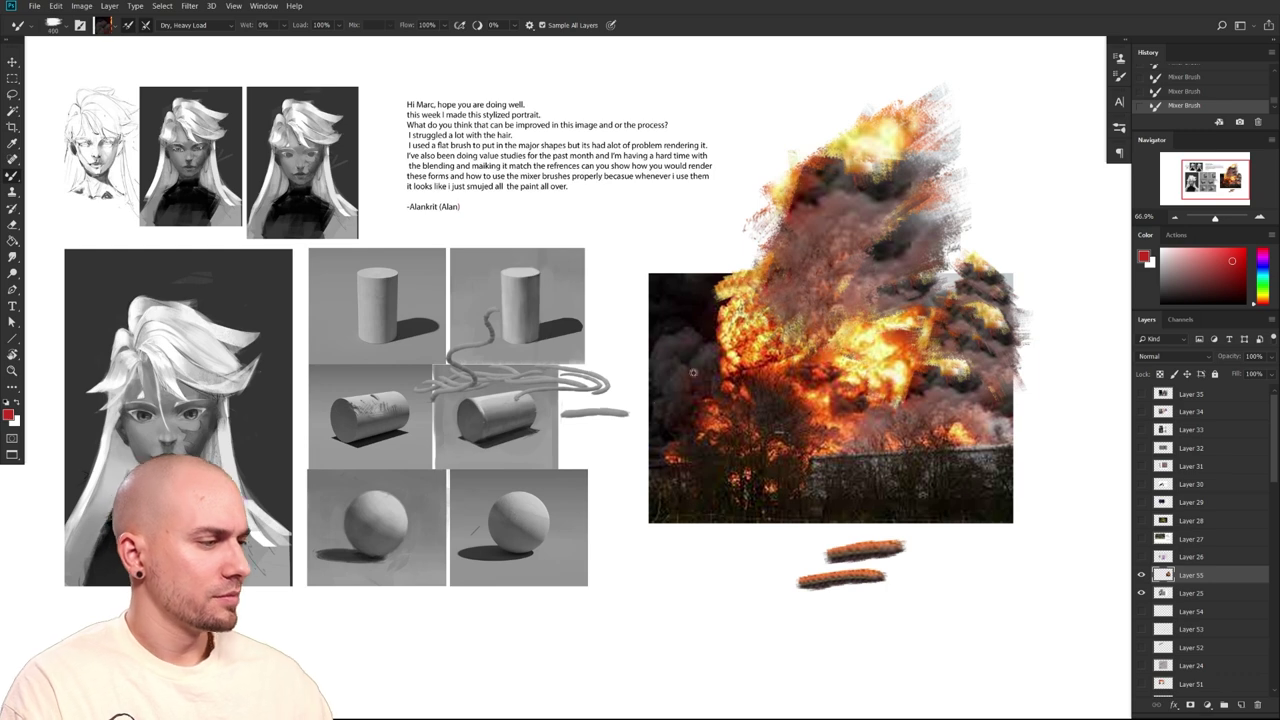
pyautogui.keyDown('alt'); pyautogui.click(697, 380); pyautogui.keyUp('alt')
pyautogui.moveTo(698, 568); pyautogui.dragTo(790, 623)
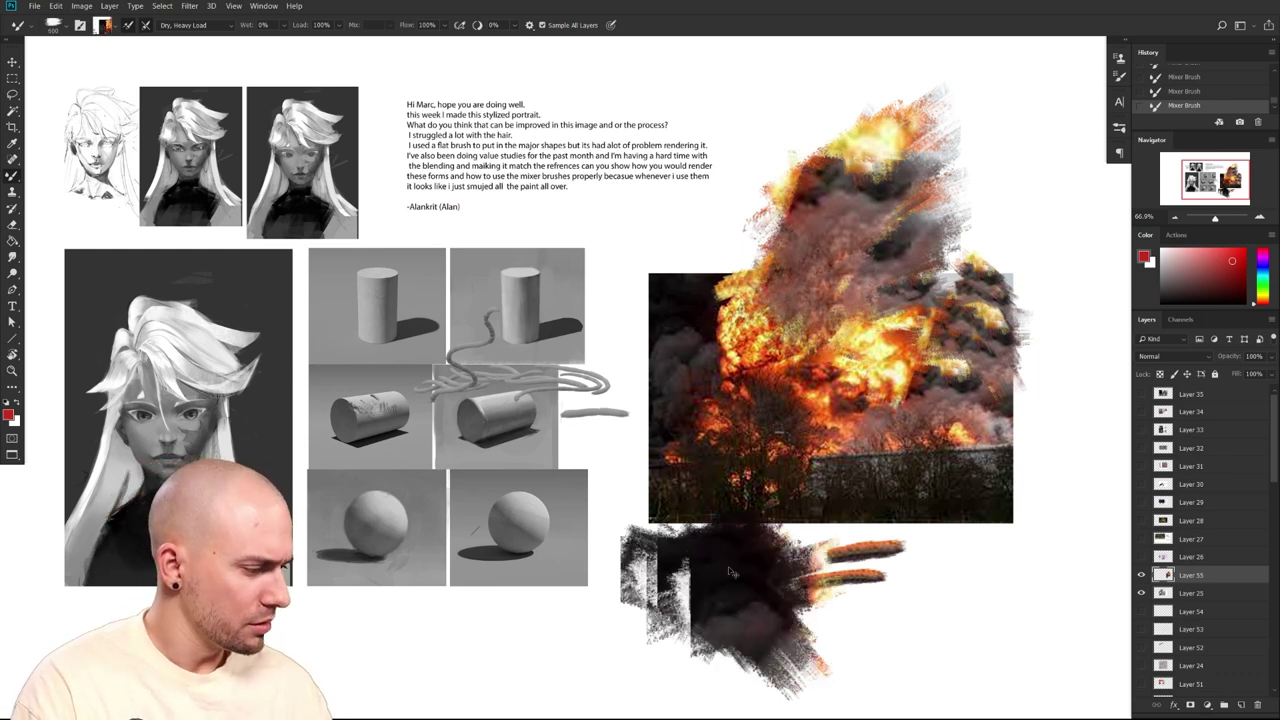
pyautogui.hotkey('ctrl', 'z')
# Resample the dark smoke at the photo's left side and paint a broad smoke cloud below the photo
pyautogui.keyDown('alt'); pyautogui.click(690, 372); pyautogui.keyUp('alt')
pyautogui.moveTo(712, 566)
pyautogui.mouseDown()
pyautogui.moveTo(760, 613)
pyautogui.moveTo(770, 577)
pyautogui.moveTo(670, 570)
pyautogui.moveTo(795, 577)
pyautogui.moveTo(760, 603)
pyautogui.moveTo(815, 633)
pyautogui.moveTo(910, 647)
pyautogui.moveTo(835, 590)
pyautogui.moveTo(845, 575)
pyautogui.moveTo(863, 583)
pyautogui.moveTo(910, 625)
pyautogui.moveTo(870, 563)
pyautogui.moveTo(865, 629)
pyautogui.moveTo(828, 563)
pyautogui.moveTo(925, 613)
pyautogui.moveTo(925, 541)
pyautogui.moveTo(959, 639)
pyautogui.moveTo(1004, 654)
pyautogui.mouseUp()
pyautogui.moveTo(820, 568)
pyautogui.mouseDown()
pyautogui.moveTo(897, 574)
pyautogui.moveTo(854, 608)
pyautogui.mouseUp()
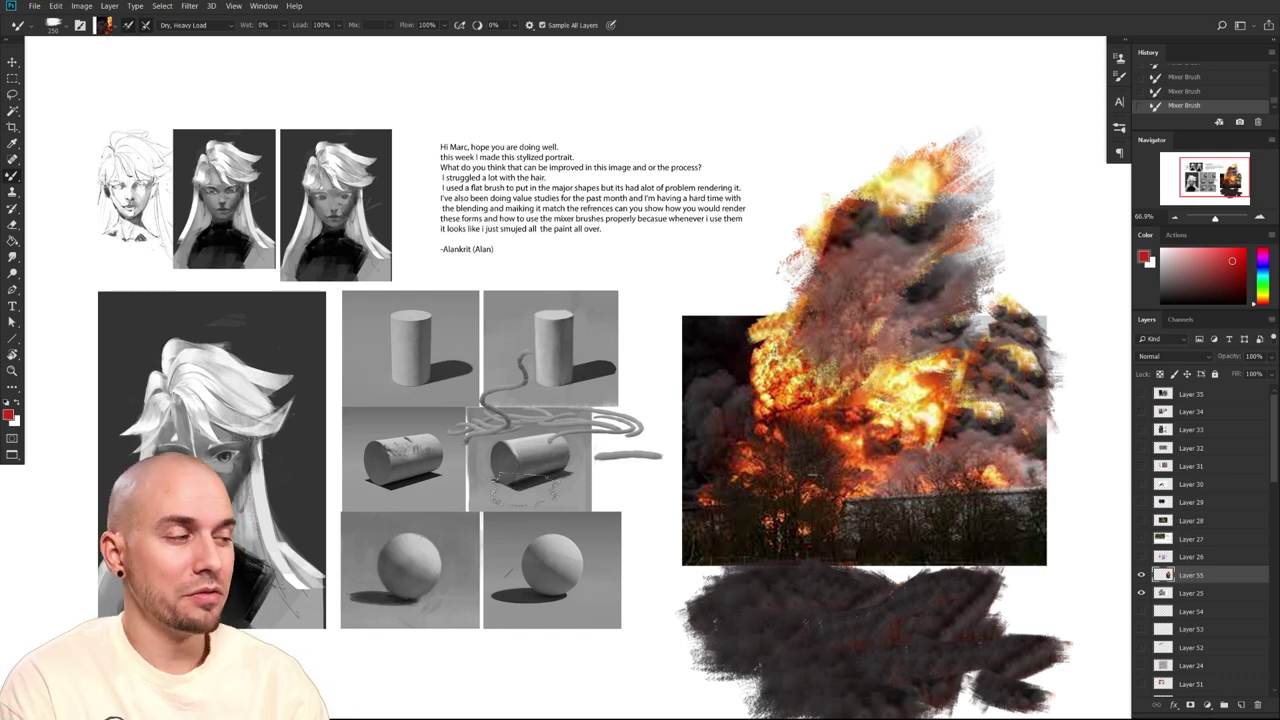
# Choose a muted dark red paint colour and undo the last smoke strokes below the photo
pyautogui.click(1196, 281)
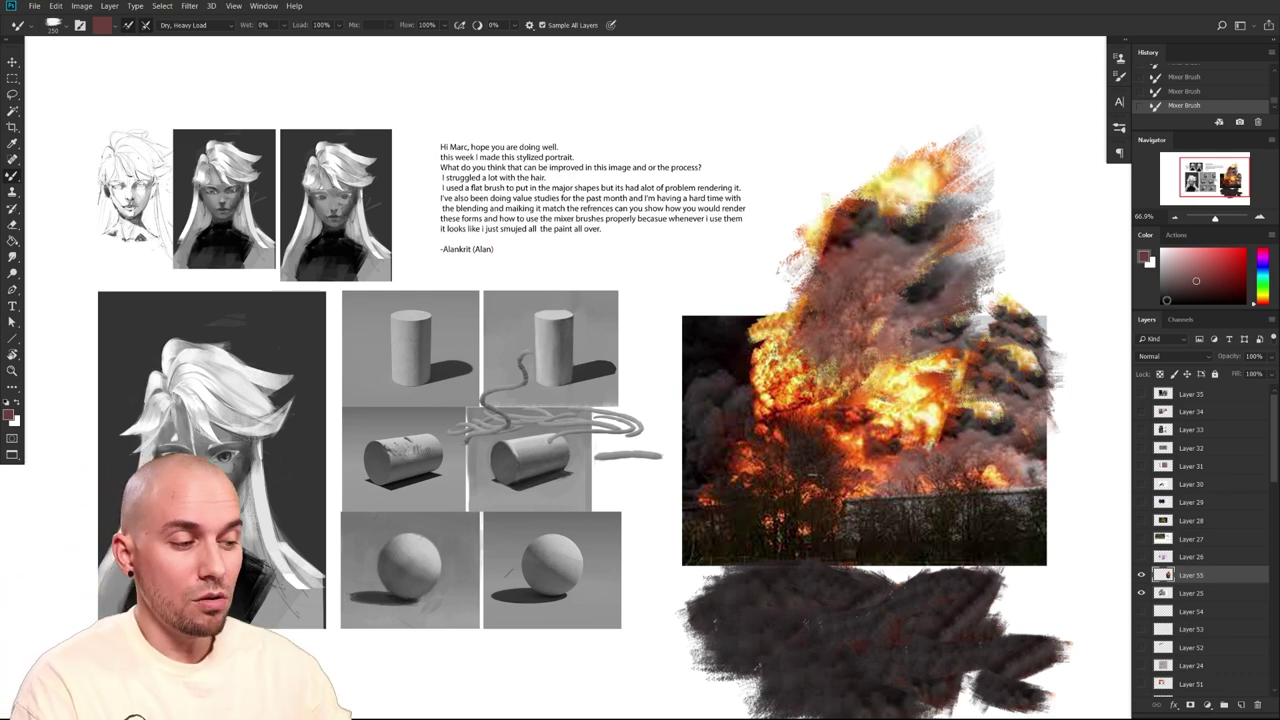
pyautogui.hotkey('ctrl', 'z')
pyautogui.hotkey('ctrl', 'z')
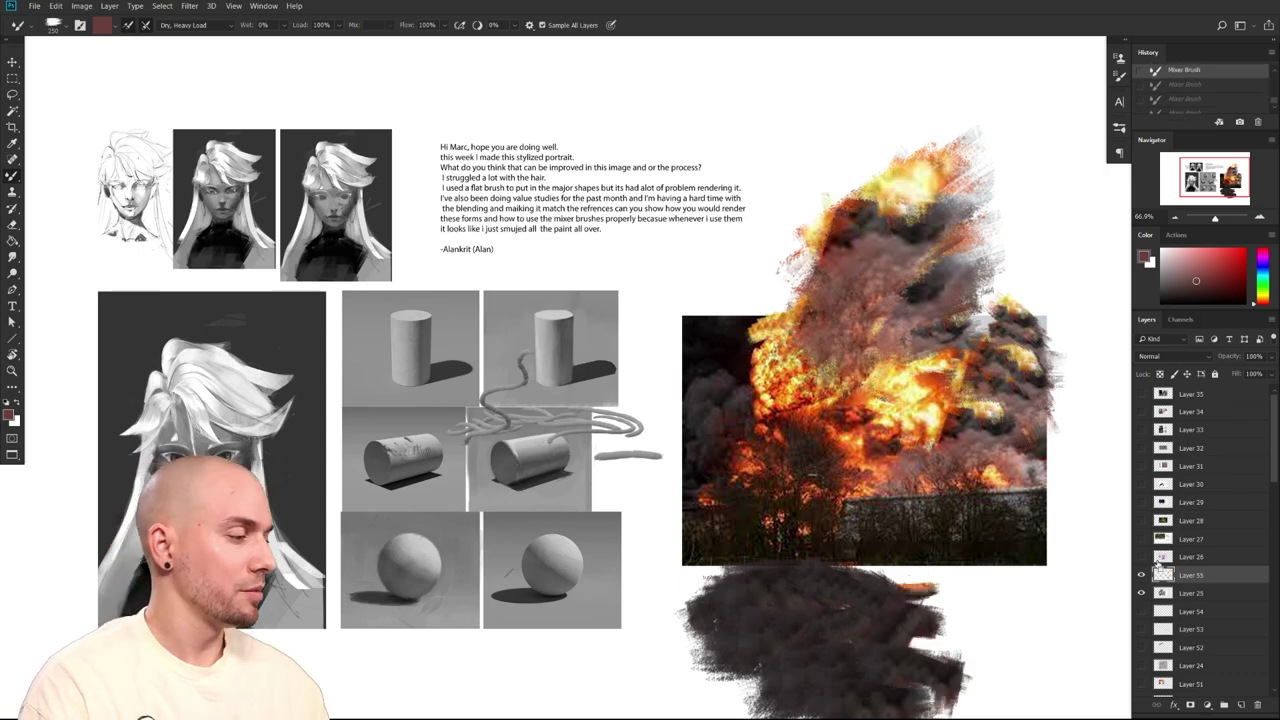
pyautogui.hotkey('ctrl', 'z')
pyautogui.hotkey('ctrl', 'z')
pyautogui.hotkey('ctrl', 'z')
pyautogui.hotkey('ctrl', 'z')
# Sample the white hair of the large portrait with a smaller Mixer Brush and paint textured strands across its top
pyautogui.scroll(4, 650, 475)
pyautogui.moveTo(626, 488); pyautogui.dragTo(905, 457)
pyautogui.moveTo(625, 528); pyautogui.dragTo(729, 494)
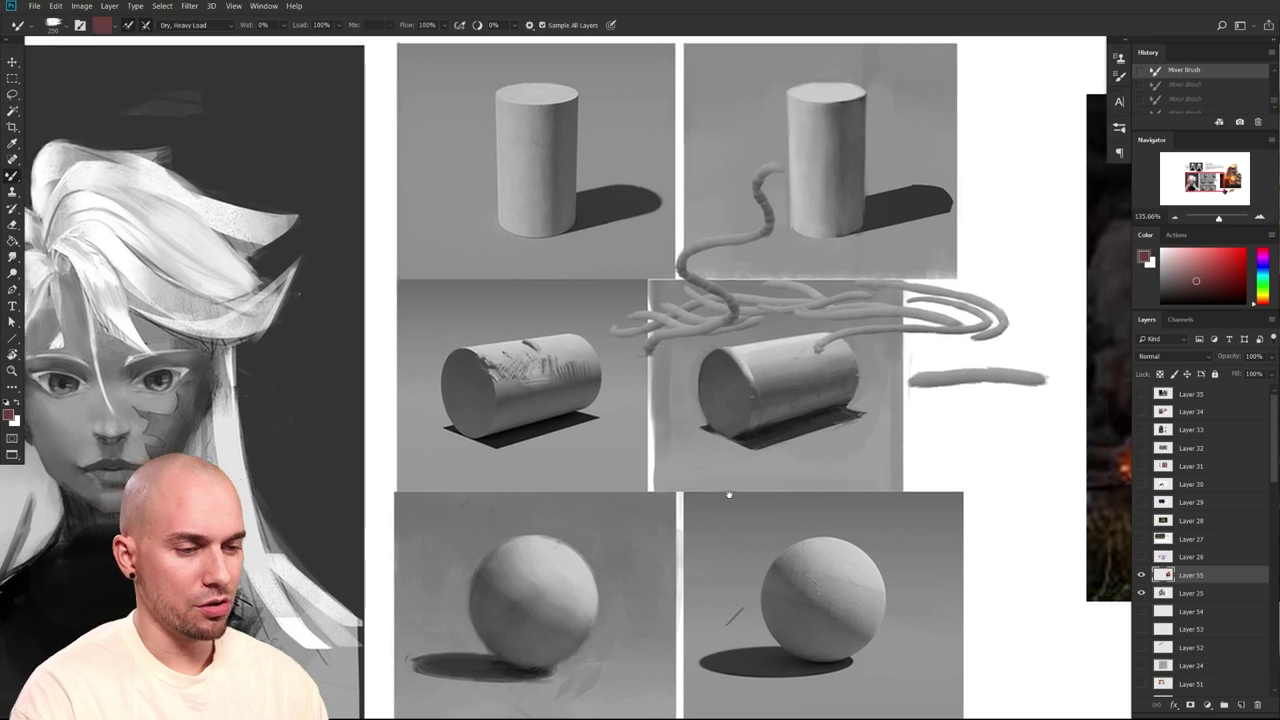
pyautogui.hscroll(-8, 369, 319)
pyautogui.scroll(3, 369, 319)
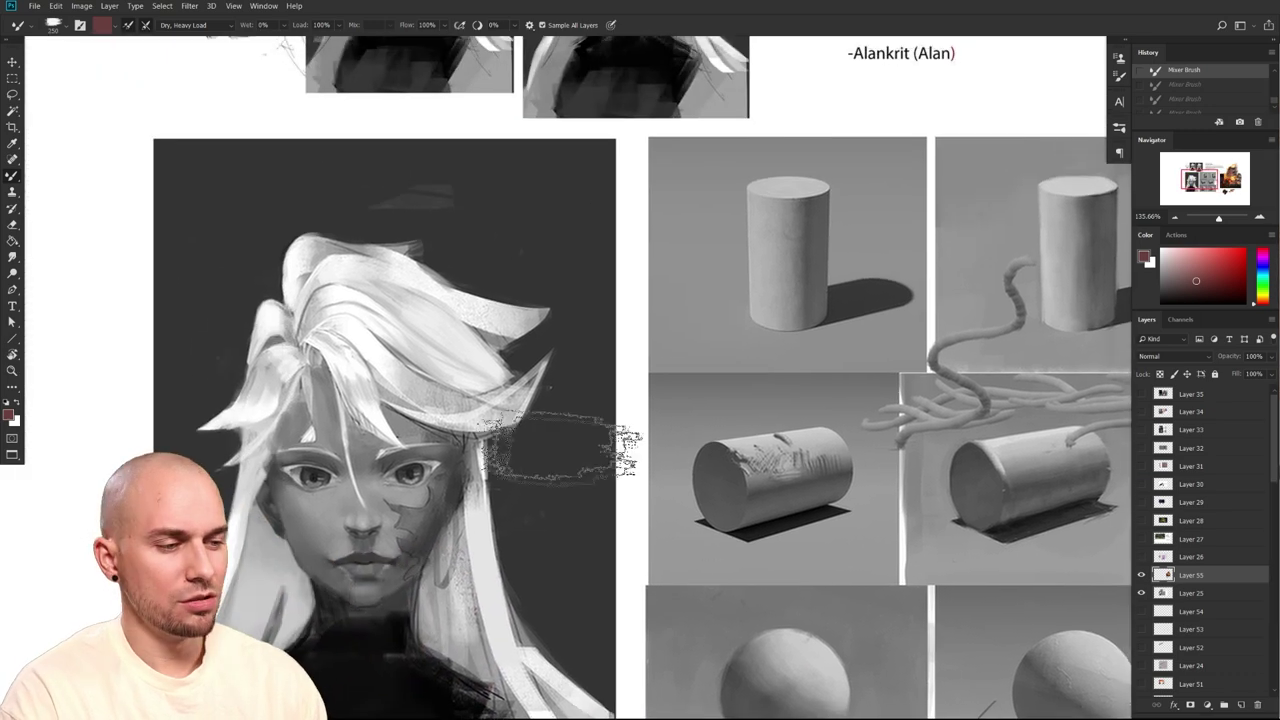
pyautogui.keyDown('alt'); pyautogui.click(369, 319); pyautogui.keyUp('alt')
pyautogui.press('[')
pyautogui.press('[')
pyautogui.press('[')
pyautogui.moveTo(367, 312); pyautogui.dragTo(404, 348)
pyautogui.moveTo(434, 275); pyautogui.dragTo(482, 298)
pyautogui.moveTo(464, 247); pyautogui.dragTo(525, 278)
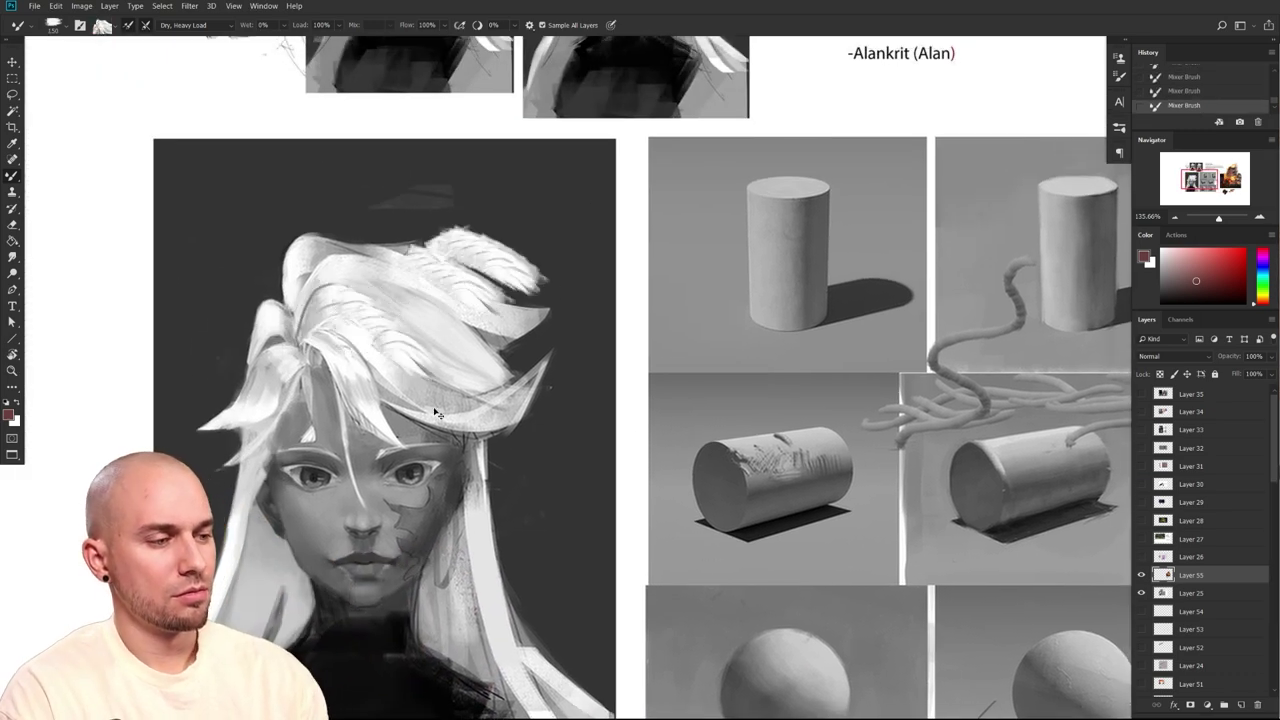
# Undo the last hair strands, resample the hair and try a finer strand with a smaller brush
pyautogui.hotkey('ctrl', 'z')
pyautogui.hotkey('ctrl', 'z')
pyautogui.keyDown('alt'); pyautogui.click(364, 310); pyautogui.keyUp('alt')
pyautogui.press('[')
pyautogui.press('[')
pyautogui.press('[')
pyautogui.moveTo(362, 290)
pyautogui.mouseDown()
pyautogui.moveTo(414, 330)
pyautogui.moveTo(444, 310)
pyautogui.mouseUp()
pyautogui.hotkey('ctrl', 'z')
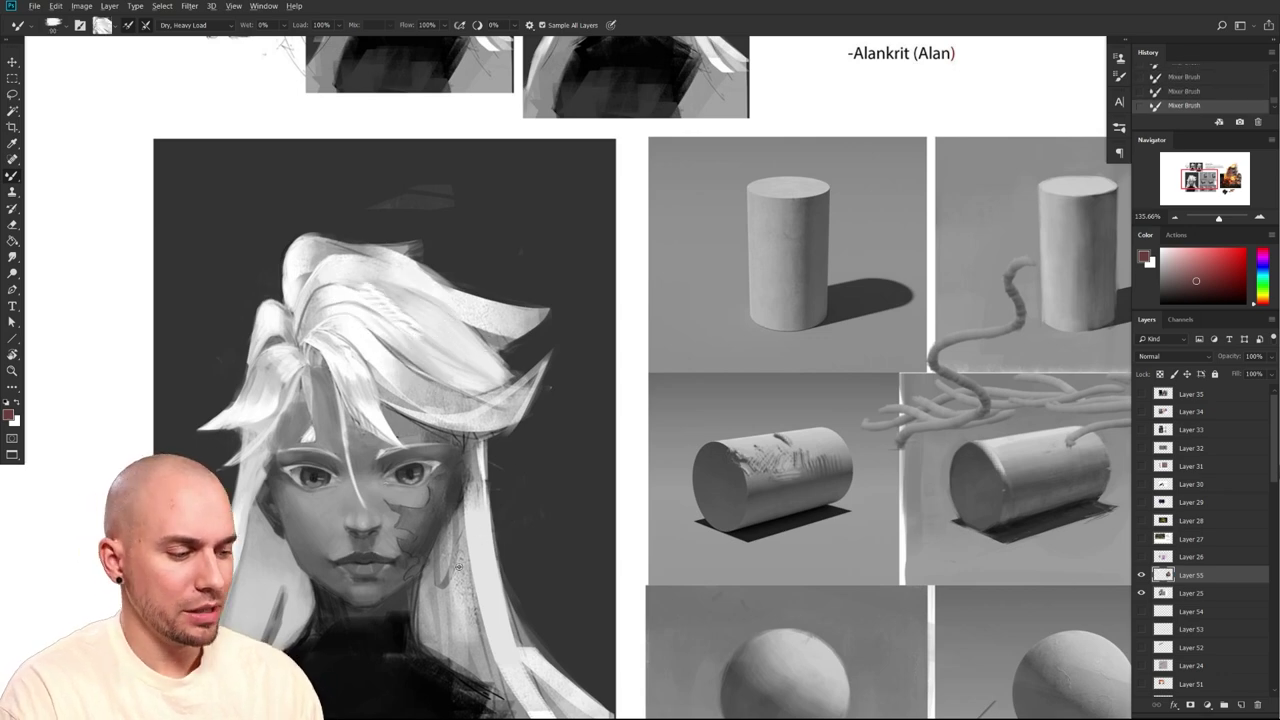
# Paint textured strands down the long hair locks on both sides of the portrait's neck
pyautogui.moveTo(472, 545)
pyautogui.mouseDown()
pyautogui.moveTo(476, 616)
pyautogui.moveTo(431, 529)
pyautogui.moveTo(450, 607)
pyautogui.mouseUp()
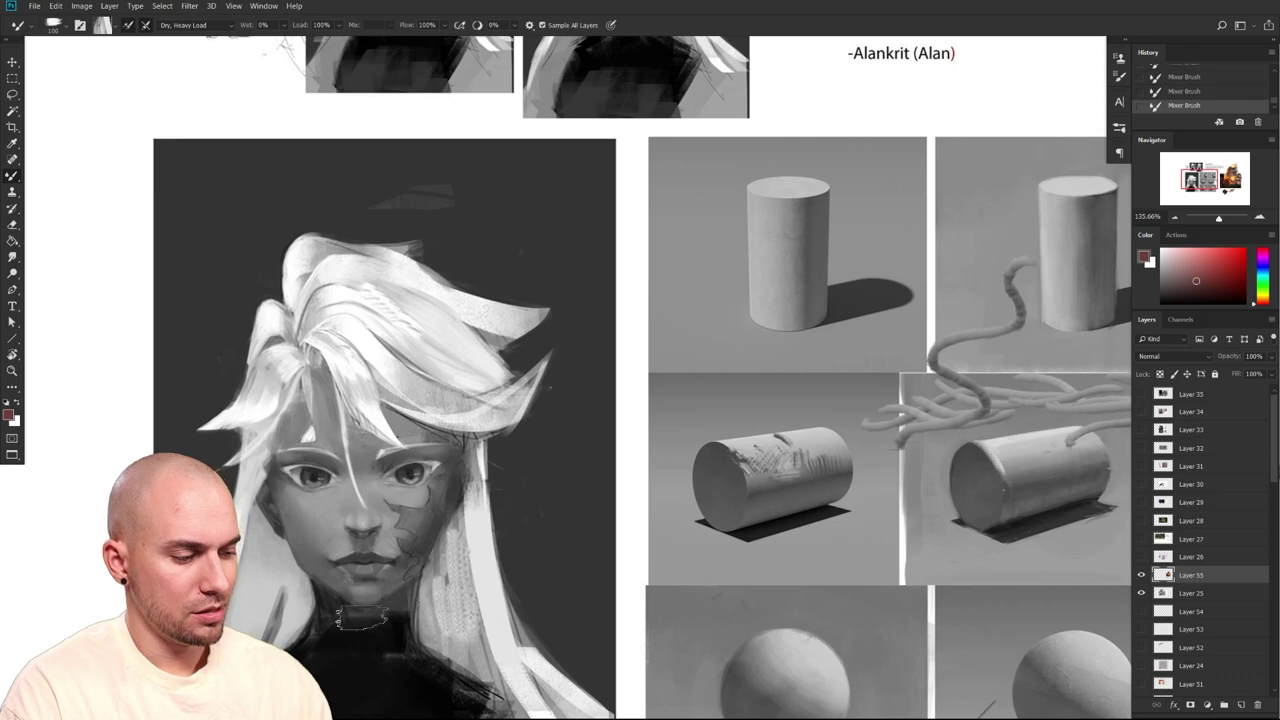
pyautogui.moveTo(276, 645); pyautogui.dragTo(333, 486)
pyautogui.scroll(-6, 518, 491)
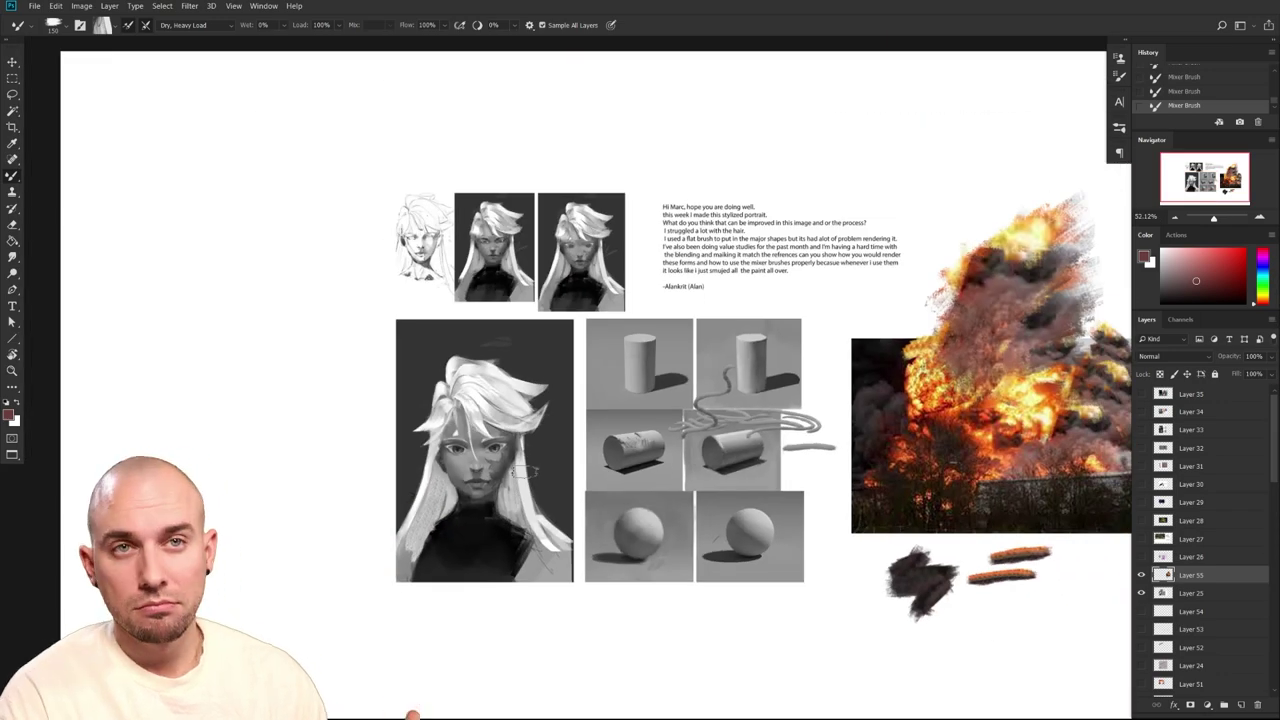
pyautogui.moveTo(661, 431); pyautogui.dragTo(605, 482)
pyautogui.scroll(4, 605, 482)
pyautogui.moveTo(648, 528); pyautogui.dragTo(577, 606)
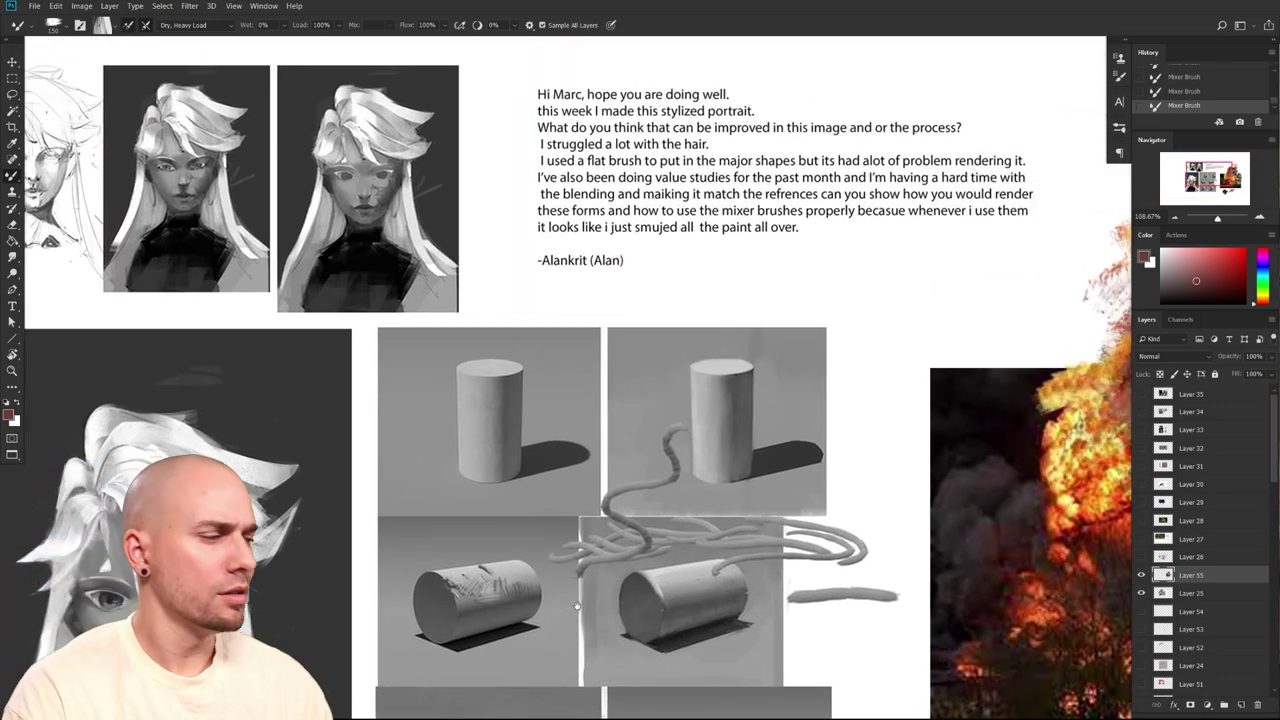
pyautogui.scroll(-3, 576, 606)
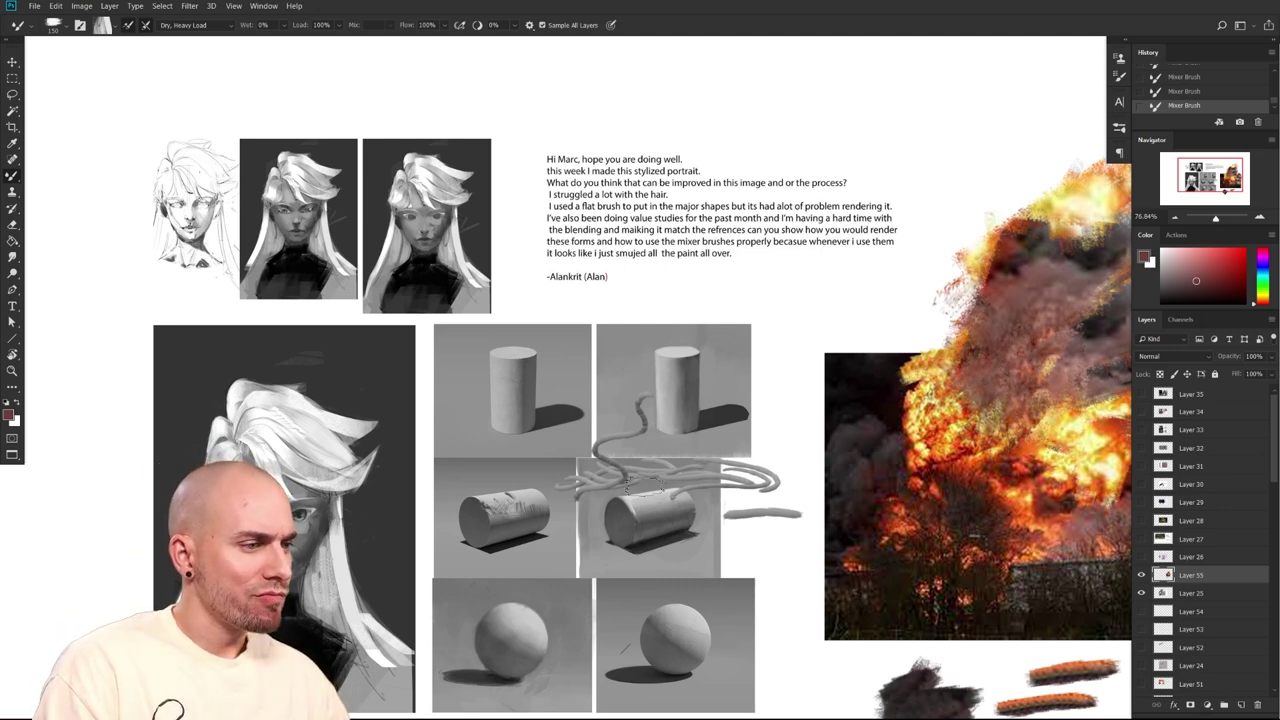
pyautogui.moveTo(645, 487); pyautogui.dragTo(597, 368)
# Switch the Mixer Brush preset to Grass for painting on the blank canvas left of the large portrait
pyautogui.moveTo(920, 487)
pyautogui.mouseDown()
pyautogui.moveTo(595, 507)
pyautogui.moveTo(908, 480)
pyautogui.mouseUp()
pyautogui.moveTo(539, 477); pyautogui.dragTo(1009, 483)
pyautogui.moveTo(366, 472)
pyautogui.mouseDown()
pyautogui.moveTo(415, 454)
pyautogui.moveTo(357, 414)
pyautogui.mouseUp()
pyautogui.rightClick(357, 414)
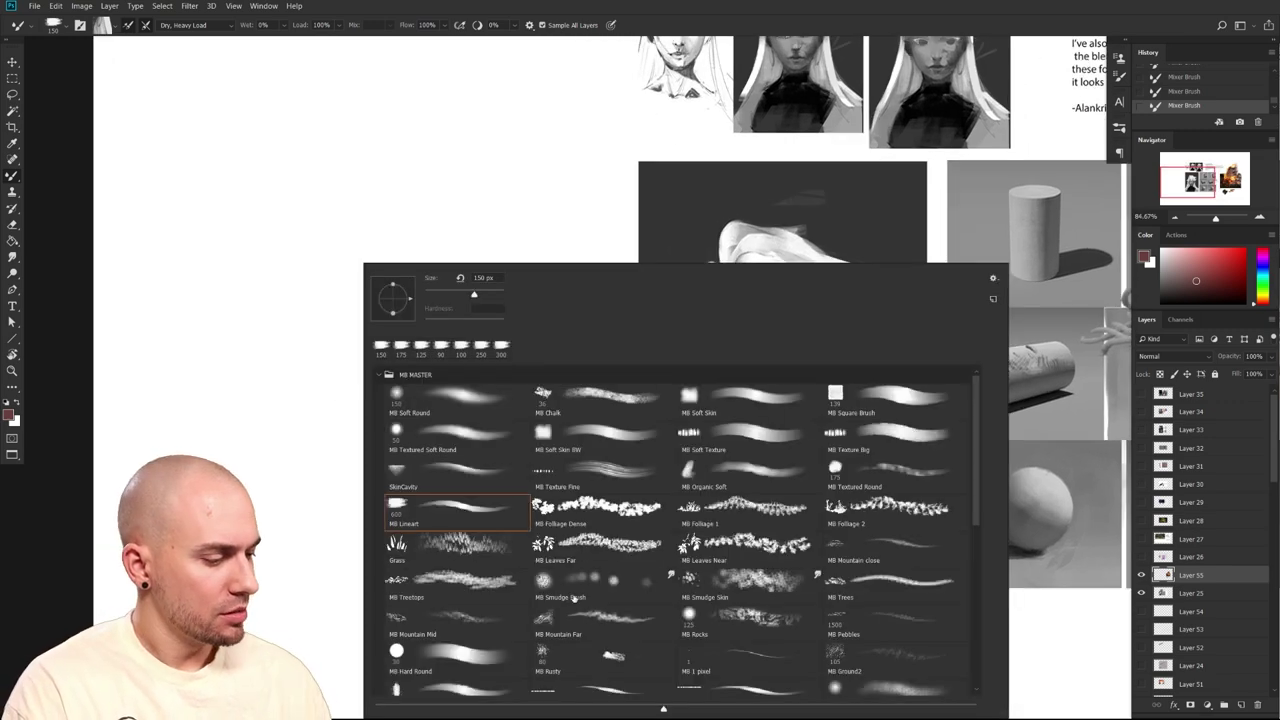
pyautogui.click(481, 557)
pyautogui.press('Return')
pyautogui.moveTo(457, 552); pyautogui.dragTo(446, 557)
# Make a rectangular selection on the blank canvas left of the portrait and choose a muted green paint colour
pyautogui.press('m')
pyautogui.moveTo(170, 580); pyautogui.dragTo(545, 322)
pyautogui.press('b')
pyautogui.click(1266, 283)
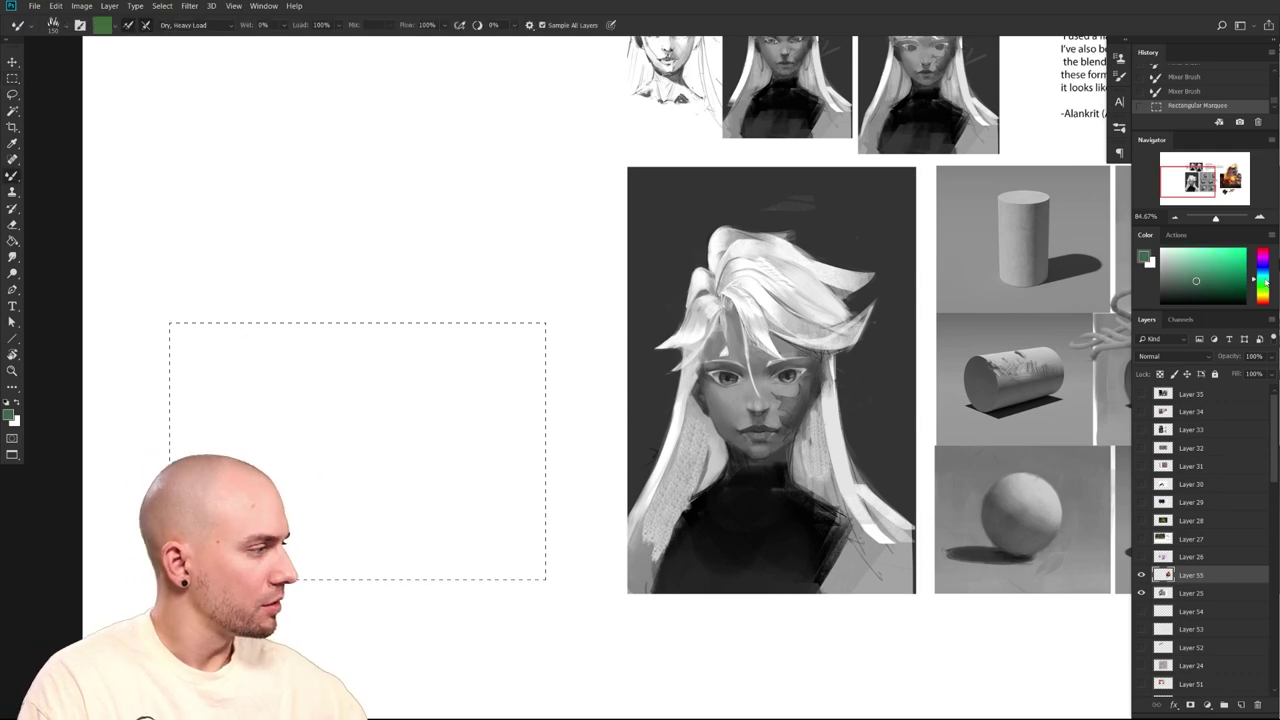
pyautogui.click(1192, 275)
# Enlarge the Grass brush and fill the rectangular selection with muted green strokes
pyautogui.press(']')
pyautogui.press(']')
pyautogui.press(']')
pyautogui.press(']')
pyautogui.press(']')
pyautogui.press(']')
pyautogui.press(']')
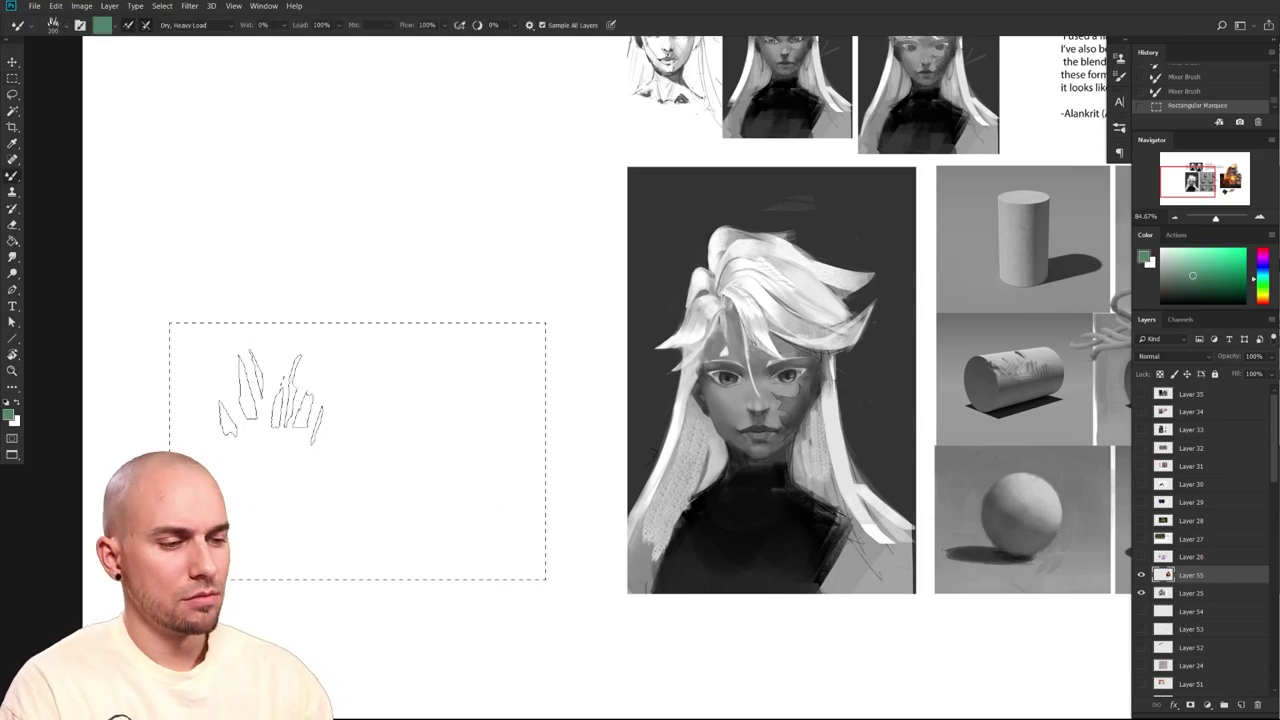
pyautogui.moveTo(250, 350)
pyautogui.mouseDown()
pyautogui.moveTo(471, 314)
pyautogui.moveTo(500, 471)
pyautogui.moveTo(214, 400)
pyautogui.moveTo(395, 420)
pyautogui.mouseUp()
pyautogui.moveTo(268, 525)
pyautogui.mouseDown()
pyautogui.moveTo(535, 370)
pyautogui.moveTo(405, 420)
pyautogui.moveTo(320, 490)
pyautogui.mouseUp()
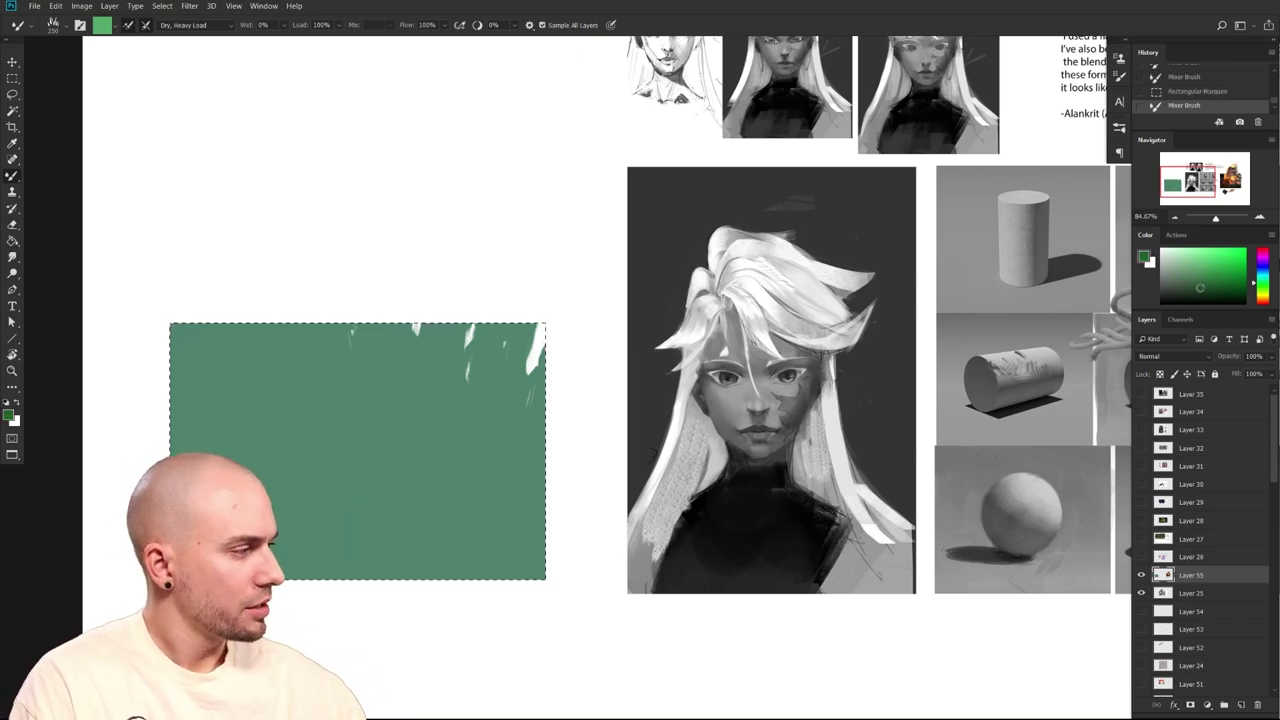
# Paint dark green grass blades over the green rectangle and add a brighter green clump near its lower centre
pyautogui.moveTo(1200, 288); pyautogui.dragTo(1201, 285)
pyautogui.press('[')
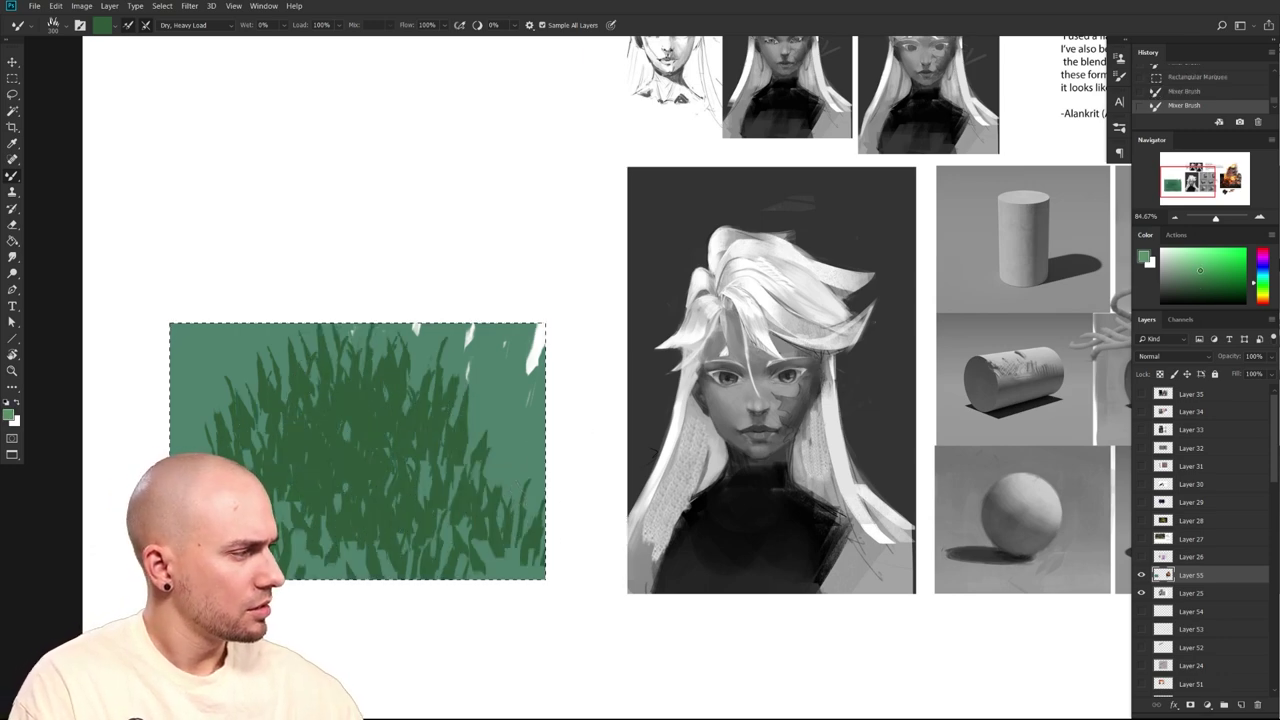
pyautogui.click(420, 482)
pyautogui.press(']')
pyautogui.press(']')
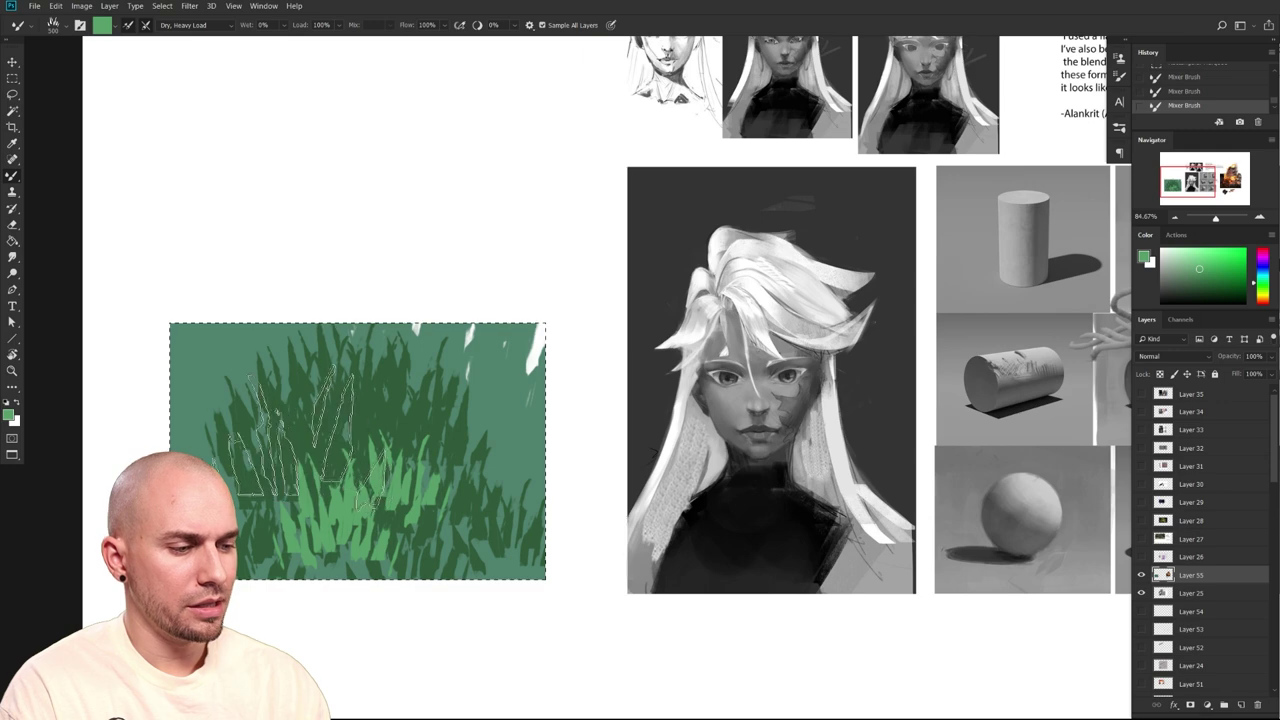
# Cover the rectangle with larger bright green grass blades, enlarging the Grass brush to 600 px
pyautogui.moveTo(268, 446); pyautogui.dragTo(426, 415)
pyautogui.moveTo(308, 530)
pyautogui.mouseDown()
pyautogui.moveTo(388, 553)
pyautogui.moveTo(530, 556)
pyautogui.mouseUp()
pyautogui.moveTo(585, 599); pyautogui.dragTo(587, 590)
pyautogui.press(']')
pyautogui.moveTo(481, 527)
pyautogui.mouseDown()
pyautogui.moveTo(500, 449)
pyautogui.moveTo(469, 547)
pyautogui.moveTo(480, 673)
pyautogui.mouseUp()
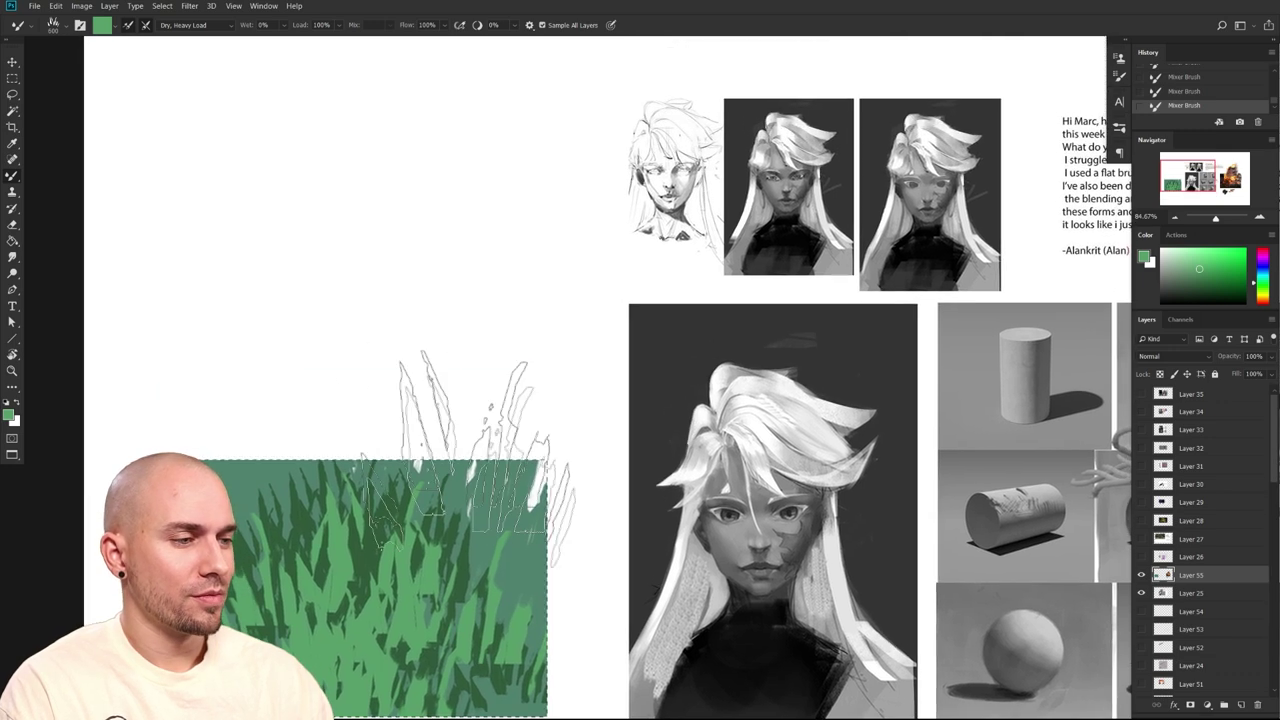
# Undo the grass blade strokes back to the plain green rectangle
pyautogui.hotkey('ctrl', 'z')
pyautogui.hotkey('ctrl', 'z')
pyautogui.hotkey('ctrl', 'z')
pyautogui.hotkey('ctrl', 'z')
pyautogui.hotkey('ctrl', 'z')
pyautogui.hotkey('ctrl', 'z')
pyautogui.hotkey('ctrl', 'z')
pyautogui.hotkey('ctrl', 'z')
pyautogui.hotkey('ctrl', 'z')
pyautogui.hotkey('ctrl', 'z')
pyautogui.hotkey('ctrl', 'z')
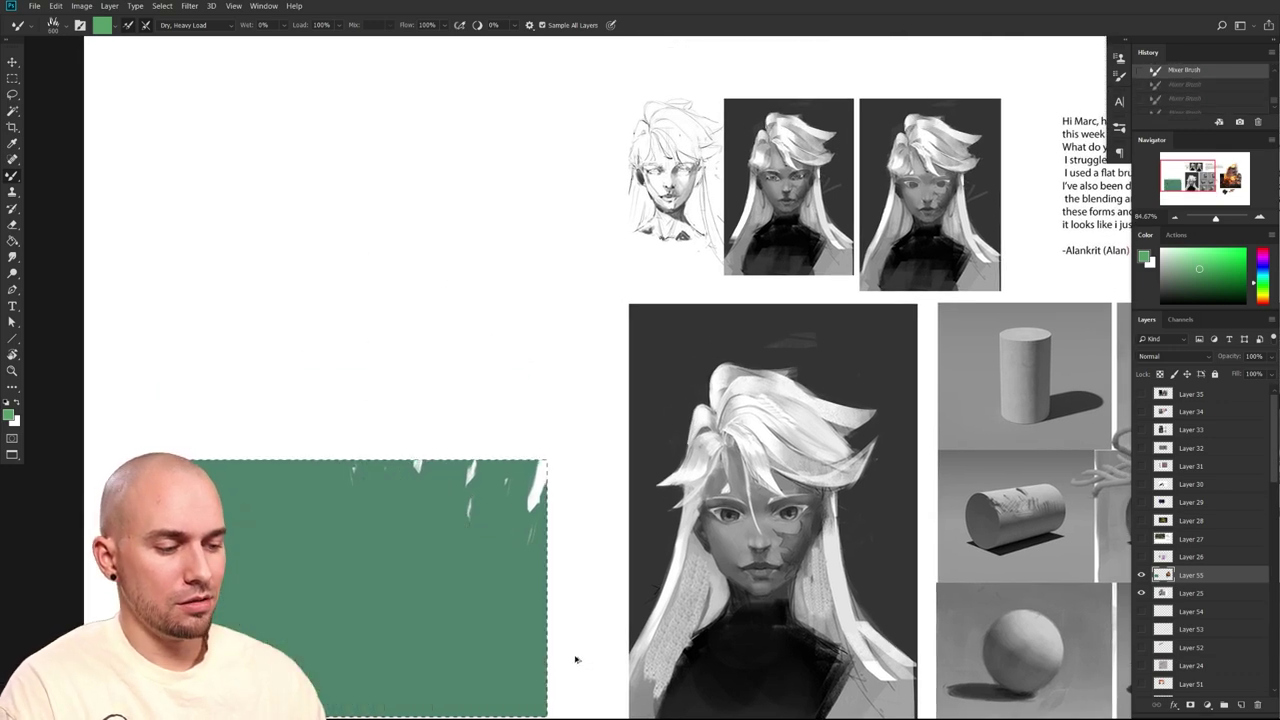
# Redo several grass blade strokes to compare them and undo them again down to the plain green fill
pyautogui.hotkey('ctrl', 'shift', 'z')
pyautogui.hotkey('ctrl', 'shift', 'z')
pyautogui.hotkey('ctrl', 'shift', 'z')
pyautogui.hotkey('ctrl', 'shift', 'z')
pyautogui.hotkey('ctrl', 'z')
pyautogui.hotkey('ctrl', 'z')
pyautogui.hotkey('ctrl', 'z')
pyautogui.hotkey('ctrl', 'z')
pyautogui.hotkey('ctrl', 'z')
pyautogui.hotkey('ctrl', 'z')
pyautogui.hotkey('ctrl', 'z')
pyautogui.hotkey('ctrl', 'z')
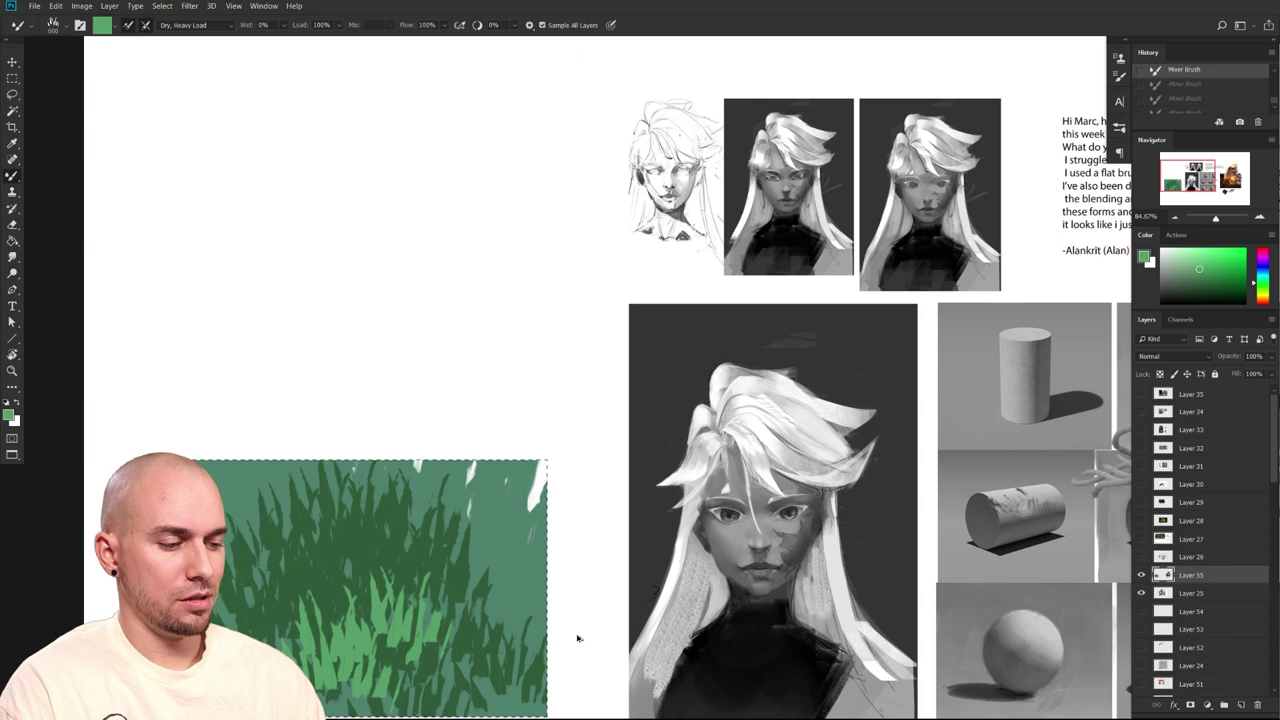
# Deselect the green rectangle and switch the Mixer Brush preset to MB Soft Round
pyautogui.scroll(-8, 471, 454)
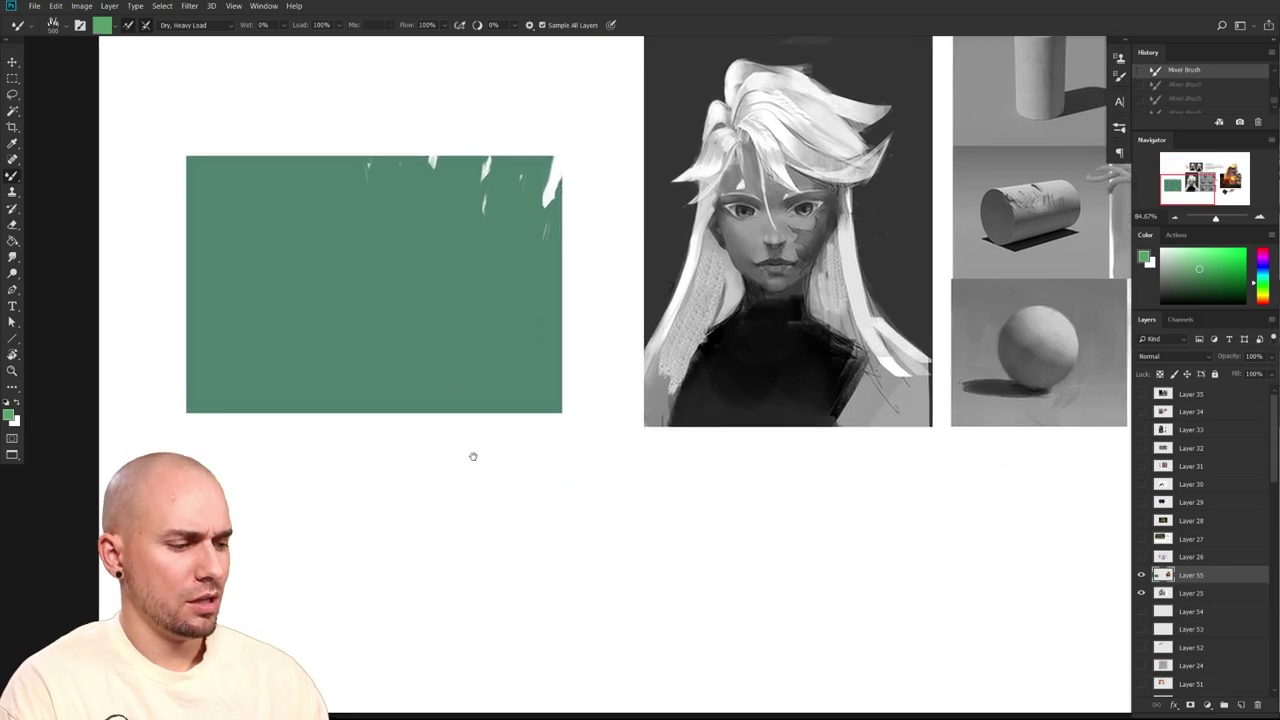
pyautogui.hotkey('ctrl', 'd')
pyautogui.rightClick(456, 540)
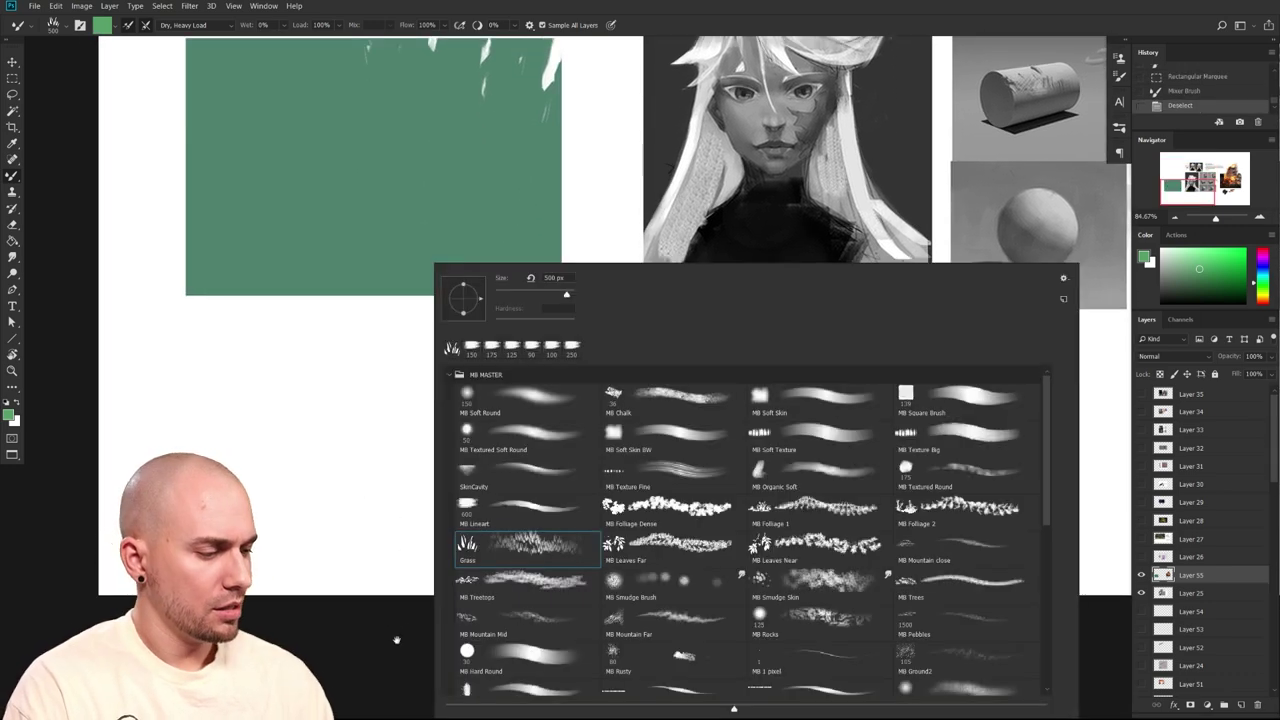
pyautogui.doubleClick(541, 402)
# Paint a soft green ball on the blank canvas below the rectangle and add a light green highlight to its upper part
pyautogui.click(395, 528)
pyautogui.press(']')
pyautogui.press(']')
pyautogui.moveTo(400, 456)
pyautogui.mouseDown()
pyautogui.moveTo(393, 484)
pyautogui.moveTo(390, 465)
pyautogui.moveTo(400, 470)
pyautogui.mouseUp()
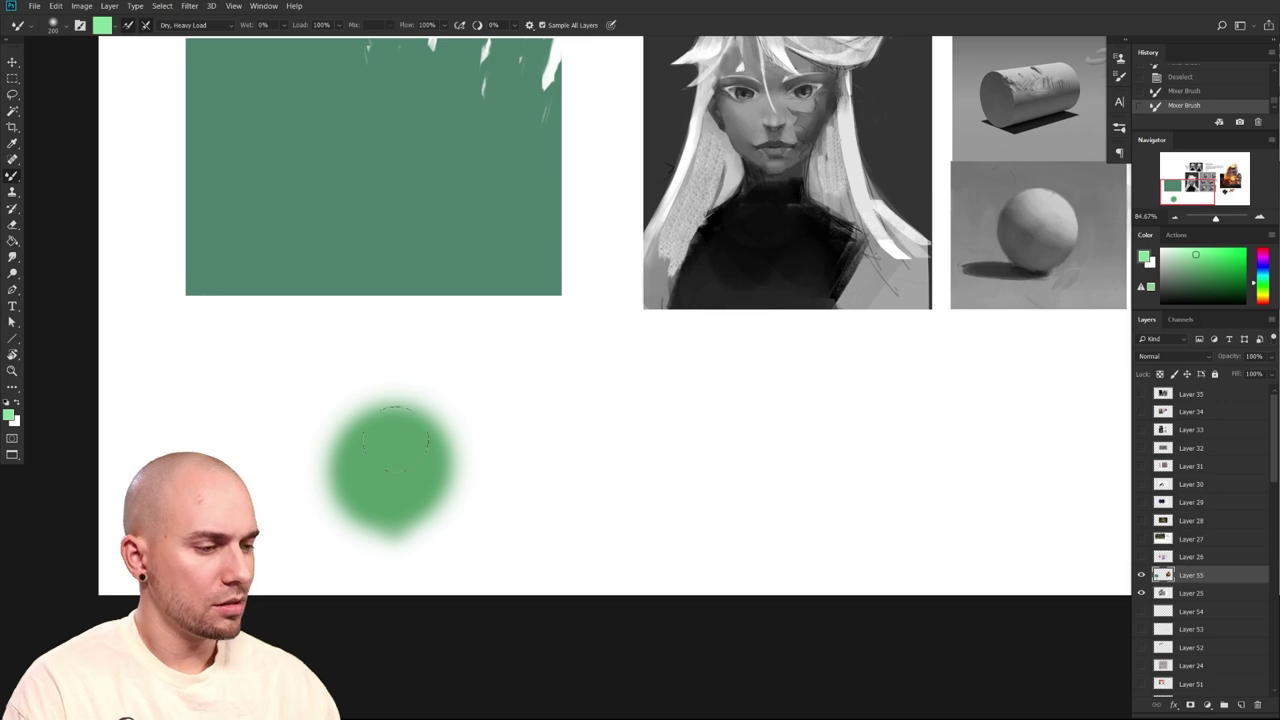
pyautogui.moveTo(397, 430); pyautogui.dragTo(385, 458)
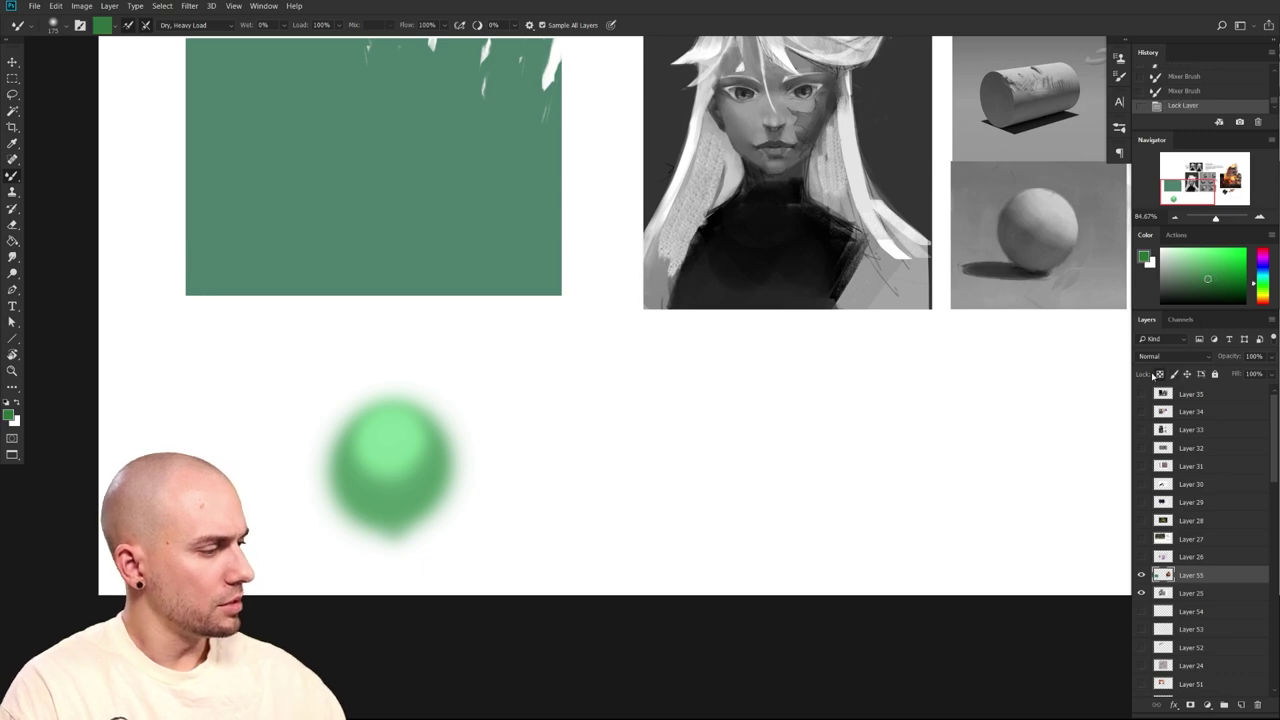
# With the layer's transparency locked, shade the ball's lower half dark green and add a yellow-green highlight near its top
pyautogui.press(']')
pyautogui.press(']')
pyautogui.moveTo(380, 524)
pyautogui.mouseDown()
pyautogui.moveTo(413, 516)
pyautogui.moveTo(394, 477)
pyautogui.moveTo(428, 470)
pyautogui.mouseUp()
pyautogui.press('[')
pyautogui.moveTo(1207, 279); pyautogui.dragTo(1210, 261)
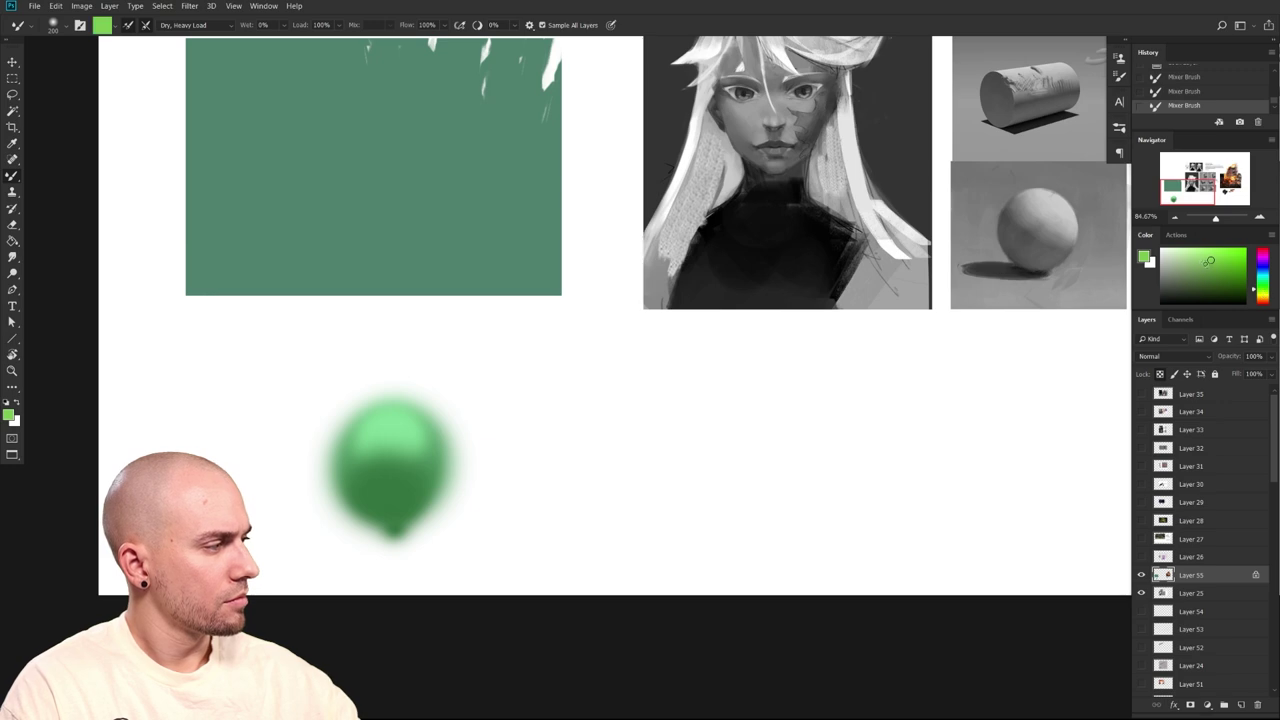
pyautogui.moveTo(392, 440); pyautogui.dragTo(397, 432)
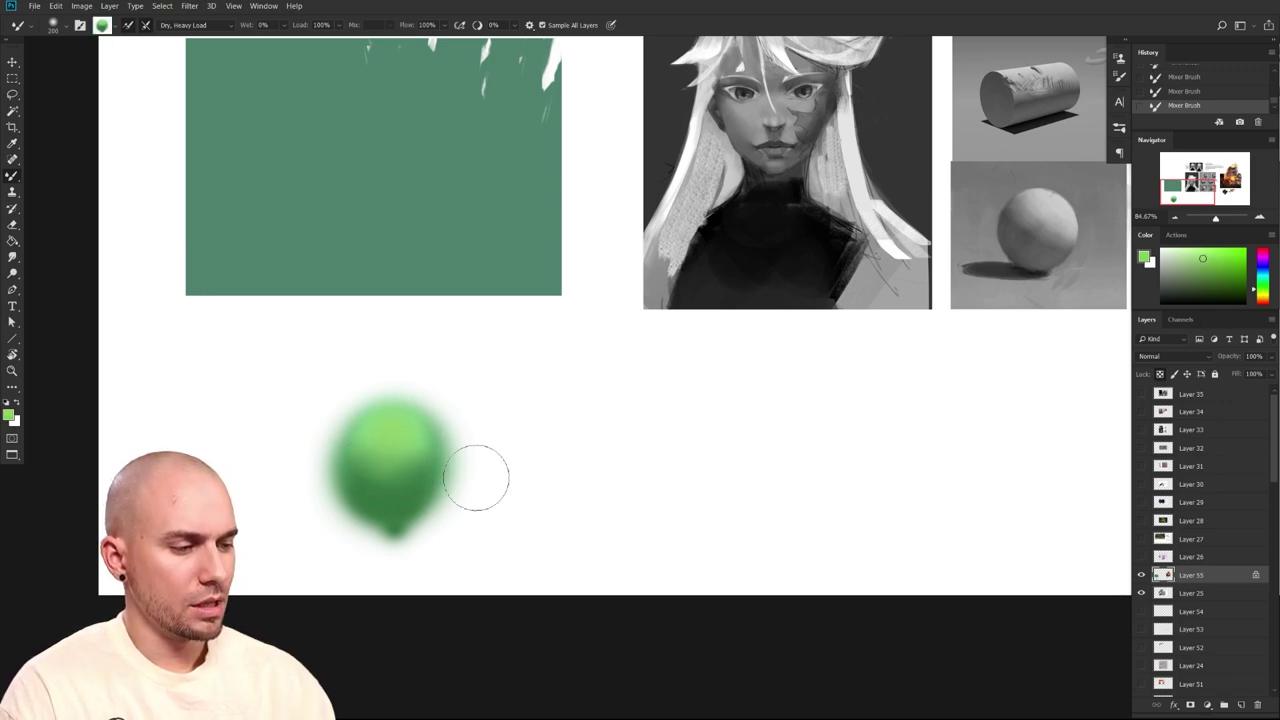
# Pick a very dark green and deepen the shading along the lower part of the green ball
pyautogui.moveTo(566, 480); pyautogui.dragTo(554, 537)
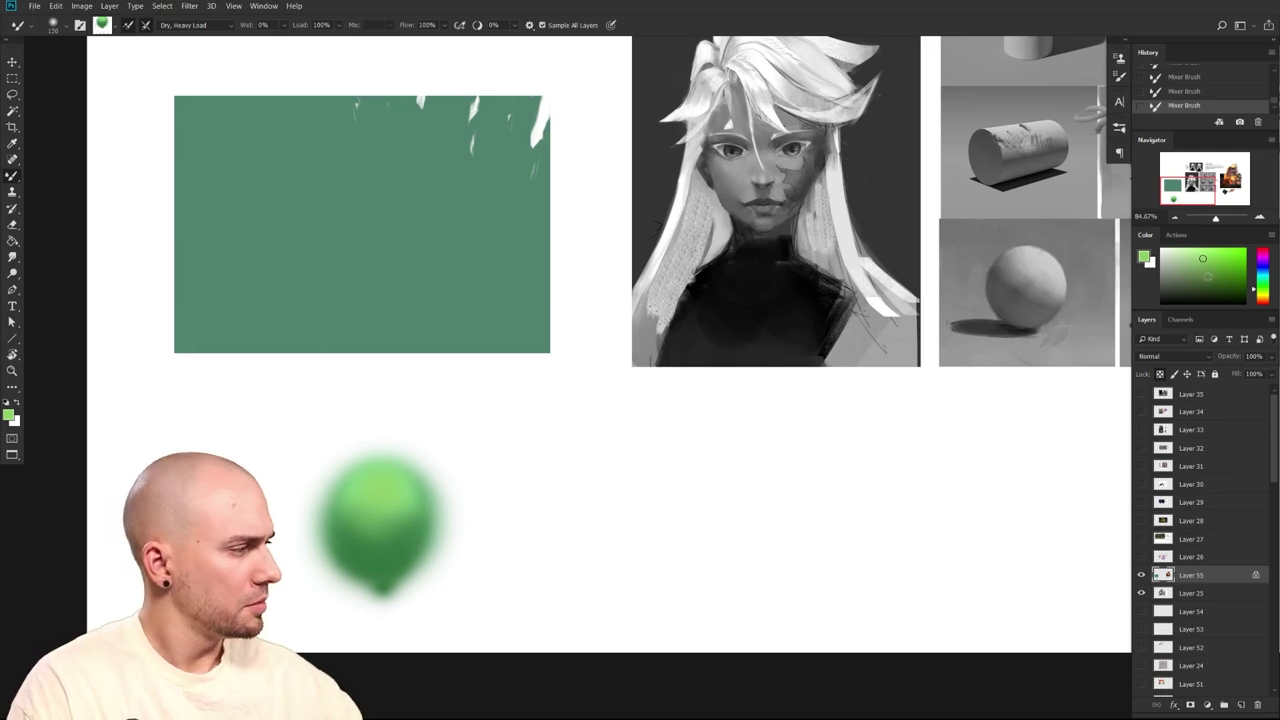
pyautogui.moveTo(353, 566)
pyautogui.mouseDown()
pyautogui.moveTo(422, 569)
pyautogui.moveTo(398, 582)
pyautogui.mouseUp()
pyautogui.click(1214, 296)
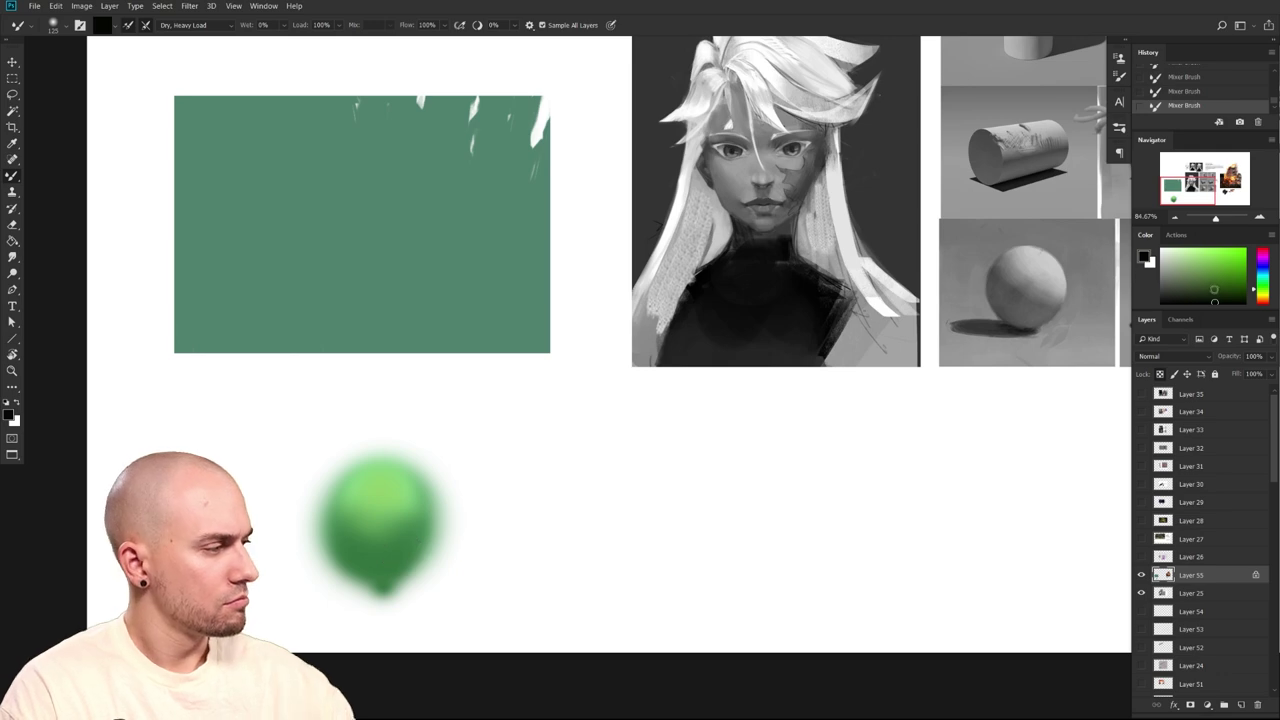
pyautogui.moveTo(360, 566); pyautogui.dragTo(402, 570)
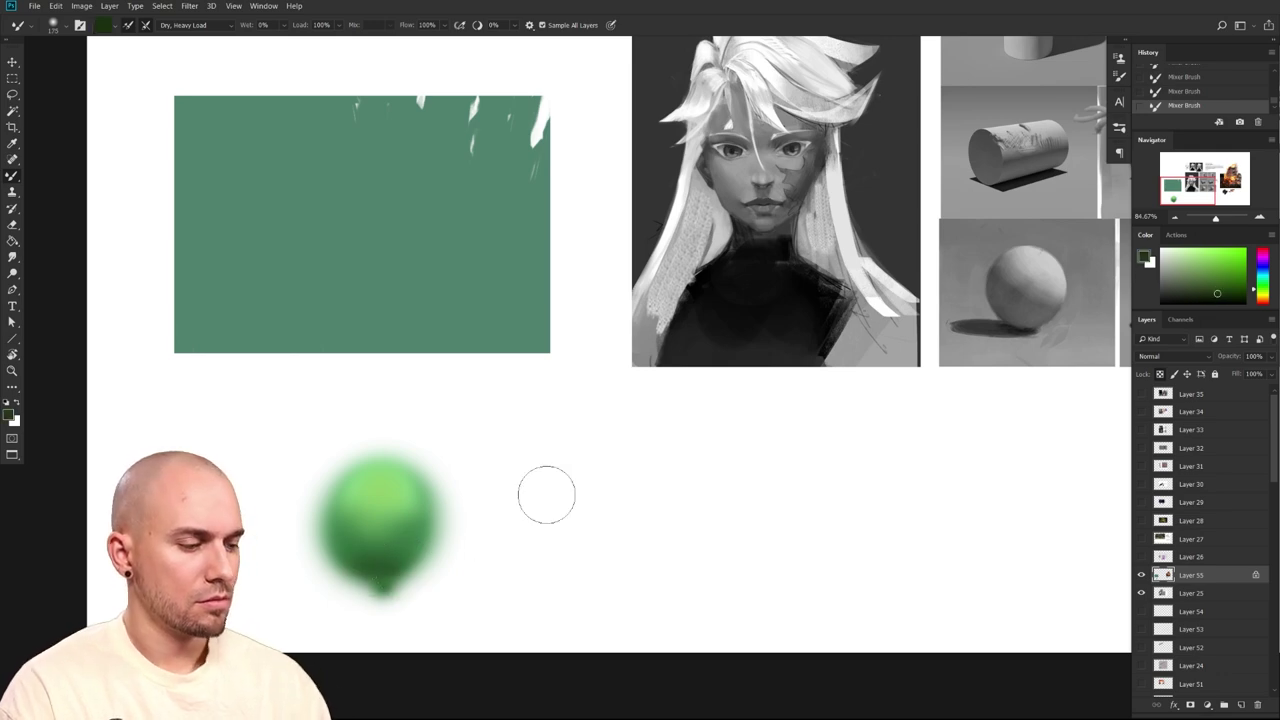
# Switch the Mixer Brush preset to Grass, load it with the green ball's gradient and enlarge the brush to 200 px
pyautogui.scroll(1, 554, 517)
pyautogui.rightClick(415, 500)
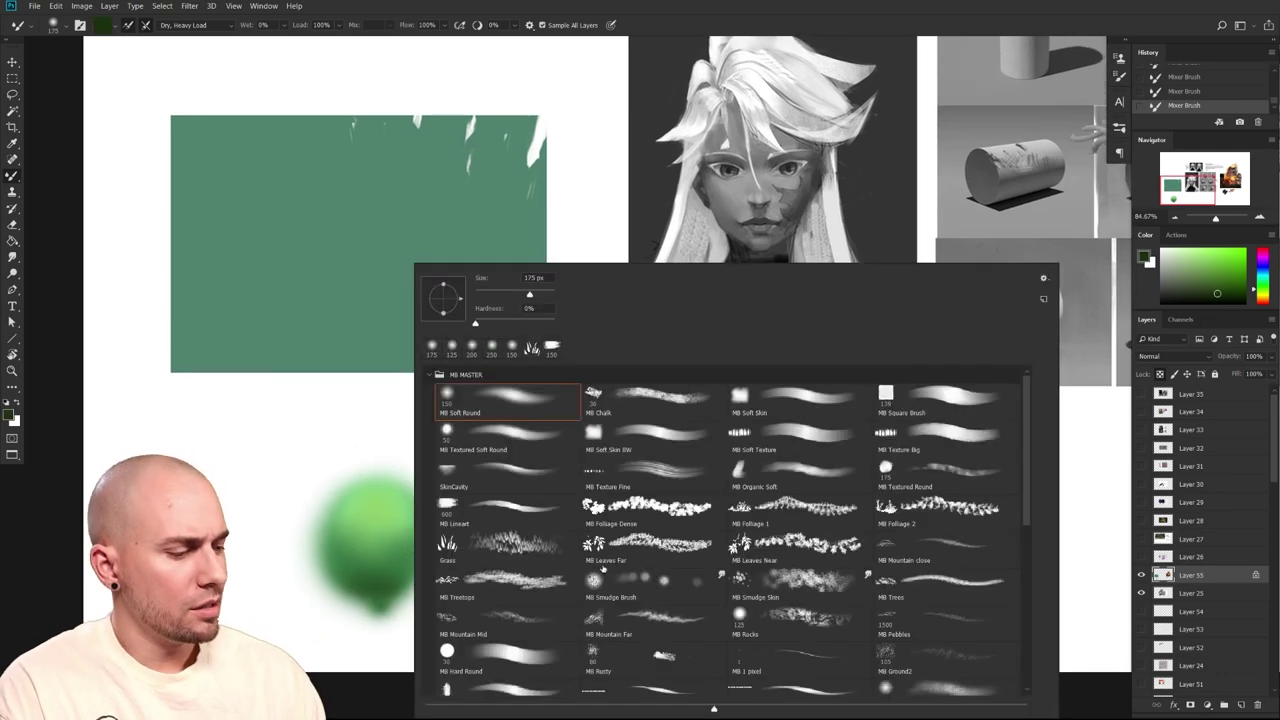
pyautogui.doubleClick(523, 557)
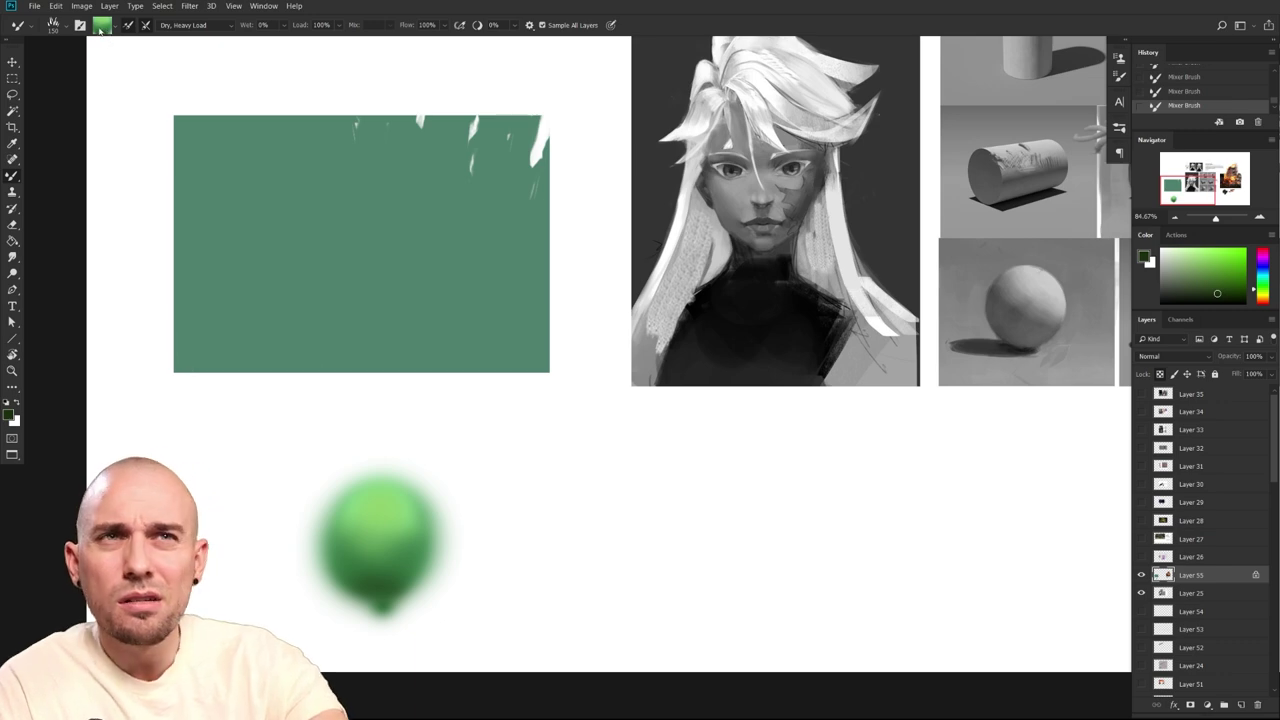
pyautogui.moveTo(368, 401); pyautogui.dragTo(373, 471)
pyautogui.press(']')
pyautogui.press(']')
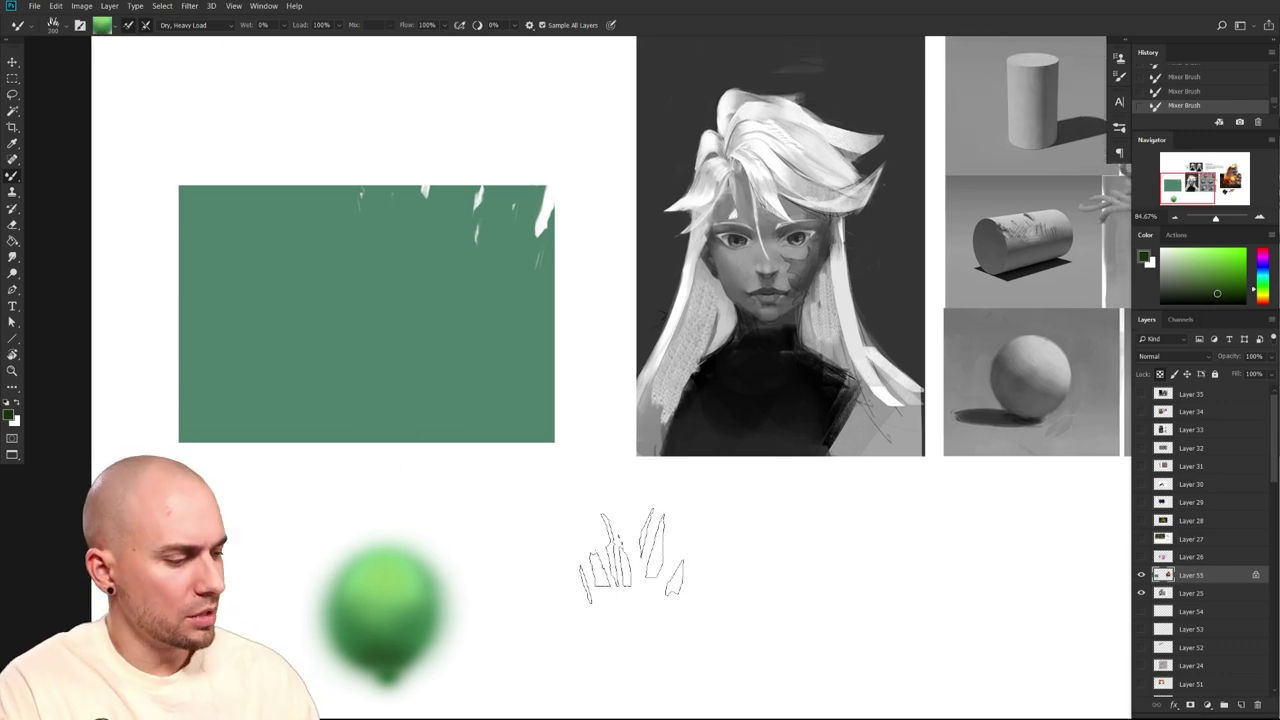
# Unlock the layer's transparency, test large grass strokes on the blank canvas and the green rectangle, and undo them
pyautogui.click(1160, 374)
pyautogui.moveTo(650, 590)
pyautogui.mouseDown()
pyautogui.moveTo(728, 606)
pyautogui.moveTo(843, 606)
pyautogui.mouseUp()
pyautogui.hotkey('ctrl', 'z')
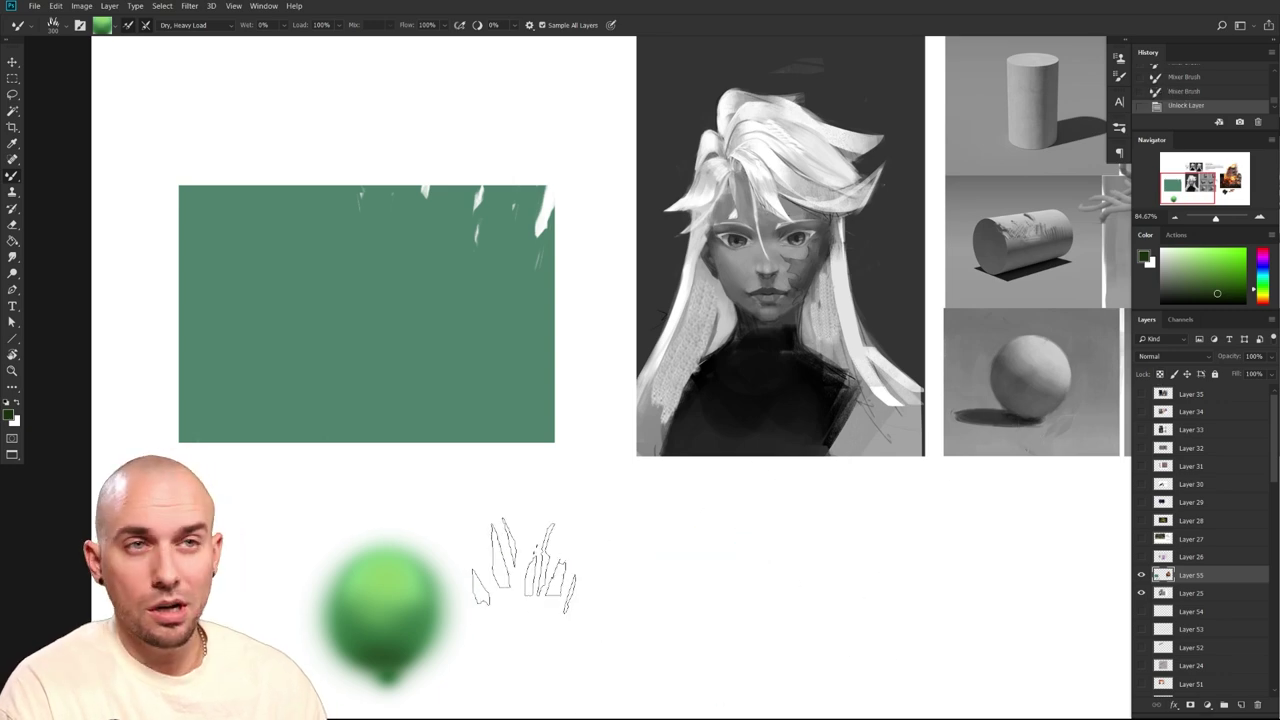
pyautogui.moveTo(348, 372)
pyautogui.mouseDown()
pyautogui.moveTo(302, 326)
pyautogui.moveTo(362, 341)
pyautogui.moveTo(420, 330)
pyautogui.mouseUp()
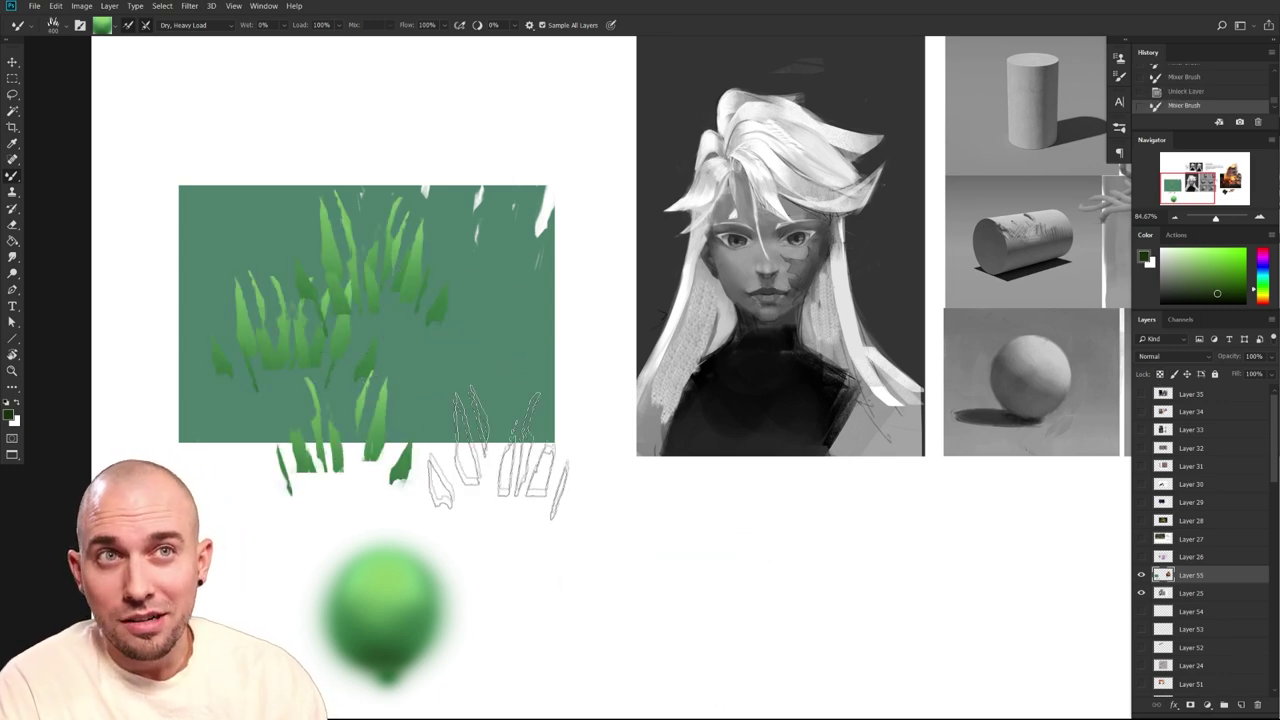
pyautogui.hotkey('ctrl', 'z')
# Reduce the brush size and paint overlapping gradient grass tufts across the middle of the green rectangle
pyautogui.press('[')
pyautogui.press('[')
pyautogui.moveTo(292, 325); pyautogui.dragTo(365, 308)
pyautogui.moveTo(398, 348); pyautogui.dragTo(418, 364)
pyautogui.moveTo(290, 345)
pyautogui.mouseDown()
pyautogui.moveTo(378, 365)
pyautogui.moveTo(376, 396)
pyautogui.mouseUp()
pyautogui.press('[')
pyautogui.moveTo(245, 292); pyautogui.dragTo(338, 252)
pyautogui.moveTo(440, 232)
pyautogui.mouseDown()
pyautogui.moveTo(462, 262)
pyautogui.moveTo(408, 300)
pyautogui.mouseUp()
pyautogui.moveTo(258, 335)
pyautogui.mouseDown()
pyautogui.moveTo(405, 340)
pyautogui.moveTo(380, 345)
pyautogui.moveTo(500, 380)
pyautogui.moveTo(285, 390)
pyautogui.moveTo(420, 340)
pyautogui.moveTo(365, 265)
pyautogui.moveTo(440, 335)
pyautogui.moveTo(290, 350)
pyautogui.moveTo(360, 340)
pyautogui.mouseUp()
# Enlarge the brush to 250 px and add more grass tufts over the rectangle, extending past its lower edge
pyautogui.press(']')
pyautogui.moveTo(452, 400); pyautogui.dragTo(454, 450)
pyautogui.moveTo(660, 505)
pyautogui.mouseDown()
pyautogui.moveTo(643, 517)
pyautogui.moveTo(662, 490)
pyautogui.mouseUp()
pyautogui.moveTo(665, 489); pyautogui.dragTo(843, 591)
pyautogui.moveTo(742, 540); pyautogui.dragTo(662, 480)
pyautogui.moveTo(690, 500); pyautogui.dragTo(660, 503)
pyautogui.moveTo(685, 509); pyautogui.dragTo(596, 518)
pyautogui.scroll(-2, 600, 520)
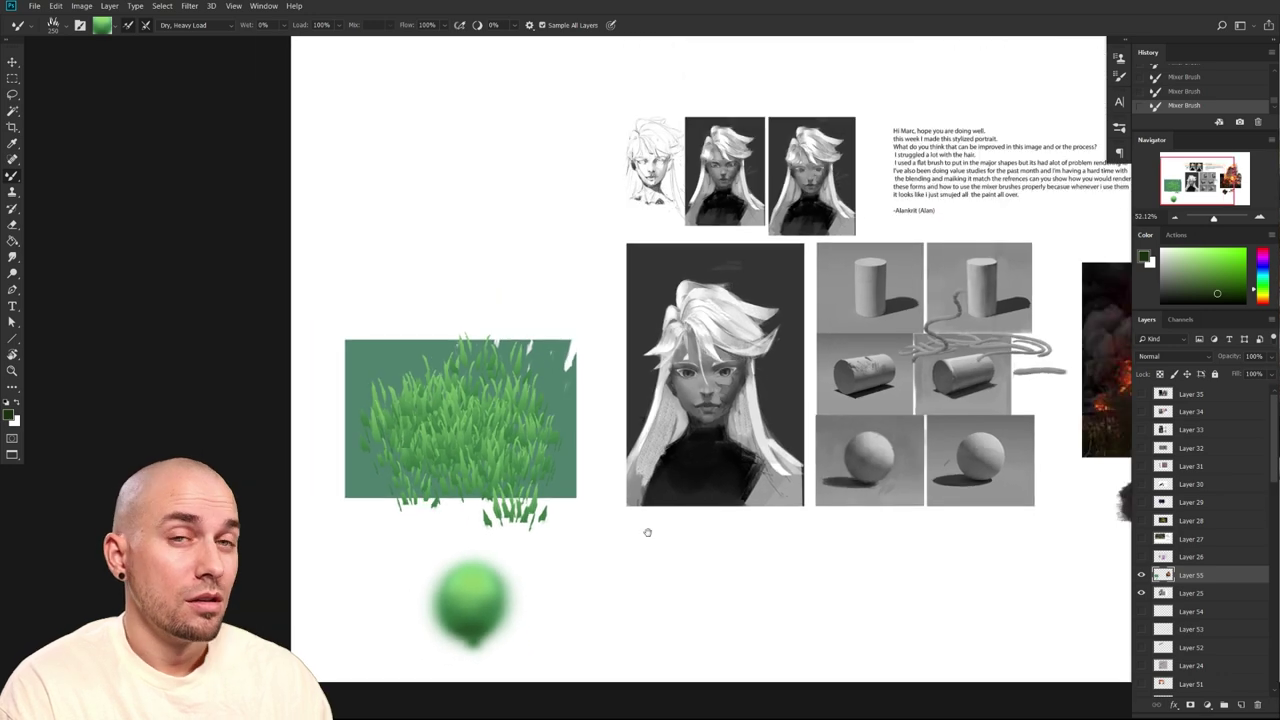
# Undo the last grass strokes that spill below the green rectangle
pyautogui.hotkey('ctrl', 'z')
pyautogui.hotkey('ctrl', 'z')
pyautogui.hotkey('ctrl', 'z')
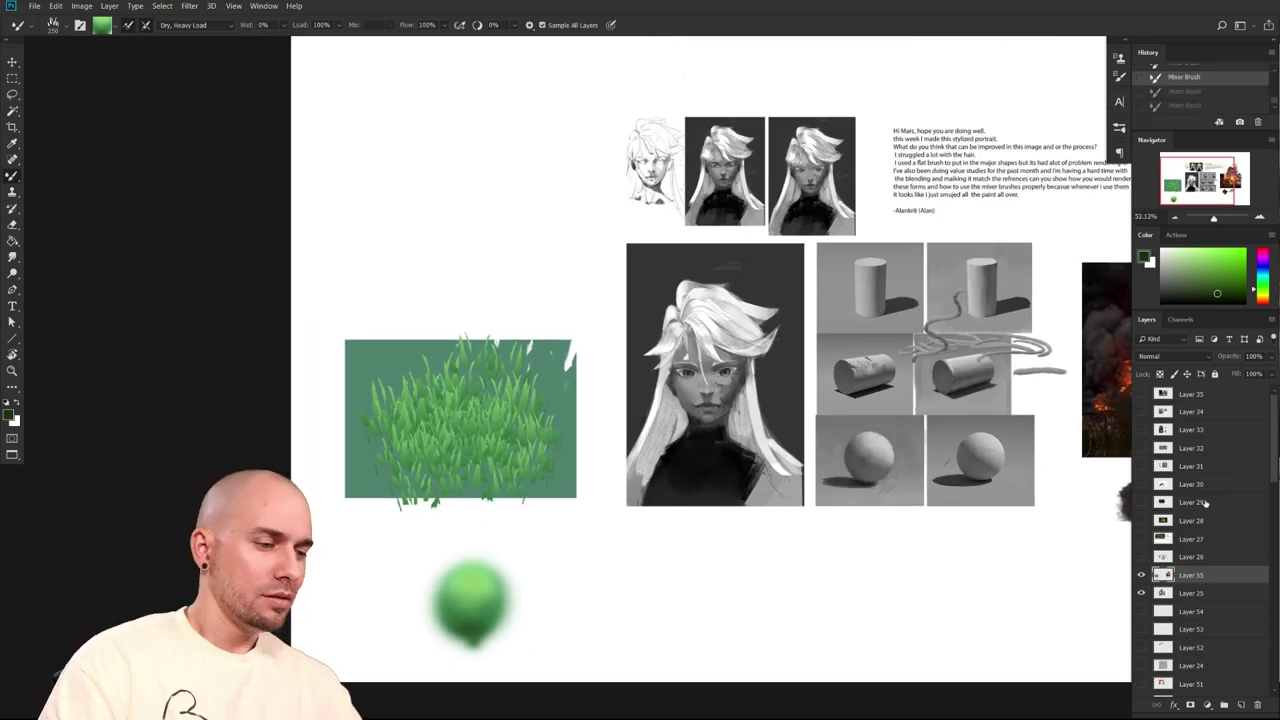
pyautogui.moveTo(862, 501); pyautogui.dragTo(661, 526)
pyautogui.moveTo(820, 494); pyautogui.dragTo(748, 517)
pyautogui.moveTo(772, 463)
pyautogui.mouseDown()
pyautogui.moveTo(726, 537)
pyautogui.moveTo(828, 502)
pyautogui.mouseUp()
pyautogui.scroll(3, 828, 502)
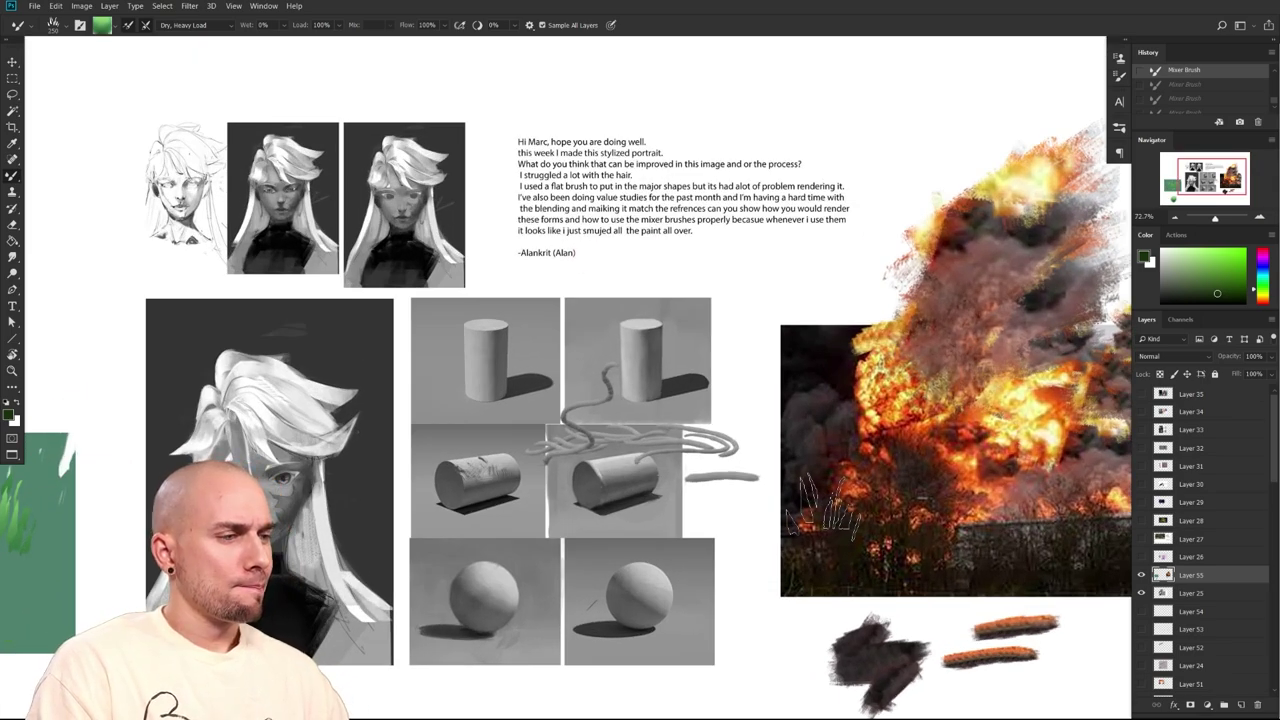
pyautogui.moveTo(499, 583); pyautogui.dragTo(807, 404)
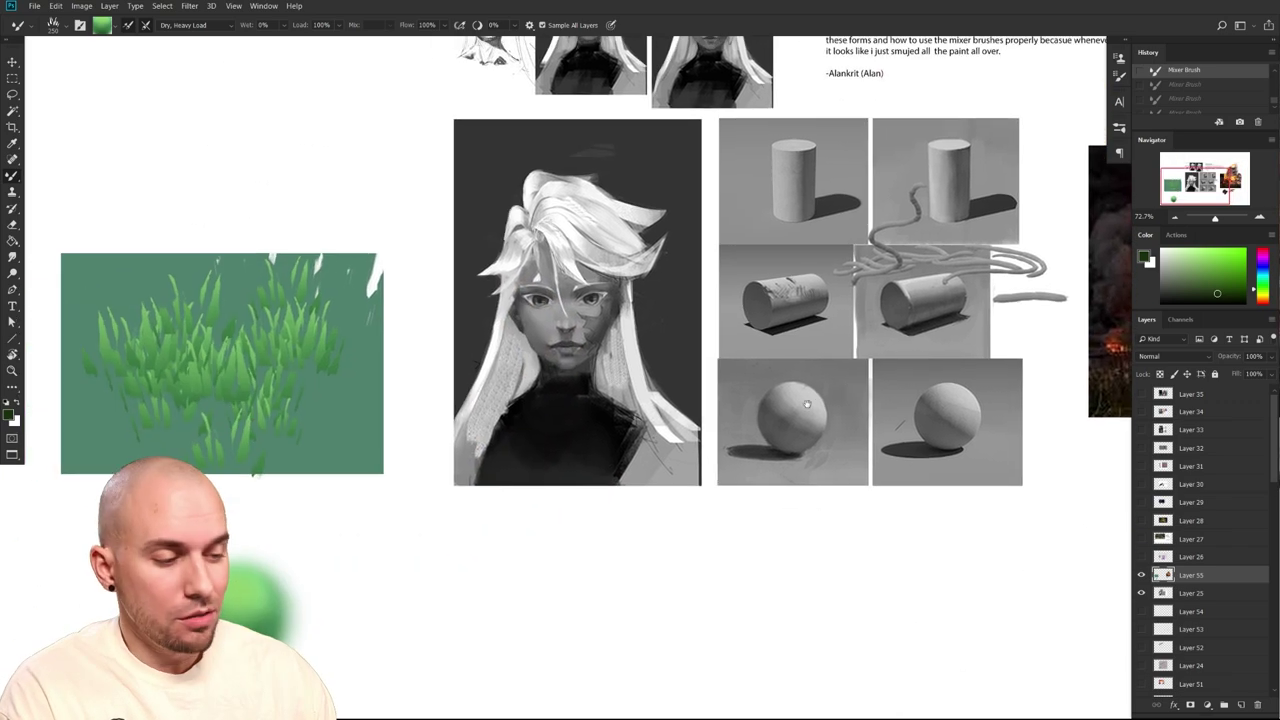
pyautogui.moveTo(423, 478); pyautogui.dragTo(508, 501)
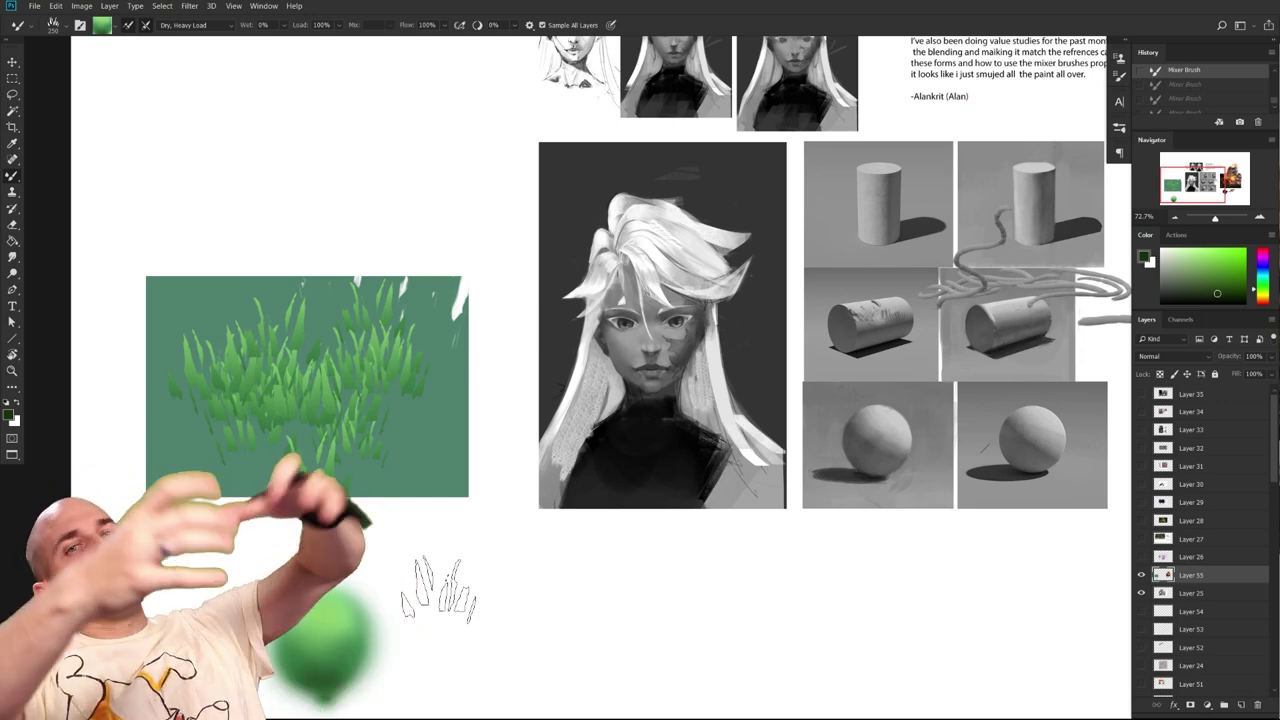
# Examine the student's grayscale cylinder and sphere value studies beside their references
pyautogui.moveTo(1041, 429); pyautogui.dragTo(731, 596)
pyautogui.moveTo(771, 409); pyautogui.dragTo(775, 389)
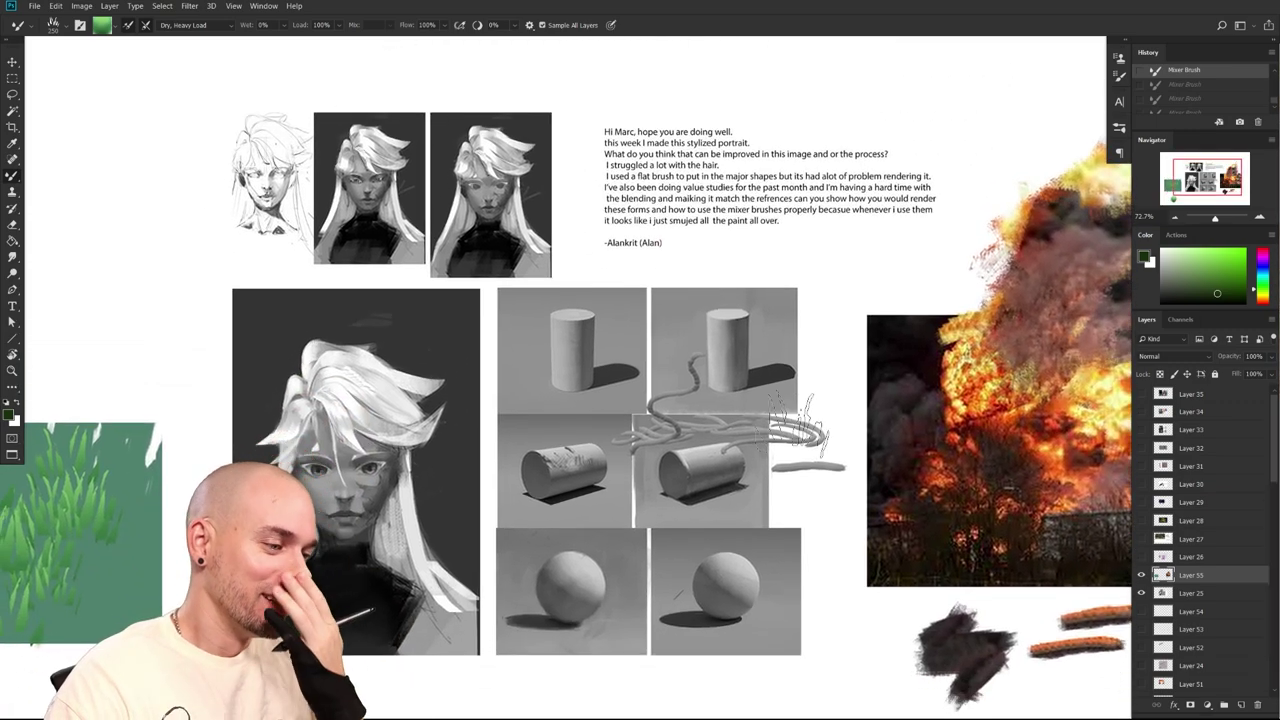
pyautogui.moveTo(904, 466)
pyautogui.mouseDown()
pyautogui.moveTo(946, 446)
pyautogui.moveTo(915, 461)
pyautogui.mouseUp()
pyautogui.moveTo(1020, 427)
pyautogui.mouseDown()
pyautogui.moveTo(919, 421)
pyautogui.moveTo(939, 426)
pyautogui.mouseUp()
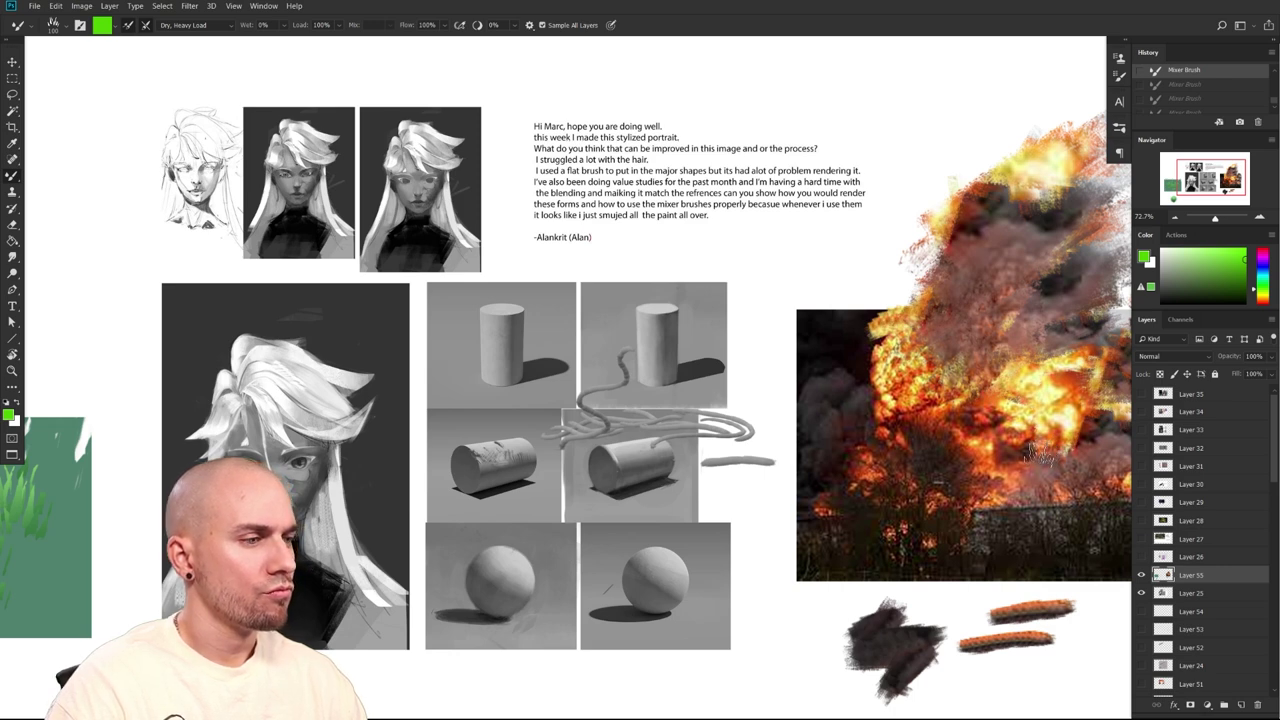
pyautogui.scroll(5, 788, 466)
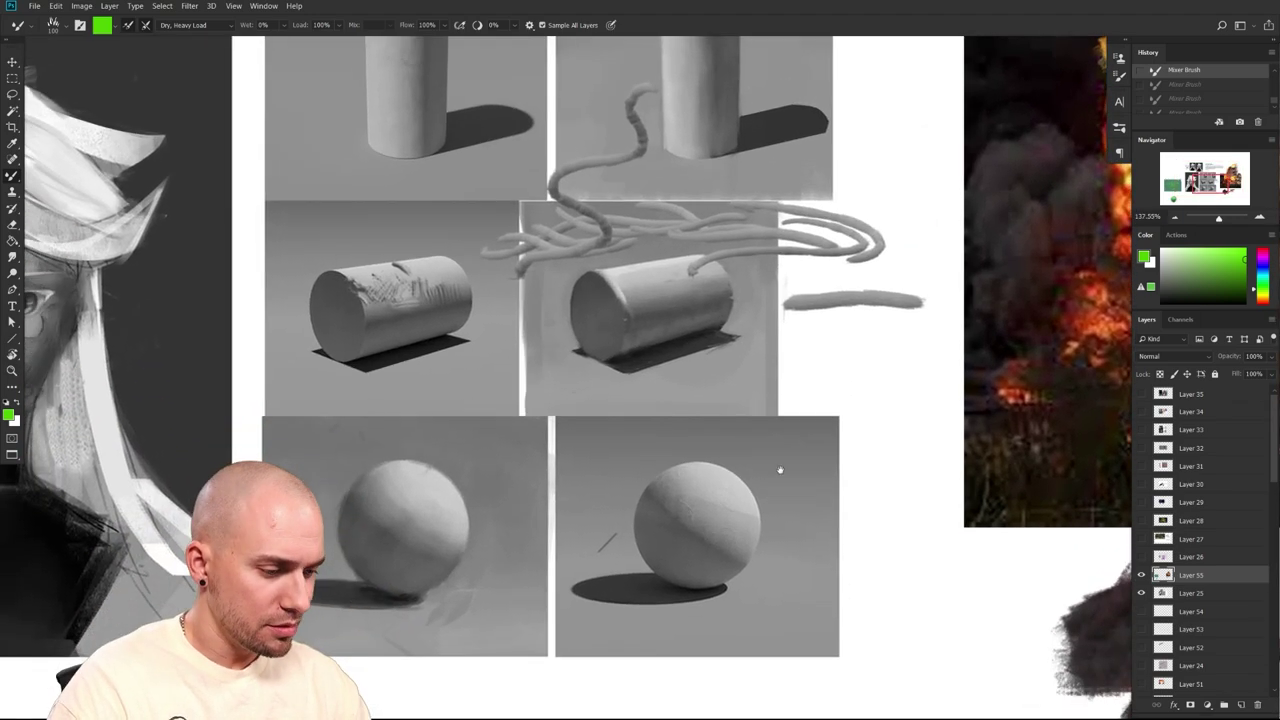
pyautogui.moveTo(780, 470); pyautogui.dragTo(820, 466)
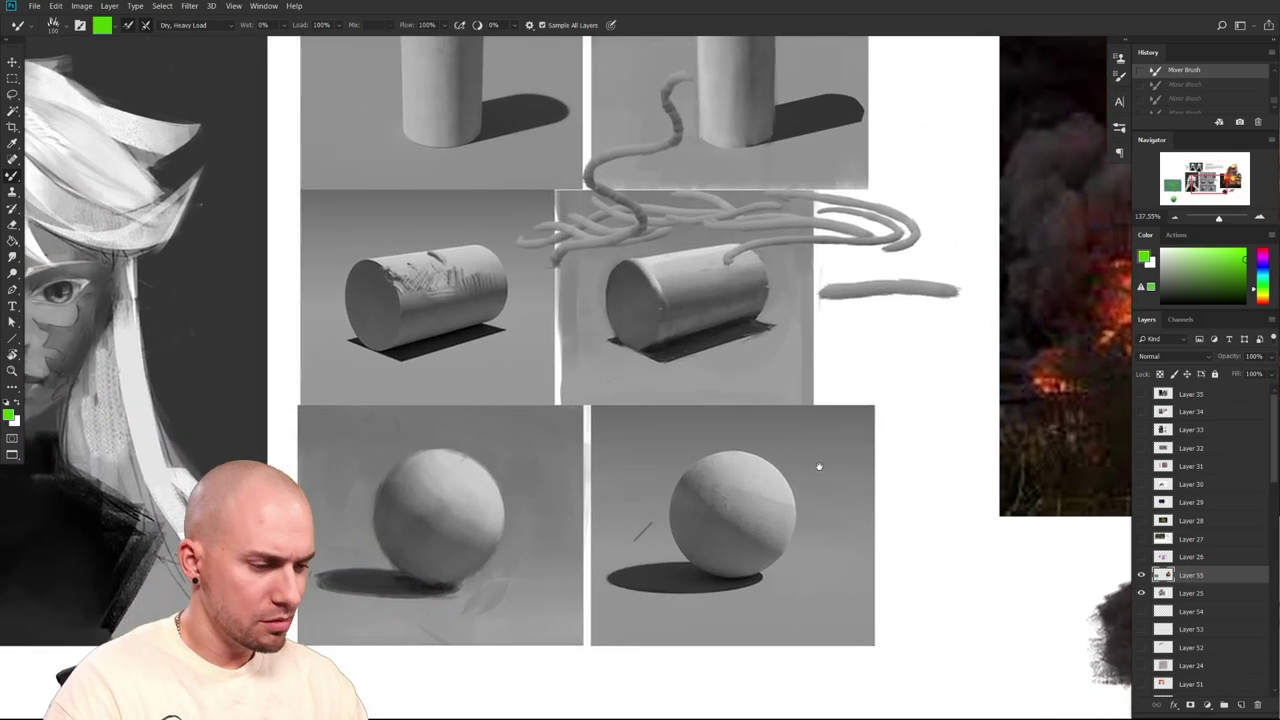
pyautogui.moveTo(729, 470); pyautogui.dragTo(793, 446)
pyautogui.moveTo(610, 515); pyautogui.dragTo(620, 546)
pyautogui.moveTo(653, 343); pyautogui.dragTo(691, 431)
pyautogui.hscroll(4, 766, 466)
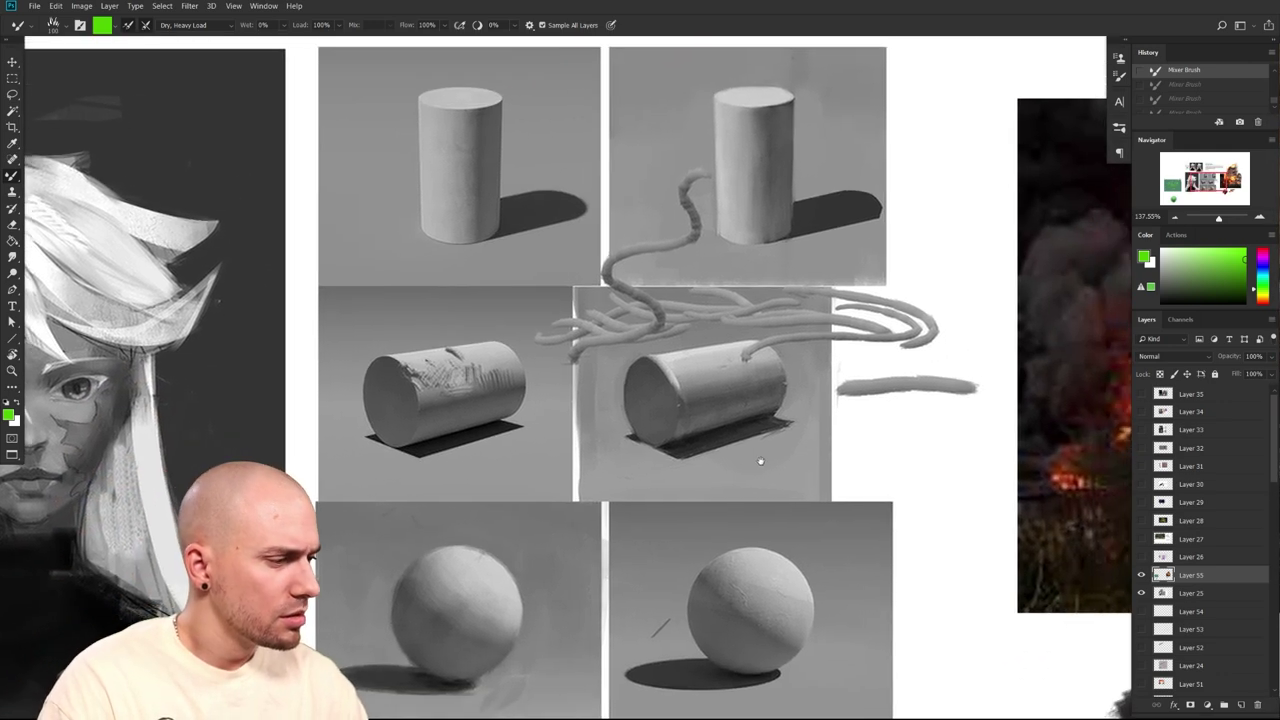
pyautogui.moveTo(761, 461); pyautogui.dragTo(762, 460)
# Read the student's note above the studies and compare the painted cylinders and sphere with their references
pyautogui.scroll(10, 761, 460)
pyautogui.hscroll(-5, 761, 460)
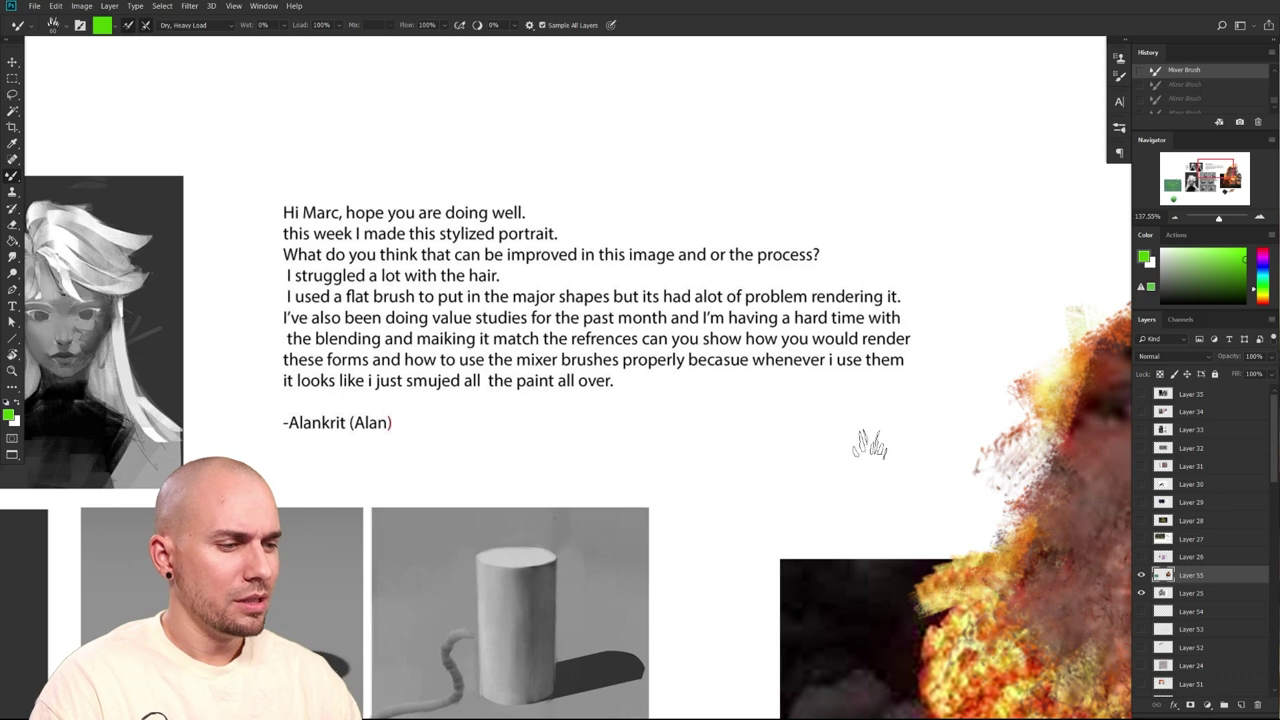
pyautogui.moveTo(786, 567); pyautogui.dragTo(846, 393)
pyautogui.moveTo(757, 592); pyautogui.dragTo(832, 311)
pyautogui.moveTo(794, 443); pyautogui.dragTo(786, 530)
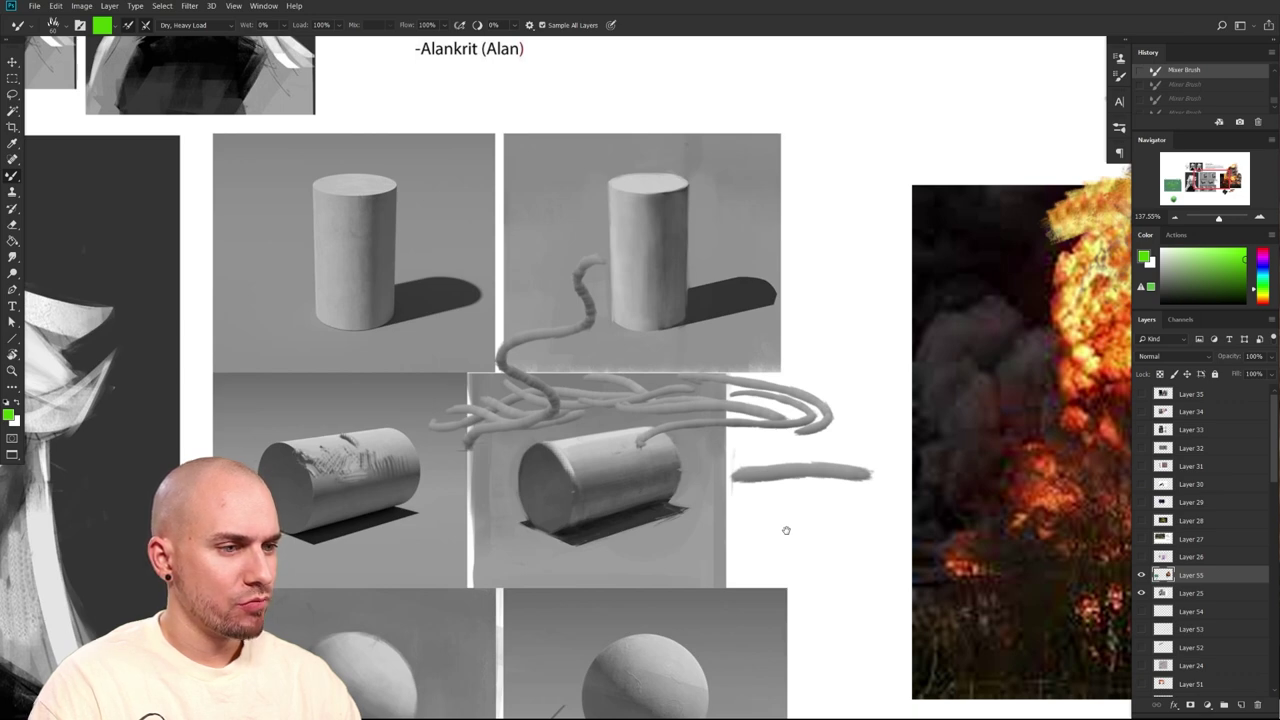
pyautogui.scroll(-3, 786, 530)
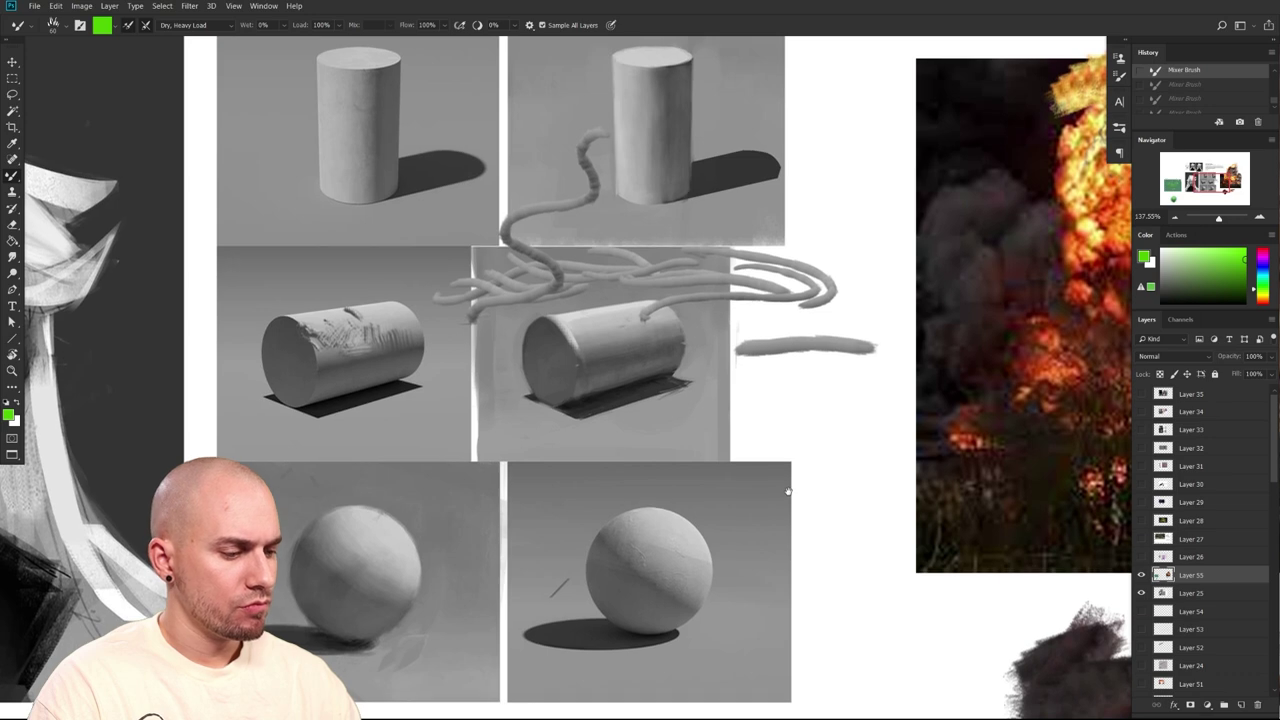
pyautogui.scroll(-3, 788, 491)
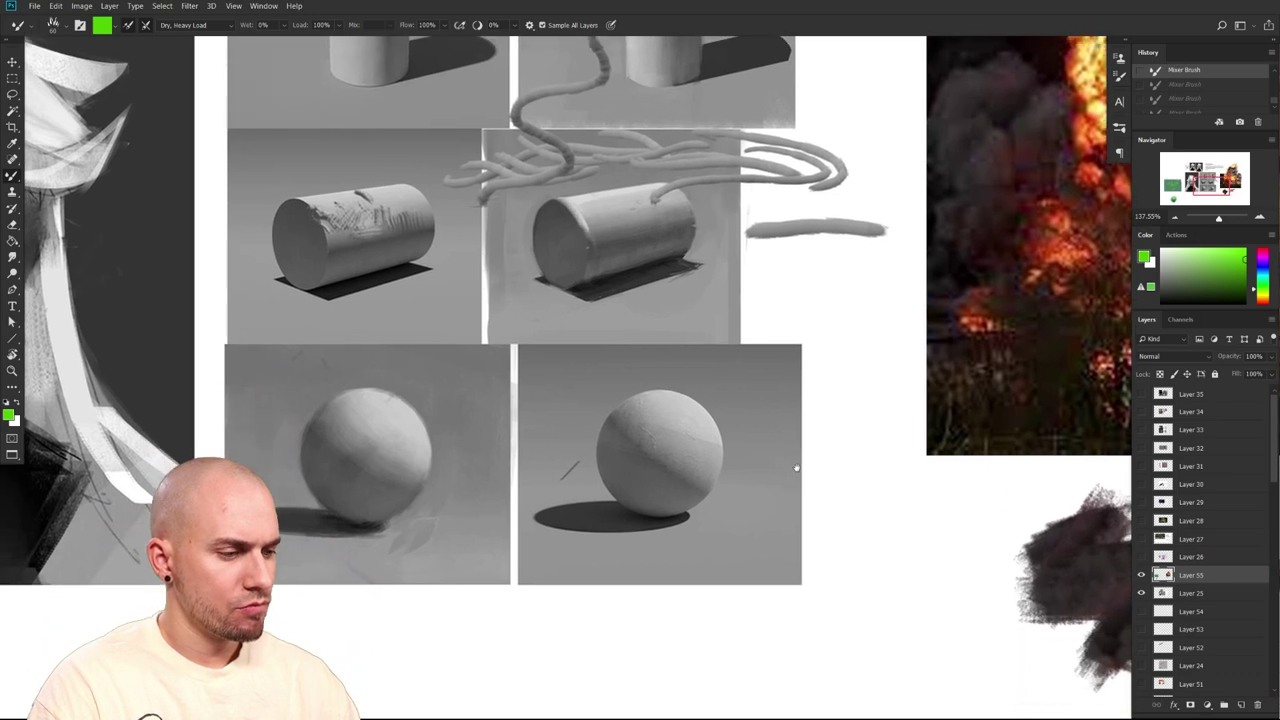
pyautogui.moveTo(794, 466); pyautogui.dragTo(851, 509)
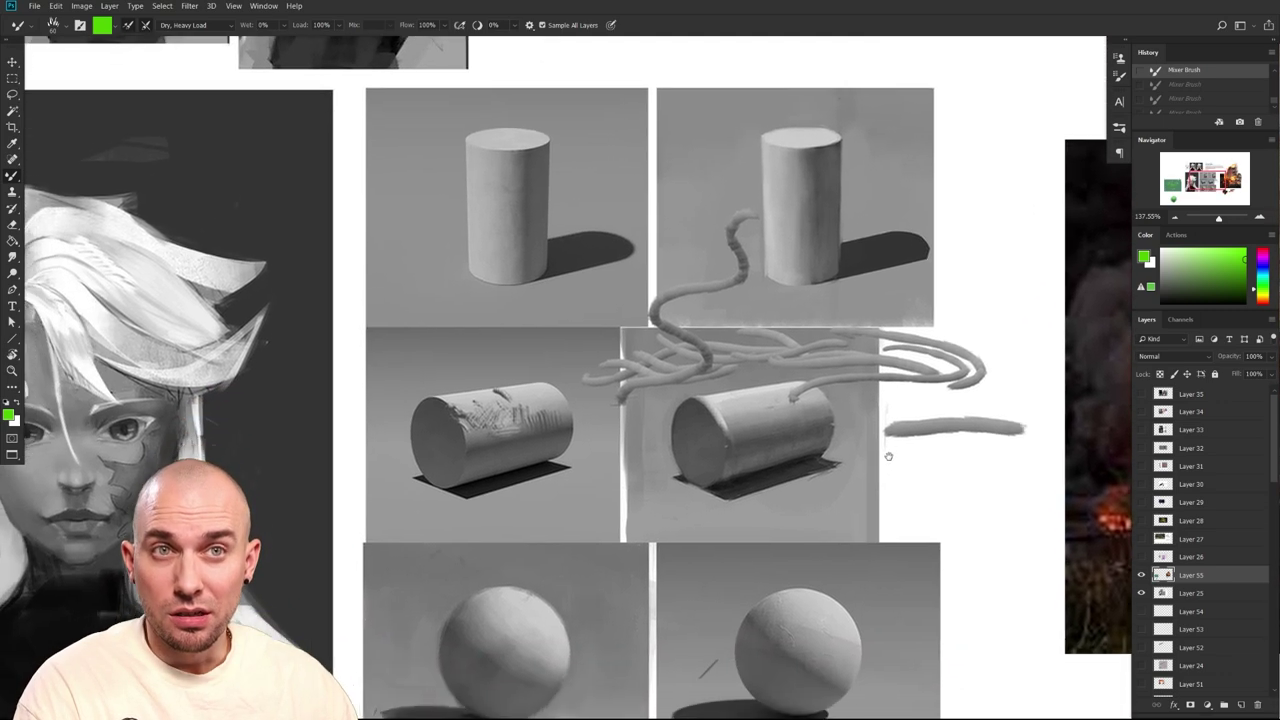
# Mark the diagonal shadow edge across the reference sphere in green with the MB Lineart brush, and undo the strokes
pyautogui.moveTo(832, 572)
pyautogui.mouseDown()
pyautogui.moveTo(871, 486)
pyautogui.moveTo(860, 511)
pyautogui.moveTo(812, 473)
pyautogui.mouseUp()
pyautogui.moveTo(671, 523); pyautogui.dragTo(731, 521)
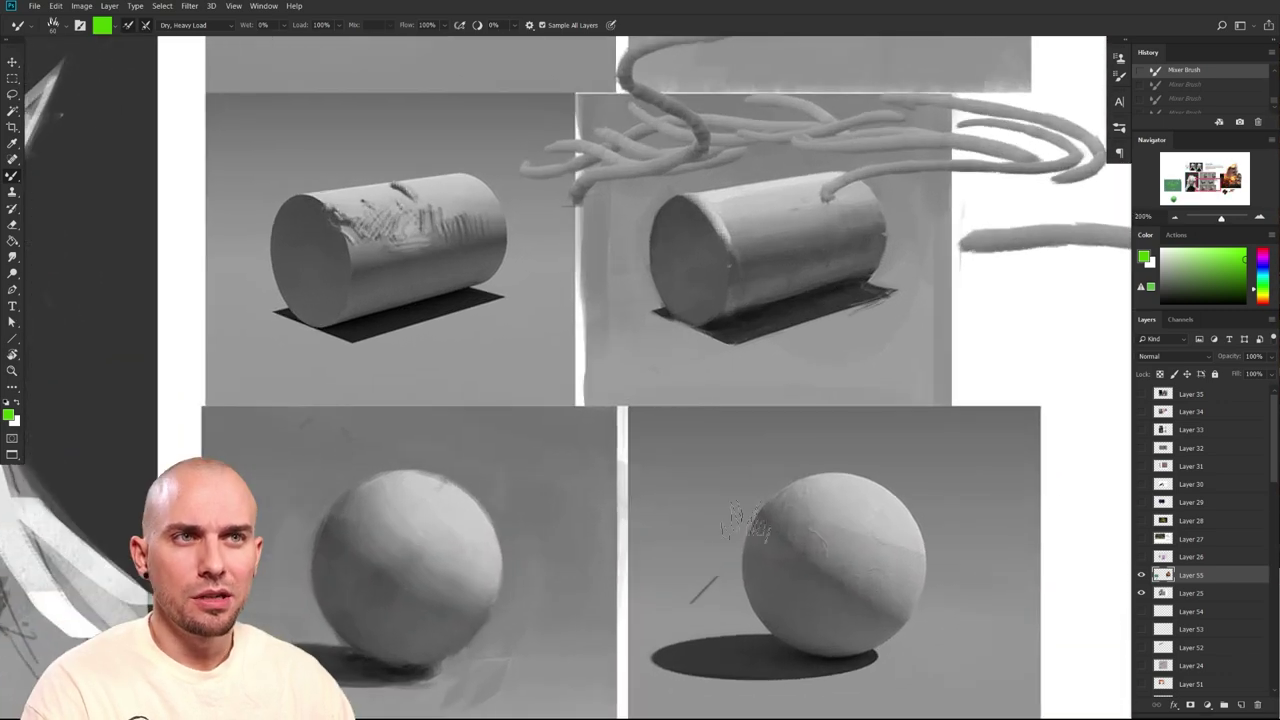
pyautogui.rightClick(830, 552)
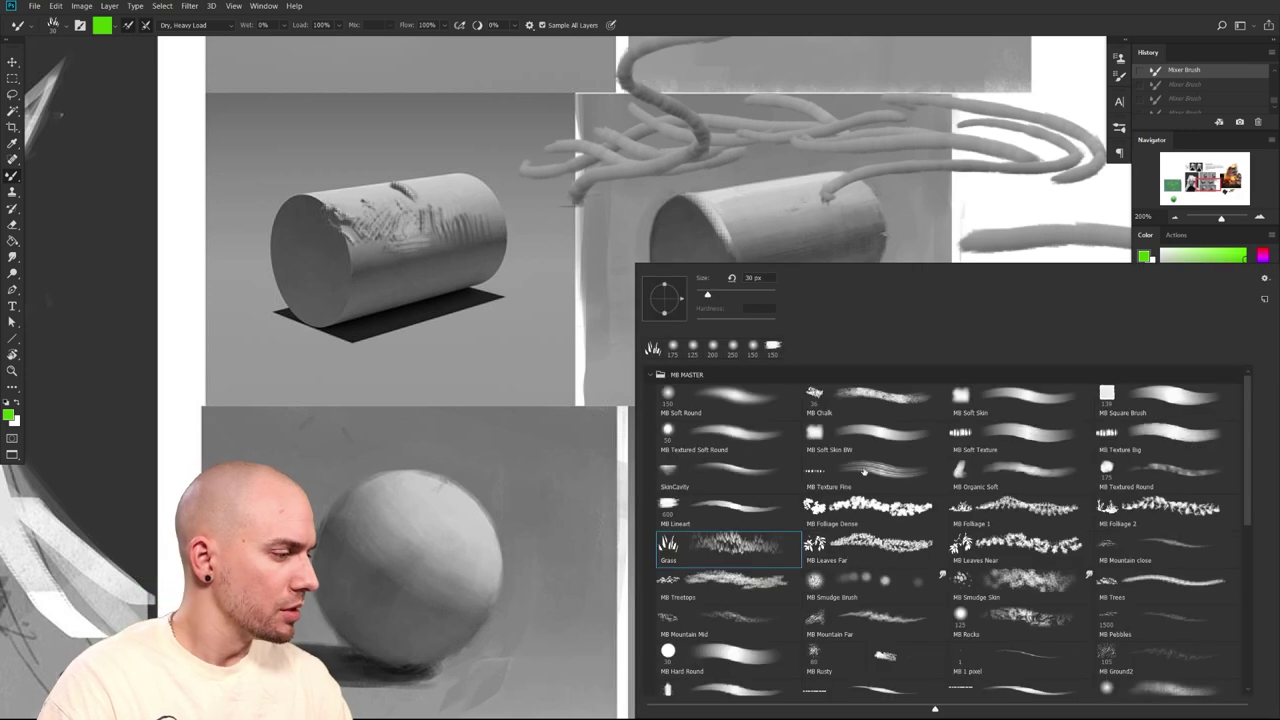
pyautogui.doubleClick(784, 448)
pyautogui.press('b')
pyautogui.moveTo(751, 499); pyautogui.dragTo(715, 469)
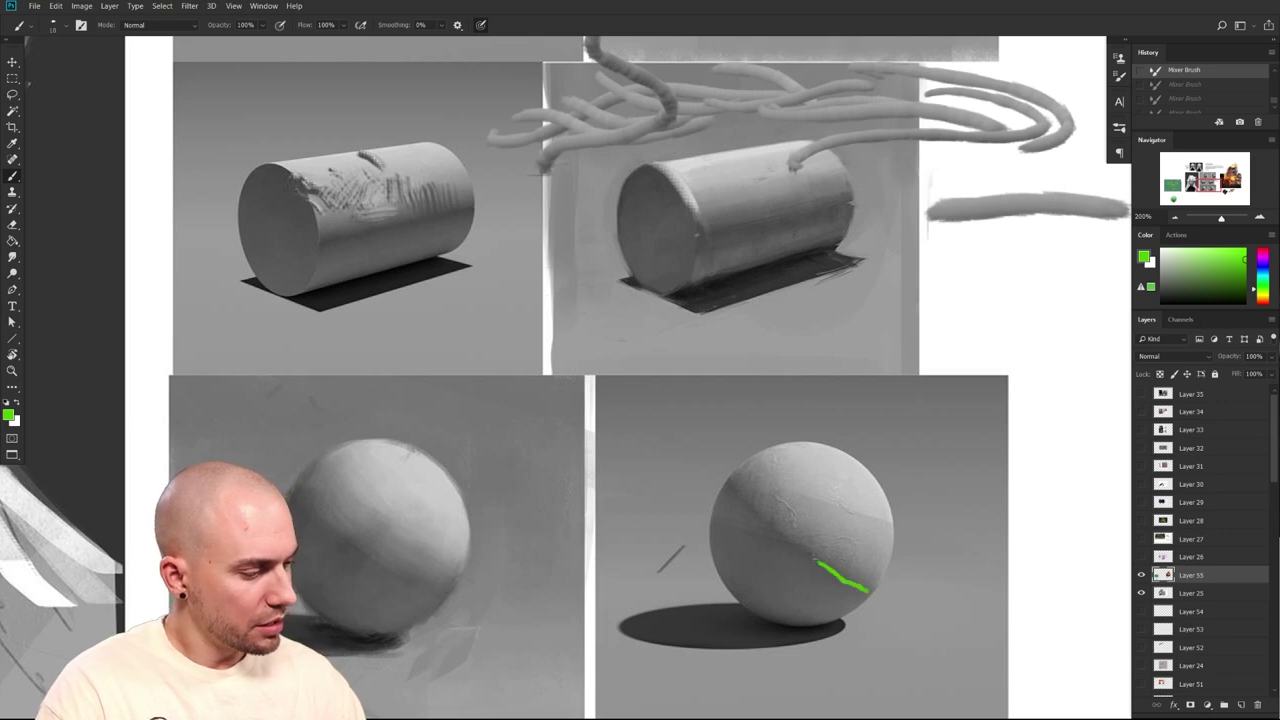
pyautogui.hotkey('ctrl', 'z')
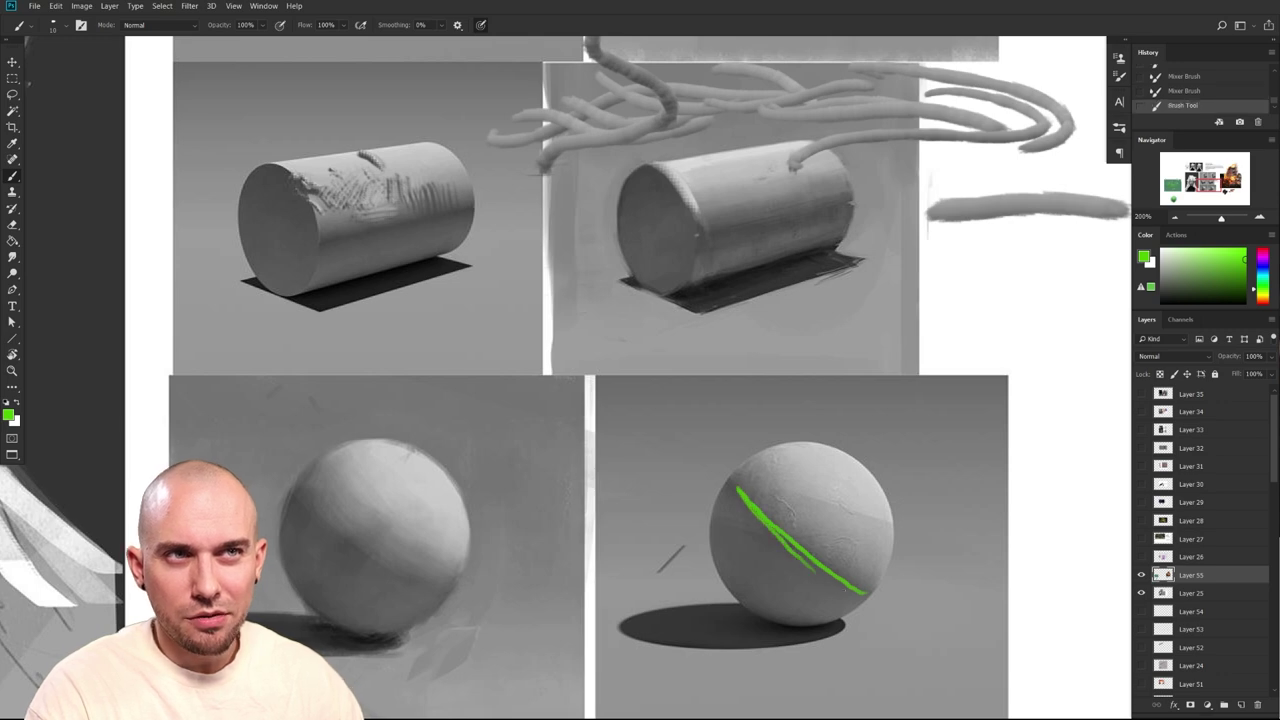
pyautogui.hotkey('ctrl', 'z')
# Mark areas on the shadow side and lower rim of the reference sphere in green, and undo the marks
pyautogui.moveTo(734, 560); pyautogui.dragTo(744, 544)
pyautogui.hotkey('ctrl', 'z')
pyautogui.hotkey('ctrl', 'z')
pyautogui.scroll(-2, 814, 529)
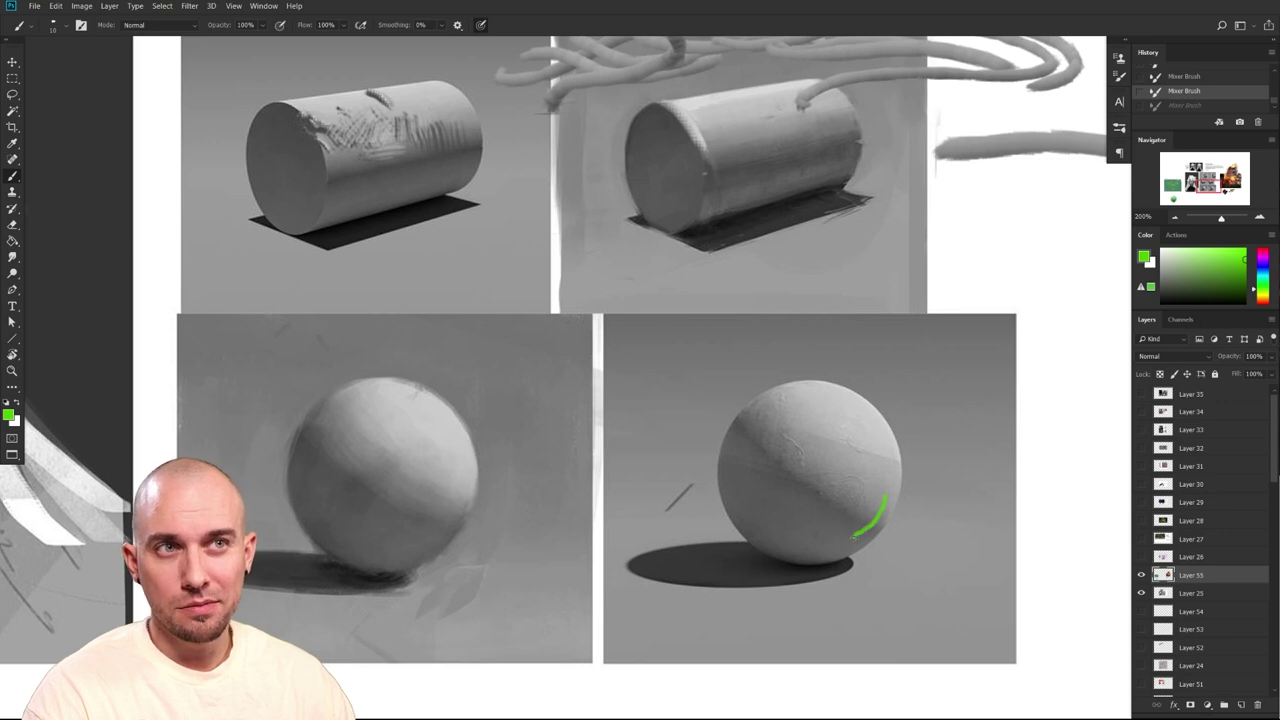
pyautogui.moveTo(803, 554); pyautogui.dragTo(824, 559)
pyautogui.moveTo(843, 600); pyautogui.dragTo(830, 546)
pyautogui.moveTo(834, 594); pyautogui.dragTo(828, 546)
pyautogui.hotkey('ctrl', 'z')
pyautogui.hotkey('ctrl', 'z')
pyautogui.hotkey('ctrl', 'z')
# Paint a darker core shadow diagonally across the student's sphere with a soft brush and a sampled dark gray
pyautogui.moveTo(792, 509); pyautogui.dragTo(844, 536)
pyautogui.rightClick(736, 482)
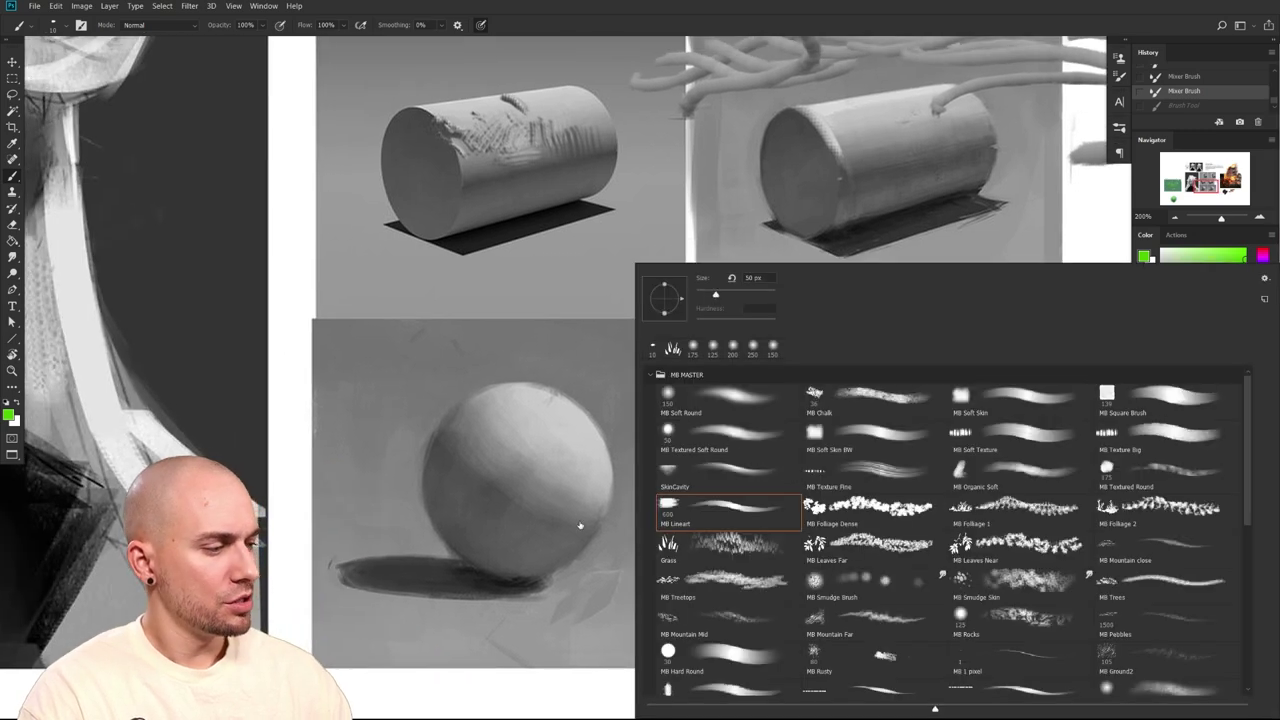
pyautogui.moveTo(613, 497); pyautogui.dragTo(562, 500)
pyautogui.keyDown('alt'); pyautogui.click(393, 473); pyautogui.keyUp('alt')
pyautogui.press('[')
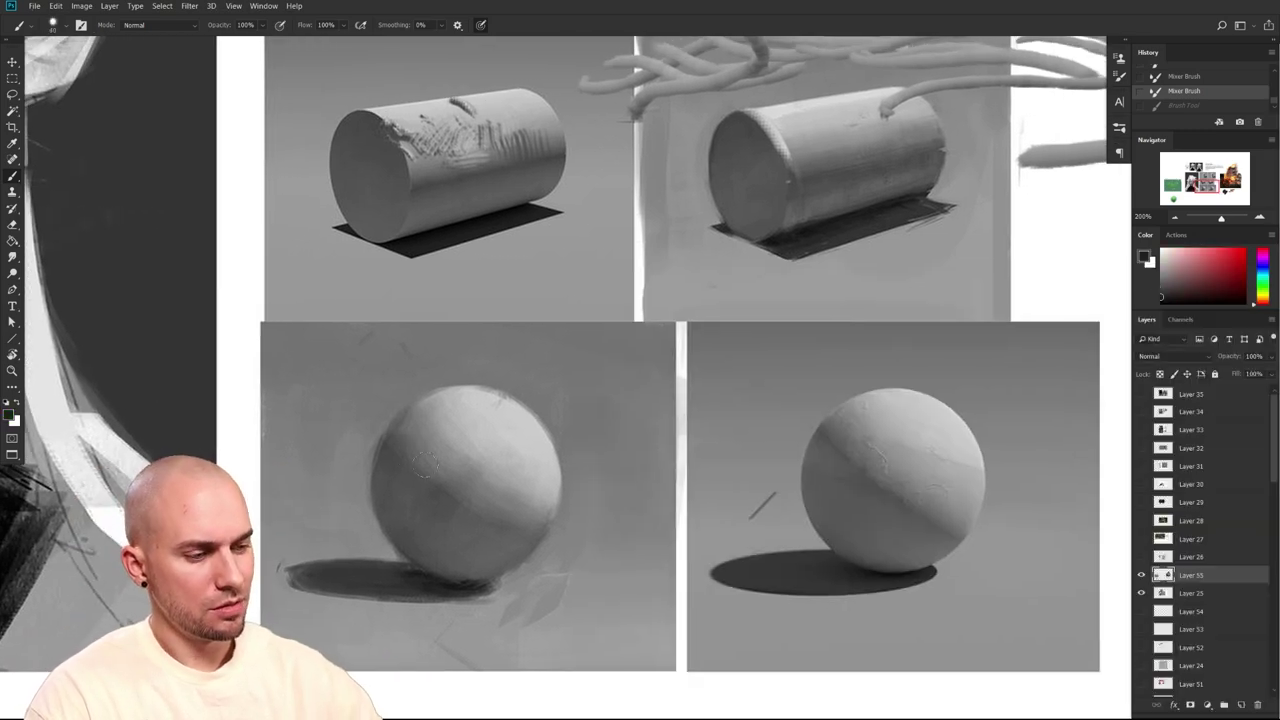
pyautogui.moveTo(401, 430); pyautogui.dragTo(465, 500)
pyautogui.hotkey('ctrl', 'z')
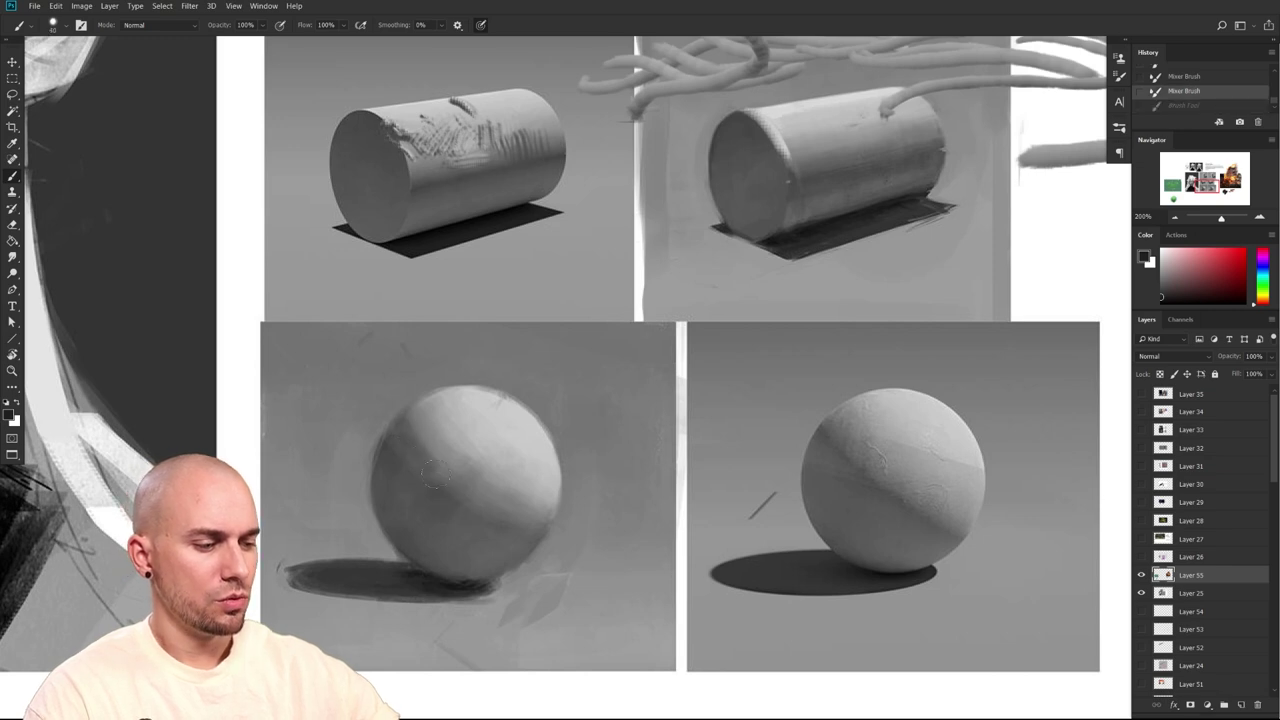
pyautogui.hotkey('ctrl', 'shift', 'z')
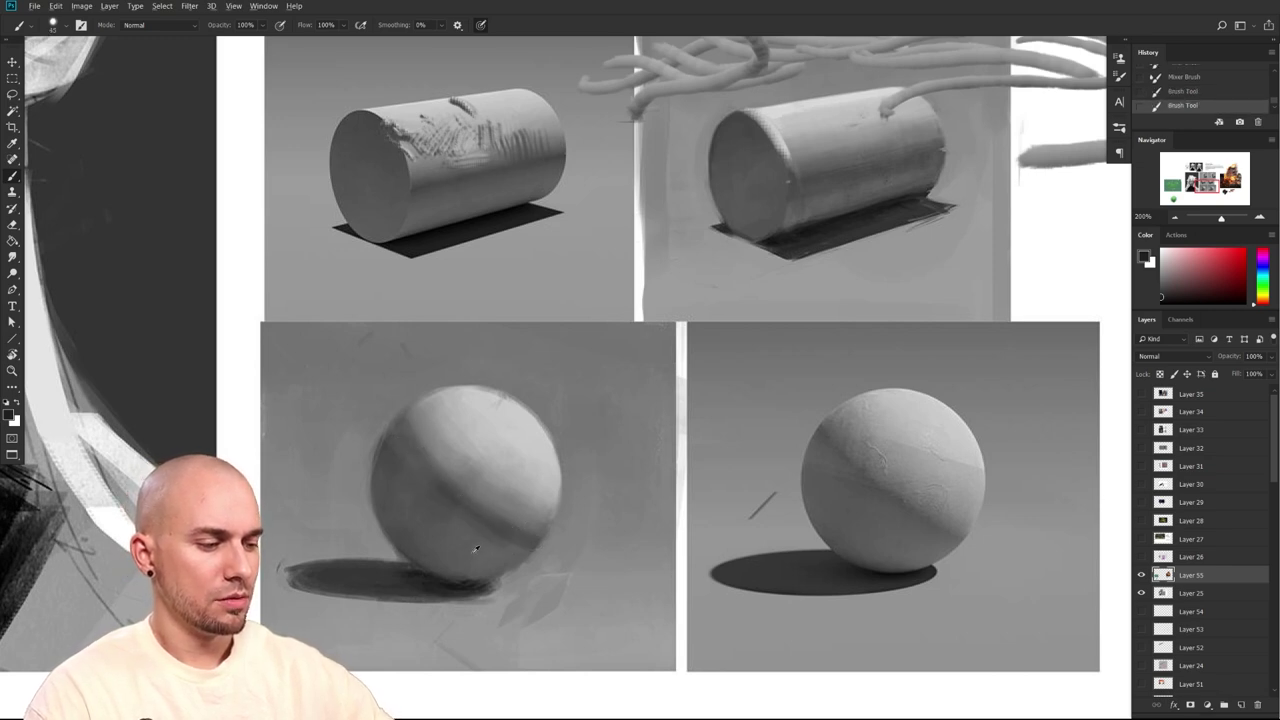
# Soften the shadow side of the student's sphere with a larger brush and a gray sampled from below the core shadow
pyautogui.keyDown('alt'); pyautogui.click(469, 541); pyautogui.keyUp('alt')
pyautogui.press(']')
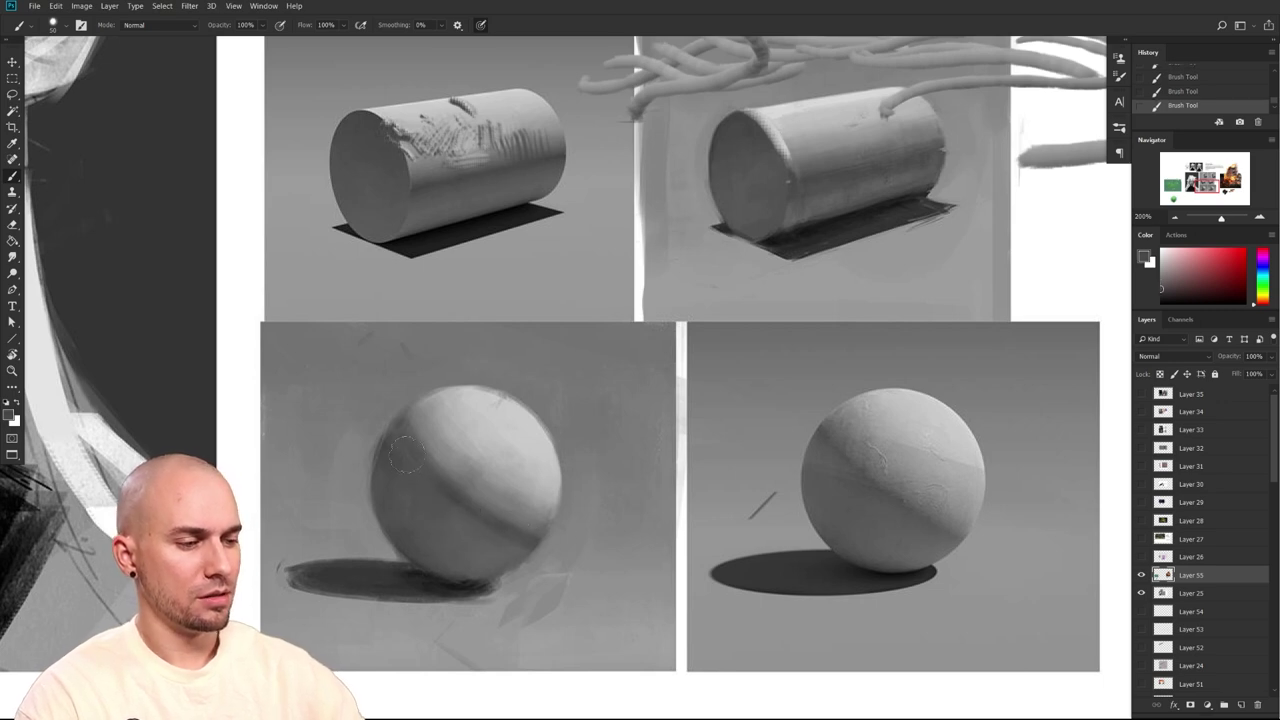
pyautogui.moveTo(763, 553); pyautogui.dragTo(746, 500)
pyautogui.press(']')
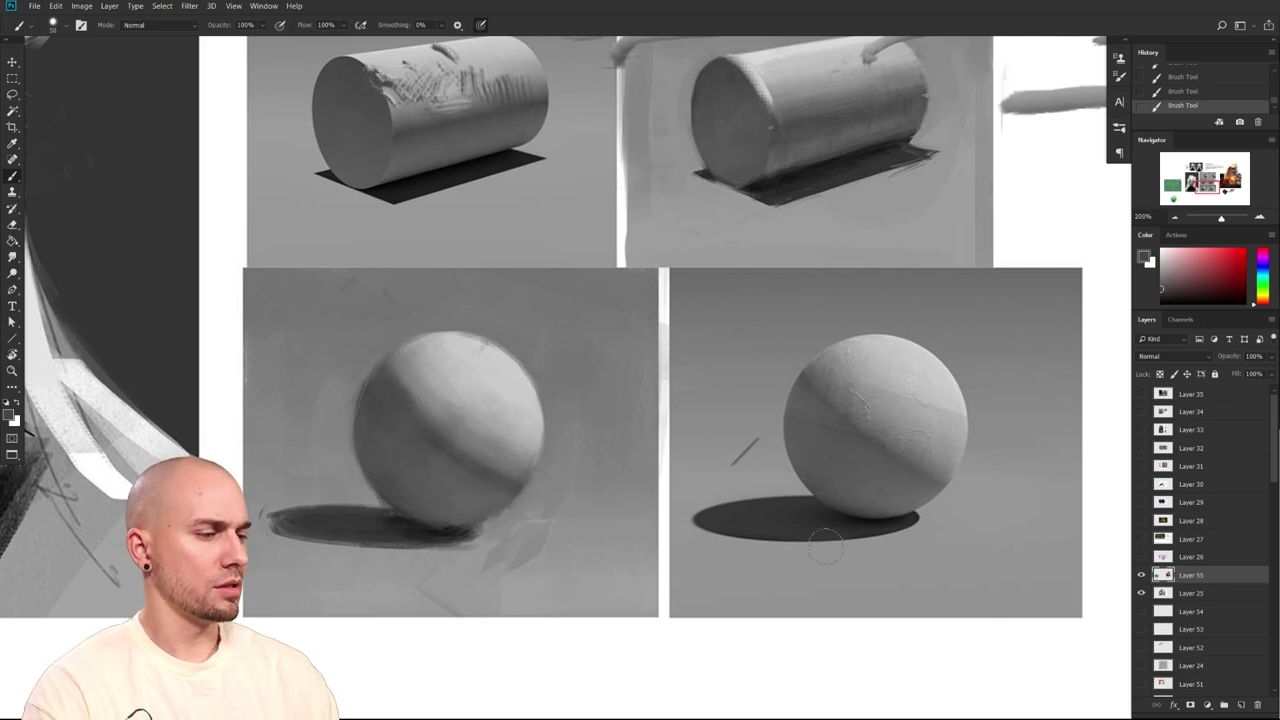
# Compare the repainted sphere and its cast shadow with the reference, and review the upright cylinder studies
pyautogui.moveTo(860, 517); pyautogui.dragTo(935, 536)
pyautogui.scroll(2, 795, 530)
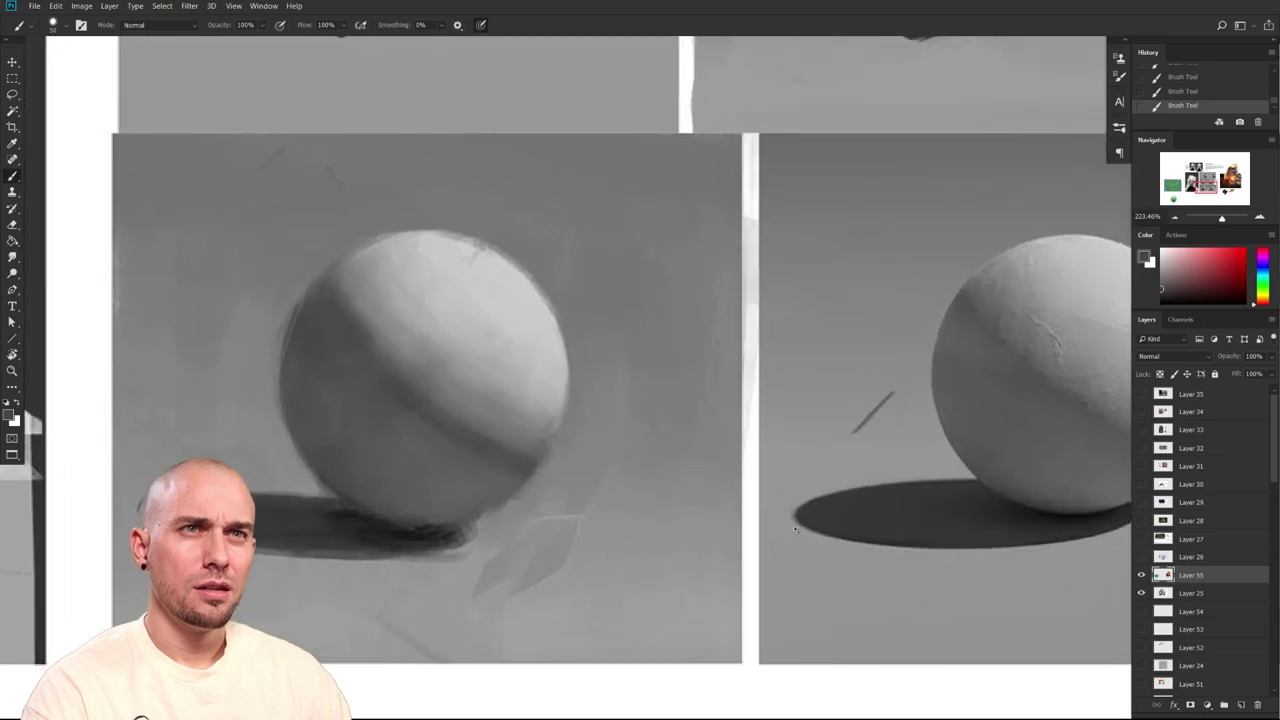
pyautogui.moveTo(787, 526); pyautogui.dragTo(754, 526)
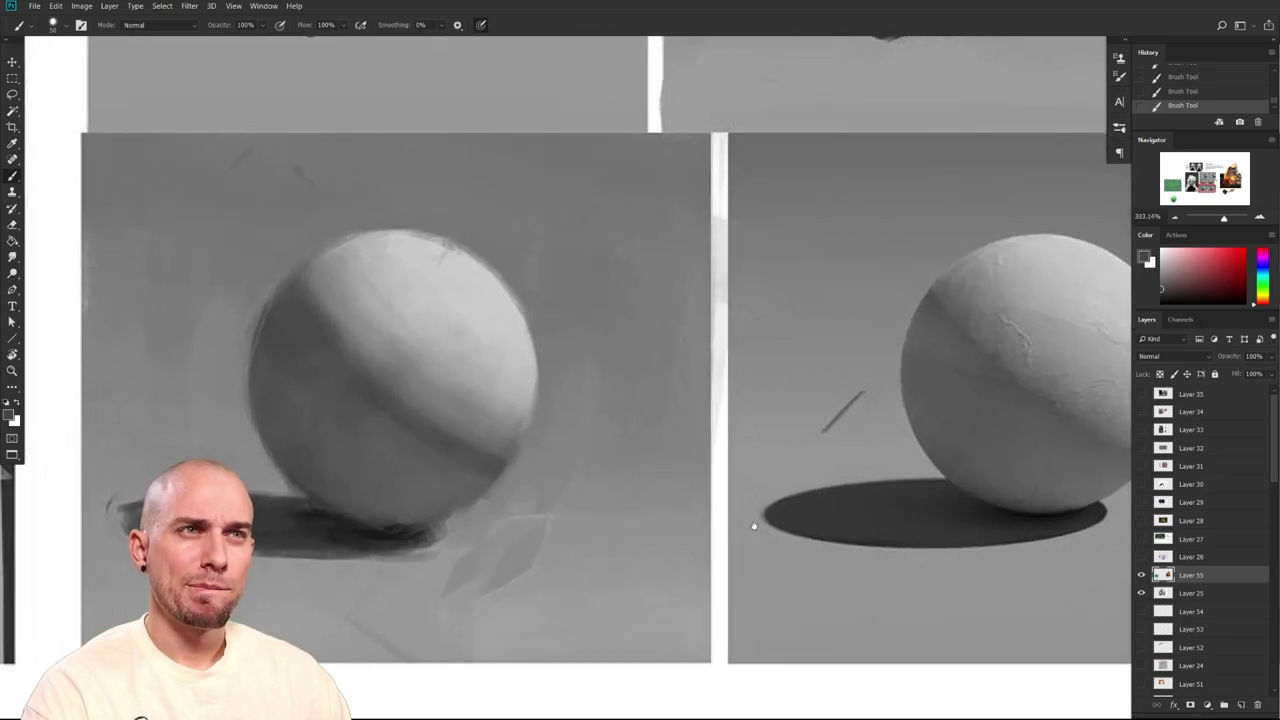
pyautogui.moveTo(755, 526); pyautogui.dragTo(754, 526)
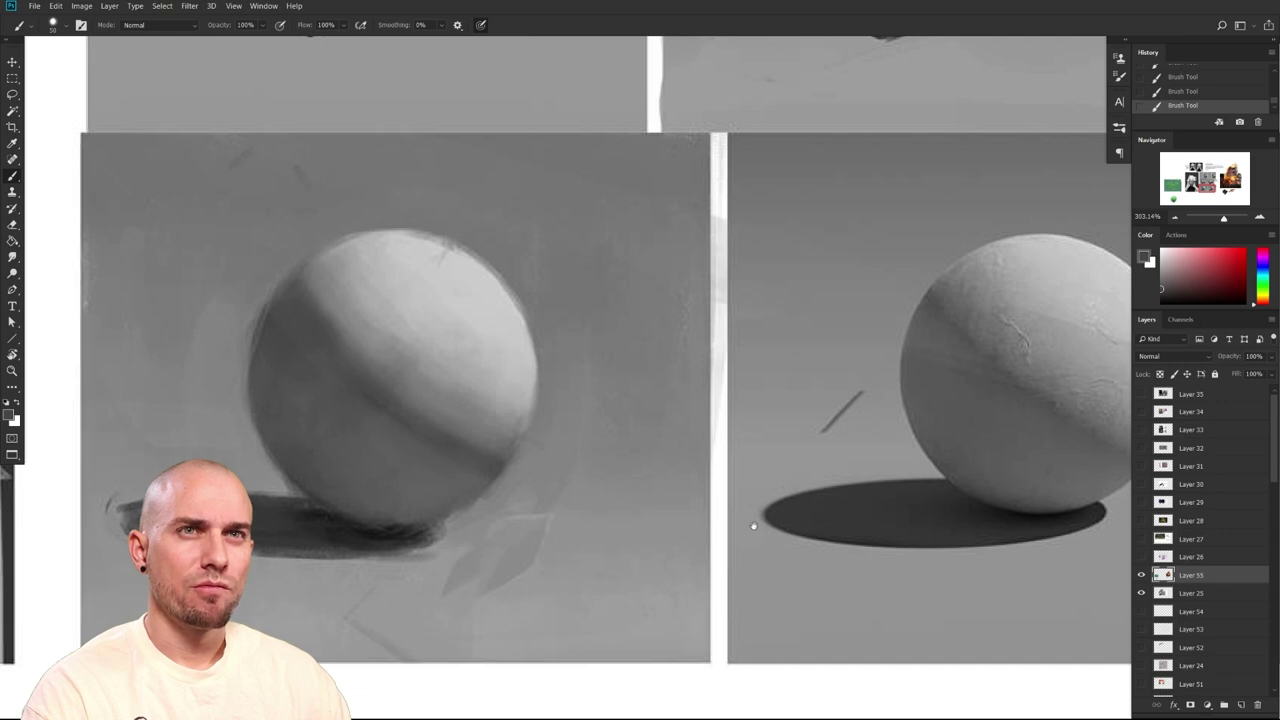
pyautogui.moveTo(754, 526); pyautogui.dragTo(738, 523)
pyautogui.moveTo(760, 498); pyautogui.dragTo(674, 560)
pyautogui.moveTo(750, 415); pyautogui.dragTo(840, 576)
pyautogui.moveTo(871, 426); pyautogui.dragTo(793, 673)
pyautogui.moveTo(805, 578); pyautogui.dragTo(841, 621)
pyautogui.moveTo(765, 590)
pyautogui.mouseDown()
pyautogui.moveTo(802, 589)
pyautogui.moveTo(780, 588)
pyautogui.mouseUp()
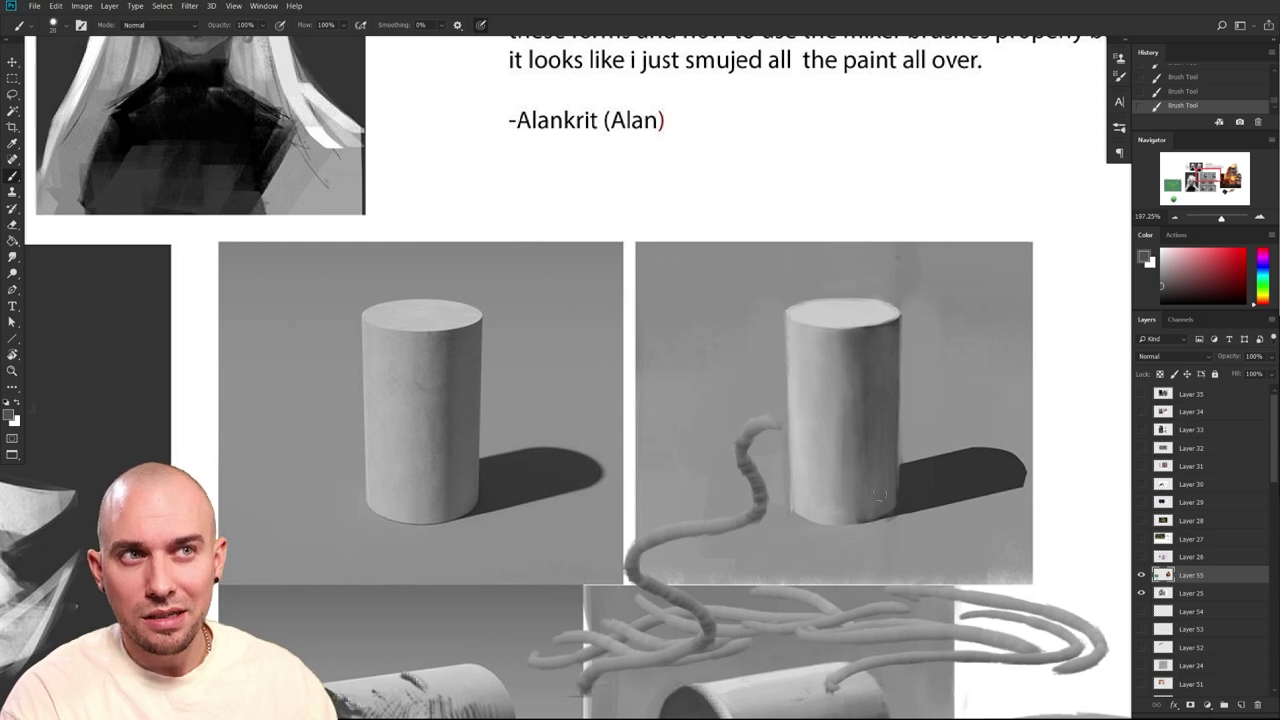
# Sample the light gray on top of the student's upright cylinder and compare its values with the reference cylinder
pyautogui.moveTo(934, 460)
pyautogui.mouseDown()
pyautogui.moveTo(925, 482)
pyautogui.moveTo(937, 508)
pyautogui.moveTo(869, 440)
pyautogui.mouseUp()
pyautogui.hotkey('ctrl', 'z')
pyautogui.press('[')
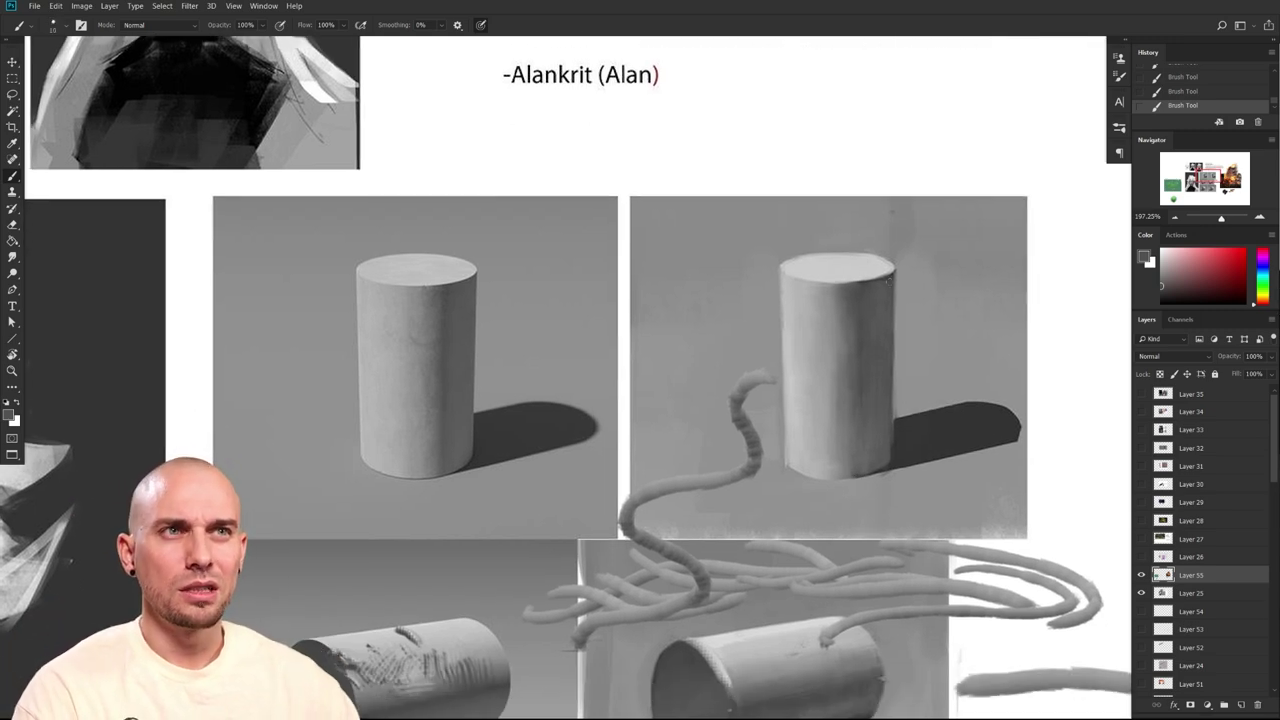
pyautogui.moveTo(862, 637); pyautogui.dragTo(875, 549)
pyautogui.scroll(2, 874, 549)
pyautogui.keyDown('alt'); pyautogui.click(822, 245); pyautogui.keyUp('alt')
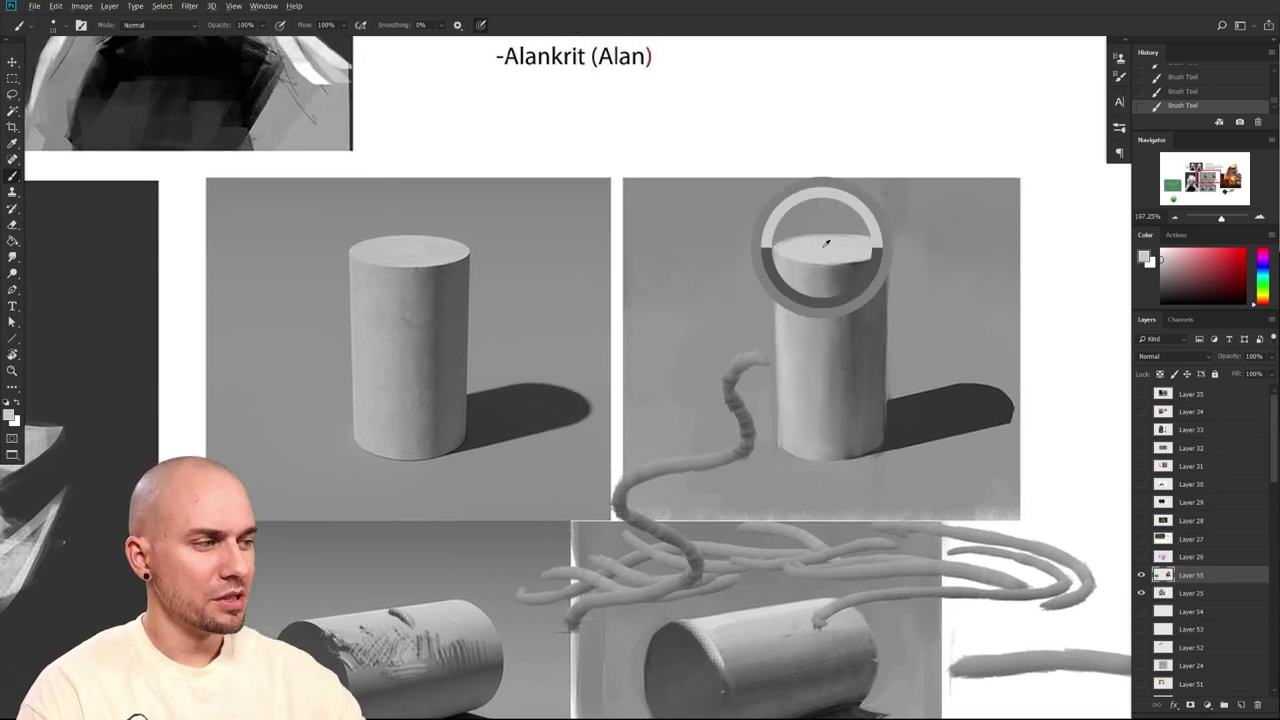
pyautogui.moveTo(822, 245); pyautogui.dragTo(820, 401)
pyautogui.moveTo(800, 274); pyautogui.dragTo(824, 296)
pyautogui.moveTo(812, 459); pyautogui.dragTo(814, 428)
pyautogui.moveTo(787, 499); pyautogui.dragTo(808, 352)
pyautogui.scroll(-2, 810, 325)
pyautogui.moveTo(775, 308); pyautogui.dragTo(768, 325)
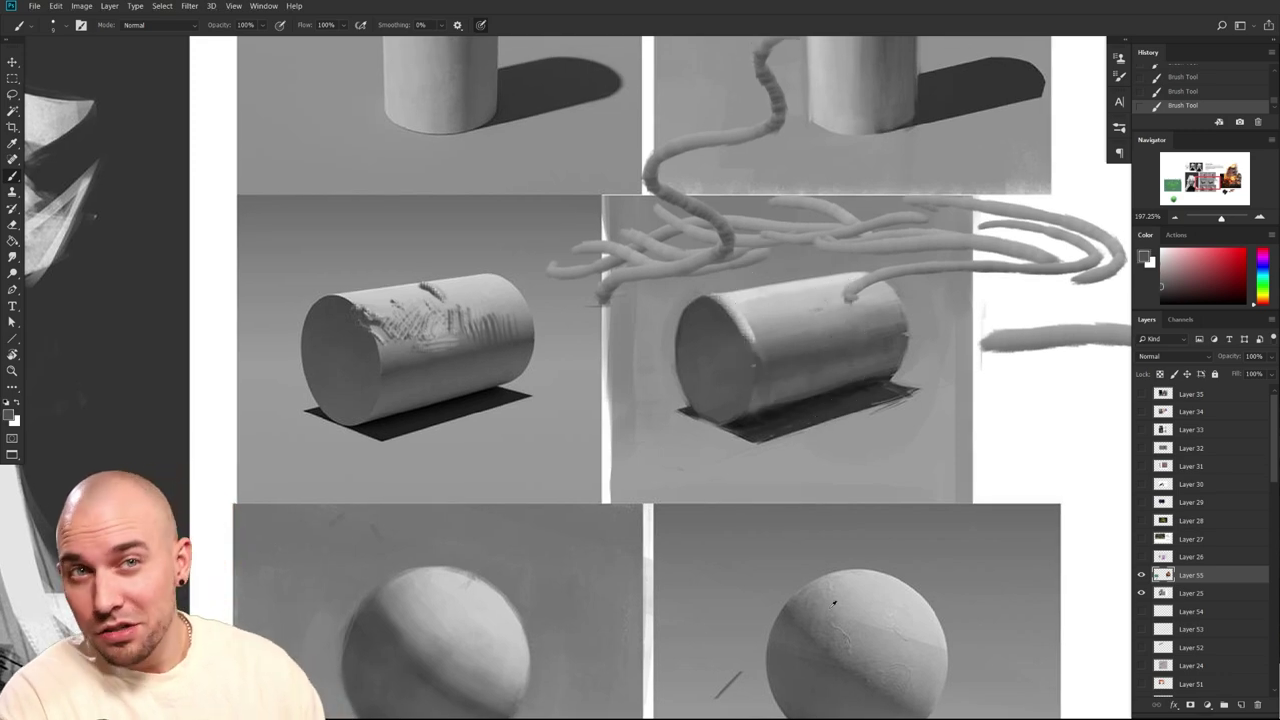
# Paint a soft round swatch of the reference sphere's dark gray cast shadow below that shadow
pyautogui.scroll(-5, 780, 371)
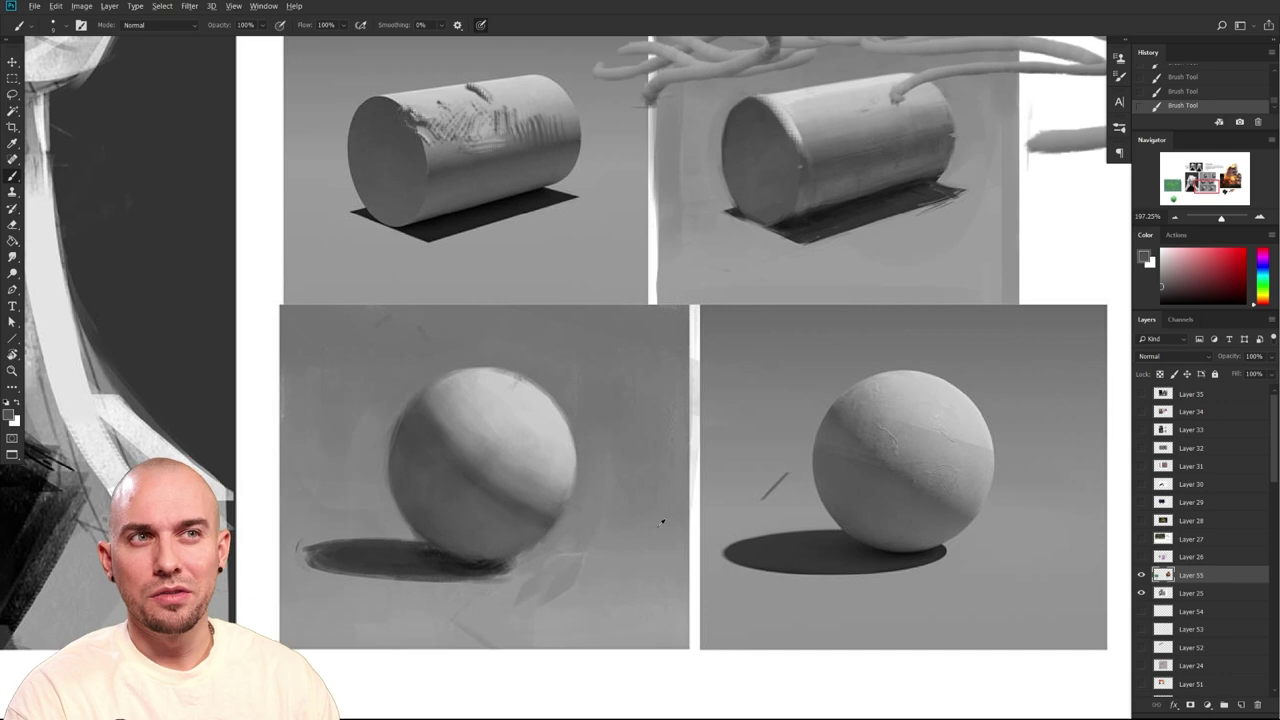
pyautogui.moveTo(910, 530)
pyautogui.mouseDown()
pyautogui.moveTo(923, 514)
pyautogui.moveTo(908, 510)
pyautogui.moveTo(932, 527)
pyautogui.moveTo(900, 540)
pyautogui.mouseUp()
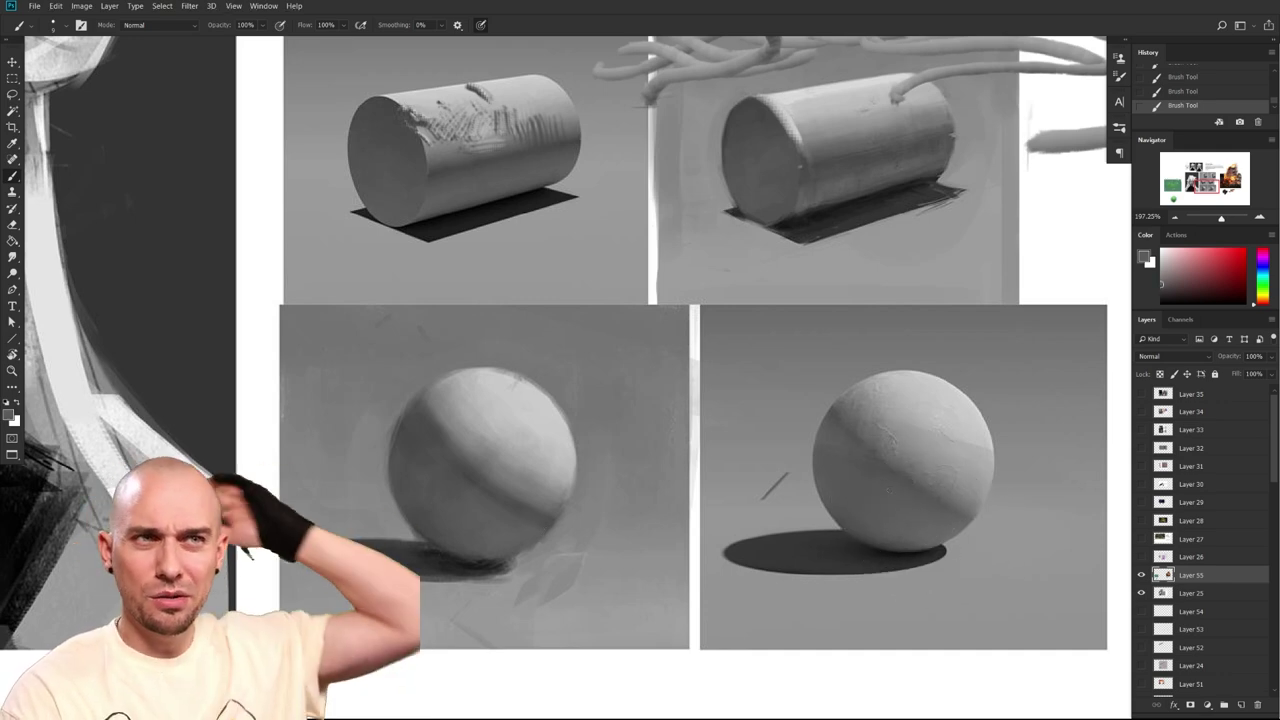
pyautogui.scroll(5, 880, 573)
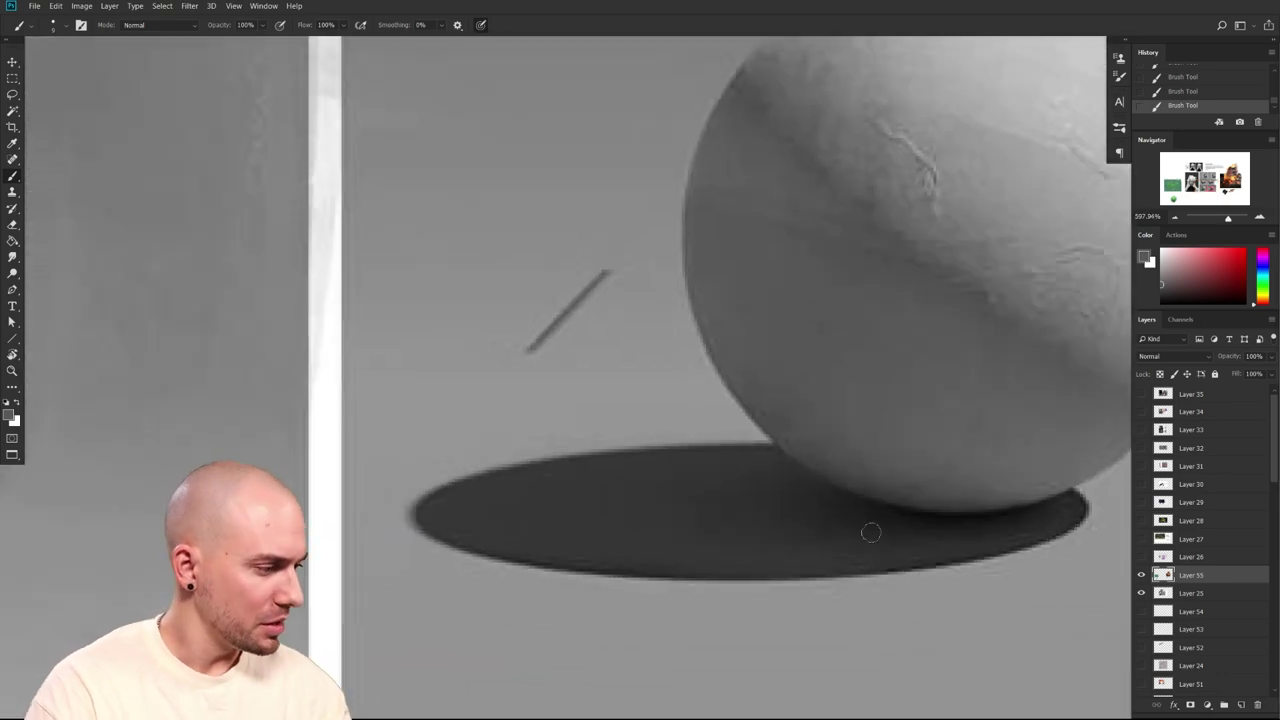
pyautogui.moveTo(918, 512)
pyautogui.mouseDown()
pyautogui.moveTo(940, 514)
pyautogui.moveTo(909, 509)
pyautogui.mouseUp()
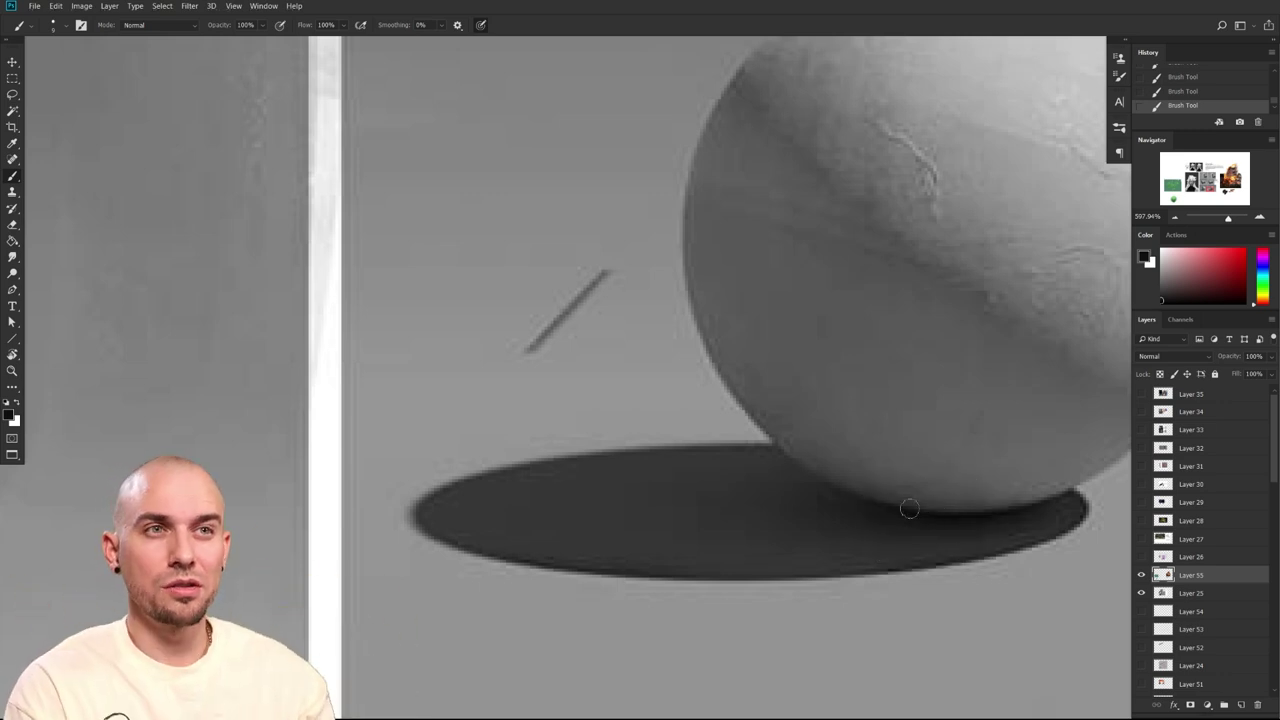
pyautogui.moveTo(920, 517)
pyautogui.mouseDown()
pyautogui.moveTo(626, 499)
pyautogui.moveTo(514, 516)
pyautogui.moveTo(592, 564)
pyautogui.moveTo(597, 485)
pyautogui.moveTo(590, 568)
pyautogui.mouseUp()
pyautogui.scroll(-1, 592, 549)
pyautogui.scroll(-3, 592, 549)
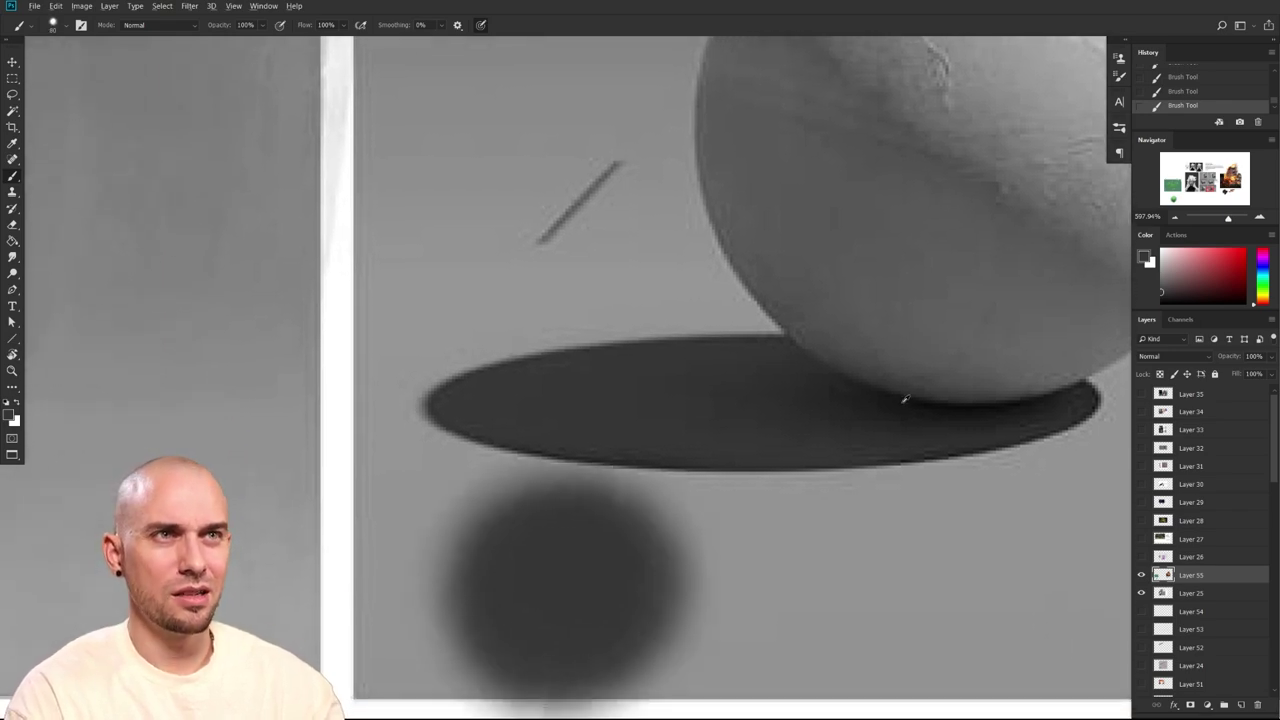
# Add a near-black soft swatch, sampled from the contact shadow under the reference sphere, beside the first swatch
pyautogui.keyDown('alt'); pyautogui.click(943, 400); pyautogui.keyUp('alt')
pyautogui.moveTo(745, 570)
pyautogui.mouseDown()
pyautogui.moveTo(729, 586)
pyautogui.moveTo(700, 580)
pyautogui.mouseUp()
pyautogui.moveTo(899, 577); pyautogui.dragTo(815, 562)
pyautogui.moveTo(889, 517); pyautogui.dragTo(873, 582)
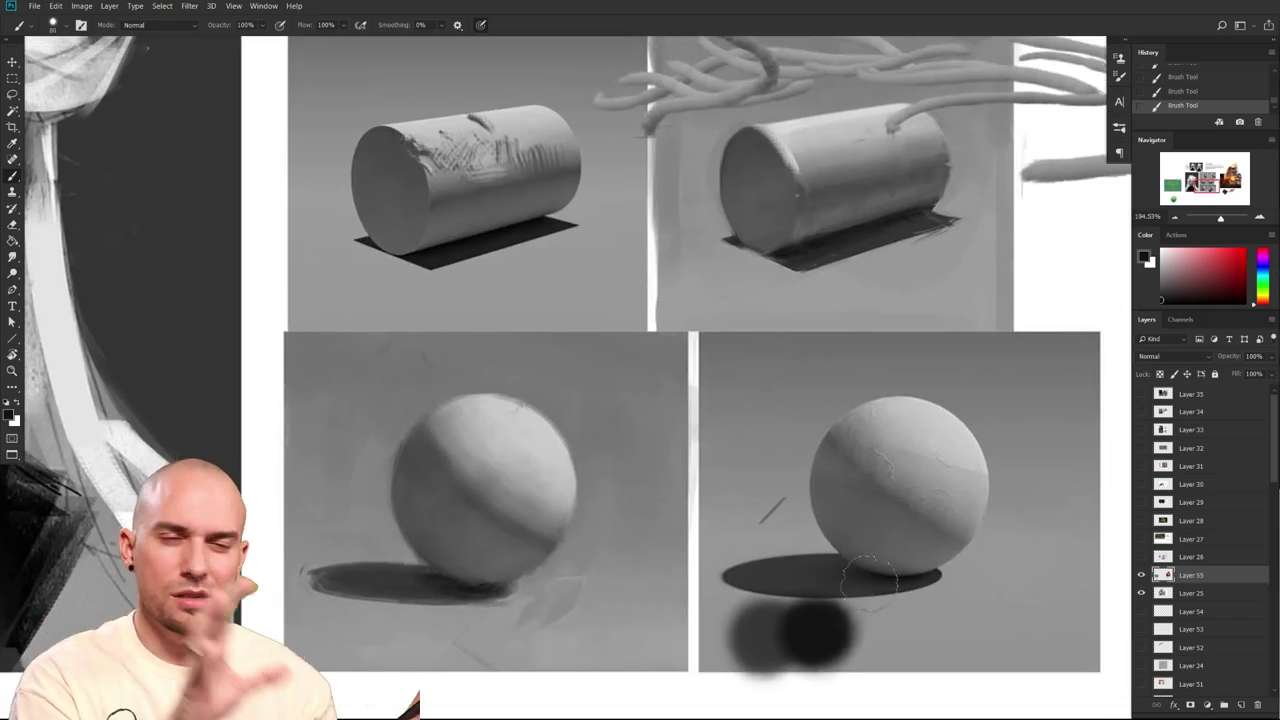
pyautogui.moveTo(922, 520); pyautogui.dragTo(862, 518)
pyautogui.moveTo(899, 515); pyautogui.dragTo(860, 566)
pyautogui.moveTo(729, 546); pyautogui.dragTo(802, 537)
pyautogui.scroll(4, 867, 590)
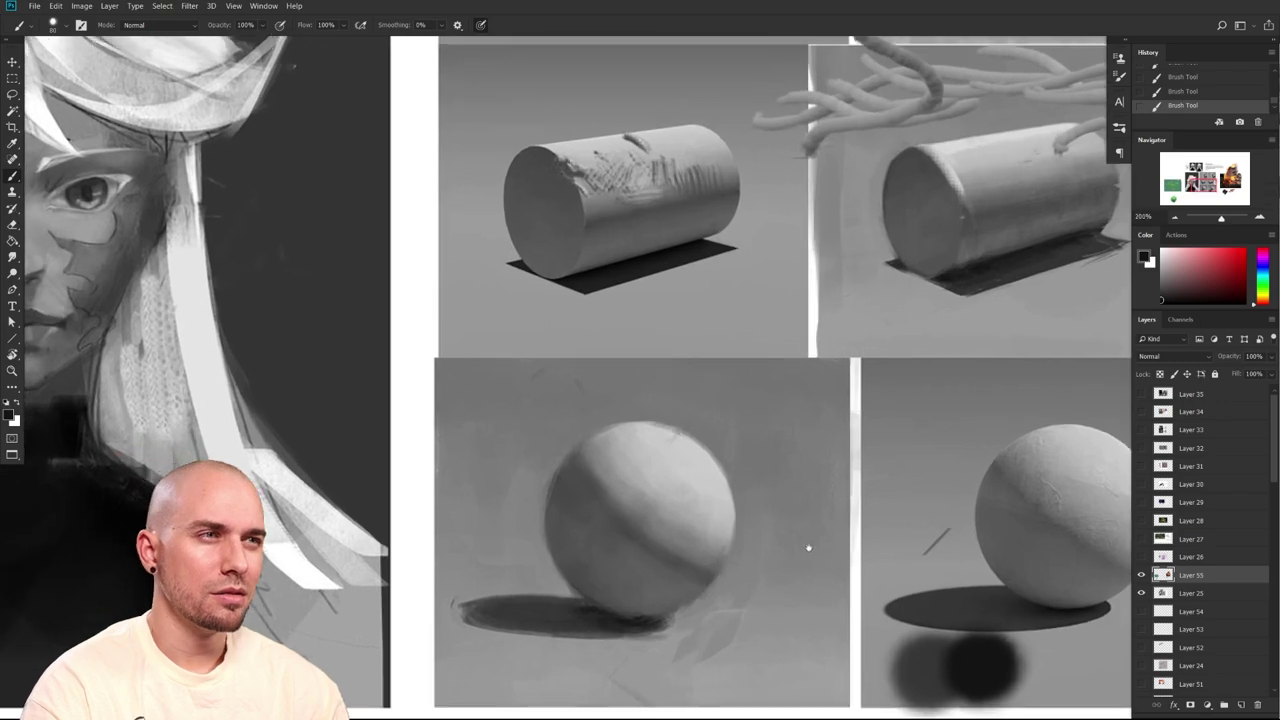
# Review the sphere and cylinder value studies together with the portrait and the student's written question
pyautogui.scroll(-2, 792, 551)
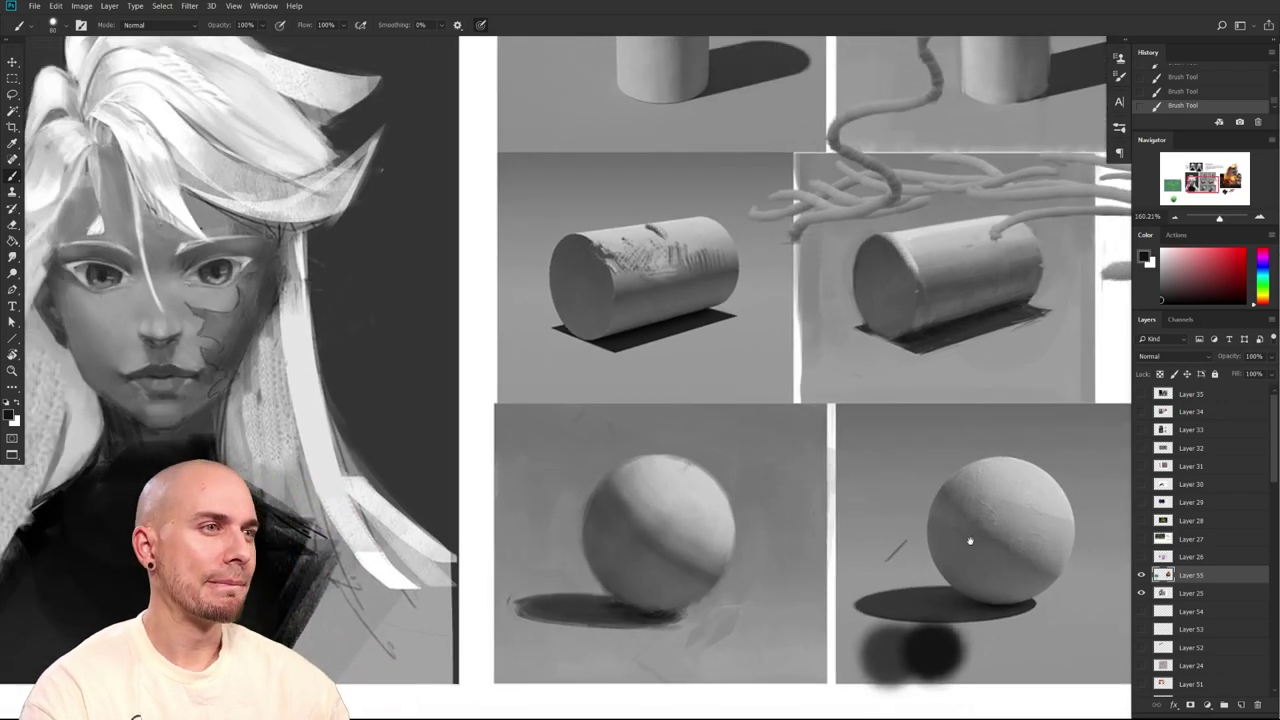
pyautogui.scroll(-2, 962, 547)
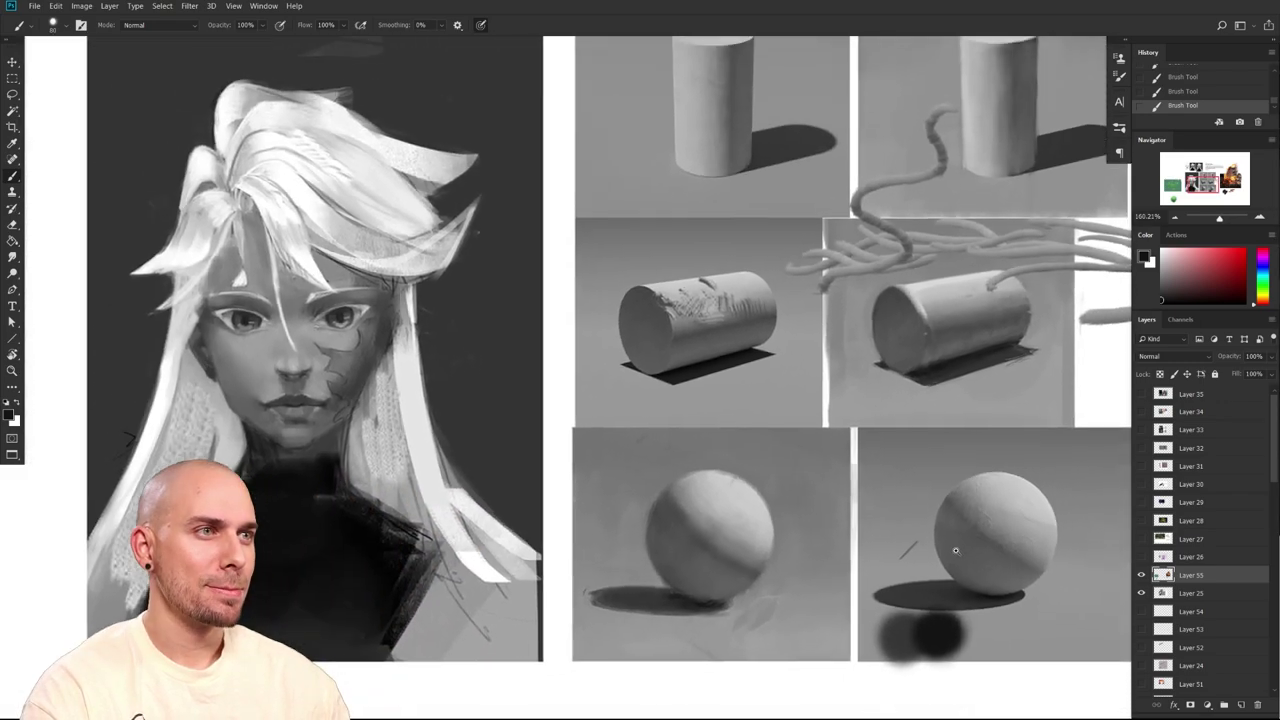
pyautogui.scroll(-3, 952, 552)
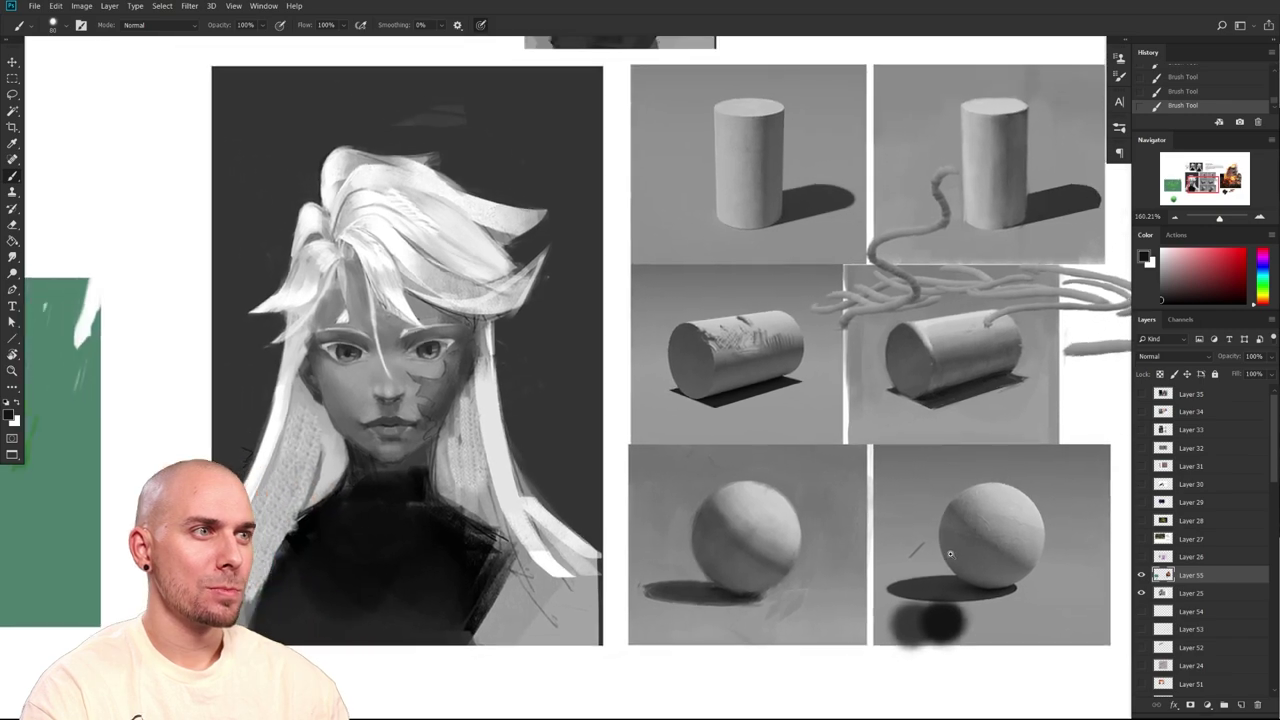
pyautogui.scroll(-3, 946, 555)
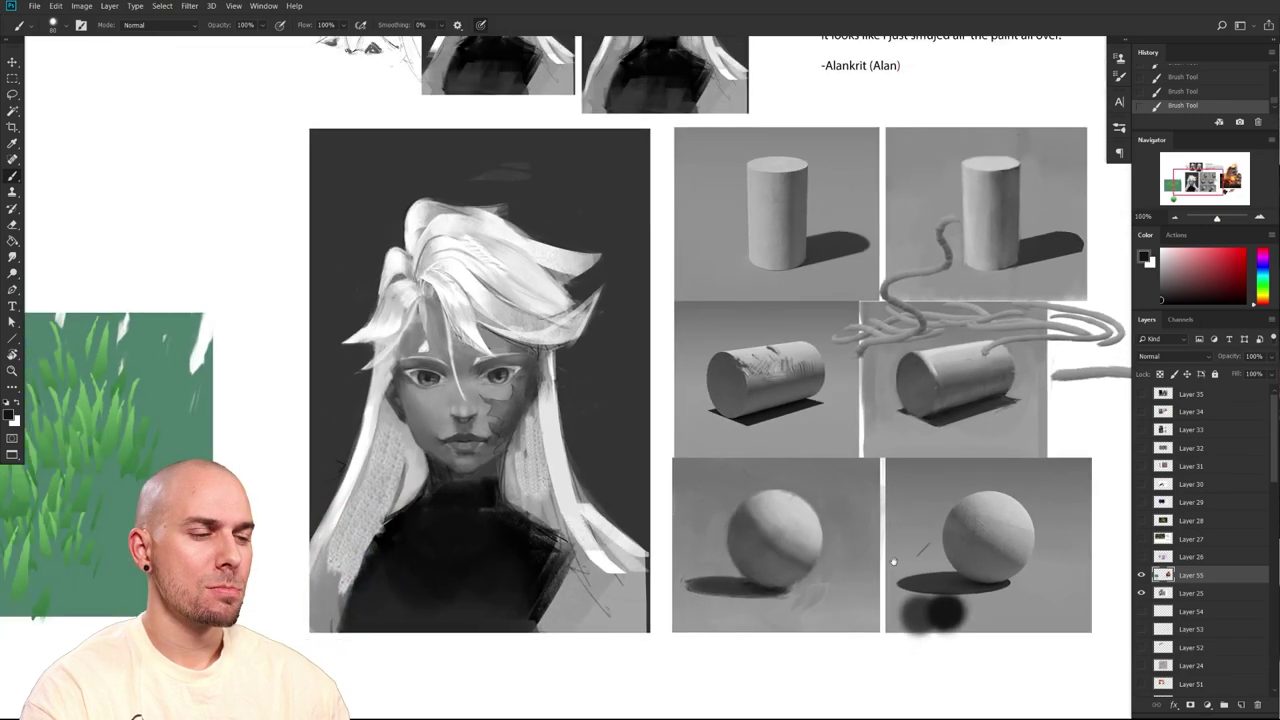
pyautogui.scroll(-3, 942, 549)
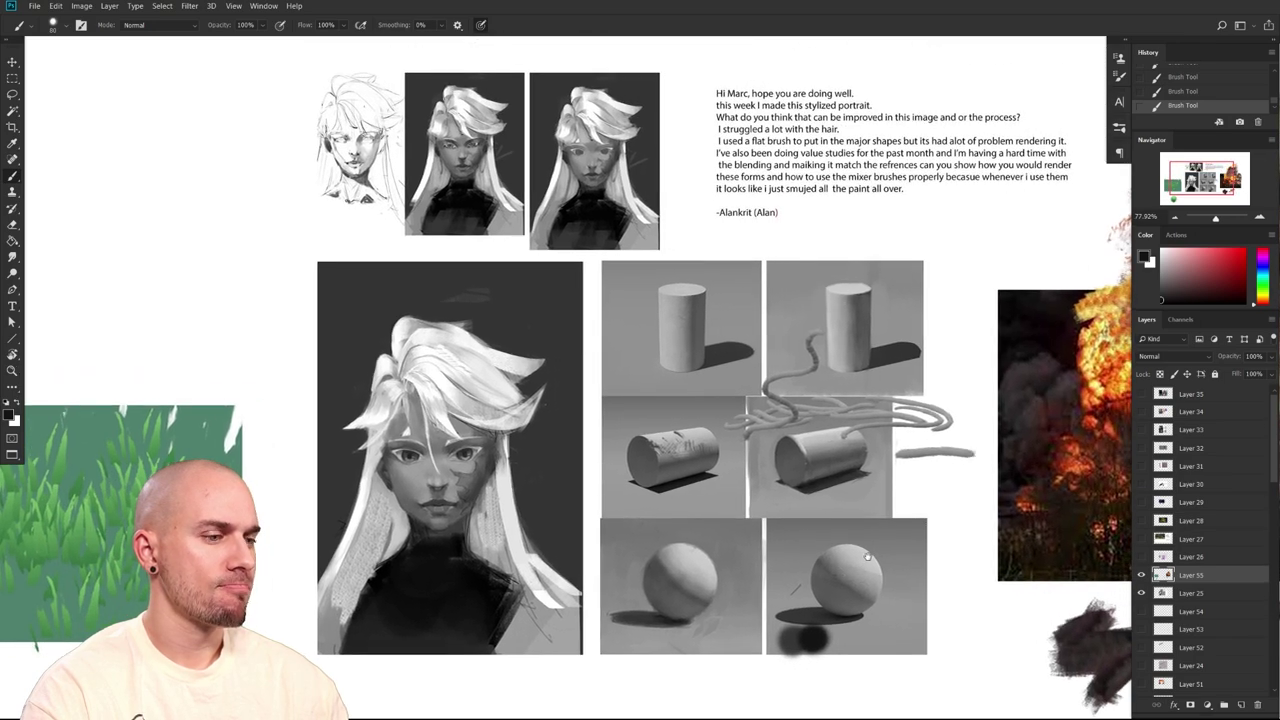
pyautogui.moveTo(867, 556); pyautogui.dragTo(912, 540)
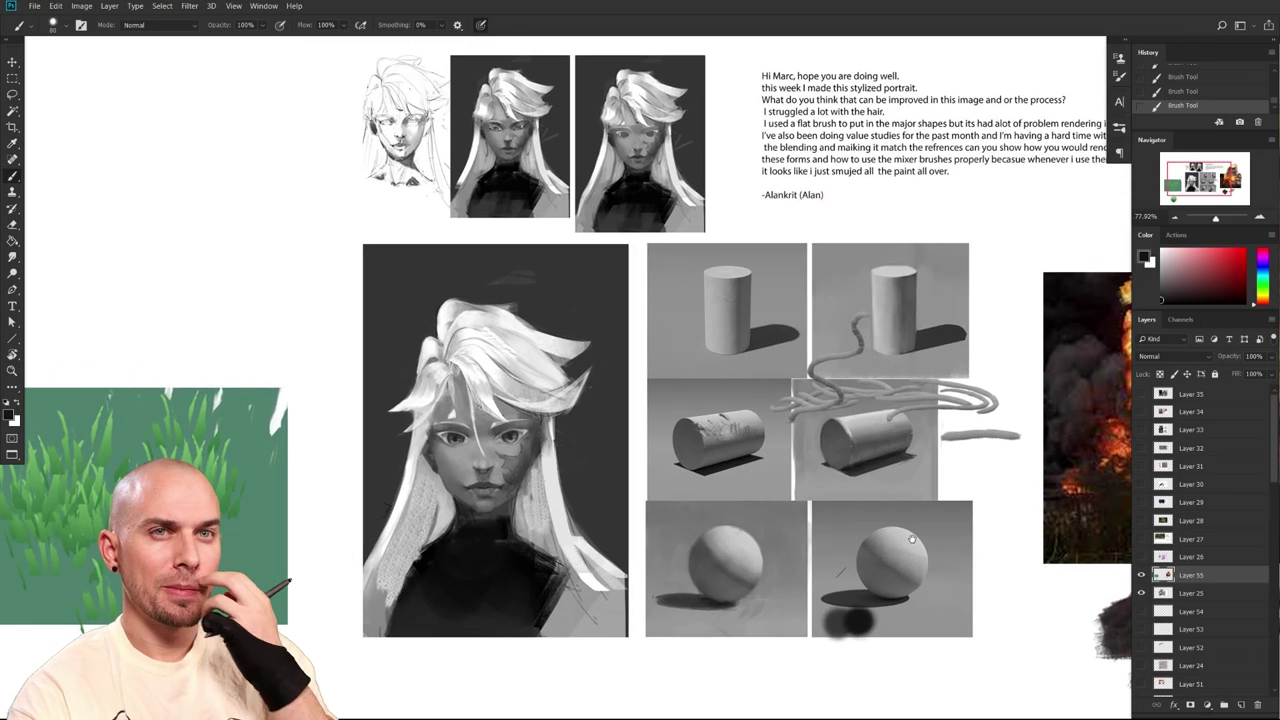
pyautogui.moveTo(767, 488); pyautogui.dragTo(733, 582)
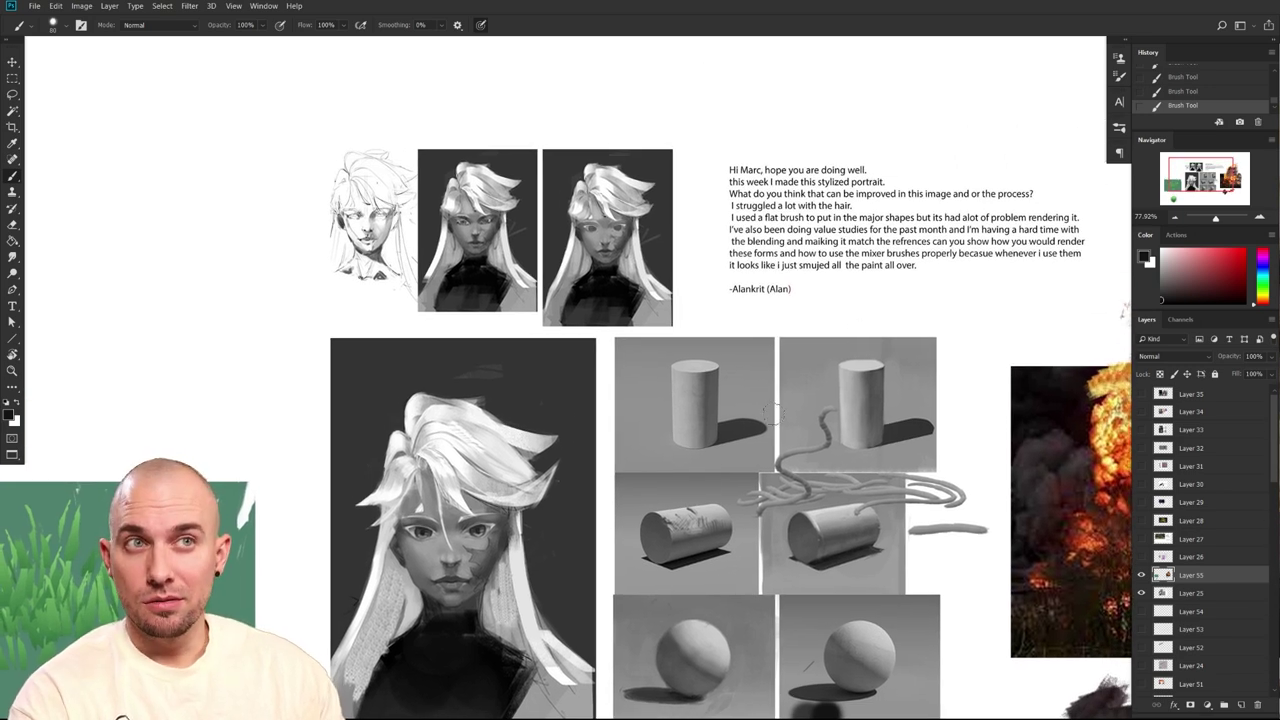
pyautogui.moveTo(691, 437); pyautogui.dragTo(685, 484)
# Examine the portrait's sketch and early painted versions, and compare them with the large portrait and the value studies
pyautogui.scroll(-2, 685, 484)
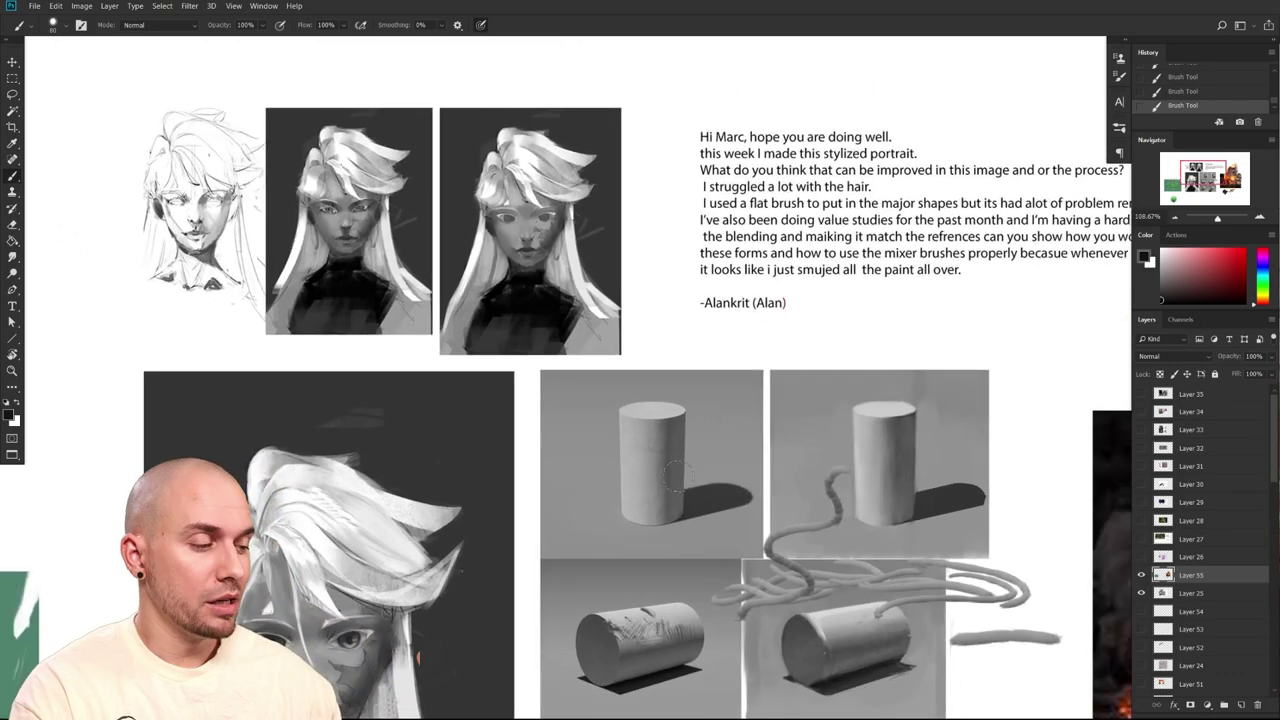
pyautogui.moveTo(940, 508); pyautogui.dragTo(1031, 460)
pyautogui.moveTo(801, 400); pyautogui.dragTo(951, 550)
pyautogui.moveTo(745, 508); pyautogui.dragTo(789, 508)
pyautogui.scroll(3, 788, 507)
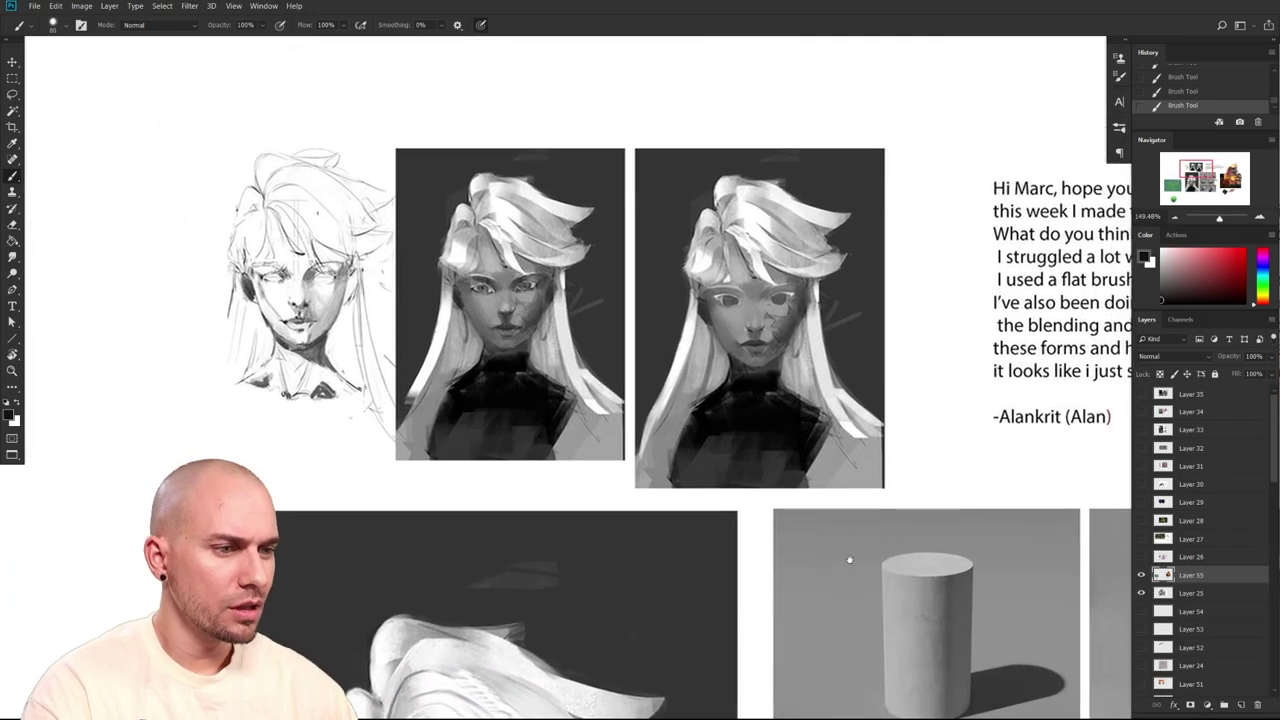
pyautogui.hscroll(5, 903, 554)
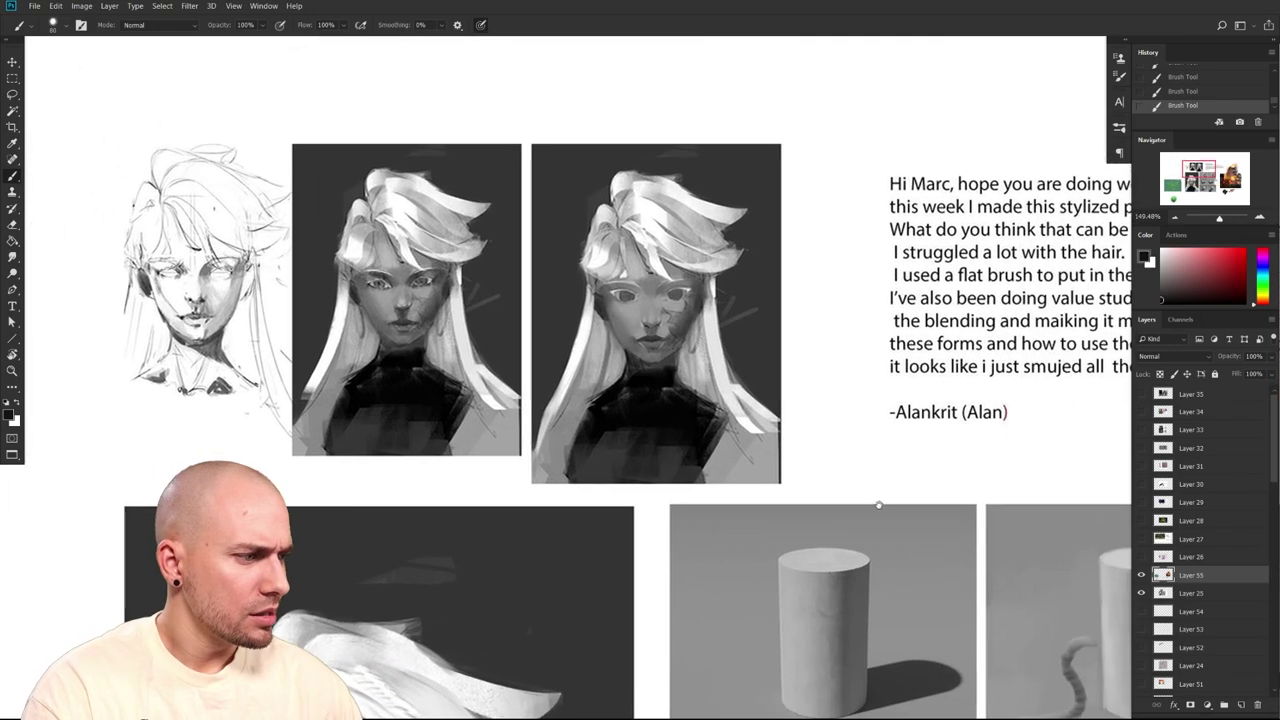
pyautogui.hscroll(-2, 788, 645)
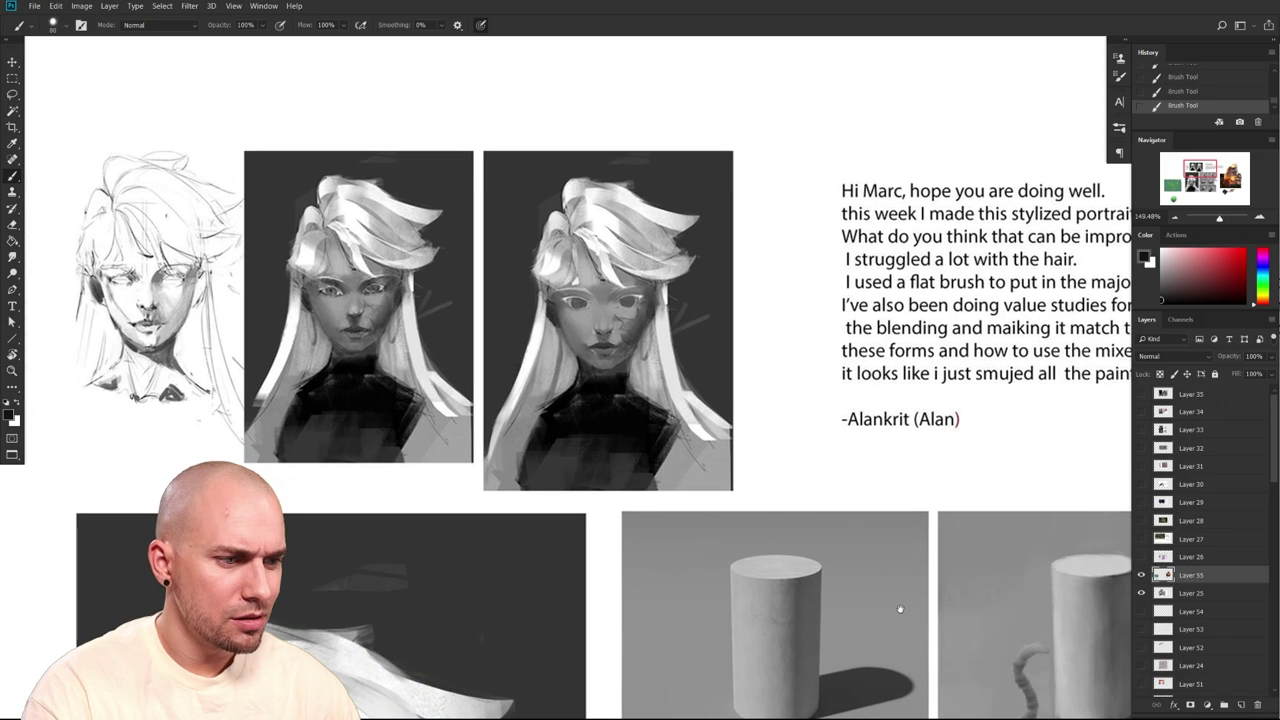
pyautogui.scroll(-6, 897, 606)
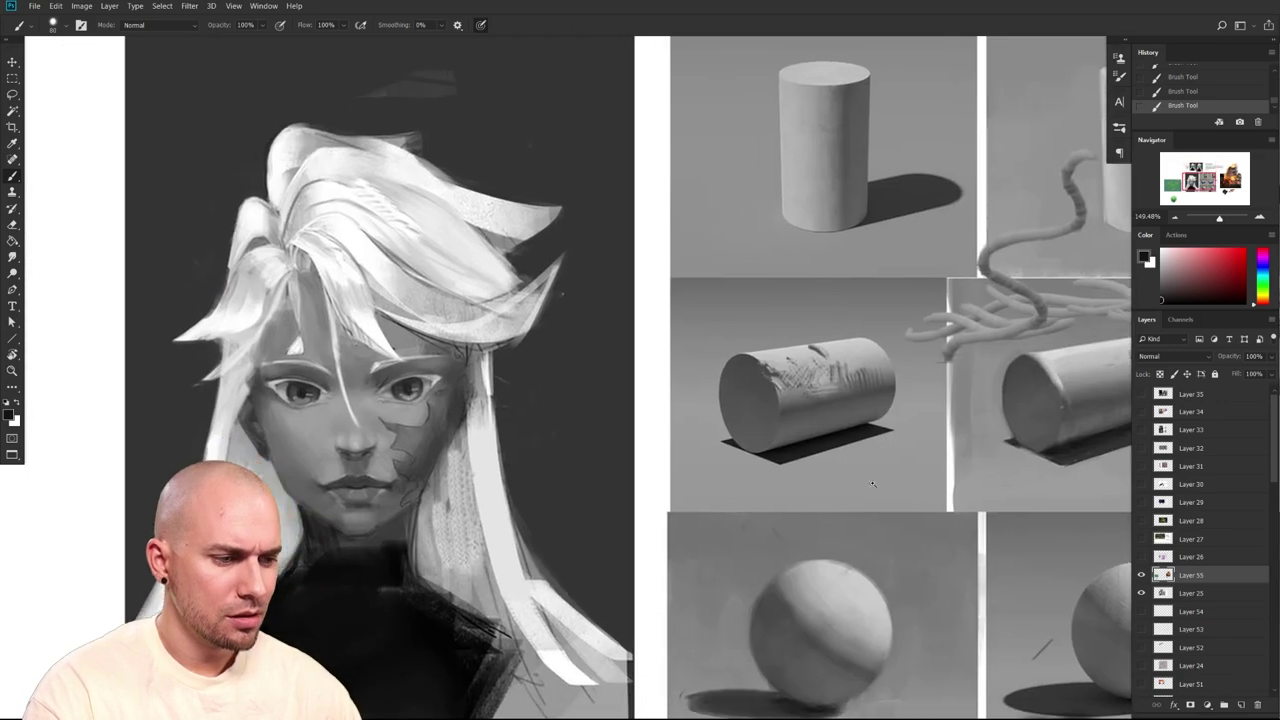
pyautogui.scroll(-4, 850, 490)
pyautogui.scroll(1, 816, 526)
pyautogui.scroll(1, 826, 527)
pyautogui.moveTo(829, 527); pyautogui.dragTo(814, 533)
pyautogui.scroll(-2, 812, 533)
pyautogui.scroll(-2, 811, 532)
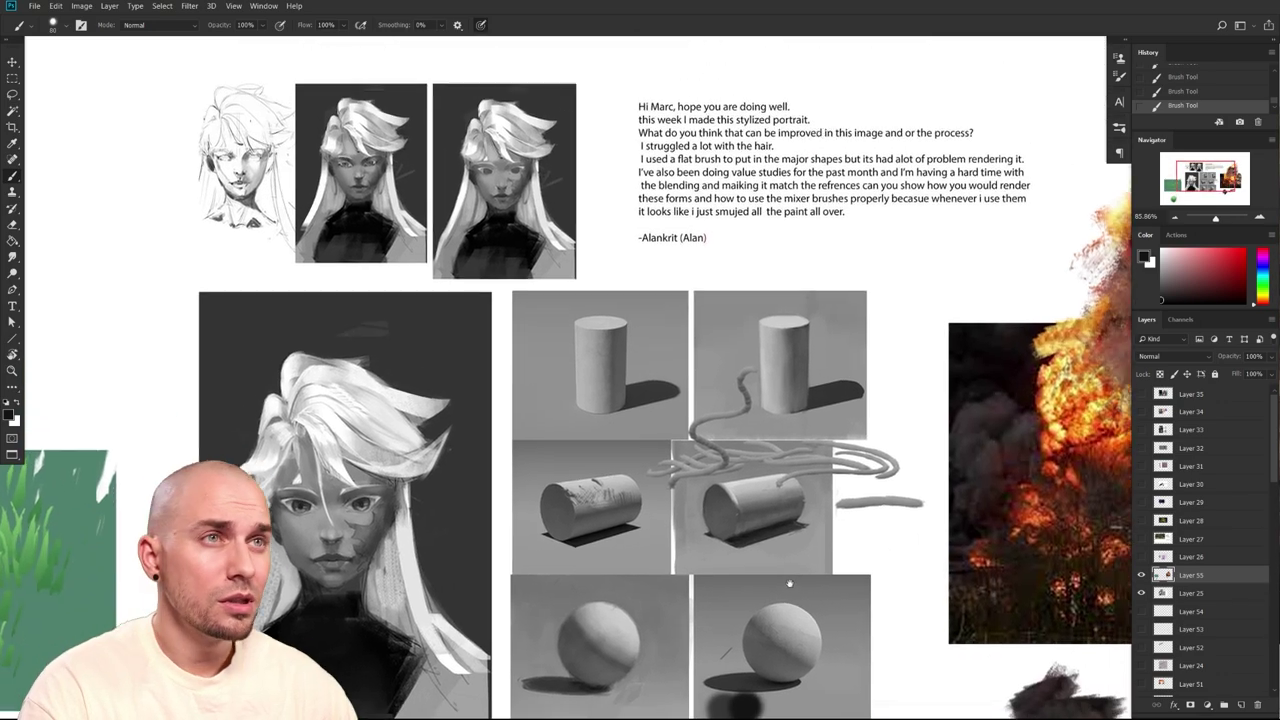
# Examine the large portrait's hair, face and clothing against the lighting of the neighboring form studies
pyautogui.moveTo(787, 584); pyautogui.dragTo(877, 507)
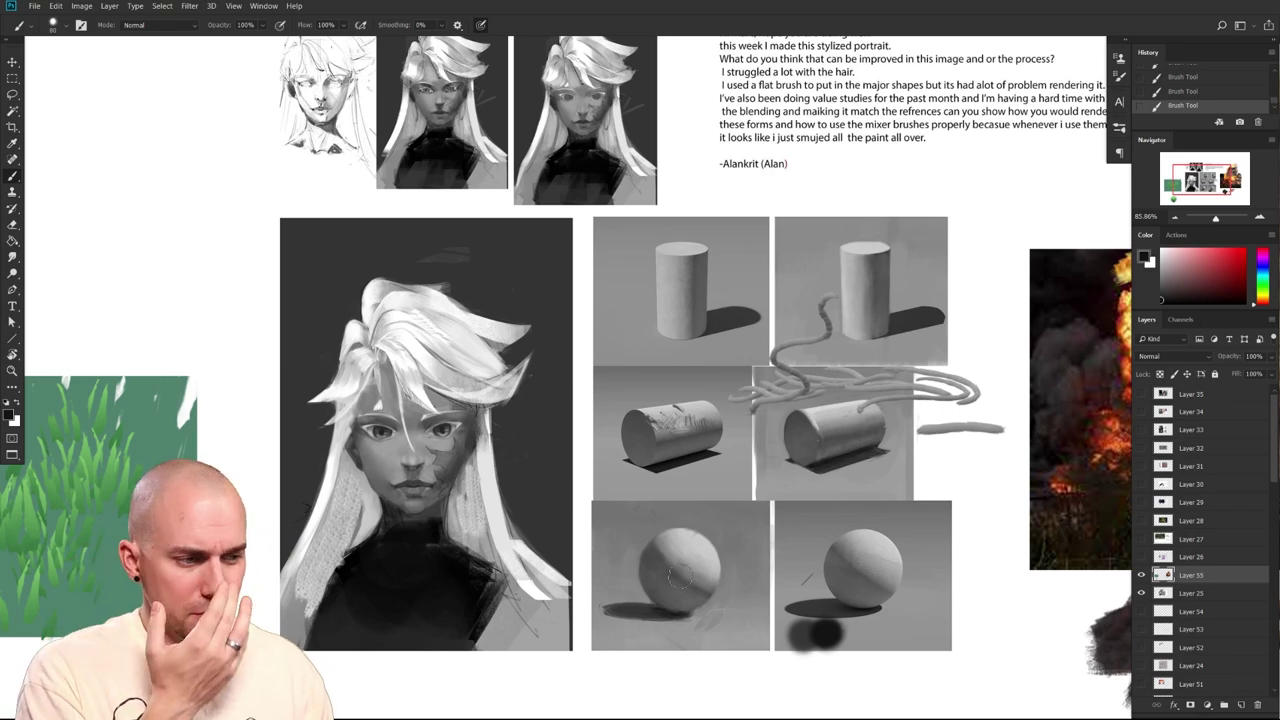
pyautogui.moveTo(661, 513); pyautogui.dragTo(691, 533)
pyautogui.scroll(3, 629, 575)
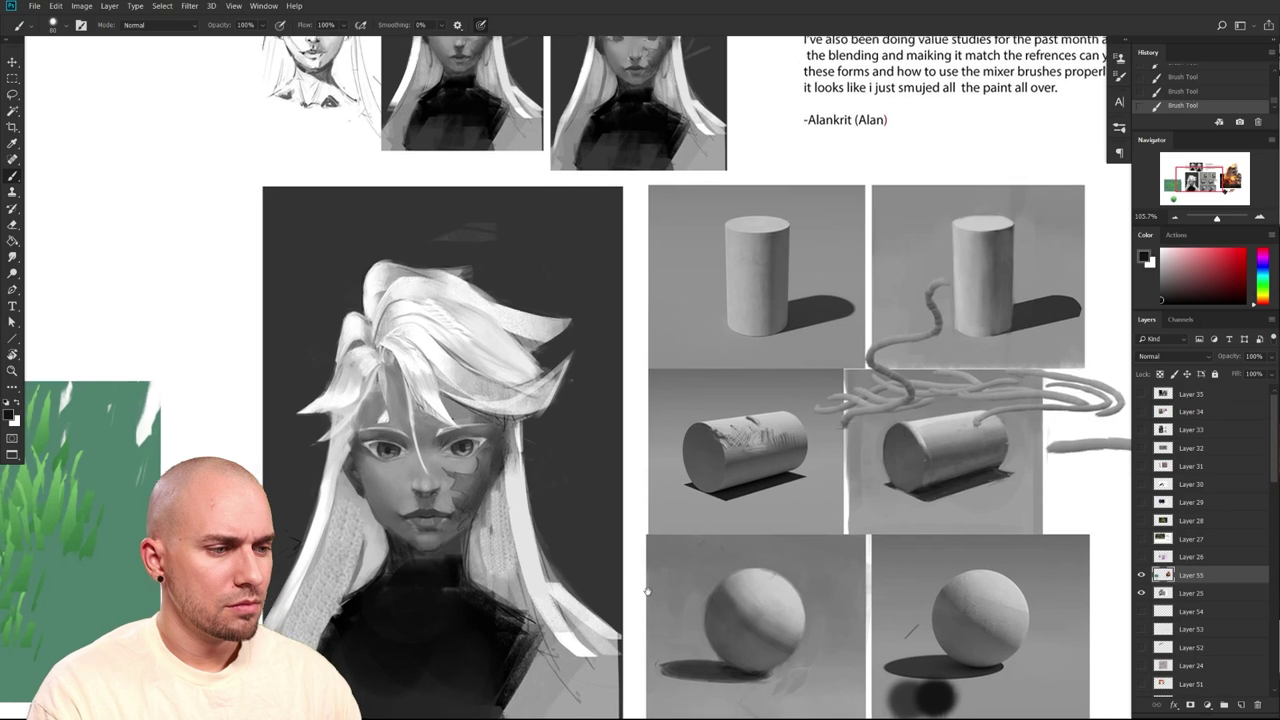
pyautogui.scroll(2, 481, 617)
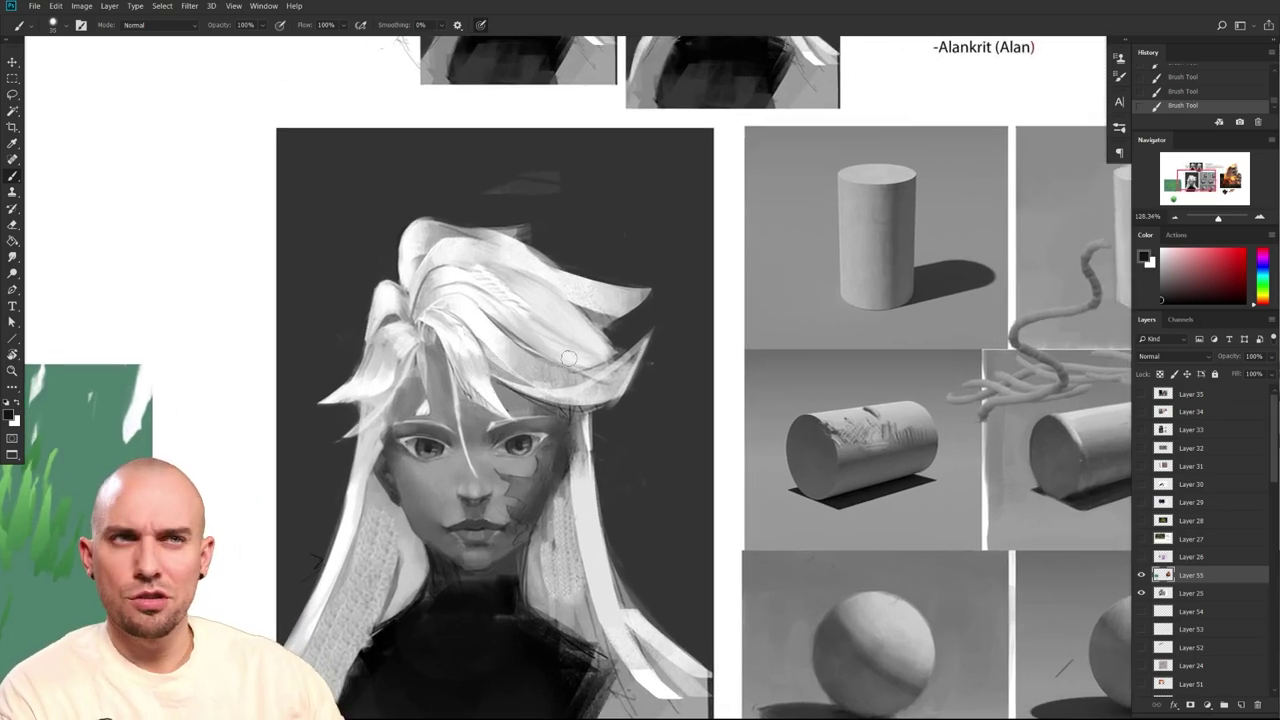
pyautogui.moveTo(566, 506); pyautogui.dragTo(546, 543)
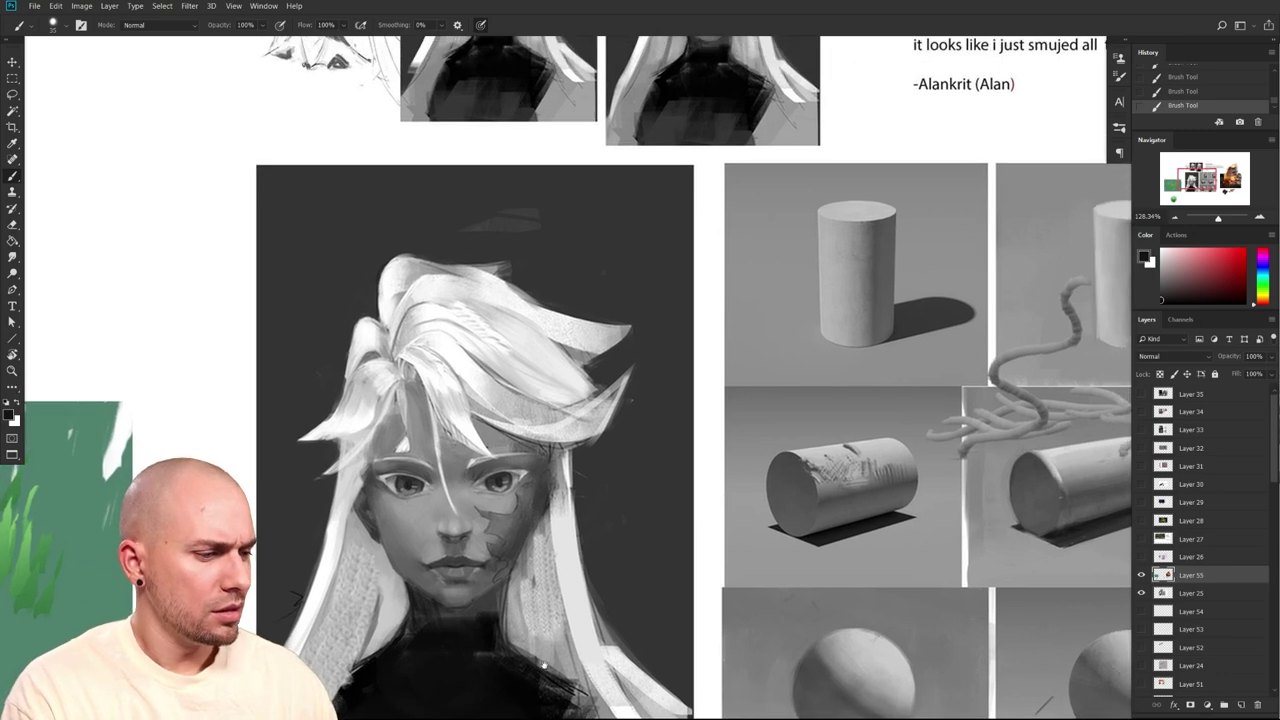
pyautogui.moveTo(545, 665); pyautogui.dragTo(563, 589)
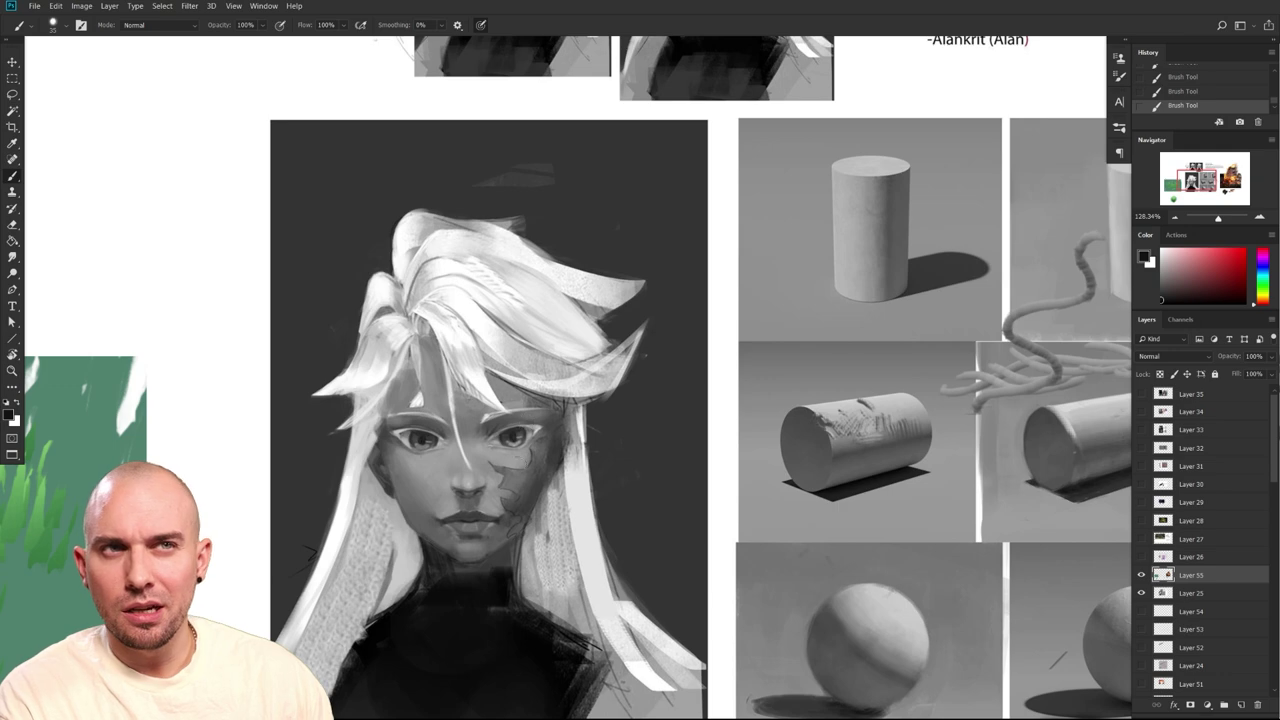
pyautogui.moveTo(518, 494); pyautogui.dragTo(517, 524)
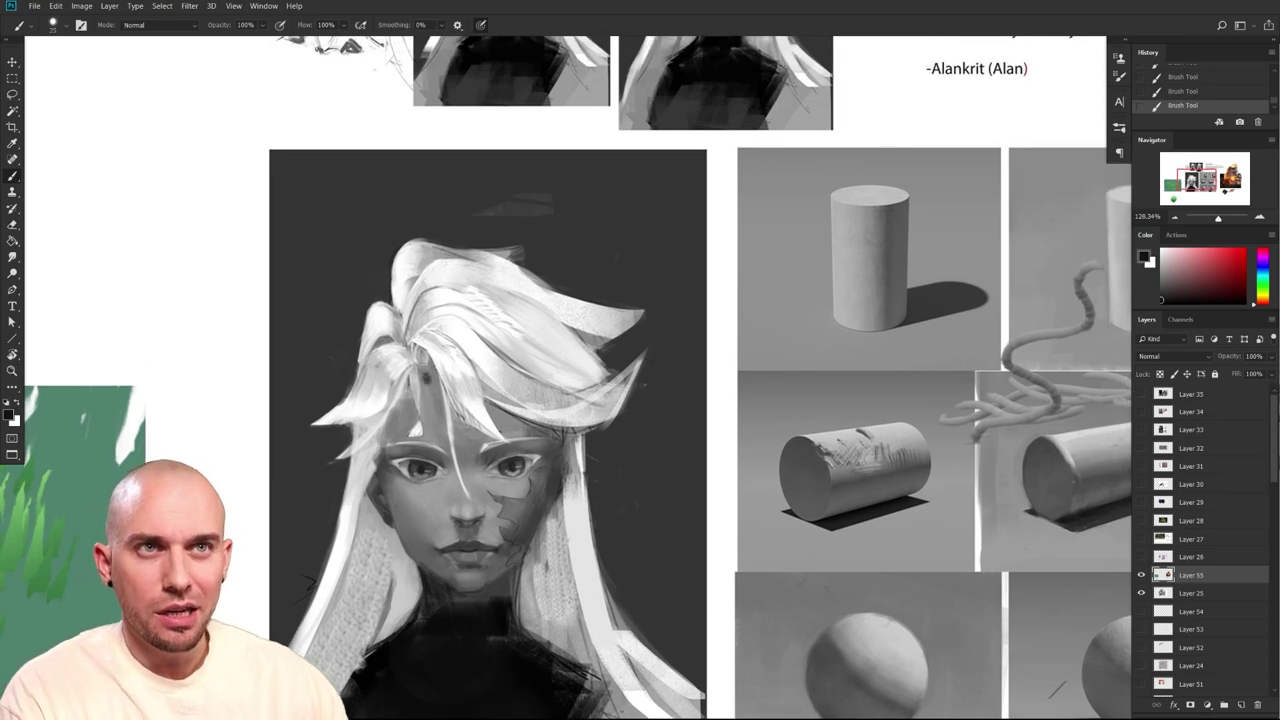
# Try a dark soft dab at the hair parting above the forehead, and undo it
pyautogui.moveTo(426, 378); pyautogui.dragTo(430, 369)
pyautogui.hotkey('ctrl', 'z')
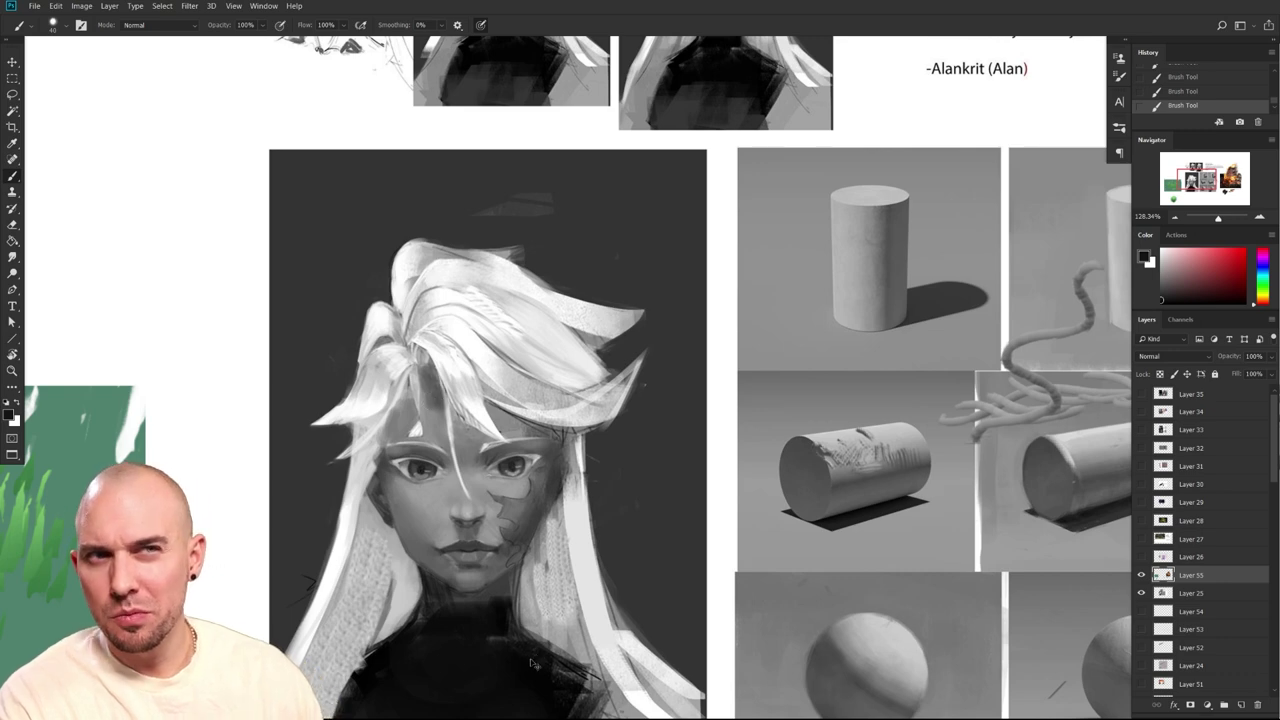
pyautogui.hotkey('ctrl', 'z')
# Sample the portrait's face values on the shadow side and the lit cheek, ending on the dark gray at the face's outer edge
pyautogui.keyDown('alt'); pyautogui.click(557, 486); pyautogui.keyUp('alt')
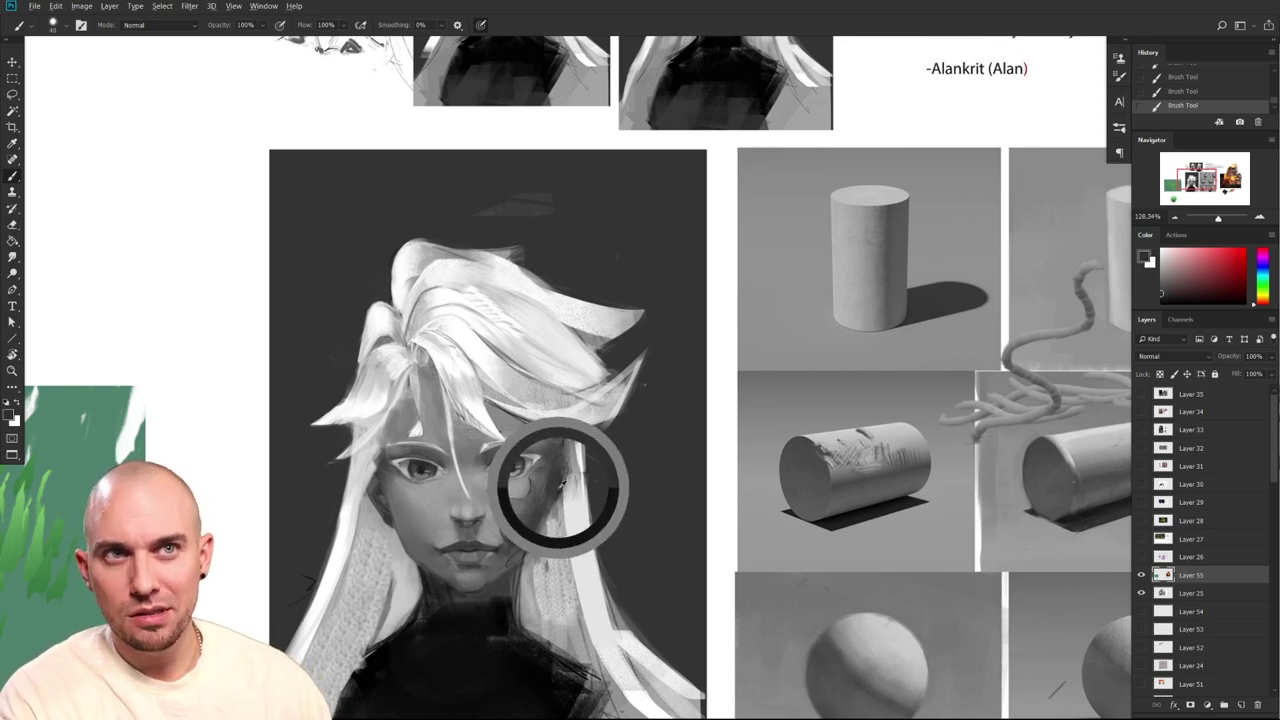
pyautogui.keyDown('alt'); pyautogui.click(393, 512); pyautogui.keyUp('alt')
pyautogui.keyDown('alt'); pyautogui.click(395, 513); pyautogui.keyUp('alt')
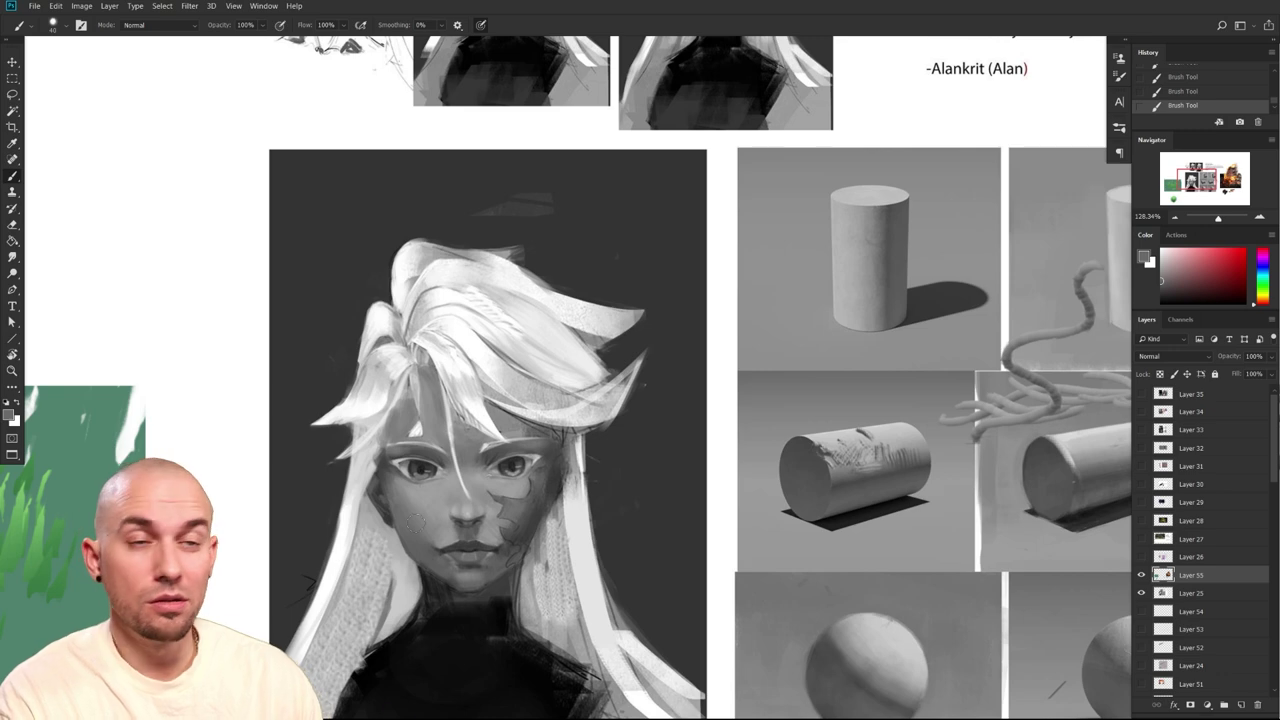
pyautogui.keyDown('alt'); pyautogui.click(421, 470); pyautogui.keyUp('alt')
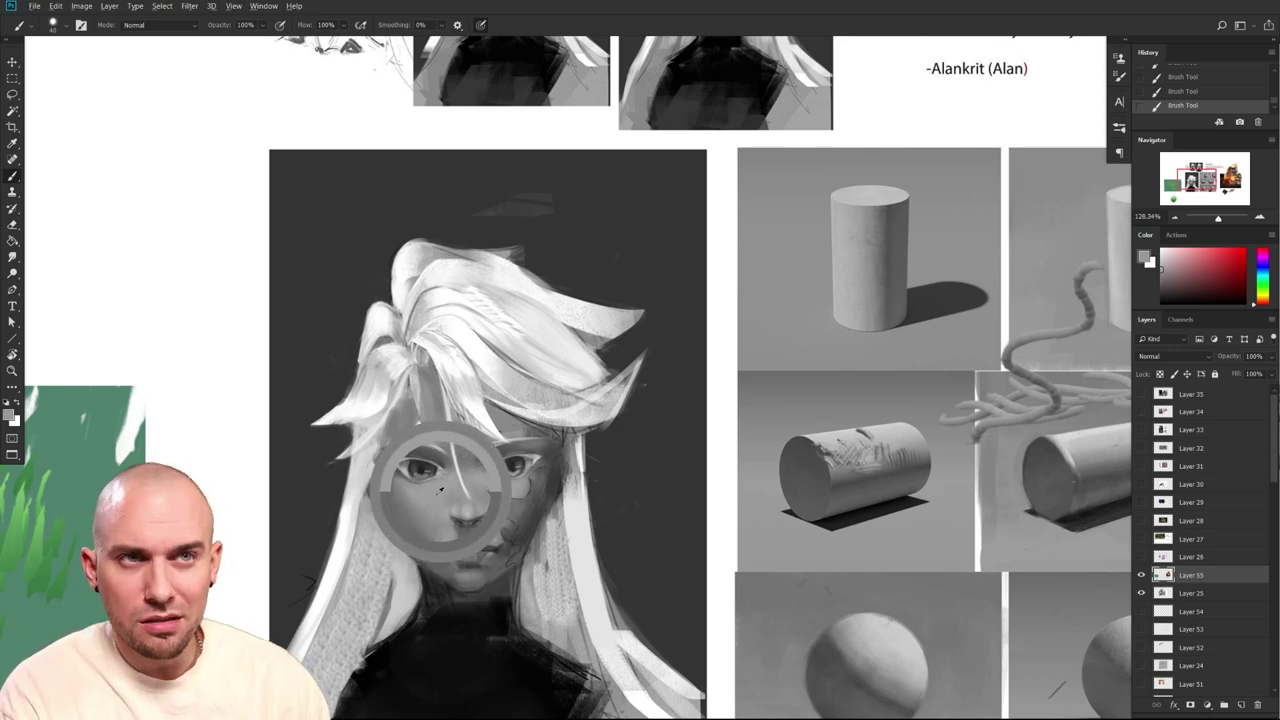
pyautogui.keyDown('alt'); pyautogui.click(384, 496); pyautogui.keyUp('alt')
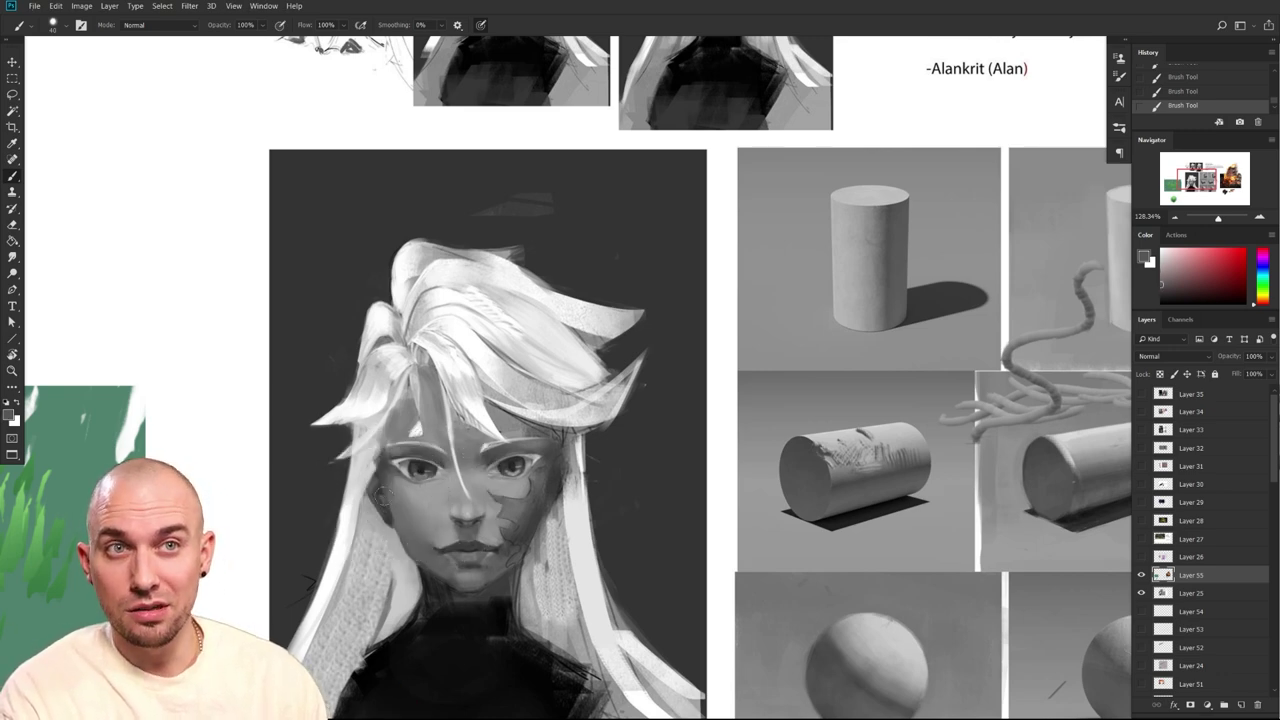
# Lasso the portrait's face and forehead, tracing around the hanging hair strands and closing loosely below the chin
pyautogui.moveTo(444, 386); pyautogui.dragTo(427, 437)
pyautogui.press('l')
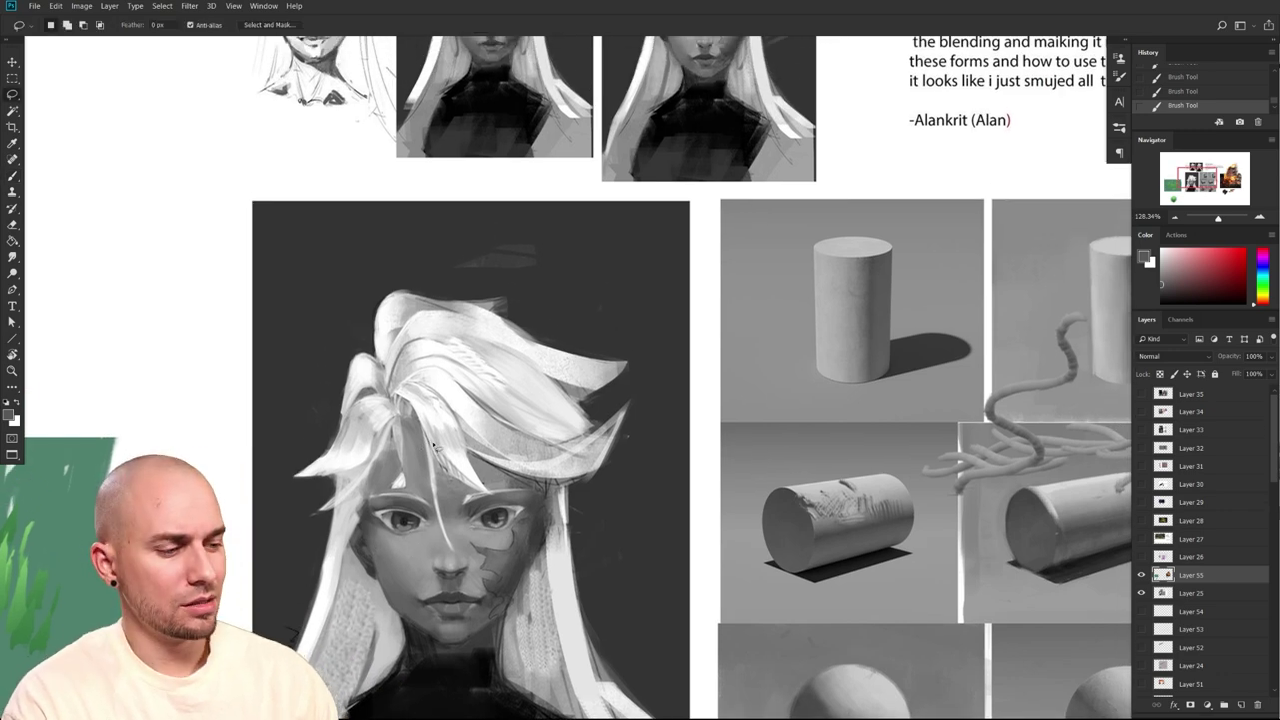
pyautogui.scroll(2, 444, 476)
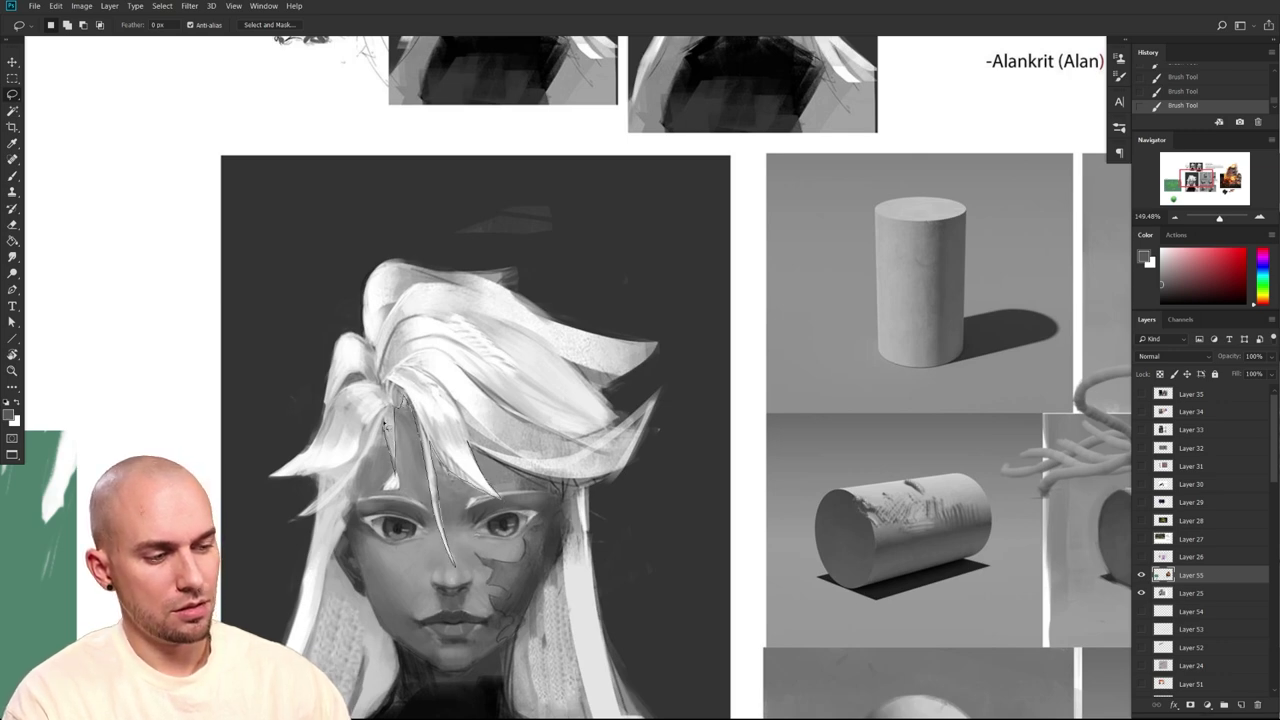
pyautogui.moveTo(351, 496)
pyautogui.mouseDown()
pyautogui.moveTo(398, 660)
pyautogui.moveTo(573, 611)
pyautogui.moveTo(581, 503)
pyautogui.mouseUp()
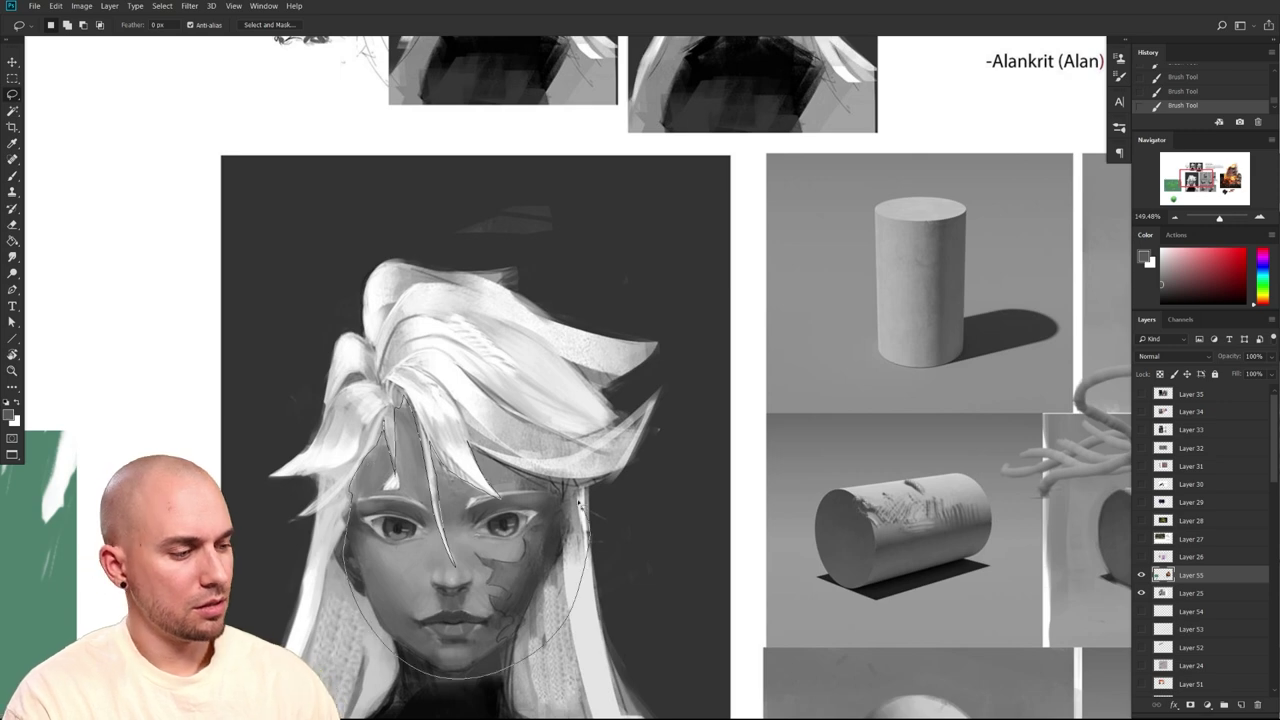
pyautogui.moveTo(490, 462); pyautogui.dragTo(480, 455)
pyautogui.press('b')
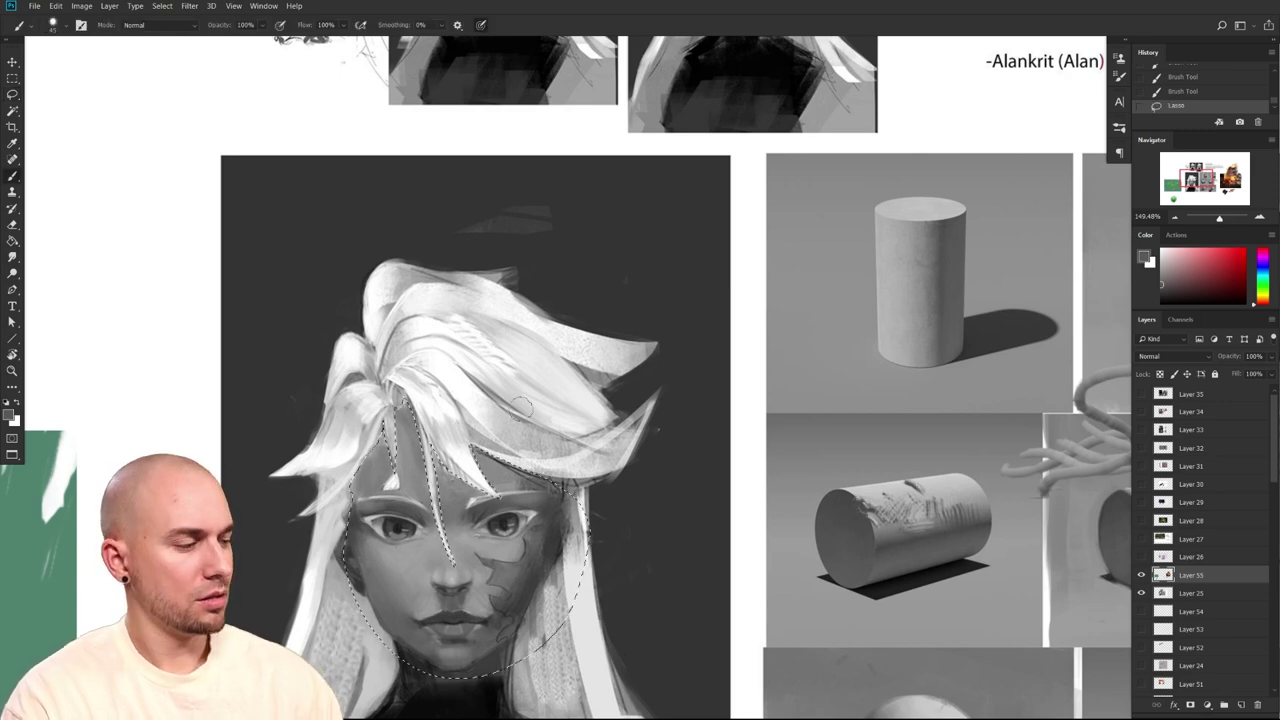
# On a new layer, paint a large soft dark gray shadow across the forehead beneath the hair inside the selection, and deselect
pyautogui.click(1240, 705)
pyautogui.press(']')
pyautogui.press(']')
pyautogui.press(']')
pyautogui.press(']')
pyautogui.press(']')
pyautogui.press(']')
pyautogui.press(']')
pyautogui.press(']')
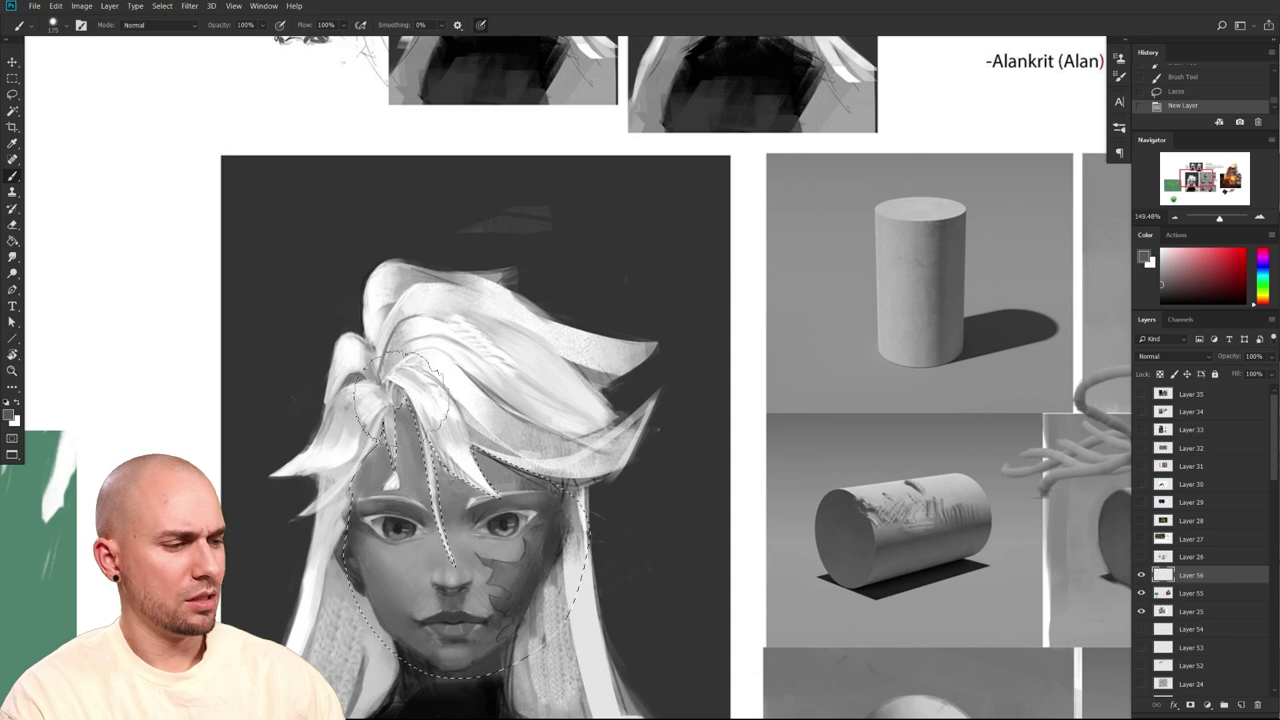
pyautogui.moveTo(372, 404)
pyautogui.mouseDown()
pyautogui.moveTo(446, 424)
pyautogui.moveTo(388, 422)
pyautogui.moveTo(472, 394)
pyautogui.mouseUp()
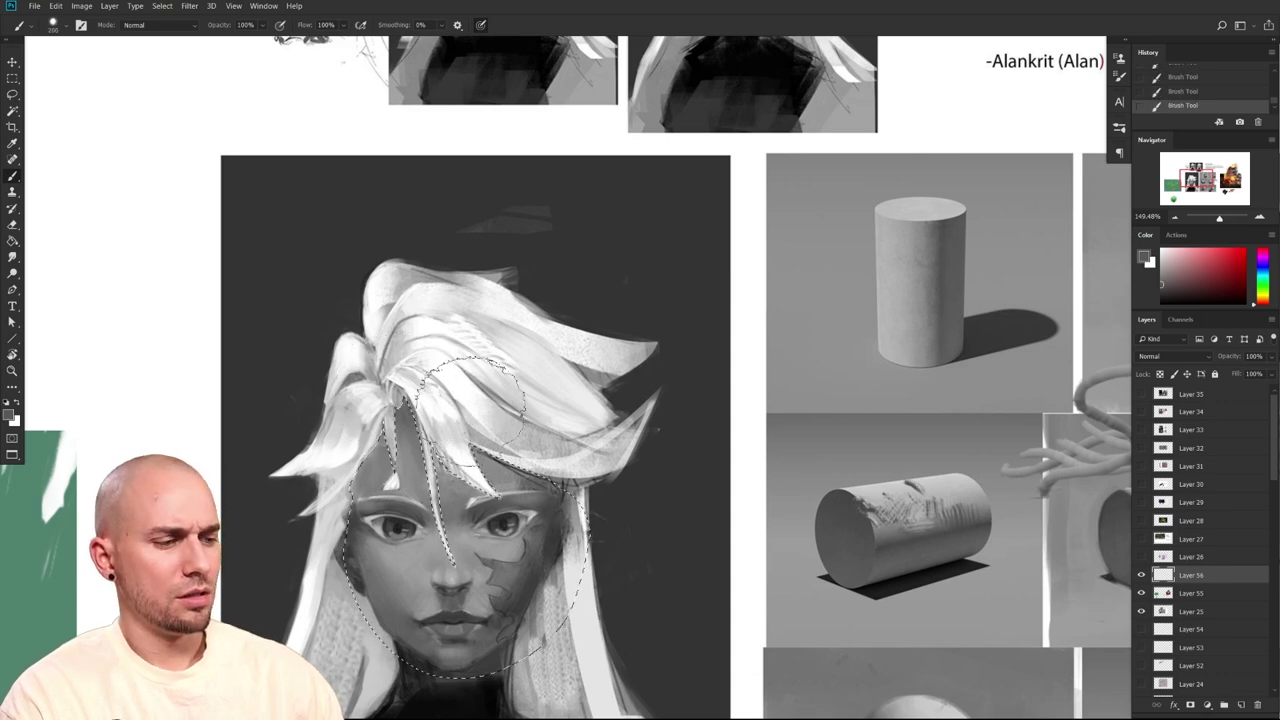
pyautogui.press(']')
pyautogui.press(']')
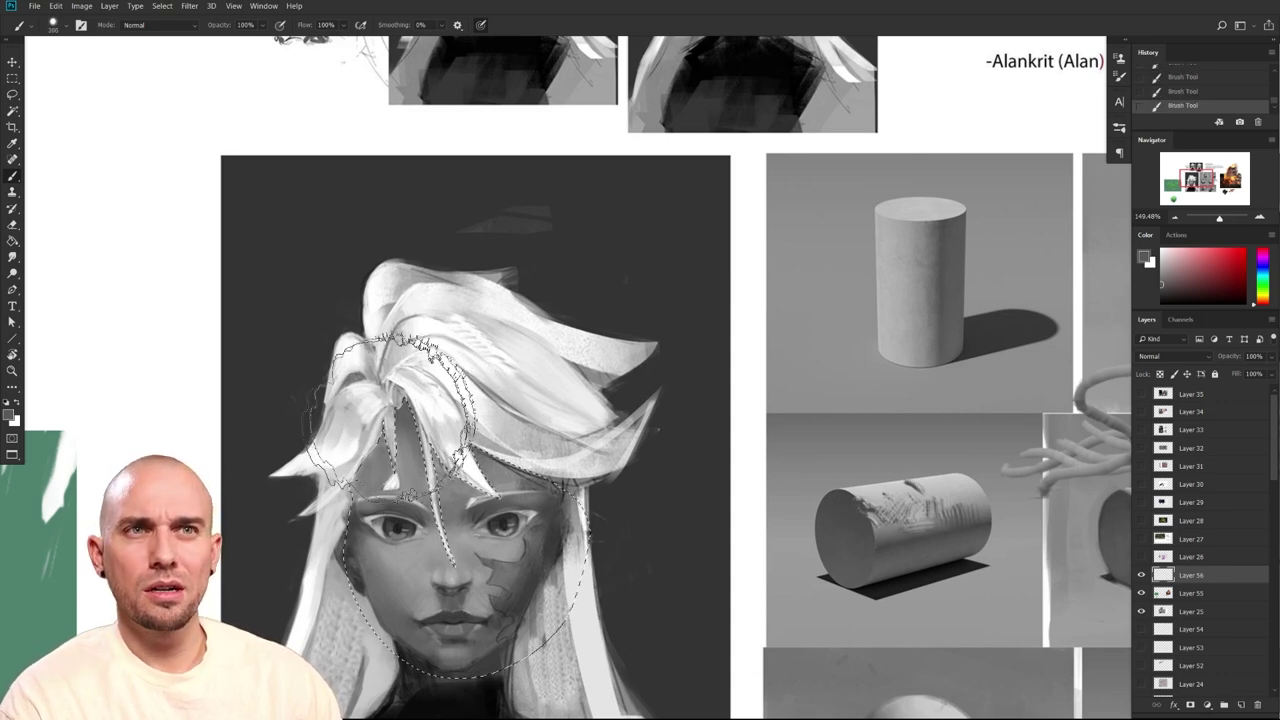
pyautogui.moveTo(557, 436); pyautogui.dragTo(584, 406)
pyautogui.hotkey('ctrl', 'd')
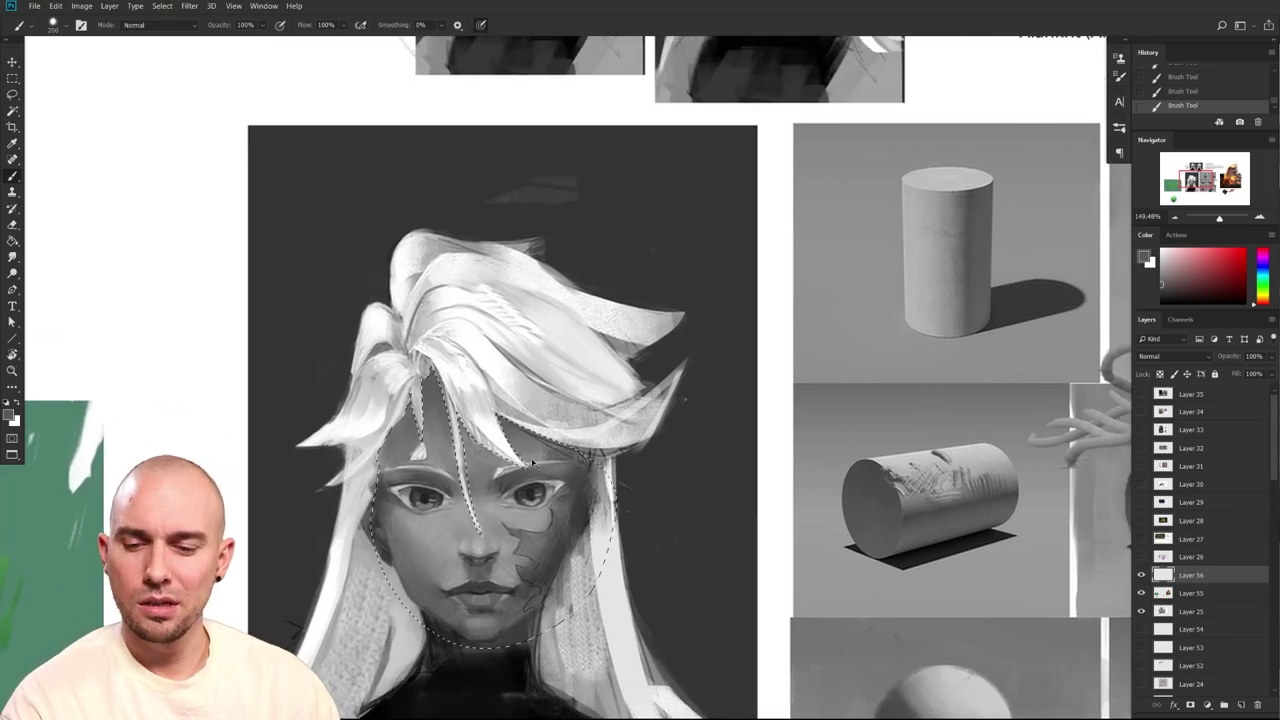
# Darken the narrow gap at the hair parting above the forehead with short strokes of a much smaller brush
pyautogui.press('[')
pyautogui.press('[')
pyautogui.press('[')
pyautogui.press('[')
pyautogui.press('[')
pyautogui.press('[')
pyautogui.press('[')
pyautogui.press('[')
pyautogui.press('[')
pyautogui.press('[')
pyautogui.press('[')
pyautogui.press('[')
pyautogui.press('[')
pyautogui.press('[')
pyautogui.press('[')
pyautogui.moveTo(417, 350); pyautogui.dragTo(428, 378)
pyautogui.moveTo(430, 345); pyautogui.dragTo(458, 363)
# Choose a darker gray for the brush, and sample the dark values in both of the portrait's eyes
pyautogui.click(1162, 292)
pyautogui.press(']')
pyautogui.press(']')
pyautogui.press(']')
pyautogui.press(']')
pyautogui.press(']')
pyautogui.press(']')
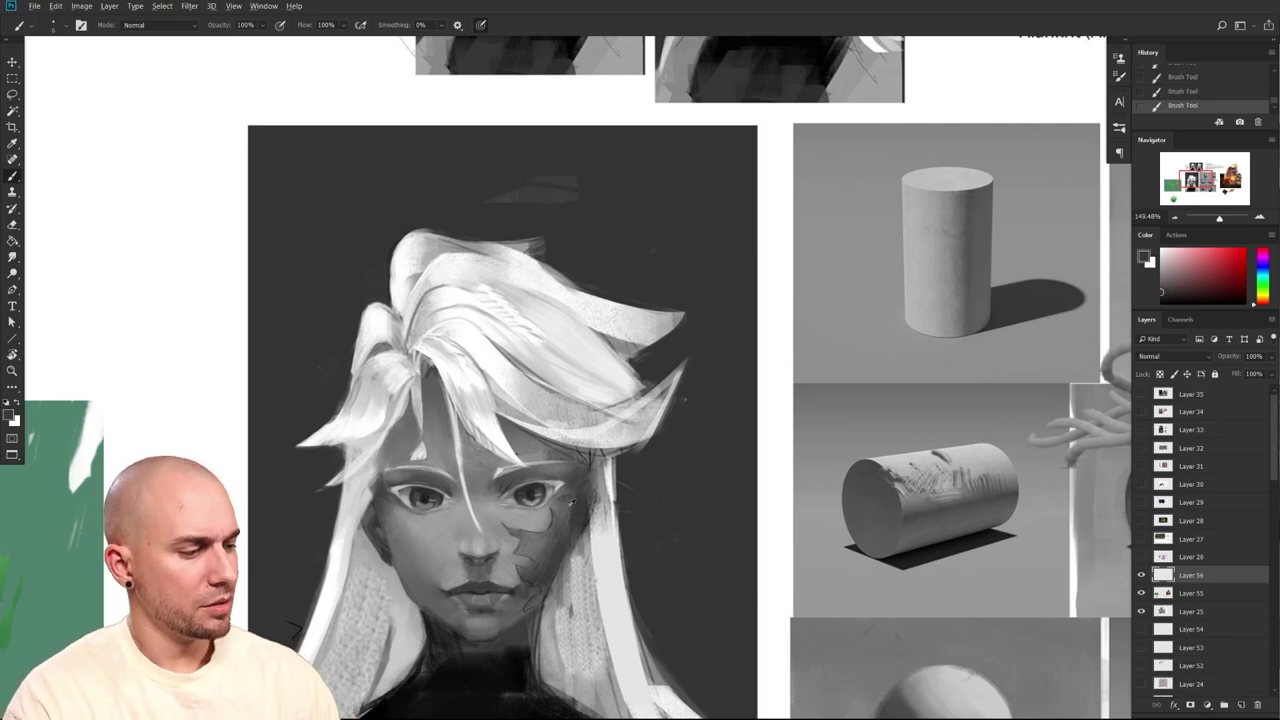
pyautogui.keyDown('alt'); pyautogui.click(533, 491); pyautogui.keyUp('alt')
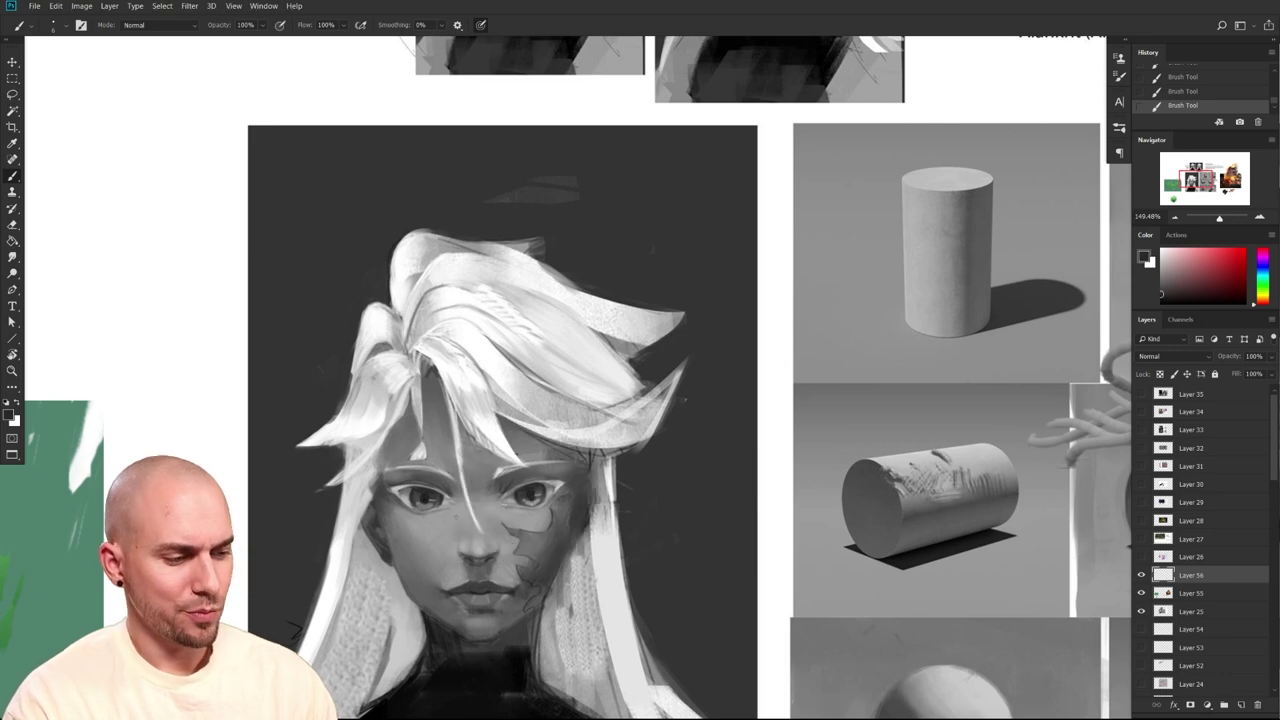
pyautogui.scroll(3, 394, 530)
pyautogui.keyDown('alt'); pyautogui.click(428, 470); pyautogui.keyUp('alt')
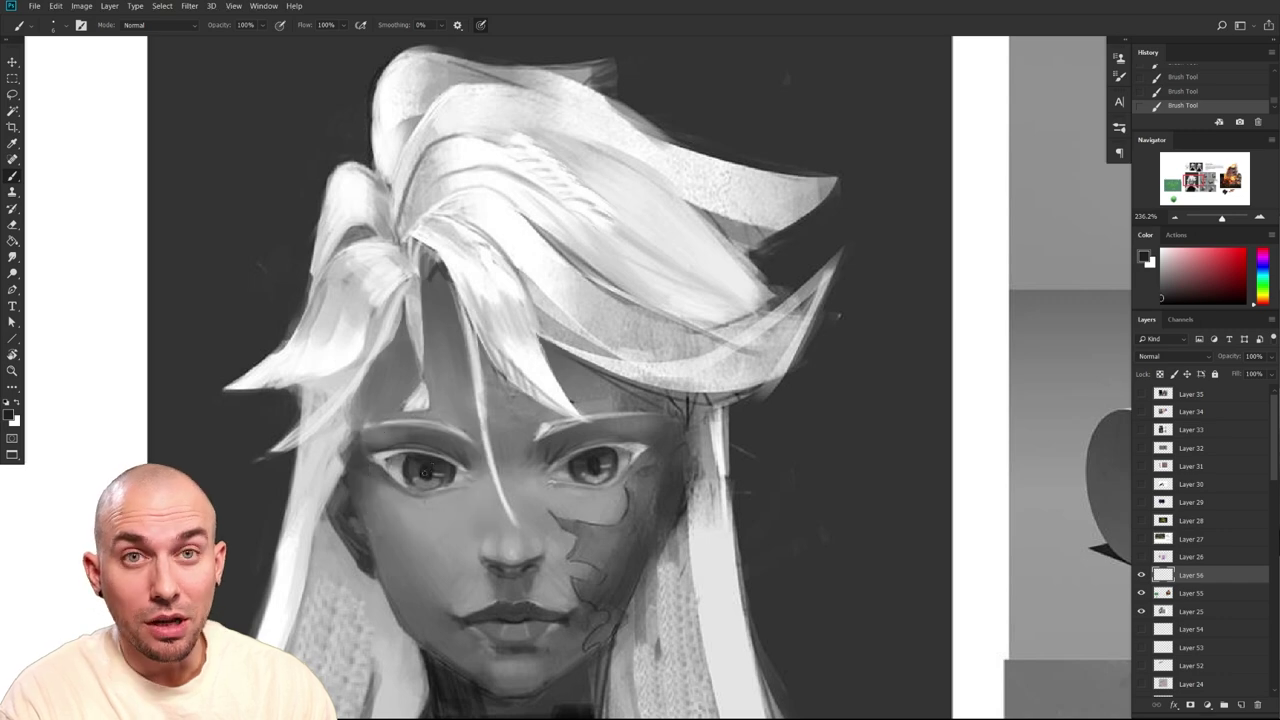
# Paint thin dark accents between the hair locks around the parting and above the forehead with a small brush
pyautogui.moveTo(460, 496)
pyautogui.mouseDown()
pyautogui.moveTo(466, 474)
pyautogui.moveTo(472, 503)
pyautogui.mouseUp()
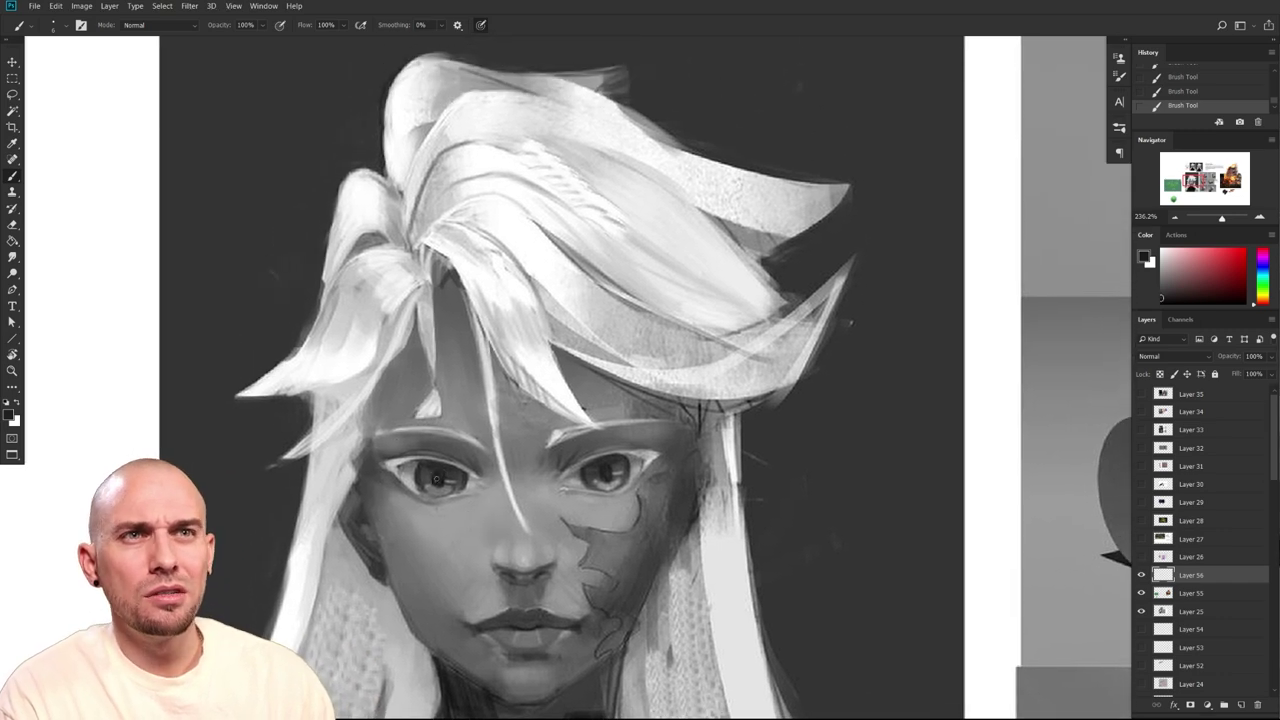
pyautogui.moveTo(435, 467); pyautogui.dragTo(475, 519)
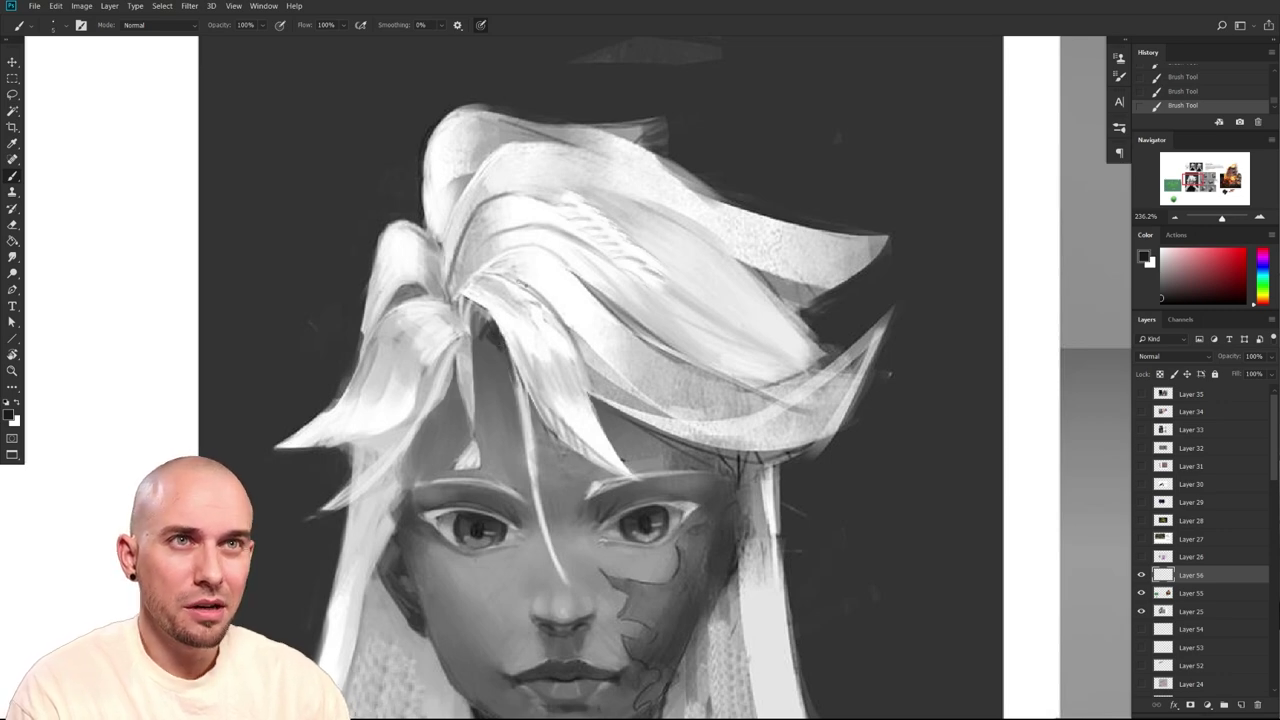
pyautogui.moveTo(552, 316); pyautogui.dragTo(506, 280)
pyautogui.moveTo(562, 318); pyautogui.dragTo(520, 284)
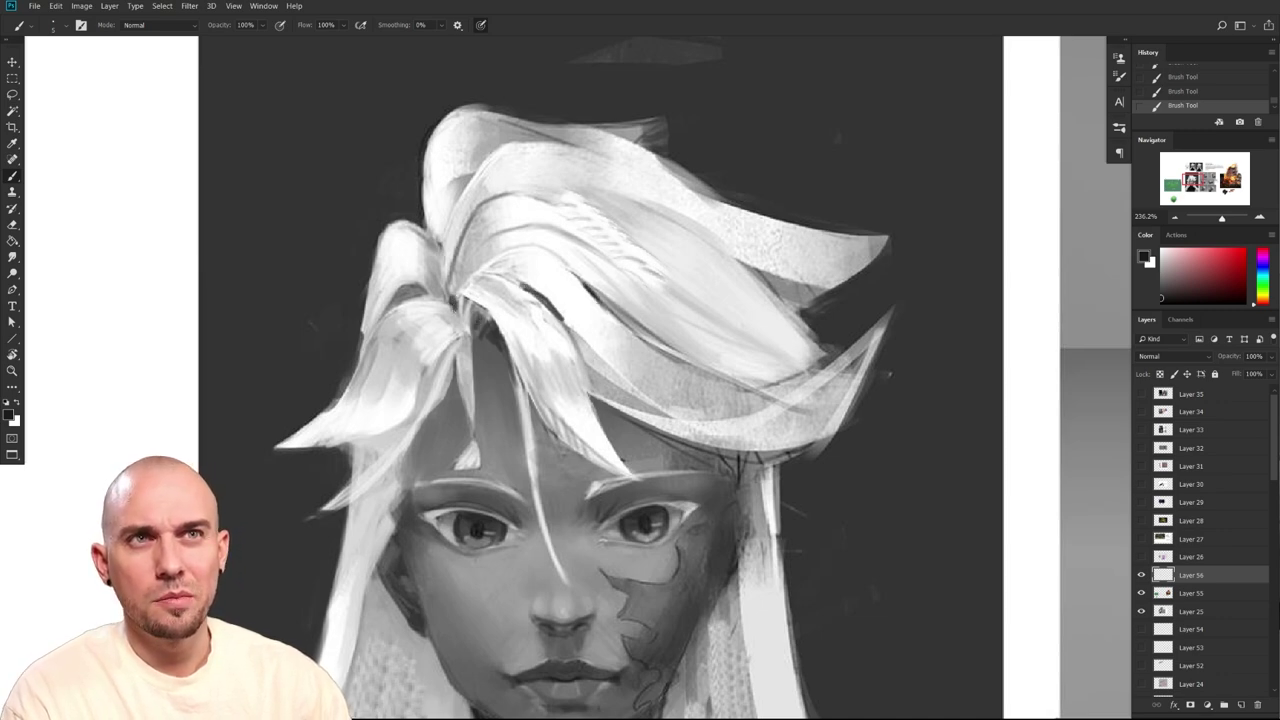
pyautogui.moveTo(444, 294); pyautogui.dragTo(436, 234)
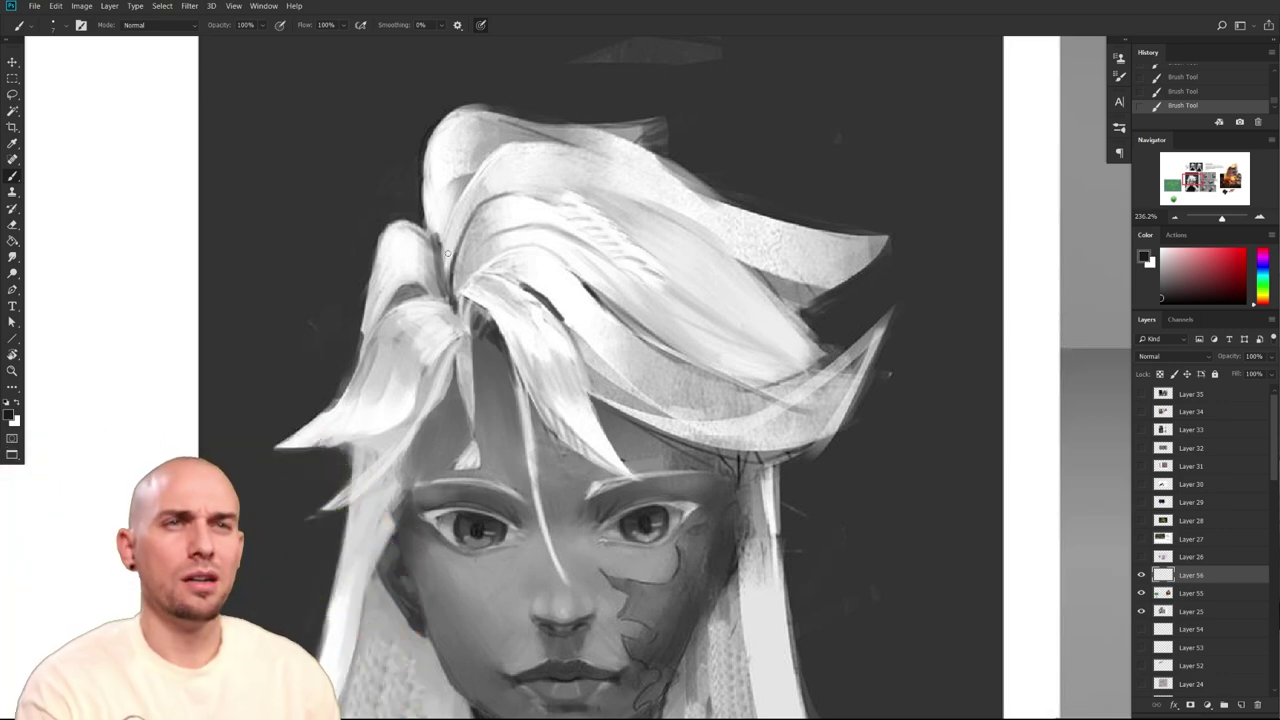
pyautogui.moveTo(509, 512); pyautogui.dragTo(451, 550)
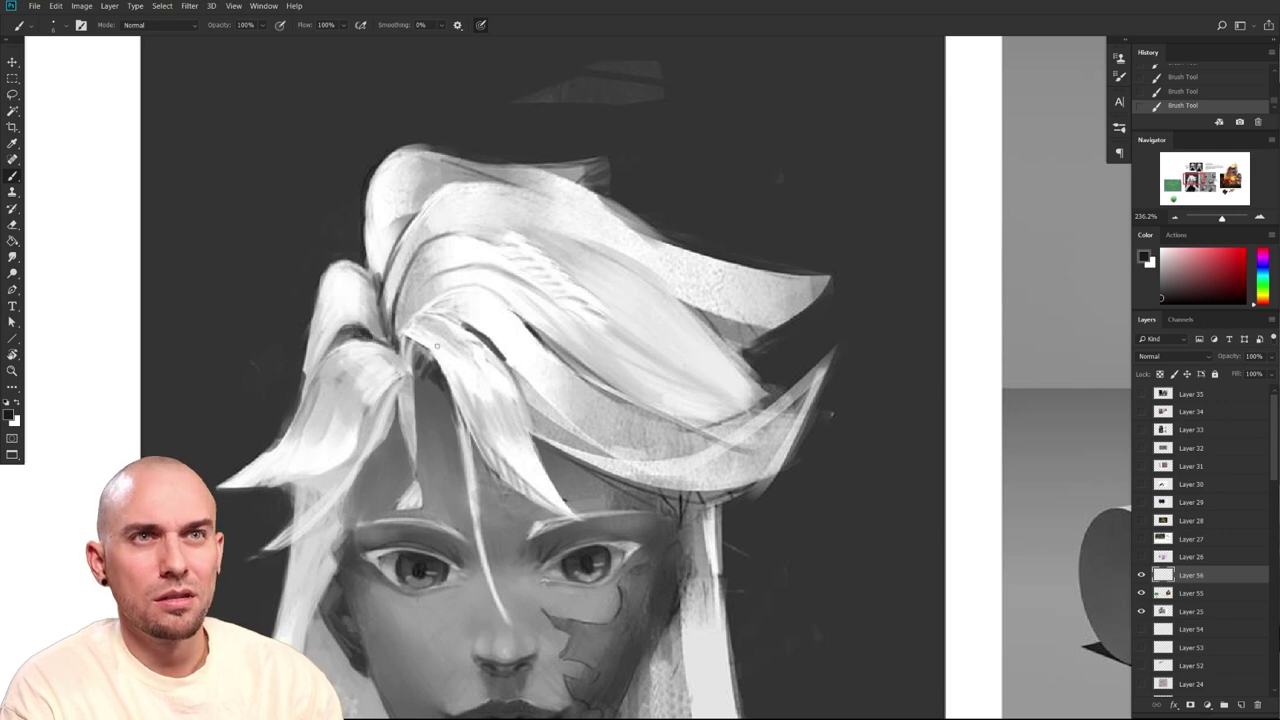
pyautogui.moveTo(420, 404)
pyautogui.mouseDown()
pyautogui.moveTo(415, 438)
pyautogui.moveTo(401, 398)
pyautogui.moveTo(368, 422)
pyautogui.mouseUp()
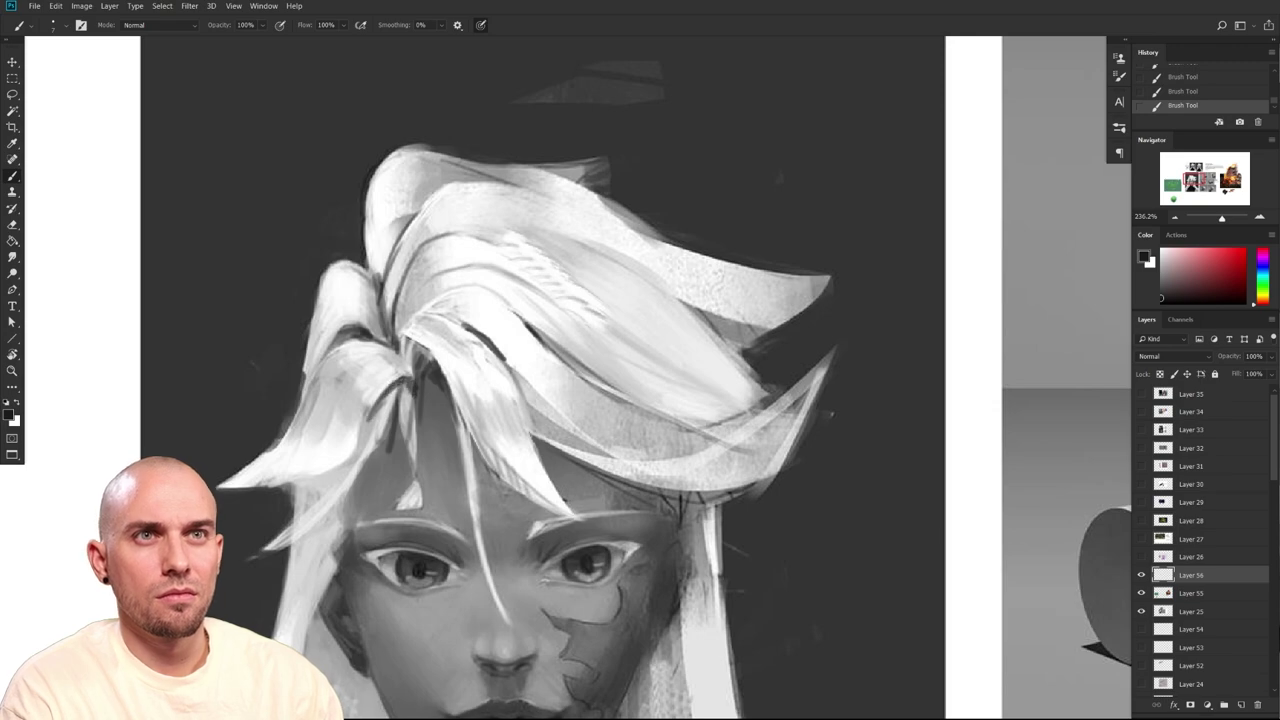
pyautogui.press(']')
pyautogui.press(']')
pyautogui.press(']')
pyautogui.press(']')
pyautogui.press(']')
pyautogui.press(']')
pyautogui.press(']')
pyautogui.press(']')
pyautogui.moveTo(516, 406); pyautogui.dragTo(618, 470)
pyautogui.moveTo(741, 525); pyautogui.dragTo(711, 534)
pyautogui.moveTo(711, 534)
pyautogui.mouseDown()
pyautogui.moveTo(753, 564)
pyautogui.moveTo(723, 536)
pyautogui.moveTo(666, 416)
pyautogui.mouseUp()
pyautogui.hotkey('ctrl', 'z')
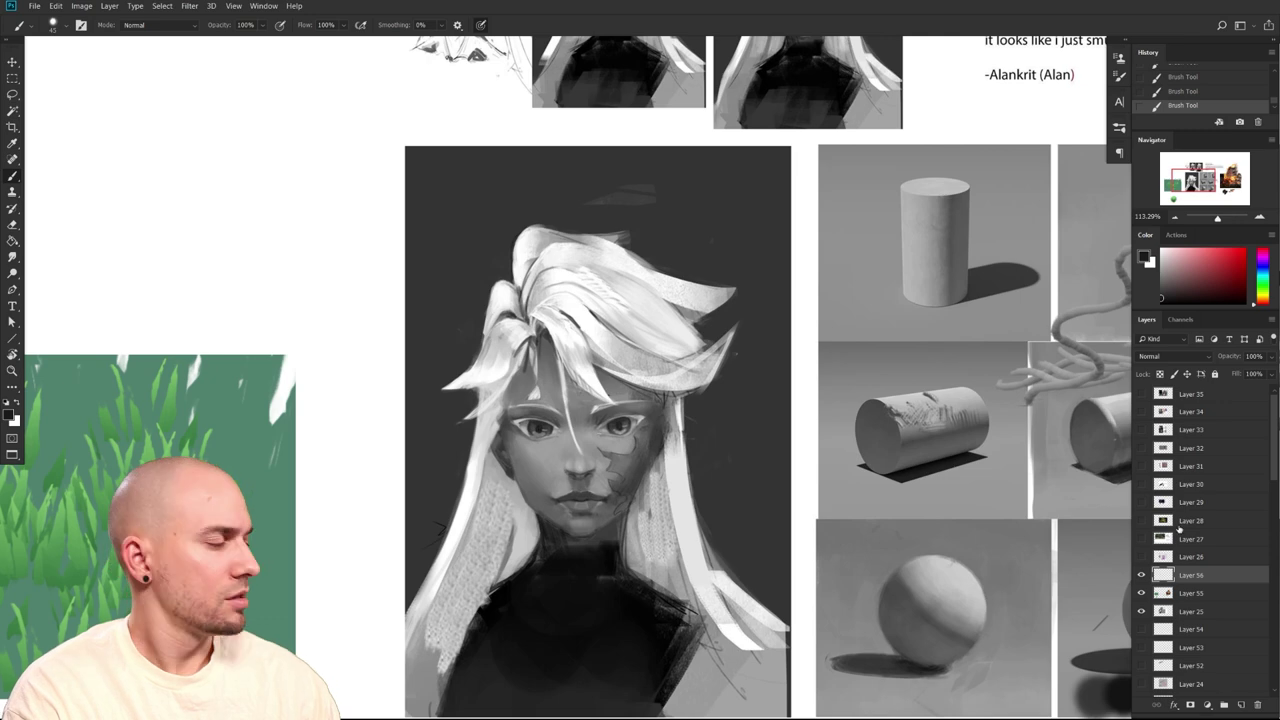
# Hide and show Layer 56 twice to compare the portrait with and without the paintover
pyautogui.click(1142, 576)
pyautogui.click(1142, 576)
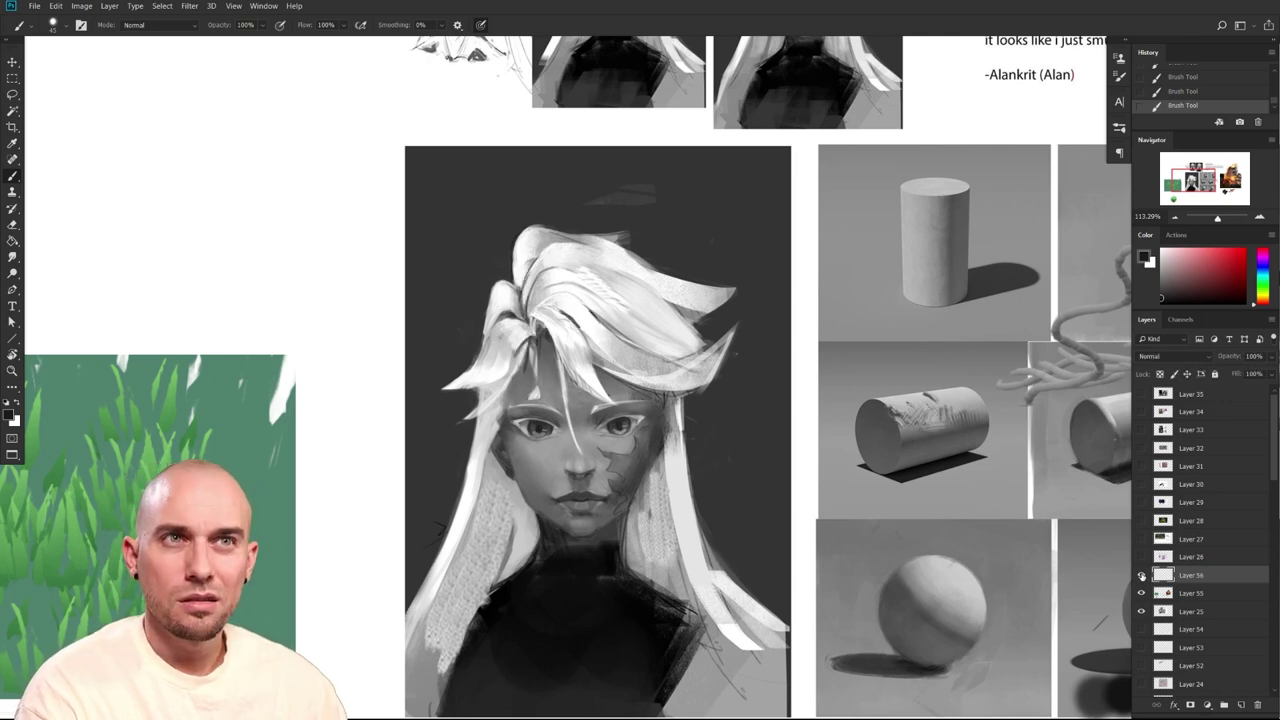
pyautogui.click(1140, 577)
pyautogui.click(1140, 577)
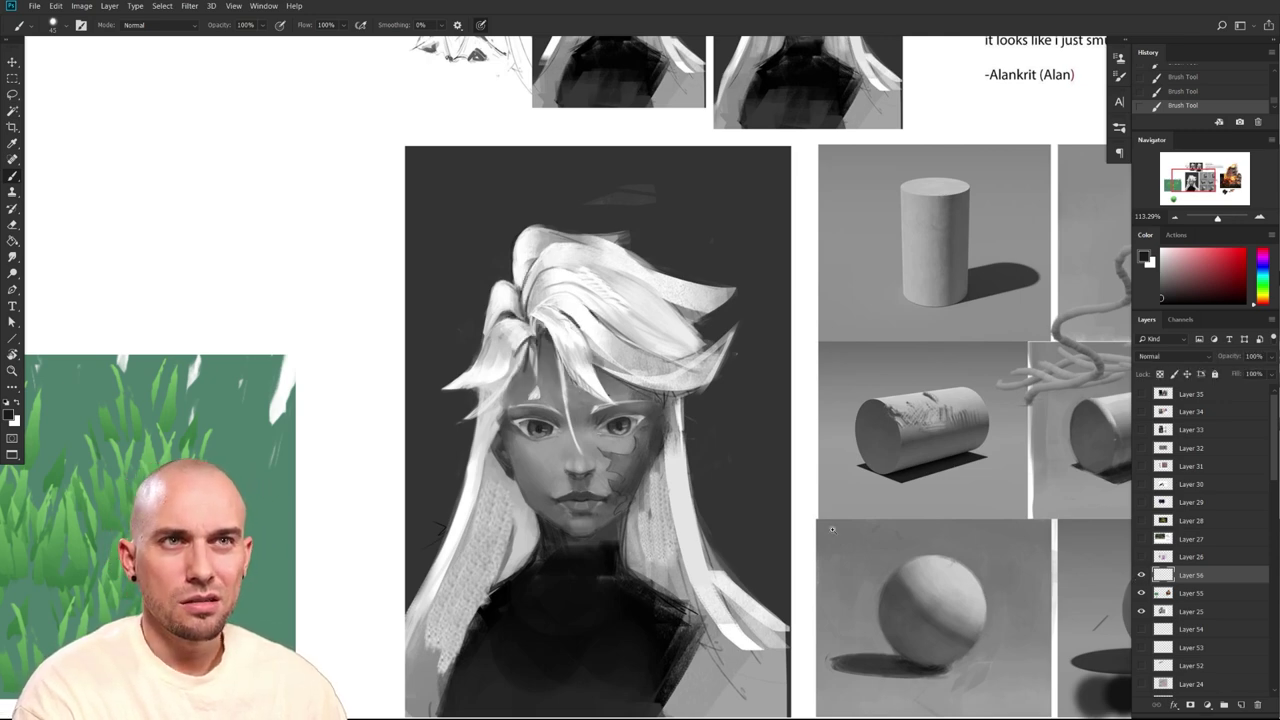
pyautogui.moveTo(832, 529); pyautogui.dragTo(854, 529)
pyautogui.moveTo(754, 465); pyautogui.dragTo(738, 517)
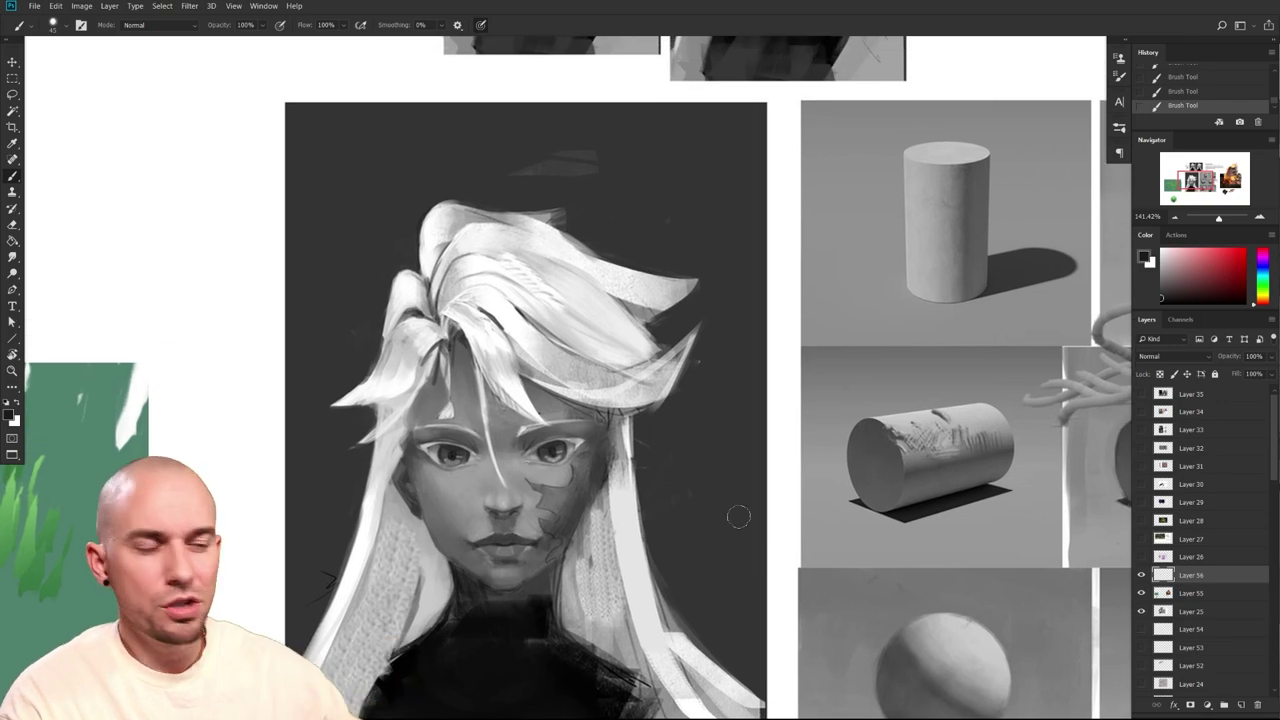
# Sample the portrait's dark background and paint over the upper hair to trim the crown's silhouette and separate the pointed outer lock
pyautogui.press('[')
pyautogui.moveTo(864, 588)
pyautogui.mouseDown()
pyautogui.moveTo(803, 511)
pyautogui.moveTo(787, 615)
pyautogui.mouseUp()
pyautogui.keyDown('alt'); pyautogui.click(508, 259); pyautogui.keyUp('alt')
pyautogui.moveTo(592, 384)
pyautogui.mouseDown()
pyautogui.moveTo(482, 370)
pyautogui.moveTo(564, 337)
pyautogui.moveTo(415, 311)
pyautogui.moveTo(458, 288)
pyautogui.mouseUp()
pyautogui.hotkey('ctrl', 'z')
pyautogui.keyDown('alt'); pyautogui.click(596, 283); pyautogui.keyUp('alt')
pyautogui.press(']')
pyautogui.moveTo(550, 313)
pyautogui.mouseDown()
pyautogui.moveTo(495, 300)
pyautogui.moveTo(408, 313)
pyautogui.moveTo(401, 294)
pyautogui.moveTo(478, 271)
pyautogui.moveTo(550, 302)
pyautogui.moveTo(463, 288)
pyautogui.moveTo(550, 317)
pyautogui.moveTo(404, 286)
pyautogui.moveTo(398, 332)
pyautogui.mouseUp()
pyautogui.moveTo(609, 379)
pyautogui.mouseDown()
pyautogui.moveTo(581, 348)
pyautogui.moveTo(583, 359)
pyautogui.mouseUp()
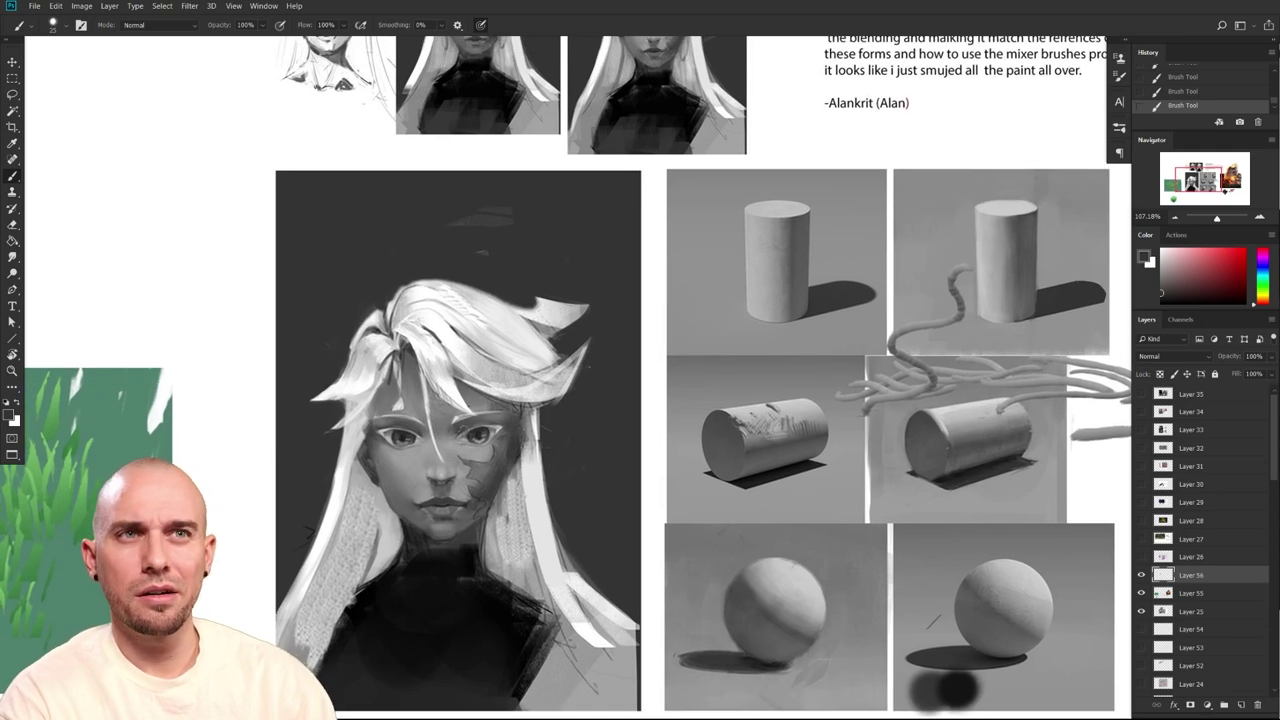
# Darken the hair where the crown meets the pointed outer lock, and sample a dark gray for a smaller brush
pyautogui.moveTo(600, 479); pyautogui.dragTo(598, 389)
pyautogui.moveTo(660, 536); pyautogui.dragTo(641, 443)
pyautogui.moveTo(581, 297); pyautogui.dragTo(548, 268)
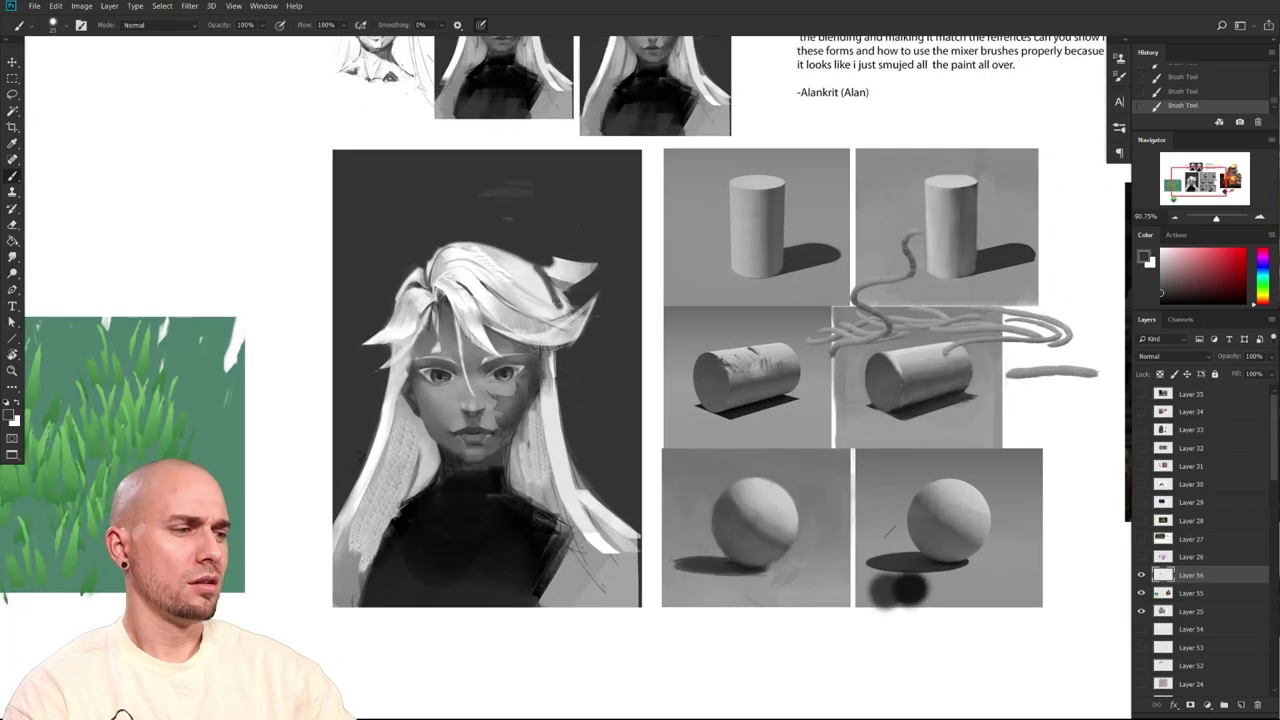
pyautogui.scroll(-3, 653, 527)
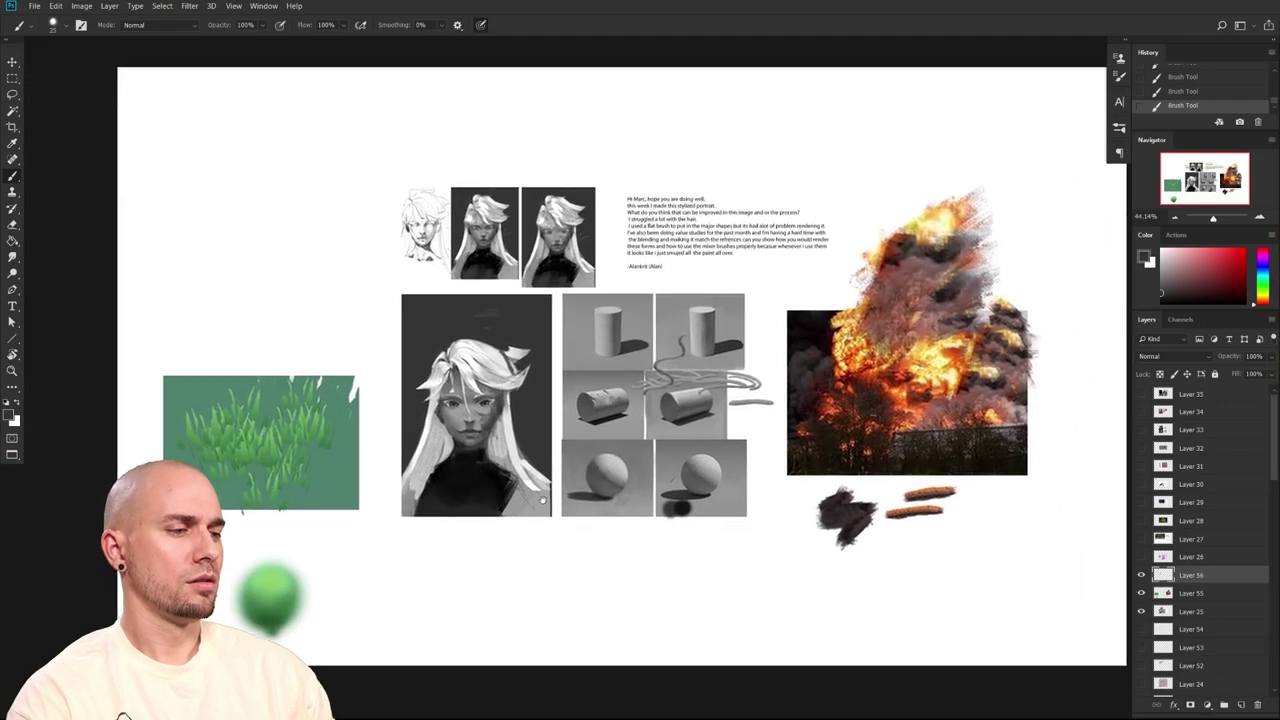
pyautogui.scroll(3, 546, 505)
pyautogui.scroll(3, 404, 175)
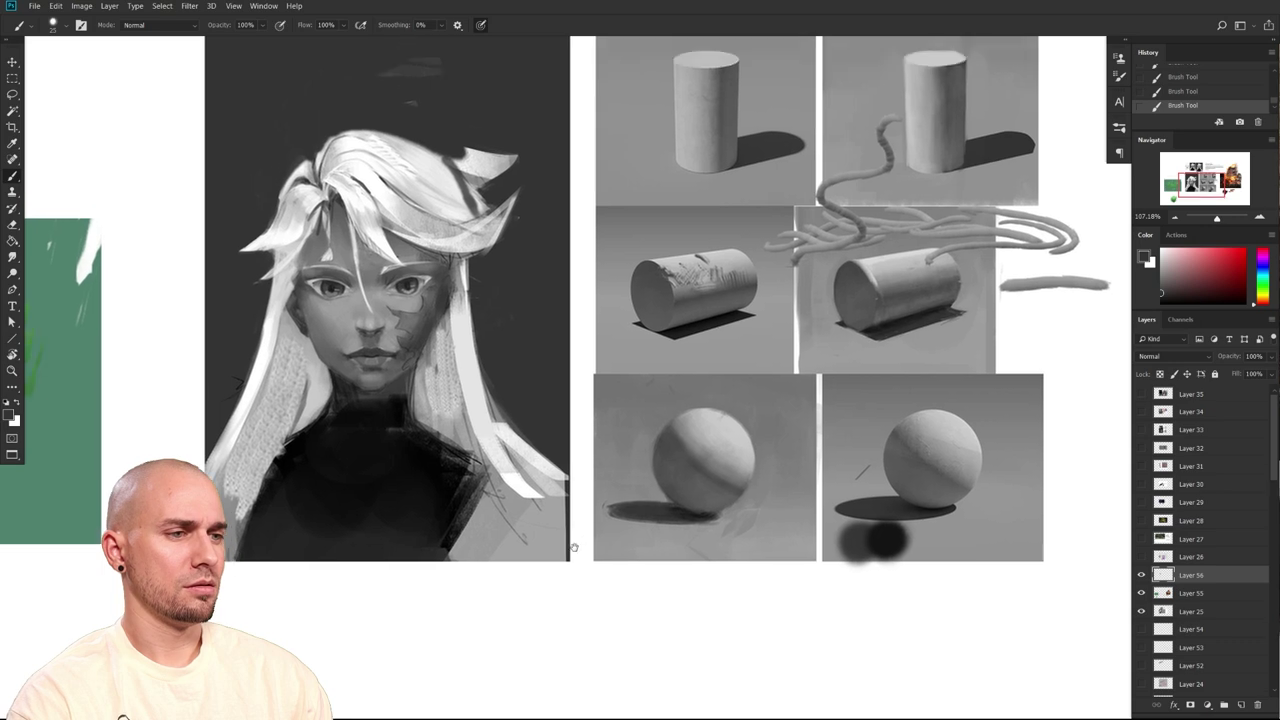
pyautogui.press('[')
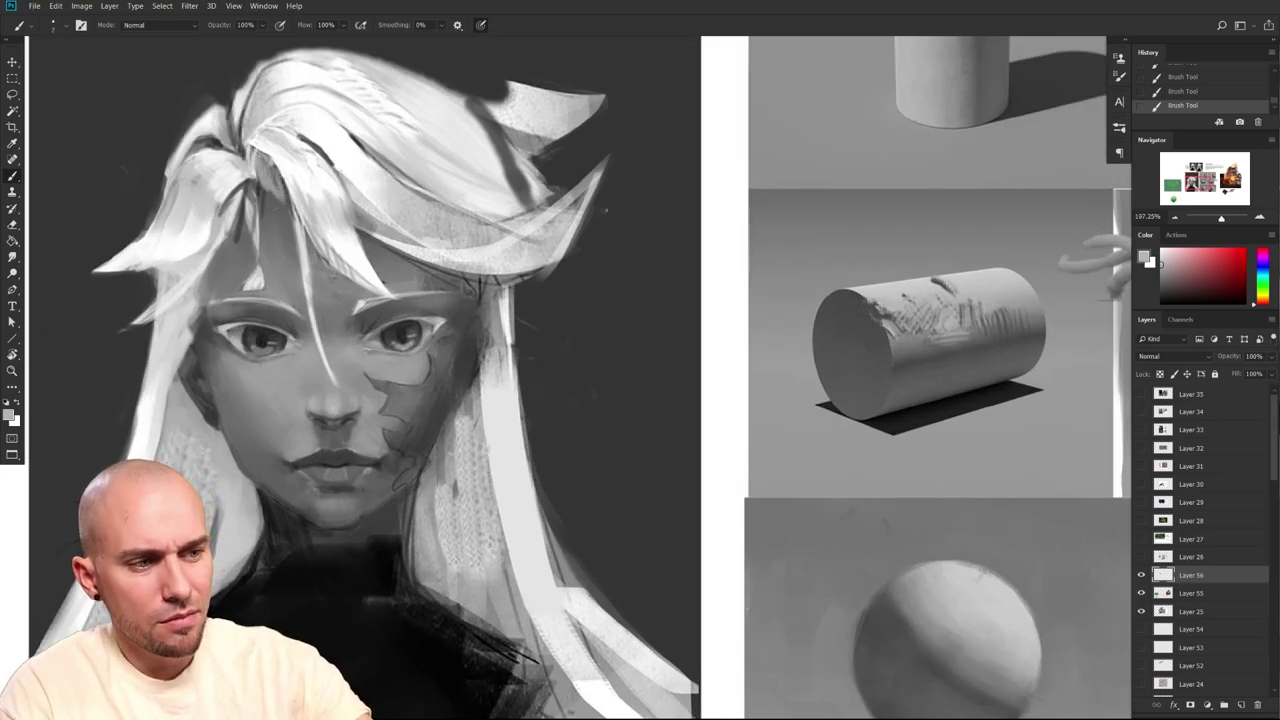
pyautogui.keyDown('alt'); pyautogui.click(286, 188); pyautogui.keyUp('alt')
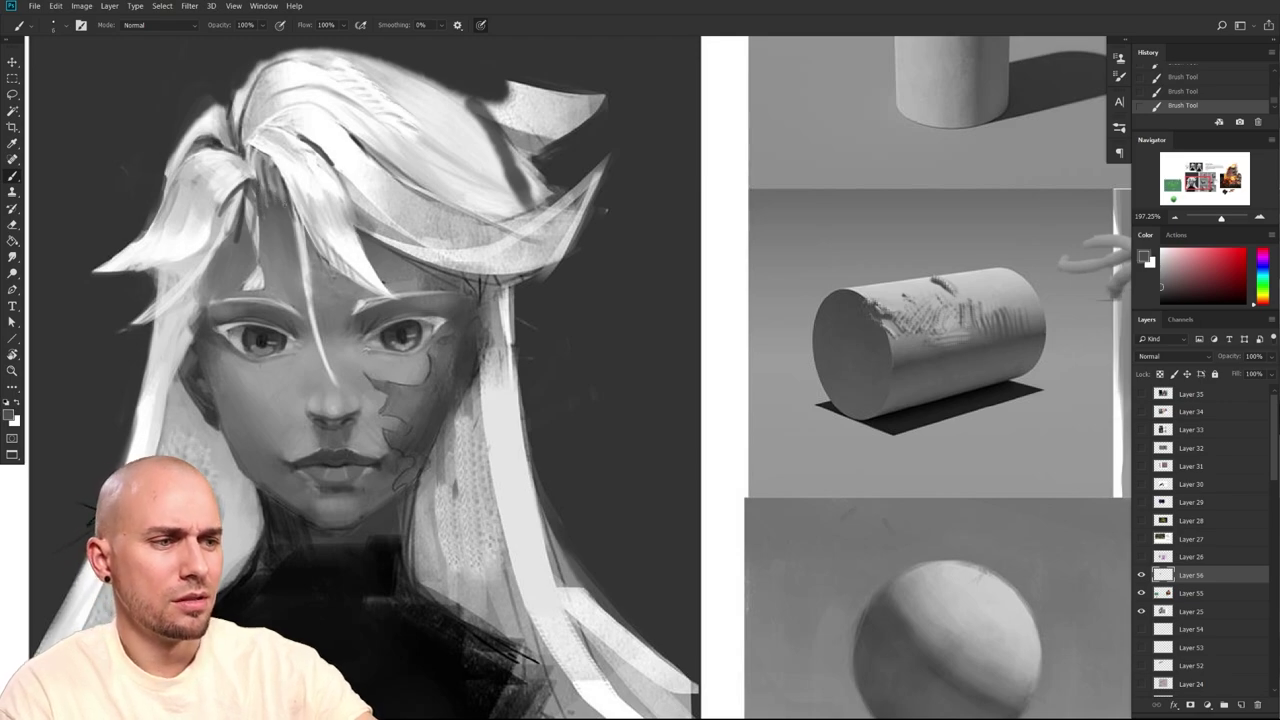
# Examine the reworked portrait at different magnifications beside the student's earlier versions, notes and value studies
pyautogui.moveTo(672, 496); pyautogui.dragTo(610, 412)
pyautogui.moveTo(680, 522); pyautogui.dragTo(660, 534)
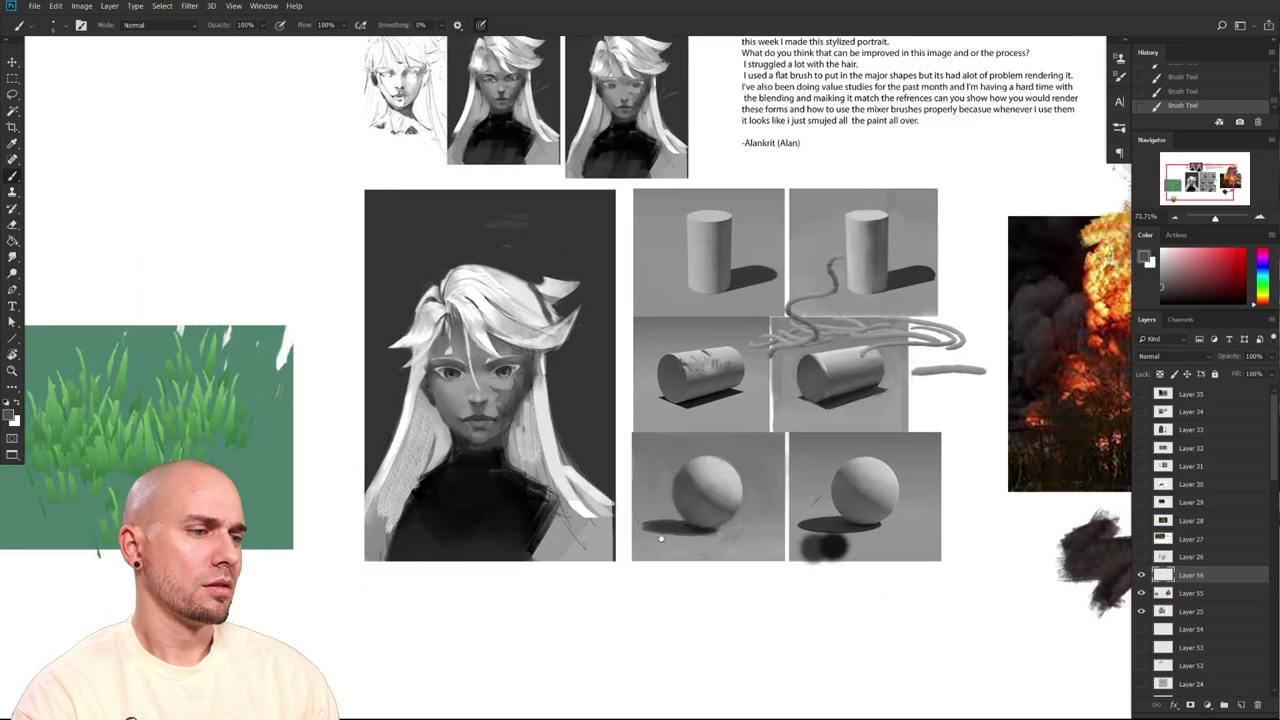
pyautogui.moveTo(784, 628); pyautogui.dragTo(652, 530)
pyautogui.scroll(-2, 651, 529)
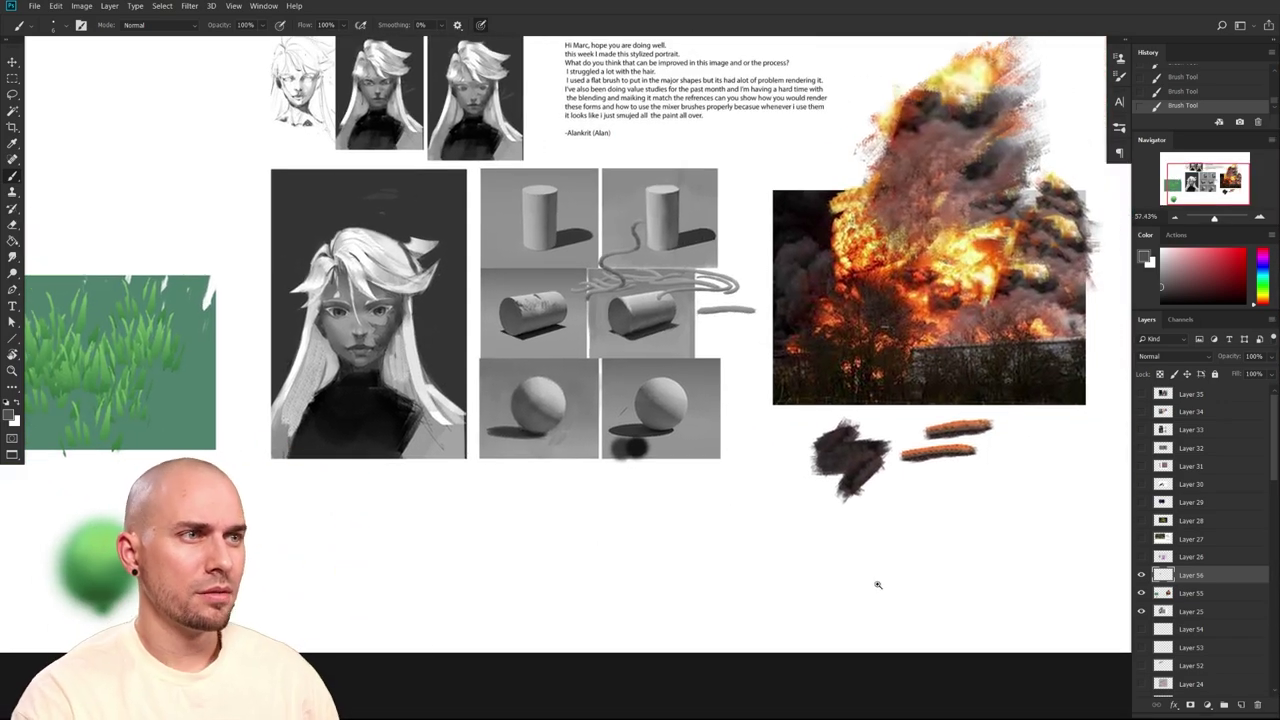
pyautogui.moveTo(877, 580); pyautogui.dragTo(855, 578)
pyautogui.moveTo(855, 578); pyautogui.dragTo(676, 596)
pyautogui.scroll(3, 700, 605)
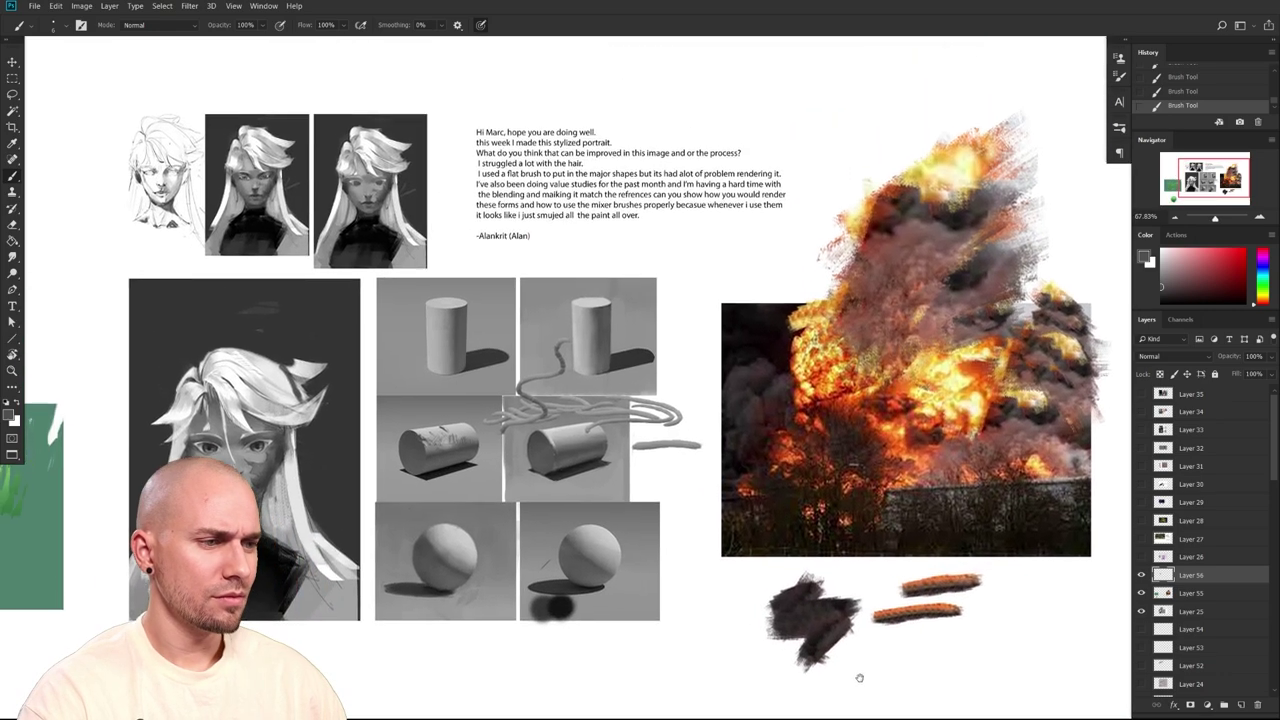
pyautogui.moveTo(858, 681); pyautogui.dragTo(981, 643)
pyautogui.scroll(1, 900, 679)
pyautogui.moveTo(843, 626); pyautogui.dragTo(901, 679)
pyautogui.scroll(2, 895, 676)
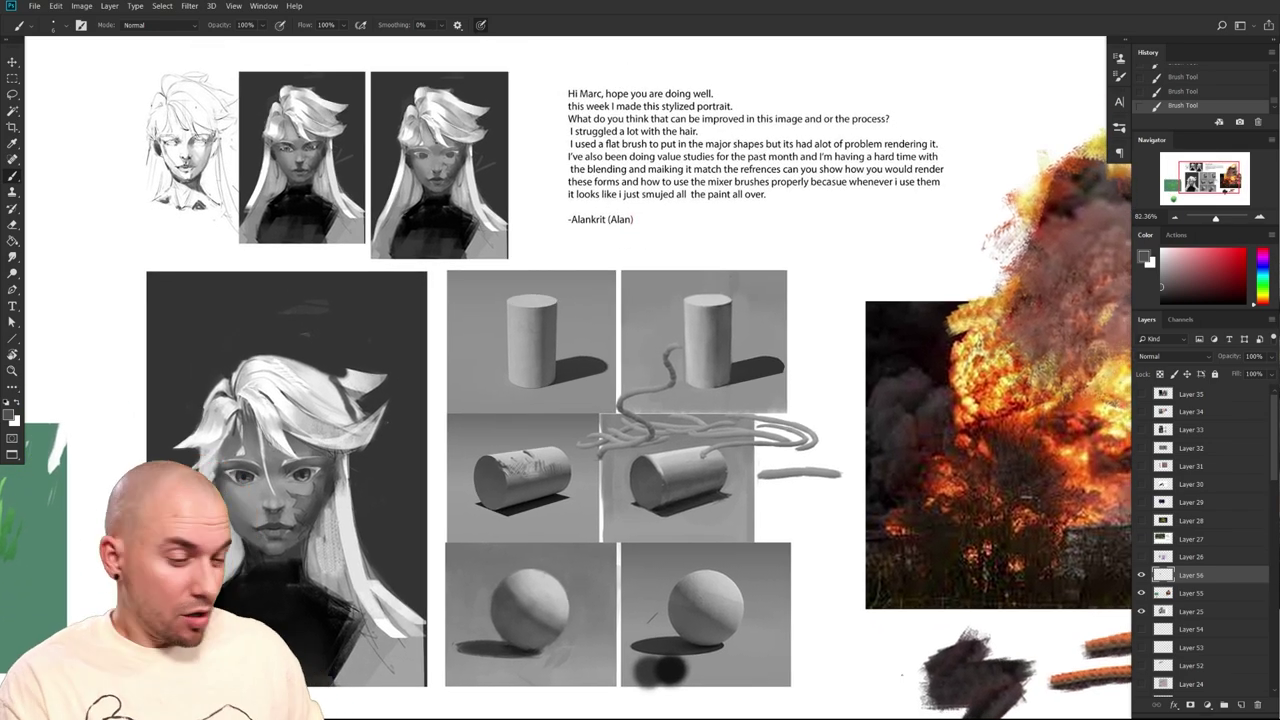
pyautogui.moveTo(621, 590); pyautogui.dragTo(737, 521)
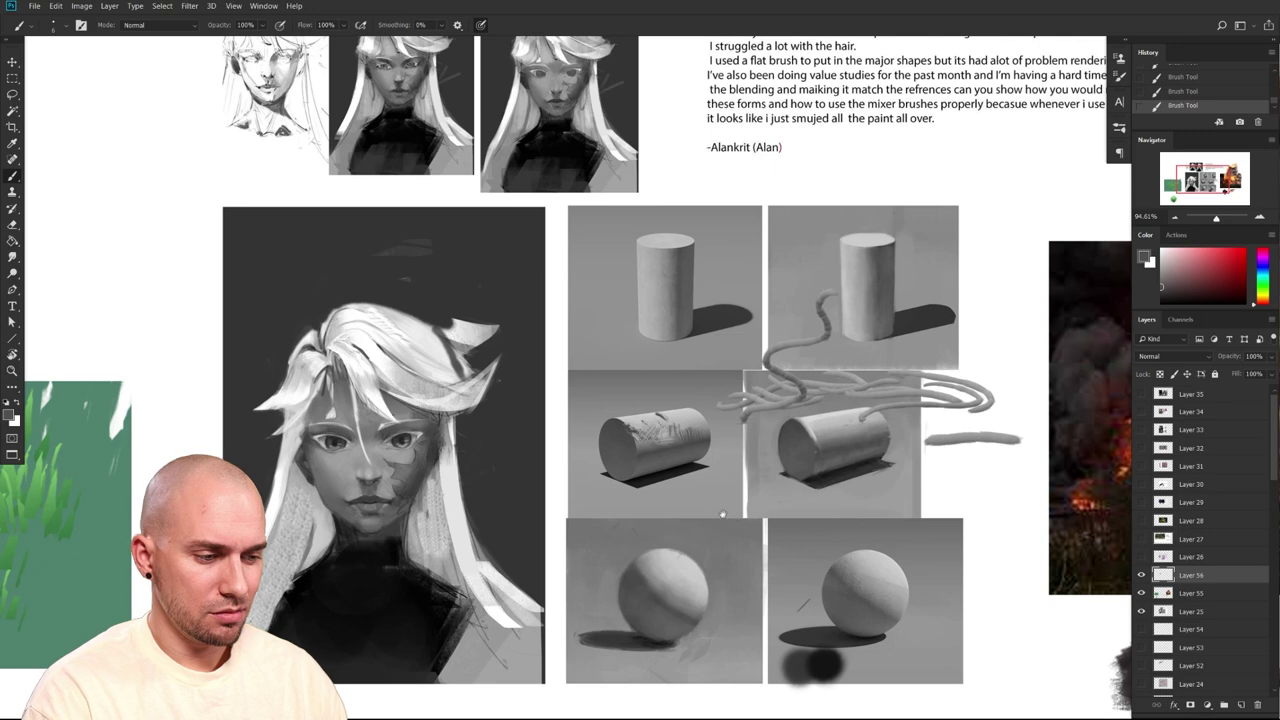
pyautogui.scroll(1, 436, 557)
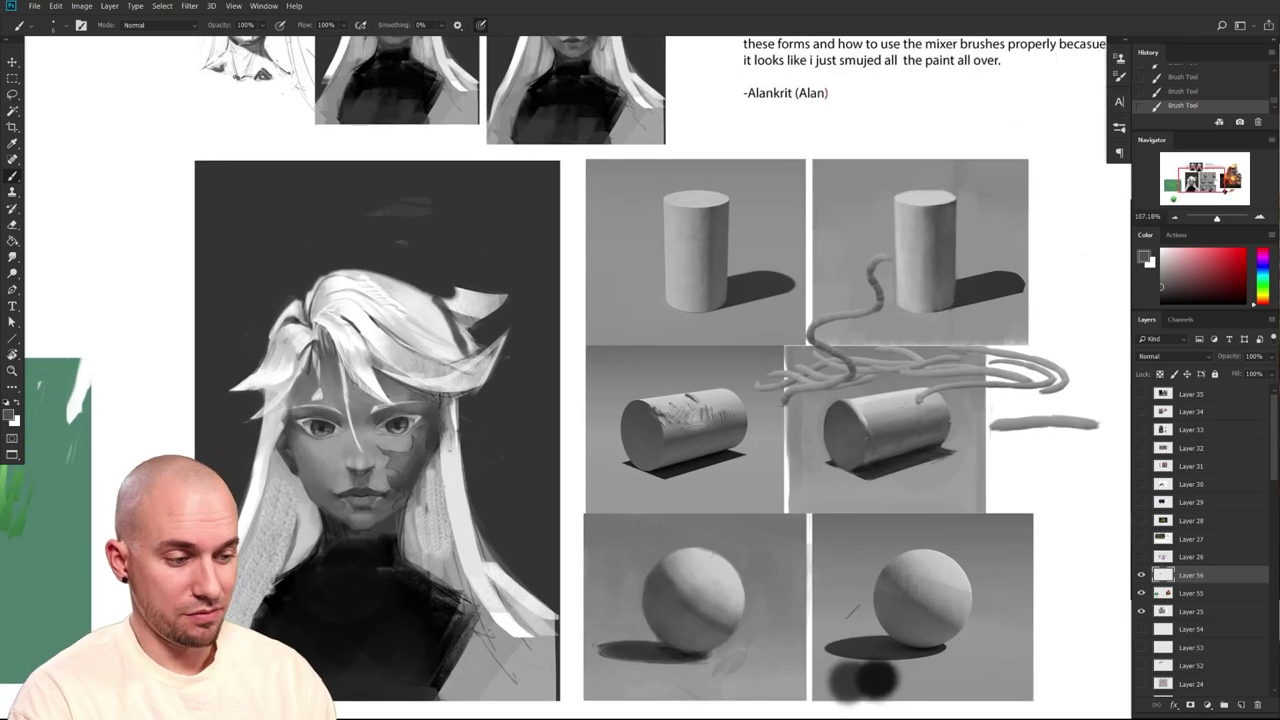
pyautogui.moveTo(493, 595); pyautogui.dragTo(508, 570)
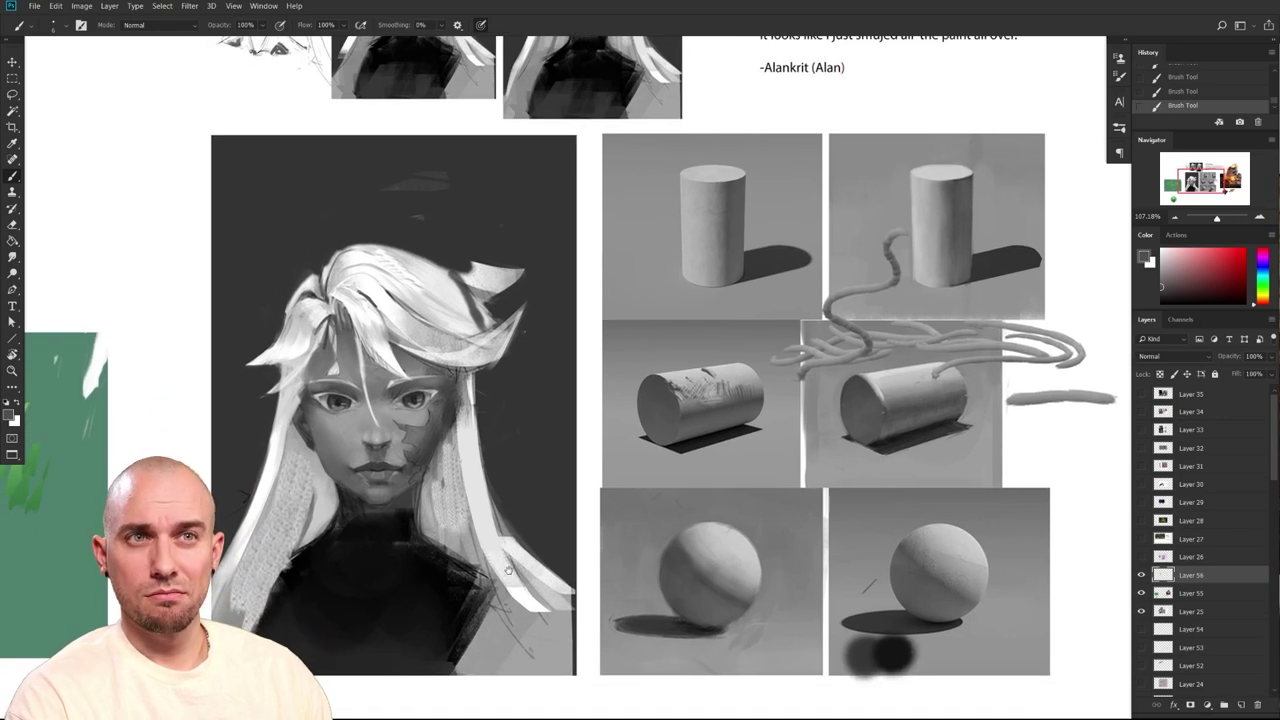
pyautogui.scroll(-5, 508, 570)
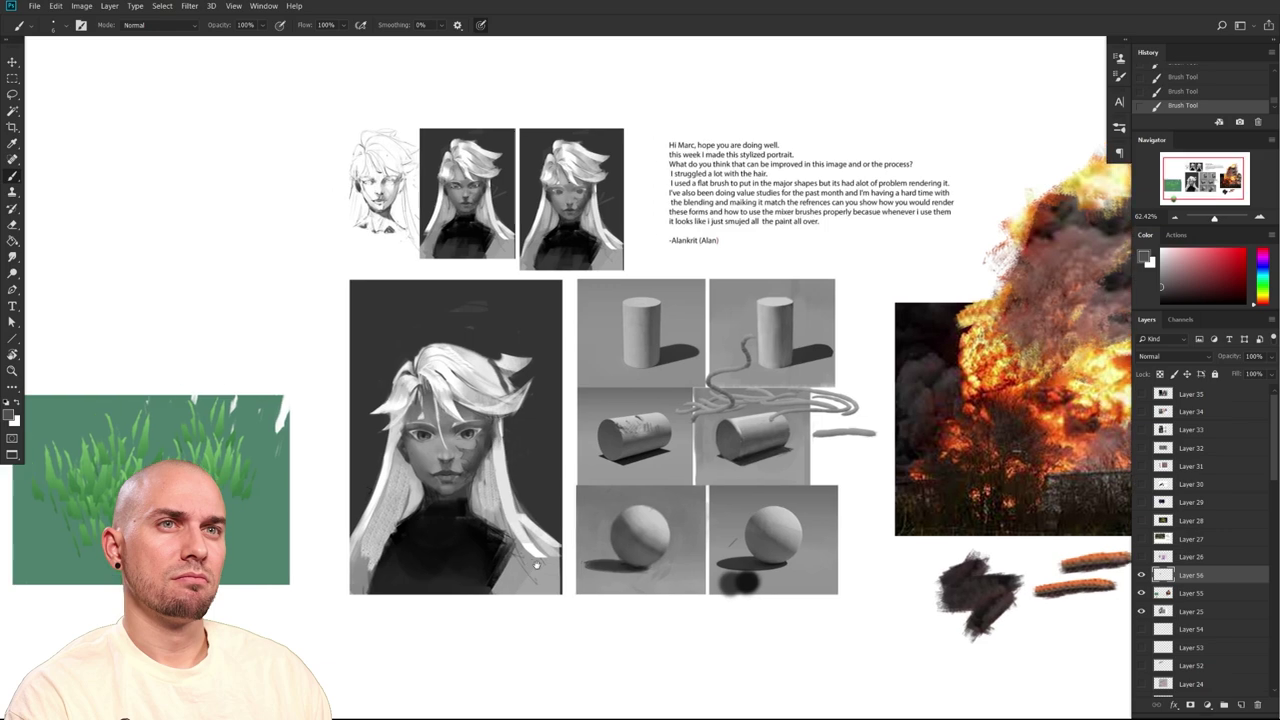
pyautogui.scroll(5, 451, 543)
pyautogui.press('l')
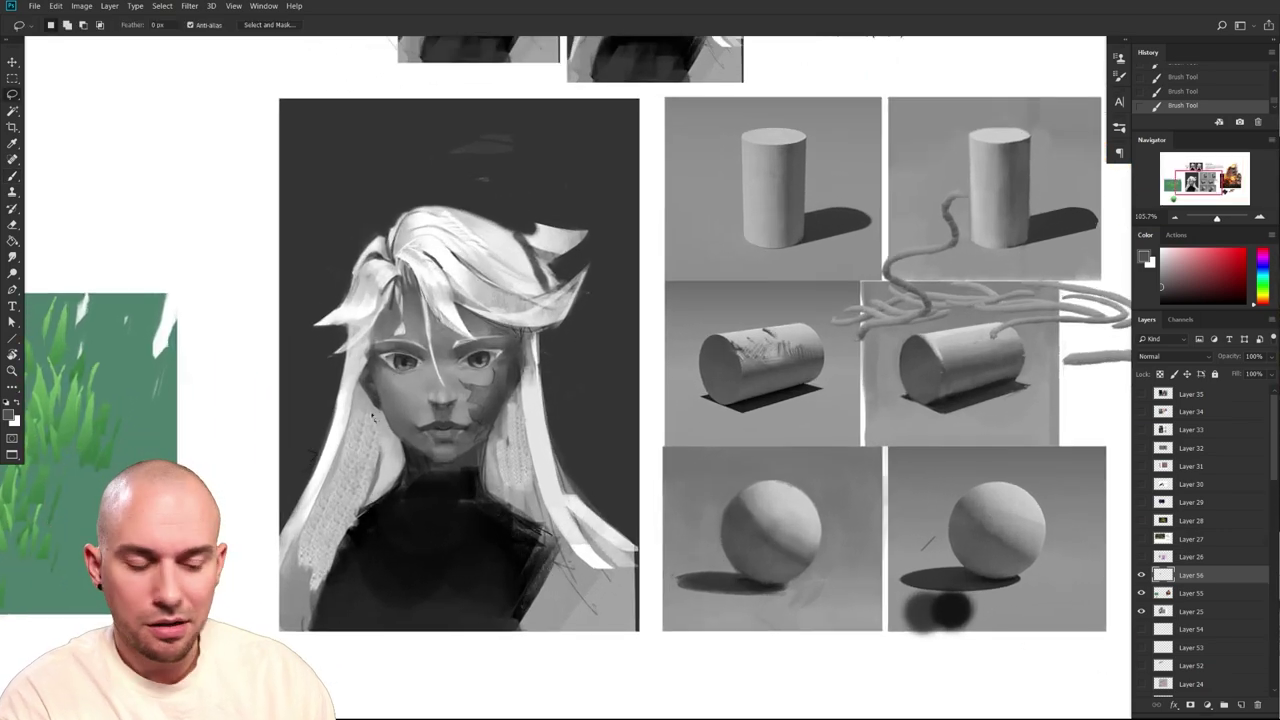
pyautogui.moveTo(342, 437)
pyautogui.mouseDown()
pyautogui.moveTo(306, 580)
pyautogui.moveTo(327, 571)
pyautogui.moveTo(360, 452)
pyautogui.mouseUp()
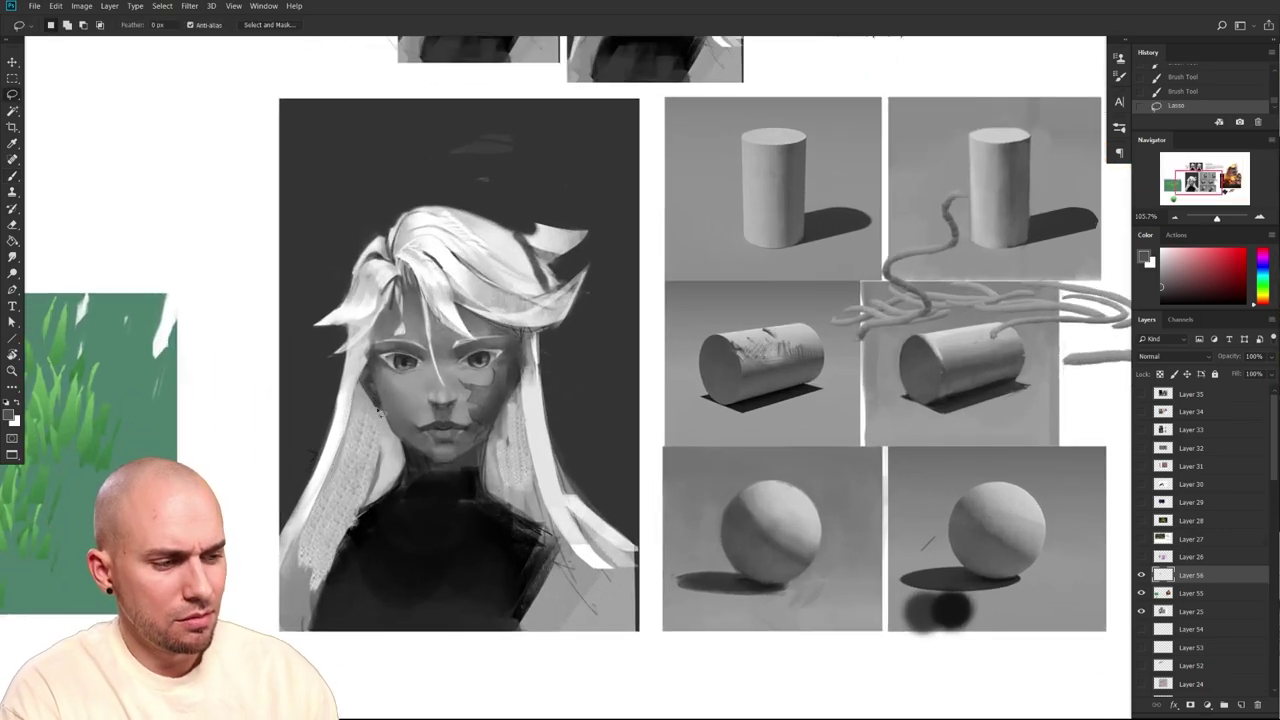
pyautogui.moveTo(431, 548); pyautogui.dragTo(427, 560)
pyautogui.hotkey('ctrl', 'd')
# Return to the Brush tool, choose a textured brush from the presets, and set the painting color to black
pyautogui.rightClick(449, 522)
pyautogui.click(434, 577)
pyautogui.press('b')
pyautogui.rightClick(493, 519)
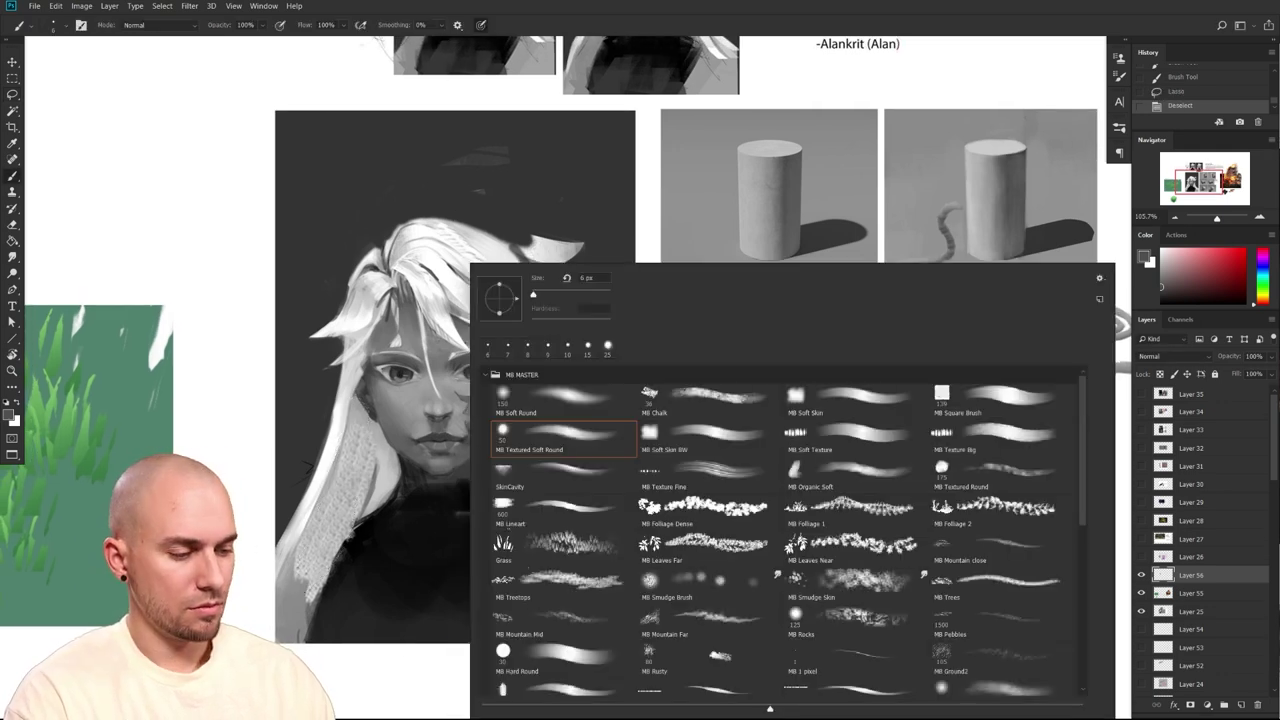
pyautogui.moveTo(448, 570); pyautogui.dragTo(450, 568)
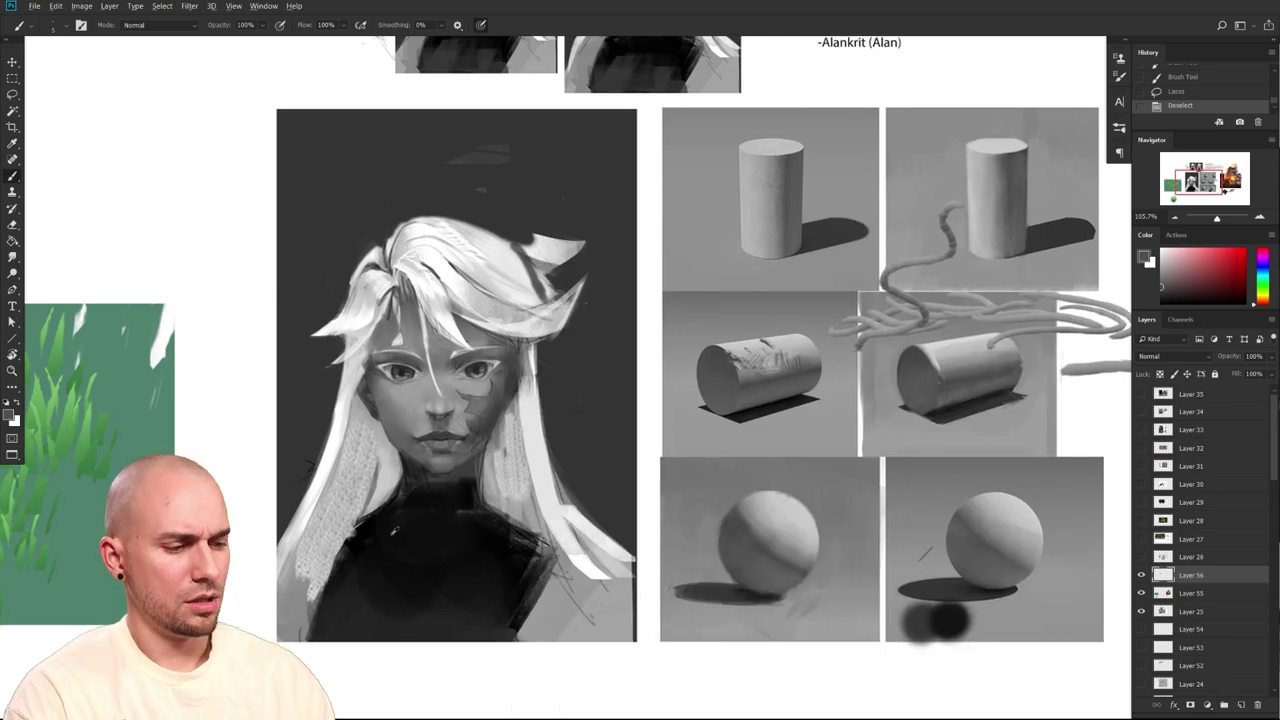
pyautogui.press('d')
# Shade the inner hair beside the portrait's left cheek and neck in black, enlarging the textured brush to 400 px
pyautogui.moveTo(348, 450)
pyautogui.mouseDown()
pyautogui.moveTo(355, 421)
pyautogui.moveTo(366, 488)
pyautogui.mouseUp()
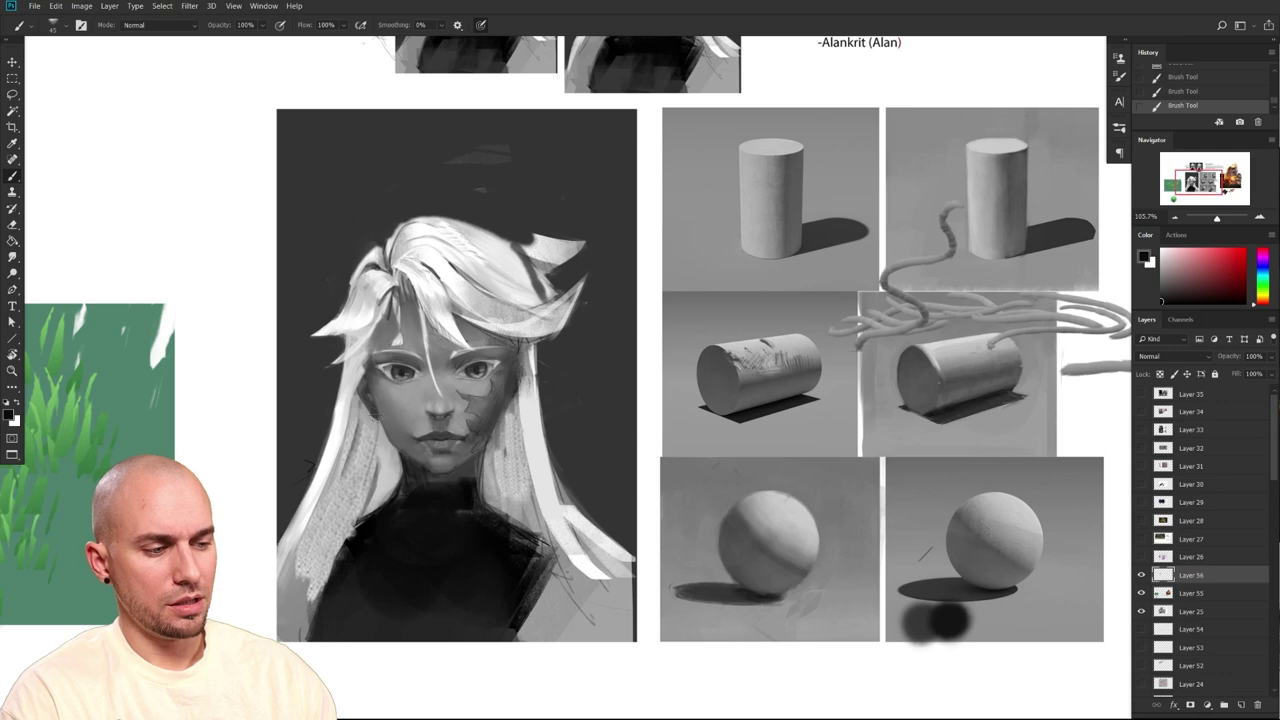
pyautogui.press(']')
pyautogui.press(']')
pyautogui.press(']')
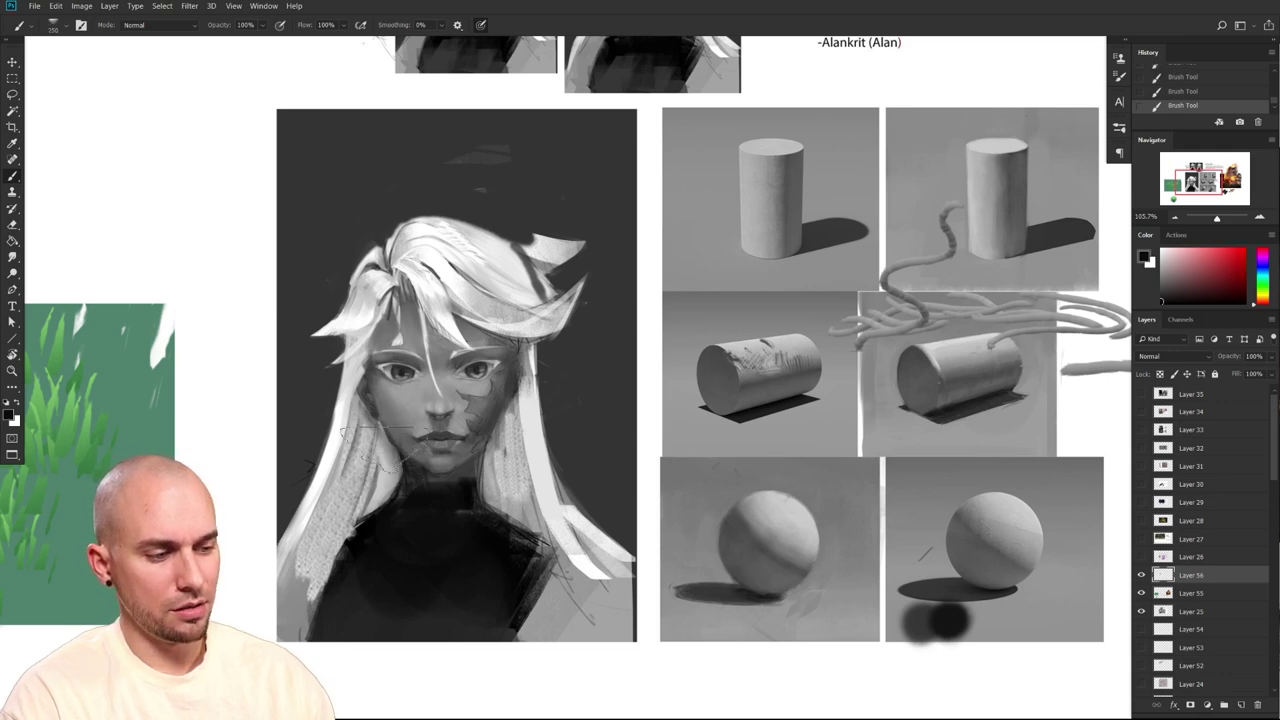
pyautogui.press(']')
pyautogui.press(']')
pyautogui.press(']')
pyautogui.press(']')
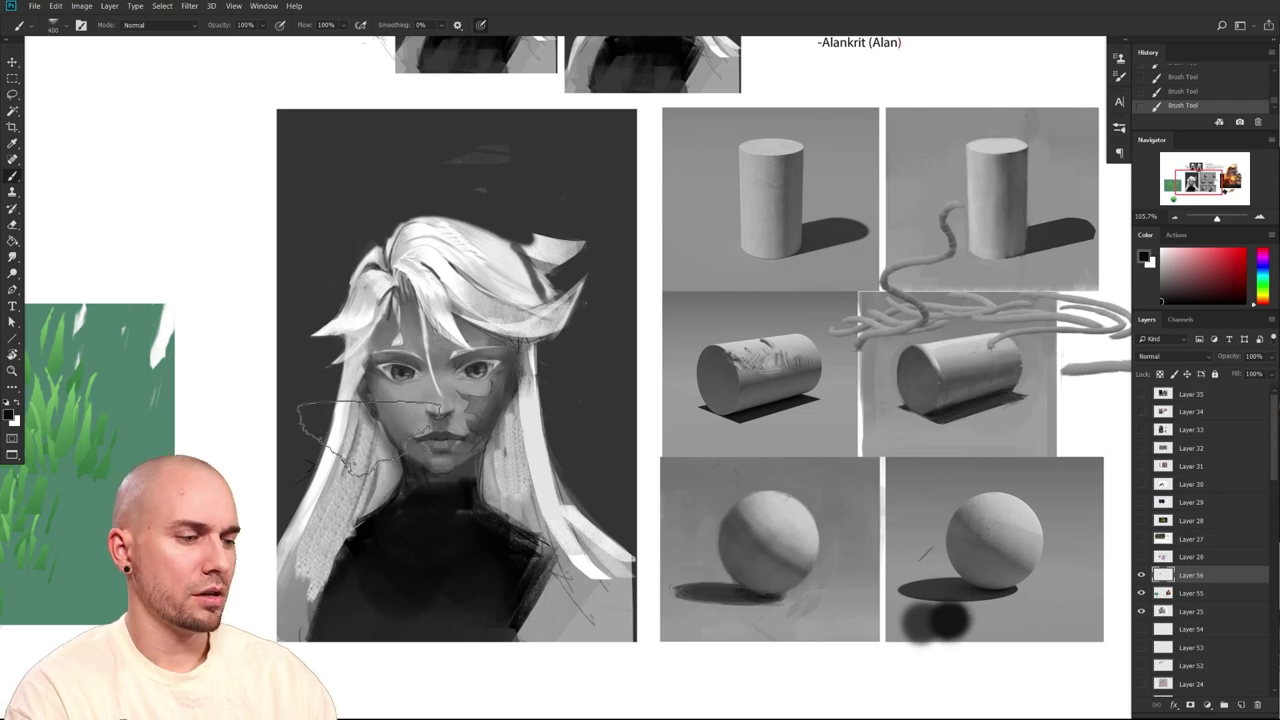
pyautogui.press('[')
pyautogui.press('[')
pyautogui.press('[')
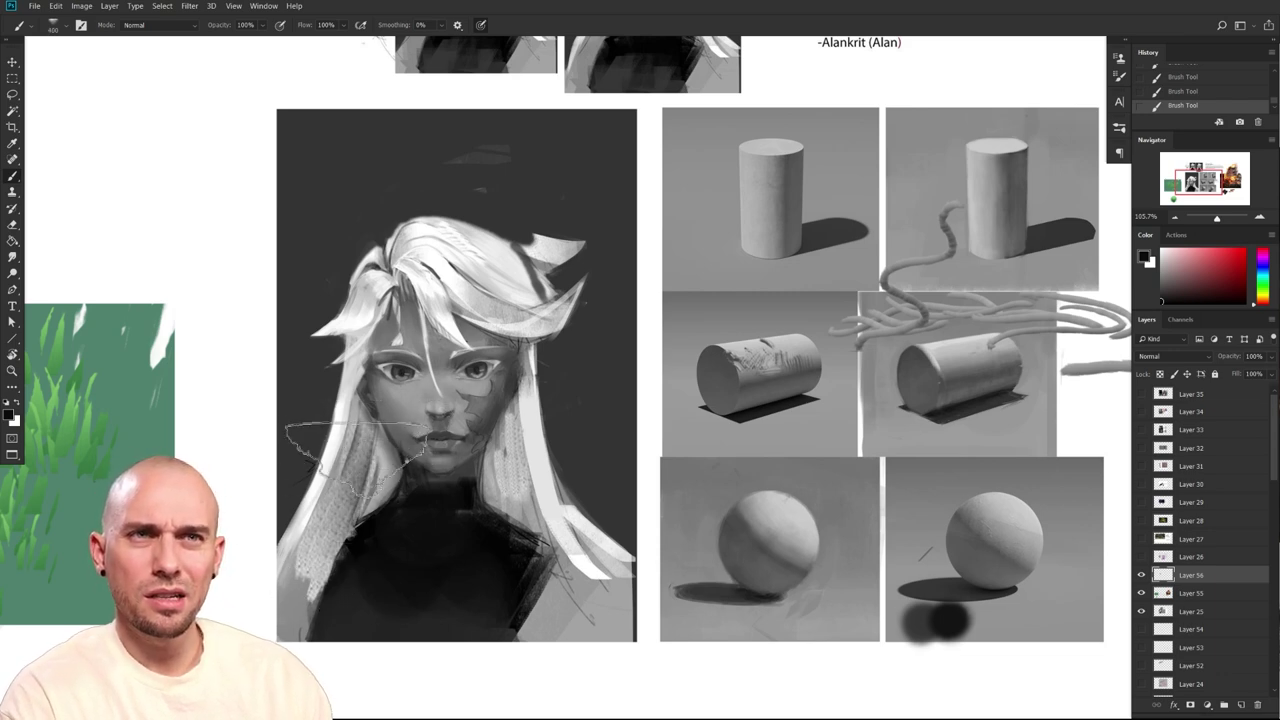
# Darken the inner hair on both sides of the neck with a progressively smaller textured black brush
pyautogui.moveTo(569, 601)
pyautogui.mouseDown()
pyautogui.moveTo(569, 535)
pyautogui.moveTo(545, 590)
pyautogui.mouseUp()
pyautogui.press(']')
pyautogui.press('[')
pyautogui.press('[')
pyautogui.press('[')
pyautogui.press('[')
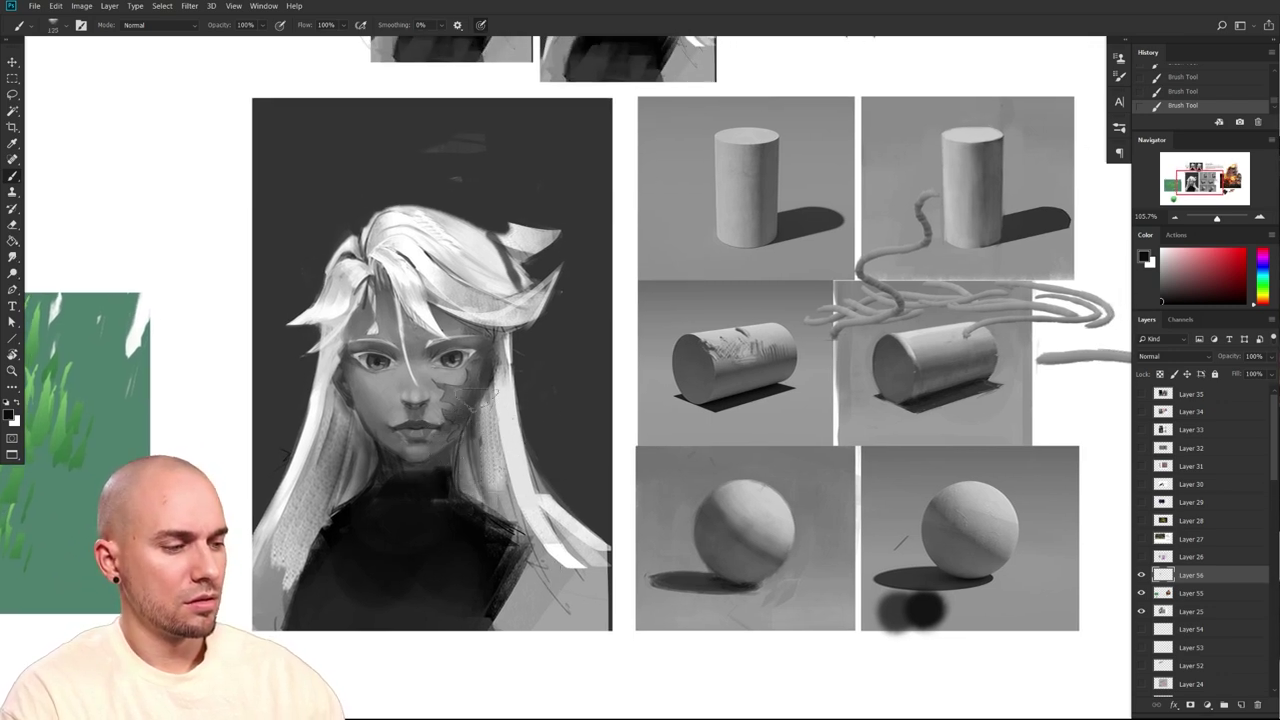
pyautogui.press('[')
pyautogui.press('[')
pyautogui.press('[')
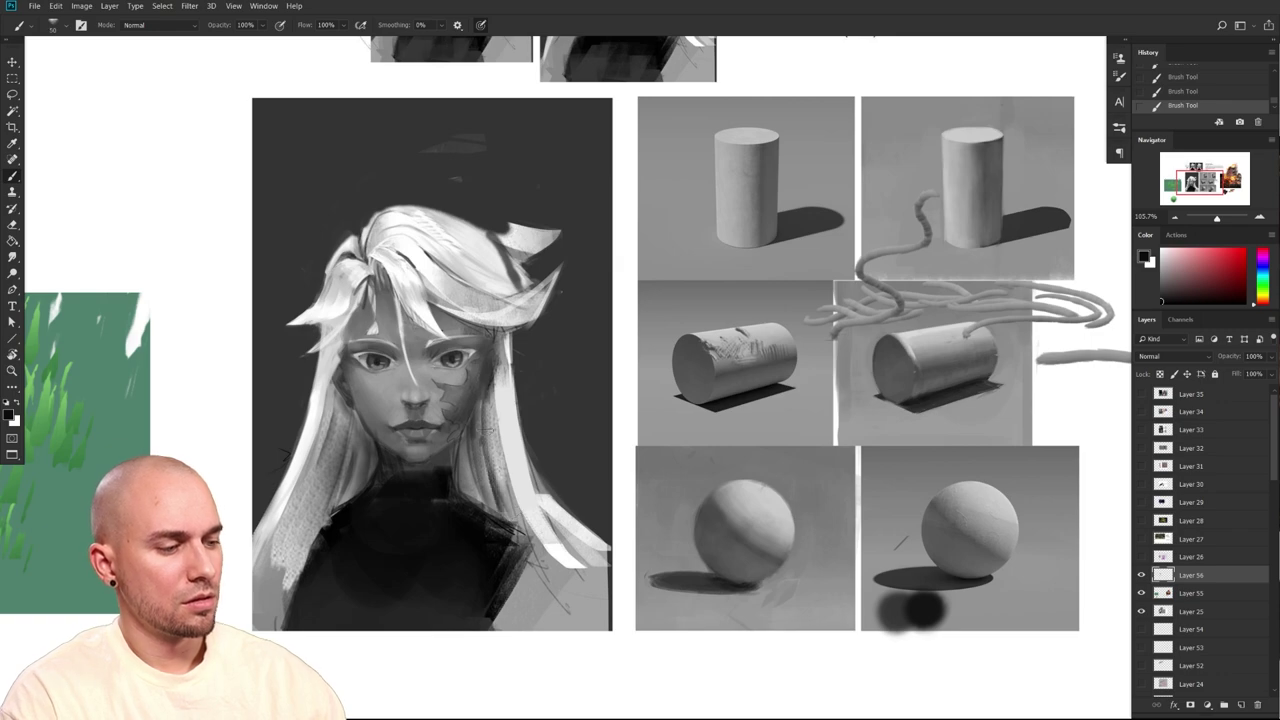
pyautogui.scroll(-3, 630, 478)
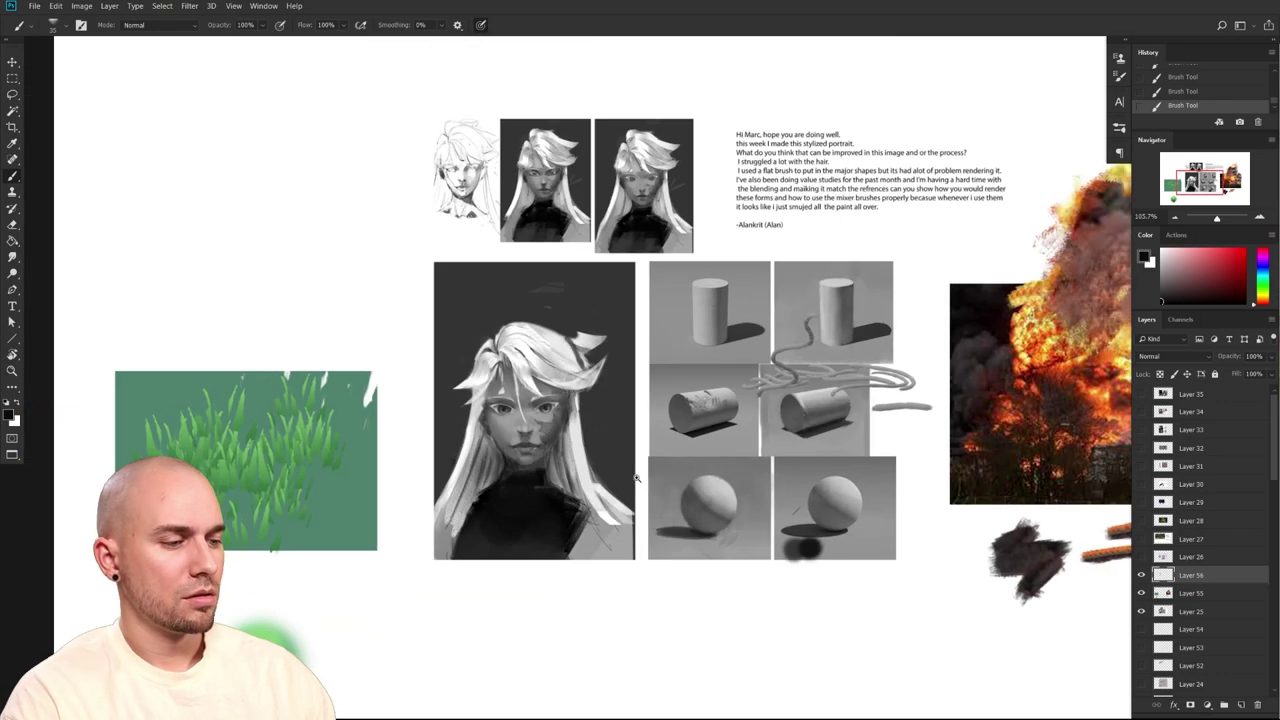
# Hide the portrait critique layers and show only Layer 26 with the fashion illustration submission, fitting its letter and artwork in view
pyautogui.moveTo(630, 478); pyautogui.dragTo(640, 480)
pyautogui.moveTo(660, 502); pyautogui.dragTo(543, 529)
pyautogui.moveTo(635, 549); pyautogui.dragTo(723, 557)
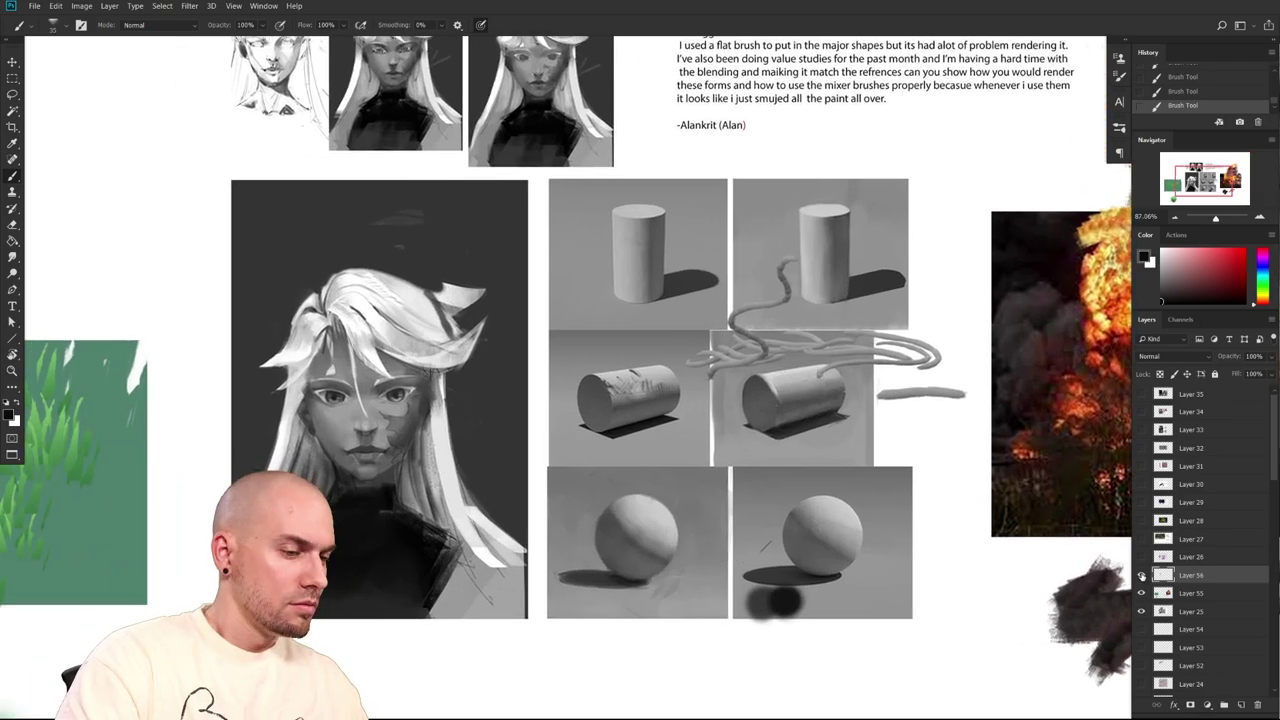
pyautogui.keyDown('alt'); pyautogui.click(1141, 557); pyautogui.keyUp('alt')
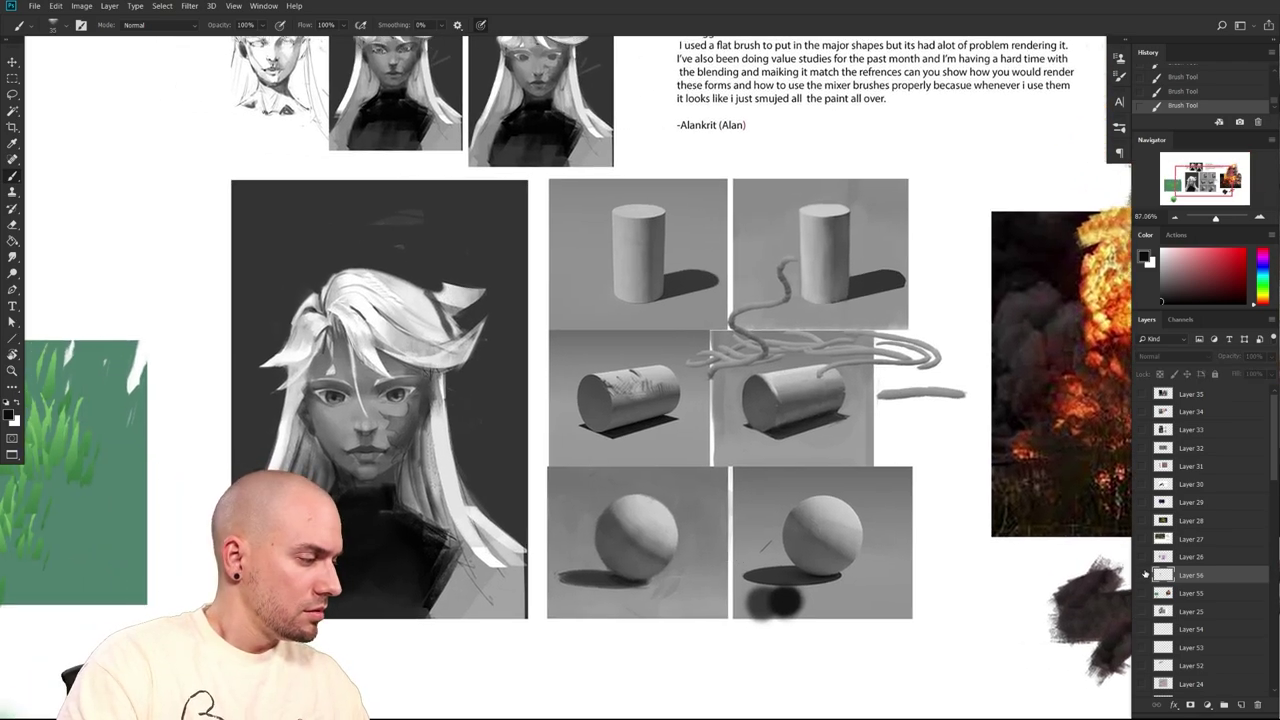
pyautogui.click(1168, 558)
pyautogui.moveTo(818, 577); pyautogui.dragTo(722, 575)
pyautogui.moveTo(866, 524); pyautogui.dragTo(813, 571)
pyautogui.moveTo(815, 571); pyautogui.dragTo(970, 573)
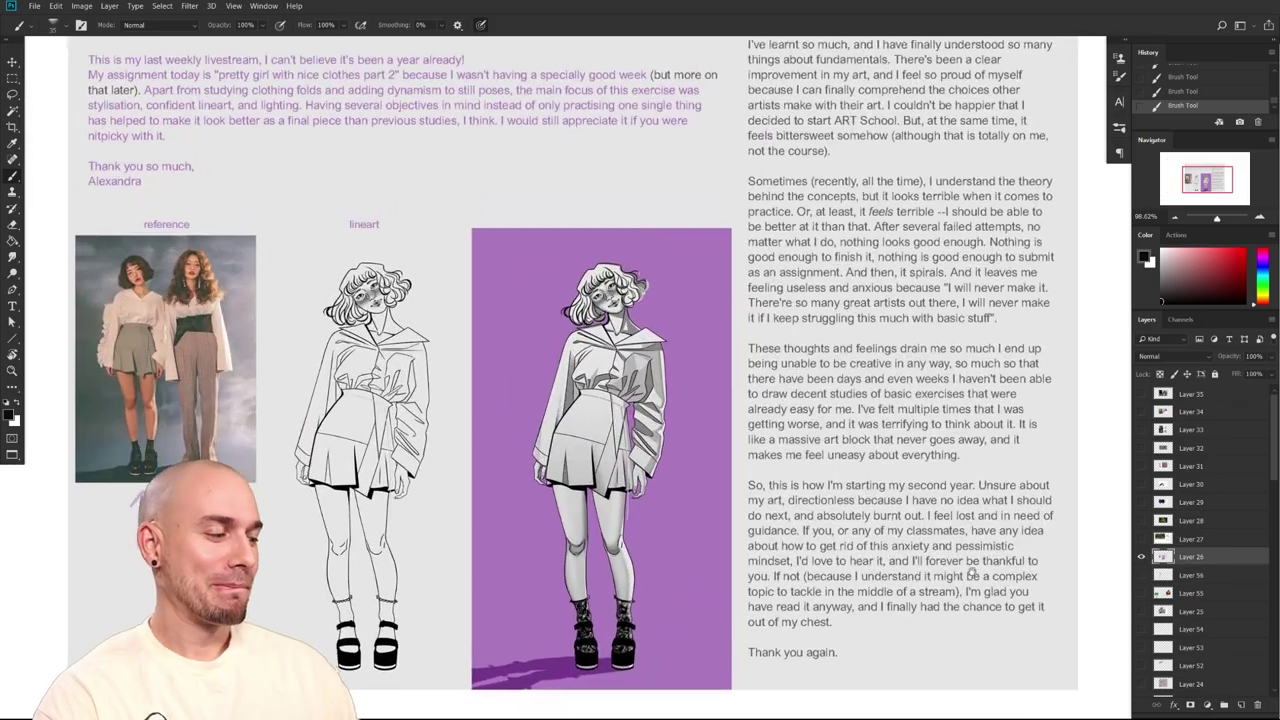
pyautogui.scroll(-2, 968, 574)
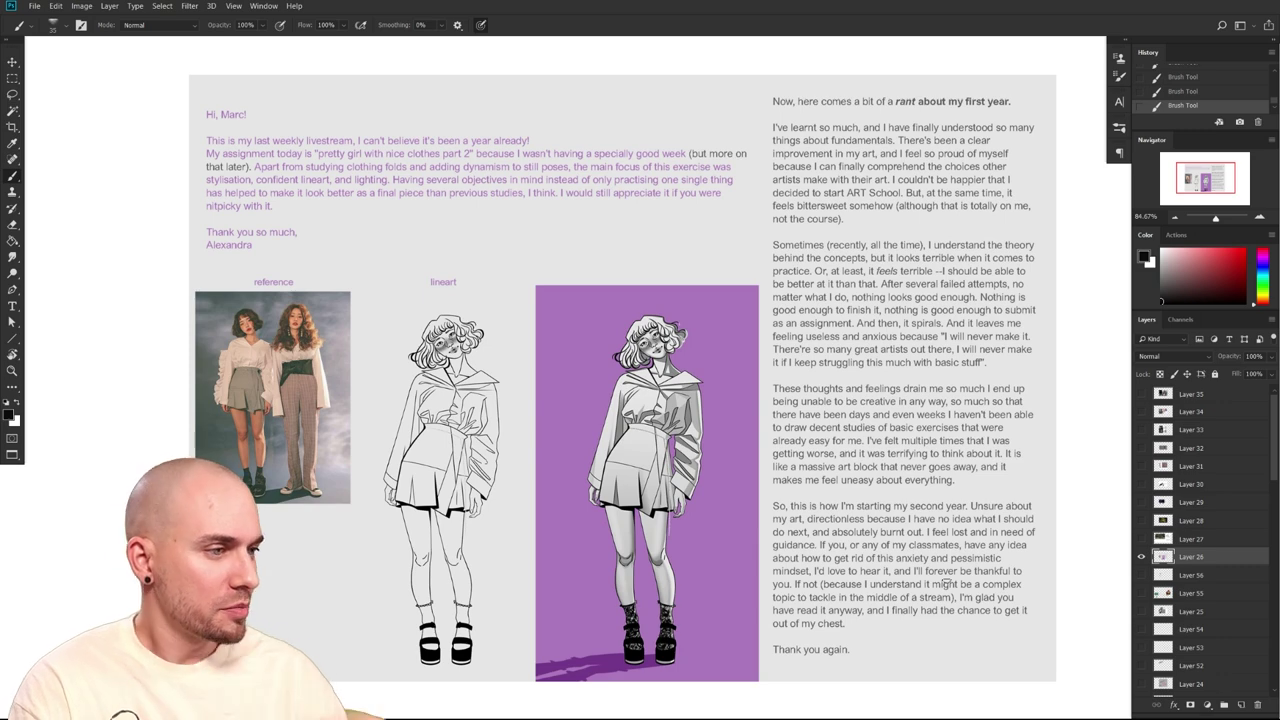
pyautogui.moveTo(863, 517); pyautogui.dragTo(842, 519)
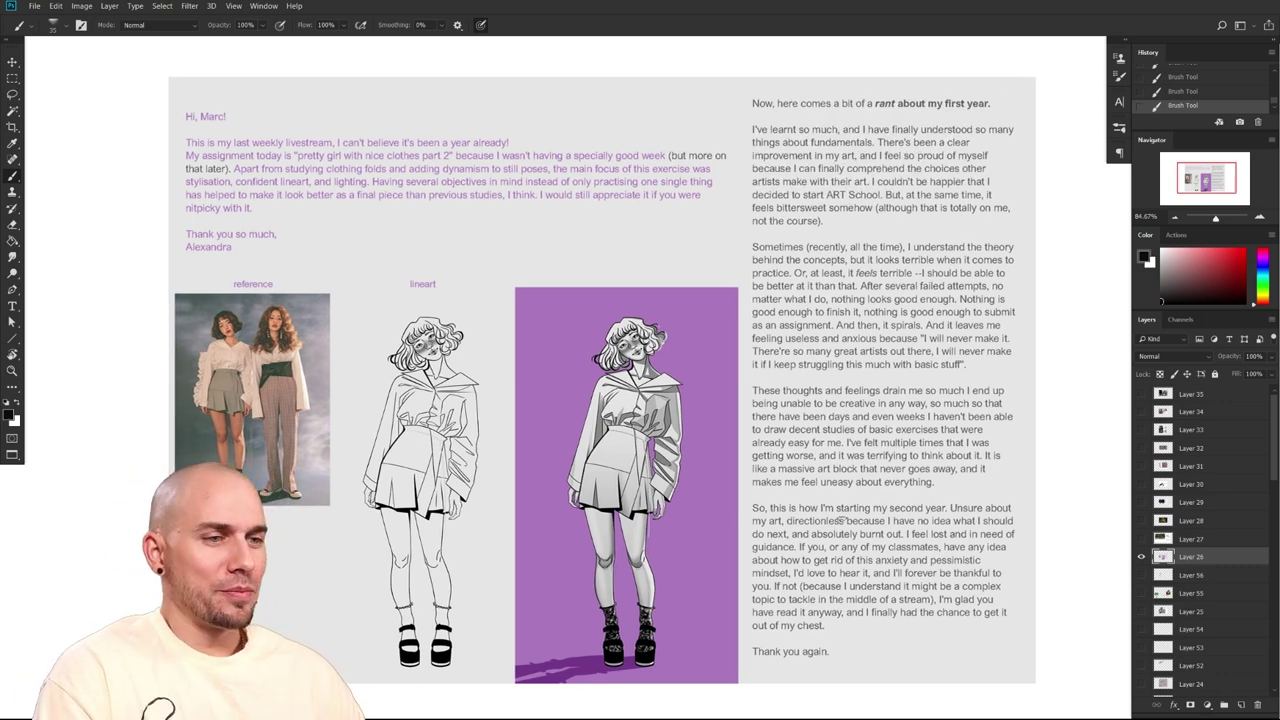
# Set the painting color to red and try brush marks around the letter's text, undoing them
pyautogui.click(1244, 251)
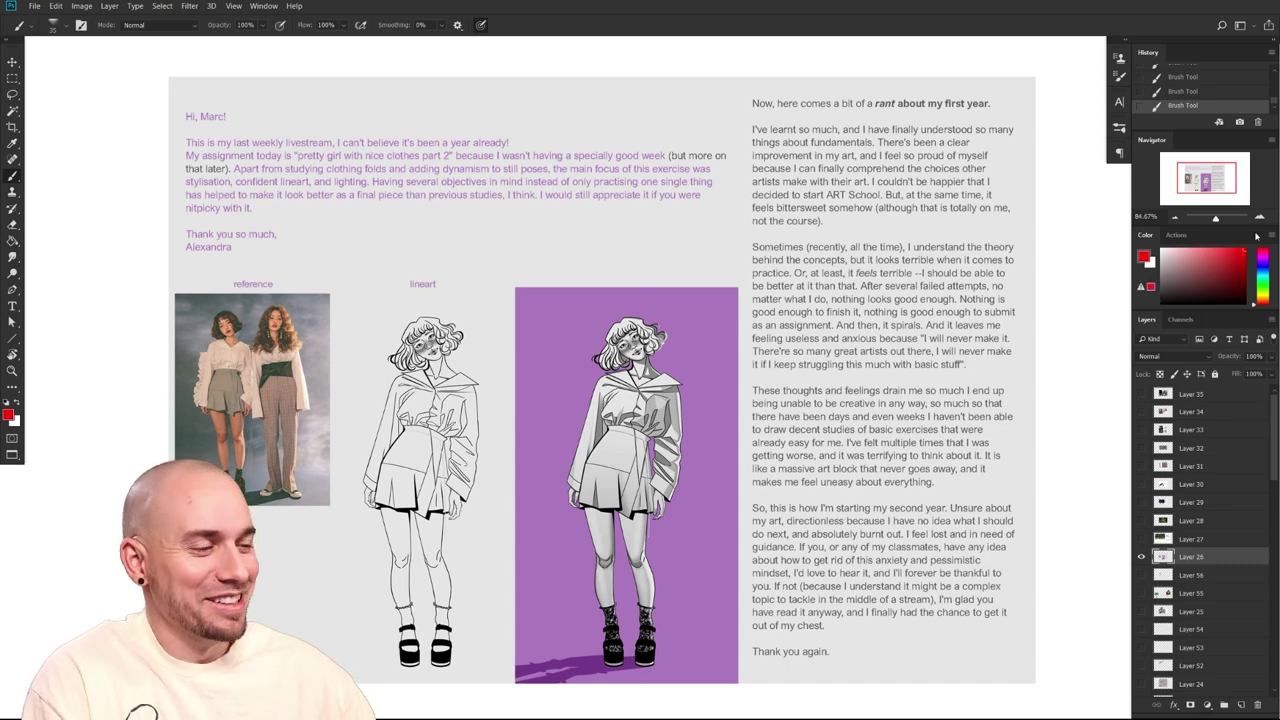
pyautogui.moveTo(667, 160)
pyautogui.mouseDown()
pyautogui.moveTo(717, 156)
pyautogui.moveTo(746, 112)
pyautogui.mouseUp()
pyautogui.hotkey('ctrl', 'z')
pyautogui.hotkey('ctrl', 'z')
pyautogui.moveTo(830, 82)
pyautogui.mouseDown()
pyautogui.moveTo(966, 262)
pyautogui.moveTo(935, 194)
pyautogui.mouseUp()
pyautogui.hotkey('ctrl', 'z')
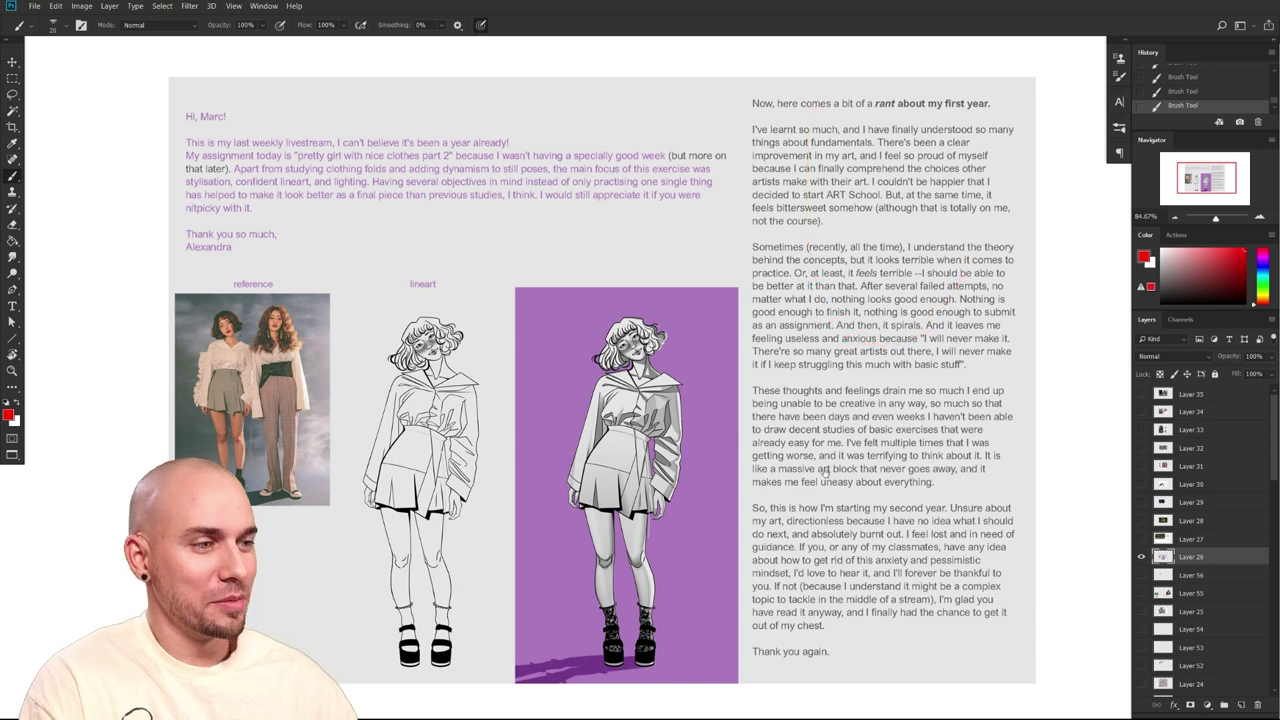
# Read the student's letter and rant about the first year beside the reference photo, lineart and shaded figure
pyautogui.moveTo(829, 454); pyautogui.dragTo(819, 449)
pyautogui.moveTo(887, 501); pyautogui.dragTo(889, 506)
pyautogui.moveTo(769, 562); pyautogui.dragTo(771, 560)
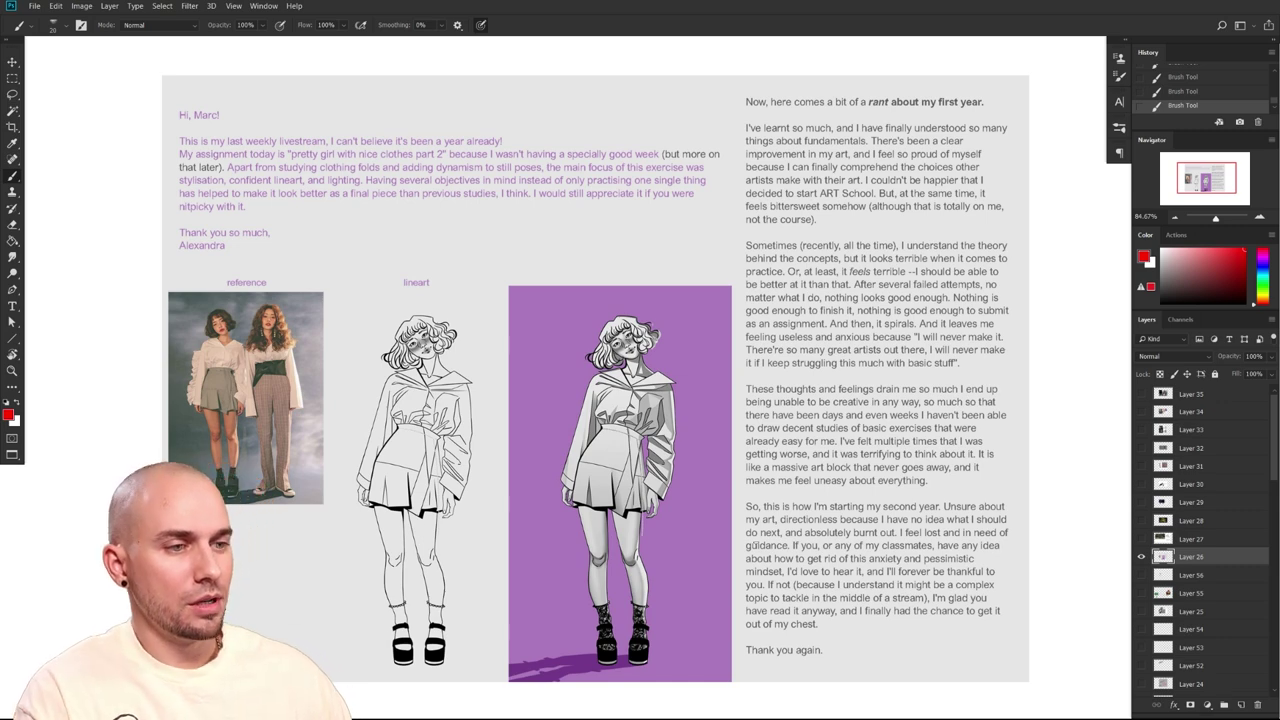
pyautogui.moveTo(909, 441); pyautogui.dragTo(840, 464)
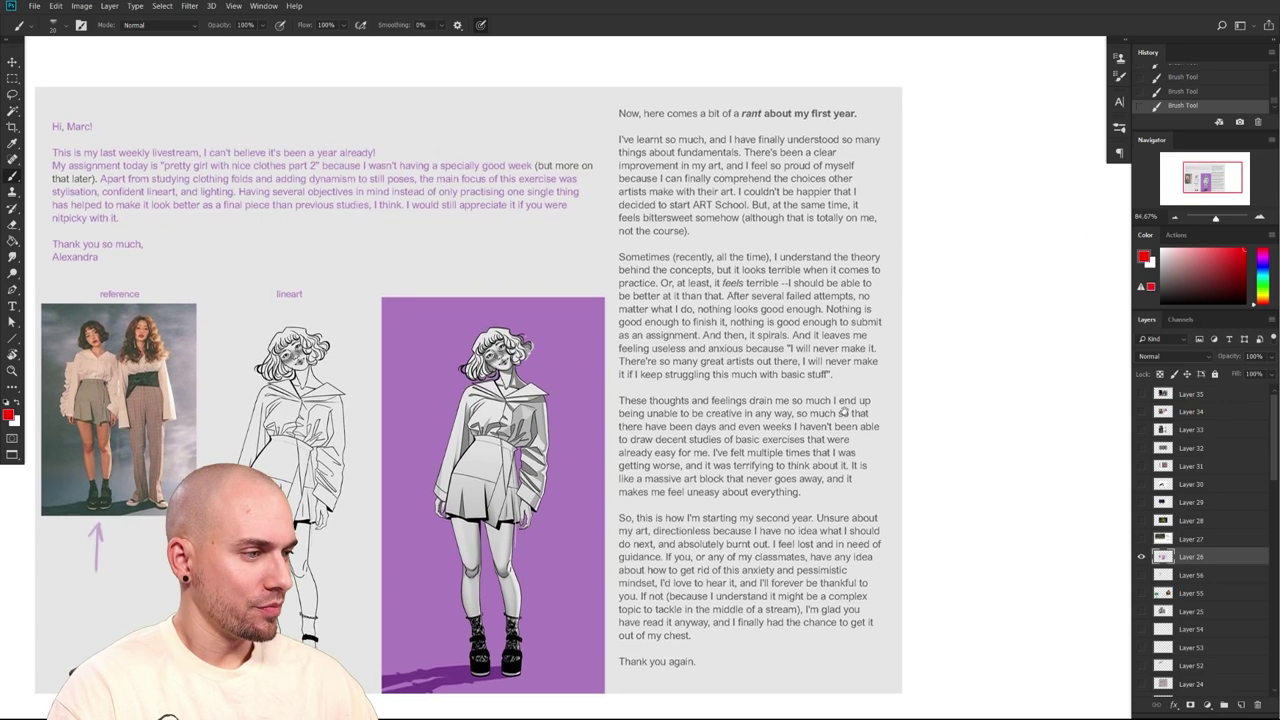
pyautogui.moveTo(847, 418); pyautogui.dragTo(840, 413)
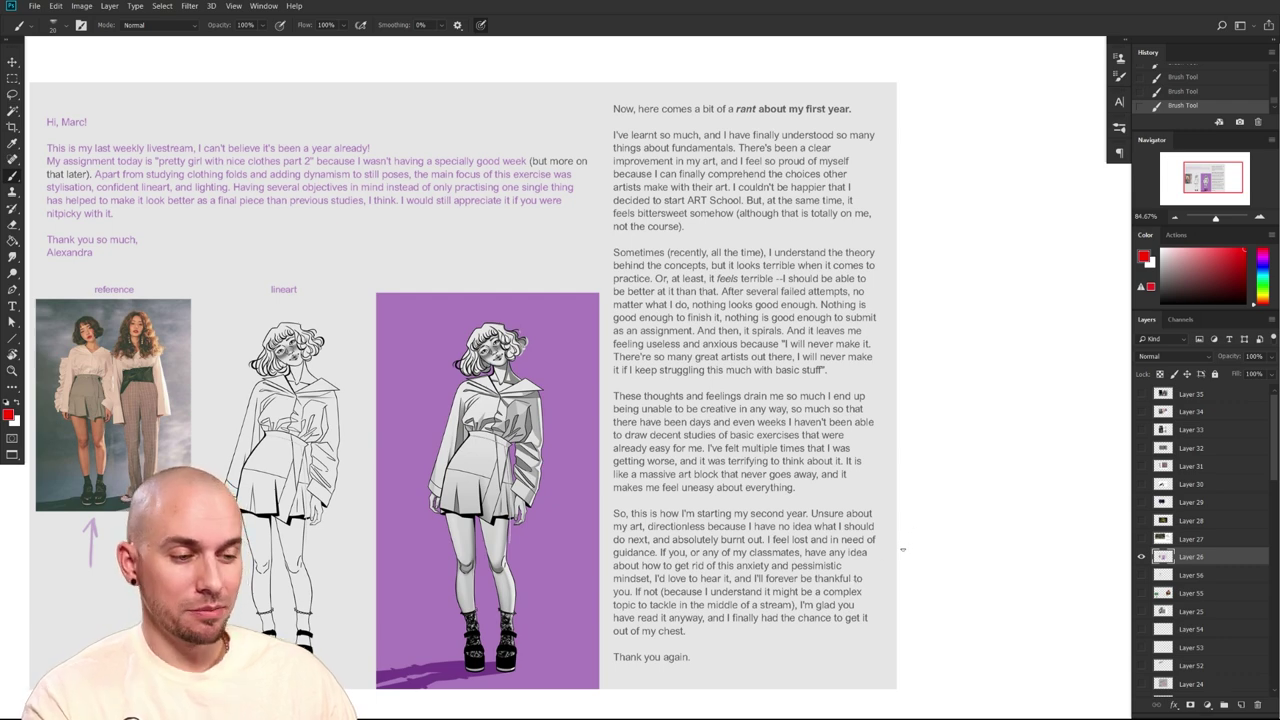
pyautogui.moveTo(903, 506); pyautogui.dragTo(981, 491)
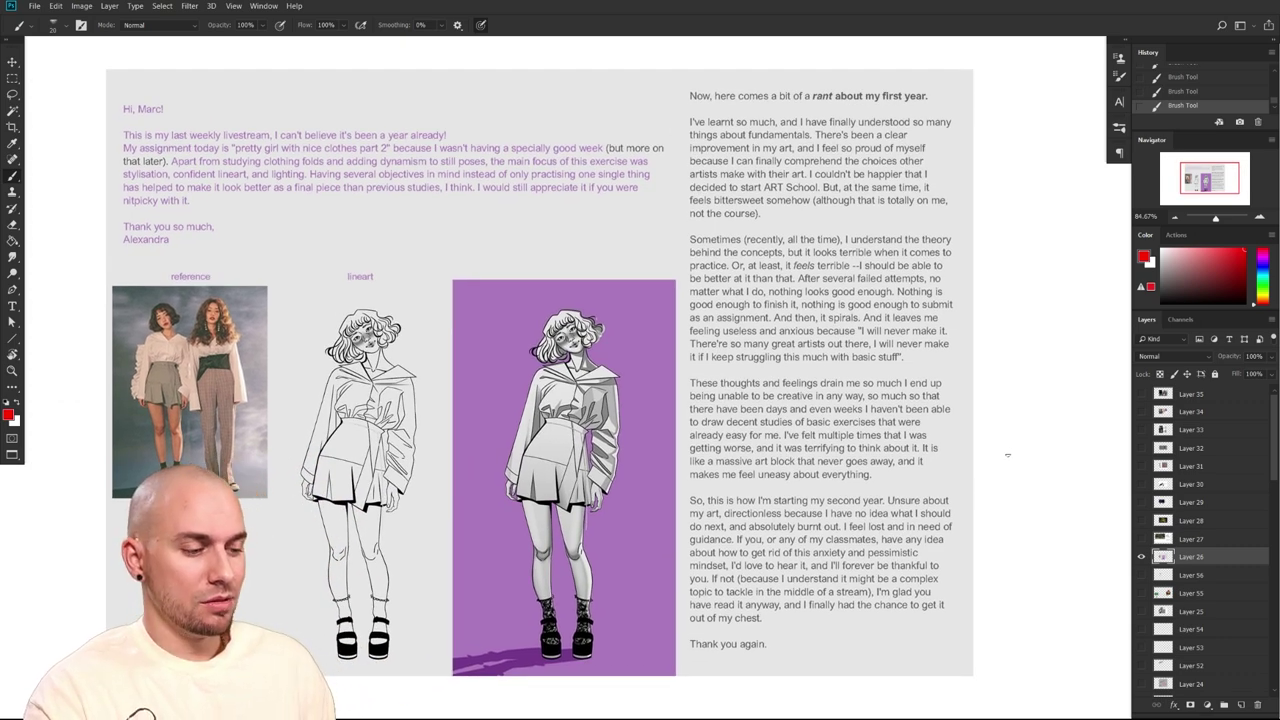
pyautogui.moveTo(950, 555); pyautogui.dragTo(919, 563)
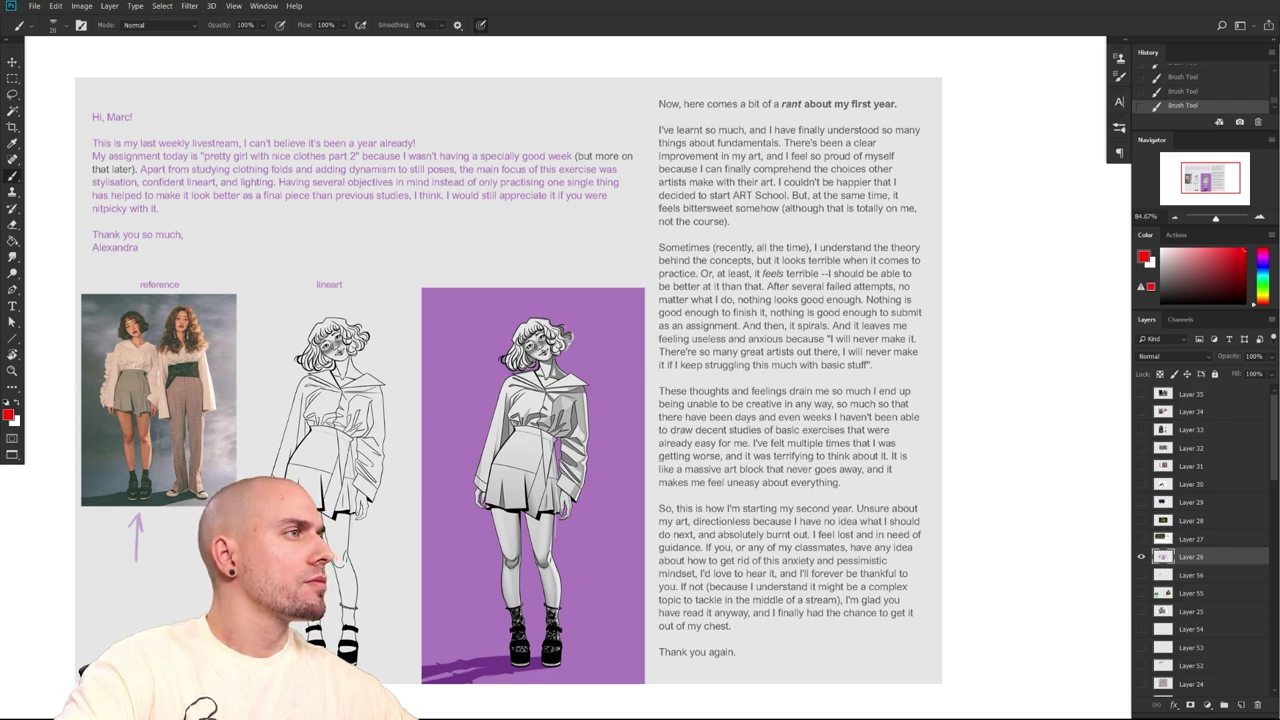
# Paste the Dunning-Kruger Effect graph as a new layer and move it to the blank area beside the student's letter
pyautogui.hotkey('ctrl', 'v')
pyautogui.moveTo(818, 370); pyautogui.dragTo(459, 347)
pyautogui.moveTo(375, 385); pyautogui.dragTo(748, 491)
pyautogui.moveTo(930, 543); pyautogui.dragTo(955, 535)
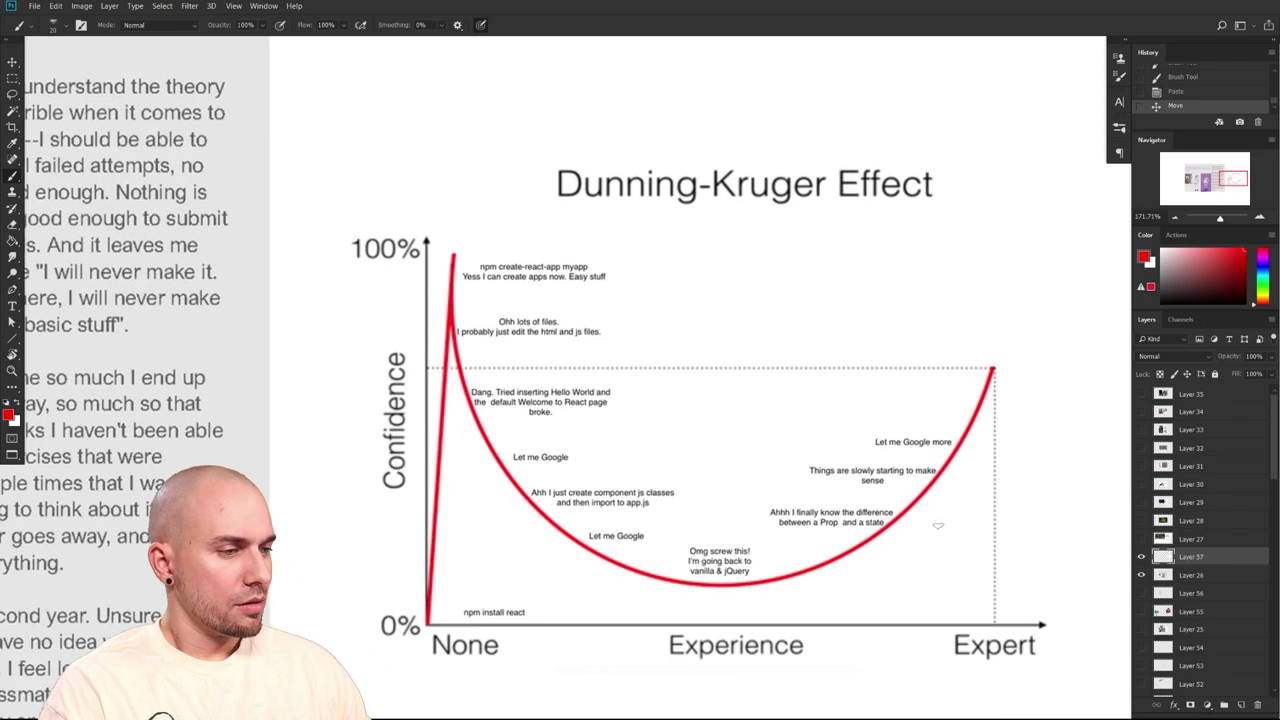
pyautogui.scroll(-4, 813, 422)
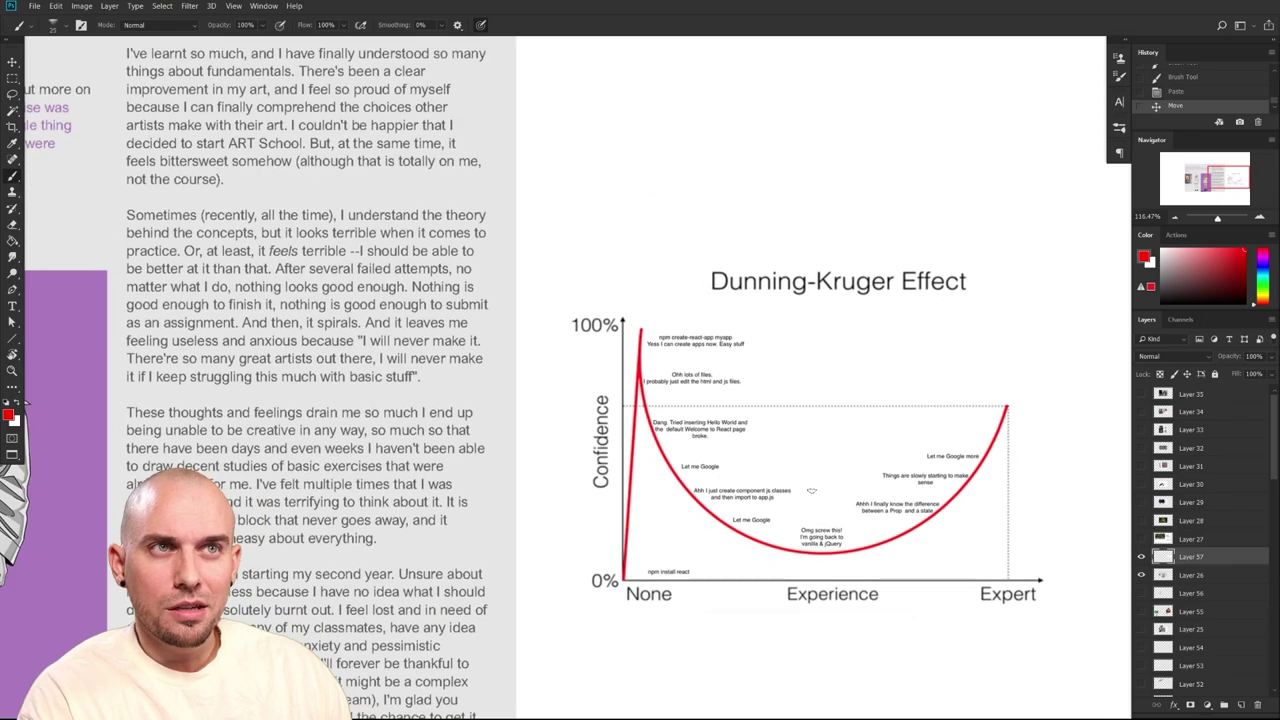
# Choose a round brush, set the painting color to orange, and reduce the brush size for annotating the graph
pyautogui.rightClick(814, 489)
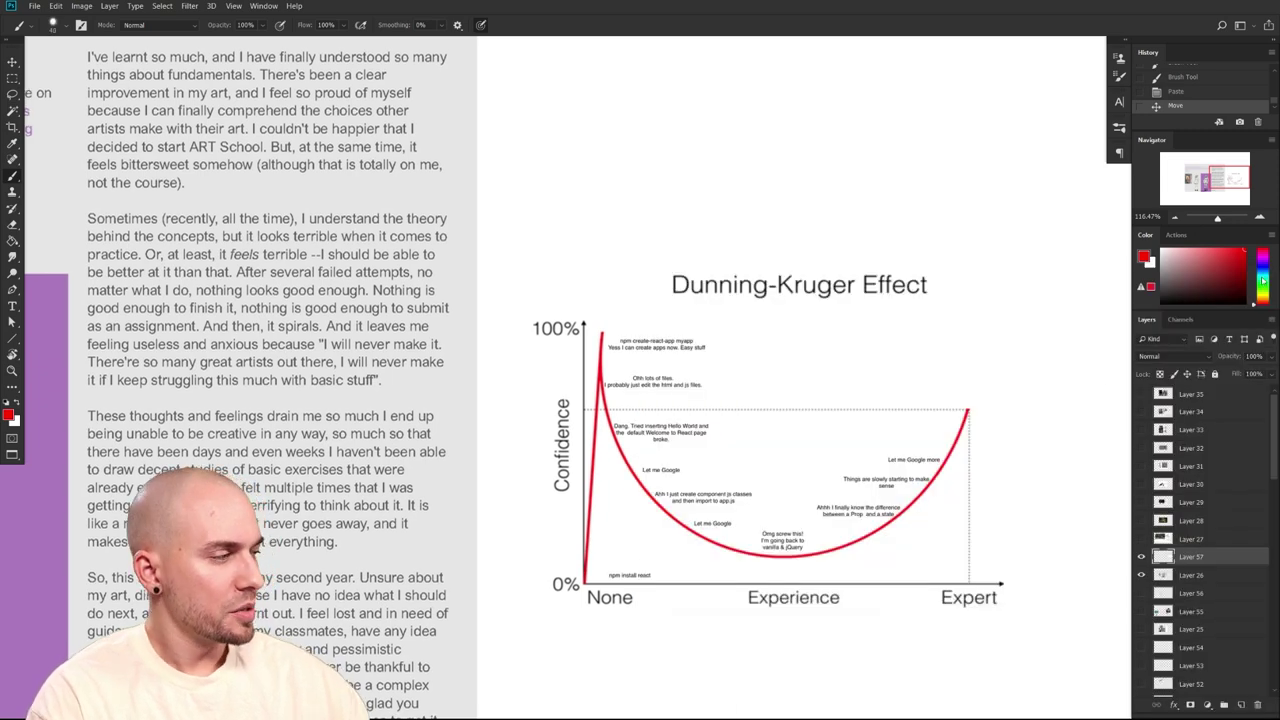
pyautogui.moveTo(1264, 271); pyautogui.dragTo(1268, 304)
pyautogui.click(1233, 249)
pyautogui.click(1268, 297)
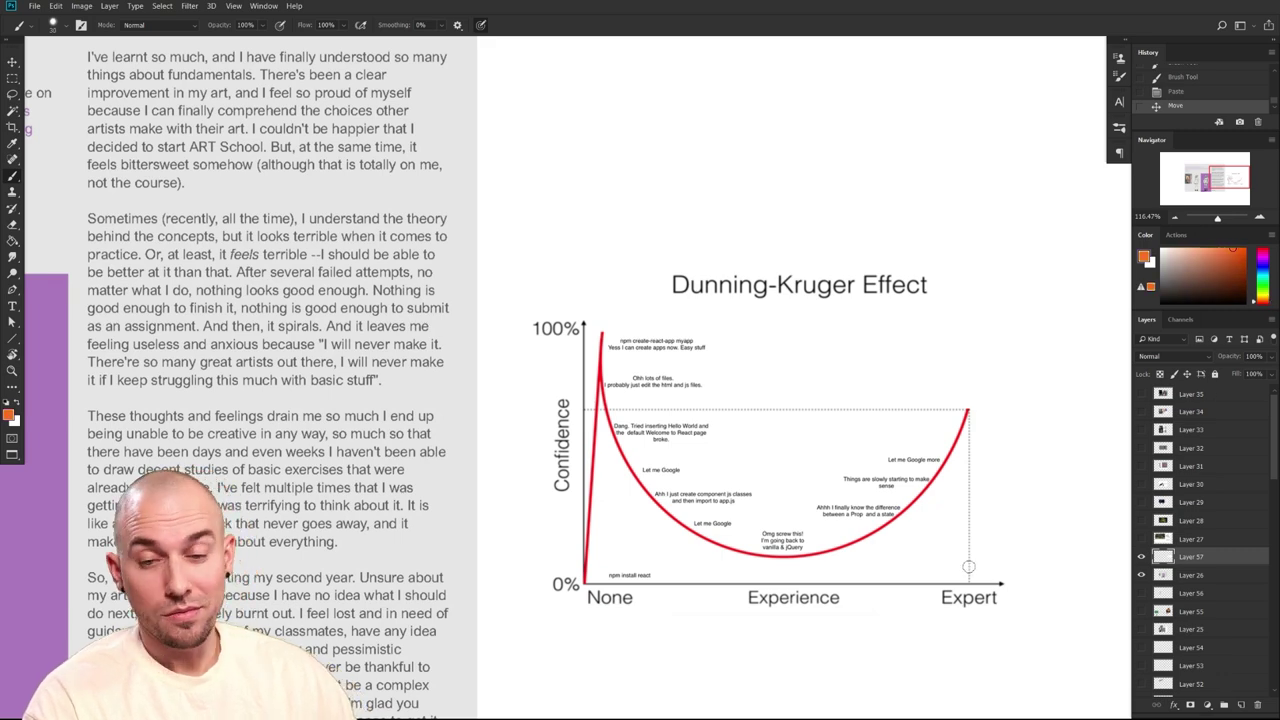
pyautogui.moveTo(836, 518)
pyautogui.mouseDown()
pyautogui.moveTo(821, 531)
pyautogui.moveTo(752, 526)
pyautogui.mouseUp()
pyautogui.press('[')
pyautogui.press('[')
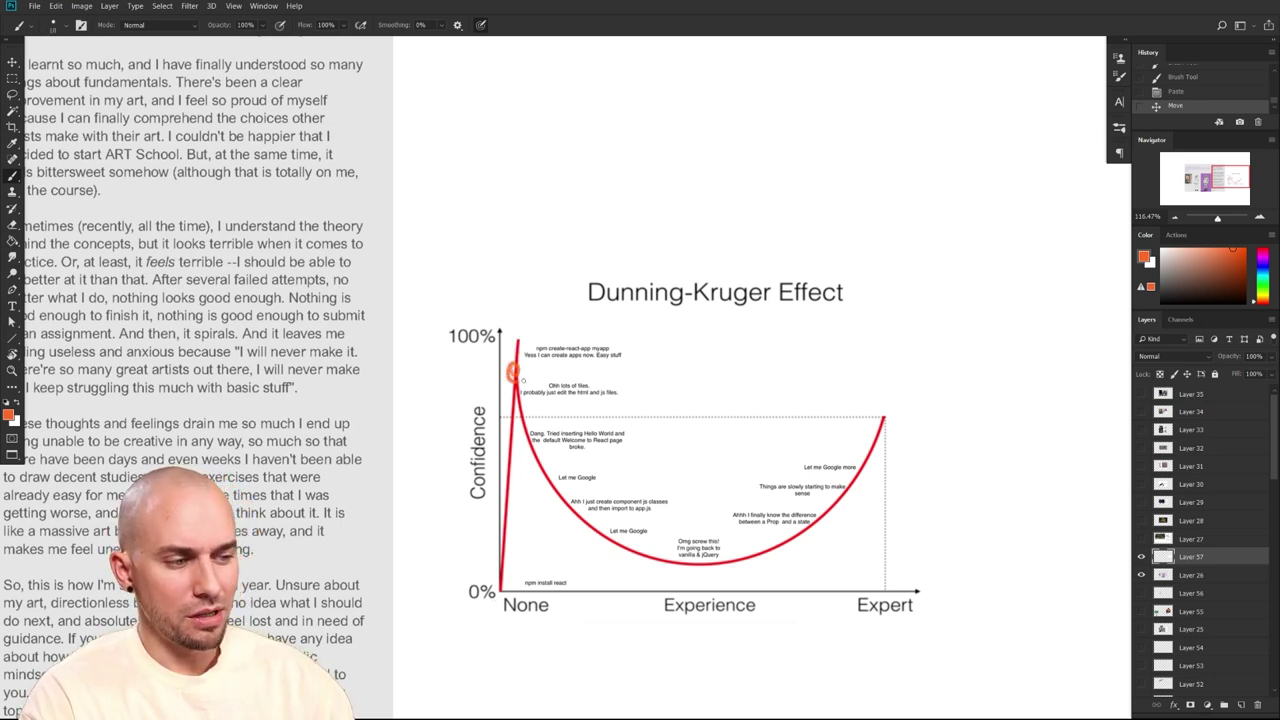
# Try orange marks on the graph's confidence peak, below None, near Expert and down the falling curve, undoing each one
pyautogui.moveTo(517, 372)
pyautogui.mouseDown()
pyautogui.moveTo(513, 398)
pyautogui.moveTo(508, 362)
pyautogui.moveTo(514, 386)
pyautogui.mouseUp()
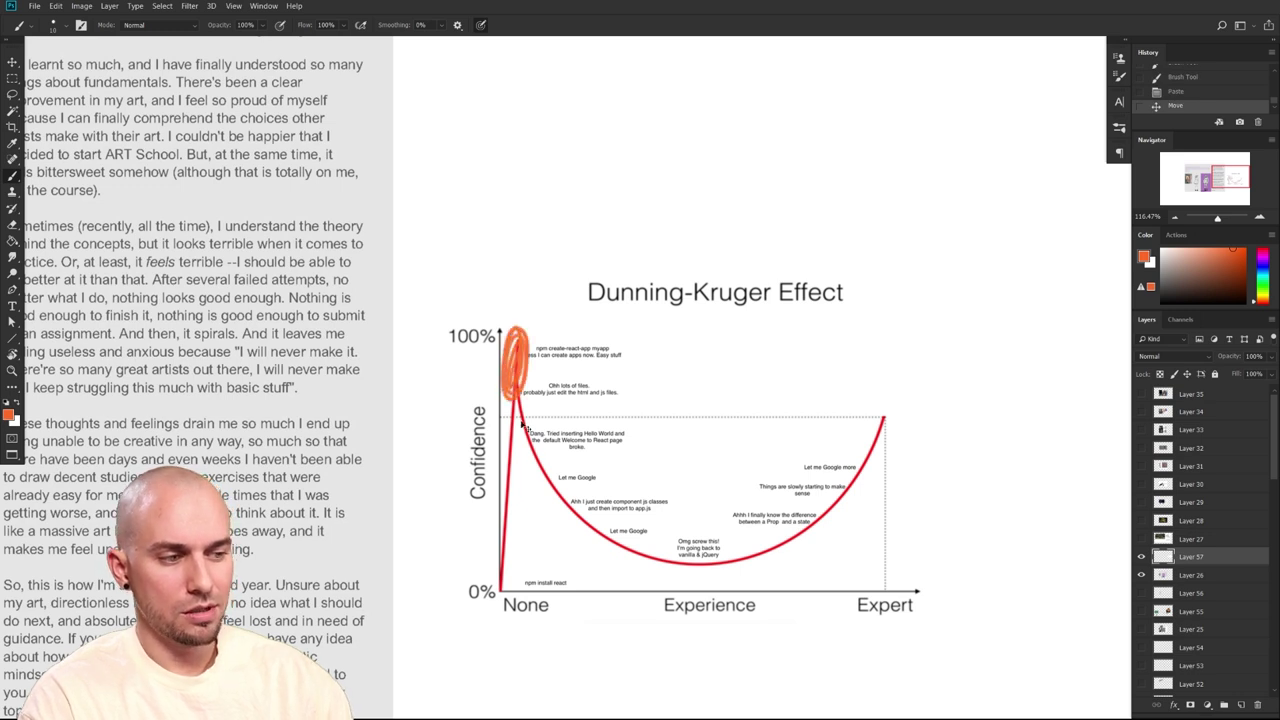
pyautogui.hotkey('ctrl', 'z')
pyautogui.moveTo(498, 612); pyautogui.dragTo(512, 614)
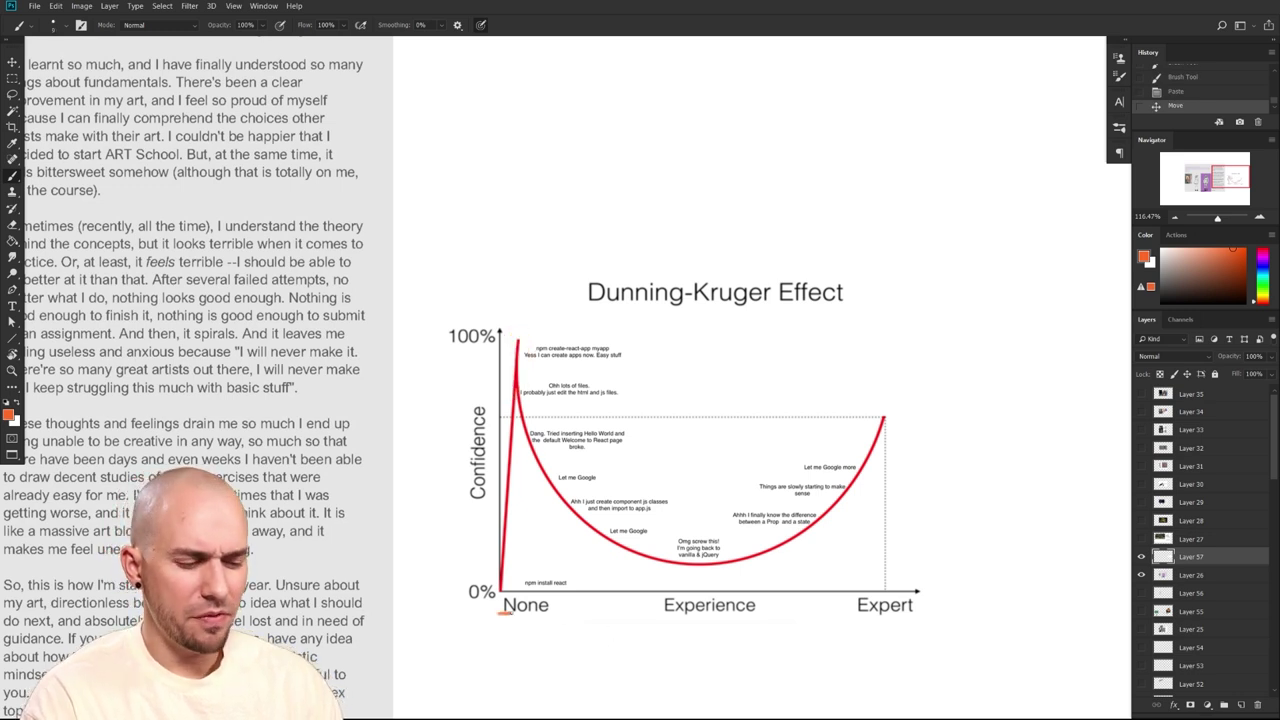
pyautogui.hotkey('ctrl', 'z')
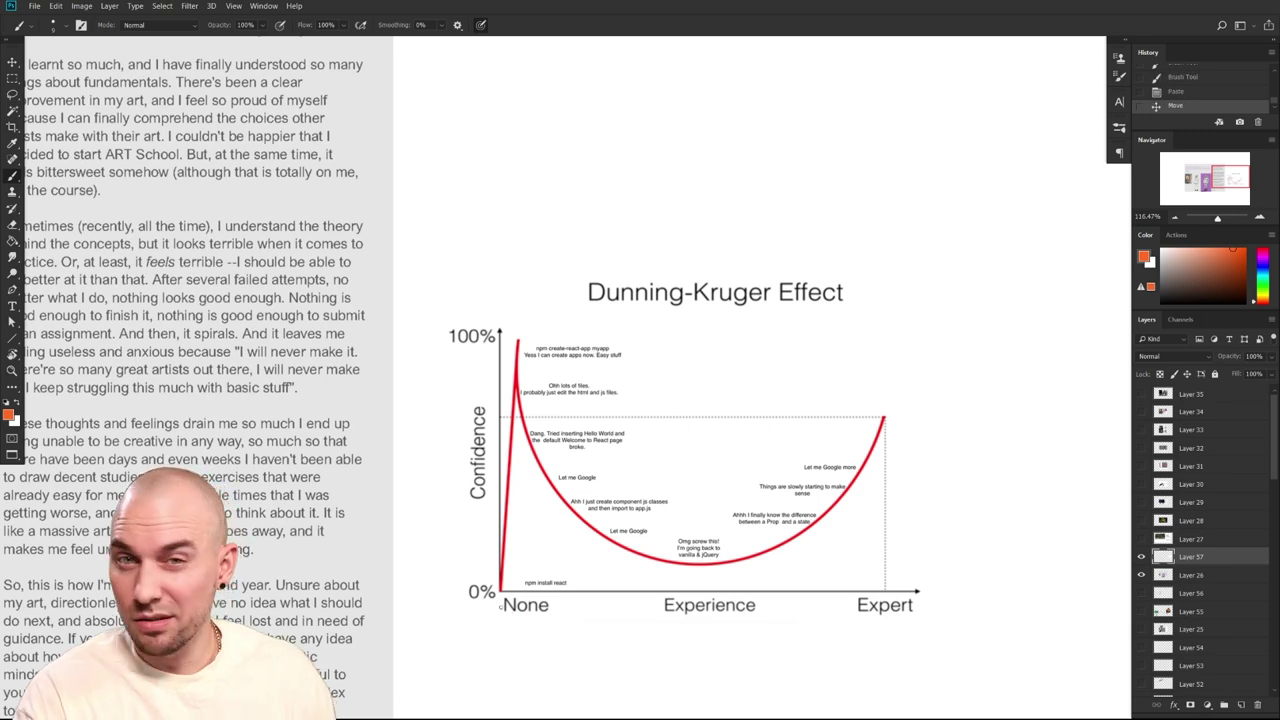
pyautogui.moveTo(653, 610); pyautogui.dragTo(729, 603)
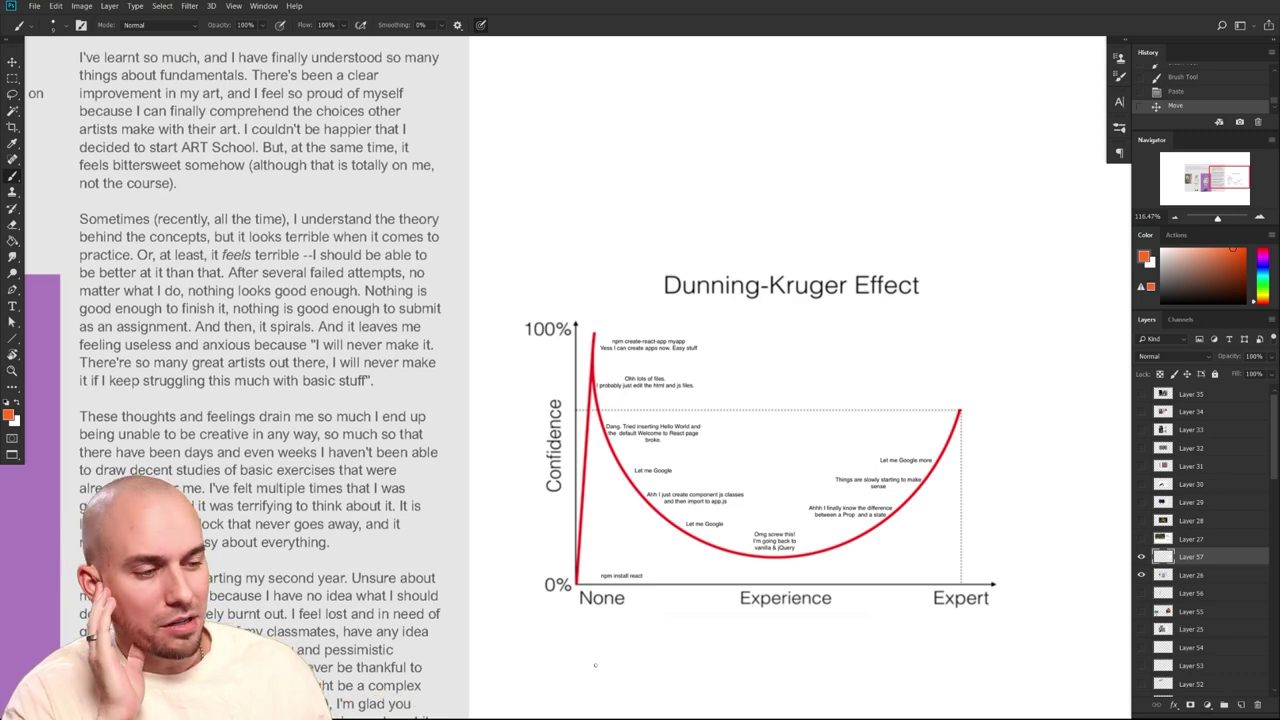
pyautogui.moveTo(925, 597); pyautogui.dragTo(881, 611)
pyautogui.hotkey('ctrl', 'z')
pyautogui.moveTo(804, 636); pyautogui.dragTo(711, 648)
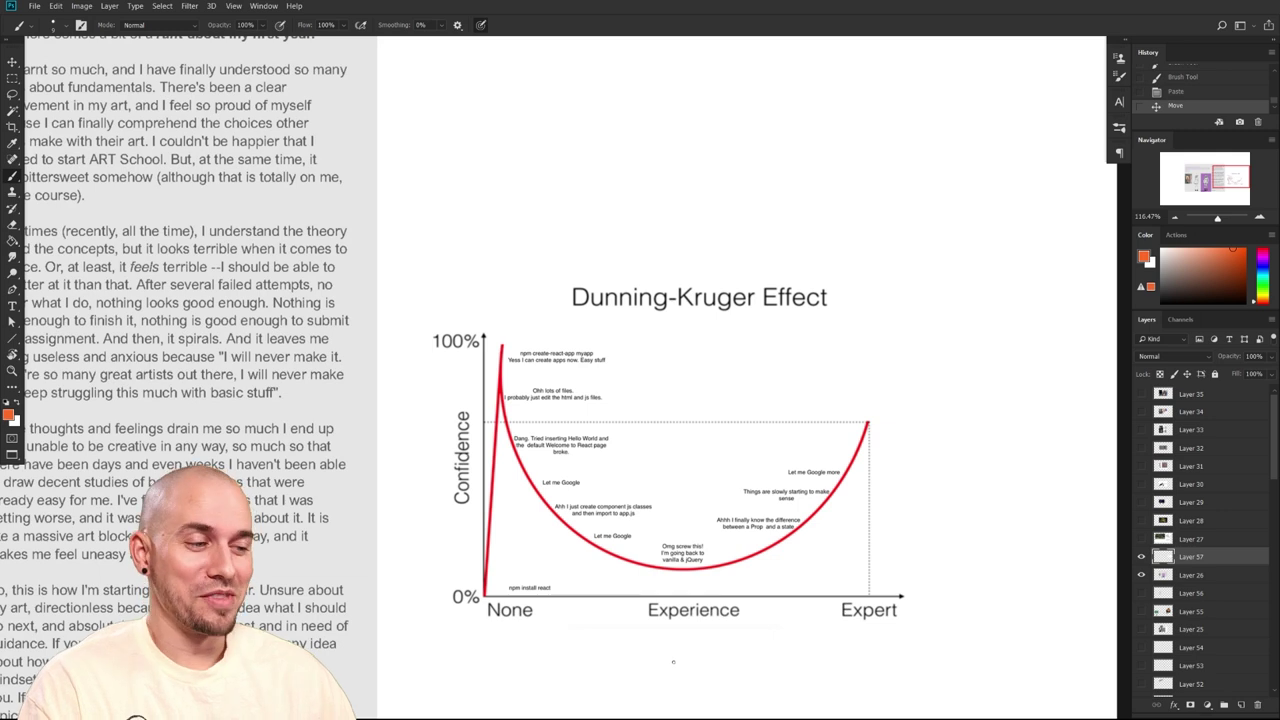
pyautogui.moveTo(502, 348); pyautogui.dragTo(519, 457)
pyautogui.hotkey('ctrl', 'z')
# Set the painting color to bright green and enlarge the brush for marking the graph
pyautogui.click(1233, 258)
pyautogui.moveTo(1233, 258); pyautogui.dragTo(1230, 261)
pyautogui.moveTo(1263, 276); pyautogui.dragTo(1263, 282)
pyautogui.press(']')
pyautogui.press(']')
# Mark the falling curve, 0%, 100% and the curve's lowest point in green, undoing all four marks
pyautogui.moveTo(500, 349)
pyautogui.mouseDown()
pyautogui.moveTo(528, 479)
pyautogui.moveTo(568, 528)
pyautogui.moveTo(628, 562)
pyautogui.mouseUp()
pyautogui.moveTo(458, 586)
pyautogui.mouseDown()
pyautogui.moveTo(456, 600)
pyautogui.moveTo(459, 588)
pyautogui.mouseUp()
pyautogui.moveTo(437, 349)
pyautogui.mouseDown()
pyautogui.moveTo(469, 350)
pyautogui.moveTo(444, 352)
pyautogui.mouseUp()
pyautogui.moveTo(679, 579); pyautogui.dragTo(662, 580)
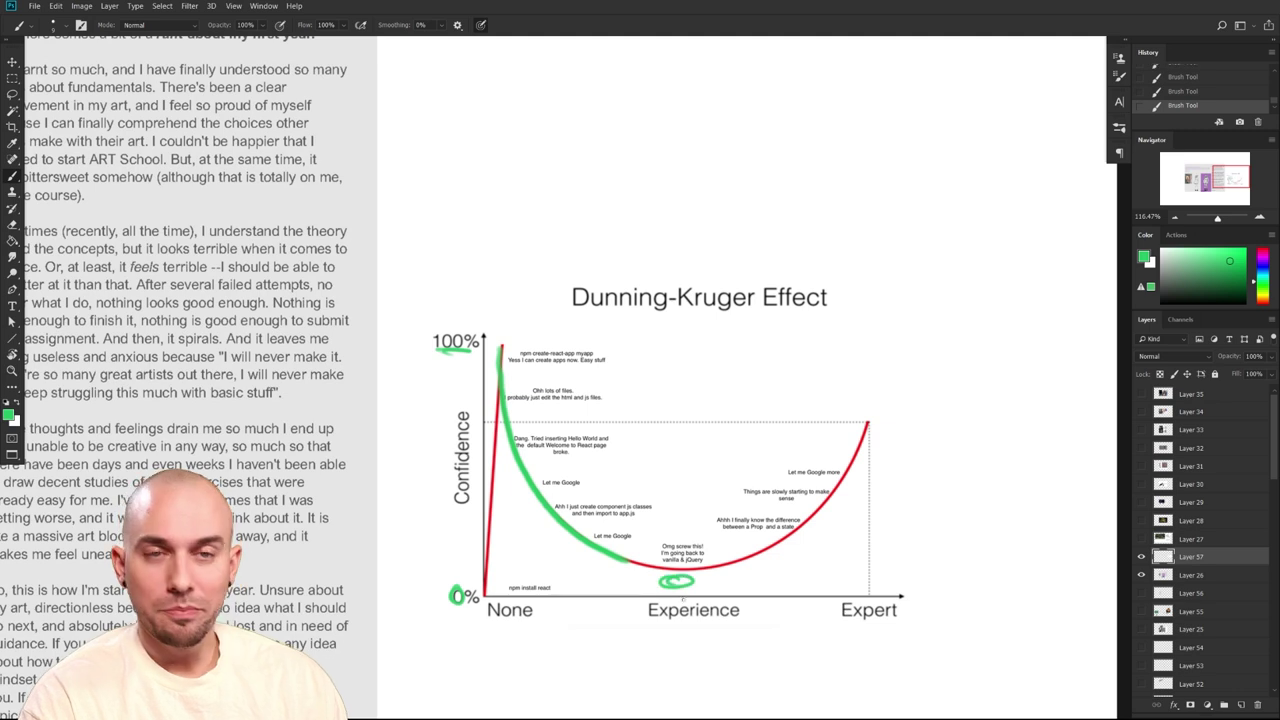
pyautogui.hotkey('ctrl', 'z')
pyautogui.hotkey('ctrl', 'z')
pyautogui.hotkey('ctrl', 'z')
pyautogui.hotkey('ctrl', 'z')
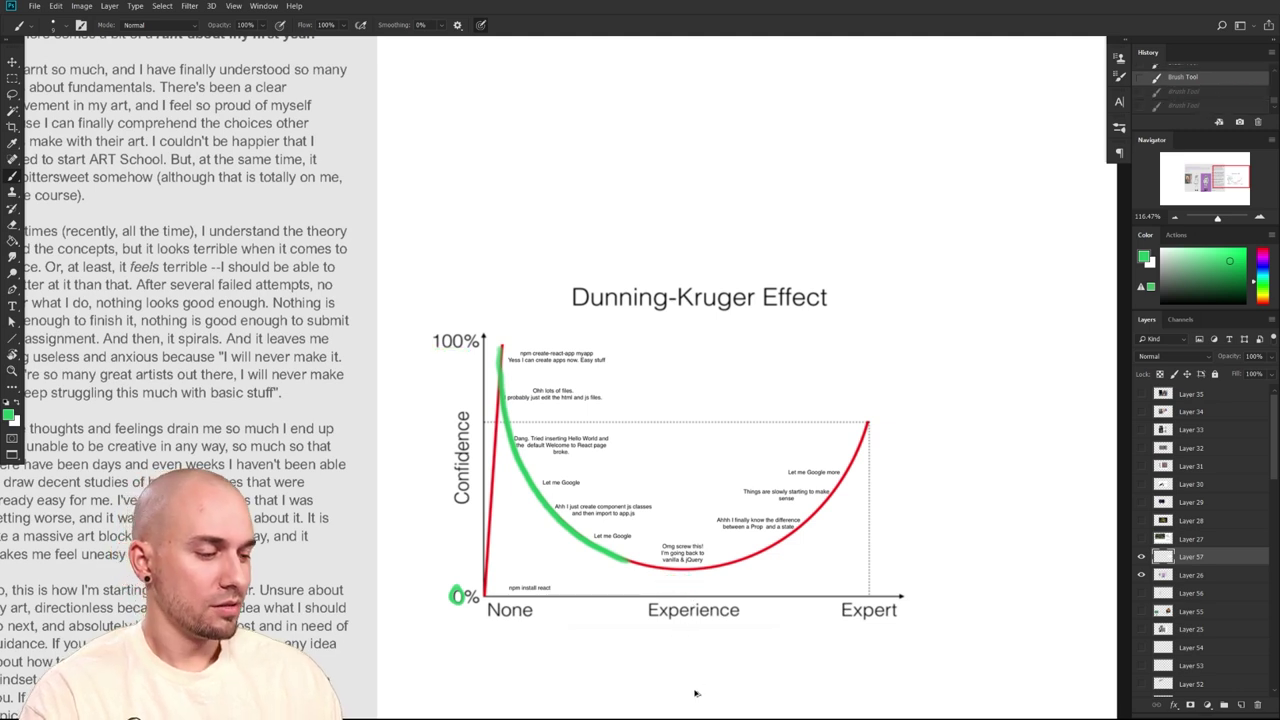
pyautogui.moveTo(715, 655); pyautogui.dragTo(661, 666)
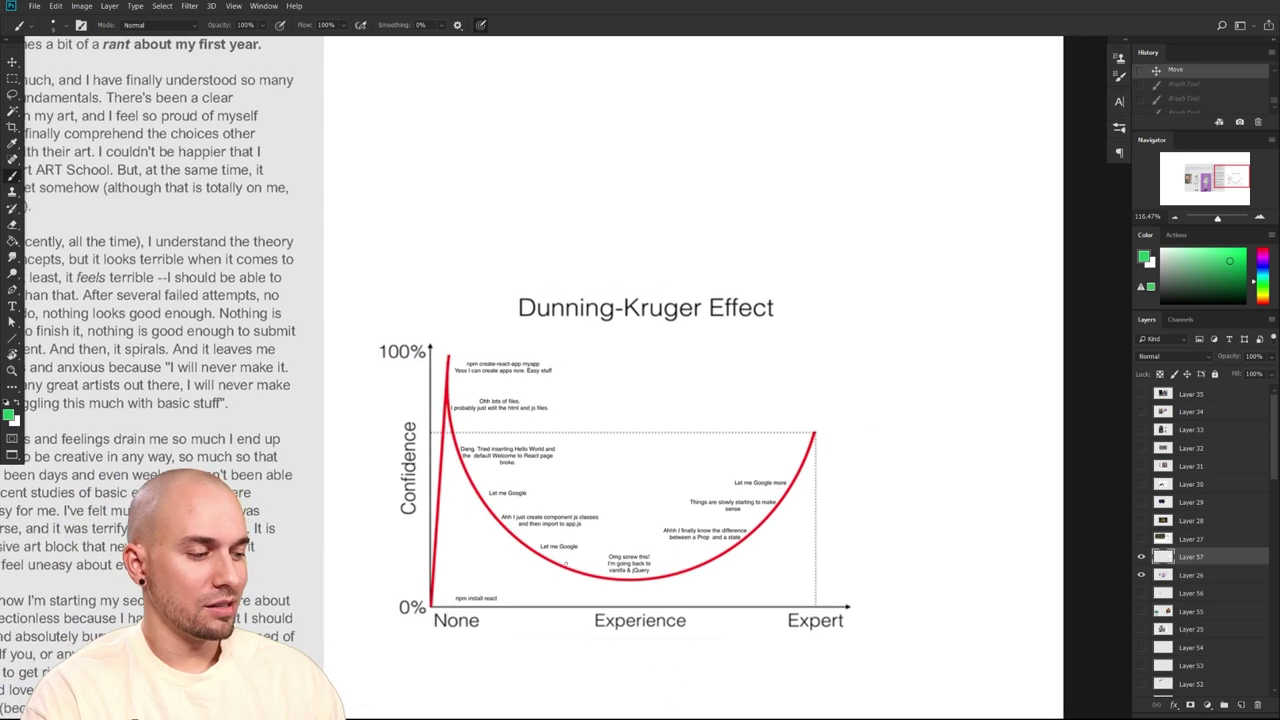
# Try a green stroke along the bottom of the confidence curve and undo it
pyautogui.moveTo(590, 582); pyautogui.dragTo(680, 581)
pyautogui.hotkey('ctrl', 'z')
pyautogui.moveTo(817, 573); pyautogui.dragTo(895, 563)
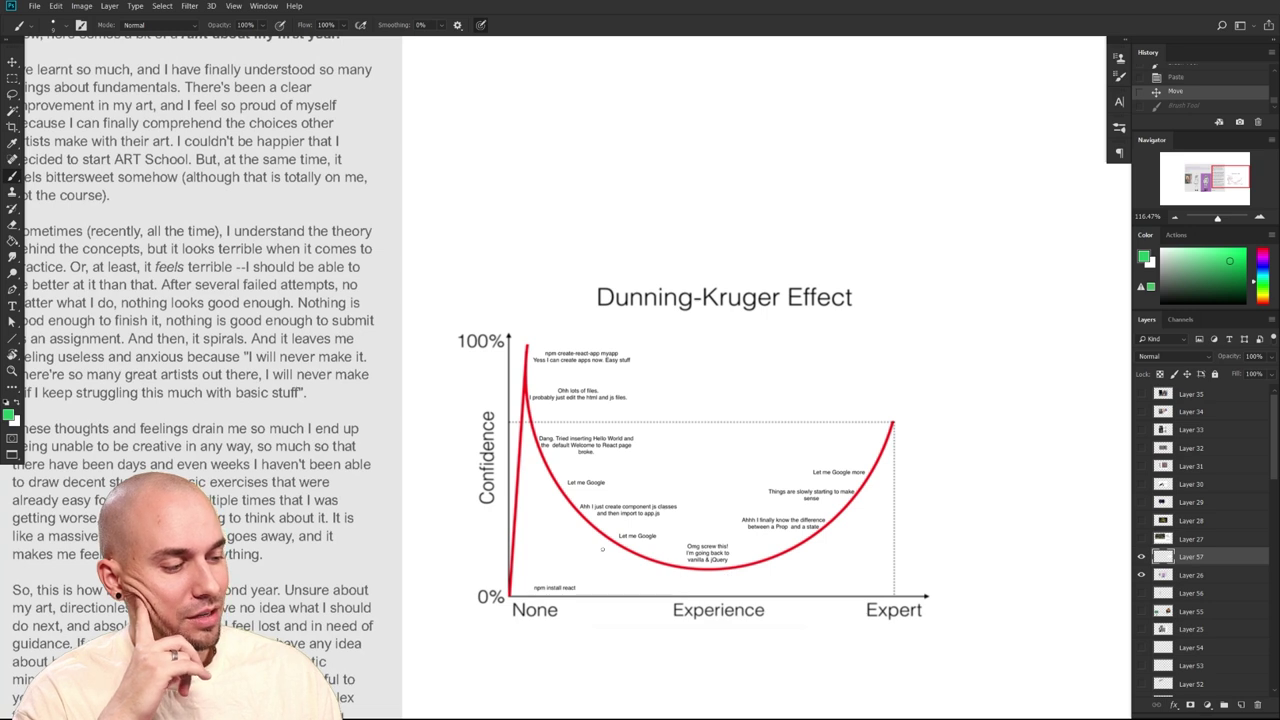
# Trace the confidence curve in green from its descent through the low point up to Expert, undoing all the strokes
pyautogui.moveTo(551, 496)
pyautogui.mouseDown()
pyautogui.moveTo(608, 553)
pyautogui.moveTo(703, 577)
pyautogui.moveTo(773, 572)
pyautogui.moveTo(873, 486)
pyautogui.mouseUp()
pyautogui.hotkey('ctrl', 'z')
pyautogui.moveTo(865, 559); pyautogui.dragTo(830, 563)
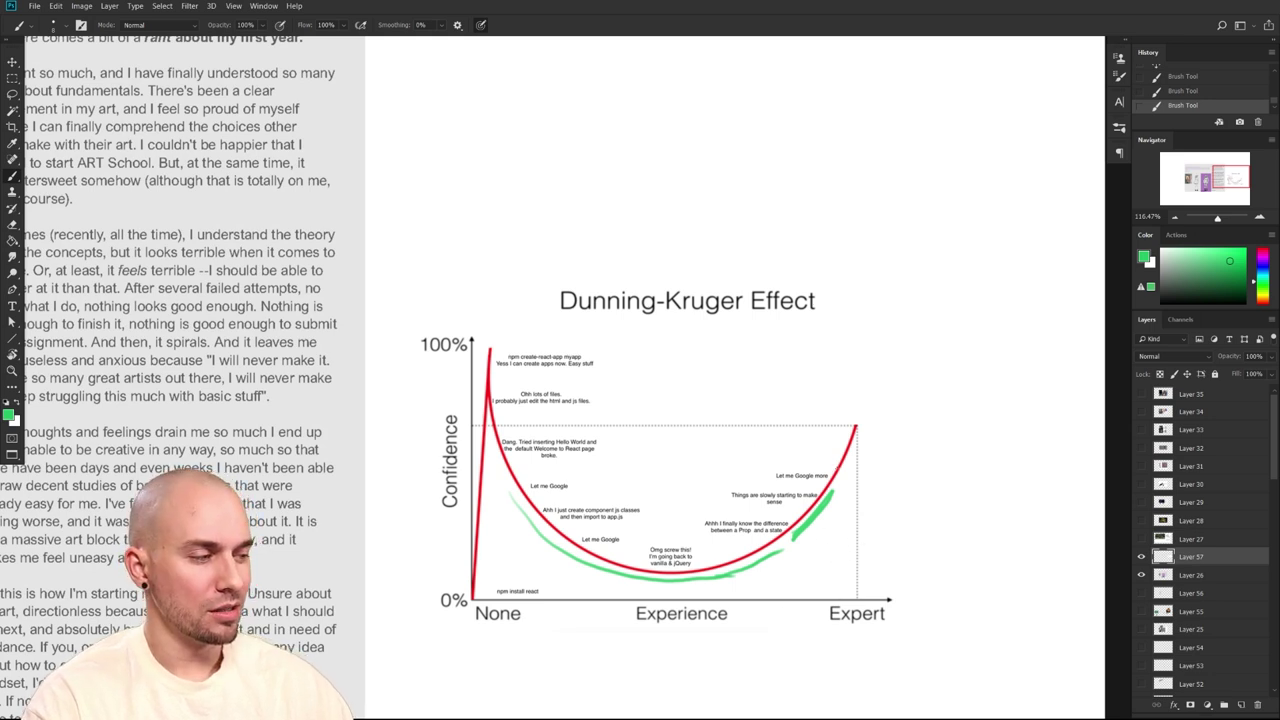
pyautogui.moveTo(832, 474); pyautogui.dragTo(856, 424)
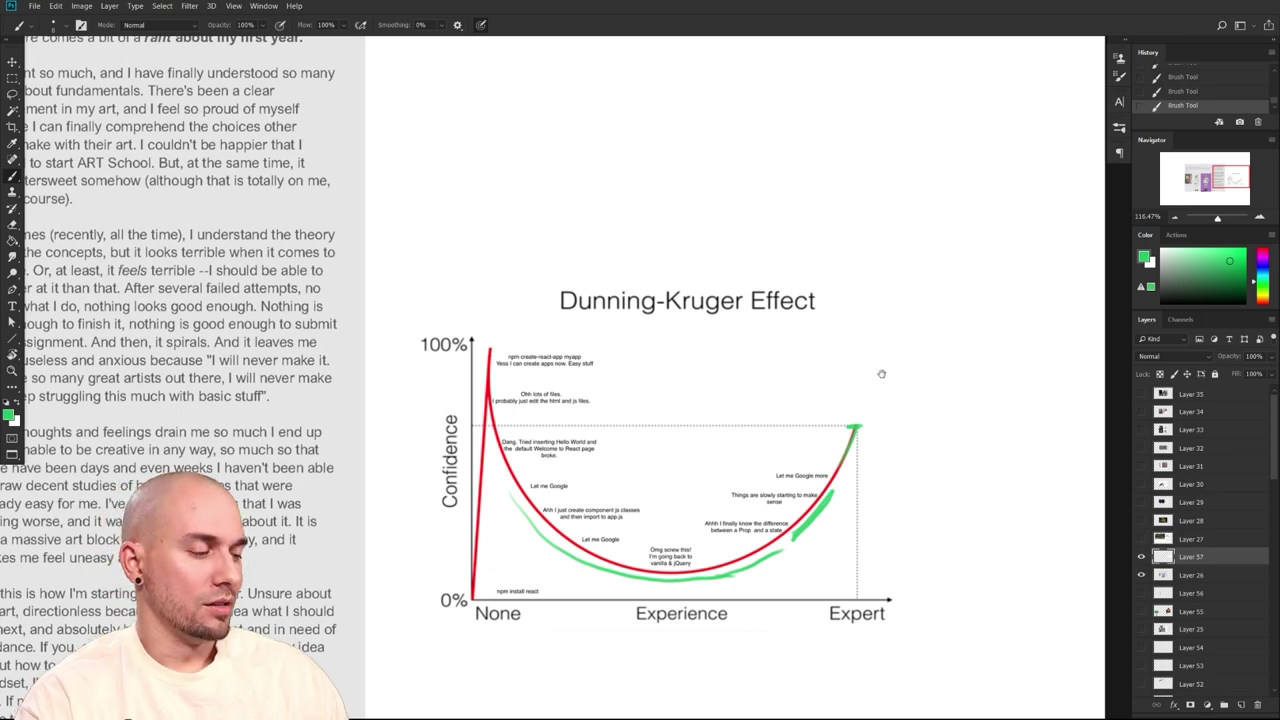
pyautogui.hotkey('ctrl', 'z')
pyautogui.hotkey('ctrl', 'z')
pyautogui.hotkey('ctrl', 'z')
pyautogui.hotkey('ctrl', 'z')
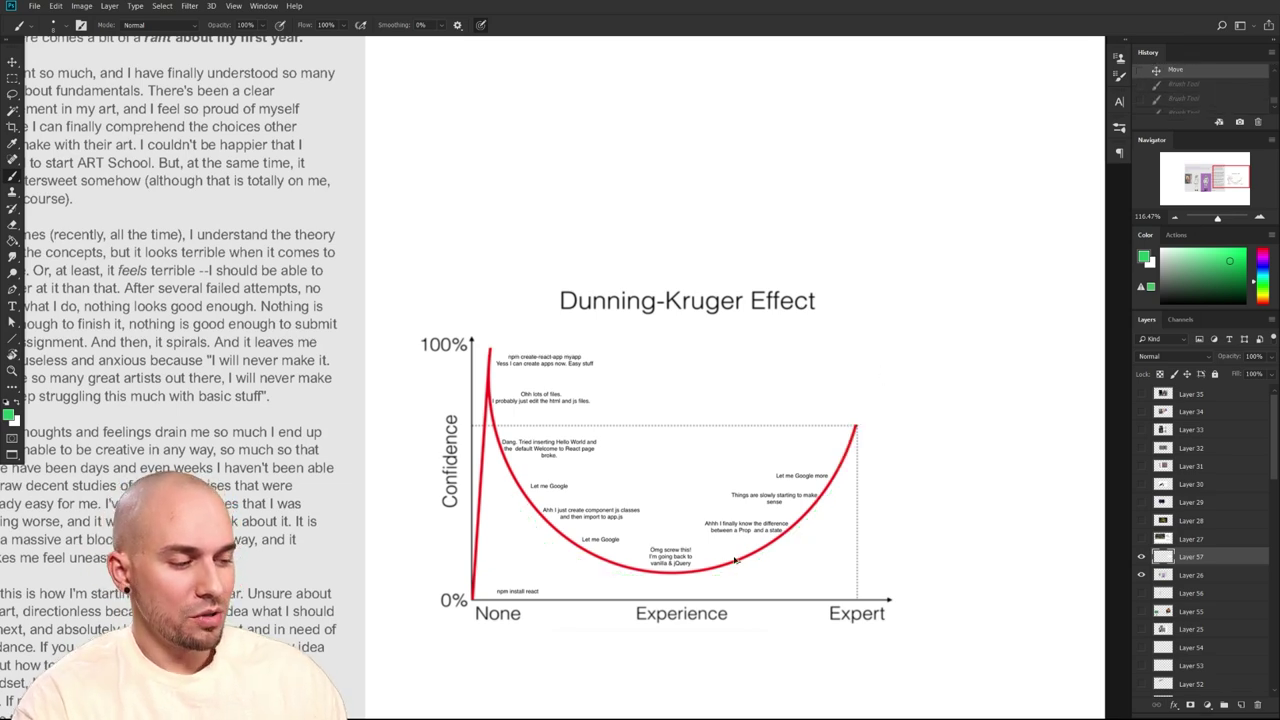
# Bring the submission and graph into view together, try a green mark on the curve's initial peak, and undo it
pyautogui.scroll(-5, 845, 530)
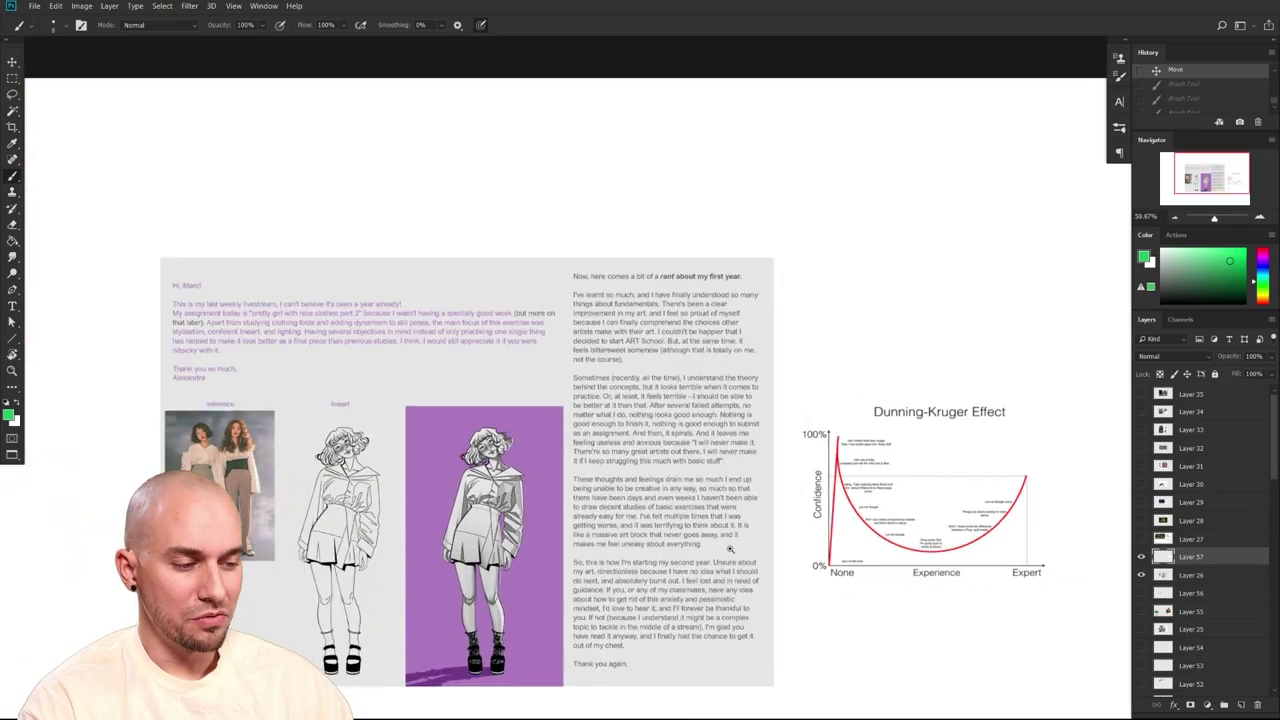
pyautogui.scroll(3, 703, 555)
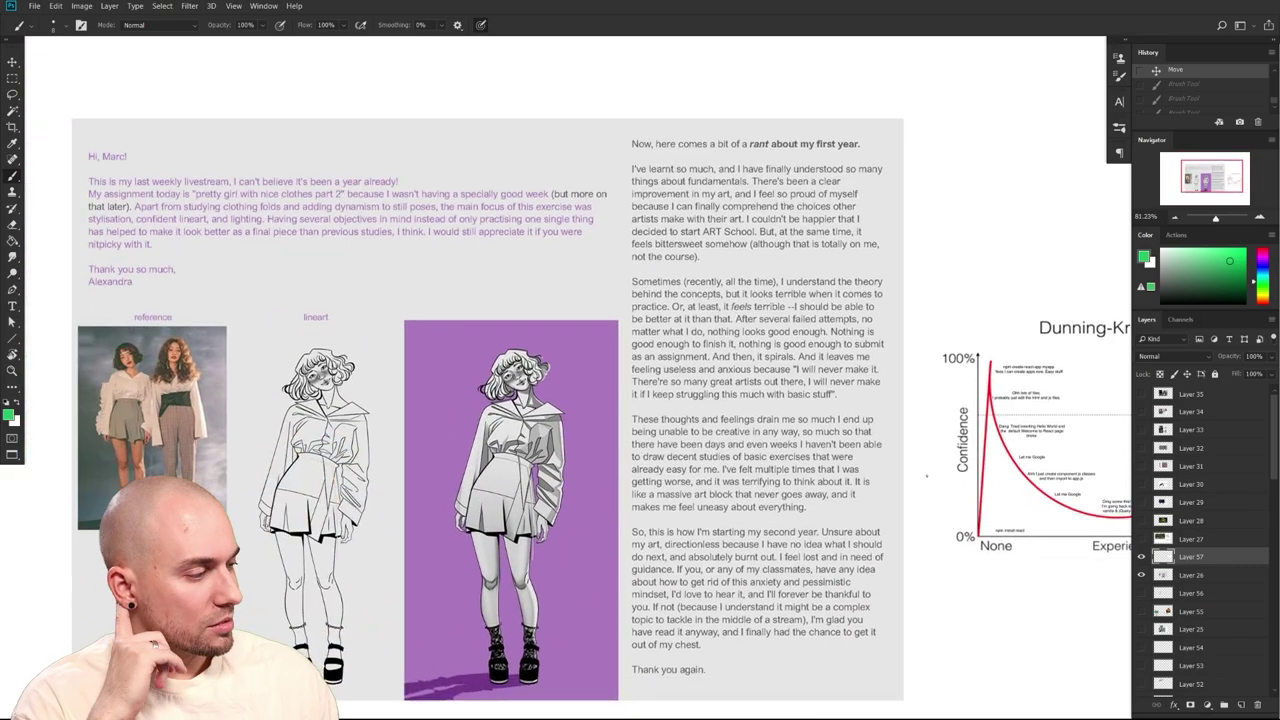
pyautogui.moveTo(926, 475); pyautogui.dragTo(645, 472)
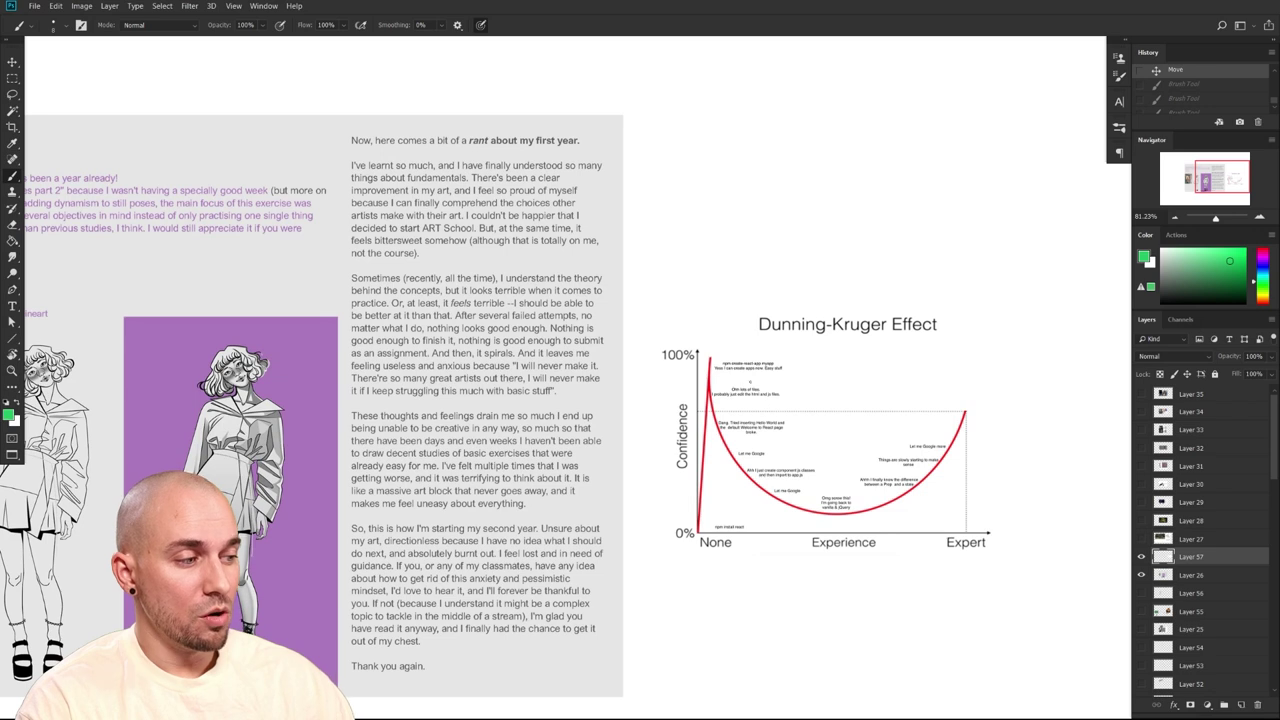
pyautogui.moveTo(712, 349)
pyautogui.mouseDown()
pyautogui.moveTo(702, 354)
pyautogui.moveTo(718, 376)
pyautogui.moveTo(702, 349)
pyautogui.moveTo(688, 381)
pyautogui.moveTo(712, 364)
pyautogui.mouseUp()
pyautogui.hotkey('ctrl', 'z')
pyautogui.hotkey('ctrl', 'z')
pyautogui.hotkey('ctrl', 'z')
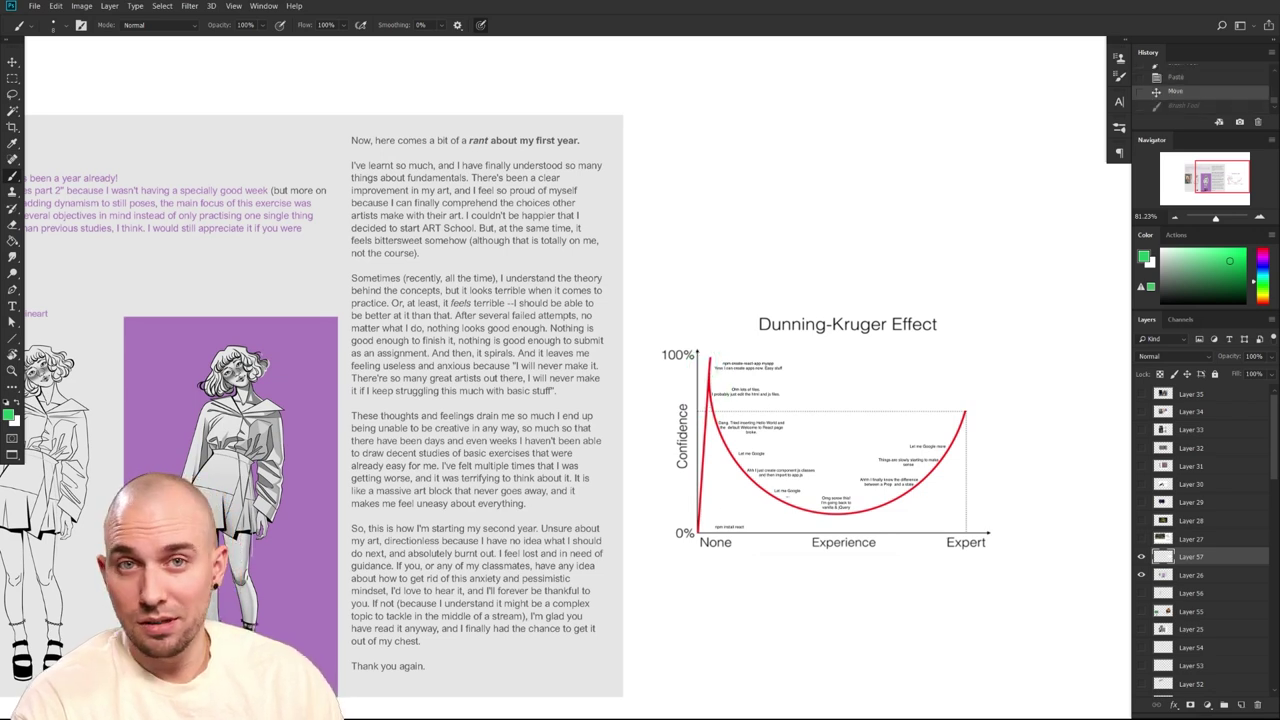
pyautogui.hscroll(2, 565, 410)
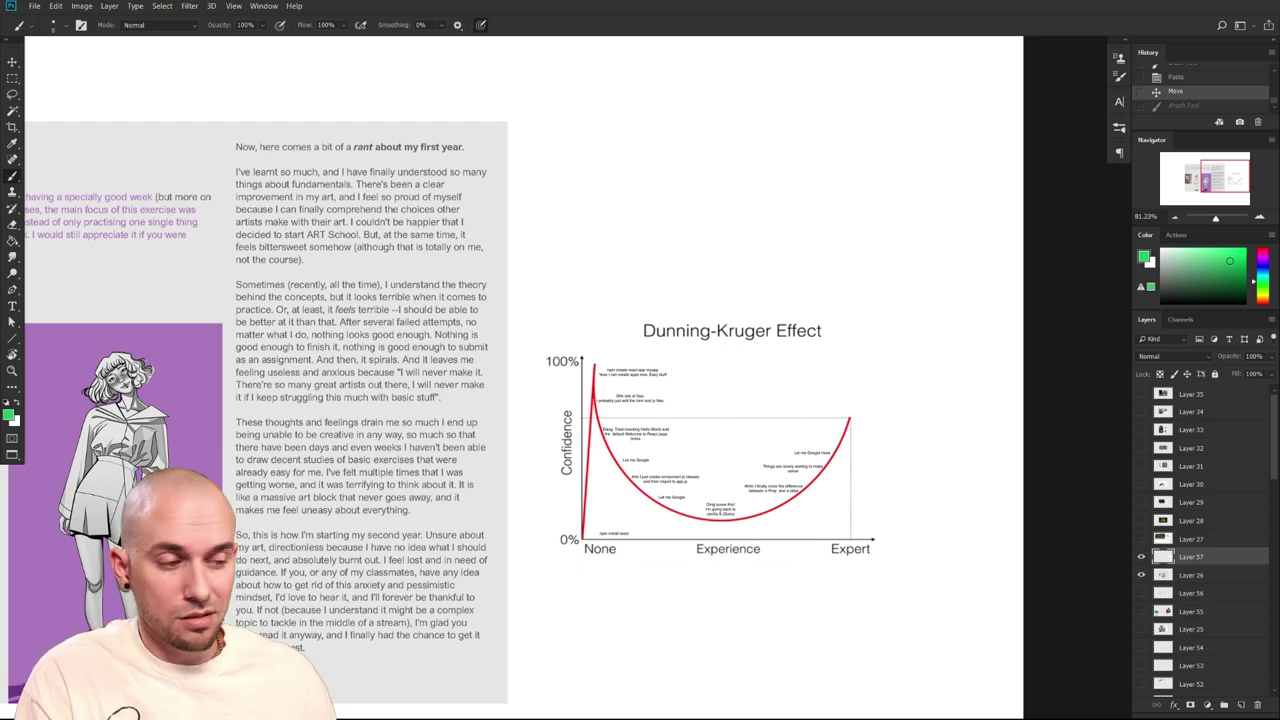
pyautogui.moveTo(713, 505); pyautogui.dragTo(1021, 477)
pyautogui.moveTo(869, 581); pyautogui.dragTo(815, 581)
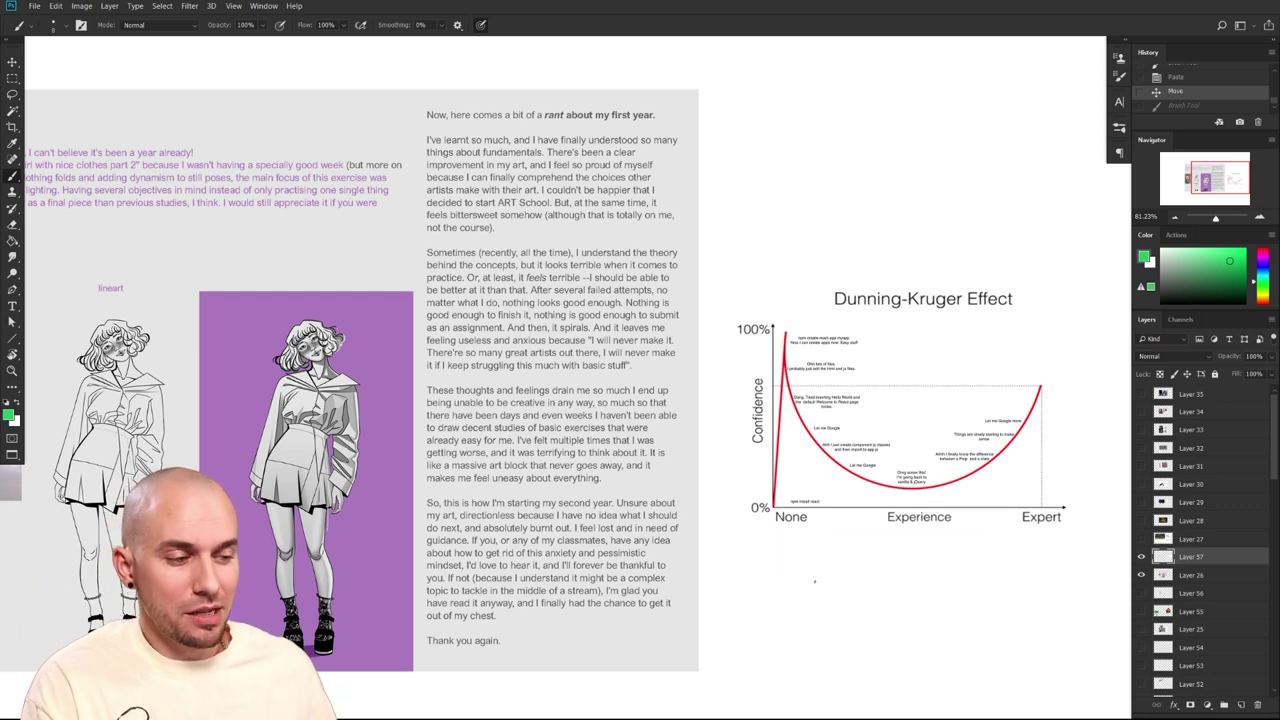
# Examine the student's illustration and letter alongside the Dunning-Kruger graph
pyautogui.moveTo(820, 529); pyautogui.dragTo(998, 516)
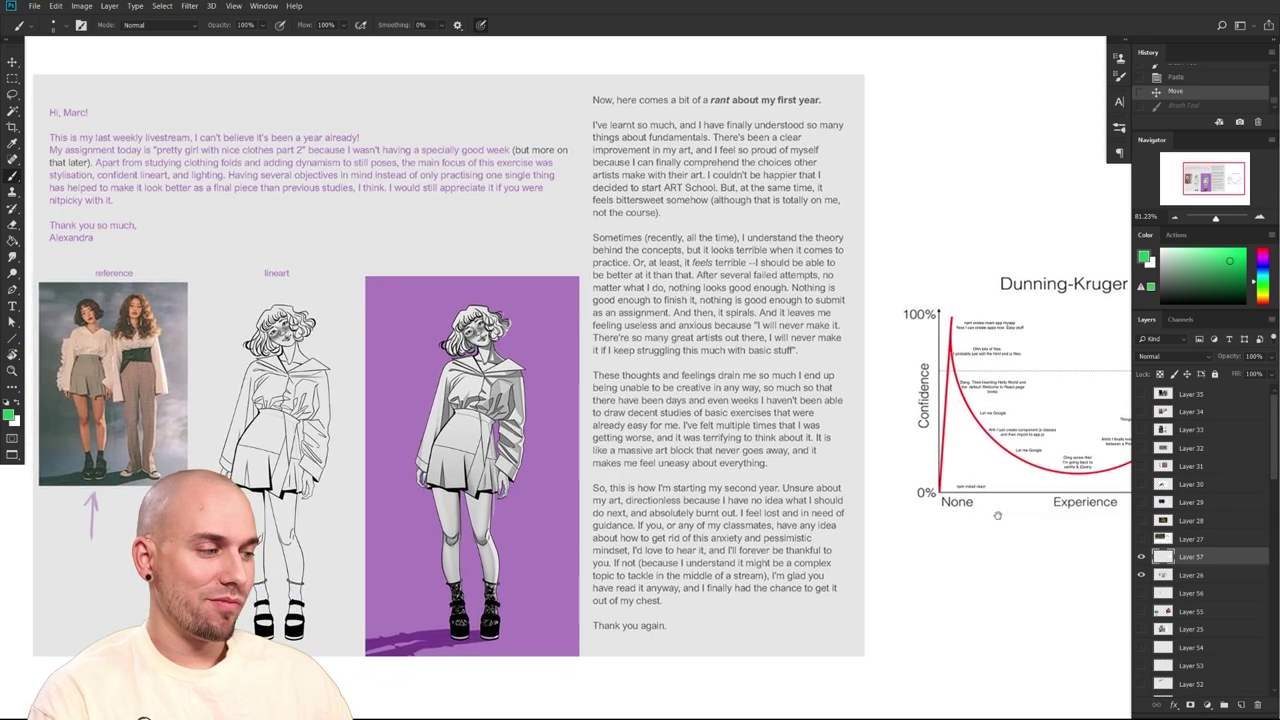
pyautogui.moveTo(997, 515); pyautogui.dragTo(704, 486)
pyautogui.moveTo(727, 535); pyautogui.dragTo(771, 531)
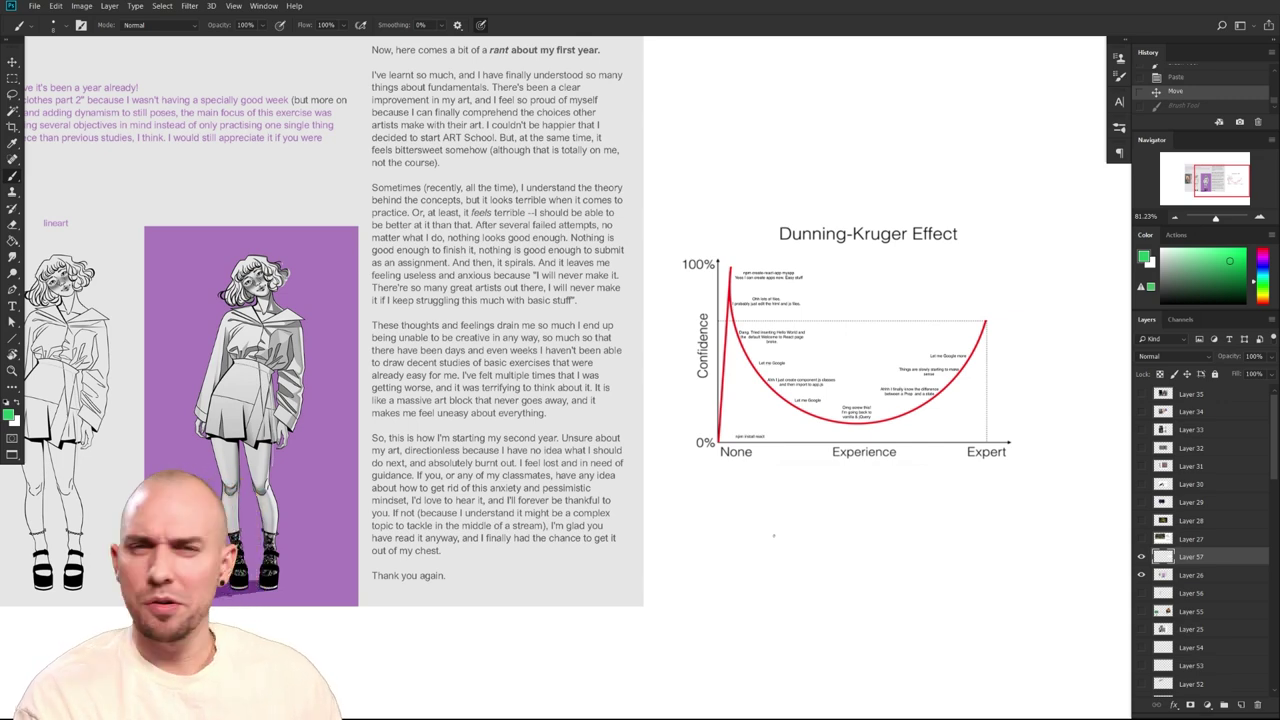
pyautogui.moveTo(773, 536); pyautogui.dragTo(922, 618)
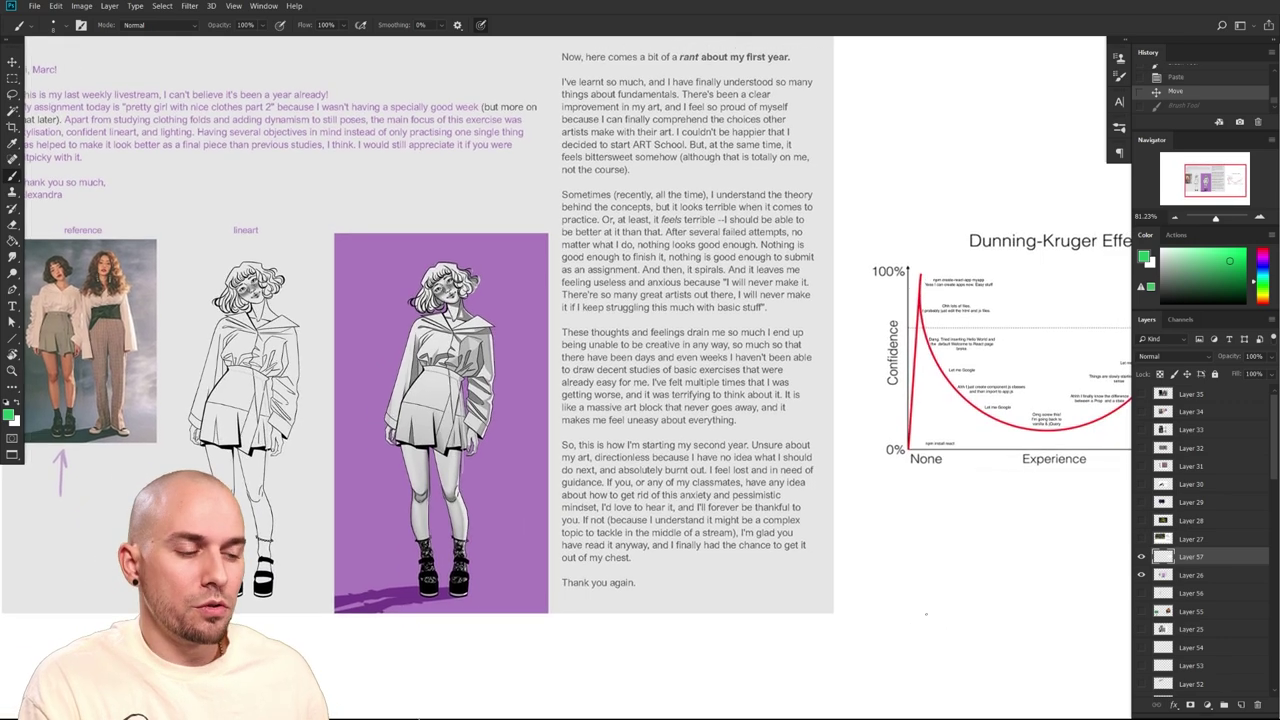
pyautogui.moveTo(926, 614)
pyautogui.mouseDown()
pyautogui.moveTo(942, 536)
pyautogui.moveTo(930, 527)
pyautogui.mouseUp()
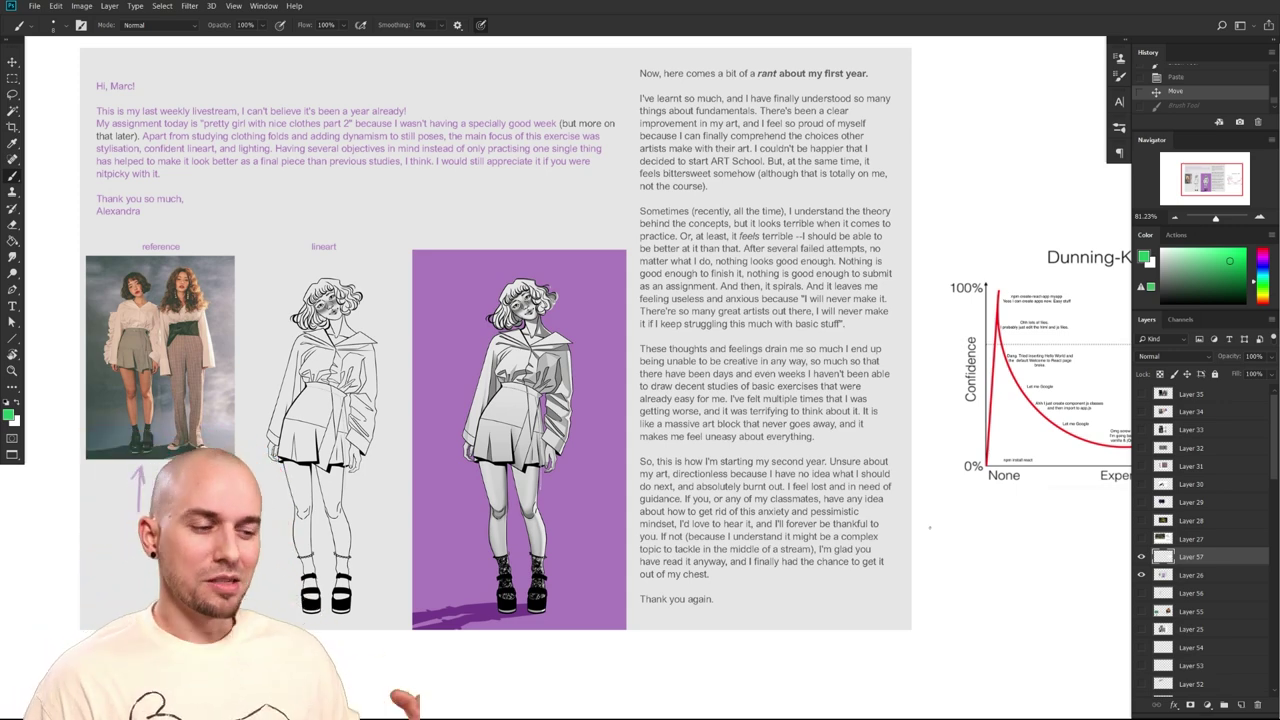
pyautogui.moveTo(999, 509); pyautogui.dragTo(880, 520)
pyautogui.scroll(-2, 993, 508)
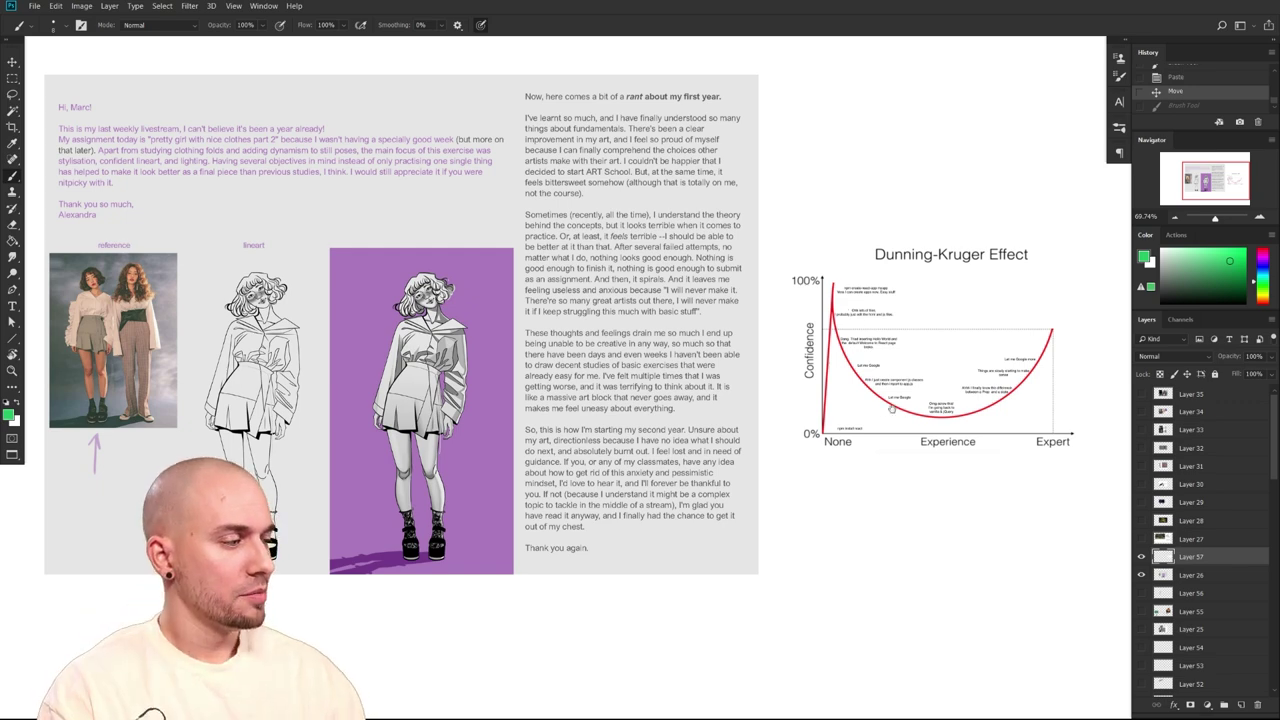
pyautogui.moveTo(860, 424); pyautogui.dragTo(766, 495)
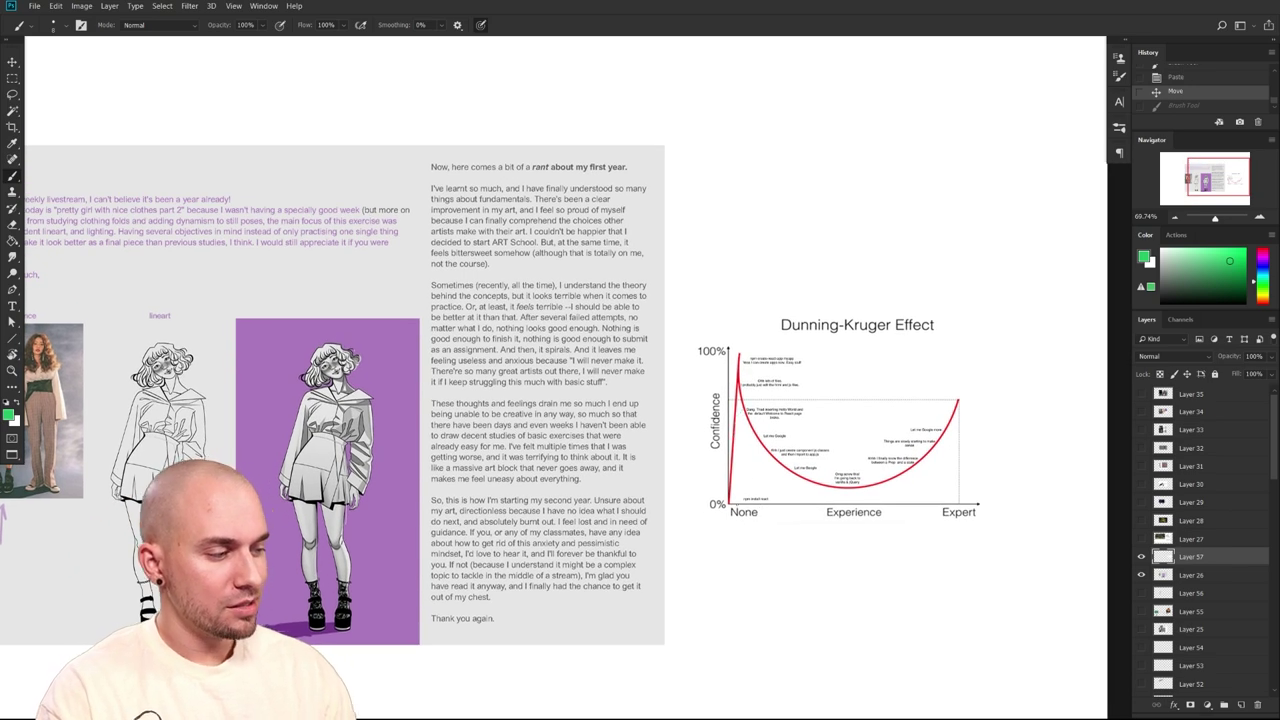
pyautogui.moveTo(785, 586); pyautogui.dragTo(735, 577)
pyautogui.moveTo(819, 552); pyautogui.dragTo(991, 567)
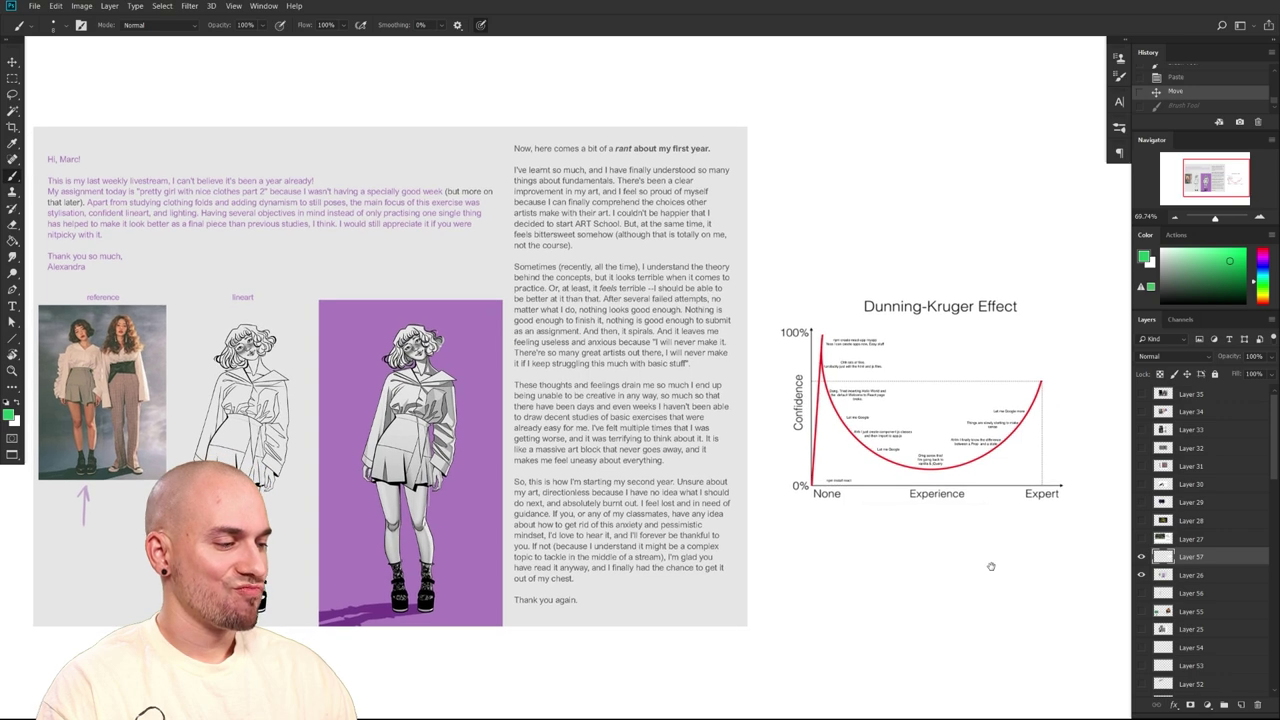
pyautogui.moveTo(991, 566); pyautogui.dragTo(1042, 537)
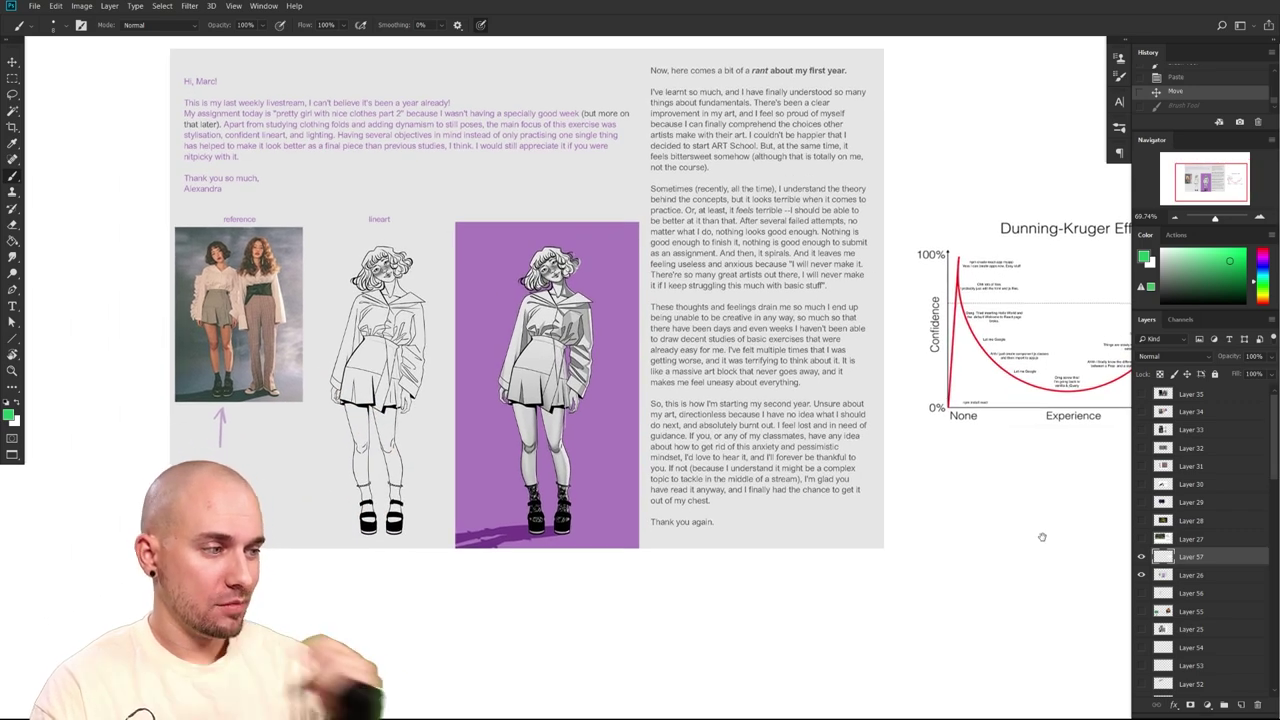
pyautogui.moveTo(802, 518); pyautogui.dragTo(722, 565)
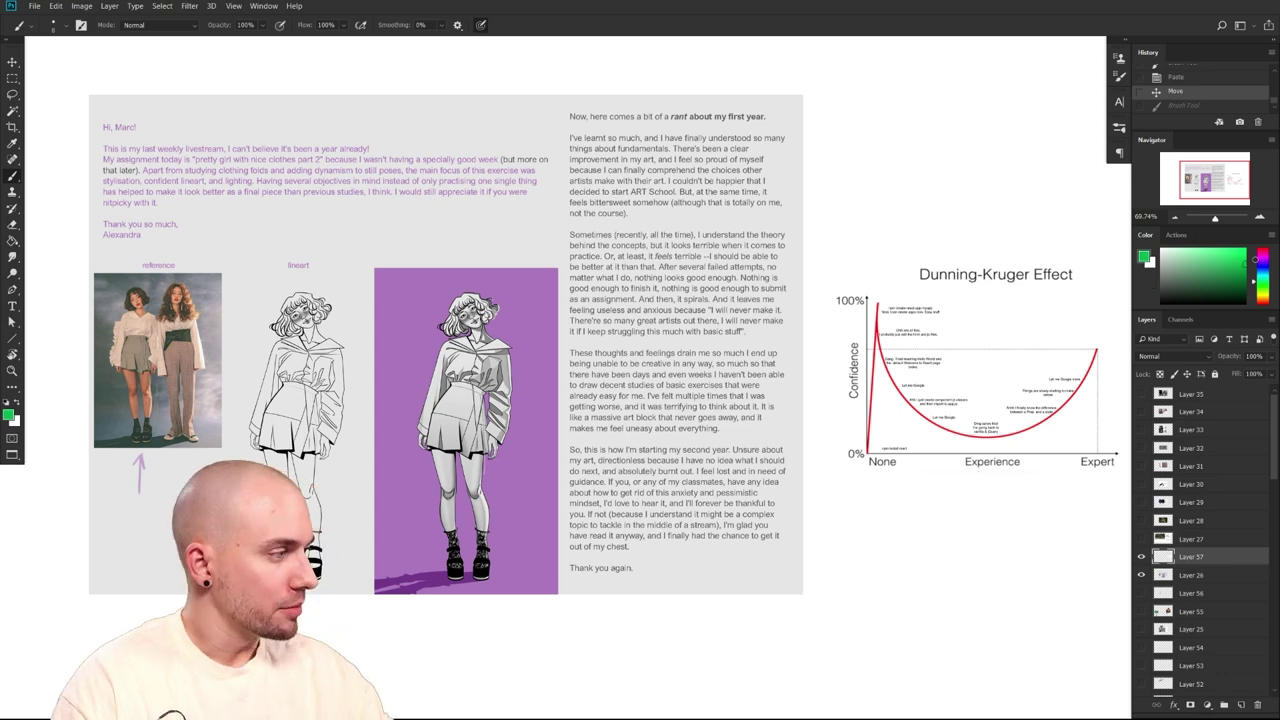
# Sample the red of the confidence curve as the brush colour, then try two horizontal strokes and undo both
pyautogui.keyDown('alt'); pyautogui.click(968, 435); pyautogui.keyUp('alt')
pyautogui.moveTo(752, 492)
pyautogui.mouseDown()
pyautogui.moveTo(769, 493)
pyautogui.moveTo(518, 496)
pyautogui.mouseUp()
pyautogui.hotkey('ctrl', 'z')
pyautogui.moveTo(946, 520); pyautogui.dragTo(917, 511)
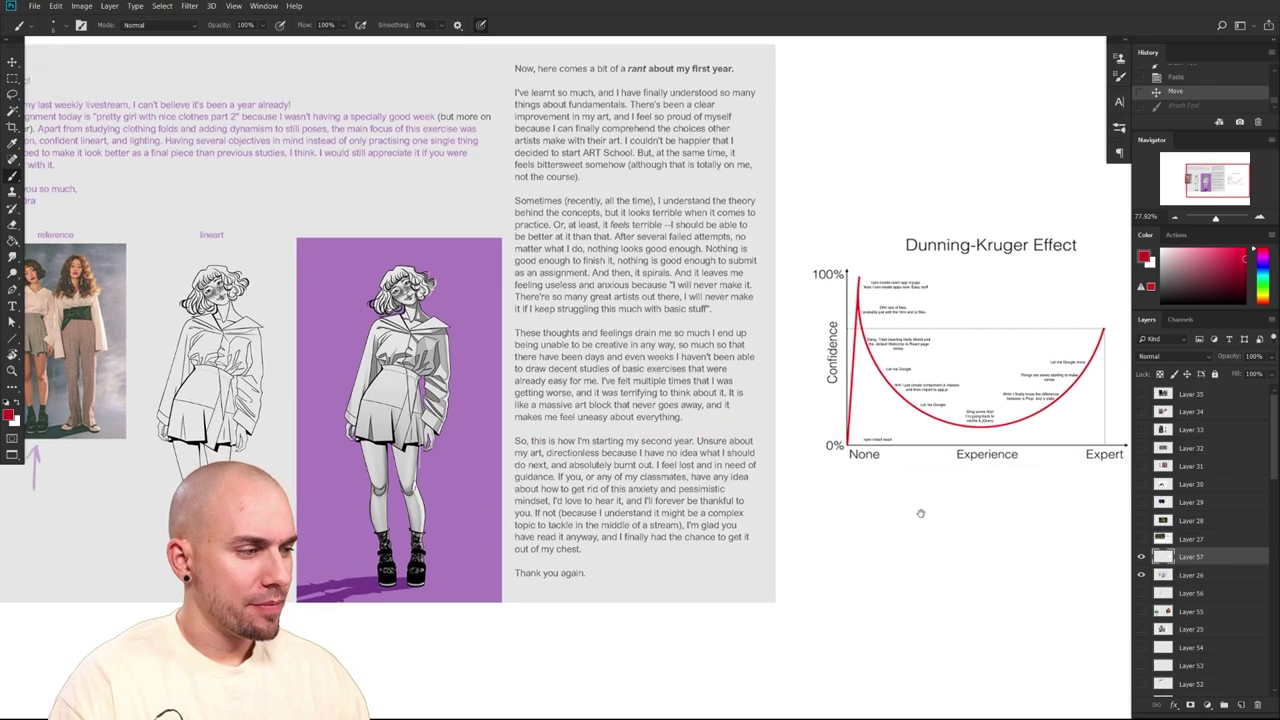
pyautogui.moveTo(920, 513); pyautogui.dragTo(831, 543)
pyautogui.moveTo(947, 527); pyautogui.dragTo(960, 522)
pyautogui.moveTo(770, 502); pyautogui.dragTo(1036, 503)
pyautogui.hotkey('ctrl', 'z')
pyautogui.moveTo(953, 564); pyautogui.dragTo(1005, 551)
pyautogui.moveTo(1005, 551)
pyautogui.mouseDown()
pyautogui.moveTo(968, 554)
pyautogui.moveTo(1086, 562)
pyautogui.mouseUp()
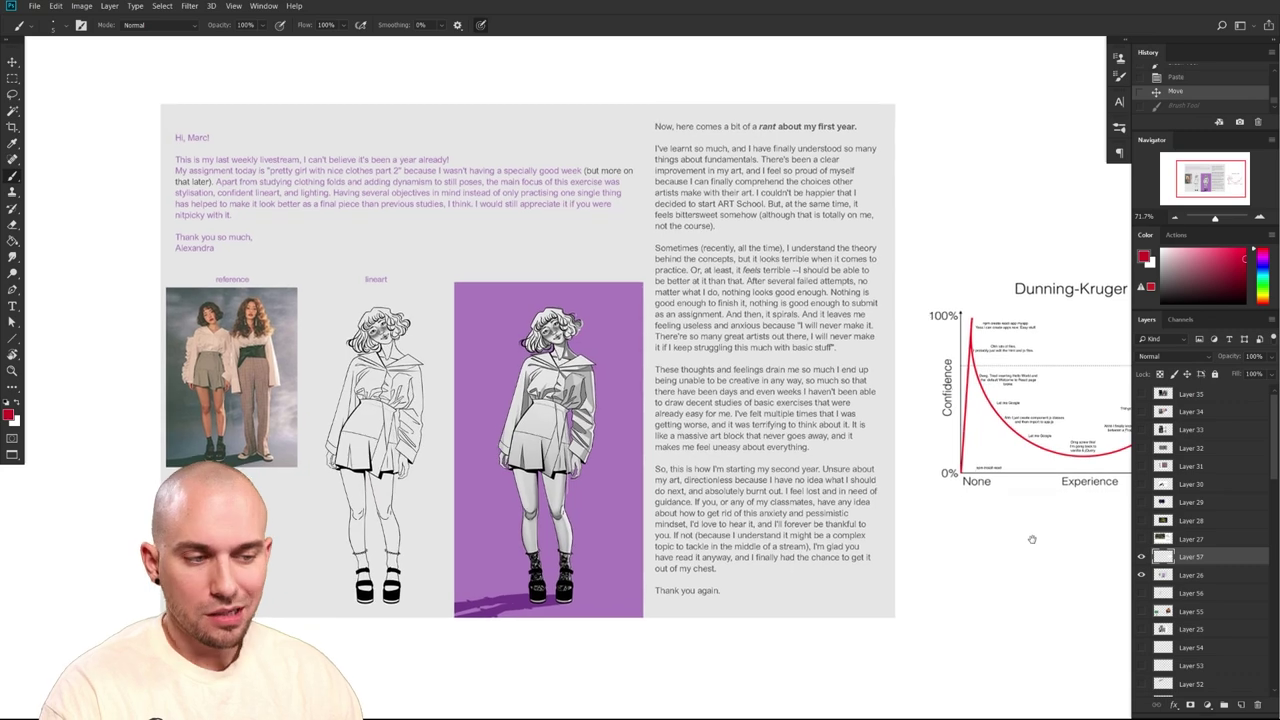
# Look from the submission to the graph and back, try a red stroke over the submission, and undo it
pyautogui.moveTo(954, 543); pyautogui.dragTo(897, 551)
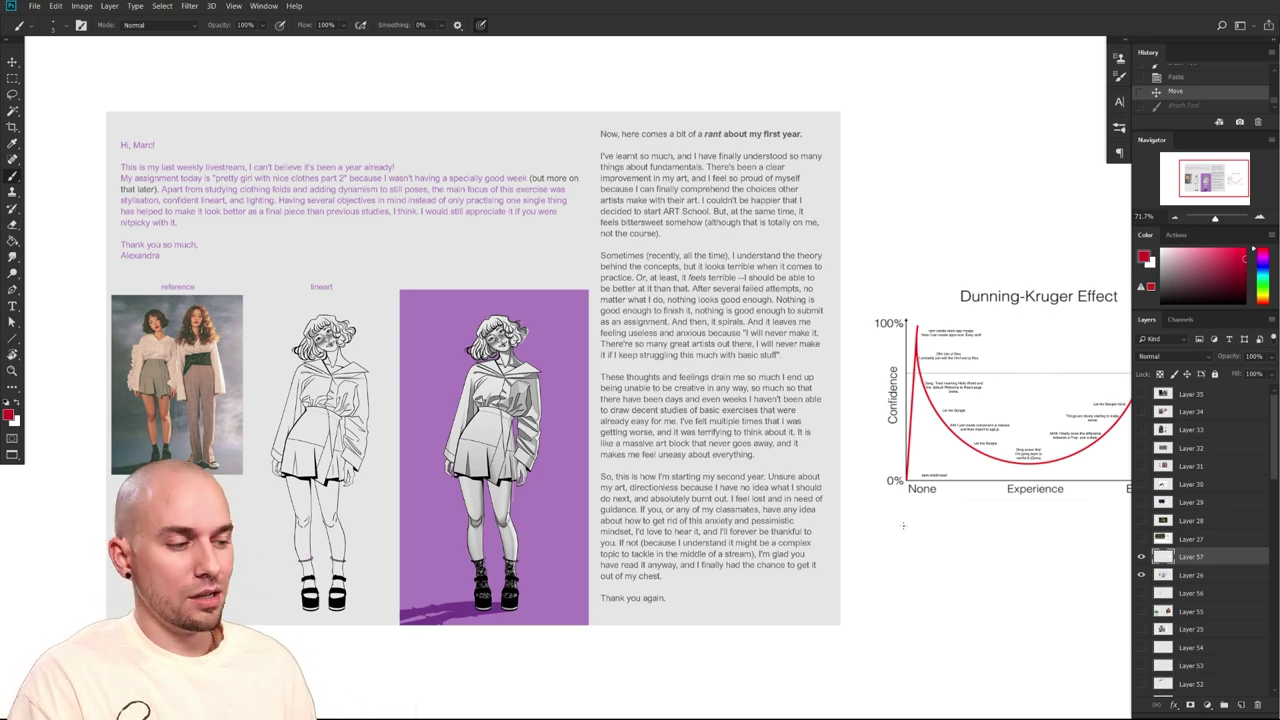
pyautogui.moveTo(900, 600); pyautogui.dragTo(709, 534)
pyautogui.moveTo(886, 626); pyautogui.dragTo(611, 566)
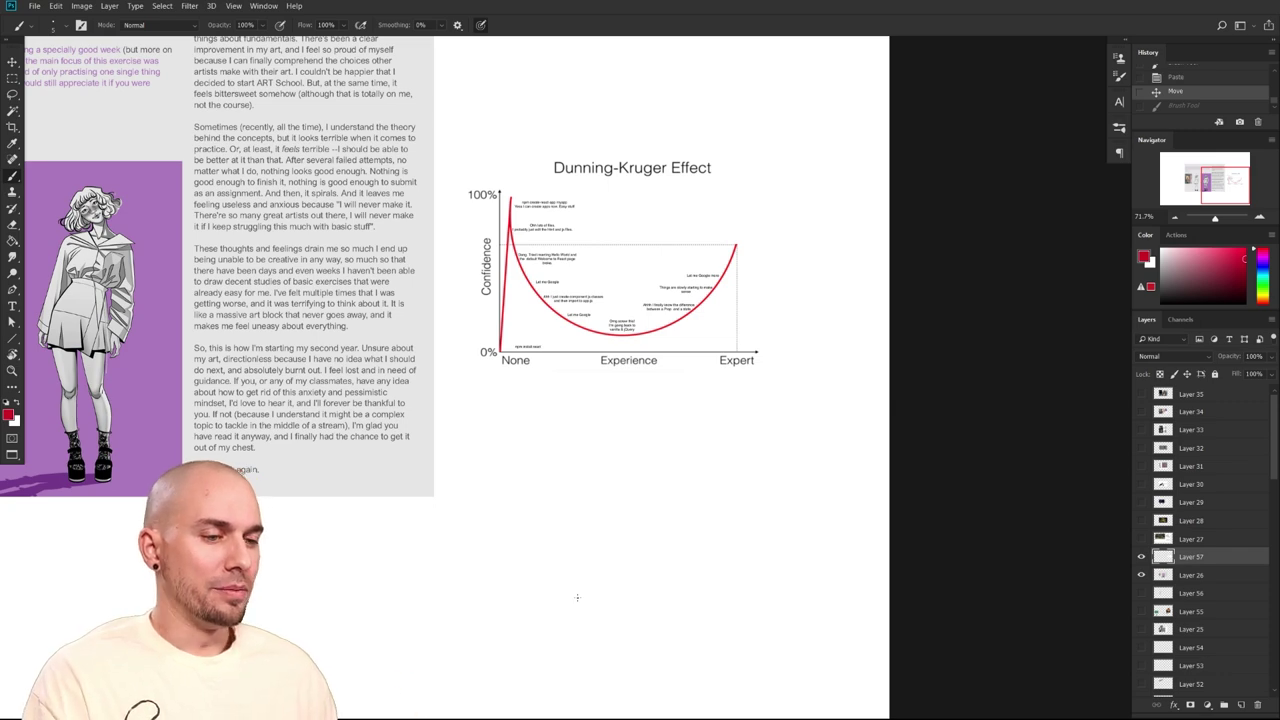
pyautogui.moveTo(679, 548); pyautogui.dragTo(909, 591)
pyautogui.moveTo(506, 540); pyautogui.dragTo(647, 575)
pyautogui.moveTo(586, 268)
pyautogui.mouseDown()
pyautogui.moveTo(546, 598)
pyautogui.moveTo(610, 414)
pyautogui.mouseUp()
pyautogui.hotkey('ctrl', 'z')
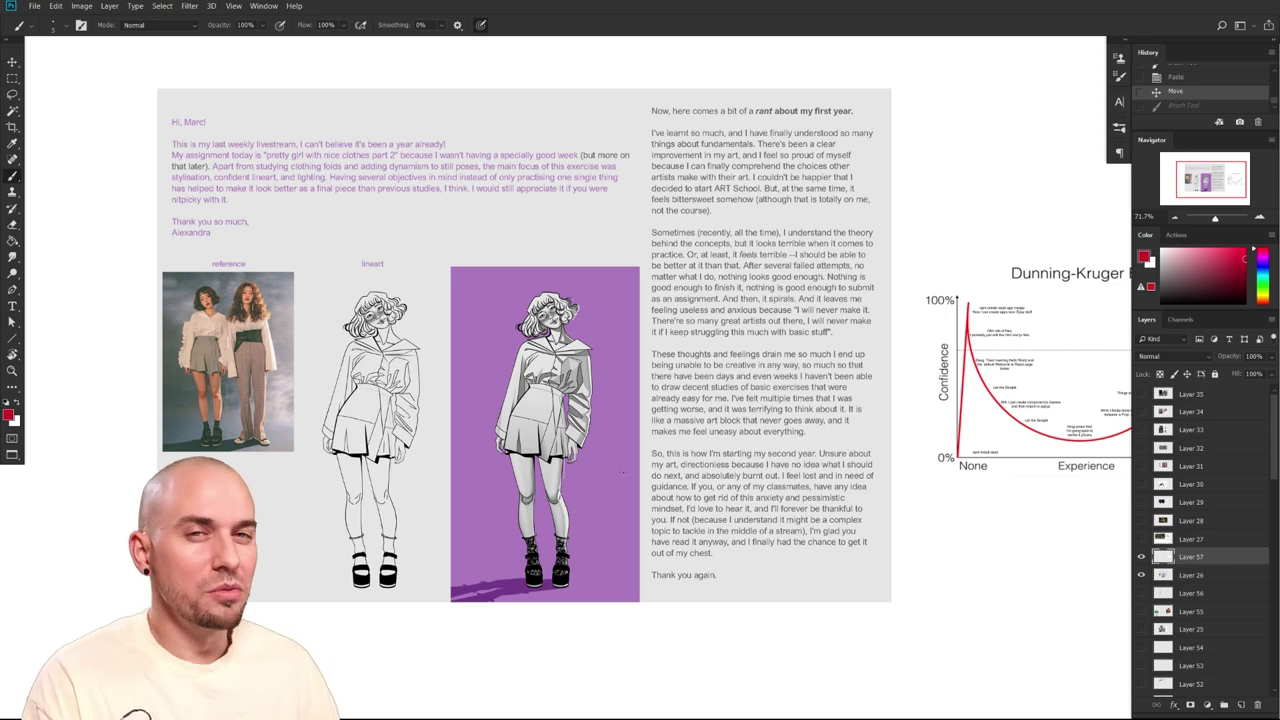
# Examine the Dunning-Kruger graph and its annotations along the confidence curve up close
pyautogui.moveTo(920, 588); pyautogui.dragTo(734, 609)
pyautogui.moveTo(912, 589); pyautogui.dragTo(1007, 594)
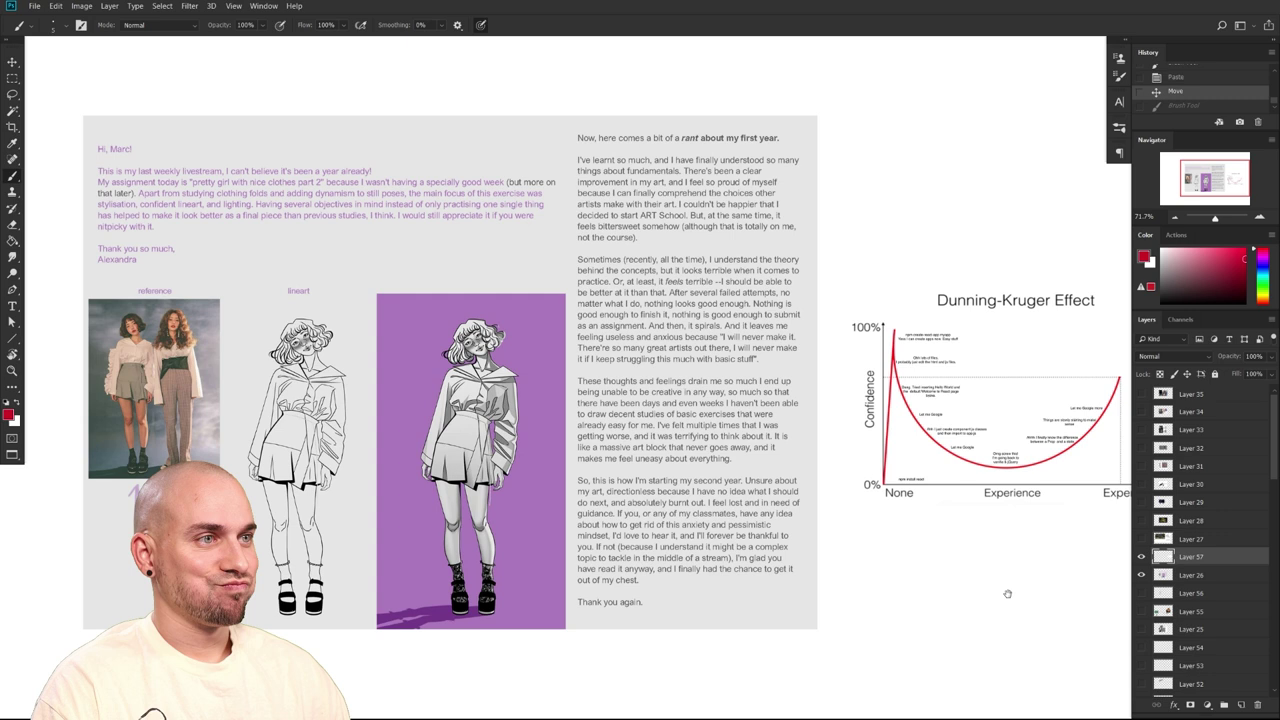
pyautogui.moveTo(1007, 594); pyautogui.dragTo(1007, 594)
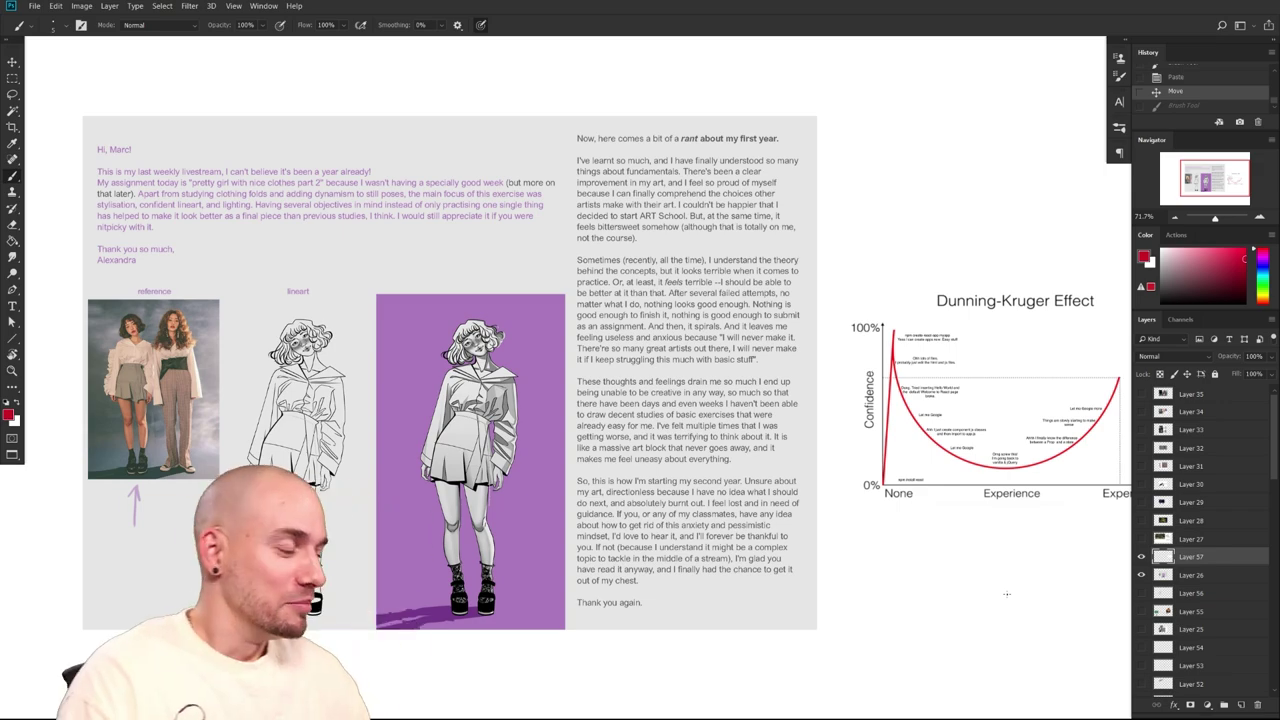
pyautogui.moveTo(997, 594); pyautogui.dragTo(714, 643)
pyautogui.moveTo(893, 592); pyautogui.dragTo(958, 553)
pyautogui.moveTo(958, 553); pyautogui.dragTo(905, 597)
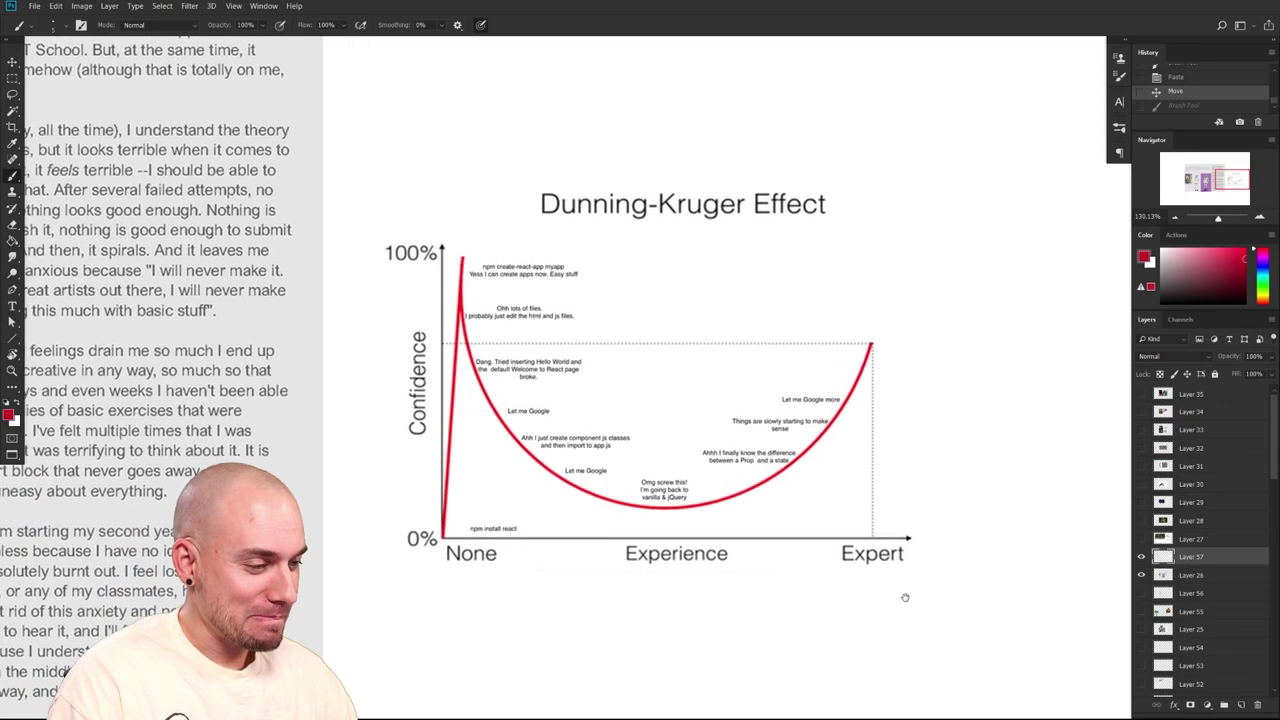
pyautogui.moveTo(905, 597); pyautogui.dragTo(906, 598)
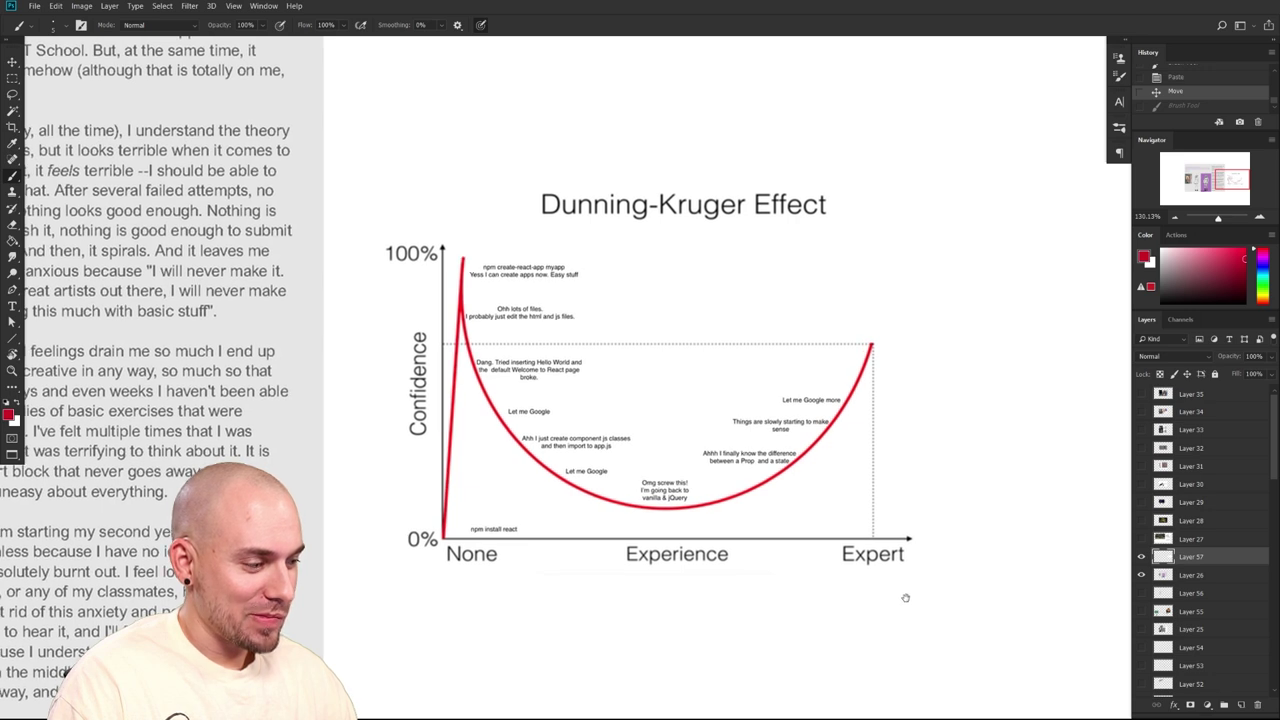
pyautogui.moveTo(905, 597); pyautogui.dragTo(909, 596)
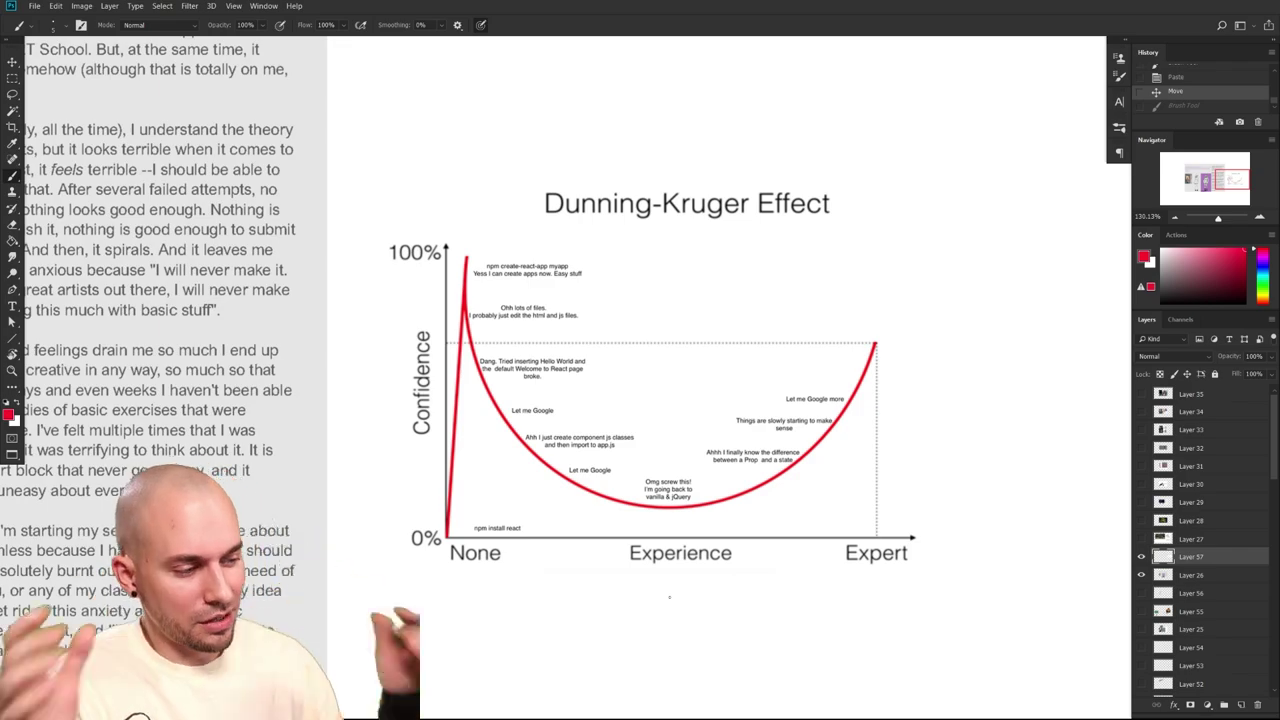
# Enlarge the brush and try red strokes on the curve's descent and beside the Confidence axis, undoing them
pyautogui.moveTo(1024, 509); pyautogui.dragTo(996, 514)
pyautogui.moveTo(838, 552); pyautogui.dragTo(851, 520)
pyautogui.moveTo(785, 545); pyautogui.dragTo(980, 555)
pyautogui.moveTo(870, 568); pyautogui.dragTo(857, 569)
pyautogui.moveTo(947, 555); pyautogui.dragTo(742, 564)
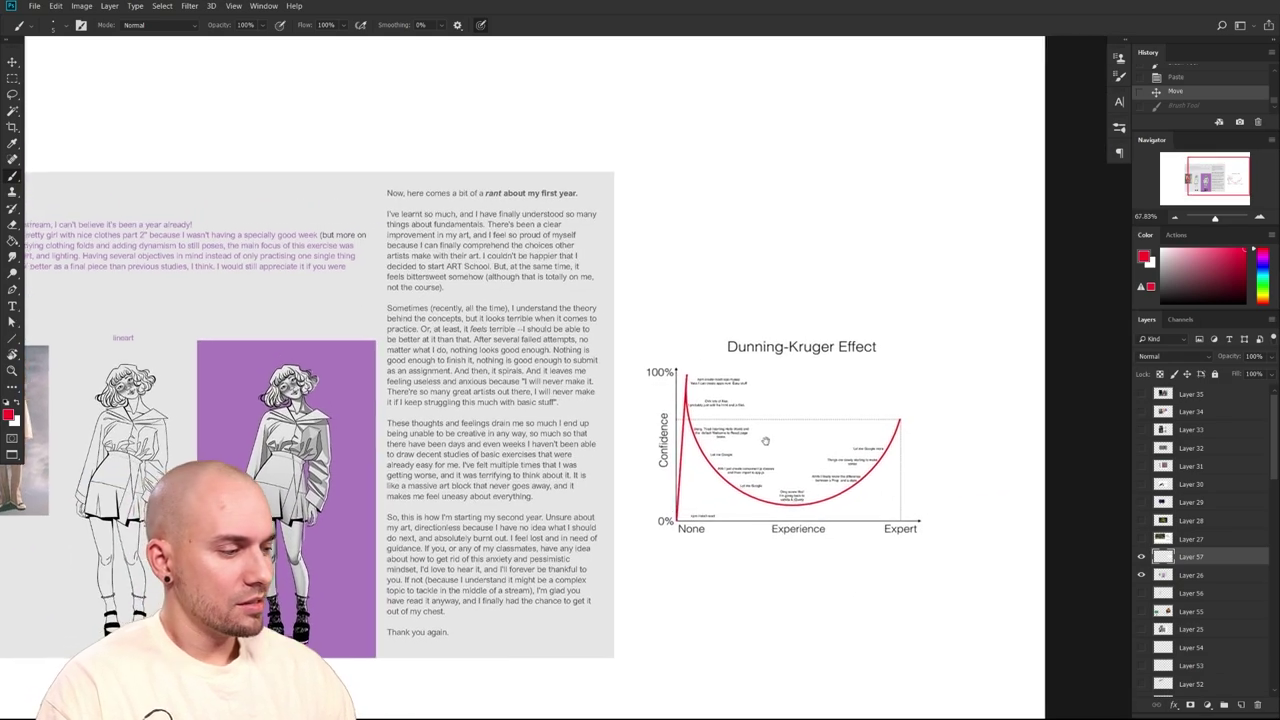
pyautogui.moveTo(681, 420); pyautogui.dragTo(773, 525)
pyautogui.hotkey('ctrl', 'z')
pyautogui.press(']')
pyautogui.press(']')
pyautogui.press(']')
pyautogui.moveTo(670, 409)
pyautogui.mouseDown()
pyautogui.moveTo(736, 502)
pyautogui.moveTo(676, 434)
pyautogui.mouseUp()
pyautogui.hotkey('ctrl', 'z')
pyautogui.hotkey('ctrl', 'z')
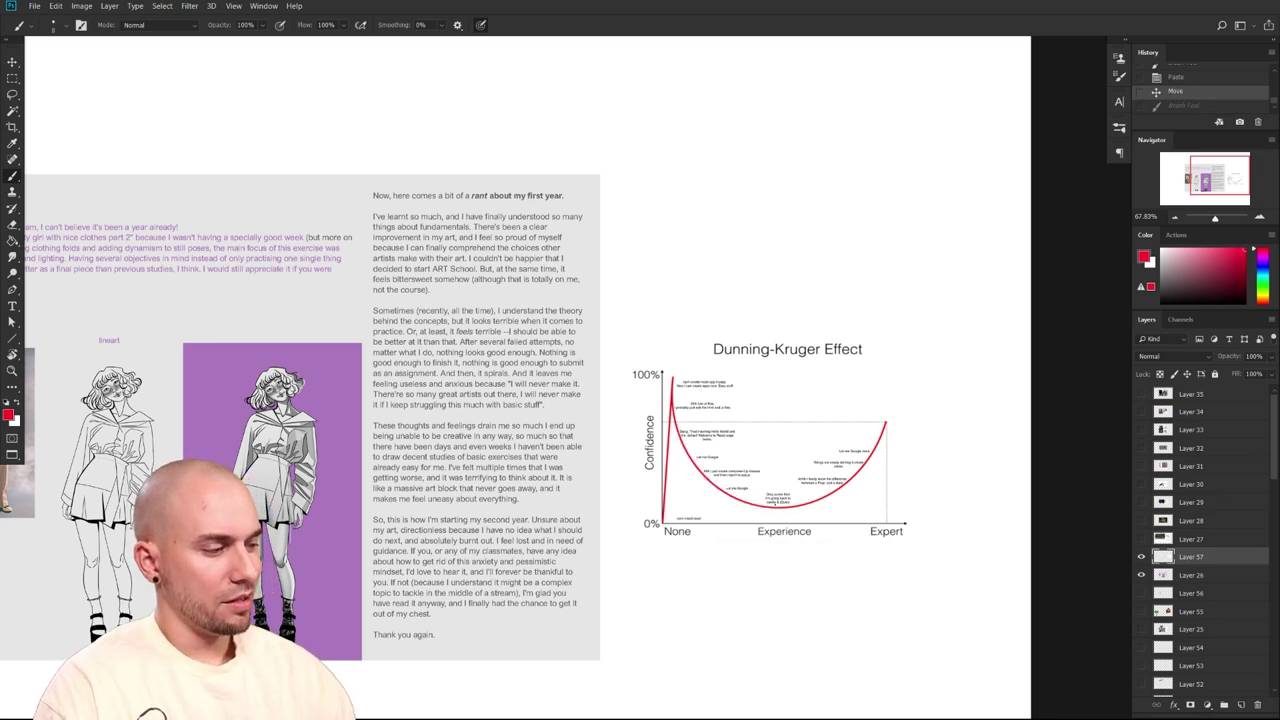
# Try a red stroke along the confidence curve from its descent through the low point up to Expert, and undo it
pyautogui.moveTo(721, 486)
pyautogui.mouseDown()
pyautogui.moveTo(817, 503)
pyautogui.moveTo(849, 484)
pyautogui.moveTo(877, 437)
pyautogui.moveTo(896, 436)
pyautogui.moveTo(888, 426)
pyautogui.mouseUp()
pyautogui.hotkey('ctrl', 'z')
pyautogui.hotkey('ctrl', 'z')
pyautogui.hotkey('ctrl', 'z')
pyautogui.moveTo(718, 606); pyautogui.dragTo(911, 601)
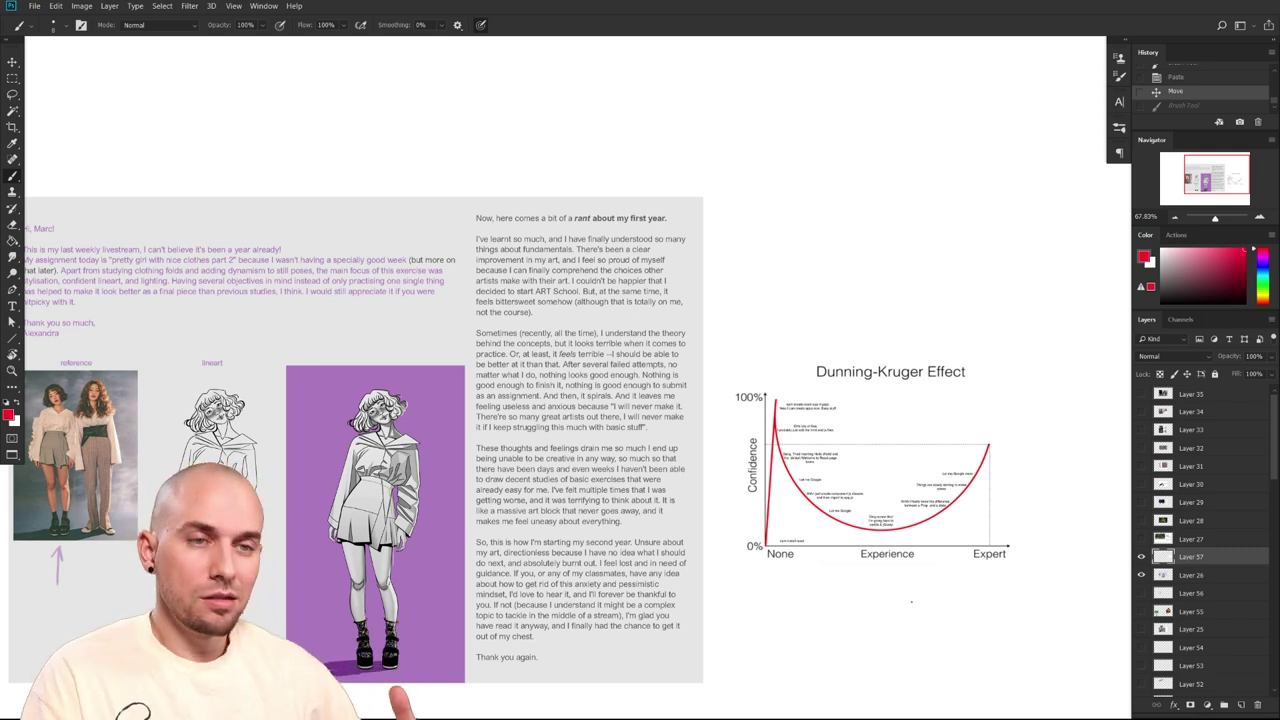
# Draw a red line above the letter paragraph starting "So, this is how I'm starting my second year", with a short downward tick at its right end
pyautogui.moveTo(730, 548)
pyautogui.mouseDown()
pyautogui.moveTo(820, 507)
pyautogui.moveTo(910, 506)
pyautogui.moveTo(918, 520)
pyautogui.mouseUp()
pyautogui.moveTo(779, 555)
pyautogui.mouseDown()
pyautogui.moveTo(988, 558)
pyautogui.moveTo(768, 539)
pyautogui.moveTo(775, 562)
pyautogui.mouseUp()
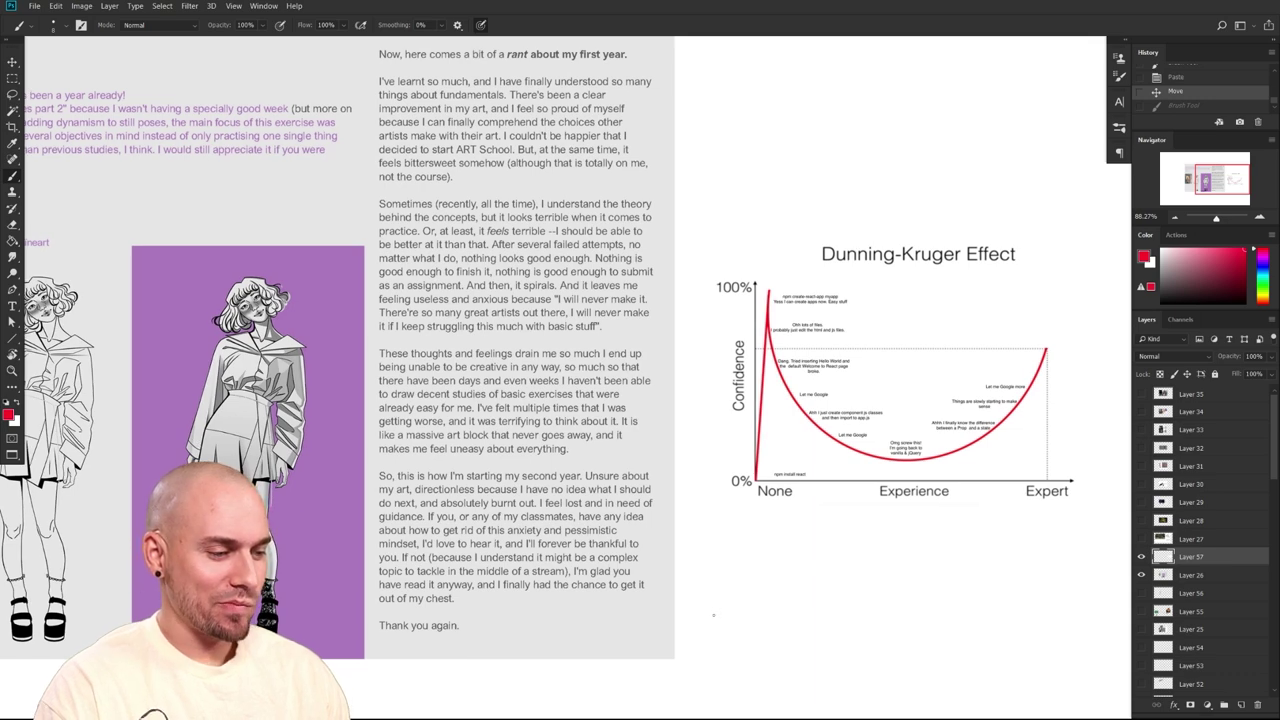
pyautogui.moveTo(657, 468); pyautogui.dragTo(658, 488)
pyautogui.moveTo(658, 468); pyautogui.dragTo(377, 470)
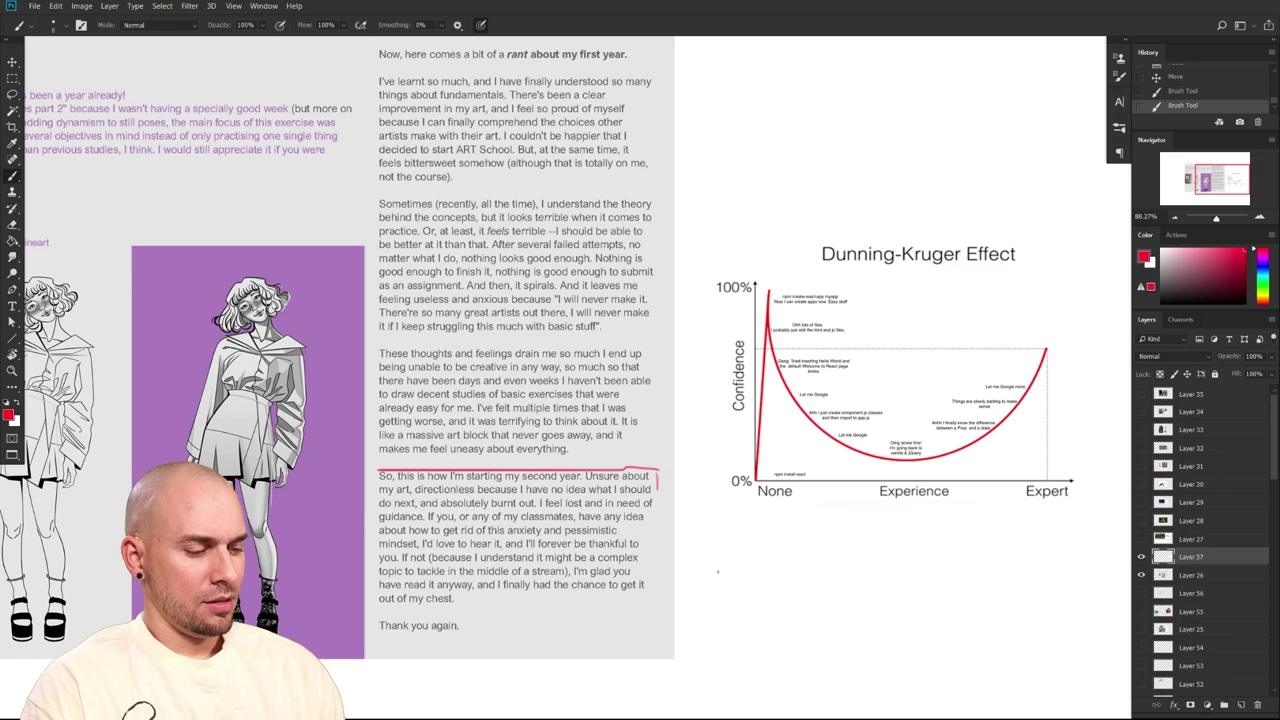
pyautogui.scroll(-5, 717, 572)
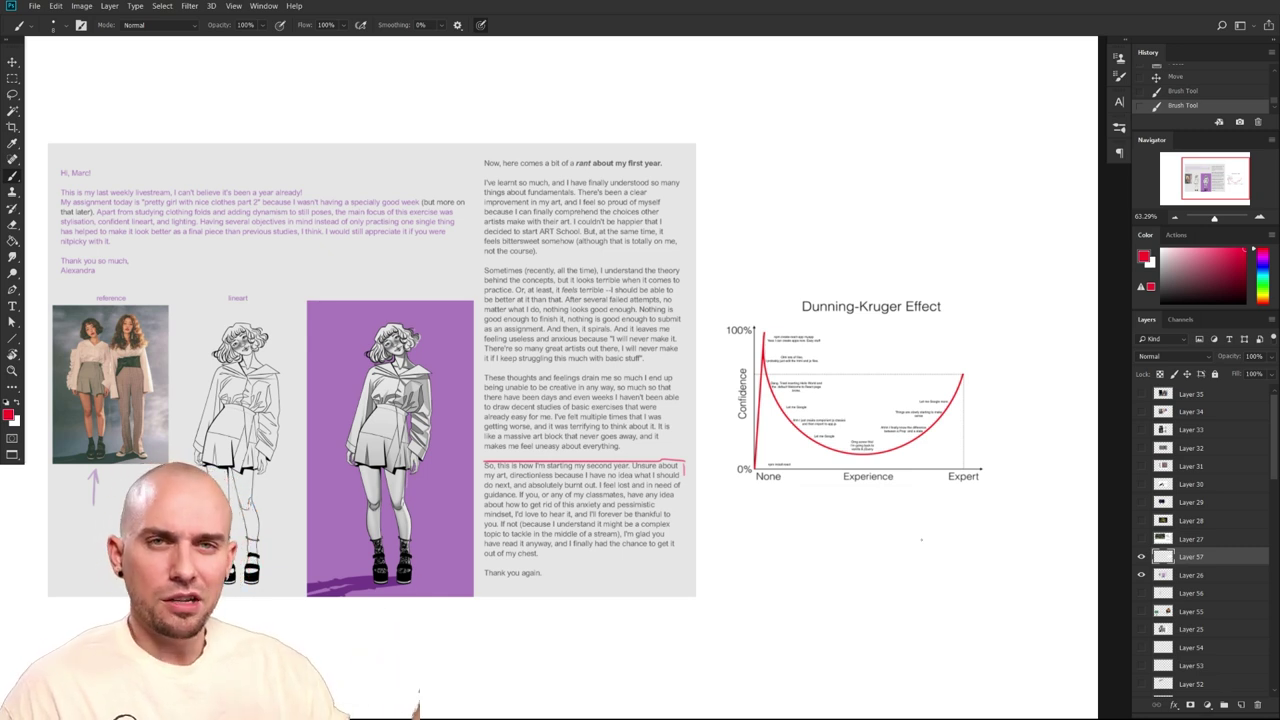
# Circle the graph's Confidence label in red and undo the circle
pyautogui.moveTo(915, 543); pyautogui.dragTo(949, 540)
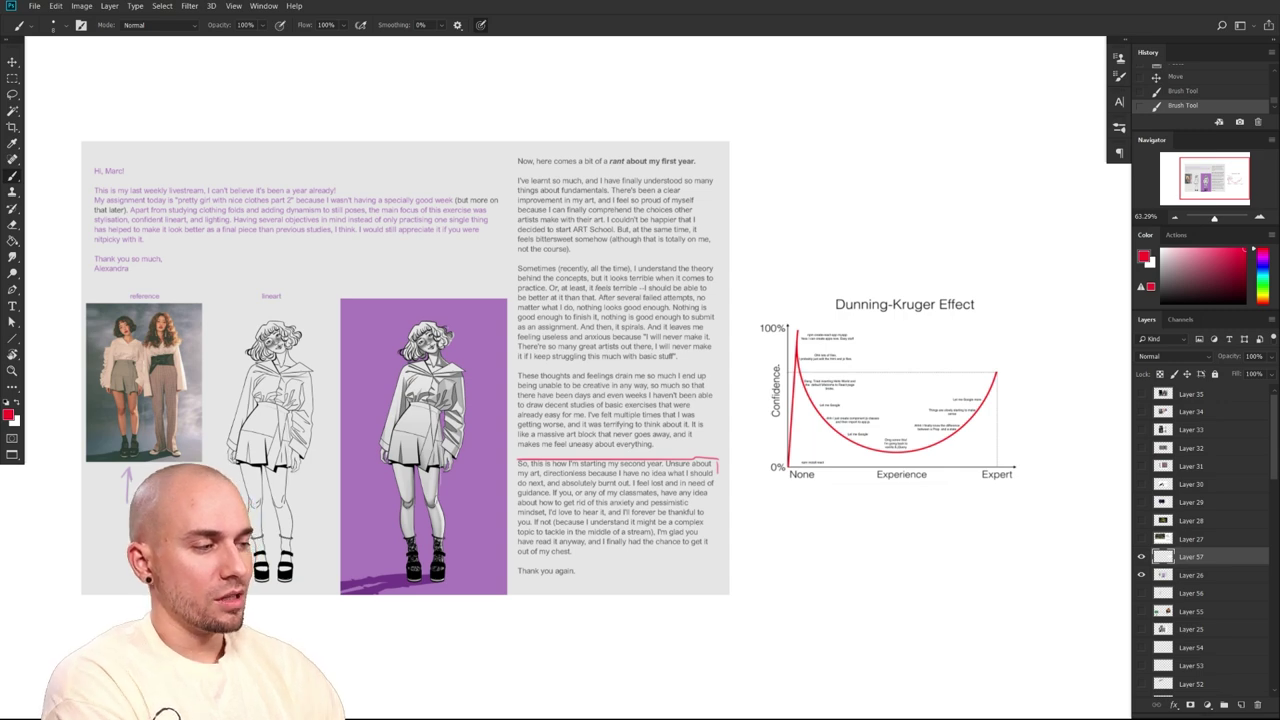
pyautogui.moveTo(776, 358)
pyautogui.mouseDown()
pyautogui.moveTo(782, 415)
pyautogui.moveTo(772, 360)
pyautogui.mouseUp()
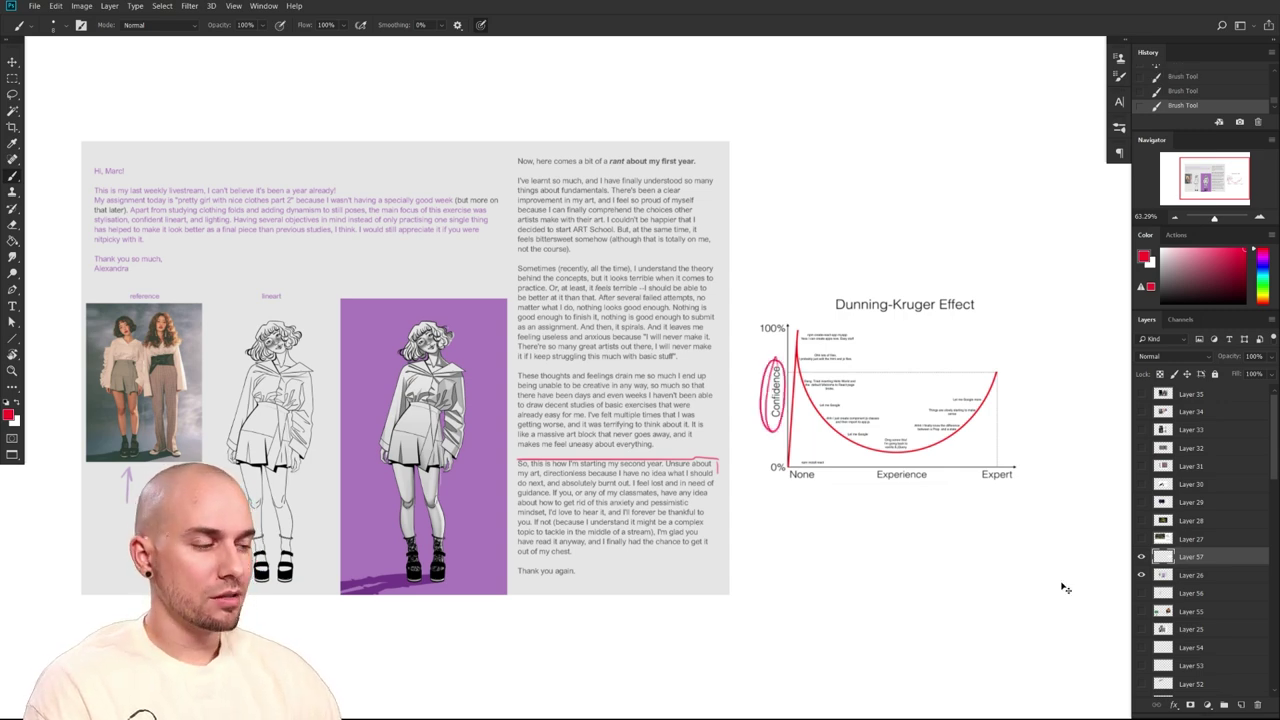
pyautogui.hotkey('ctrl', 'z')
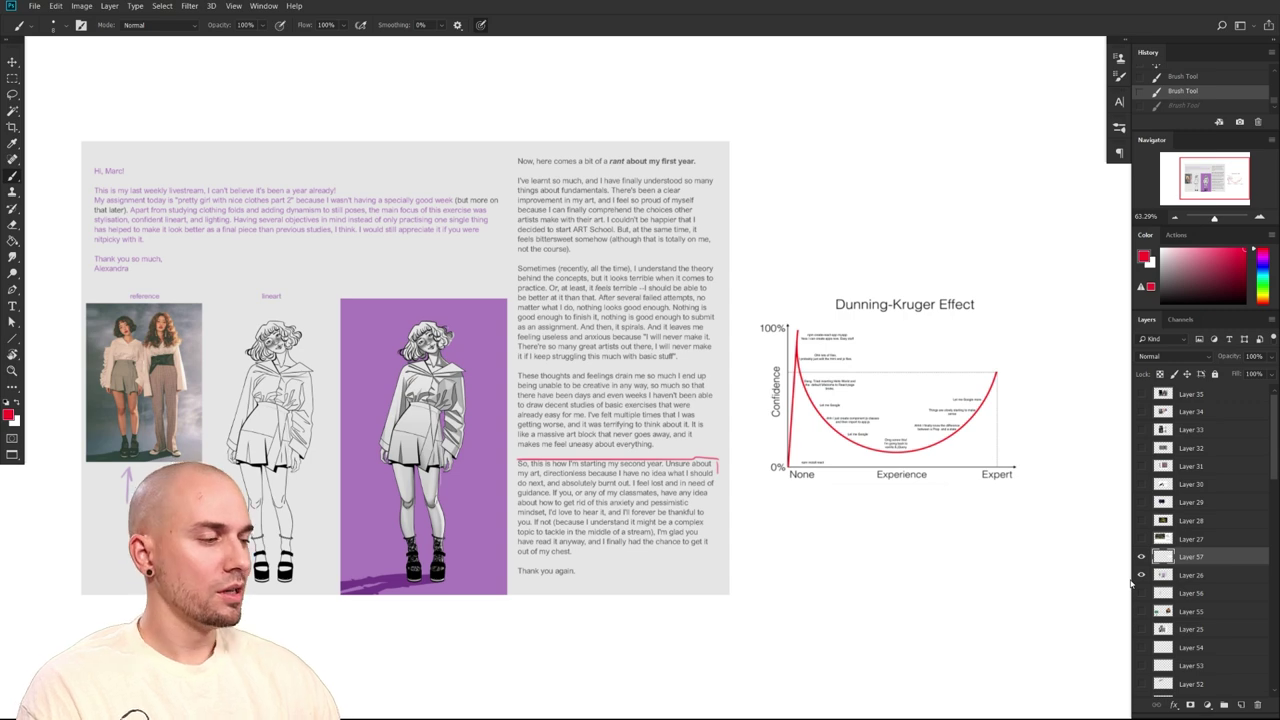
# Frame the letter's last long paragraph with red vertical lines along its left and right sides
pyautogui.moveTo(886, 629); pyautogui.dragTo(897, 640)
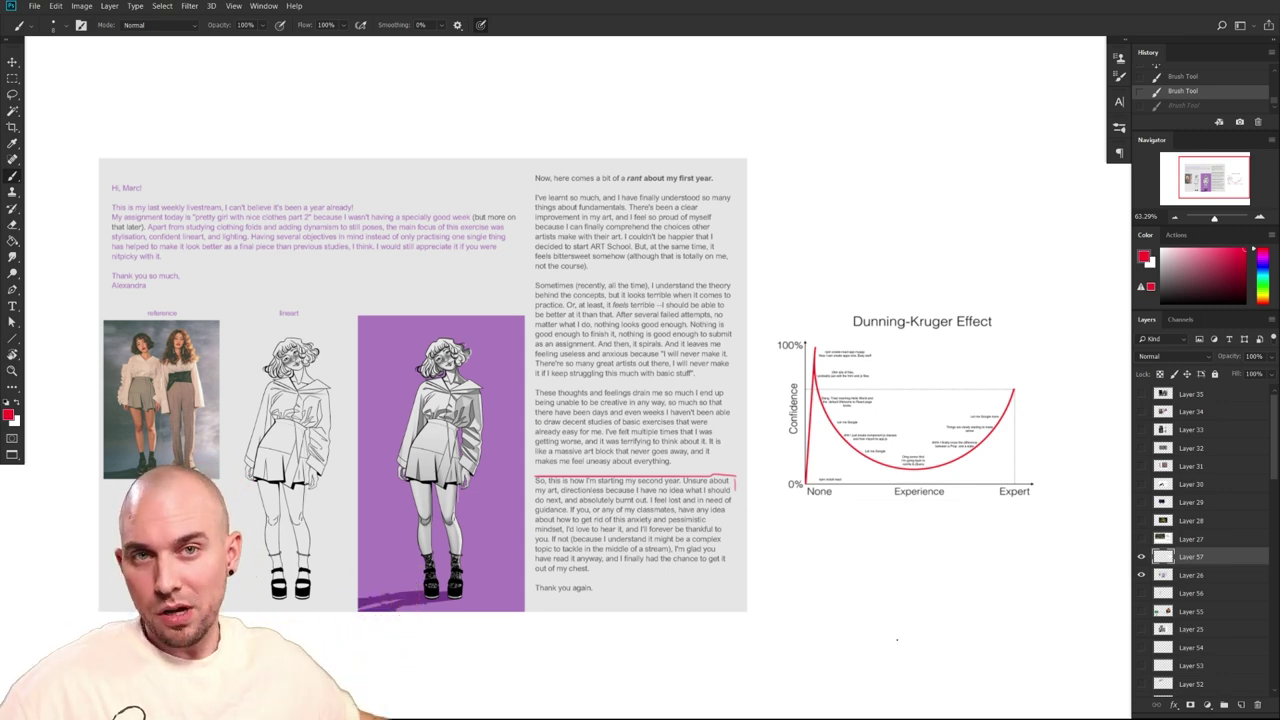
pyautogui.moveTo(903, 577); pyautogui.dragTo(878, 593)
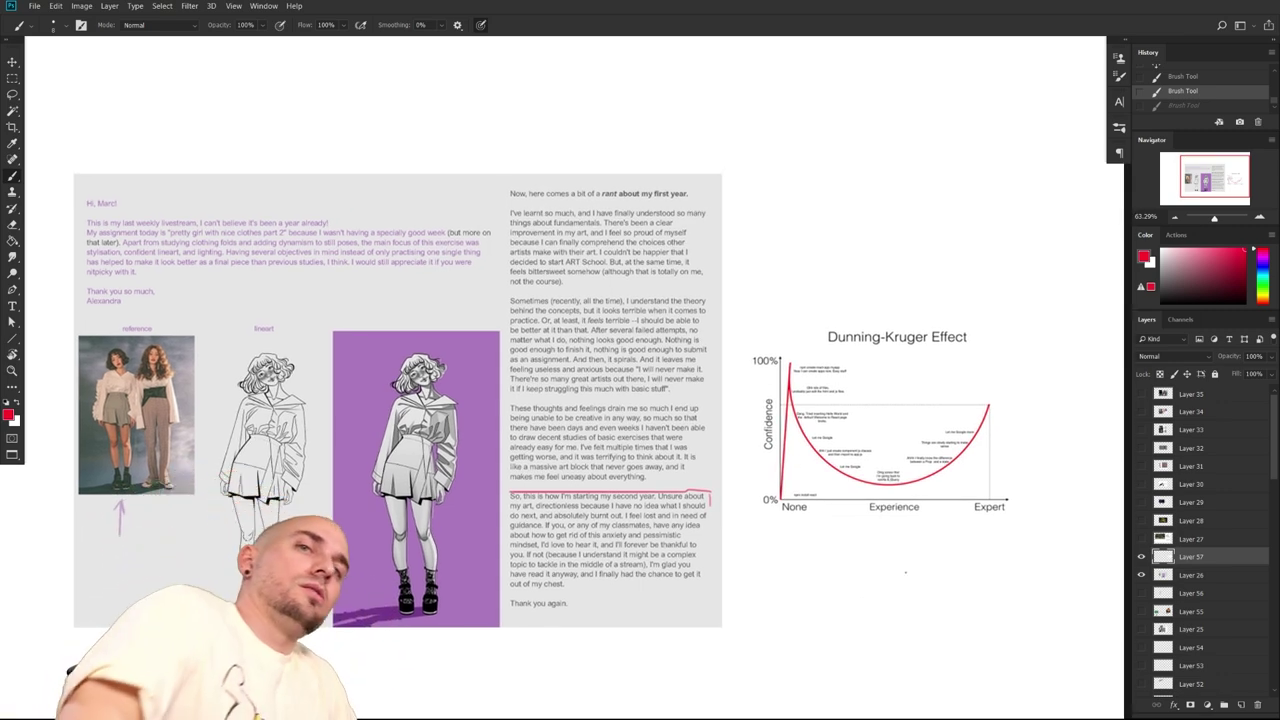
pyautogui.hscroll(-2, 883, 602)
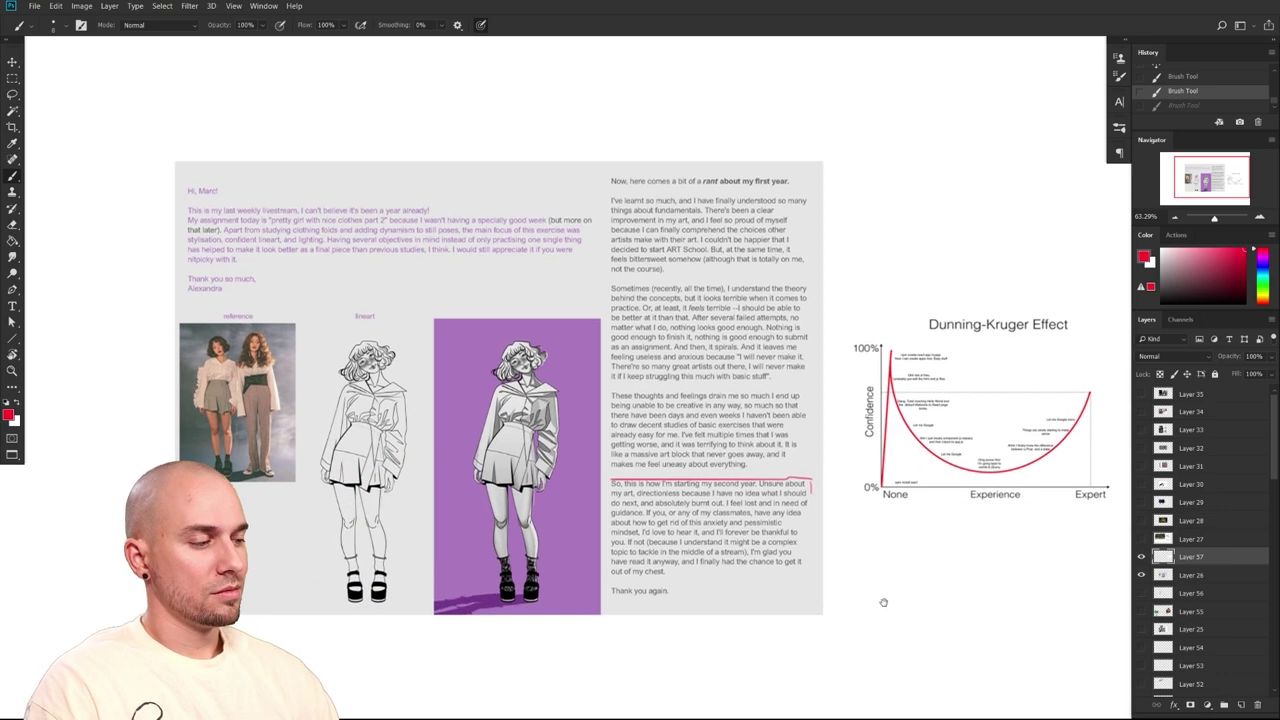
pyautogui.hscroll(-1, 883, 602)
pyautogui.hscroll(3, 920, 571)
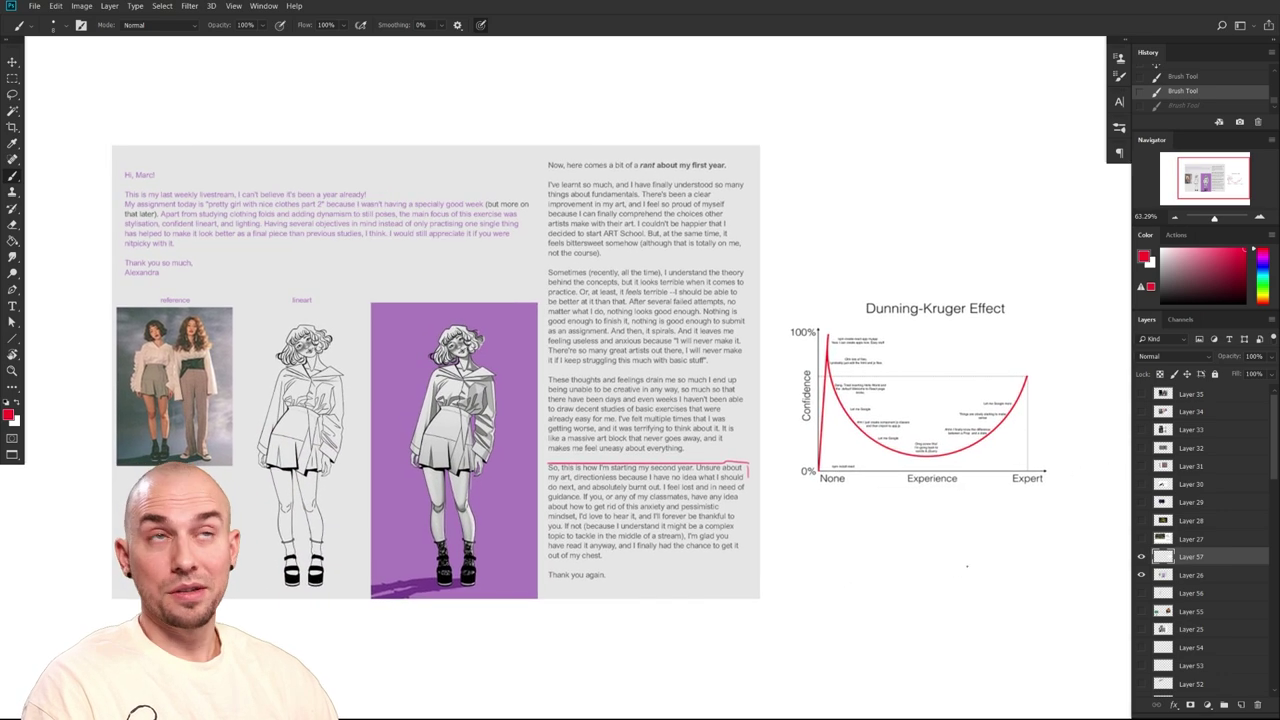
pyautogui.moveTo(922, 590); pyautogui.dragTo(894, 606)
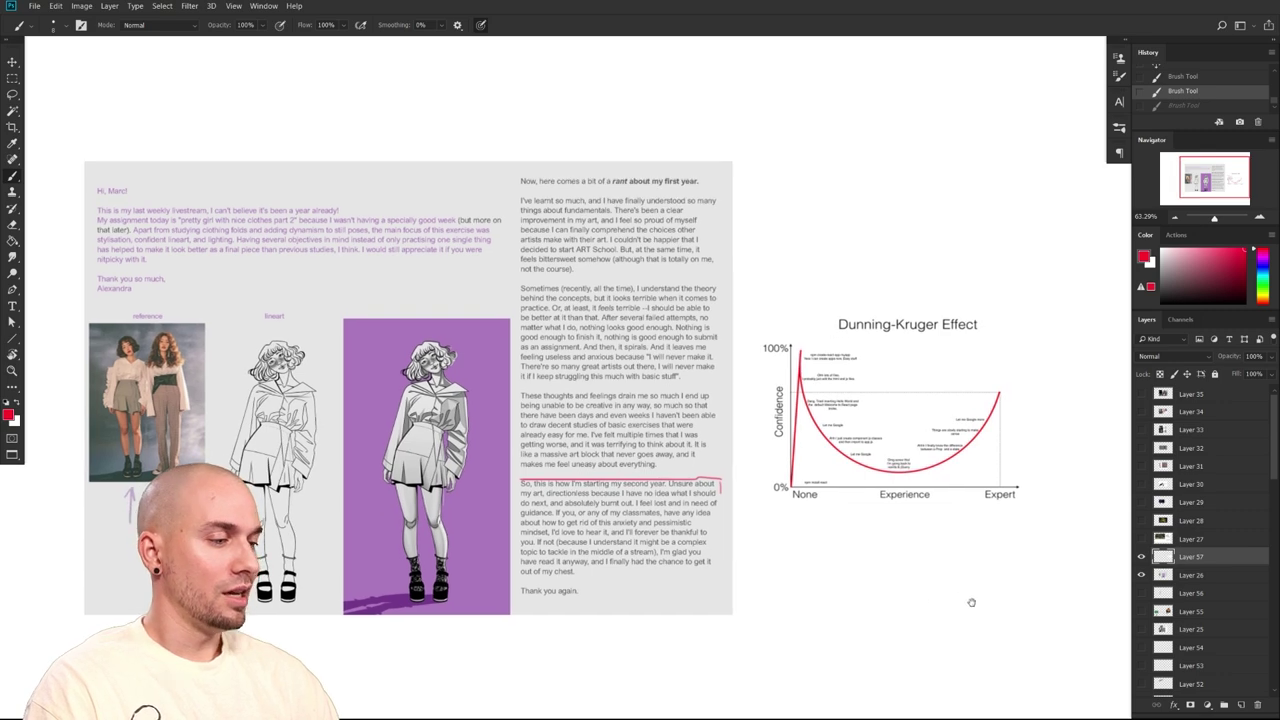
pyautogui.moveTo(1084, 600); pyautogui.dragTo(1097, 589)
pyautogui.moveTo(1013, 619); pyautogui.dragTo(1042, 607)
pyautogui.hscroll(-1, 1046, 606)
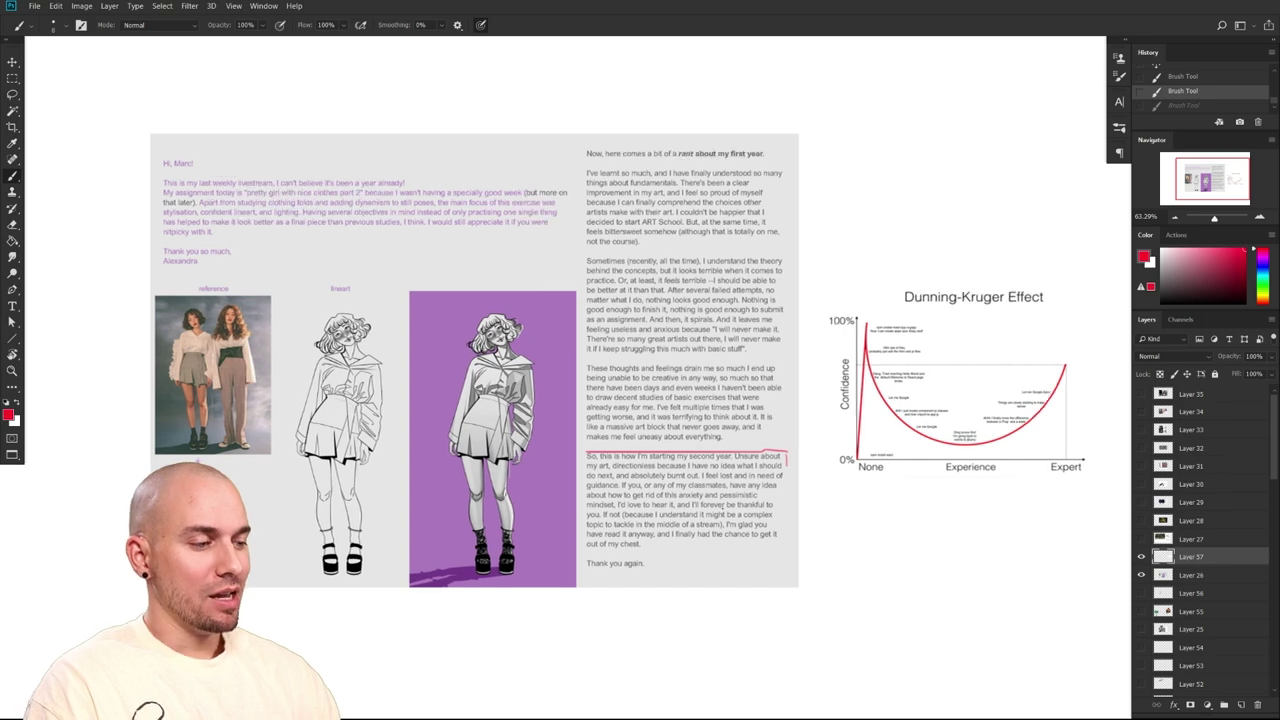
pyautogui.moveTo(585, 452); pyautogui.dragTo(585, 566)
pyautogui.moveTo(786, 458); pyautogui.dragTo(784, 557)
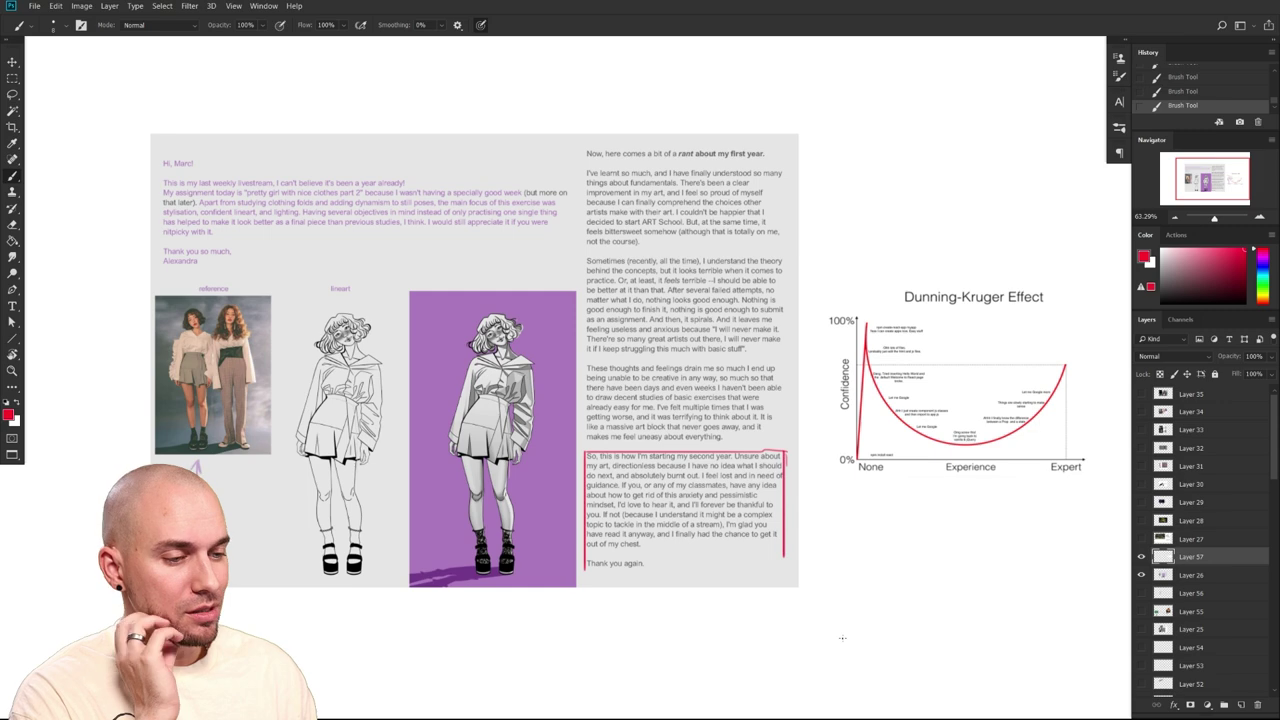
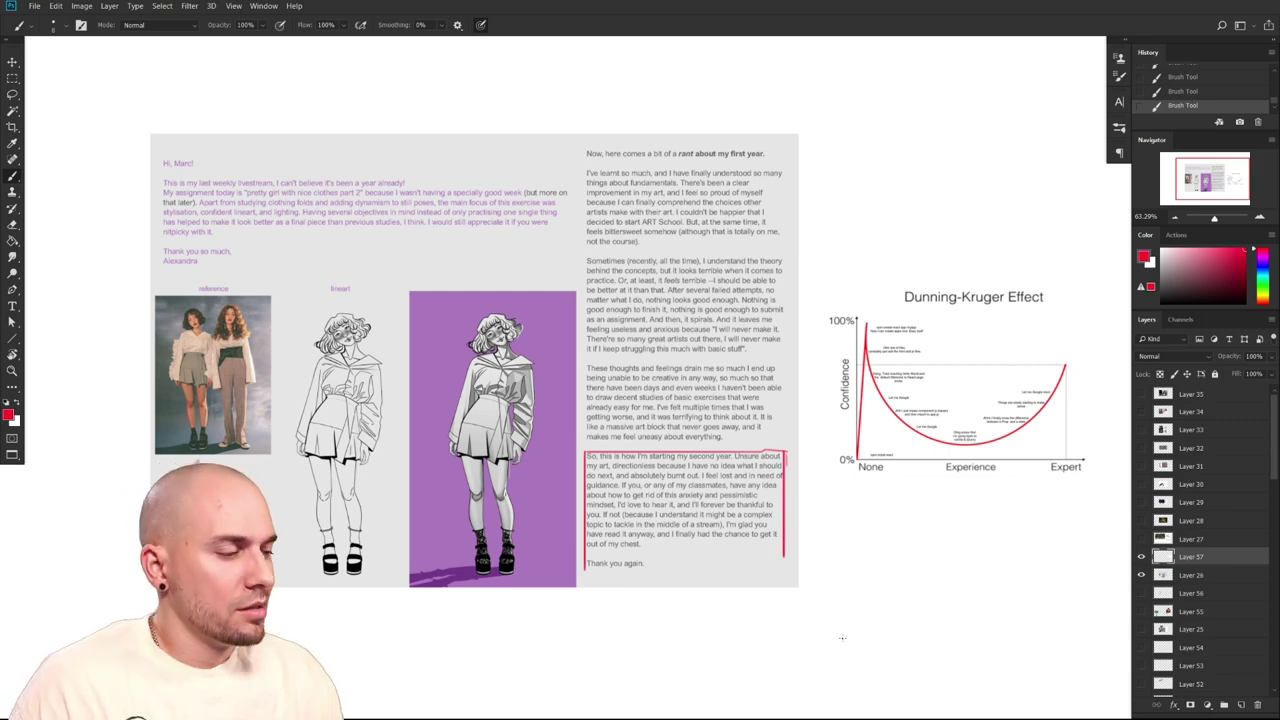
# Try a short red stroke under the shaded figure's shoes on the purple panel, and undo it
pyautogui.moveTo(842, 638); pyautogui.dragTo(748, 648)
pyautogui.moveTo(737, 571); pyautogui.dragTo(757, 574)
pyautogui.moveTo(758, 574); pyautogui.dragTo(995, 604)
pyautogui.moveTo(680, 555); pyautogui.dragTo(760, 563)
pyautogui.moveTo(790, 566)
pyautogui.mouseDown()
pyautogui.moveTo(927, 585)
pyautogui.moveTo(903, 575)
pyautogui.mouseUp()
pyautogui.moveTo(631, 658); pyautogui.dragTo(690, 658)
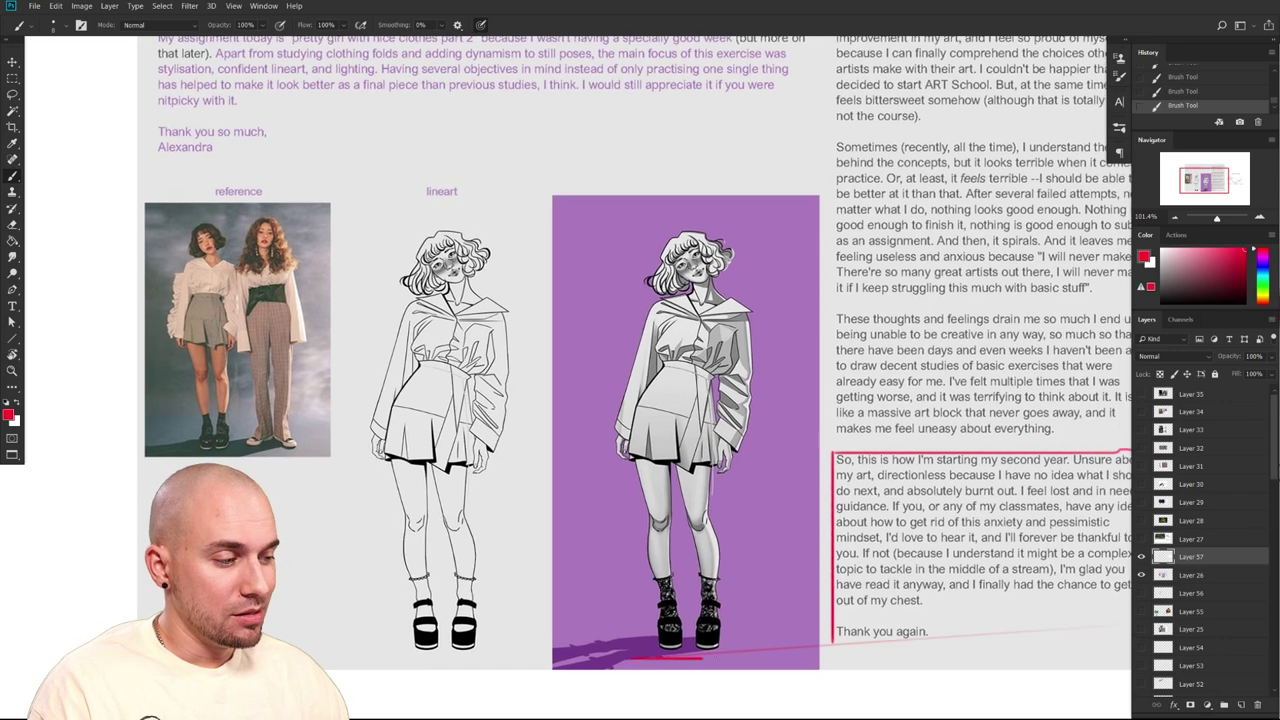
pyautogui.hotkey('ctrl', 'z')
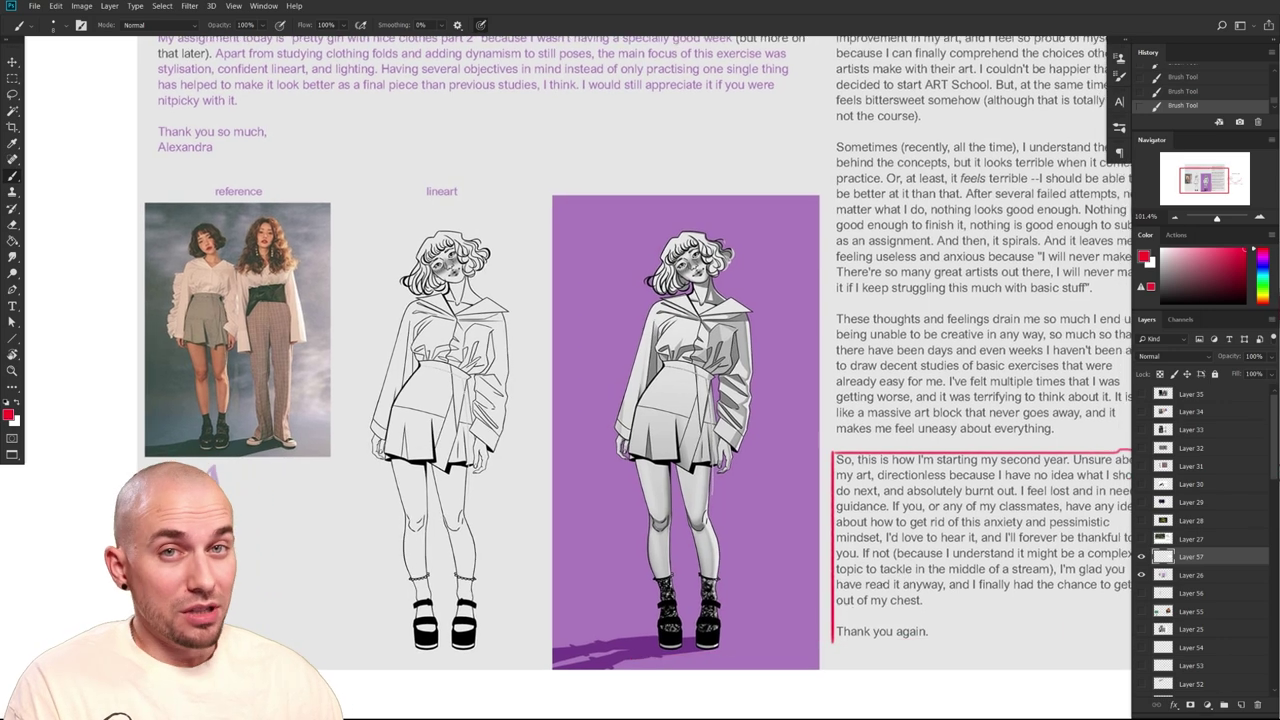
# Review the red-framed closing paragraph of the letter next to the fashion illustration
pyautogui.moveTo(913, 587); pyautogui.dragTo(835, 593)
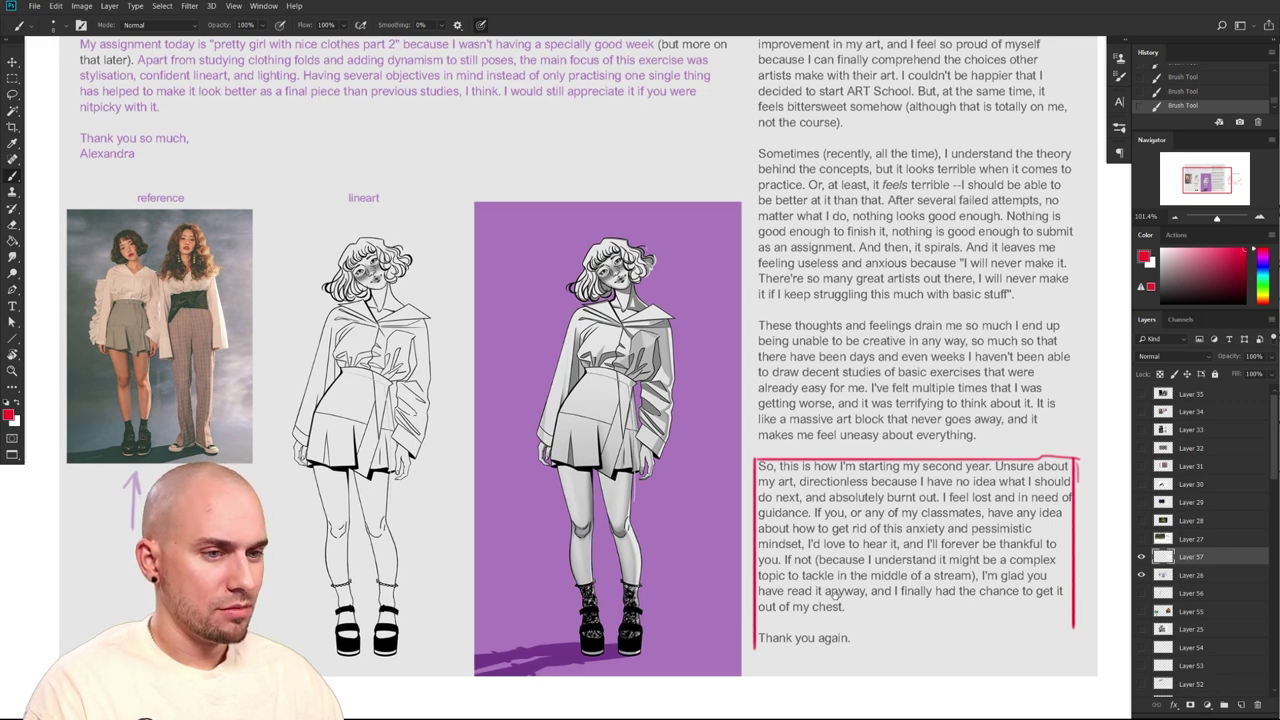
pyautogui.moveTo(834, 593); pyautogui.dragTo(880, 575)
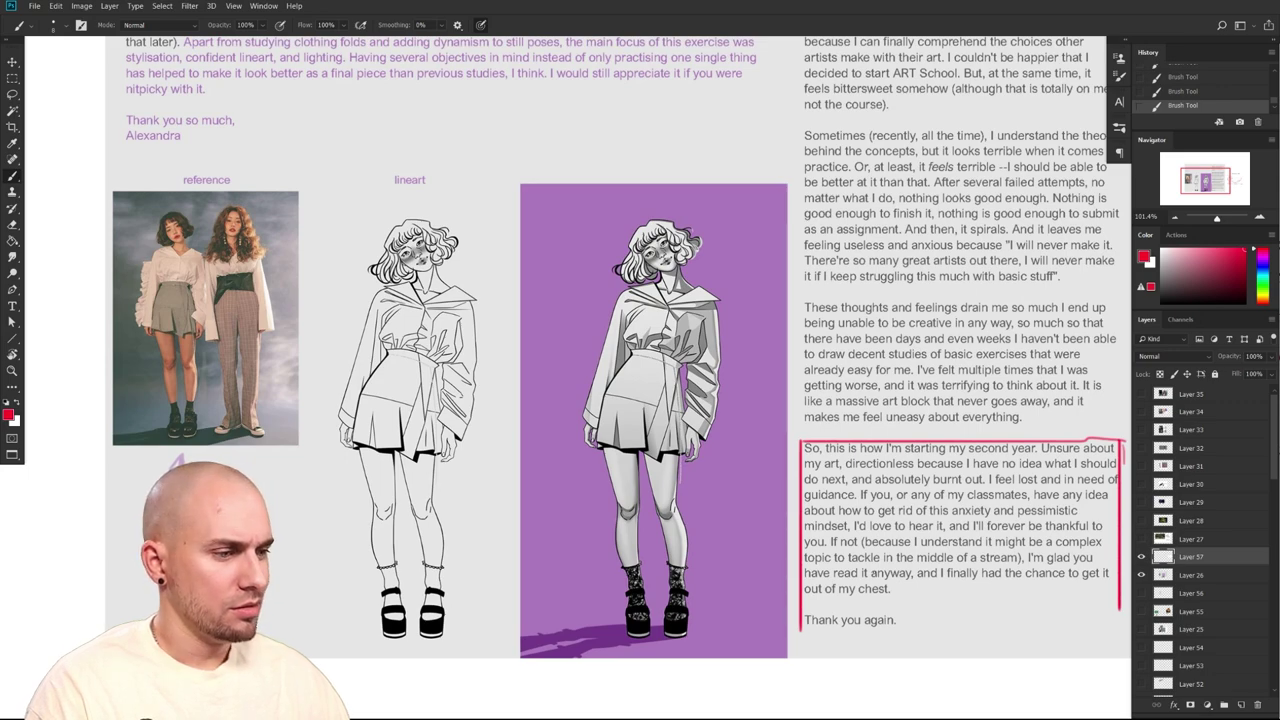
pyautogui.moveTo(875, 572); pyautogui.dragTo(712, 588)
pyautogui.moveTo(808, 573); pyautogui.dragTo(765, 587)
pyautogui.scroll(5, 765, 586)
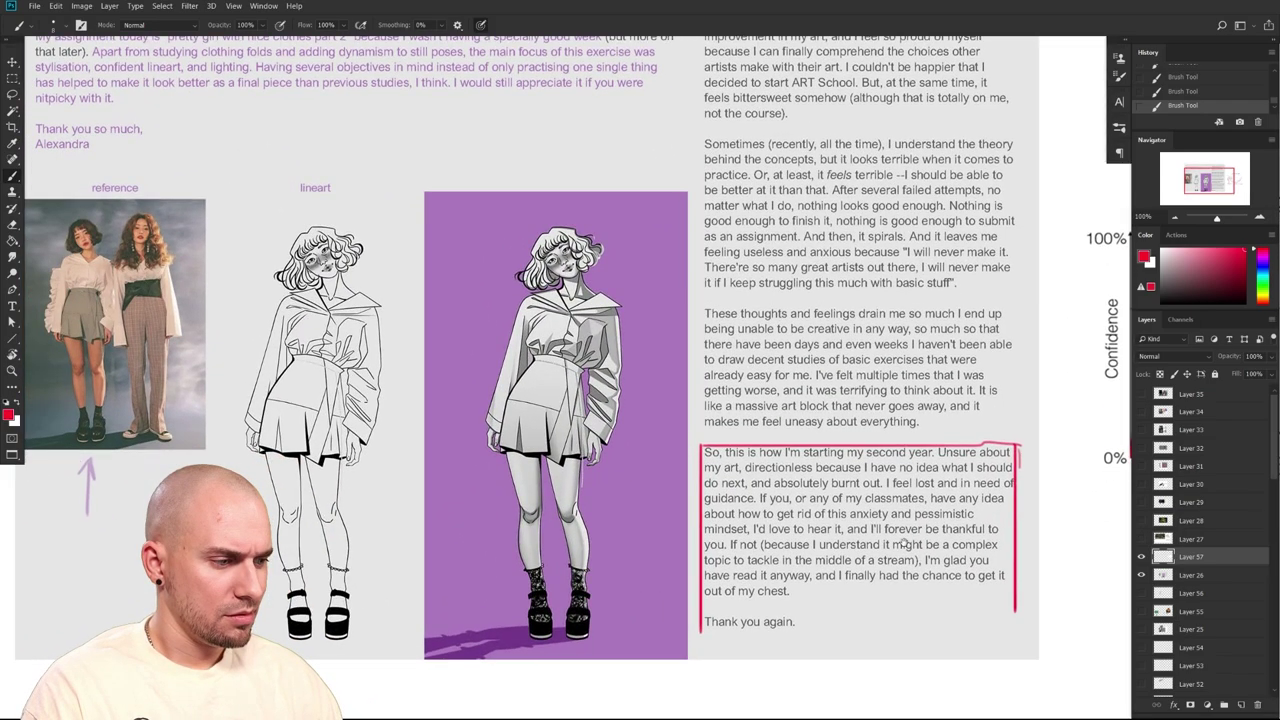
pyautogui.moveTo(903, 543); pyautogui.dragTo(903, 540)
pyautogui.moveTo(785, 549); pyautogui.dragTo(948, 551)
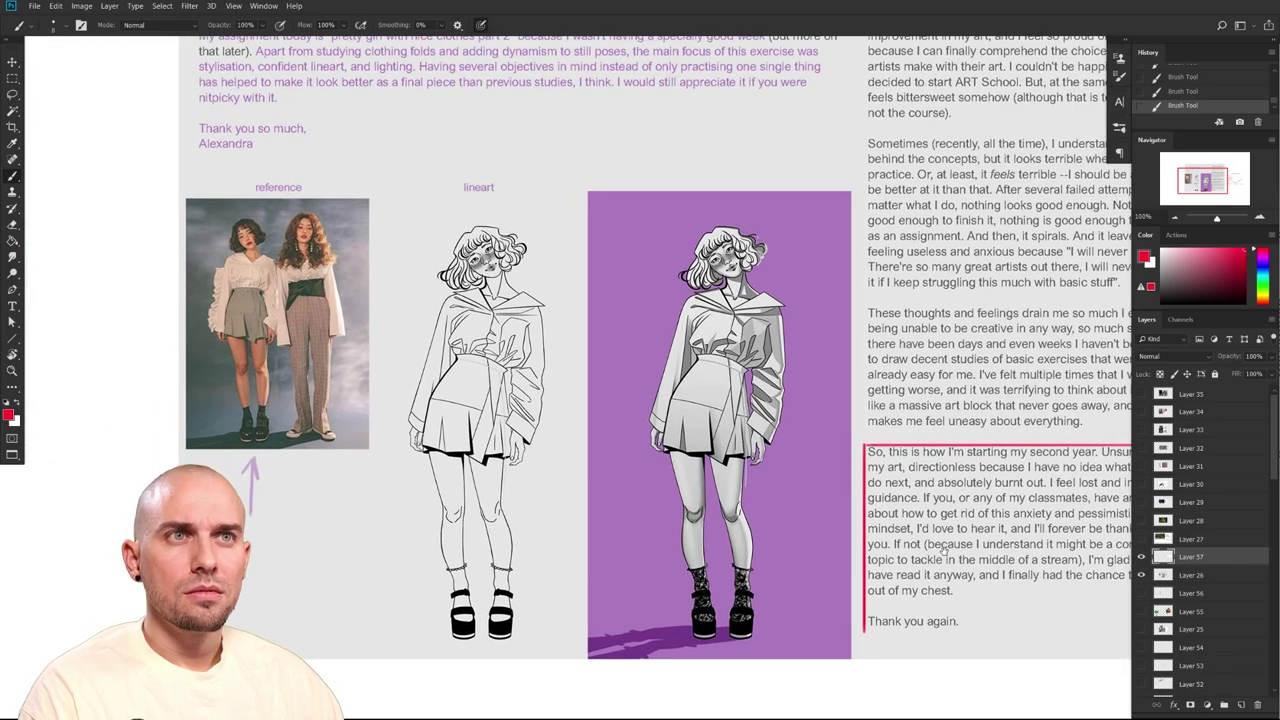
# Examine the shaded figure's face, shirt folds and skirt up close and compare them with the lineart and reference photo
pyautogui.scroll(5, 945, 553)
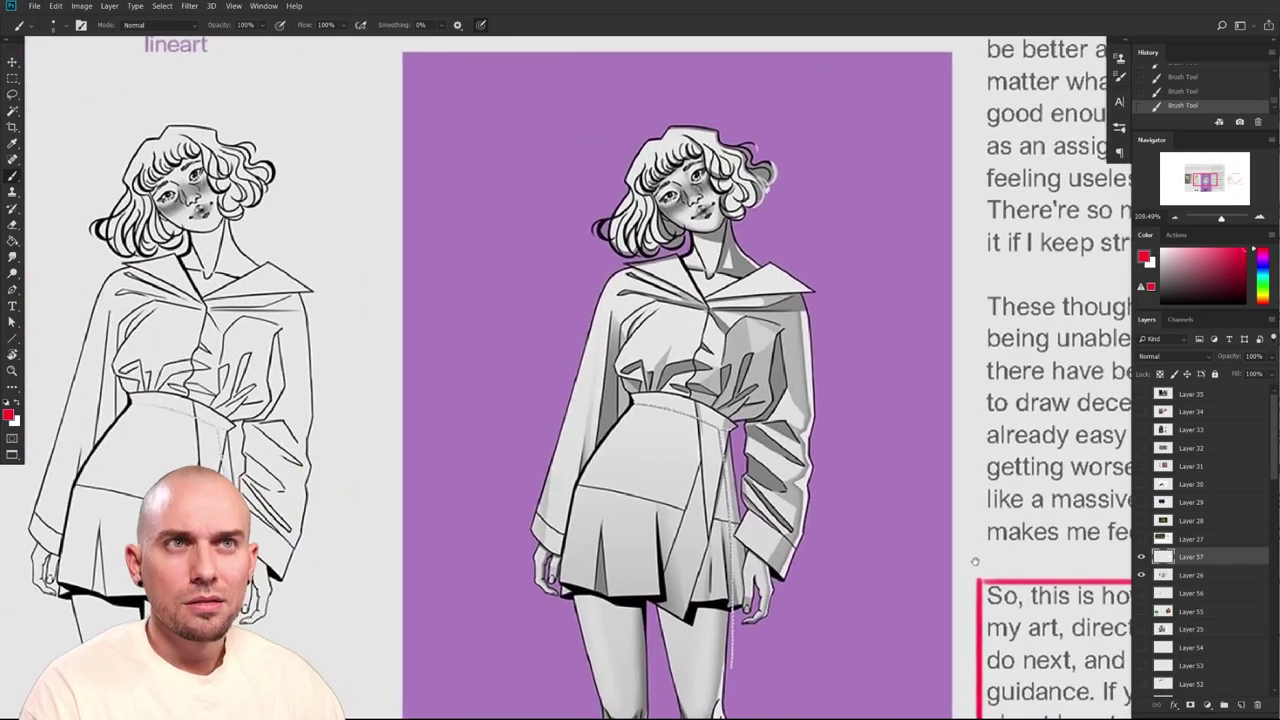
pyautogui.moveTo(975, 562); pyautogui.dragTo(978, 567)
pyautogui.scroll(5, 940, 580)
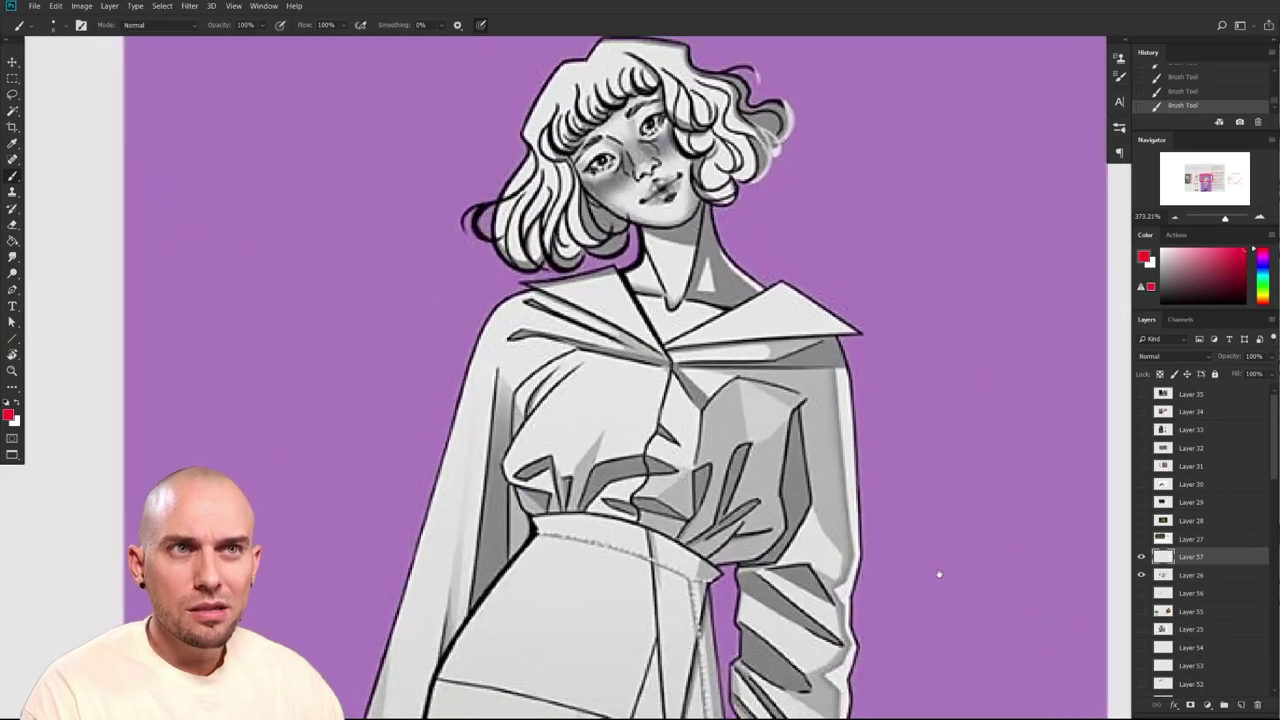
pyautogui.scroll(-5, 934, 571)
pyautogui.scroll(-3, 917, 578)
pyautogui.scroll(-3, 908, 585)
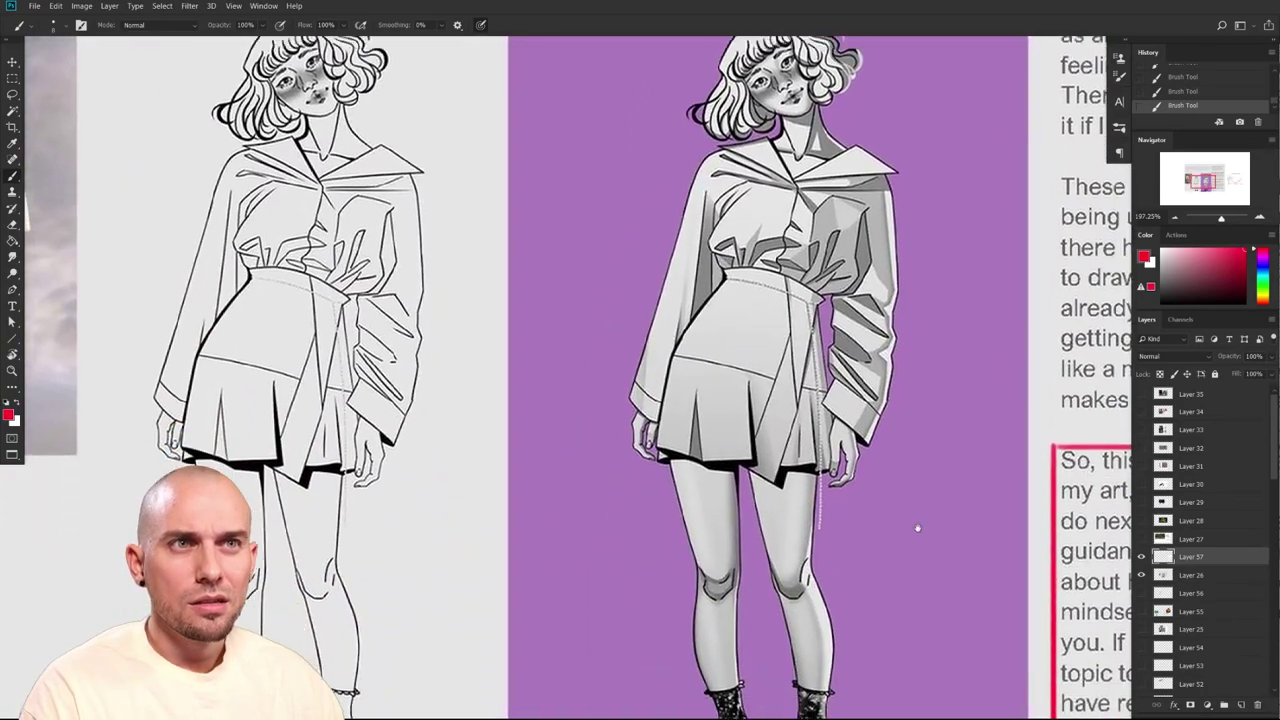
pyautogui.scroll(-3, 902, 576)
pyautogui.scroll(-4, 902, 576)
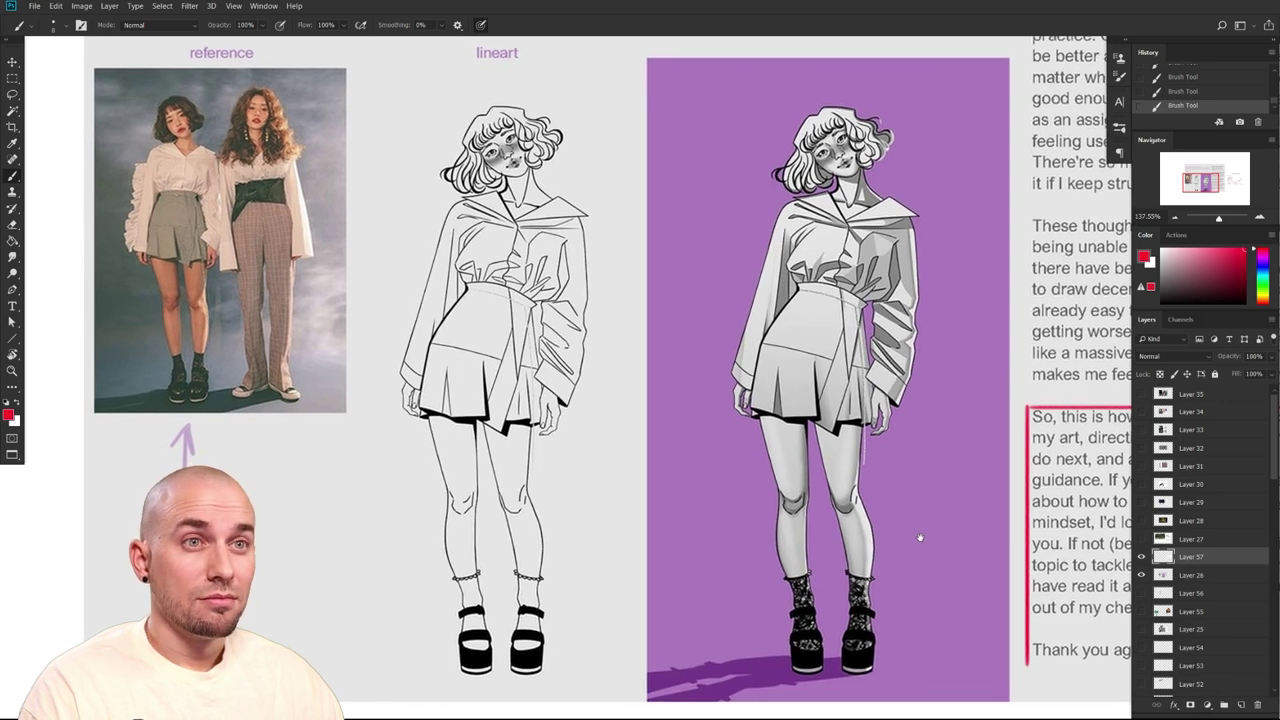
pyautogui.moveTo(920, 538); pyautogui.dragTo(733, 556)
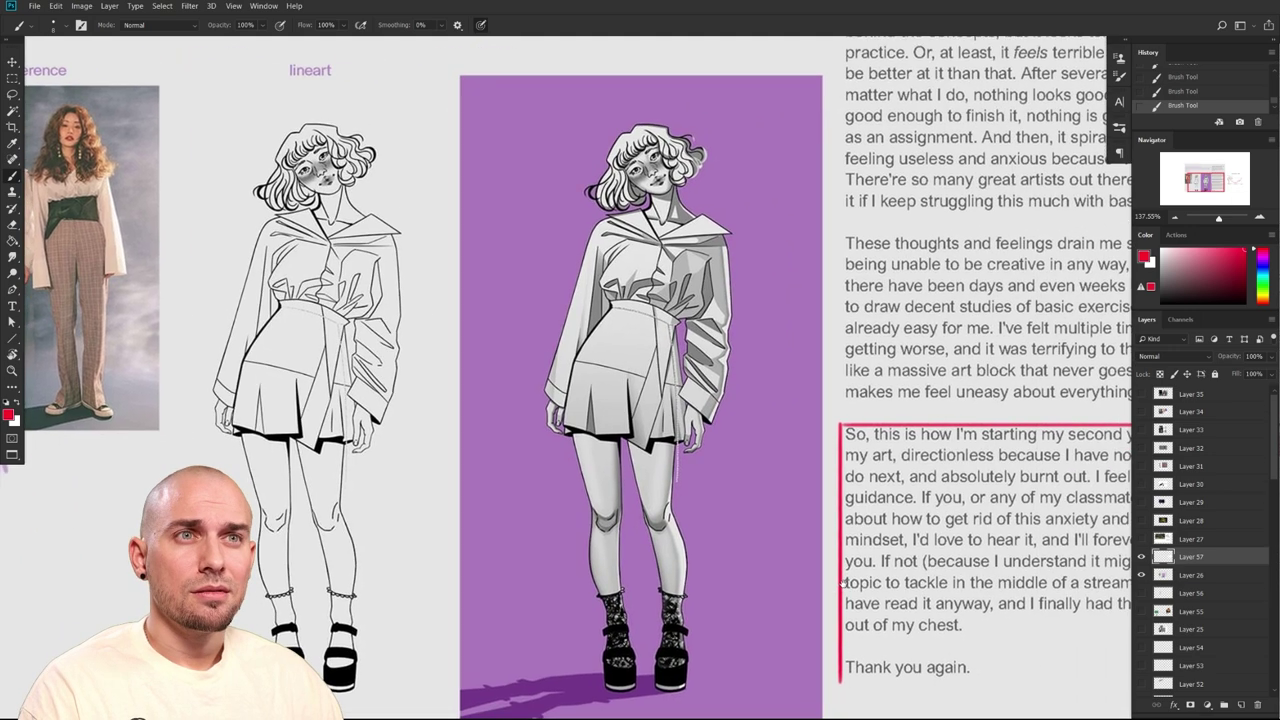
pyautogui.moveTo(843, 583); pyautogui.dragTo(947, 568)
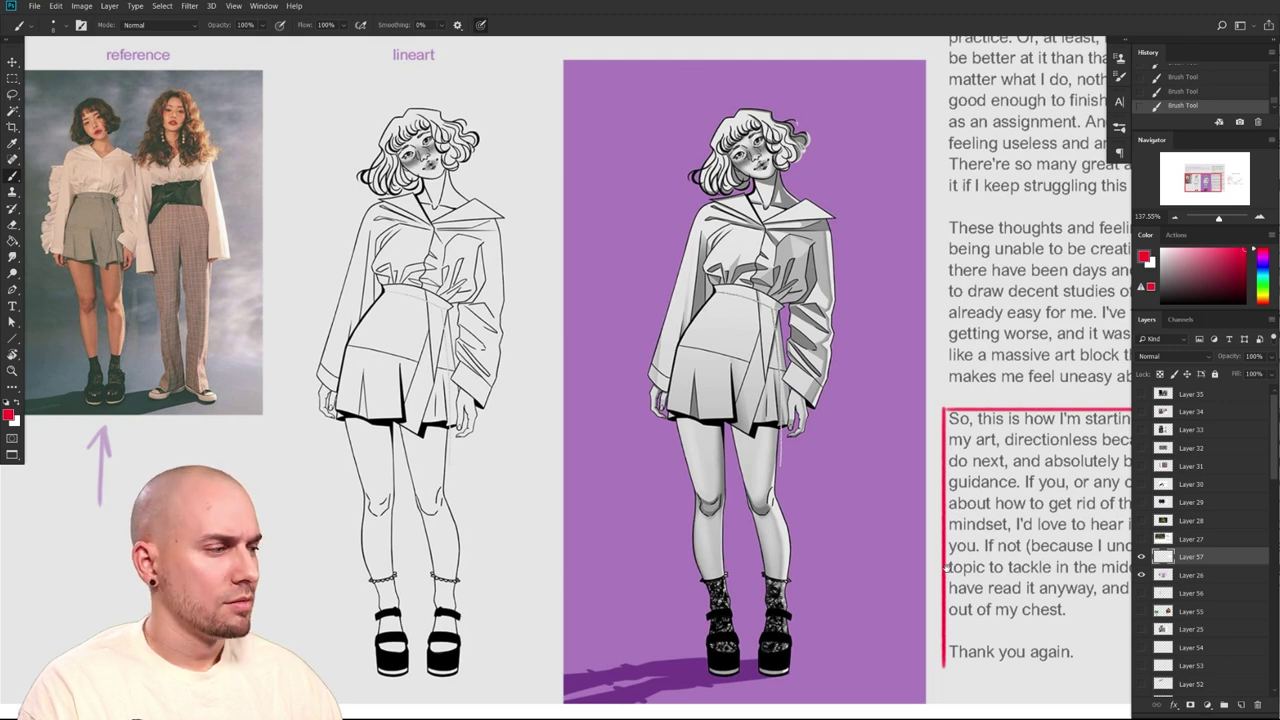
pyautogui.scroll(5, 945, 567)
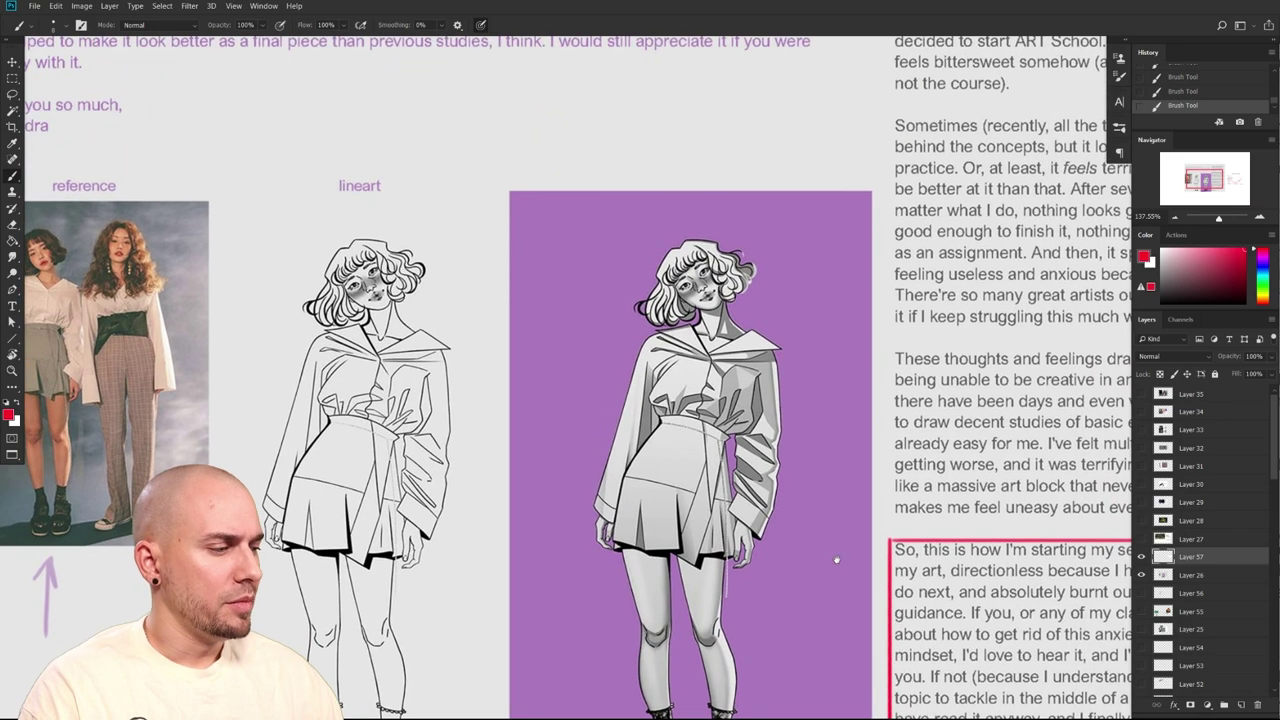
pyautogui.hscroll(-1, 945, 567)
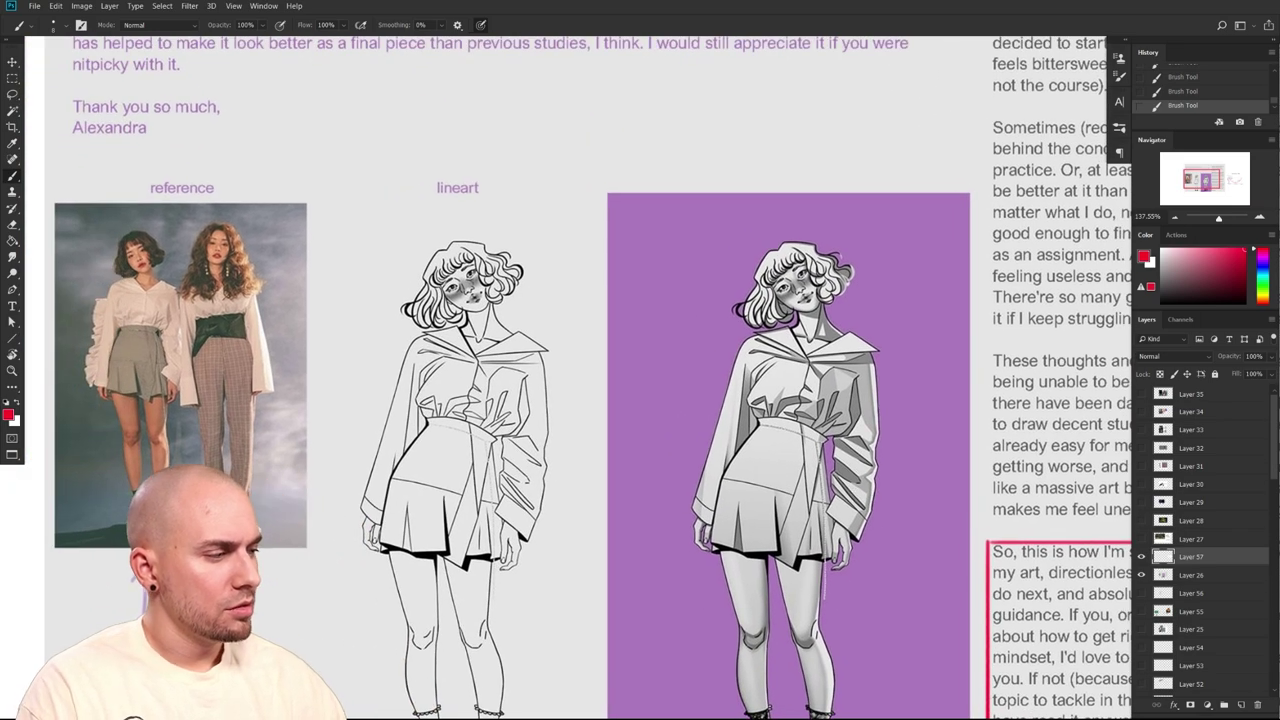
pyautogui.scroll(2, 779, 621)
pyautogui.hscroll(-3, 779, 621)
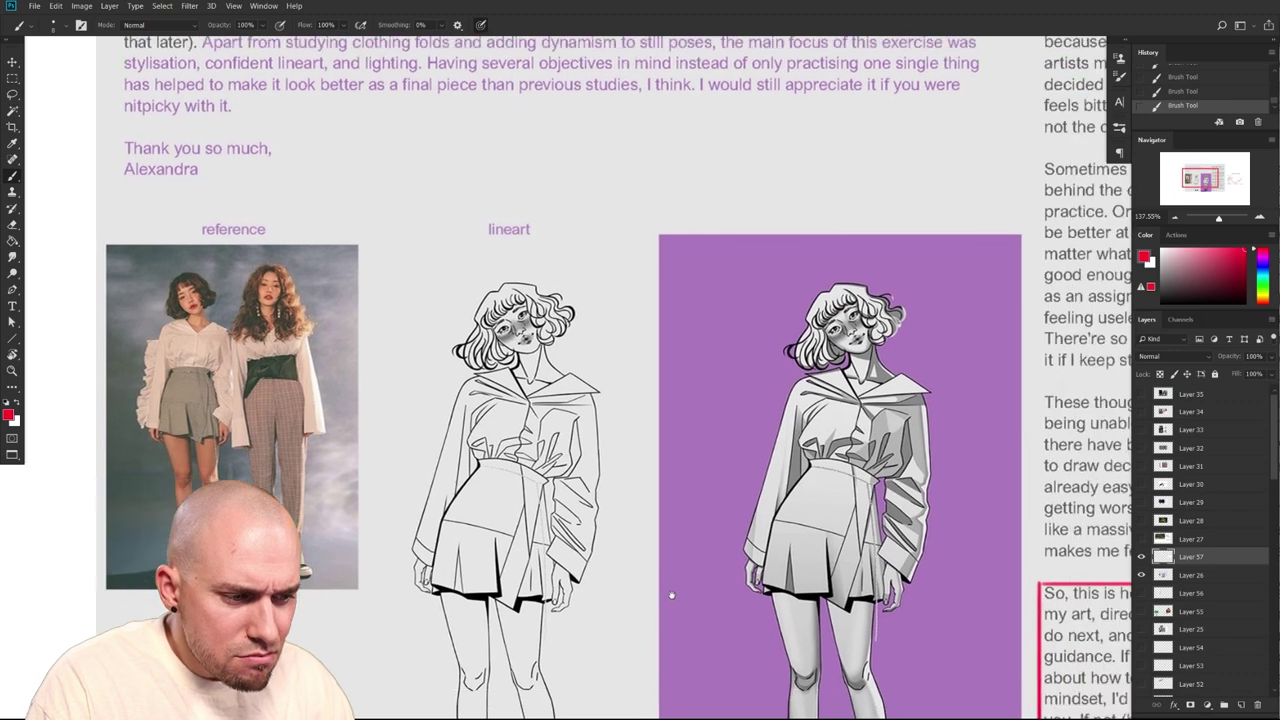
pyautogui.scroll(-1, 779, 621)
pyautogui.hscroll(4, 779, 621)
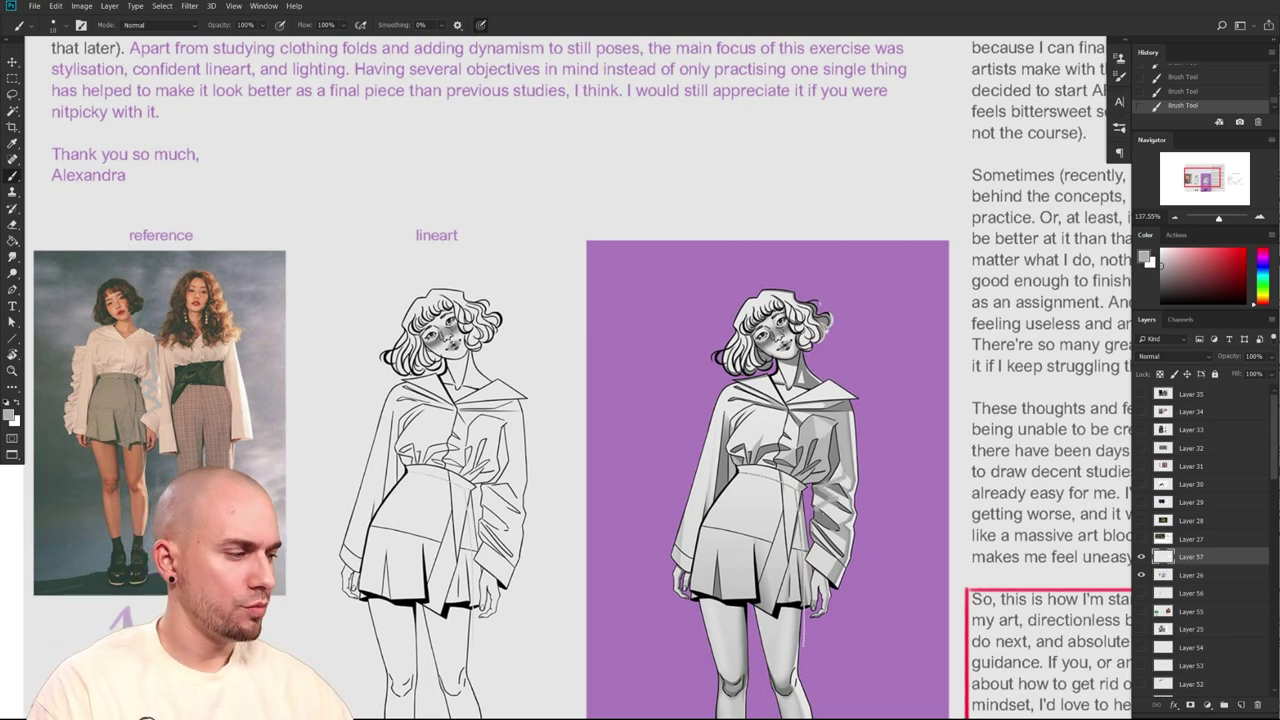
# Sample a dark grey from the shaded figure and paint it along the cuff of the folded sleeve beside the letter text
pyautogui.moveTo(830, 549); pyautogui.dragTo(745, 542)
pyautogui.keyDown('alt'); pyautogui.click(746, 530); pyautogui.keyUp('alt')
pyautogui.press(']')
pyautogui.keyDown('alt'); pyautogui.click(742, 538); pyautogui.keyUp('alt')
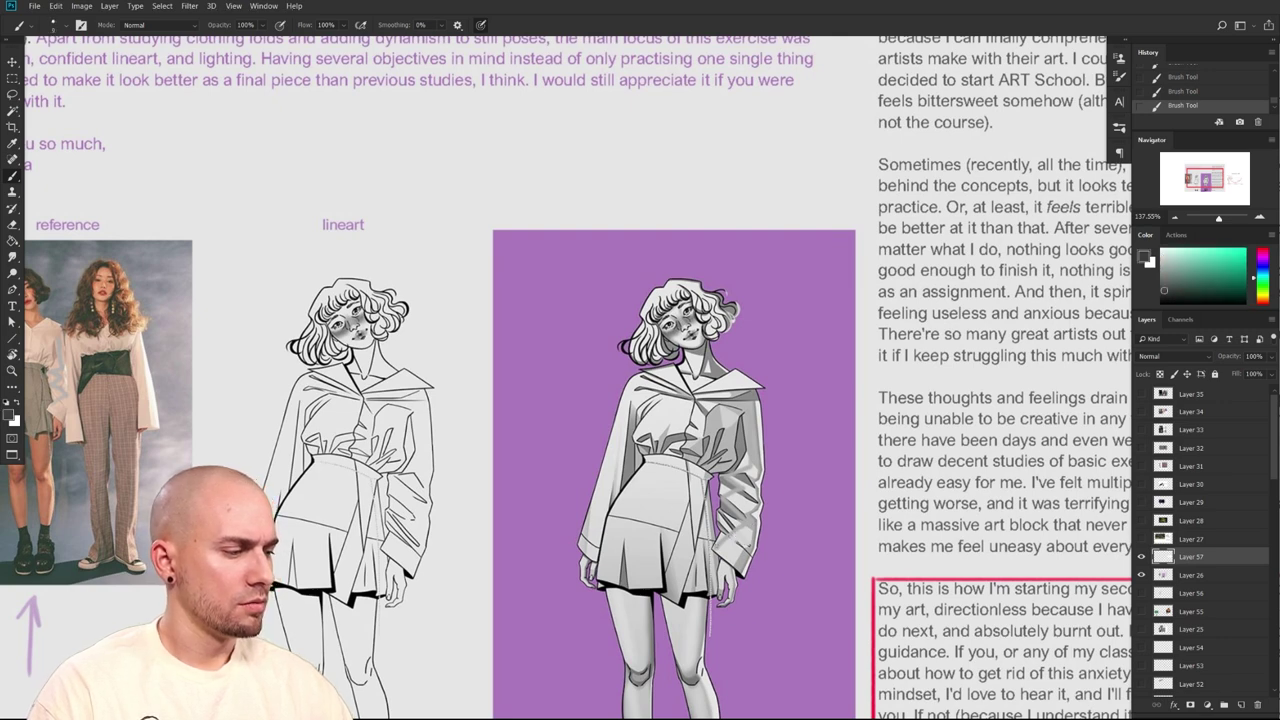
pyautogui.moveTo(724, 536)
pyautogui.mouseDown()
pyautogui.moveTo(760, 548)
pyautogui.moveTo(750, 566)
pyautogui.mouseUp()
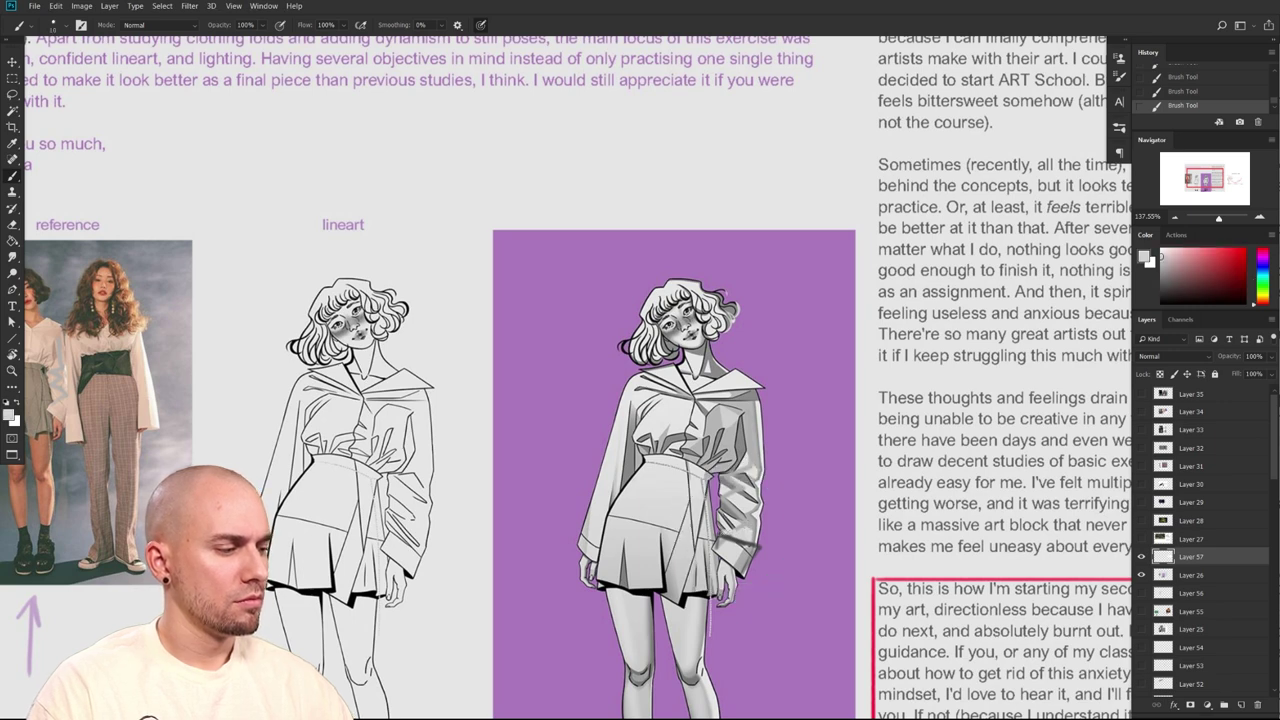
# Repaint the folds just above that cuff with light and dark greys sampled from the sleeve
pyautogui.keyDown('alt'); pyautogui.click(723, 534); pyautogui.keyUp('alt')
pyautogui.keyDown('alt'); pyautogui.click(740, 521); pyautogui.keyUp('alt')
pyautogui.press(']')
pyautogui.moveTo(735, 517)
pyautogui.mouseDown()
pyautogui.moveTo(723, 526)
pyautogui.moveTo(719, 515)
pyautogui.moveTo(720, 529)
pyautogui.mouseUp()
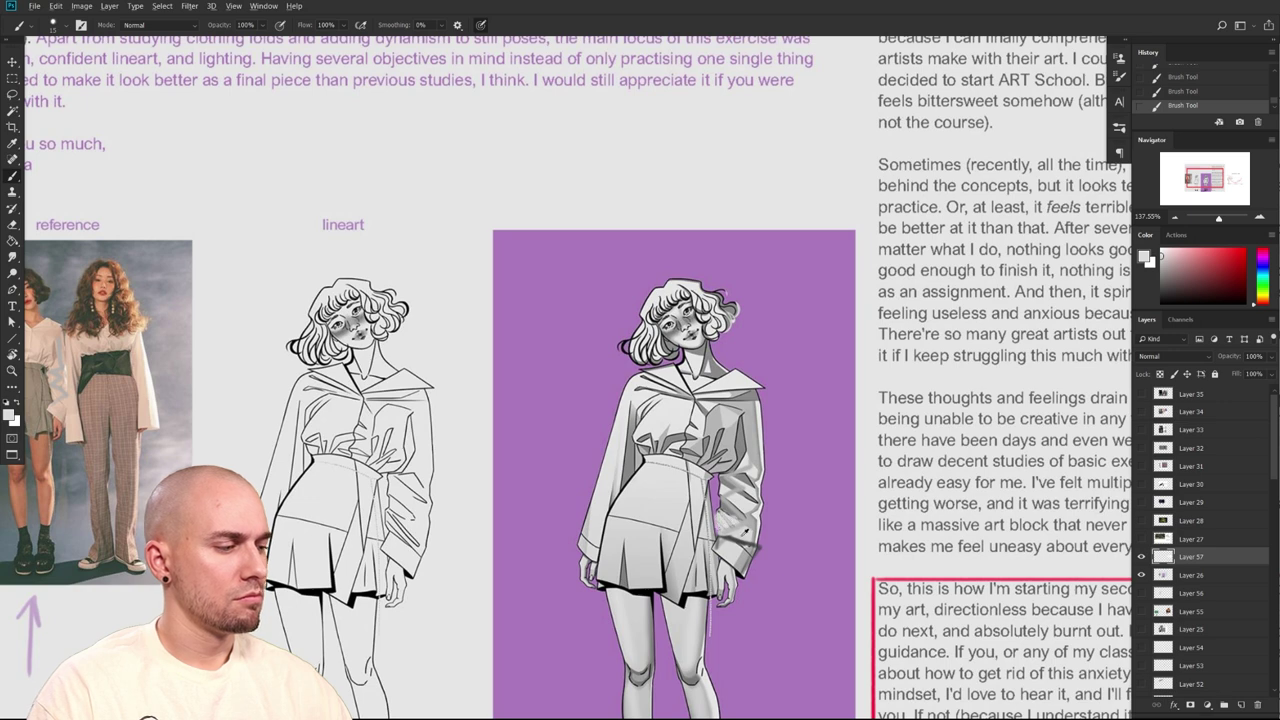
pyautogui.keyDown('alt'); pyautogui.click(736, 541); pyautogui.keyUp('alt')
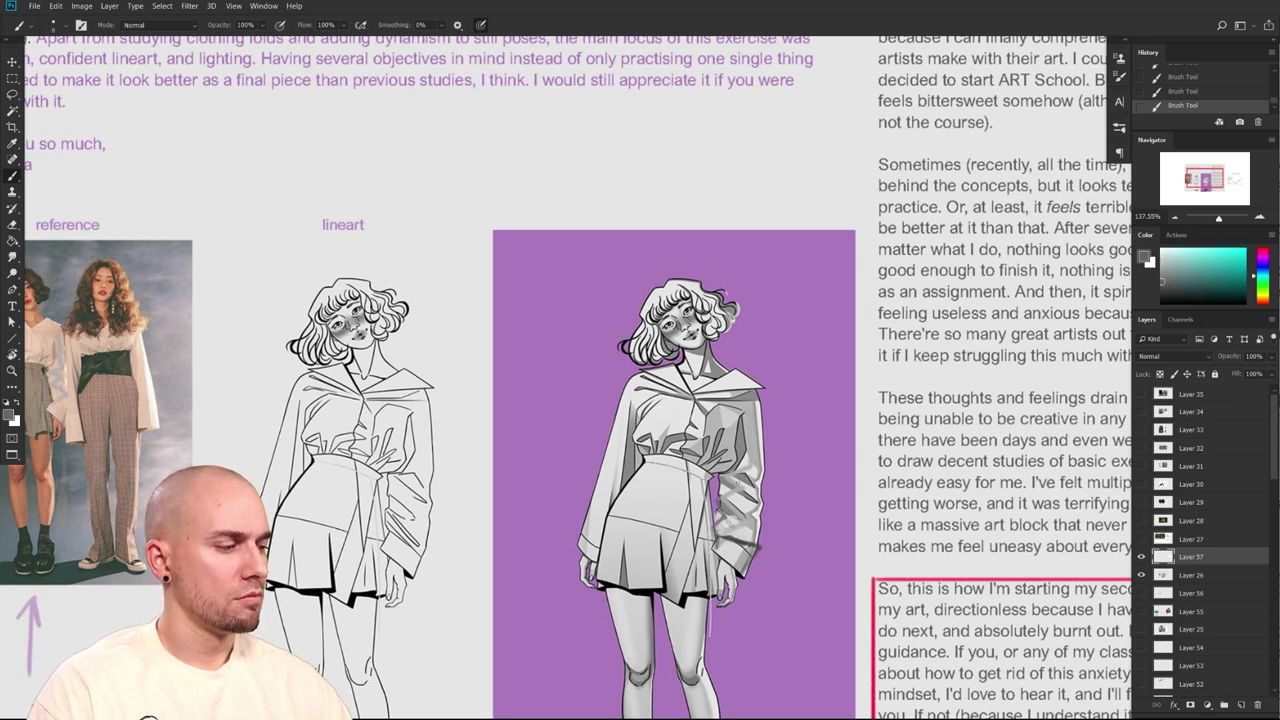
pyautogui.keyDown('alt'); pyautogui.click(757, 547); pyautogui.keyUp('alt')
pyautogui.keyDown('alt'); pyautogui.click(743, 503); pyautogui.keyUp('alt')
pyautogui.press(']')
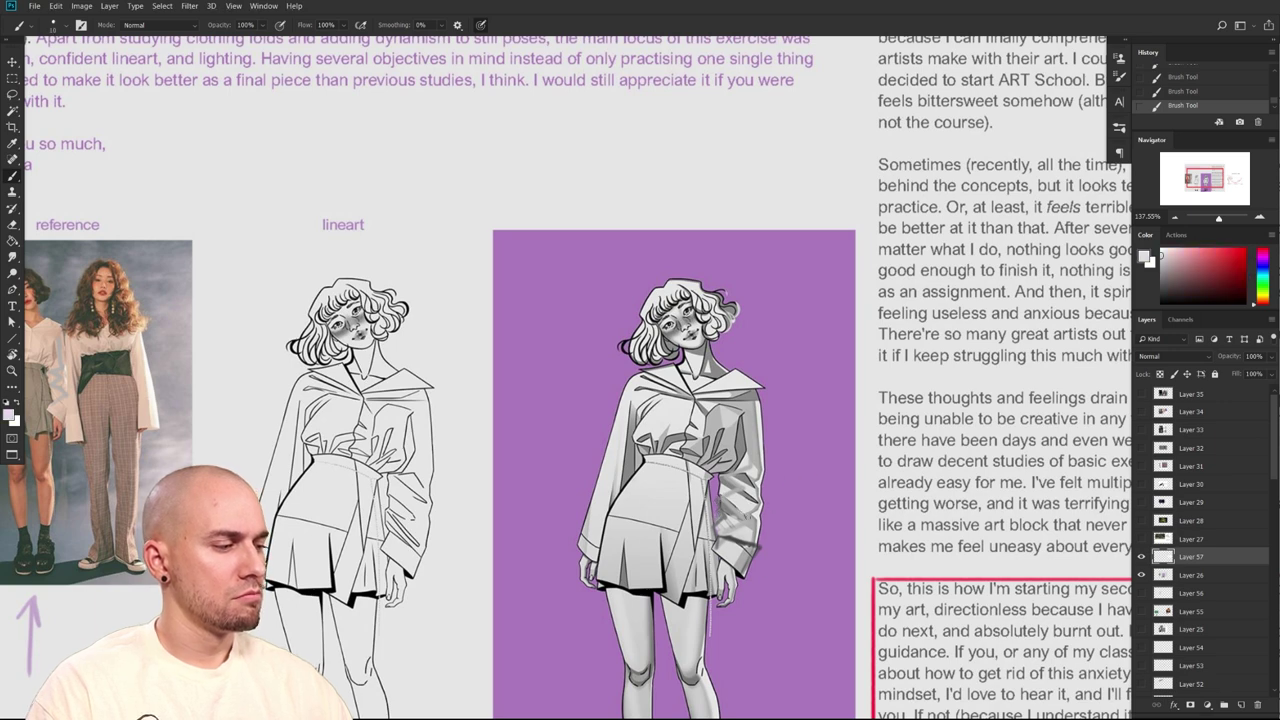
pyautogui.moveTo(743, 519)
pyautogui.mouseDown()
pyautogui.moveTo(723, 536)
pyautogui.moveTo(748, 541)
pyautogui.mouseUp()
# Paint sampled light grey up the sleeve from the forearm folds to the upper arm, varying the brush size to soften the shading
pyautogui.keyDown('alt'); pyautogui.click(740, 503); pyautogui.keyUp('alt')
pyautogui.press(']')
pyautogui.press(']')
pyautogui.moveTo(752, 493)
pyautogui.mouseDown()
pyautogui.moveTo(734, 504)
pyautogui.moveTo(727, 483)
pyautogui.moveTo(752, 461)
pyautogui.moveTo(744, 443)
pyautogui.mouseUp()
pyautogui.keyDown('alt'); pyautogui.click(677, 412); pyautogui.keyUp('alt')
pyautogui.press('[')
pyautogui.press('[')
pyautogui.press('[')
pyautogui.moveTo(756, 498); pyautogui.dragTo(753, 506)
pyautogui.moveTo(730, 524)
pyautogui.mouseDown()
pyautogui.moveTo(720, 530)
pyautogui.moveTo(752, 482)
pyautogui.moveTo(743, 415)
pyautogui.moveTo(742, 482)
pyautogui.moveTo(758, 475)
pyautogui.mouseUp()
pyautogui.press(']')
pyautogui.press(']')
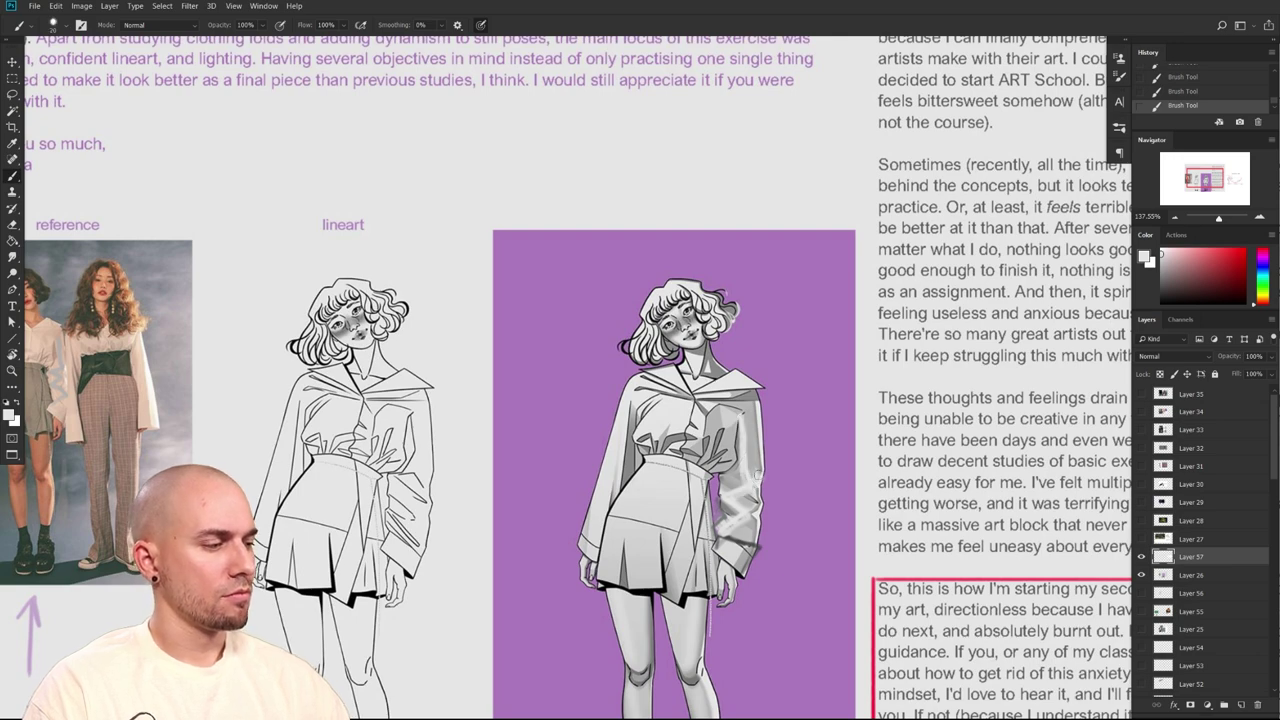
# Review the repainted sleeve within the whole illustration, comparing it with the lineart, the reference photo and the framed letter paragraph
pyautogui.scroll(-1, 862, 498)
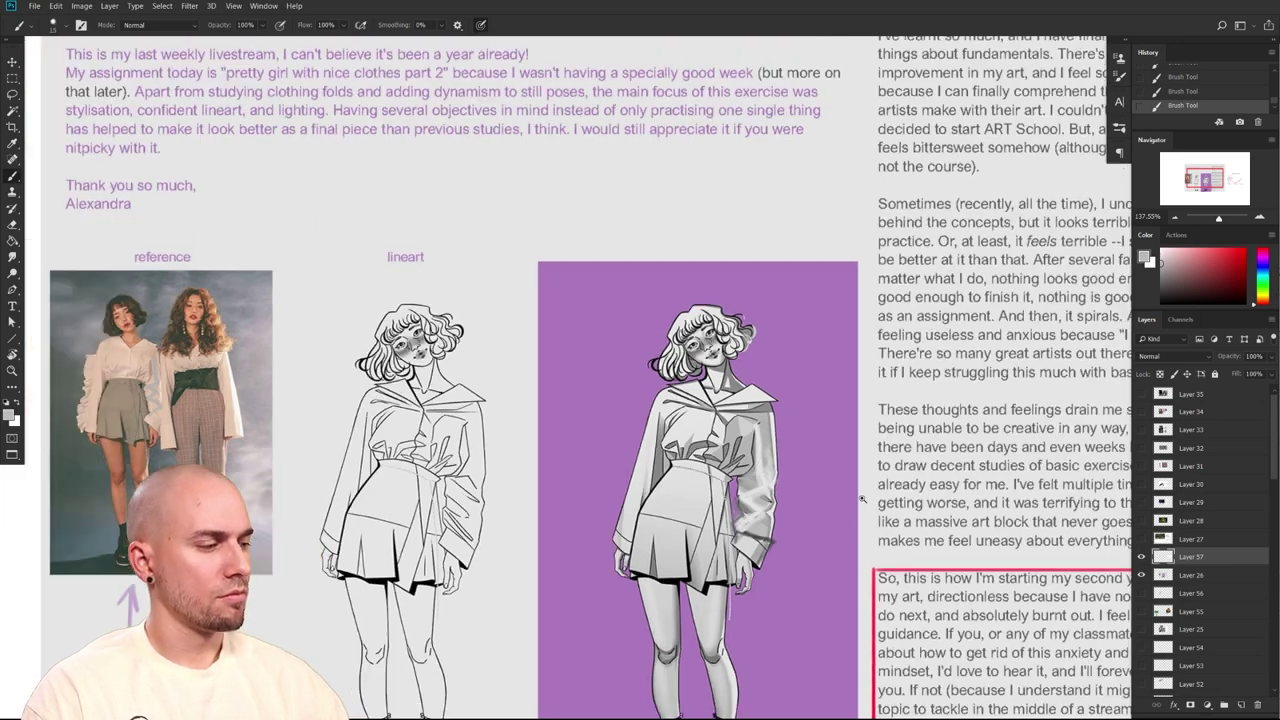
pyautogui.scroll(-4, 862, 498)
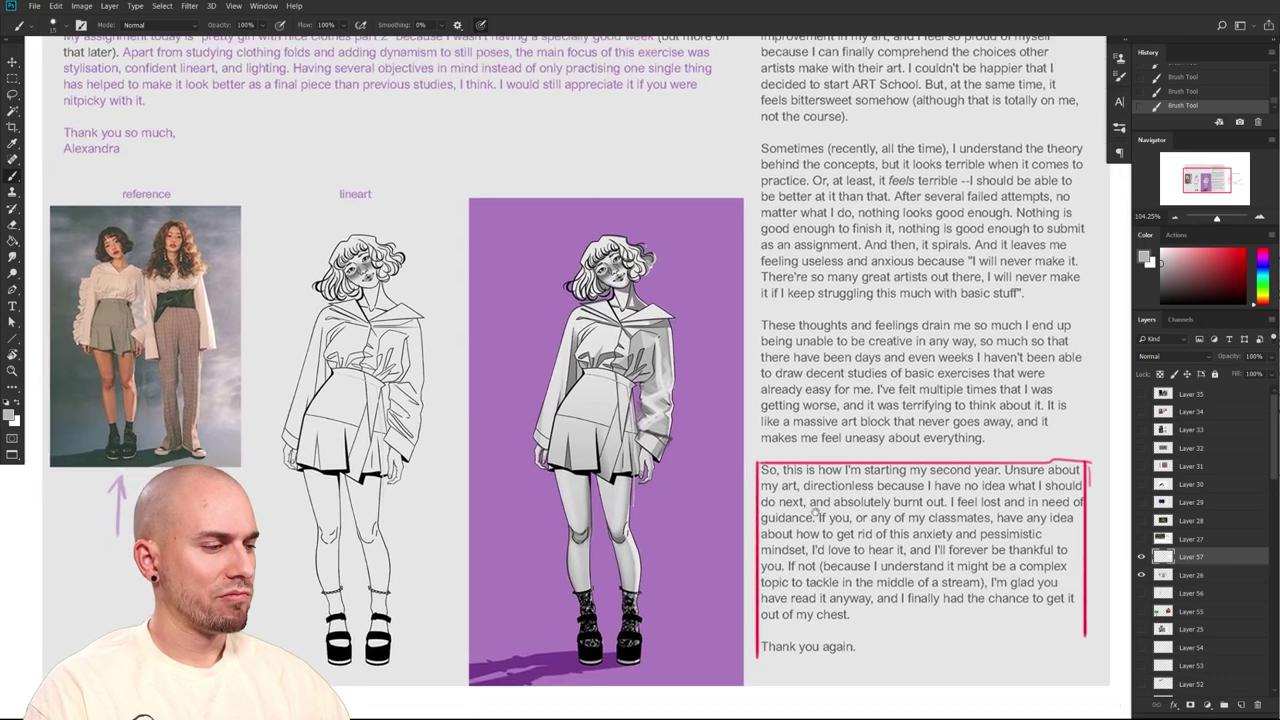
pyautogui.scroll(-4, 815, 513)
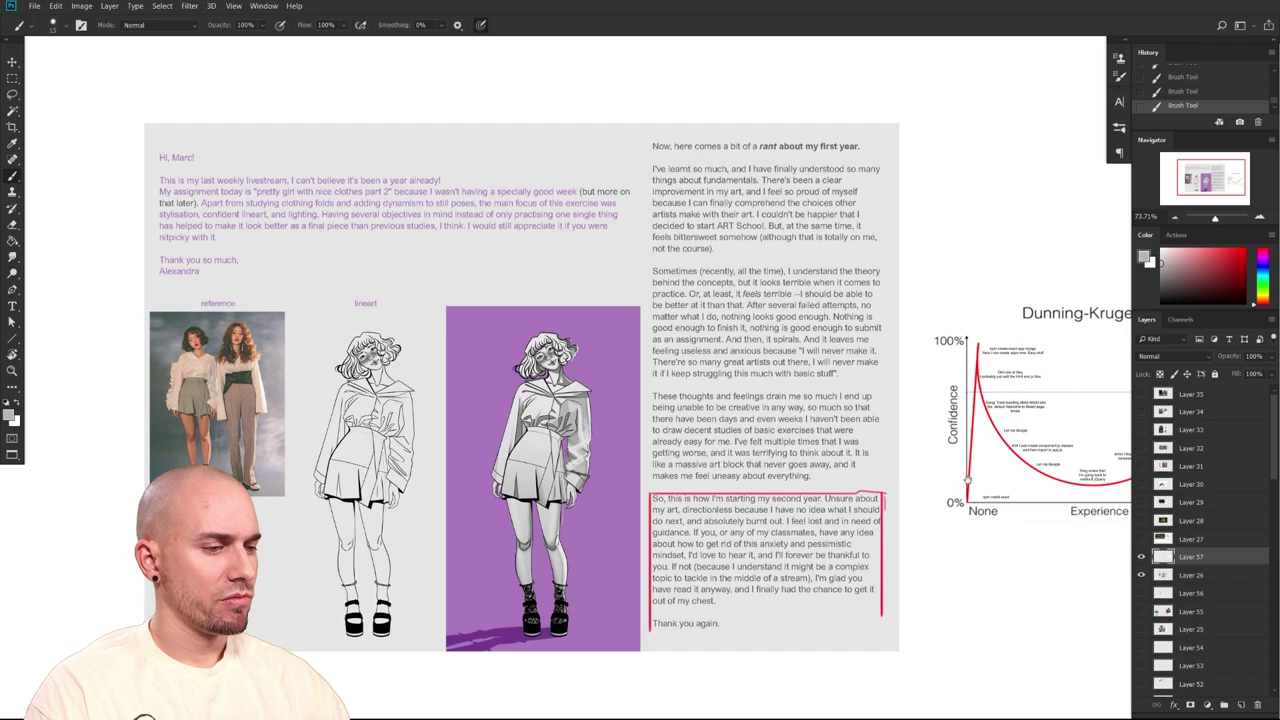
pyautogui.scroll(3, 965, 481)
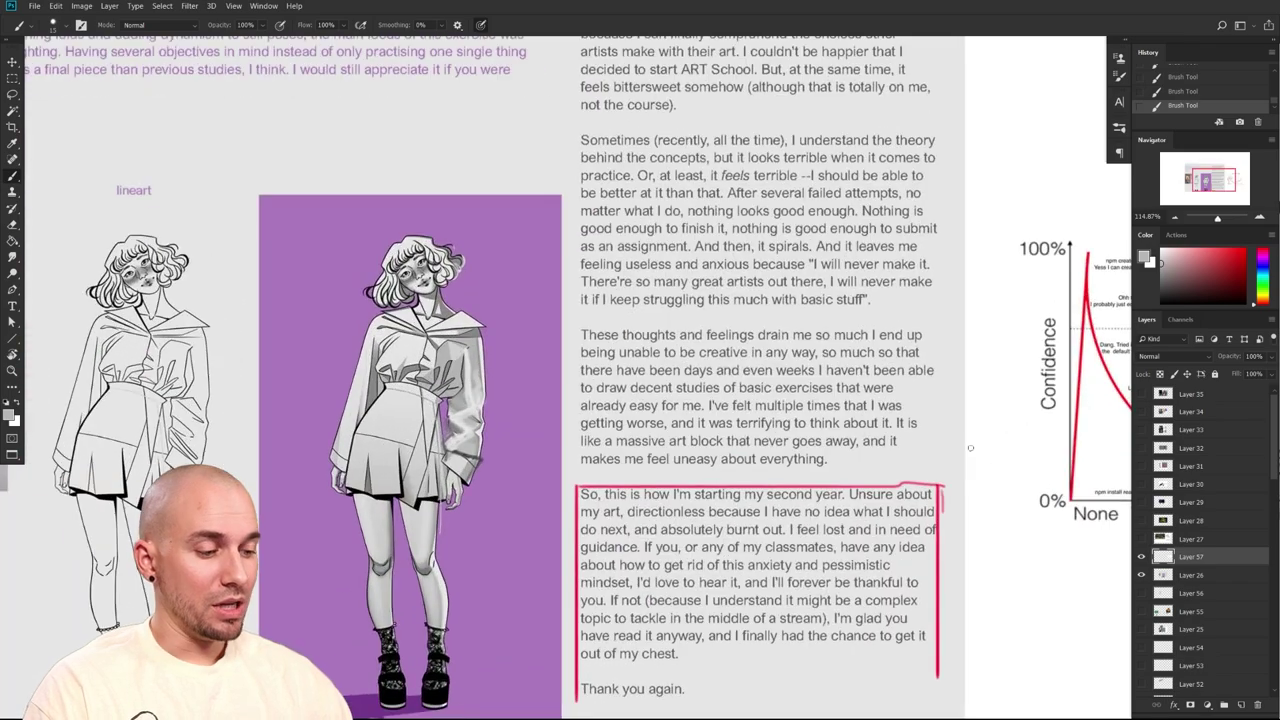
pyautogui.moveTo(755, 546); pyautogui.dragTo(947, 542)
pyautogui.scroll(-2, 945, 541)
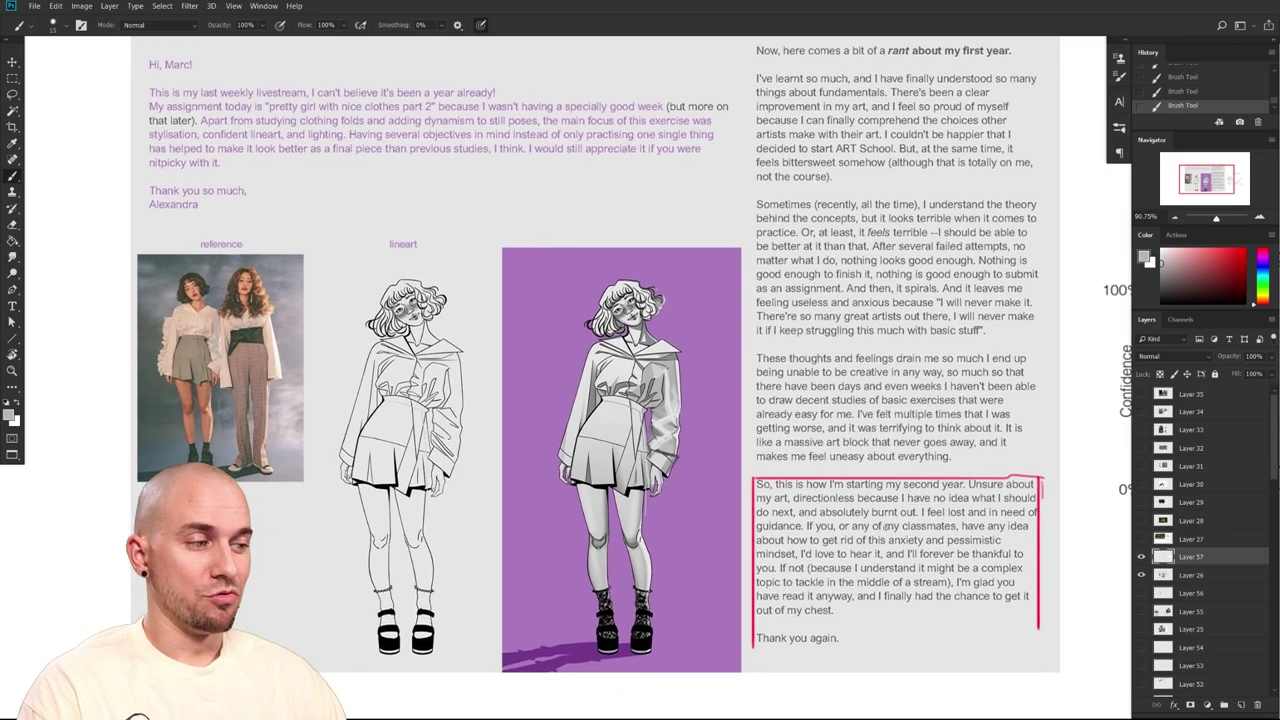
pyautogui.hscroll(2, 885, 526)
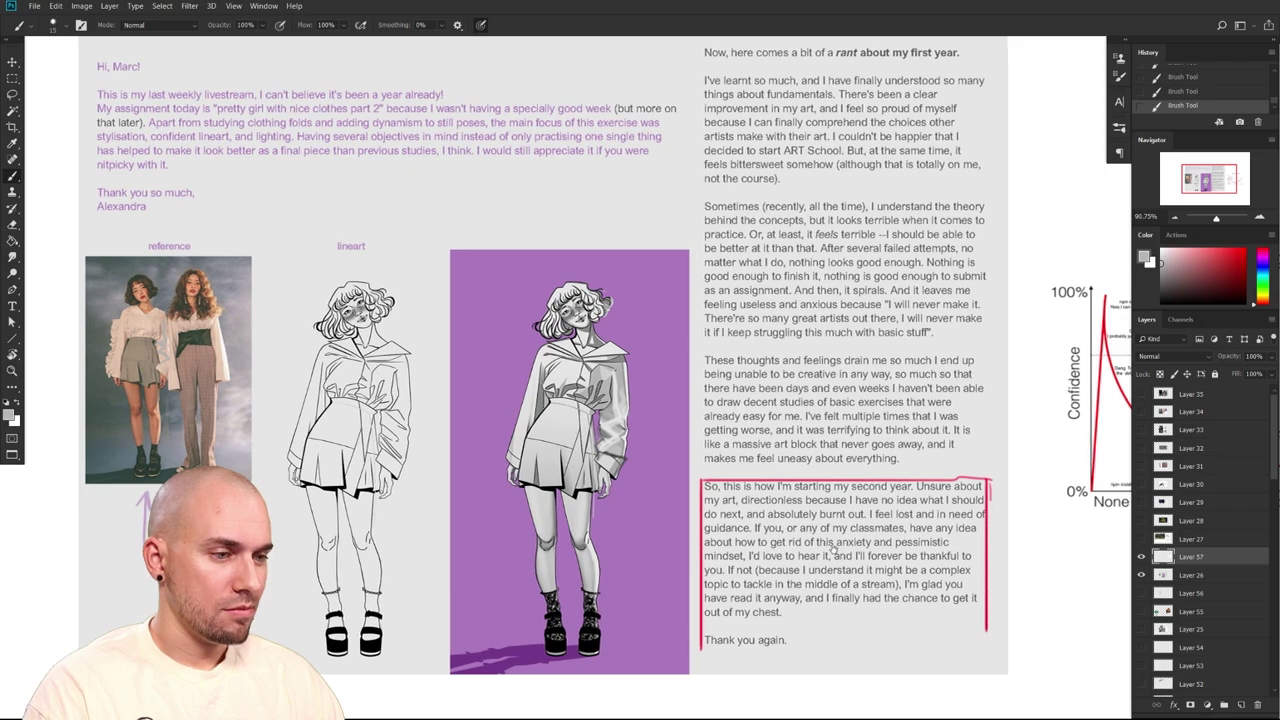
pyautogui.scroll(2, 833, 548)
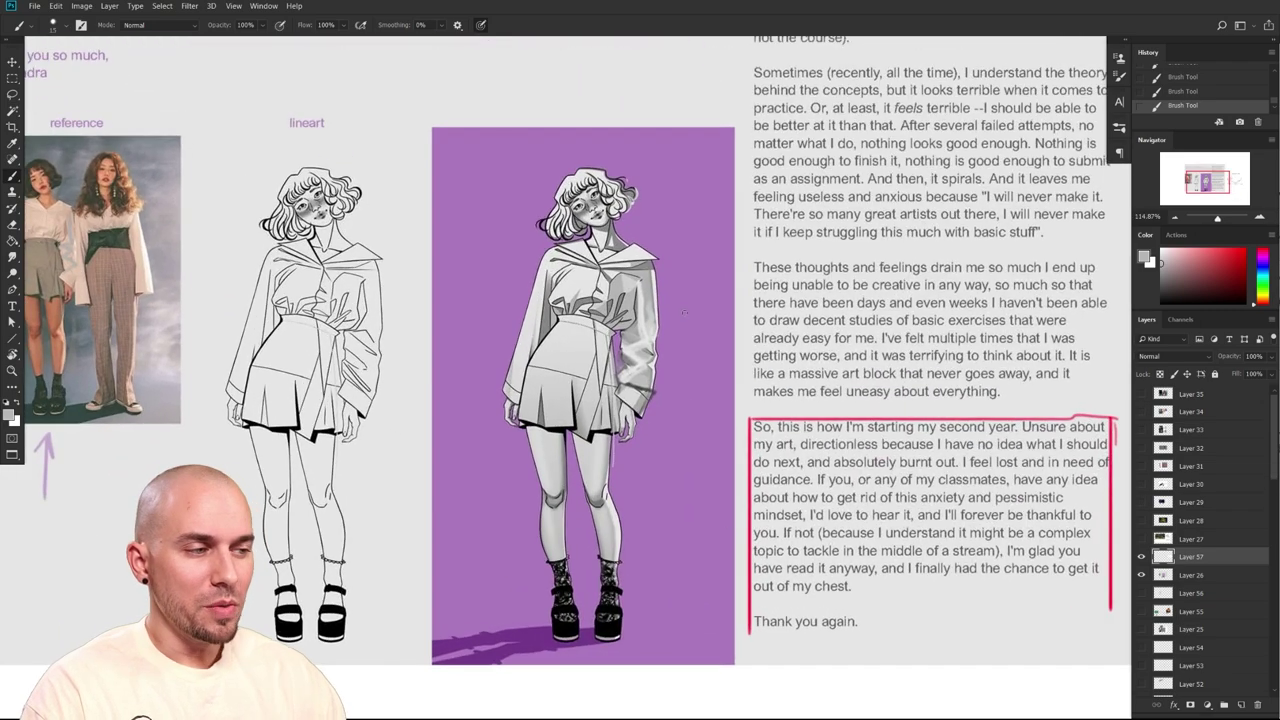
pyautogui.moveTo(665, 594); pyautogui.dragTo(867, 597)
pyautogui.moveTo(728, 408); pyautogui.dragTo(697, 402)
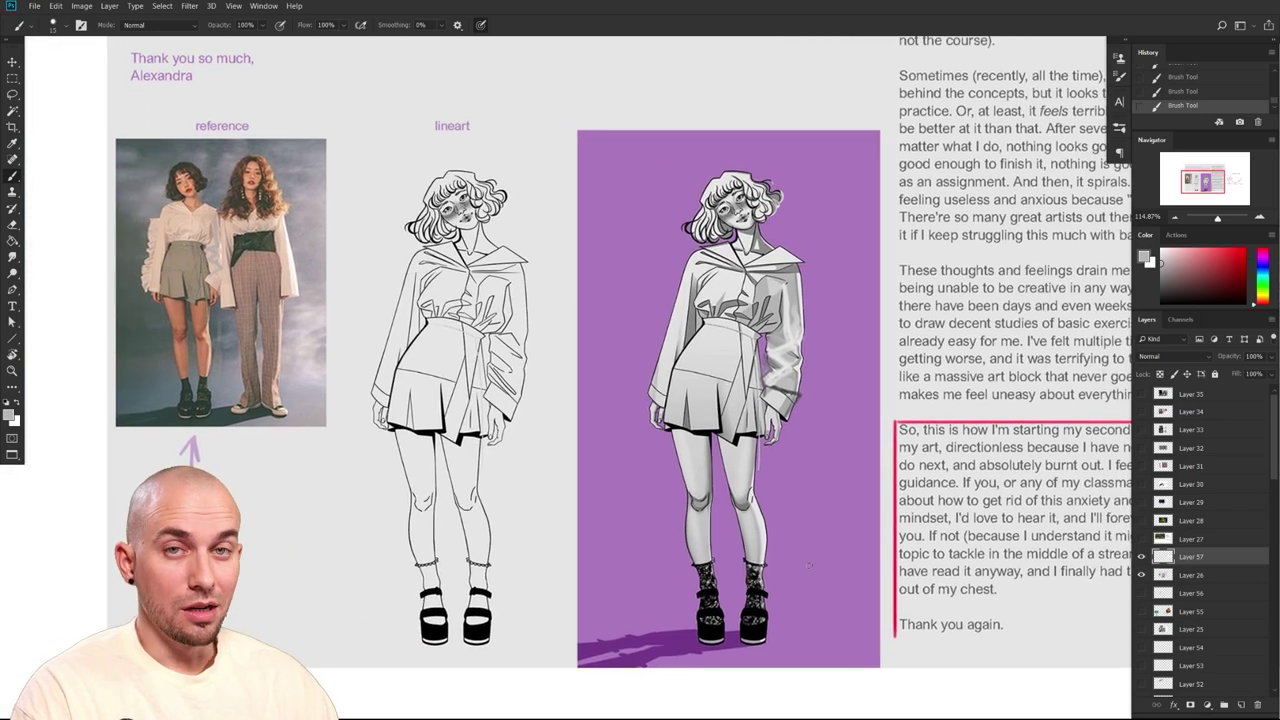
pyautogui.moveTo(930, 578); pyautogui.dragTo(789, 589)
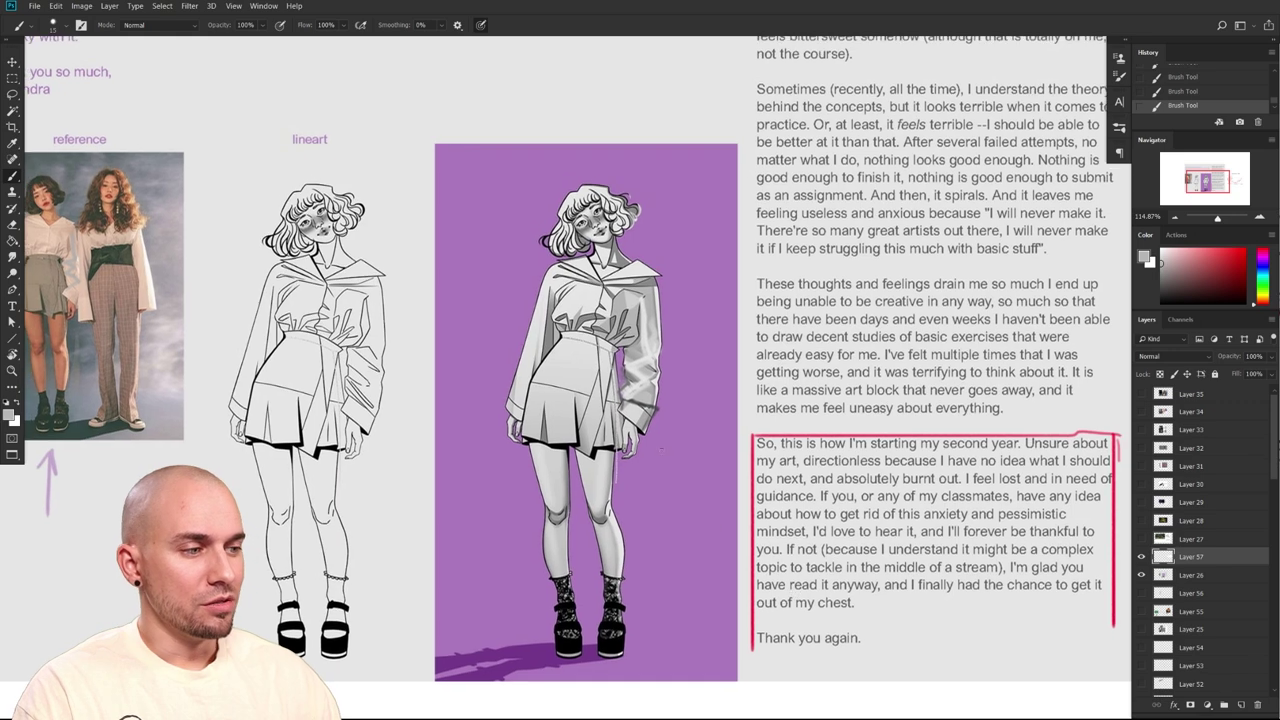
pyautogui.moveTo(511, 515); pyautogui.dragTo(594, 519)
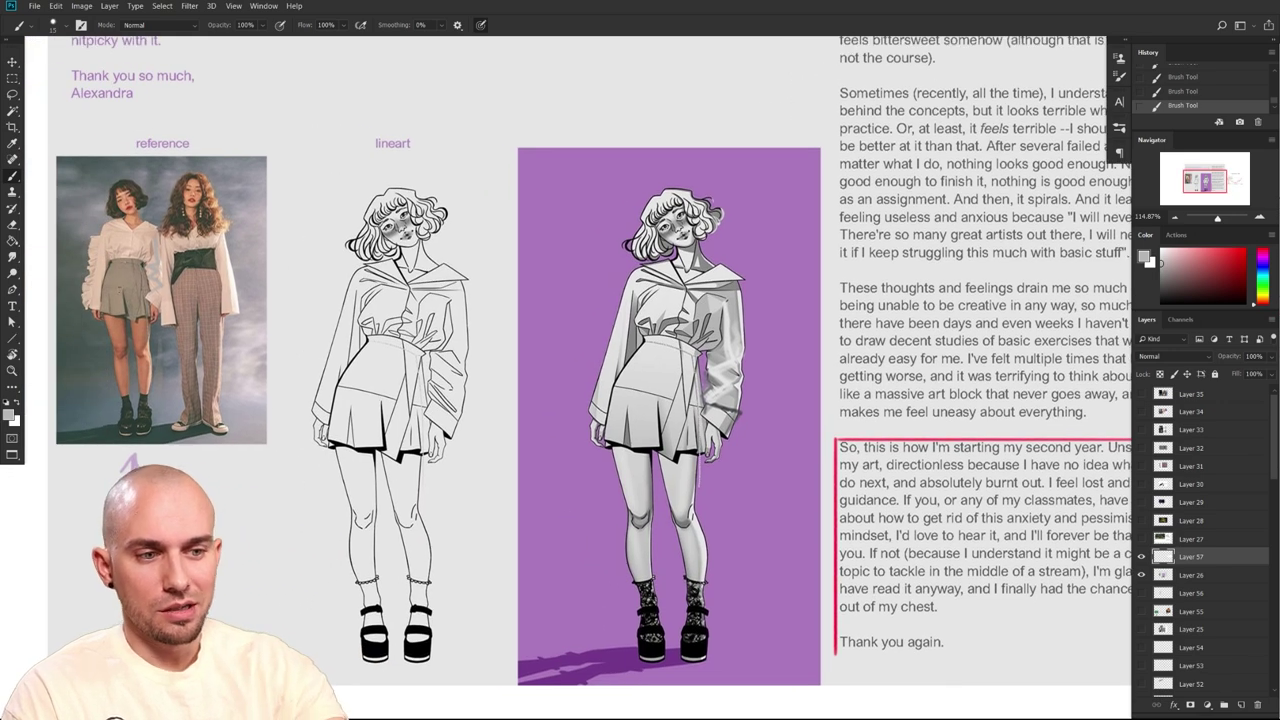
pyautogui.moveTo(792, 576); pyautogui.dragTo(777, 577)
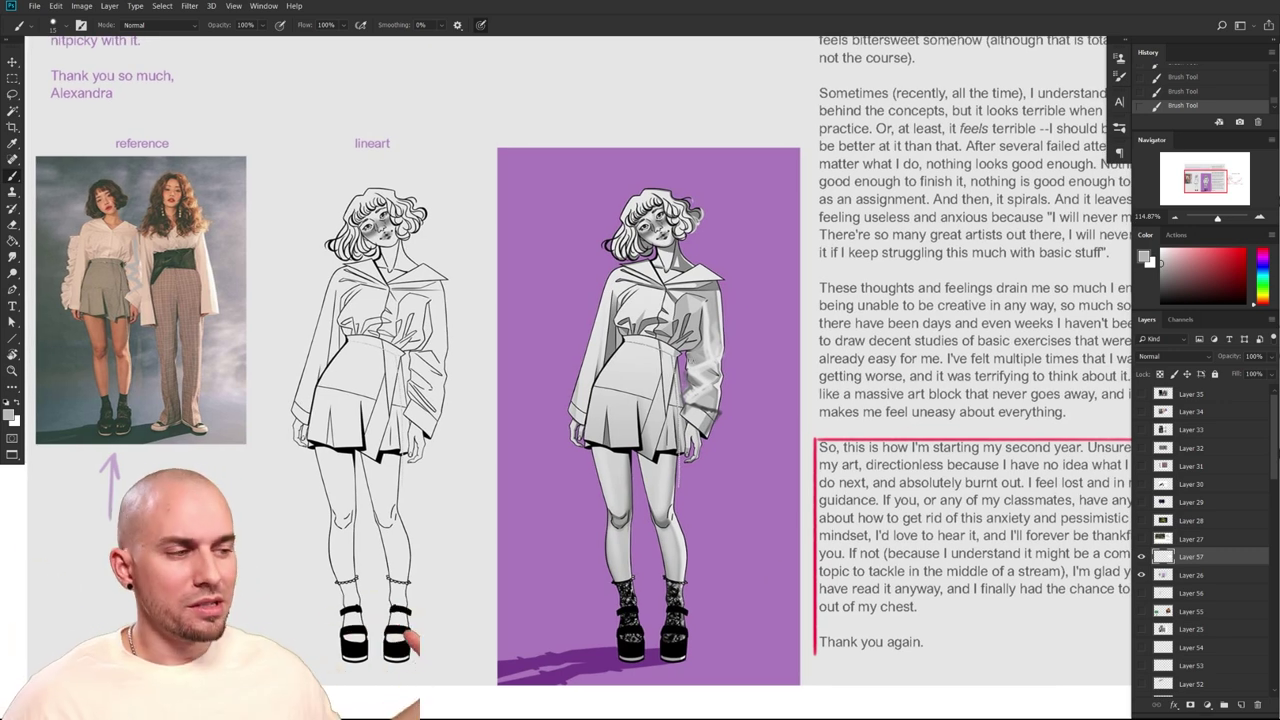
pyautogui.moveTo(886, 535); pyautogui.dragTo(776, 540)
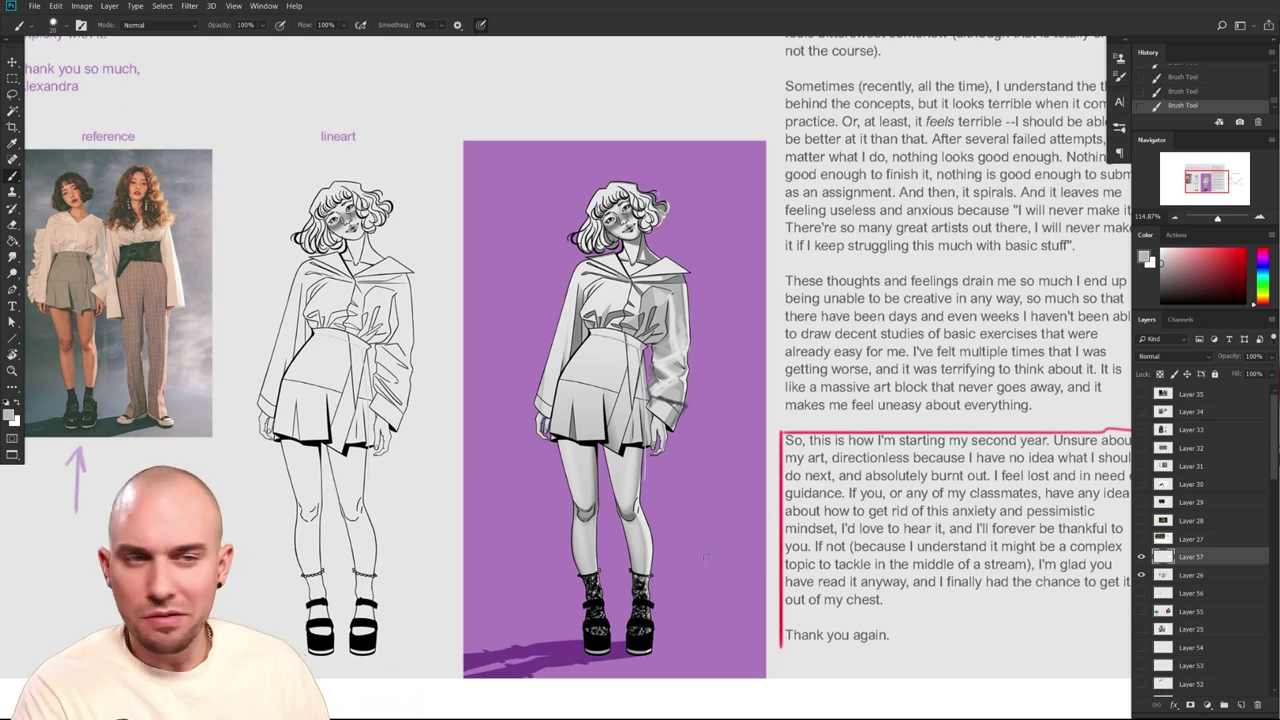
# Examine the whole submission, comparing the repainted figure, lineart and reference photo with the letter text and the Dunning-Kruger graph
pyautogui.moveTo(707, 558)
pyautogui.mouseDown()
pyautogui.moveTo(772, 551)
pyautogui.moveTo(725, 564)
pyautogui.mouseUp()
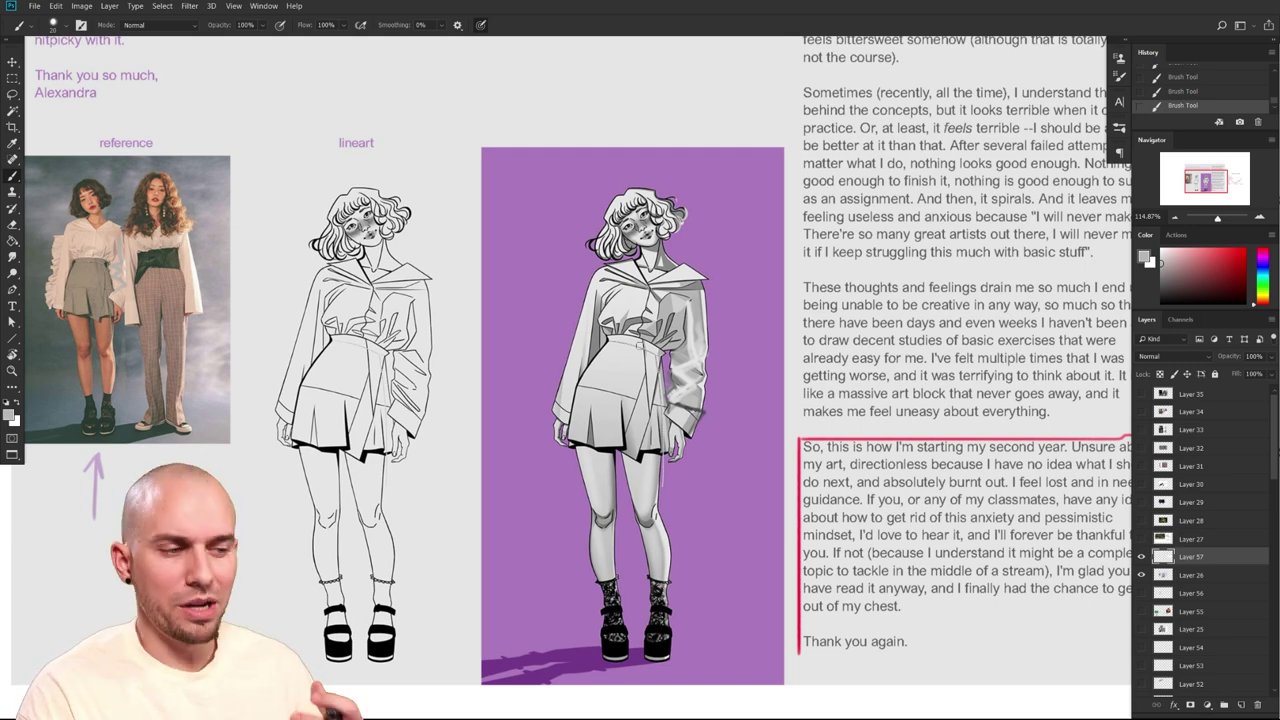
pyautogui.moveTo(840, 522); pyautogui.dragTo(736, 517)
pyautogui.moveTo(816, 543); pyautogui.dragTo(804, 539)
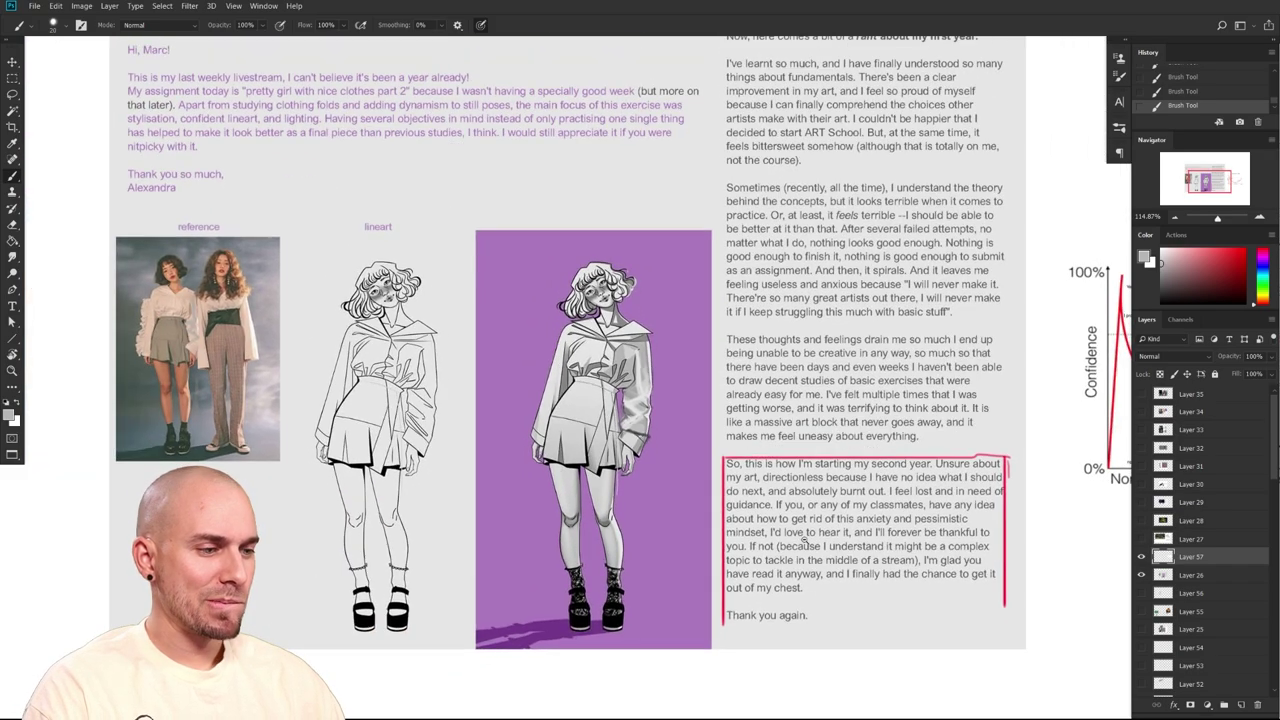
pyautogui.scroll(5, 804, 544)
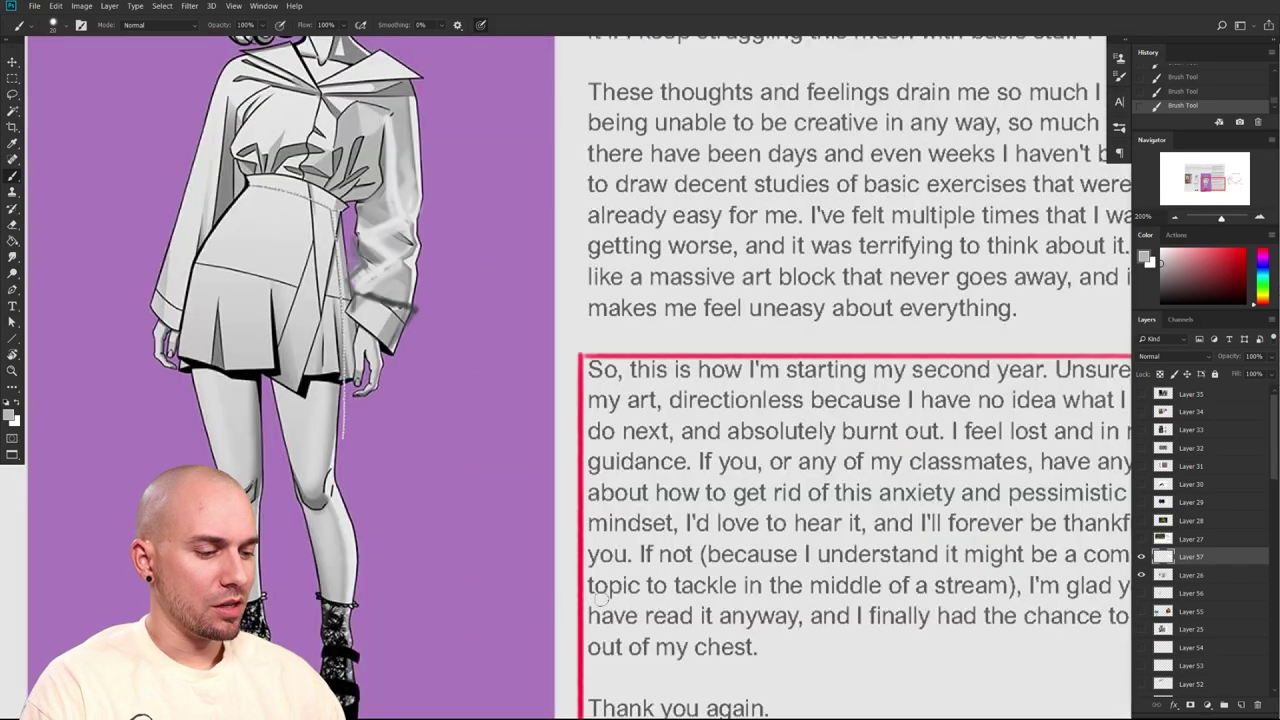
pyautogui.scroll(-5, 600, 598)
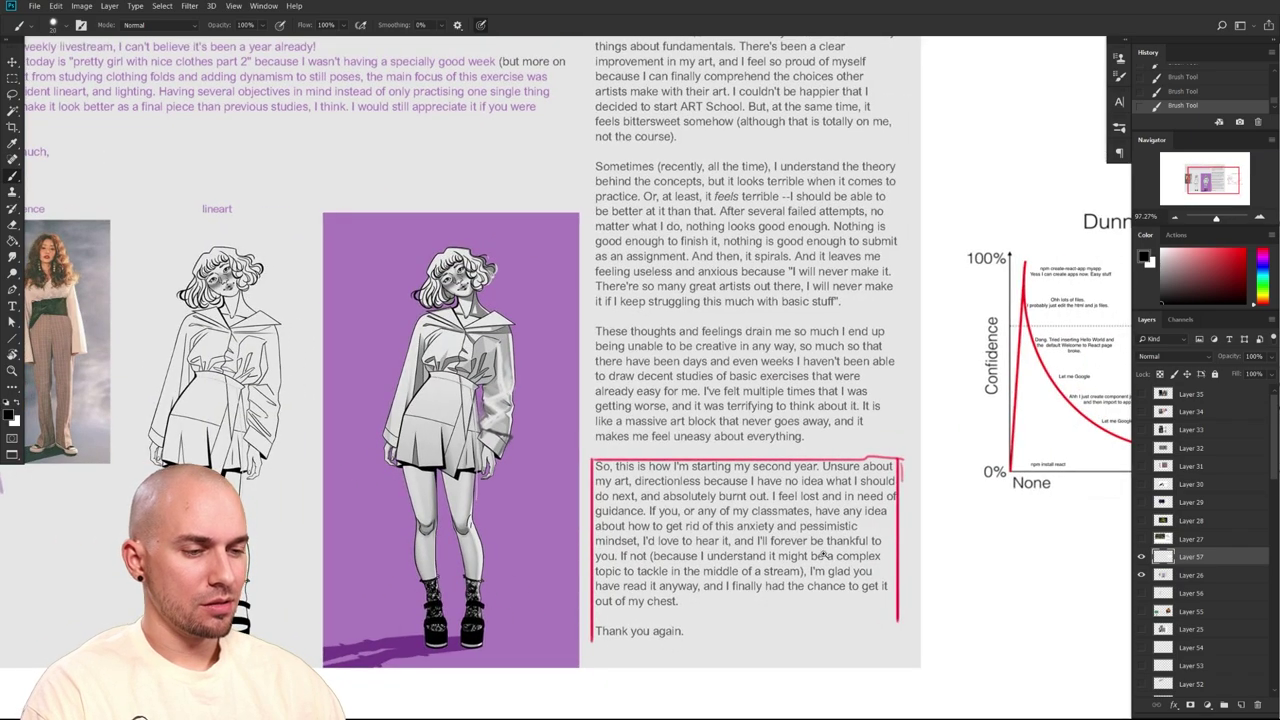
pyautogui.scroll(-2, 823, 553)
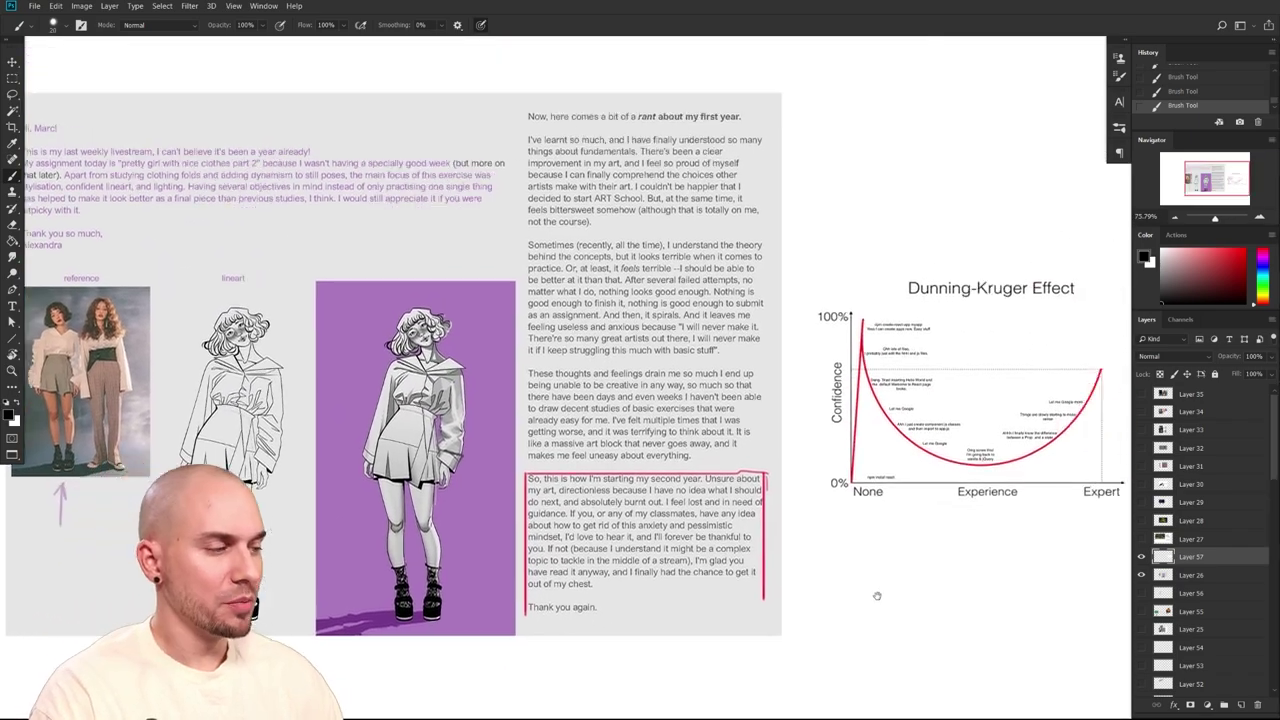
pyautogui.moveTo(877, 596); pyautogui.dragTo(813, 582)
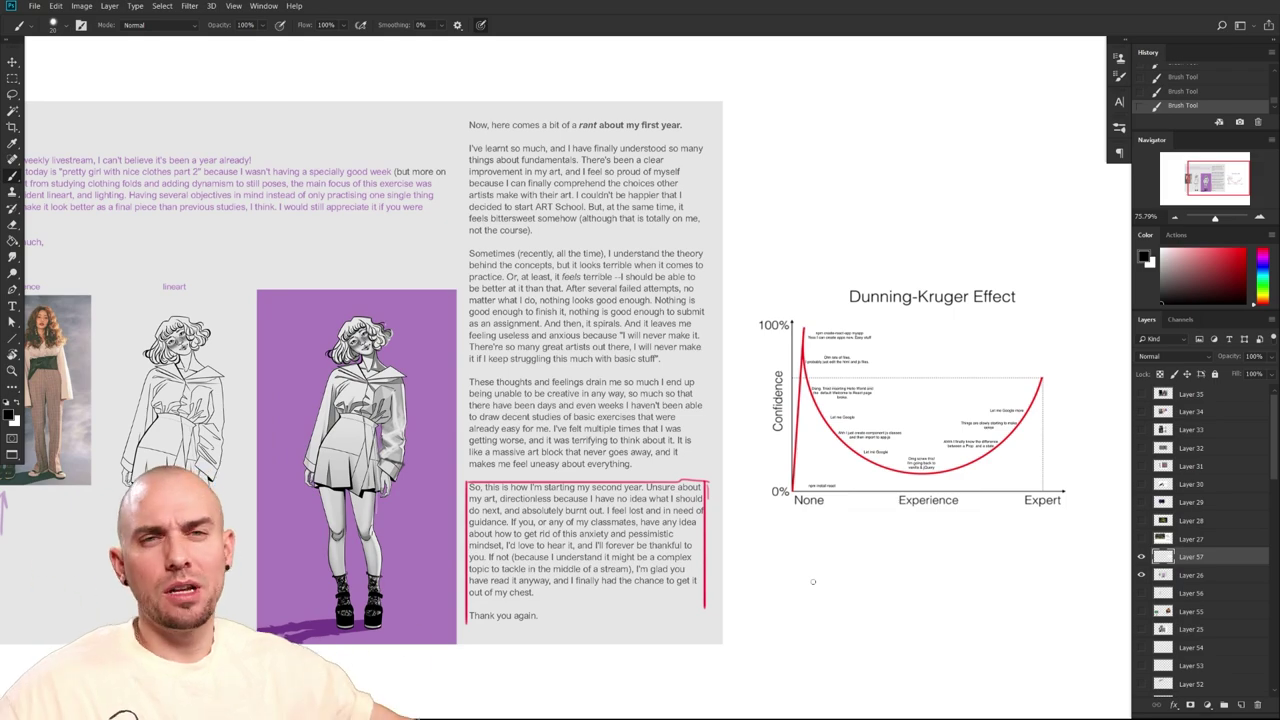
pyautogui.scroll(-2, 813, 581)
pyautogui.moveTo(1029, 529); pyautogui.dragTo(947, 524)
pyautogui.scroll(2, 947, 524)
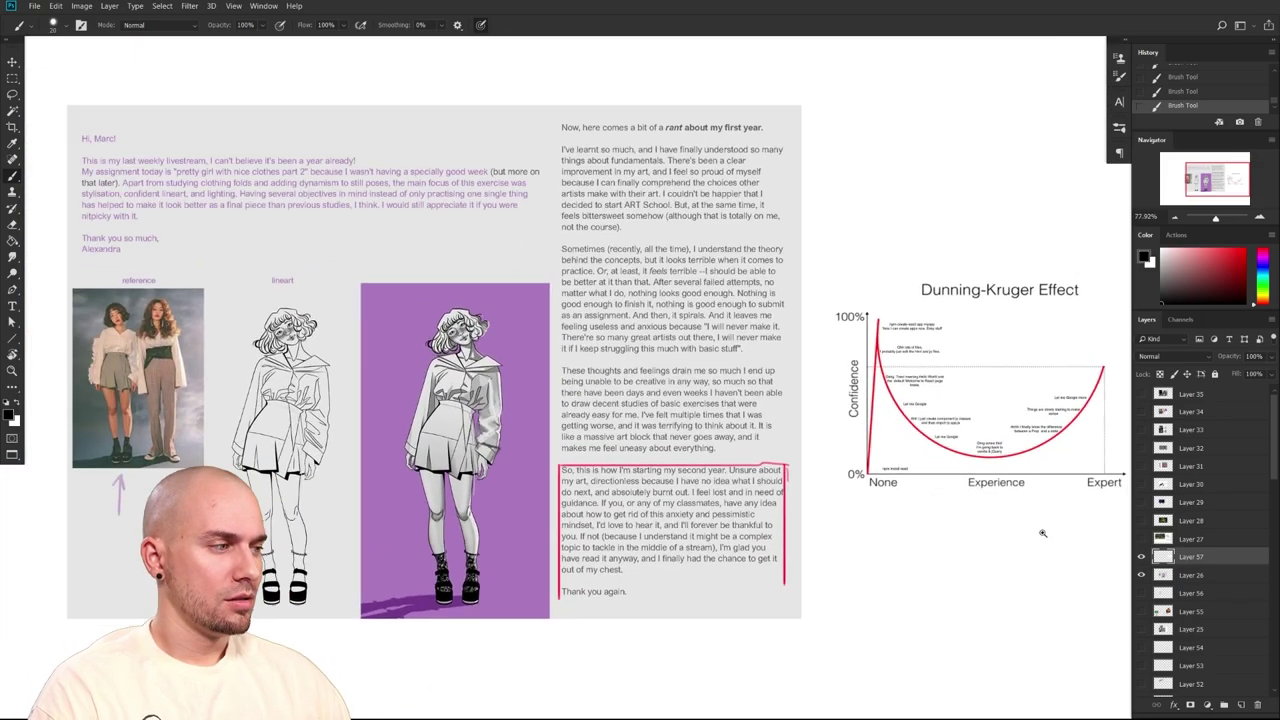
pyautogui.scroll(-1, 1043, 533)
pyautogui.moveTo(1043, 533); pyautogui.dragTo(1010, 538)
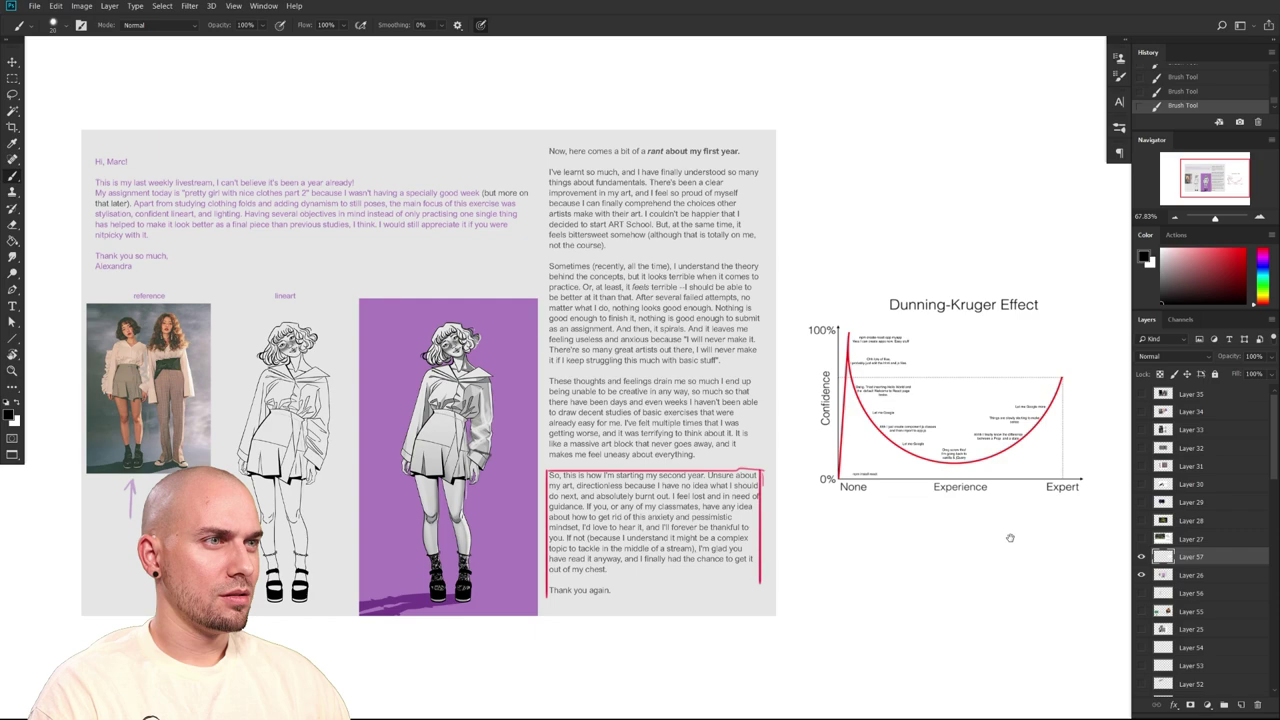
pyautogui.moveTo(1010, 538); pyautogui.dragTo(1076, 539)
pyautogui.scroll(2, 698, 590)
pyautogui.moveTo(722, 579); pyautogui.dragTo(870, 598)
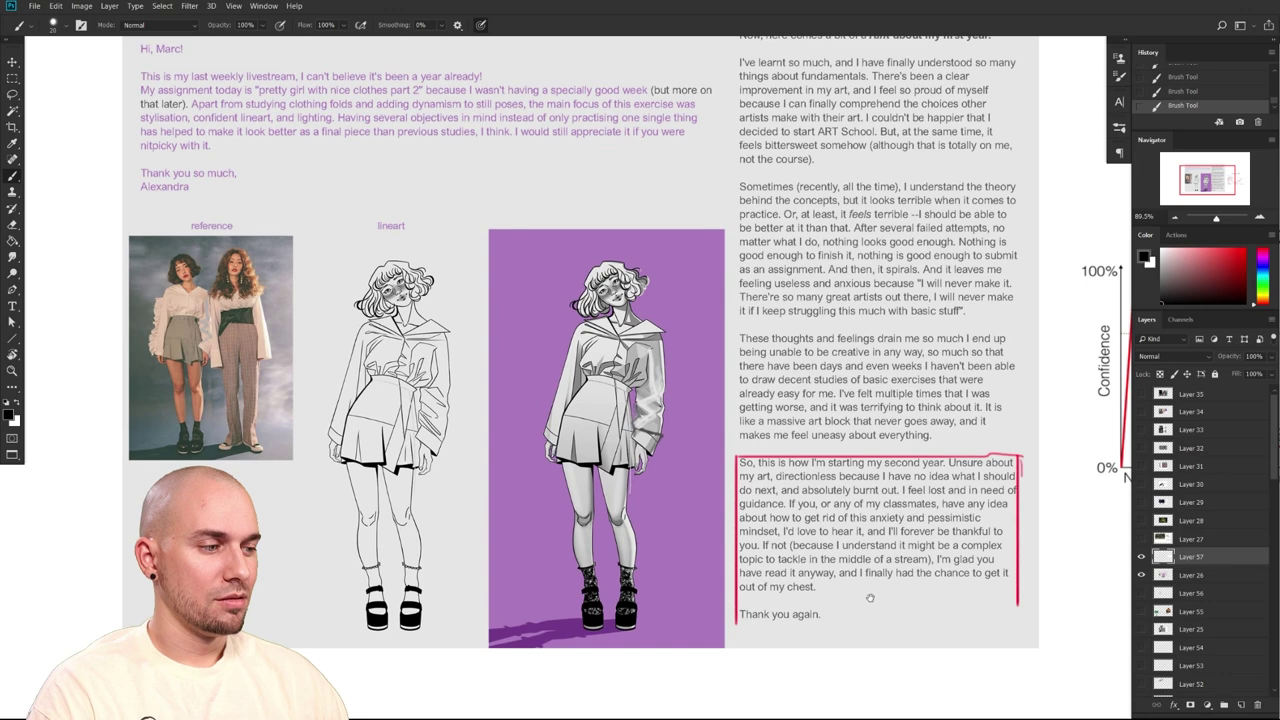
pyautogui.moveTo(870, 598); pyautogui.dragTo(868, 597)
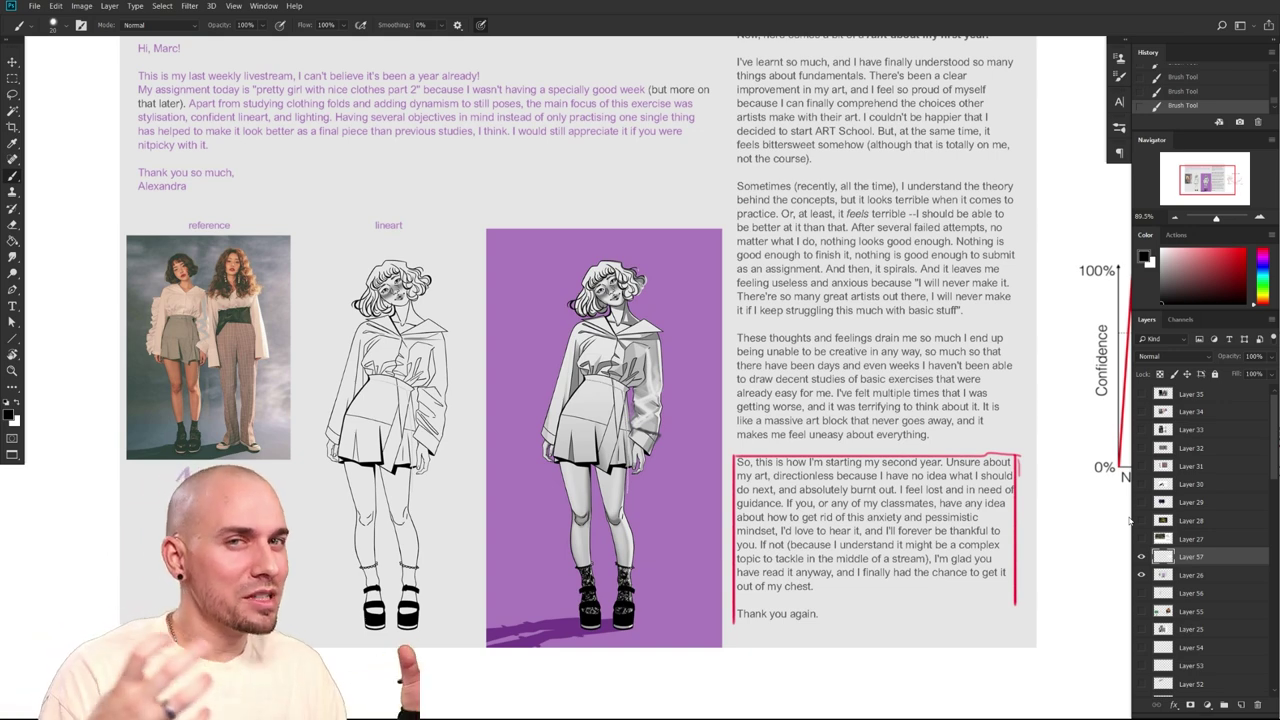
# Compare the framed closing paragraph of the letter with the Dunning-Kruger graph beside it
pyautogui.moveTo(785, 585); pyautogui.dragTo(733, 602)
pyautogui.moveTo(916, 526); pyautogui.dragTo(848, 516)
pyautogui.press(']')
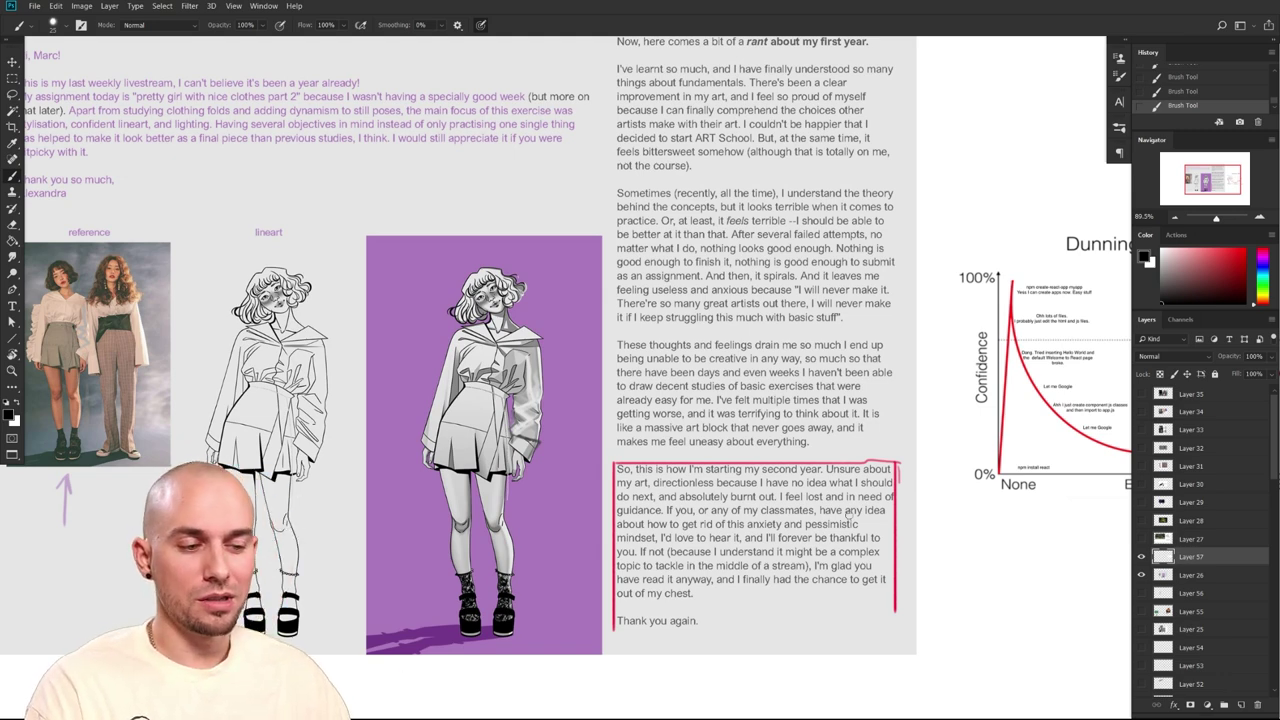
pyautogui.moveTo(991, 555); pyautogui.dragTo(901, 589)
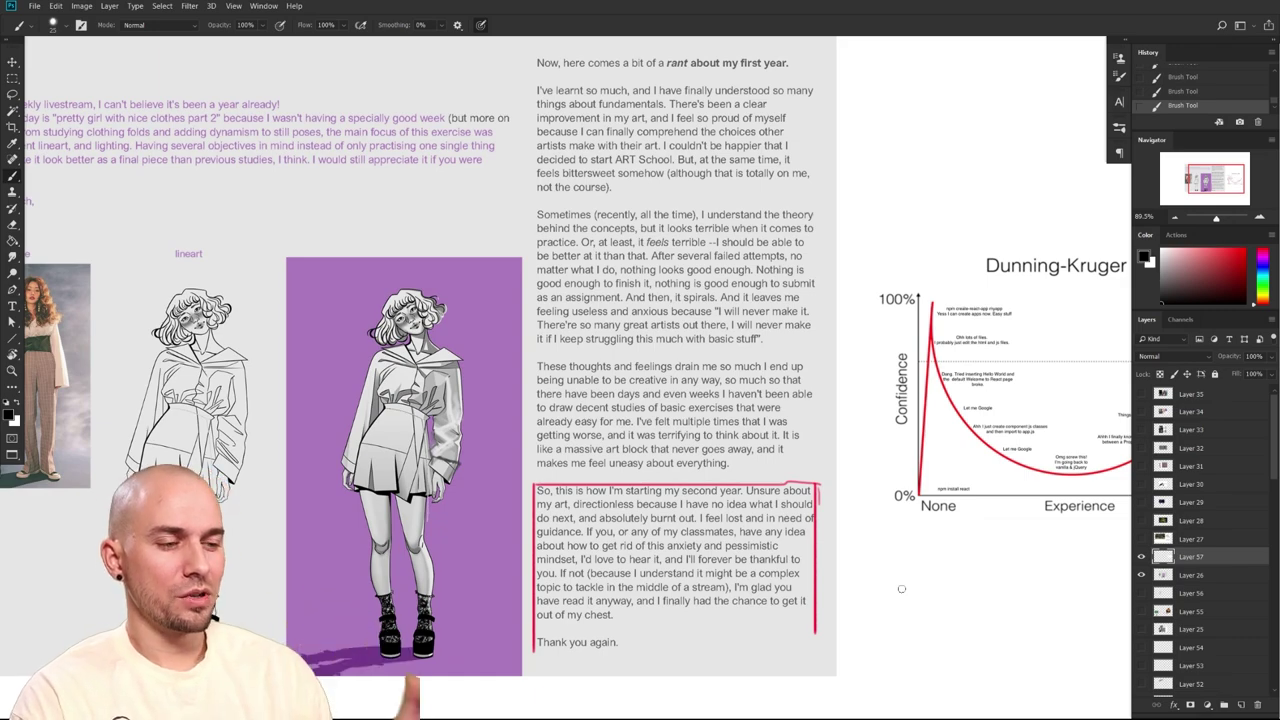
pyautogui.moveTo(901, 589); pyautogui.dragTo(670, 571)
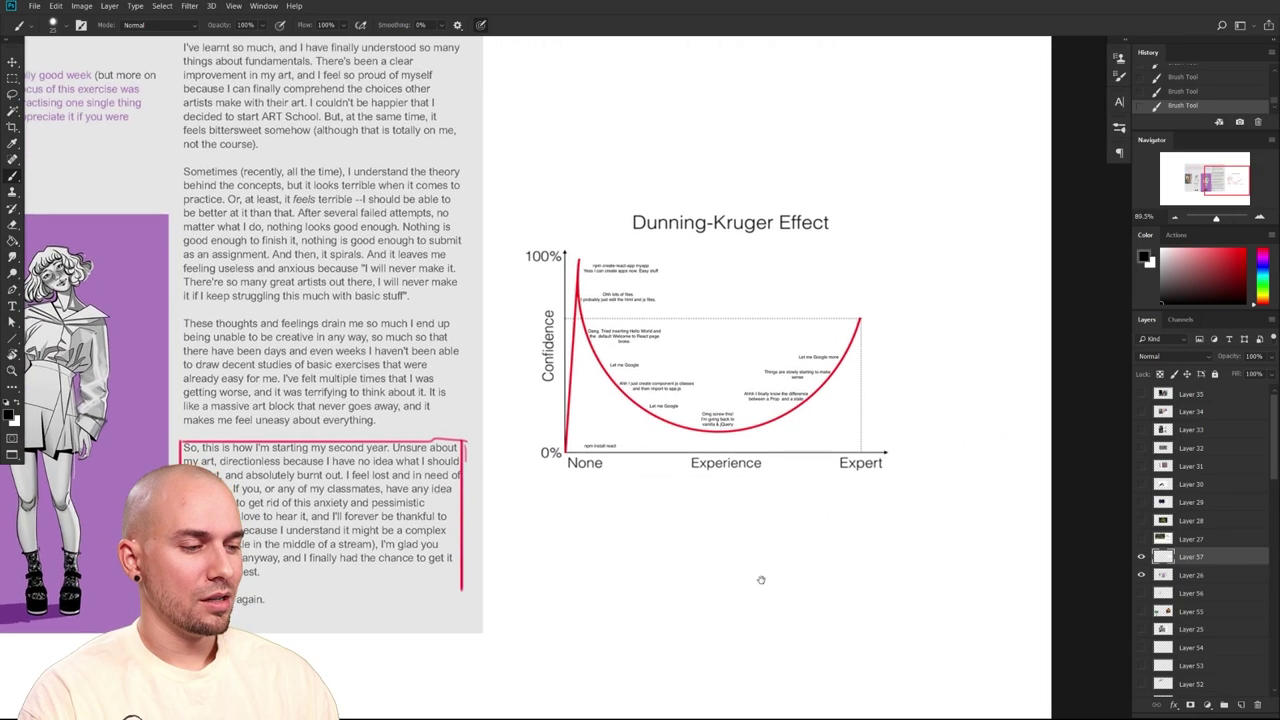
pyautogui.moveTo(757, 583); pyautogui.dragTo(923, 574)
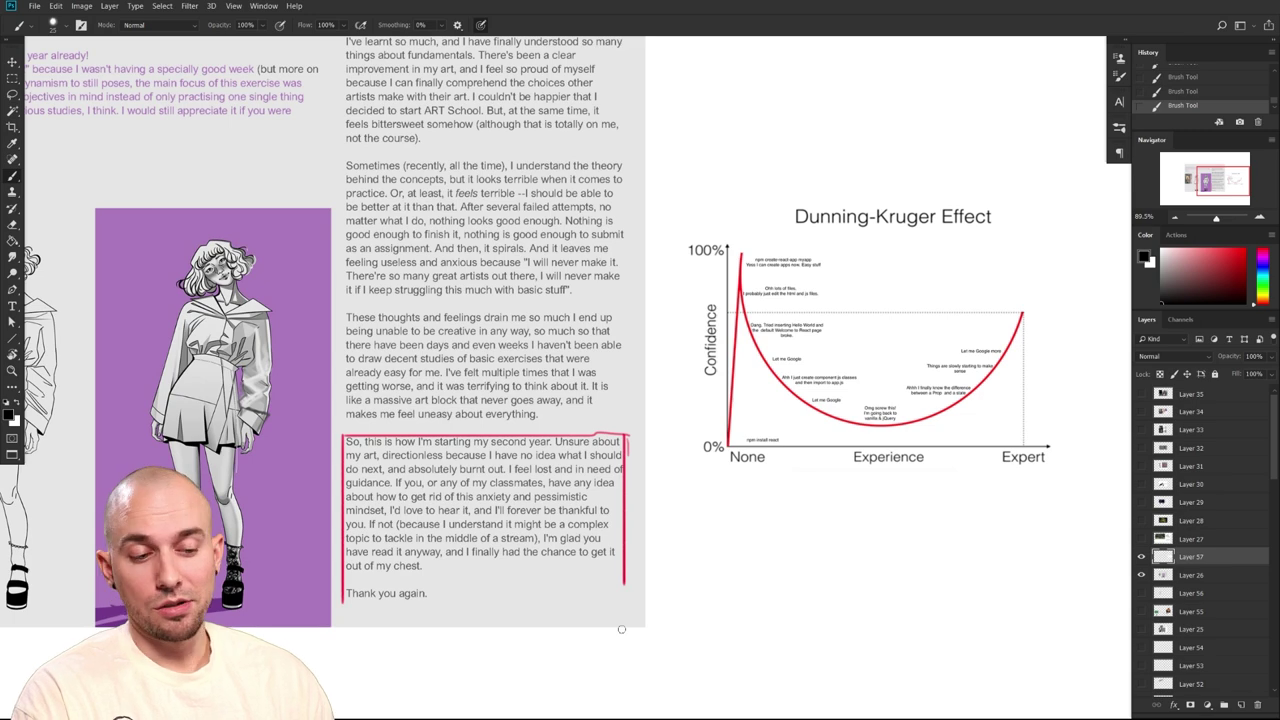
# Try a thin black stroke that follows the Dunning-Kruger curve's drop and stays flat at low confidence past Expert
pyautogui.moveTo(803, 639); pyautogui.dragTo(655, 609)
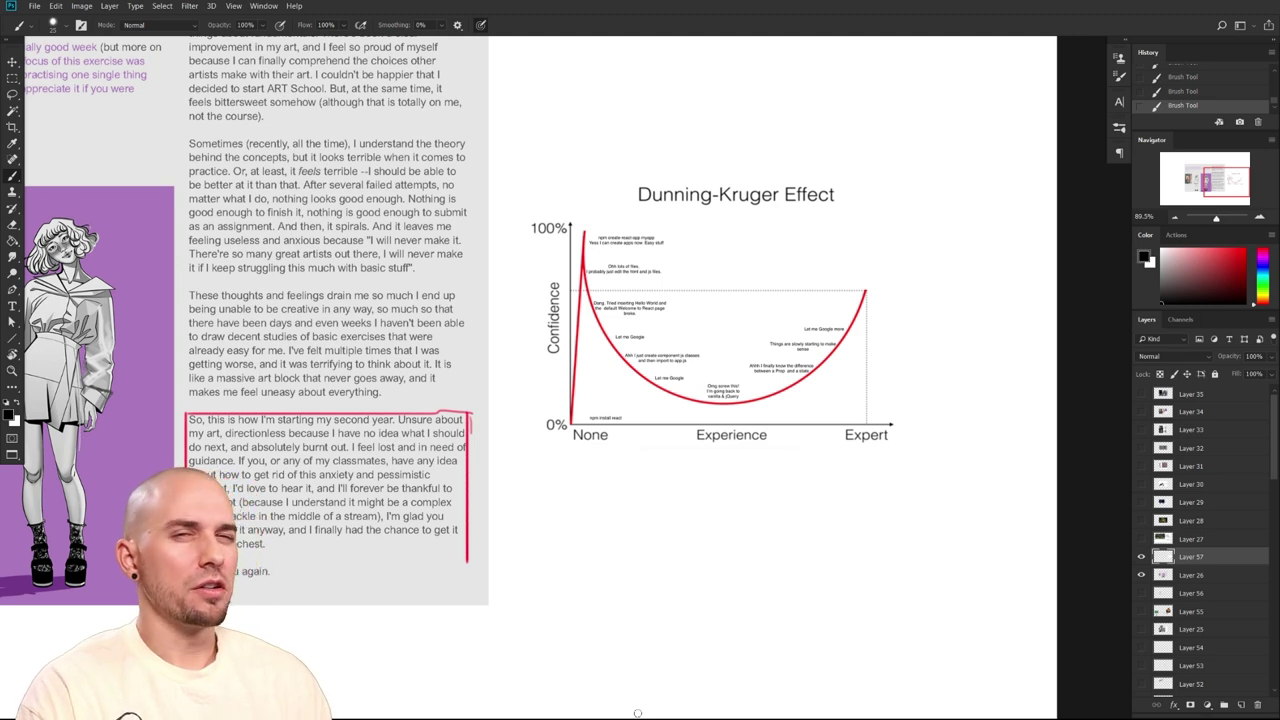
pyautogui.hscroll(-2, 823, 594)
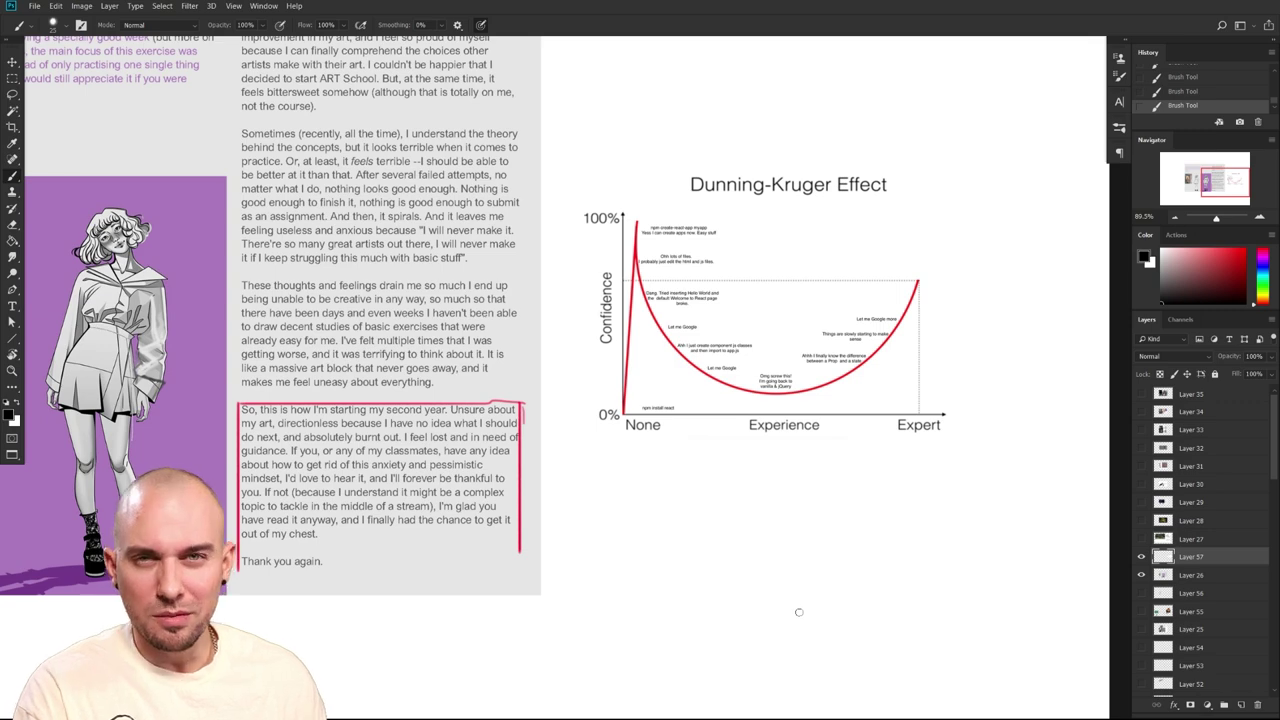
pyautogui.moveTo(897, 618)
pyautogui.mouseDown()
pyautogui.moveTo(880, 623)
pyautogui.moveTo(913, 623)
pyautogui.mouseUp()
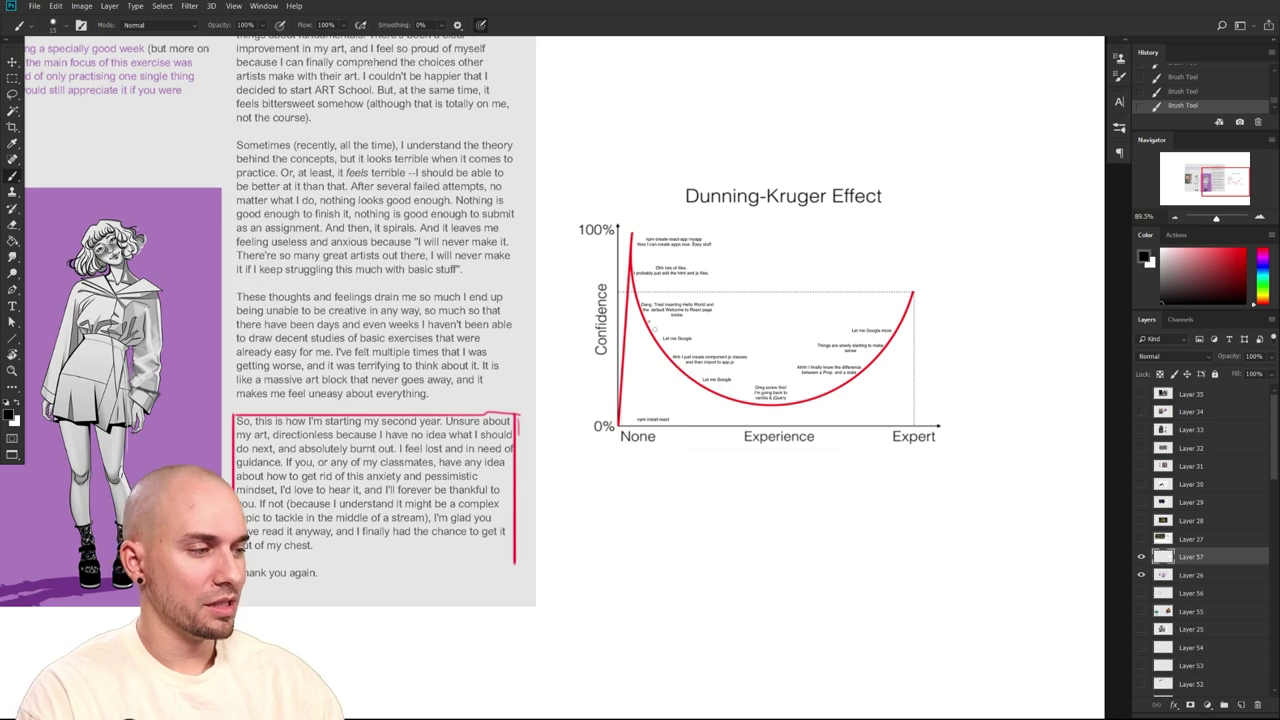
pyautogui.moveTo(650, 312)
pyautogui.mouseDown()
pyautogui.moveTo(697, 395)
pyautogui.moveTo(746, 403)
pyautogui.moveTo(1104, 407)
pyautogui.mouseUp()
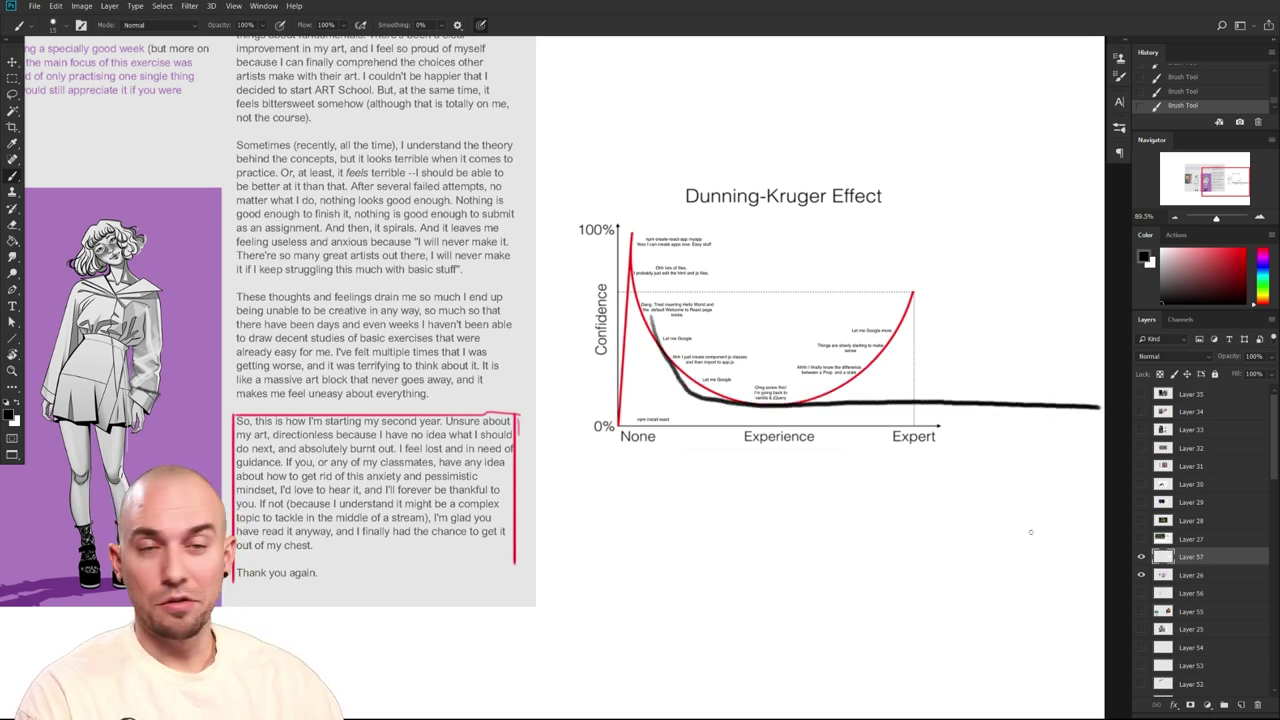
pyautogui.hotkey('ctrl', 'z')
pyautogui.moveTo(979, 637)
pyautogui.mouseDown()
pyautogui.moveTo(909, 634)
pyautogui.moveTo(906, 620)
pyautogui.moveTo(1066, 607)
pyautogui.moveTo(1039, 649)
pyautogui.mouseUp()
pyautogui.scroll(-3, 1039, 649)
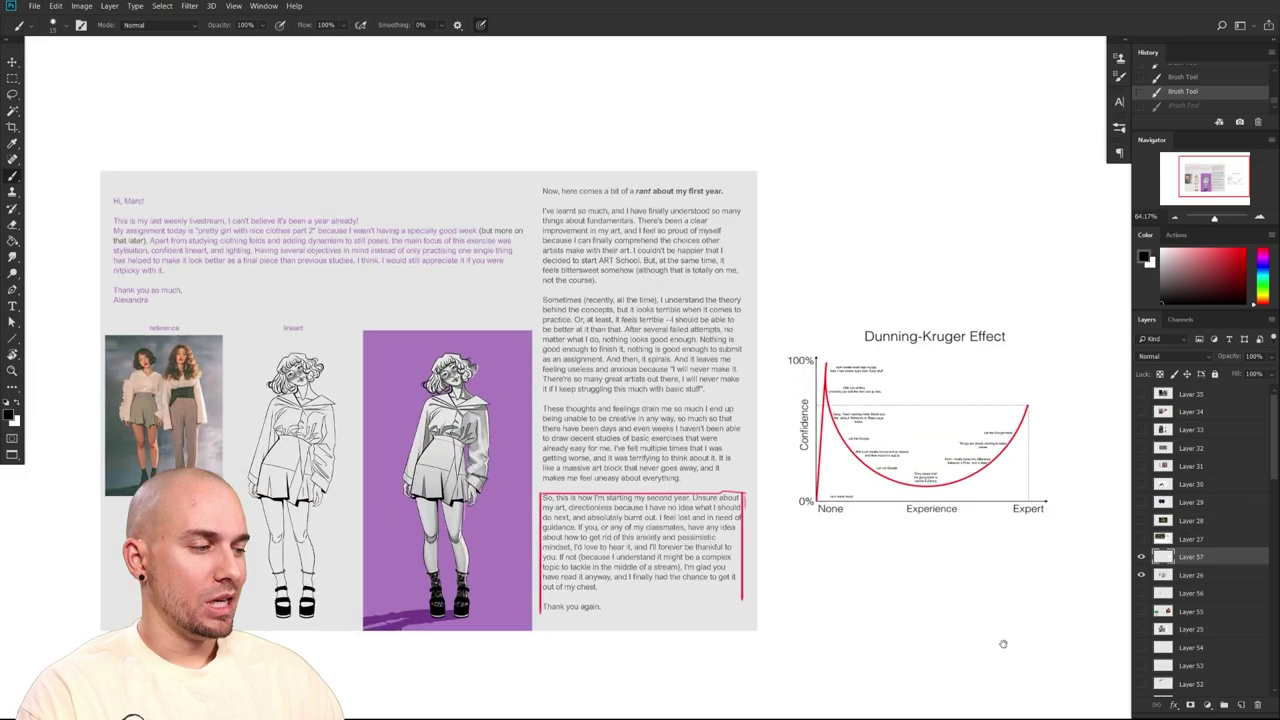
pyautogui.moveTo(1003, 644); pyautogui.dragTo(874, 623)
pyautogui.scroll(1, 883, 628)
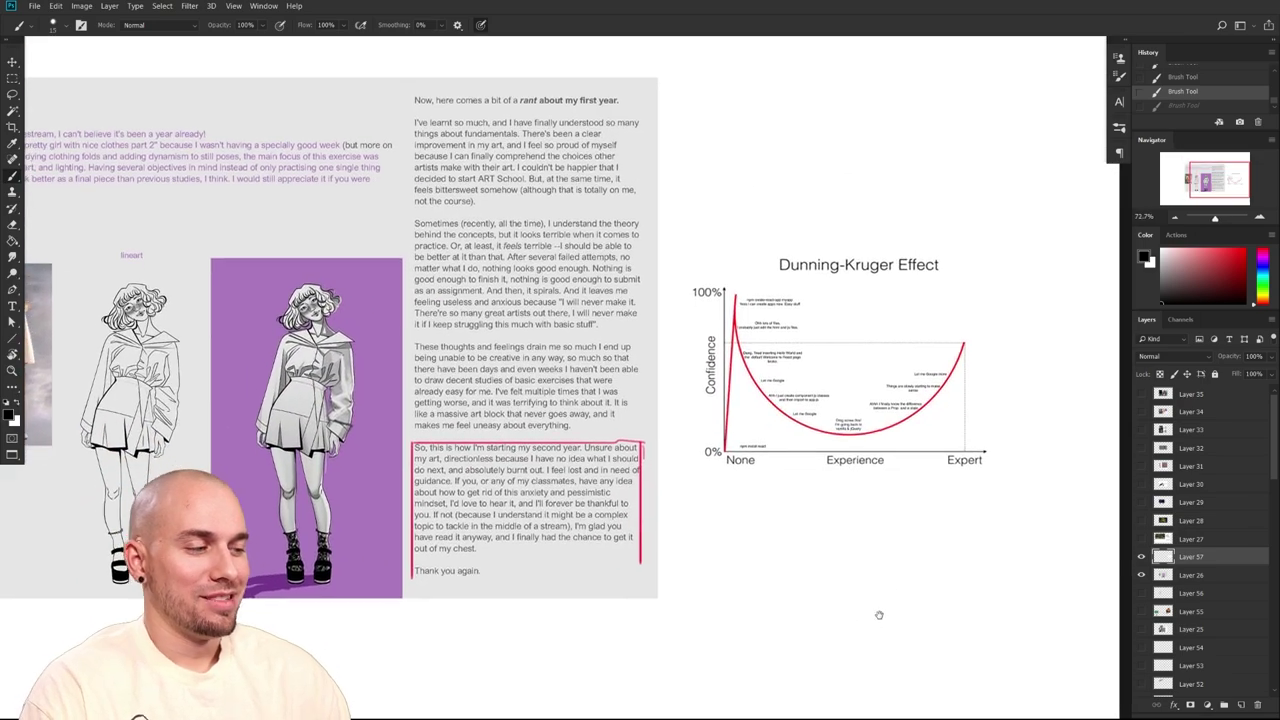
pyautogui.moveTo(893, 573); pyautogui.dragTo(893, 582)
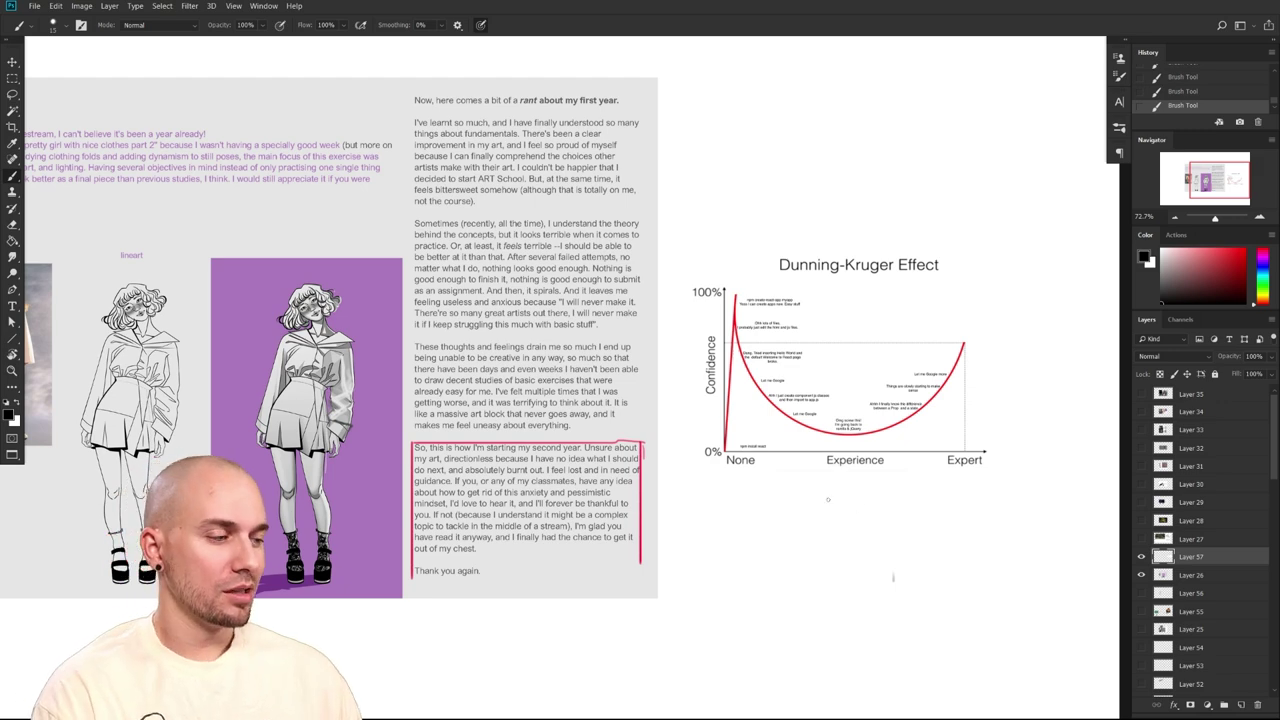
pyautogui.moveTo(860, 584); pyautogui.dragTo(946, 574)
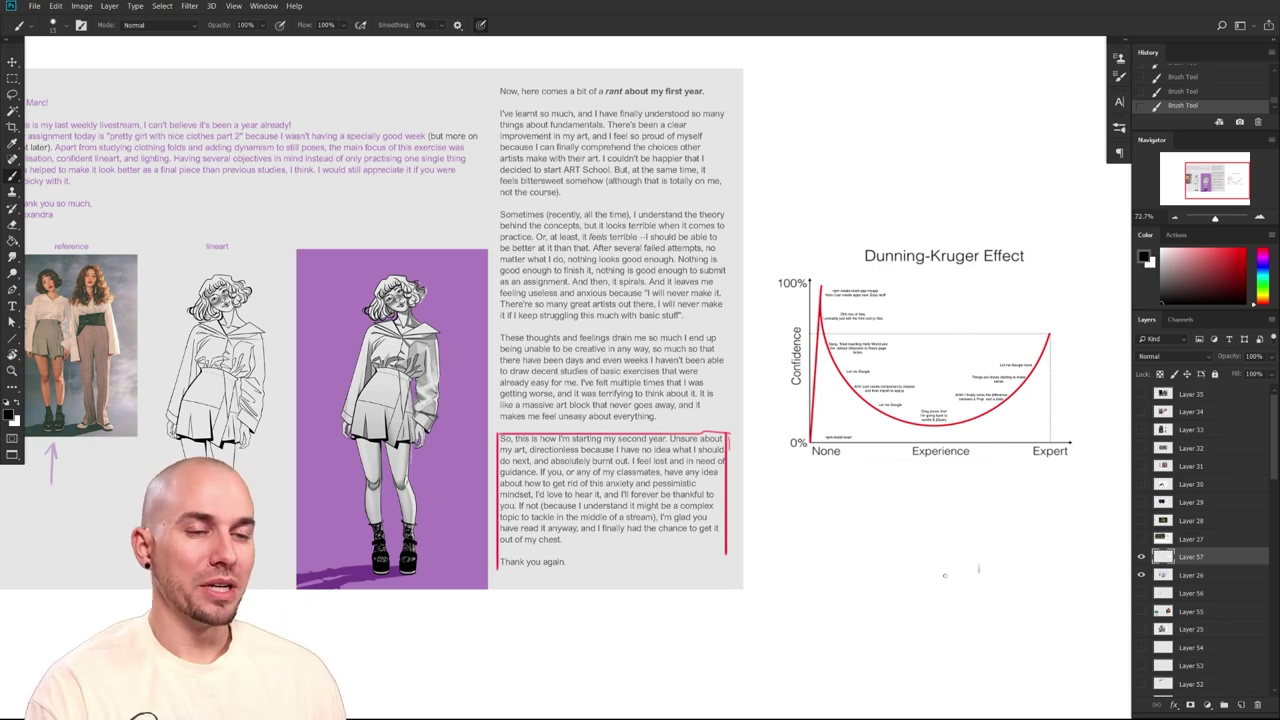
pyautogui.scroll(-2, 944, 575)
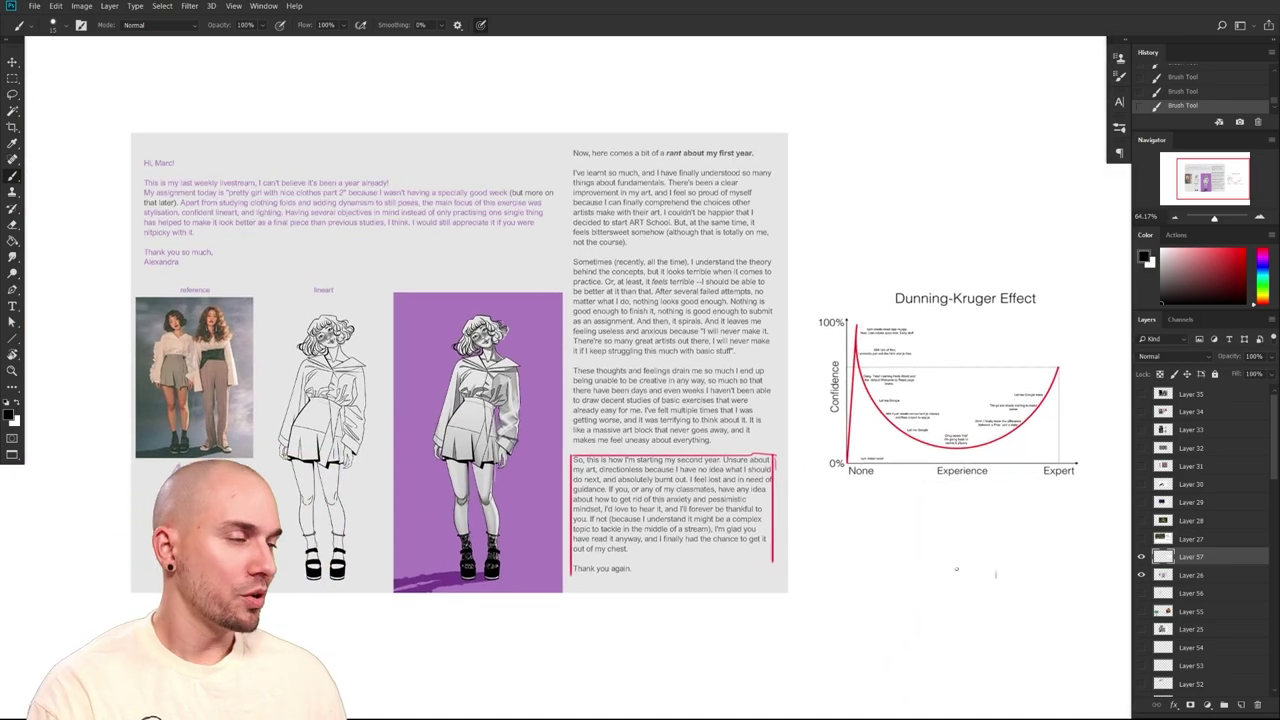
pyautogui.moveTo(971, 577); pyautogui.dragTo(907, 572)
pyautogui.moveTo(1174, 288); pyautogui.dragTo(1194, 286)
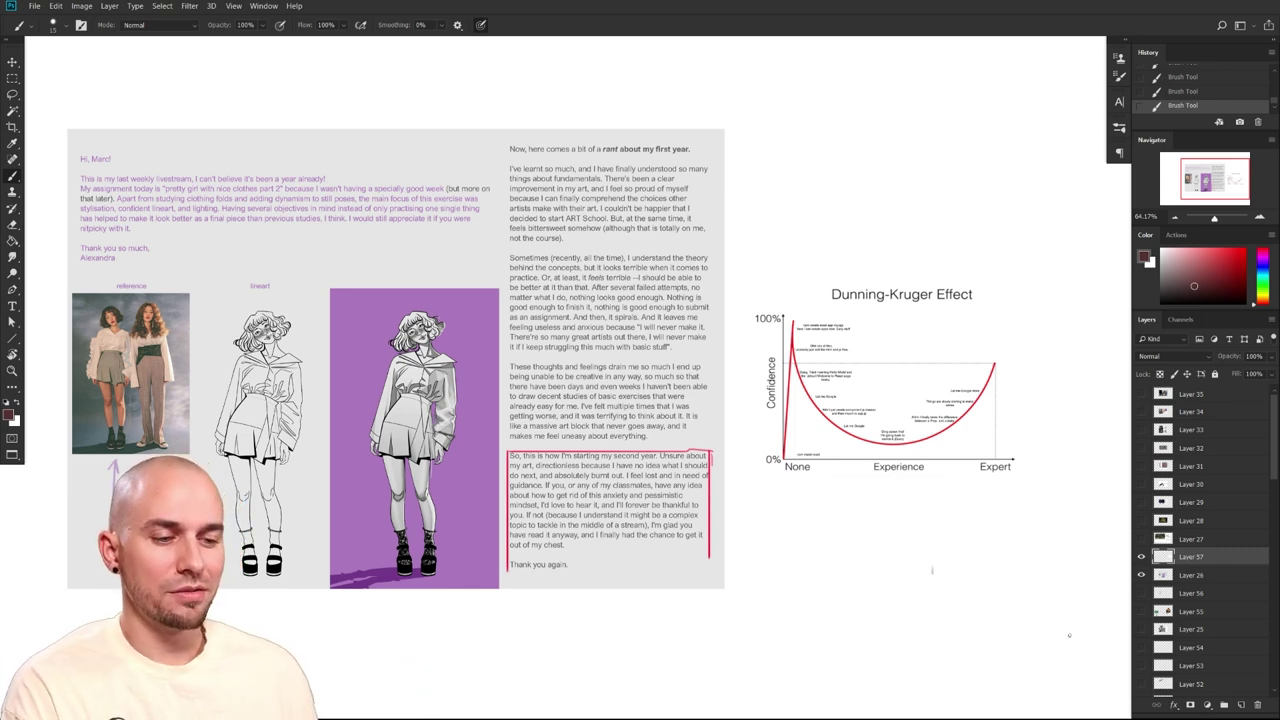
pyautogui.moveTo(956, 602)
pyautogui.mouseDown()
pyautogui.moveTo(966, 592)
pyautogui.moveTo(951, 592)
pyautogui.mouseUp()
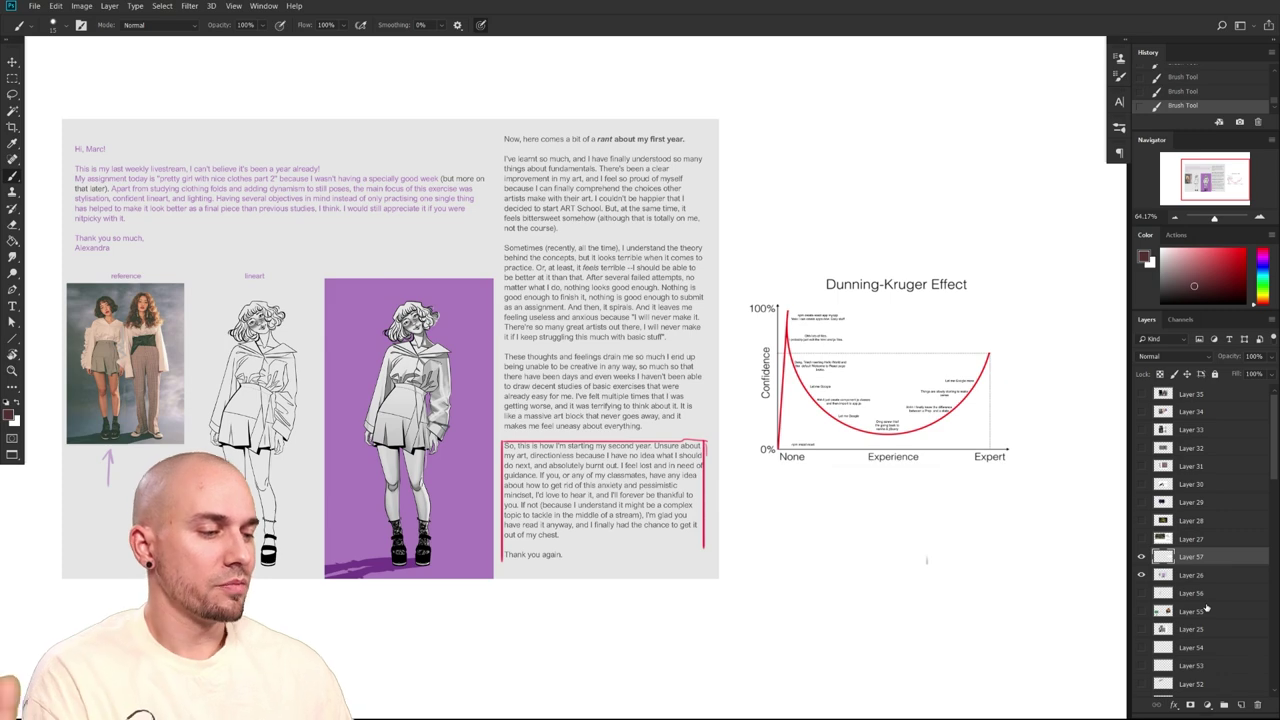
pyautogui.moveTo(920, 544); pyautogui.dragTo(937, 580)
pyautogui.moveTo(813, 582); pyautogui.dragTo(793, 606)
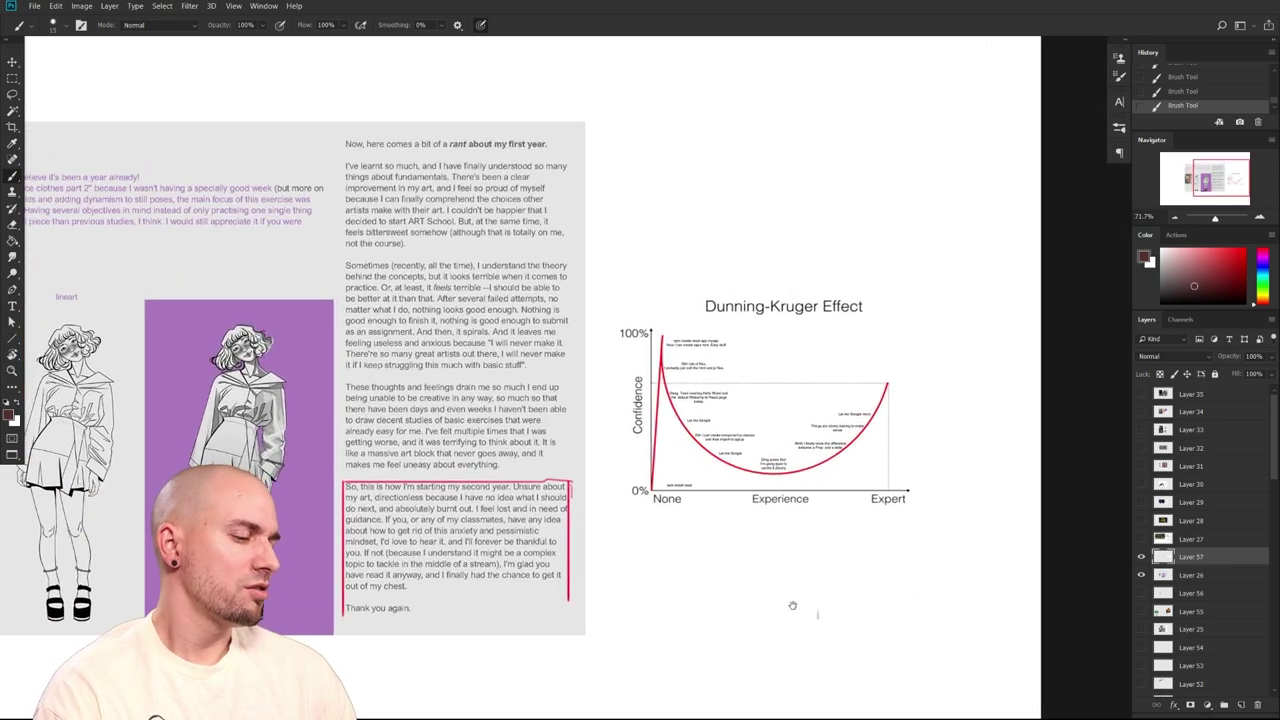
pyautogui.moveTo(929, 624); pyautogui.dragTo(909, 600)
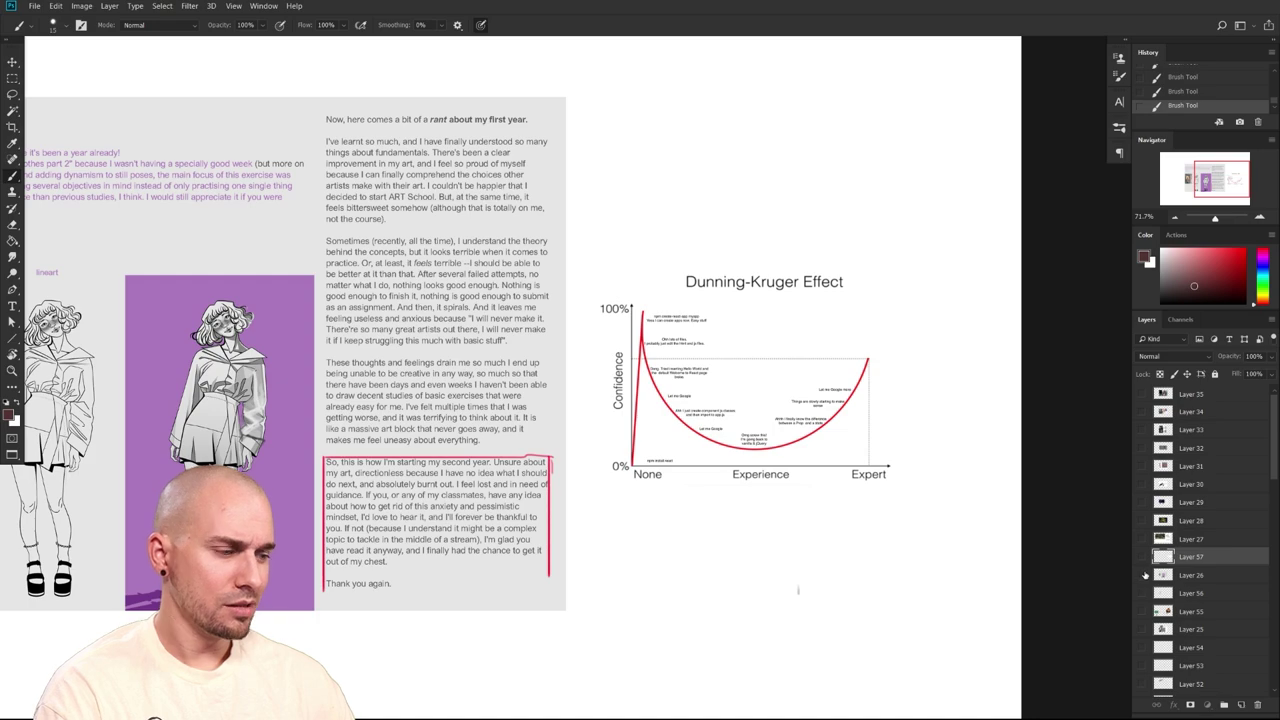
# Hide Layer 57 and Layer 26, then show and select Layer 27 with the medieval building submission
pyautogui.keyDown('alt'); pyautogui.click(1144, 575); pyautogui.keyUp('alt')
pyautogui.keyDown('alt'); pyautogui.click(1144, 539); pyautogui.keyUp('alt')
pyautogui.click(1190, 539)
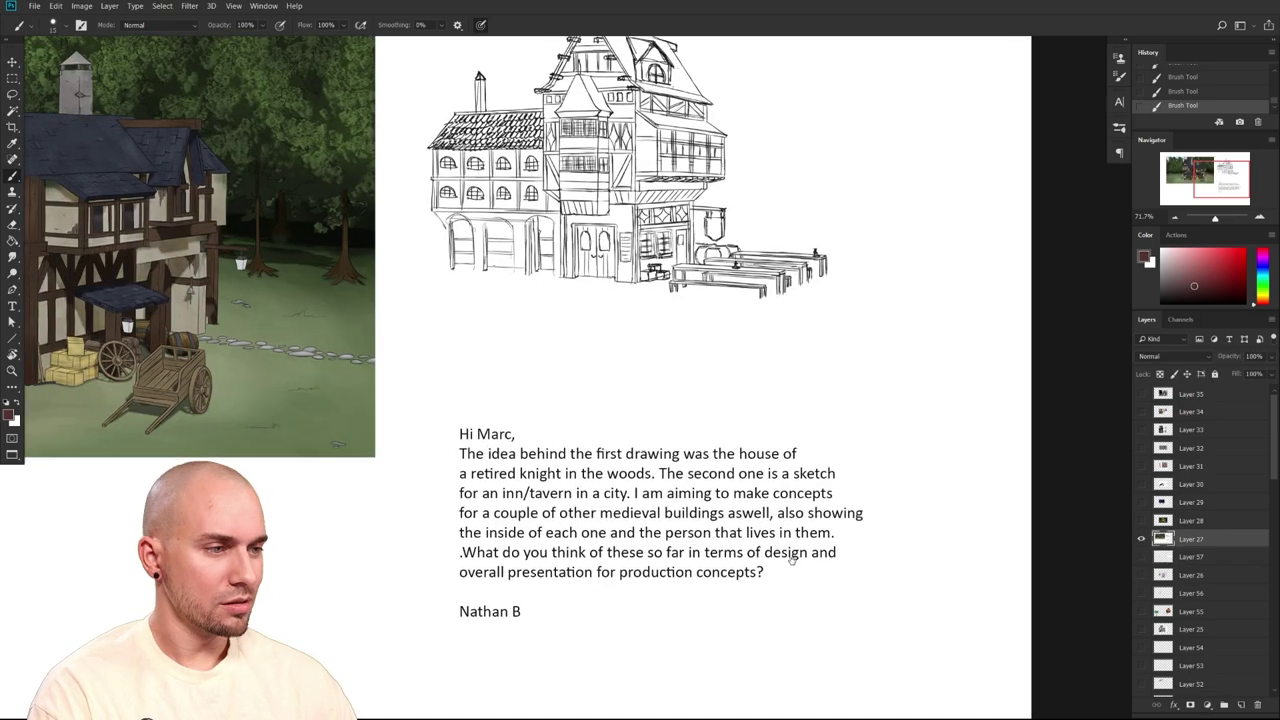
pyautogui.scroll(-3, 909, 577)
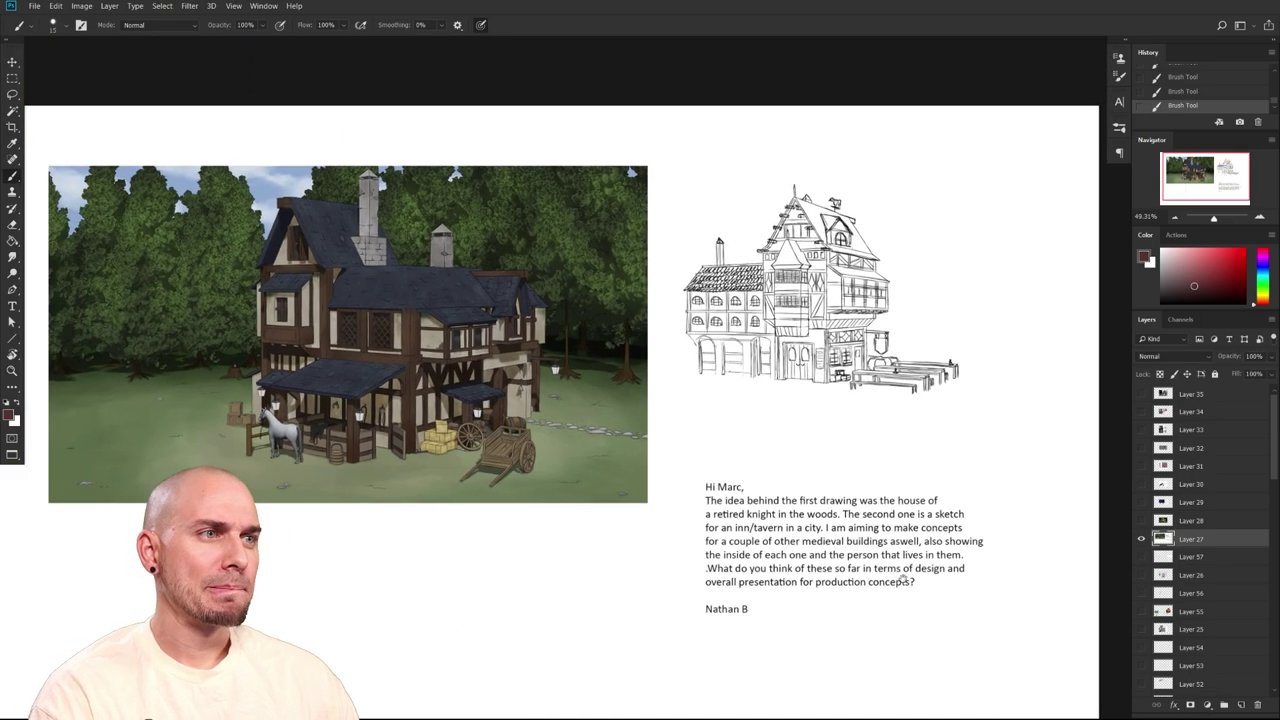
# Examine the forest house painting, the tavern line sketch and the student's note about design and presentation for production concepts
pyautogui.moveTo(921, 567); pyautogui.dragTo(937, 531)
pyautogui.moveTo(909, 589)
pyautogui.mouseDown()
pyautogui.moveTo(914, 566)
pyautogui.moveTo(911, 580)
pyautogui.mouseUp()
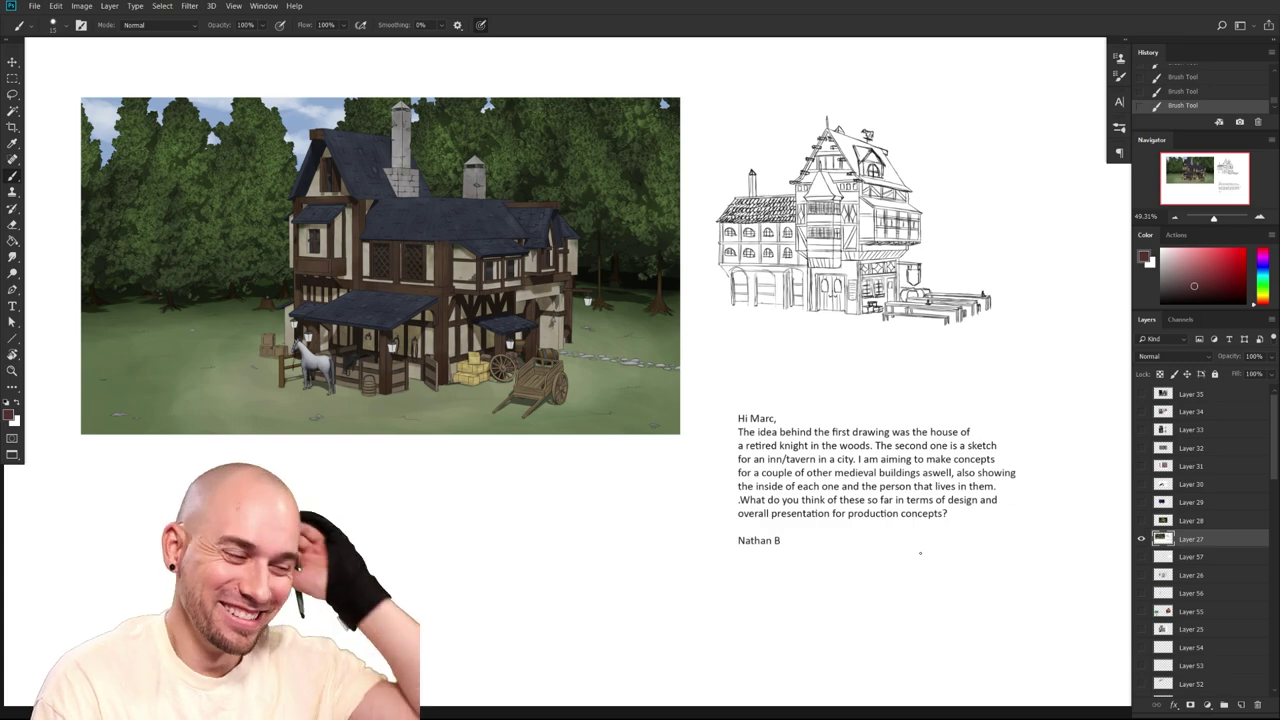
pyautogui.moveTo(889, 543); pyautogui.dragTo(890, 540)
pyautogui.moveTo(902, 538)
pyautogui.mouseDown()
pyautogui.moveTo(908, 554)
pyautogui.moveTo(893, 541)
pyautogui.moveTo(916, 545)
pyautogui.mouseUp()
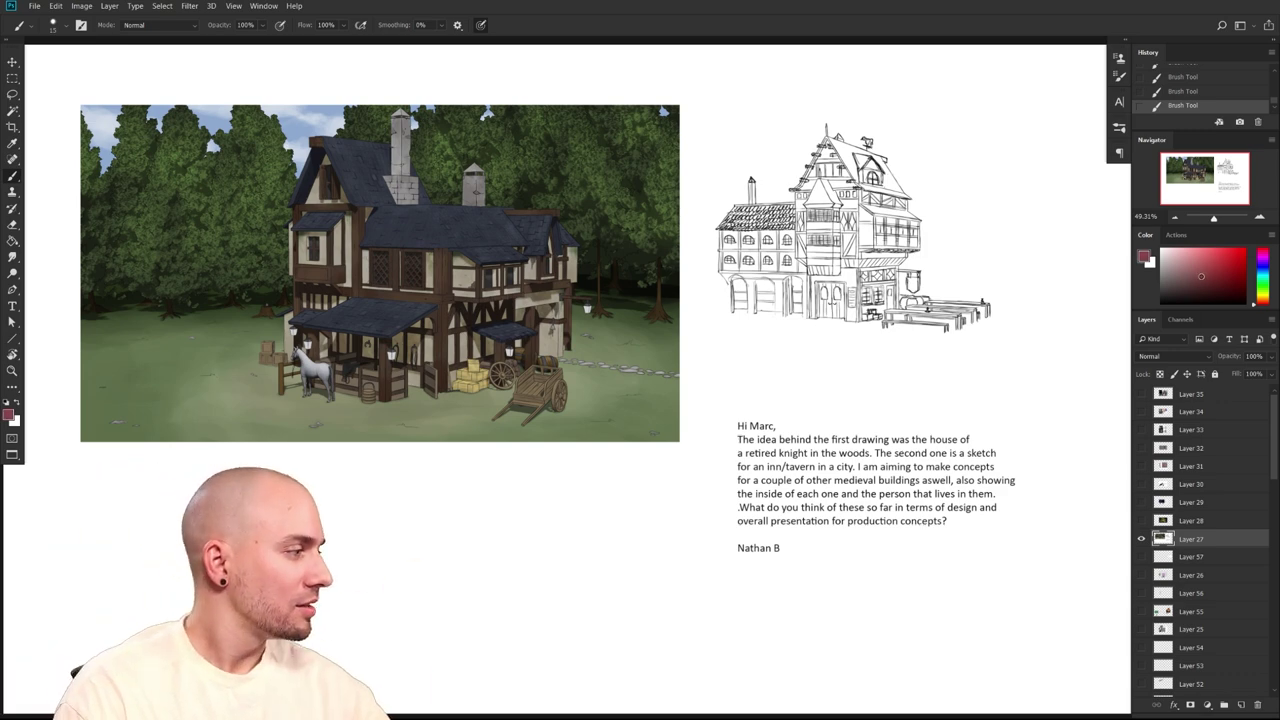
pyautogui.moveTo(960, 450); pyautogui.dragTo(957, 455)
pyautogui.moveTo(950, 500); pyautogui.dragTo(909, 509)
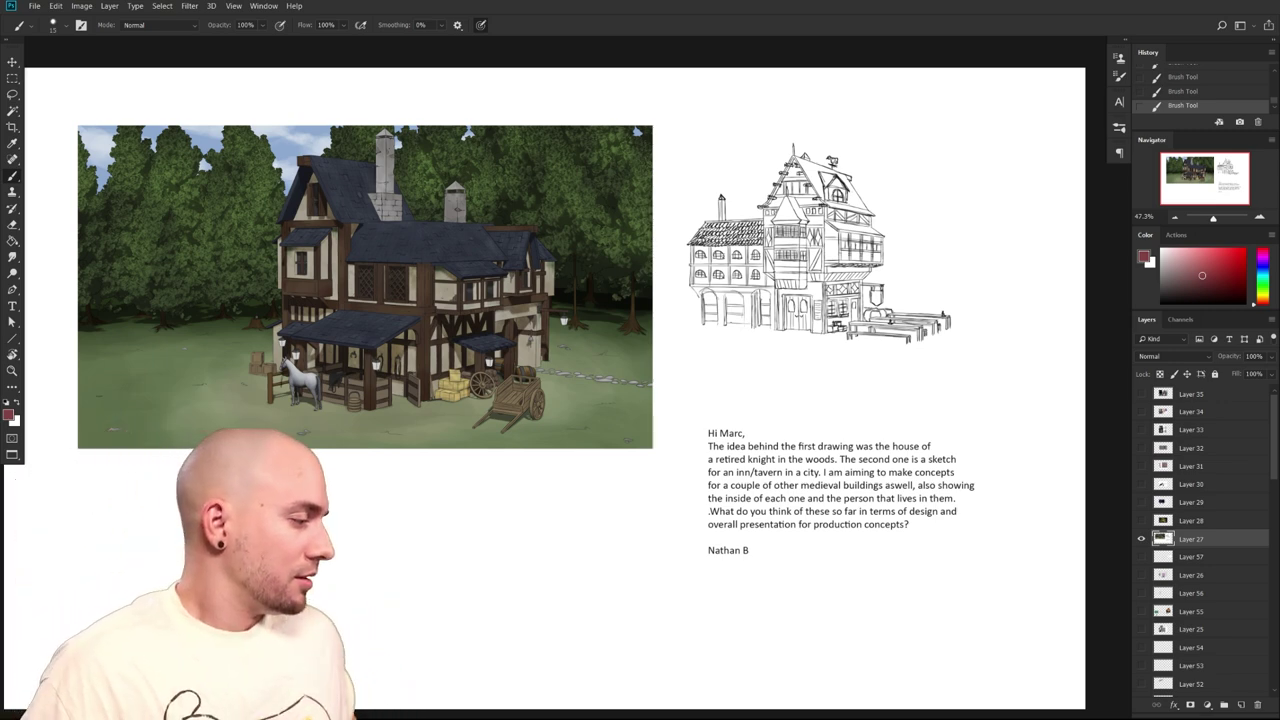
pyautogui.scroll(-2, 1273, 470)
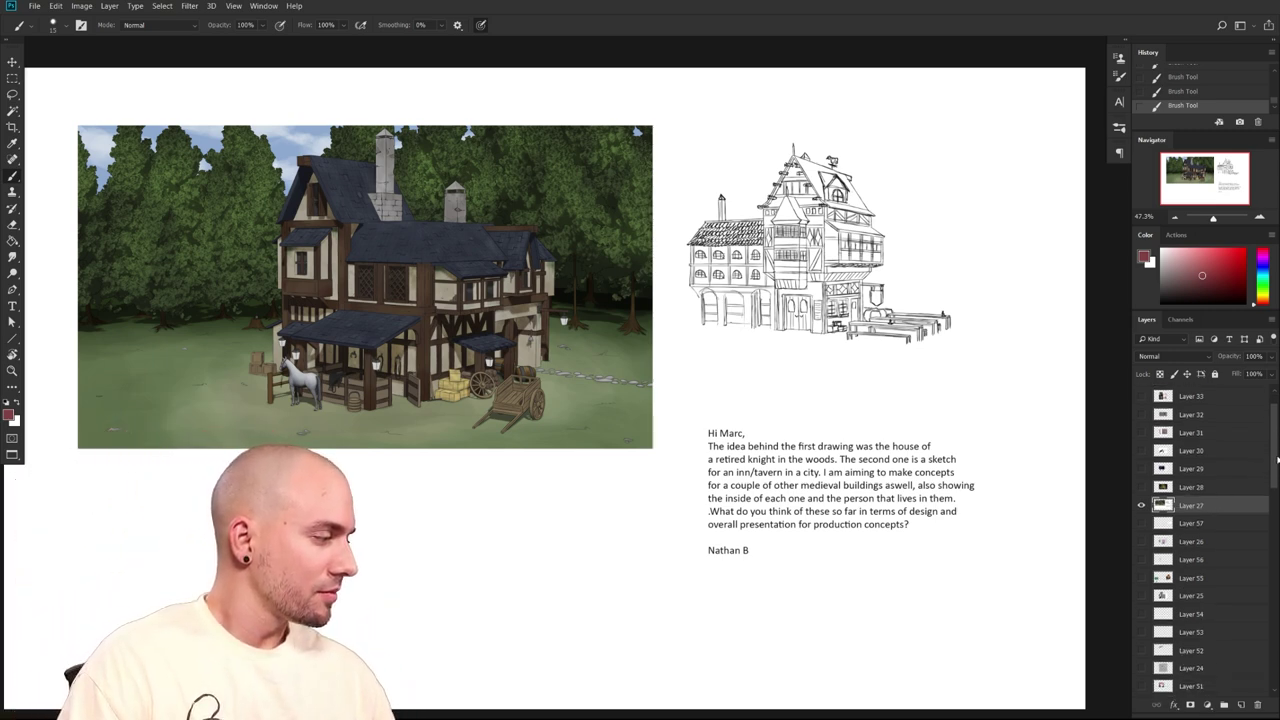
pyautogui.moveTo(1275, 461); pyautogui.dragTo(1275, 474)
pyautogui.moveTo(999, 483); pyautogui.dragTo(1042, 480)
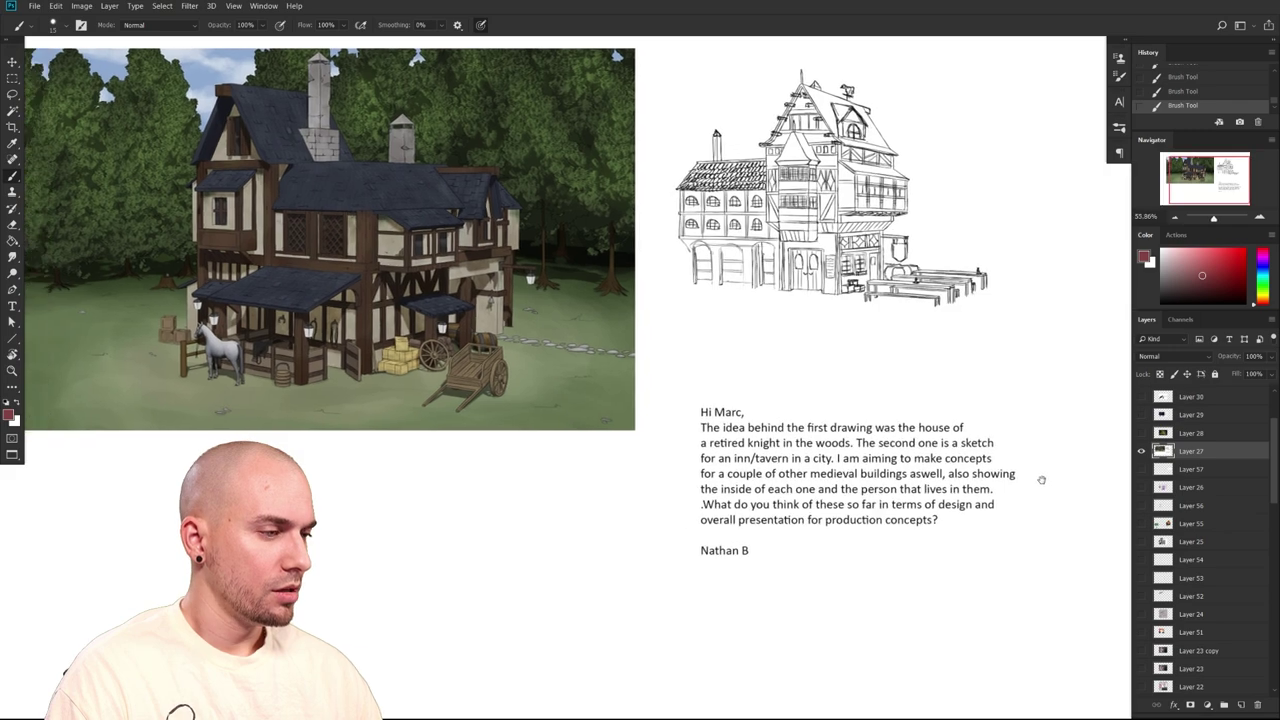
pyautogui.scroll(-2, 1041, 480)
pyautogui.scroll(1, 1030, 500)
pyautogui.scroll(-3, 1031, 503)
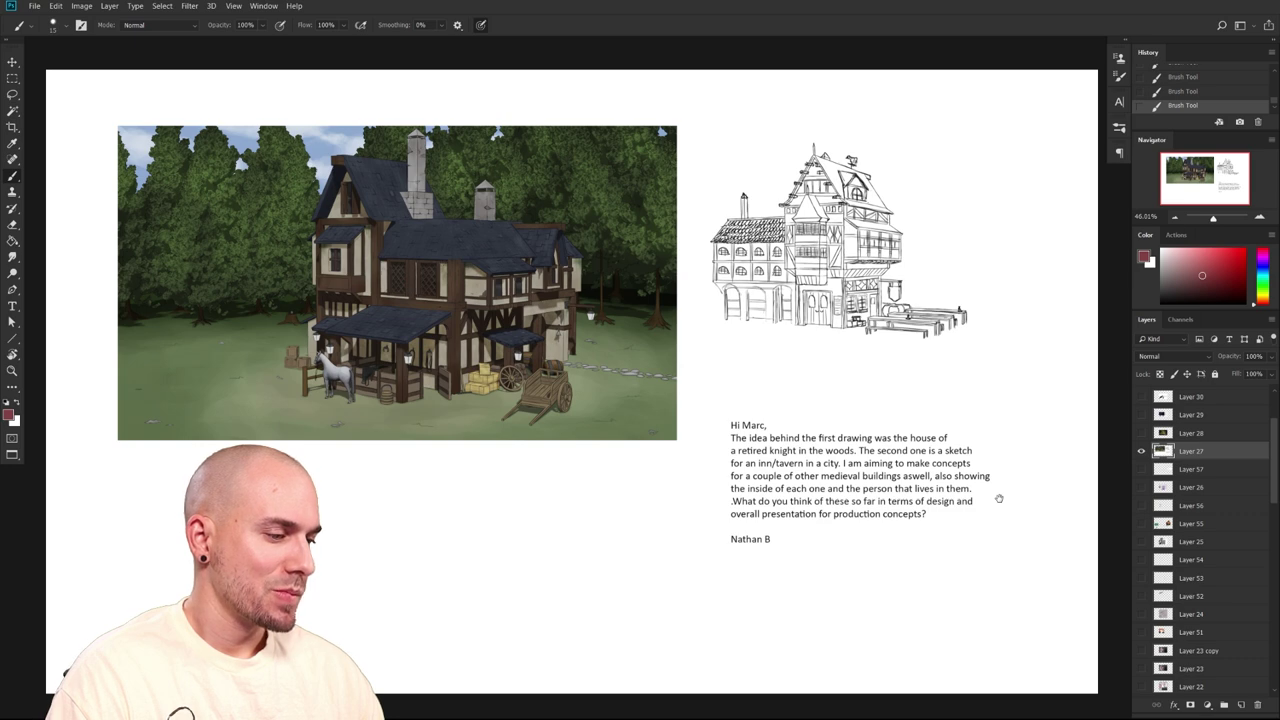
# Look back at the fashion illustration and letter submission by toggling layer visibility, and return to the medieval building submission on Layer 27
pyautogui.moveTo(999, 497); pyautogui.dragTo(1000, 492)
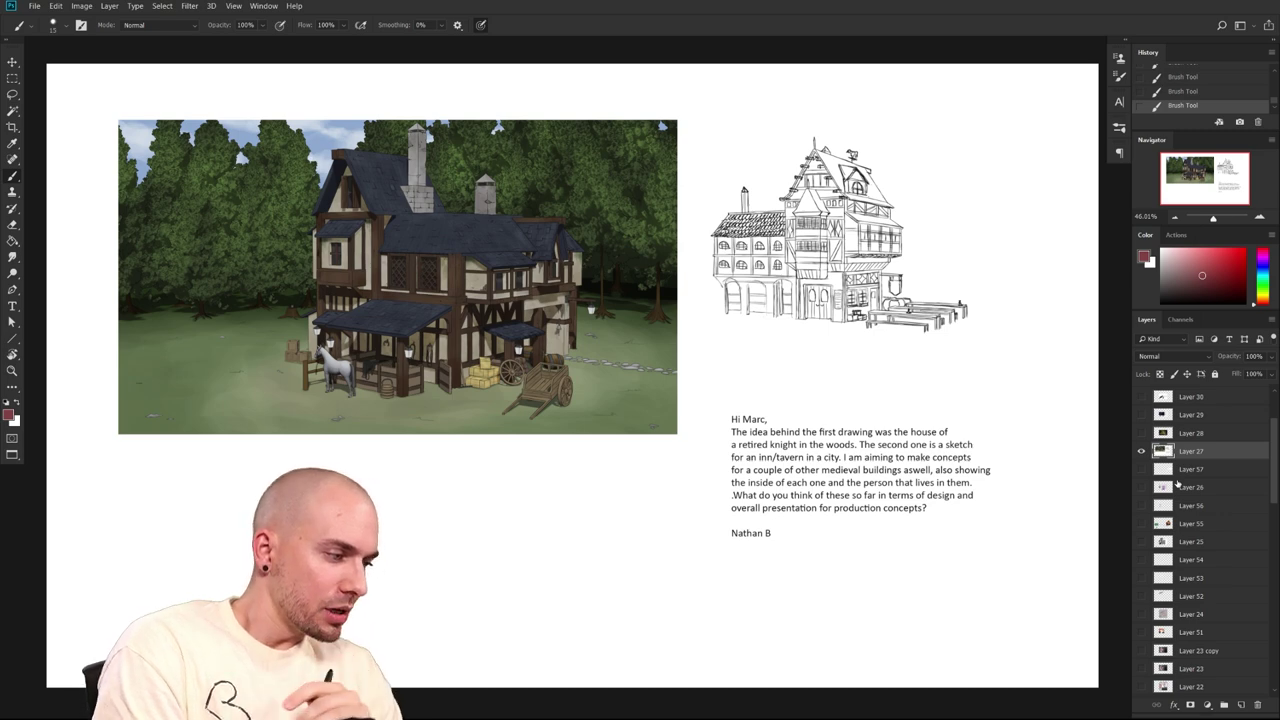
pyautogui.click(1141, 451)
pyautogui.click(1141, 469)
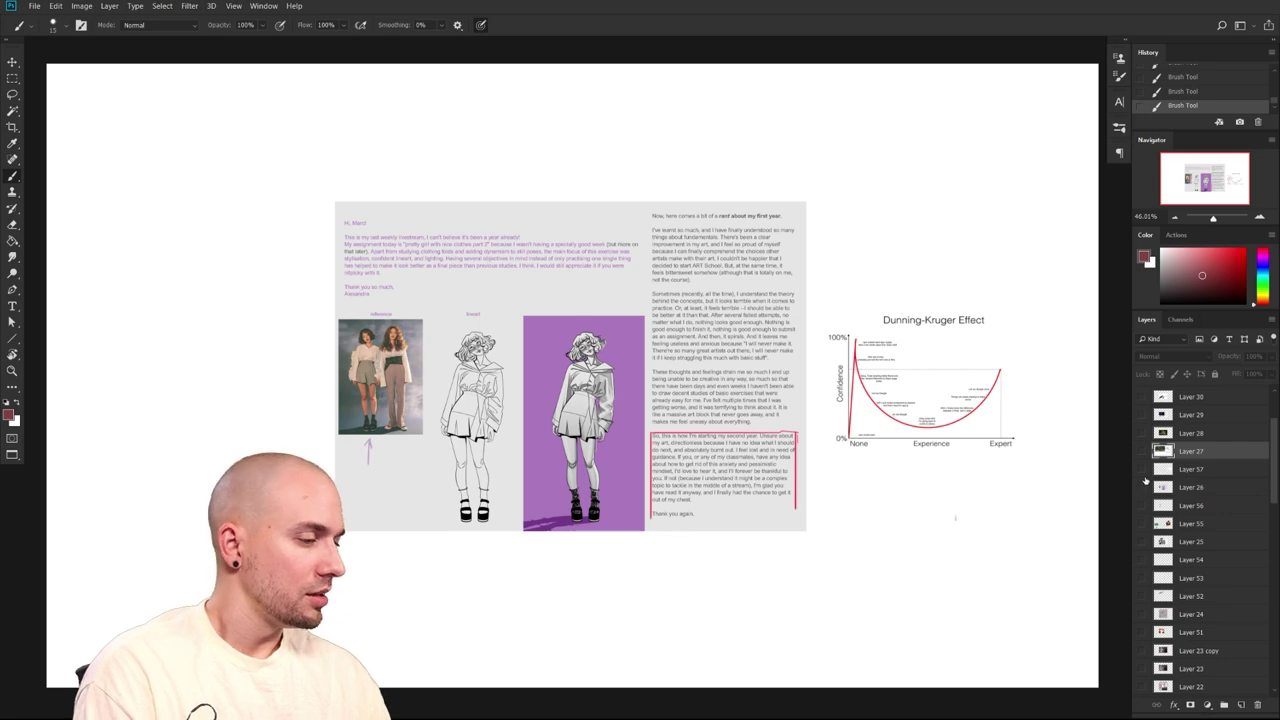
pyautogui.click(1141, 469)
pyautogui.click(1141, 451)
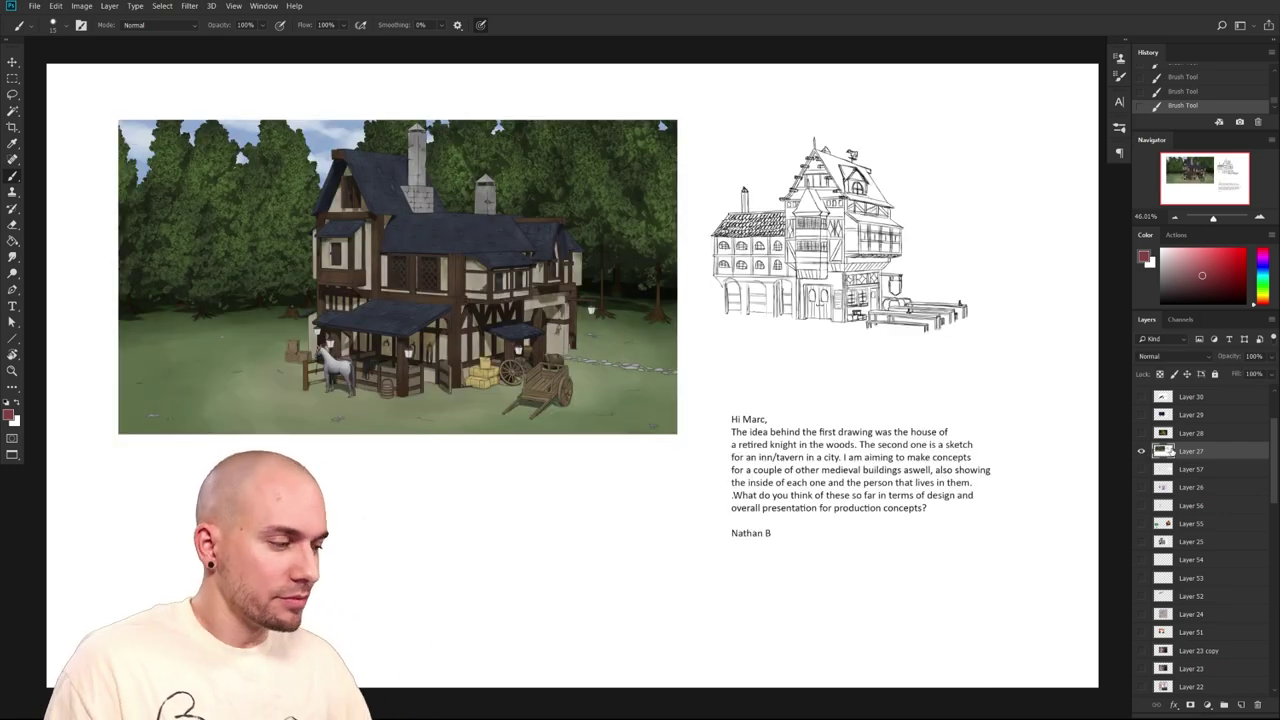
# Review the student's note about the retired knight's house and the city tavern alongside both drawings
pyautogui.moveTo(947, 511); pyautogui.dragTo(966, 509)
pyautogui.moveTo(968, 506); pyautogui.dragTo(994, 504)
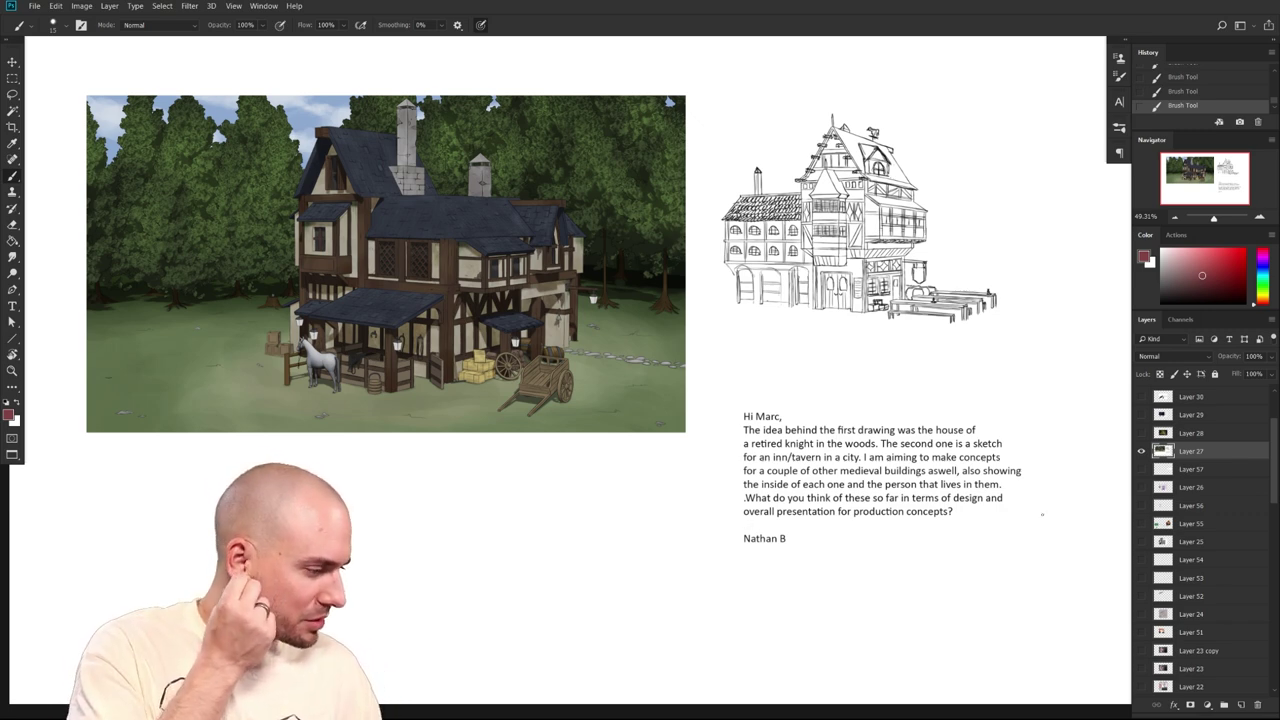
pyautogui.moveTo(818, 480); pyautogui.dragTo(857, 513)
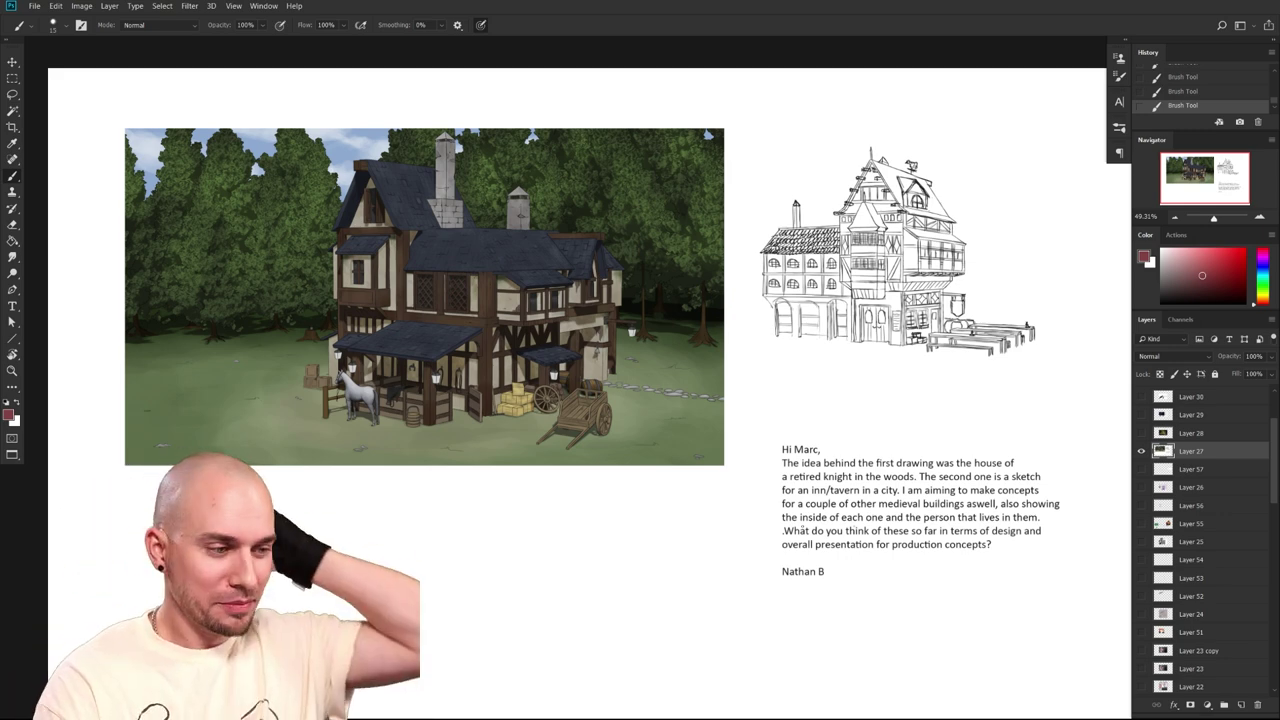
pyautogui.moveTo(1054, 558)
pyautogui.mouseDown()
pyautogui.moveTo(988, 543)
pyautogui.moveTo(1029, 544)
pyautogui.mouseUp()
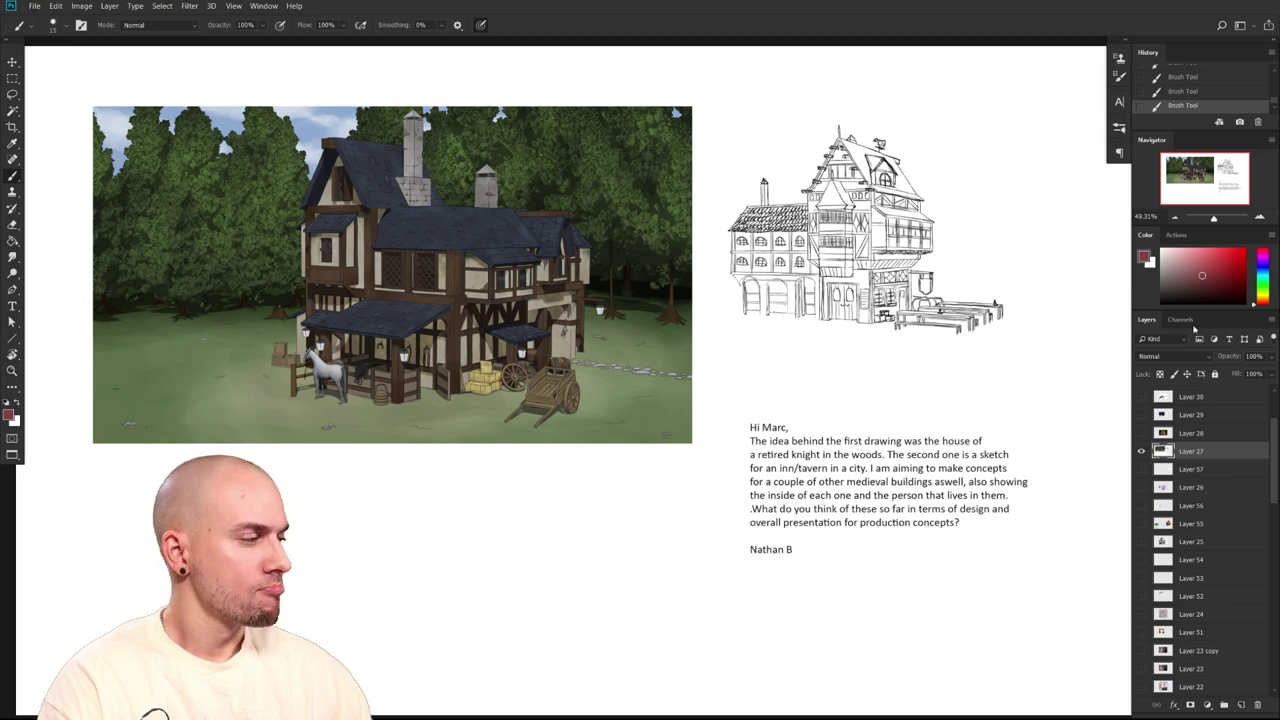
pyautogui.click(1209, 273)
pyautogui.keyDown('ctrl'); pyautogui.click(1009, 515); pyautogui.keyUp('ctrl')
pyautogui.moveTo(990, 526); pyautogui.dragTo(942, 534)
pyautogui.scroll(-2, 941, 534)
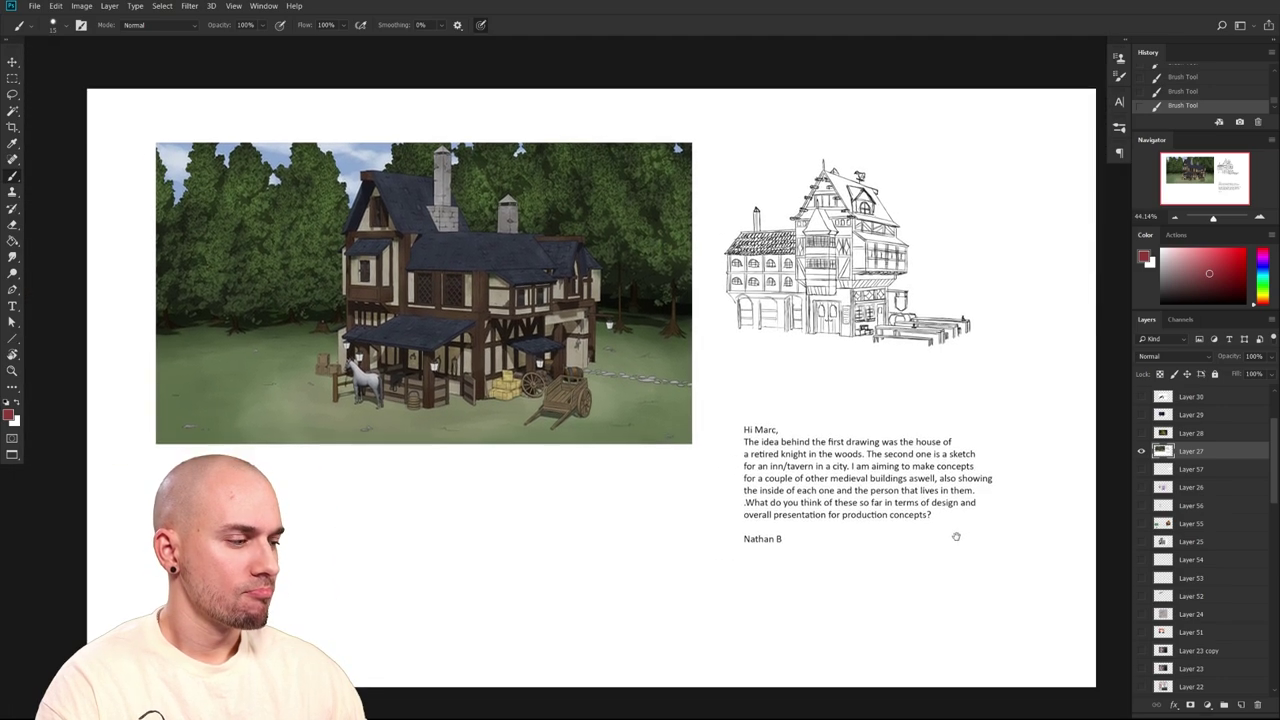
pyautogui.moveTo(956, 537); pyautogui.dragTo(954, 532)
pyautogui.moveTo(1038, 542); pyautogui.dragTo(1017, 539)
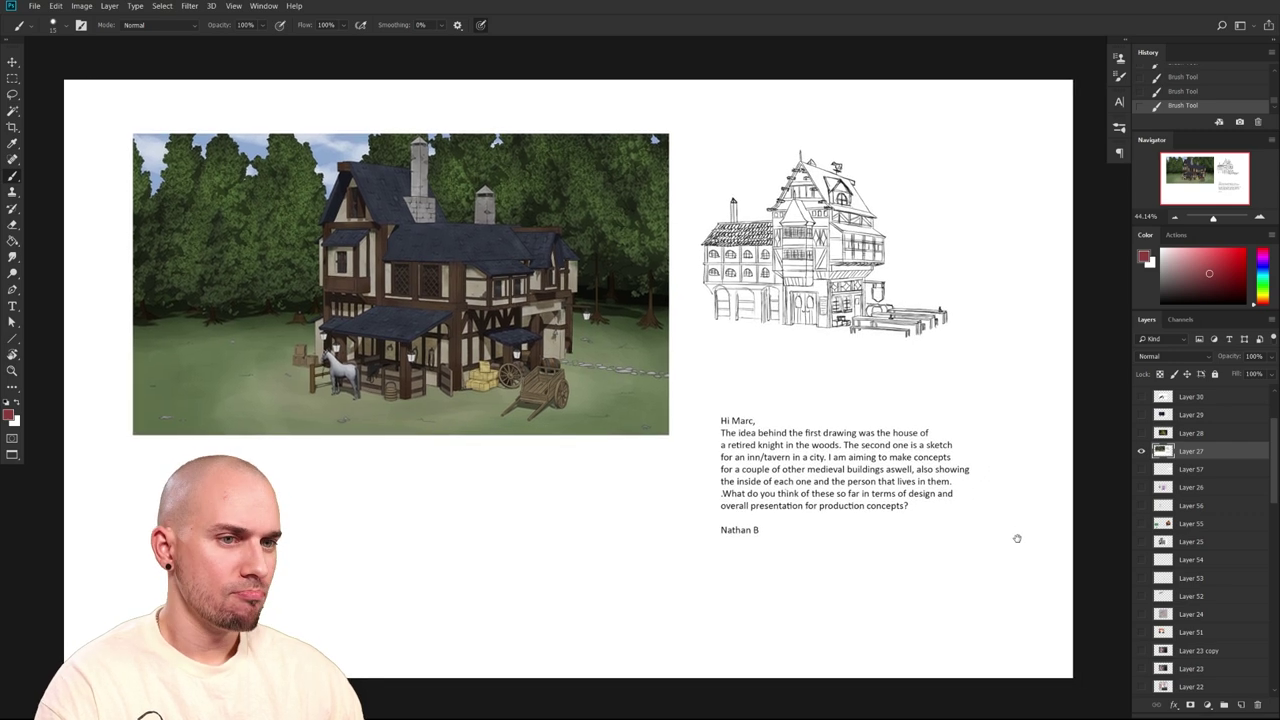
# Inspect the forest house painting up close, covering the timber facade, roofs, stable and cart
pyautogui.moveTo(1017, 539); pyautogui.dragTo(950, 566)
pyautogui.moveTo(960, 546); pyautogui.dragTo(1060, 546)
pyautogui.moveTo(878, 608); pyautogui.dragTo(1110, 640)
pyautogui.moveTo(624, 488); pyautogui.dragTo(930, 580)
pyautogui.moveTo(828, 561); pyautogui.dragTo(995, 714)
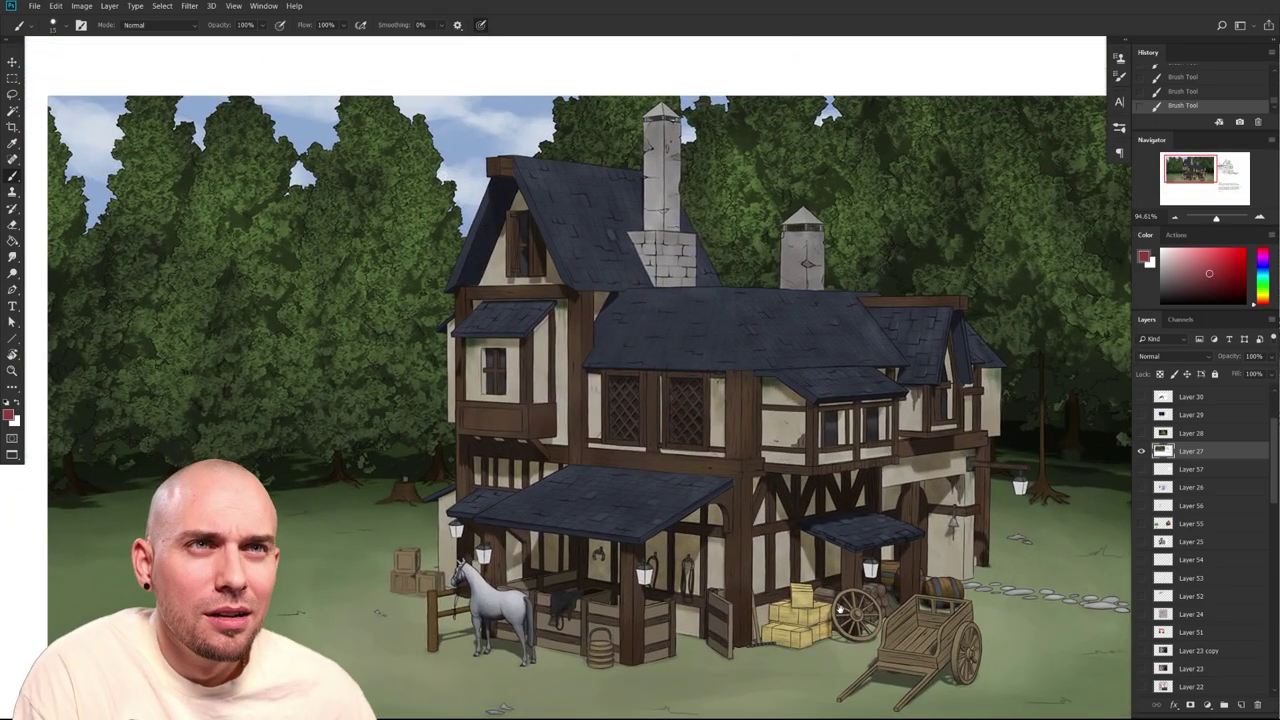
pyautogui.moveTo(840, 608); pyautogui.dragTo(811, 549)
pyautogui.moveTo(900, 625); pyautogui.dragTo(865, 627)
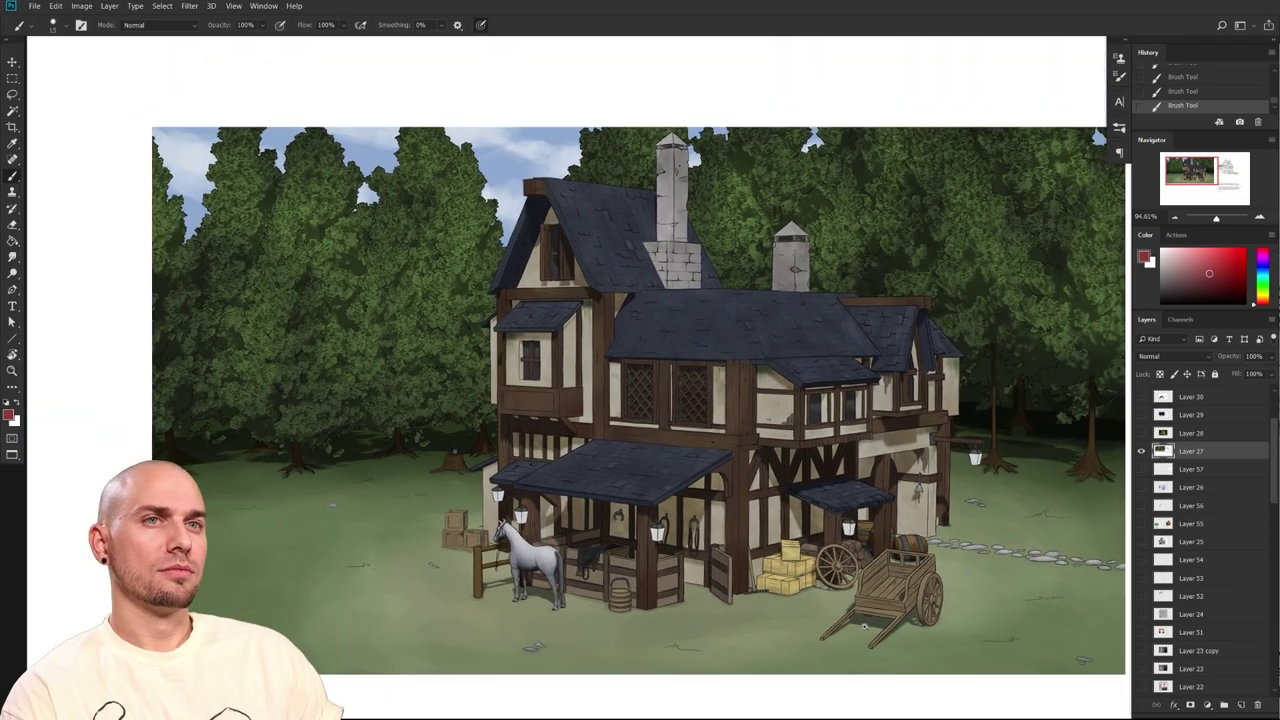
pyautogui.scroll(-1, 866, 627)
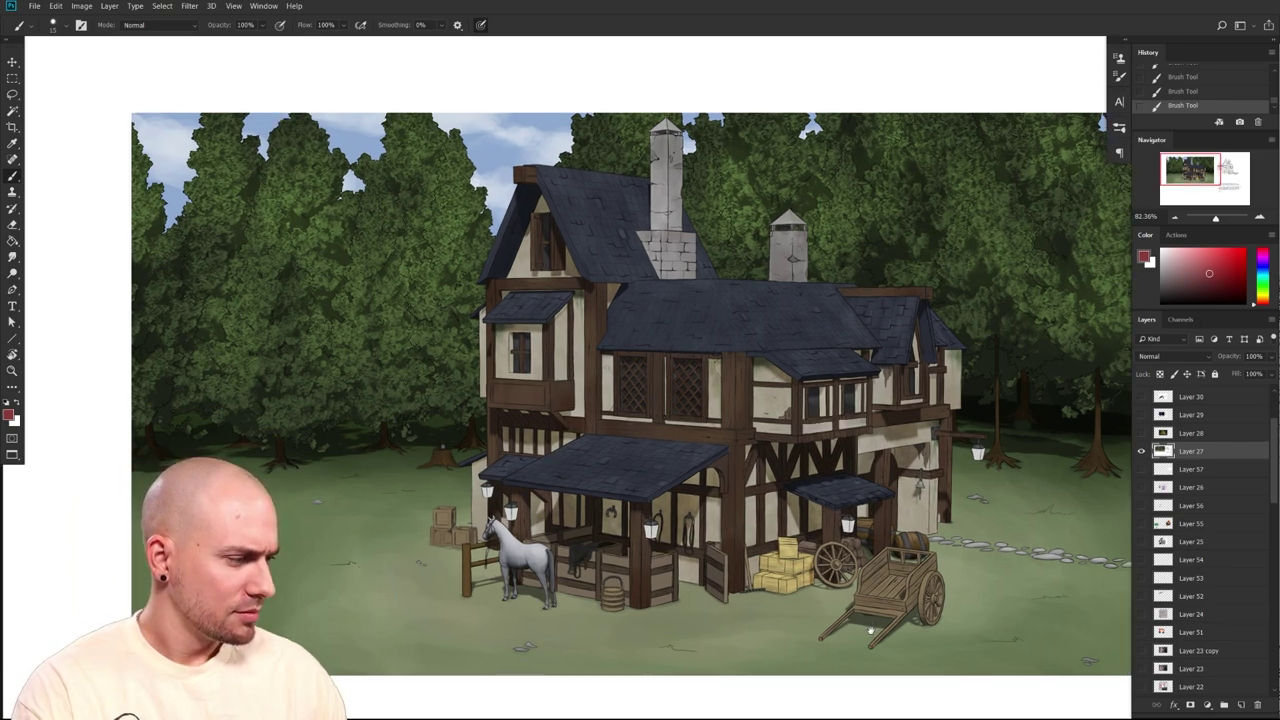
pyautogui.moveTo(870, 631); pyautogui.dragTo(829, 626)
pyautogui.moveTo(997, 623); pyautogui.dragTo(820, 594)
pyautogui.moveTo(911, 614)
pyautogui.mouseDown()
pyautogui.moveTo(846, 591)
pyautogui.moveTo(712, 503)
pyautogui.mouseUp()
# Compare the forest house painting with the tavern line sketch, and study the house's details again
pyautogui.hscroll(4, 711, 503)
pyautogui.scroll(2, 711, 503)
pyautogui.scroll(-1, 600, 620)
pyautogui.moveTo(555, 655)
pyautogui.mouseDown()
pyautogui.moveTo(986, 655)
pyautogui.moveTo(842, 660)
pyautogui.moveTo(852, 631)
pyautogui.moveTo(837, 639)
pyautogui.moveTo(857, 626)
pyautogui.moveTo(944, 601)
pyautogui.mouseUp()
pyautogui.hscroll(3, 842, 660)
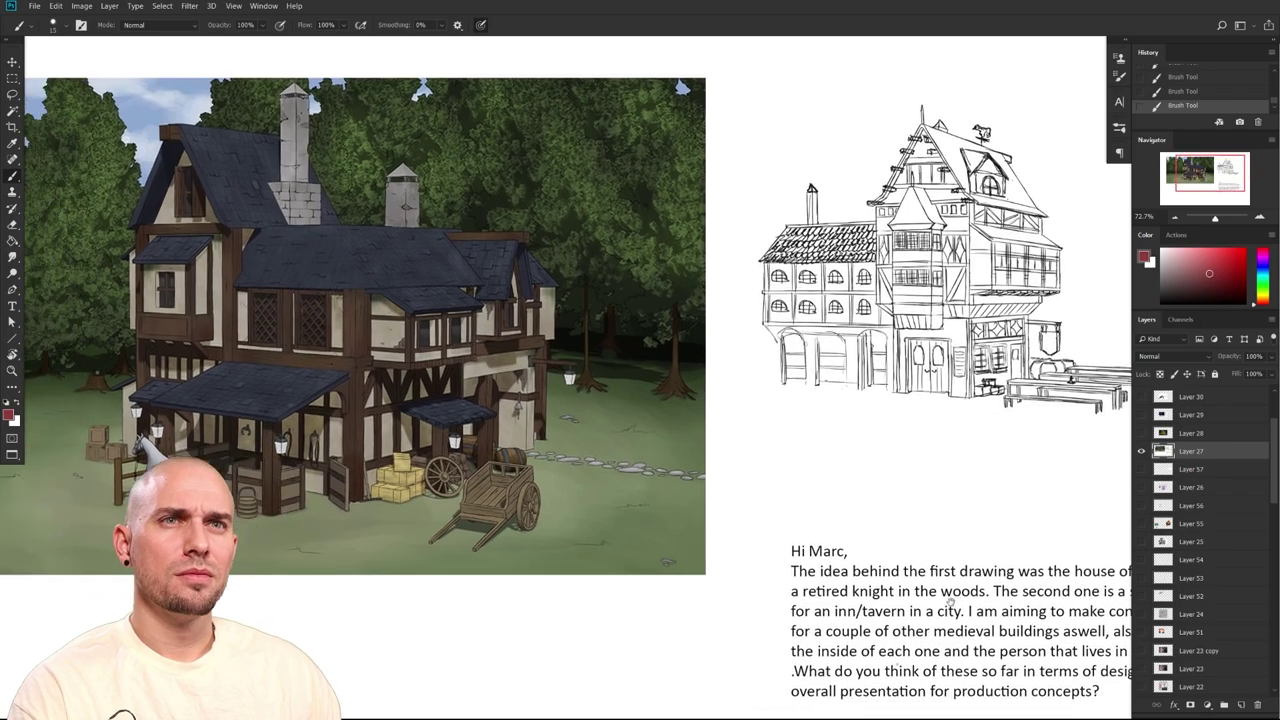
pyautogui.scroll(6, 944, 601)
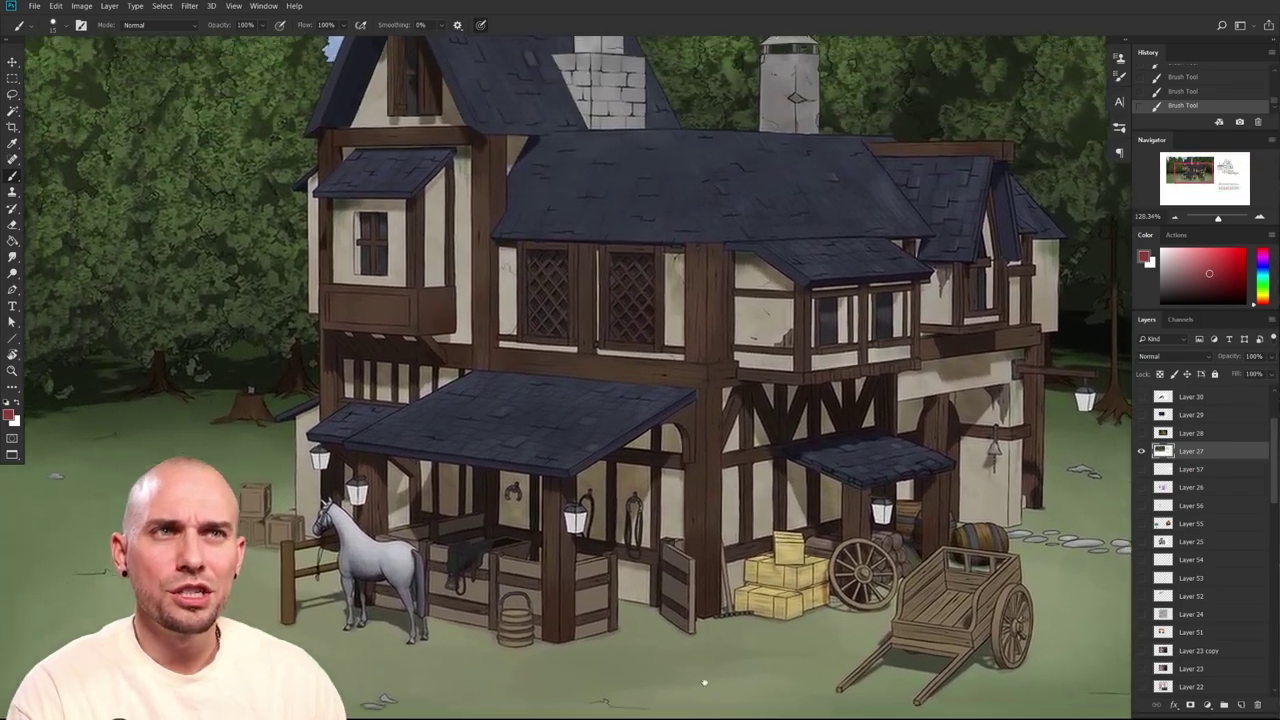
pyautogui.scroll(-4, 714, 689)
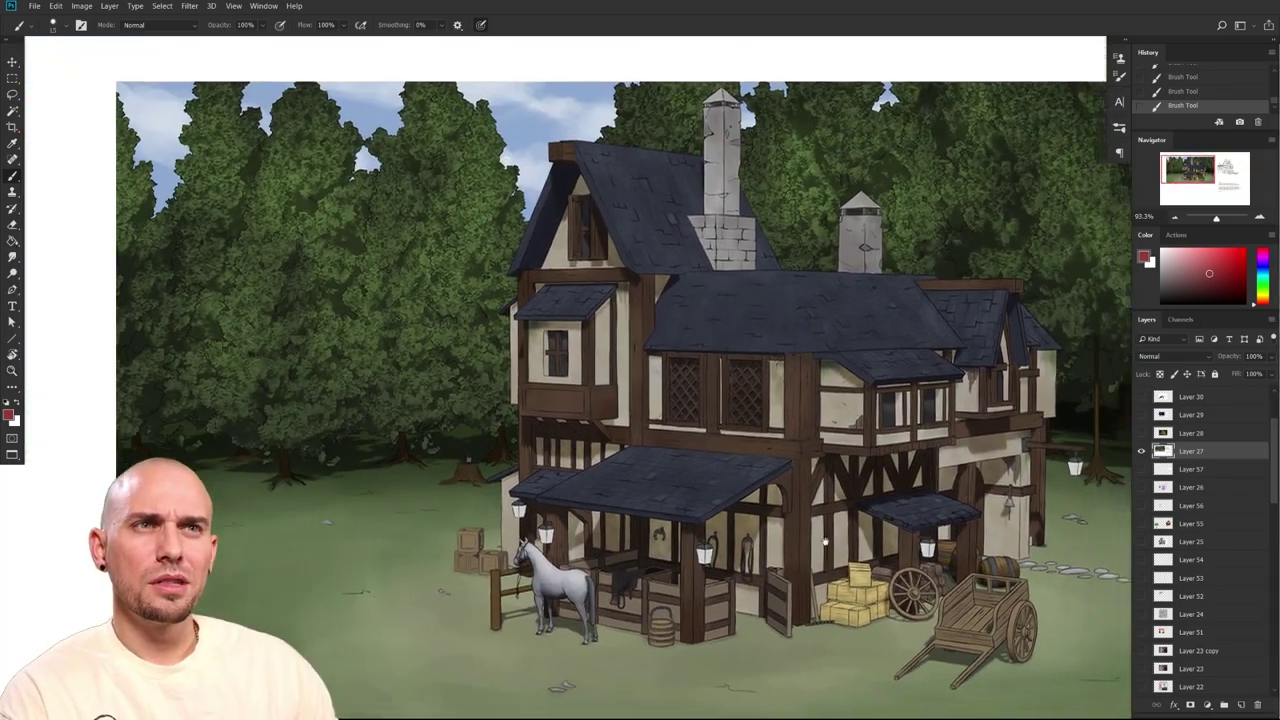
pyautogui.moveTo(838, 540); pyautogui.dragTo(773, 545)
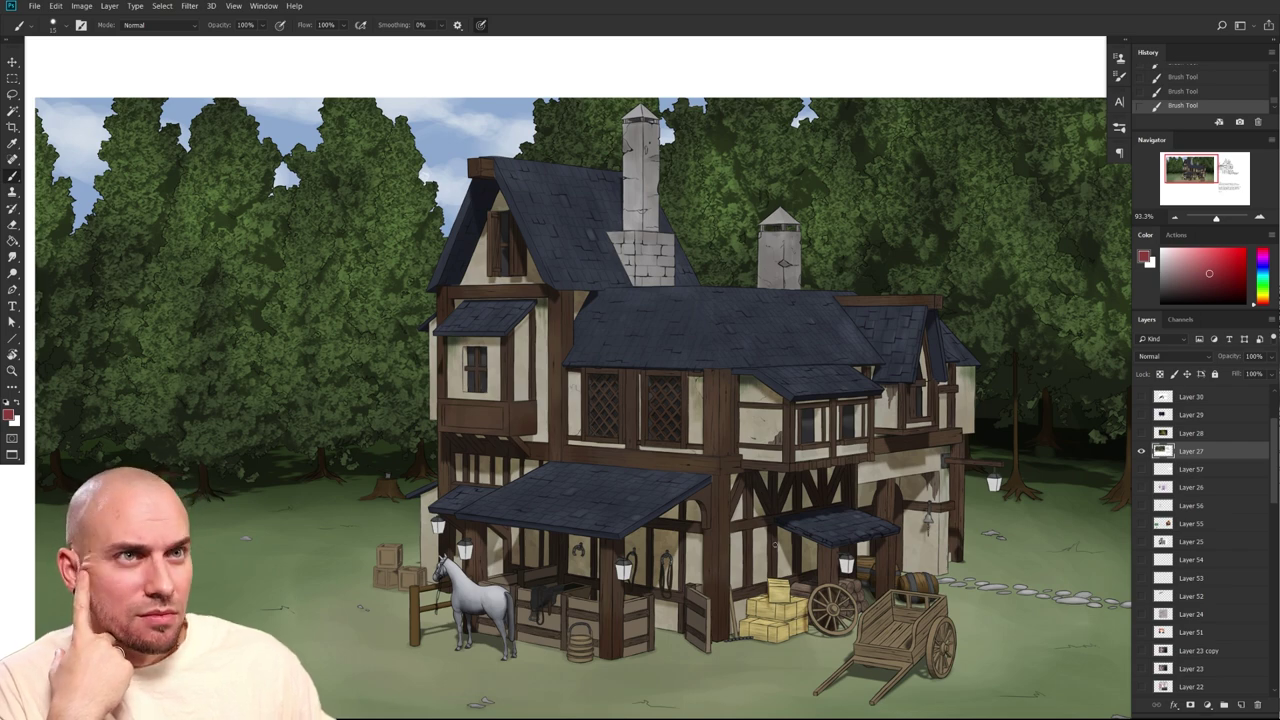
# Judge the house painting's readability and composition at thumbnail size and at close range
pyautogui.scroll(-5, 775, 545)
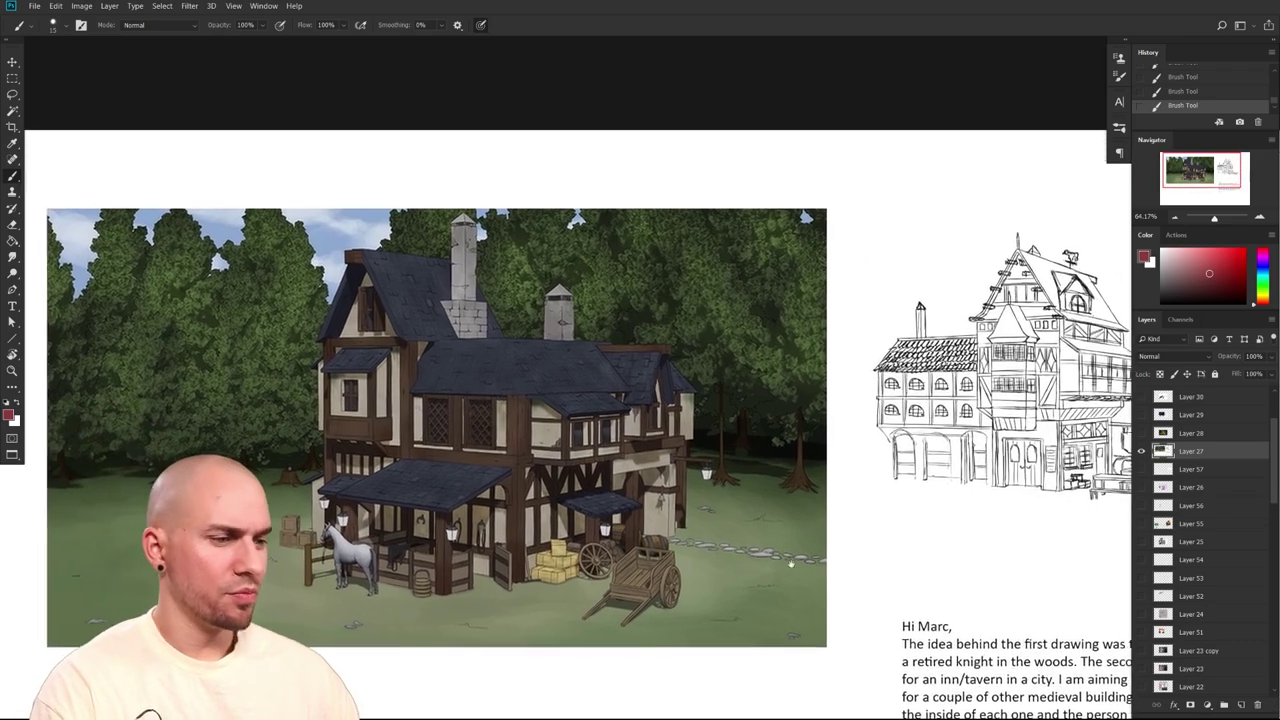
pyautogui.scroll(-4, 791, 566)
pyautogui.scroll(4, 795, 575)
pyautogui.moveTo(750, 580); pyautogui.dragTo(908, 571)
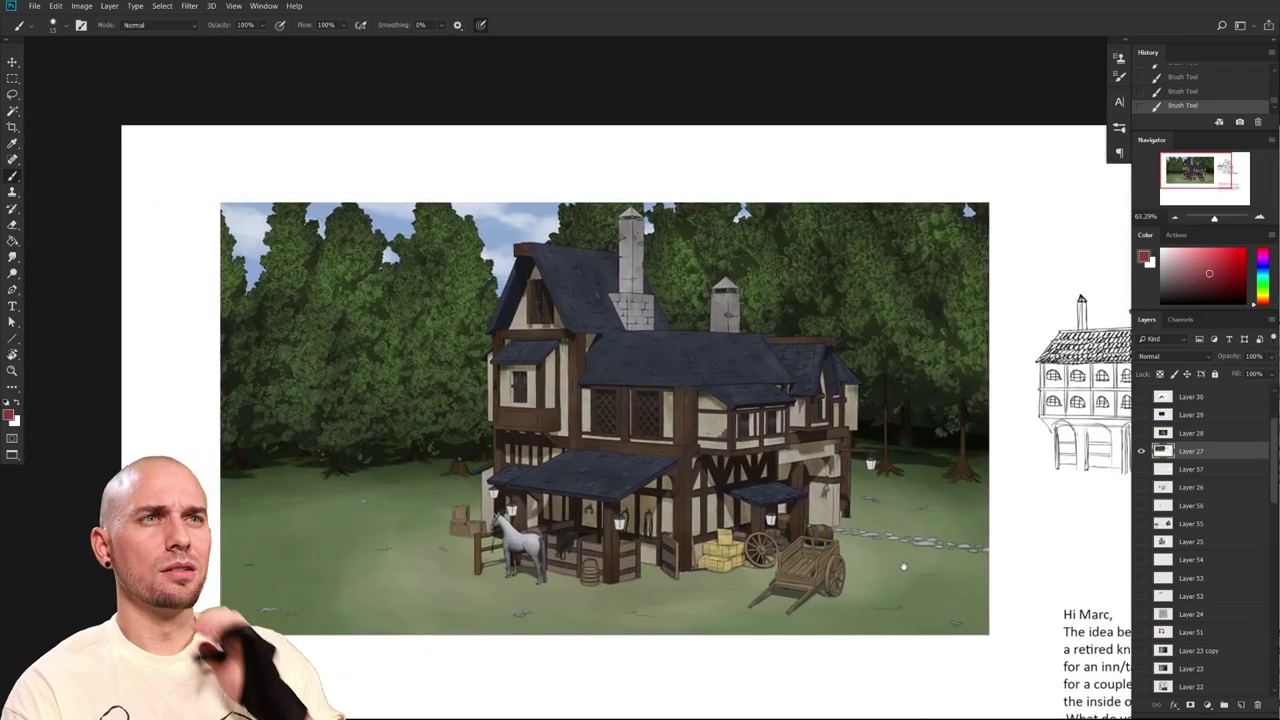
pyautogui.moveTo(810, 590); pyautogui.dragTo(735, 638)
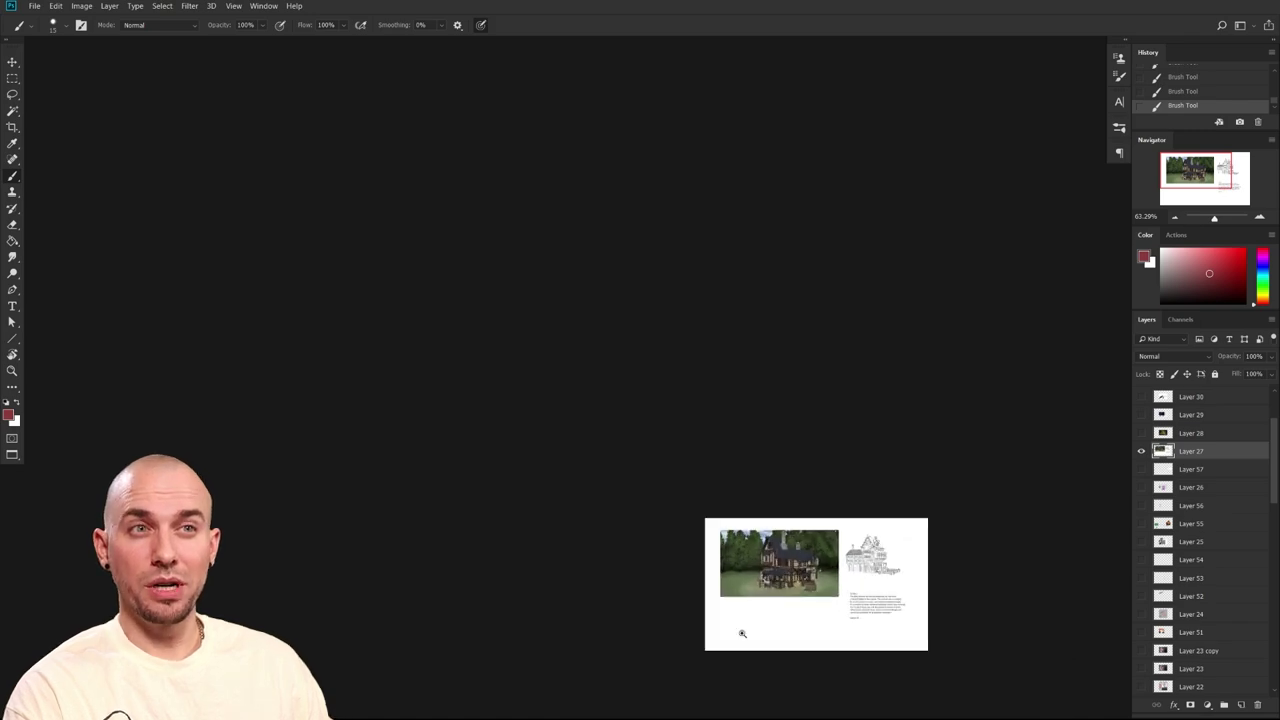
pyautogui.scroll(5, 735, 637)
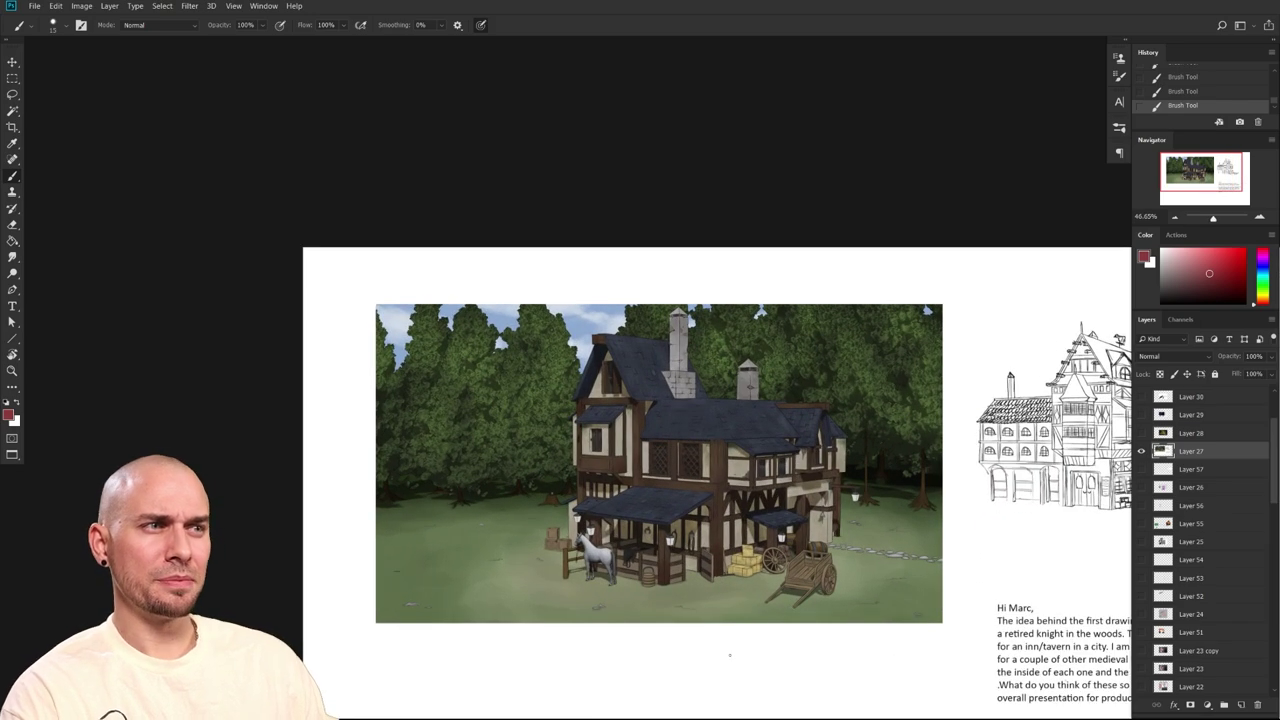
pyautogui.scroll(3, 753, 596)
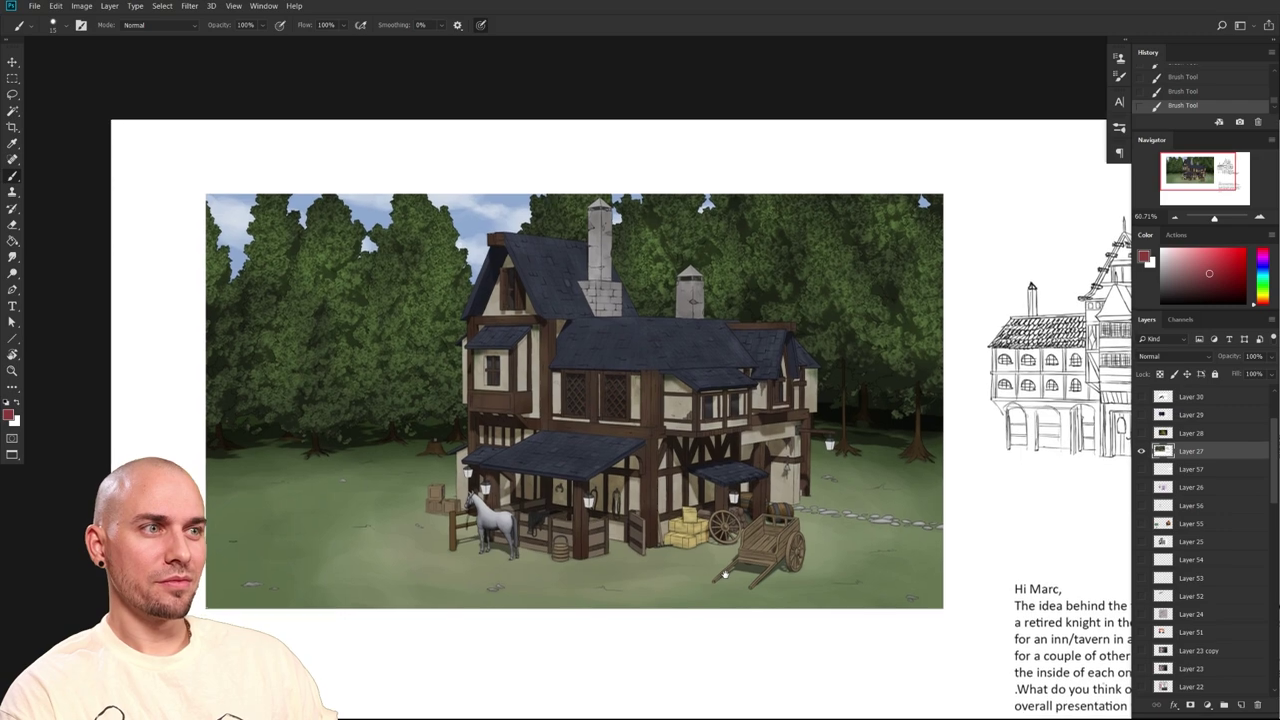
pyautogui.moveTo(729, 588); pyautogui.dragTo(768, 643)
pyautogui.moveTo(683, 590); pyautogui.dragTo(720, 604)
pyautogui.scroll(2, 718, 604)
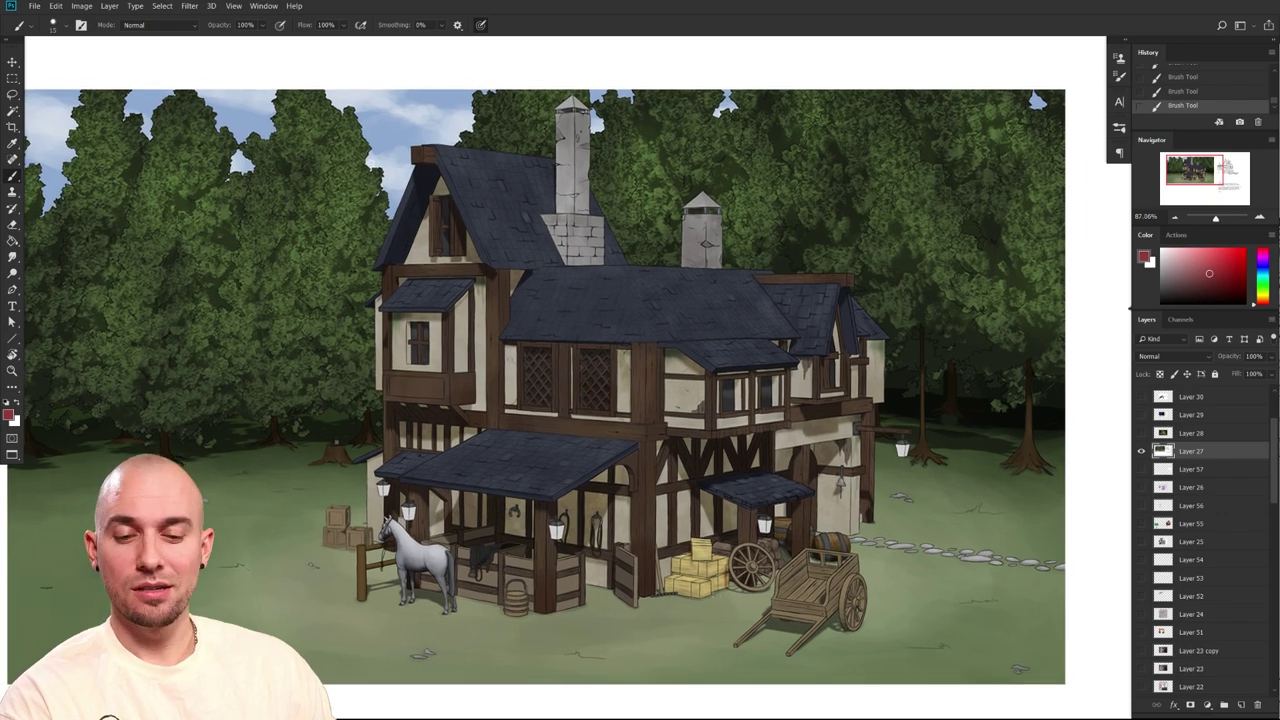
pyautogui.press('l')
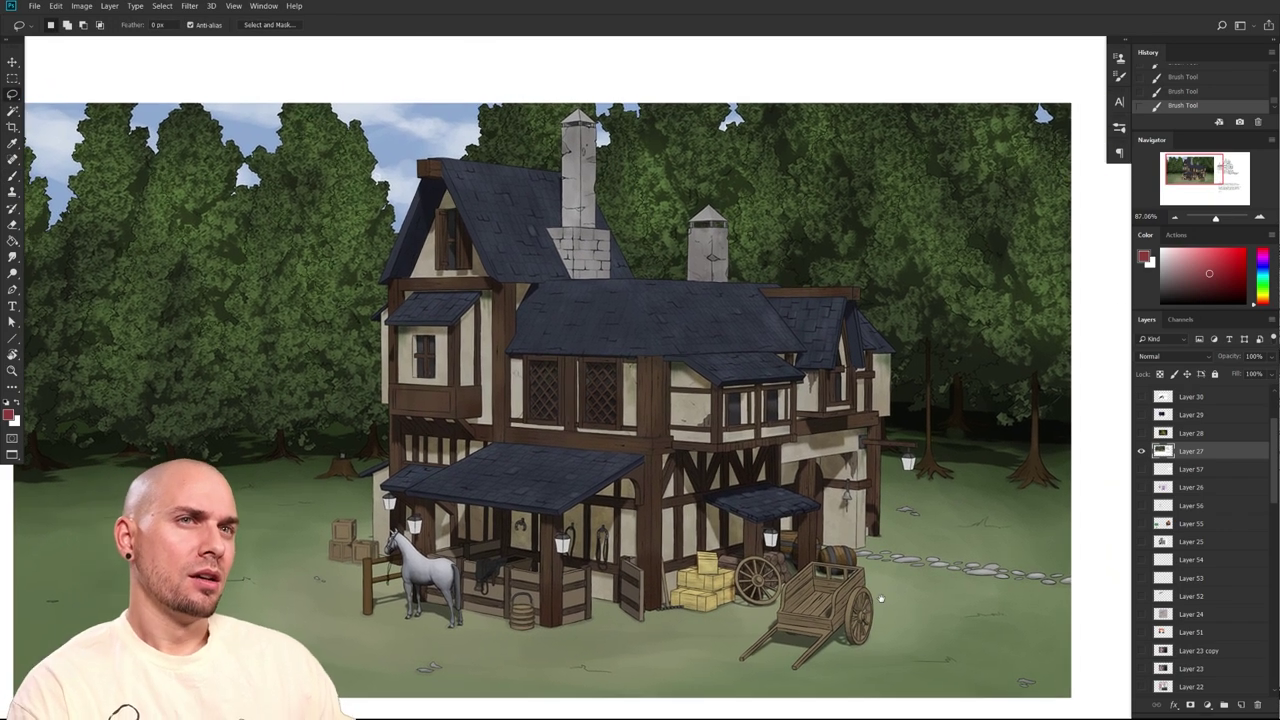
pyautogui.moveTo(881, 599)
pyautogui.mouseDown()
pyautogui.moveTo(911, 573)
pyautogui.moveTo(902, 565)
pyautogui.moveTo(898, 601)
pyautogui.mouseUp()
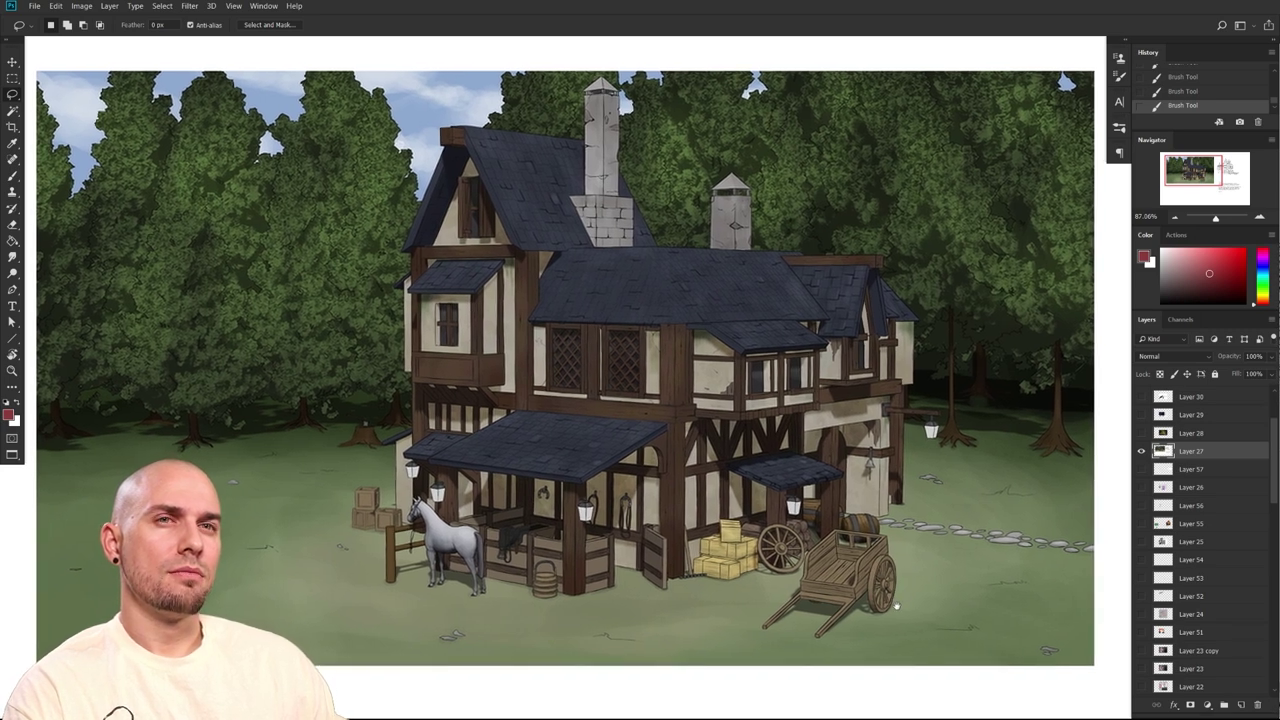
pyautogui.scroll(-3, 895, 607)
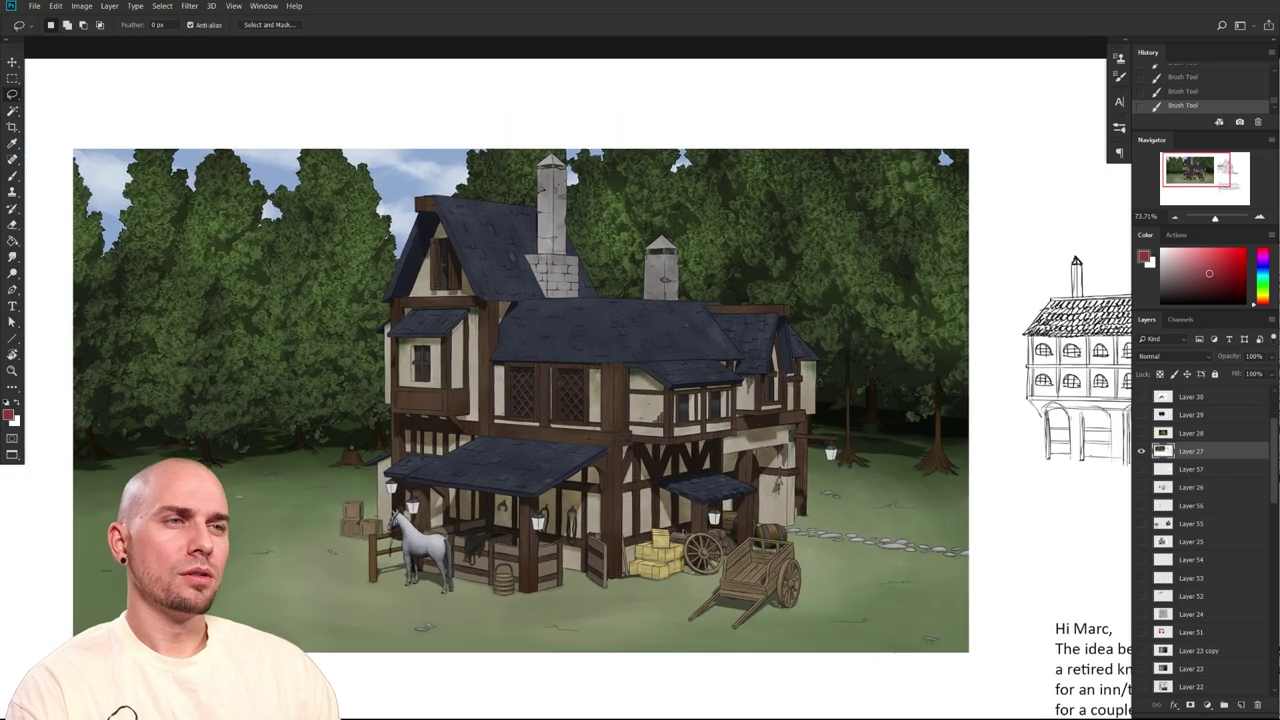
# Sample the dark blue of the house's main roof to check its colour
pyautogui.press('b')
pyautogui.keyDown('alt'); pyautogui.click(600, 325); pyautogui.keyUp('alt')
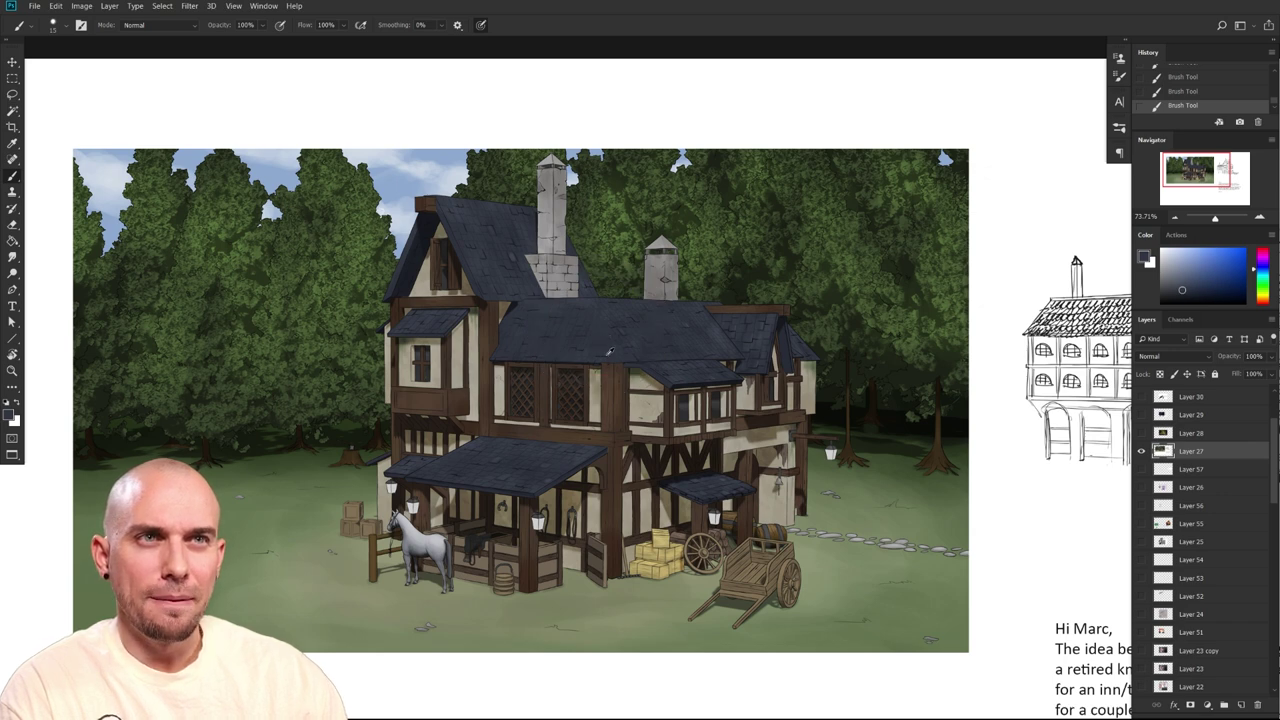
pyautogui.keyDown('alt'); pyautogui.click(656, 325); pyautogui.keyUp('alt')
pyautogui.moveTo(677, 537); pyautogui.dragTo(741, 694)
pyautogui.moveTo(633, 593); pyautogui.dragTo(600, 408)
# Sample the grass in front of the stable and the blue roof to compare their colours
pyautogui.keyDown('alt'); pyautogui.click(508, 582); pyautogui.keyUp('alt')
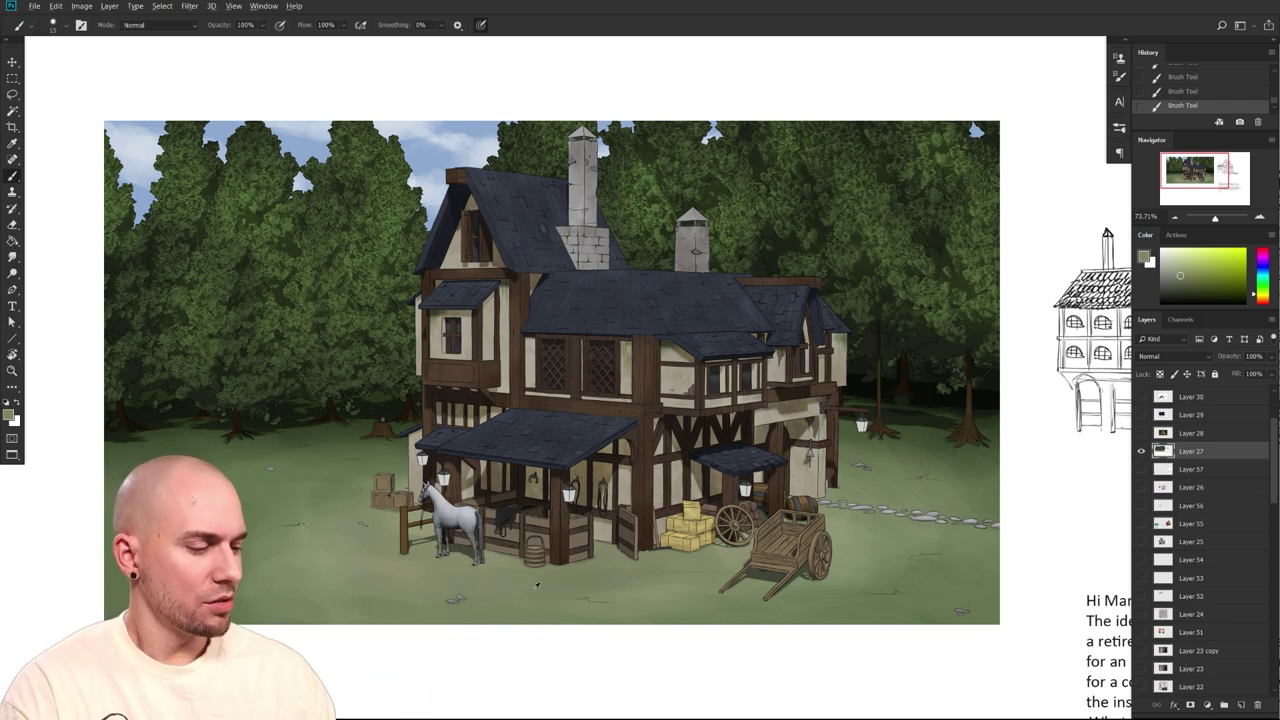
pyautogui.keyDown('alt'); pyautogui.click(532, 591); pyautogui.keyUp('alt')
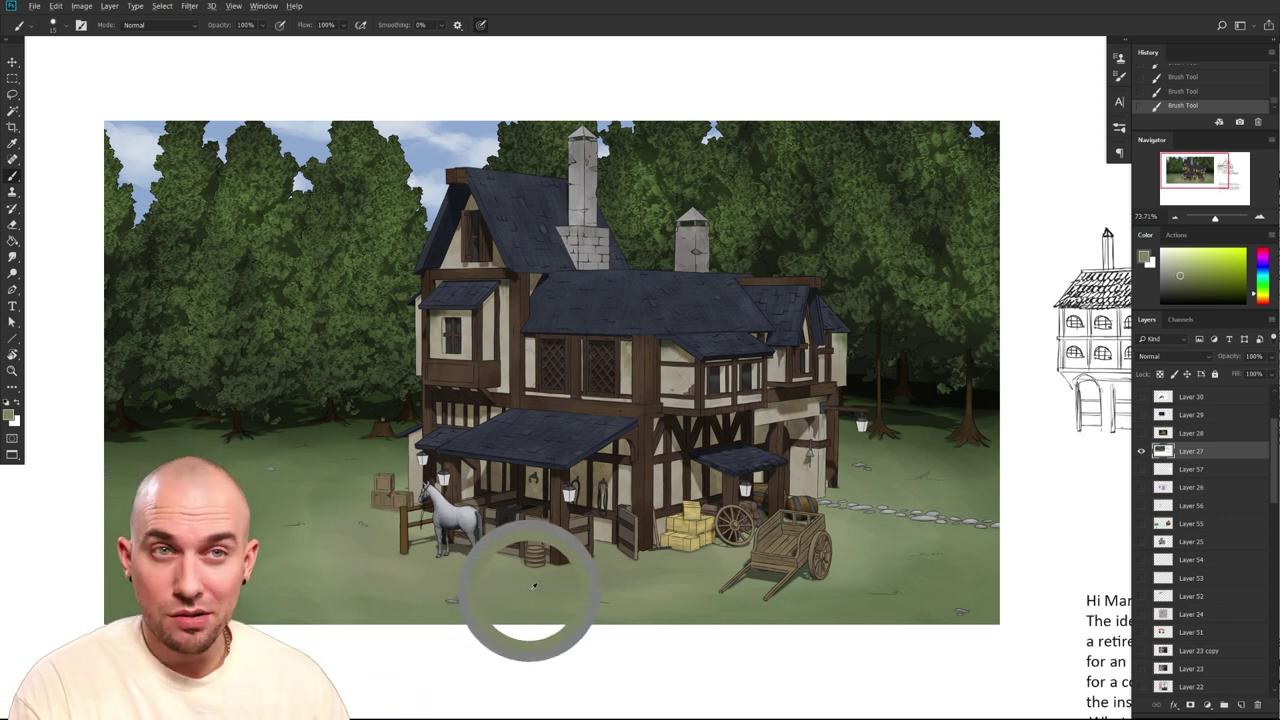
pyautogui.keyDown('alt'); pyautogui.click(597, 308); pyautogui.keyUp('alt')
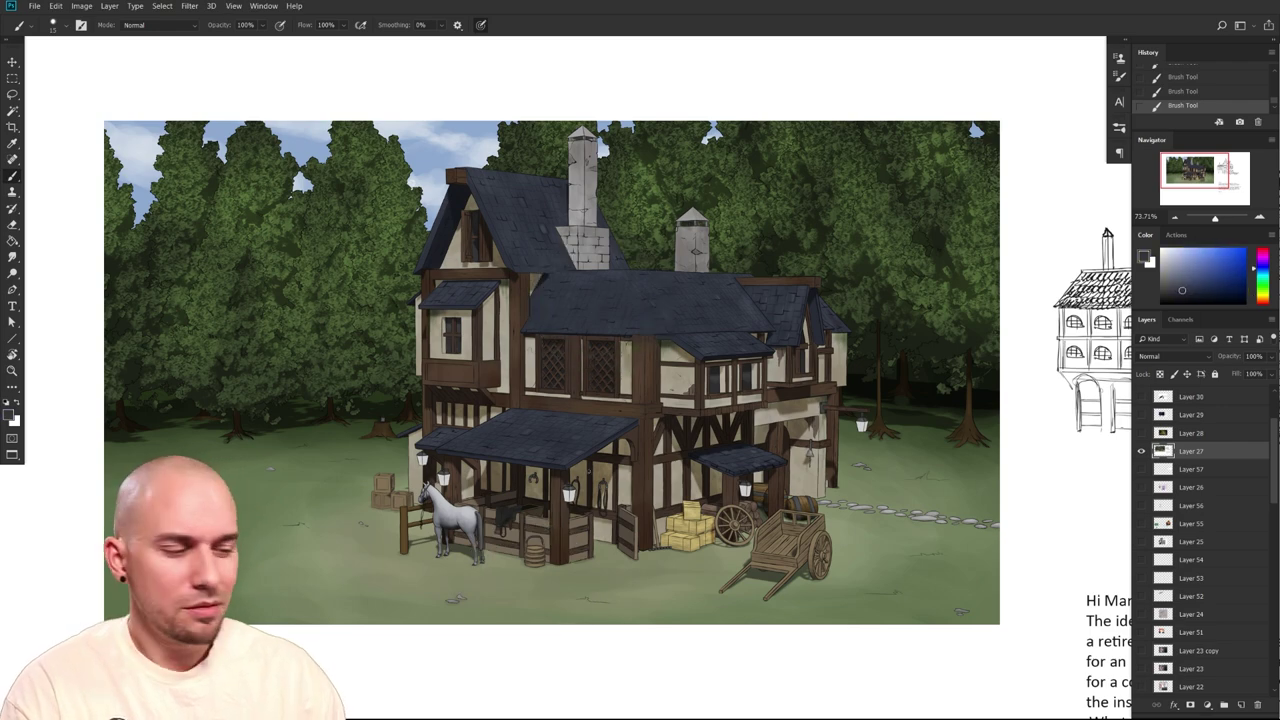
pyautogui.scroll(2, 608, 546)
pyautogui.scroll(-3, 609, 545)
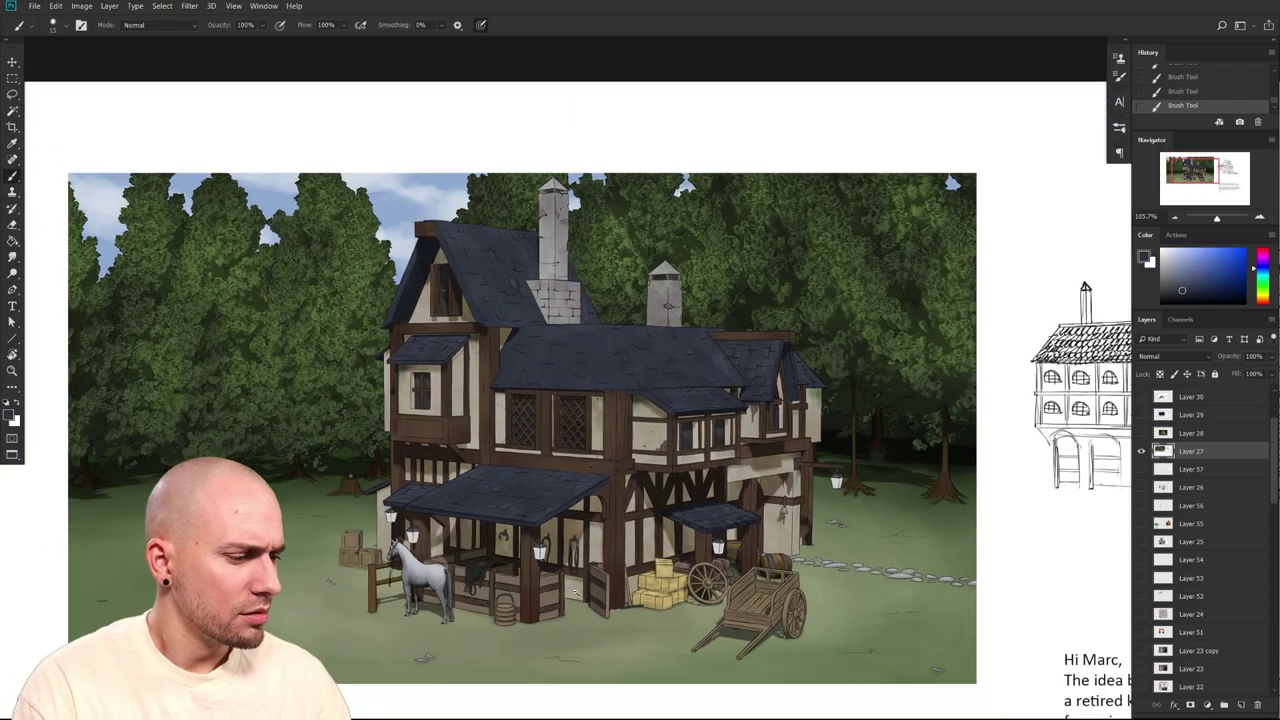
pyautogui.keyDown('alt'); pyautogui.click(505, 640); pyautogui.keyUp('alt')
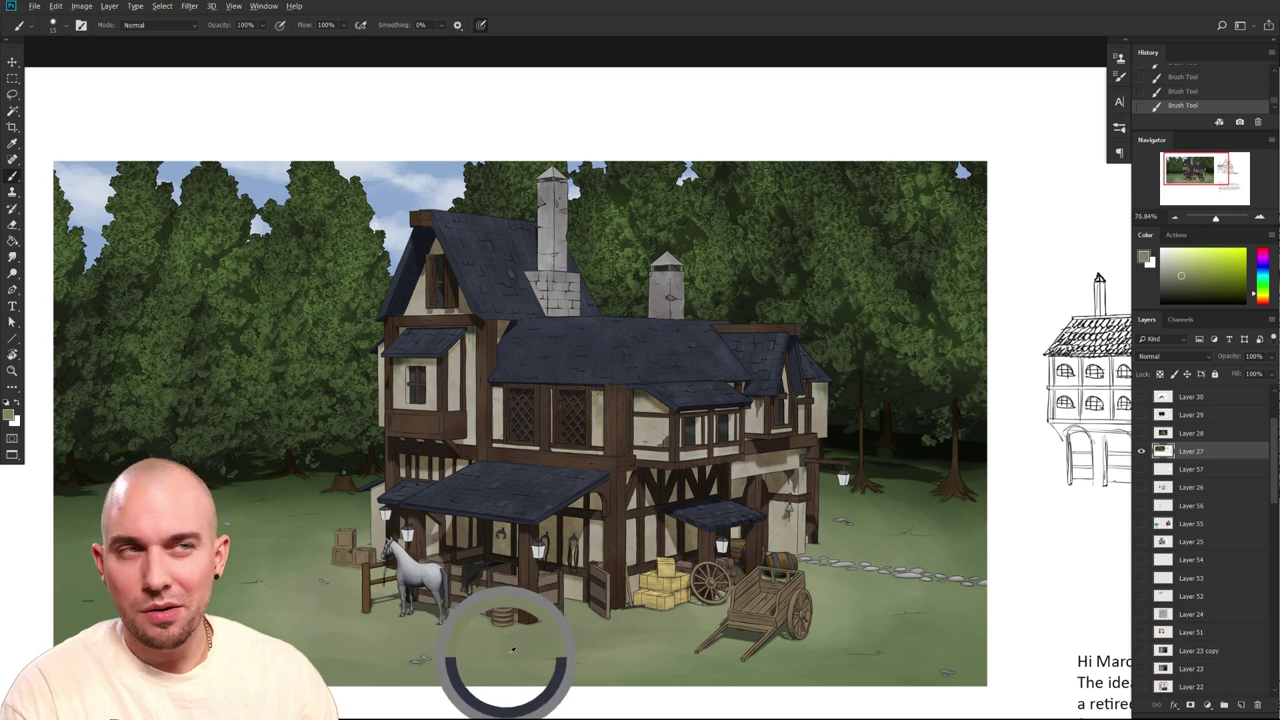
pyautogui.keyDown('alt'); pyautogui.click(520, 665); pyautogui.keyUp('alt')
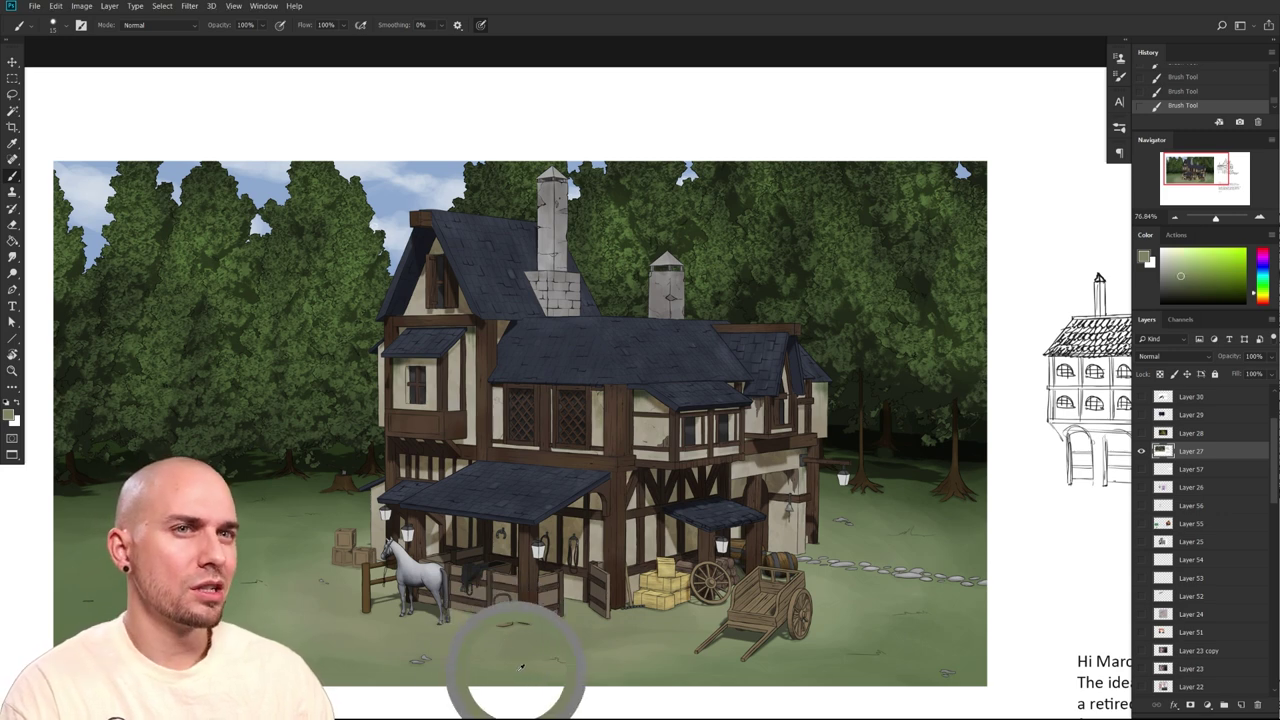
pyautogui.moveTo(545, 565); pyautogui.dragTo(545, 615)
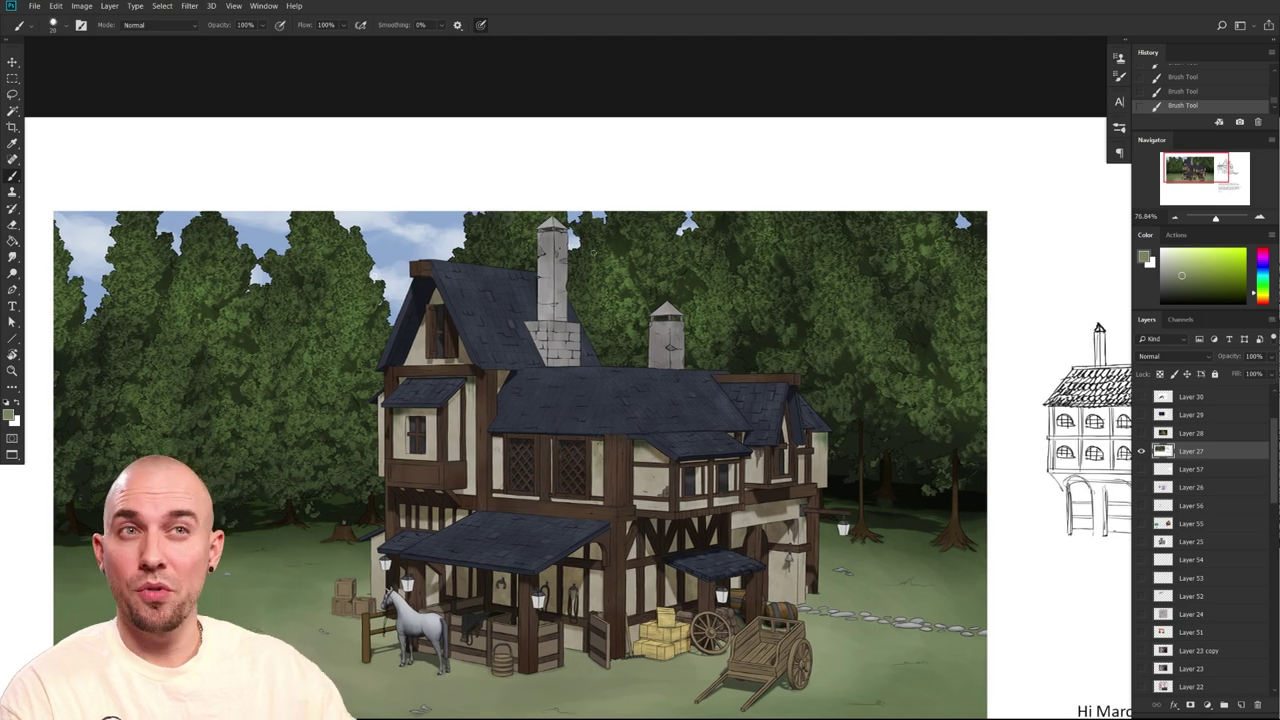
# Try a bright yellow-green brush stroke along the rear wing's roofline, and undo it
pyautogui.click(1217, 250)
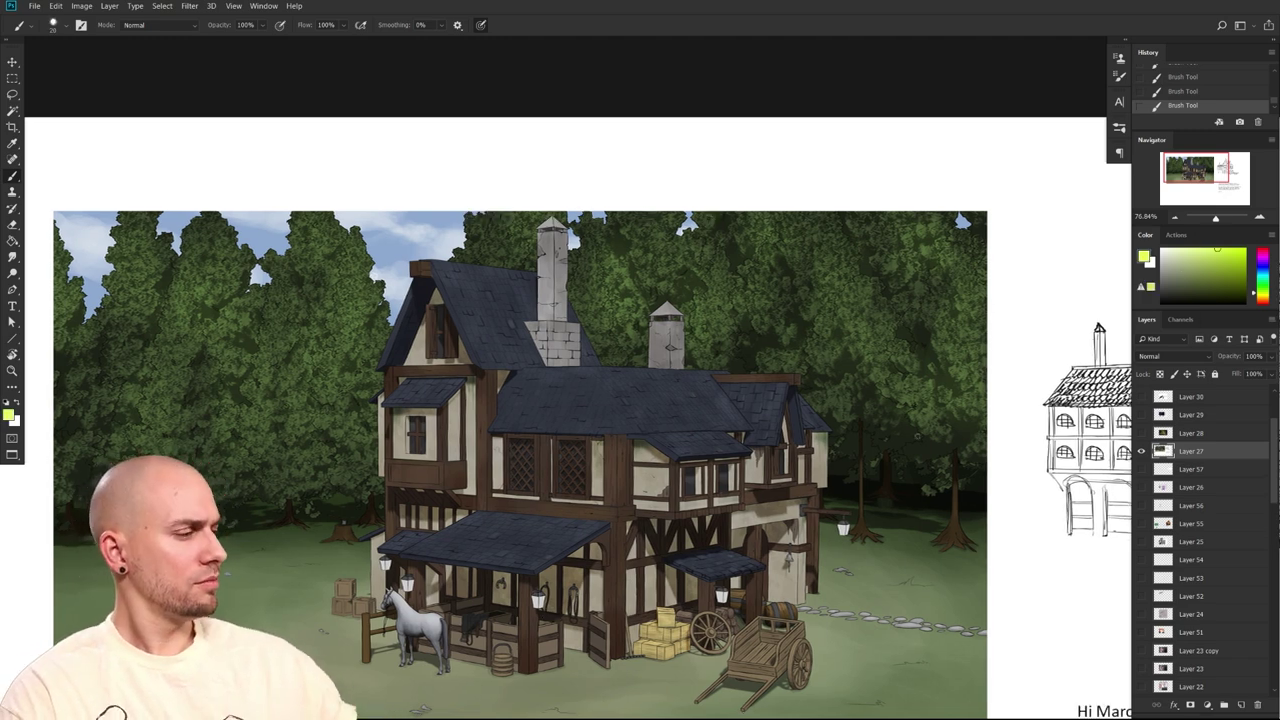
pyautogui.moveTo(830, 435)
pyautogui.mouseDown()
pyautogui.moveTo(795, 393)
pyautogui.moveTo(688, 366)
pyautogui.mouseUp()
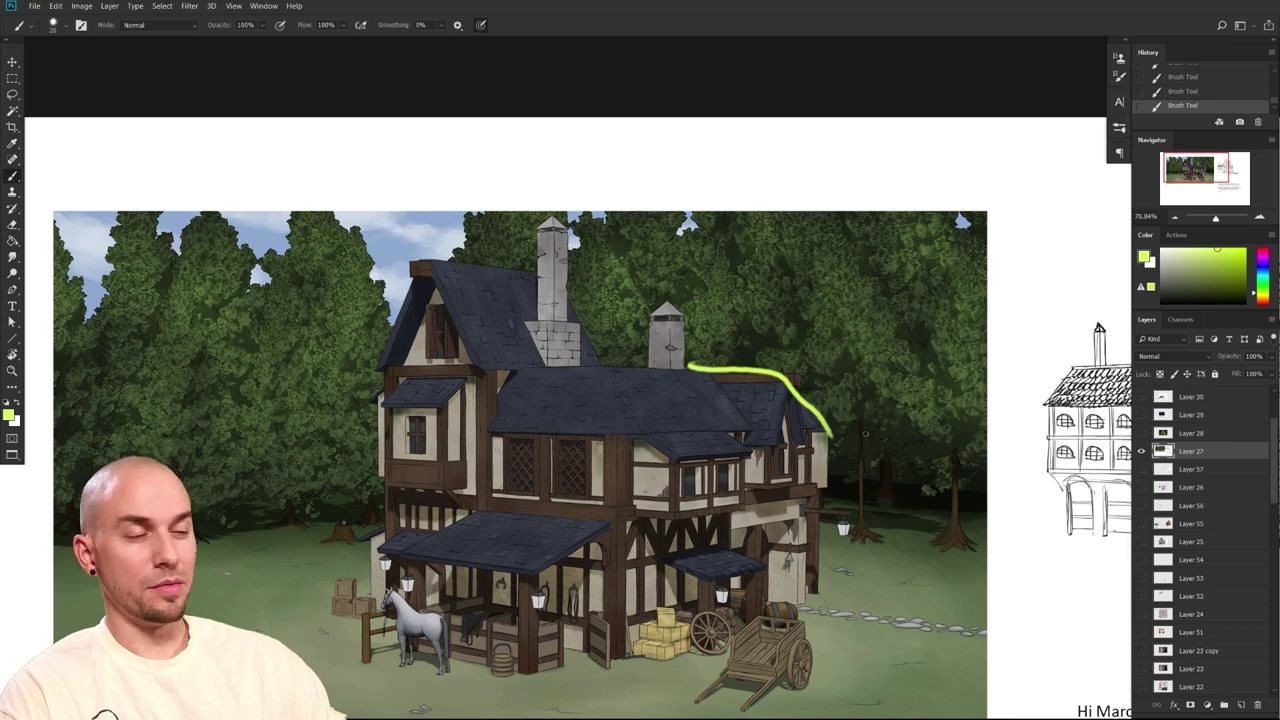
pyautogui.hotkey('ctrl', 'z')
pyautogui.moveTo(815, 394)
pyautogui.mouseDown()
pyautogui.moveTo(794, 414)
pyautogui.moveTo(829, 400)
pyautogui.moveTo(824, 385)
pyautogui.mouseUp()
pyautogui.moveTo(741, 372); pyautogui.dragTo(711, 366)
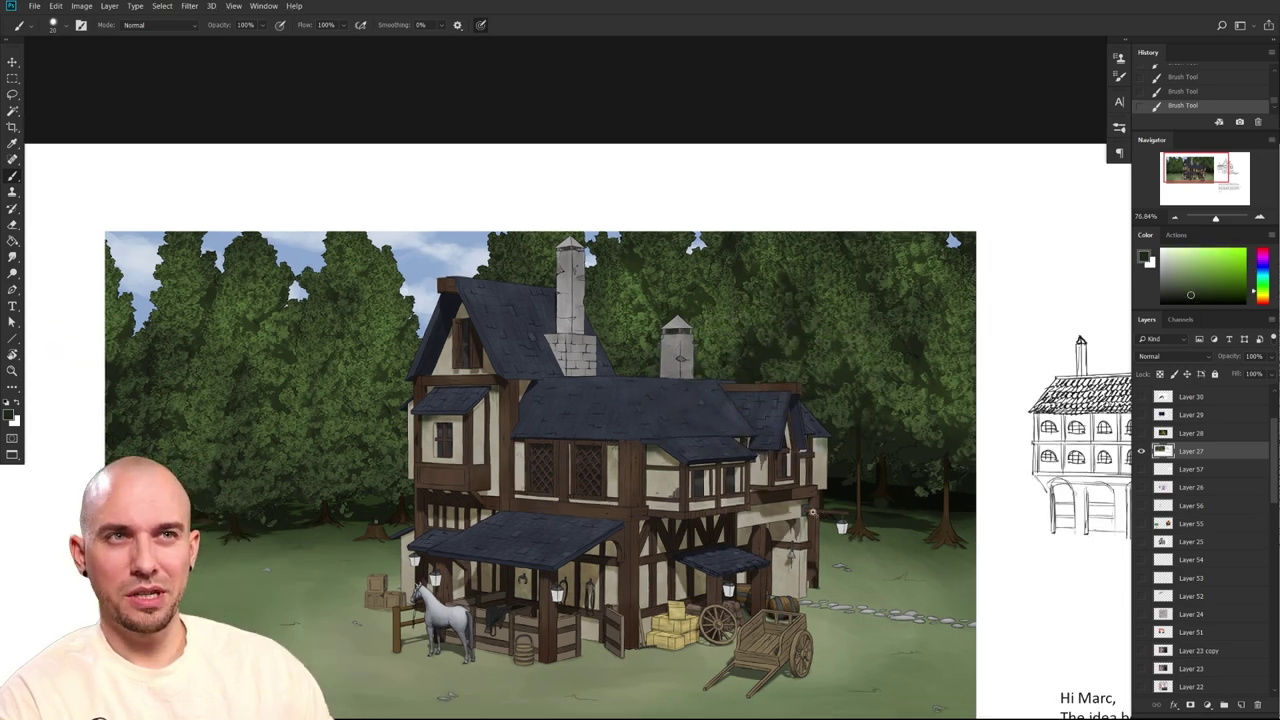
# Select the stable's front awning and the small roof beside it with the Polygonal Lasso
pyautogui.moveTo(812, 512); pyautogui.dragTo(786, 520)
pyautogui.moveTo(780, 575); pyautogui.dragTo(737, 597)
pyautogui.scroll(4, 736, 596)
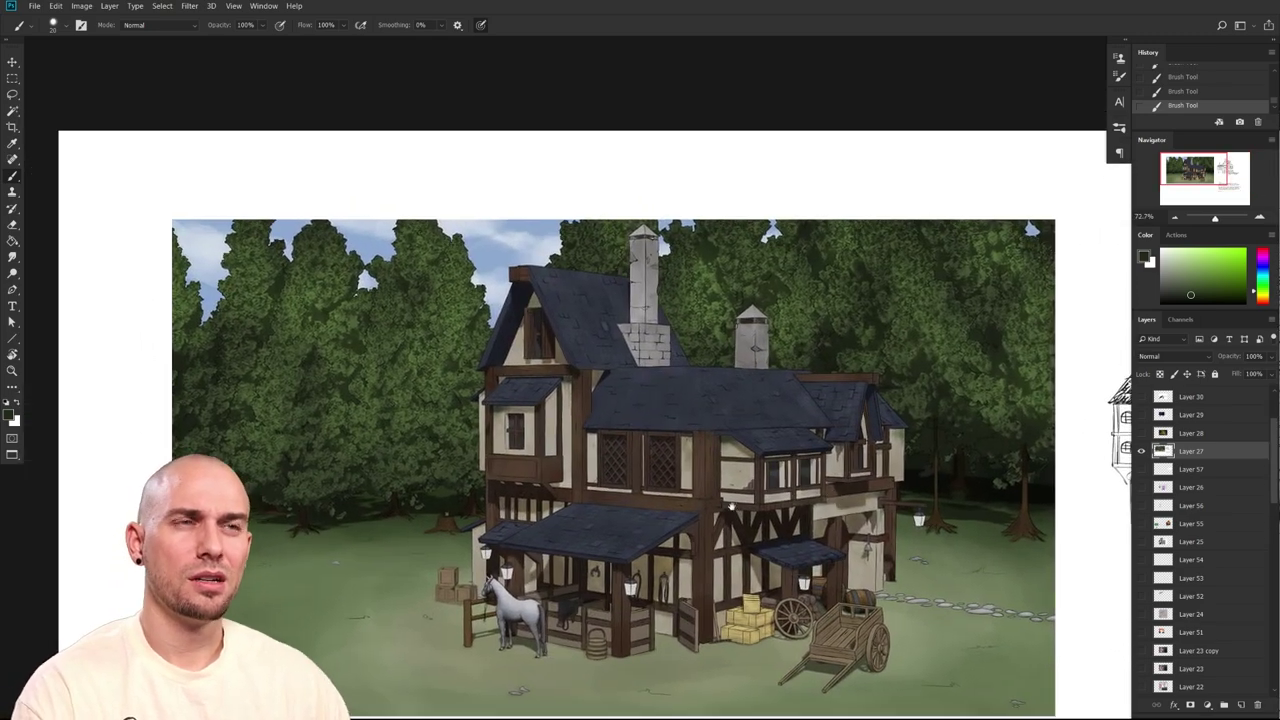
pyautogui.scroll(2, 619, 590)
pyautogui.moveTo(785, 501); pyautogui.dragTo(662, 523)
pyautogui.press('l')
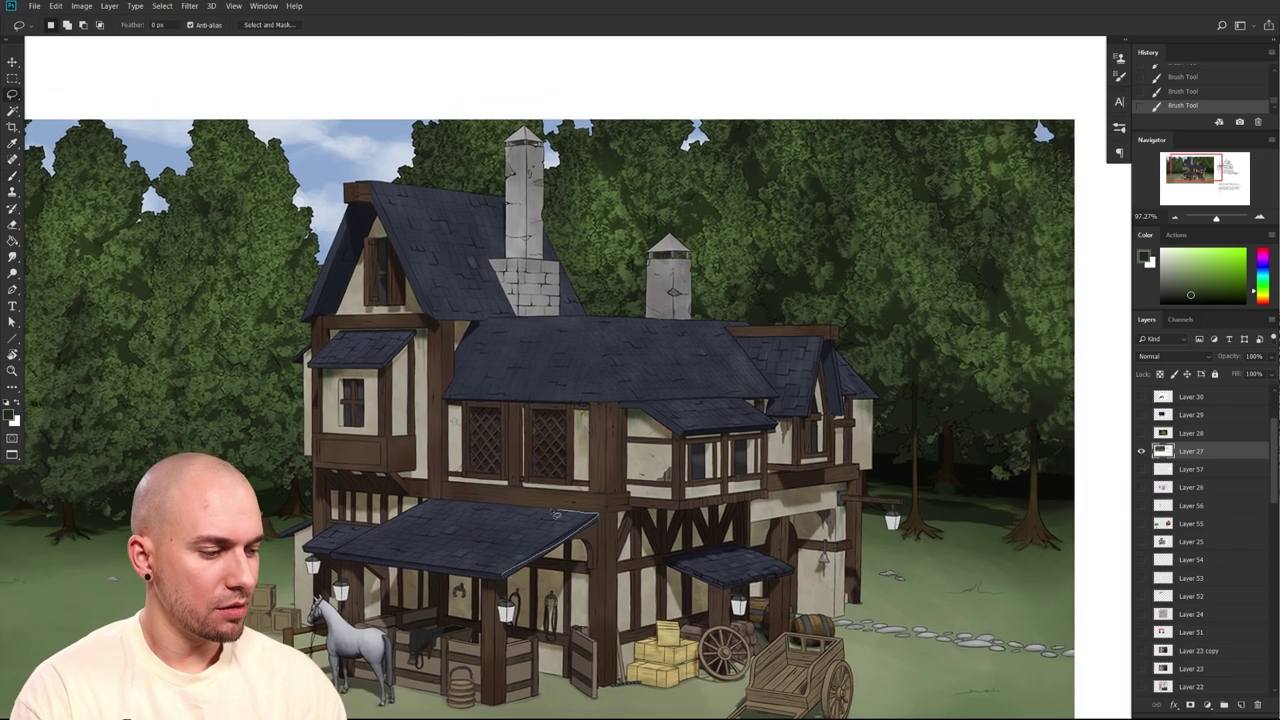
pyautogui.rightClick(12, 94)
pyautogui.click(77, 107)
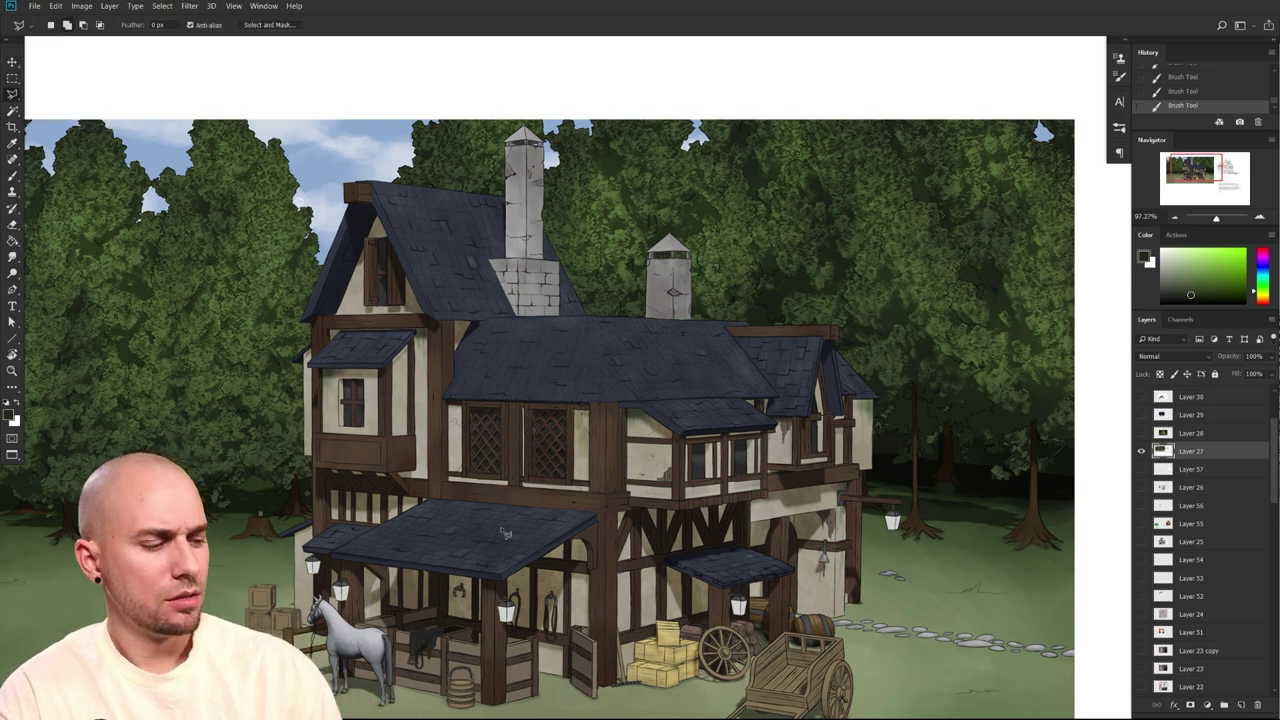
pyautogui.click(598, 516)
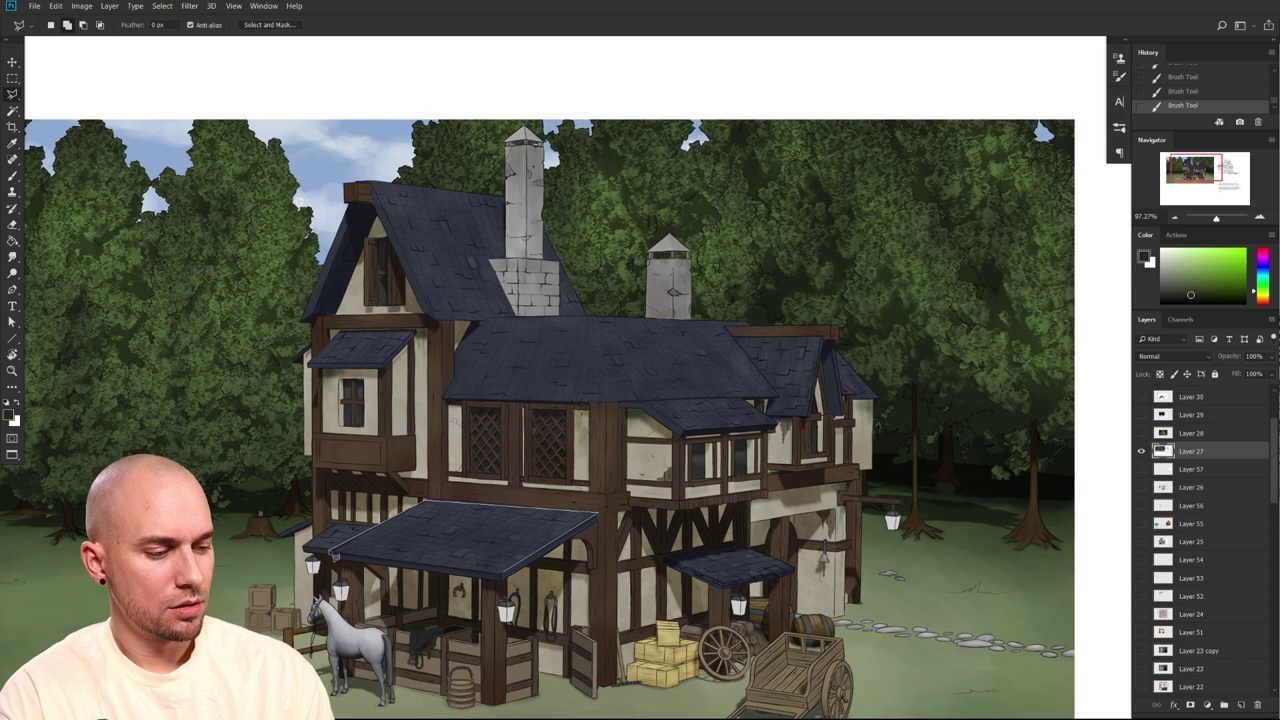
pyautogui.click(503, 577)
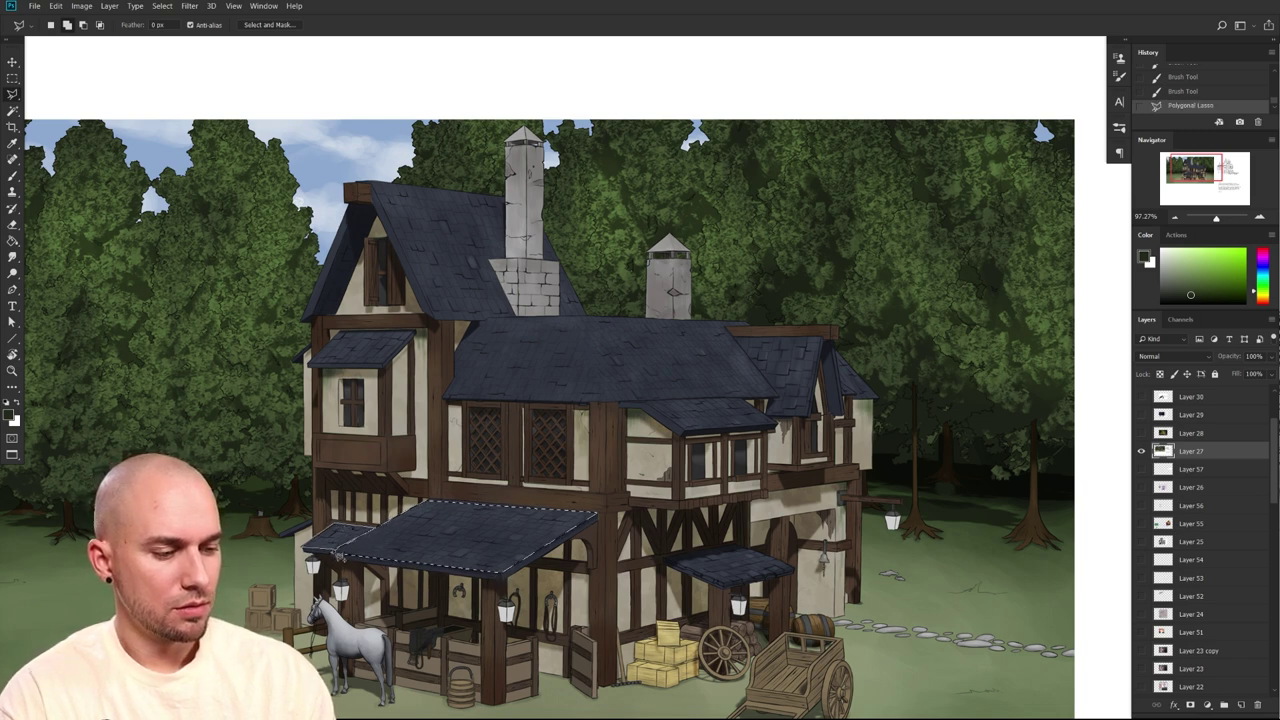
pyautogui.moveTo(578, 514); pyautogui.dragTo(551, 536)
pyautogui.click(316, 575)
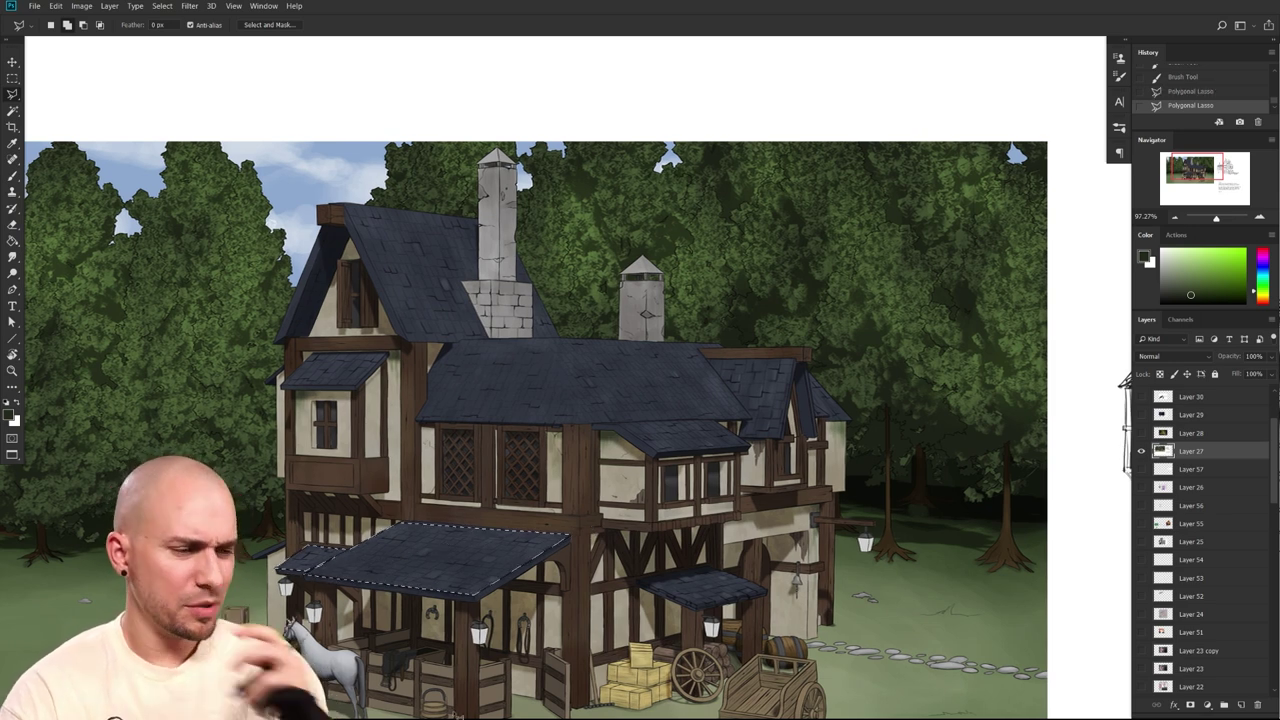
# Add the small roof above the upper-floor bay window to the selection
pyautogui.moveTo(633, 571); pyautogui.dragTo(658, 630)
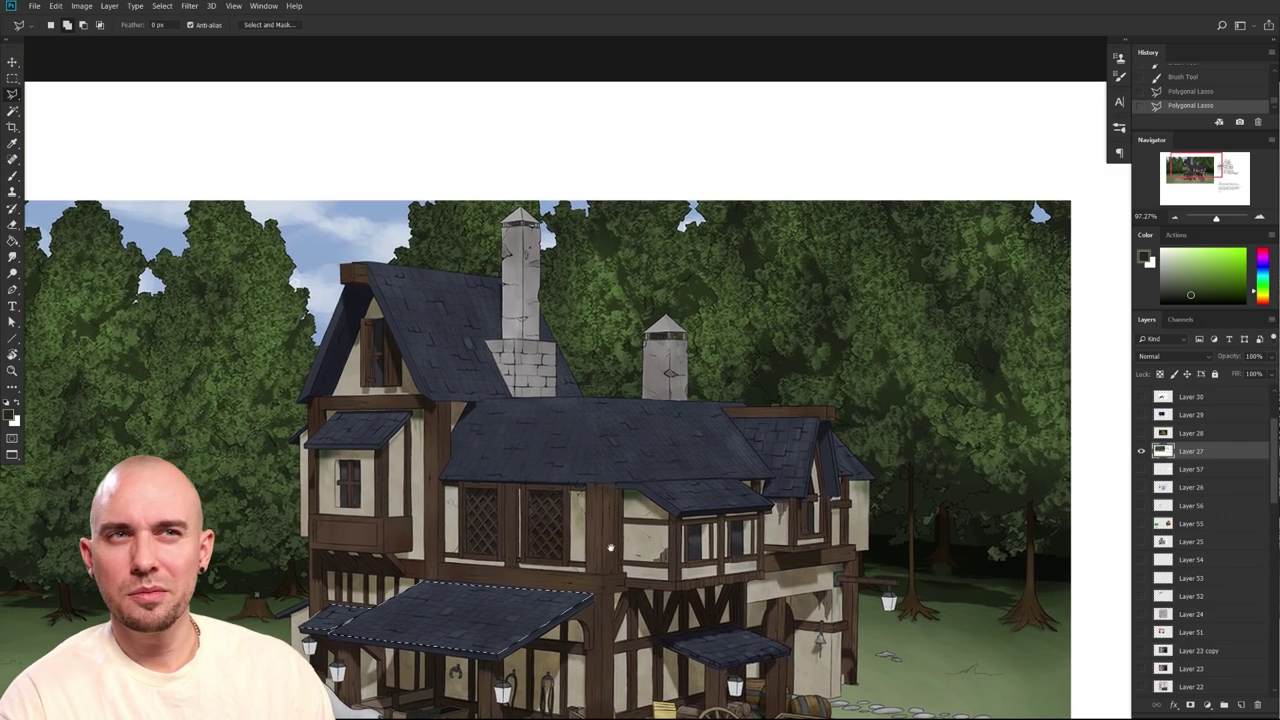
pyautogui.moveTo(610, 548); pyautogui.dragTo(614, 509)
pyautogui.scroll(-3, 606, 505)
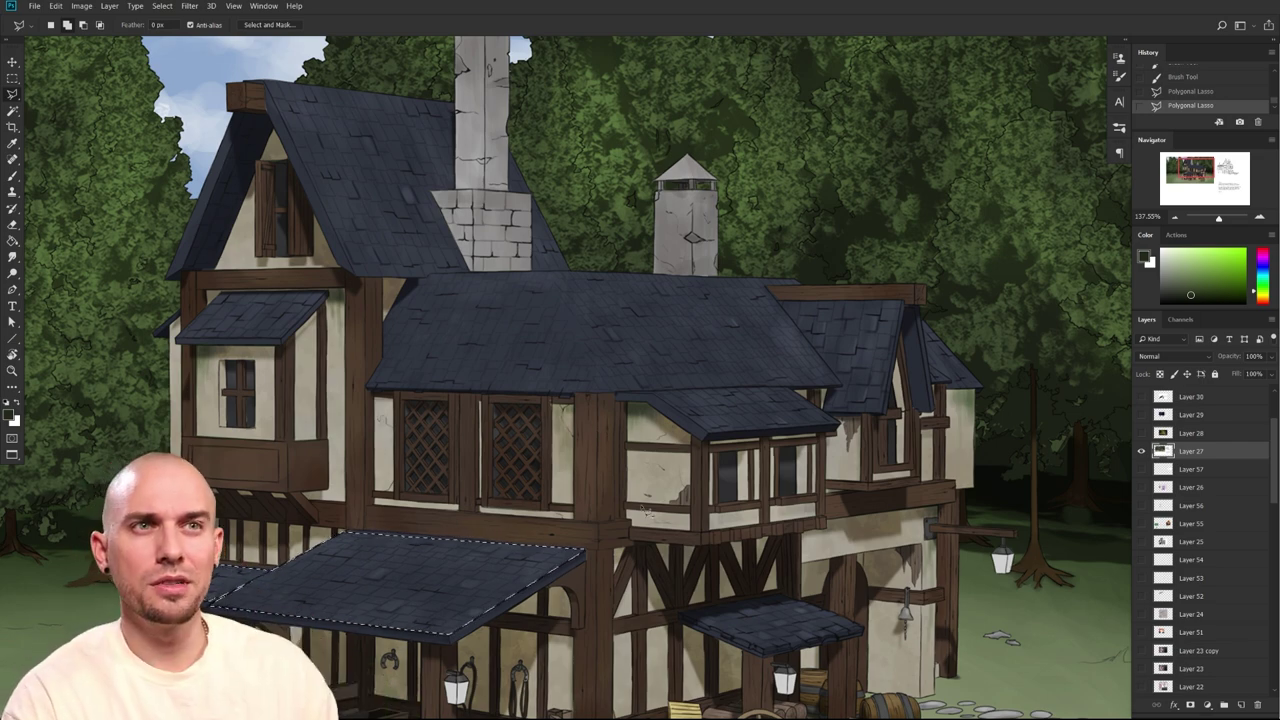
pyautogui.scroll(5, 578, 503)
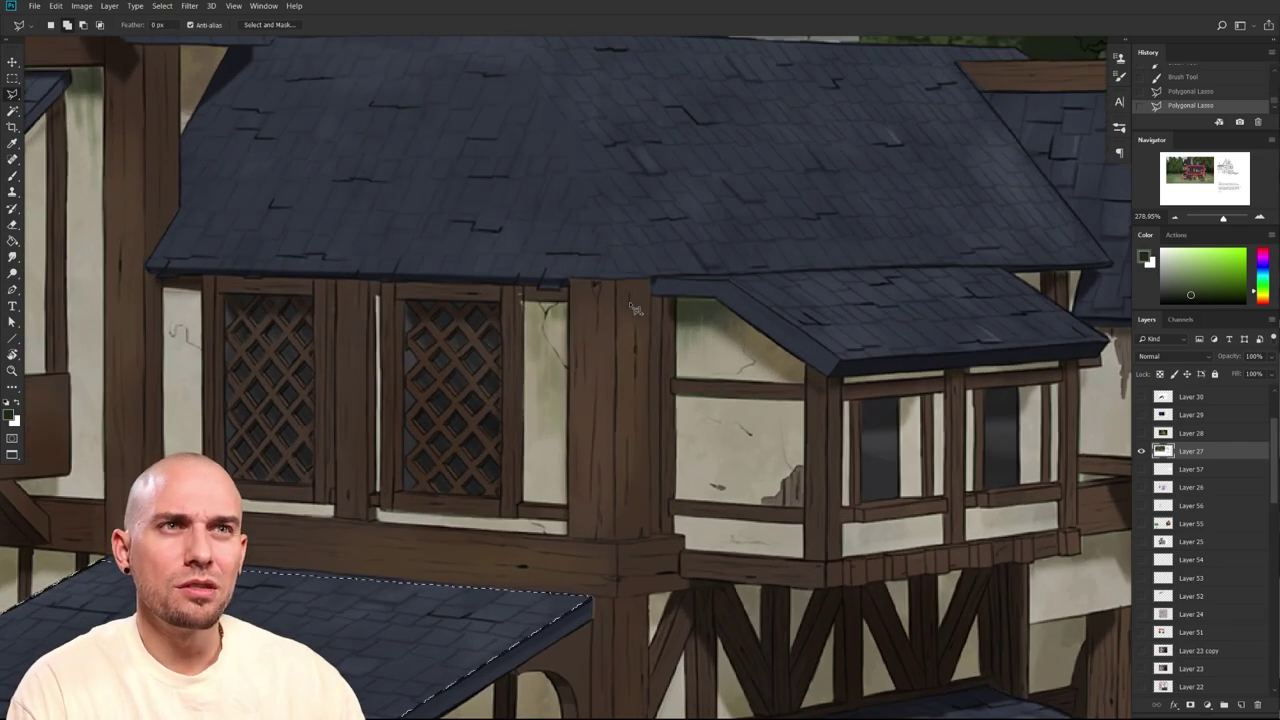
pyautogui.scroll(-4, 622, 457)
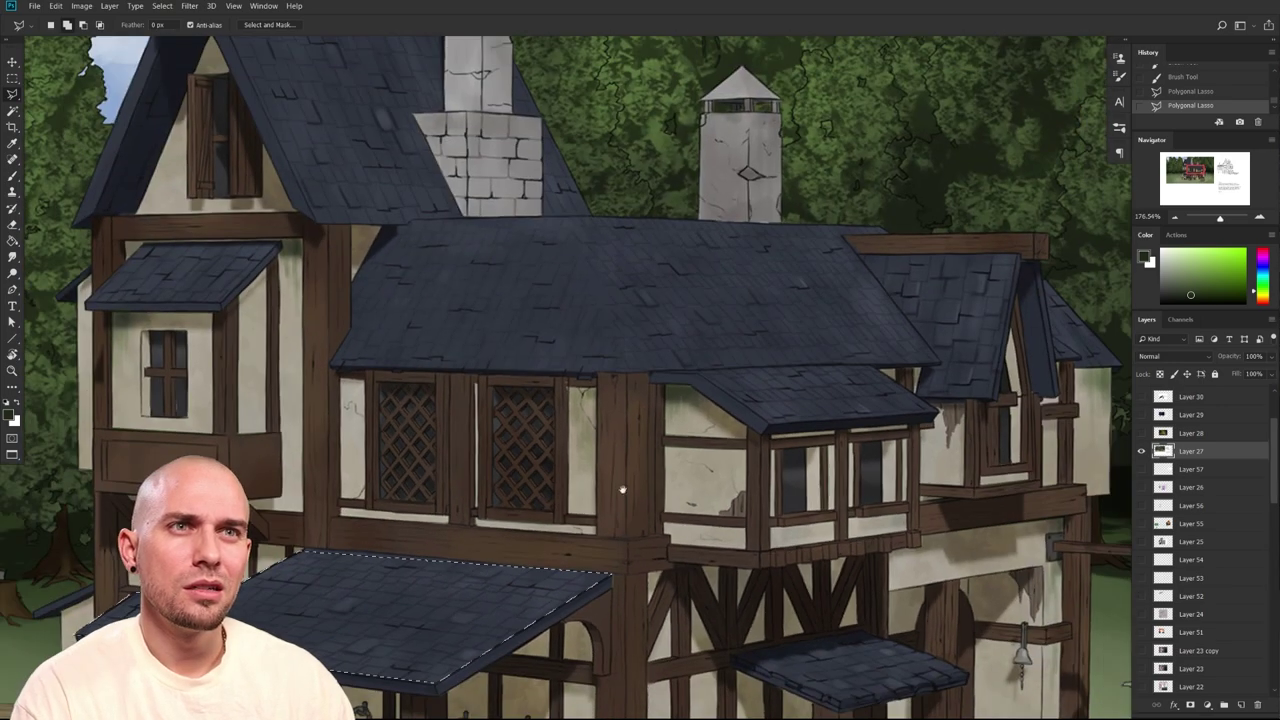
pyautogui.scroll(-3, 489, 450)
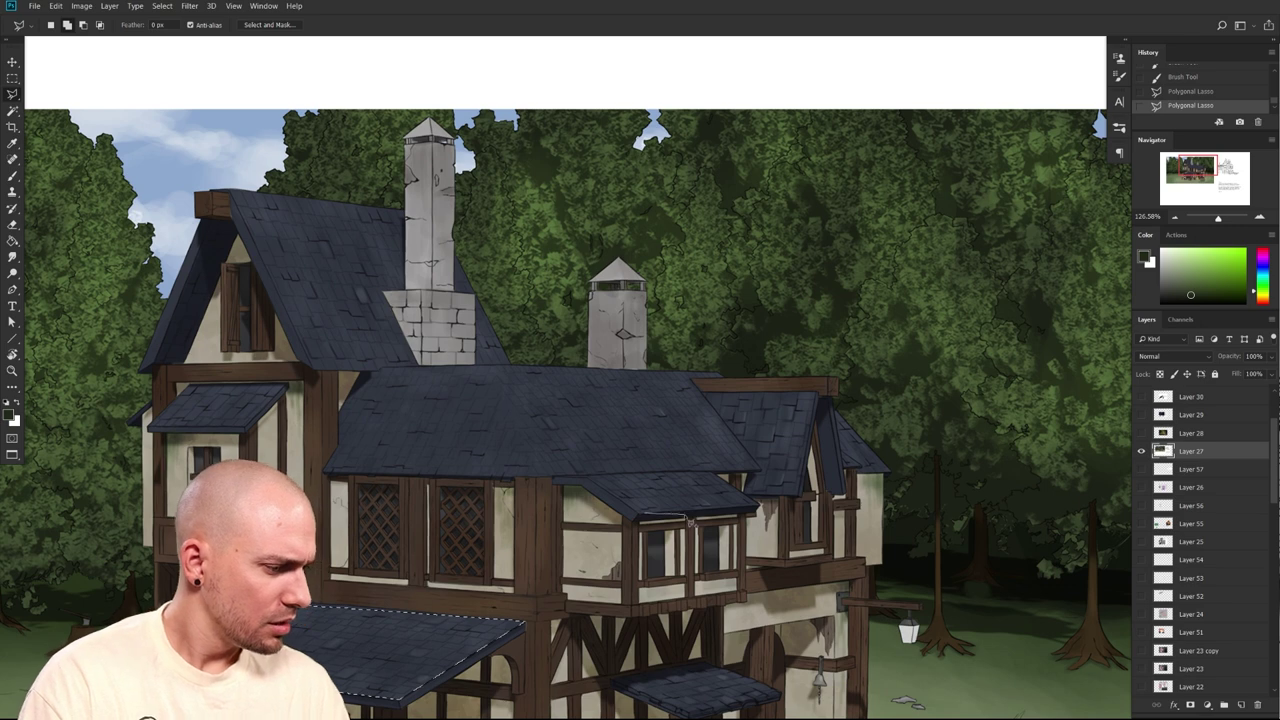
pyautogui.moveTo(640, 519); pyautogui.dragTo(644, 517)
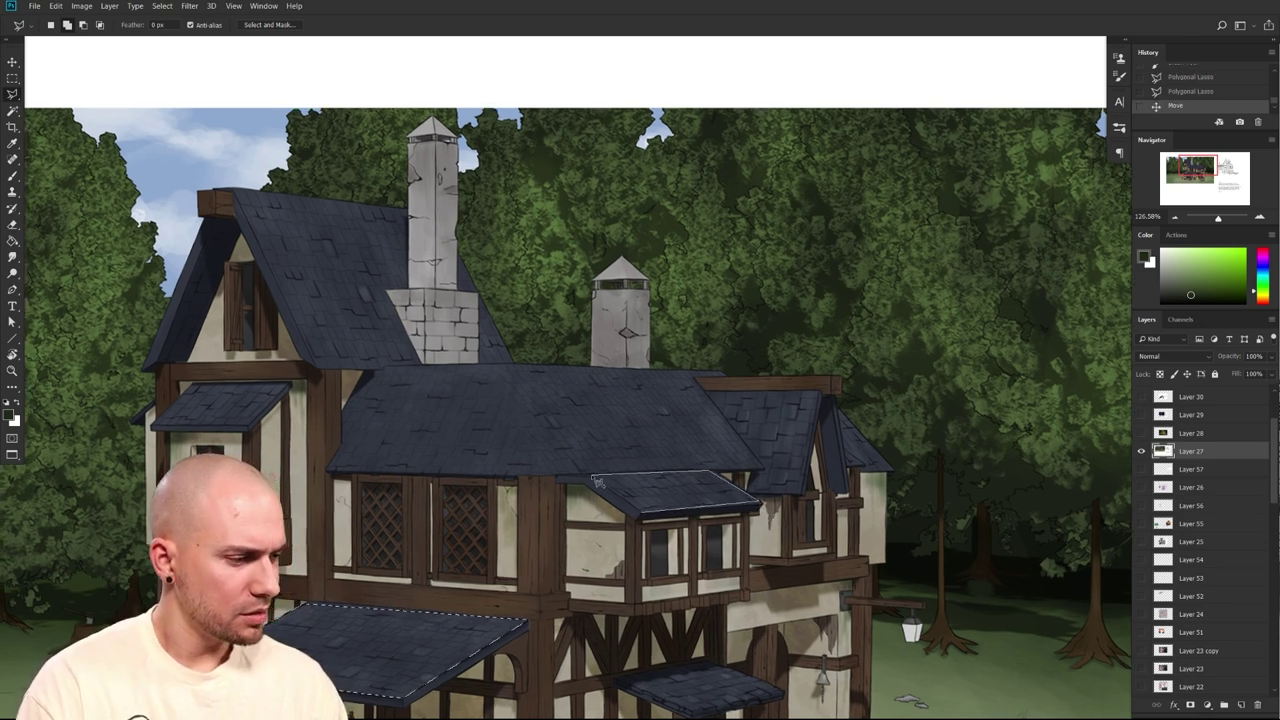
pyautogui.click(595, 481)
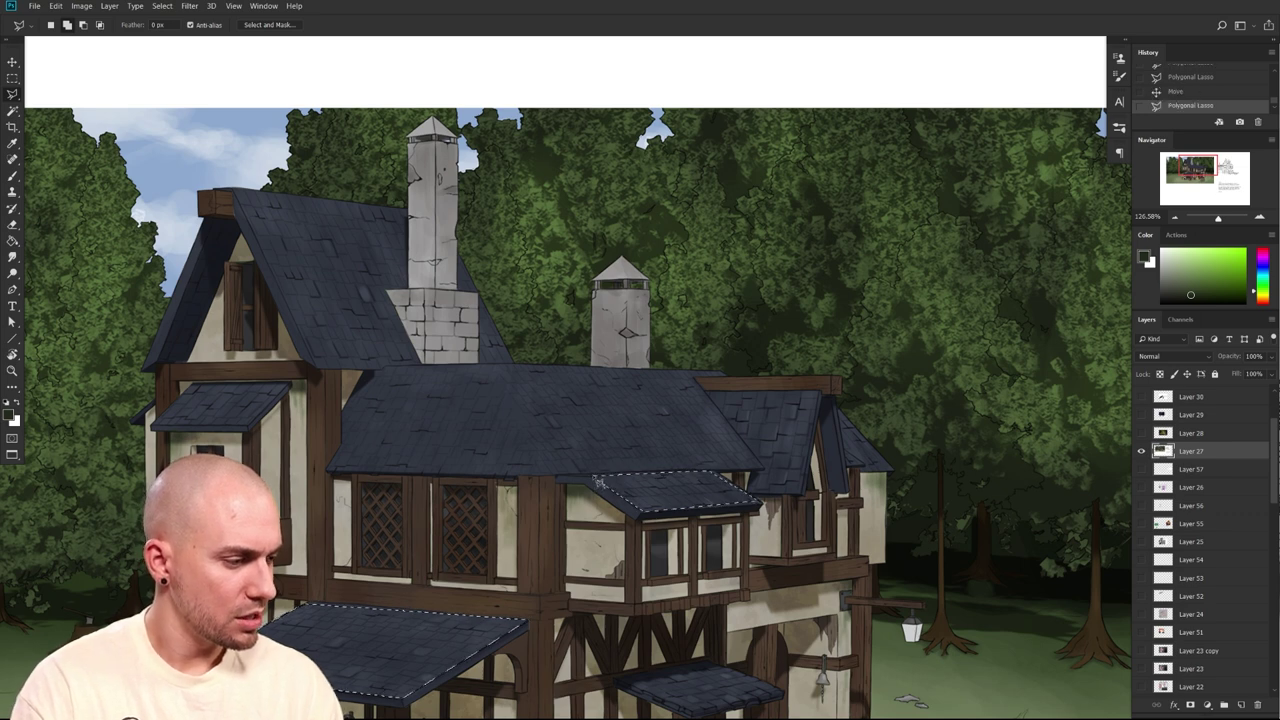
pyautogui.click(713, 474)
# Add the front slope of the middle roof and the small awning over the gable wall's window to the selection
pyautogui.click(331, 469)
pyautogui.click(543, 466)
pyautogui.click(503, 366)
pyautogui.click(381, 369)
pyautogui.click(344, 418)
pyautogui.click(331, 469)
pyautogui.click(292, 383)
pyautogui.click(188, 384)
pyautogui.click(263, 430)
# Add the steep gable roof on both sides of the tall chimney to the selection
pyautogui.moveTo(357, 391); pyautogui.dragTo(374, 531)
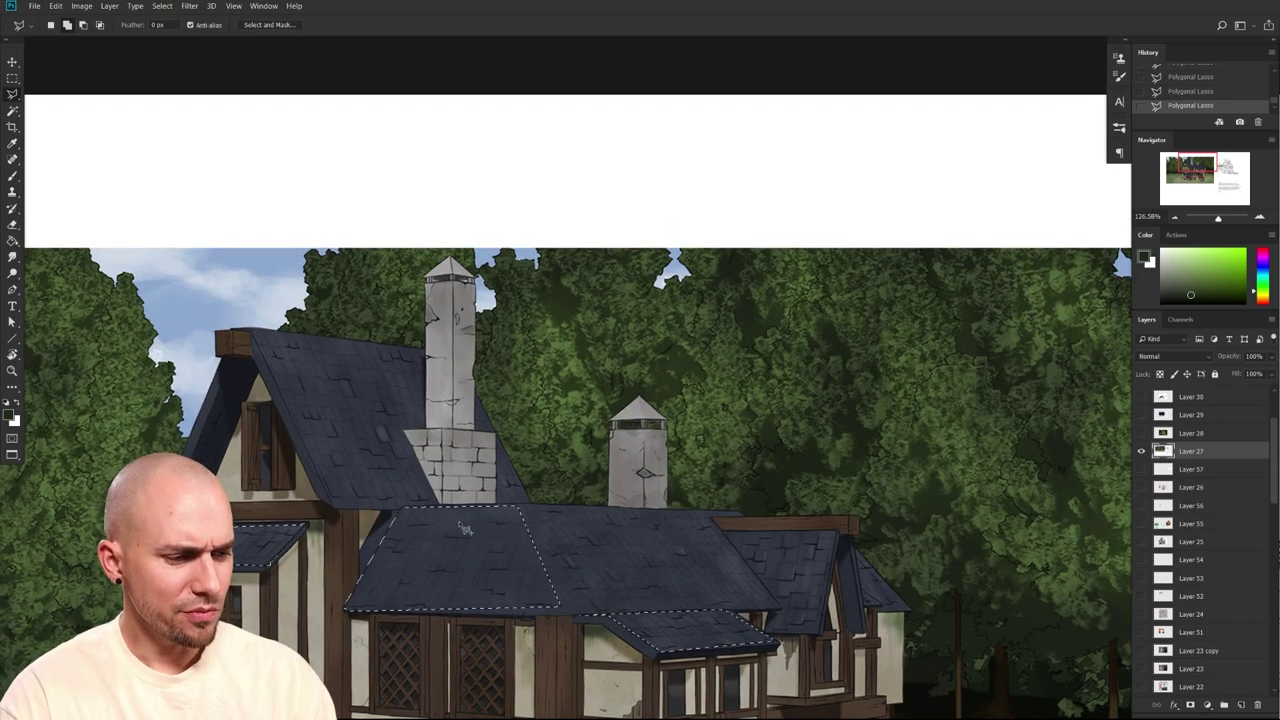
pyautogui.click(255, 335)
pyautogui.click(335, 505)
pyautogui.click(440, 504)
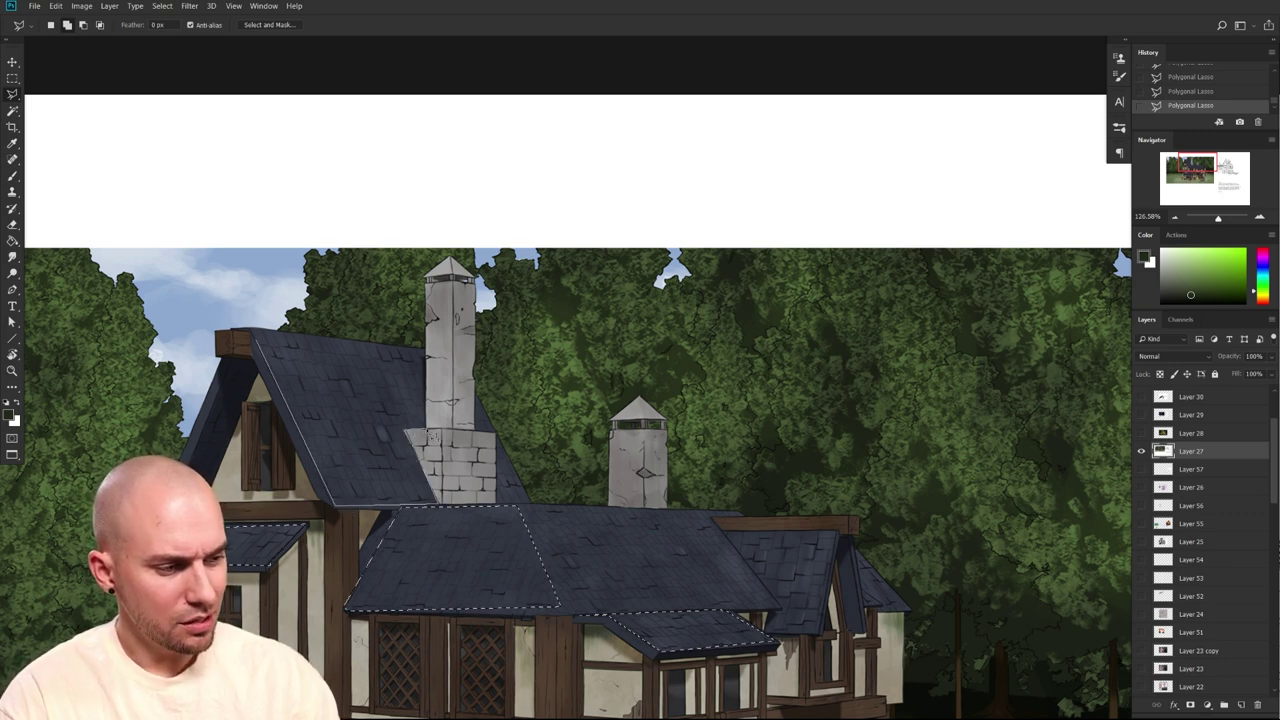
pyautogui.click(427, 352)
pyautogui.click(253, 331)
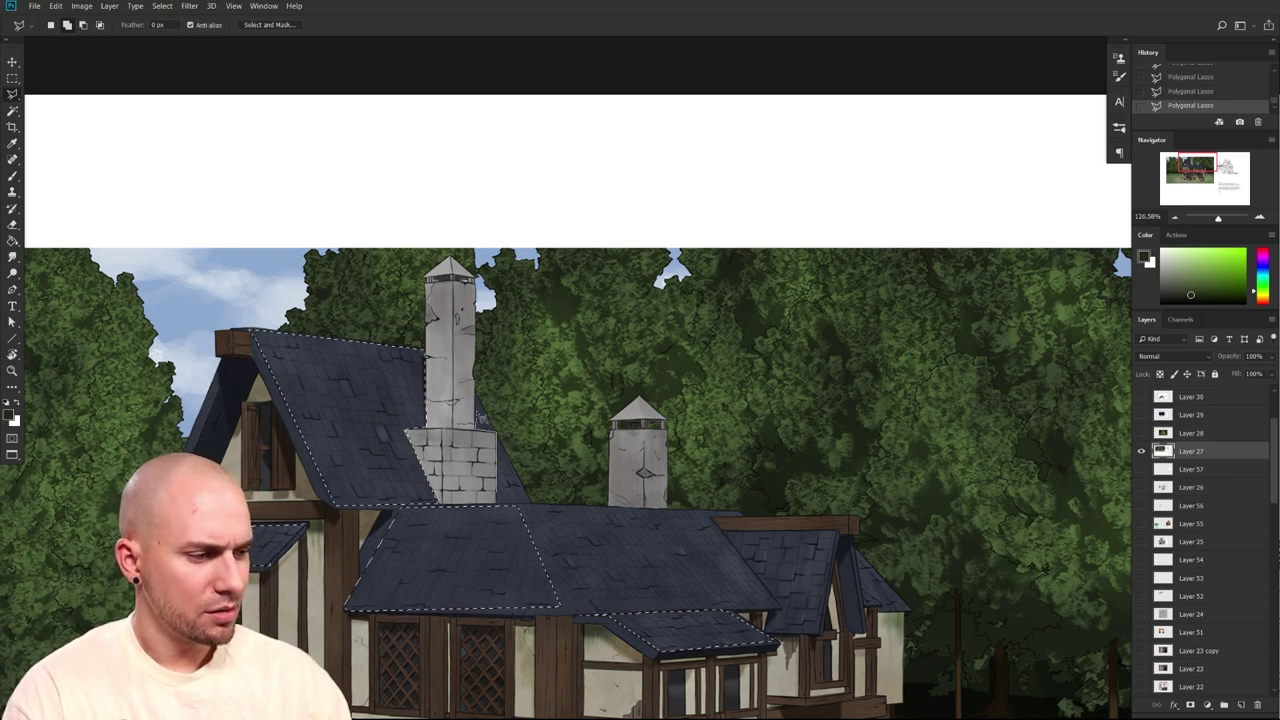
pyautogui.keyDown('shift'); pyautogui.click(479, 396); pyautogui.keyUp('shift')
pyautogui.click(498, 503)
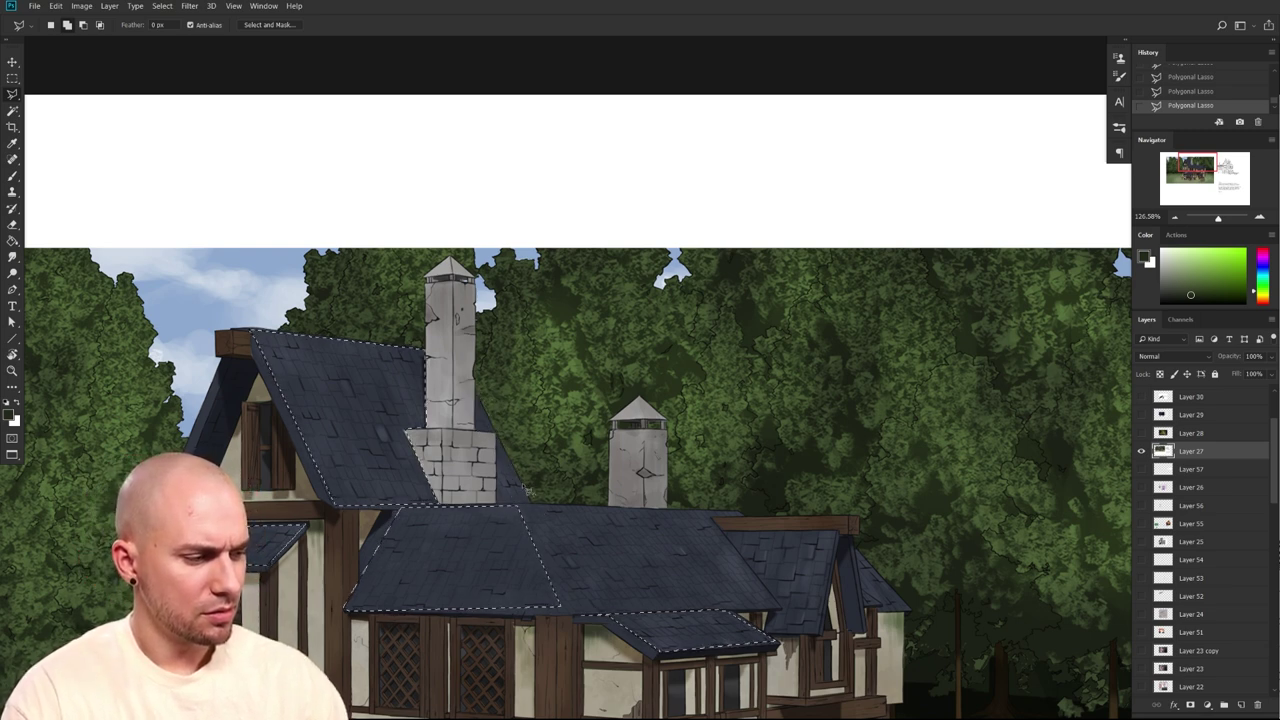
# Add the lit slope of the rear wing's dormer roof to the selection
pyautogui.click(560, 612)
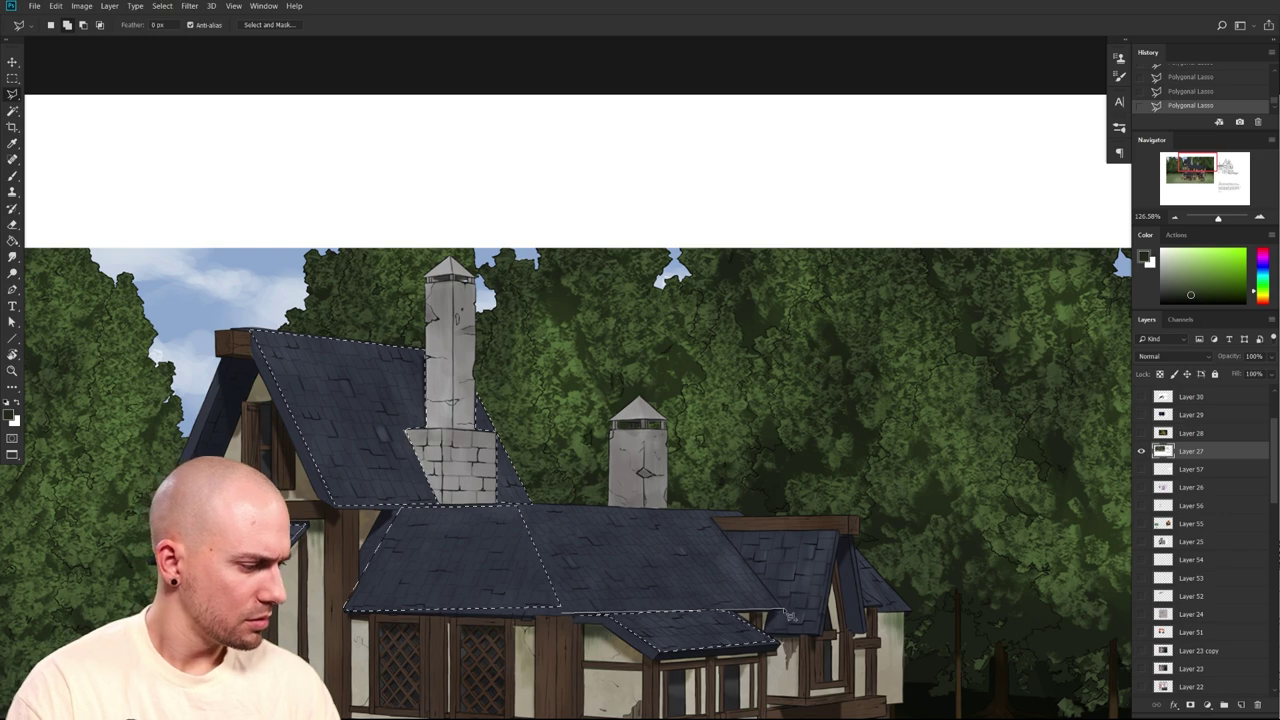
pyautogui.moveTo(666, 629); pyautogui.dragTo(620, 597)
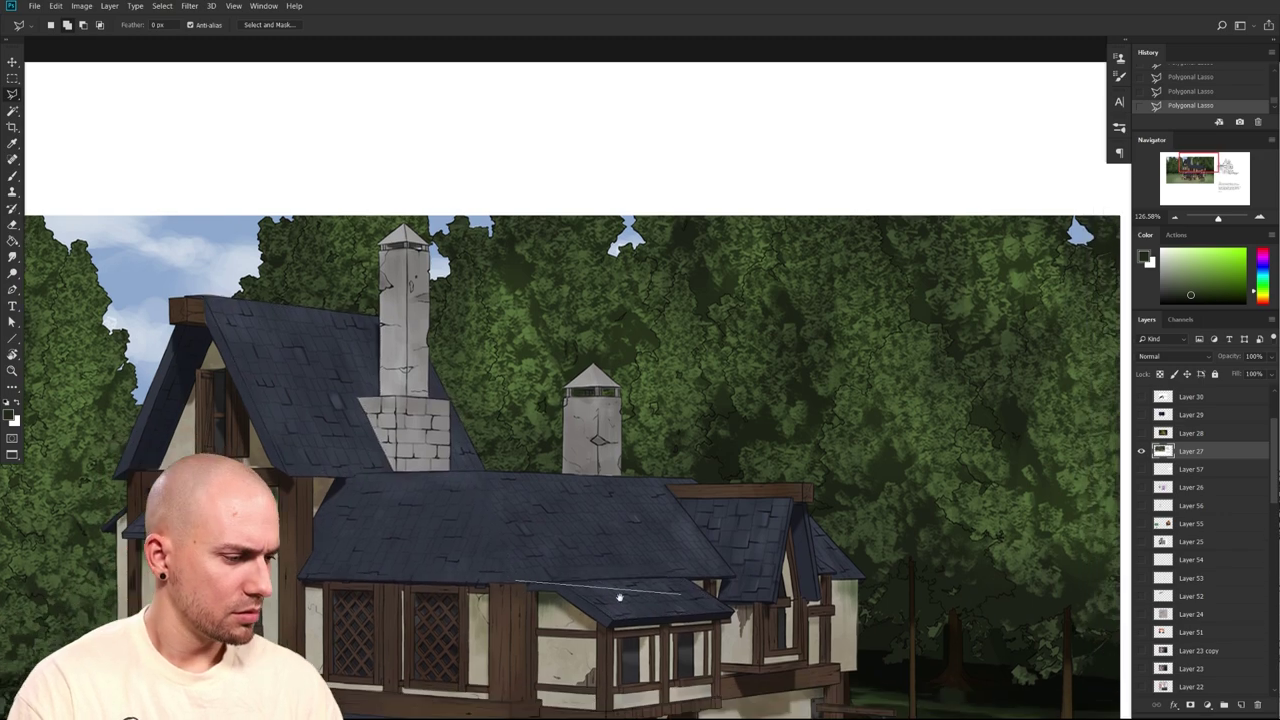
pyautogui.moveTo(711, 614); pyautogui.dragTo(653, 547)
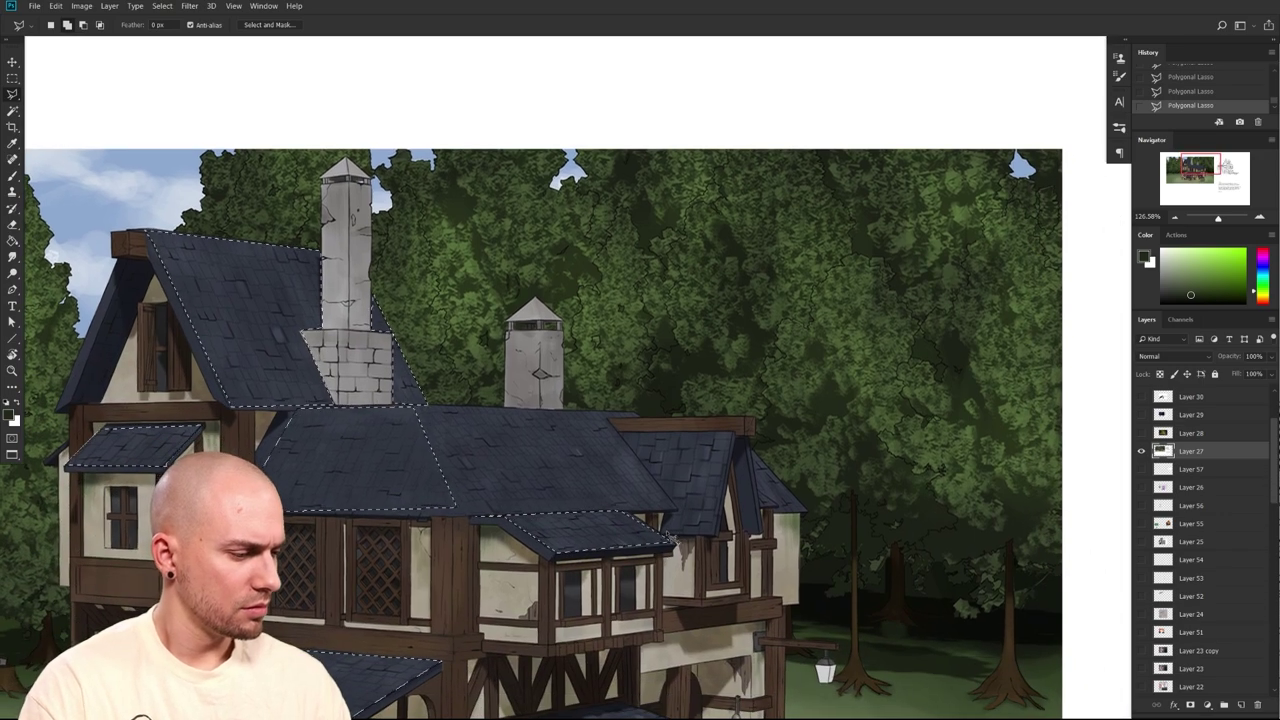
pyautogui.click(716, 537)
pyautogui.click(735, 434)
pyautogui.click(620, 432)
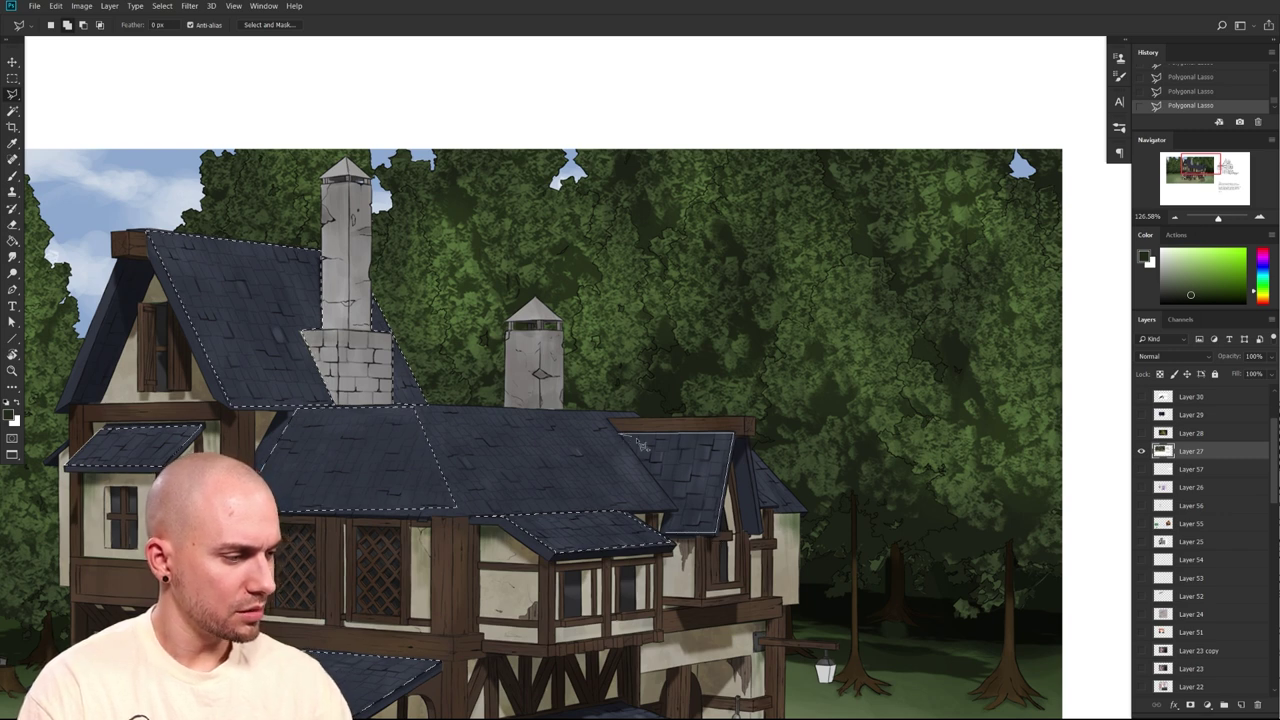
pyautogui.doubleClick(668, 538)
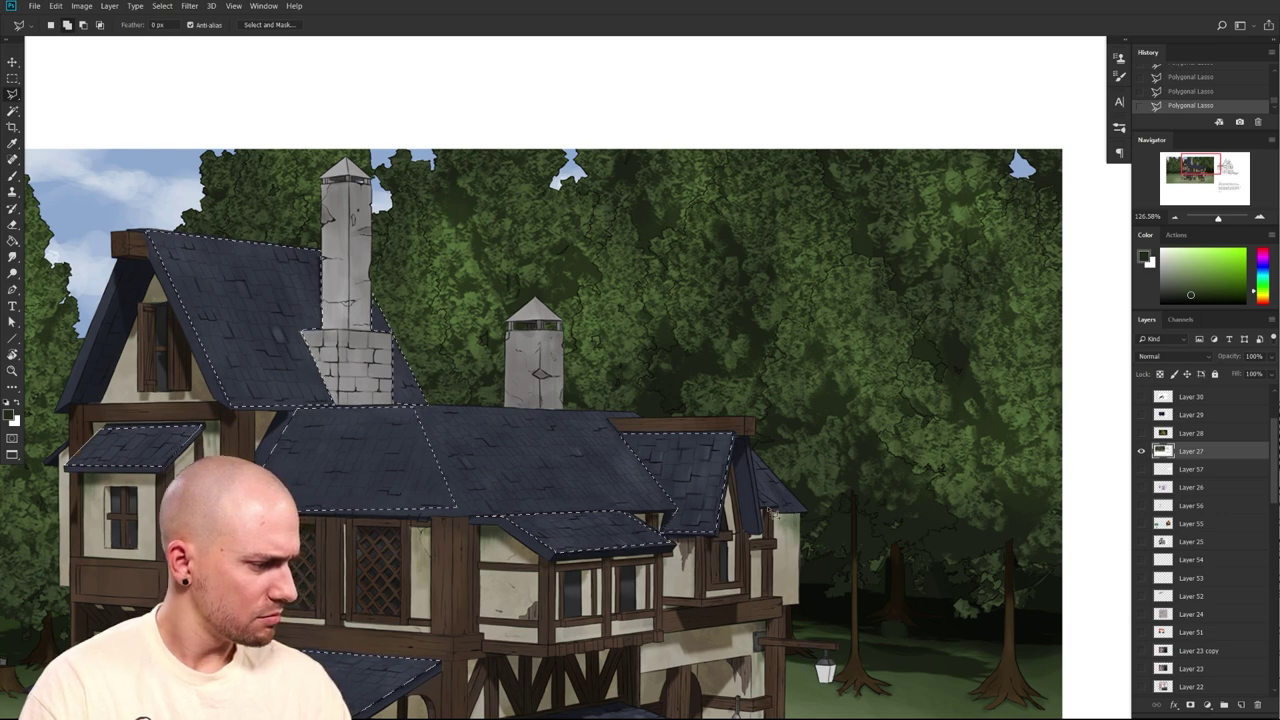
# Add the small awning above the hay bales and cart wheel to the selection
pyautogui.moveTo(658, 534); pyautogui.dragTo(748, 363)
pyautogui.click(706, 578)
pyautogui.click(783, 565)
pyautogui.click(721, 538)
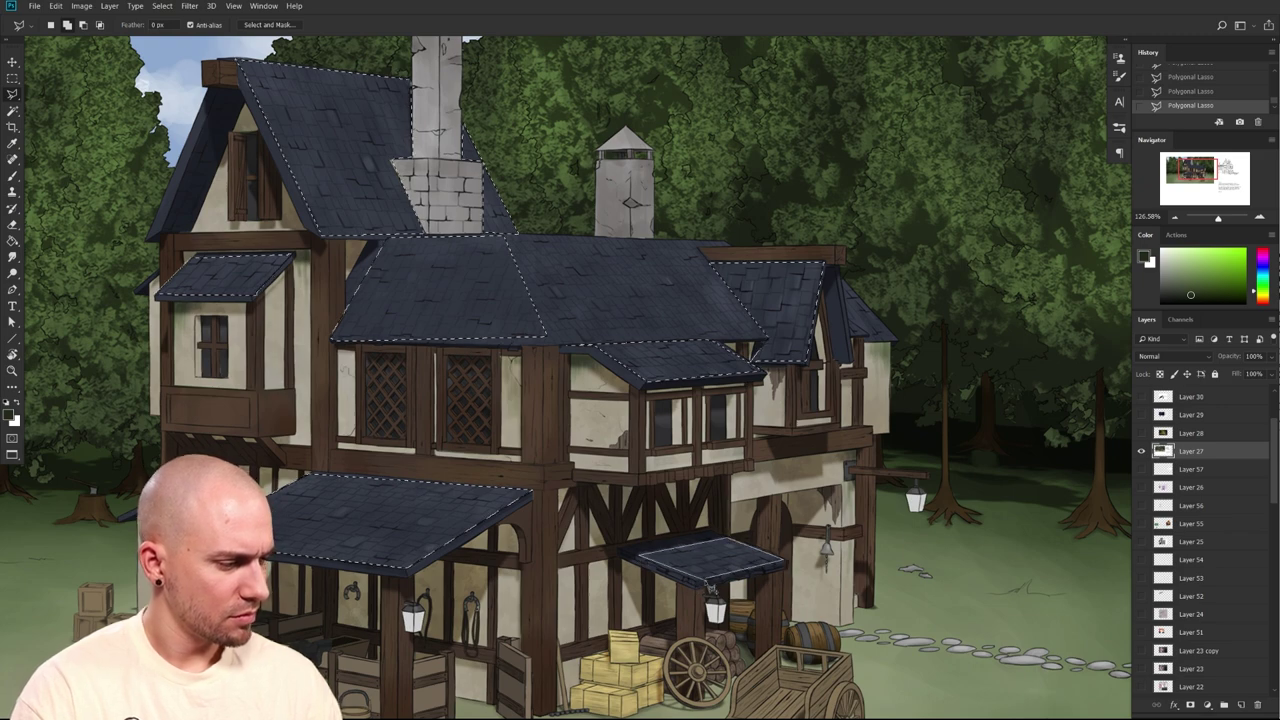
# Prepare the Brush tool and add a new layer above the house painting with its blend mode set to Overlay
pyautogui.scroll(-3, 710, 583)
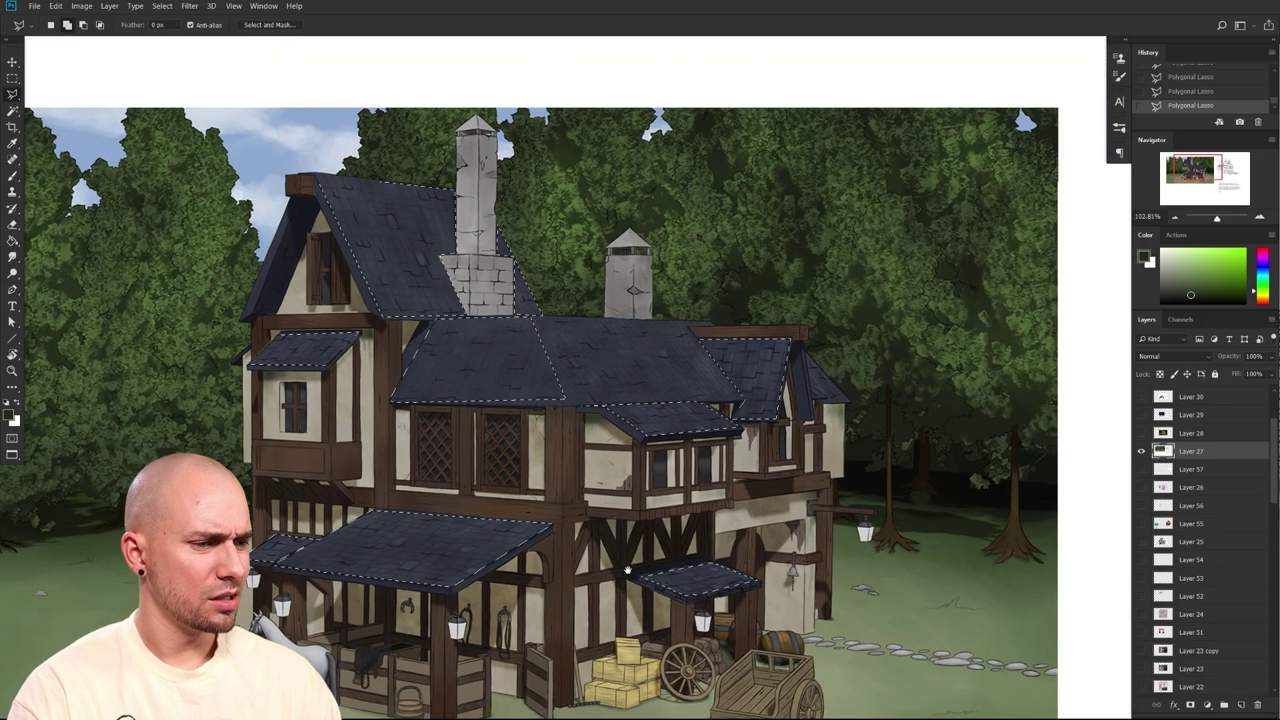
pyautogui.moveTo(628, 570); pyautogui.dragTo(631, 571)
pyautogui.press('b')
pyautogui.rightClick(514, 446)
pyautogui.click(445, 547)
pyautogui.moveTo(445, 547); pyautogui.dragTo(434, 555)
pyautogui.click(1240, 705)
pyautogui.click(1176, 357)
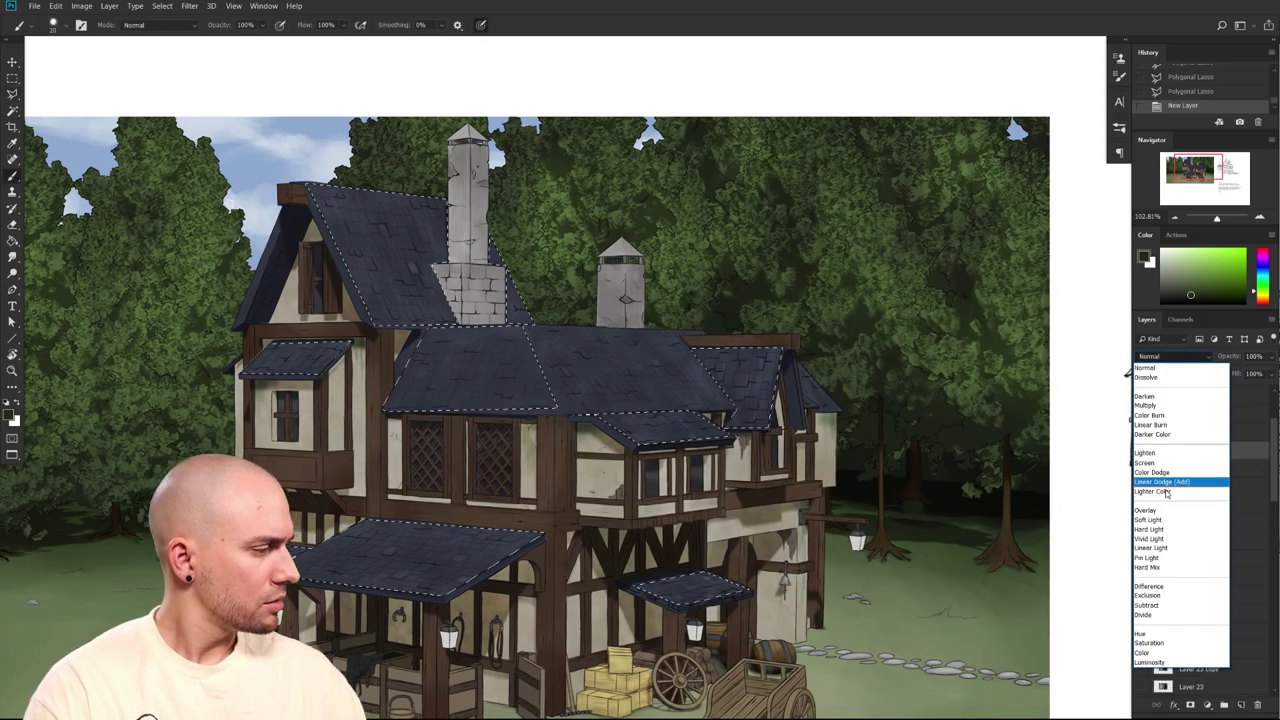
pyautogui.click(1158, 510)
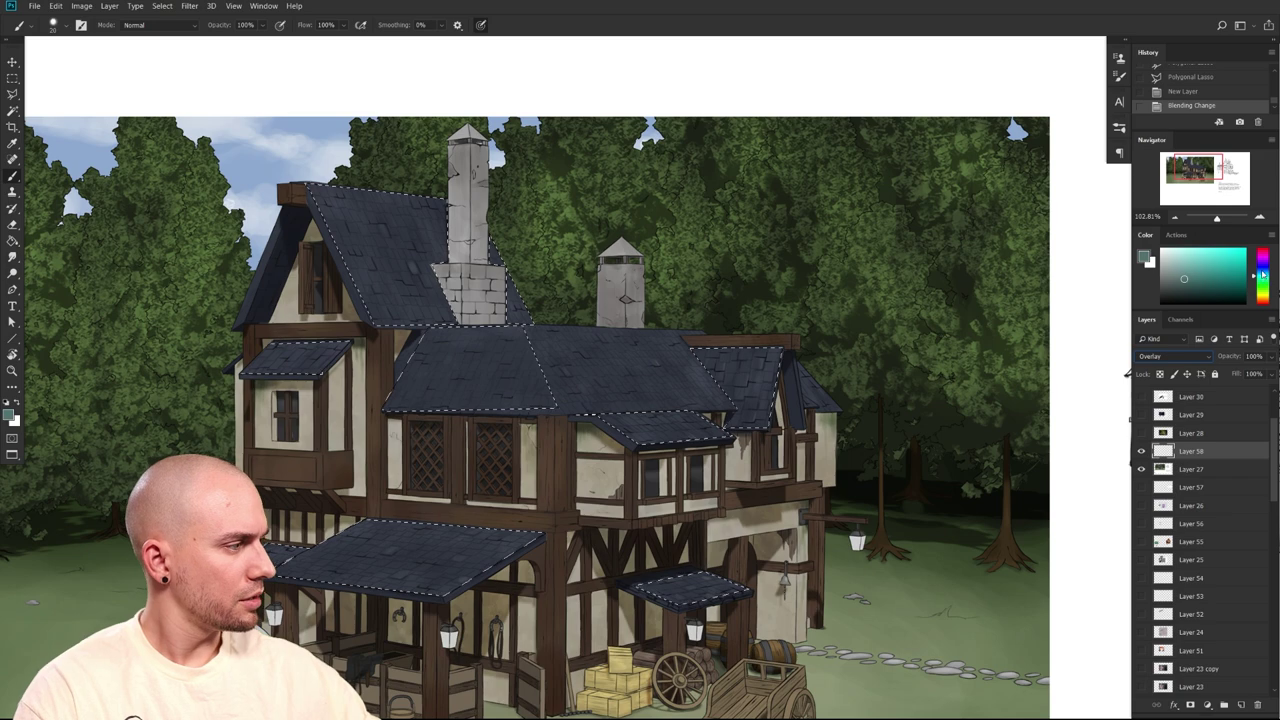
# Brush a light blue over the selected roof planes with a much larger brush, and clear the selection
pyautogui.moveTo(1263, 275); pyautogui.dragTo(1263, 271)
pyautogui.click(1183, 271)
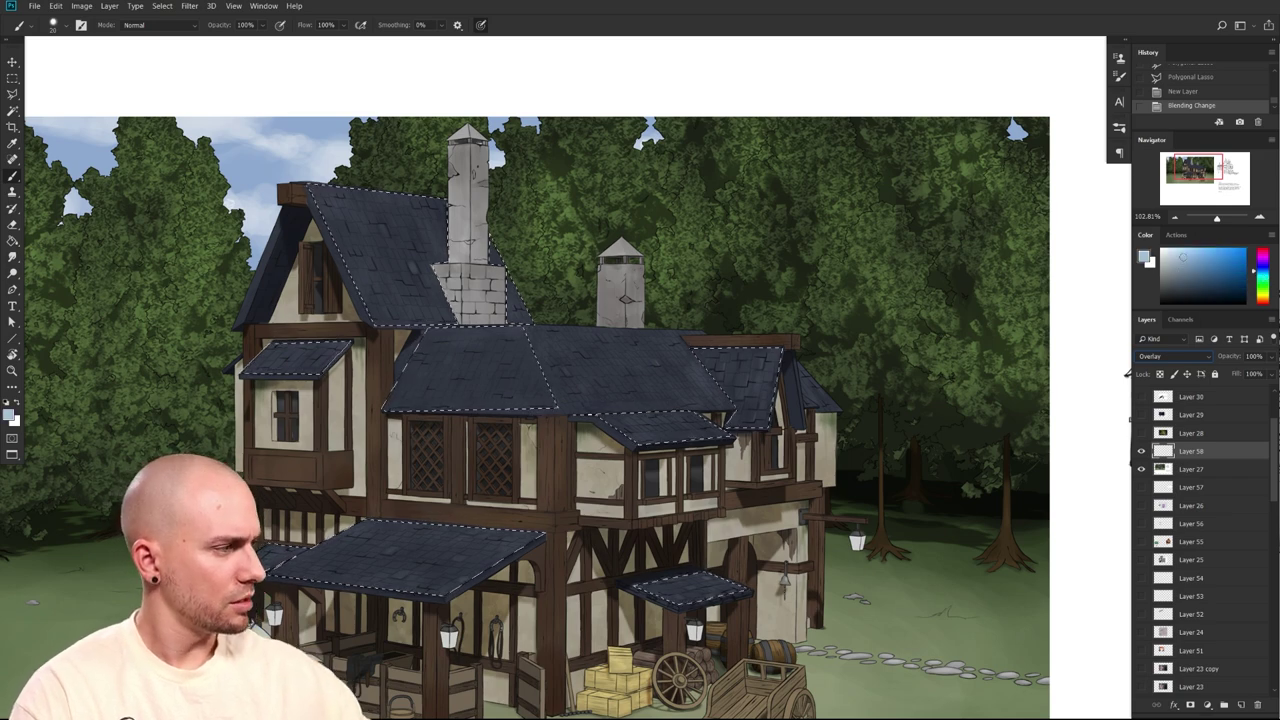
pyautogui.click(530, 538)
pyautogui.press(']')
pyautogui.press(']')
pyautogui.press(']')
pyautogui.press(']')
pyautogui.press(']')
pyautogui.press(']')
pyautogui.press(']')
pyautogui.press(']')
pyautogui.press(']')
pyautogui.press(']')
pyautogui.press(']')
pyautogui.press(']')
pyautogui.press(']')
pyautogui.press(']')
pyautogui.press(']')
pyautogui.press(']')
pyautogui.press(']')
pyautogui.moveTo(530, 535)
pyautogui.mouseDown()
pyautogui.moveTo(405, 560)
pyautogui.moveTo(455, 390)
pyautogui.moveTo(635, 460)
pyautogui.moveTo(795, 550)
pyautogui.moveTo(585, 380)
pyautogui.moveTo(395, 260)
pyautogui.moveTo(295, 450)
pyautogui.moveTo(705, 410)
pyautogui.moveTo(645, 510)
pyautogui.moveTo(725, 550)
pyautogui.moveTo(709, 583)
pyautogui.moveTo(721, 538)
pyautogui.moveTo(673, 572)
pyautogui.moveTo(748, 538)
pyautogui.moveTo(738, 567)
pyautogui.mouseUp()
pyautogui.hotkey('ctrl', 'd')
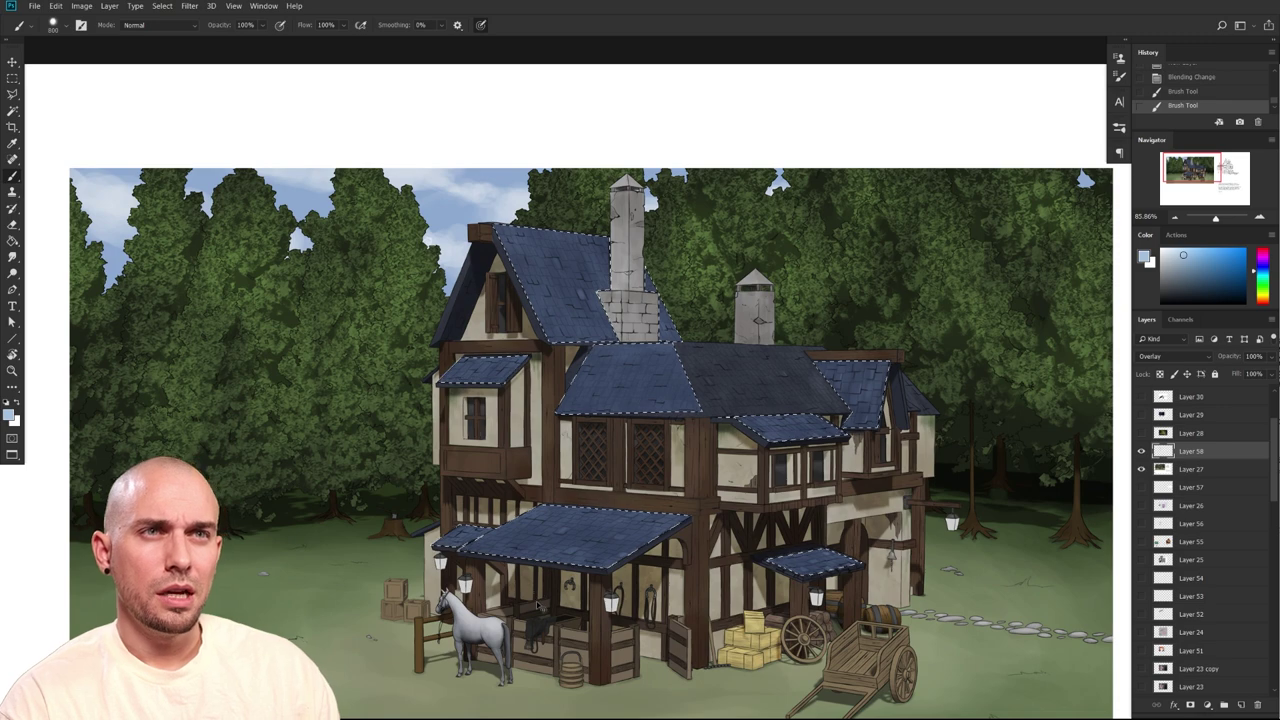
# Lasso the darker side slope of the middle roof, tint it with a slightly smaller light blue brush, and deselect
pyautogui.scroll(2, 576, 499)
pyautogui.scroll(2, 576, 499)
pyautogui.moveTo(576, 499); pyautogui.dragTo(496, 552)
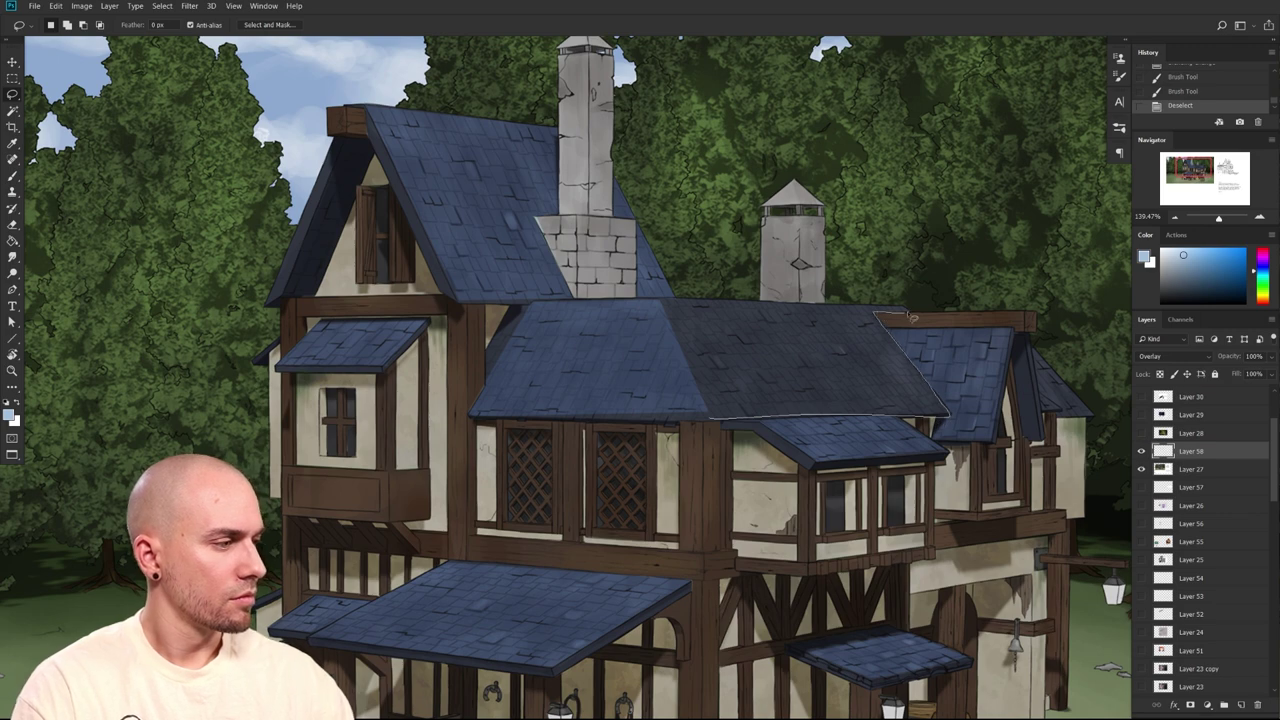
pyautogui.moveTo(748, 308); pyautogui.dragTo(660, 299)
pyautogui.press('b')
pyautogui.press('[')
pyautogui.press('[')
pyautogui.moveTo(726, 361); pyautogui.dragTo(866, 371)
pyautogui.moveTo(972, 533); pyautogui.dragTo(736, 473)
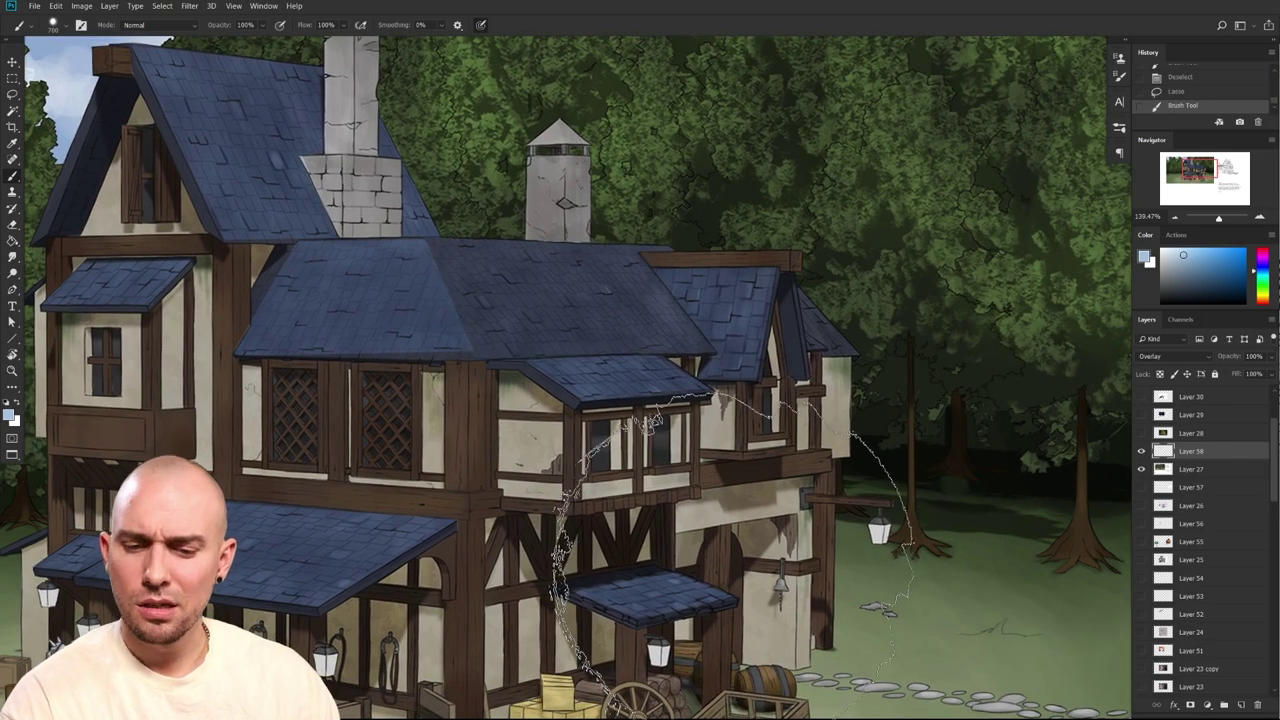
pyautogui.hotkey('ctrl', 'd')
# Lasso the steep gable roof, soften its blue tint around the chimney with a large eraser, and deselect
pyautogui.press('l')
pyautogui.moveTo(763, 549); pyautogui.dragTo(746, 515)
pyautogui.scroll(5, 746, 515)
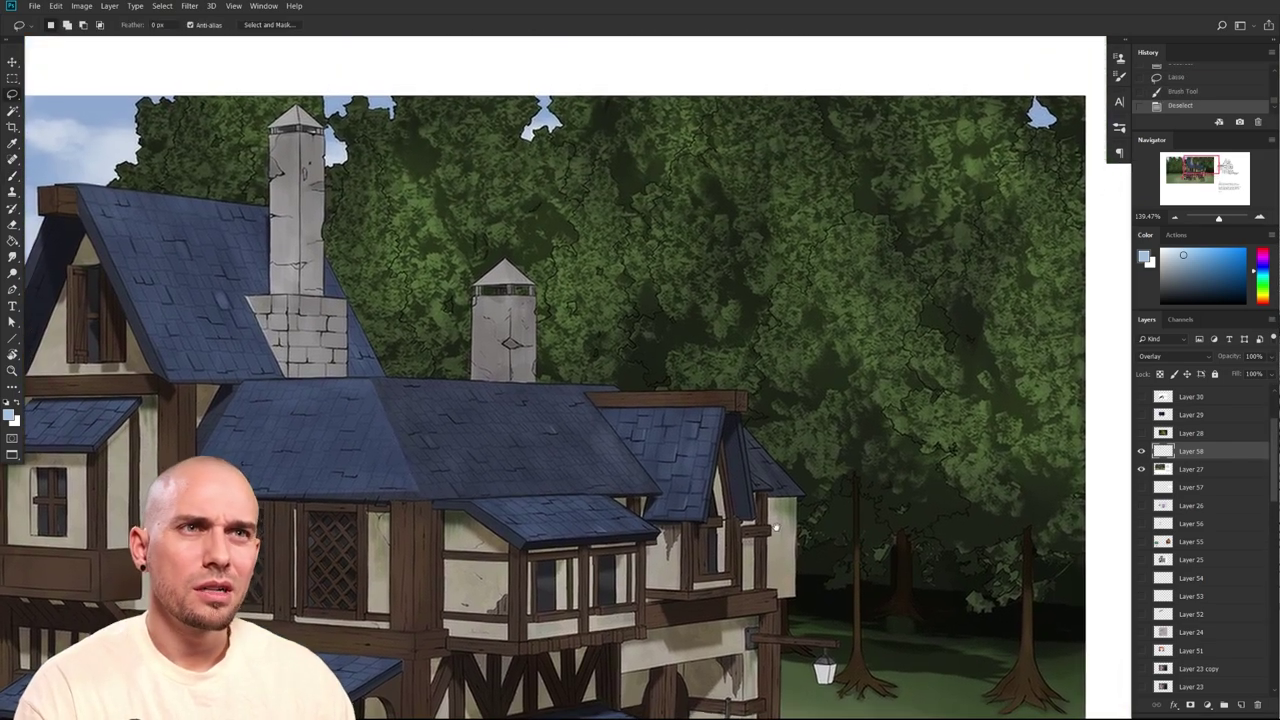
pyautogui.hscroll(-5, 750, 525)
pyautogui.moveTo(755, 534)
pyautogui.mouseDown()
pyautogui.moveTo(791, 443)
pyautogui.moveTo(760, 572)
pyautogui.mouseUp()
pyautogui.moveTo(519, 386); pyautogui.dragTo(731, 386)
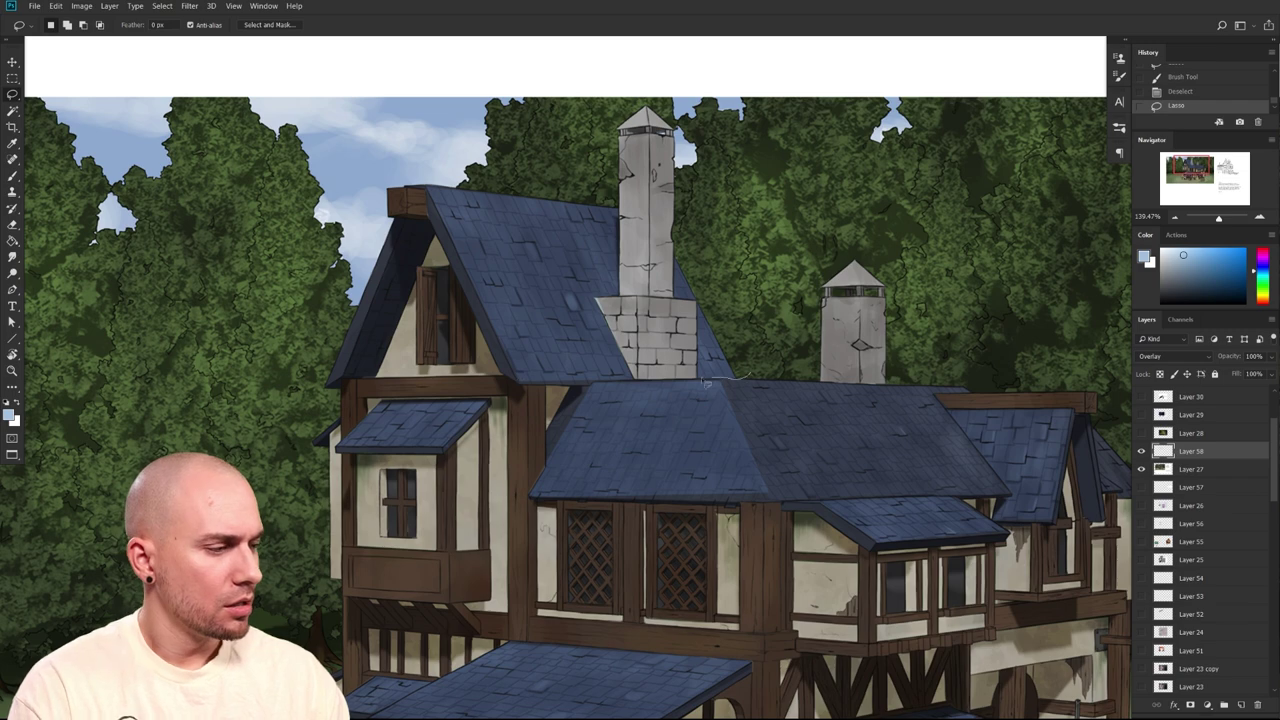
pyautogui.moveTo(552, 147); pyautogui.dragTo(750, 376)
pyautogui.press('b')
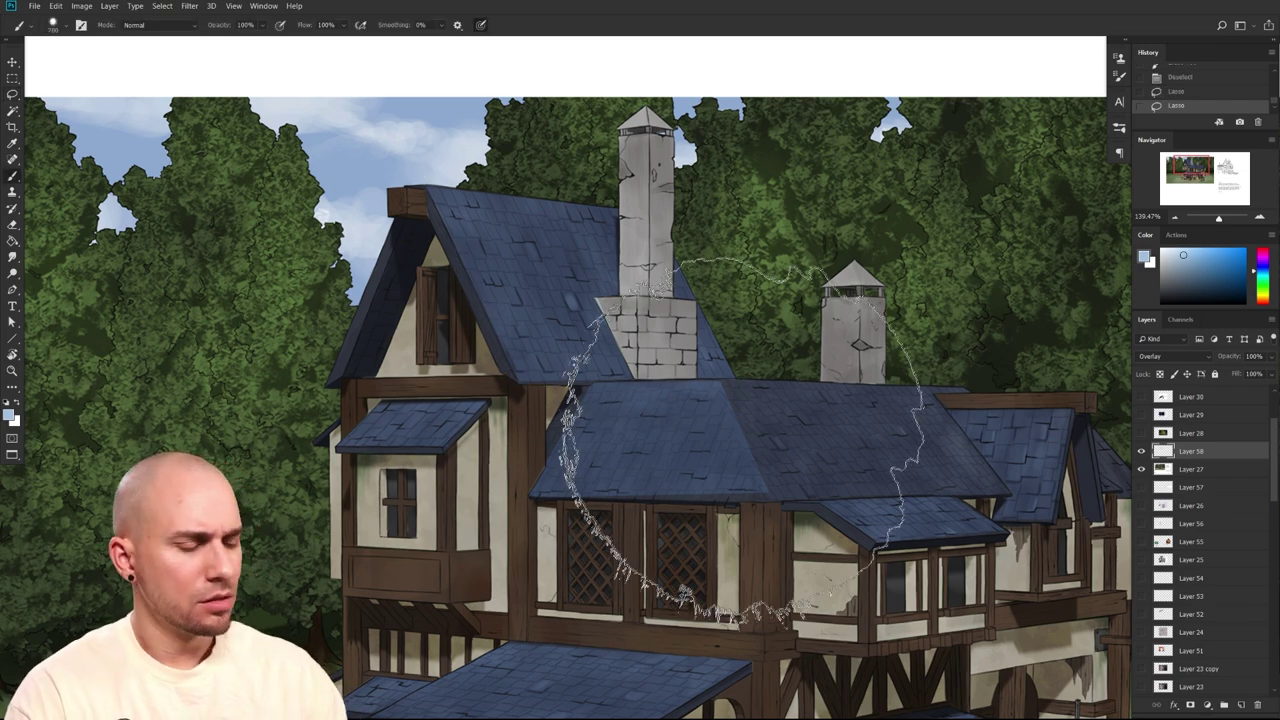
pyautogui.press('e')
pyautogui.press(']')
pyautogui.press(']')
pyautogui.press(']')
pyautogui.press(']')
pyautogui.press(']')
pyautogui.press(']')
pyautogui.press(']')
pyautogui.press(']')
pyautogui.press(']')
pyautogui.press(']')
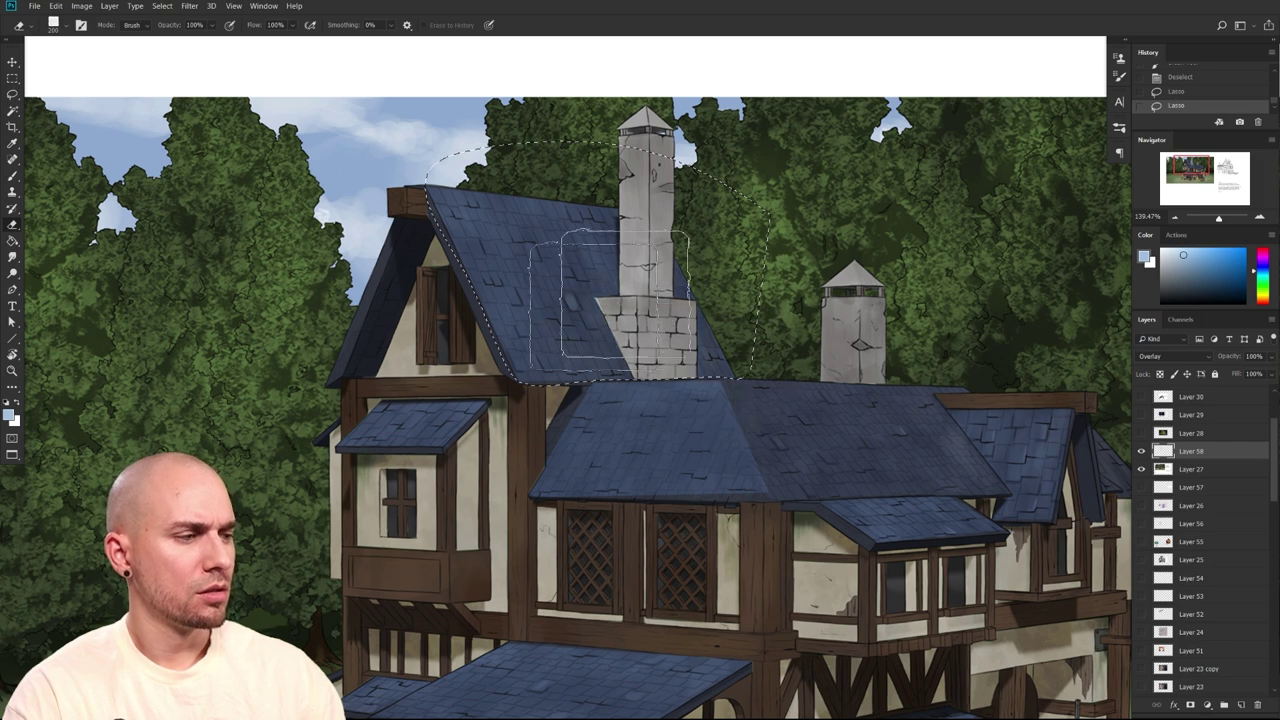
pyautogui.moveTo(572, 367)
pyautogui.mouseDown()
pyautogui.moveTo(620, 328)
pyautogui.moveTo(576, 368)
pyautogui.mouseUp()
pyautogui.hotkey('ctrl', 'd')
pyautogui.moveTo(776, 548)
pyautogui.mouseDown()
pyautogui.moveTo(753, 545)
pyautogui.moveTo(590, 423)
pyautogui.mouseUp()
pyautogui.scroll(-3, 638, 461)
pyautogui.scroll(3, 652, 468)
pyautogui.scroll(5, 652, 468)
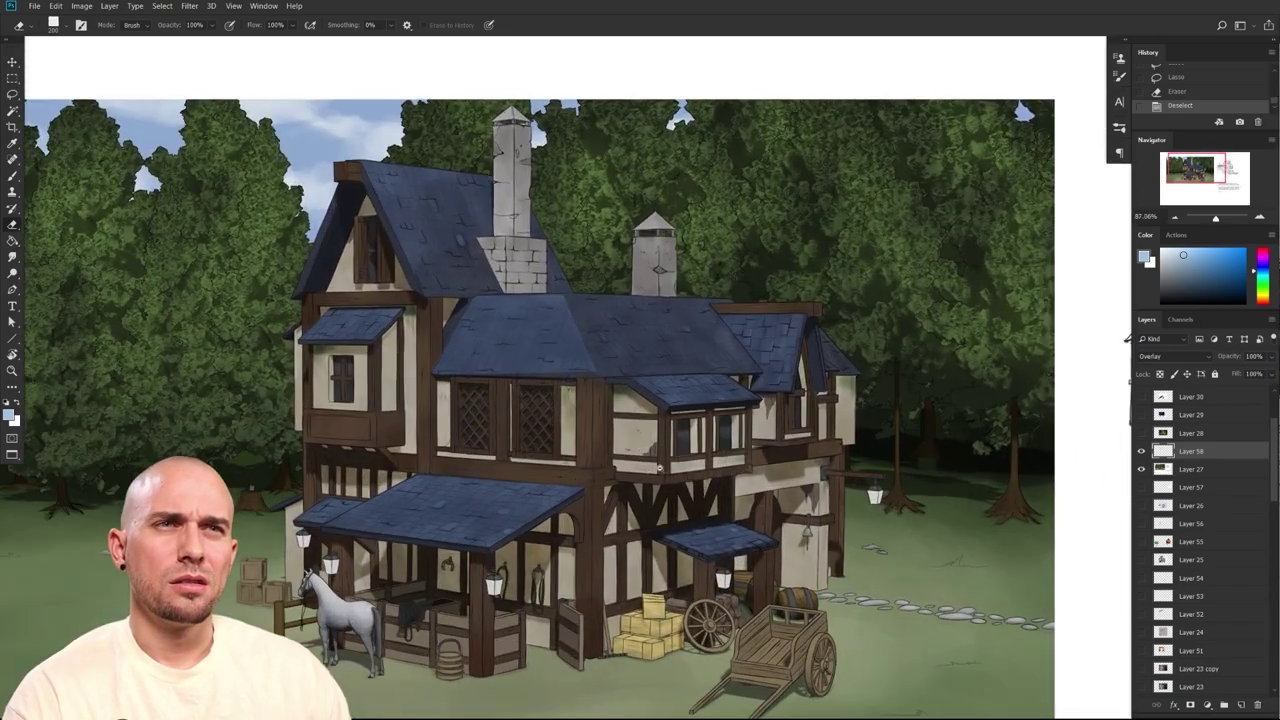
pyautogui.scroll(3, 735, 465)
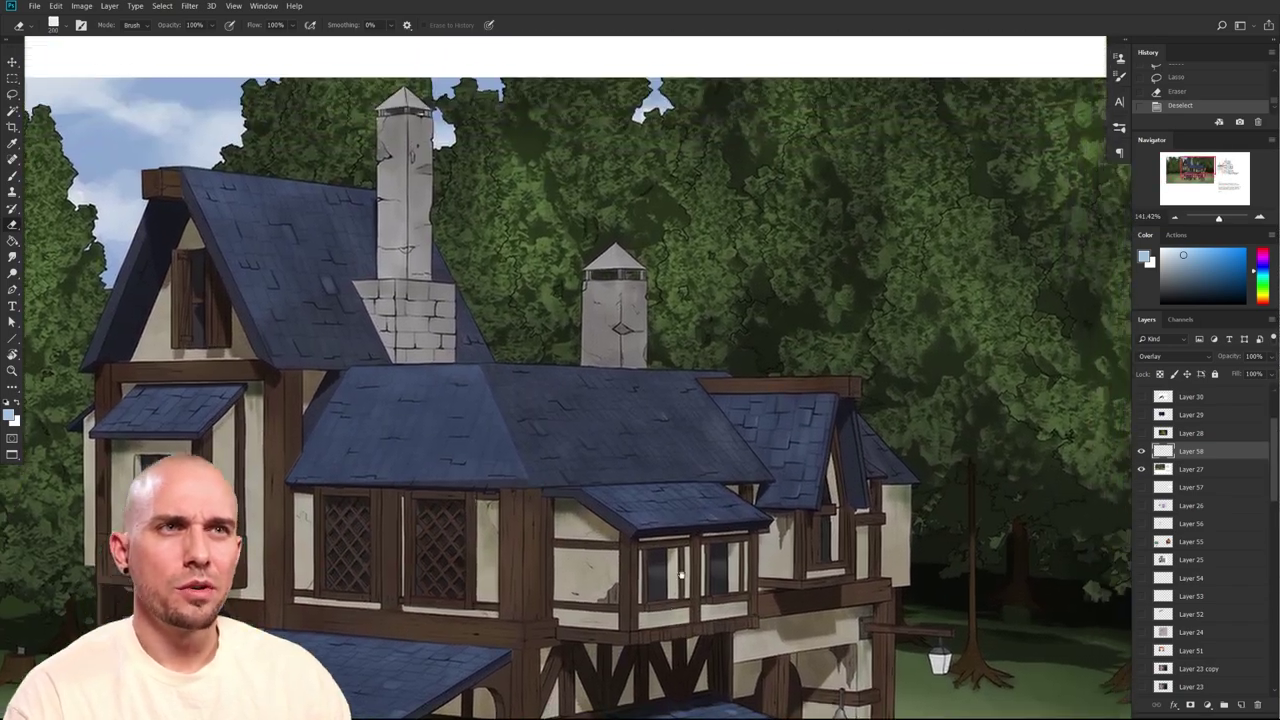
pyautogui.press('l')
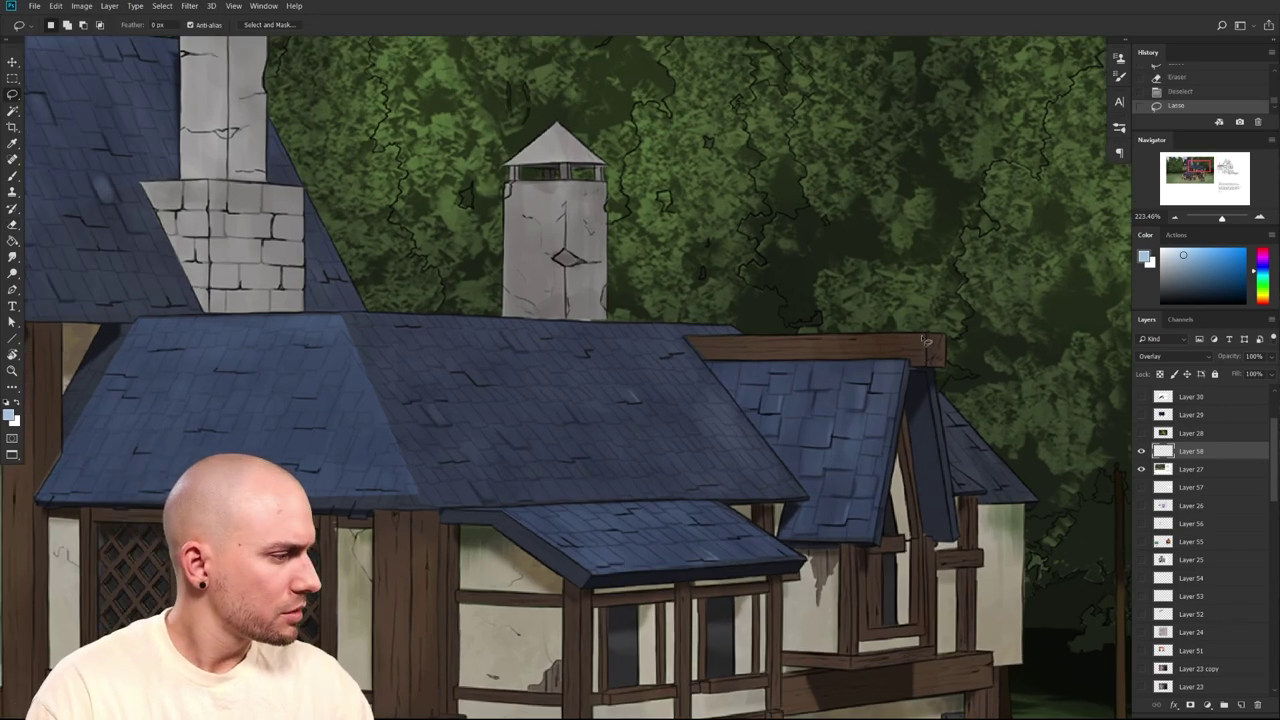
pyautogui.hotkey('ctrl', 'd')
# Set up the MB Soft Skin brush at a small size with a light peach colour based on the sampled beam brown
pyautogui.press('b')
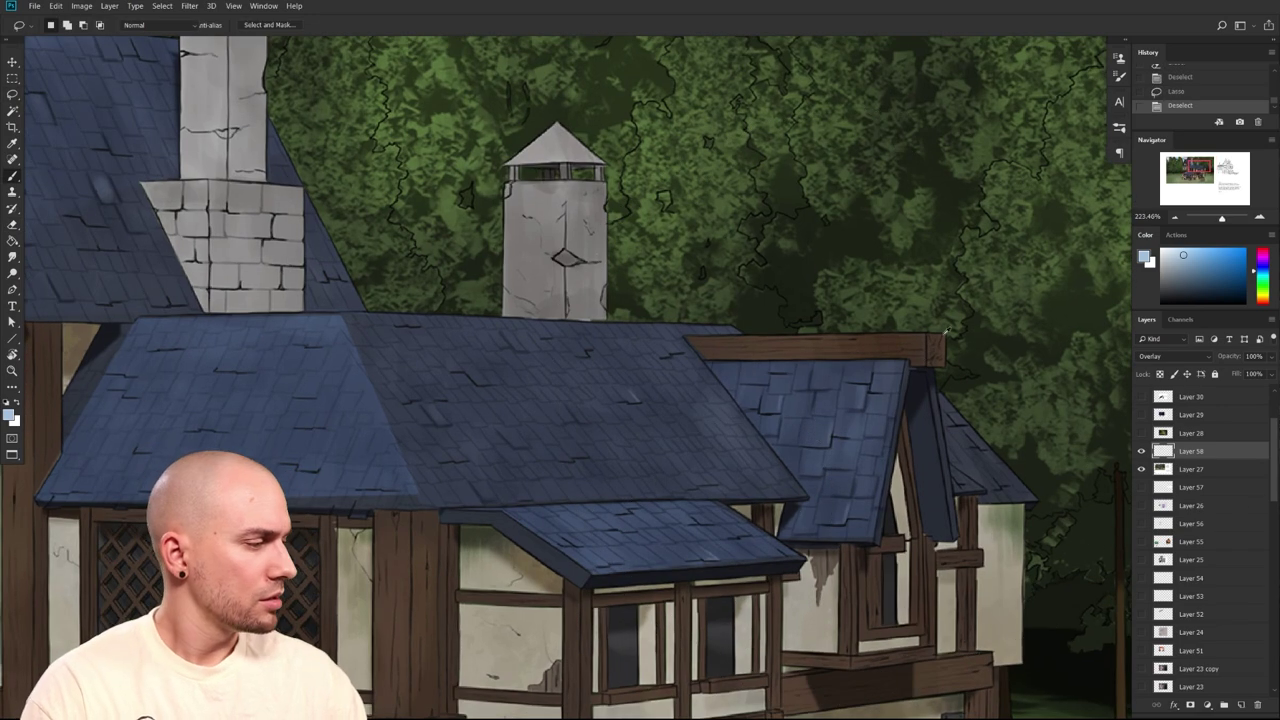
pyautogui.keyDown('alt'); pyautogui.click(888, 350); pyautogui.keyUp('alt')
pyautogui.press('[')
pyautogui.press('[')
pyautogui.press('[')
pyautogui.press('[')
pyautogui.press('[')
pyautogui.press('[')
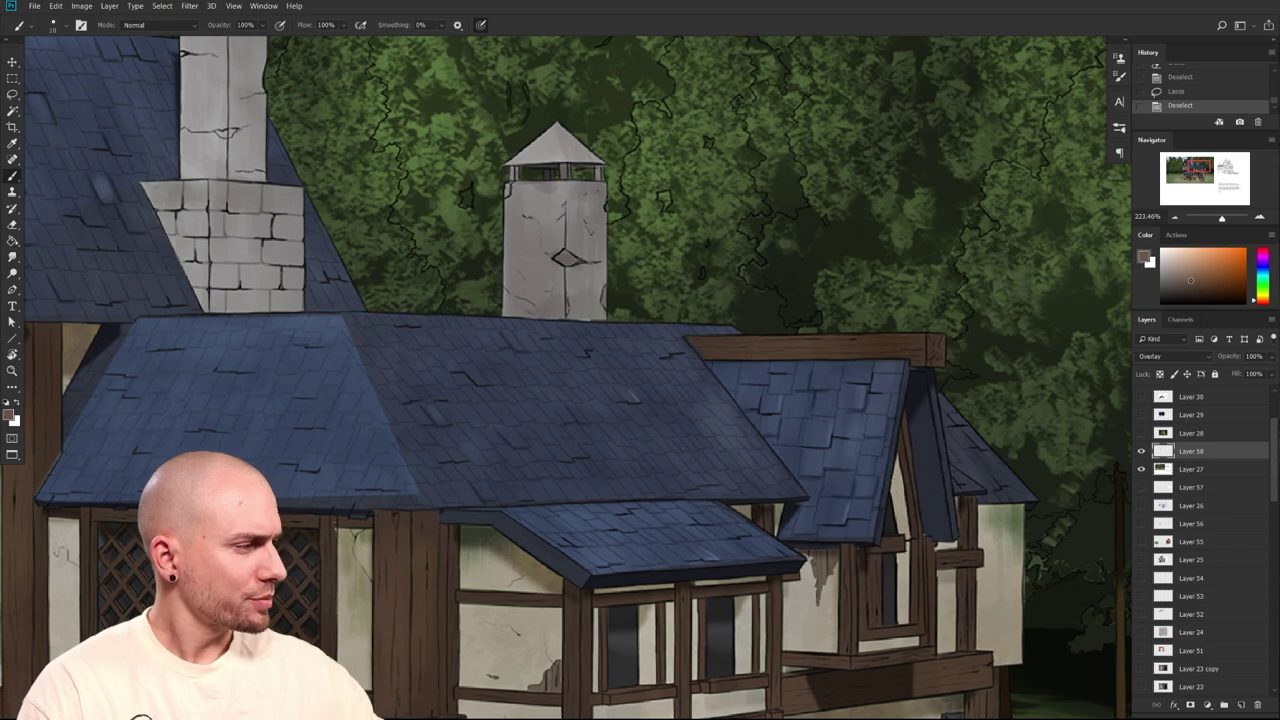
pyautogui.rightClick(777, 371)
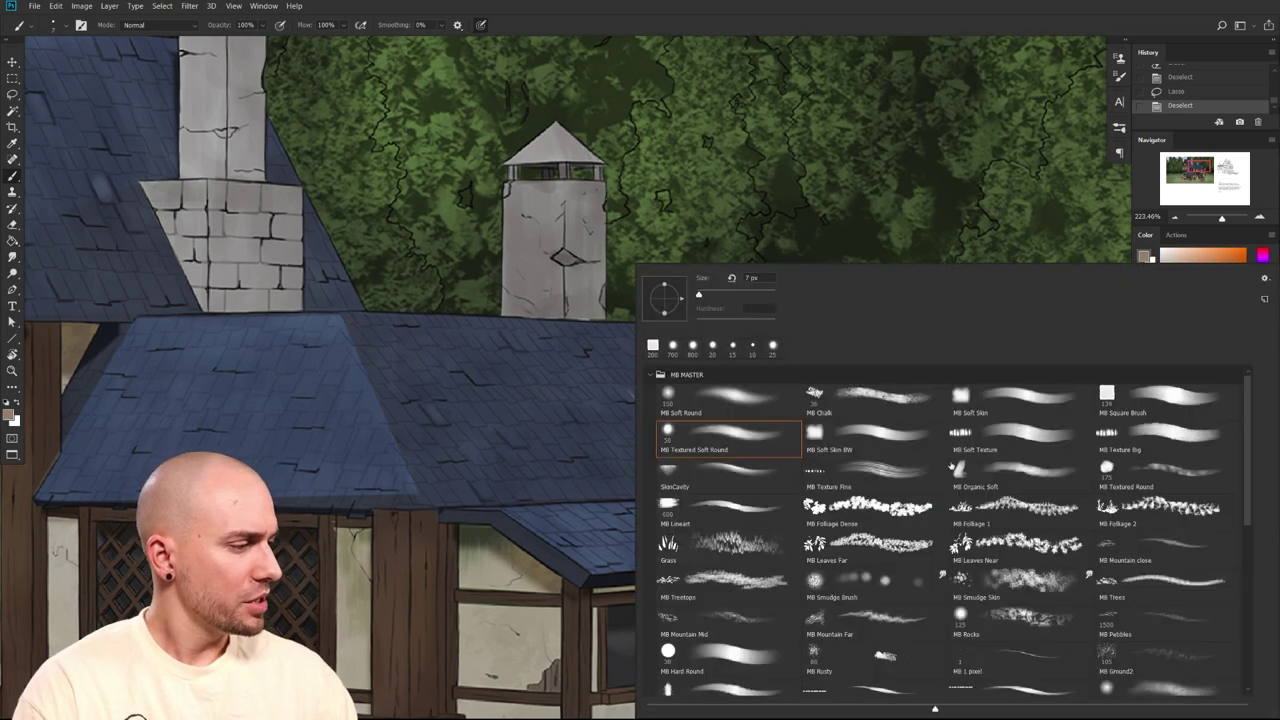
pyautogui.doubleClick(1019, 393)
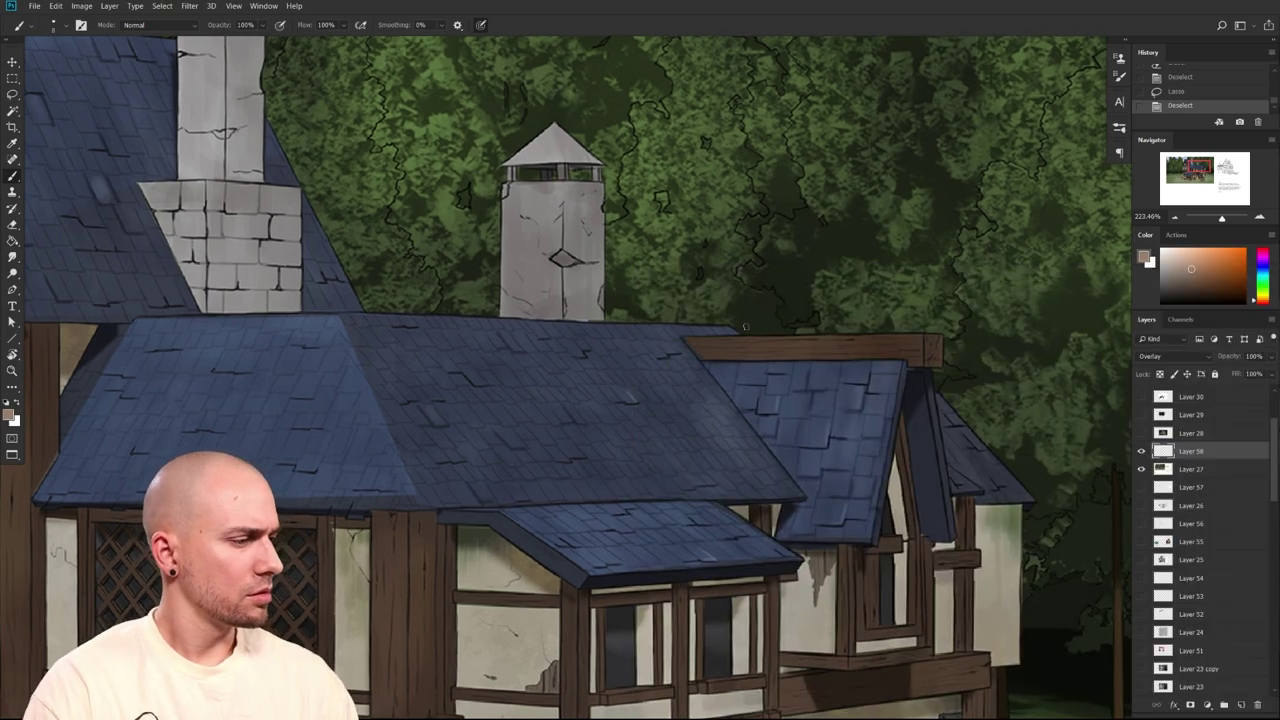
pyautogui.click(1173, 256)
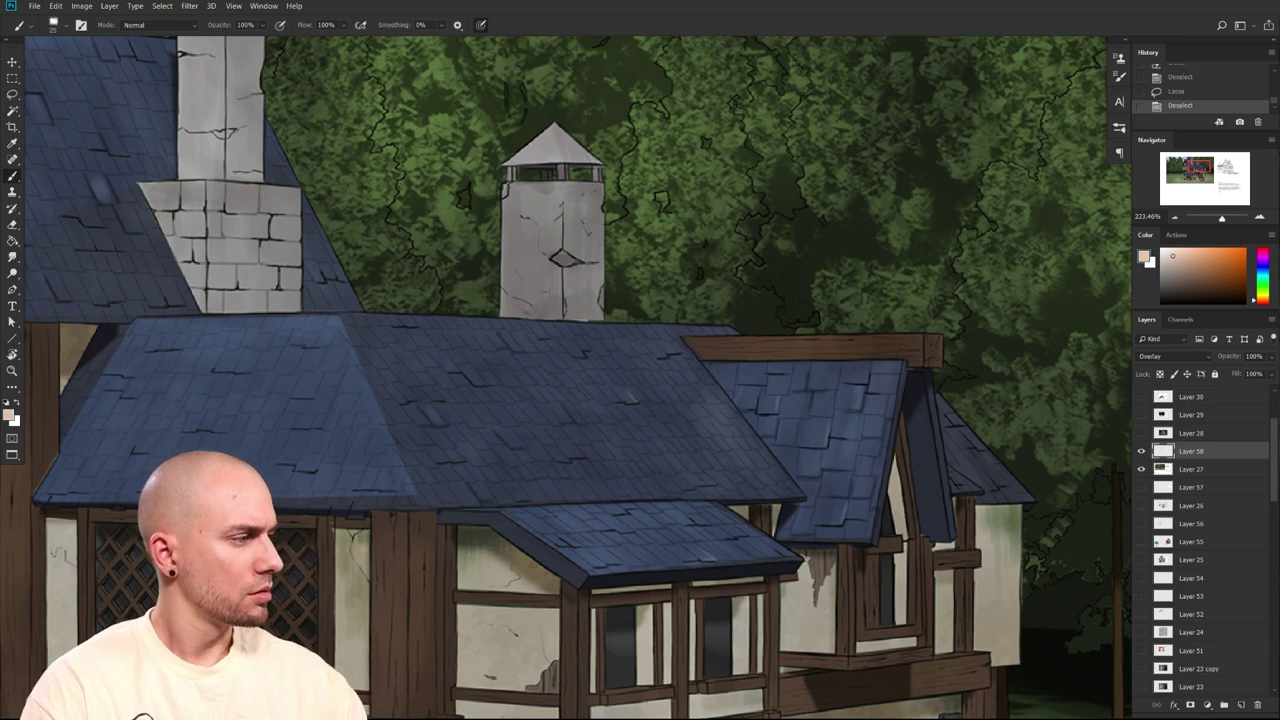
# Brush light peach highlights along the wooden ridge beam of the rear gable and the ridge line of the middle roof
pyautogui.moveTo(707, 347)
pyautogui.mouseDown()
pyautogui.moveTo(915, 347)
pyautogui.moveTo(848, 356)
pyautogui.mouseUp()
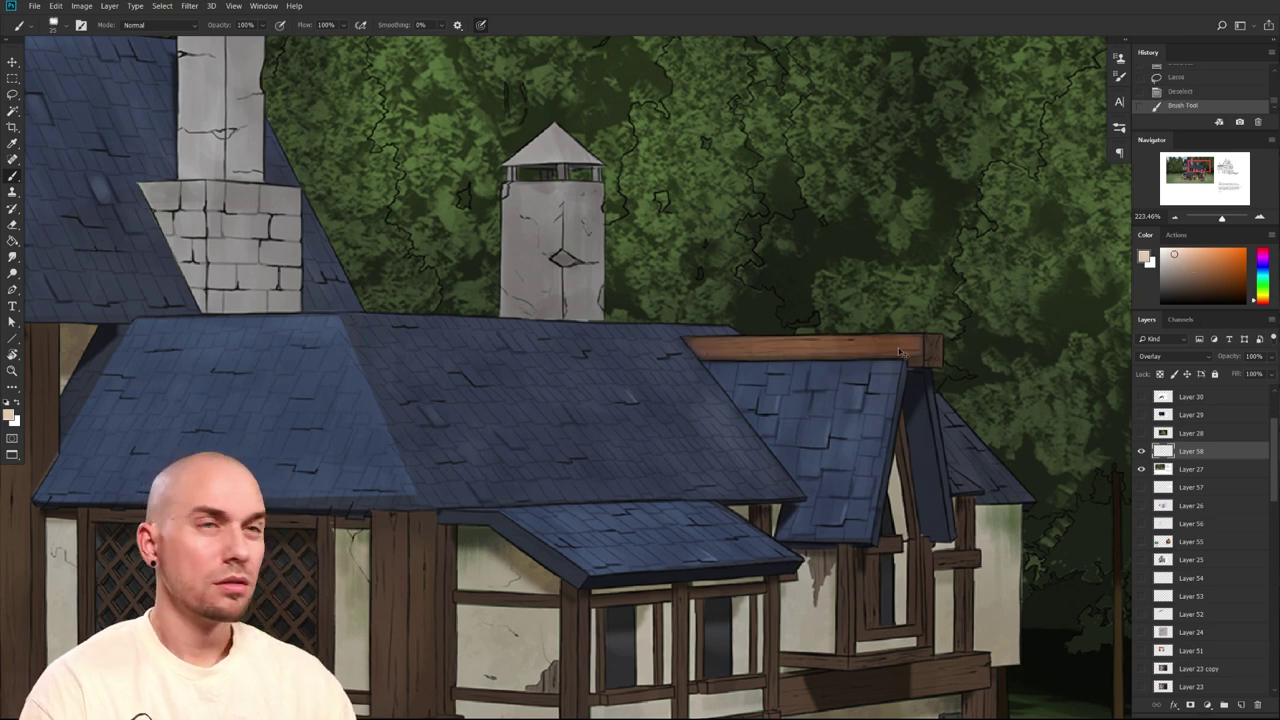
pyautogui.hotkey('ctrl', 'z')
pyautogui.moveTo(688, 338); pyautogui.dragTo(900, 346)
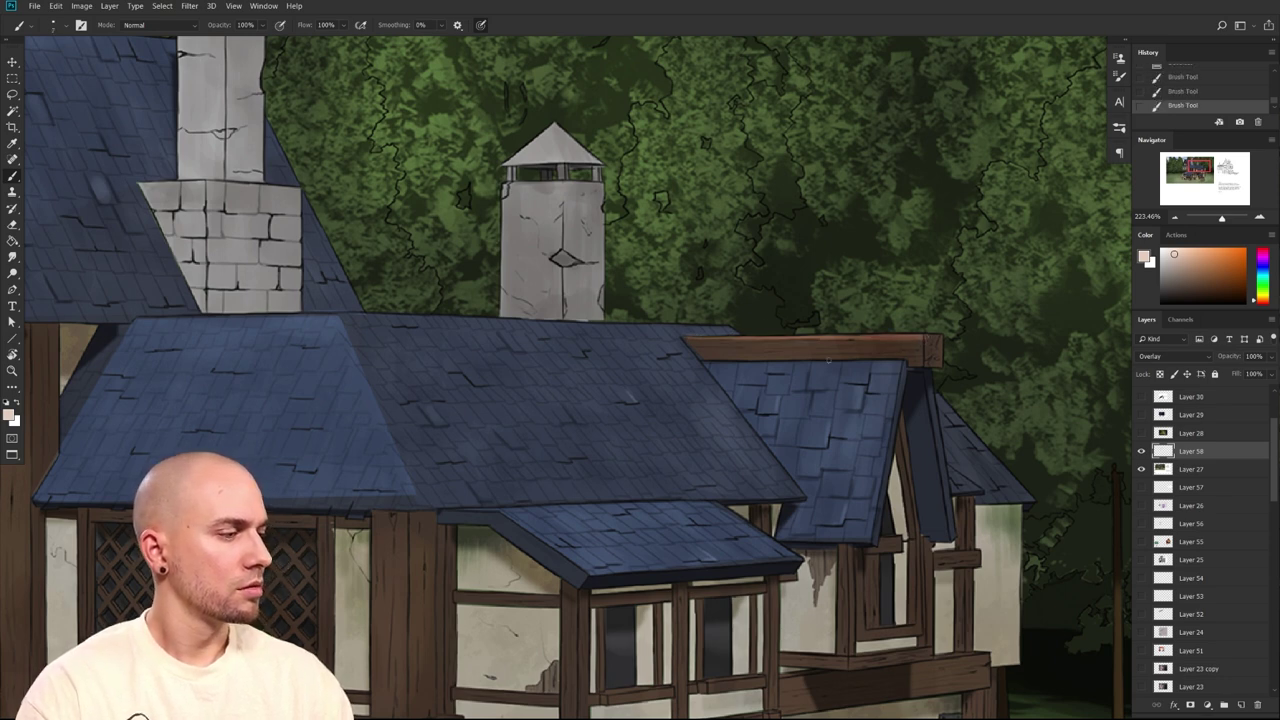
pyautogui.moveTo(722, 326); pyautogui.dragTo(439, 329)
pyautogui.hotkey('ctrl', 'z')
pyautogui.moveTo(709, 326); pyautogui.dragTo(325, 312)
pyautogui.moveTo(400, 323)
pyautogui.mouseDown()
pyautogui.moveTo(553, 448)
pyautogui.moveTo(563, 420)
pyautogui.moveTo(746, 423)
pyautogui.moveTo(752, 443)
pyautogui.mouseUp()
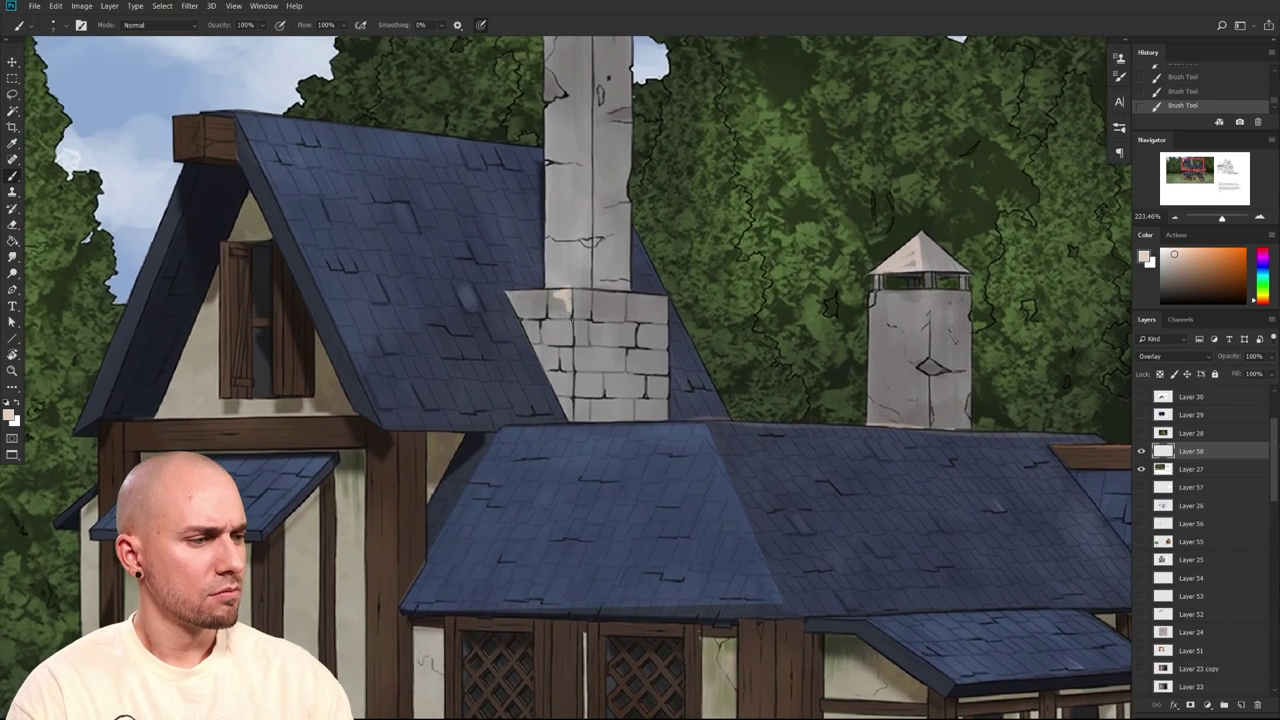
# Tint the lit face and brick base of the tall chimney light peach with a larger brush
pyautogui.moveTo(546, 326)
pyautogui.mouseDown()
pyautogui.moveTo(562, 394)
pyautogui.moveTo(566, 342)
pyautogui.mouseUp()
pyautogui.moveTo(594, 350); pyautogui.dragTo(566, 520)
pyautogui.press(']')
pyautogui.press(']')
pyautogui.press(']')
pyautogui.moveTo(545, 220)
pyautogui.mouseDown()
pyautogui.moveTo(541, 448)
pyautogui.moveTo(632, 425)
pyautogui.mouseUp()
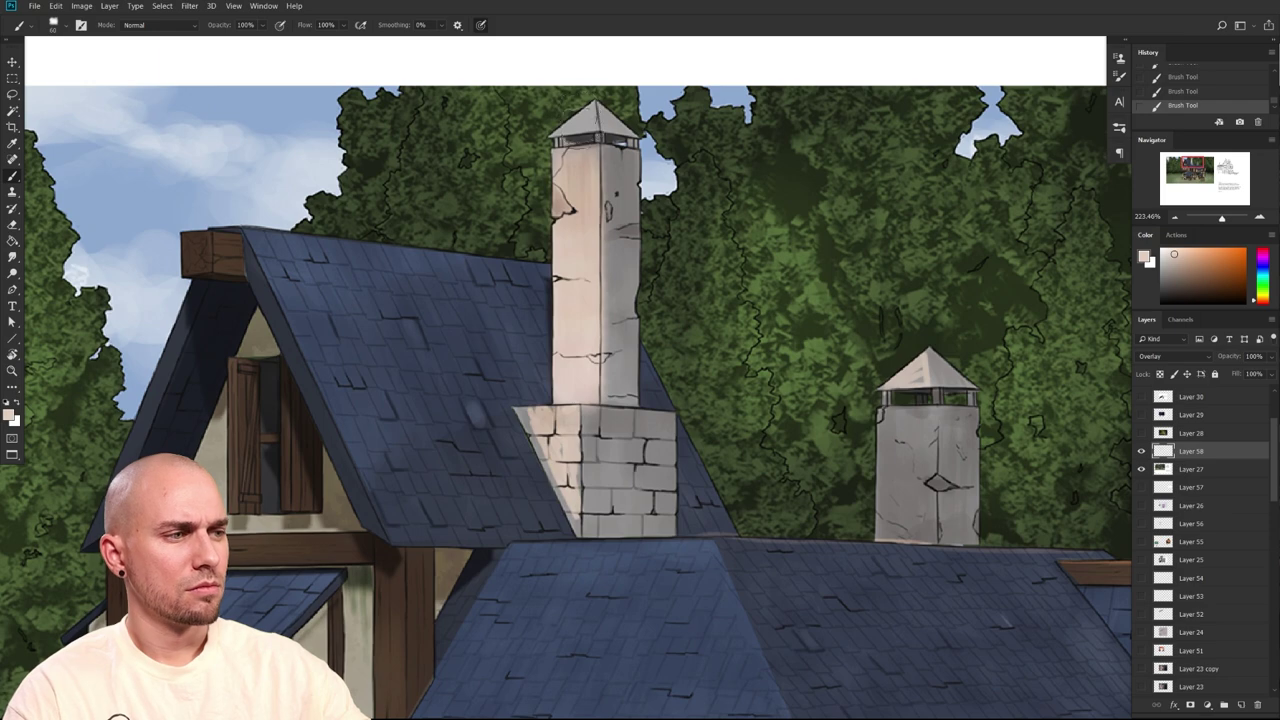
pyautogui.moveTo(575, 274); pyautogui.dragTo(702, 88)
pyautogui.moveTo(678, 404); pyautogui.dragTo(644, 395)
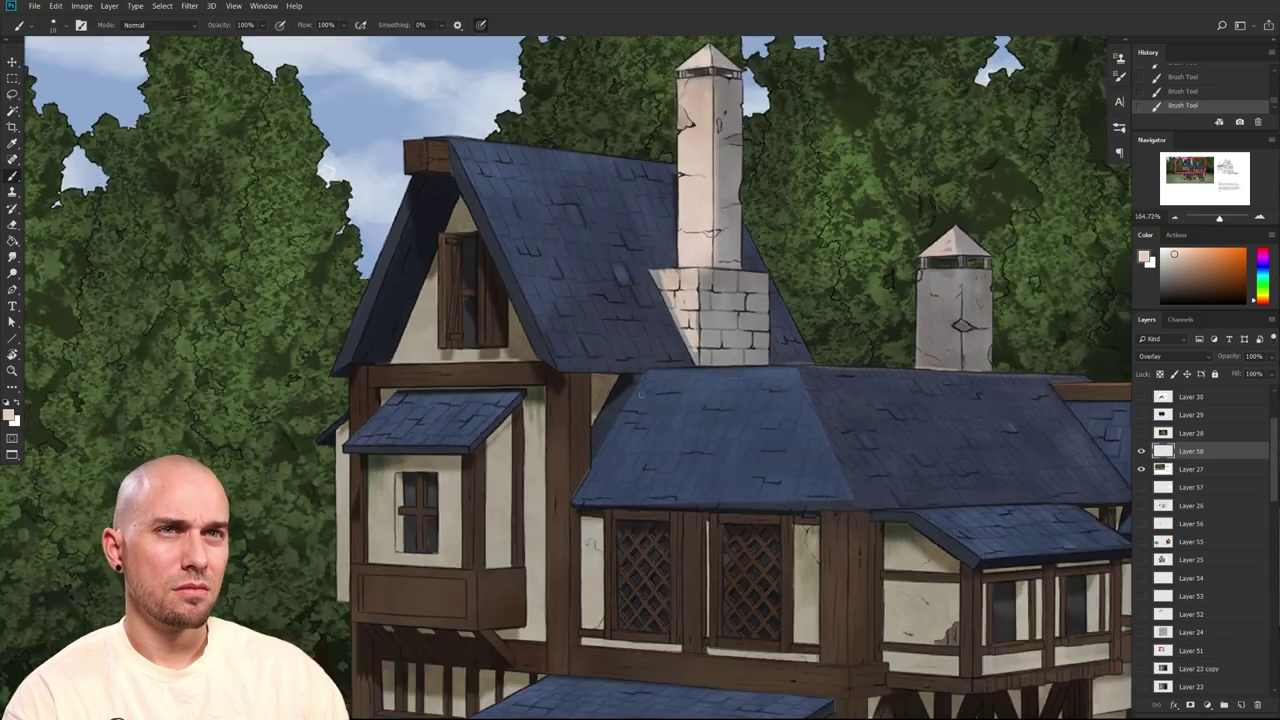
# Brush peach light over the upper-floor timber posts, the gable's crossbeam and the long beam below the lattice windows
pyautogui.moveTo(380, 377)
pyautogui.mouseDown()
pyautogui.moveTo(542, 372)
pyautogui.moveTo(558, 415)
pyautogui.moveTo(576, 658)
pyautogui.mouseUp()
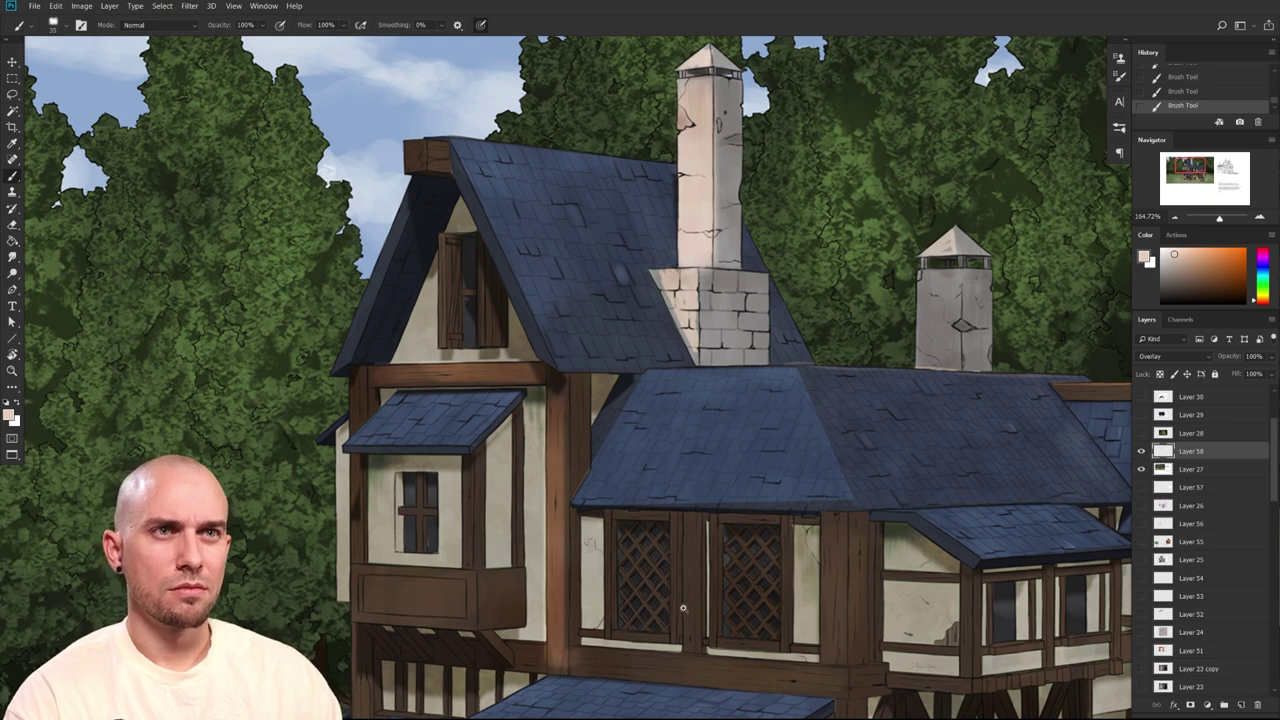
pyautogui.scroll(-3, 688, 608)
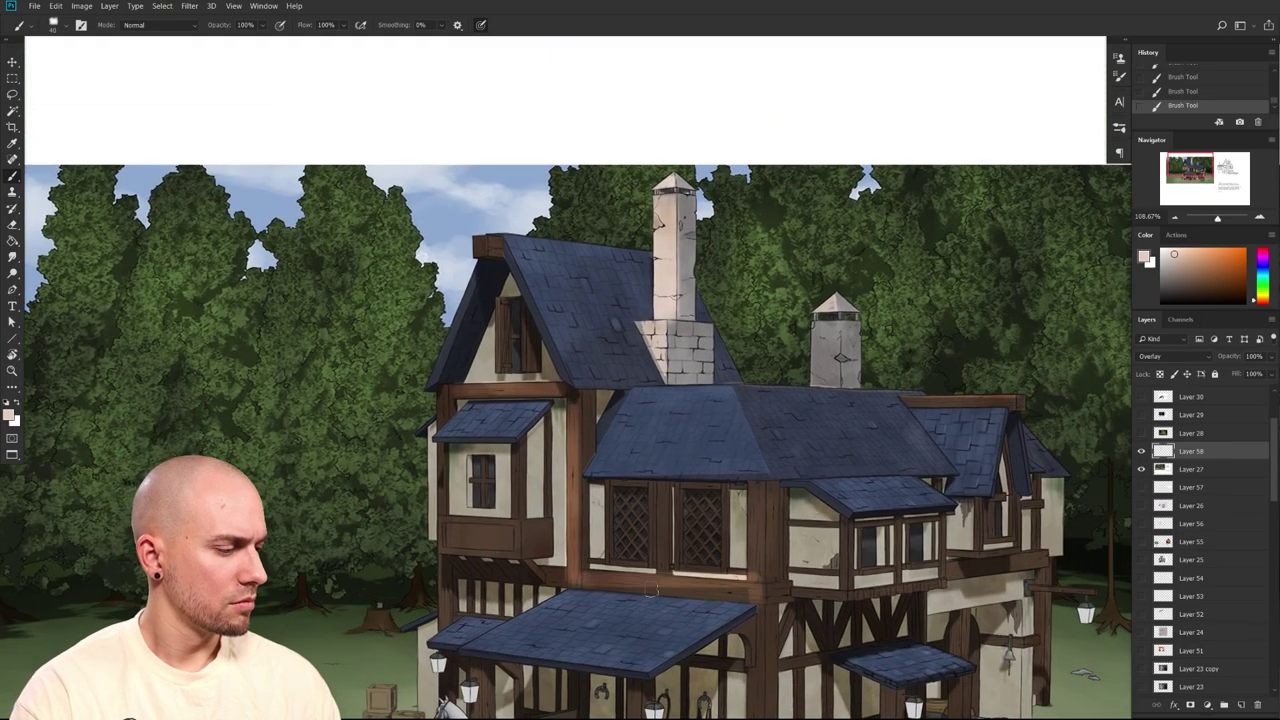
pyautogui.hotkey('ctrl', 'z')
pyautogui.moveTo(618, 582); pyautogui.dragTo(770, 597)
pyautogui.moveTo(760, 550); pyautogui.dragTo(756, 522)
pyautogui.moveTo(660, 492); pyautogui.dragTo(660, 541)
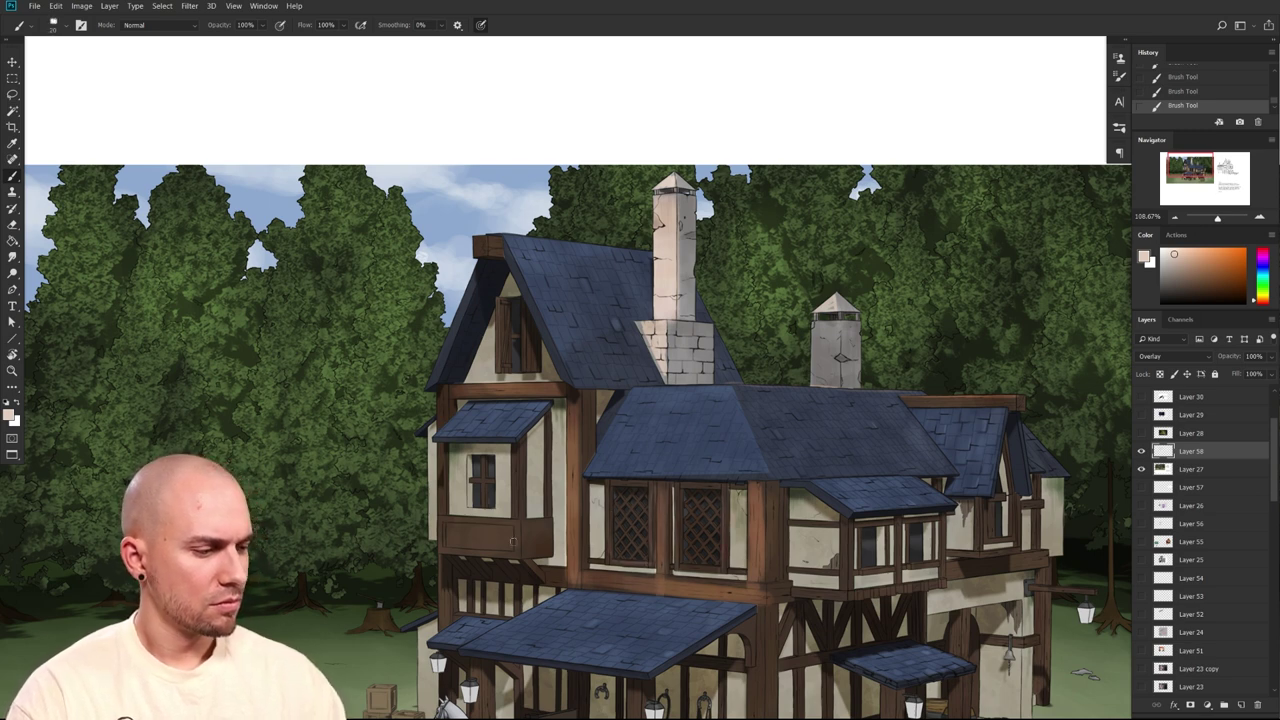
# Warm the wooden box under the bay window and the ground-floor porch posts with light peach strokes
pyautogui.moveTo(516, 518)
pyautogui.mouseDown()
pyautogui.moveTo(492, 540)
pyautogui.moveTo(455, 537)
pyautogui.moveTo(443, 446)
pyautogui.mouseUp()
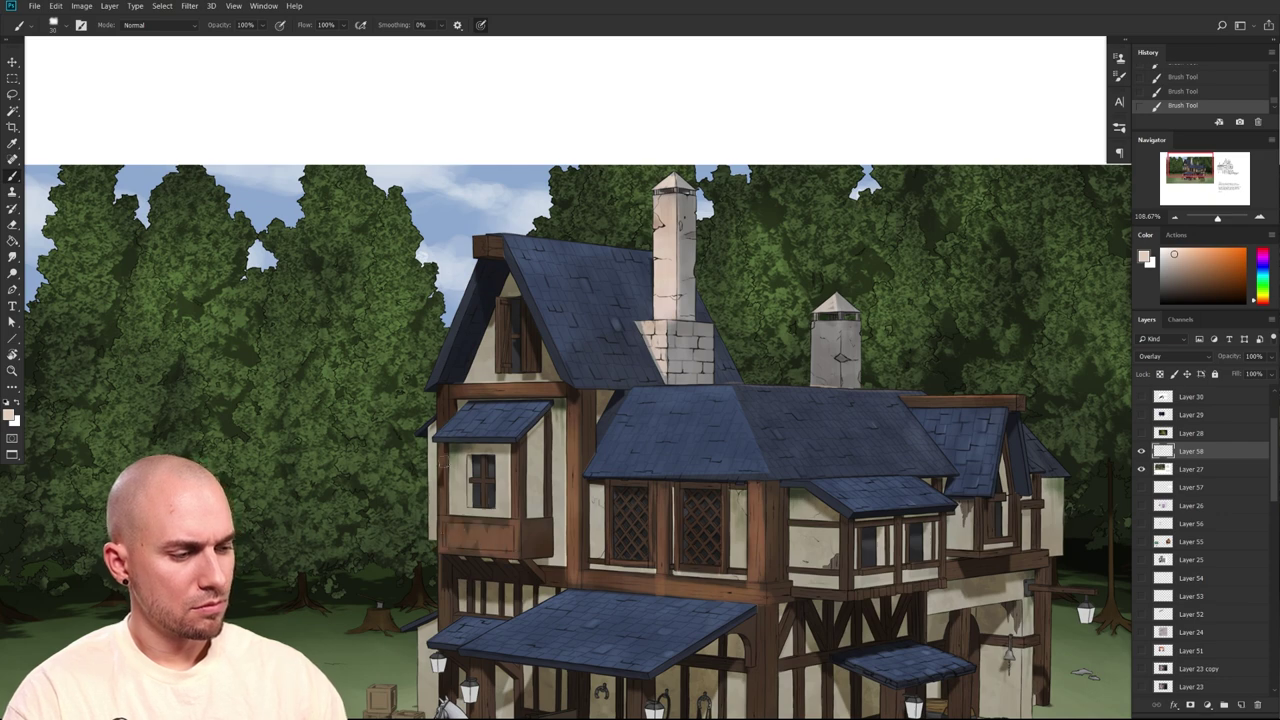
pyautogui.moveTo(644, 582); pyautogui.dragTo(632, 578)
pyautogui.moveTo(632, 543); pyautogui.dragTo(563, 372)
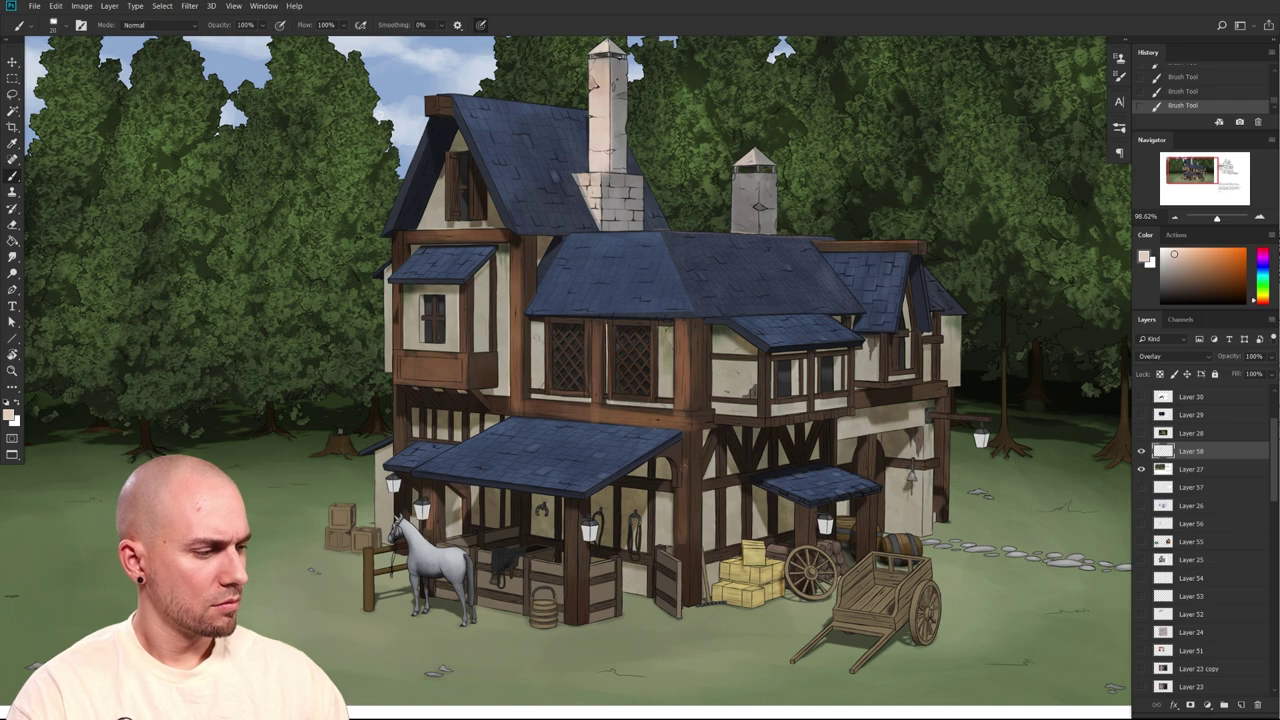
pyautogui.moveTo(684, 542); pyautogui.dragTo(677, 448)
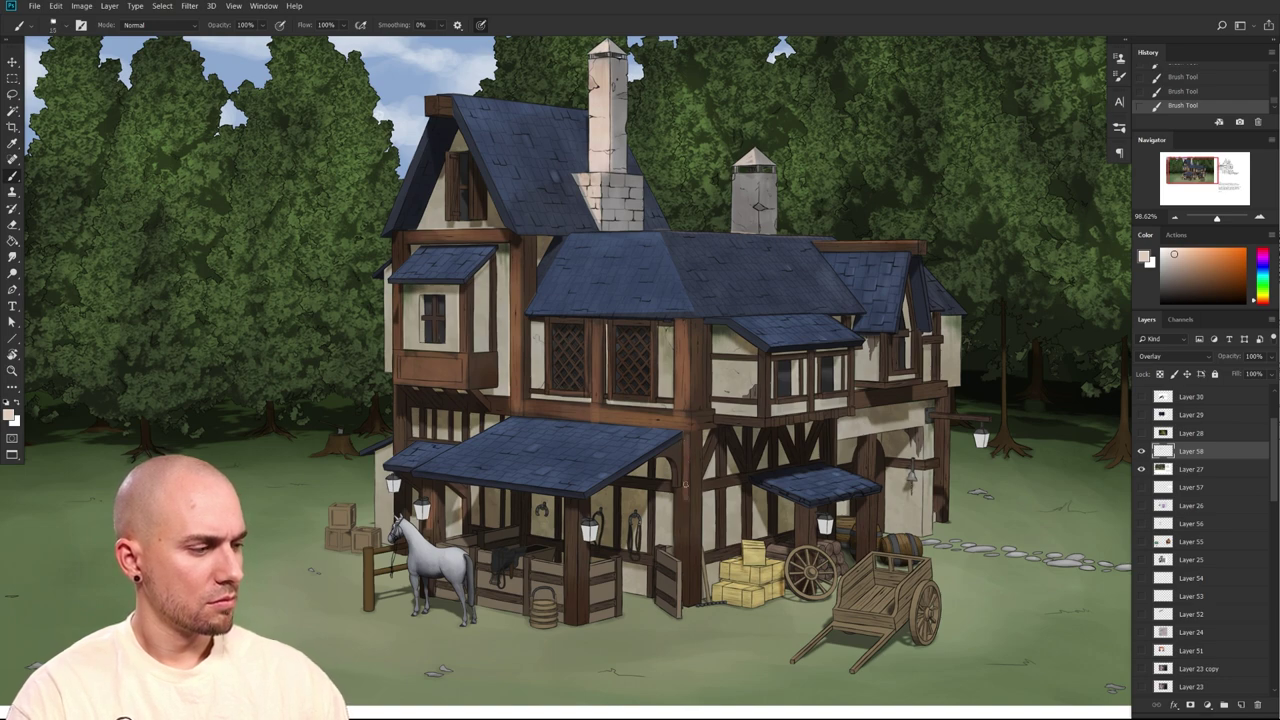
pyautogui.moveTo(571, 514); pyautogui.dragTo(571, 618)
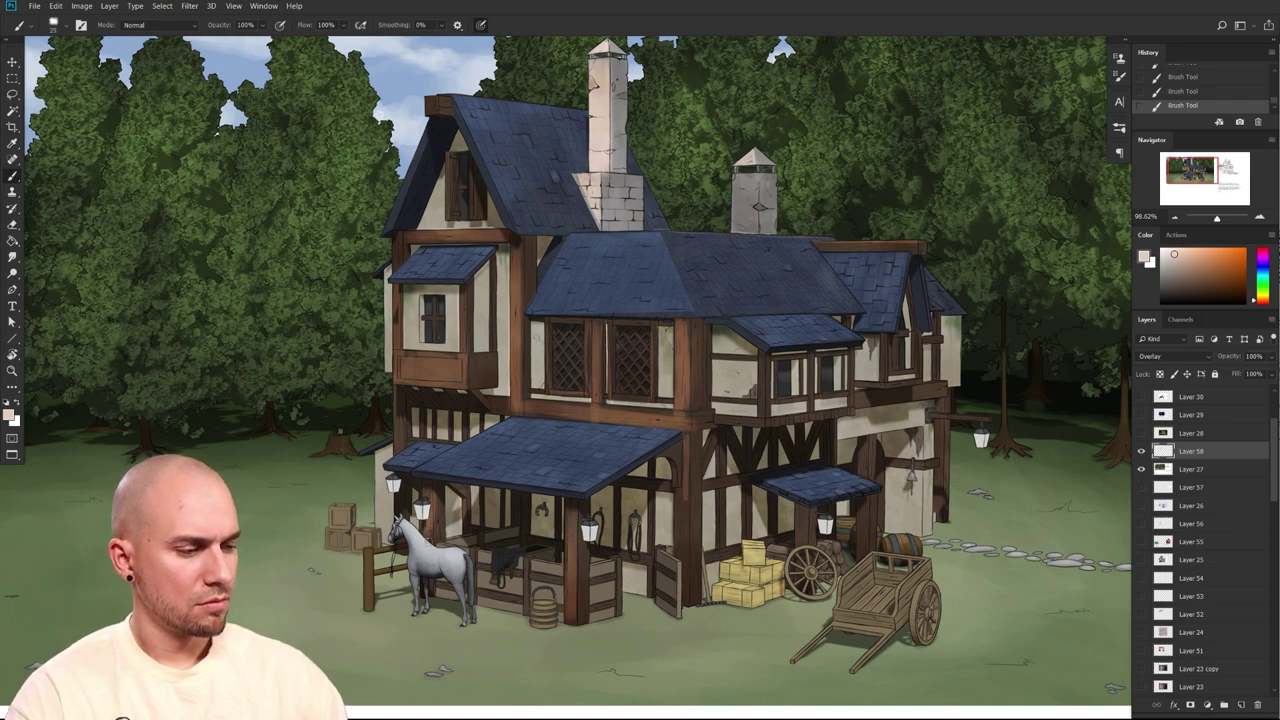
pyautogui.moveTo(737, 577)
pyautogui.mouseDown()
pyautogui.moveTo(684, 589)
pyautogui.moveTo(716, 562)
pyautogui.mouseUp()
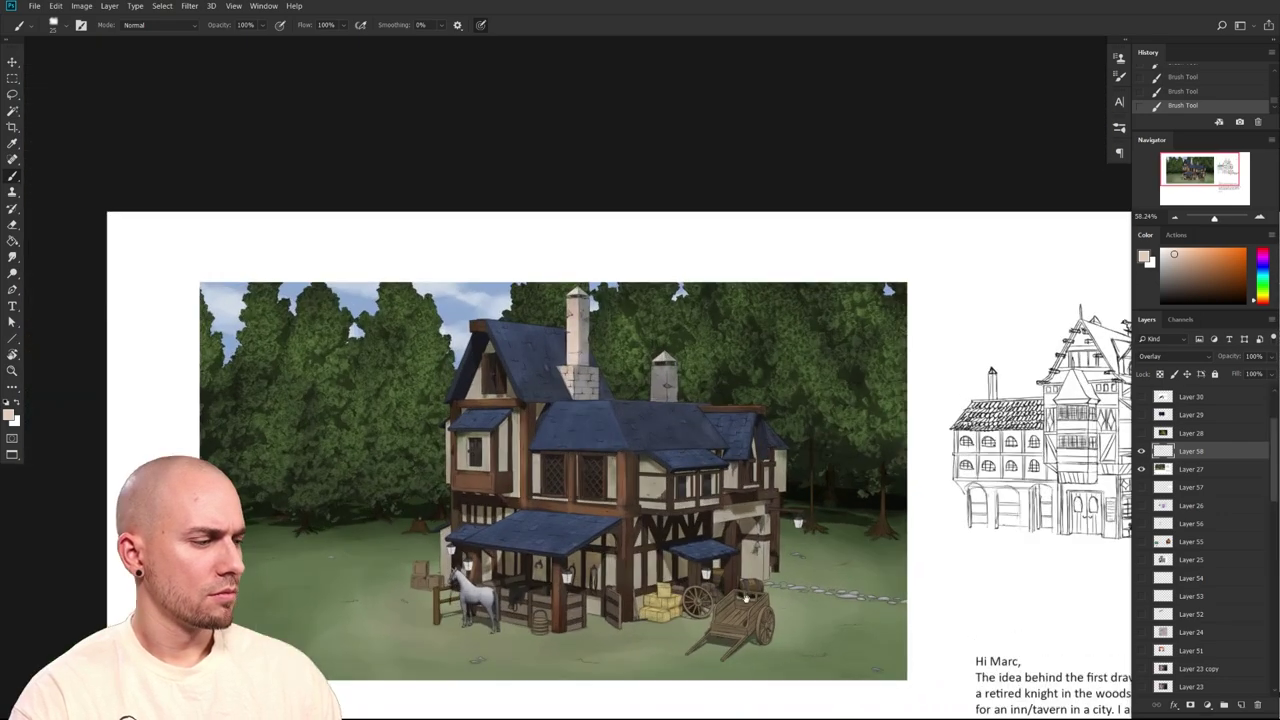
# Compare the house painting with and without the Overlay paintover by toggling Layer 58's visibility
pyautogui.moveTo(799, 595); pyautogui.dragTo(691, 569)
pyautogui.click(1141, 452)
pyautogui.click(1141, 452)
pyautogui.click(1142, 455)
pyautogui.click(1141, 453)
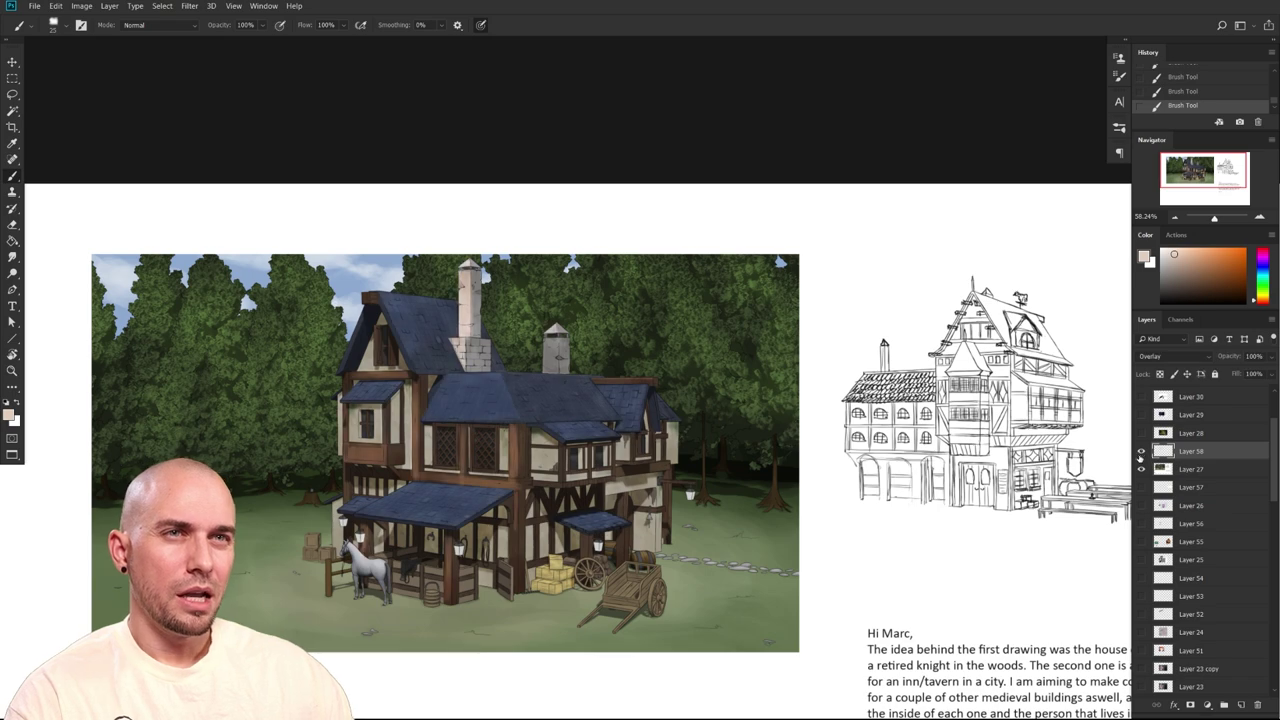
# Examine the retouched house up close and as a whole against the dark forest background
pyautogui.scroll(3, 690, 496)
pyautogui.moveTo(690, 496); pyautogui.dragTo(892, 469)
pyautogui.scroll(-1, 895, 515)
pyautogui.moveTo(894, 524); pyautogui.dragTo(860, 552)
pyautogui.scroll(-4, 801, 515)
pyautogui.scroll(5, 815, 510)
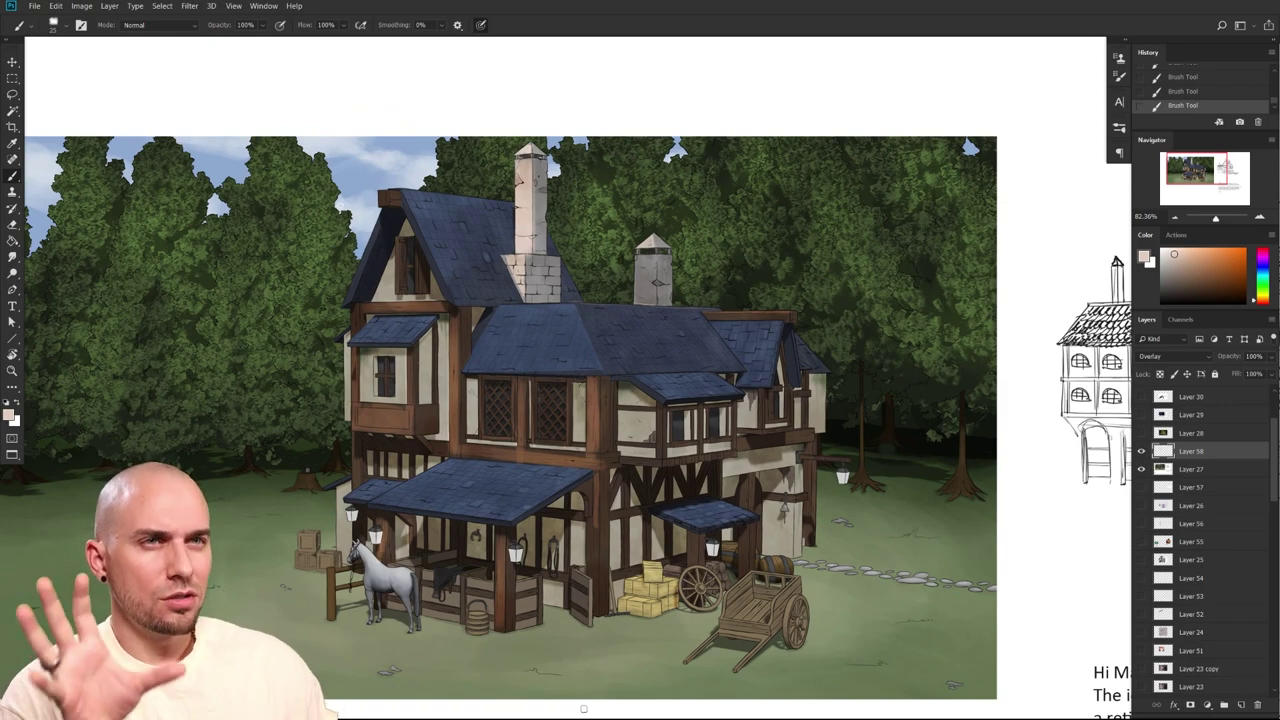
pyautogui.scroll(3, 431, 485)
pyautogui.scroll(-3, 694, 537)
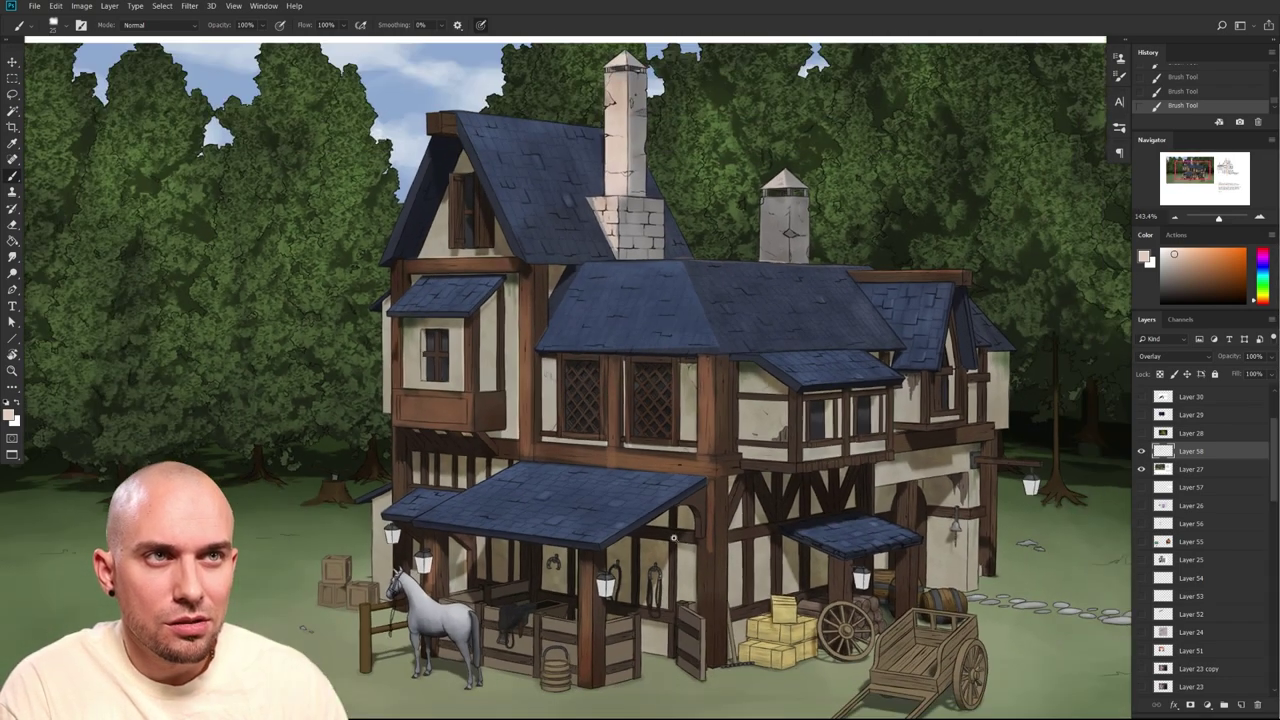
pyautogui.scroll(-2, 686, 562)
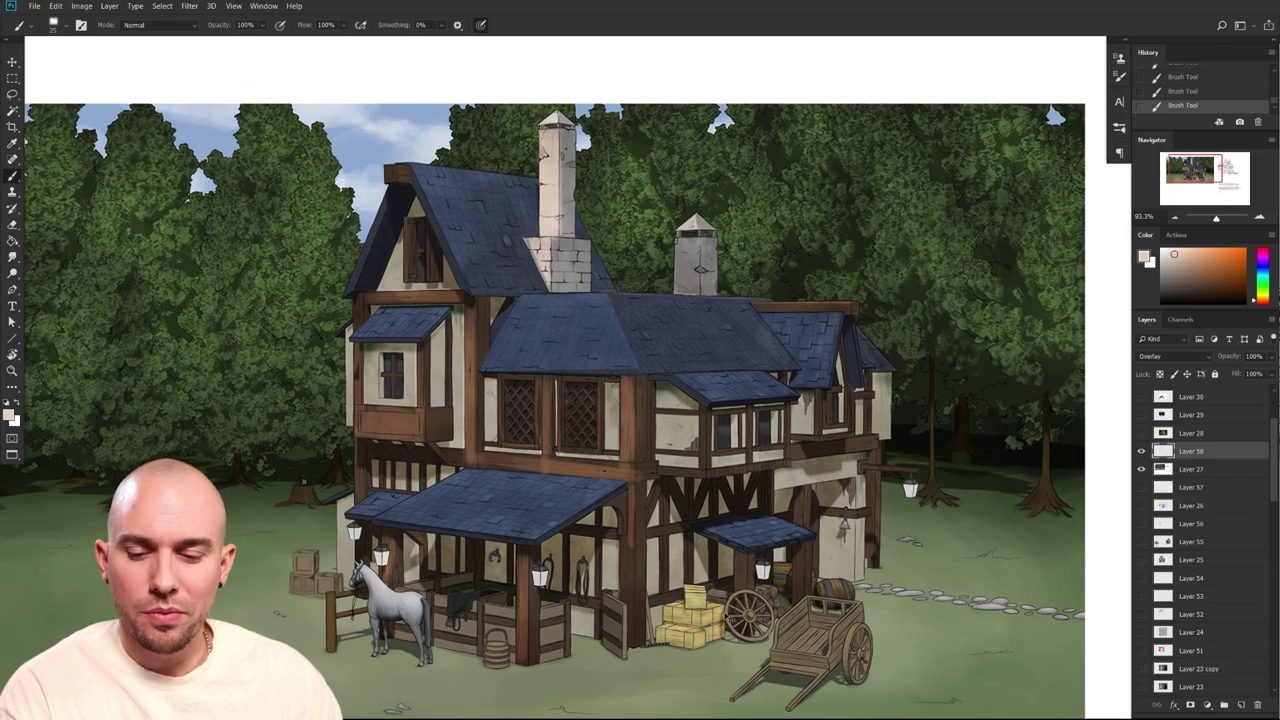
pyautogui.scroll(-2, 868, 617)
pyautogui.scroll(1, 868, 617)
pyautogui.scroll(-1, 890, 598)
pyautogui.moveTo(904, 586); pyautogui.dragTo(783, 540)
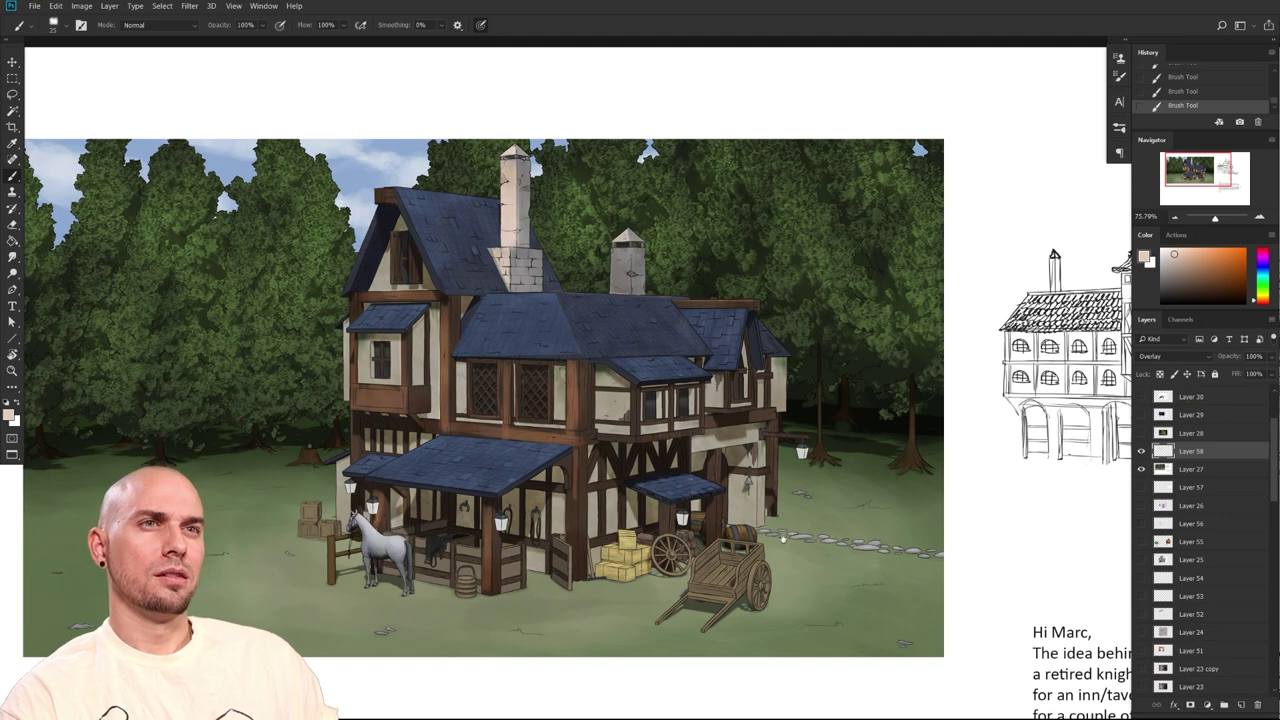
# Lasso the forest background behind the house, following the building's outline from the stone path across the roofs to the crates
pyautogui.moveTo(900, 587)
pyautogui.mouseDown()
pyautogui.moveTo(908, 600)
pyautogui.moveTo(863, 577)
pyautogui.moveTo(729, 597)
pyautogui.mouseUp()
pyautogui.press('l')
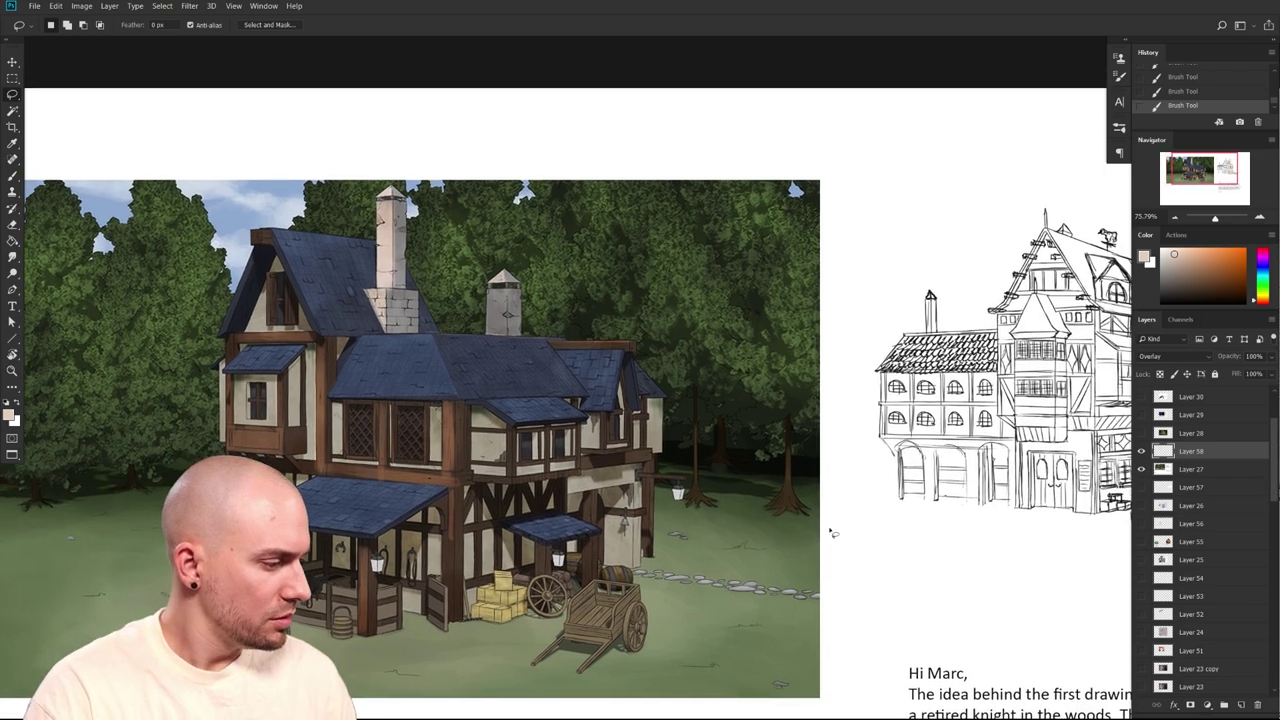
pyautogui.moveTo(818, 577)
pyautogui.mouseDown()
pyautogui.moveTo(656, 552)
pyautogui.moveTo(659, 482)
pyautogui.mouseUp()
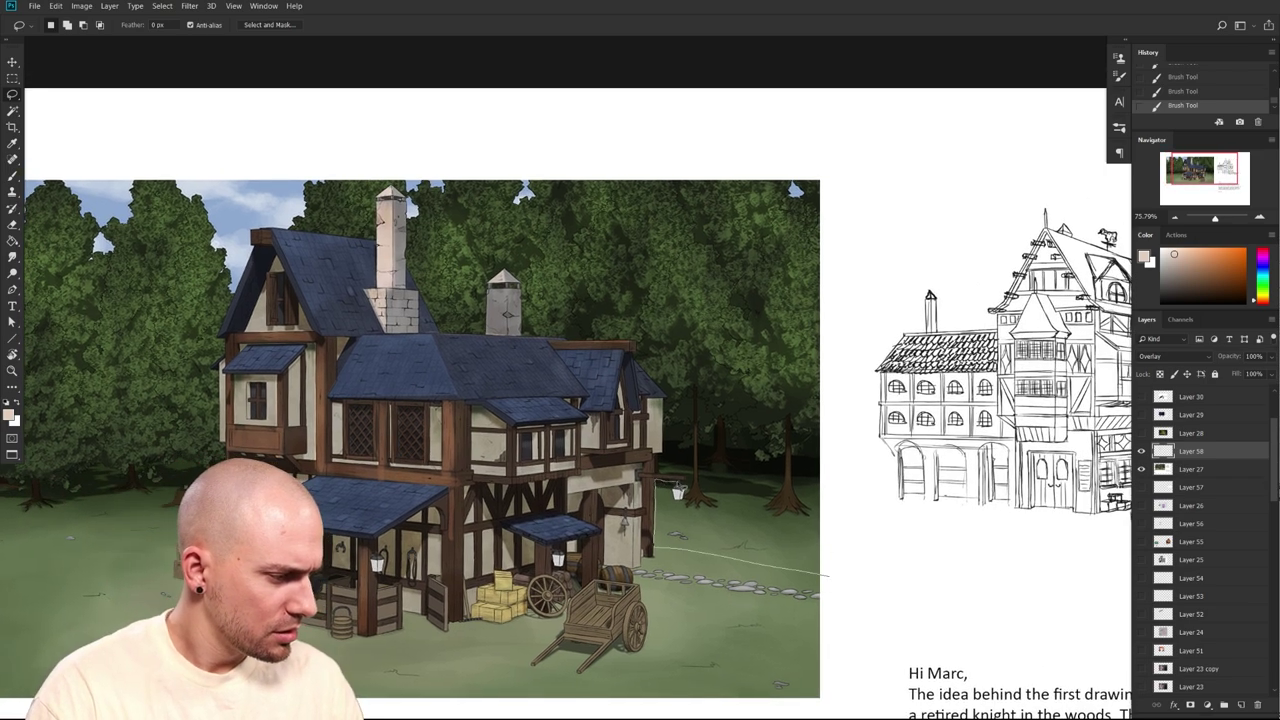
pyautogui.moveTo(660, 462); pyautogui.dragTo(668, 424)
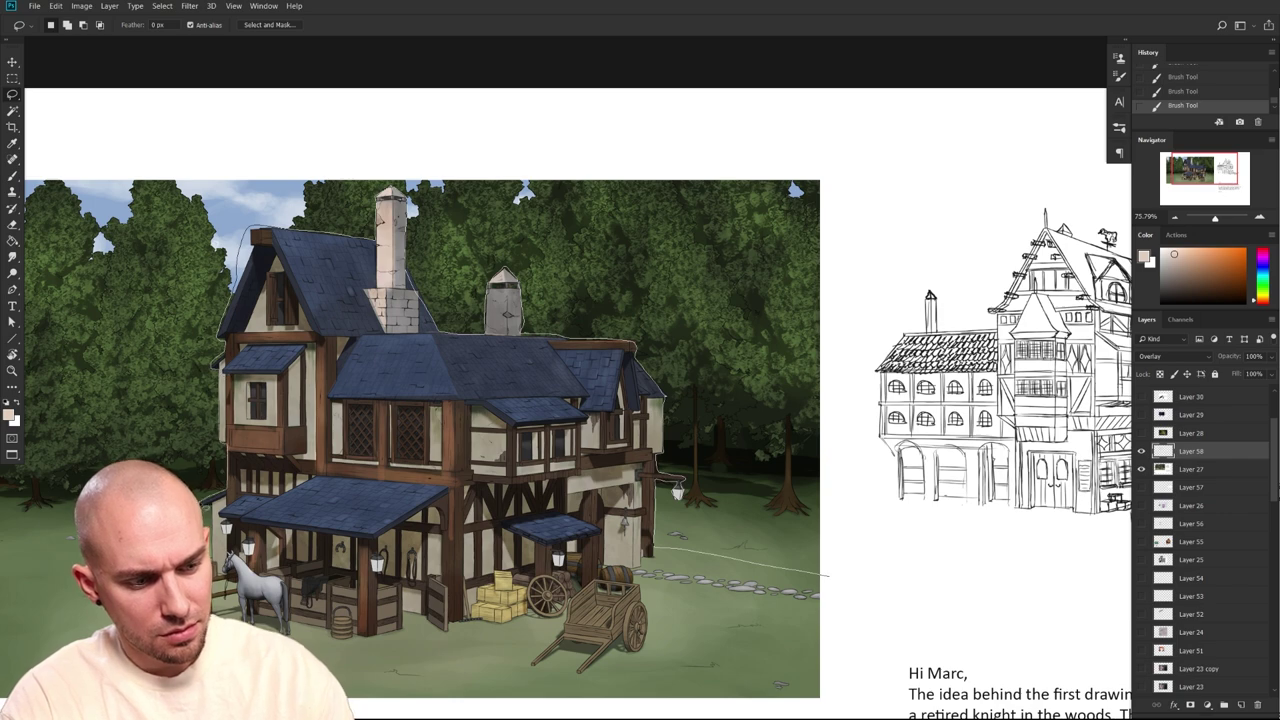
pyautogui.moveTo(198, 549); pyautogui.dragTo(466, 545)
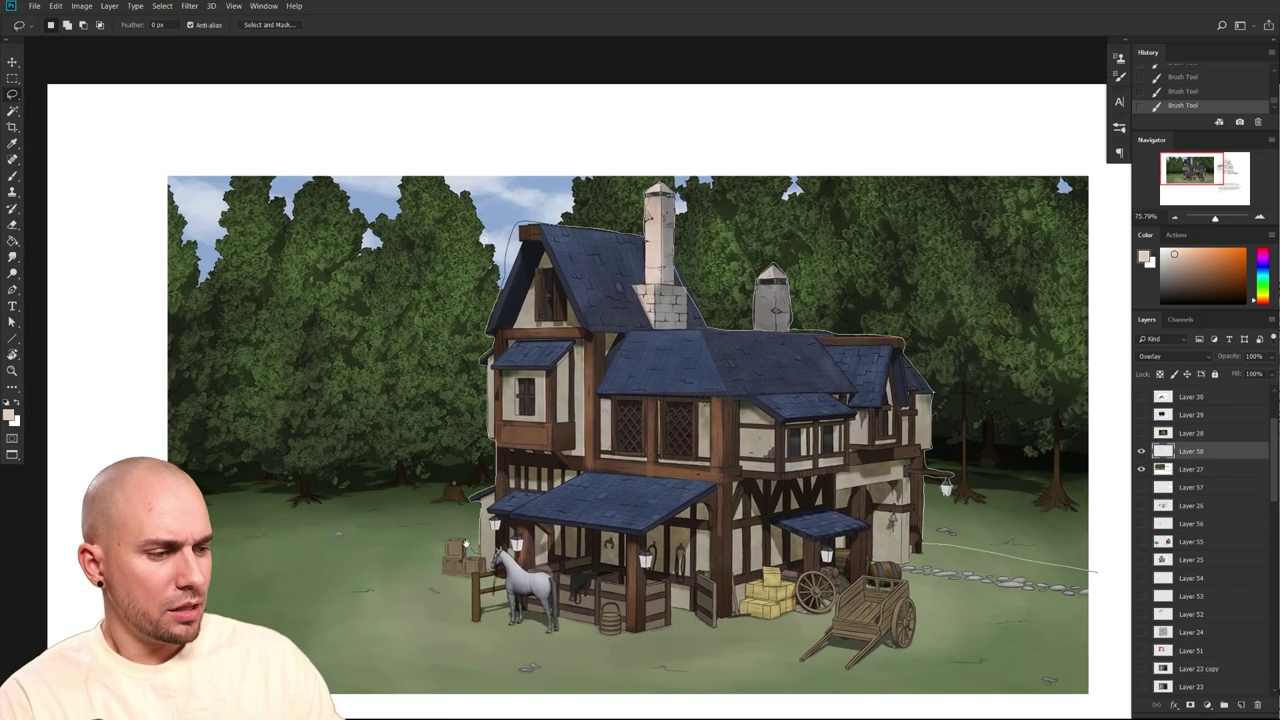
pyautogui.moveTo(95, 440)
pyautogui.mouseDown()
pyautogui.moveTo(668, 80)
pyautogui.moveTo(1100, 260)
pyautogui.moveTo(1100, 500)
pyautogui.moveTo(880, 555)
pyautogui.mouseUp()
# Apply Levels to the selected forest background on Layer 27, raising the black output level to 41
pyautogui.hotkey('ctrl', 'l')
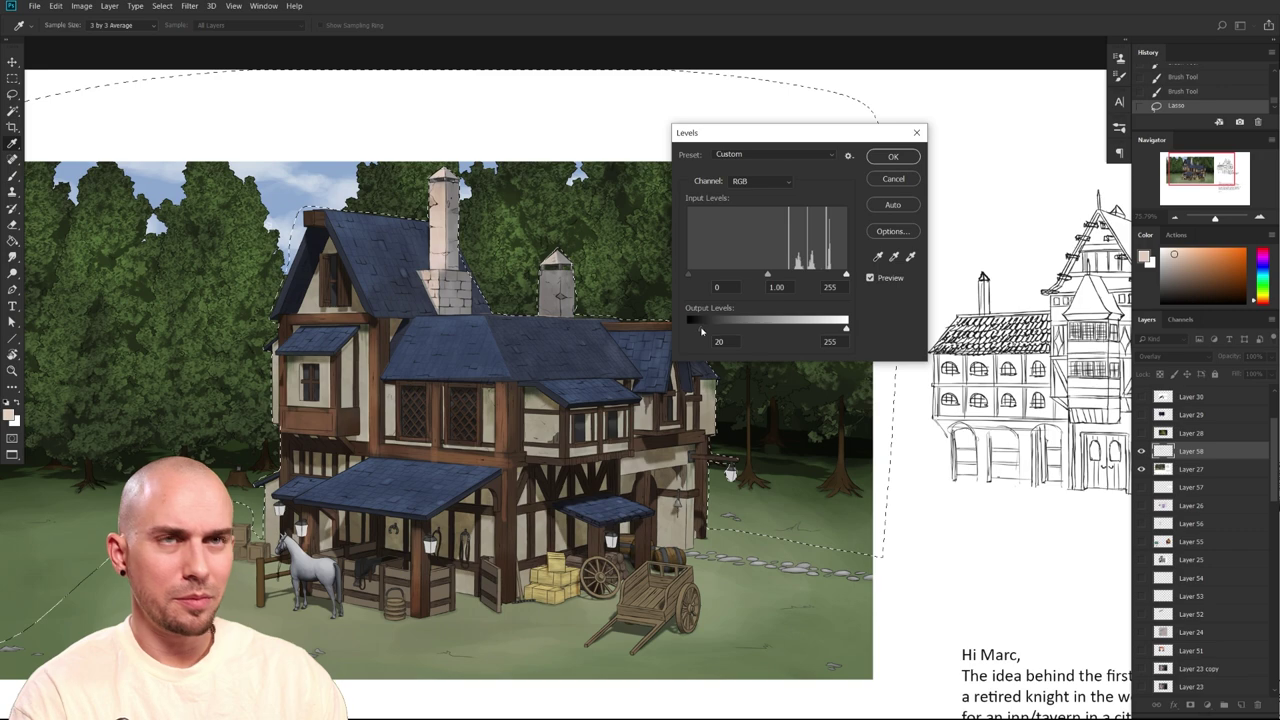
pyautogui.press('Return')
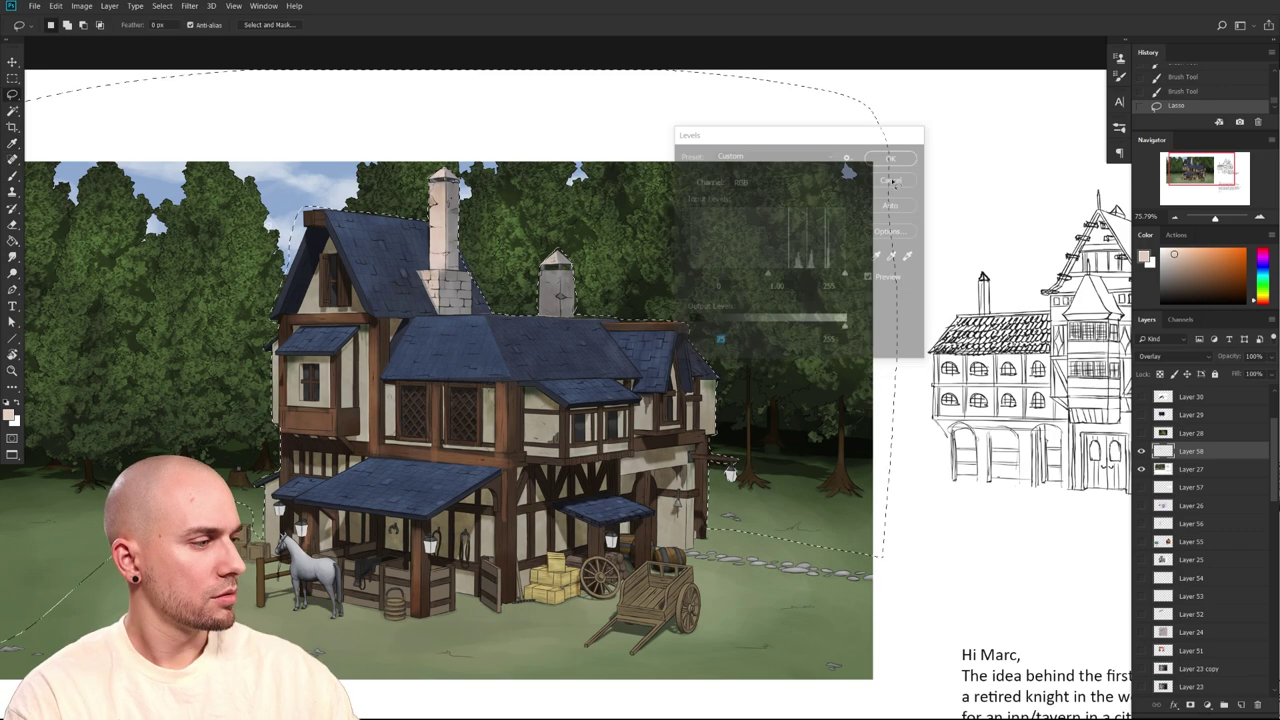
pyautogui.click(1190, 469)
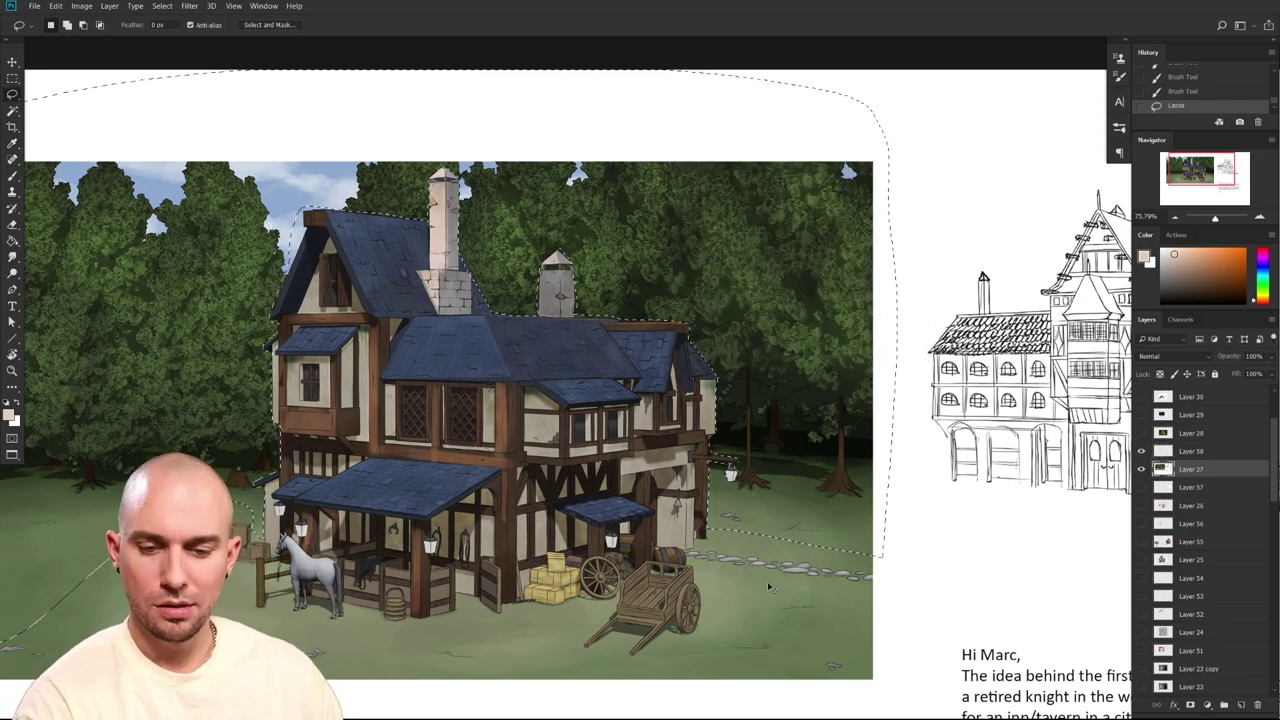
pyautogui.hotkey('ctrl', 'l')
pyautogui.moveTo(695, 331); pyautogui.dragTo(716, 331)
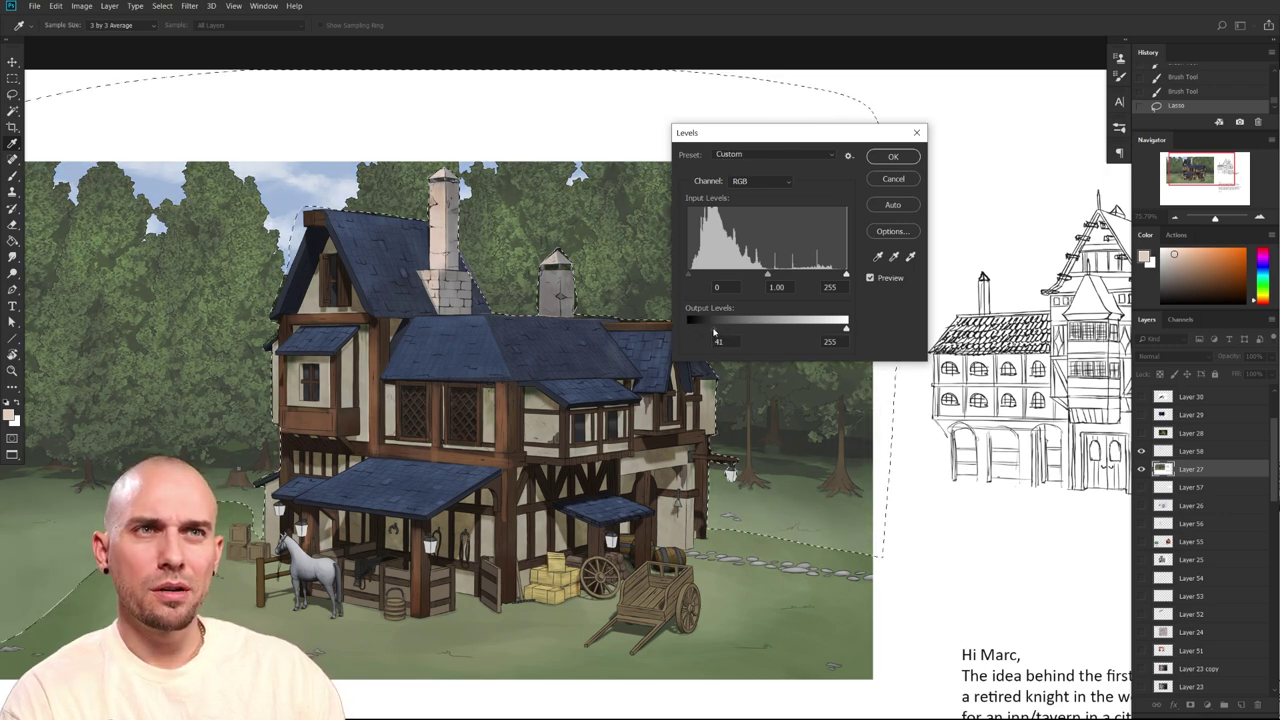
pyautogui.click(893, 156)
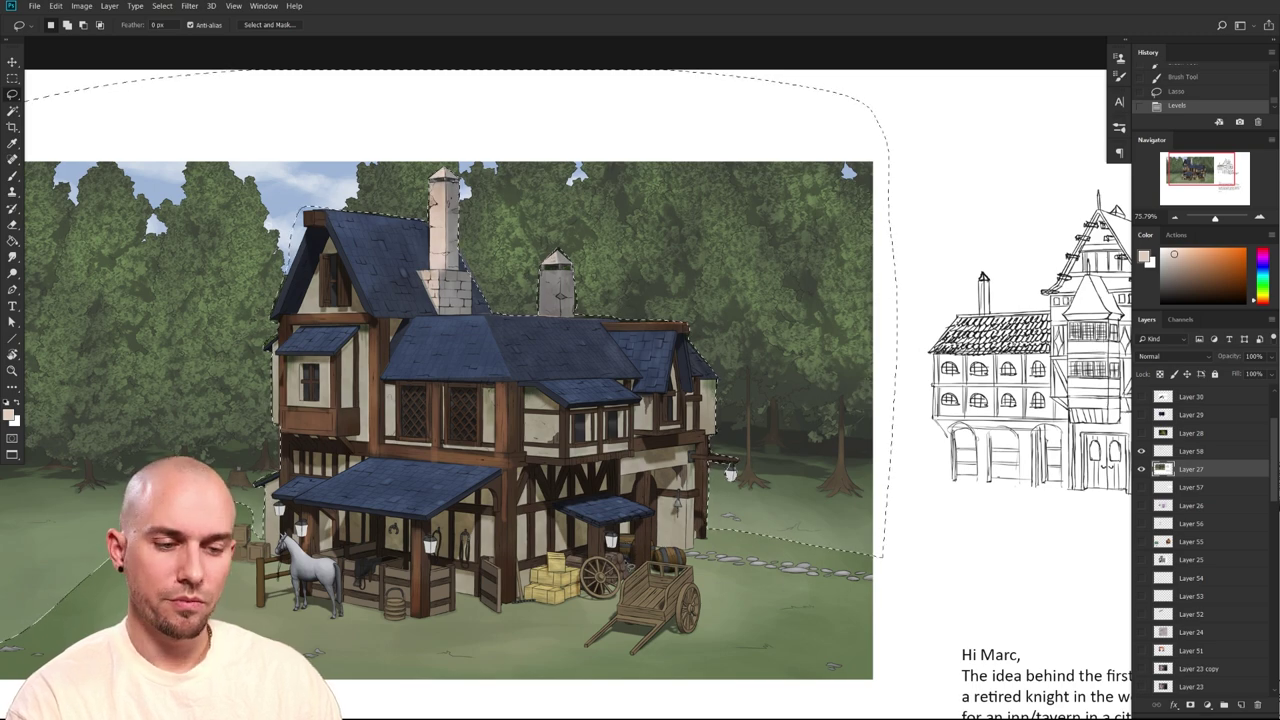
# Set up the Brush tool with a textured soft tip enlarged to 1500 px and a light yellow-green colour
pyautogui.press('b')
pyautogui.rightClick(600, 430)
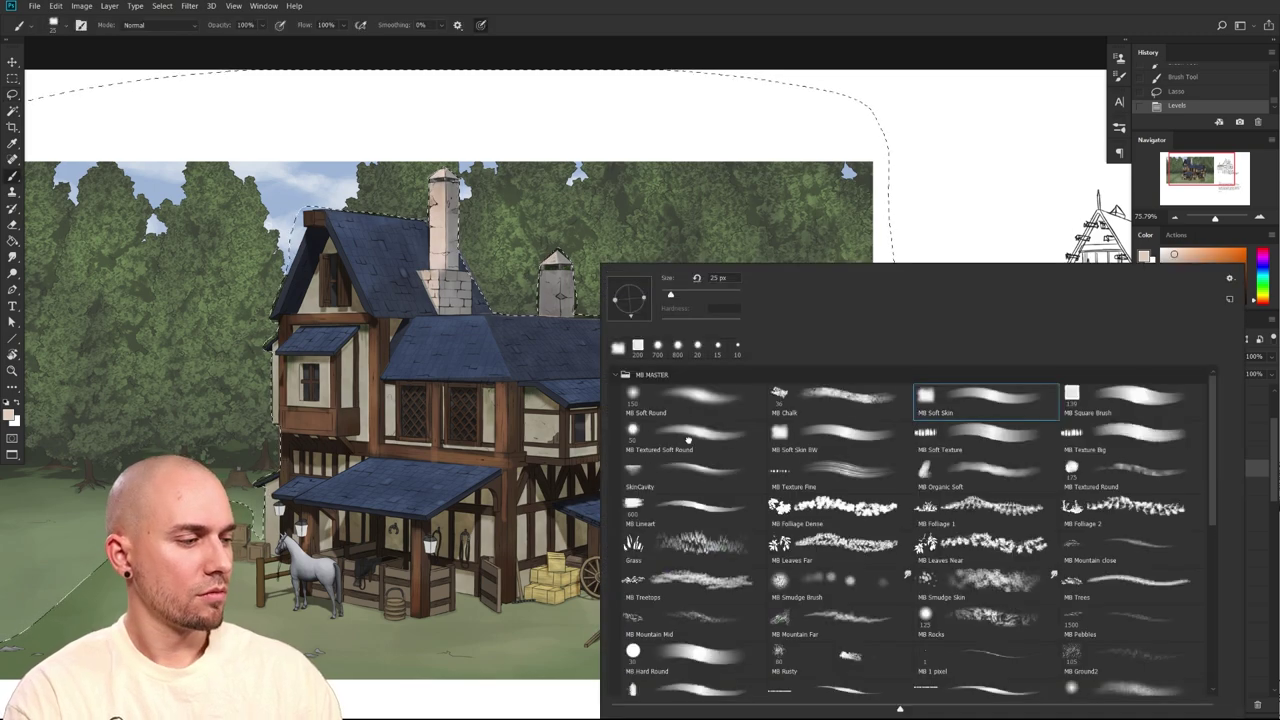
pyautogui.moveTo(522, 571); pyautogui.dragTo(490, 571)
pyautogui.press(']')
pyautogui.press(']')
pyautogui.press(']')
pyautogui.press(']')
pyautogui.press(']')
pyautogui.press(']')
pyautogui.press(']')
pyautogui.press(']')
pyautogui.press(']')
pyautogui.press(']')
pyautogui.press(']')
pyautogui.press(']')
pyautogui.press(']')
pyautogui.press(']')
pyautogui.press(']')
pyautogui.press(']')
pyautogui.press(']')
pyautogui.press(']')
pyautogui.press(']')
pyautogui.press(']')
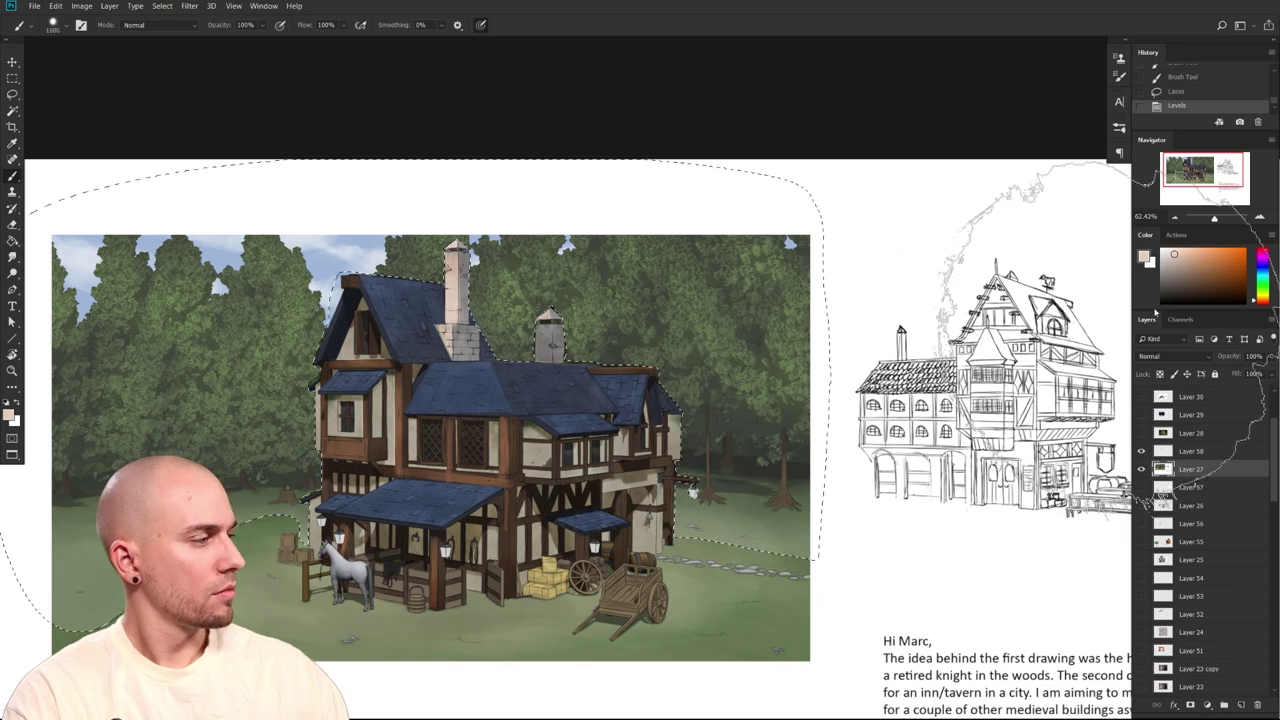
pyautogui.click(1180, 250)
pyautogui.moveTo(1262, 298); pyautogui.dragTo(1262, 291)
pyautogui.click(1196, 255)
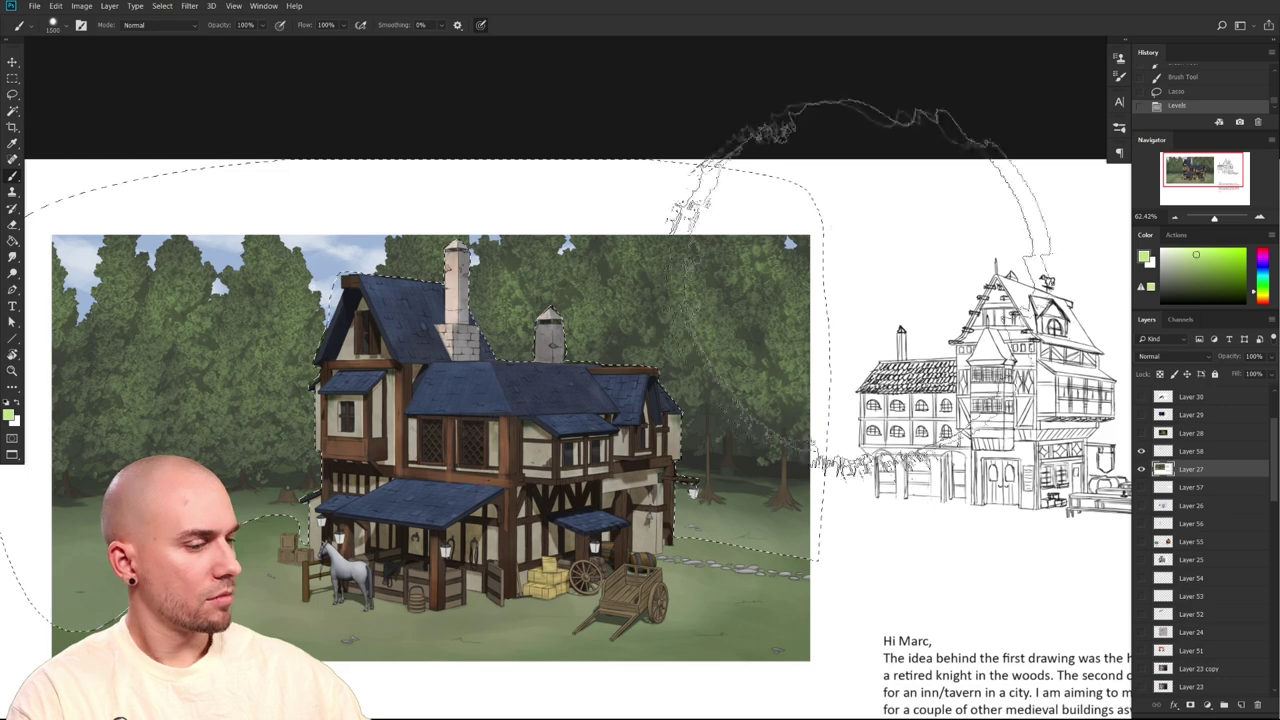
# Lock Layer 27's transparent pixels and brush light green haze over the selected trees to the left of the house
pyautogui.moveTo(200, 145); pyautogui.dragTo(245, 268)
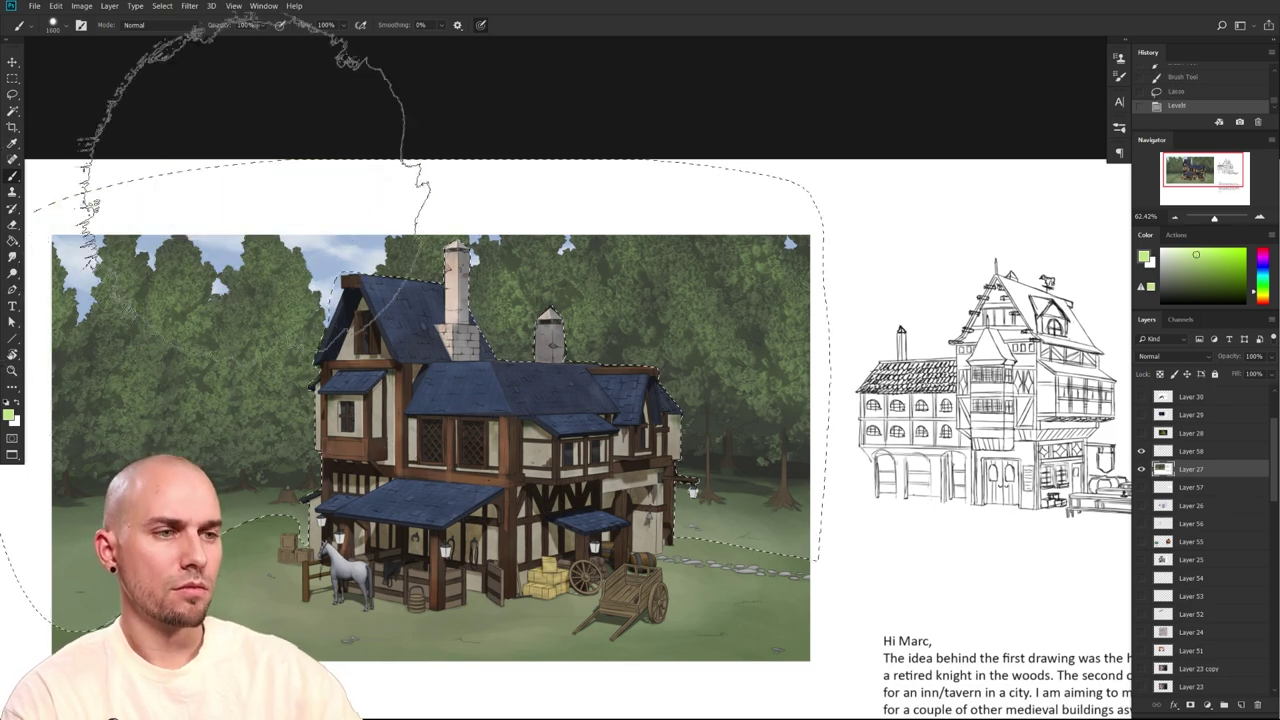
pyautogui.hotkey('ctrl', 'z')
pyautogui.click(1159, 375)
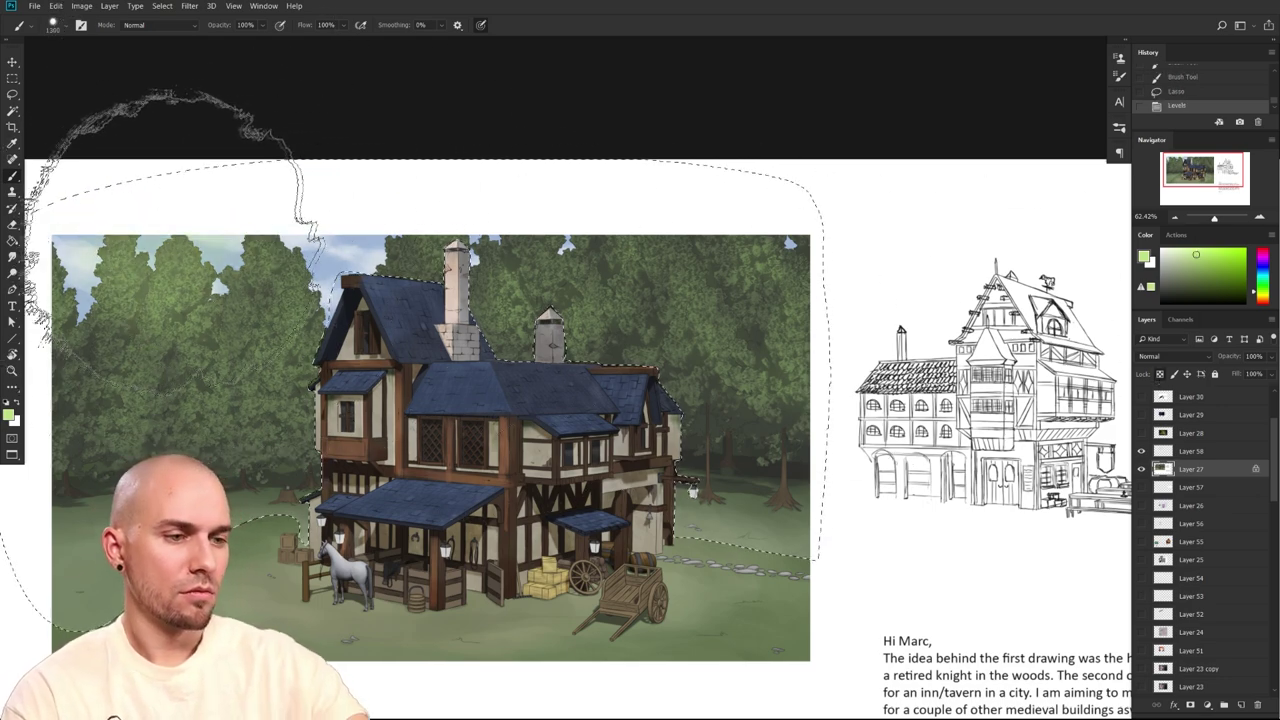
pyautogui.press(']')
pyautogui.click(142, 320)
pyautogui.click(205, 320)
pyautogui.press(']')
pyautogui.press(']')
pyautogui.press(']')
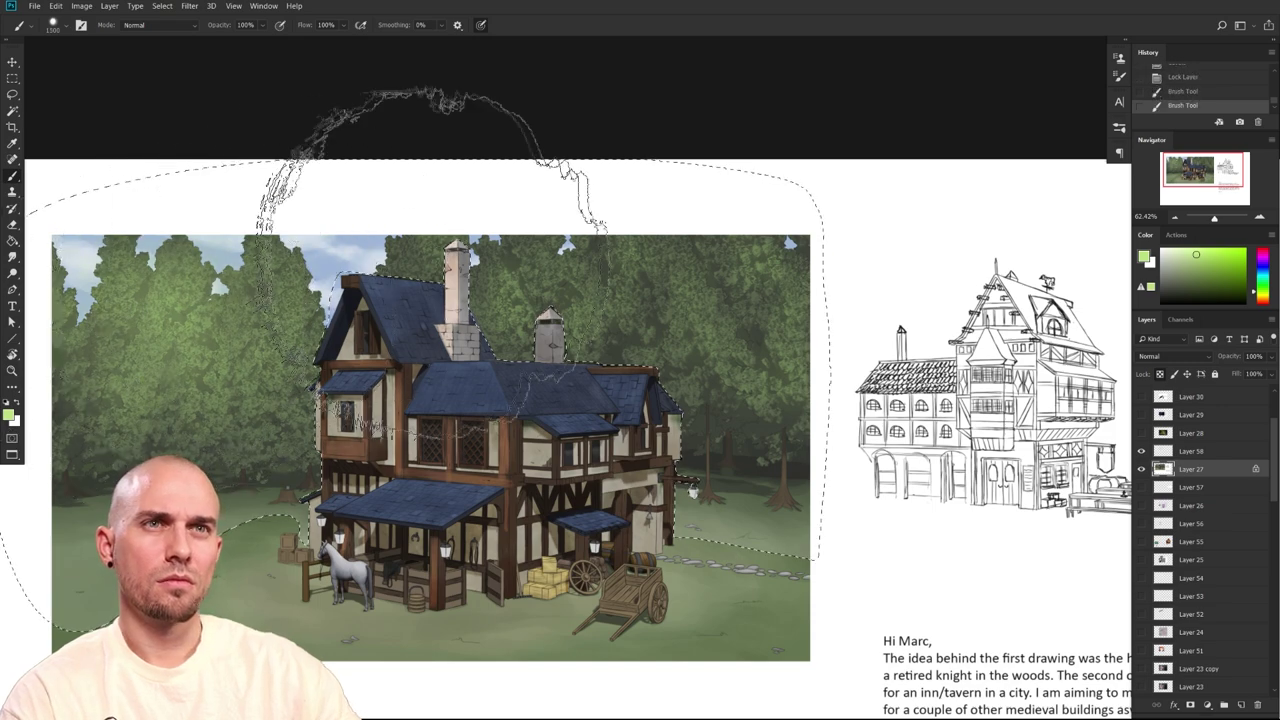
# Brush light green haze over the trees behind and to the right of the house, then clear the selection
pyautogui.moveTo(602, 312); pyautogui.dragTo(703, 388)
pyautogui.press('[')
pyautogui.press('[')
pyautogui.press('[')
pyautogui.press('[')
pyautogui.moveTo(838, 402); pyautogui.dragTo(760, 392)
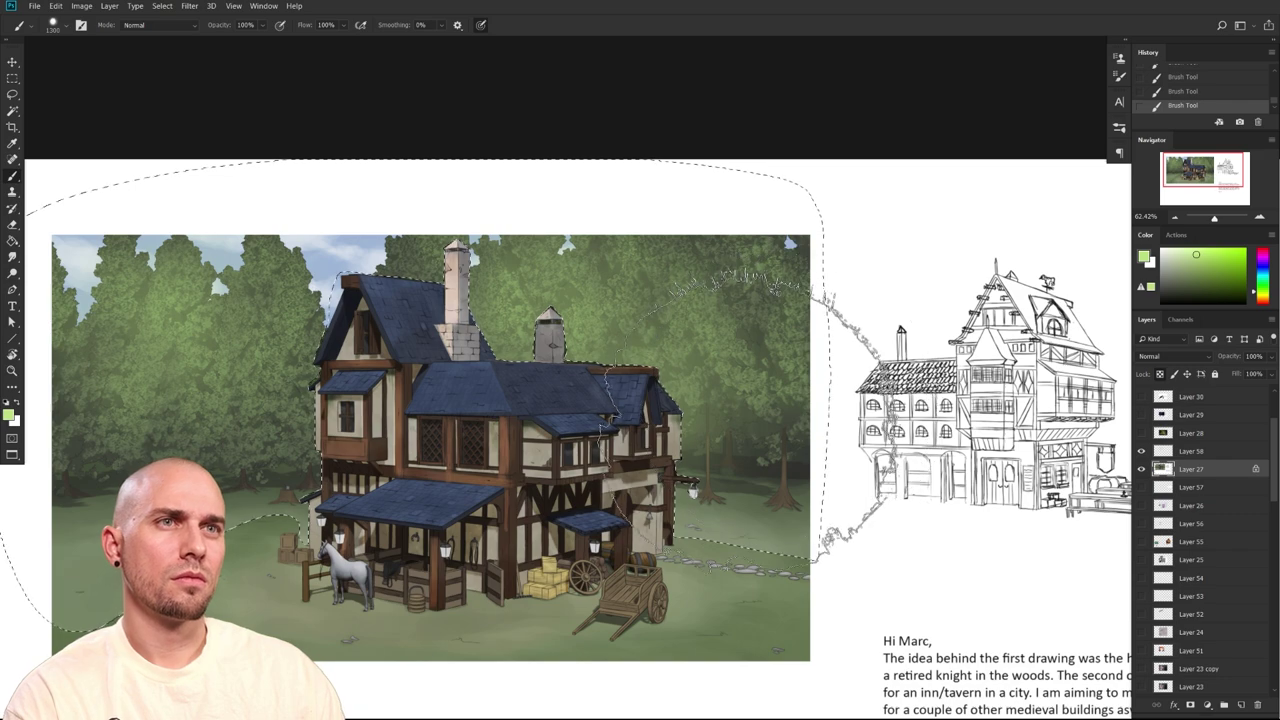
pyautogui.hotkey('ctrl', 'h')
pyautogui.hotkey('ctrl', 'd')
# Brighten Layer 27 with Curves, adding an upper midtone point at input 151, output 174
pyautogui.moveTo(766, 570); pyautogui.dragTo(820, 562)
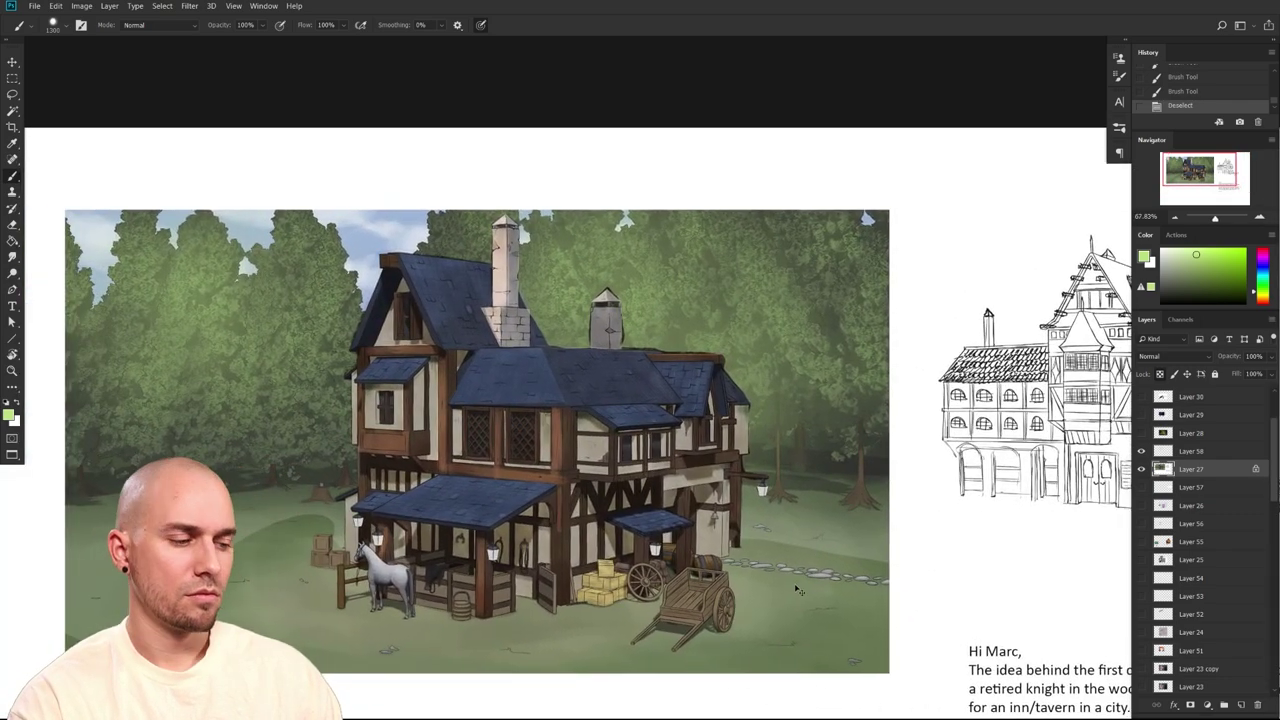
pyautogui.hotkey('ctrl', 'm')
pyautogui.moveTo(871, 434); pyautogui.dragTo(909, 383)
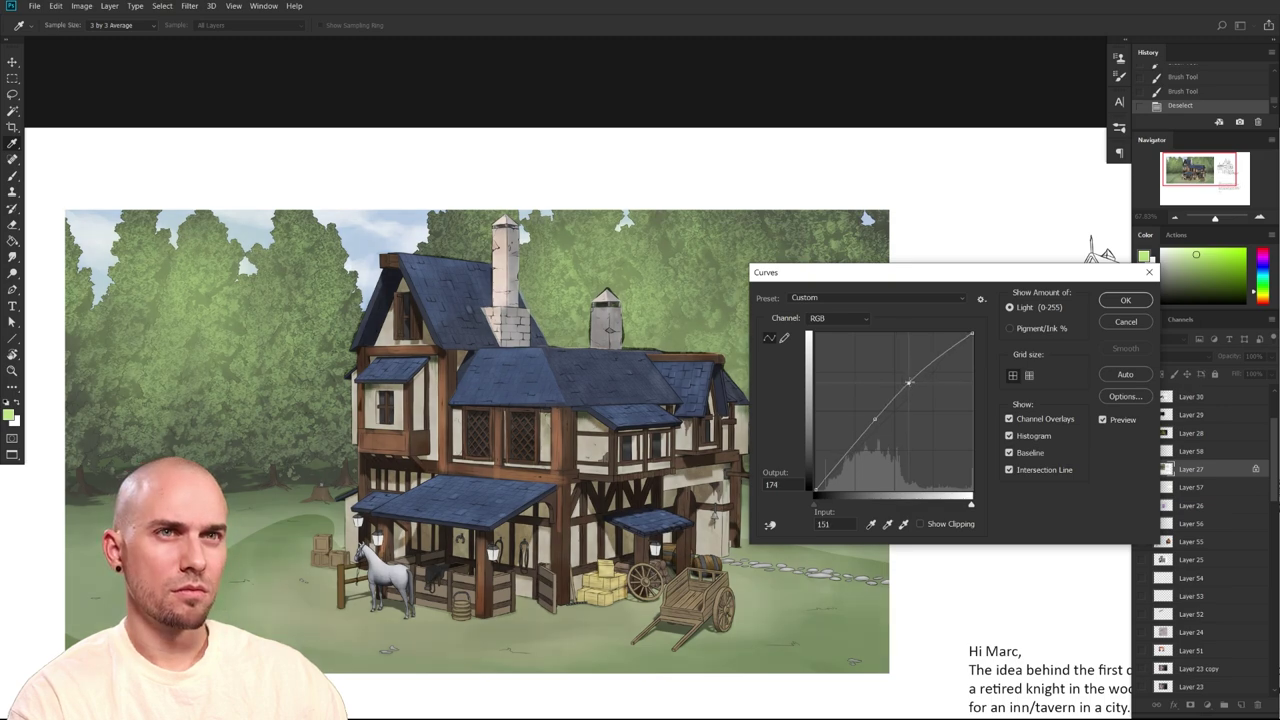
pyautogui.click(1125, 300)
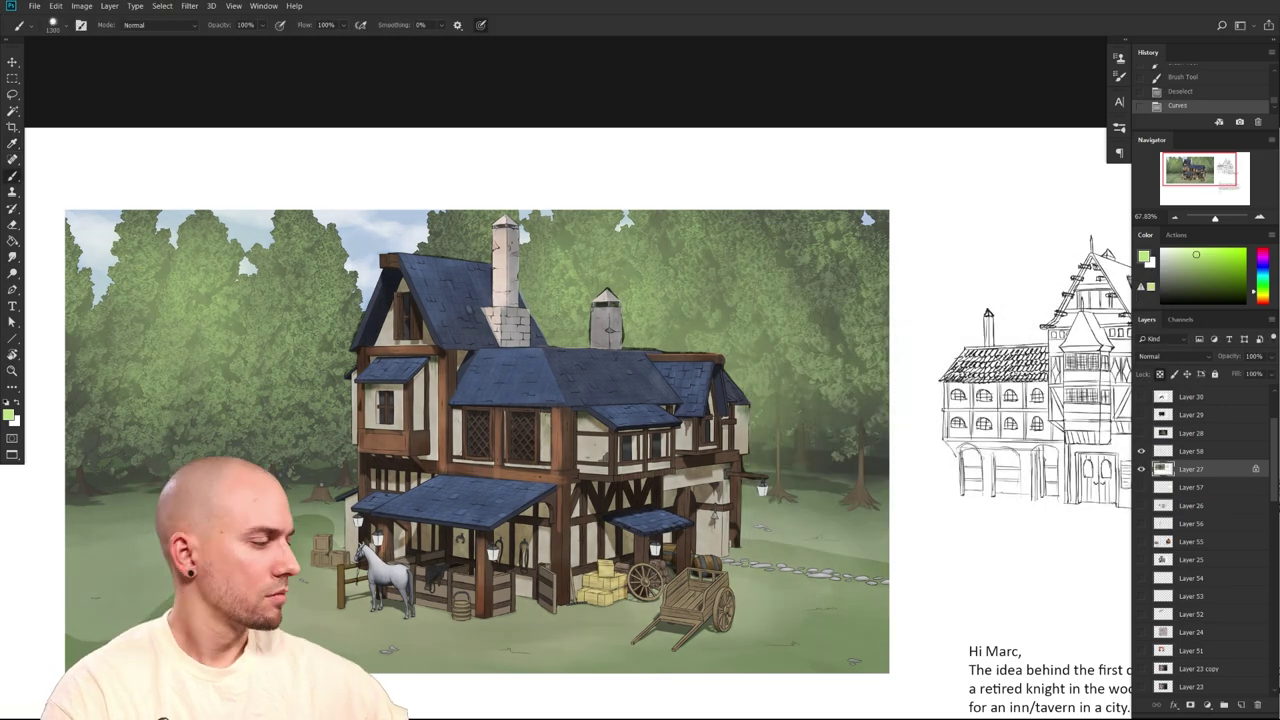
# Smudge away the hard selection edge in the grass left of the house and beside the crates
pyautogui.moveTo(118, 376)
pyautogui.mouseDown()
pyautogui.moveTo(46, 338)
pyautogui.moveTo(86, 344)
pyautogui.mouseUp()
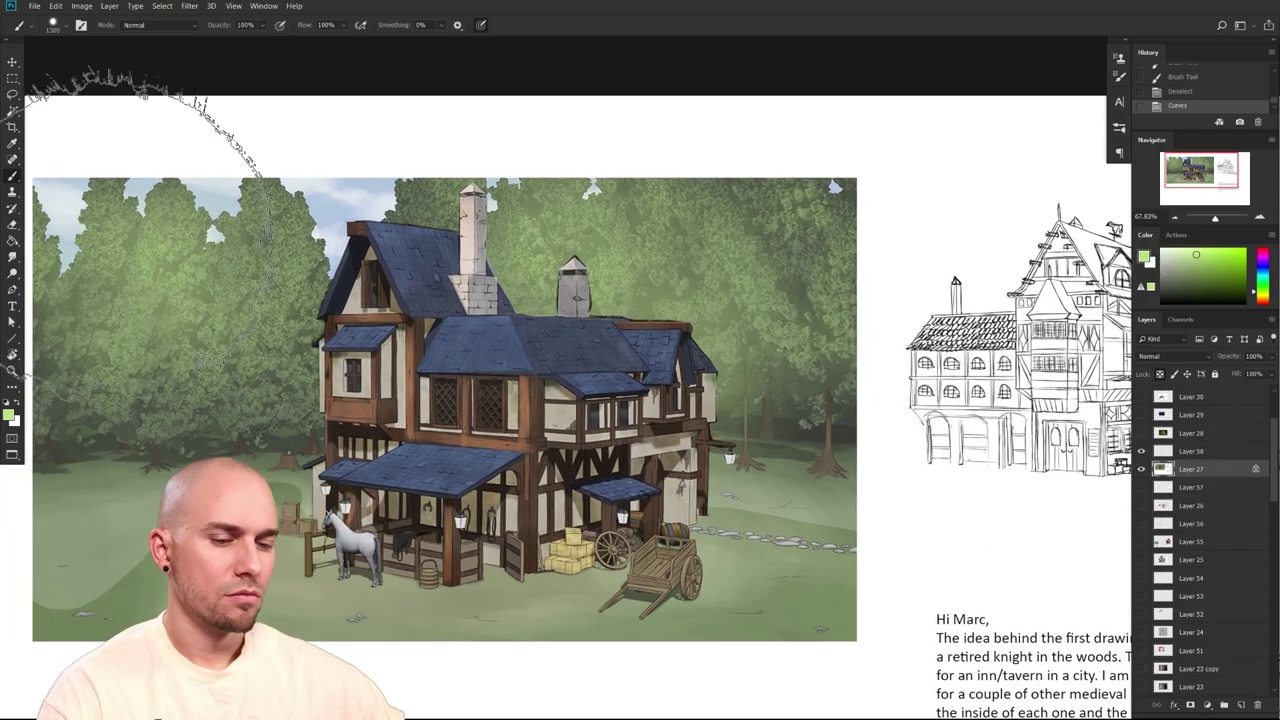
pyautogui.press('r')
pyautogui.press(']')
pyautogui.press(']')
pyautogui.moveTo(190, 495); pyautogui.dragTo(240, 490)
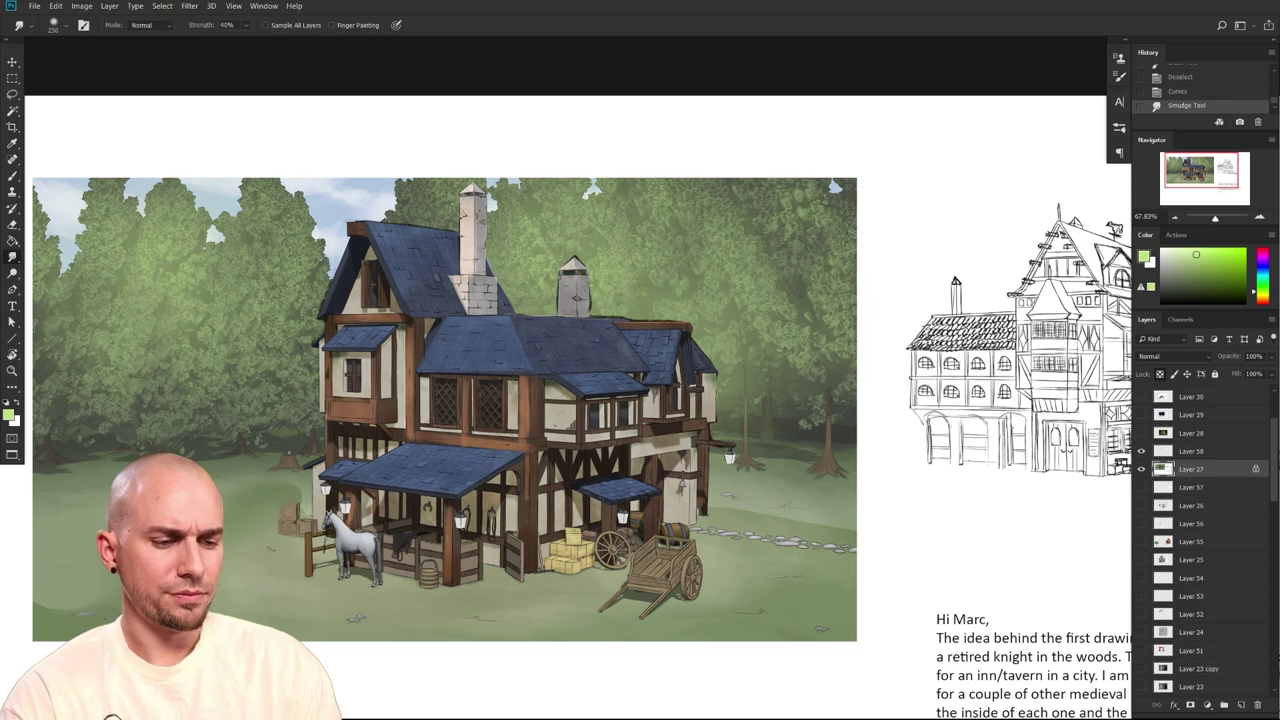
pyautogui.press('[')
pyautogui.moveTo(240, 490); pyautogui.dragTo(268, 500)
# Merge Layer 58 down into Layer 27 and copy the entire canvas
pyautogui.moveTo(871, 575); pyautogui.dragTo(703, 571)
pyautogui.moveTo(901, 573); pyautogui.dragTo(788, 495)
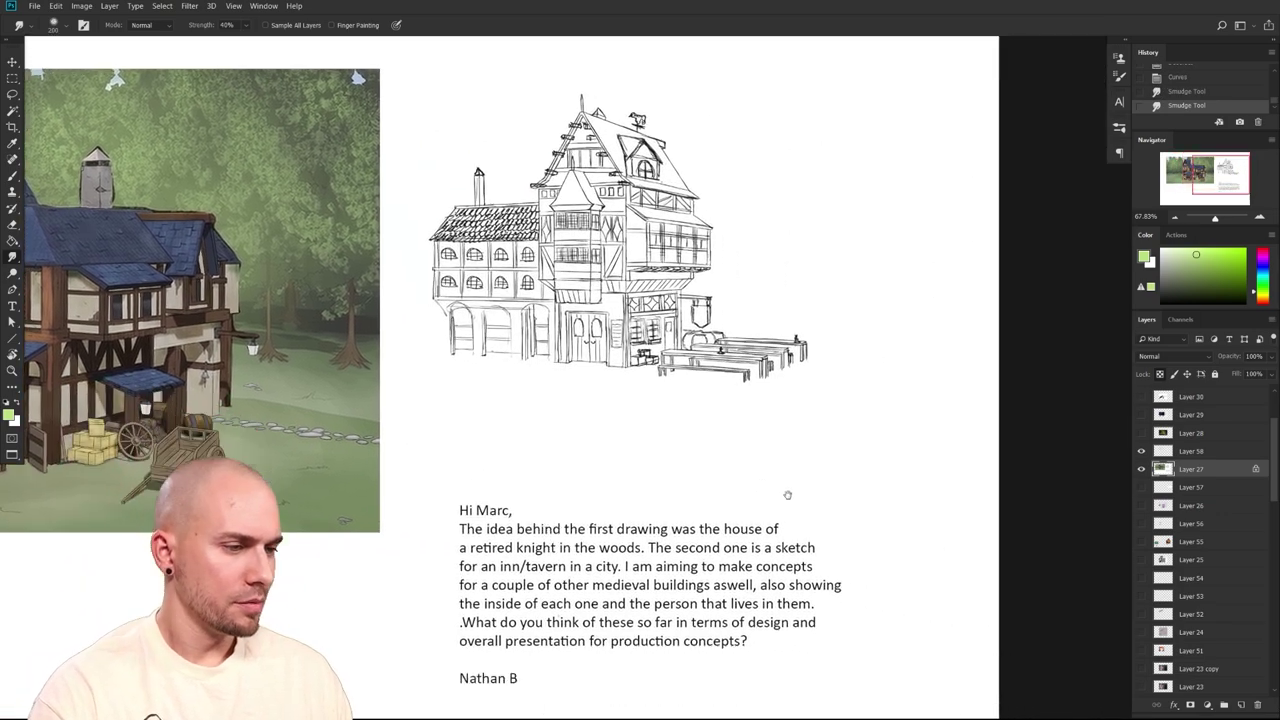
pyautogui.scroll(-5, 787, 495)
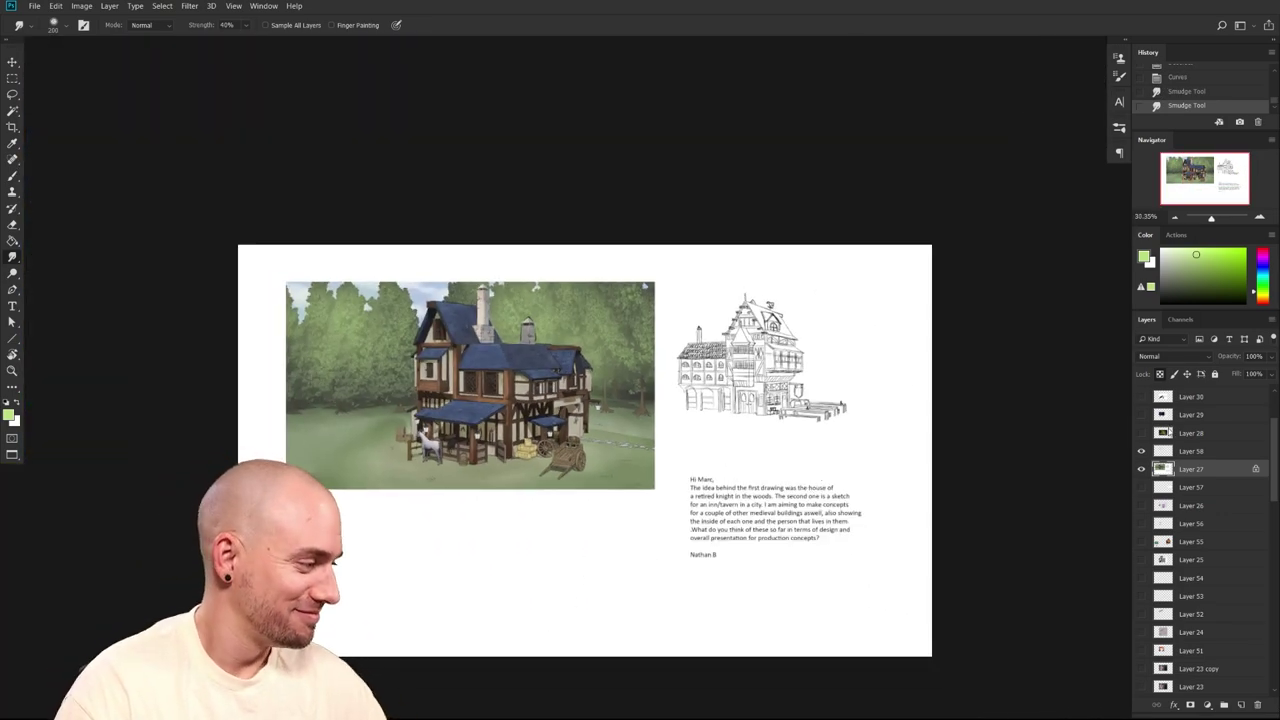
pyautogui.click(1142, 453)
pyautogui.click(1142, 453)
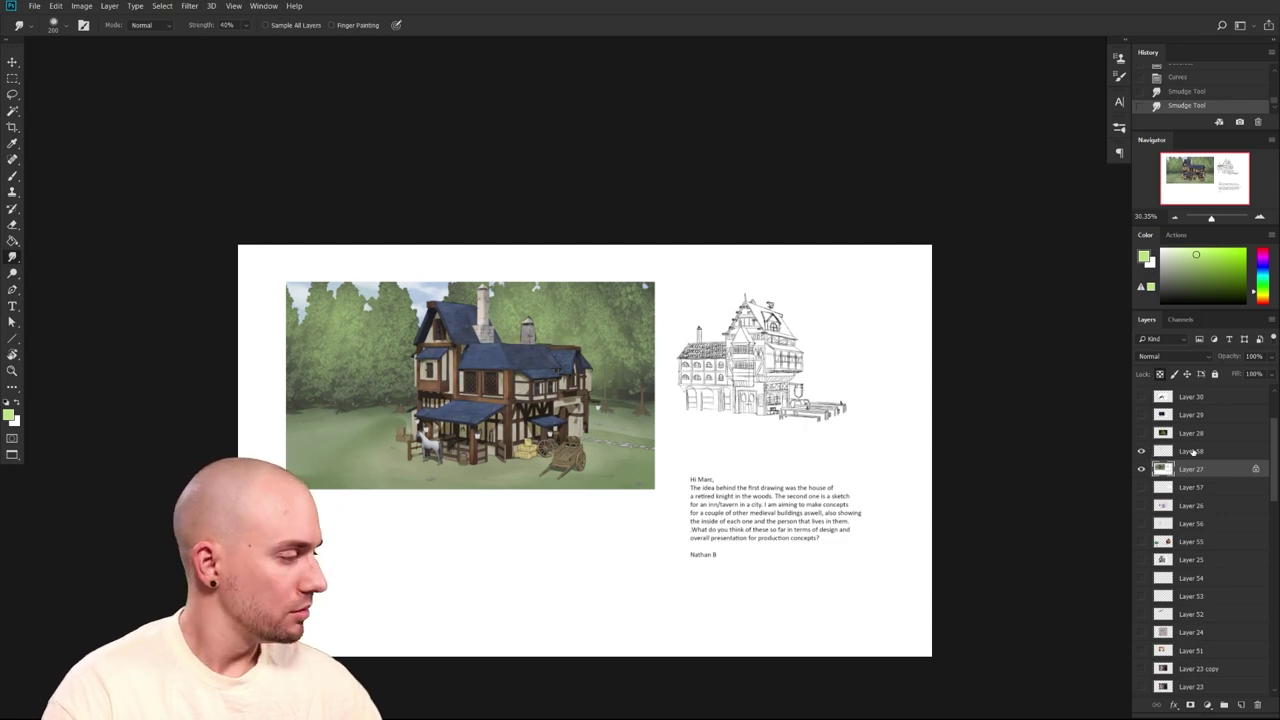
pyautogui.hotkey('ctrl', 'e')
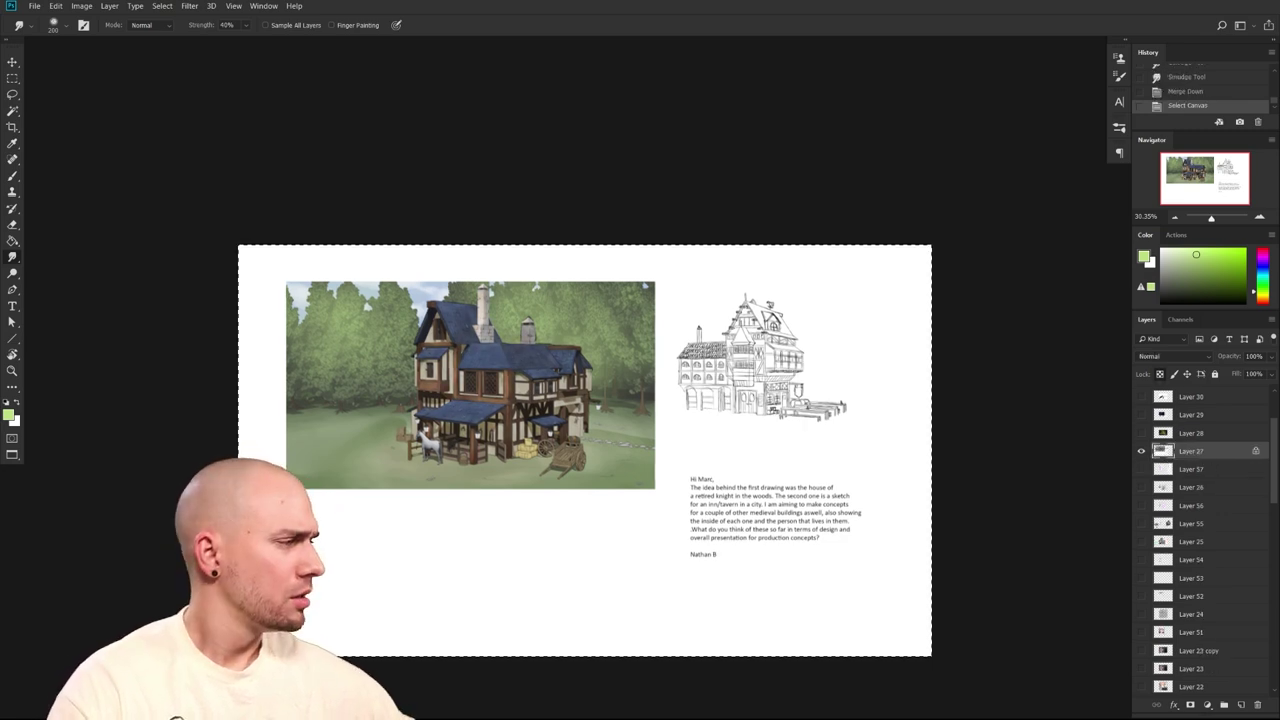
# Step the document history back to the original dark painting before the Overlay paintover and clear the selection
pyautogui.moveTo(1178, 130); pyautogui.dragTo(1184, 230)
pyautogui.scroll(8, 1202, 147)
pyautogui.click(1178, 130)
pyautogui.scroll(4, 1190, 115)
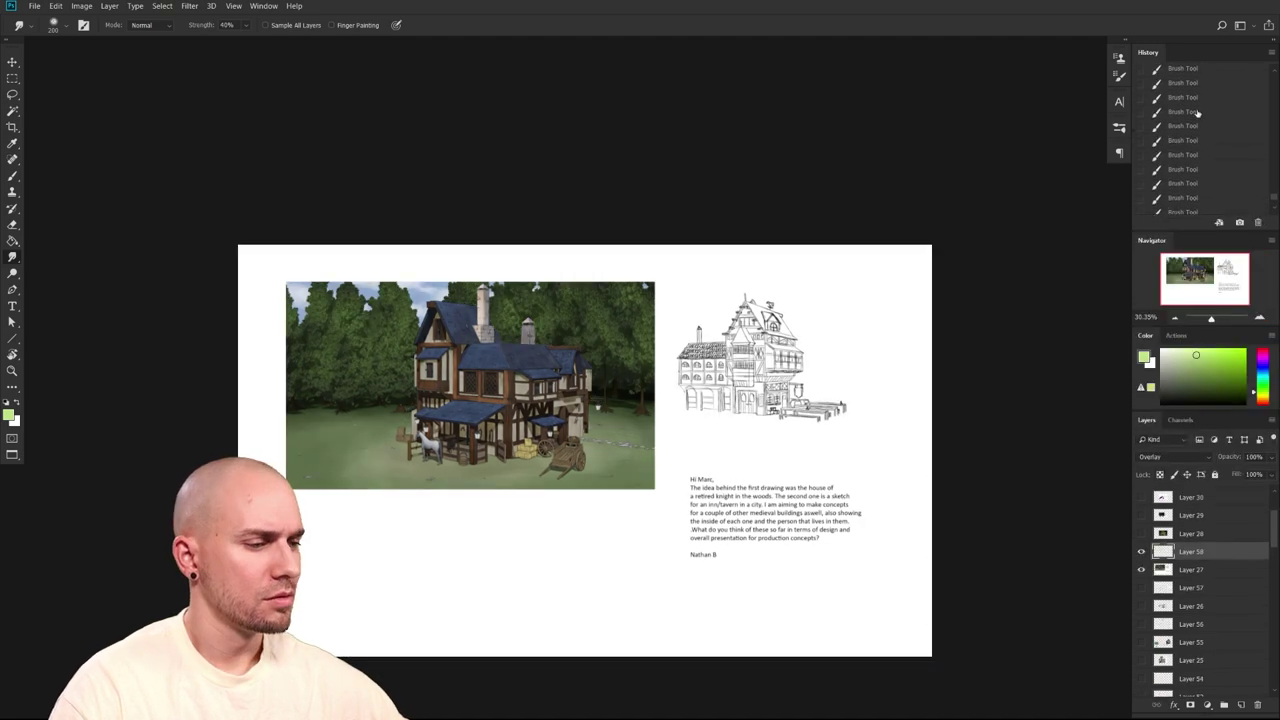
pyautogui.click(1180, 119)
pyautogui.scroll(1, 1186, 112)
pyautogui.click(1187, 106)
pyautogui.scroll(3, 1186, 101)
pyautogui.click(1175, 105)
pyautogui.scroll(4, 1165, 111)
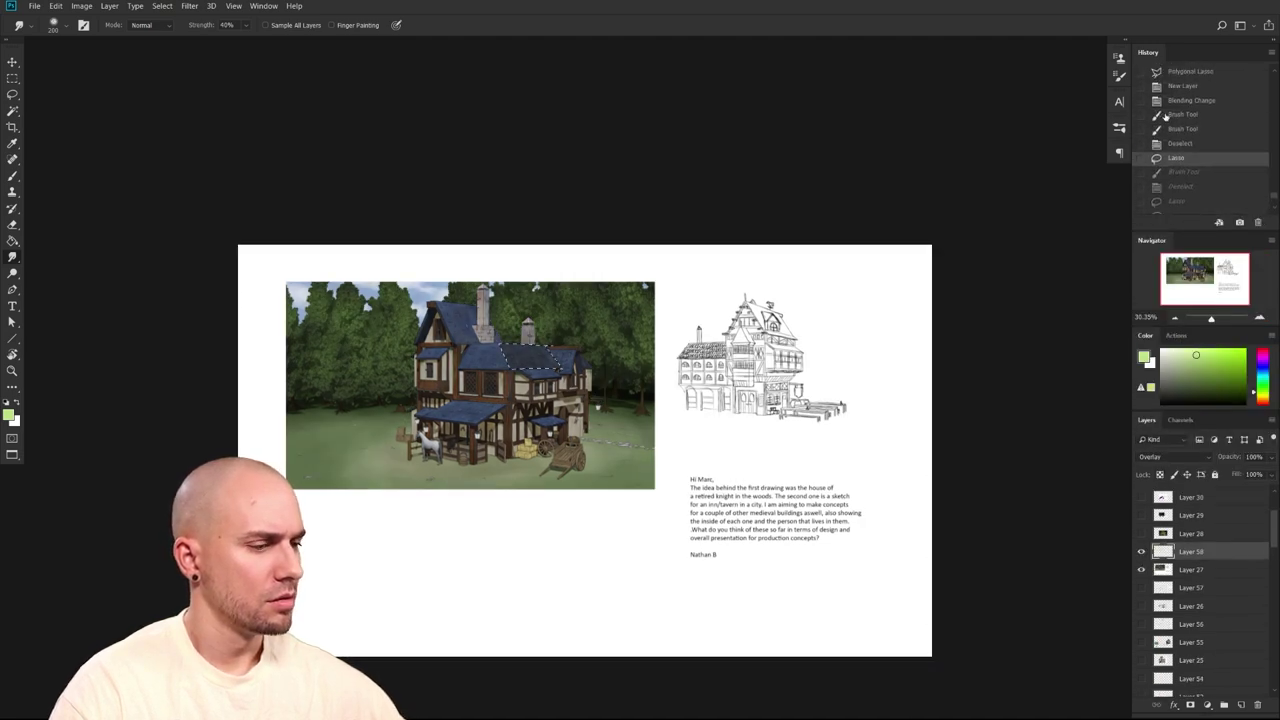
pyautogui.click(1168, 109)
pyautogui.scroll(3, 1168, 110)
pyautogui.hotkey('ctrl', 'd')
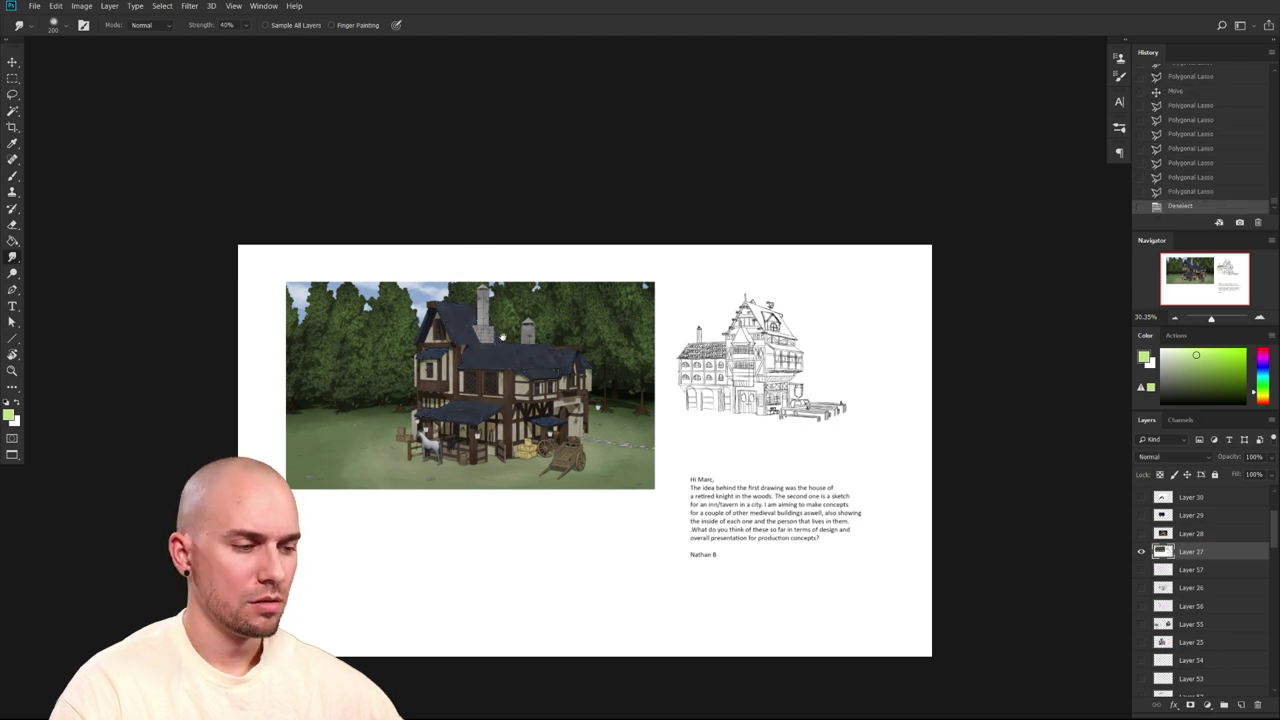
# Paste the copied paintover as a new layer and align it over the original house painting
pyautogui.hotkey('ctrl', 'v')
pyautogui.moveTo(486, 359); pyautogui.dragTo(477, 353)
pyautogui.moveTo(815, 532); pyautogui.dragTo(845, 550)
pyautogui.moveTo(594, 549); pyautogui.dragTo(709, 589)
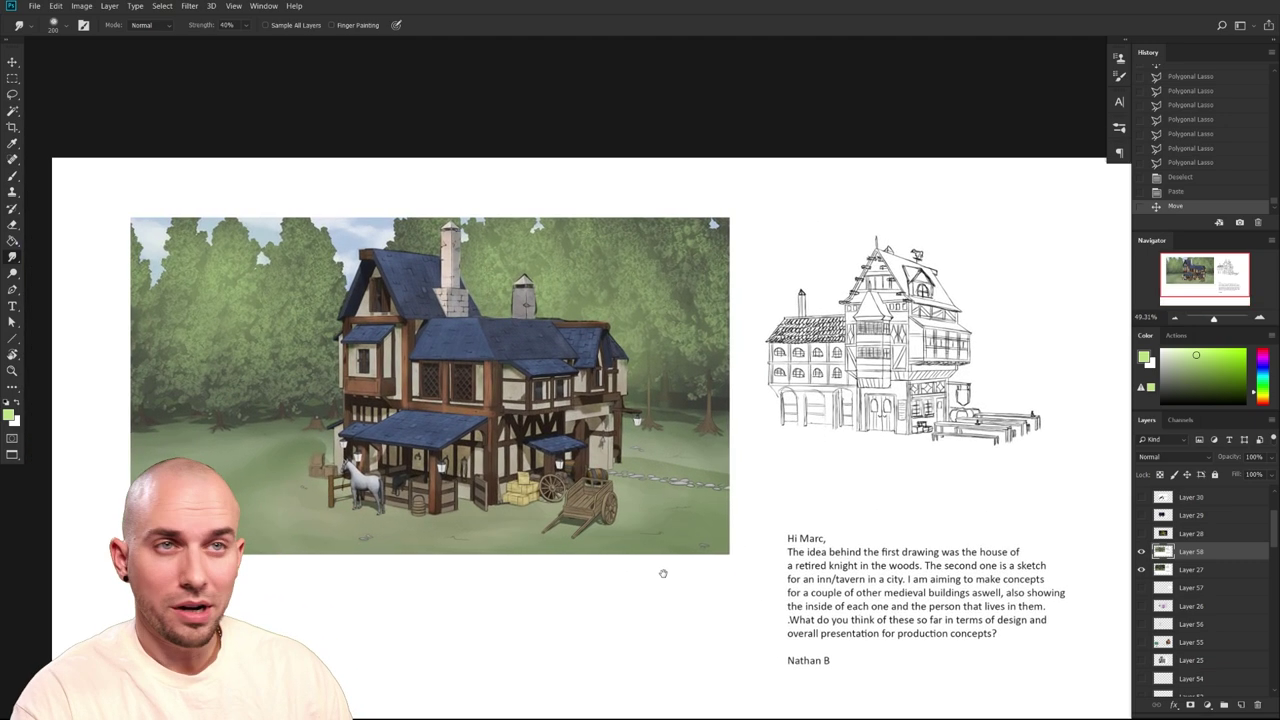
# Compare the original painting with the pasted paintover by toggling the paintover layer's visibility
pyautogui.click(1141, 551)
pyautogui.click(1141, 551)
pyautogui.click(1141, 551)
pyautogui.click(1142, 552)
pyautogui.moveTo(932, 552)
pyautogui.mouseDown()
pyautogui.moveTo(887, 563)
pyautogui.moveTo(1012, 557)
pyautogui.mouseUp()
pyautogui.moveTo(593, 486)
pyautogui.mouseDown()
pyautogui.moveTo(843, 567)
pyautogui.moveTo(861, 553)
pyautogui.mouseUp()
pyautogui.moveTo(749, 574)
pyautogui.mouseDown()
pyautogui.moveTo(821, 560)
pyautogui.moveTo(865, 586)
pyautogui.moveTo(911, 587)
pyautogui.mouseUp()
pyautogui.moveTo(925, 579)
pyautogui.mouseDown()
pyautogui.moveTo(887, 580)
pyautogui.moveTo(901, 580)
pyautogui.mouseUp()
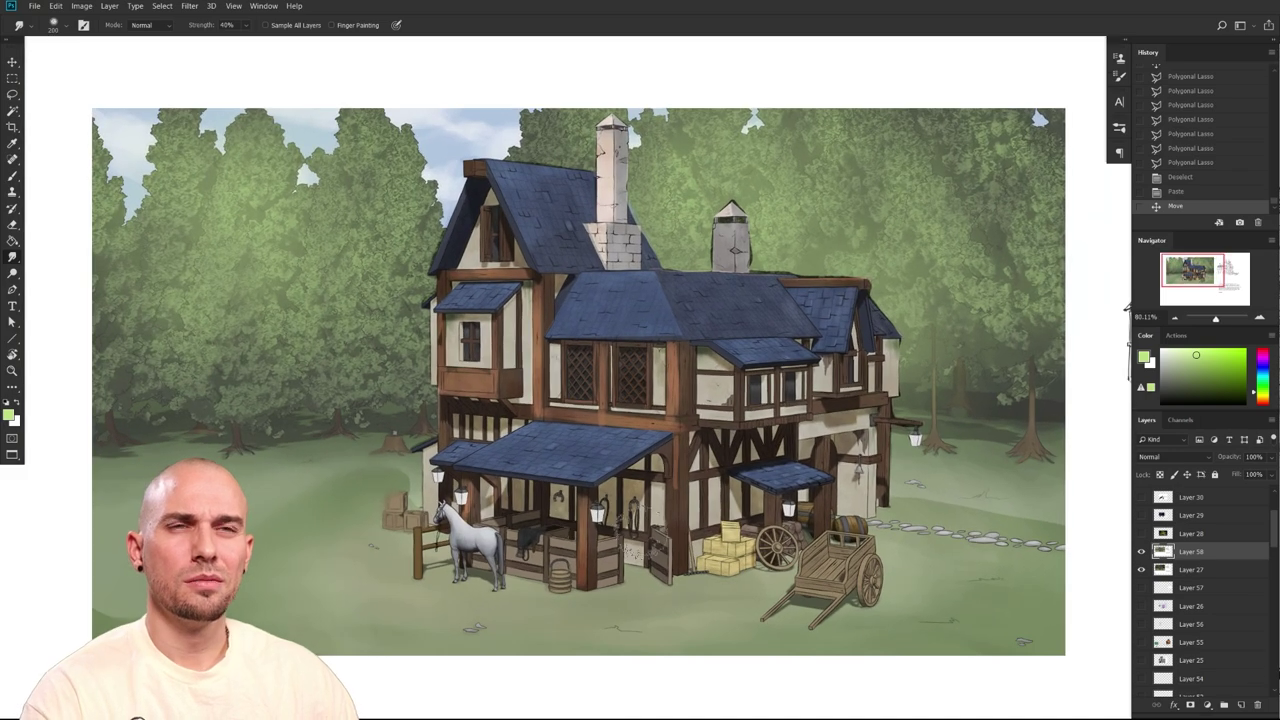
pyautogui.click(1141, 552)
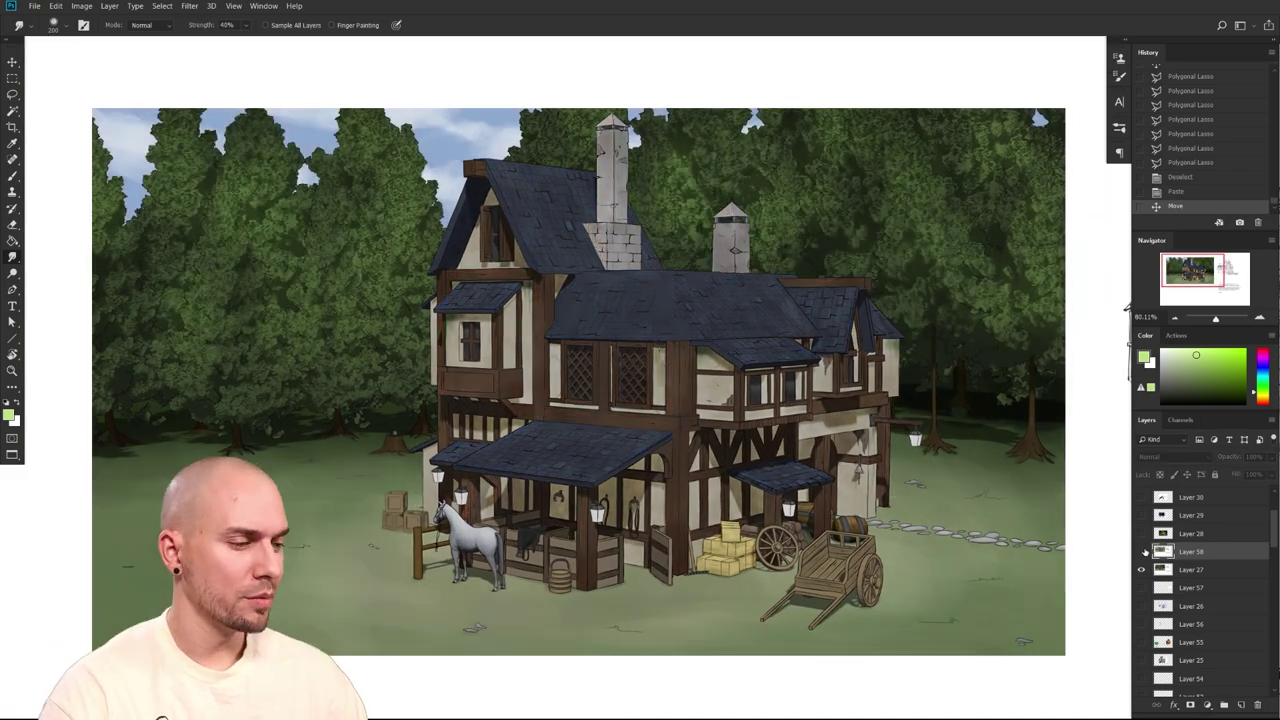
pyautogui.click(1141, 552)
pyautogui.click(1141, 552)
pyautogui.click(1141, 552)
# Examine the repainted house up close, then the tavern sketch and the submission note beside it
pyautogui.moveTo(1046, 548); pyautogui.dragTo(965, 545)
pyautogui.moveTo(965, 545); pyautogui.dragTo(685, 507)
pyautogui.moveTo(685, 507); pyautogui.dragTo(952, 535)
pyautogui.moveTo(838, 514)
pyautogui.mouseDown()
pyautogui.moveTo(1022, 526)
pyautogui.moveTo(862, 535)
pyautogui.moveTo(547, 513)
pyautogui.mouseUp()
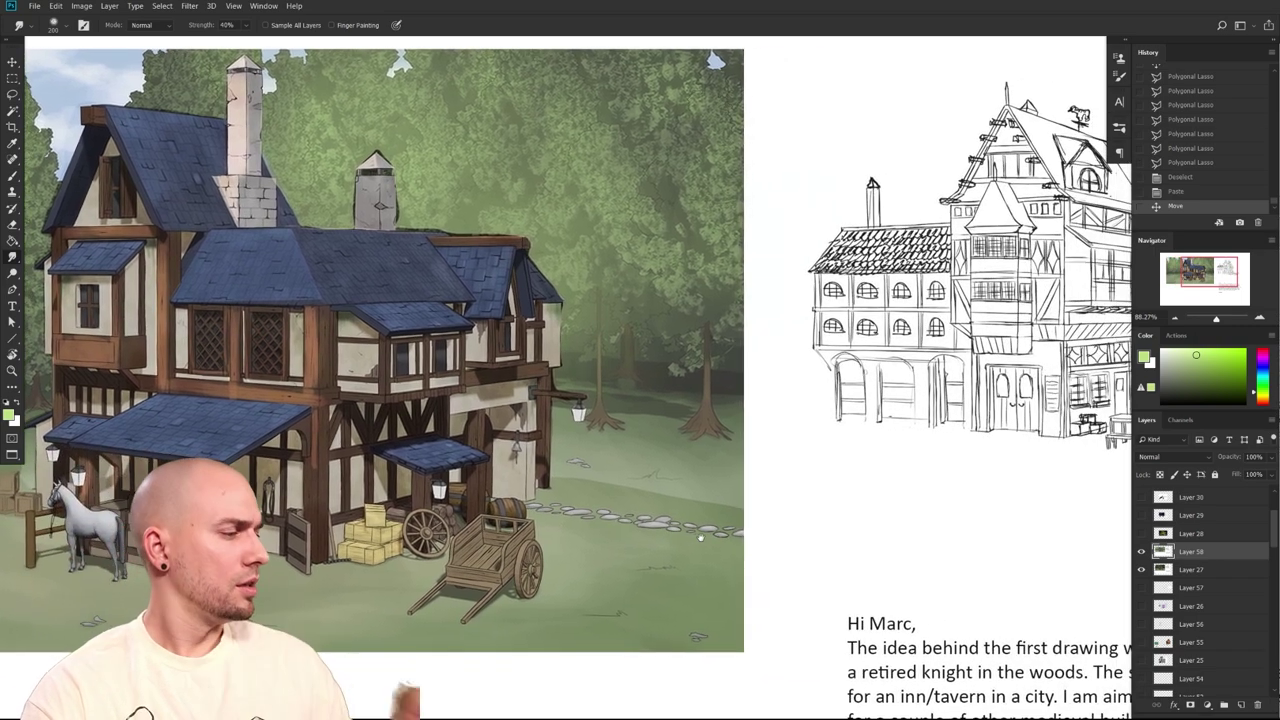
pyautogui.moveTo(997, 616); pyautogui.dragTo(932, 606)
pyautogui.hscroll(-5, 700, 550)
pyautogui.scroll(2, 470, 508)
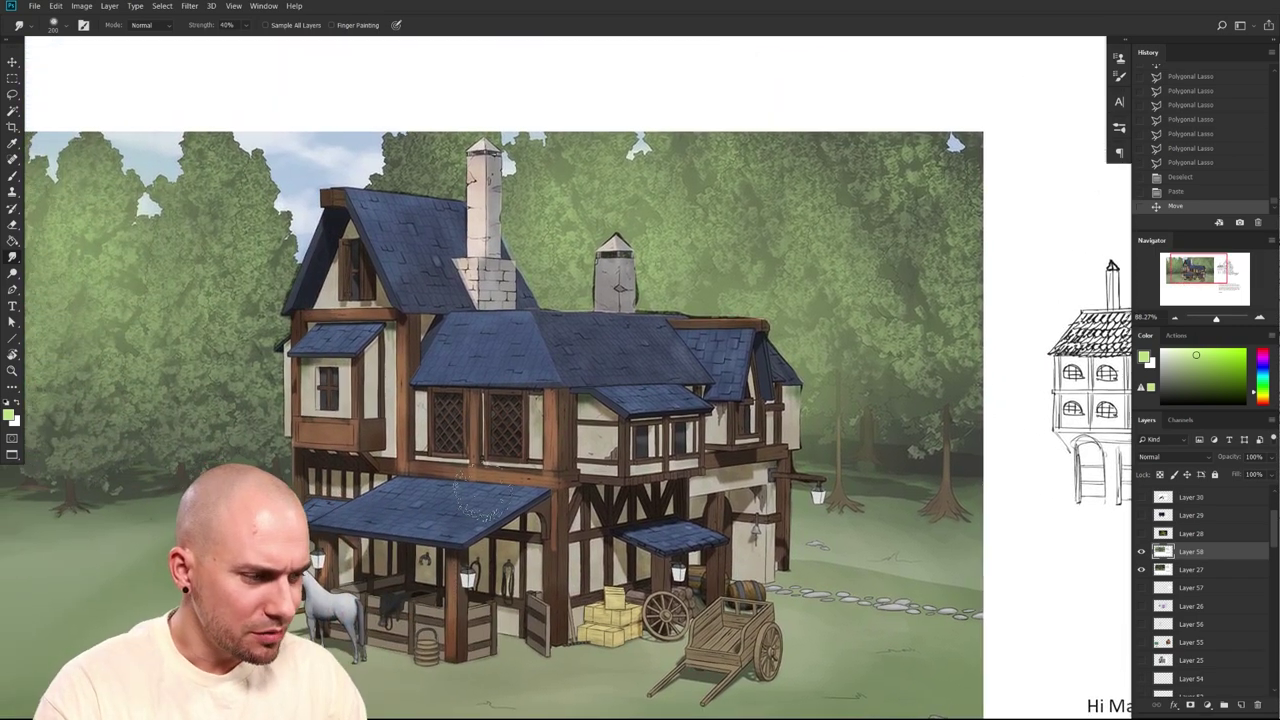
pyautogui.hscroll(6, 952, 513)
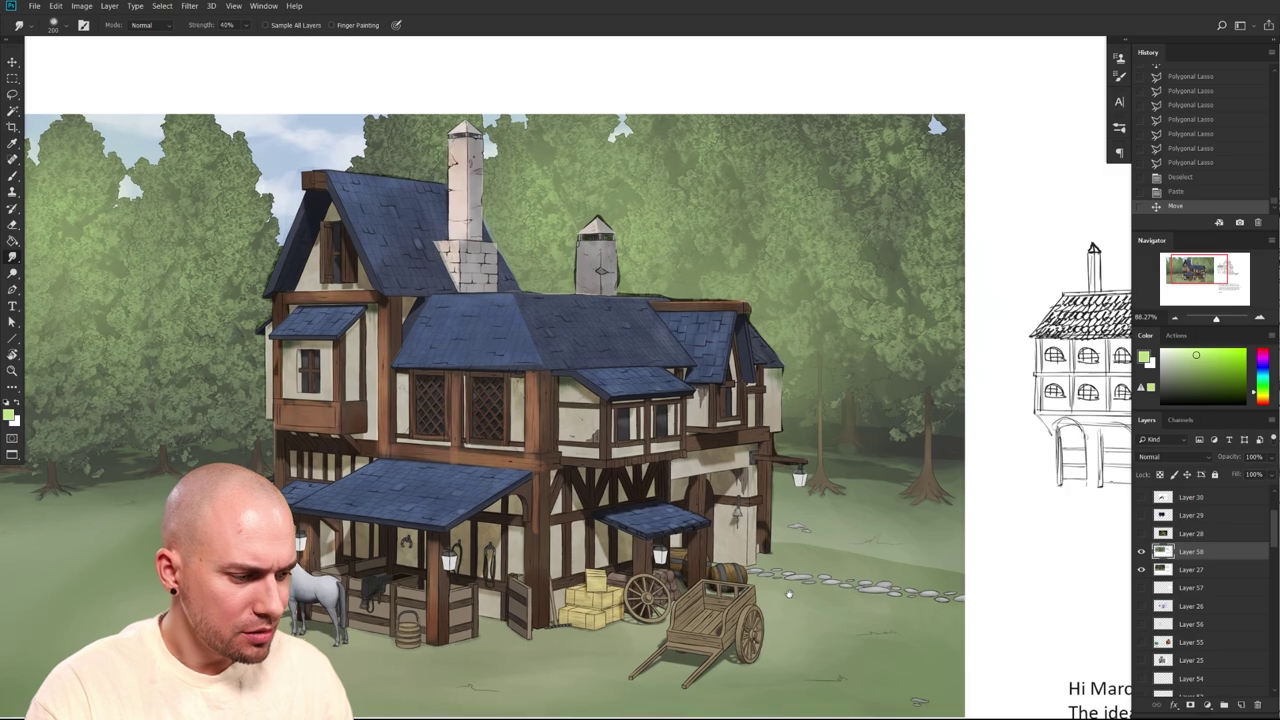
pyautogui.scroll(-2, 952, 513)
pyautogui.scroll(-3, 952, 513)
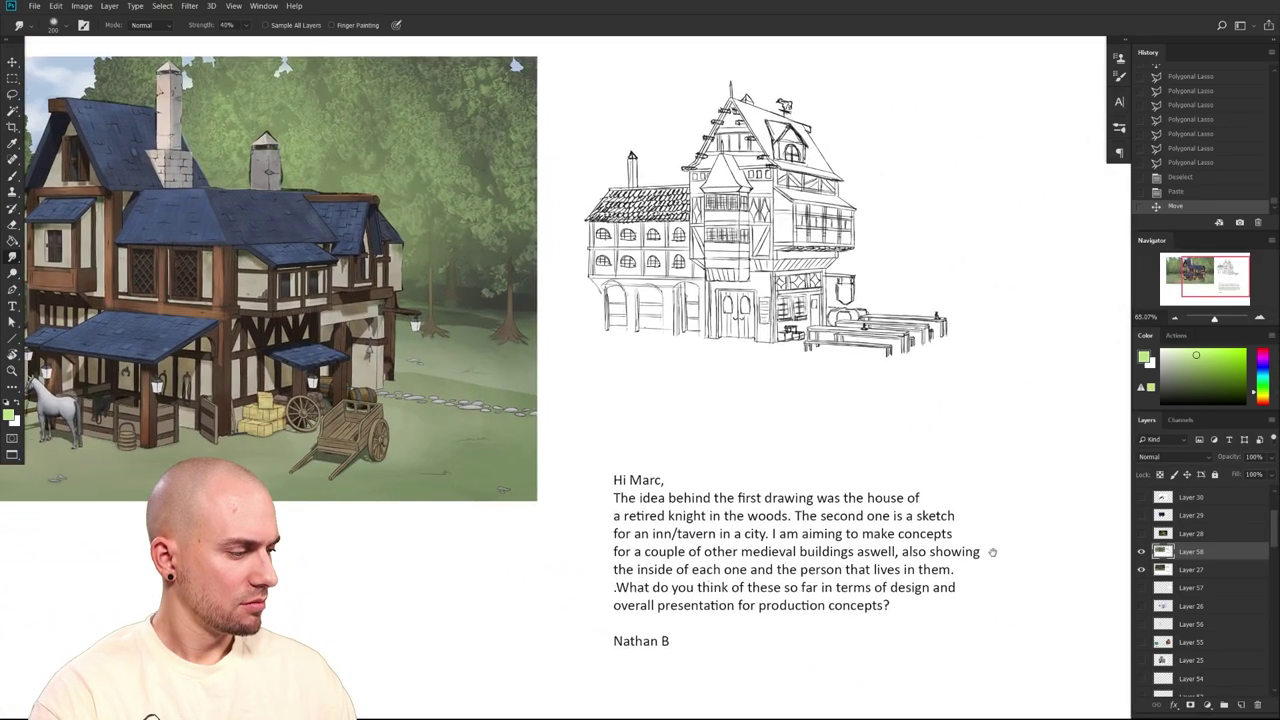
pyautogui.scroll(-1, 993, 551)
pyautogui.scroll(-3, 985, 553)
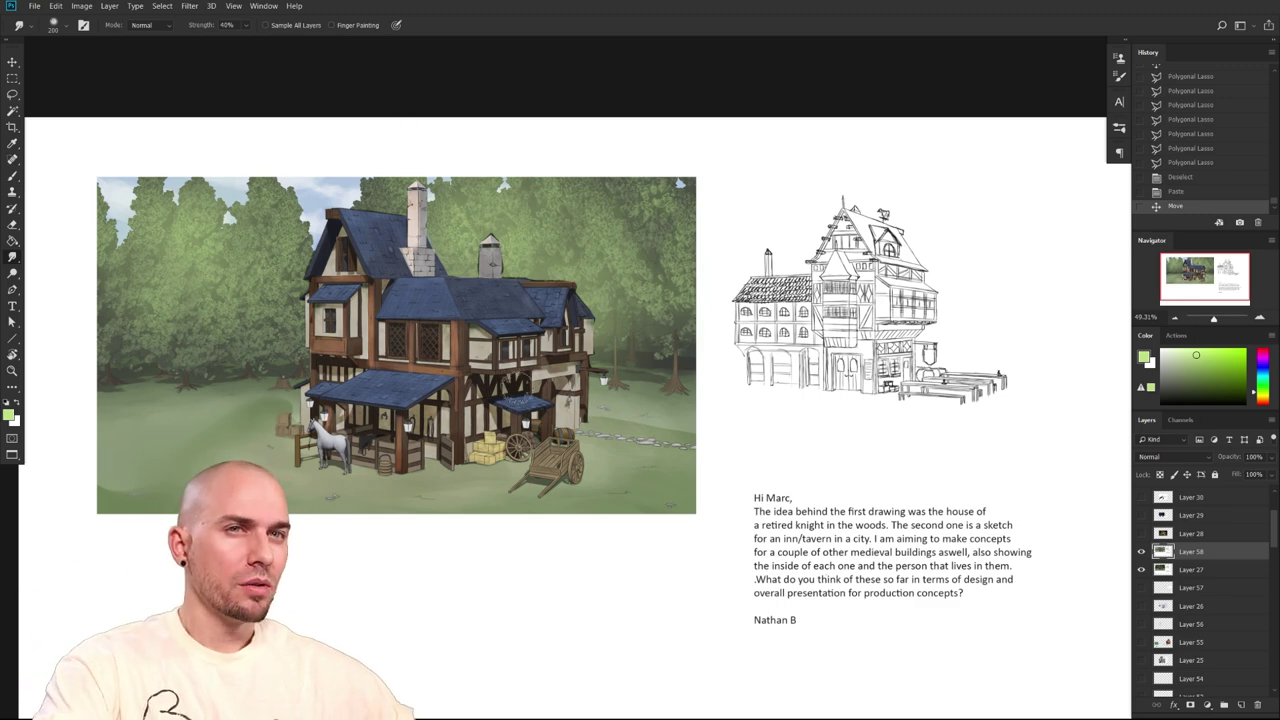
pyautogui.moveTo(626, 482); pyautogui.dragTo(640, 470)
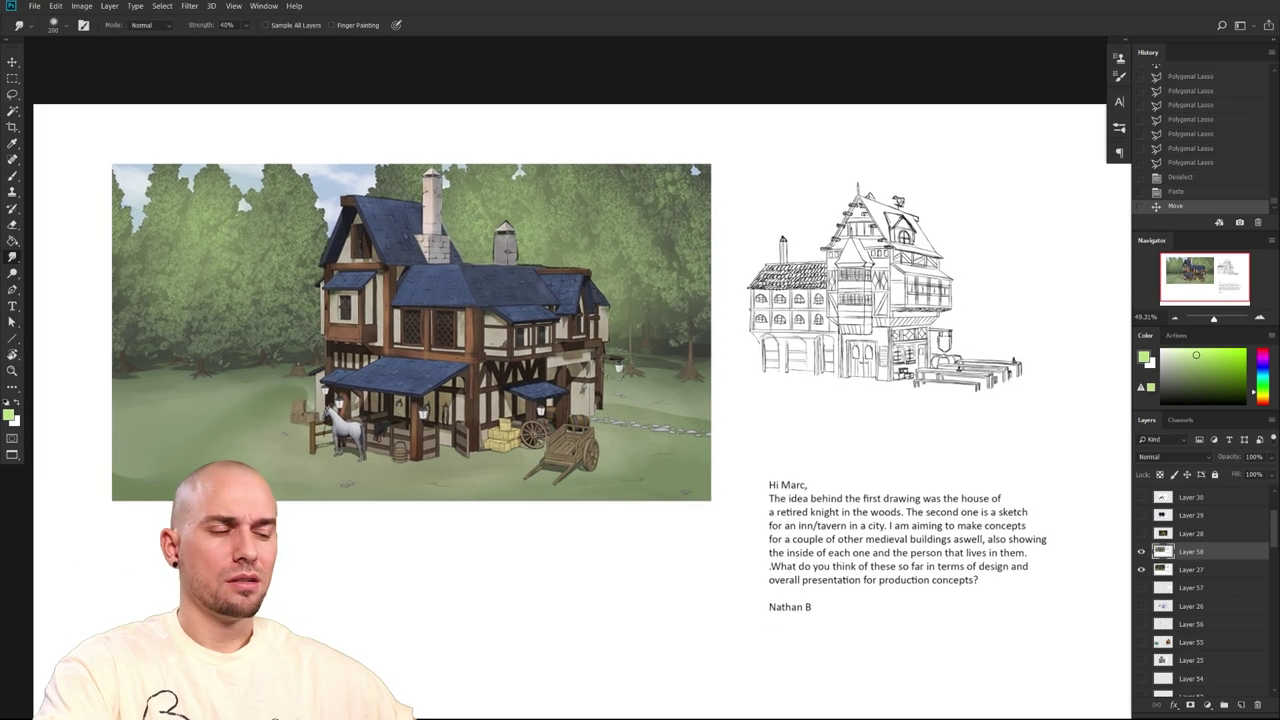
pyautogui.moveTo(513, 336); pyautogui.dragTo(528, 304)
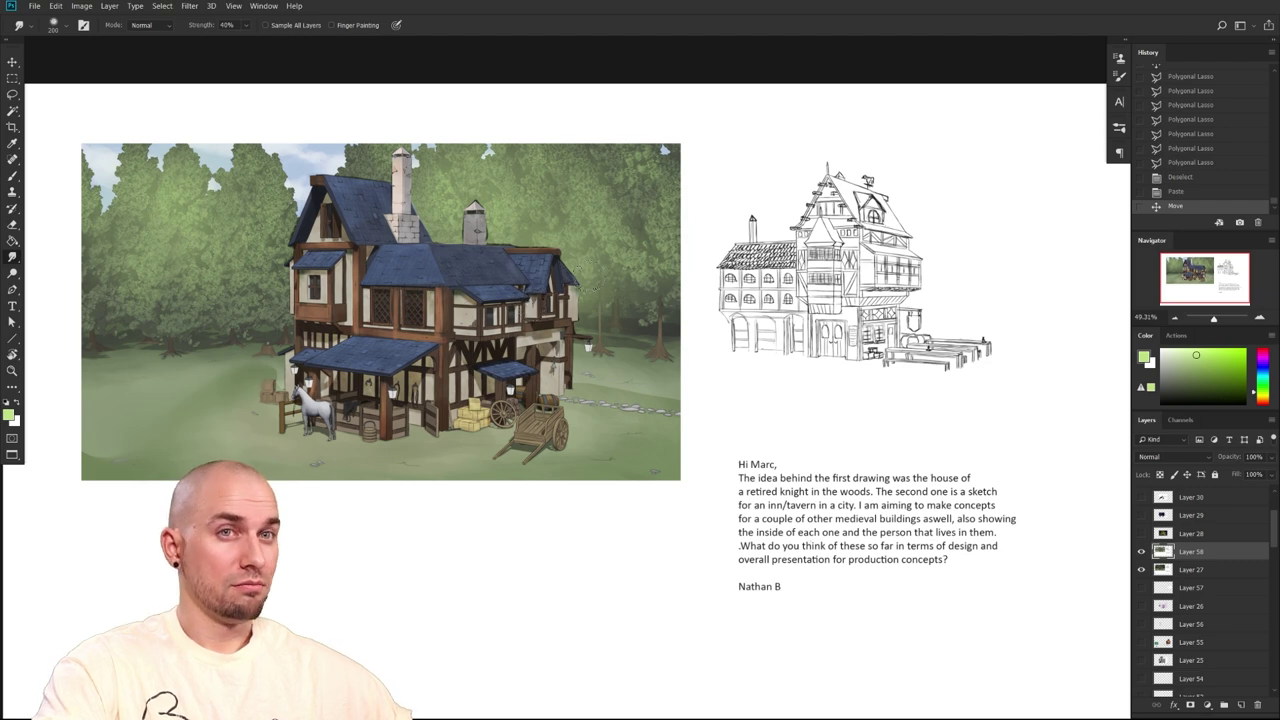
# Hide the house layers 58 and 27, show the dragon painting on Layer 28, and save the document
pyautogui.click(1141, 551)
pyautogui.click(1200, 533)
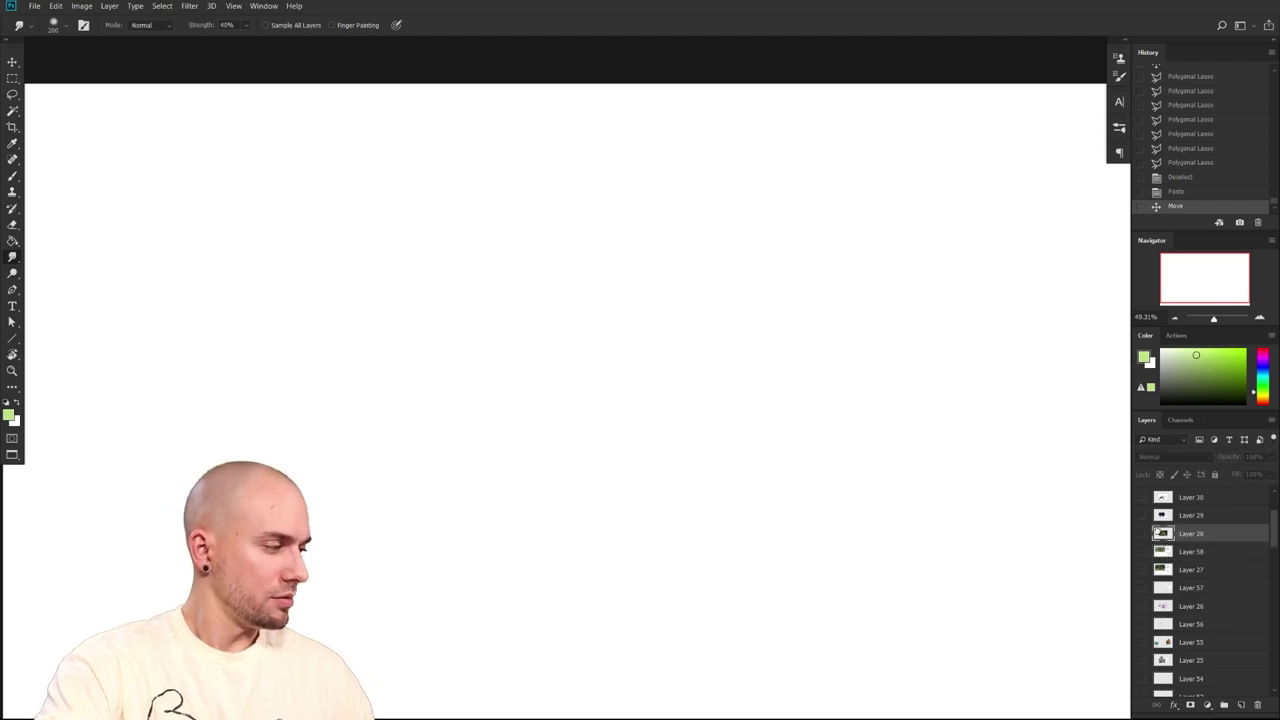
pyautogui.click(1141, 533)
pyautogui.moveTo(1271, 530); pyautogui.dragTo(1271, 515)
pyautogui.moveTo(706, 544)
pyautogui.mouseDown()
pyautogui.moveTo(694, 548)
pyautogui.moveTo(731, 543)
pyautogui.moveTo(735, 559)
pyautogui.mouseUp()
pyautogui.moveTo(765, 537); pyautogui.dragTo(779, 565)
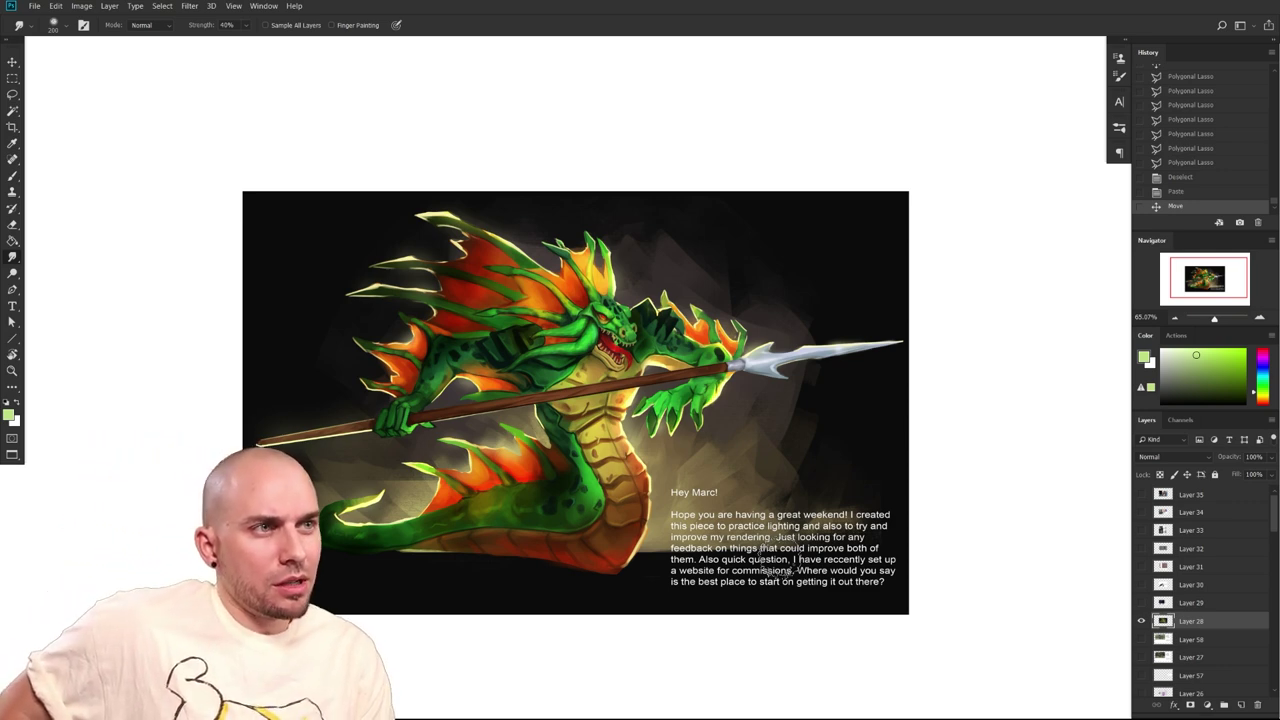
pyautogui.moveTo(790, 508); pyautogui.dragTo(779, 466)
pyautogui.hotkey('ctrl', 's')
pyautogui.moveTo(959, 487); pyautogui.dragTo(947, 500)
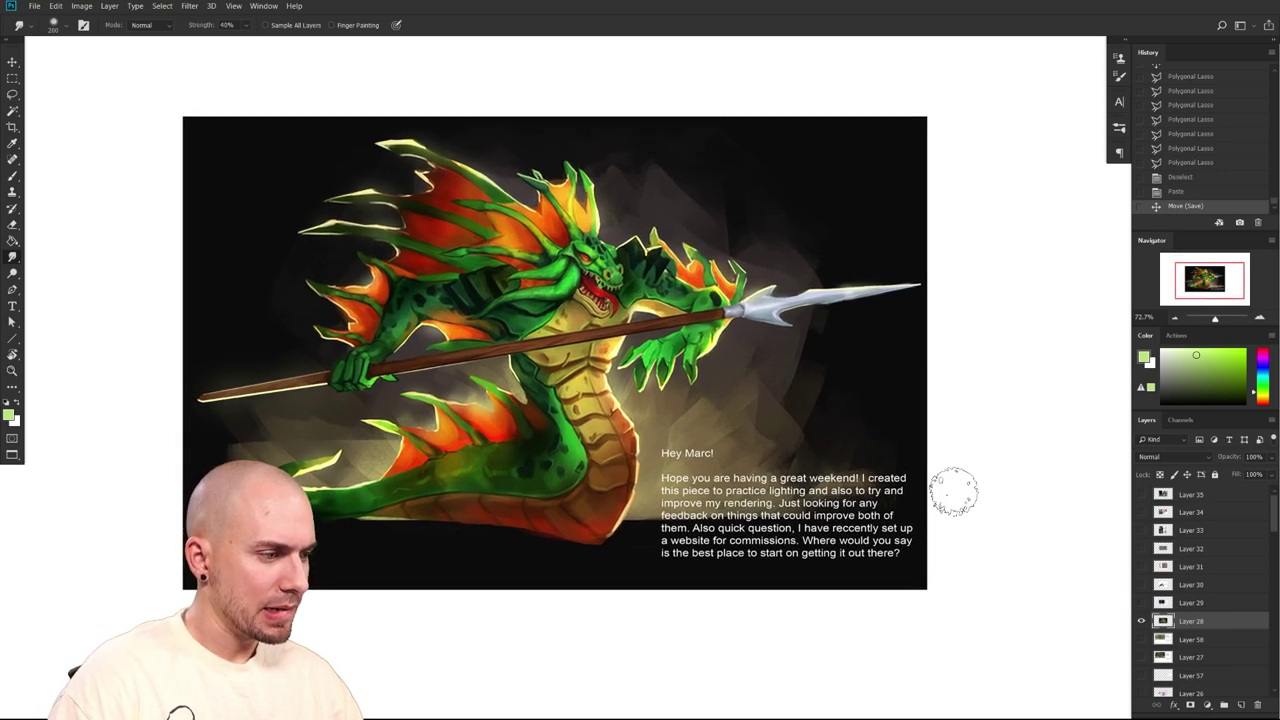
# Give the Smudge tool the 30 px MB Chalk tip, dab the dragon submission's note and reframe the painting
pyautogui.rightClick(940, 470)
pyautogui.click(850, 402)
pyautogui.moveTo(554, 607); pyautogui.dragTo(558, 599)
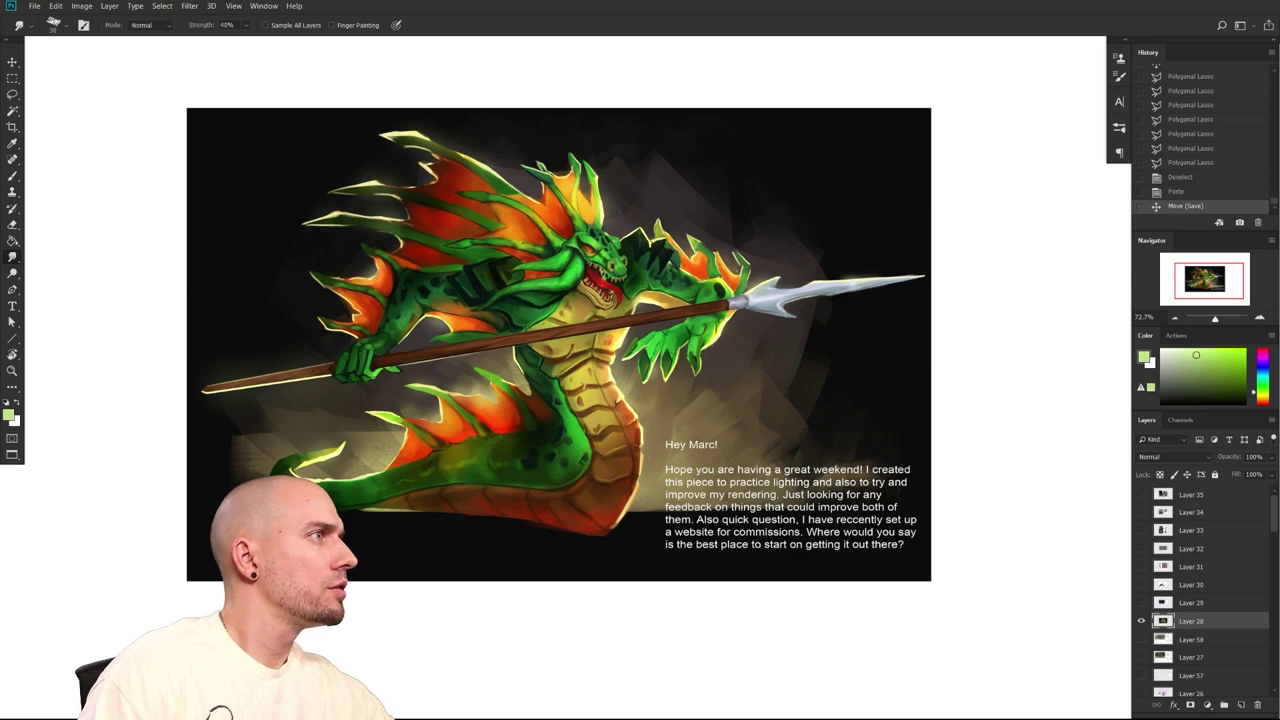
pyautogui.click(836, 545)
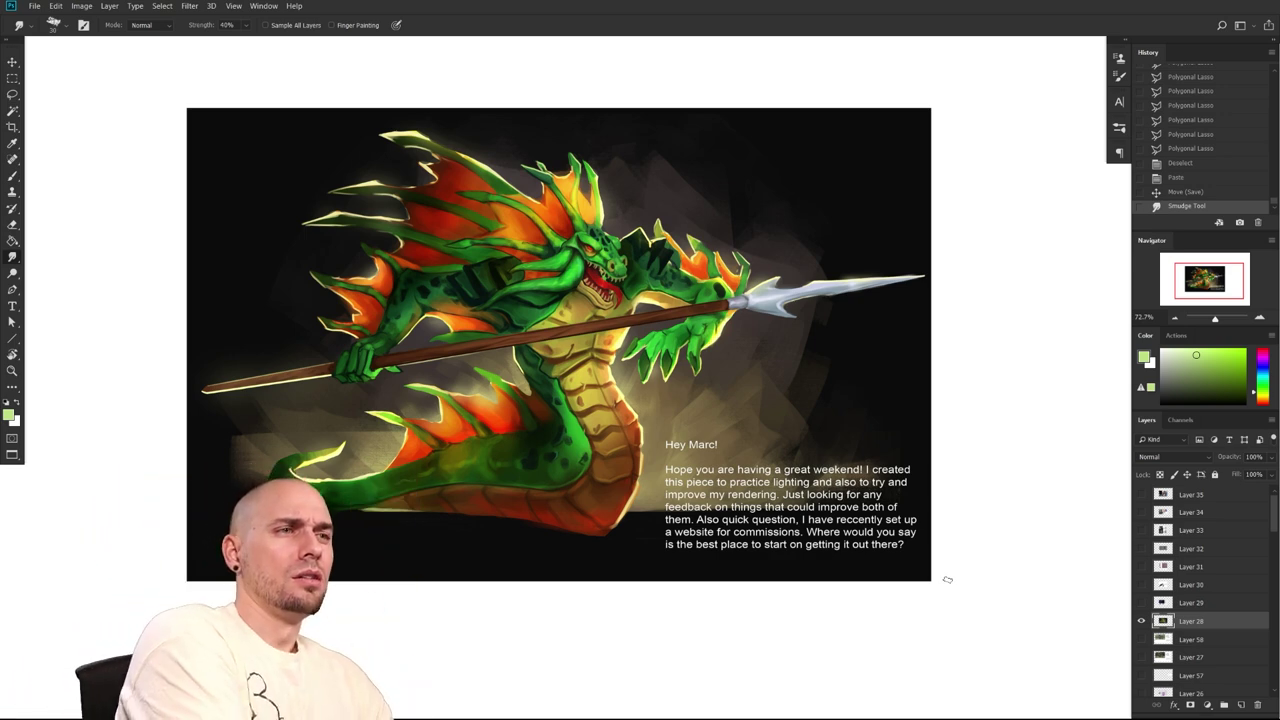
pyautogui.moveTo(943, 502); pyautogui.dragTo(986, 528)
pyautogui.moveTo(890, 523); pyautogui.dragTo(975, 506)
pyautogui.scroll(-2, 974, 507)
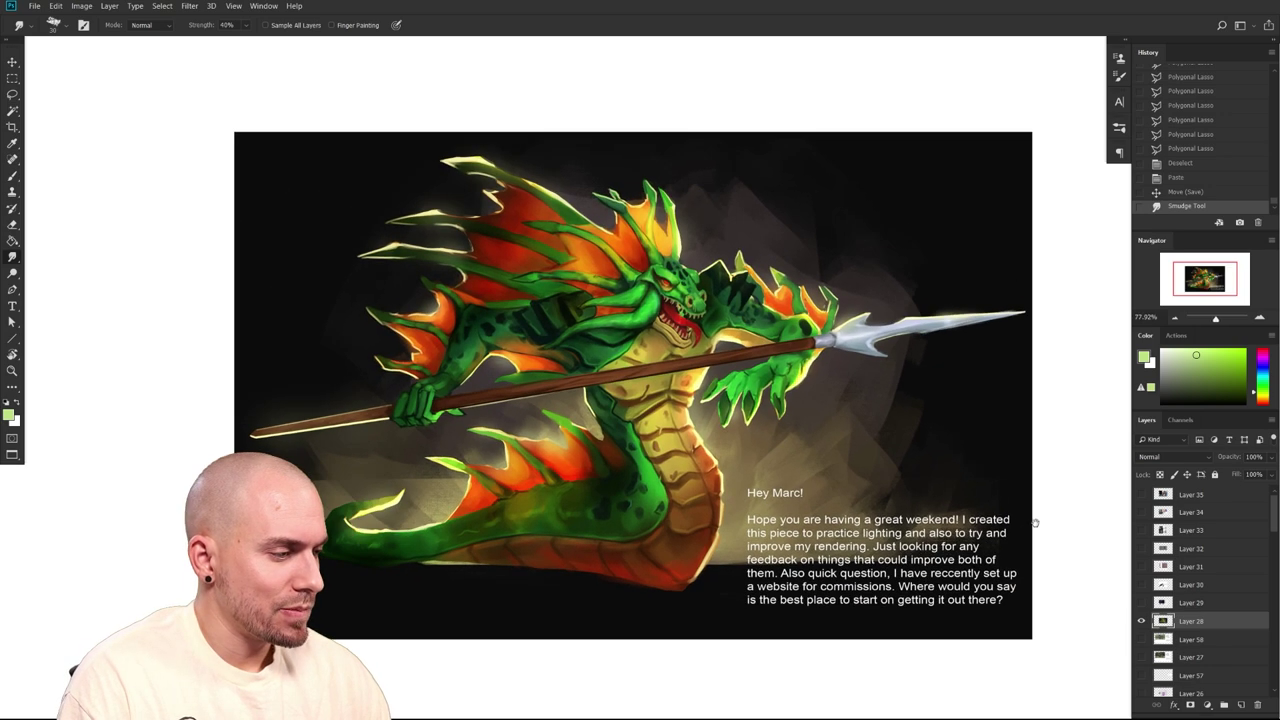
# Choose a brighter yellow-green colour and the MB Chalk tip at 30 px for the Brush tool
pyautogui.click(1200, 351)
pyautogui.moveTo(1028, 505); pyautogui.dragTo(998, 515)
pyautogui.press('b')
pyautogui.rightClick(1060, 510)
pyautogui.doubleClick(890, 402)
pyautogui.moveTo(897, 477); pyautogui.dragTo(904, 462)
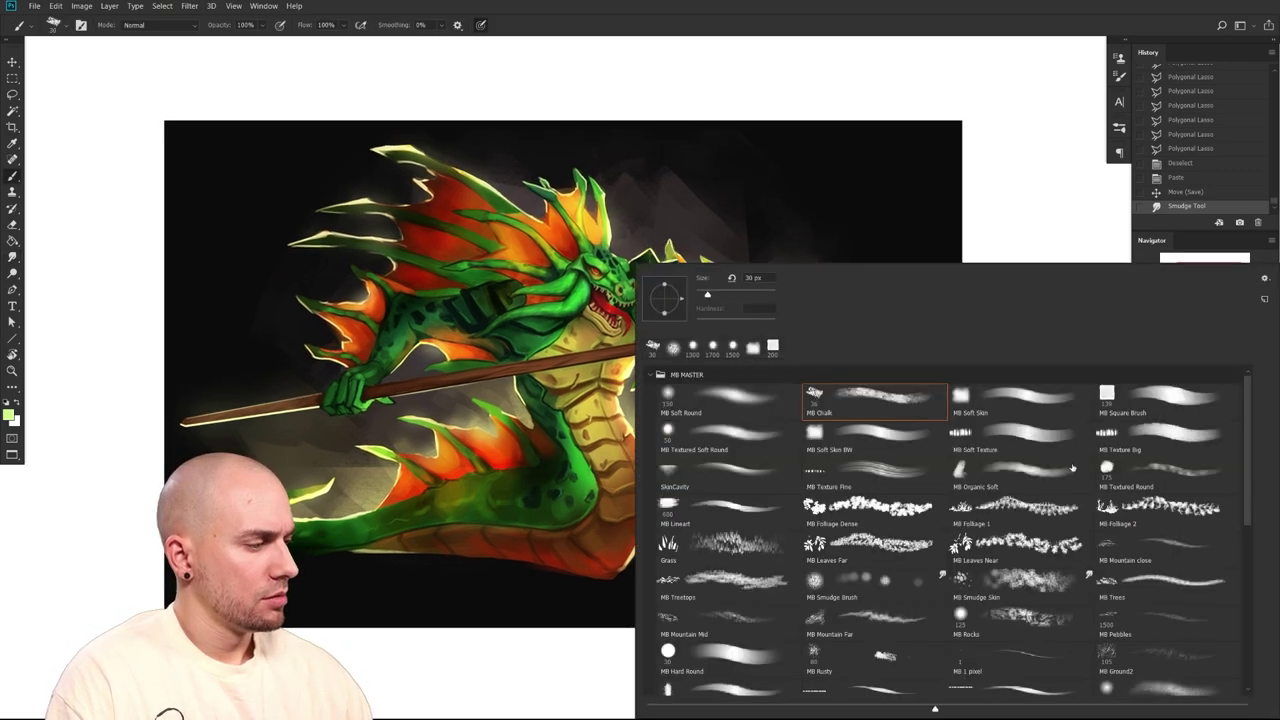
pyautogui.click(574, 602)
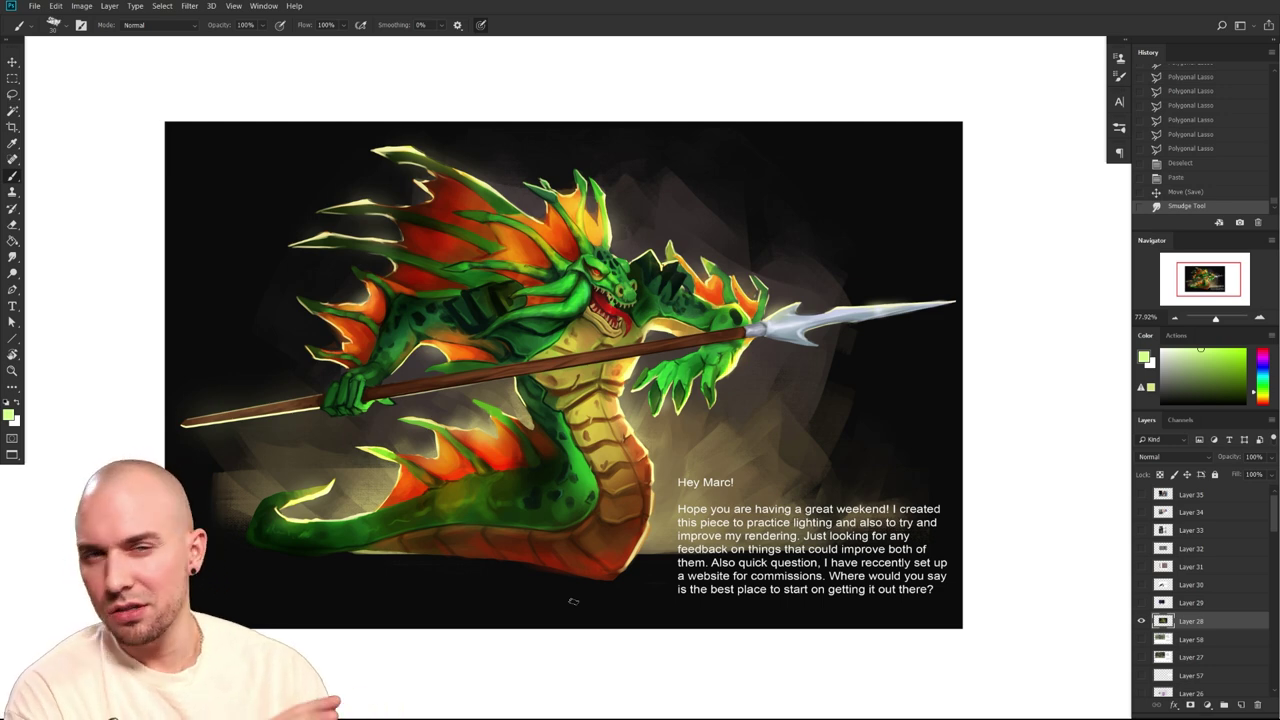
# Enlarge the Navigator preview area and bring the serpent warrior illustration into view
pyautogui.moveTo(914, 552); pyautogui.dragTo(917, 554)
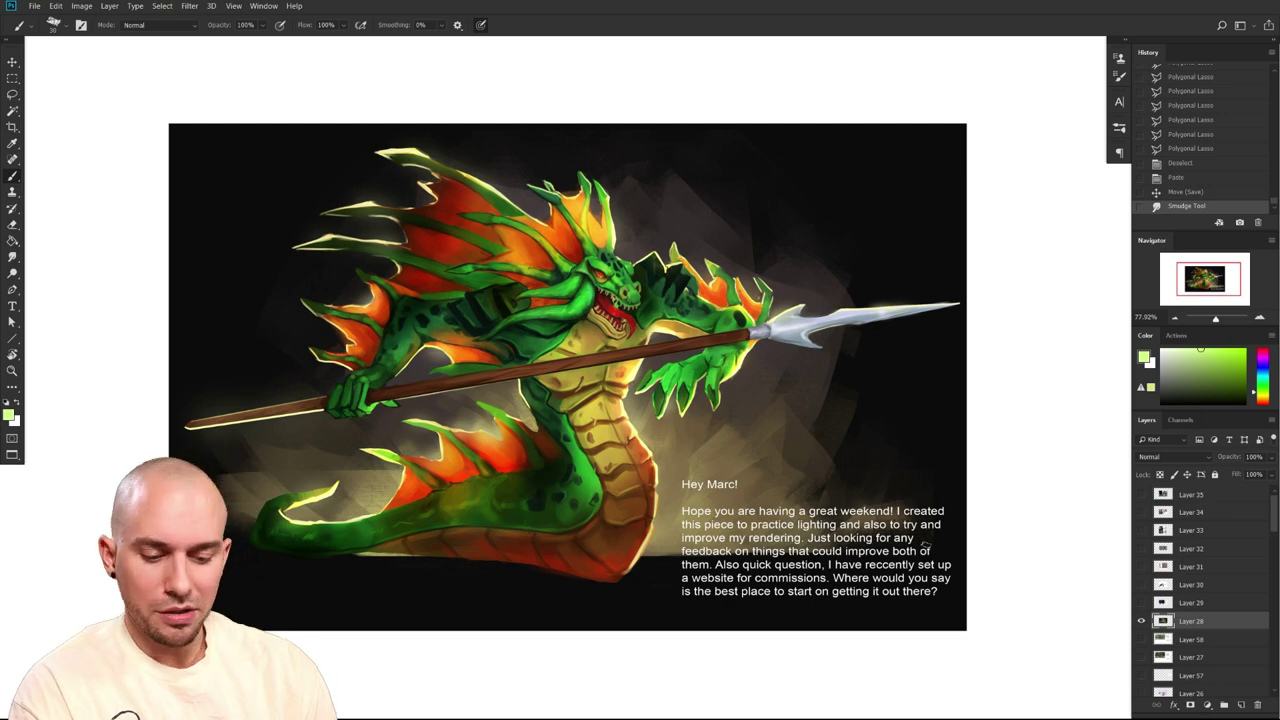
pyautogui.moveTo(941, 610); pyautogui.dragTo(953, 606)
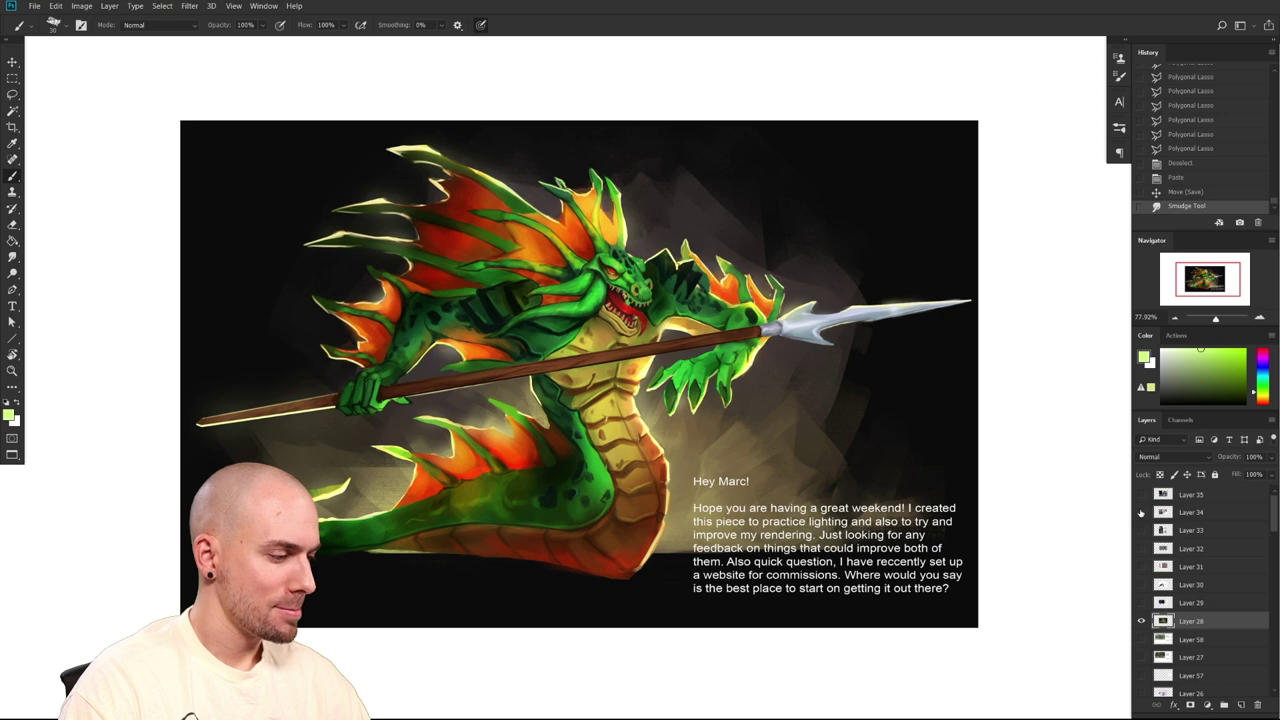
pyautogui.moveTo(906, 521); pyautogui.dragTo(917, 547)
pyautogui.moveTo(707, 571)
pyautogui.mouseDown()
pyautogui.moveTo(672, 570)
pyautogui.moveTo(853, 565)
pyautogui.mouseUp()
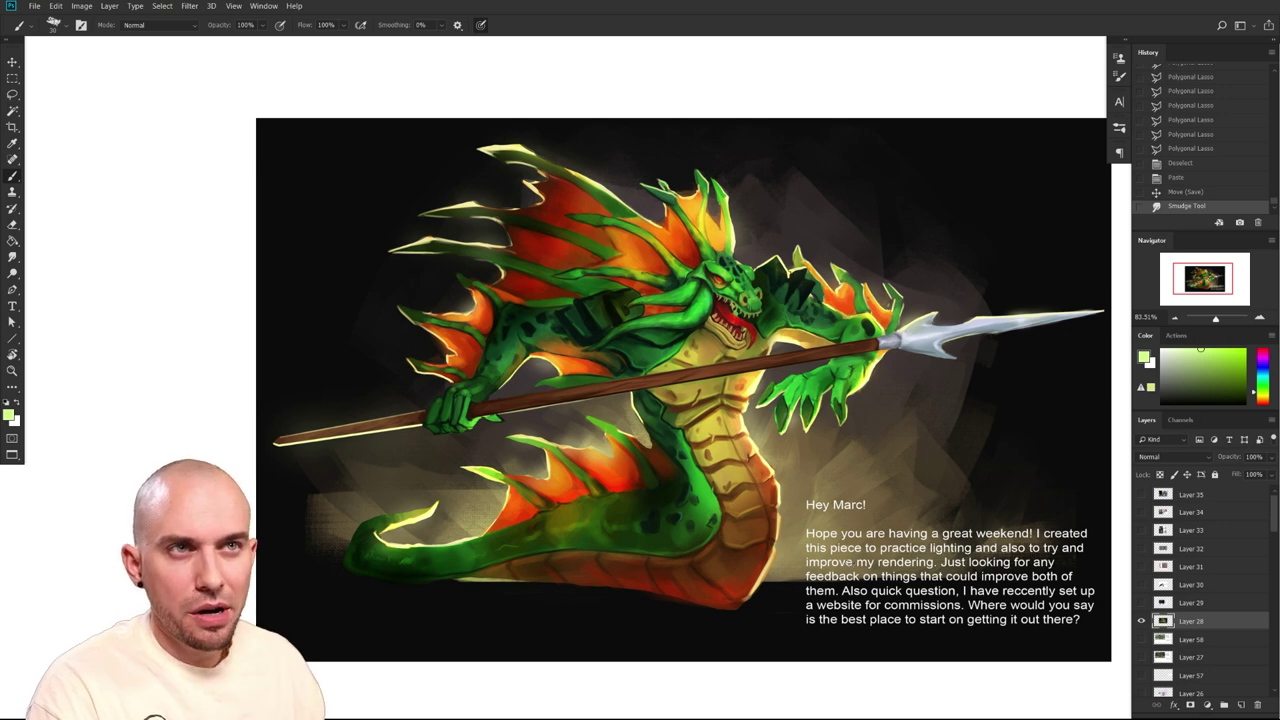
pyautogui.moveTo(887, 531); pyautogui.dragTo(936, 529)
pyautogui.moveTo(1211, 344); pyautogui.dragTo(1147, 425)
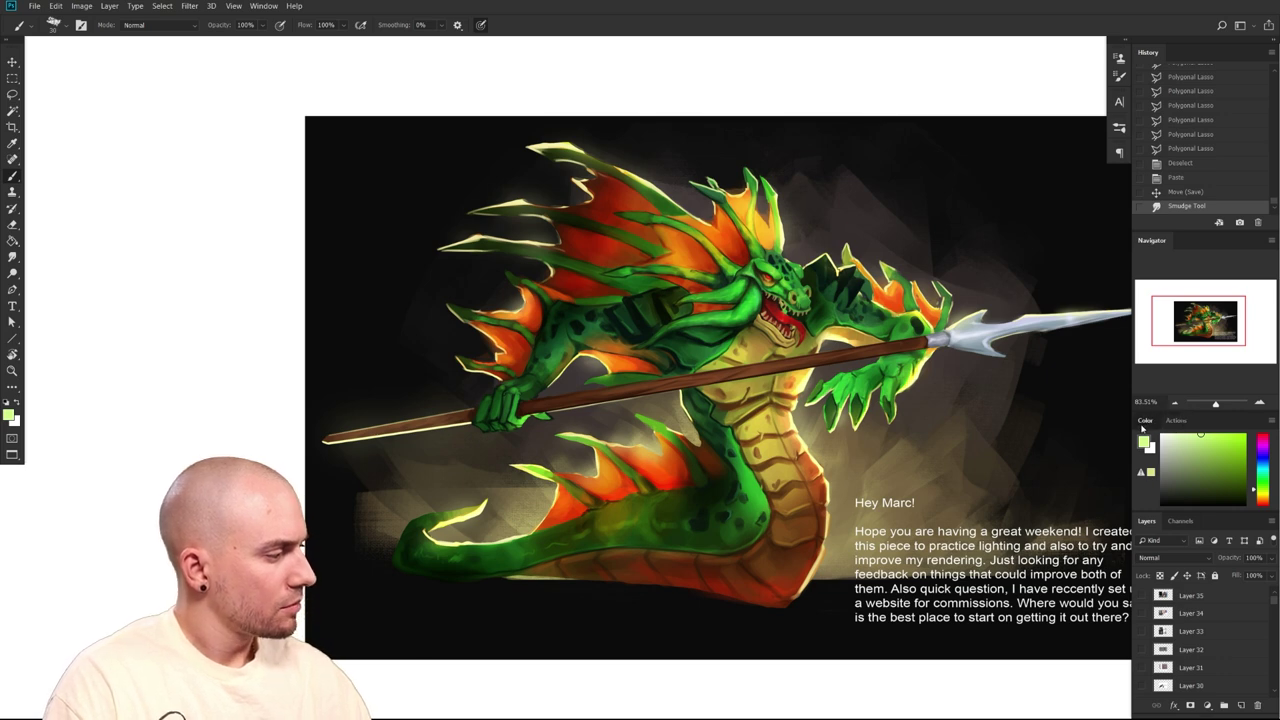
pyautogui.moveTo(938, 506); pyautogui.dragTo(862, 565)
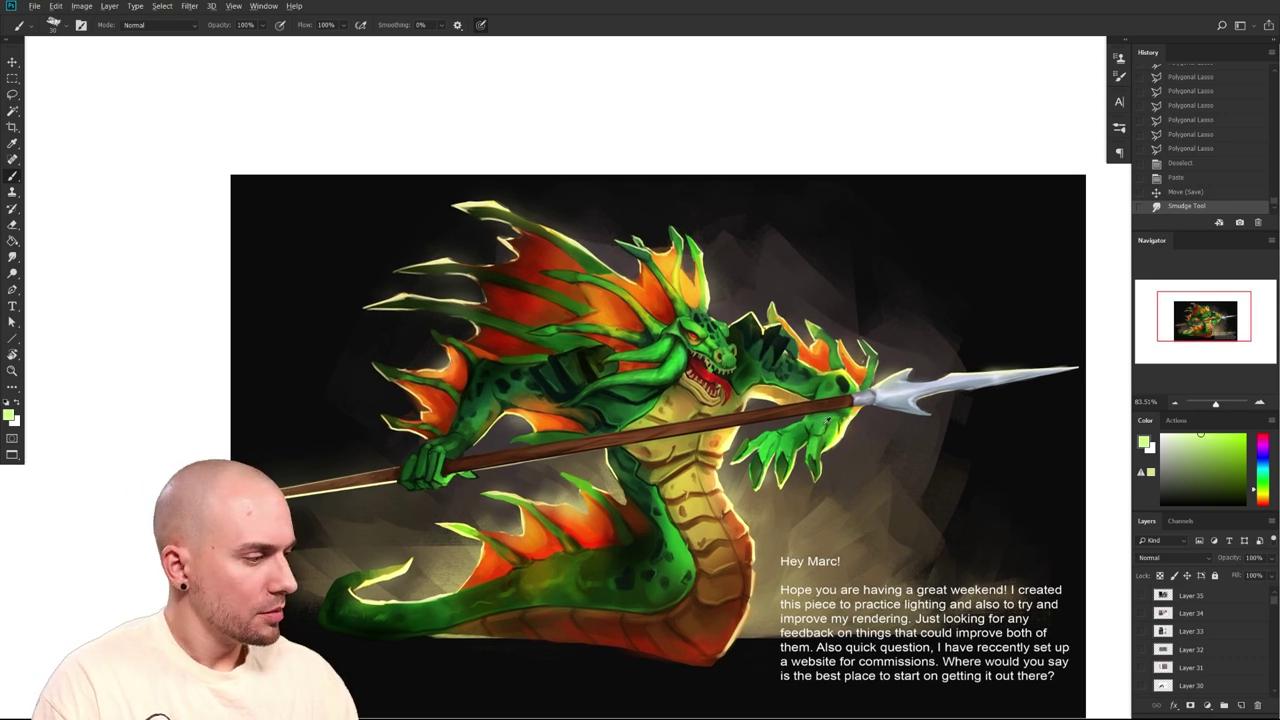
pyautogui.keyDown('alt'); pyautogui.click(829, 416); pyautogui.keyUp('alt')
pyautogui.moveTo(767, 445); pyautogui.dragTo(755, 455)
pyautogui.hotkey('ctrl', 'z')
pyautogui.moveTo(444, 447)
pyautogui.mouseDown()
pyautogui.moveTo(434, 457)
pyautogui.moveTo(463, 514)
pyautogui.mouseUp()
pyautogui.hotkey('ctrl', 'z')
# Paint over the wrist and the back of the hand gripping the spear's rear end with greens sampled from it
pyautogui.moveTo(454, 506); pyautogui.dragTo(407, 491)
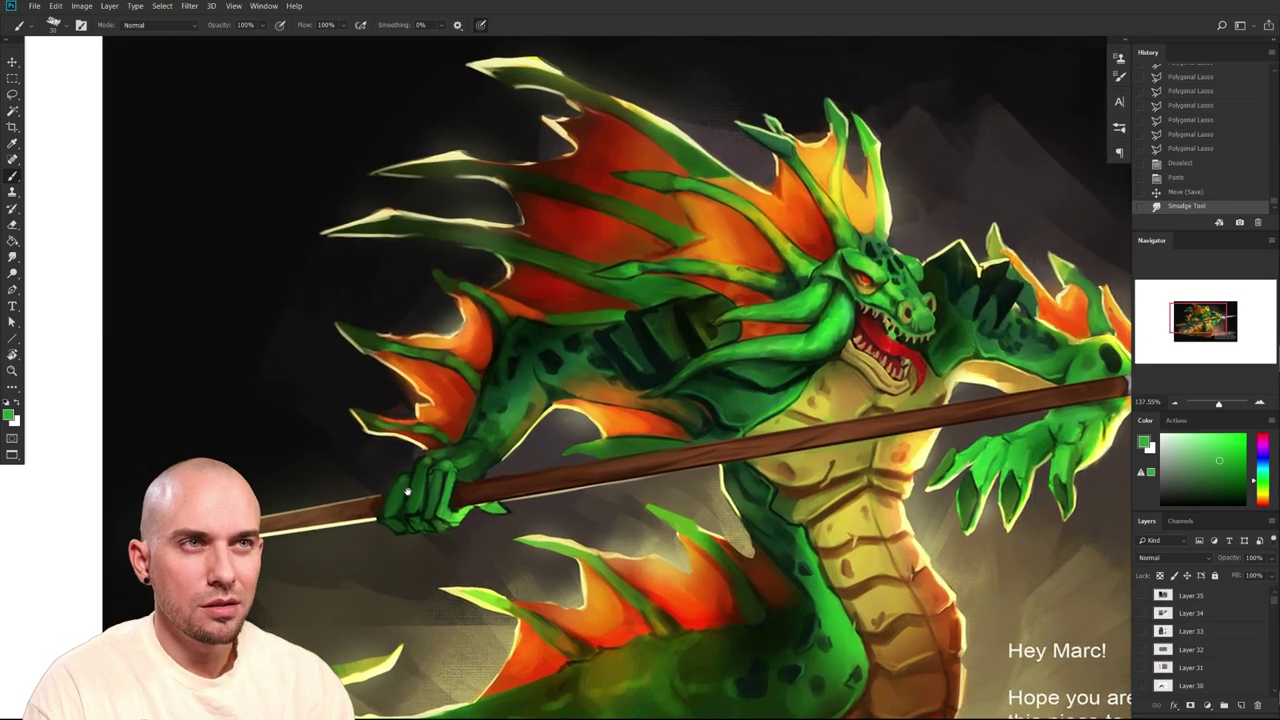
pyautogui.keyDown('alt'); pyautogui.click(445, 451); pyautogui.keyUp('alt')
pyautogui.moveTo(449, 449)
pyautogui.mouseDown()
pyautogui.moveTo(386, 474)
pyautogui.moveTo(404, 471)
pyautogui.mouseUp()
pyautogui.keyDown('alt'); pyautogui.click(464, 461); pyautogui.keyUp('alt')
pyautogui.press(']')
pyautogui.press(']')
pyautogui.keyDown('alt'); pyautogui.click(422, 466); pyautogui.keyUp('alt')
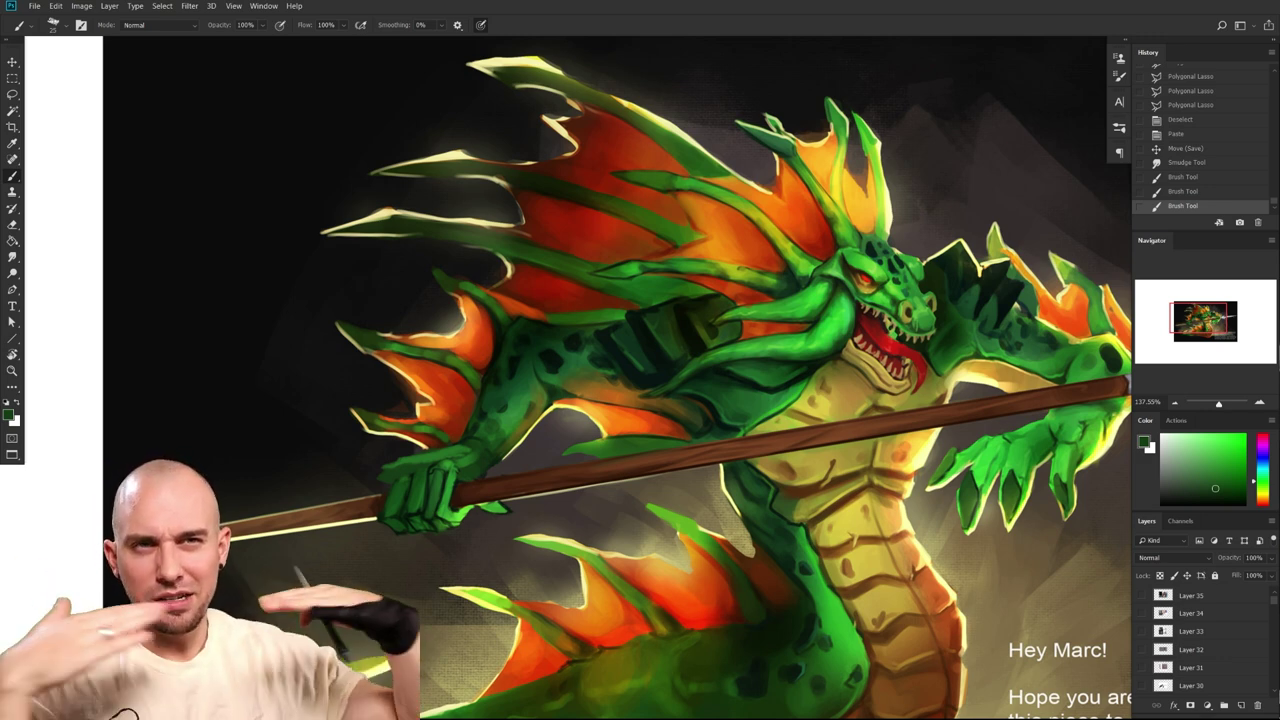
# Repaint the rear forearm in broad strokes of sampled greens, covering its spots and simplifying its shading
pyautogui.moveTo(597, 576); pyautogui.dragTo(565, 530)
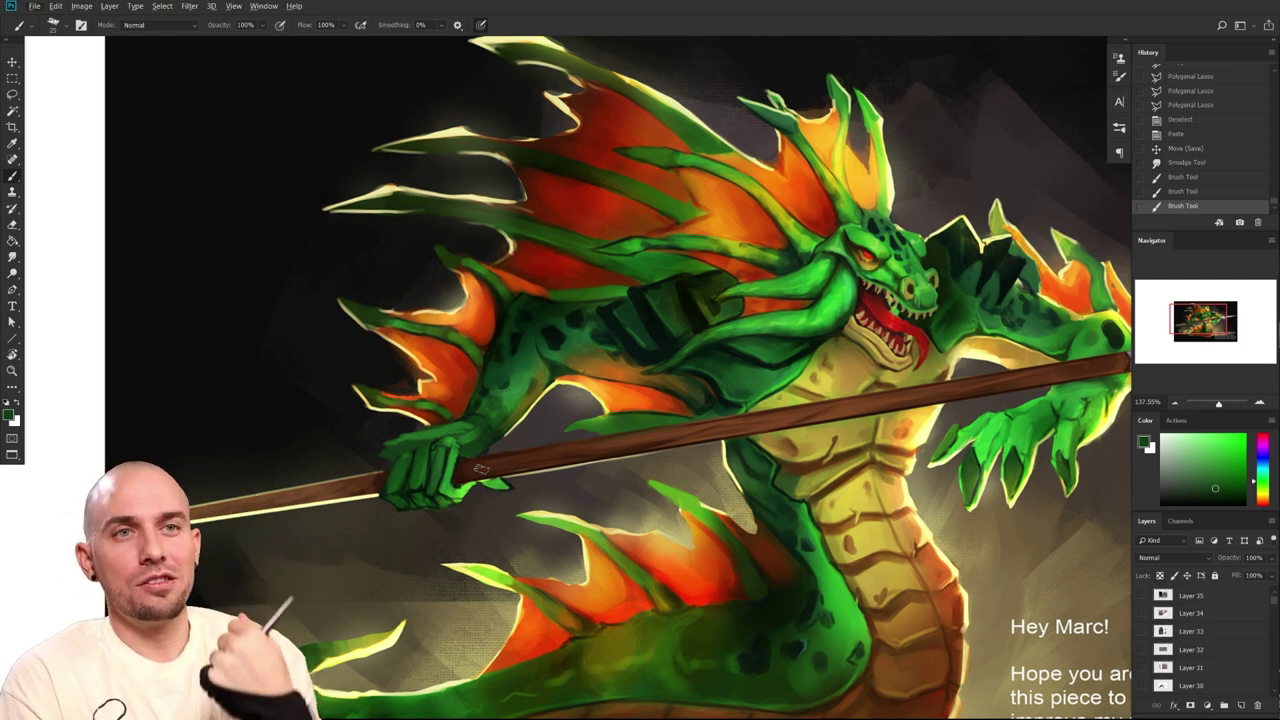
pyautogui.moveTo(531, 507); pyautogui.dragTo(474, 563)
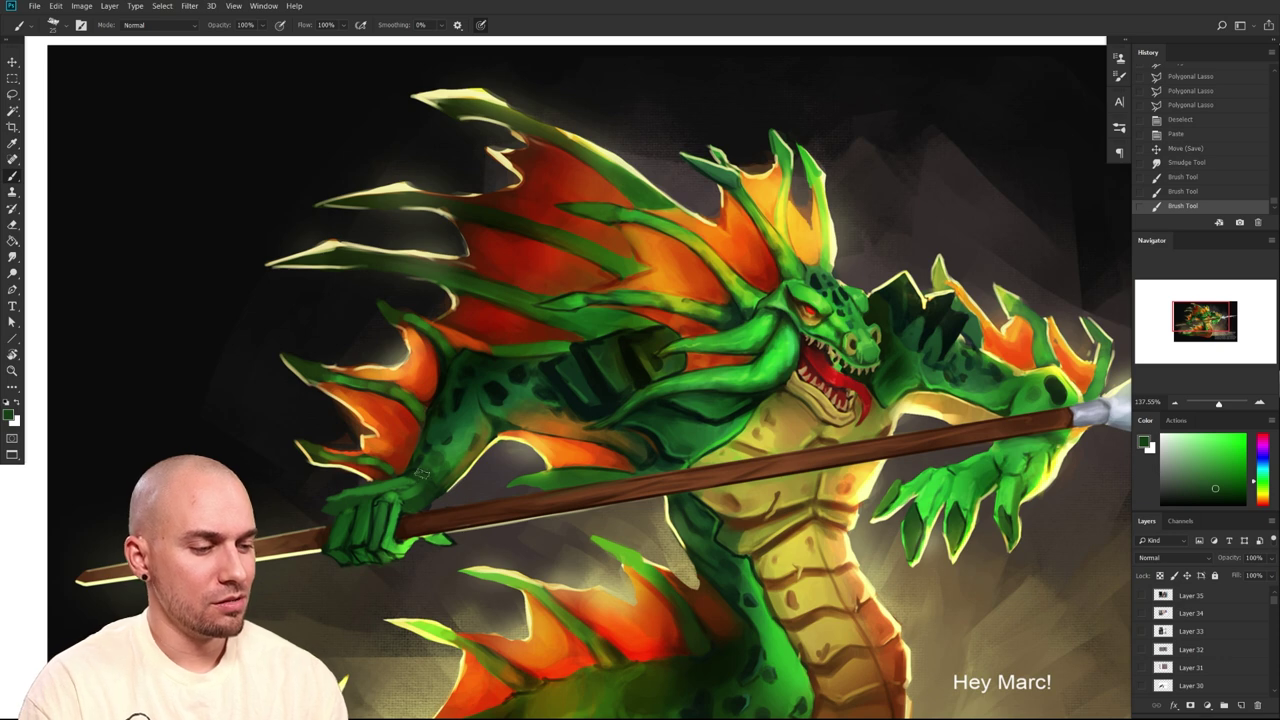
pyautogui.keyDown('alt'); pyautogui.click(450, 404); pyautogui.keyUp('alt')
pyautogui.moveTo(431, 425)
pyautogui.mouseDown()
pyautogui.moveTo(408, 437)
pyautogui.moveTo(430, 409)
pyautogui.moveTo(404, 433)
pyautogui.mouseUp()
pyautogui.press(']')
pyautogui.press(']')
pyautogui.moveTo(376, 490)
pyautogui.mouseDown()
pyautogui.moveTo(469, 440)
pyautogui.moveTo(476, 480)
pyautogui.moveTo(433, 506)
pyautogui.moveTo(487, 468)
pyautogui.moveTo(408, 513)
pyautogui.mouseUp()
pyautogui.keyDown('alt'); pyautogui.click(467, 482); pyautogui.keyUp('alt')
pyautogui.keyDown('alt'); pyautogui.click(437, 485); pyautogui.keyUp('alt')
pyautogui.press('[')
pyautogui.press('[')
pyautogui.keyDown('alt'); pyautogui.click(485, 453); pyautogui.keyUp('alt')
pyautogui.keyDown('alt'); pyautogui.click(491, 445); pyautogui.keyUp('alt')
pyautogui.moveTo(456, 474)
pyautogui.mouseDown()
pyautogui.moveTo(380, 490)
pyautogui.moveTo(453, 430)
pyautogui.mouseUp()
pyautogui.keyDown('alt'); pyautogui.click(455, 440); pyautogui.keyUp('alt')
pyautogui.press(']')
pyautogui.keyDown('alt'); pyautogui.click(426, 496); pyautogui.keyUp('alt')
# Block in the rear gripping hand as a simple green mass, painting over the separate fingers
pyautogui.keyDown('alt'); pyautogui.click(356, 502); pyautogui.keyUp('alt')
pyautogui.press('[')
pyautogui.press('[')
pyautogui.moveTo(333, 535); pyautogui.dragTo(358, 486)
pyautogui.keyDown('alt'); pyautogui.click(358, 487); pyautogui.keyUp('alt')
pyautogui.keyDown('alt'); pyautogui.click(375, 544); pyautogui.keyUp('alt')
pyautogui.moveTo(328, 516)
pyautogui.mouseDown()
pyautogui.moveTo(361, 534)
pyautogui.moveTo(356, 549)
pyautogui.moveTo(346, 519)
pyautogui.moveTo(410, 557)
pyautogui.mouseUp()
pyautogui.keyDown('alt'); pyautogui.click(354, 546); pyautogui.keyUp('alt')
pyautogui.press(']')
pyautogui.press(']')
pyautogui.keyDown('alt'); pyautogui.click(388, 511); pyautogui.keyUp('alt')
pyautogui.press('[')
pyautogui.moveTo(386, 512)
pyautogui.mouseDown()
pyautogui.moveTo(371, 537)
pyautogui.moveTo(394, 504)
pyautogui.moveTo(336, 524)
pyautogui.moveTo(347, 526)
pyautogui.mouseUp()
# Sketch a crimson box-shaped construction guide over the rear gripping hand, including its finger plane and thumb
pyautogui.moveTo(497, 508); pyautogui.dragTo(477, 421)
pyautogui.press(']')
pyautogui.press('d')
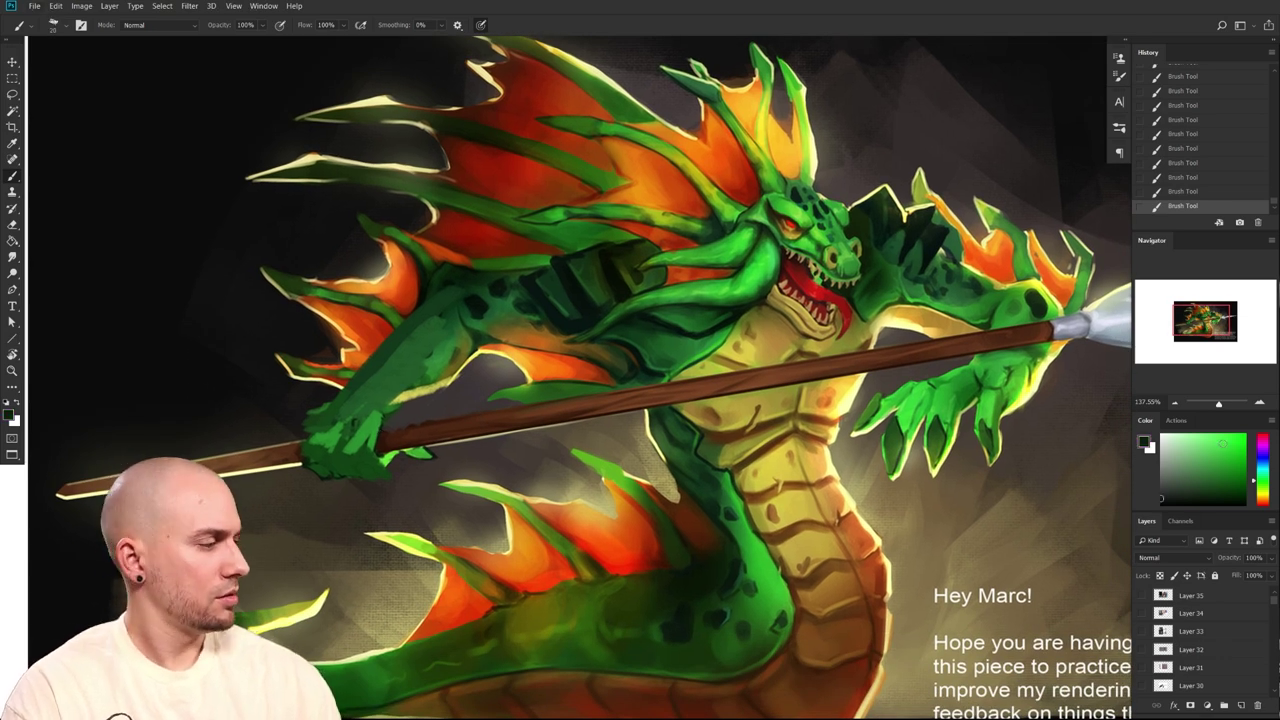
pyautogui.click(1262, 435)
pyautogui.click(1242, 435)
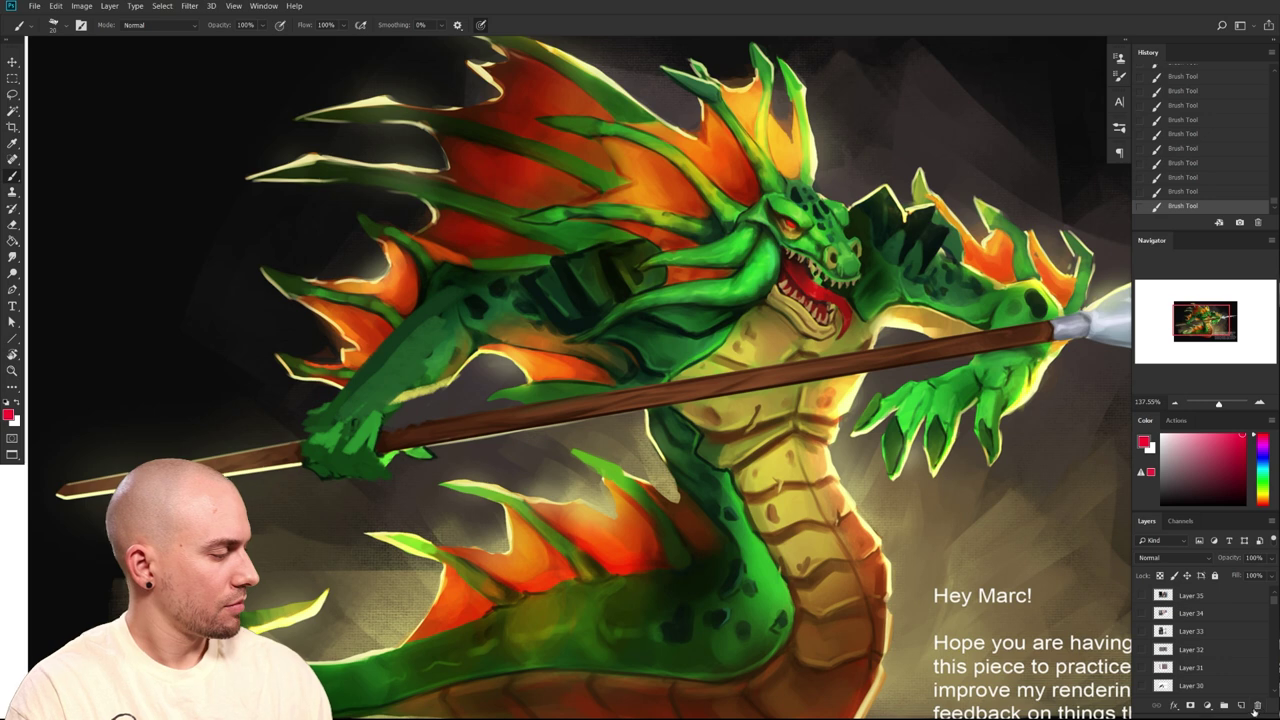
pyautogui.scroll(-1, 1274, 603)
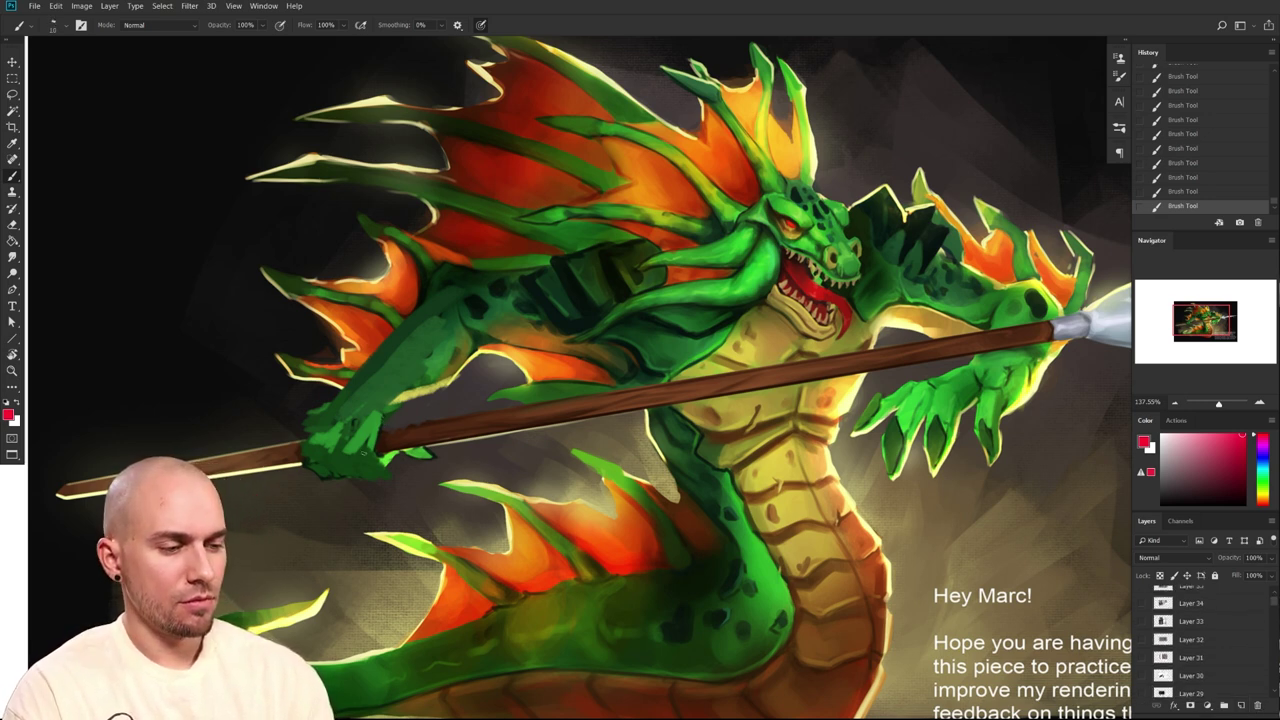
pyautogui.moveTo(384, 412)
pyautogui.mouseDown()
pyautogui.moveTo(340, 396)
pyautogui.moveTo(306, 446)
pyautogui.mouseUp()
pyautogui.moveTo(378, 405)
pyautogui.mouseDown()
pyautogui.moveTo(366, 466)
pyautogui.moveTo(333, 483)
pyautogui.mouseUp()
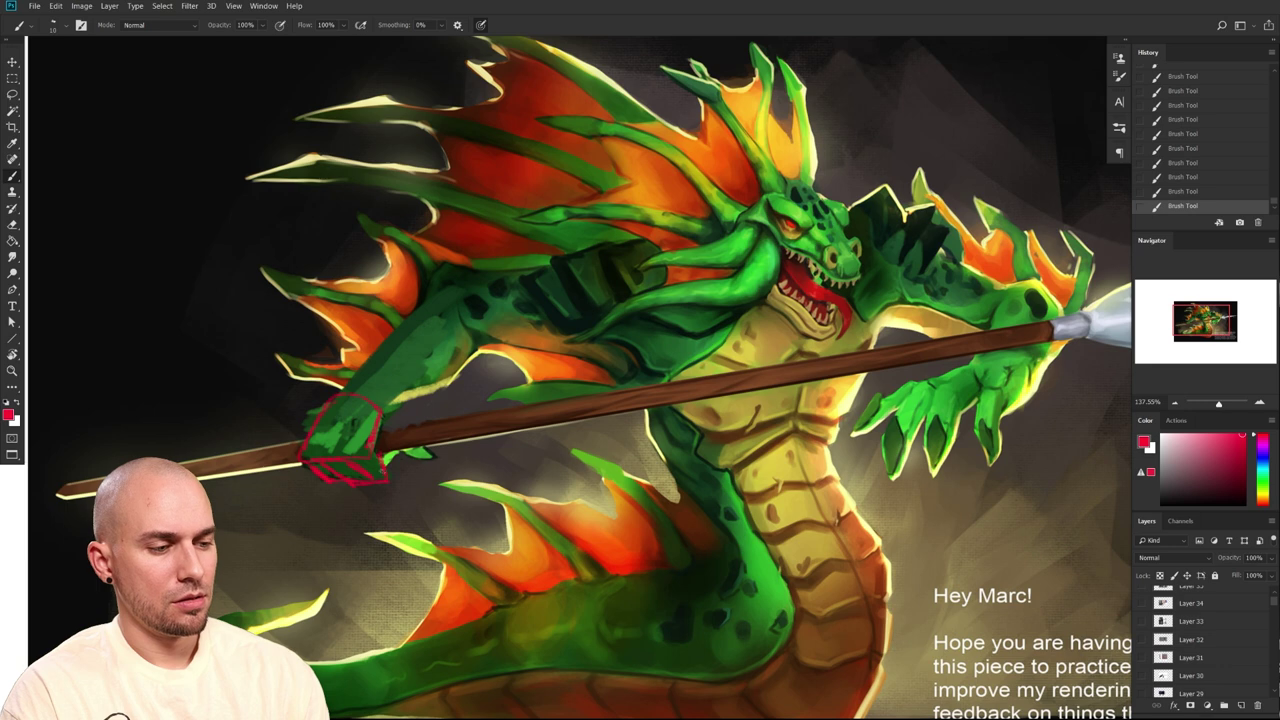
pyautogui.moveTo(395, 427); pyautogui.dragTo(383, 415)
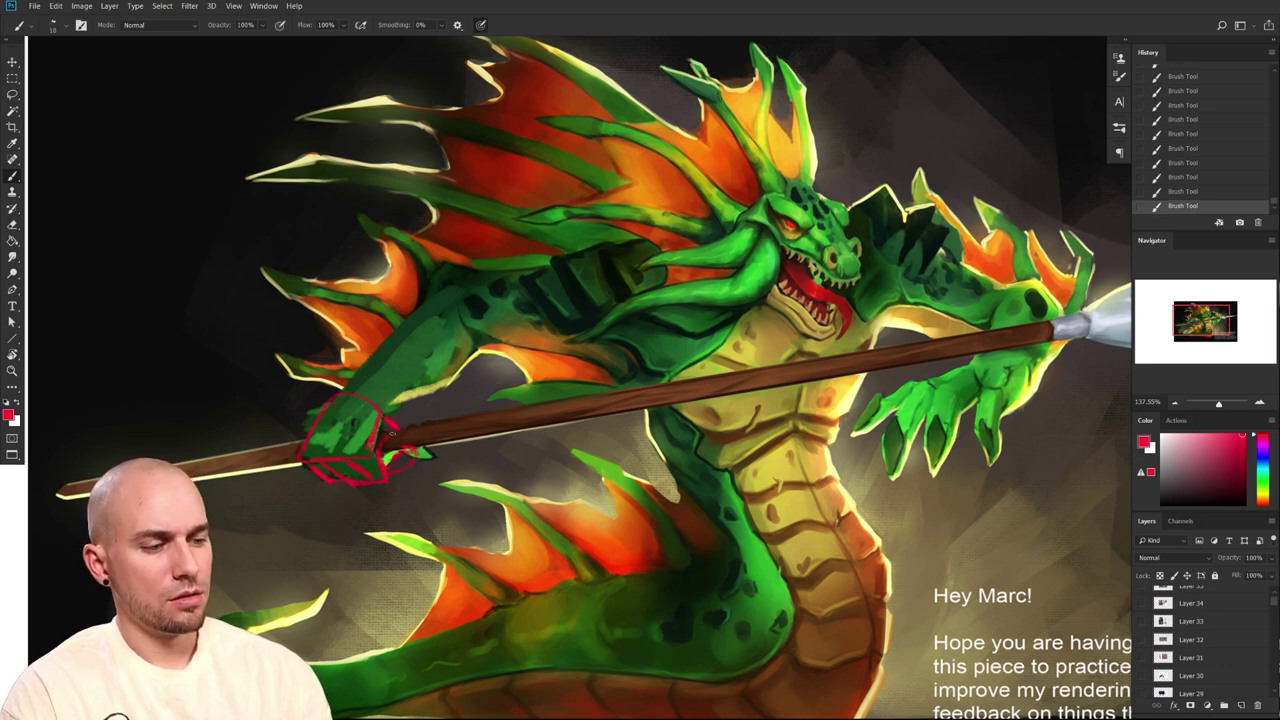
# Examine the reworked hand and forearm within the whole illustration, both close up and from a distance
pyautogui.scroll(-5, 600, 497)
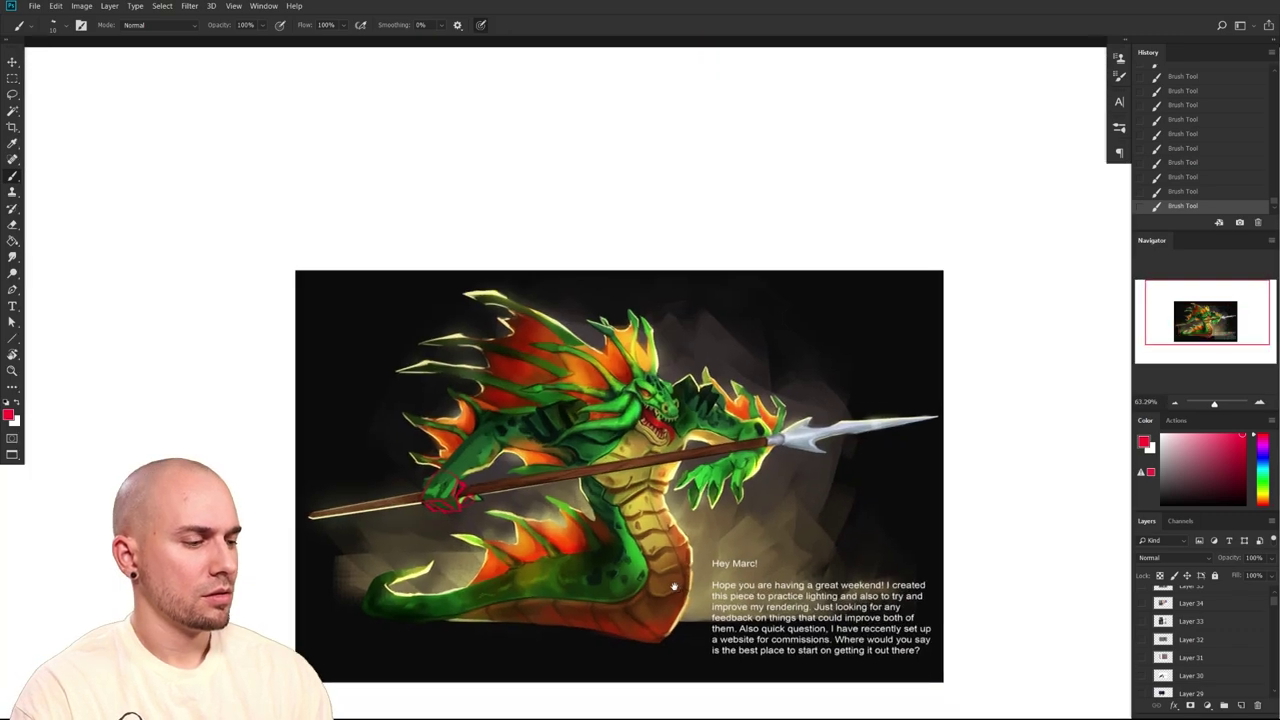
pyautogui.scroll(2, 676, 584)
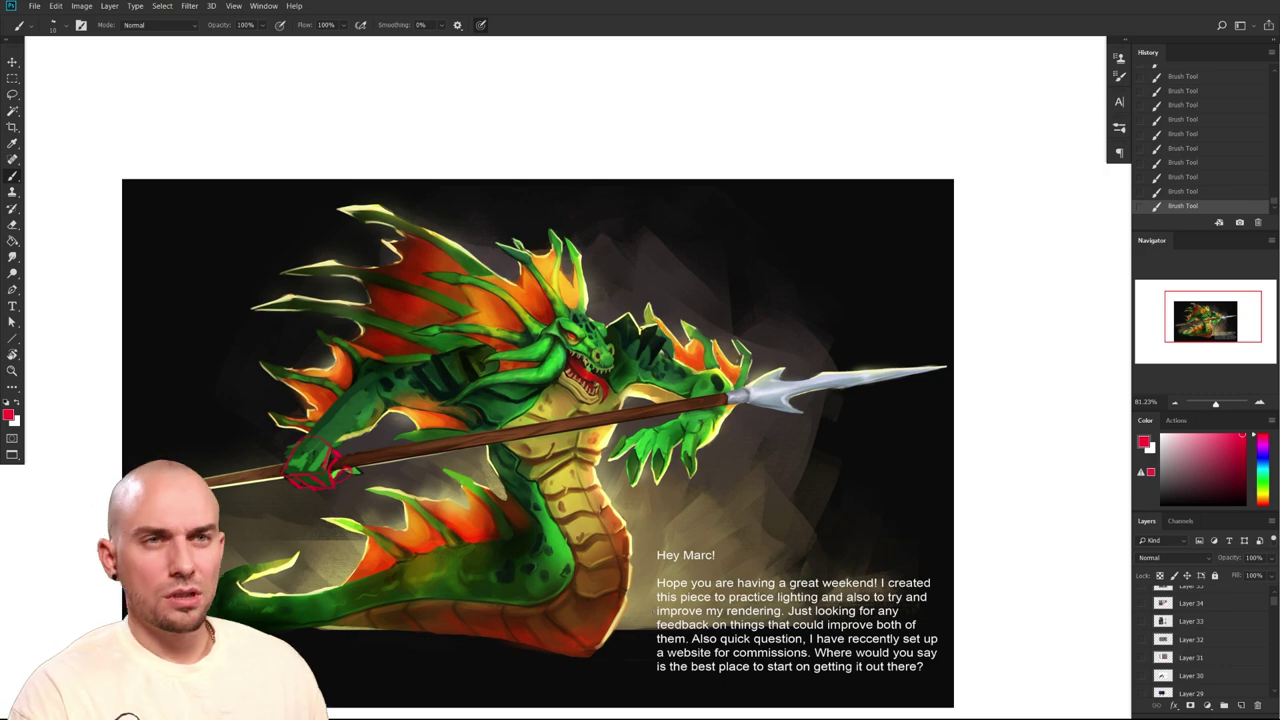
pyautogui.moveTo(845, 608); pyautogui.dragTo(908, 565)
pyautogui.scroll(2, 908, 565)
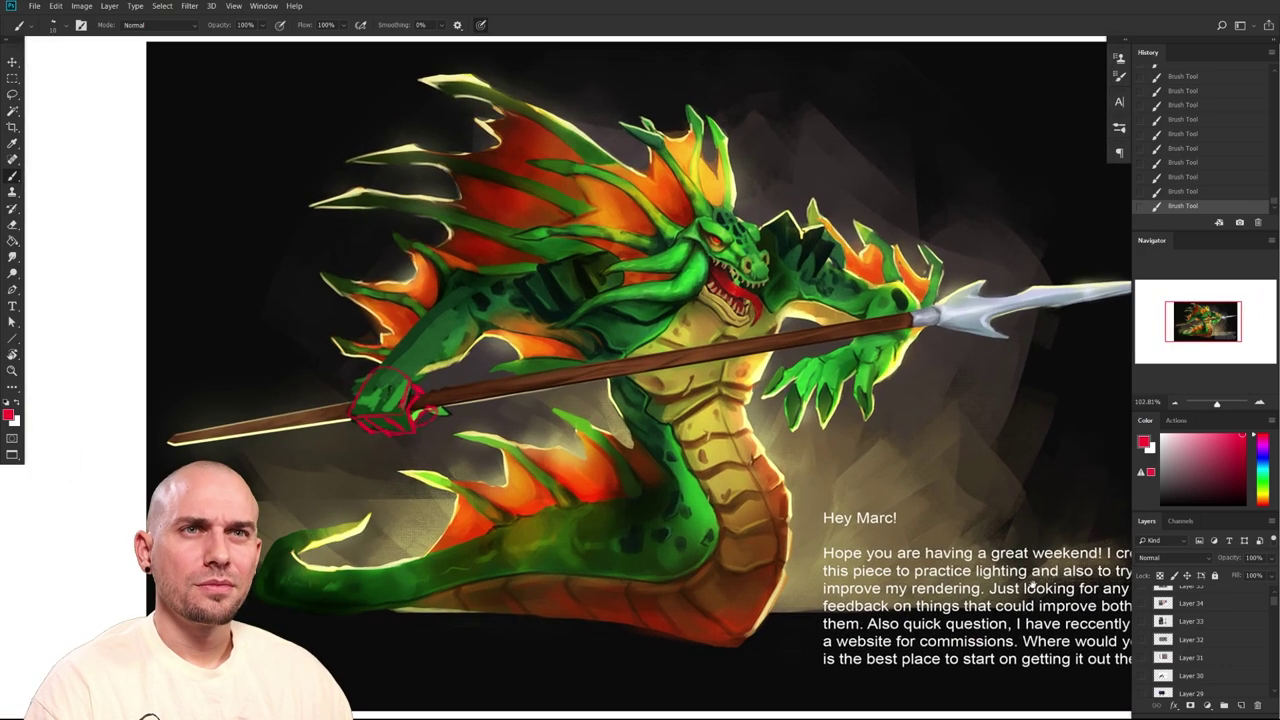
pyautogui.moveTo(1028, 587); pyautogui.dragTo(1022, 593)
pyautogui.scroll(3, 379, 430)
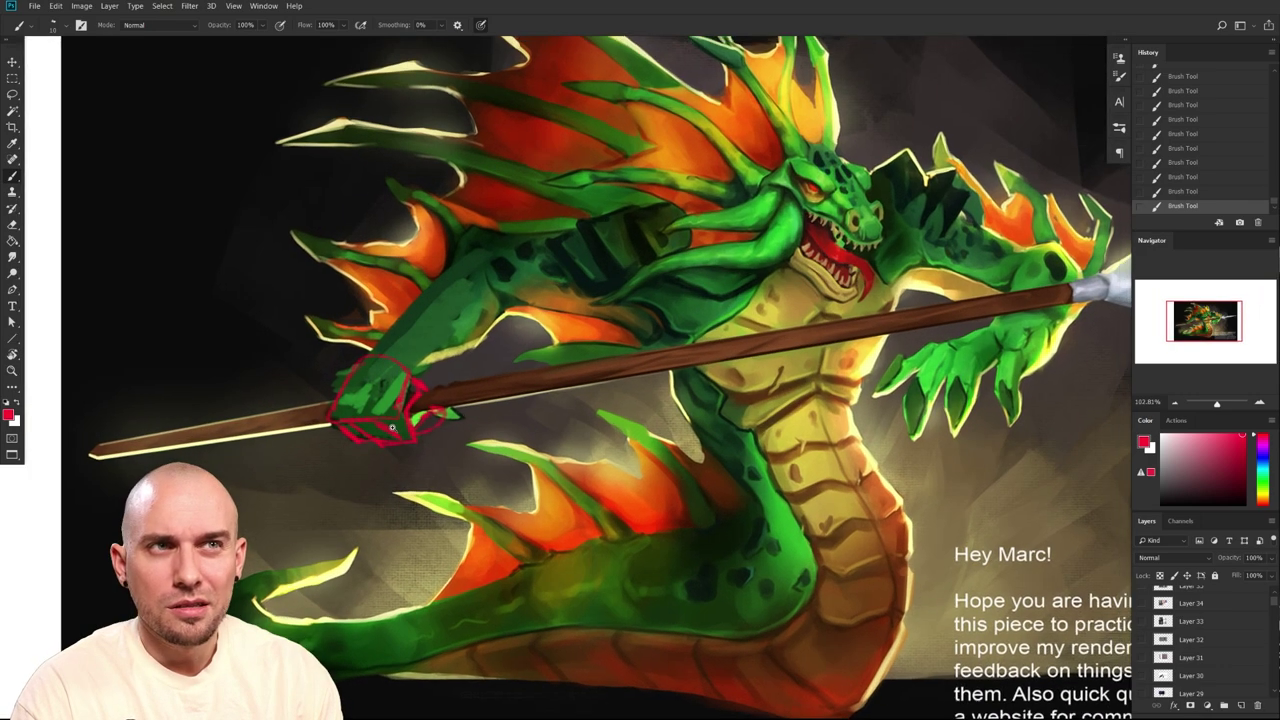
pyautogui.moveTo(726, 444); pyautogui.dragTo(672, 453)
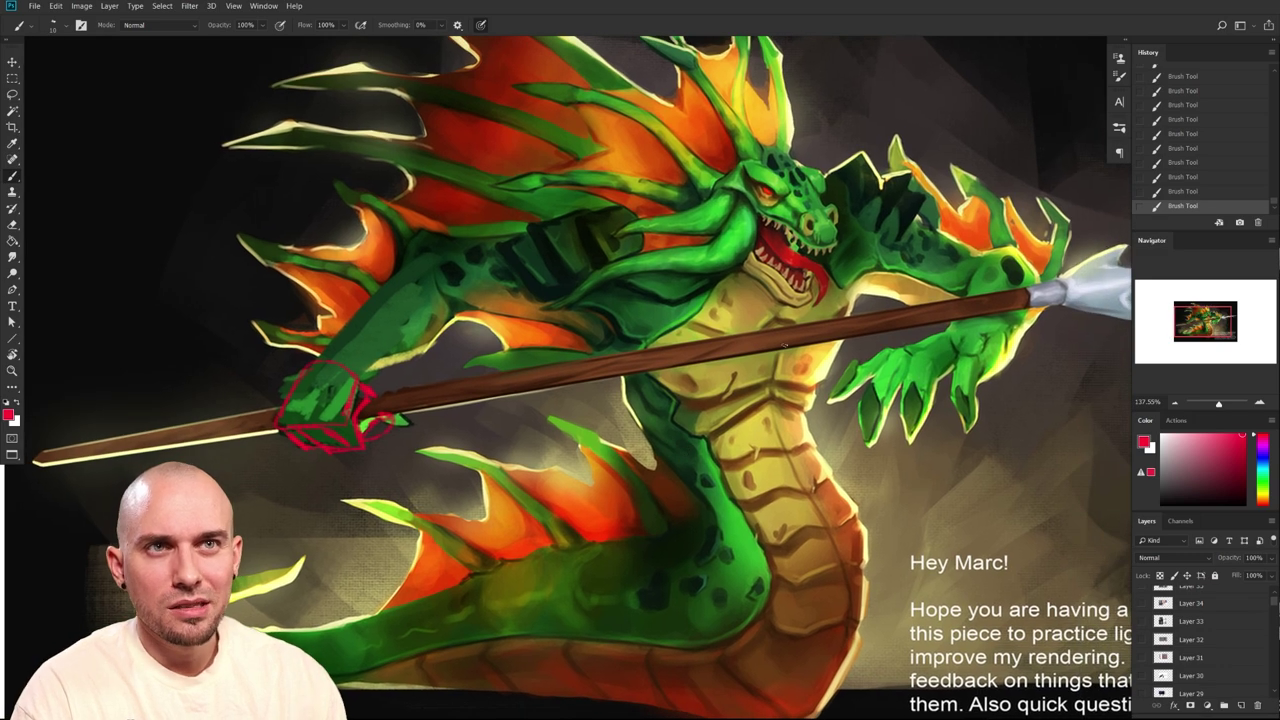
pyautogui.scroll(-3, 388, 460)
pyautogui.moveTo(540, 626); pyautogui.dragTo(519, 572)
pyautogui.moveTo(591, 632)
pyautogui.mouseDown()
pyautogui.moveTo(714, 631)
pyautogui.moveTo(697, 622)
pyautogui.moveTo(692, 640)
pyautogui.mouseUp()
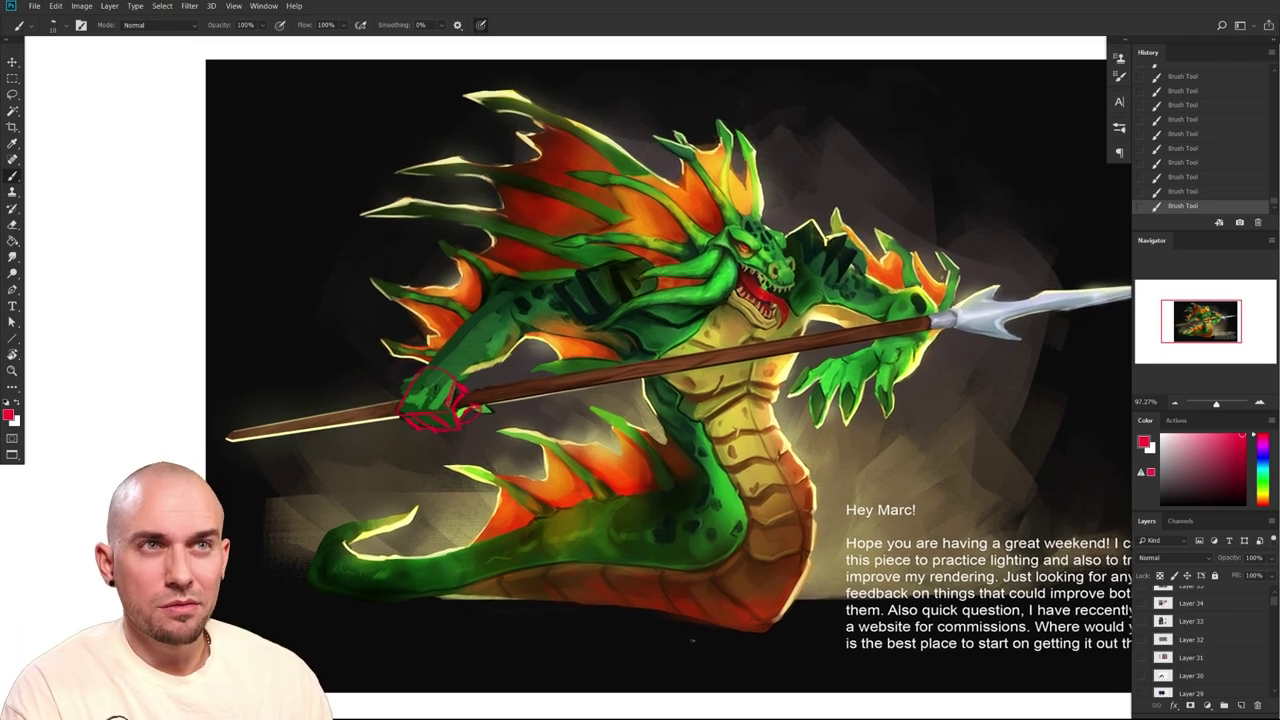
pyautogui.moveTo(838, 548)
pyautogui.mouseDown()
pyautogui.moveTo(700, 690)
pyautogui.moveTo(650, 705)
pyautogui.moveTo(617, 577)
pyautogui.mouseUp()
pyautogui.moveTo(736, 619); pyautogui.dragTo(805, 622)
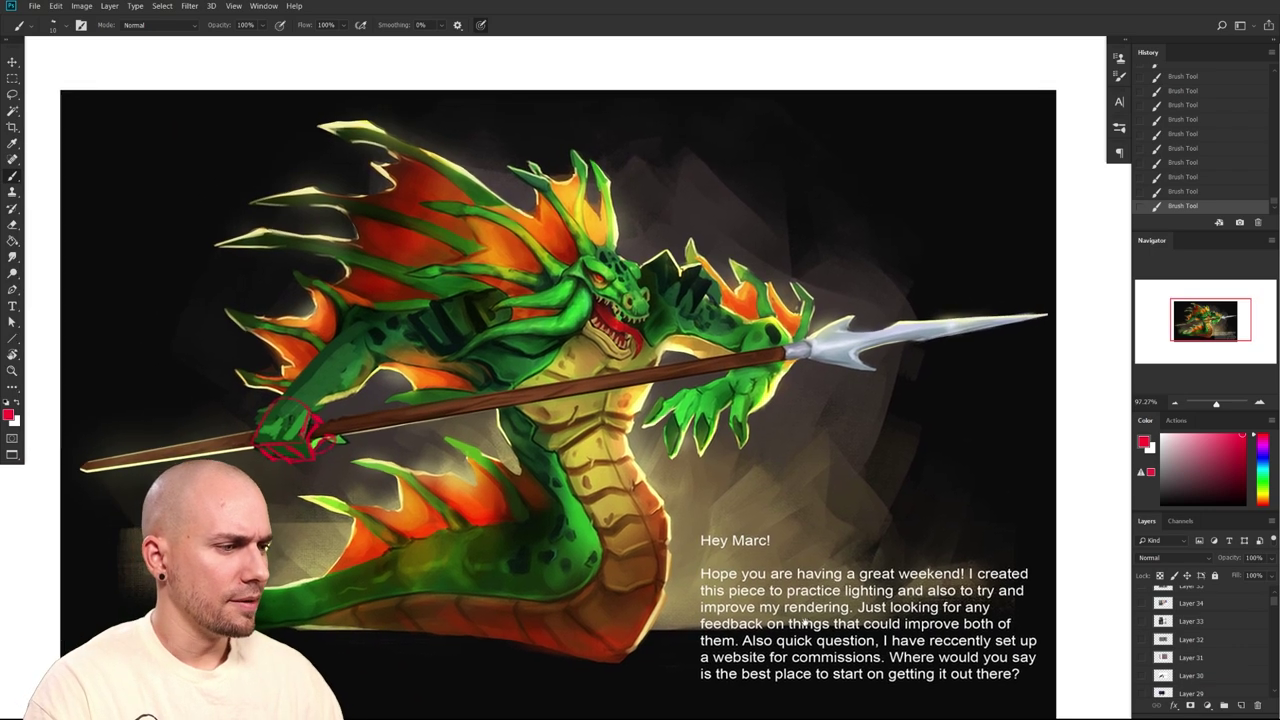
pyautogui.scroll(-2, 805, 622)
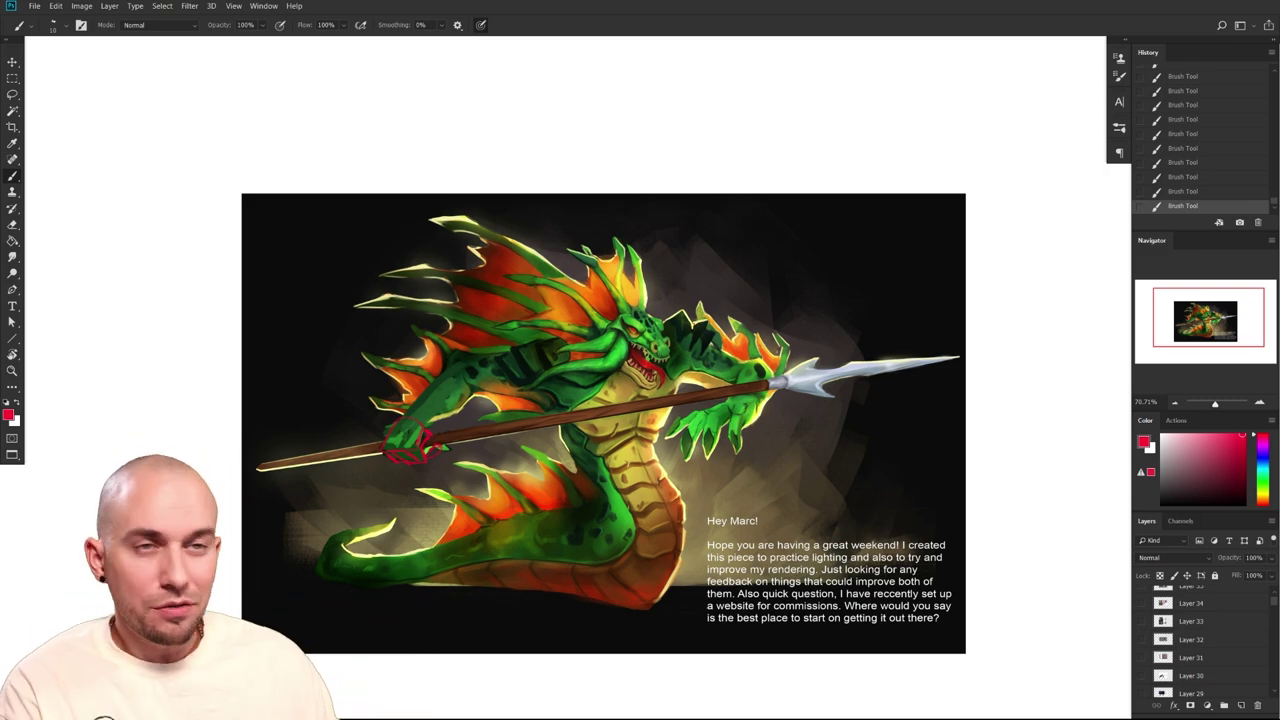
pyautogui.scroll(2, 637, 523)
pyautogui.moveTo(637, 523); pyautogui.dragTo(754, 517)
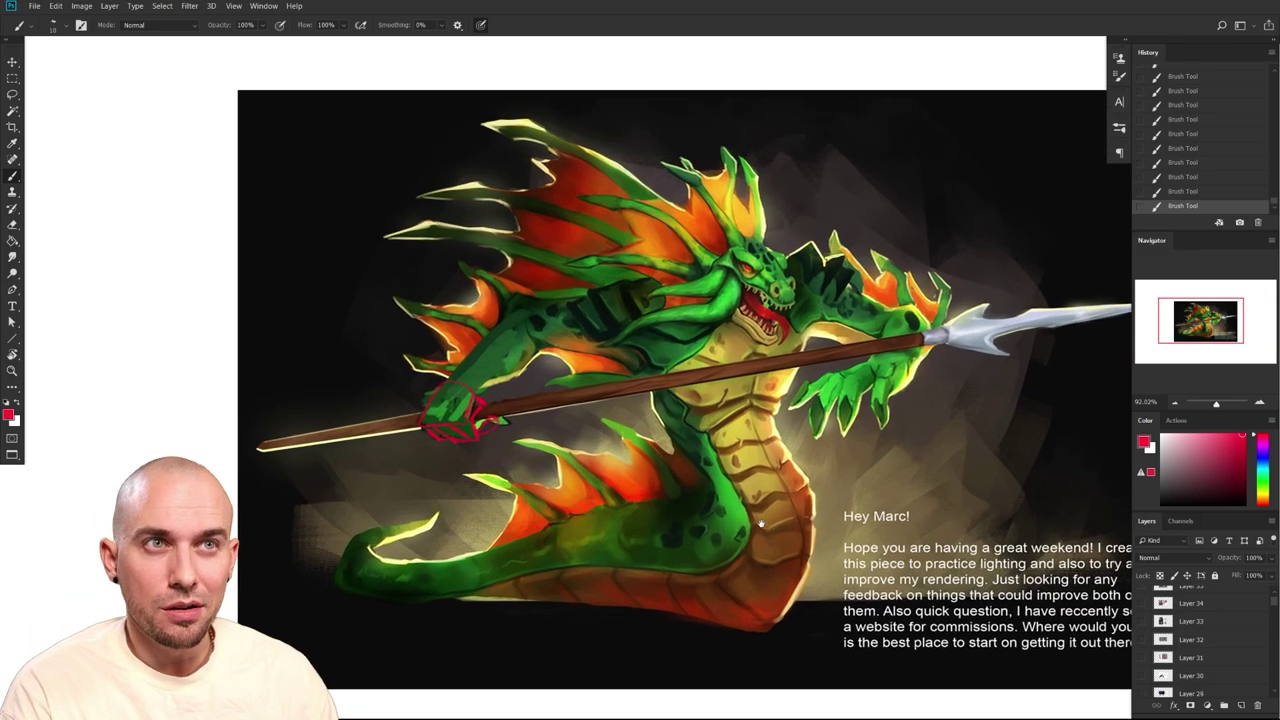
pyautogui.scroll(-1, 759, 541)
pyautogui.scroll(1, 758, 541)
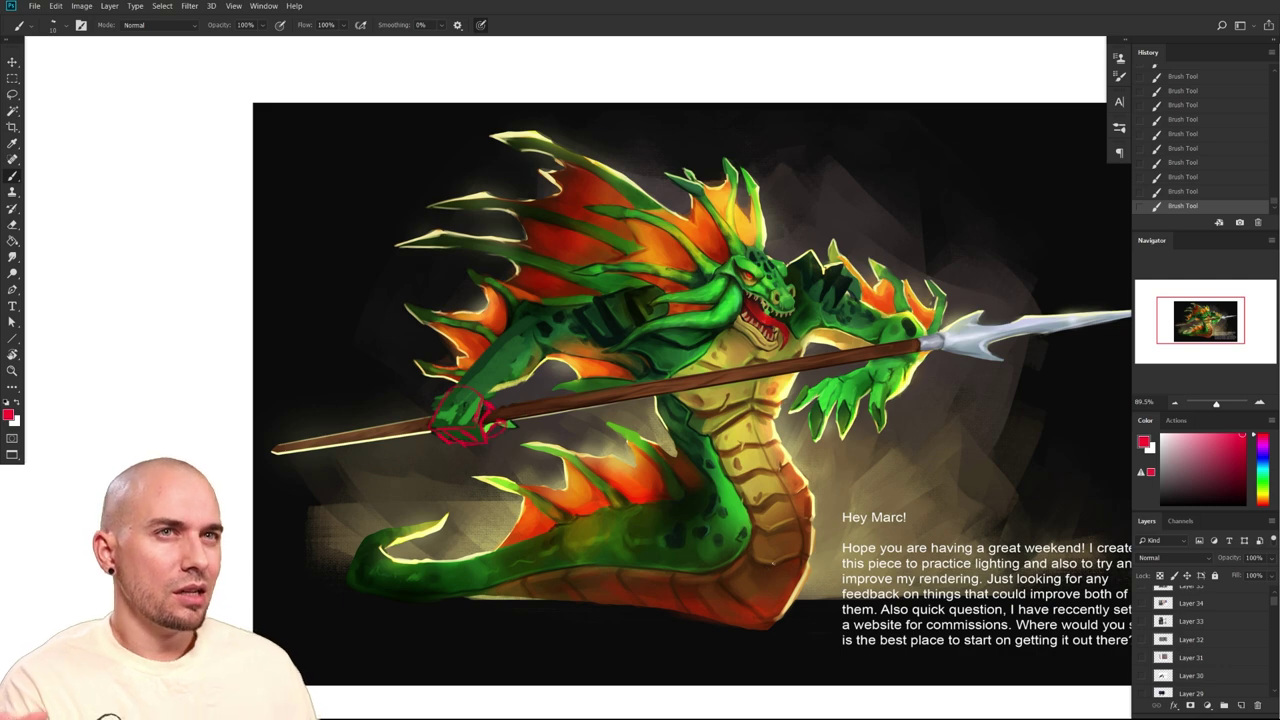
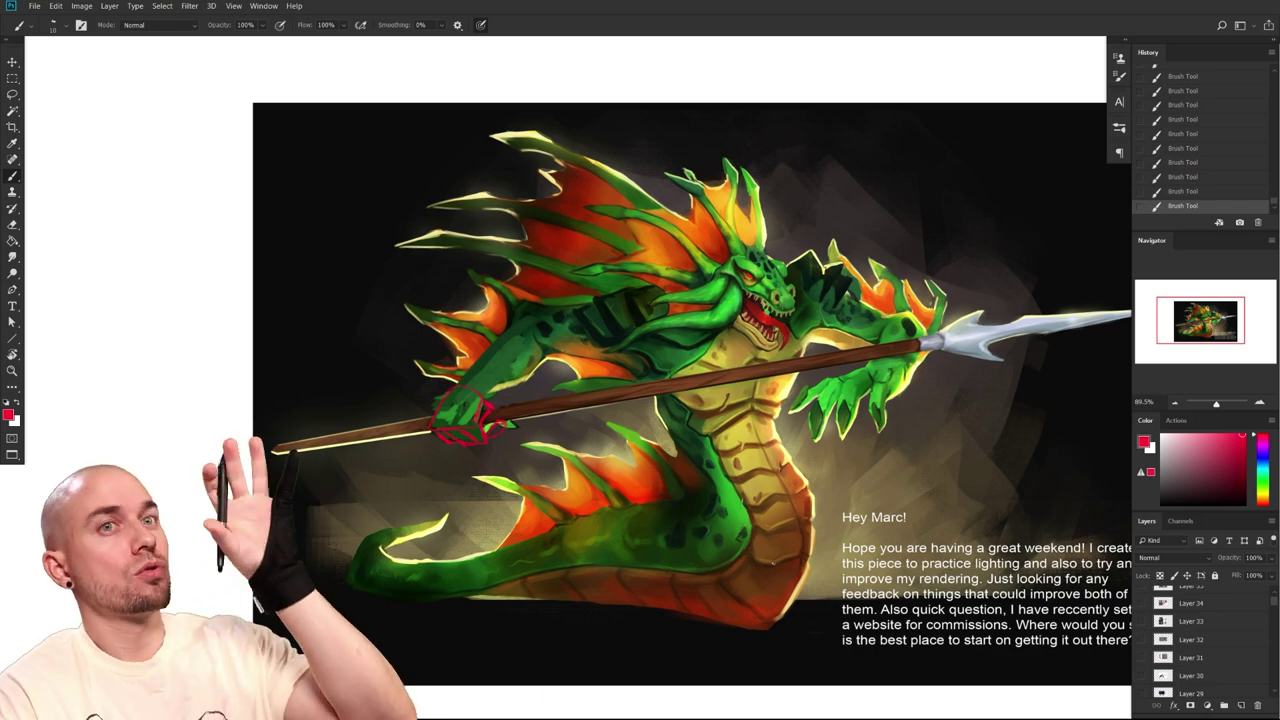
pyautogui.moveTo(668, 485); pyautogui.dragTo(682, 481)
pyautogui.scroll(2, 681, 481)
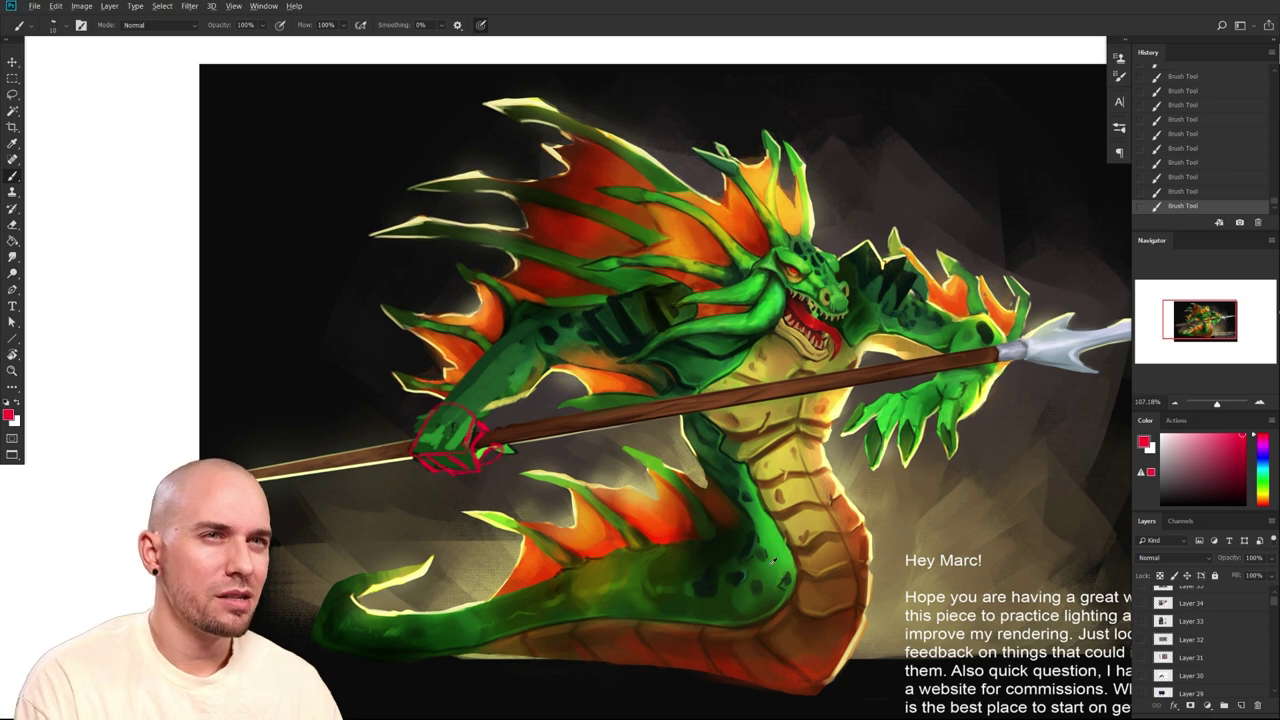
# Sample the greens of the body coil and the oranges of the fins to examine the character's colors
pyautogui.keyDown('alt'); pyautogui.click(773, 557); pyautogui.keyUp('alt')
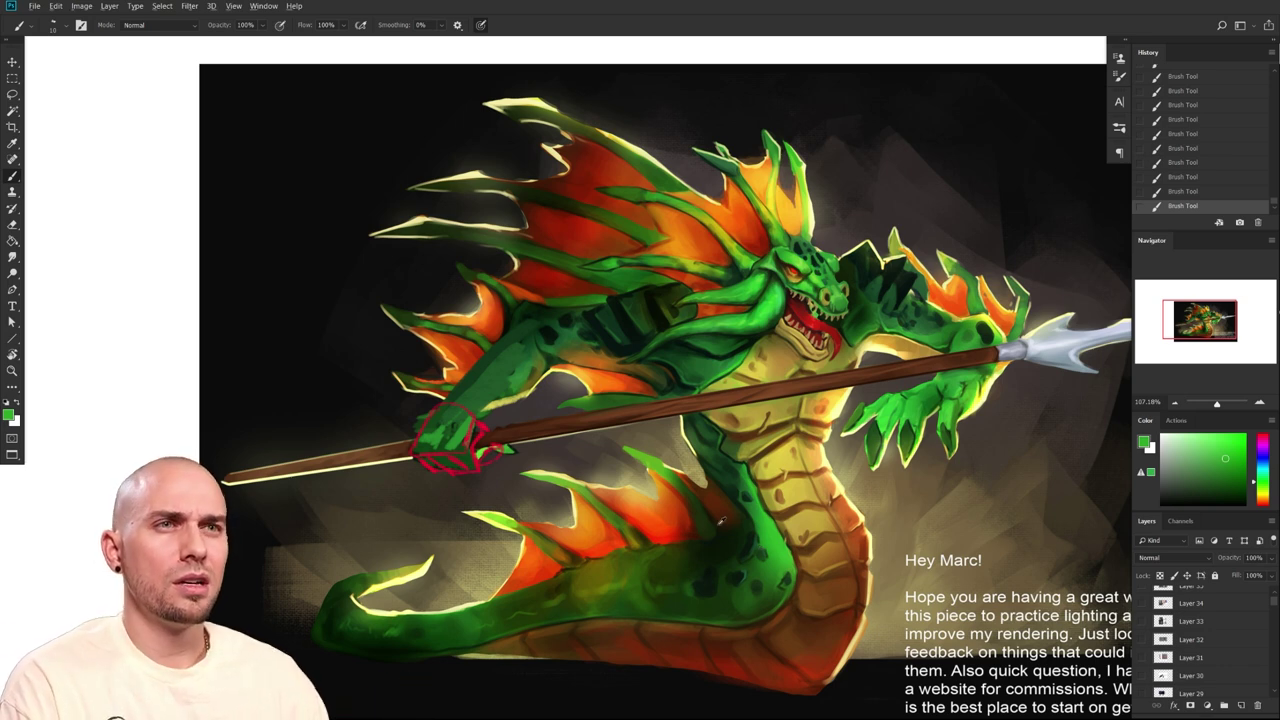
pyautogui.keyDown('alt'); pyautogui.click(780, 547); pyautogui.keyUp('alt')
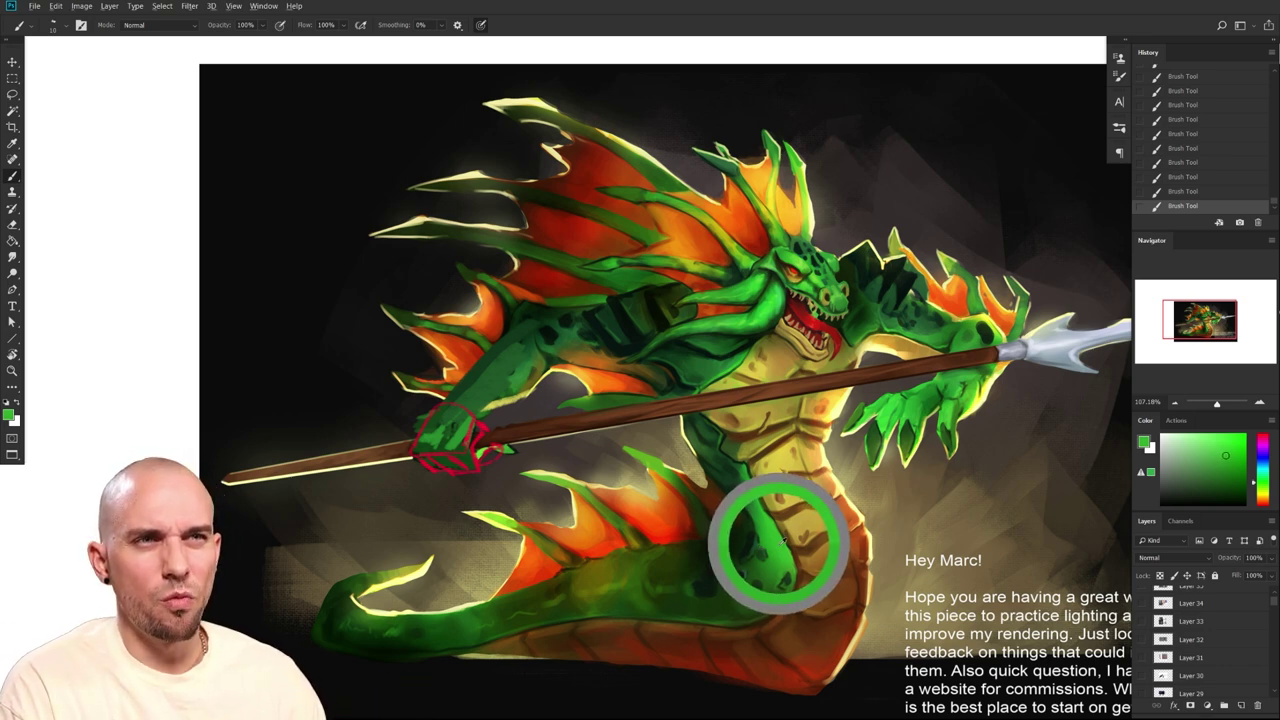
pyautogui.keyDown('alt'); pyautogui.click(776, 537); pyautogui.keyUp('alt')
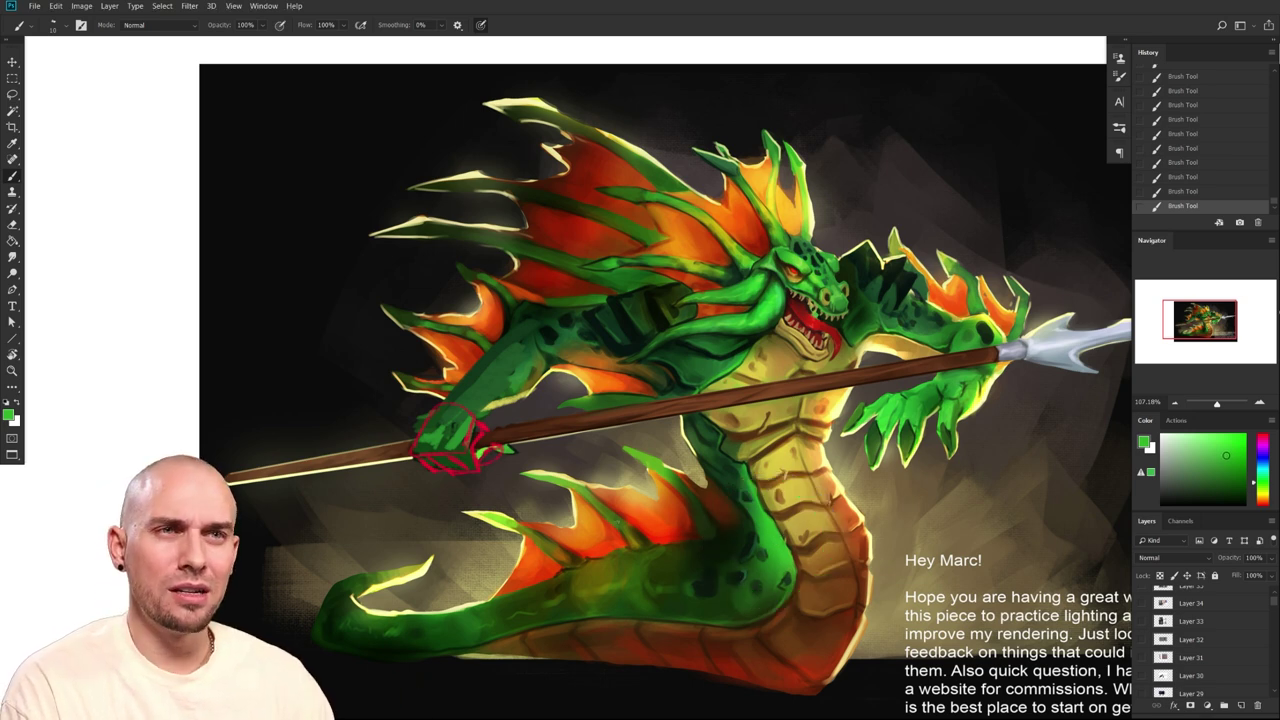
pyautogui.keyDown('alt'); pyautogui.click(658, 517); pyautogui.keyUp('alt')
pyautogui.keyDown('alt'); pyautogui.click(706, 250); pyautogui.keyUp('alt')
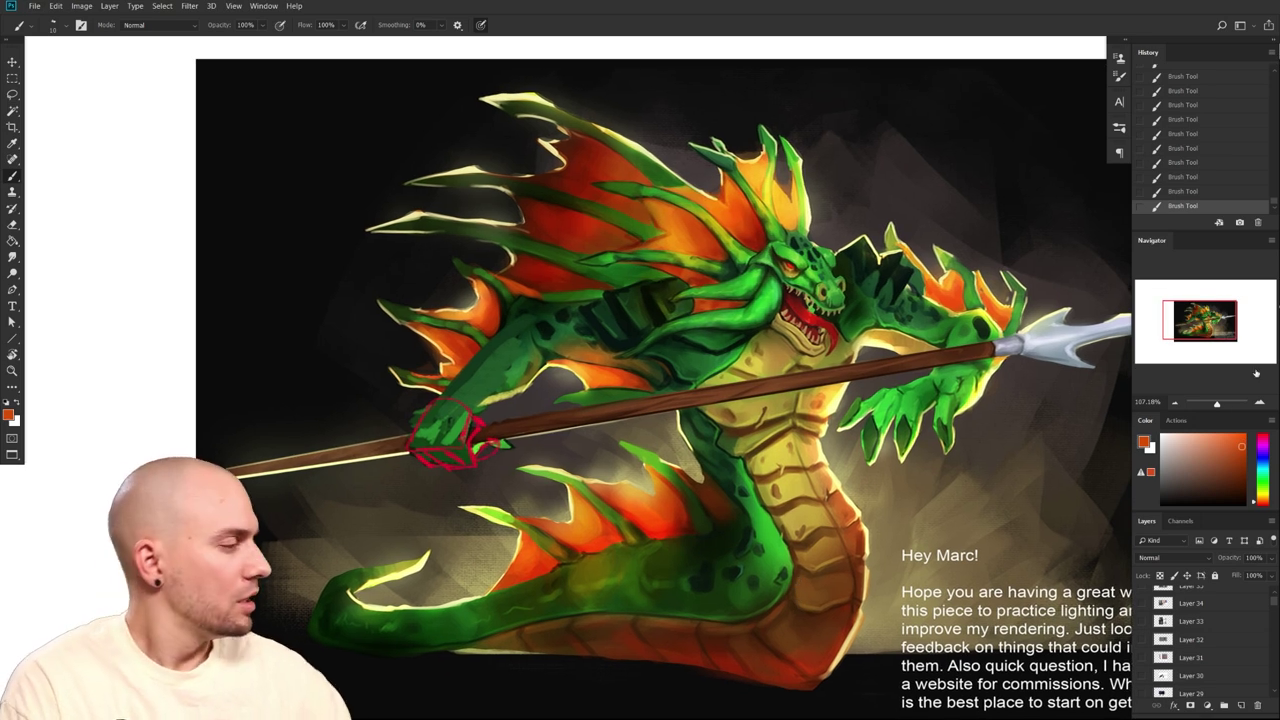
# Set the foreground color to light cyan and choose the MB Square Brush preset
pyautogui.moveTo(1262, 473); pyautogui.dragTo(1265, 473)
pyautogui.click(1214, 434)
pyautogui.moveTo(624, 557); pyautogui.dragTo(534, 521)
pyautogui.press(']')
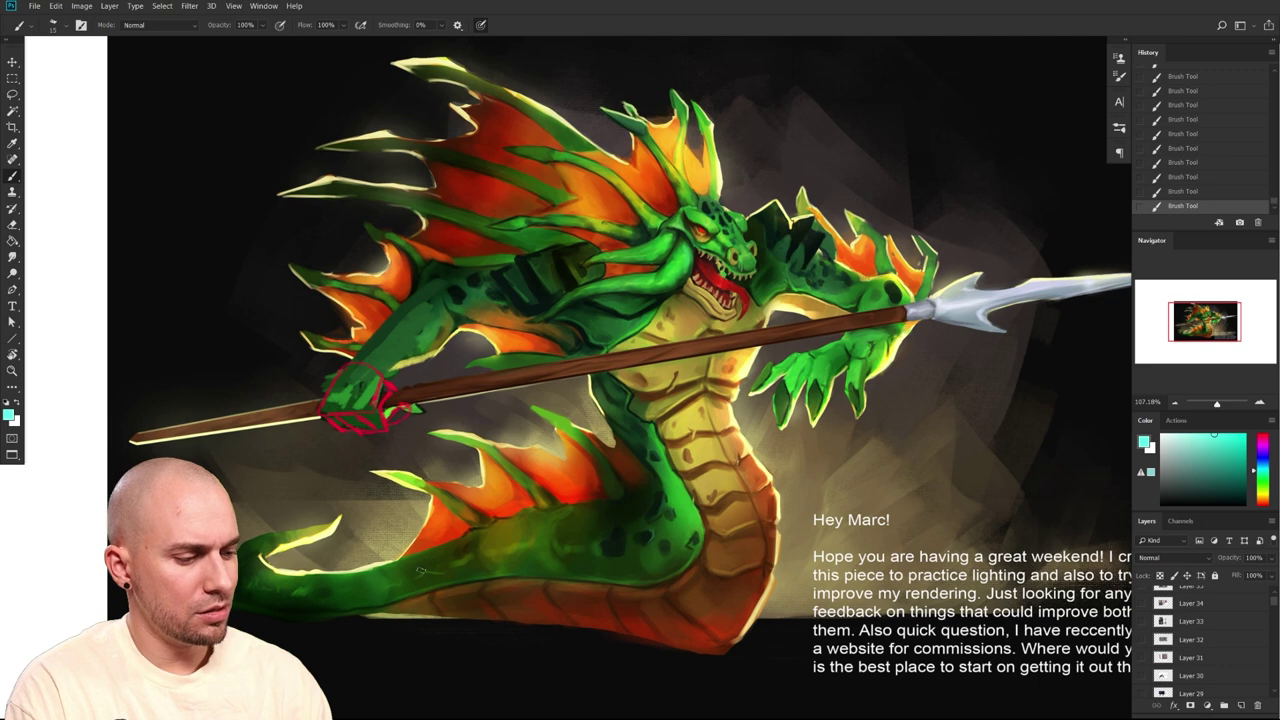
pyautogui.rightClick(450, 553)
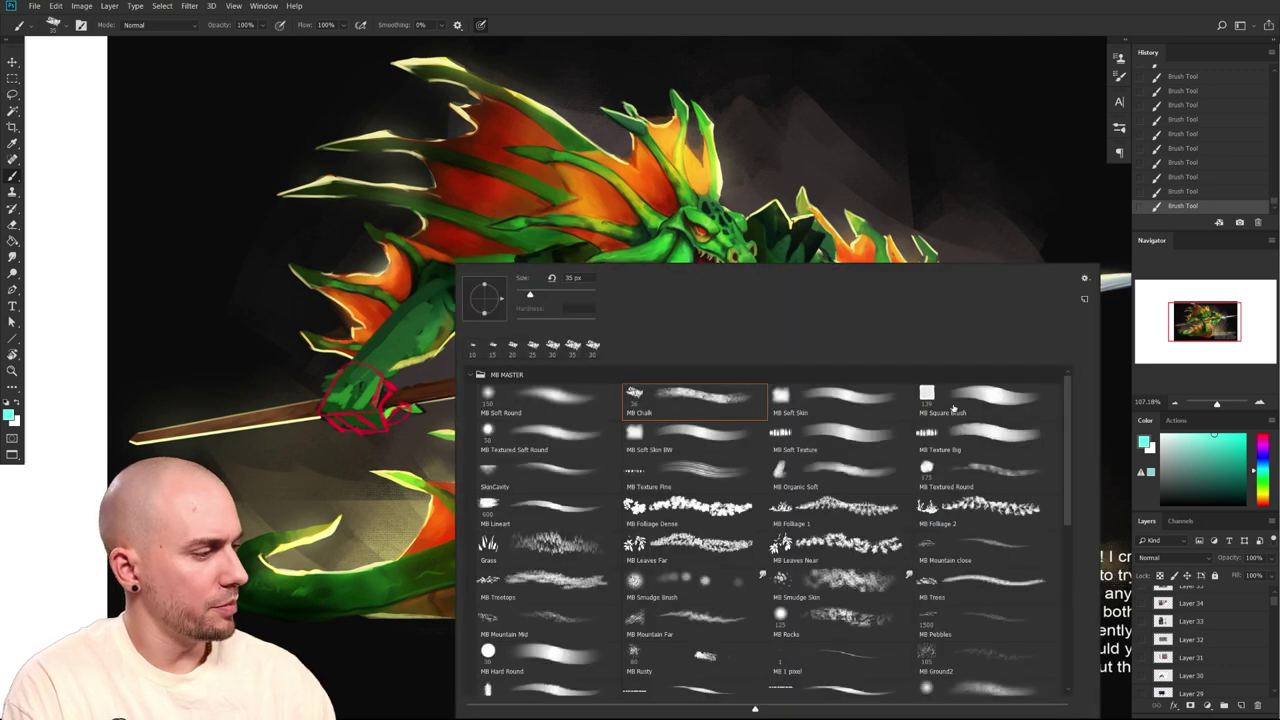
pyautogui.click(988, 399)
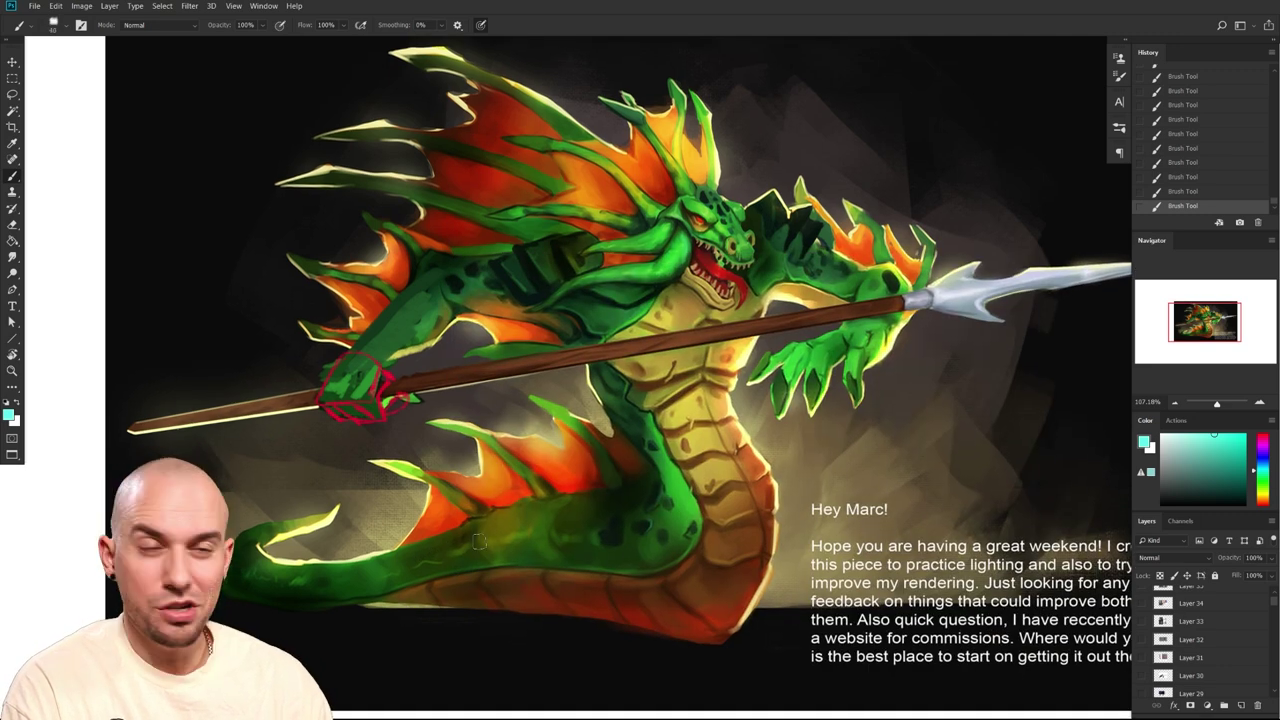
# Paint cool, muted green light over the upper surface of the coiled tail, sampling the blended color between strokes
pyautogui.moveTo(630, 543)
pyautogui.mouseDown()
pyautogui.moveTo(706, 590)
pyautogui.moveTo(712, 529)
pyautogui.mouseUp()
pyautogui.press(']')
pyautogui.moveTo(525, 531)
pyautogui.mouseDown()
pyautogui.moveTo(581, 514)
pyautogui.moveTo(536, 545)
pyautogui.mouseUp()
pyautogui.hotkey('ctrl', 'z')
pyautogui.press('[')
pyautogui.keyDown('alt'); pyautogui.click(562, 521); pyautogui.keyUp('alt')
pyautogui.moveTo(546, 522)
pyautogui.mouseDown()
pyautogui.moveTo(669, 492)
pyautogui.moveTo(630, 527)
pyautogui.moveTo(640, 533)
pyautogui.moveTo(687, 487)
pyautogui.moveTo(680, 525)
pyautogui.moveTo(612, 516)
pyautogui.mouseUp()
pyautogui.press(']')
pyautogui.moveTo(491, 546)
pyautogui.mouseDown()
pyautogui.moveTo(375, 580)
pyautogui.moveTo(323, 540)
pyautogui.moveTo(354, 580)
pyautogui.mouseUp()
pyautogui.moveTo(592, 542); pyautogui.dragTo(504, 527)
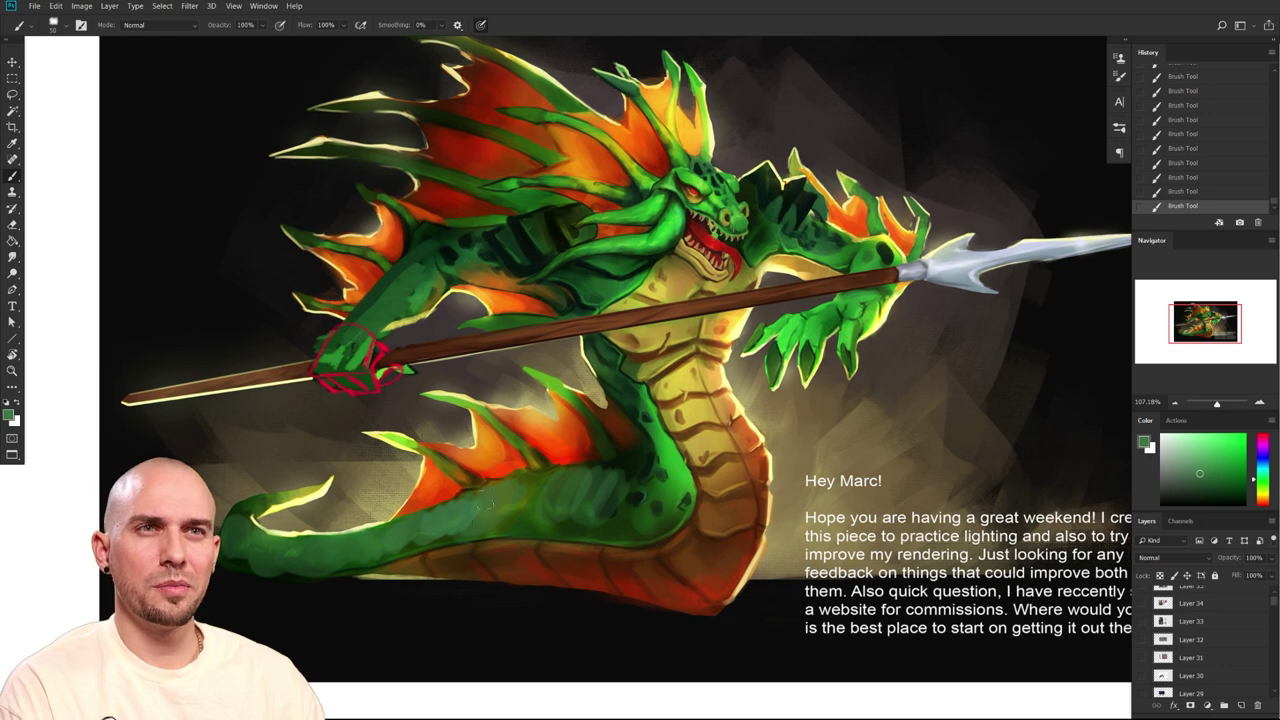
# Extend the muted green up the bend of the tail toward the torso with a smaller brush
pyautogui.scroll(2, 520, 528)
pyautogui.moveTo(604, 530)
pyautogui.mouseDown()
pyautogui.moveTo(612, 556)
pyautogui.moveTo(650, 538)
pyautogui.moveTo(663, 497)
pyautogui.moveTo(675, 498)
pyautogui.moveTo(655, 460)
pyautogui.mouseUp()
pyautogui.press('[')
pyautogui.moveTo(767, 536)
pyautogui.mouseDown()
pyautogui.moveTo(807, 481)
pyautogui.moveTo(846, 510)
pyautogui.moveTo(862, 616)
pyautogui.mouseUp()
pyautogui.press('[')
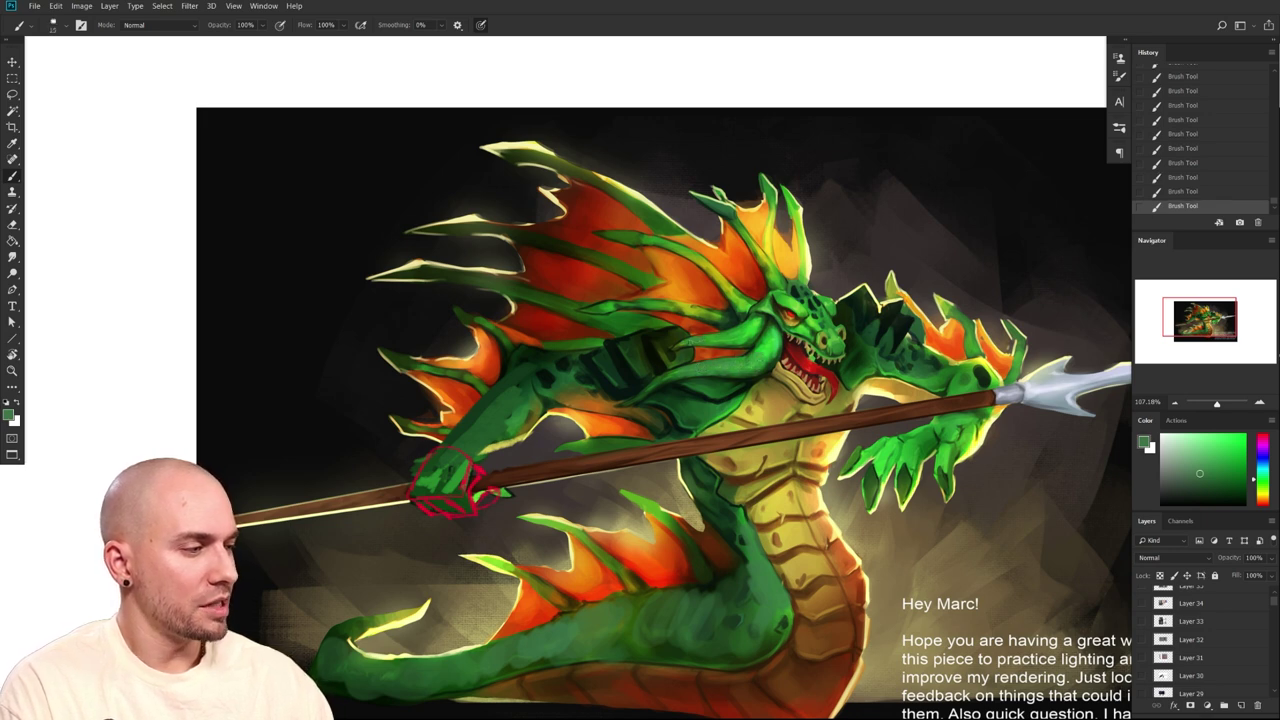
# Paint cool, muted green light along the forearm gripping the spear and touch up the tail bend with a smaller brush
pyautogui.moveTo(785, 472); pyautogui.dragTo(747, 481)
pyautogui.moveTo(398, 471)
pyautogui.mouseDown()
pyautogui.moveTo(447, 425)
pyautogui.moveTo(452, 400)
pyautogui.mouseUp()
pyautogui.moveTo(1199, 472); pyautogui.dragTo(1202, 467)
pyautogui.moveTo(385, 488)
pyautogui.mouseDown()
pyautogui.moveTo(435, 420)
pyautogui.moveTo(470, 416)
pyautogui.moveTo(487, 377)
pyautogui.moveTo(566, 372)
pyautogui.moveTo(578, 346)
pyautogui.moveTo(572, 394)
pyautogui.moveTo(586, 368)
pyautogui.moveTo(589, 384)
pyautogui.moveTo(607, 376)
pyautogui.moveTo(631, 344)
pyautogui.moveTo(632, 377)
pyautogui.moveTo(658, 409)
pyautogui.moveTo(651, 430)
pyautogui.moveTo(620, 412)
pyautogui.mouseUp()
pyautogui.press(']')
pyautogui.press(']')
pyautogui.moveTo(699, 438)
pyautogui.mouseDown()
pyautogui.moveTo(651, 325)
pyautogui.moveTo(677, 381)
pyautogui.mouseUp()
pyautogui.press('[')
pyautogui.press('[')
pyautogui.press('[')
pyautogui.moveTo(634, 555); pyautogui.dragTo(661, 541)
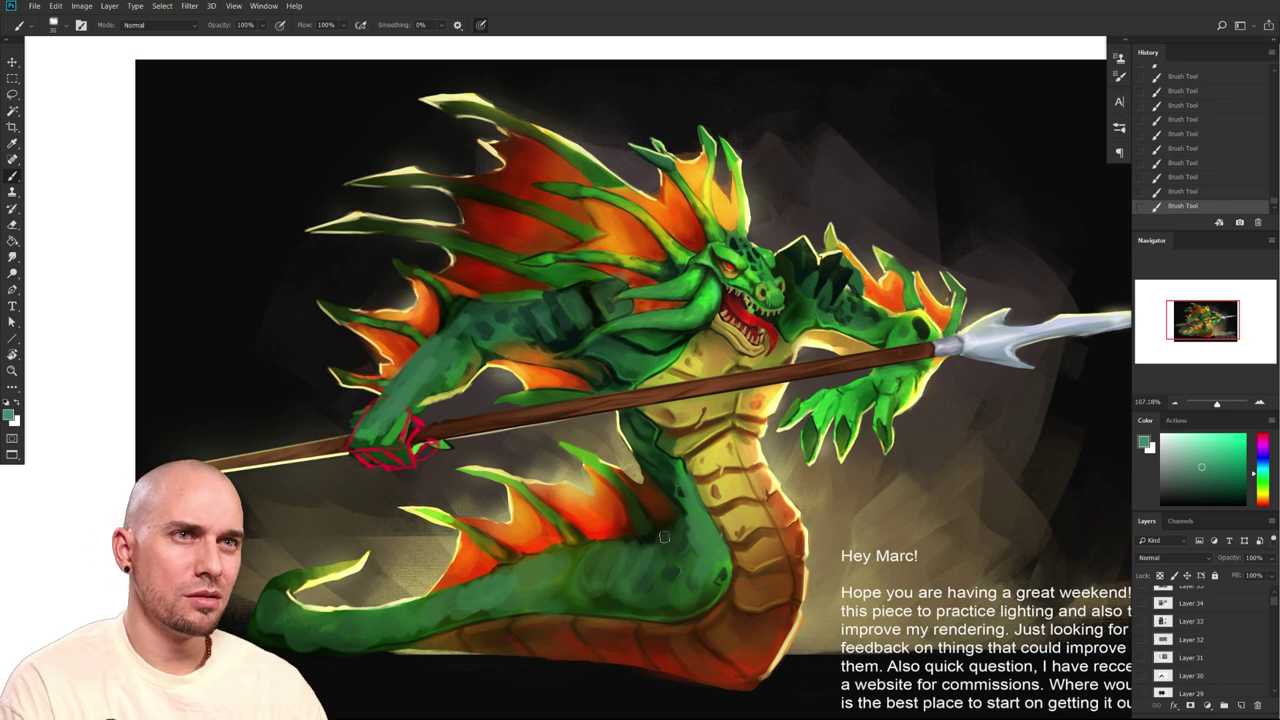
# Sample the dark green at the tail bend and change the foreground color to a lighter, muted teal green
pyautogui.keyDown('alt'); pyautogui.click(670, 537); pyautogui.keyUp('alt')
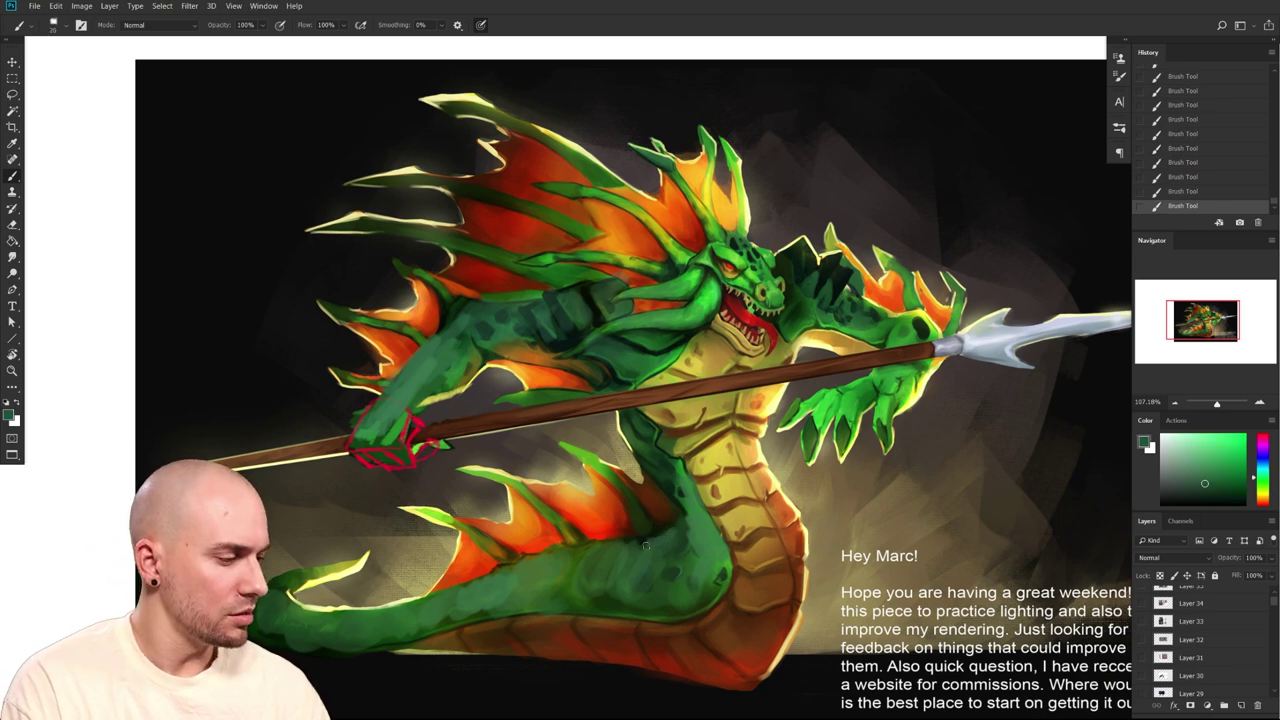
pyautogui.moveTo(750, 624); pyautogui.dragTo(624, 658)
pyautogui.press(']')
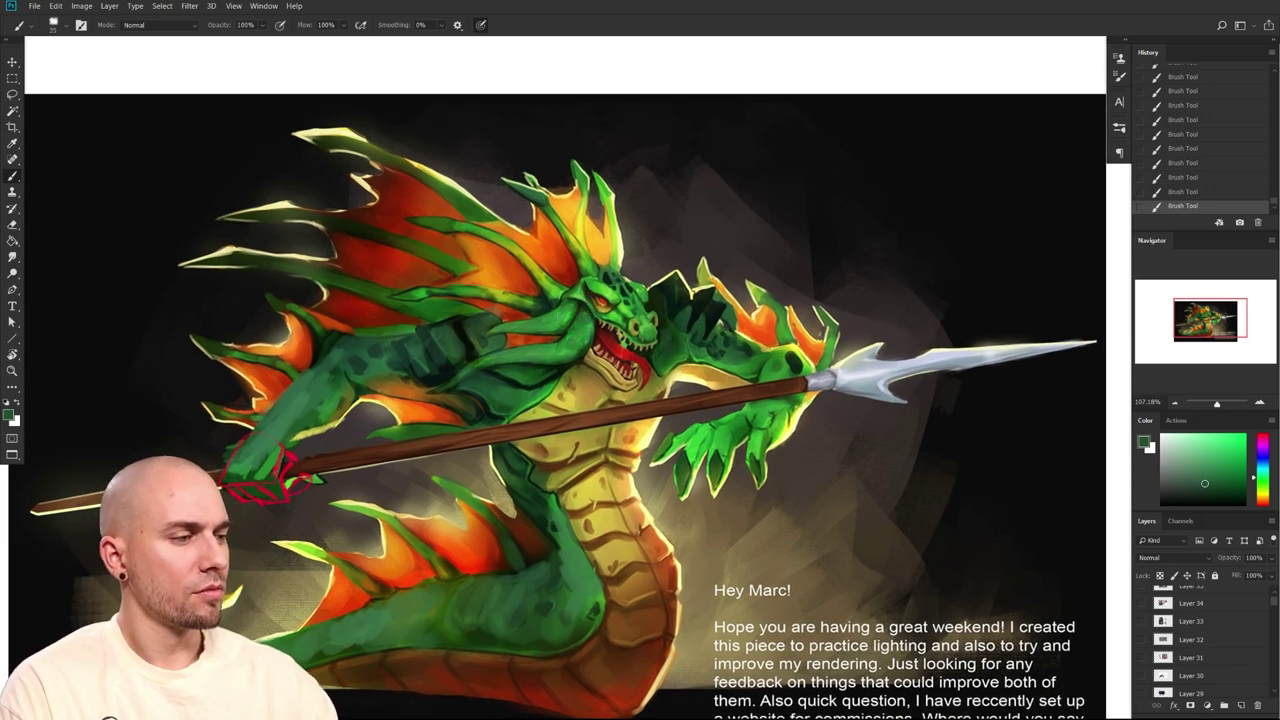
pyautogui.click(1200, 474)
pyautogui.click(1261, 472)
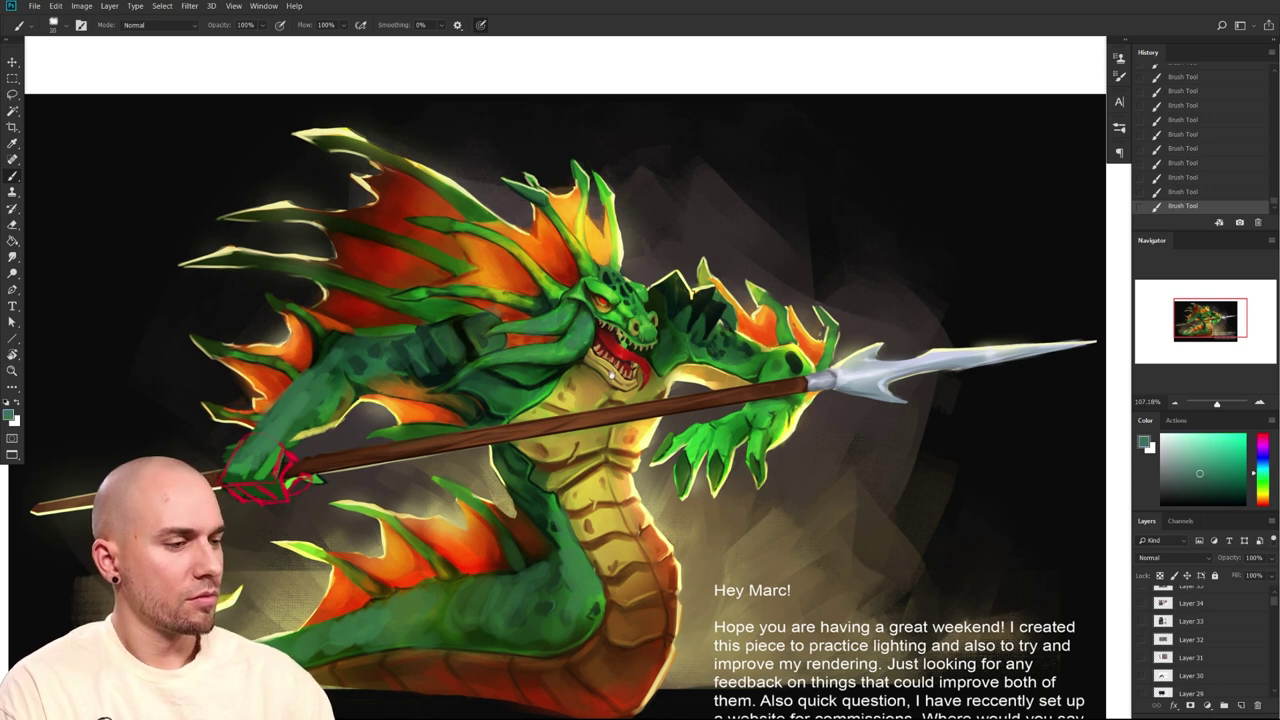
# Enlarge the layer list and toggle the visibility of Layer 28 to check what it contains
pyautogui.scroll(-2, 610, 370)
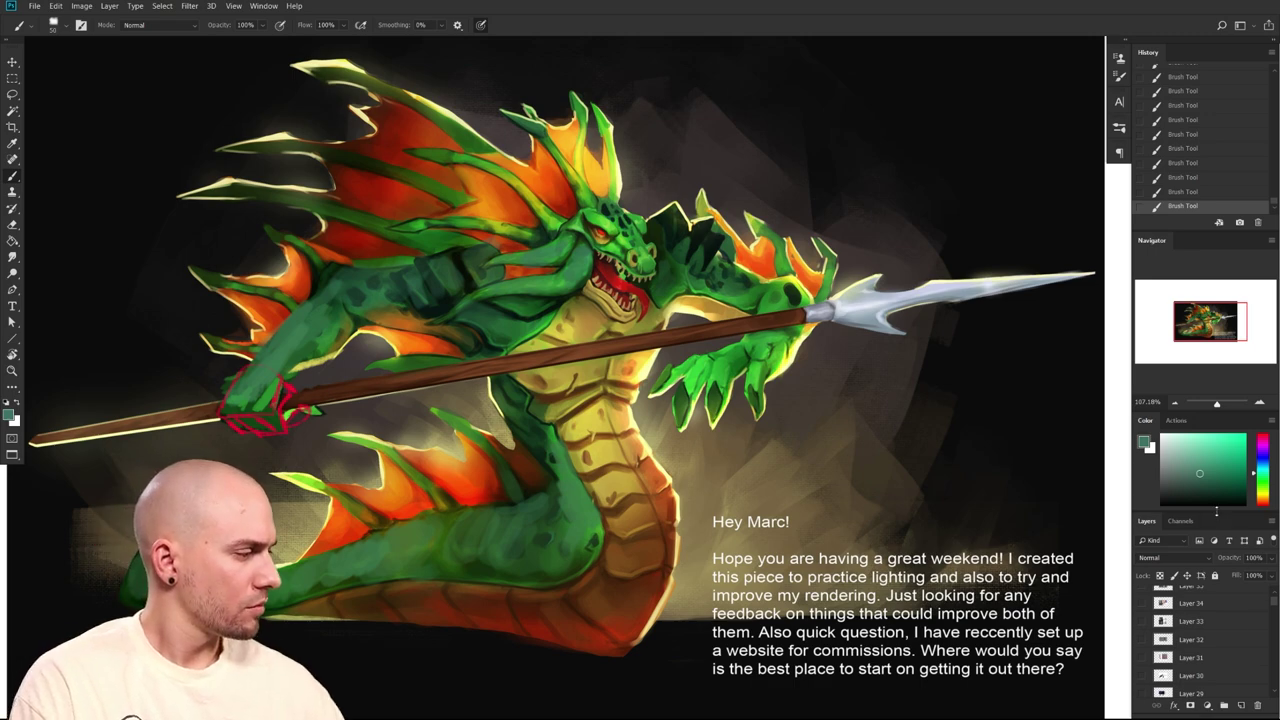
pyautogui.moveTo(1216, 512); pyautogui.dragTo(1216, 312)
pyautogui.click(1142, 511)
pyautogui.click(1142, 511)
pyautogui.hotkey('ctrl', 'a')
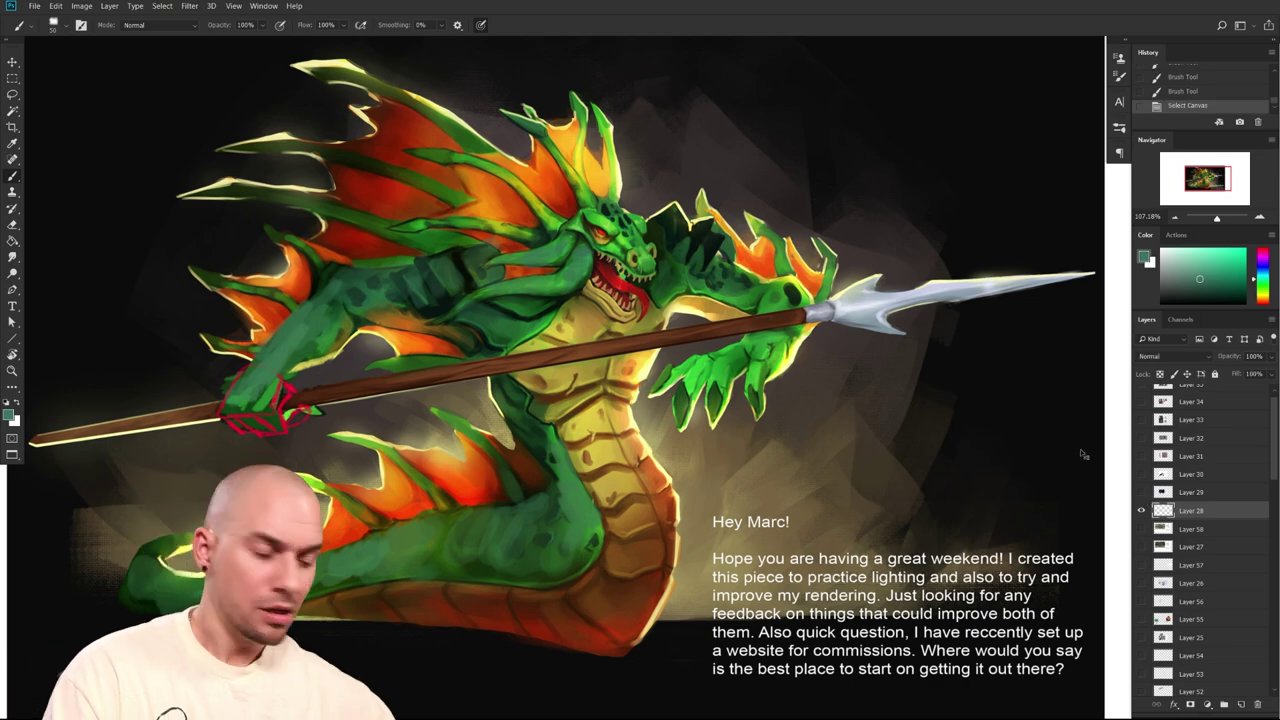
pyautogui.keyDown('alt'); pyautogui.click(1142, 511); pyautogui.keyUp('alt')
pyautogui.keyDown('alt'); pyautogui.click(1142, 511); pyautogui.keyUp('alt')
# Show Layer 58 on its own, bring back the serpent illustration on Layer 28, and examine it at a smaller zoom
pyautogui.scroll(-3, 1240, 485)
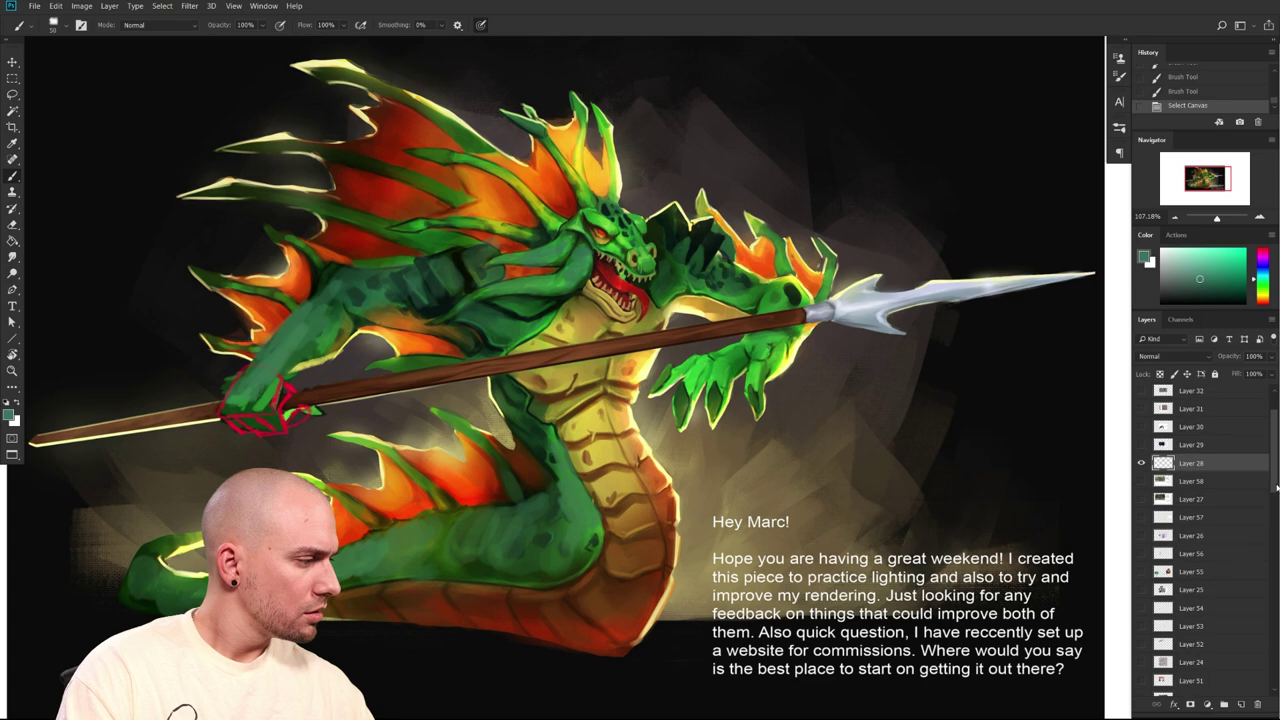
pyautogui.keyDown('alt'); pyautogui.click(1141, 479); pyautogui.keyUp('alt')
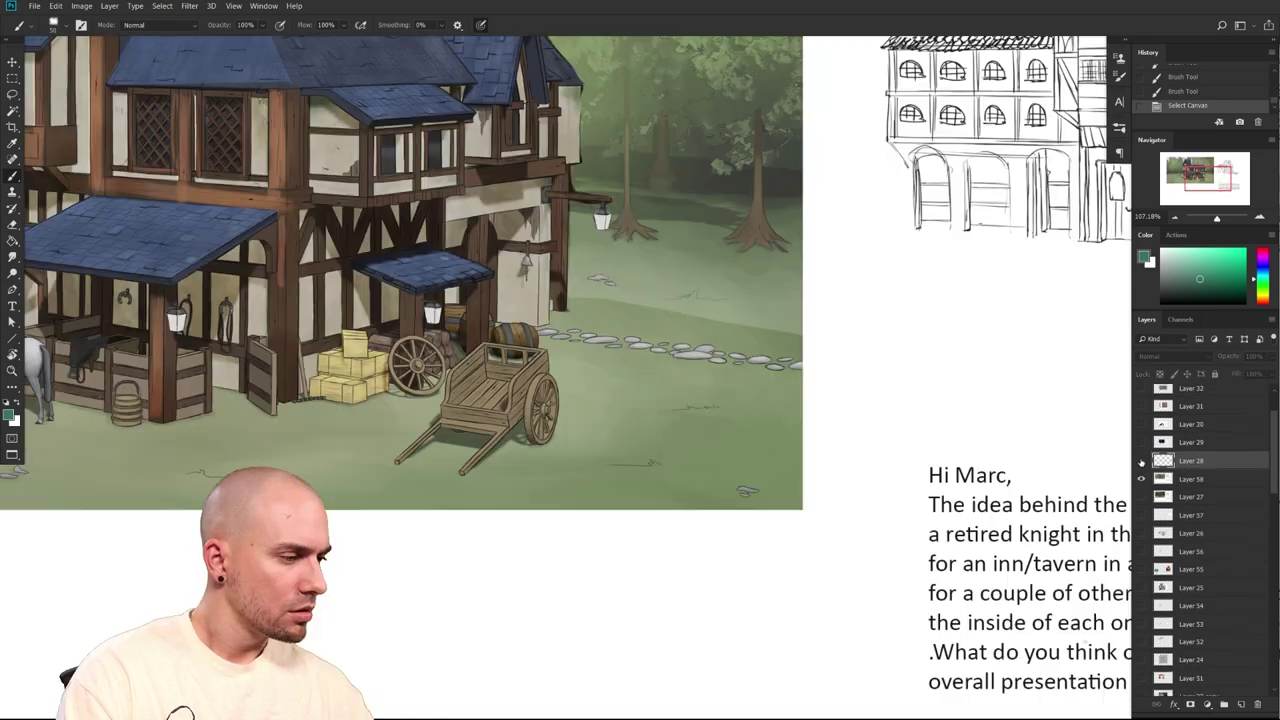
pyautogui.keyDown('alt'); pyautogui.click(1141, 479); pyautogui.keyUp('alt')
pyautogui.scroll(-4, 1000, 476)
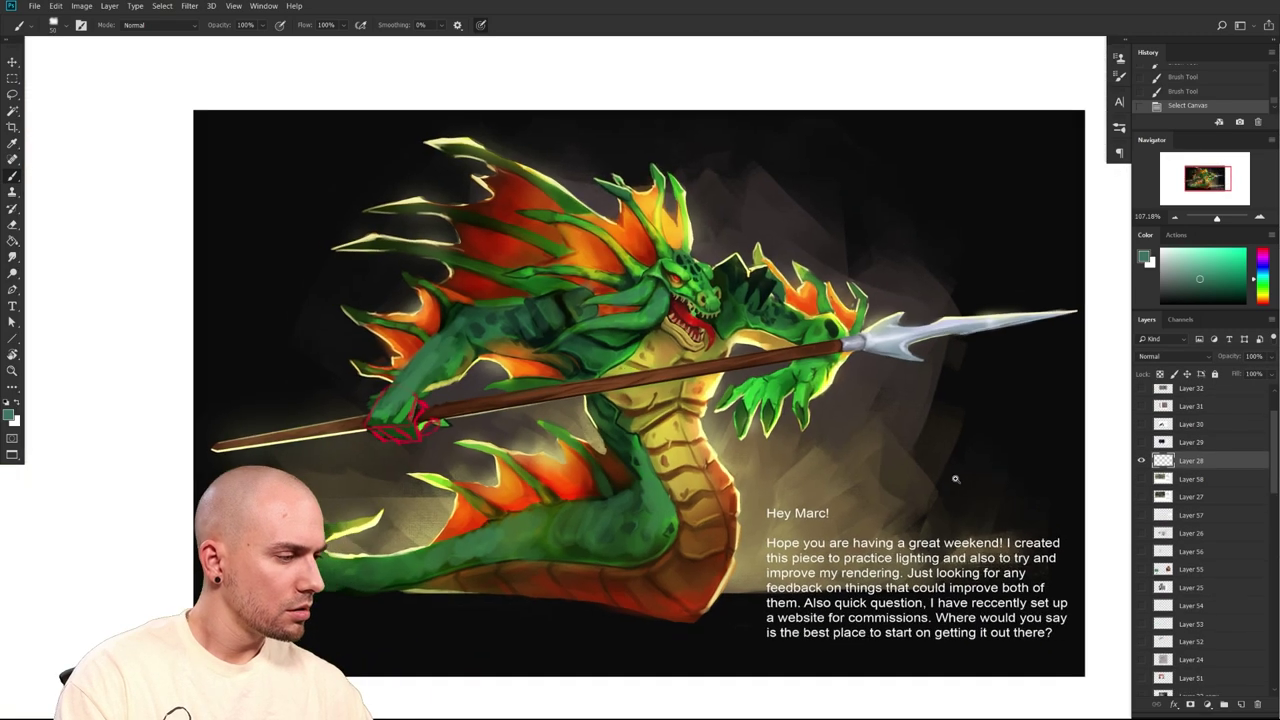
pyautogui.moveTo(928, 513); pyautogui.dragTo(750, 438)
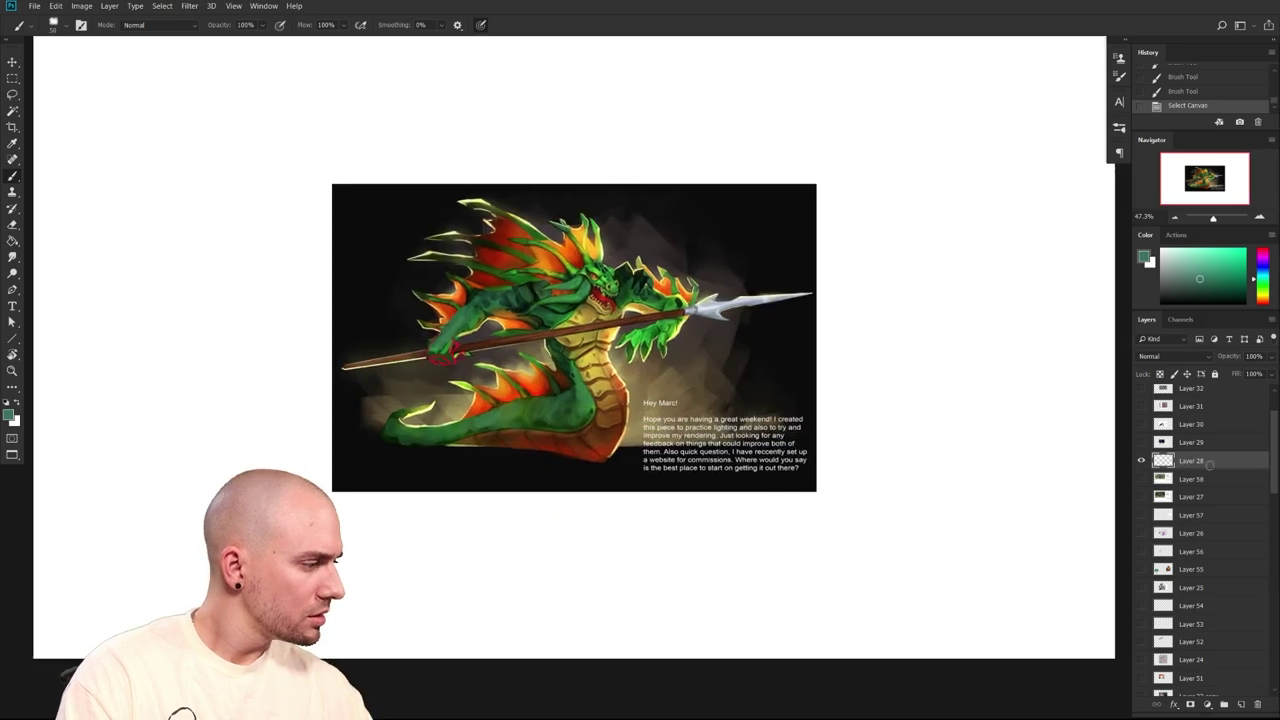
pyautogui.click(1206, 462)
pyautogui.click(1179, 479)
pyautogui.click(1178, 462)
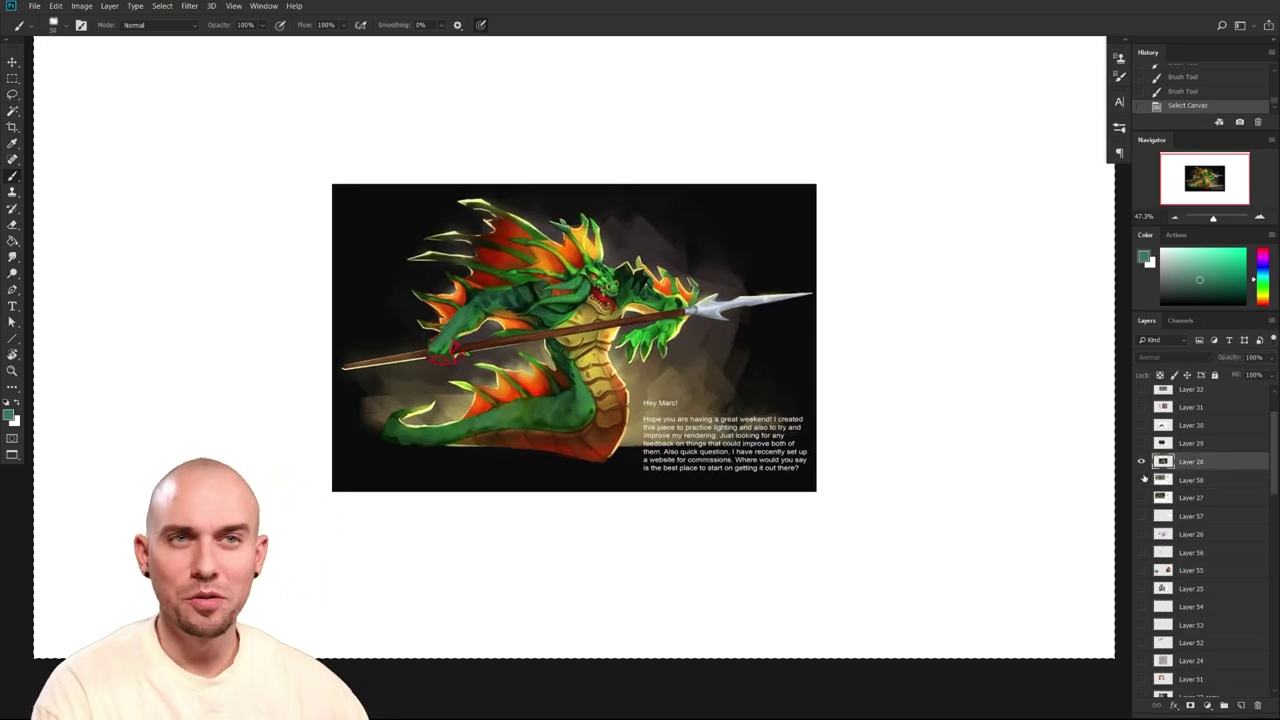
pyautogui.moveTo(722, 488)
pyautogui.mouseDown()
pyautogui.moveTo(743, 517)
pyautogui.moveTo(713, 495)
pyautogui.mouseUp()
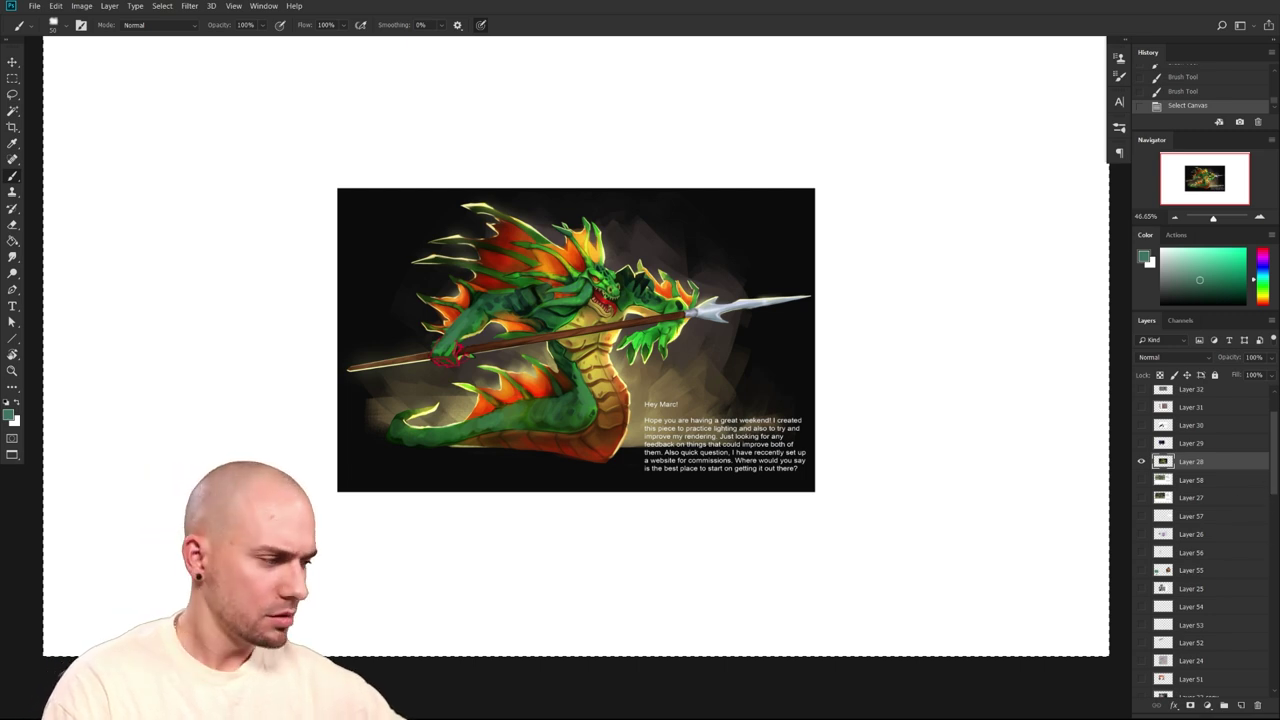
# Step back in the history to a brush stroke before the canvas selection and save the document
pyautogui.click(1190, 79)
pyautogui.scroll(2, 778, 293)
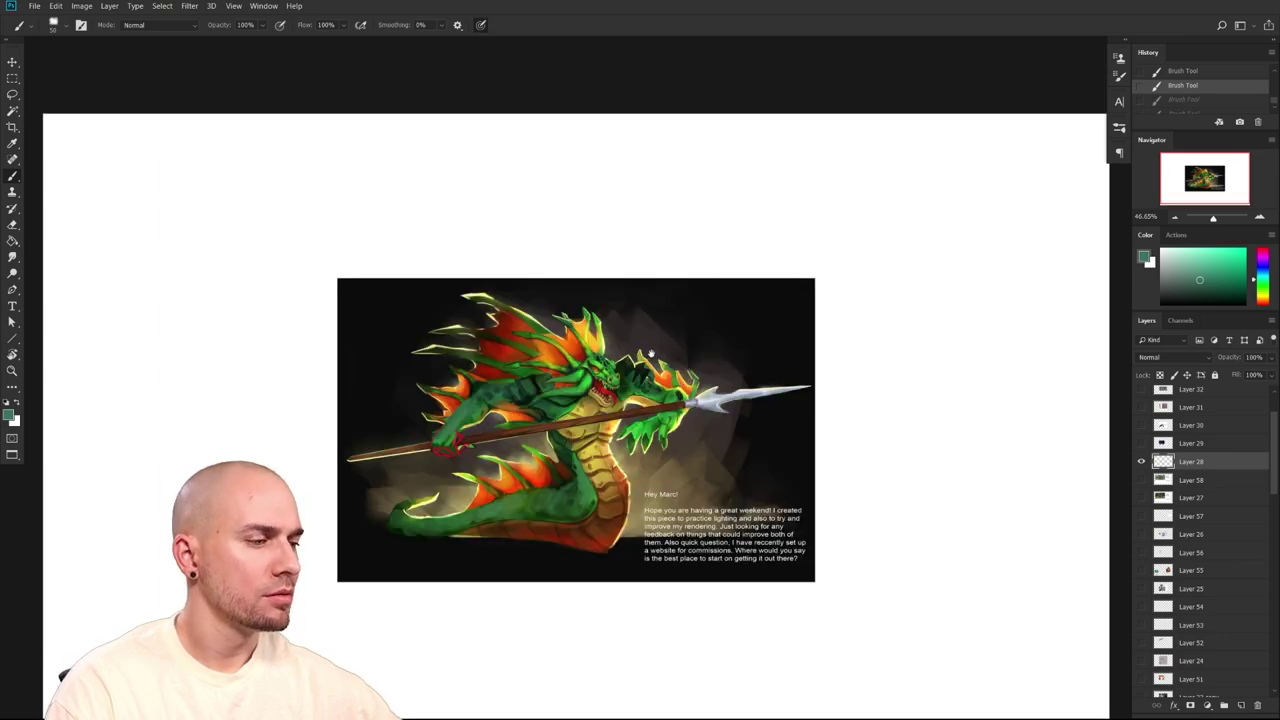
pyautogui.moveTo(586, 145); pyautogui.dragTo(544, 57)
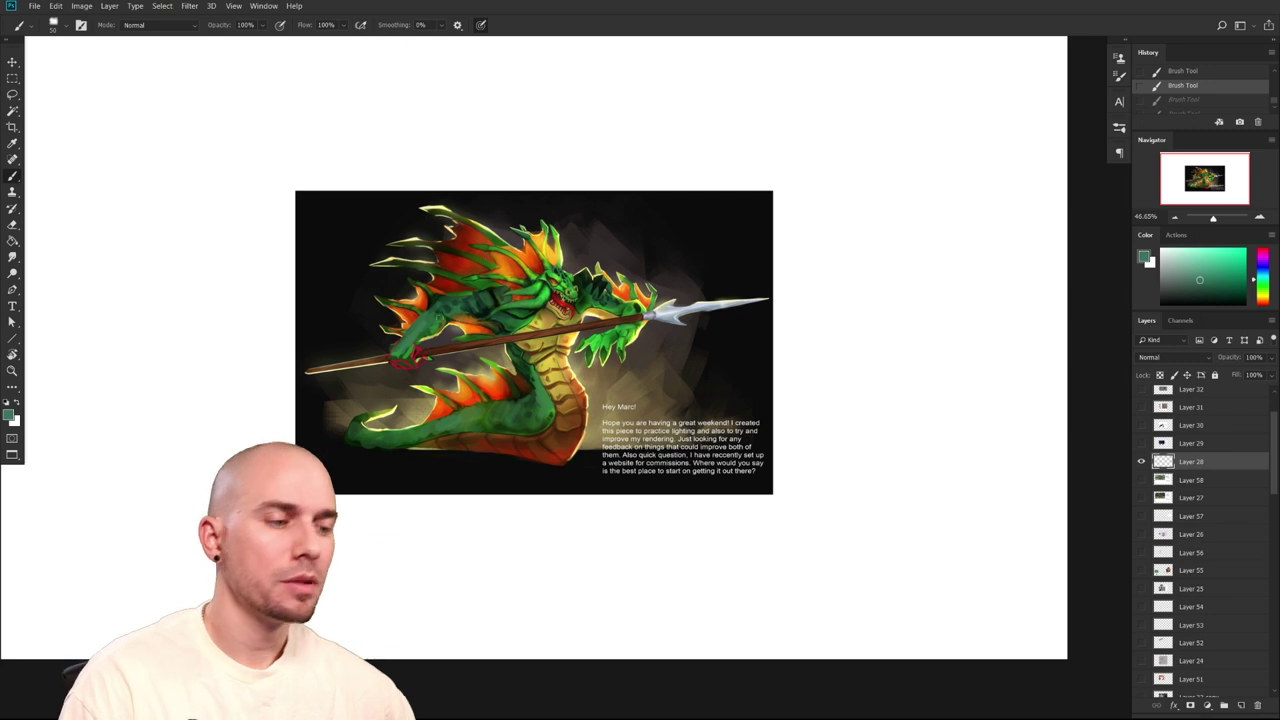
pyautogui.hotkey('ctrl', 's')
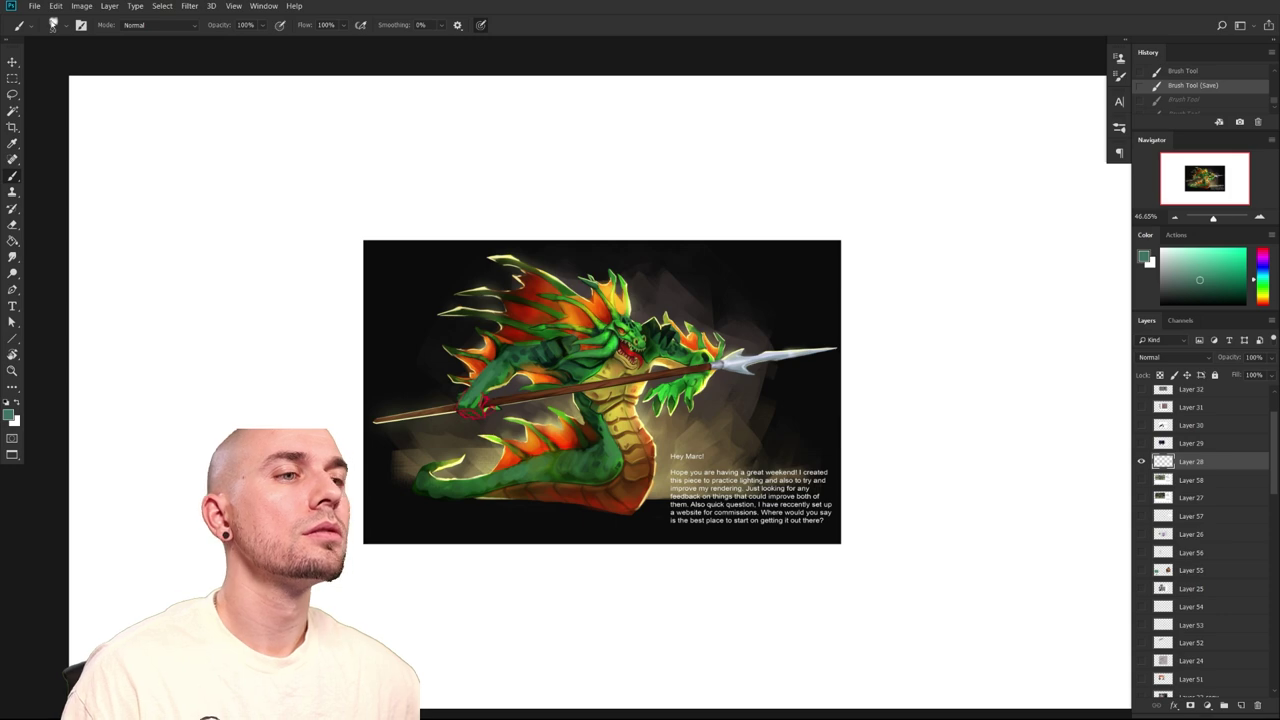
# Close the document without saving the newest change, reopen Ep 152.psd, and return to the full-screen view
pyautogui.click(669, 59)
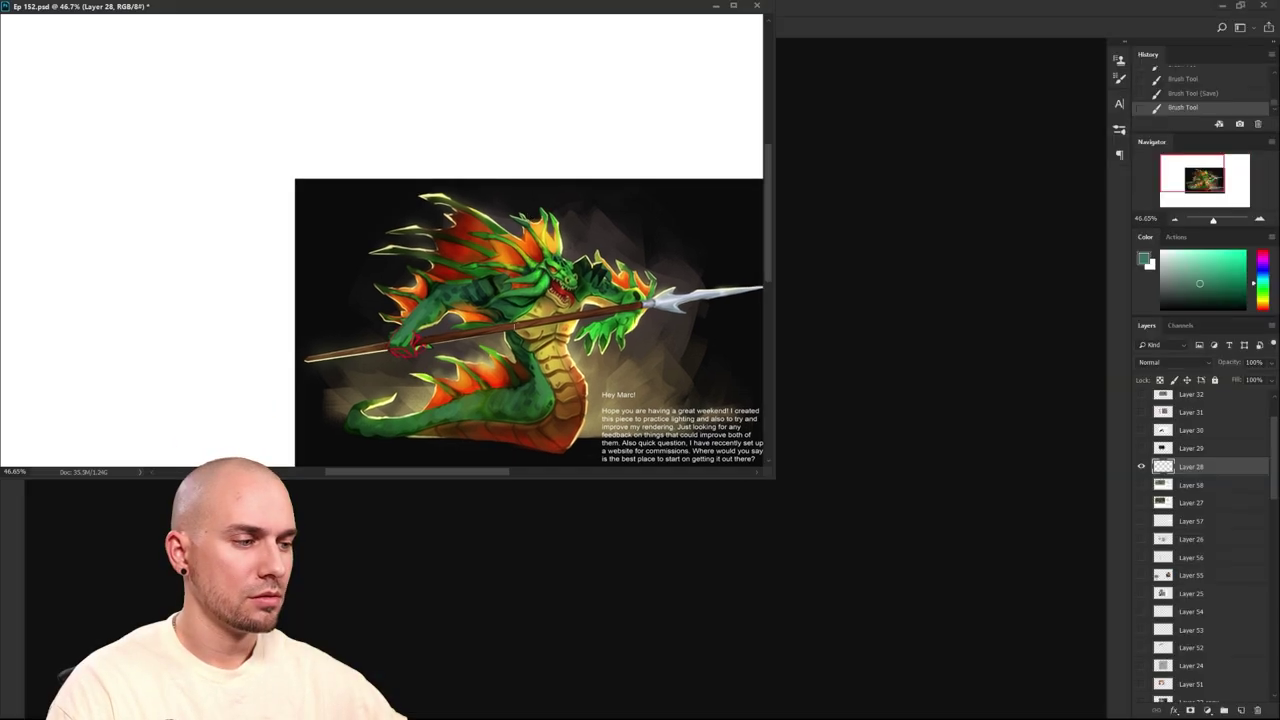
pyautogui.moveTo(467, 265); pyautogui.dragTo(468, 265)
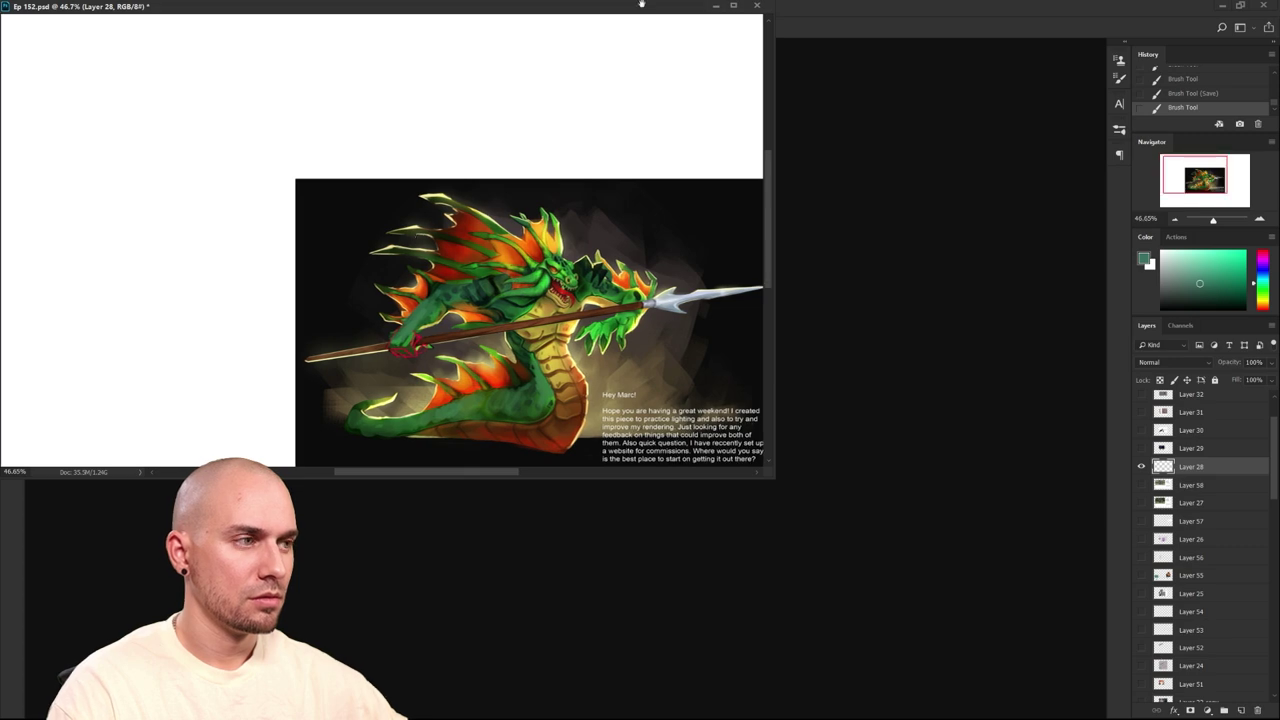
pyautogui.click(757, 6)
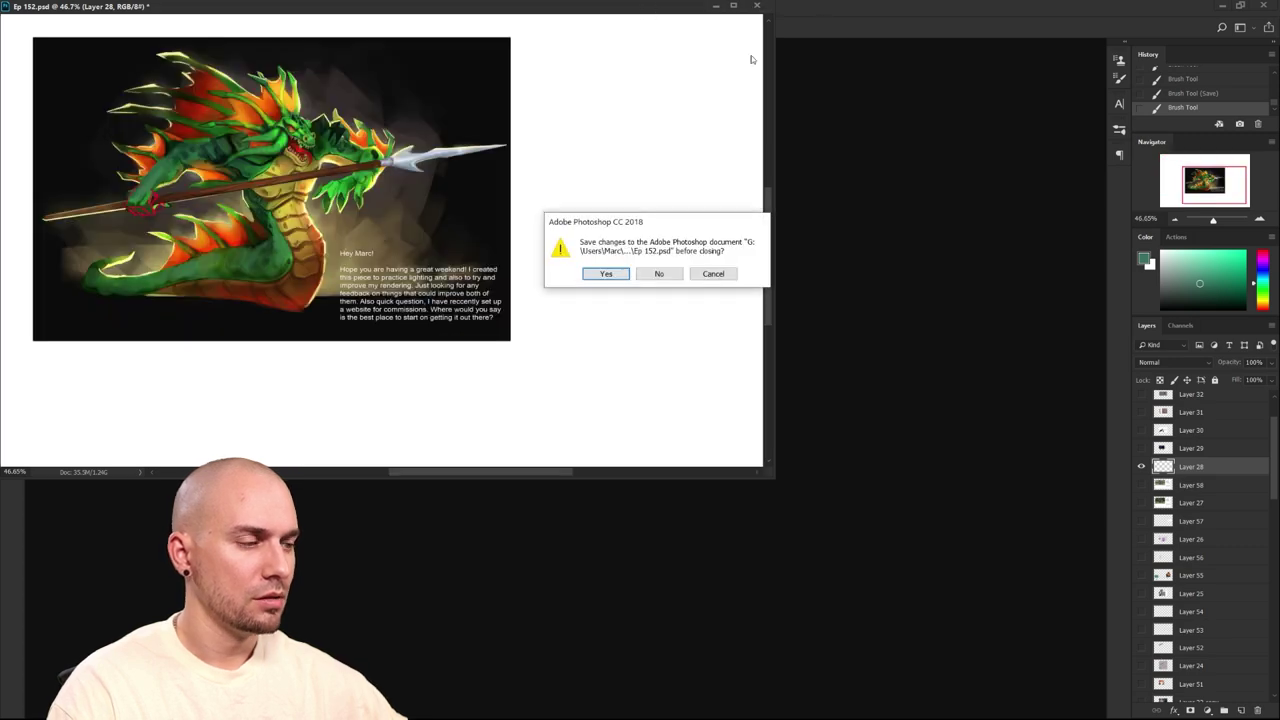
pyautogui.click(648, 275)
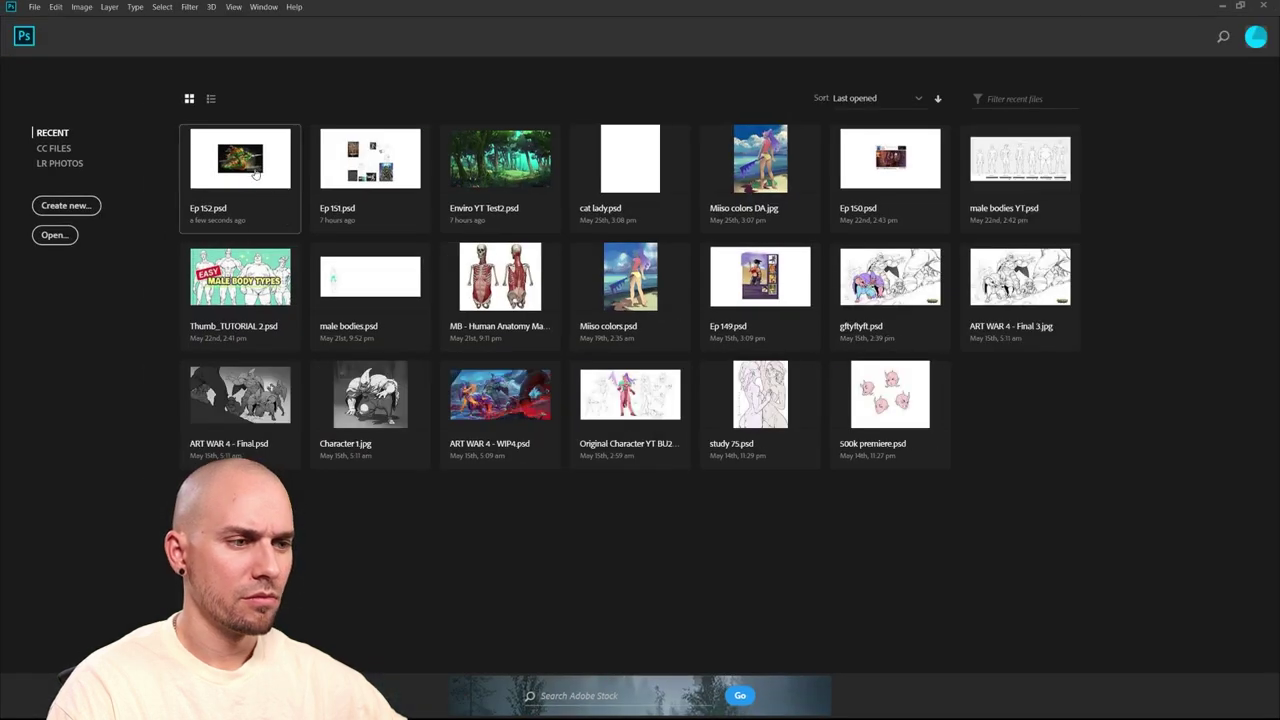
pyautogui.click(257, 173)
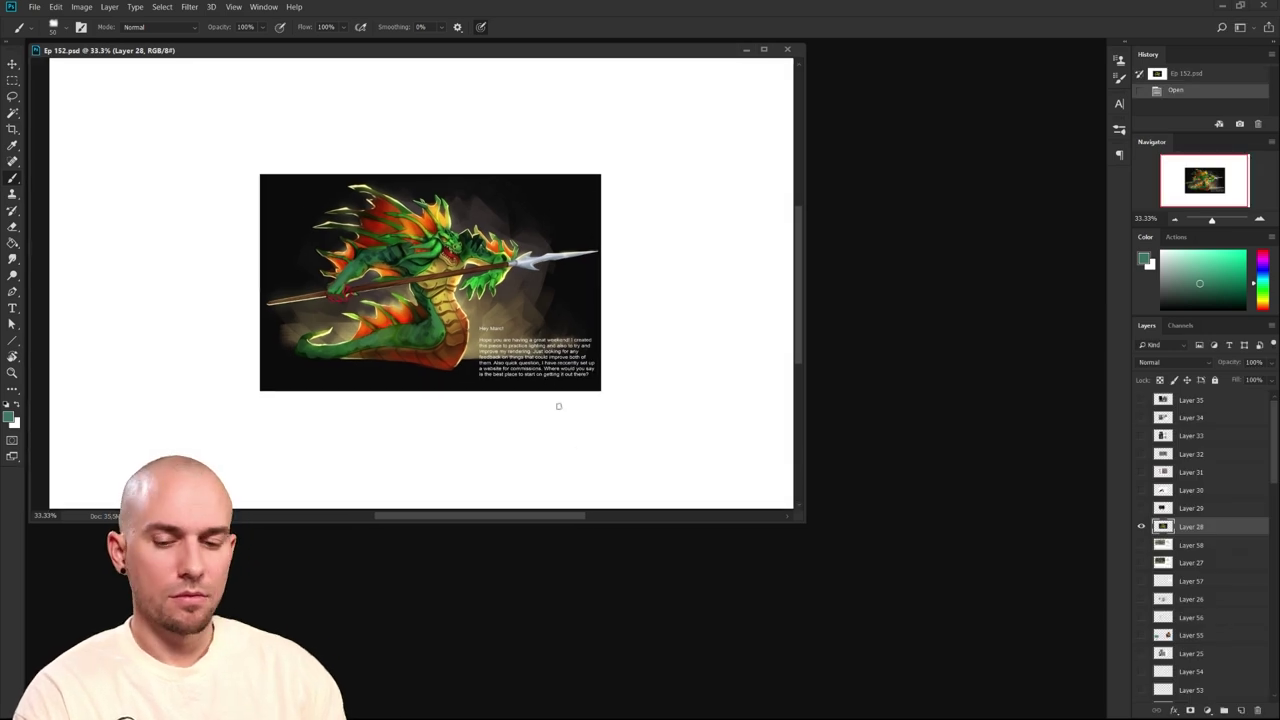
pyautogui.press('f')
pyautogui.moveTo(735, 541); pyautogui.dragTo(781, 545)
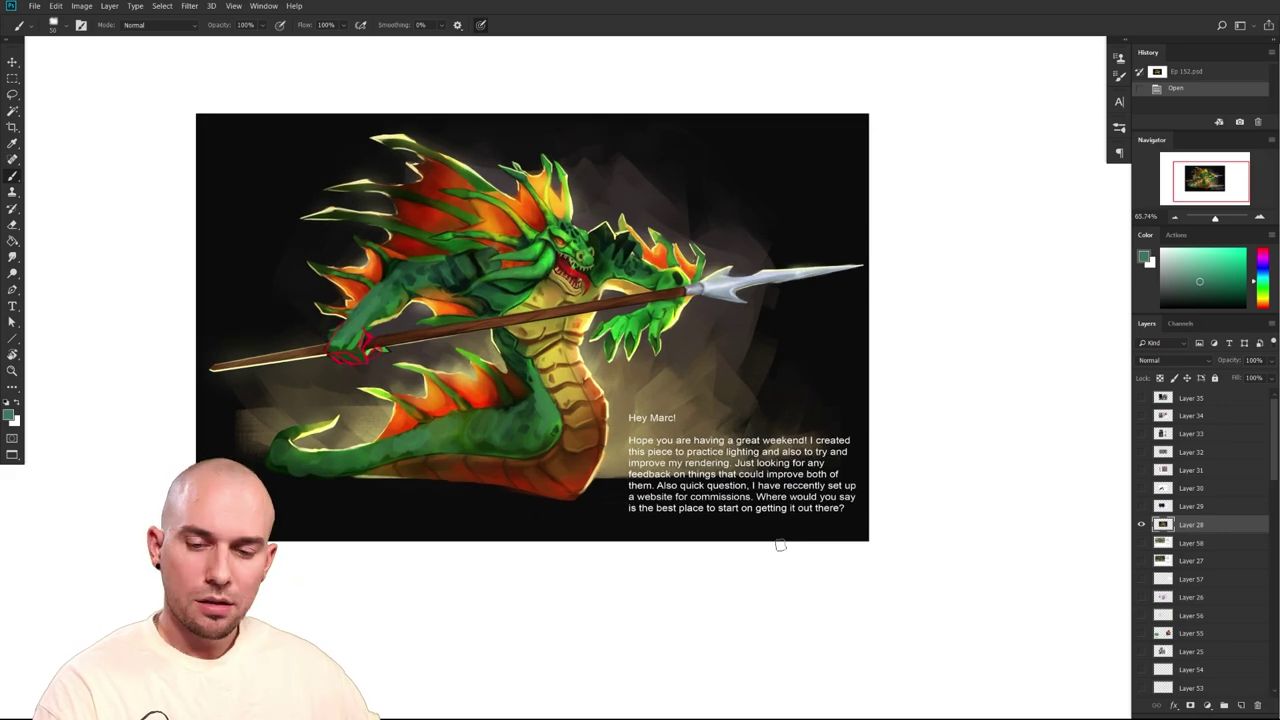
# Toggle the visibility of Layer 28 and its neighbors, Layer 29 and Layer 58, to compare their contents
pyautogui.click(1140, 525)
pyautogui.click(1141, 523)
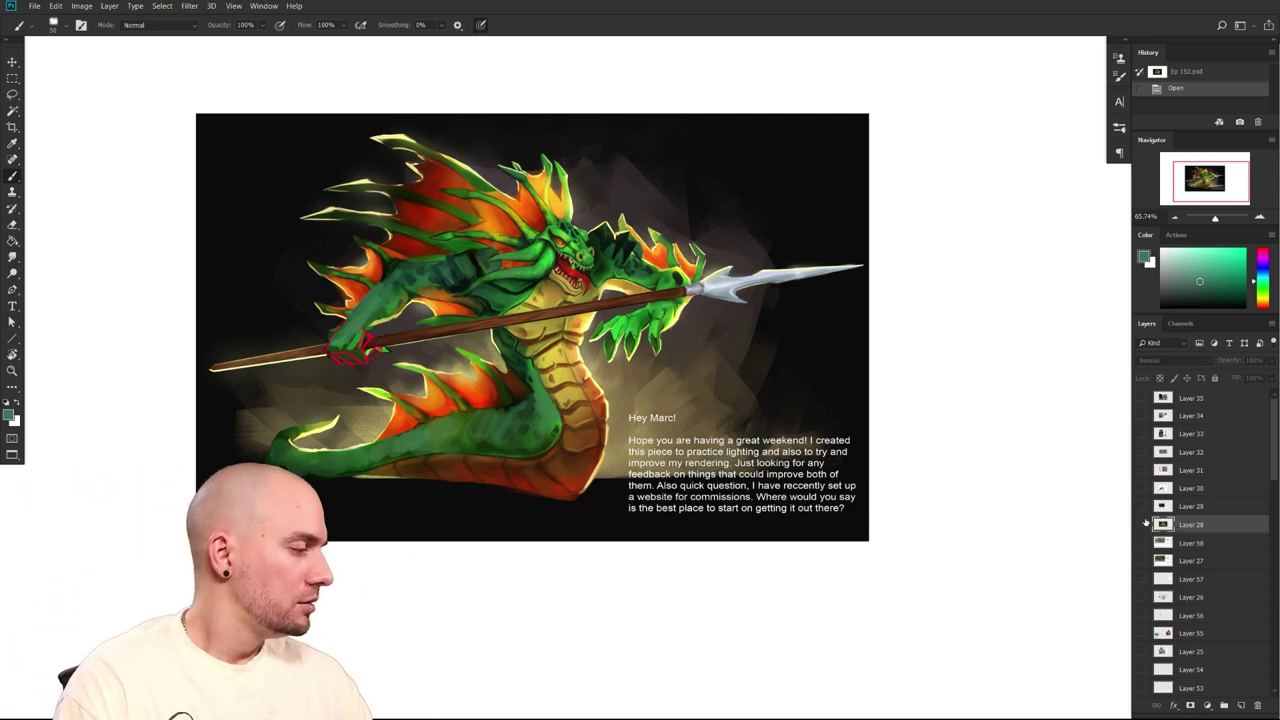
pyautogui.click(1143, 525)
pyautogui.click(1142, 507)
pyautogui.click(1142, 507)
pyautogui.click(1143, 526)
pyautogui.click(1142, 542)
pyautogui.click(1143, 526)
pyautogui.click(1142, 525)
pyautogui.click(1141, 544)
# Sample the bright green of the open claw hand, make it less saturated, and paint paler light on its fingers
pyautogui.keyDown('ctrl'); pyautogui.click(970, 528); pyautogui.keyUp('ctrl')
pyautogui.moveTo(817, 489); pyautogui.dragTo(928, 573)
pyautogui.moveTo(748, 556)
pyautogui.mouseDown()
pyautogui.moveTo(805, 538)
pyautogui.moveTo(796, 533)
pyautogui.mouseUp()
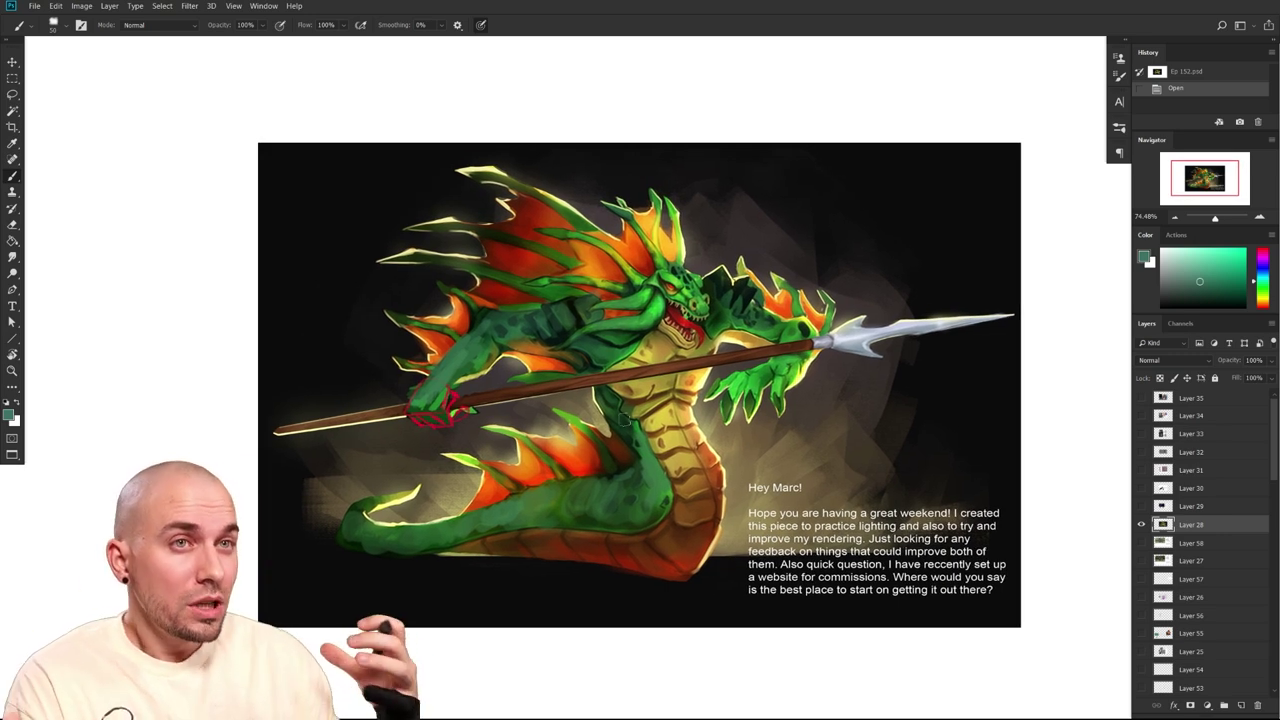
pyautogui.moveTo(679, 493); pyautogui.dragTo(689, 497)
pyautogui.scroll(2, 688, 496)
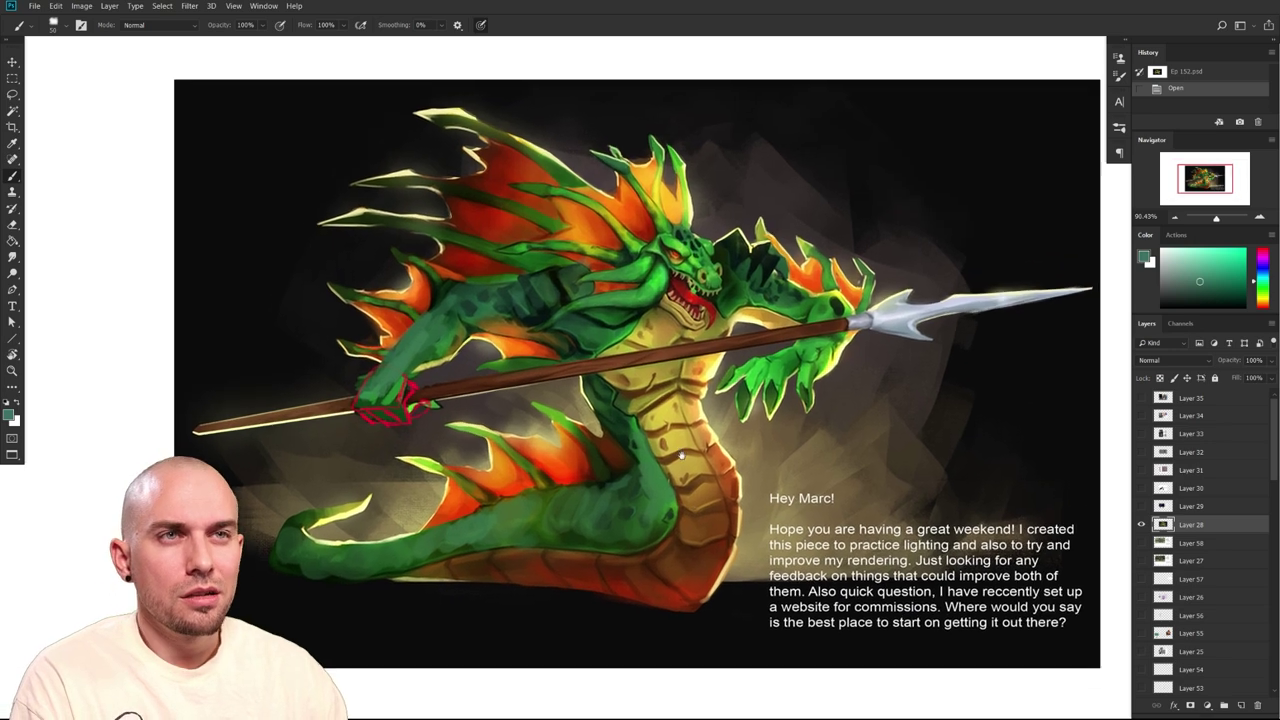
pyautogui.keyDown('alt'); pyautogui.click(658, 496); pyautogui.keyUp('alt')
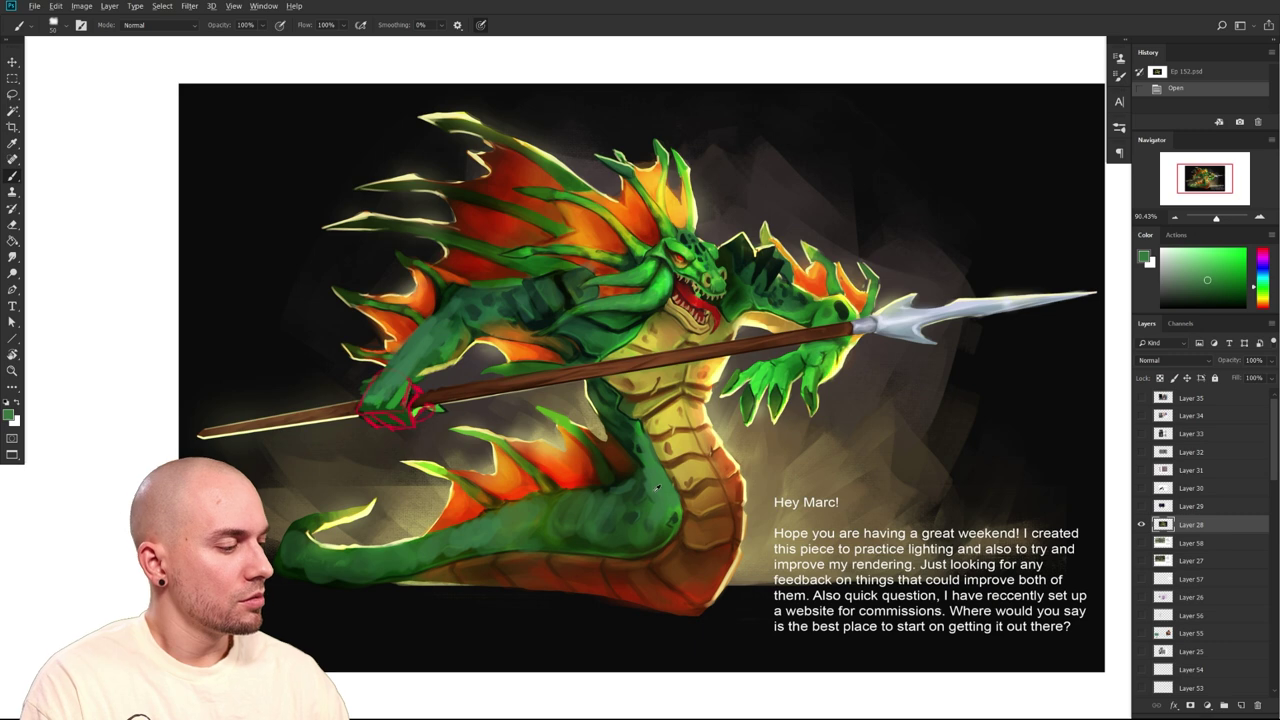
pyautogui.moveTo(1093, 349); pyautogui.dragTo(1032, 390)
pyautogui.keyDown('alt'); pyautogui.click(710, 415); pyautogui.keyUp('alt')
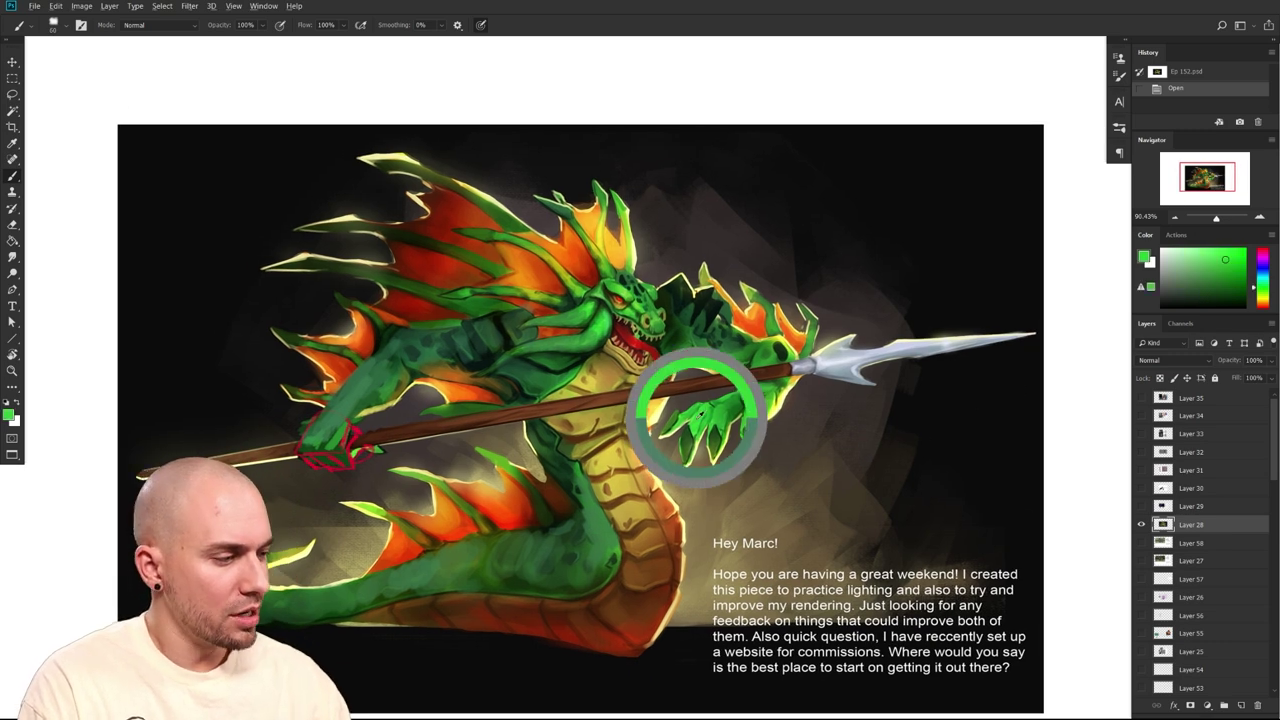
pyautogui.click(1197, 260)
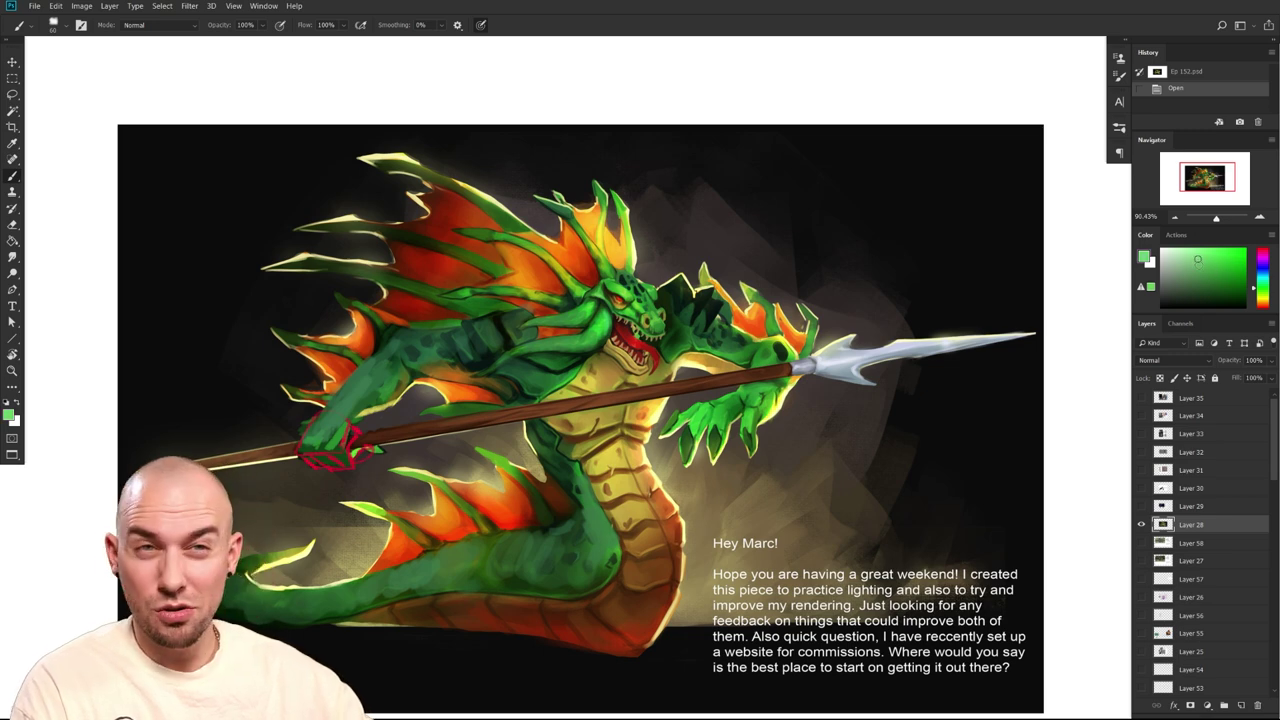
pyautogui.moveTo(690, 432)
pyautogui.mouseDown()
pyautogui.moveTo(720, 412)
pyautogui.moveTo(693, 411)
pyautogui.mouseUp()
pyautogui.moveTo(735, 423); pyautogui.dragTo(741, 411)
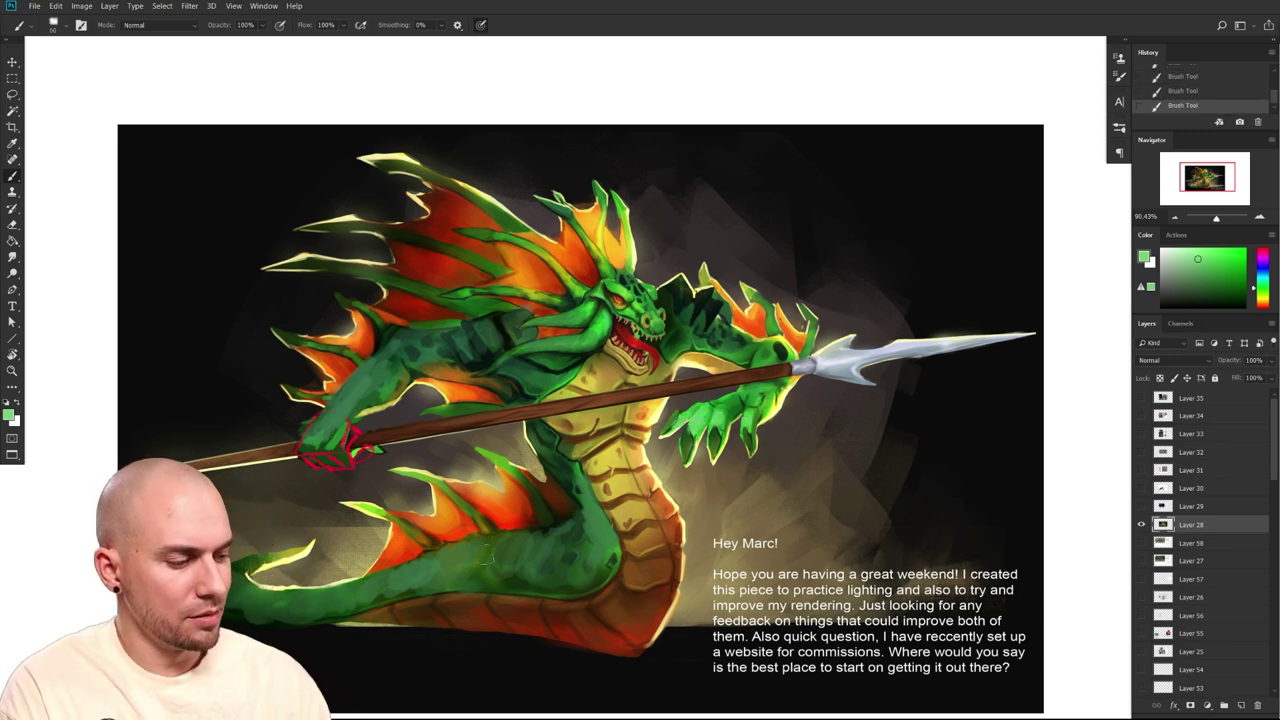
# Try a pale green stroke on the coiled tail, undo it, and sample the mid green beside the jaw with a smaller brush
pyautogui.moveTo(487, 555); pyautogui.dragTo(510, 568)
pyautogui.hotkey('ctrl', 'z')
pyautogui.moveTo(653, 479); pyautogui.dragTo(606, 540)
pyautogui.press('[')
pyautogui.press('[')
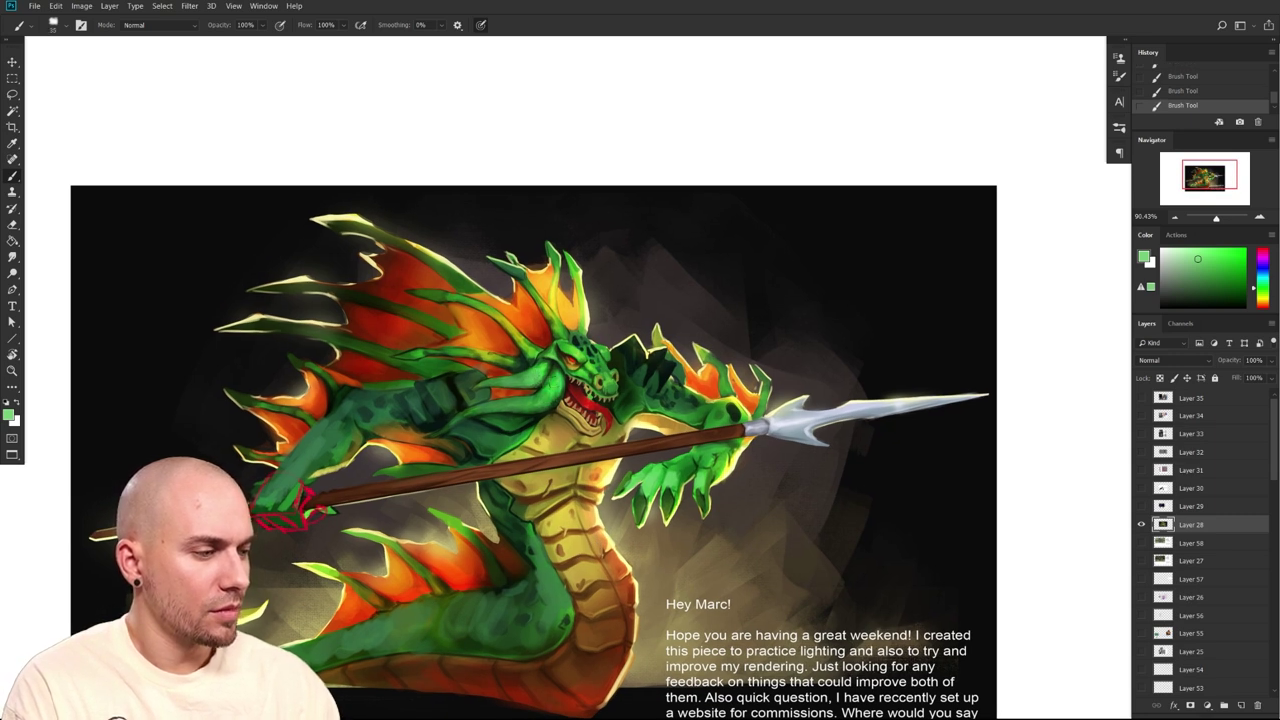
pyautogui.keyDown('alt'); pyautogui.click(527, 398); pyautogui.keyUp('alt')
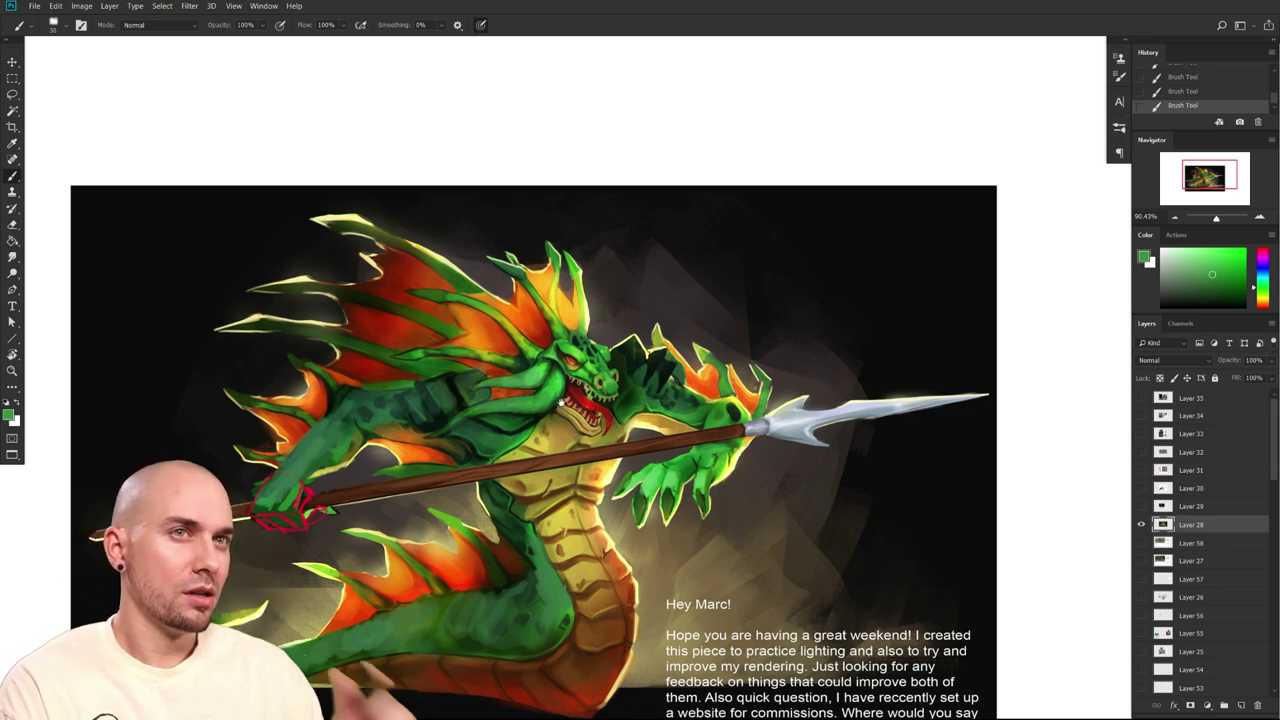
pyautogui.moveTo(561, 403); pyautogui.dragTo(705, 334)
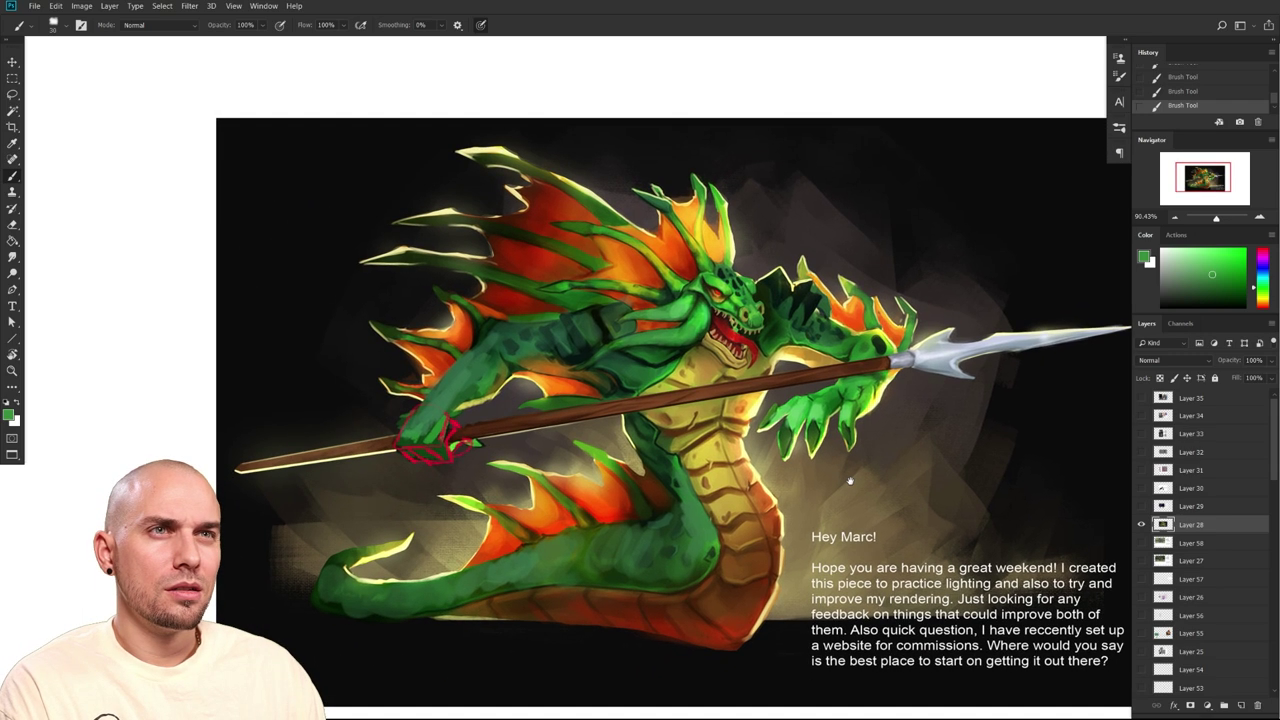
pyautogui.moveTo(849, 480); pyautogui.dragTo(816, 510)
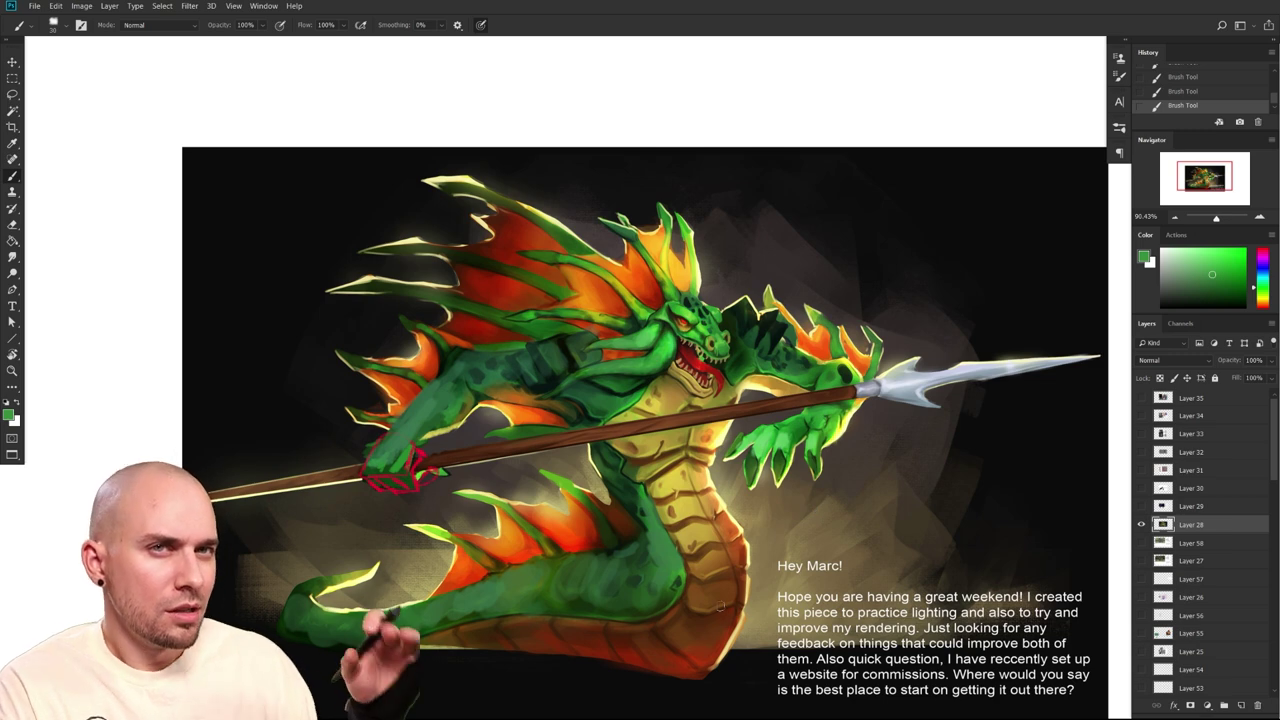
pyautogui.moveTo(889, 628); pyautogui.dragTo(853, 605)
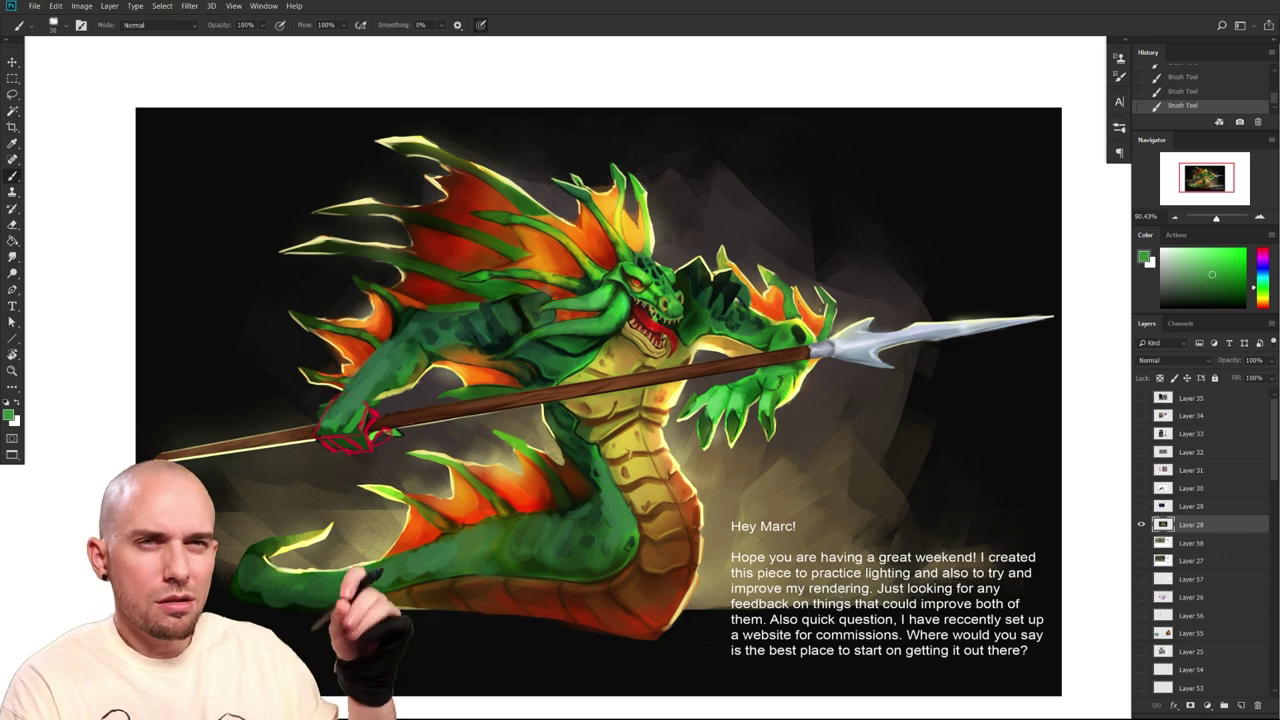
pyautogui.moveTo(849, 559); pyautogui.dragTo(883, 538)
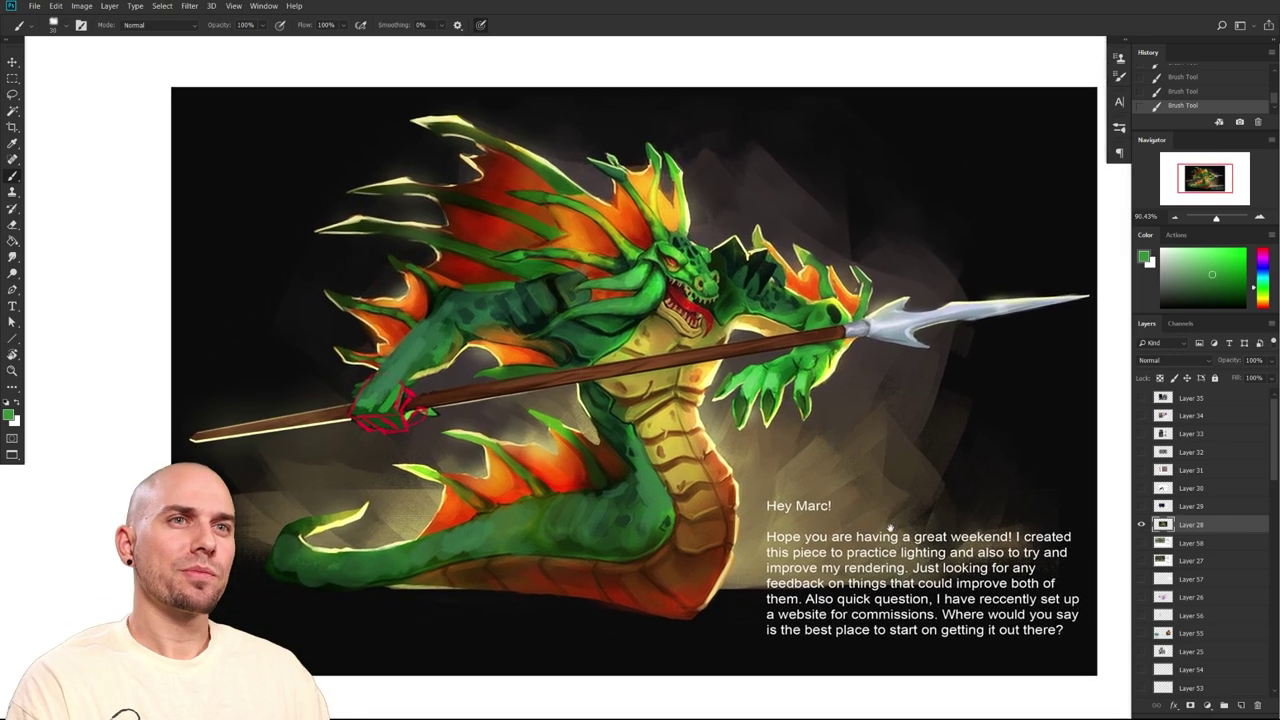
# Sample the orange of the tail fin, shift it to a lighter, less saturated orange, and paint it over the fin's membranes
pyautogui.keyDown('alt'); pyautogui.click(561, 469); pyautogui.keyUp('alt')
pyautogui.click(1207, 258)
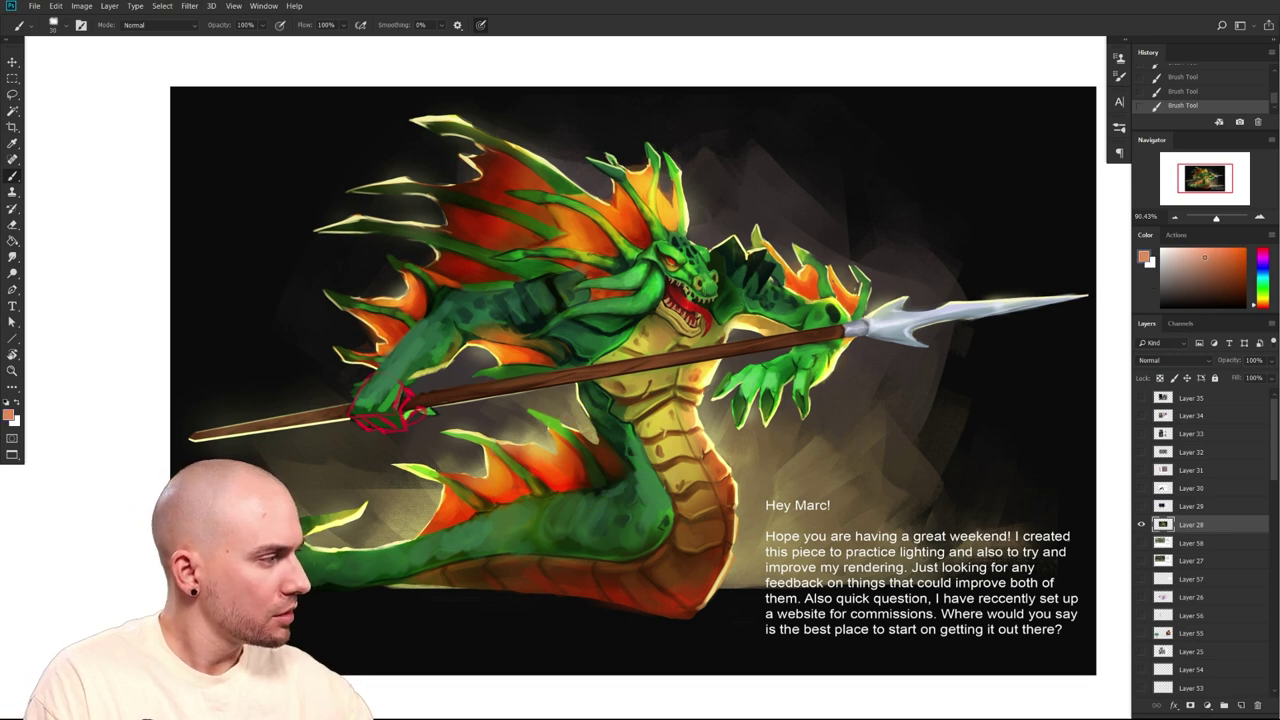
pyautogui.click(1209, 256)
pyautogui.click(1265, 305)
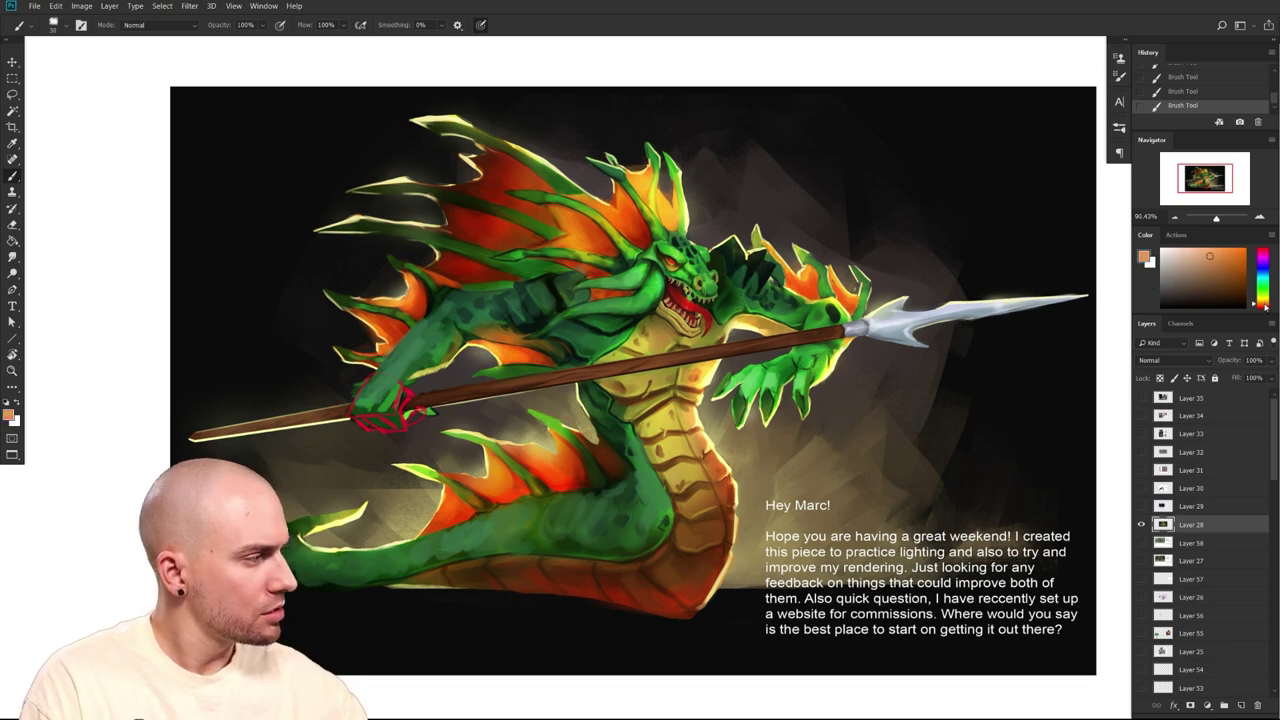
pyautogui.press(']')
pyautogui.moveTo(572, 472); pyautogui.dragTo(565, 462)
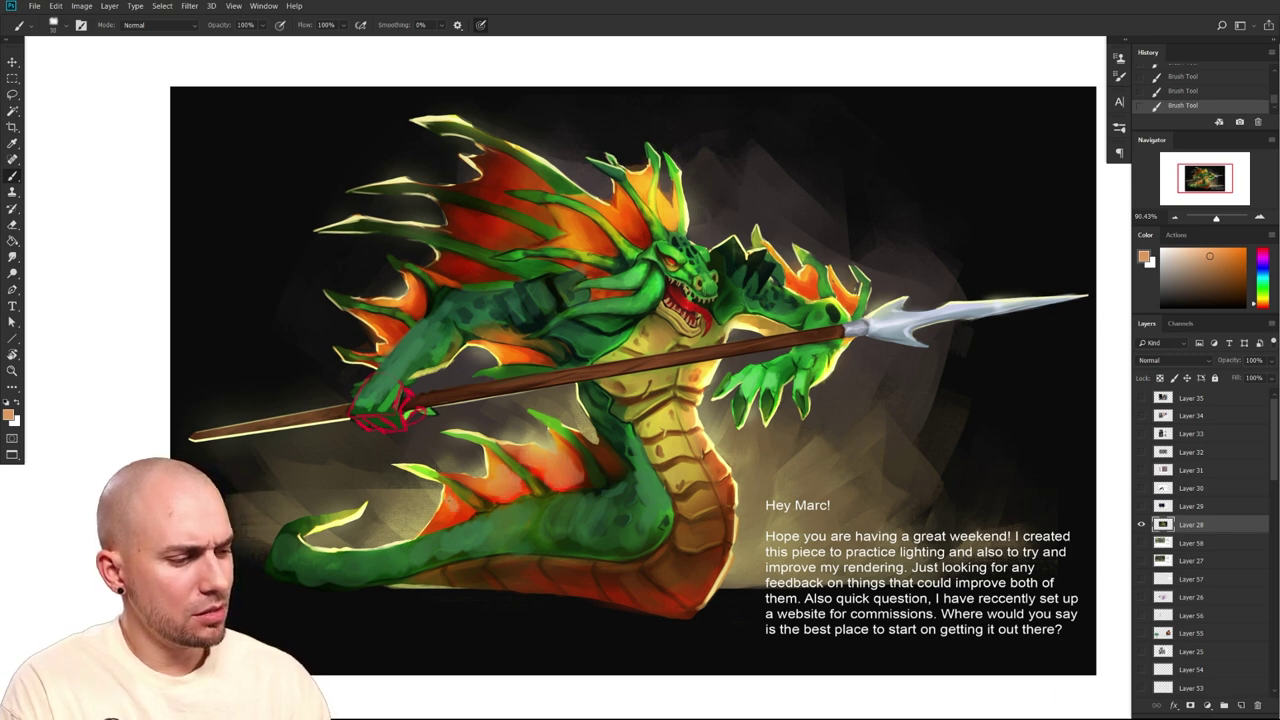
pyautogui.moveTo(433, 523); pyautogui.dragTo(466, 511)
pyautogui.moveTo(591, 468); pyautogui.dragTo(610, 547)
pyautogui.moveTo(545, 522); pyautogui.dragTo(555, 515)
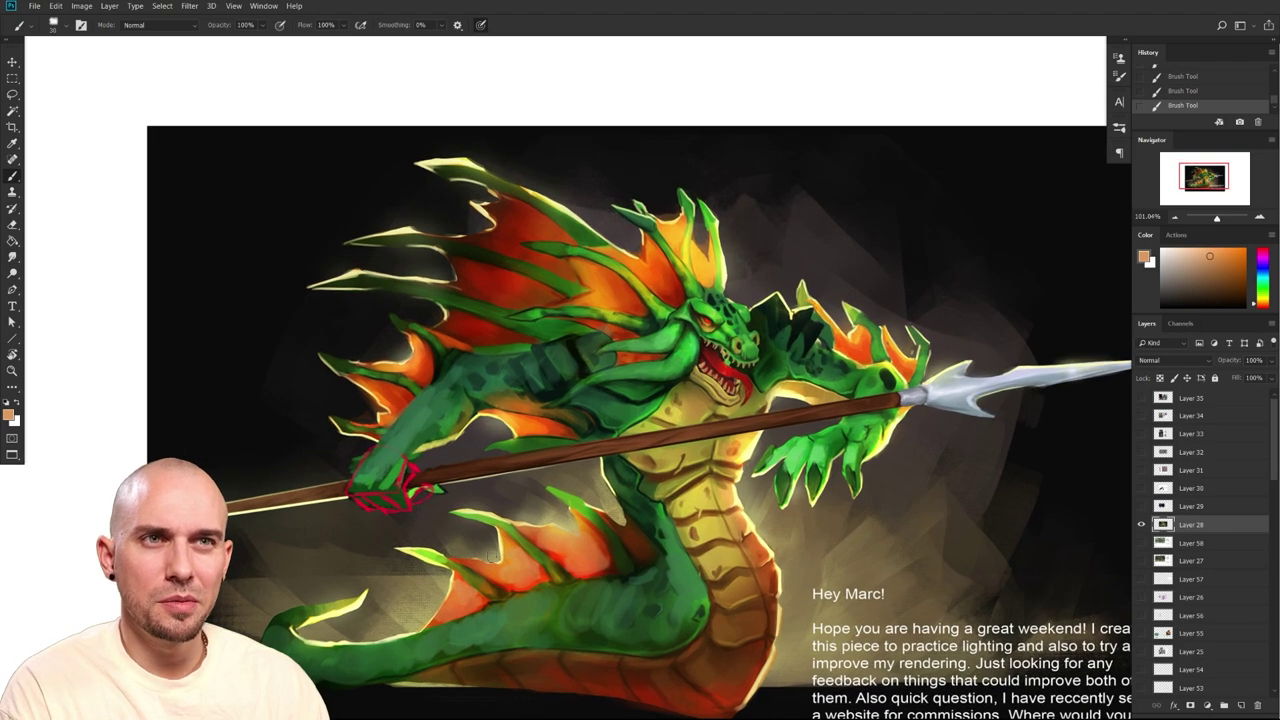
# Choose a muted teal and brush it over the middle back membrane, sampling the blended desaturated red it makes
pyautogui.moveTo(606, 389); pyautogui.dragTo(617, 453)
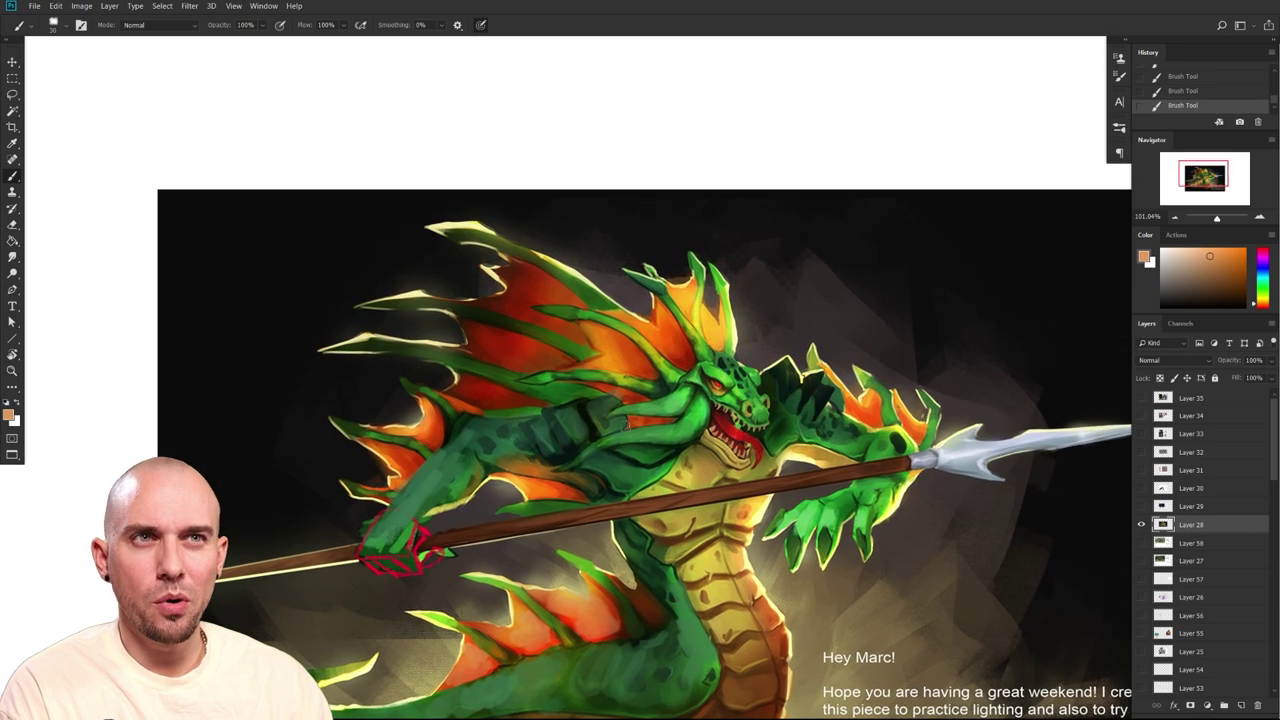
pyautogui.moveTo(572, 387); pyautogui.dragTo(615, 410)
pyautogui.press(']')
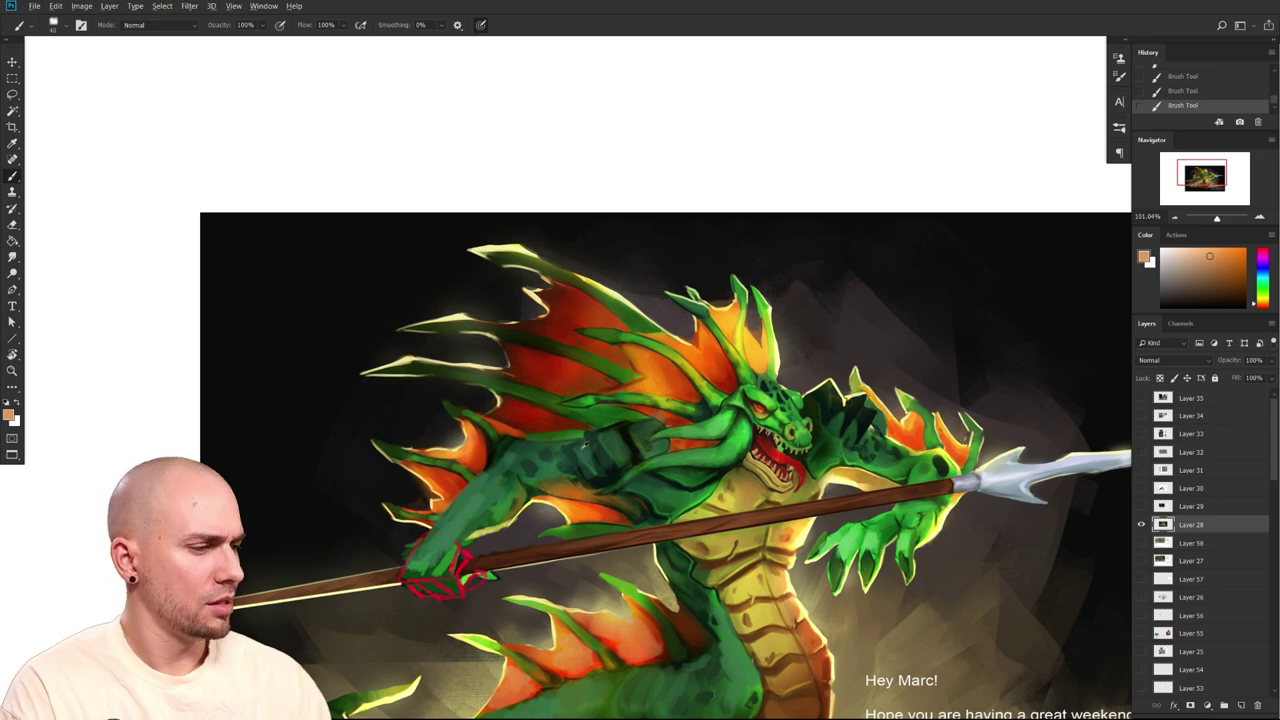
pyautogui.keyDown('alt'); pyautogui.click(535, 419); pyautogui.keyUp('alt')
pyautogui.click(1212, 272)
pyautogui.click(1260, 278)
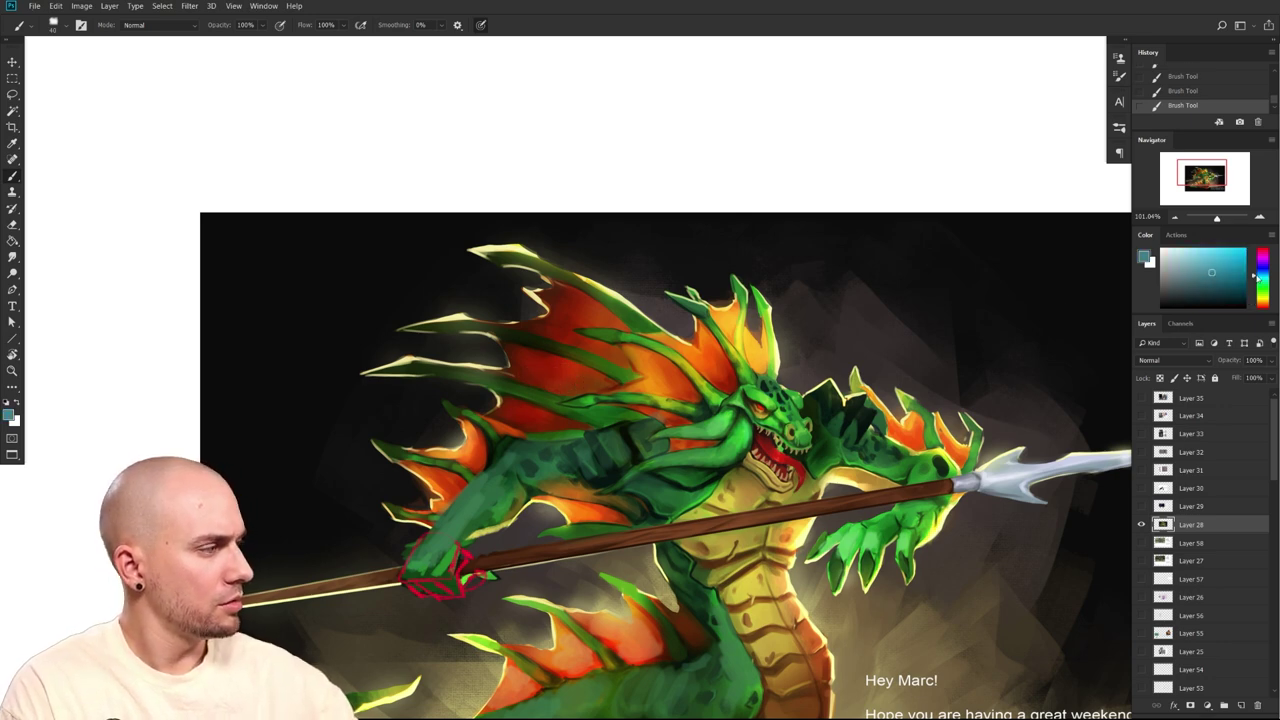
pyautogui.moveTo(576, 377)
pyautogui.mouseDown()
pyautogui.moveTo(558, 388)
pyautogui.moveTo(512, 360)
pyautogui.moveTo(575, 381)
pyautogui.mouseUp()
pyautogui.keyDown('alt'); pyautogui.click(586, 381); pyautogui.keyUp('alt')
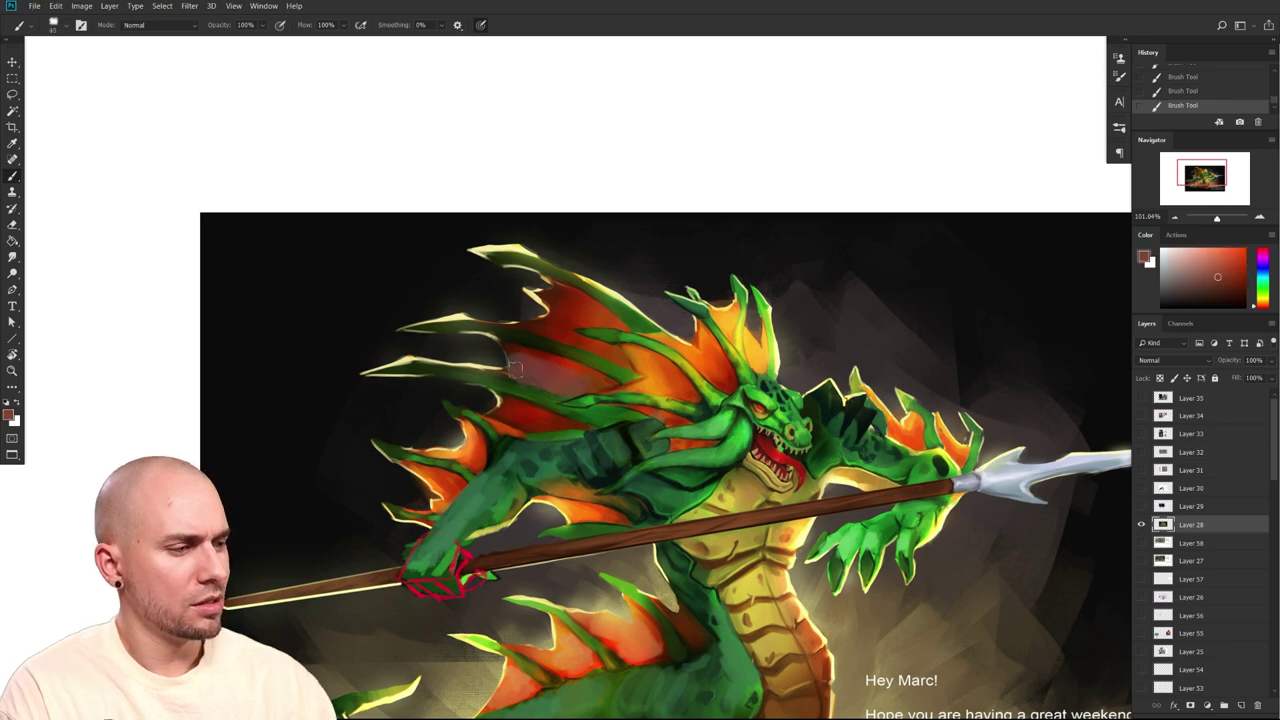
# Undo the muted red stroke over the fin spike and paint that red on the upper back membrane and the arm fin
pyautogui.moveTo(505, 372); pyautogui.dragTo(402, 360)
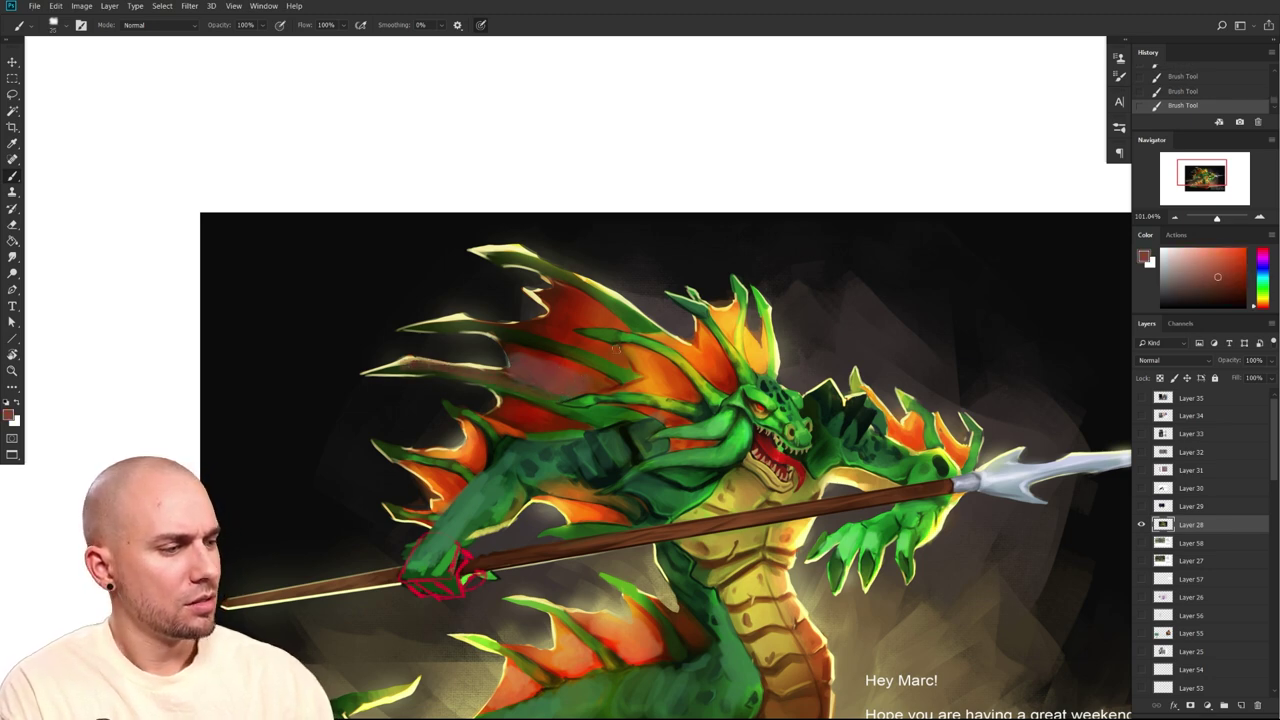
pyautogui.hotkey('ctrl', 'z')
pyautogui.moveTo(560, 328)
pyautogui.mouseDown()
pyautogui.moveTo(530, 328)
pyautogui.moveTo(551, 327)
pyautogui.mouseUp()
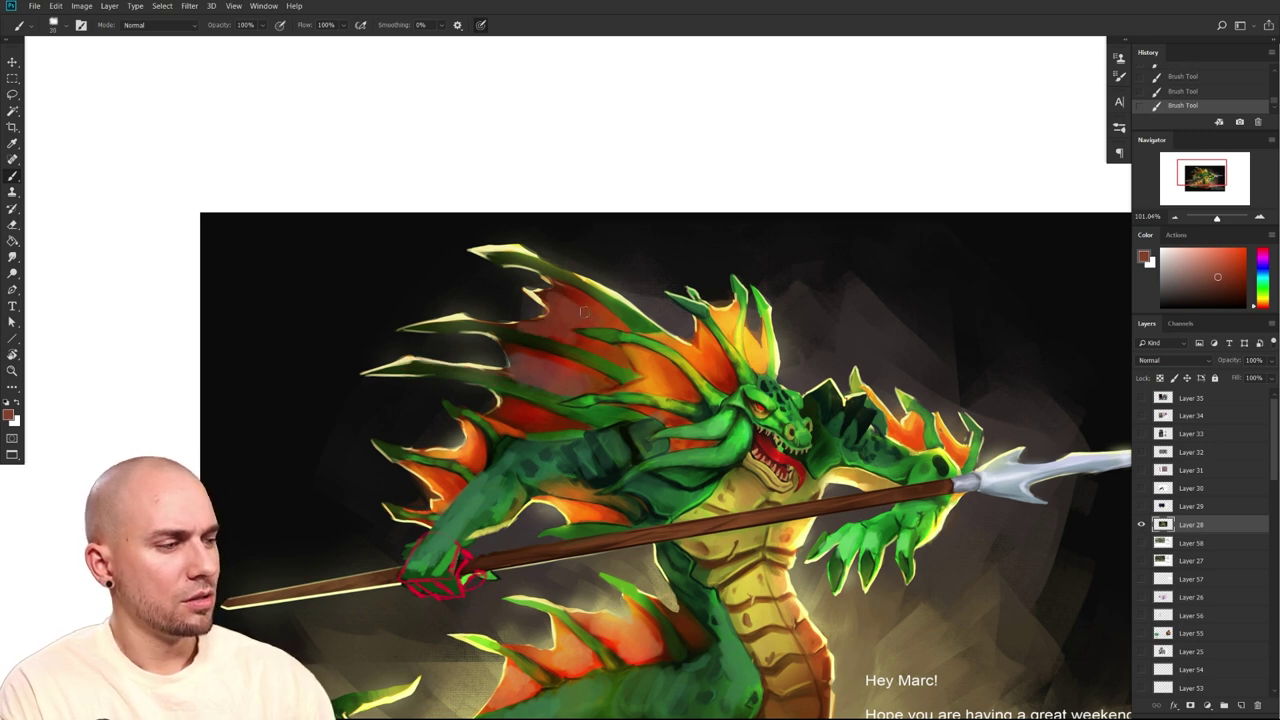
pyautogui.moveTo(462, 452); pyautogui.dragTo(420, 474)
# Sample the orange of the head crest, make it more saturated, and paint small red-orange markings in the crest membrane
pyautogui.moveTo(786, 537)
pyautogui.mouseDown()
pyautogui.moveTo(769, 502)
pyautogui.moveTo(644, 522)
pyautogui.moveTo(647, 535)
pyautogui.mouseUp()
pyautogui.keyDown('alt'); pyautogui.click(634, 391); pyautogui.keyUp('alt')
pyautogui.moveTo(1223, 260); pyautogui.dragTo(1236, 241)
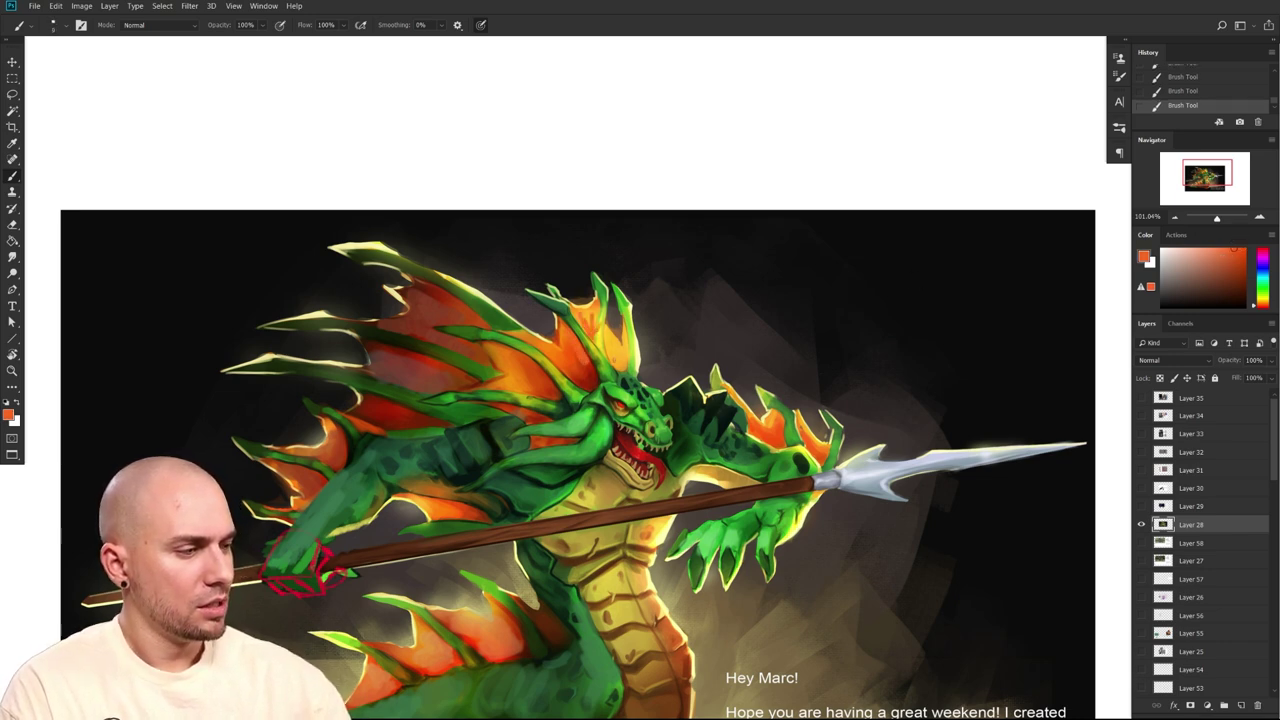
pyautogui.keyDown('alt'); pyautogui.click(590, 378); pyautogui.keyUp('alt')
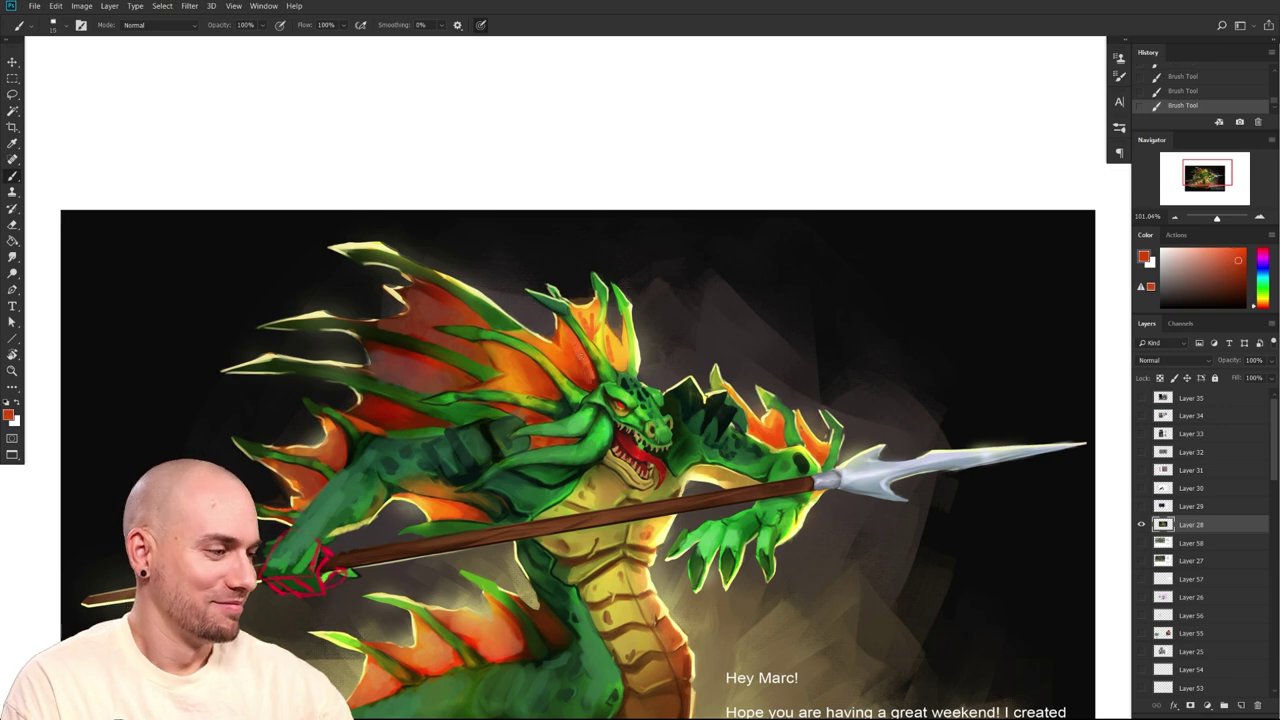
pyautogui.moveTo(794, 541); pyautogui.dragTo(777, 456)
pyautogui.moveTo(812, 588); pyautogui.dragTo(783, 593)
pyautogui.moveTo(783, 593); pyautogui.dragTo(745, 534)
pyautogui.scroll(3, 745, 535)
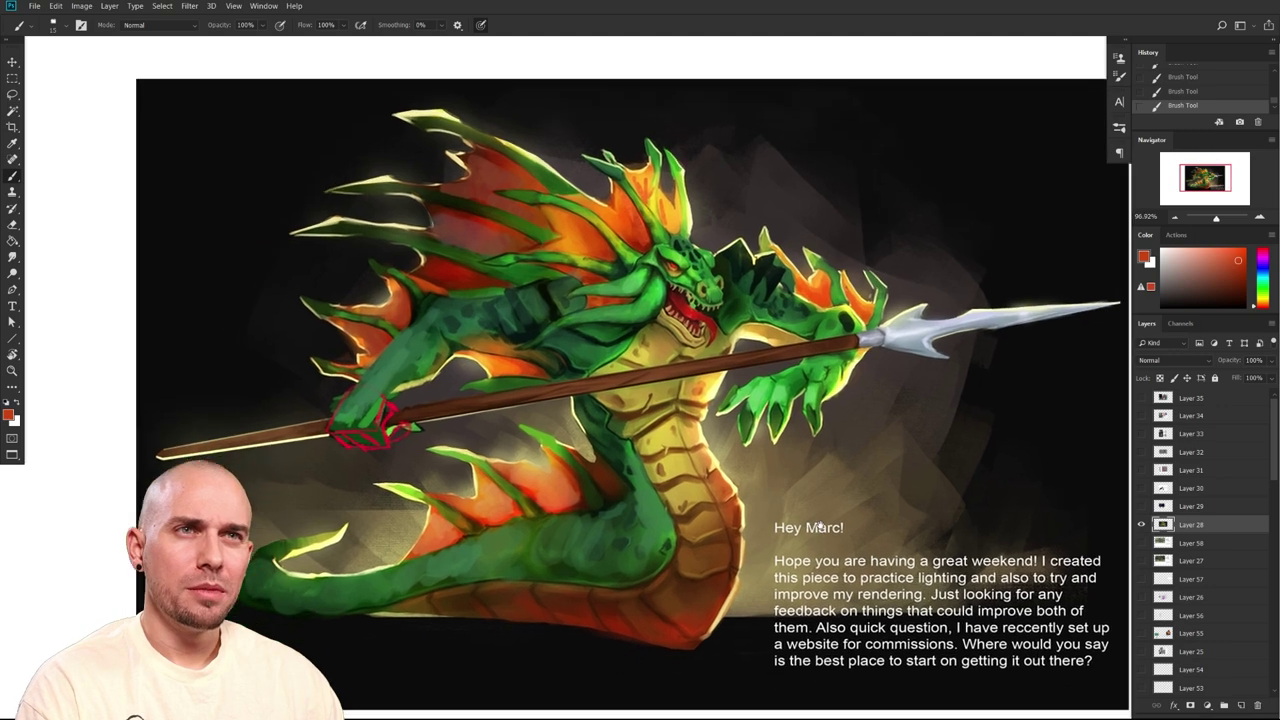
pyautogui.moveTo(810, 527); pyautogui.dragTo(816, 531)
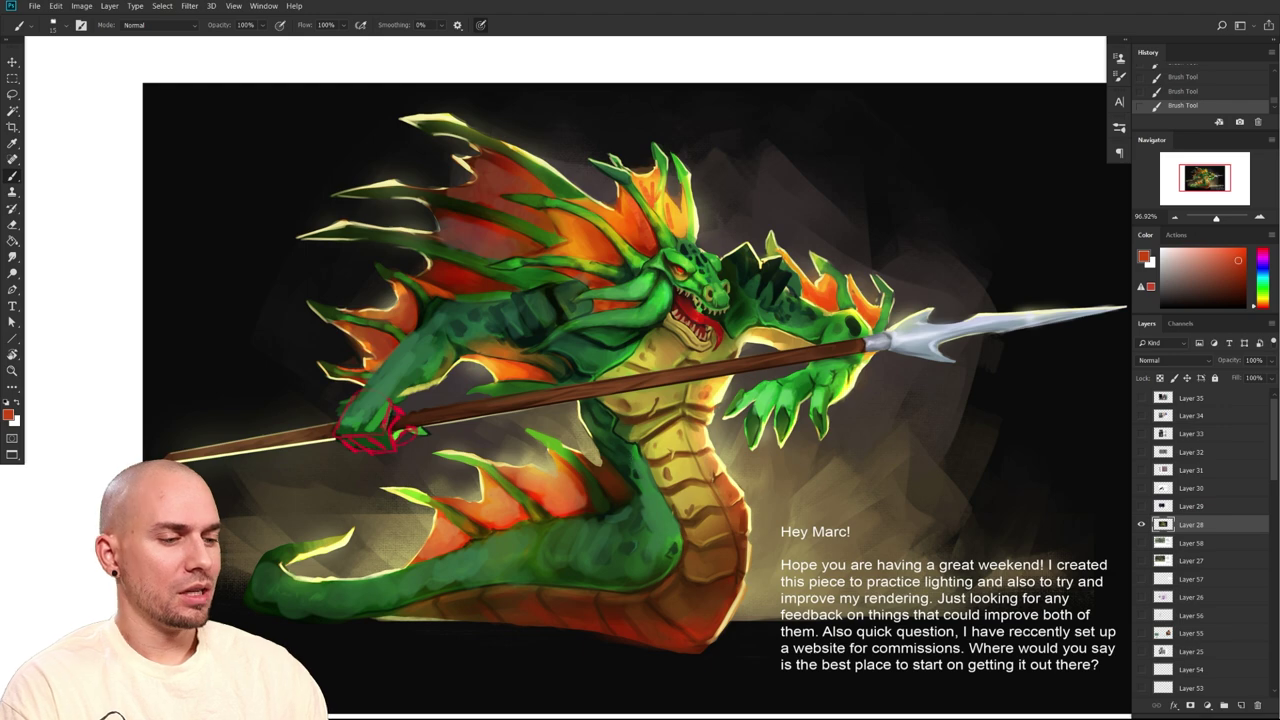
pyautogui.moveTo(664, 492)
pyautogui.mouseDown()
pyautogui.moveTo(630, 491)
pyautogui.moveTo(658, 491)
pyautogui.mouseUp()
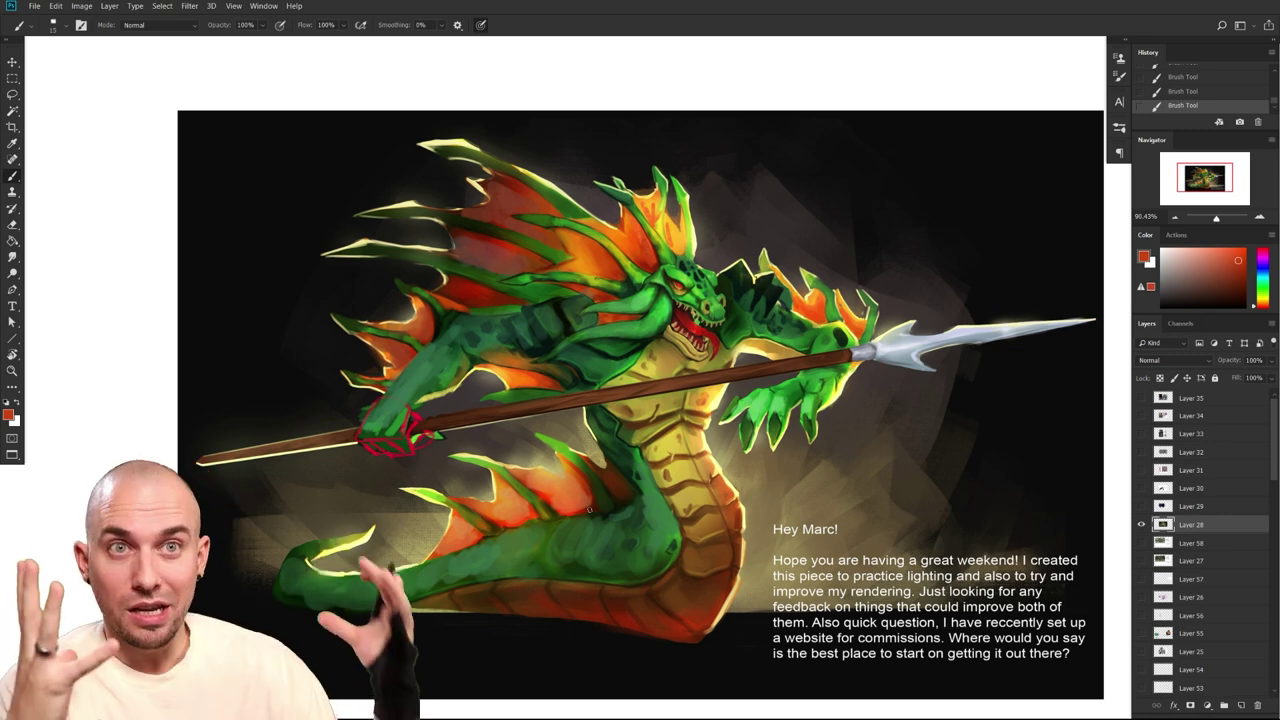
pyautogui.moveTo(590, 510); pyautogui.dragTo(576, 512)
# Set the paint color to a pale mint green, add a new layer above Layer 28, and switch to a soft round brush
pyautogui.click(1188, 249)
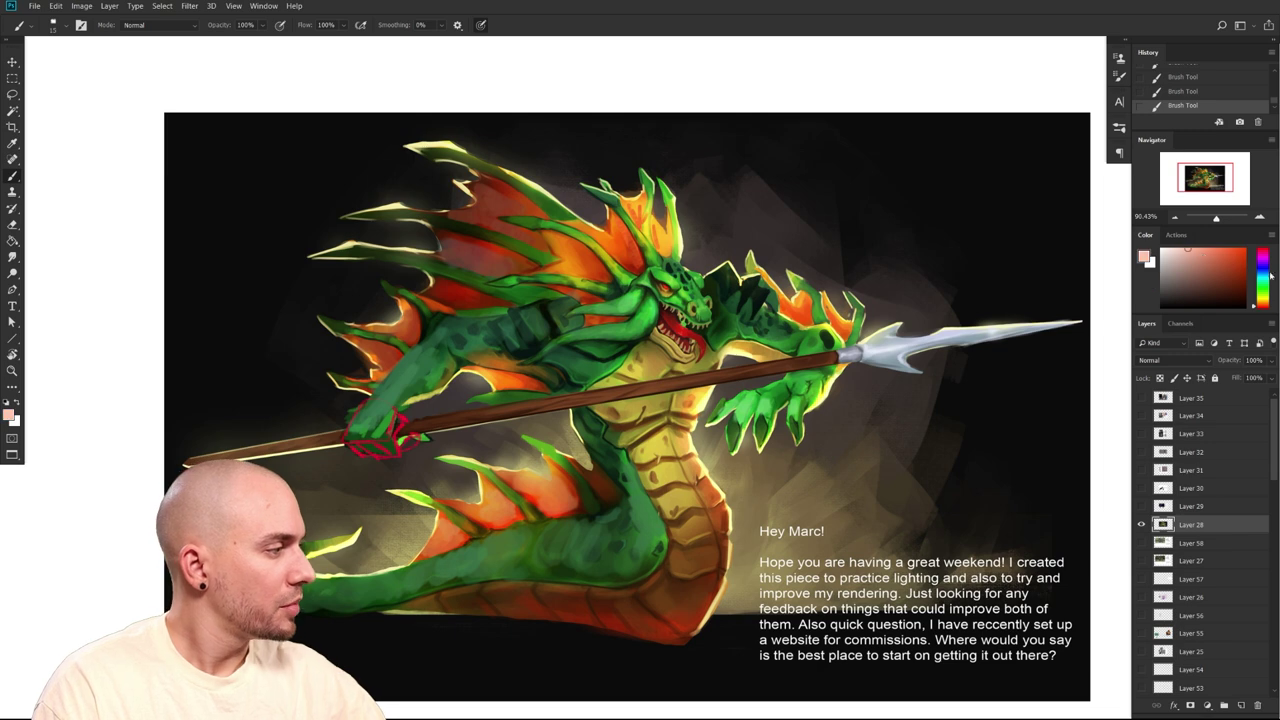
pyautogui.click(1262, 280)
pyautogui.moveTo(914, 418); pyautogui.dragTo(834, 453)
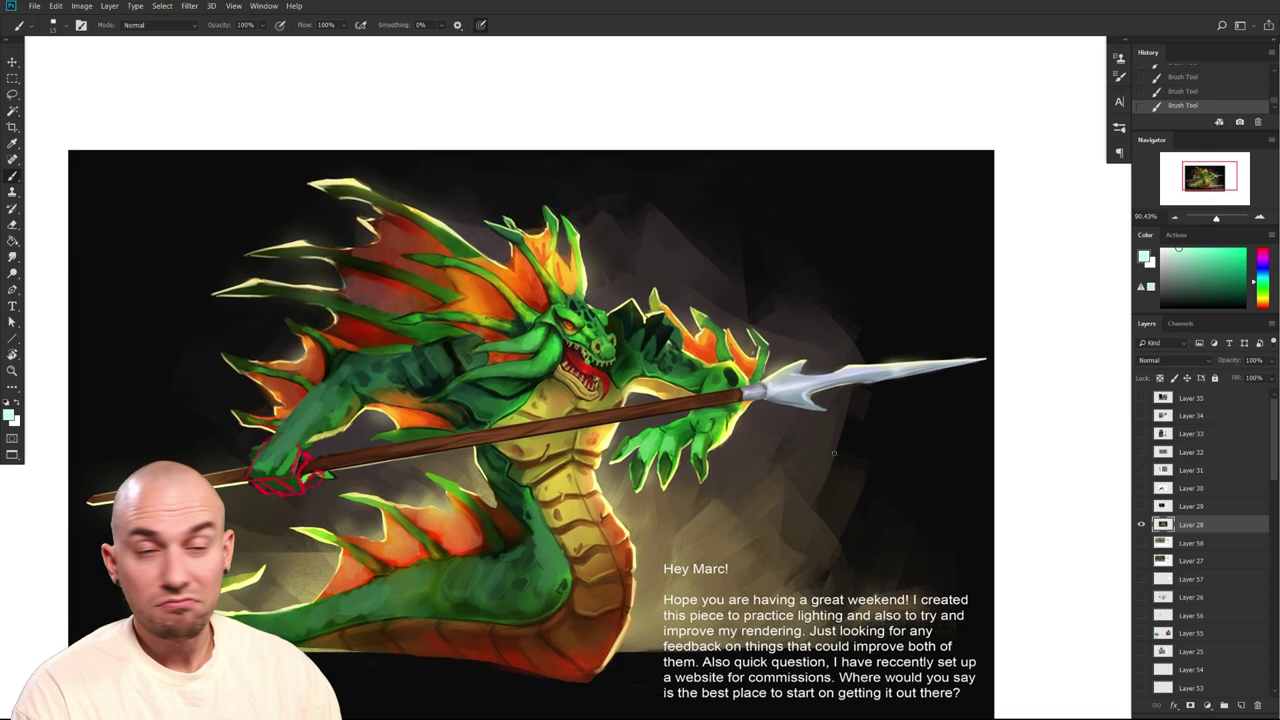
pyautogui.click(1241, 705)
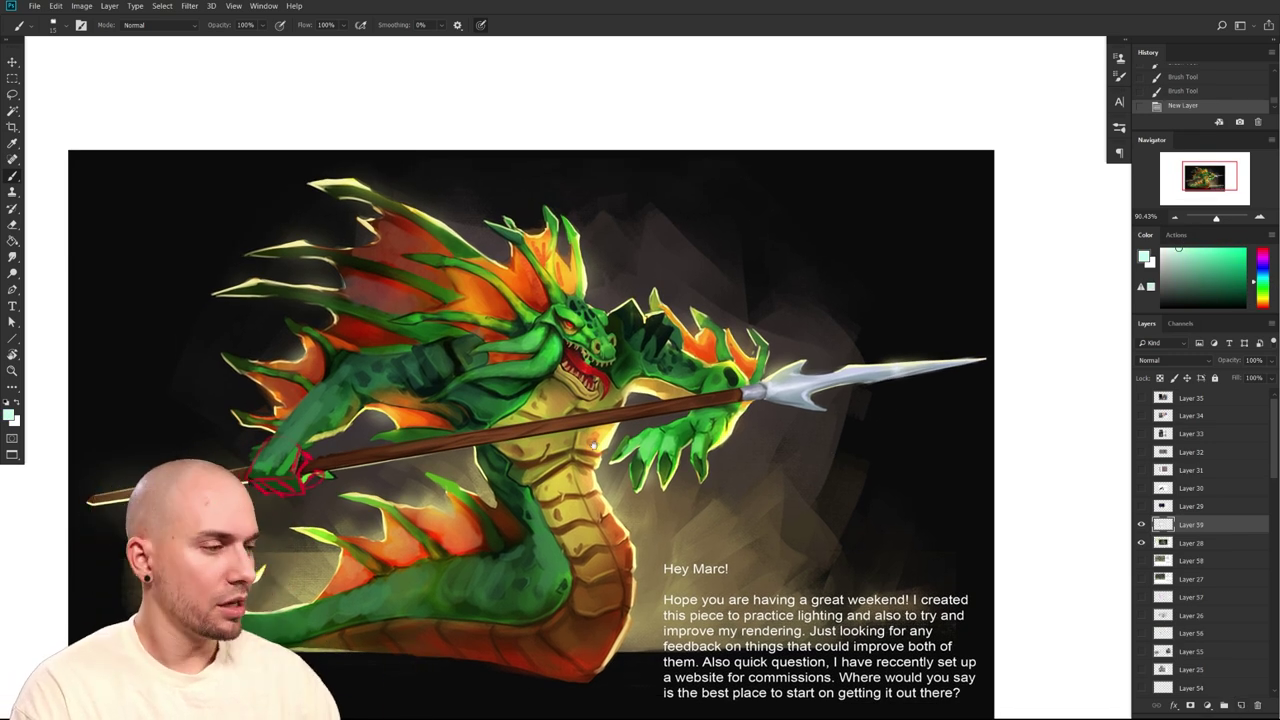
pyautogui.moveTo(586, 318); pyautogui.dragTo(582, 325)
pyautogui.hotkey('ctrl', 'z')
pyautogui.rightClick(606, 326)
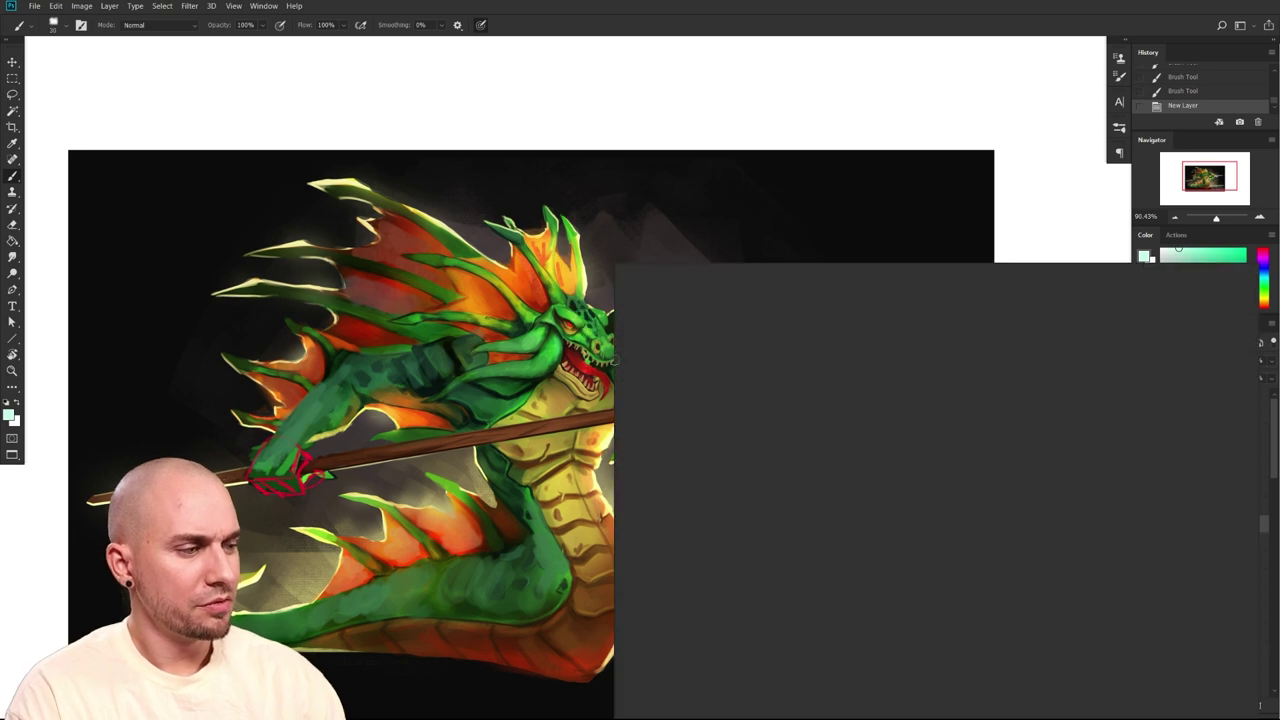
pyautogui.click(712, 437)
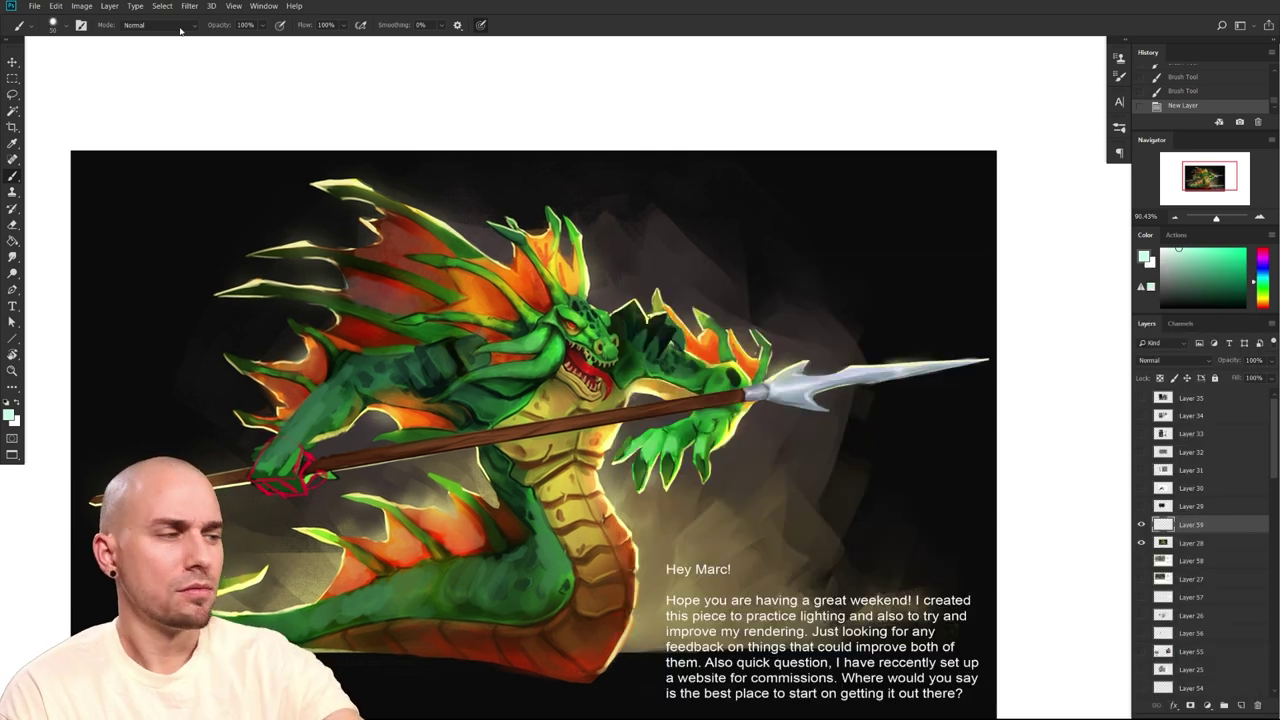
# Set the new layer's blend mode to Soft Light and brush pale mint light over the head, chest and belly scales
pyautogui.click(1175, 360)
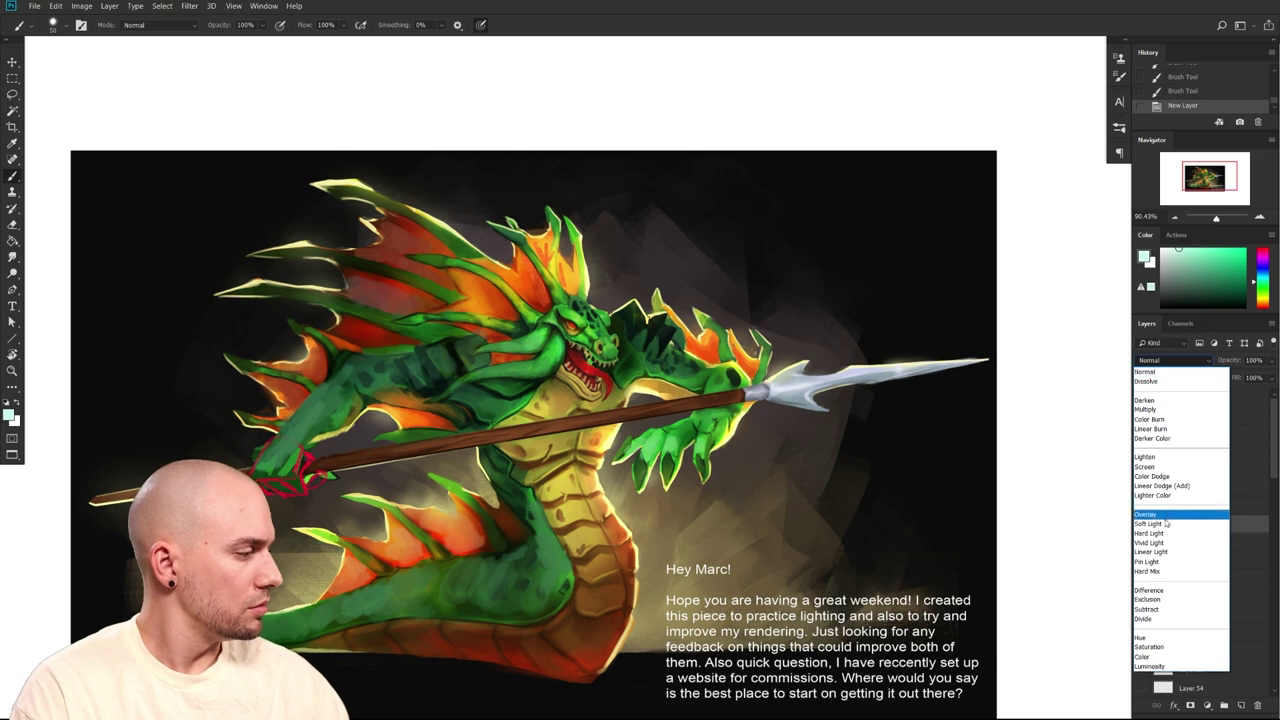
pyautogui.click(1165, 527)
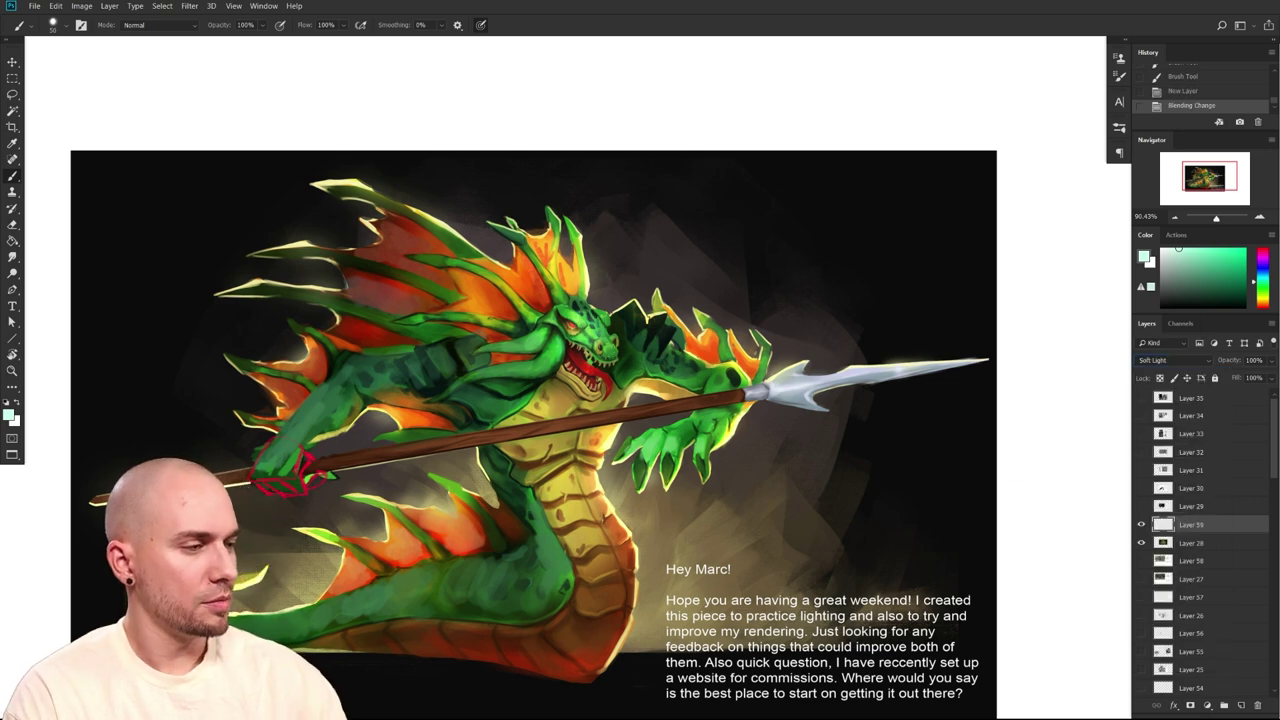
pyautogui.moveTo(585, 304)
pyautogui.mouseDown()
pyautogui.moveTo(608, 340)
pyautogui.moveTo(550, 348)
pyautogui.moveTo(523, 405)
pyautogui.moveTo(497, 400)
pyautogui.mouseUp()
pyautogui.moveTo(545, 452)
pyautogui.mouseDown()
pyautogui.moveTo(576, 468)
pyautogui.moveTo(592, 517)
pyautogui.mouseUp()
pyautogui.press('[')
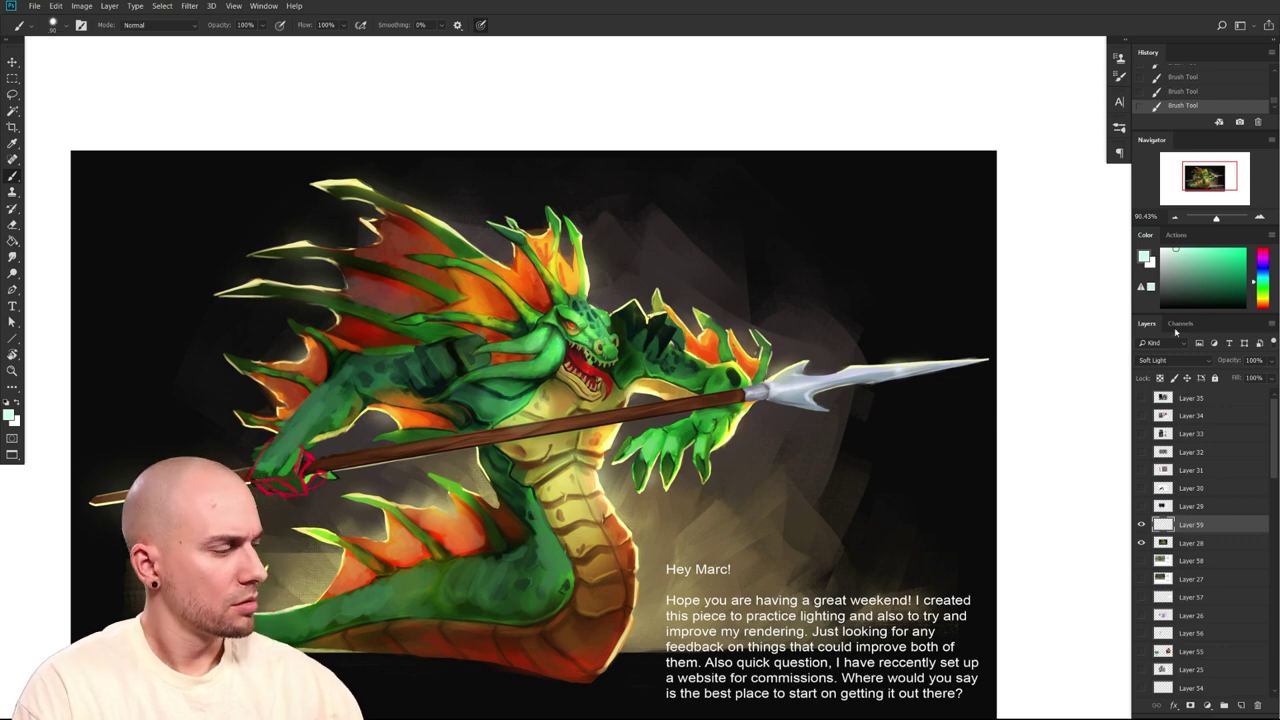
# Change the light layer's blend mode to Hard Light and its opacity to 48%
pyautogui.click(1172, 360)
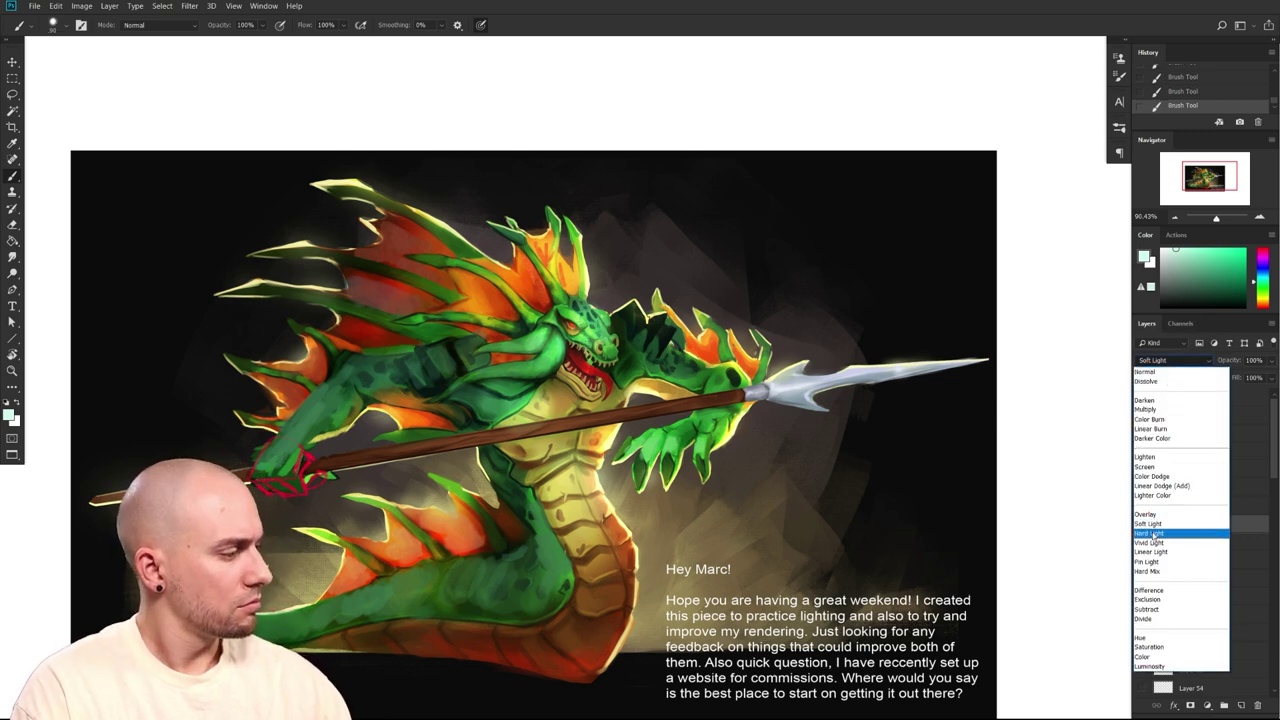
pyautogui.click(1155, 535)
pyautogui.moveTo(1231, 362); pyautogui.dragTo(1200, 366)
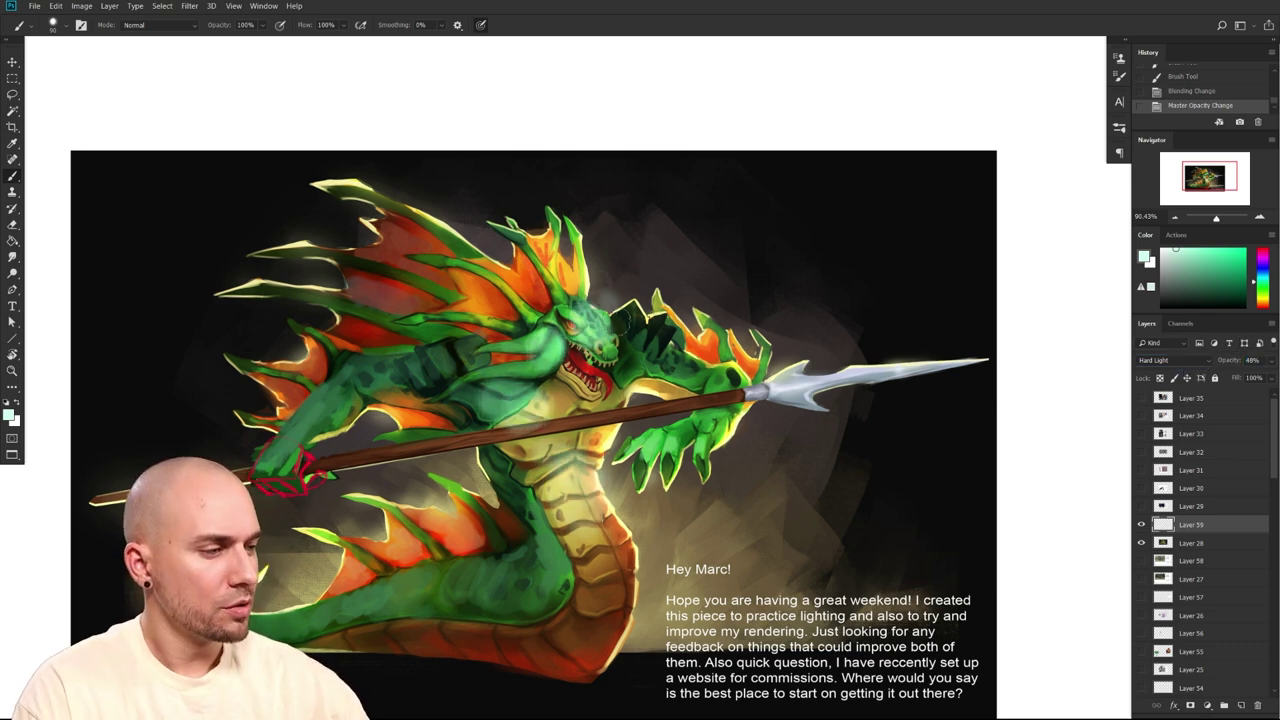
# Erase the pale glow that spills over the background beside the head and below the chest
pyautogui.press('e')
pyautogui.press('[')
pyautogui.moveTo(646, 309); pyautogui.dragTo(632, 289)
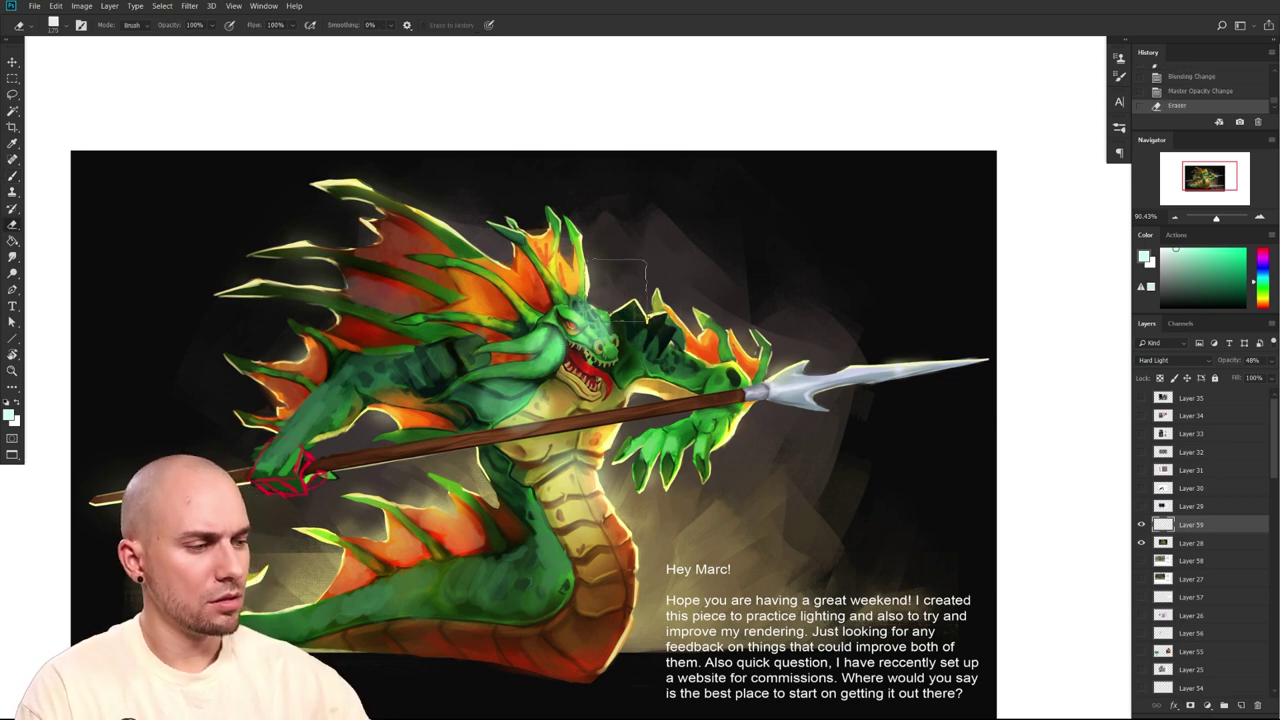
pyautogui.moveTo(476, 437); pyautogui.dragTo(500, 426)
# Paint soft pale mint light on the snout, horns, shoulder and upper belly with a smaller brush
pyautogui.press('b')
pyautogui.moveTo(632, 352)
pyautogui.mouseDown()
pyautogui.moveTo(645, 355)
pyautogui.moveTo(614, 354)
pyautogui.mouseUp()
pyautogui.press('[')
pyautogui.moveTo(572, 303)
pyautogui.mouseDown()
pyautogui.moveTo(585, 311)
pyautogui.moveTo(562, 286)
pyautogui.moveTo(584, 266)
pyautogui.mouseUp()
pyautogui.moveTo(528, 317); pyautogui.dragTo(500, 284)
pyautogui.moveTo(476, 358); pyautogui.dragTo(462, 350)
pyautogui.moveTo(542, 448)
pyautogui.mouseDown()
pyautogui.moveTo(580, 451)
pyautogui.moveTo(582, 527)
pyautogui.moveTo(525, 476)
pyautogui.mouseUp()
pyautogui.press('[')
pyautogui.press('[')
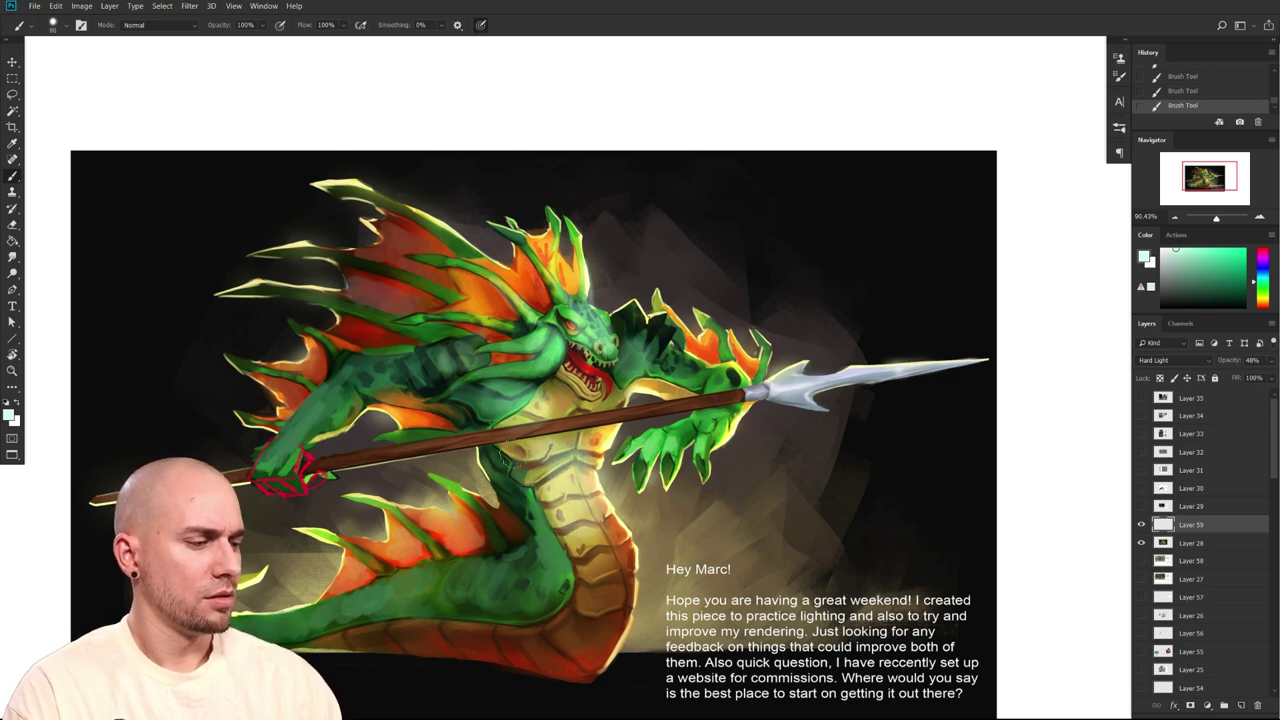
# Brush pale mint light down the lower belly scales and, with a much larger brush, below the open claw
pyautogui.moveTo(560, 534)
pyautogui.mouseDown()
pyautogui.moveTo(561, 591)
pyautogui.moveTo(588, 618)
pyautogui.mouseUp()
pyautogui.press(']')
pyautogui.press(']')
pyautogui.press(']')
pyautogui.press(']')
pyautogui.press(']')
pyautogui.press(']')
pyautogui.press(']')
pyautogui.press(']')
pyautogui.moveTo(701, 493); pyautogui.dragTo(692, 512)
# Undo the broad stroke along the forward arm and repaint pale light over its open claw and forearm with a smaller brush
pyautogui.press('[')
pyautogui.moveTo(629, 376)
pyautogui.mouseDown()
pyautogui.moveTo(629, 361)
pyautogui.moveTo(655, 388)
pyautogui.moveTo(731, 392)
pyautogui.mouseUp()
pyautogui.hotkey('ctrl', 'z')
pyautogui.press('[')
pyautogui.moveTo(680, 450)
pyautogui.mouseDown()
pyautogui.moveTo(650, 470)
pyautogui.moveTo(717, 448)
pyautogui.moveTo(725, 404)
pyautogui.moveTo(683, 393)
pyautogui.moveTo(727, 340)
pyautogui.mouseUp()
# Reduce the brush size and add soft pale light around the brow and horns of the head
pyautogui.press('[')
pyautogui.press('[')
pyautogui.press('[')
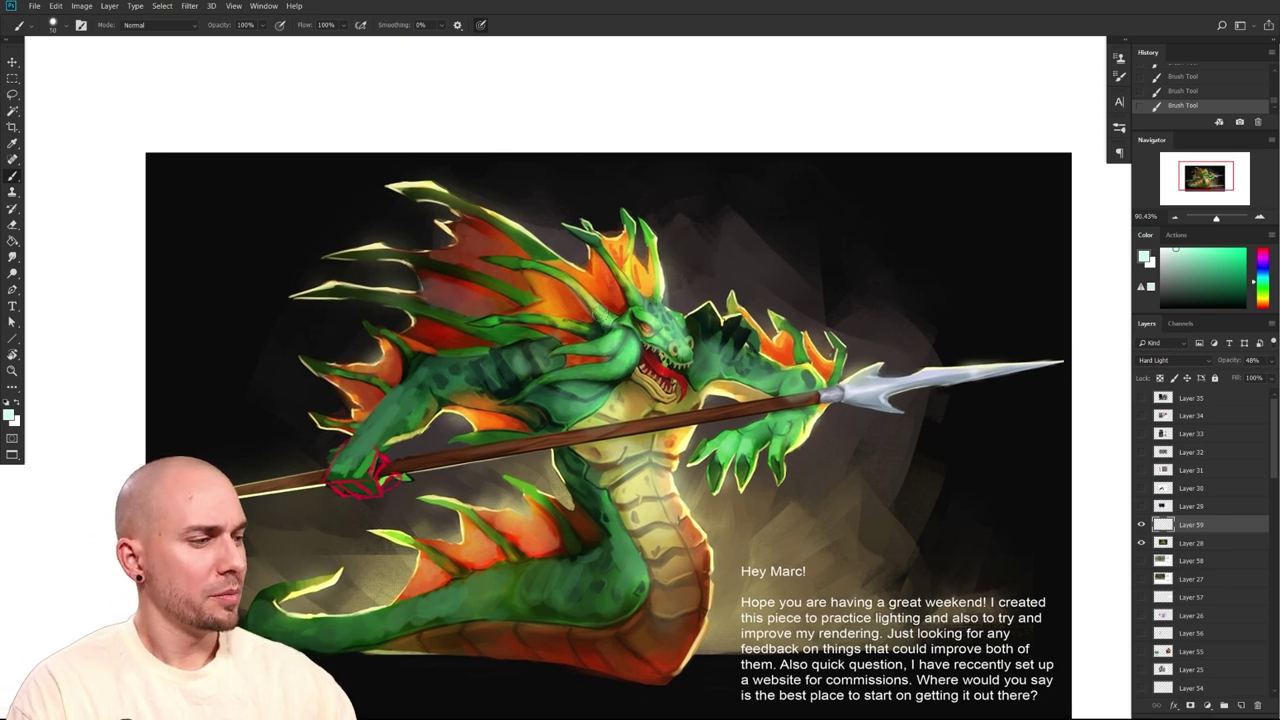
pyautogui.press('[')
pyautogui.moveTo(636, 301)
pyautogui.mouseDown()
pyautogui.moveTo(632, 265)
pyautogui.moveTo(644, 285)
pyautogui.moveTo(606, 300)
pyautogui.moveTo(601, 283)
pyautogui.moveTo(656, 287)
pyautogui.moveTo(636, 272)
pyautogui.moveTo(672, 258)
pyautogui.mouseUp()
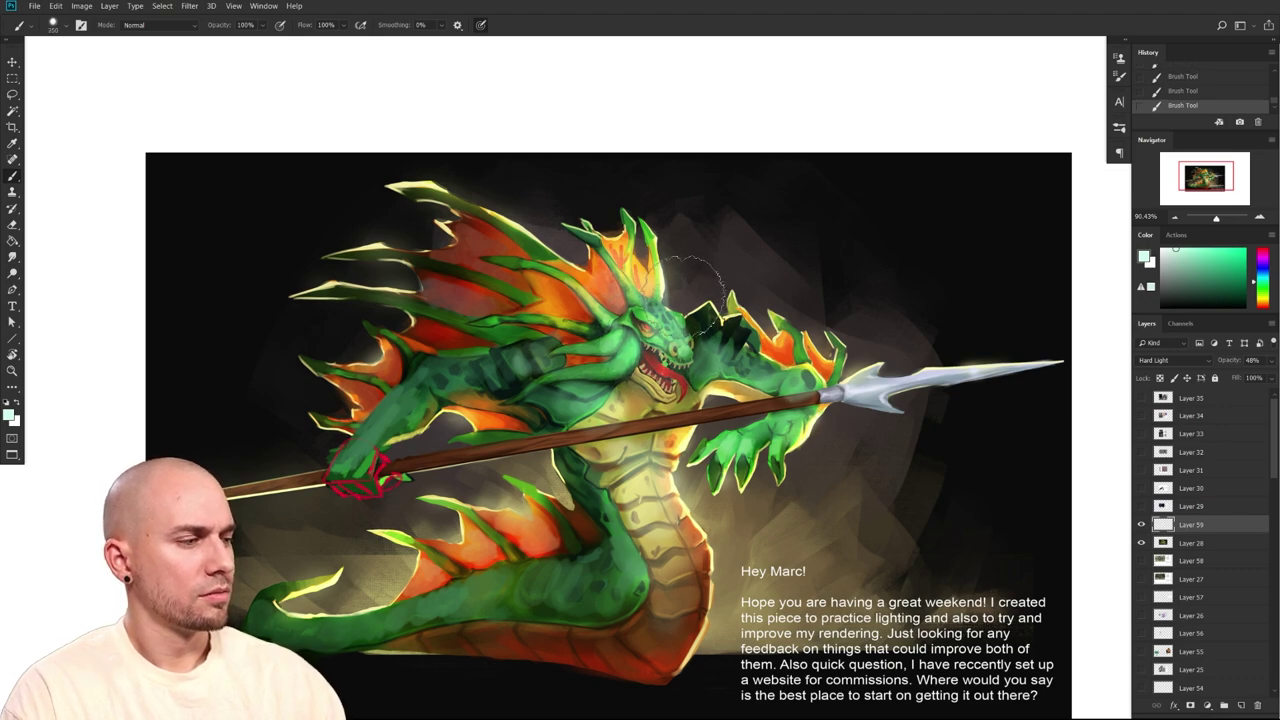
# Toggle the visibility of the Hard Light layer to compare the illustration with and without the added light
pyautogui.moveTo(766, 510); pyautogui.dragTo(794, 480)
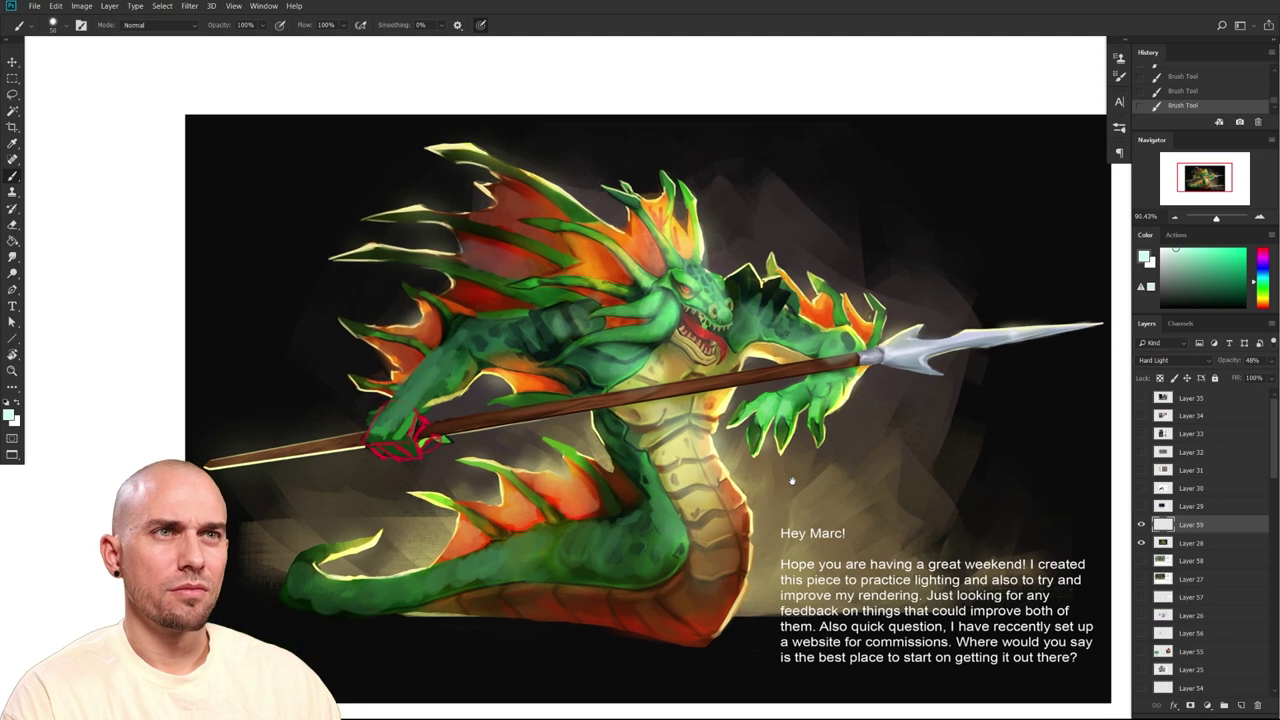
pyautogui.click(1141, 524)
pyautogui.click(1141, 524)
pyautogui.click(1141, 524)
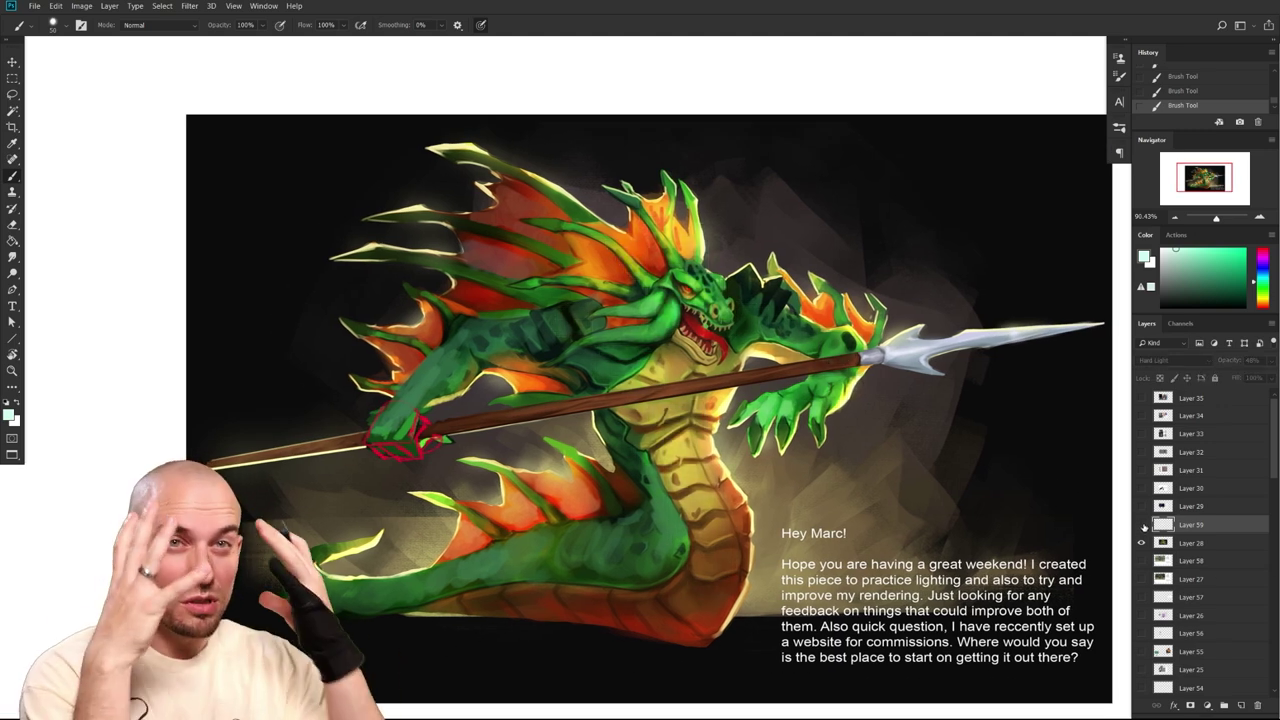
# Show the Hard Light layer again and erase the excess pale light from the belly scales with a smaller eraser
pyautogui.click(1141, 524)
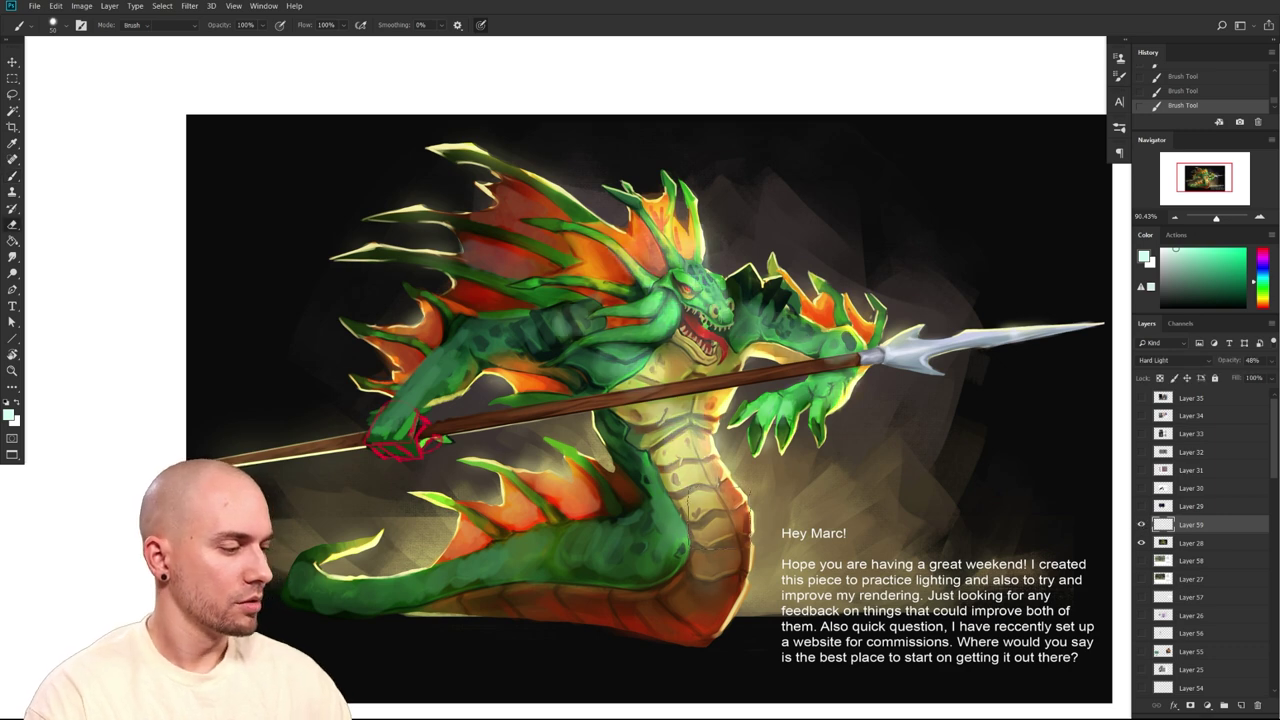
pyautogui.press('e')
pyautogui.press('[')
pyautogui.press('[')
pyautogui.press('[')
pyautogui.press('[')
pyautogui.press('[')
pyautogui.press('[')
pyautogui.press('[')
pyautogui.press('[')
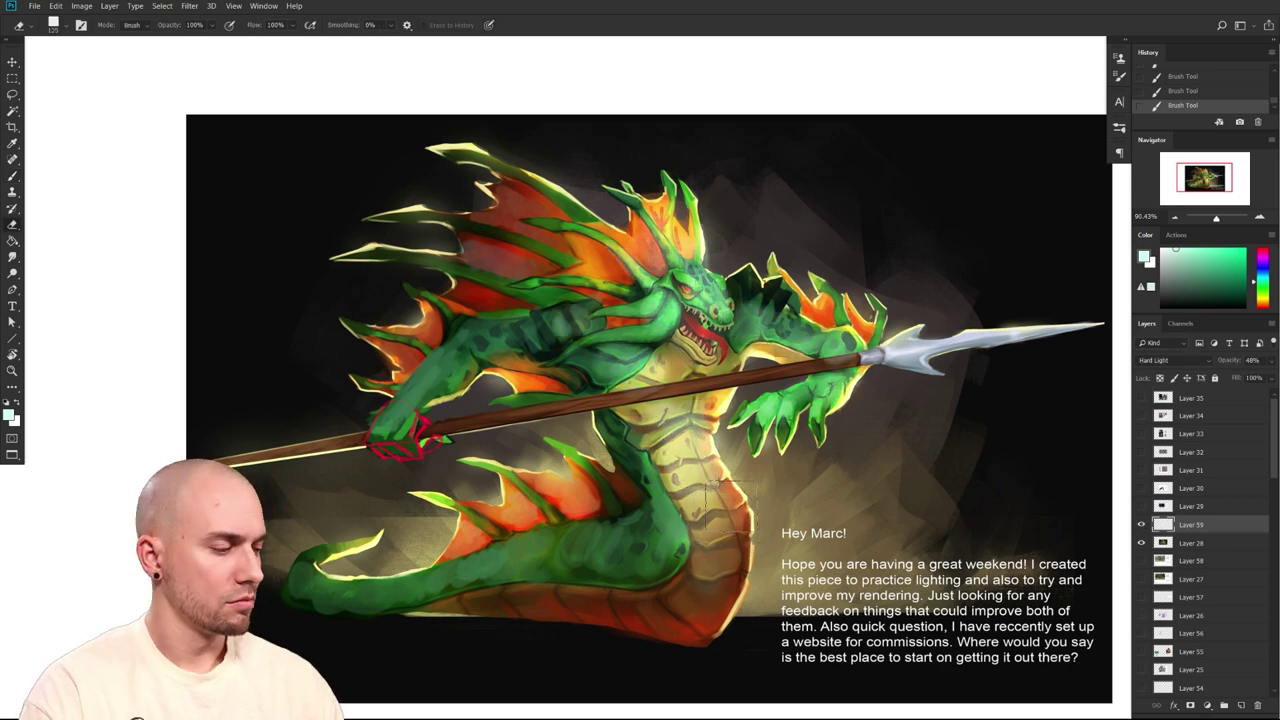
pyautogui.press('[')
pyautogui.moveTo(713, 547)
pyautogui.mouseDown()
pyautogui.moveTo(740, 512)
pyautogui.moveTo(689, 491)
pyautogui.moveTo(710, 487)
pyautogui.moveTo(714, 461)
pyautogui.moveTo(704, 430)
pyautogui.moveTo(674, 411)
pyautogui.moveTo(694, 408)
pyautogui.mouseUp()
pyautogui.press('[')
pyautogui.press(']')
pyautogui.press(']')
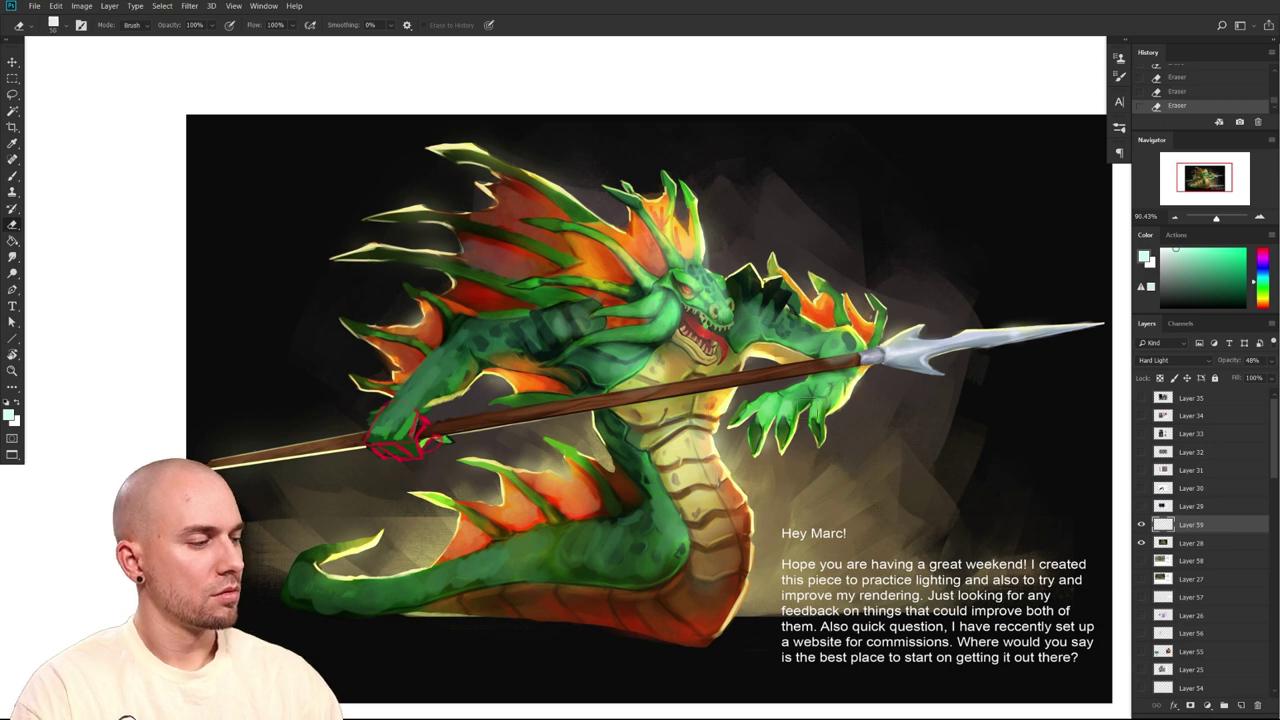
# Brush small touches of pale mint light onto the belly scales and the upper part of the forward arm
pyautogui.press('b')
pyautogui.moveTo(670, 470); pyautogui.dragTo(664, 500)
pyautogui.hotkey('ctrl', 'z')
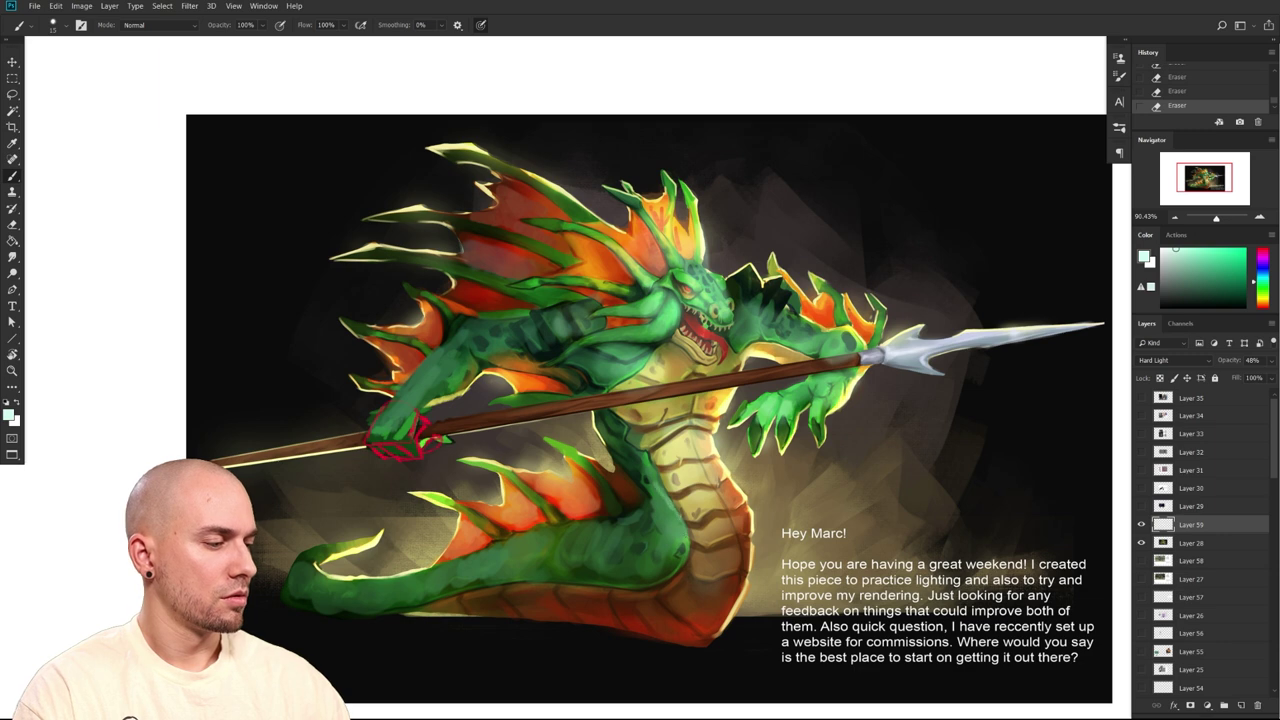
pyautogui.hotkey('ctrl', 'shift', 'z')
pyautogui.moveTo(706, 494); pyautogui.dragTo(732, 534)
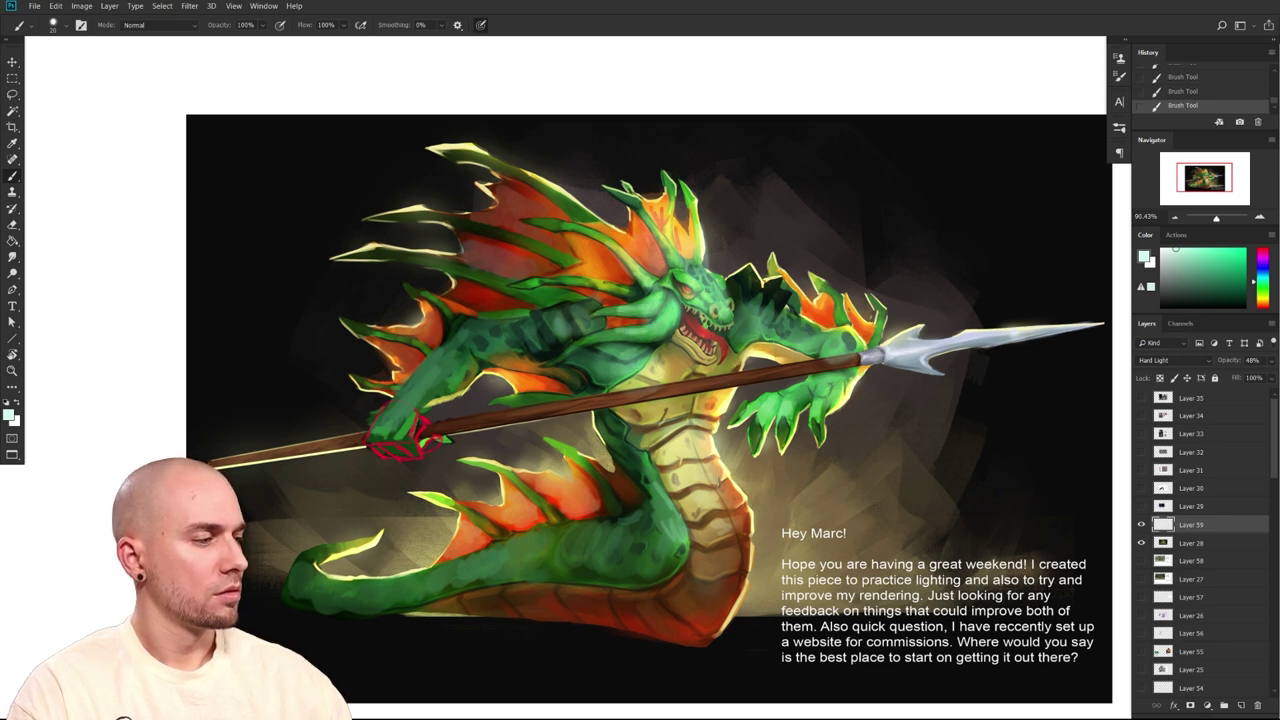
pyautogui.moveTo(776, 330)
pyautogui.mouseDown()
pyautogui.moveTo(802, 334)
pyautogui.moveTo(788, 343)
pyautogui.mouseUp()
# Undo the mint stroke on the spear shaft and brush pale pink light along it from the torso to the spearhead
pyautogui.moveTo(900, 590)
pyautogui.mouseDown()
pyautogui.moveTo(840, 560)
pyautogui.moveTo(910, 517)
pyautogui.mouseUp()
pyautogui.press('[')
pyautogui.moveTo(602, 392); pyautogui.dragTo(838, 357)
pyautogui.hotkey('ctrl', 'z')
pyautogui.click(1192, 264)
pyautogui.click(1262, 306)
pyautogui.moveTo(1188, 258); pyautogui.dragTo(1185, 228)
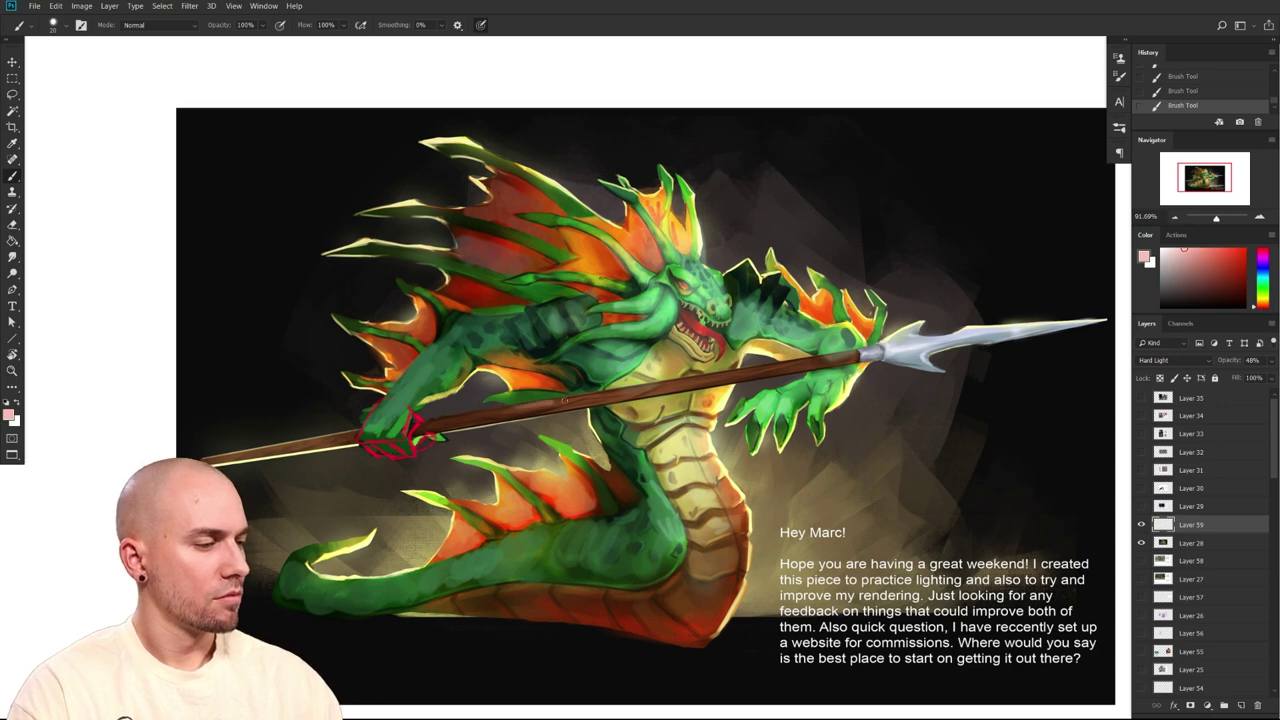
pyautogui.moveTo(565, 401); pyautogui.dragTo(820, 357)
pyautogui.moveTo(706, 373); pyautogui.dragTo(857, 355)
pyautogui.press('[')
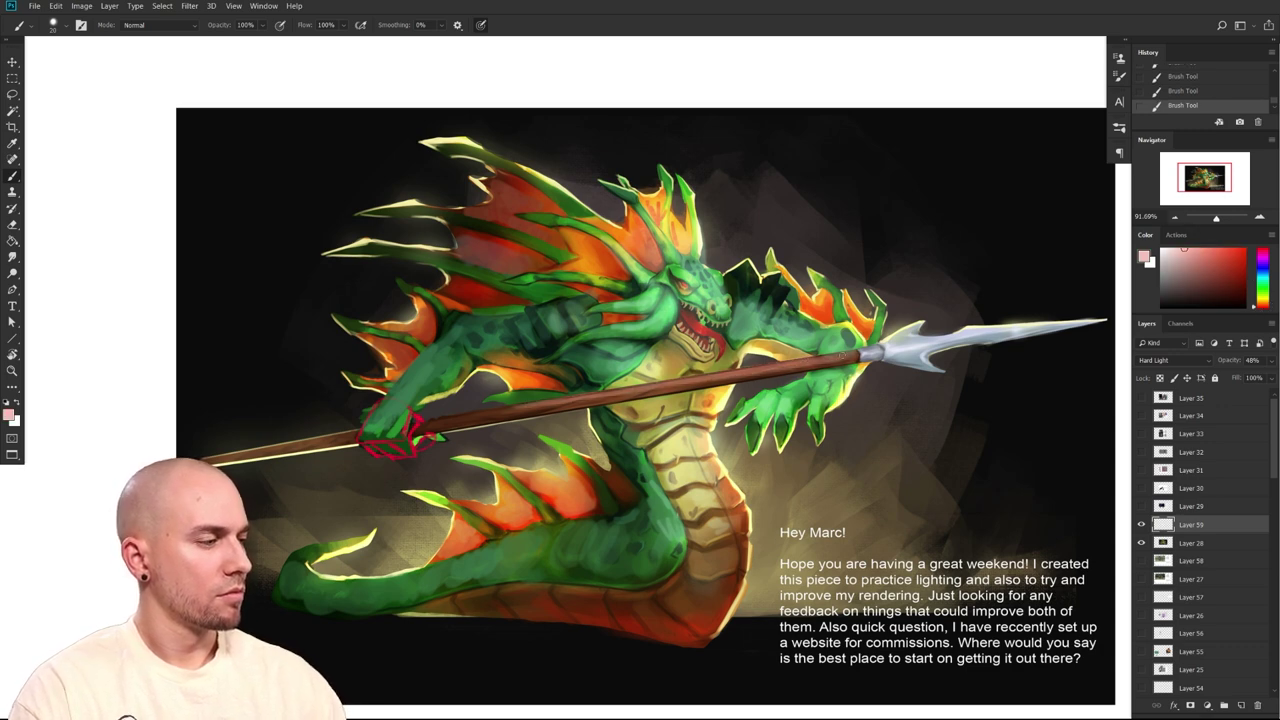
# Lighten the brush color from pale pink to white and reduce the brush size for the spearhead
pyautogui.click(1174, 248)
pyautogui.press('[')
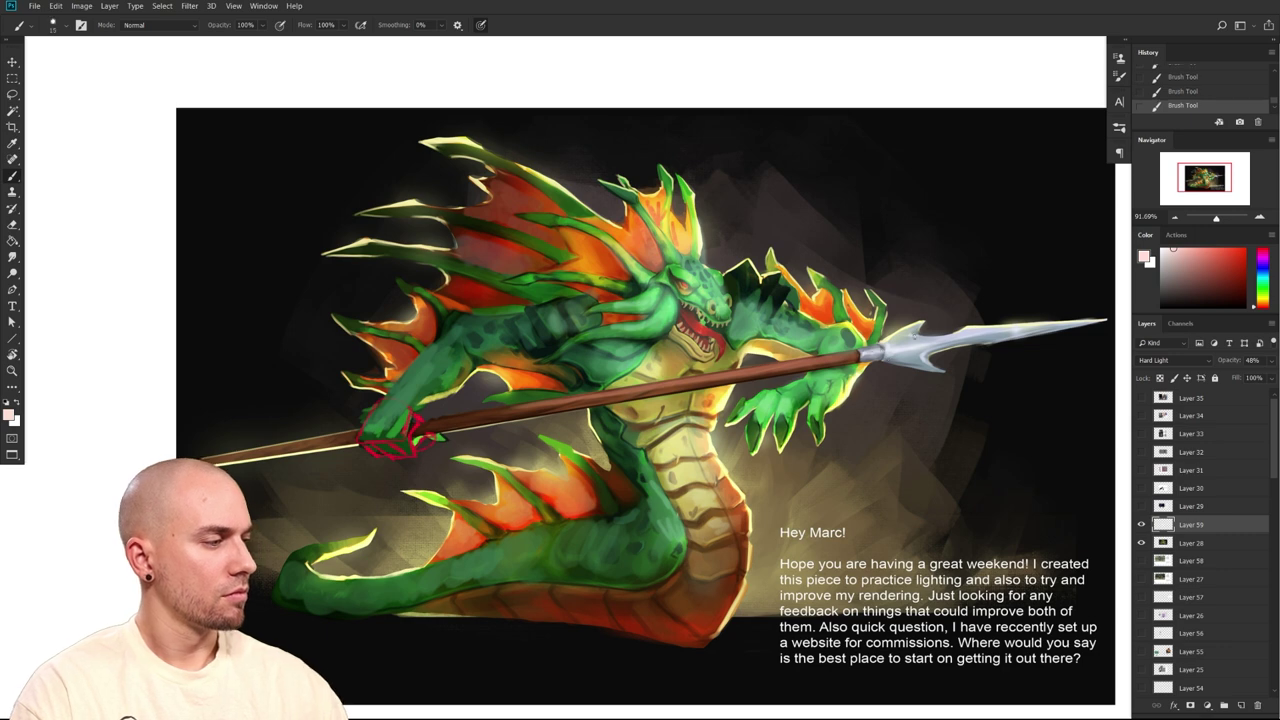
pyautogui.click(1163, 249)
pyautogui.press('[')
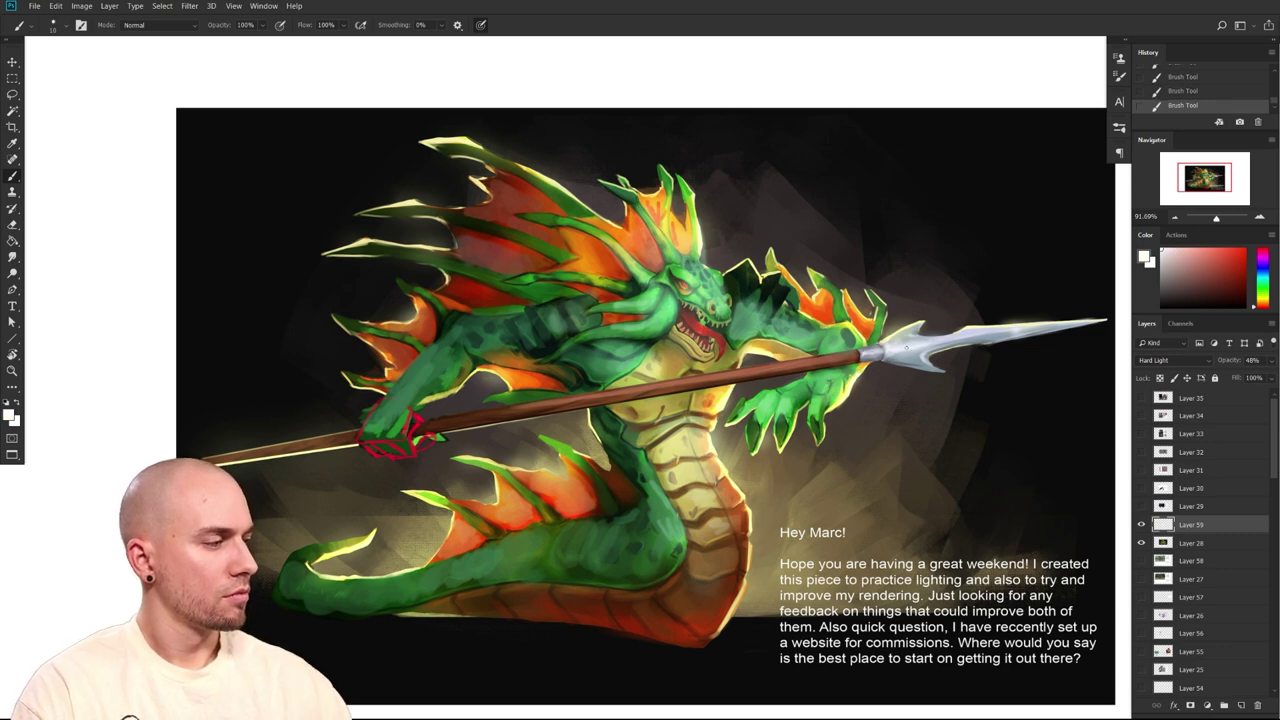
# Compare the serpent illustration with and without the Hard Light layer, from a full overview and from closer in
pyautogui.moveTo(1010, 525); pyautogui.dragTo(914, 518)
pyautogui.moveTo(977, 588); pyautogui.dragTo(955, 578)
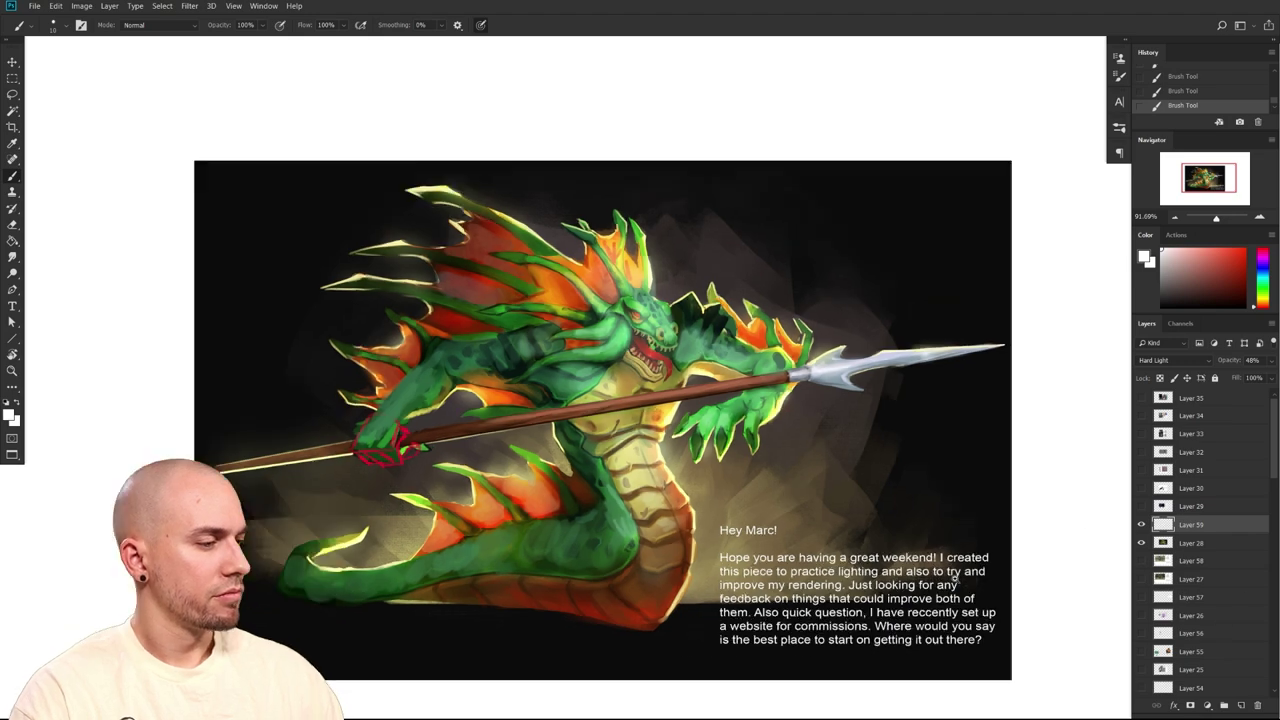
pyautogui.click(1141, 524)
pyautogui.scroll(-5, 858, 519)
pyautogui.scroll(4, 858, 519)
pyautogui.scroll(-6, 860, 519)
pyautogui.scroll(5, 883, 521)
pyautogui.scroll(3, 883, 521)
pyautogui.scroll(-5, 883, 521)
pyautogui.scroll(2, 900, 500)
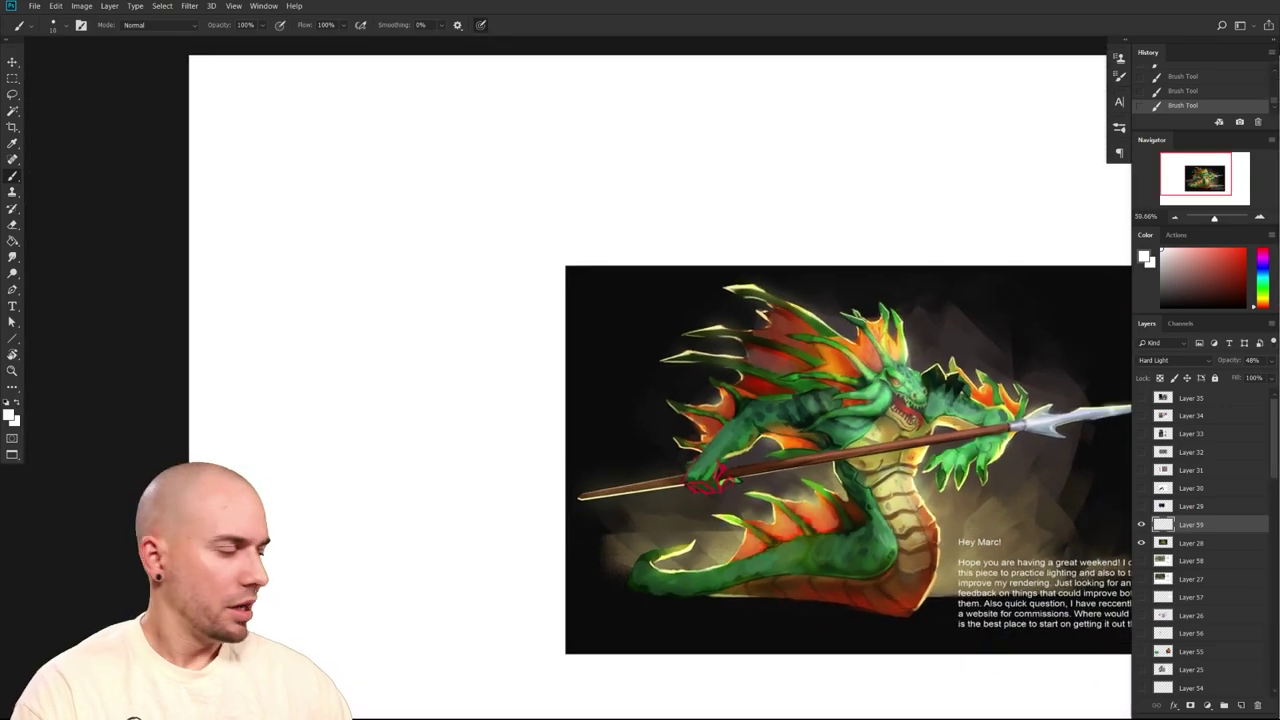
pyautogui.click(1142, 525)
pyautogui.click(1142, 525)
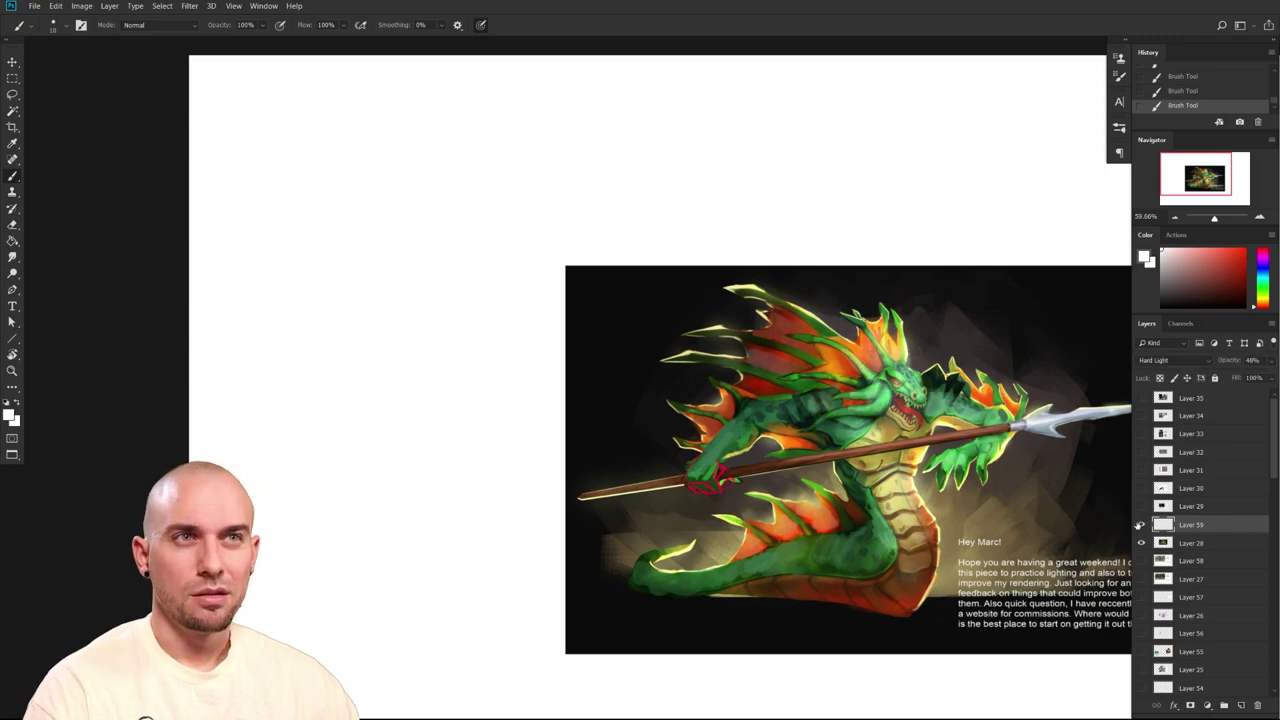
pyautogui.scroll(-6, 836, 509)
pyautogui.scroll(6, 836, 509)
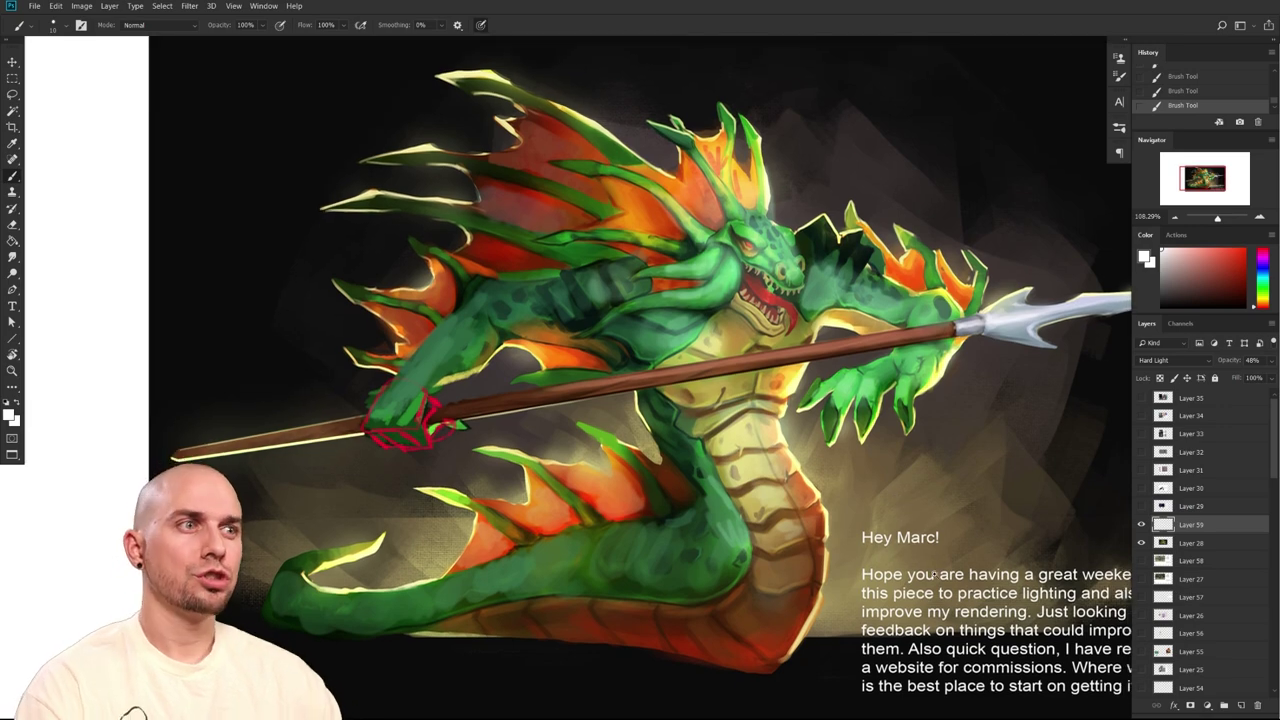
pyautogui.scroll(-3, 934, 575)
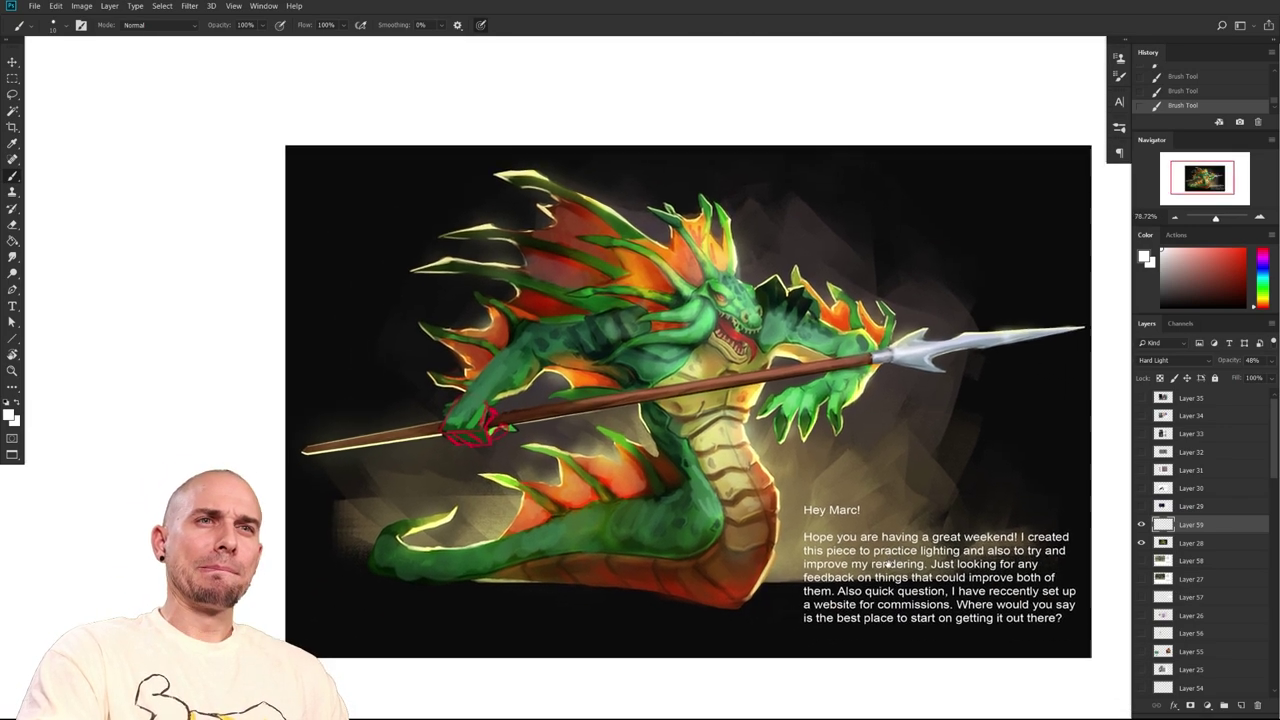
pyautogui.scroll(-2, 887, 565)
pyautogui.scroll(3, 895, 570)
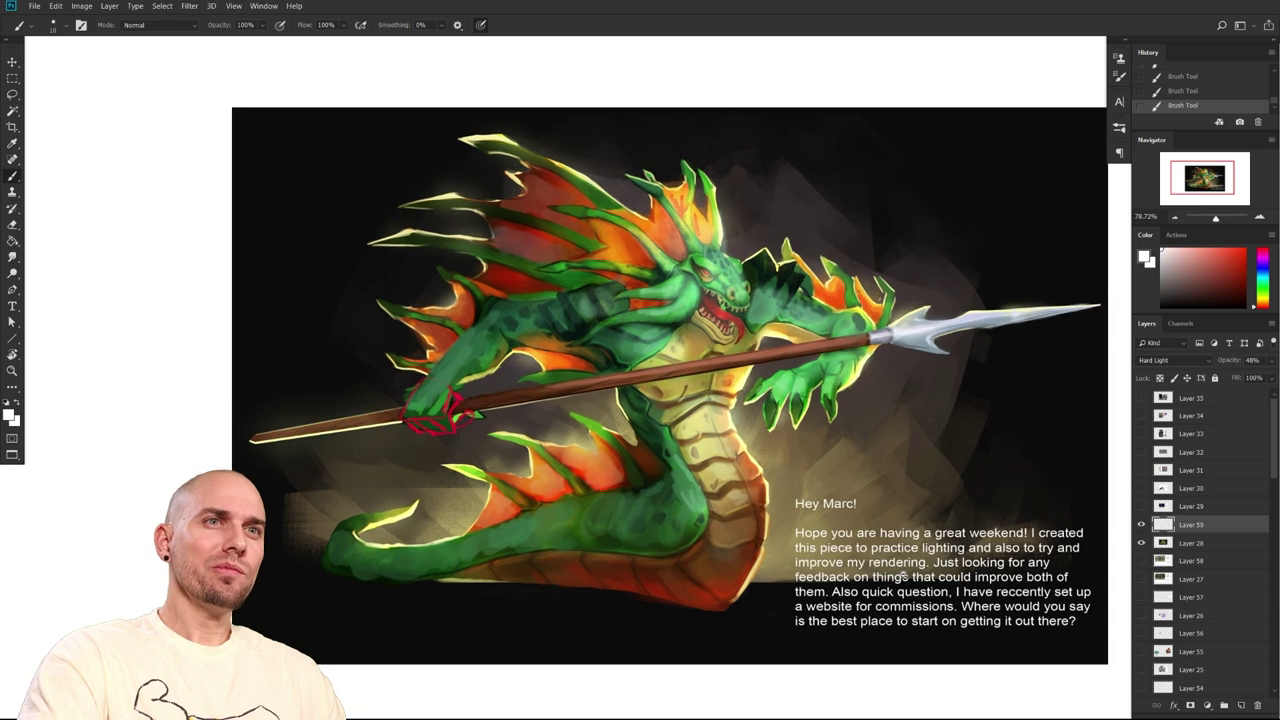
pyautogui.scroll(1, 903, 577)
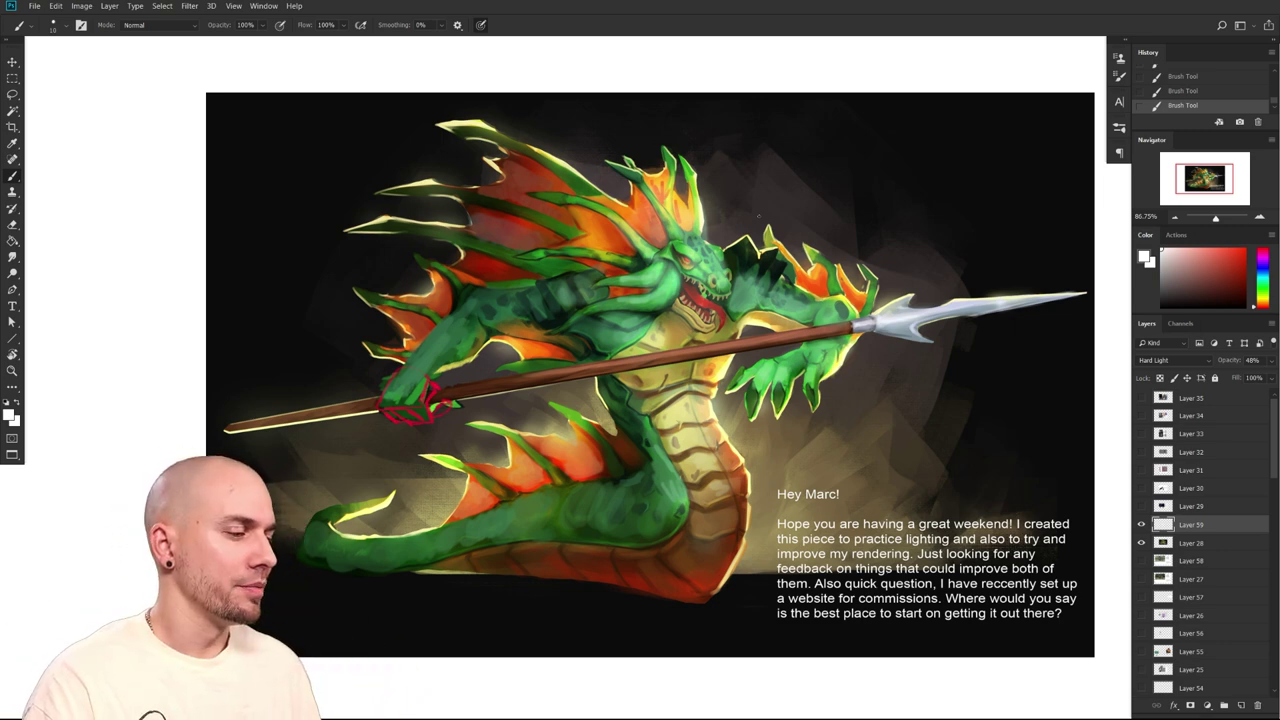
pyautogui.moveTo(952, 494); pyautogui.dragTo(892, 496)
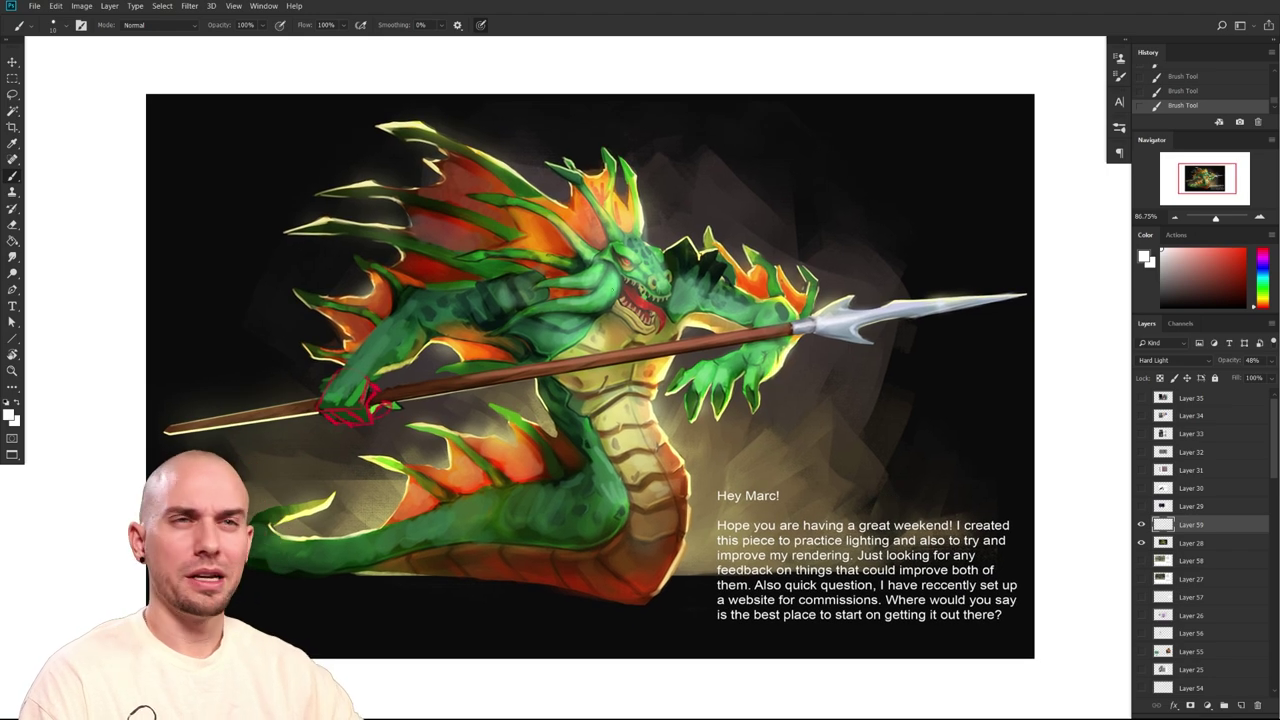
pyautogui.moveTo(708, 522)
pyautogui.mouseDown()
pyautogui.moveTo(680, 520)
pyautogui.moveTo(697, 518)
pyautogui.mouseUp()
# Sketch a crimson light-direction line toward the face and circles around the head and chest, and undo the marks
pyautogui.click(1244, 251)
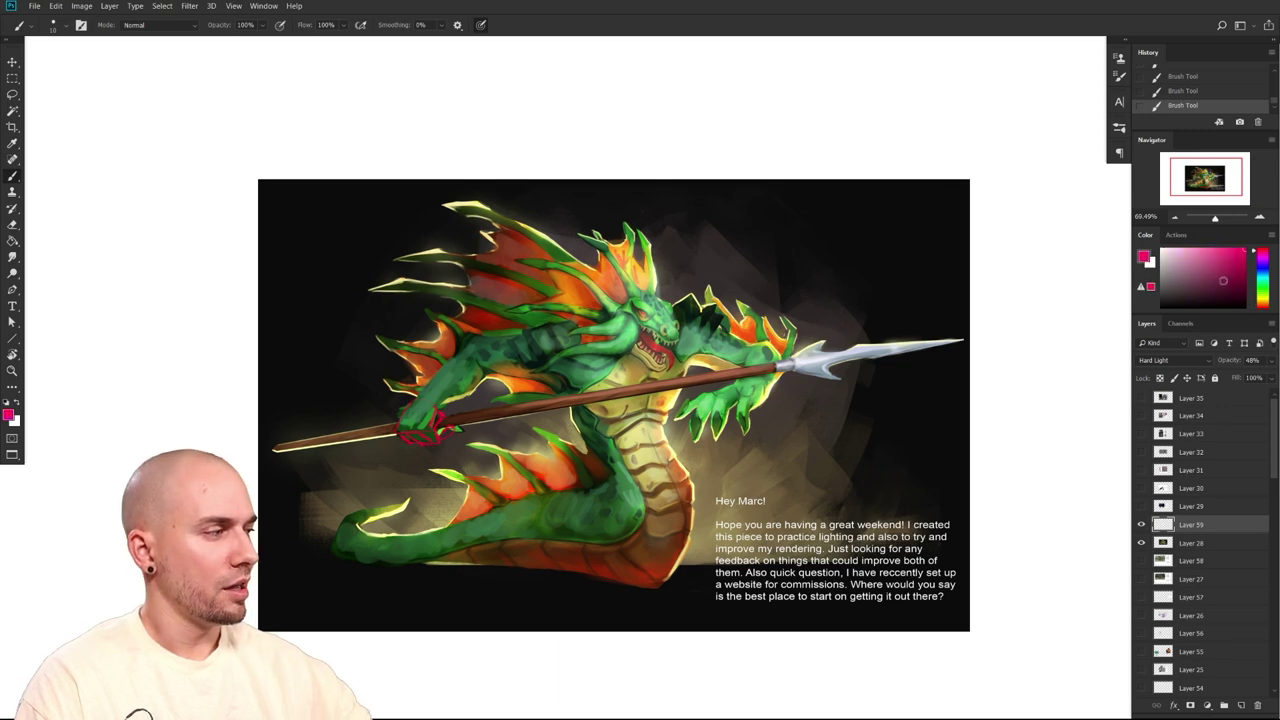
pyautogui.moveTo(909, 413); pyautogui.dragTo(857, 422)
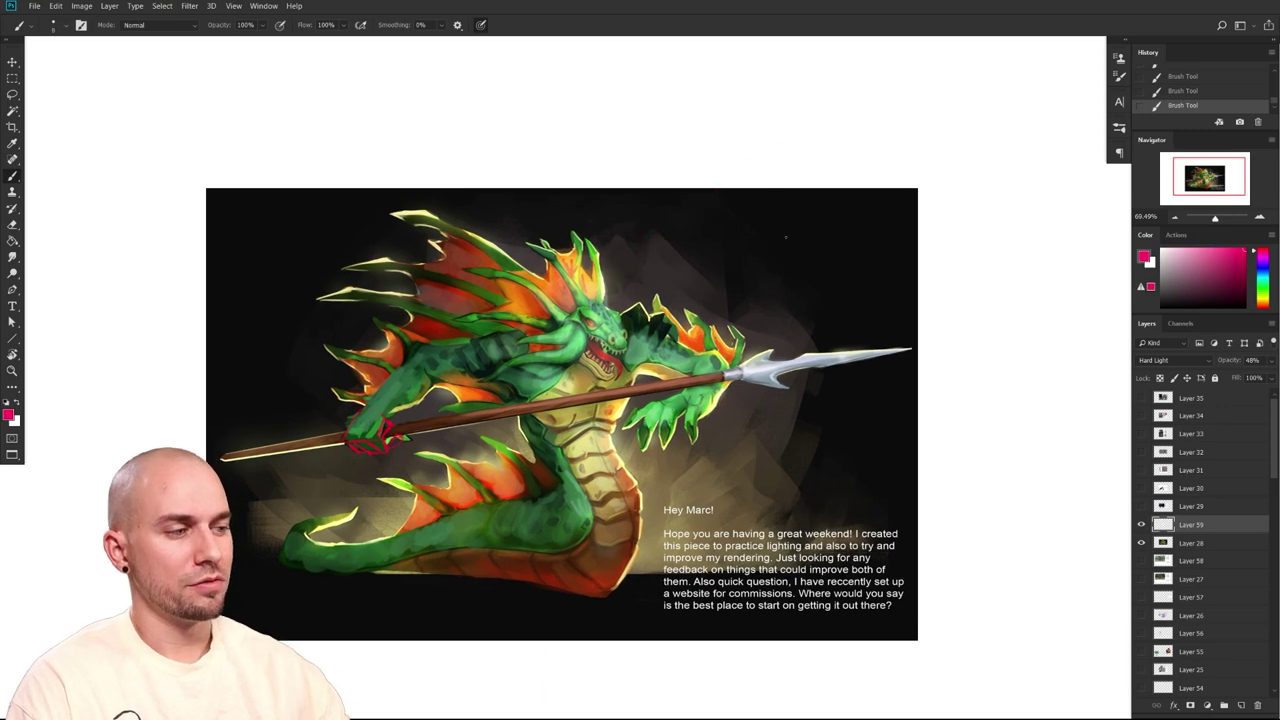
pyautogui.keyDown('shift'); pyautogui.click(797, 120); pyautogui.keyUp('shift')
pyautogui.moveTo(668, 304)
pyautogui.mouseDown()
pyautogui.moveTo(606, 300)
pyautogui.moveTo(618, 318)
pyautogui.moveTo(598, 306)
pyautogui.moveTo(597, 350)
pyautogui.moveTo(620, 338)
pyautogui.moveTo(608, 322)
pyautogui.mouseUp()
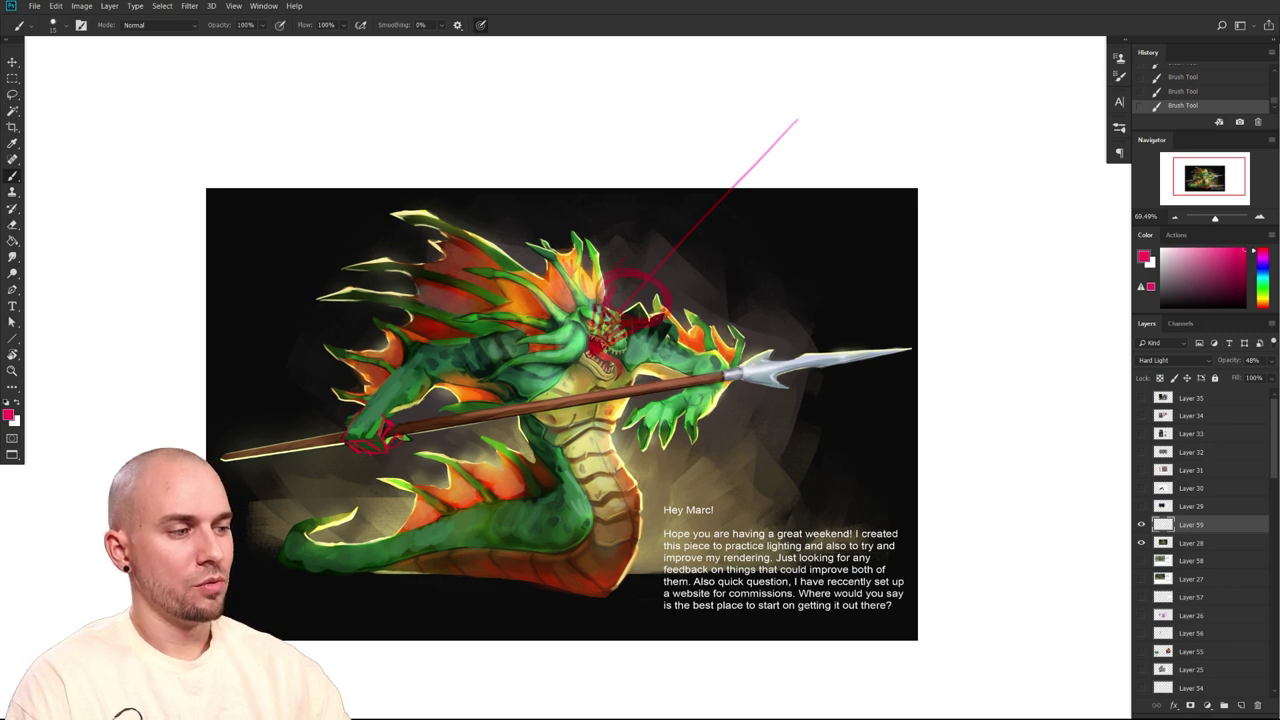
pyautogui.hotkey('ctrl', 'z')
pyautogui.hotkey('ctrl', 'z')
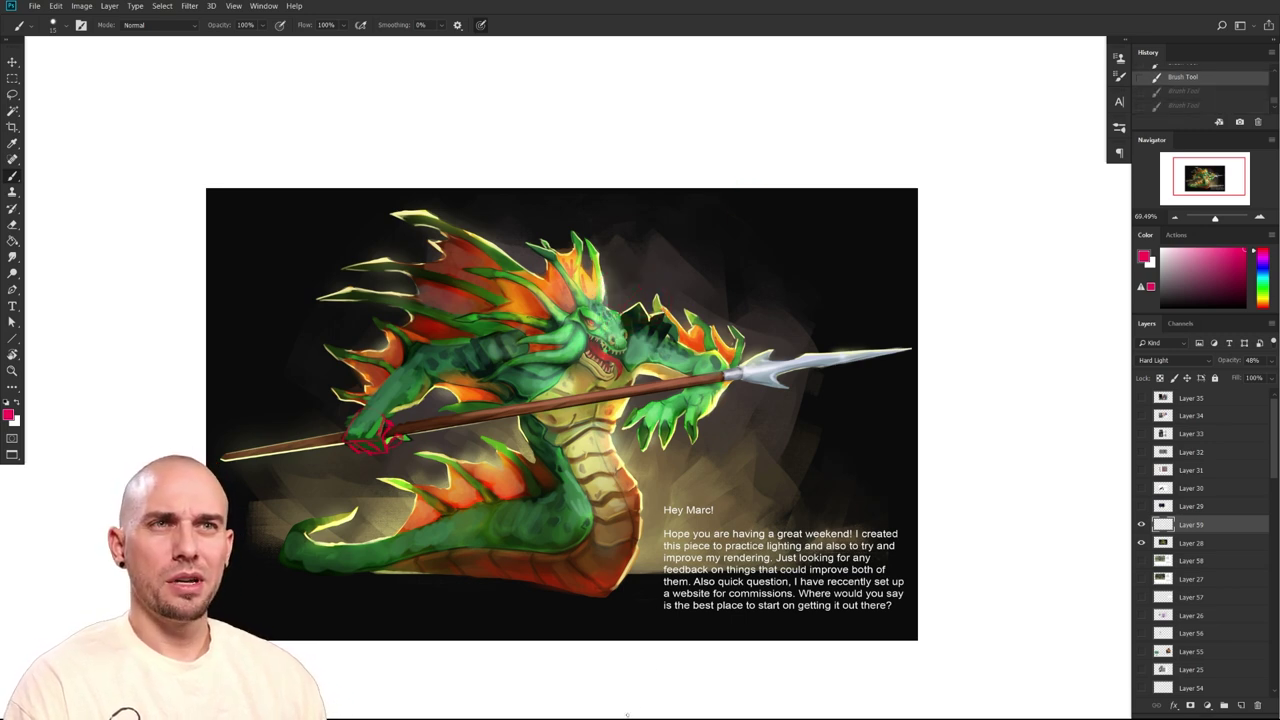
pyautogui.moveTo(660, 270)
pyautogui.mouseDown()
pyautogui.moveTo(620, 424)
pyautogui.moveTo(658, 275)
pyautogui.mouseUp()
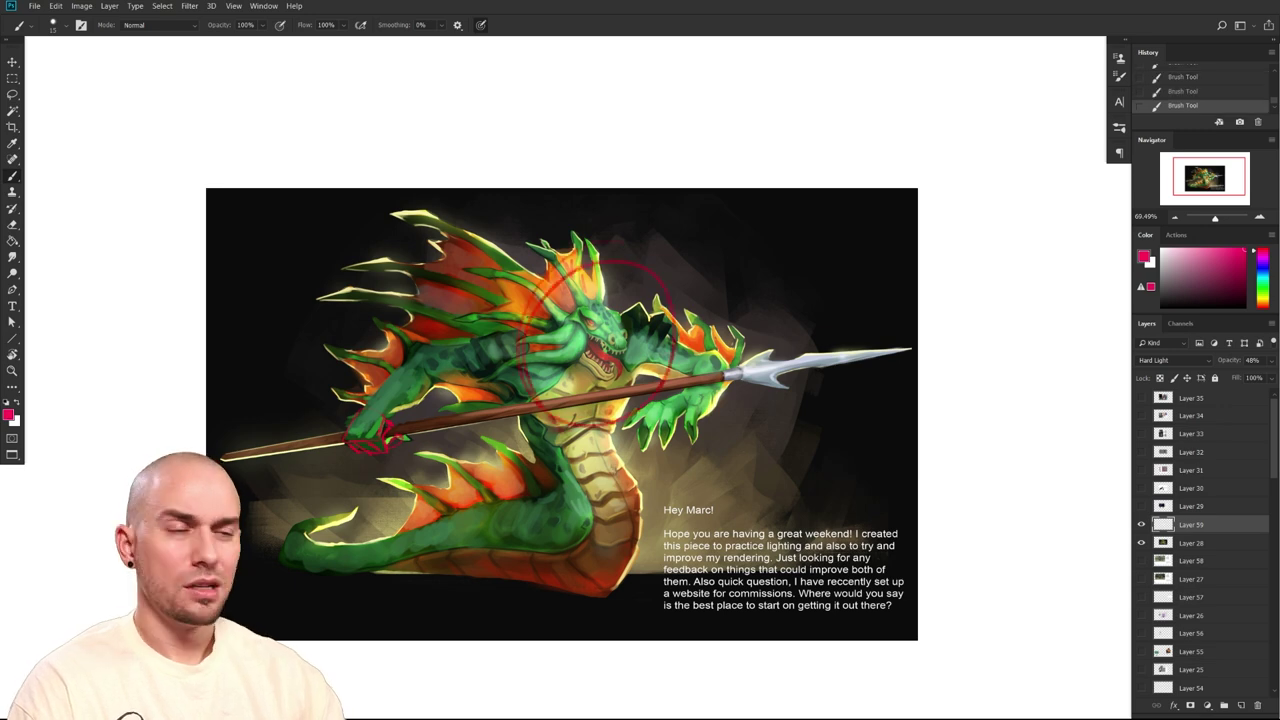
pyautogui.hotkey('ctrl', 'z')
# Toggle the Hard Light layer repeatedly to compare the serpent before and after the added light
pyautogui.moveTo(651, 611); pyautogui.dragTo(627, 610)
pyautogui.scroll(3, 626, 609)
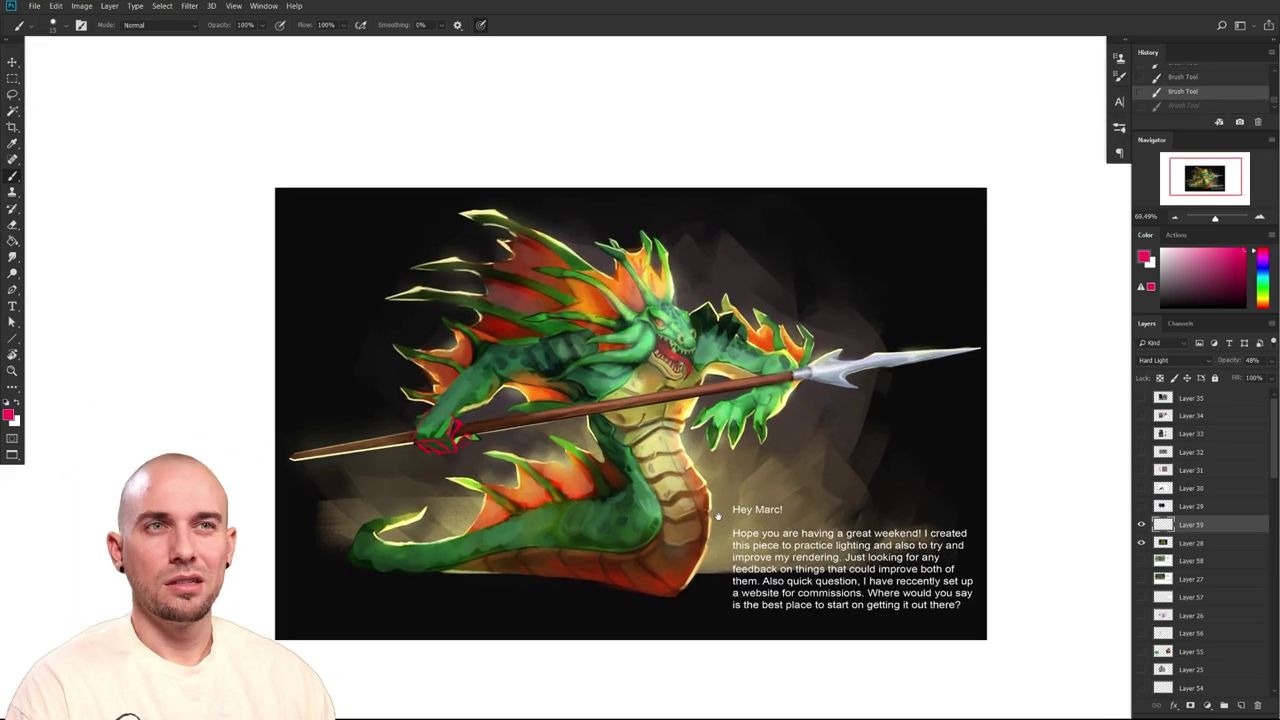
pyautogui.moveTo(699, 541); pyautogui.dragTo(776, 541)
pyautogui.click(1143, 526)
pyautogui.click(1142, 525)
pyautogui.click(1141, 525)
pyautogui.click(1140, 524)
pyautogui.click(1140, 524)
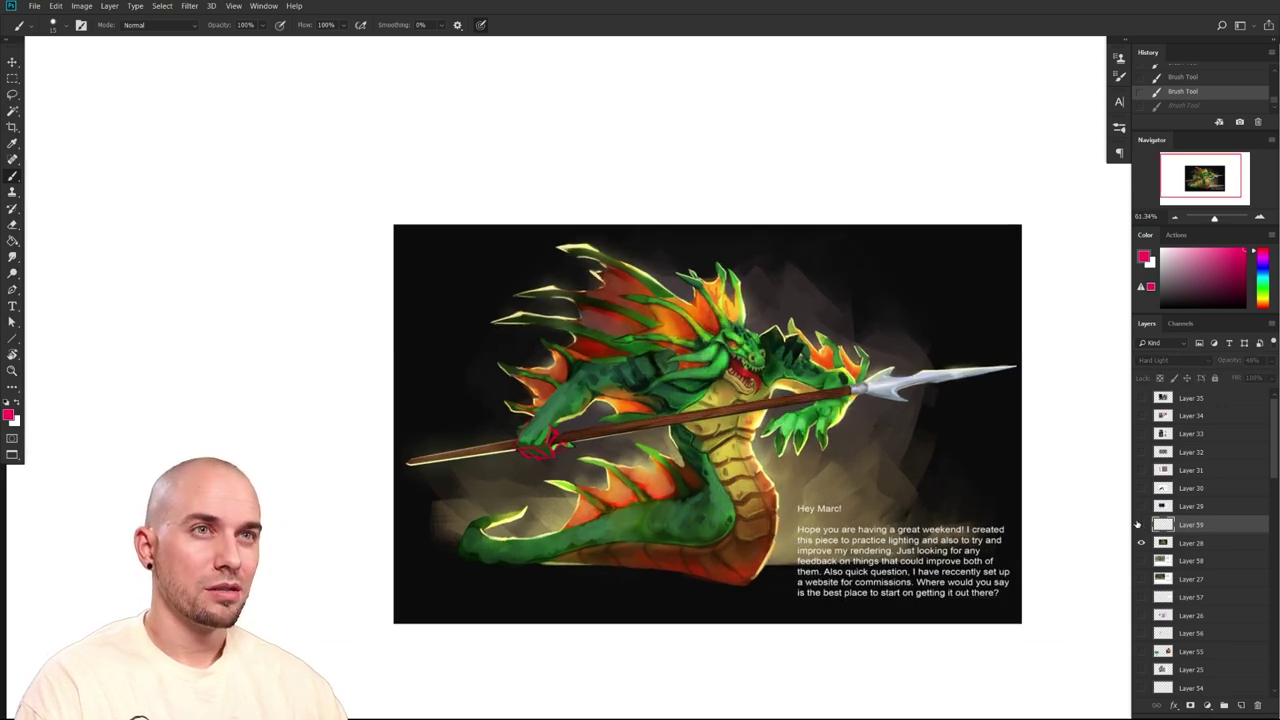
pyautogui.click(1140, 524)
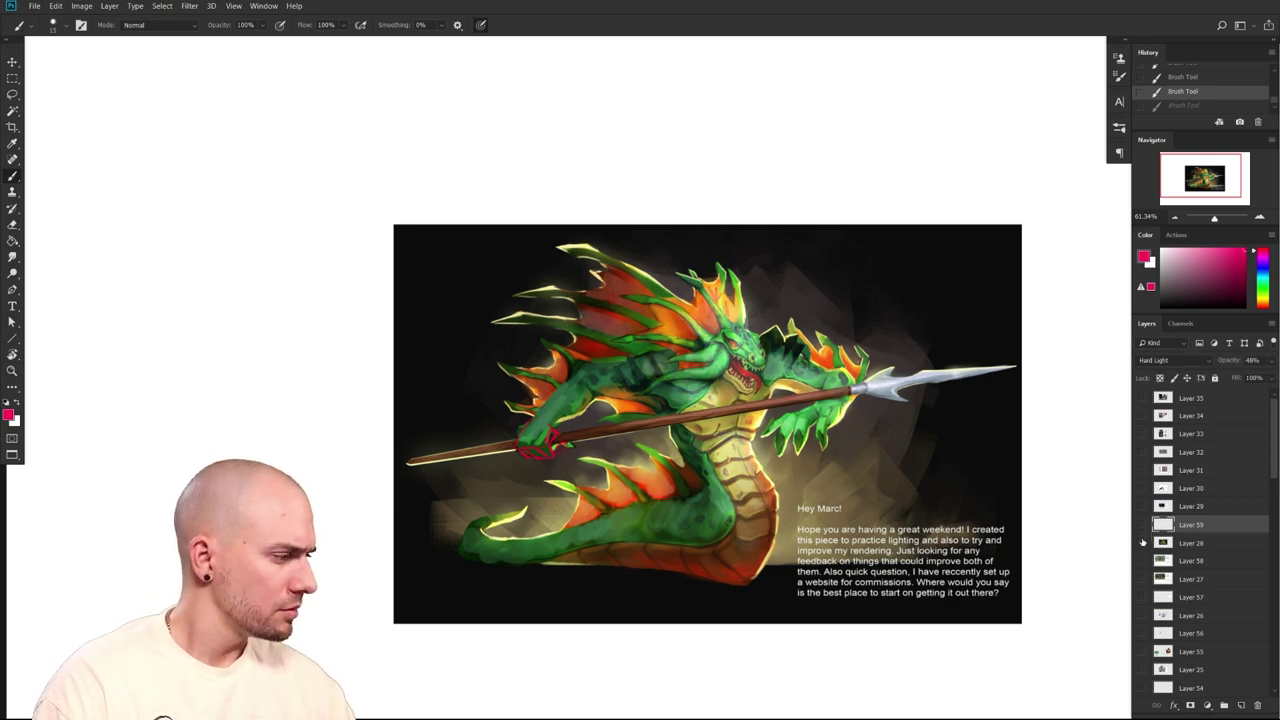
# Hide the serpent illustration and its light layer, and show and select Layer 29 with the next critique submission
pyautogui.click(1143, 545)
pyautogui.click(1142, 507)
pyautogui.click(1172, 508)
pyautogui.moveTo(982, 486)
pyautogui.mouseDown()
pyautogui.moveTo(866, 480)
pyautogui.moveTo(964, 492)
pyautogui.mouseUp()
pyautogui.moveTo(743, 510)
pyautogui.mouseDown()
pyautogui.moveTo(784, 516)
pyautogui.moveTo(717, 487)
pyautogui.mouseUp()
pyautogui.moveTo(1039, 495); pyautogui.dragTo(992, 485)
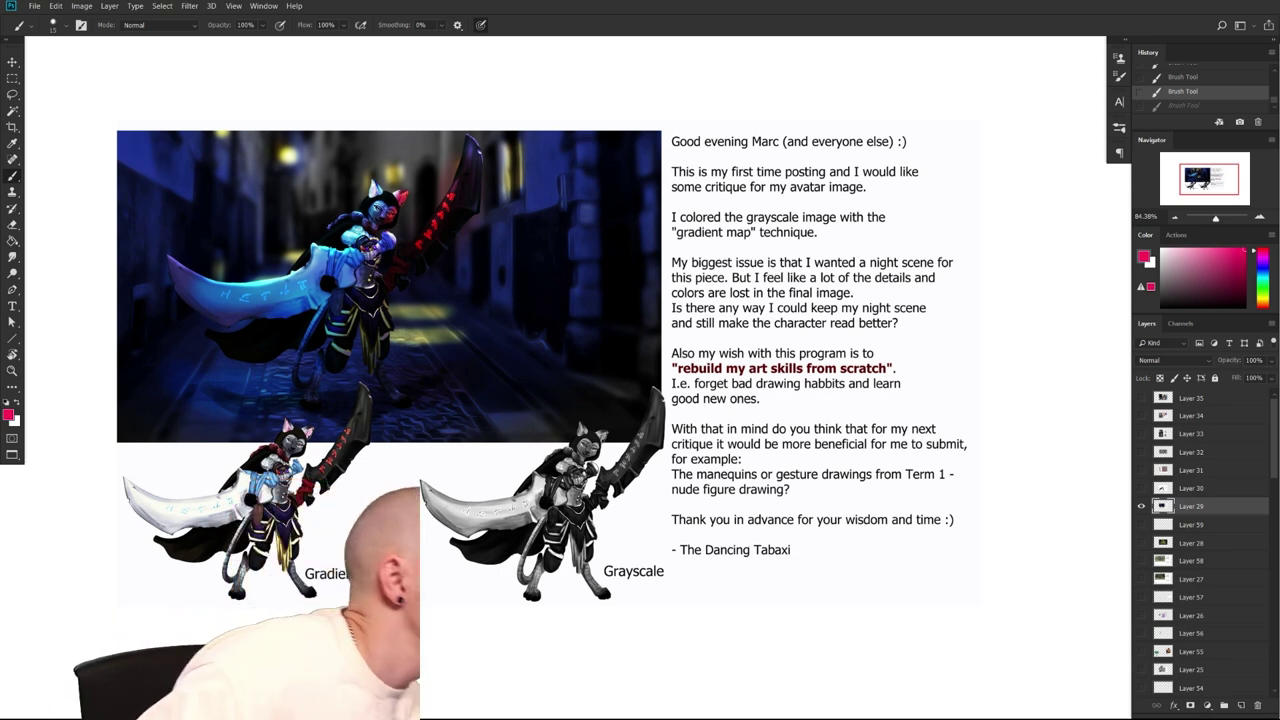
# Examine the cat warrior's night scene, its gradient map and grayscale versions, and the accompanying critique request
pyautogui.moveTo(870, 502)
pyautogui.mouseDown()
pyautogui.moveTo(874, 517)
pyautogui.moveTo(934, 513)
pyautogui.mouseUp()
pyautogui.rightClick(934, 513)
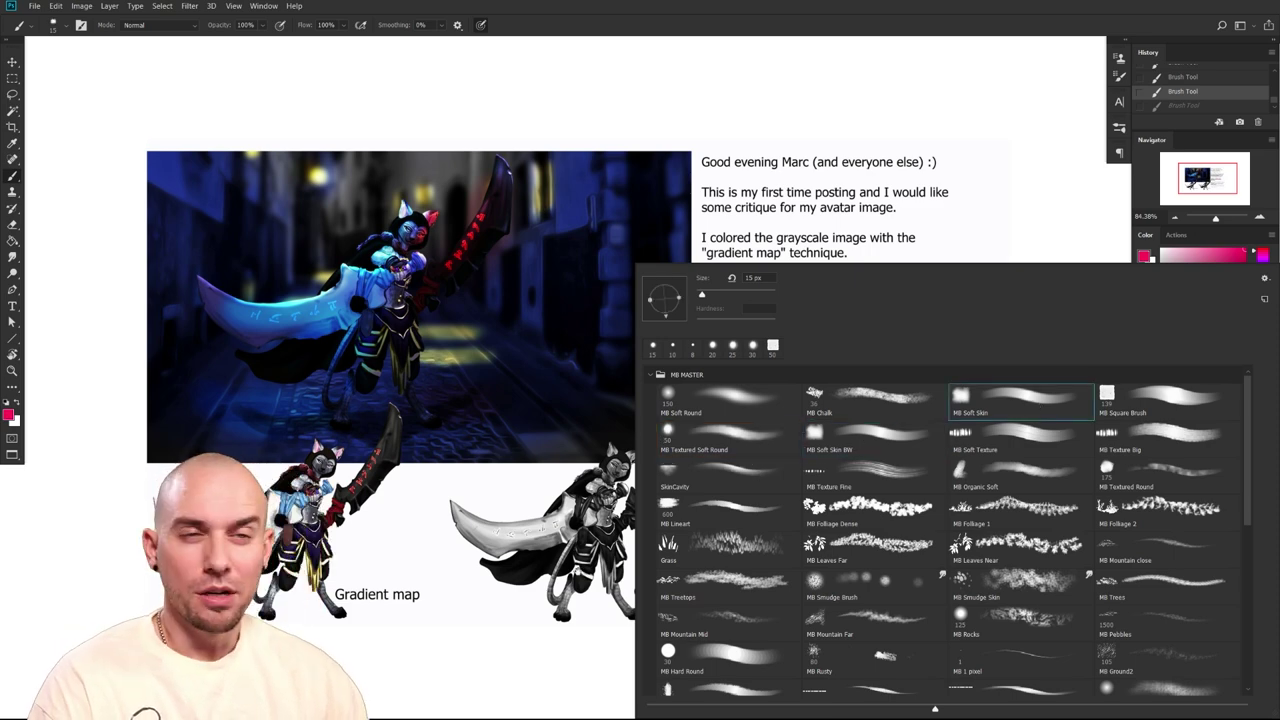
pyautogui.click(577, 572)
pyautogui.moveTo(820, 497); pyautogui.dragTo(838, 481)
pyautogui.hscroll(3, 838, 480)
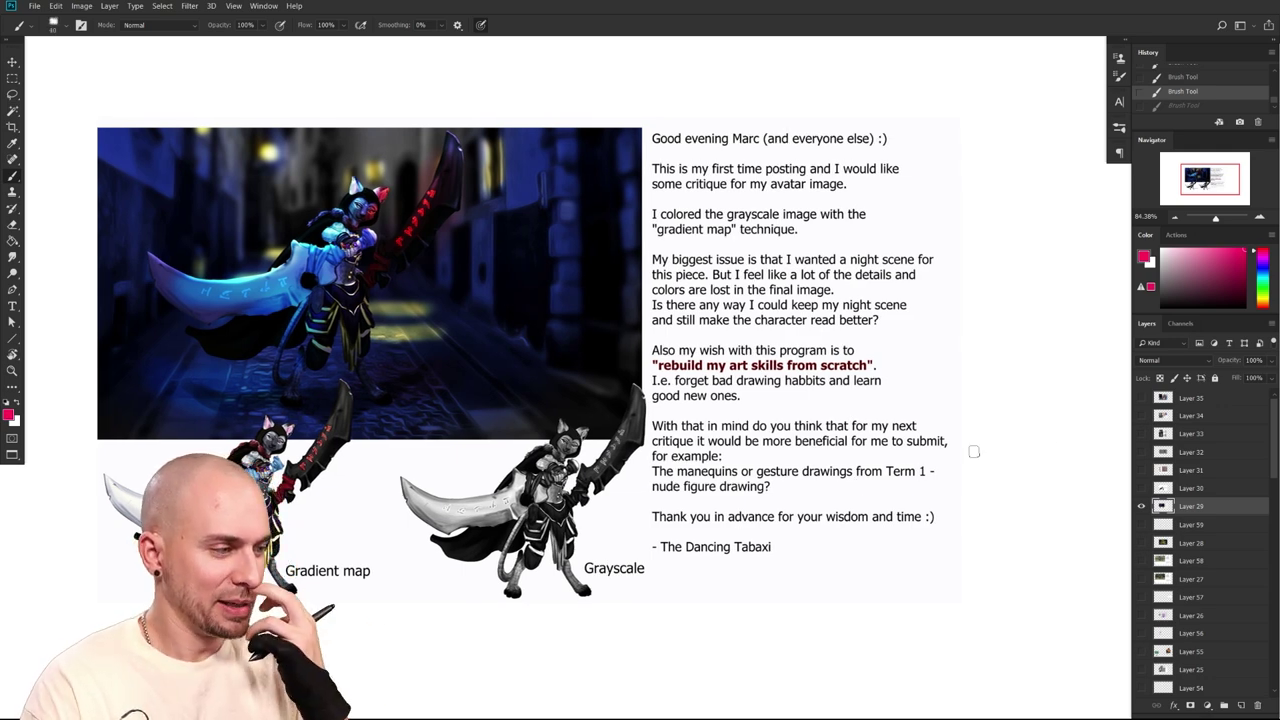
pyautogui.hscroll(-2, 971, 450)
pyautogui.hscroll(-1, 1059, 494)
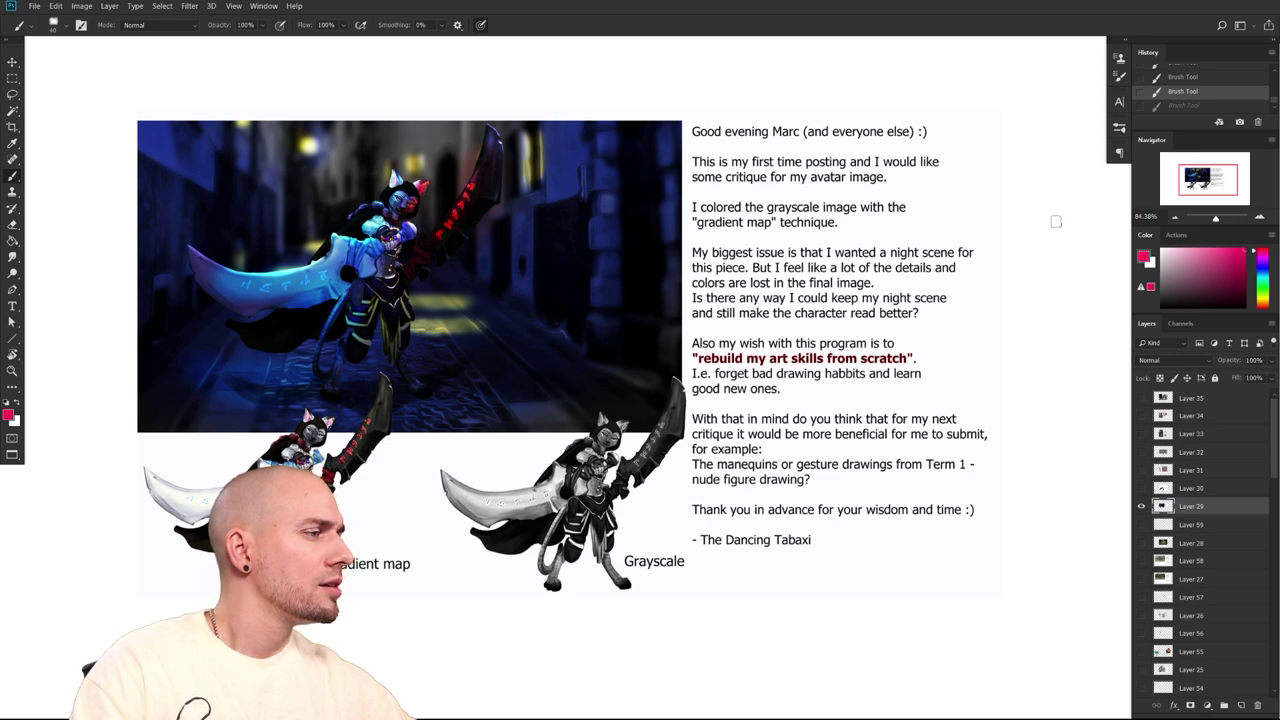
pyautogui.moveTo(925, 493); pyautogui.dragTo(917, 512)
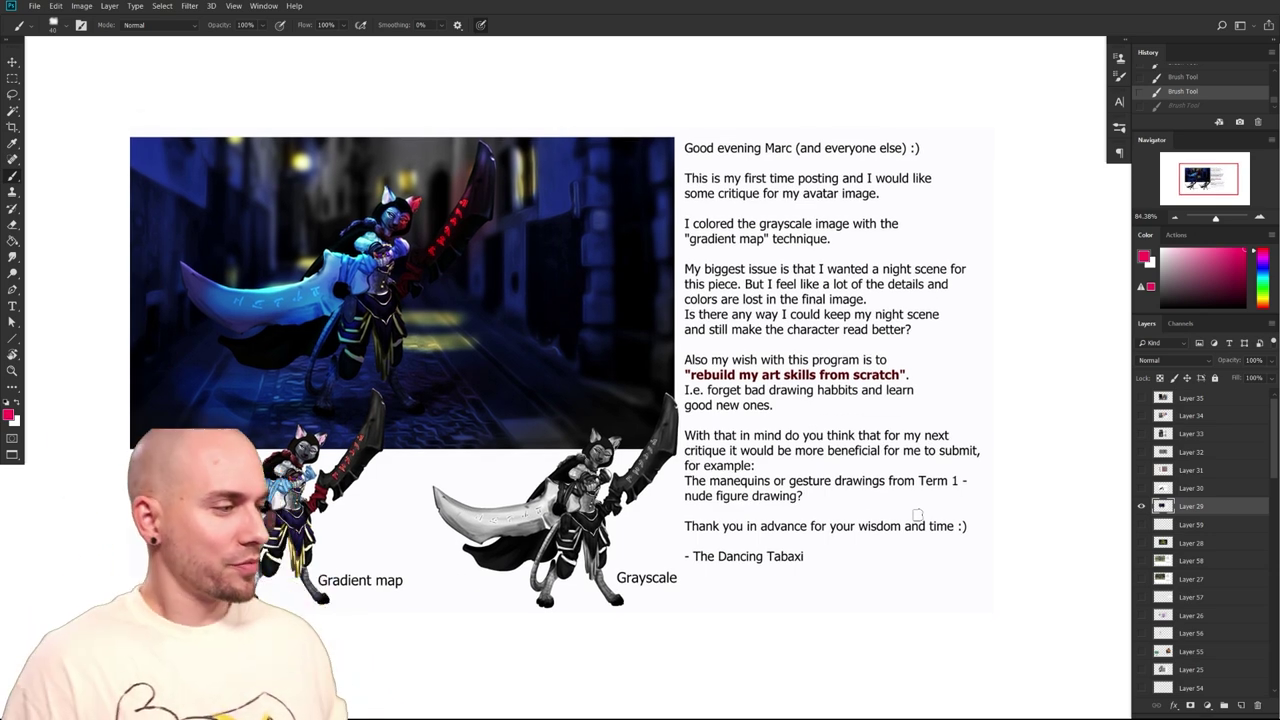
pyautogui.moveTo(917, 483); pyautogui.dragTo(930, 479)
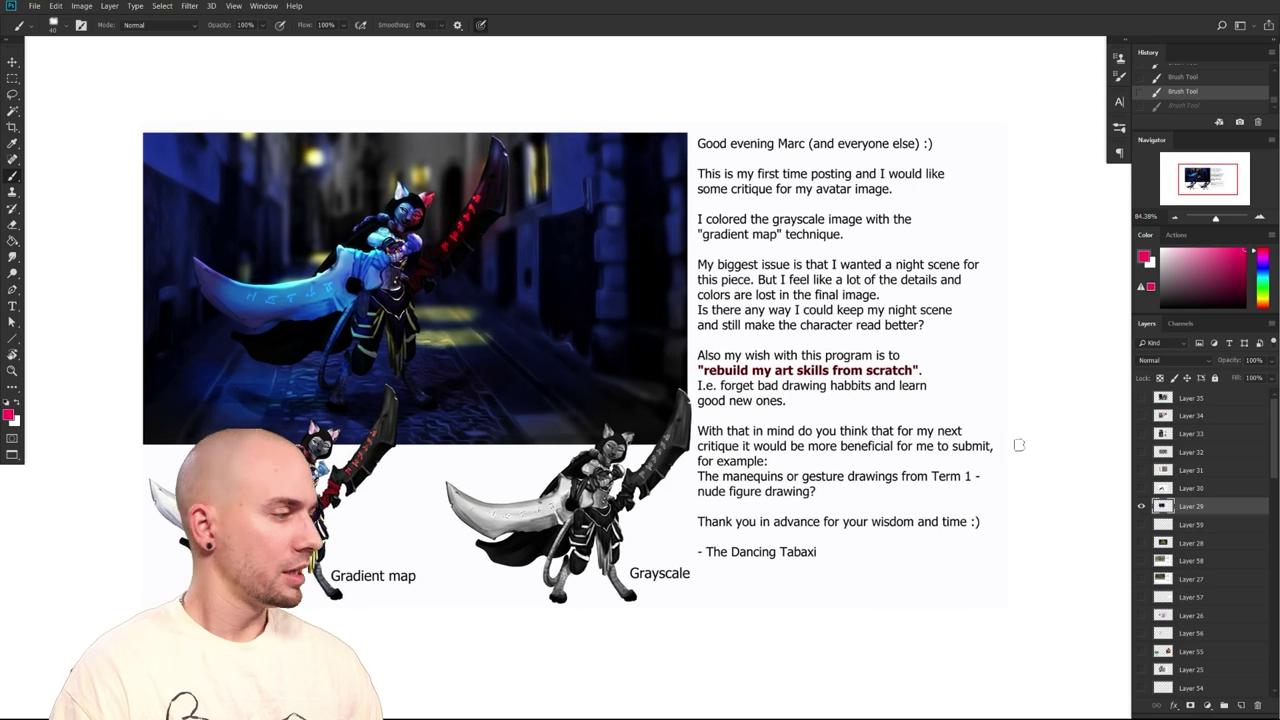
pyautogui.moveTo(993, 411); pyautogui.dragTo(928, 504)
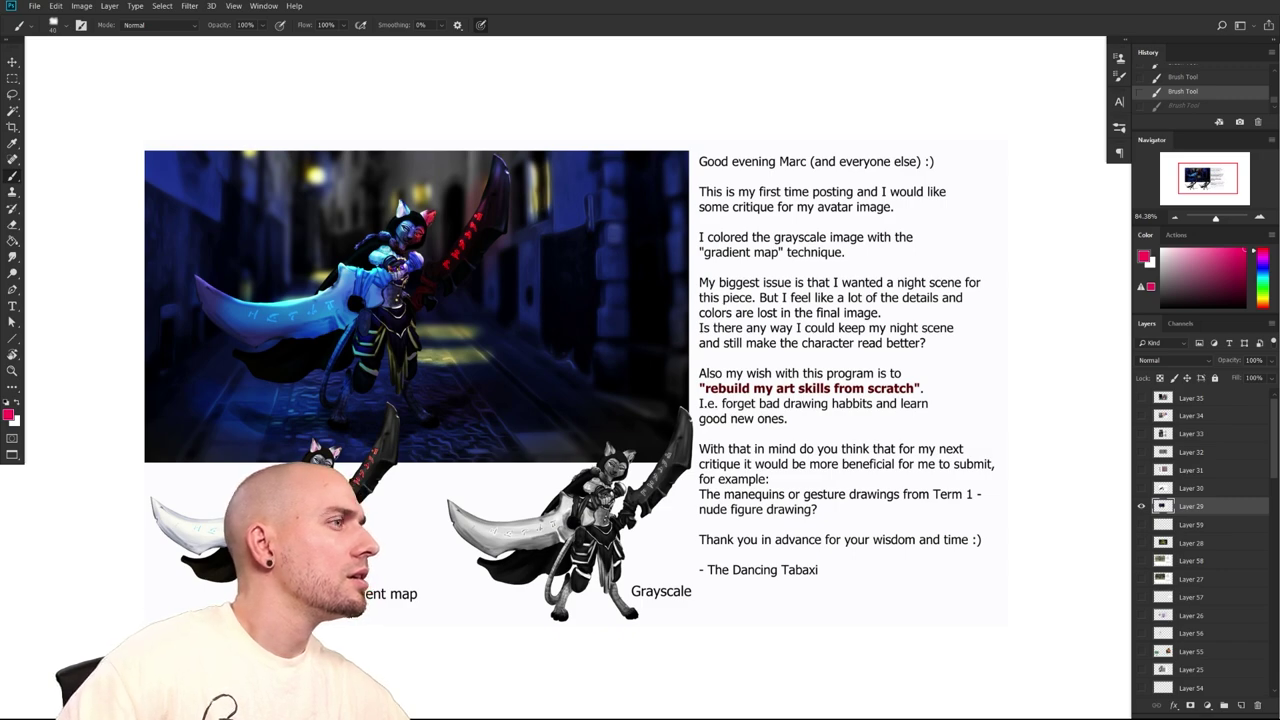
# Switch to the browser and look through the "night shot bright" image results for well-lit night reference photos
pyautogui.hotkey('alt', 'Tab')
pyautogui.scroll(-2, 538, 331)
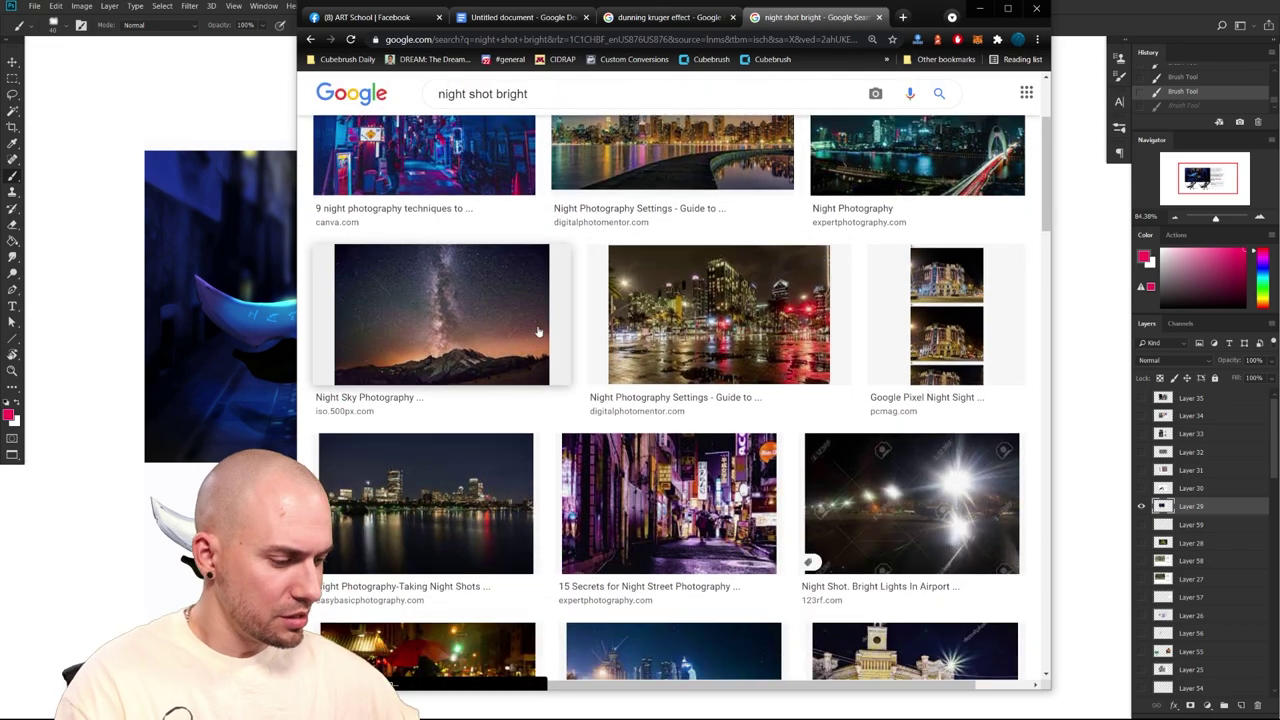
pyautogui.scroll(-3, 538, 331)
pyautogui.scroll(-3, 524, 416)
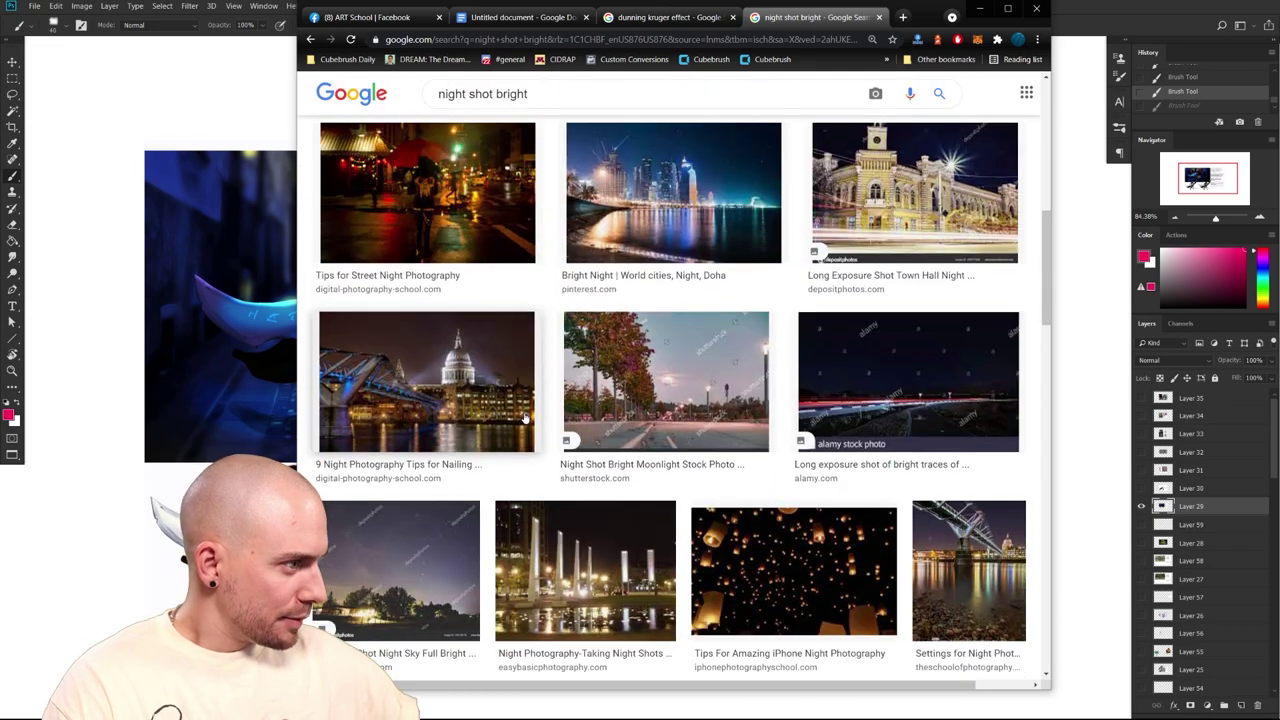
pyautogui.scroll(-3, 529, 418)
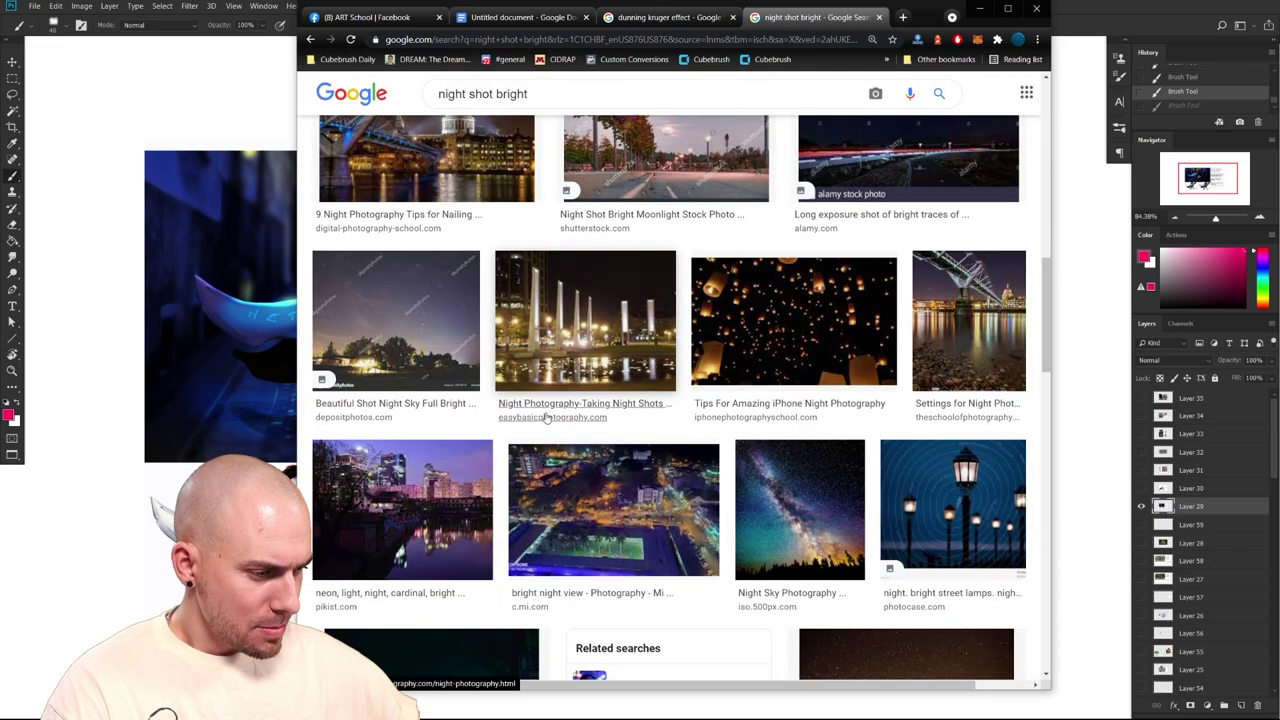
pyautogui.scroll(-3, 529, 416)
pyautogui.scroll(-10, 529, 416)
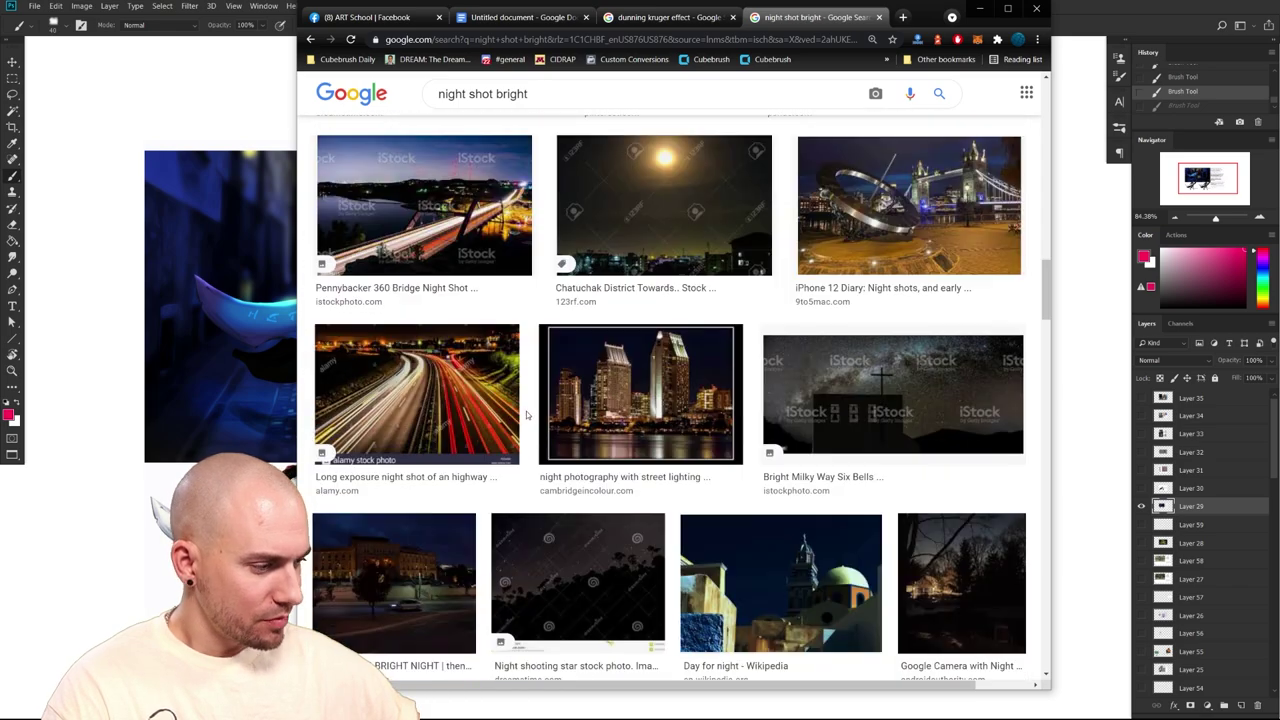
pyautogui.scroll(-3, 524, 419)
pyautogui.scroll(1, 524, 430)
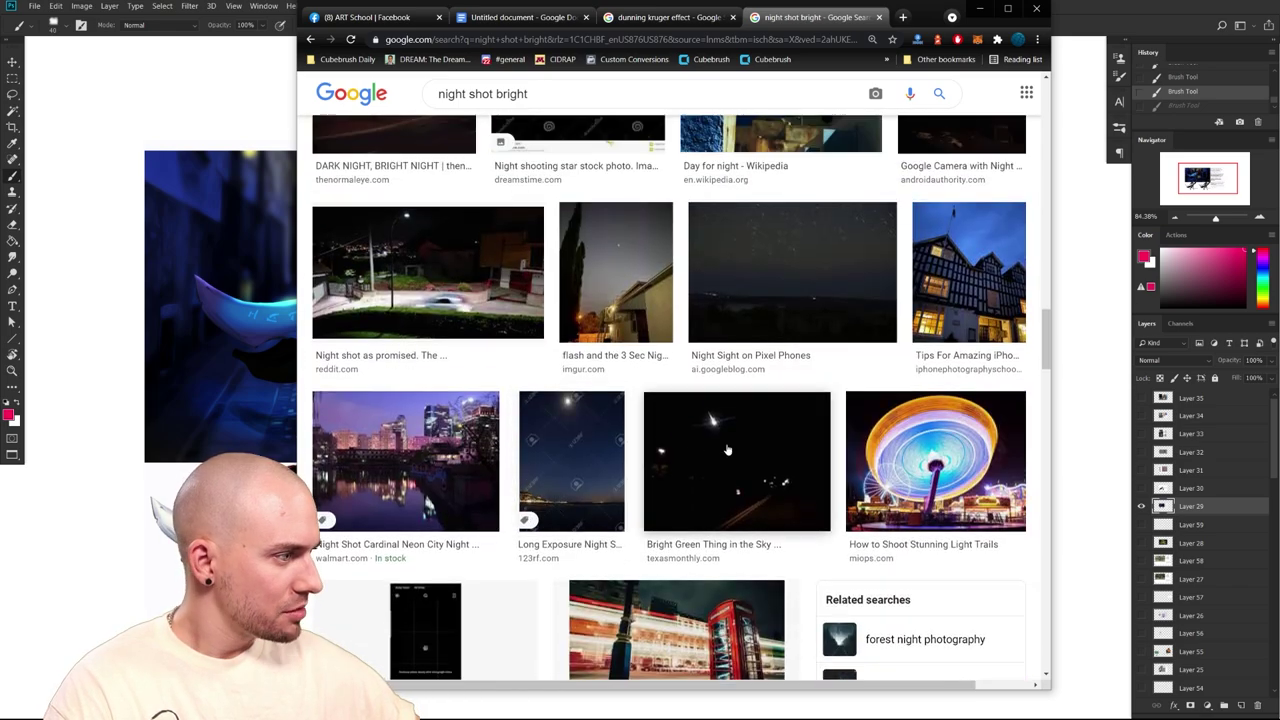
pyautogui.scroll(-3, 600, 450)
pyautogui.scroll(-6, 660, 467)
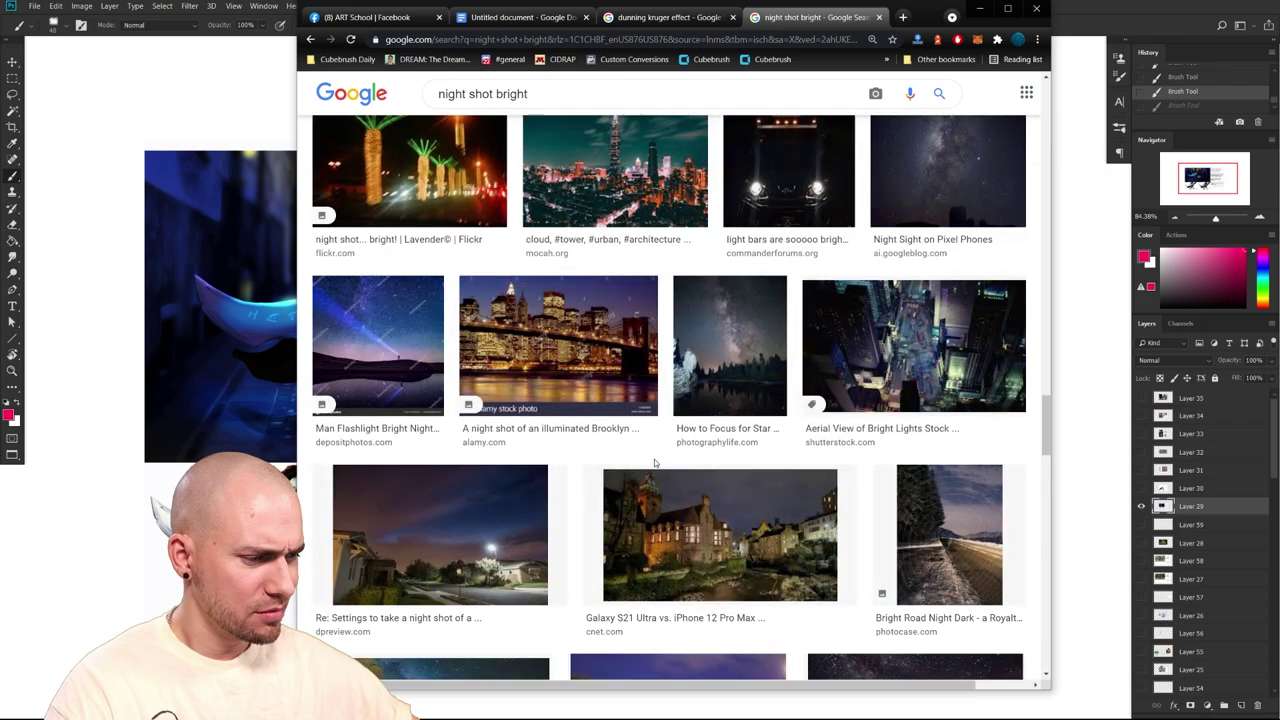
pyautogui.scroll(-3, 655, 463)
pyautogui.scroll(3, 655, 463)
pyautogui.scroll(-3, 660, 465)
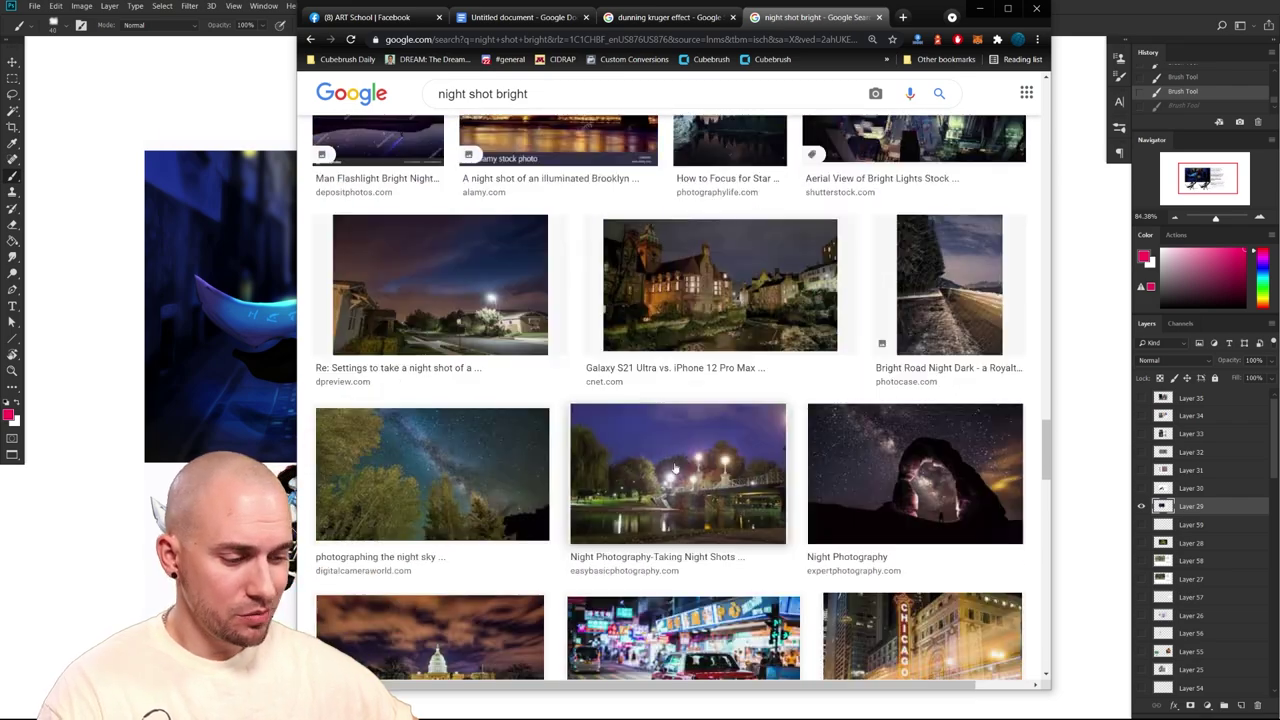
pyautogui.scroll(-3, 652, 458)
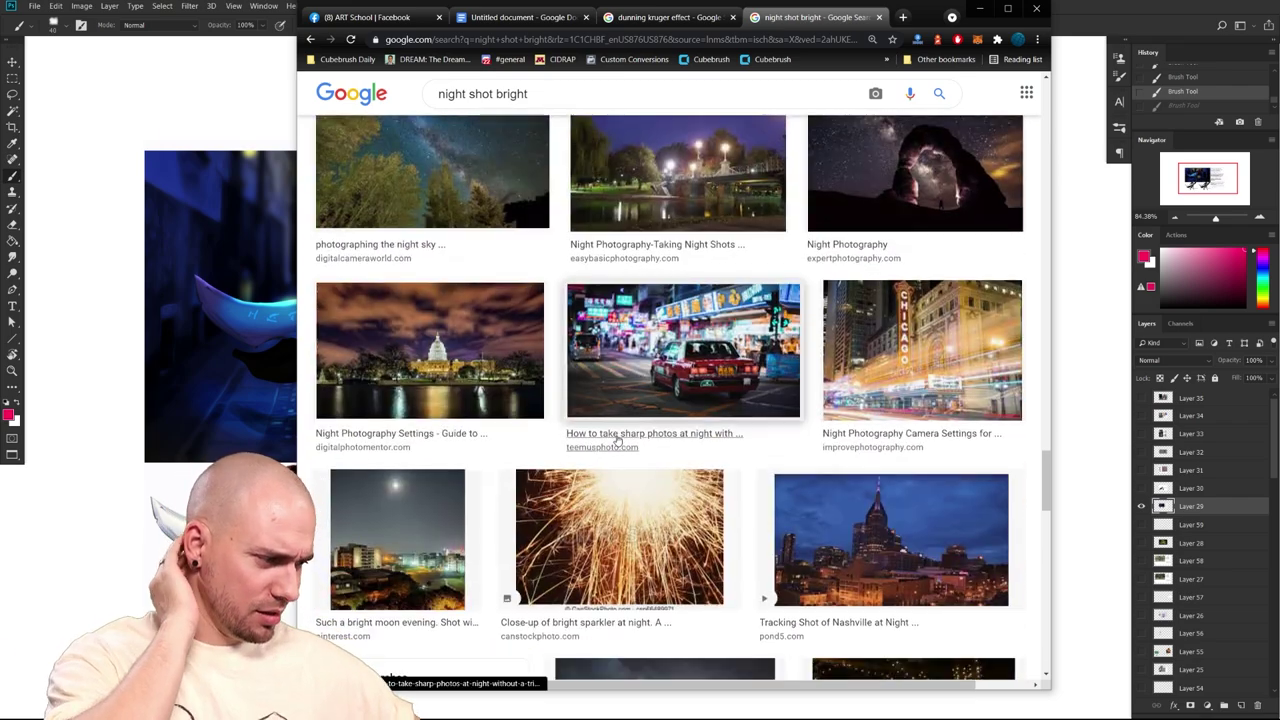
pyautogui.scroll(-6, 575, 465)
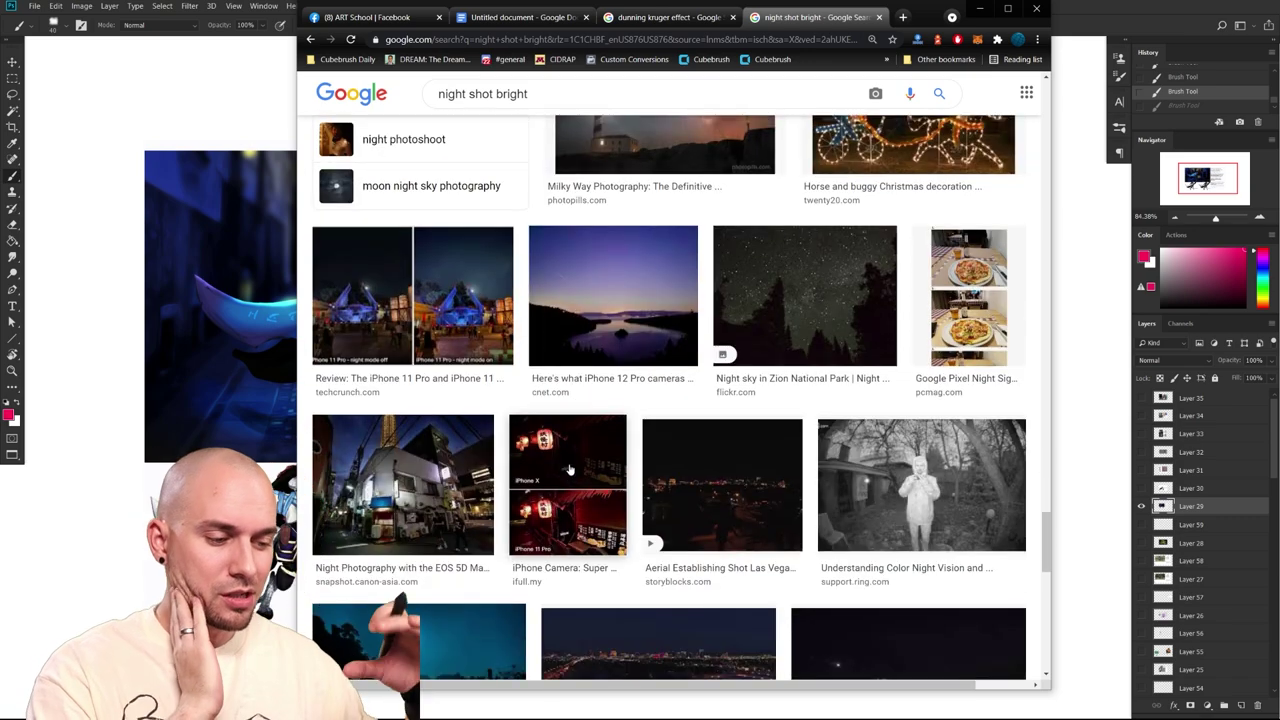
pyautogui.scroll(-3, 648, 266)
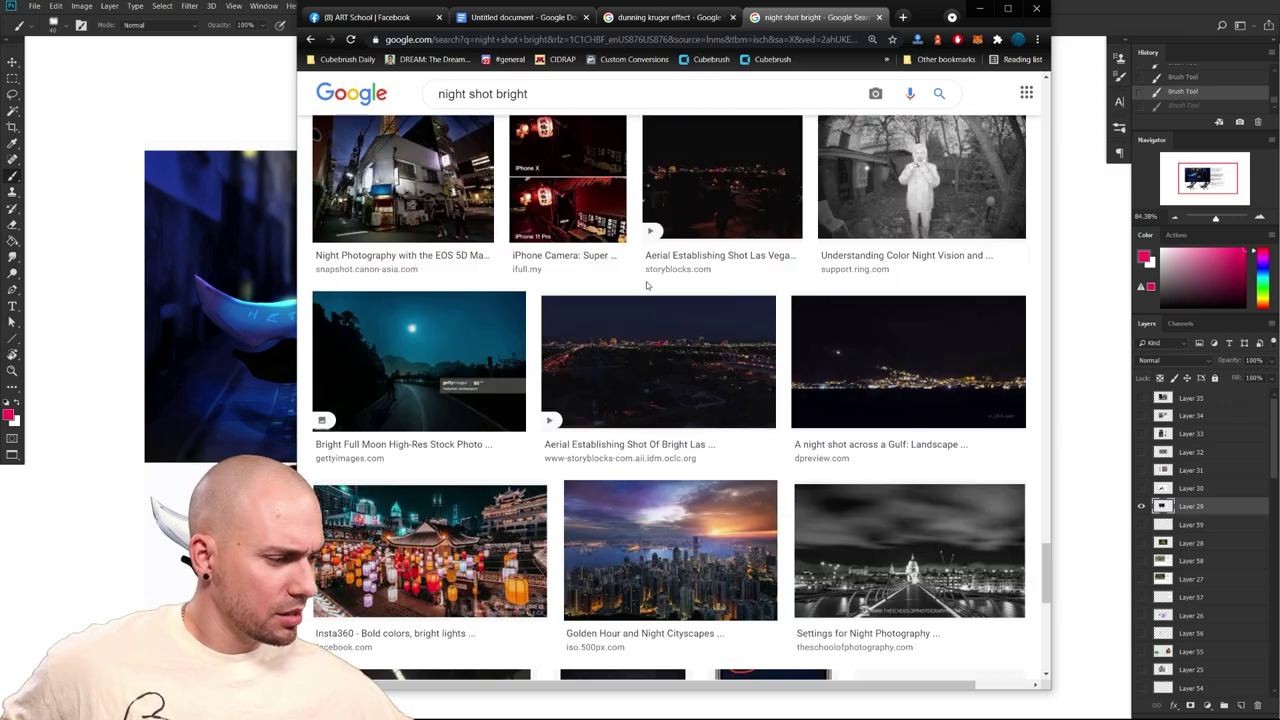
pyautogui.scroll(-5, 707, 290)
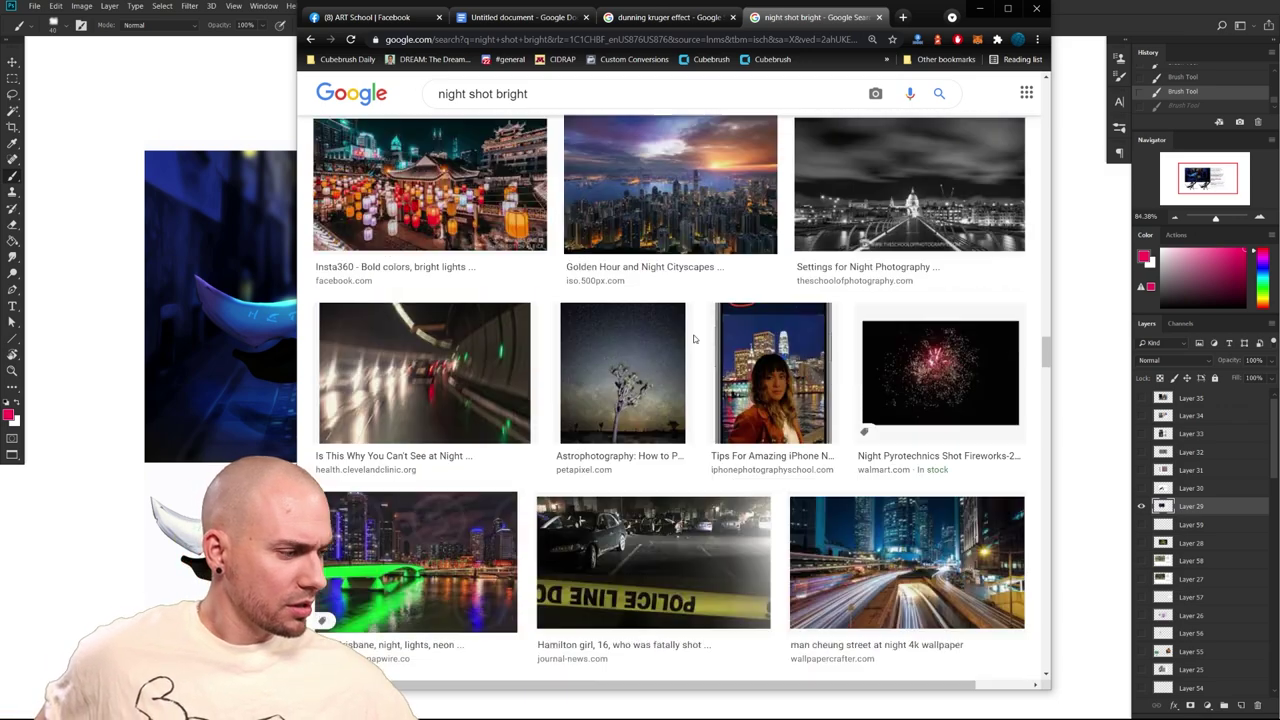
pyautogui.scroll(-3, 690, 330)
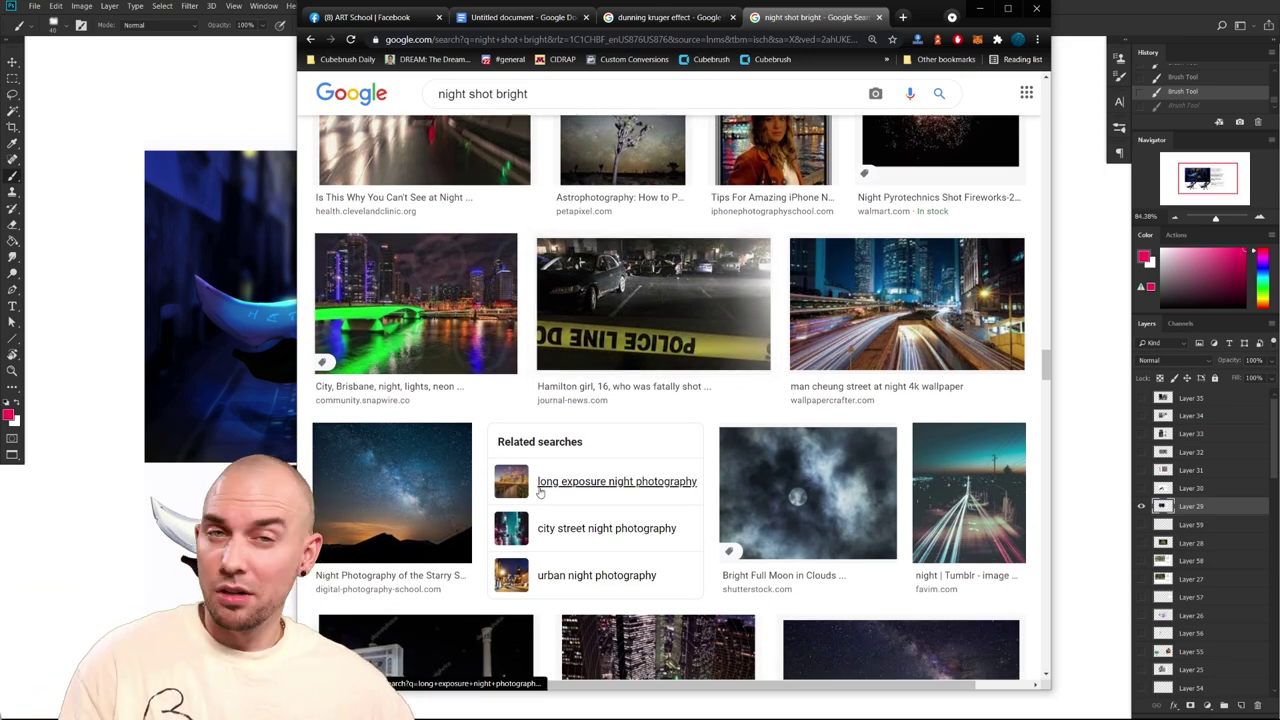
pyautogui.scroll(-5, 539, 489)
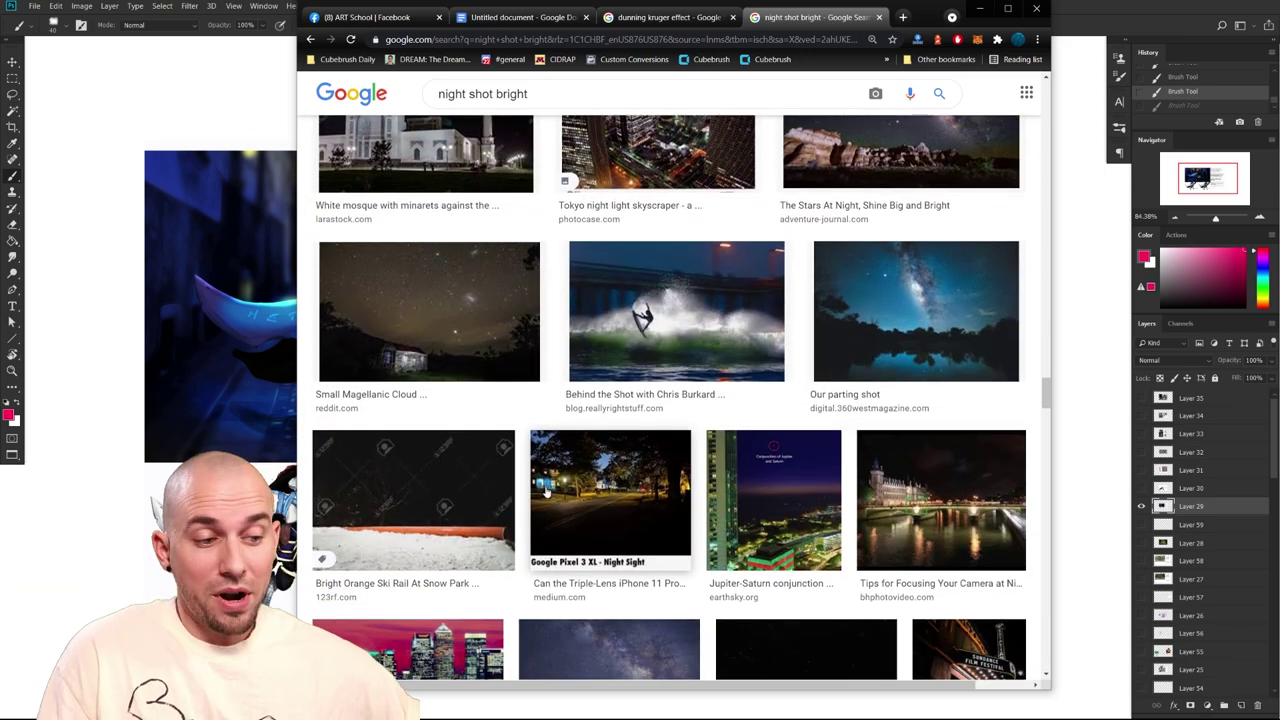
pyautogui.scroll(-4, 545, 490)
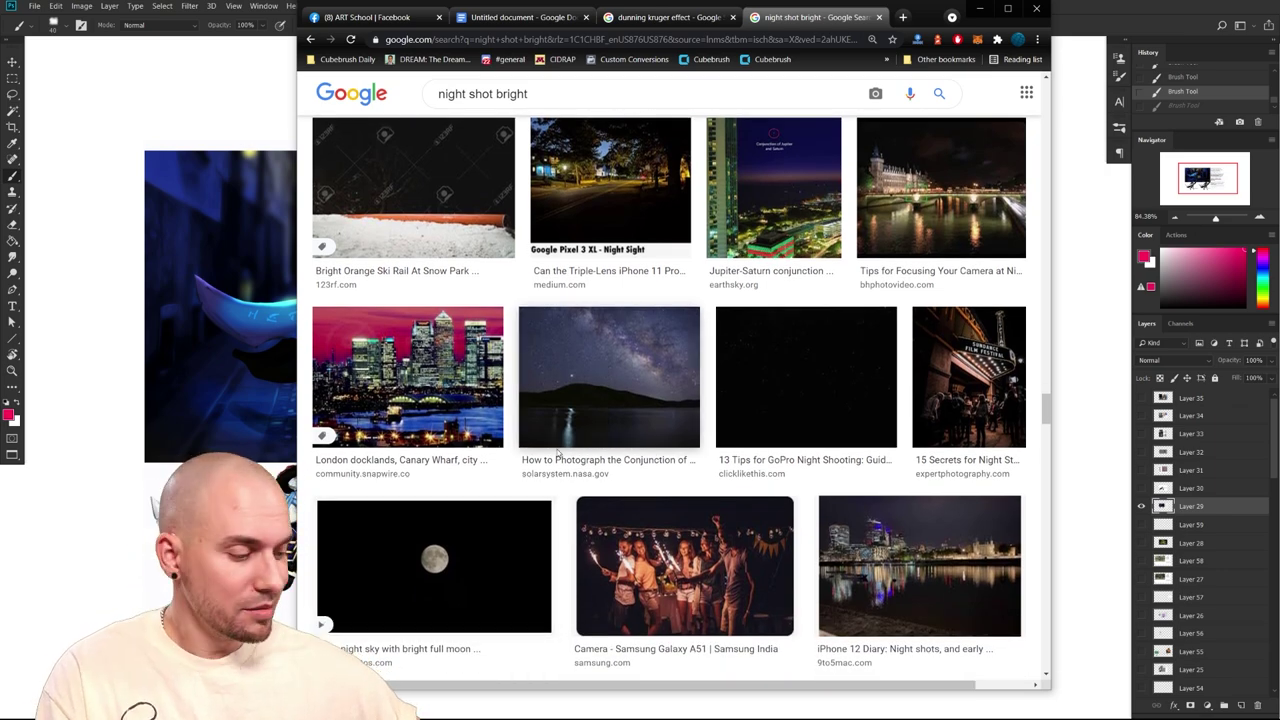
pyautogui.scroll(-2, 546, 487)
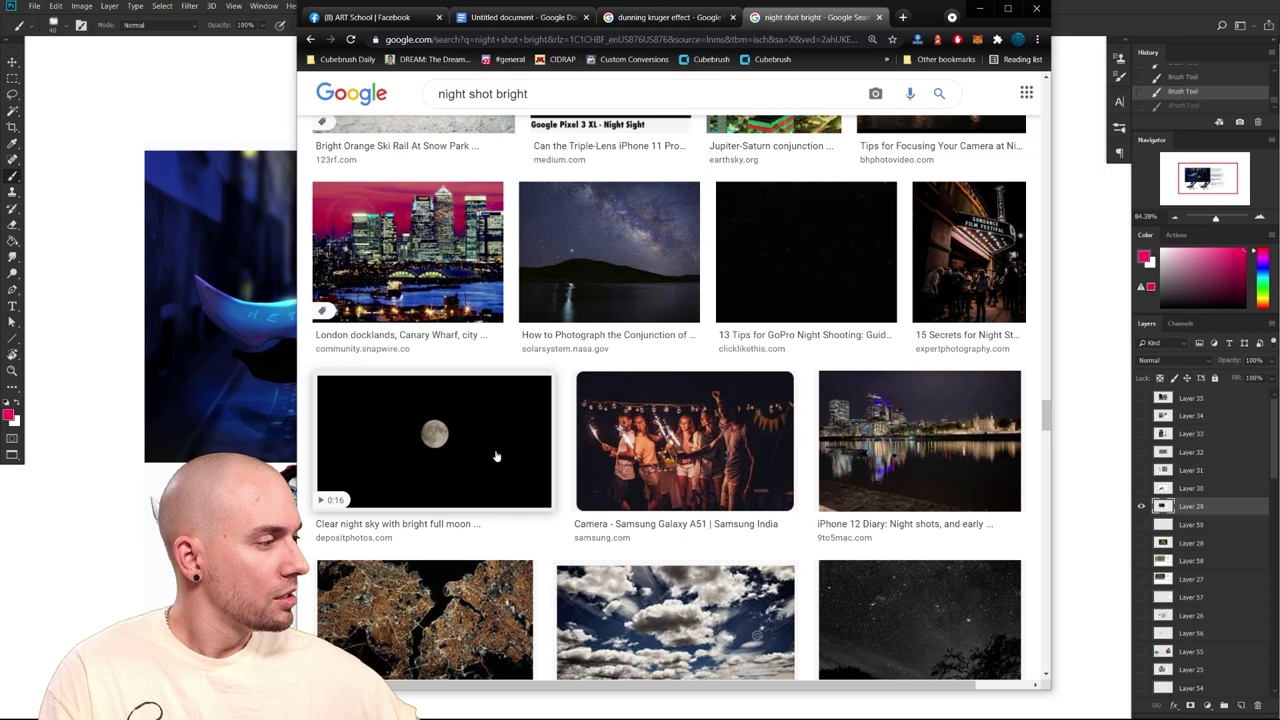
pyautogui.scroll(-3, 598, 470)
pyautogui.scroll(-6, 602, 481)
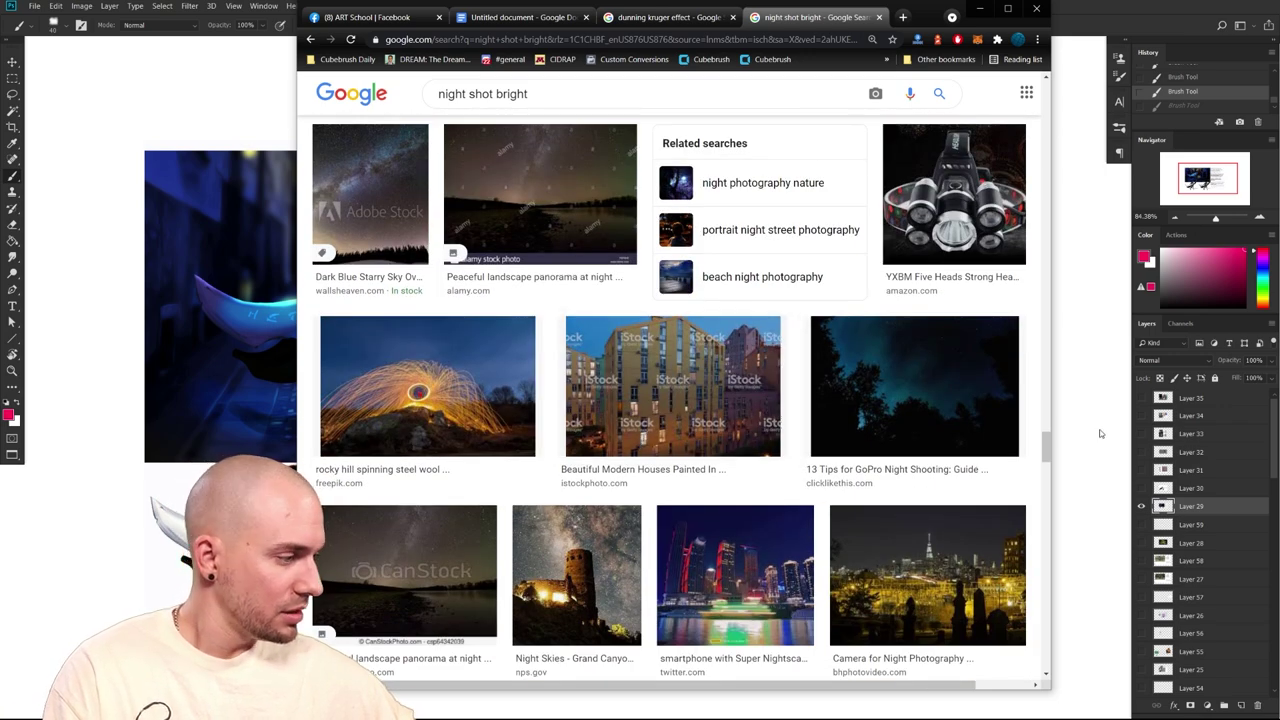
pyautogui.scroll(-1, 1047, 459)
pyautogui.moveTo(1047, 459); pyautogui.dragTo(1043, 567)
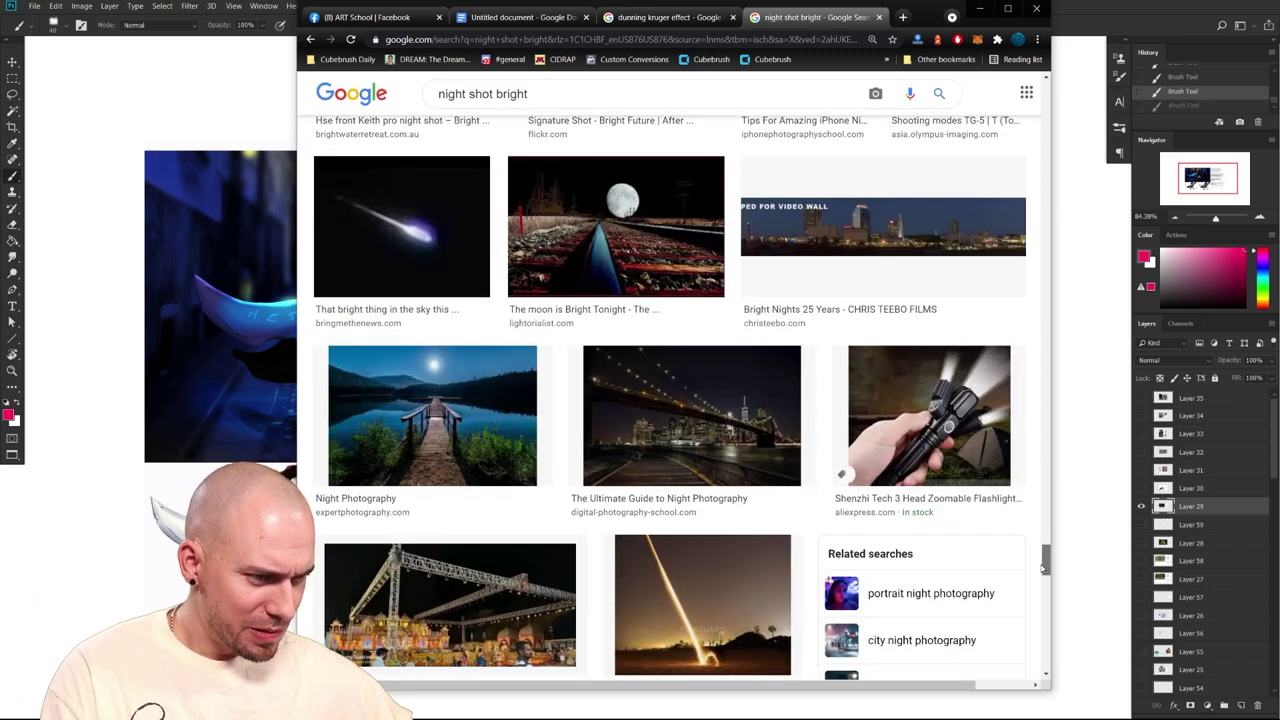
# Preview the photo of the moonlit wooden pier on a lake and close the preview
pyautogui.click(432, 415)
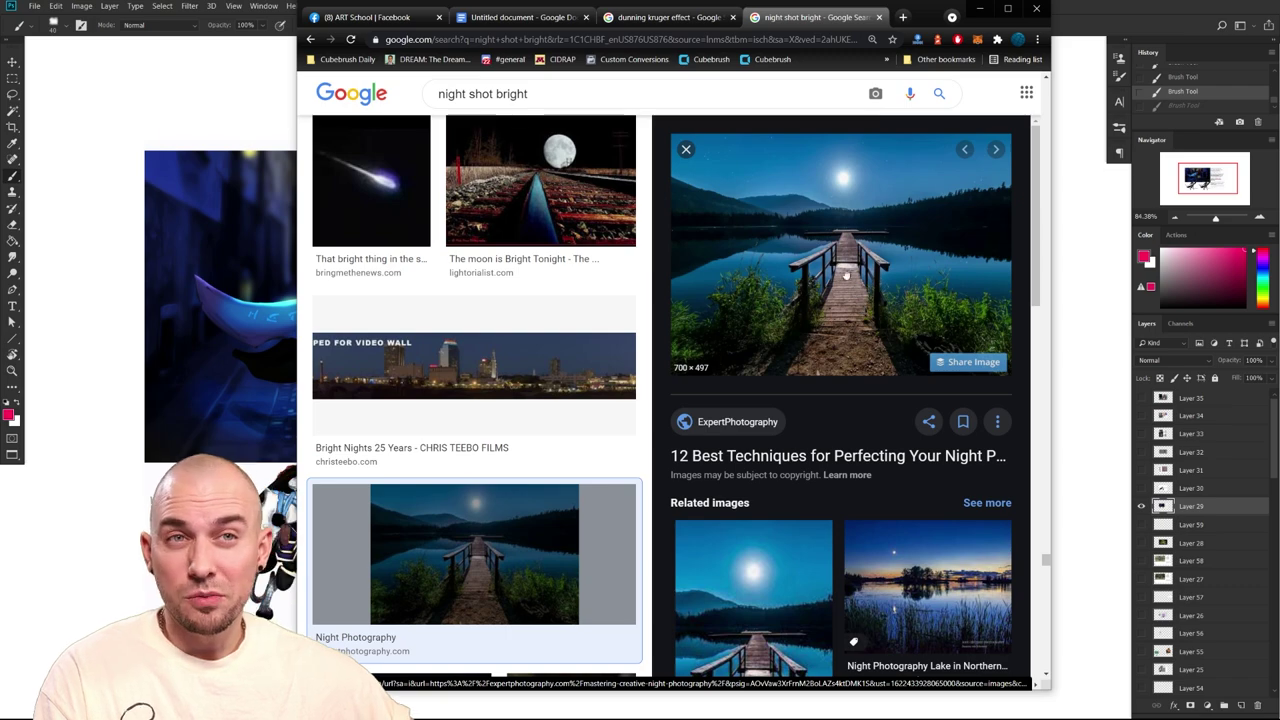
pyautogui.scroll(5, 870, 395)
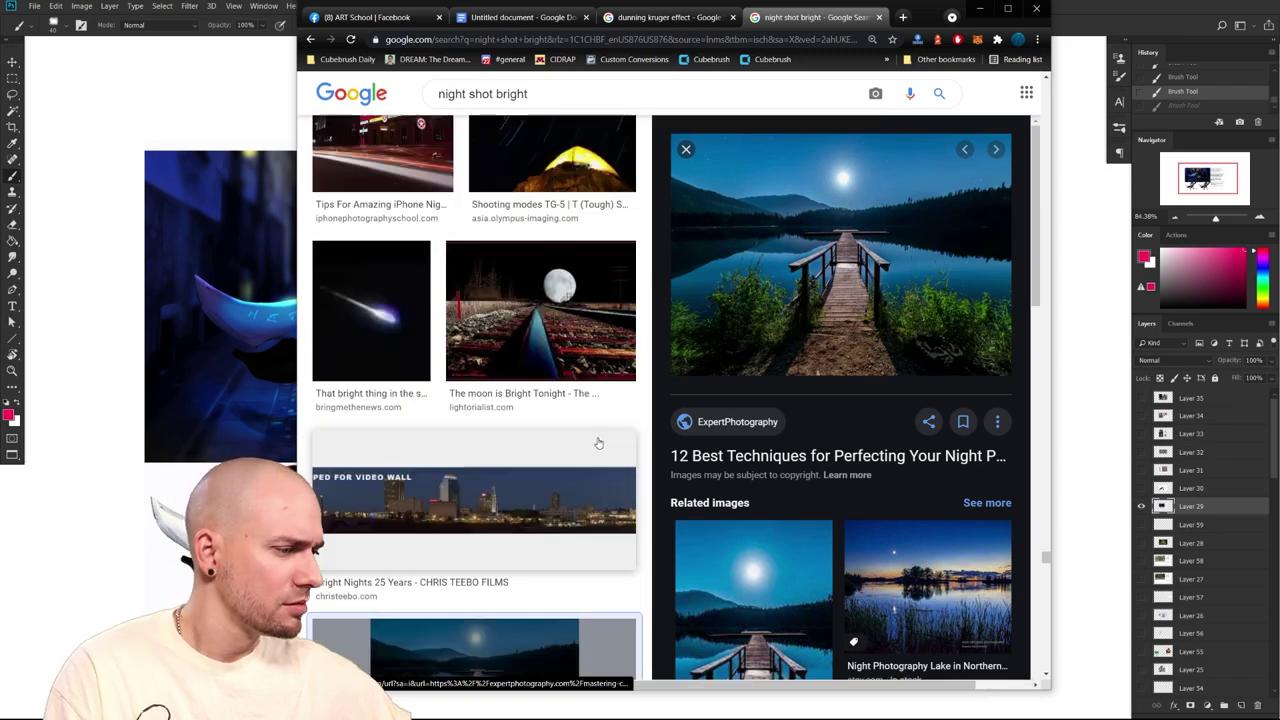
pyautogui.click(686, 149)
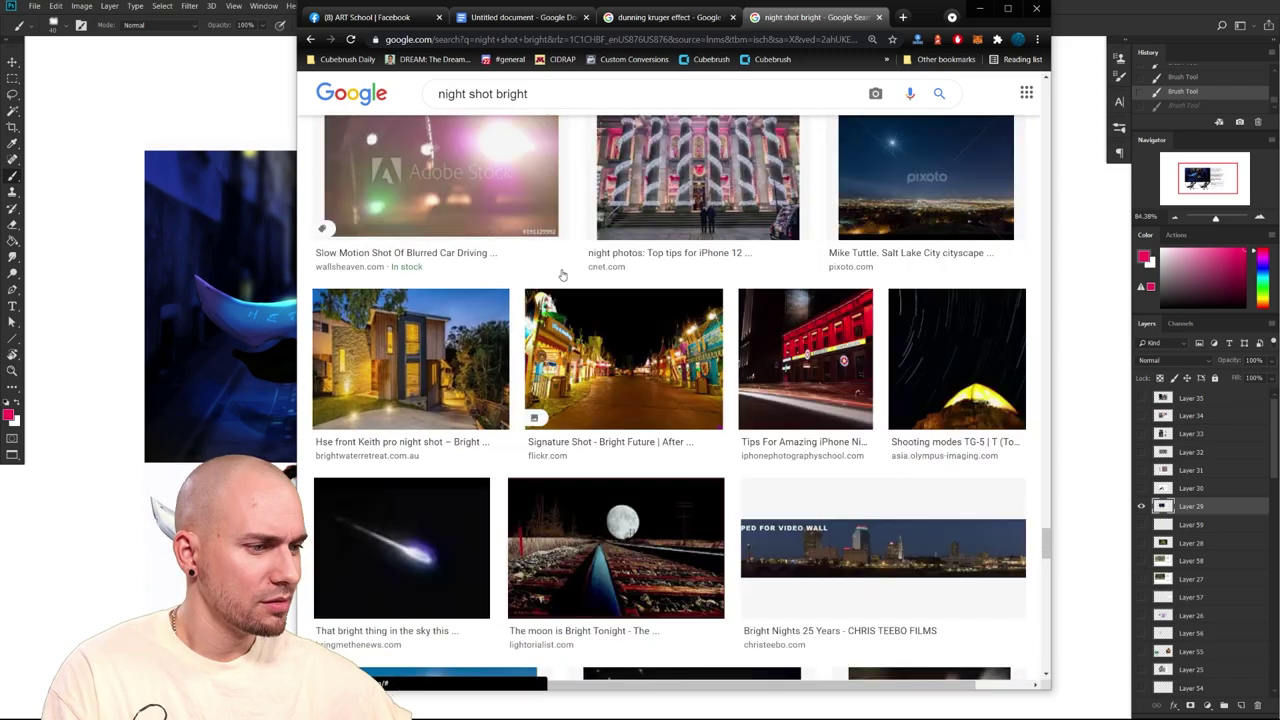
# Return to the beginning of the results, preview the neon-lit blue and pink alley photo, and examine its related images
pyautogui.scroll(5, 970, 483)
pyautogui.moveTo(1046, 511); pyautogui.dragTo(1032, 128)
pyautogui.scroll(2, 845, 535)
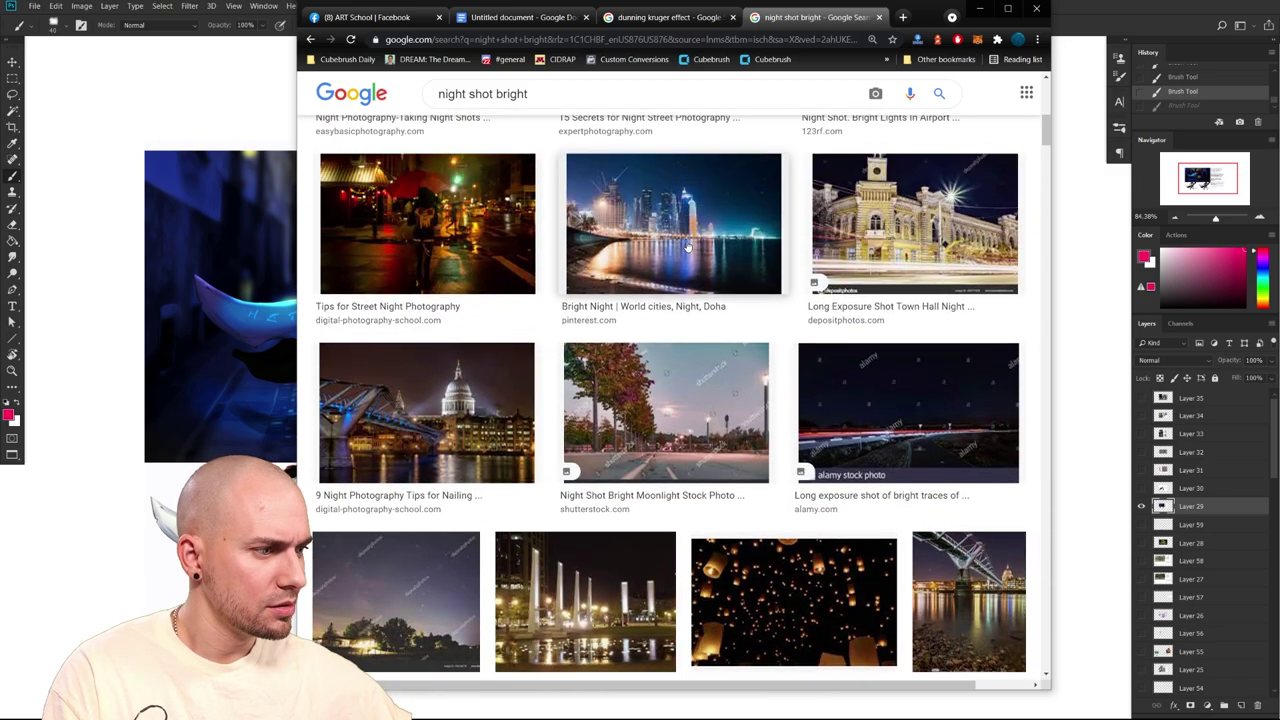
pyautogui.scroll(2, 845, 535)
pyautogui.scroll(4, 845, 535)
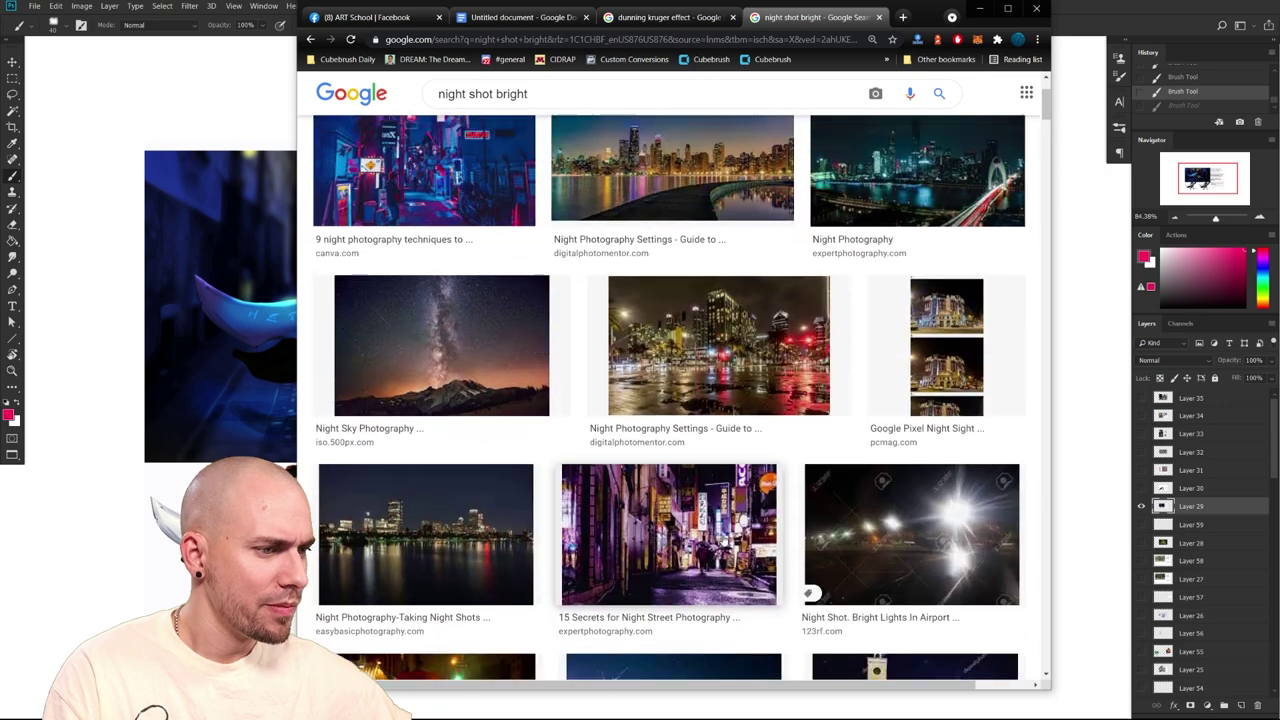
pyautogui.click(440, 327)
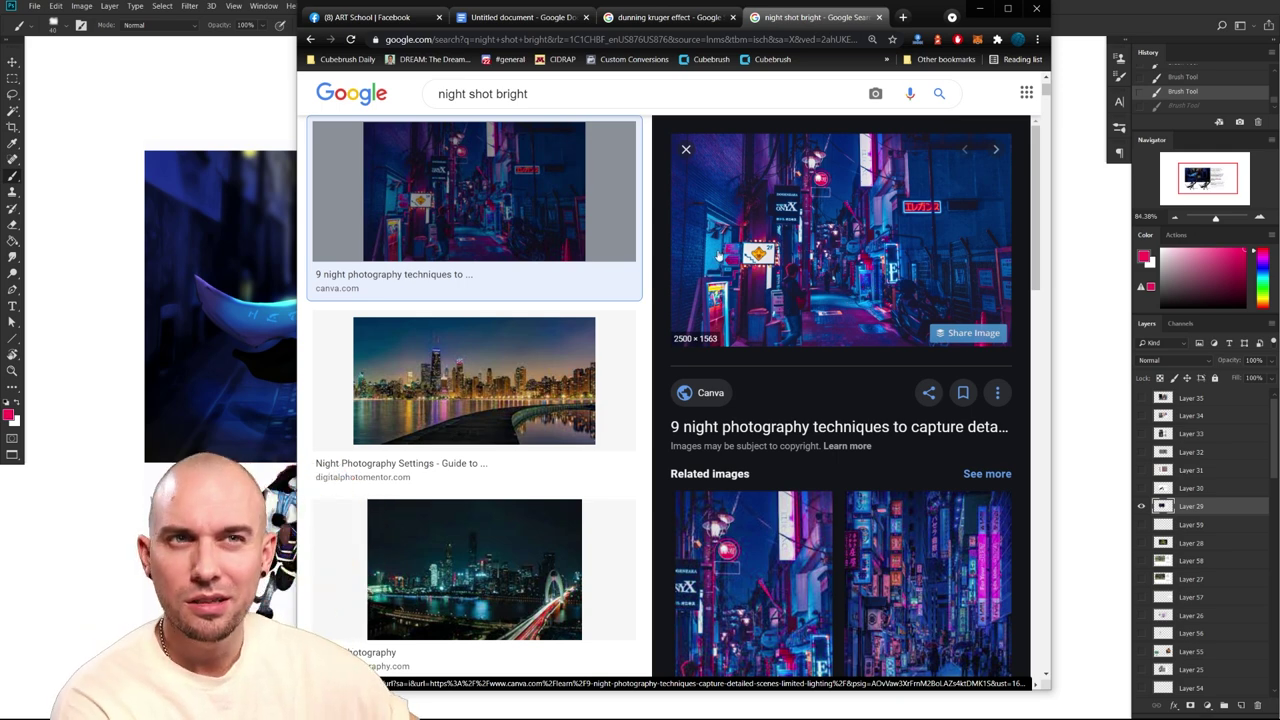
pyautogui.scroll(-1, 867, 300)
pyautogui.scroll(-10, 867, 300)
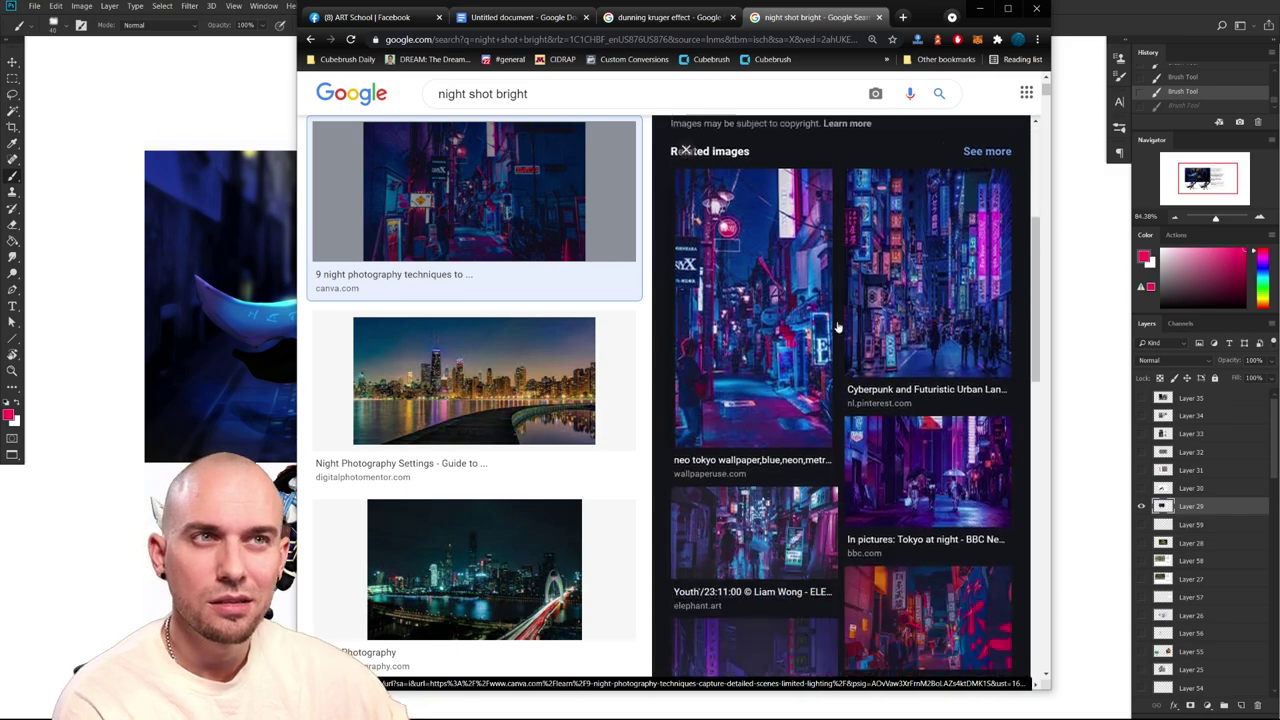
pyautogui.scroll(-5, 829, 424)
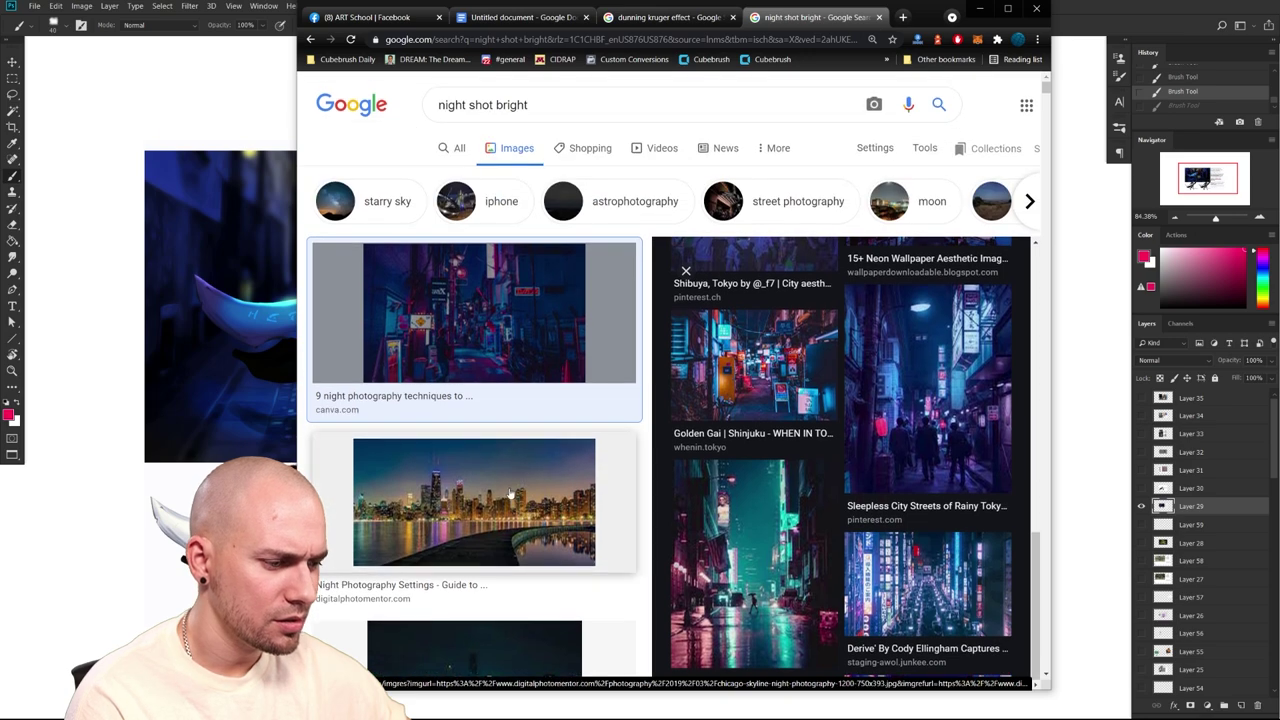
# Preview the city skyline photo with water reflections, browse its related images, and return to the critique document in Photoshop
pyautogui.click(512, 427)
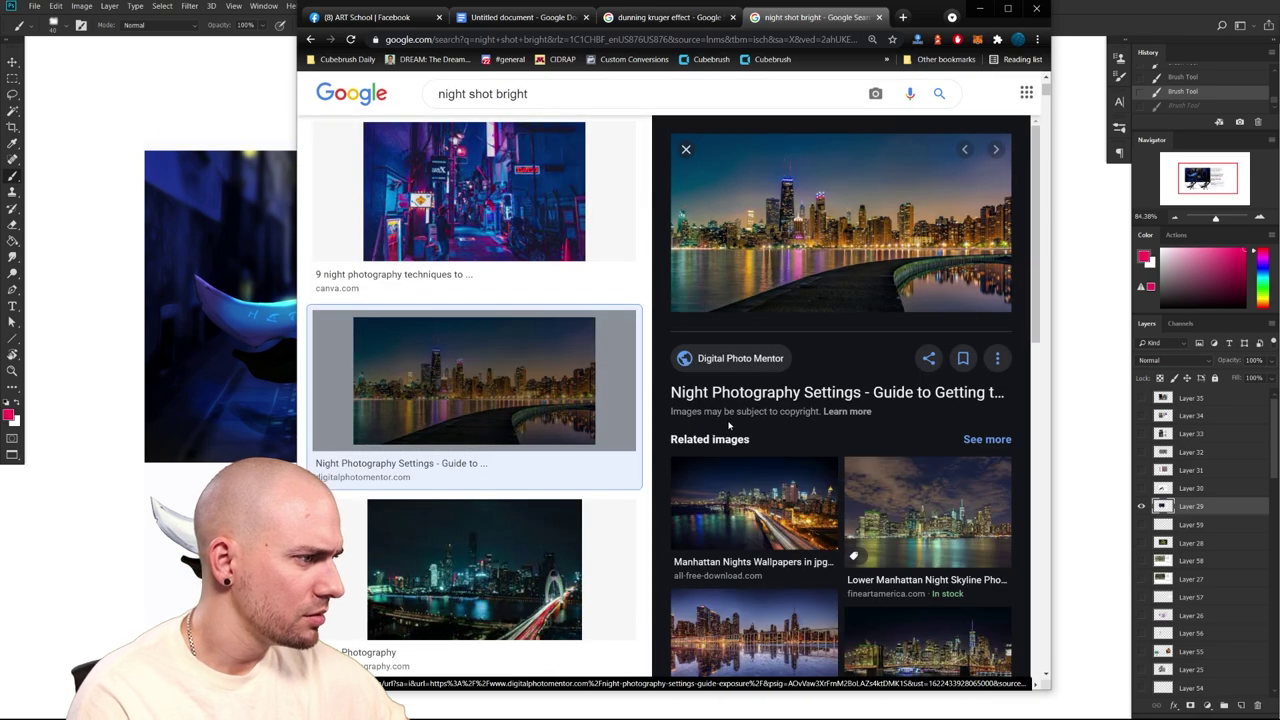
pyautogui.scroll(-8, 795, 400)
pyautogui.scroll(-1, 790, 428)
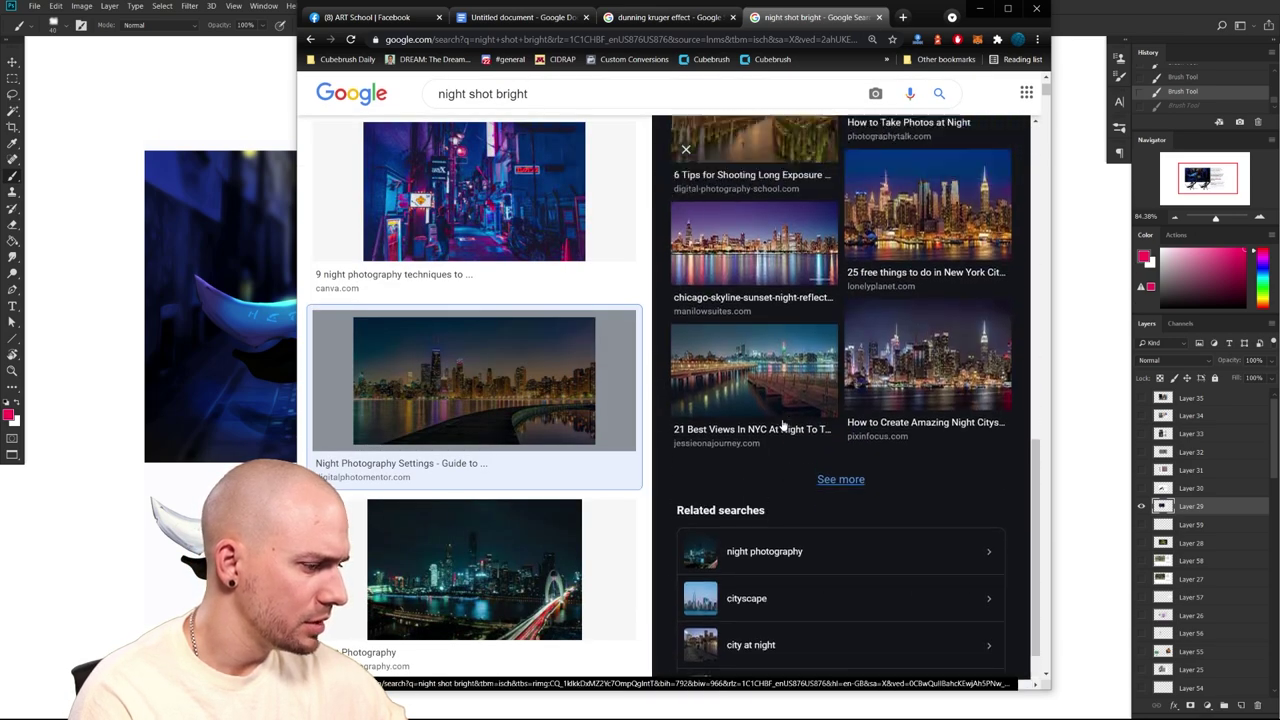
pyautogui.scroll(5, 800, 420)
pyautogui.click(980, 8)
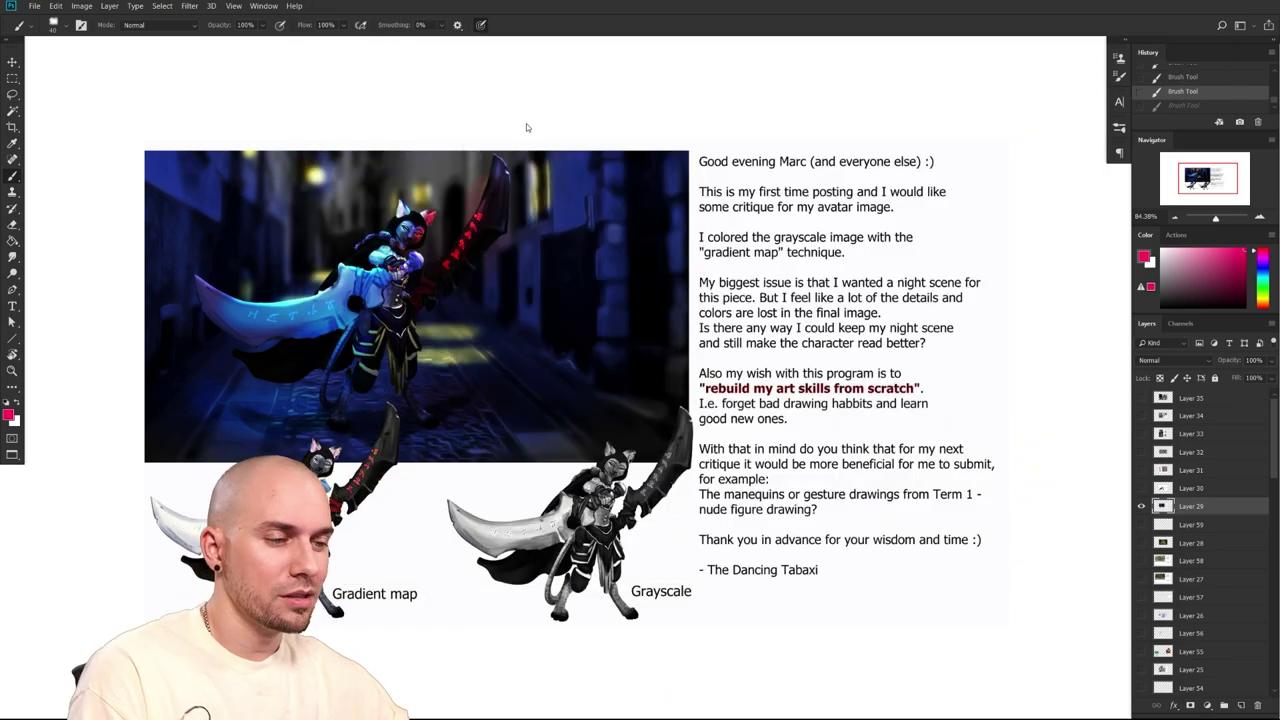
# Select the cat warrior's night scene image with a rectangular marquee, leaving out the text and most of the smaller versions
pyautogui.moveTo(343, 399); pyautogui.dragTo(497, 413)
pyautogui.moveTo(497, 413); pyautogui.dragTo(522, 373)
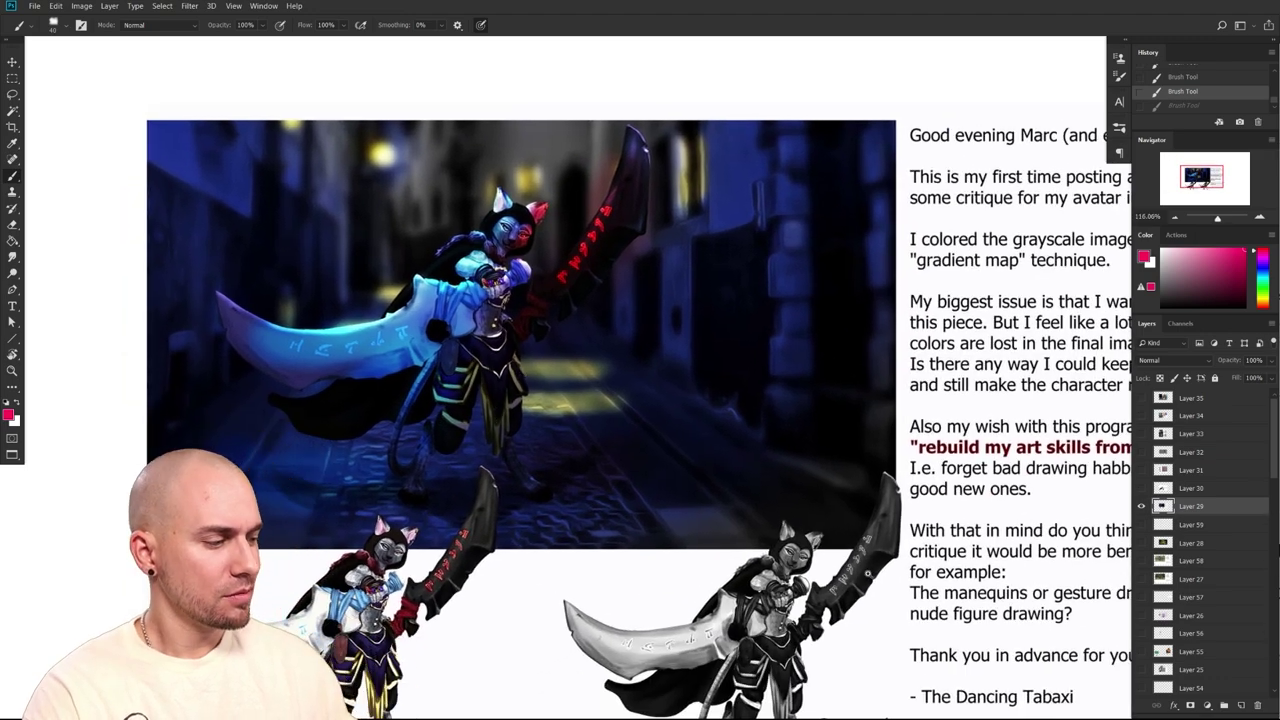
pyautogui.scroll(-3, 684, 514)
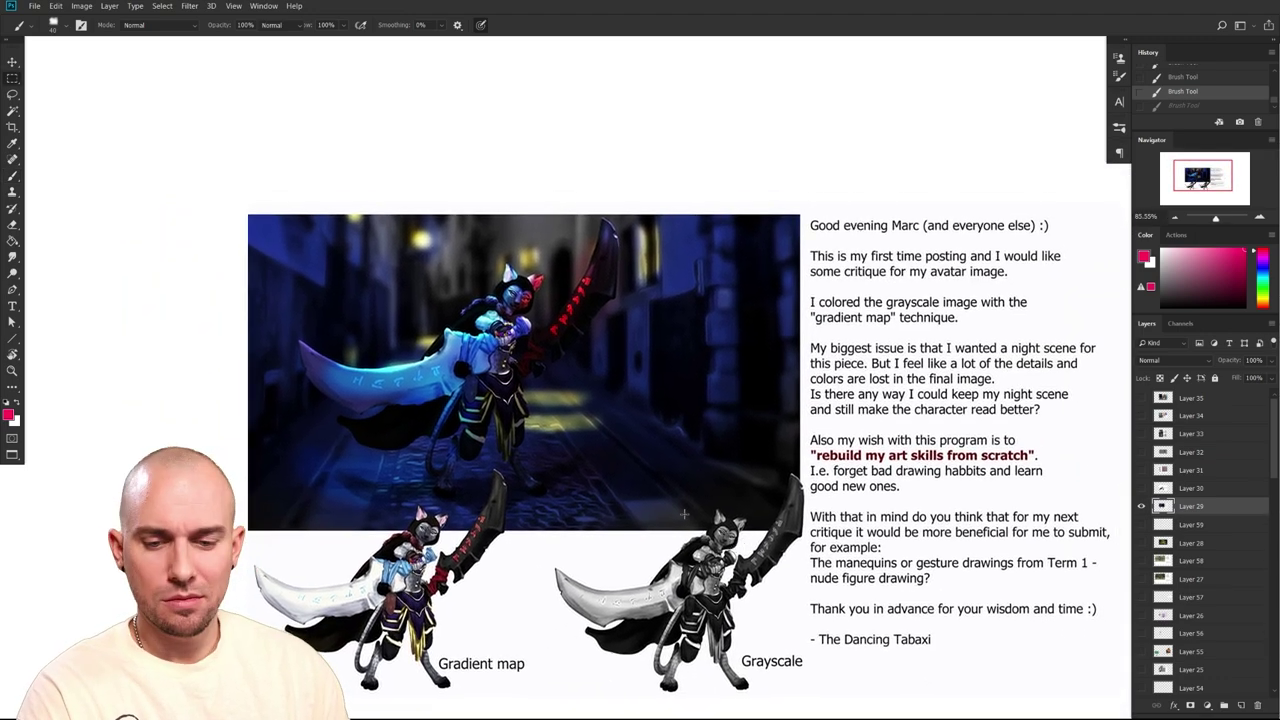
pyautogui.press('m')
pyautogui.moveTo(800, 530); pyautogui.dragTo(800, 530)
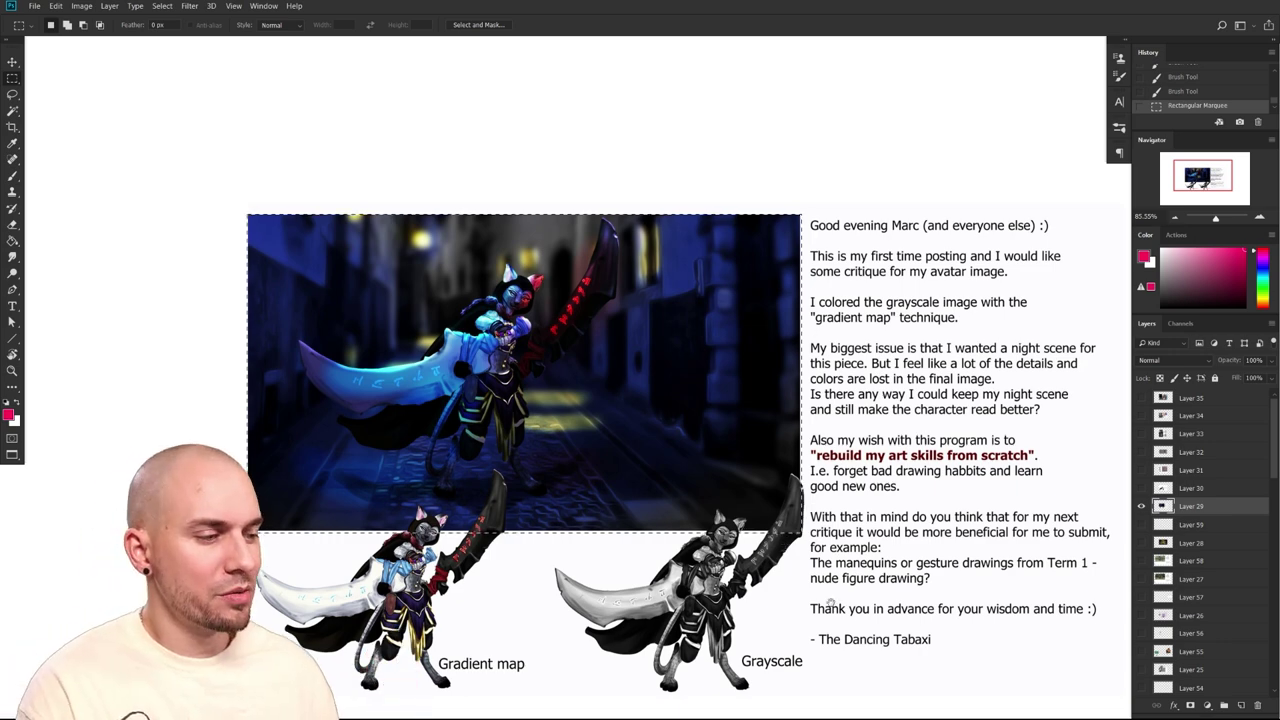
pyautogui.moveTo(833, 603); pyautogui.dragTo(789, 577)
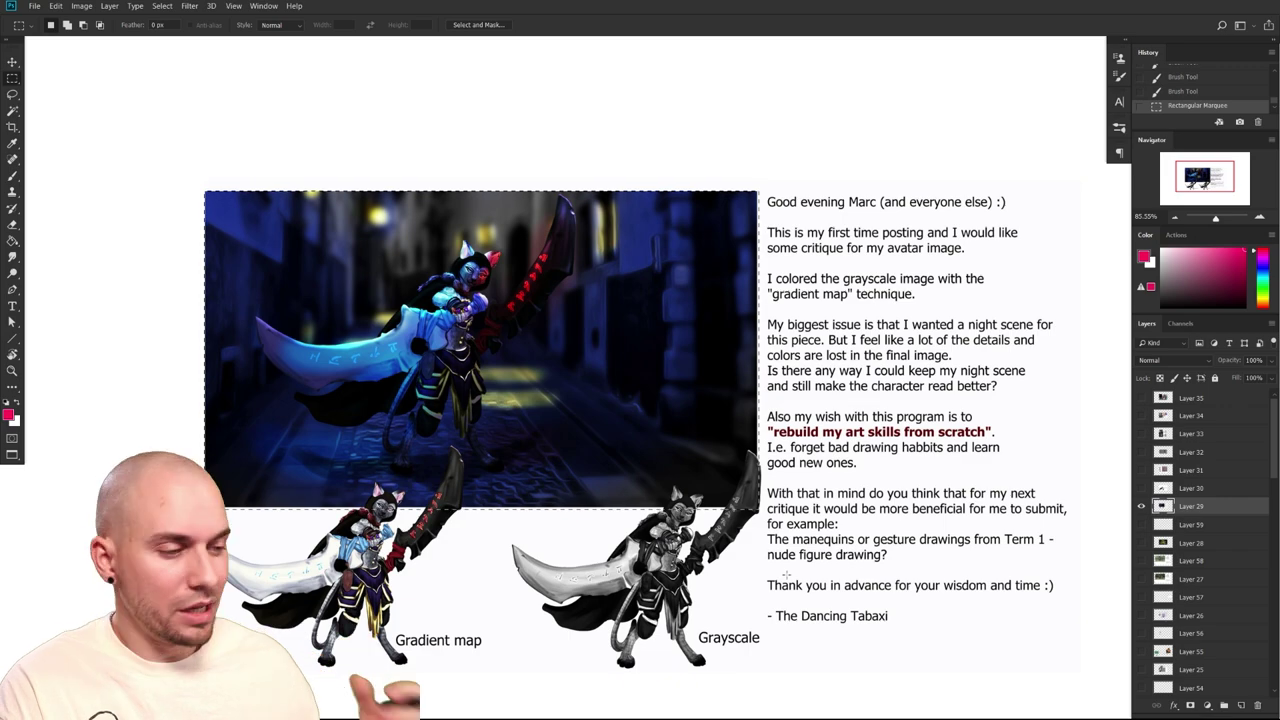
pyautogui.moveTo(787, 574); pyautogui.dragTo(785, 547)
pyautogui.moveTo(716, 558); pyautogui.dragTo(718, 557)
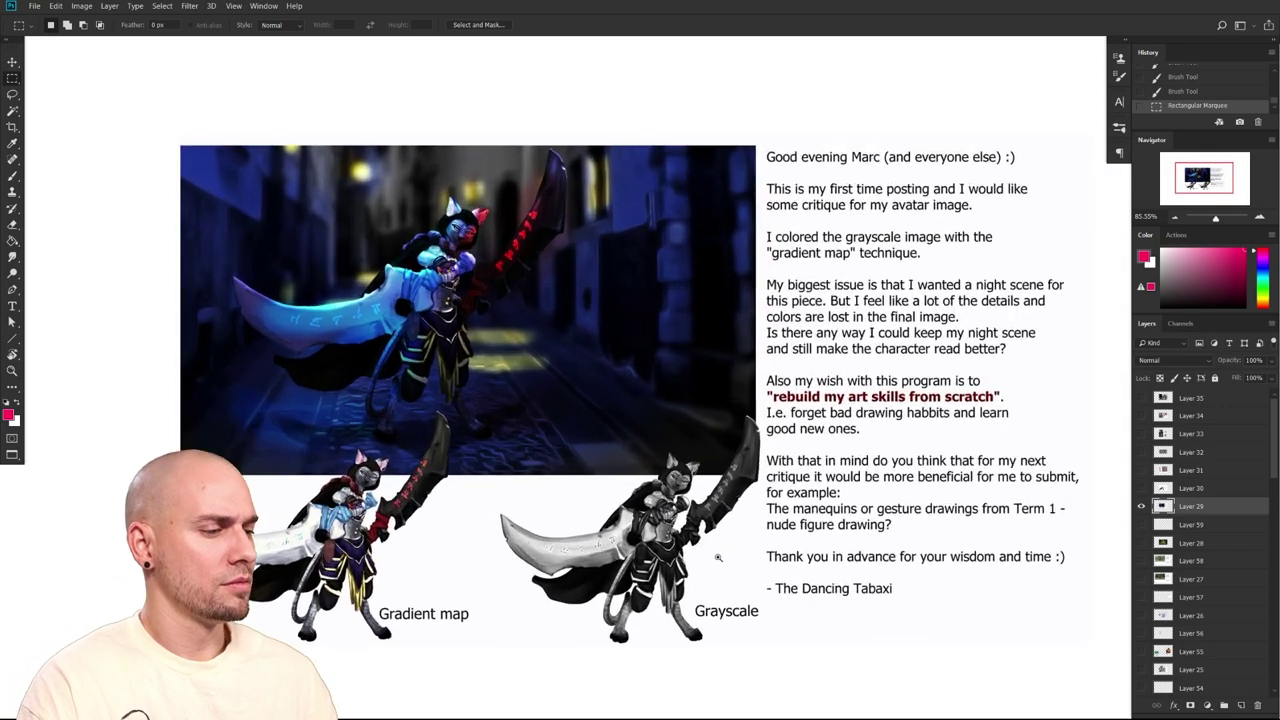
pyautogui.scroll(1, 717, 557)
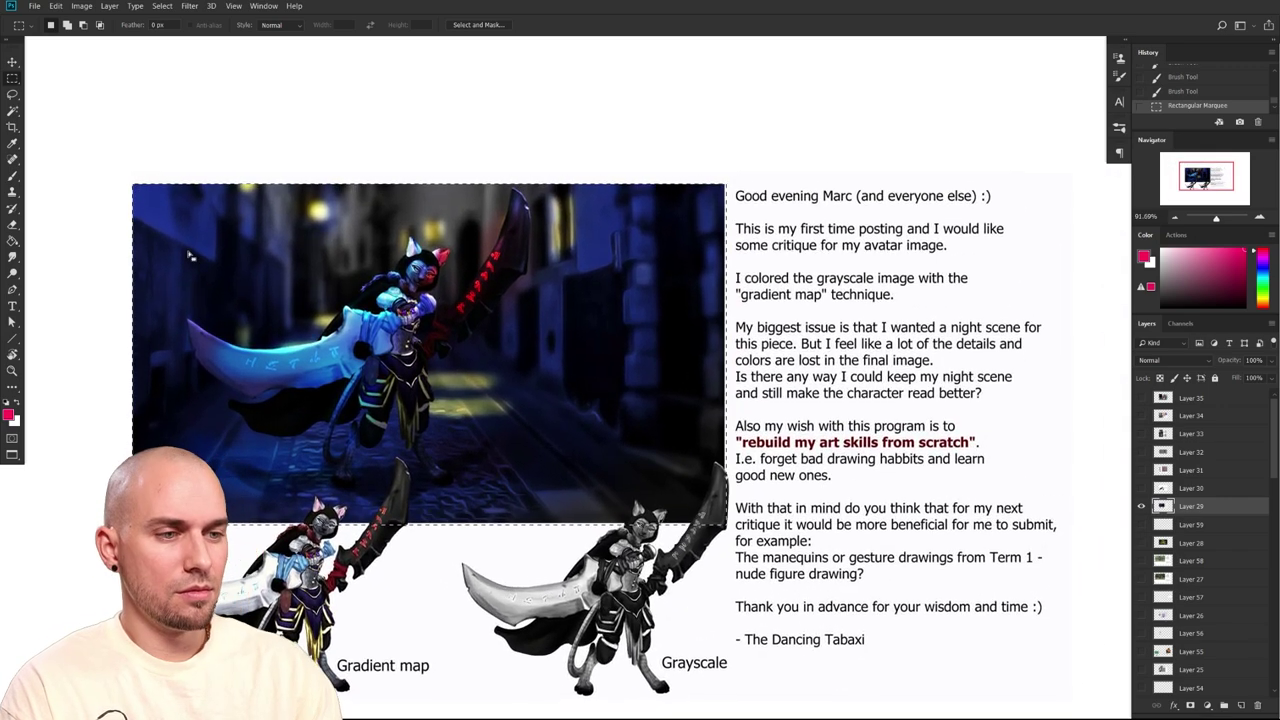
pyautogui.hotkey('ctrl', 'm')
pyautogui.moveTo(874, 428)
pyautogui.mouseDown()
pyautogui.moveTo(865, 384)
pyautogui.moveTo(882, 412)
pyautogui.mouseUp()
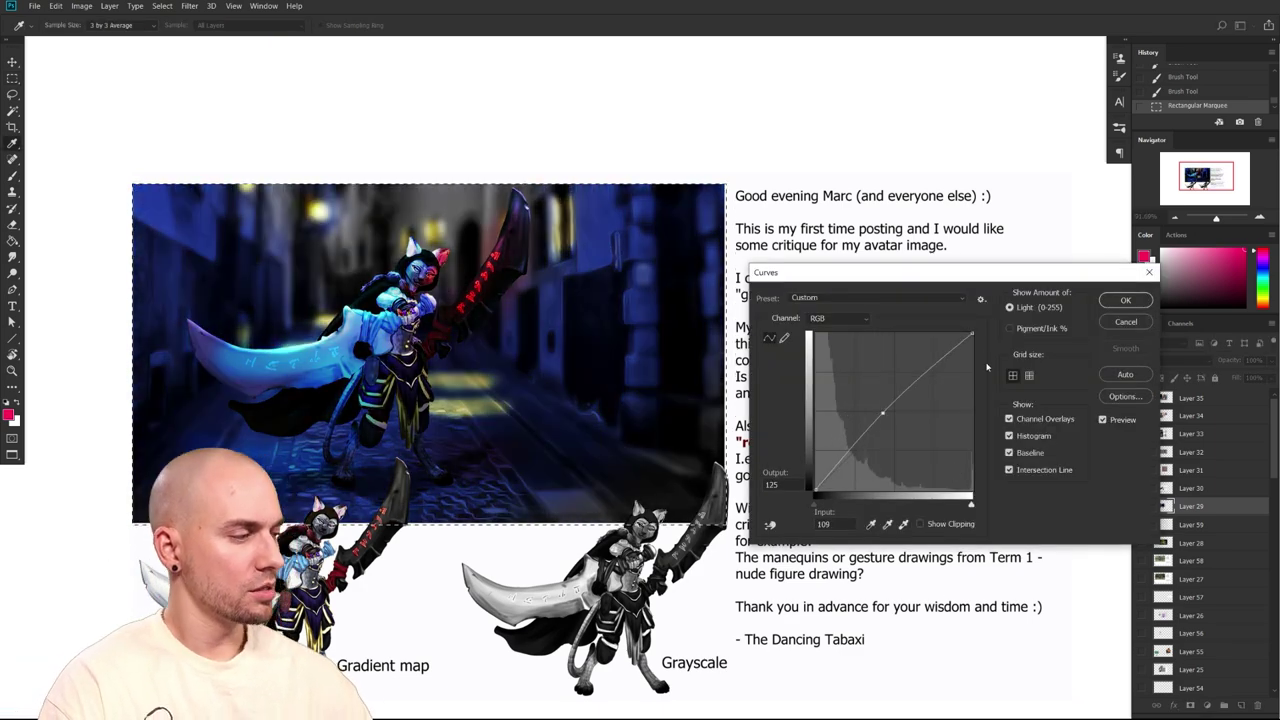
pyautogui.click(1126, 321)
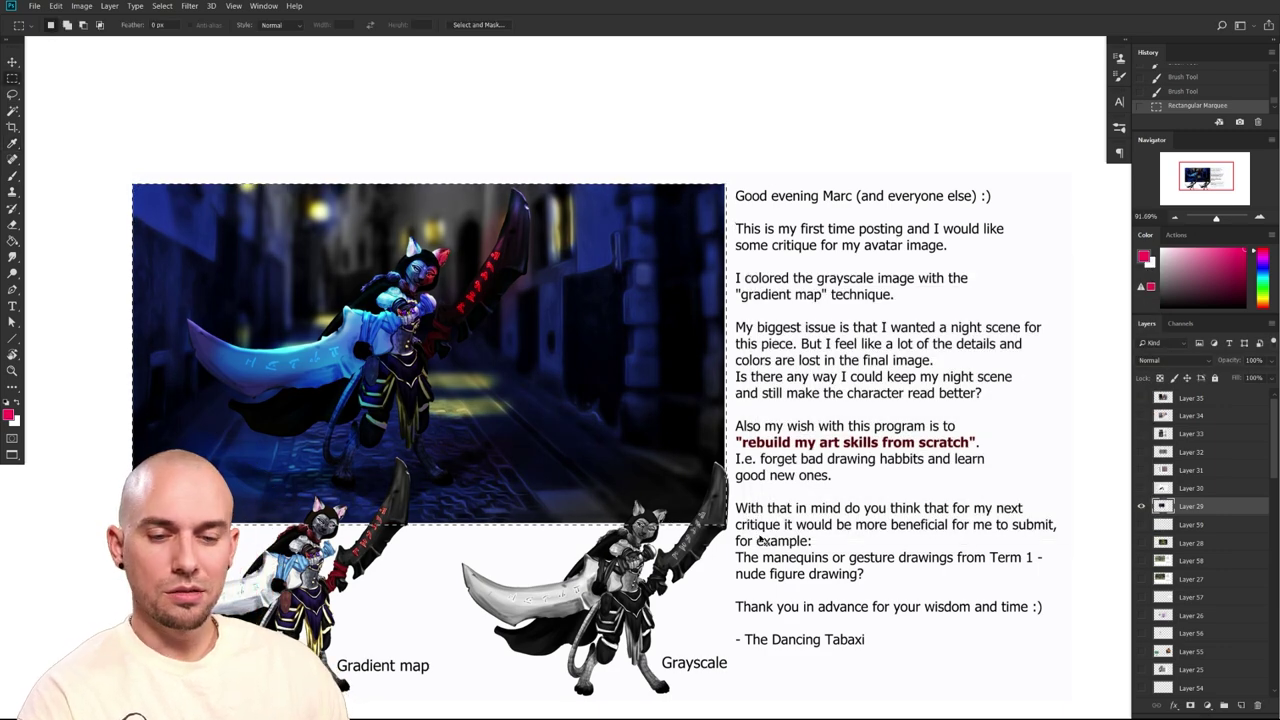
pyautogui.hotkey('ctrl', 'm')
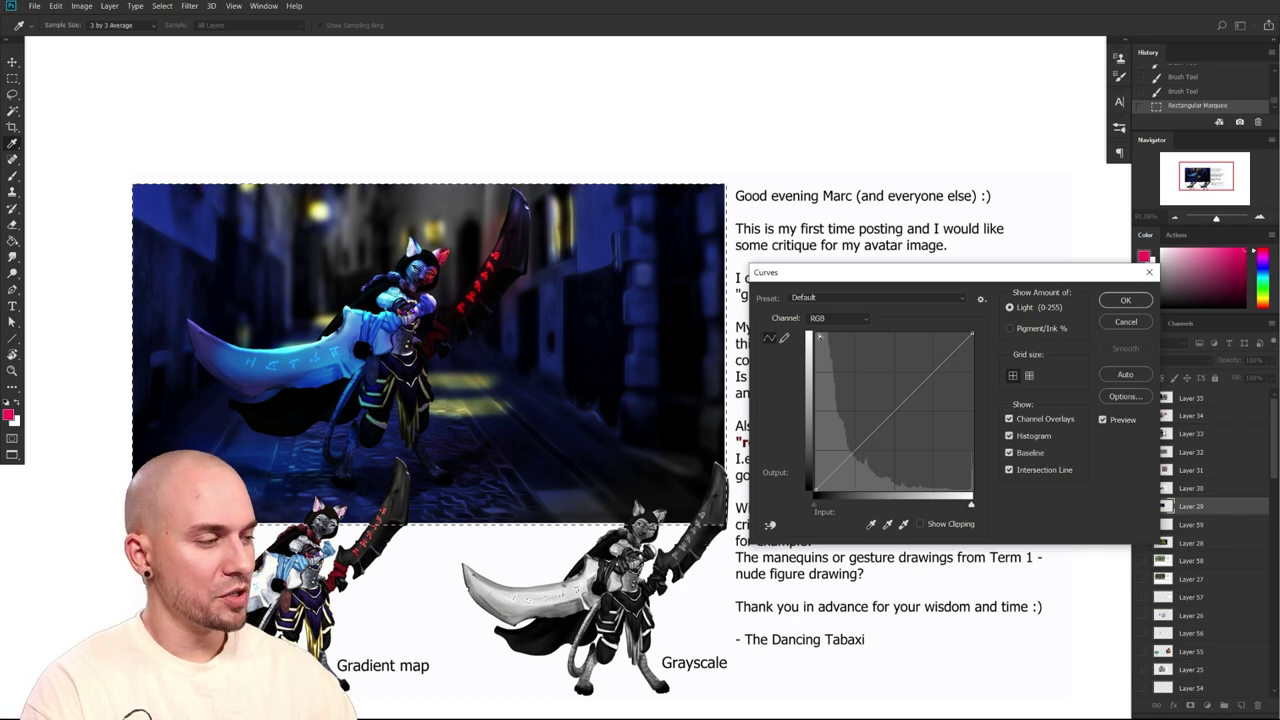
pyautogui.click(857, 447)
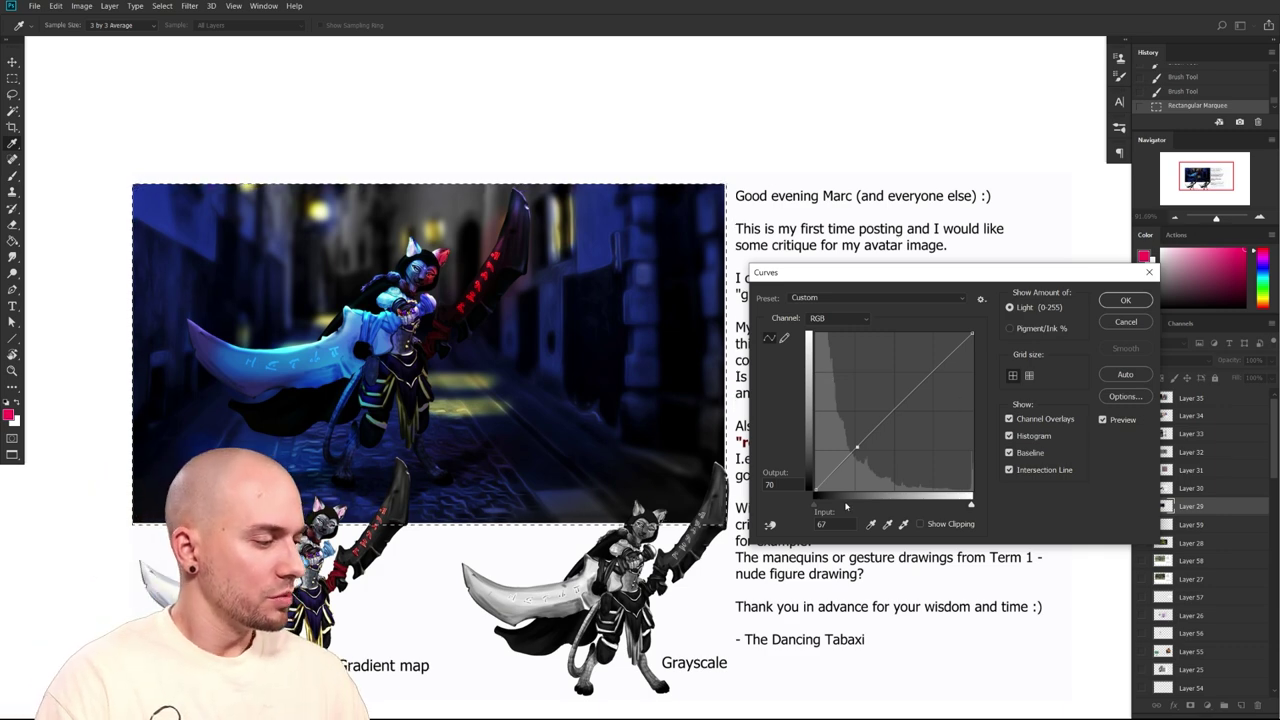
pyautogui.click(1126, 321)
# Brighten the selected night scene with Levels, using input black 16, midtones 1.47 and output black 35
pyautogui.hotkey('ctrl', 'l')
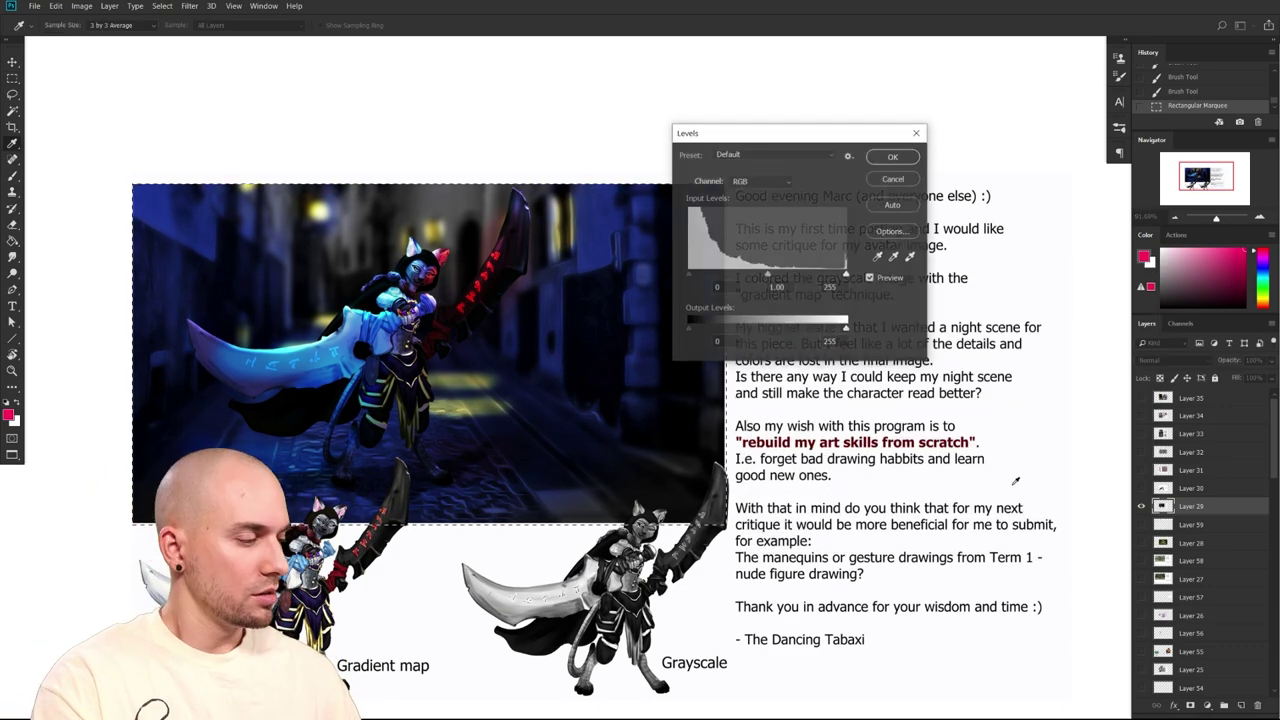
pyautogui.moveTo(688, 330); pyautogui.dragTo(713, 332)
pyautogui.moveTo(688, 274)
pyautogui.mouseDown()
pyautogui.moveTo(769, 274)
pyautogui.moveTo(700, 278)
pyautogui.mouseUp()
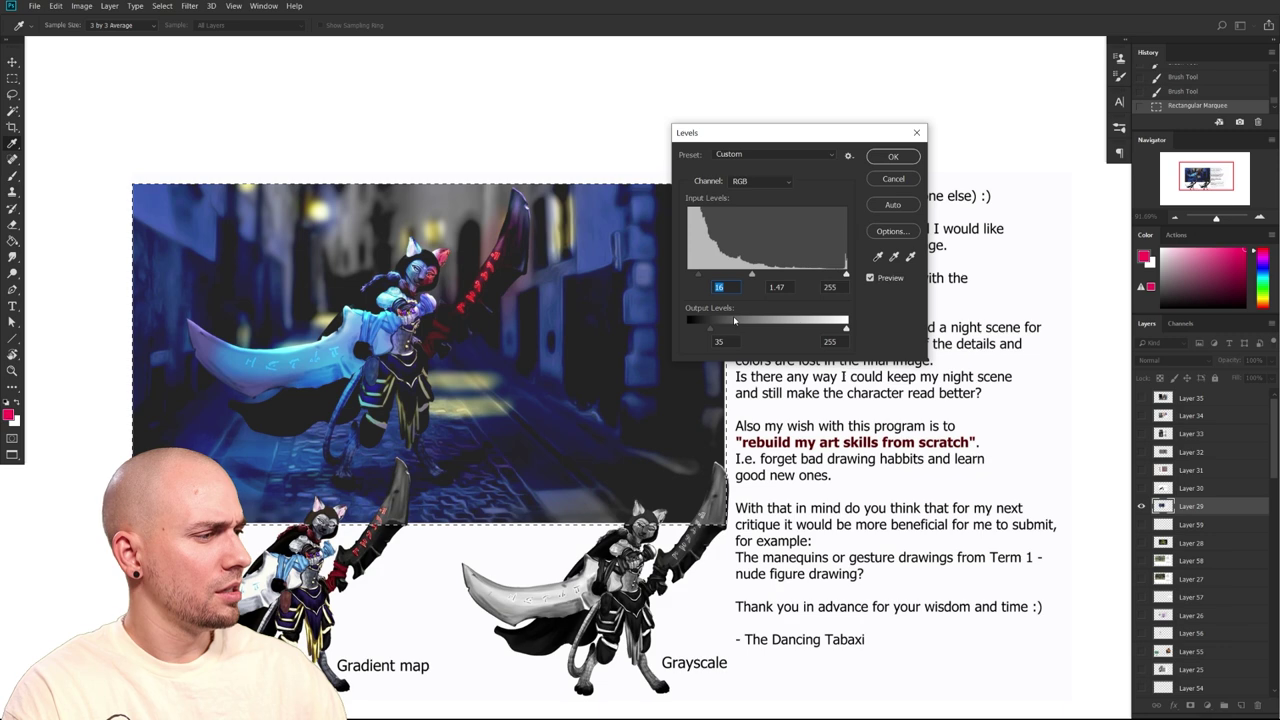
pyautogui.click(893, 156)
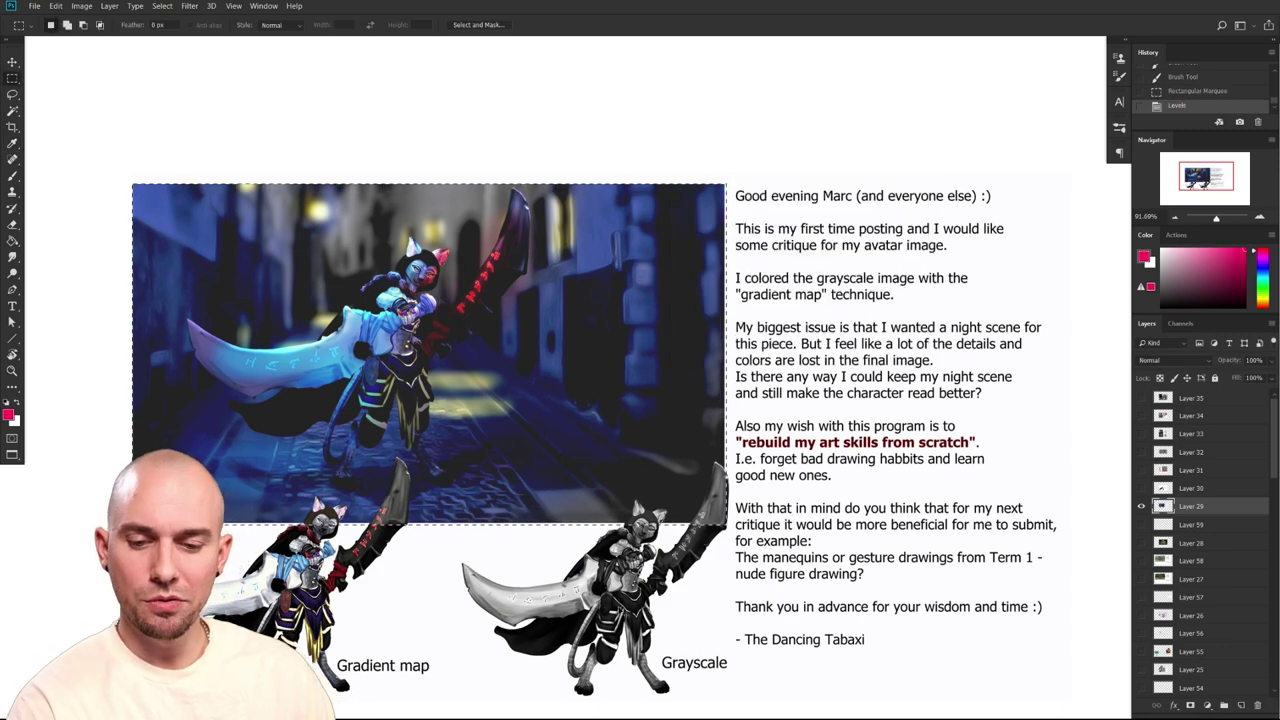
pyautogui.hotkey('ctrl', 'm')
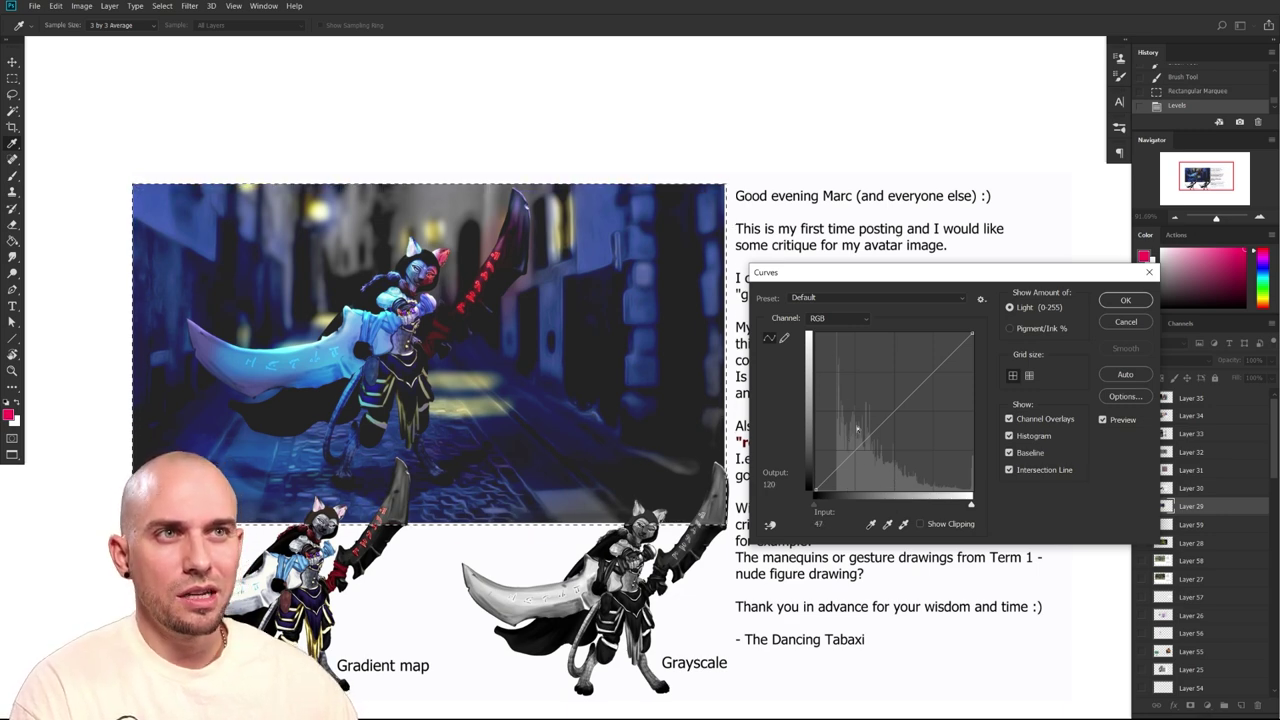
pyautogui.click(1126, 321)
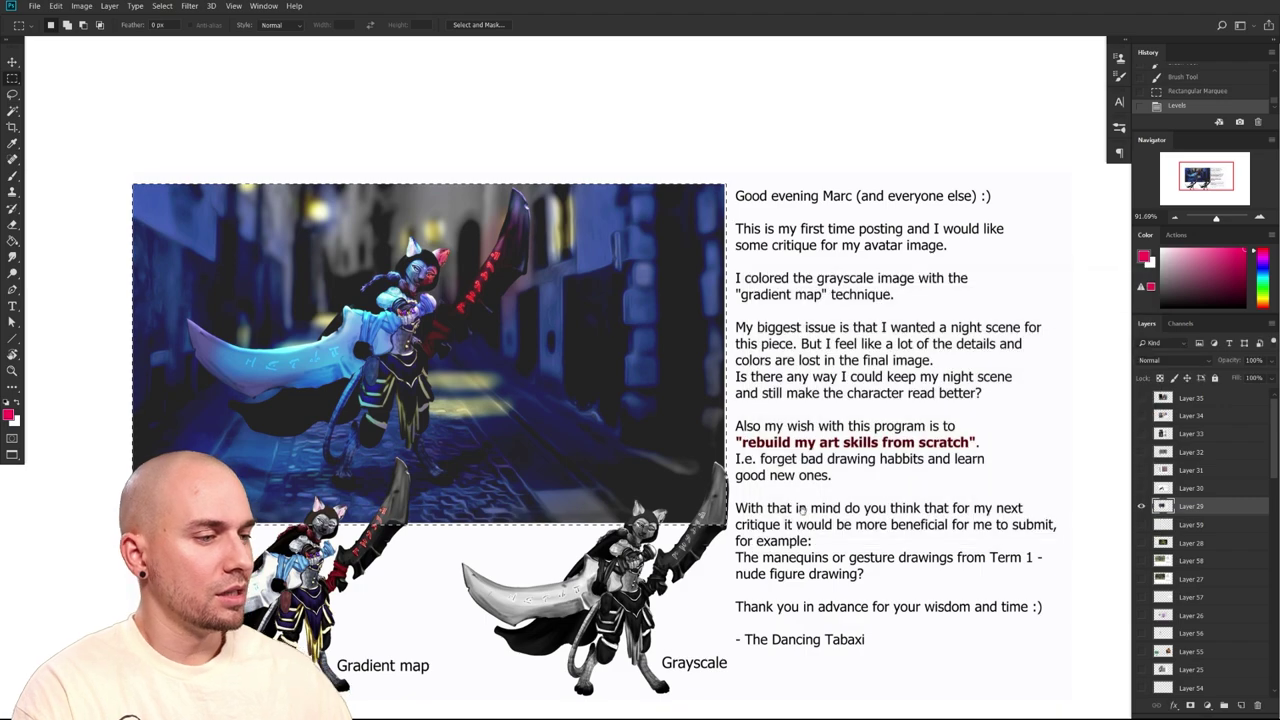
# Examine the brightened night scene up close, checking how the cat warrior reads against the dark street
pyautogui.scroll(5, 628, 393)
pyautogui.scroll(2, 628, 393)
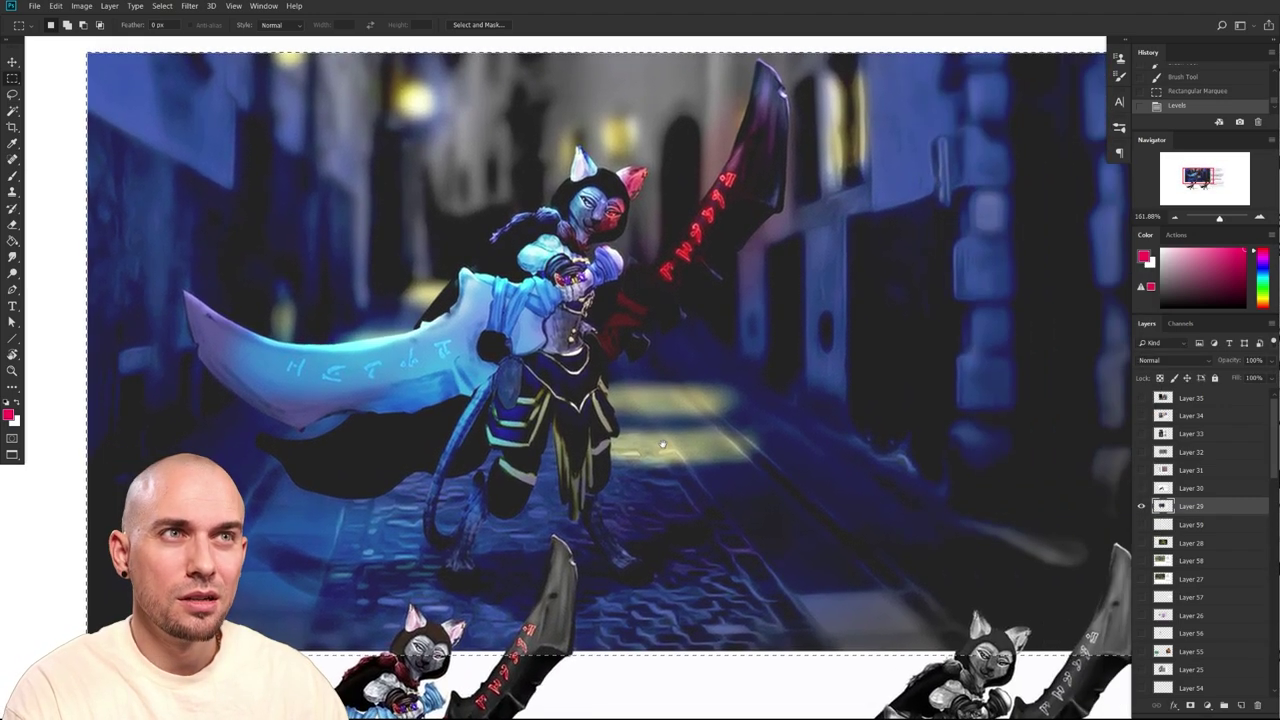
pyautogui.scroll(-3, 662, 443)
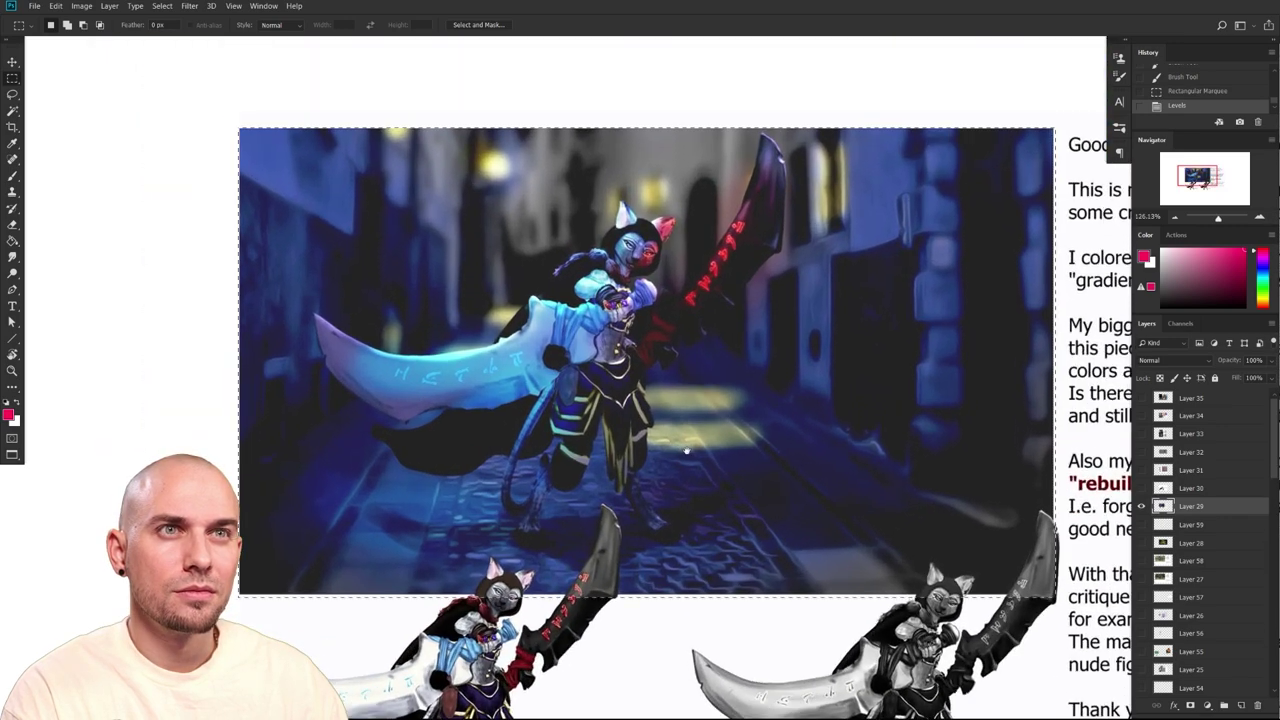
pyautogui.moveTo(686, 451); pyautogui.dragTo(681, 466)
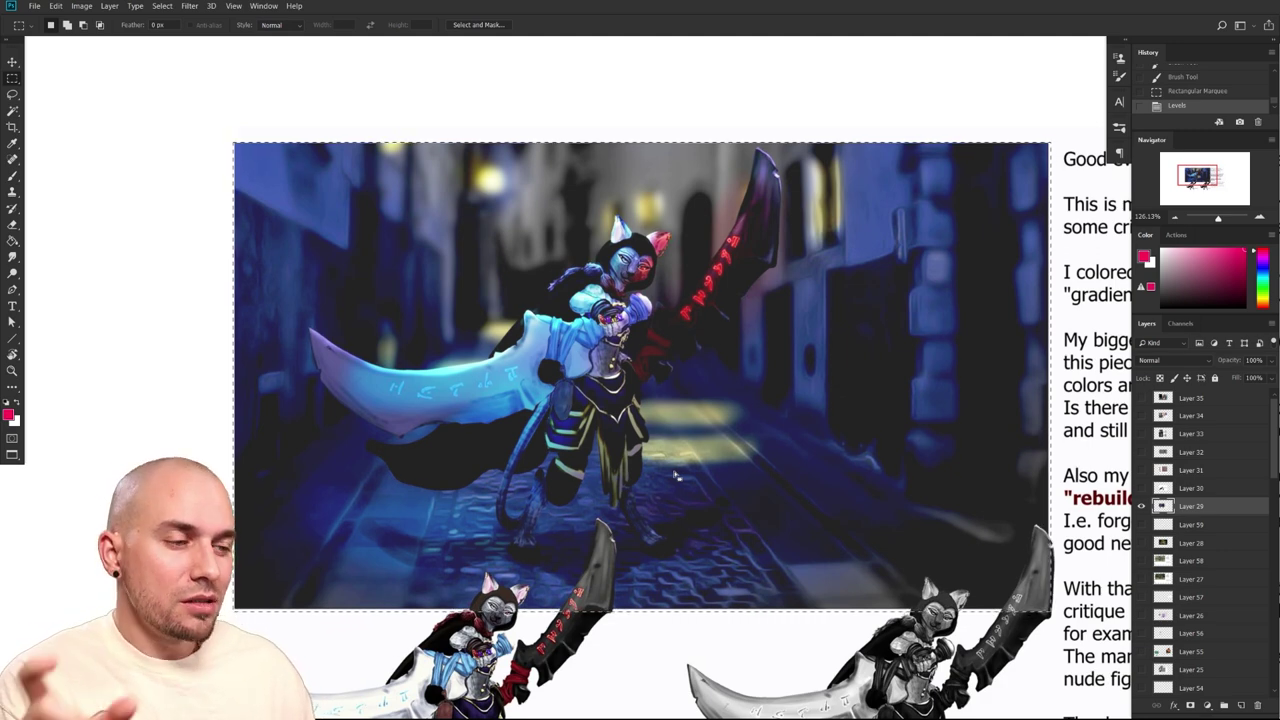
pyautogui.moveTo(1022, 548); pyautogui.dragTo(892, 519)
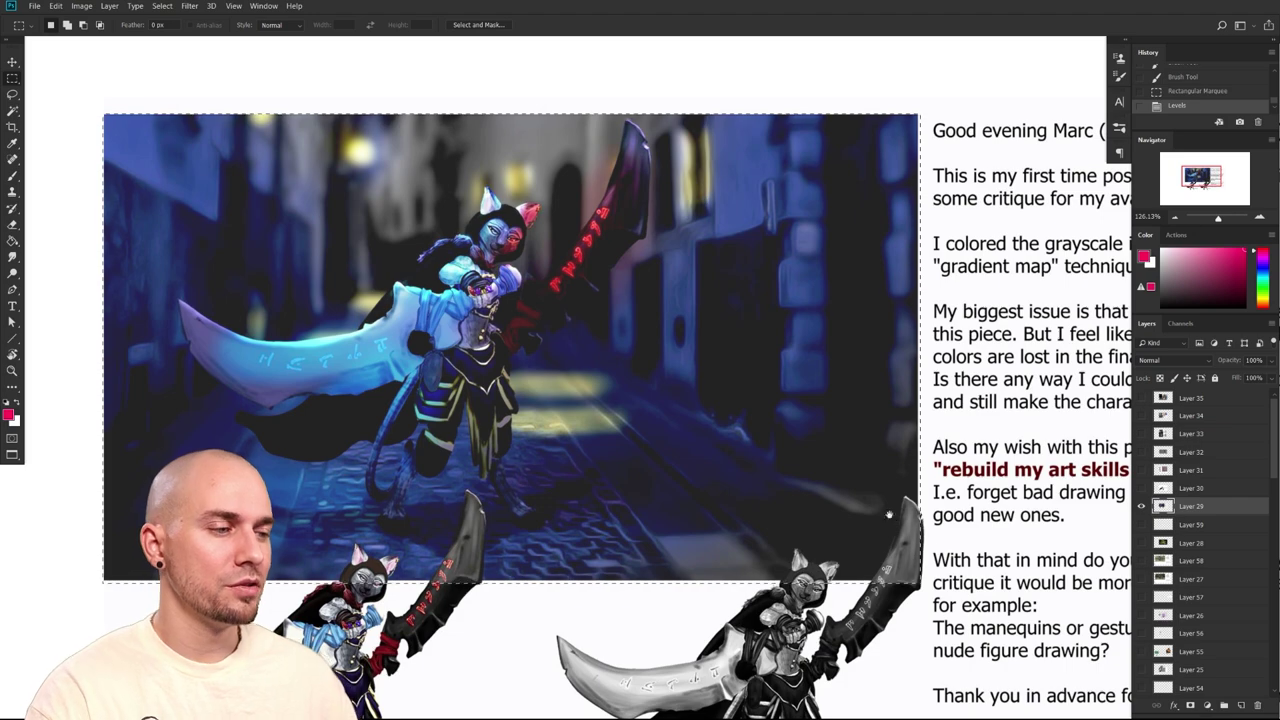
pyautogui.moveTo(892, 519); pyautogui.dragTo(846, 497)
pyautogui.moveTo(904, 548); pyautogui.dragTo(889, 582)
pyautogui.moveTo(889, 582); pyautogui.dragTo(768, 500)
pyautogui.moveTo(920, 543); pyautogui.dragTo(902, 548)
pyautogui.moveTo(902, 548); pyautogui.dragTo(828, 508)
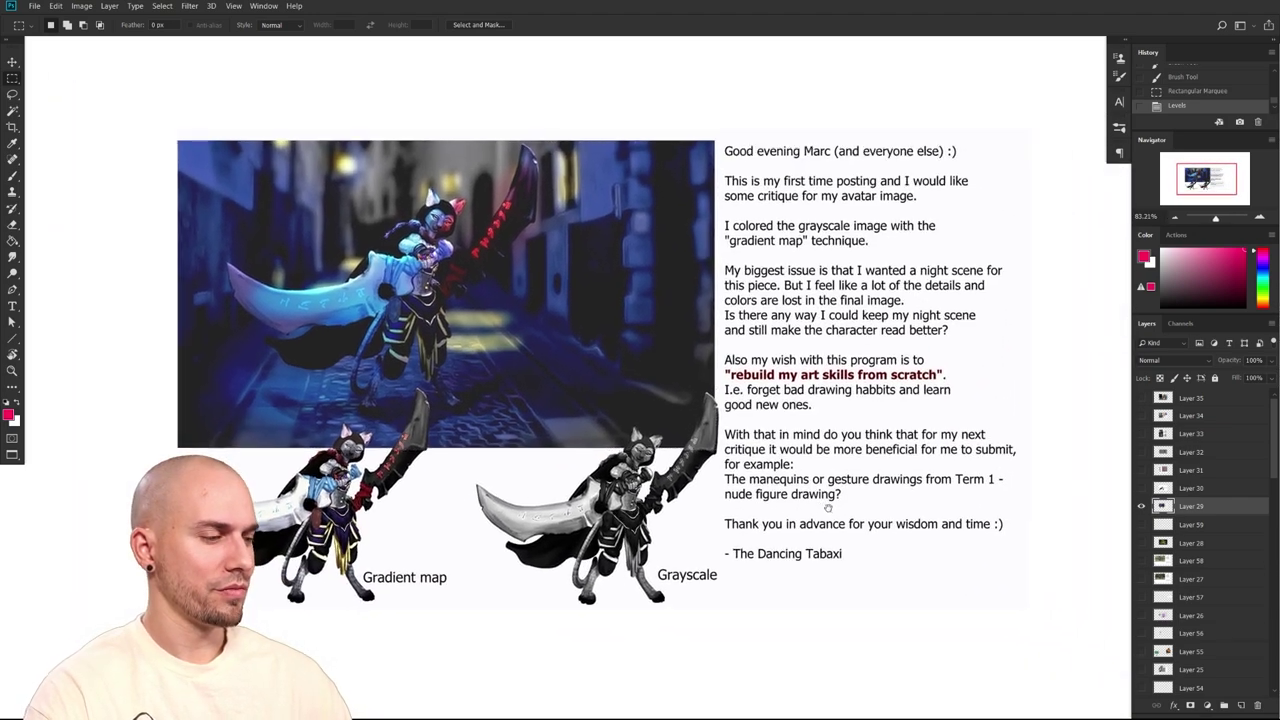
# Compare the brightened night scene with the gradient map and grayscale versions of the character below it
pyautogui.hscroll(1, 860, 520)
pyautogui.scroll(-1, 894, 538)
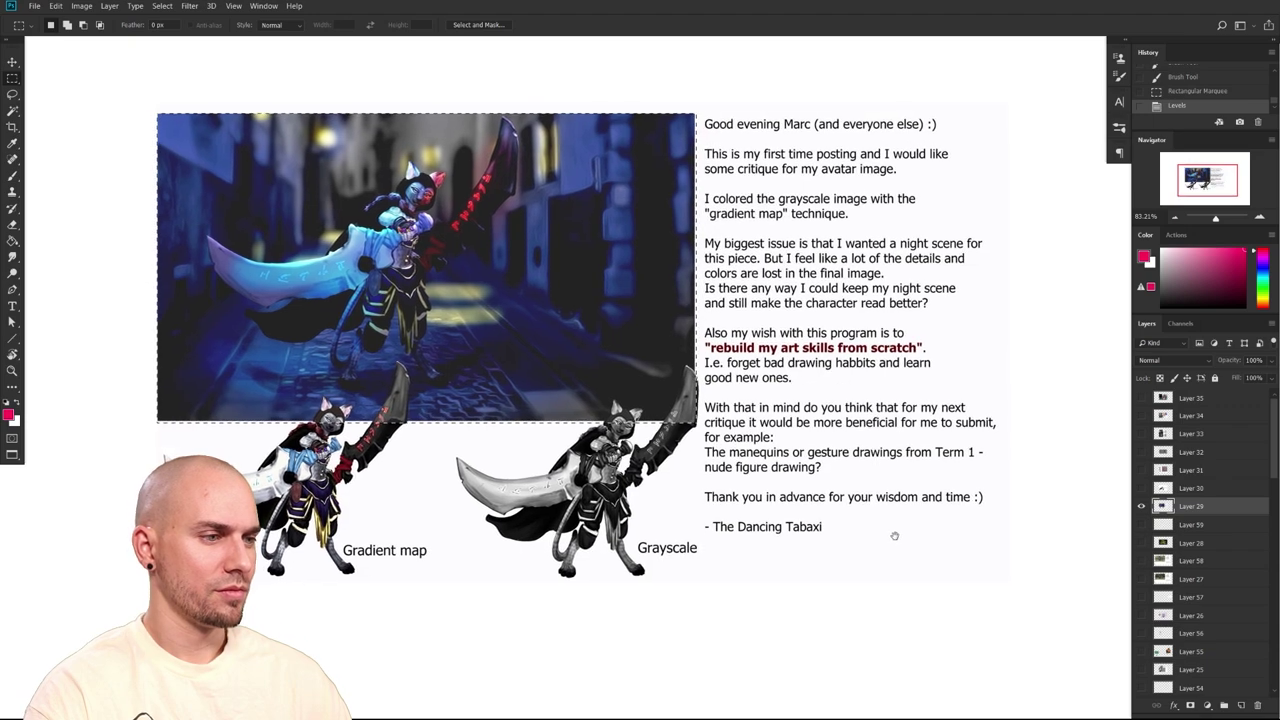
pyautogui.moveTo(895, 536); pyautogui.dragTo(975, 677)
pyautogui.moveTo(790, 590); pyautogui.dragTo(900, 521)
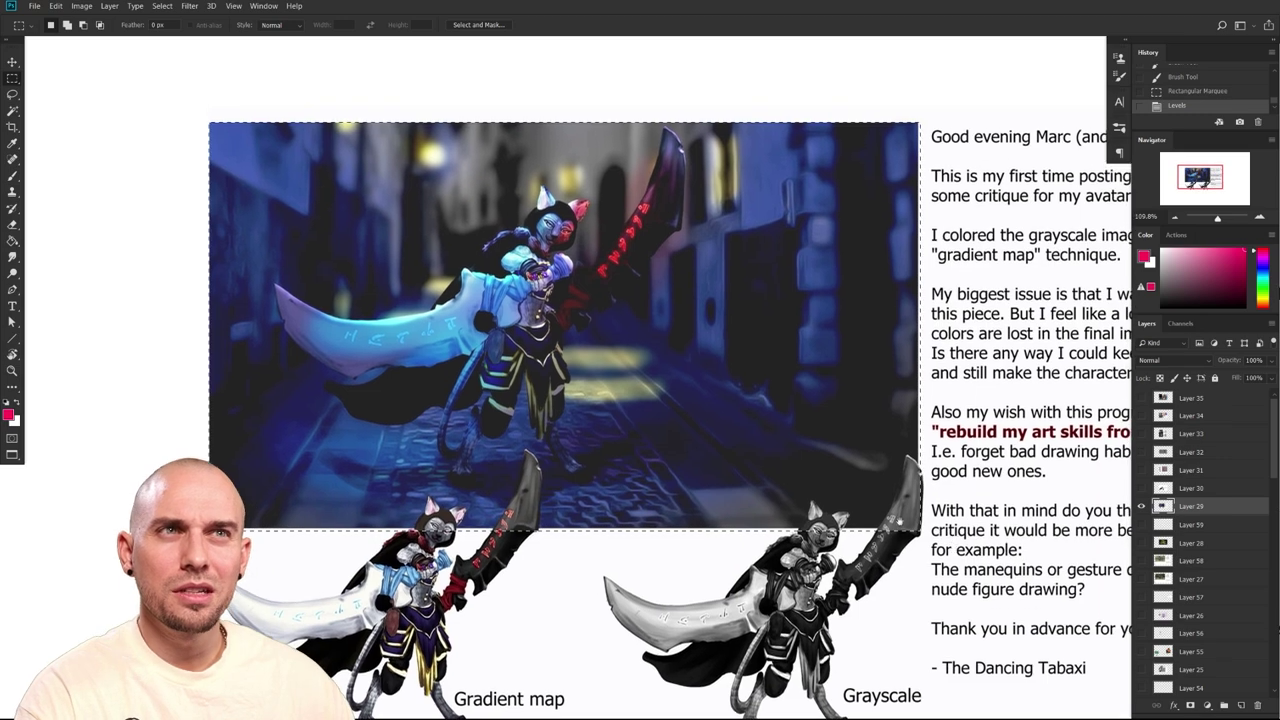
pyautogui.scroll(-3, 713, 345)
pyautogui.scroll(3, 580, 291)
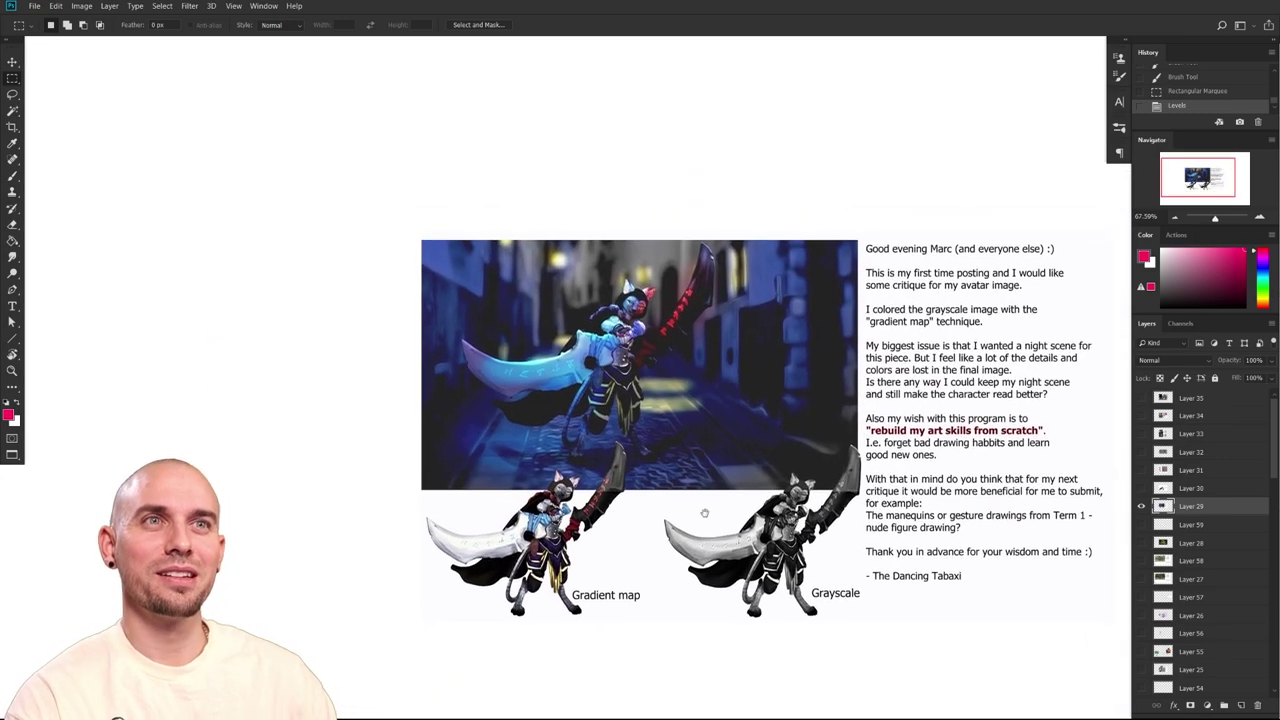
pyautogui.moveTo(988, 639); pyautogui.dragTo(754, 666)
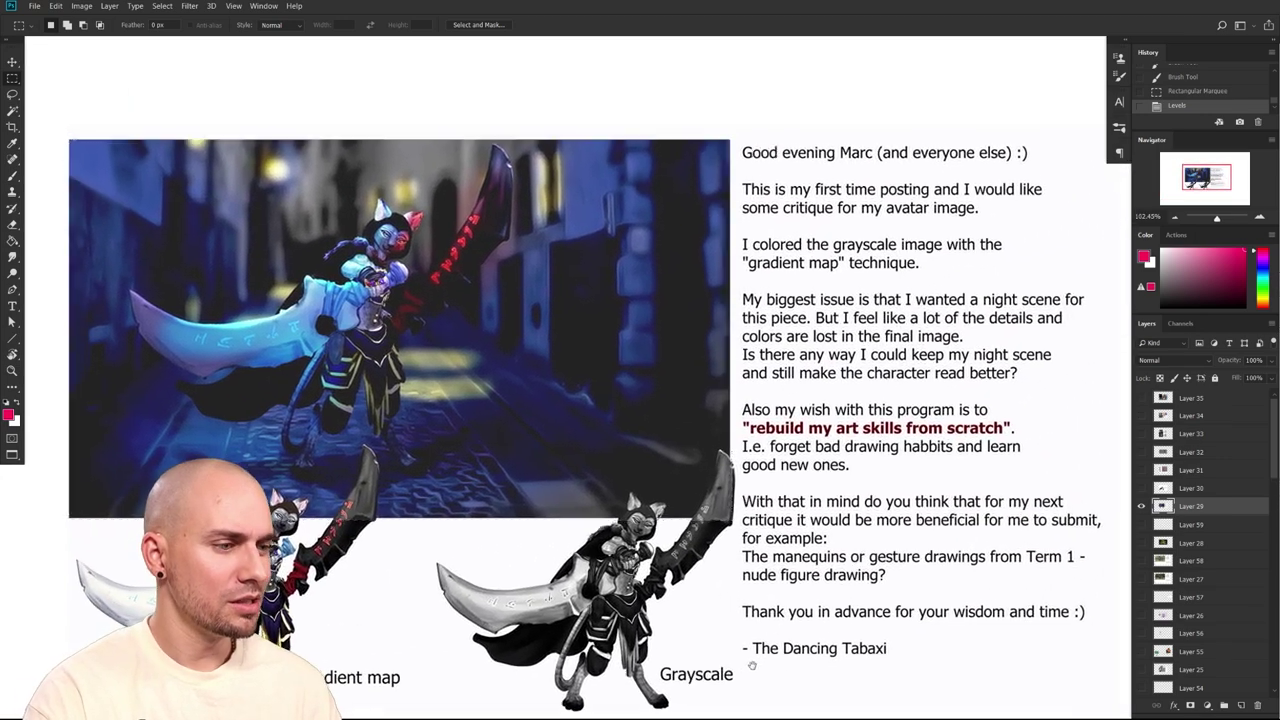
pyautogui.hscroll(-2, 455, 380)
pyautogui.scroll(1, 455, 380)
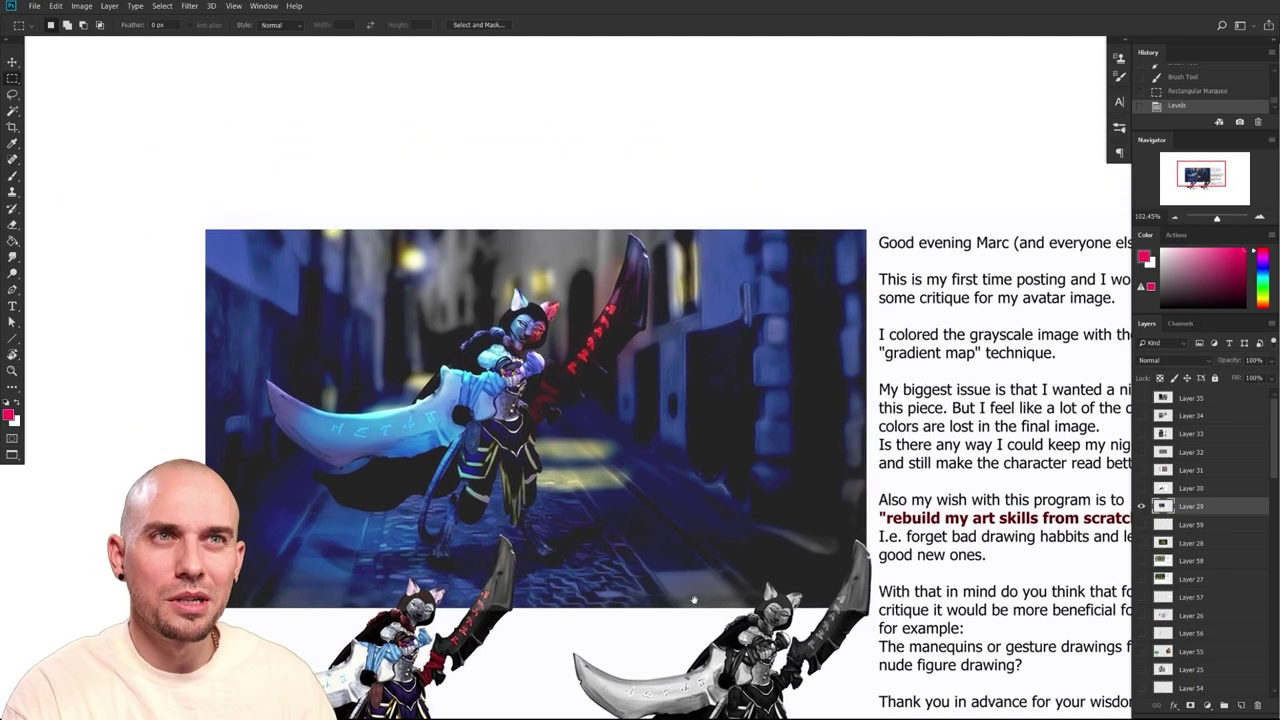
pyautogui.moveTo(694, 600); pyautogui.dragTo(702, 584)
pyautogui.scroll(-10, 701, 585)
pyautogui.scroll(2, 729, 578)
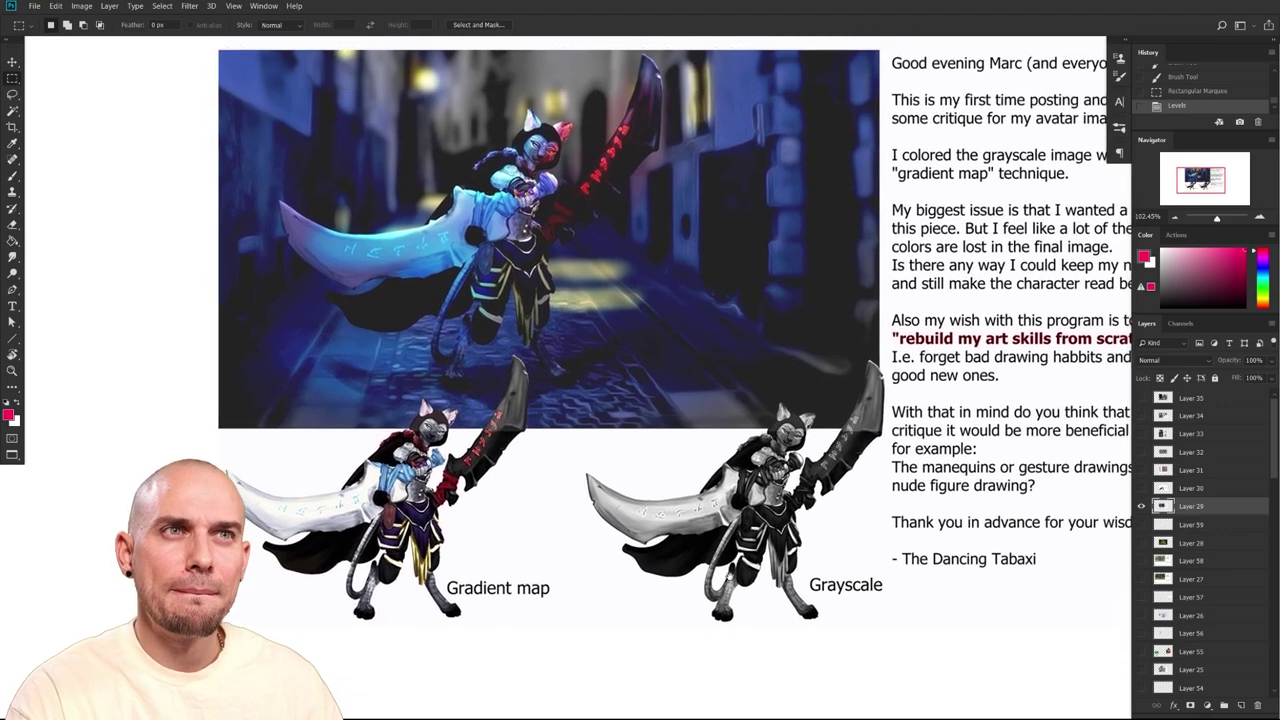
# Review the student's message alongside the brightened night scene and switch to the Brush tool
pyautogui.moveTo(1104, 551); pyautogui.dragTo(721, 604)
pyautogui.hscroll(-1, 720, 604)
pyautogui.hscroll(-2, 745, 613)
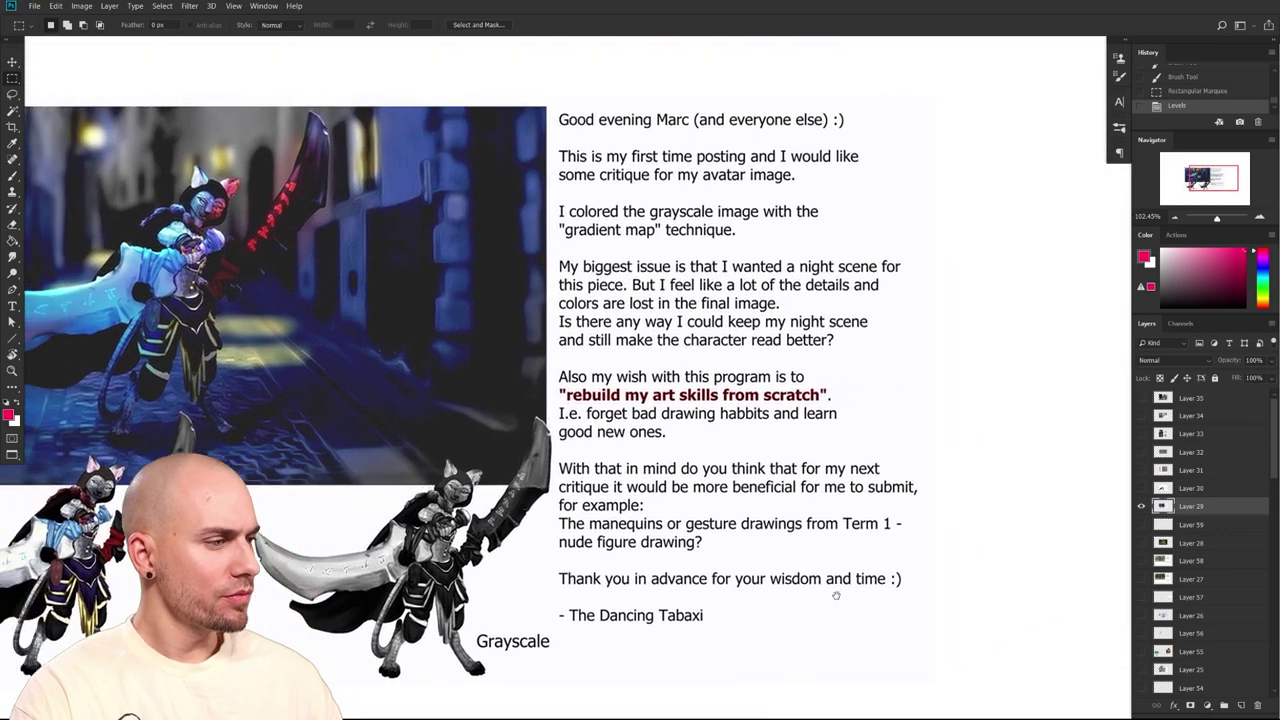
pyautogui.moveTo(837, 605); pyautogui.dragTo(900, 593)
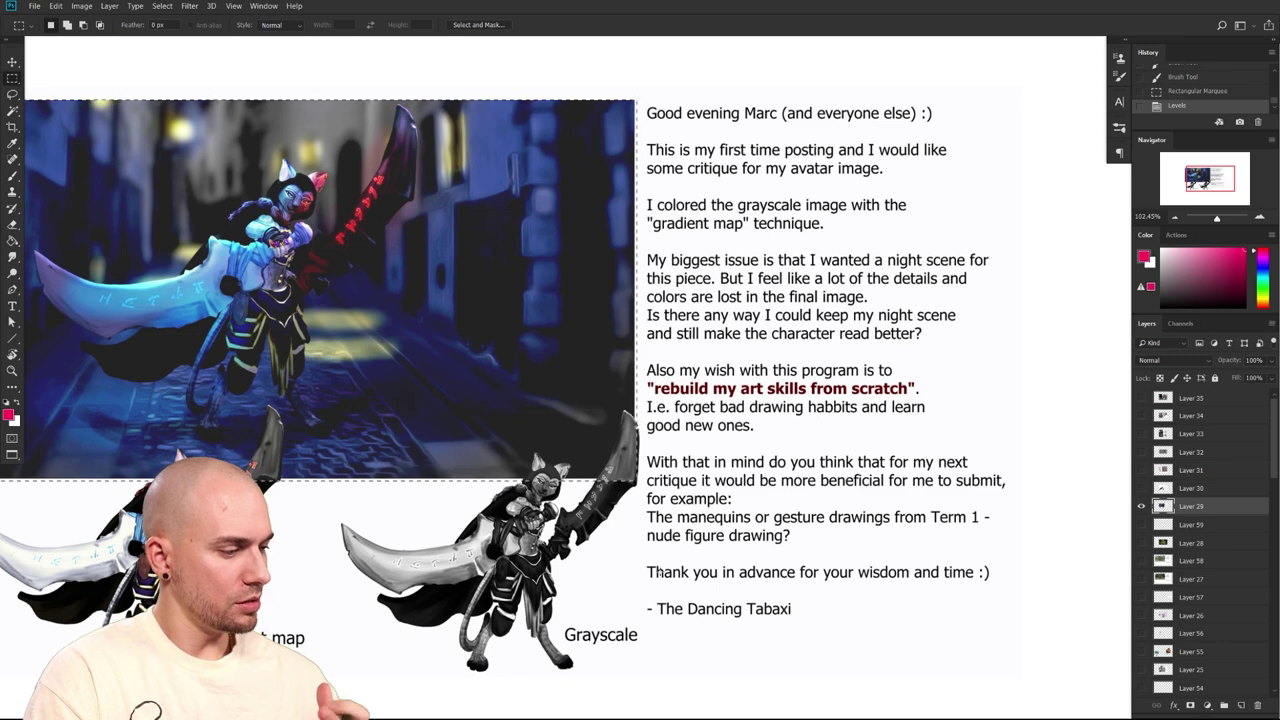
pyautogui.moveTo(663, 562); pyautogui.dragTo(775, 567)
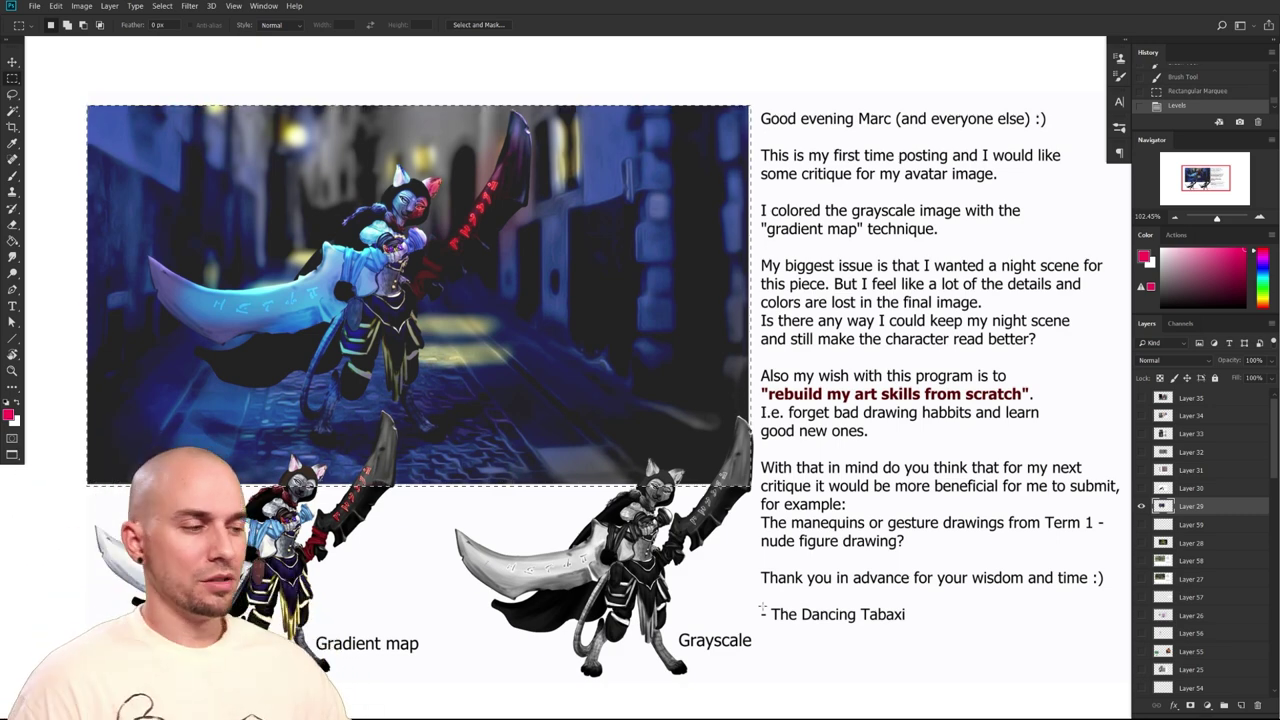
pyautogui.moveTo(931, 554); pyautogui.dragTo(1054, 534)
pyautogui.moveTo(815, 537); pyautogui.dragTo(848, 538)
pyautogui.moveTo(829, 430); pyautogui.dragTo(786, 543)
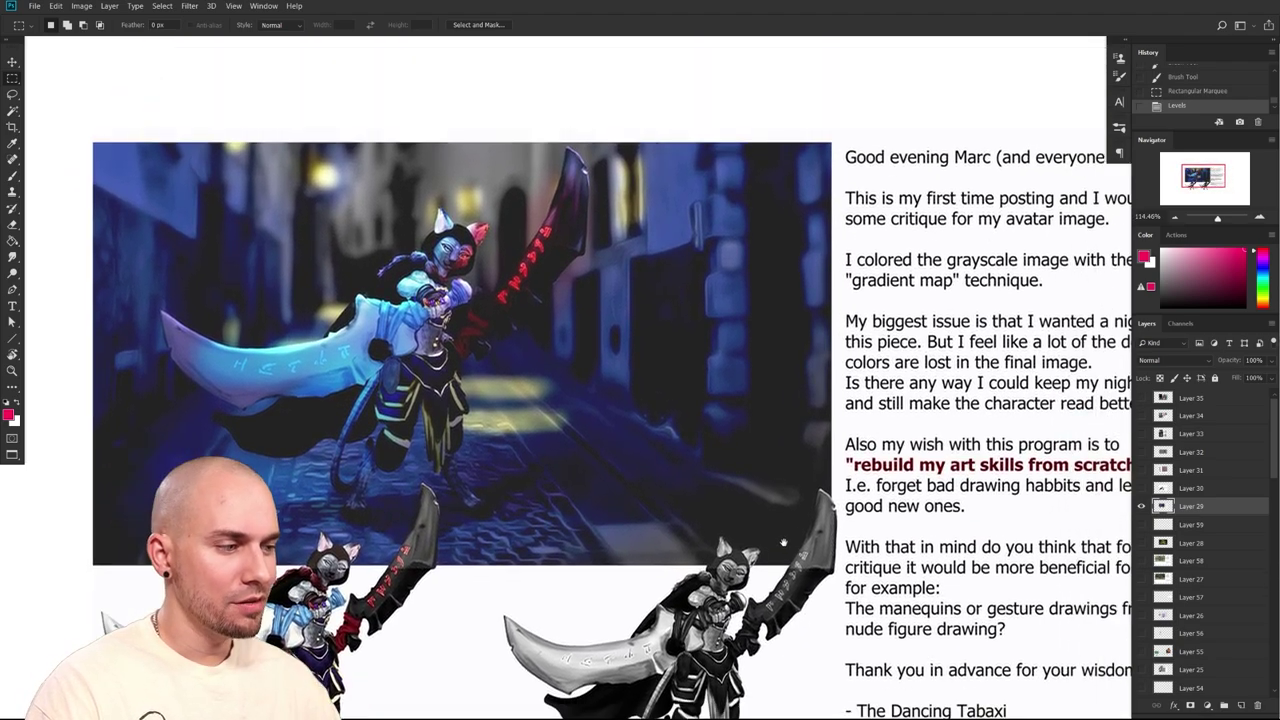
pyautogui.moveTo(907, 545); pyautogui.dragTo(830, 545)
pyautogui.moveTo(830, 545); pyautogui.dragTo(794, 545)
pyautogui.moveTo(794, 545); pyautogui.dragTo(779, 621)
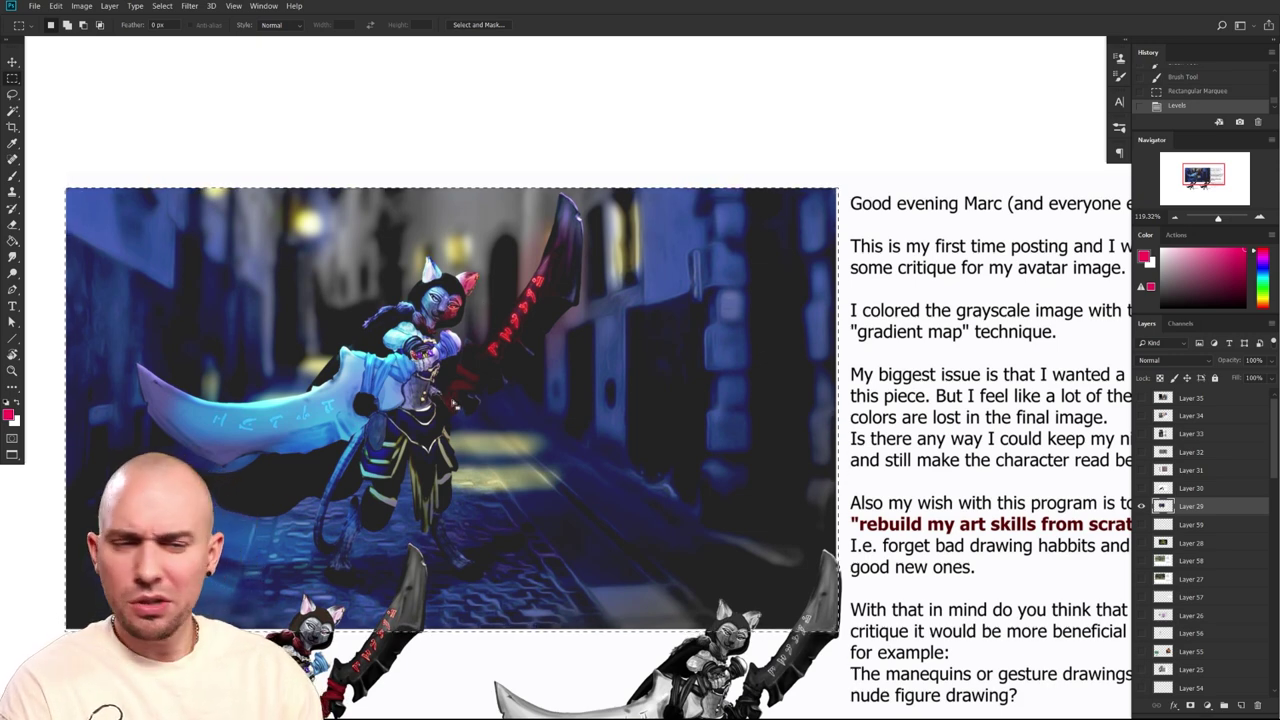
pyautogui.moveTo(678, 556)
pyautogui.mouseDown()
pyautogui.moveTo(749, 523)
pyautogui.moveTo(848, 521)
pyautogui.moveTo(769, 509)
pyautogui.moveTo(764, 523)
pyautogui.moveTo(819, 543)
pyautogui.mouseUp()
pyautogui.press('b')
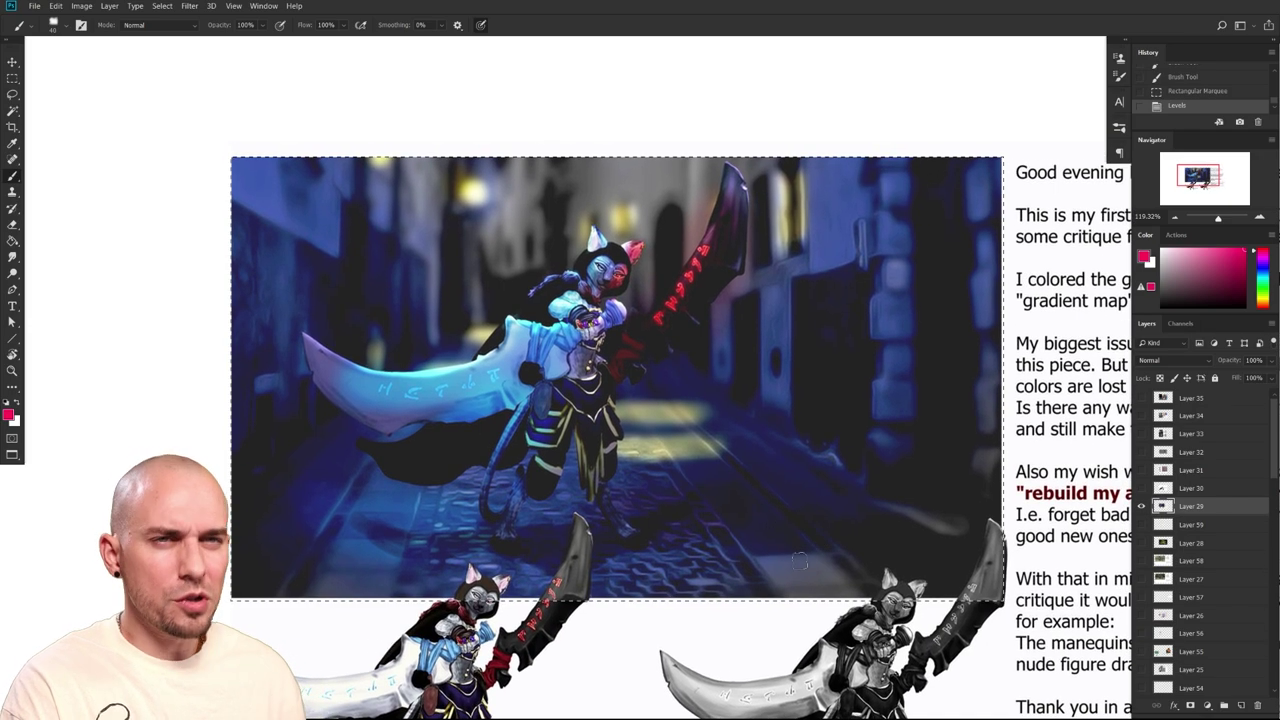
pyautogui.moveTo(929, 618); pyautogui.dragTo(833, 559)
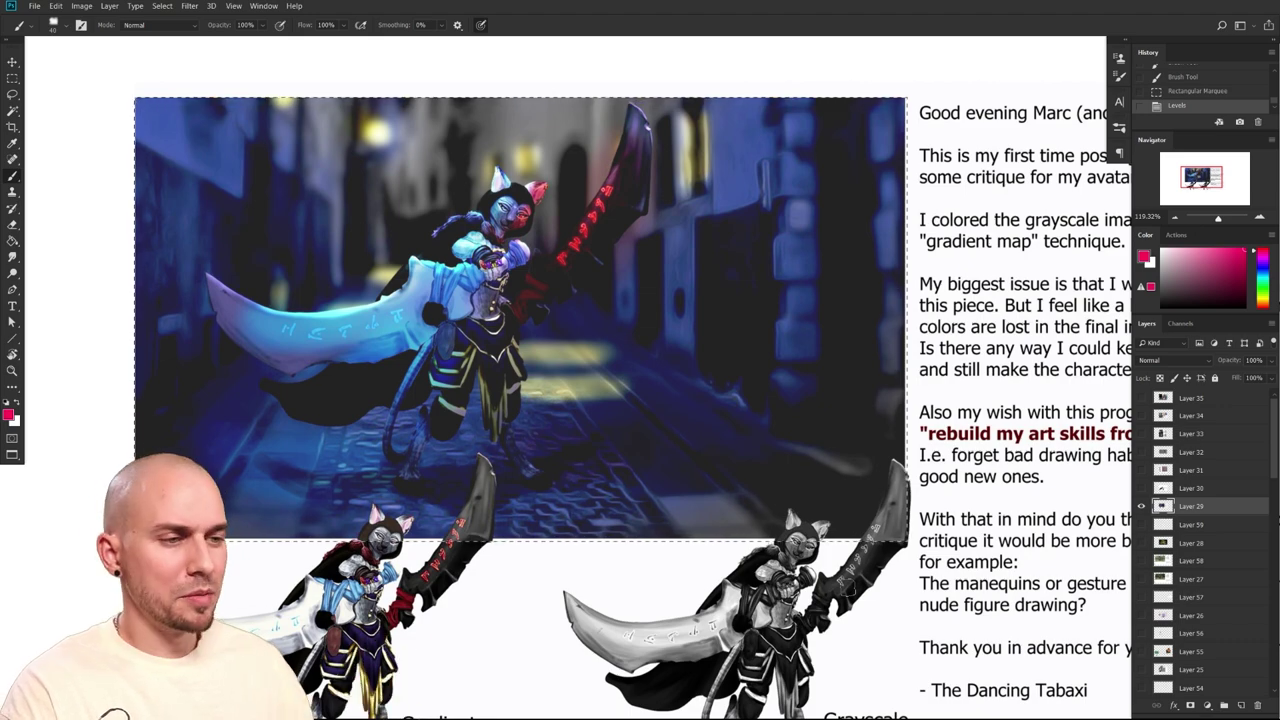
# Examine the grayscale and gradient map versions of the cat warrior up close
pyautogui.moveTo(885, 646); pyautogui.dragTo(743, 563)
pyautogui.moveTo(500, 522); pyautogui.dragTo(620, 511)
pyautogui.moveTo(420, 538); pyautogui.dragTo(566, 494)
pyautogui.moveTo(530, 535); pyautogui.dragTo(642, 472)
pyautogui.moveTo(829, 597); pyautogui.dragTo(673, 596)
pyautogui.hscroll(3, 673, 597)
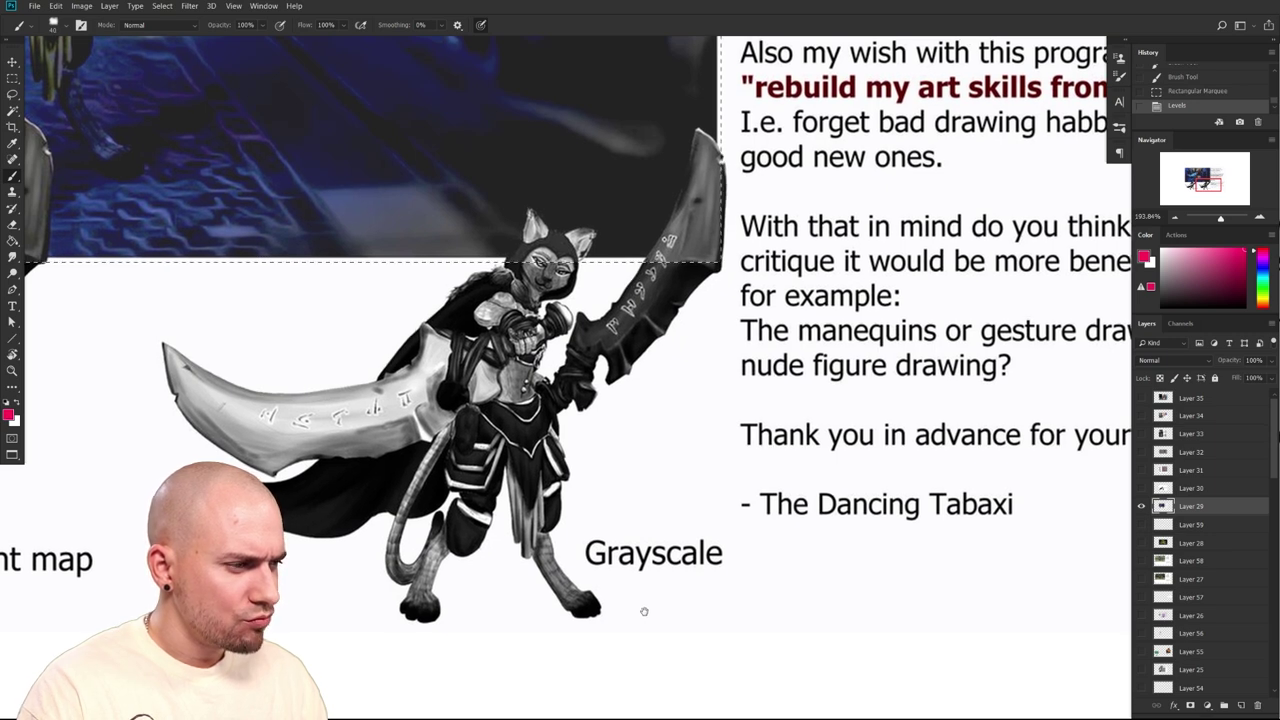
pyautogui.hscroll(-15, 644, 611)
pyautogui.scroll(3, 720, 591)
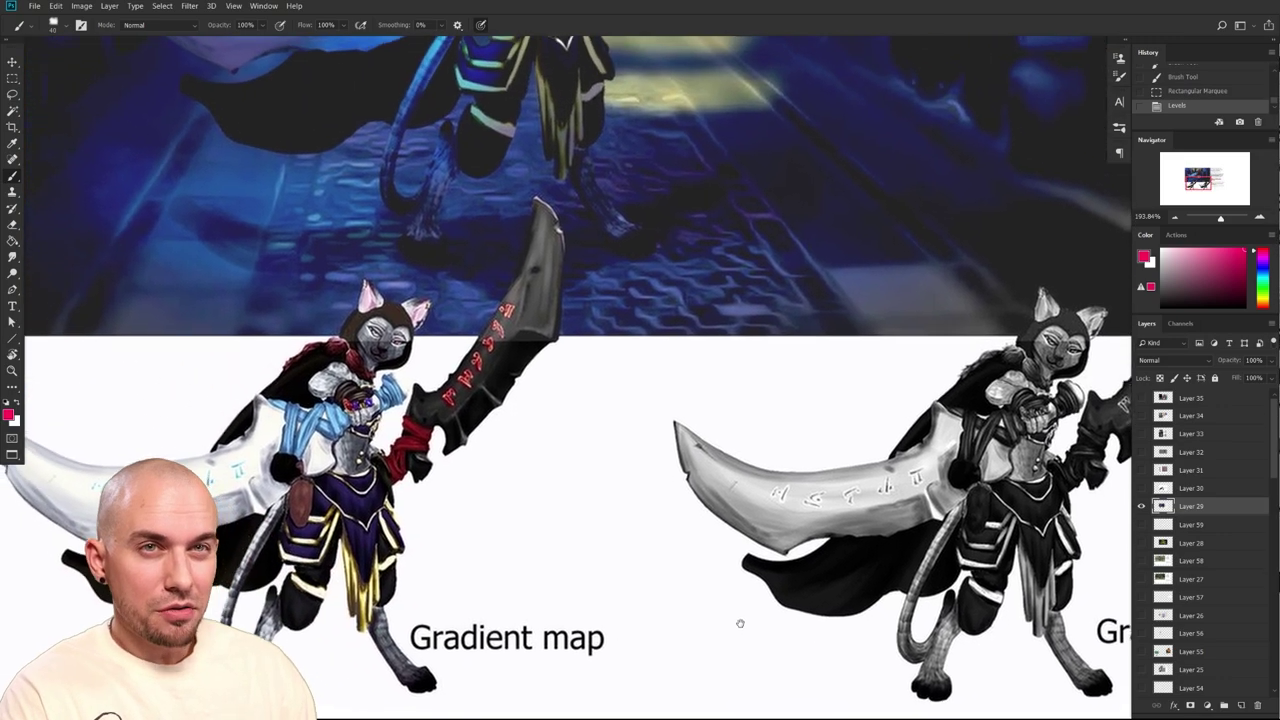
pyautogui.hscroll(-5, 737, 621)
pyautogui.scroll(5, 755, 551)
pyautogui.moveTo(755, 551); pyautogui.dragTo(758, 553)
pyautogui.scroll(-6, 760, 560)
pyautogui.hscroll(2, 760, 570)
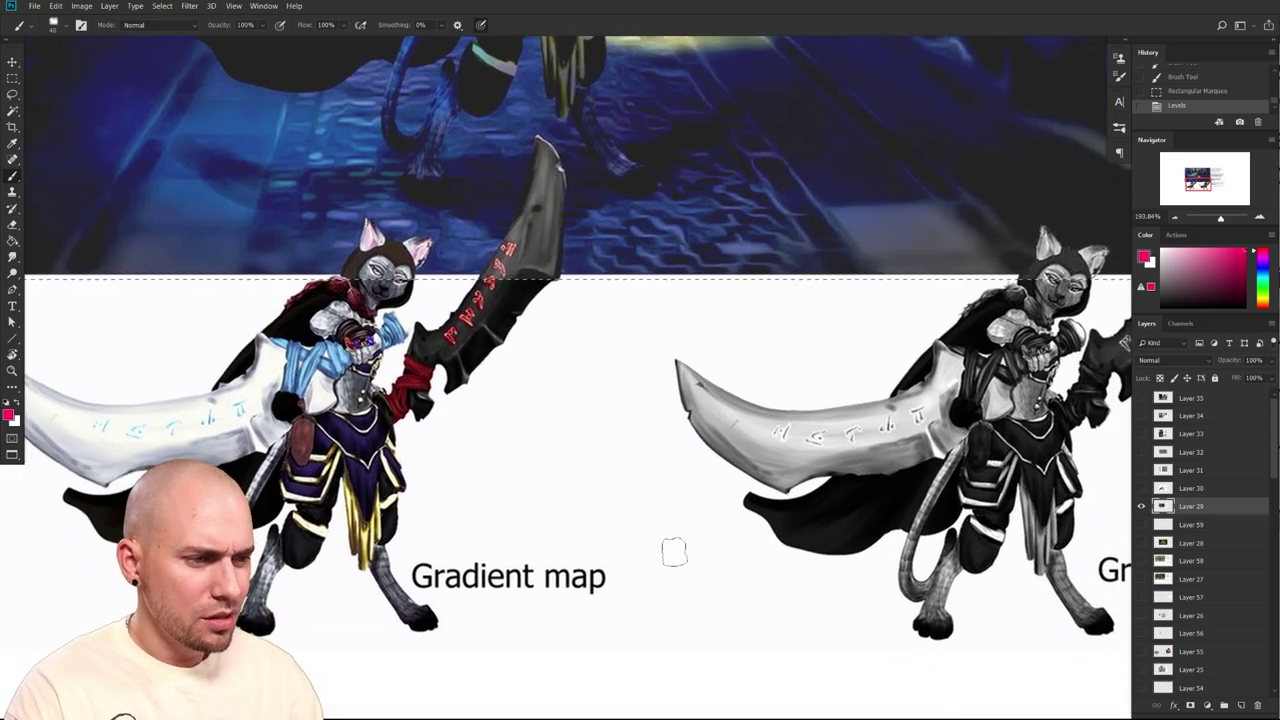
# Clear the marquee selection around the night scene and bring both smaller character versions into view
pyautogui.hotkey('ctrl', 'd')
pyautogui.moveTo(669, 560); pyautogui.dragTo(663, 597)
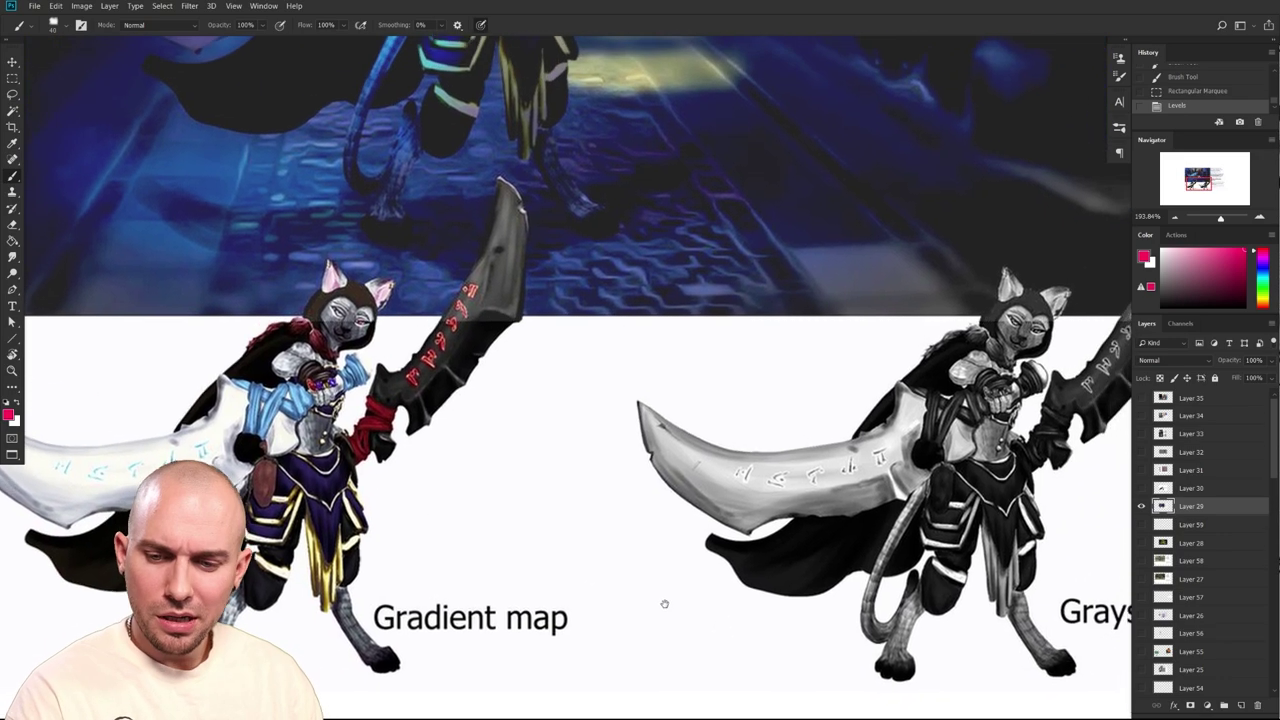
pyautogui.moveTo(760, 623); pyautogui.dragTo(799, 611)
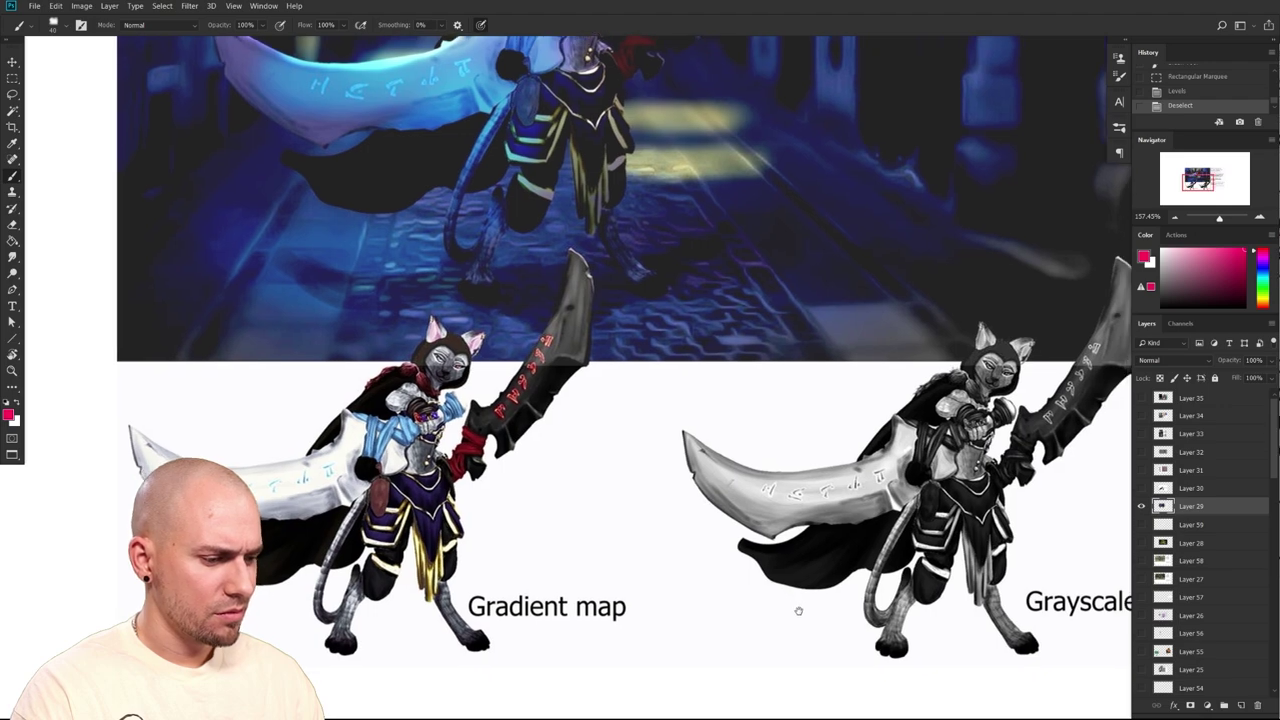
# Examine the grayscale version, and return to the whole submission with the student's message beside the night scene
pyautogui.moveTo(798, 610); pyautogui.dragTo(549, 609)
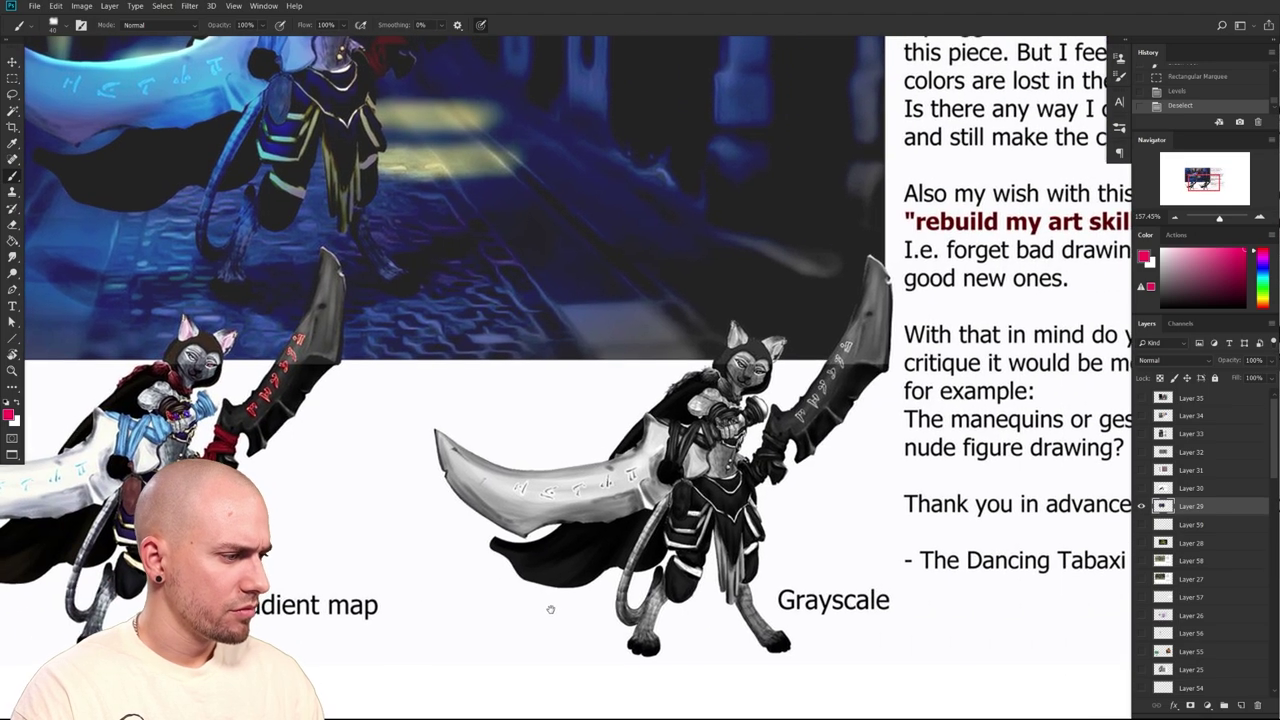
pyautogui.scroll(-2, 570, 614)
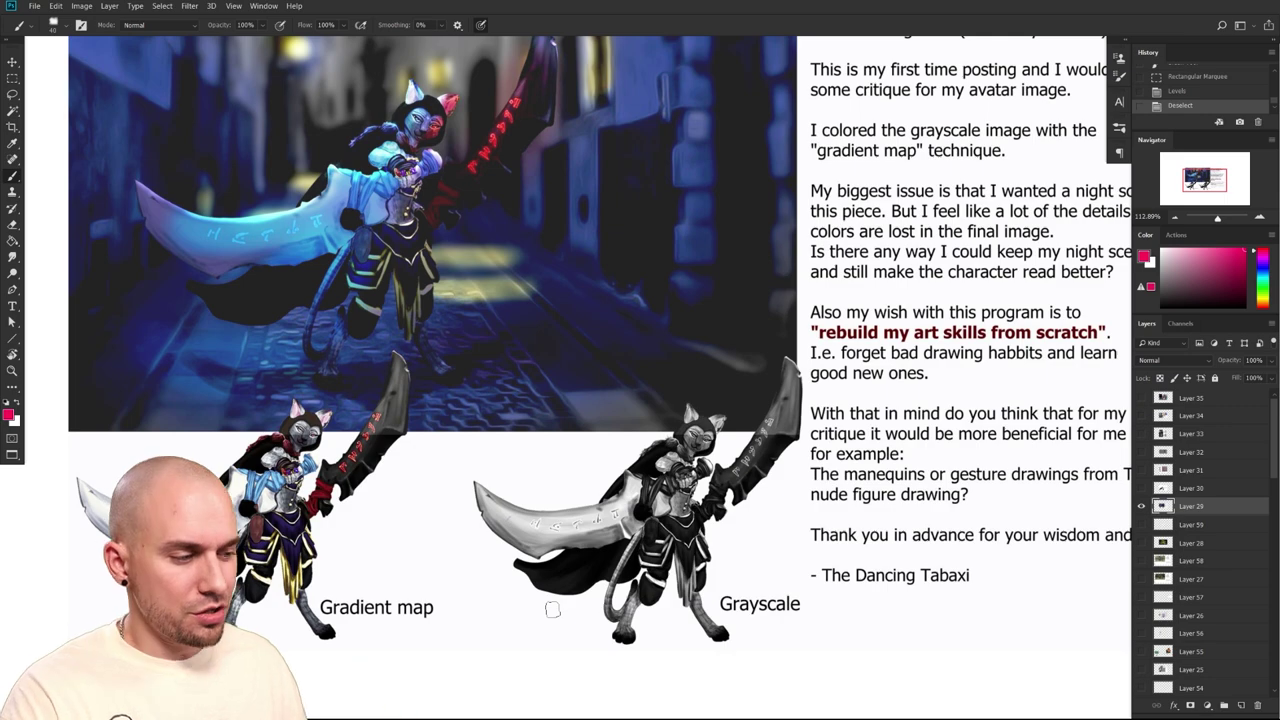
pyautogui.scroll(-2, 552, 610)
pyautogui.scroll(-2, 757, 553)
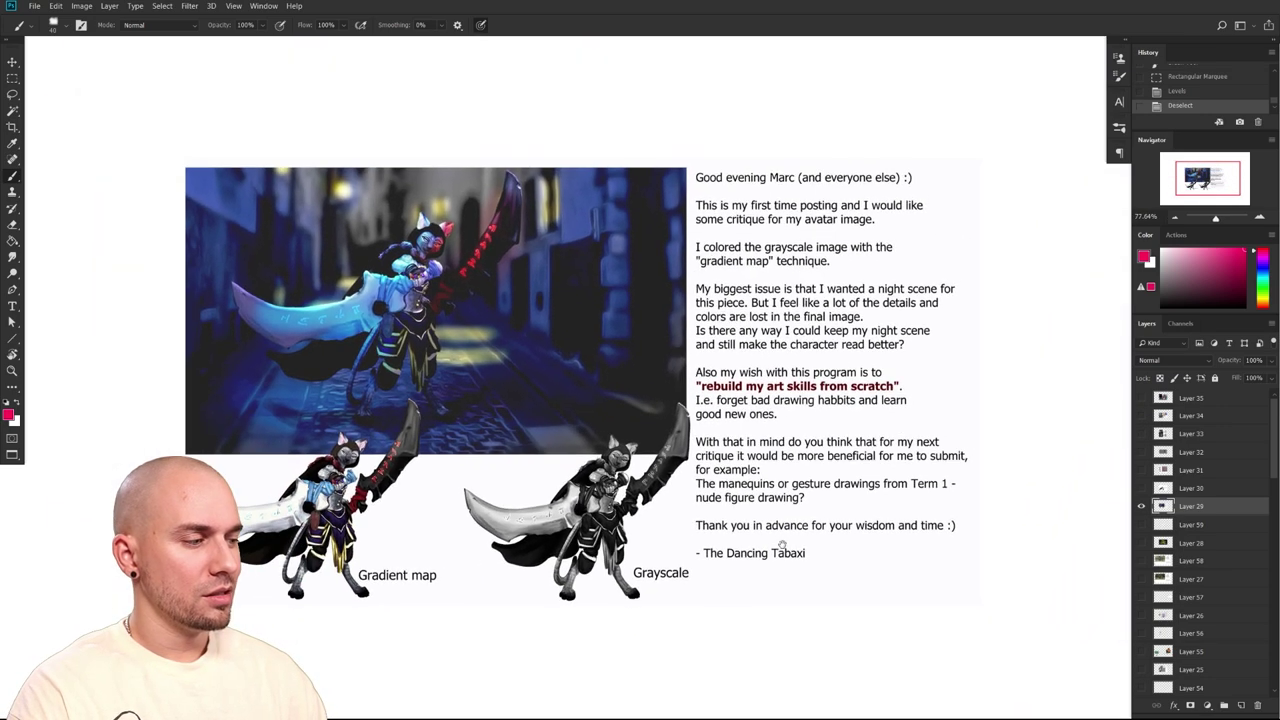
pyautogui.press('[')
pyautogui.moveTo(778, 420); pyautogui.dragTo(785, 417)
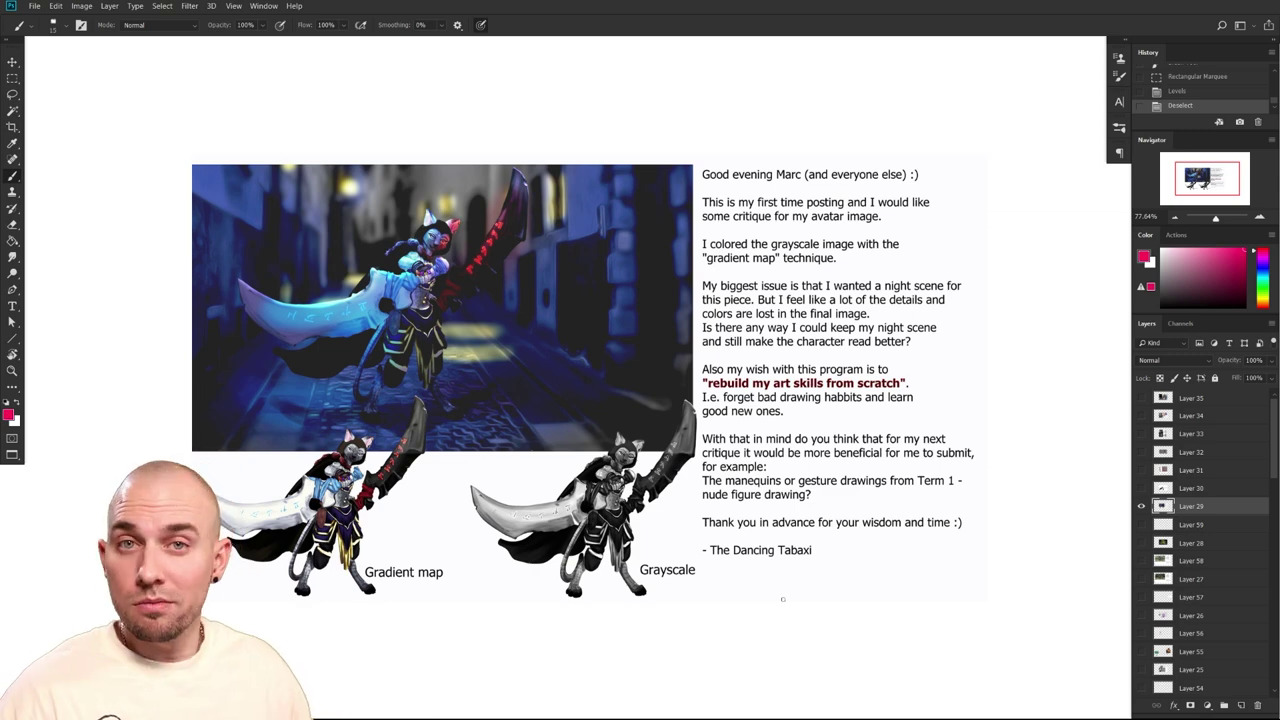
pyautogui.moveTo(664, 523); pyautogui.dragTo(667, 539)
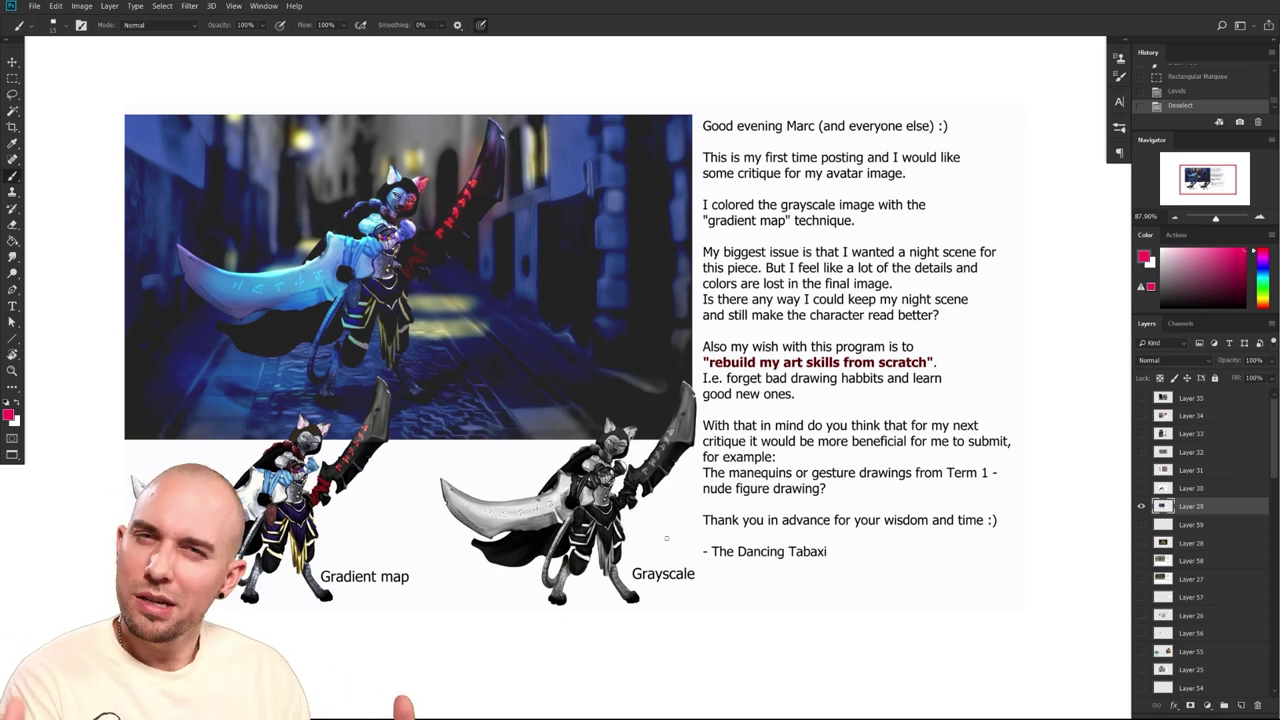
pyautogui.moveTo(853, 596); pyautogui.dragTo(839, 601)
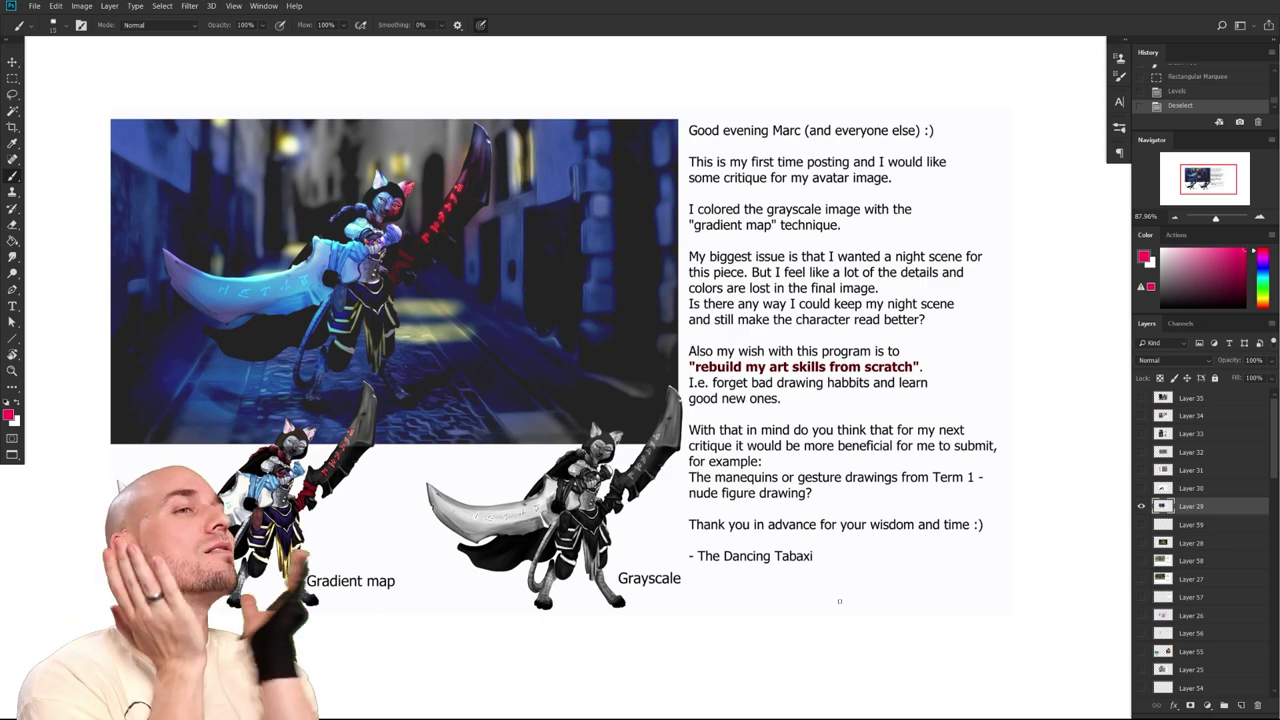
pyautogui.moveTo(900, 522); pyautogui.dragTo(887, 526)
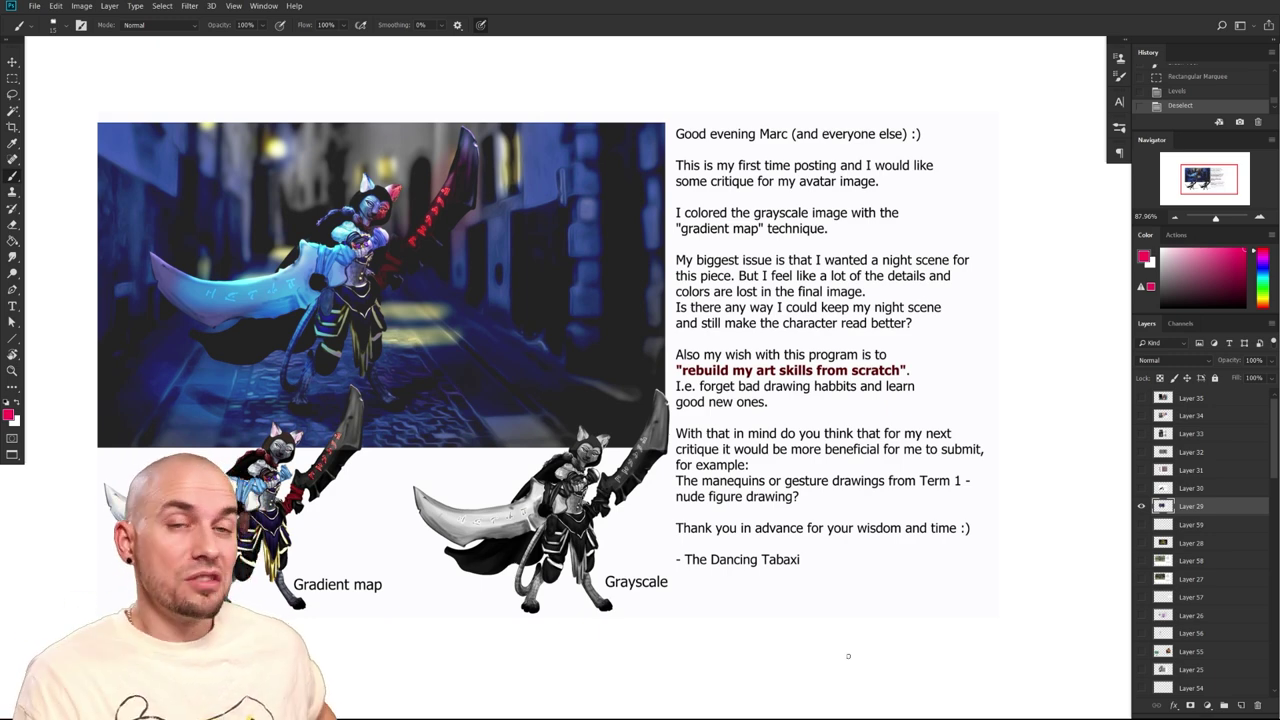
pyautogui.moveTo(965, 547)
pyautogui.mouseDown()
pyautogui.moveTo(994, 537)
pyautogui.moveTo(986, 546)
pyautogui.mouseUp()
pyautogui.moveTo(932, 585); pyautogui.dragTo(907, 571)
pyautogui.moveTo(976, 552); pyautogui.dragTo(968, 572)
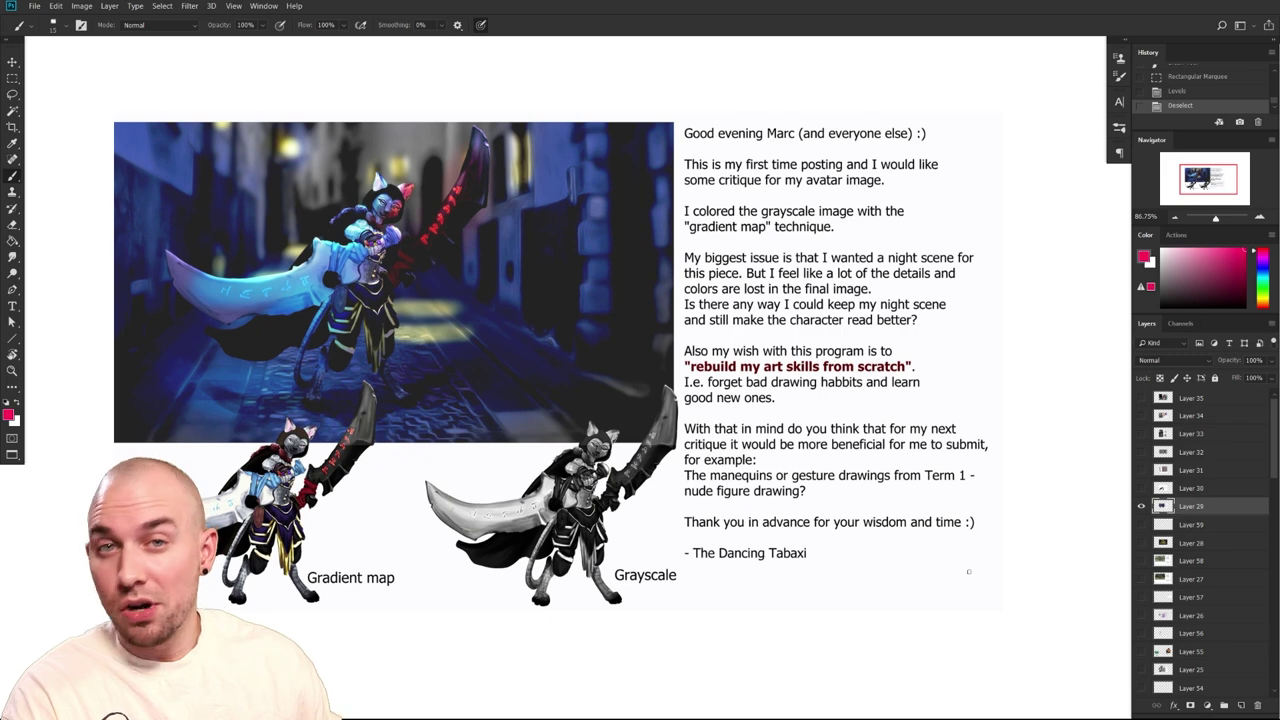
pyautogui.moveTo(903, 583); pyautogui.dragTo(850, 575)
# Pick a dark gray brush color and bring the gradient map and grayscale characters into closer view
pyautogui.click(1161, 283)
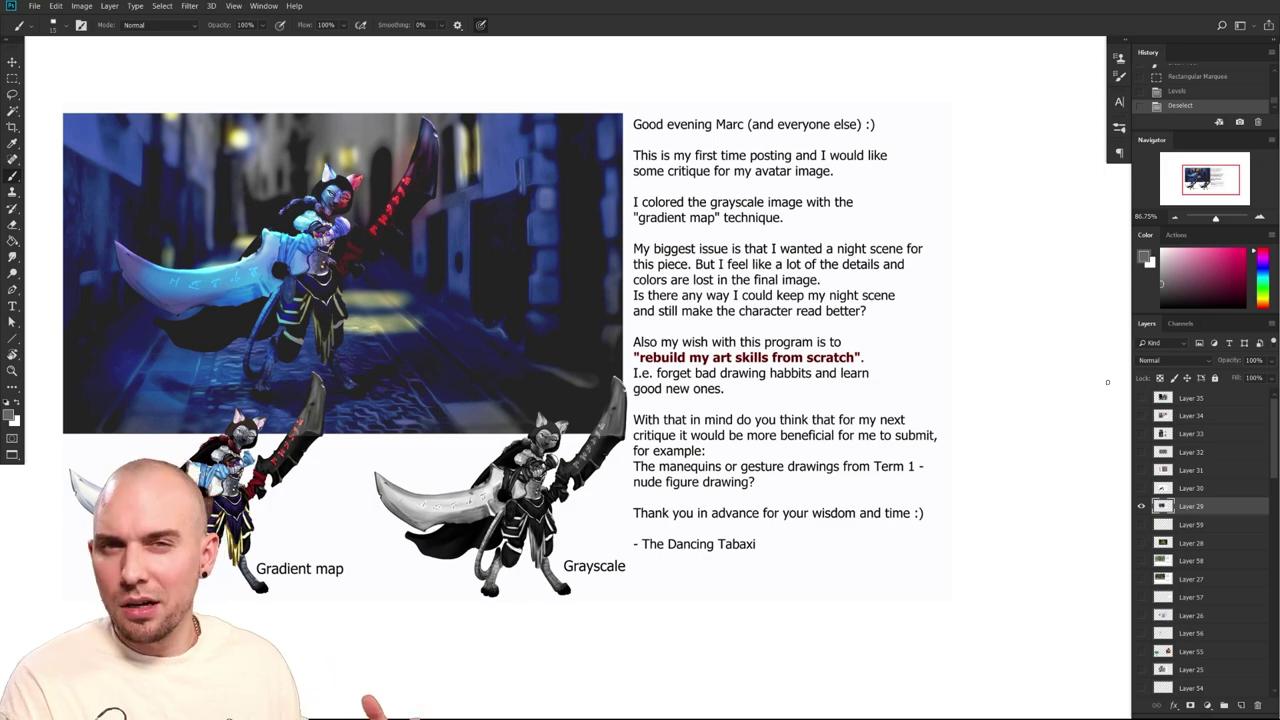
pyautogui.scroll(3, 235, 517)
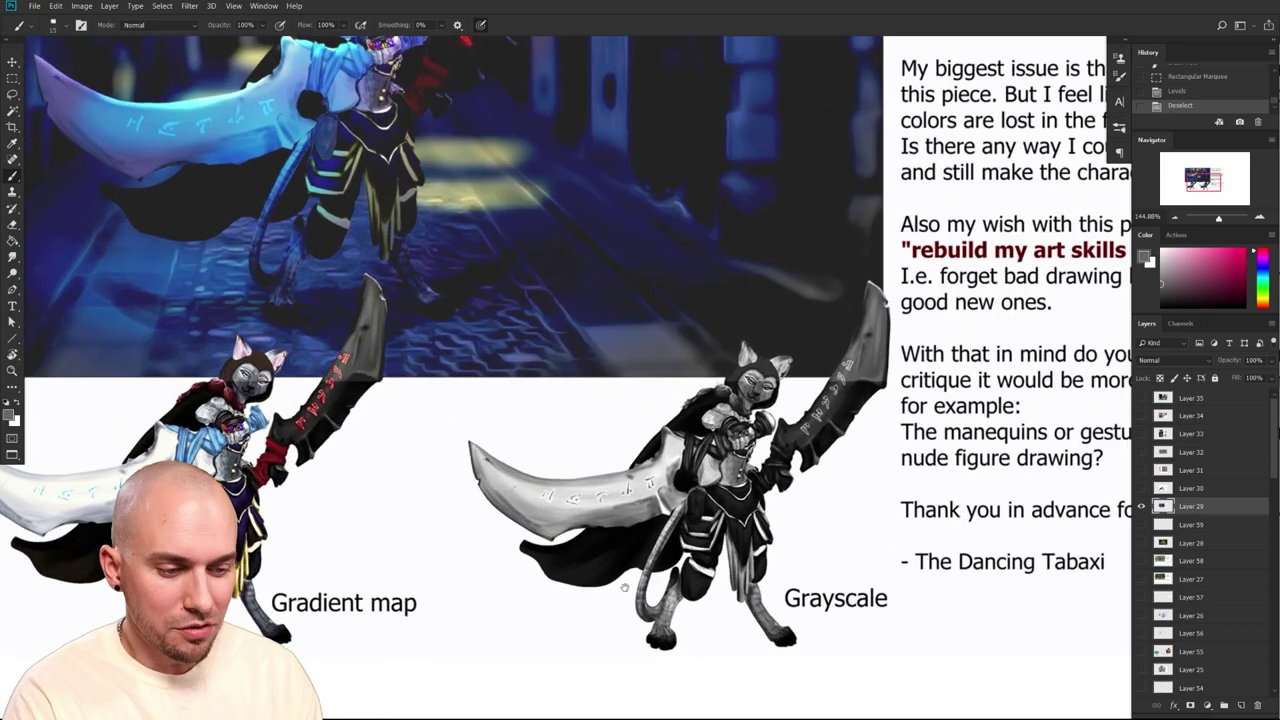
pyautogui.moveTo(811, 572); pyautogui.dragTo(729, 534)
pyautogui.moveTo(669, 625); pyautogui.dragTo(851, 669)
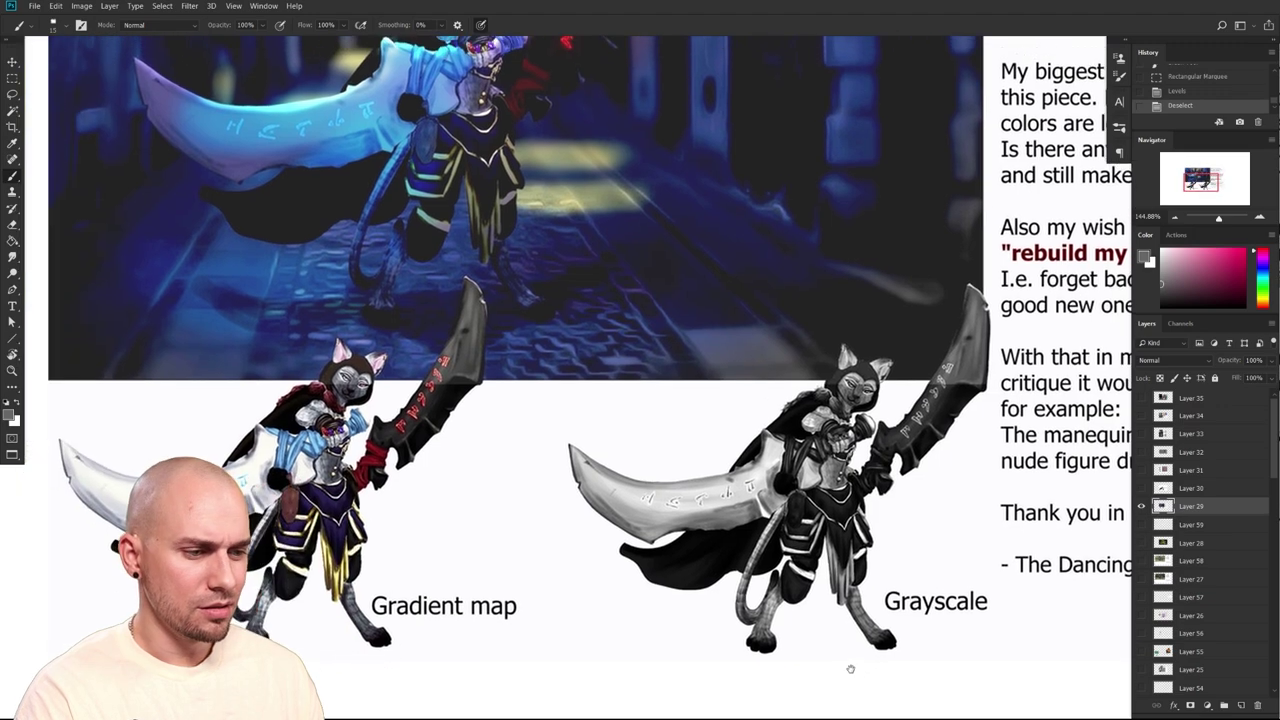
pyautogui.scroll(-1, 745, 612)
pyautogui.scroll(1, 700, 606)
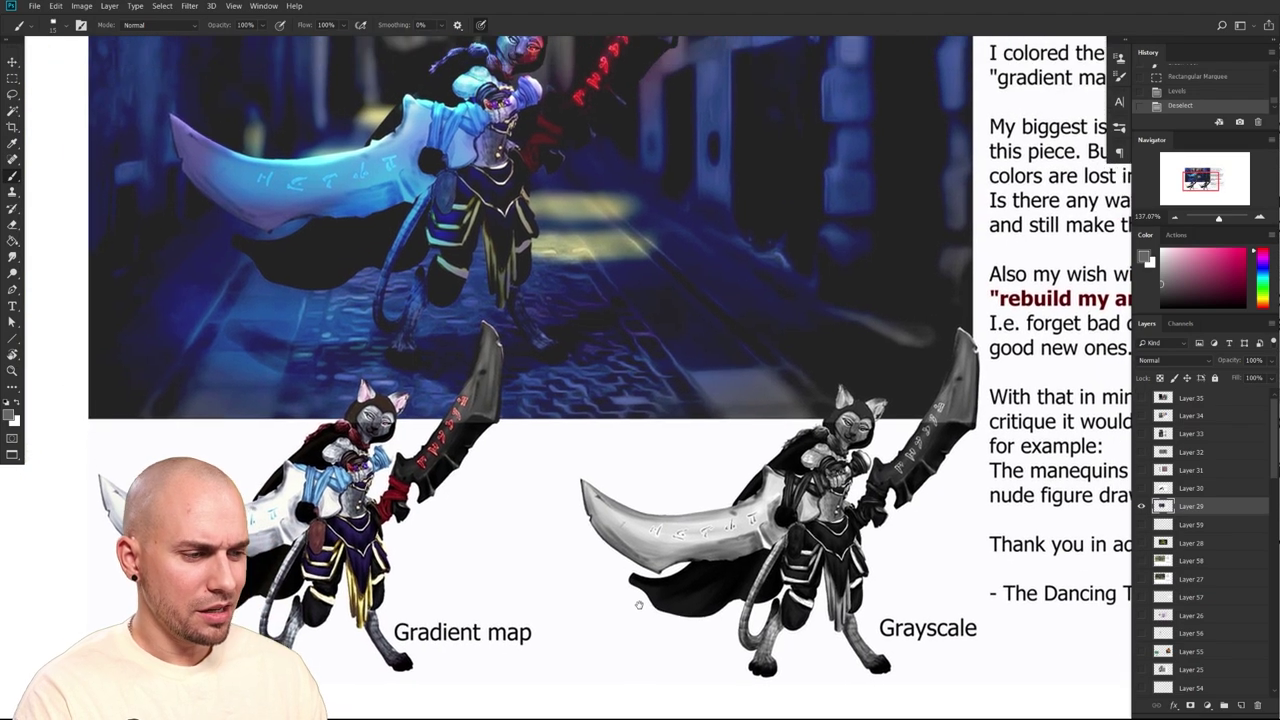
pyautogui.scroll(-1, 515, 585)
pyautogui.scroll(2, 527, 614)
pyautogui.hscroll(1, 527, 614)
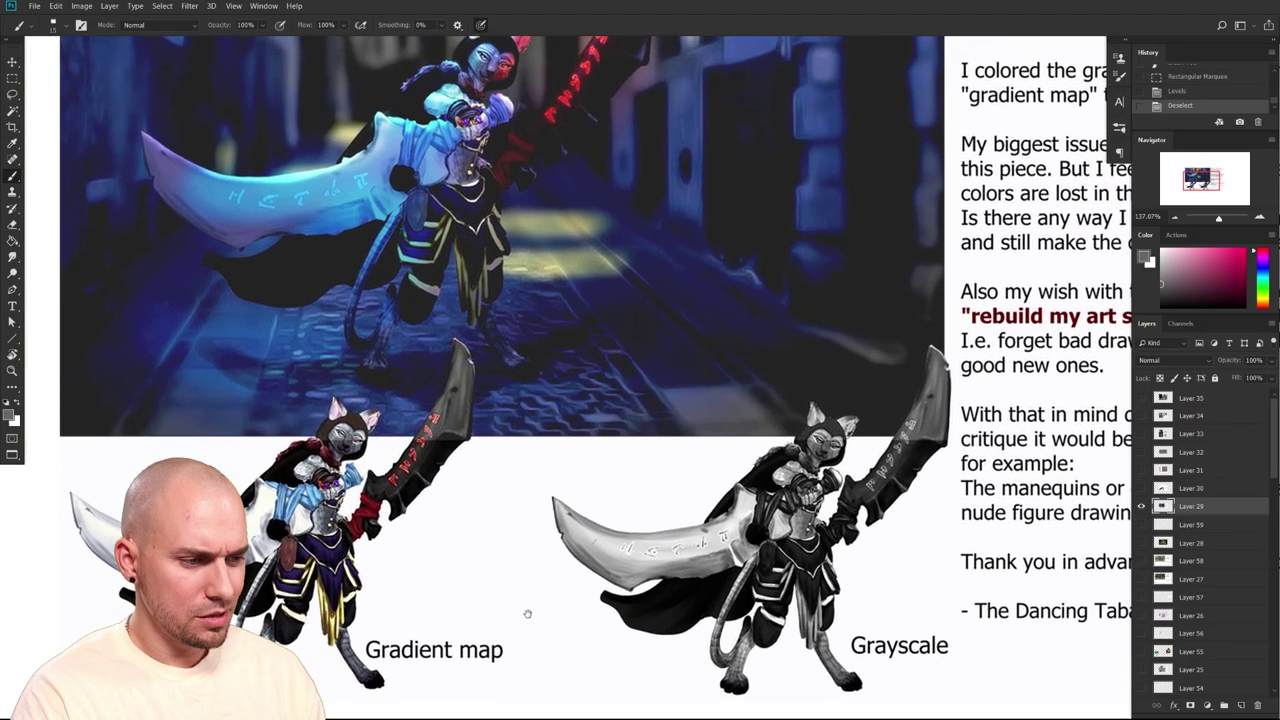
# Compare the gradient map character with the grayscale character up close below the night scene
pyautogui.scroll(2, 527, 614)
pyautogui.hscroll(1, 527, 614)
pyautogui.scroll(-4, 535, 415)
pyautogui.hscroll(-1, 535, 415)
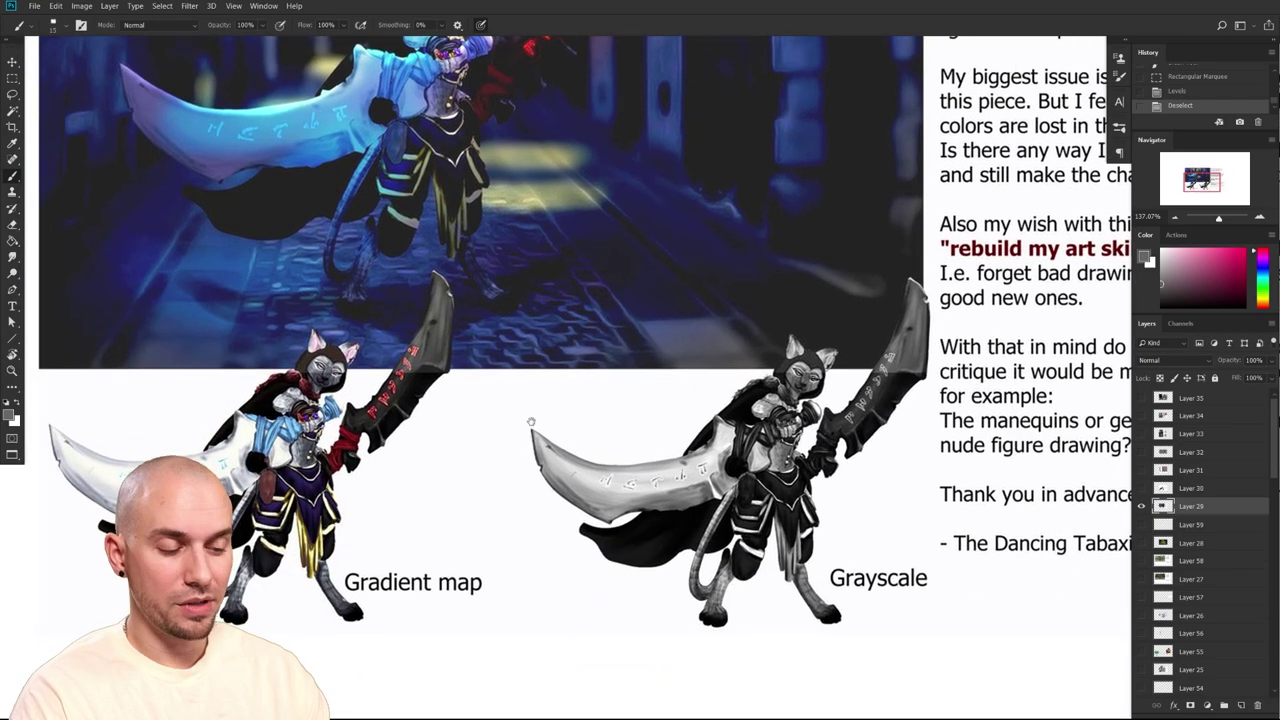
pyautogui.moveTo(638, 620); pyautogui.dragTo(713, 607)
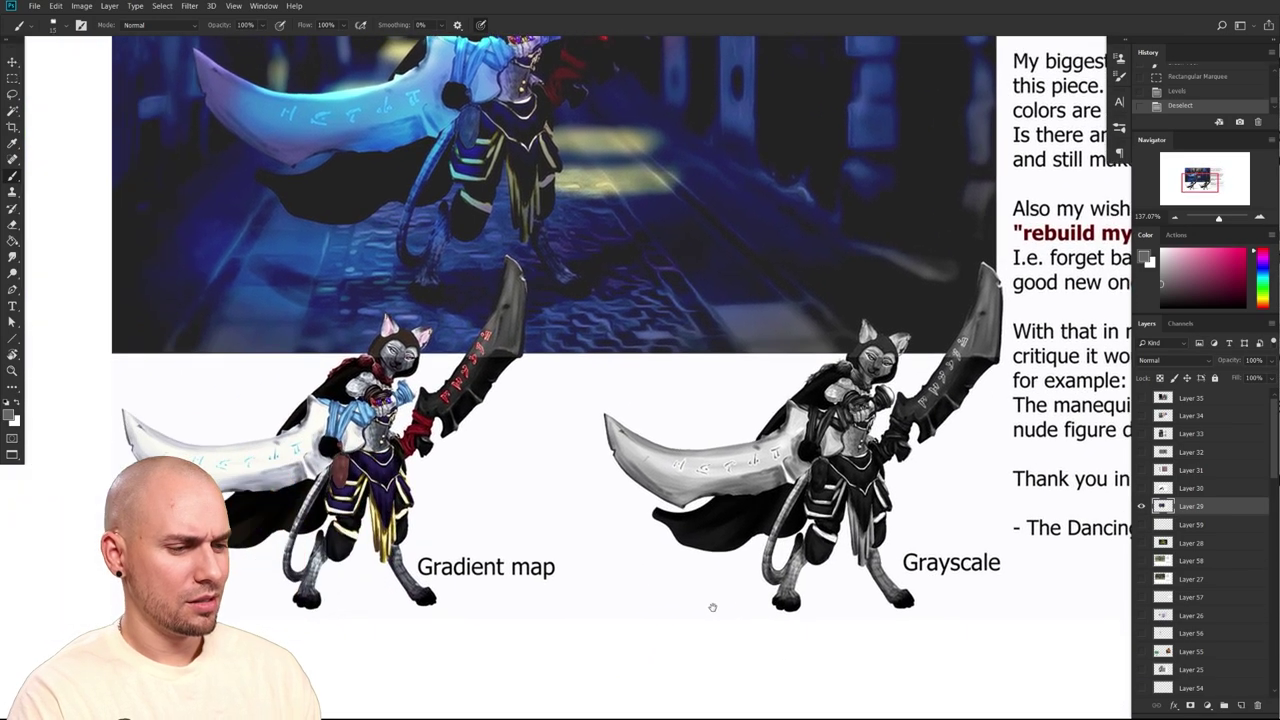
pyautogui.scroll(1, 712, 607)
pyautogui.hscroll(1, 712, 607)
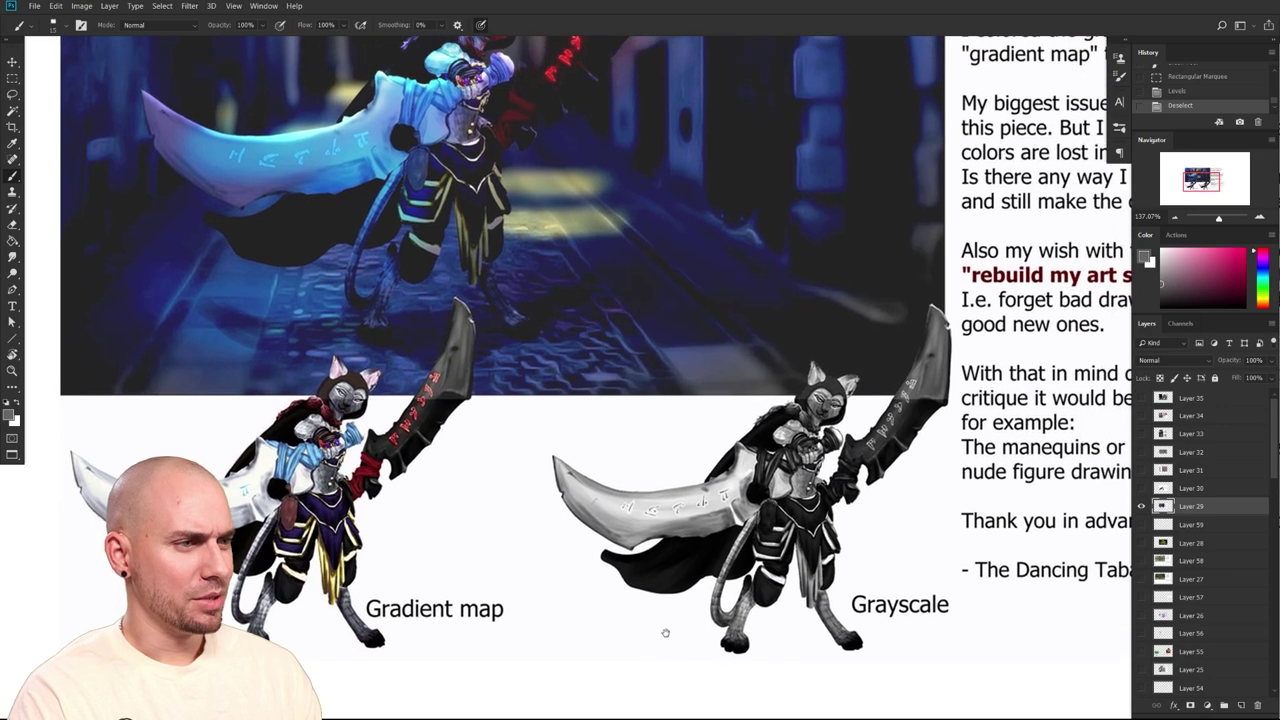
pyautogui.scroll(-2, 662, 632)
pyautogui.scroll(3, 358, 560)
pyautogui.moveTo(433, 583)
pyautogui.mouseDown()
pyautogui.moveTo(410, 579)
pyautogui.moveTo(420, 576)
pyautogui.mouseUp()
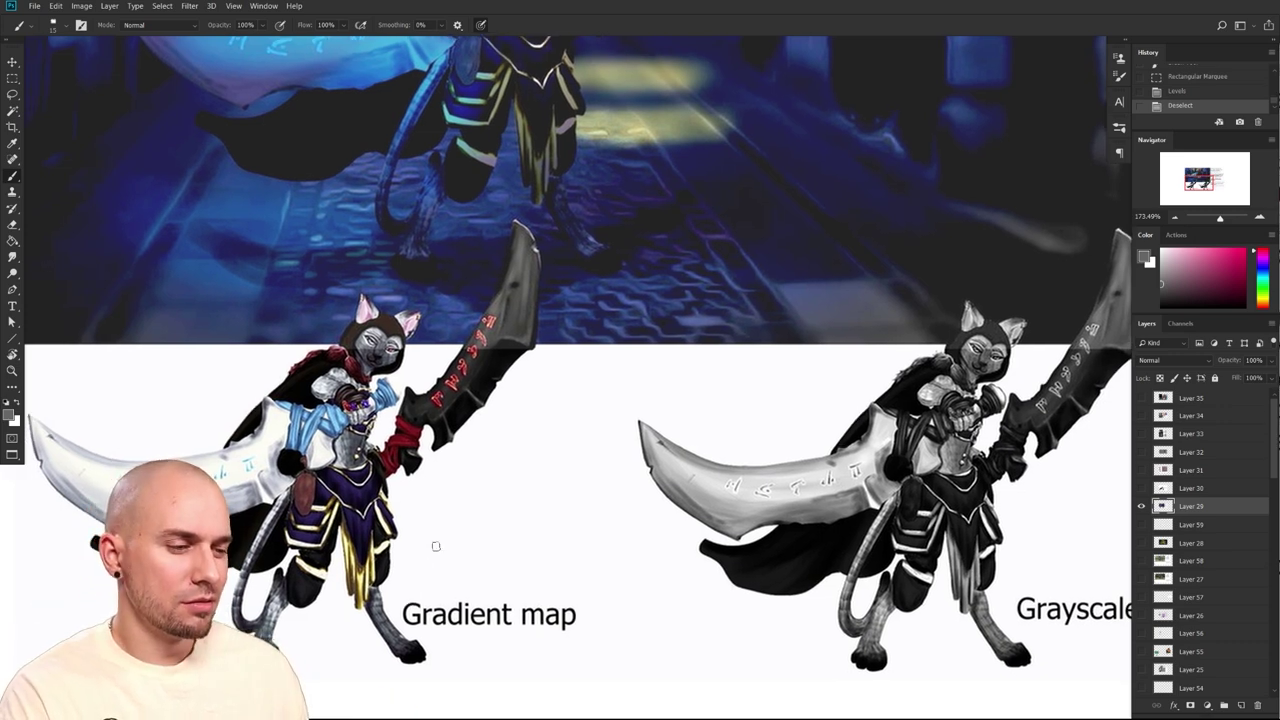
pyautogui.moveTo(436, 546); pyautogui.dragTo(277, 529)
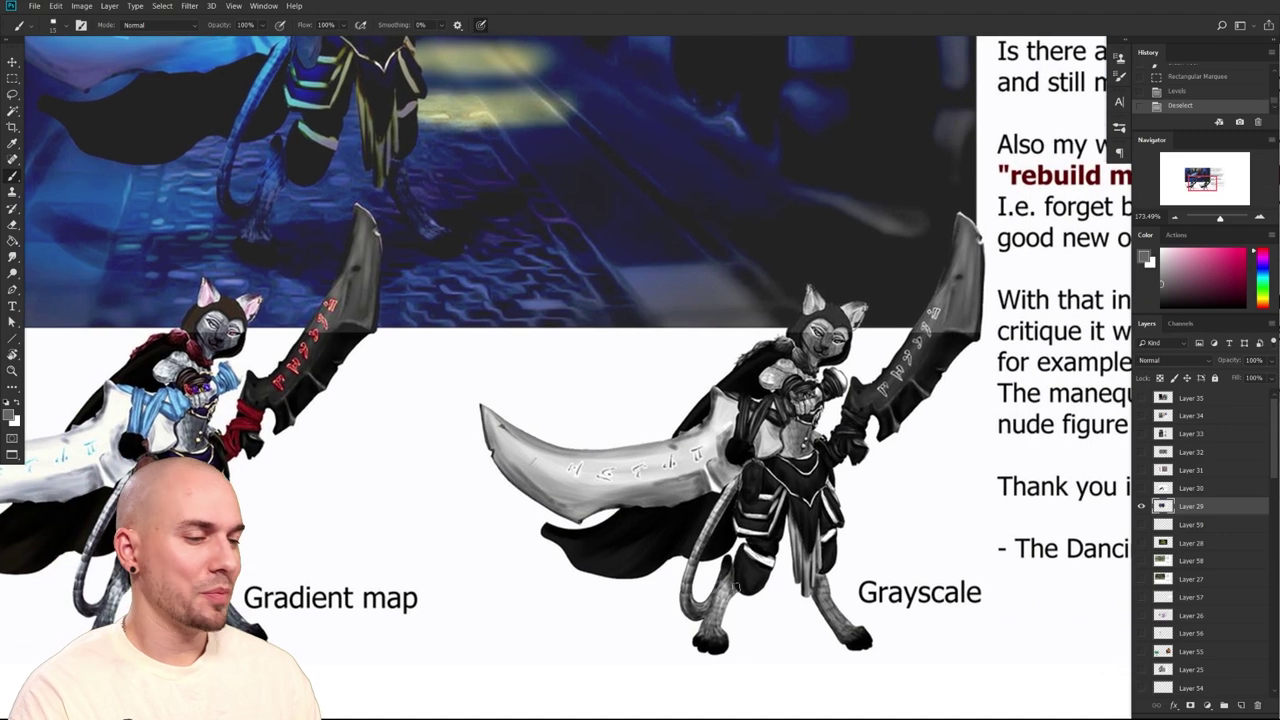
# Reread the student's questions with the night scene and both smaller versions in full view
pyautogui.scroll(-5, 954, 623)
pyautogui.moveTo(1046, 612); pyautogui.dragTo(800, 623)
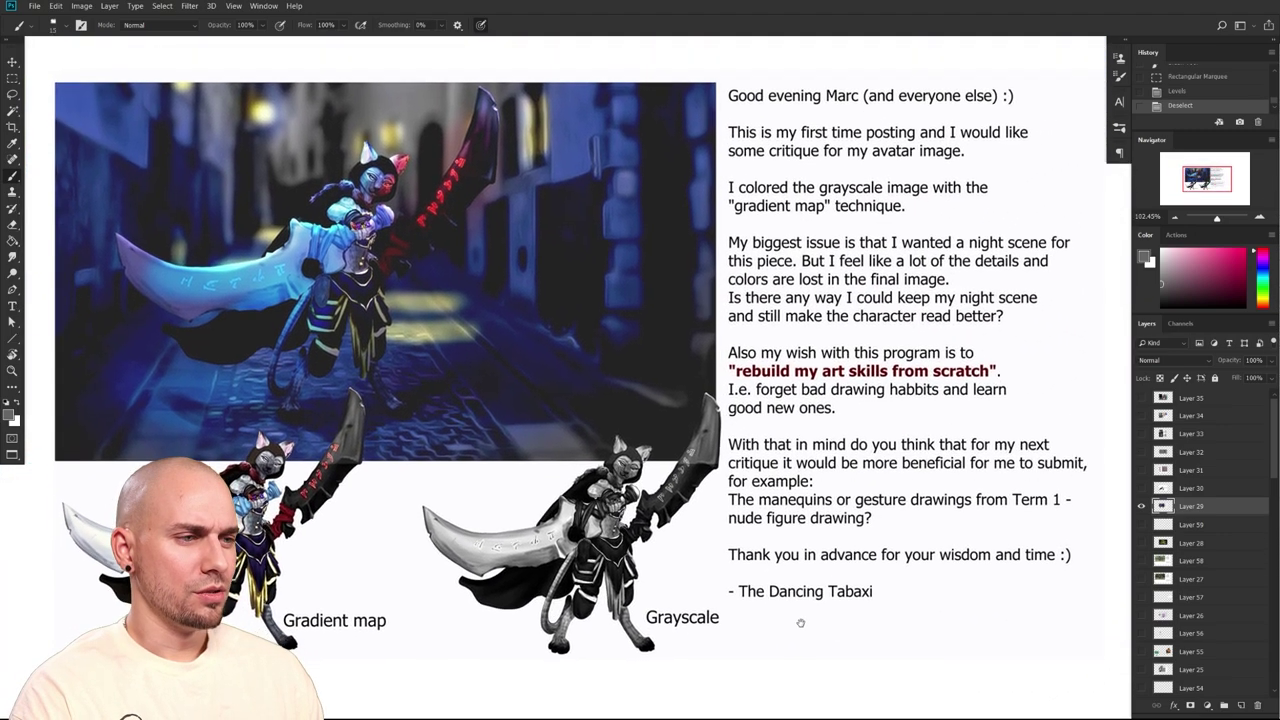
pyautogui.scroll(-2, 790, 610)
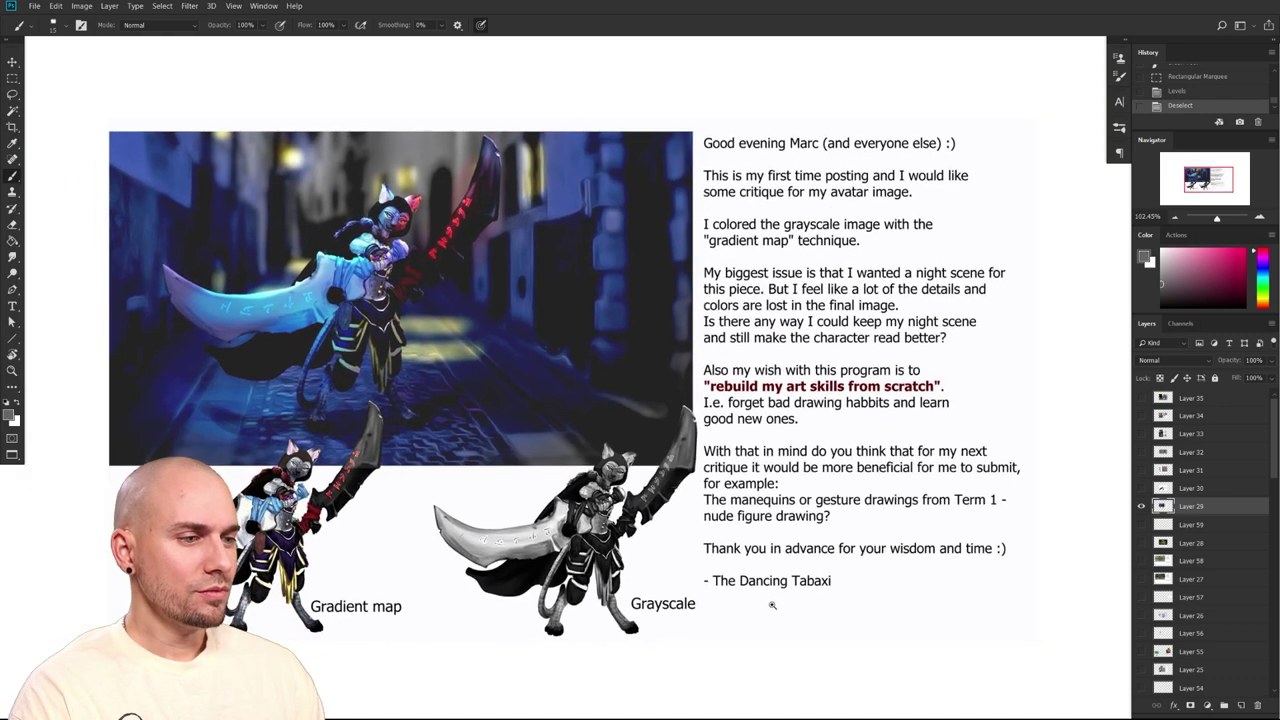
pyautogui.moveTo(774, 611); pyautogui.dragTo(777, 607)
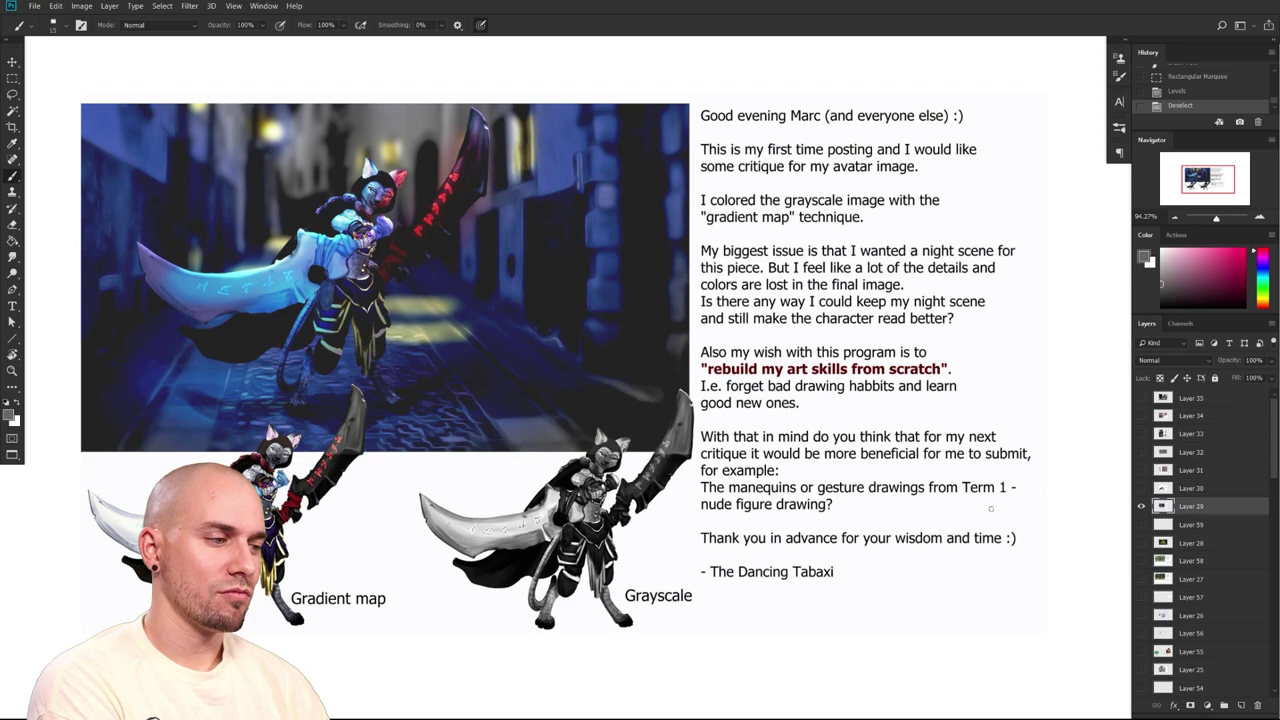
pyautogui.moveTo(935, 557); pyautogui.dragTo(967, 553)
pyautogui.scroll(-1, 946, 560)
pyautogui.scroll(1, 953, 552)
pyautogui.moveTo(640, 484); pyautogui.dragTo(666, 523)
pyautogui.scroll(-3, 666, 540)
pyautogui.scroll(3, 571, 503)
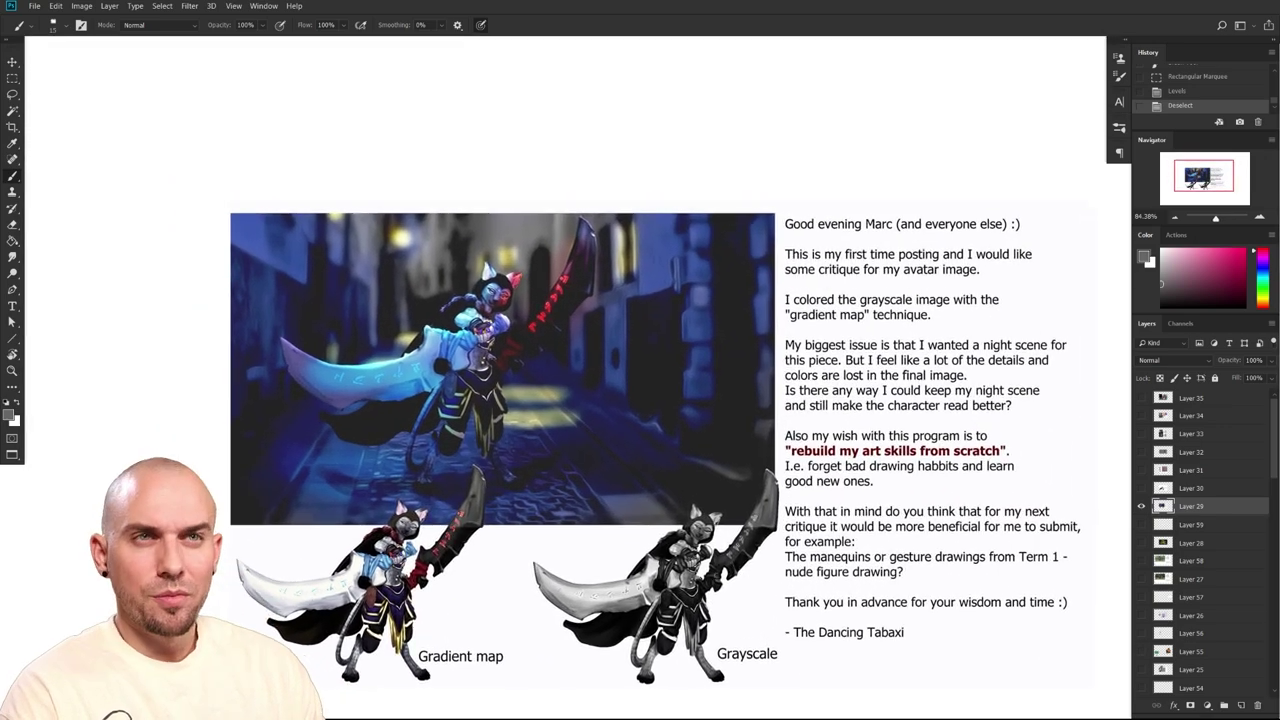
# Pick a saturated pink brush color while inspecting the night scene around the red sword
pyautogui.scroll(3, 575, 505)
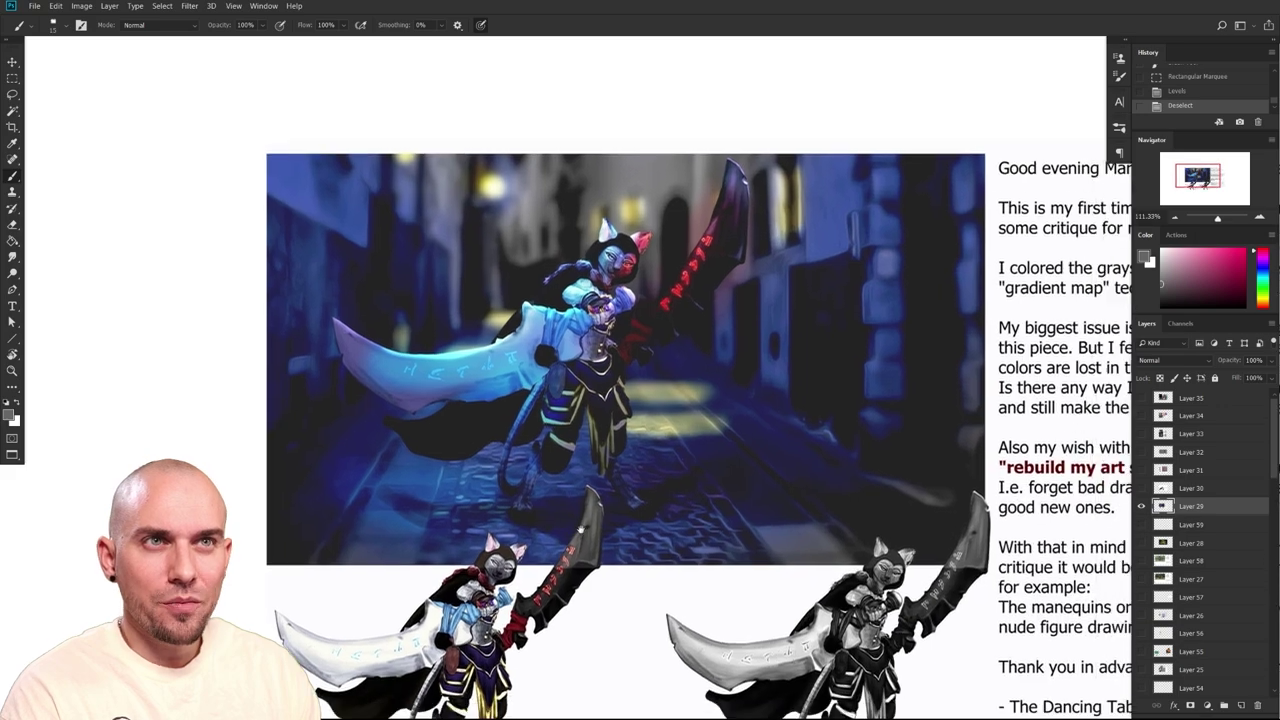
pyautogui.moveTo(581, 529); pyautogui.dragTo(558, 527)
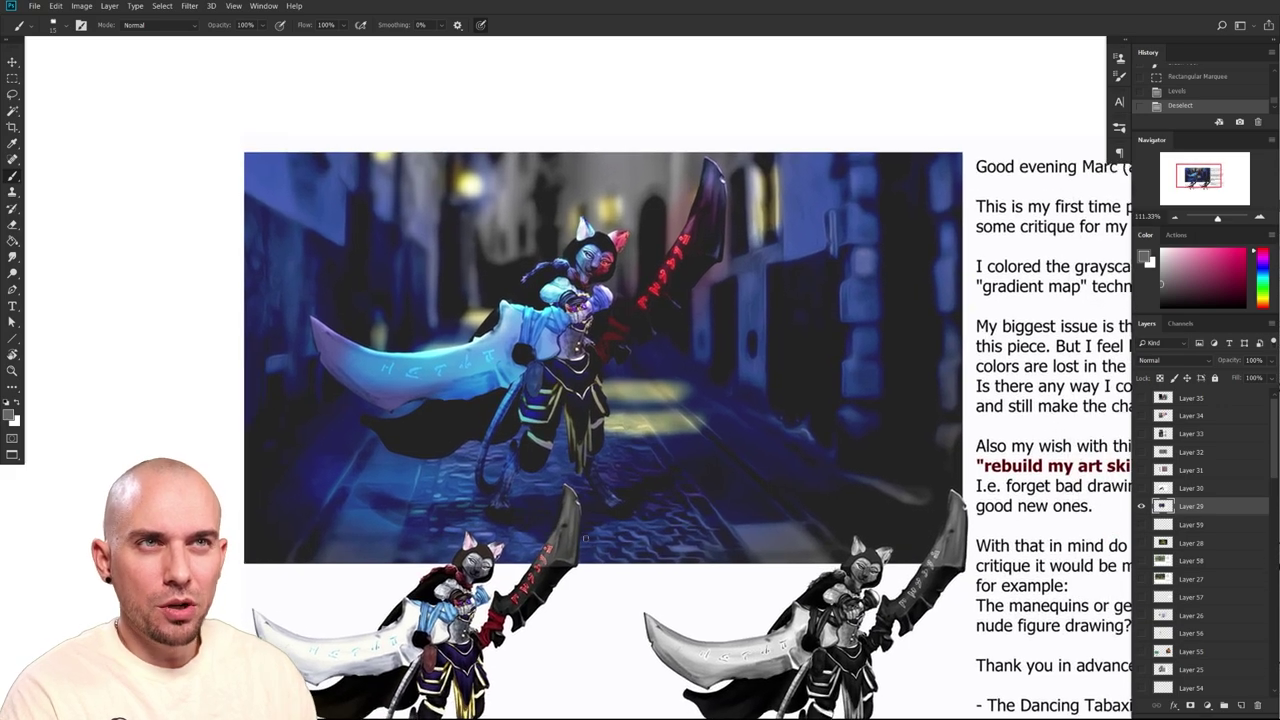
pyautogui.moveTo(720, 560); pyautogui.dragTo(671, 572)
pyautogui.moveTo(674, 573)
pyautogui.mouseDown()
pyautogui.moveTo(616, 573)
pyautogui.moveTo(665, 573)
pyautogui.mouseUp()
pyautogui.click(1241, 250)
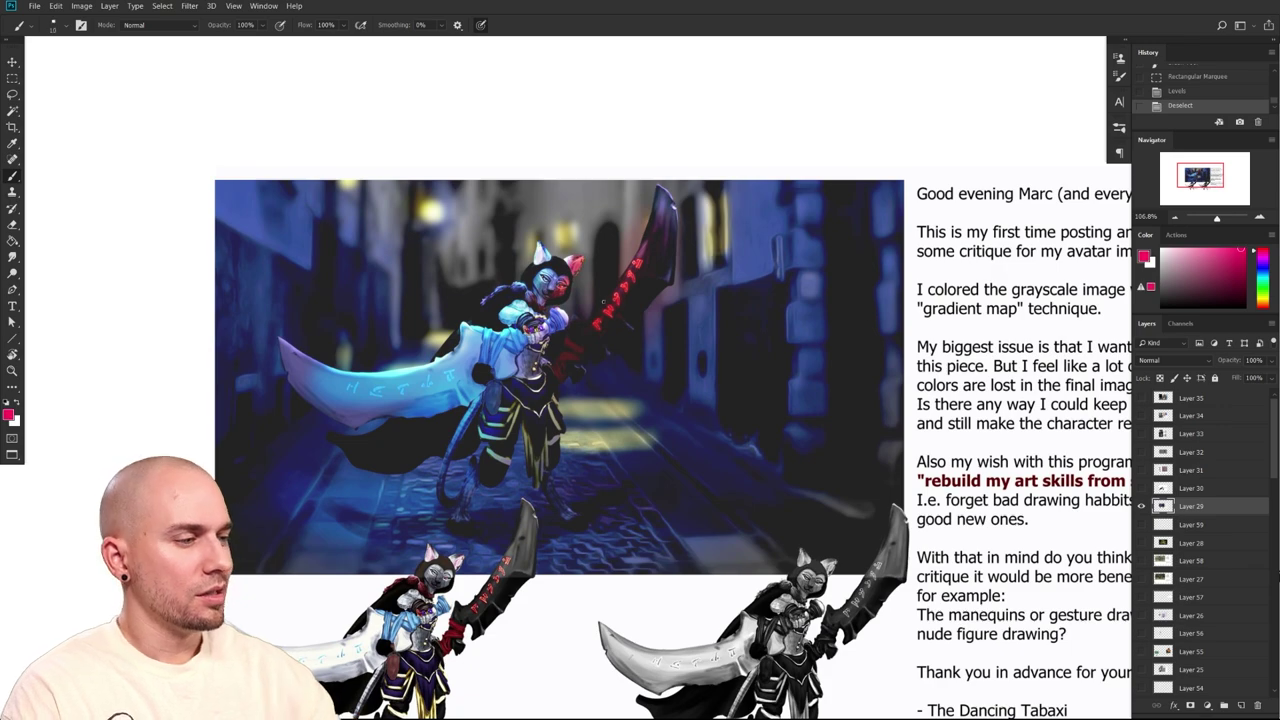
pyautogui.moveTo(590, 320); pyautogui.dragTo(685, 321)
pyautogui.moveTo(704, 255)
pyautogui.mouseDown()
pyautogui.moveTo(692, 279)
pyautogui.moveTo(702, 262)
pyautogui.mouseUp()
pyautogui.scroll(-4, 617, 370)
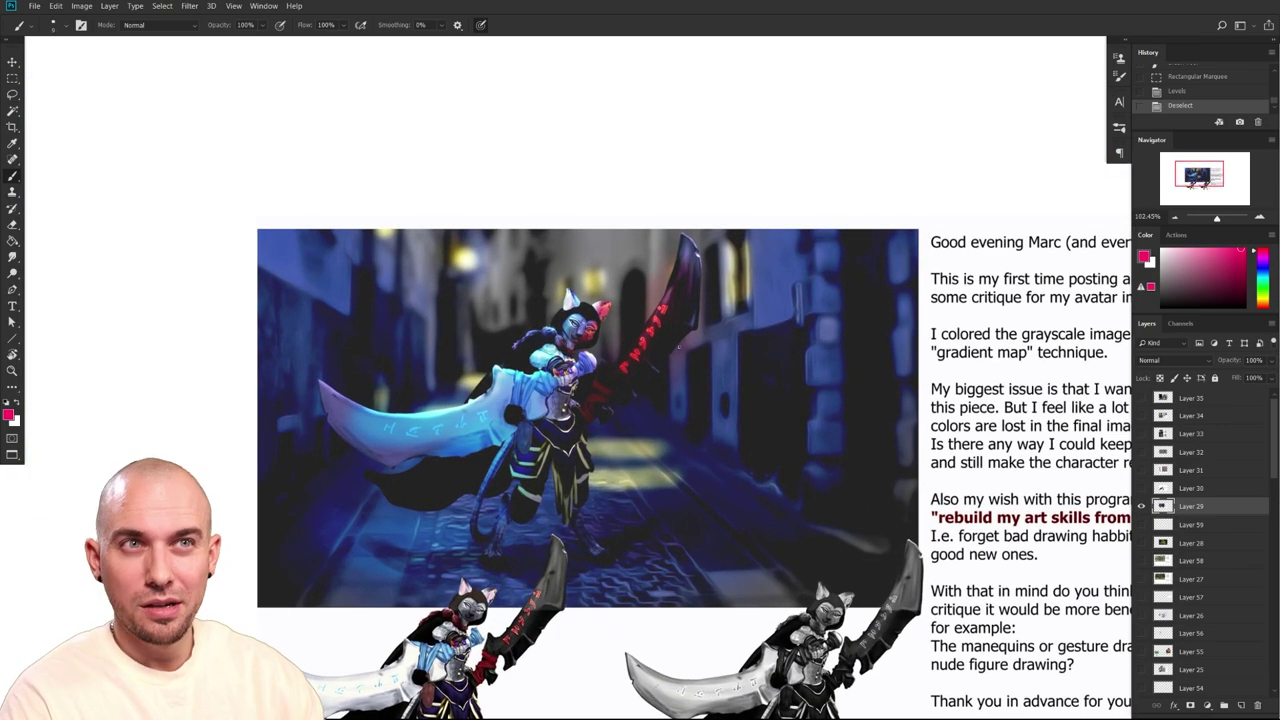
# Examine the blue and red lighting on the cat warrior's face and torso up close
pyautogui.scroll(5, 660, 405)
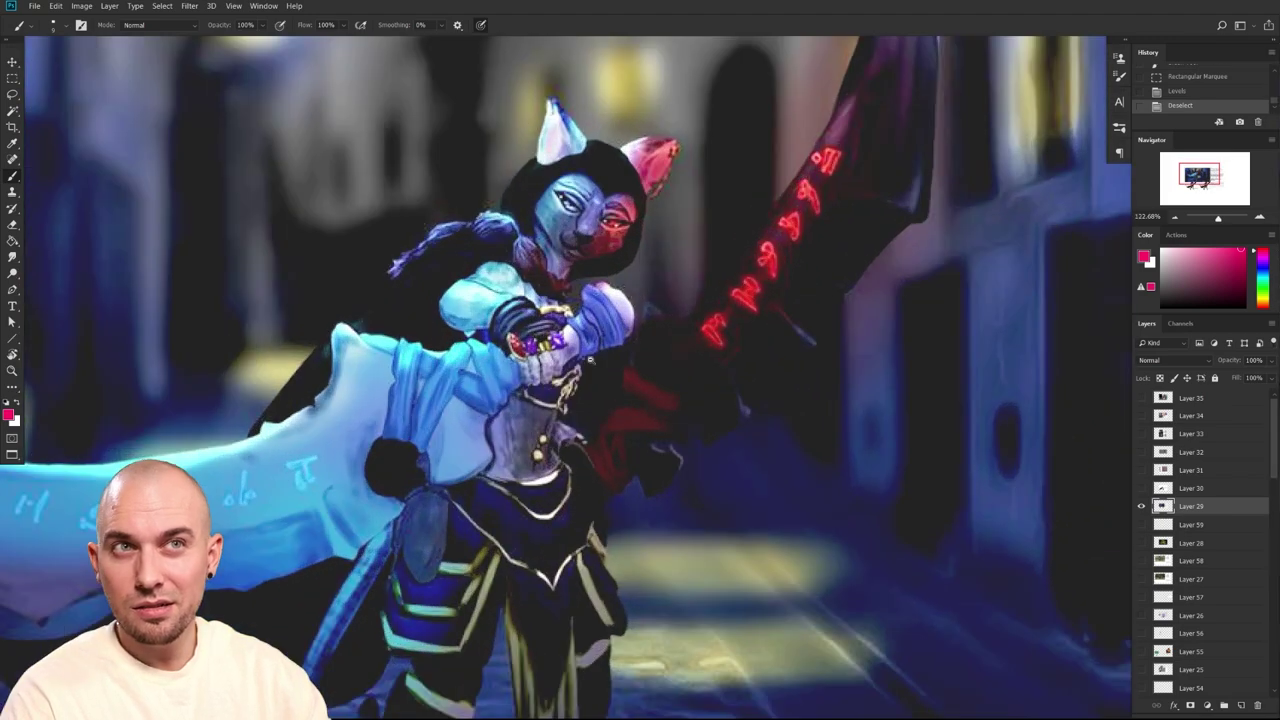
pyautogui.moveTo(618, 218); pyautogui.dragTo(630, 226)
pyautogui.hotkey('ctrl', 'z')
pyautogui.moveTo(682, 433); pyautogui.dragTo(657, 432)
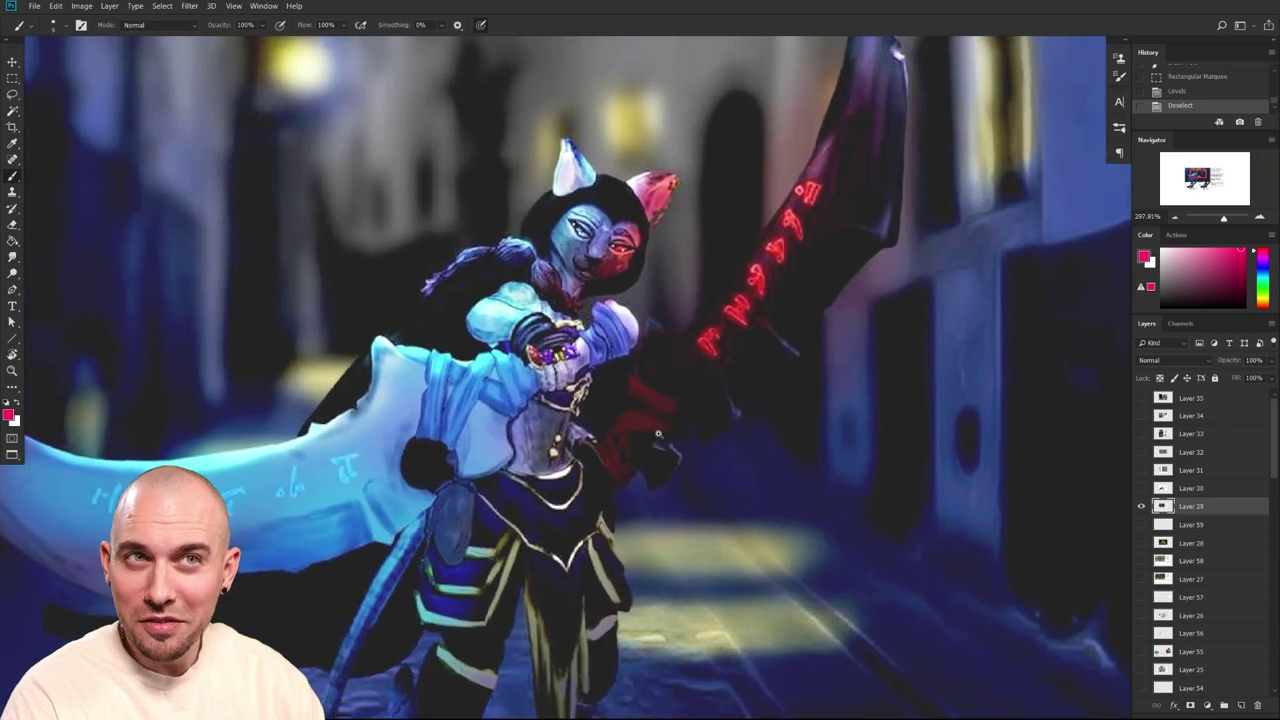
pyautogui.moveTo(658, 434); pyautogui.dragTo(609, 212)
pyautogui.scroll(-3, 590, 372)
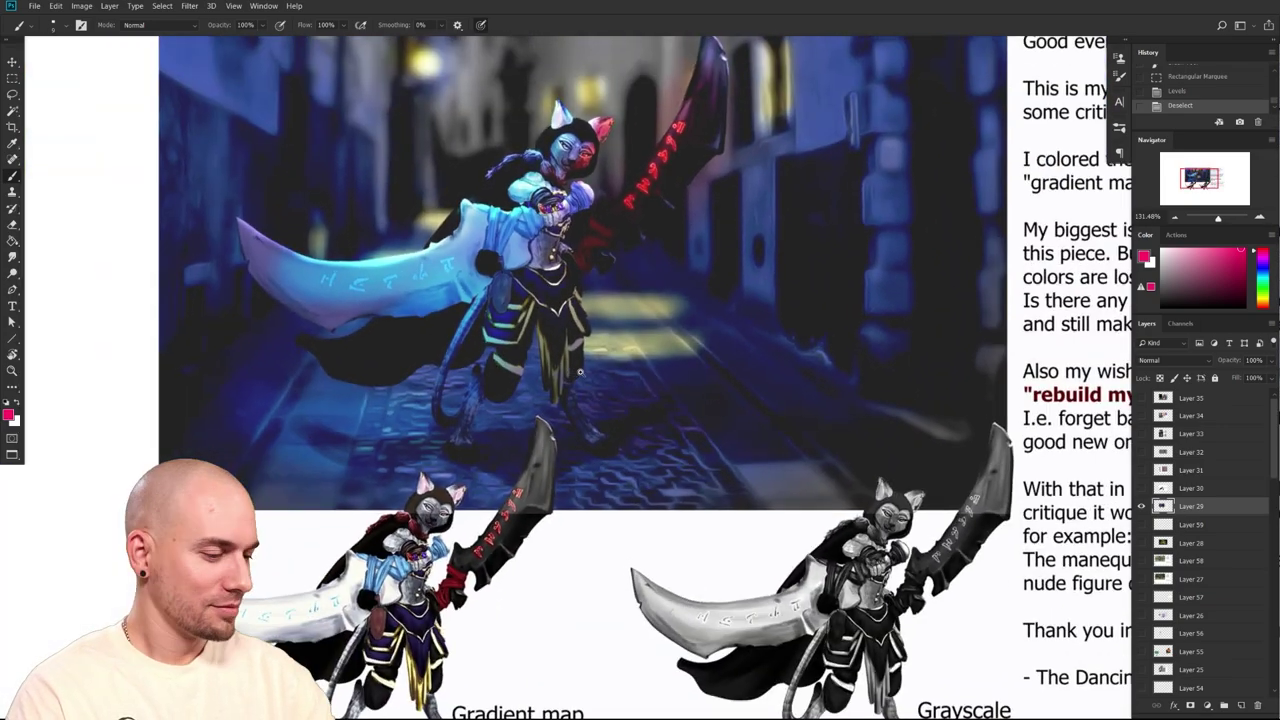
# Sample the muted blue of the building wall behind the red sword as the brush color
pyautogui.moveTo(584, 377); pyautogui.dragTo(600, 490)
pyautogui.moveTo(691, 597); pyautogui.dragTo(641, 567)
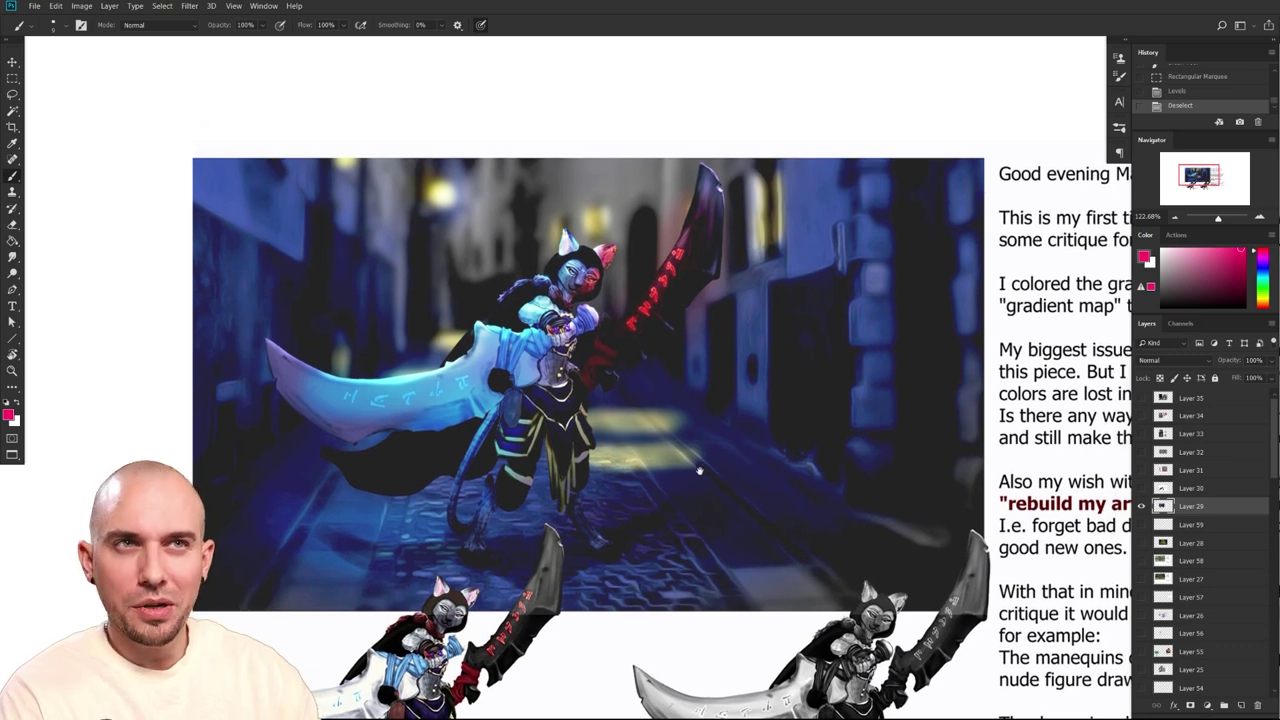
pyautogui.moveTo(693, 465); pyautogui.dragTo(737, 492)
pyautogui.moveTo(714, 619)
pyautogui.mouseDown()
pyautogui.moveTo(719, 600)
pyautogui.moveTo(703, 591)
pyautogui.moveTo(707, 605)
pyautogui.mouseUp()
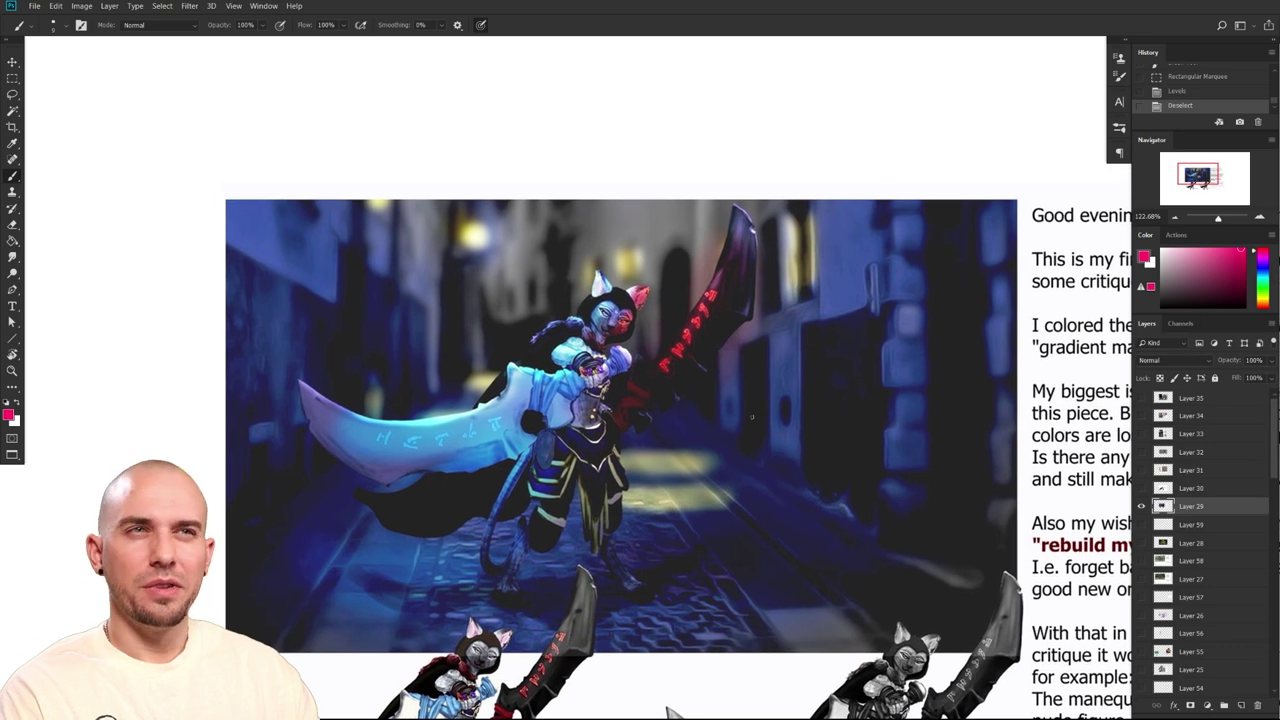
pyautogui.keyDown('alt'); pyautogui.click(790, 358); pyautogui.keyUp('alt')
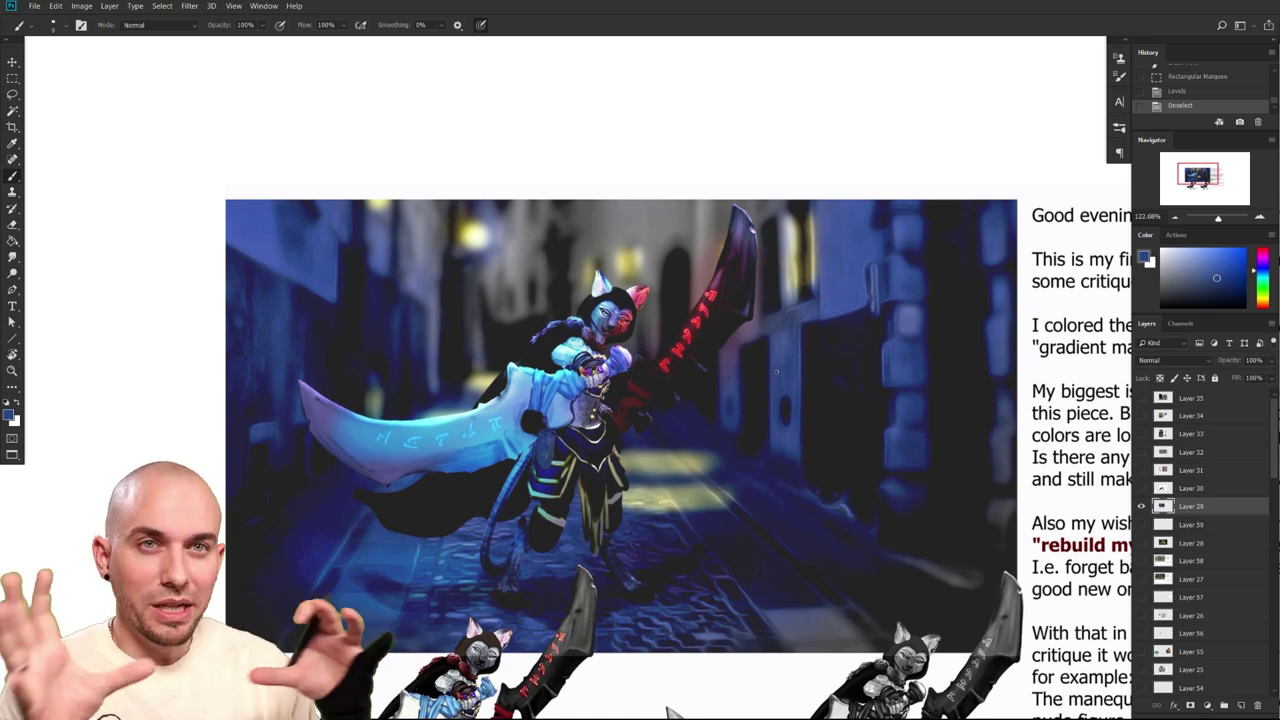
pyautogui.moveTo(640, 511); pyautogui.dragTo(637, 487)
pyautogui.scroll(-2, 637, 487)
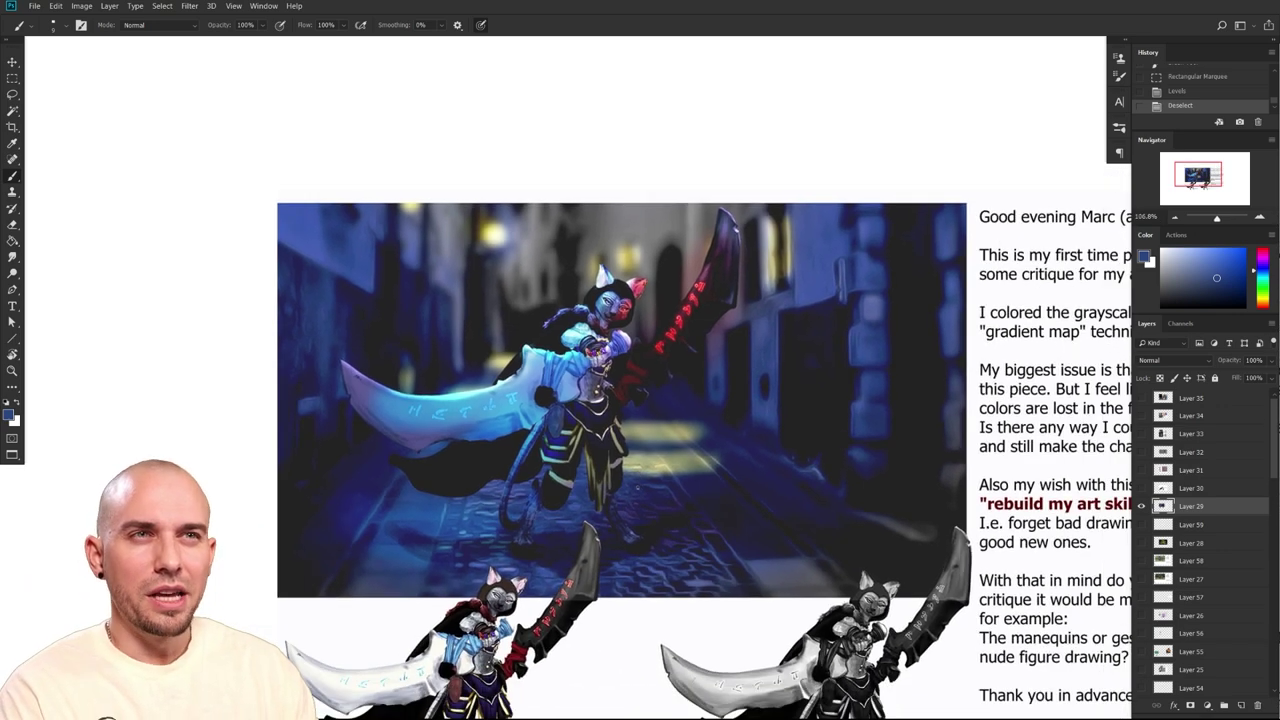
# Bring the whole submission back into view, ending with the Brush tool active
pyautogui.press('m')
pyautogui.moveTo(745, 538); pyautogui.dragTo(559, 525)
pyautogui.scroll(-2, 637, 490)
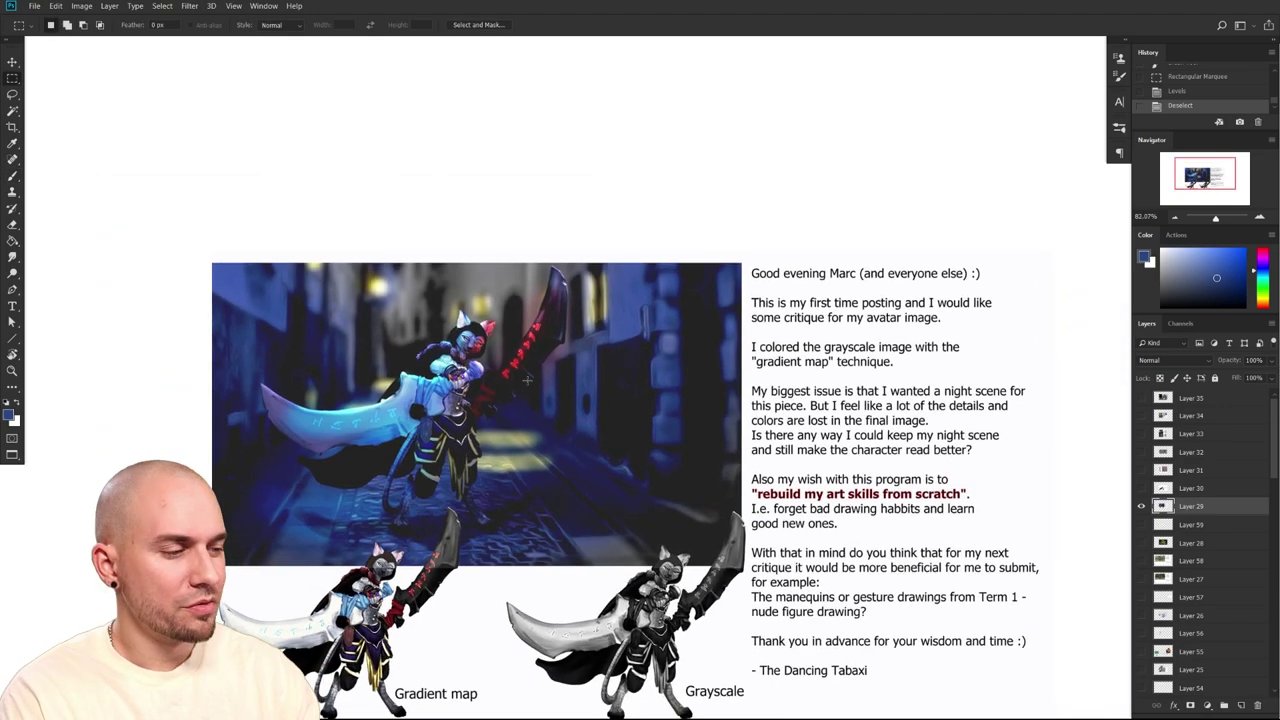
pyautogui.press('b')
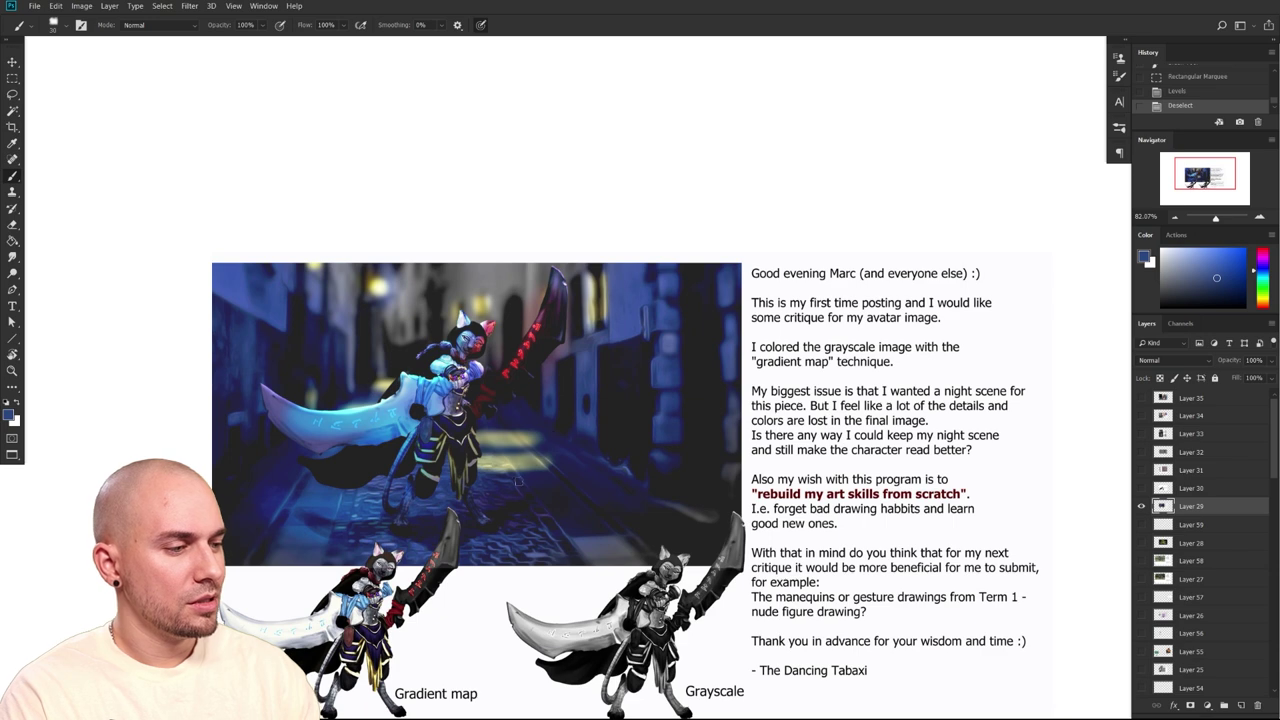
# Crop the night scene's right edge by selecting a narrow vertical strip over it, painting it near-white with a large brush, and deselecting
pyautogui.hscroll(2, 477, 537)
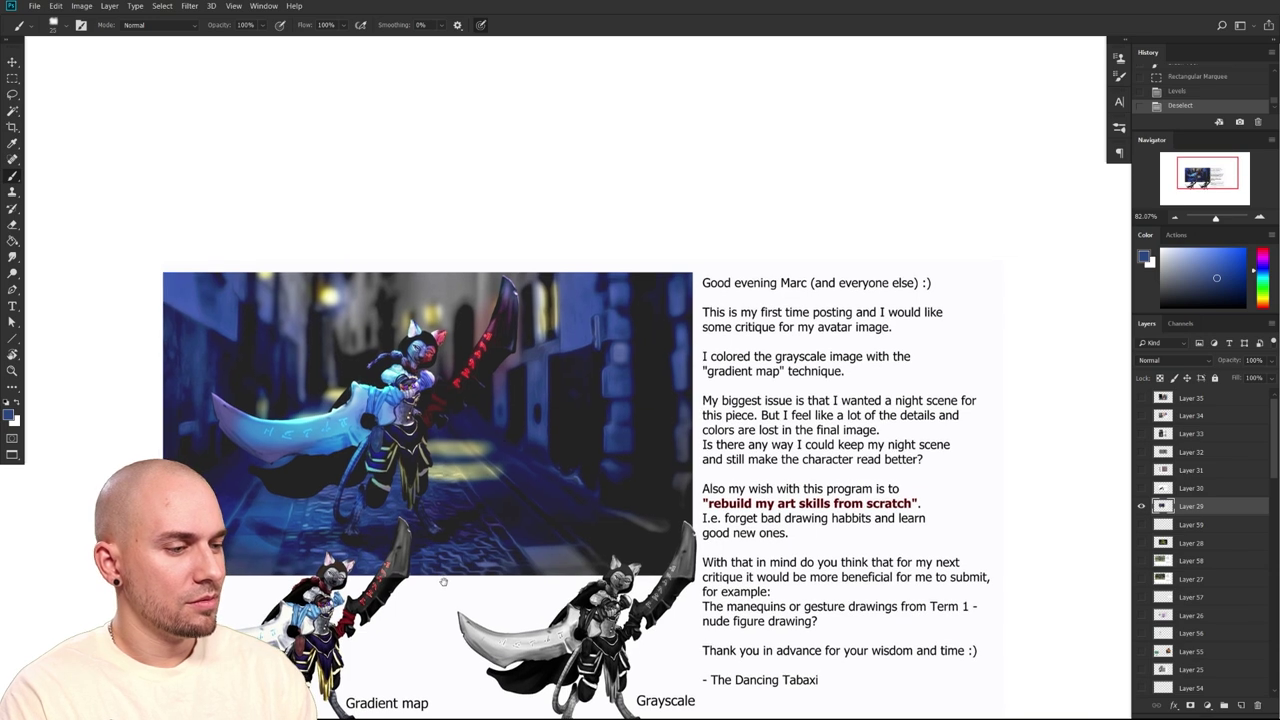
pyautogui.press('[')
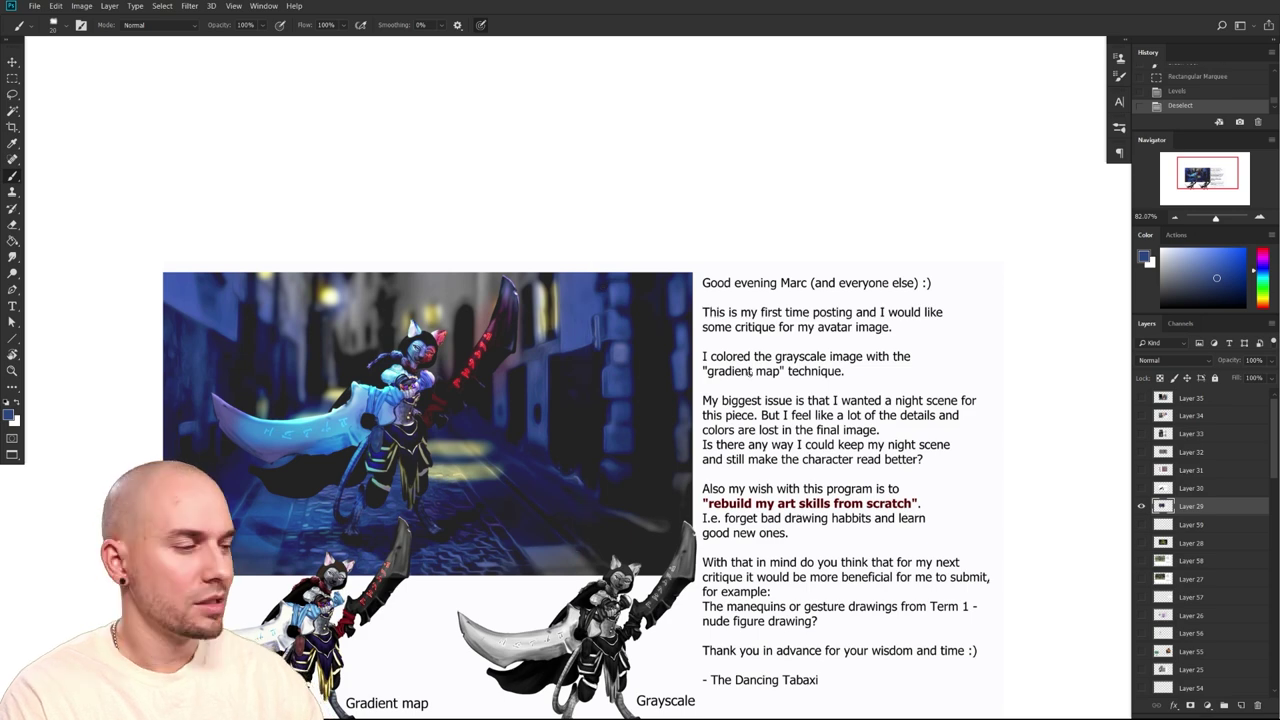
pyautogui.press('m')
pyautogui.moveTo(598, 245); pyautogui.dragTo(720, 545)
pyautogui.hscroll(-1, 700, 584)
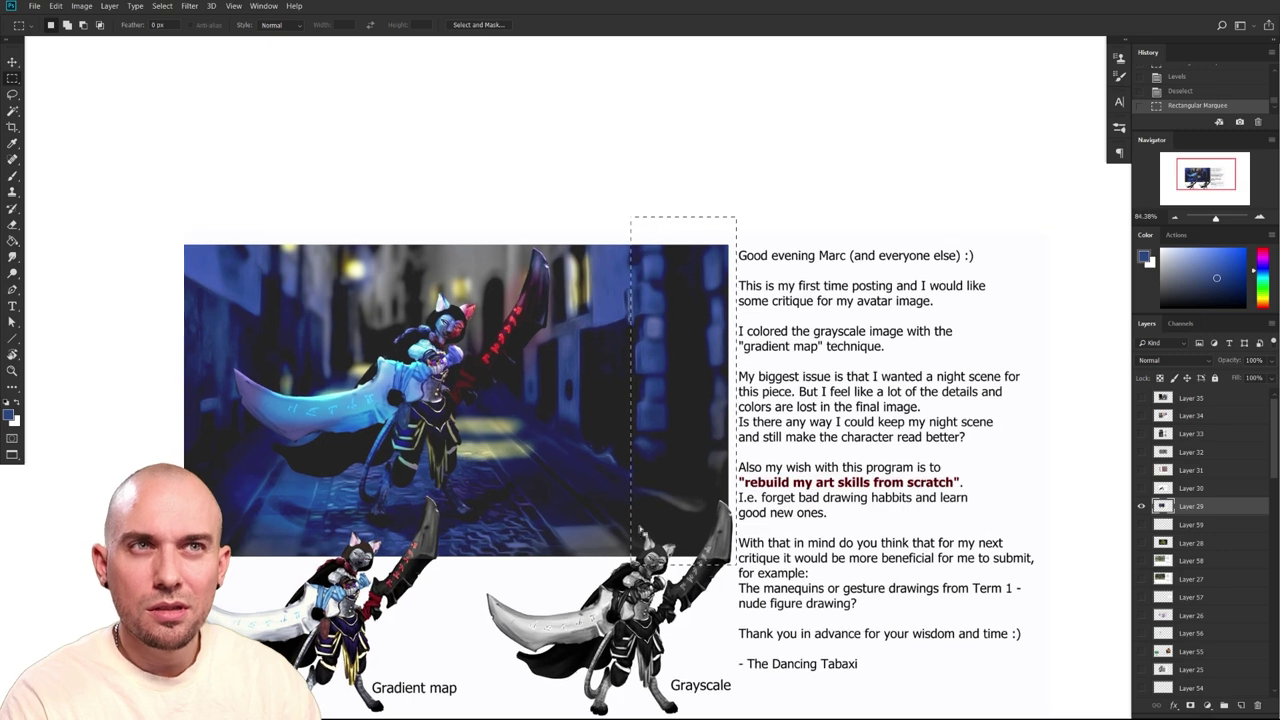
pyautogui.hotkey('ctrl', 'z')
pyautogui.moveTo(668, 213)
pyautogui.mouseDown()
pyautogui.moveTo(720, 528)
pyautogui.moveTo(743, 570)
pyautogui.mouseUp()
pyautogui.press('b')
pyautogui.press(']')
pyautogui.press(']')
pyautogui.press(']')
pyautogui.press(']')
pyautogui.press(']')
pyautogui.press(']')
pyautogui.press(']')
pyautogui.press(']')
pyautogui.press(']')
pyautogui.press(']')
pyautogui.press(']')
pyautogui.press(']')
pyautogui.press(']')
pyautogui.press(']')
pyautogui.press(']')
pyautogui.press(']')
pyautogui.press(']')
pyautogui.press(']')
pyautogui.press(']')
pyautogui.press(']')
pyautogui.moveTo(715, 490)
pyautogui.mouseDown()
pyautogui.moveTo(714, 254)
pyautogui.moveTo(714, 530)
pyautogui.moveTo(693, 527)
pyautogui.mouseUp()
pyautogui.hotkey('ctrl', 'd')
# Try outlining the red sword's blade and tip with a thin saturated red brush, and undo the strokes
pyautogui.moveTo(523, 517); pyautogui.dragTo(644, 538)
pyautogui.click(553, 502)
pyautogui.moveTo(553, 502); pyautogui.dragTo(645, 515)
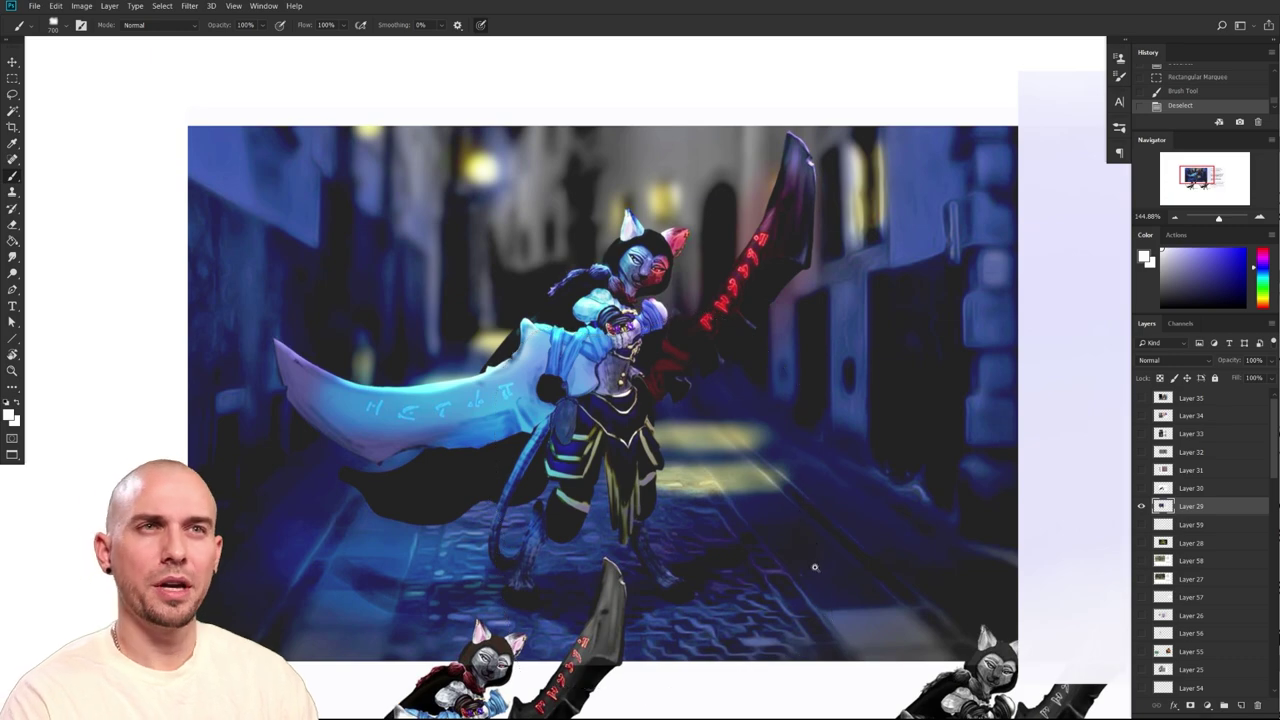
pyautogui.scroll(-2, 810, 550)
pyautogui.moveTo(810, 543); pyautogui.dragTo(796, 556)
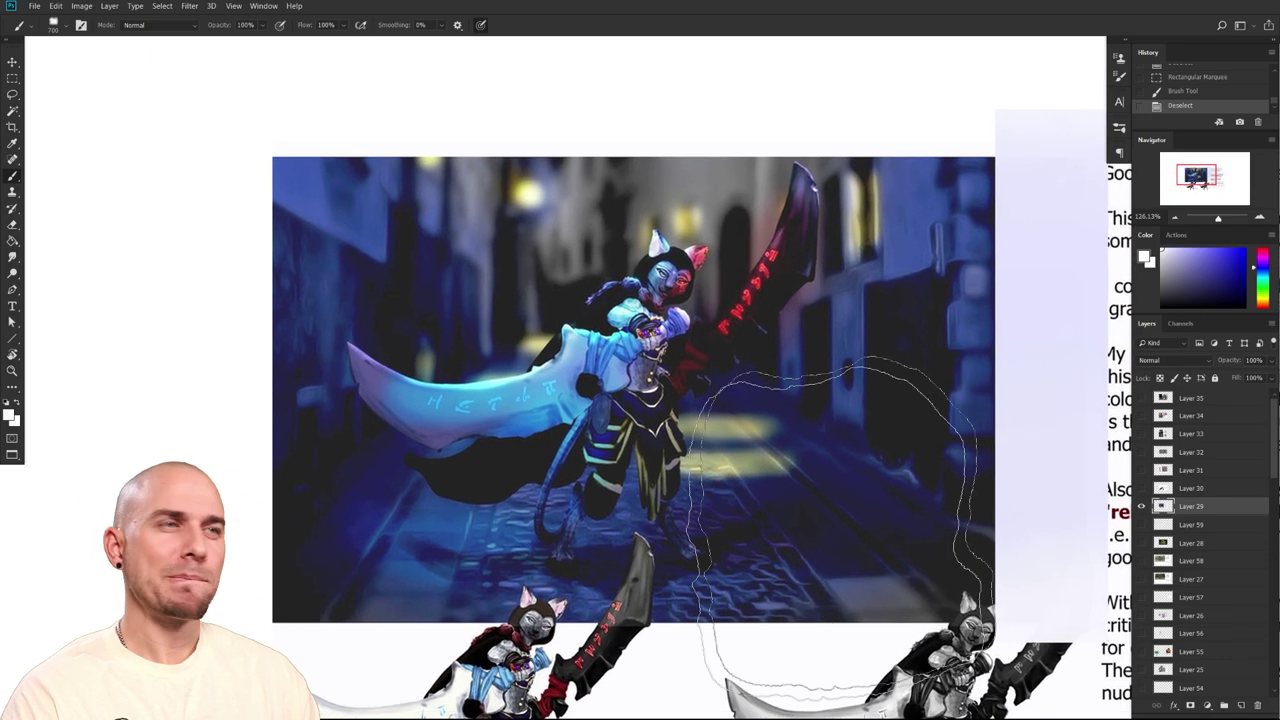
pyautogui.click(1263, 250)
pyautogui.press('[')
pyautogui.press('[')
pyautogui.press('[')
pyautogui.press('[')
pyautogui.press('[')
pyautogui.press('[')
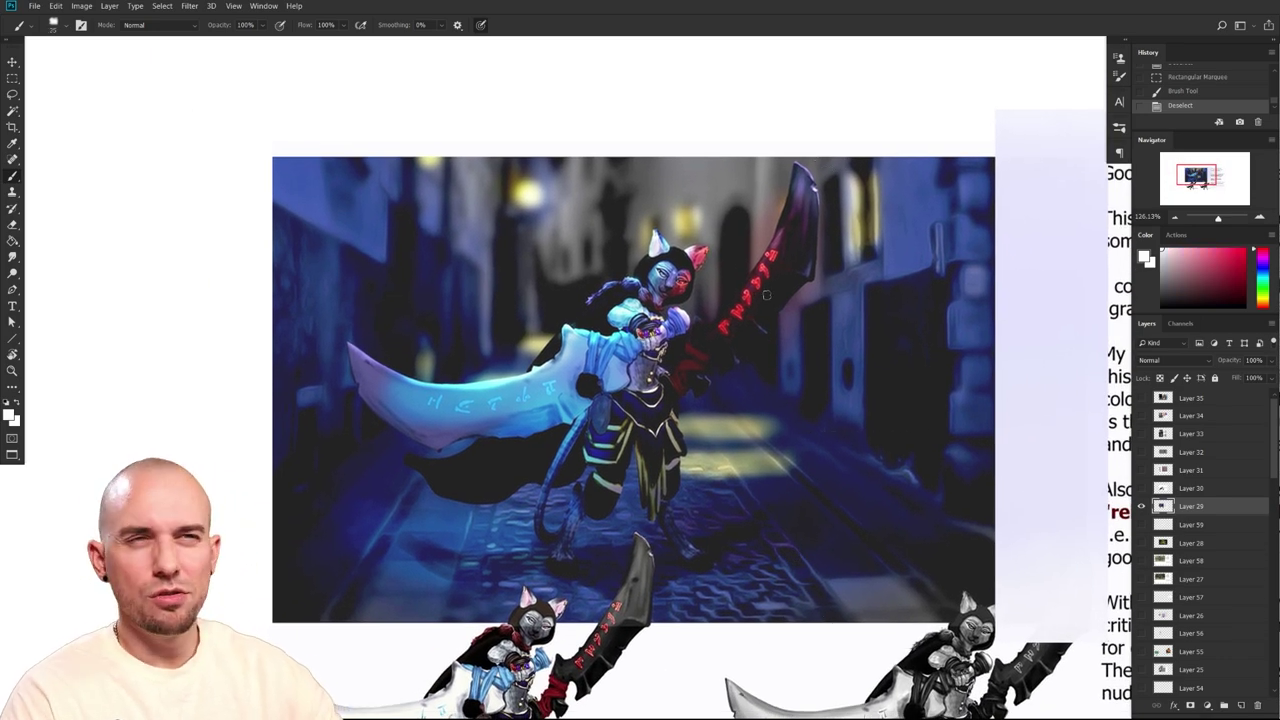
pyautogui.click(1244, 250)
pyautogui.moveTo(757, 272); pyautogui.dragTo(790, 152)
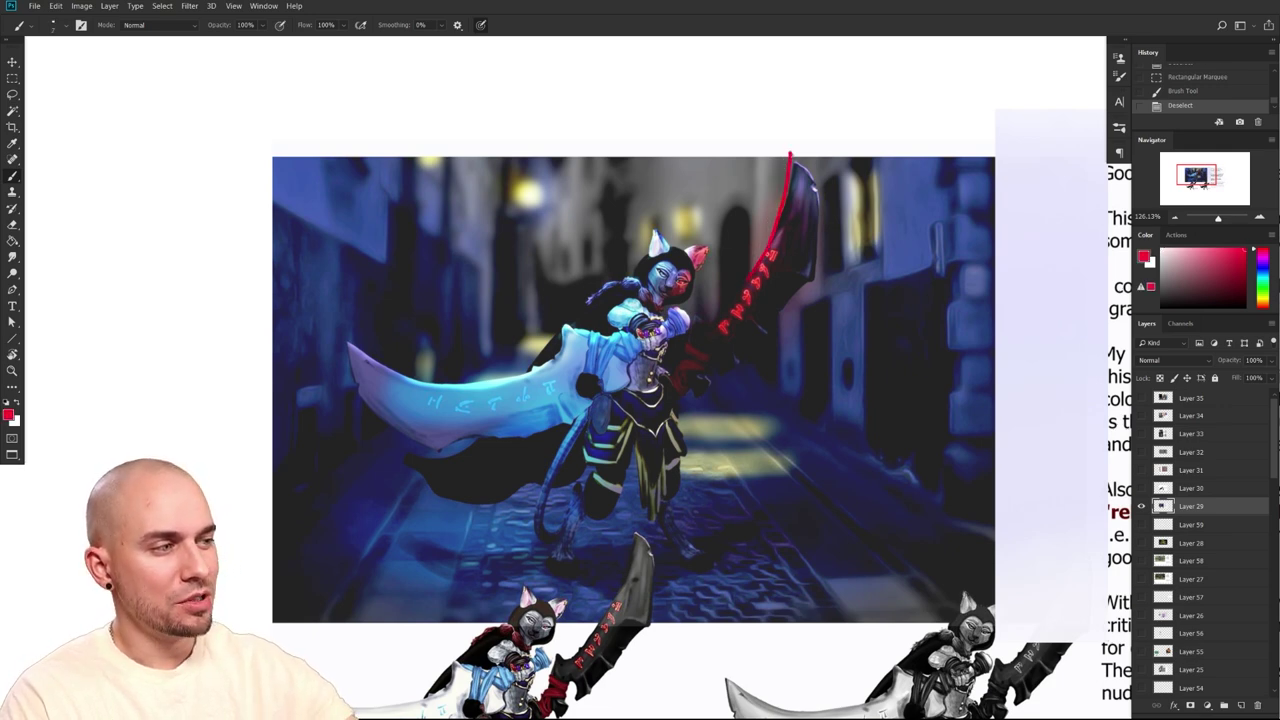
pyautogui.moveTo(818, 252)
pyautogui.mouseDown()
pyautogui.moveTo(818, 288)
pyautogui.moveTo(776, 205)
pyautogui.moveTo(790, 166)
pyautogui.mouseUp()
pyautogui.hotkey('ctrl', 'z')
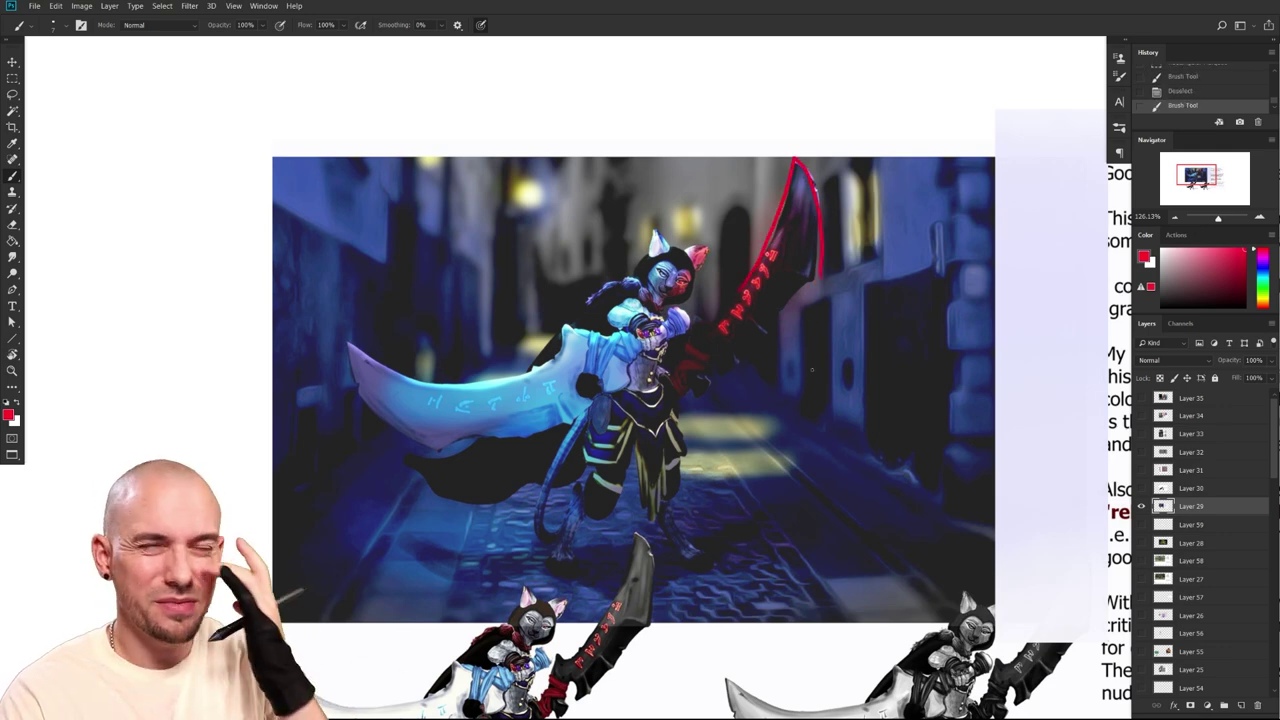
pyautogui.hotkey('ctrl', 'z')
# Repaint the red sword's tip with a broader, squared-off end using purples sampled from the blade, plus a short dark spike
pyautogui.keyDown('alt'); pyautogui.click(798, 168); pyautogui.keyUp('alt')
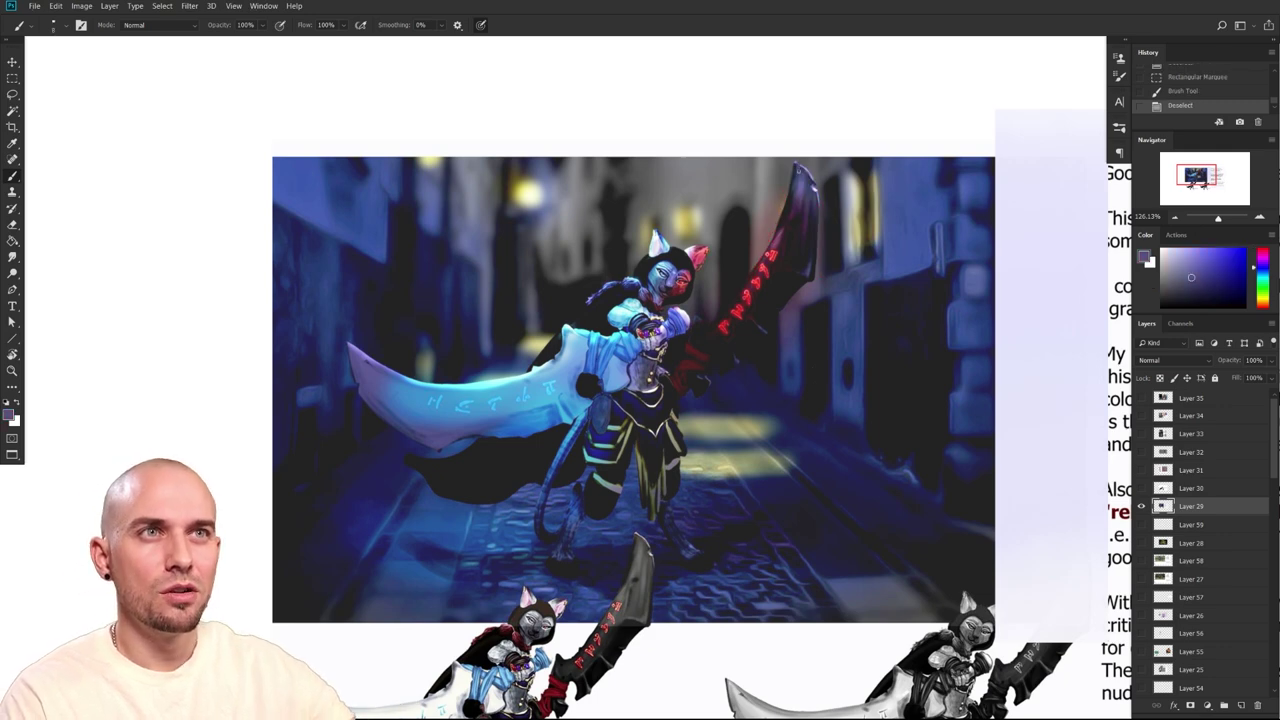
pyautogui.keyDown('alt'); pyautogui.click(801, 188); pyautogui.keyUp('alt')
pyautogui.moveTo(803, 167); pyautogui.dragTo(815, 199)
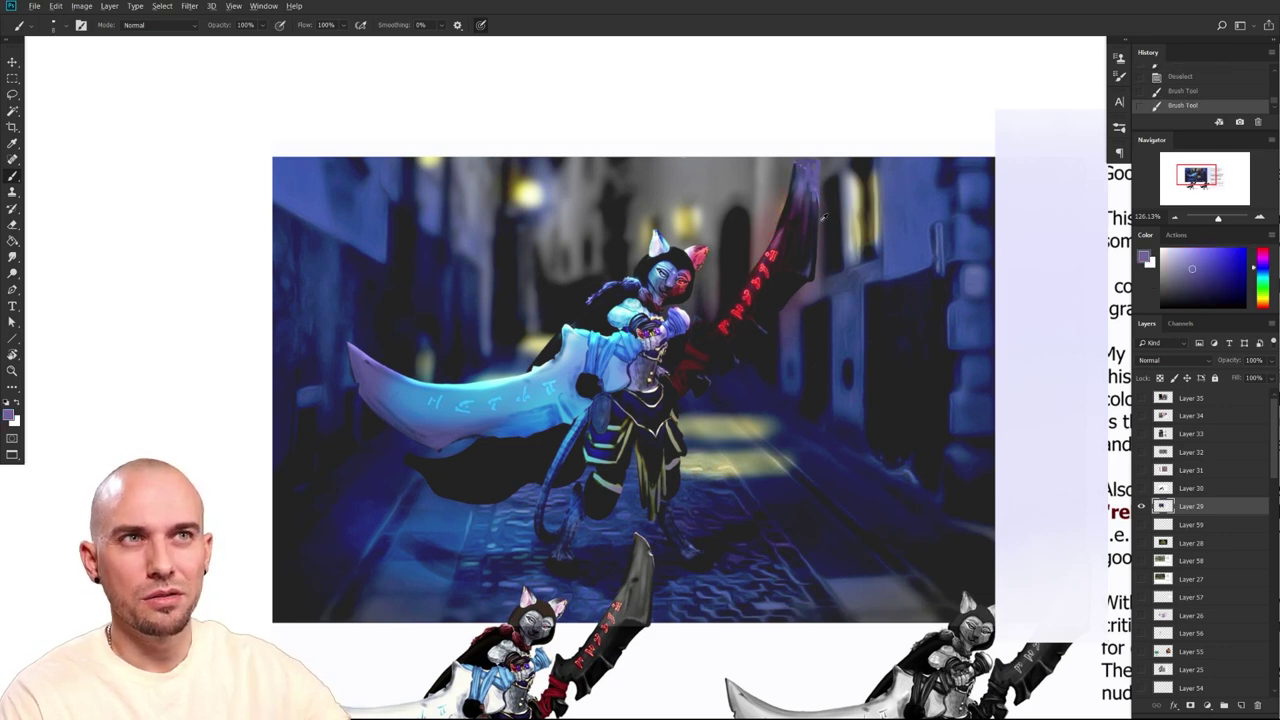
pyautogui.moveTo(818, 152); pyautogui.dragTo(820, 181)
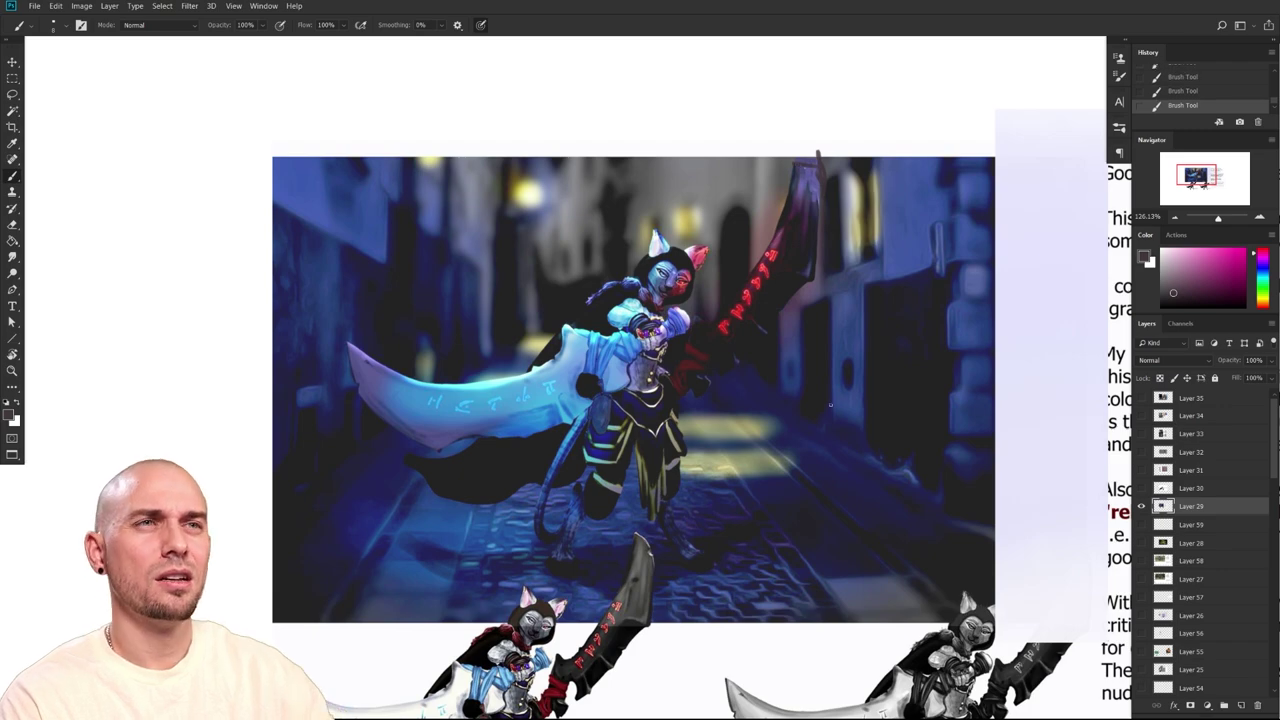
pyautogui.hotkey('ctrl', 'z')
# Compare the cropped night scene with the gradient map and grayscale versions beneath it
pyautogui.moveTo(821, 490); pyautogui.dragTo(724, 416)
pyautogui.scroll(-2, 723, 415)
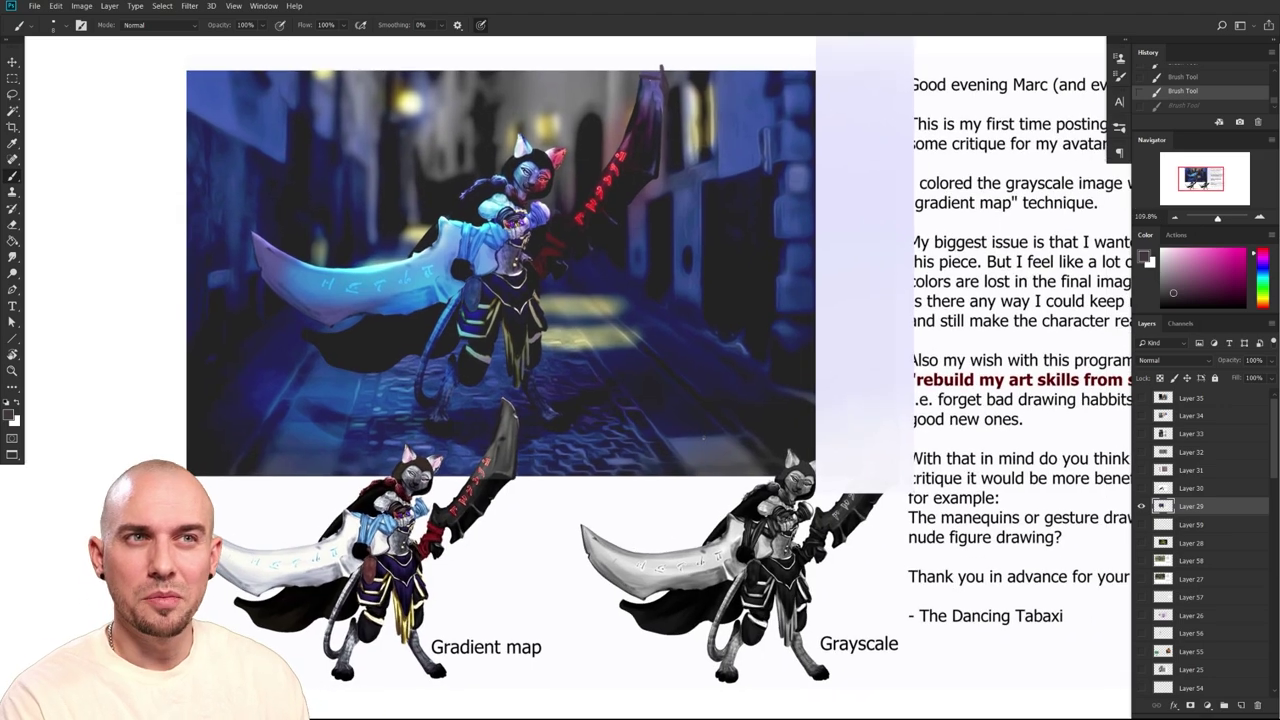
pyautogui.moveTo(687, 578); pyautogui.dragTo(736, 594)
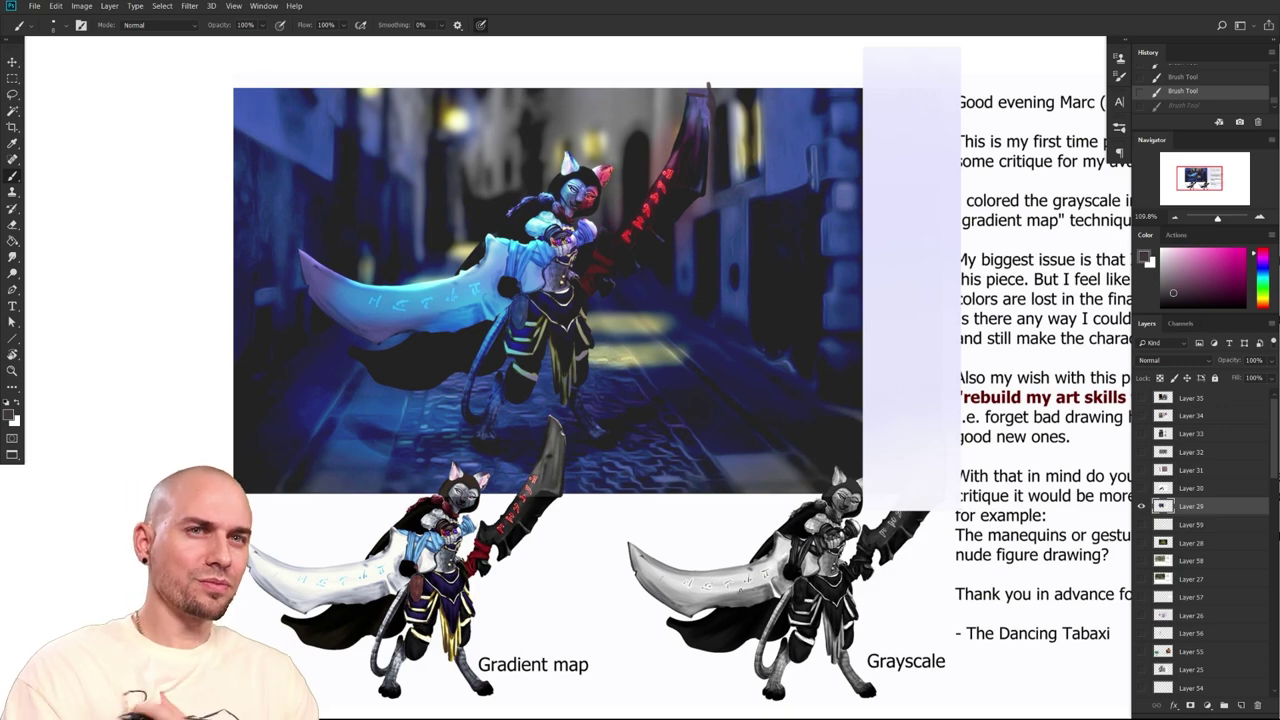
pyautogui.moveTo(853, 543); pyautogui.dragTo(874, 543)
pyautogui.moveTo(874, 543); pyautogui.dragTo(880, 521)
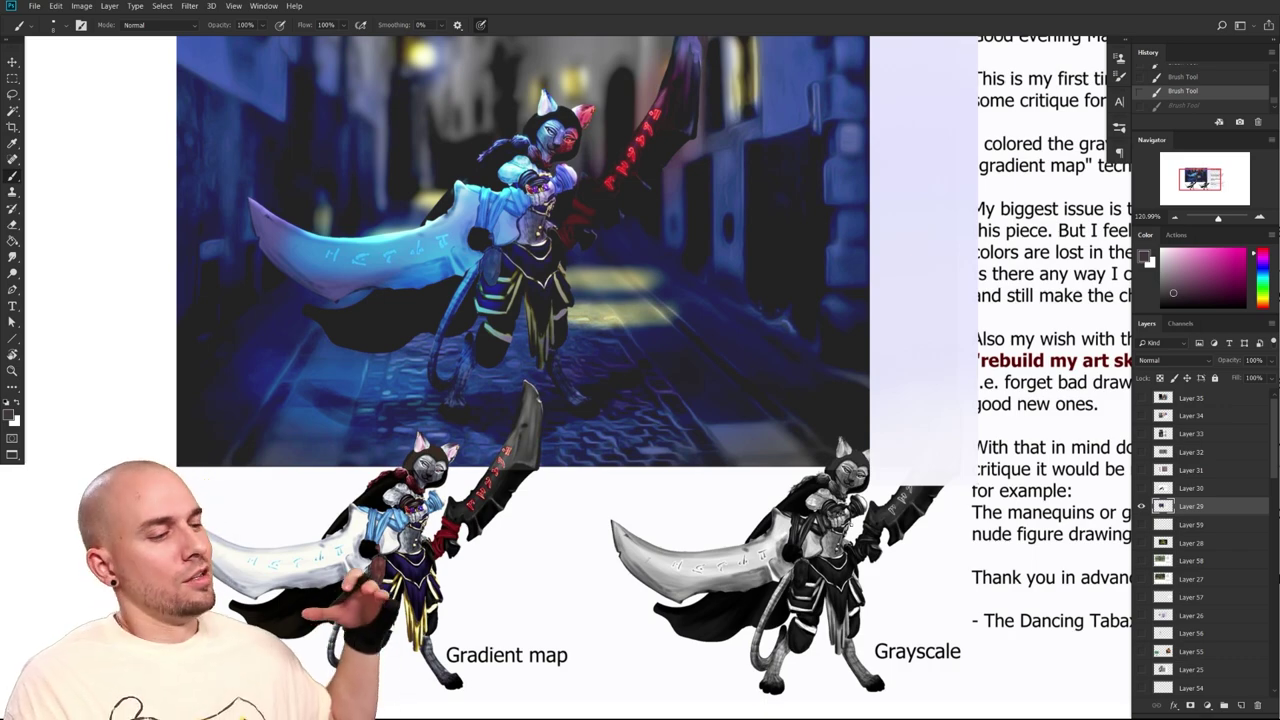
pyautogui.moveTo(882, 560); pyautogui.dragTo(825, 560)
pyautogui.moveTo(944, 565); pyautogui.dragTo(720, 553)
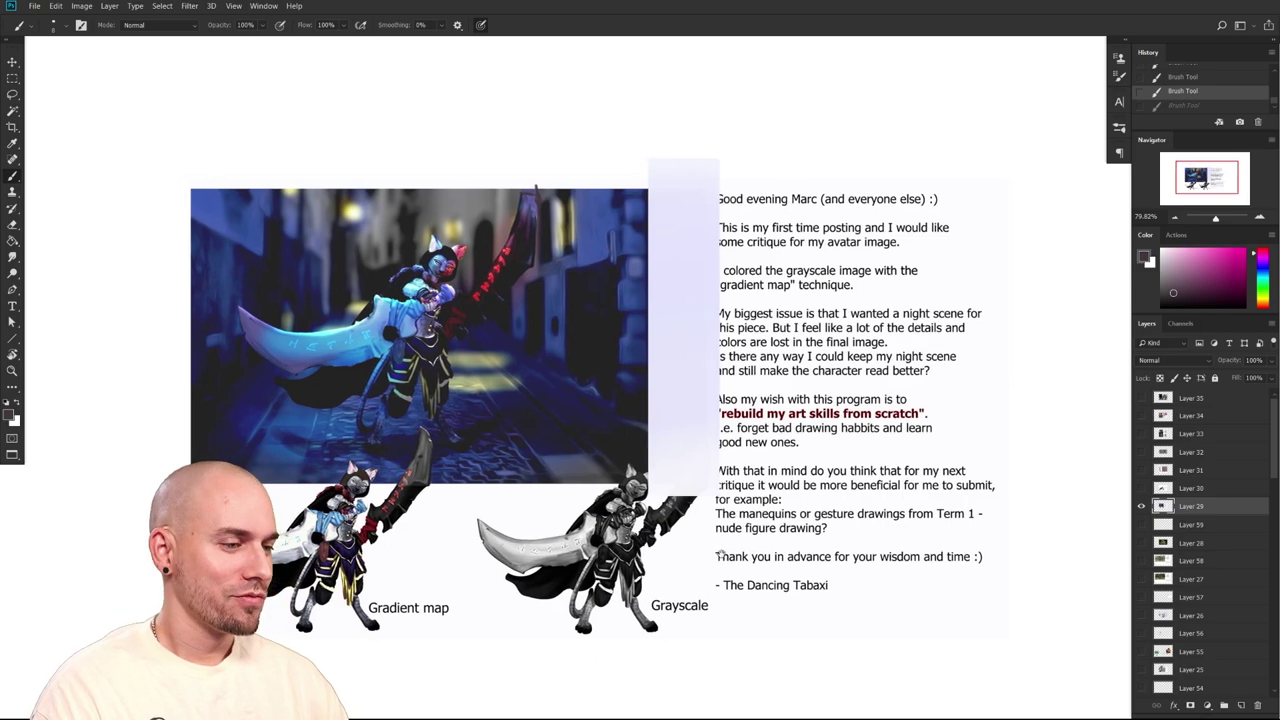
# Examine the cat warrior and both swords up close, and bring the student's written questions back into view
pyautogui.scroll(4, 721, 553)
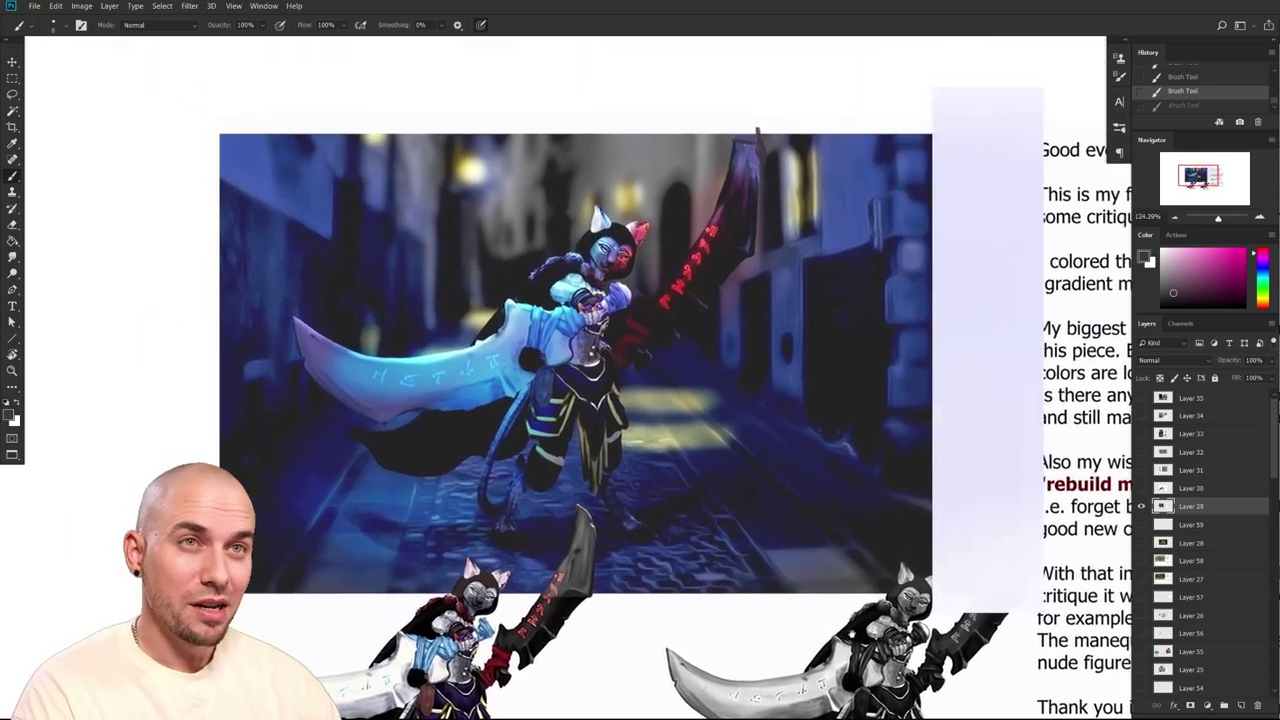
pyautogui.moveTo(850, 627); pyautogui.dragTo(889, 714)
pyautogui.moveTo(703, 595); pyautogui.dragTo(698, 594)
pyautogui.moveTo(727, 574); pyautogui.dragTo(790, 543)
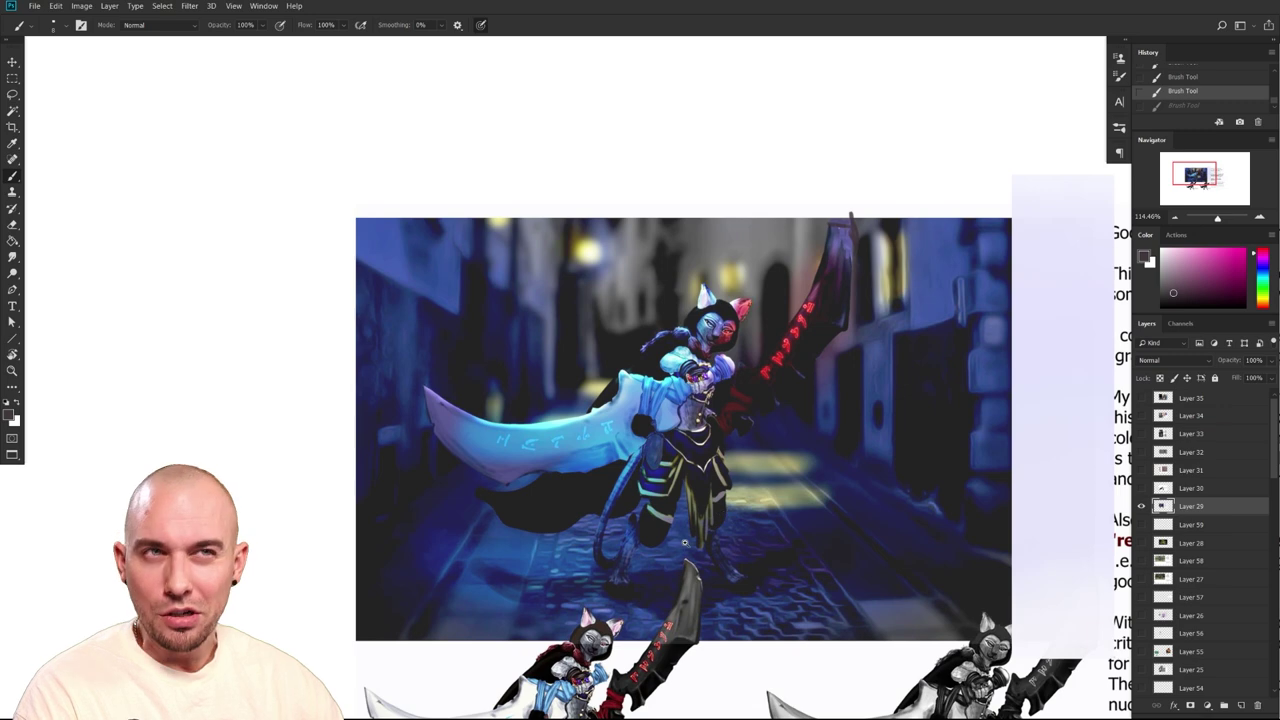
pyautogui.scroll(3, 682, 543)
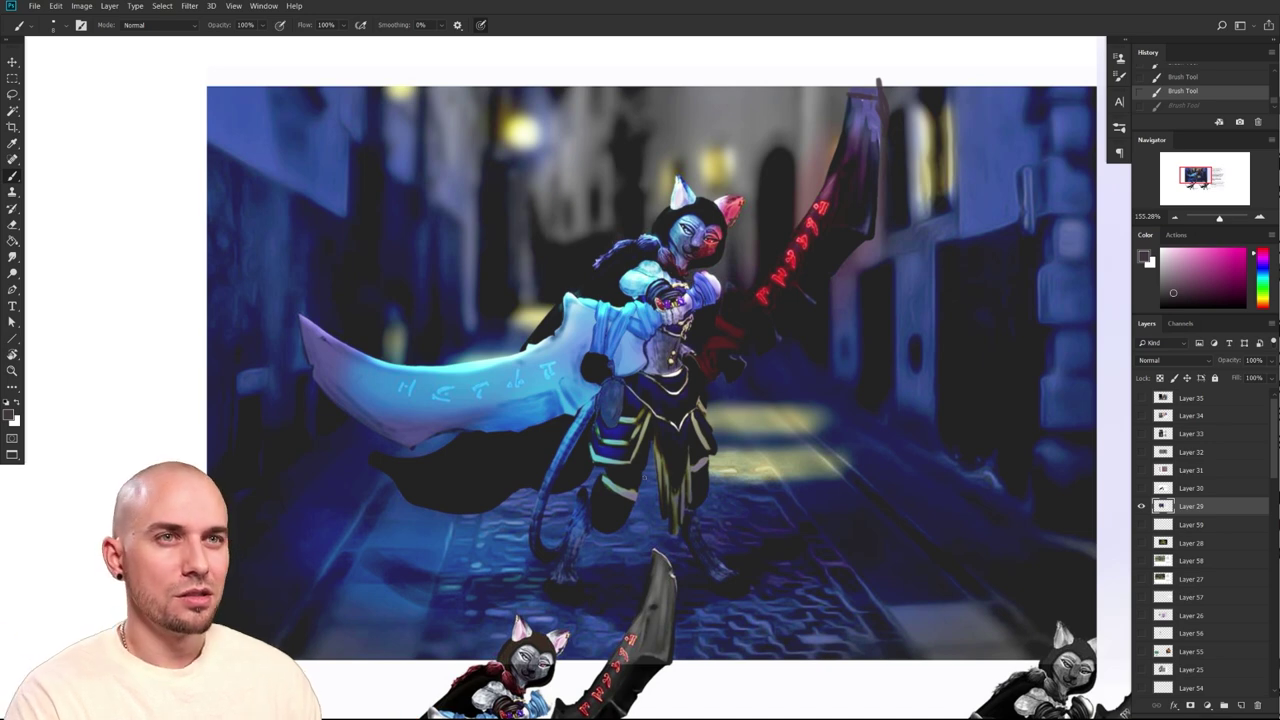
pyautogui.moveTo(605, 557); pyautogui.dragTo(592, 546)
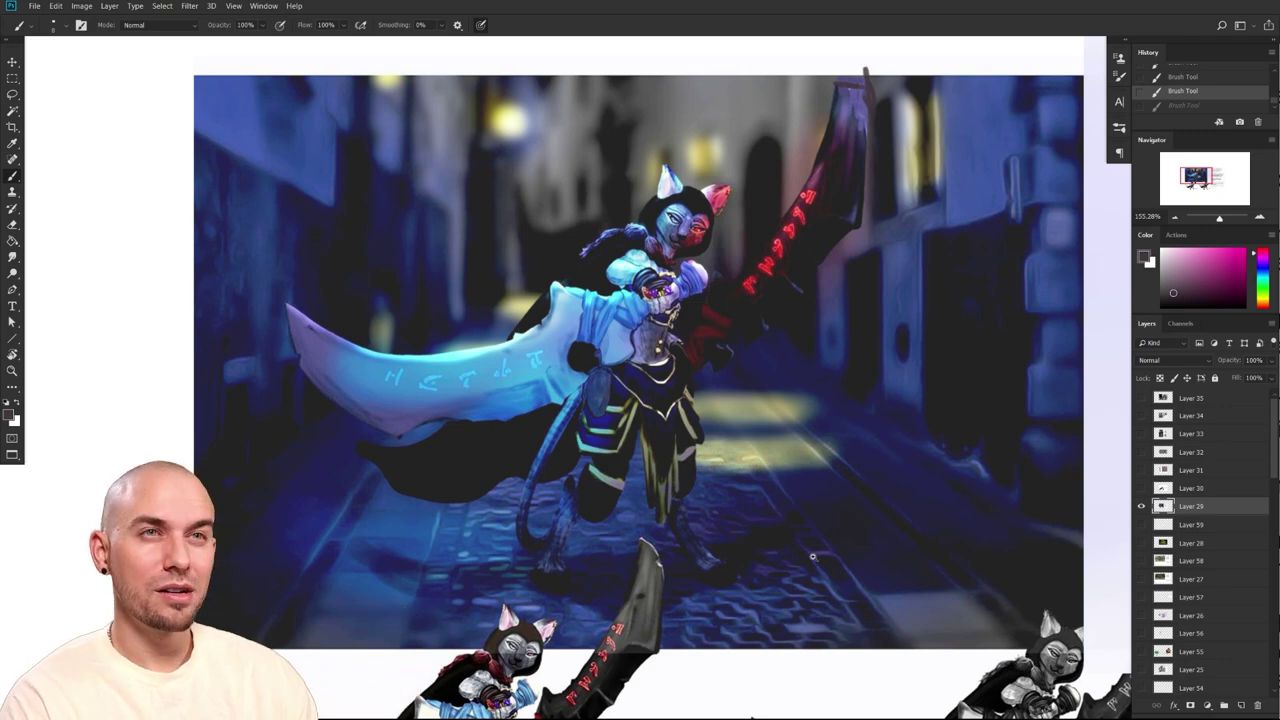
pyautogui.scroll(-4, 817, 547)
pyautogui.scroll(-2, 756, 543)
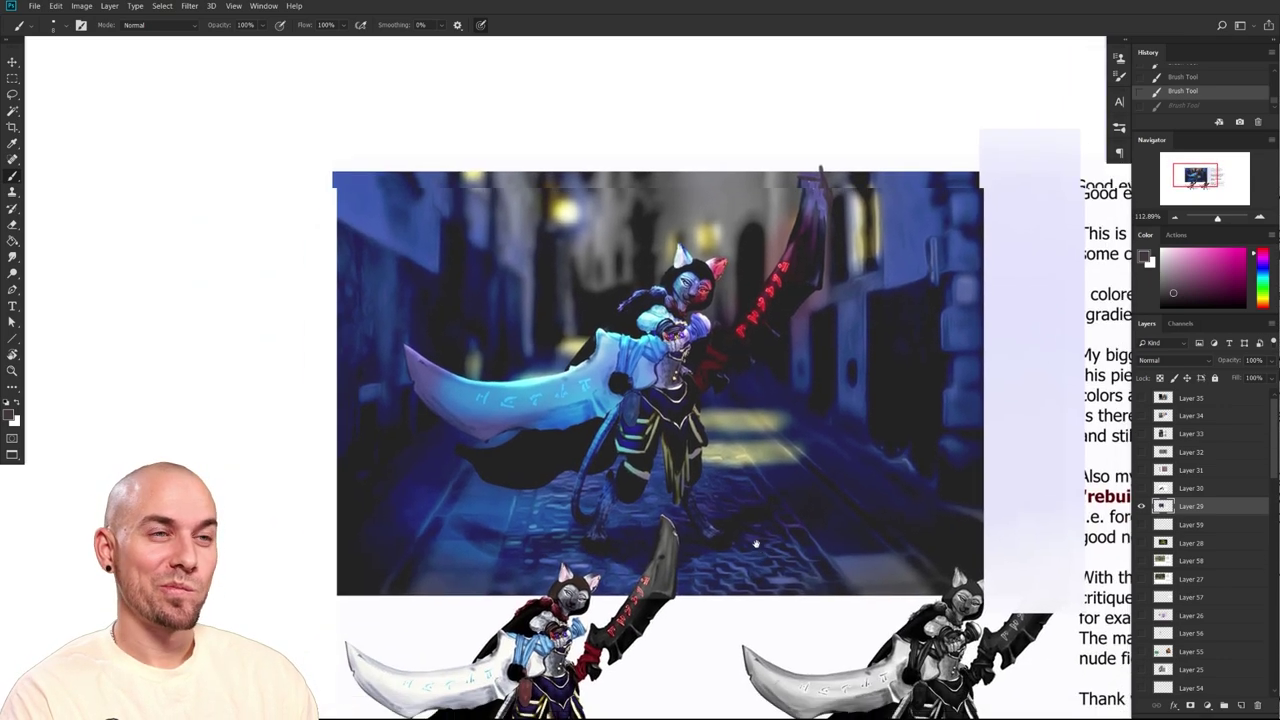
pyautogui.scroll(-2, 756, 543)
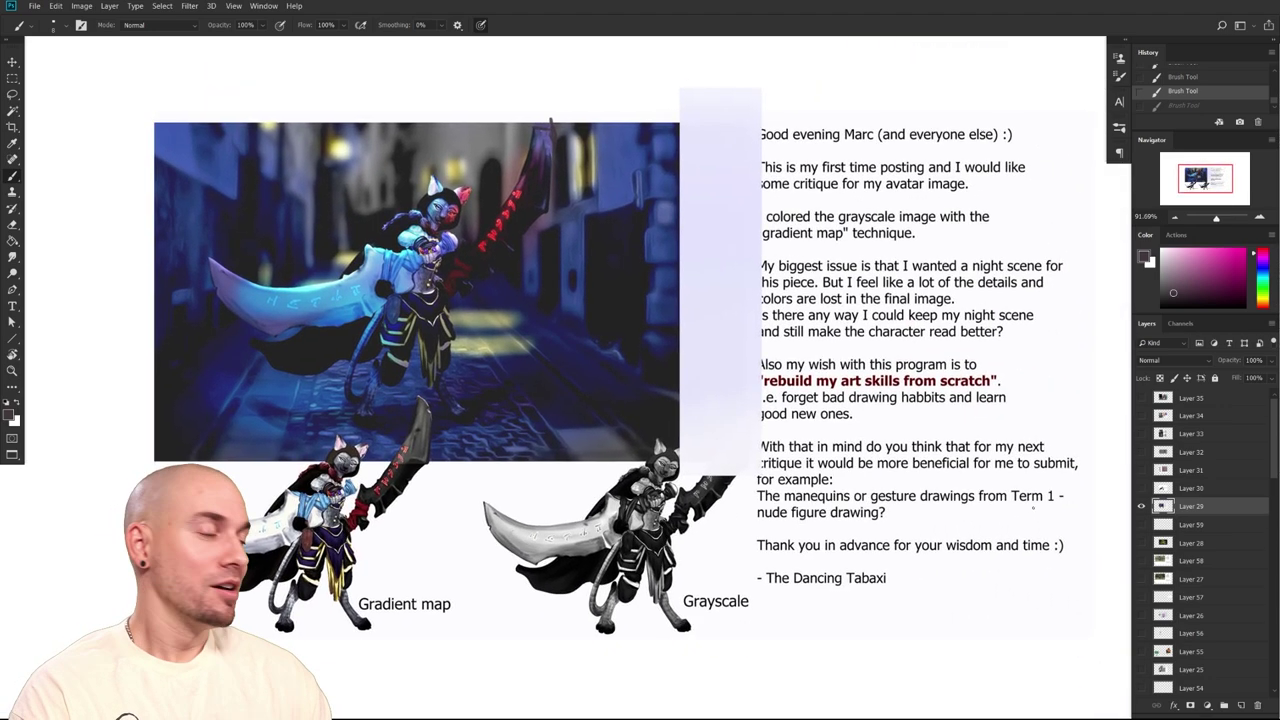
pyautogui.moveTo(892, 548); pyautogui.dragTo(932, 547)
# Show the torso muscle assignment on Layer 31 and examine the first colored back diagram beside its photo
pyautogui.scroll(1, 932, 548)
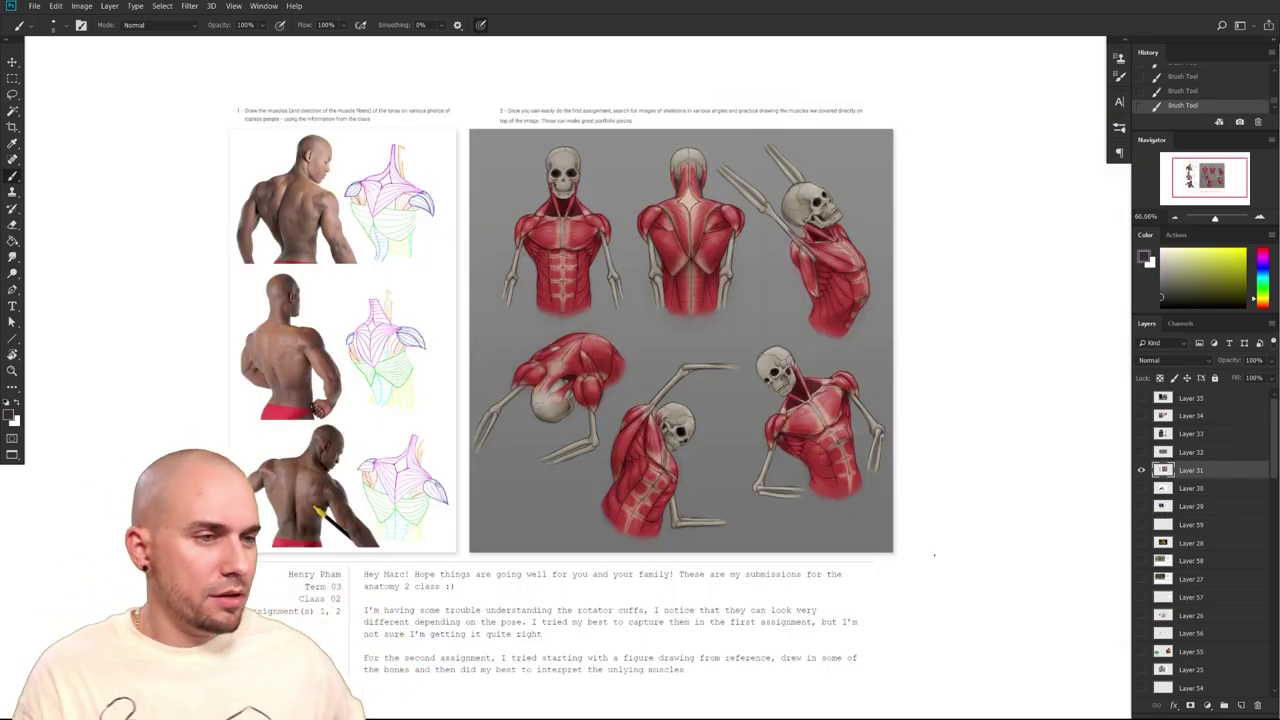
pyautogui.scroll(5, 691, 553)
pyautogui.moveTo(691, 553); pyautogui.dragTo(806, 519)
pyautogui.moveTo(752, 528); pyautogui.dragTo(838, 491)
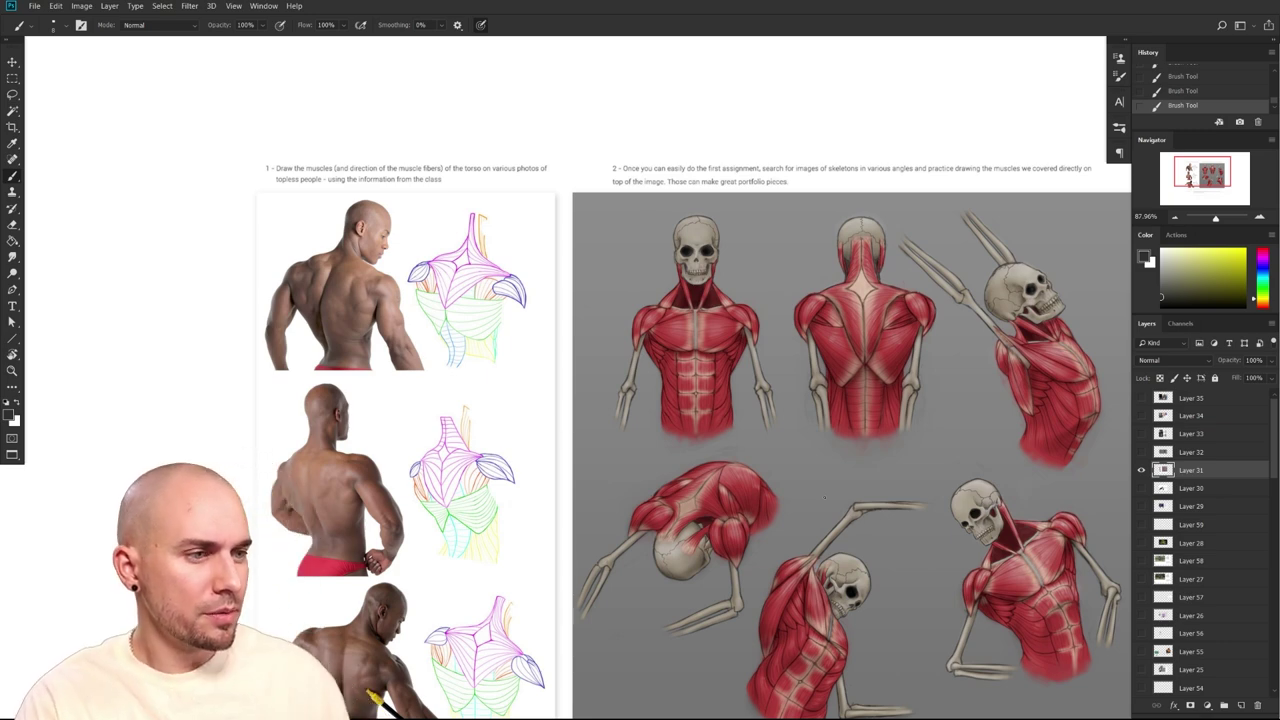
pyautogui.scroll(4, 505, 275)
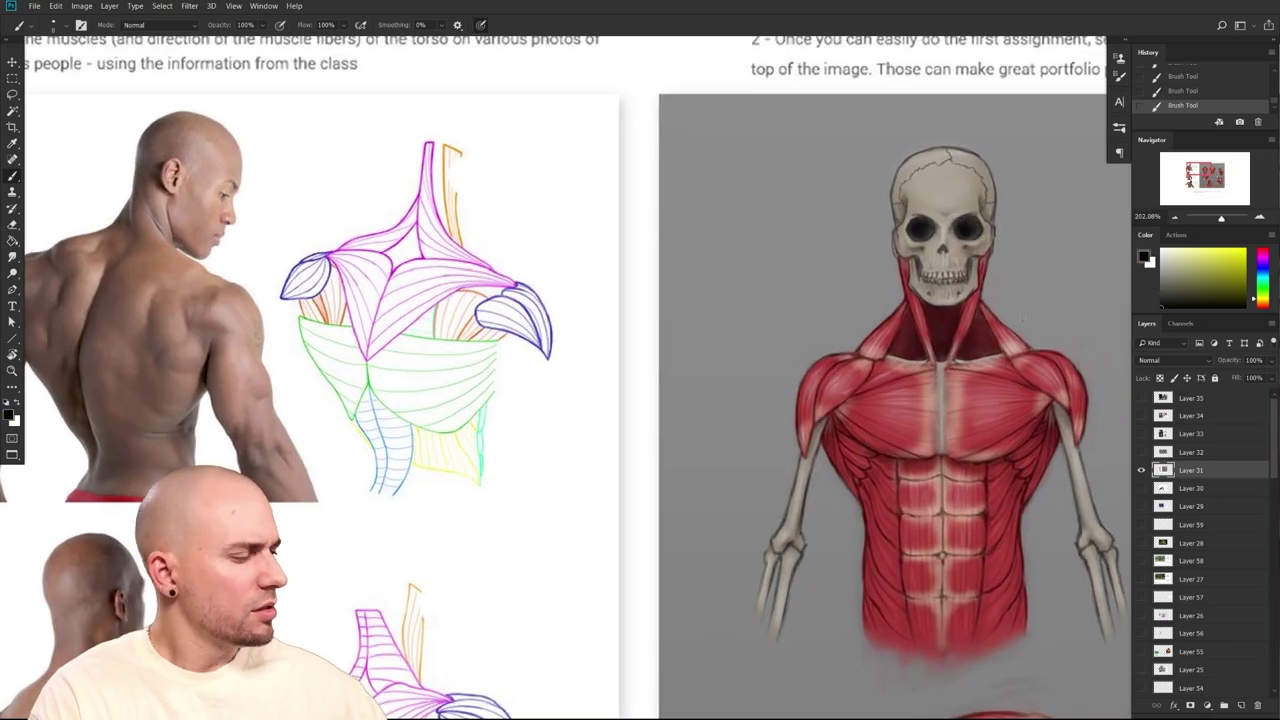
pyautogui.moveTo(531, 363); pyautogui.dragTo(581, 418)
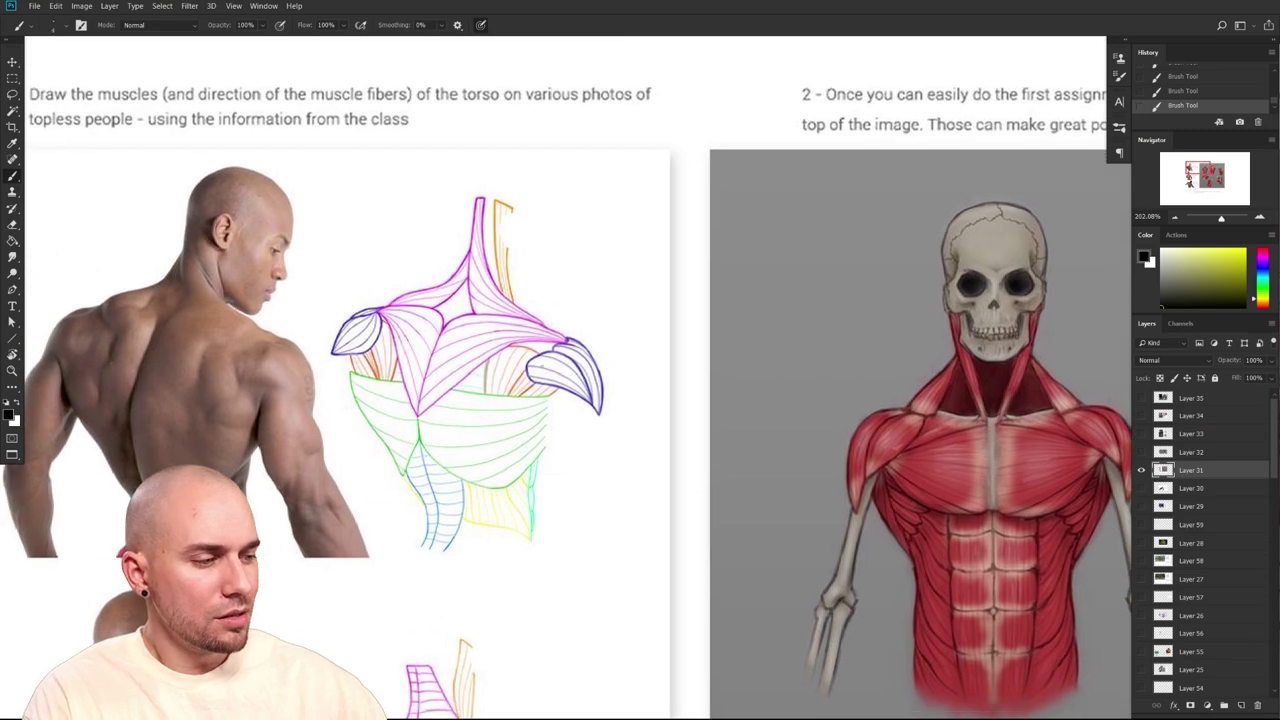
pyautogui.moveTo(697, 491); pyautogui.dragTo(712, 547)
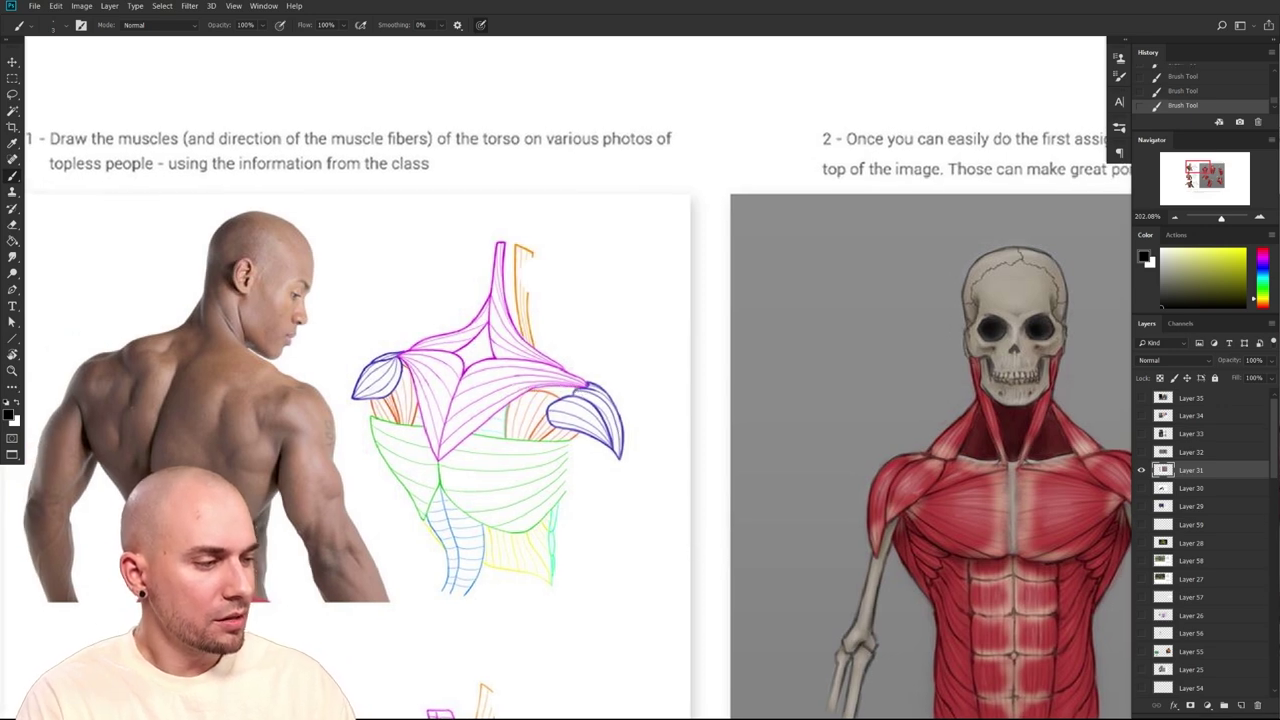
# Draw the shoulder blade's spine and the rear deltoid's outline in black on the right shoulder of the first back diagram
pyautogui.moveTo(640, 440); pyautogui.dragTo(594, 442)
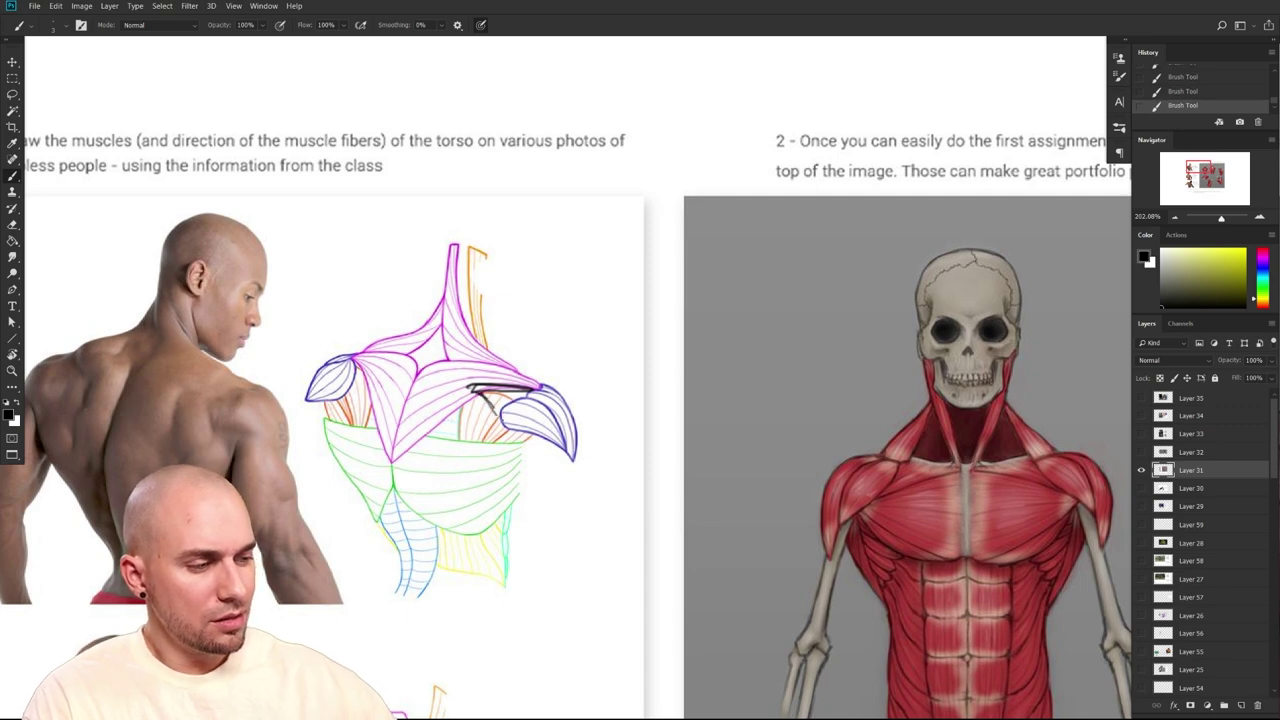
pyautogui.moveTo(497, 403); pyautogui.dragTo(532, 435)
pyautogui.hotkey('ctrl', 'alt', 'z')
pyautogui.hotkey('ctrl', 'alt', 'z')
pyautogui.hotkey('ctrl', 'alt', 'z')
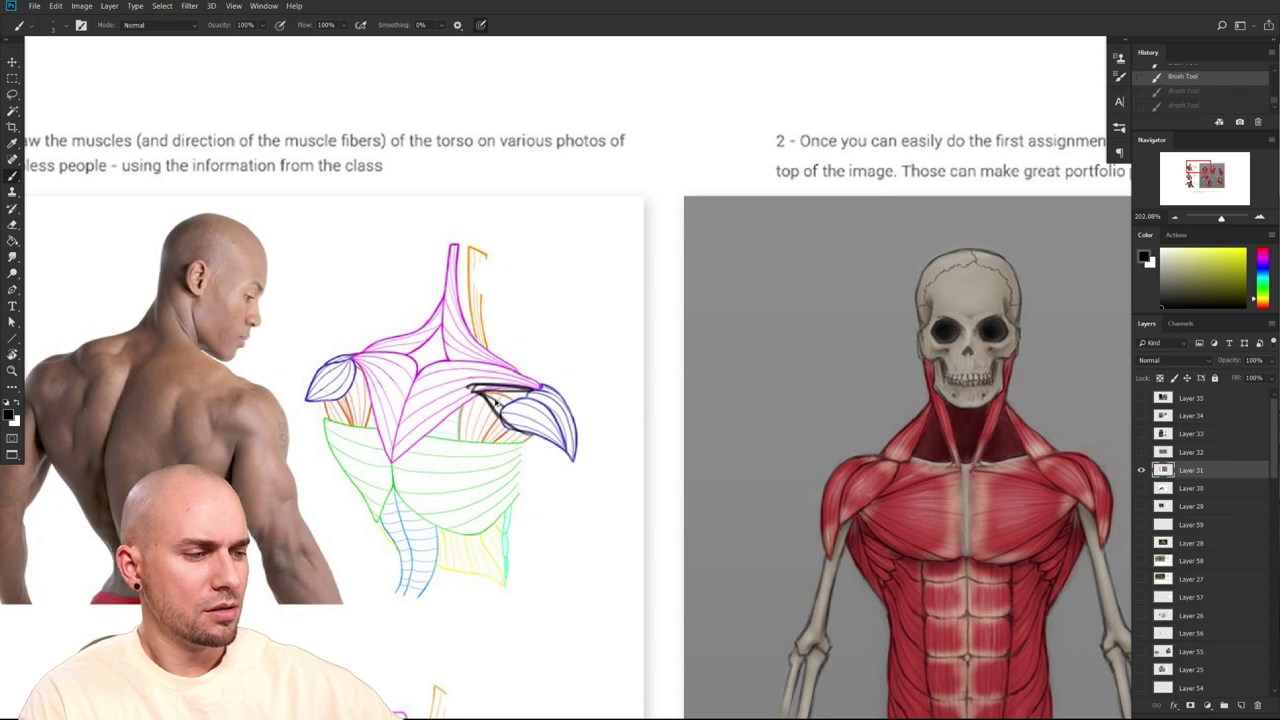
pyautogui.moveTo(485, 393); pyautogui.dragTo(538, 437)
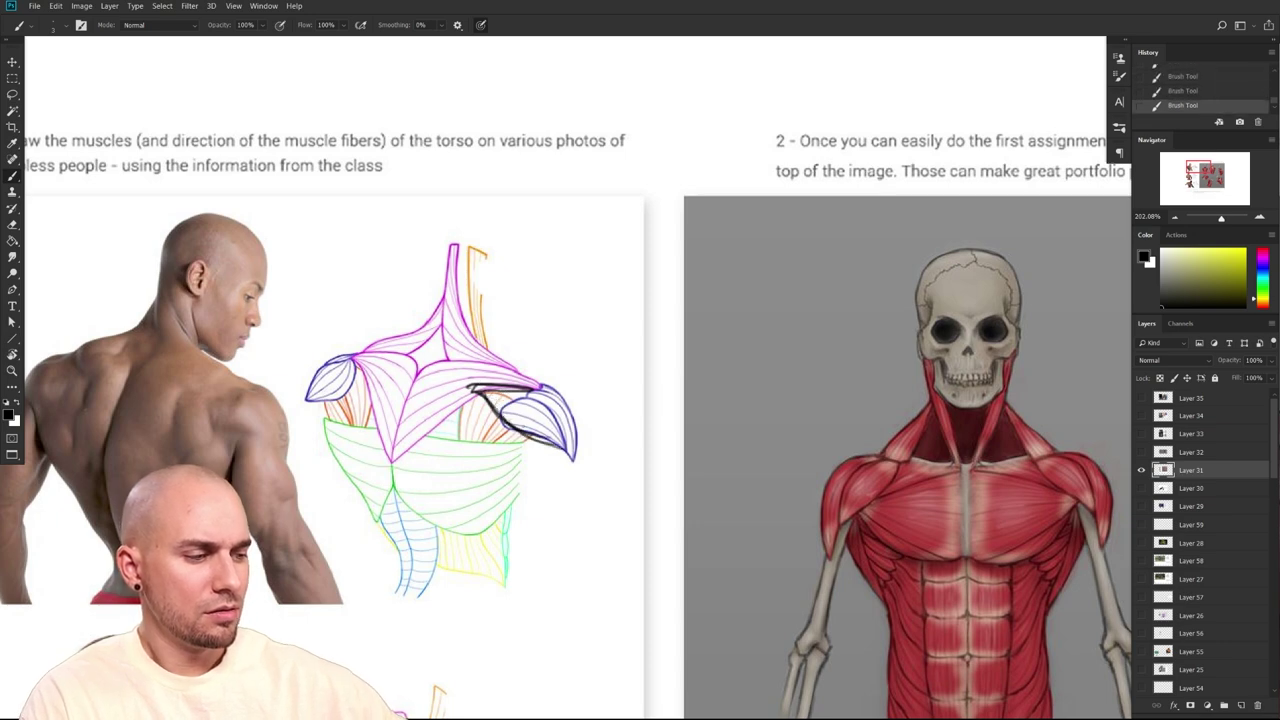
pyautogui.scroll(2, 551, 461)
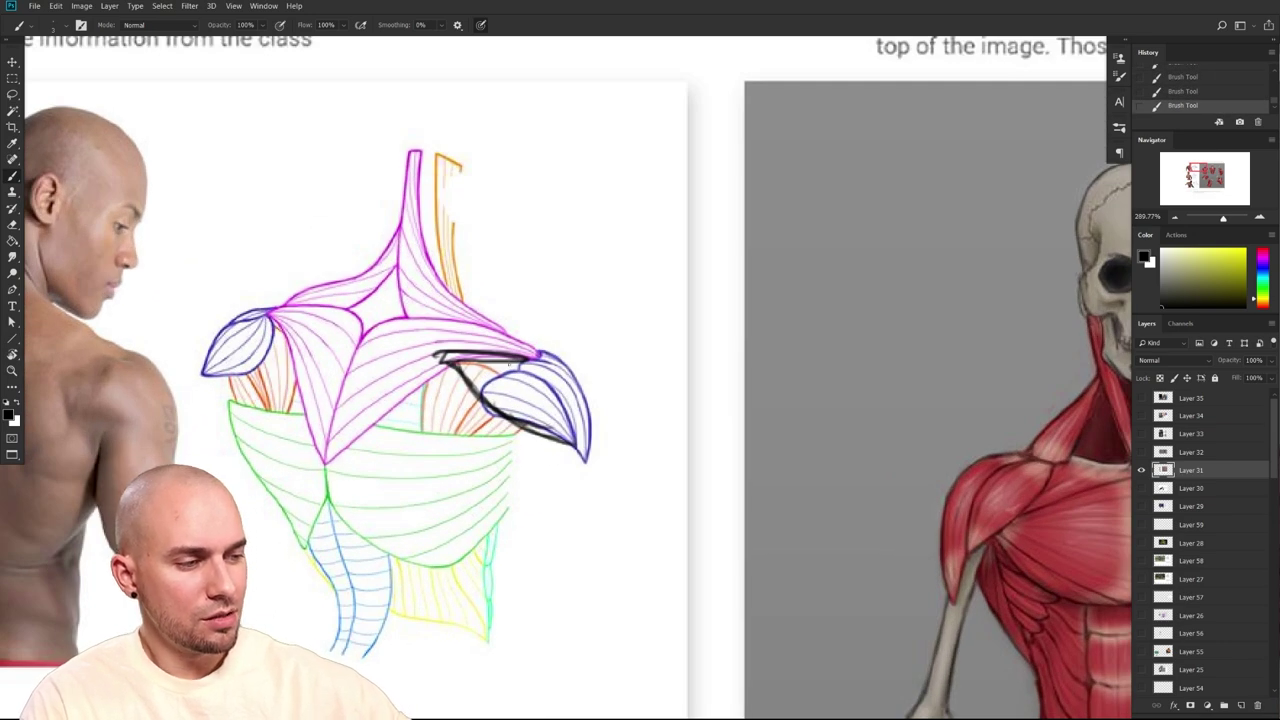
pyautogui.hotkey('ctrl', 'z')
pyautogui.moveTo(455, 362); pyautogui.dragTo(526, 367)
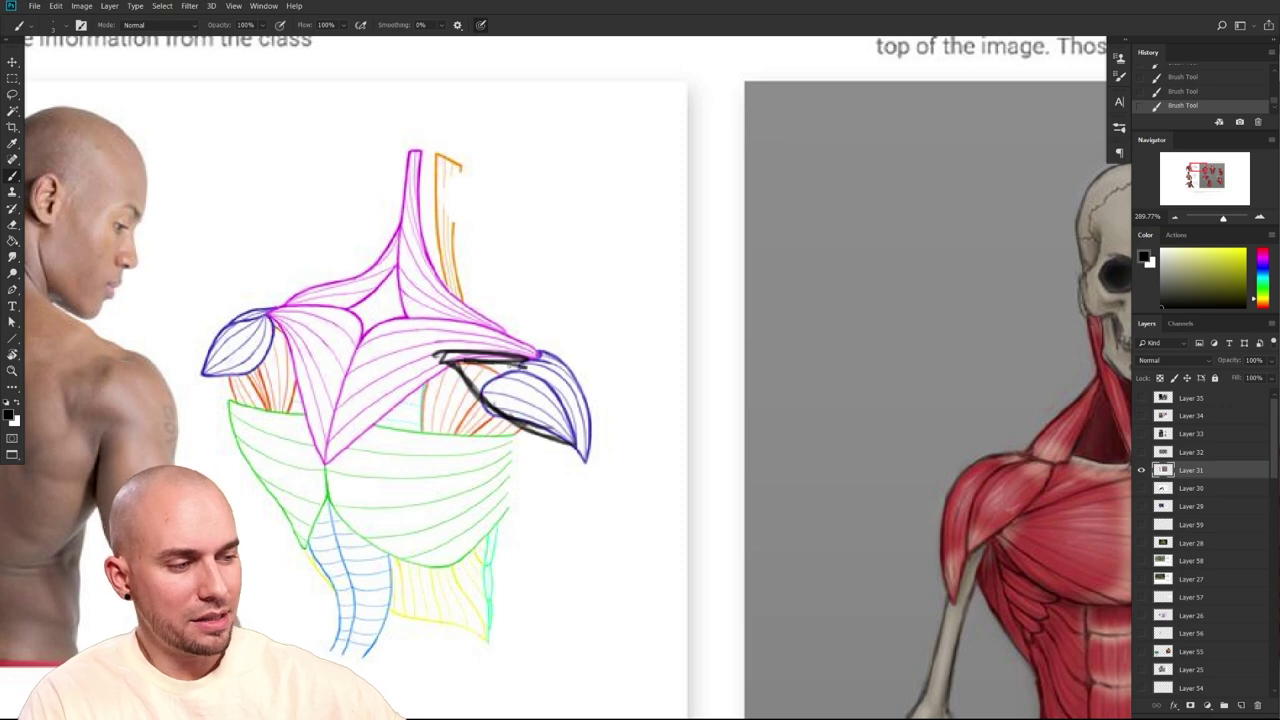
# Fill the outlined rear deltoid with thin black muscle fiber lines running from the shoulder blade's spine toward the arm
pyautogui.moveTo(468, 364); pyautogui.dragTo(568, 442)
pyautogui.press('[')
pyautogui.moveTo(510, 362); pyautogui.dragTo(573, 452)
pyautogui.moveTo(520, 366); pyautogui.dragTo(570, 453)
pyautogui.moveTo(686, 571); pyautogui.dragTo(653, 559)
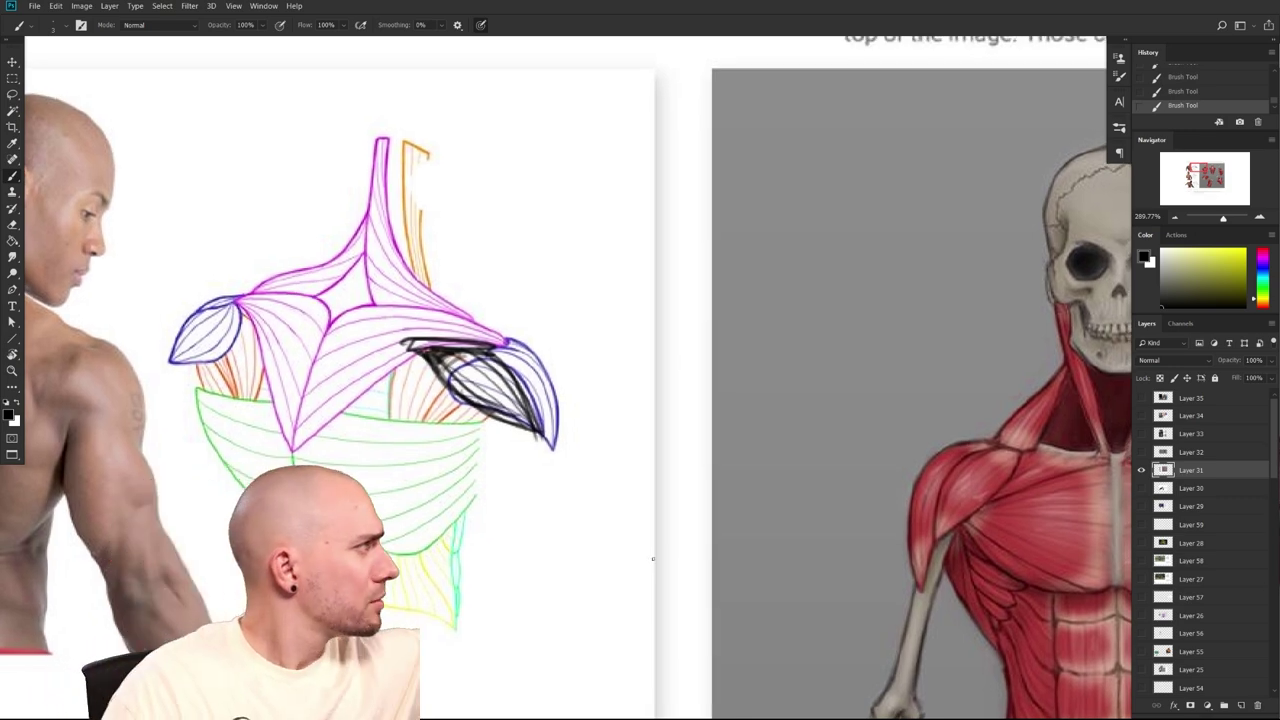
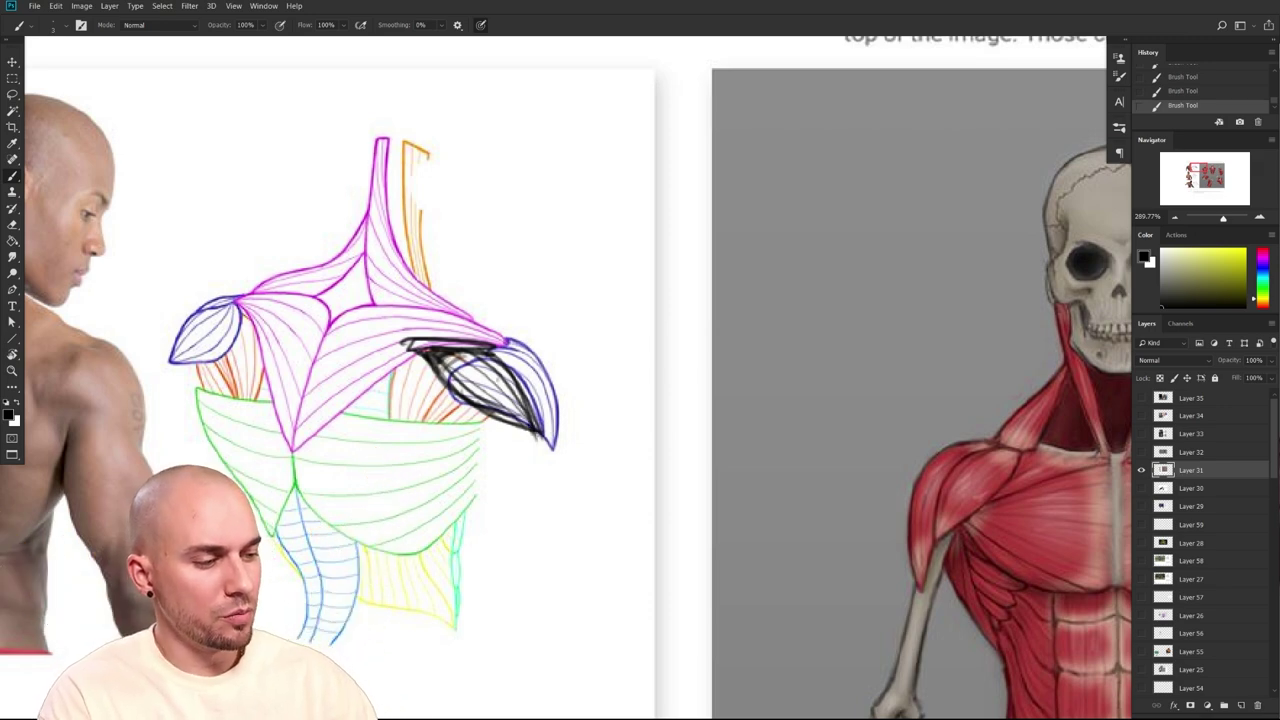
# Shade the outlined rear deltoid with a larger brush, using grays sampled from the sketch and following the fiber direction
pyautogui.keyDown('alt'); pyautogui.click(474, 376); pyautogui.keyUp('alt')
pyautogui.press(']')
pyautogui.press(']')
pyautogui.press(']')
pyautogui.press(']')
pyautogui.press(']')
pyautogui.moveTo(433, 354)
pyautogui.mouseDown()
pyautogui.moveTo(462, 389)
pyautogui.moveTo(524, 412)
pyautogui.mouseUp()
pyautogui.keyDown('alt'); pyautogui.click(538, 426); pyautogui.keyUp('alt')
pyautogui.moveTo(428, 354); pyautogui.dragTo(518, 422)
pyautogui.keyDown('alt'); pyautogui.click(515, 416); pyautogui.keyUp('alt')
pyautogui.moveTo(446, 354); pyautogui.dragTo(518, 427)
pyautogui.moveTo(459, 351); pyautogui.dragTo(522, 422)
pyautogui.moveTo(473, 354); pyautogui.dragTo(532, 430)
# Draw and fill the left rear deltoid of the first back diagram with dark gray outline and fiber lines
pyautogui.moveTo(738, 530)
pyautogui.mouseDown()
pyautogui.moveTo(718, 546)
pyautogui.moveTo(757, 542)
pyautogui.mouseUp()
pyautogui.scroll(2, 565, 550)
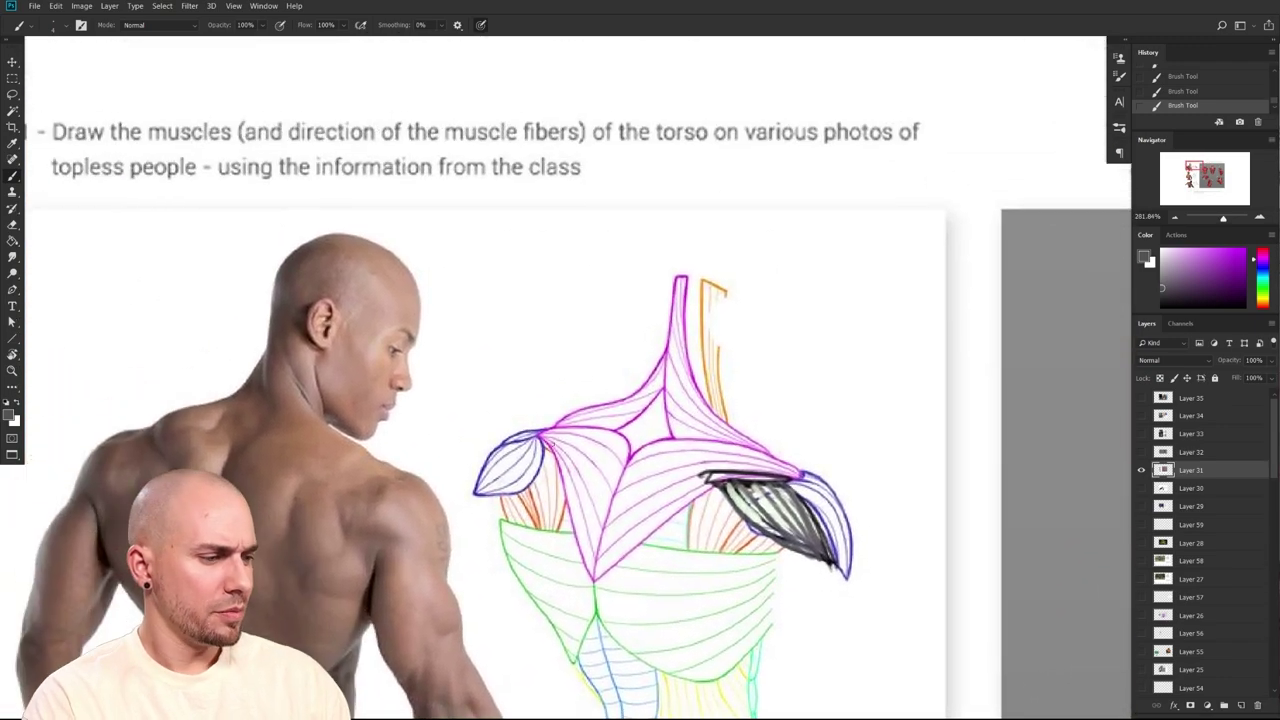
pyautogui.moveTo(570, 456); pyautogui.dragTo(506, 488)
pyautogui.hotkey('ctrl', 'z')
pyautogui.moveTo(1199, 289); pyautogui.dragTo(1161, 297)
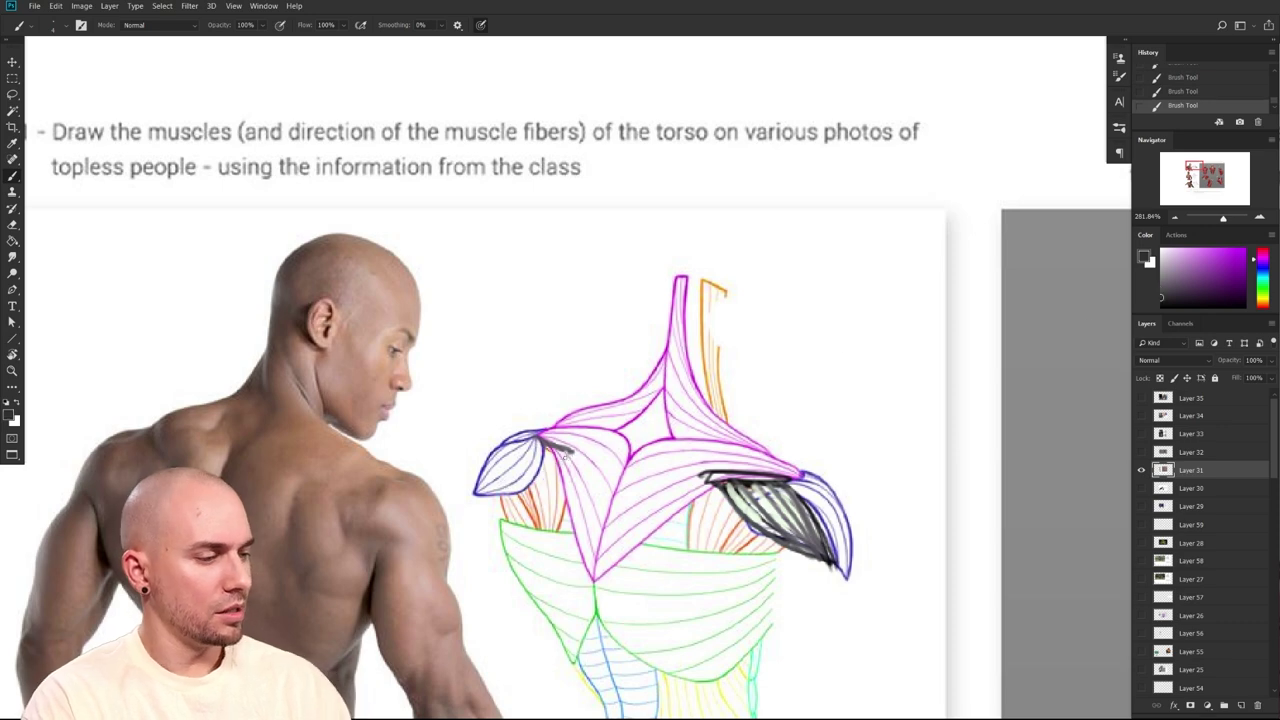
pyautogui.moveTo(565, 455)
pyautogui.mouseDown()
pyautogui.moveTo(482, 493)
pyautogui.moveTo(498, 481)
pyautogui.mouseUp()
pyautogui.moveTo(536, 442); pyautogui.dragTo(472, 492)
pyautogui.moveTo(560, 461); pyautogui.dragTo(504, 495)
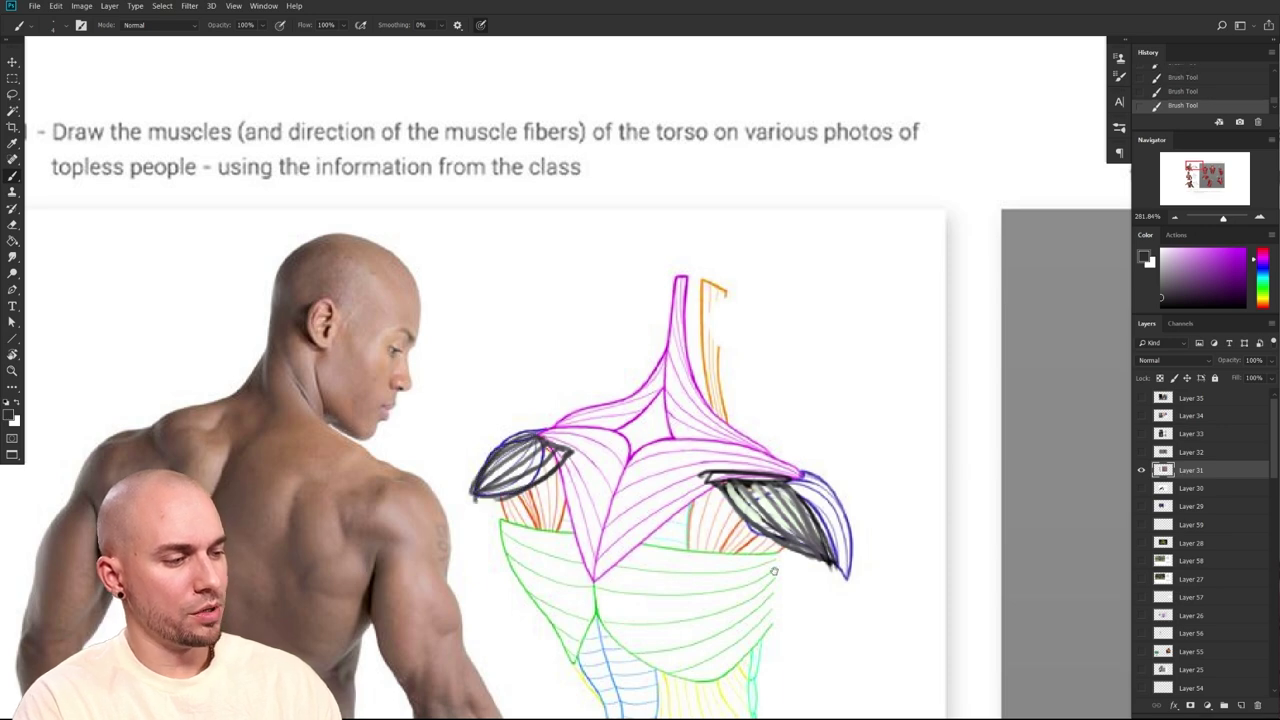
# Draw the right shoulder blade's spine, rear deltoid fibers and lower trapezius edge in dark gray on the third back diagram
pyautogui.moveTo(790, 574); pyautogui.dragTo(646, 480)
pyautogui.moveTo(889, 517); pyautogui.dragTo(815, 520)
pyautogui.moveTo(972, 576)
pyautogui.mouseDown()
pyautogui.moveTo(828, 479)
pyautogui.moveTo(854, 477)
pyautogui.moveTo(837, 460)
pyautogui.mouseUp()
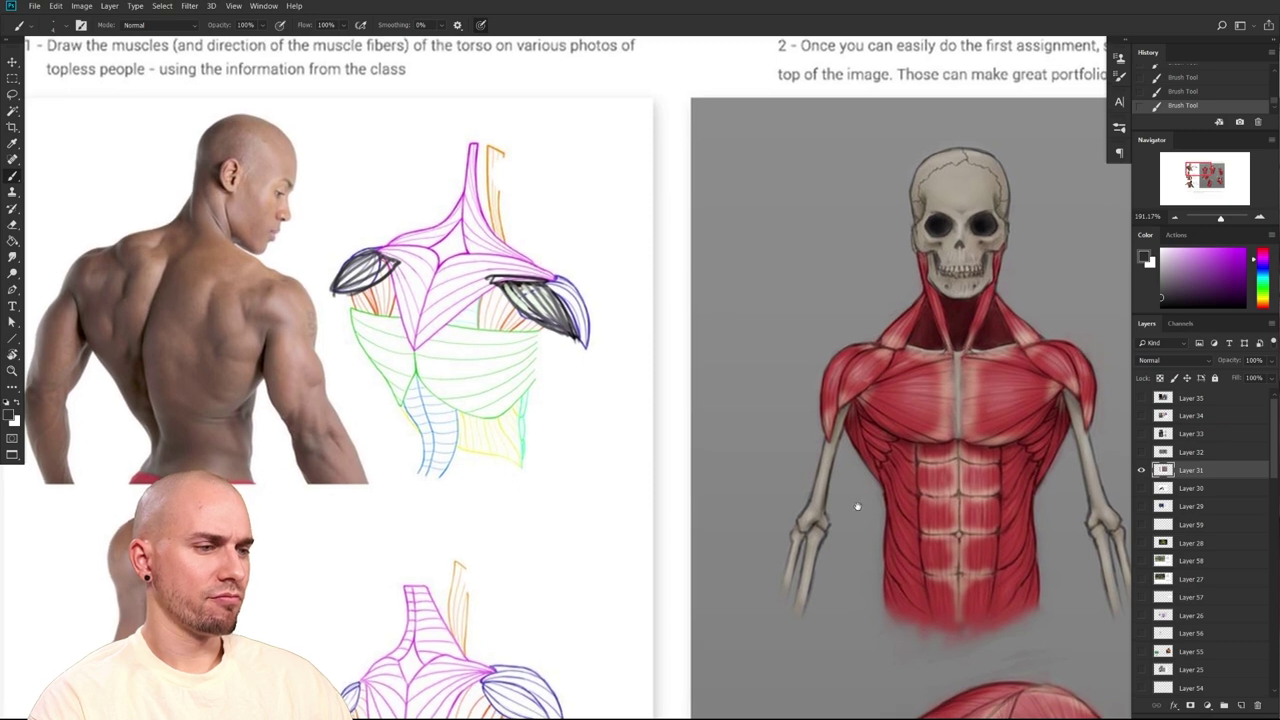
pyautogui.scroll(-5, 857, 507)
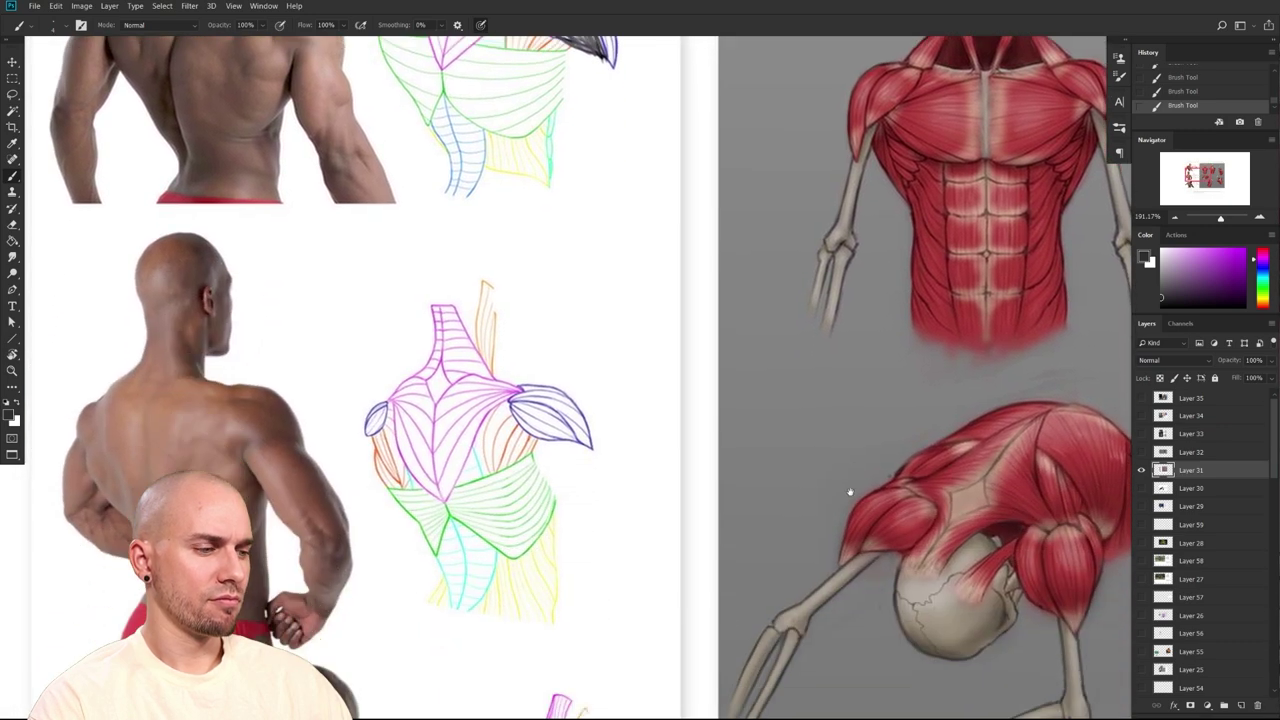
pyautogui.scroll(-10, 850, 492)
pyautogui.hscroll(-1, 850, 492)
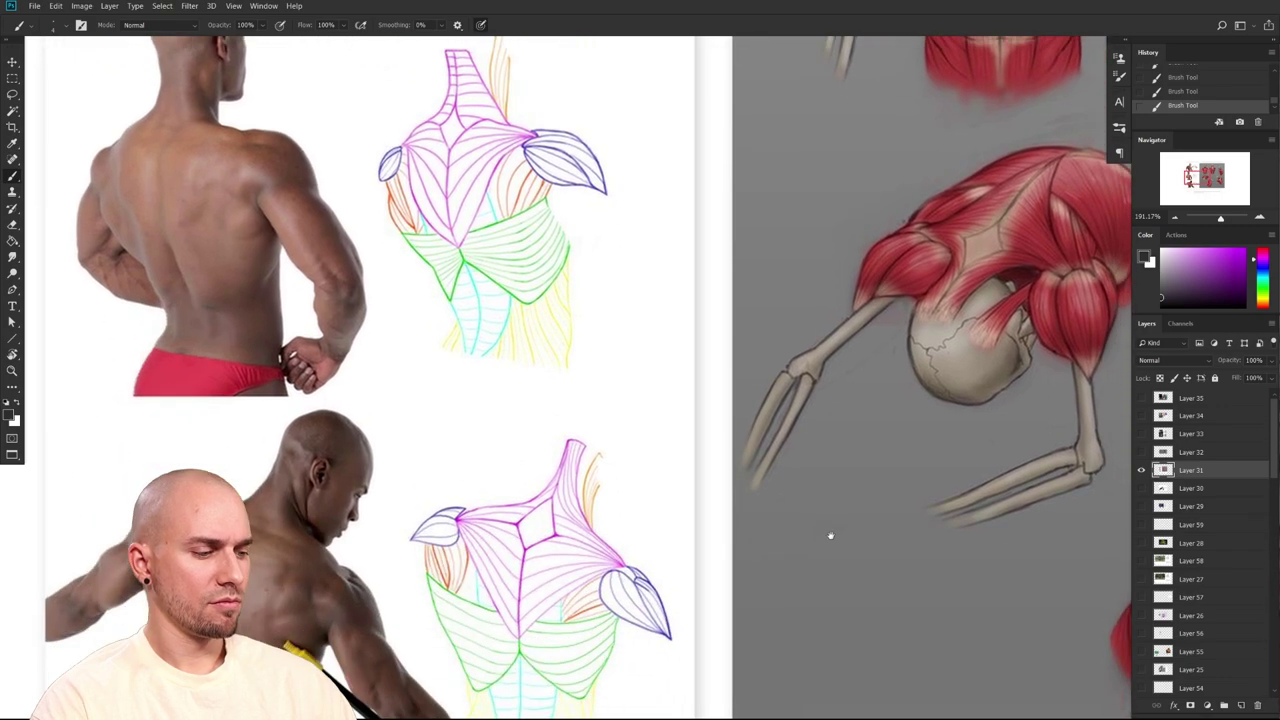
pyautogui.scroll(3, 878, 465)
pyautogui.hscroll(1, 878, 465)
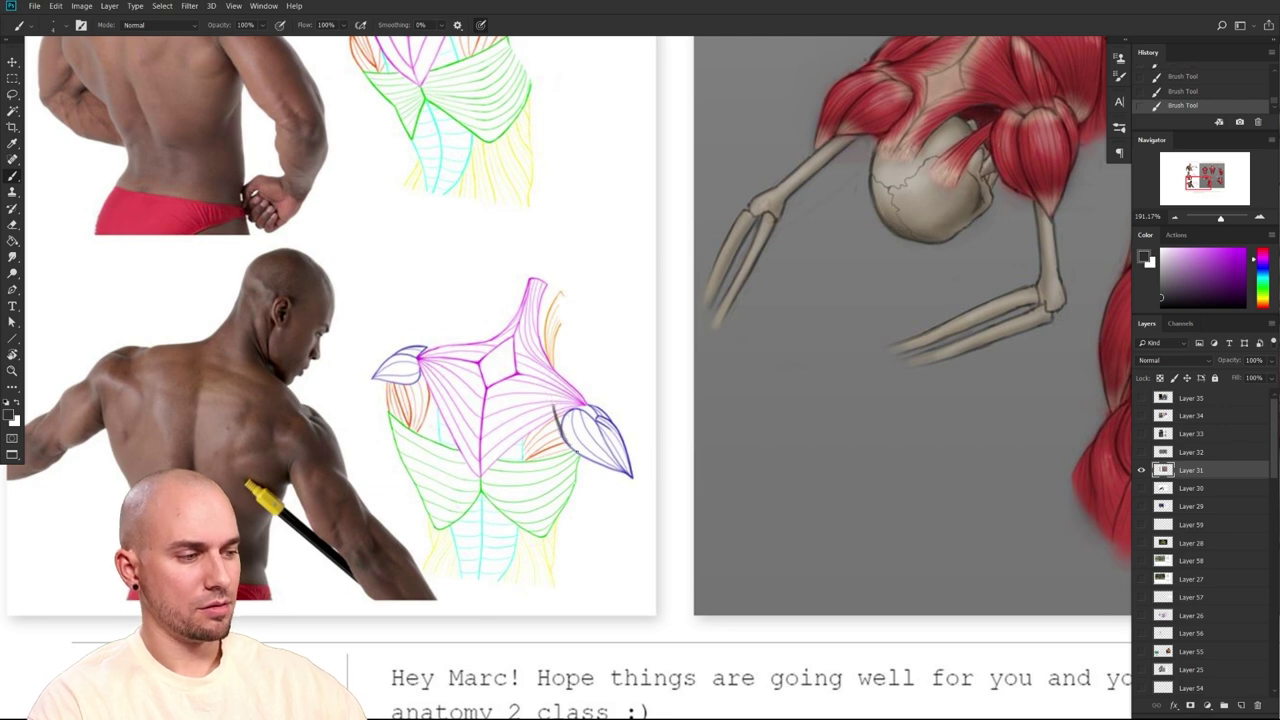
pyautogui.moveTo(537, 408)
pyautogui.mouseDown()
pyautogui.moveTo(586, 407)
pyautogui.moveTo(611, 441)
pyautogui.moveTo(591, 459)
pyautogui.moveTo(605, 463)
pyautogui.mouseUp()
pyautogui.moveTo(582, 411); pyautogui.dragTo(632, 480)
pyautogui.moveTo(480, 476)
pyautogui.mouseDown()
pyautogui.moveTo(540, 406)
pyautogui.moveTo(584, 410)
pyautogui.mouseUp()
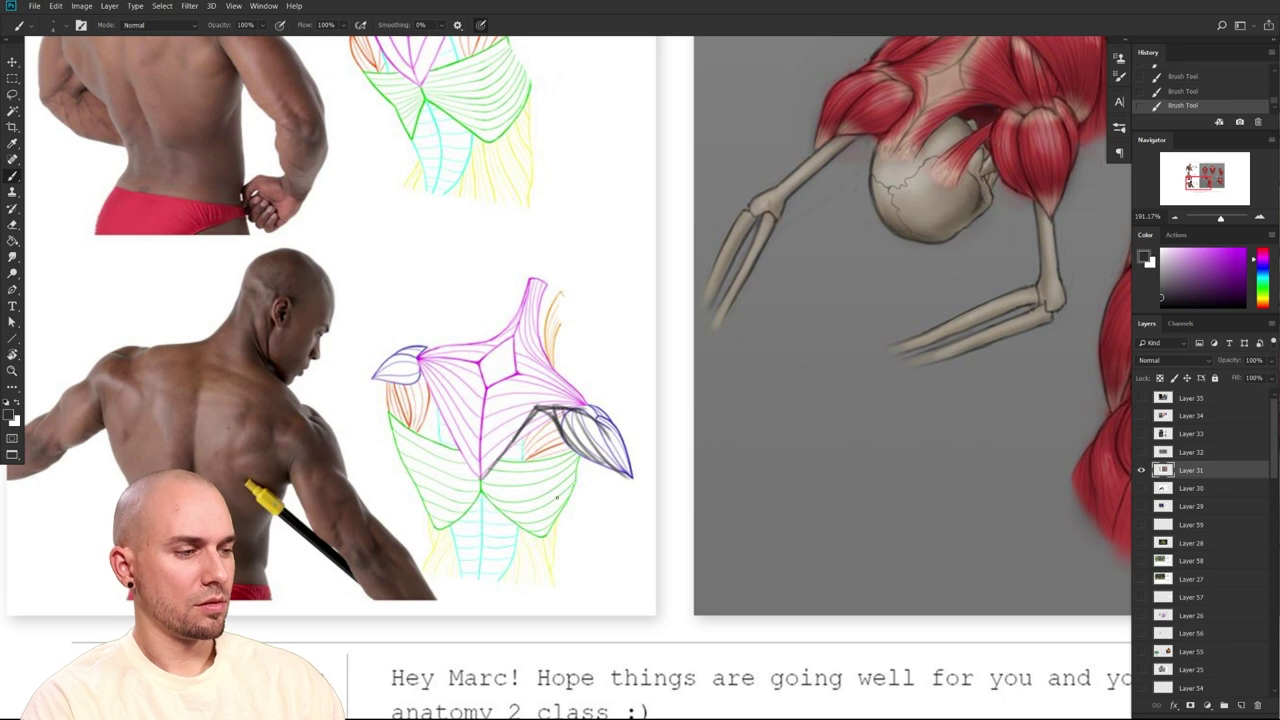
# Draw the left lower trapezius edge and its attachment to the shoulder blade in dark gray on the third back diagram
pyautogui.moveTo(459, 450); pyautogui.dragTo(446, 387)
pyautogui.moveTo(441, 398)
pyautogui.mouseDown()
pyautogui.moveTo(456, 432)
pyautogui.moveTo(418, 376)
pyautogui.mouseUp()
pyautogui.moveTo(420, 365); pyautogui.dragTo(462, 418)
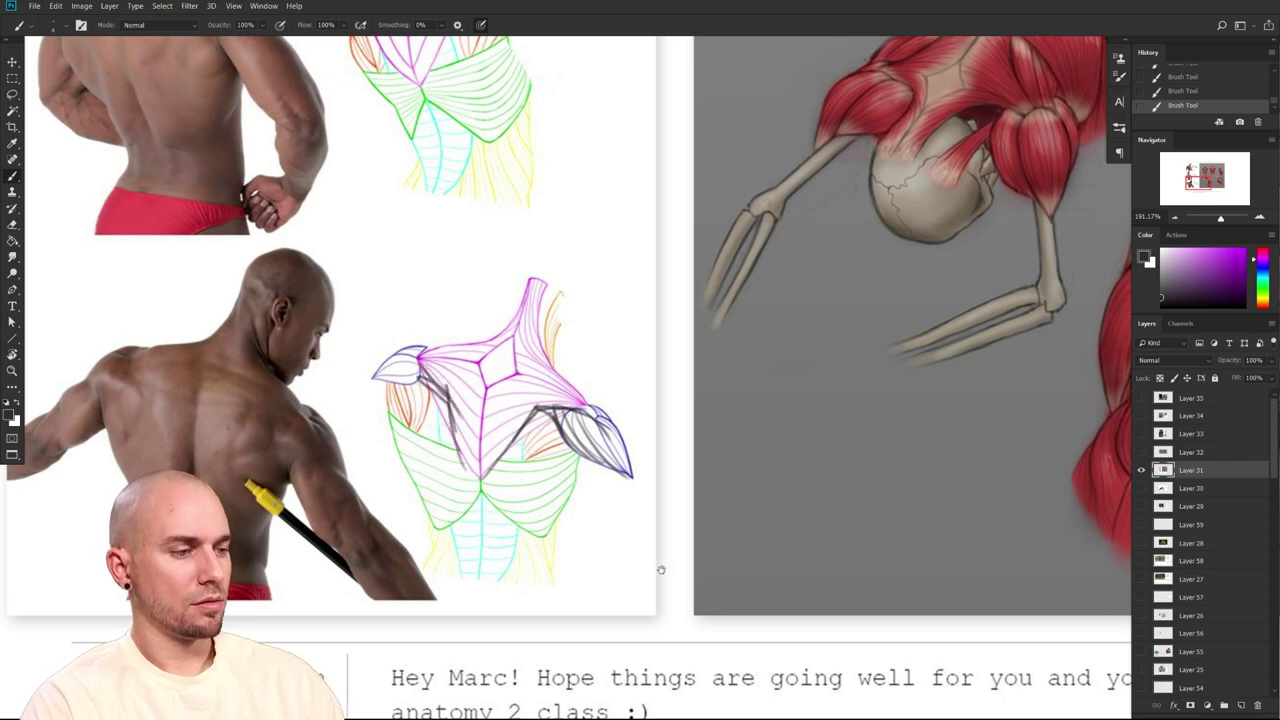
# Outline the trapezius over the back of the third photo in dark gray with a larger brush
pyautogui.moveTo(665, 572); pyautogui.dragTo(655, 568)
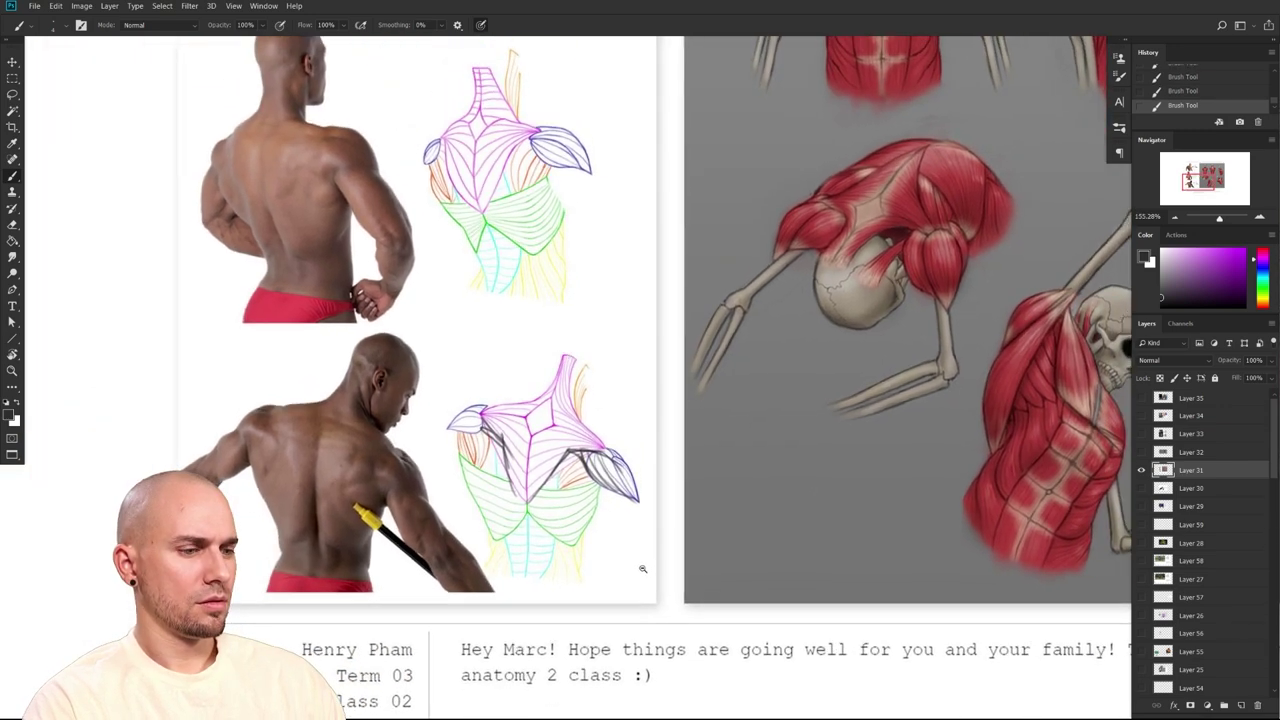
pyautogui.scroll(2, 642, 568)
pyautogui.moveTo(591, 547); pyautogui.dragTo(701, 600)
pyautogui.moveTo(390, 547); pyautogui.dragTo(434, 487)
pyautogui.hotkey('ctrl', 'z')
pyautogui.press(']')
pyautogui.moveTo(389, 547)
pyautogui.mouseDown()
pyautogui.moveTo(434, 487)
pyautogui.moveTo(486, 494)
pyautogui.moveTo(358, 478)
pyautogui.mouseUp()
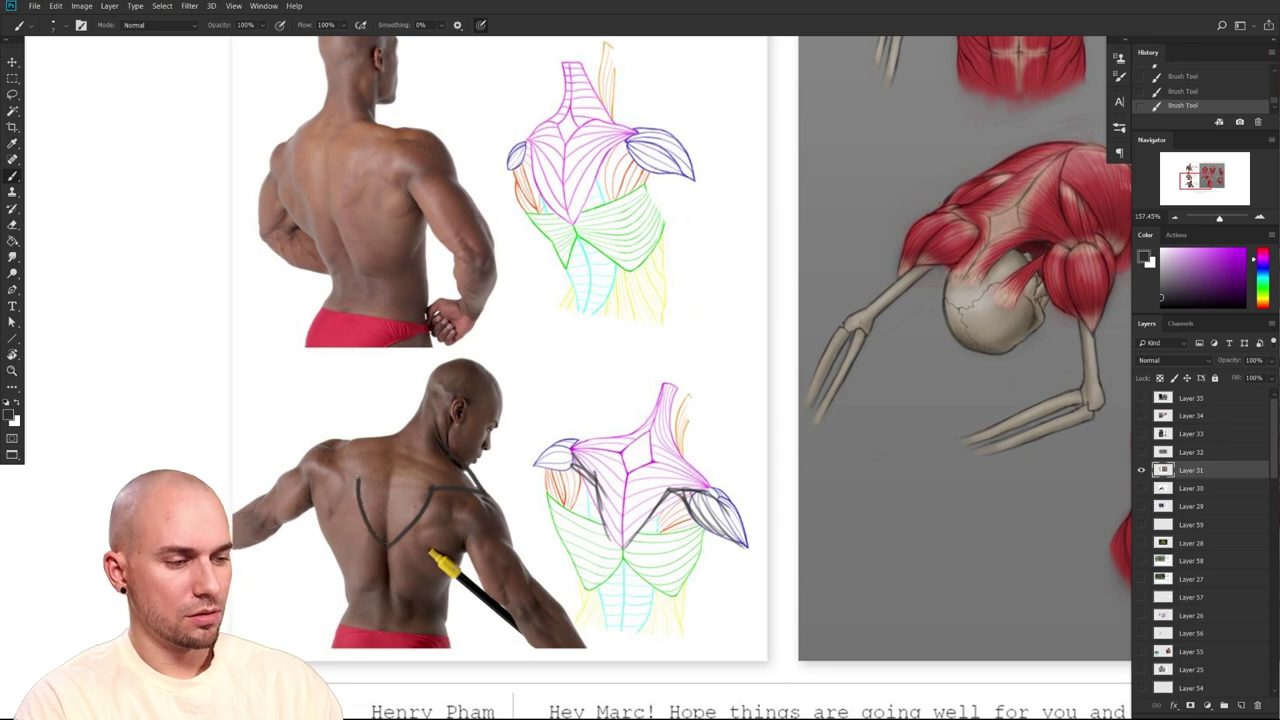
# Outline the trapezius over the back of the second photo in dark gray, from the shoulders to its lower point
pyautogui.moveTo(601, 397); pyautogui.dragTo(551, 495)
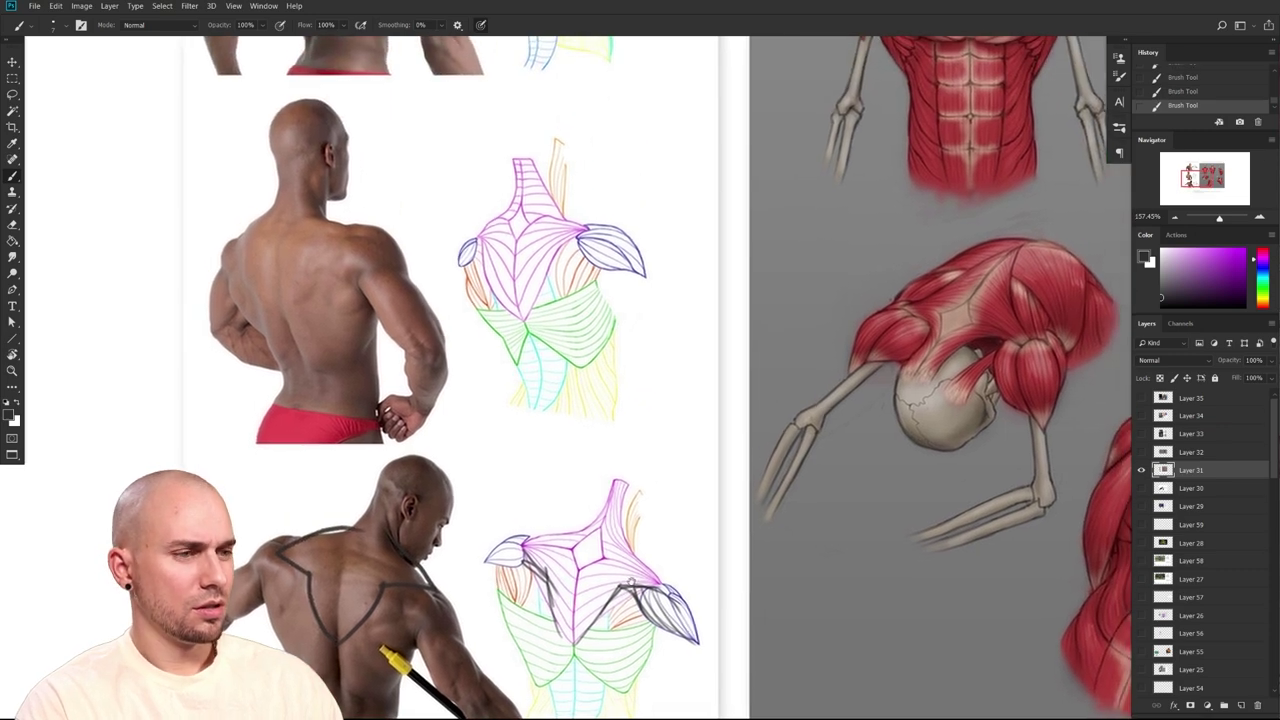
pyautogui.moveTo(298, 352)
pyautogui.mouseDown()
pyautogui.moveTo(305, 254)
pyautogui.moveTo(347, 238)
pyautogui.mouseUp()
pyautogui.hotkey('ctrl', 'z')
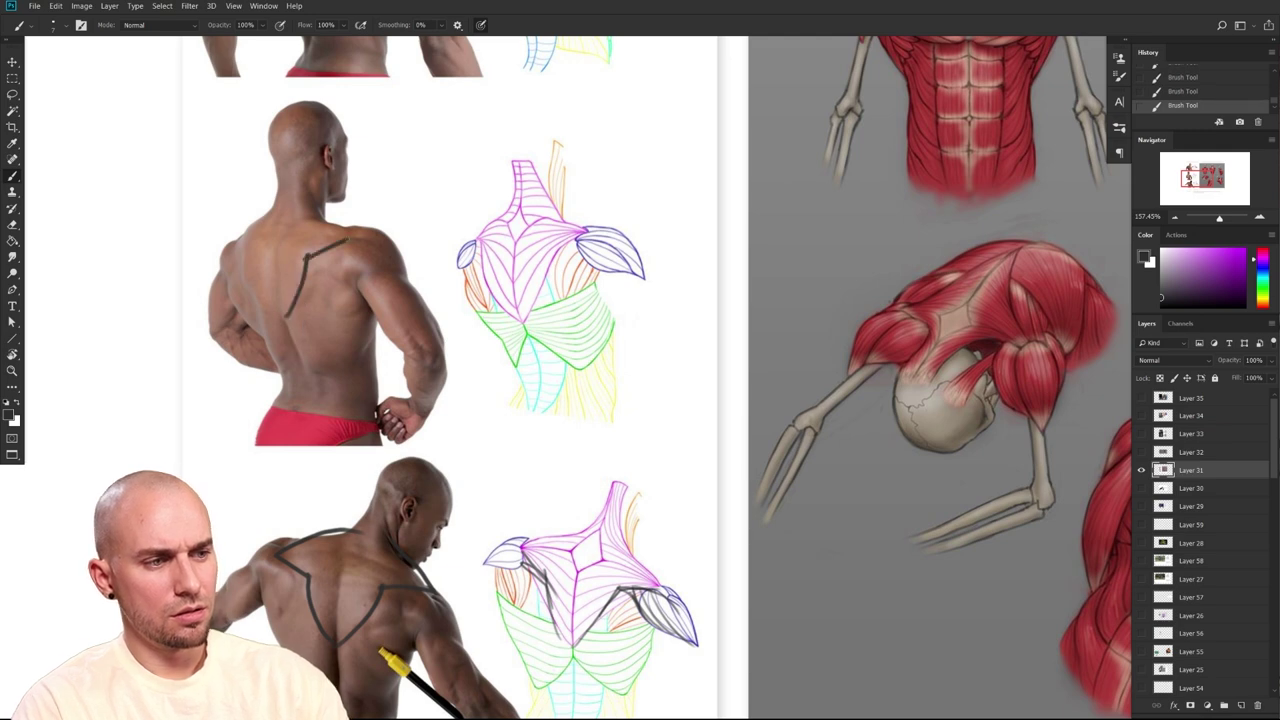
pyautogui.moveTo(248, 294)
pyautogui.mouseDown()
pyautogui.moveTo(232, 243)
pyautogui.moveTo(284, 205)
pyautogui.mouseUp()
pyautogui.rightClick(228, 242)
pyautogui.click(230, 243)
# Draw a line across the trapezius outlines on the third and second photos, connecting the inner ends of the shoulder blades' spines
pyautogui.moveTo(639, 461)
pyautogui.mouseDown()
pyautogui.moveTo(600, 466)
pyautogui.moveTo(628, 470)
pyautogui.moveTo(625, 420)
pyautogui.mouseUp()
pyautogui.moveTo(368, 473); pyautogui.dragTo(393, 479)
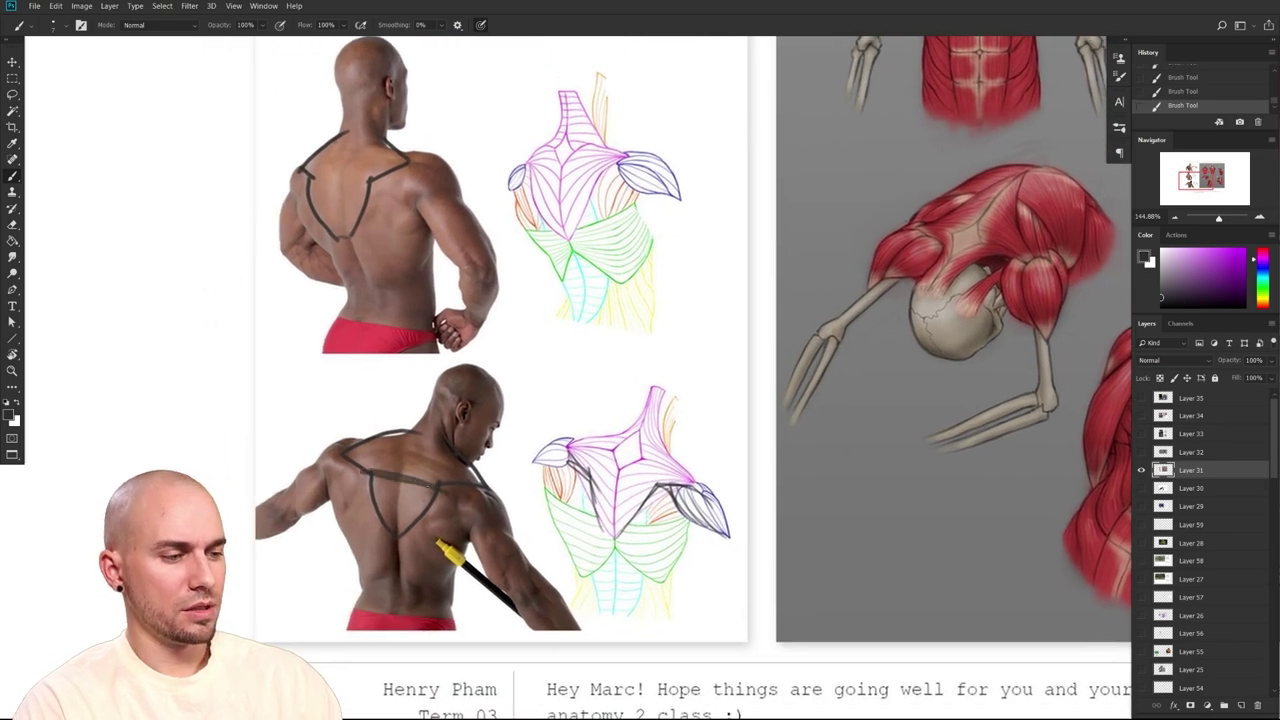
pyautogui.moveTo(334, 180); pyautogui.dragTo(366, 180)
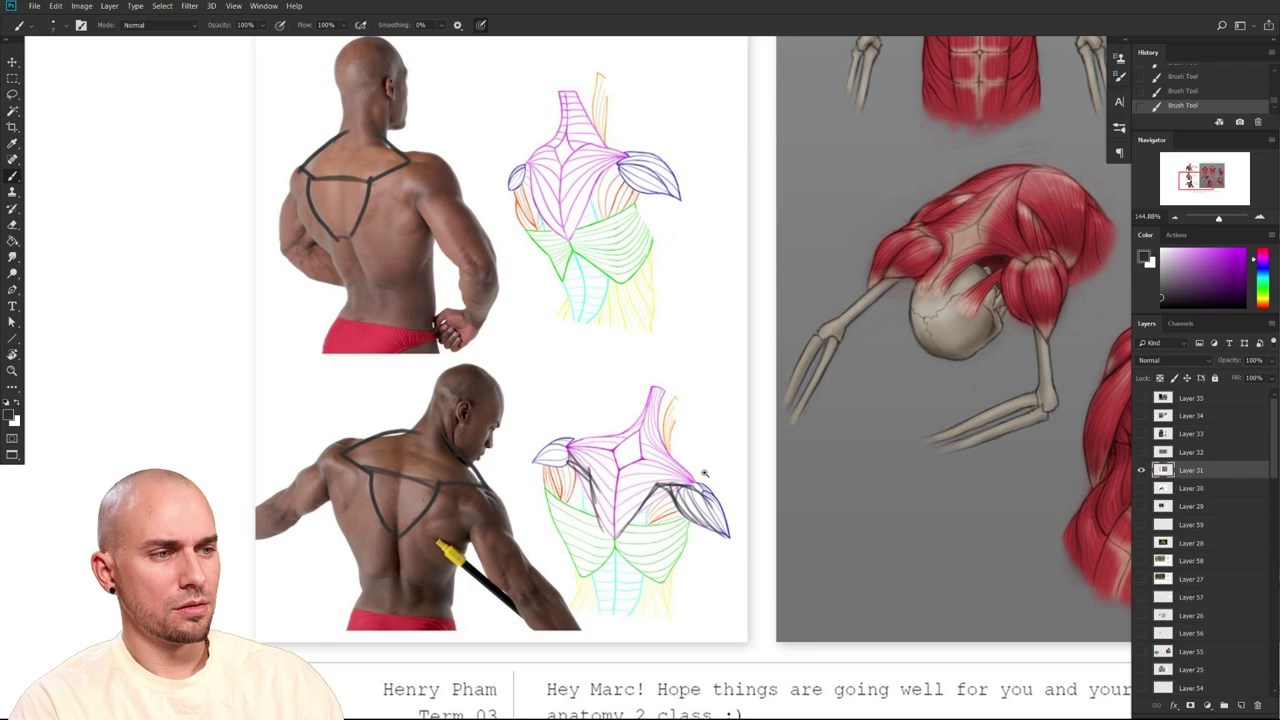
# View all six skeleton muscle paintings of the second assignment and choose a saturated red as the brush color
pyautogui.scroll(-2, 647, 489)
pyautogui.scroll(3, 647, 489)
pyautogui.scroll(-4, 647, 489)
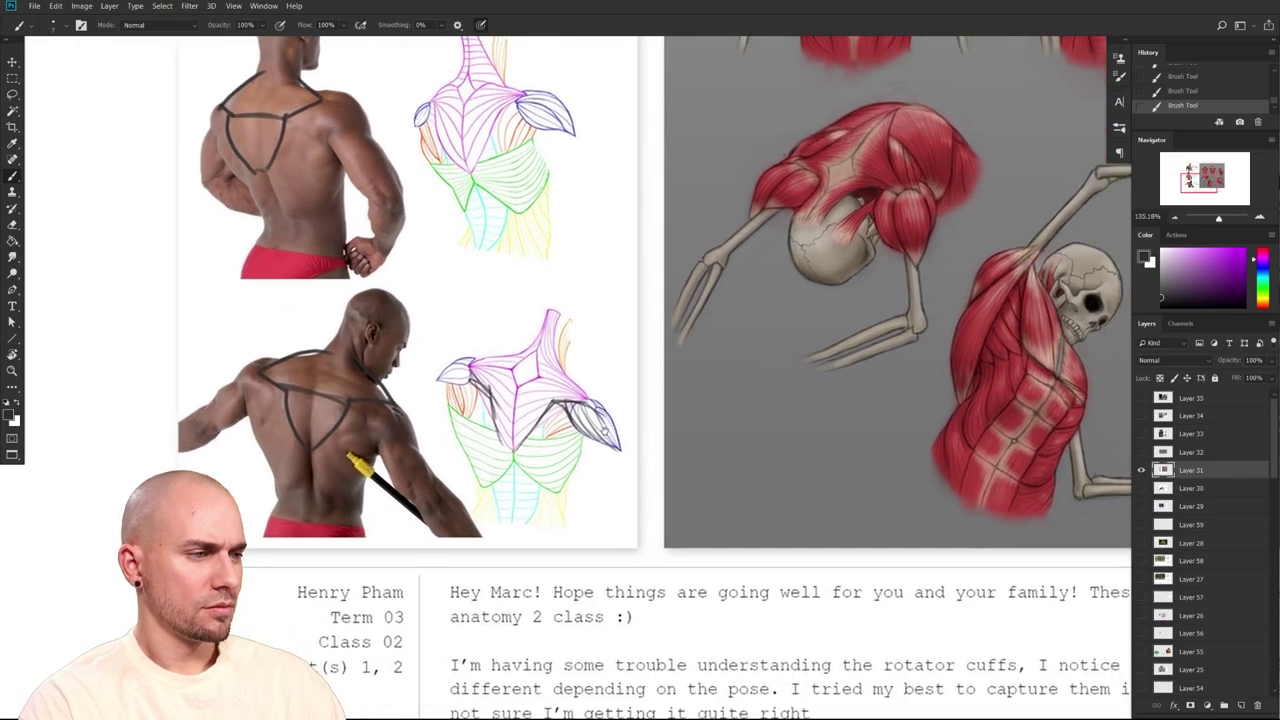
pyautogui.scroll(-5, 511, 491)
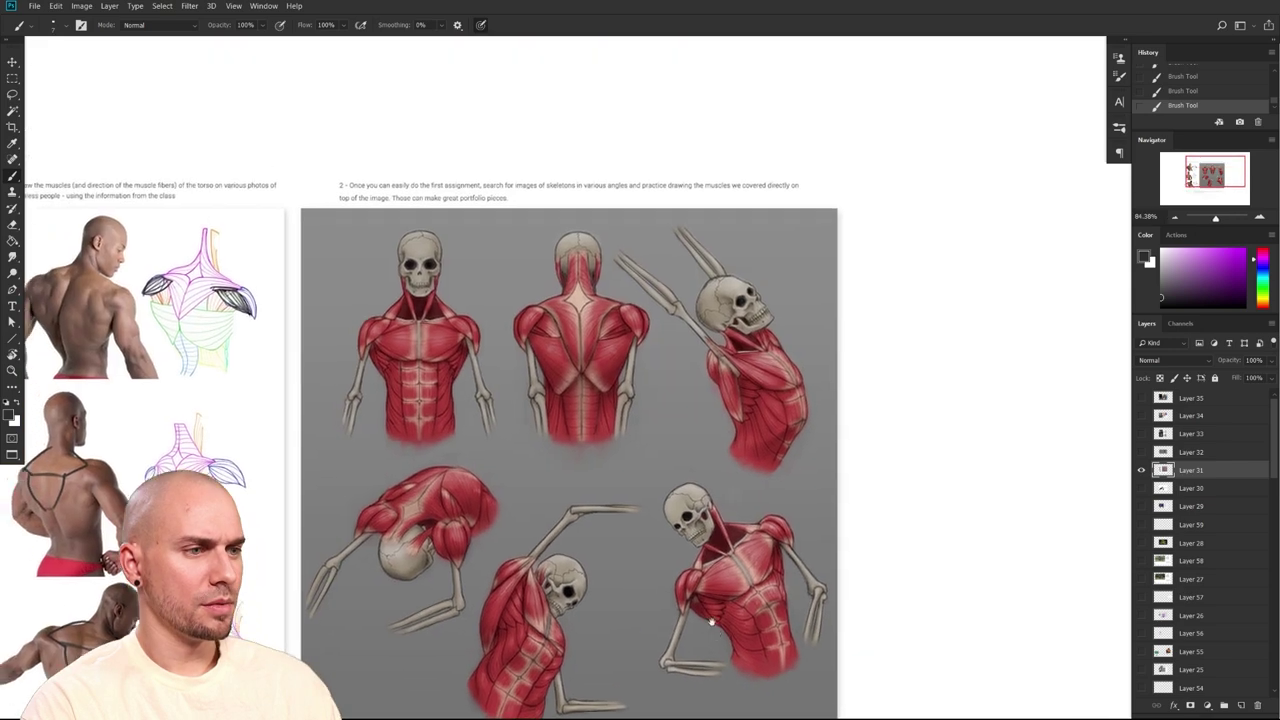
pyautogui.moveTo(711, 621); pyautogui.dragTo(702, 611)
pyautogui.moveTo(869, 545)
pyautogui.mouseDown()
pyautogui.moveTo(886, 525)
pyautogui.moveTo(857, 505)
pyautogui.mouseUp()
pyautogui.click(1263, 250)
pyautogui.click(1245, 263)
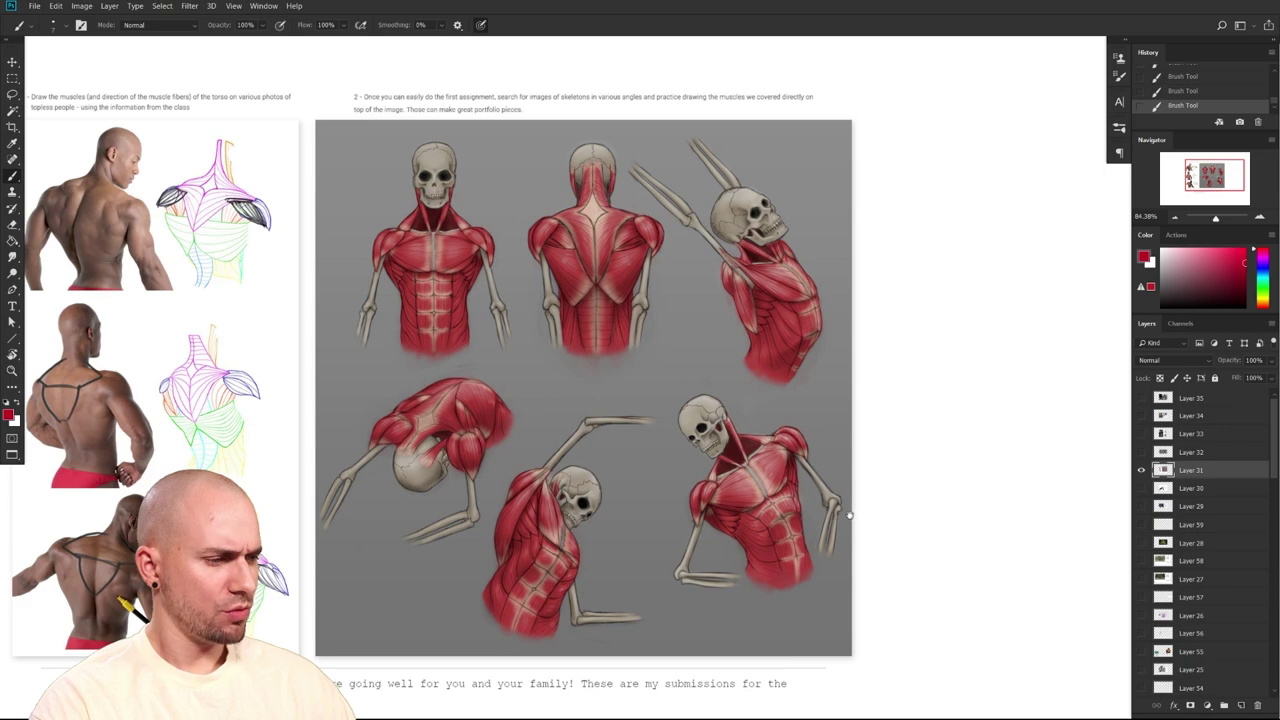
# Examine the front, back and arched side-view skeleton muscle paintings in the upper row up close
pyautogui.scroll(3, 849, 515)
pyautogui.moveTo(842, 500); pyautogui.dragTo(1094, 612)
pyautogui.moveTo(697, 343); pyautogui.dragTo(798, 600)
pyautogui.moveTo(715, 556); pyautogui.dragTo(741, 556)
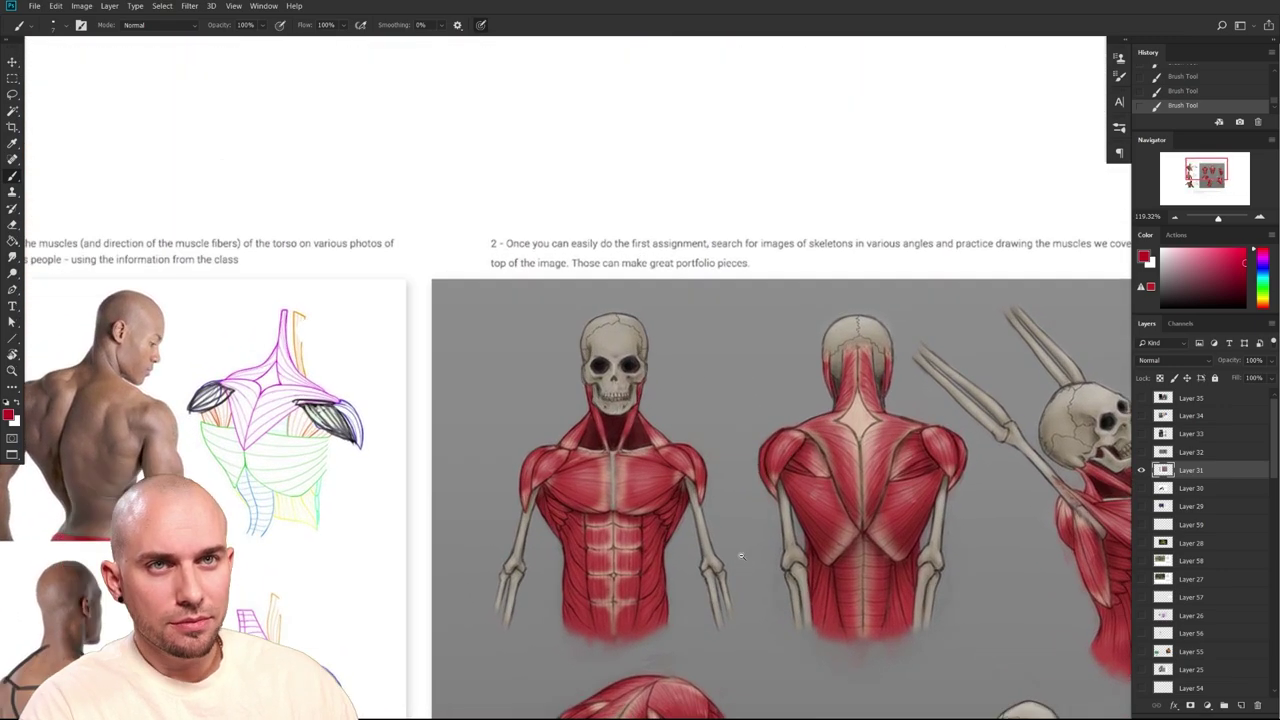
pyautogui.scroll(3, 741, 556)
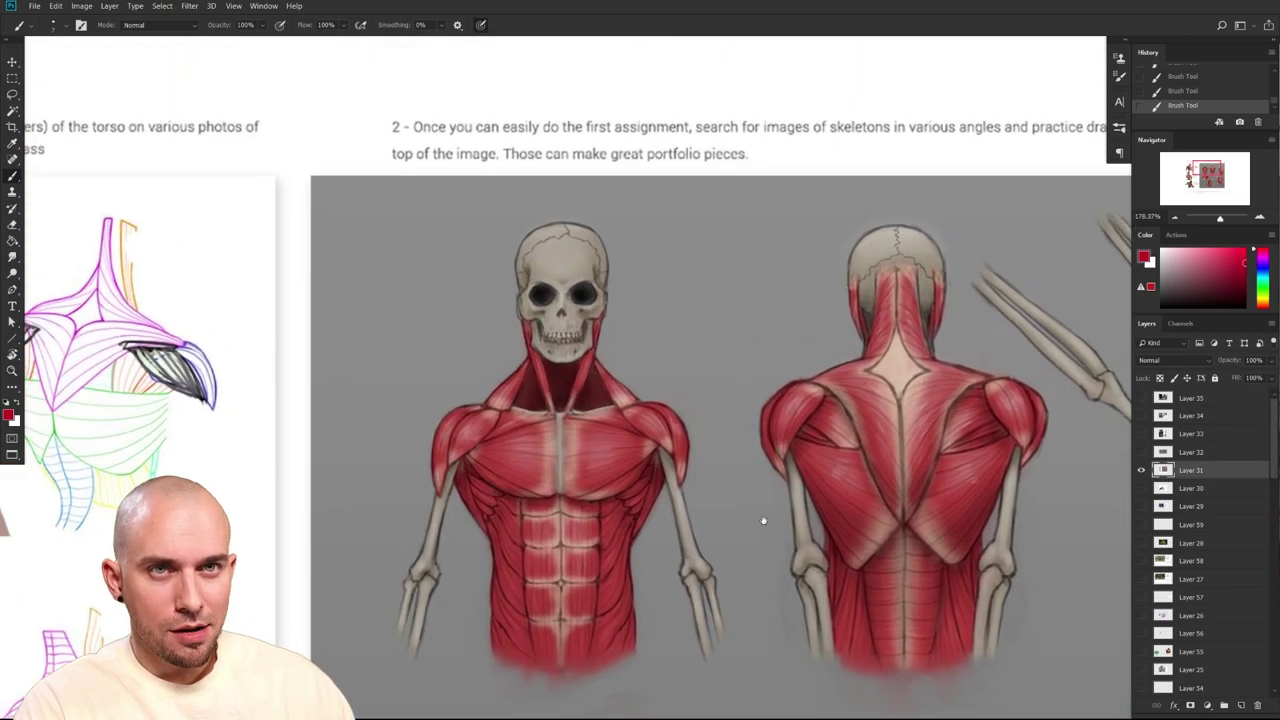
pyautogui.moveTo(763, 520); pyautogui.dragTo(823, 516)
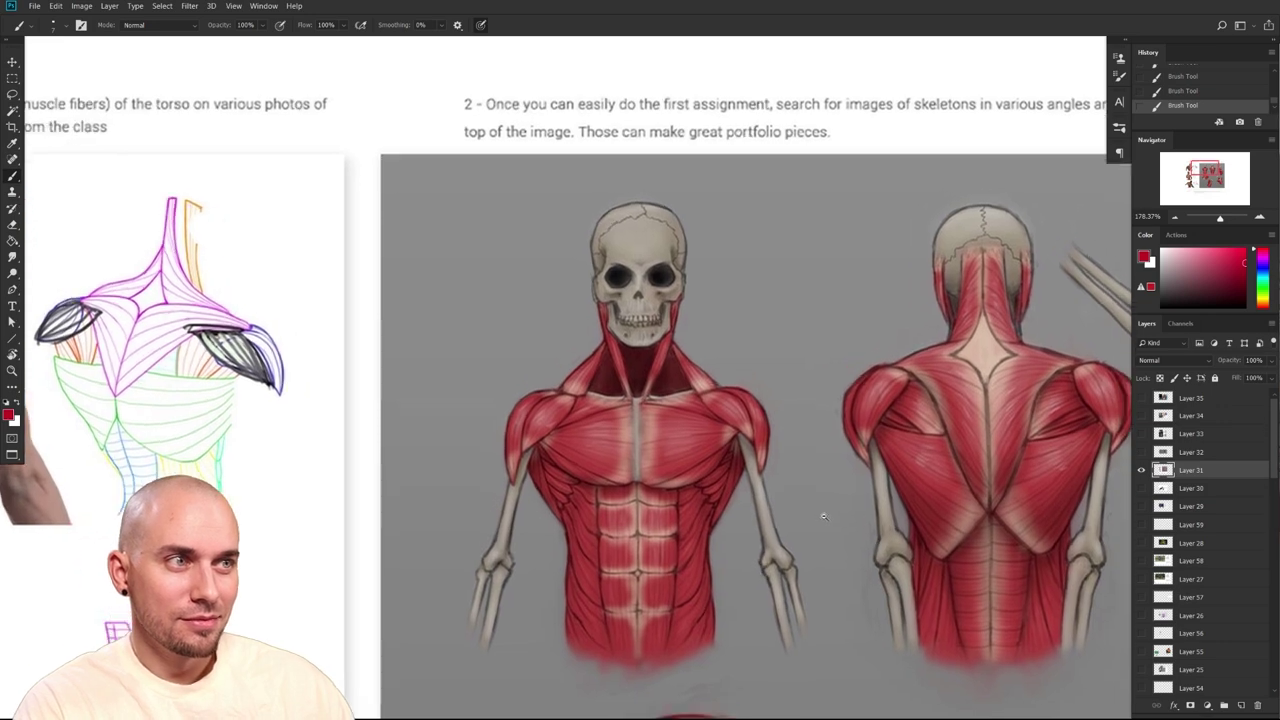
pyautogui.scroll(2, 823, 516)
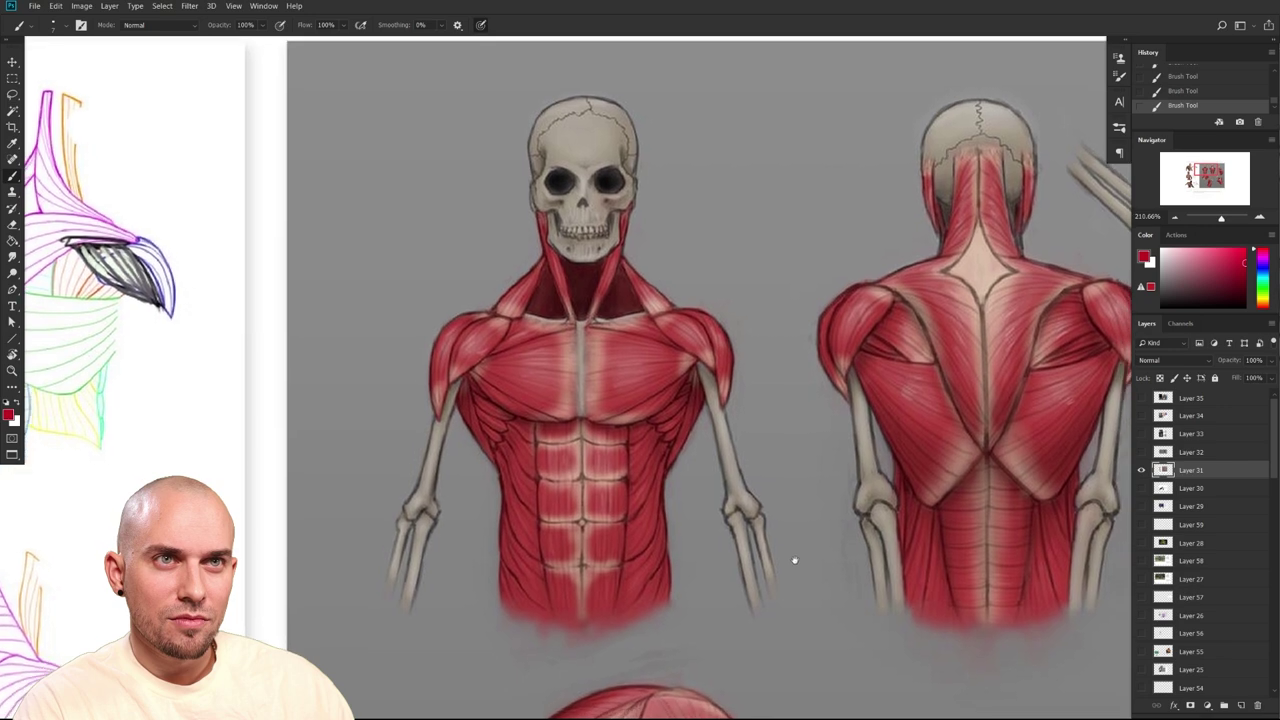
pyautogui.hscroll(5, 794, 563)
pyautogui.scroll(-2, 794, 563)
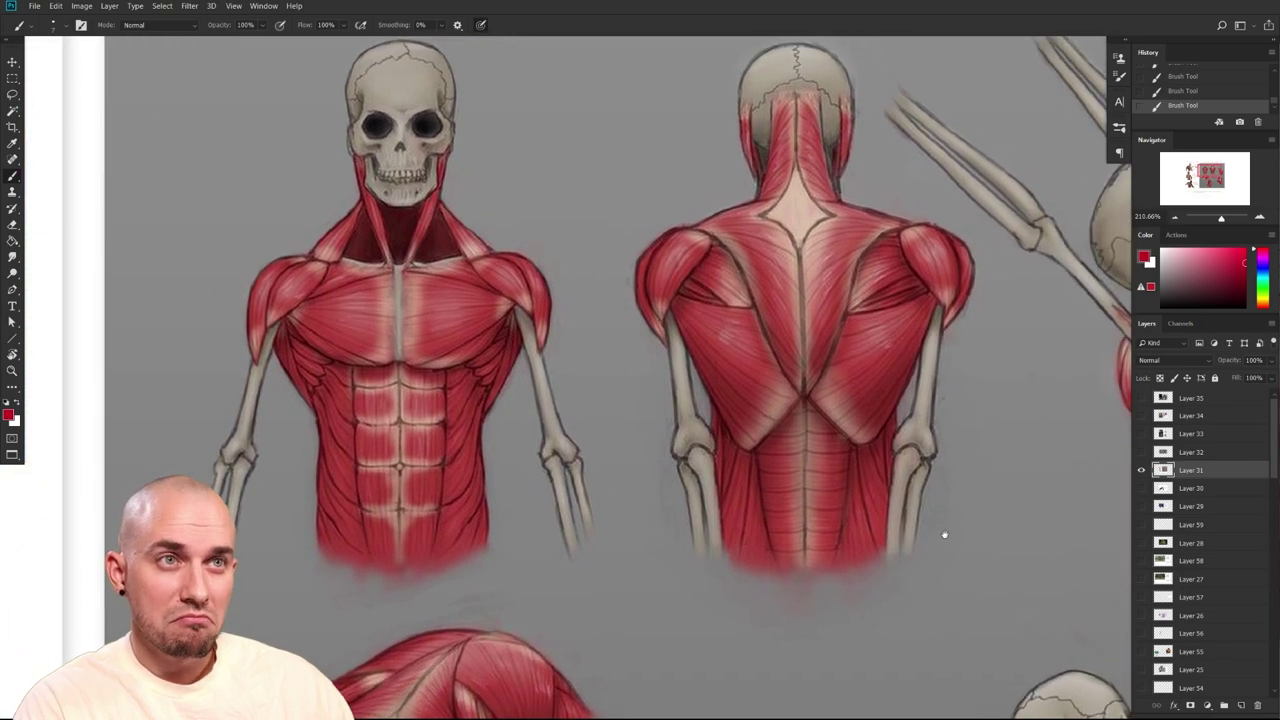
pyautogui.hscroll(5, 943, 531)
pyautogui.hscroll(3, 823, 521)
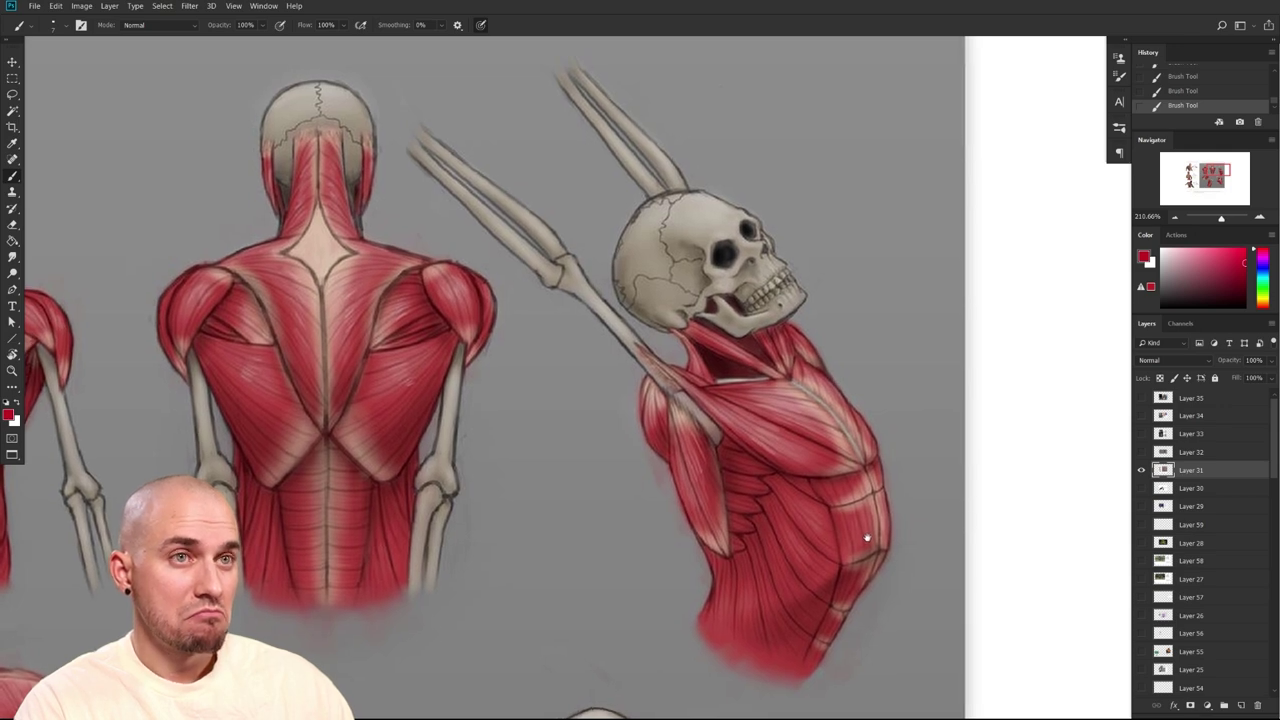
# Paint pale pink tissue along the arched side-view skeleton's lower back, extending the back muscle's lower end with sampled muscle tones
pyautogui.moveTo(867, 538); pyautogui.dragTo(821, 472)
pyautogui.moveTo(680, 467); pyautogui.dragTo(674, 510)
pyautogui.keyDown('alt'); pyautogui.click(685, 474); pyautogui.keyUp('alt')
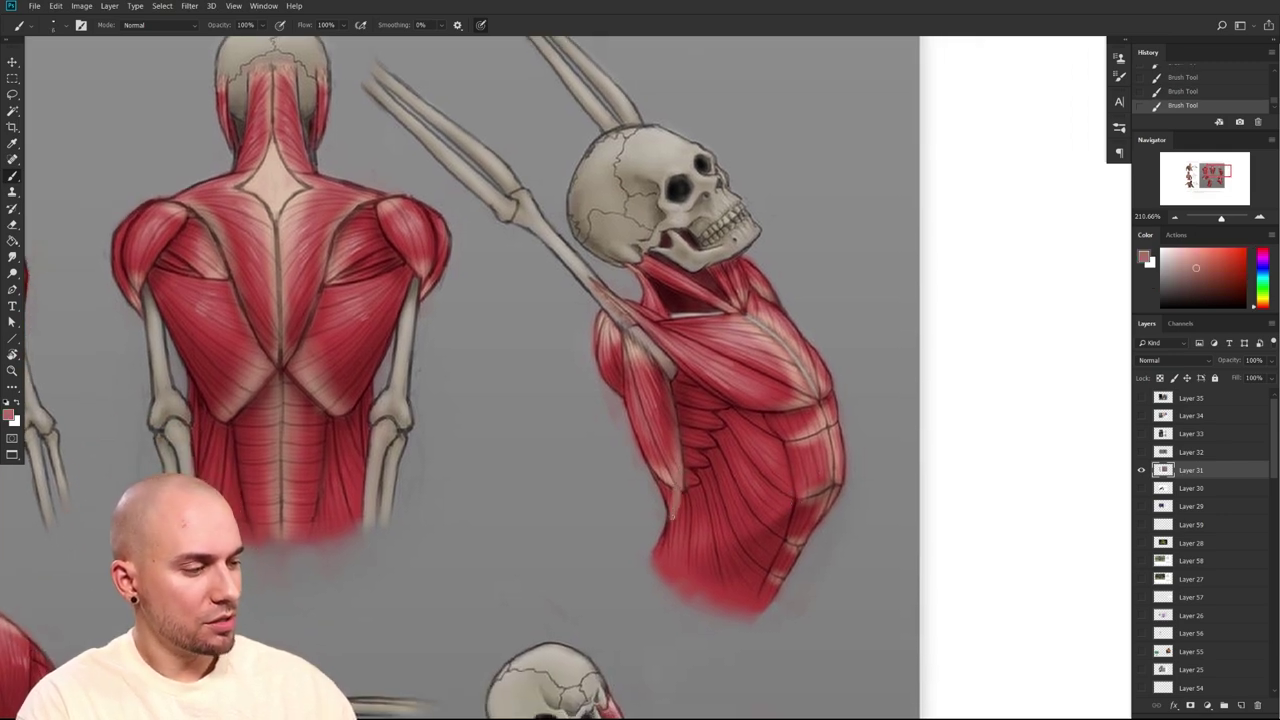
pyautogui.keyDown('alt'); pyautogui.click(672, 477); pyautogui.keyUp('alt')
pyautogui.moveTo(666, 476)
pyautogui.mouseDown()
pyautogui.moveTo(667, 508)
pyautogui.moveTo(677, 500)
pyautogui.mouseUp()
pyautogui.moveTo(728, 586); pyautogui.dragTo(716, 372)
pyautogui.moveTo(676, 504)
pyautogui.mouseDown()
pyautogui.moveTo(653, 423)
pyautogui.moveTo(641, 672)
pyautogui.moveTo(771, 551)
pyautogui.mouseUp()
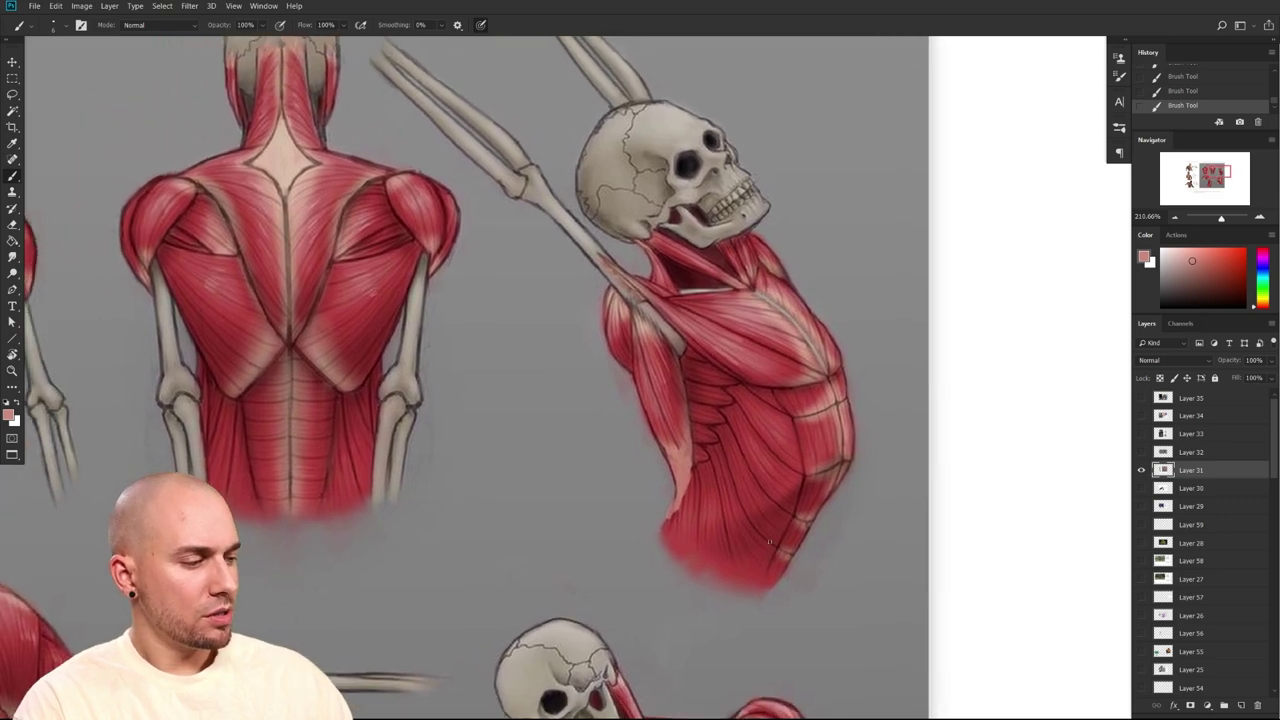
pyautogui.moveTo(678, 498); pyautogui.dragTo(668, 520)
pyautogui.moveTo(676, 466); pyautogui.dragTo(674, 502)
pyautogui.moveTo(751, 560); pyautogui.dragTo(703, 571)
pyautogui.moveTo(766, 539); pyautogui.dragTo(677, 531)
# Sketch thin curved contour lines in a sampled dark red, continuing the arched skeleton's lower back below the torso
pyautogui.keyDown('alt'); pyautogui.click(564, 281); pyautogui.keyUp('alt')
pyautogui.press('[')
pyautogui.moveTo(553, 466); pyautogui.dragTo(528, 547)
pyautogui.moveTo(587, 523)
pyautogui.mouseDown()
pyautogui.moveTo(604, 405)
pyautogui.moveTo(492, 511)
pyautogui.mouseUp()
pyautogui.moveTo(551, 415)
pyautogui.mouseDown()
pyautogui.moveTo(503, 491)
pyautogui.moveTo(542, 560)
pyautogui.mouseUp()
pyautogui.moveTo(538, 433)
pyautogui.mouseDown()
pyautogui.moveTo(510, 563)
pyautogui.moveTo(542, 589)
pyautogui.mouseUp()
pyautogui.moveTo(554, 373); pyautogui.dragTo(537, 474)
pyautogui.hotkey('ctrl', 'z')
pyautogui.moveTo(554, 371); pyautogui.dragTo(536, 441)
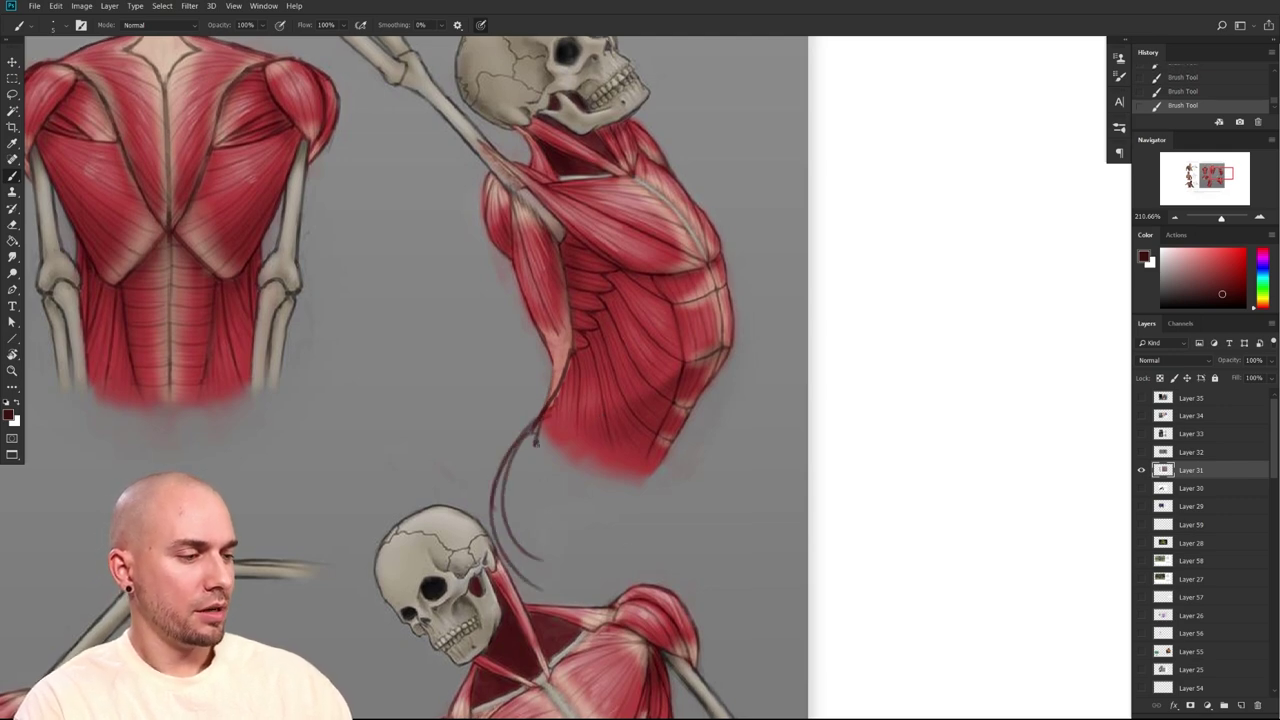
pyautogui.hotkey('ctrl', 'z')
pyautogui.moveTo(553, 352); pyautogui.dragTo(531, 467)
pyautogui.moveTo(545, 402)
pyautogui.mouseDown()
pyautogui.moveTo(535, 483)
pyautogui.moveTo(569, 380)
pyautogui.mouseUp()
# Examine the tilted front-view skeleton in the lower row and sample colors from its muscles
pyautogui.moveTo(757, 482); pyautogui.dragTo(797, 564)
pyautogui.moveTo(640, 523); pyautogui.dragTo(619, 616)
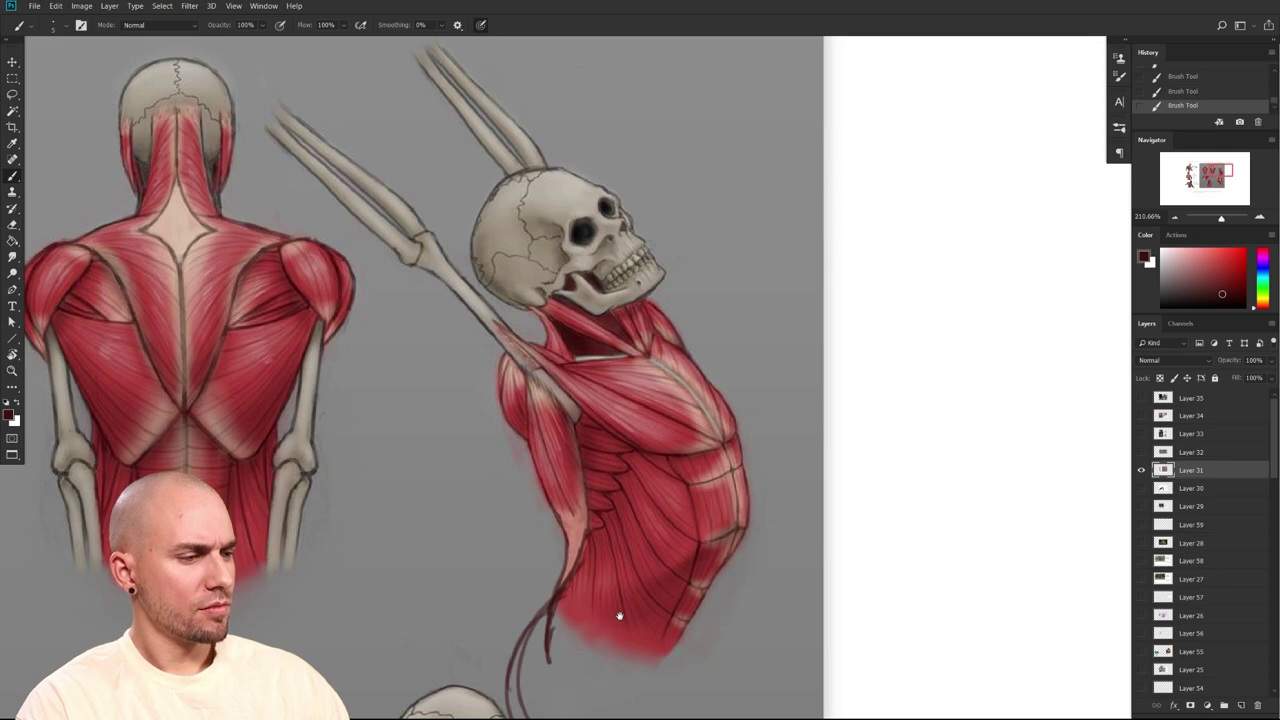
pyautogui.scroll(-6, 619, 616)
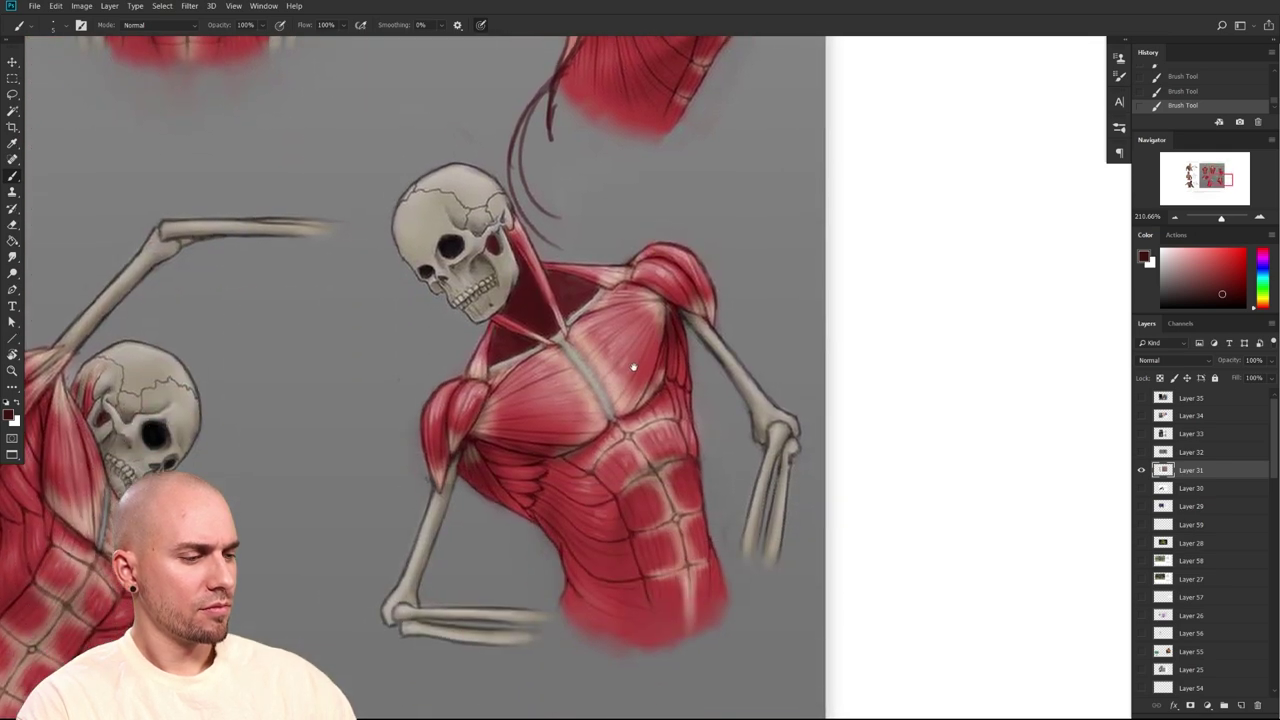
pyautogui.keyDown('alt'); pyautogui.scroll(-3, 709, 568); pyautogui.keyUp('alt')
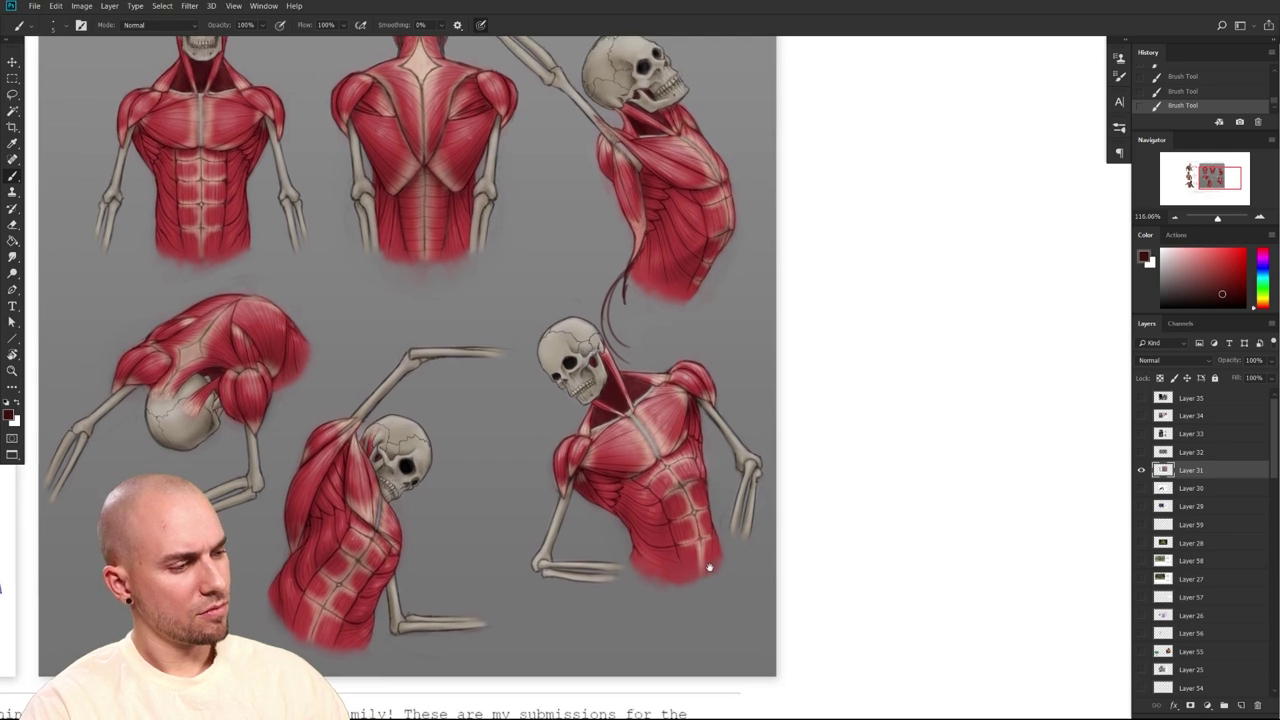
pyautogui.moveTo(710, 568)
pyautogui.mouseDown()
pyautogui.moveTo(714, 597)
pyautogui.moveTo(722, 550)
pyautogui.mouseUp()
pyautogui.scroll(4, 714, 597)
pyautogui.keyDown('alt'); pyautogui.click(706, 570); pyautogui.keyUp('alt')
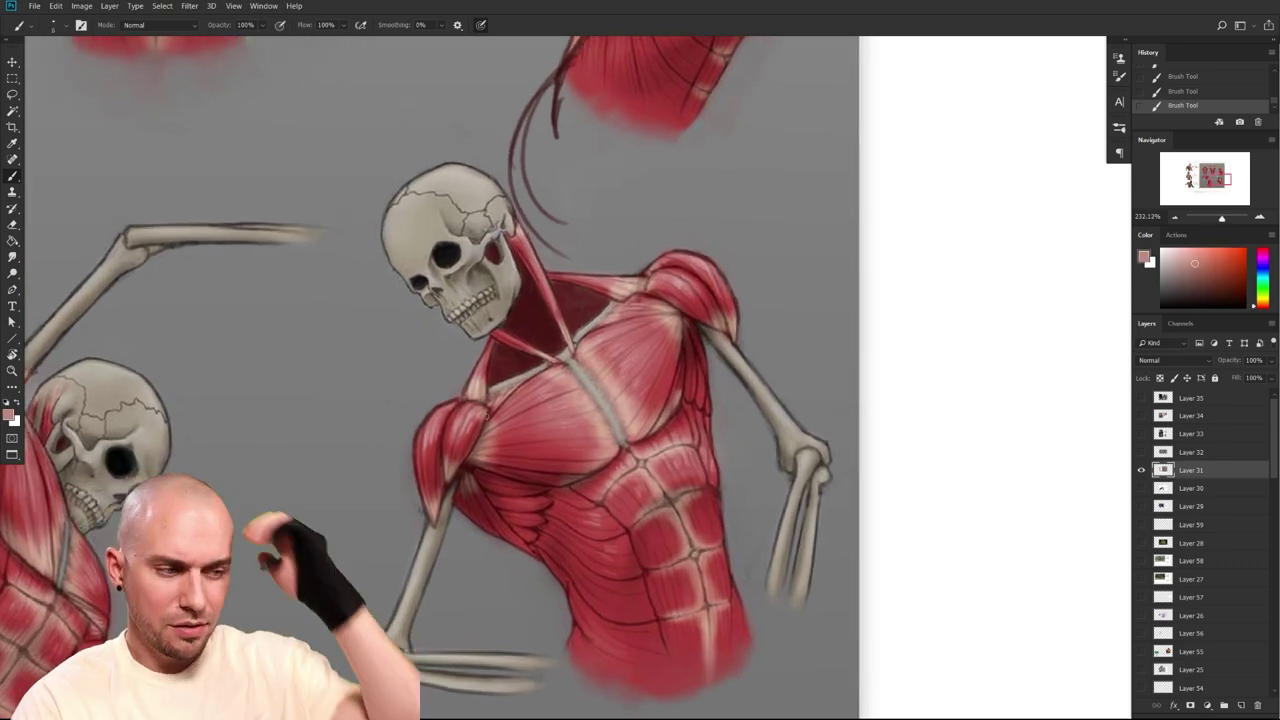
pyautogui.keyDown('alt'); pyautogui.click(484, 418); pyautogui.keyUp('alt')
pyautogui.keyDown('alt'); pyautogui.click(487, 418); pyautogui.keyUp('alt')
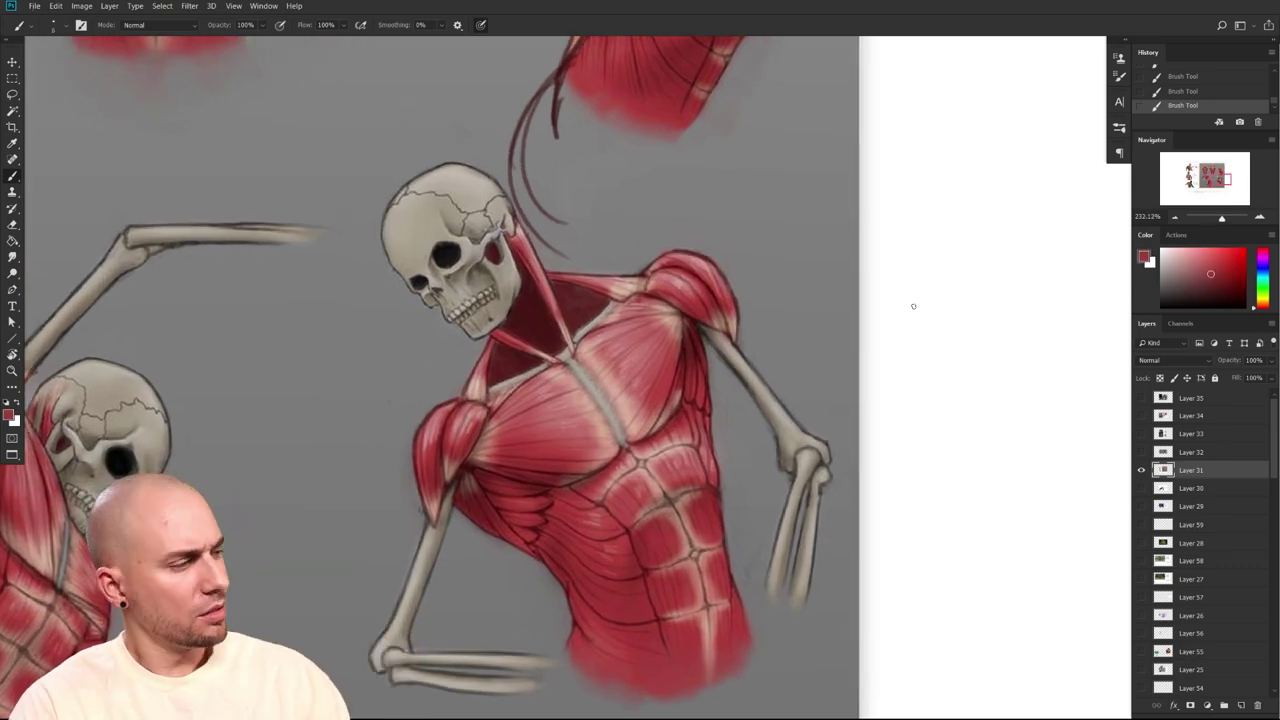
# Mark the outer section of both collarbones in bright red on the tilted front-view skeleton
pyautogui.click(1242, 250)
pyautogui.moveTo(456, 405); pyautogui.dragTo(489, 394)
pyautogui.hotkey('ctrl', 'z')
pyautogui.hotkey('ctrl', 'z')
pyautogui.moveTo(515, 479); pyautogui.dragTo(463, 544)
pyautogui.moveTo(560, 372); pyautogui.dragTo(590, 349)
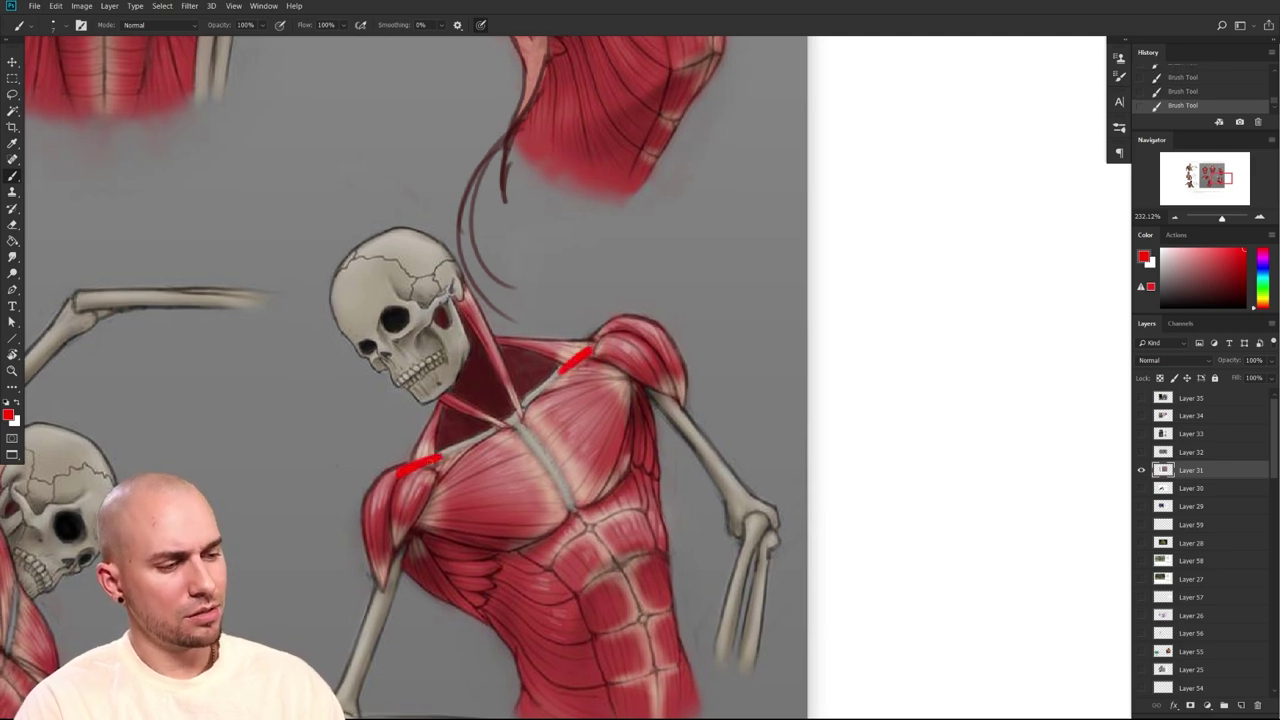
# Cover the lower edge of the red mark on the lower shoulder's collarbone with sampled pink muscle color
pyautogui.click(1197, 264)
pyautogui.keyDown('alt'); pyautogui.click(448, 465); pyautogui.keyUp('alt')
pyautogui.moveTo(445, 463)
pyautogui.mouseDown()
pyautogui.moveTo(430, 484)
pyautogui.moveTo(405, 475)
pyautogui.mouseUp()
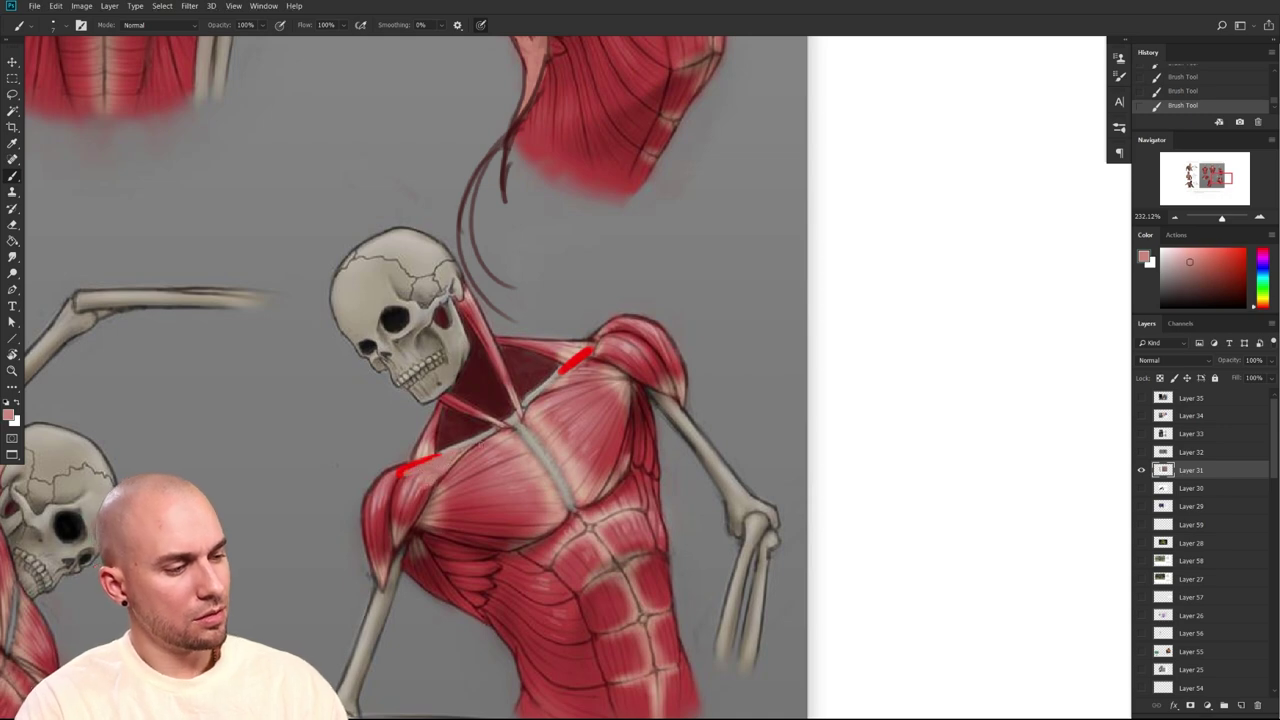
# Paint a dark hollow beneath the lower shoulder's collarbone, beside the chest muscle, using sampled dark red and near-black
pyautogui.keyDown('alt'); pyautogui.click(466, 421); pyautogui.keyUp('alt')
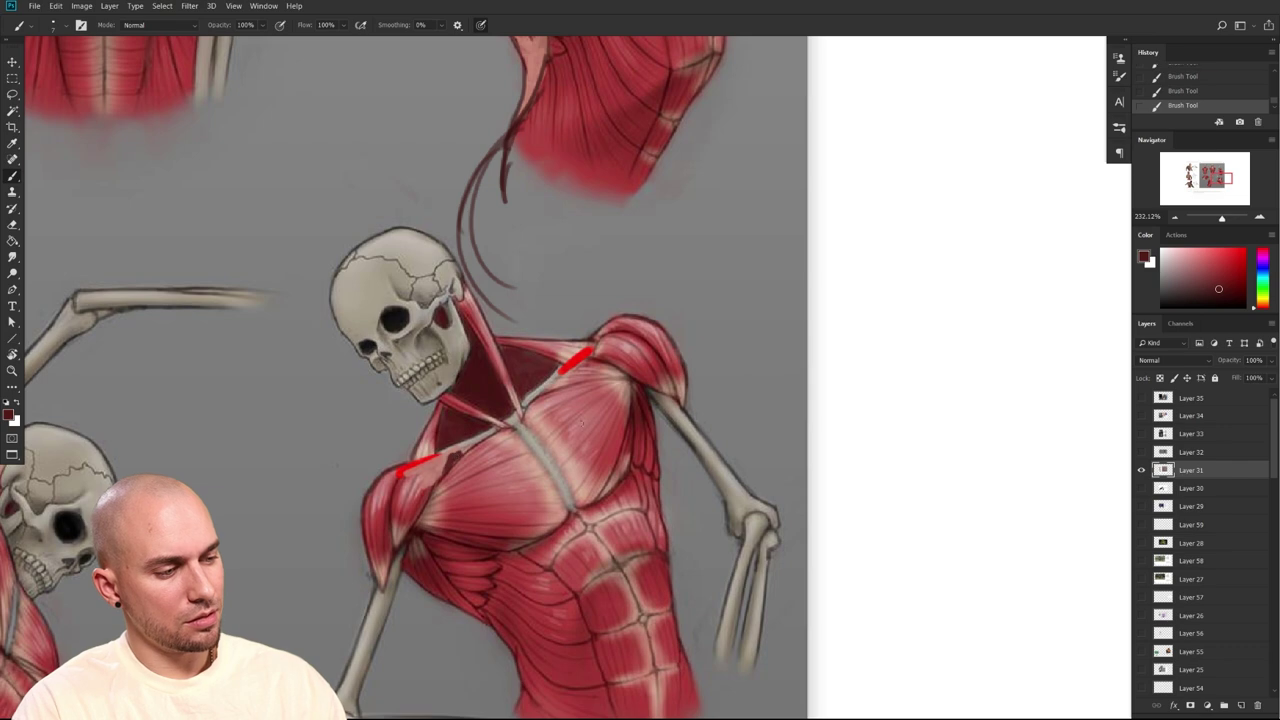
pyautogui.moveTo(445, 467); pyautogui.dragTo(456, 456)
pyautogui.moveTo(641, 462); pyautogui.dragTo(547, 522)
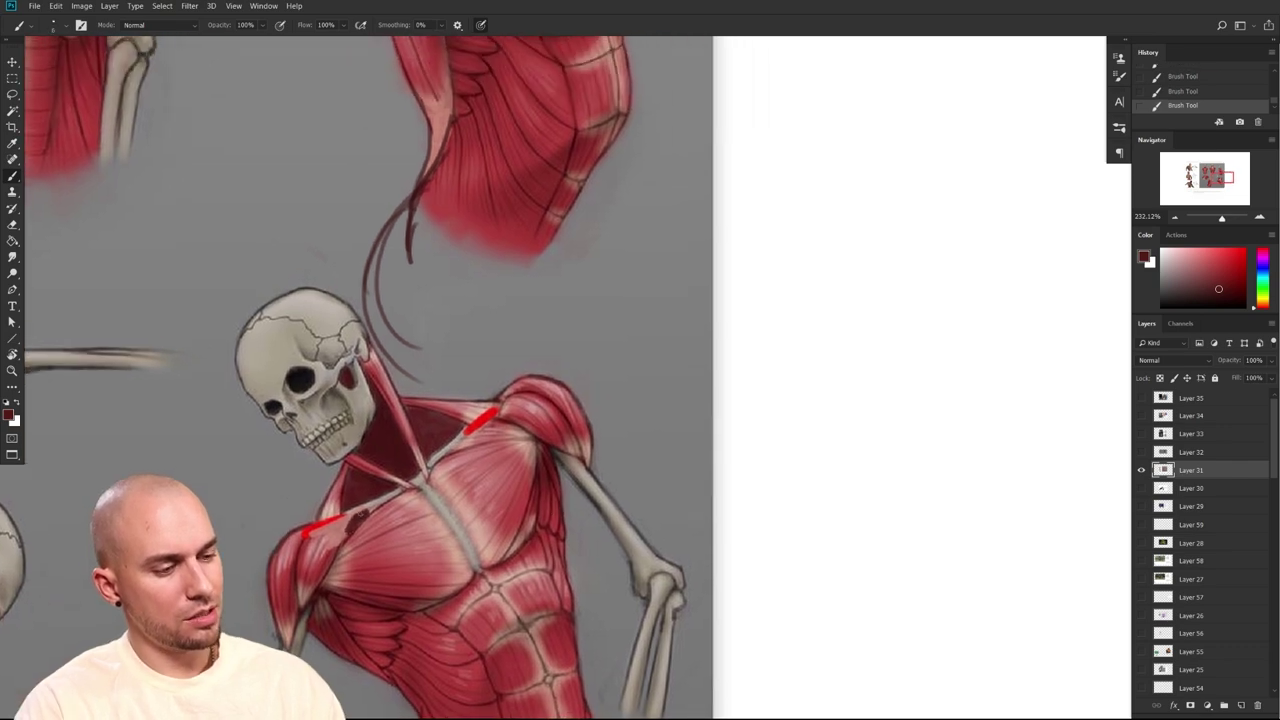
pyautogui.keyDown('alt'); pyautogui.click(429, 439); pyautogui.keyUp('alt')
pyautogui.keyDown('alt'); pyautogui.click(297, 382); pyautogui.keyUp('alt')
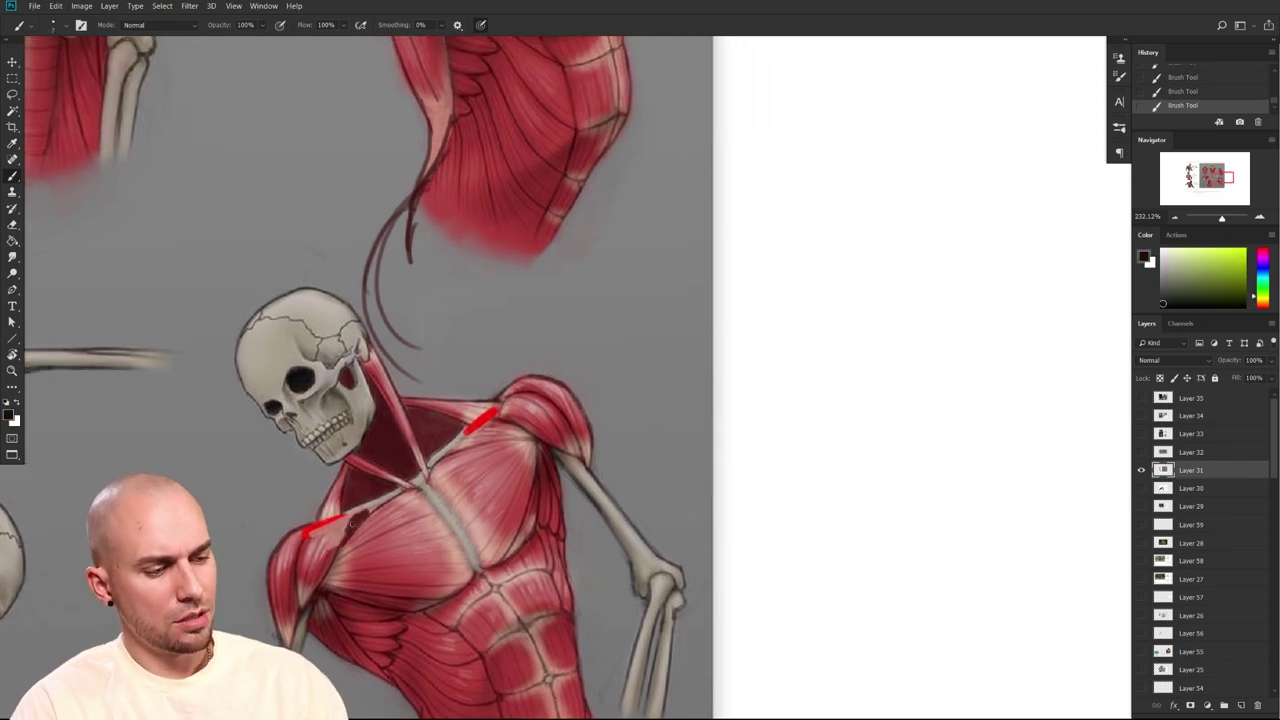
pyautogui.moveTo(355, 518); pyautogui.dragTo(346, 532)
# Paint a matching dark hollow beneath the raised shoulder's collarbone and soften its surroundings with sampled muscle pink
pyautogui.moveTo(489, 425); pyautogui.dragTo(480, 428)
pyautogui.moveTo(650, 503); pyautogui.dragTo(679, 540)
pyautogui.keyDown('alt'); pyautogui.click(518, 455); pyautogui.keyUp('alt')
pyautogui.moveTo(541, 454)
pyautogui.mouseDown()
pyautogui.moveTo(530, 443)
pyautogui.moveTo(558, 461)
pyautogui.moveTo(514, 455)
pyautogui.mouseUp()
pyautogui.keyDown('alt'); pyautogui.click(545, 454); pyautogui.keyUp('alt')
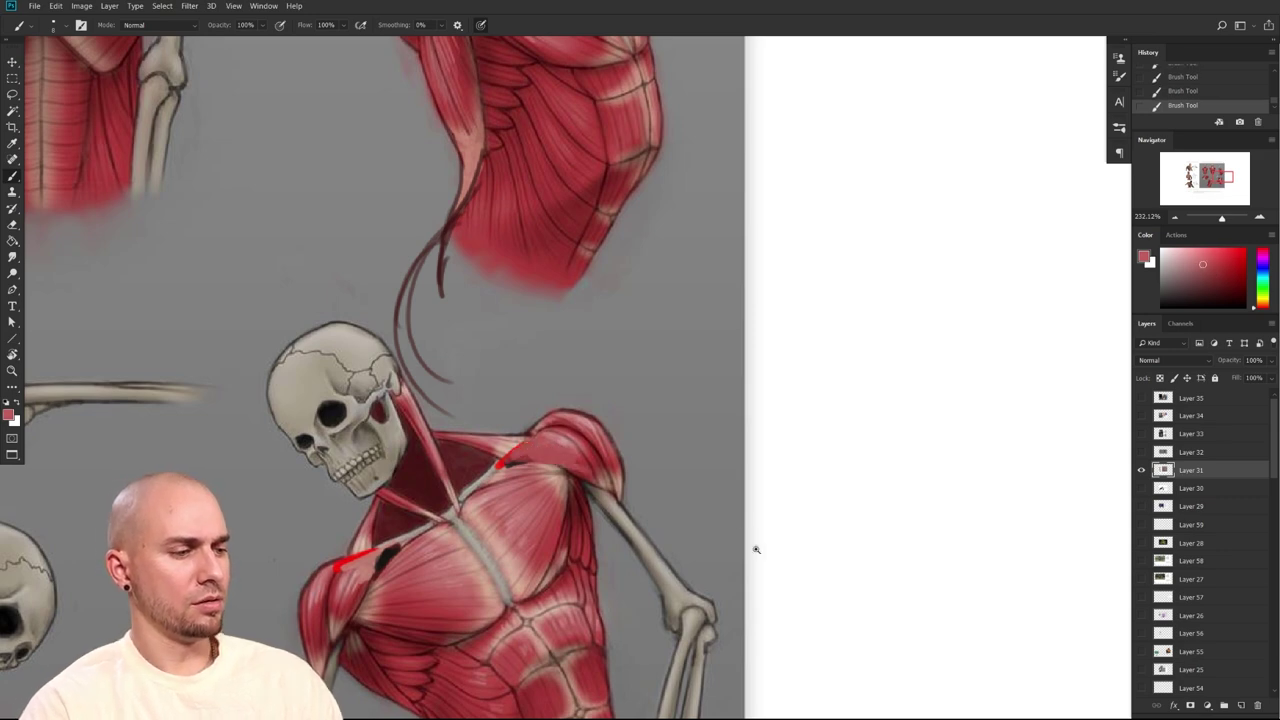
# Rotate the canvas nearly upside down to examine the bent-over skeleton's back in an upright orientation
pyautogui.scroll(-3, 677, 449)
pyautogui.moveTo(658, 429); pyautogui.dragTo(780, 374)
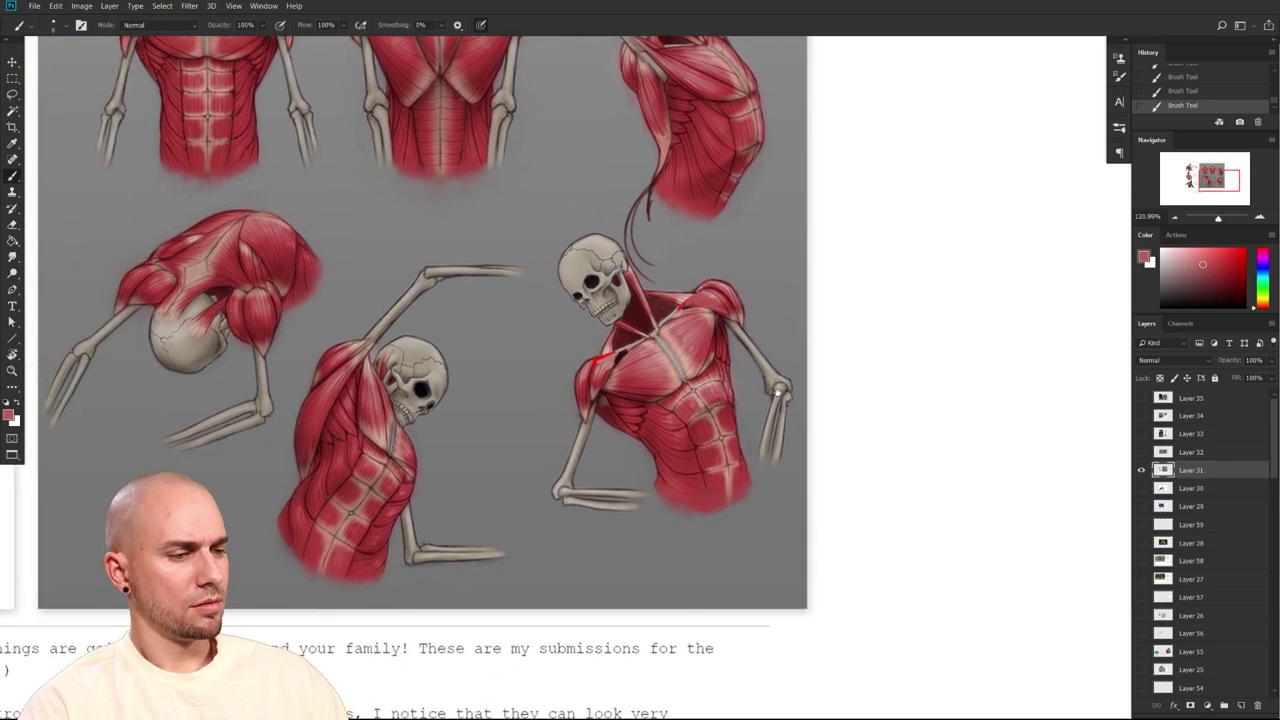
pyautogui.moveTo(778, 393); pyautogui.dragTo(848, 546)
pyautogui.moveTo(514, 545); pyautogui.dragTo(320, 330)
pyautogui.press('r')
pyautogui.moveTo(1010, 100)
pyautogui.mouseDown()
pyautogui.moveTo(646, 560)
pyautogui.moveTo(625, 615)
pyautogui.moveTo(531, 549)
pyautogui.moveTo(540, 563)
pyautogui.mouseUp()
pyautogui.scroll(-4, 540, 563)
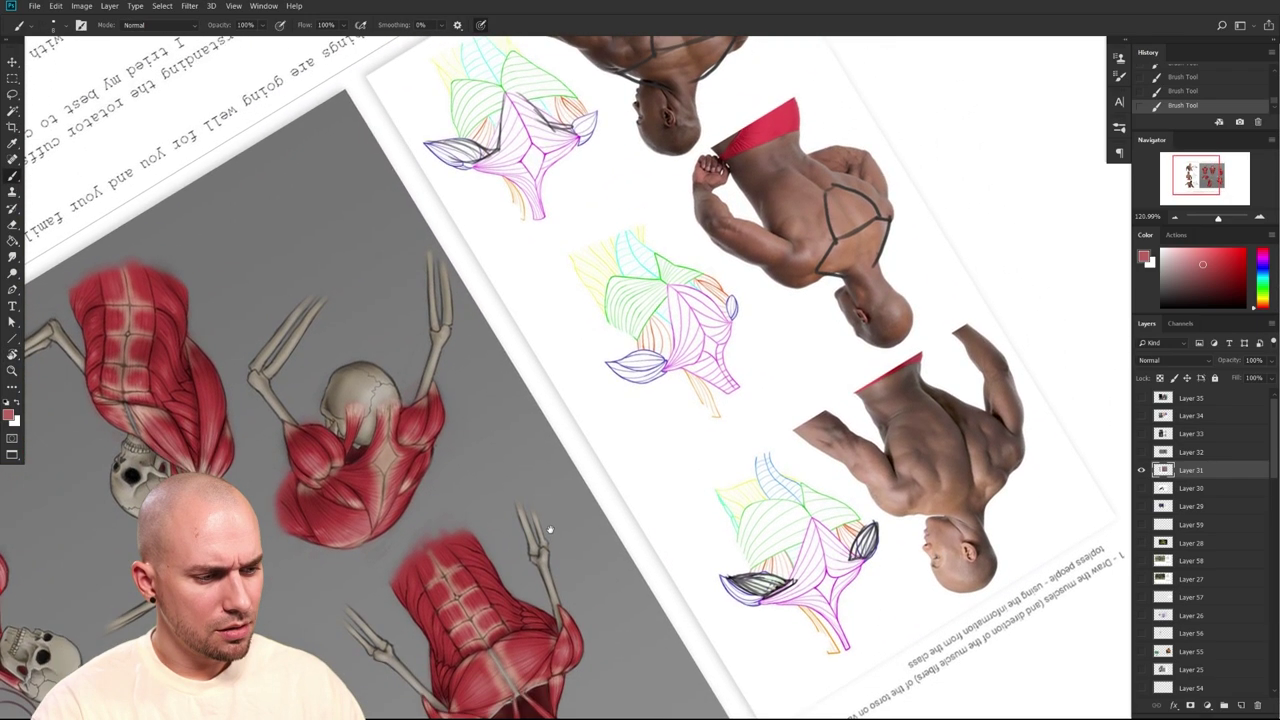
pyautogui.scroll(-1, 550, 521)
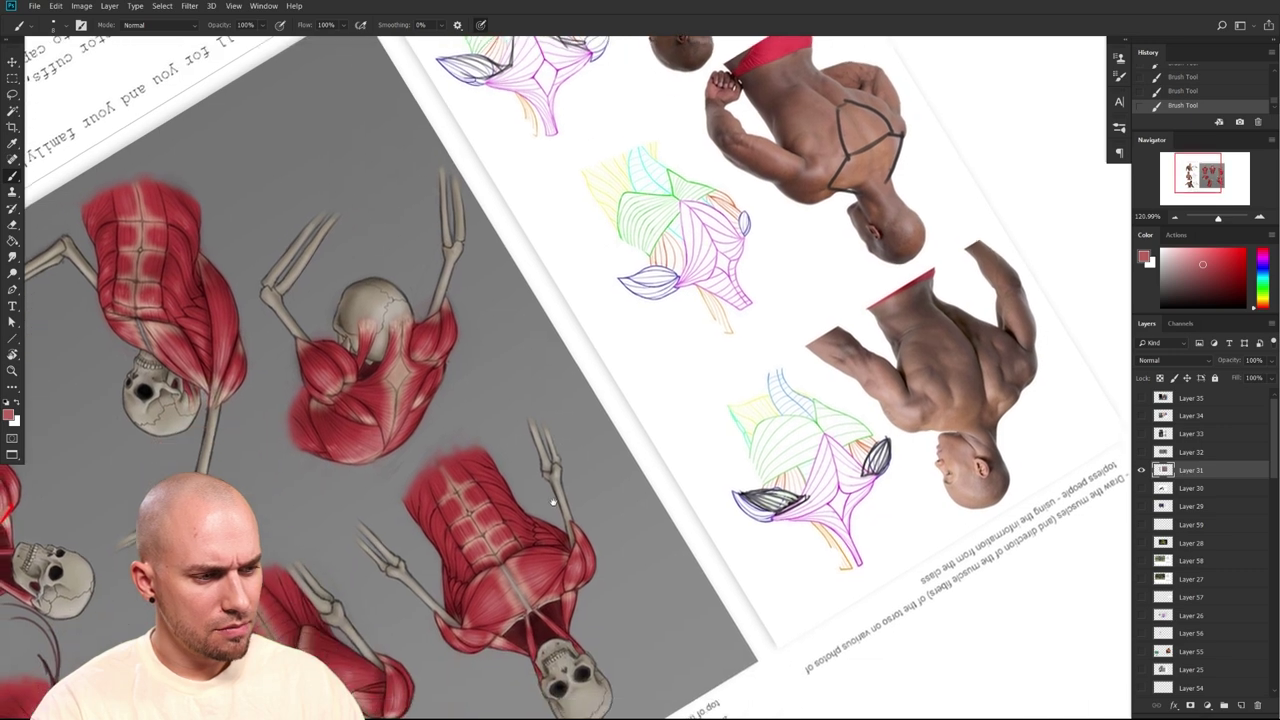
pyautogui.scroll(2, 552, 502)
# Retouch the trapezius where it meets the skull on the bent-over skeleton with sampled red and pink tones
pyautogui.keyDown('alt'); pyautogui.click(382, 410); pyautogui.keyUp('alt')
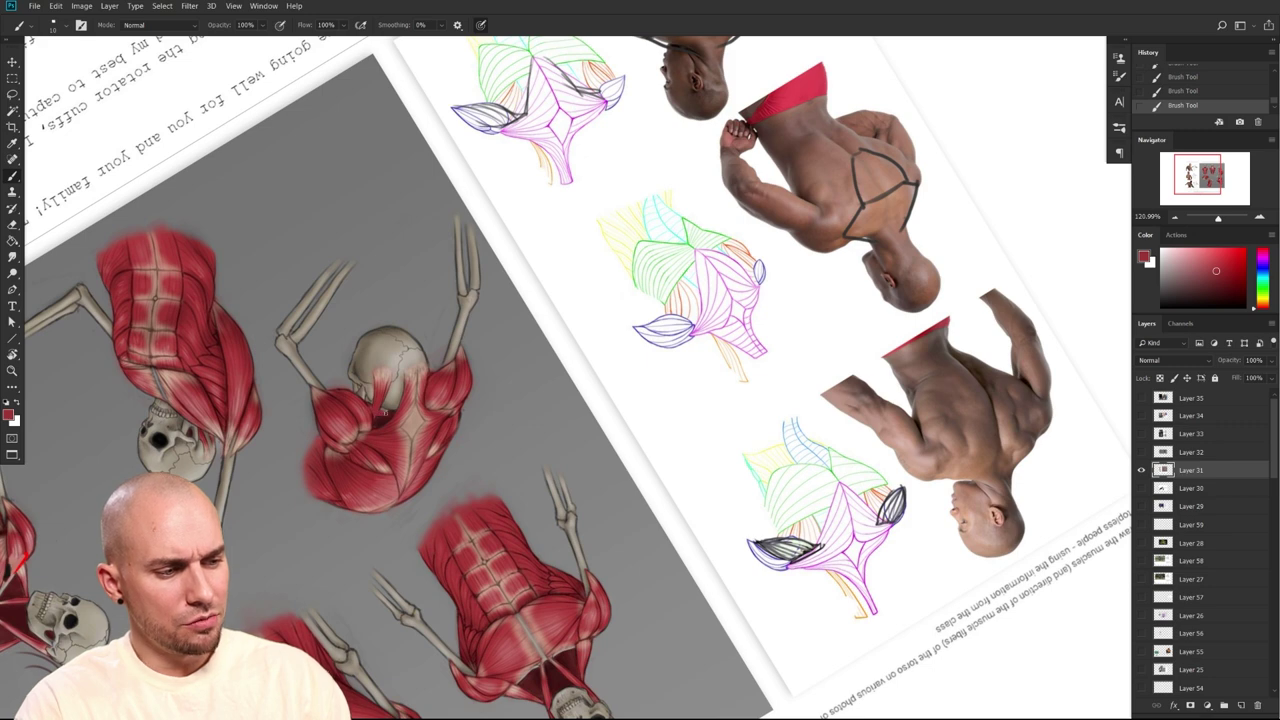
pyautogui.moveTo(392, 386)
pyautogui.mouseDown()
pyautogui.moveTo(398, 402)
pyautogui.moveTo(380, 390)
pyautogui.moveTo(382, 402)
pyautogui.moveTo(398, 386)
pyautogui.mouseUp()
pyautogui.keyDown('alt'); pyautogui.click(401, 372); pyautogui.keyUp('alt')
pyautogui.keyDown('alt'); pyautogui.click(411, 391); pyautogui.keyUp('alt')
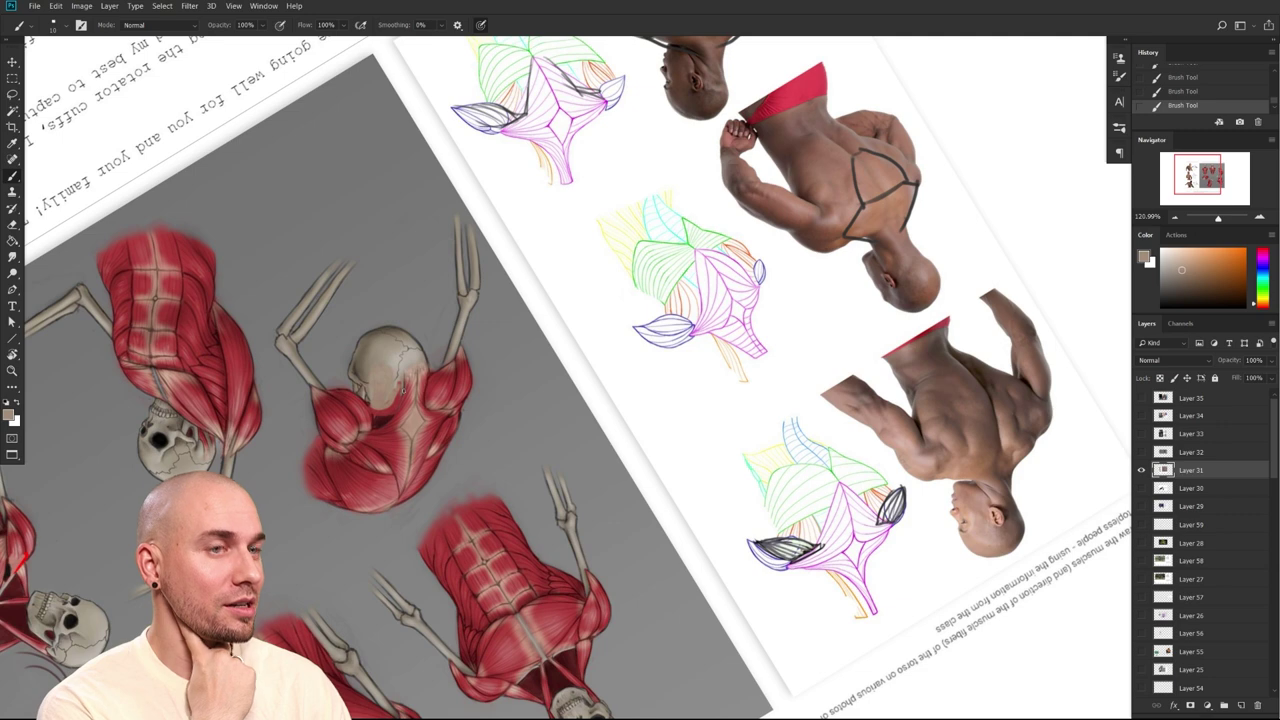
pyautogui.moveTo(580, 370); pyautogui.dragTo(599, 371)
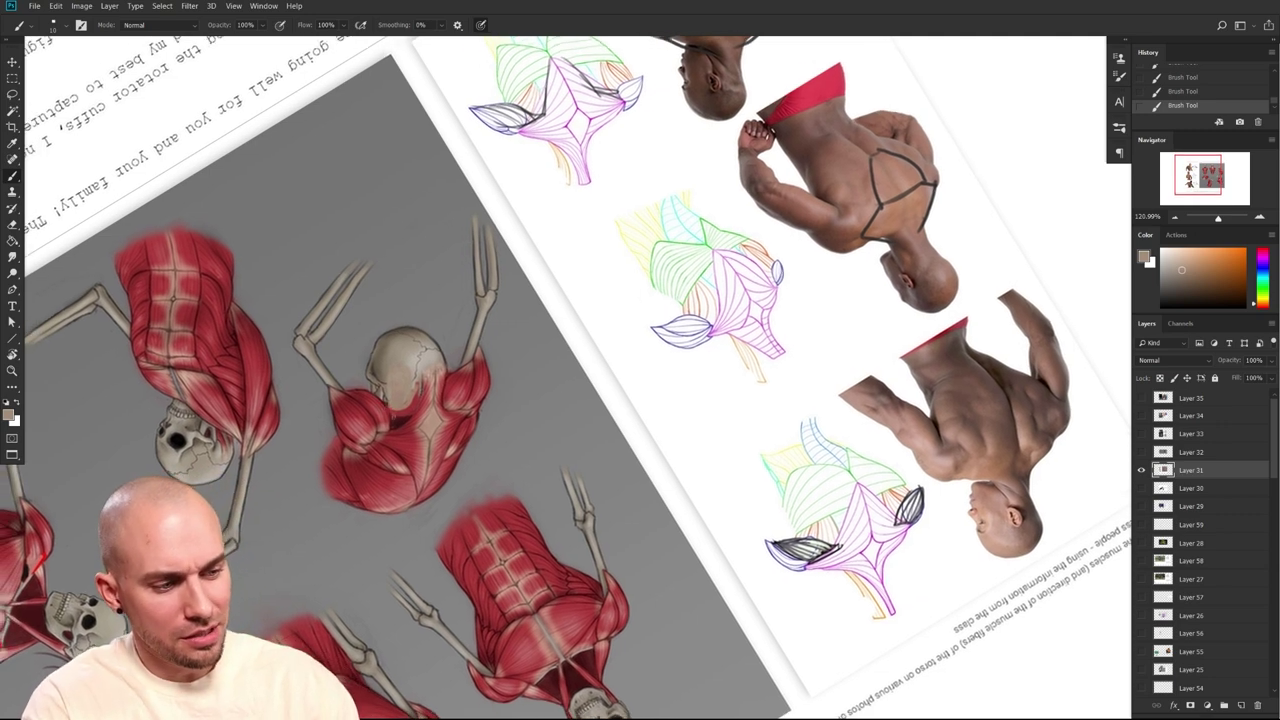
pyautogui.keyDown('alt'); pyautogui.click(410, 404); pyautogui.keyUp('alt')
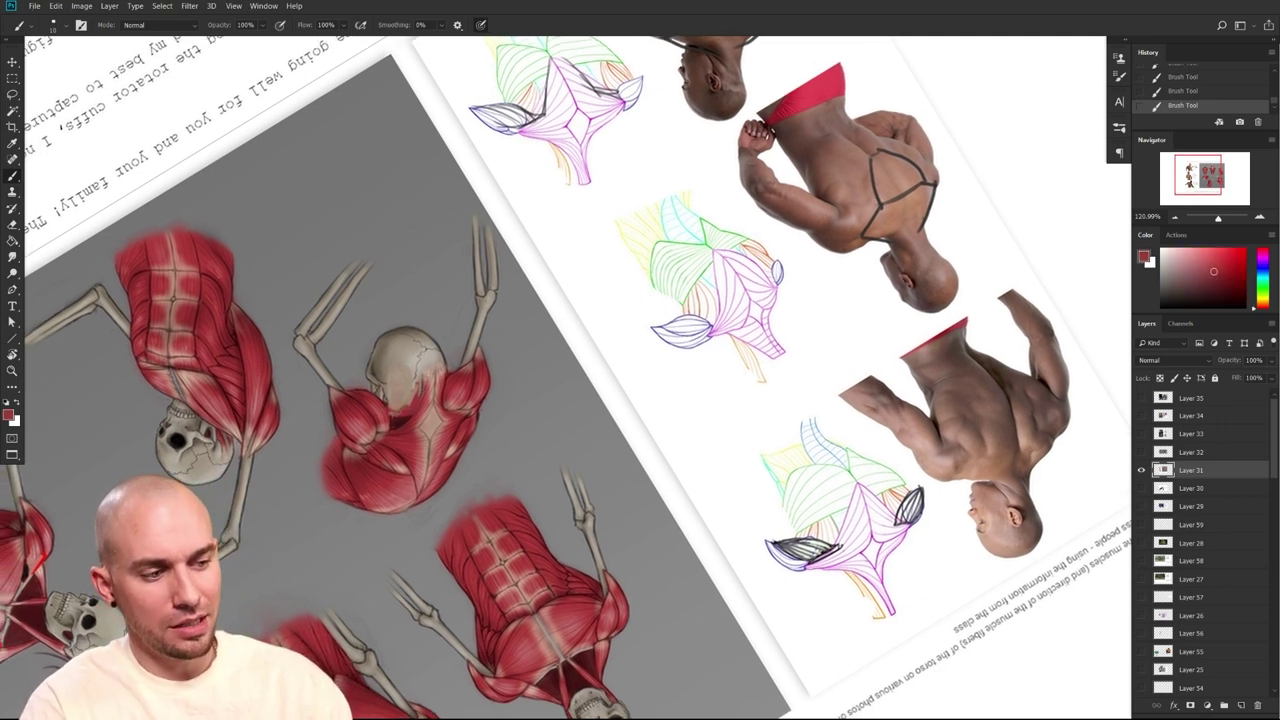
pyautogui.keyDown('alt'); pyautogui.click(395, 400); pyautogui.keyUp('alt')
pyautogui.moveTo(635, 486)
pyautogui.mouseDown()
pyautogui.moveTo(634, 414)
pyautogui.moveTo(631, 434)
pyautogui.mouseUp()
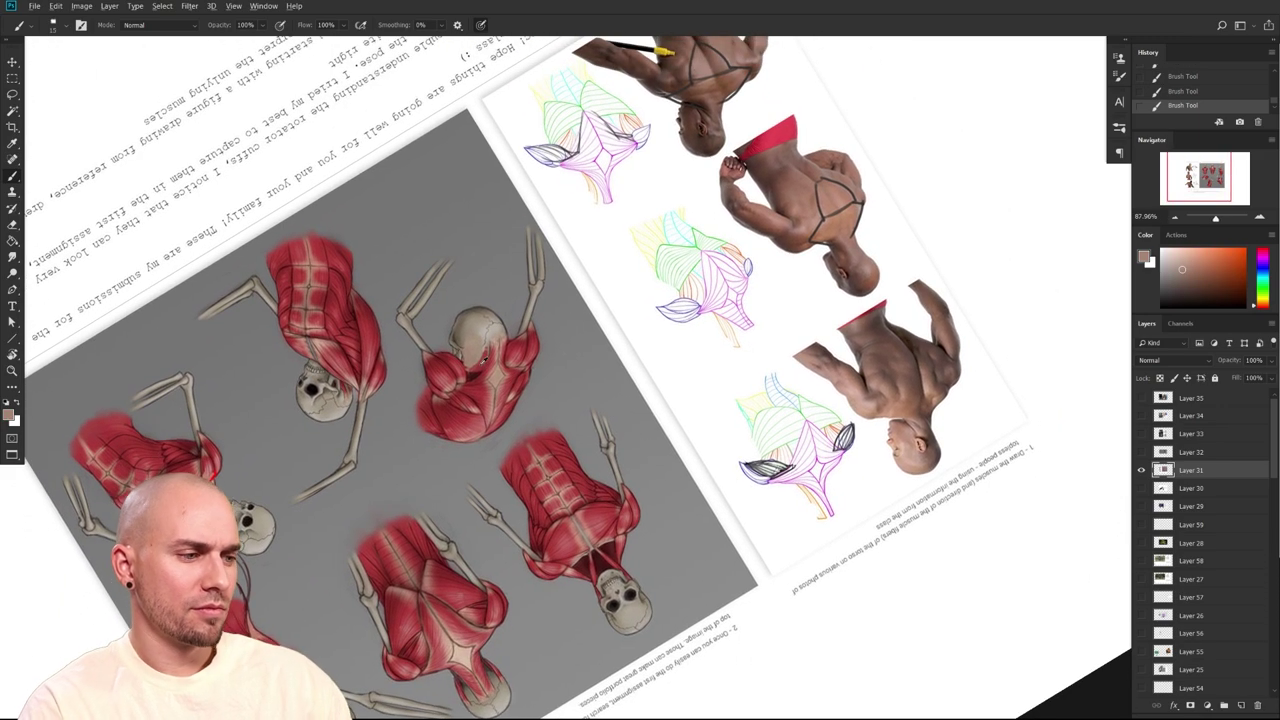
pyautogui.keyDown('alt'); pyautogui.click(480, 366); pyautogui.keyUp('alt')
pyautogui.scroll(-3, 640, 500)
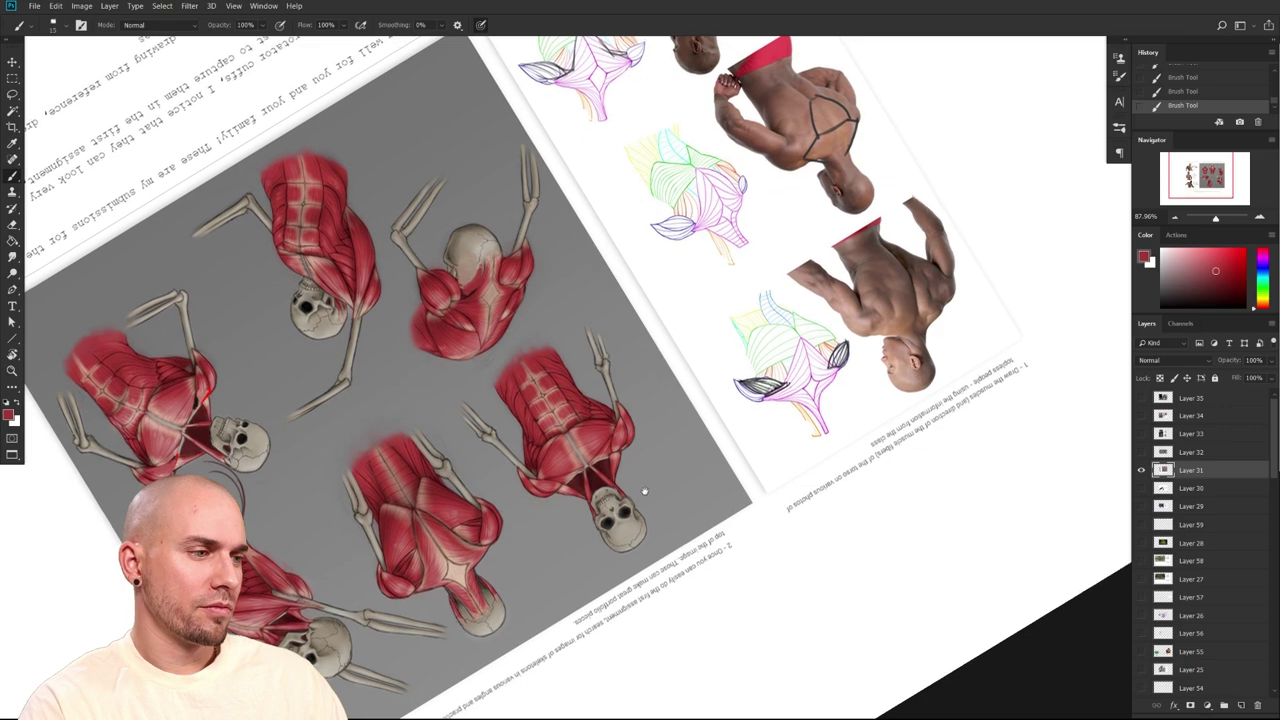
pyautogui.scroll(3, 644, 492)
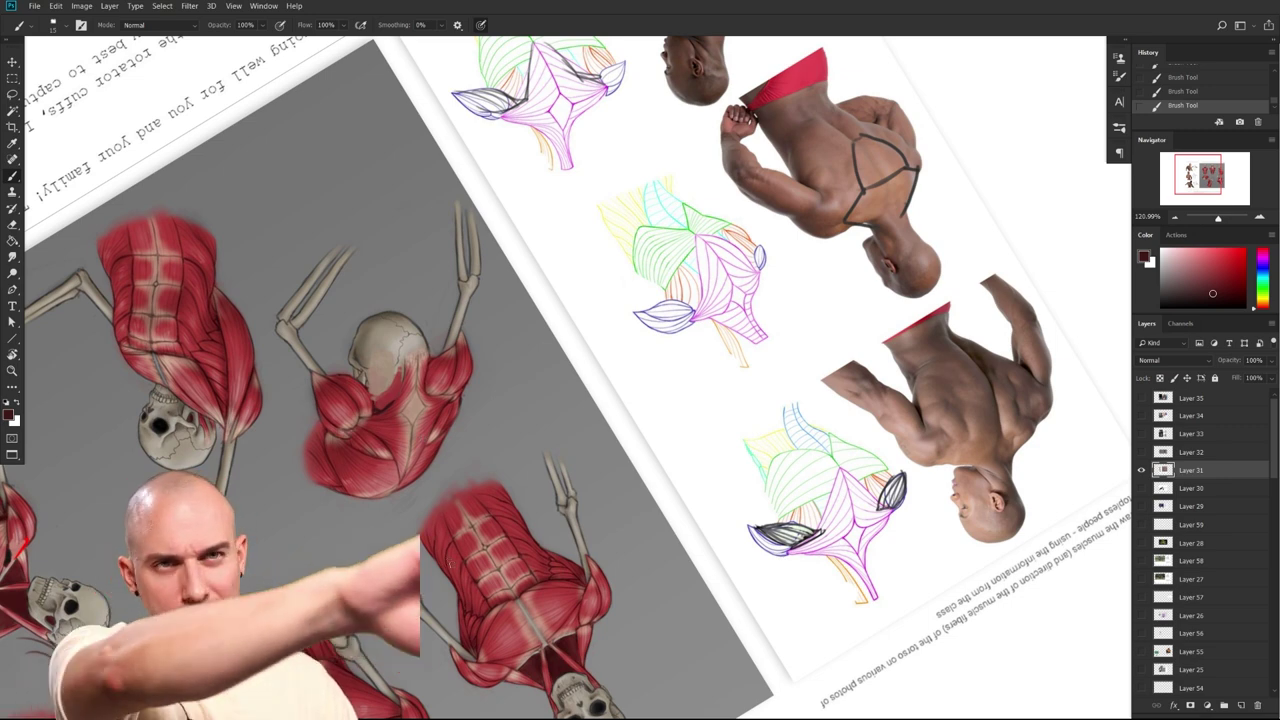
# Separate the bent-over skeleton's nearer deltoid from the shoulder blade muscles with a sampled dark red contour
pyautogui.keyDown('alt'); pyautogui.click(335, 425); pyautogui.keyUp('alt')
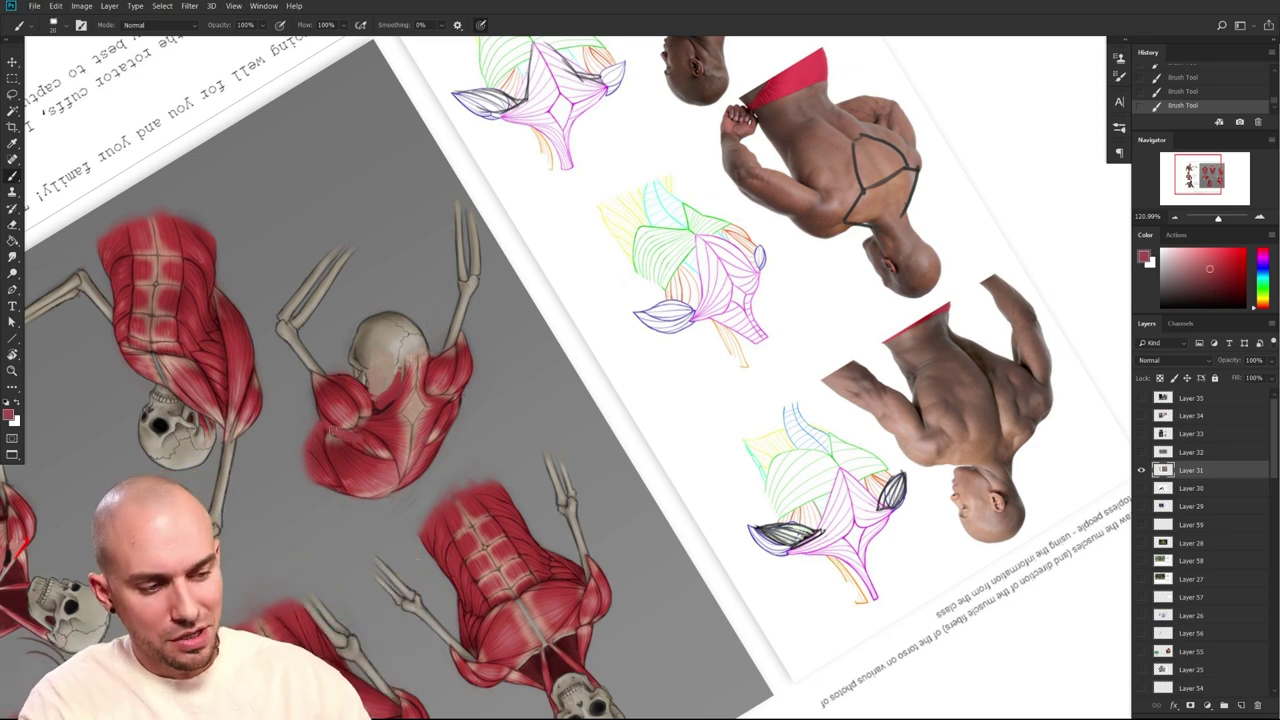
pyautogui.keyDown('alt'); pyautogui.click(337, 427); pyautogui.keyUp('alt')
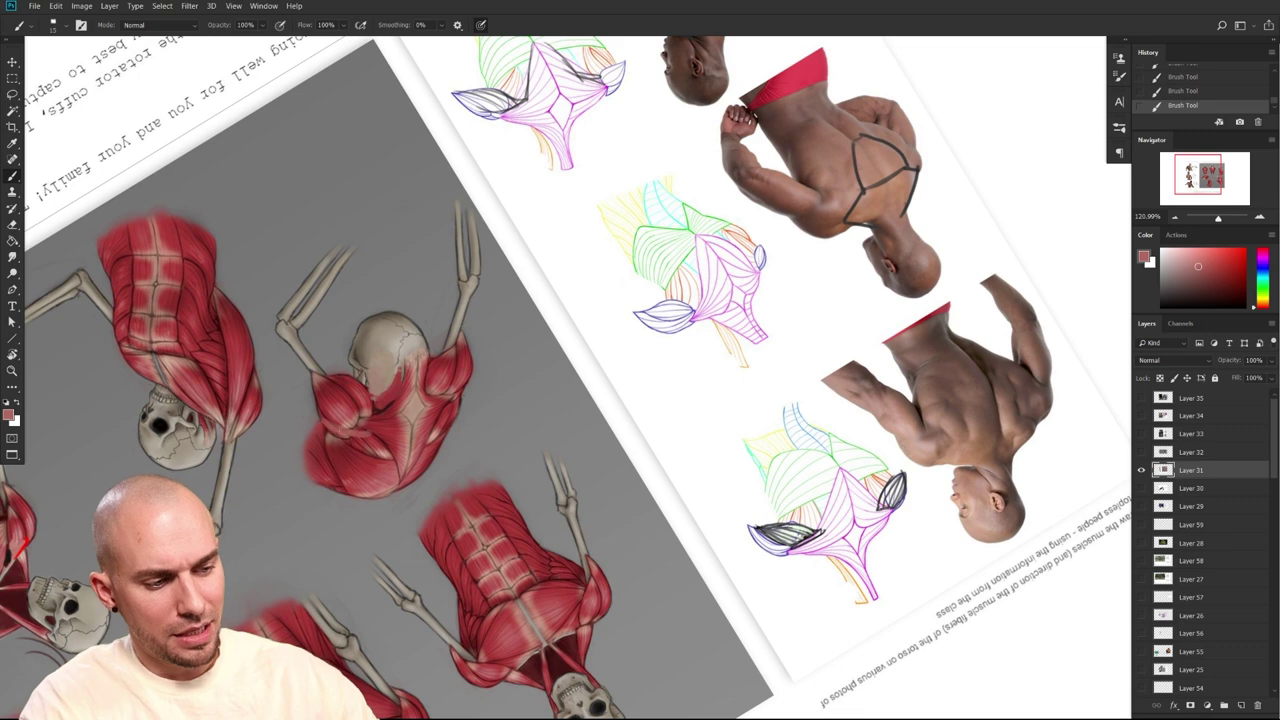
pyautogui.scroll(1, 337, 427)
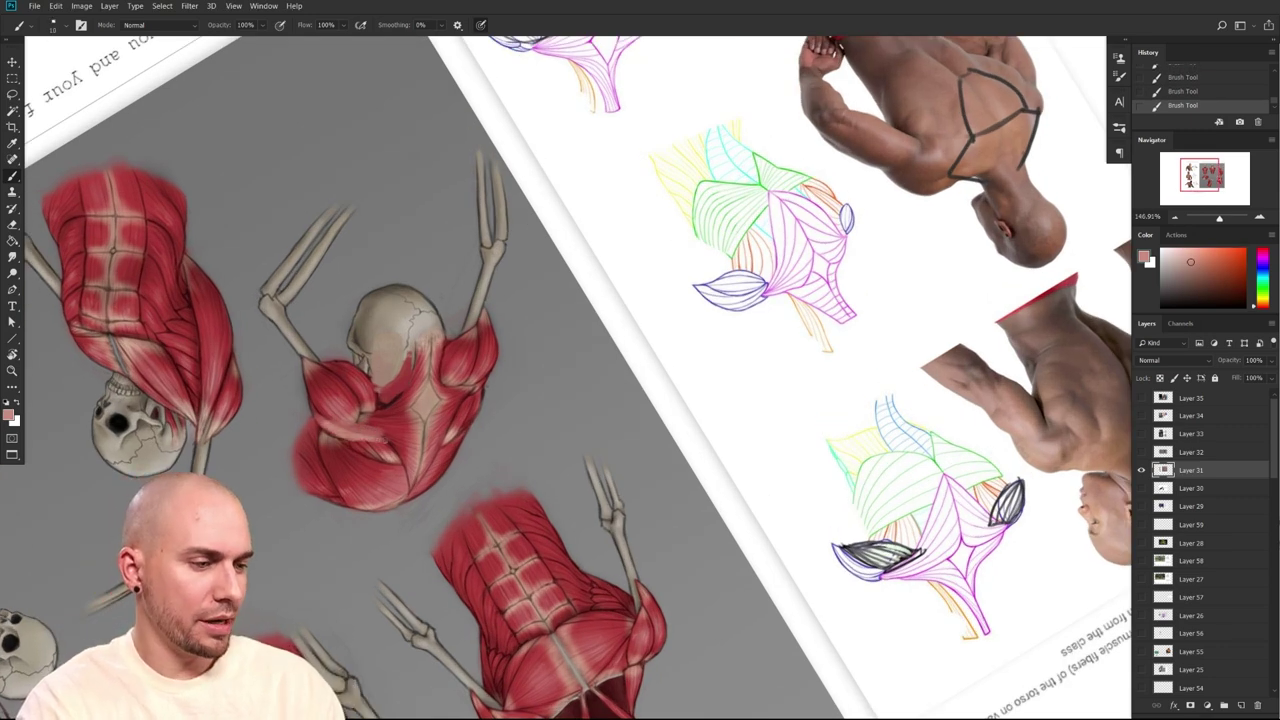
pyautogui.keyDown('alt'); pyautogui.click(387, 401); pyautogui.keyUp('alt')
pyautogui.press('[')
pyautogui.moveTo(368, 431); pyautogui.dragTo(397, 438)
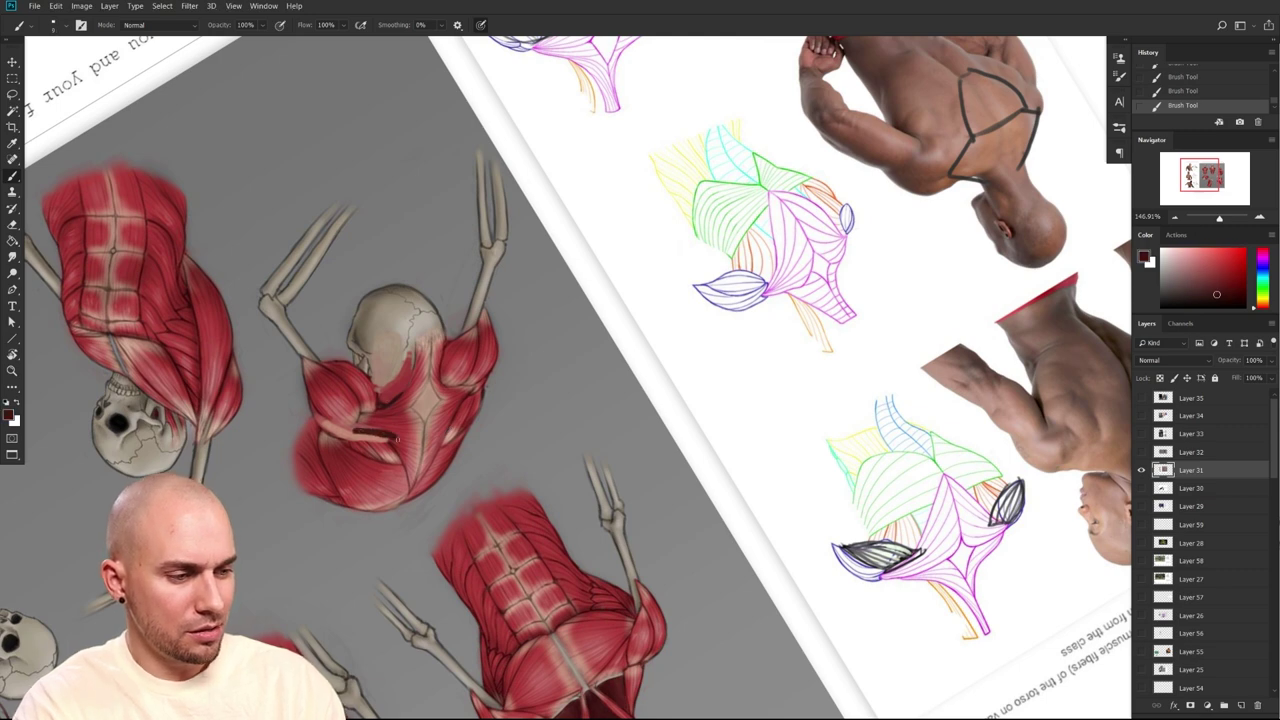
pyautogui.moveTo(314, 400)
pyautogui.mouseDown()
pyautogui.moveTo(376, 442)
pyautogui.moveTo(344, 434)
pyautogui.moveTo(325, 406)
pyautogui.mouseUp()
pyautogui.keyDown('alt'); pyautogui.click(350, 425); pyautogui.keyUp('alt')
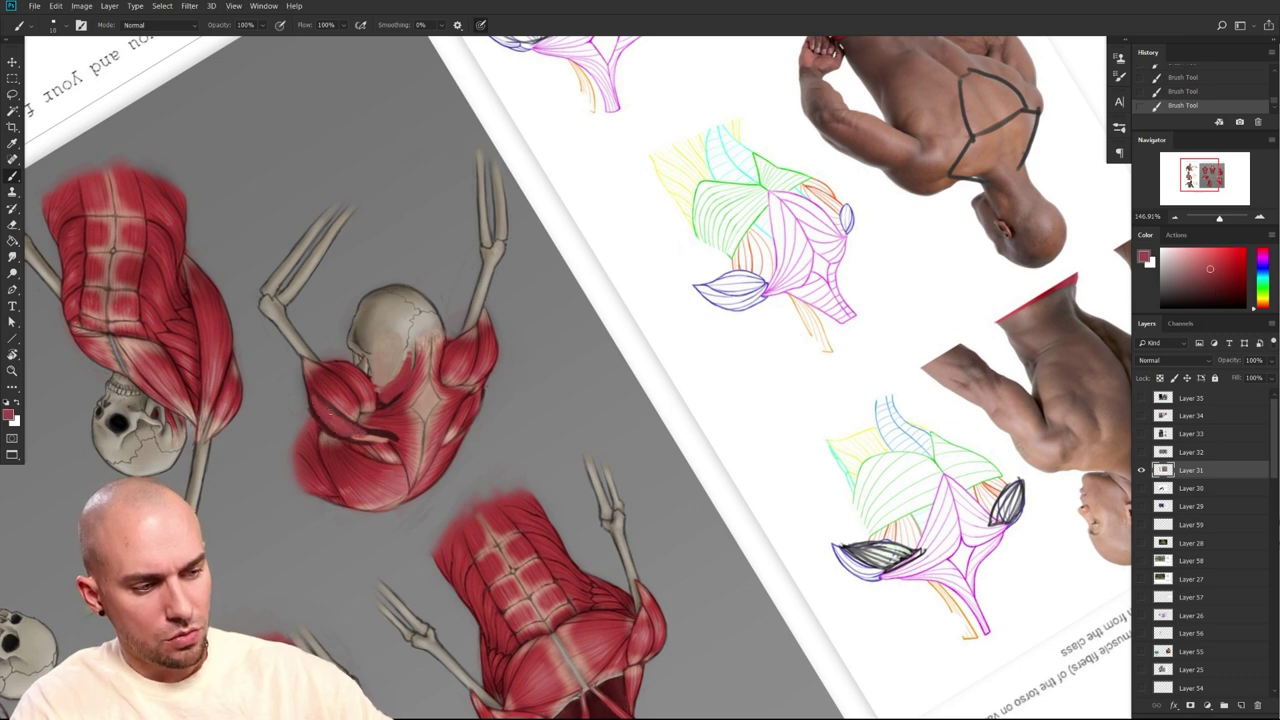
# Refine the nearer deltoid's edges with sampled reds on the bent-over skeleton and undo the last stroke
pyautogui.scroll(-2, 488, 432)
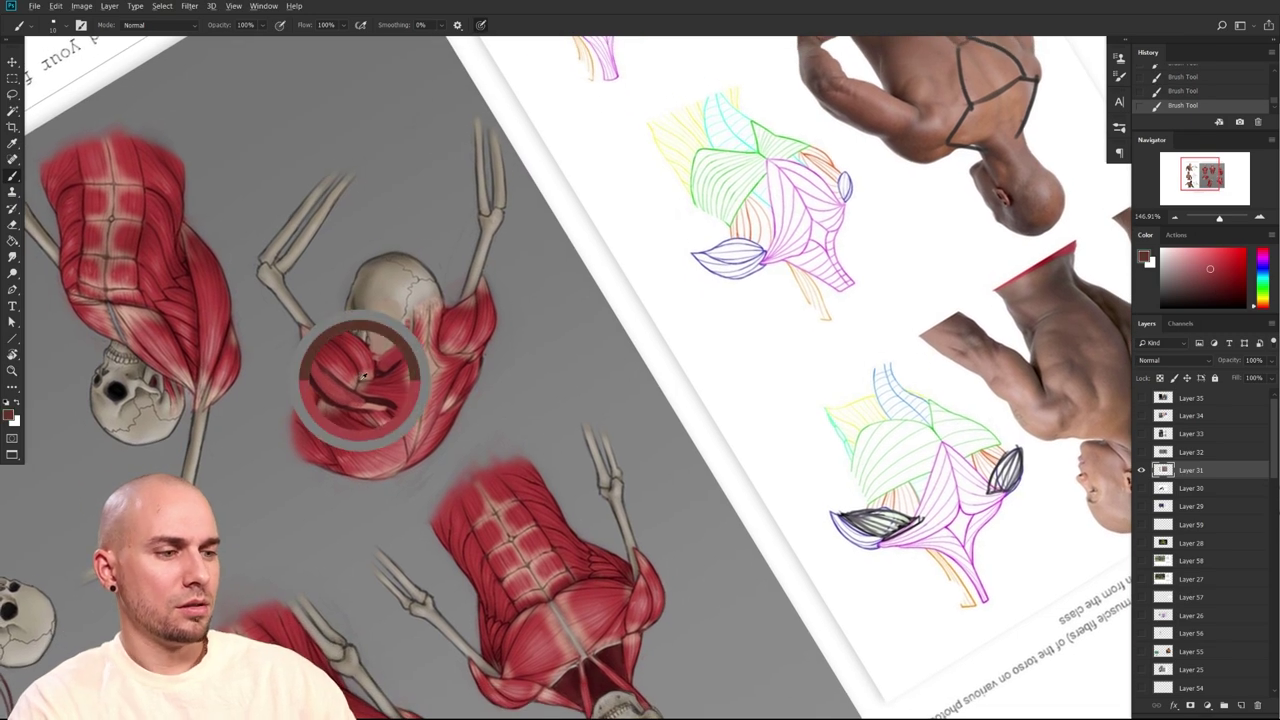
pyautogui.keyDown('alt'); pyautogui.click(362, 377); pyautogui.keyUp('alt')
pyautogui.moveTo(345, 383)
pyautogui.mouseDown()
pyautogui.moveTo(312, 348)
pyautogui.moveTo(318, 338)
pyautogui.mouseUp()
pyautogui.keyDown('alt'); pyautogui.click(377, 397); pyautogui.keyUp('alt')
pyautogui.moveTo(354, 383)
pyautogui.mouseDown()
pyautogui.moveTo(325, 333)
pyautogui.moveTo(354, 355)
pyautogui.moveTo(339, 338)
pyautogui.moveTo(373, 351)
pyautogui.mouseUp()
pyautogui.hotkey('ctrl', 'z')
# Return the canvas rotation to 0° and review the whole torso muscle assignment
pyautogui.moveTo(613, 536)
pyautogui.mouseDown()
pyautogui.moveTo(643, 563)
pyautogui.moveTo(619, 445)
pyautogui.mouseUp()
pyautogui.moveTo(654, 520); pyautogui.dragTo(649, 467)
pyautogui.moveTo(650, 517); pyautogui.dragTo(619, 516)
pyautogui.press('r')
pyautogui.moveTo(465, 428); pyautogui.dragTo(923, 508)
pyautogui.moveTo(980, 545); pyautogui.dragTo(660, 277)
pyautogui.moveTo(843, 441); pyautogui.dragTo(850, 500)
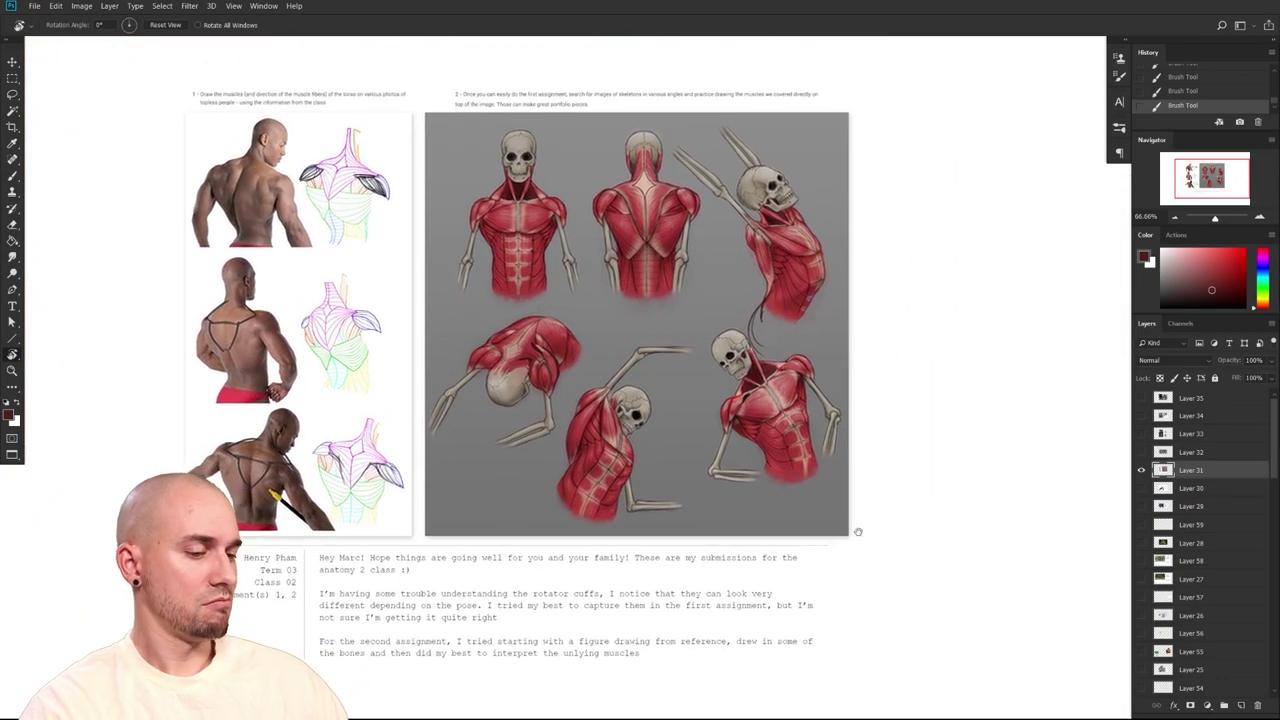
pyautogui.press('b')
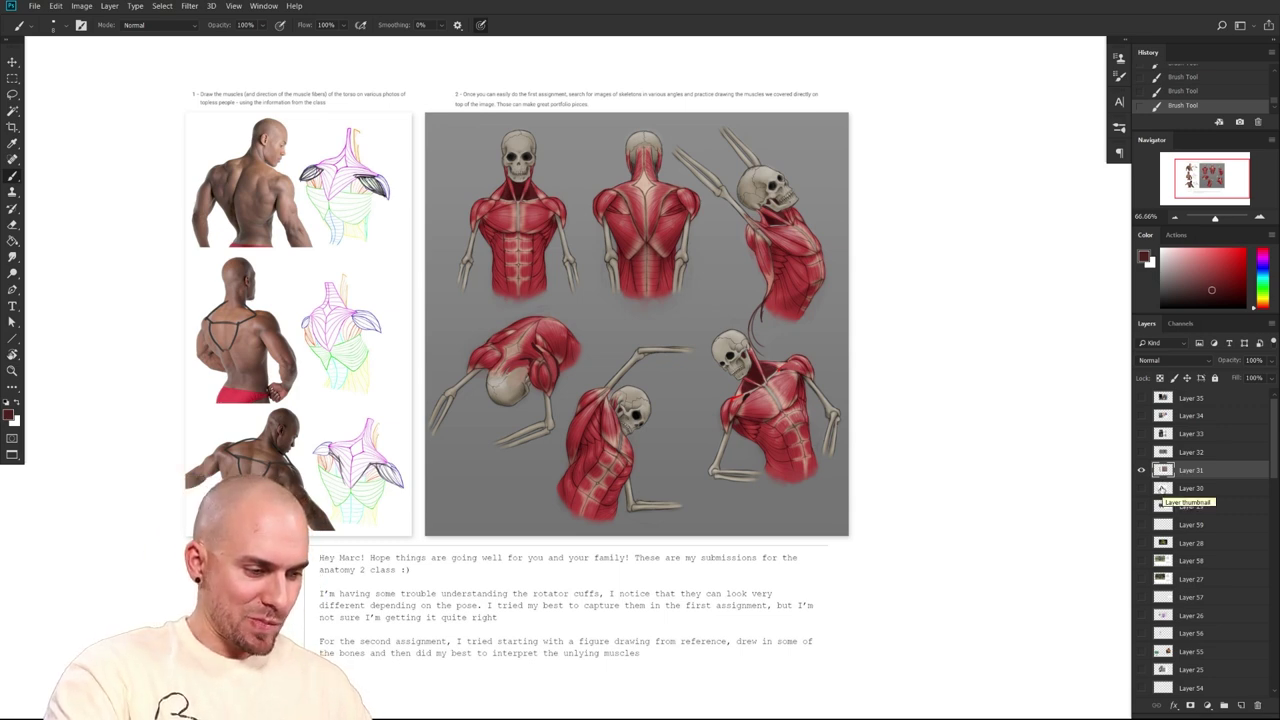
# Hide Layer 31, then show and select Layer 32 containing the next anatomy submission
pyautogui.moveTo(721, 496); pyautogui.dragTo(757, 514)
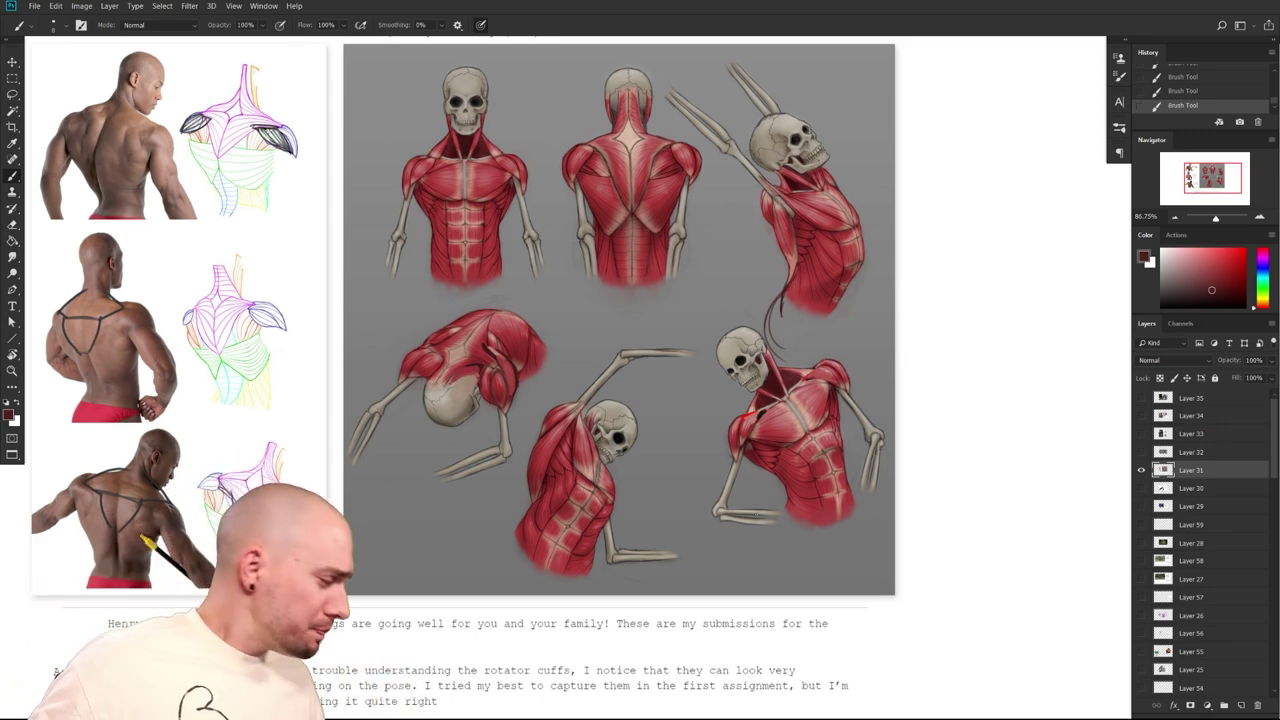
pyautogui.click(1141, 470)
pyautogui.click(1141, 453)
pyautogui.click(1190, 452)
pyautogui.moveTo(870, 454); pyautogui.dragTo(954, 451)
pyautogui.moveTo(822, 458); pyautogui.dragTo(957, 531)
pyautogui.moveTo(1070, 566)
pyautogui.mouseDown()
pyautogui.moveTo(1079, 553)
pyautogui.moveTo(1051, 551)
pyautogui.mouseUp()
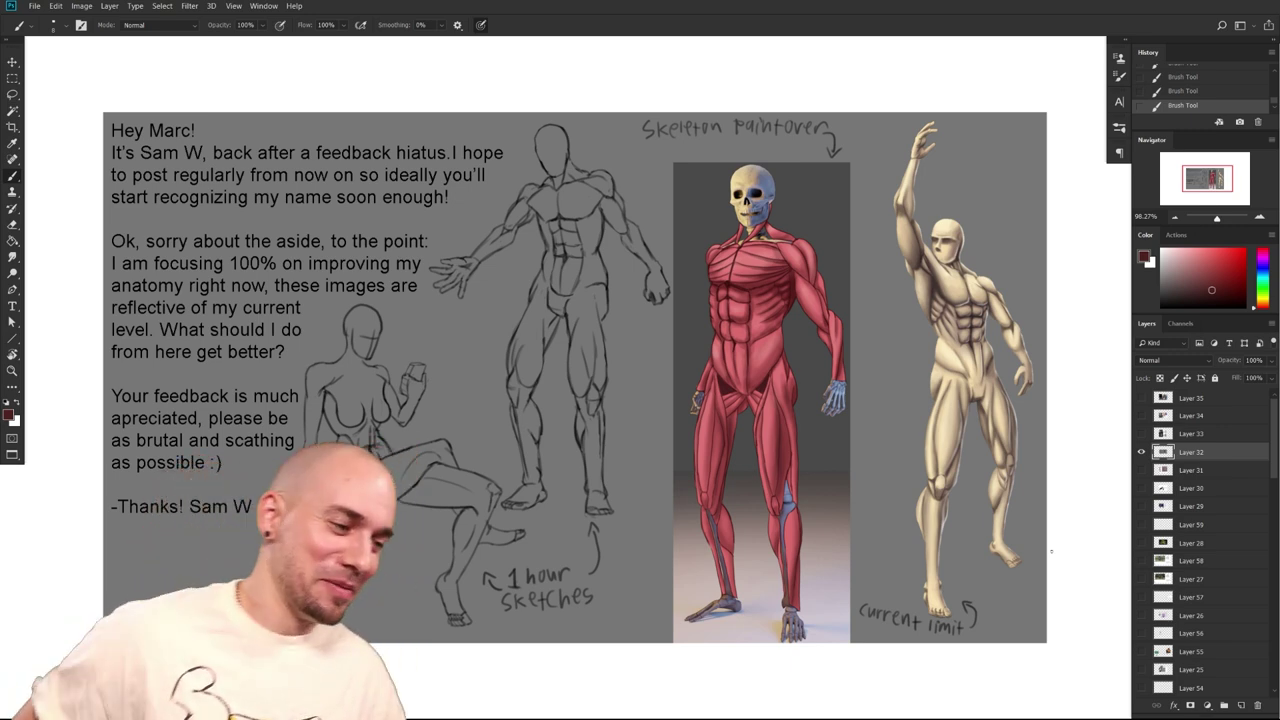
# Set the brush color to bright red and review the student's message, sketches and anatomy figures
pyautogui.moveTo(473, 540); pyautogui.dragTo(488, 544)
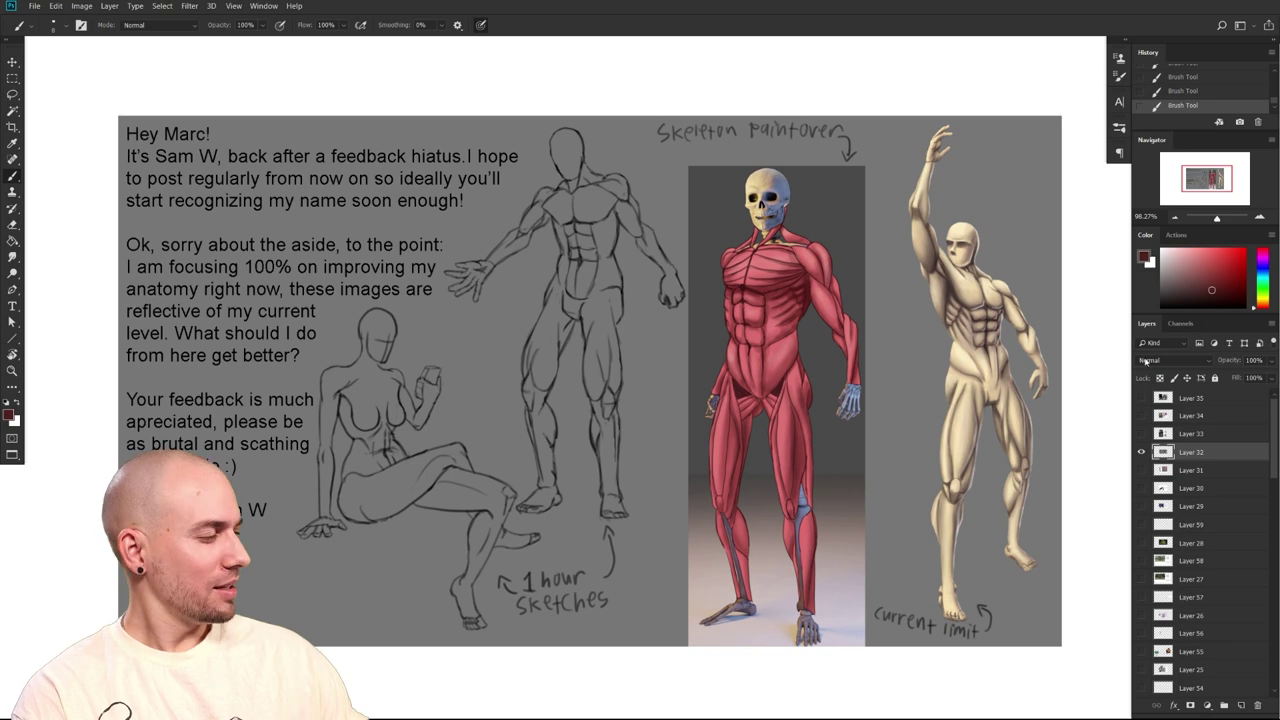
pyautogui.click(1244, 250)
pyautogui.moveTo(772, 505); pyautogui.dragTo(774, 522)
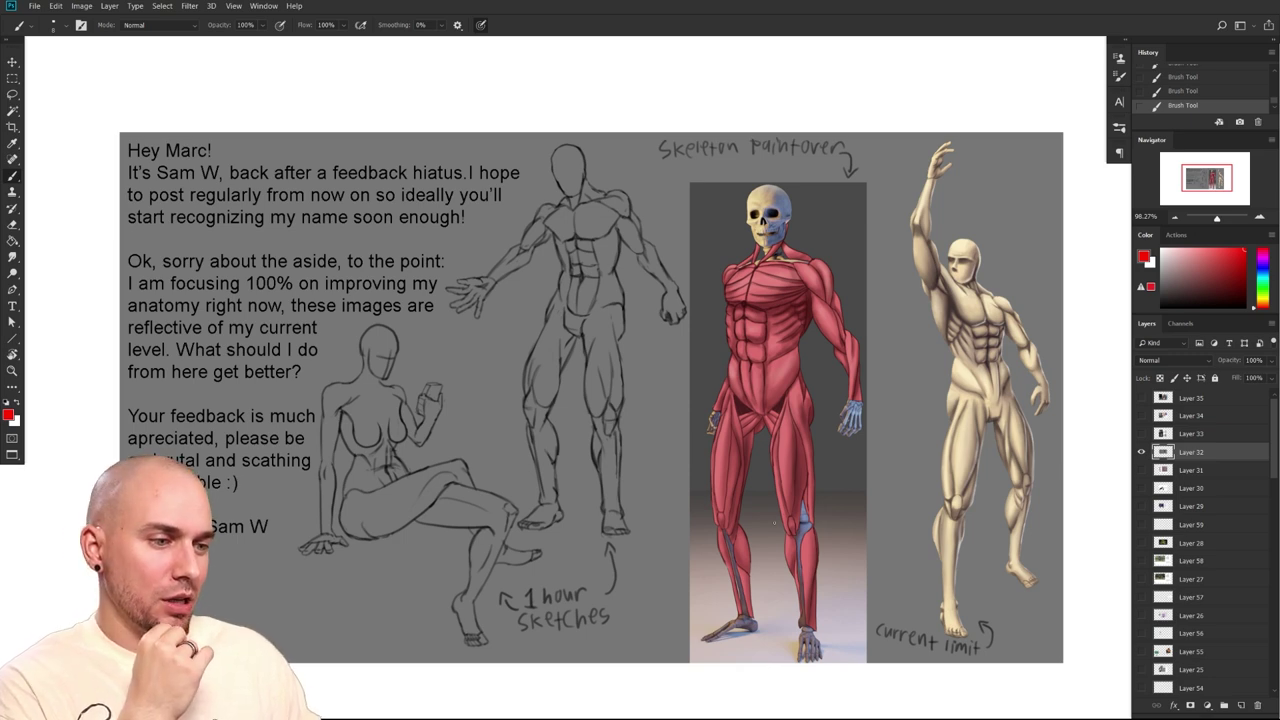
pyautogui.moveTo(1002, 515); pyautogui.dragTo(1047, 537)
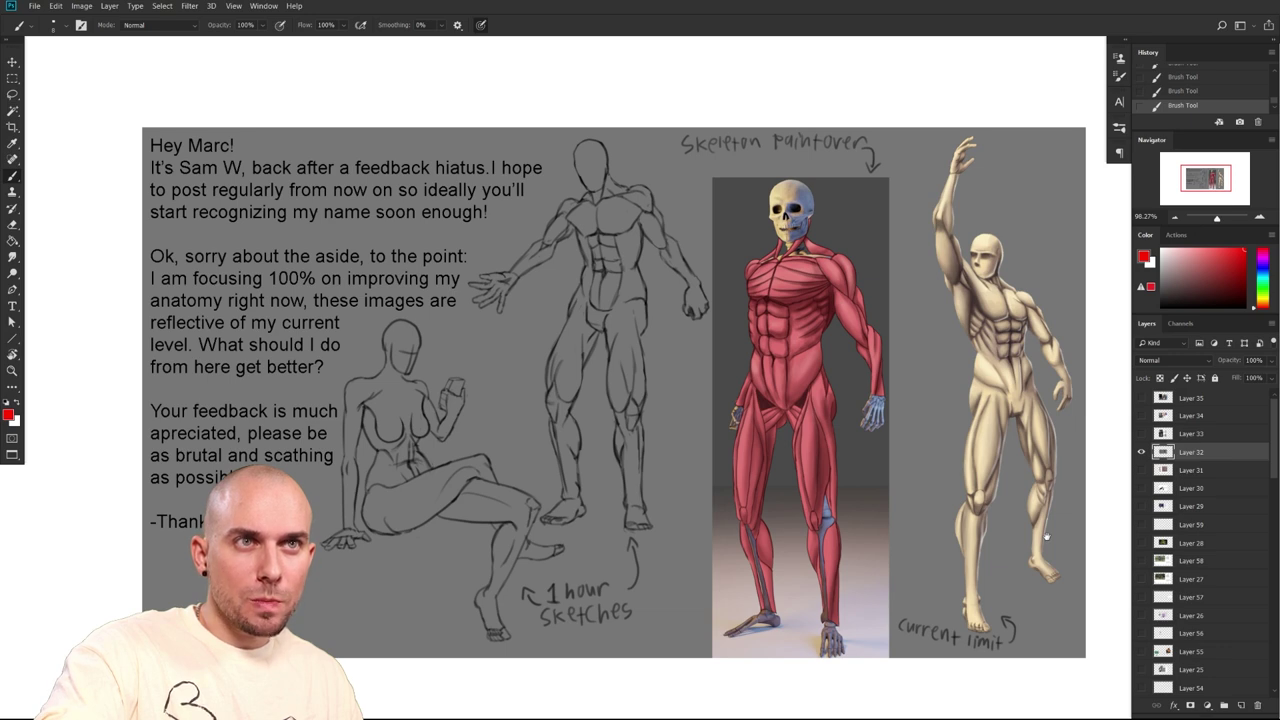
pyautogui.moveTo(1046, 537); pyautogui.dragTo(1054, 536)
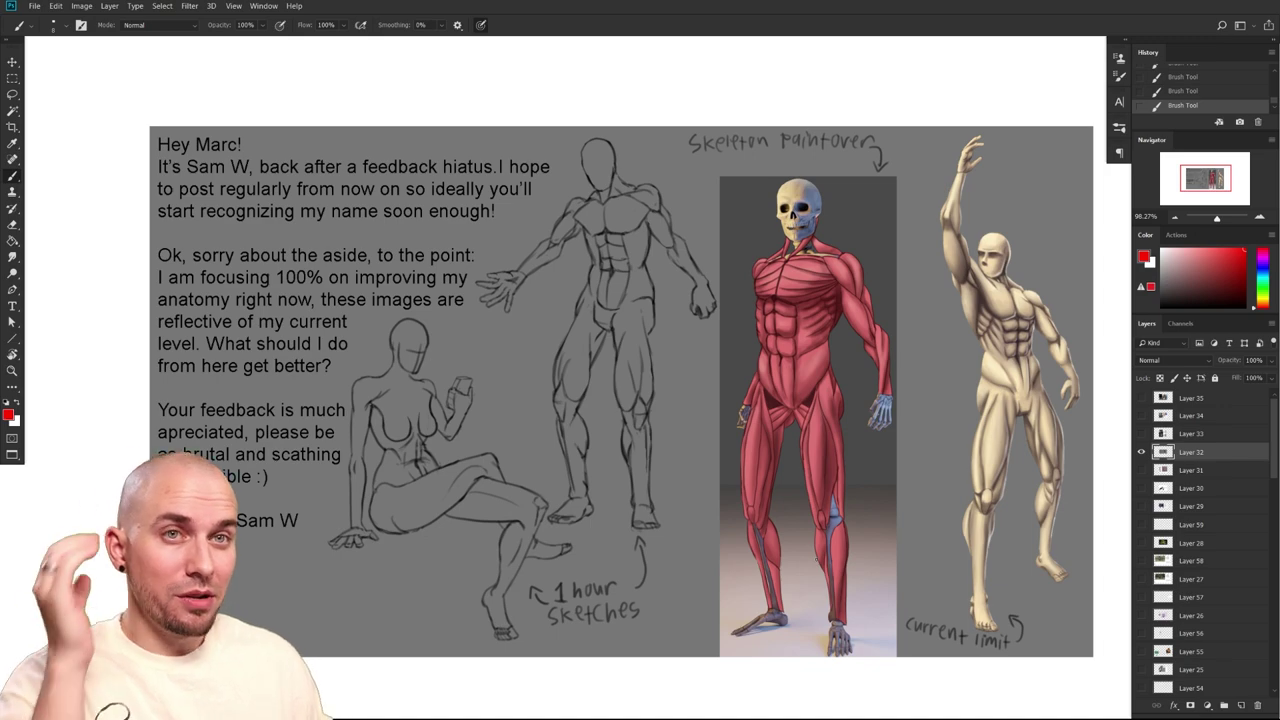
# Mark the border between the chest and the lowered arm's shoulder in bright red on the cream raised-arm figure
pyautogui.moveTo(440, 513); pyautogui.dragTo(471, 546)
pyautogui.moveTo(863, 564); pyautogui.dragTo(415, 571)
pyautogui.moveTo(650, 520); pyautogui.dragTo(714, 545)
pyautogui.moveTo(734, 386); pyautogui.dragTo(662, 574)
pyautogui.scroll(-1, 662, 574)
pyautogui.hscroll(1, 662, 574)
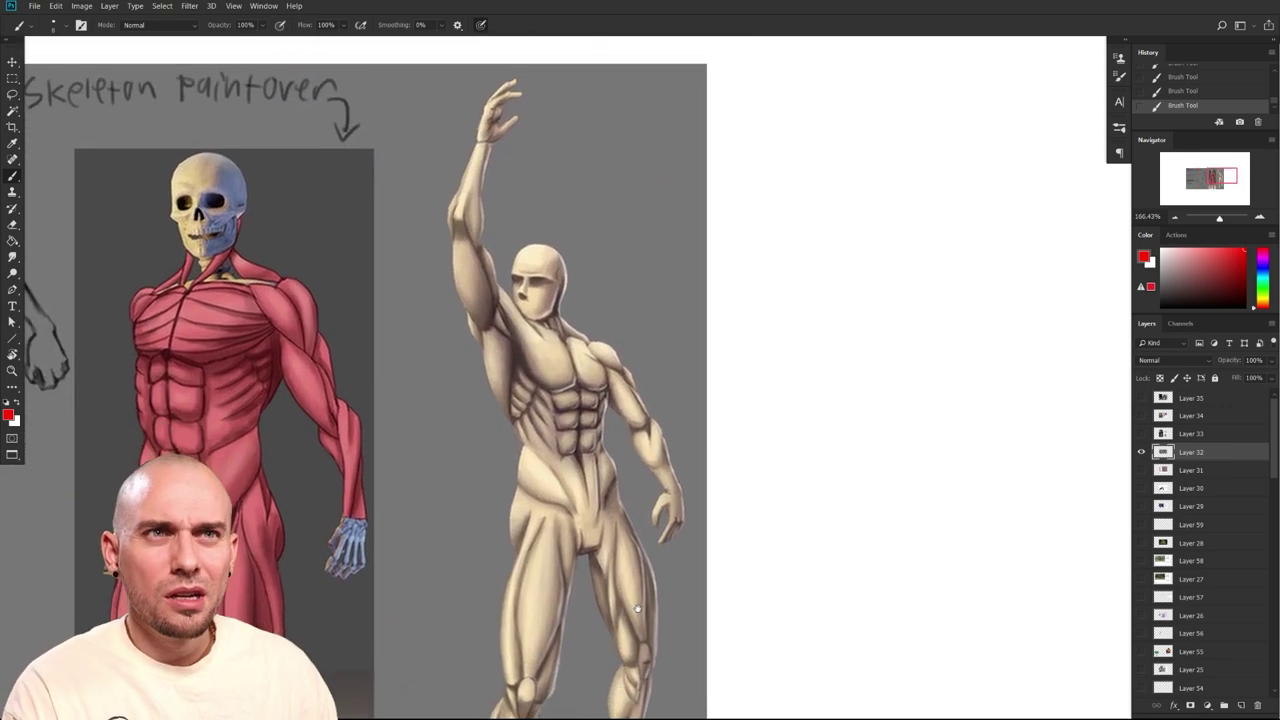
pyautogui.moveTo(660, 635); pyautogui.dragTo(649, 614)
pyautogui.moveTo(646, 567); pyautogui.dragTo(639, 594)
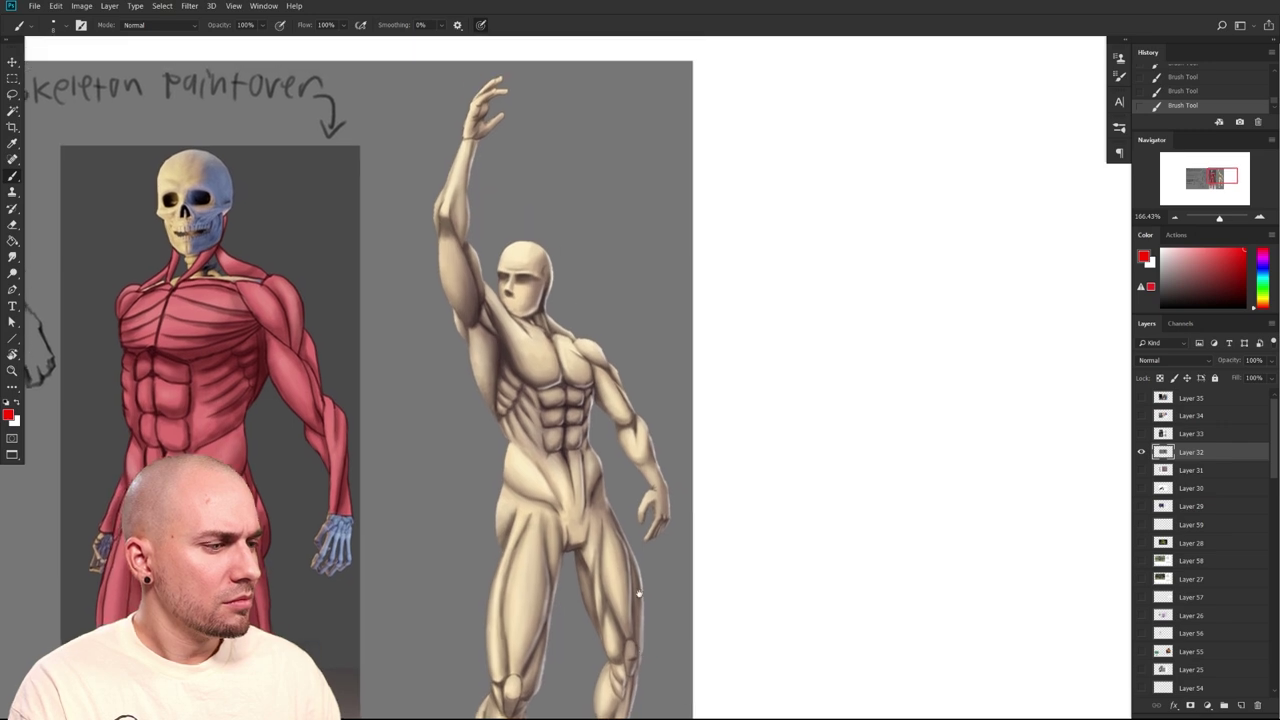
pyautogui.hscroll(2, 580, 608)
pyautogui.moveTo(580, 608); pyautogui.dragTo(578, 610)
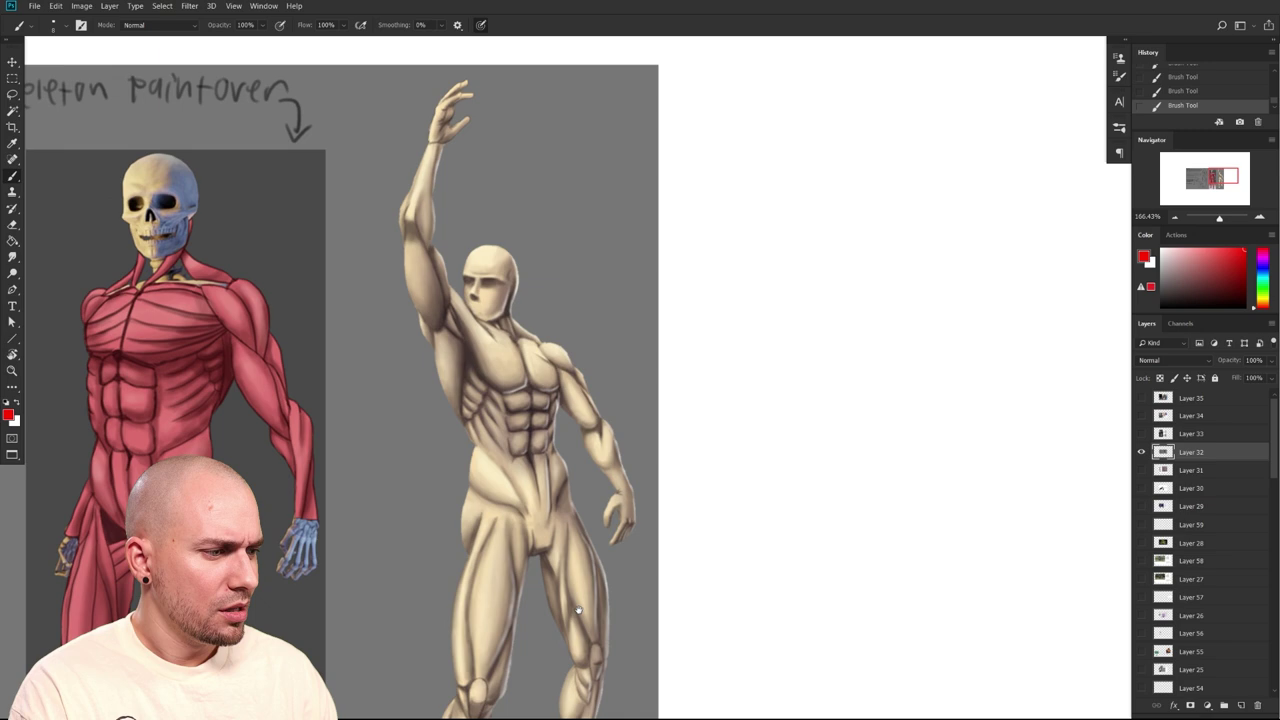
pyautogui.keyDown('alt'); pyautogui.click(545, 358); pyautogui.keyUp('alt')
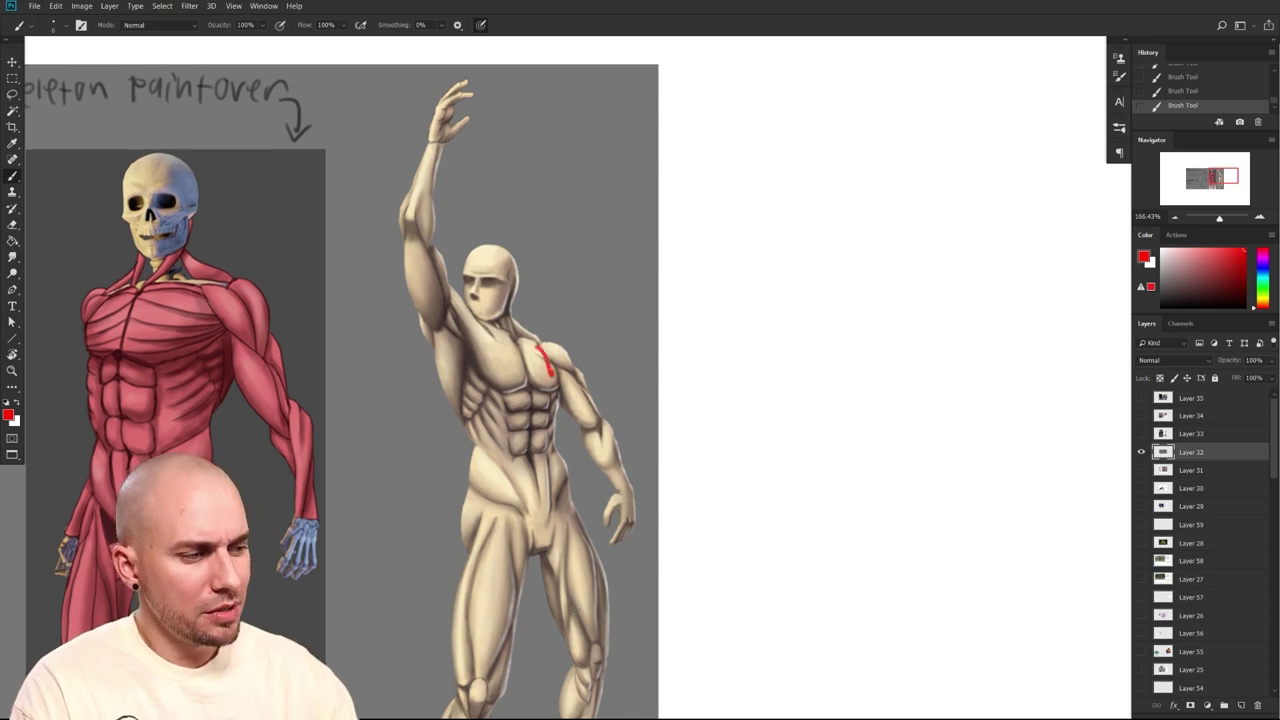
pyautogui.moveTo(546, 355)
pyautogui.mouseDown()
pyautogui.moveTo(558, 372)
pyautogui.moveTo(571, 366)
pyautogui.mouseUp()
# Paint over the red mark and redefine the border between the chest and the lowered arm's shoulder using tones sampled from the cream figure
pyautogui.keyDown('alt'); pyautogui.click(562, 386); pyautogui.keyUp('alt')
pyautogui.press(']')
pyautogui.press(']')
pyautogui.press(']')
pyautogui.press(']')
pyautogui.moveTo(629, 448); pyautogui.dragTo(645, 384)
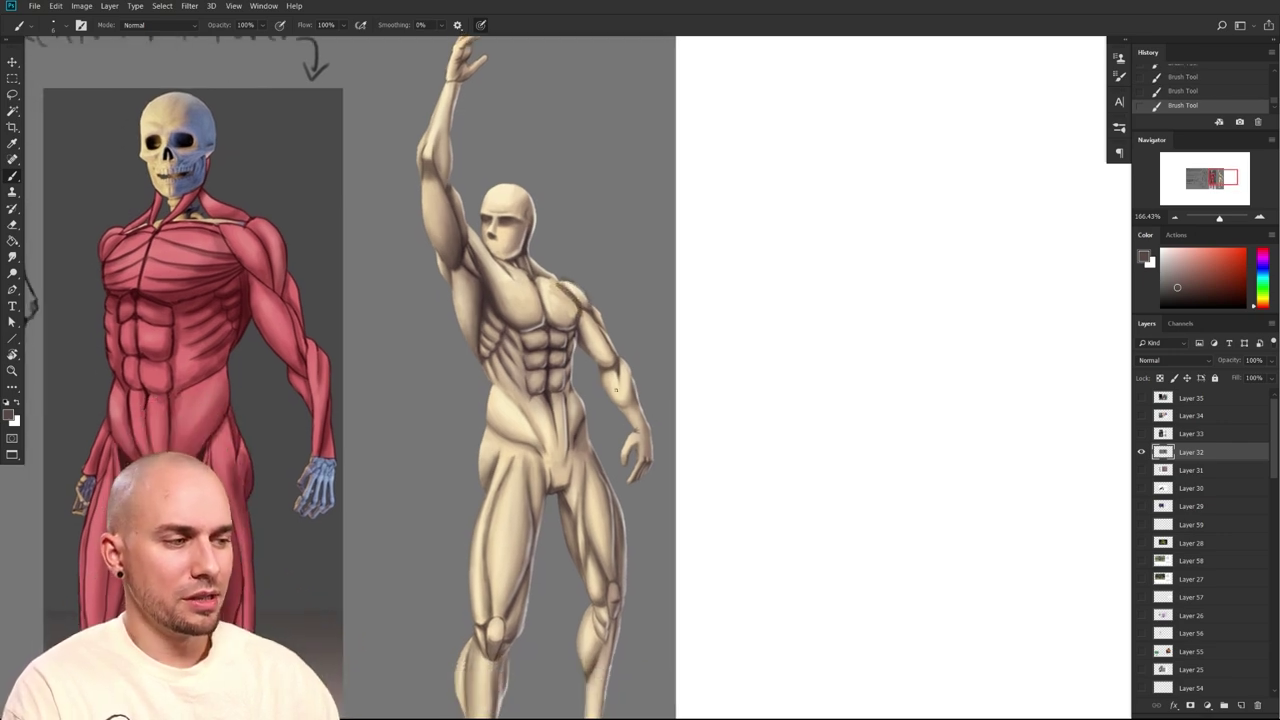
pyautogui.keyDown('alt'); pyautogui.click(577, 301); pyautogui.keyUp('alt')
pyautogui.keyDown('alt'); pyautogui.click(571, 330); pyautogui.keyUp('alt')
pyautogui.moveTo(562, 284); pyautogui.dragTo(580, 314)
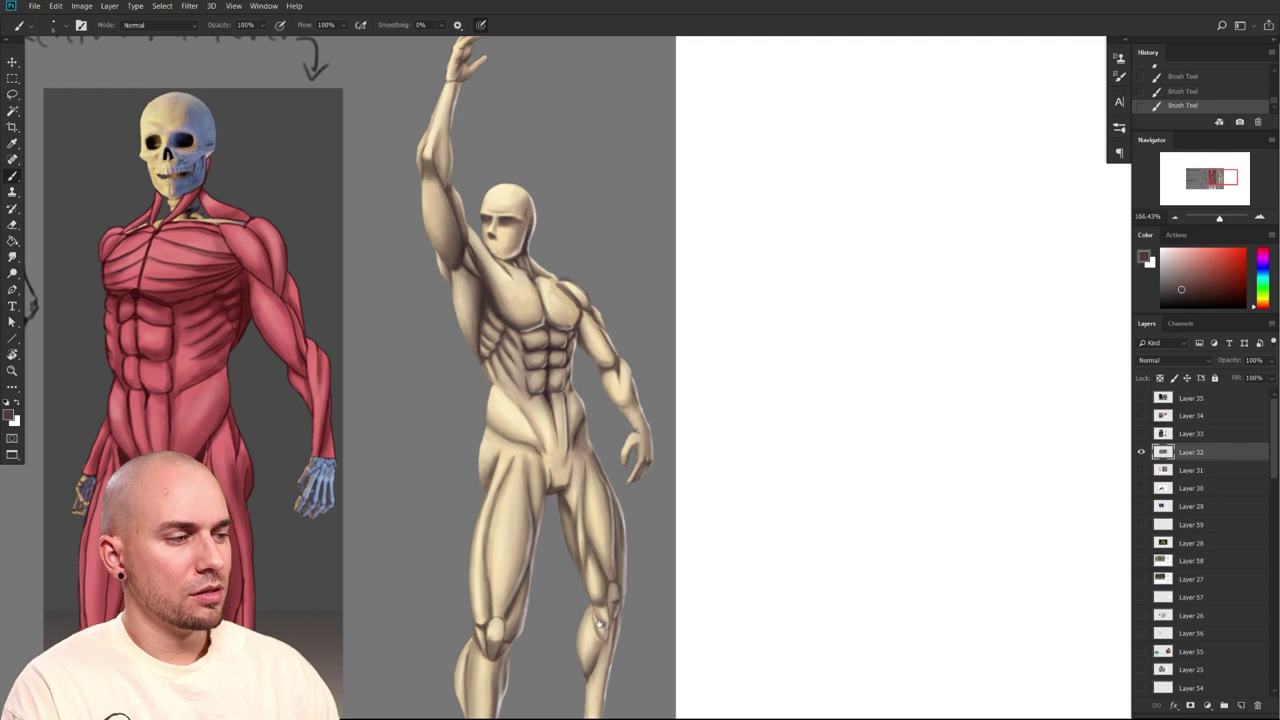
# Sketch a small diagram of two overlapping curved forms on the white canvas beside the cream raised-arm figure
pyautogui.moveTo(686, 605); pyautogui.dragTo(682, 607)
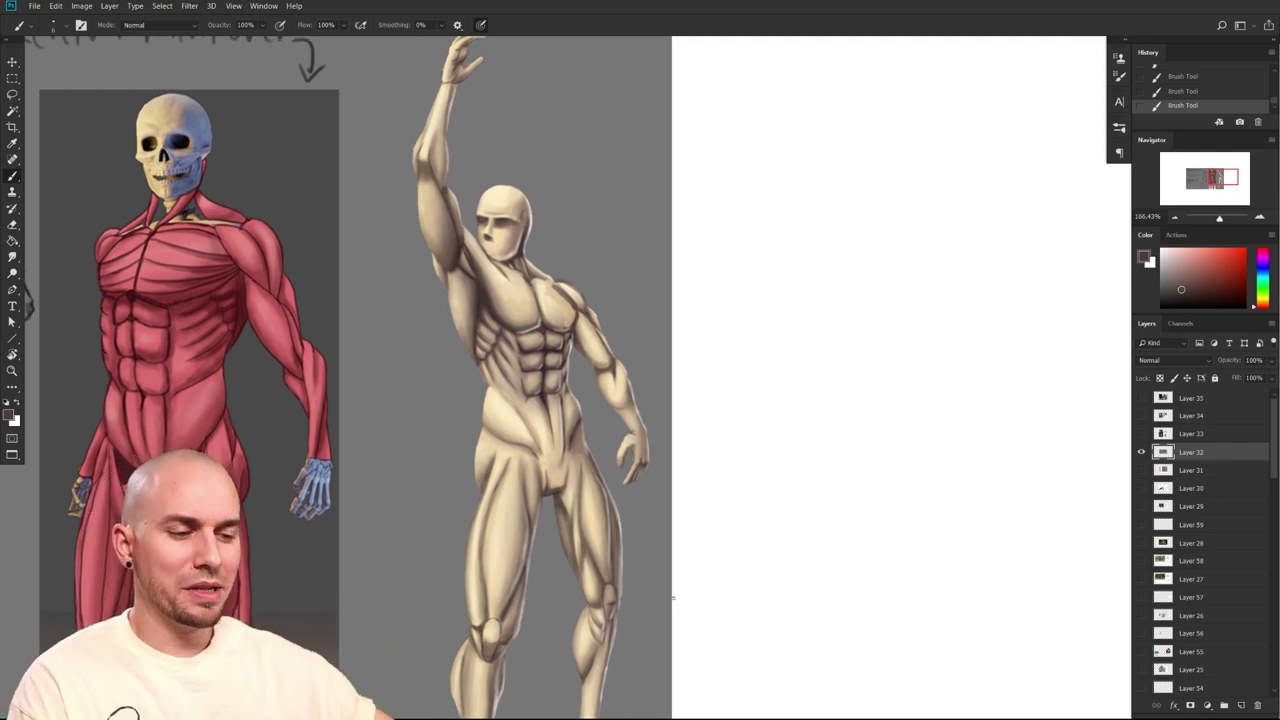
pyautogui.moveTo(742, 529); pyautogui.dragTo(762, 553)
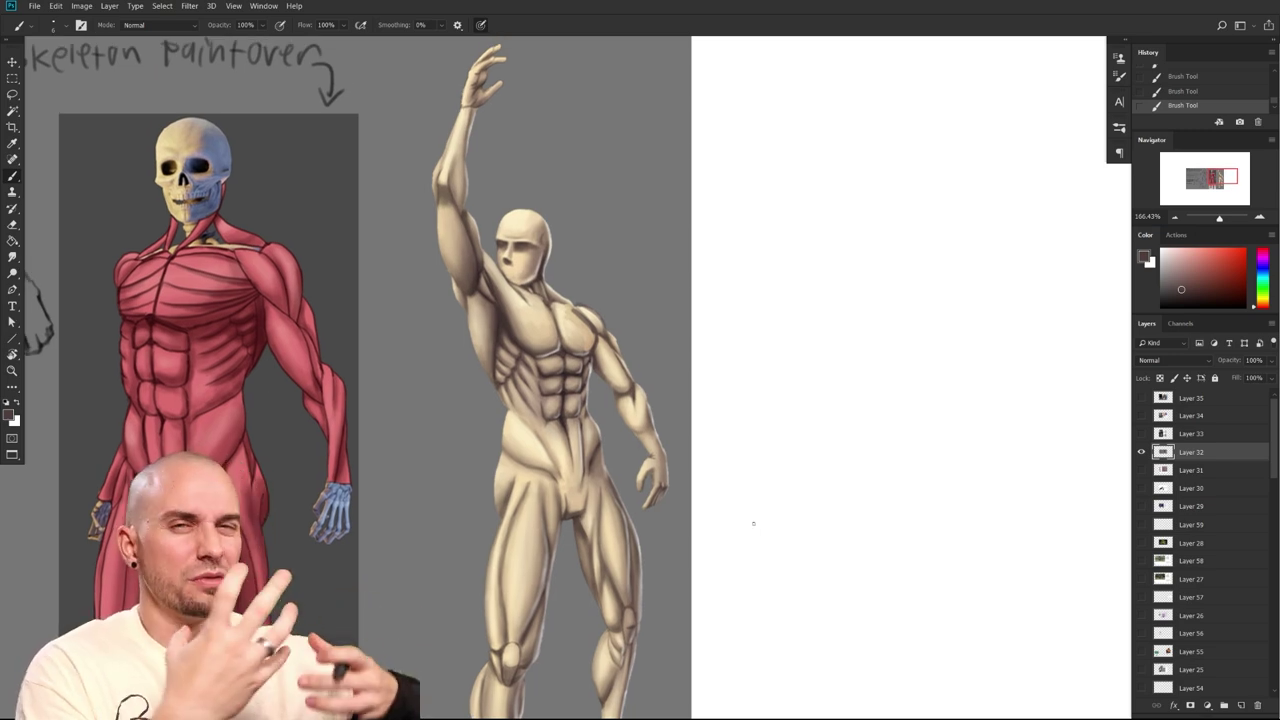
pyautogui.moveTo(752, 349); pyautogui.dragTo(798, 450)
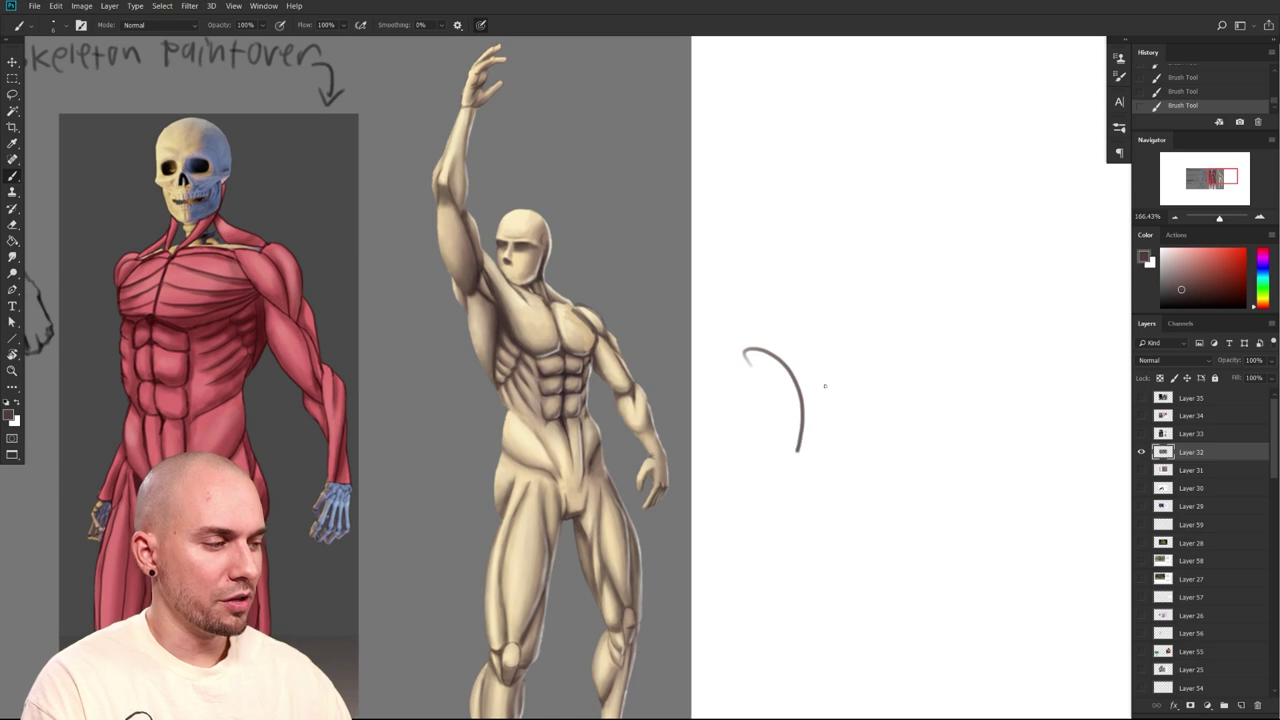
pyautogui.moveTo(790, 361); pyautogui.dragTo(806, 427)
pyautogui.moveTo(754, 355)
pyautogui.mouseDown()
pyautogui.moveTo(797, 460)
pyautogui.moveTo(786, 458)
pyautogui.moveTo(814, 376)
pyautogui.moveTo(820, 438)
pyautogui.mouseUp()
pyautogui.moveTo(796, 372); pyautogui.dragTo(816, 376)
pyautogui.moveTo(843, 492); pyautogui.dragTo(866, 451)
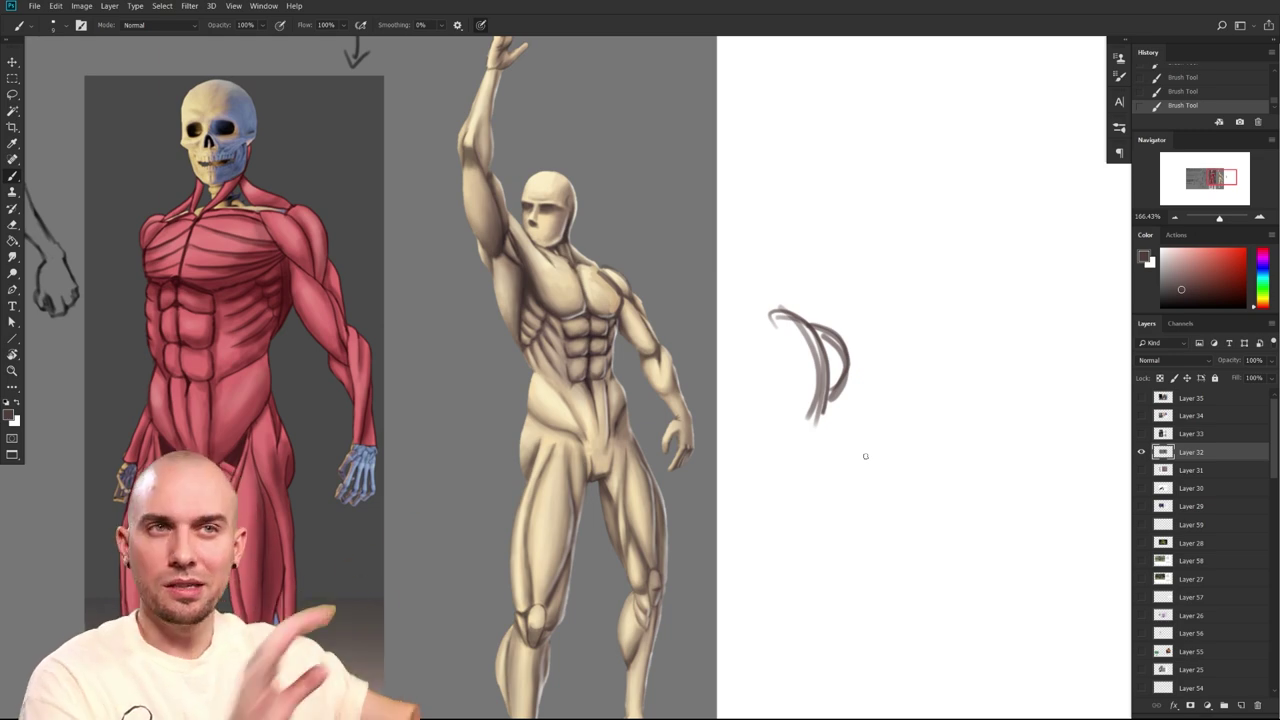
pyautogui.moveTo(801, 531); pyautogui.dragTo(826, 586)
pyautogui.moveTo(560, 402)
pyautogui.mouseDown()
pyautogui.moveTo(554, 480)
pyautogui.moveTo(637, 441)
pyautogui.moveTo(527, 444)
pyautogui.moveTo(656, 390)
pyautogui.moveTo(535, 445)
pyautogui.mouseUp()
pyautogui.hotkey('ctrl', 'z')
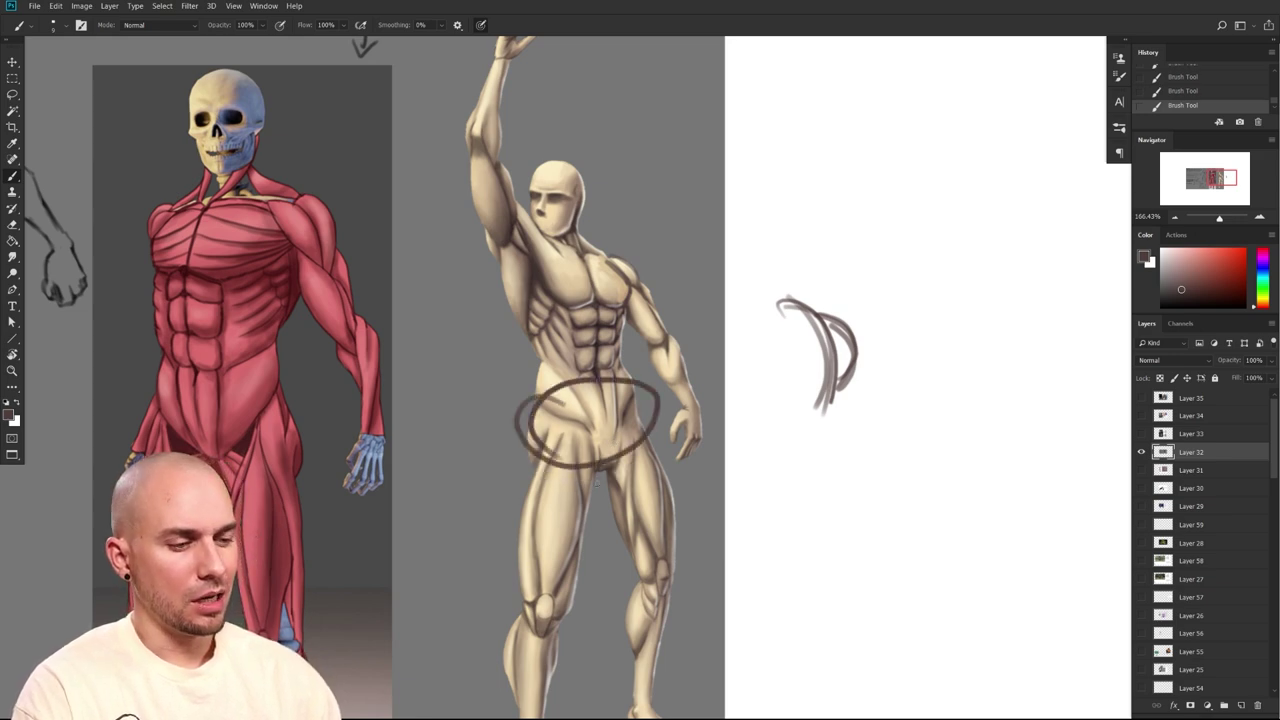
pyautogui.moveTo(612, 522); pyautogui.dragTo(769, 432)
pyautogui.hotkey('ctrl', 'z')
pyautogui.moveTo(727, 300)
pyautogui.mouseDown()
pyautogui.moveTo(643, 287)
pyautogui.moveTo(611, 359)
pyautogui.moveTo(659, 374)
pyautogui.moveTo(735, 341)
pyautogui.mouseUp()
pyautogui.hotkey('ctrl', 'z')
pyautogui.moveTo(647, 342); pyautogui.dragTo(654, 332)
pyautogui.hotkey('ctrl', 'z')
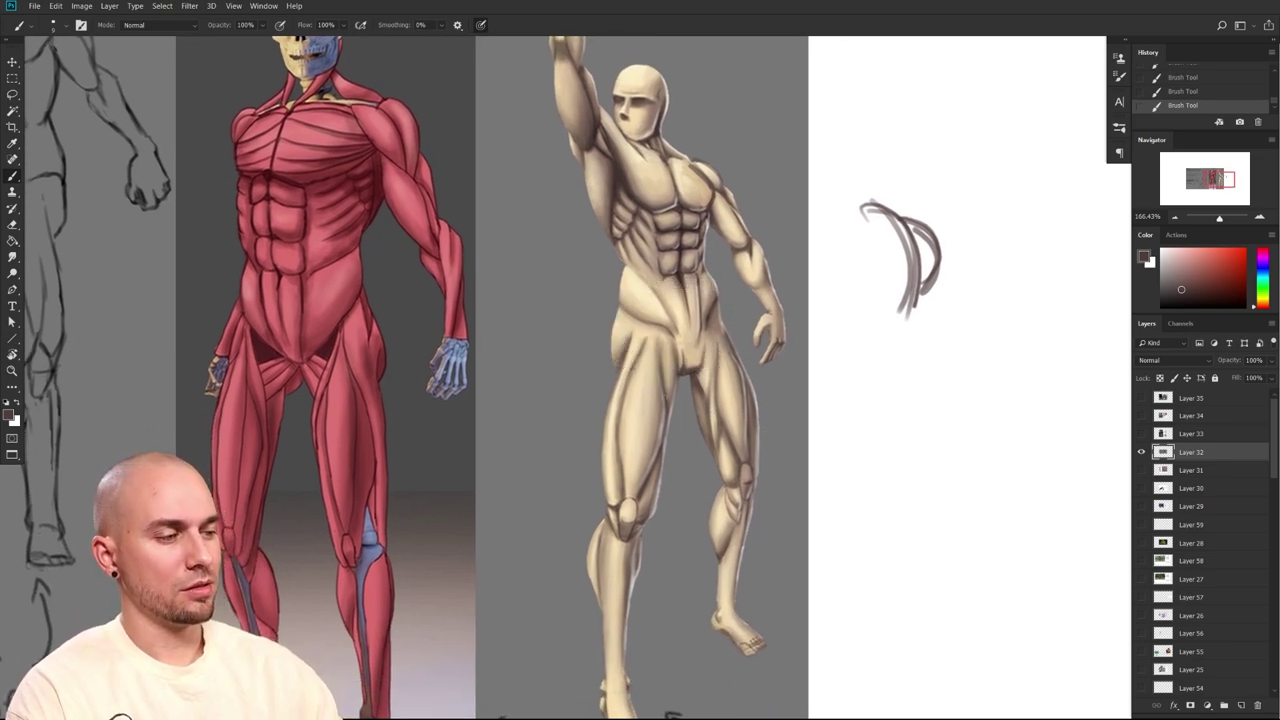
pyautogui.moveTo(675, 452)
pyautogui.mouseDown()
pyautogui.moveTo(606, 494)
pyautogui.moveTo(615, 522)
pyautogui.mouseUp()
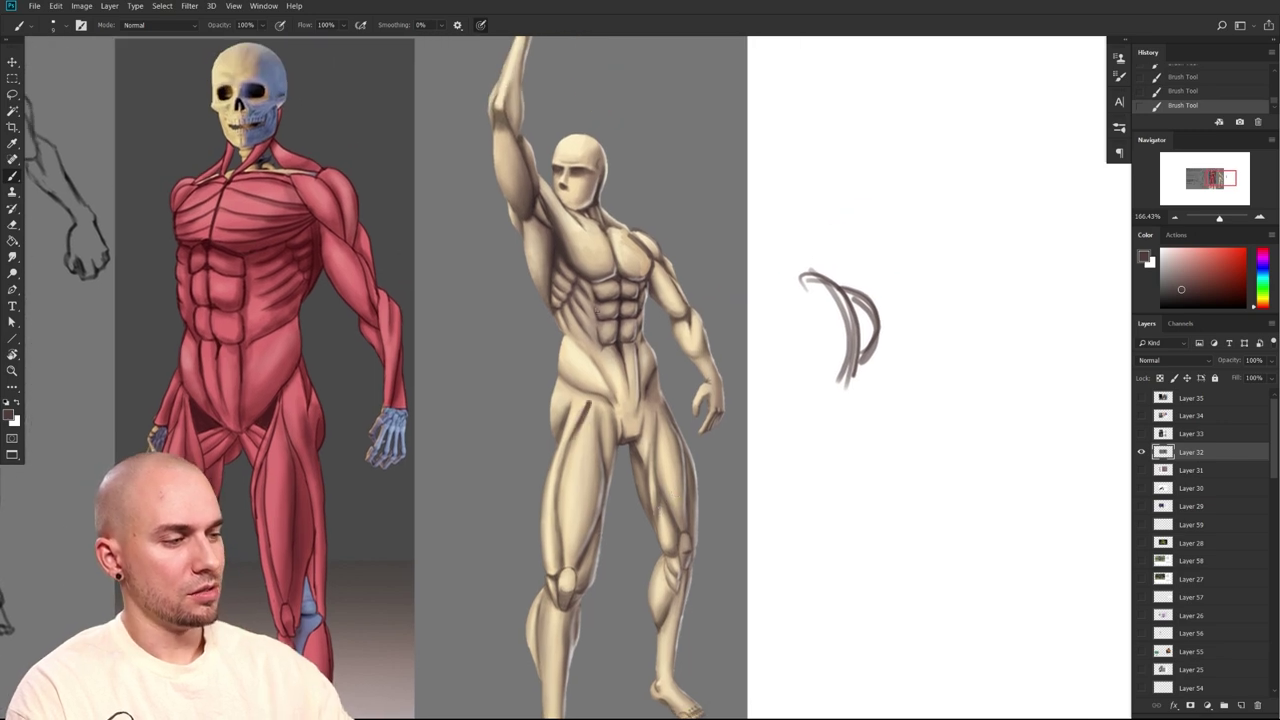
pyautogui.moveTo(592, 348)
pyautogui.mouseDown()
pyautogui.moveTo(622, 390)
pyautogui.moveTo(584, 414)
pyautogui.moveTo(586, 466)
pyautogui.moveTo(668, 476)
pyautogui.moveTo(534, 400)
pyautogui.moveTo(556, 505)
pyautogui.mouseUp()
pyautogui.hotkey('ctrl', 'z')
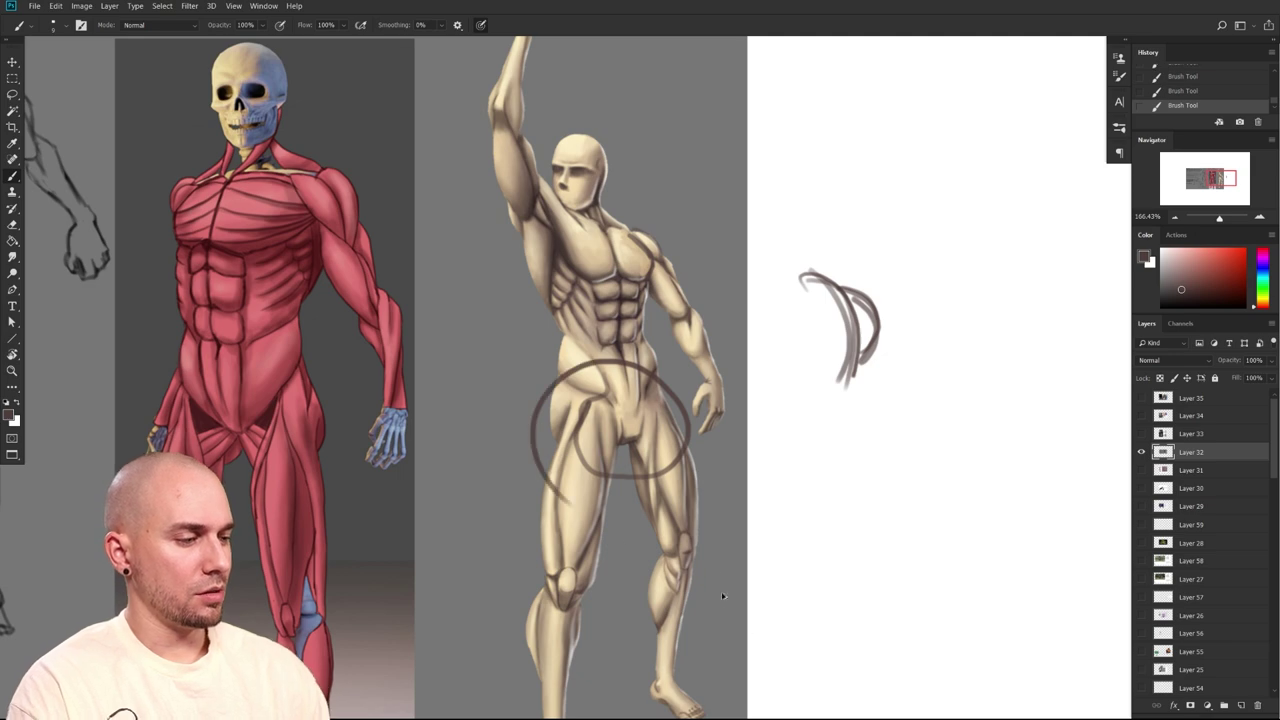
pyautogui.hotkey('ctrl', 'z')
pyautogui.hotkey('ctrl', 'z')
pyautogui.moveTo(734, 534); pyautogui.dragTo(782, 507)
pyautogui.moveTo(624, 382)
pyautogui.mouseDown()
pyautogui.moveTo(574, 360)
pyautogui.moveTo(622, 394)
pyautogui.moveTo(580, 416)
pyautogui.moveTo(605, 371)
pyautogui.mouseUp()
pyautogui.hotkey('ctrl', 'z')
pyautogui.hotkey('ctrl', 'z')
# Draw the muscle contours running from the hip down the outer thigh of the cream figure's standing leg
pyautogui.moveTo(597, 414); pyautogui.dragTo(572, 462)
pyautogui.moveTo(600, 410); pyautogui.dragTo(564, 518)
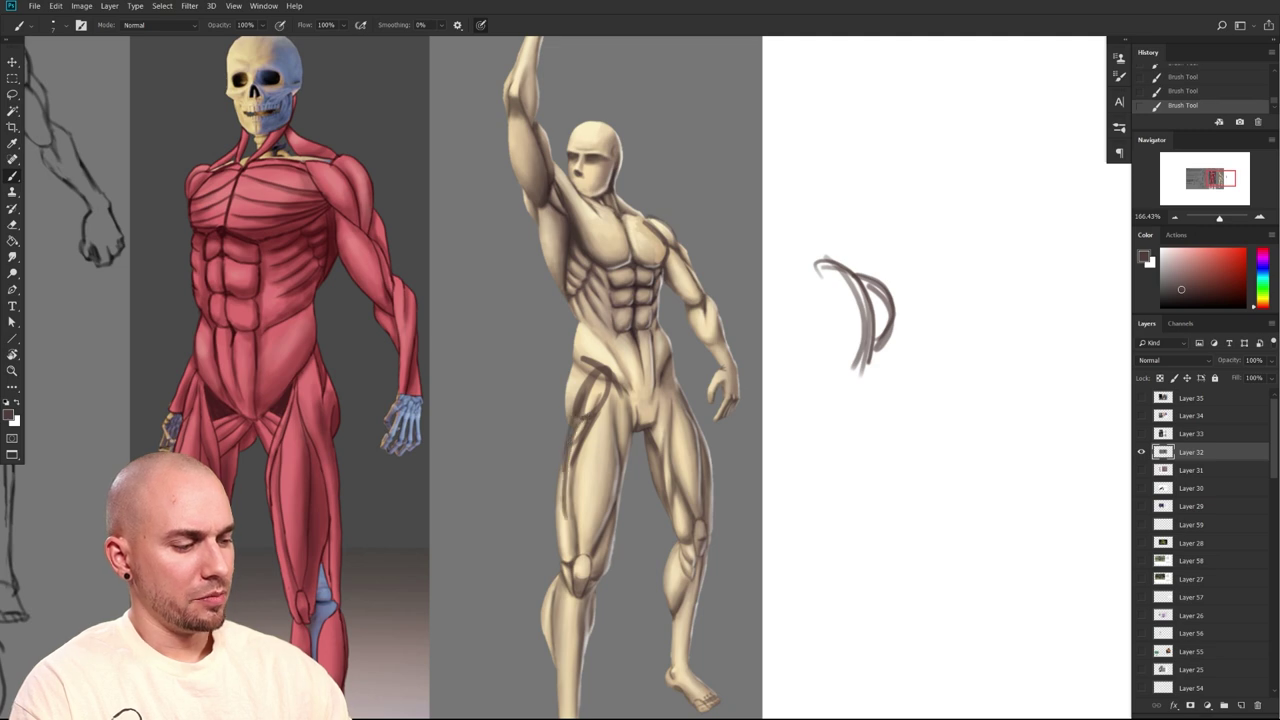
pyautogui.moveTo(564, 474); pyautogui.dragTo(562, 586)
pyautogui.moveTo(592, 428)
pyautogui.mouseDown()
pyautogui.moveTo(575, 482)
pyautogui.moveTo(598, 453)
pyautogui.moveTo(571, 536)
pyautogui.mouseUp()
pyautogui.hotkey('ctrl', 'z')
pyautogui.moveTo(587, 456); pyautogui.dragTo(578, 493)
pyautogui.hotkey('ctrl', 'z')
pyautogui.moveTo(574, 376); pyautogui.dragTo(570, 397)
pyautogui.hotkey('ctrl', 'z')
pyautogui.moveTo(579, 352)
pyautogui.mouseDown()
pyautogui.moveTo(565, 403)
pyautogui.moveTo(577, 406)
pyautogui.mouseUp()
pyautogui.hotkey('ctrl', 'z')
pyautogui.moveTo(571, 386); pyautogui.dragTo(575, 449)
# Add a contour over the front of the hip and circle the cream figure's whole pelvis area in the dark line color
pyautogui.moveTo(787, 534)
pyautogui.mouseDown()
pyautogui.moveTo(794, 466)
pyautogui.moveTo(766, 513)
pyautogui.mouseUp()
pyautogui.moveTo(607, 364); pyautogui.dragTo(598, 489)
pyautogui.moveTo(630, 314)
pyautogui.mouseDown()
pyautogui.moveTo(534, 398)
pyautogui.moveTo(600, 440)
pyautogui.moveTo(672, 402)
pyautogui.moveTo(575, 310)
pyautogui.moveTo(521, 409)
pyautogui.mouseUp()
# Examine the pelvis and legs of the cream figure against the red muscle figure and the pencil sketches
pyautogui.moveTo(623, 543)
pyautogui.mouseDown()
pyautogui.moveTo(760, 557)
pyautogui.moveTo(748, 580)
pyautogui.mouseUp()
pyautogui.keyDown('ctrl'); pyautogui.moveTo(716, 477); pyautogui.dragTo(779, 406); pyautogui.keyUp('ctrl')
pyautogui.scroll(-5, 779, 405)
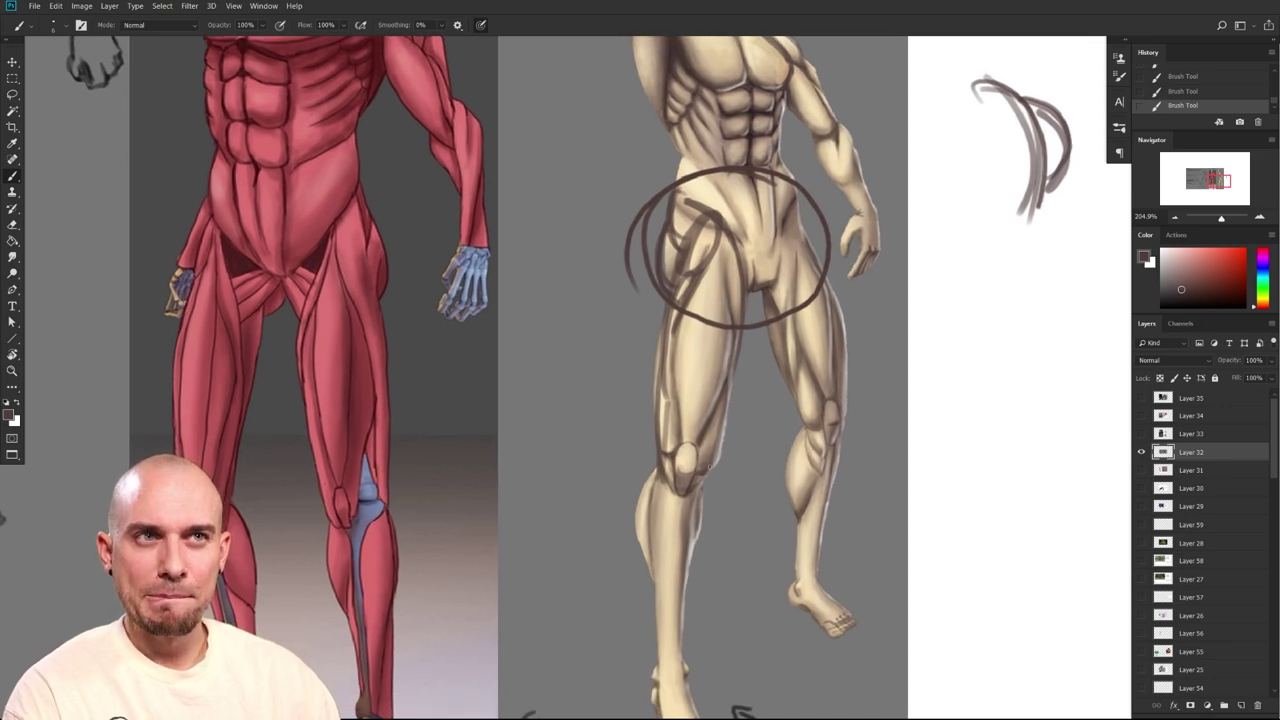
pyautogui.scroll(-2, 708, 466)
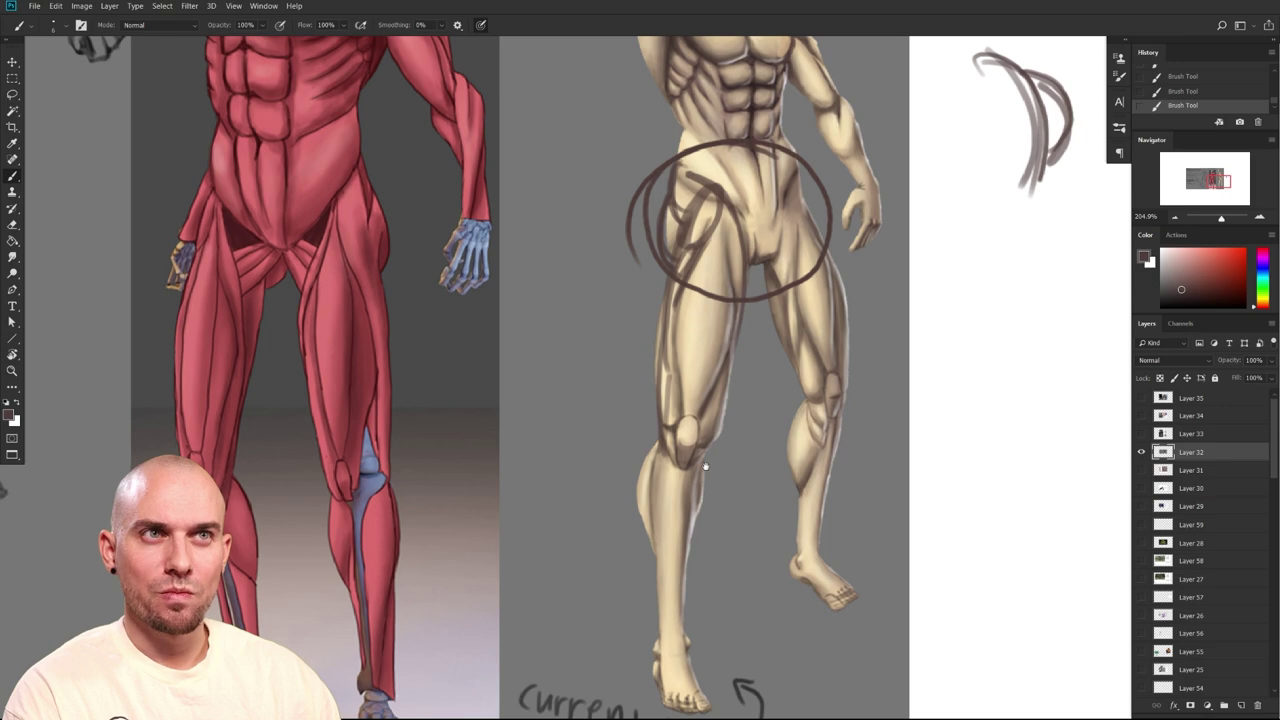
pyautogui.moveTo(705, 466); pyautogui.dragTo(763, 563)
pyautogui.moveTo(845, 436); pyautogui.dragTo(799, 464)
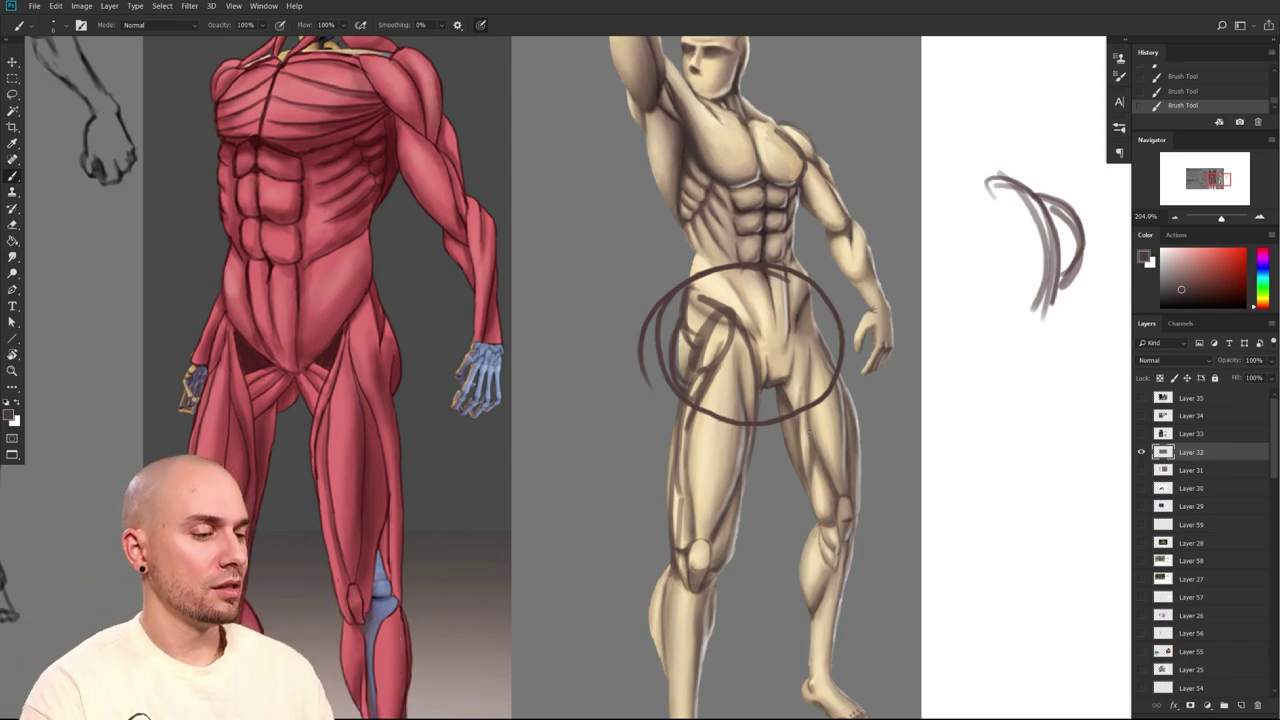
pyautogui.moveTo(757, 551); pyautogui.dragTo(1122, 467)
pyautogui.moveTo(946, 491); pyautogui.dragTo(610, 532)
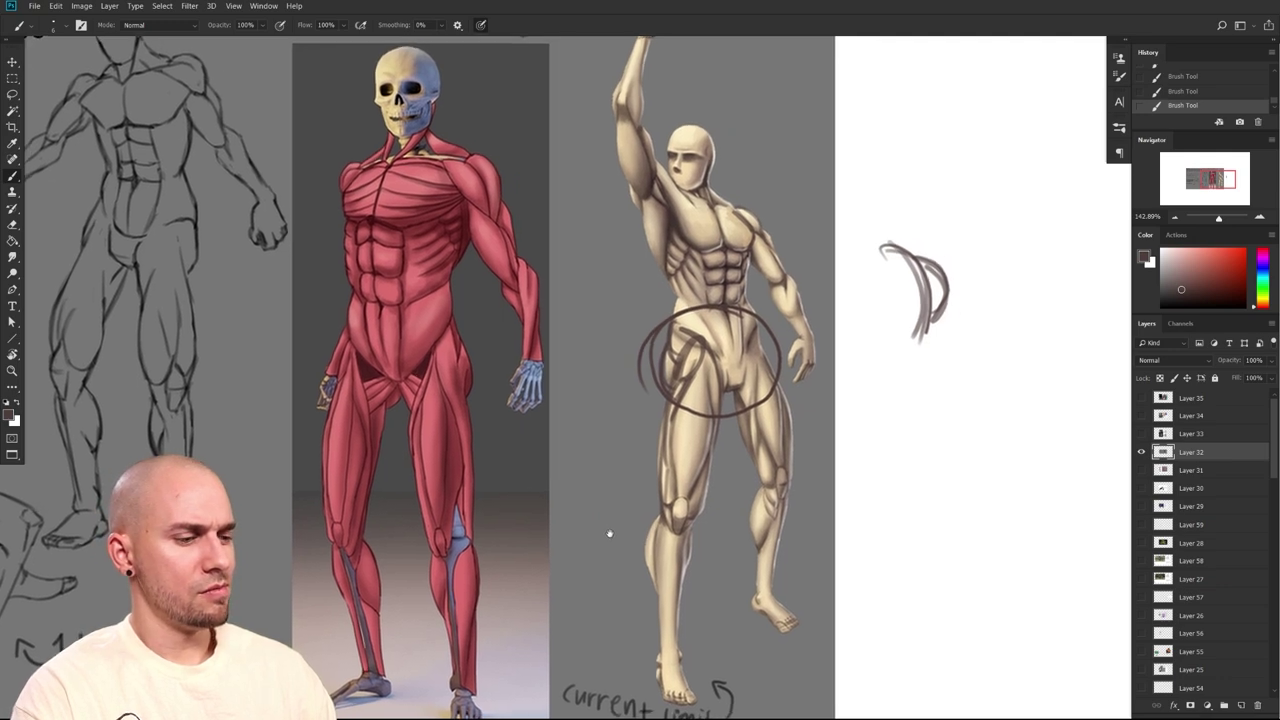
pyautogui.hscroll(2, 609, 532)
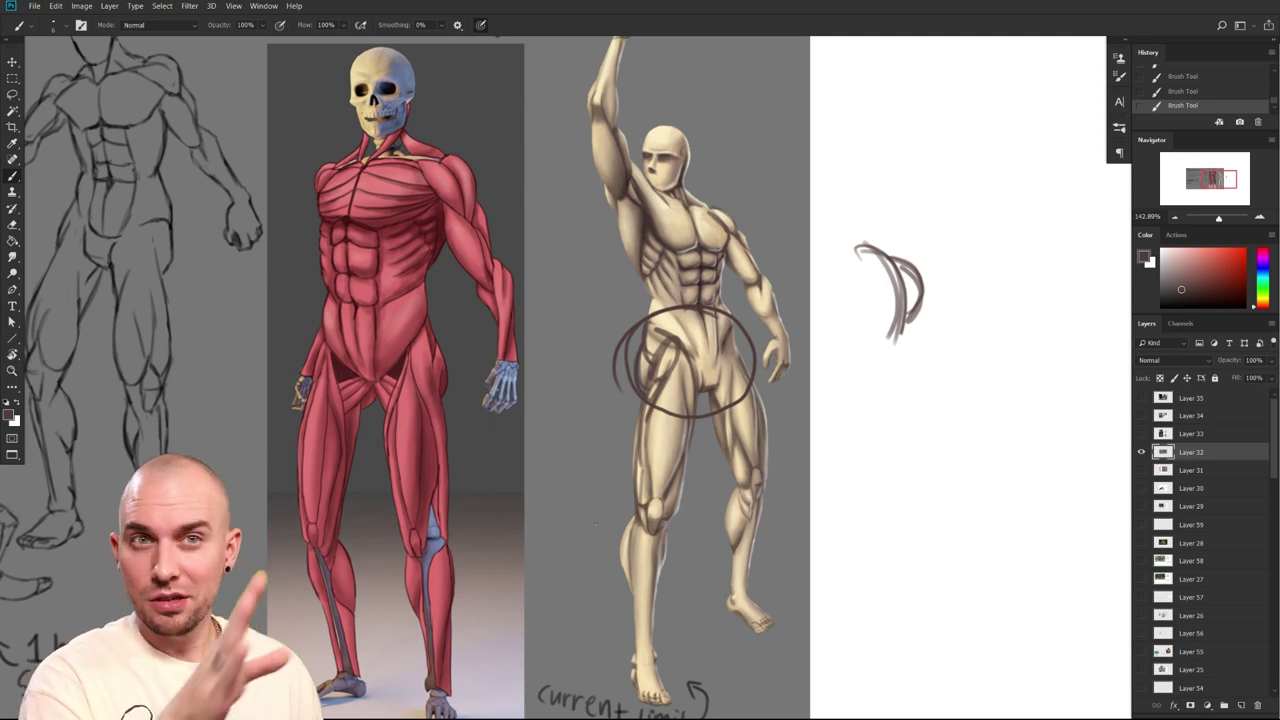
pyautogui.moveTo(899, 566); pyautogui.dragTo(1014, 537)
pyautogui.moveTo(982, 582)
pyautogui.mouseDown()
pyautogui.moveTo(977, 543)
pyautogui.moveTo(951, 560)
pyautogui.mouseUp()
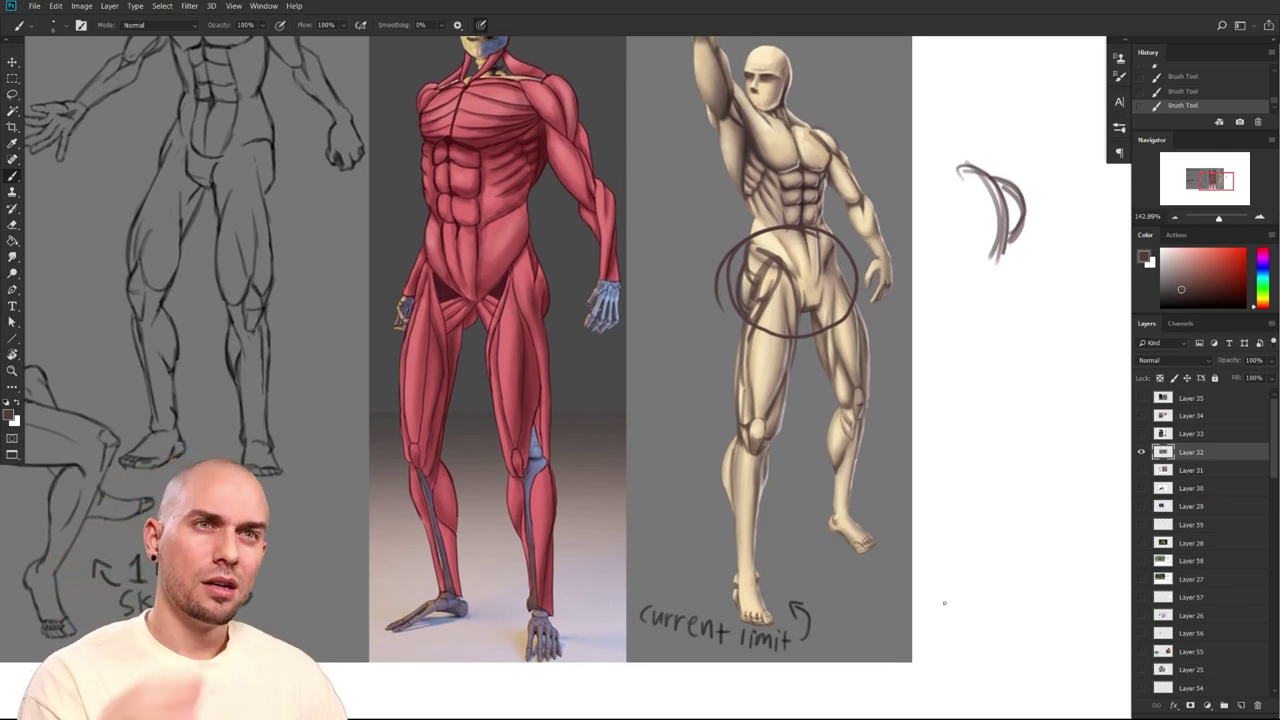
pyautogui.moveTo(871, 586); pyautogui.dragTo(913, 622)
pyautogui.moveTo(862, 536); pyautogui.dragTo(901, 593)
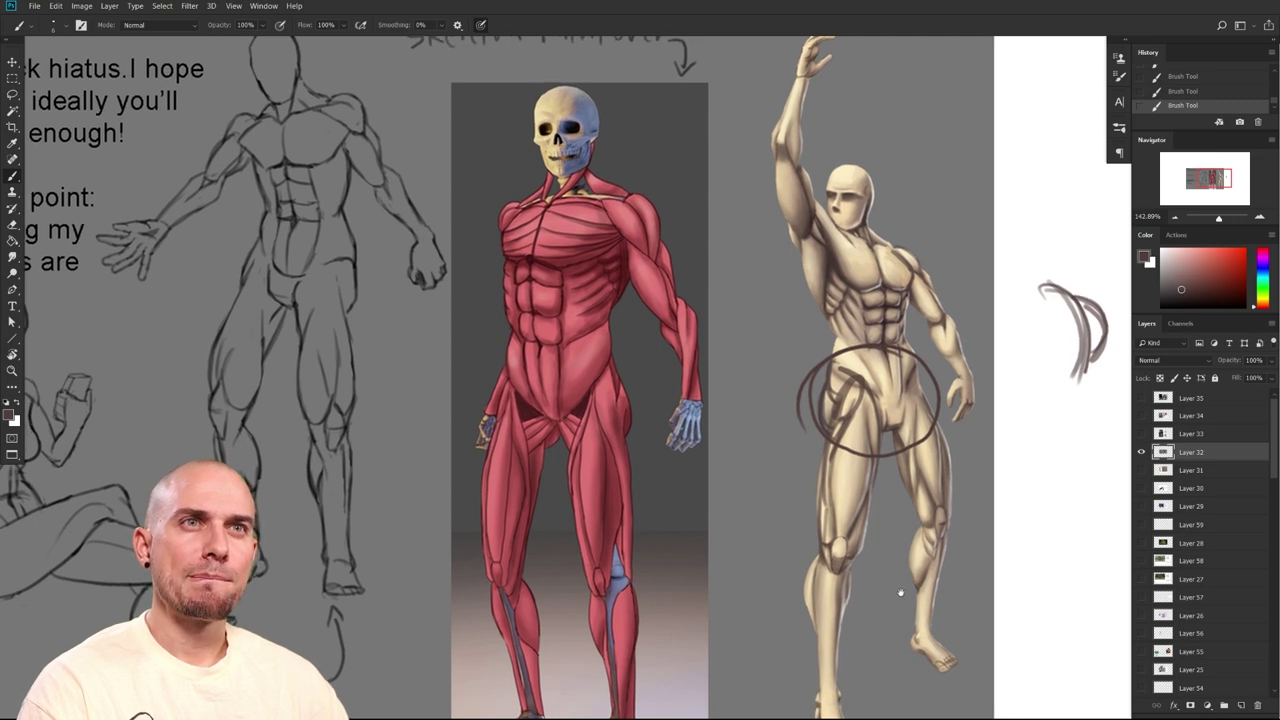
pyautogui.moveTo(900, 593); pyautogui.dragTo(802, 532)
# Set the brush color to black and circle both hands and both feet of the cream raised-arm figure
pyautogui.click(1188, 307)
pyautogui.moveTo(873, 515); pyautogui.dragTo(894, 544)
pyautogui.moveTo(744, 552); pyautogui.dragTo(780, 606)
pyautogui.moveTo(809, 498); pyautogui.dragTo(746, 695)
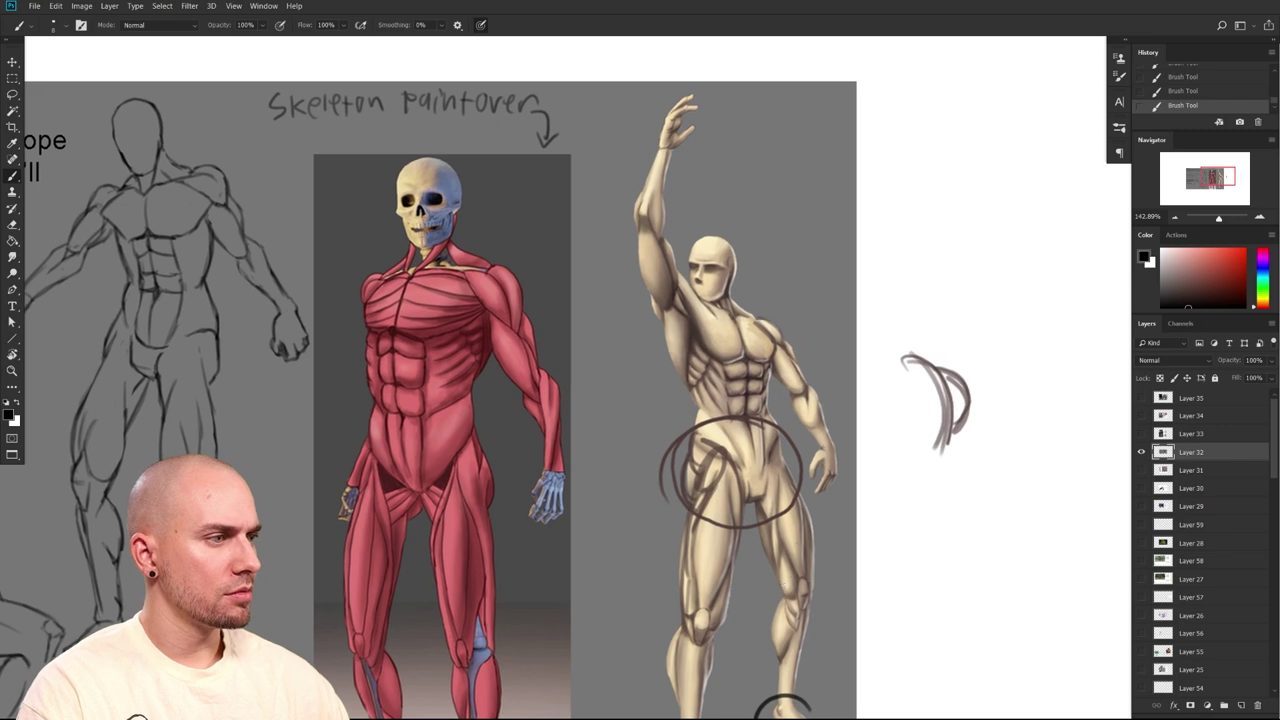
pyautogui.moveTo(814, 485)
pyautogui.mouseDown()
pyautogui.moveTo(957, 413)
pyautogui.moveTo(1009, 413)
pyautogui.moveTo(994, 416)
pyautogui.mouseUp()
pyautogui.moveTo(1015, 370); pyautogui.dragTo(1016, 382)
pyautogui.moveTo(880, 243); pyautogui.dragTo(821, 387)
pyautogui.moveTo(824, 163)
pyautogui.mouseDown()
pyautogui.moveTo(823, 190)
pyautogui.moveTo(824, 159)
pyautogui.mouseUp()
pyautogui.moveTo(722, 566); pyautogui.dragTo(701, 570)
pyautogui.moveTo(701, 570); pyautogui.dragTo(728, 376)
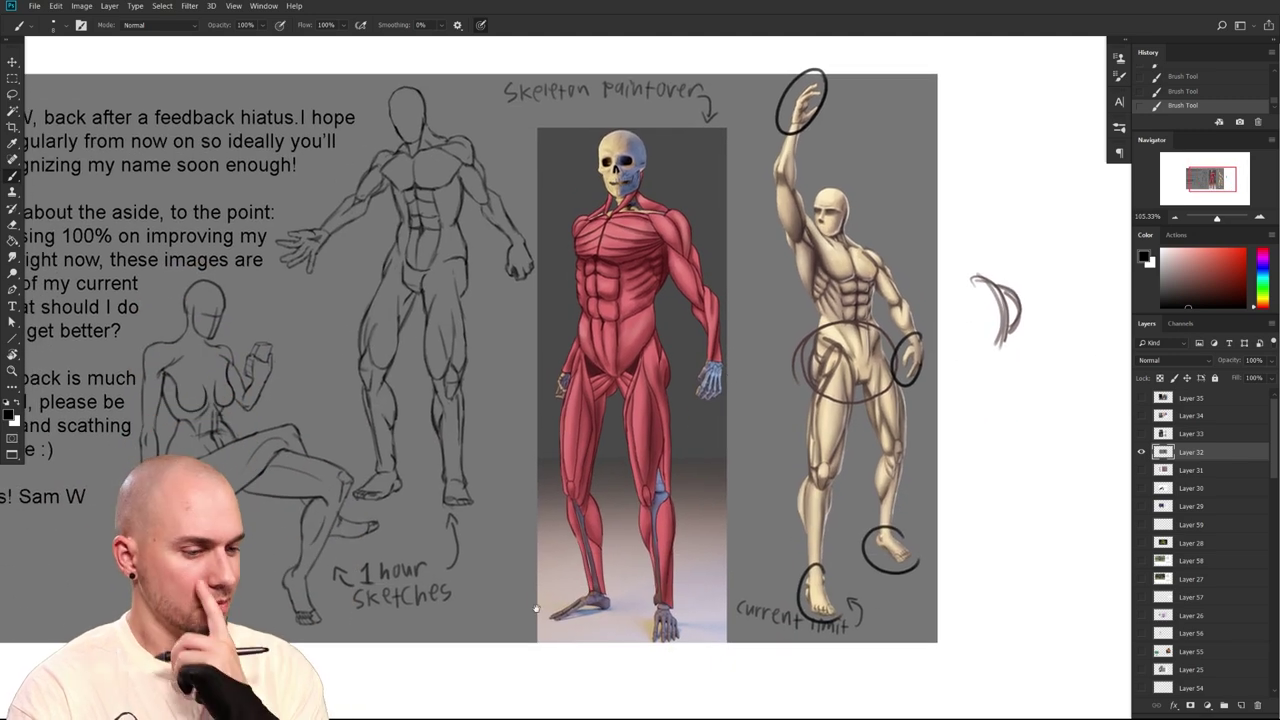
# Review the student's message, the one-hour sketches, the skeleton paintover and the marked cream figure as a whole
pyautogui.moveTo(612, 574)
pyautogui.mouseDown()
pyautogui.moveTo(827, 591)
pyautogui.moveTo(734, 610)
pyautogui.mouseUp()
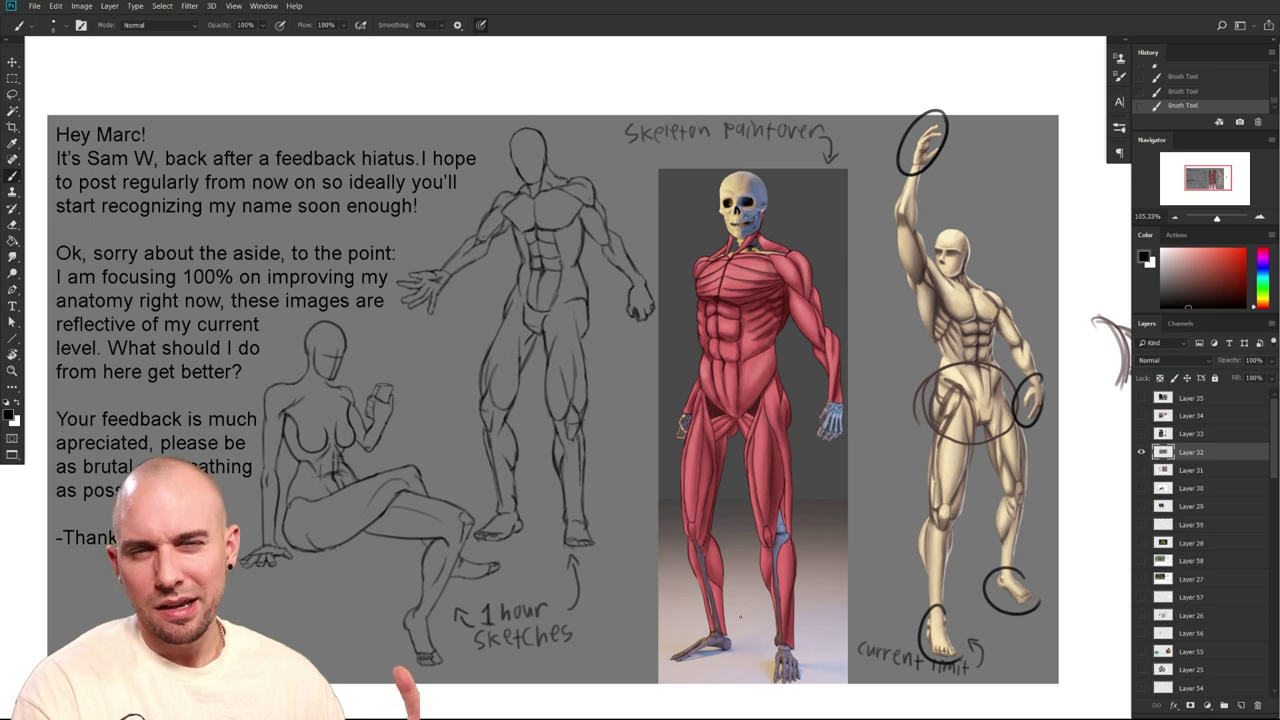
pyautogui.moveTo(923, 619); pyautogui.dragTo(895, 603)
pyautogui.moveTo(1013, 594); pyautogui.dragTo(1067, 597)
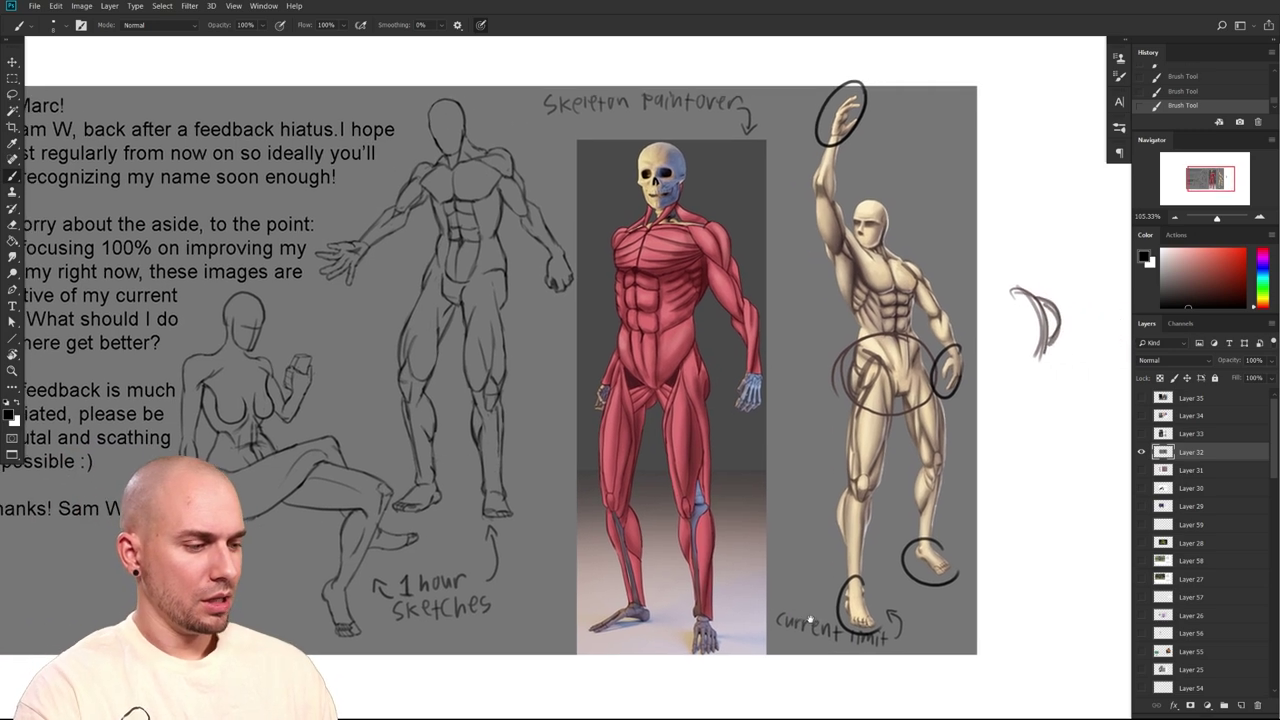
pyautogui.hscroll(3, 886, 630)
pyautogui.moveTo(460, 464); pyautogui.dragTo(492, 529)
pyautogui.hotkey('ctrl', 'z')
pyautogui.moveTo(869, 630)
pyautogui.mouseDown()
pyautogui.moveTo(838, 622)
pyautogui.moveTo(865, 618)
pyautogui.mouseUp()
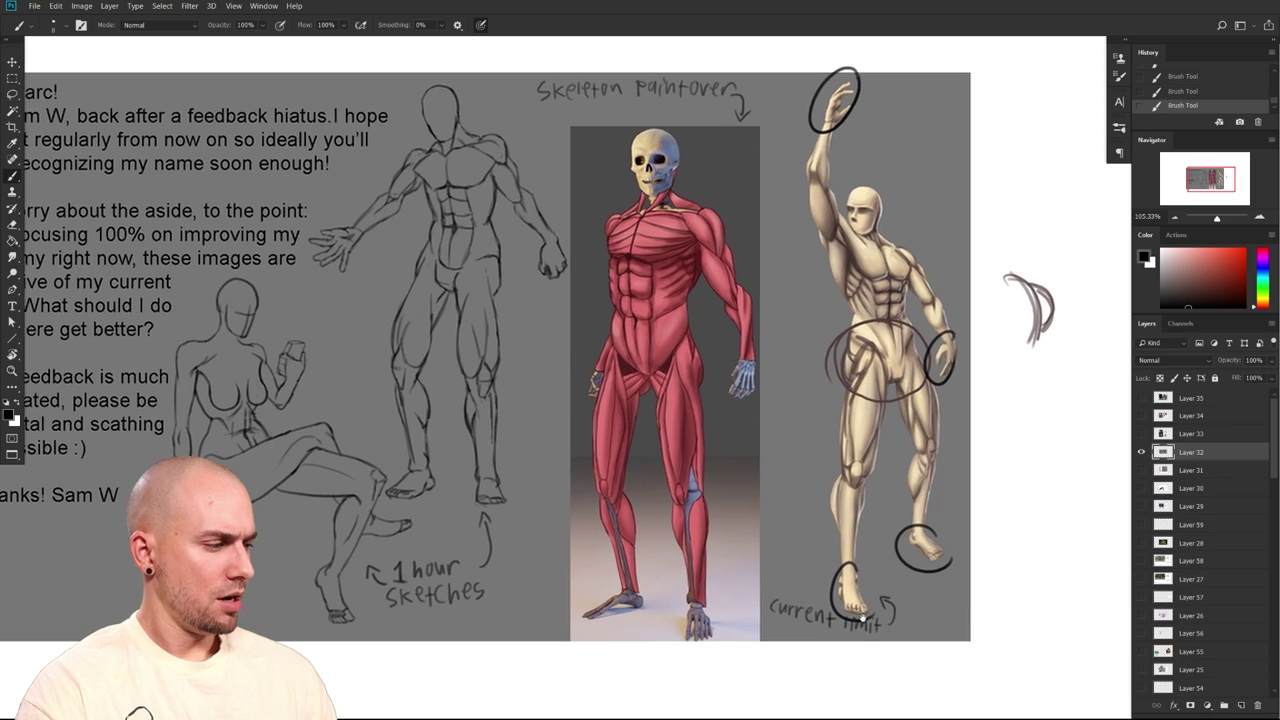
pyautogui.hscroll(2, 866, 617)
pyautogui.scroll(1, 850, 624)
pyautogui.moveTo(849, 624); pyautogui.dragTo(845, 626)
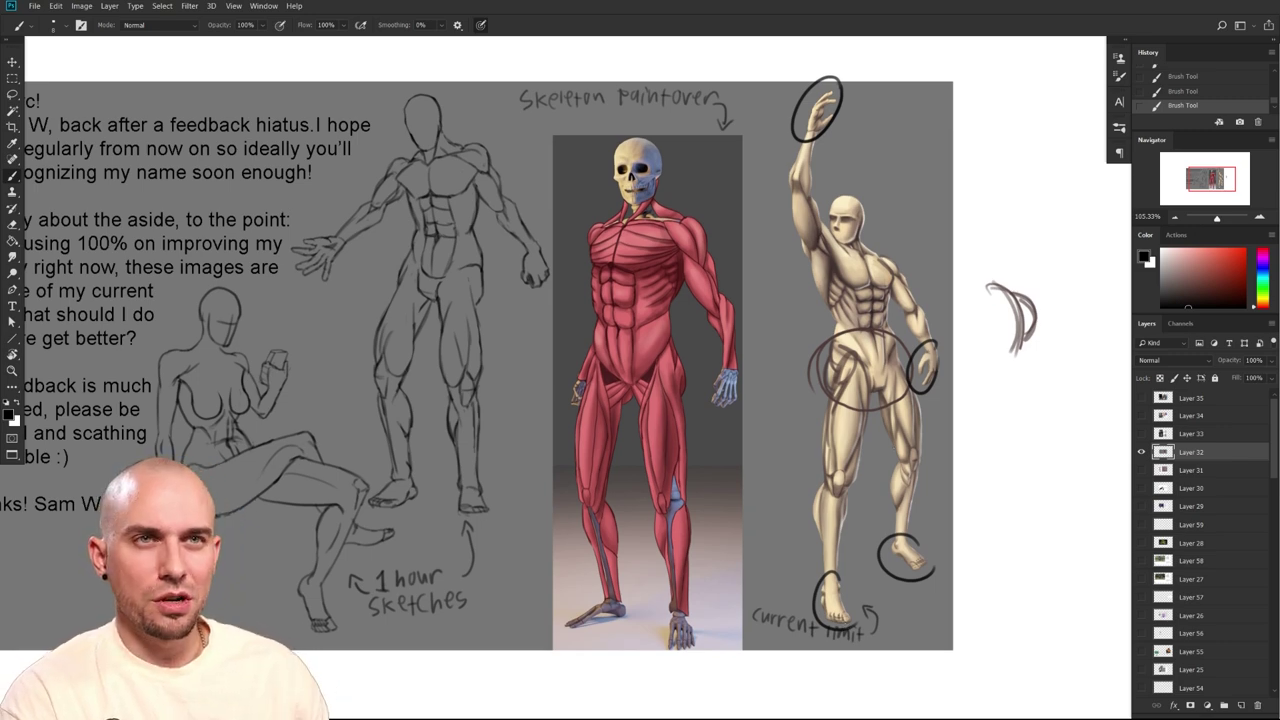
# Fill out the inner-thigh muscle of the skeleton paintover figure with a sampled muscle red
pyautogui.moveTo(409, 447); pyautogui.dragTo(711, 380)
pyautogui.moveTo(718, 576); pyautogui.dragTo(617, 537)
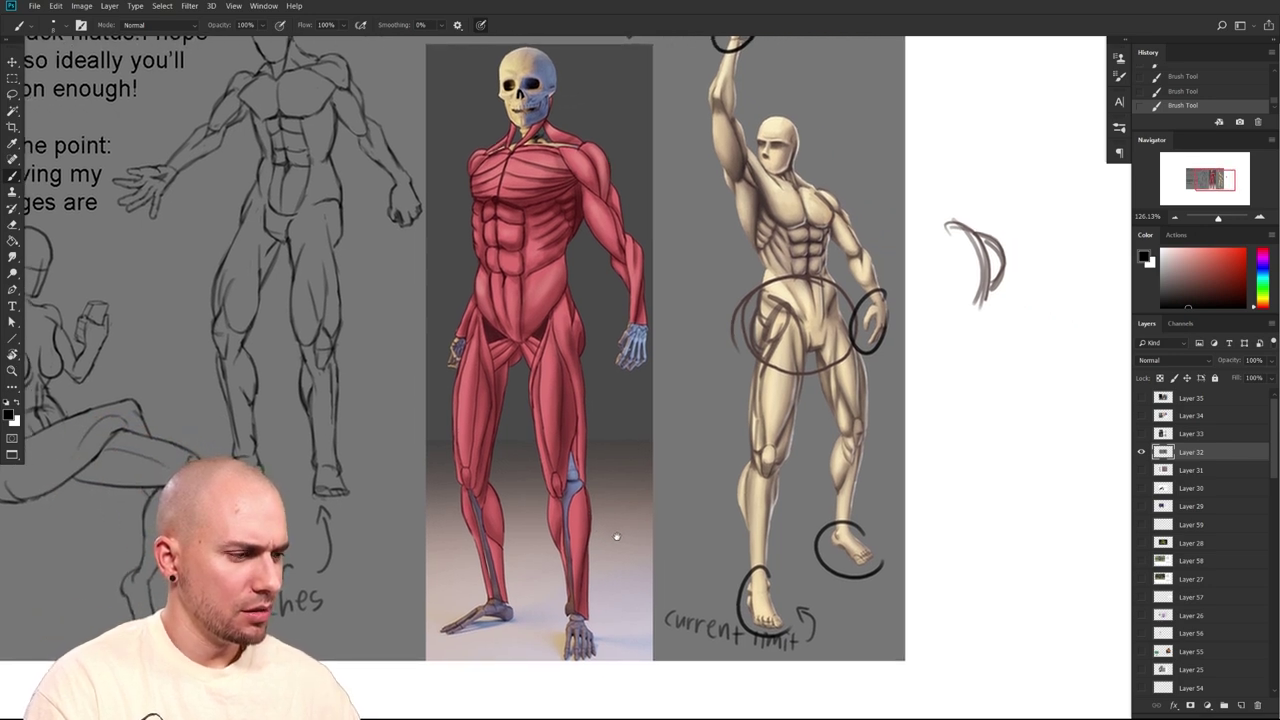
pyautogui.scroll(2, 616, 537)
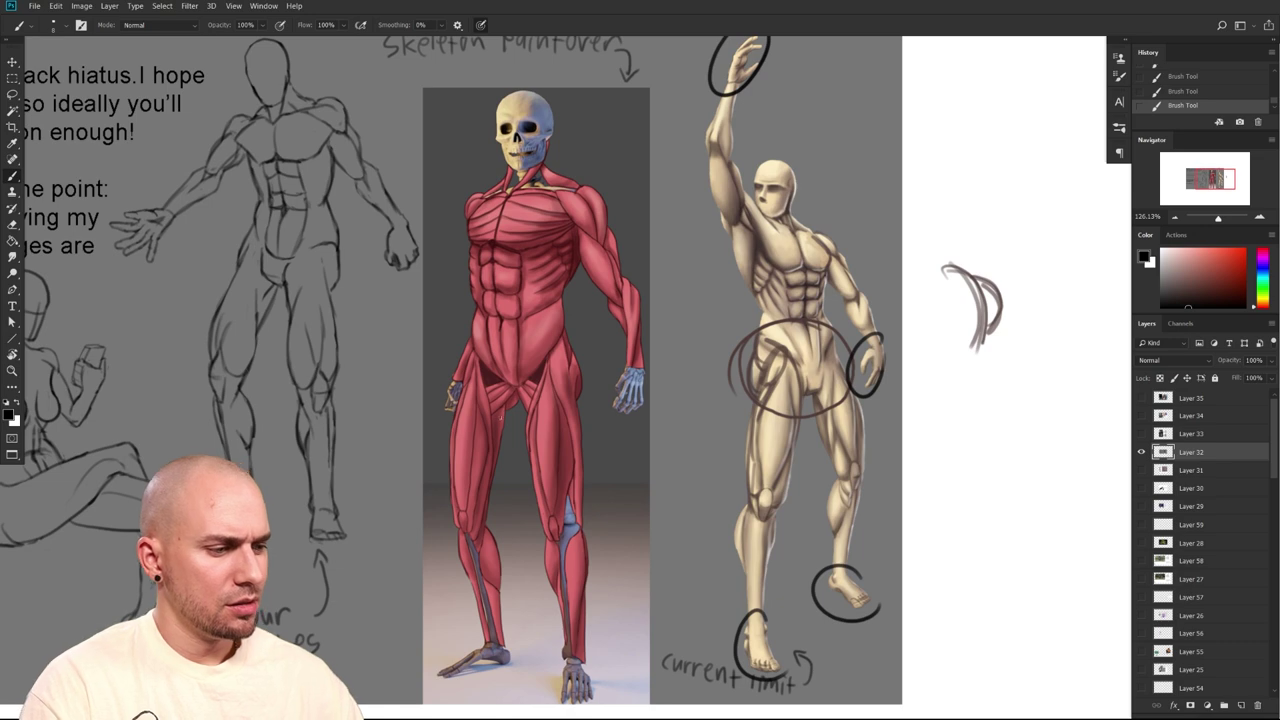
pyautogui.keyDown('alt'); pyautogui.click(499, 420); pyautogui.keyUp('alt')
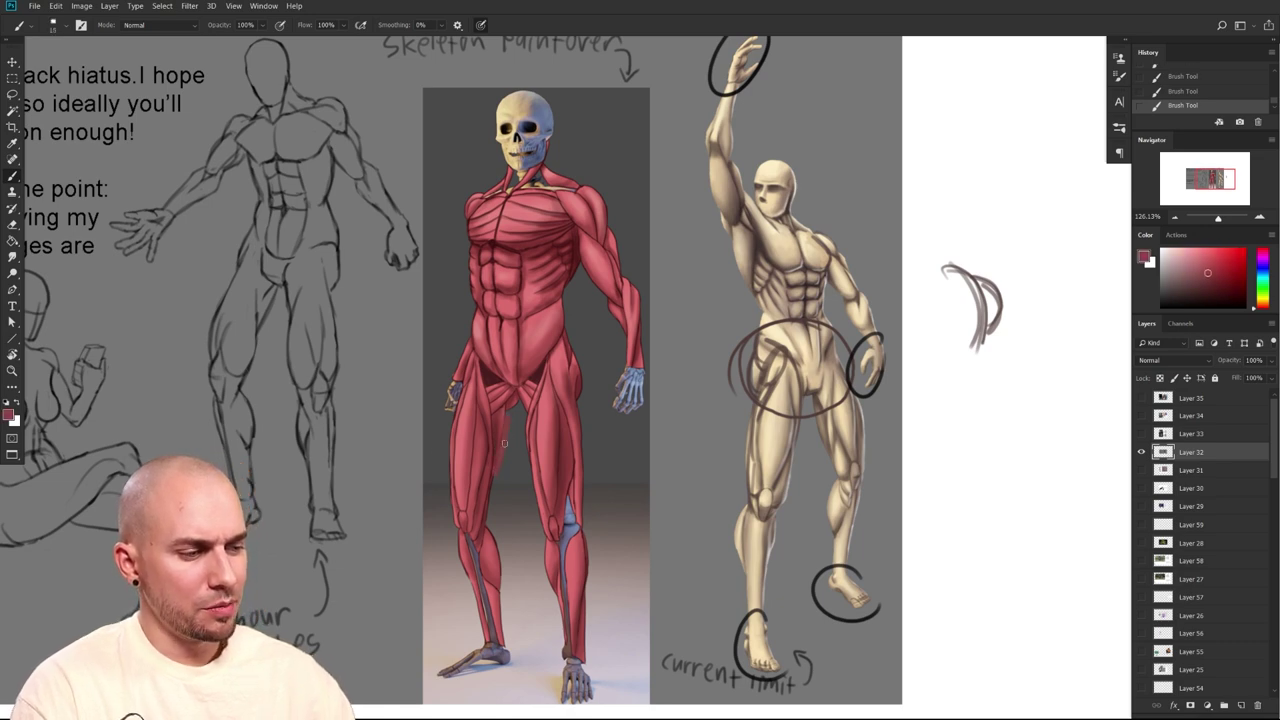
pyautogui.moveTo(617, 417); pyautogui.dragTo(689, 363)
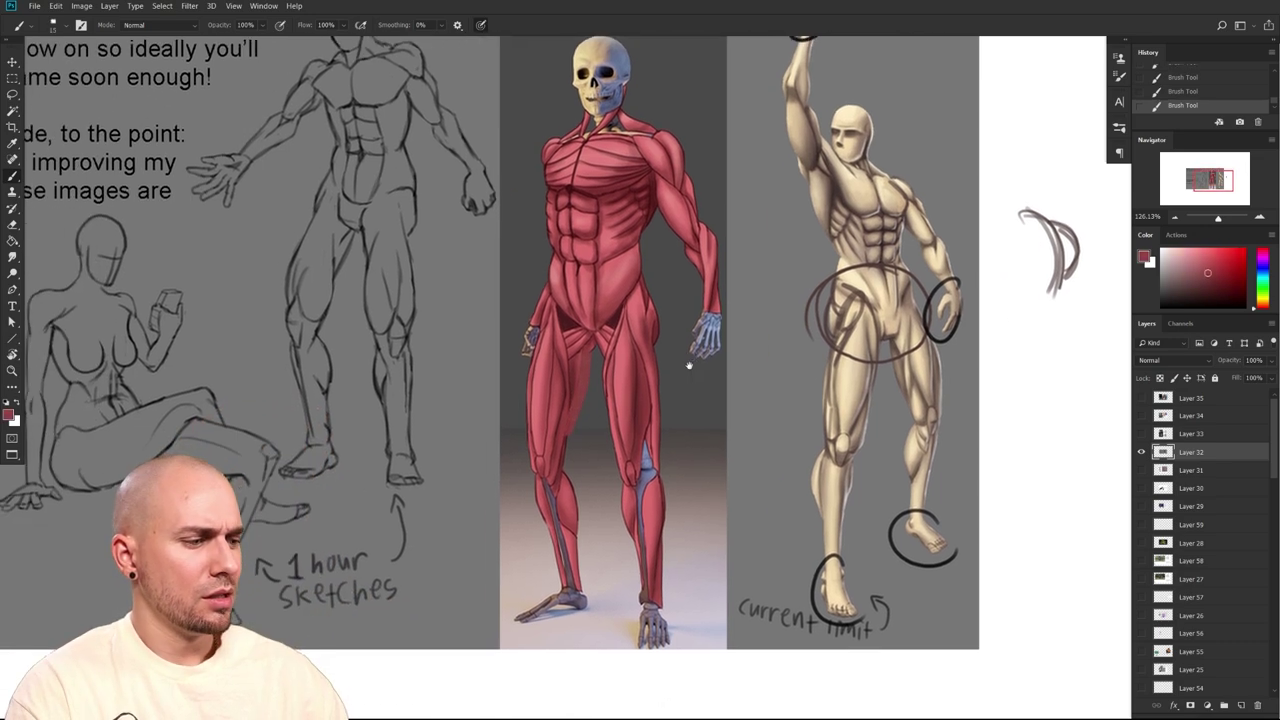
pyautogui.press('[')
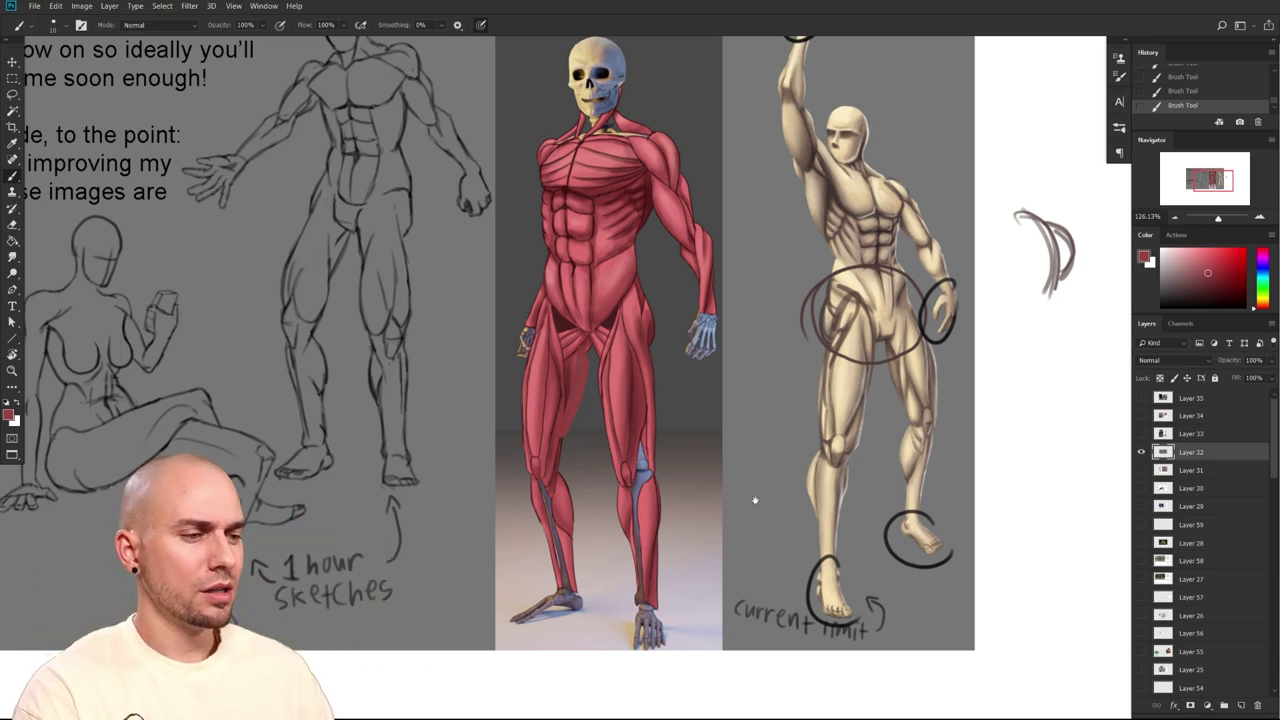
# Redraw the inner-thigh contour below the crotch on the standing male sketch with a thin brush in the sampled dark line color
pyautogui.moveTo(792, 490); pyautogui.dragTo(892, 609)
pyautogui.moveTo(455, 367); pyautogui.dragTo(434, 407)
pyautogui.hotkey('ctrl', 'z')
pyautogui.keyDown('alt'); pyautogui.click(448, 352); pyautogui.keyUp('alt')
pyautogui.moveTo(452, 365); pyautogui.dragTo(432, 404)
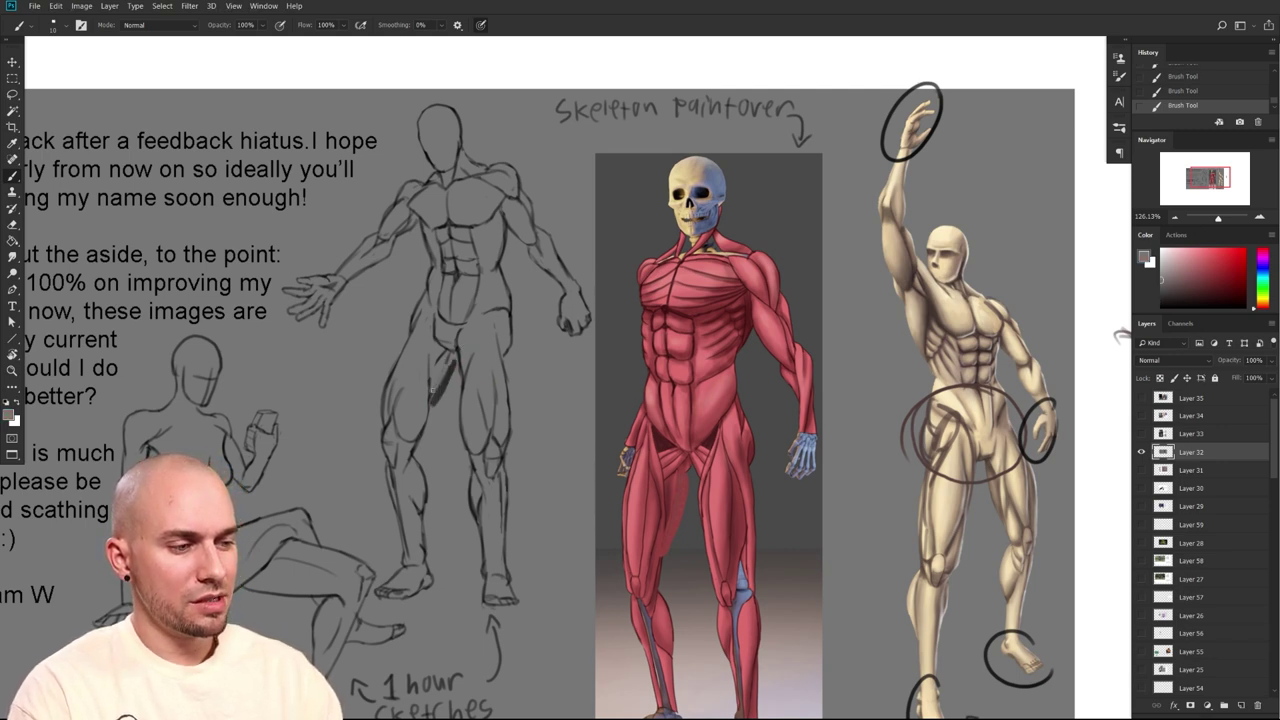
pyautogui.hotkey('ctrl', 'z')
pyautogui.keyDown('alt'); pyautogui.click(457, 342); pyautogui.keyUp('alt')
pyautogui.press('[')
pyautogui.moveTo(431, 405); pyautogui.dragTo(447, 377)
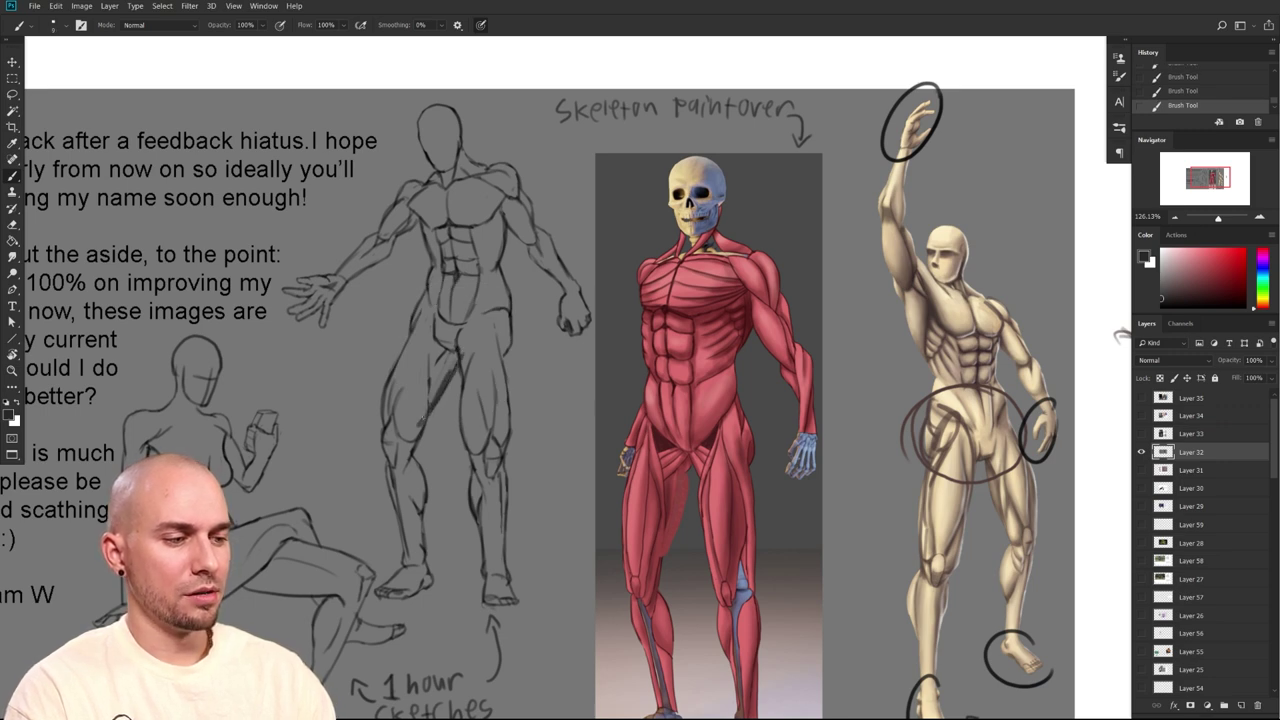
# Clean up around the redrawn inner-thigh contour with a larger brush in the sampled background gray
pyautogui.keyDown('alt'); pyautogui.click(425, 405); pyautogui.keyUp('alt')
pyautogui.press(']')
pyautogui.press(']')
pyautogui.press(']')
pyautogui.press(']')
pyautogui.press(']')
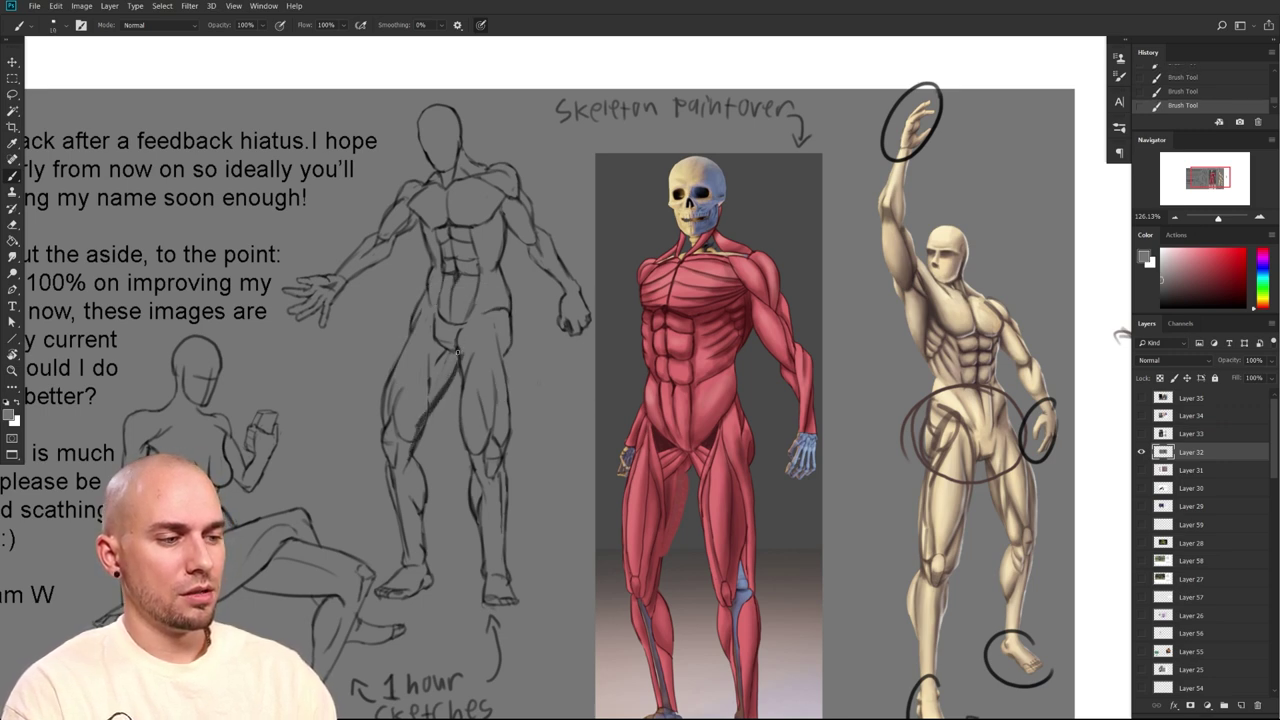
# Sketch bands across the upper thighs and new outer-thigh contours on the standing male sketch with sampled line tones
pyautogui.moveTo(567, 479); pyautogui.dragTo(549, 520)
pyautogui.moveTo(468, 706); pyautogui.dragTo(468, 651)
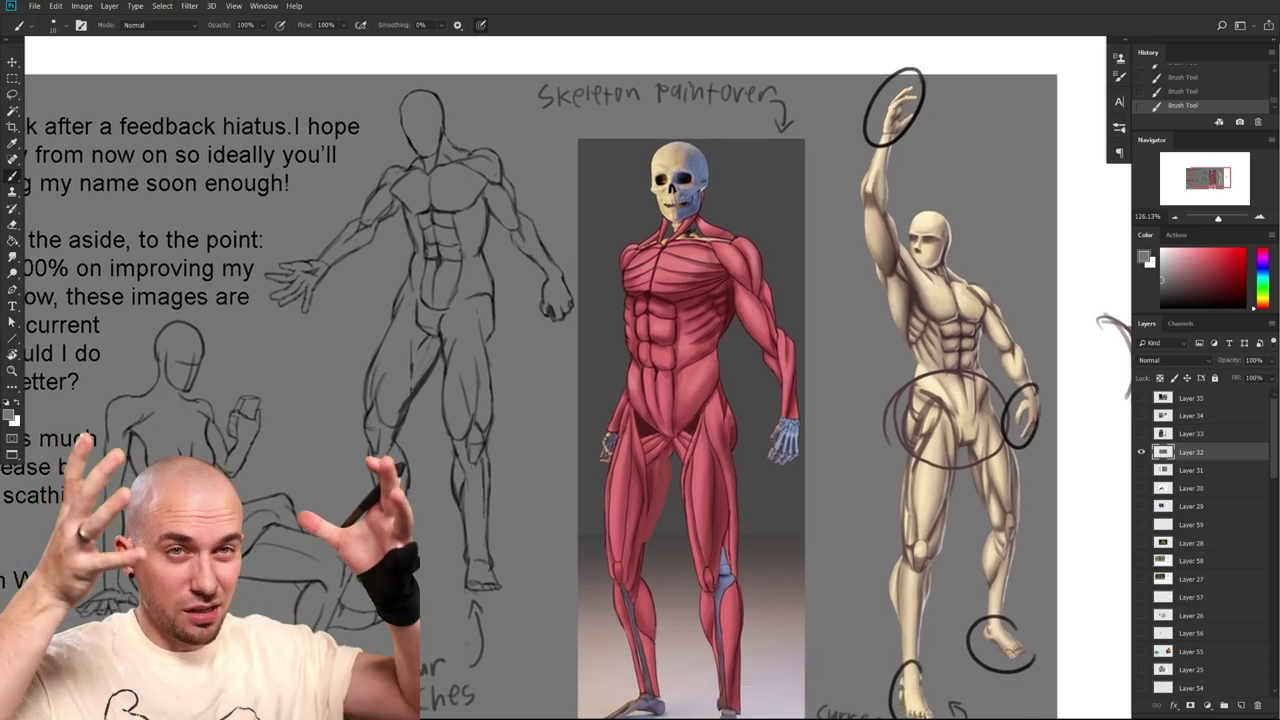
pyautogui.moveTo(510, 430); pyautogui.dragTo(510, 437)
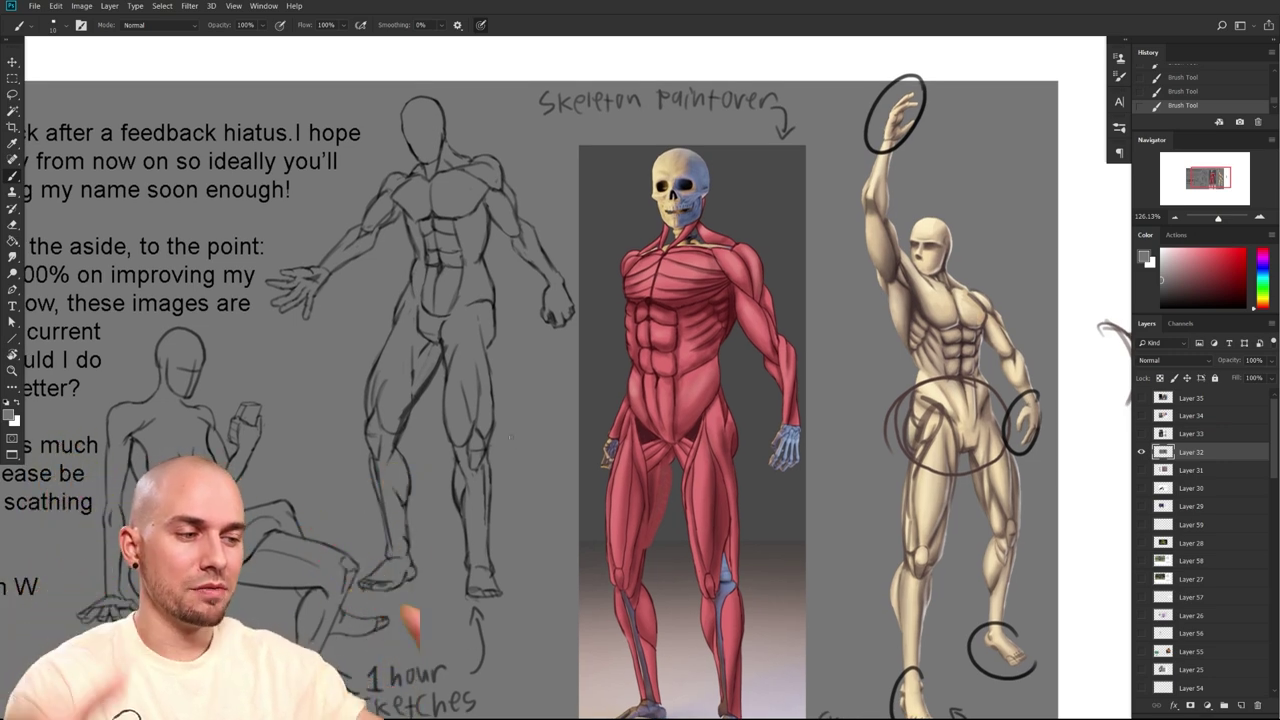
pyautogui.keyDown('alt'); pyautogui.click(429, 378); pyautogui.keyUp('alt')
pyautogui.moveTo(399, 328)
pyautogui.mouseDown()
pyautogui.moveTo(438, 358)
pyautogui.moveTo(375, 398)
pyautogui.moveTo(390, 430)
pyautogui.mouseUp()
pyautogui.keyDown('alt'); pyautogui.click(449, 388); pyautogui.keyUp('alt')
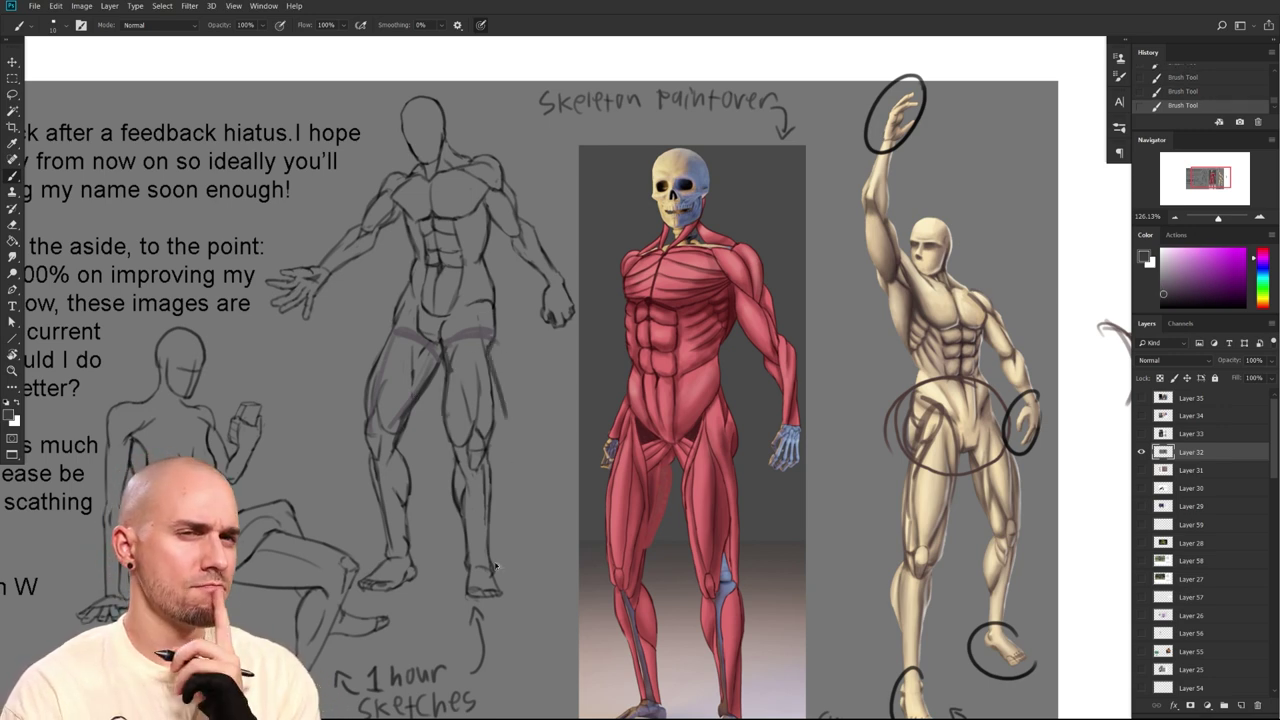
# Undo the last stroke and clean up the outer and inner thigh edges of the standing male sketch with sampled background gray
pyautogui.hotkey('ctrl', 'z')
pyautogui.moveTo(495, 566); pyautogui.dragTo(539, 574)
pyautogui.keyDown('alt'); pyautogui.click(488, 268); pyautogui.keyUp('alt')
pyautogui.moveTo(485, 350)
pyautogui.mouseDown()
pyautogui.moveTo(486, 397)
pyautogui.moveTo(530, 425)
pyautogui.mouseUp()
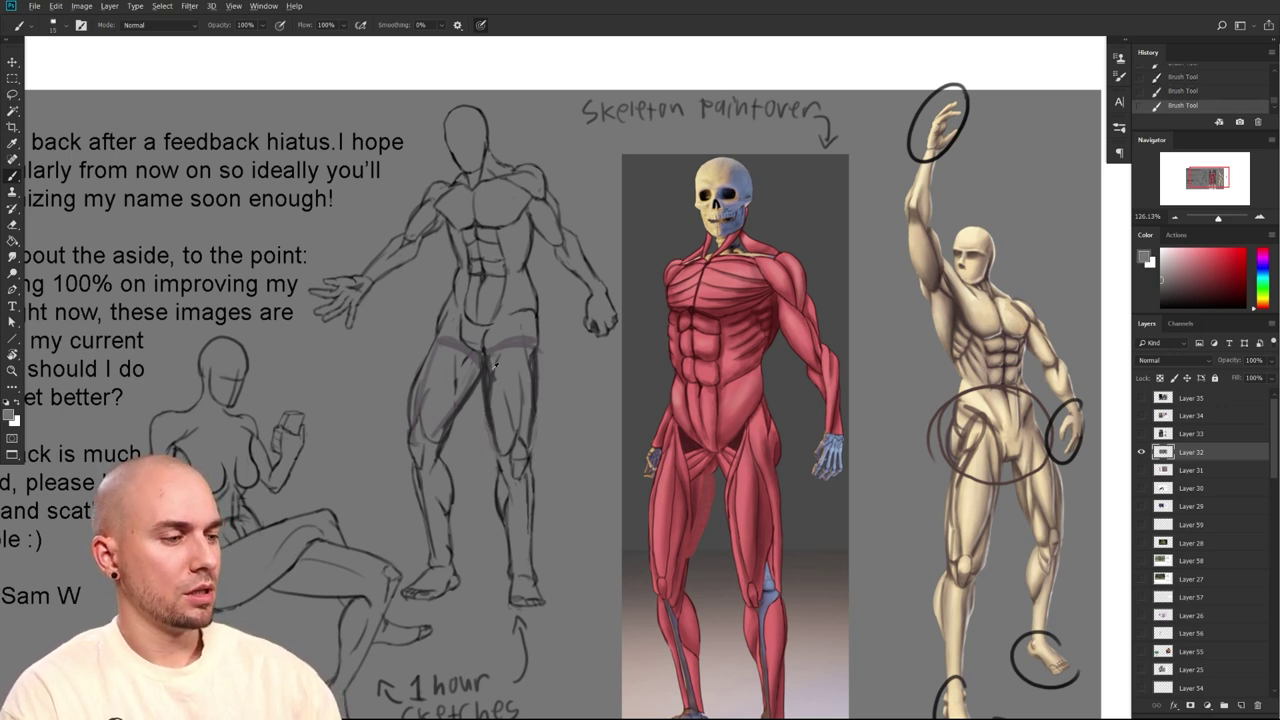
pyautogui.moveTo(489, 367); pyautogui.dragTo(491, 398)
pyautogui.moveTo(600, 485)
pyautogui.mouseDown()
pyautogui.moveTo(703, 374)
pyautogui.moveTo(680, 422)
pyautogui.mouseUp()
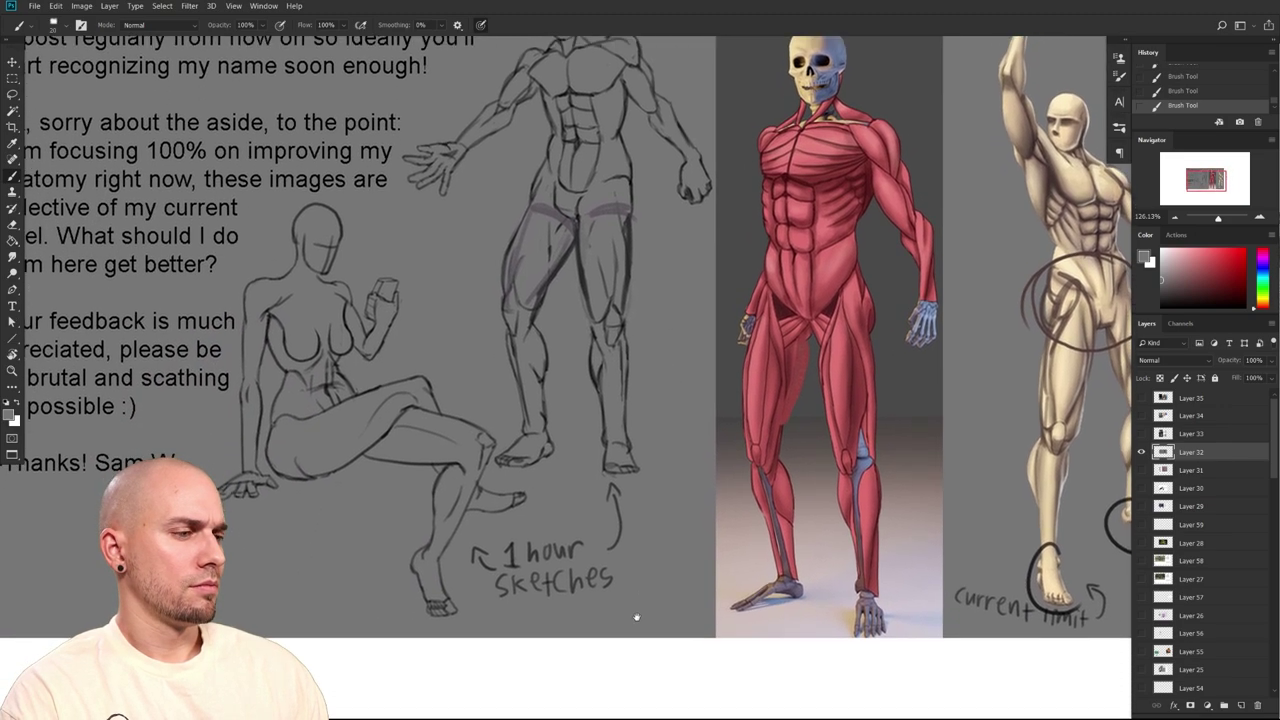
pyautogui.moveTo(635, 617); pyautogui.dragTo(522, 582)
pyautogui.moveTo(572, 522); pyautogui.dragTo(778, 548)
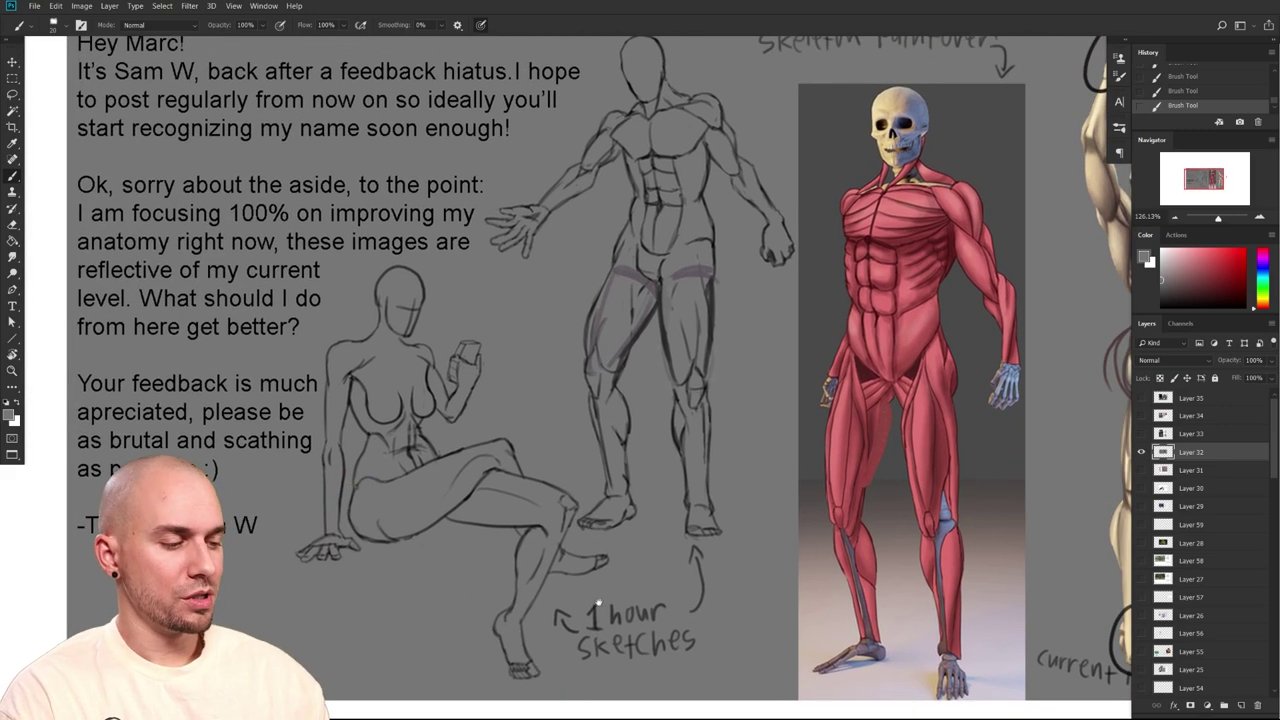
pyautogui.moveTo(586, 521); pyautogui.dragTo(587, 524)
pyautogui.moveTo(1224, 268); pyautogui.dragTo(1276, 250)
pyautogui.moveTo(503, 450); pyautogui.dragTo(379, 503)
pyautogui.hotkey('ctrl', 'z')
pyautogui.moveTo(509, 480); pyautogui.dragTo(502, 454)
pyautogui.press('[')
pyautogui.press('[')
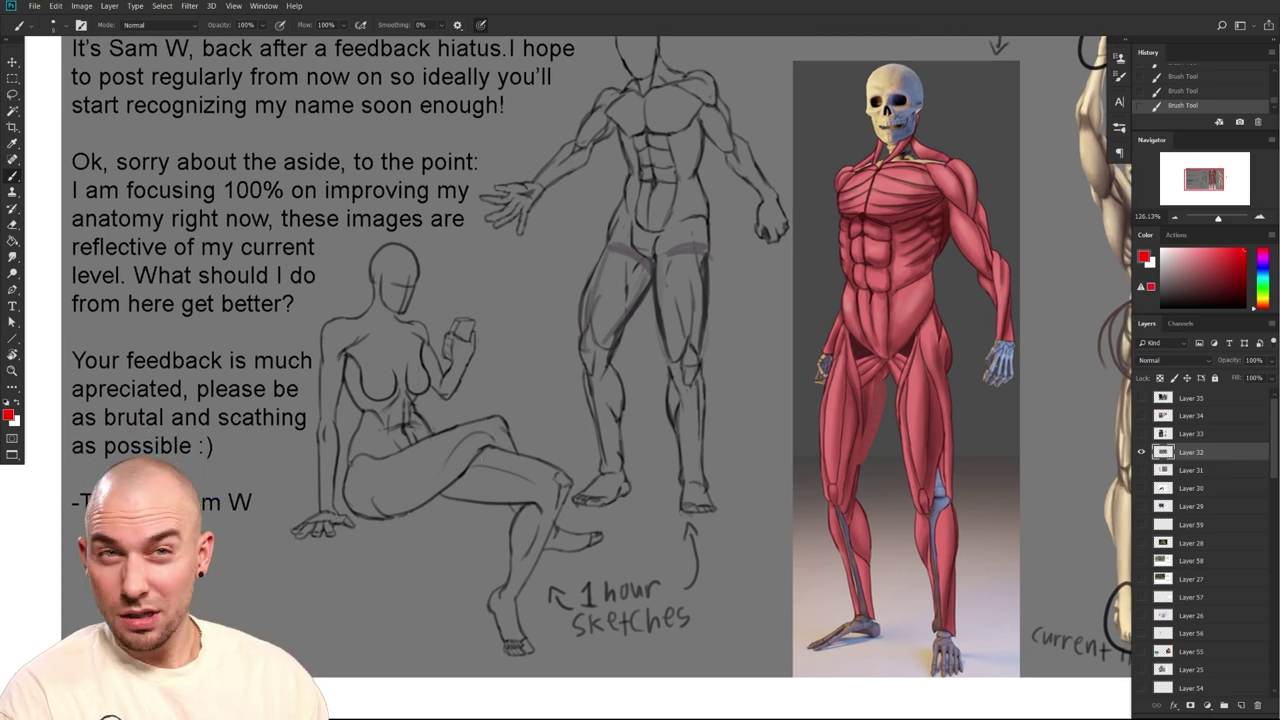
pyautogui.moveTo(618, 592); pyautogui.dragTo(673, 539)
pyautogui.moveTo(484, 503); pyautogui.dragTo(535, 512)
pyautogui.moveTo(535, 512); pyautogui.dragTo(531, 379)
pyautogui.moveTo(554, 420)
pyautogui.mouseDown()
pyautogui.moveTo(557, 443)
pyautogui.moveTo(470, 580)
pyautogui.moveTo(488, 499)
pyautogui.mouseUp()
pyautogui.scroll(-5, 435, 565)
pyautogui.moveTo(405, 476)
pyautogui.mouseDown()
pyautogui.moveTo(395, 590)
pyautogui.moveTo(415, 598)
pyautogui.mouseUp()
pyautogui.hotkey('ctrl', 'z')
# Sketch a ribcage oval, waist and curved hip contour in black below the seated female figure
pyautogui.press('d')
pyautogui.moveTo(637, 506); pyautogui.dragTo(645, 450)
pyautogui.moveTo(403, 415)
pyautogui.mouseDown()
pyautogui.moveTo(425, 542)
pyautogui.moveTo(347, 572)
pyautogui.mouseUp()
pyautogui.moveTo(418, 530)
pyautogui.mouseDown()
pyautogui.moveTo(406, 566)
pyautogui.moveTo(511, 459)
pyautogui.mouseUp()
pyautogui.moveTo(384, 464); pyautogui.dragTo(363, 510)
pyautogui.moveTo(394, 458)
pyautogui.mouseDown()
pyautogui.moveTo(360, 512)
pyautogui.moveTo(362, 556)
pyautogui.mouseUp()
pyautogui.moveTo(364, 507)
pyautogui.mouseDown()
pyautogui.moveTo(392, 565)
pyautogui.moveTo(435, 573)
pyautogui.mouseUp()
pyautogui.moveTo(476, 509)
pyautogui.mouseDown()
pyautogui.moveTo(394, 554)
pyautogui.moveTo(332, 617)
pyautogui.mouseUp()
# Build the front thigh as a tapering cylinder from a hip ellipse to a round knee joint, using a smaller brush
pyautogui.moveTo(348, 533); pyautogui.dragTo(359, 608)
pyautogui.moveTo(312, 574); pyautogui.dragTo(365, 559)
pyautogui.moveTo(457, 558); pyautogui.dragTo(449, 557)
pyautogui.press('[')
pyautogui.moveTo(341, 533); pyautogui.dragTo(331, 610)
pyautogui.moveTo(340, 534); pyautogui.dragTo(472, 506)
pyautogui.moveTo(325, 604); pyautogui.dragTo(452, 579)
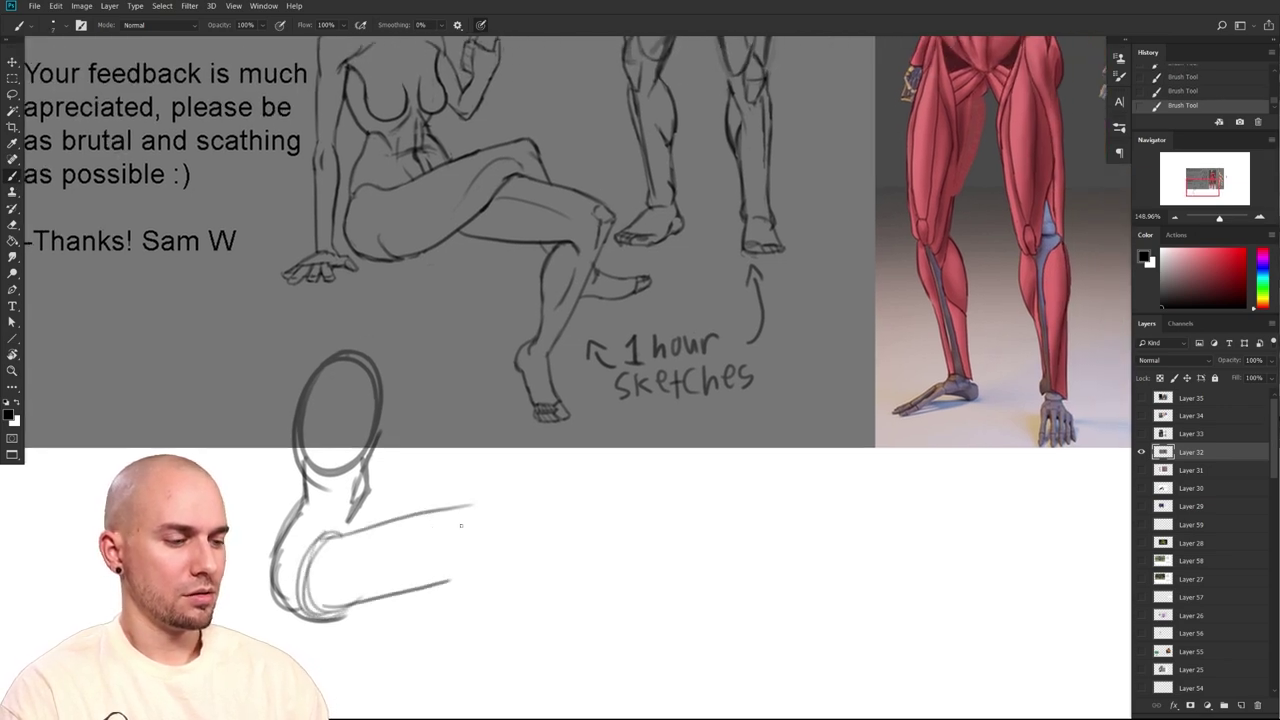
pyautogui.hotkey('ctrl', 'z')
pyautogui.moveTo(352, 605); pyautogui.dragTo(460, 564)
pyautogui.moveTo(366, 529); pyautogui.dragTo(459, 511)
pyautogui.moveTo(460, 511)
pyautogui.mouseDown()
pyautogui.moveTo(466, 558)
pyautogui.moveTo(523, 531)
pyautogui.moveTo(450, 522)
pyautogui.moveTo(476, 506)
pyautogui.mouseUp()
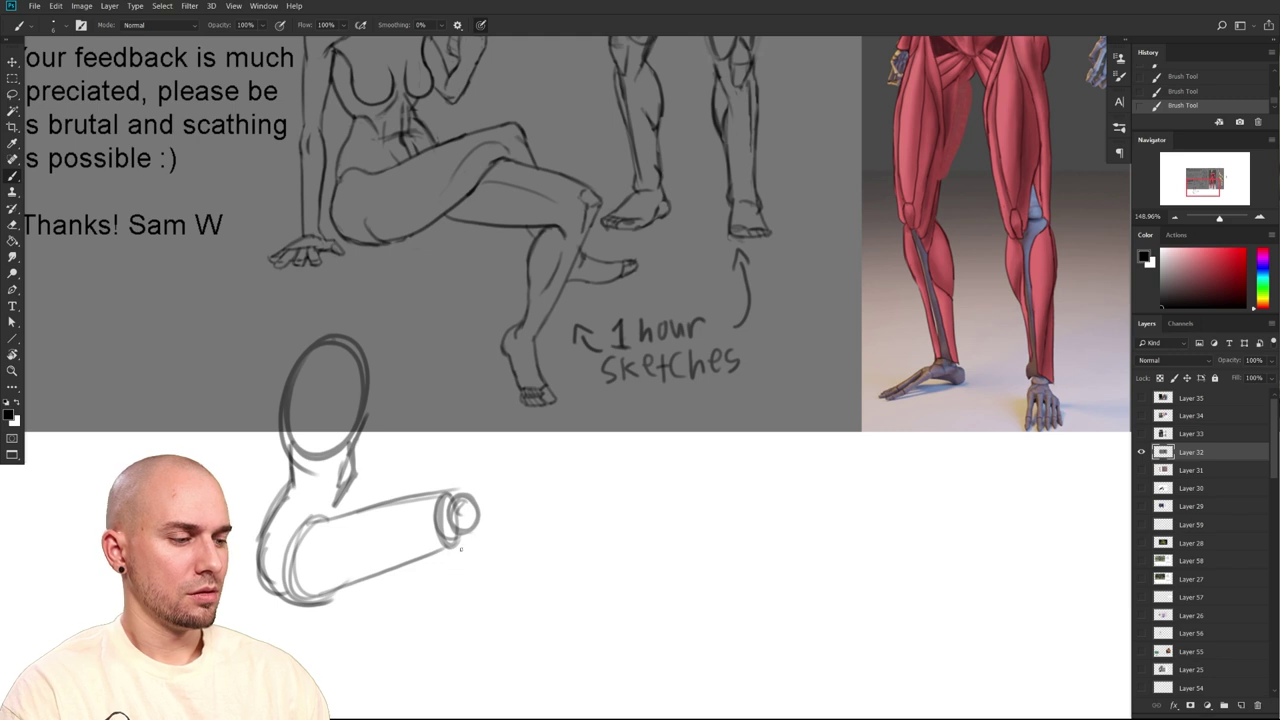
# Add a tapered lower leg running diagonally down from the knee and finish it with a wedge-shaped foot
pyautogui.moveTo(460, 550); pyautogui.dragTo(520, 604)
pyautogui.moveTo(494, 514); pyautogui.dragTo(552, 604)
pyautogui.moveTo(462, 548); pyautogui.dragTo(552, 622)
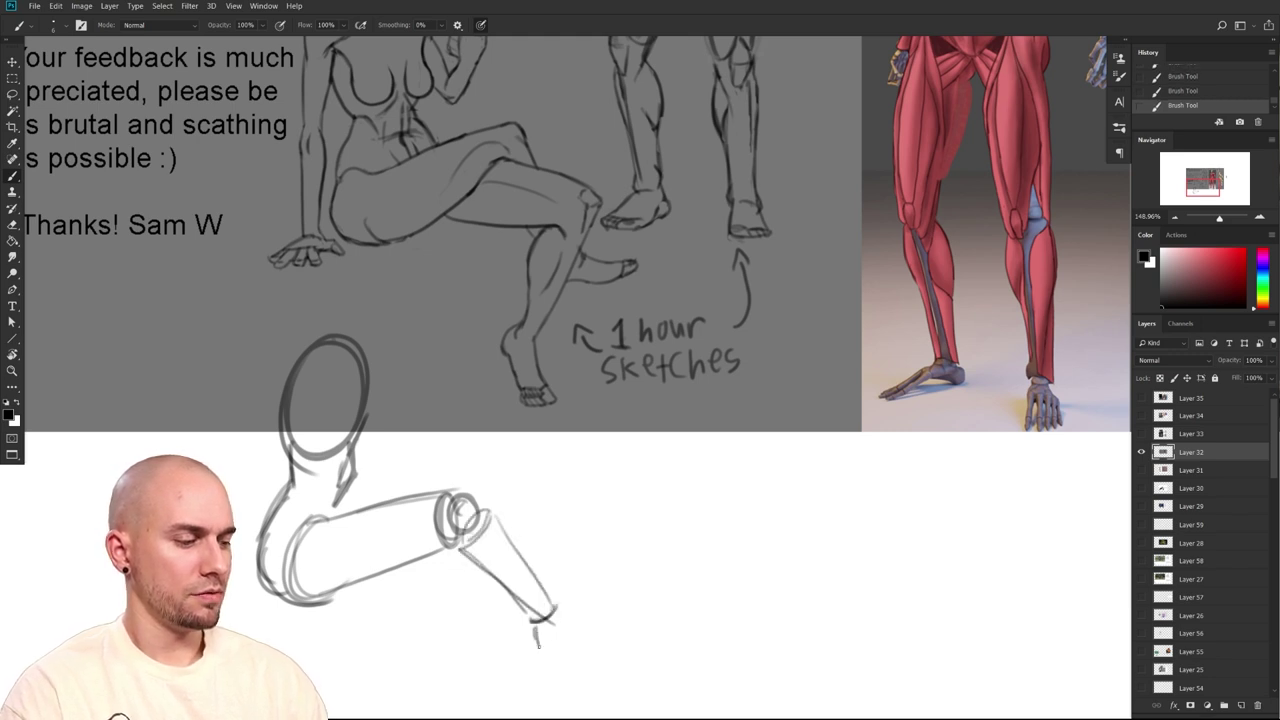
pyautogui.moveTo(553, 634); pyautogui.dragTo(599, 616)
pyautogui.moveTo(557, 645); pyautogui.dragTo(609, 620)
pyautogui.moveTo(569, 639); pyautogui.dragTo(615, 621)
pyautogui.moveTo(684, 604); pyautogui.dragTo(717, 548)
pyautogui.moveTo(605, 583); pyautogui.dragTo(639, 577)
pyautogui.moveTo(769, 559)
pyautogui.mouseDown()
pyautogui.moveTo(749, 566)
pyautogui.moveTo(746, 606)
pyautogui.mouseUp()
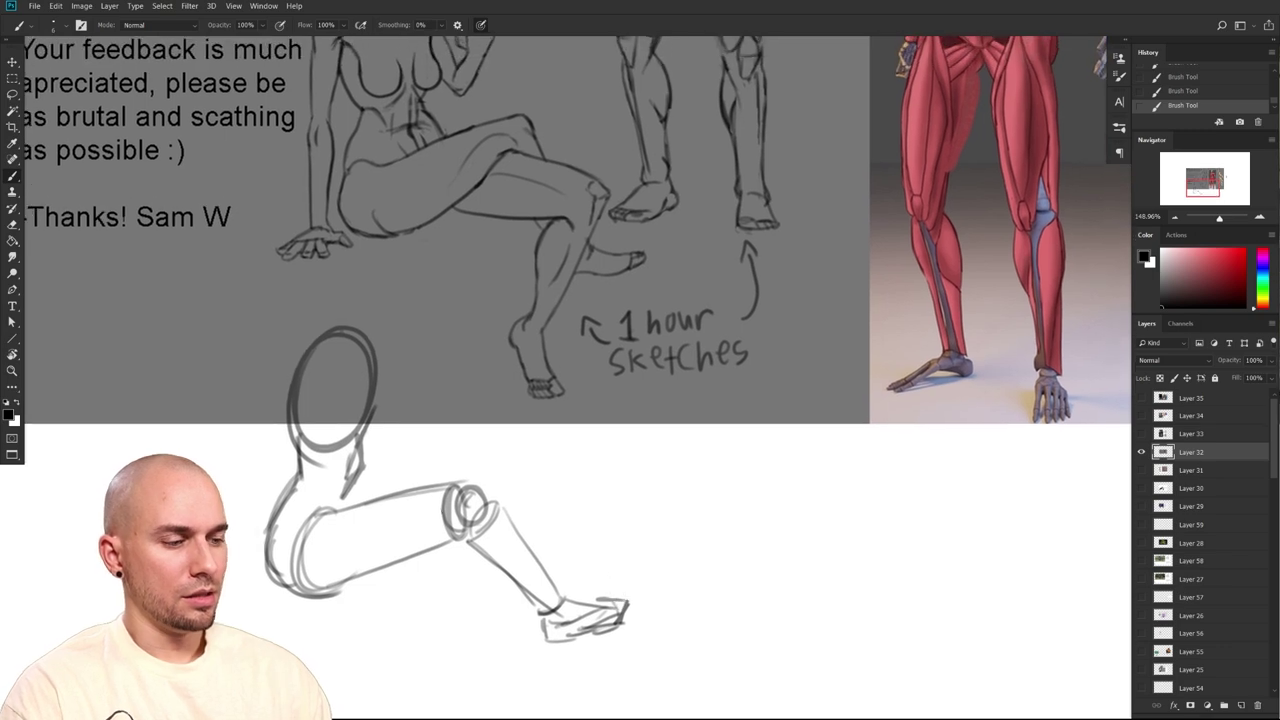
# Draw the second hip ellipse beside the first one, overlapping the front thigh cylinder
pyautogui.moveTo(326, 512); pyautogui.dragTo(302, 586)
pyautogui.moveTo(356, 512)
pyautogui.mouseDown()
pyautogui.moveTo(395, 514)
pyautogui.moveTo(356, 534)
pyautogui.mouseUp()
pyautogui.moveTo(326, 510)
pyautogui.mouseDown()
pyautogui.moveTo(308, 543)
pyautogui.moveTo(322, 509)
pyautogui.moveTo(392, 548)
pyautogui.mouseUp()
pyautogui.moveTo(378, 493); pyautogui.dragTo(398, 558)
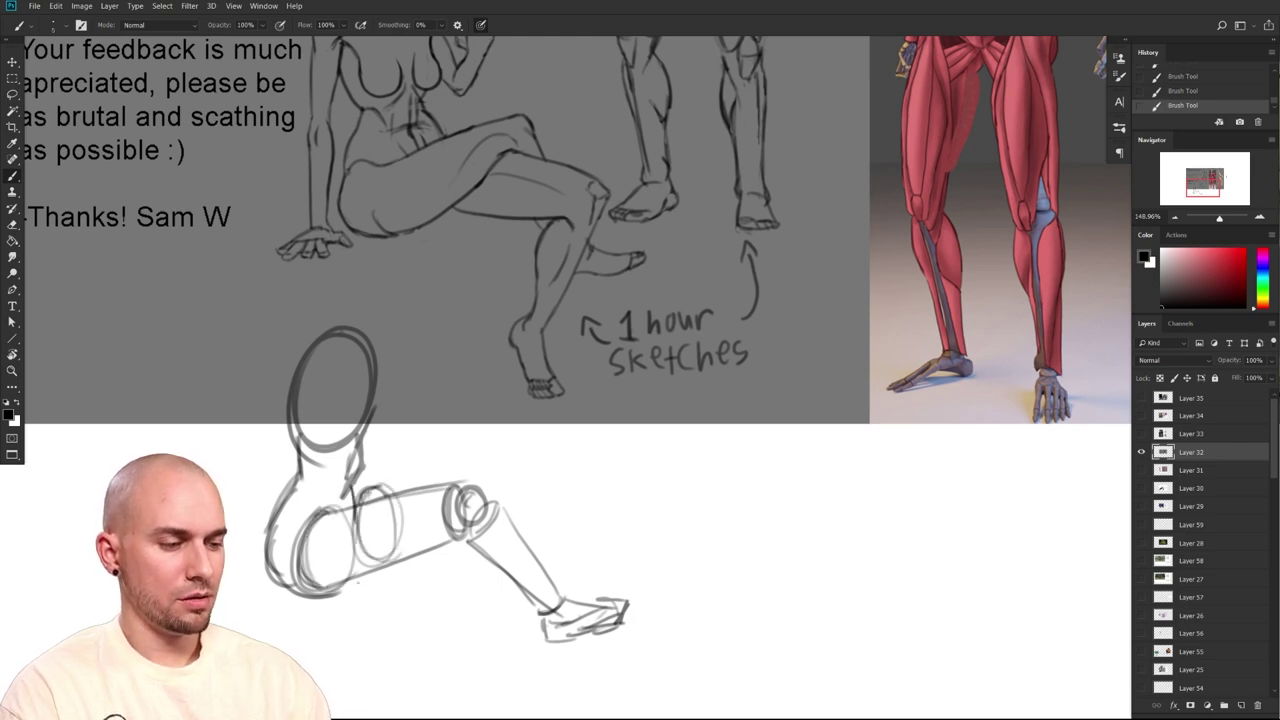
pyautogui.moveTo(545, 599); pyautogui.dragTo(543, 546)
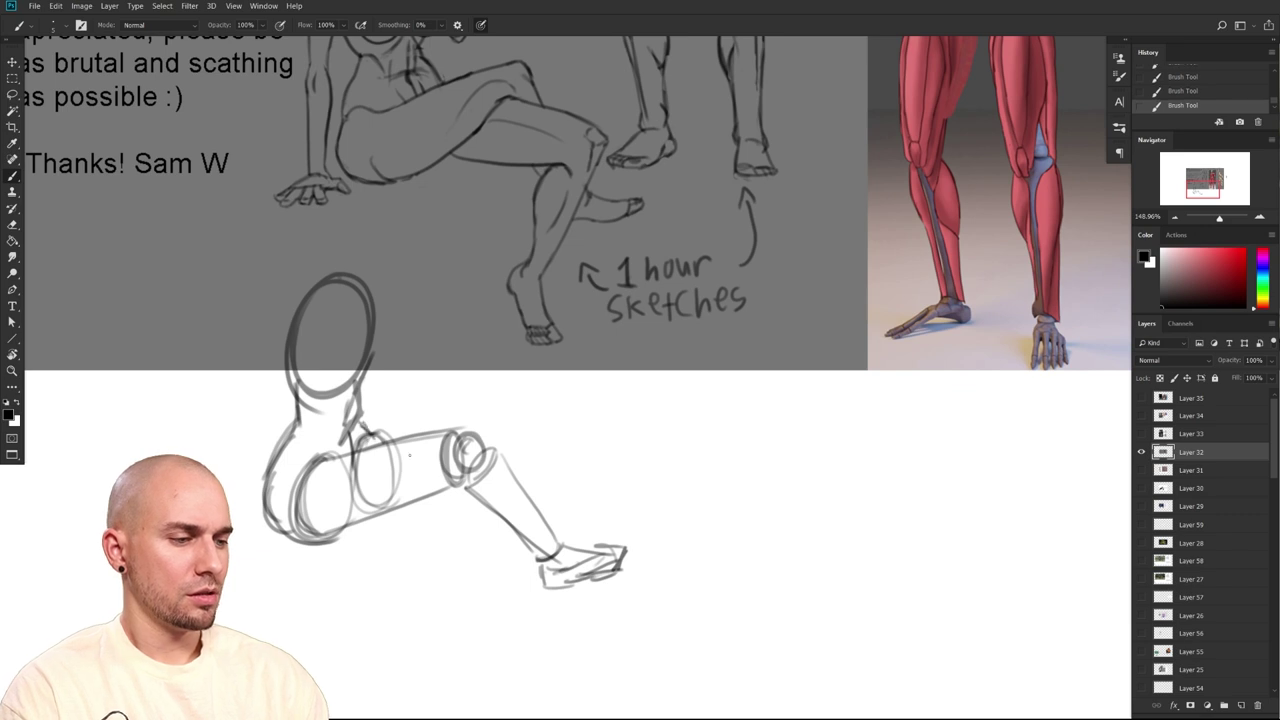
pyautogui.moveTo(410, 459); pyautogui.dragTo(400, 515)
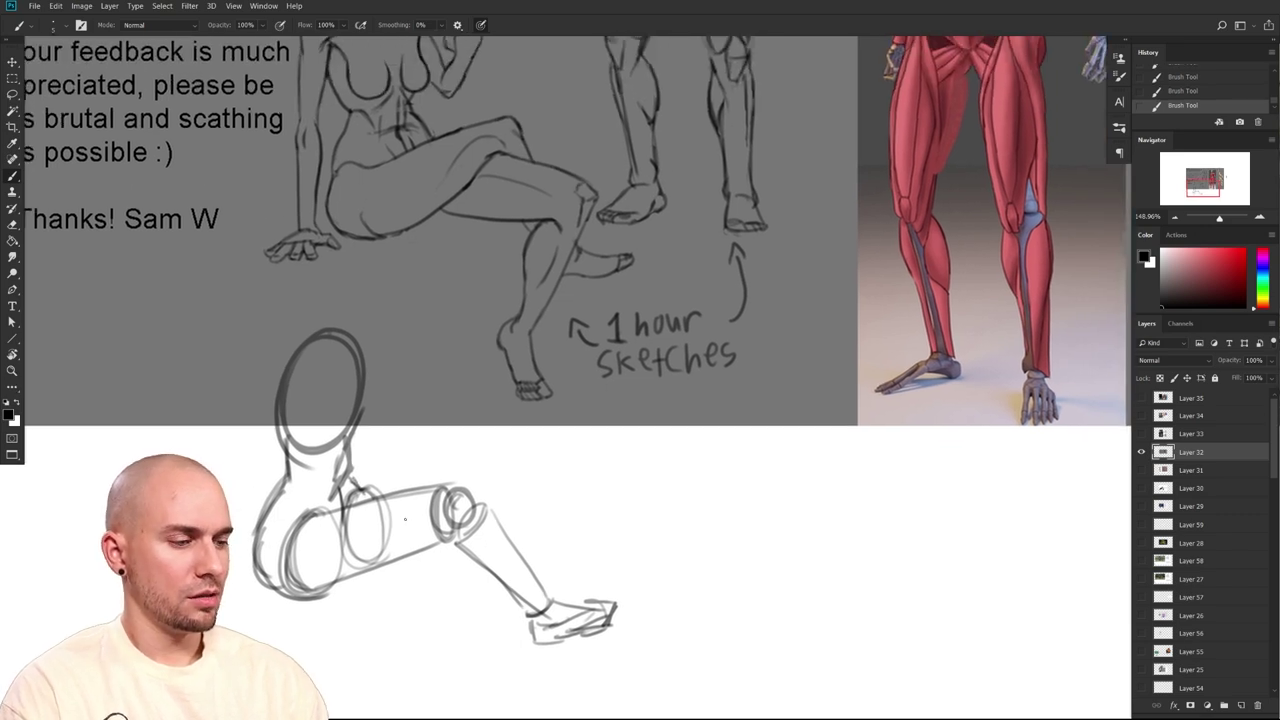
# Draw the second thigh as a cylinder crossing beneath the front one and ending in a knee ellipse, retrying unsatisfactory strokes
pyautogui.moveTo(489, 548); pyautogui.dragTo(480, 566)
pyautogui.moveTo(496, 555)
pyautogui.mouseDown()
pyautogui.moveTo(369, 489)
pyautogui.moveTo(504, 563)
pyautogui.moveTo(480, 592)
pyautogui.moveTo(371, 556)
pyautogui.mouseUp()
pyautogui.hotkey('ctrl', 'z')
pyautogui.moveTo(535, 555)
pyautogui.mouseDown()
pyautogui.moveTo(528, 534)
pyautogui.moveTo(474, 569)
pyautogui.moveTo(367, 489)
pyautogui.moveTo(288, 530)
pyautogui.mouseUp()
pyautogui.hotkey('ctrl', 'z')
pyautogui.hotkey('ctrl', 'z')
pyautogui.moveTo(424, 490); pyautogui.dragTo(282, 526)
pyautogui.hotkey('ctrl', 'z')
pyautogui.moveTo(472, 550); pyautogui.dragTo(398, 518)
pyautogui.hotkey('ctrl', 'z')
pyautogui.moveTo(496, 548); pyautogui.dragTo(384, 498)
pyautogui.hotkey('ctrl', 'z')
pyautogui.moveTo(494, 546)
pyautogui.mouseDown()
pyautogui.moveTo(374, 497)
pyautogui.moveTo(286, 521)
pyautogui.mouseUp()
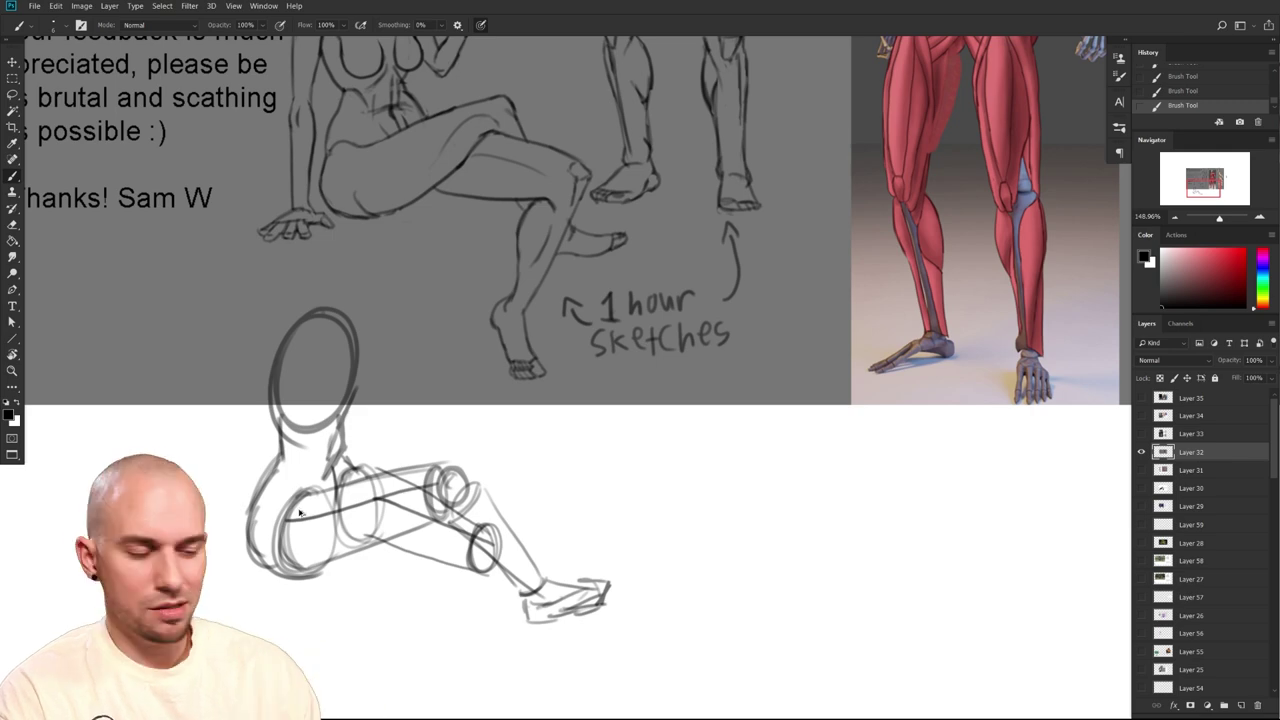
pyautogui.hotkey('ctrl', 'z')
pyautogui.moveTo(645, 633)
pyautogui.mouseDown()
pyautogui.moveTo(635, 561)
pyautogui.moveTo(567, 611)
pyautogui.moveTo(582, 555)
pyautogui.mouseUp()
pyautogui.hotkey('ctrl', 'z')
# Add the second knee joint and a downward lower leg with an ankle circle, and reinforce the front thigh's outline
pyautogui.moveTo(474, 458)
pyautogui.mouseDown()
pyautogui.moveTo(468, 490)
pyautogui.moveTo(449, 494)
pyautogui.moveTo(471, 509)
pyautogui.mouseUp()
pyautogui.moveTo(447, 494); pyautogui.dragTo(437, 596)
pyautogui.moveTo(449, 498); pyautogui.dragTo(438, 582)
pyautogui.moveTo(489, 511)
pyautogui.mouseDown()
pyautogui.moveTo(444, 607)
pyautogui.moveTo(450, 622)
pyautogui.mouseUp()
pyautogui.moveTo(625, 614); pyautogui.dragTo(562, 598)
pyautogui.moveTo(600, 595)
pyautogui.mouseDown()
pyautogui.moveTo(589, 626)
pyautogui.moveTo(547, 610)
pyautogui.mouseUp()
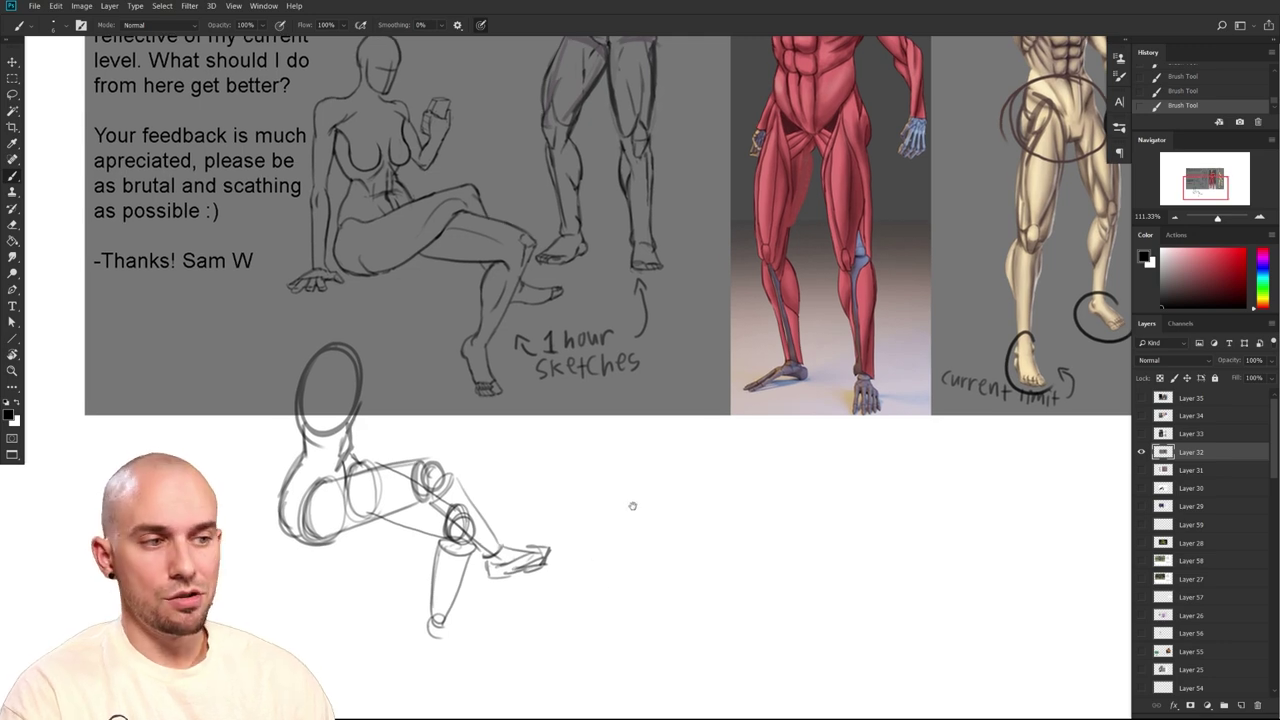
pyautogui.moveTo(631, 506); pyautogui.dragTo(600, 574)
pyautogui.moveTo(324, 593); pyautogui.dragTo(430, 550)
pyautogui.moveTo(390, 531); pyautogui.dragTo(410, 519)
# Mark the seated figure's hip joint and front knee with black spots and redraw the upper thigh line between them
pyautogui.moveTo(662, 536)
pyautogui.mouseDown()
pyautogui.moveTo(631, 549)
pyautogui.moveTo(642, 538)
pyautogui.mouseUp()
pyautogui.moveTo(660, 486); pyautogui.dragTo(698, 588)
pyautogui.scroll(-3, 794, 568)
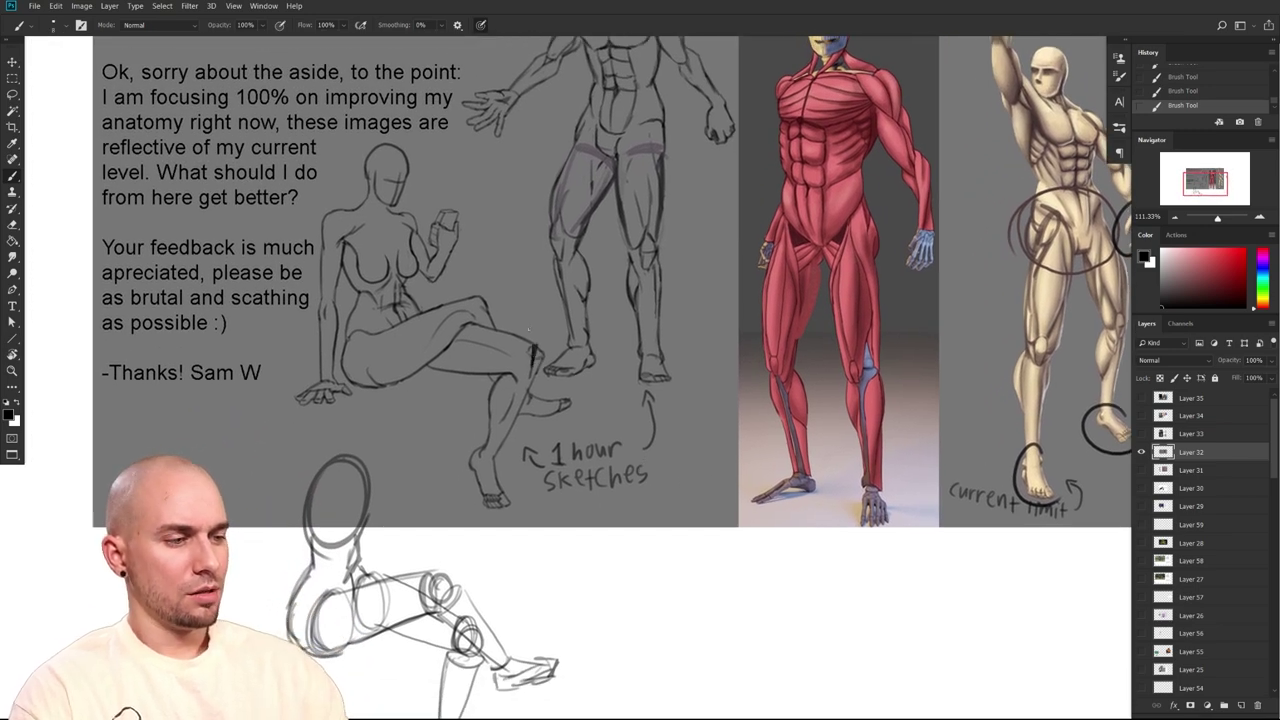
pyautogui.moveTo(469, 298)
pyautogui.mouseDown()
pyautogui.moveTo(356, 342)
pyautogui.moveTo(462, 306)
pyautogui.mouseUp()
pyautogui.hotkey('ctrl', 'z')
pyautogui.moveTo(369, 347); pyautogui.dragTo(370, 351)
pyautogui.hotkey('ctrl', 'shift', 'z')
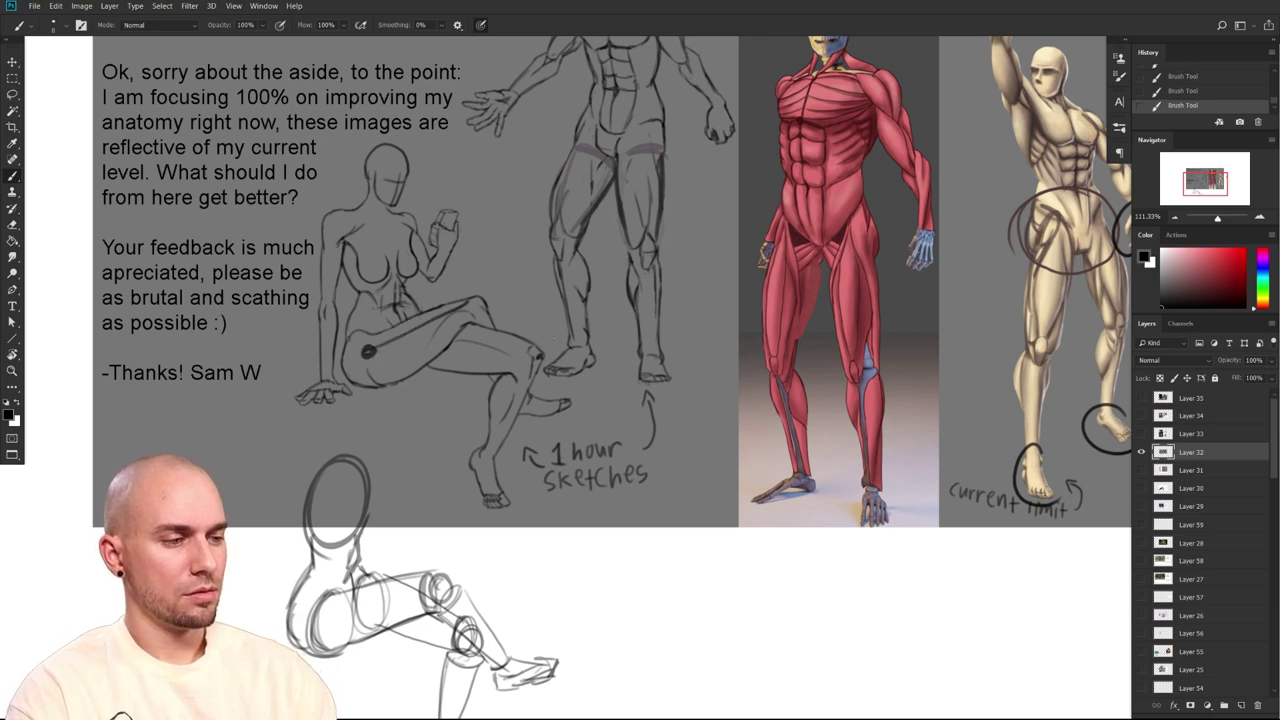
pyautogui.moveTo(530, 355); pyautogui.dragTo(424, 332)
pyautogui.hotkey('ctrl', 'z')
pyautogui.hotkey('ctrl', 'z')
pyautogui.moveTo(692, 562)
pyautogui.mouseDown()
pyautogui.moveTo(686, 526)
pyautogui.moveTo(660, 614)
pyautogui.moveTo(667, 648)
pyautogui.mouseUp()
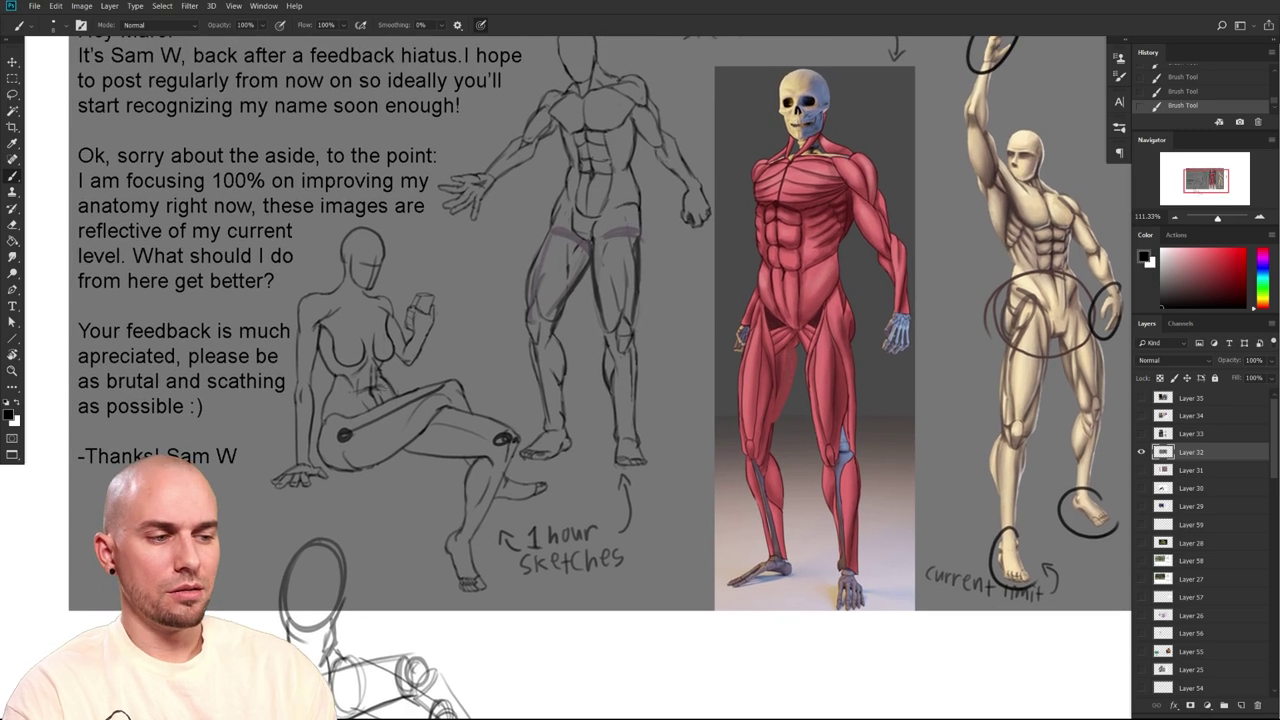
# Touch up the seated figure's upper body with the dark tone sampled from the hip mark
pyautogui.keyDown('alt'); pyautogui.click(349, 434); pyautogui.keyUp('alt')
pyautogui.moveTo(336, 343); pyautogui.dragTo(375, 420)
pyautogui.moveTo(652, 412)
pyautogui.mouseDown()
pyautogui.moveTo(631, 409)
pyautogui.moveTo(767, 406)
pyautogui.mouseUp()
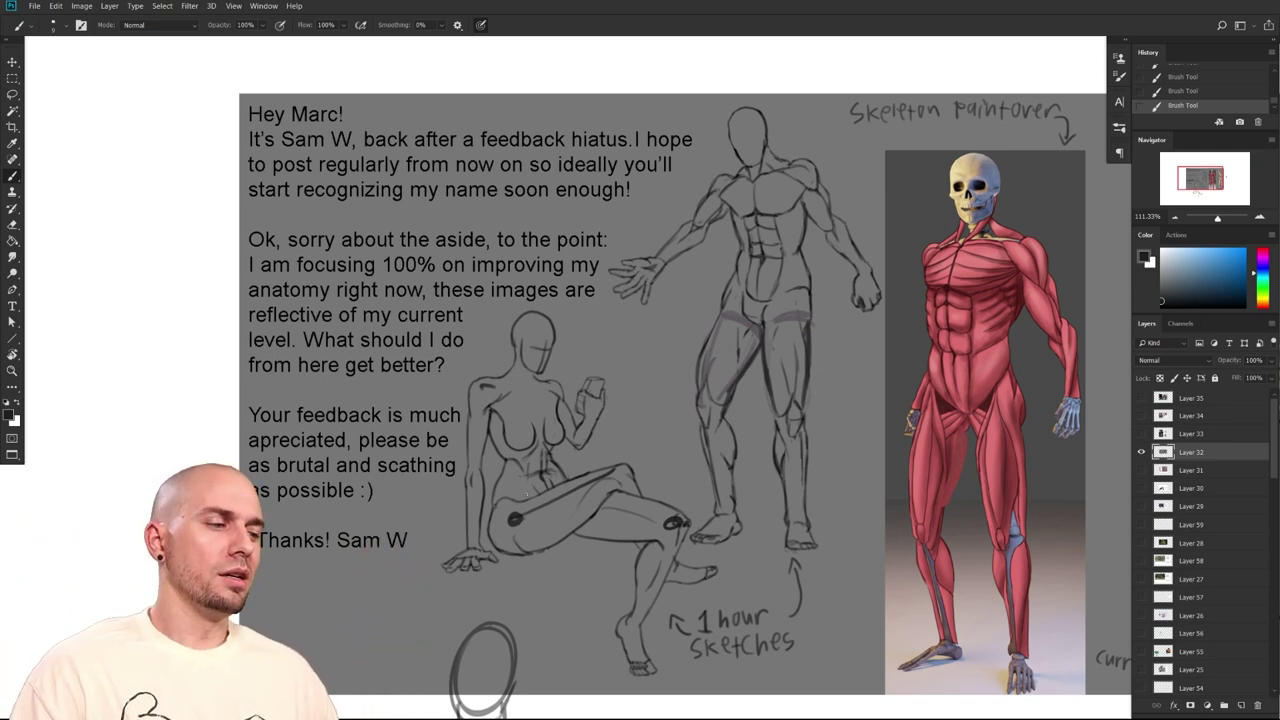
pyautogui.moveTo(734, 602); pyautogui.dragTo(657, 583)
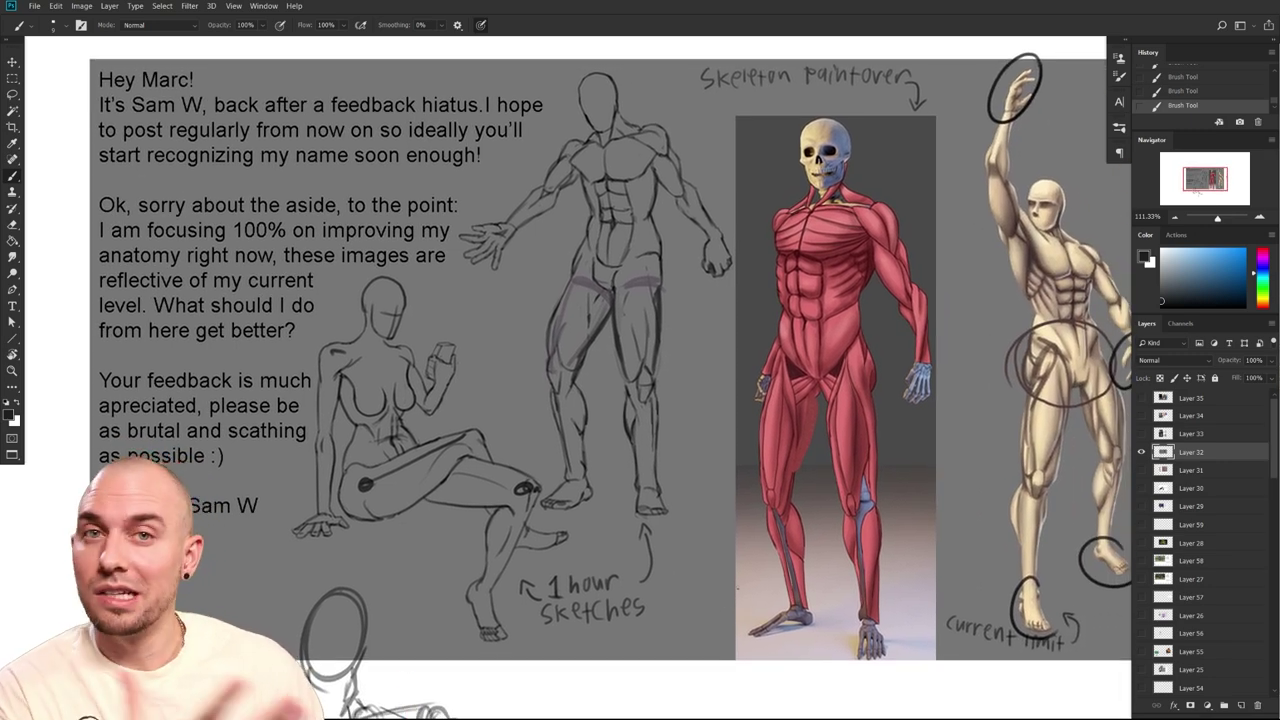
pyautogui.moveTo(847, 588); pyautogui.dragTo(668, 535)
pyautogui.scroll(-1, 629, 556)
pyautogui.hscroll(-2, 629, 556)
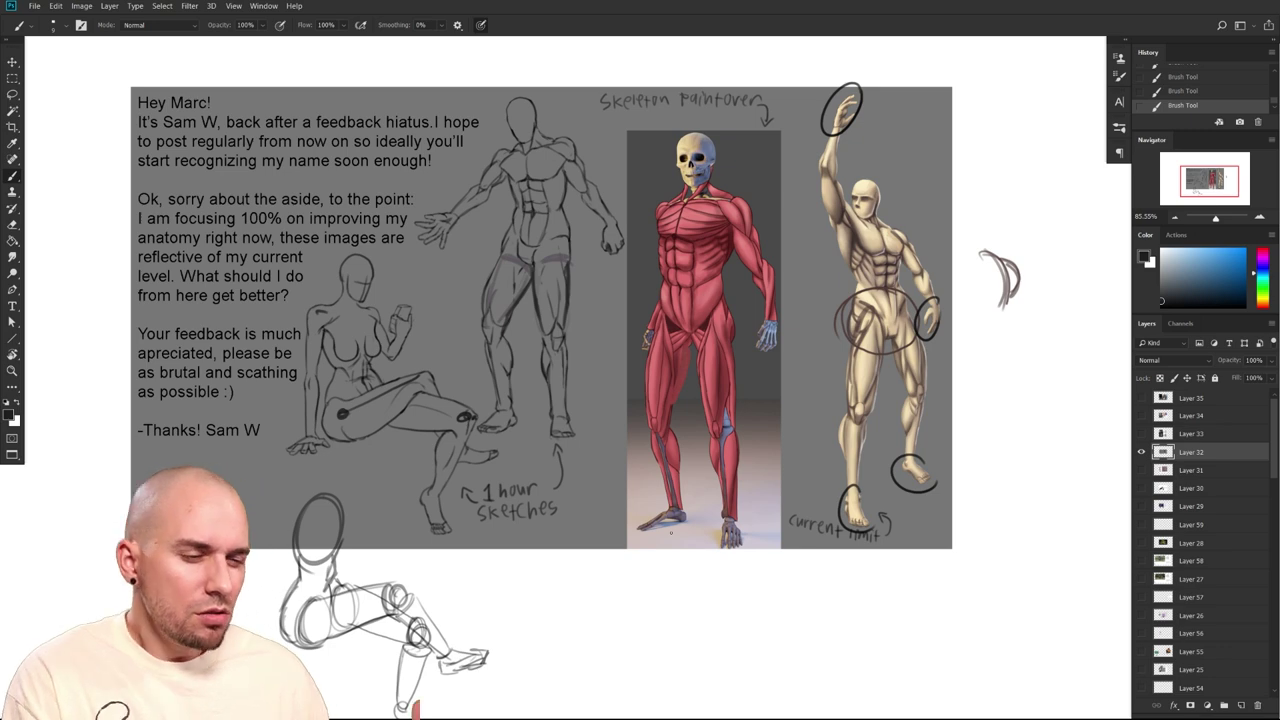
pyautogui.moveTo(540, 480); pyautogui.dragTo(564, 517)
pyautogui.keyDown('alt'); pyautogui.click(491, 452); pyautogui.keyUp('alt')
pyautogui.moveTo(491, 531); pyautogui.dragTo(477, 520)
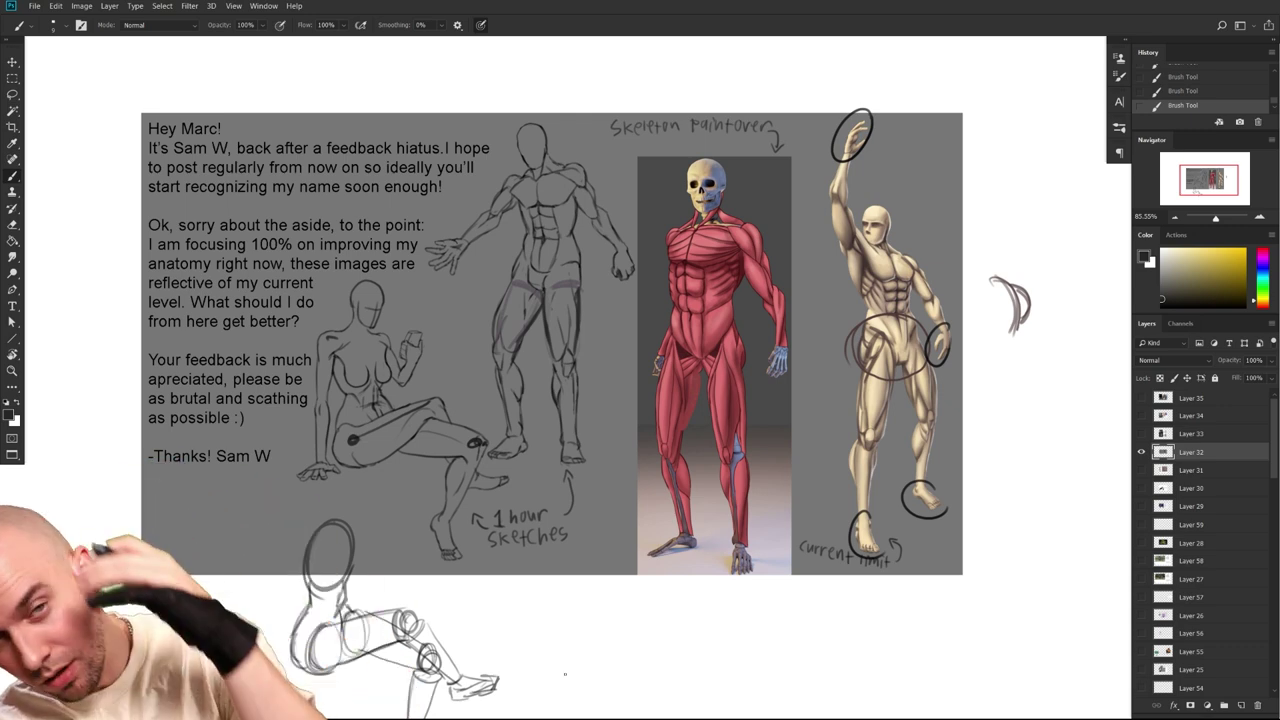
pyautogui.scroll(-2, 827, 588)
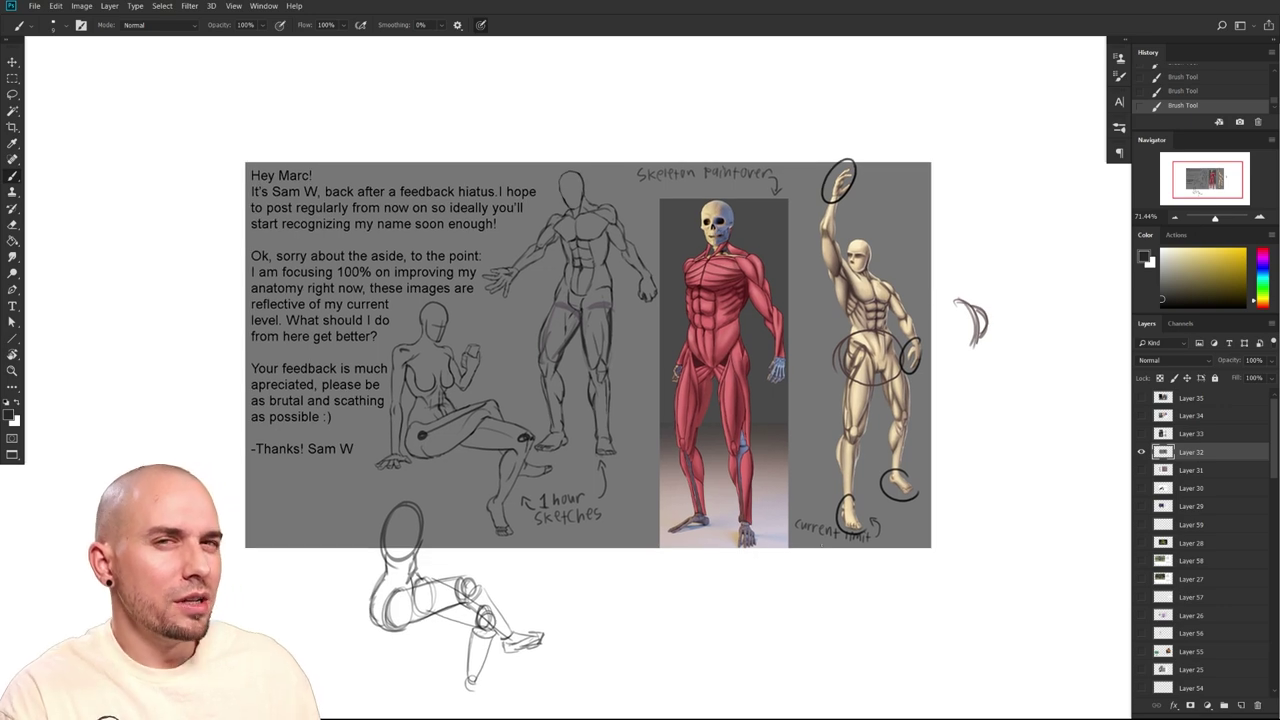
pyautogui.moveTo(800, 625); pyautogui.dragTo(791, 600)
pyautogui.scroll(1, 793, 601)
pyautogui.moveTo(885, 594); pyautogui.dragTo(880, 609)
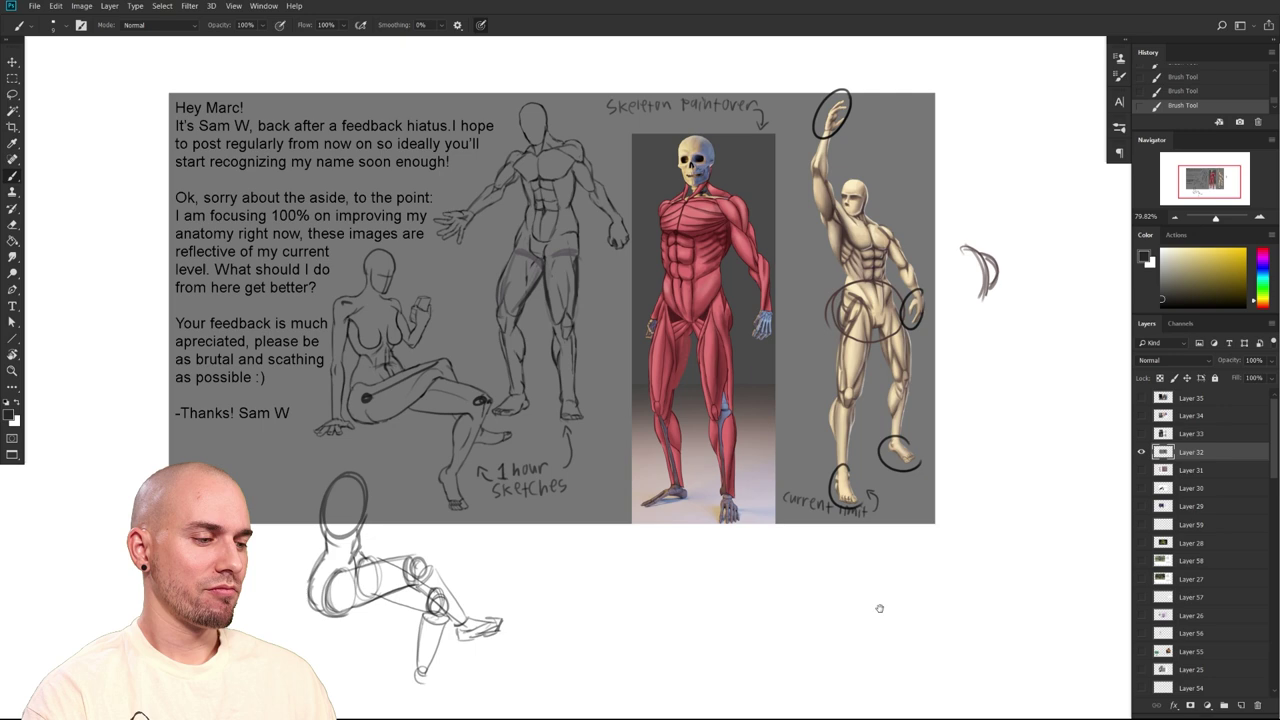
pyautogui.moveTo(513, 582)
pyautogui.mouseDown()
pyautogui.moveTo(408, 475)
pyautogui.moveTo(478, 534)
pyautogui.moveTo(470, 688)
pyautogui.moveTo(430, 688)
pyautogui.moveTo(440, 450)
pyautogui.mouseUp()
pyautogui.hotkey('ctrl', 'z')
pyautogui.moveTo(946, 642)
pyautogui.mouseDown()
pyautogui.moveTo(877, 597)
pyautogui.moveTo(863, 611)
pyautogui.mouseUp()
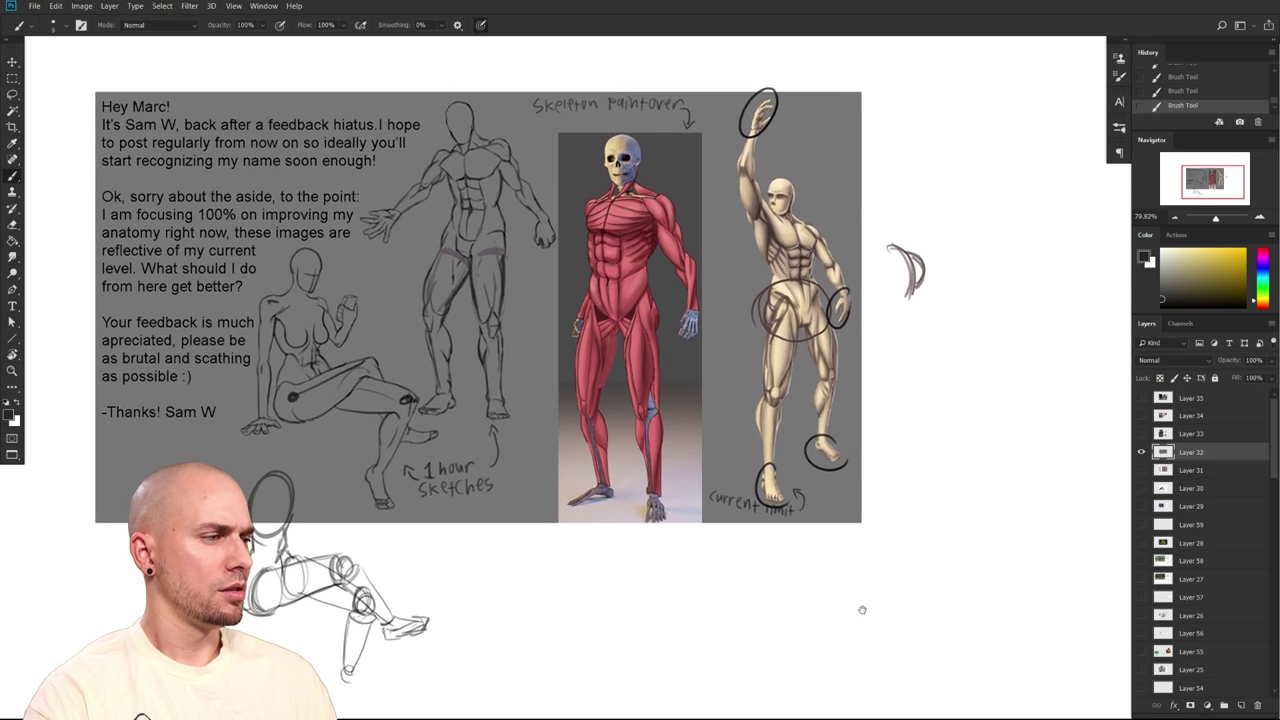
pyautogui.moveTo(862, 609); pyautogui.dragTo(864, 619)
pyautogui.moveTo(709, 270); pyautogui.dragTo(673, 300)
pyautogui.moveTo(727, 366)
pyautogui.mouseDown()
pyautogui.moveTo(768, 338)
pyautogui.moveTo(729, 362)
pyautogui.mouseUp()
pyautogui.hotkey('ctrl', 'z')
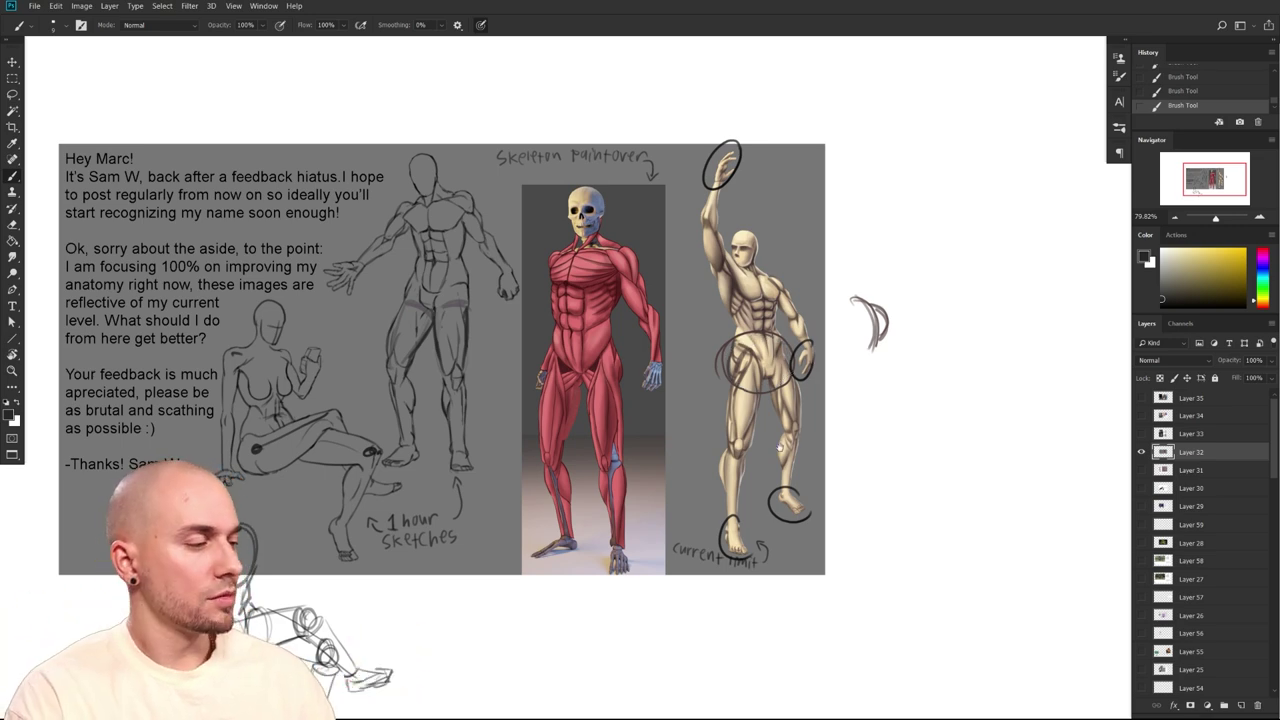
pyautogui.moveTo(779, 449); pyautogui.dragTo(751, 475)
pyautogui.moveTo(758, 376)
pyautogui.mouseDown()
pyautogui.moveTo(706, 398)
pyautogui.moveTo(758, 372)
pyautogui.mouseUp()
pyautogui.hotkey('ctrl', 'z')
# Circle both knees and the bent elbow of the red muscle figure with dark brush strokes
pyautogui.moveTo(580, 471)
pyautogui.mouseDown()
pyautogui.moveTo(535, 494)
pyautogui.moveTo(514, 474)
pyautogui.mouseUp()
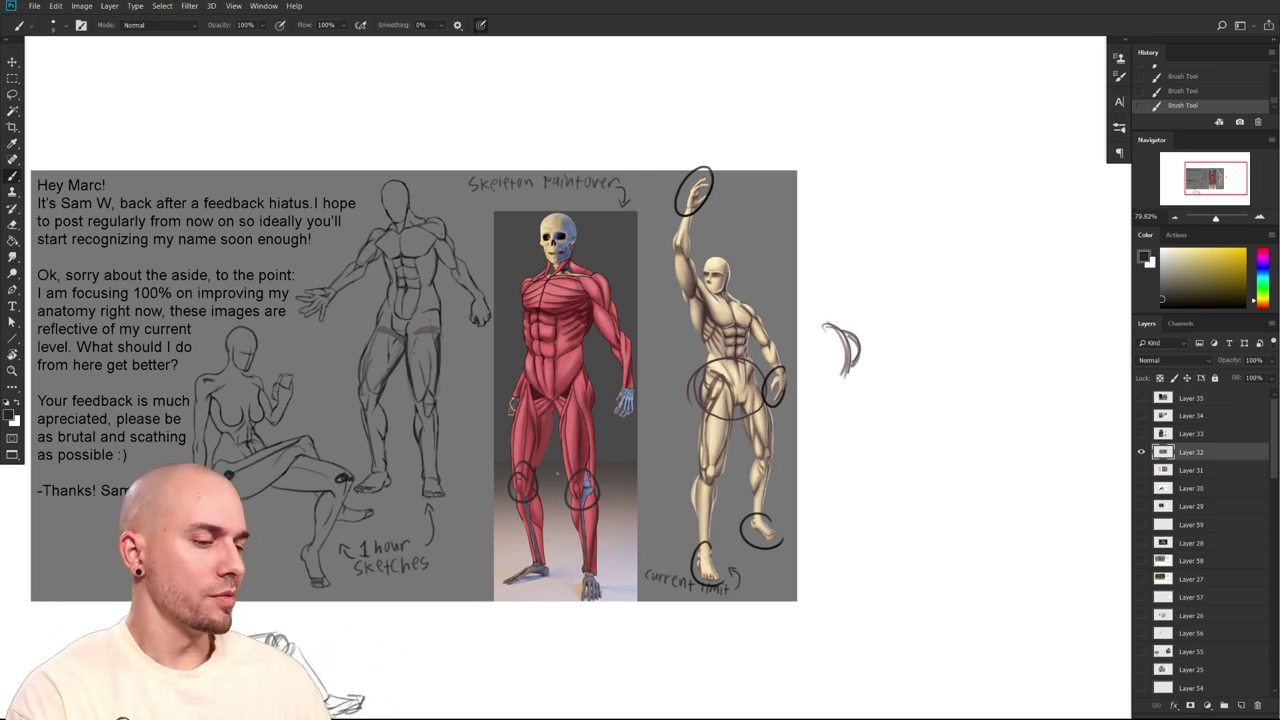
pyautogui.moveTo(623, 516); pyautogui.dragTo(596, 568)
pyautogui.moveTo(632, 368); pyautogui.dragTo(620, 372)
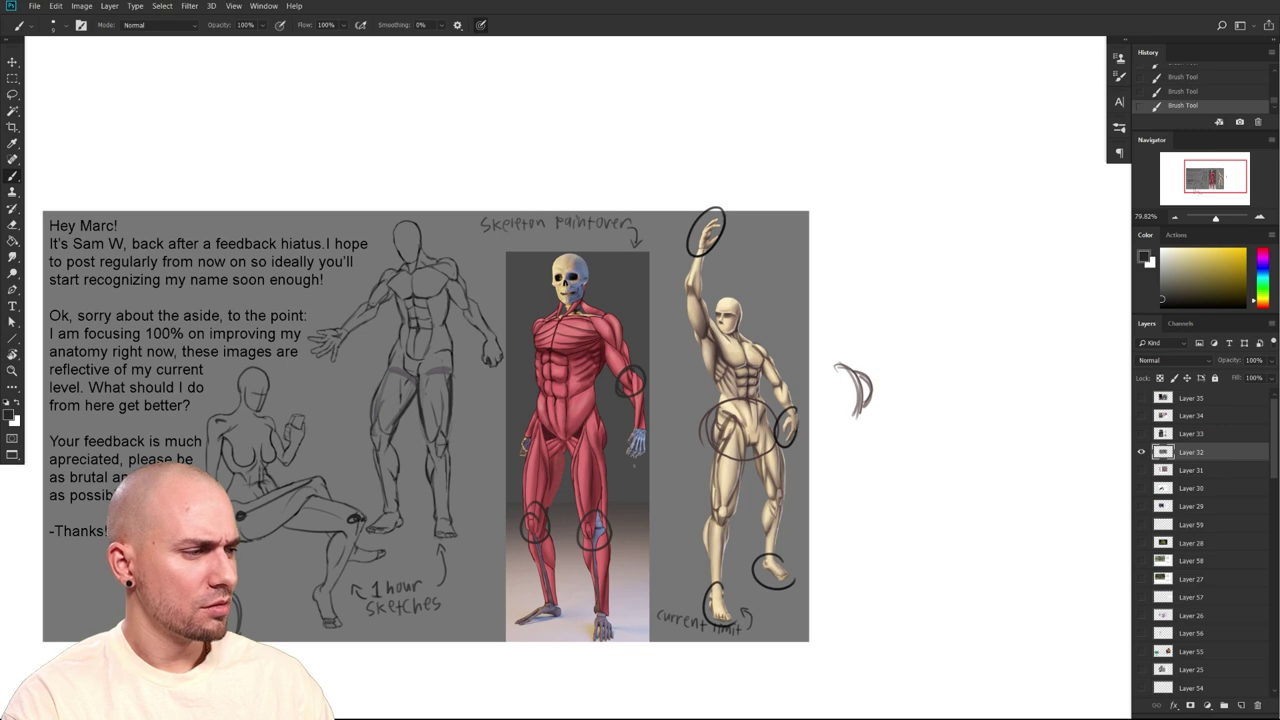
# Circle the elbow, wrist and knee on one side of the standing male sketch
pyautogui.scroll(-1, 424, 420)
pyautogui.hscroll(2, 424, 420)
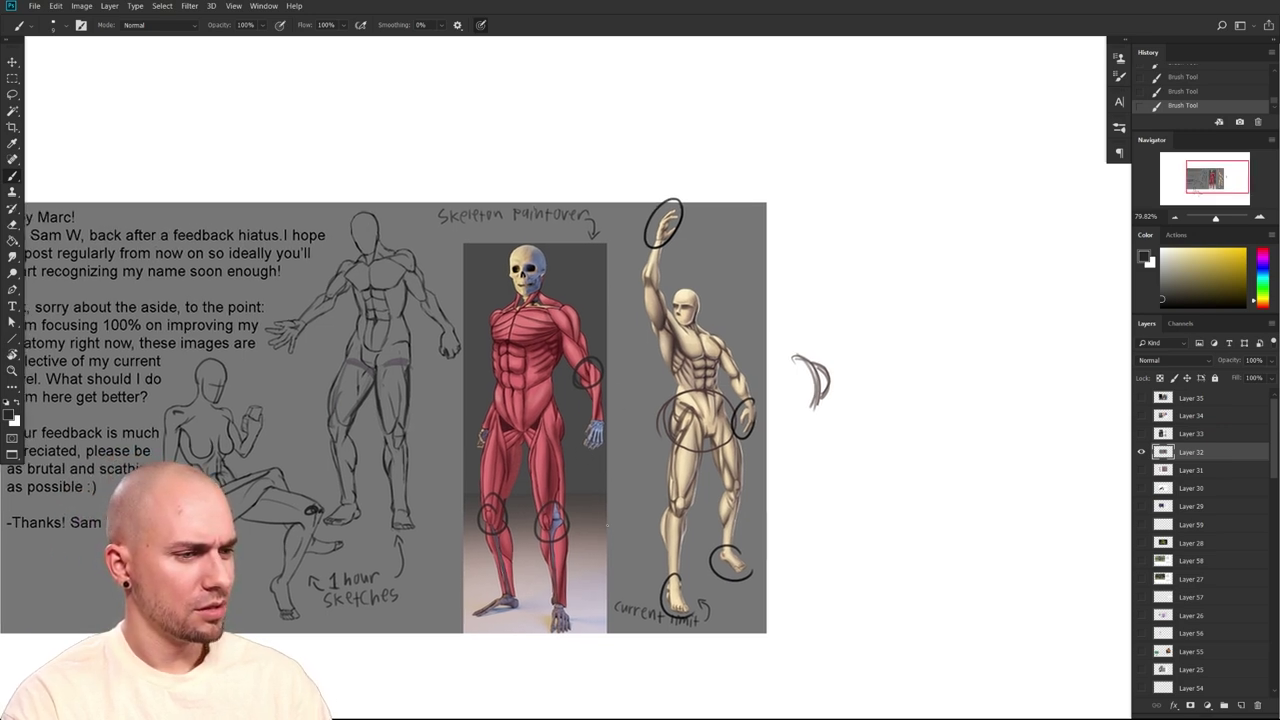
pyautogui.moveTo(446, 334); pyautogui.dragTo(418, 292)
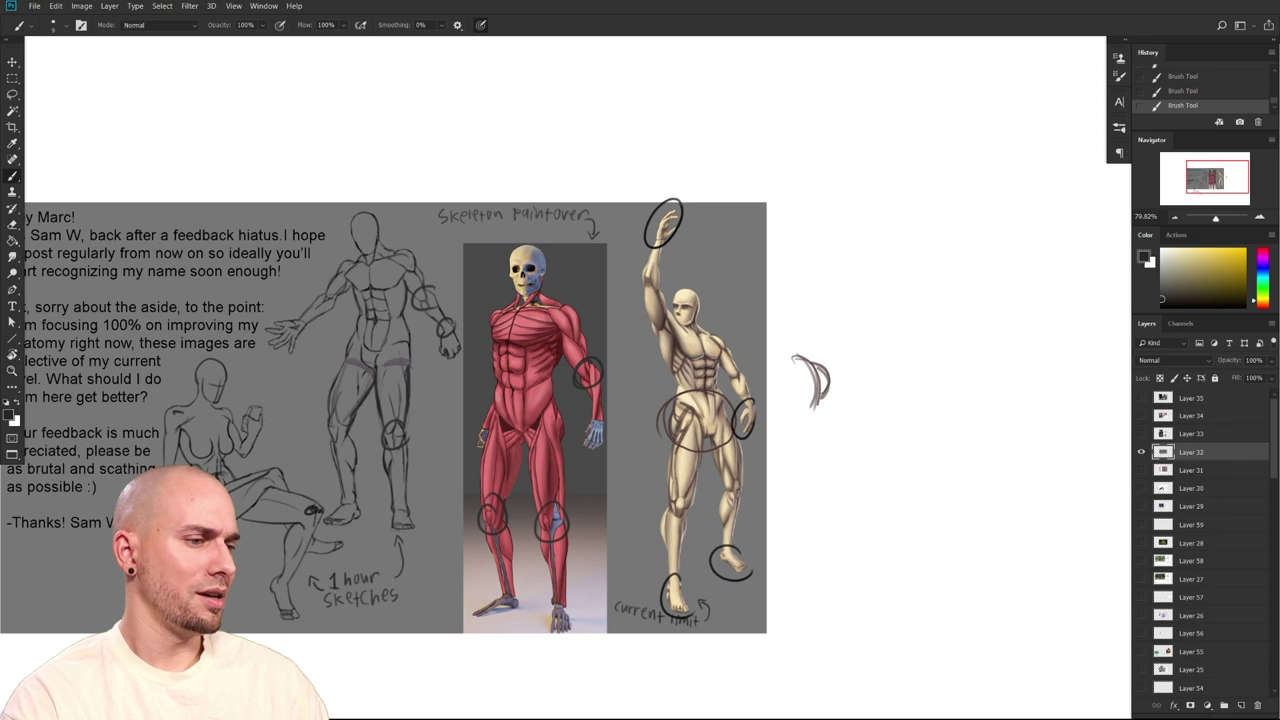
pyautogui.moveTo(875, 655); pyautogui.dragTo(912, 668)
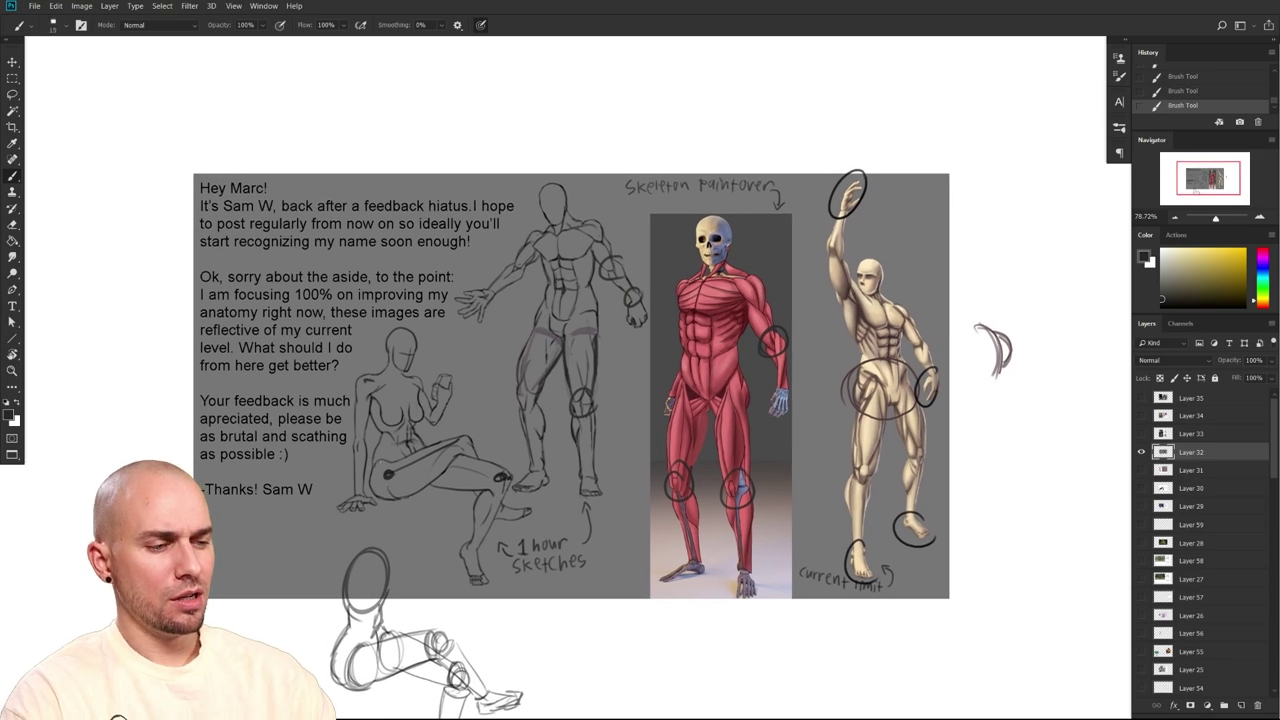
# Sketch a ball-shaped shoulder joint and a fuller supporting arm over the seated female sketch, using a smaller brush
pyautogui.press('[')
pyautogui.press('[')
pyautogui.press('[')
pyautogui.moveTo(368, 378)
pyautogui.mouseDown()
pyautogui.moveTo(373, 409)
pyautogui.moveTo(351, 451)
pyautogui.moveTo(346, 505)
pyautogui.mouseUp()
# Paint out the old lines of the seated woman's supporting arm with sampled background grey and redraw its outline in the sampled dark colour
pyautogui.keyDown('alt'); pyautogui.click(343, 468); pyautogui.keyUp('alt')
pyautogui.press(']')
pyautogui.press(']')
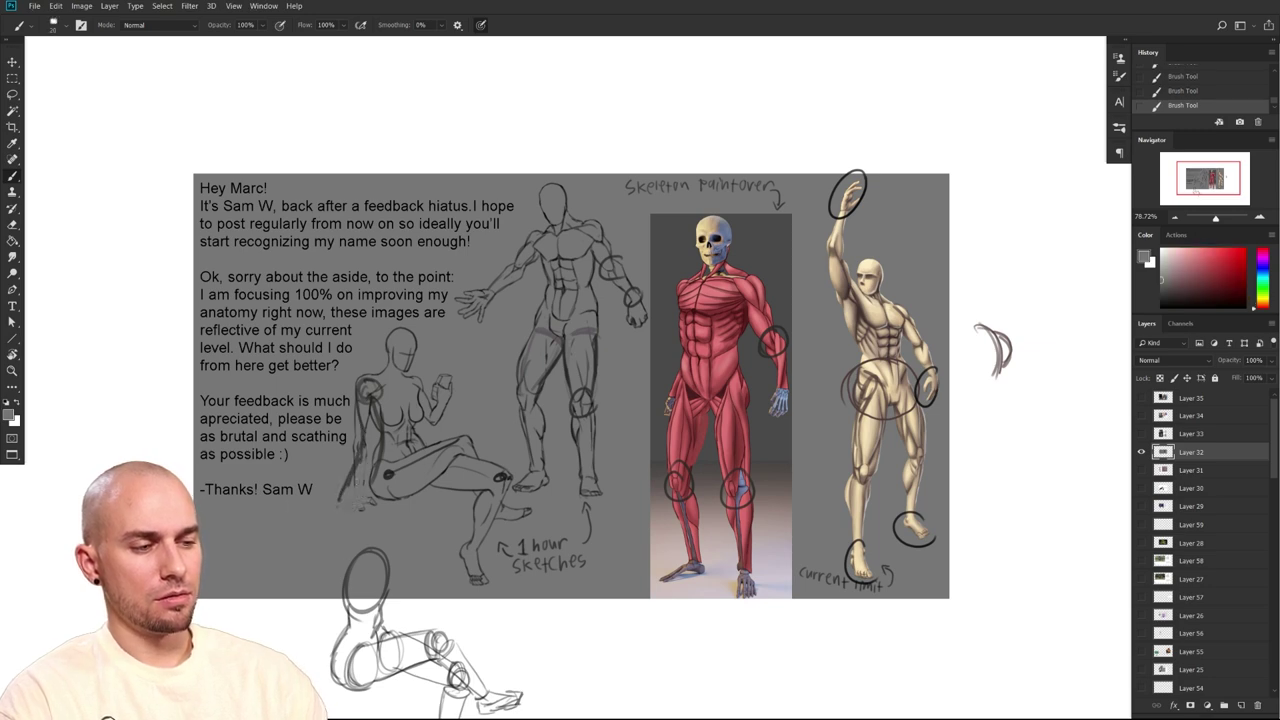
pyautogui.moveTo(369, 416)
pyautogui.mouseDown()
pyautogui.moveTo(376, 396)
pyautogui.moveTo(358, 456)
pyautogui.mouseUp()
pyautogui.keyDown('alt'); pyautogui.click(370, 384); pyautogui.keyUp('alt')
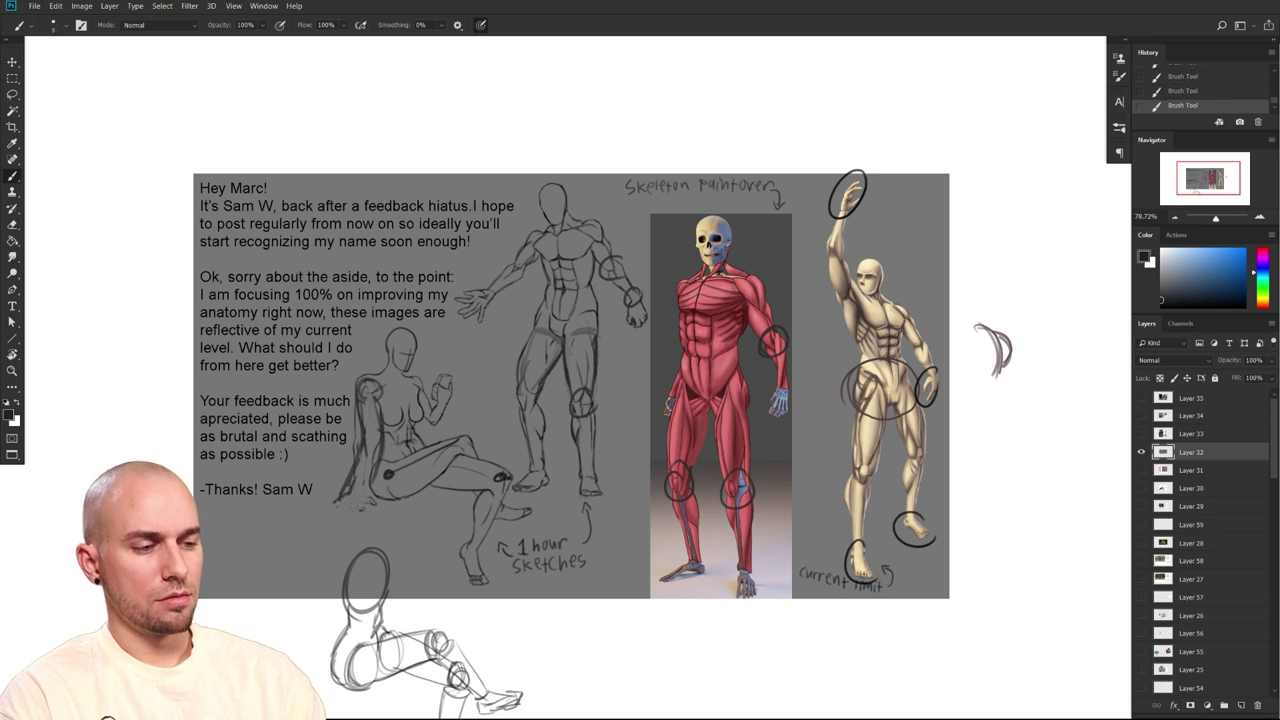
pyautogui.moveTo(361, 500); pyautogui.dragTo(375, 453)
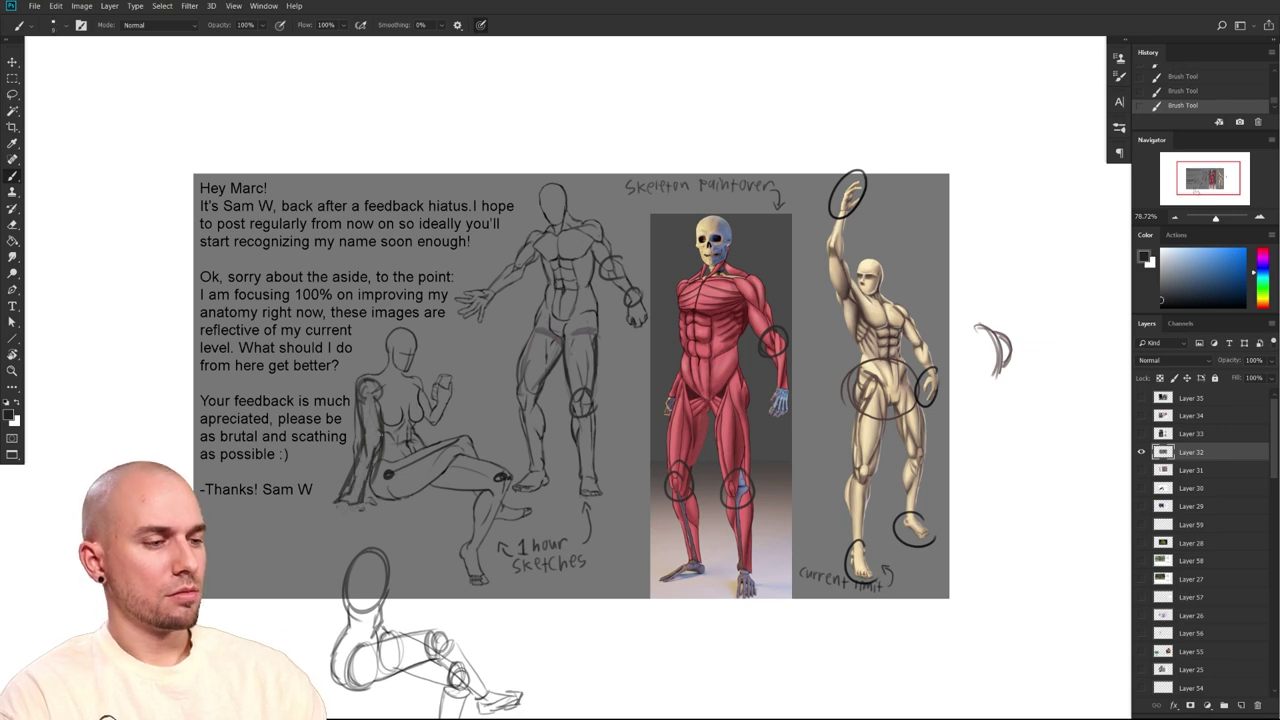
# Strengthen the seated woman's torso and shoulder lines and sketch a new construction over her head
pyautogui.moveTo(410, 381)
pyautogui.mouseDown()
pyautogui.moveTo(419, 421)
pyautogui.moveTo(383, 432)
pyautogui.moveTo(416, 424)
pyautogui.mouseUp()
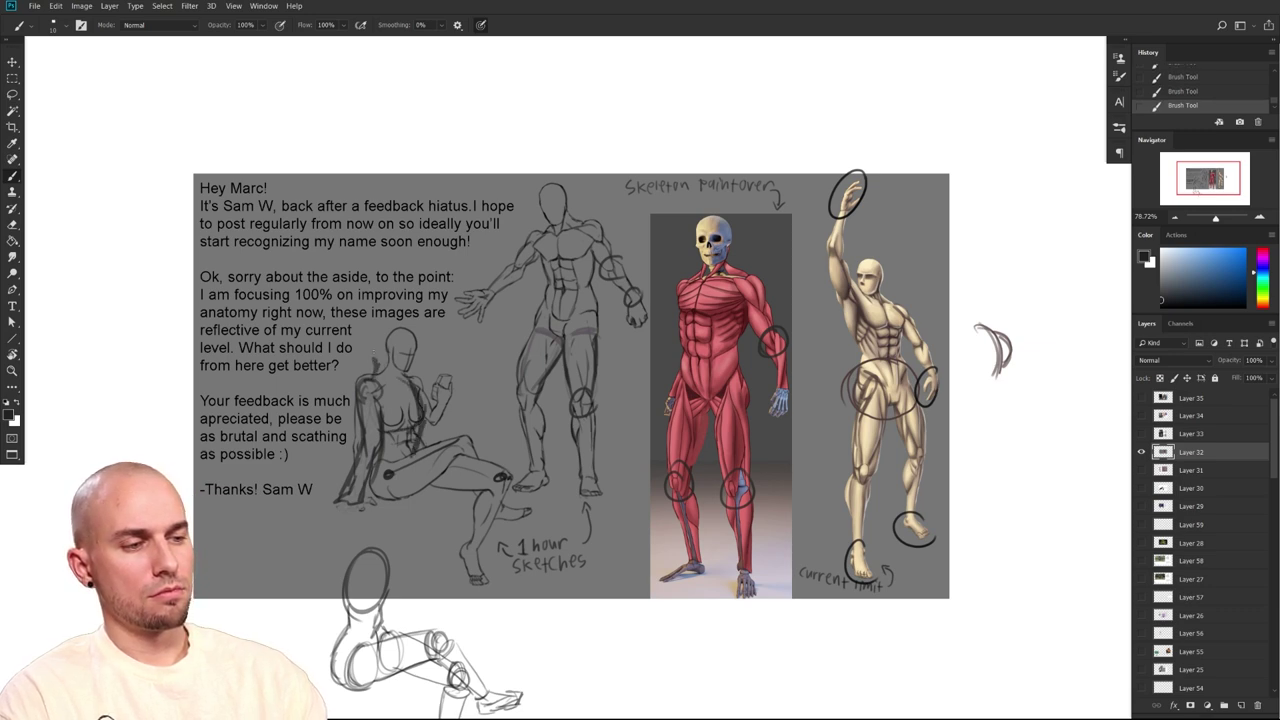
pyautogui.moveTo(380, 328)
pyautogui.mouseDown()
pyautogui.moveTo(404, 360)
pyautogui.moveTo(398, 380)
pyautogui.mouseUp()
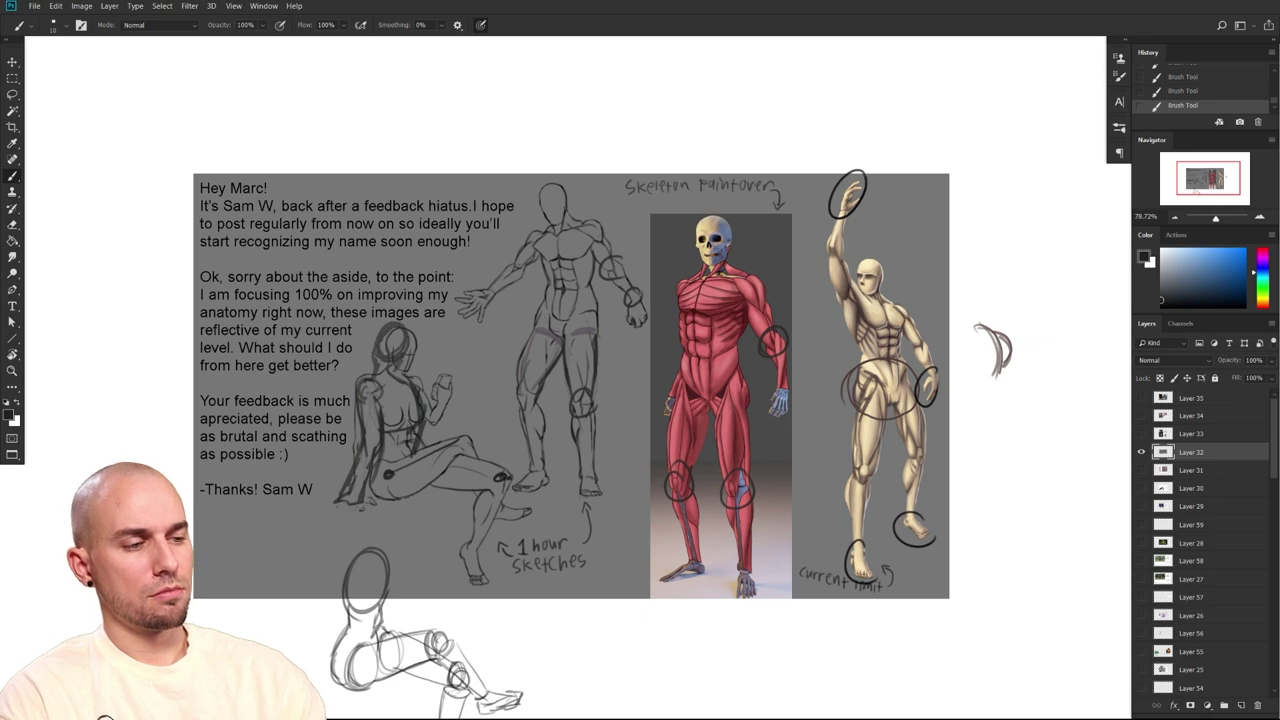
pyautogui.moveTo(662, 558); pyautogui.dragTo(685, 560)
pyautogui.moveTo(790, 615); pyautogui.dragTo(675, 577)
pyautogui.moveTo(755, 612); pyautogui.dragTo(731, 594)
pyautogui.moveTo(731, 594); pyautogui.dragTo(835, 615)
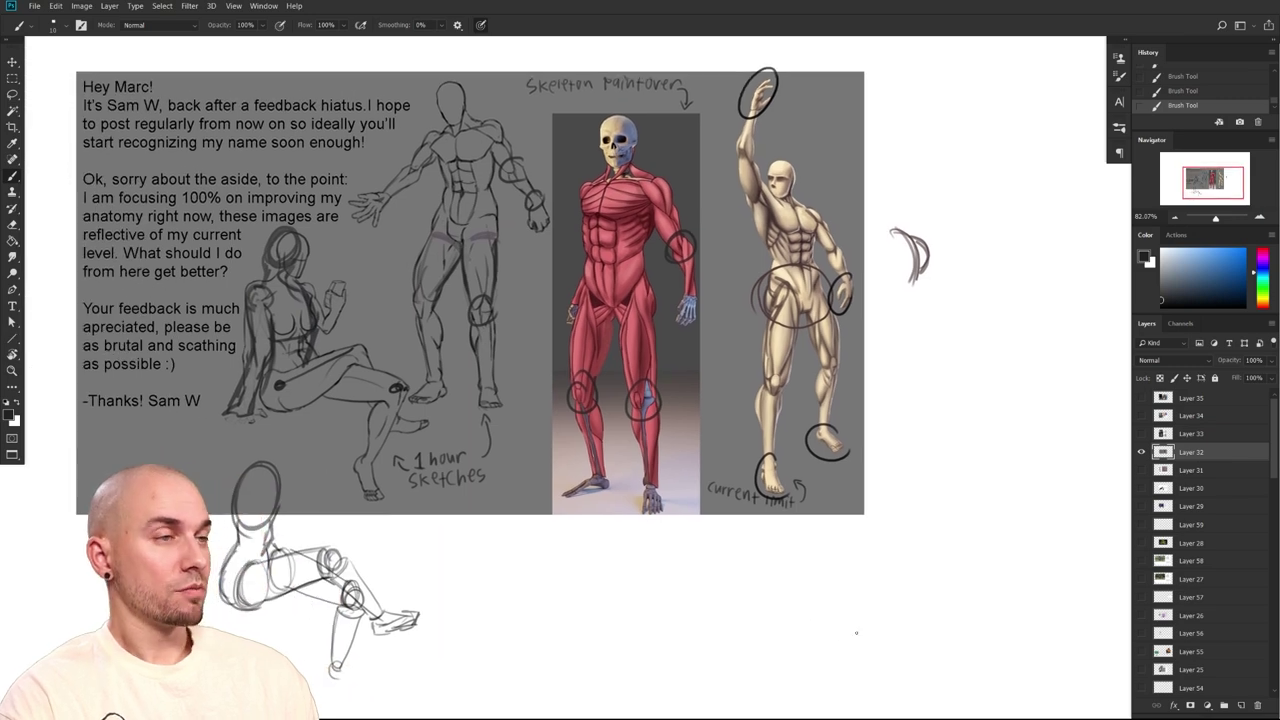
# Show only Layer 33 and make it the active layer
pyautogui.keyDown('alt'); pyautogui.click(1141, 434); pyautogui.keyUp('alt')
pyautogui.click(1175, 434)
pyautogui.moveTo(791, 496); pyautogui.dragTo(836, 543)
pyautogui.moveTo(836, 543); pyautogui.dragTo(799, 500)
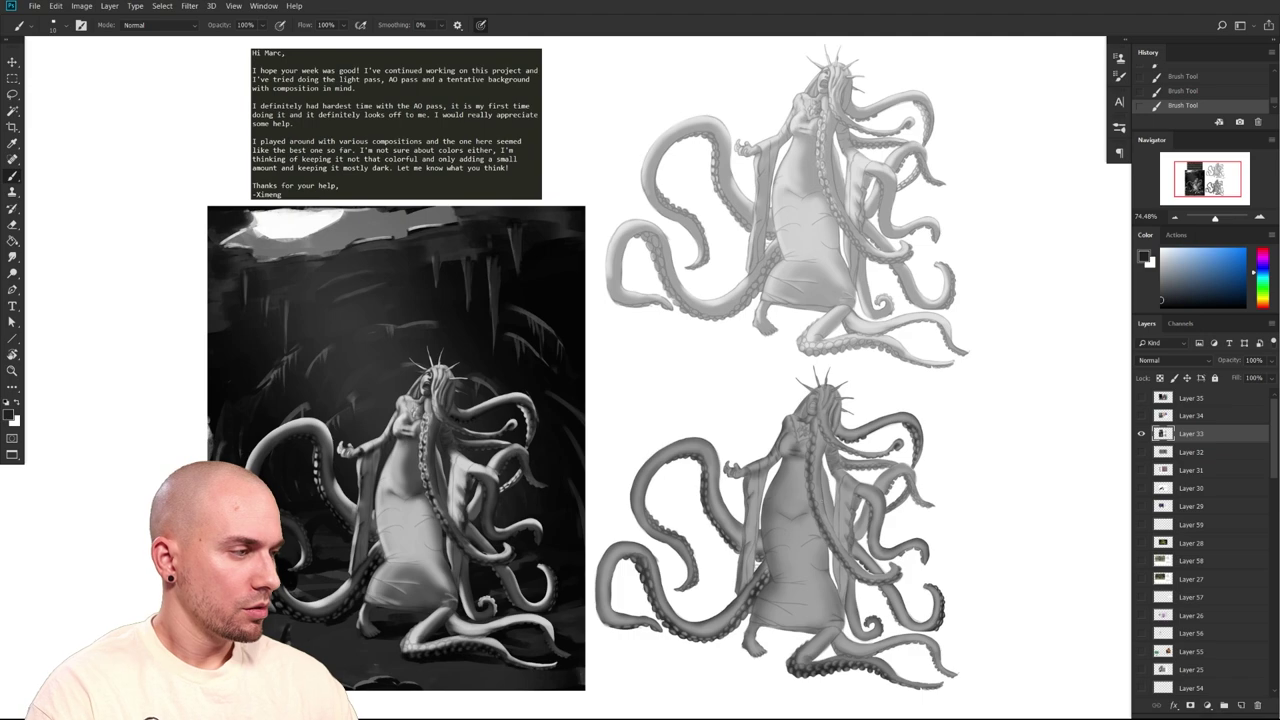
# Examine the submitted note, the cave composition, and the light and ambient occlusion passes of the tentacled figure
pyautogui.moveTo(968, 490); pyautogui.dragTo(938, 509)
pyautogui.moveTo(825, 515); pyautogui.dragTo(950, 478)
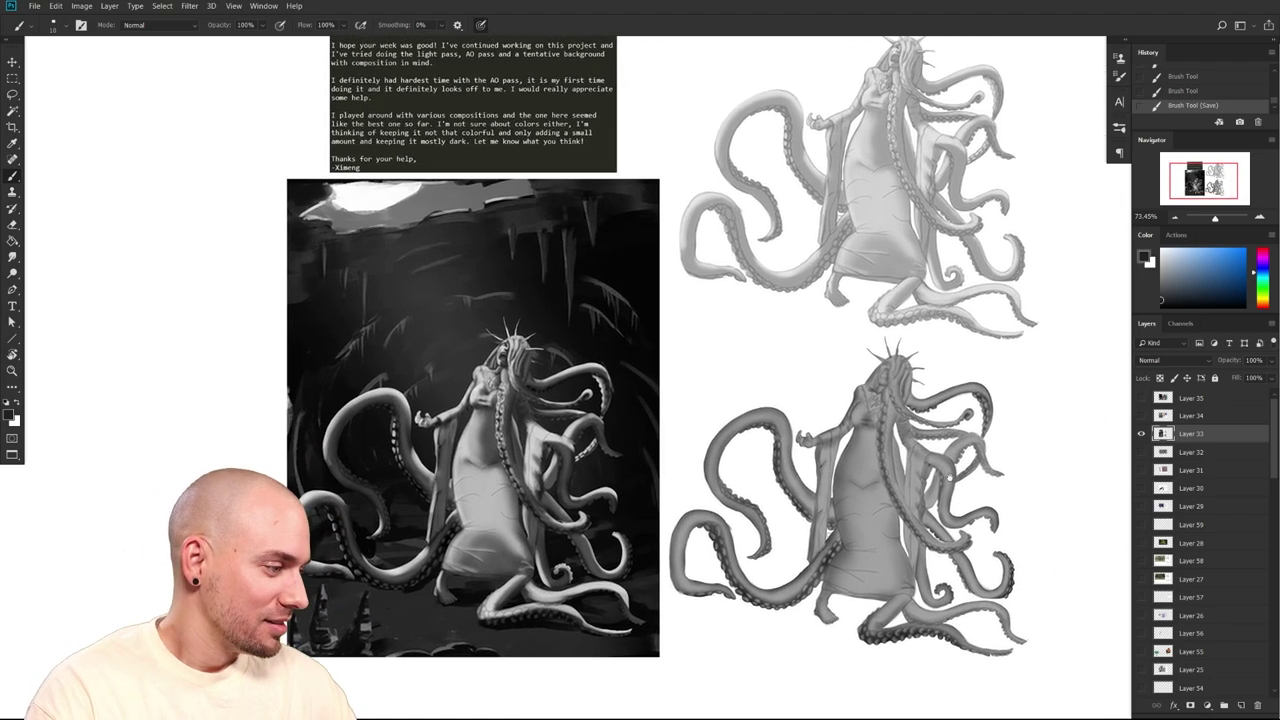
pyautogui.moveTo(1063, 500); pyautogui.dragTo(1024, 522)
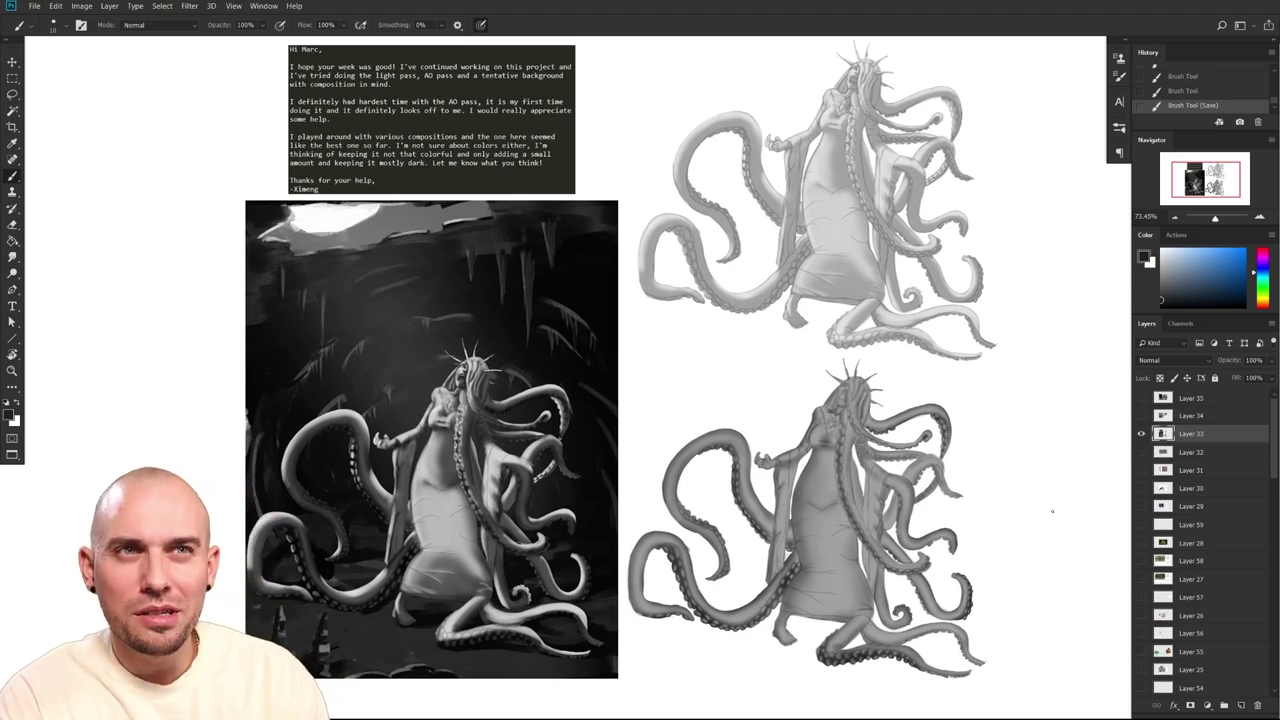
pyautogui.moveTo(835, 567); pyautogui.dragTo(800, 598)
pyautogui.moveTo(545, 576); pyautogui.dragTo(743, 538)
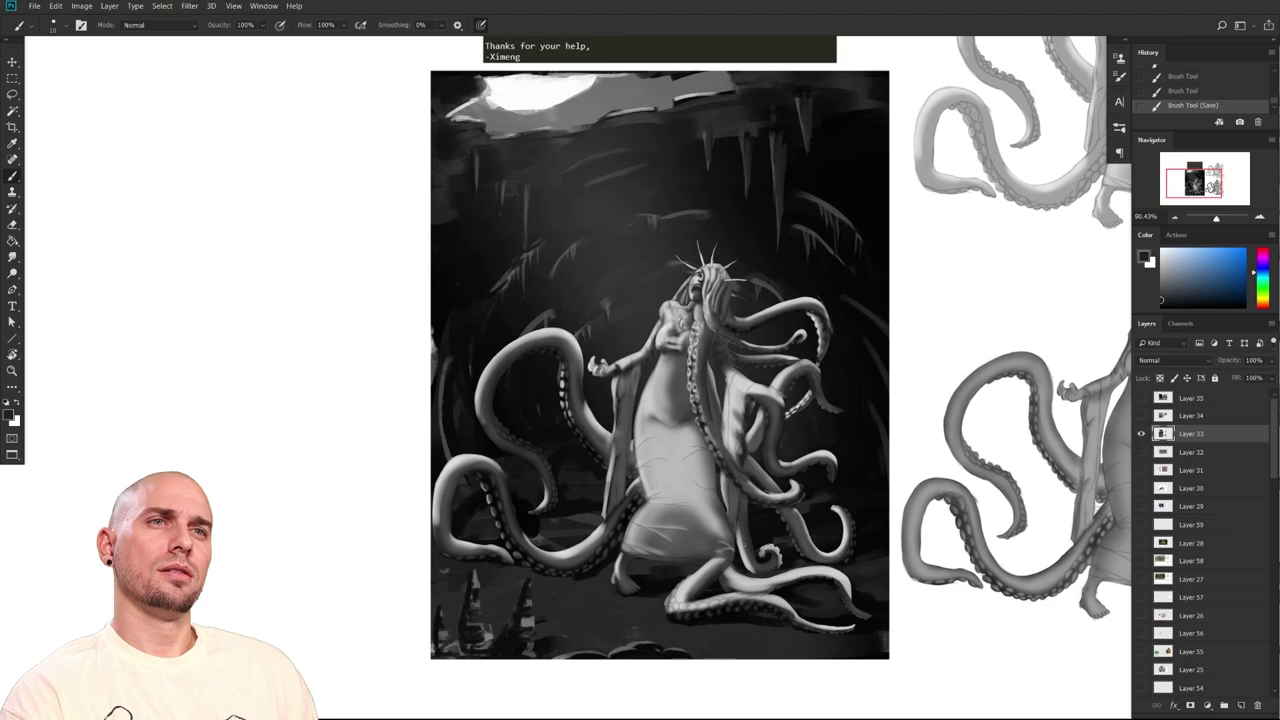
pyautogui.moveTo(785, 482); pyautogui.dragTo(691, 511)
pyautogui.moveTo(660, 352)
pyautogui.mouseDown()
pyautogui.moveTo(629, 592)
pyautogui.moveTo(585, 629)
pyautogui.moveTo(564, 589)
pyautogui.mouseUp()
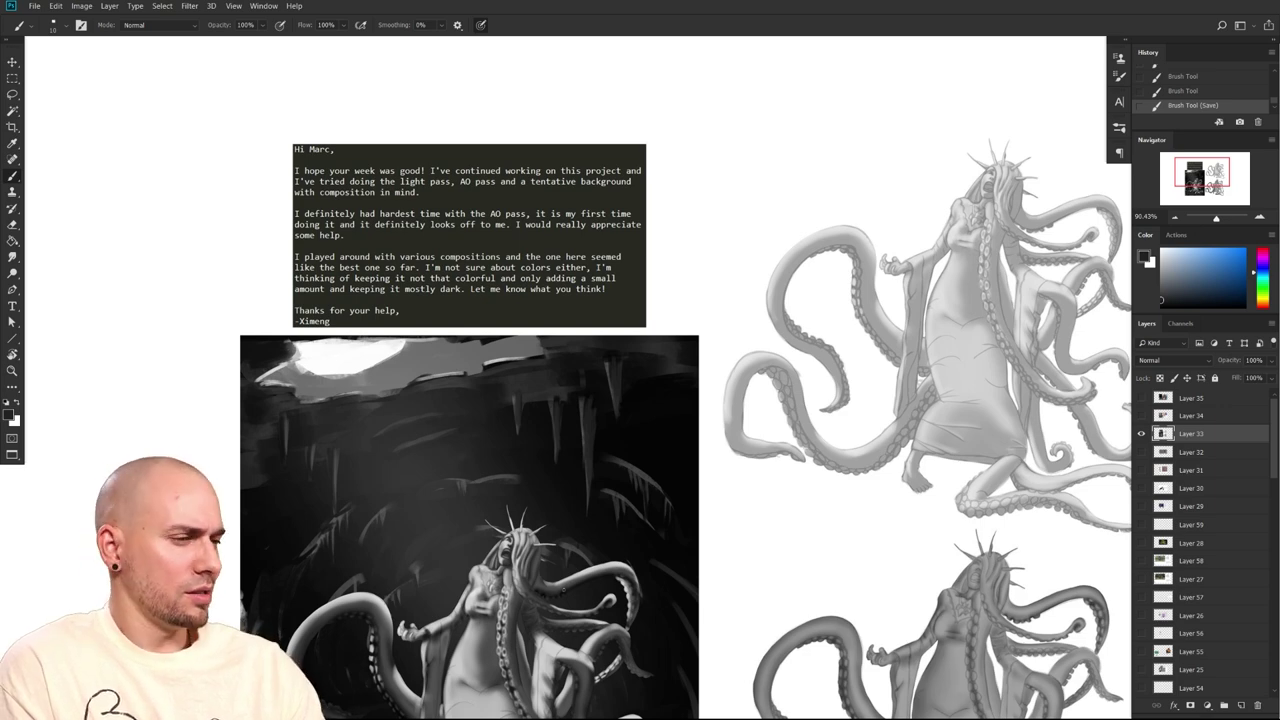
pyautogui.moveTo(707, 606); pyautogui.dragTo(681, 561)
pyautogui.moveTo(919, 579); pyautogui.dragTo(857, 560)
pyautogui.moveTo(950, 597); pyautogui.dragTo(763, 367)
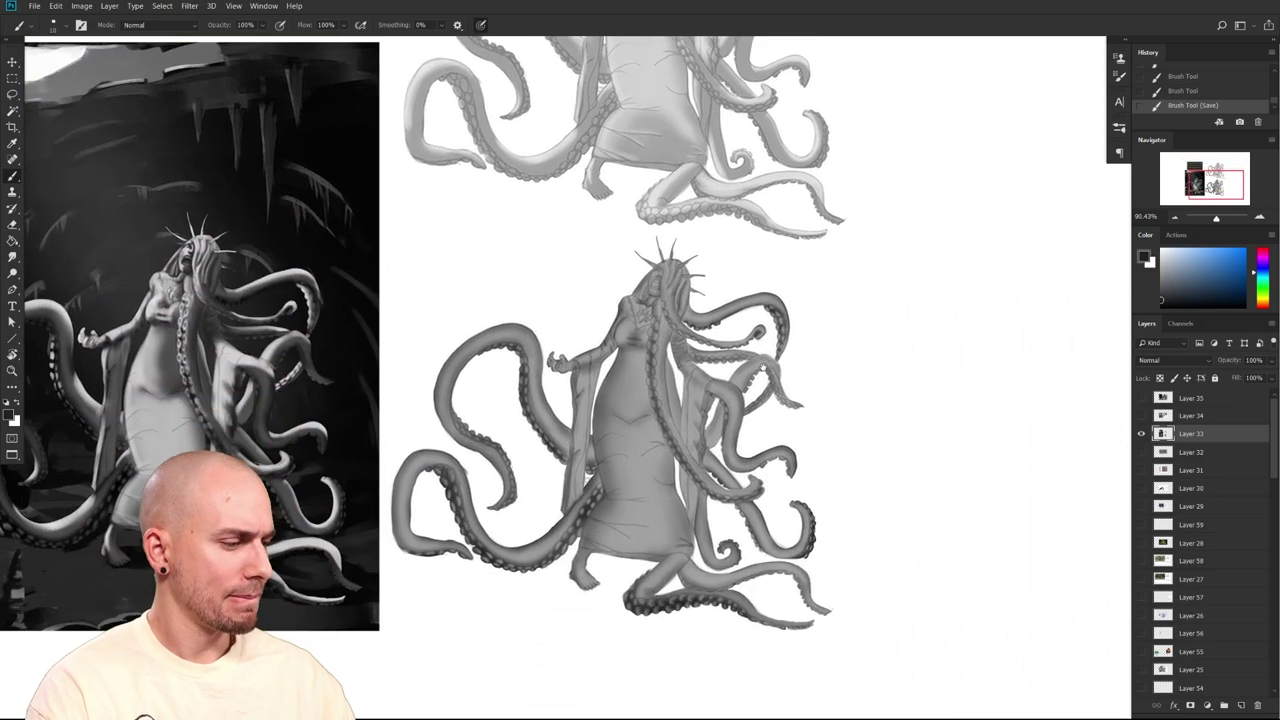
pyautogui.scroll(5, 640, 380)
pyautogui.hscroll(-5, 640, 380)
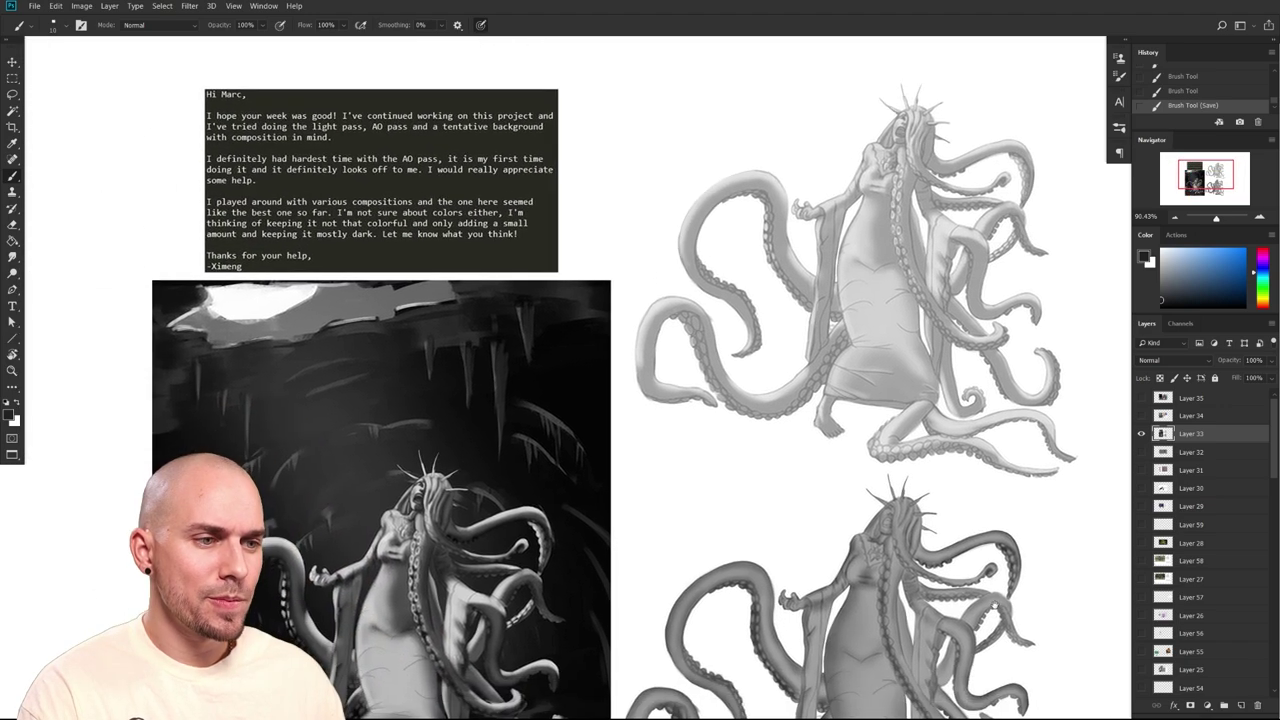
pyautogui.moveTo(994, 605); pyautogui.dragTo(995, 595)
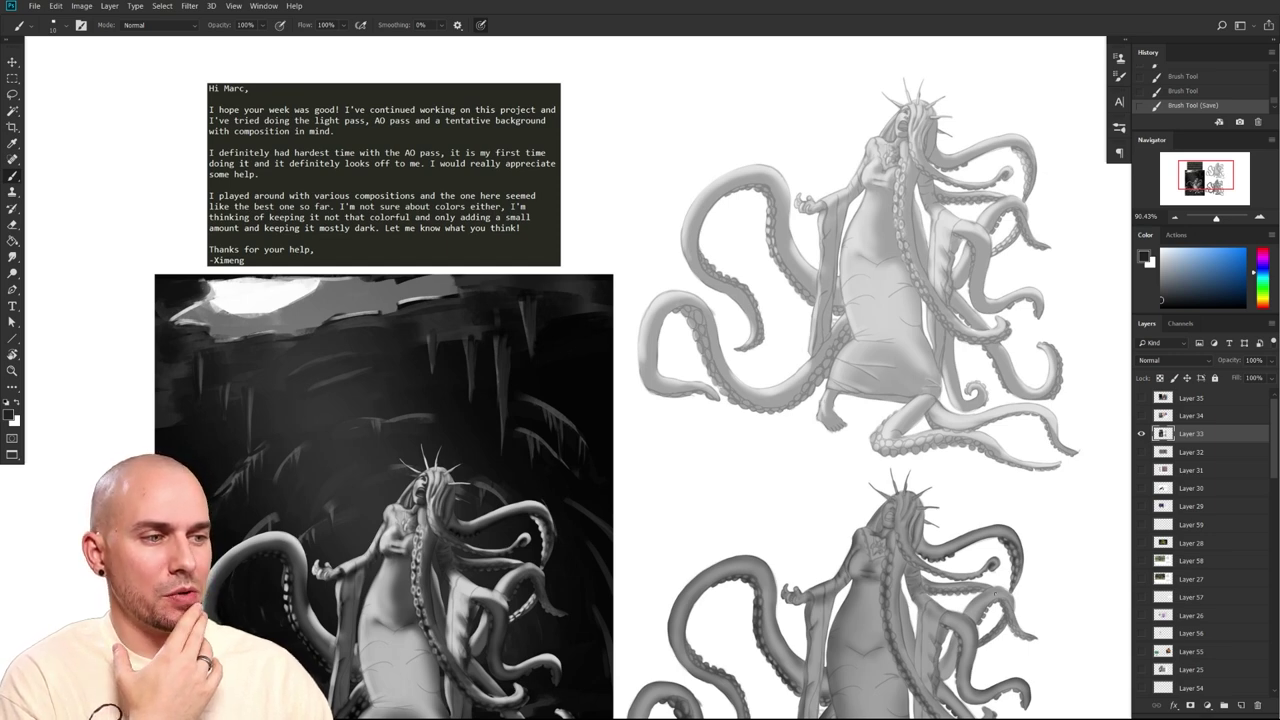
pyautogui.hotkey('ctrl', '0')
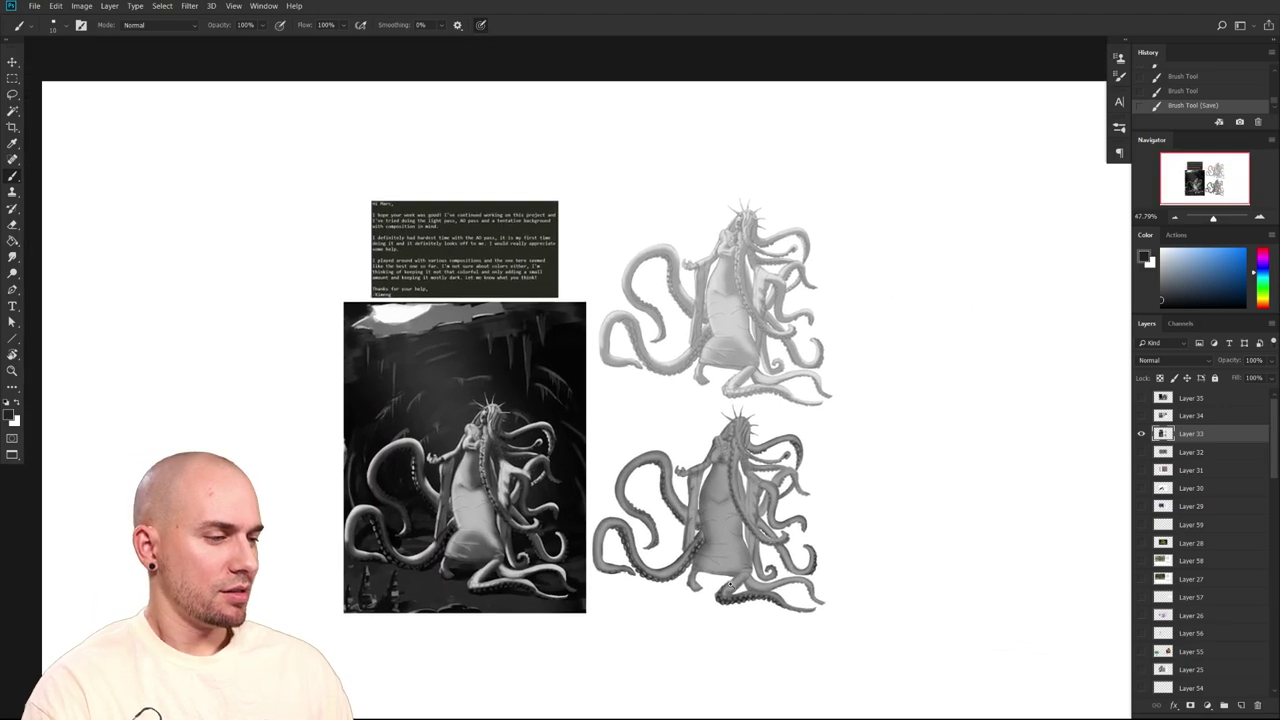
pyautogui.scroll(2, 730, 583)
pyautogui.moveTo(762, 620); pyautogui.dragTo(903, 642)
pyautogui.scroll(3, 903, 641)
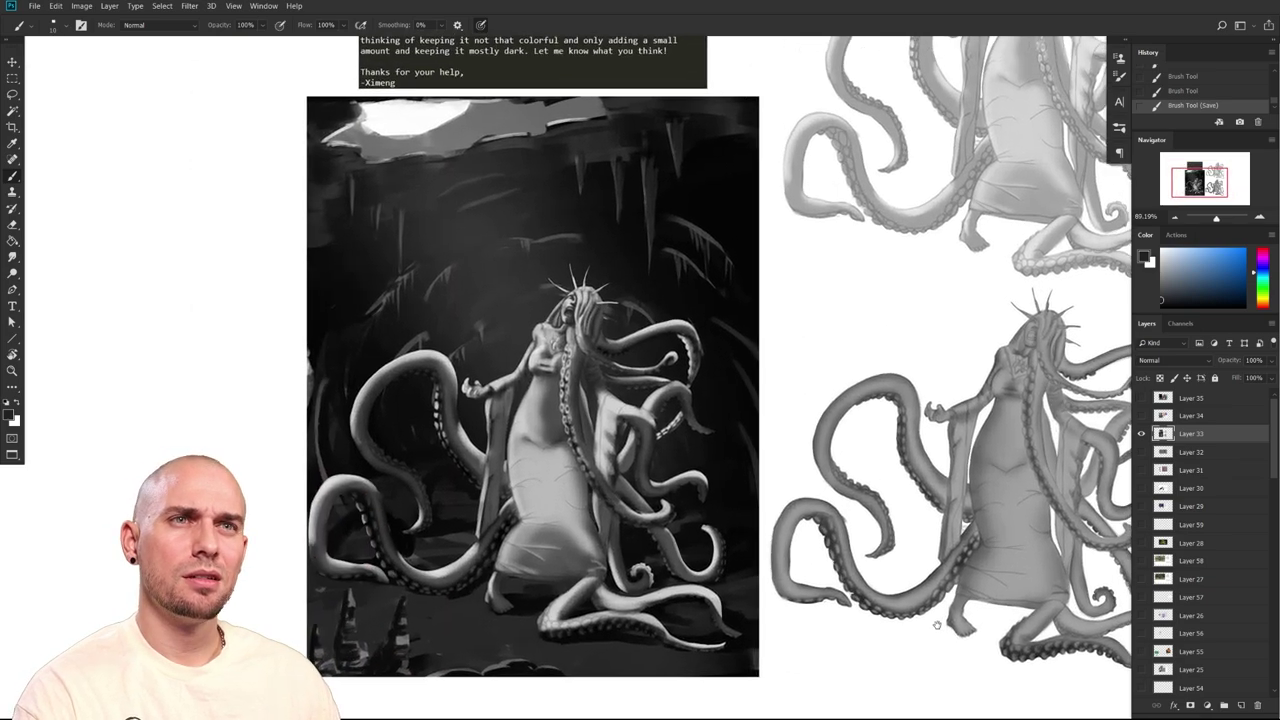
pyautogui.moveTo(937, 625); pyautogui.dragTo(755, 616)
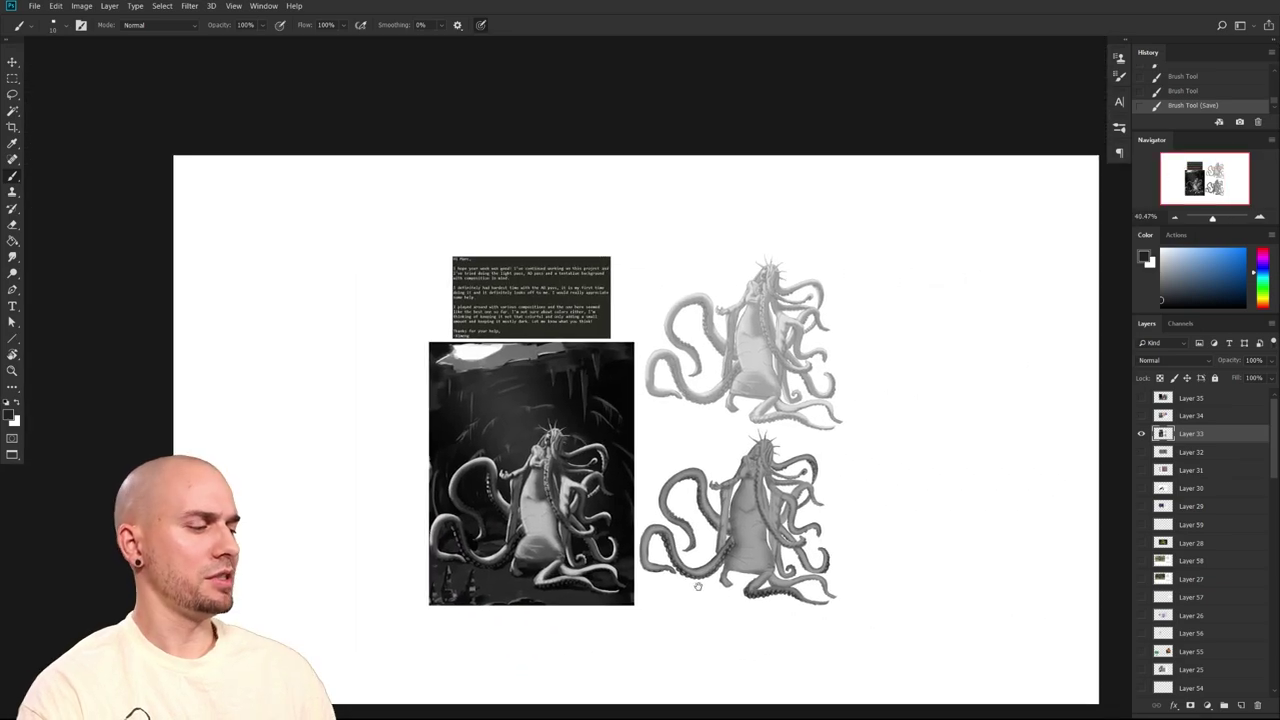
pyautogui.scroll(2, 760, 610)
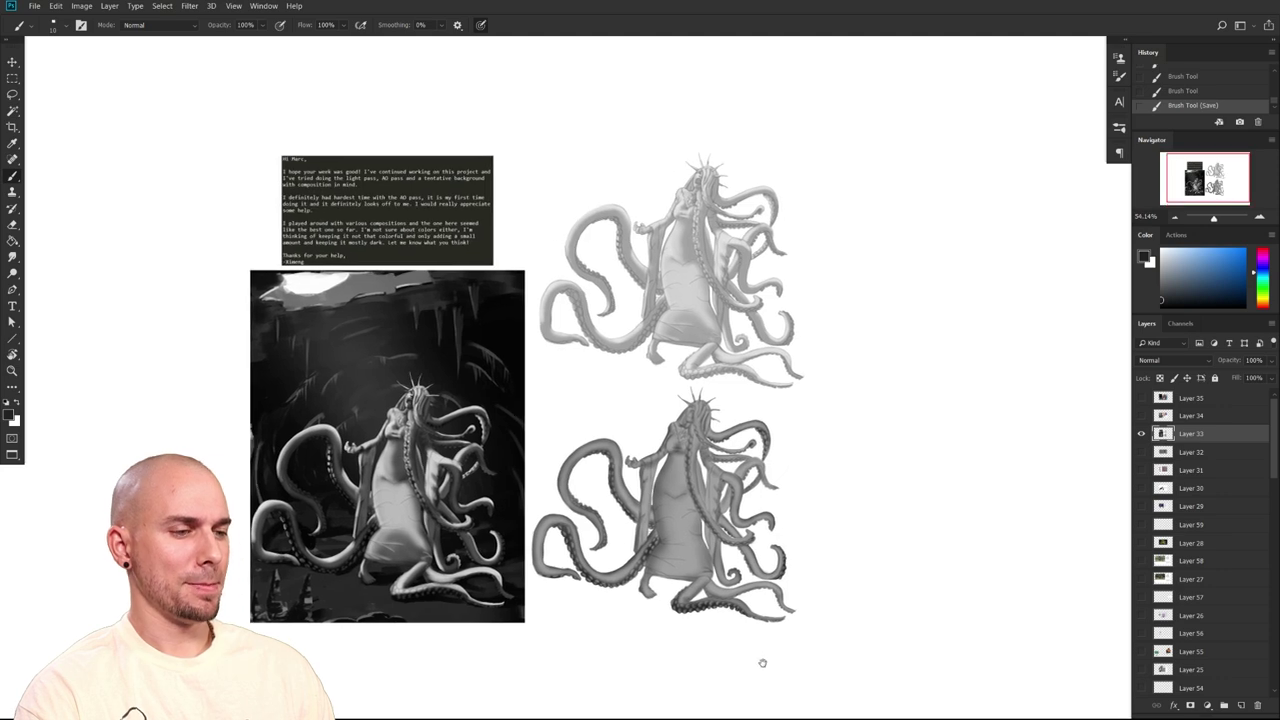
pyautogui.scroll(2, 804, 657)
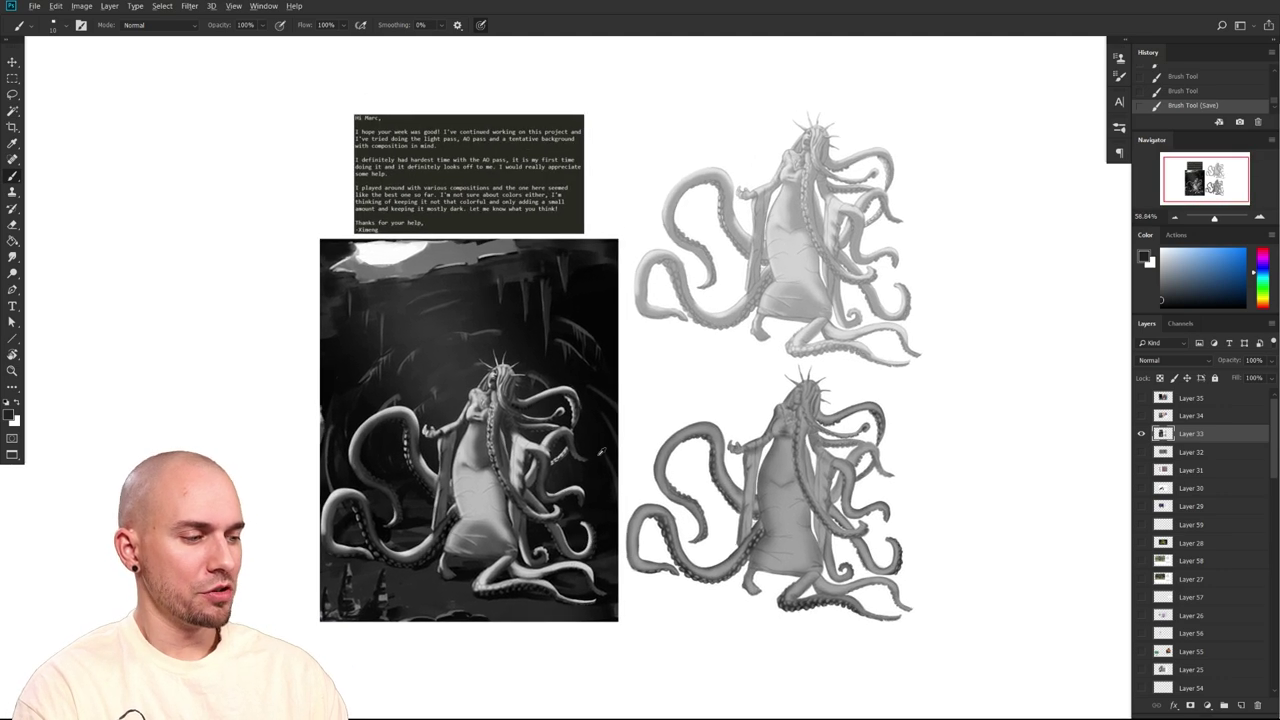
# Choose the MB Soft Round brush for painting
pyautogui.rightClick(600, 451)
pyautogui.click(676, 415)
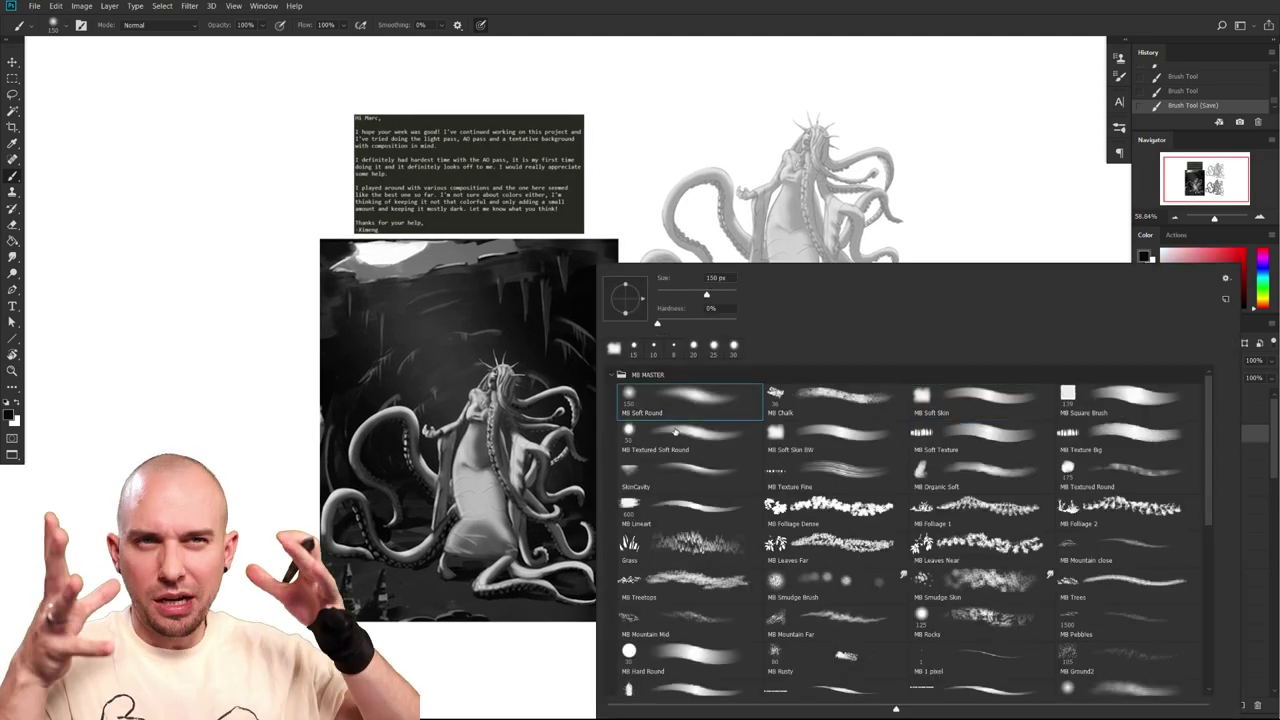
pyautogui.press('Return')
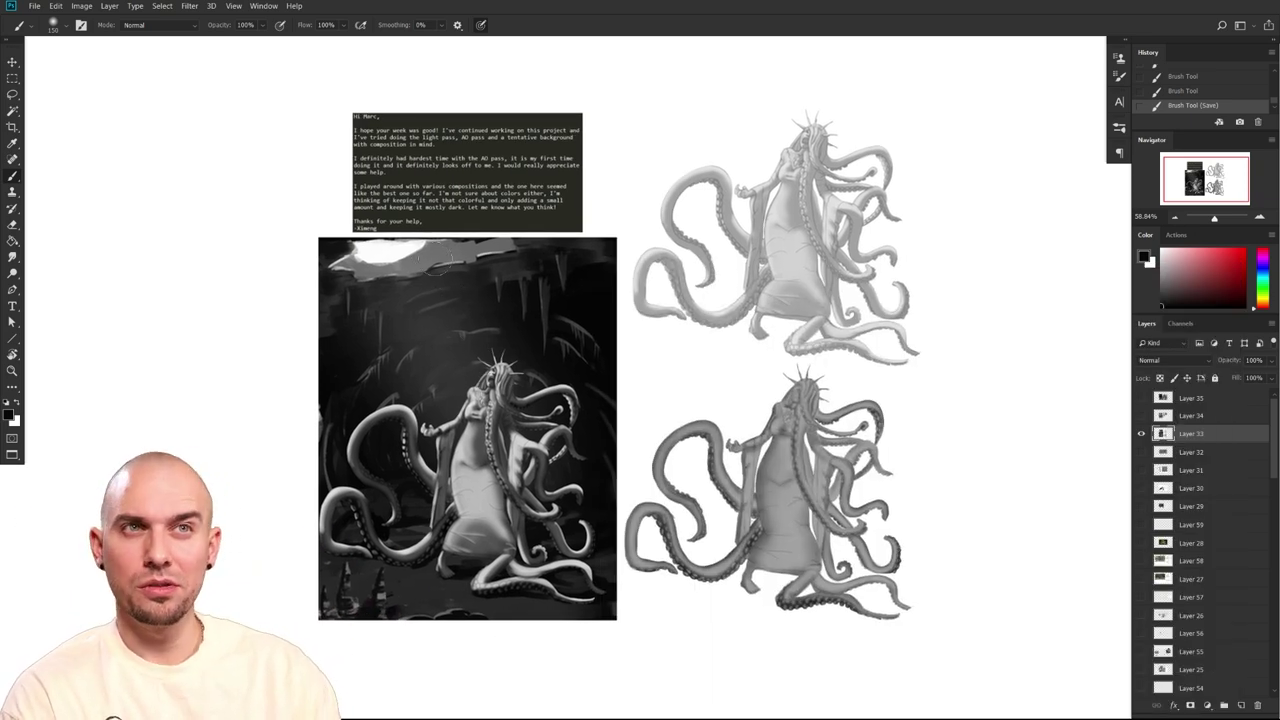
# Paint a soft white glow beneath the cave opening with the brush enlarged to 700 px, redoing the first attempt
pyautogui.press(']')
pyautogui.press(']')
pyautogui.press(']')
pyautogui.press(']')
pyautogui.press(']')
pyautogui.press(']')
pyautogui.press(']')
pyautogui.moveTo(392, 245); pyautogui.dragTo(418, 260)
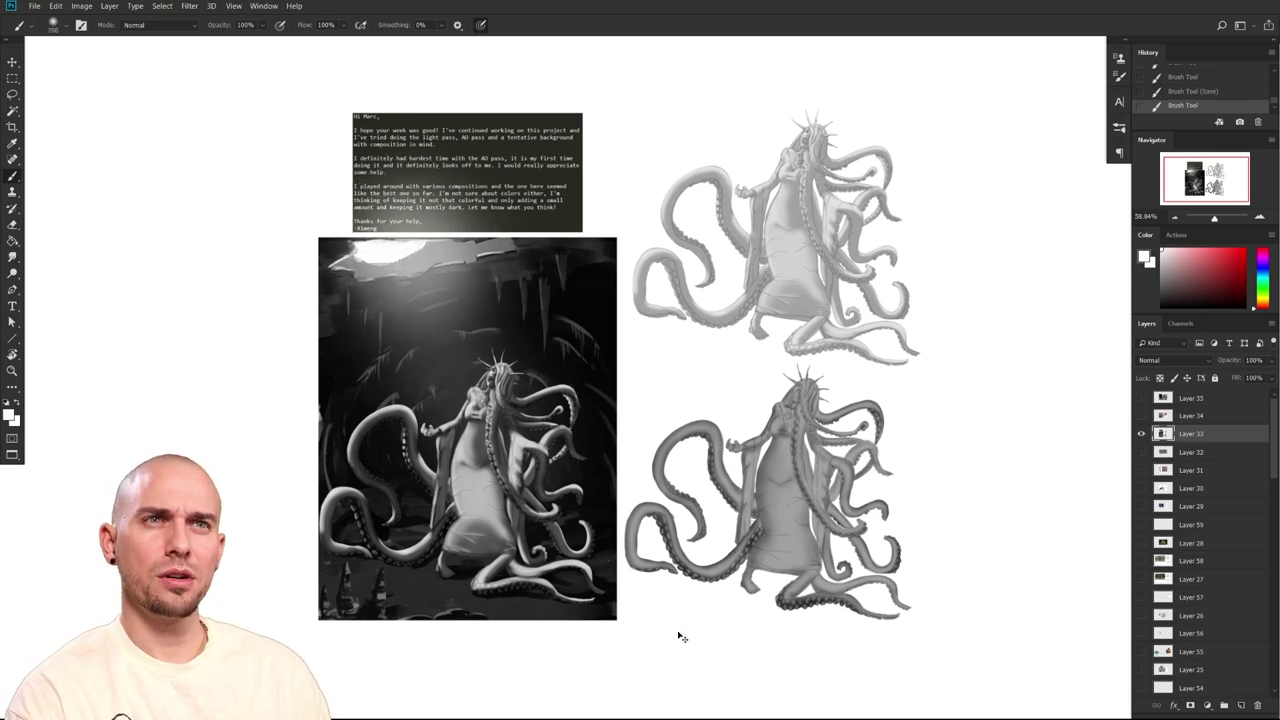
pyautogui.hotkey('ctrl', 'z')
pyautogui.moveTo(404, 264); pyautogui.dragTo(434, 268)
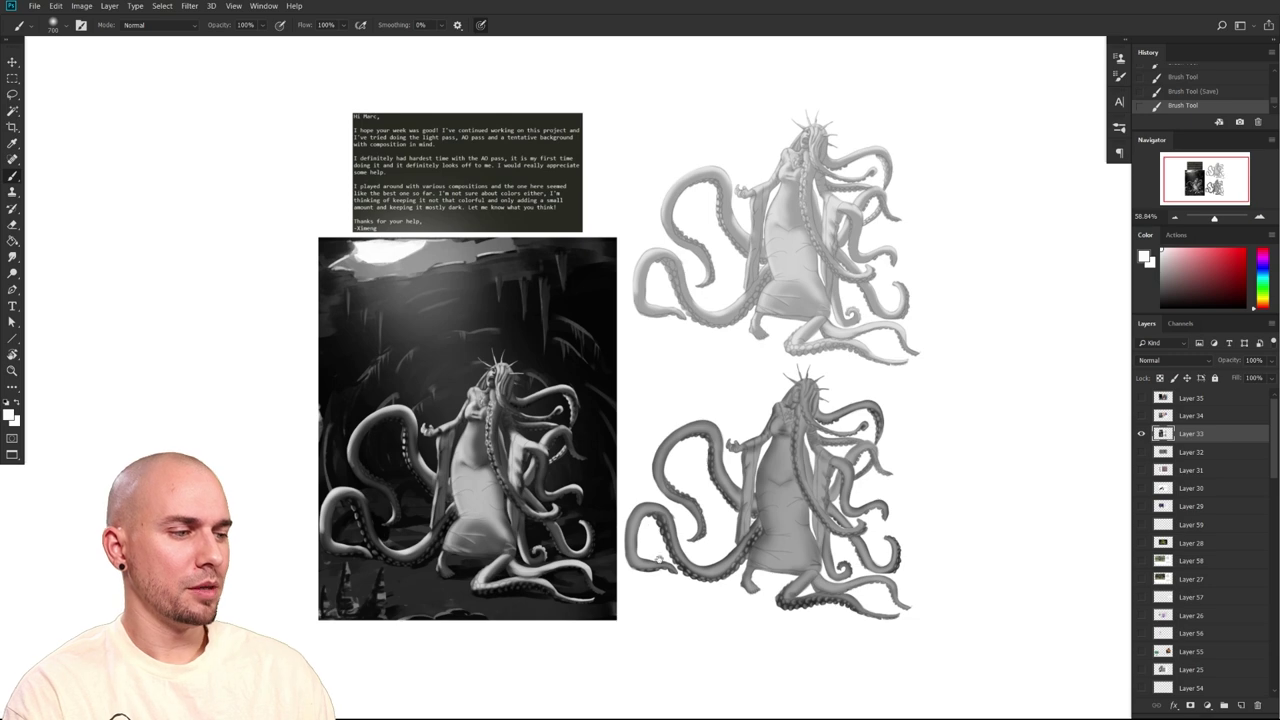
# Lock the layer's transparent pixels and darken the lower-right part of the cave painting with a soft black 400 px brush
pyautogui.scroll(-1, 657, 560)
pyautogui.scroll(2, 623, 543)
pyautogui.press('[')
pyautogui.press('[')
pyautogui.press('[')
pyautogui.press('[')
pyautogui.moveTo(548, 578)
pyautogui.mouseDown()
pyautogui.moveTo(580, 560)
pyautogui.moveTo(545, 580)
pyautogui.moveTo(552, 558)
pyautogui.moveTo(643, 557)
pyautogui.mouseUp()
pyautogui.hotkey('ctrl', 'z')
pyautogui.moveTo(542, 552)
pyautogui.mouseDown()
pyautogui.moveTo(570, 580)
pyautogui.moveTo(528, 588)
pyautogui.moveTo(520, 575)
pyautogui.mouseUp()
pyautogui.moveTo(575, 550)
pyautogui.mouseDown()
pyautogui.moveTo(603, 485)
pyautogui.moveTo(590, 510)
pyautogui.mouseUp()
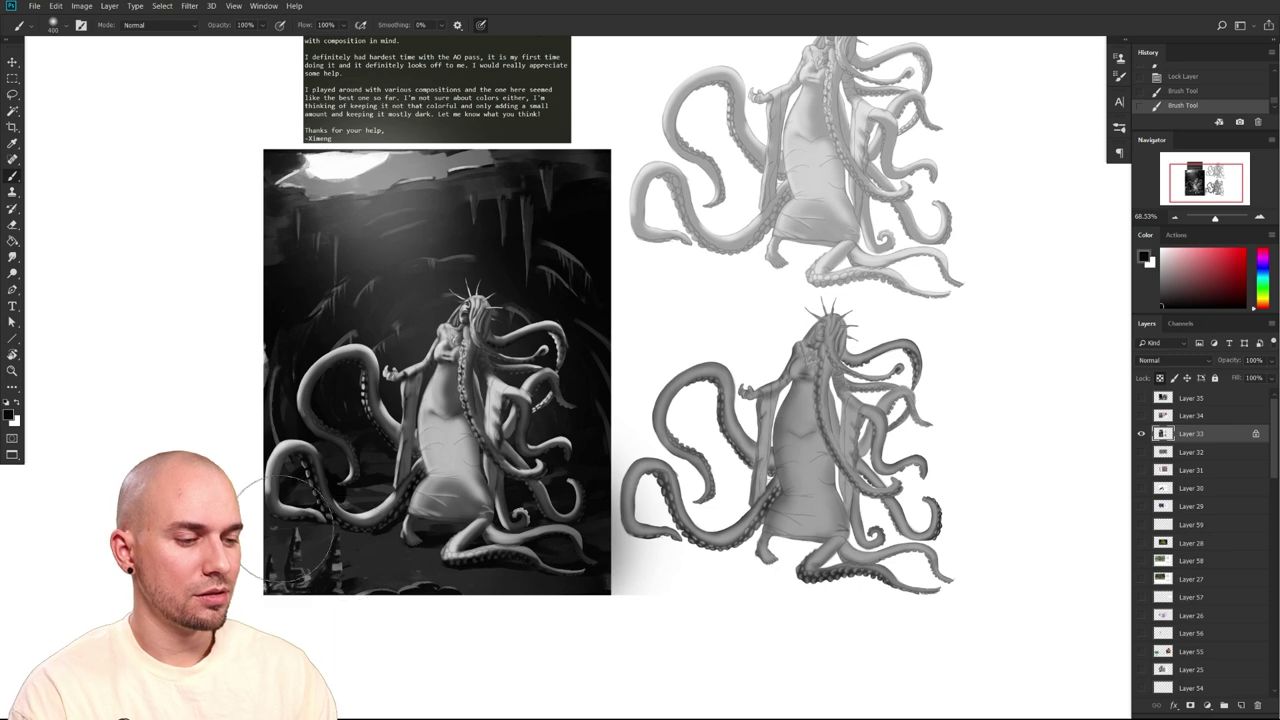
# Darken the tentacles at the cave painting's lower left and its right edge with soft black, enlarging the brush to 500 px
pyautogui.moveTo(265, 449); pyautogui.dragTo(289, 496)
pyautogui.press(']')
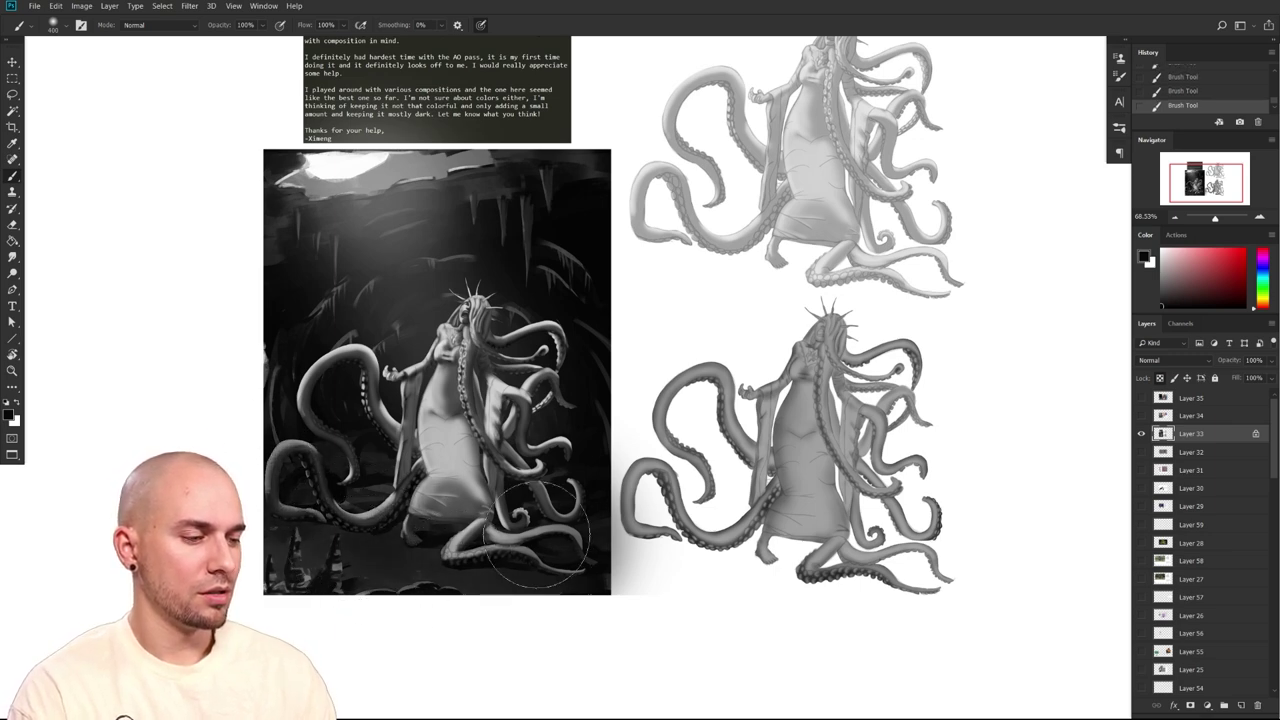
pyautogui.press(']')
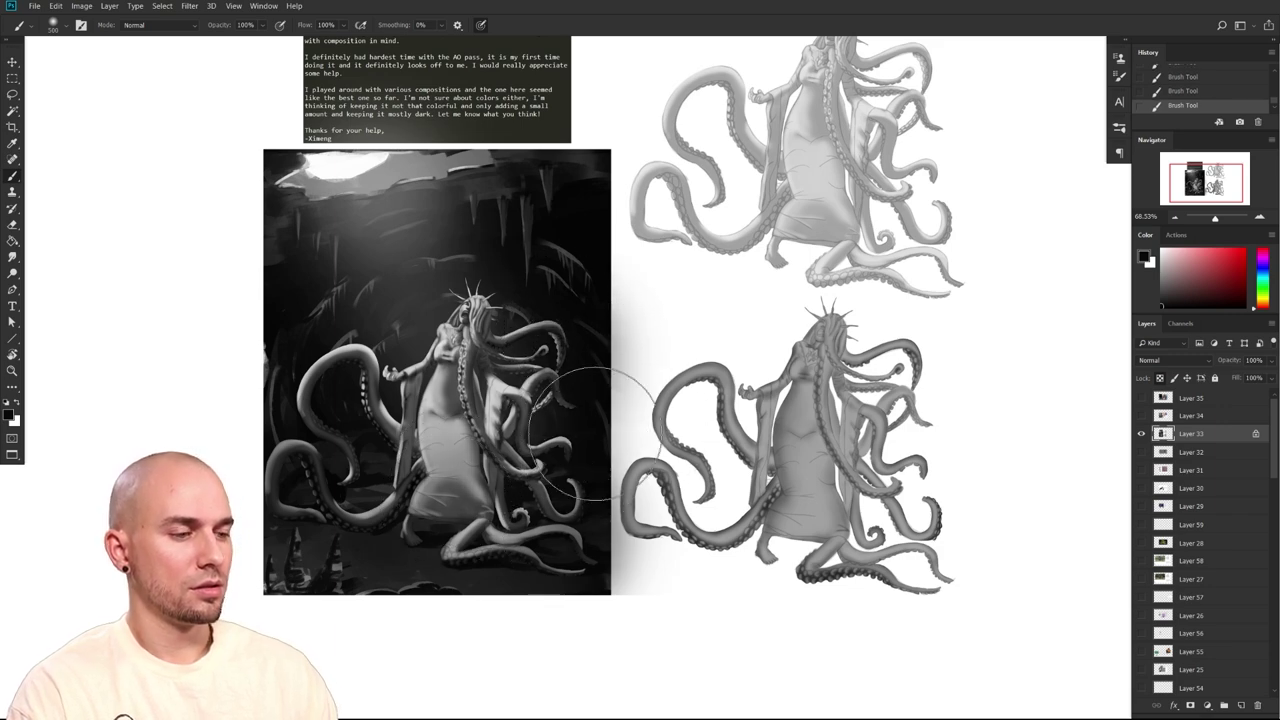
# Copy the whole darkened canvas and revert the history to the brush state just before the transparency lock
pyautogui.press('[')
pyautogui.press('[')
pyautogui.press('[')
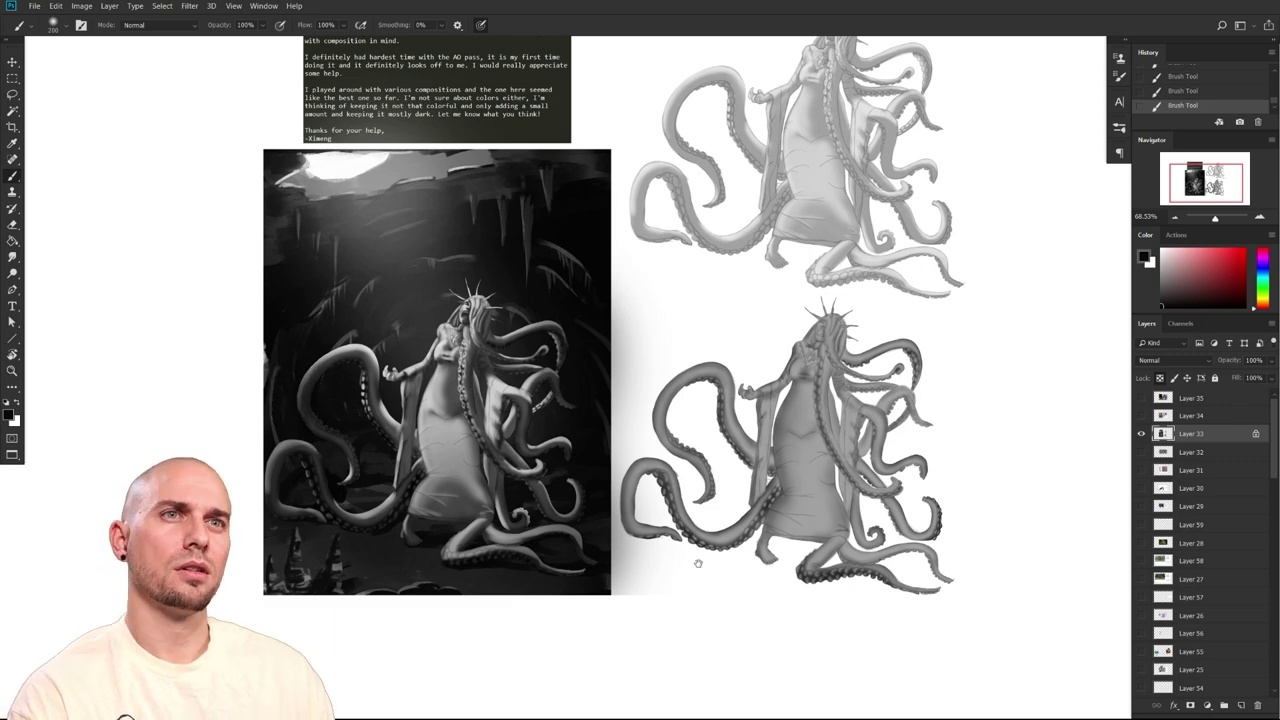
pyautogui.scroll(-3, 550, 430)
pyautogui.scroll(2, 570, 425)
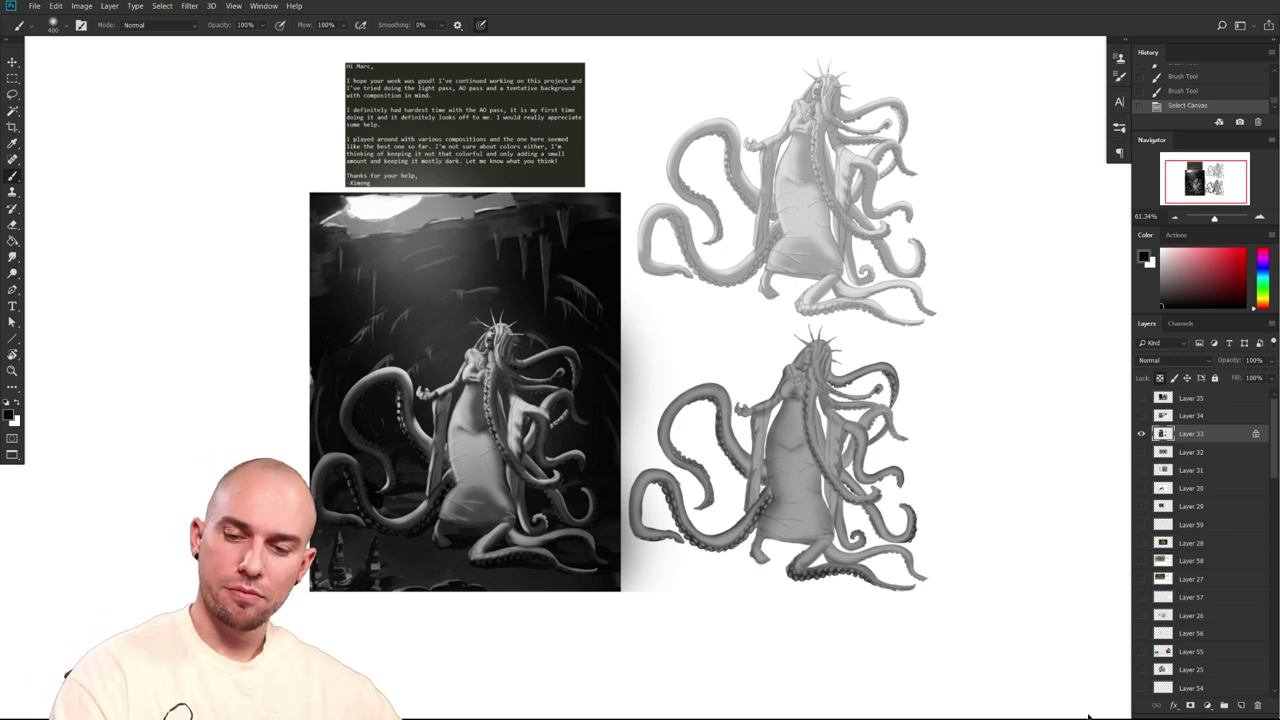
pyautogui.moveTo(1197, 131); pyautogui.dragTo(1197, 175)
pyautogui.scroll(2, 1273, 97)
pyautogui.click(1238, 104)
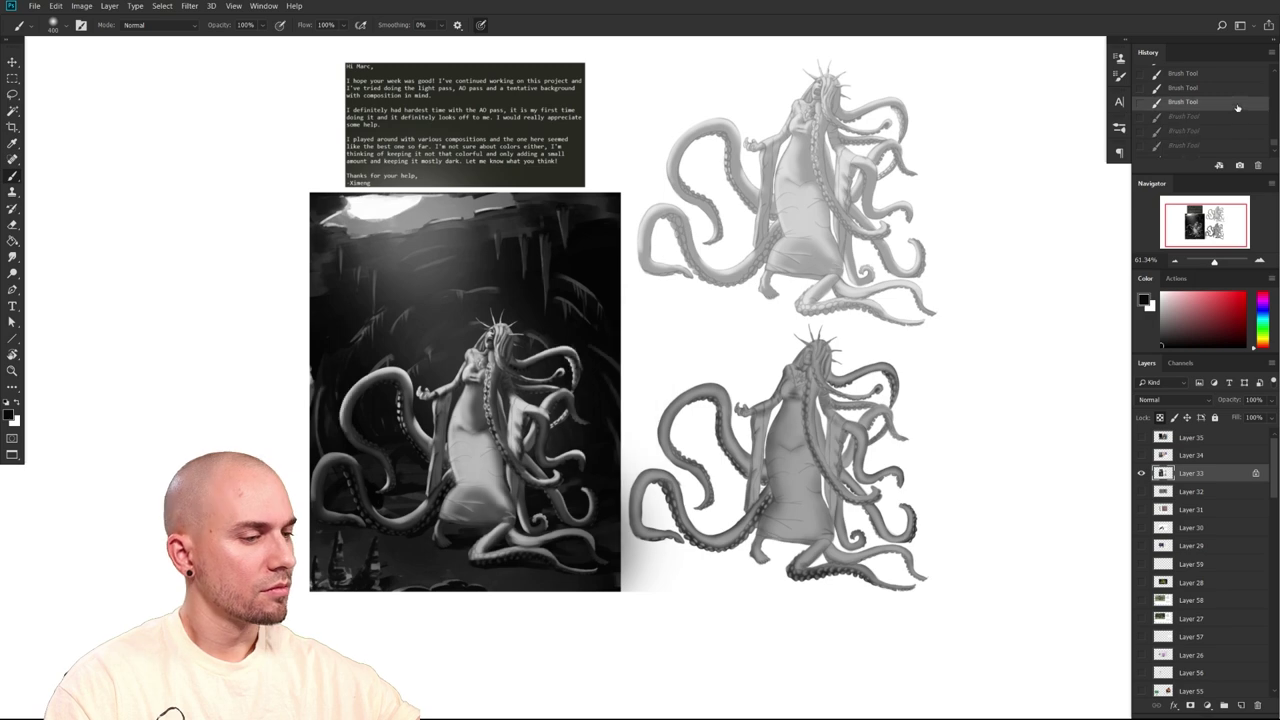
pyautogui.scroll(-3, 1250, 110)
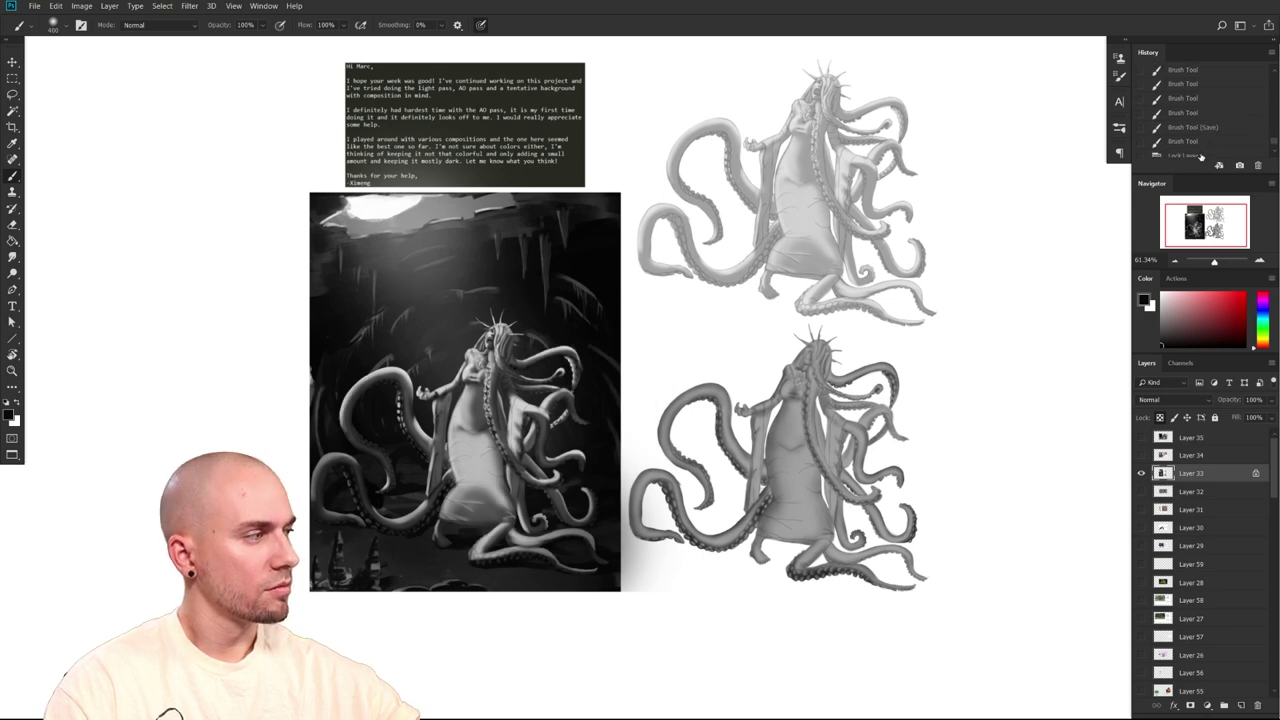
pyautogui.click(1202, 156)
pyautogui.click(1205, 139)
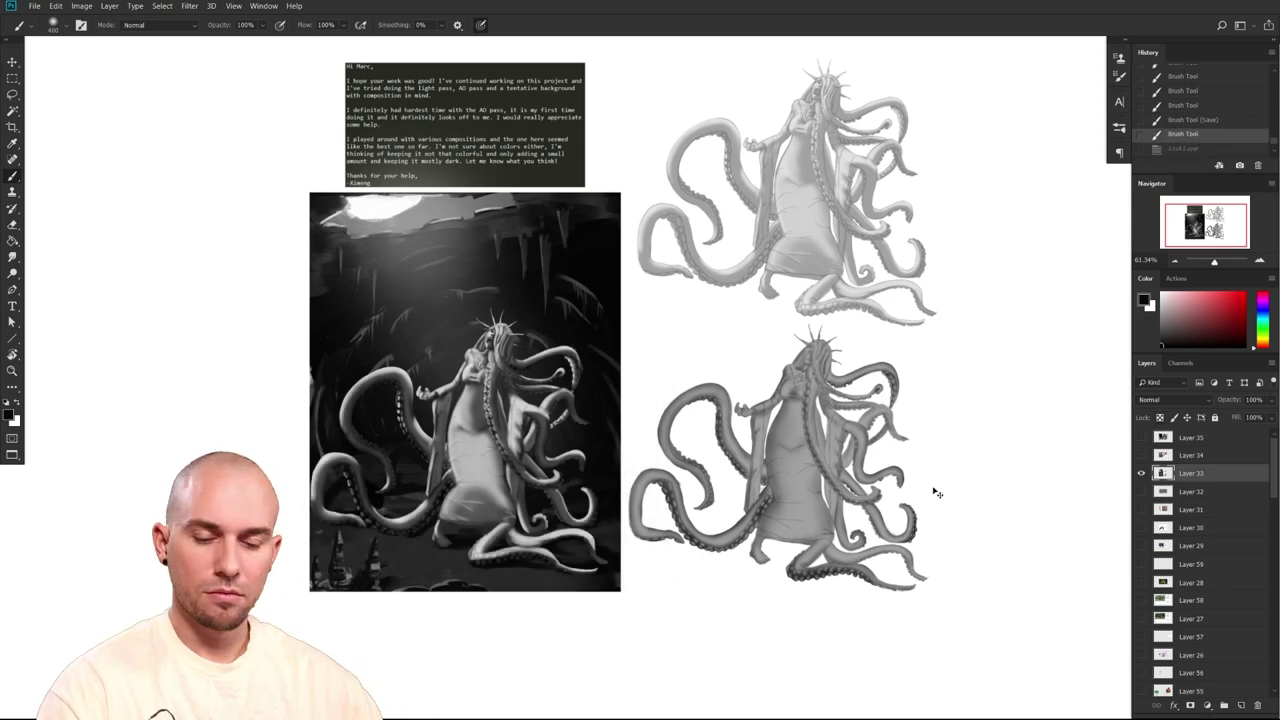
# Paste the darkened version as a new layer, align it over the original artwork, and toggle the layer's visibility to compare
pyautogui.hotkey('ctrl', 'v')
pyautogui.moveTo(582, 538); pyautogui.dragTo(547, 487)
pyautogui.click(1141, 474)
pyautogui.click(1141, 474)
pyautogui.click(1138, 476)
# Clear the soft black spill beside the cave painting's right edge from the pasted layer with a rectangular selection
pyautogui.moveTo(768, 466); pyautogui.dragTo(817, 470)
pyautogui.press('m')
pyautogui.moveTo(677, 560); pyautogui.dragTo(626, 177)
pyautogui.press('Delete')
pyautogui.hotkey('ctrl', 'd')
pyautogui.moveTo(951, 497)
pyautogui.mouseDown()
pyautogui.moveTo(871, 557)
pyautogui.moveTo(900, 535)
pyautogui.moveTo(948, 533)
pyautogui.mouseUp()
pyautogui.keyDown('ctrl'); pyautogui.click(871, 551); pyautogui.keyUp('ctrl')
pyautogui.moveTo(611, 586)
pyautogui.mouseDown()
pyautogui.moveTo(733, 576)
pyautogui.moveTo(635, 590)
pyautogui.mouseUp()
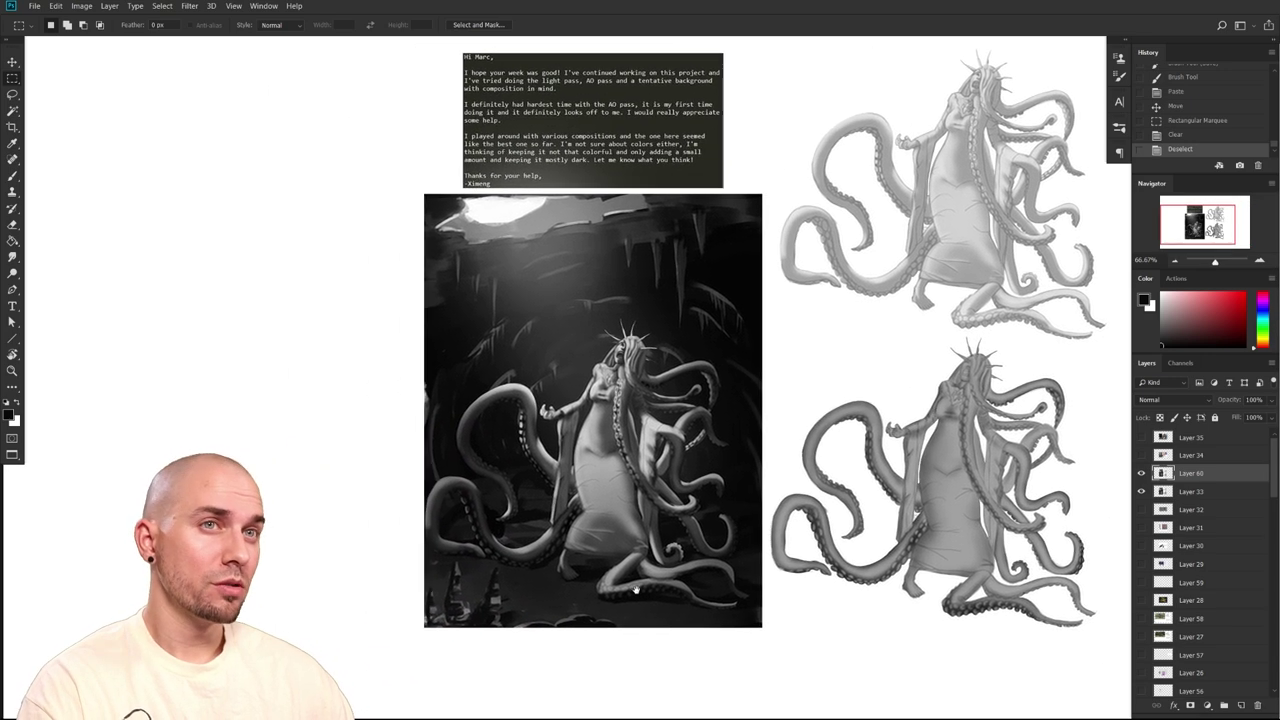
# Try to mark the inner curve of the cave painting's lower-left tentacle with a soft red brush
pyautogui.press('b')
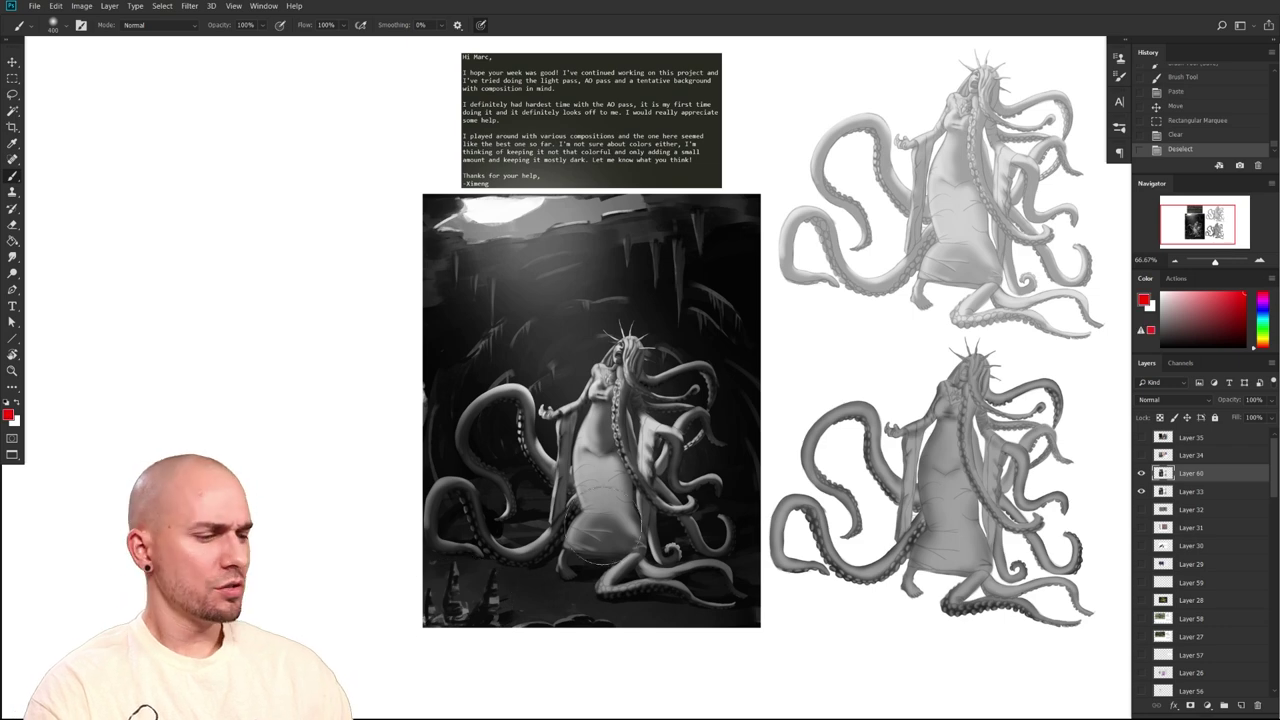
pyautogui.scroll(3, 600, 530)
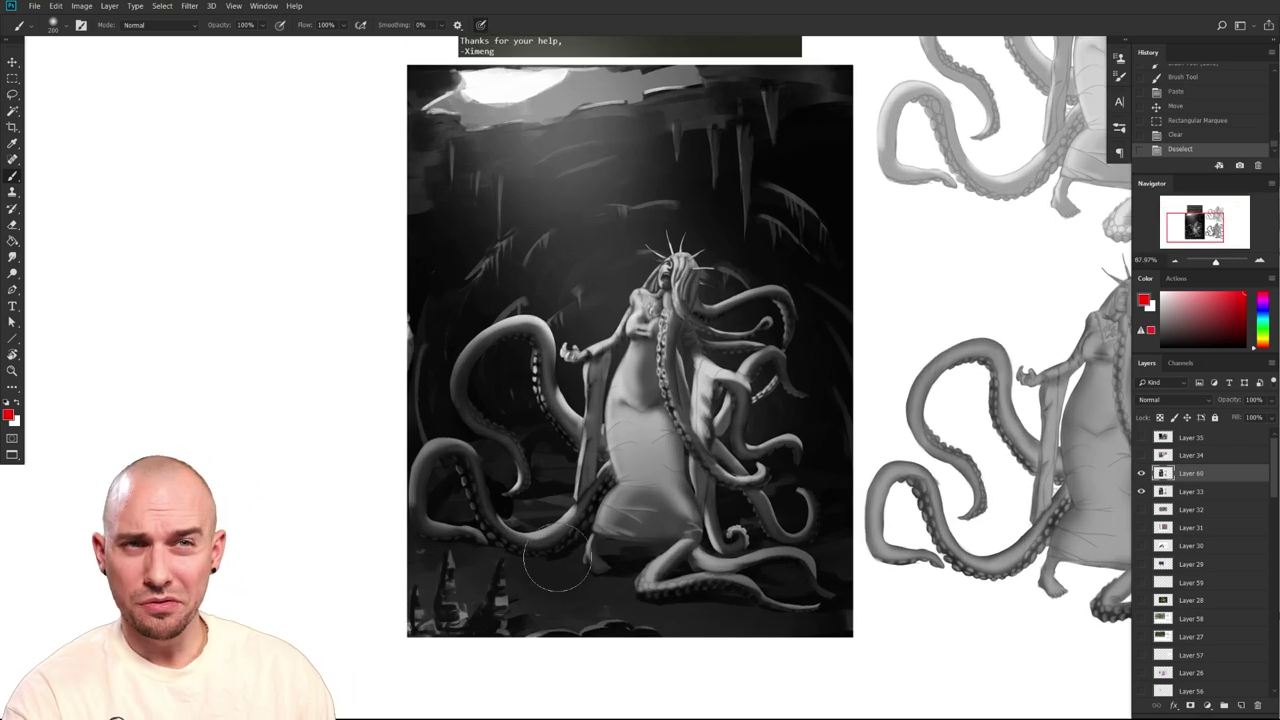
pyautogui.hotkey('ctrl', 'z')
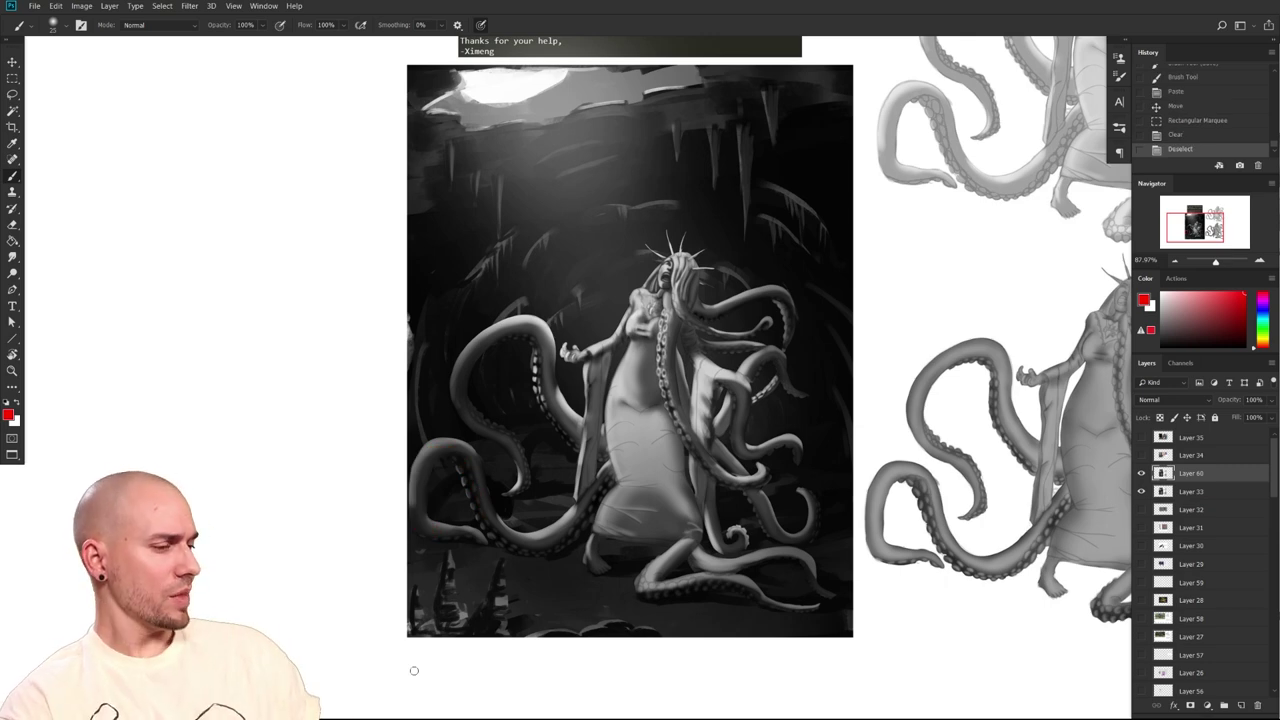
pyautogui.moveTo(647, 618)
pyautogui.mouseDown()
pyautogui.moveTo(617, 620)
pyautogui.moveTo(631, 614)
pyautogui.mouseUp()
pyautogui.moveTo(416, 456); pyautogui.dragTo(446, 511)
pyautogui.hotkey('ctrl', 'z')
pyautogui.press(']')
pyautogui.moveTo(458, 467)
pyautogui.mouseDown()
pyautogui.moveTo(441, 448)
pyautogui.moveTo(459, 510)
pyautogui.mouseUp()
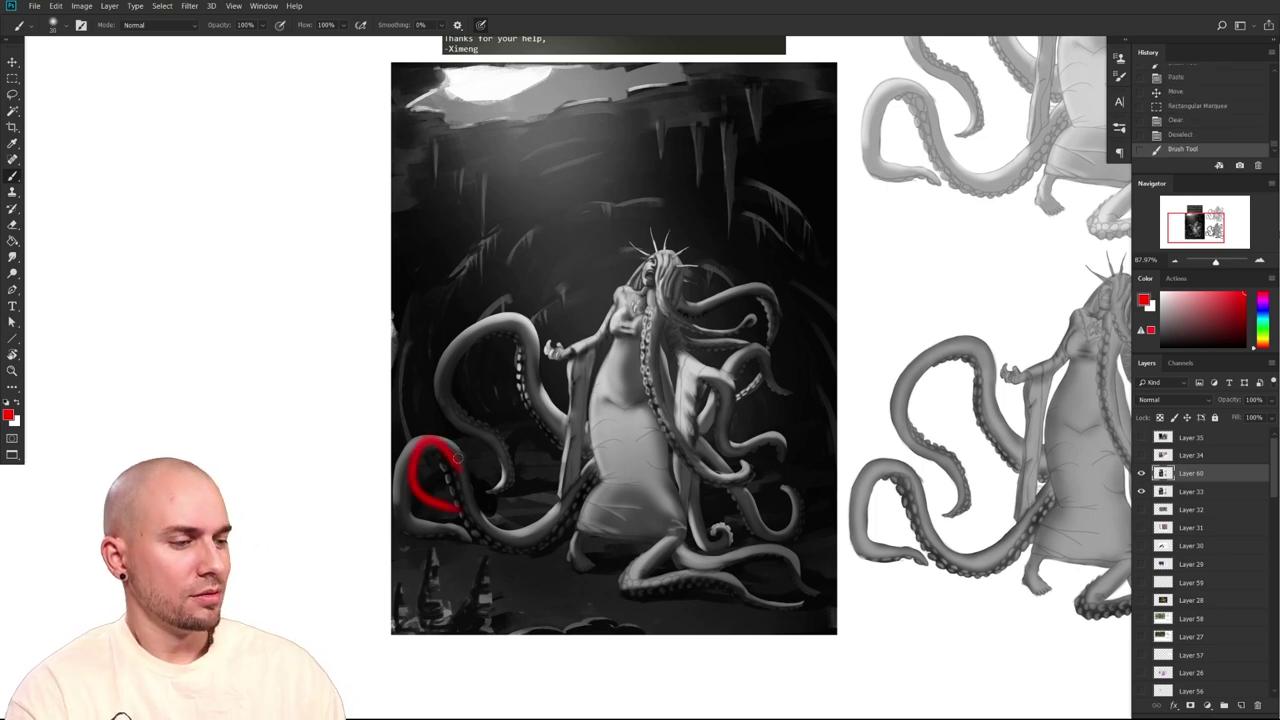
pyautogui.hotkey('ctrl', 'z')
pyautogui.hotkey('ctrl', 'z')
# Lasso the lower-left tentacle coil and duplicate it outward past the cave painting's left edge
pyautogui.press('l')
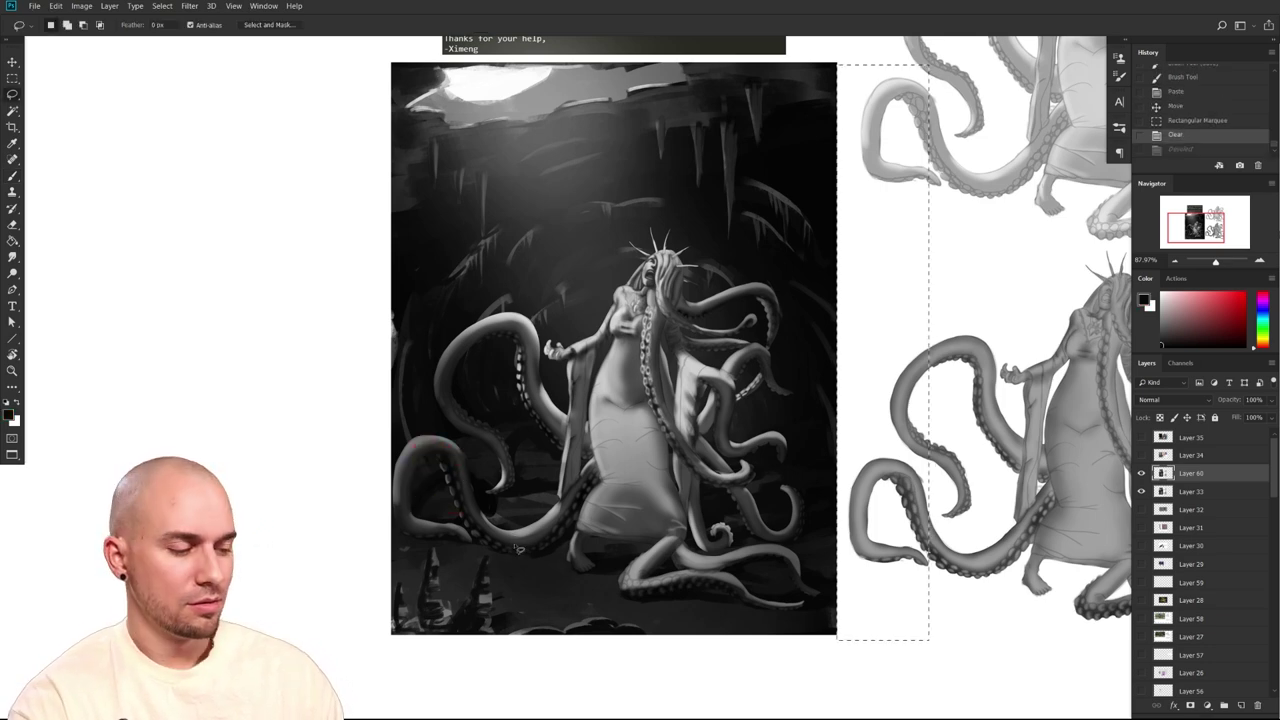
pyautogui.moveTo(449, 433)
pyautogui.mouseDown()
pyautogui.moveTo(518, 558)
pyautogui.moveTo(501, 549)
pyautogui.moveTo(512, 520)
pyautogui.moveTo(474, 520)
pyautogui.mouseUp()
pyautogui.moveTo(533, 550); pyautogui.dragTo(533, 550)
pyautogui.hotkey('ctrl', 'z')
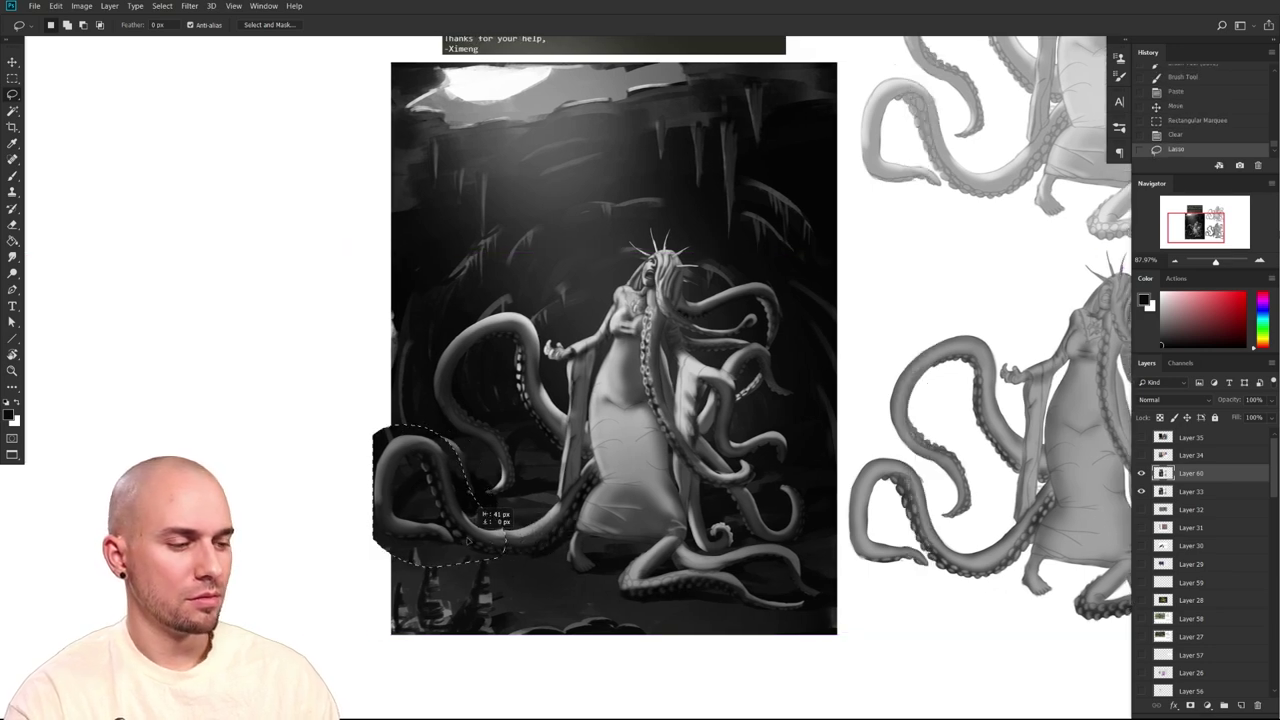
pyautogui.moveTo(465, 540); pyautogui.dragTo(479, 520)
pyautogui.hotkey('ctrl', 'd')
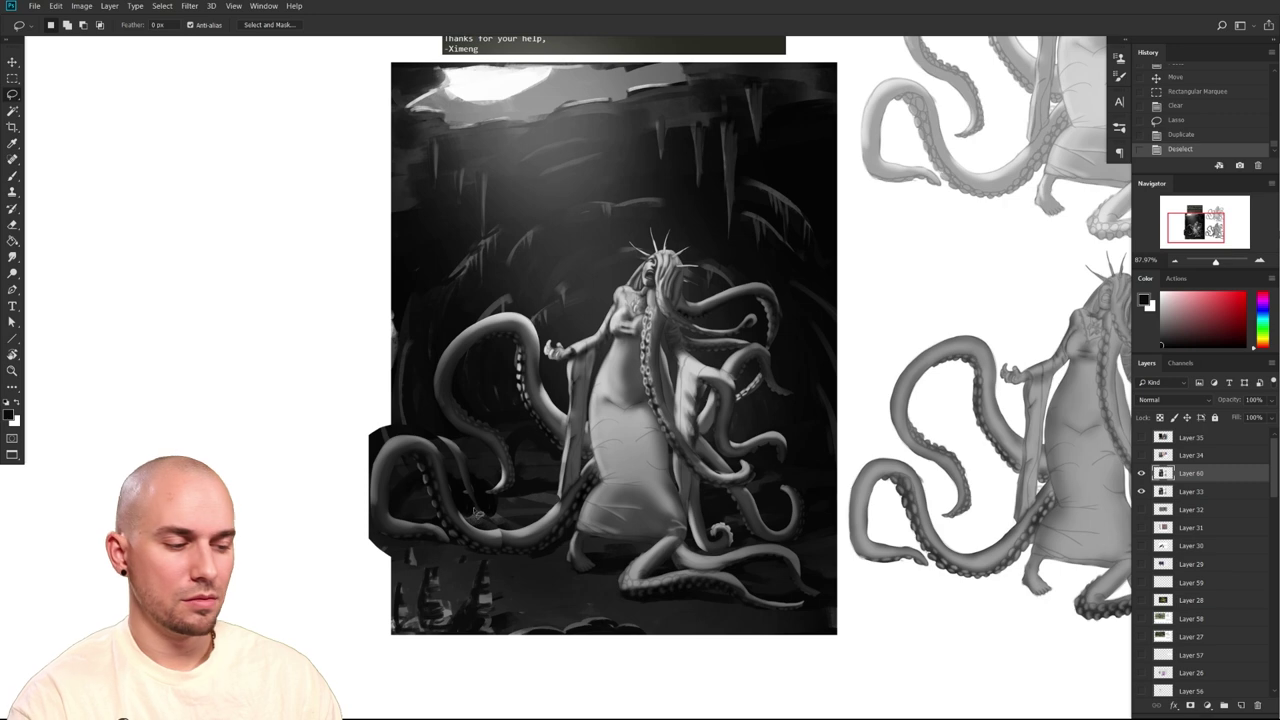
# Clear the part of the duplicated tentacle that overhangs the cave painting's left edge using a rectangular selection
pyautogui.press('m')
pyautogui.moveTo(328, 382); pyautogui.dragTo(333, 406)
pyautogui.moveTo(391, 577); pyautogui.dragTo(391, 578)
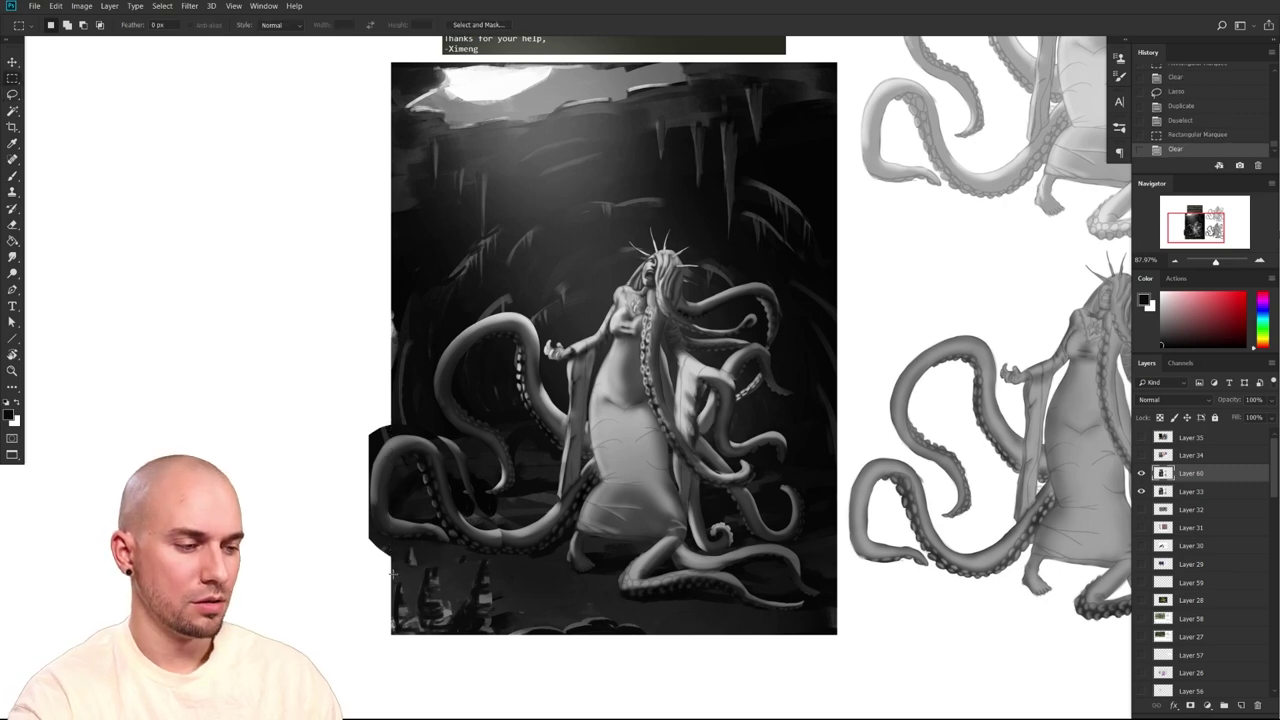
pyautogui.press('Delete')
pyautogui.hscroll(2, 579, 631)
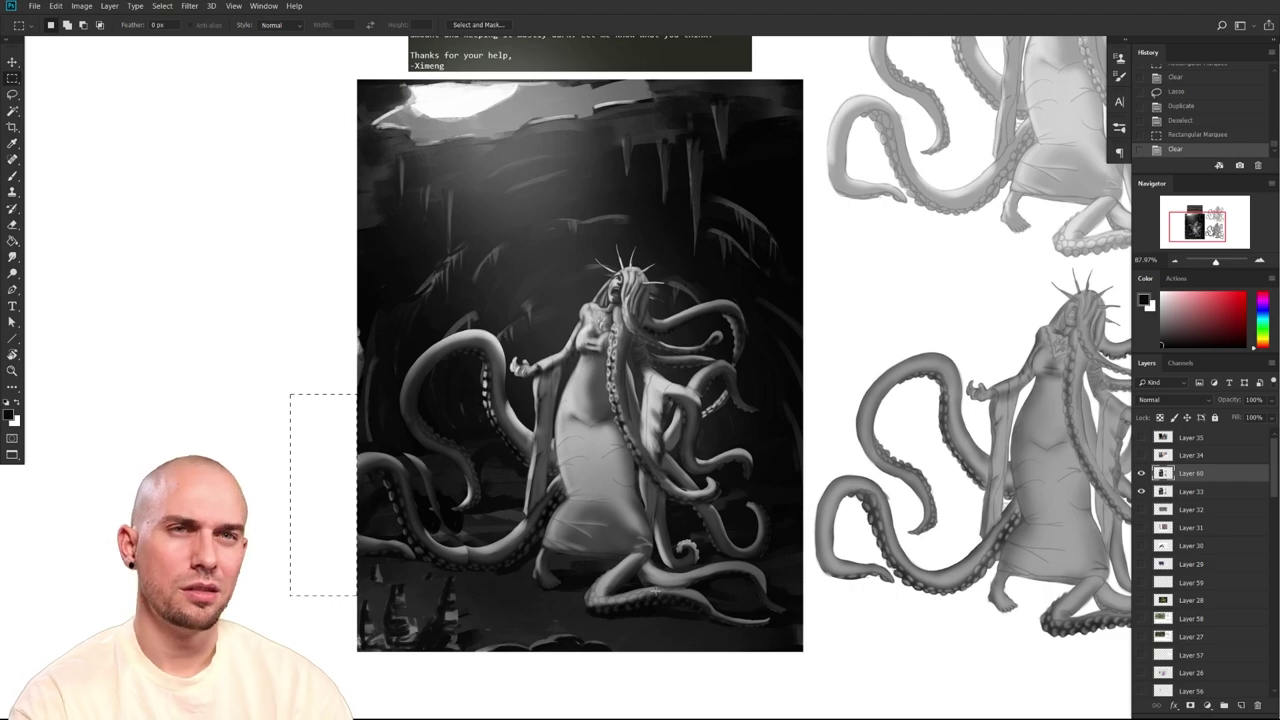
pyautogui.hotkey('ctrl', 'd')
# Examine the two grey figure studies beside the cave painting, comparing the light pass with the ambient occlusion pass
pyautogui.scroll(-3, 846, 546)
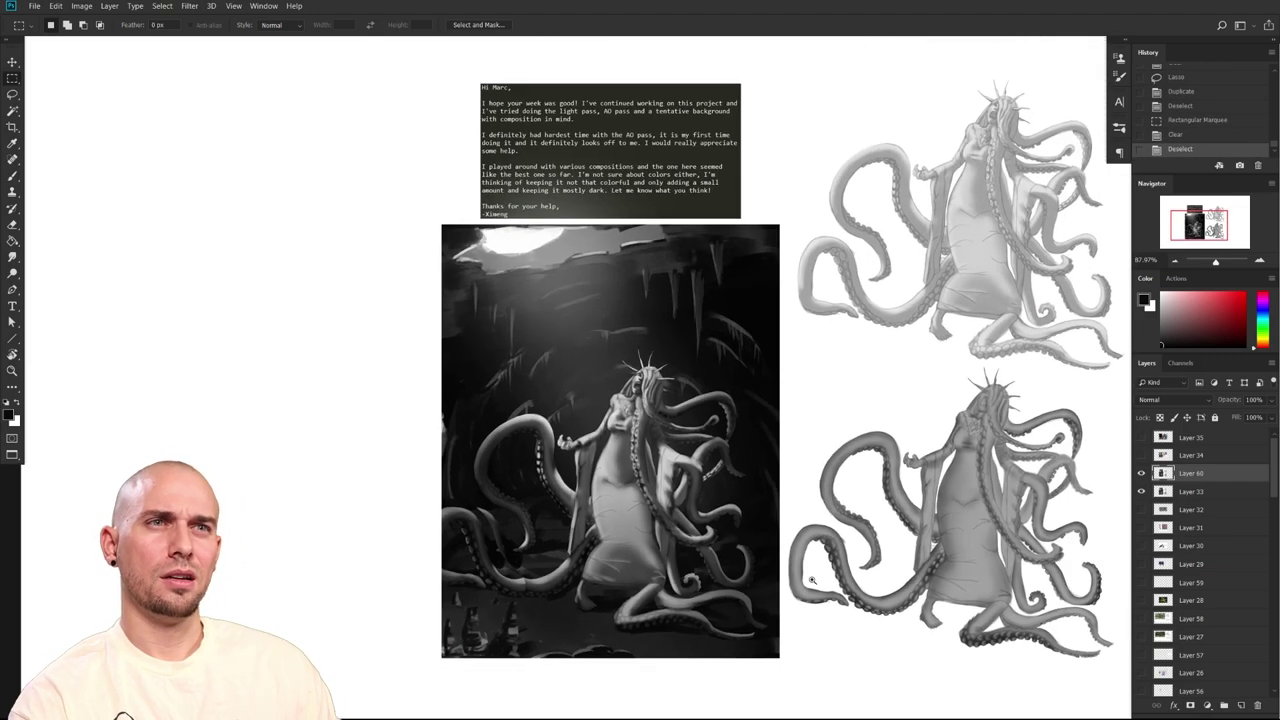
pyautogui.moveTo(811, 580); pyautogui.dragTo(825, 578)
pyautogui.moveTo(1120, 543); pyautogui.dragTo(910, 505)
pyautogui.moveTo(1015, 385); pyautogui.dragTo(816, 606)
pyautogui.moveTo(797, 483); pyautogui.dragTo(695, 688)
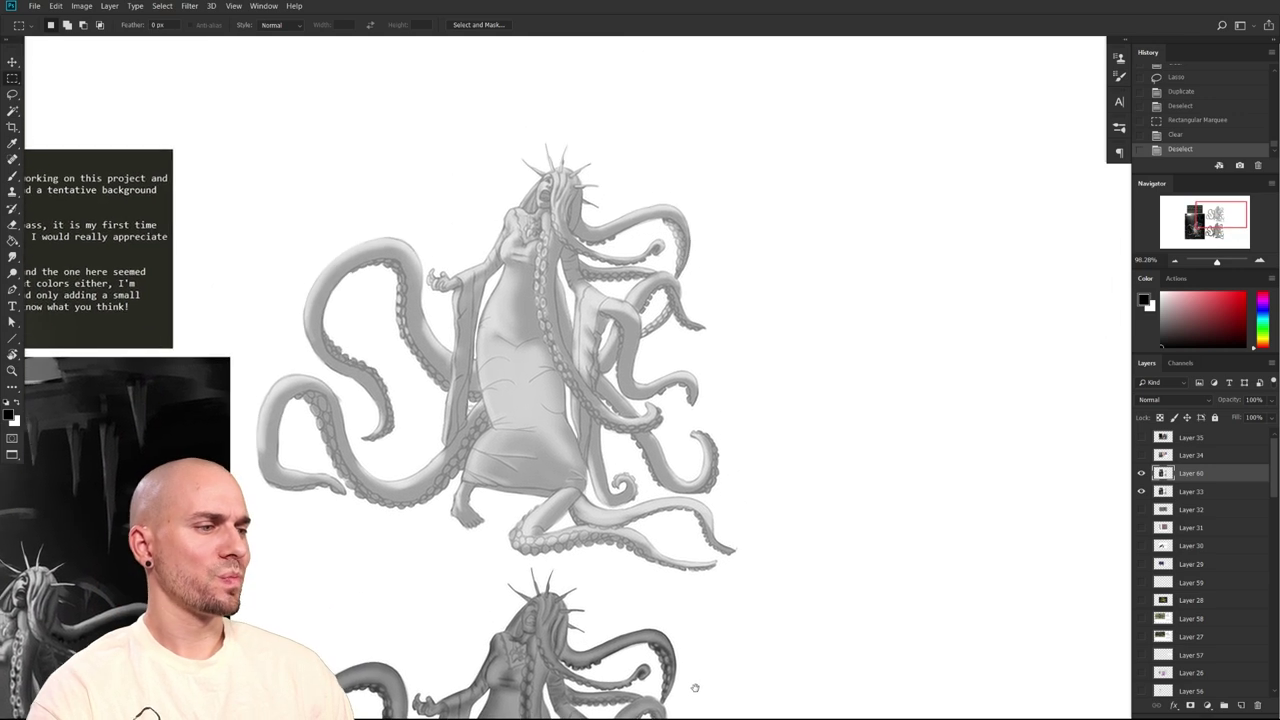
pyautogui.moveTo(542, 444); pyautogui.dragTo(665, 16)
pyautogui.moveTo(680, 576); pyautogui.dragTo(775, 581)
pyautogui.scroll(-6, 938, 564)
pyautogui.scroll(4, 775, 581)
pyautogui.scroll(6, 775, 580)
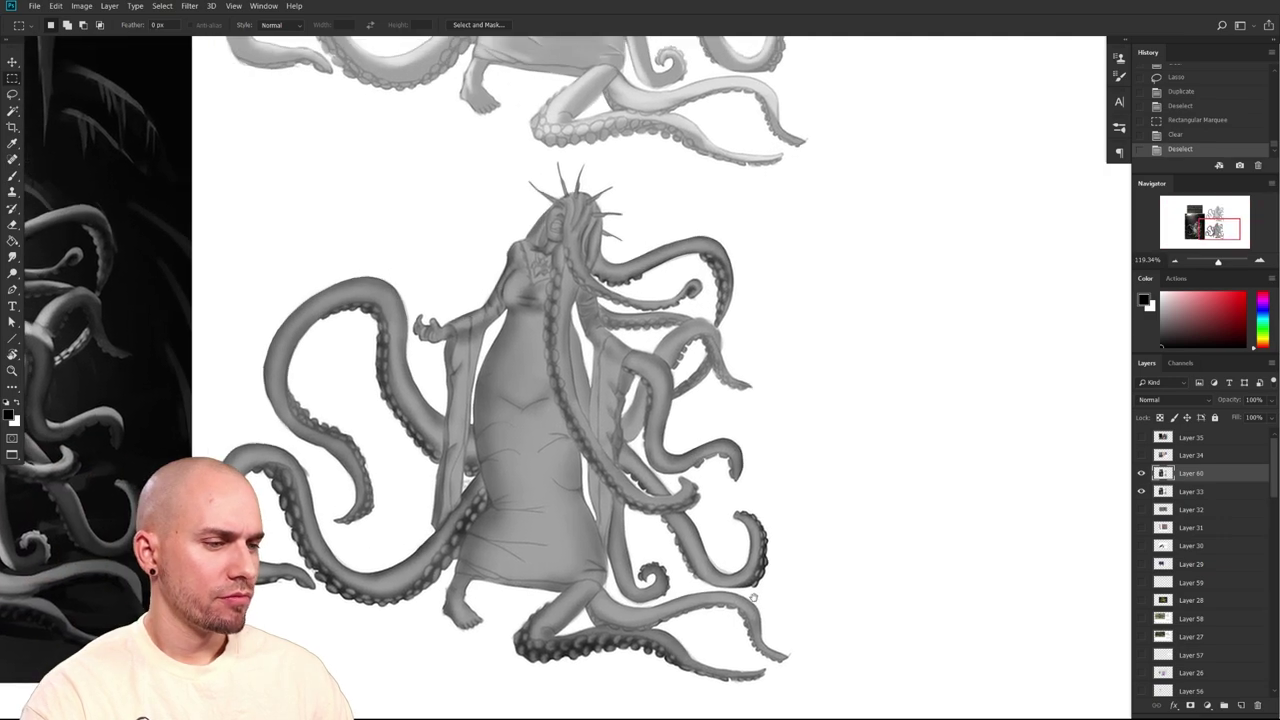
pyautogui.scroll(-5, 745, 657)
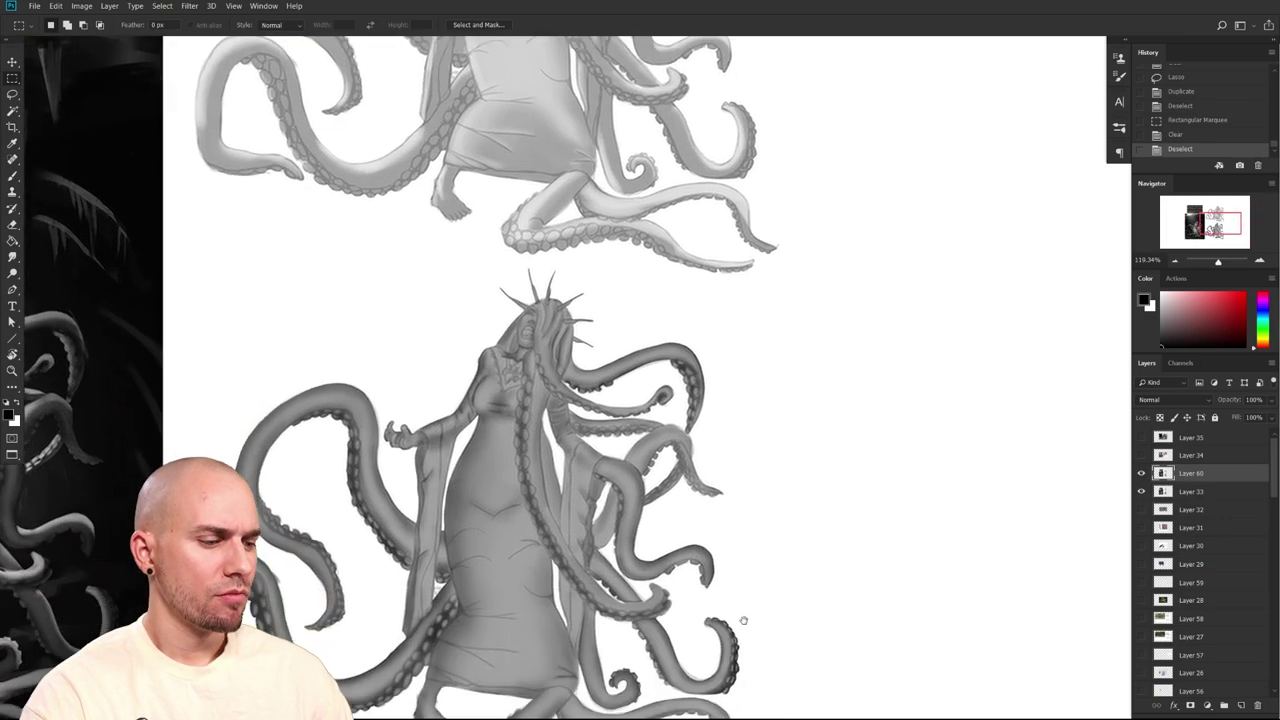
pyautogui.press('d')
pyautogui.moveTo(612, 568); pyautogui.dragTo(722, 553)
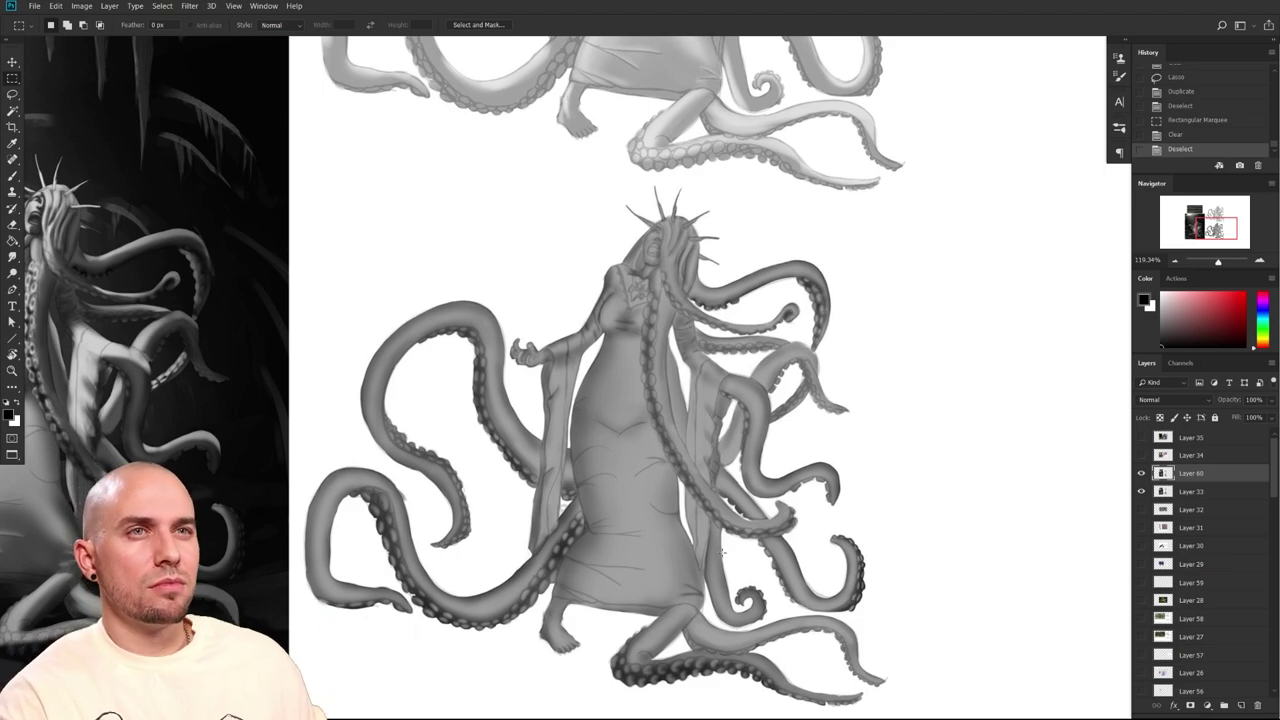
# Examine the overlapping tentacles and the sleeve on the darker grey figure's right side up close
pyautogui.scroll(2, 722, 553)
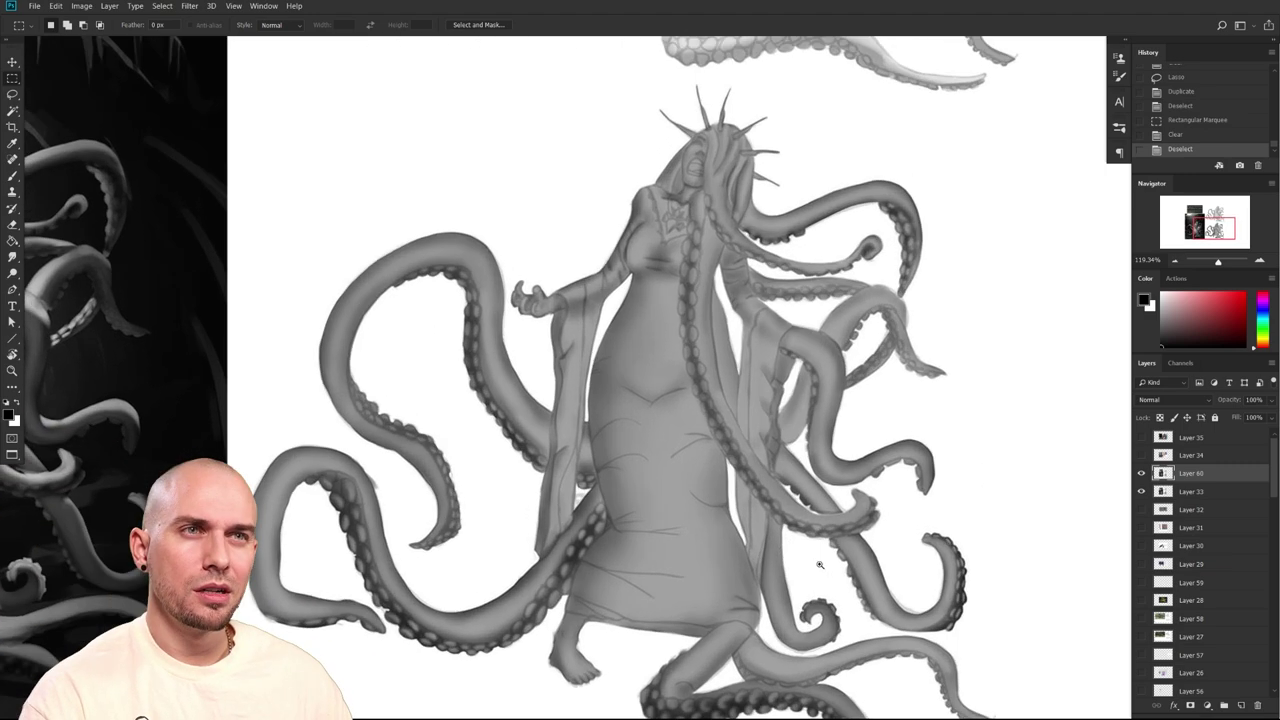
pyautogui.scroll(3, 800, 571)
pyautogui.scroll(4, 800, 571)
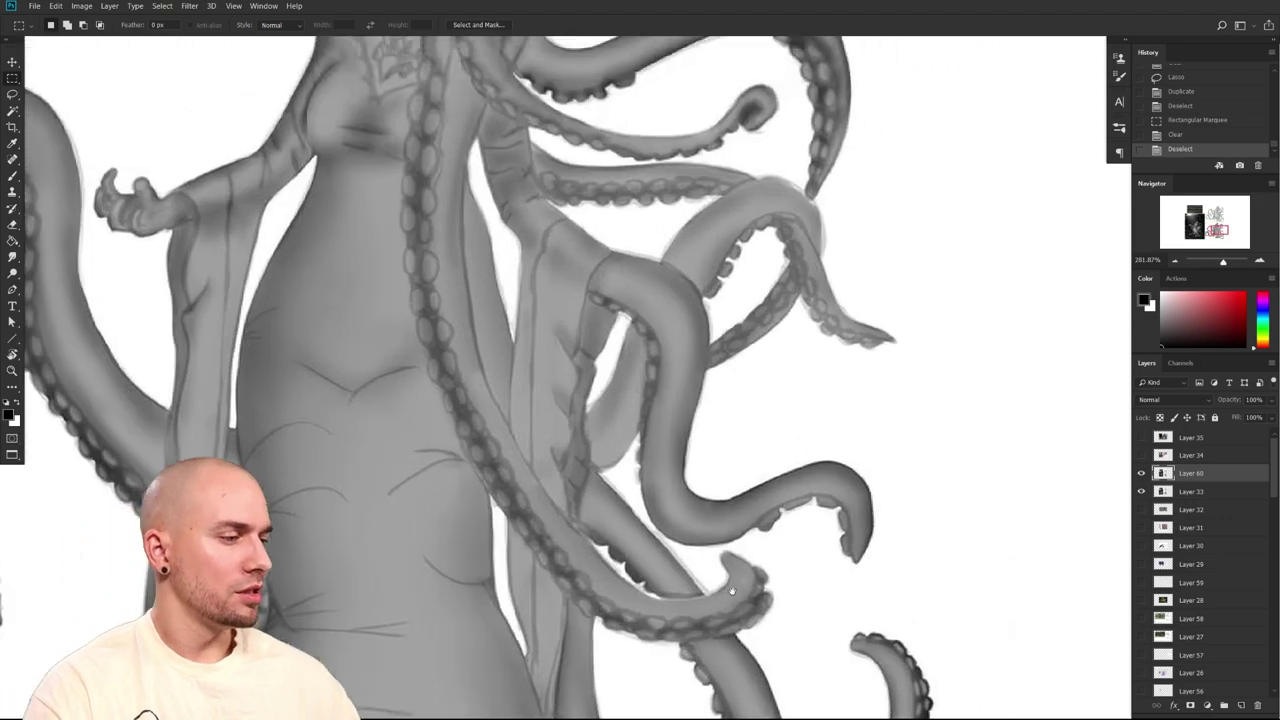
pyautogui.moveTo(732, 591); pyautogui.dragTo(742, 687)
pyautogui.press('b')
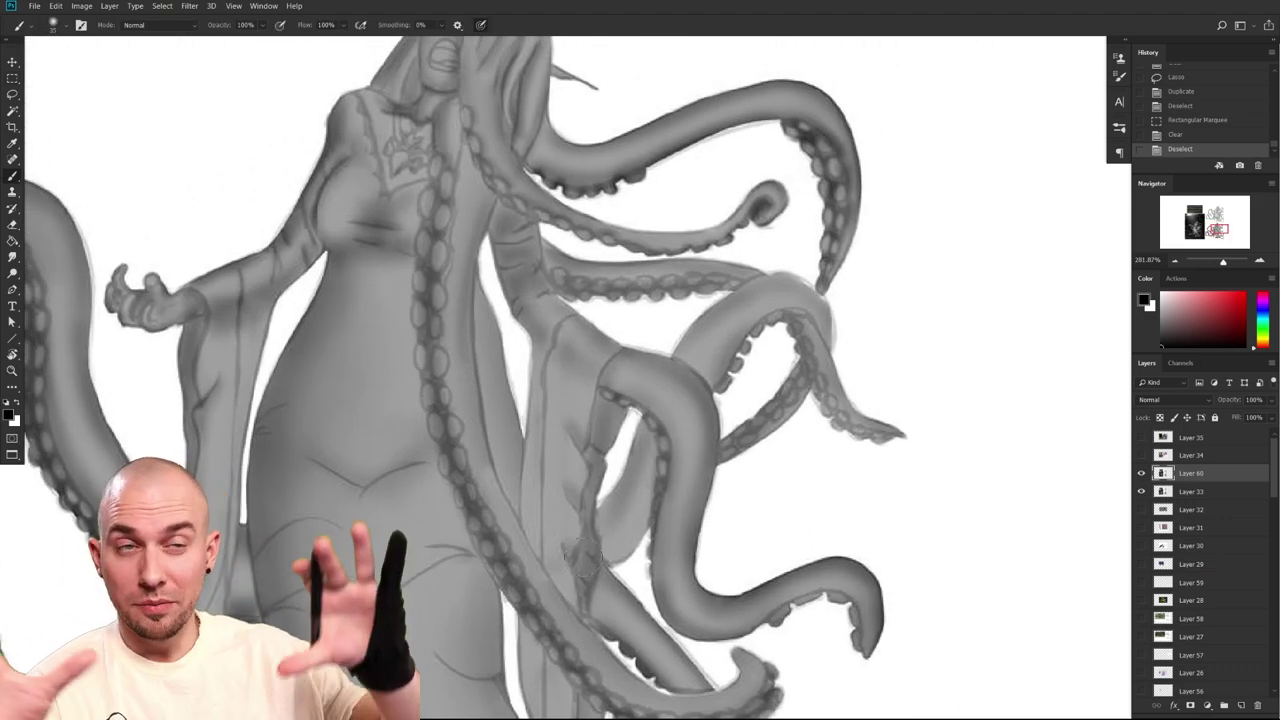
pyautogui.moveTo(686, 602); pyautogui.dragTo(803, 612)
pyautogui.scroll(4, 748, 550)
pyautogui.moveTo(766, 392); pyautogui.dragTo(837, 626)
pyautogui.moveTo(757, 432); pyautogui.dragTo(640, 155)
pyautogui.moveTo(700, 494); pyautogui.dragTo(690, 694)
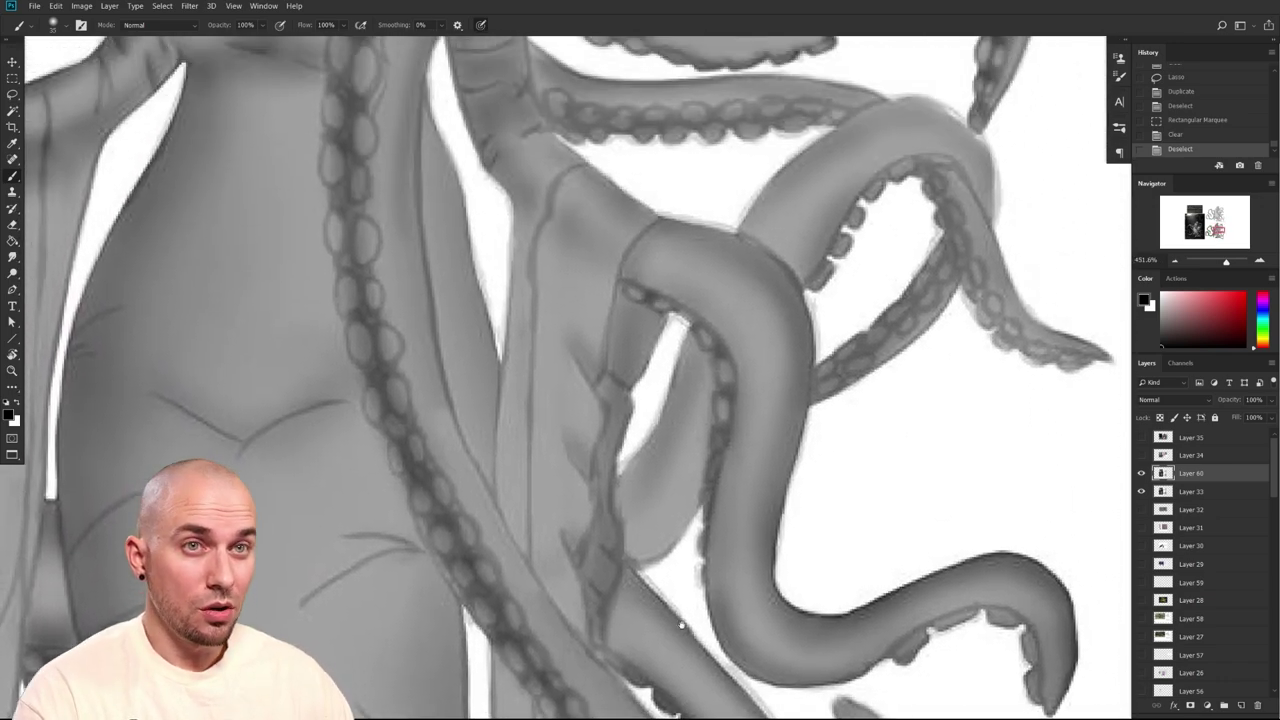
pyautogui.hscroll(2, 712, 530)
pyautogui.scroll(3, 650, 525)
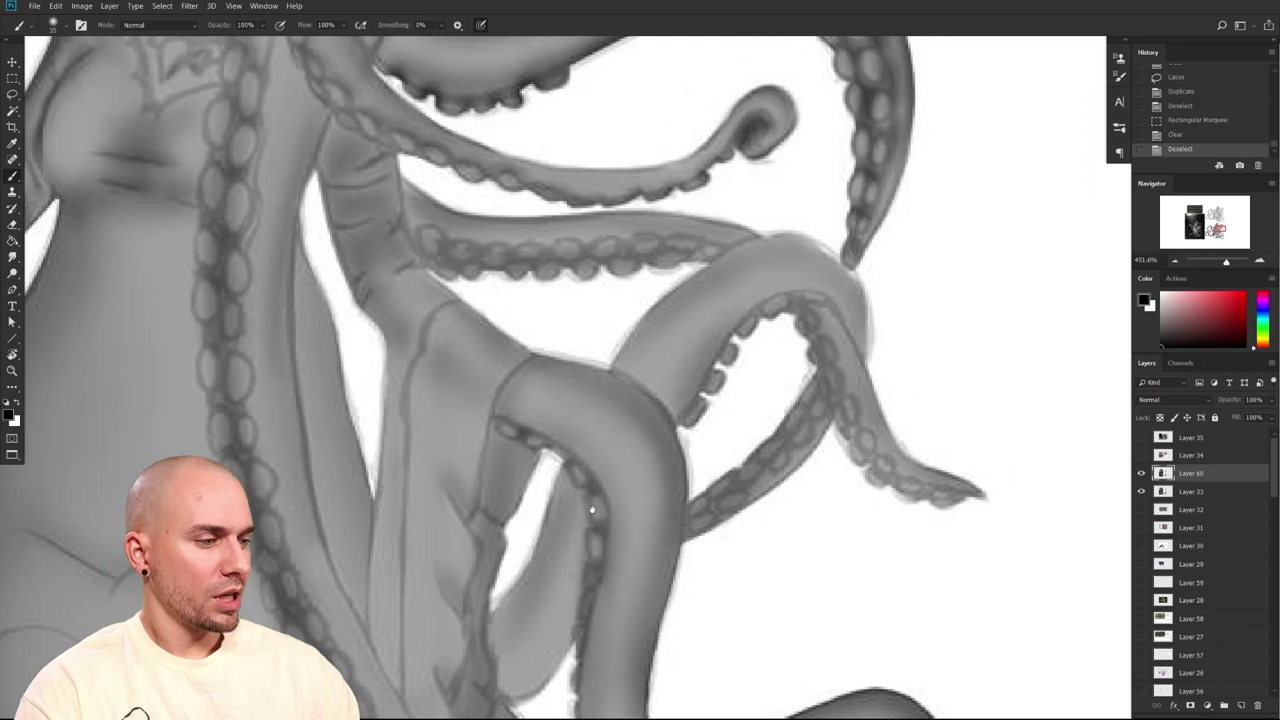
# Try to lasso the shadowed inner sleeve edge and the tentacle section beneath it on the darker grey figure
pyautogui.press('l')
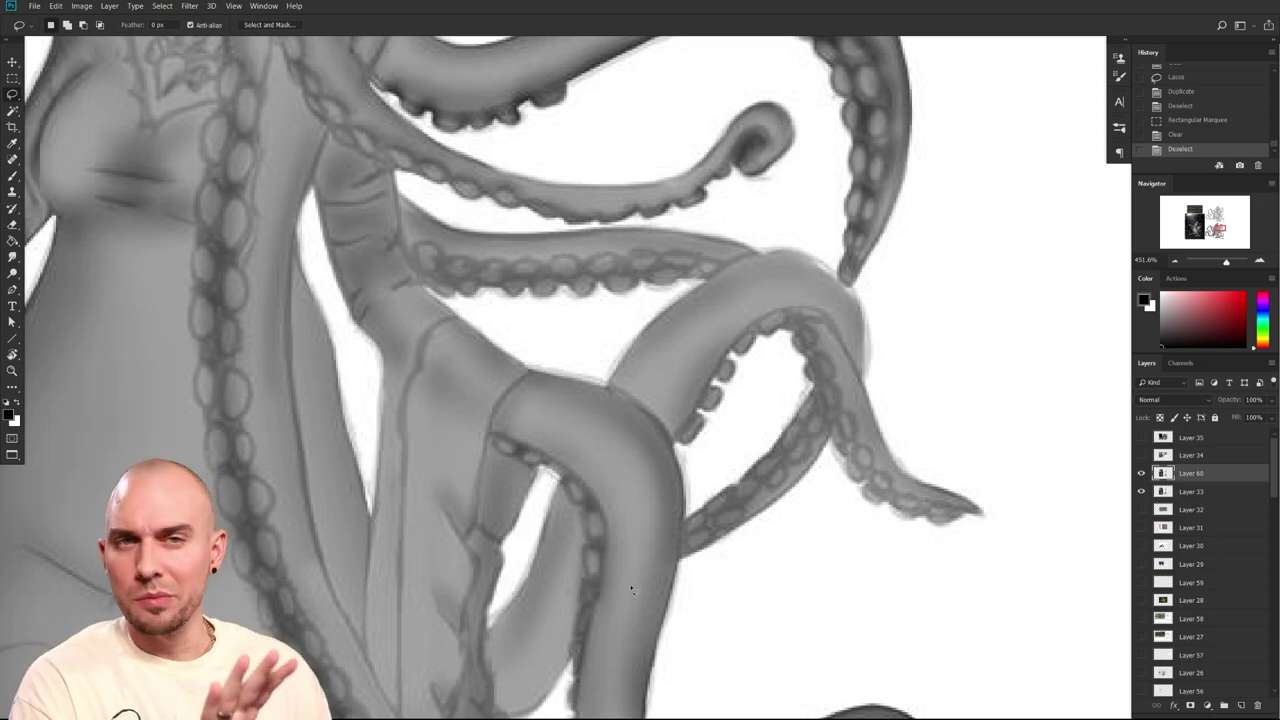
pyautogui.moveTo(648, 532)
pyautogui.mouseDown()
pyautogui.moveTo(666, 589)
pyautogui.moveTo(649, 643)
pyautogui.moveTo(658, 578)
pyautogui.mouseUp()
pyautogui.press('b')
pyautogui.scroll(2, 470, 375)
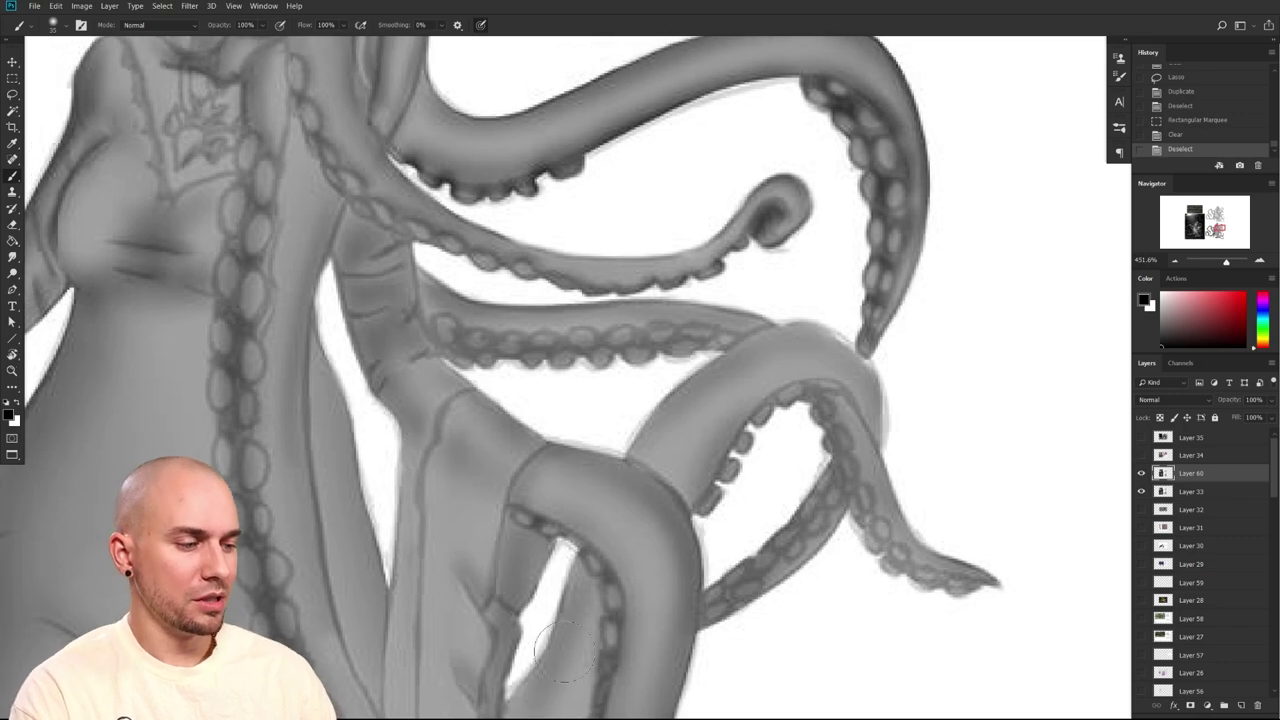
pyautogui.scroll(-3, 554, 557)
pyautogui.press('l')
pyautogui.scroll(-2, 531, 514)
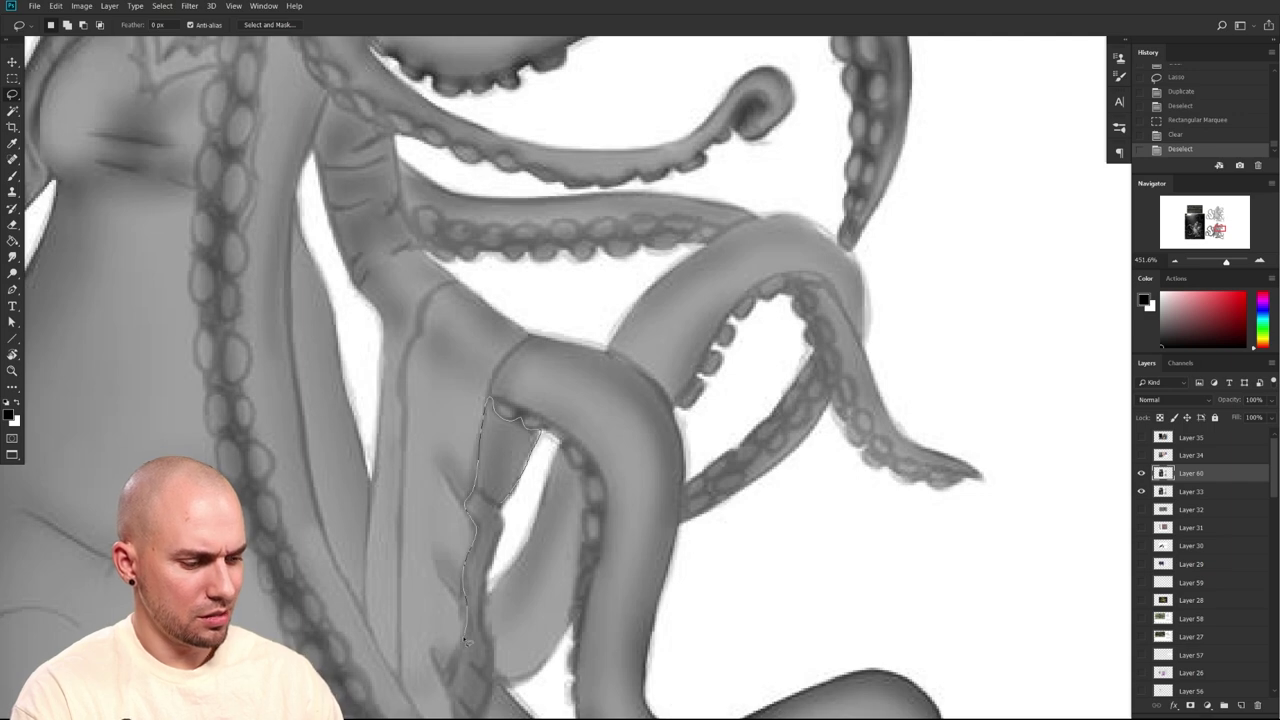
pyautogui.moveTo(502, 518); pyautogui.dragTo(476, 705)
pyautogui.scroll(-8, 478, 600)
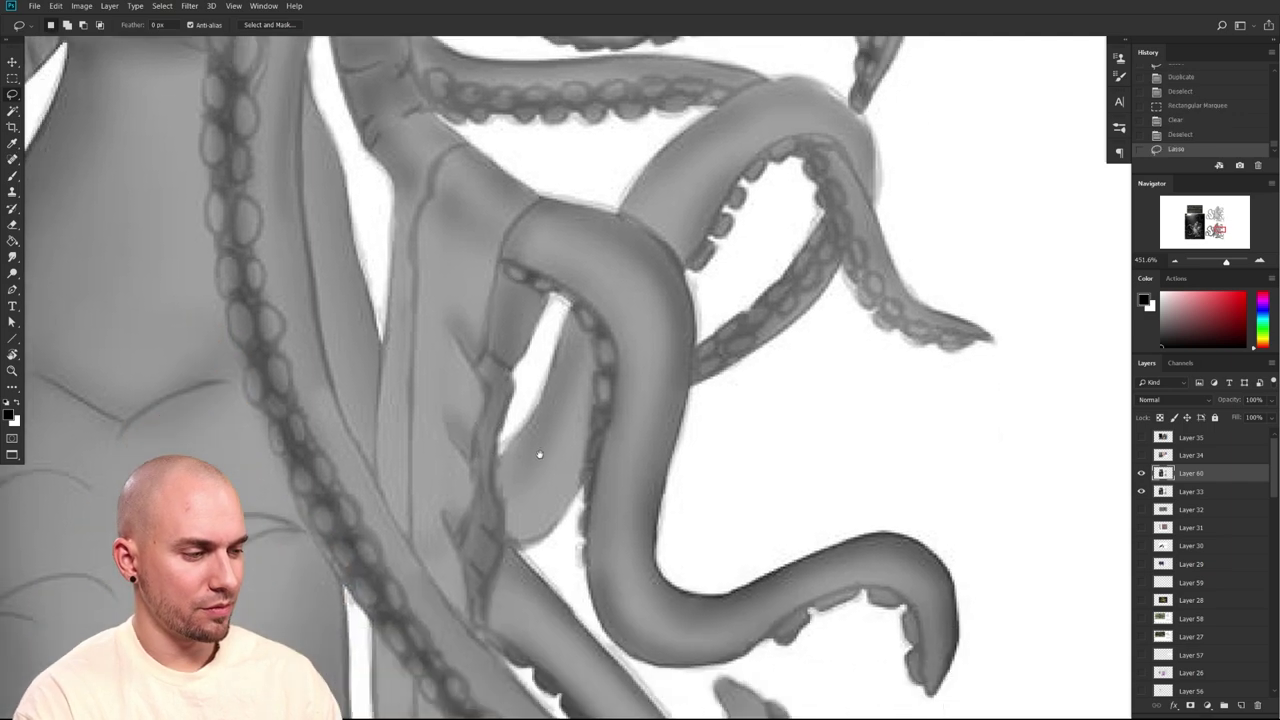
pyautogui.moveTo(505, 478); pyautogui.dragTo(503, 480)
pyautogui.scroll(-7, 515, 420)
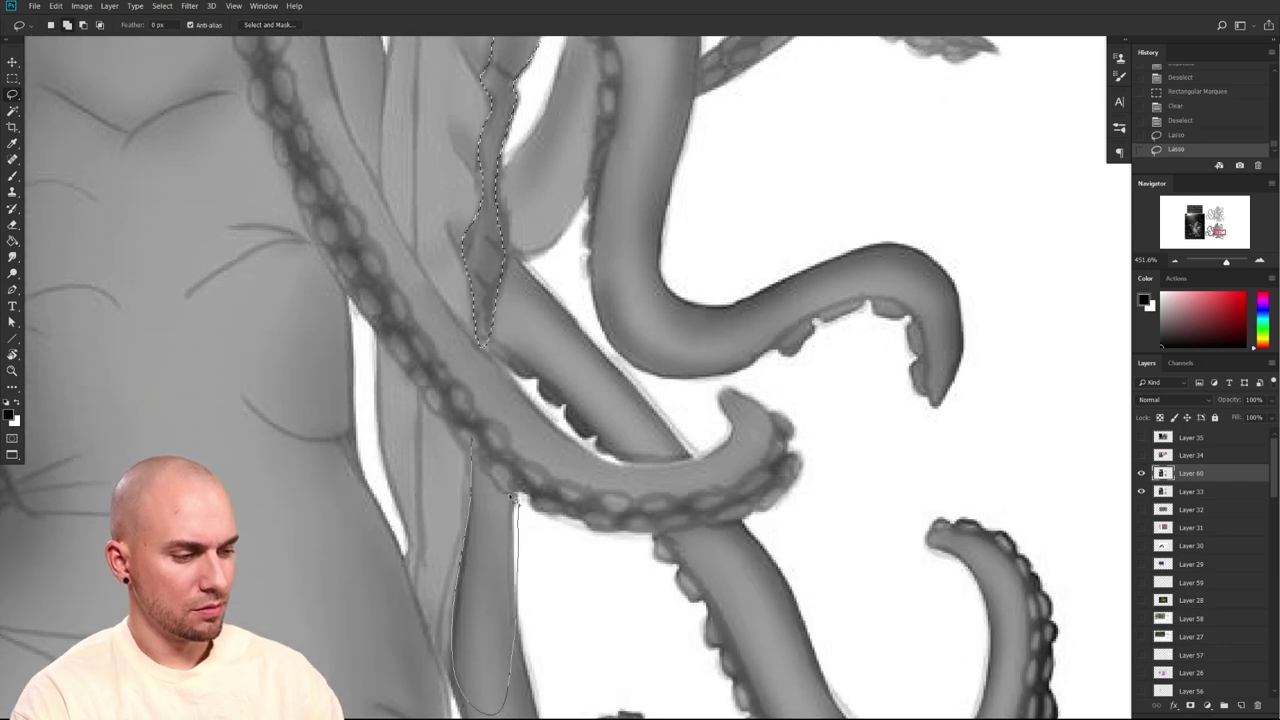
pyautogui.scroll(-5, 480, 420)
pyautogui.moveTo(487, 470)
pyautogui.mouseDown()
pyautogui.moveTo(479, 388)
pyautogui.moveTo(490, 496)
pyautogui.mouseUp()
pyautogui.scroll(5, 490, 496)
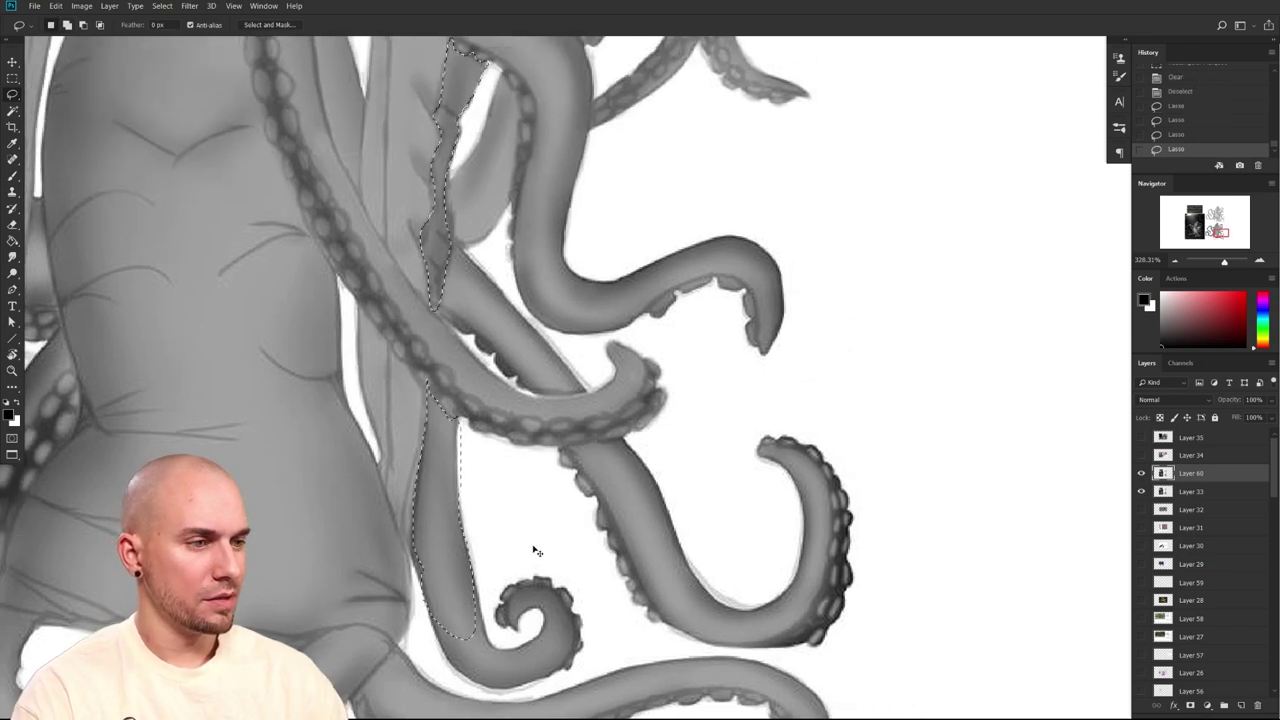
# Undo the last lasso addition and subtract the remaining selection around the darker grey figure's sleeve and tentacle
pyautogui.hotkey('ctrl', 'z')
pyautogui.press('b')
pyautogui.scroll(10, 537, 551)
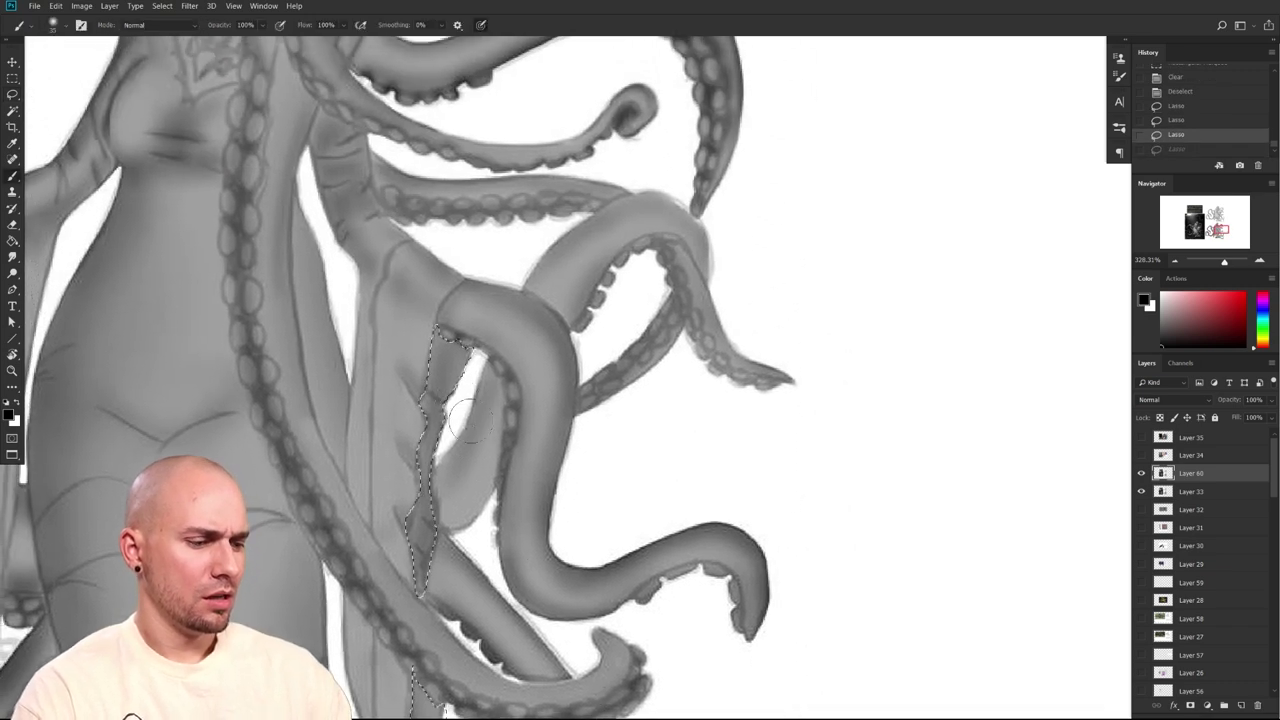
pyautogui.scroll(-7, 467, 420)
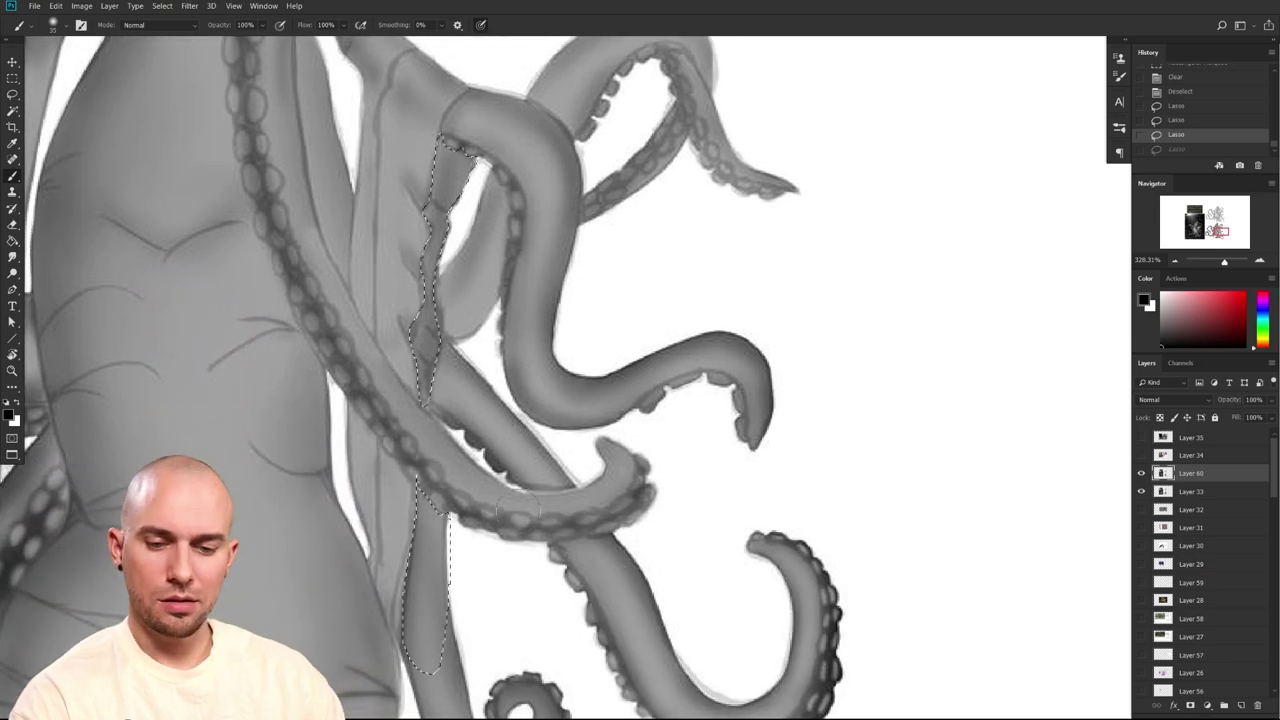
pyautogui.press('l')
pyautogui.scroll(-4, 540, 507)
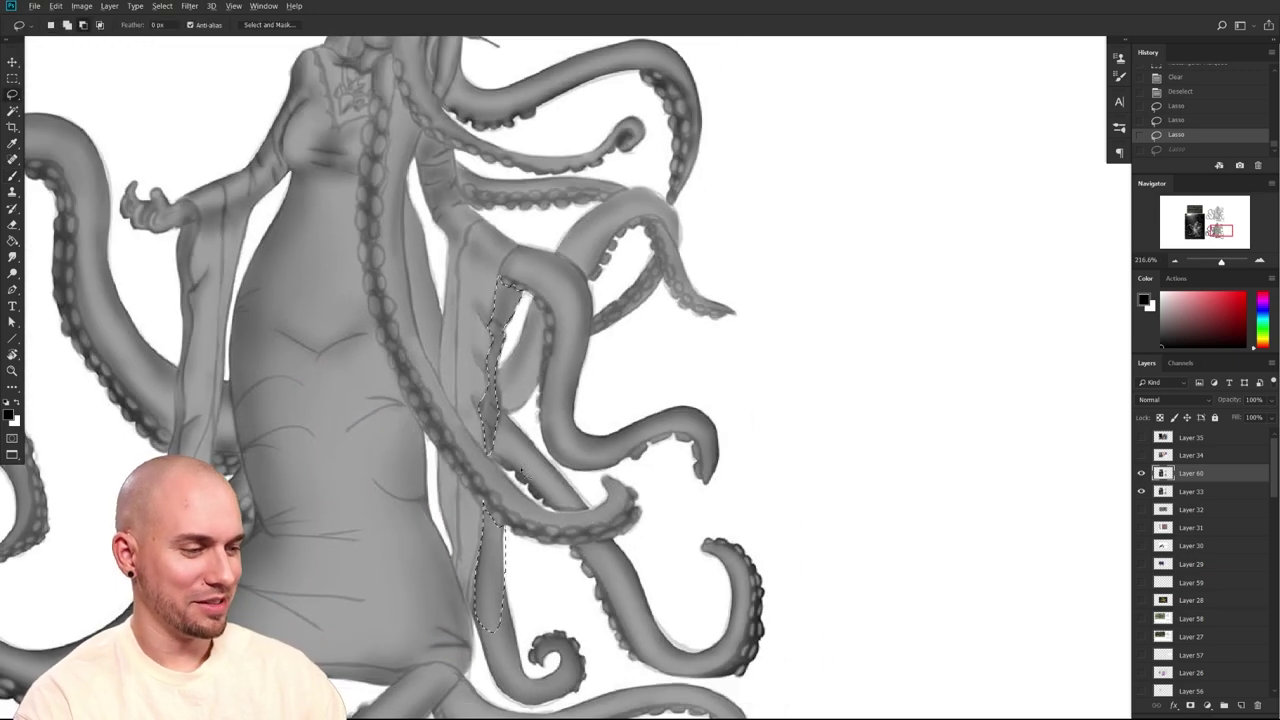
pyautogui.moveTo(427, 687); pyautogui.dragTo(578, 470)
pyautogui.moveTo(591, 411); pyautogui.dragTo(566, 505)
pyautogui.scroll(6, 533, 508)
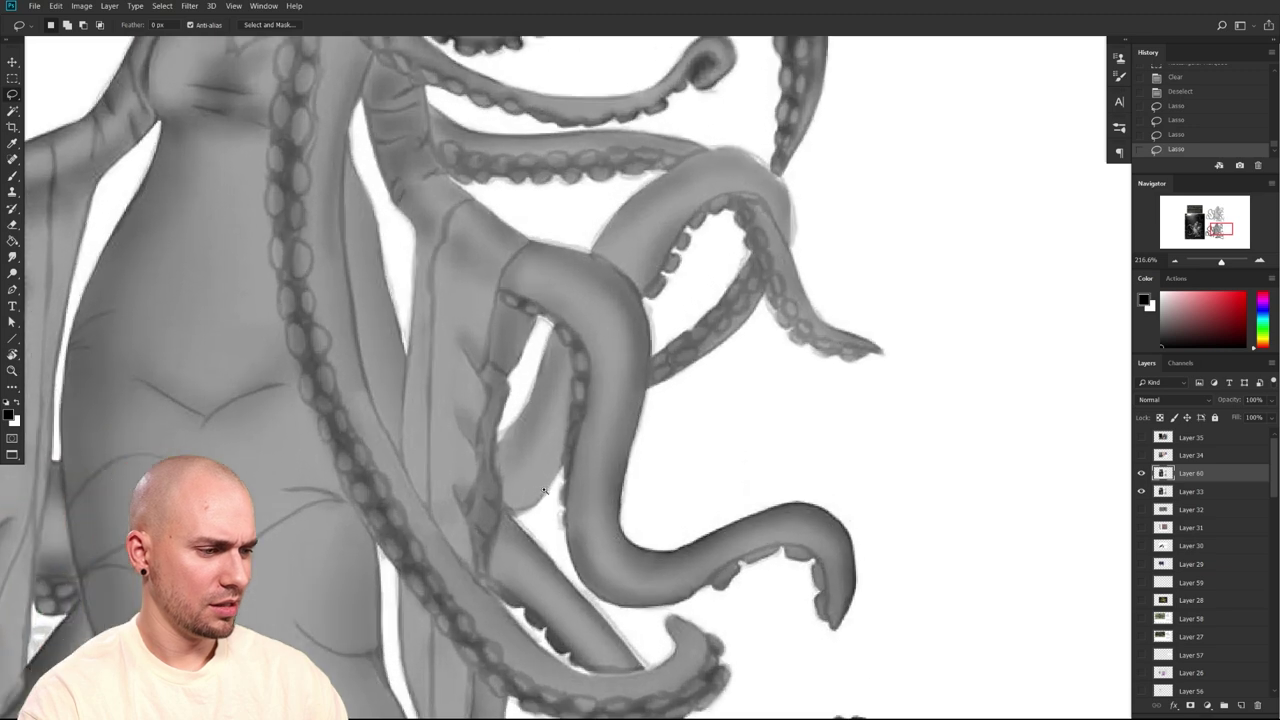
# Darken the selected inner sleeve edge on the grey figure's right side with a soft black brush, then deselect it
pyautogui.press('b')
pyautogui.rightClick(533, 515)
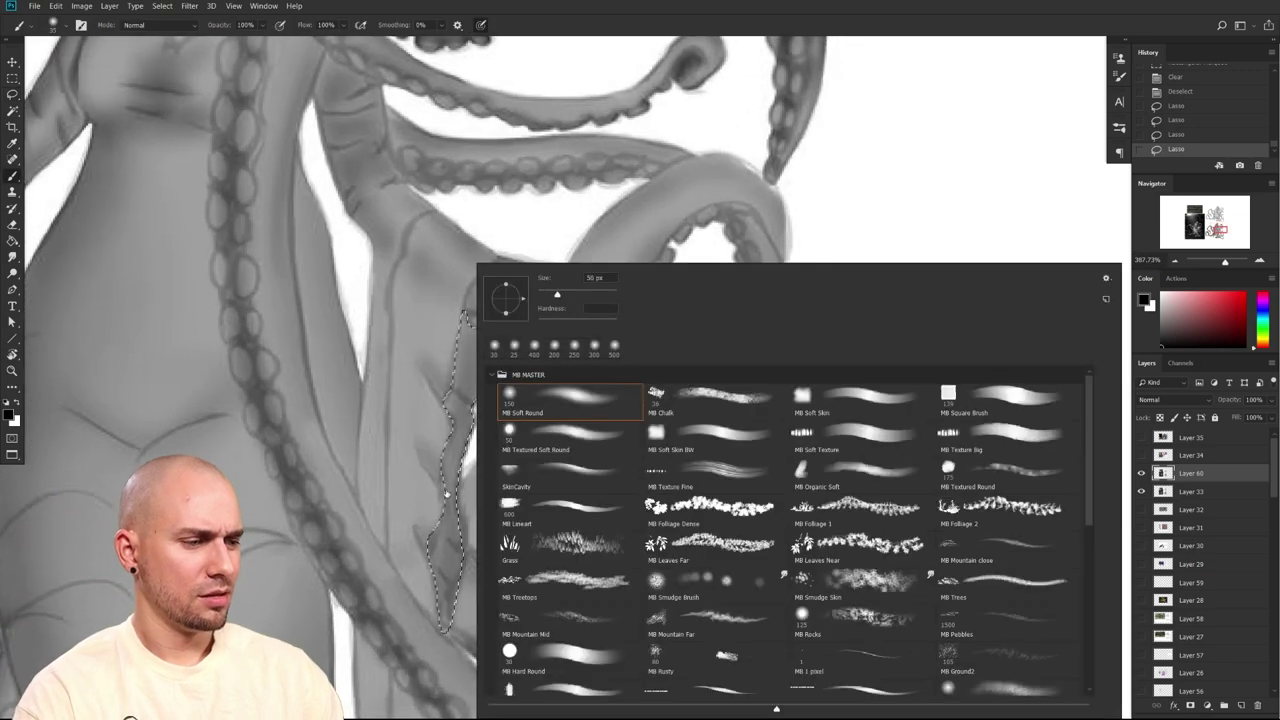
pyautogui.click(467, 478)
pyautogui.click(1243, 706)
pyautogui.moveTo(720, 561); pyautogui.dragTo(712, 580)
pyautogui.hotkey('ctrl', 'z')
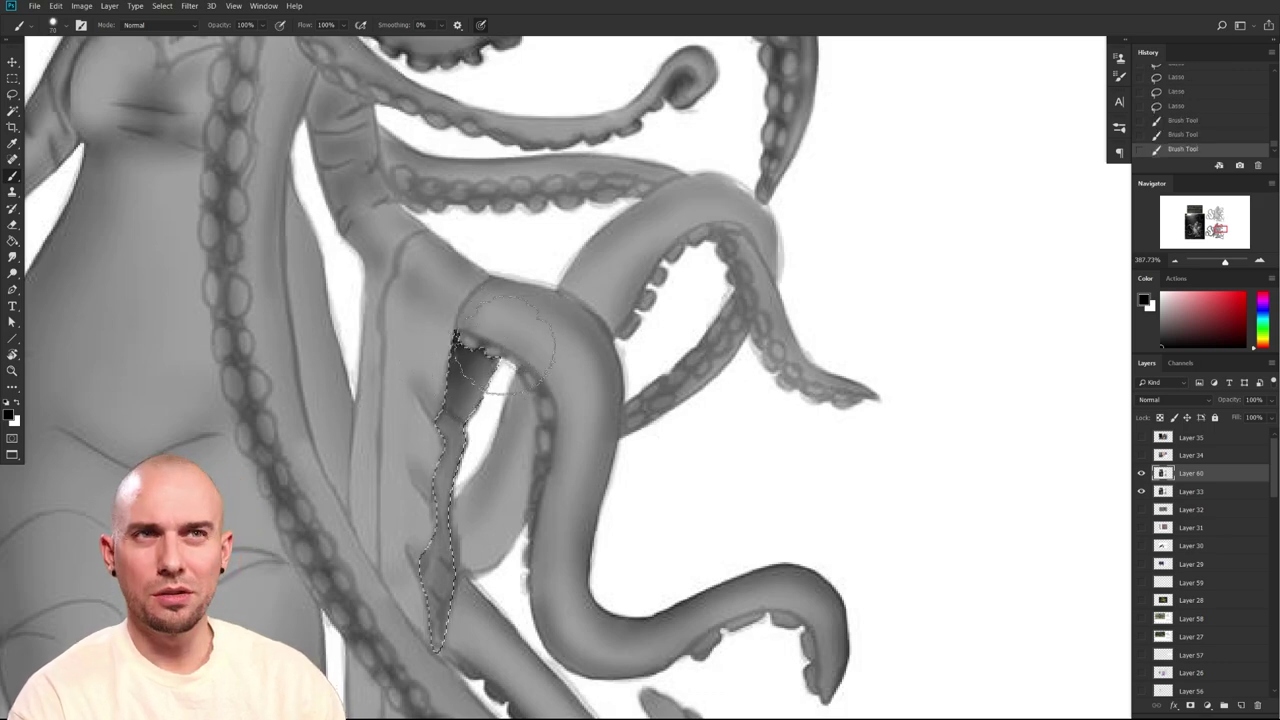
pyautogui.moveTo(439, 410); pyautogui.dragTo(425, 423)
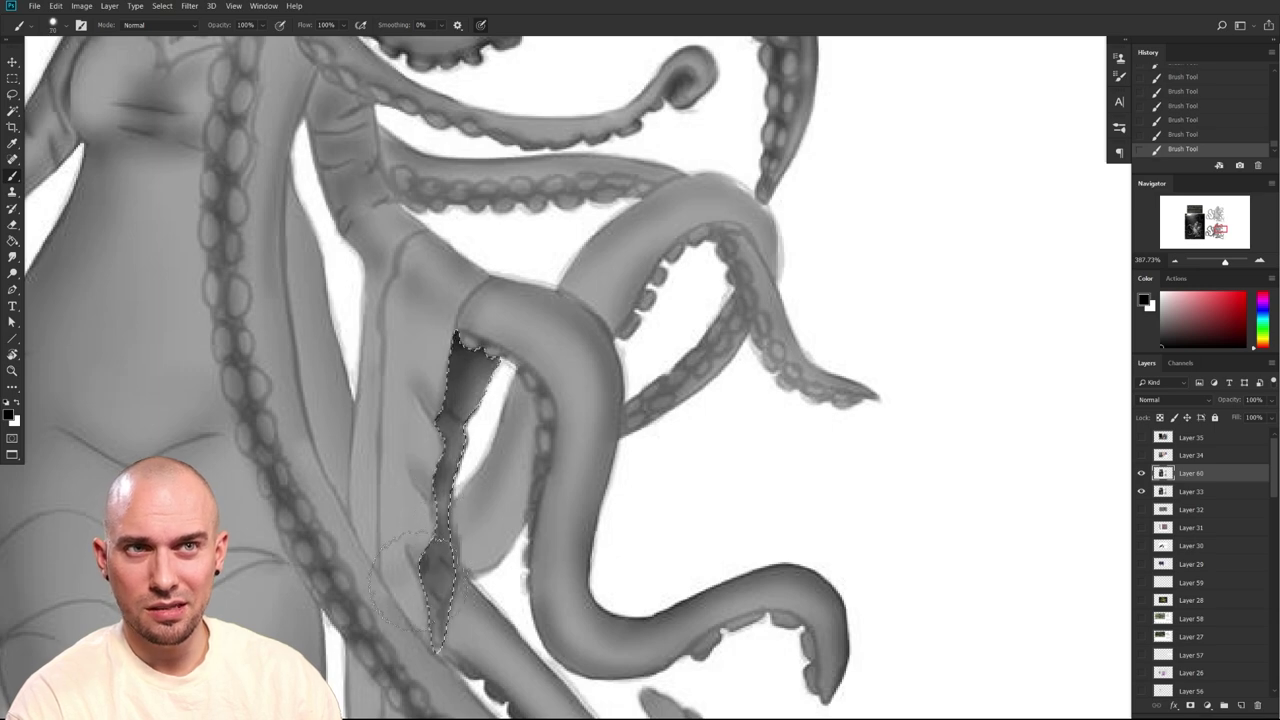
pyautogui.moveTo(461, 623); pyautogui.dragTo(529, 402)
pyautogui.press(']')
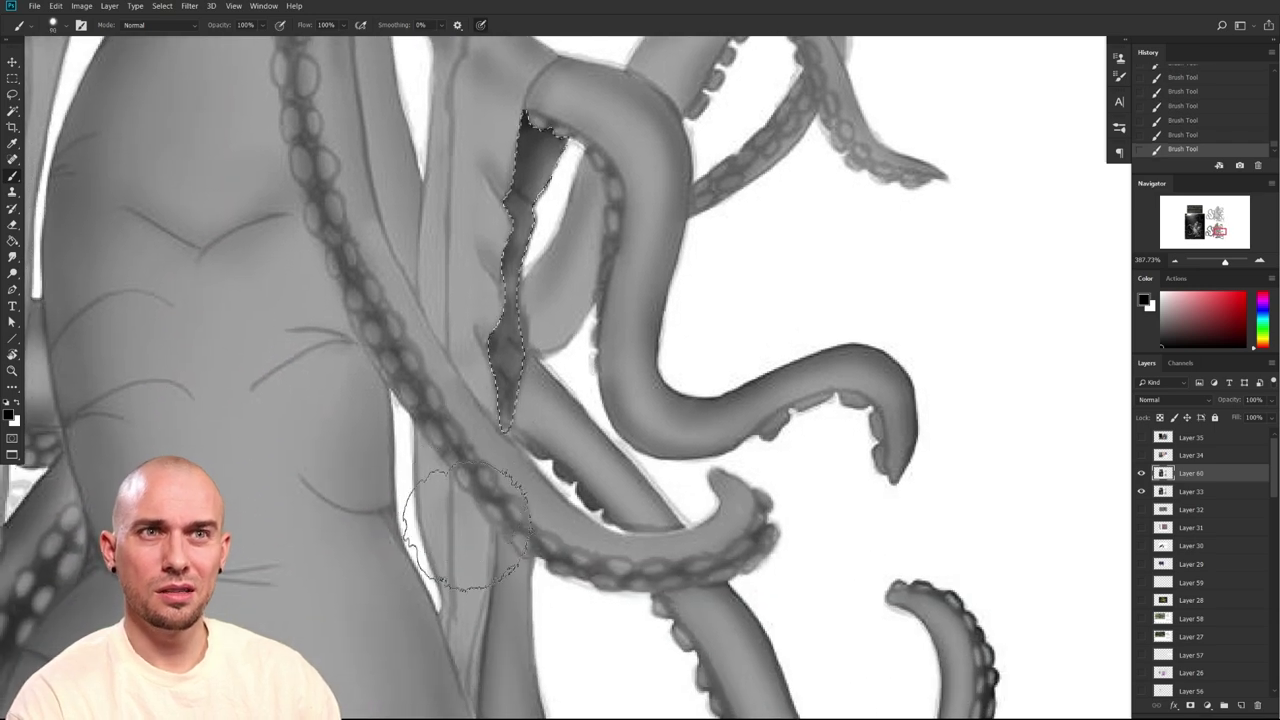
pyautogui.moveTo(575, 148)
pyautogui.mouseDown()
pyautogui.moveTo(566, 353)
pyautogui.moveTo(545, 445)
pyautogui.mouseUp()
pyautogui.hotkey('ctrl', 'd')
# Lasso the tentacle's end where it emerges from the sleeve, shade its contact edge with a small soft brush, and deselect
pyautogui.press('l')
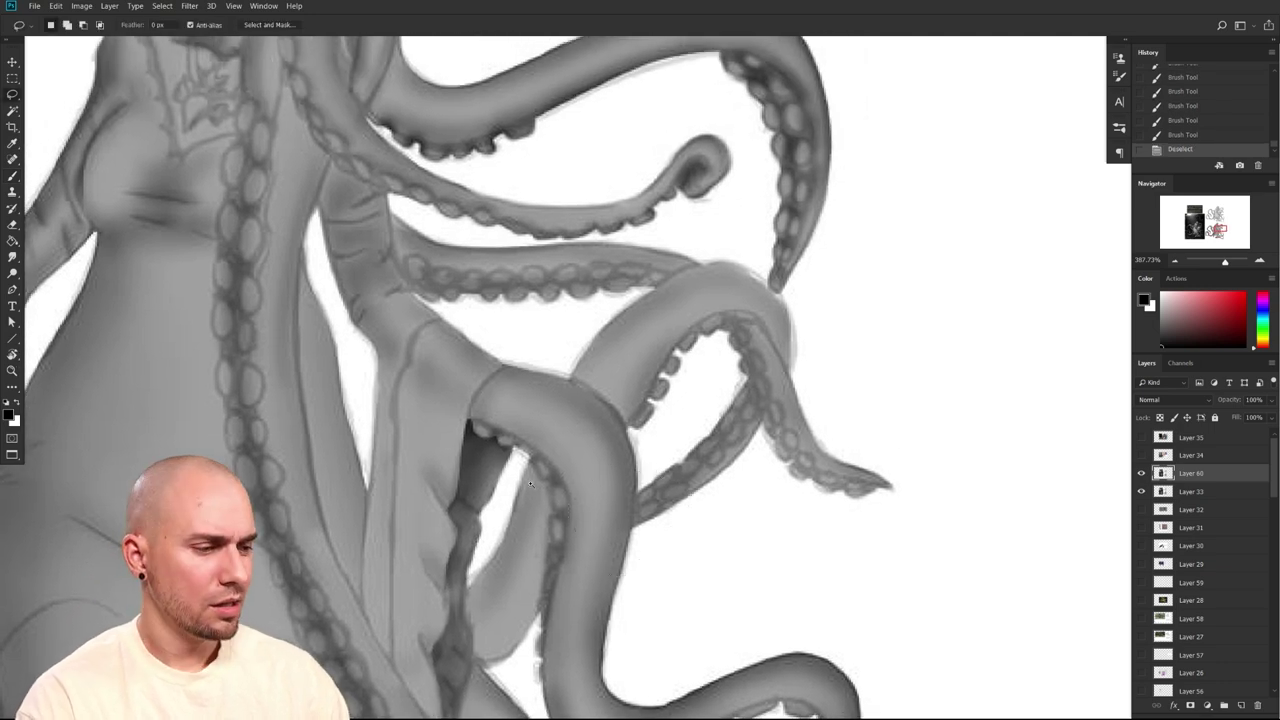
pyautogui.scroll(2, 531, 484)
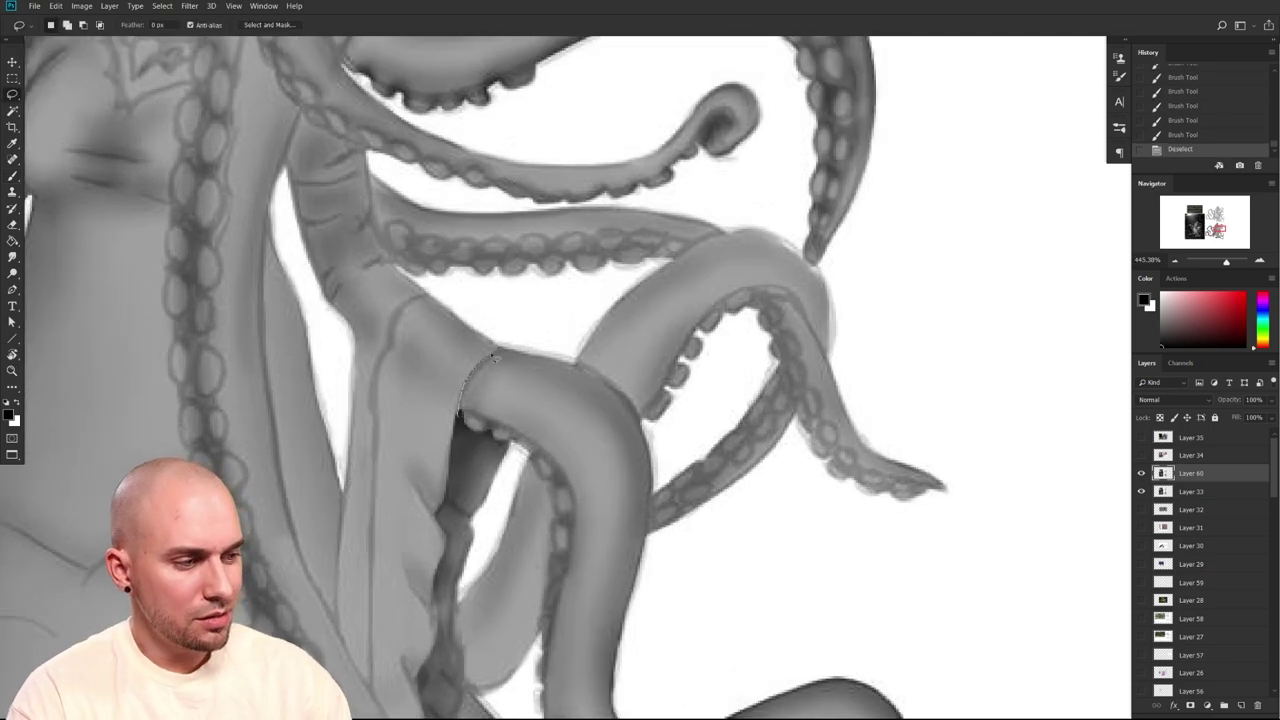
pyautogui.moveTo(456, 442); pyautogui.dragTo(457, 443)
pyautogui.press('b')
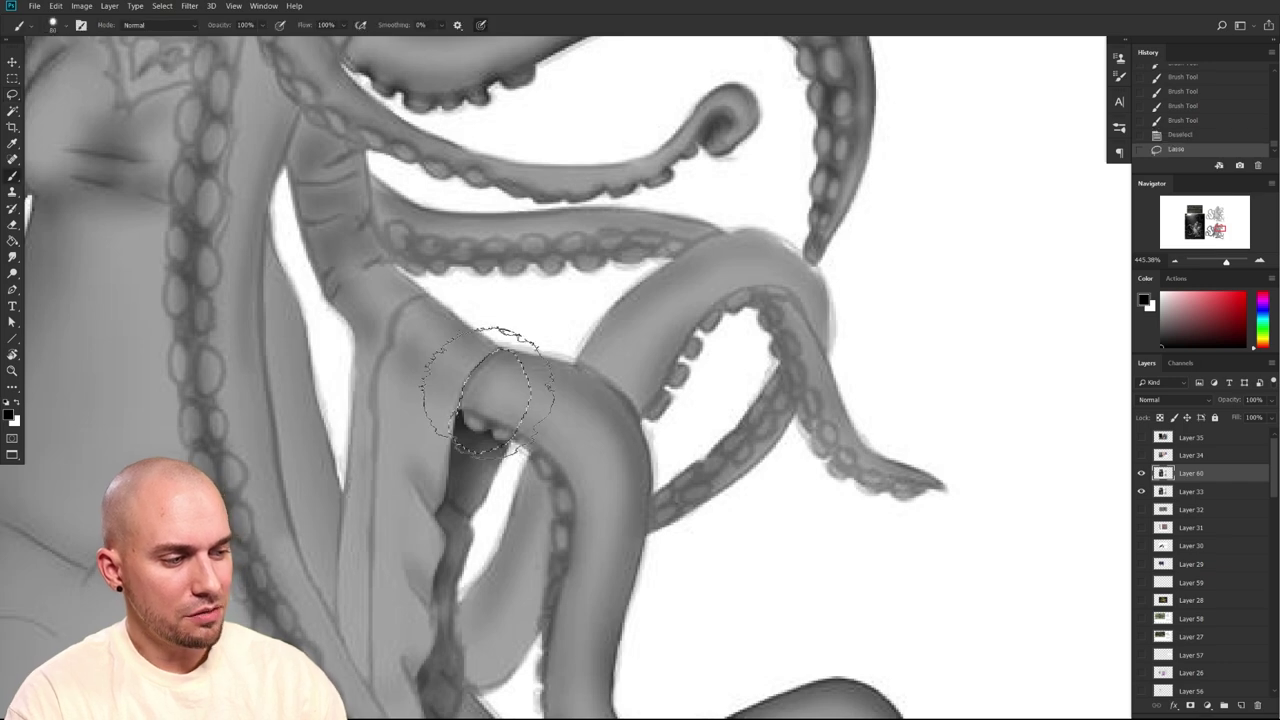
pyautogui.scroll(2, 470, 420)
pyautogui.moveTo(465, 350)
pyautogui.mouseDown()
pyautogui.moveTo(490, 380)
pyautogui.moveTo(478, 362)
pyautogui.mouseUp()
pyautogui.moveTo(472, 368); pyautogui.dragTo(478, 395)
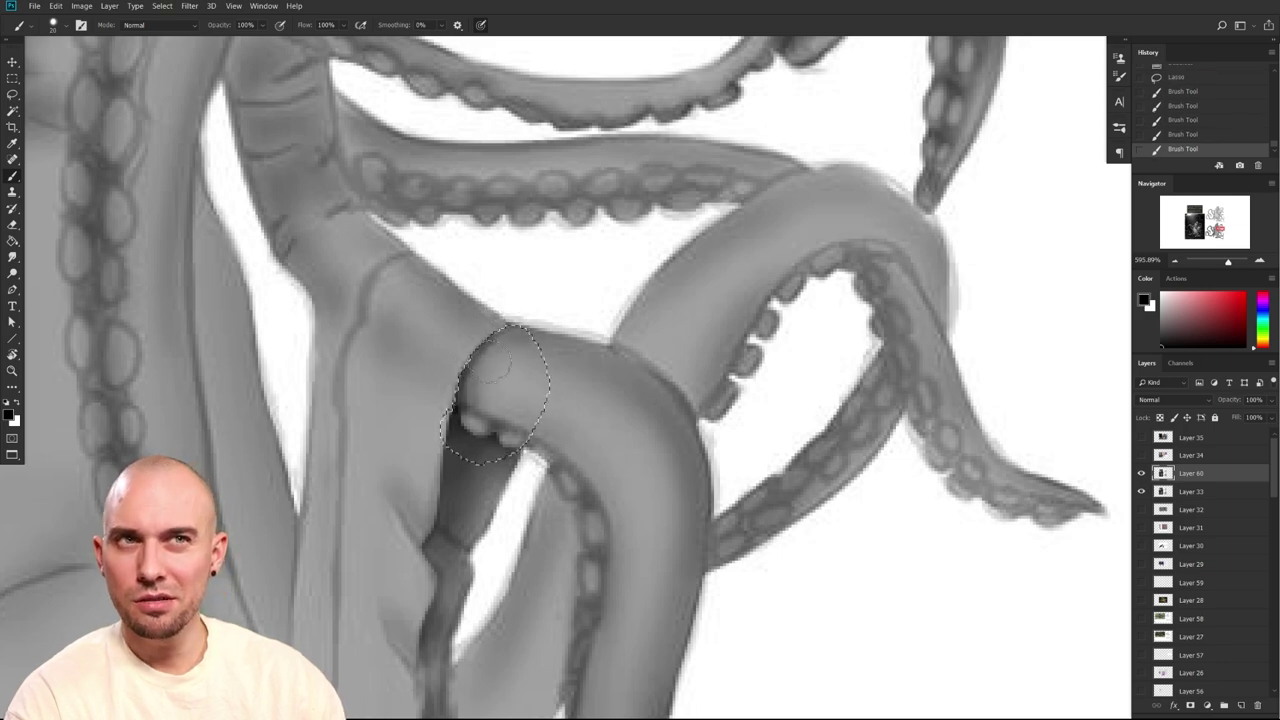
pyautogui.press('[')
pyautogui.moveTo(478, 398); pyautogui.dragTo(483, 381)
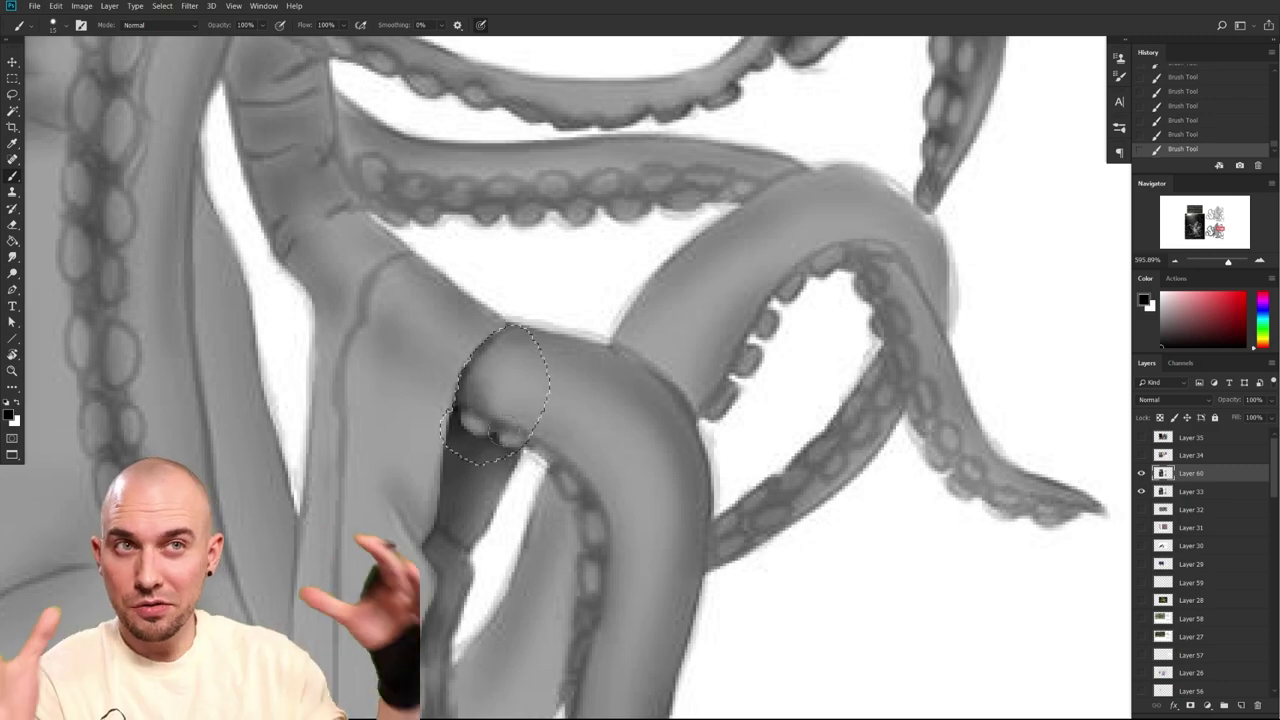
pyautogui.scroll(-5, 640, 525)
pyautogui.scroll(2, 610, 535)
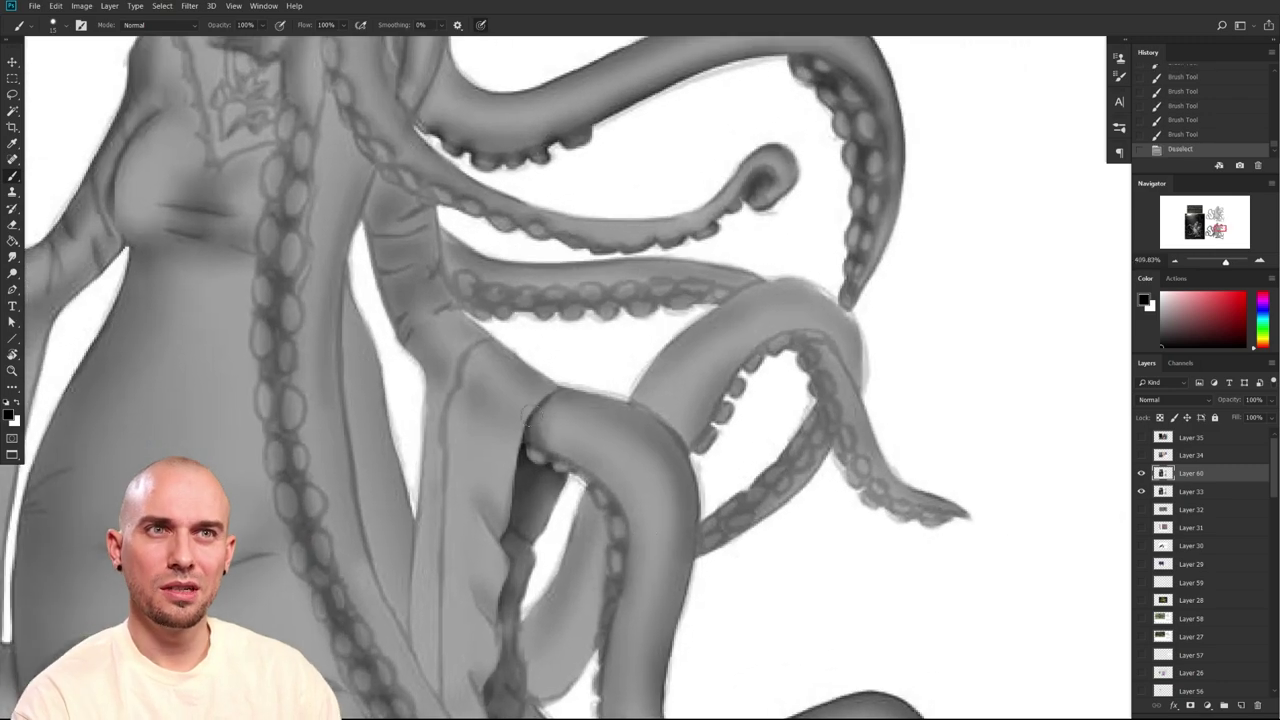
pyautogui.scroll(-3, 531, 420)
pyautogui.scroll(6, 629, 455)
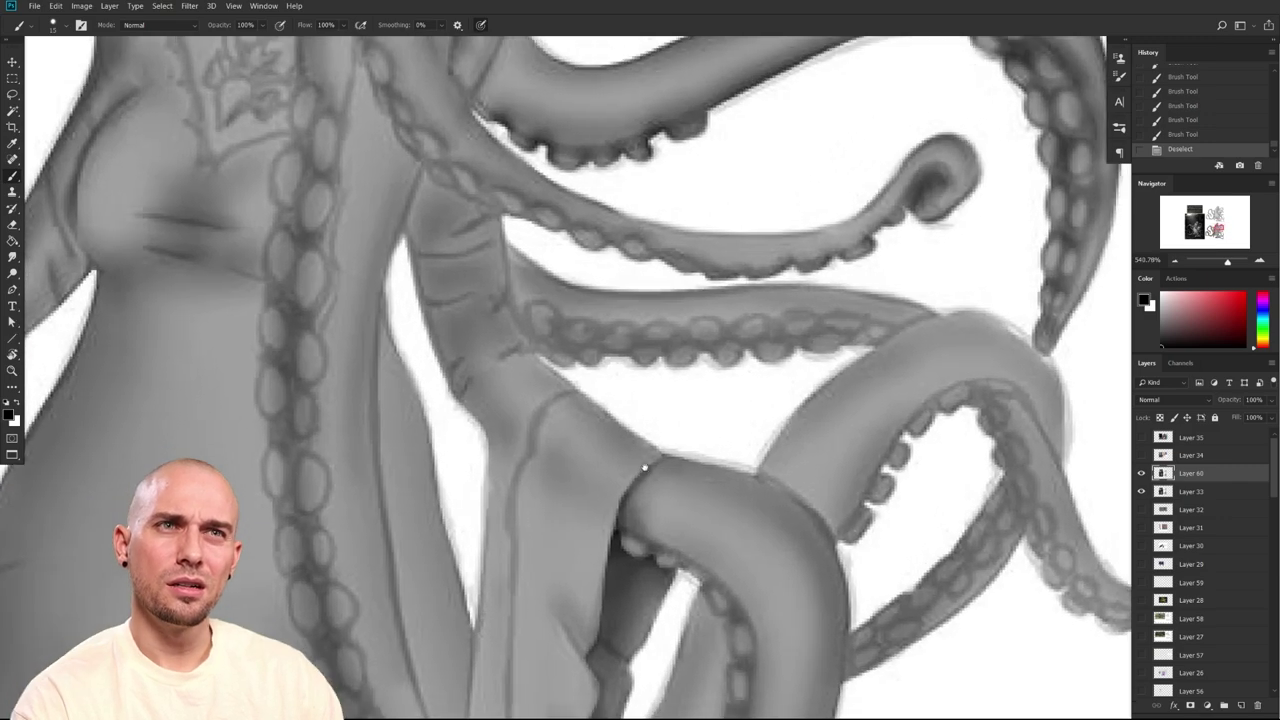
# Lasso the wrinkled upper sleeve section above the sleeve opening, darken its lower end with soft black strokes, and deselect
pyautogui.moveTo(644, 467); pyautogui.dragTo(694, 592)
pyautogui.press('l')
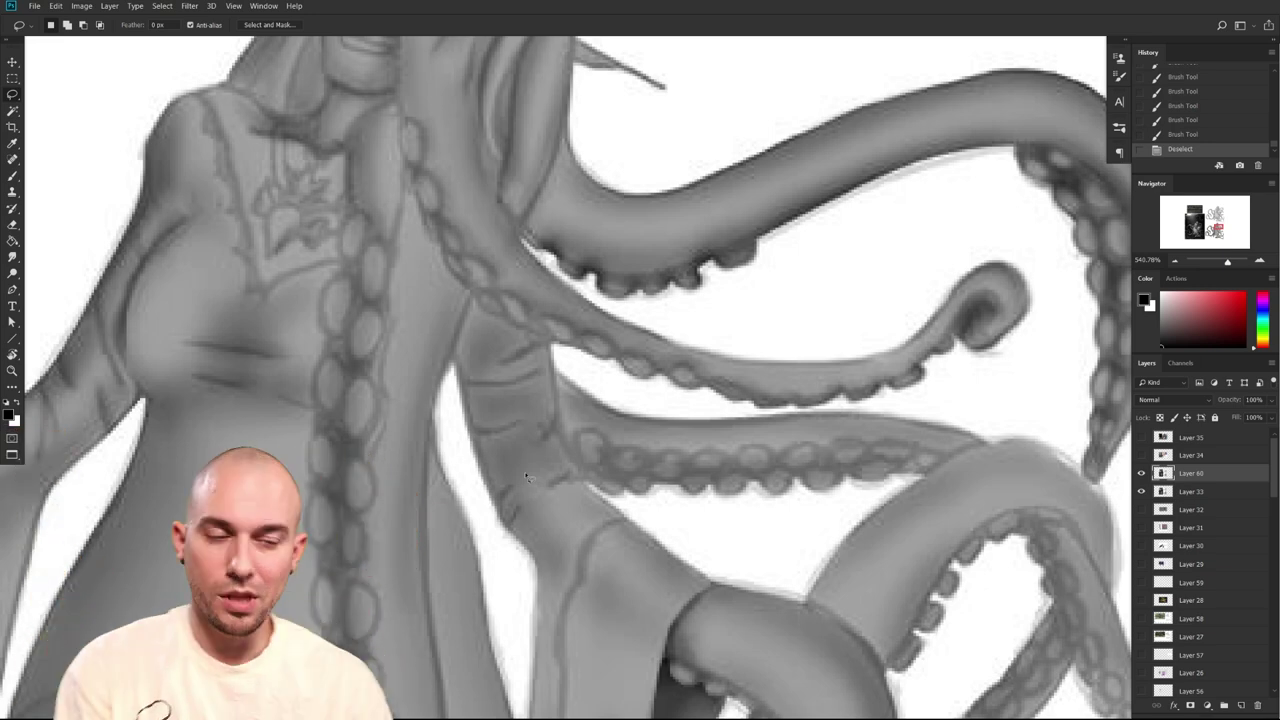
pyautogui.moveTo(620, 516); pyautogui.dragTo(653, 500)
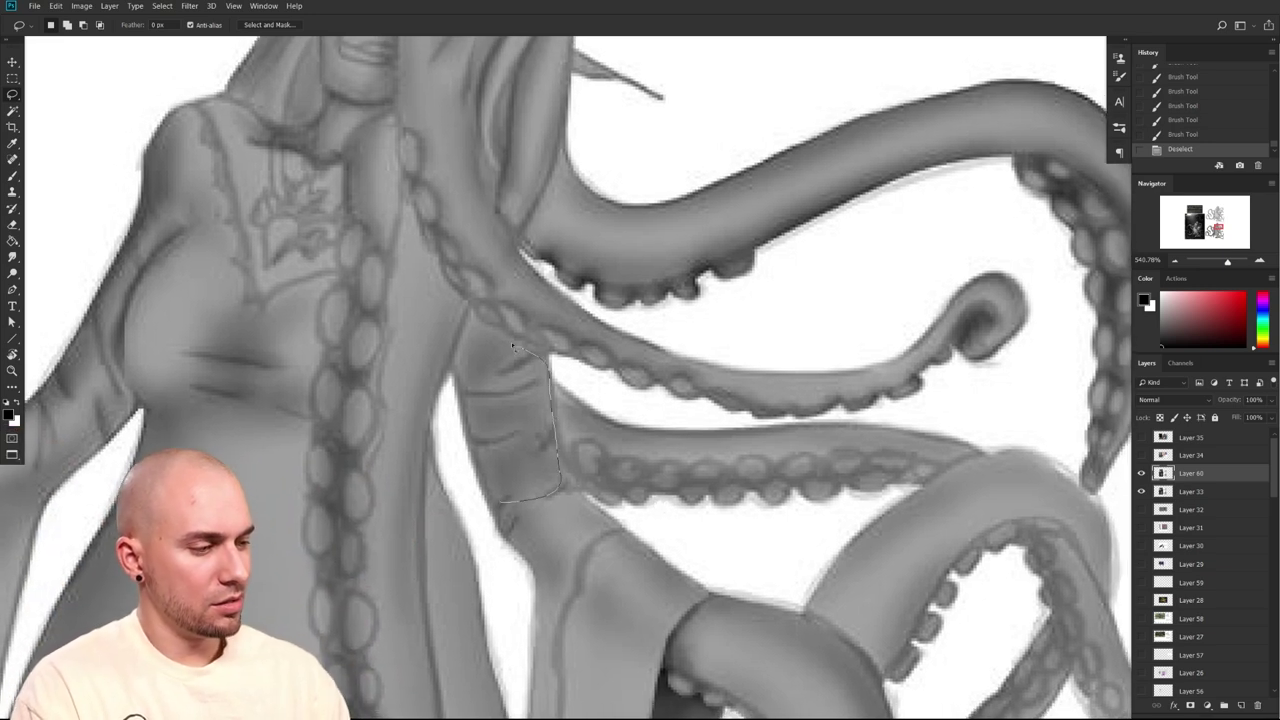
pyautogui.moveTo(466, 440); pyautogui.dragTo(470, 452)
pyautogui.press('b')
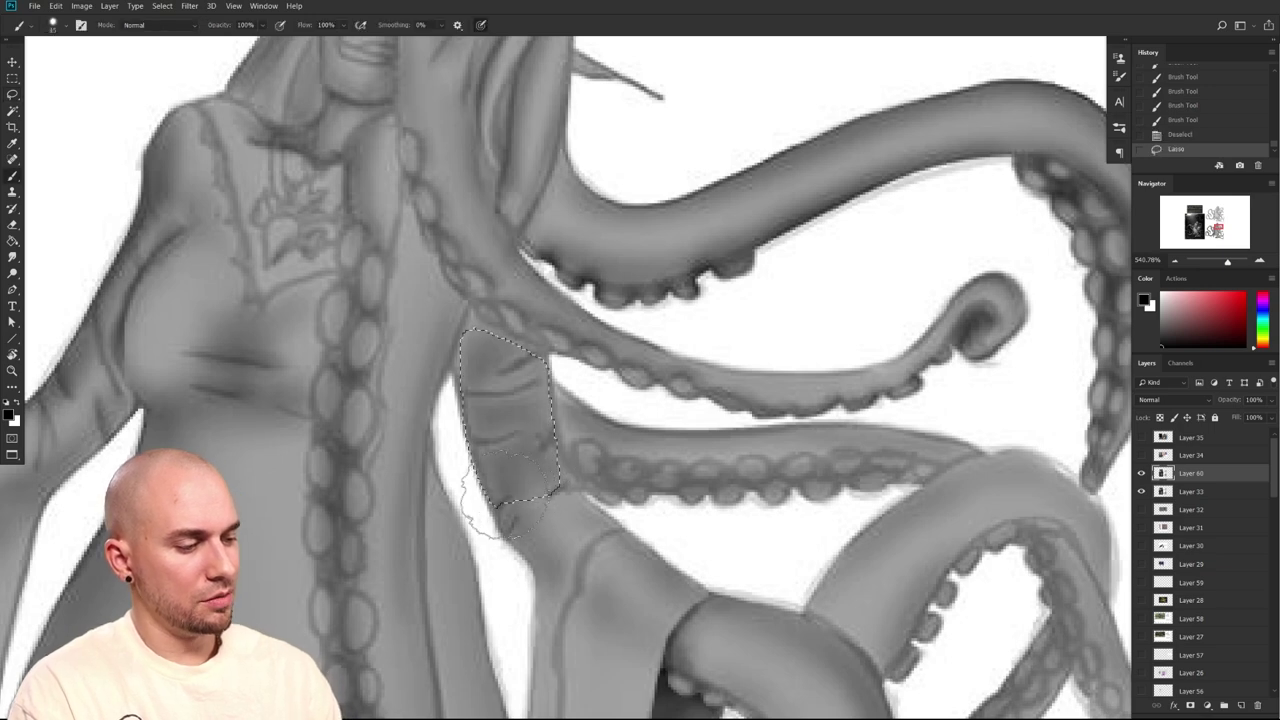
pyautogui.moveTo(563, 487); pyautogui.dragTo(567, 462)
pyautogui.moveTo(562, 490)
pyautogui.mouseDown()
pyautogui.moveTo(582, 466)
pyautogui.moveTo(562, 459)
pyautogui.moveTo(529, 484)
pyautogui.moveTo(562, 486)
pyautogui.moveTo(542, 504)
pyautogui.moveTo(544, 426)
pyautogui.mouseUp()
pyautogui.press(']')
pyautogui.press(']')
pyautogui.press(']')
pyautogui.press(']')
pyautogui.moveTo(716, 497)
pyautogui.mouseDown()
pyautogui.moveTo(693, 521)
pyautogui.moveTo(678, 450)
pyautogui.mouseUp()
pyautogui.hotkey('ctrl', 'd')
# Lasso the parts of the rear tentacle on both sides of where the front tentacle crosses over it
pyautogui.scroll(5, 678, 450)
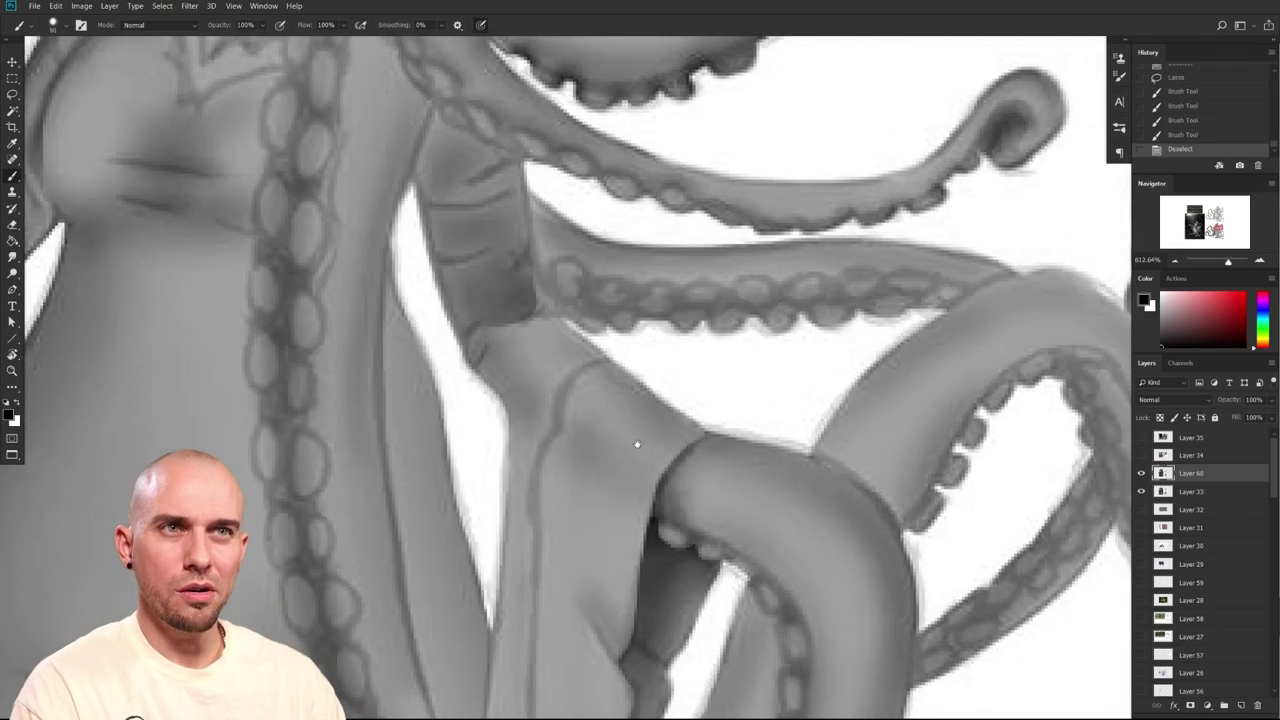
pyautogui.moveTo(637, 444)
pyautogui.mouseDown()
pyautogui.moveTo(568, 405)
pyautogui.moveTo(577, 245)
pyautogui.moveTo(533, 265)
pyautogui.mouseUp()
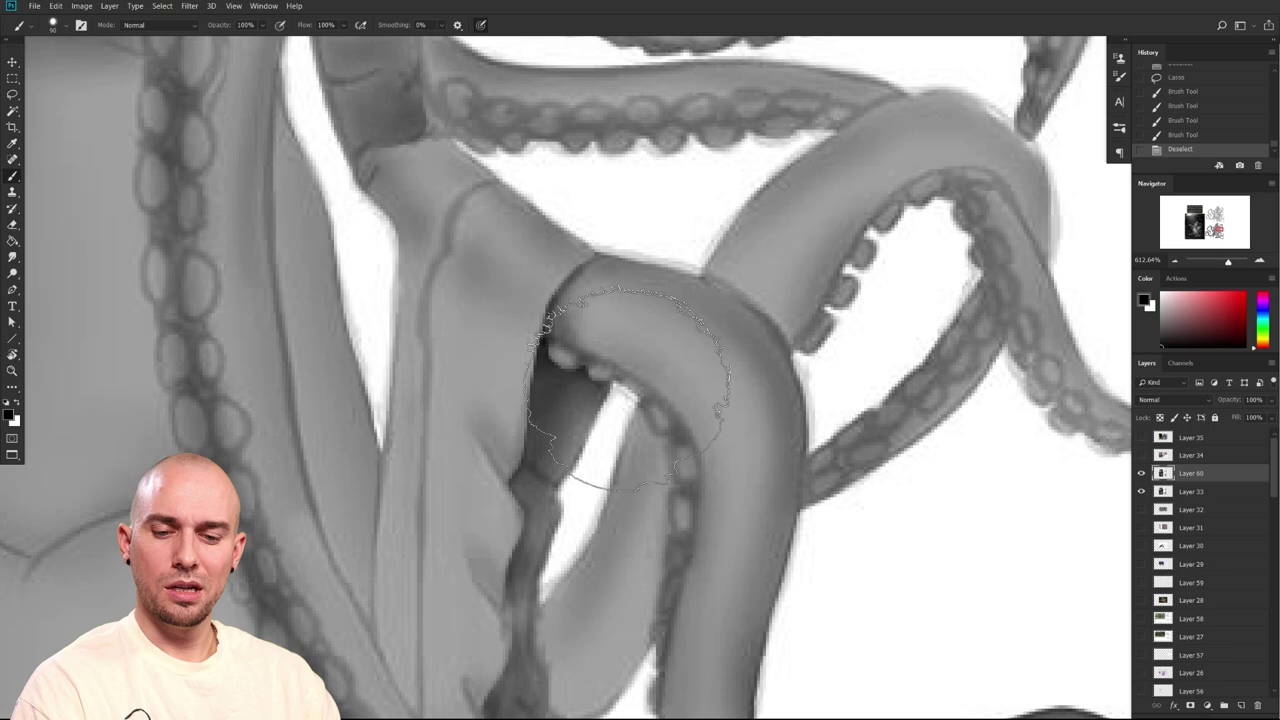
pyautogui.press('l')
pyautogui.moveTo(808, 463); pyautogui.dragTo(685, 416)
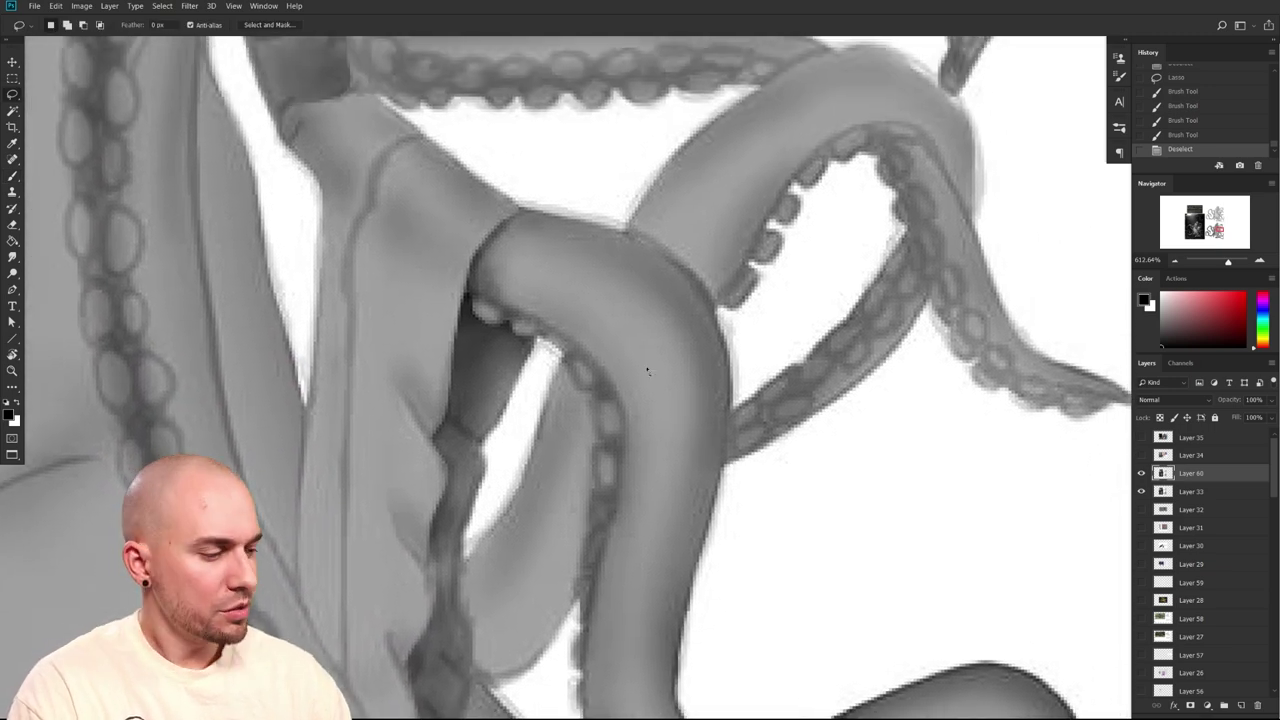
pyautogui.moveTo(656, 364); pyautogui.dragTo(599, 479)
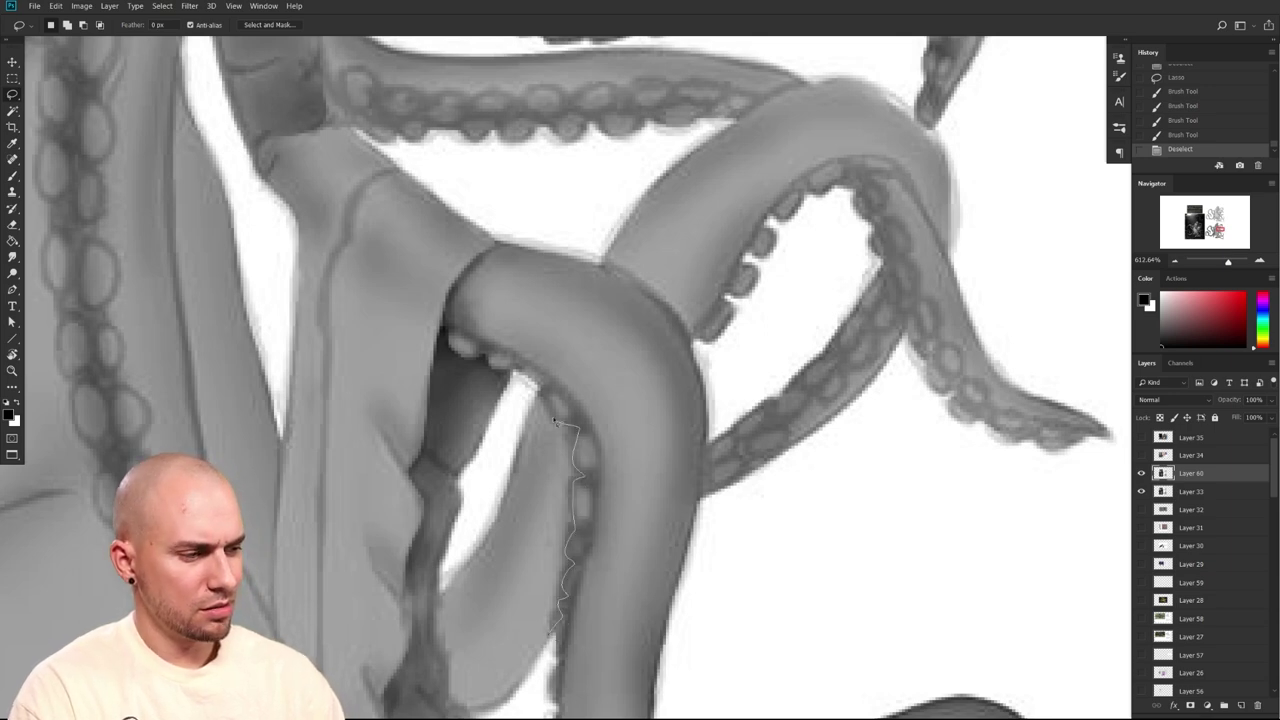
pyautogui.moveTo(446, 672)
pyautogui.mouseDown()
pyautogui.moveTo(492, 490)
pyautogui.moveTo(503, 507)
pyautogui.mouseUp()
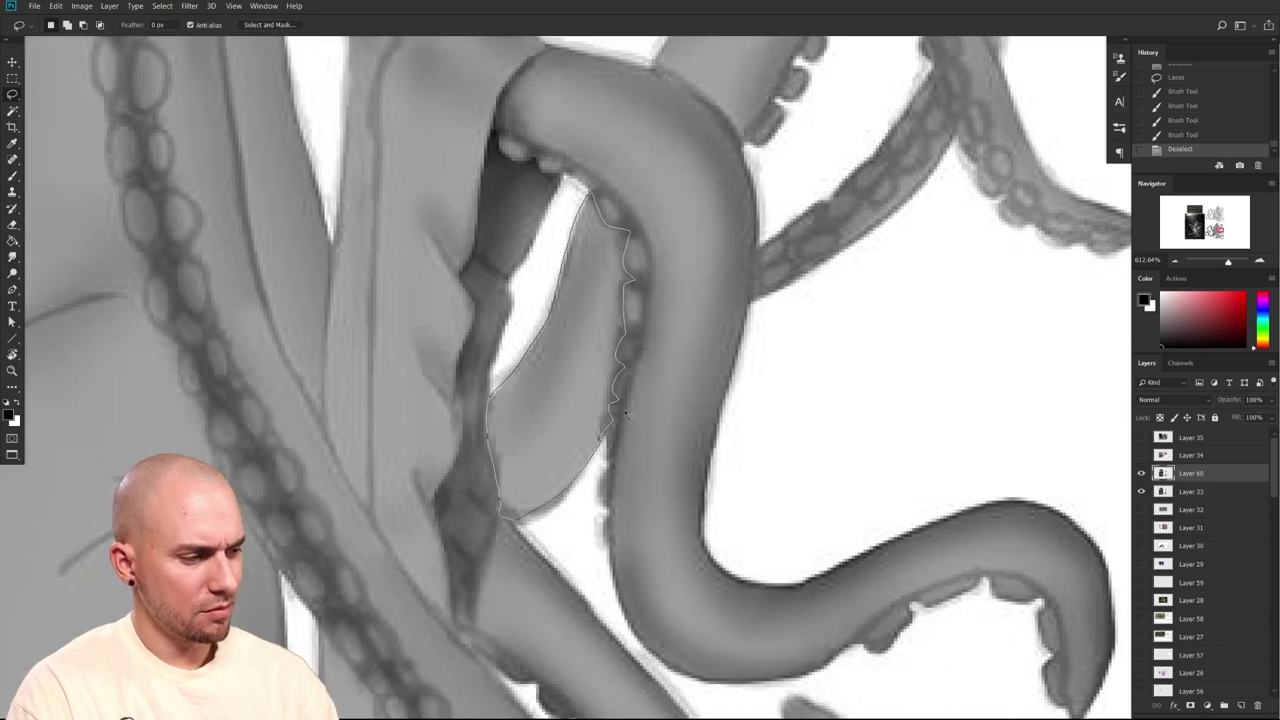
pyautogui.moveTo(611, 429); pyautogui.dragTo(608, 432)
pyautogui.moveTo(649, 389); pyautogui.dragTo(457, 694)
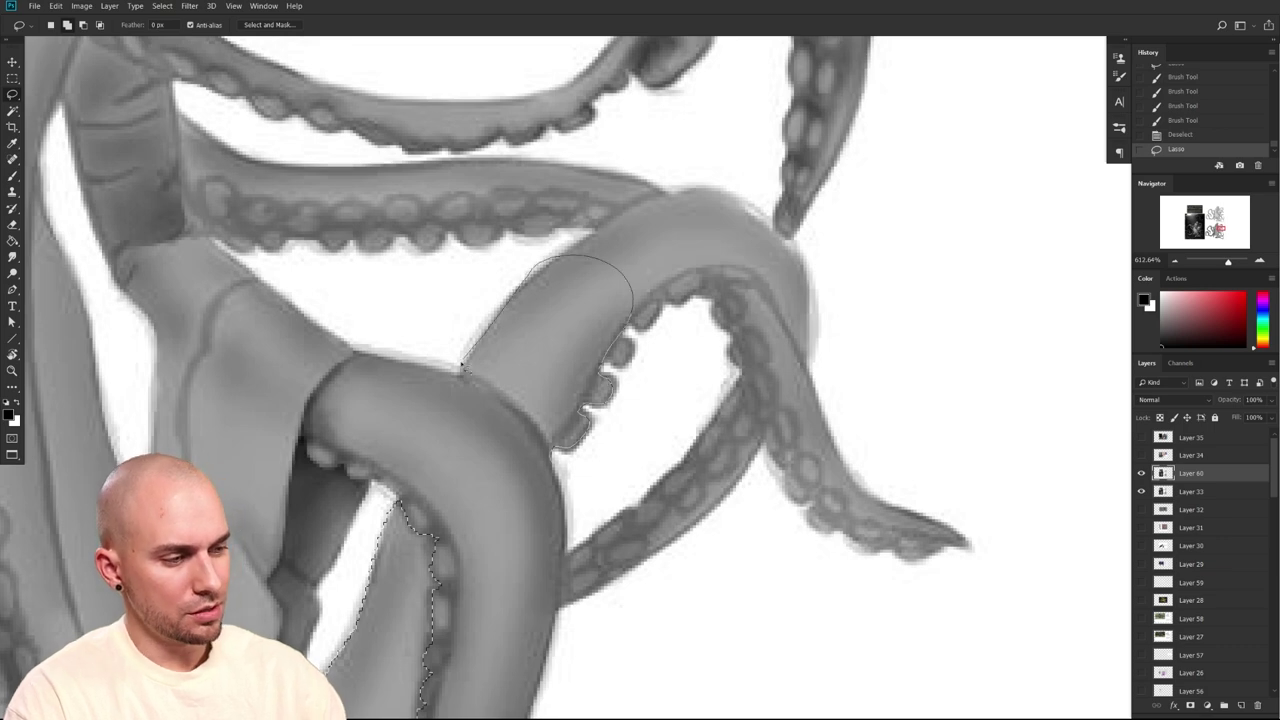
pyautogui.moveTo(569, 452); pyautogui.dragTo(608, 358)
# Brush soft occlusion shadows onto the selected rear tentacle parts where they pass behind the front tentacle, then deselect
pyautogui.press('b')
pyautogui.moveTo(541, 443); pyautogui.dragTo(544, 553)
pyautogui.moveTo(553, 363)
pyautogui.mouseDown()
pyautogui.moveTo(563, 323)
pyautogui.moveTo(609, 377)
pyautogui.moveTo(653, 343)
pyautogui.mouseUp()
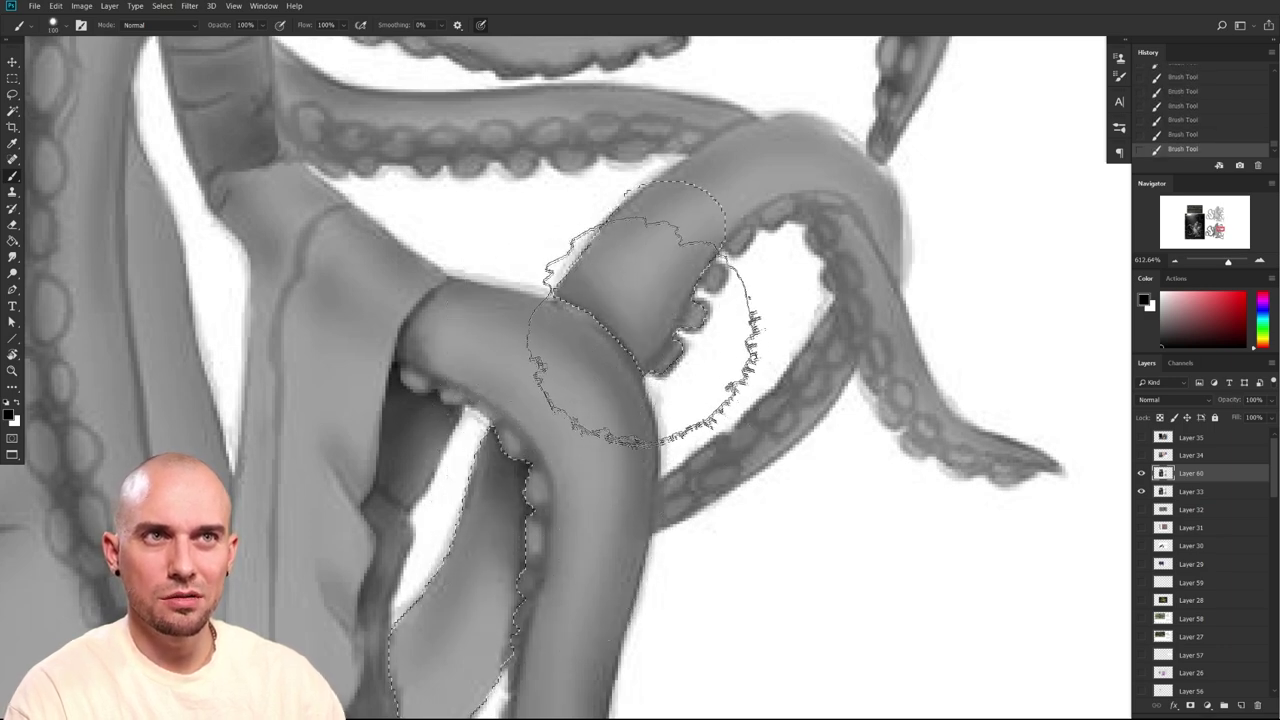
pyautogui.moveTo(573, 512); pyautogui.dragTo(711, 334)
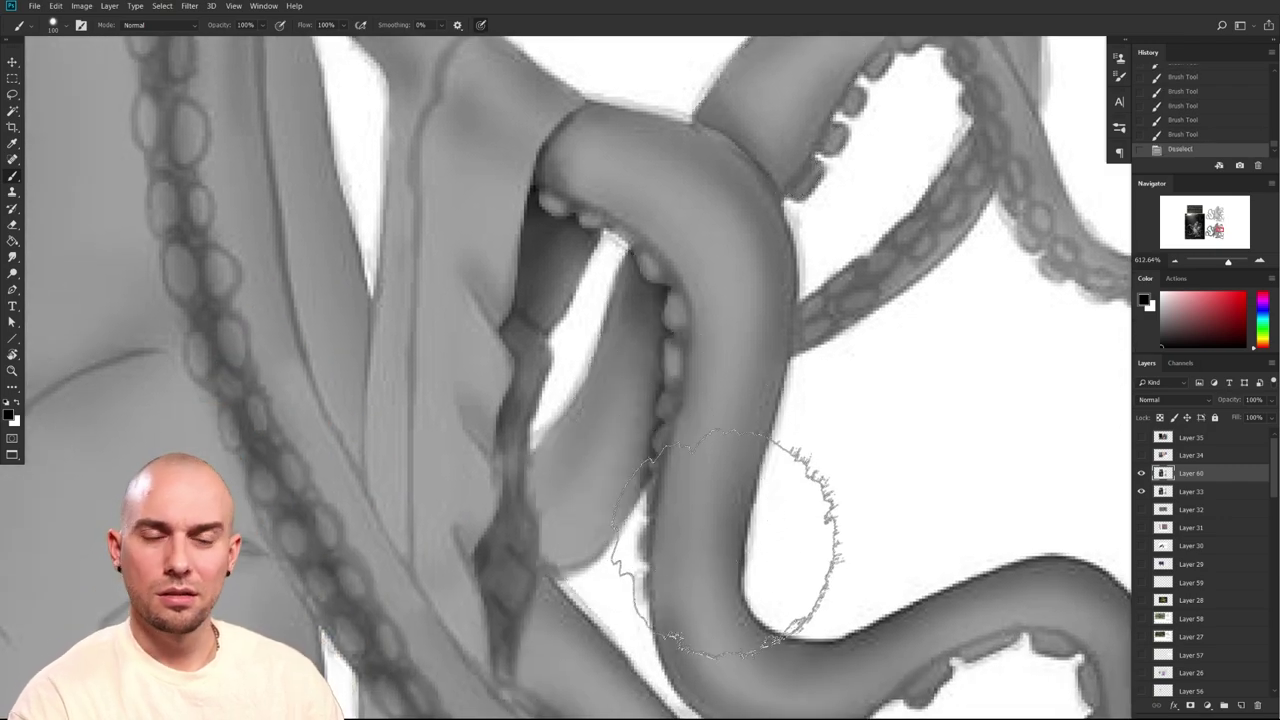
pyautogui.hotkey('ctrl', 'd')
# Lasso the row of suckers along the inner curve of the front tentacle, starting from the sleeve
pyautogui.scroll(3, 766, 391)
pyautogui.moveTo(735, 510); pyautogui.dragTo(732, 662)
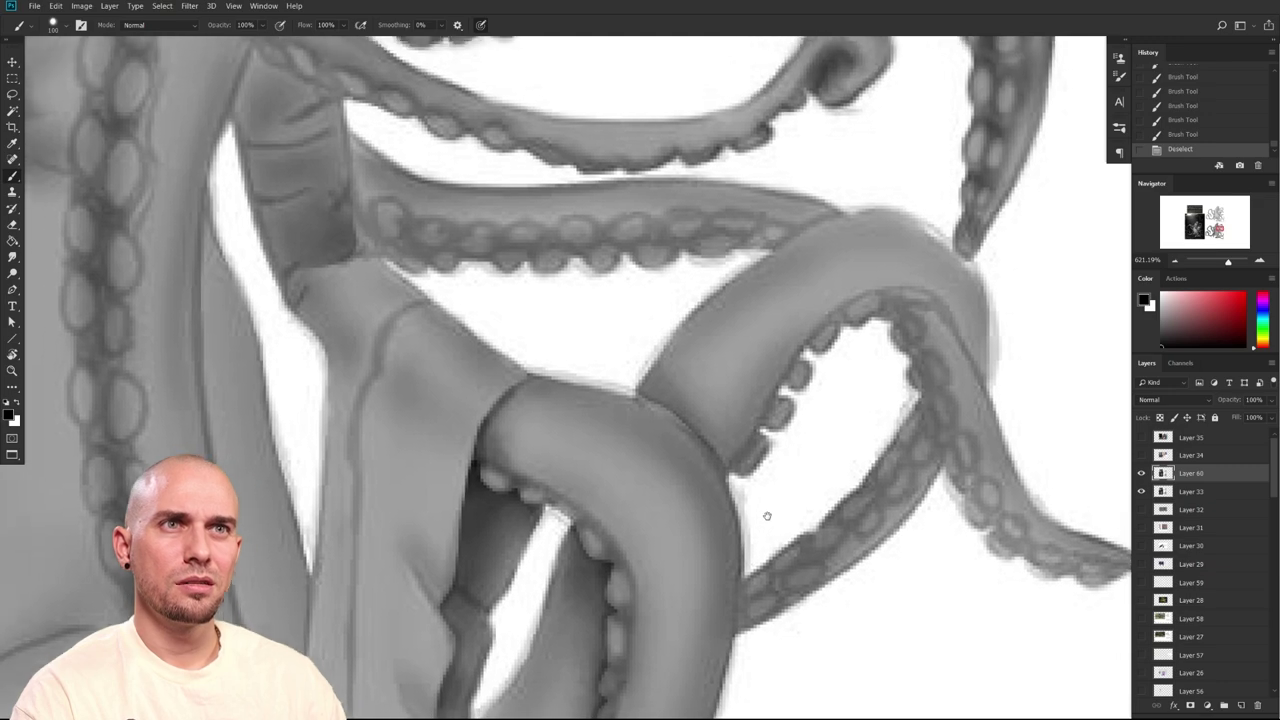
pyautogui.moveTo(769, 517); pyautogui.dragTo(820, 354)
pyautogui.moveTo(726, 462); pyautogui.dragTo(750, 418)
pyautogui.moveTo(691, 491); pyautogui.dragTo(704, 571)
pyautogui.moveTo(697, 424)
pyautogui.mouseDown()
pyautogui.moveTo(671, 432)
pyautogui.moveTo(712, 444)
pyautogui.mouseUp()
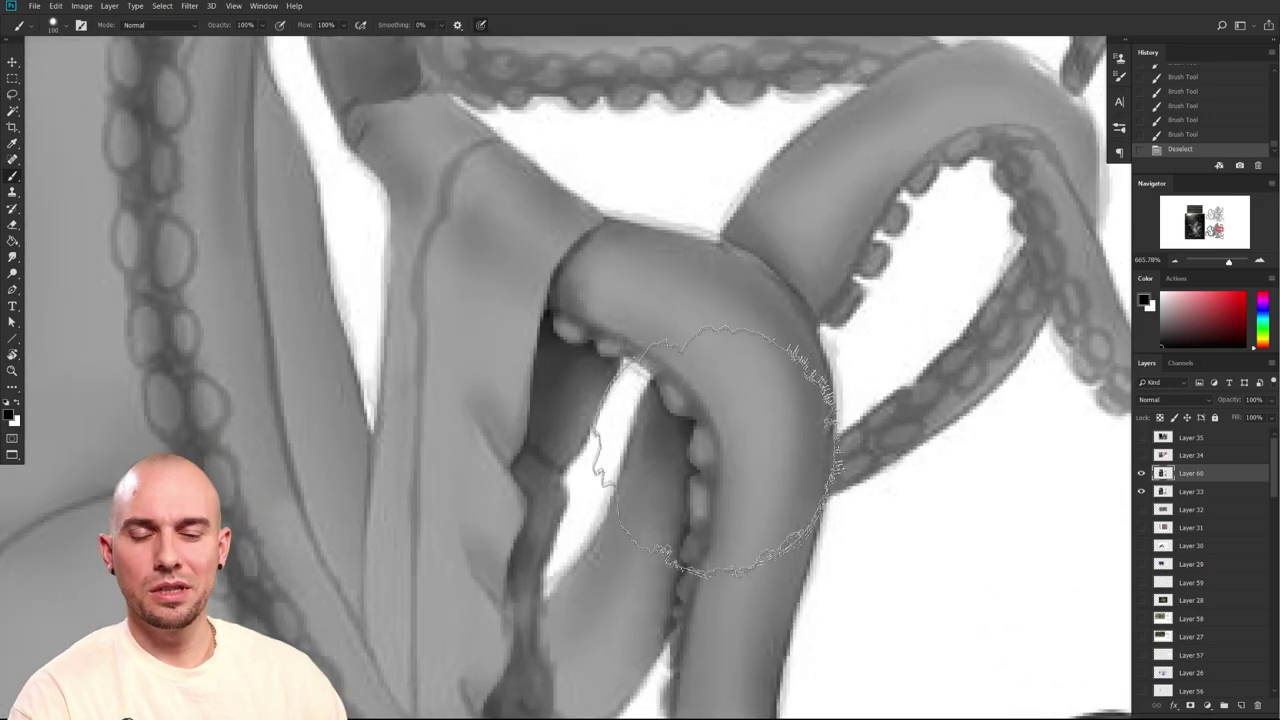
pyautogui.press('l')
pyautogui.moveTo(630, 448)
pyautogui.mouseDown()
pyautogui.moveTo(580, 468)
pyautogui.moveTo(517, 468)
pyautogui.mouseUp()
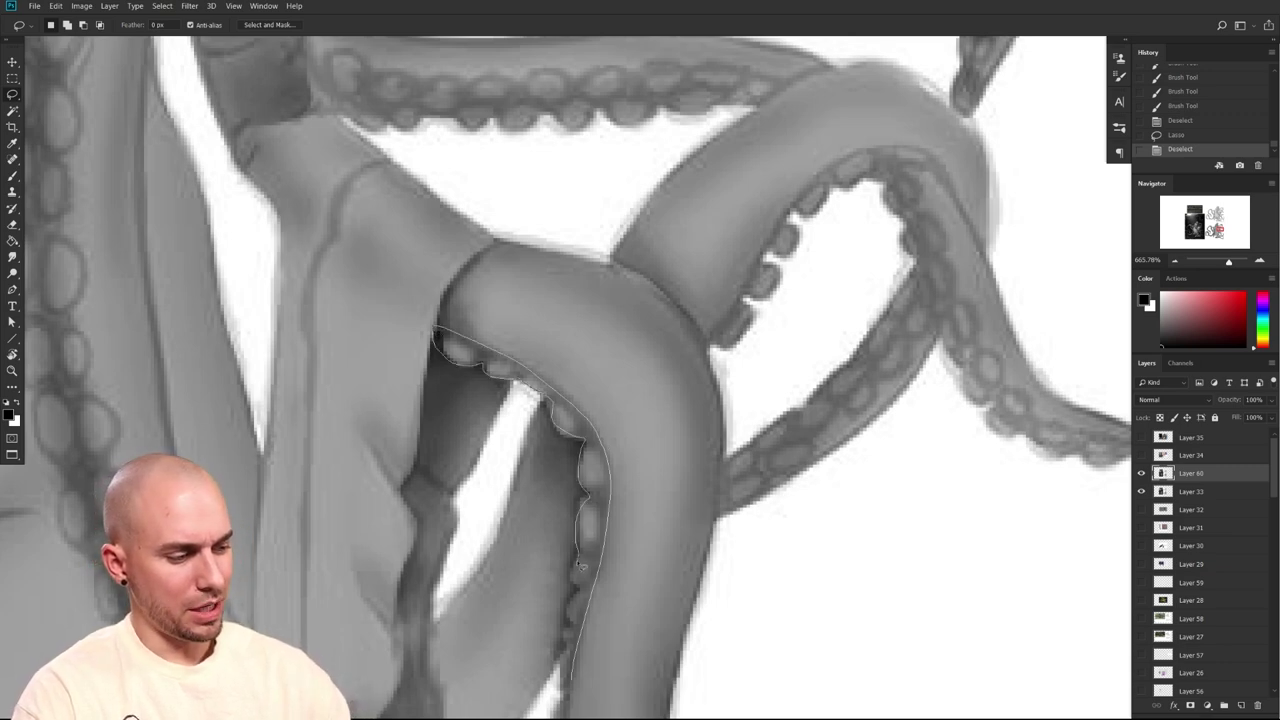
pyautogui.moveTo(566, 617); pyautogui.dragTo(571, 680)
# Shade the selected sucker row where it meets the front tentacle's body, using a smaller soft black brush
pyautogui.press('b')
pyautogui.press('[')
pyautogui.press('[')
pyautogui.press('[')
pyautogui.press('[')
pyautogui.press('[')
pyautogui.press('[')
pyautogui.moveTo(480, 312); pyautogui.dragTo(566, 352)
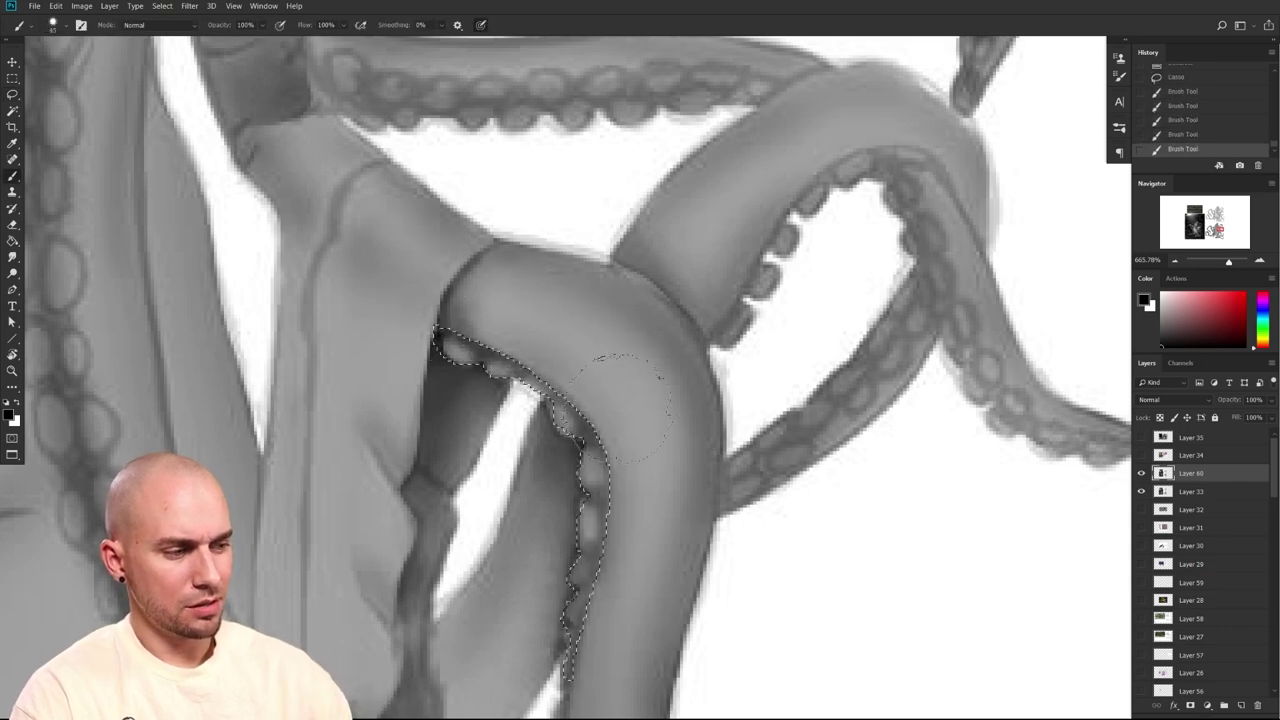
pyautogui.moveTo(640, 470)
pyautogui.mouseDown()
pyautogui.moveTo(638, 533)
pyautogui.moveTo(635, 488)
pyautogui.moveTo(610, 655)
pyautogui.mouseUp()
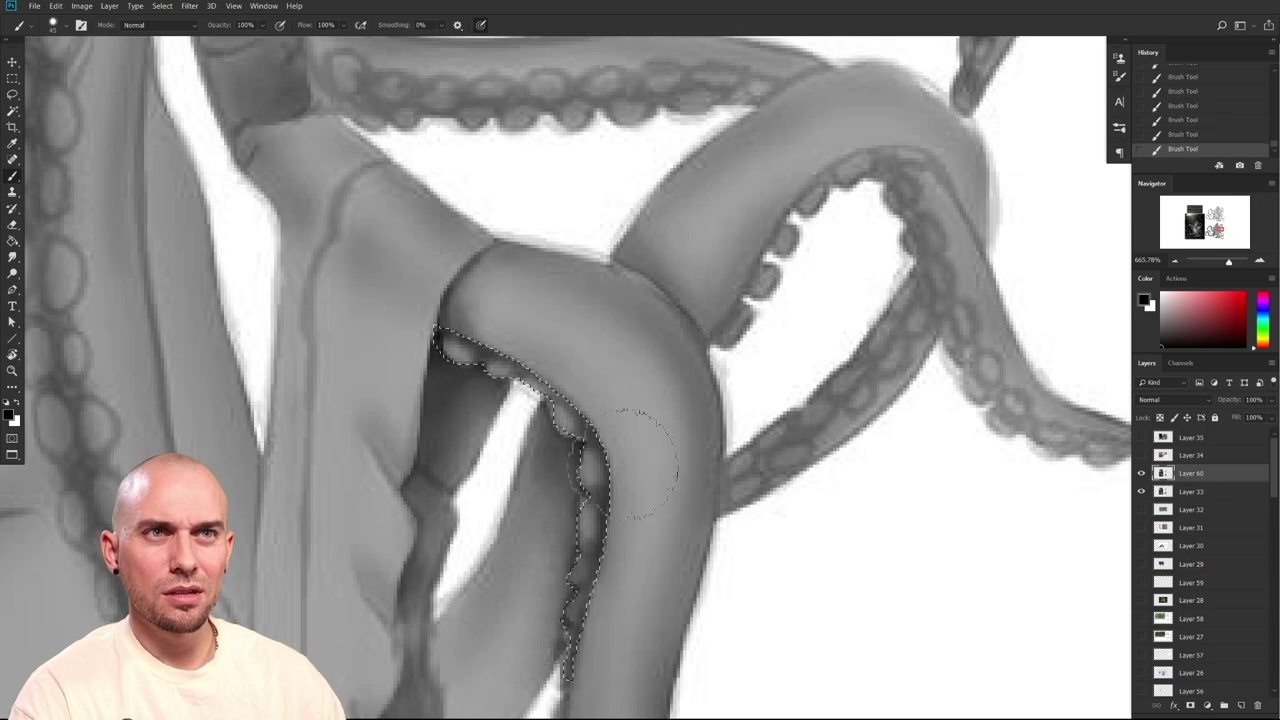
# Compare the figure with and without the shading on Layer 60, checking the sleeve and tentacle overlaps
pyautogui.scroll(-5, 672, 470)
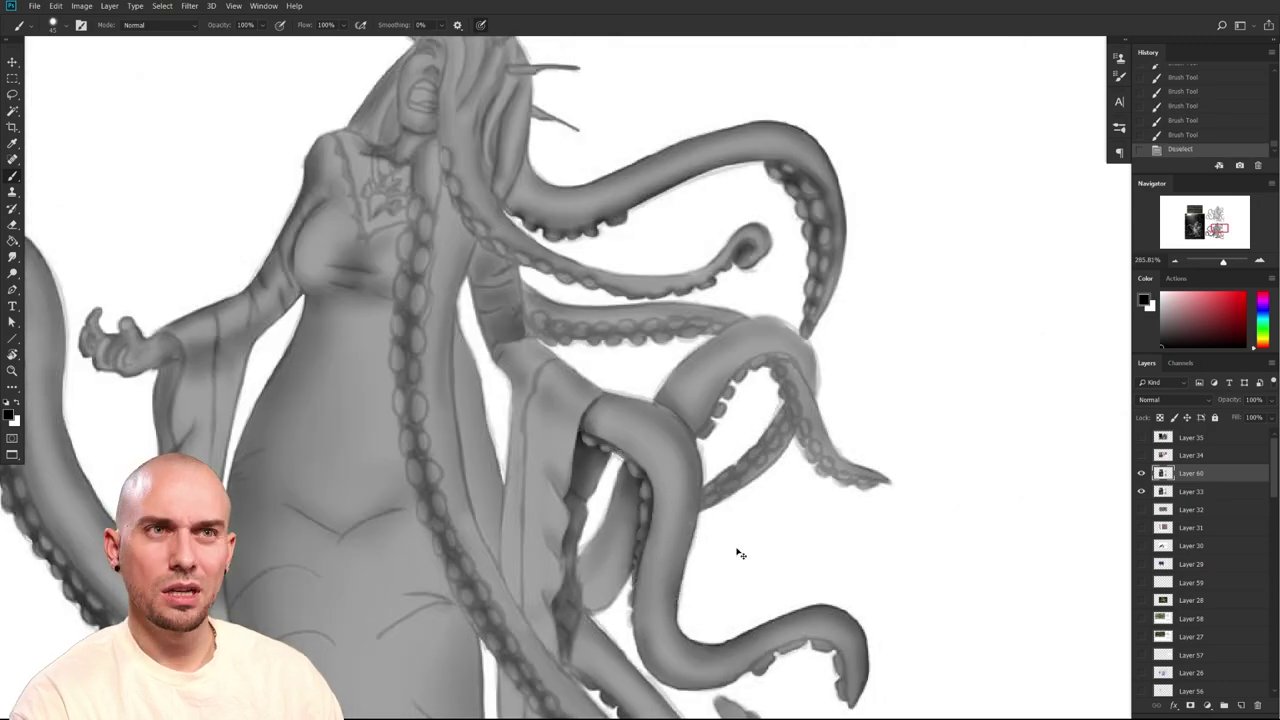
pyautogui.scroll(-4, 742, 541)
pyautogui.scroll(3, 743, 541)
pyautogui.moveTo(746, 543); pyautogui.dragTo(869, 428)
pyautogui.scroll(2, 814, 548)
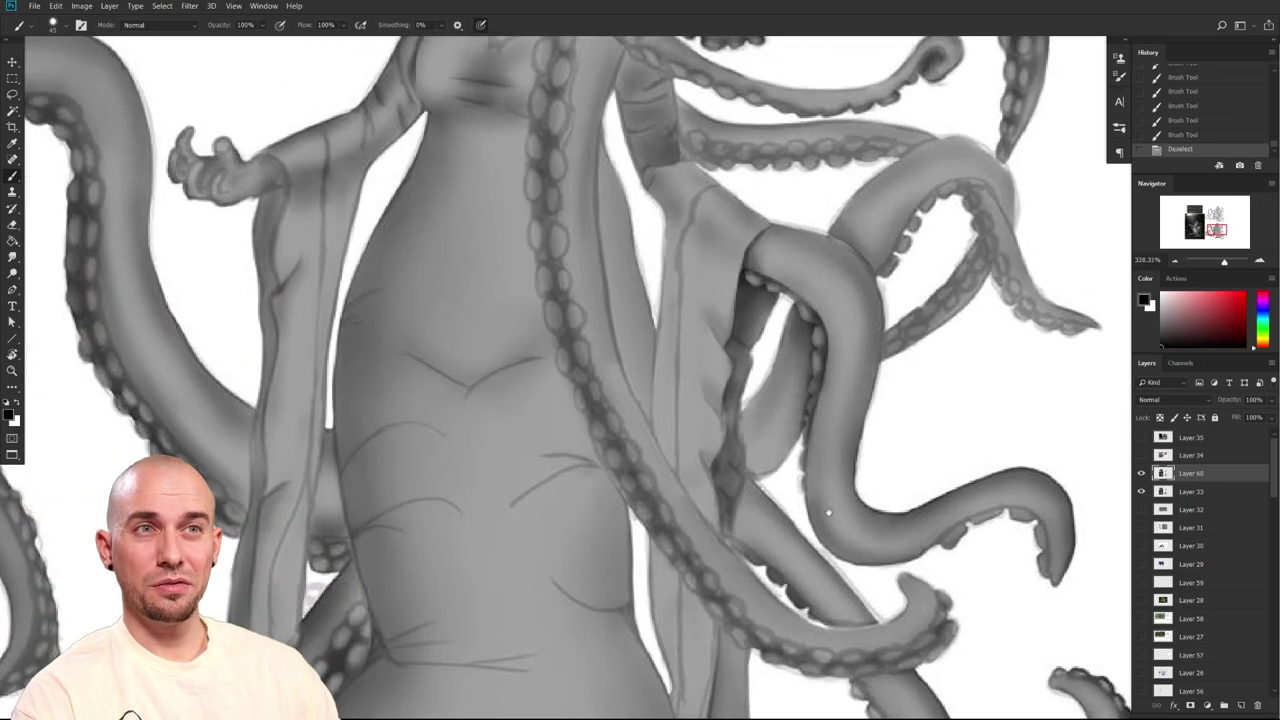
pyautogui.moveTo(829, 513); pyautogui.dragTo(817, 549)
pyautogui.click(1140, 474)
pyautogui.click(1140, 474)
pyautogui.scroll(-4, 881, 503)
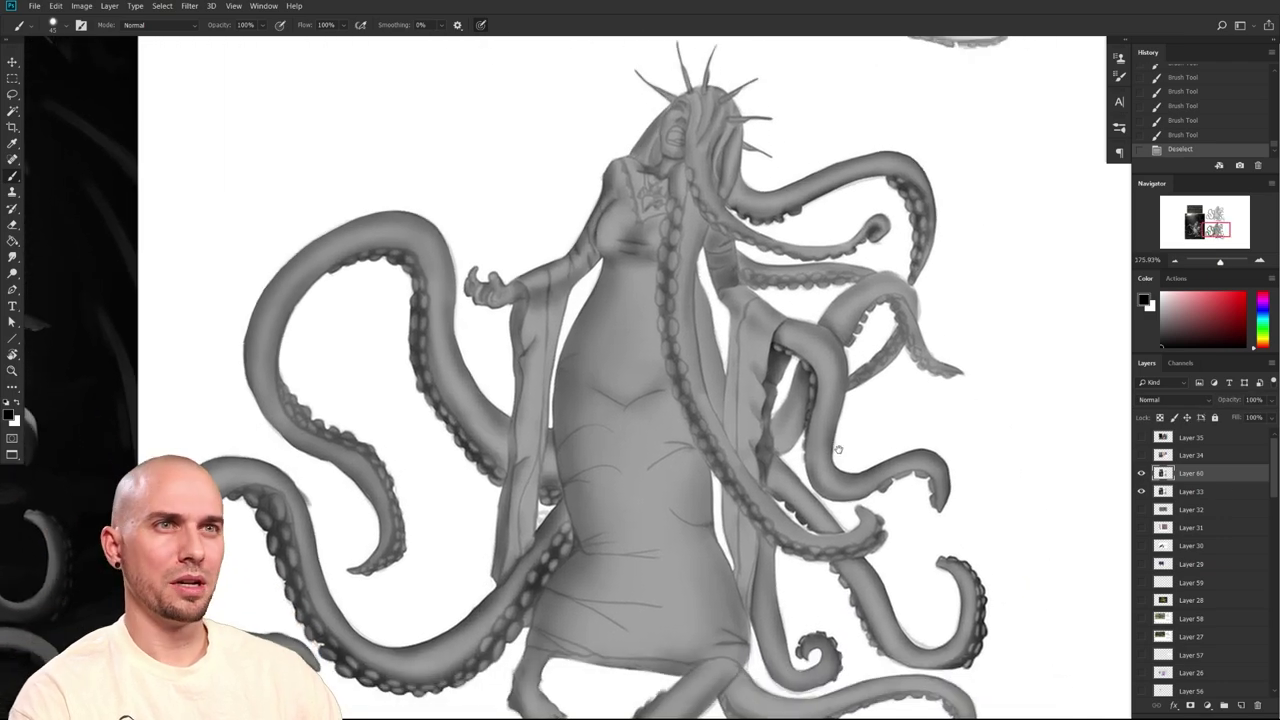
pyautogui.scroll(4, 850, 520)
pyautogui.scroll(4, 830, 537)
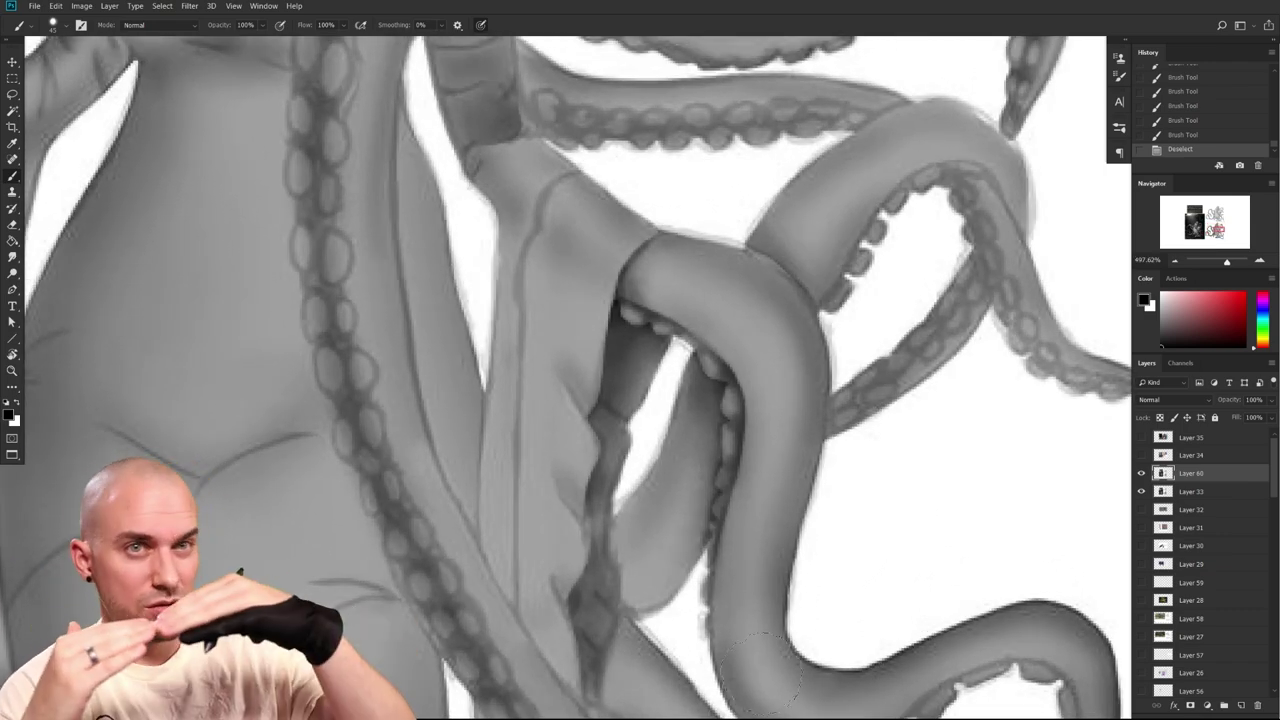
# Lasso the side of the dress torso above the waist fold, following the fold line along its lower edge
pyautogui.moveTo(440, 431)
pyautogui.mouseDown()
pyautogui.moveTo(491, 406)
pyautogui.moveTo(717, 426)
pyautogui.moveTo(746, 560)
pyautogui.moveTo(646, 458)
pyautogui.moveTo(563, 407)
pyautogui.mouseUp()
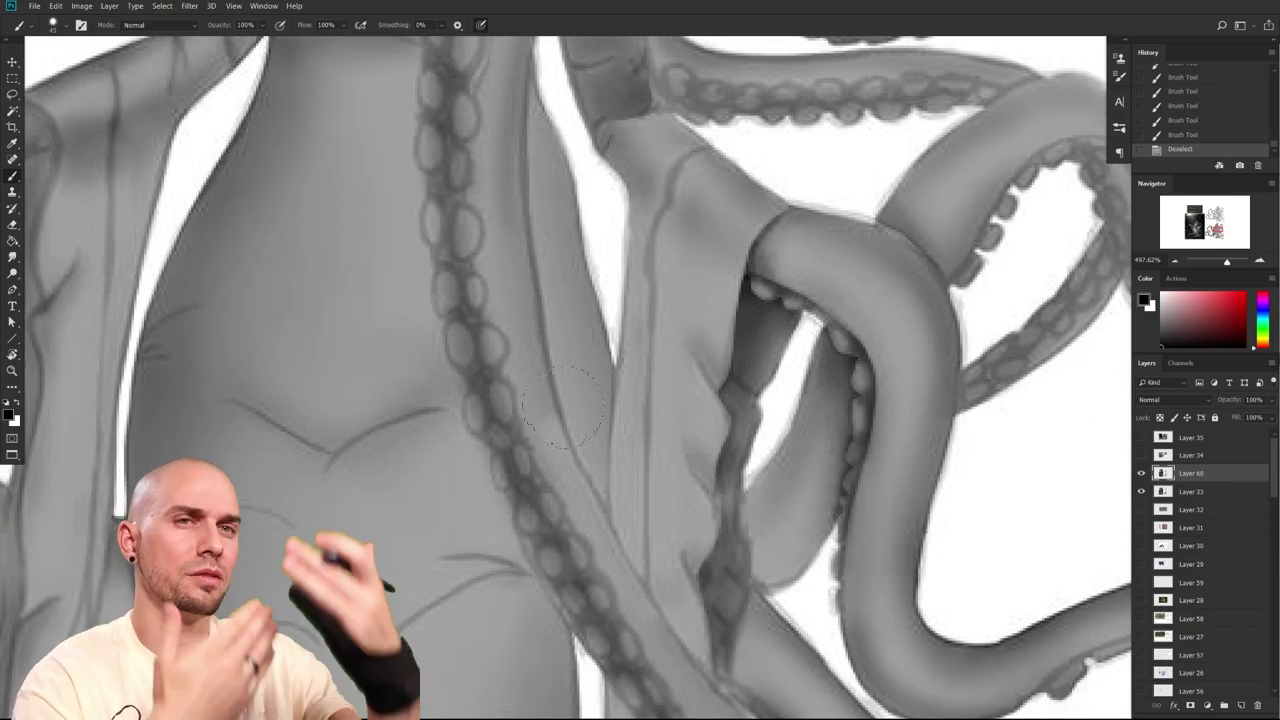
pyautogui.moveTo(672, 362); pyautogui.dragTo(603, 651)
pyautogui.moveTo(415, 345); pyautogui.dragTo(849, 294)
pyautogui.moveTo(712, 434); pyautogui.dragTo(634, 597)
pyautogui.moveTo(711, 407); pyautogui.dragTo(600, 553)
pyautogui.scroll(-15, 600, 553)
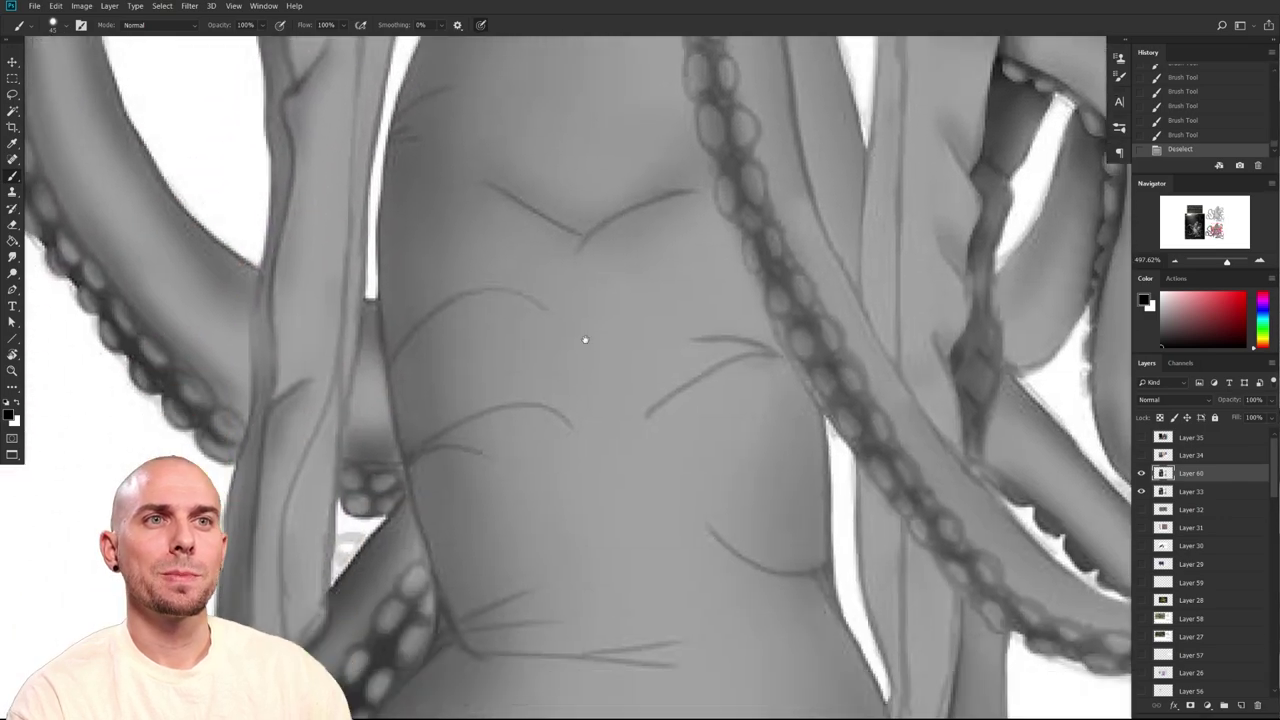
pyautogui.moveTo(585, 340); pyautogui.dragTo(647, 116)
pyautogui.moveTo(571, 480)
pyautogui.mouseDown()
pyautogui.moveTo(651, 317)
pyautogui.moveTo(604, 511)
pyautogui.mouseUp()
pyautogui.scroll(3, 630, 471)
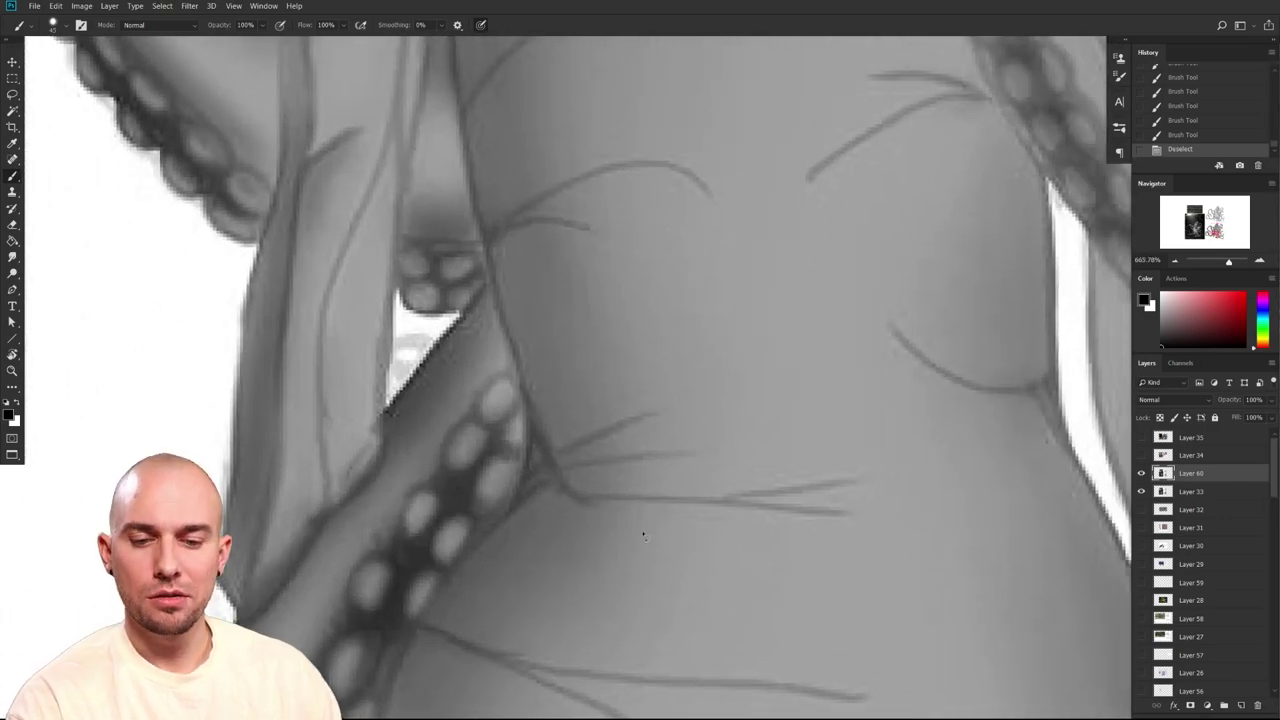
pyautogui.press('l')
pyautogui.hscroll(2, 740, 491)
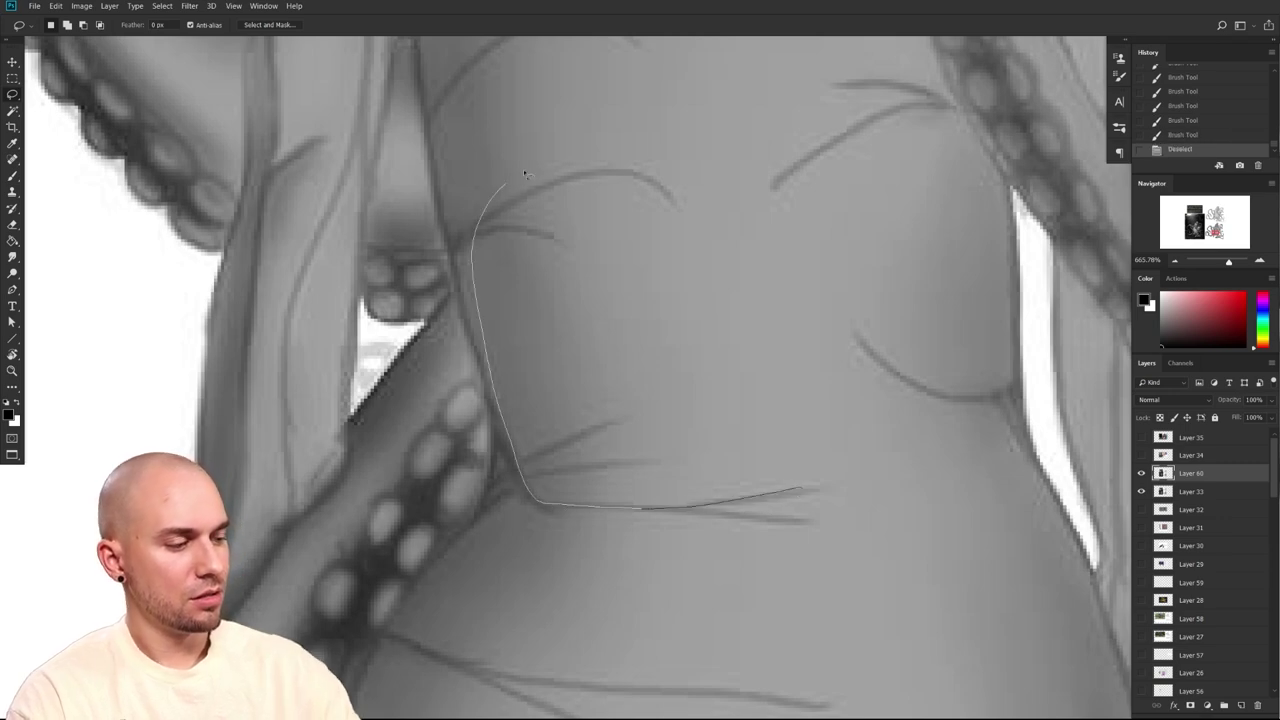
pyautogui.moveTo(501, 190); pyautogui.dragTo(572, 156)
# Brush a soft black shadow with a larger brush inside the selection where the torso tucks behind the waist fold, and deselect
pyautogui.press('b')
pyautogui.press(']')
pyautogui.press(']')
pyautogui.press(']')
pyautogui.moveTo(505, 548); pyautogui.dragTo(655, 560)
pyautogui.moveTo(543, 543); pyautogui.dragTo(734, 545)
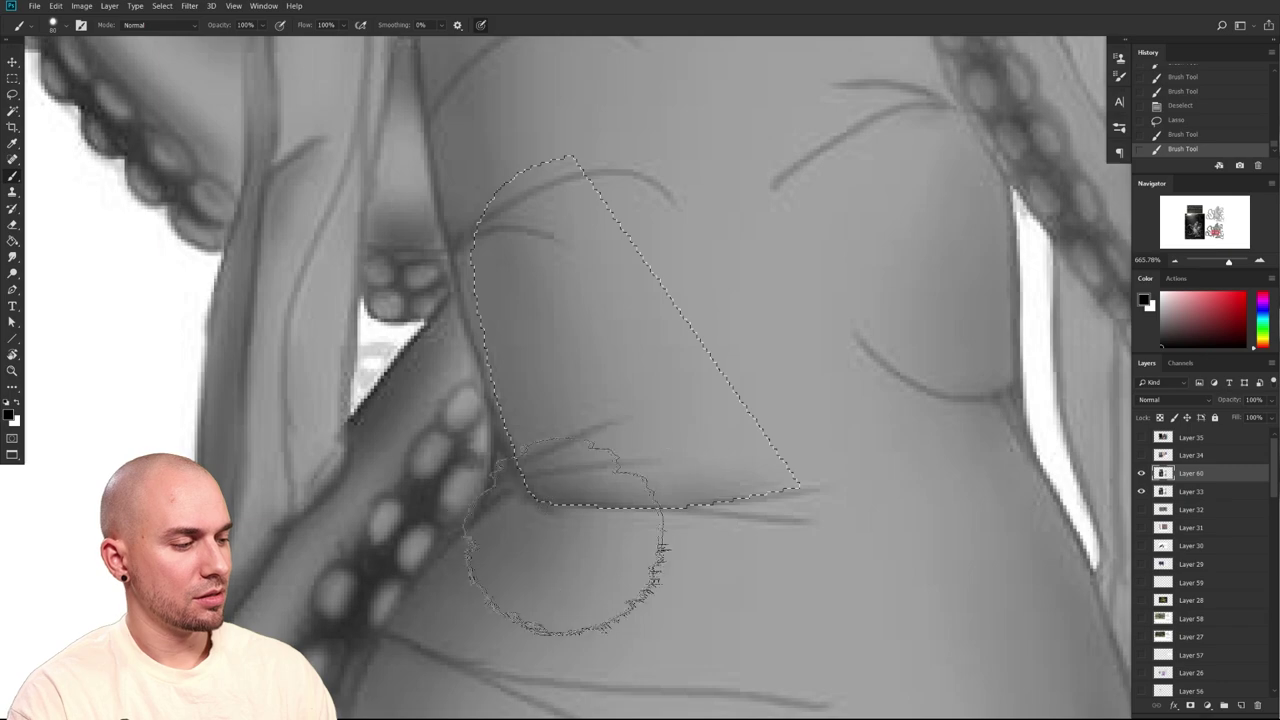
pyautogui.moveTo(537, 485); pyautogui.dragTo(730, 514)
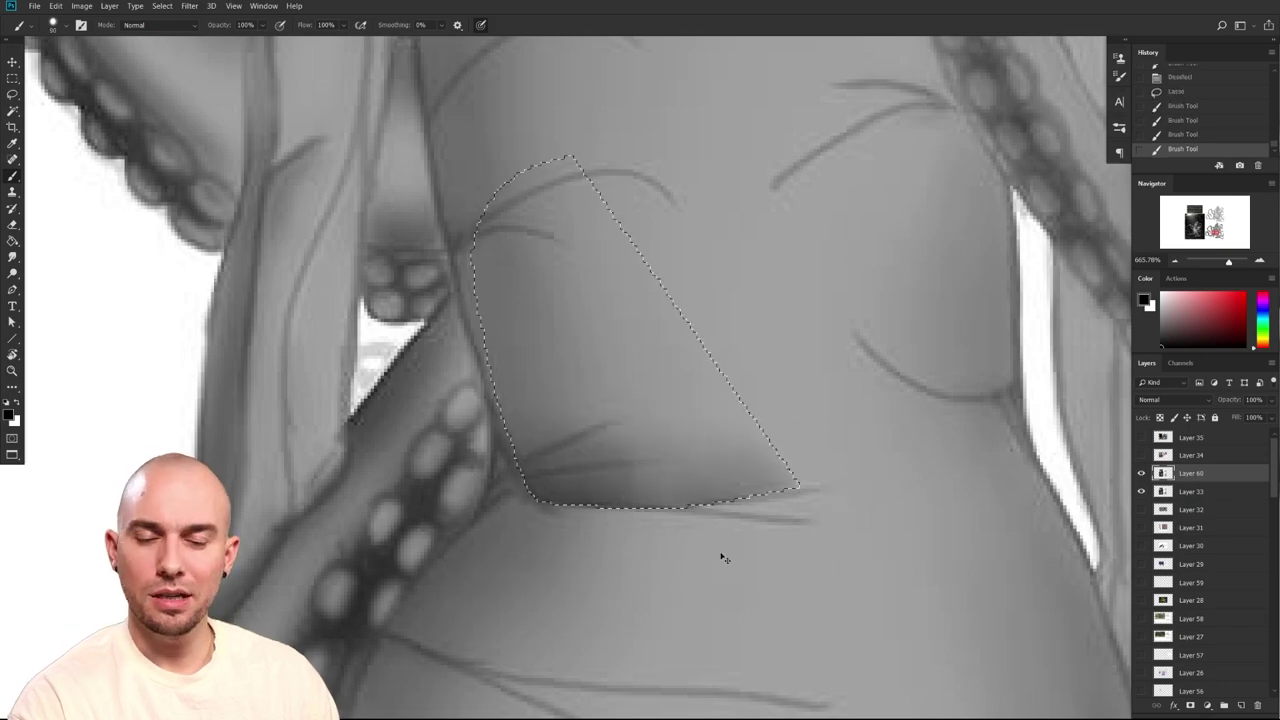
pyautogui.hotkey('ctrl', 'd')
pyautogui.scroll(-5, 724, 557)
pyautogui.moveTo(721, 565); pyautogui.dragTo(712, 468)
pyautogui.scroll(1, 710, 470)
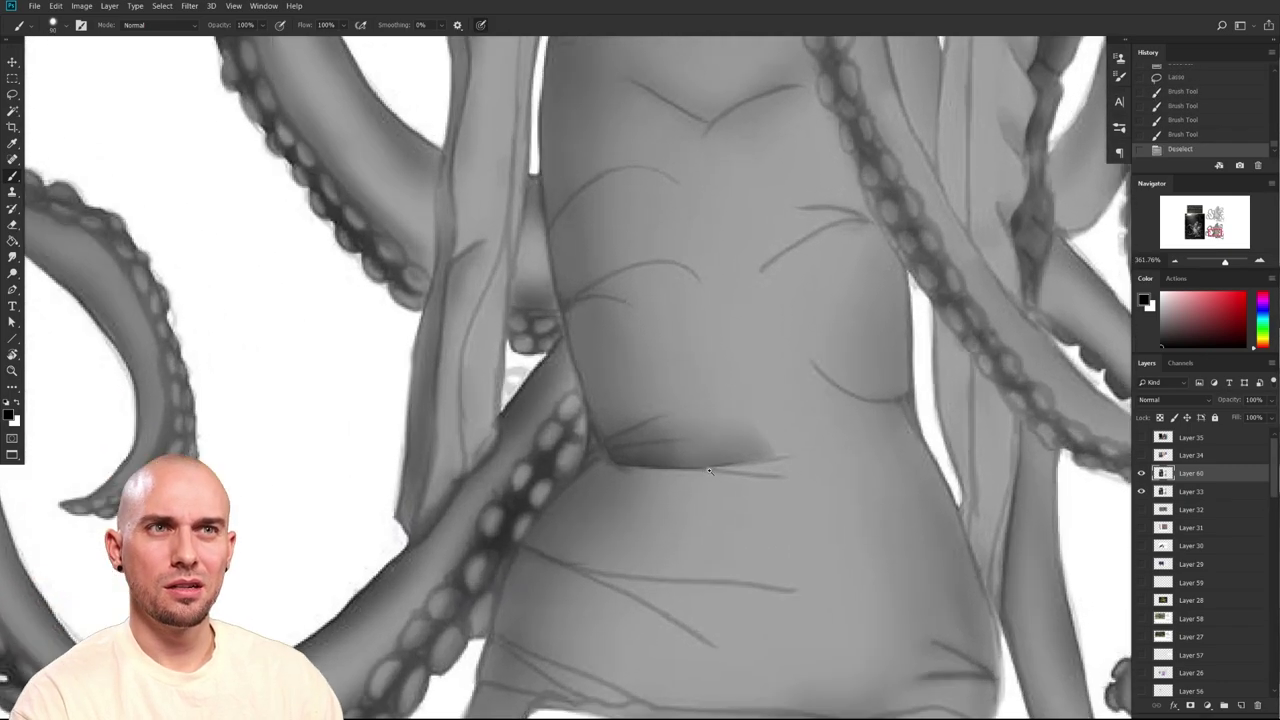
# Try drawing a thick dark contour stroke beneath the waist fold with a small brush, and undo it
pyautogui.scroll(2, 709, 470)
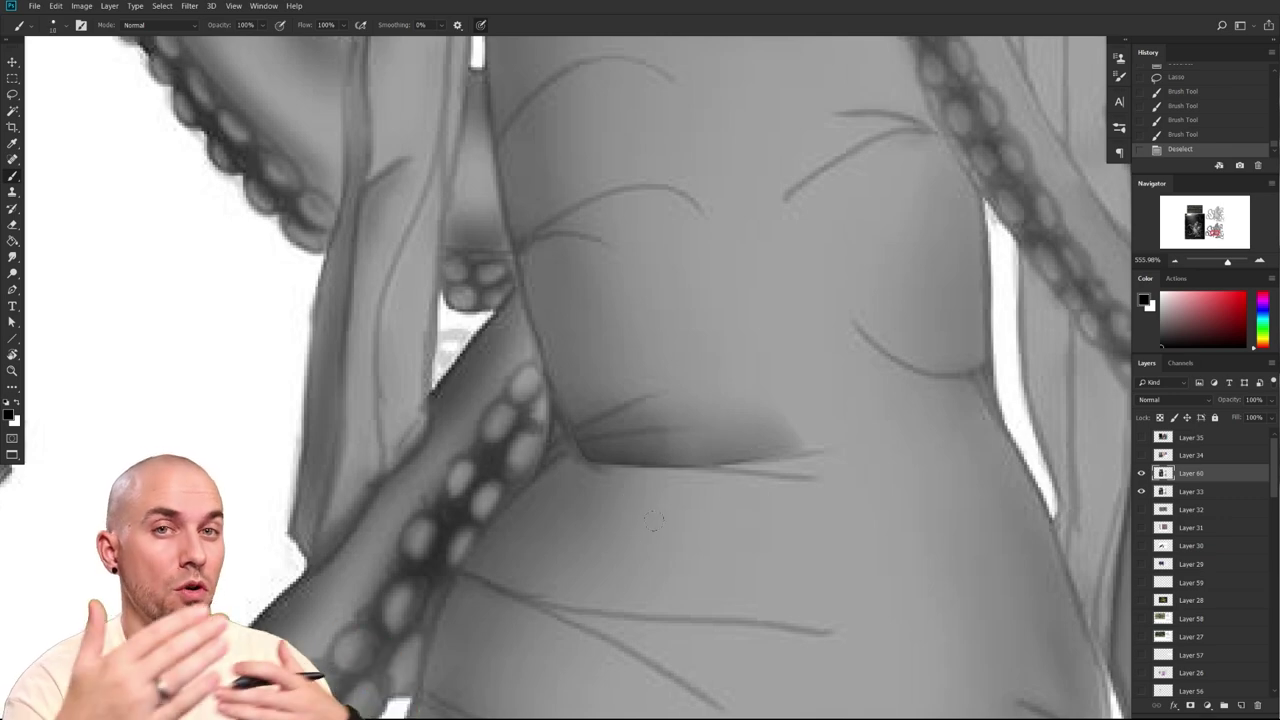
pyautogui.moveTo(654, 521); pyautogui.dragTo(646, 547)
pyautogui.press('[')
pyautogui.press('[')
pyautogui.moveTo(665, 483); pyautogui.dragTo(576, 470)
pyautogui.hotkey('ctrl', 'z')
pyautogui.moveTo(786, 508)
pyautogui.mouseDown()
pyautogui.moveTo(548, 500)
pyautogui.moveTo(566, 464)
pyautogui.mouseUp()
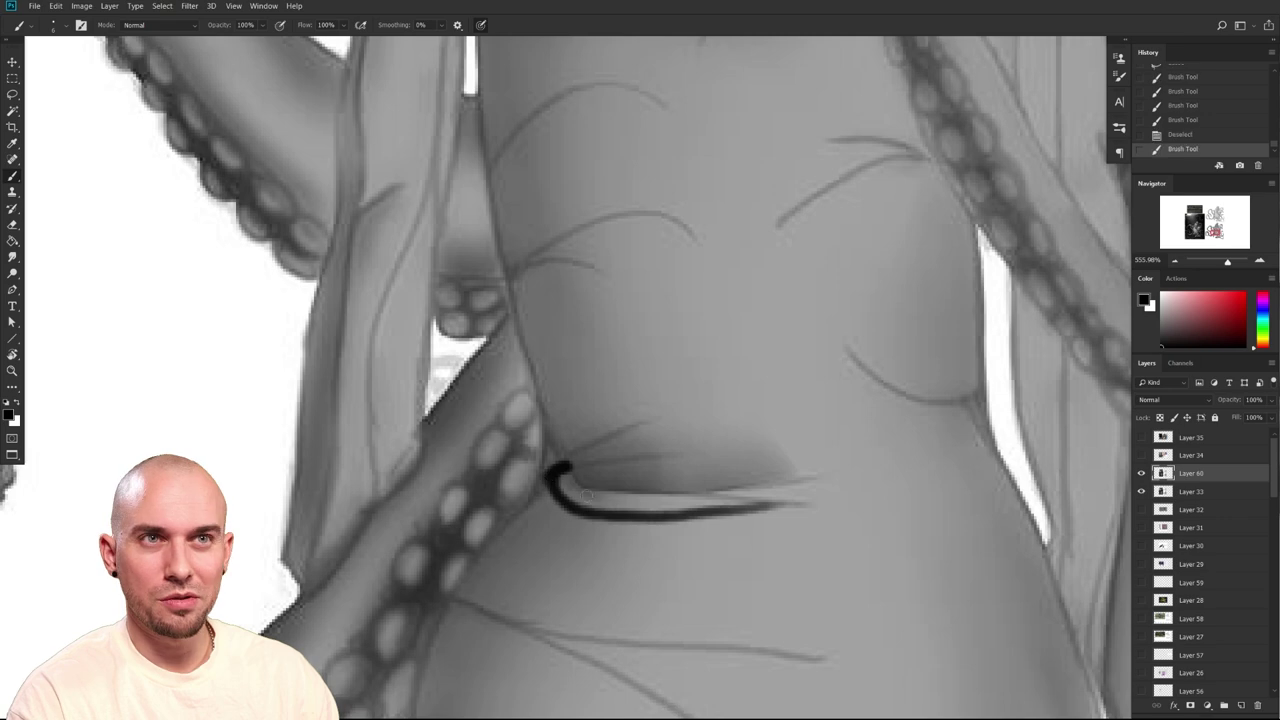
pyautogui.hotkey('ctrl', 'z')
# Lasso the dress area below the diagonal hip fold and brush a soft shadow along its upper edge
pyautogui.moveTo(725, 541); pyautogui.dragTo(617, 446)
pyautogui.moveTo(503, 561)
pyautogui.mouseDown()
pyautogui.moveTo(590, 410)
pyautogui.moveTo(574, 507)
pyautogui.mouseUp()
pyautogui.press('l')
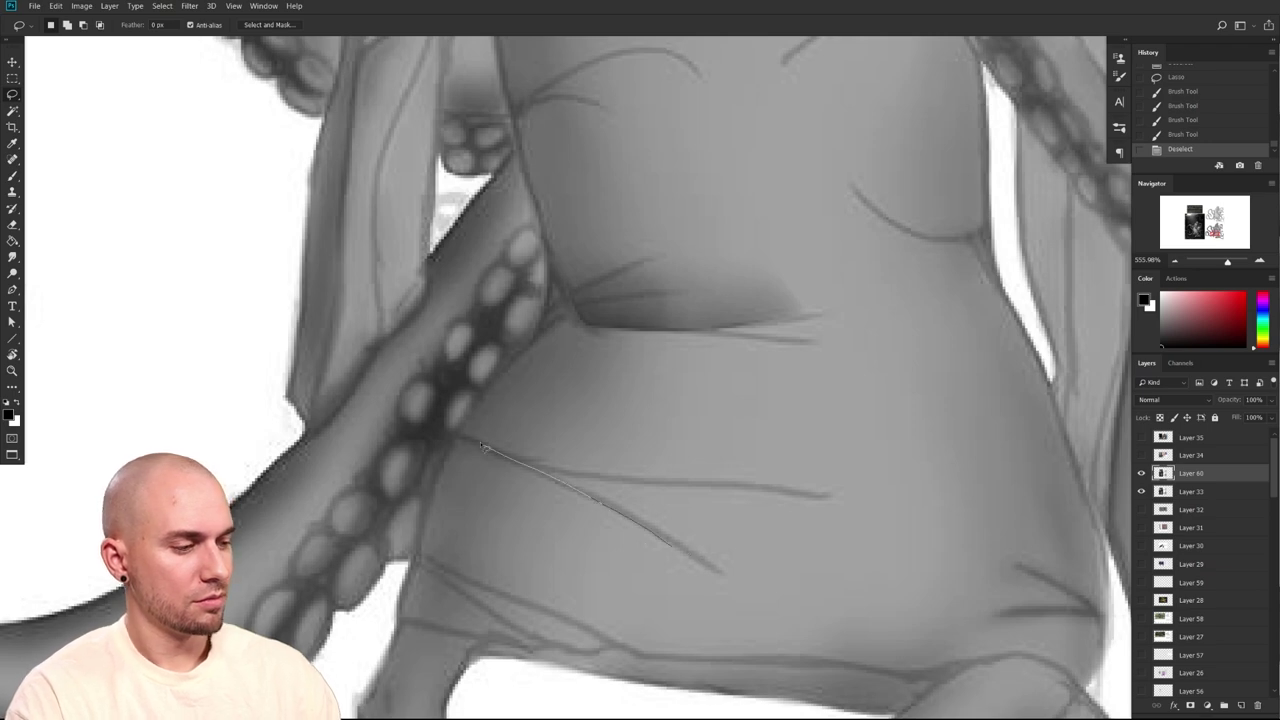
pyautogui.moveTo(650, 621); pyautogui.dragTo(668, 545)
pyautogui.press('b')
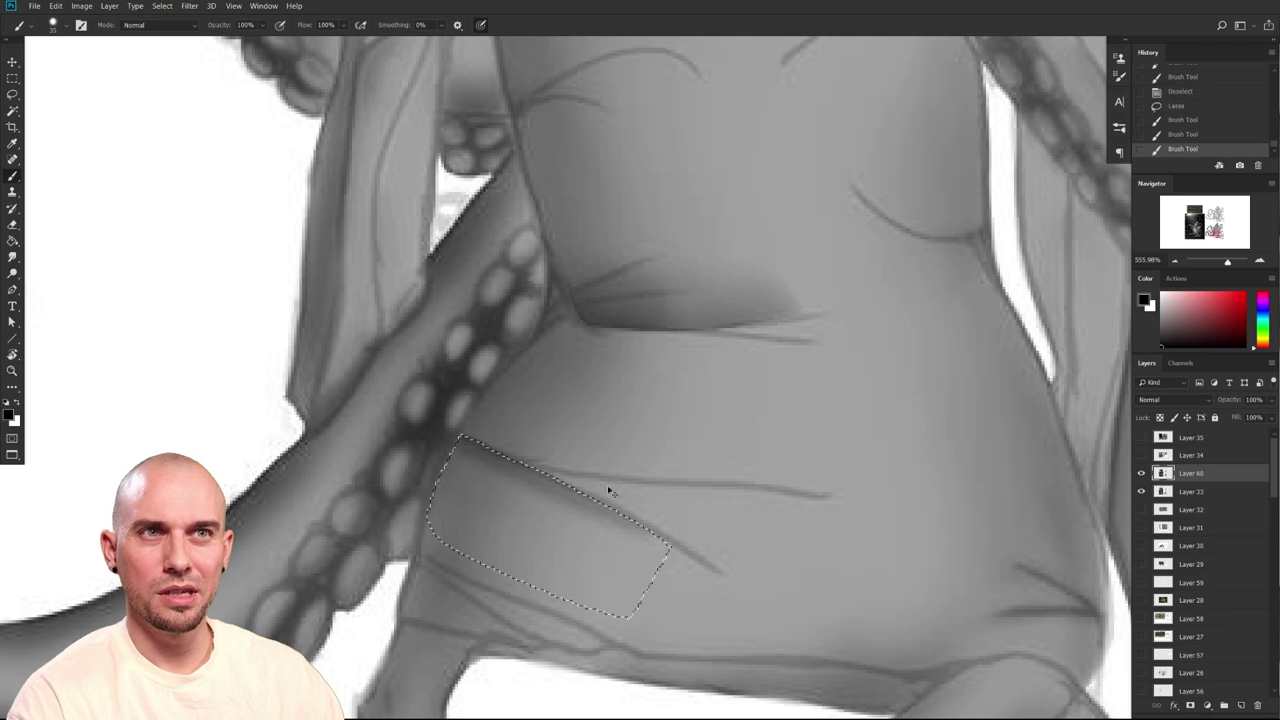
pyautogui.moveTo(628, 490); pyautogui.dragTo(605, 501)
# Try deepening the shadow below the diagonal hip fold with a much larger soft brush
pyautogui.press(']')
pyautogui.press(']')
pyautogui.press(']')
pyautogui.press(']')
pyautogui.press(']')
pyautogui.press(']')
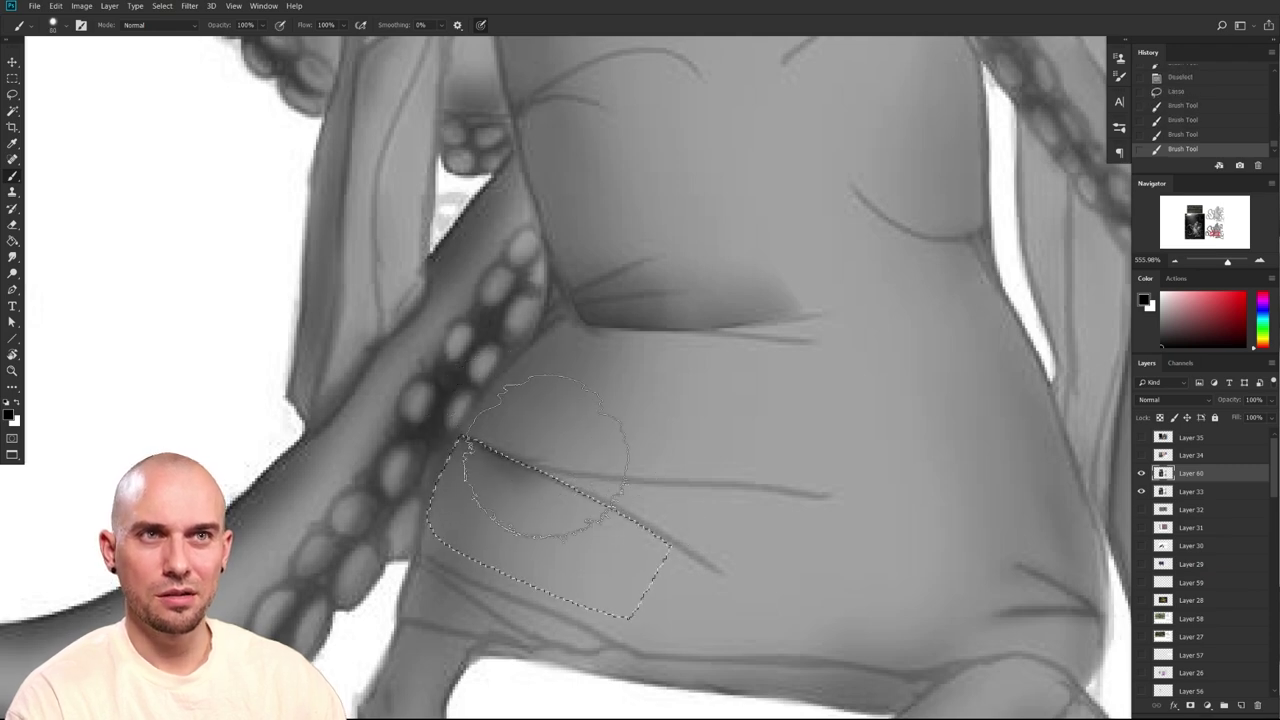
pyautogui.moveTo(470, 437); pyautogui.dragTo(600, 465)
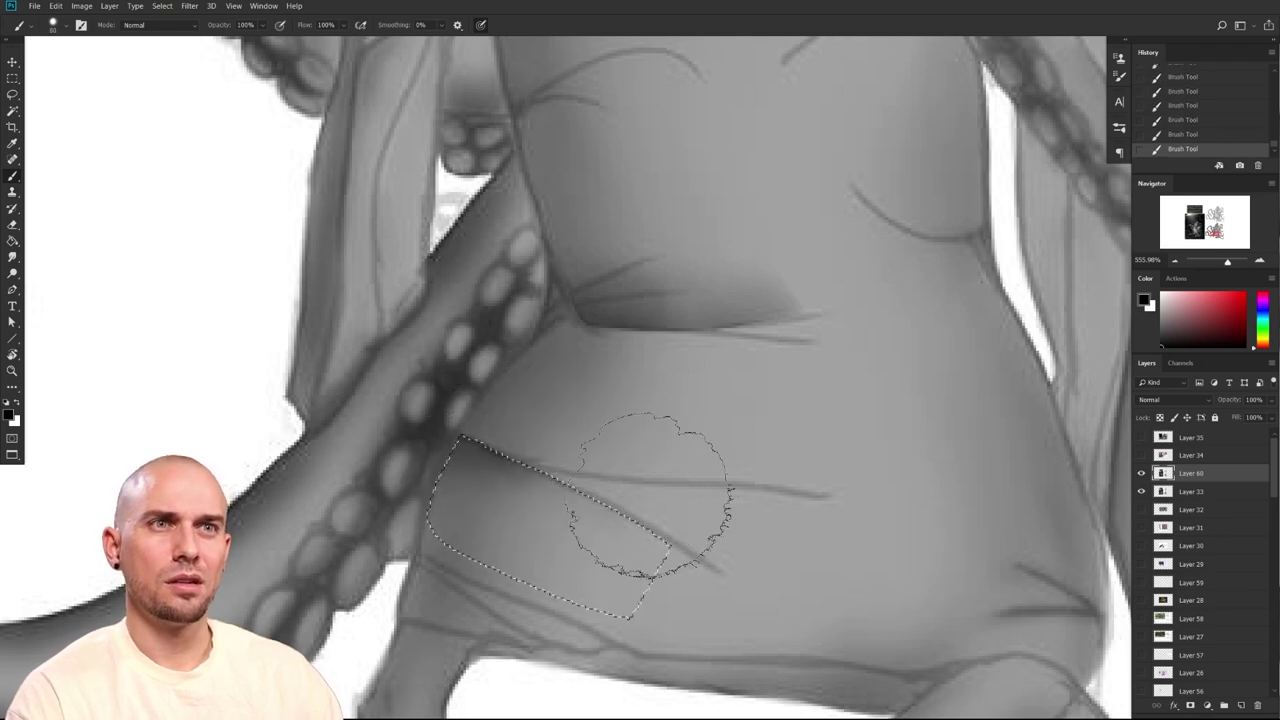
# Undo the latest shadow strokes below the diagonal hip fold
pyautogui.scroll(-6, 703, 574)
pyautogui.scroll(2, 703, 574)
pyautogui.hotkey('ctrl', 'z')
pyautogui.hotkey('ctrl', 'z')
pyautogui.moveTo(663, 646)
pyautogui.mouseDown()
pyautogui.moveTo(671, 514)
pyautogui.moveTo(709, 555)
pyautogui.mouseUp()
pyautogui.hotkey('ctrl', 'z')
pyautogui.hotkey('ctrl', 'z')
pyautogui.hotkey('ctrl', 'z')
pyautogui.scroll(5, 707, 600)
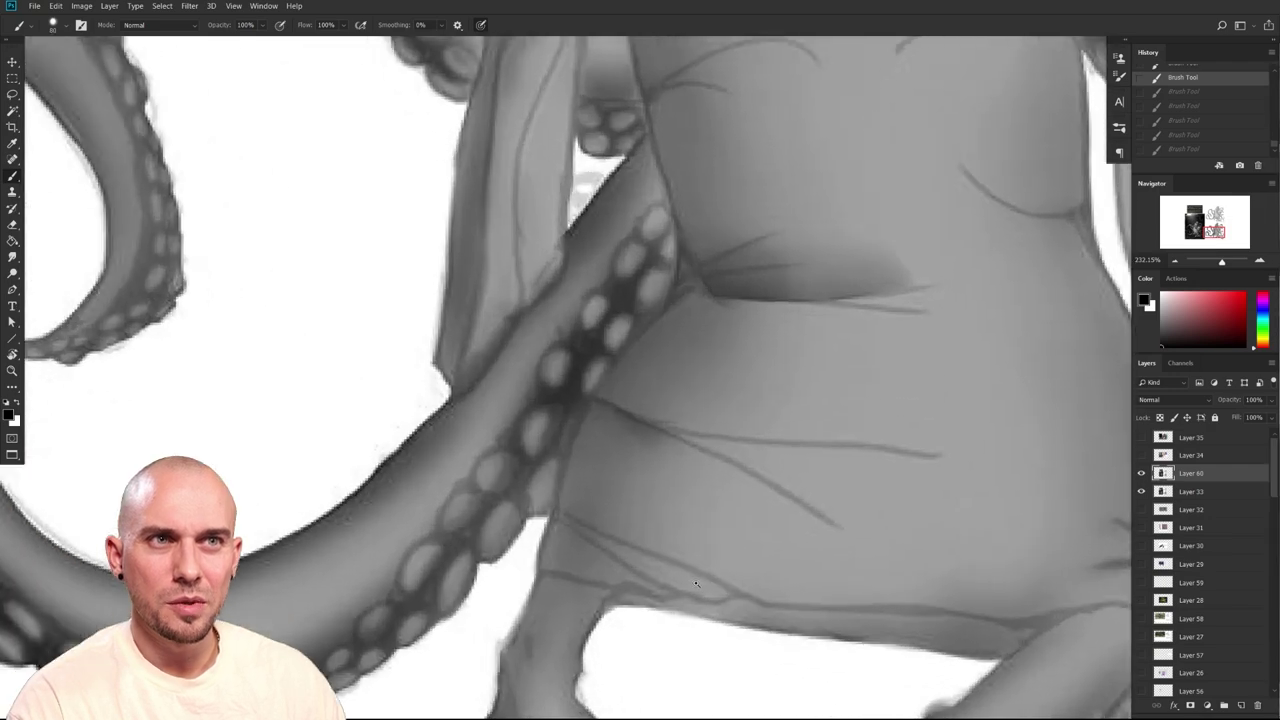
# Replace the selection with a lasso of the wedge between the two diverging hip folds, shade it softly in black, and deselect
pyautogui.hotkey('ctrl', 'd')
pyautogui.press('l')
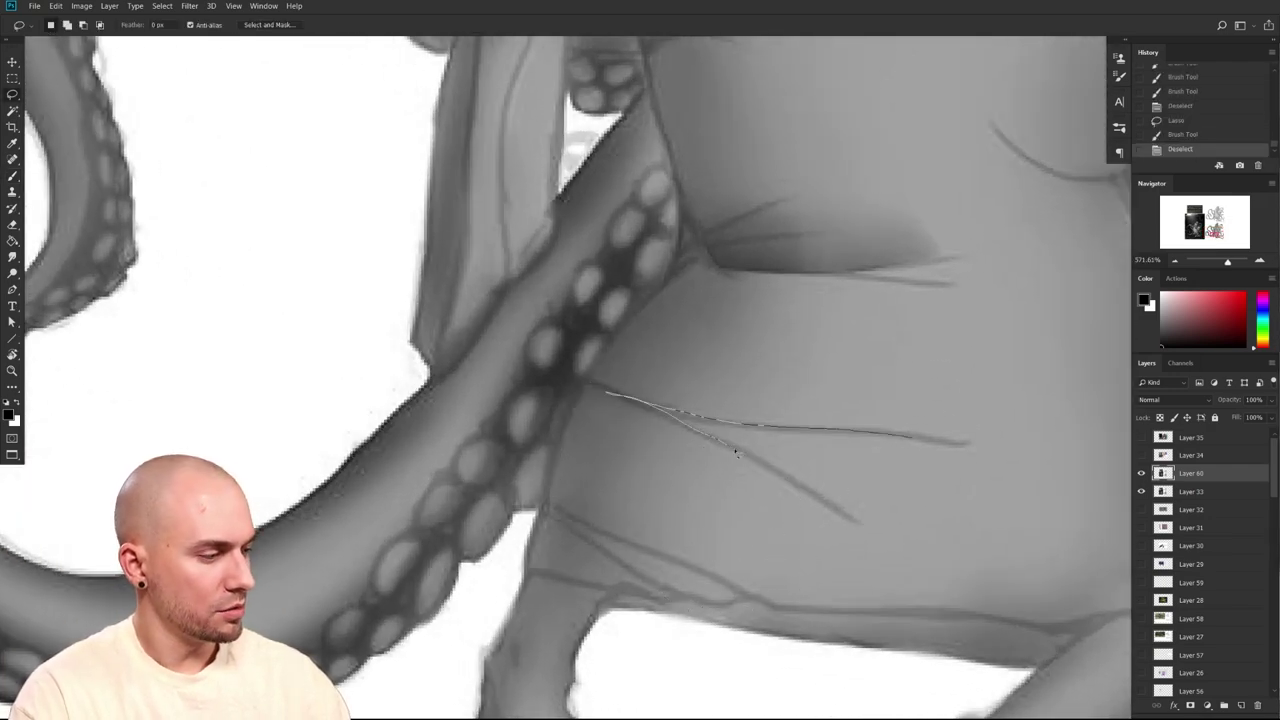
pyautogui.moveTo(876, 553); pyautogui.dragTo(907, 566)
pyautogui.press('b')
pyautogui.moveTo(625, 400); pyautogui.dragTo(680, 428)
pyautogui.moveTo(665, 425)
pyautogui.mouseDown()
pyautogui.moveTo(740, 447)
pyautogui.moveTo(797, 450)
pyautogui.moveTo(841, 425)
pyautogui.moveTo(956, 455)
pyautogui.mouseUp()
pyautogui.hotkey('ctrl', 'd')
pyautogui.scroll(-5, 877, 528)
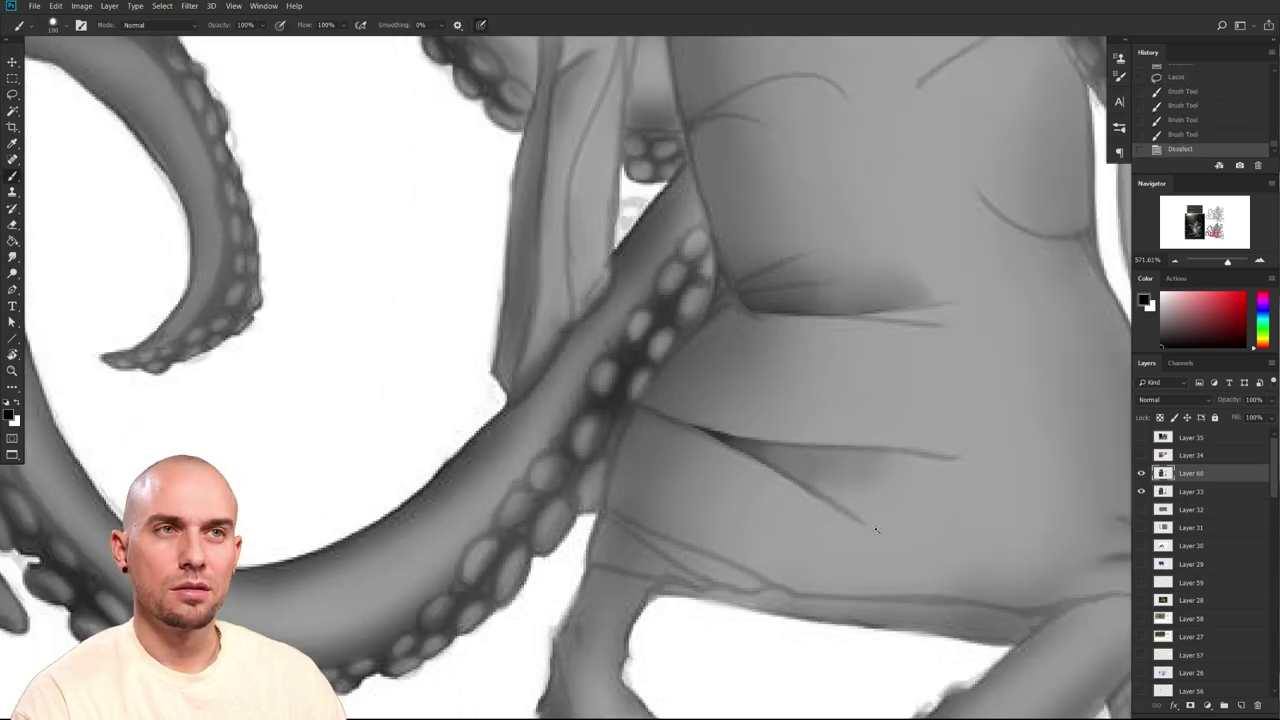
# Compare the occlusion figure with Layer 60 hidden and shown, viewing the overlaps up close and the artwork in full
pyautogui.moveTo(840, 522); pyautogui.dragTo(647, 642)
pyautogui.scroll(-3, 647, 642)
pyautogui.moveTo(708, 543); pyautogui.dragTo(575, 628)
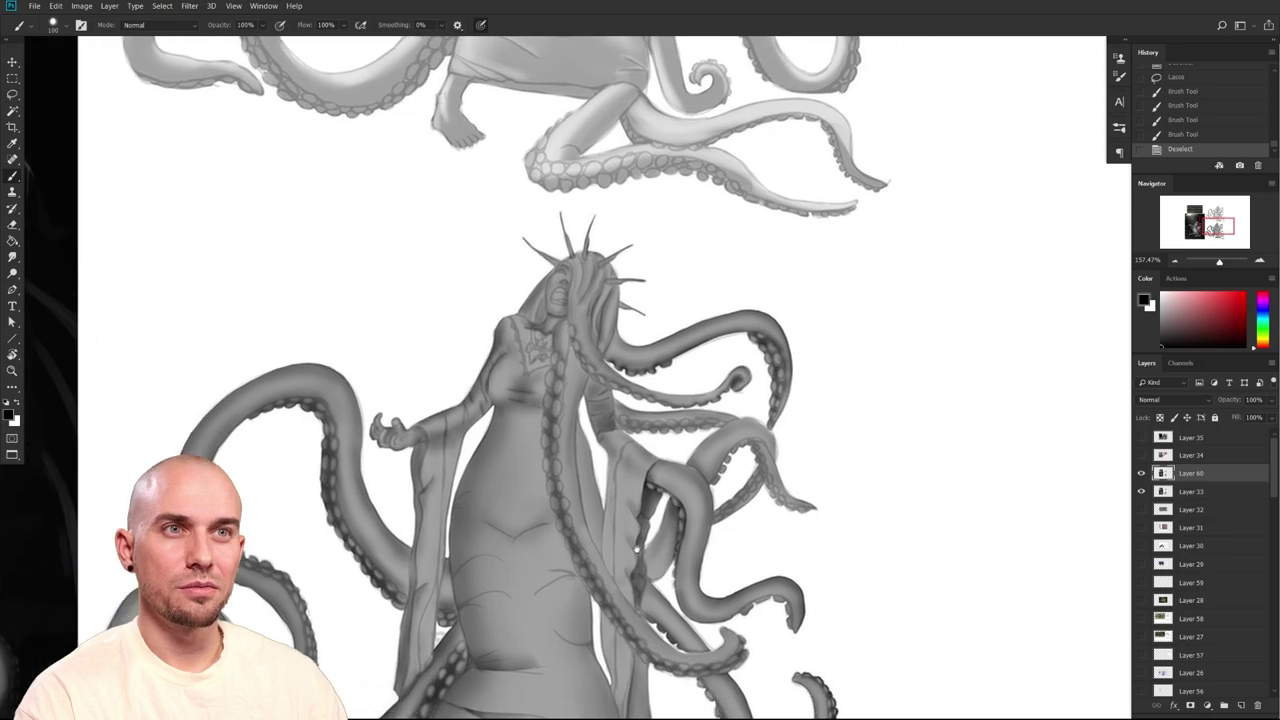
pyautogui.scroll(4, 676, 538)
pyautogui.scroll(4, 675, 538)
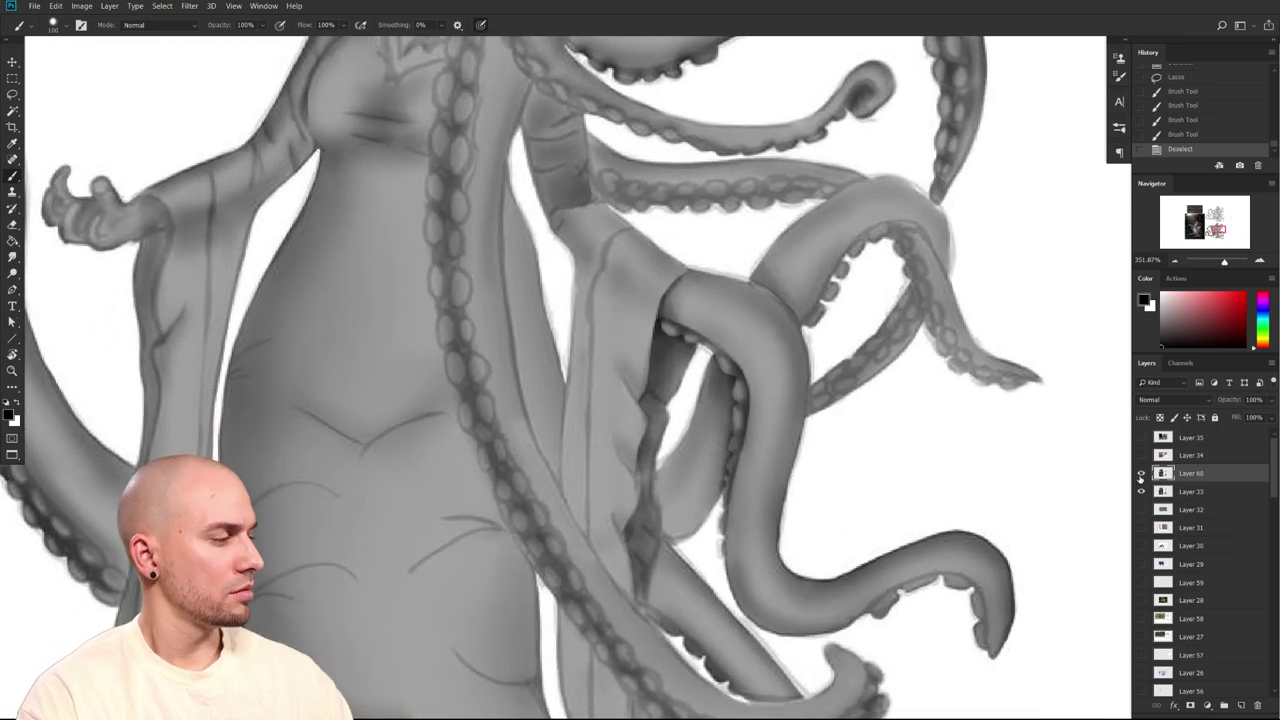
pyautogui.click(1141, 475)
pyautogui.click(1141, 475)
pyautogui.moveTo(872, 512); pyautogui.dragTo(841, 501)
pyautogui.scroll(-1, 840, 500)
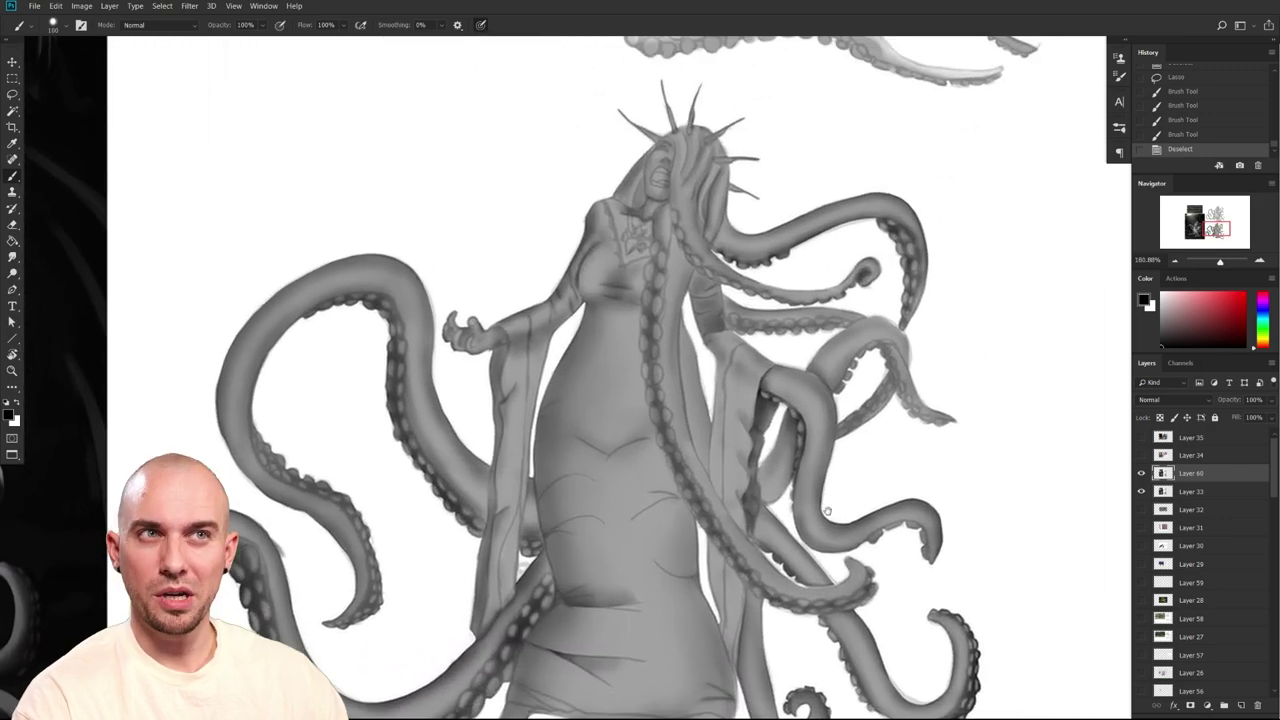
pyautogui.scroll(3, 830, 475)
pyautogui.click(1141, 475)
pyautogui.click(1141, 475)
pyautogui.click(1141, 475)
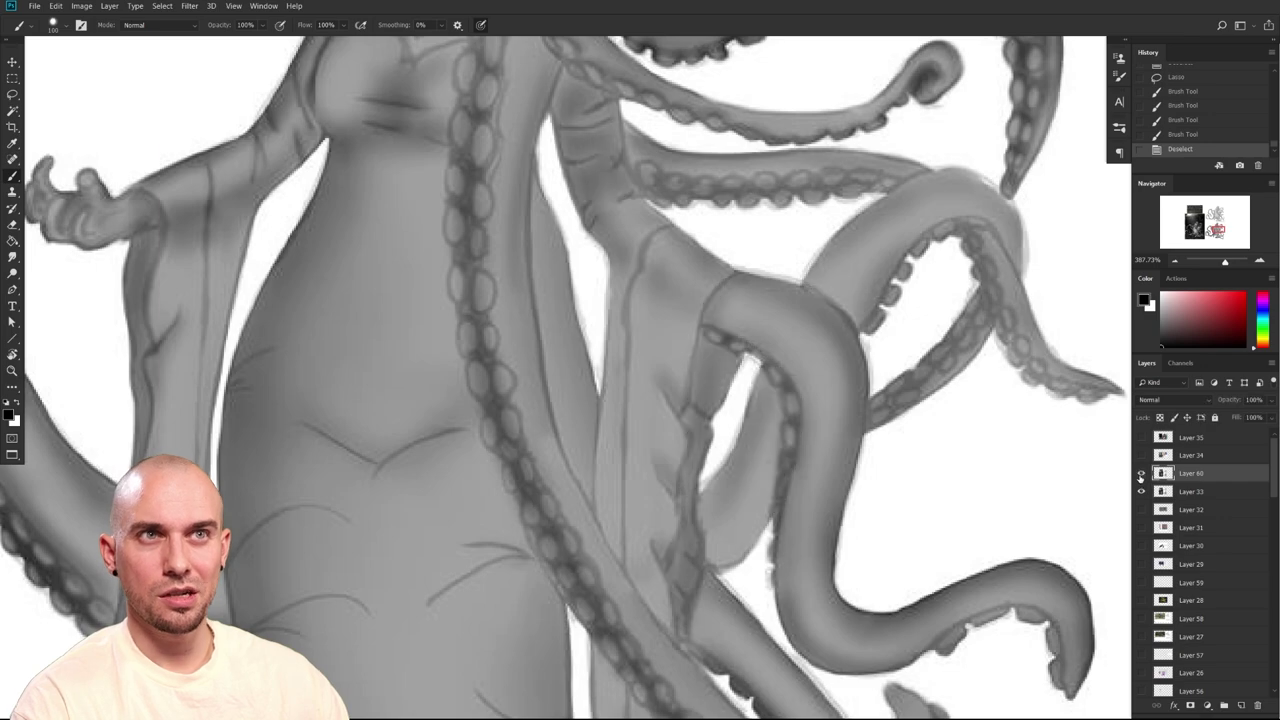
pyautogui.click(1141, 475)
pyautogui.scroll(-5, 966, 543)
pyautogui.scroll(-3, 865, 515)
pyautogui.moveTo(876, 530); pyautogui.dragTo(923, 531)
pyautogui.scroll(-1, 861, 590)
pyautogui.moveTo(744, 561); pyautogui.dragTo(756, 562)
pyautogui.scroll(2, 755, 562)
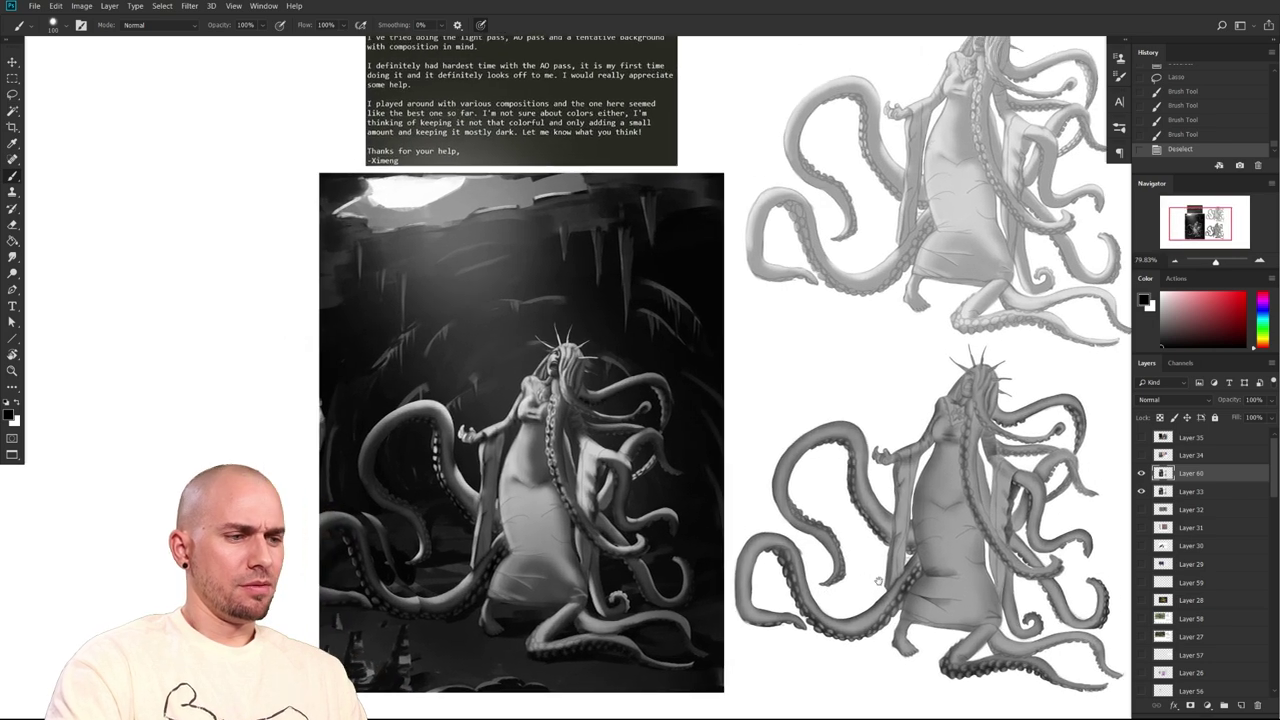
# Sample the bright white of the cave opening as the brush colour and greatly enlarge the soft brush
pyautogui.moveTo(497, 349); pyautogui.dragTo(507, 339)
pyautogui.keyDown('alt'); pyautogui.click(518, 338); pyautogui.keyUp('alt')
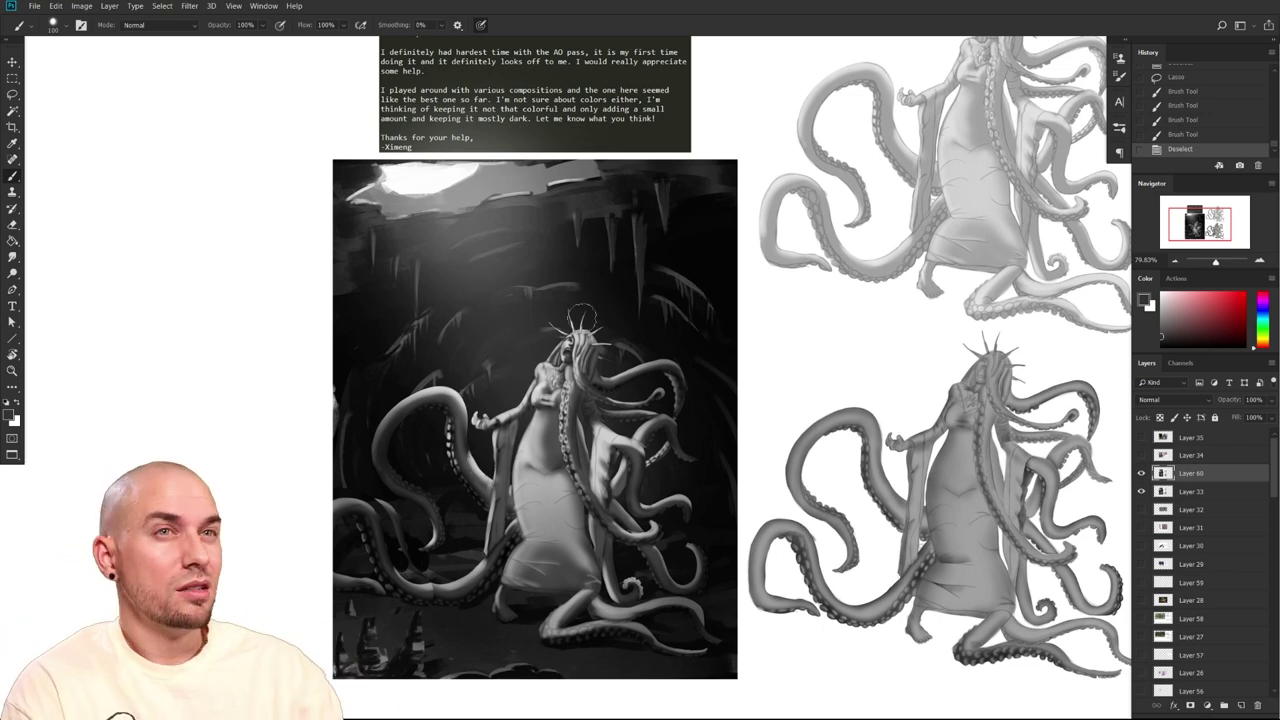
pyautogui.press('x')
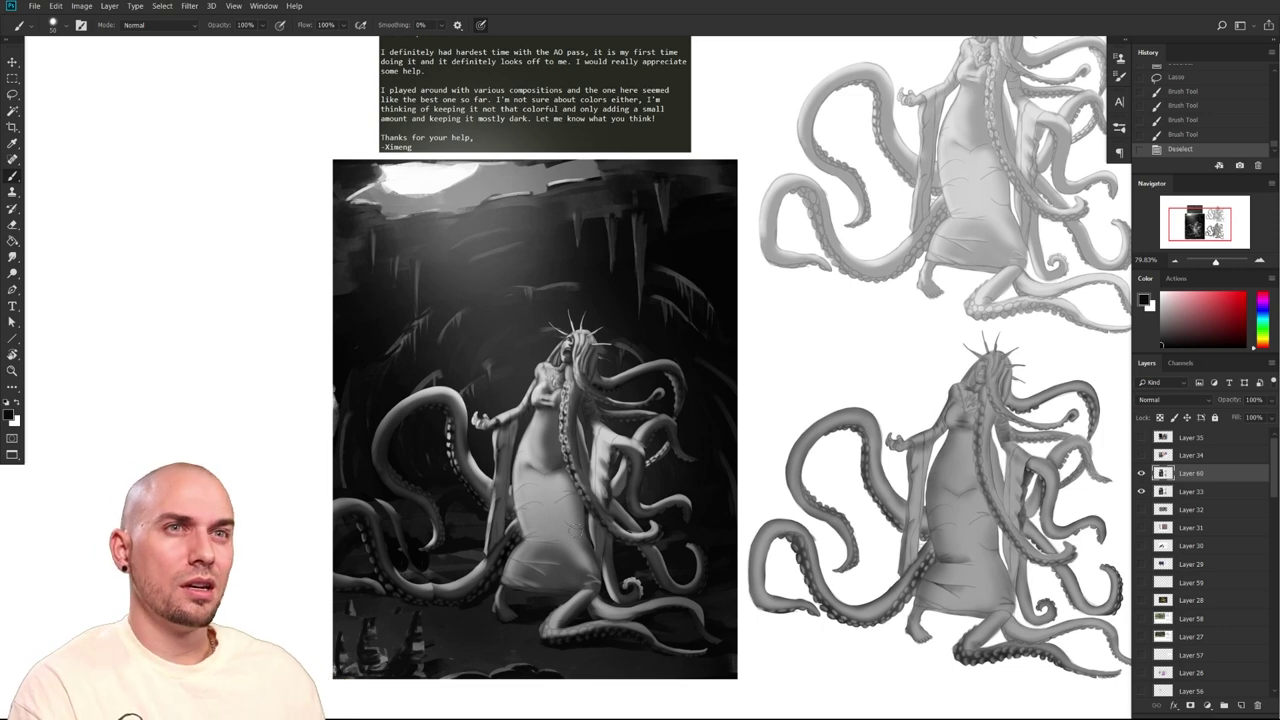
pyautogui.moveTo(512, 316)
pyautogui.mouseDown()
pyautogui.moveTo(466, 252)
pyautogui.moveTo(457, 300)
pyautogui.moveTo(492, 302)
pyautogui.mouseUp()
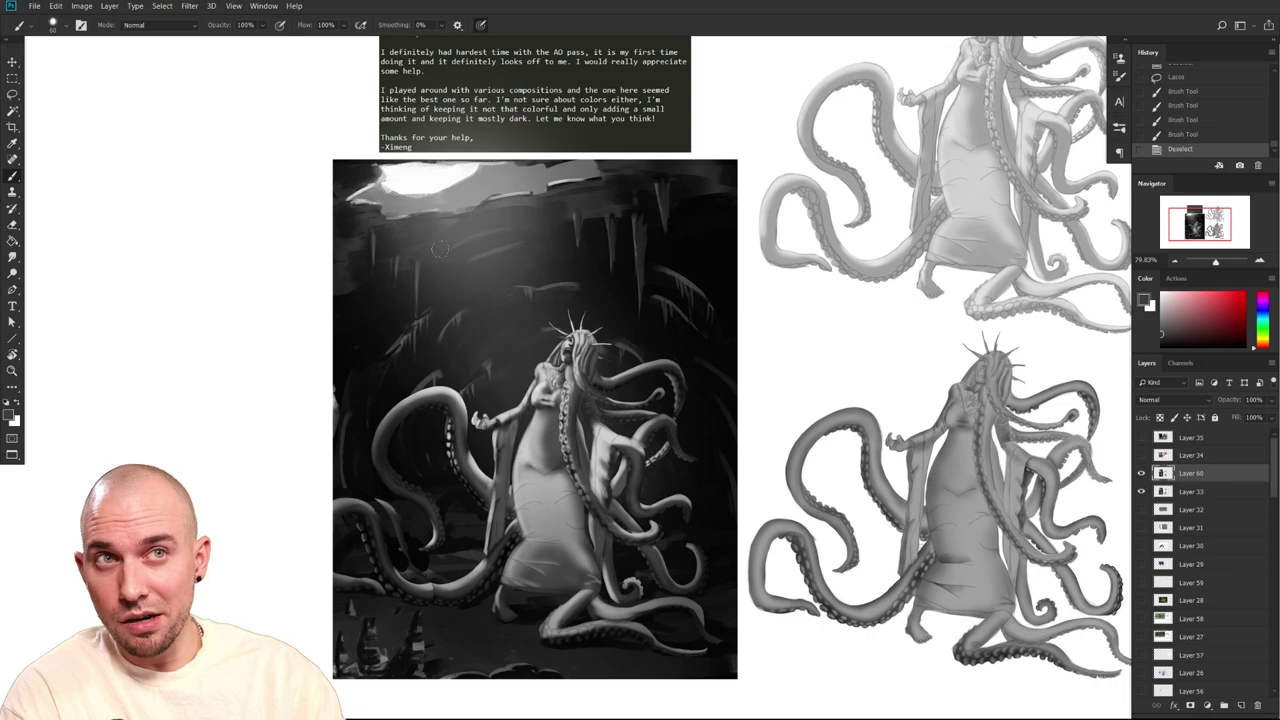
pyautogui.press(']')
pyautogui.press(']')
pyautogui.press(']')
pyautogui.press(']')
pyautogui.press(']')
pyautogui.keyDown('alt'); pyautogui.click(424, 186); pyautogui.keyUp('alt')
# Try brushing a broad light haze across the cave background of the painting, and undo it
pyautogui.moveTo(330, 255)
pyautogui.mouseDown()
pyautogui.moveTo(315, 270)
pyautogui.moveTo(743, 150)
pyautogui.moveTo(716, 331)
pyautogui.mouseUp()
pyautogui.hotkey('ctrl', 'z')
pyautogui.hotkey('ctrl', 'z')
pyautogui.hotkey('ctrl', 'd')
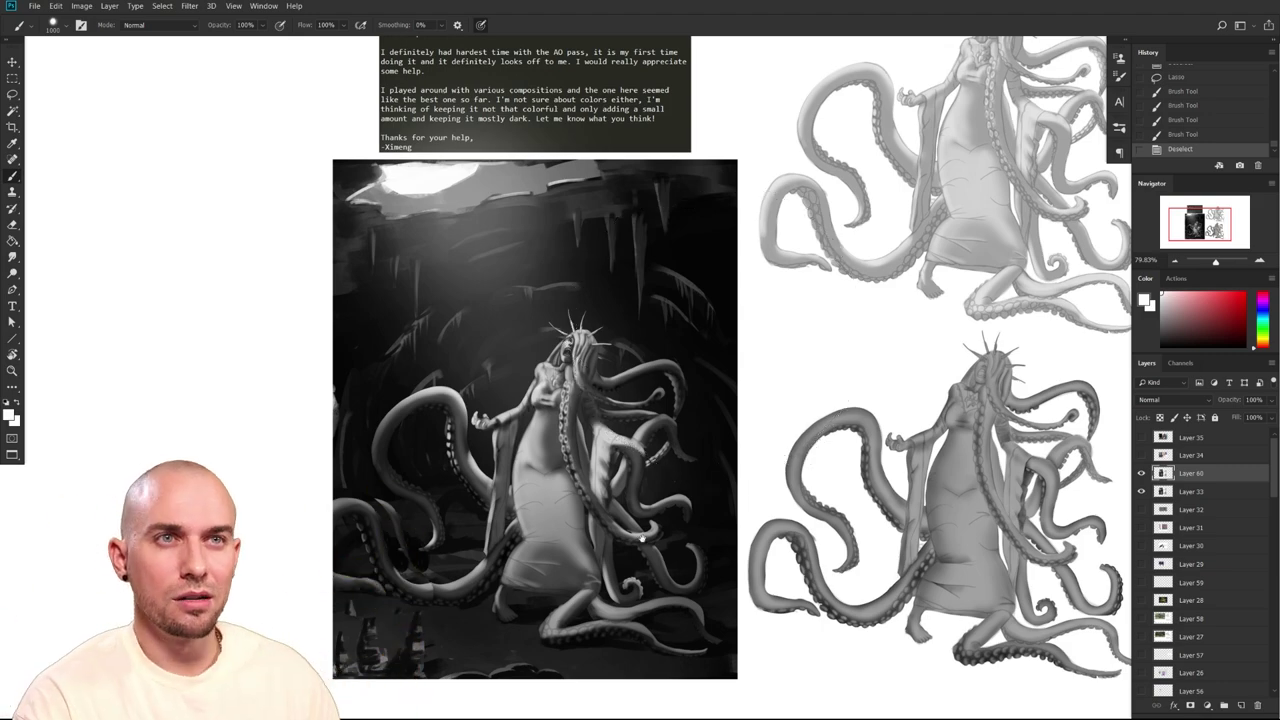
# Select the dark cave background with the Magic Wand, try a large soft white glow behind the figure, and deselect
pyautogui.moveTo(642, 529); pyautogui.dragTo(656, 495)
pyautogui.press('w')
pyautogui.click(401, 320)
pyautogui.scroll(2, 610, 435)
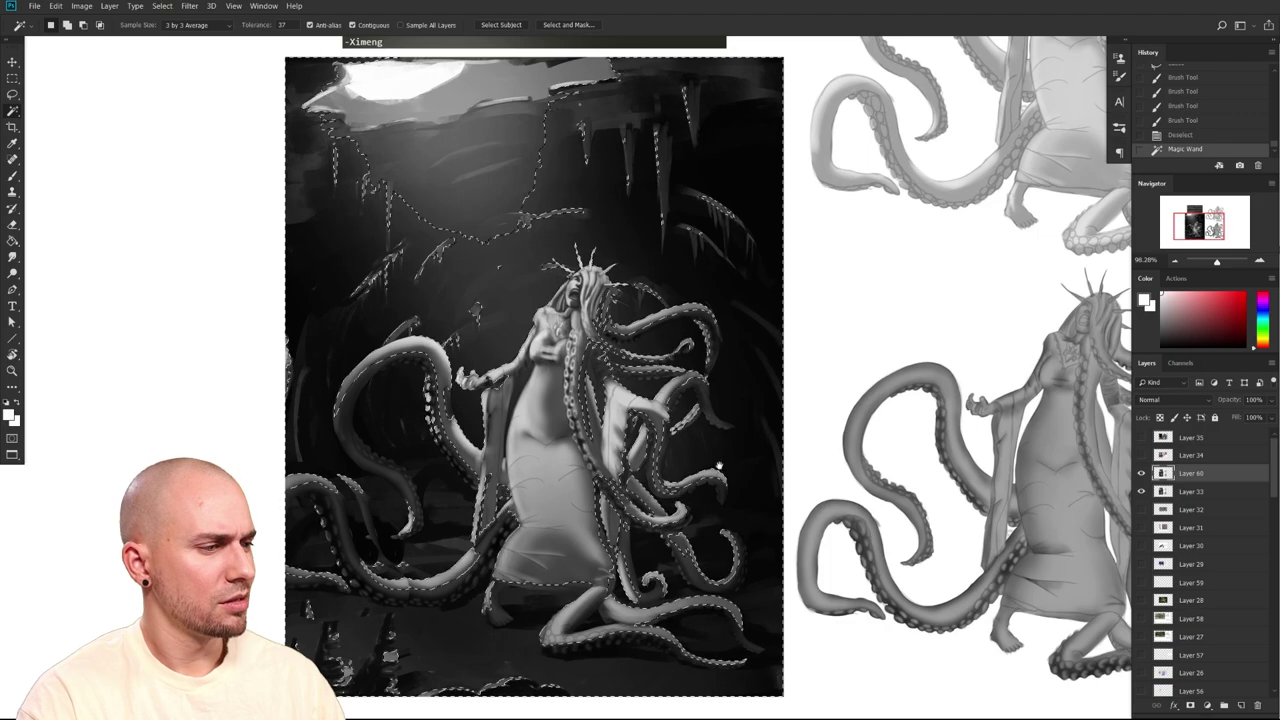
pyautogui.moveTo(714, 462); pyautogui.dragTo(692, 495)
pyautogui.press('b')
pyautogui.moveTo(415, 425)
pyautogui.mouseDown()
pyautogui.moveTo(520, 400)
pyautogui.moveTo(652, 415)
pyautogui.mouseUp()
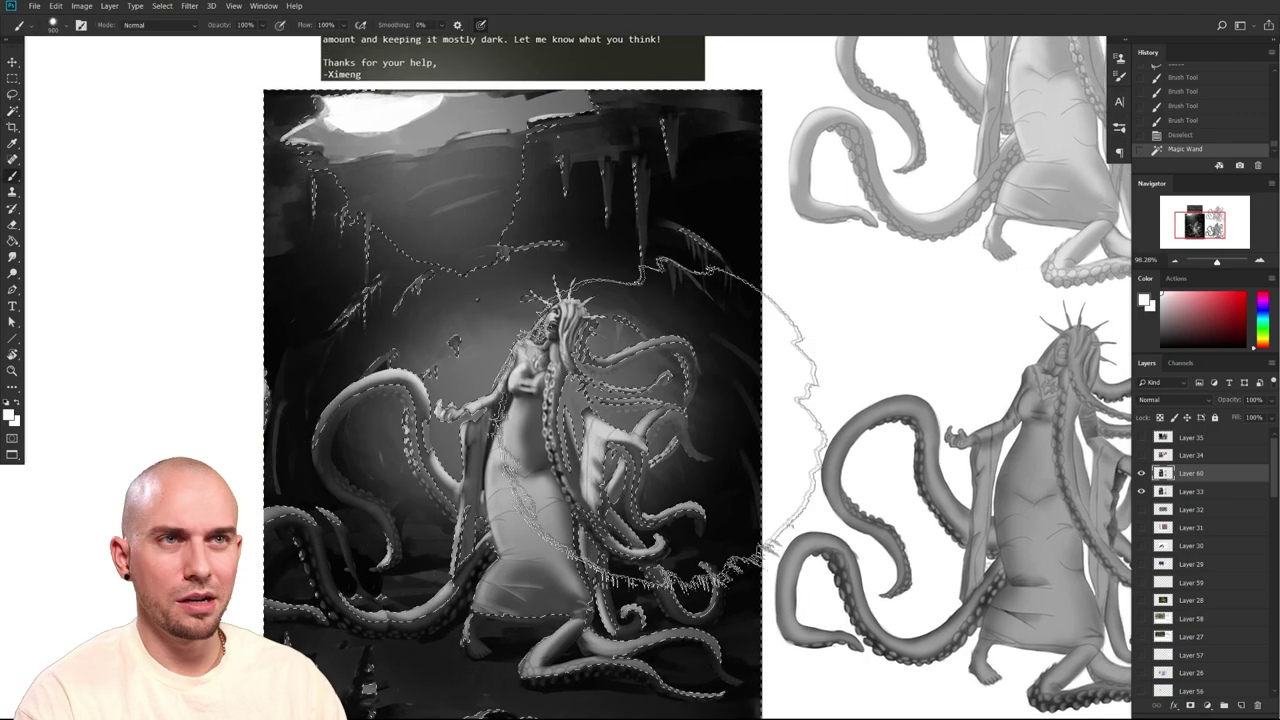
pyautogui.hotkey('ctrl', 'd')
# Brush soft white light onto the cave floor in front of the figure with a smaller soft brush
pyautogui.moveTo(743, 569); pyautogui.dragTo(772, 586)
pyautogui.moveTo(772, 586)
pyautogui.mouseDown()
pyautogui.moveTo(736, 588)
pyautogui.moveTo(843, 599)
pyautogui.mouseUp()
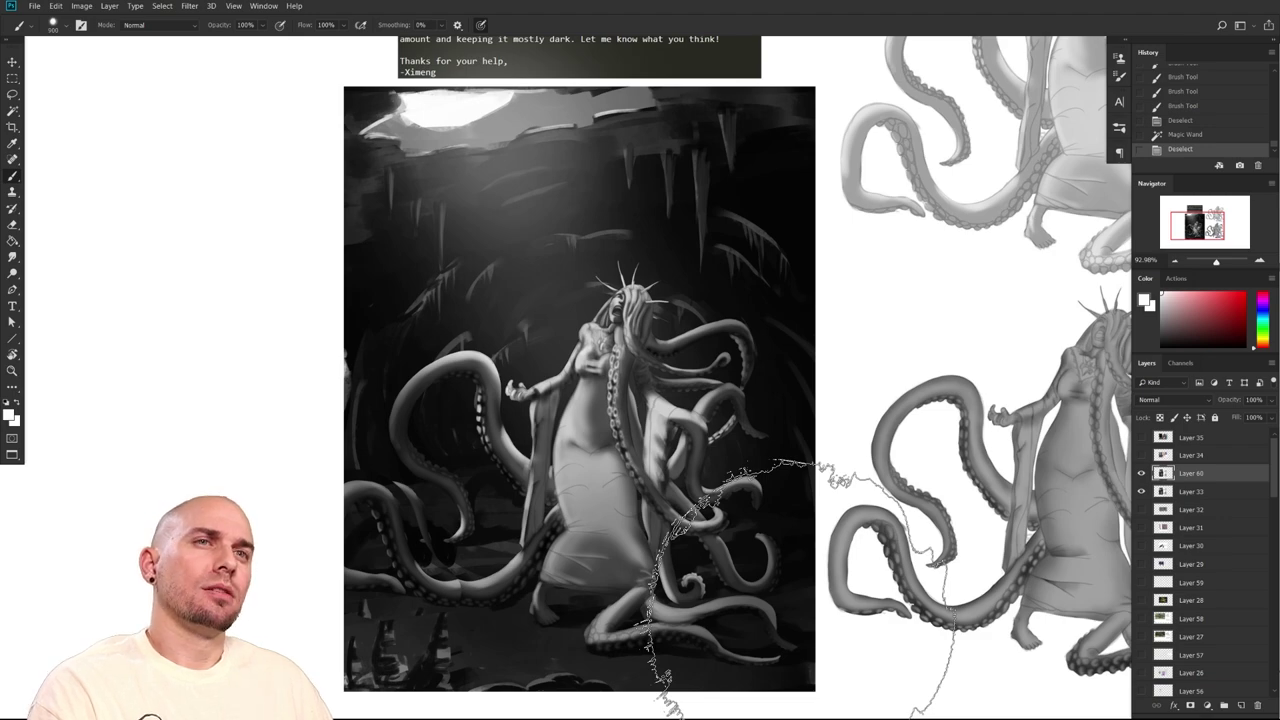
pyautogui.moveTo(937, 565)
pyautogui.mouseDown()
pyautogui.moveTo(820, 561)
pyautogui.moveTo(953, 550)
pyautogui.mouseUp()
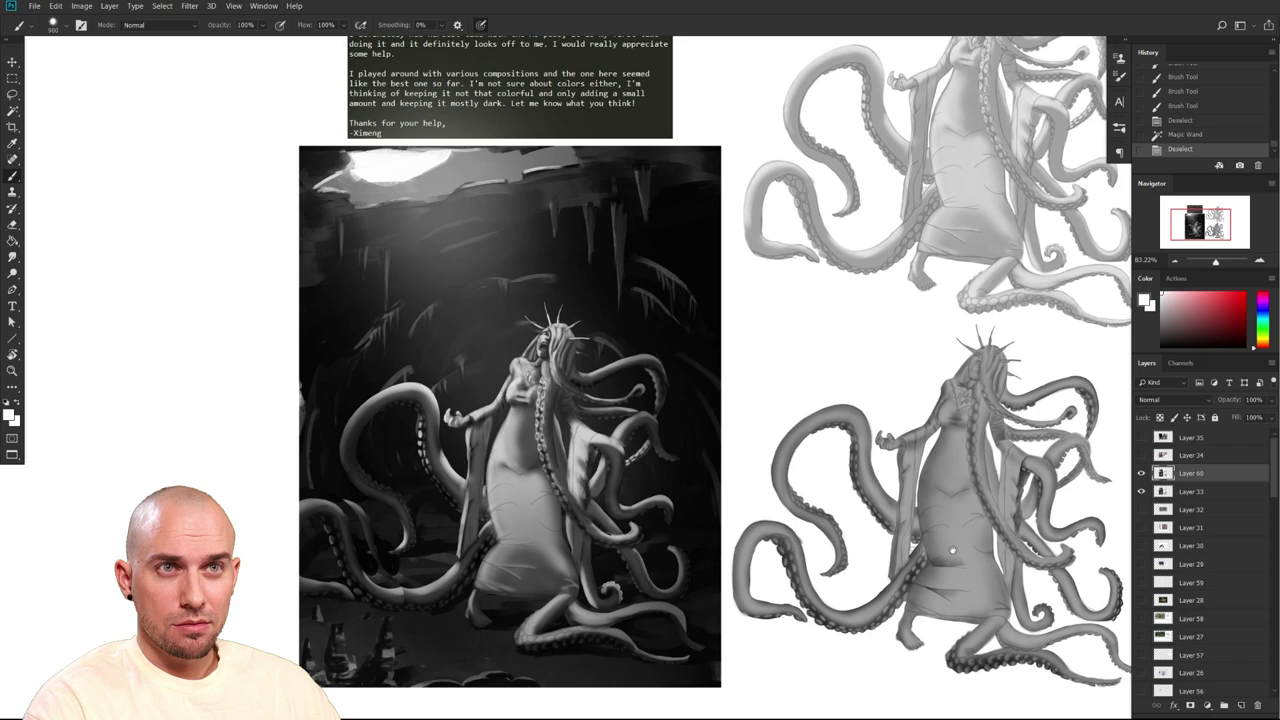
pyautogui.moveTo(953, 550); pyautogui.dragTo(960, 537)
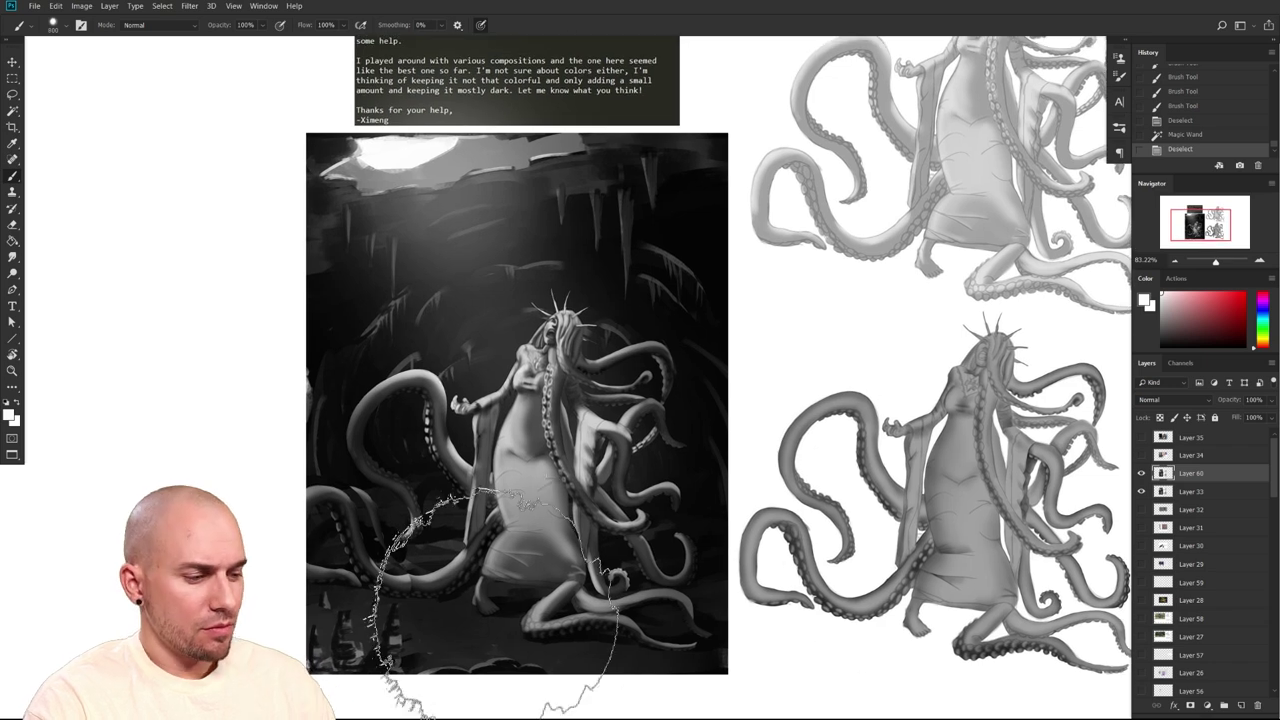
pyautogui.press('[')
pyautogui.press('[')
pyautogui.press('[')
pyautogui.press('[')
pyautogui.moveTo(462, 640); pyautogui.dragTo(523, 643)
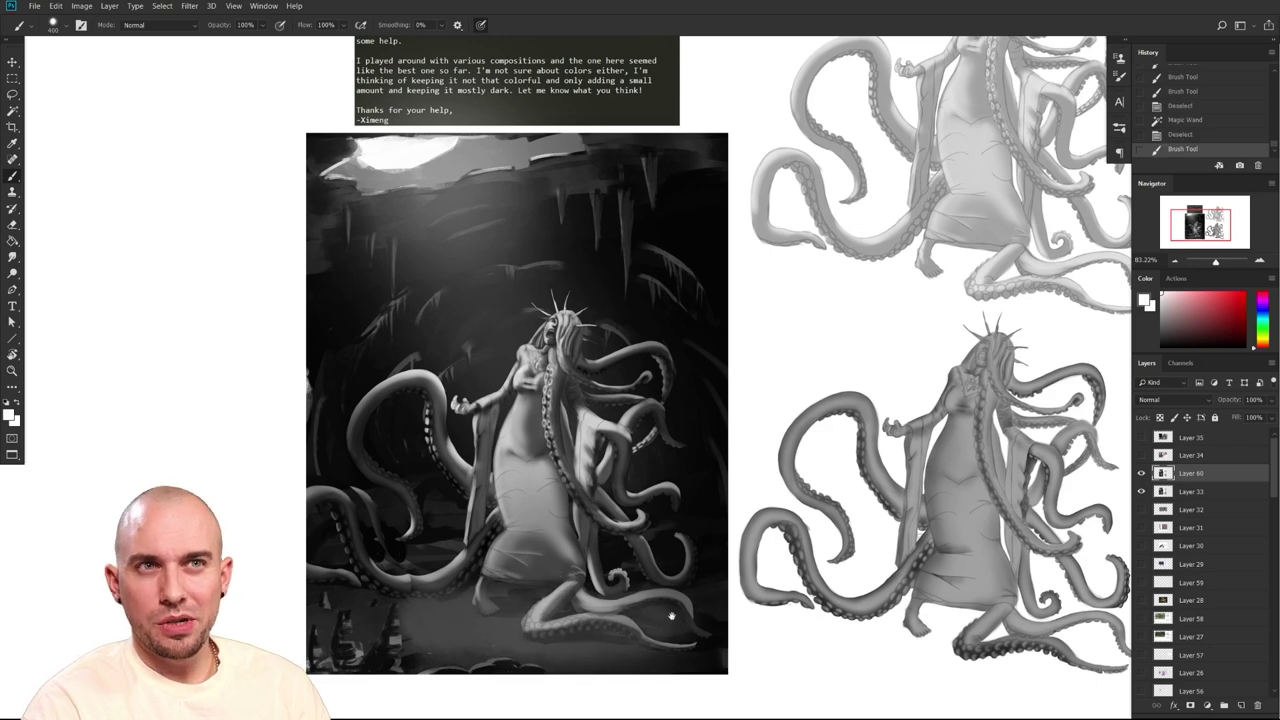
pyautogui.moveTo(552, 652); pyautogui.dragTo(561, 579)
# Extend the soft light across the cave floor around the foot and lower tentacles, varying the brush size
pyautogui.press(']')
pyautogui.moveTo(445, 576)
pyautogui.mouseDown()
pyautogui.moveTo(656, 603)
pyautogui.moveTo(703, 585)
pyautogui.moveTo(695, 545)
pyautogui.moveTo(740, 559)
pyautogui.mouseUp()
pyautogui.press(']')
pyautogui.moveTo(543, 570); pyautogui.dragTo(366, 563)
pyautogui.press(']')
pyautogui.moveTo(482, 590)
pyautogui.mouseDown()
pyautogui.moveTo(590, 602)
pyautogui.moveTo(654, 588)
pyautogui.moveTo(667, 563)
pyautogui.moveTo(569, 581)
pyautogui.moveTo(604, 618)
pyautogui.mouseUp()
pyautogui.moveTo(601, 558)
pyautogui.mouseDown()
pyautogui.moveTo(624, 563)
pyautogui.moveTo(665, 632)
pyautogui.mouseUp()
pyautogui.press('[')
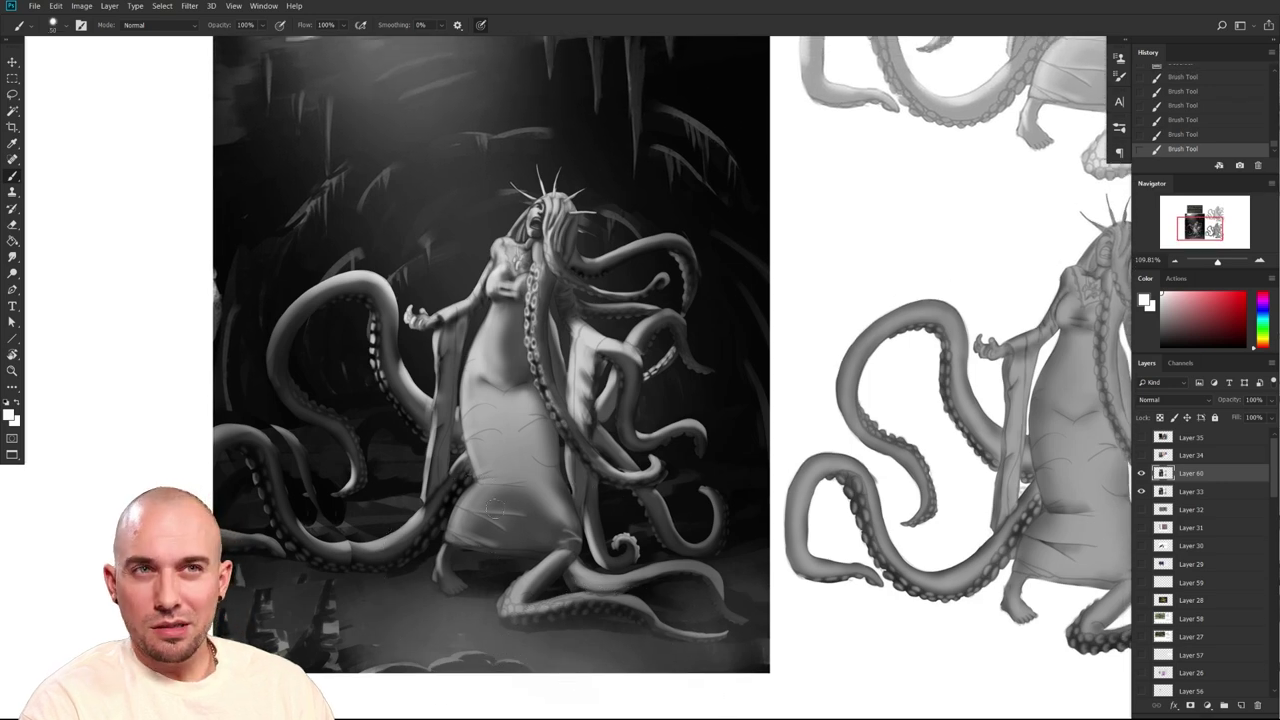
# Change the brush colour from white to a light cyan
pyautogui.moveTo(508, 477)
pyautogui.mouseDown()
pyautogui.moveTo(529, 414)
pyautogui.moveTo(514, 517)
pyautogui.moveTo(549, 535)
pyautogui.mouseUp()
pyautogui.press('[')
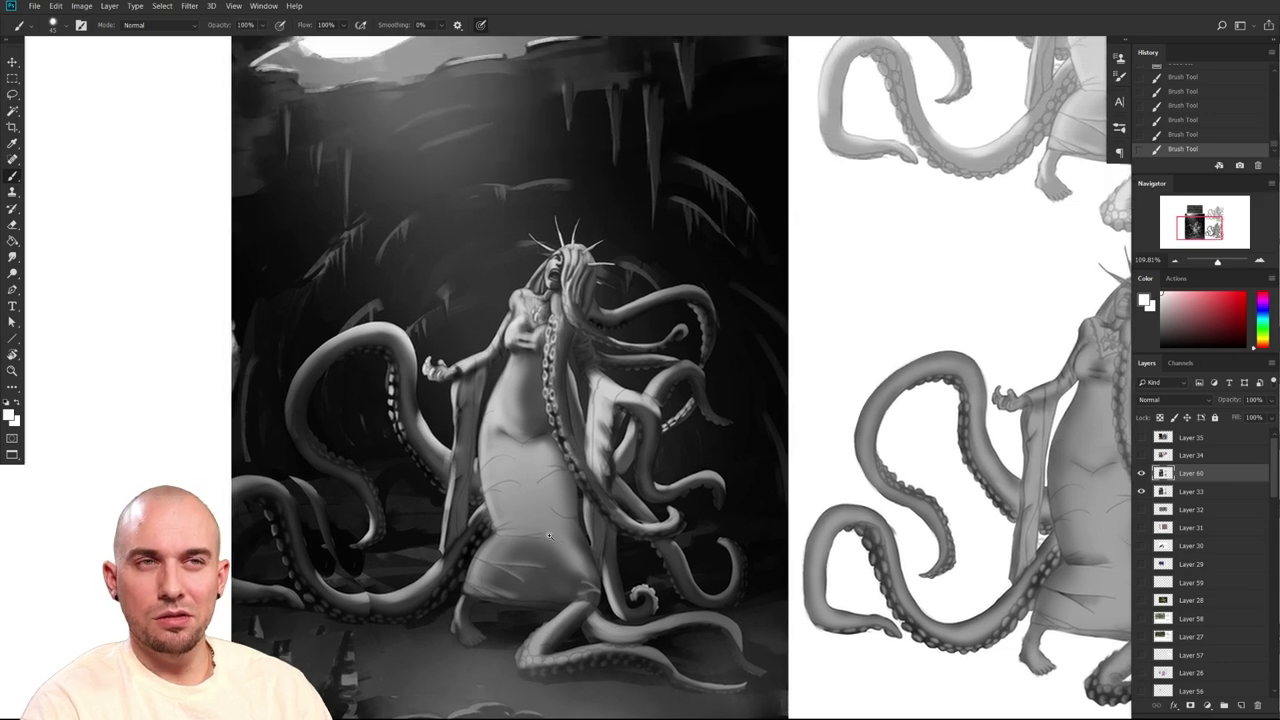
pyautogui.scroll(-2, 548, 536)
pyautogui.moveTo(600, 500); pyautogui.dragTo(588, 523)
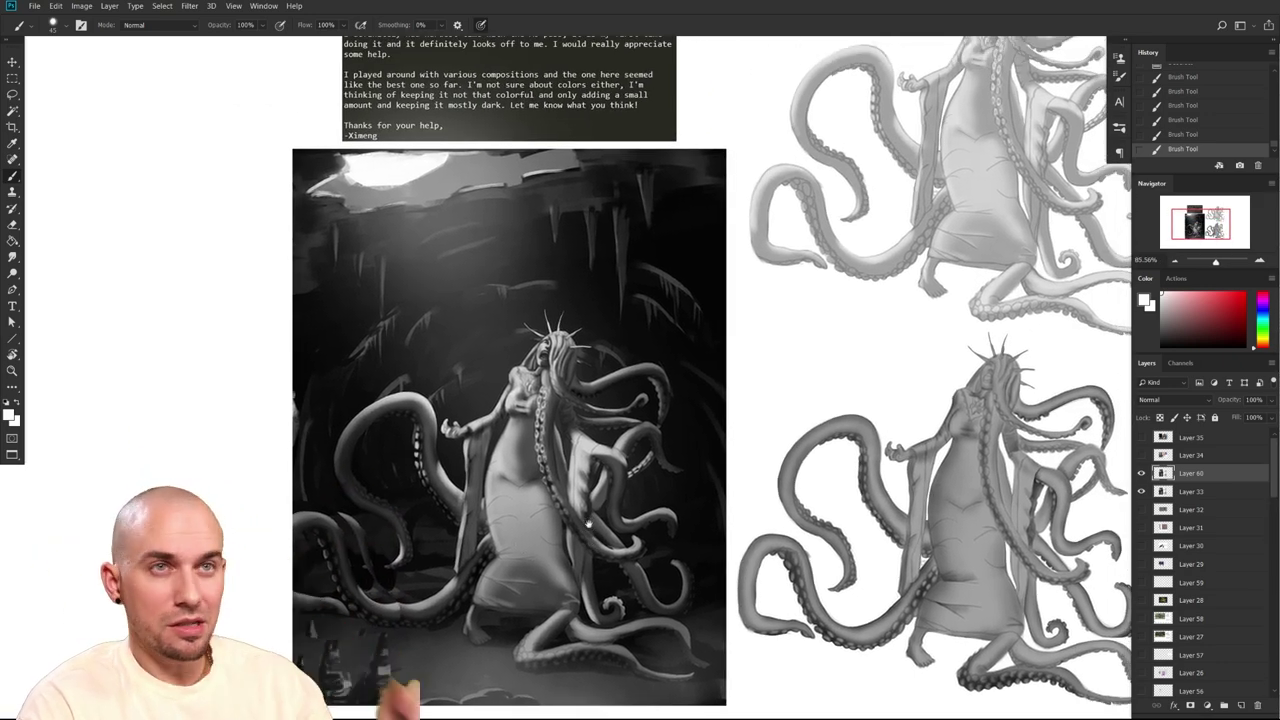
pyautogui.scroll(-2, 588, 522)
pyautogui.click(1262, 323)
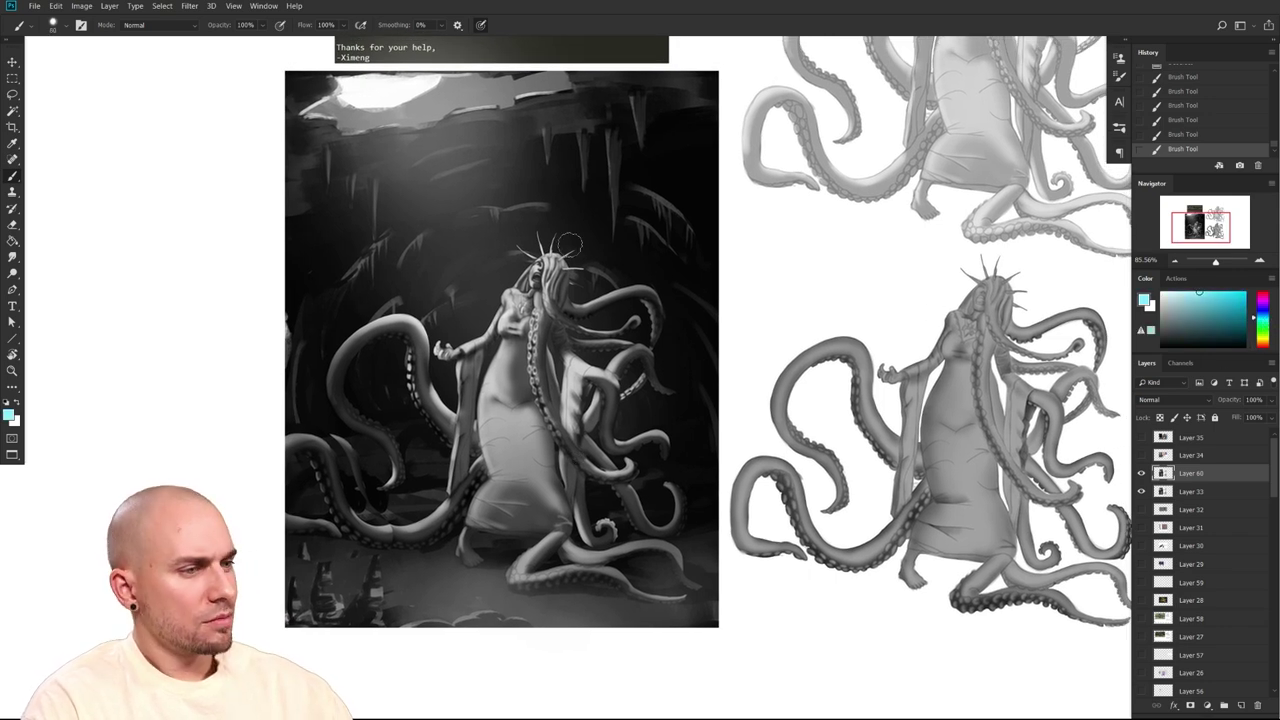
# Brush a large soft light-cyan glow below the cave opening, behind the figure, and clear the selection
pyautogui.press(']')
pyautogui.press(']')
pyautogui.press(']')
pyautogui.press(']')
pyautogui.press(']')
pyautogui.press(']')
pyautogui.press(']')
pyautogui.press(']')
pyautogui.press(']')
pyautogui.moveTo(398, 110)
pyautogui.mouseDown()
pyautogui.moveTo(438, 140)
pyautogui.moveTo(465, 220)
pyautogui.moveTo(455, 138)
pyautogui.moveTo(485, 155)
pyautogui.moveTo(470, 205)
pyautogui.mouseUp()
pyautogui.hotkey('ctrl', 'z')
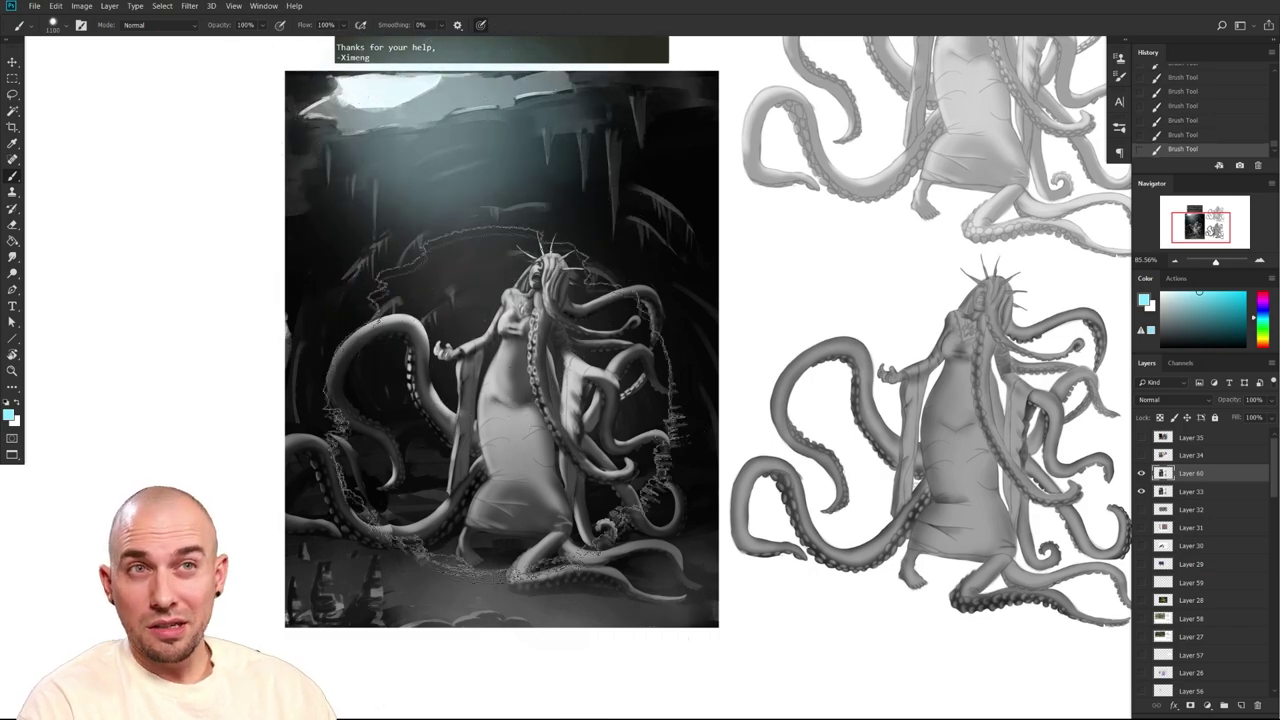
# Sample the grey of the cave floor, shift it to a muted orange-brown, and softly tint the floor with a smaller brush
pyautogui.scroll(-1, 530, 525)
pyautogui.press('[')
pyautogui.press('[')
pyautogui.press('[')
pyautogui.press('[')
pyautogui.press('[')
pyautogui.press('[')
pyautogui.press('[')
pyautogui.press('[')
pyautogui.press('[')
pyautogui.press('[')
pyautogui.press('[')
pyautogui.press('[')
pyautogui.keyDown('alt'); pyautogui.click(490, 565); pyautogui.keyUp('alt')
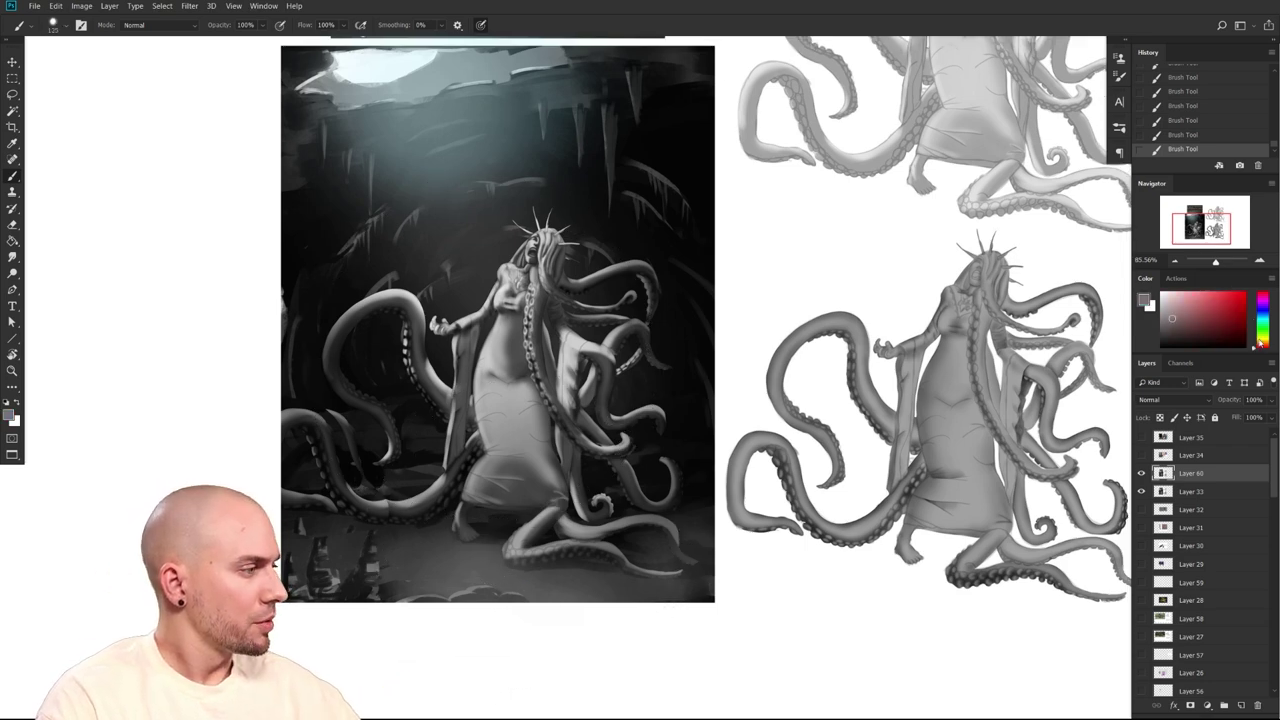
pyautogui.moveTo(1259, 342); pyautogui.dragTo(1265, 346)
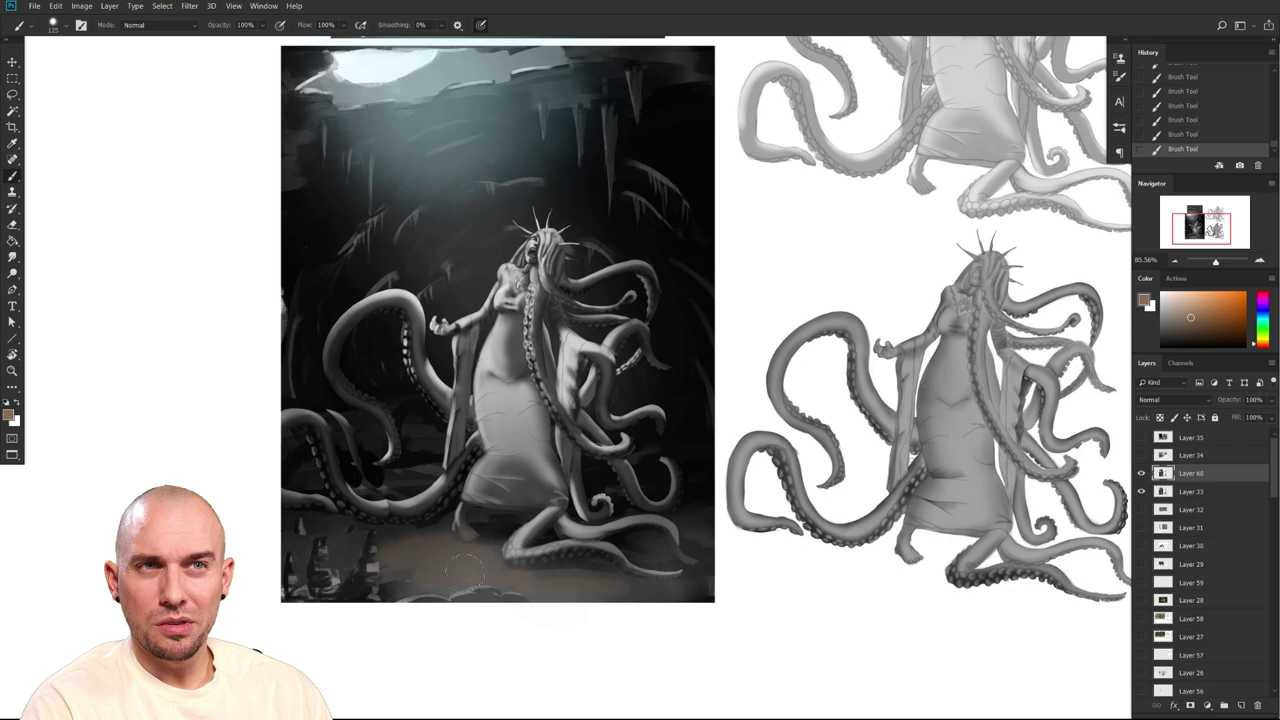
# Tint the torso, lower dress and tentacle undersides with the muted brown, switching to a different brush tip for the tentacles
pyautogui.scroll(3, 483, 563)
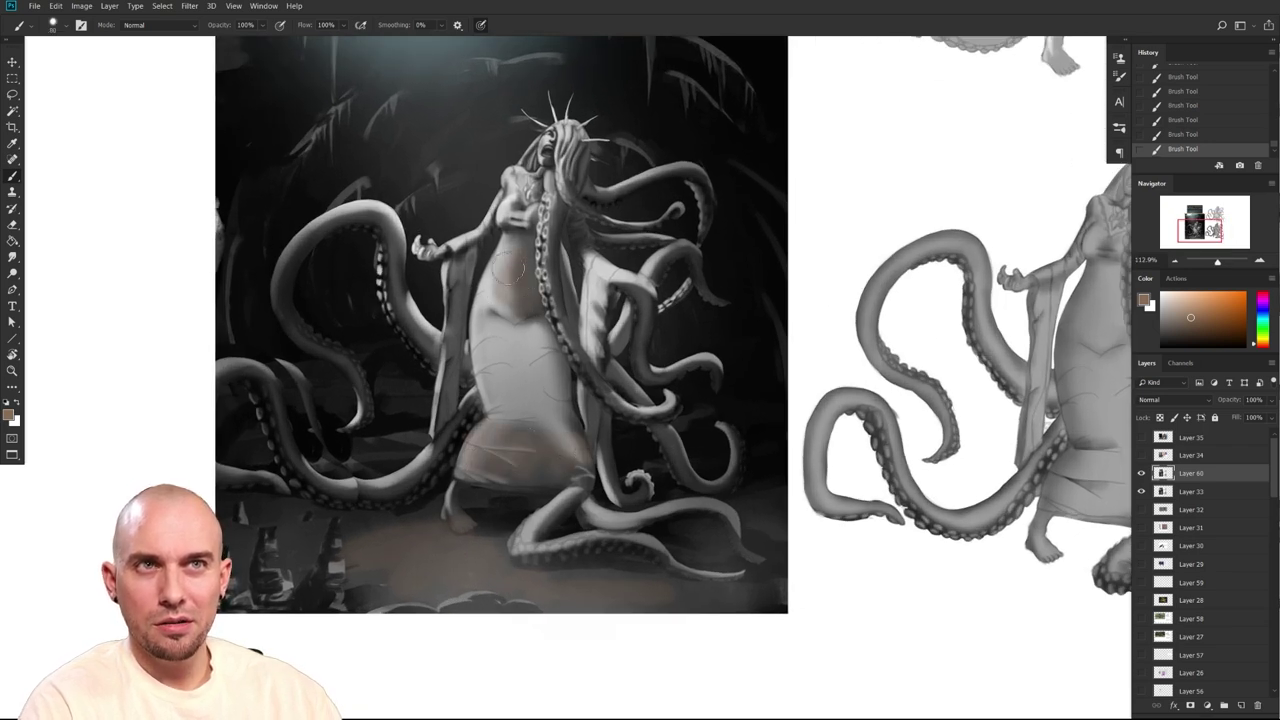
pyautogui.rightClick(452, 446)
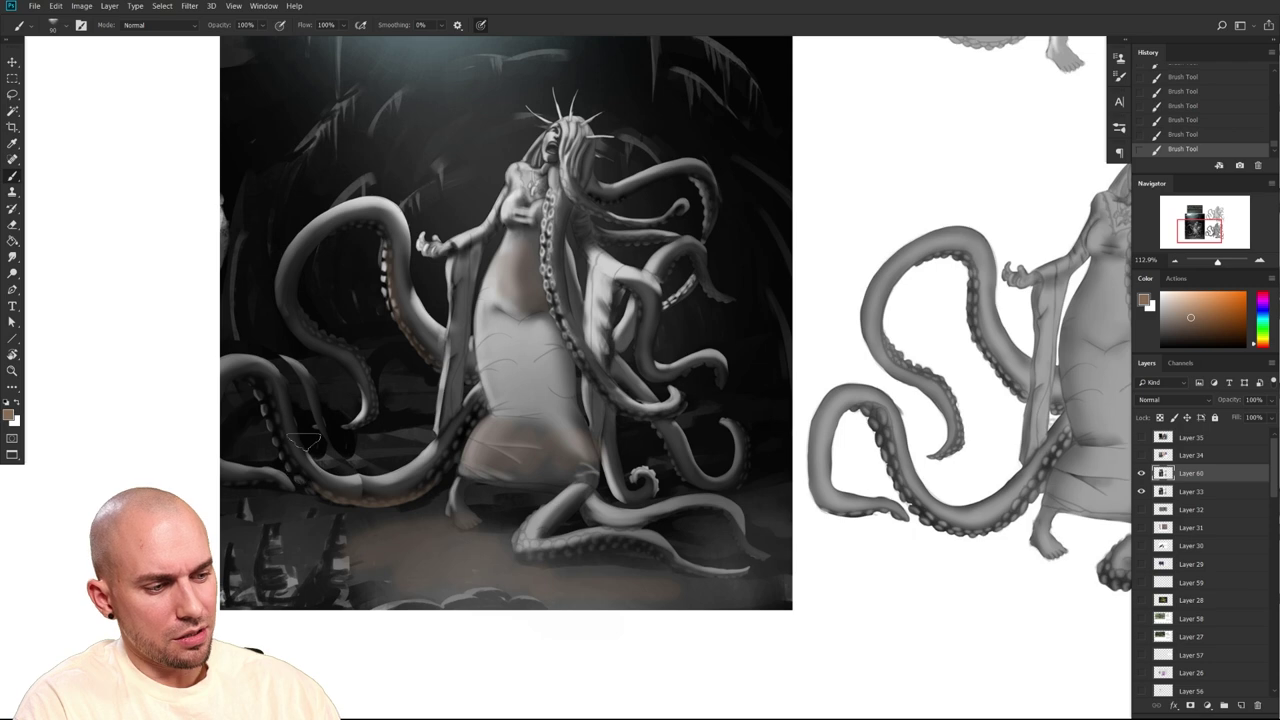
pyautogui.press(']')
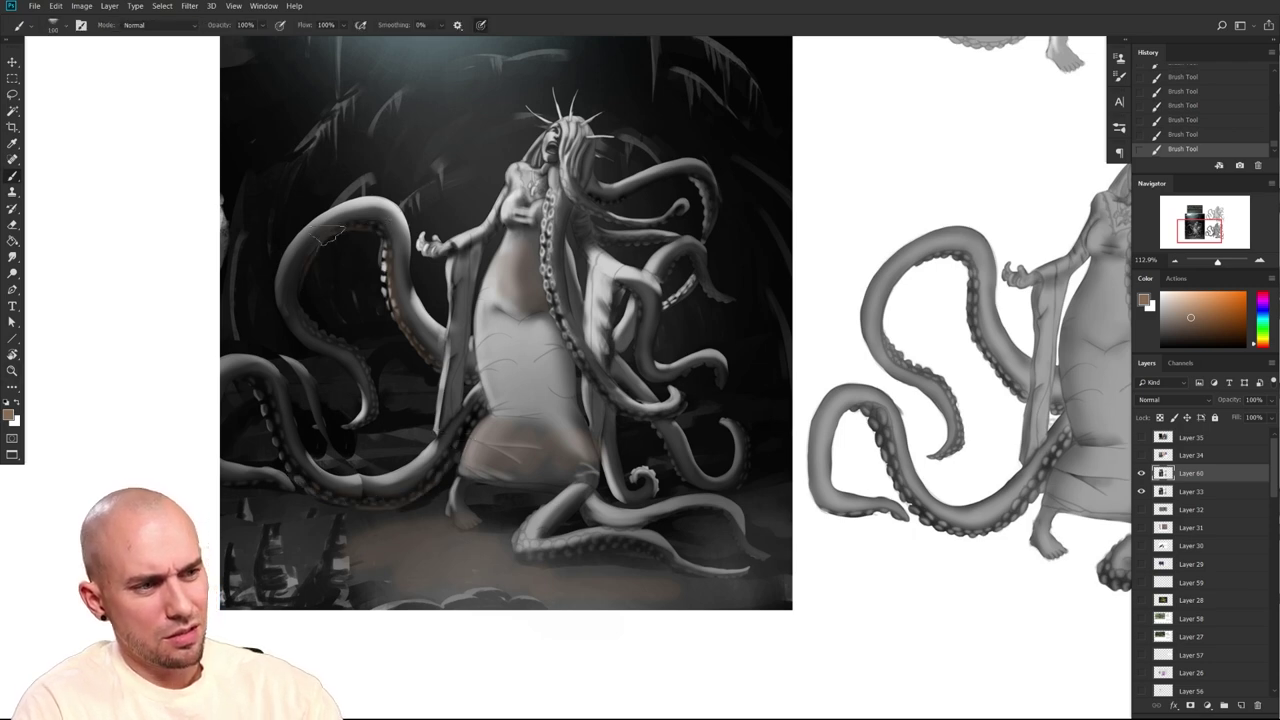
pyautogui.moveTo(640, 361); pyautogui.dragTo(574, 385)
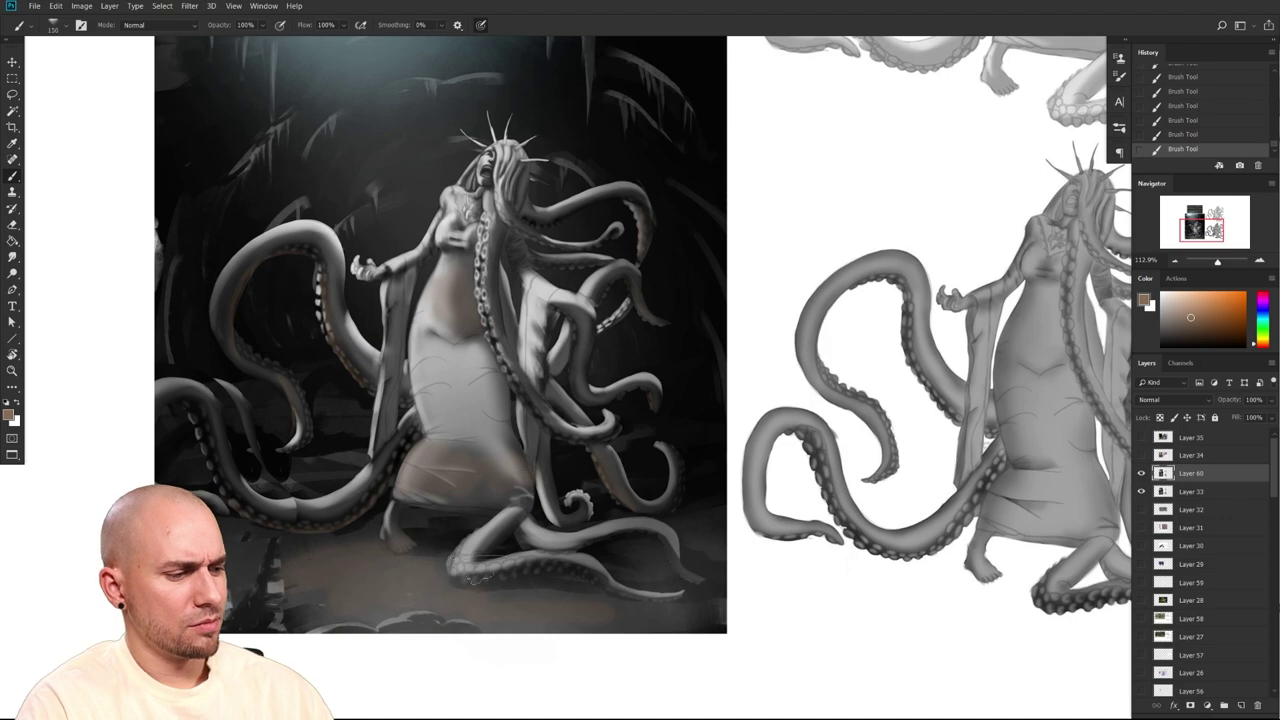
pyautogui.moveTo(698, 502)
pyautogui.mouseDown()
pyautogui.moveTo(650, 508)
pyautogui.moveTo(638, 560)
pyautogui.moveTo(684, 519)
pyautogui.mouseUp()
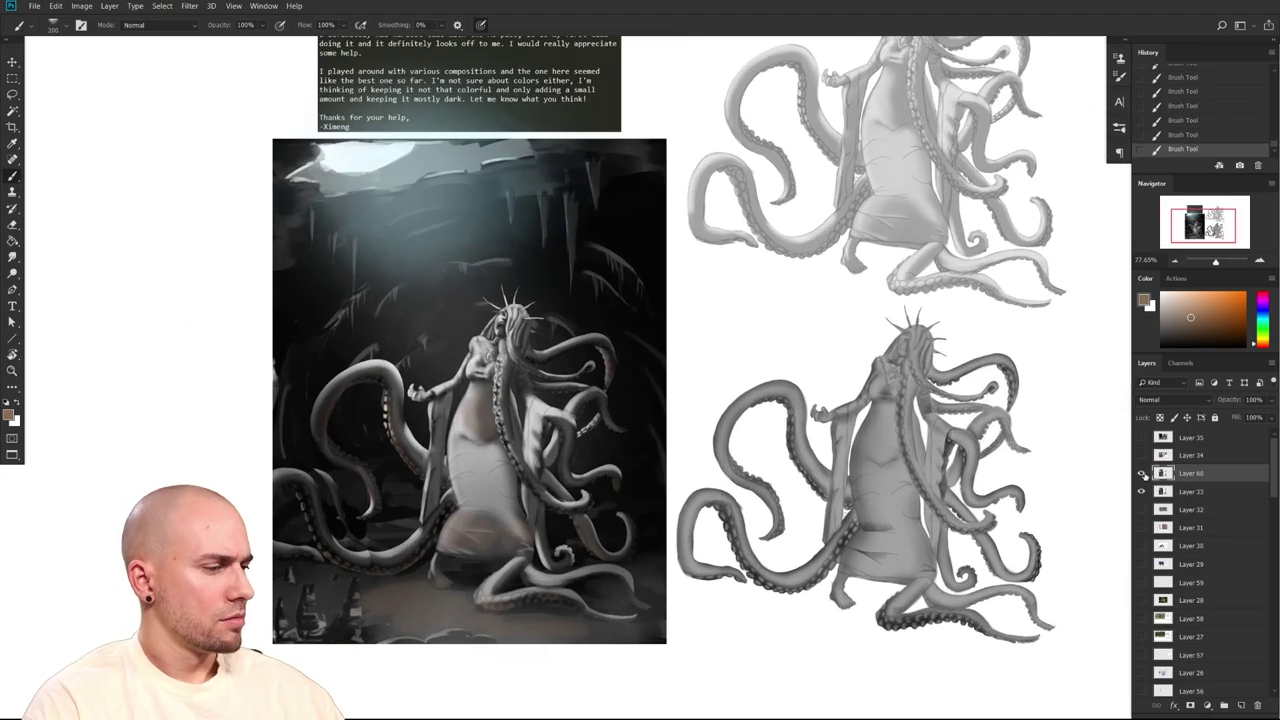
# Compare the cave painting with and without the Layer 60 paintover, and examine its overall lighting and colour
pyautogui.click(1142, 474)
pyautogui.click(1141, 473)
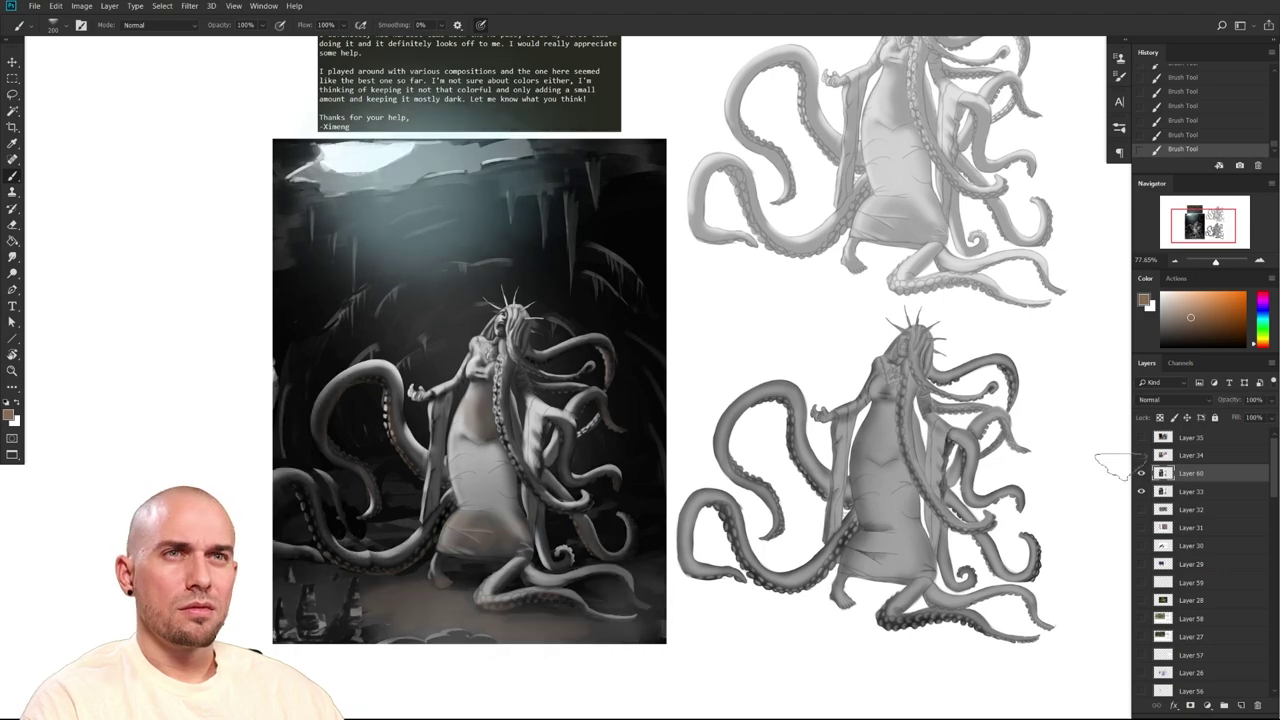
pyautogui.scroll(2, 895, 467)
pyautogui.scroll(-1, 895, 467)
pyautogui.scroll(1, 896, 469)
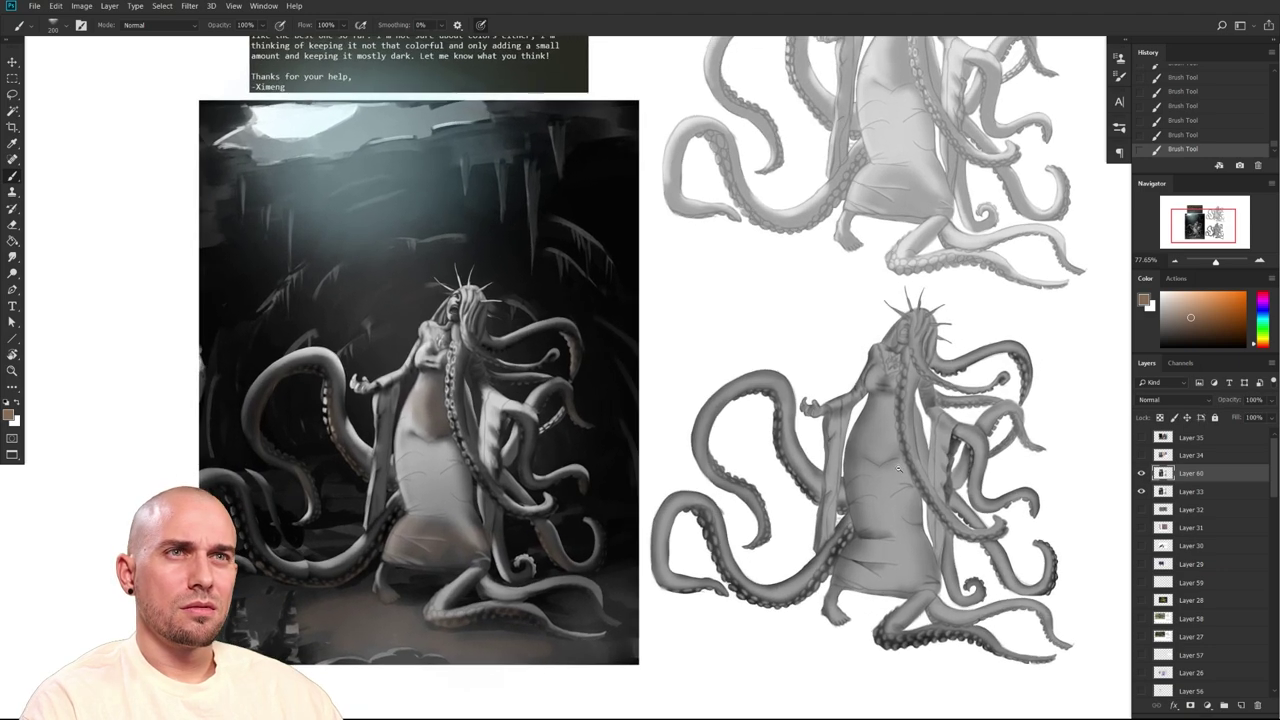
pyautogui.moveTo(896, 469); pyautogui.dragTo(985, 464)
pyautogui.scroll(-2, 660, 483)
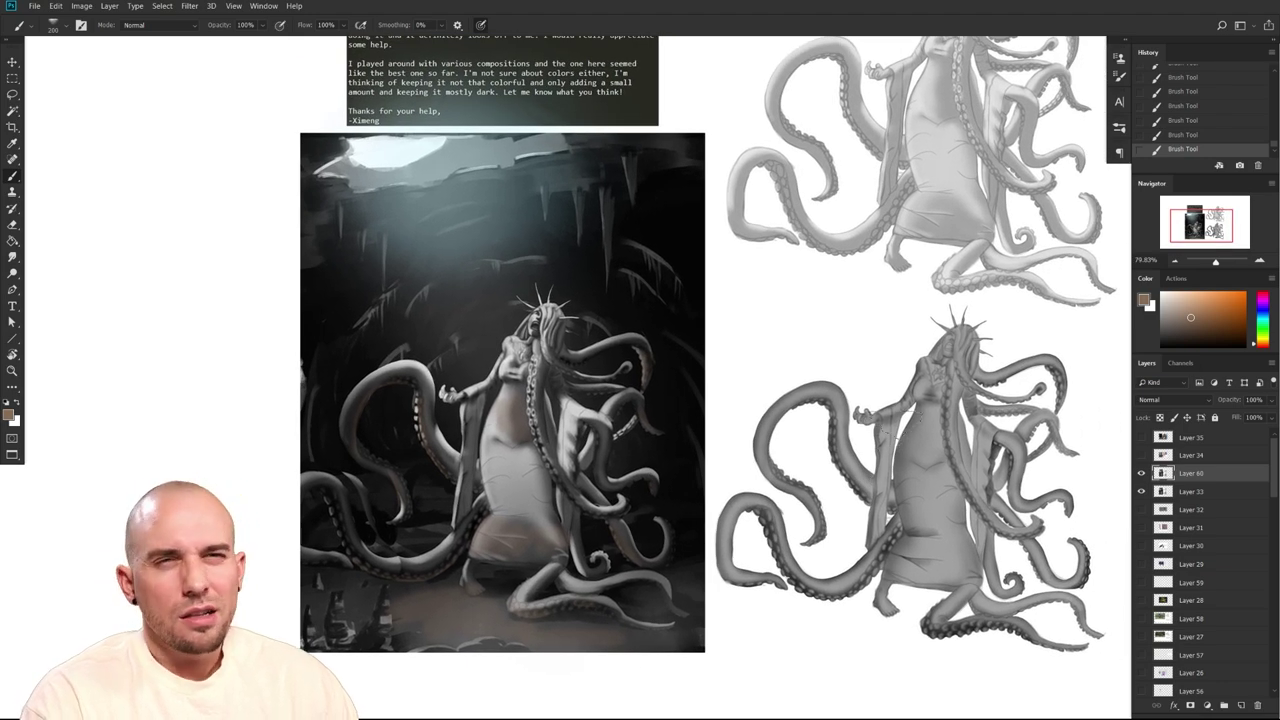
pyautogui.scroll(2, 975, 490)
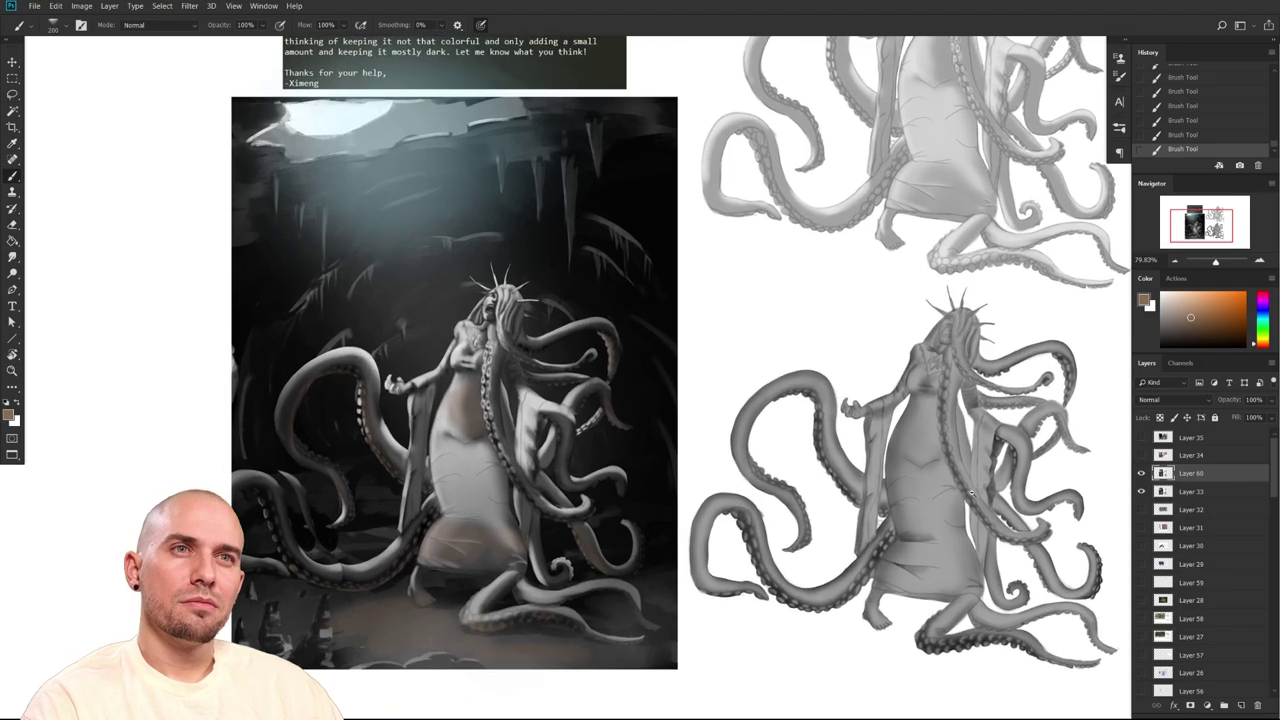
pyautogui.scroll(3, 970, 493)
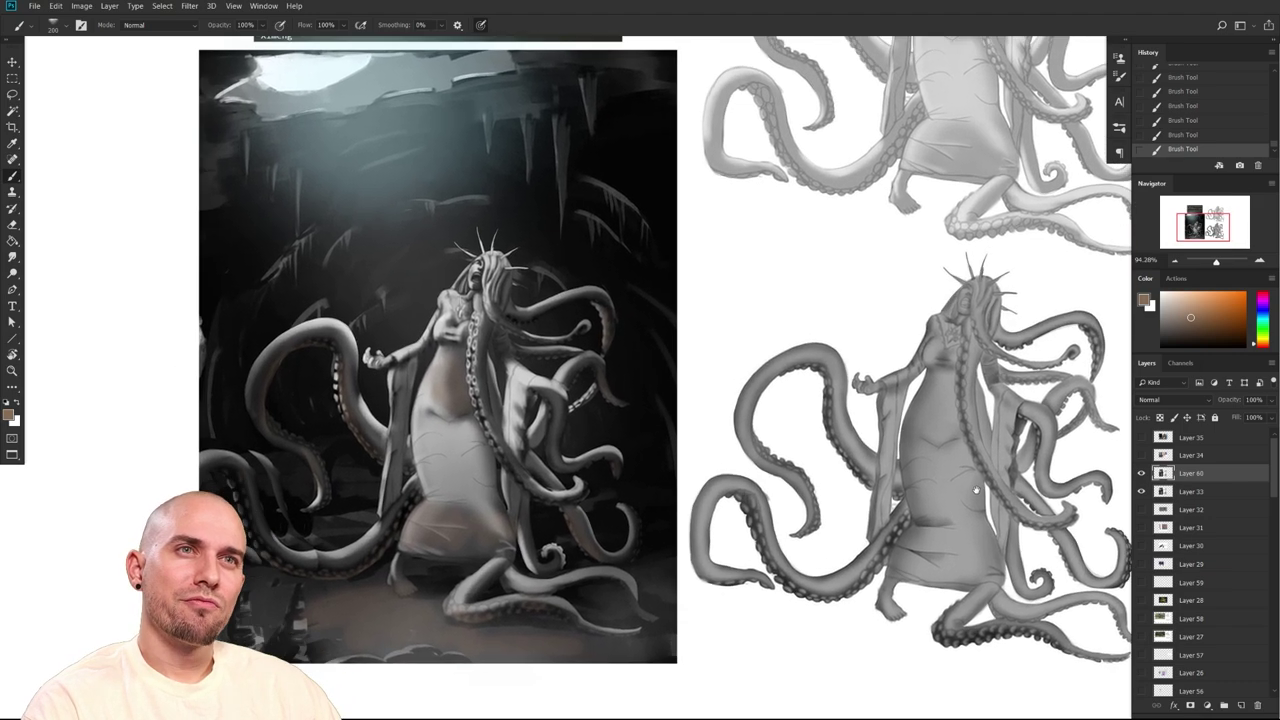
pyautogui.scroll(-2, 973, 510)
pyautogui.scroll(2, 971, 510)
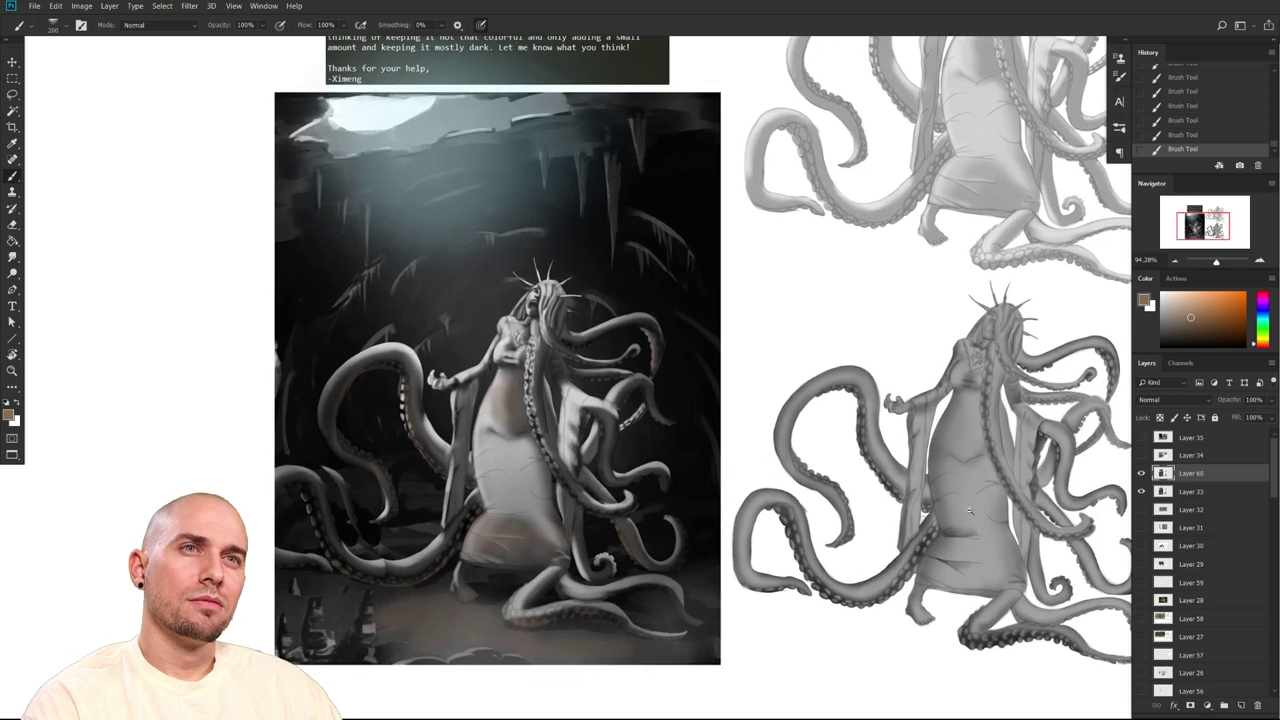
pyautogui.scroll(1, 960, 515)
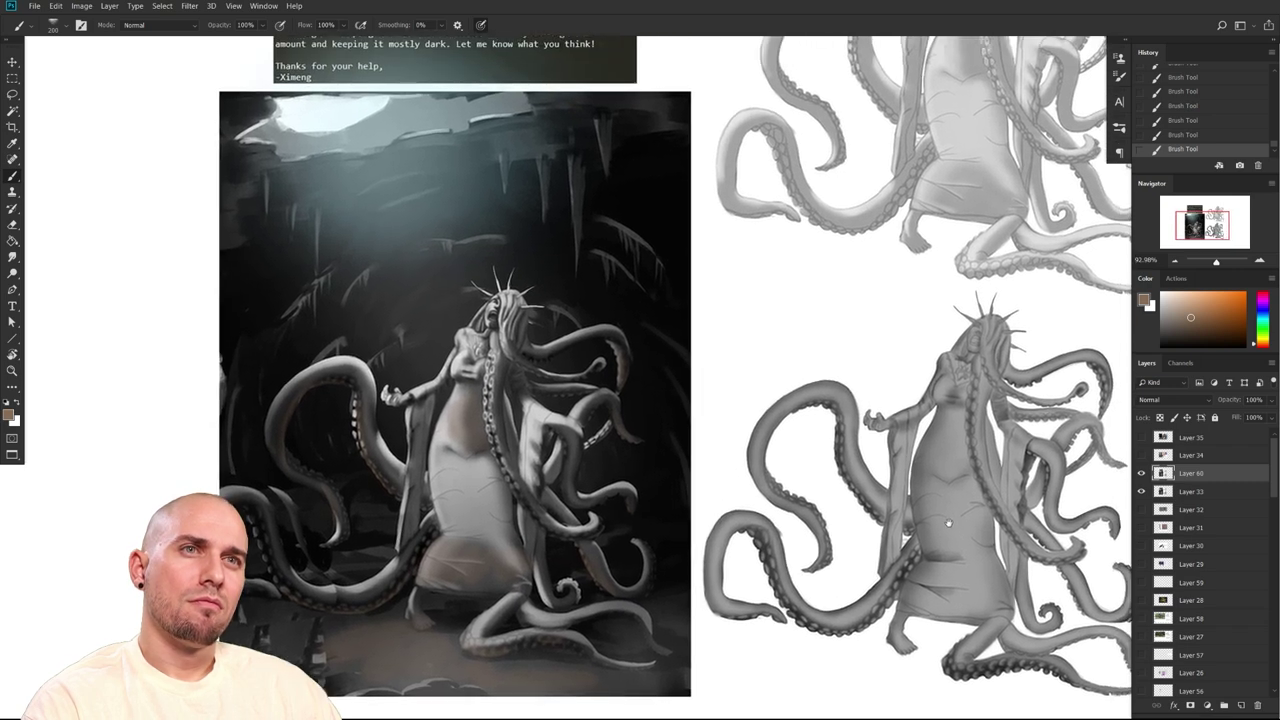
pyautogui.scroll(-1, 948, 523)
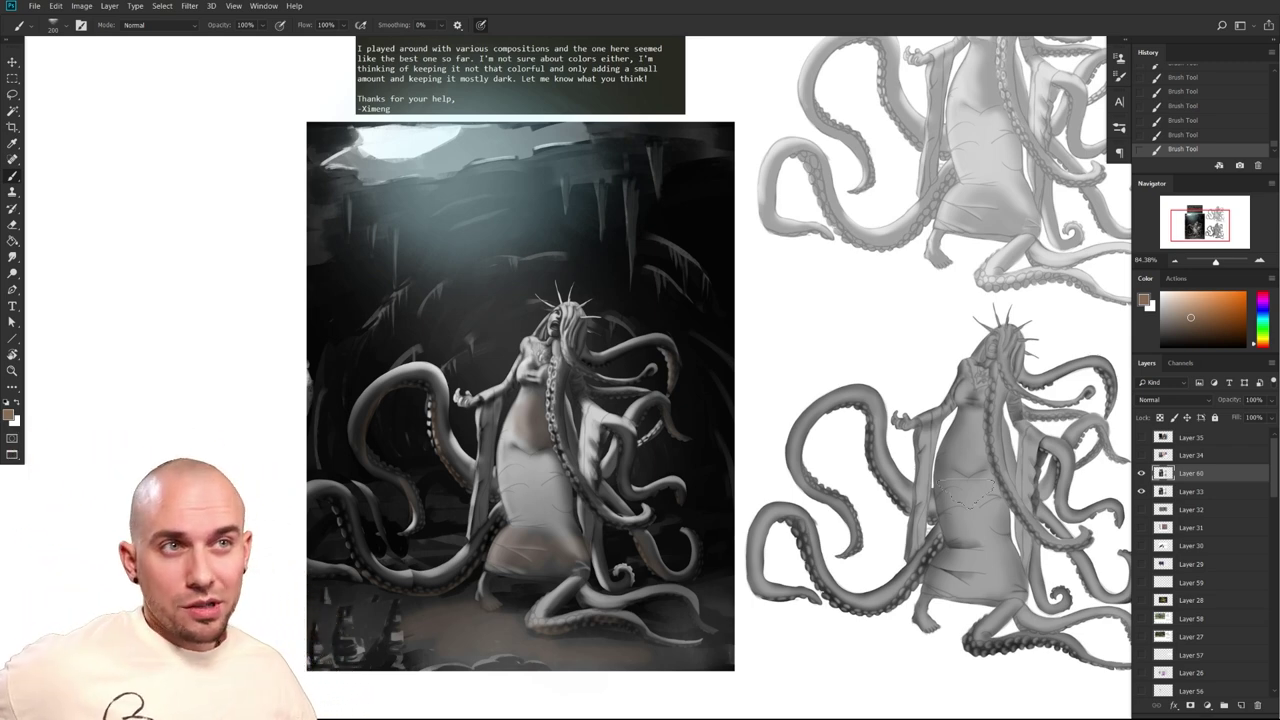
pyautogui.moveTo(881, 501); pyautogui.dragTo(963, 506)
pyautogui.moveTo(963, 506); pyautogui.dragTo(937, 510)
pyautogui.scroll(3, 937, 510)
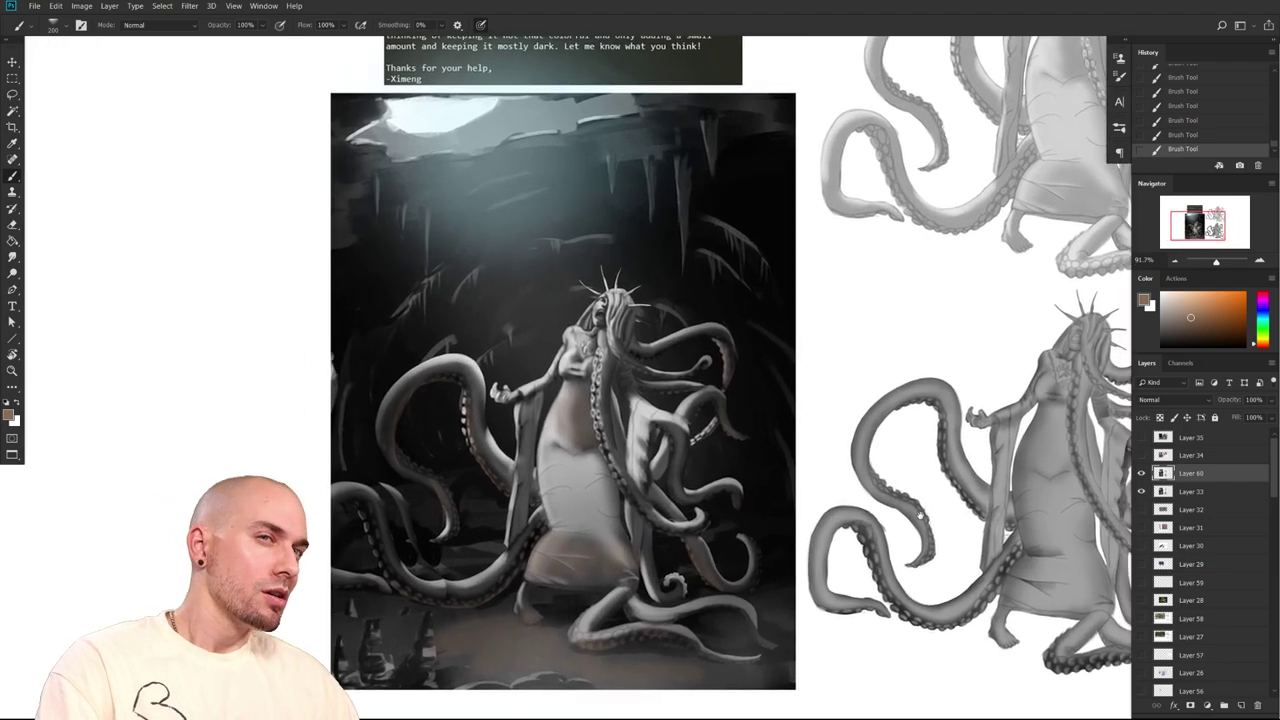
pyautogui.scroll(-3, 917, 512)
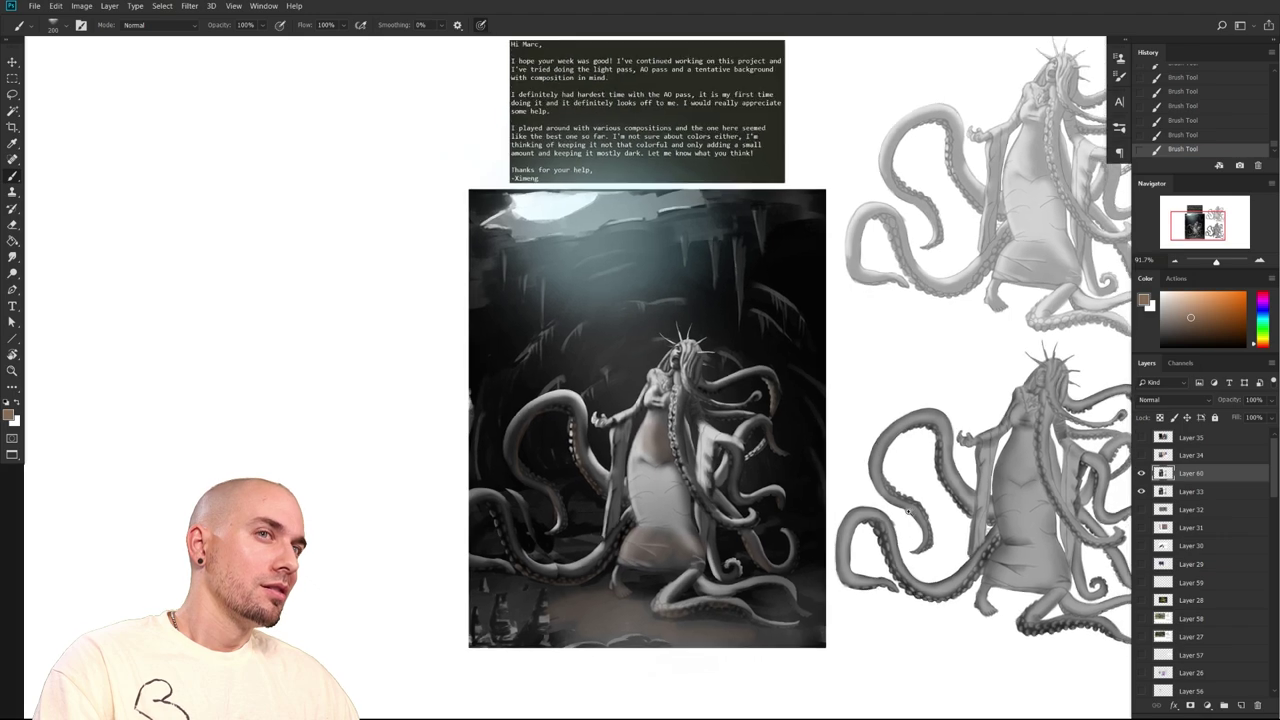
pyautogui.moveTo(1004, 510); pyautogui.dragTo(866, 531)
pyautogui.scroll(-3, 870, 531)
pyautogui.scroll(1, 873, 531)
pyautogui.hscroll(-3, 873, 528)
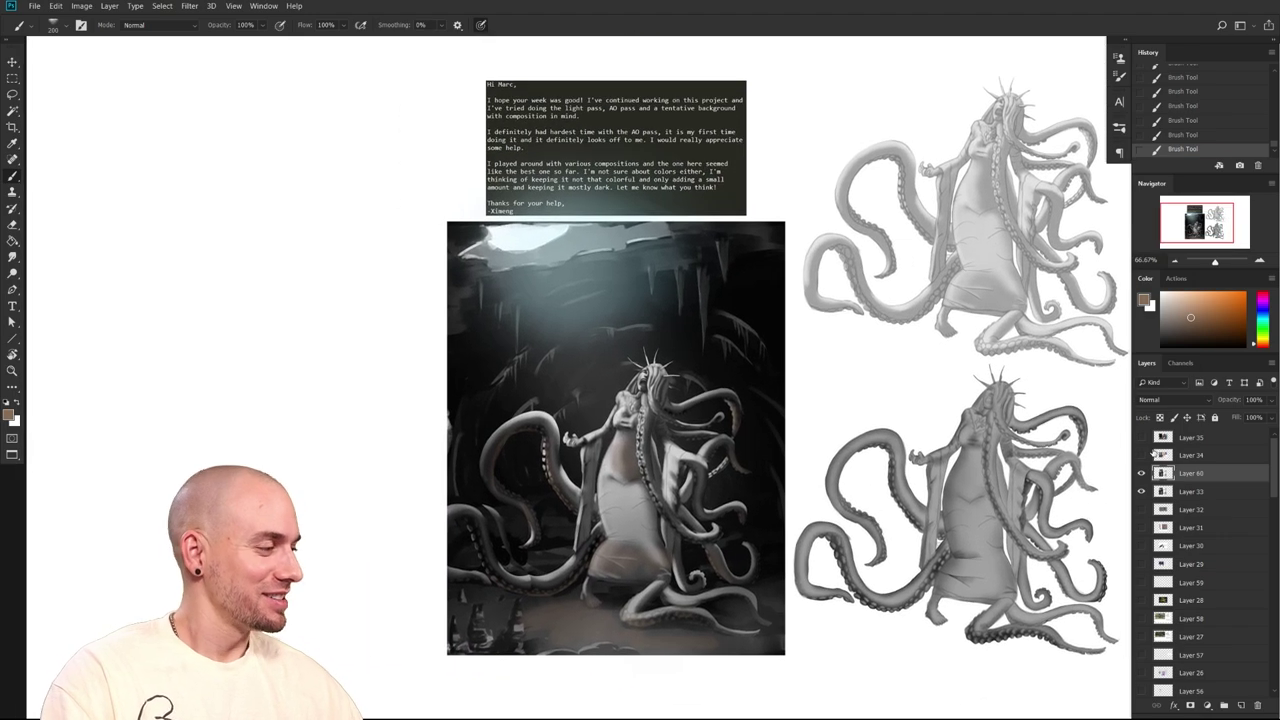
# Compare the paintover with the original repeatedly, and review the painting beside the light and occlusion passes
pyautogui.click(1142, 474)
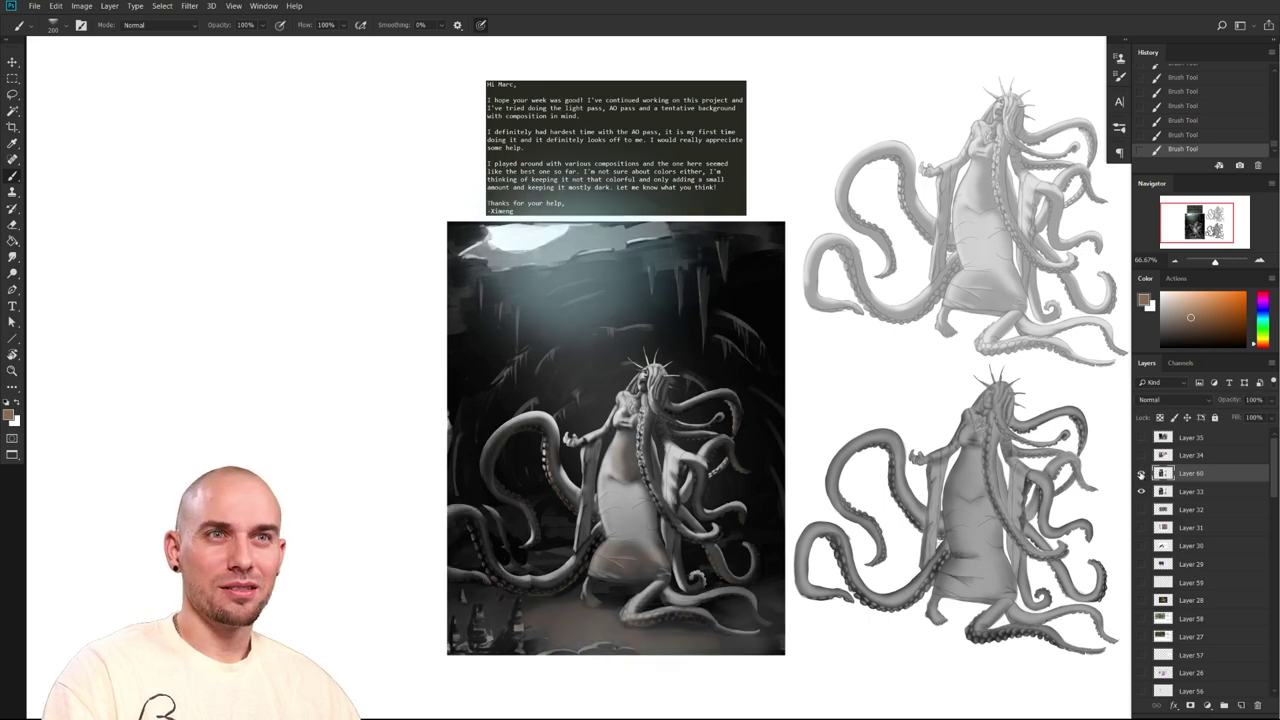
pyautogui.click(1141, 474)
pyautogui.click(1141, 474)
pyautogui.click(1141, 474)
pyautogui.click(1141, 474)
pyautogui.moveTo(680, 520); pyautogui.dragTo(800, 477)
pyautogui.moveTo(902, 476); pyautogui.dragTo(840, 466)
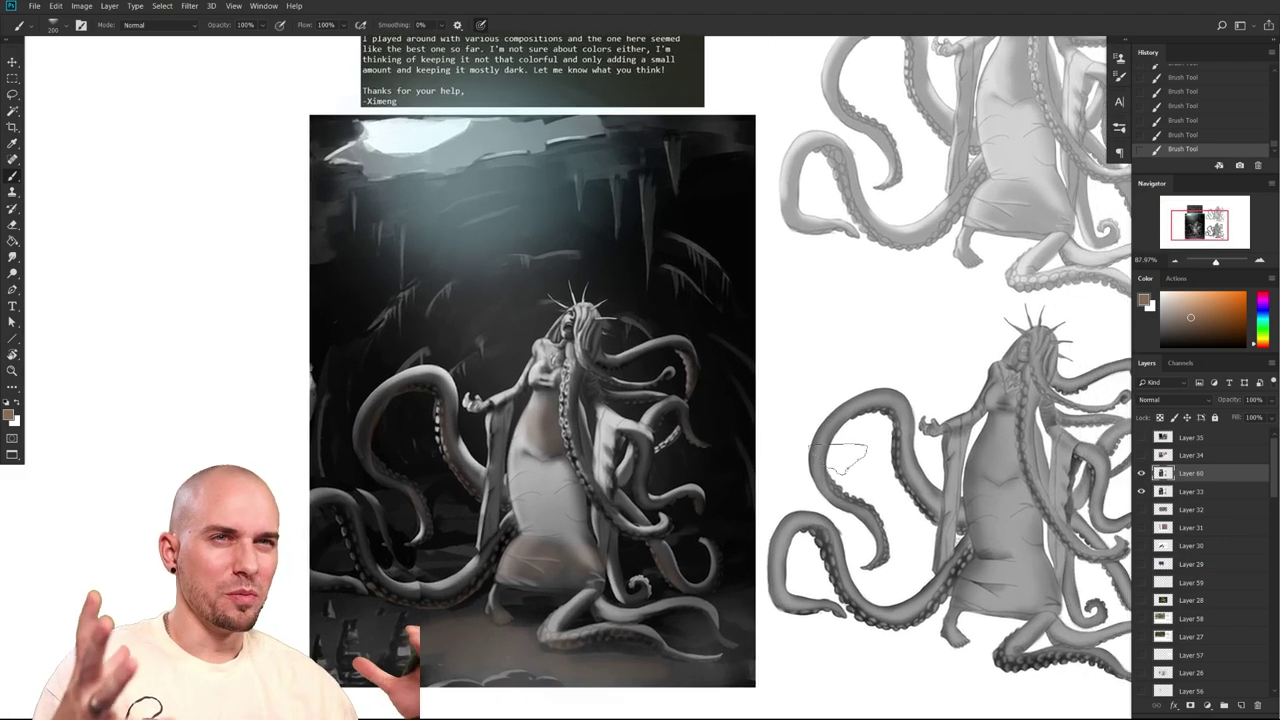
pyautogui.moveTo(893, 533); pyautogui.dragTo(852, 532)
pyautogui.scroll(-4, 852, 532)
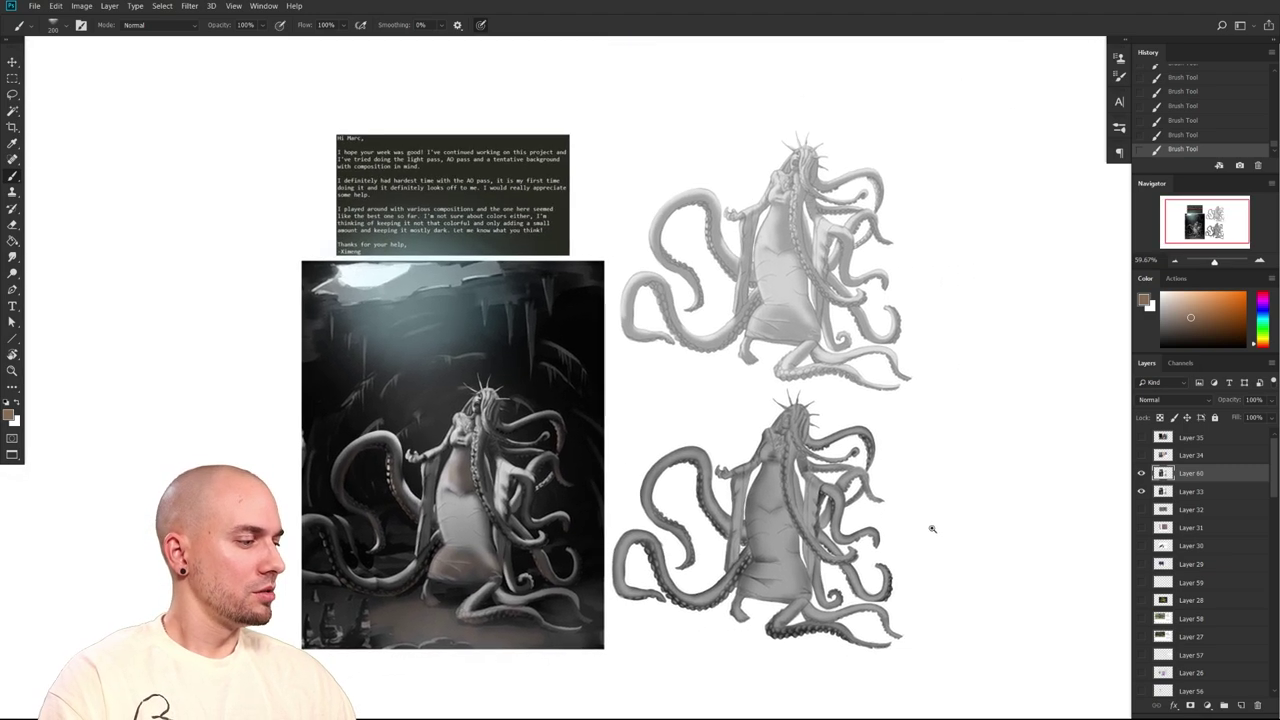
pyautogui.scroll(3, 929, 527)
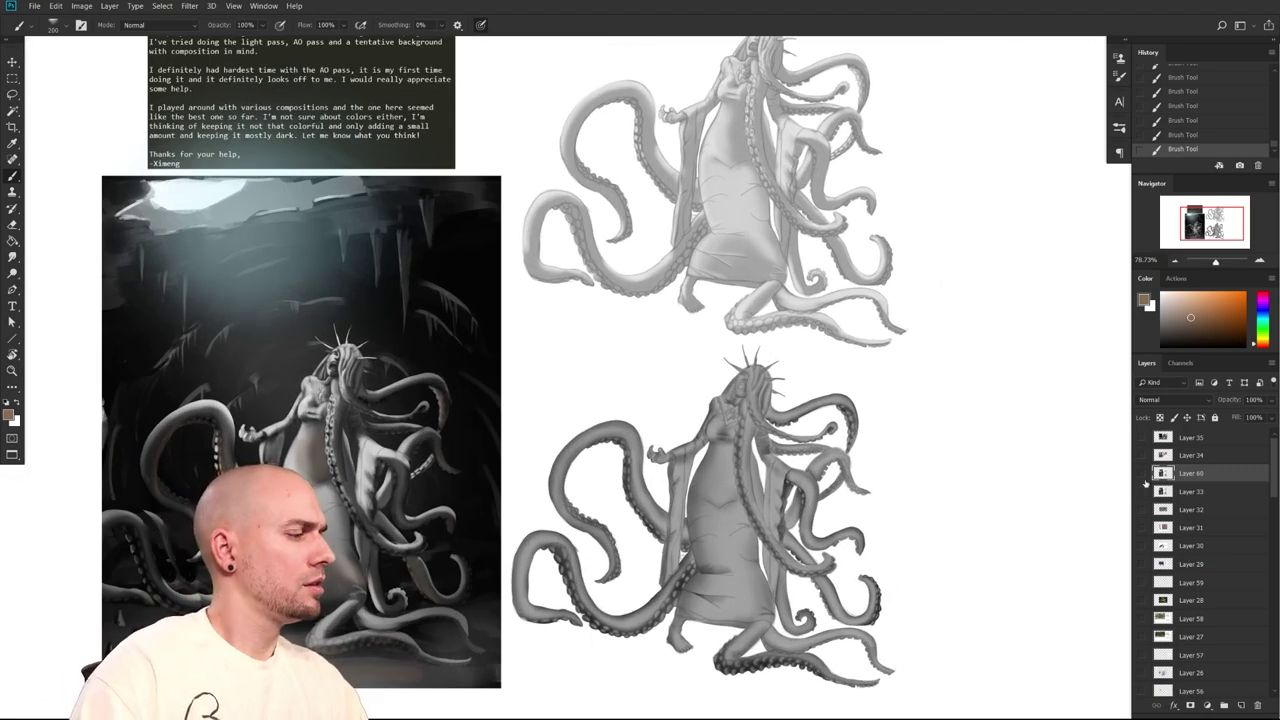
# Replace the cave artwork on the canvas with the portrait study submission on Layer 34, and make that layer active
pyautogui.click(1142, 456)
pyautogui.click(1190, 455)
pyautogui.moveTo(944, 472); pyautogui.dragTo(1005, 503)
pyautogui.moveTo(888, 486); pyautogui.dragTo(910, 488)
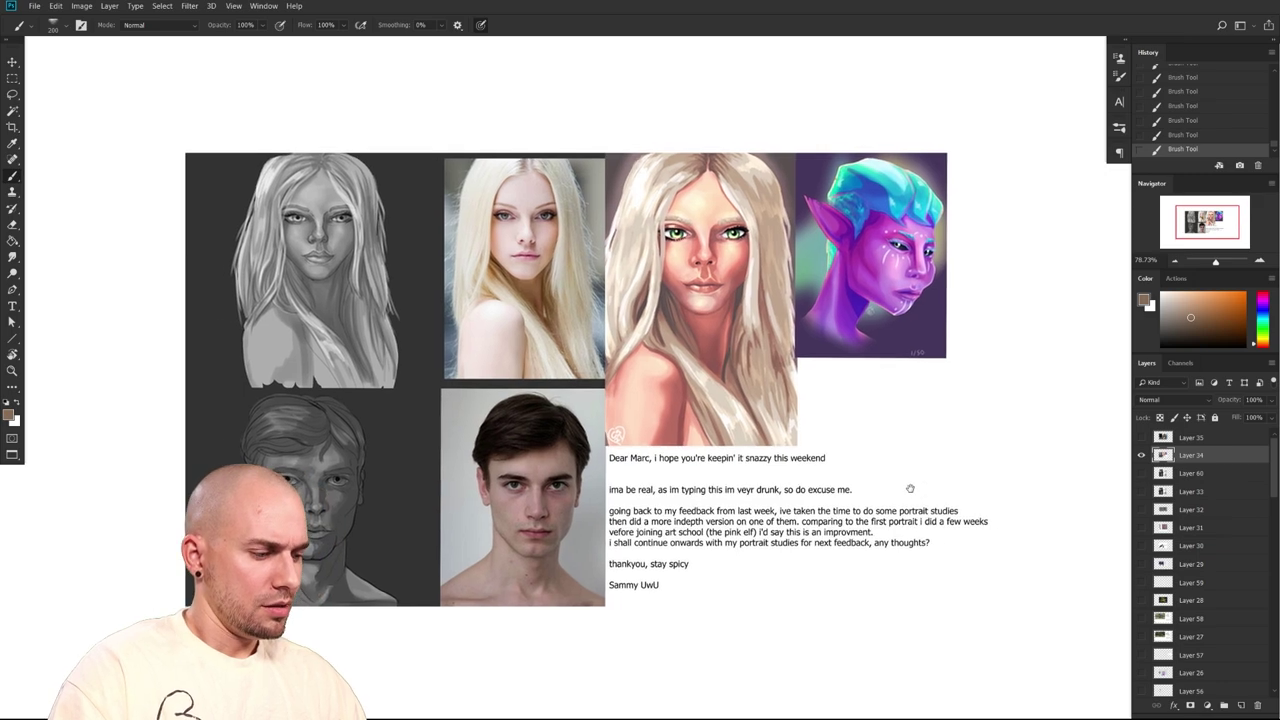
pyautogui.scroll(2, 910, 489)
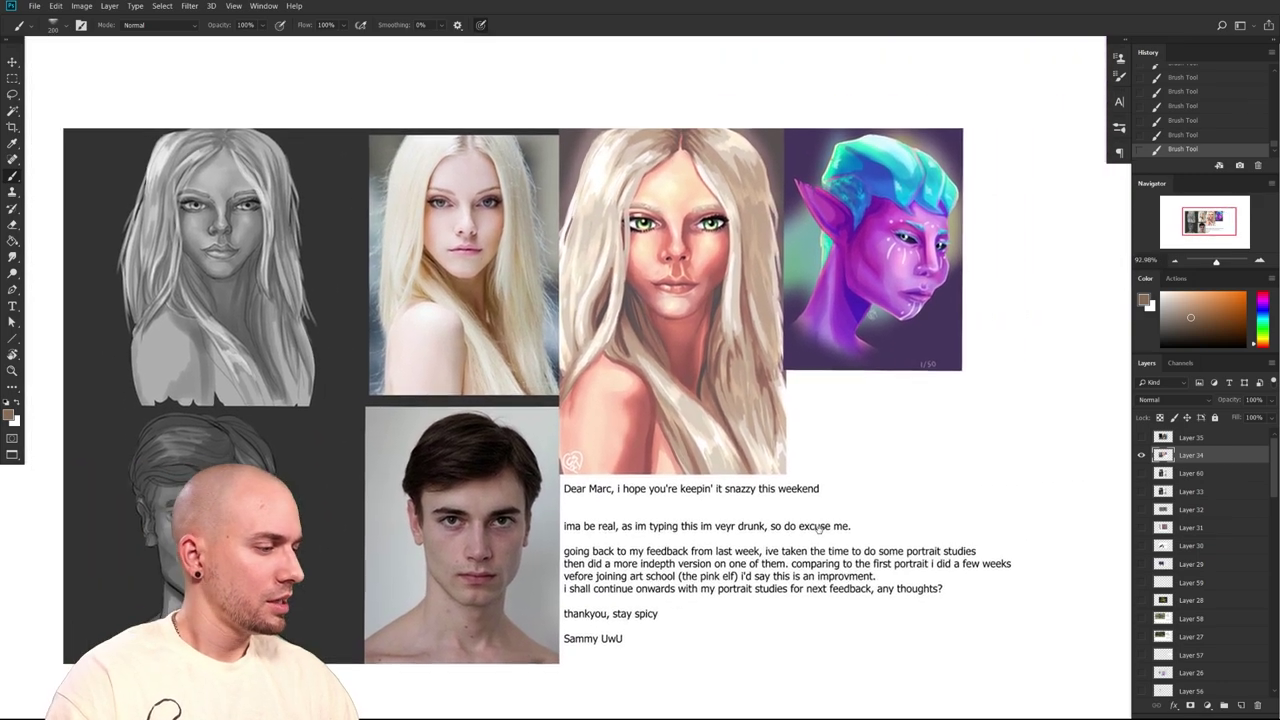
pyautogui.moveTo(818, 527); pyautogui.dragTo(828, 516)
pyautogui.moveTo(917, 520); pyautogui.dragTo(889, 515)
# Switch to a different, smaller textured brush preset
pyautogui.rightClick(868, 463)
pyautogui.rightClick(866, 466)
pyautogui.click(905, 403)
pyautogui.click(905, 399)
pyautogui.click(904, 398)
# Read the submitter's message below the portraits and look over the studies, their reference photos and the pink elf
pyautogui.moveTo(904, 480); pyautogui.dragTo(871, 479)
pyautogui.moveTo(939, 508); pyautogui.dragTo(905, 503)
pyautogui.moveTo(1036, 506)
pyautogui.mouseDown()
pyautogui.moveTo(1007, 503)
pyautogui.moveTo(1045, 501)
pyautogui.mouseUp()
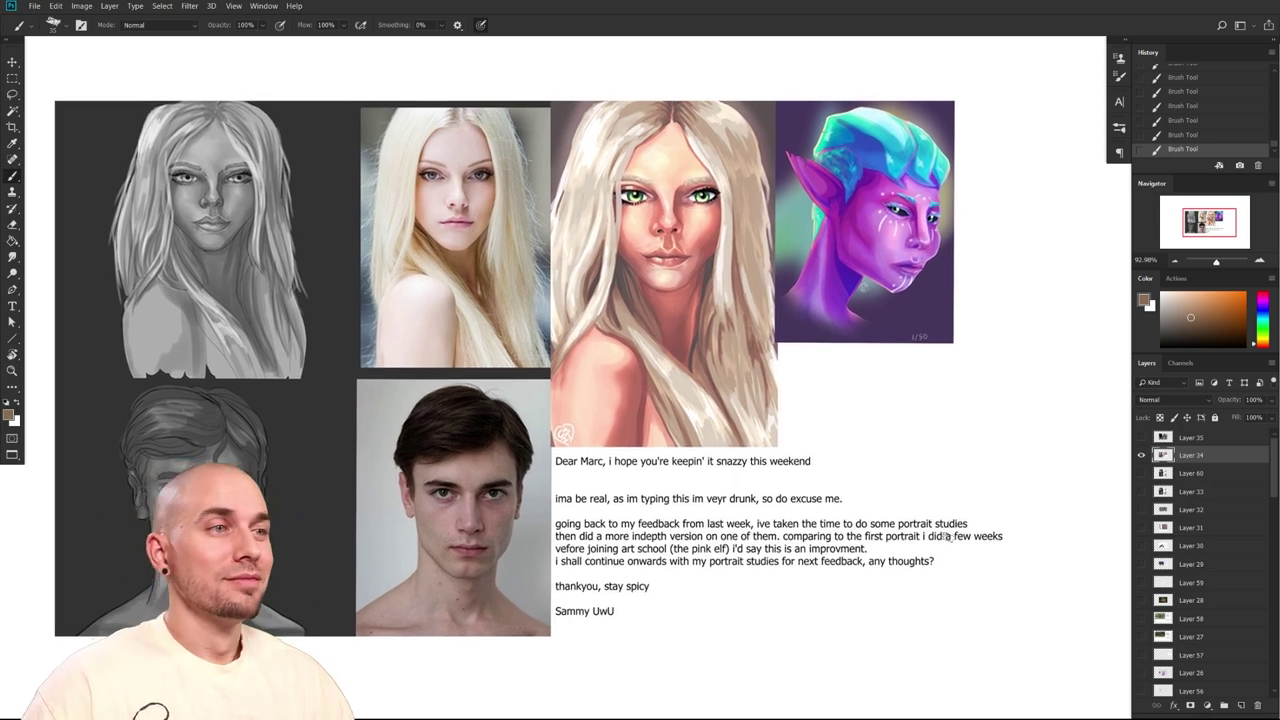
pyautogui.moveTo(866, 540); pyautogui.dragTo(896, 538)
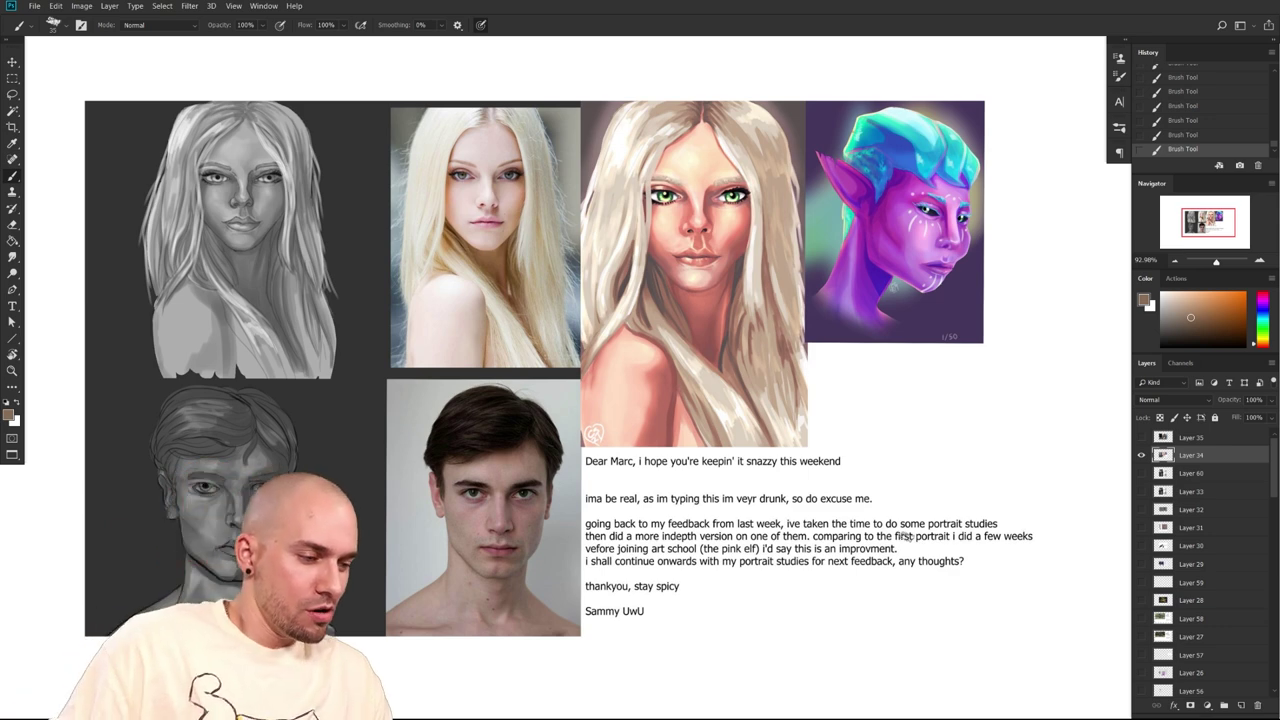
pyautogui.moveTo(783, 513); pyautogui.dragTo(827, 512)
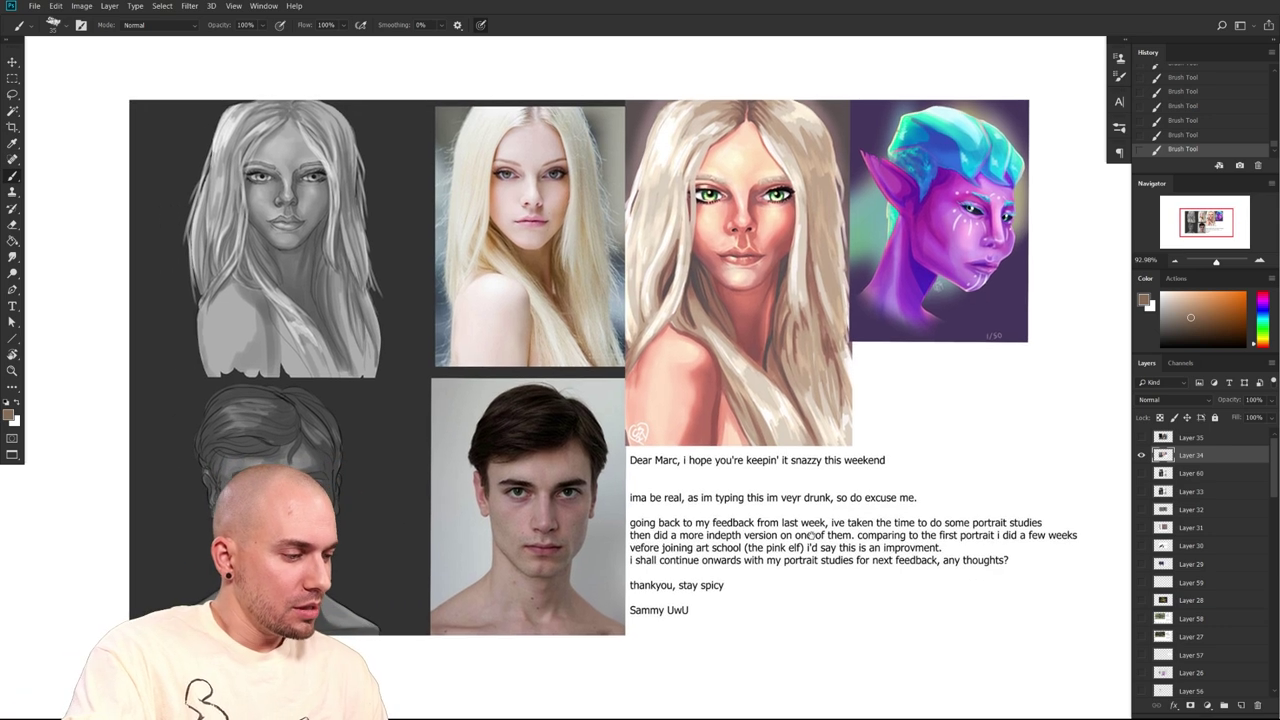
pyautogui.moveTo(919, 524); pyautogui.dragTo(888, 521)
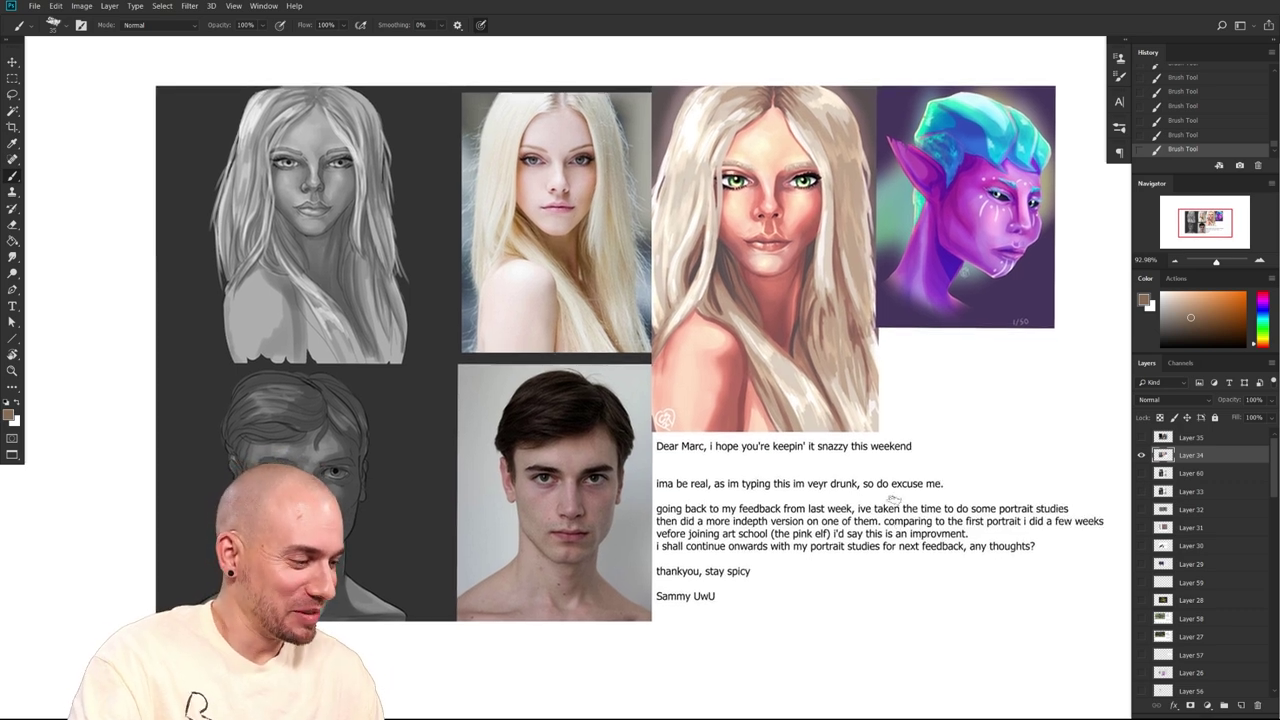
pyautogui.moveTo(1006, 540); pyautogui.dragTo(985, 543)
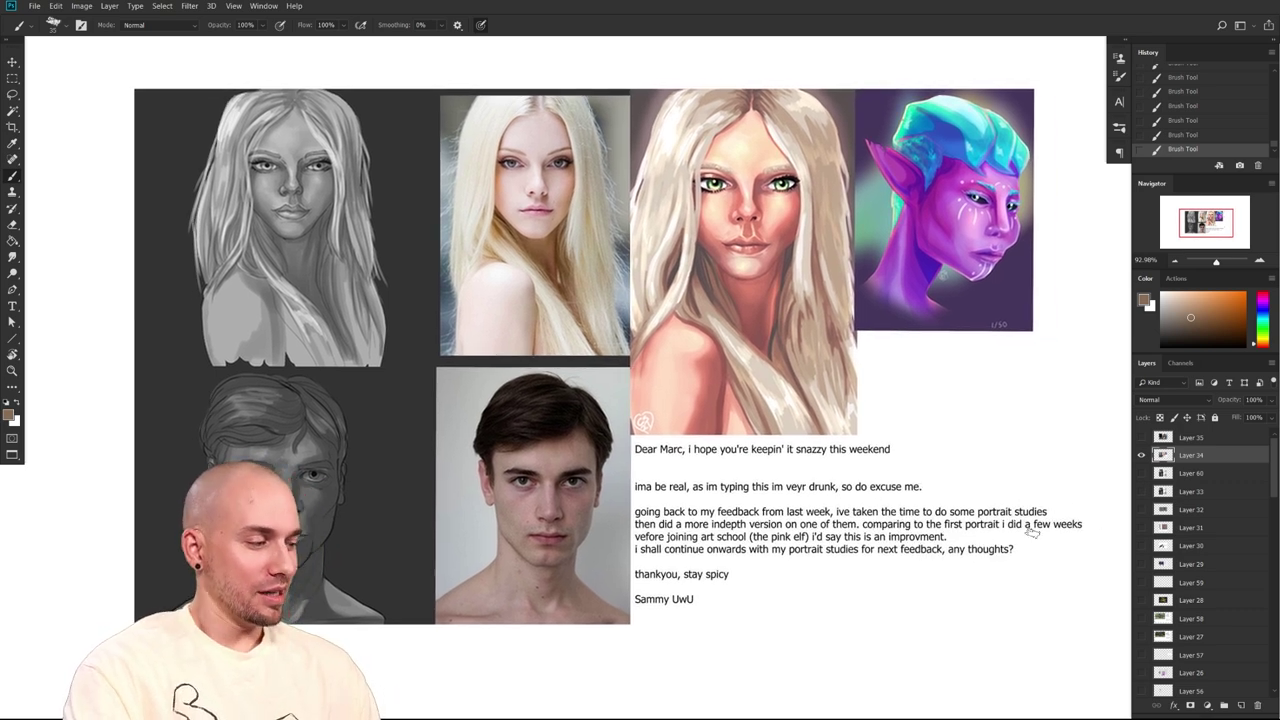
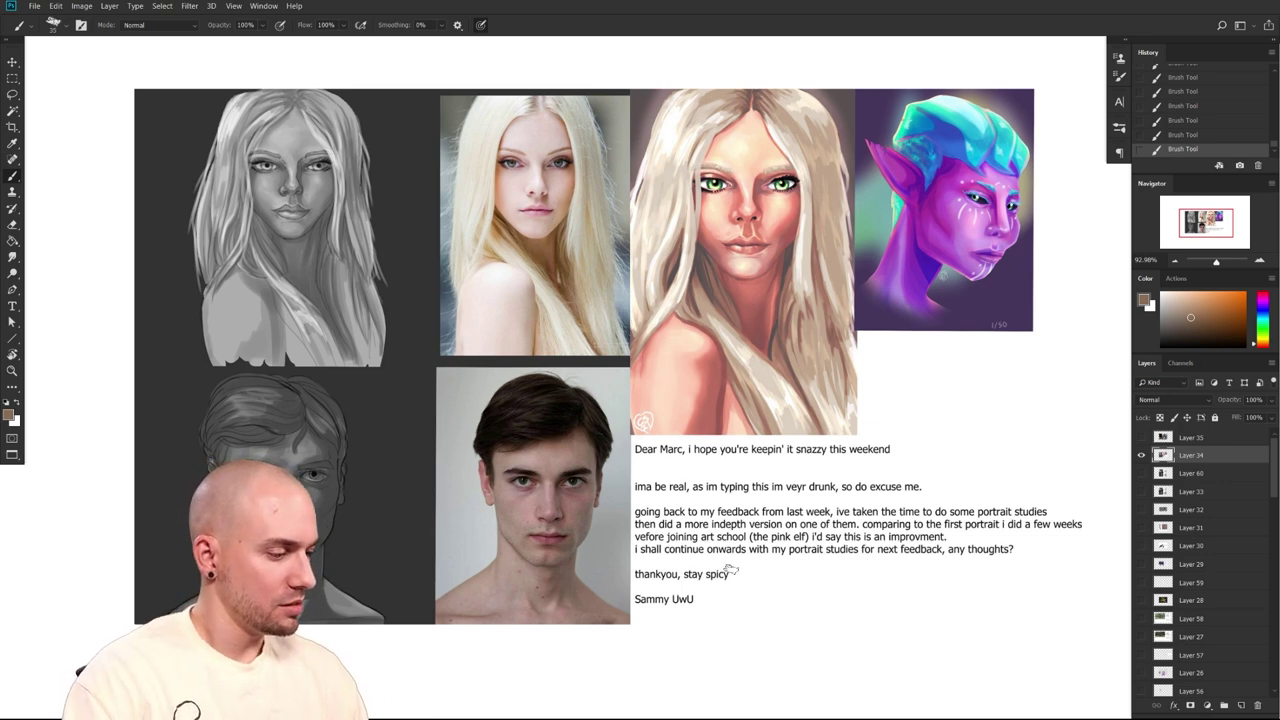
pyautogui.moveTo(874, 528); pyautogui.dragTo(854, 556)
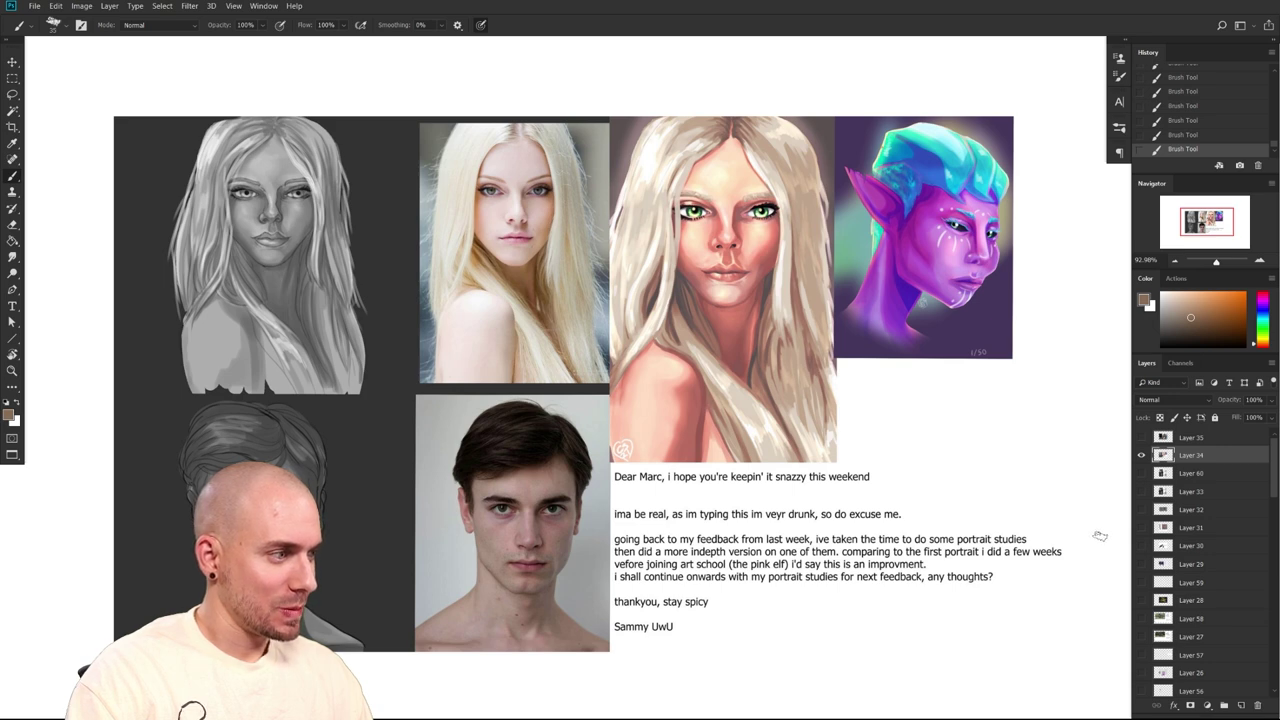
pyautogui.moveTo(1097, 536)
pyautogui.mouseDown()
pyautogui.moveTo(1068, 537)
pyautogui.moveTo(1082, 539)
pyautogui.mouseUp()
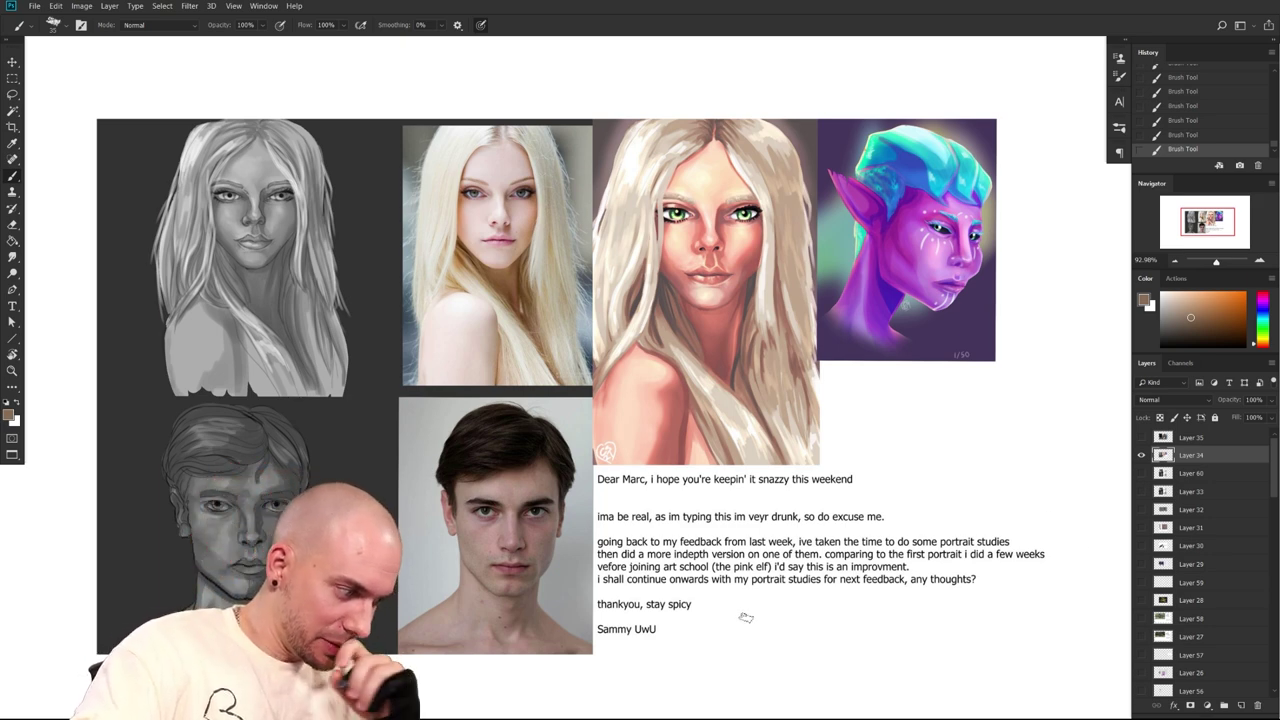
pyautogui.moveTo(914, 477); pyautogui.dragTo(928, 517)
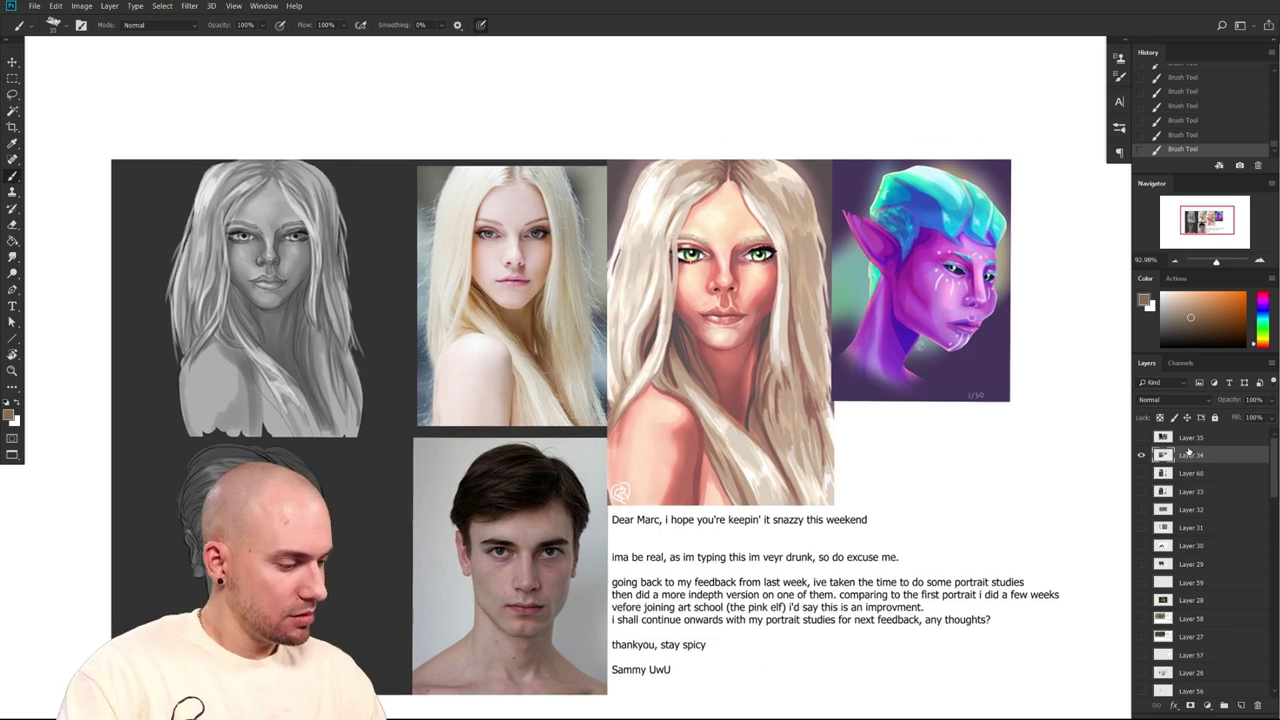
# Change the brush colour to a saturated red for marking up the blonde portrait studies
pyautogui.click(1244, 293)
pyautogui.moveTo(1263, 305); pyautogui.dragTo(1263, 294)
pyautogui.moveTo(923, 418); pyautogui.dragTo(1104, 548)
pyautogui.scroll(3, 824, 440)
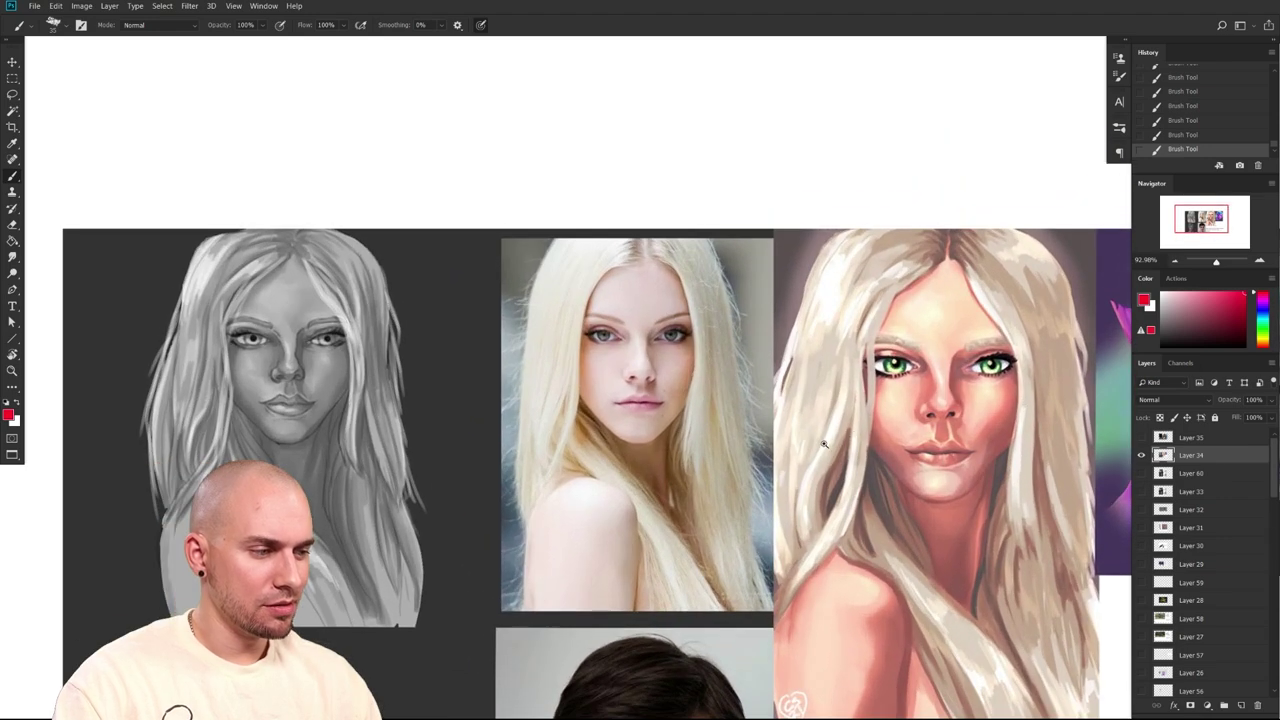
# Sample a warm brown from the shaded edge of the cheek in the blonde reference photo
pyautogui.moveTo(865, 436); pyautogui.dragTo(1004, 438)
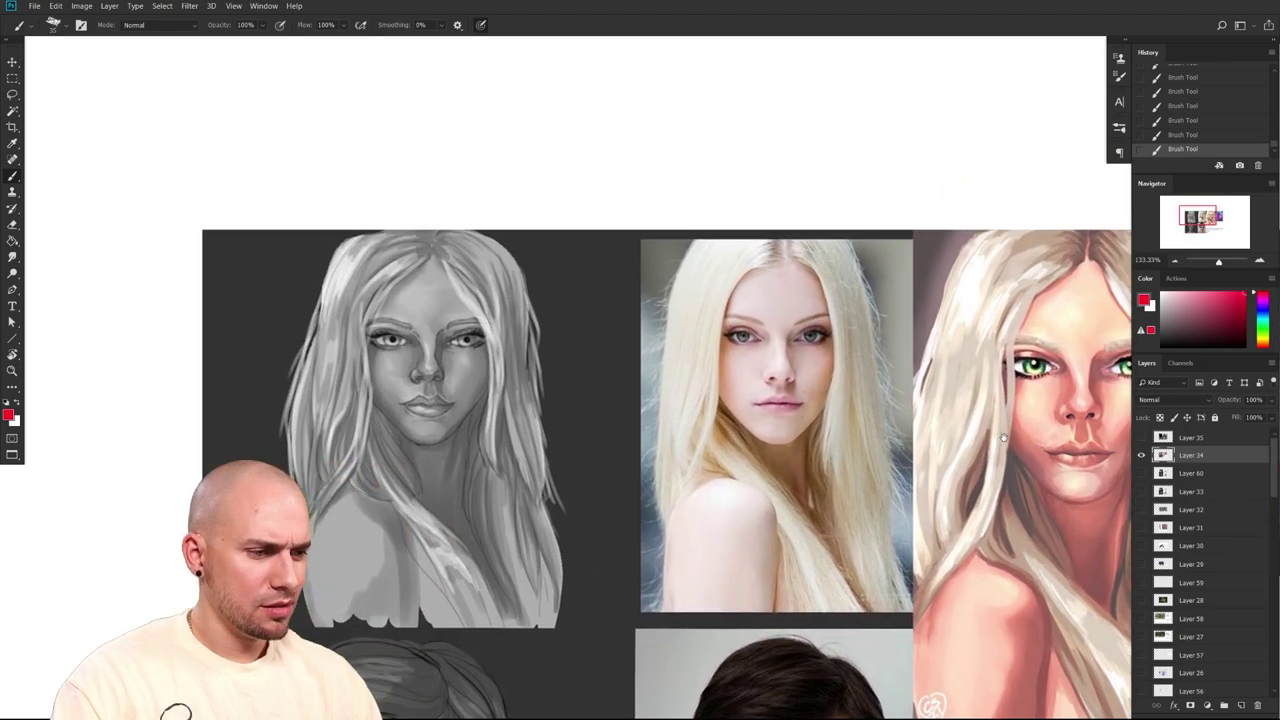
pyautogui.moveTo(1058, 481); pyautogui.dragTo(817, 449)
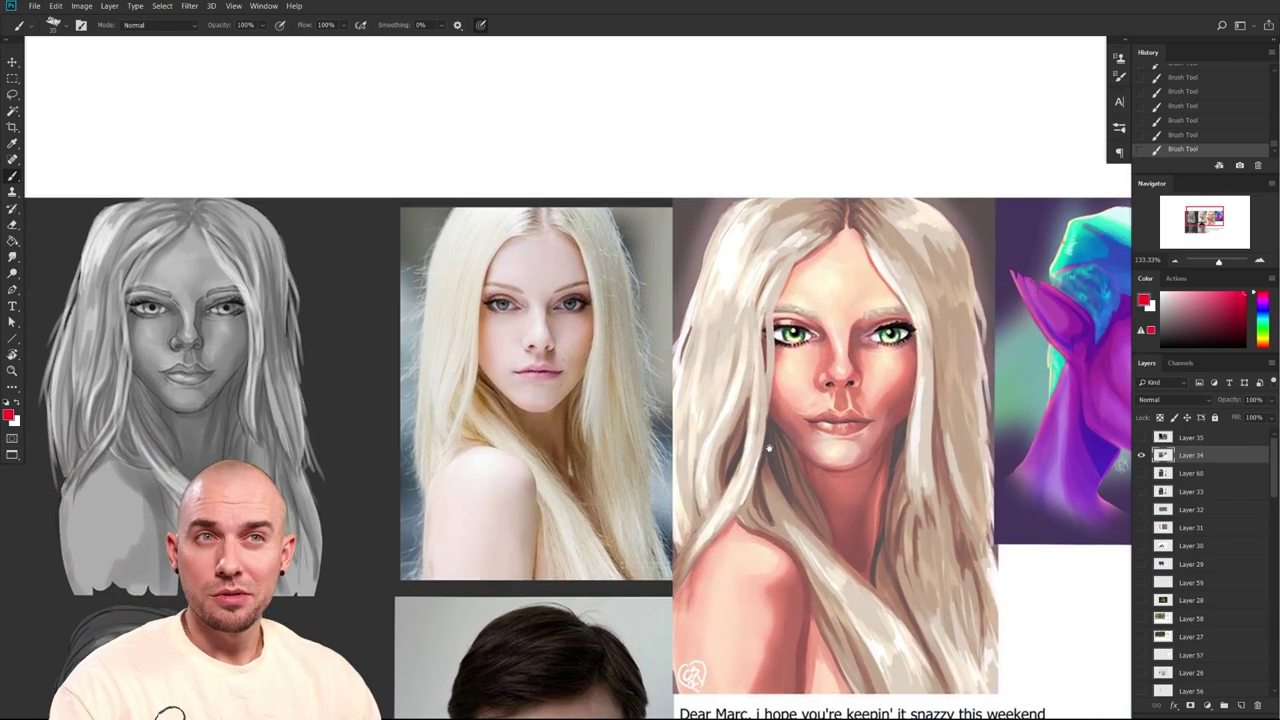
pyautogui.scroll(-3, 768, 449)
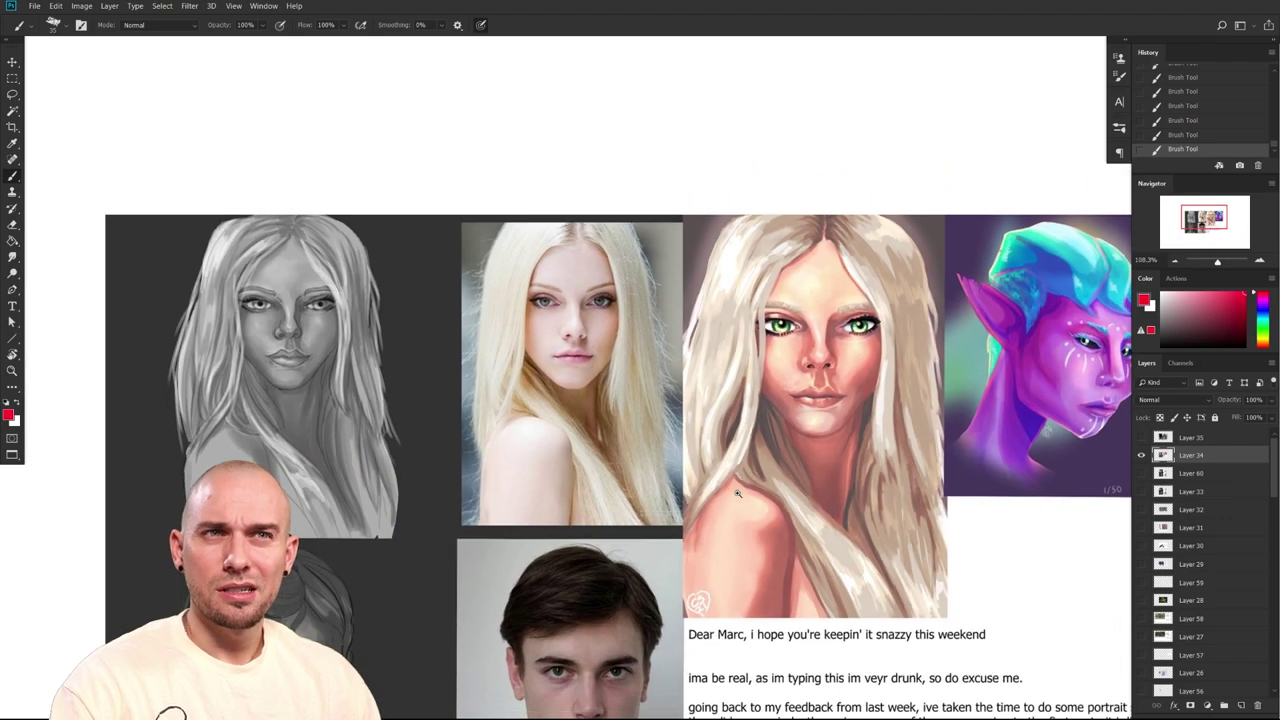
pyautogui.scroll(5, 737, 493)
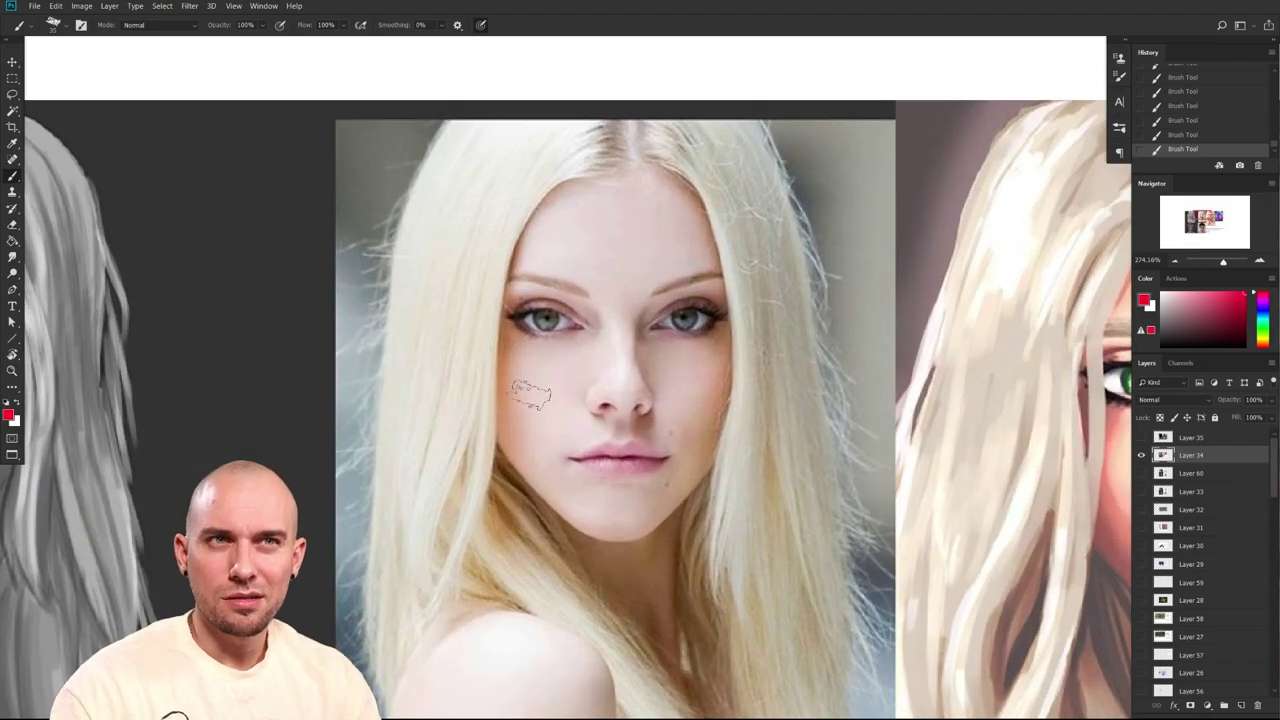
pyautogui.keyDown('alt'); pyautogui.click(518, 366); pyautogui.keyUp('alt')
pyautogui.scroll(-4, 798, 487)
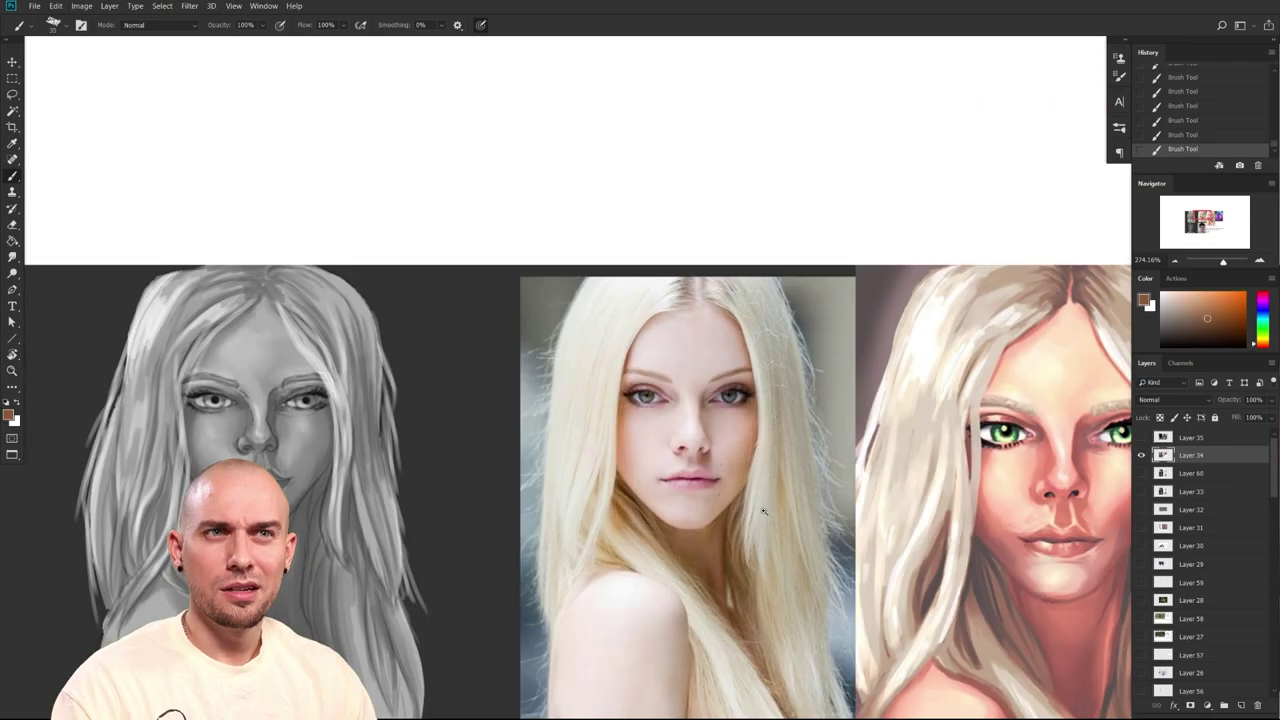
pyautogui.moveTo(897, 540); pyautogui.dragTo(834, 399)
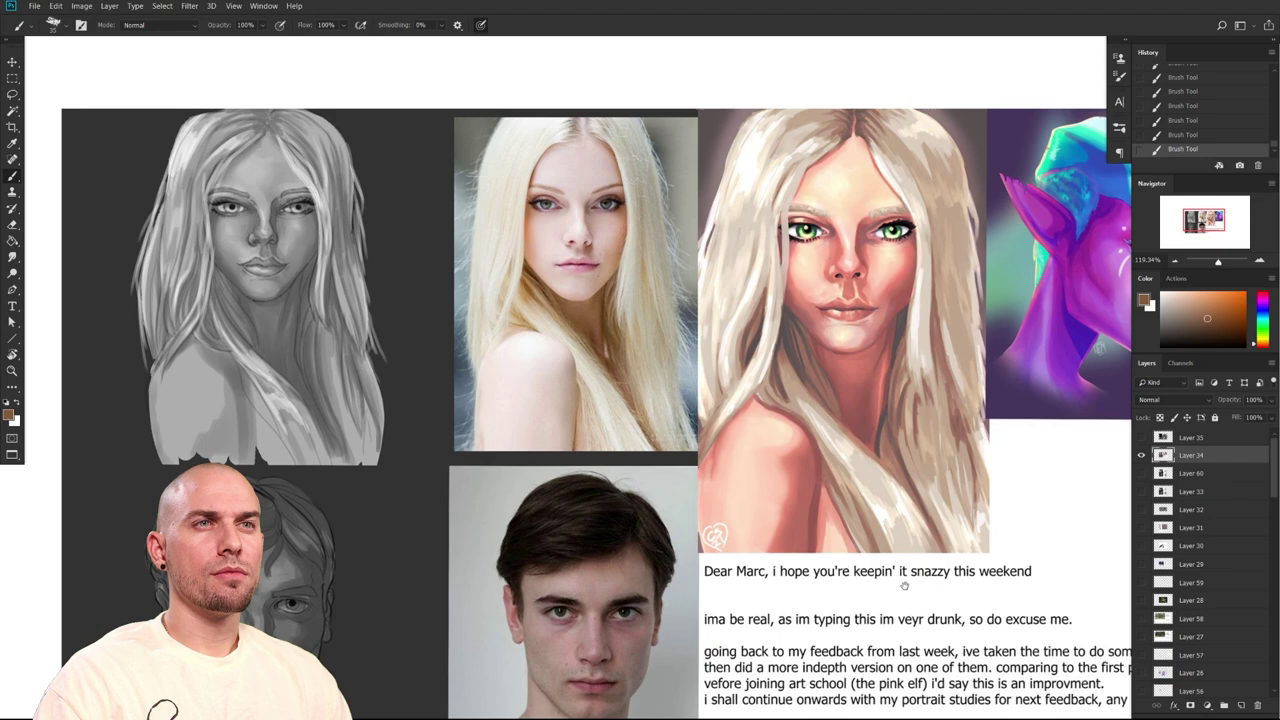
# Compare the coloured blonde portrait with its reference photo and the pink elf beside it
pyautogui.hscroll(2, 866, 580)
pyautogui.moveTo(866, 582); pyautogui.dragTo(799, 585)
pyautogui.moveTo(903, 576); pyautogui.dragTo(845, 594)
pyautogui.moveTo(878, 547); pyautogui.dragTo(802, 619)
pyautogui.moveTo(802, 615)
pyautogui.mouseDown()
pyautogui.moveTo(834, 590)
pyautogui.moveTo(784, 560)
pyautogui.mouseUp()
pyautogui.moveTo(784, 560); pyautogui.dragTo(914, 602)
pyautogui.moveTo(824, 588); pyautogui.dragTo(849, 580)
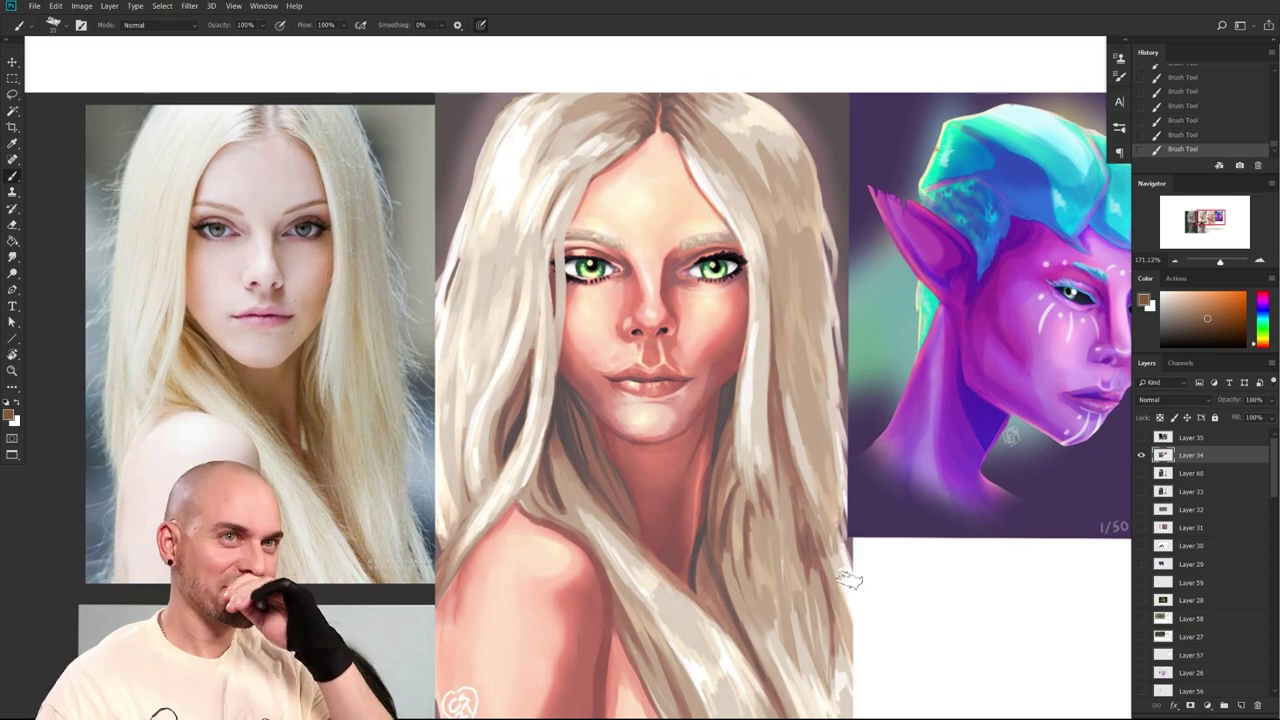
pyautogui.scroll(-3, 920, 612)
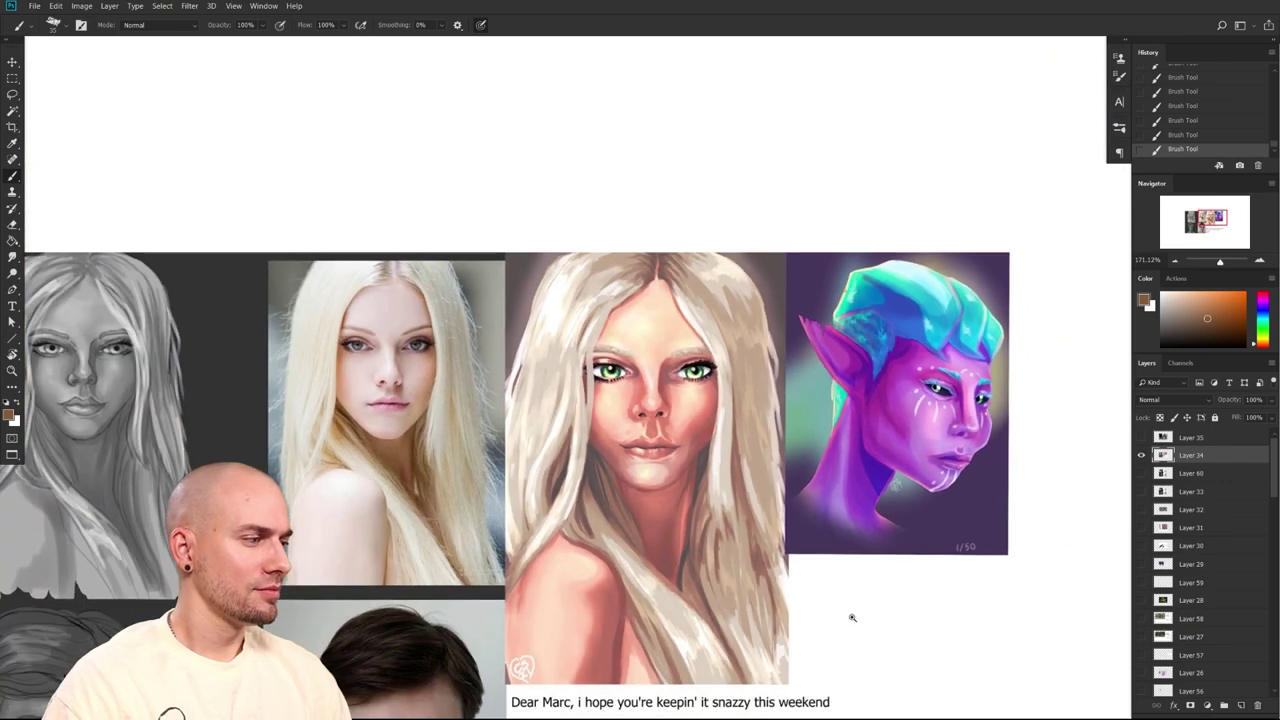
# Try a brown arc from the elf's hair past the picture's edge with the brush enlarged to 45 px
pyautogui.moveTo(986, 489); pyautogui.dragTo(885, 512)
pyautogui.press(']')
pyautogui.press(']')
pyautogui.moveTo(938, 432); pyautogui.dragTo(822, 323)
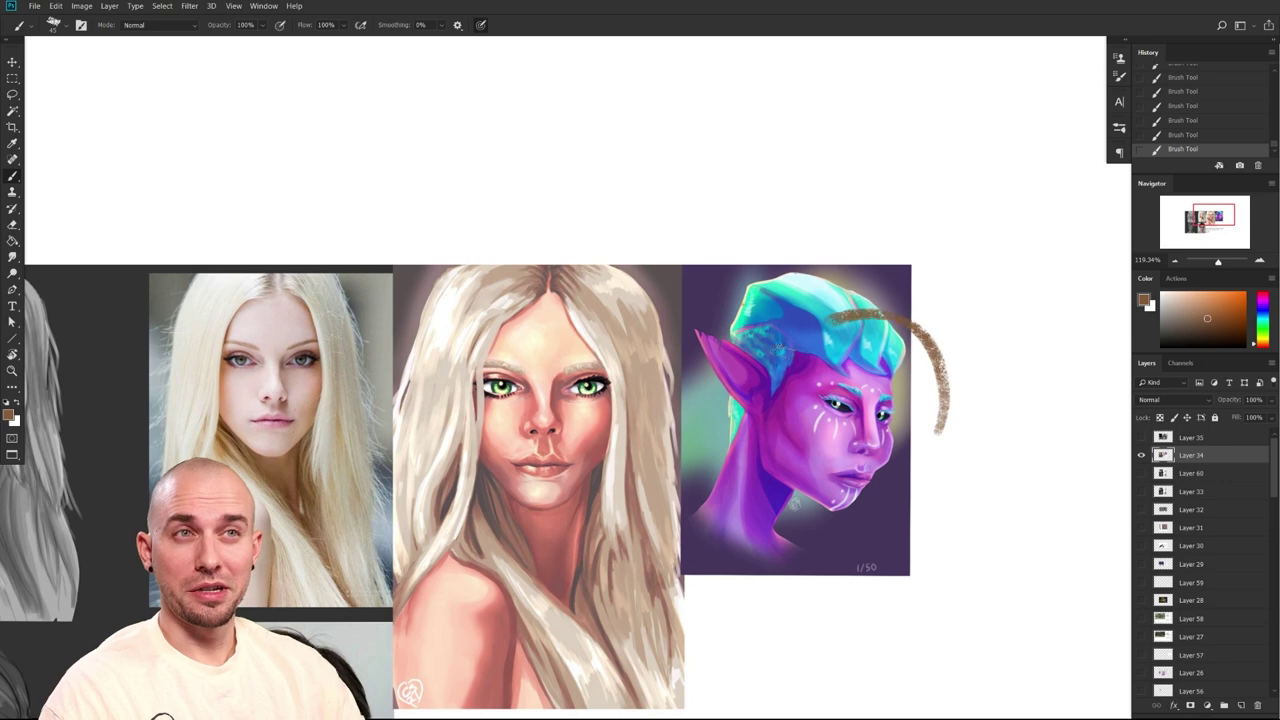
pyautogui.hotkey('ctrl', 'z')
# Look over the whole submission, including the greyscale studies, reference photos, elf portrait and the submitter's message
pyautogui.scroll(2, 778, 566)
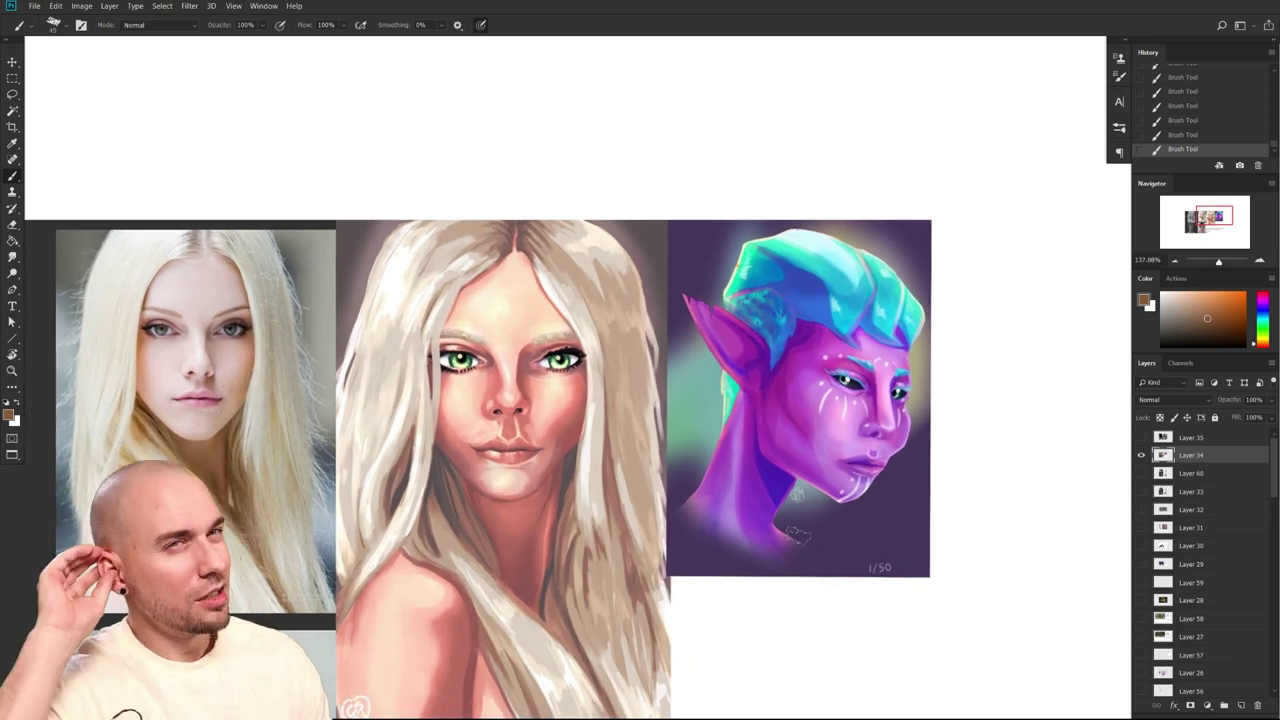
pyautogui.moveTo(648, 577); pyautogui.dragTo(830, 554)
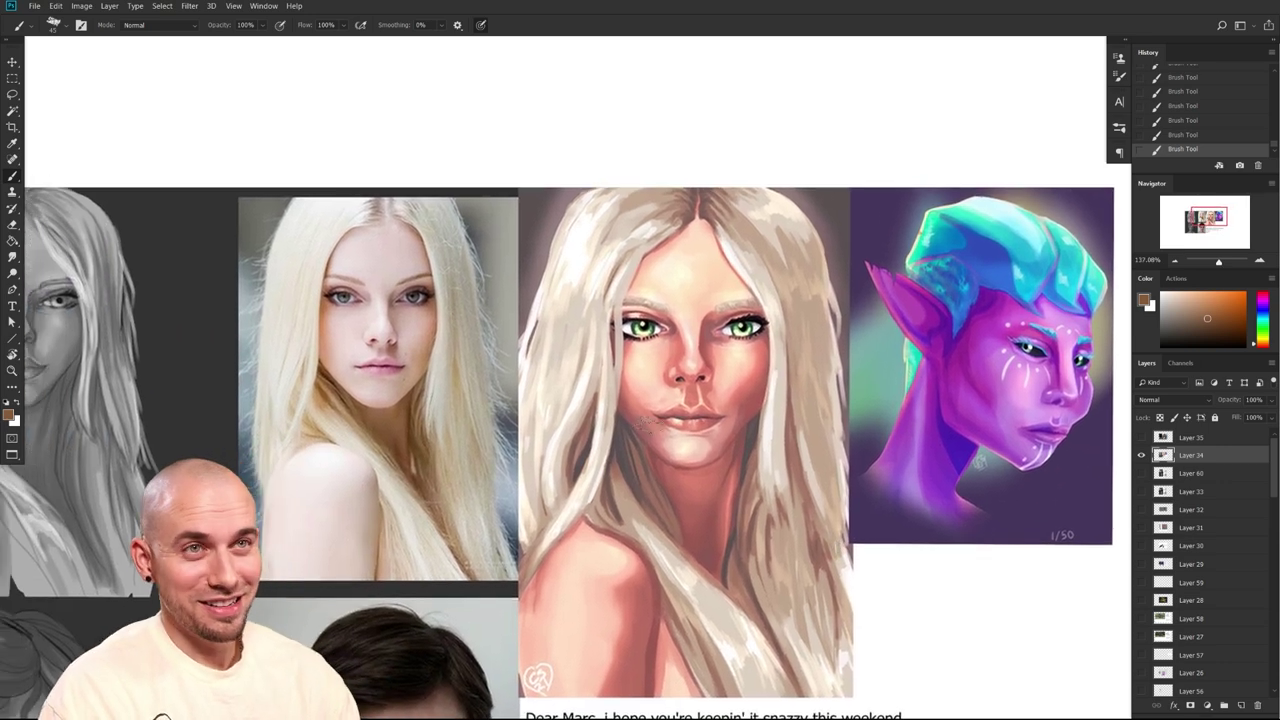
pyautogui.moveTo(749, 549); pyautogui.dragTo(795, 498)
pyautogui.scroll(-1, 795, 497)
pyautogui.hscroll(-4, 795, 497)
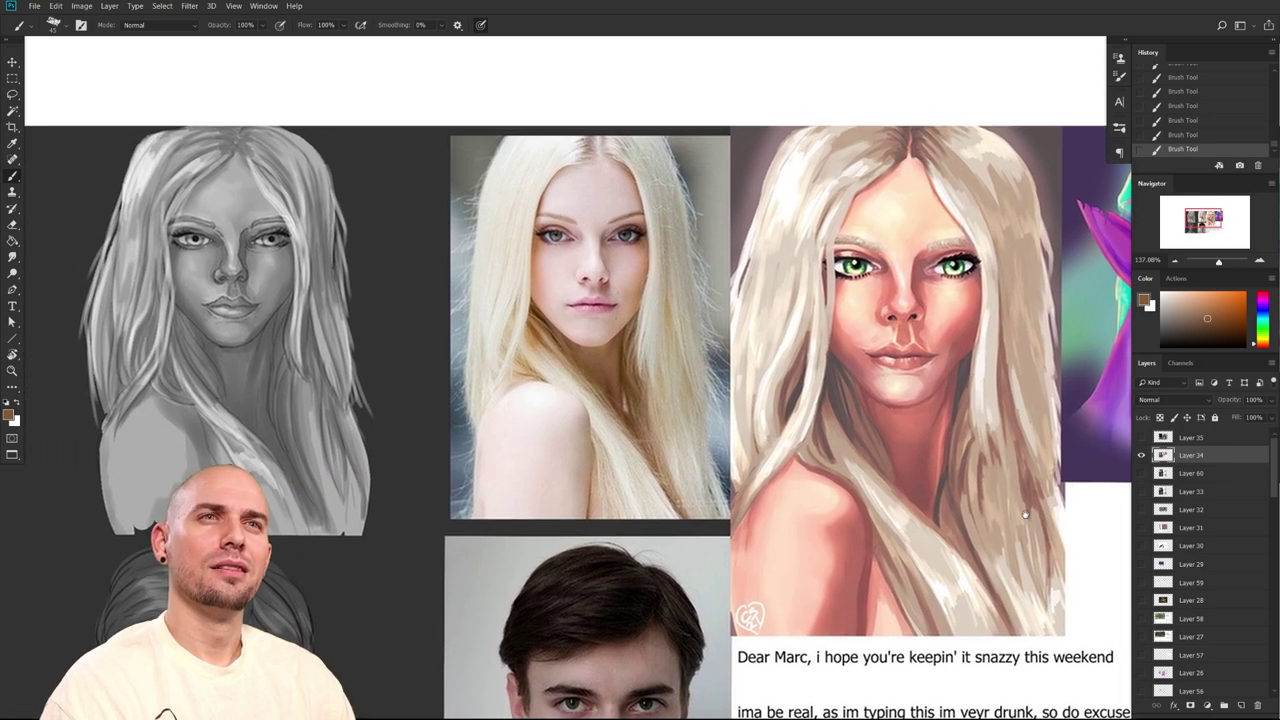
pyautogui.scroll(-4, 1025, 515)
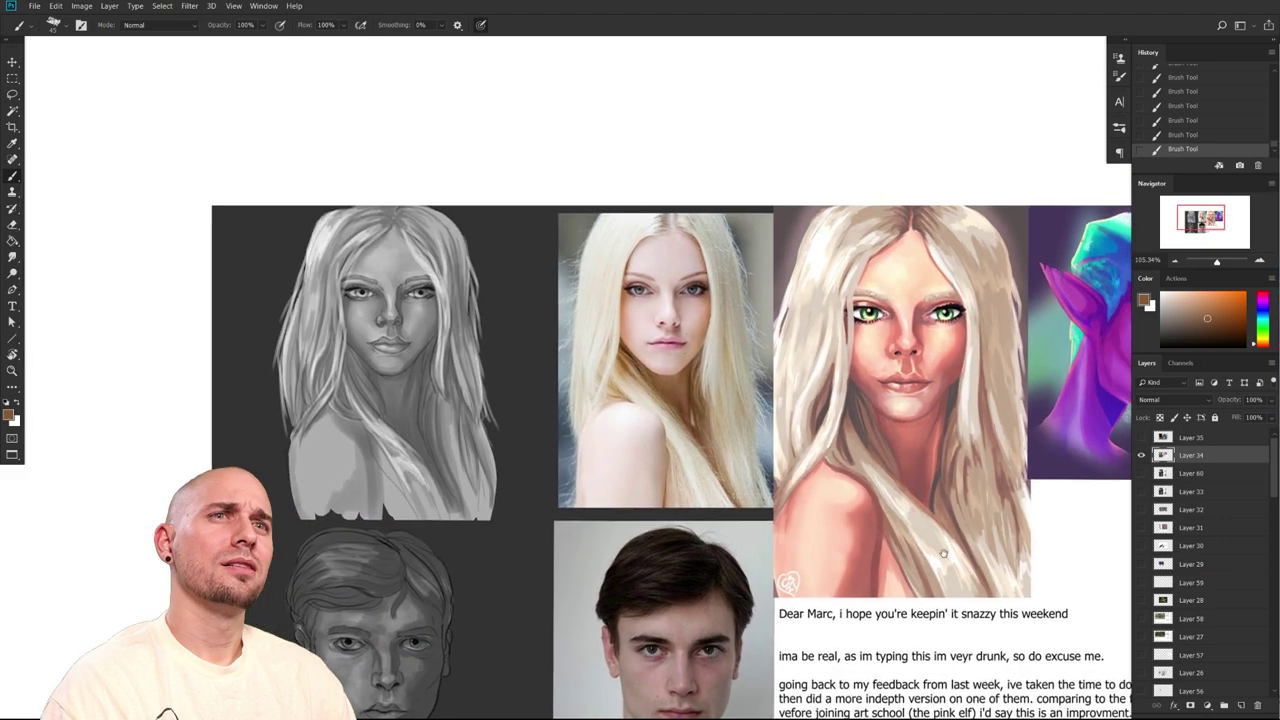
pyautogui.moveTo(999, 684); pyautogui.dragTo(860, 539)
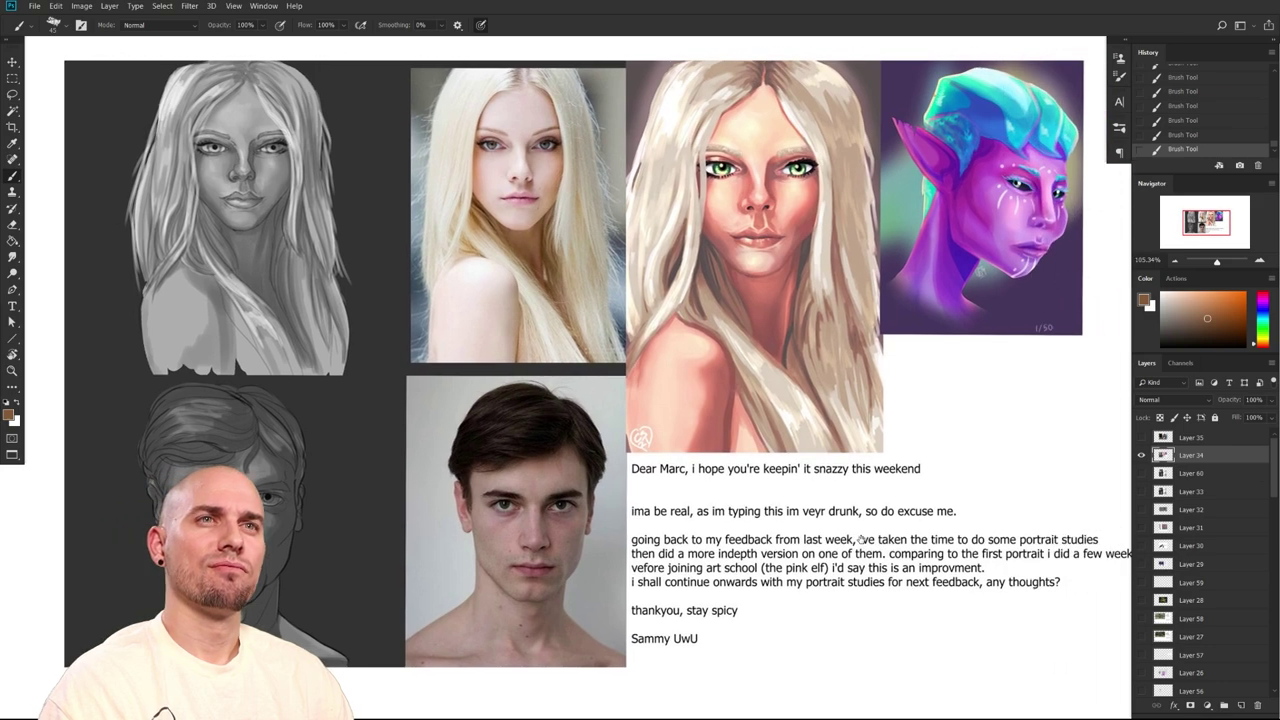
pyautogui.moveTo(860, 539); pyautogui.dragTo(1101, 526)
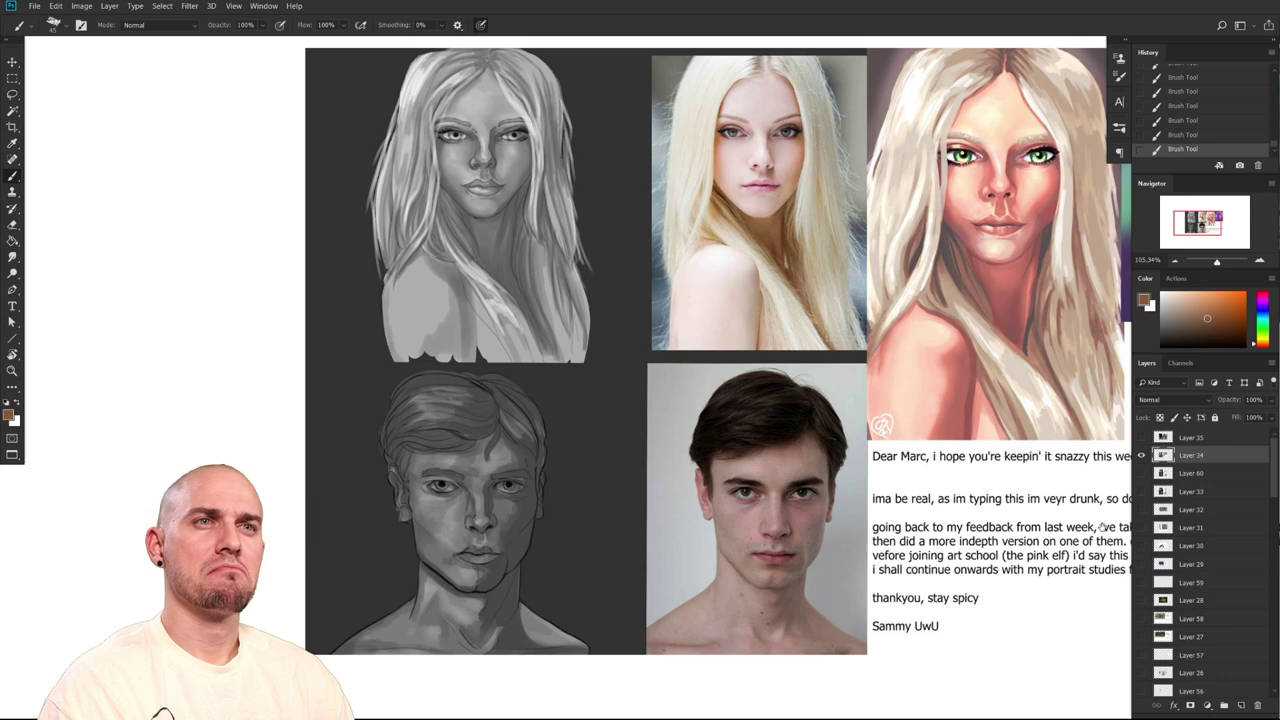
pyautogui.moveTo(1102, 527); pyautogui.dragTo(870, 718)
# Examine the blonde portrait up close in its greyscale, photo and coloured versions for likeness and colour
pyautogui.moveTo(788, 556); pyautogui.dragTo(821, 570)
pyautogui.scroll(-2, 820, 570)
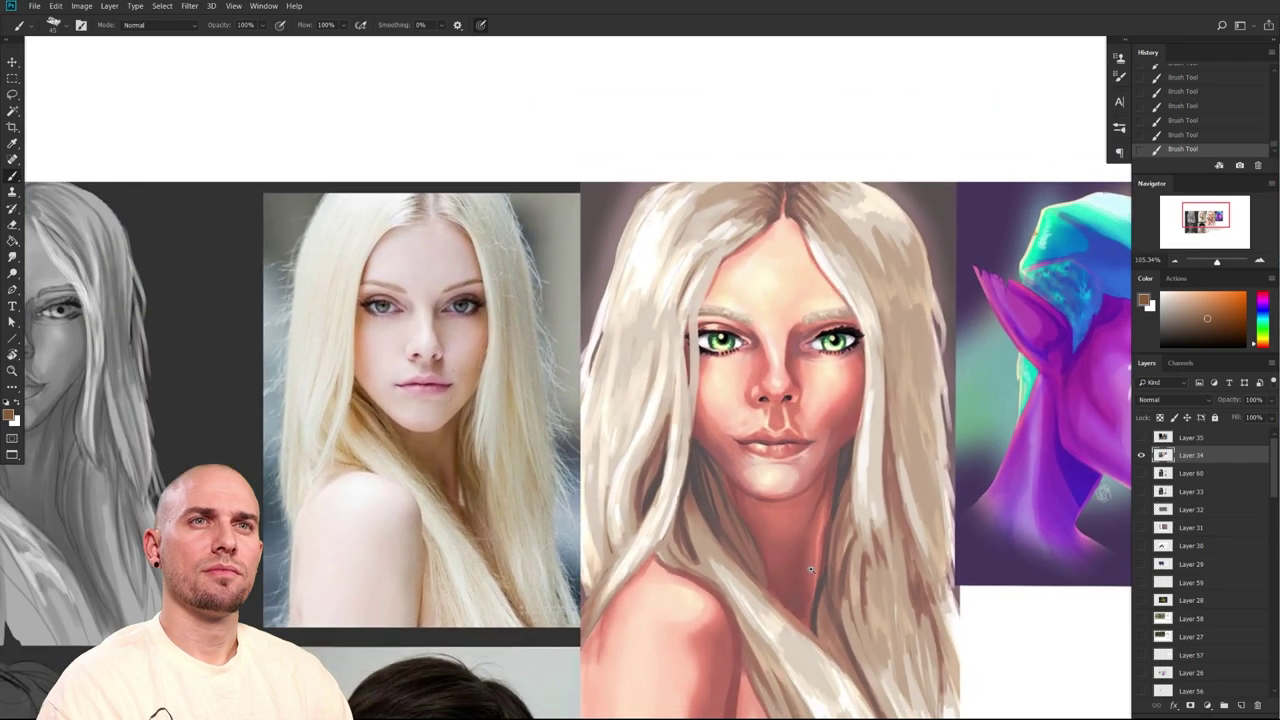
pyautogui.moveTo(811, 570); pyautogui.dragTo(1091, 520)
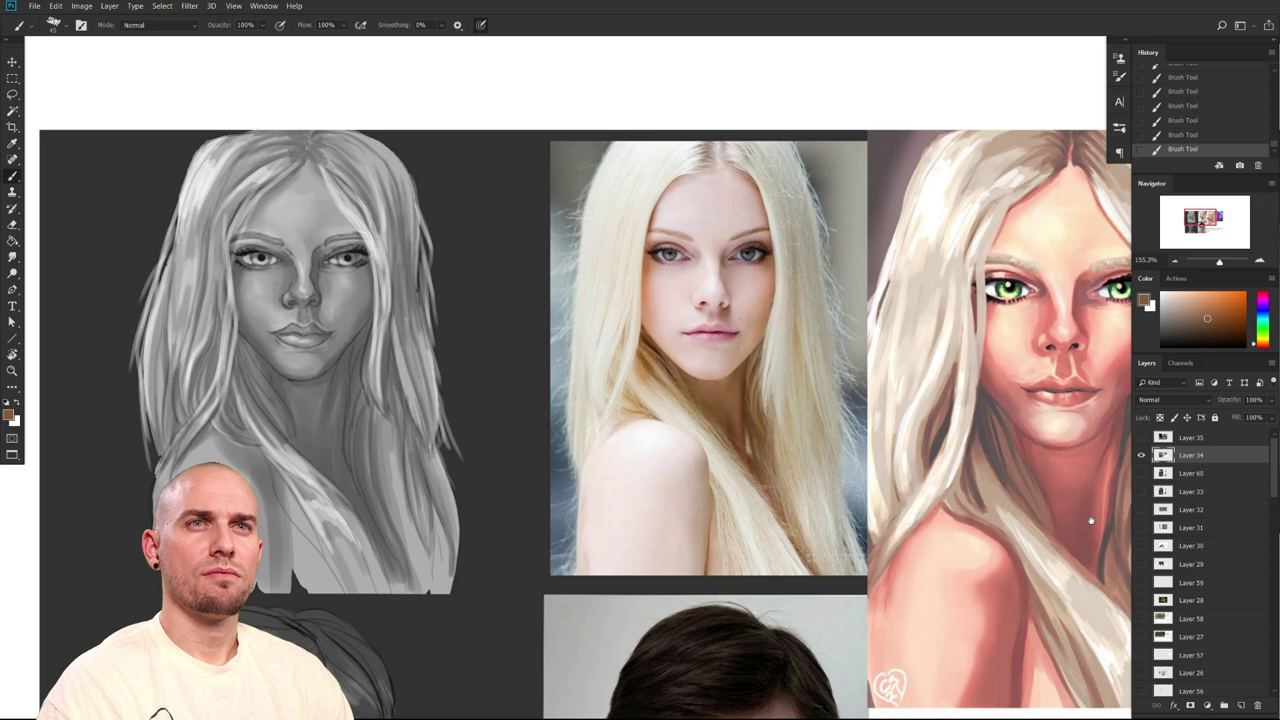
pyautogui.moveTo(1091, 520); pyautogui.dragTo(1089, 521)
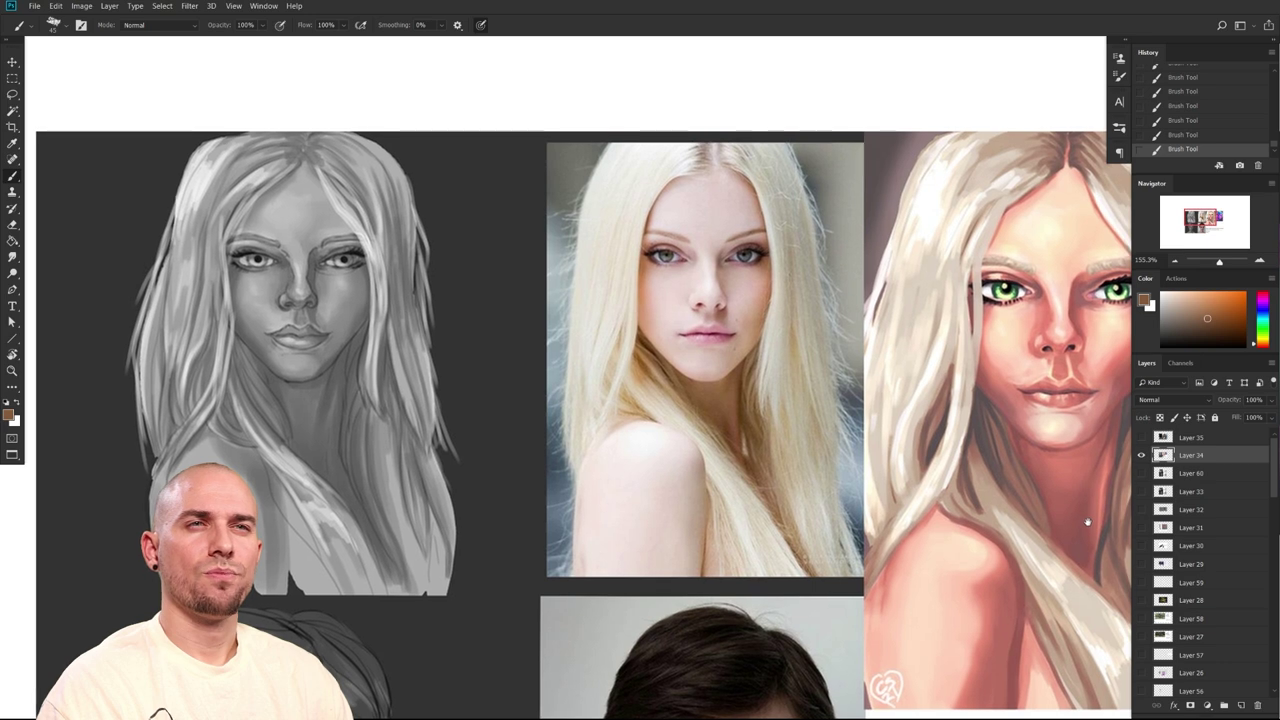
pyautogui.moveTo(1088, 520); pyautogui.dragTo(730, 540)
pyautogui.moveTo(849, 511); pyautogui.dragTo(760, 533)
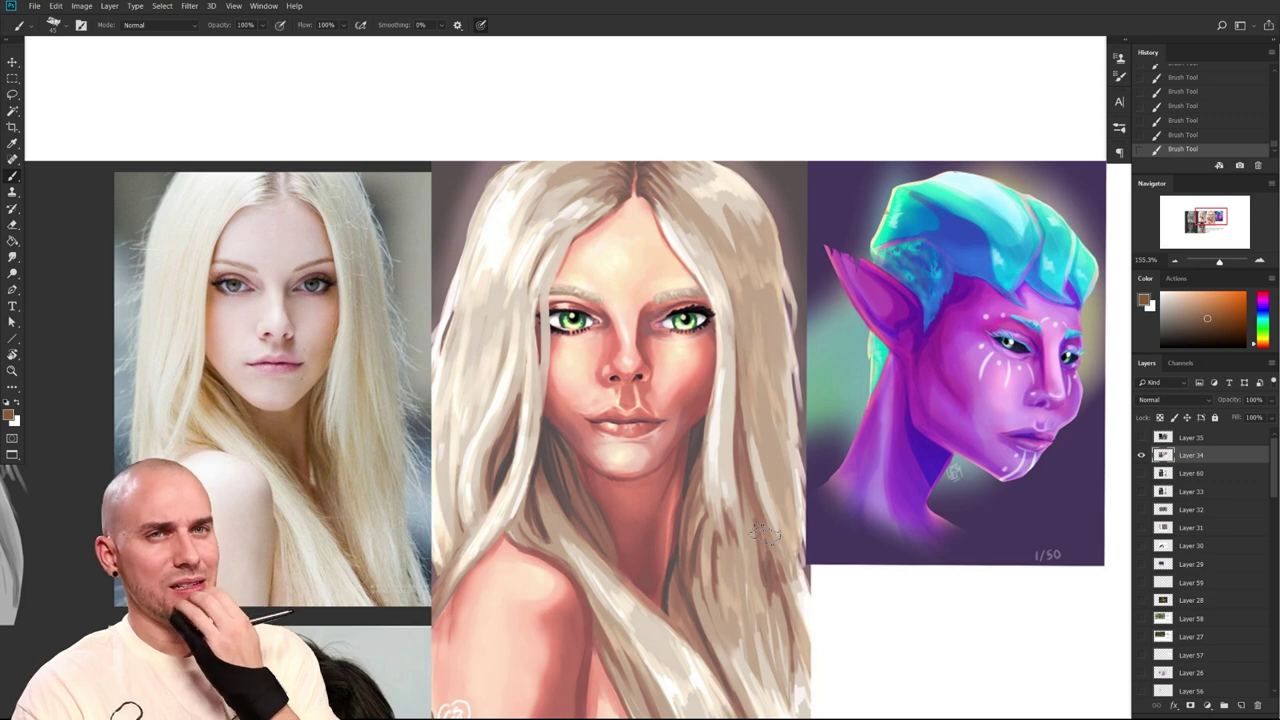
pyautogui.moveTo(765, 535)
pyautogui.mouseDown()
pyautogui.moveTo(917, 538)
pyautogui.moveTo(901, 535)
pyautogui.mouseUp()
pyautogui.scroll(2, 900, 536)
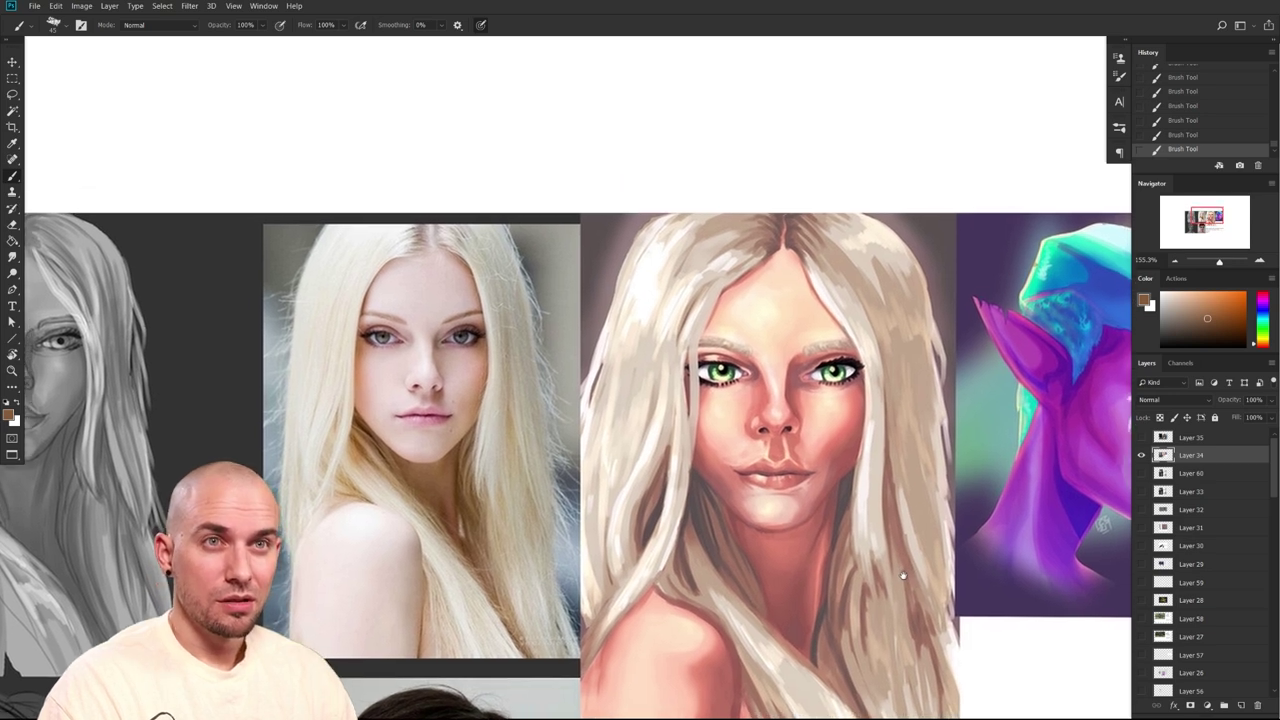
# Sample a peach skin tone from the coloured portrait's cheek and try a small mark above the lips in the reference photo
pyautogui.keyDown('alt'); pyautogui.click(830, 424); pyautogui.keyUp('alt')
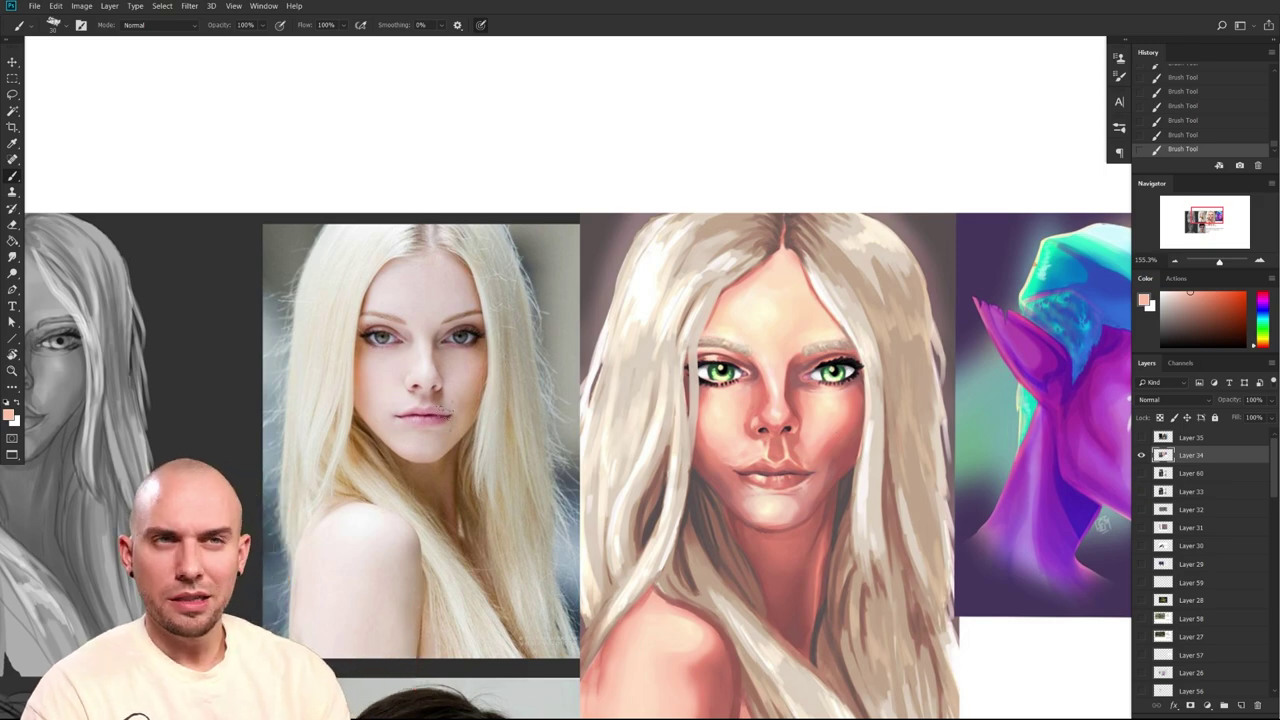
pyautogui.moveTo(371, 418); pyautogui.dragTo(416, 416)
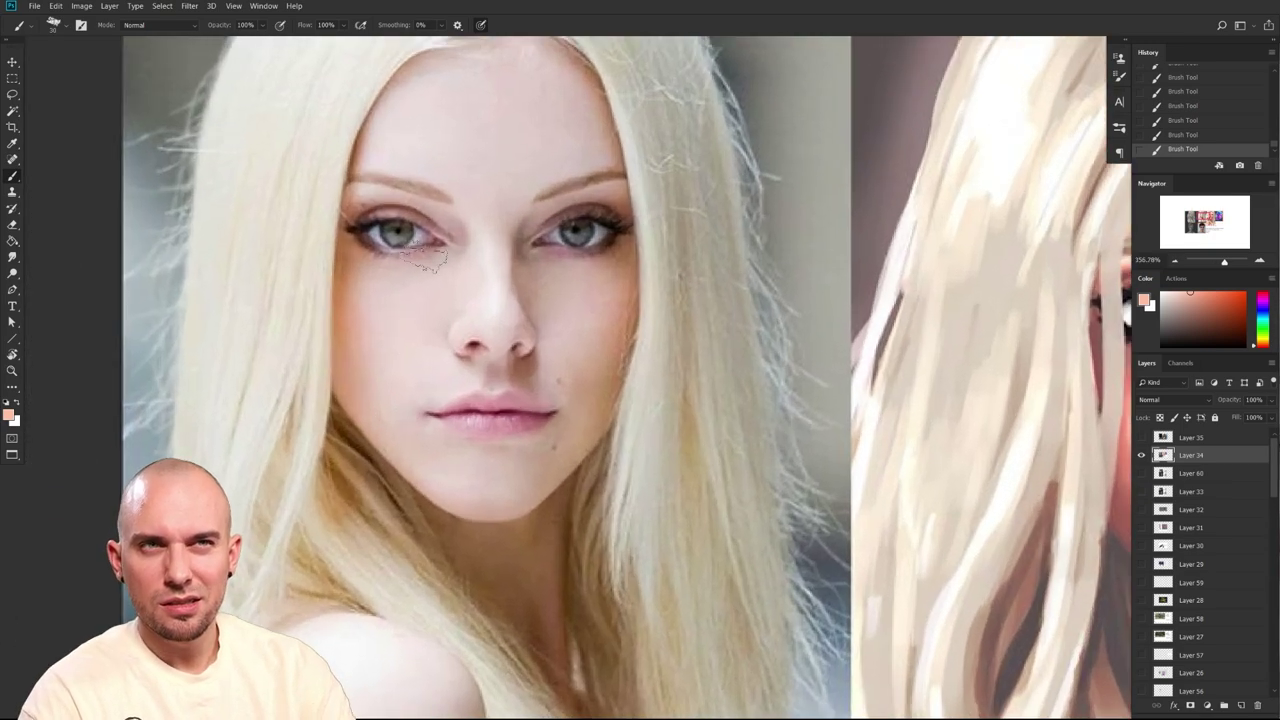
pyautogui.moveTo(779, 459); pyautogui.dragTo(765, 541)
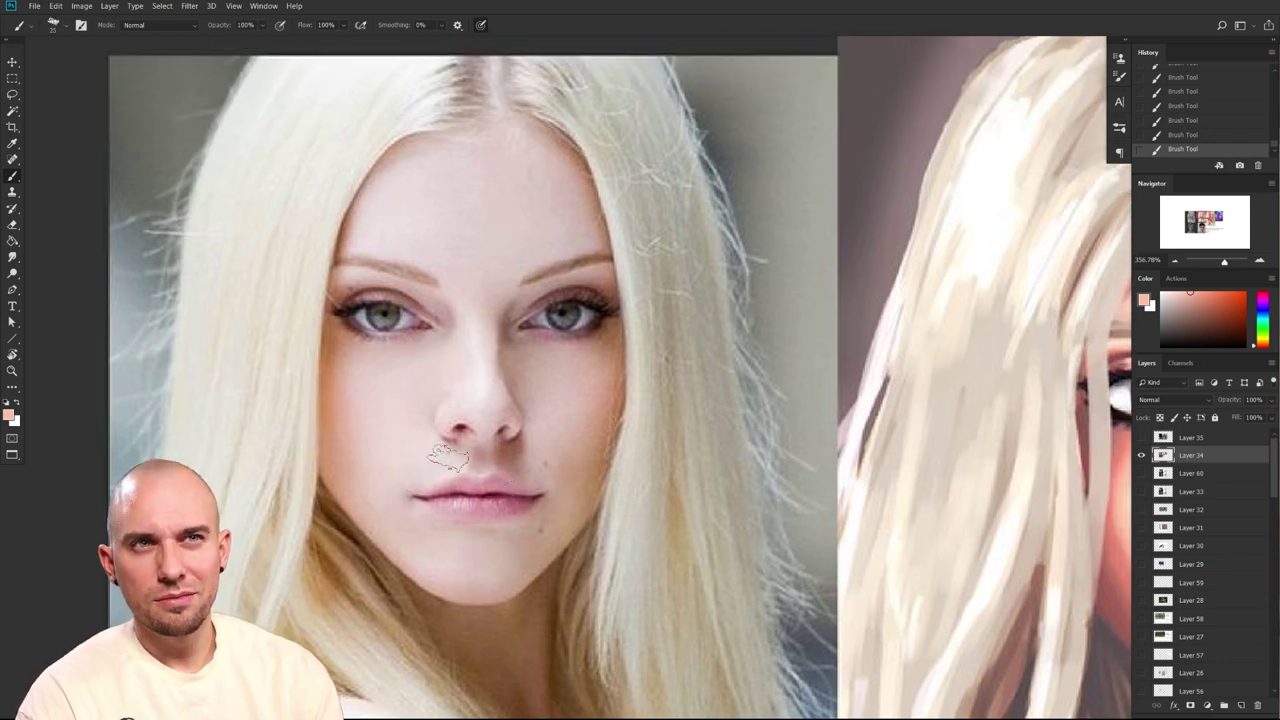
pyautogui.moveTo(649, 441)
pyautogui.mouseDown()
pyautogui.moveTo(491, 458)
pyautogui.moveTo(557, 389)
pyautogui.moveTo(479, 411)
pyautogui.mouseUp()
pyautogui.press('[')
pyautogui.moveTo(367, 417); pyautogui.dragTo(435, 464)
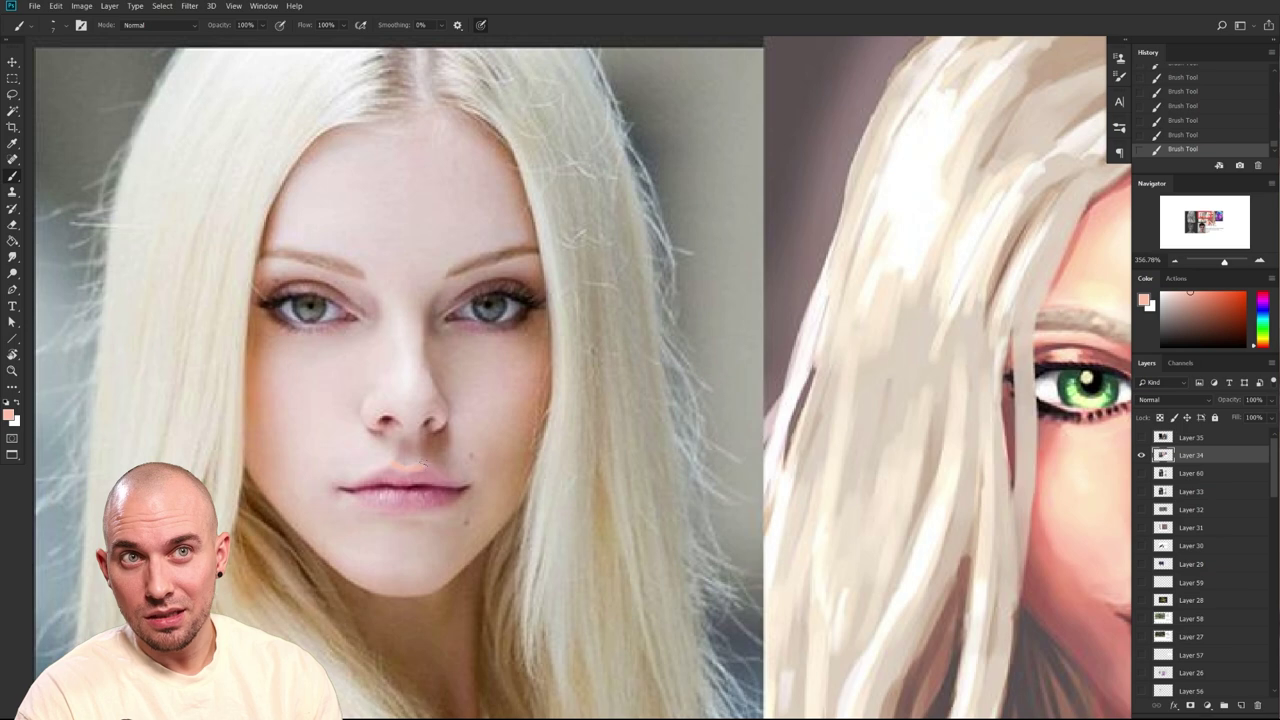
pyautogui.hotkey('ctrl', 'z')
# Compare the facial features and skin shading of the reference photo with those of the coloured portrait
pyautogui.moveTo(531, 447)
pyautogui.mouseDown()
pyautogui.moveTo(486, 524)
pyautogui.moveTo(478, 511)
pyautogui.mouseUp()
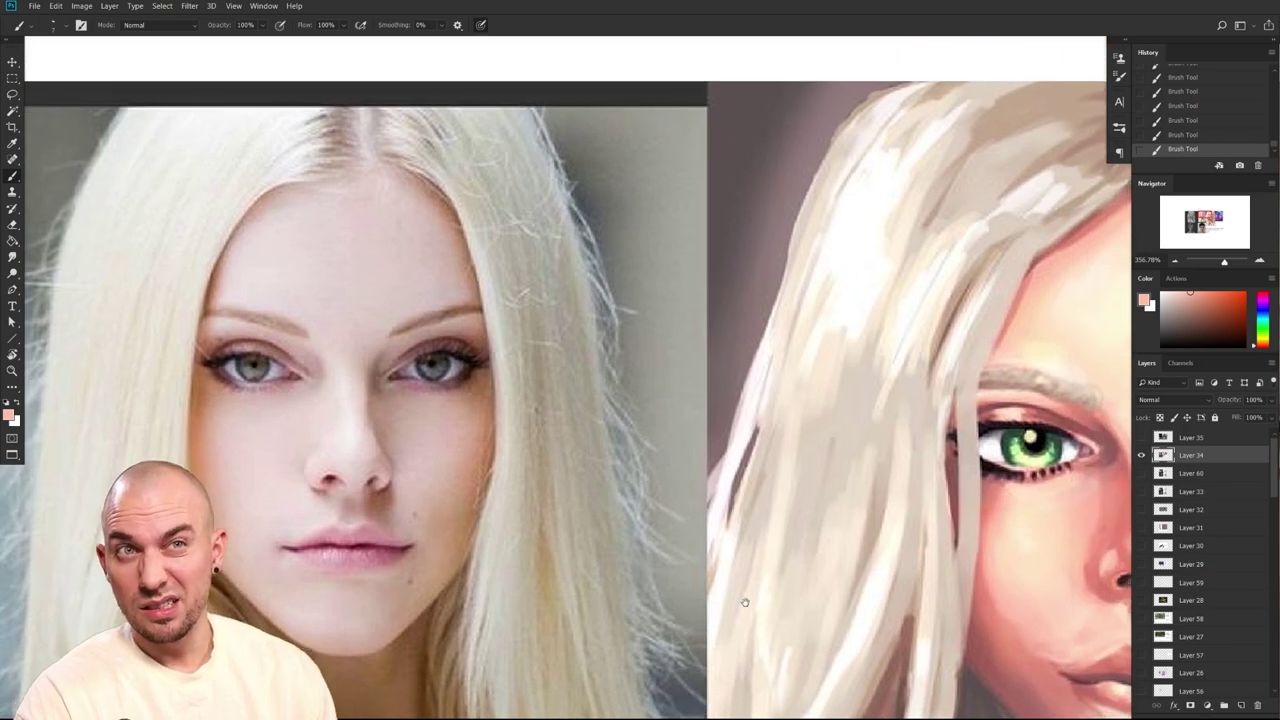
pyautogui.scroll(-3, 685, 502)
pyautogui.hscroll(1, 685, 502)
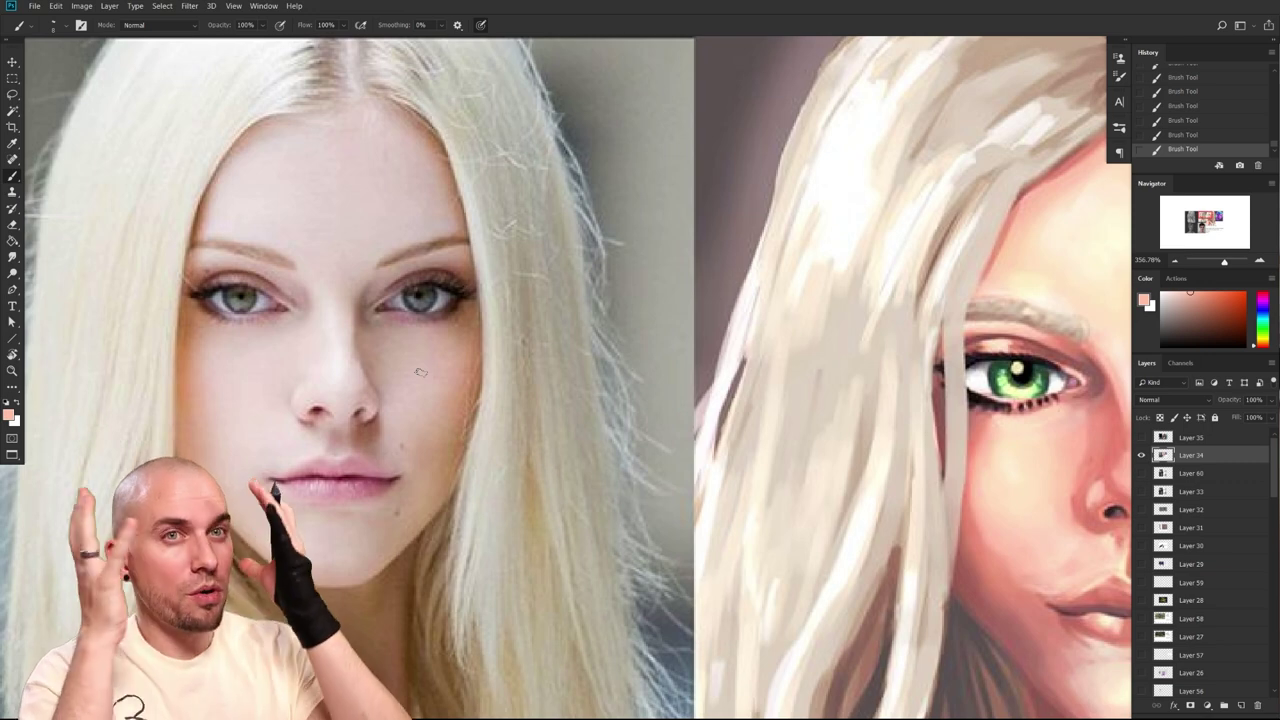
pyautogui.moveTo(940, 580); pyautogui.dragTo(618, 487)
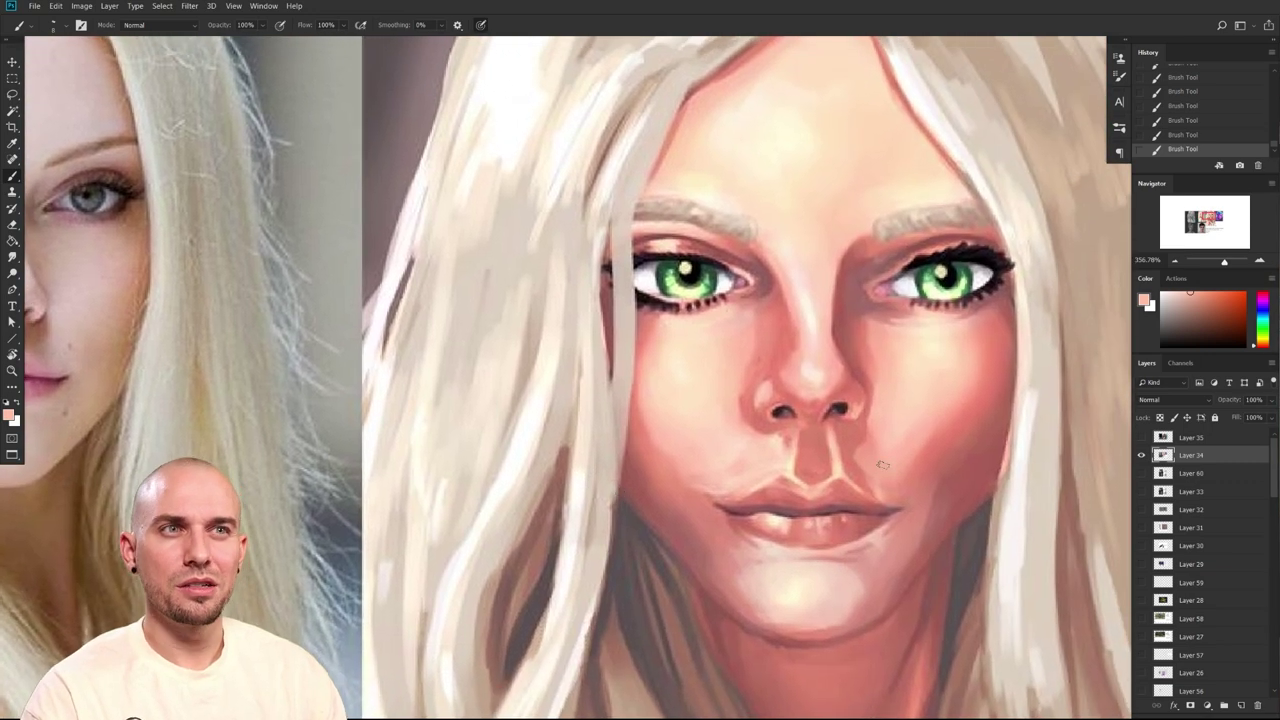
pyautogui.hscroll(2, 900, 520)
pyautogui.scroll(1, 900, 520)
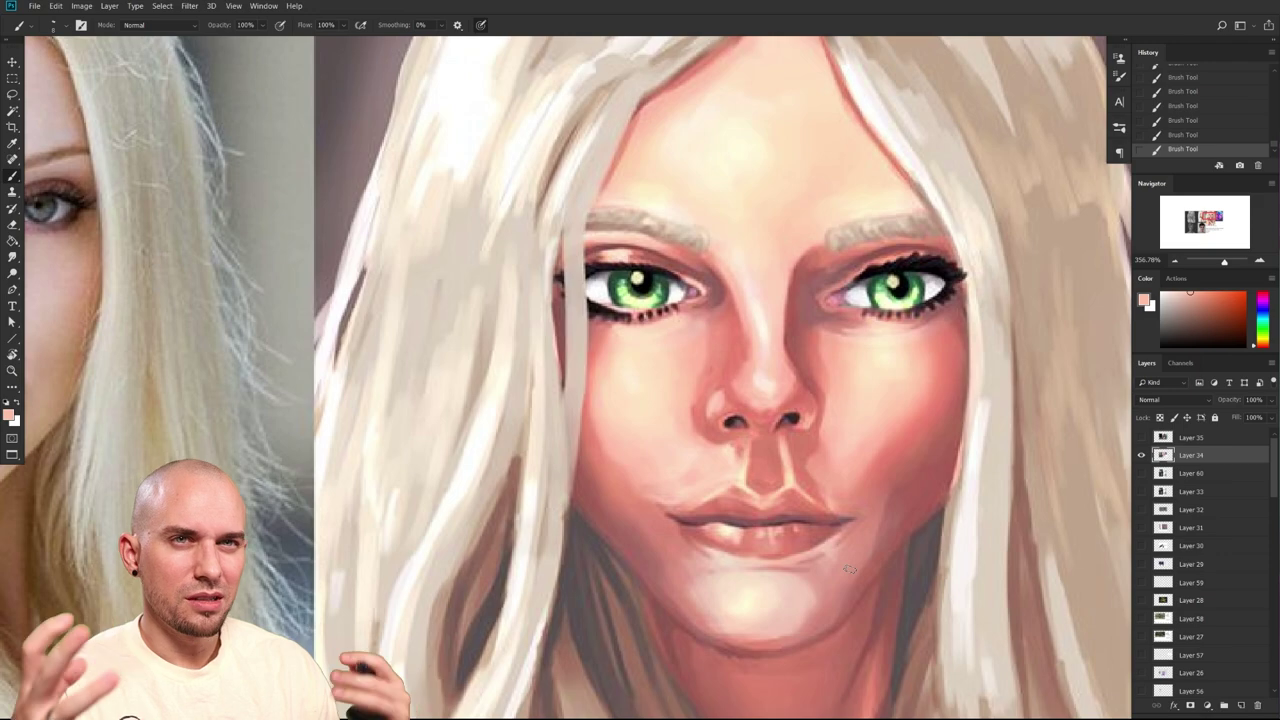
pyautogui.scroll(-4, 850, 568)
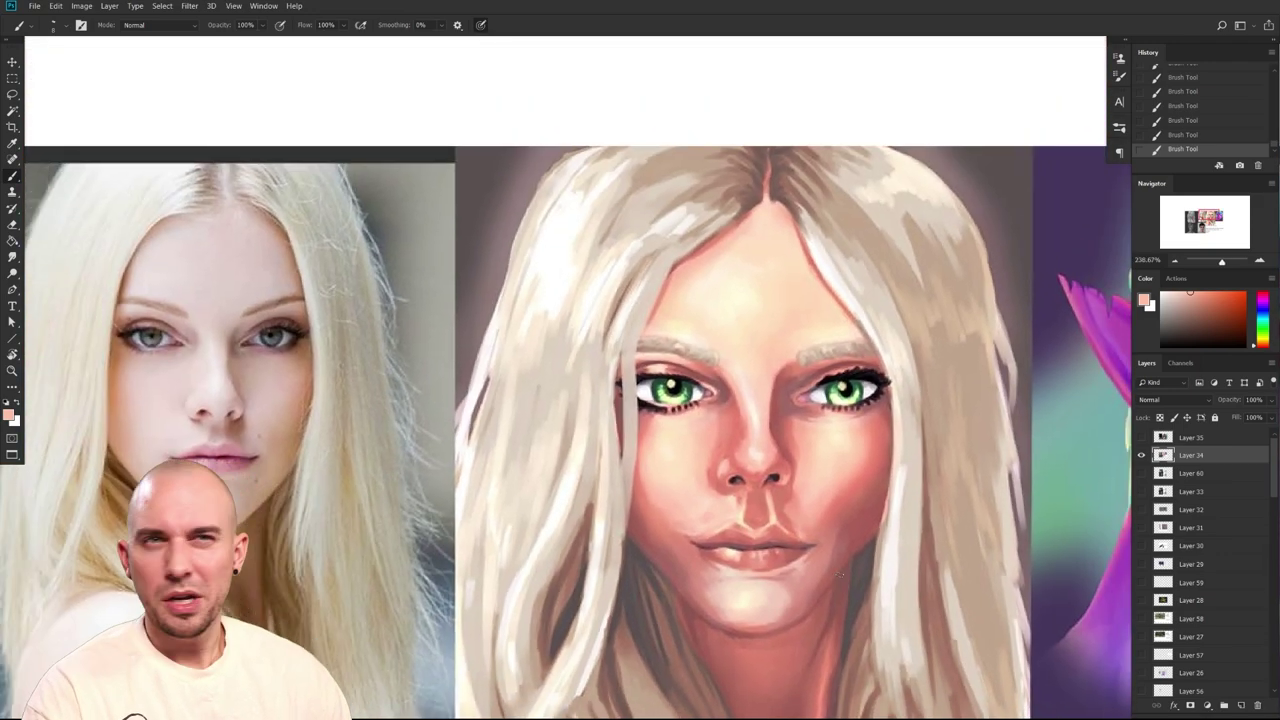
pyautogui.moveTo(868, 583)
pyautogui.mouseDown()
pyautogui.moveTo(906, 561)
pyautogui.moveTo(859, 572)
pyautogui.mouseUp()
# Choose the MB Textured Soft Round brush preset for repainting the coloured portrait's face
pyautogui.press('r')
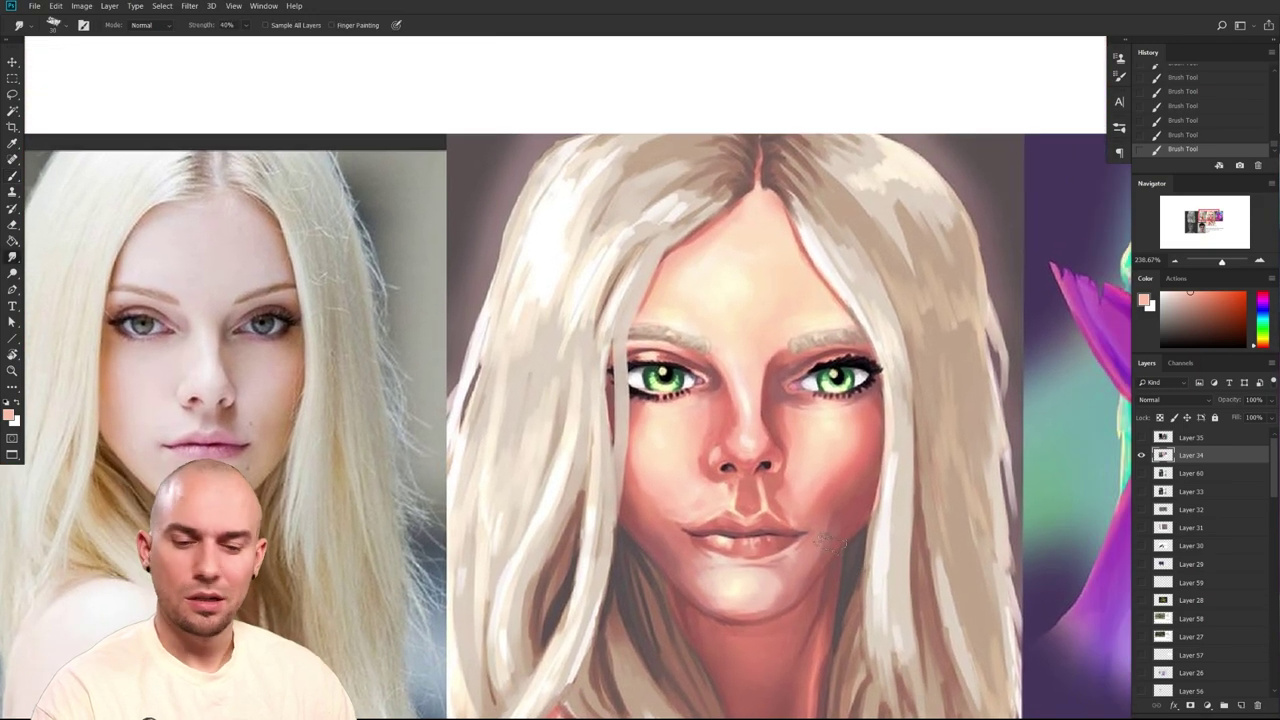
pyautogui.moveTo(832, 509); pyautogui.dragTo(750, 521)
pyautogui.press('b')
pyautogui.rightClick(800, 475)
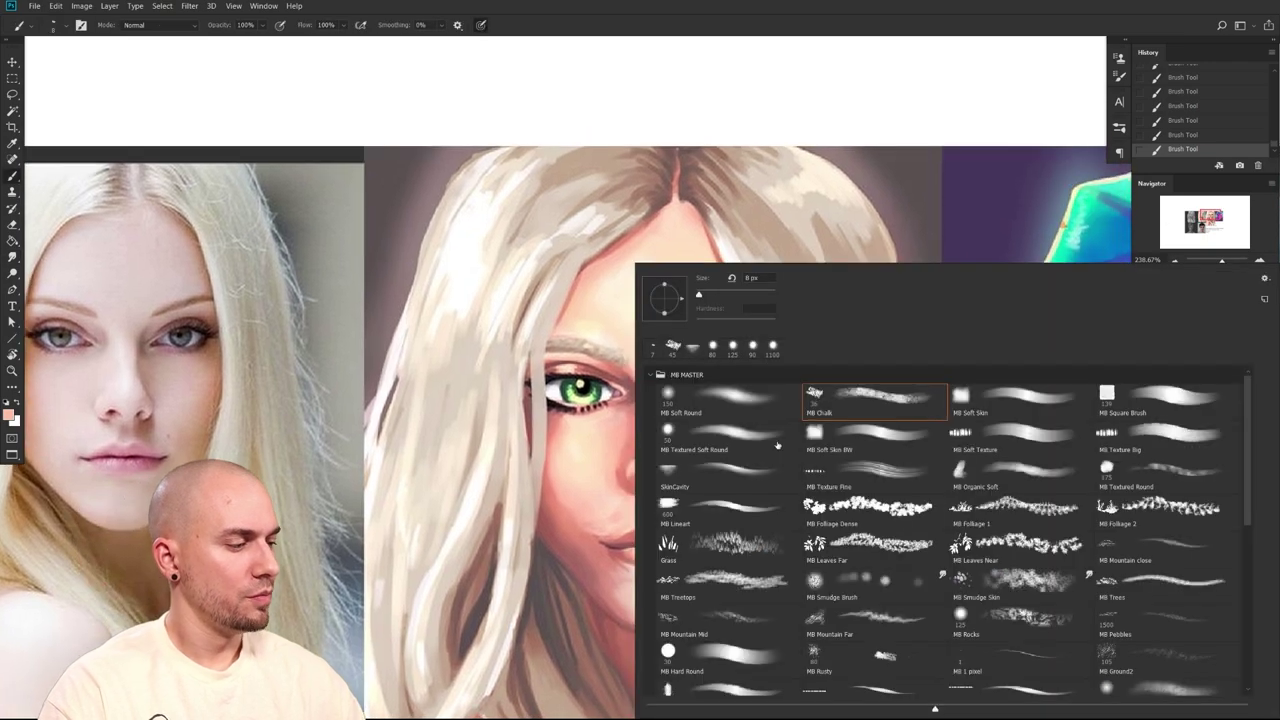
pyautogui.click(748, 440)
pyautogui.moveTo(573, 556); pyautogui.dragTo(526, 534)
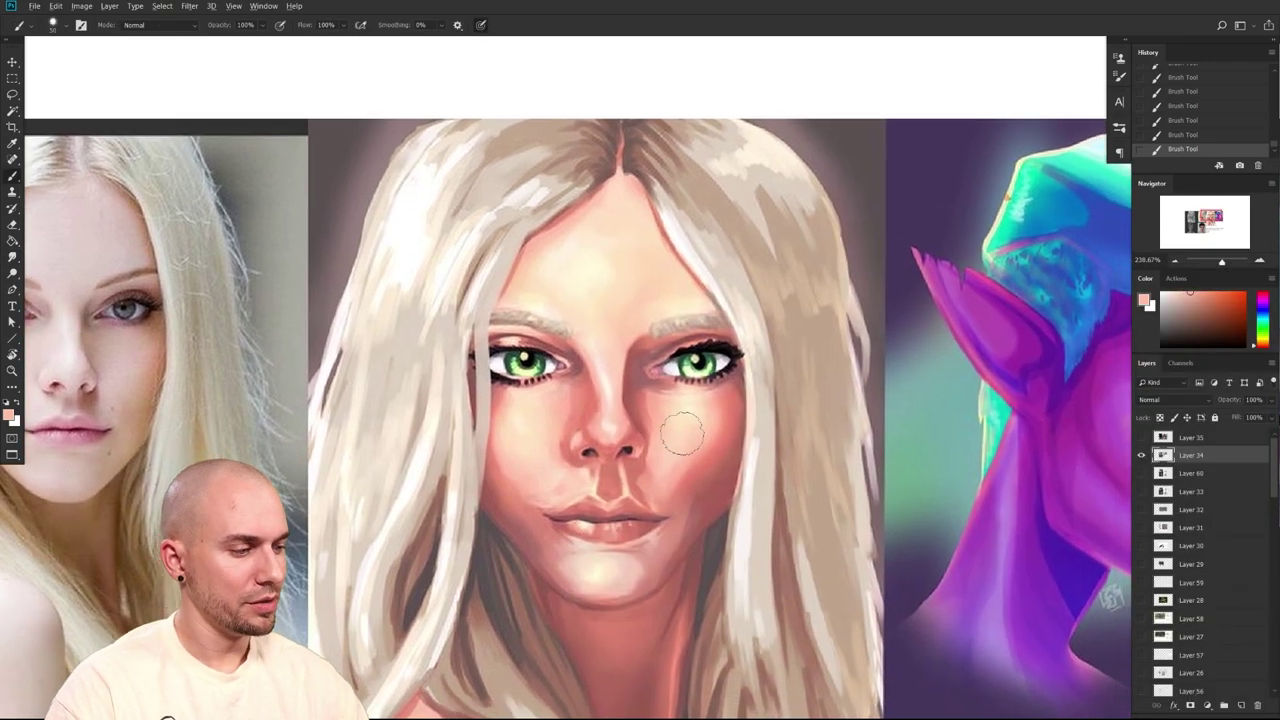
# Soften the shading on the cheek and jaw at the face's shadowed side with a peach tone sampled from the cheek, undoing the last jaw stroke
pyautogui.keyDown('alt'); pyautogui.click(694, 428); pyautogui.keyUp('alt')
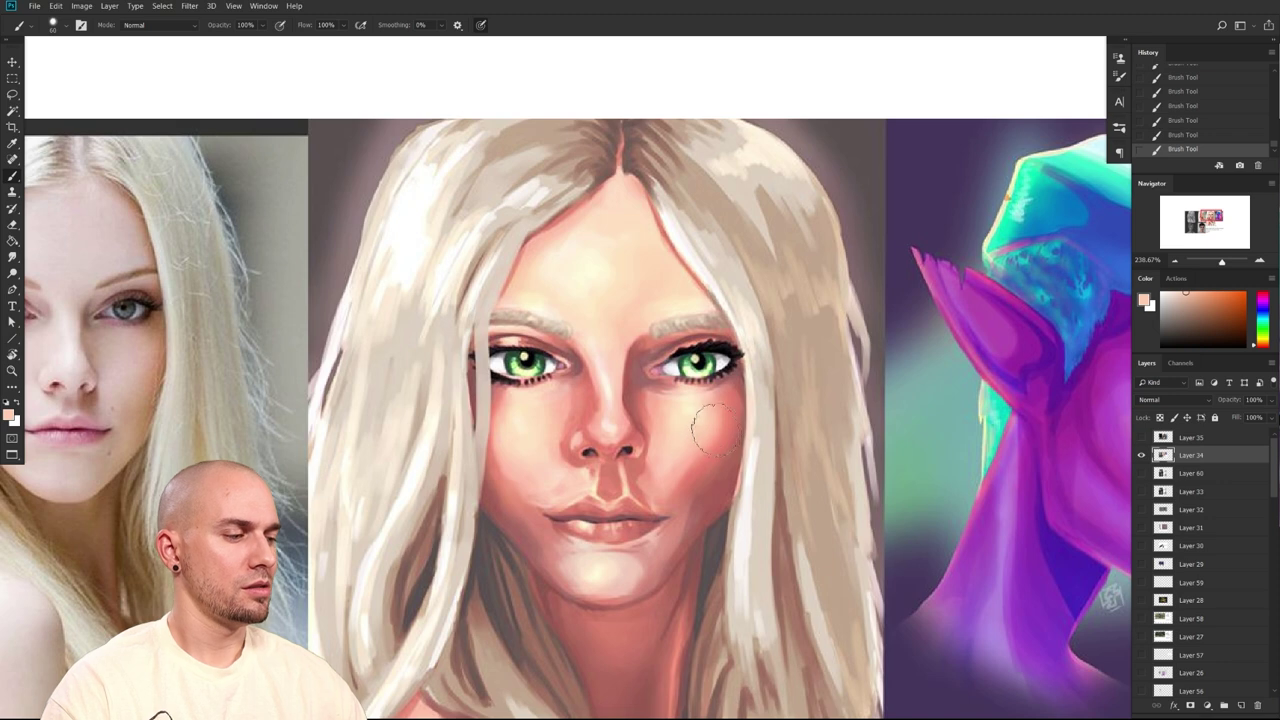
pyautogui.moveTo(714, 447); pyautogui.dragTo(704, 465)
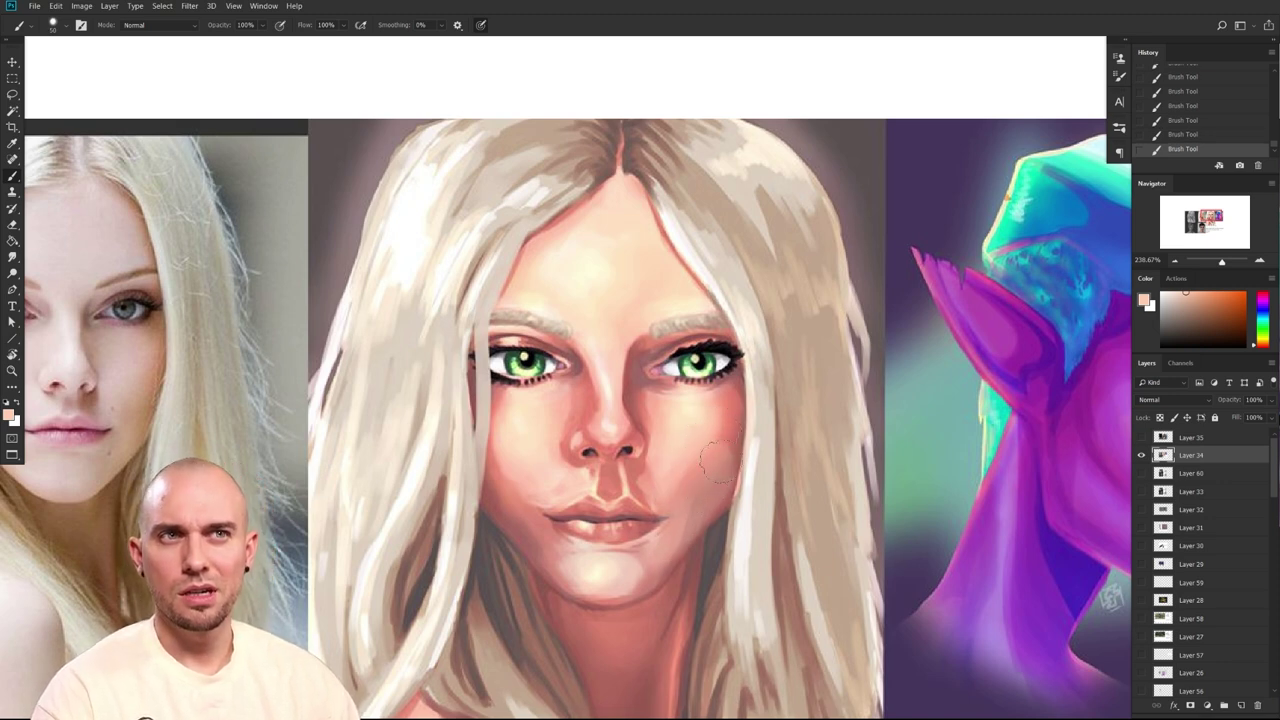
pyautogui.moveTo(690, 483)
pyautogui.mouseDown()
pyautogui.moveTo(690, 516)
pyautogui.moveTo(716, 472)
pyautogui.moveTo(690, 540)
pyautogui.mouseUp()
pyautogui.press('[')
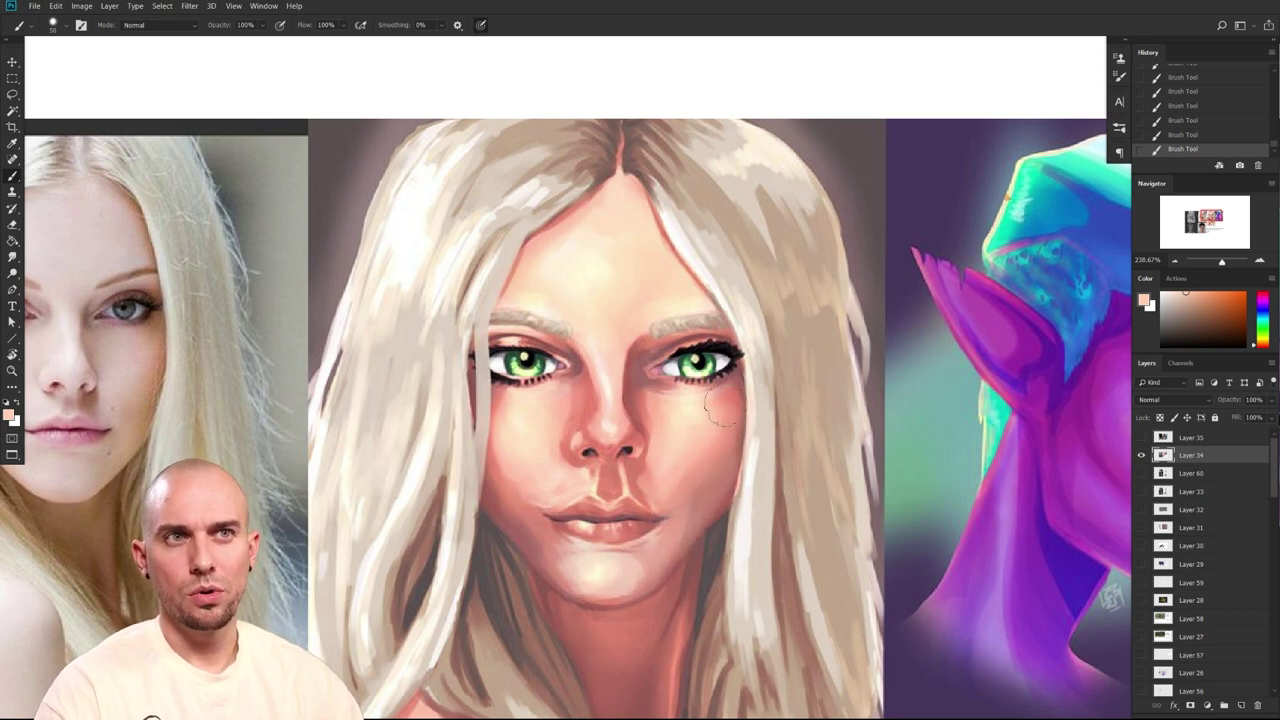
pyautogui.moveTo(684, 484)
pyautogui.mouseDown()
pyautogui.moveTo(663, 542)
pyautogui.moveTo(717, 456)
pyautogui.mouseUp()
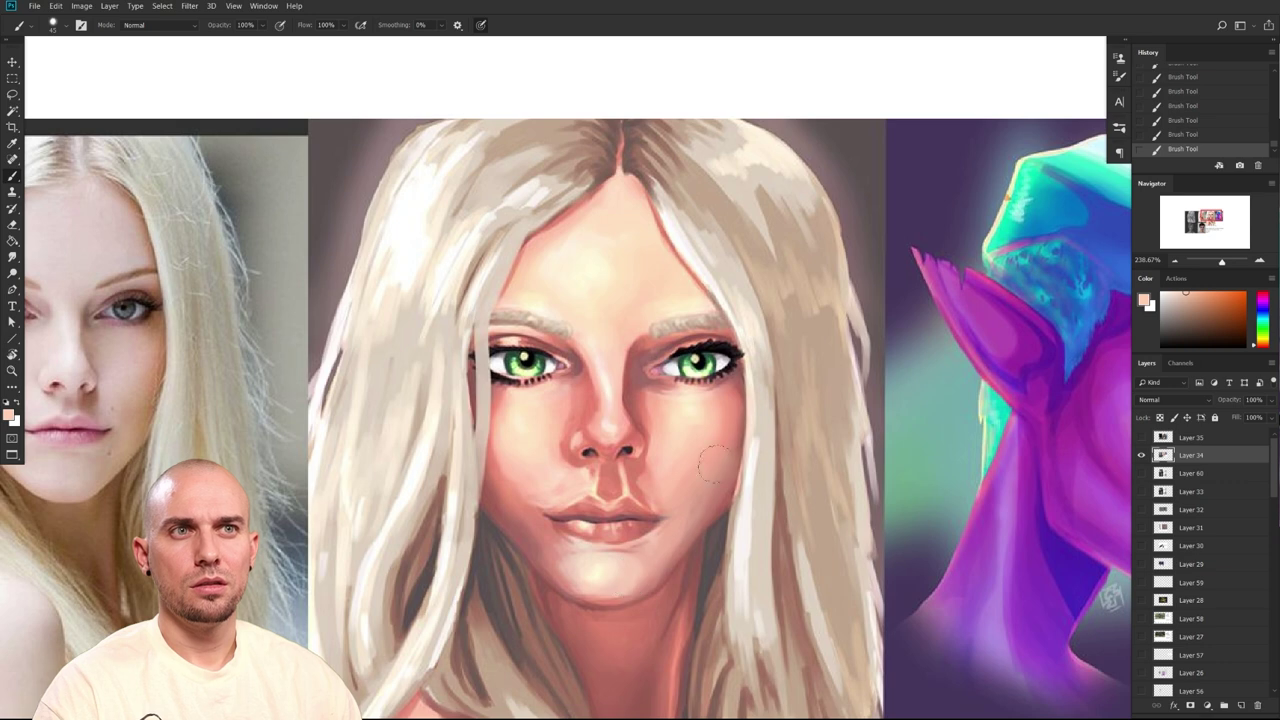
pyautogui.moveTo(676, 541)
pyautogui.mouseDown()
pyautogui.moveTo(721, 491)
pyautogui.moveTo(726, 455)
pyautogui.moveTo(640, 574)
pyautogui.mouseUp()
pyautogui.hotkey('ctrl', 'z')
# Blend the skin between the mouth corner and the jaw with sampled pink and light skin tones, undoing the last strokes
pyautogui.keyDown('alt'); pyautogui.click(719, 449); pyautogui.keyUp('alt')
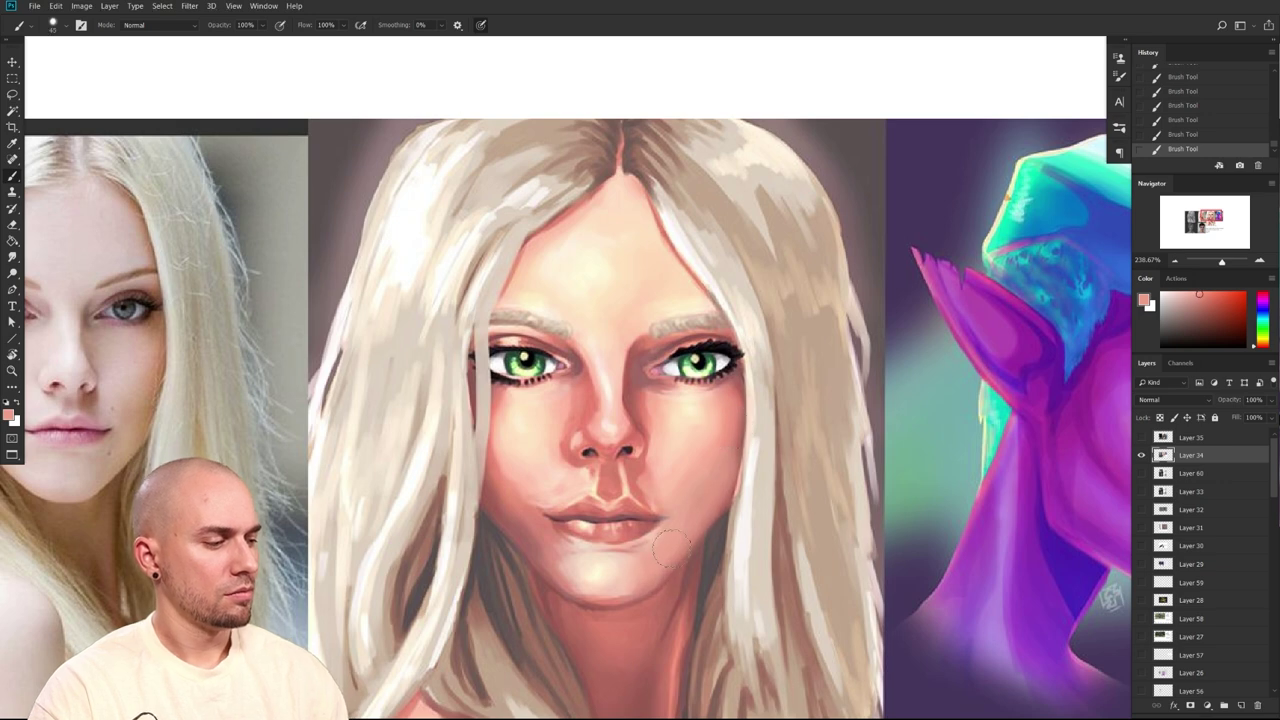
pyautogui.keyDown('alt'); pyautogui.click(631, 567); pyautogui.keyUp('alt')
pyautogui.moveTo(654, 541); pyautogui.dragTo(670, 548)
pyautogui.press(']')
pyautogui.hotkey('alt', 'v')
pyautogui.click(720, 502)
pyautogui.hotkey('ctrl', 'z')
pyautogui.hotkey('ctrl', 'z')
# Soften the bright highlight on the chin with peach tones sampled from the coloured portrait's cheek and chin
pyautogui.keyDown('alt'); pyautogui.click(703, 442); pyautogui.keyUp('alt')
pyautogui.press(']')
pyautogui.moveTo(682, 497)
pyautogui.mouseDown()
pyautogui.moveTo(680, 459)
pyautogui.moveTo(674, 534)
pyautogui.moveTo(736, 495)
pyautogui.moveTo(833, 502)
pyautogui.mouseUp()
pyautogui.keyDown('alt'); pyautogui.click(703, 431); pyautogui.keyUp('alt')
pyautogui.keyDown('alt'); pyautogui.click(670, 501); pyautogui.keyUp('alt')
pyautogui.press('[')
pyautogui.keyDown('alt'); pyautogui.click(796, 558); pyautogui.keyUp('alt')
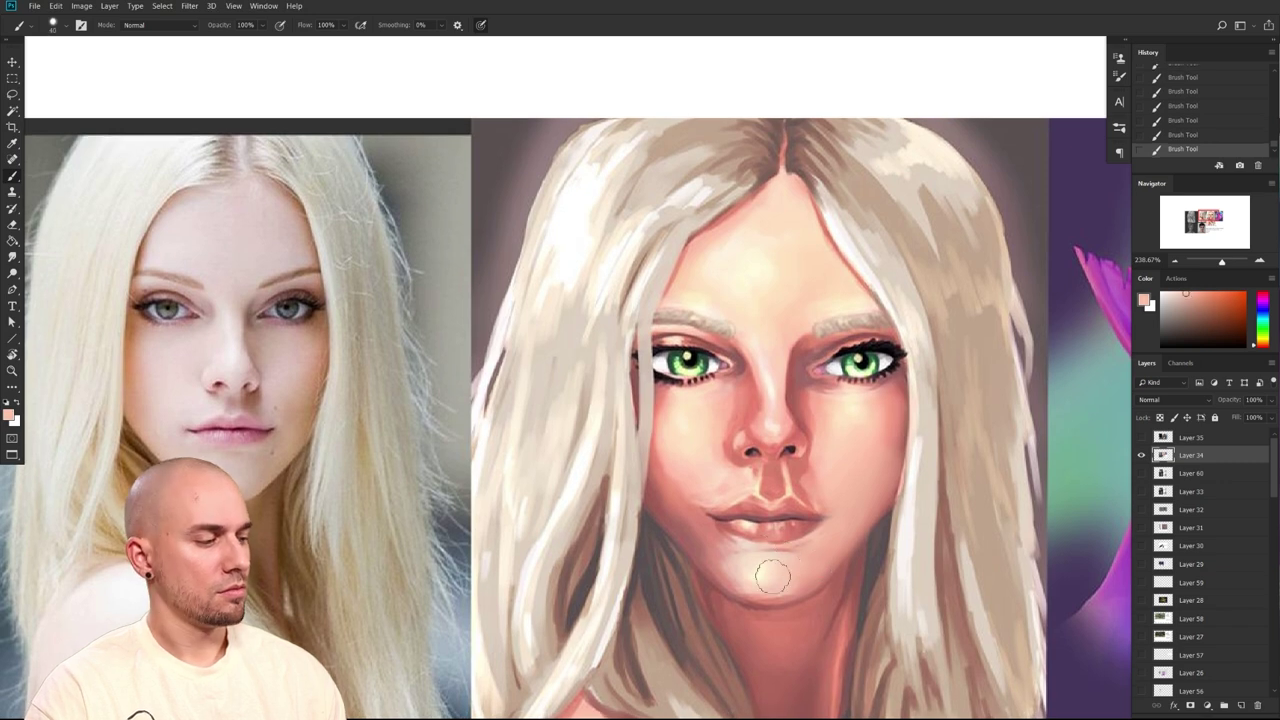
pyautogui.moveTo(723, 564); pyautogui.dragTo(670, 502)
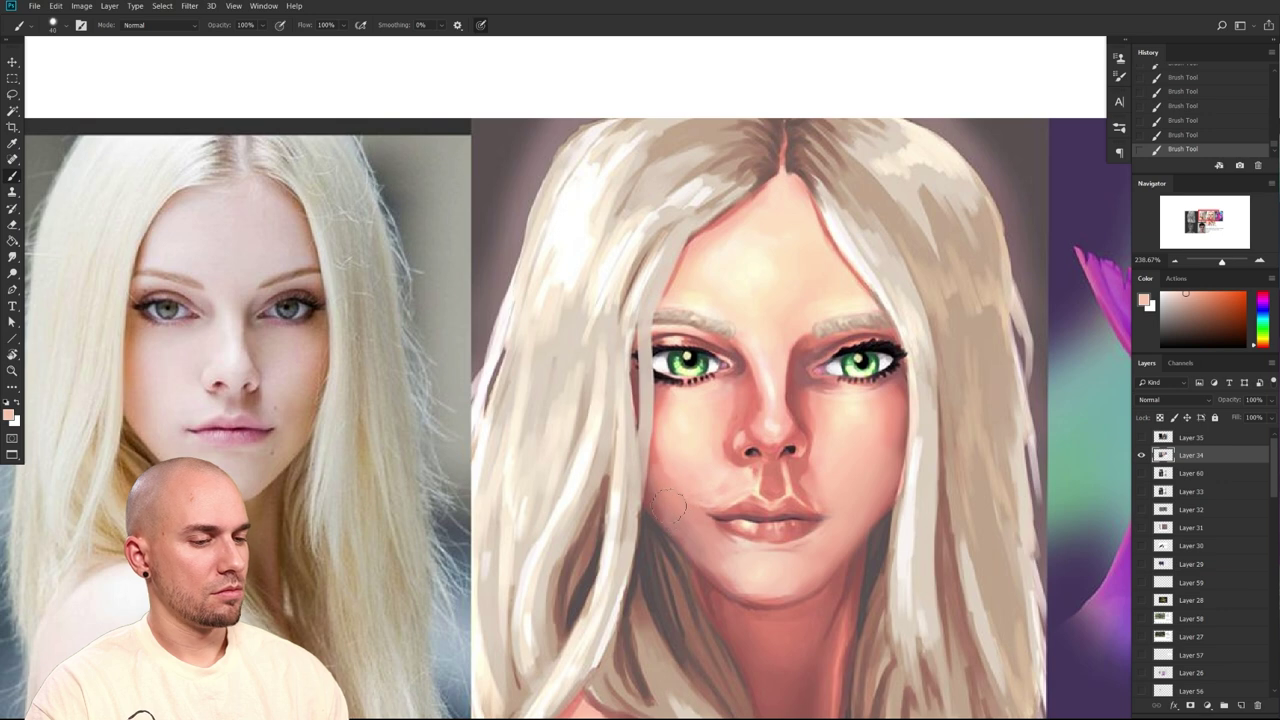
pyautogui.moveTo(831, 594); pyautogui.dragTo(657, 594)
# Smooth the lower cheek and jaw beside the long hair strands on the portrait's lit side, varying the brush size
pyautogui.press('[')
pyautogui.moveTo(498, 500)
pyautogui.mouseDown()
pyautogui.moveTo(563, 556)
pyautogui.moveTo(493, 527)
pyautogui.moveTo(538, 510)
pyautogui.moveTo(566, 566)
pyautogui.mouseUp()
pyautogui.press(']')
pyautogui.moveTo(518, 461); pyautogui.dragTo(540, 525)
pyautogui.moveTo(757, 517); pyautogui.dragTo(751, 501)
pyautogui.moveTo(676, 487); pyautogui.dragTo(830, 508)
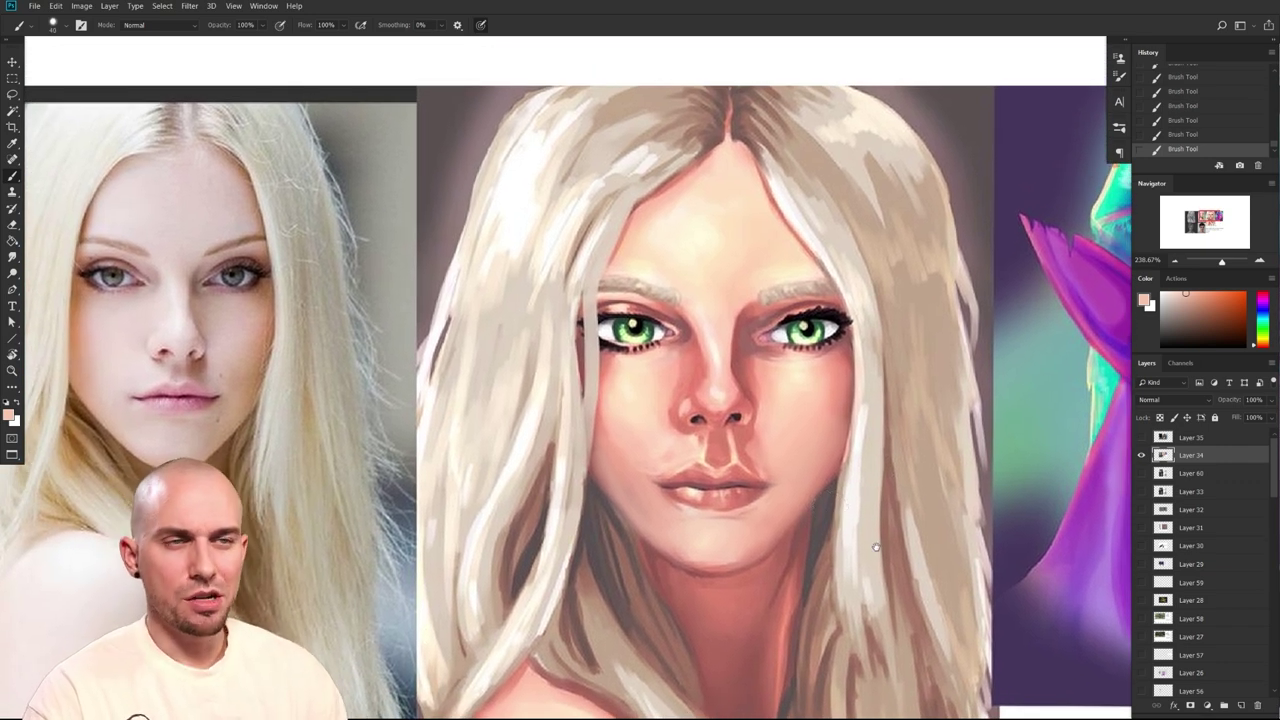
# Refine the jawline and chin edge of the coloured portrait with sampled skin tones and a small dark grey brush
pyautogui.moveTo(872, 543); pyautogui.dragTo(878, 558)
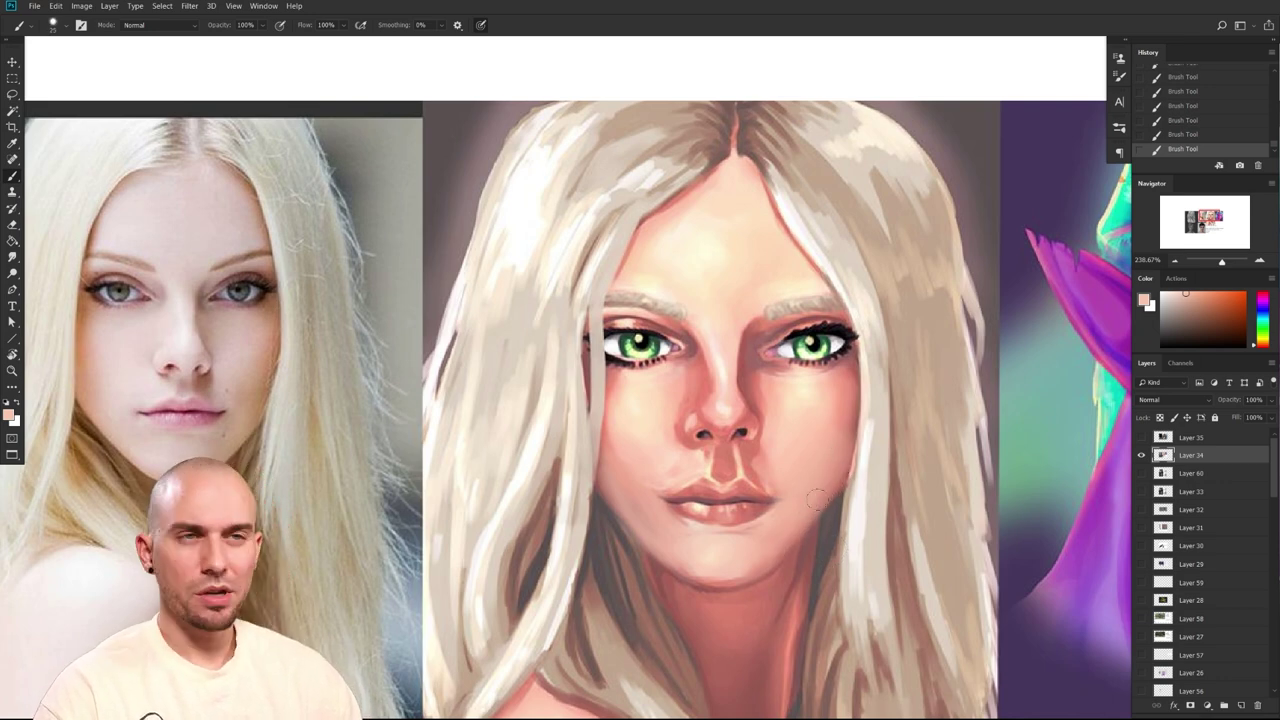
pyautogui.moveTo(839, 539); pyautogui.dragTo(777, 531)
pyautogui.keyDown('alt'); pyautogui.click(762, 520); pyautogui.keyUp('alt')
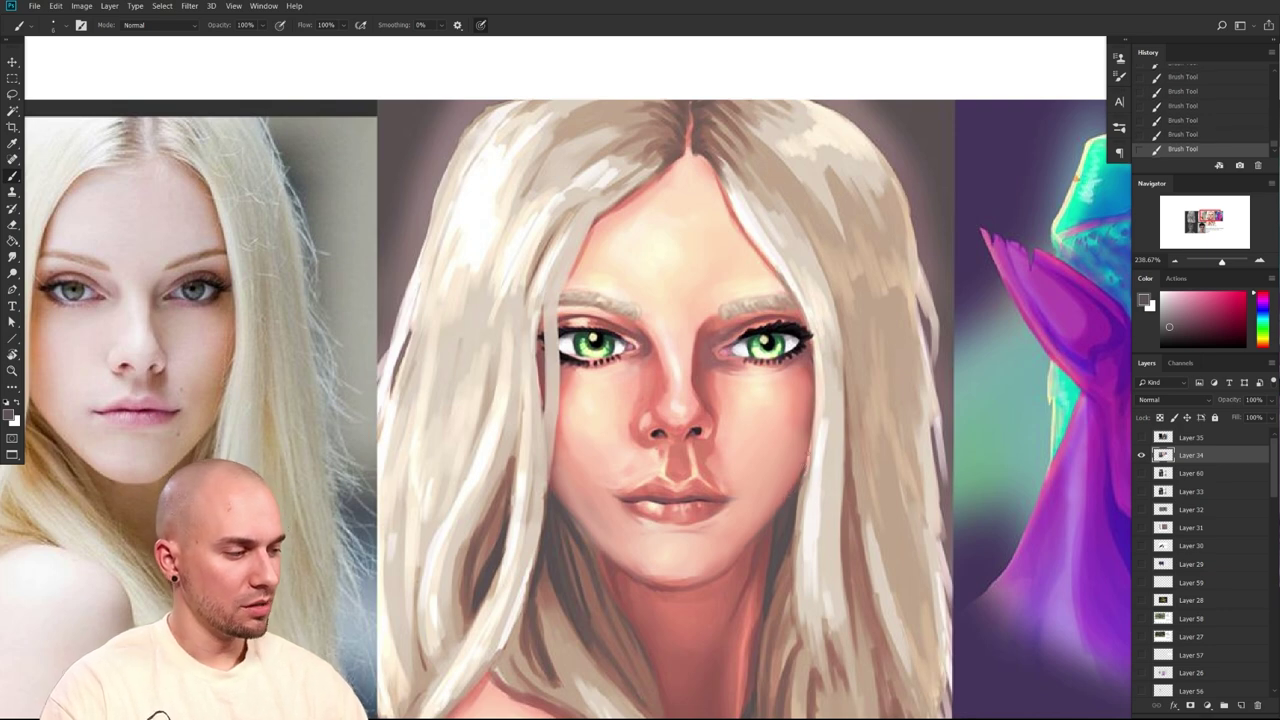
pyautogui.moveTo(854, 508); pyautogui.dragTo(833, 478)
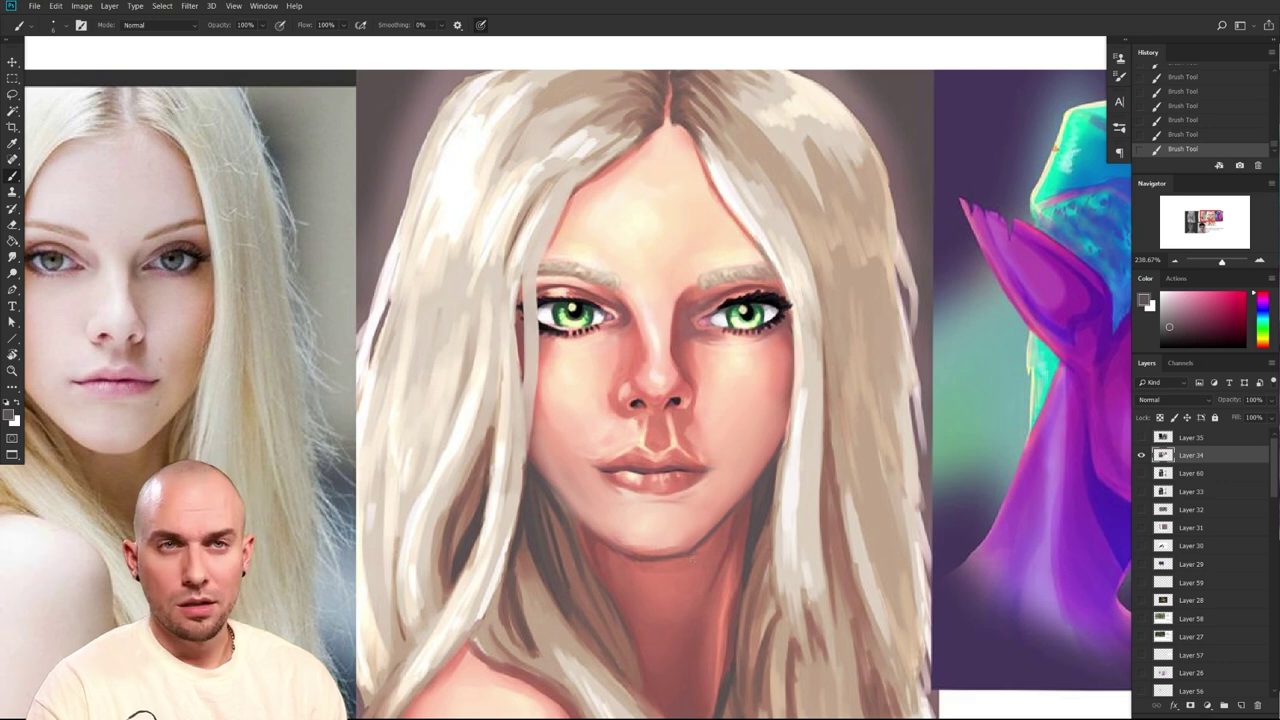
pyautogui.moveTo(803, 541)
pyautogui.mouseDown()
pyautogui.moveTo(836, 519)
pyautogui.moveTo(806, 574)
pyautogui.moveTo(1019, 553)
pyautogui.moveTo(980, 520)
pyautogui.moveTo(881, 518)
pyautogui.moveTo(850, 552)
pyautogui.mouseUp()
# Enlarge the brush to blend sampled pink over the shadowed cheek, and soften the area between nose and upper lip with a smaller one
pyautogui.press(']')
pyautogui.keyDown('alt'); pyautogui.click(810, 392); pyautogui.keyUp('alt')
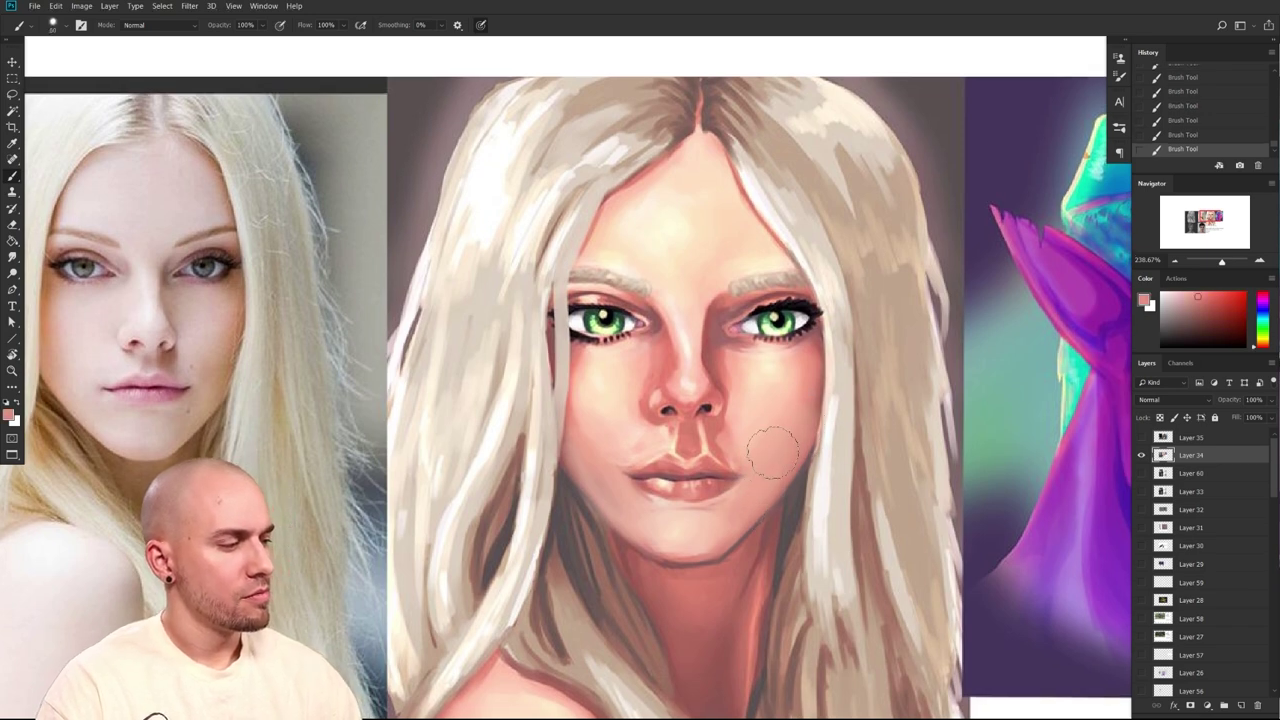
pyautogui.moveTo(905, 497)
pyautogui.mouseDown()
pyautogui.moveTo(870, 501)
pyautogui.moveTo(882, 502)
pyautogui.mouseUp()
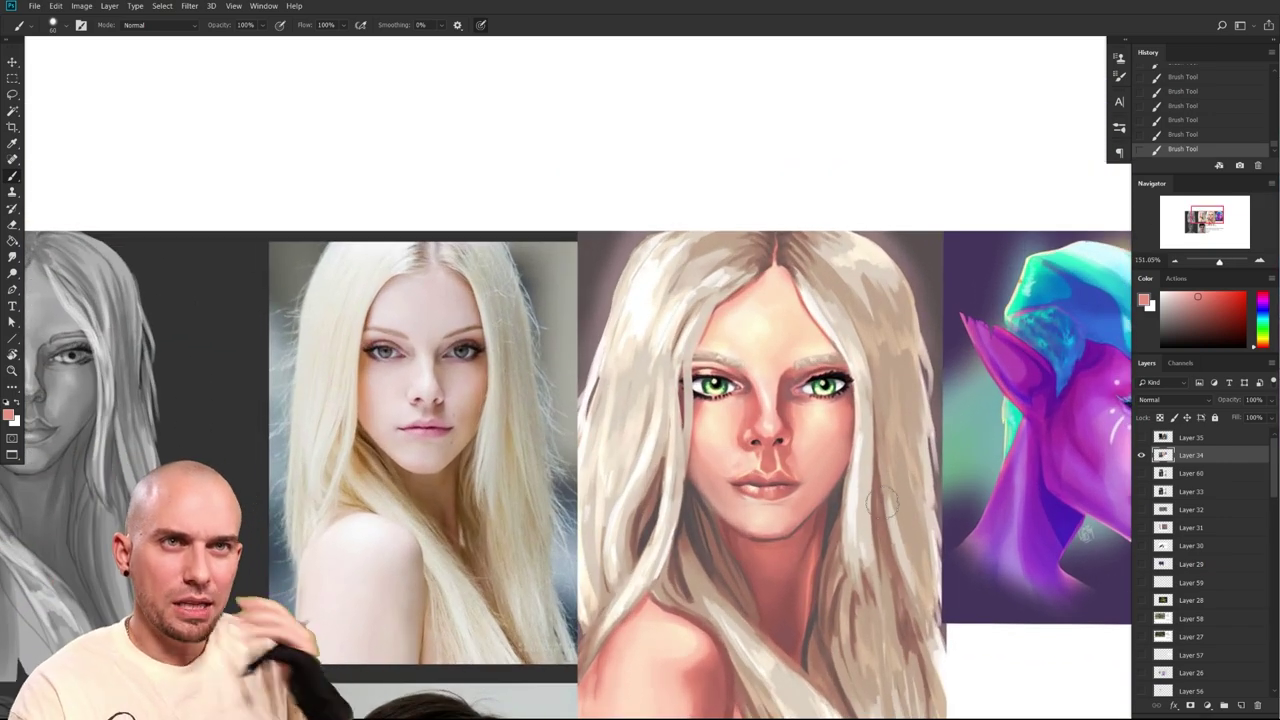
pyautogui.scroll(1, 745, 505)
pyautogui.keyDown('alt'); pyautogui.click(736, 431); pyautogui.keyUp('alt')
pyautogui.keyDown('alt'); pyautogui.click(803, 430); pyautogui.keyUp('alt')
pyautogui.press('[')
pyautogui.press('[')
pyautogui.press('[')
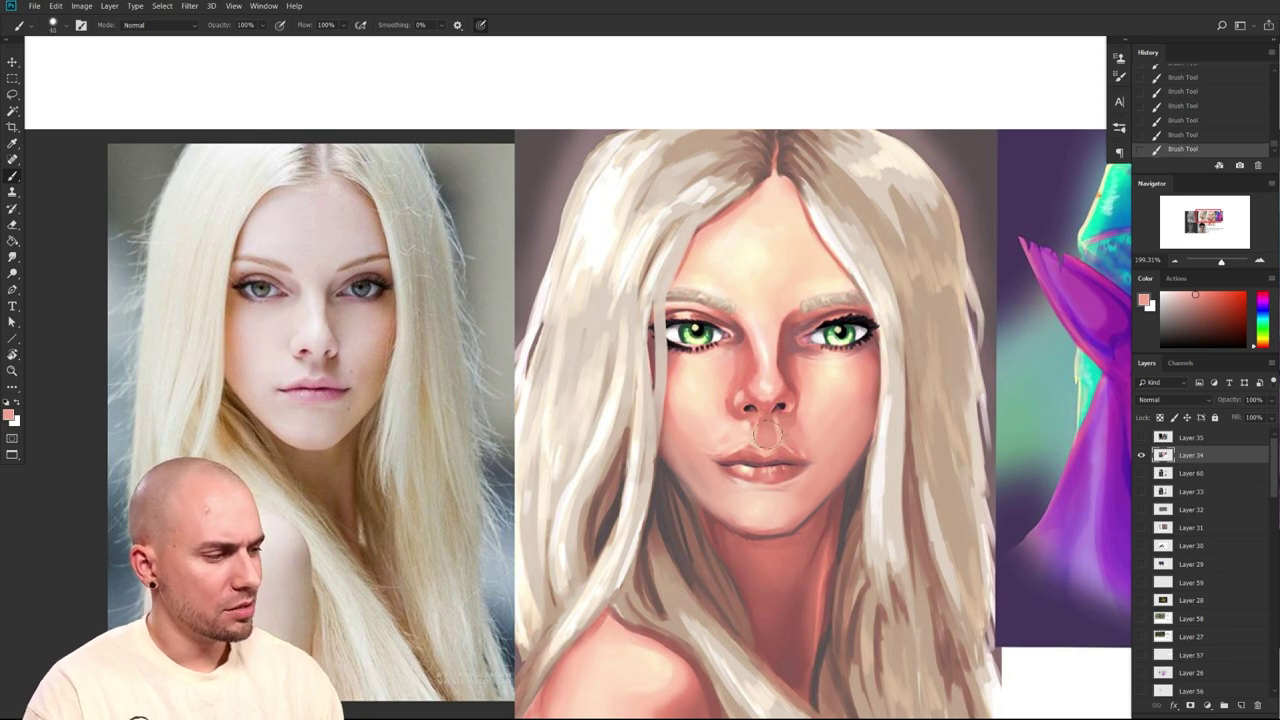
# Blend sampled peach tones over the cheek beside the nose and mouth, and touch up the nostril area with a small reddish brush
pyautogui.keyDown('alt'); pyautogui.click(735, 436); pyautogui.keyUp('alt')
pyautogui.keyDown('alt'); pyautogui.click(726, 441); pyautogui.keyUp('alt')
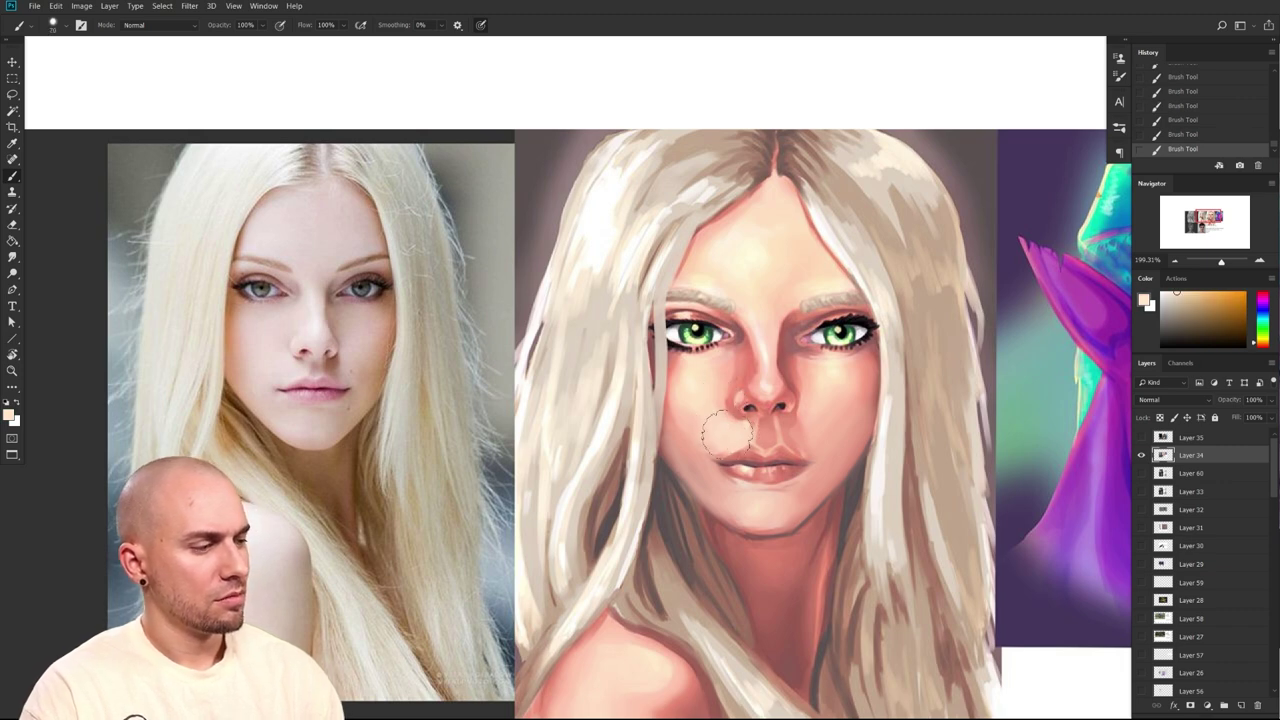
pyautogui.moveTo(718, 410); pyautogui.dragTo(616, 439)
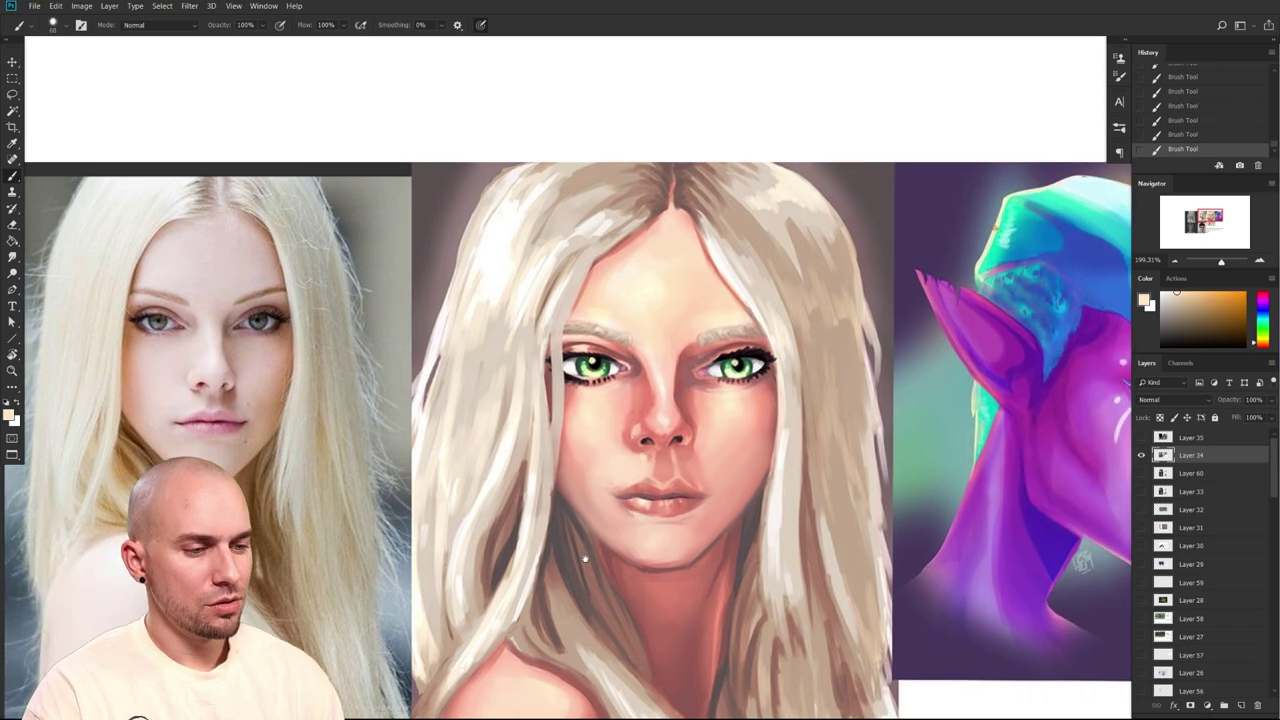
pyautogui.keyDown('alt'); pyautogui.click(609, 505); pyautogui.keyUp('alt')
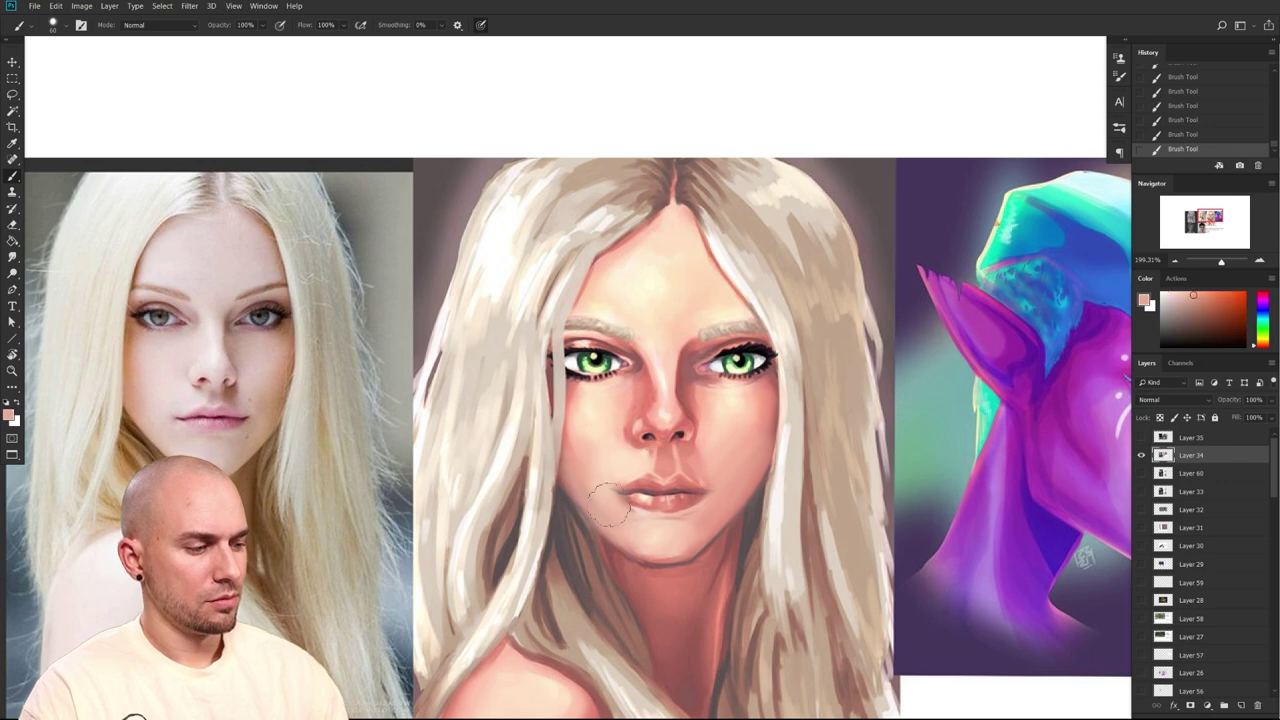
pyautogui.keyDown('alt'); pyautogui.click(595, 425); pyautogui.keyUp('alt')
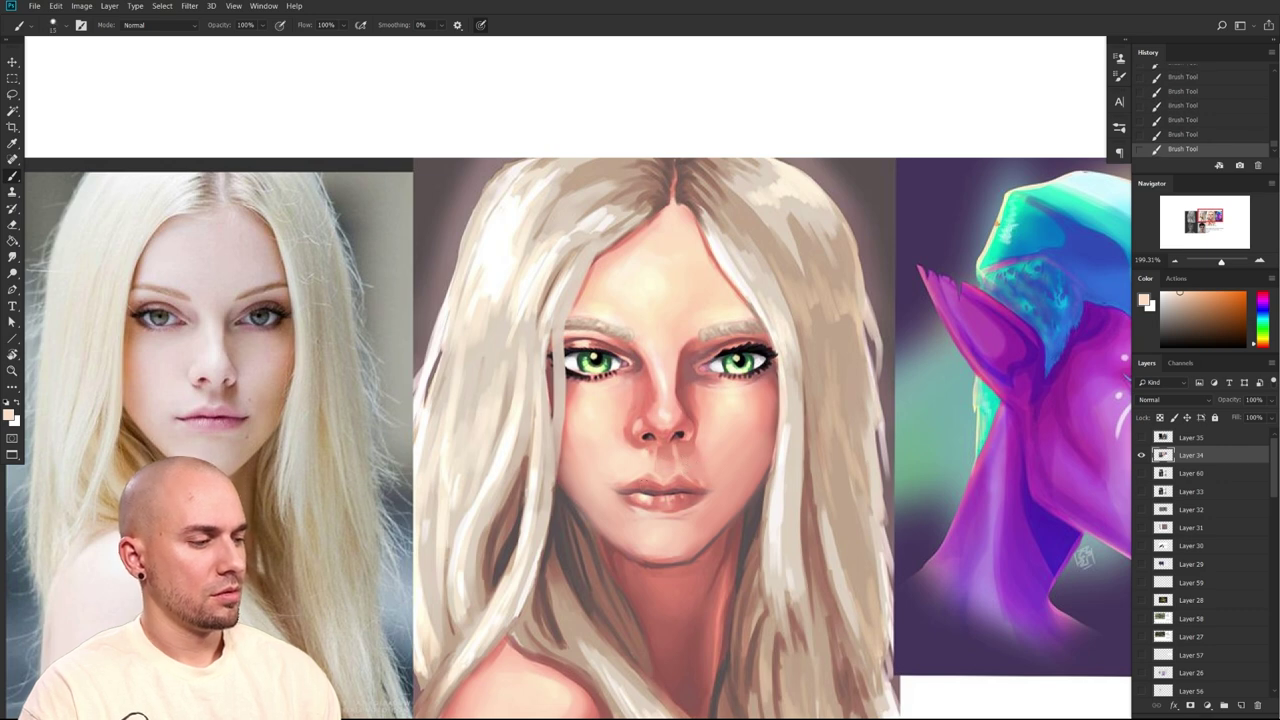
pyautogui.keyDown('alt'); pyautogui.click(655, 487); pyautogui.keyUp('alt')
pyautogui.press('[')
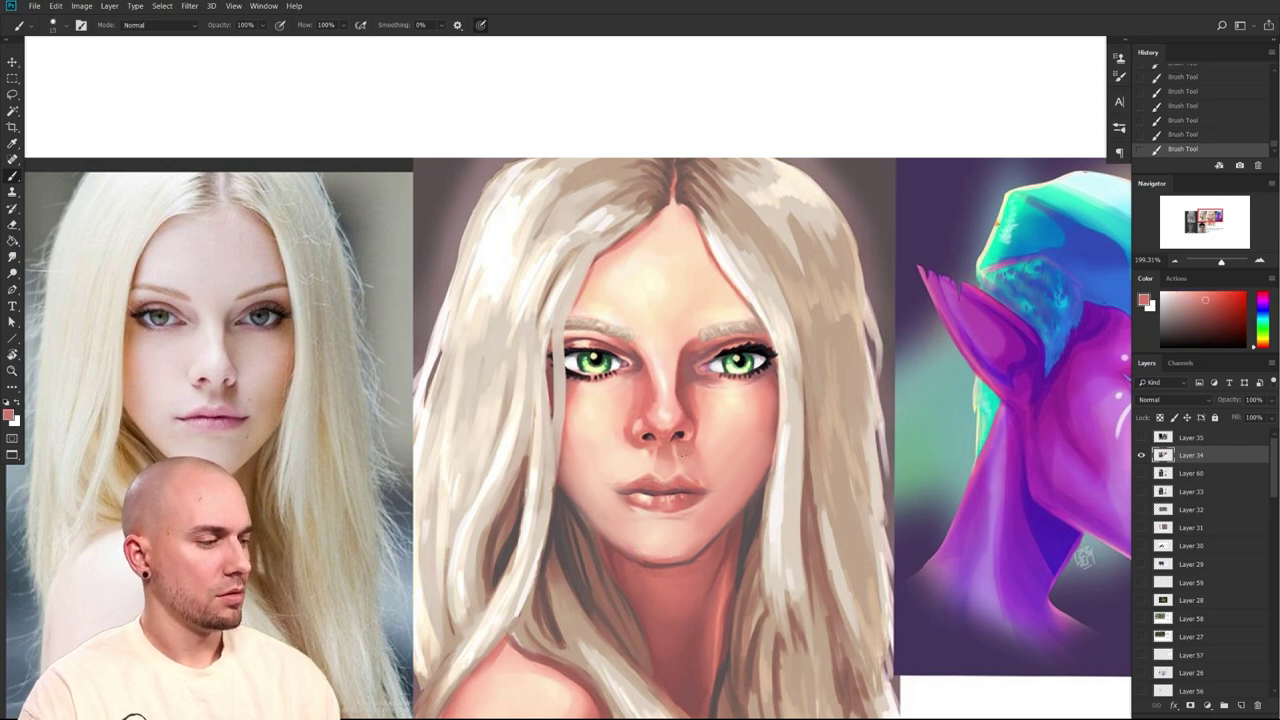
# Copy the repainted canvas and step back in the history to the state before the portrait's face was repainted
pyautogui.scroll(-4, 760, 500)
pyautogui.scroll(-2, 835, 516)
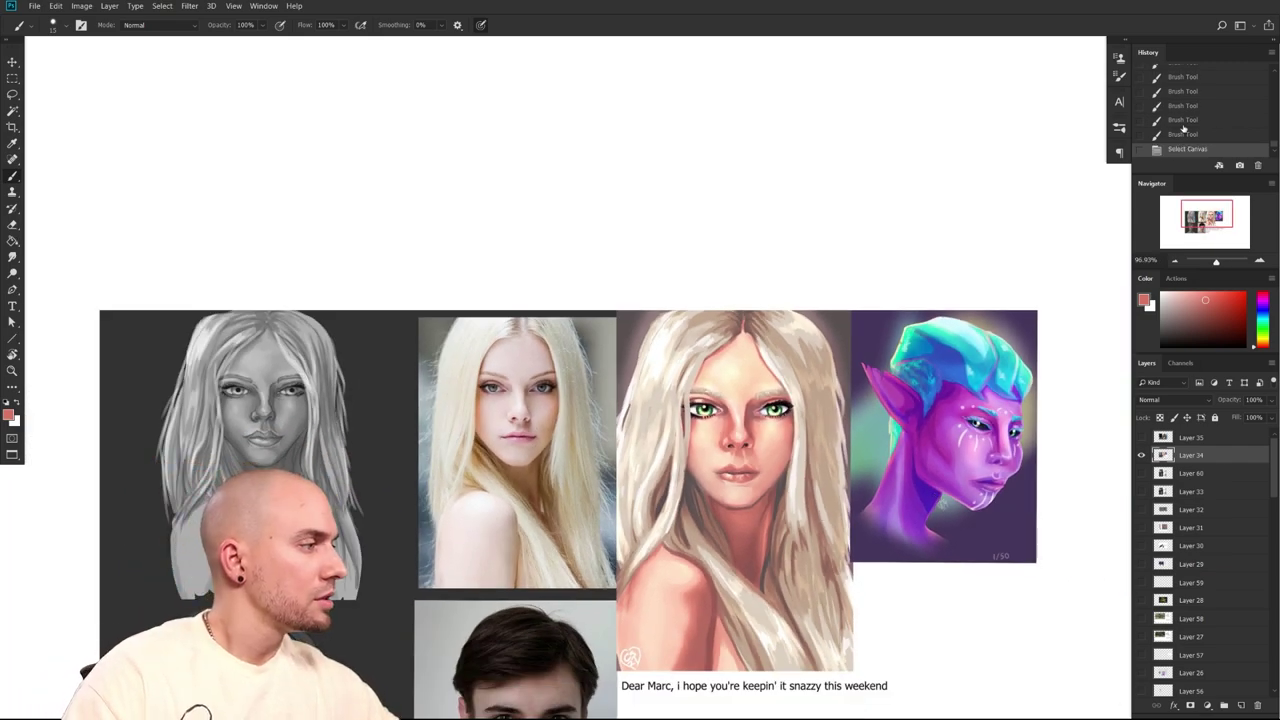
pyautogui.scroll(1, 1192, 126)
pyautogui.scroll(-1, 1196, 107)
pyautogui.scroll(1, 1195, 84)
pyautogui.scroll(5, 1195, 88)
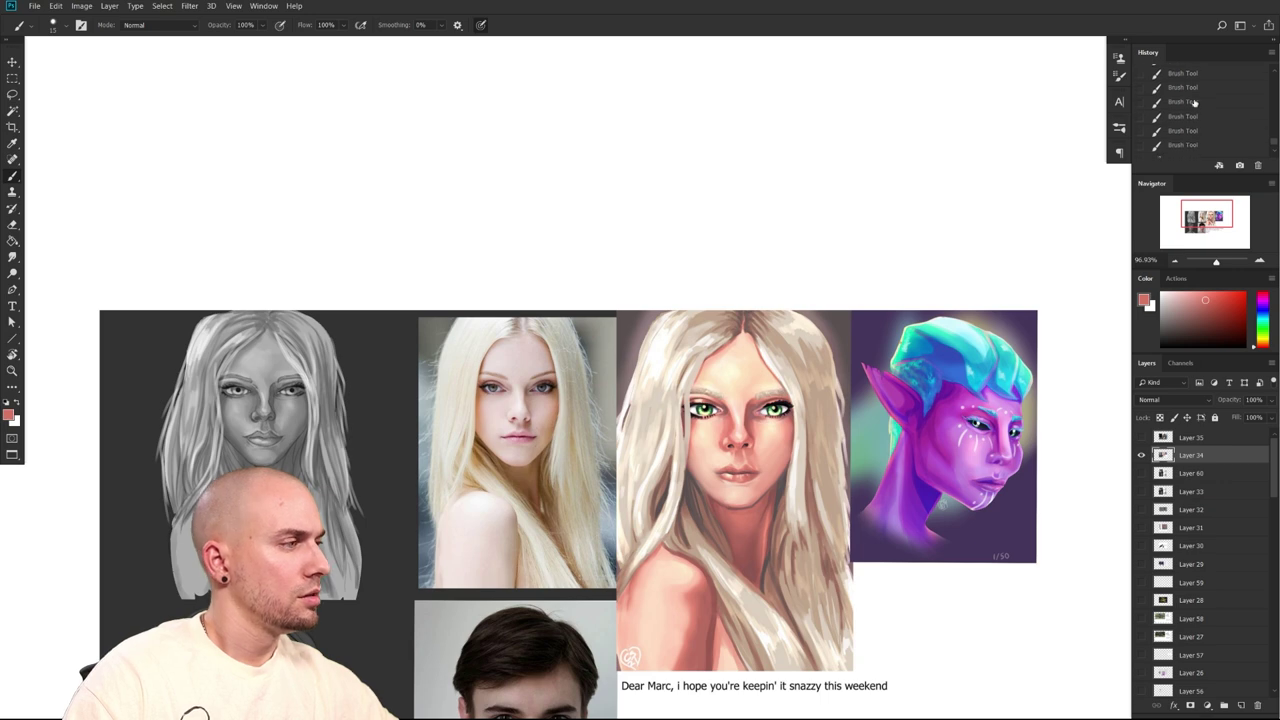
pyautogui.scroll(2, 1203, 94)
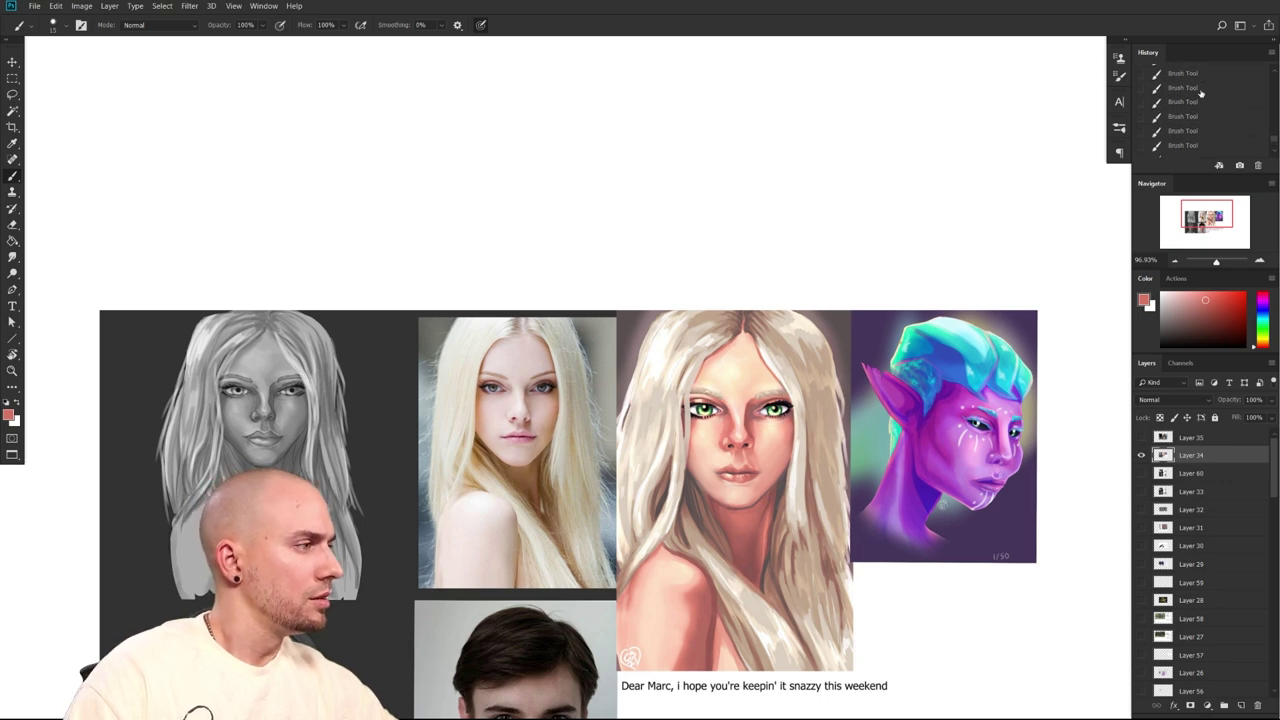
pyautogui.click(1194, 133)
pyautogui.scroll(2, 1205, 94)
pyautogui.click(1191, 118)
pyautogui.scroll(-3, 1191, 120)
pyautogui.click(1191, 121)
pyautogui.scroll(-3, 1191, 119)
pyautogui.scroll(5, 1191, 118)
pyautogui.click(1190, 113)
pyautogui.scroll(2, 1189, 114)
pyautogui.click(1188, 111)
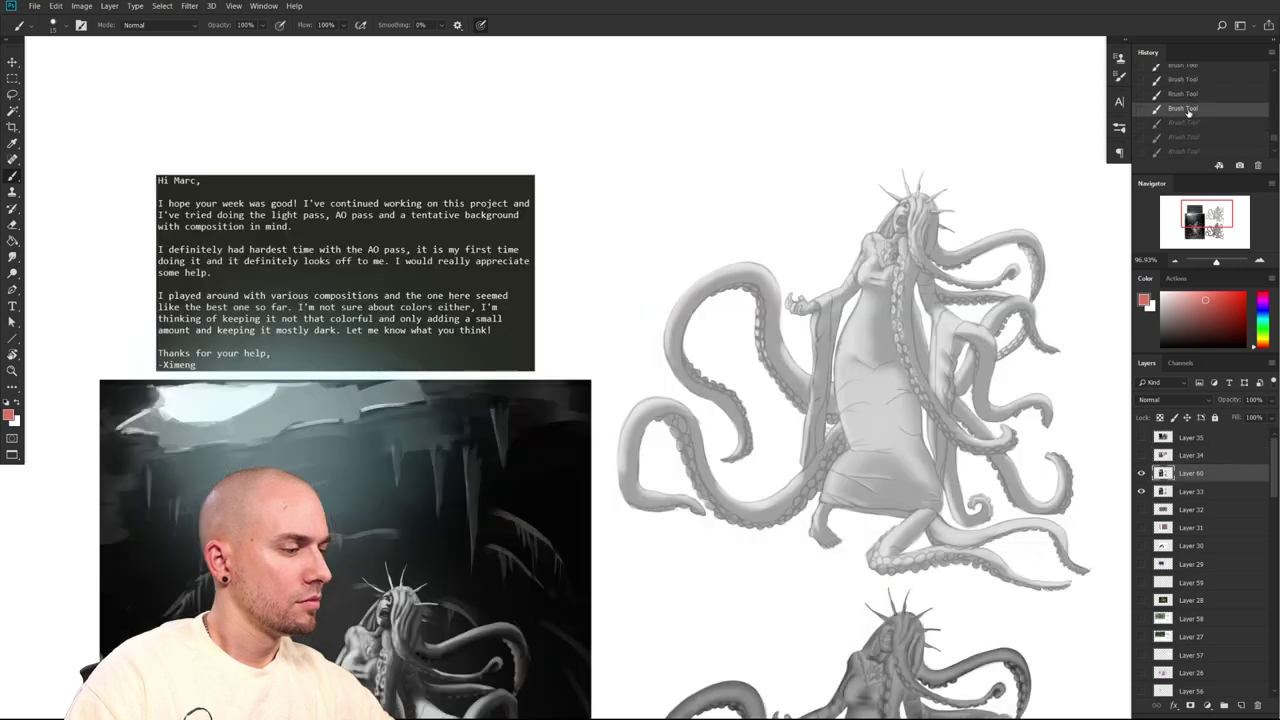
pyautogui.click(1186, 121)
# Paste the repainted copy as a new layer, placing it above Layer 34 and aligned over the original artwork
pyautogui.hotkey('ctrl', 'v')
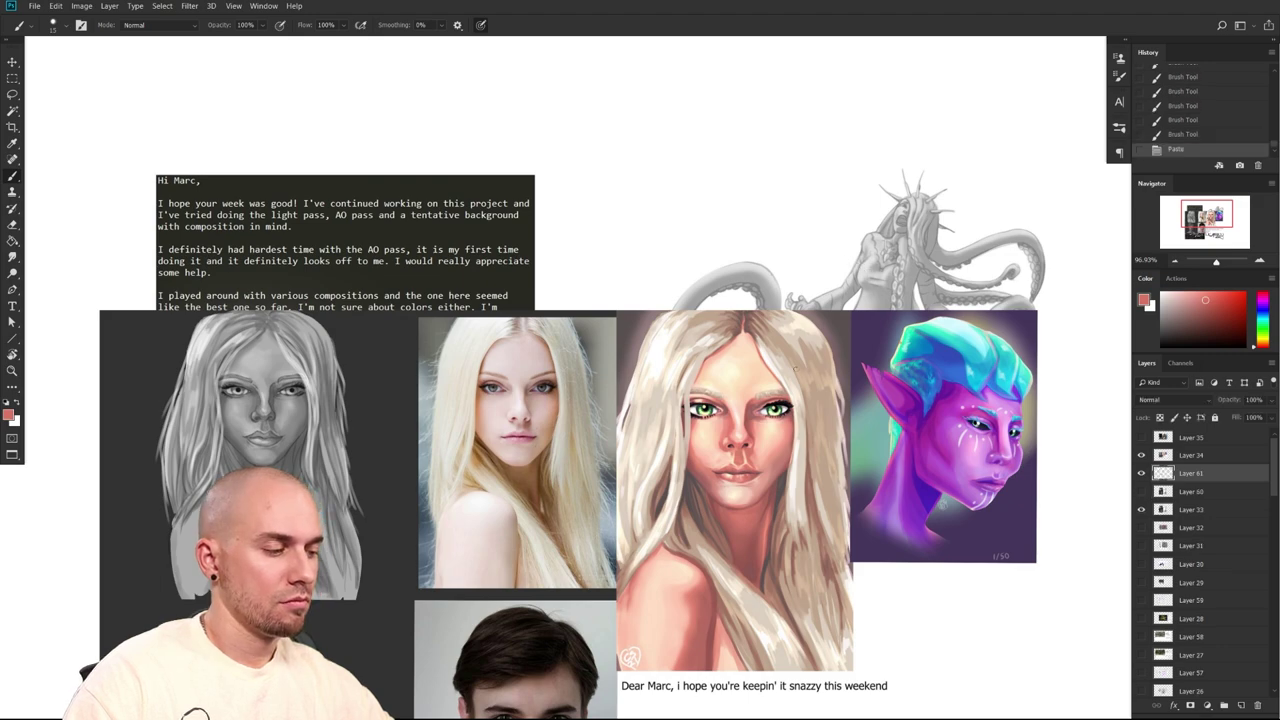
pyautogui.moveTo(1188, 458); pyautogui.dragTo(1188, 447)
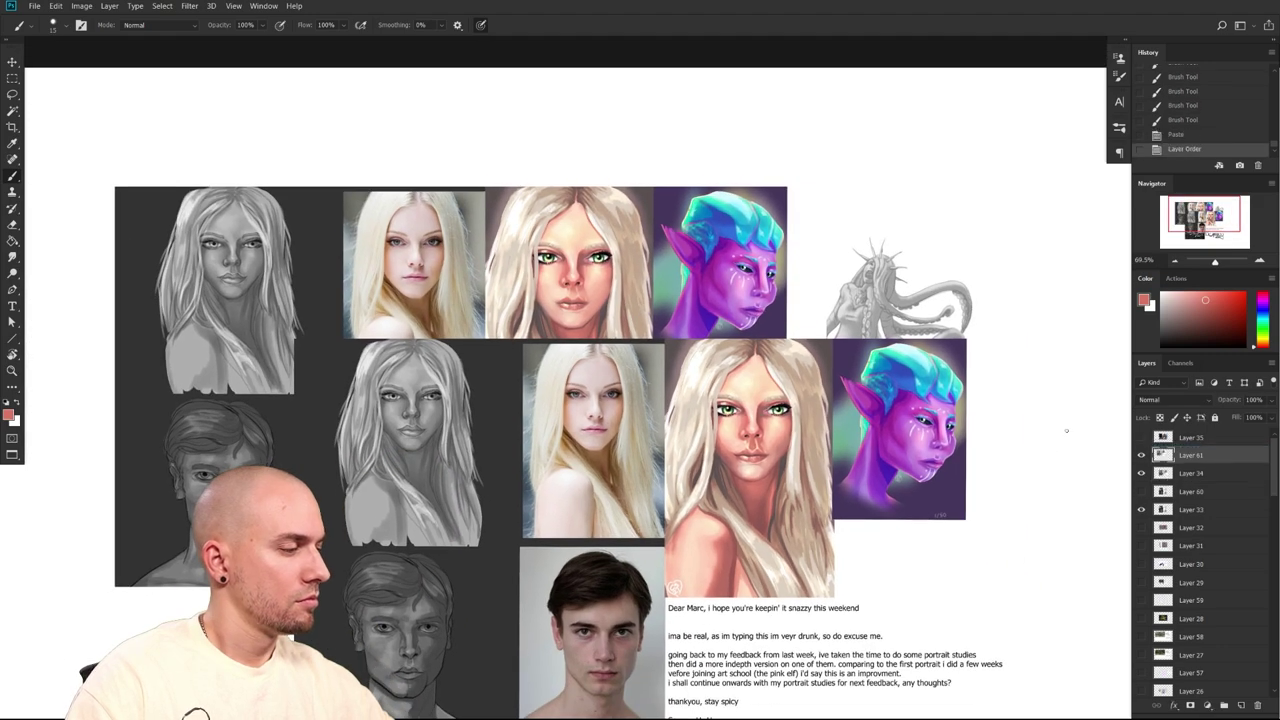
pyautogui.moveTo(613, 259); pyautogui.dragTo(842, 422)
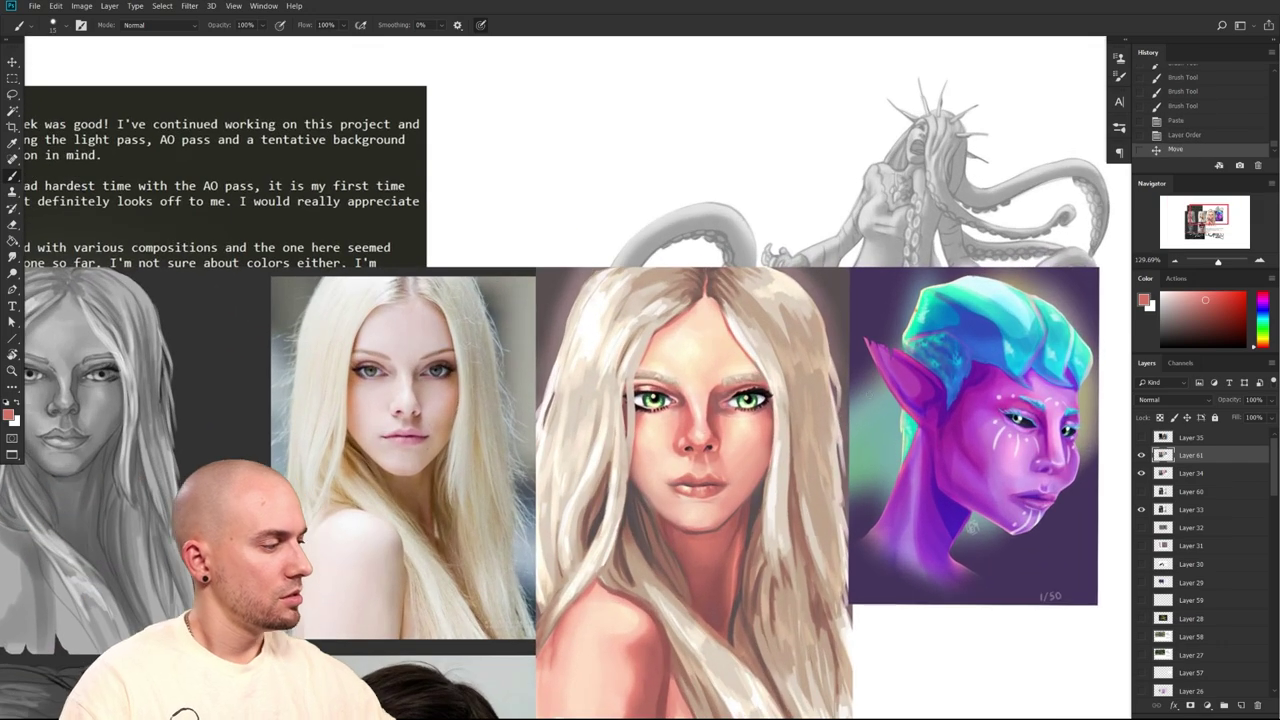
# Toggle the visibility of the pasted repaint layer to compare the portrait's face before and after the paintover
pyautogui.click(1141, 456)
pyautogui.click(1141, 456)
pyautogui.click(1141, 456)
pyautogui.click(1141, 456)
pyautogui.scroll(1, 862, 448)
pyautogui.scroll(2, 862, 448)
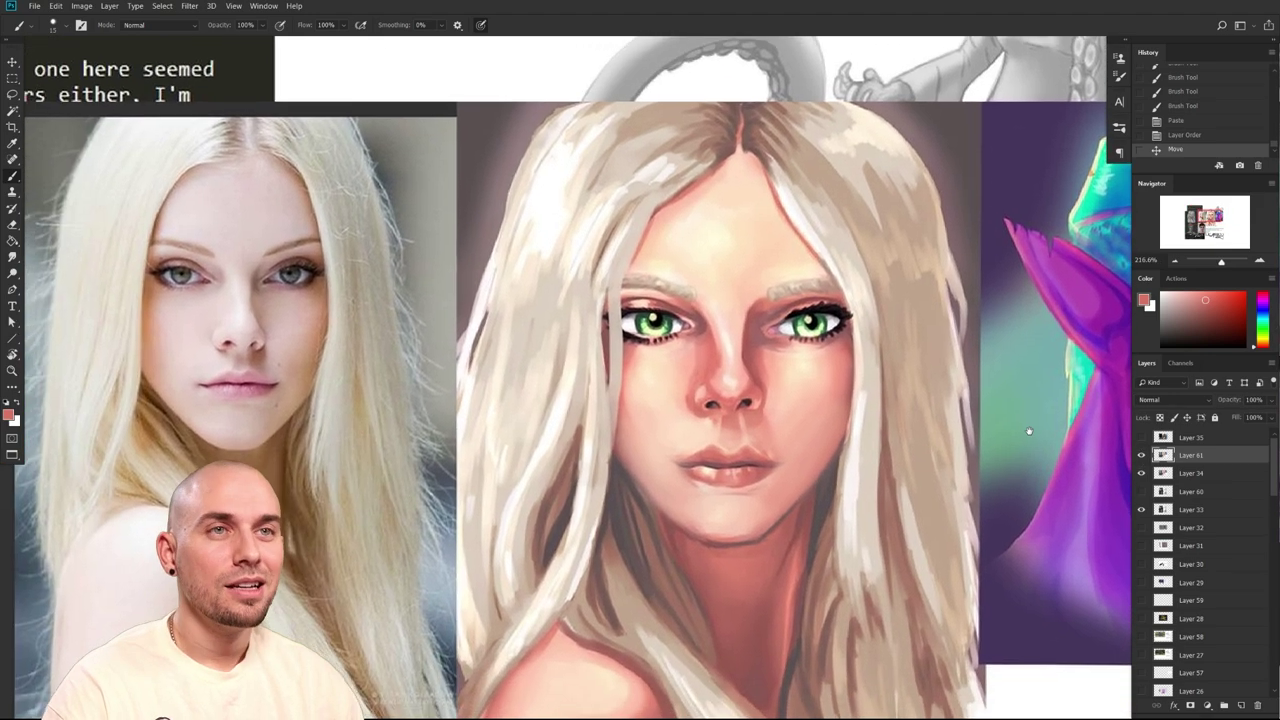
pyautogui.scroll(1, 963, 459)
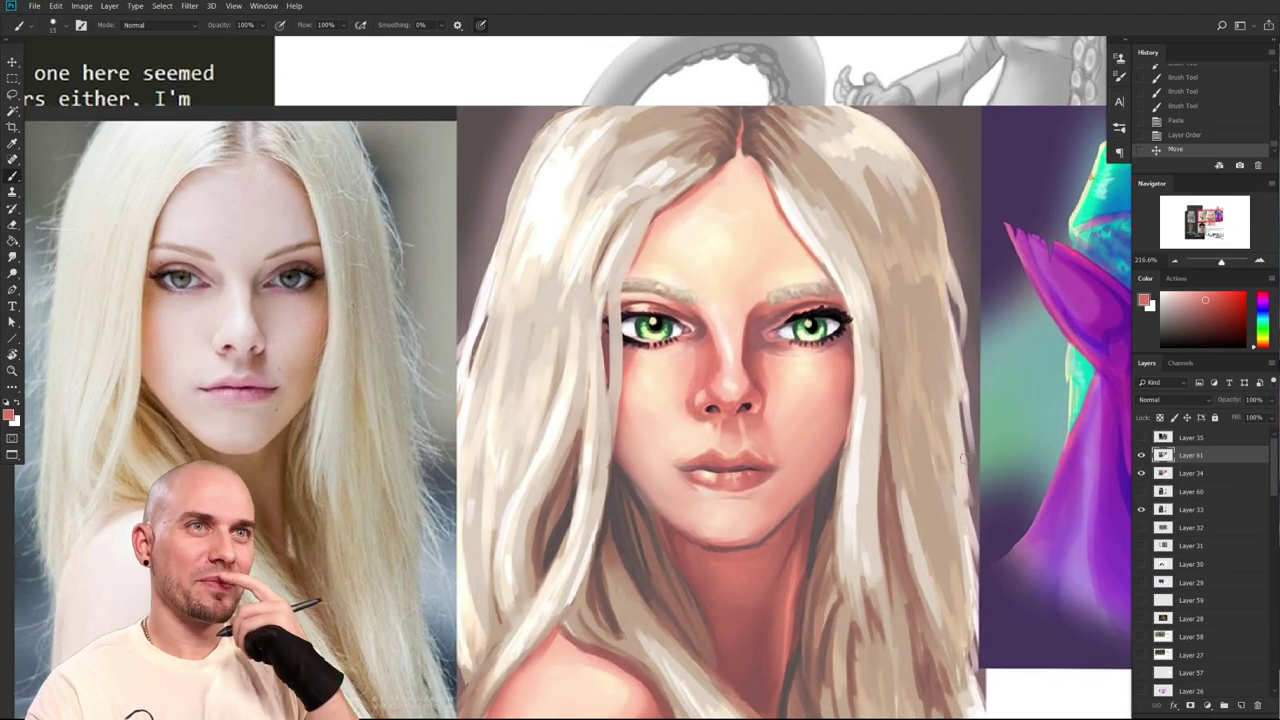
# Compare the repainted portrait with the reference photo and the greyscale study at different magnifications
pyautogui.moveTo(1009, 530); pyautogui.dragTo(838, 486)
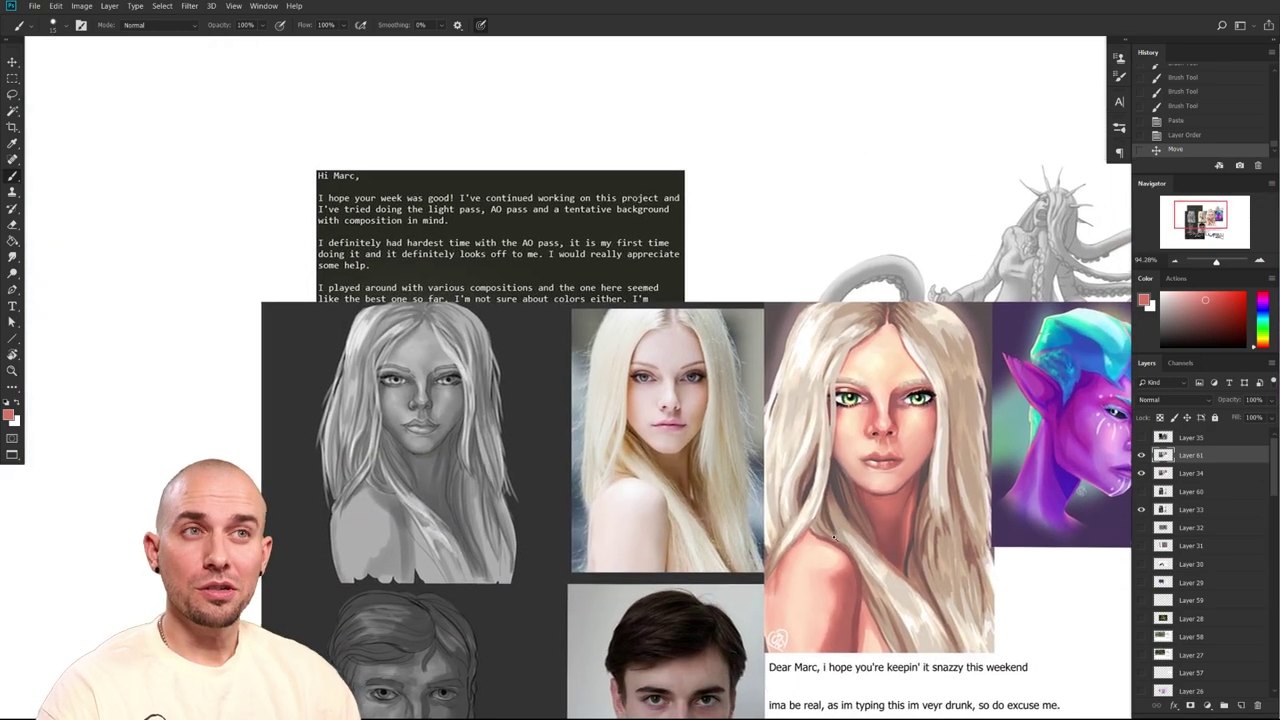
pyautogui.moveTo(841, 535)
pyautogui.mouseDown()
pyautogui.moveTo(934, 535)
pyautogui.moveTo(1022, 511)
pyautogui.moveTo(974, 554)
pyautogui.moveTo(886, 577)
pyautogui.mouseUp()
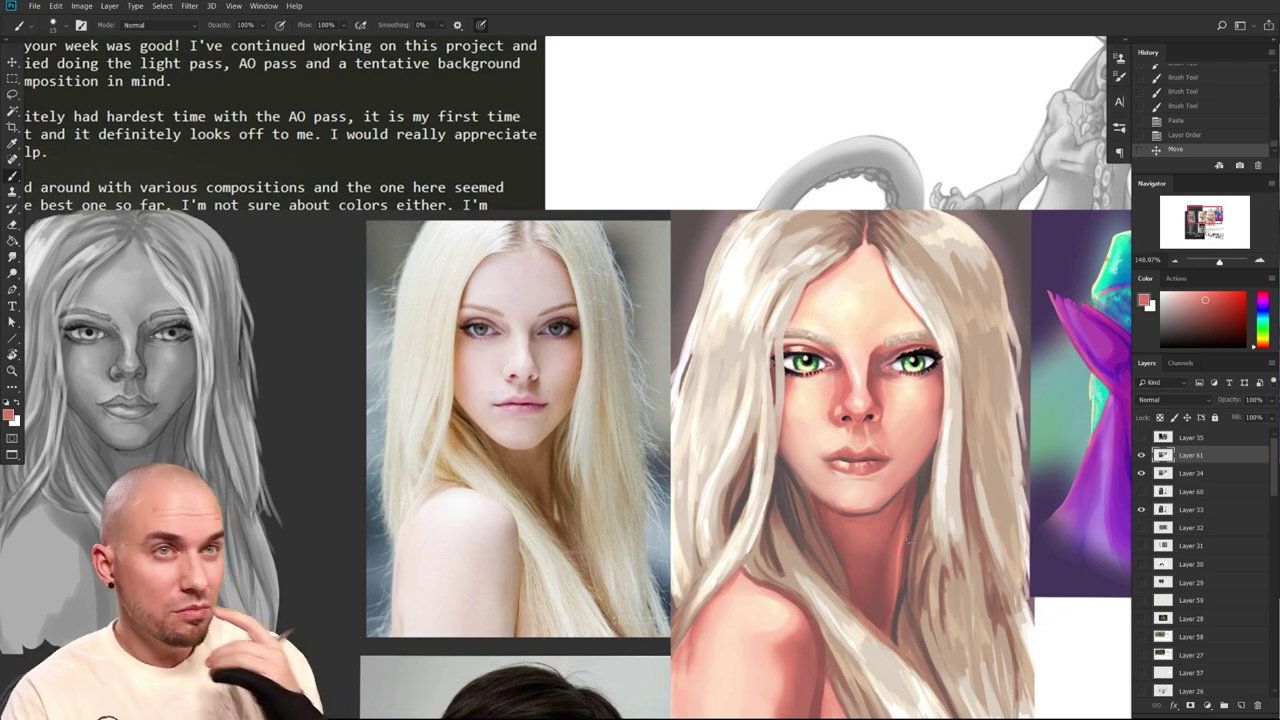
pyautogui.moveTo(812, 448); pyautogui.dragTo(860, 492)
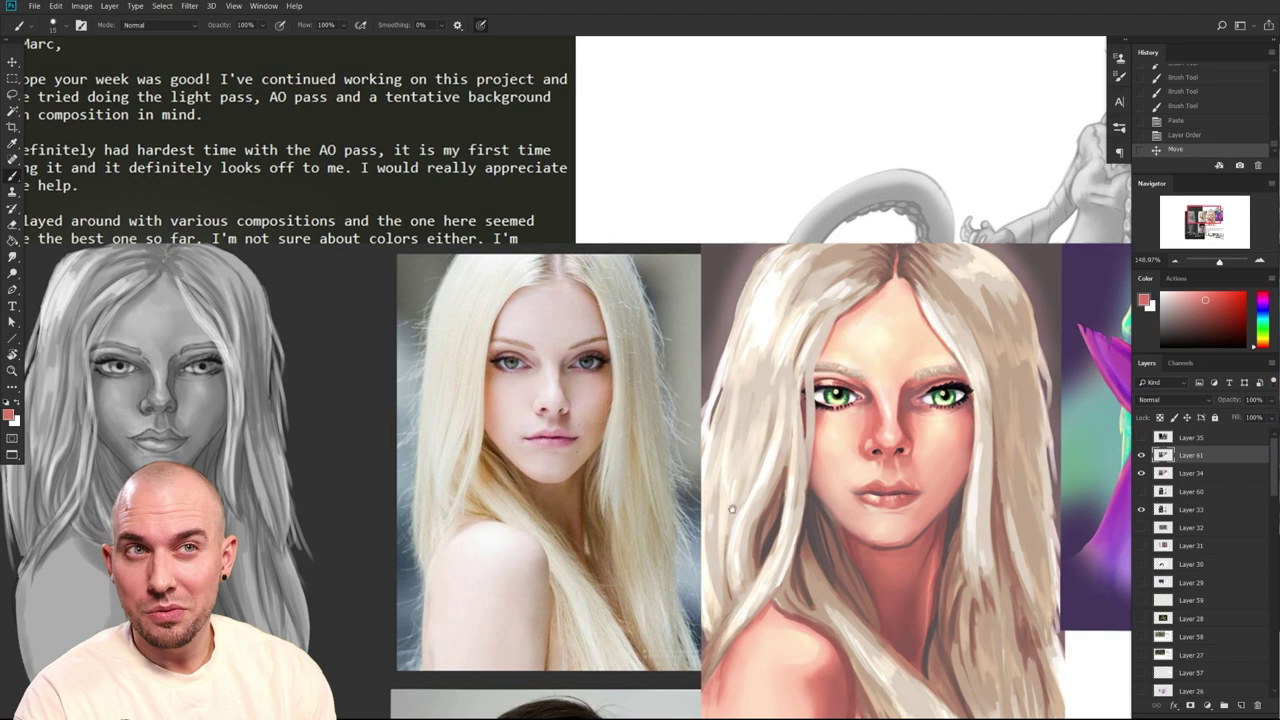
pyautogui.scroll(-2, 722, 495)
pyautogui.hscroll(2, 722, 495)
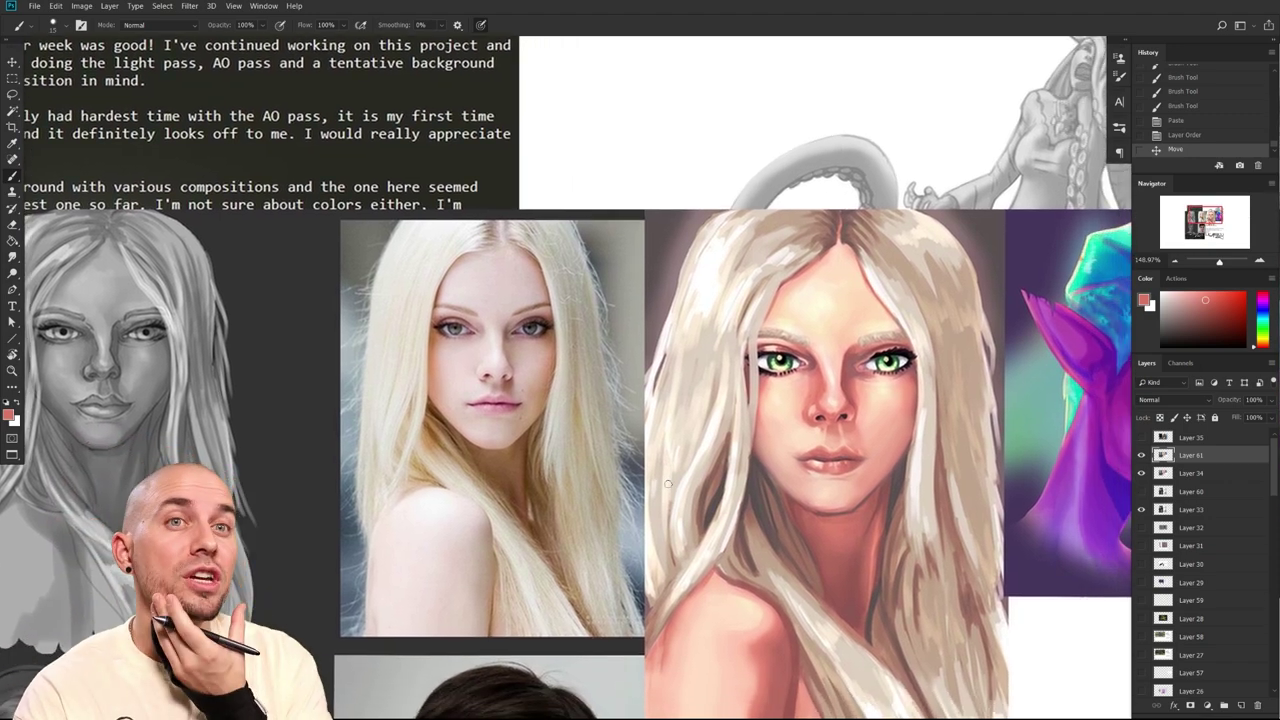
pyautogui.hscroll(2, 667, 484)
# Compare the repainted portrait's face with the blonde reference photo, checking the nose, mouth and skin tones
pyautogui.moveTo(916, 583); pyautogui.dragTo(918, 585)
pyautogui.scroll(4, 678, 583)
pyautogui.hscroll(4, 678, 583)
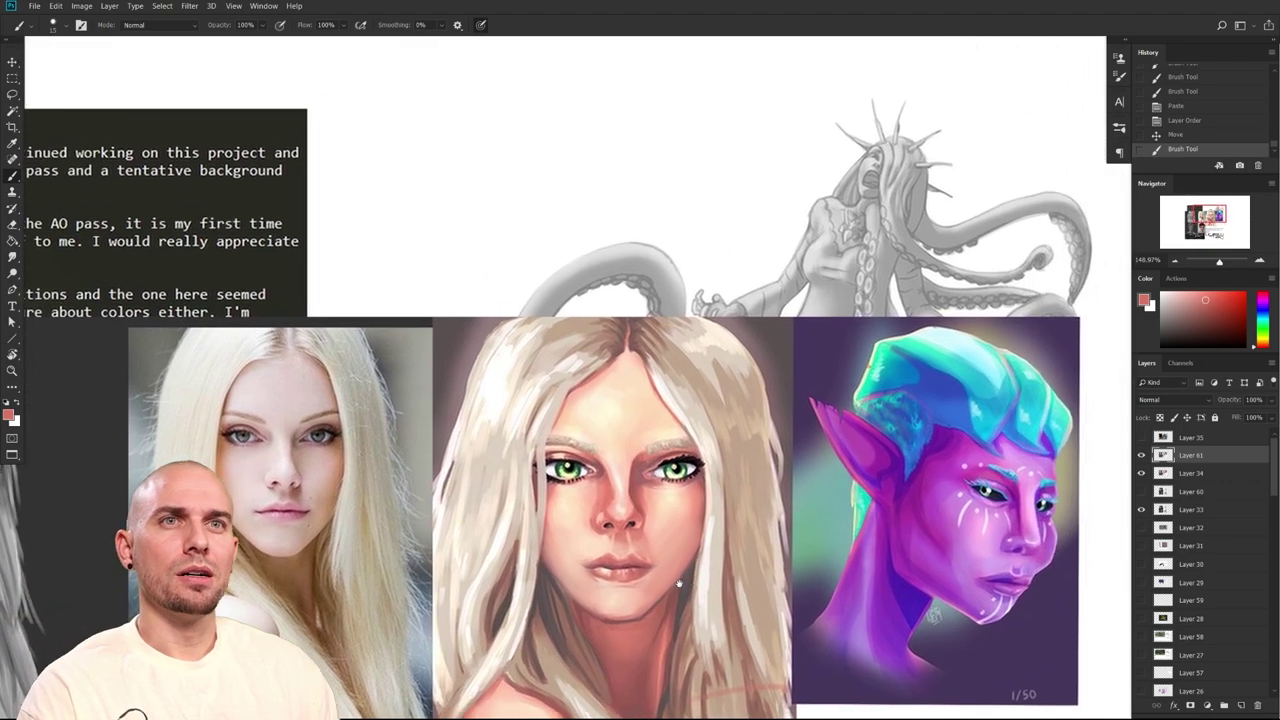
pyautogui.moveTo(685, 581); pyautogui.dragTo(755, 574)
pyautogui.keyDown('alt'); pyautogui.click(588, 507); pyautogui.keyUp('alt')
pyautogui.moveTo(680, 493); pyautogui.dragTo(769, 455)
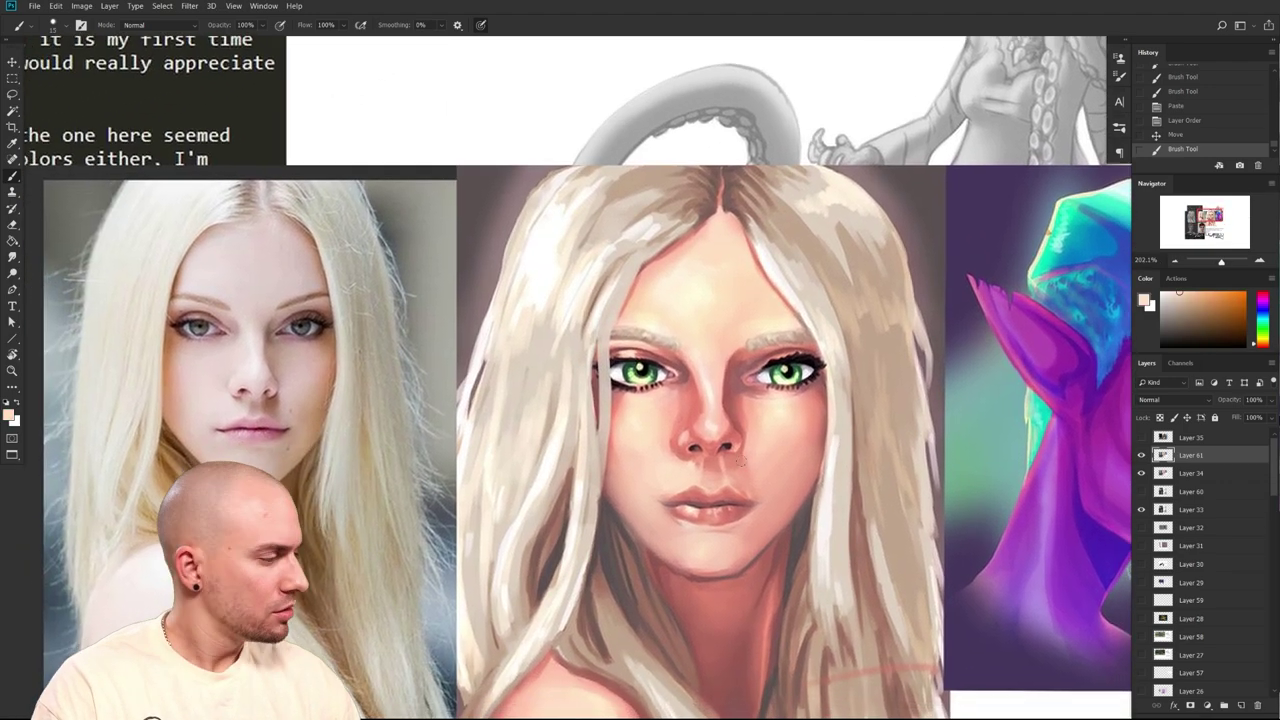
pyautogui.scroll(1, 752, 467)
pyautogui.hscroll(-4, 752, 467)
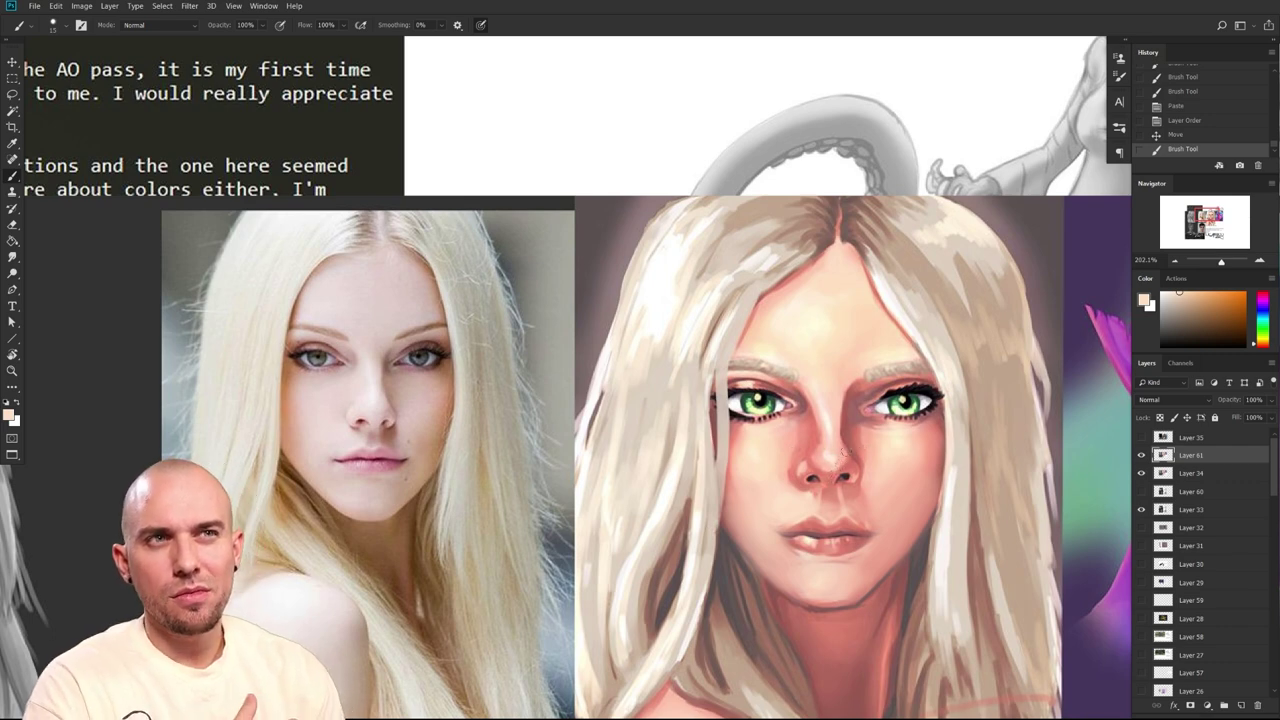
pyautogui.scroll(1, 845, 452)
pyautogui.hscroll(1, 845, 452)
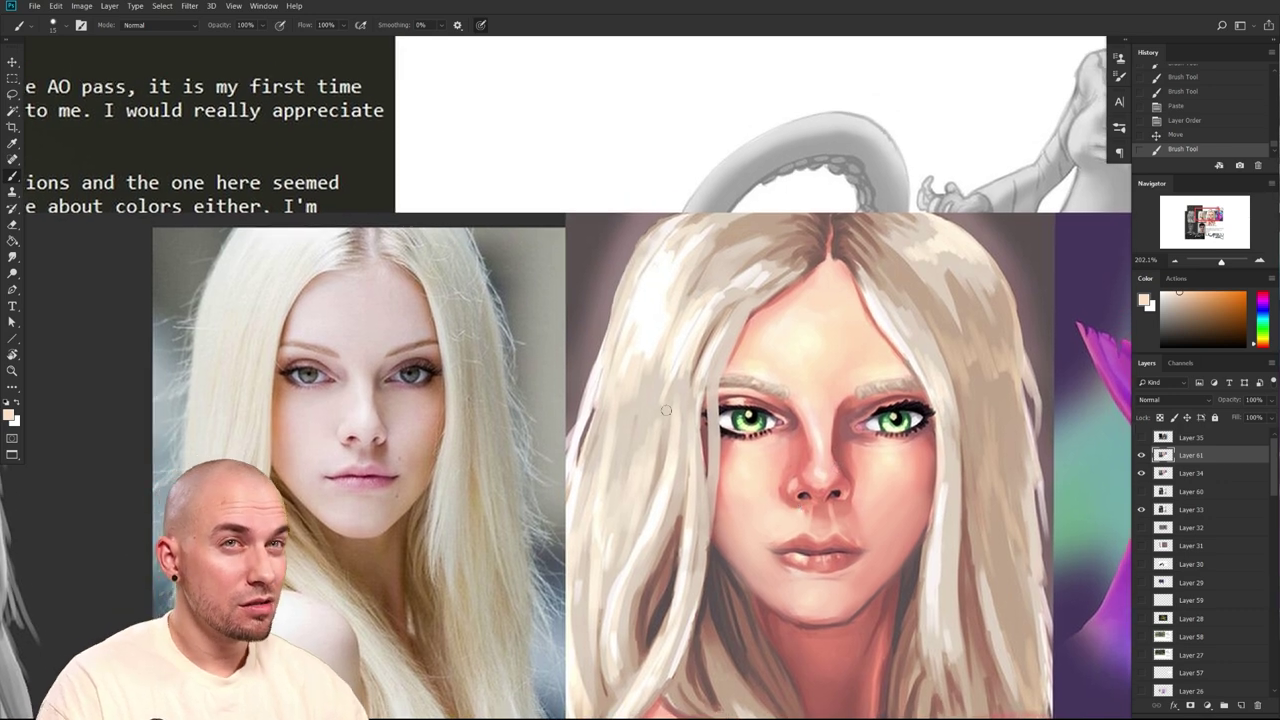
# Sample light skin tones from the reference photo and the portrait's forehead, and paint them over the nose bridge
pyautogui.moveTo(324, 425); pyautogui.dragTo(391, 406)
pyautogui.moveTo(763, 522); pyautogui.dragTo(687, 510)
pyautogui.keyDown('alt'); pyautogui.click(698, 473); pyautogui.keyUp('alt')
pyautogui.moveTo(697, 456)
pyautogui.mouseDown()
pyautogui.moveTo(722, 455)
pyautogui.moveTo(736, 405)
pyautogui.moveTo(716, 432)
pyautogui.moveTo(740, 411)
pyautogui.mouseUp()
pyautogui.keyDown('alt'); pyautogui.click(288, 322); pyautogui.keyUp('alt')
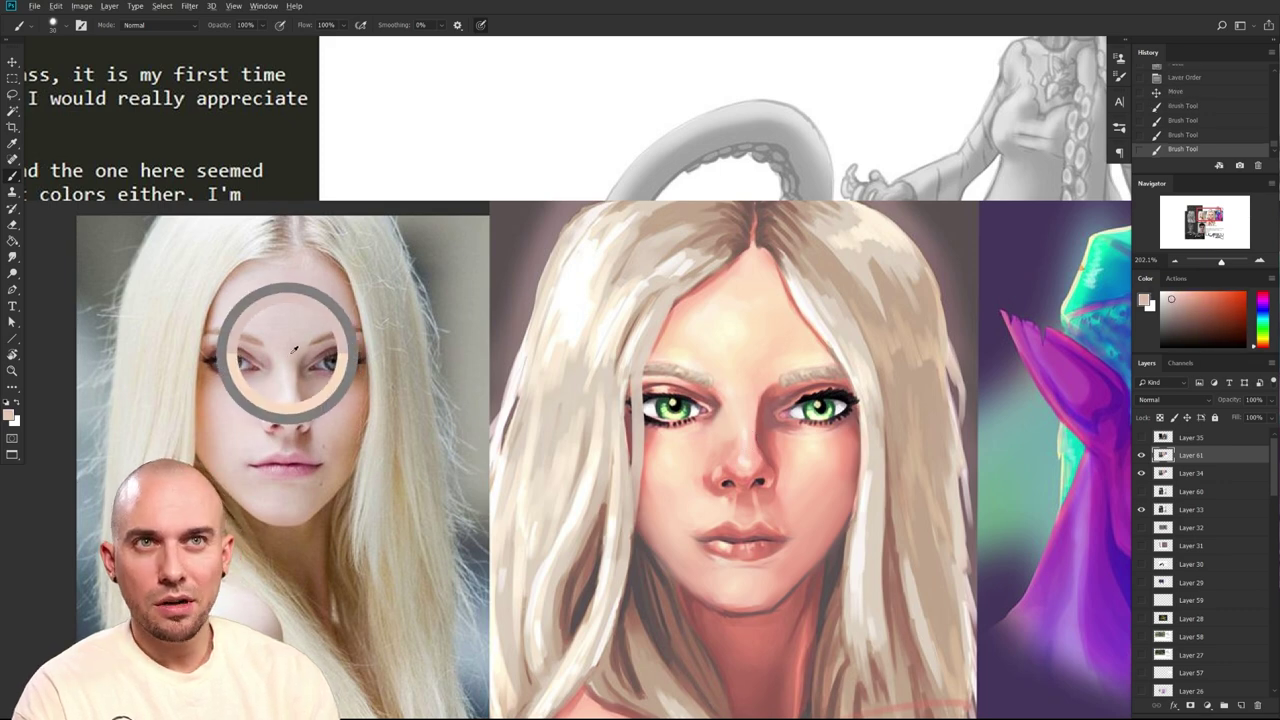
pyautogui.keyDown('alt'); pyautogui.click(734, 294); pyautogui.keyUp('alt')
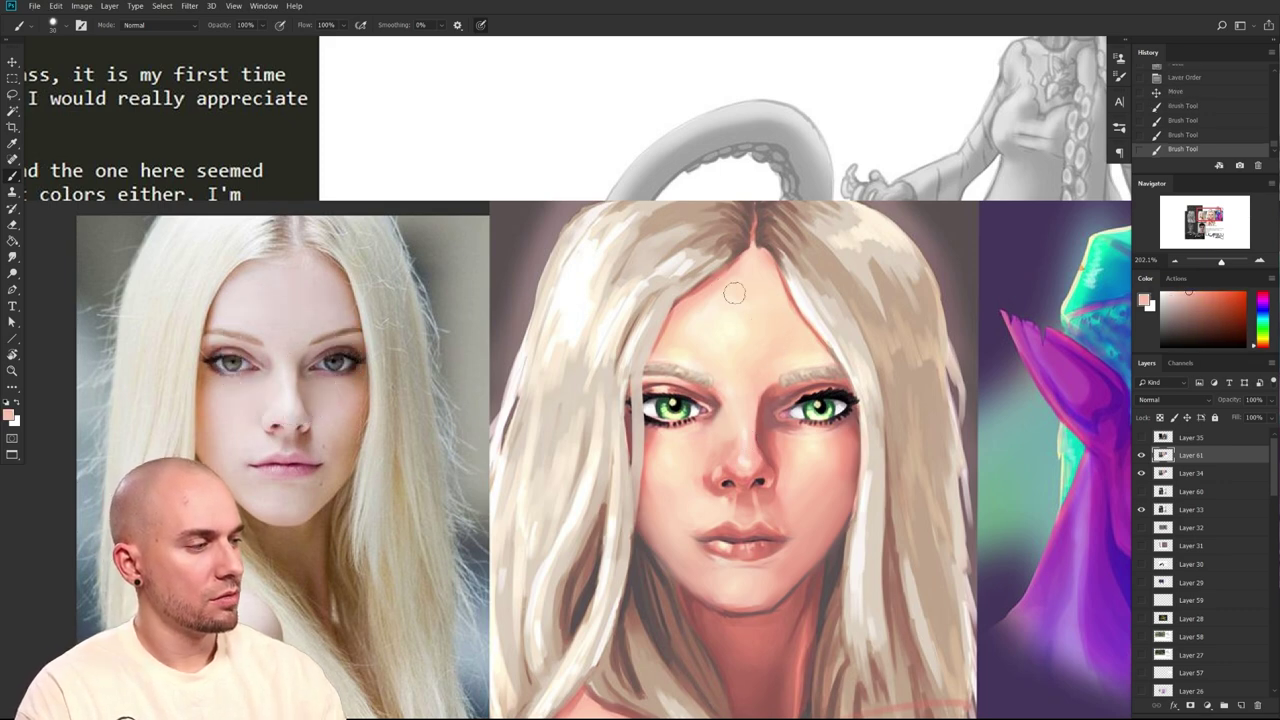
pyautogui.click(748, 398)
pyautogui.click(736, 402)
# Soften the shading along the side of the portrait's nose with skin tones sampled around it, using a smaller brush
pyautogui.keyDown('alt'); pyautogui.click(765, 425); pyautogui.keyUp('alt')
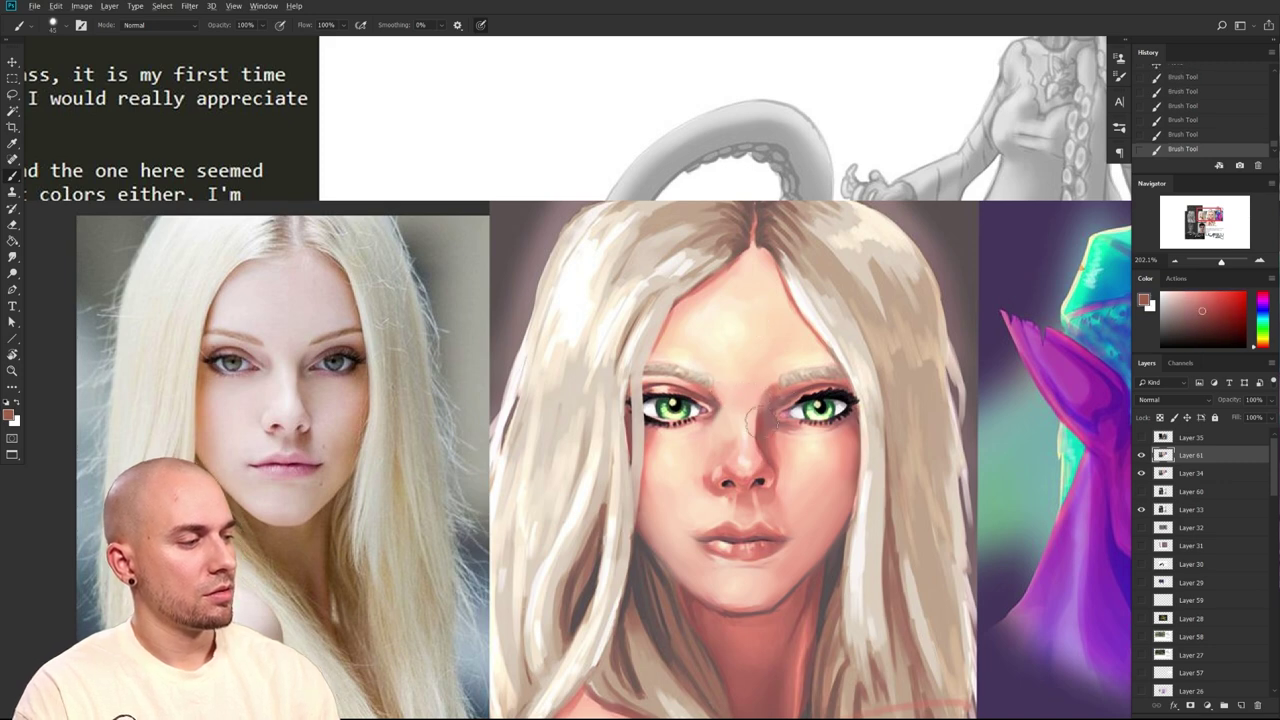
pyautogui.press('[')
pyautogui.moveTo(731, 400)
pyautogui.mouseDown()
pyautogui.moveTo(737, 418)
pyautogui.moveTo(750, 402)
pyautogui.mouseUp()
pyautogui.keyDown('alt'); pyautogui.click(750, 400); pyautogui.keyUp('alt')
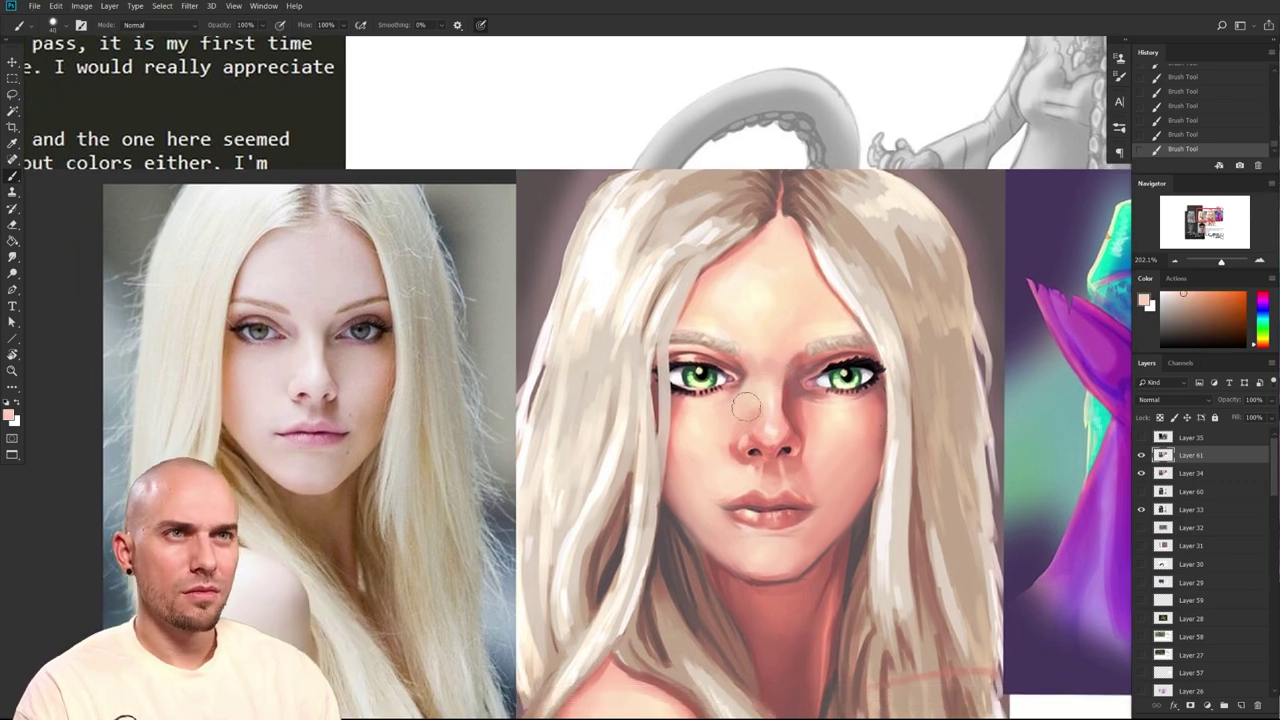
pyautogui.keyDown('alt'); pyautogui.click(739, 468); pyautogui.keyUp('alt')
pyautogui.press('[')
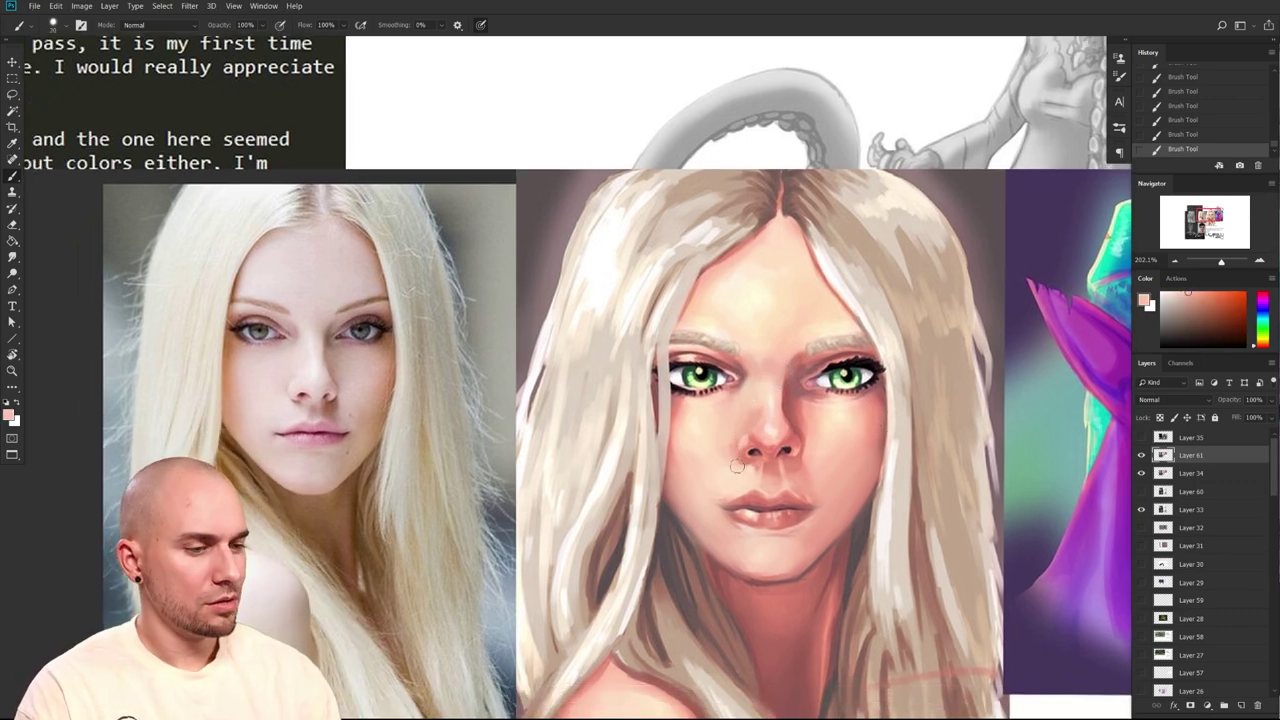
# Blend a light sampled skin tone across the cheek and nose with a larger brush
pyautogui.keyDown('alt'); pyautogui.click(734, 470); pyautogui.keyUp('alt')
pyautogui.press(']')
pyautogui.press(']')
pyautogui.press(']')
pyautogui.moveTo(724, 414)
pyautogui.mouseDown()
pyautogui.moveTo(760, 400)
pyautogui.moveTo(749, 423)
pyautogui.moveTo(778, 413)
pyautogui.mouseUp()
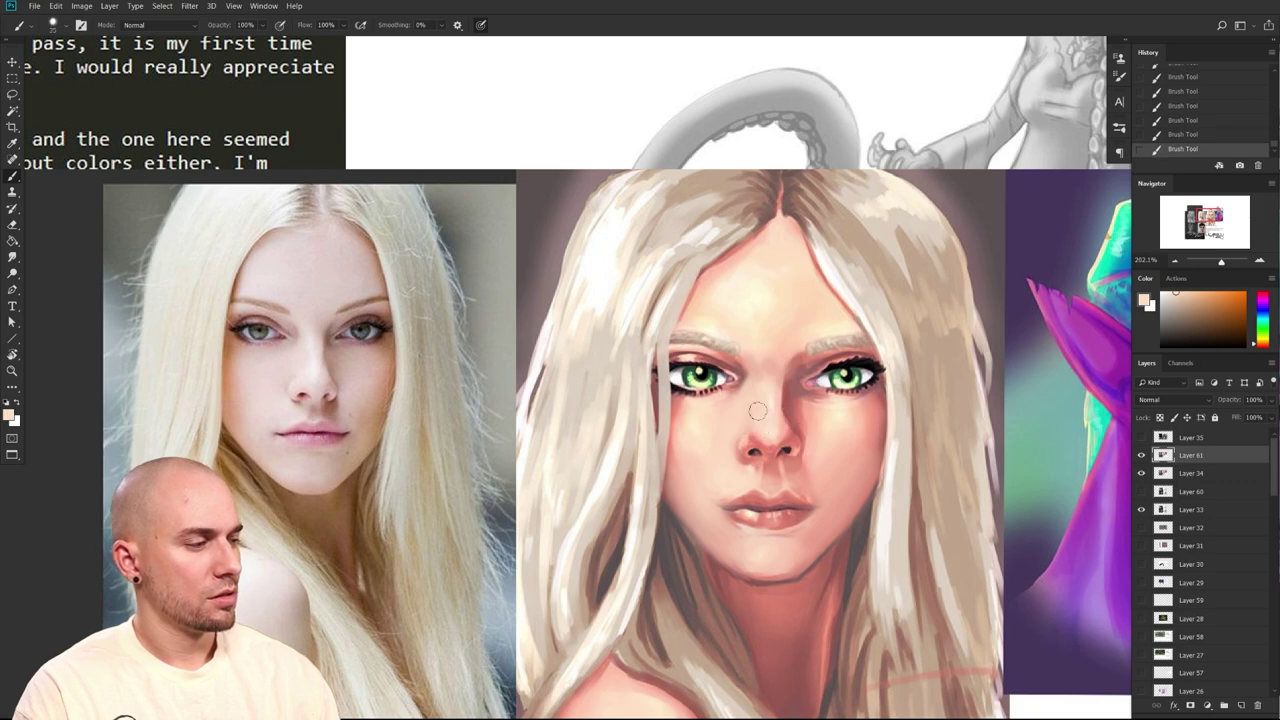
# Paint a thin light highlight down the nose bridge and sample the cheek's skin tone beside the nose
pyautogui.press('[')
pyautogui.press('[')
pyautogui.press('[')
pyautogui.moveTo(781, 370); pyautogui.dragTo(785, 426)
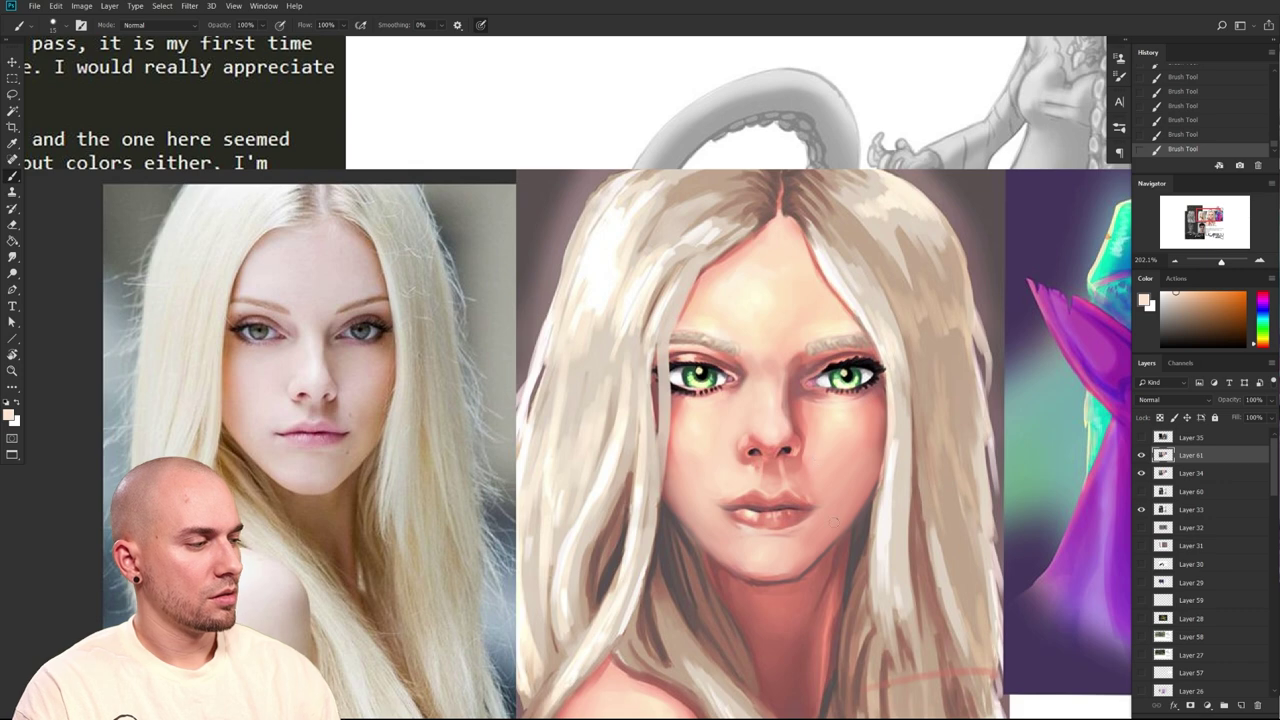
pyautogui.keyDown('alt'); pyautogui.click(809, 457); pyautogui.keyUp('alt')
pyautogui.moveTo(800, 510); pyautogui.dragTo(778, 511)
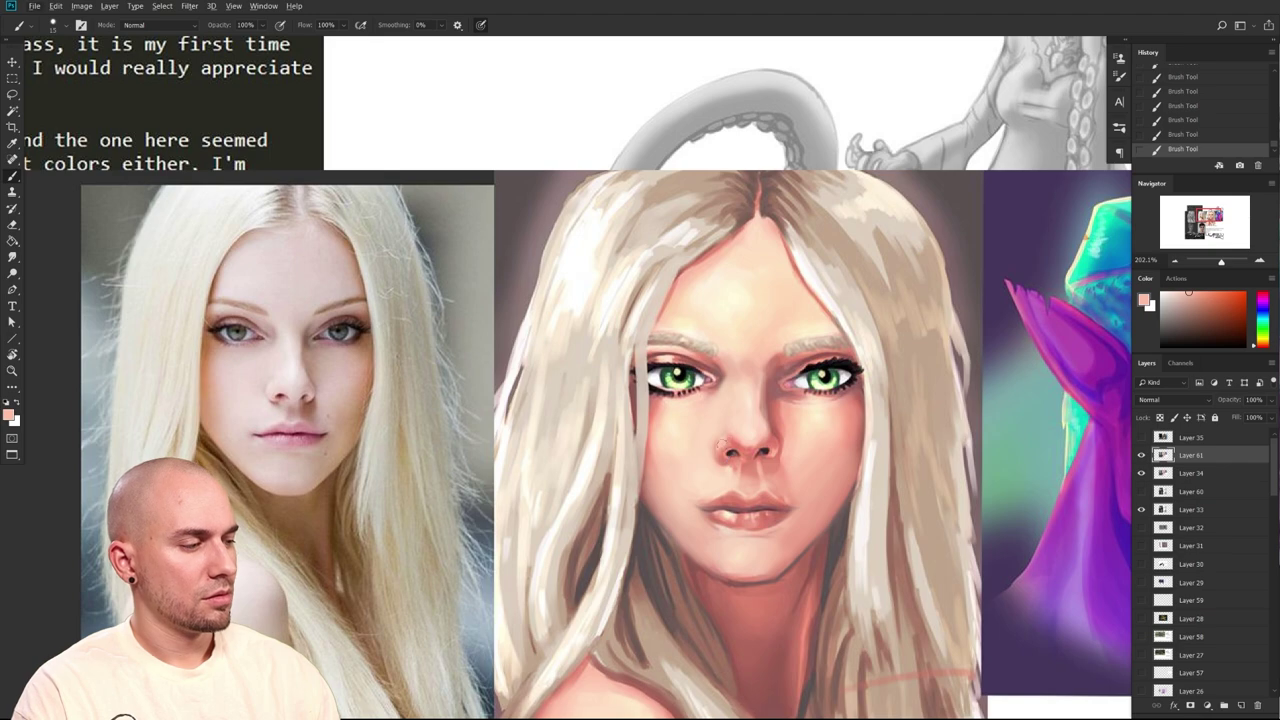
# Examine the nose and nostrils in the reference photo up close and sample a pale skin tone beside them
pyautogui.moveTo(253, 405); pyautogui.dragTo(490, 470)
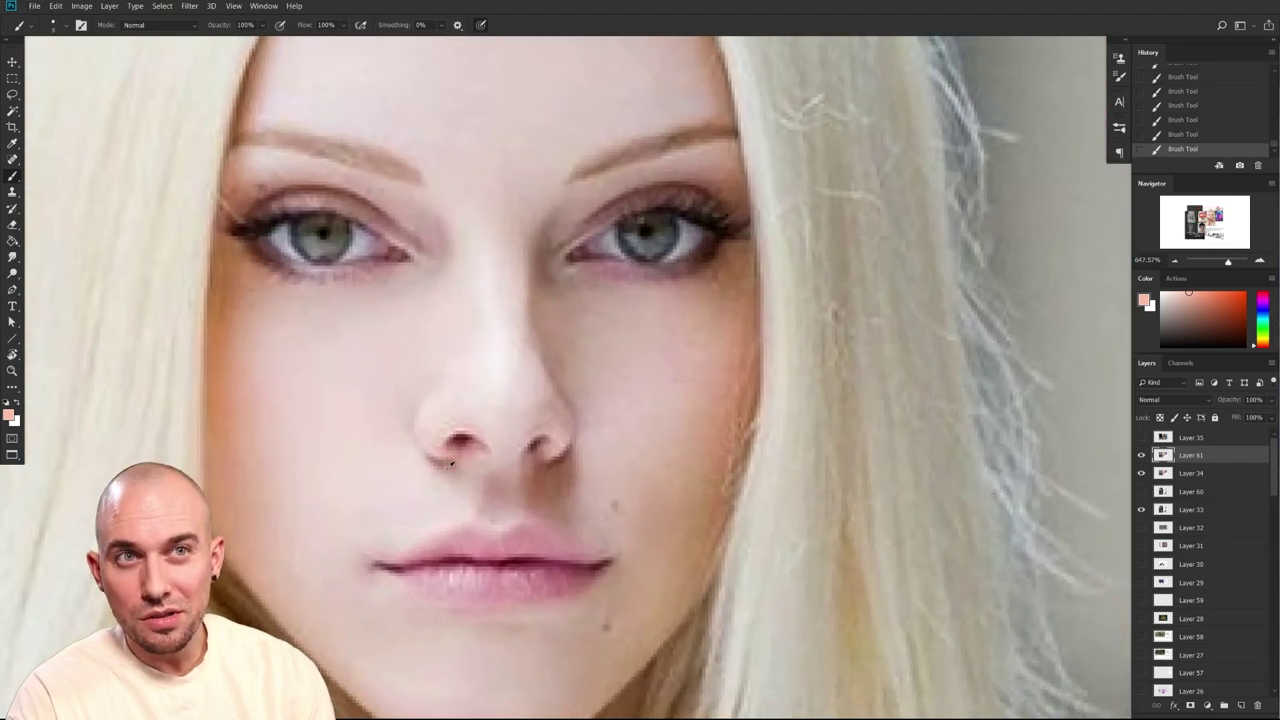
pyautogui.keyDown('alt'); pyautogui.click(414, 452); pyautogui.keyUp('alt')
pyautogui.moveTo(429, 406); pyautogui.dragTo(436, 429)
pyautogui.moveTo(767, 577); pyautogui.dragTo(517, 490)
pyautogui.hscroll(3, 517, 490)
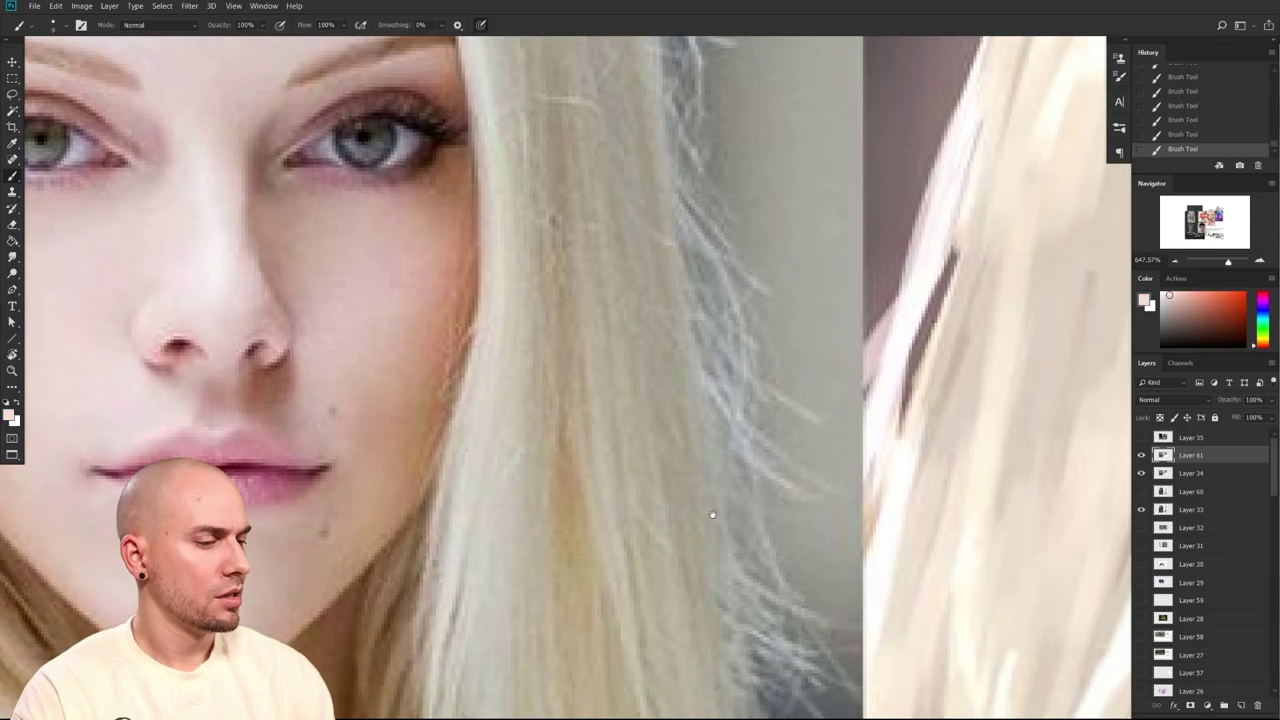
pyautogui.scroll(-5, 511, 516)
pyautogui.scroll(1, 511, 516)
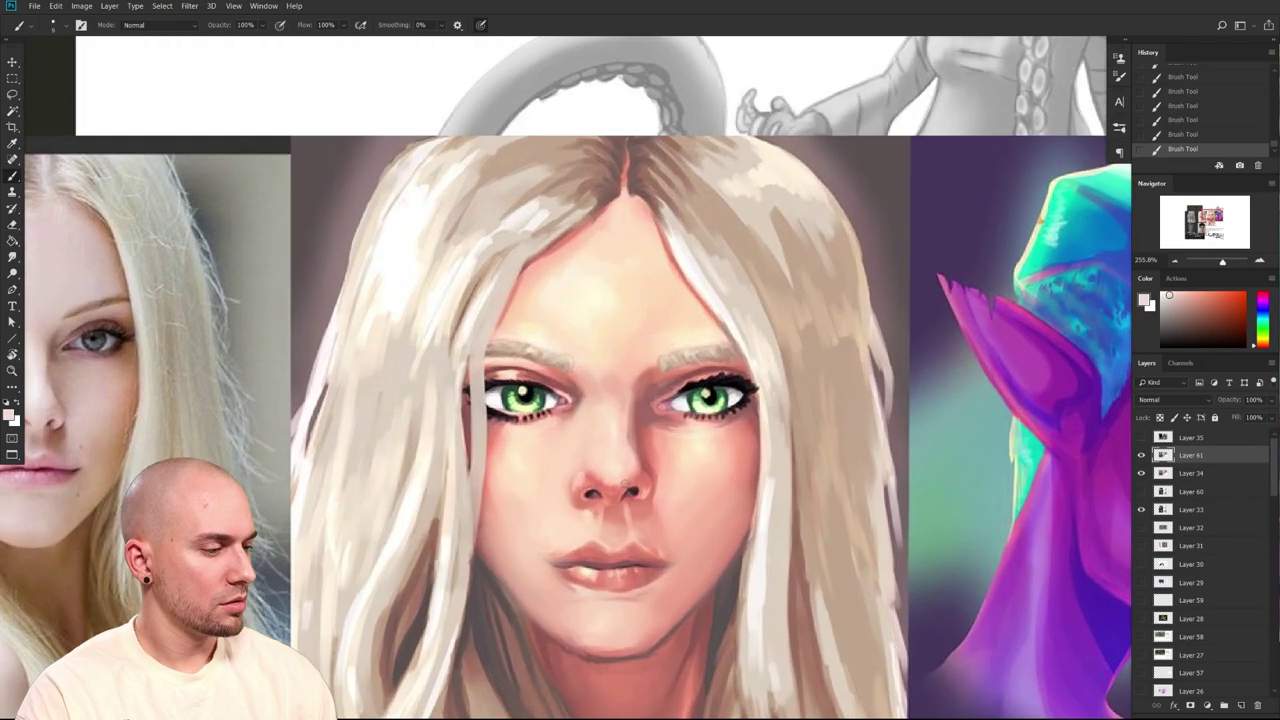
# Sample the skin tones around the portrait's nostril, choose a textured brush and pick a reddish skin tone
pyautogui.keyDown('alt'); pyautogui.click(589, 474); pyautogui.keyUp('alt')
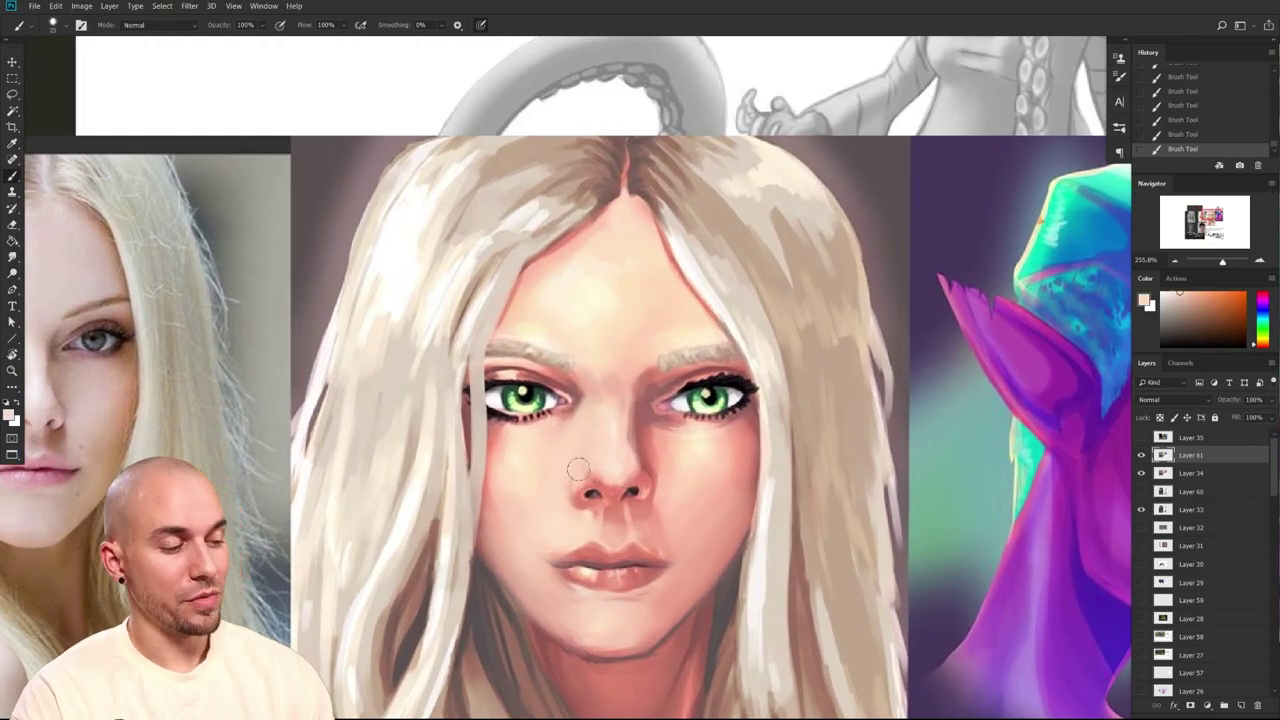
pyautogui.keyDown('alt'); pyautogui.click(570, 481); pyautogui.keyUp('alt')
pyautogui.press(']')
pyautogui.rightClick(630, 482)
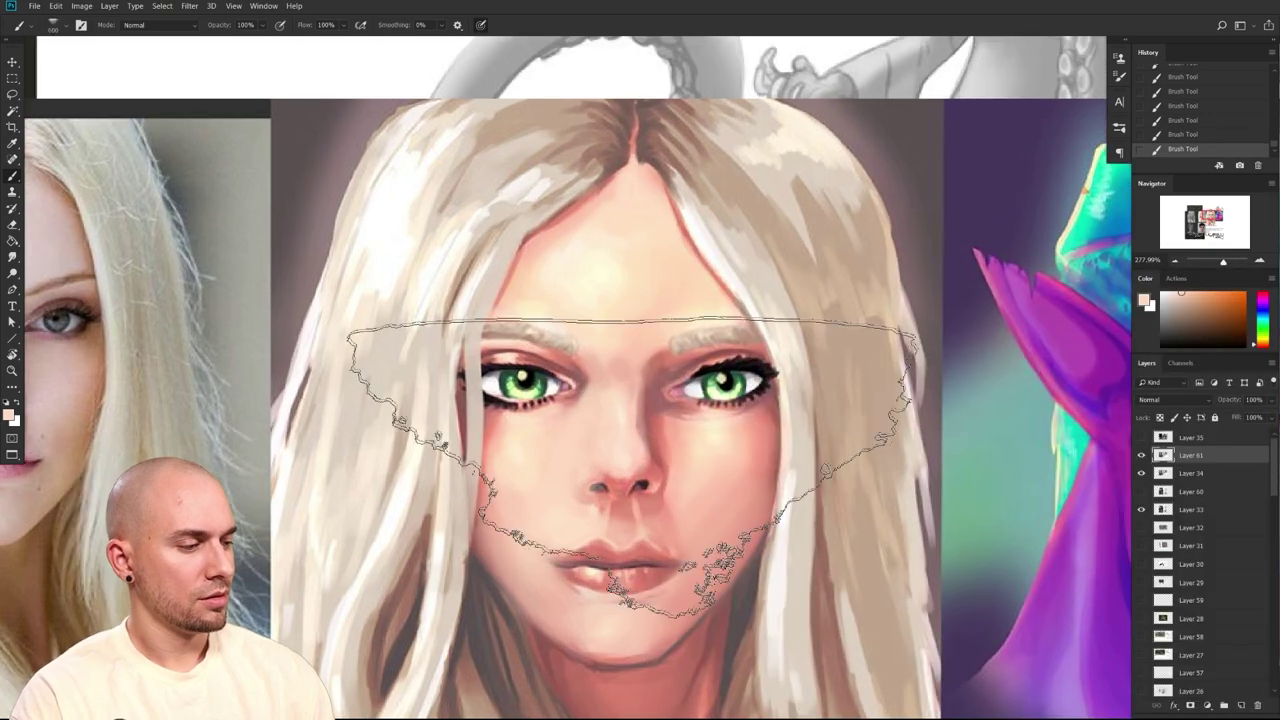
pyautogui.hotkey('ctrl', 'd')
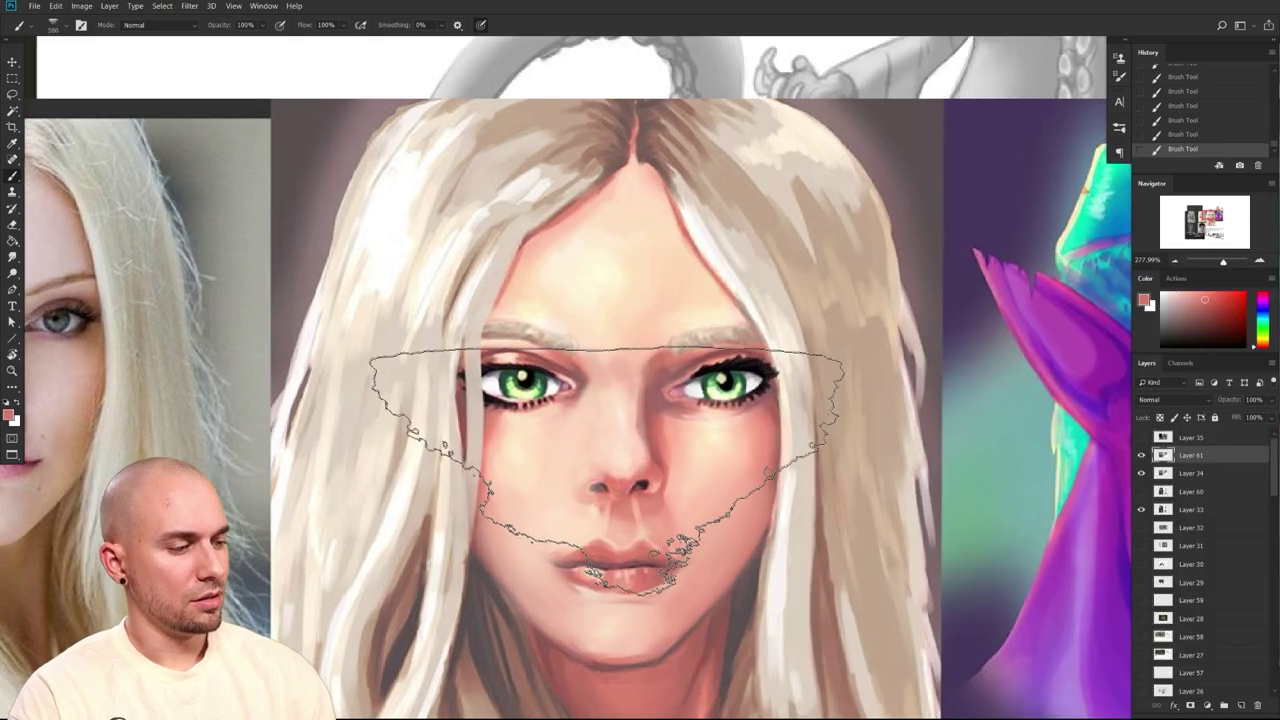
pyautogui.moveTo(430, 510); pyautogui.dragTo(570, 560)
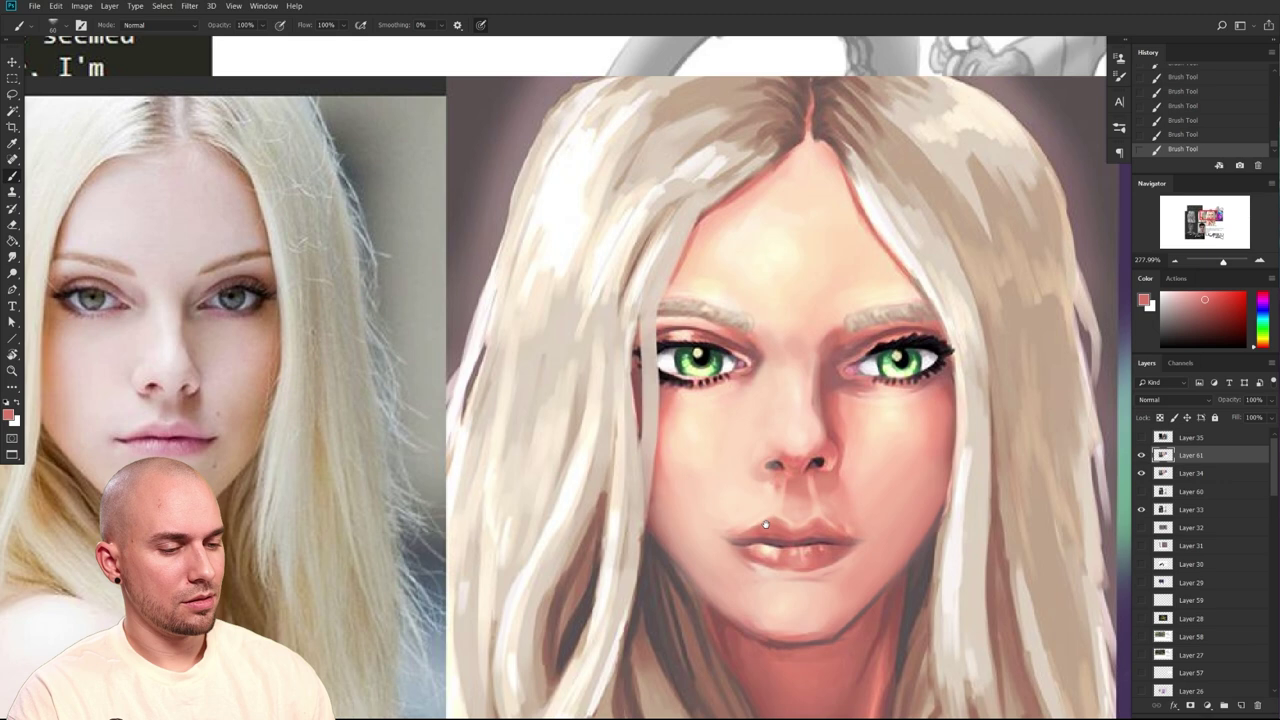
pyautogui.moveTo(766, 524); pyautogui.dragTo(852, 530)
# Adjust the textured brush's size to suit the small skin area beside the portrait's nostril
pyautogui.press('[')
pyautogui.press('[')
pyautogui.press('[')
pyautogui.press('[')
pyautogui.press('[')
pyautogui.press('[')
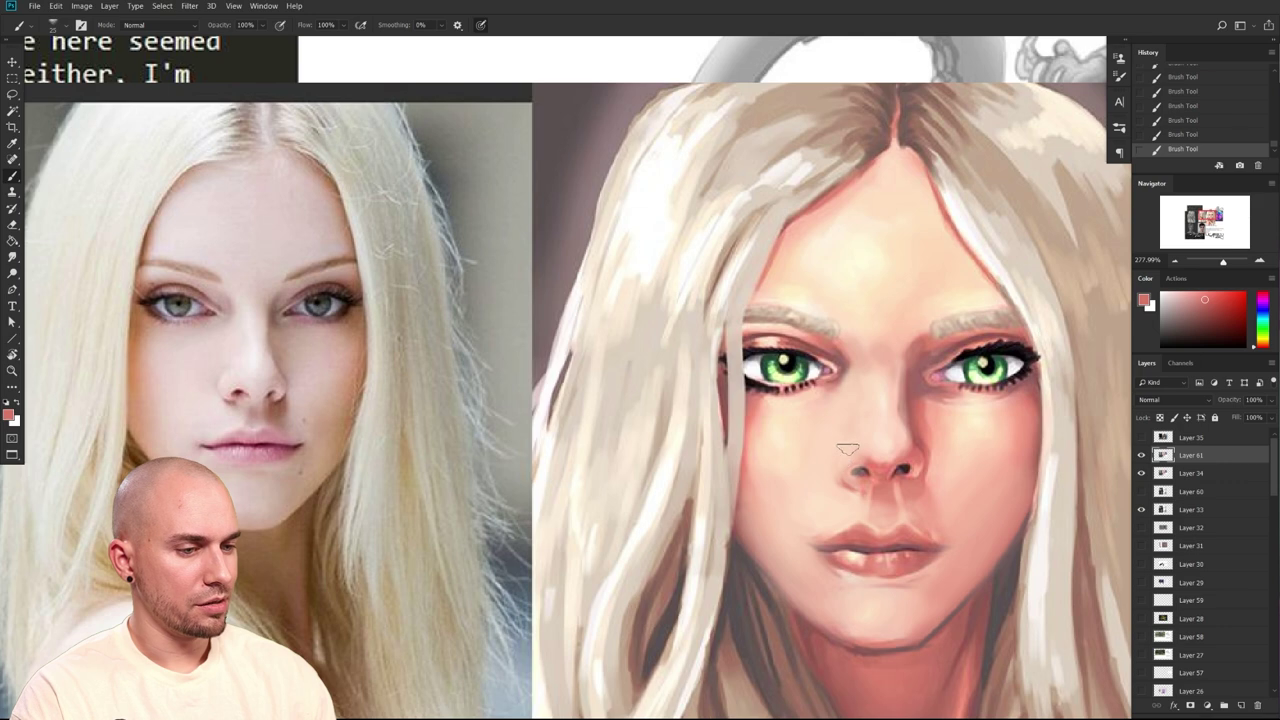
pyautogui.press(']')
pyautogui.press(']')
pyautogui.press(']')
pyautogui.press(']')
pyautogui.press(']')
pyautogui.press(']')
pyautogui.press(']')
pyautogui.press(']')
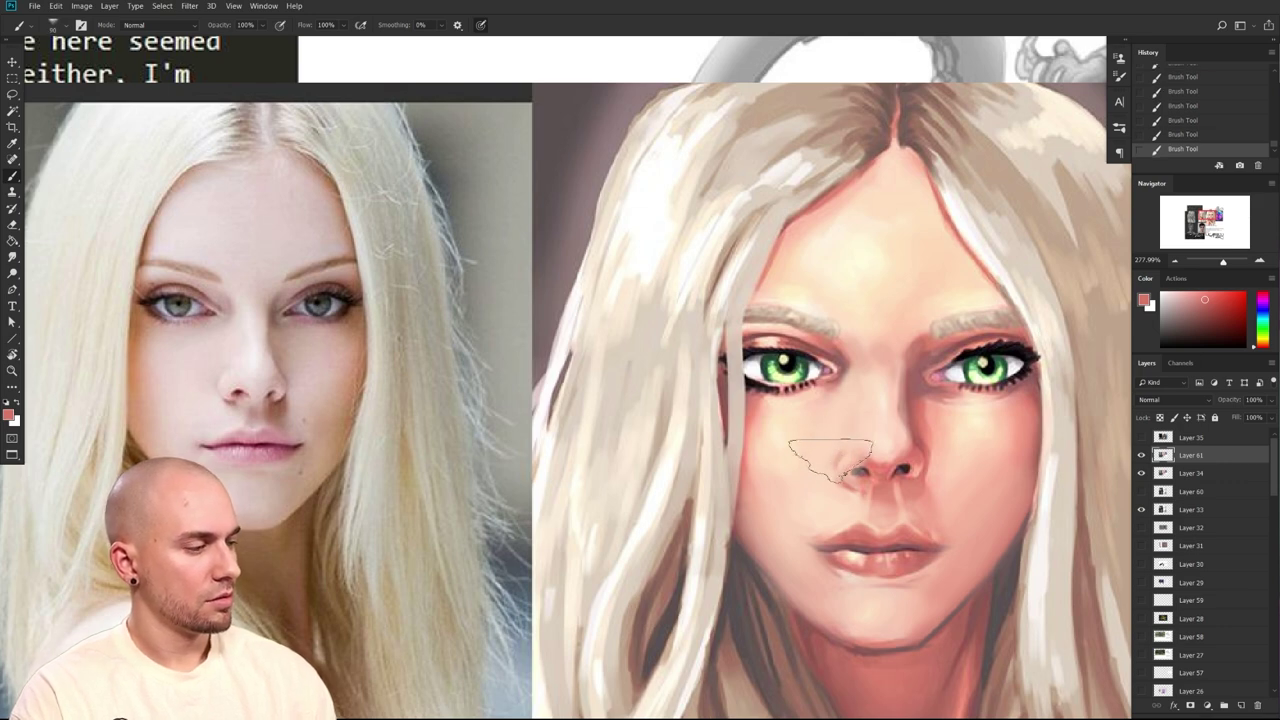
# Switch to the Smudge tool and choose the MB Smudge Brush preset
pyautogui.press('r')
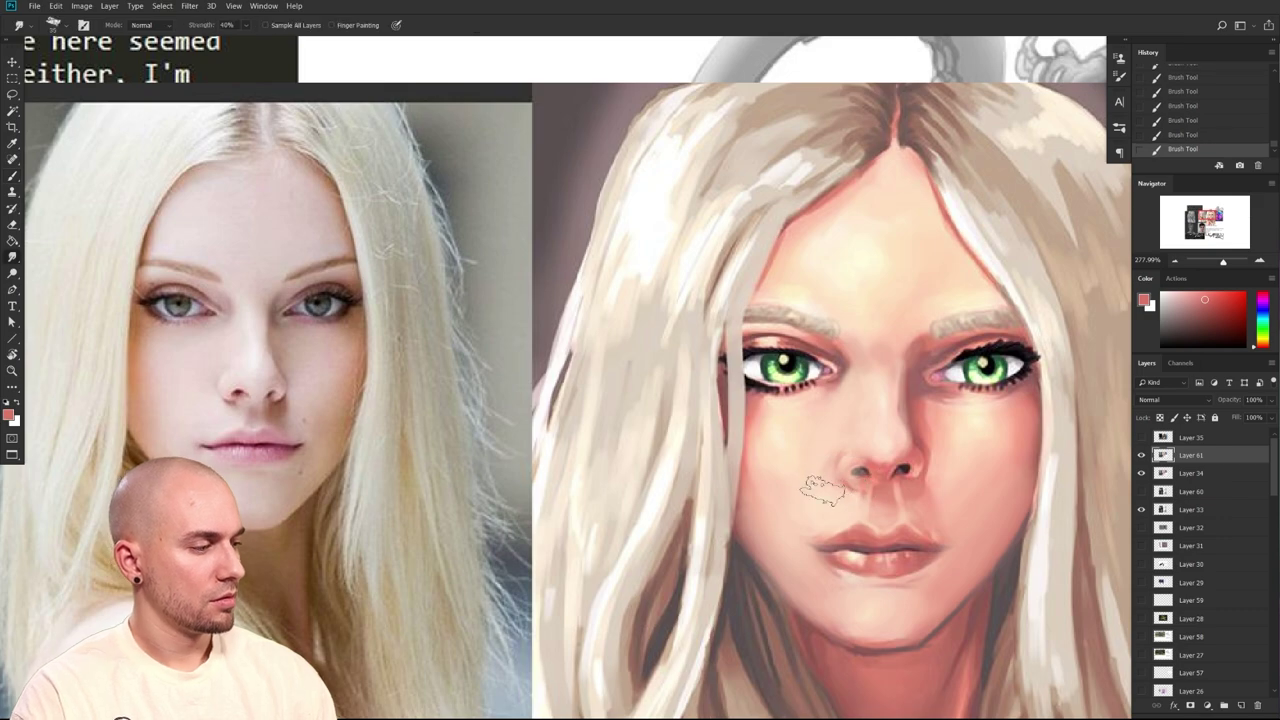
pyautogui.rightClick(850, 495)
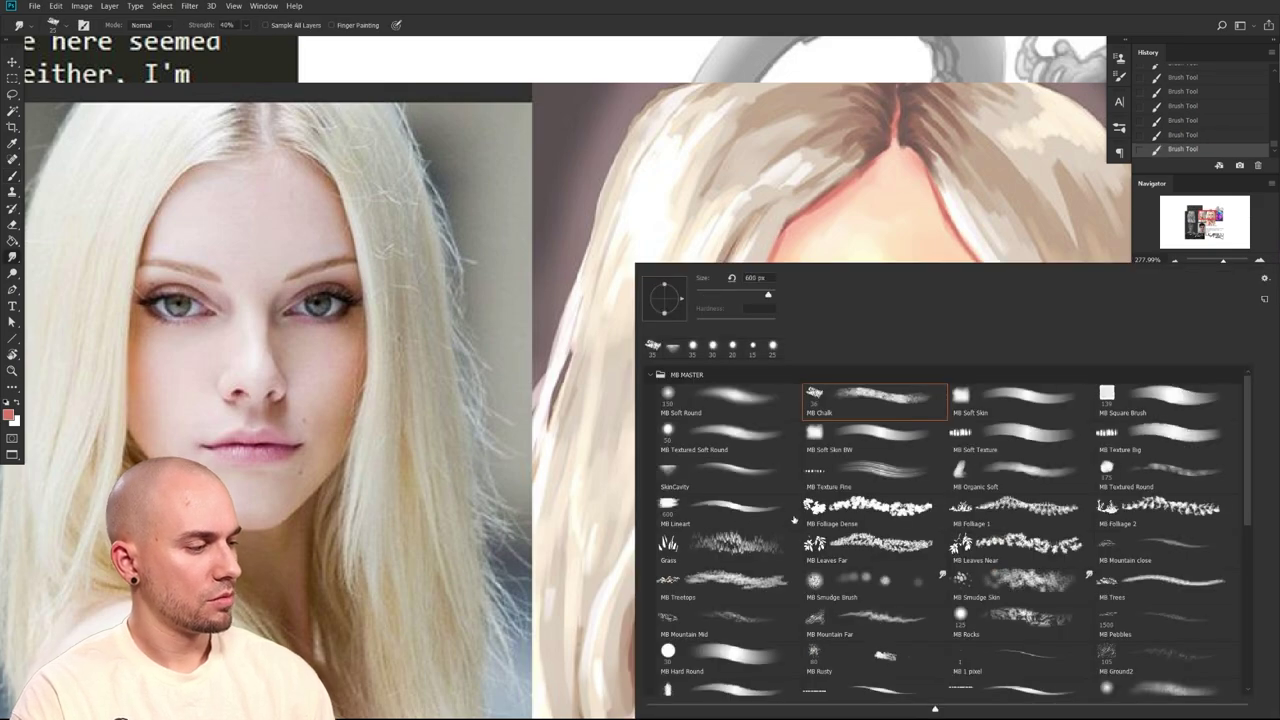
pyautogui.click(795, 519)
pyautogui.click(868, 582)
pyautogui.moveTo(620, 602); pyautogui.dragTo(574, 606)
# Shrink the smudge brush to a small size and blend the shading around the portrait's nostril
pyautogui.press('[')
pyautogui.press('[')
pyautogui.press('[')
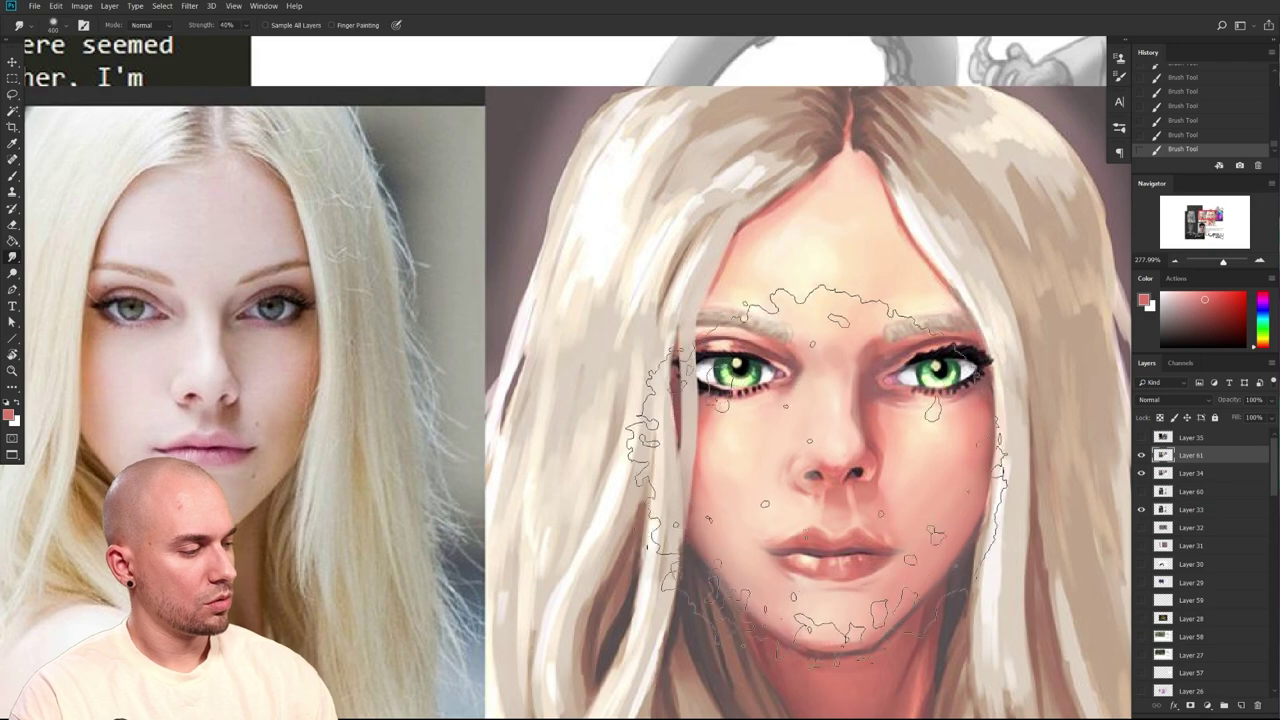
pyautogui.press('[')
pyautogui.press('[')
pyautogui.press('[')
pyautogui.press('[')
pyautogui.press('[')
pyautogui.press('[')
pyautogui.press('[')
pyautogui.press('[')
pyautogui.press('[')
pyautogui.press('[')
pyautogui.press('[')
pyautogui.press('[')
pyautogui.press('[')
pyautogui.press('[')
pyautogui.press('[')
pyautogui.press('[')
pyautogui.press('[')
pyautogui.press('[')
pyautogui.press(']')
pyautogui.moveTo(787, 471)
pyautogui.mouseDown()
pyautogui.moveTo(778, 456)
pyautogui.moveTo(790, 489)
pyautogui.mouseUp()
pyautogui.moveTo(906, 583); pyautogui.dragTo(864, 574)
pyautogui.moveTo(864, 574); pyautogui.dragTo(659, 537)
pyautogui.moveTo(618, 482); pyautogui.dragTo(626, 484)
pyautogui.moveTo(622, 483)
pyautogui.mouseDown()
pyautogui.moveTo(625, 512)
pyautogui.moveTo(628, 470)
pyautogui.mouseUp()
# Dab a light sampled skin tone below the nostril with a small brush, then sample the nostril's dark tone for its edge
pyautogui.press('b')
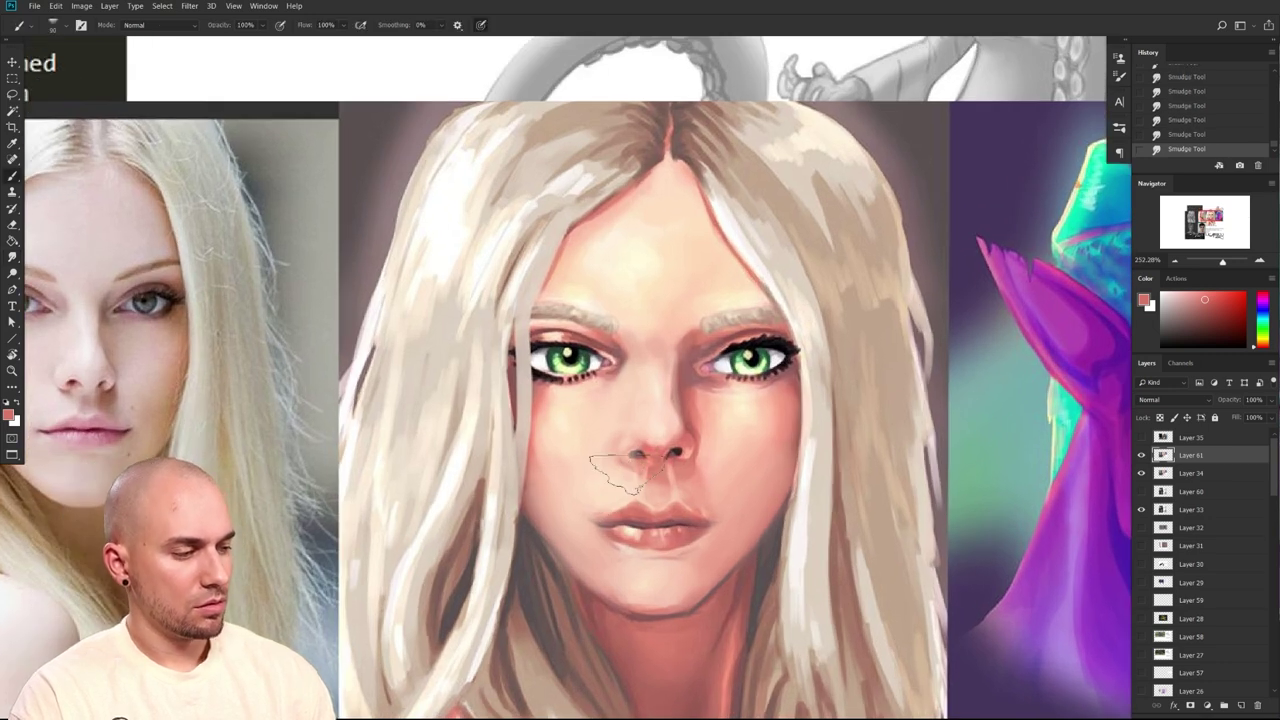
pyautogui.keyDown('alt'); pyautogui.click(620, 466); pyautogui.keyUp('alt')
pyautogui.press('[')
pyautogui.press('[')
pyautogui.press('[')
pyautogui.click(626, 468)
pyautogui.click(628, 467)
pyautogui.click(627, 468)
pyautogui.click(630, 468)
pyautogui.click(636, 470)
pyautogui.click(642, 470)
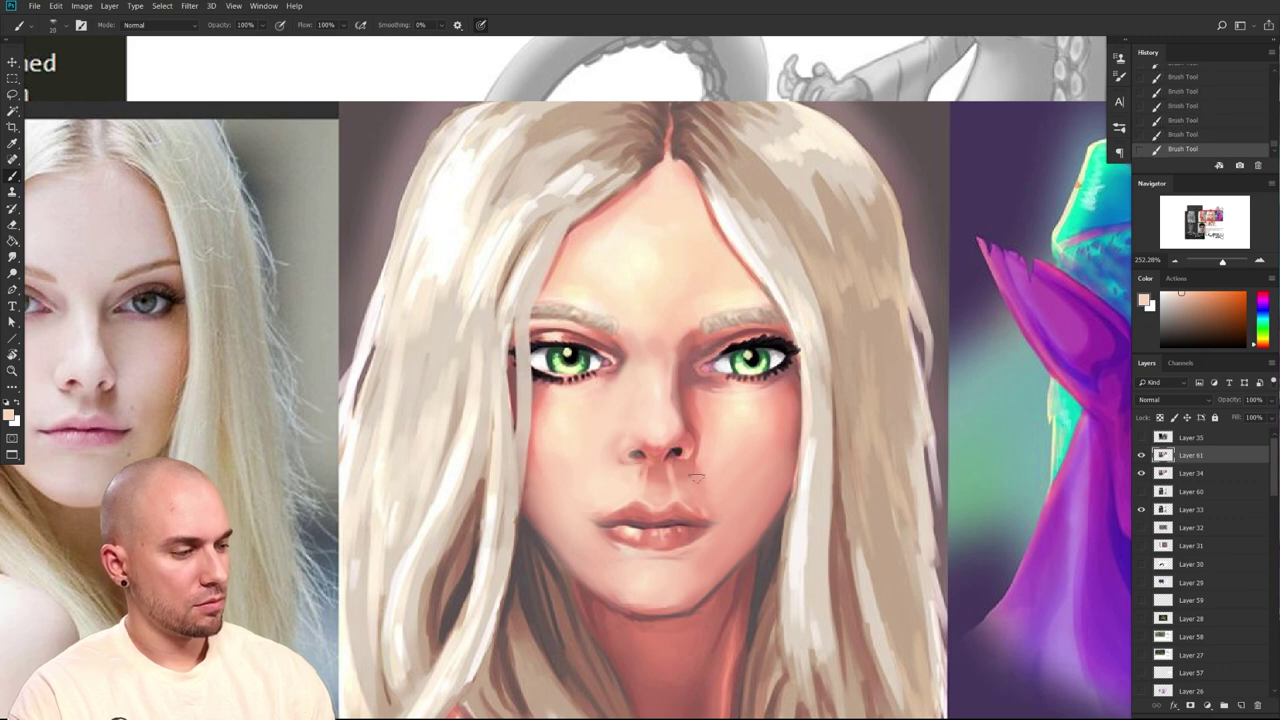
pyautogui.keyDown('alt'); pyautogui.click(638, 453); pyautogui.keyUp('alt')
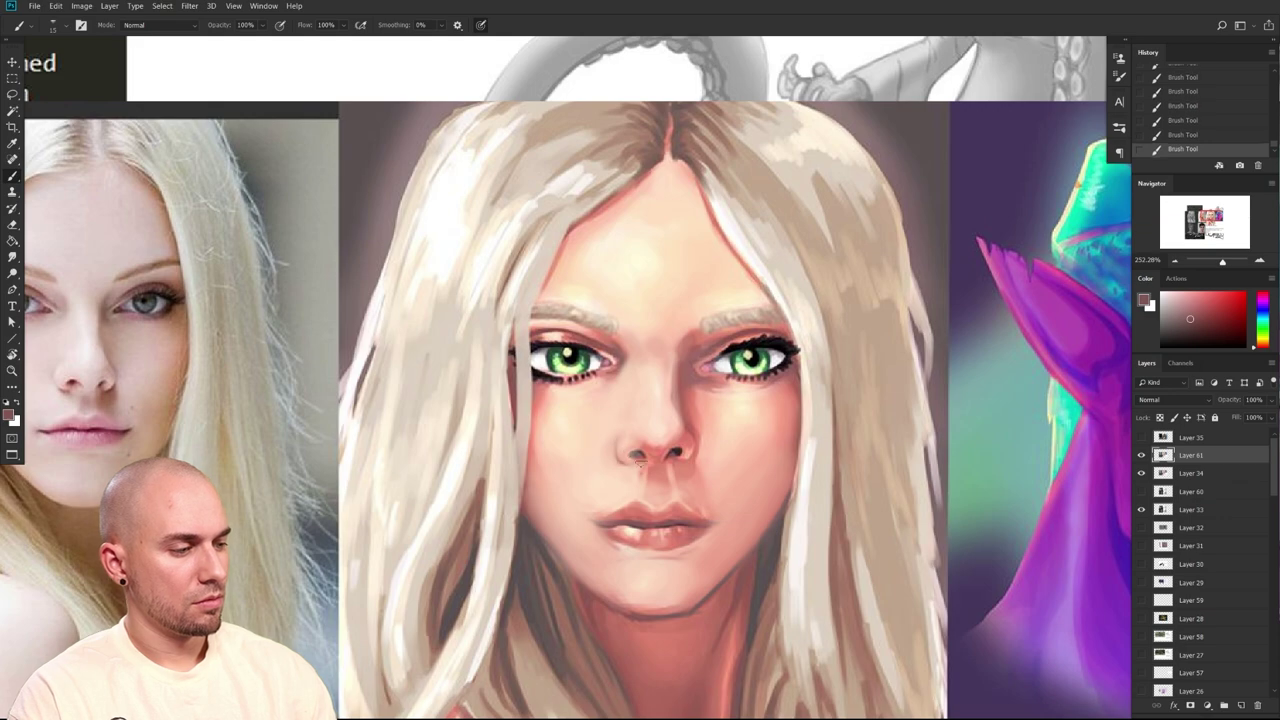
# Toggle the visibility of Layer 61 repeatedly to compare the repainted nose with the original
pyautogui.moveTo(848, 465); pyautogui.dragTo(807, 583)
pyautogui.scroll(-1, 806, 583)
pyautogui.click(1142, 456)
pyautogui.click(1142, 456)
pyautogui.click(1141, 455)
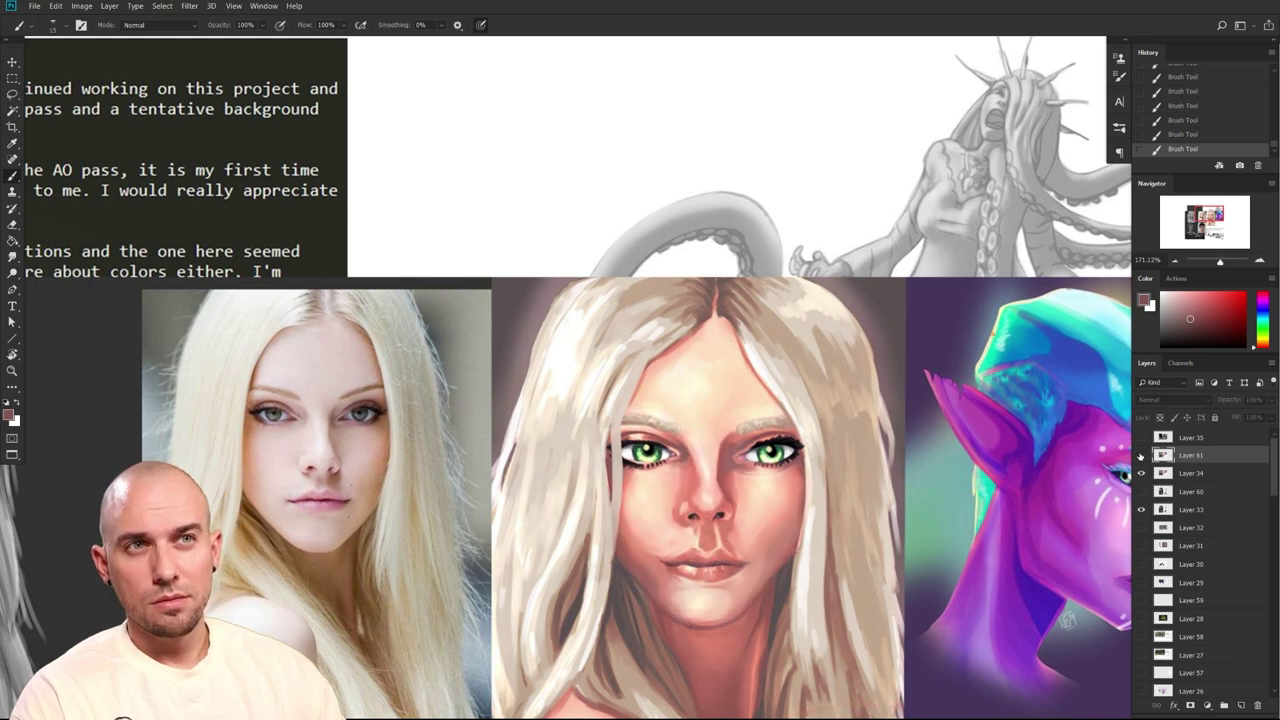
pyautogui.click(1141, 455)
pyautogui.click(1139, 455)
pyautogui.click(1139, 455)
pyautogui.click(1139, 455)
pyautogui.click(1139, 455)
pyautogui.click(1139, 455)
pyautogui.click(1139, 455)
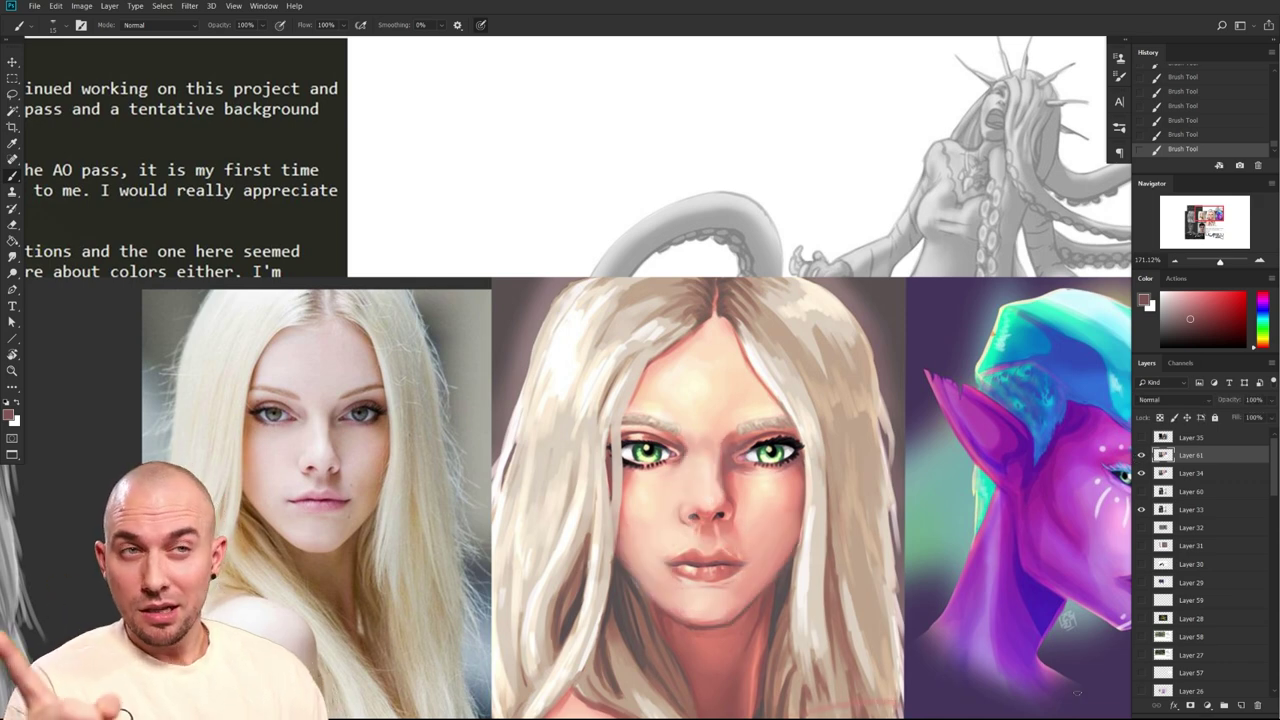
# Compare the portrait with and without Layer 61 against the reference photo and greyscale study at different magnifications
pyautogui.moveTo(813, 558); pyautogui.dragTo(931, 477)
pyautogui.click(1141, 455)
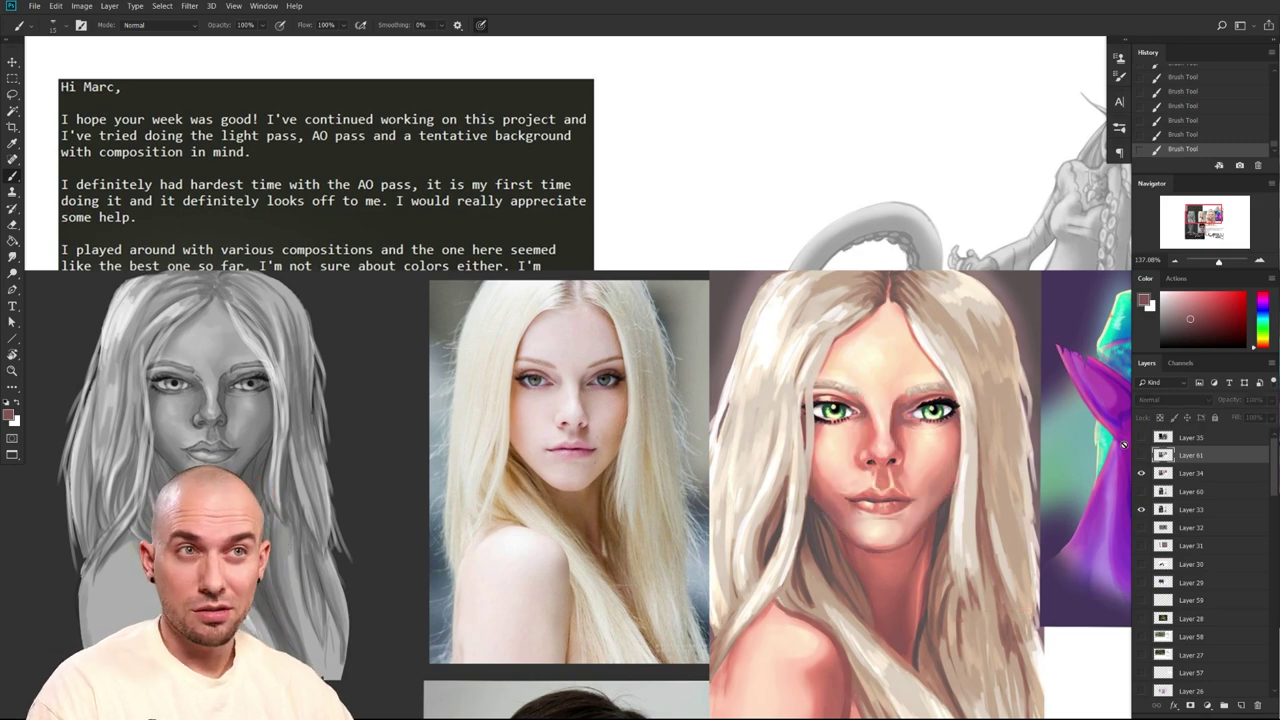
pyautogui.scroll(2, 932, 447)
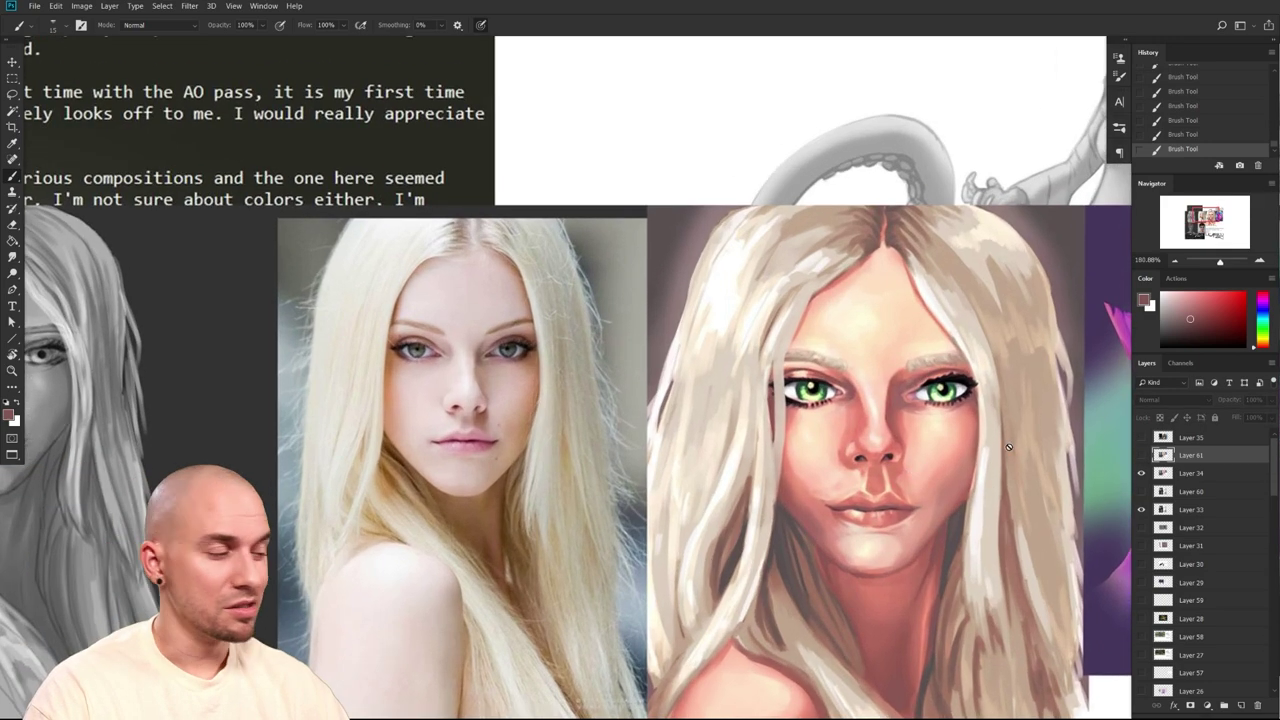
pyautogui.click(1141, 455)
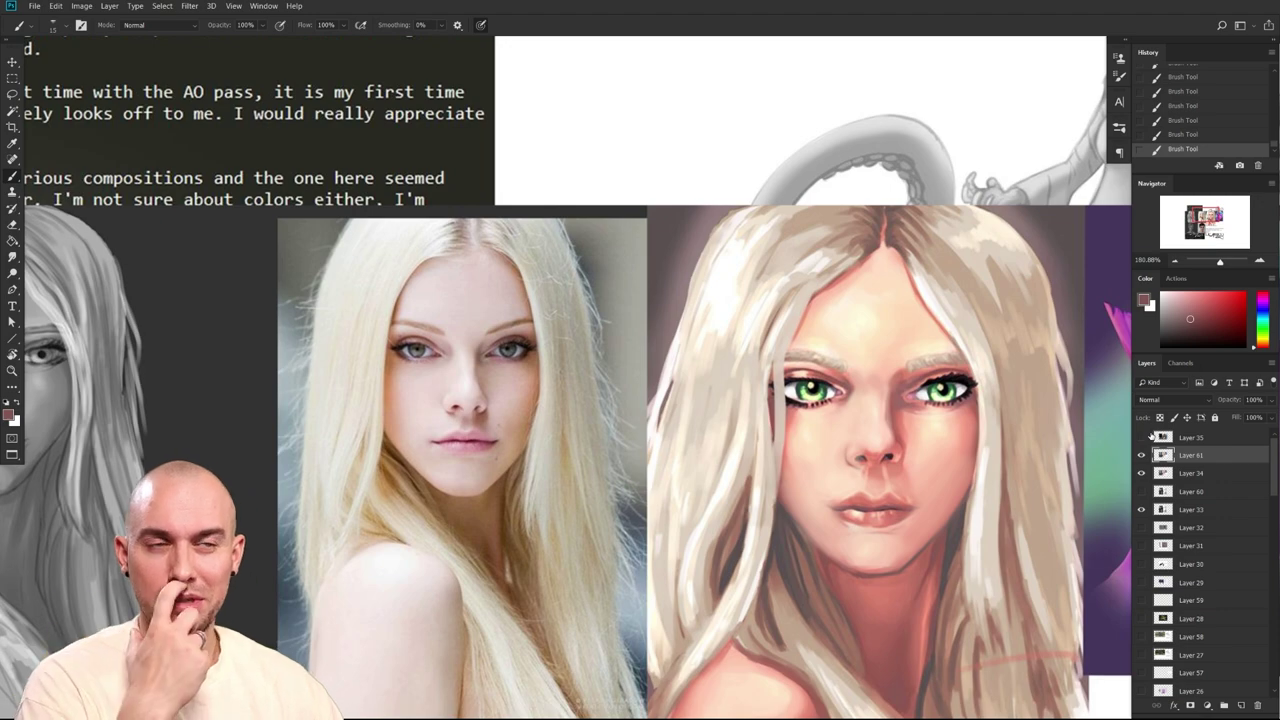
pyautogui.click(1141, 455)
pyautogui.click(1141, 455)
pyautogui.scroll(-2, 919, 478)
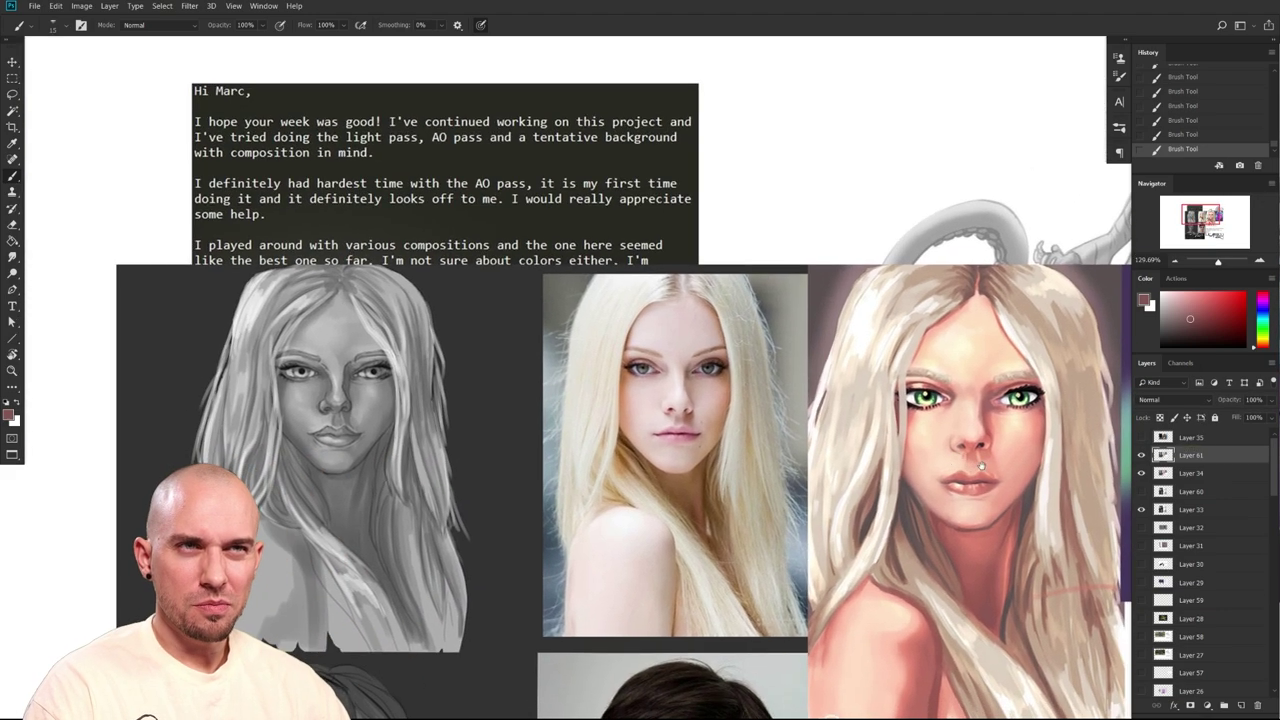
pyautogui.scroll(2, 878, 494)
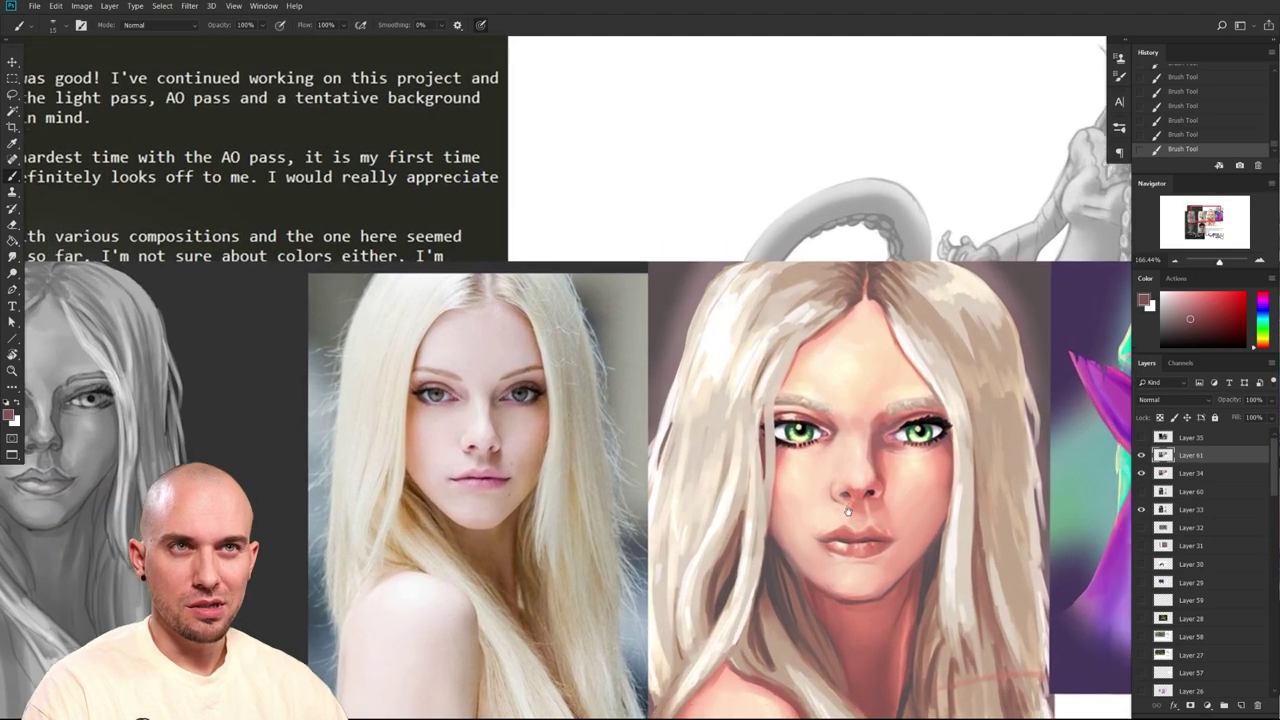
pyautogui.moveTo(848, 511); pyautogui.dragTo(870, 537)
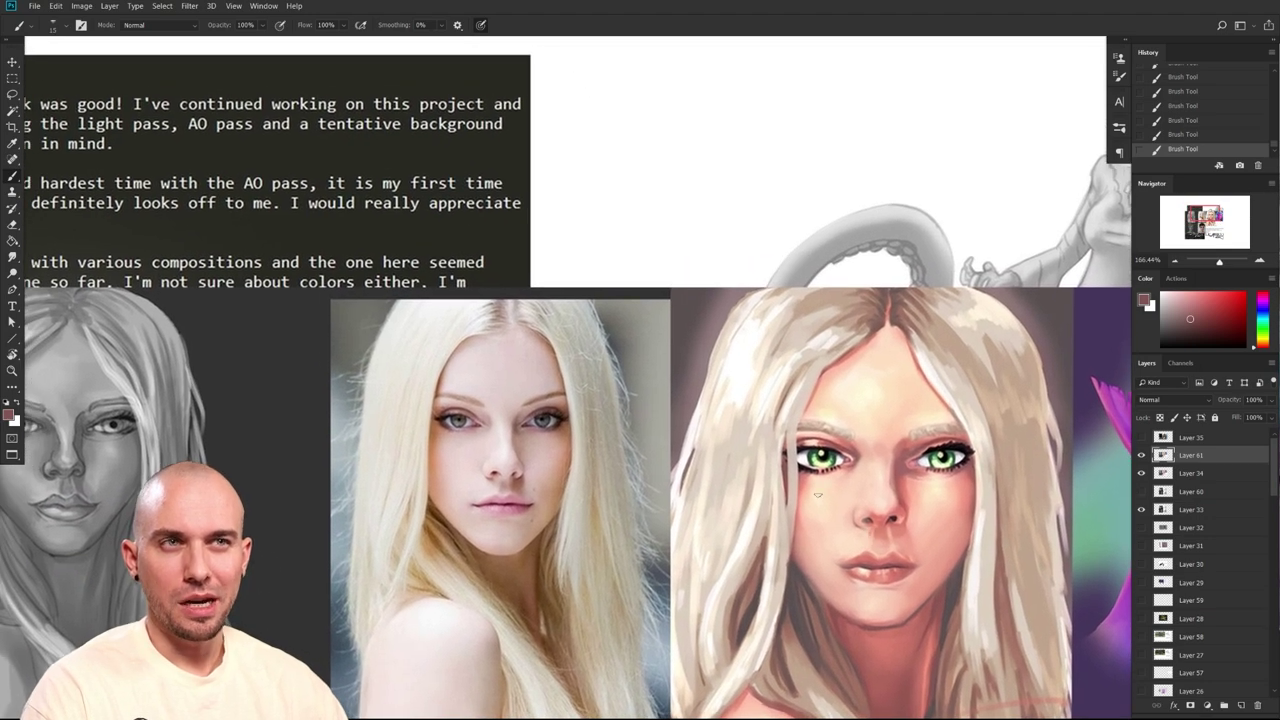
# Sample the tone around the eye and the light blonde hair in the reference photo to check their hues
pyautogui.scroll(-1, 756, 517)
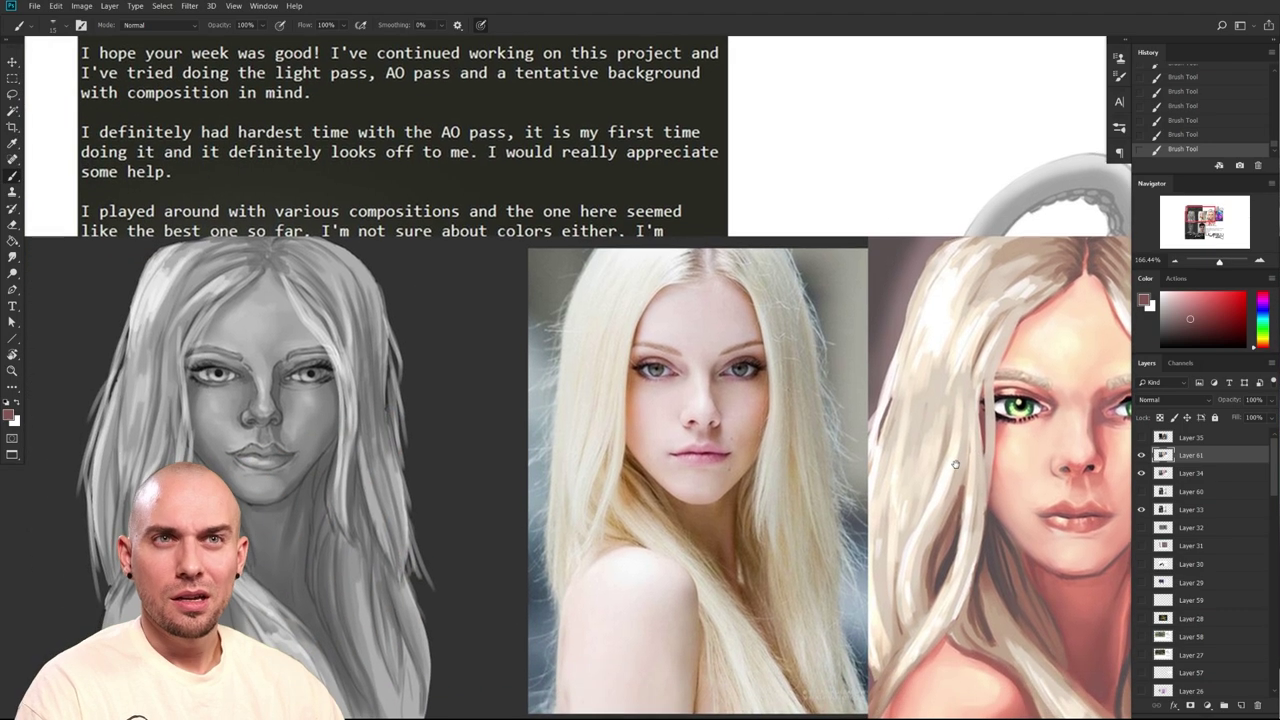
pyautogui.scroll(2, 805, 465)
pyautogui.moveTo(960, 553); pyautogui.dragTo(868, 555)
pyautogui.scroll(3, 868, 555)
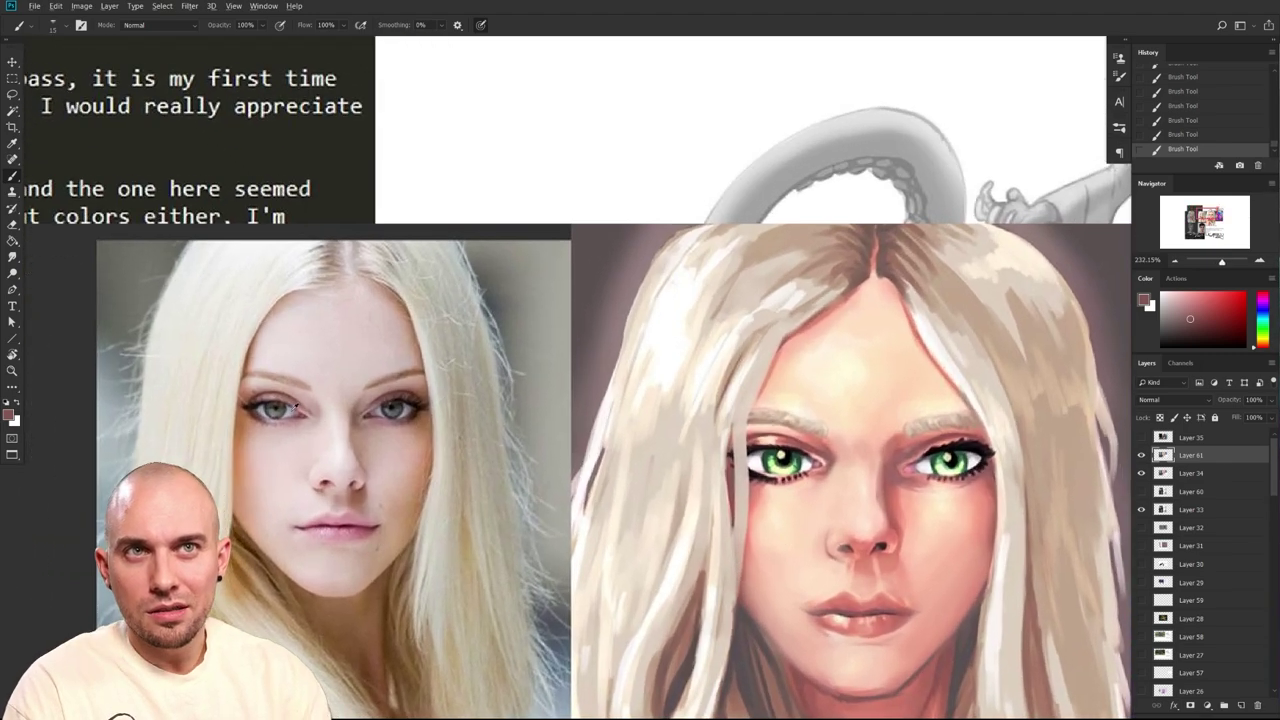
pyautogui.keyDown('alt'); pyautogui.click(292, 403); pyautogui.keyUp('alt')
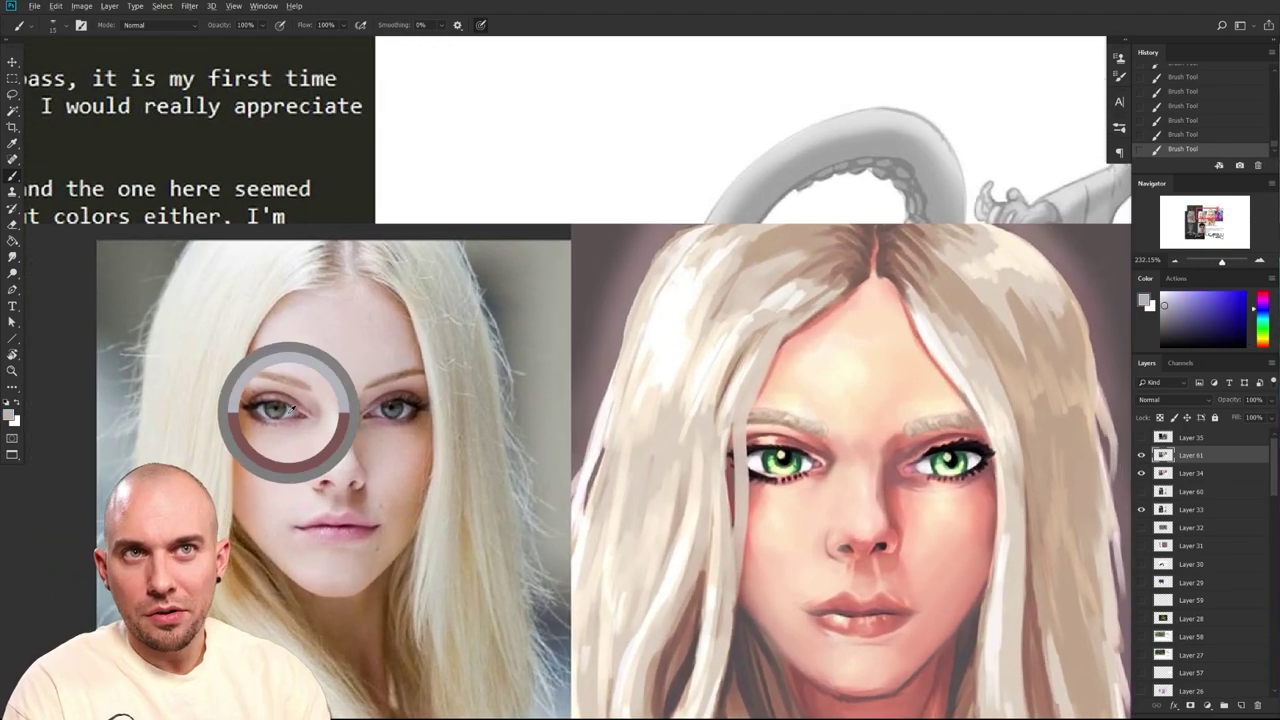
pyautogui.keyDown('alt'); pyautogui.click(224, 350); pyautogui.keyUp('alt')
pyautogui.moveTo(694, 532); pyautogui.dragTo(711, 534)
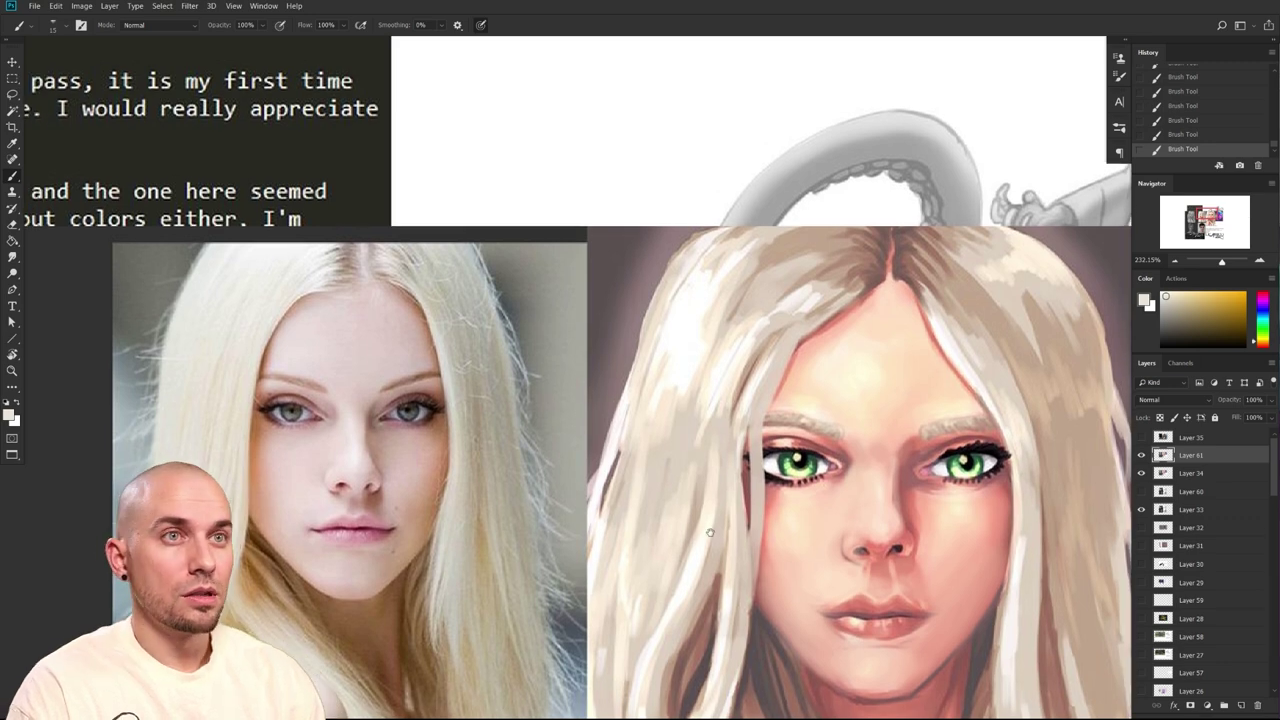
# Sample the painted portrait's hair strands and eye white to compare their colours with the reference photo
pyautogui.keyDown('alt'); pyautogui.click(729, 376); pyautogui.keyUp('alt')
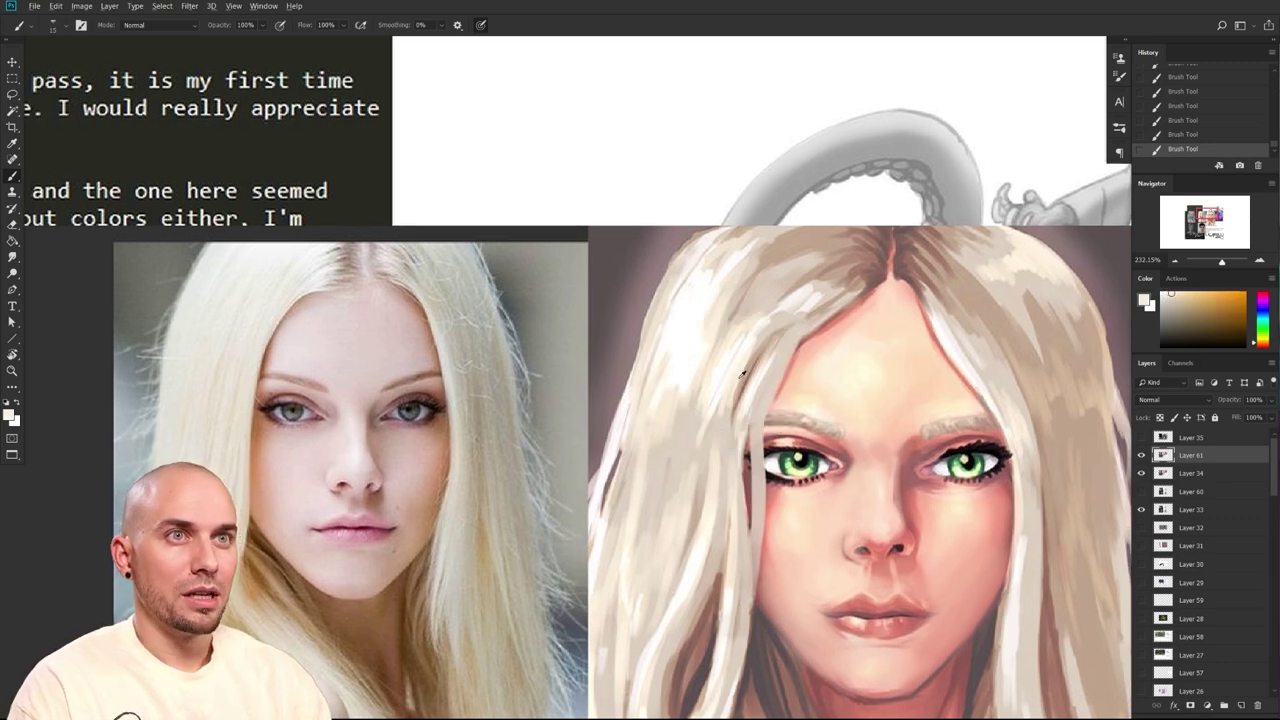
pyautogui.keyDown('alt'); pyautogui.click(757, 386); pyautogui.keyUp('alt')
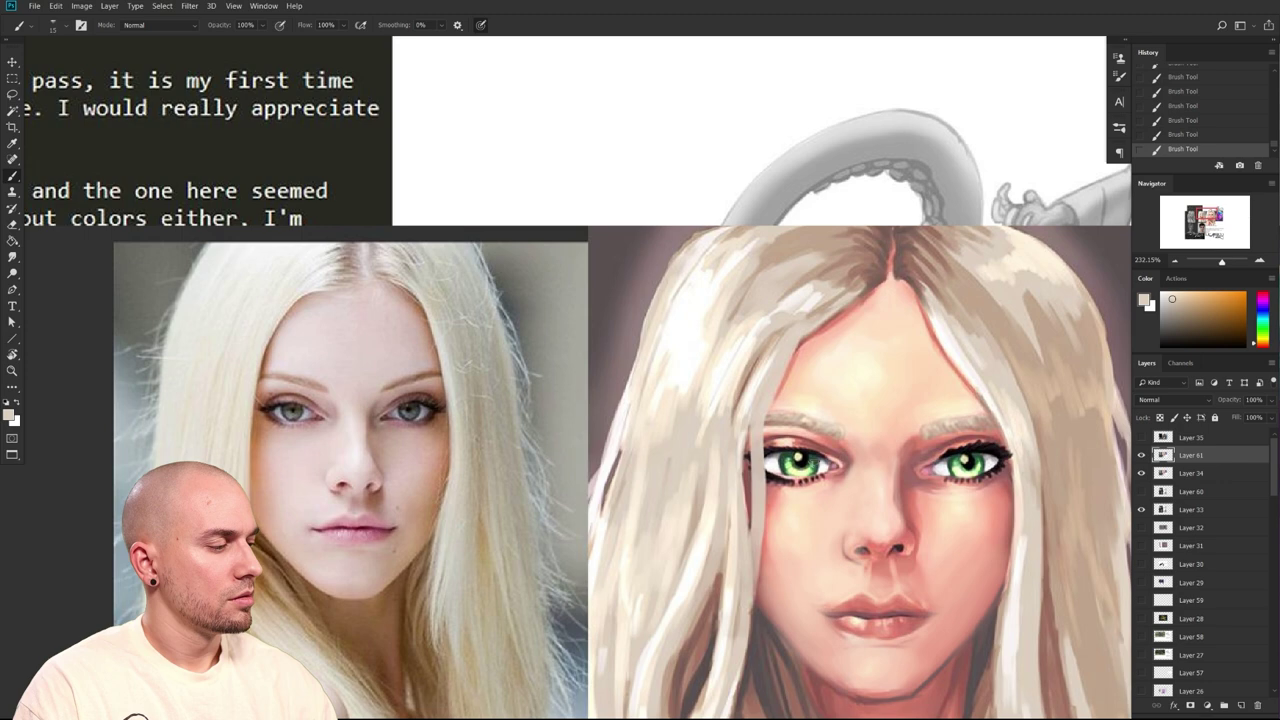
pyautogui.keyDown('alt'); pyautogui.click(770, 462); pyautogui.keyUp('alt')
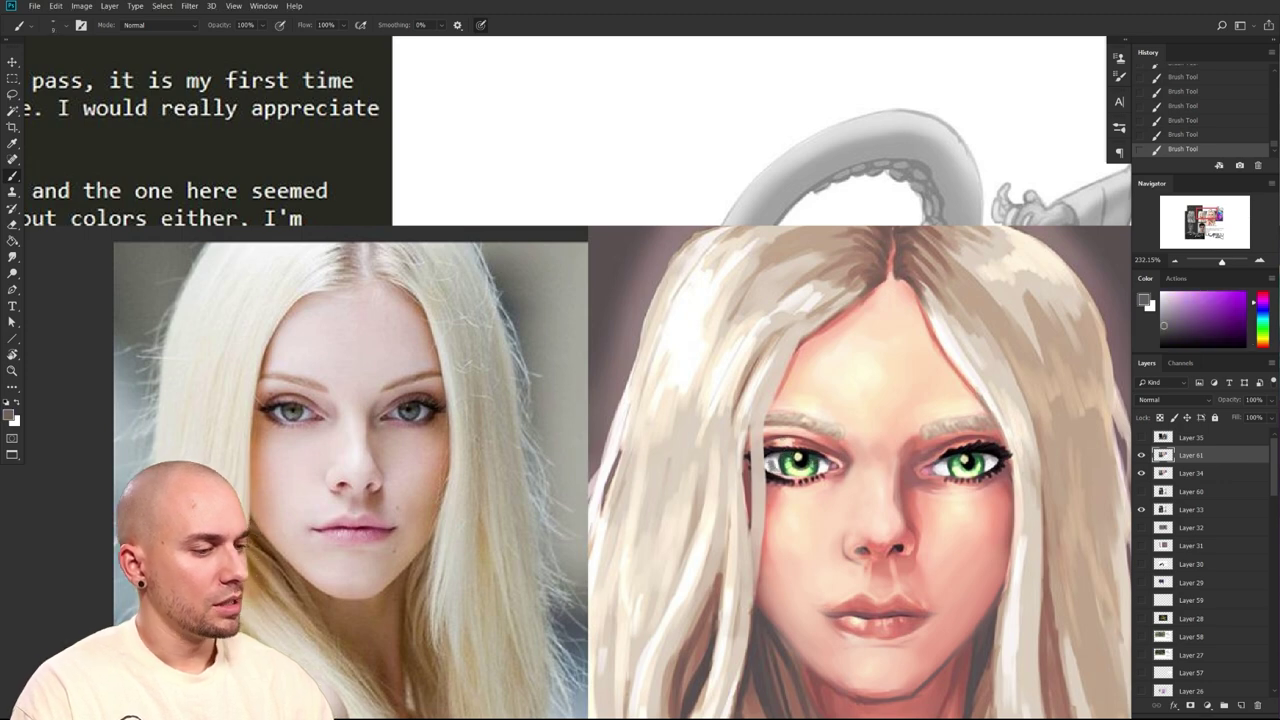
# Sample the skin shadow near the reference photo's nose bridge and shift the brush colour to a lighter muted violet
pyautogui.keyDown('alt'); pyautogui.click(330, 407); pyautogui.keyUp('alt')
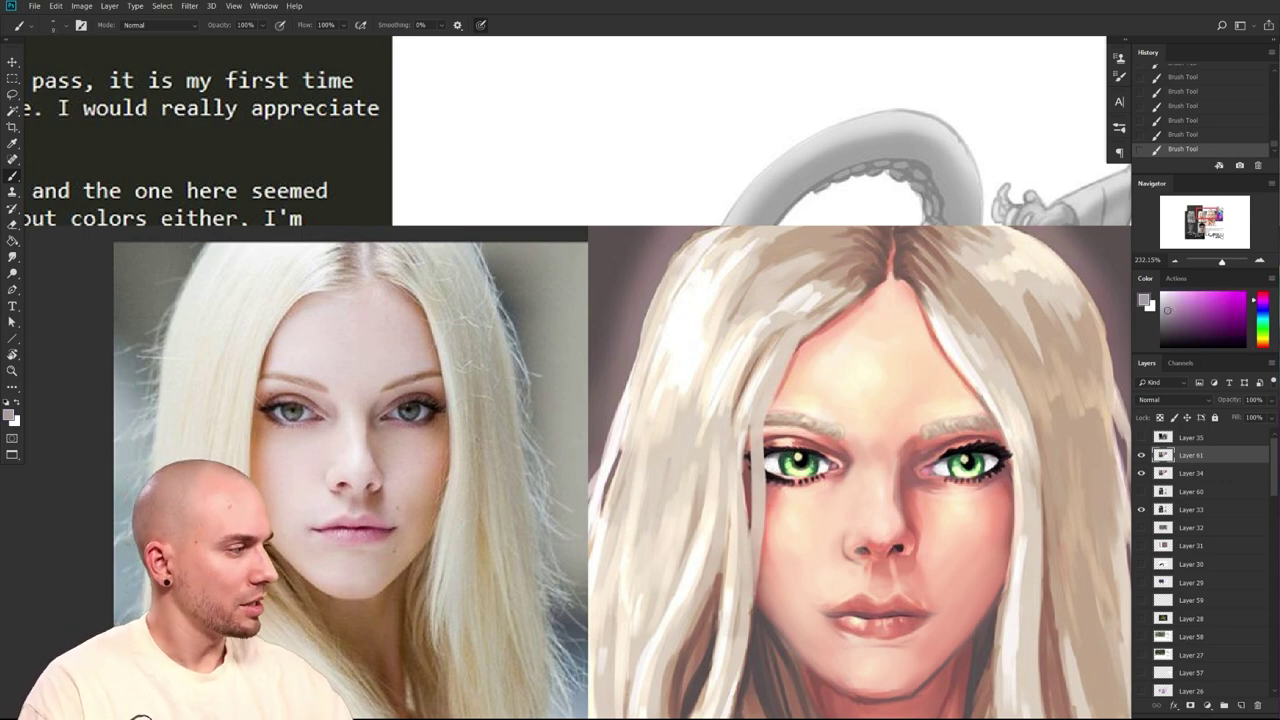
pyautogui.click(1165, 306)
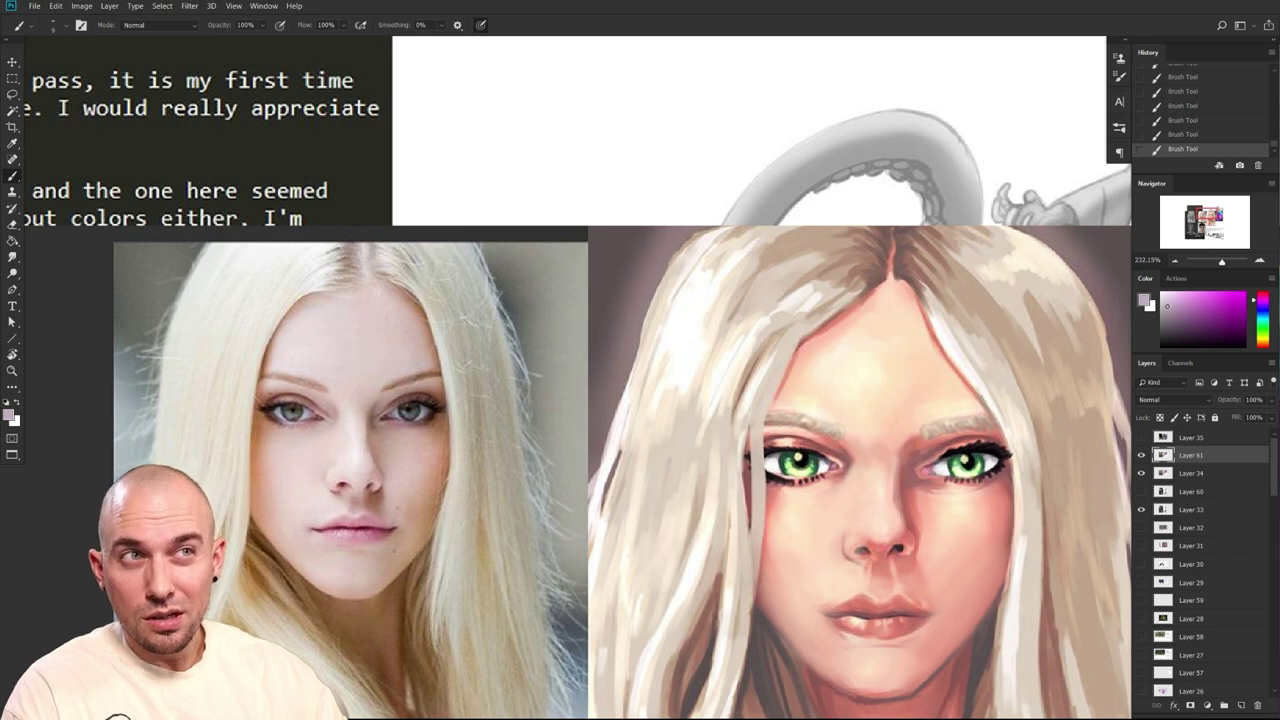
pyautogui.moveTo(1263, 315); pyautogui.dragTo(1265, 307)
pyautogui.moveTo(1168, 304); pyautogui.dragTo(1170, 307)
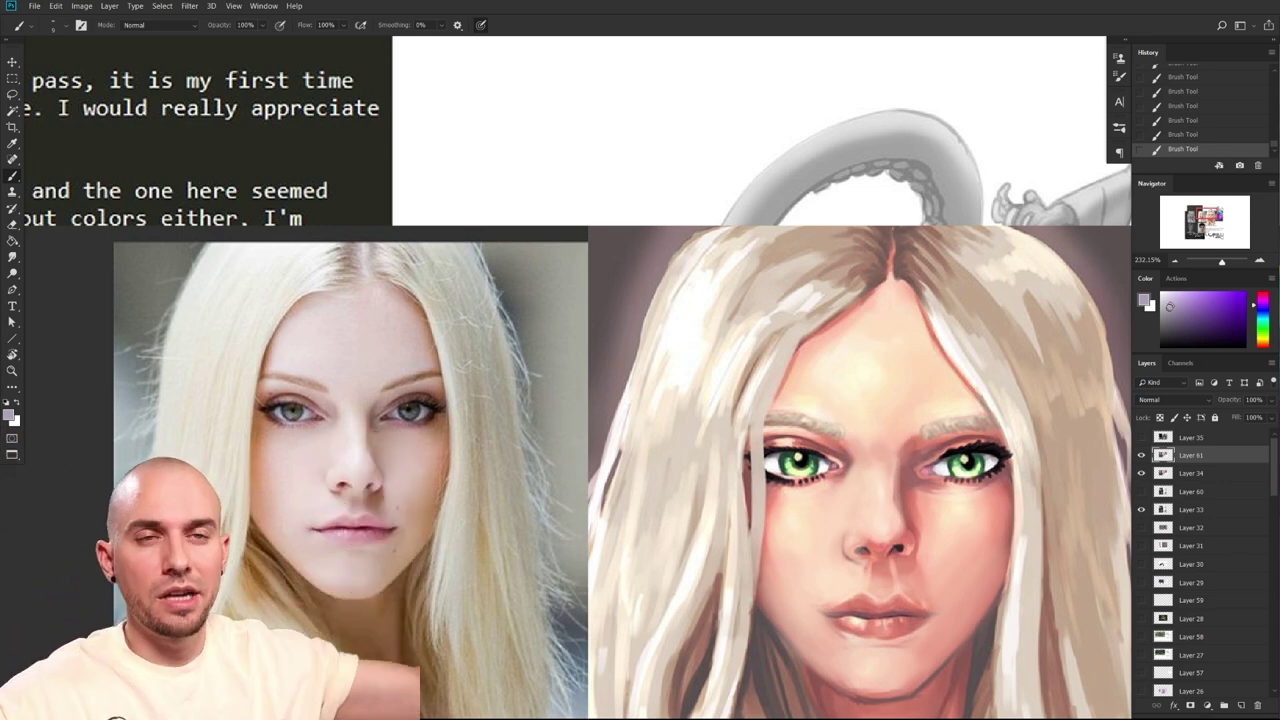
# Reduce the brush size and sample the near-black of the painted portrait's eye
pyautogui.moveTo(909, 571)
pyautogui.mouseDown()
pyautogui.moveTo(834, 561)
pyautogui.moveTo(771, 594)
pyautogui.mouseUp()
pyautogui.press('[')
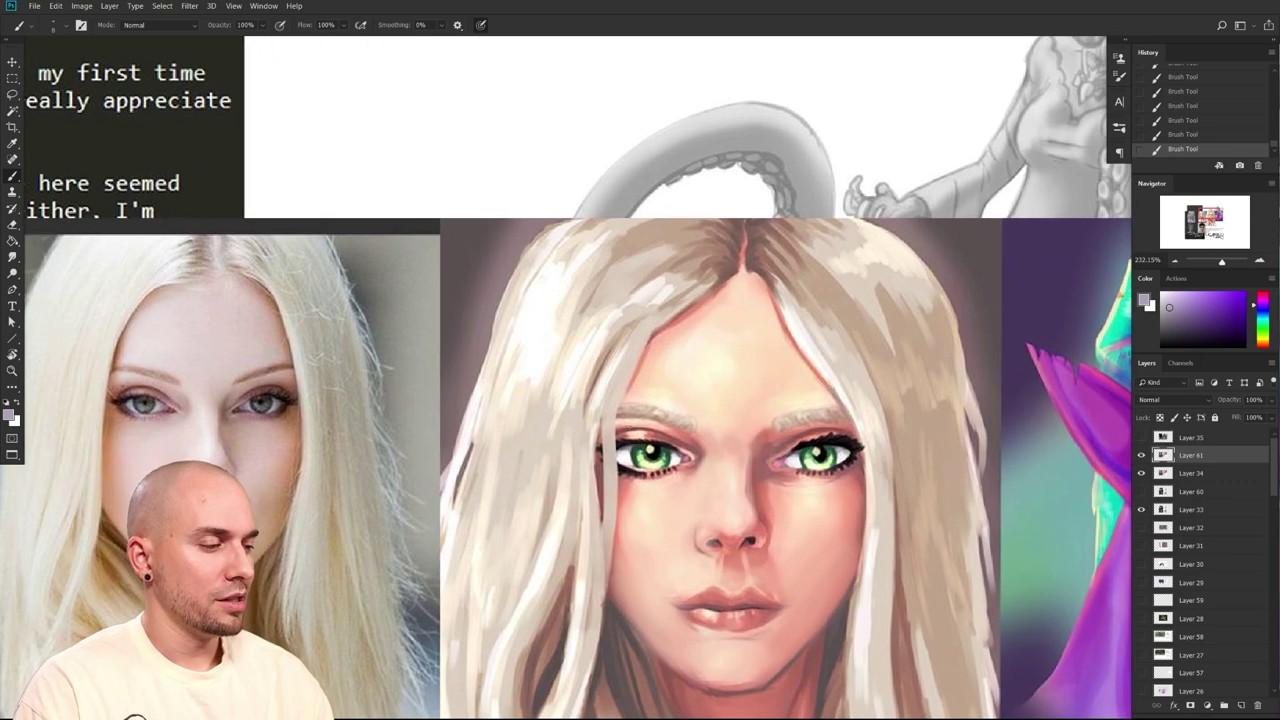
pyautogui.moveTo(571, 507); pyautogui.dragTo(675, 524)
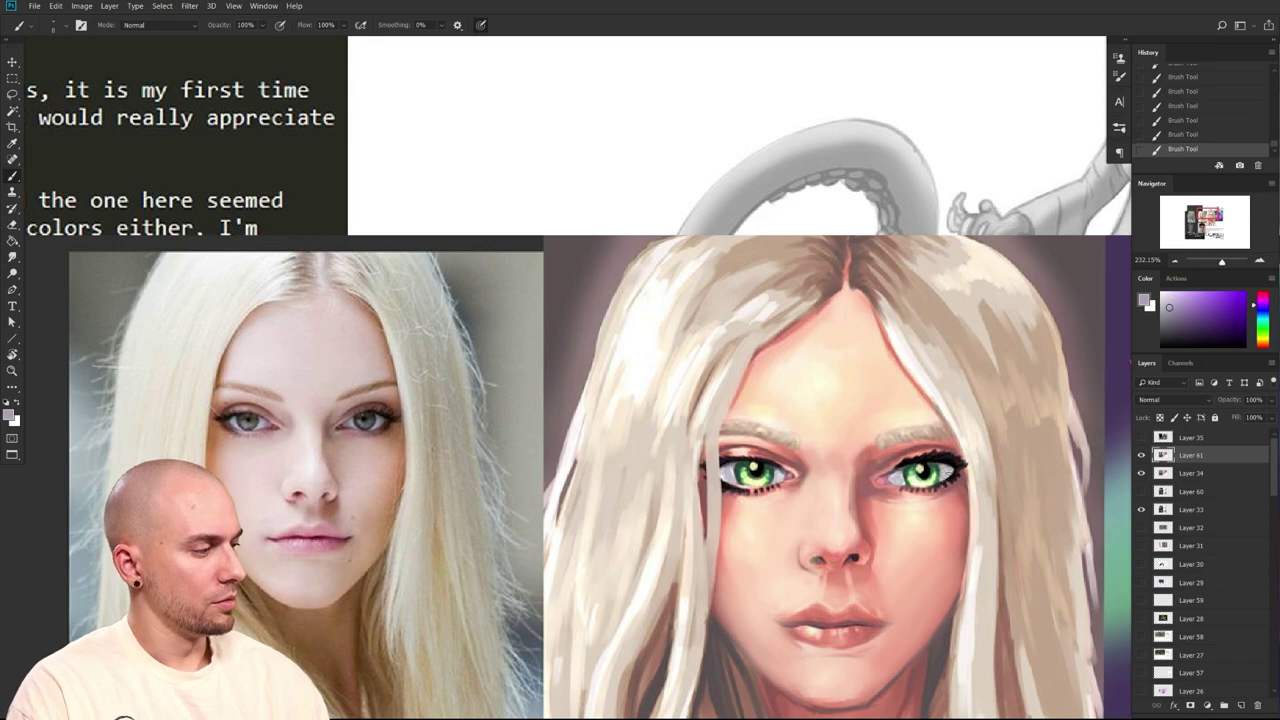
pyautogui.scroll(-5, 760, 550)
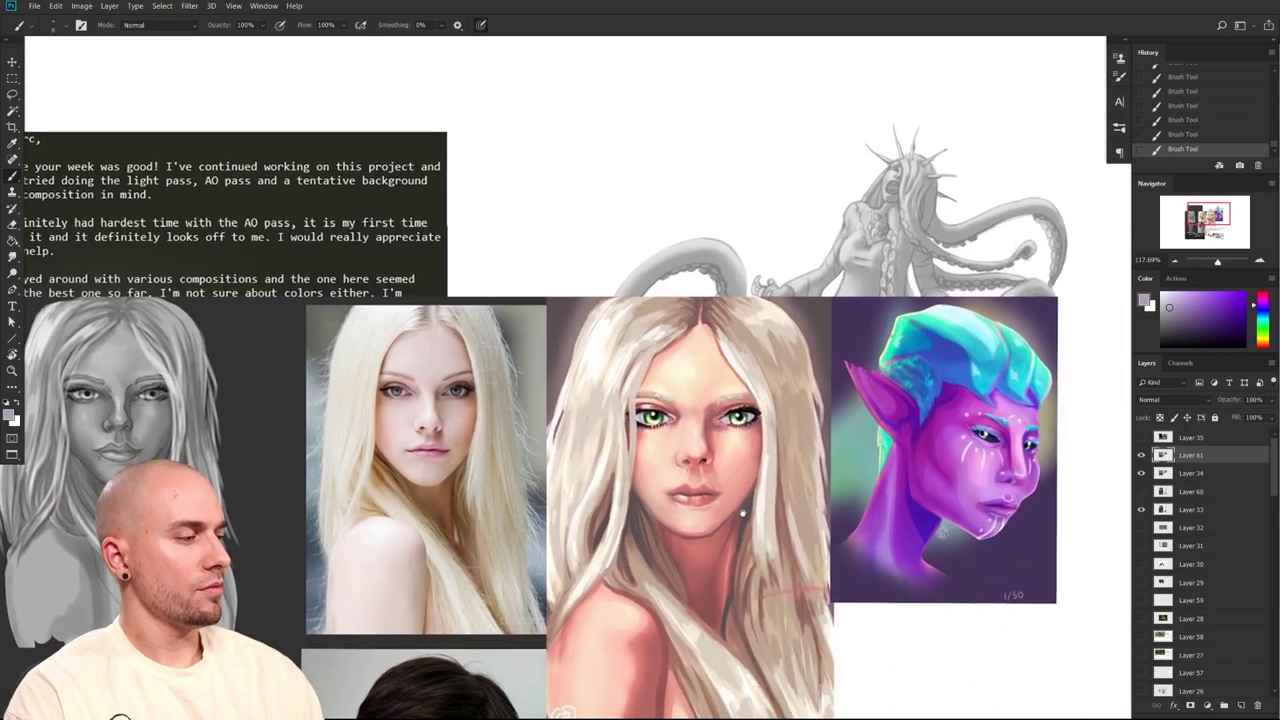
pyautogui.scroll(5, 760, 550)
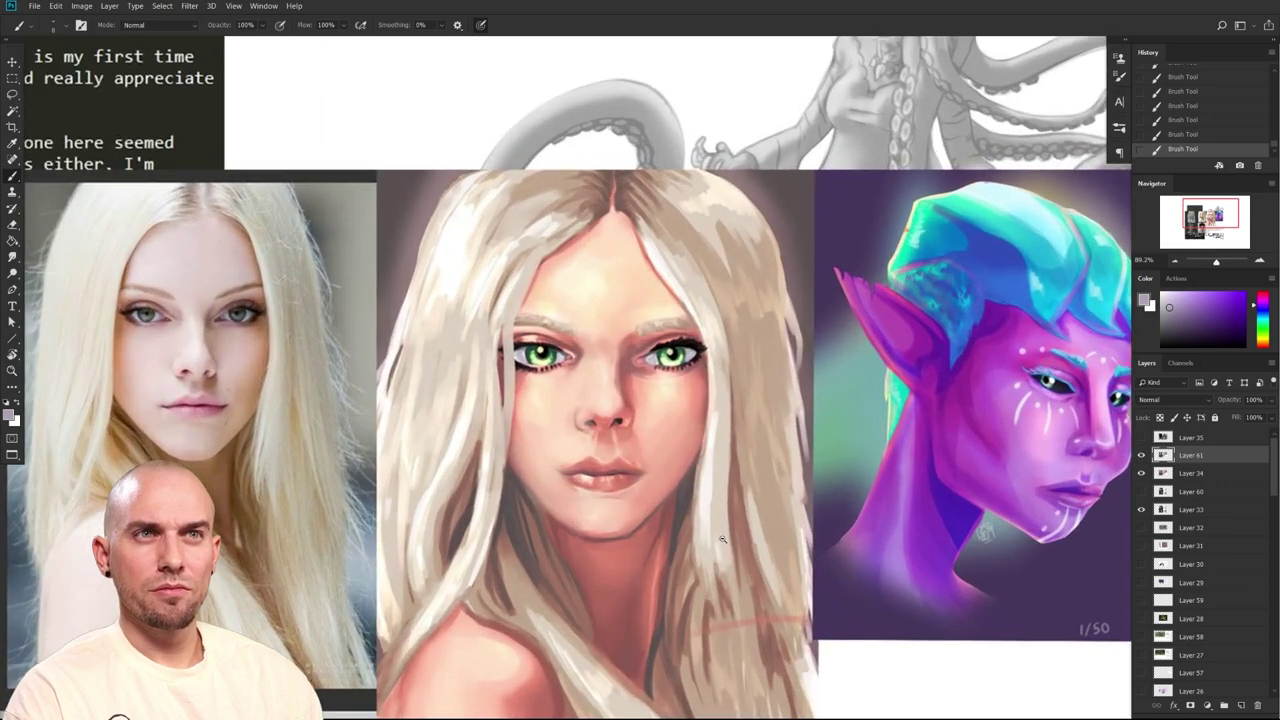
pyautogui.scroll(3, 722, 539)
pyautogui.keyDown('alt'); pyautogui.click(511, 309); pyautogui.keyUp('alt')
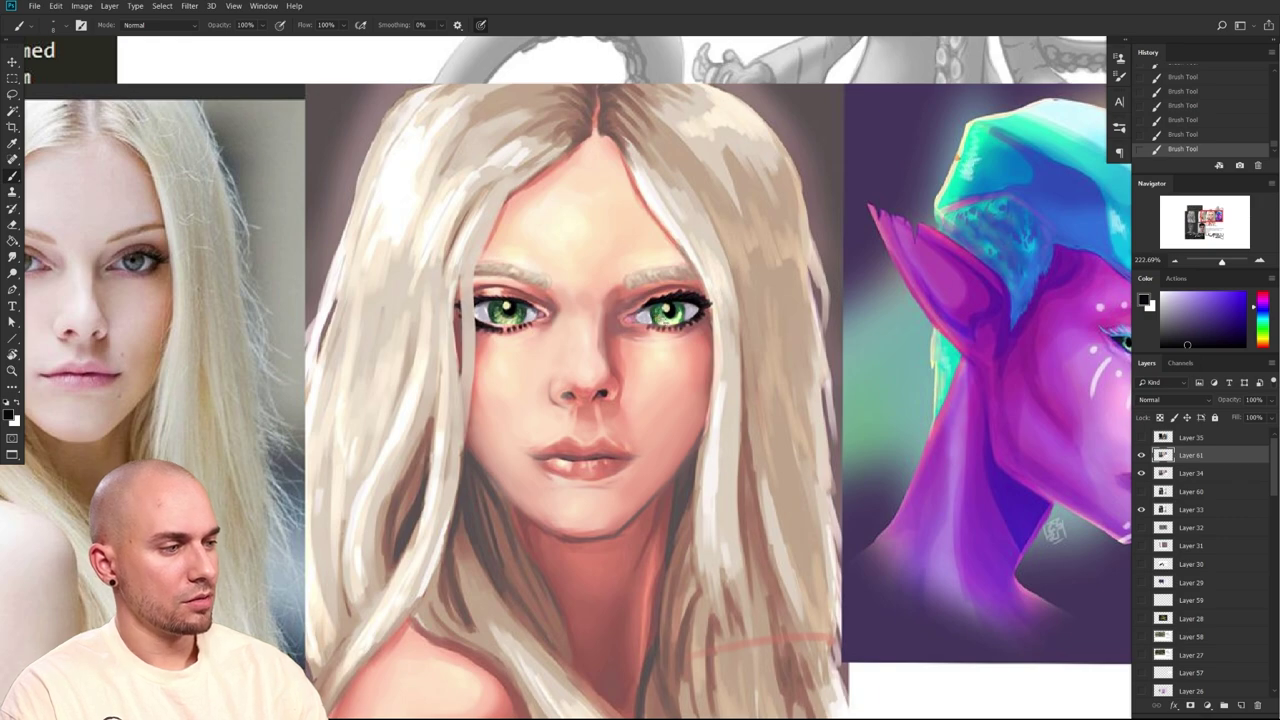
# Review the repainted blonde portrait beside the greyscale studies, reference photos, elf painting and submission letter at several magnifications
pyautogui.scroll(-8, 788, 463)
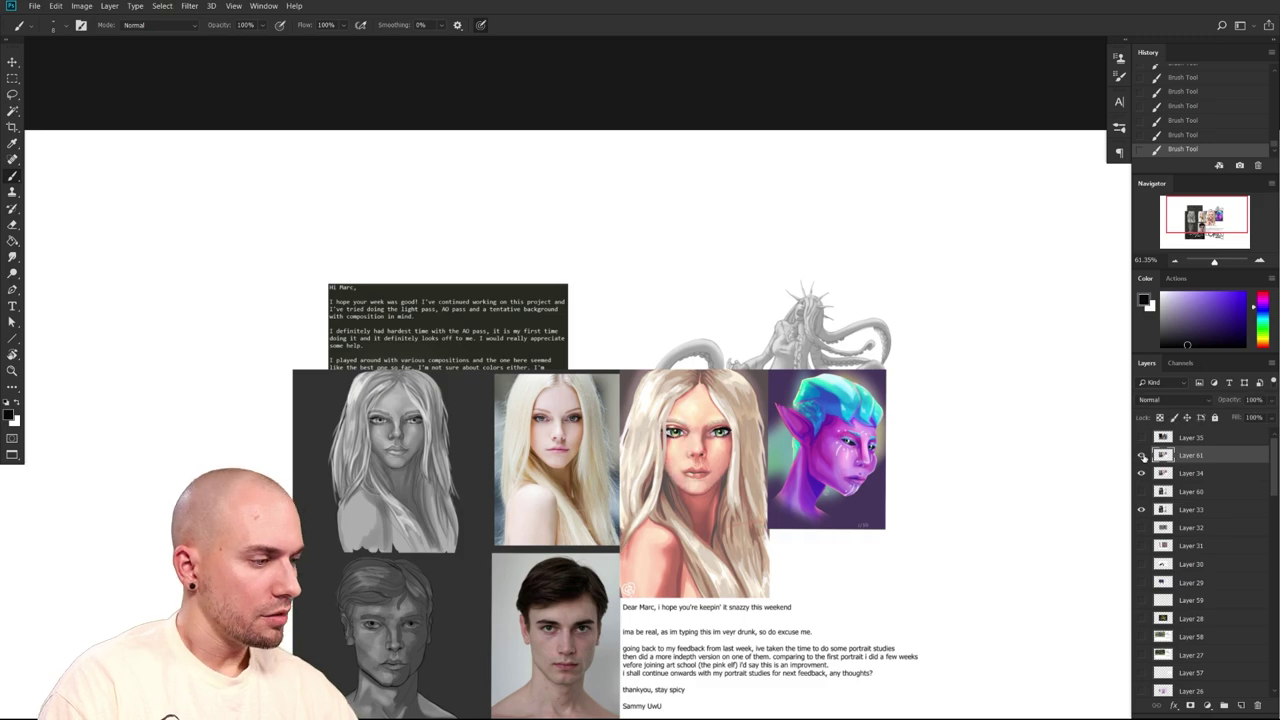
pyautogui.scroll(2, 880, 481)
pyautogui.moveTo(887, 481); pyautogui.dragTo(908, 426)
pyautogui.scroll(-1, 880, 457)
pyautogui.moveTo(880, 483); pyautogui.dragTo(866, 551)
pyautogui.scroll(-1, 864, 548)
pyautogui.scroll(2, 863, 524)
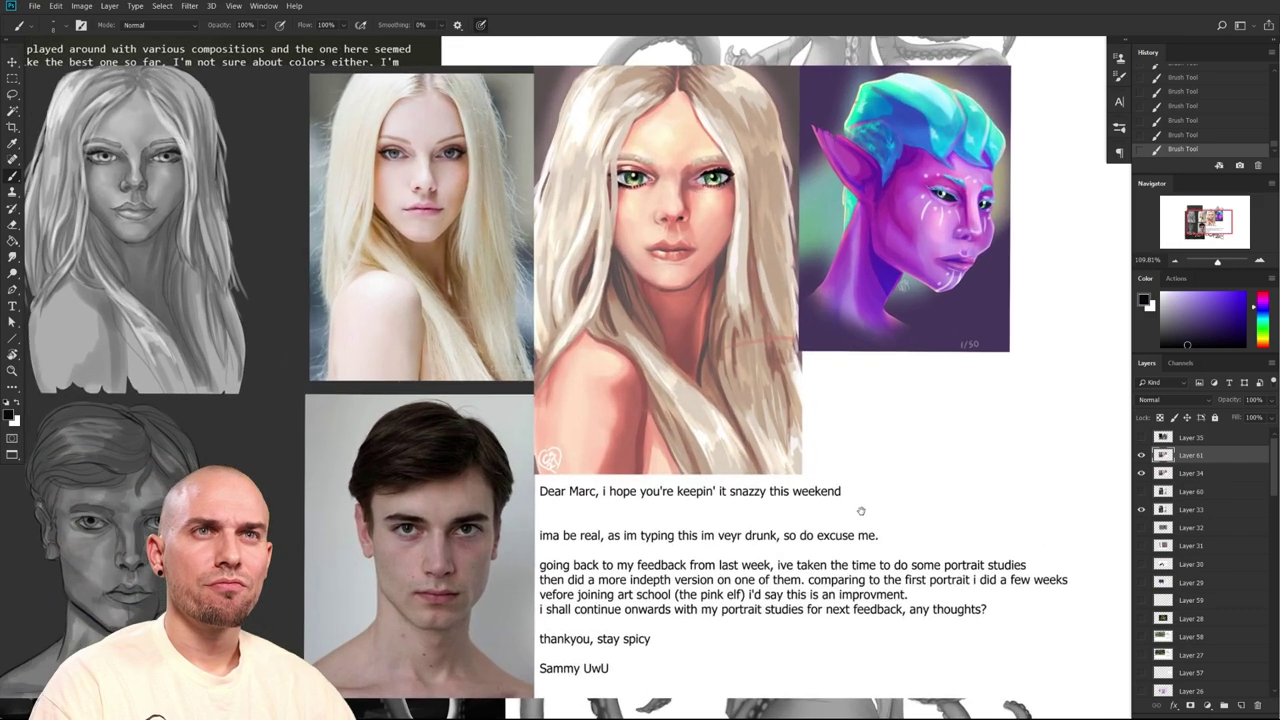
pyautogui.moveTo(824, 430); pyautogui.dragTo(900, 551)
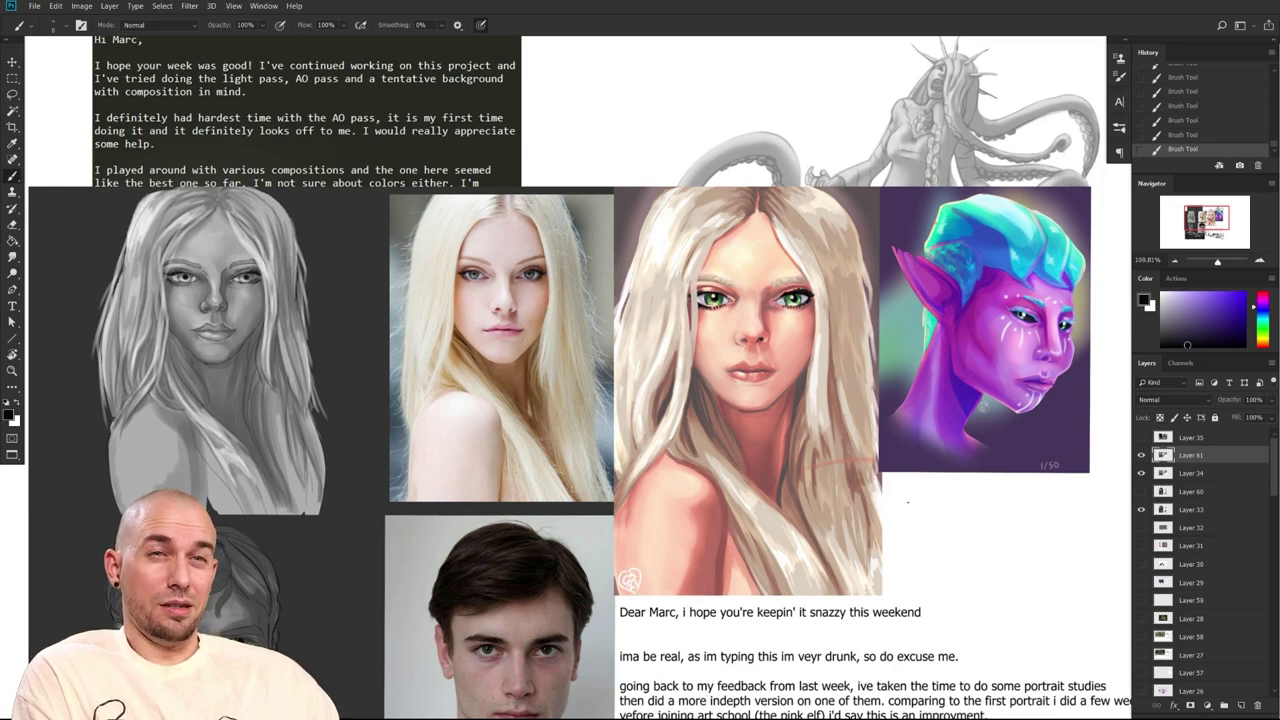
pyautogui.moveTo(921, 563); pyautogui.dragTo(924, 533)
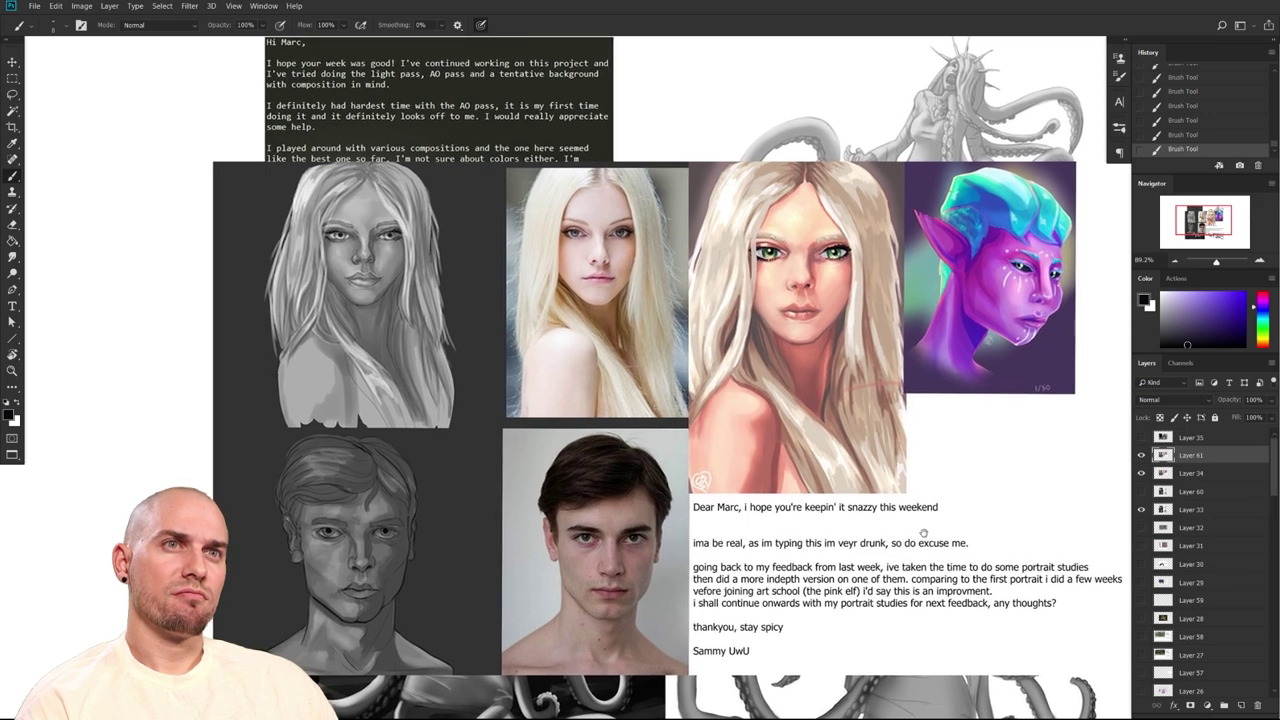
pyautogui.moveTo(923, 533); pyautogui.dragTo(922, 544)
pyautogui.scroll(3, 922, 544)
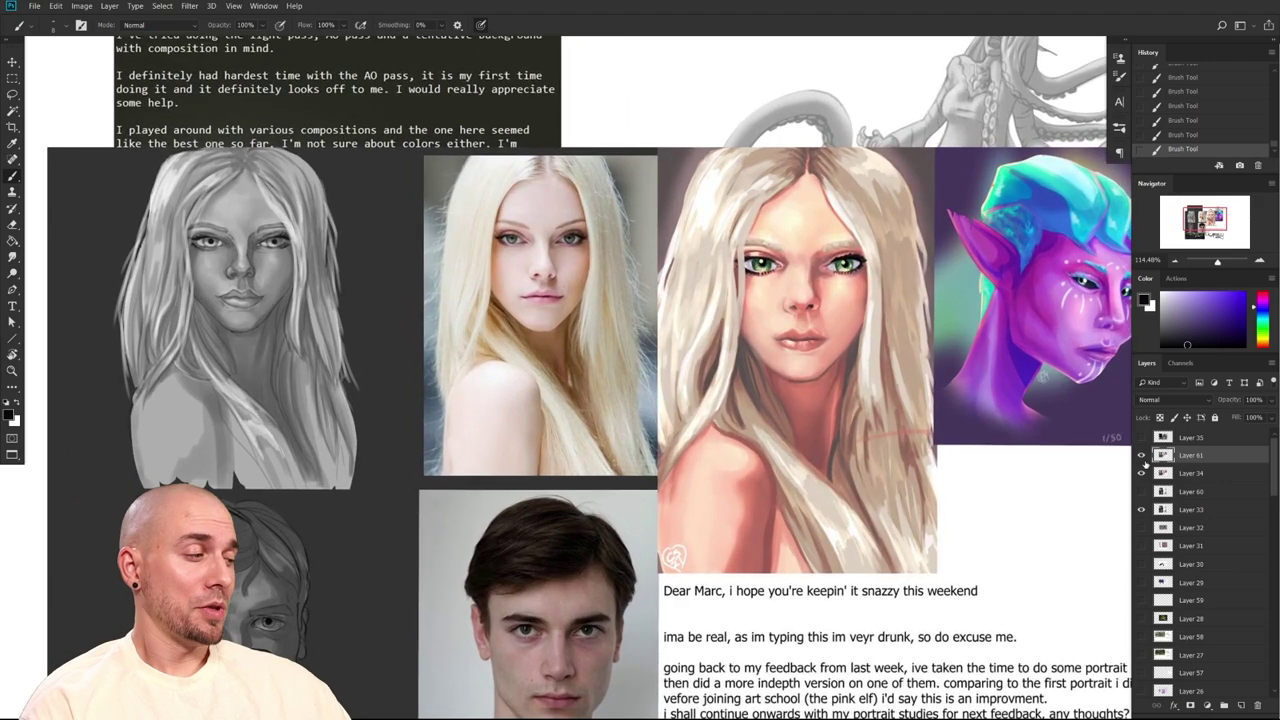
# Hide Layers 34, 61 and 33, and show and select Layer 35 containing the Dabi fanart submission
pyautogui.moveTo(1142, 473); pyautogui.dragTo(1142, 456)
pyautogui.click(1142, 438)
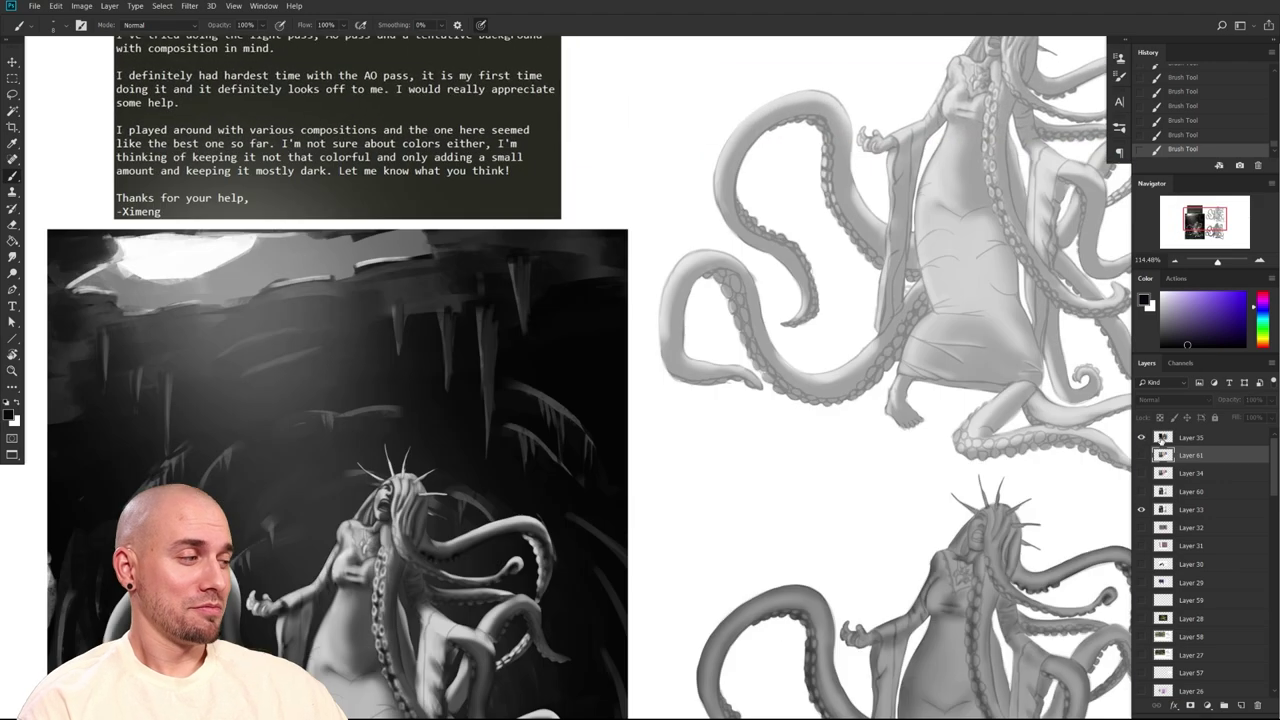
pyautogui.click(1188, 438)
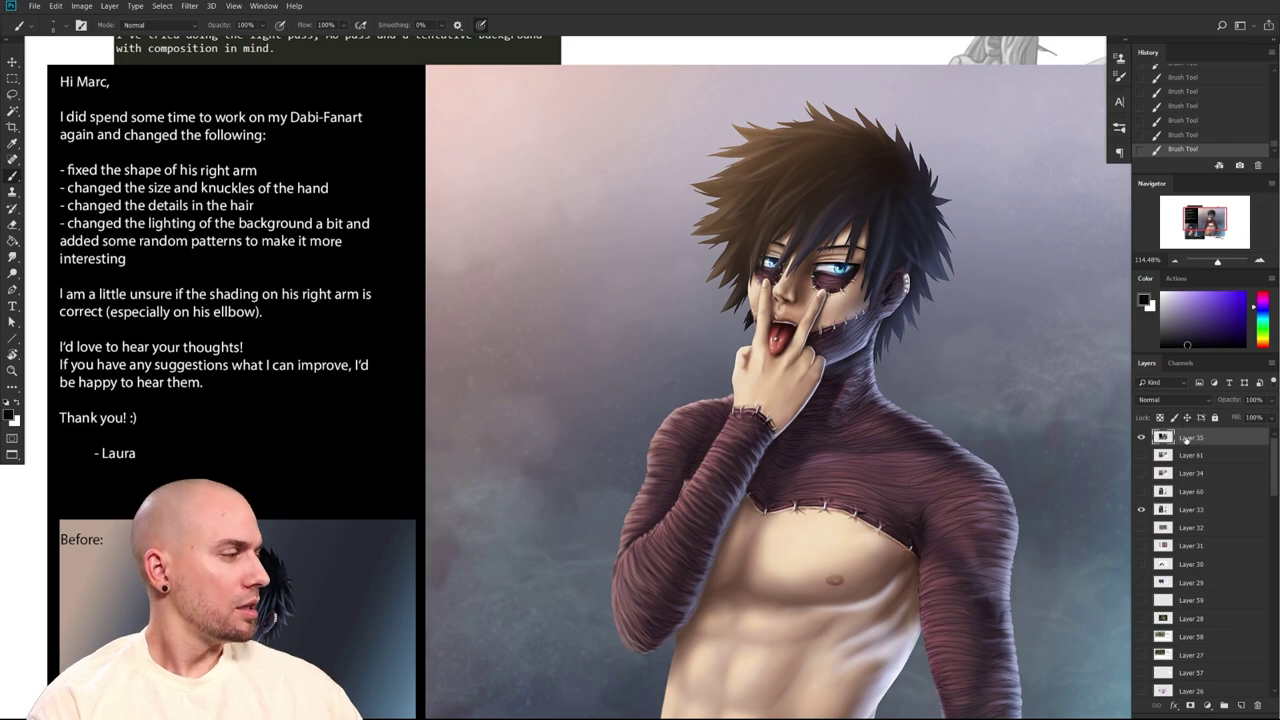
pyautogui.click(1142, 509)
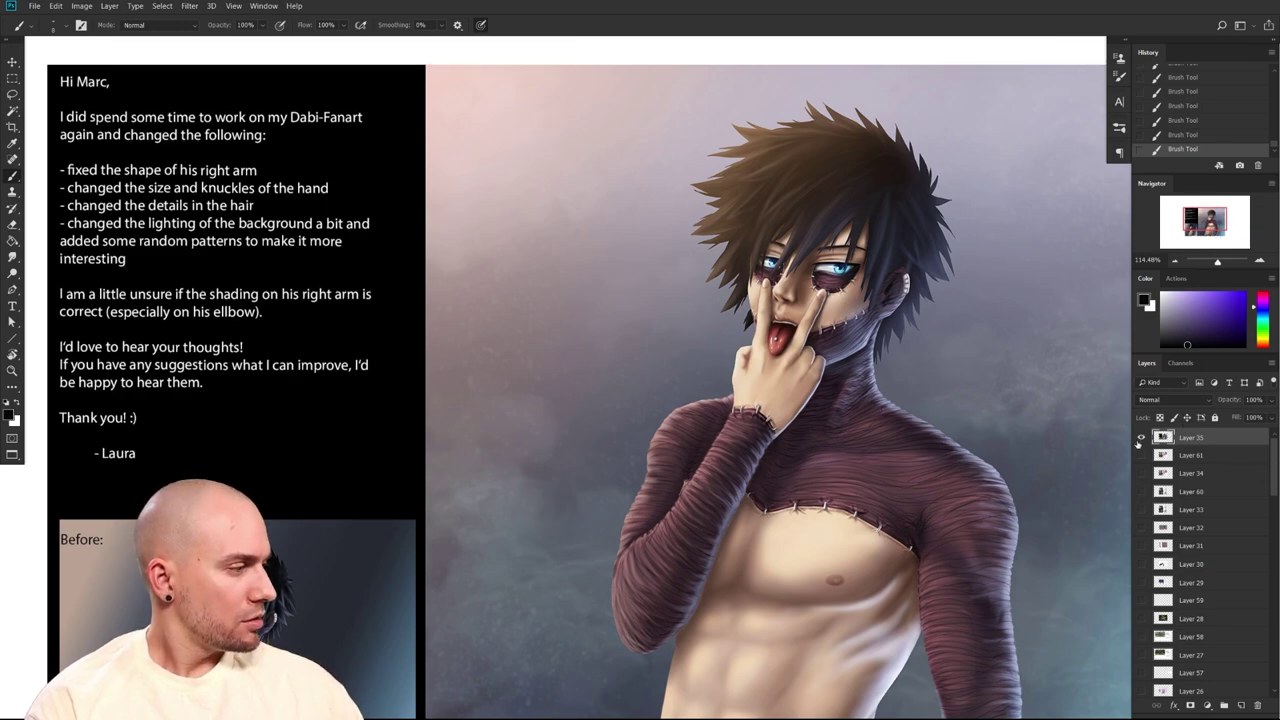
pyautogui.click(1141, 437)
pyautogui.click(1141, 437)
# Read the Dabi fanart submission letter and examine the figure's arm, hand, hair and background against the before version
pyautogui.scroll(-3, 940, 467)
pyautogui.moveTo(777, 386); pyautogui.dragTo(841, 472)
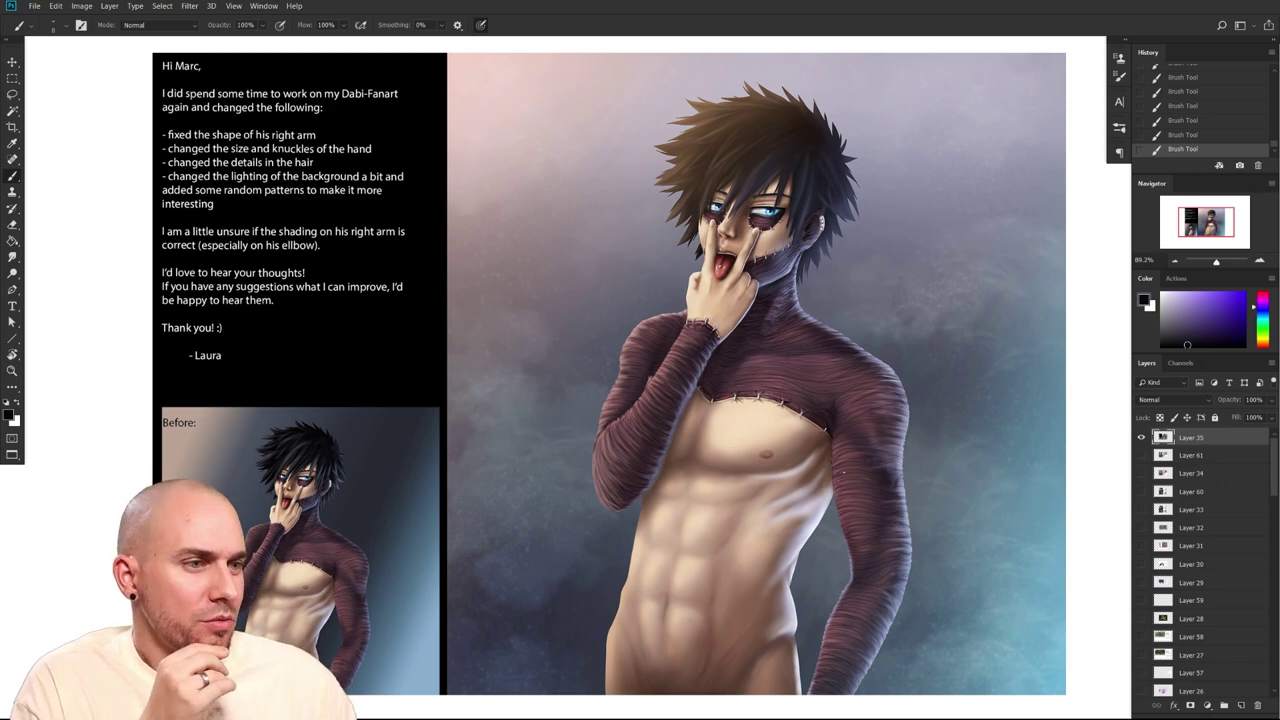
pyautogui.moveTo(906, 570)
pyautogui.mouseDown()
pyautogui.moveTo(867, 498)
pyautogui.moveTo(857, 546)
pyautogui.moveTo(869, 500)
pyautogui.mouseUp()
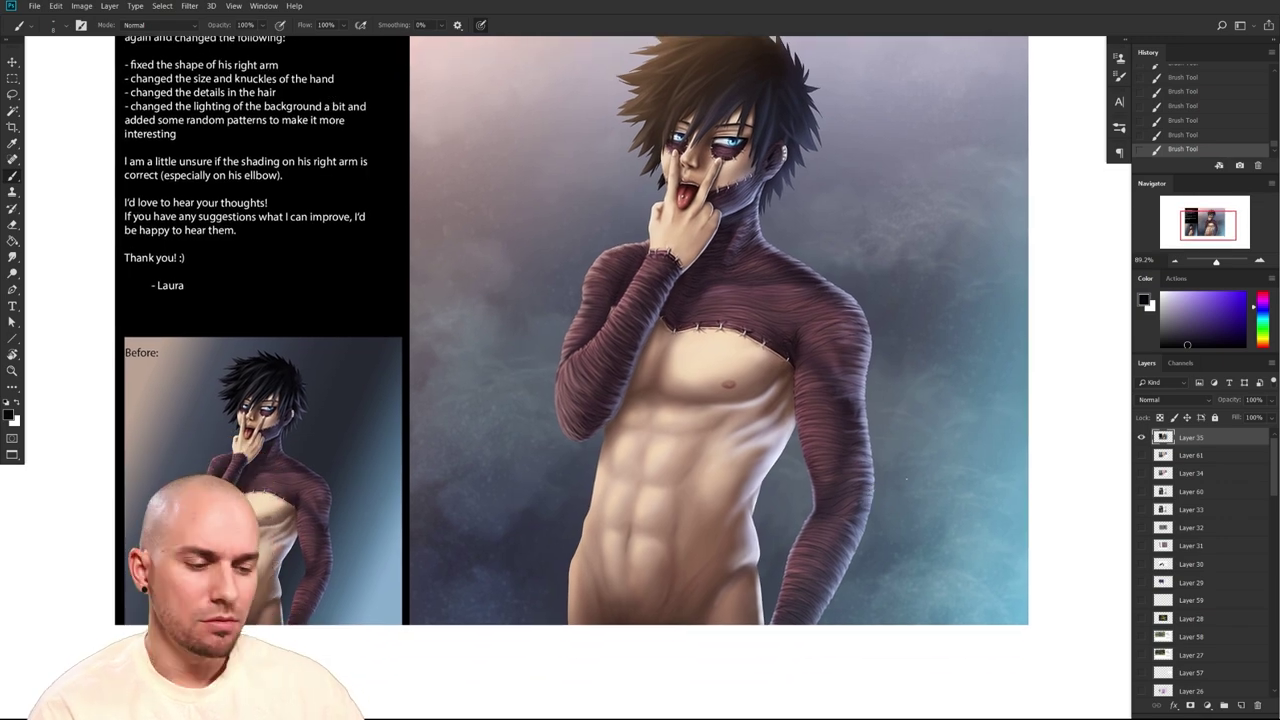
pyautogui.hscroll(-4, 909, 491)
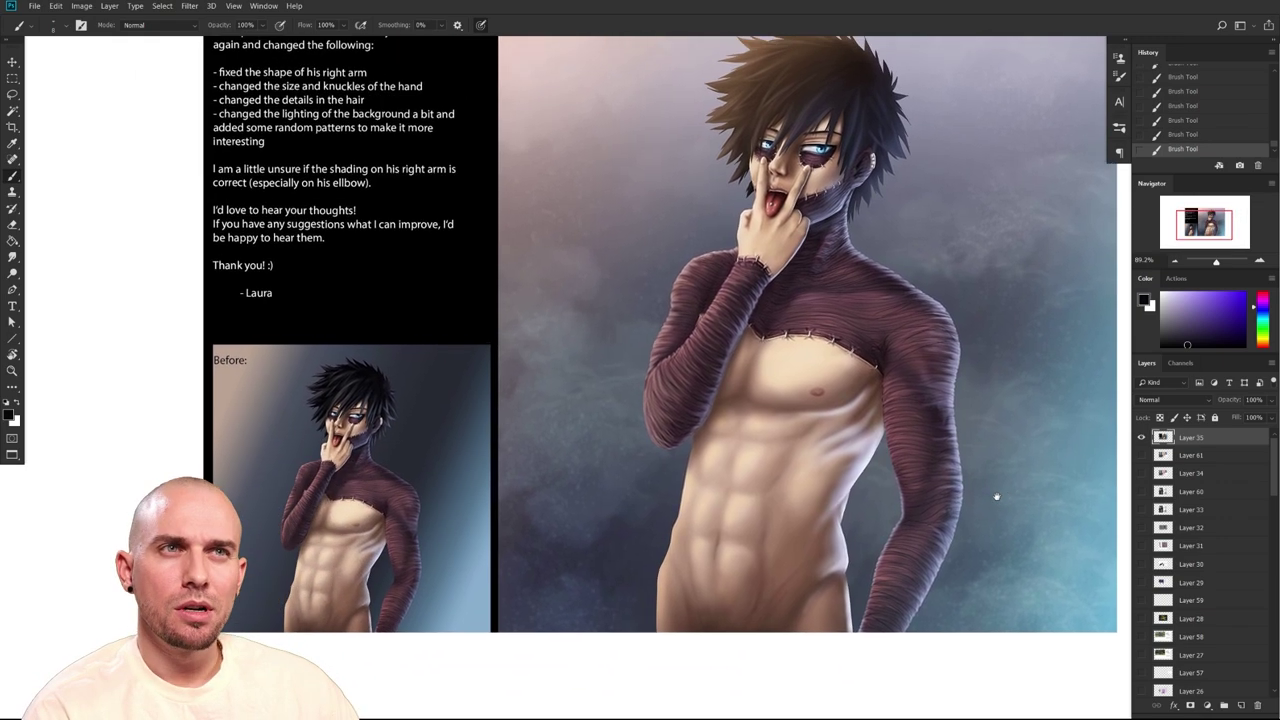
pyautogui.scroll(2, 908, 481)
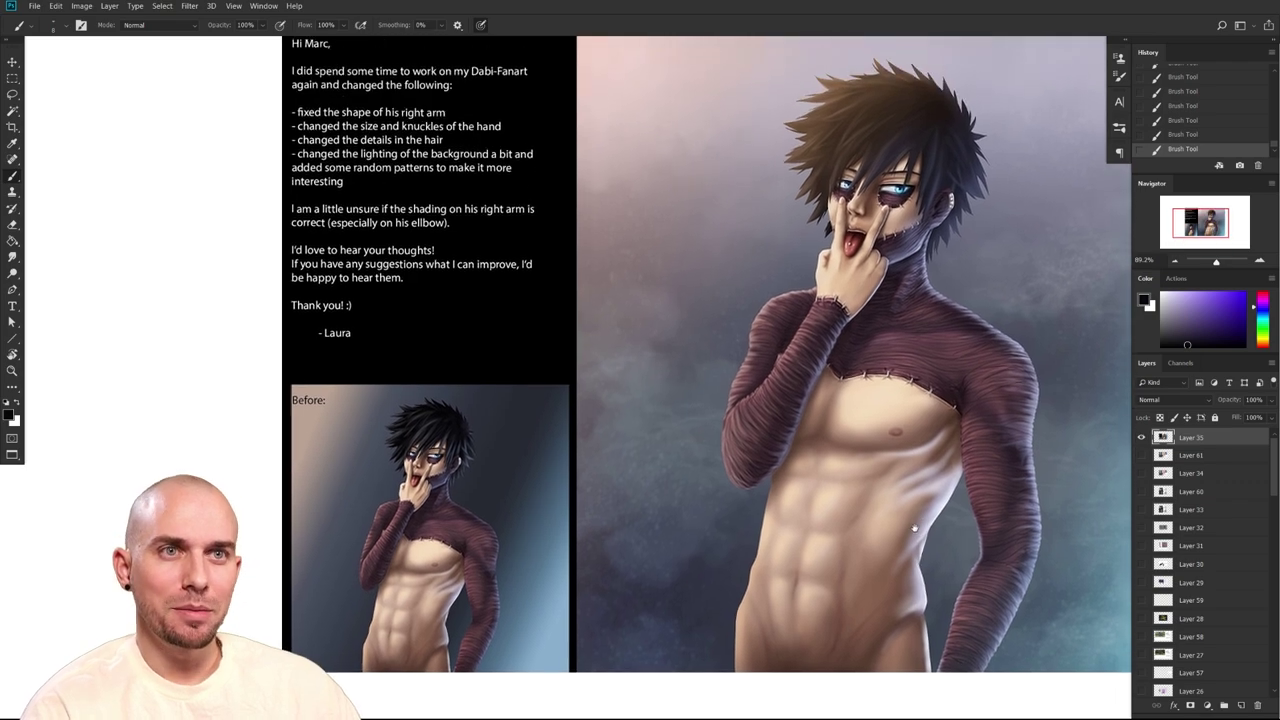
pyautogui.hscroll(-3, 975, 535)
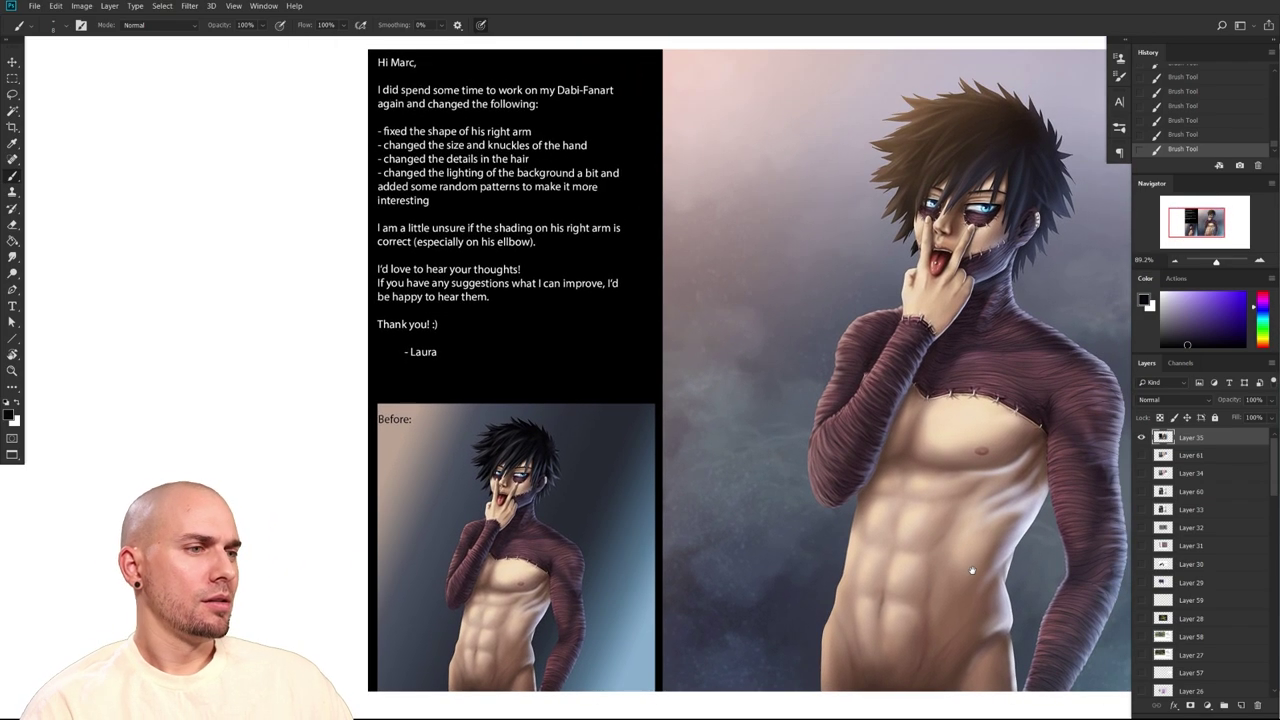
pyautogui.hscroll(4, 972, 570)
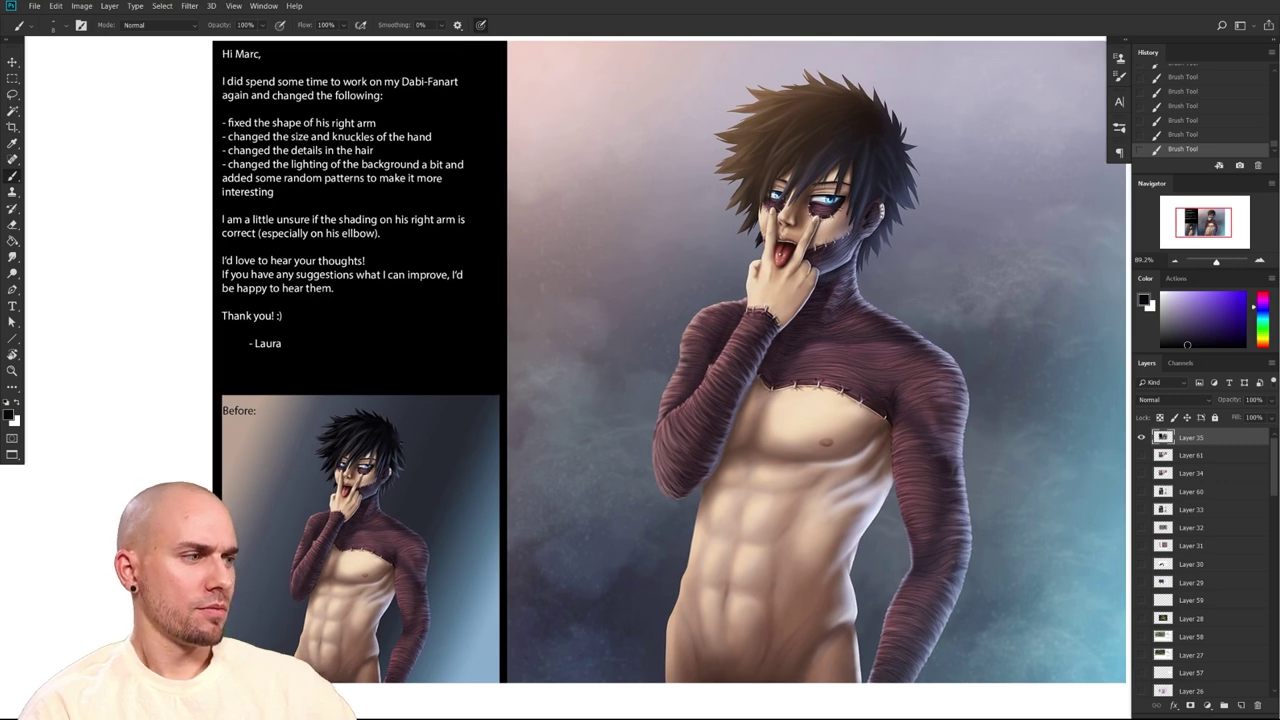
pyautogui.hscroll(2, 977, 562)
pyautogui.scroll(1, 934, 566)
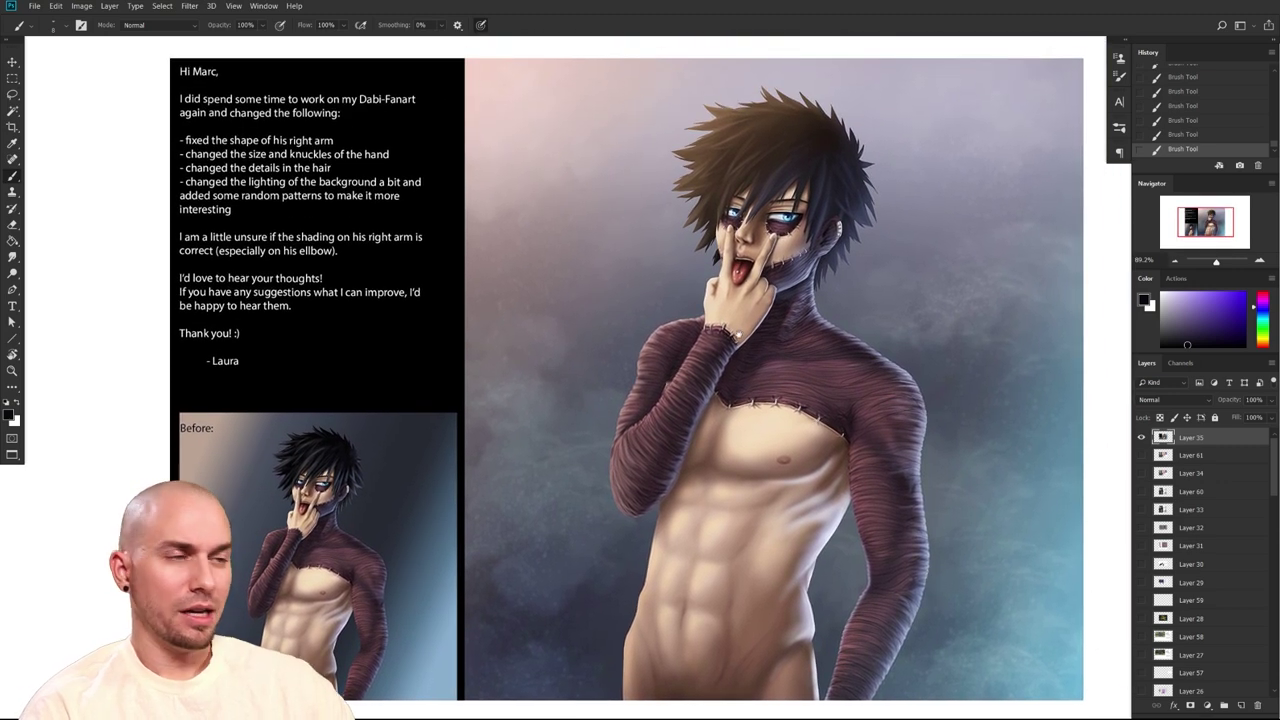
pyautogui.hscroll(-3, 738, 336)
pyautogui.scroll(1, 738, 336)
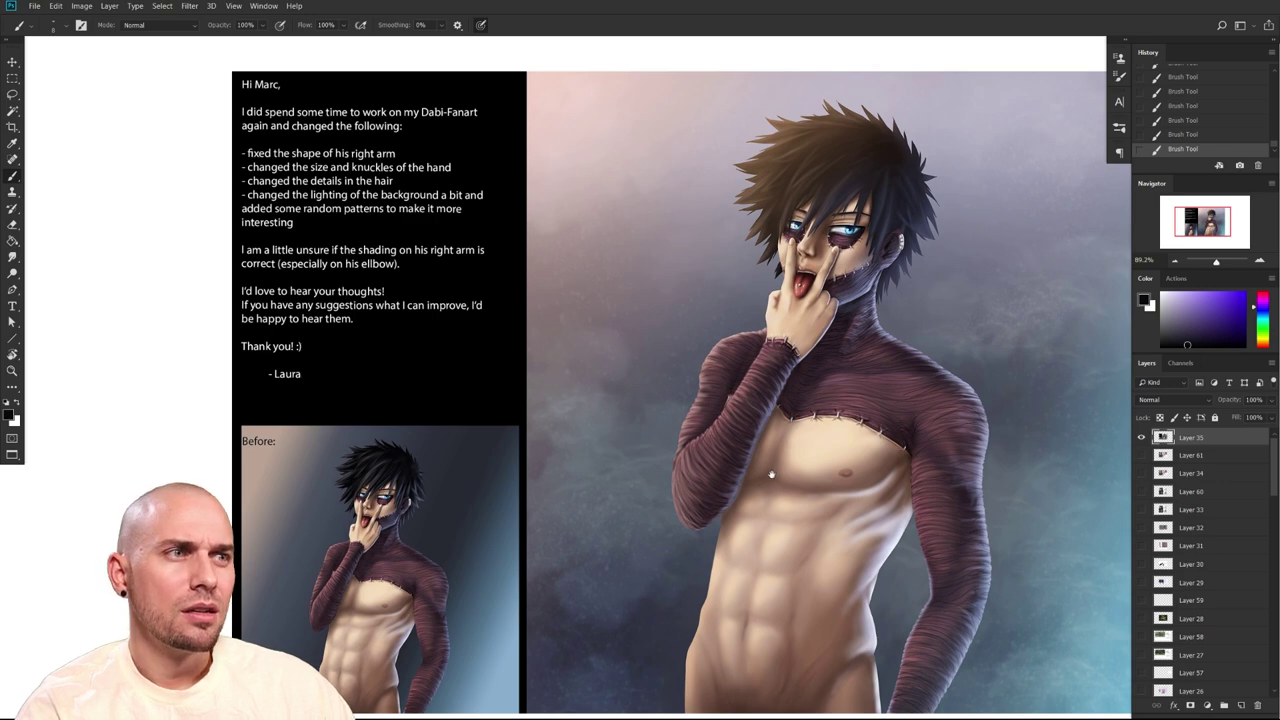
pyautogui.scroll(-1, 771, 474)
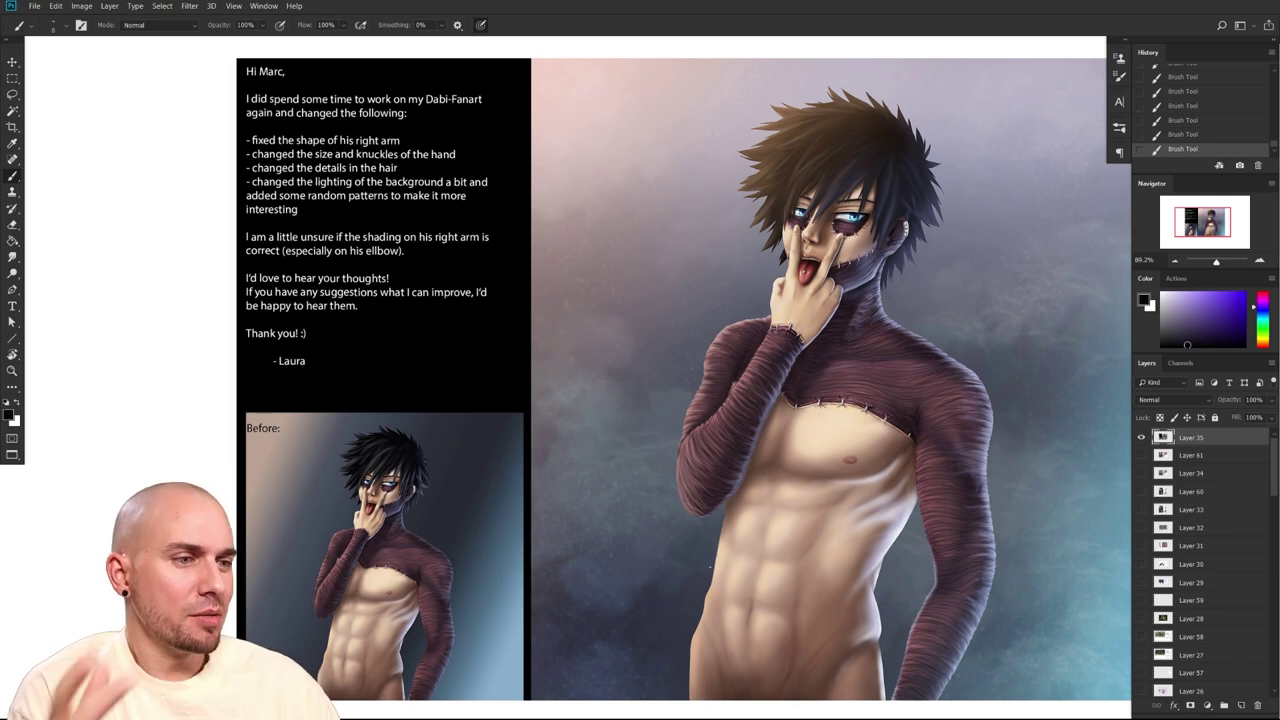
pyautogui.moveTo(1027, 519); pyautogui.dragTo(977, 509)
pyautogui.moveTo(1057, 535); pyautogui.dragTo(1015, 528)
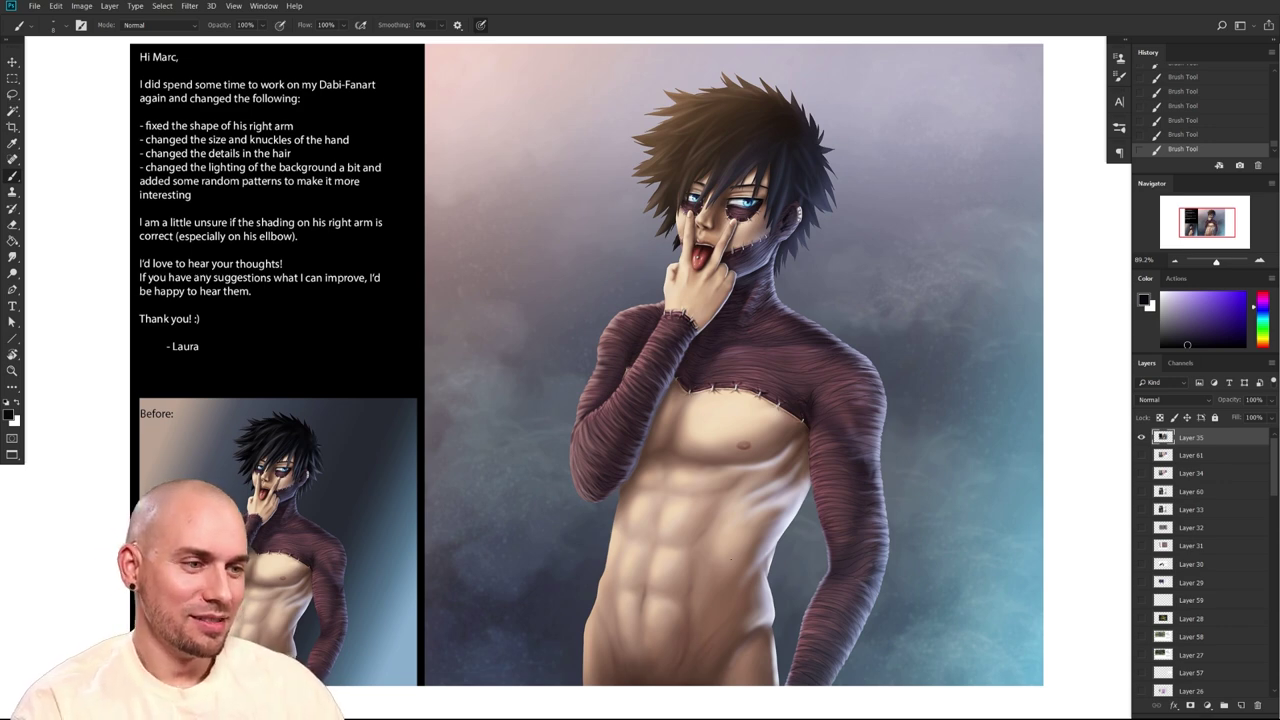
pyautogui.moveTo(938, 523); pyautogui.dragTo(965, 527)
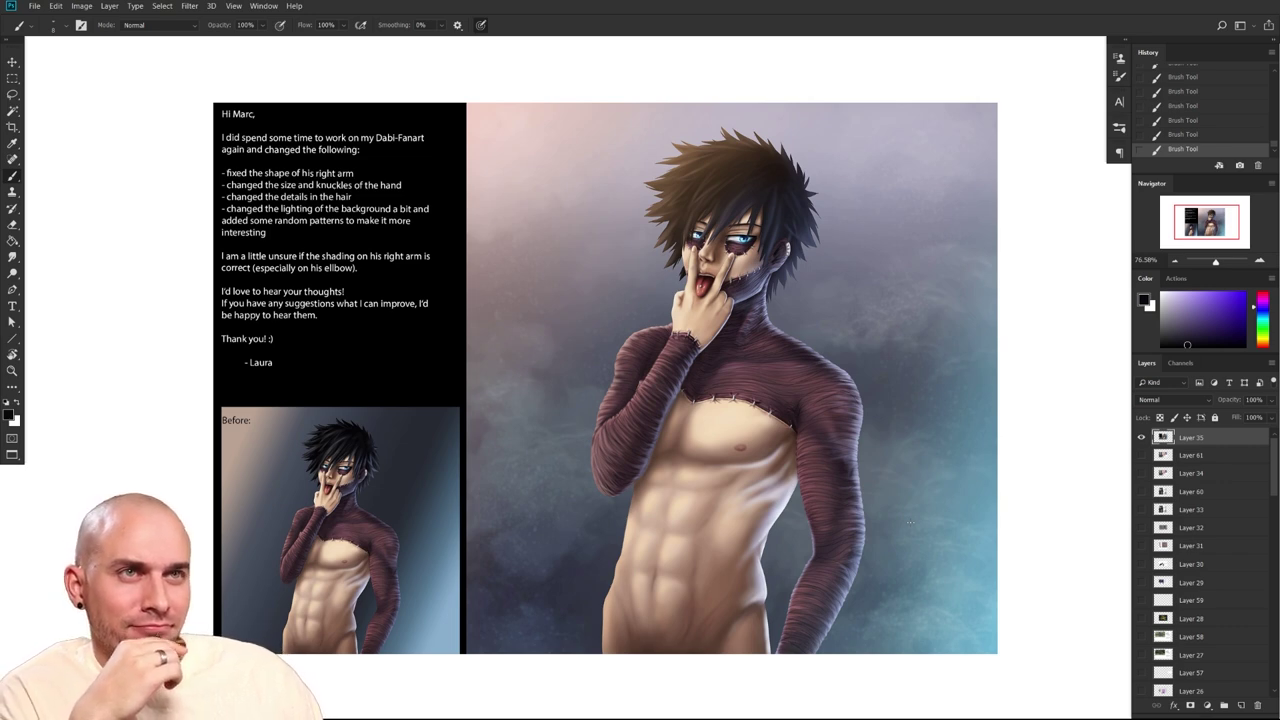
pyautogui.moveTo(989, 496); pyautogui.dragTo(948, 510)
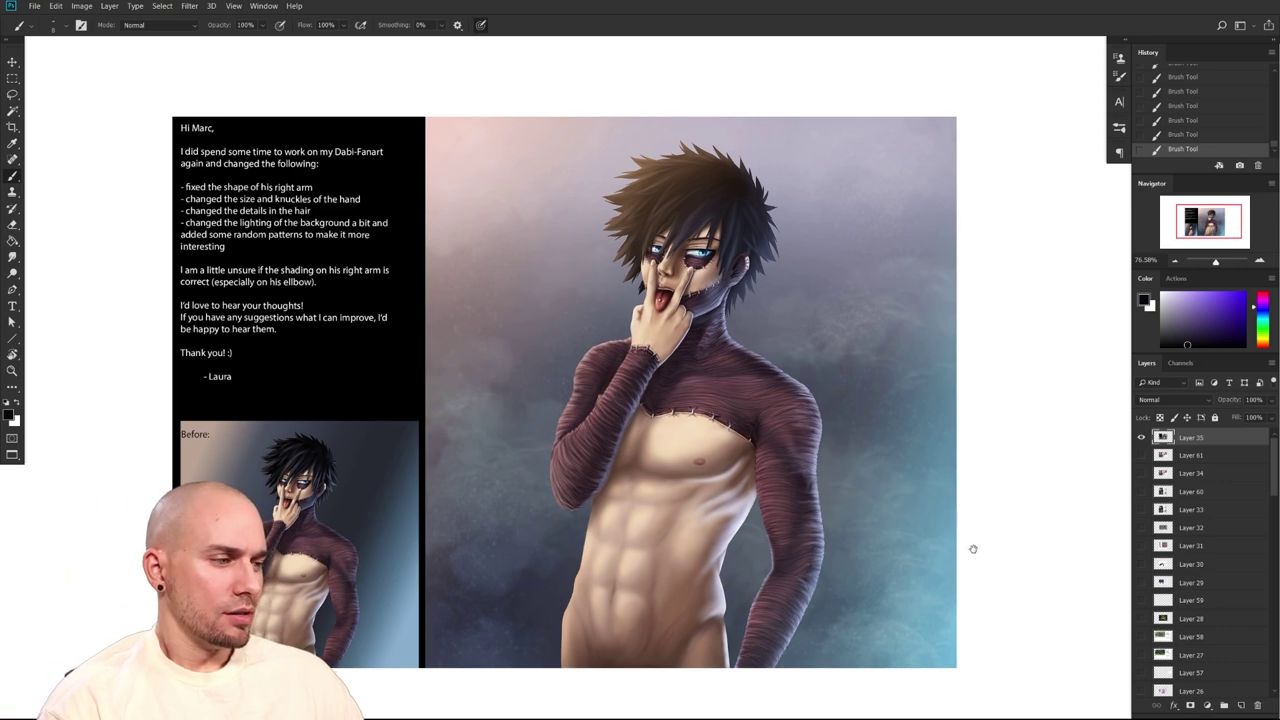
# Examine the Dabi figure's raised arm and proportions against the before version, including with the canvas rotated upside down
pyautogui.moveTo(967, 555); pyautogui.dragTo(1072, 539)
pyautogui.moveTo(876, 556); pyautogui.dragTo(1079, 558)
pyautogui.hscroll(-3, 673, 592)
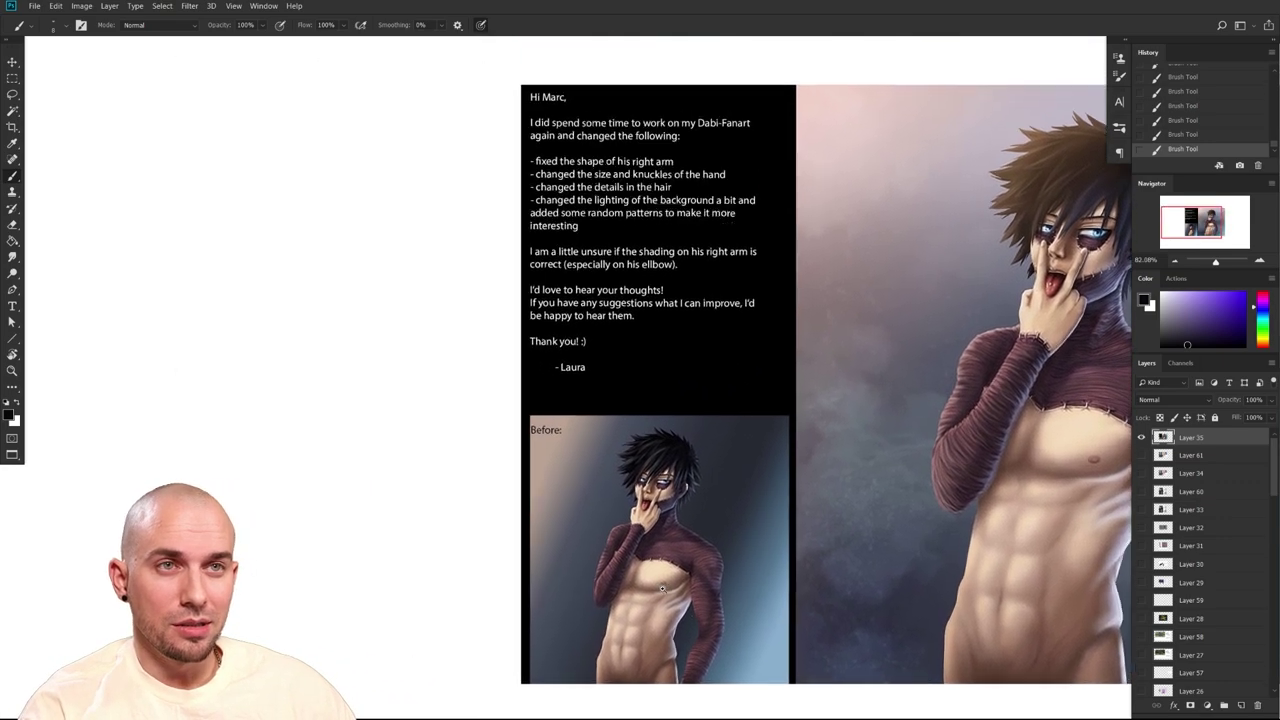
pyautogui.scroll(3, 766, 549)
pyautogui.scroll(-4, 763, 557)
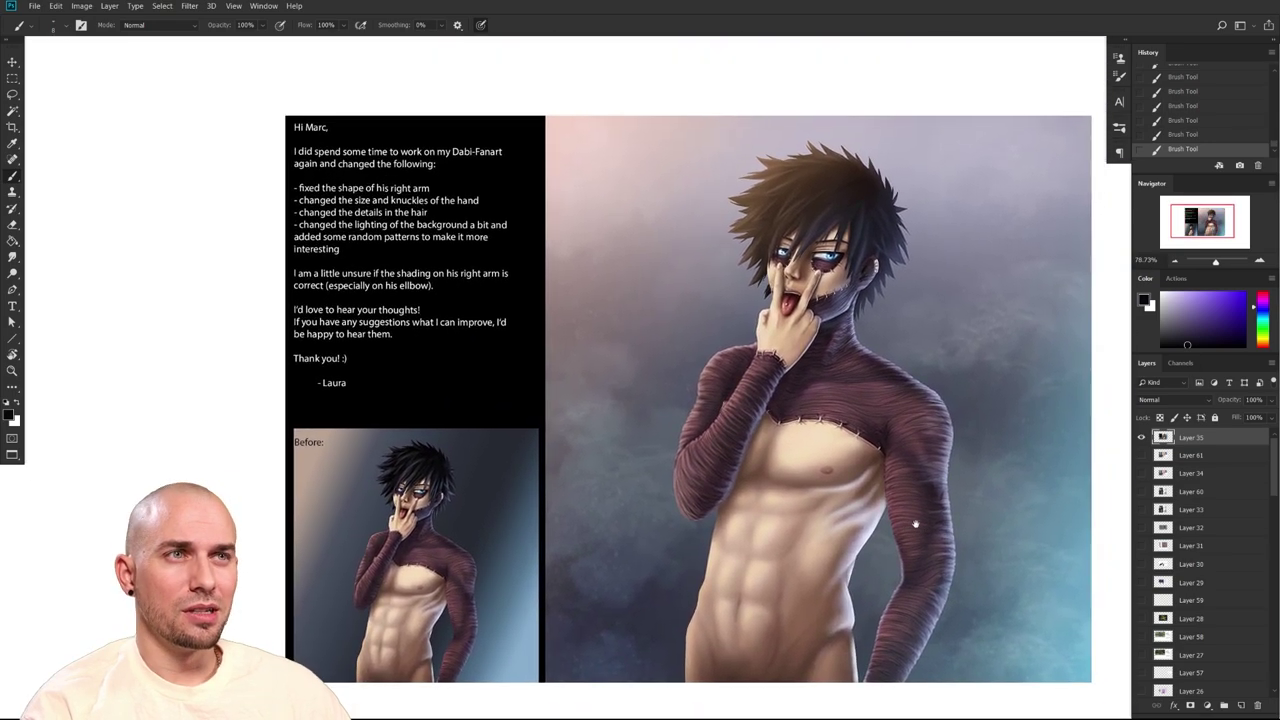
pyautogui.scroll(-3, 913, 520)
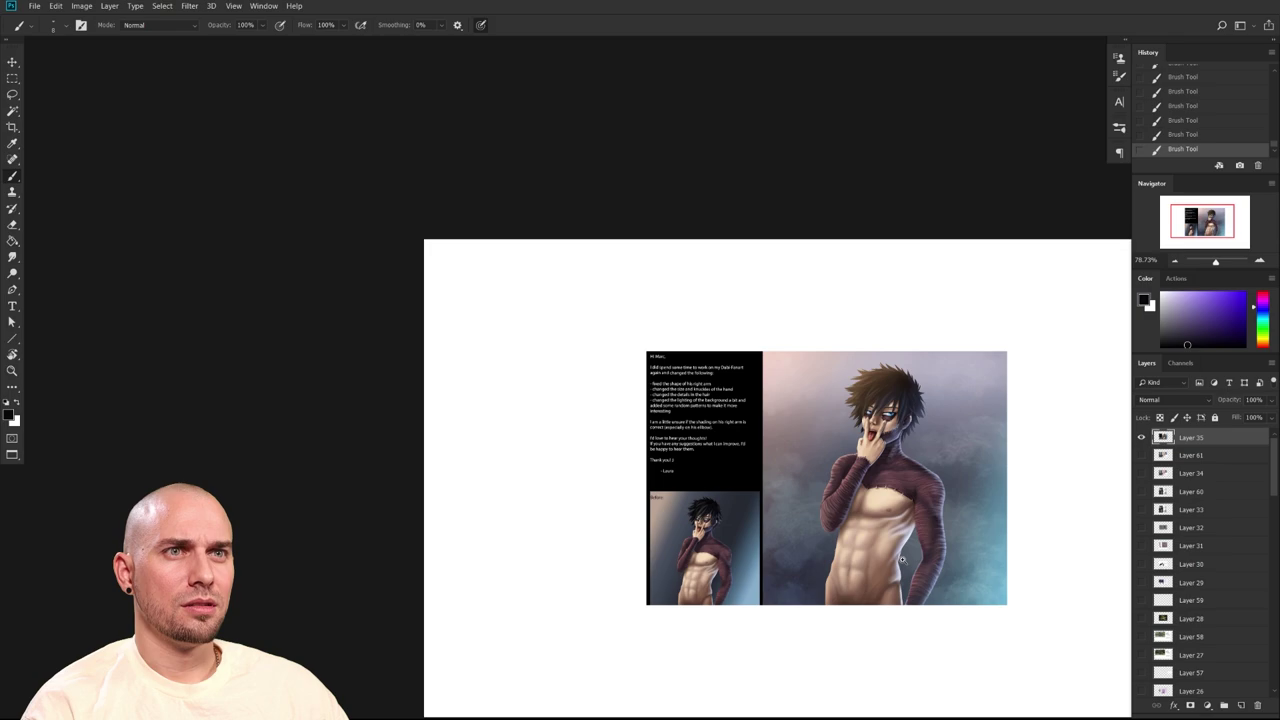
pyautogui.scroll(4, 903, 560)
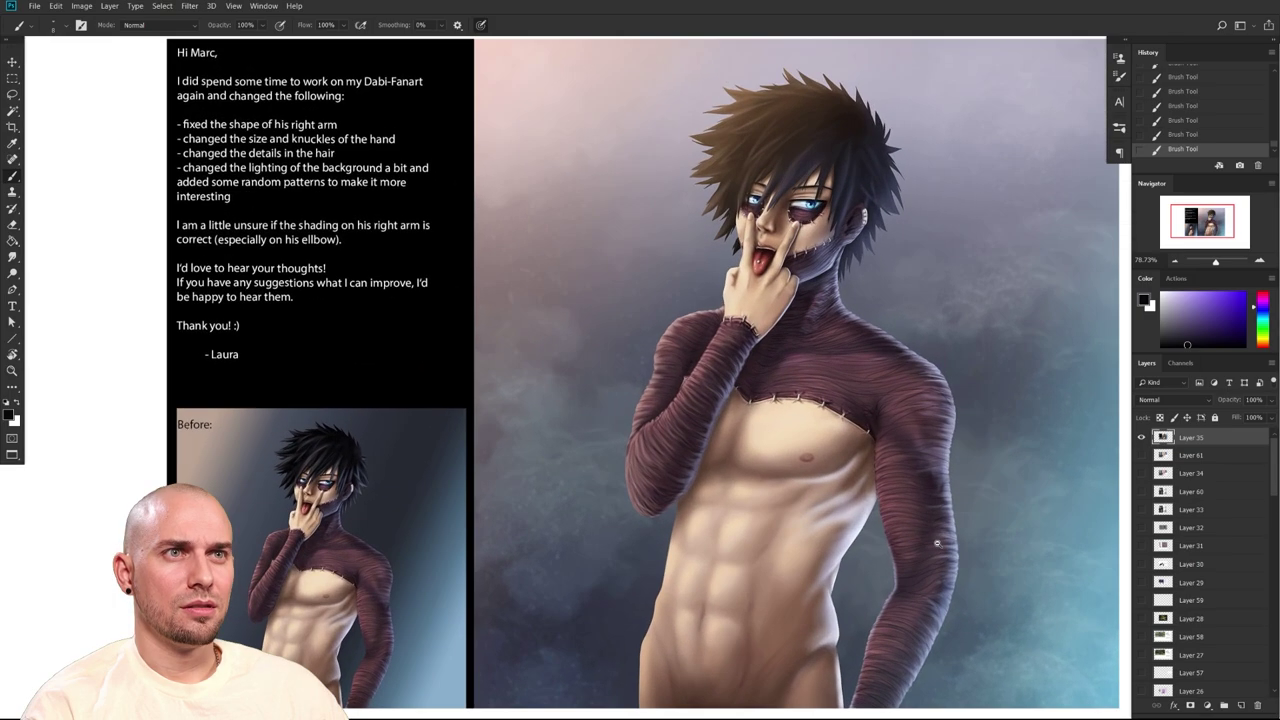
pyautogui.moveTo(929, 540); pyautogui.dragTo(998, 551)
pyautogui.press('r')
pyautogui.moveTo(975, 505); pyautogui.dragTo(632, 655)
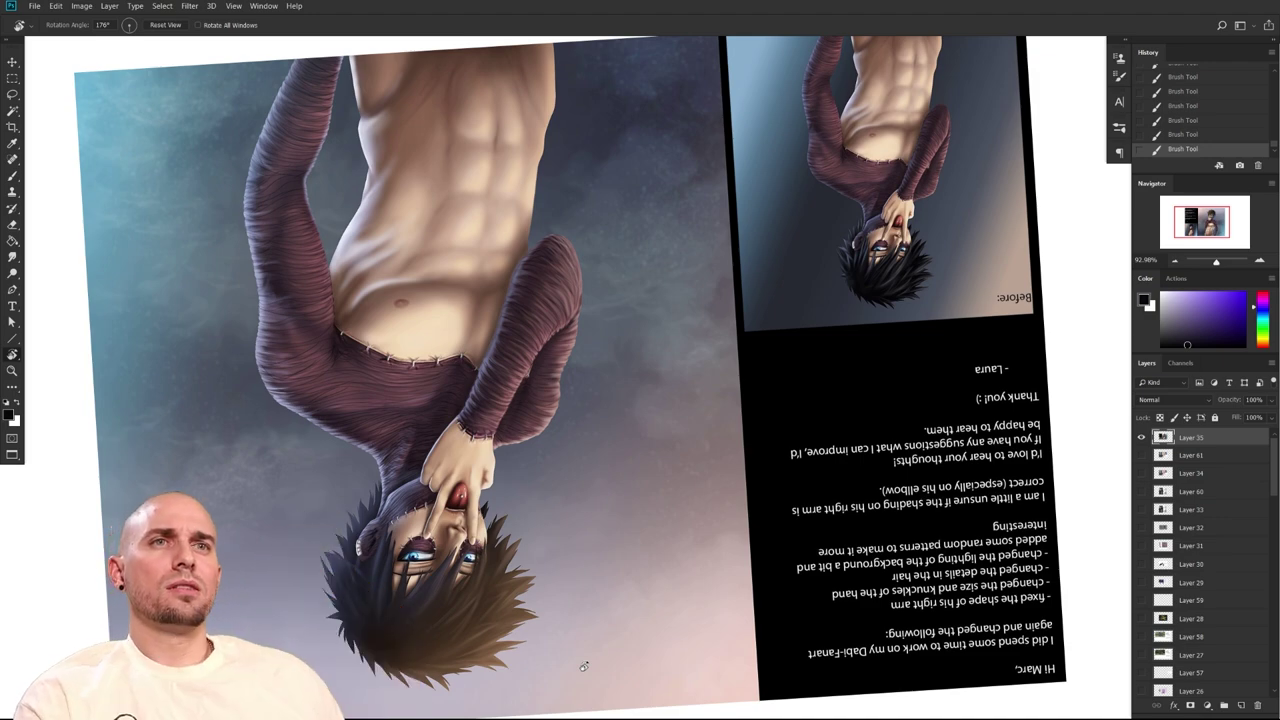
pyautogui.moveTo(479, 672); pyautogui.dragTo(767, 599)
pyautogui.moveTo(754, 534); pyautogui.dragTo(695, 558)
# Lasso the upper part of the raised arm, duplicate it slightly outward with a small rotation, and deselect
pyautogui.press('l')
pyautogui.moveTo(556, 532)
pyautogui.mouseDown()
pyautogui.moveTo(622, 455)
pyautogui.moveTo(593, 402)
pyautogui.moveTo(550, 420)
pyautogui.moveTo(520, 470)
pyautogui.moveTo(535, 528)
pyautogui.moveTo(561, 501)
pyautogui.mouseUp()
pyautogui.moveTo(943, 522)
pyautogui.mouseDown()
pyautogui.moveTo(877, 426)
pyautogui.moveTo(920, 416)
pyautogui.mouseUp()
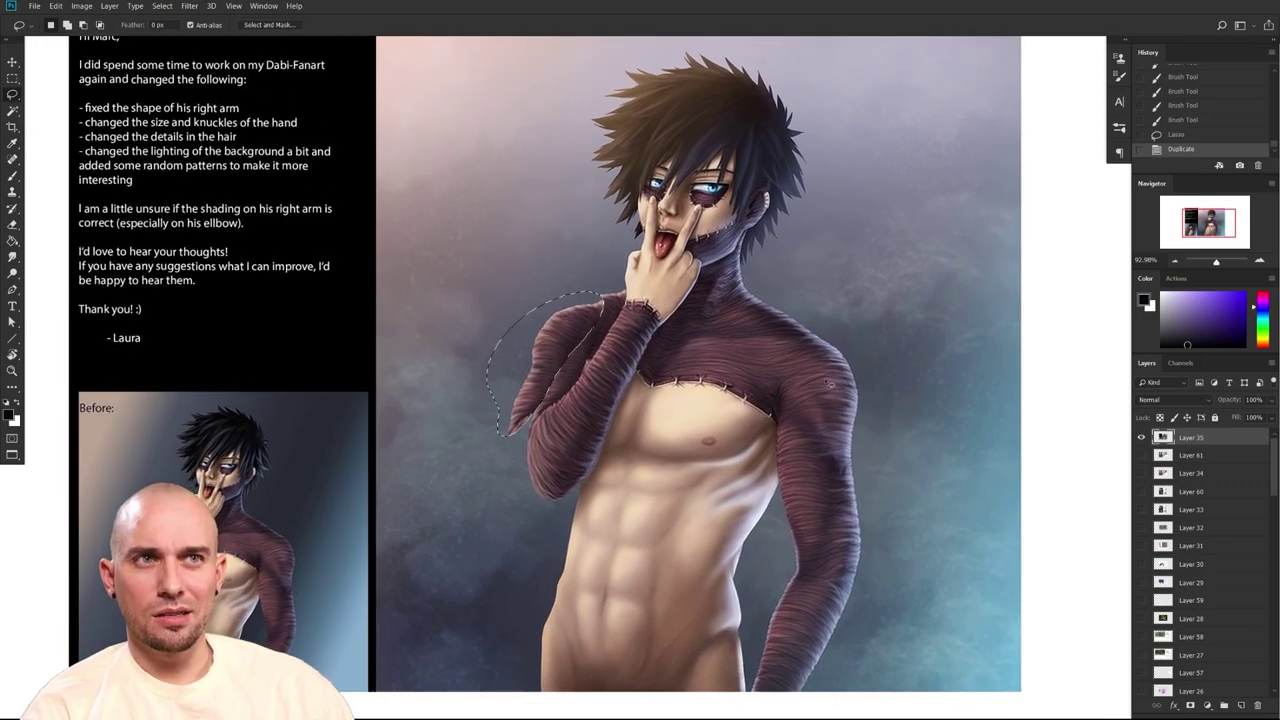
pyautogui.moveTo(819, 416); pyautogui.dragTo(829, 414)
pyautogui.moveTo(567, 353); pyautogui.dragTo(569, 348)
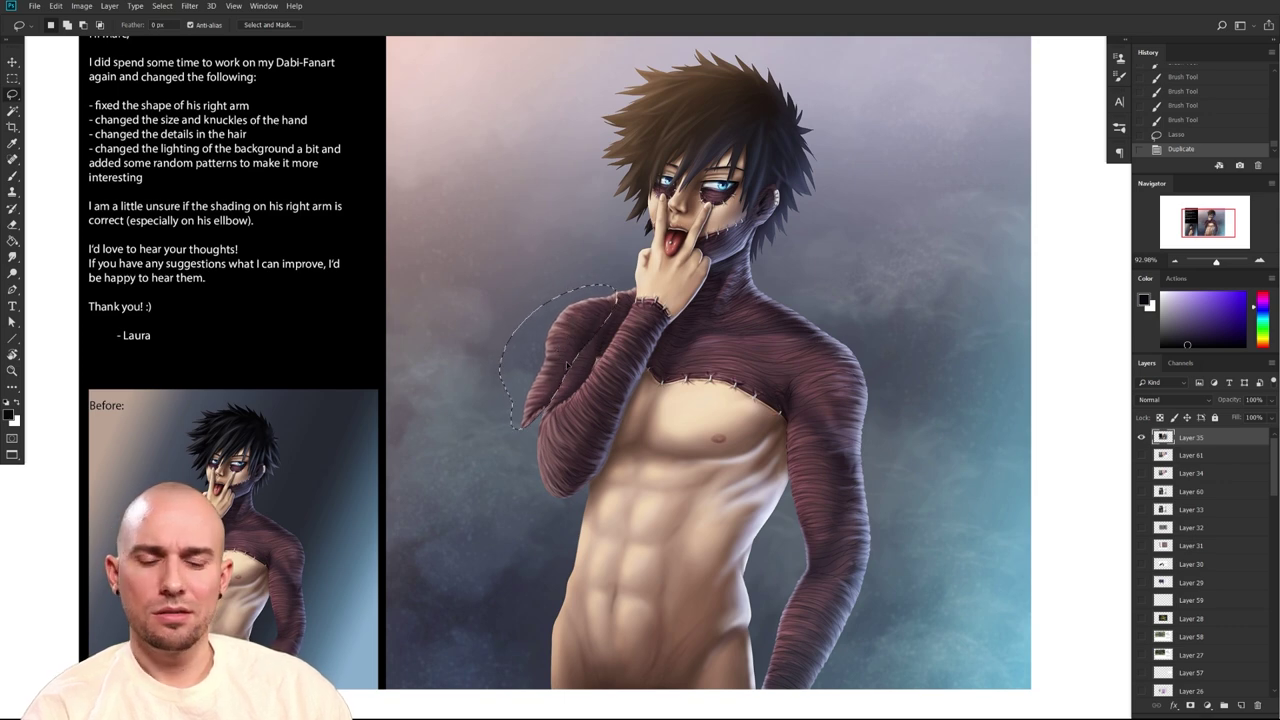
pyautogui.hotkey('ctrl', 't')
pyautogui.moveTo(783, 398); pyautogui.dragTo(783, 393)
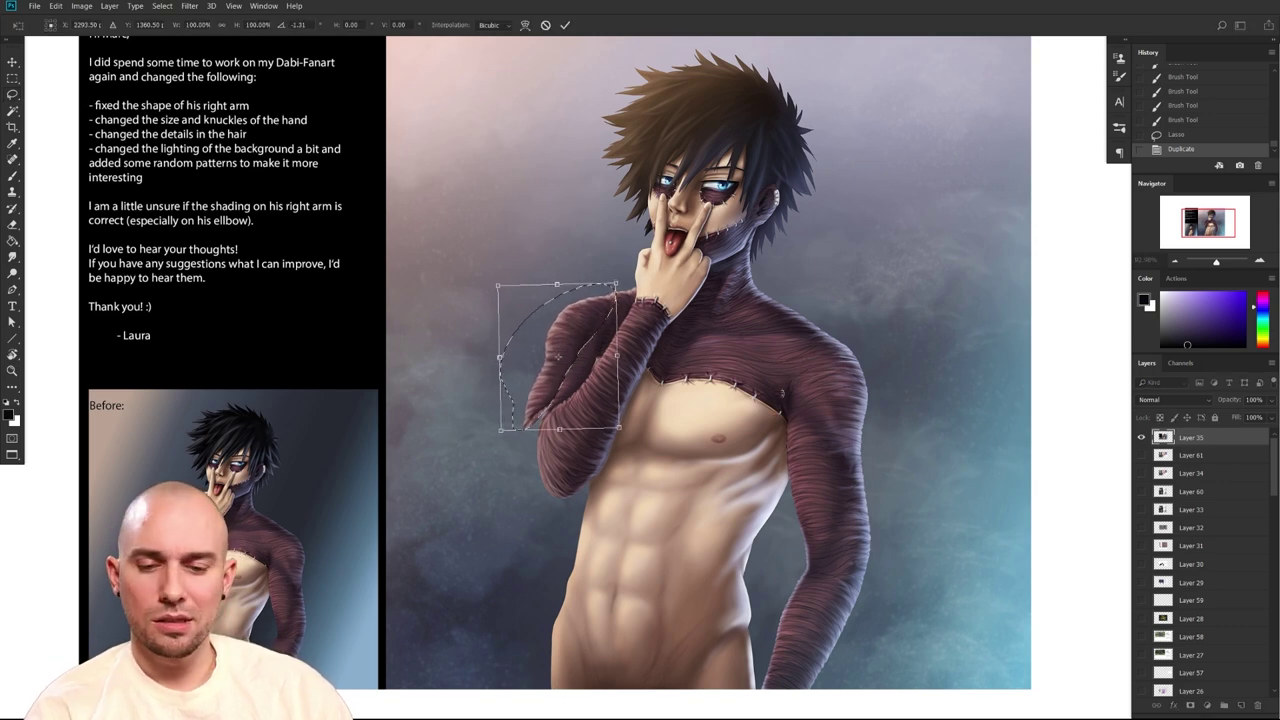
pyautogui.press('Return')
pyautogui.hotkey('ctrl', 'd')
# Paint sampled background grey-blue over the pointed sleeve remnant sticking out beside the raised arm
pyautogui.press('b')
pyautogui.keyDown('alt'); pyautogui.click(524, 405); pyautogui.keyUp('alt')
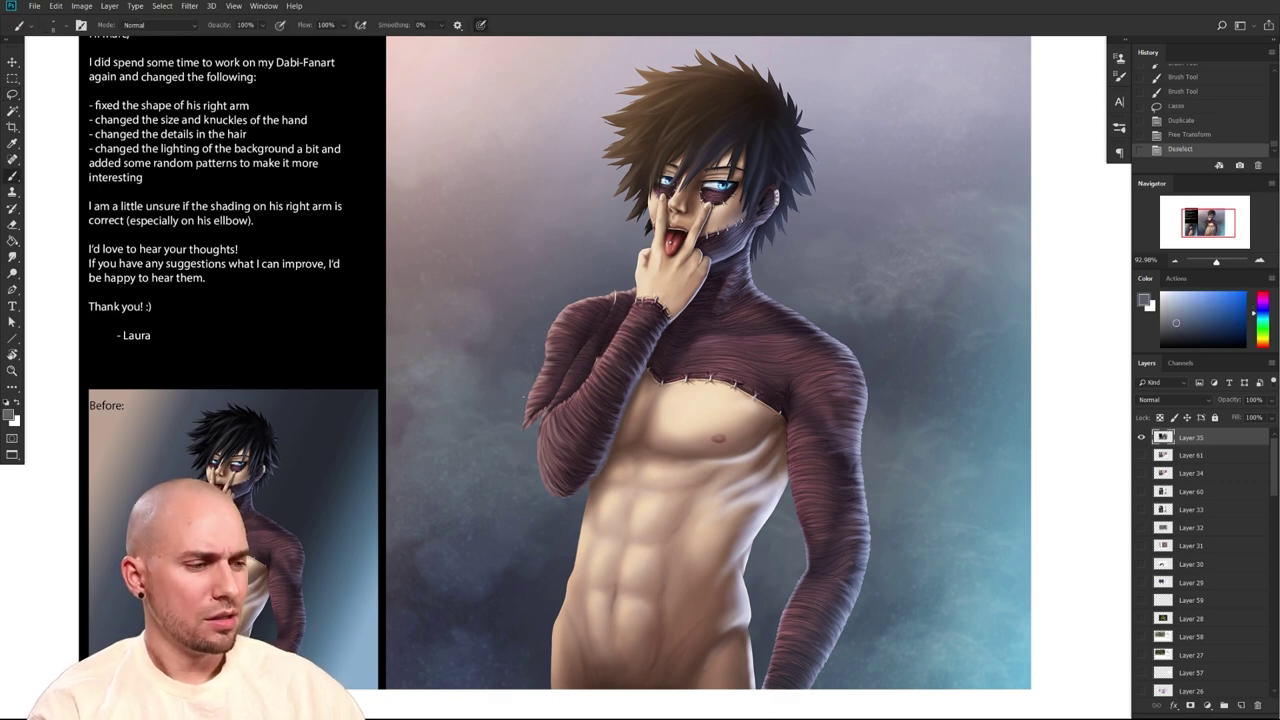
pyautogui.moveTo(522, 434); pyautogui.dragTo(538, 372)
pyautogui.moveTo(532, 424); pyautogui.dragTo(536, 412)
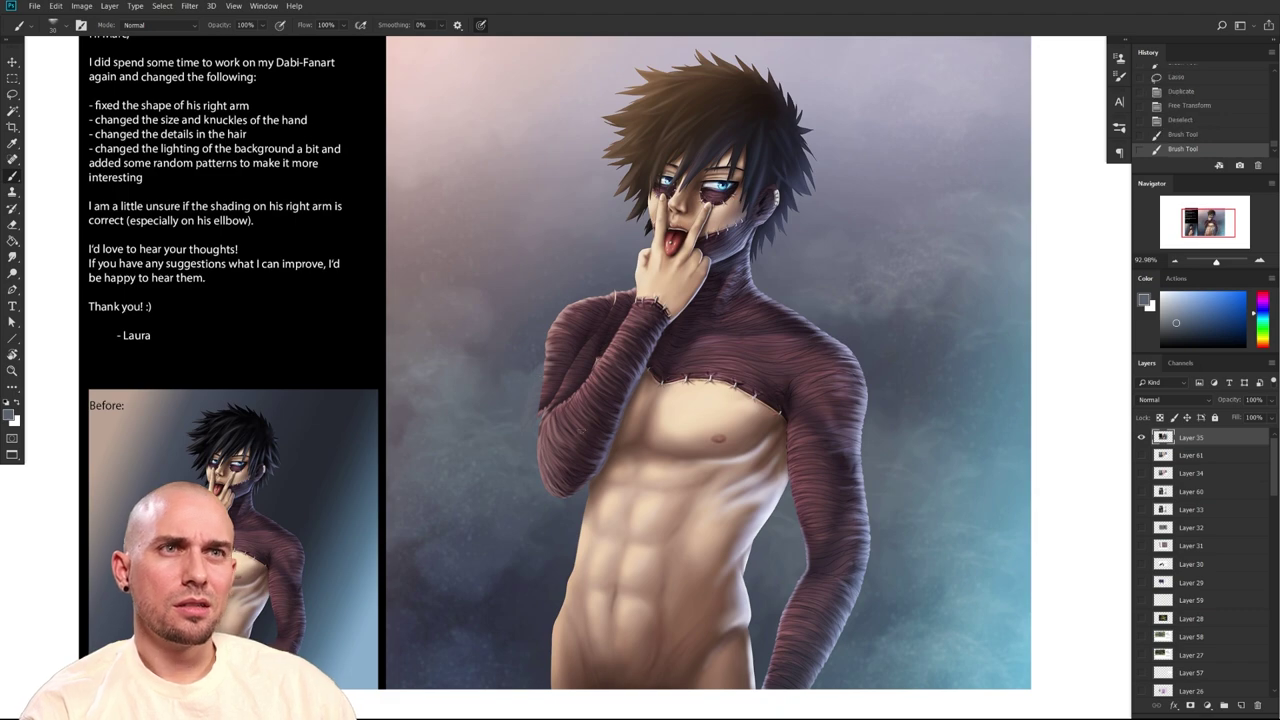
# Paint sampled sleeve maroon over the junction of the upper arm and forearm with a larger brush
pyautogui.keyDown('alt'); pyautogui.click(553, 368); pyautogui.keyUp('alt')
pyautogui.press(']')
pyautogui.moveTo(570, 364); pyautogui.dragTo(602, 334)
pyautogui.moveTo(654, 495)
pyautogui.mouseDown()
pyautogui.moveTo(672, 459)
pyautogui.moveTo(657, 494)
pyautogui.mouseUp()
pyautogui.moveTo(565, 467); pyautogui.dragTo(661, 408)
pyautogui.keyDown('alt'); pyautogui.click(653, 345); pyautogui.keyUp('alt')
pyautogui.press(']')
pyautogui.moveTo(655, 331)
pyautogui.mouseDown()
pyautogui.moveTo(632, 412)
pyautogui.moveTo(633, 400)
pyautogui.moveTo(648, 328)
pyautogui.moveTo(637, 438)
pyautogui.moveTo(650, 448)
pyautogui.moveTo(649, 373)
pyautogui.moveTo(656, 438)
pyautogui.moveTo(688, 442)
pyautogui.mouseUp()
# Broaden the raised arm's forearm and elbow with sampled maroon tones, adjusting the brush size along the way
pyautogui.keyDown('alt'); pyautogui.click(638, 409); pyautogui.keyUp('alt')
pyautogui.press(']')
pyautogui.keyDown('alt'); pyautogui.click(664, 376); pyautogui.keyUp('alt')
pyautogui.press(']')
pyautogui.moveTo(666, 355)
pyautogui.mouseDown()
pyautogui.moveTo(645, 390)
pyautogui.moveTo(638, 380)
pyautogui.moveTo(630, 418)
pyautogui.moveTo(646, 434)
pyautogui.mouseUp()
pyautogui.keyDown('alt'); pyautogui.click(677, 367); pyautogui.keyUp('alt')
pyautogui.press(']')
pyautogui.press(']')
pyautogui.keyDown('alt'); pyautogui.click(693, 319); pyautogui.keyUp('alt')
pyautogui.press('[')
pyautogui.moveTo(690, 330)
pyautogui.mouseDown()
pyautogui.moveTo(663, 357)
pyautogui.moveTo(723, 363)
pyautogui.moveTo(663, 401)
pyautogui.mouseUp()
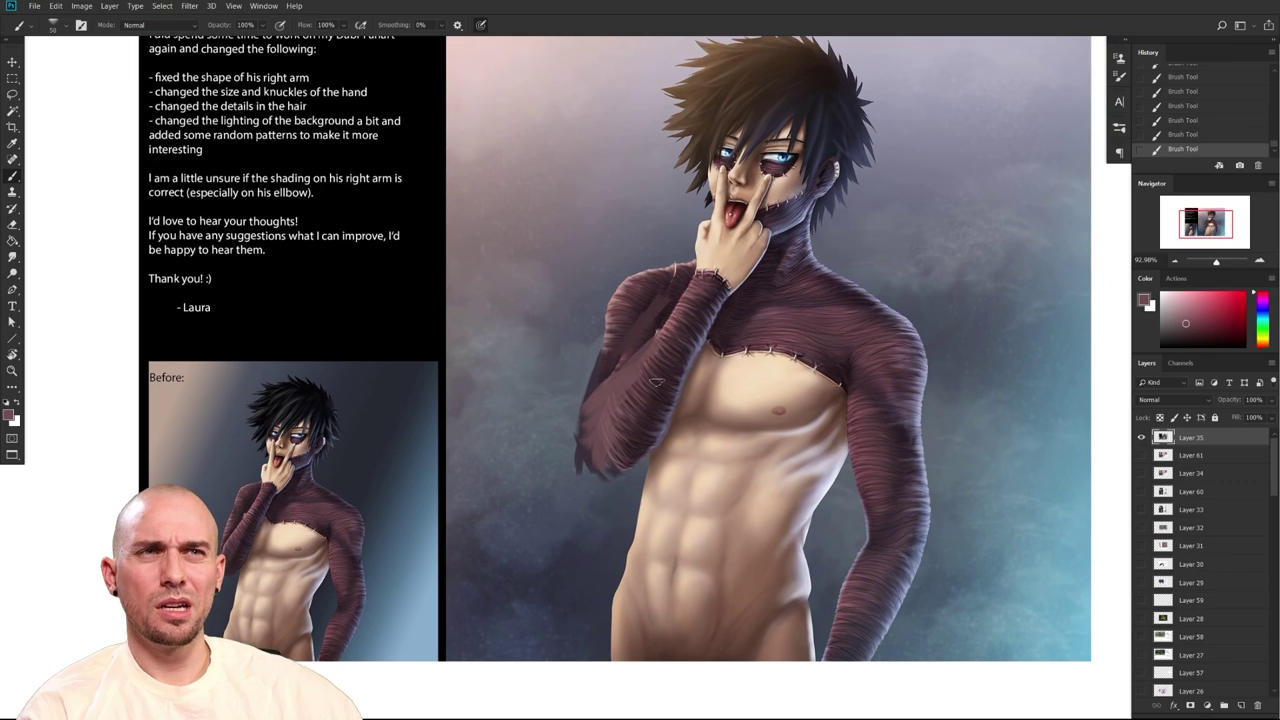
# Shade the raised arm's elbow and inner upper arm with sampled dark maroon
pyautogui.keyDown('alt'); pyautogui.click(667, 307); pyautogui.keyUp('alt')
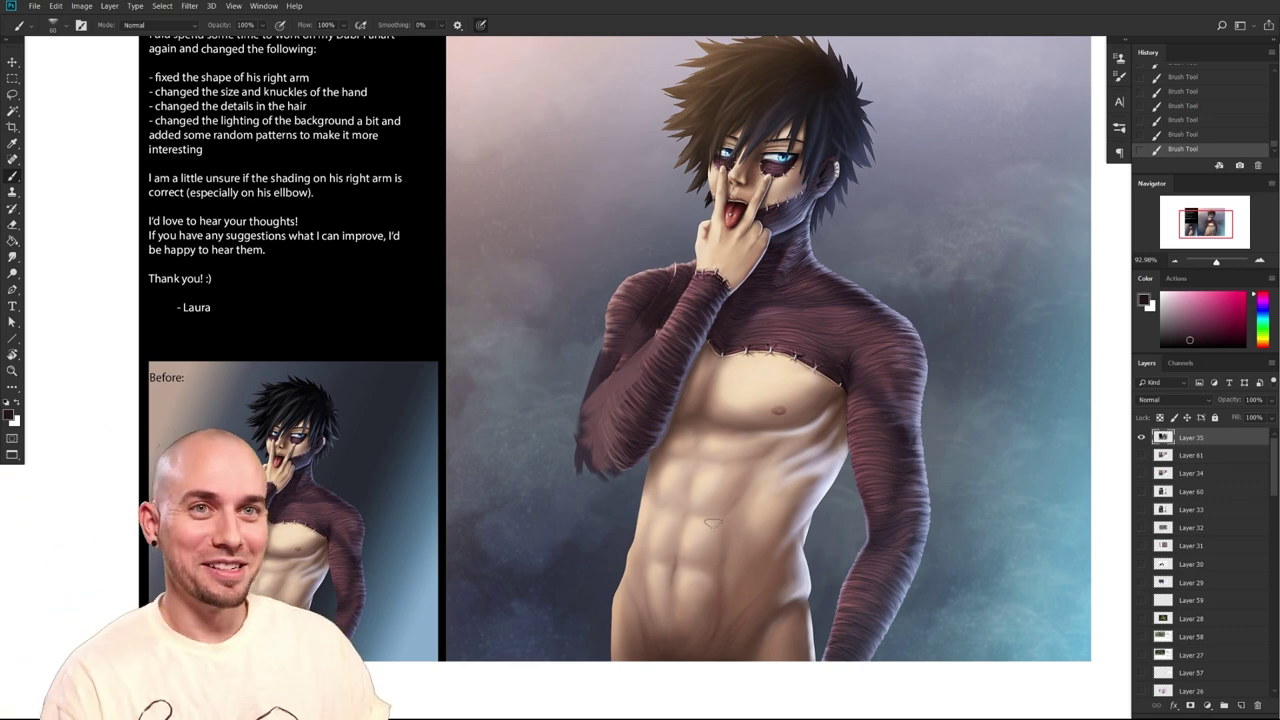
pyautogui.moveTo(702, 516)
pyautogui.mouseDown()
pyautogui.moveTo(715, 477)
pyautogui.moveTo(680, 470)
pyautogui.mouseUp()
pyautogui.press('[')
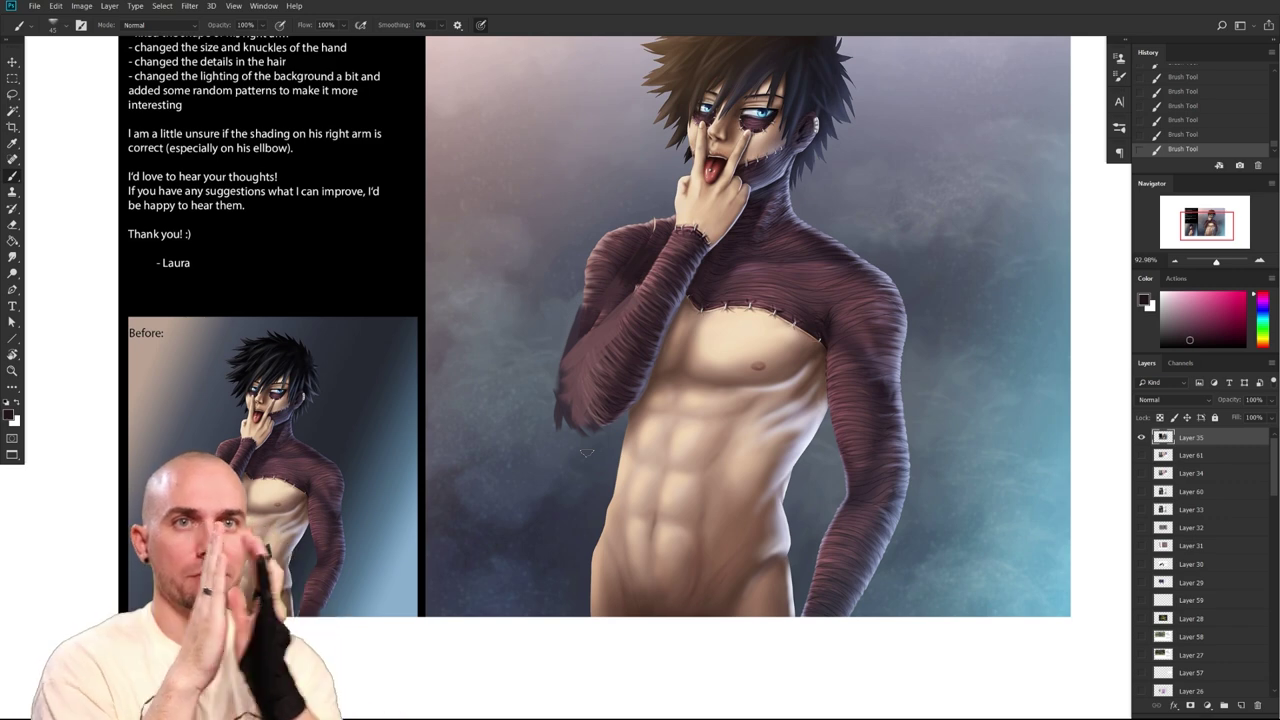
pyautogui.moveTo(678, 529); pyautogui.dragTo(643, 582)
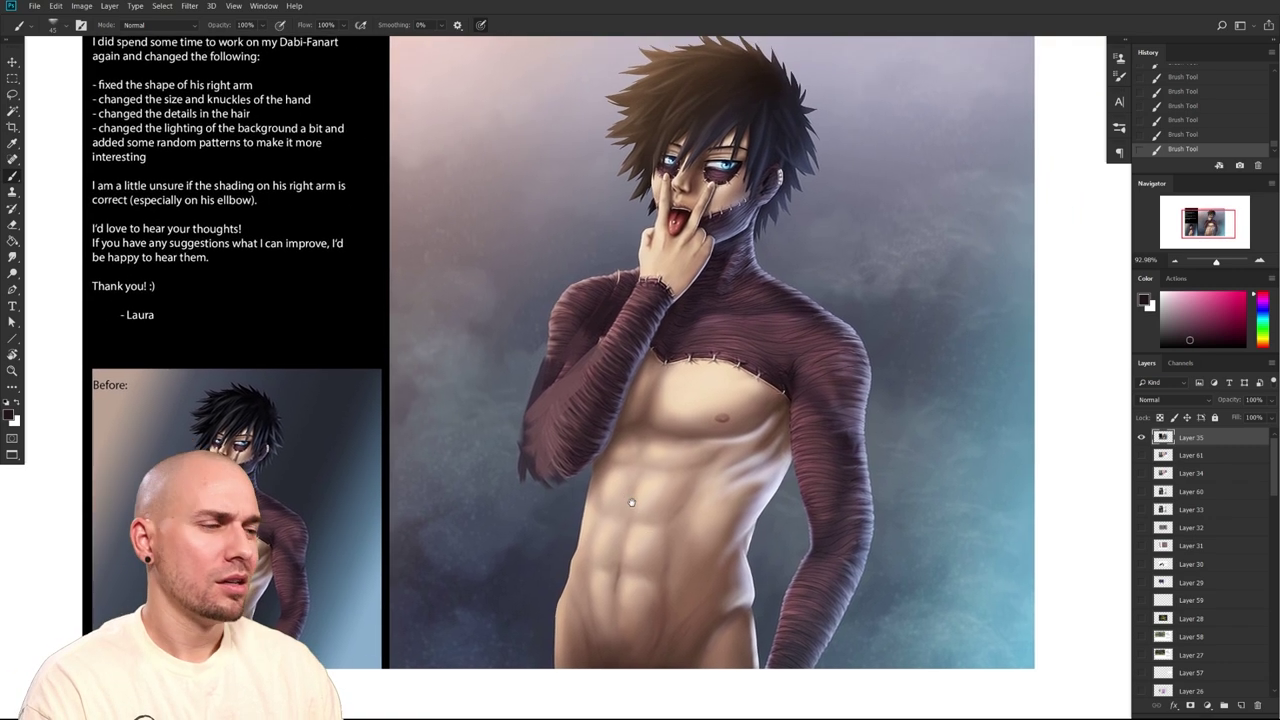
pyautogui.keyDown('alt'); pyautogui.click(581, 415); pyautogui.keyUp('alt')
pyautogui.keyDown('alt'); pyautogui.click(552, 377); pyautogui.keyUp('alt')
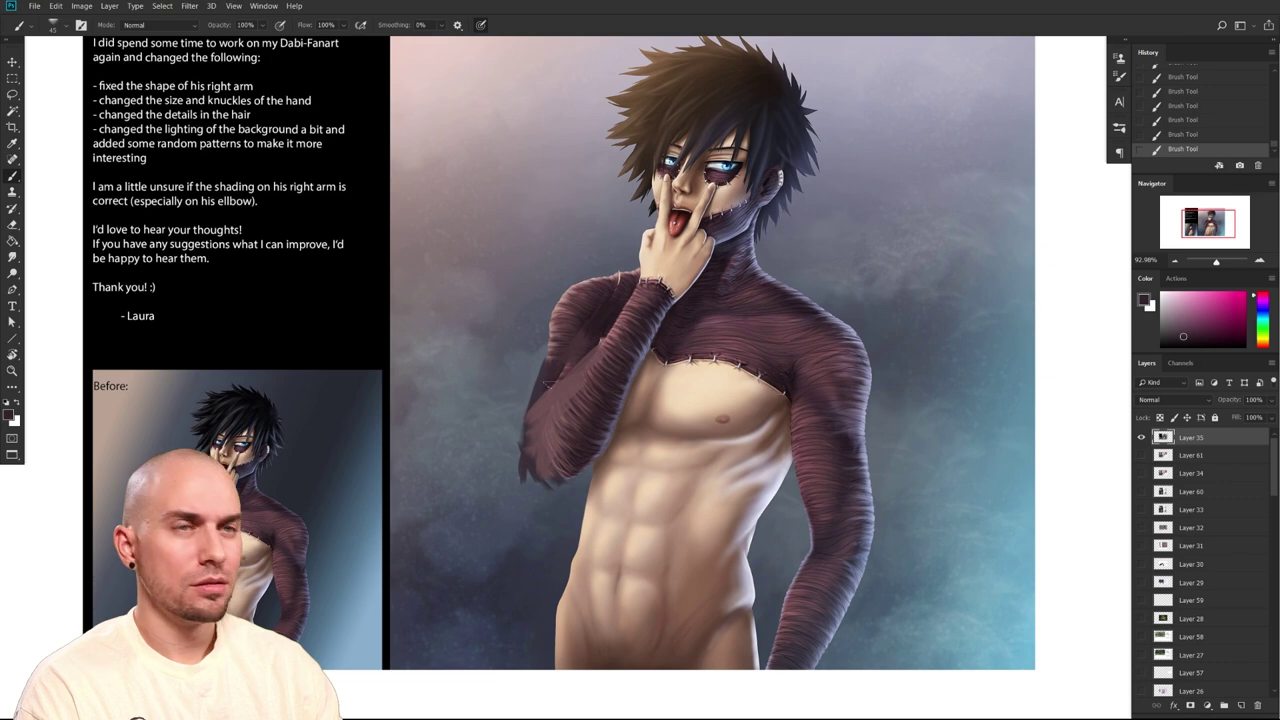
pyautogui.moveTo(556, 435)
pyautogui.mouseDown()
pyautogui.moveTo(564, 380)
pyautogui.moveTo(540, 394)
pyautogui.moveTo(540, 418)
pyautogui.mouseUp()
pyautogui.press('[')
pyautogui.moveTo(566, 328)
pyautogui.mouseDown()
pyautogui.moveTo(540, 362)
pyautogui.moveTo(597, 293)
pyautogui.moveTo(520, 300)
pyautogui.moveTo(512, 327)
pyautogui.mouseUp()
pyautogui.press(']')
pyautogui.press(']')
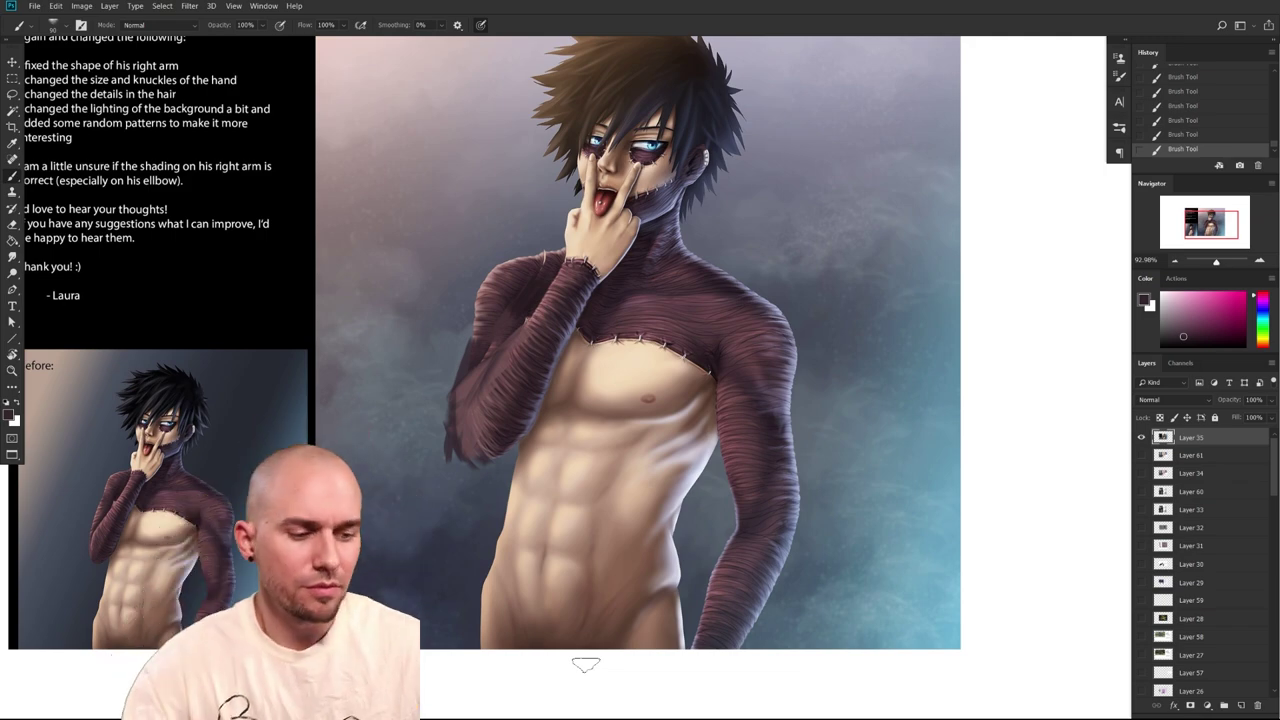
# Refine the elbow of the raised arm with sampled tones and a smaller brush
pyautogui.moveTo(558, 475)
pyautogui.mouseDown()
pyautogui.moveTo(655, 439)
pyautogui.moveTo(675, 477)
pyautogui.mouseUp()
pyautogui.keyDown('alt'); pyautogui.click(604, 489); pyautogui.keyUp('alt')
pyautogui.press('[')
pyautogui.moveTo(601, 459)
pyautogui.mouseDown()
pyautogui.moveTo(640, 459)
pyautogui.moveTo(574, 459)
pyautogui.moveTo(602, 456)
pyautogui.moveTo(660, 404)
pyautogui.moveTo(654, 424)
pyautogui.mouseUp()
pyautogui.keyDown('alt'); pyautogui.click(648, 278); pyautogui.keyUp('alt')
pyautogui.press('[')
pyautogui.press('[')
pyautogui.press('[')
# Trim the outline of the raised arm's elbow and upper arm with sampled background grey-blue
pyautogui.keyDown('alt'); pyautogui.click(546, 452); pyautogui.keyUp('alt')
pyautogui.press(']')
pyautogui.press(']')
pyautogui.moveTo(553, 434); pyautogui.dragTo(565, 462)
pyautogui.moveTo(551, 374); pyautogui.dragTo(549, 412)
pyautogui.moveTo(720, 485); pyautogui.dragTo(640, 539)
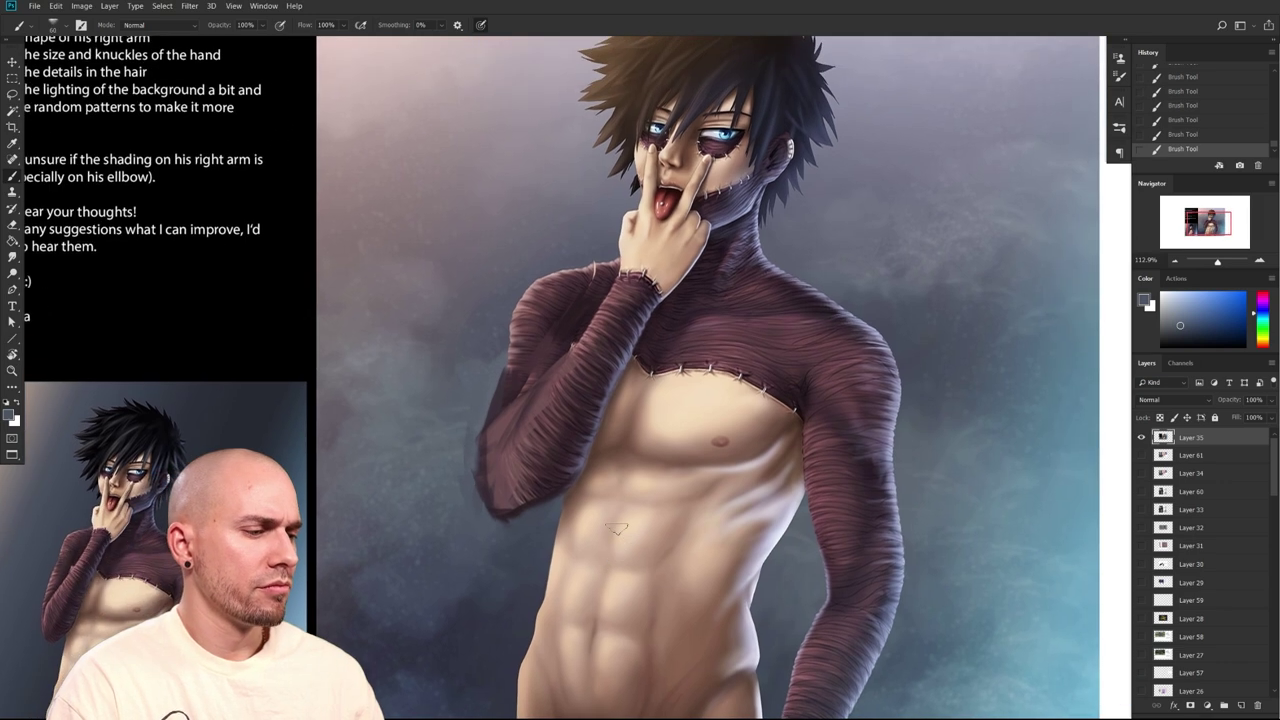
pyautogui.keyDown('alt'); pyautogui.click(472, 418); pyautogui.keyUp('alt')
pyautogui.press(']')
pyautogui.moveTo(502, 372); pyautogui.dragTo(486, 422)
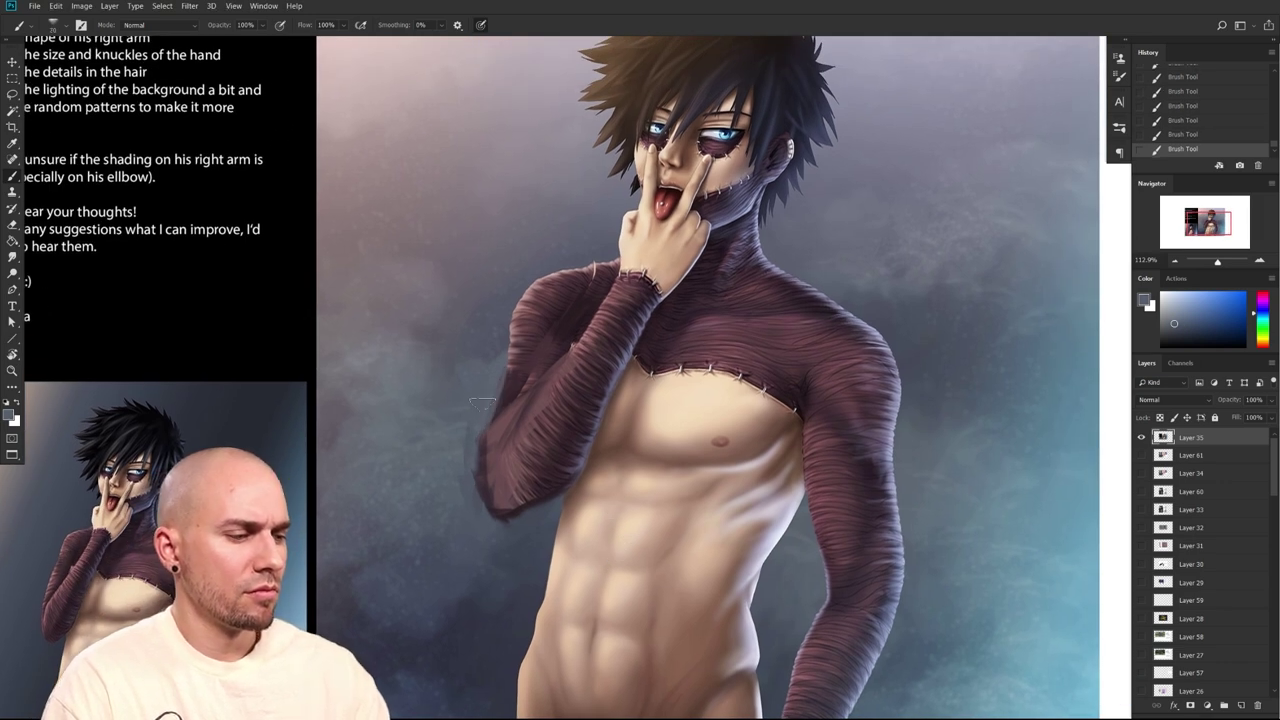
pyautogui.moveTo(520, 284); pyautogui.dragTo(502, 384)
# Compare the raised arm before and after the last strokes, and sample dark maroon from its sleeve
pyautogui.hotkey('ctrl', 'z')
pyautogui.hotkey('ctrl', 'z')
pyautogui.moveTo(725, 494)
pyautogui.mouseDown()
pyautogui.moveTo(737, 454)
pyautogui.moveTo(717, 514)
pyautogui.mouseUp()
pyautogui.keyDown('alt'); pyautogui.click(531, 430); pyautogui.keyUp('alt')
pyautogui.hotkey('ctrl', 'shift', 'z')
pyautogui.hotkey('ctrl', 'shift', 'z')
pyautogui.moveTo(539, 393)
pyautogui.mouseDown()
pyautogui.moveTo(505, 437)
pyautogui.moveTo(580, 370)
pyautogui.mouseUp()
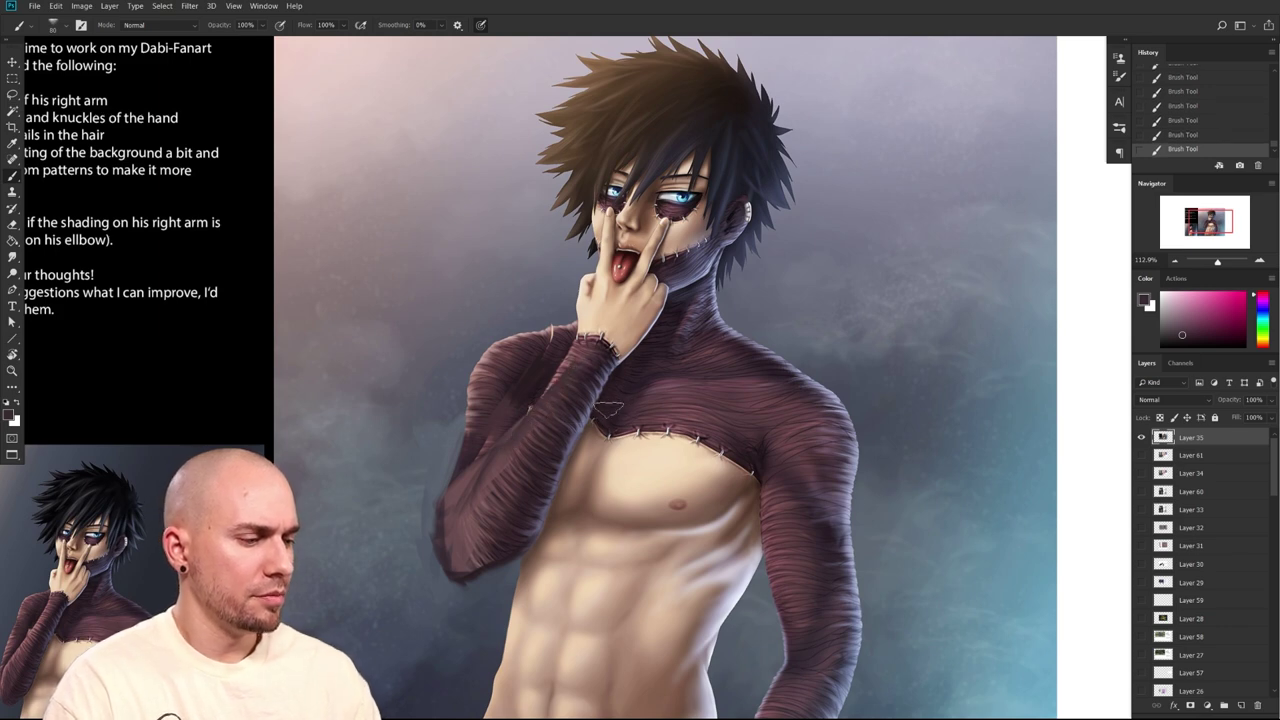
# Lasso the raised forearm, copy it to a new layer, rotate it about 6 degrees and shift it slightly
pyautogui.press('l')
pyautogui.moveTo(531, 536)
pyautogui.mouseDown()
pyautogui.moveTo(599, 424)
pyautogui.moveTo(611, 355)
pyautogui.moveTo(482, 512)
pyautogui.moveTo(525, 530)
pyautogui.mouseUp()
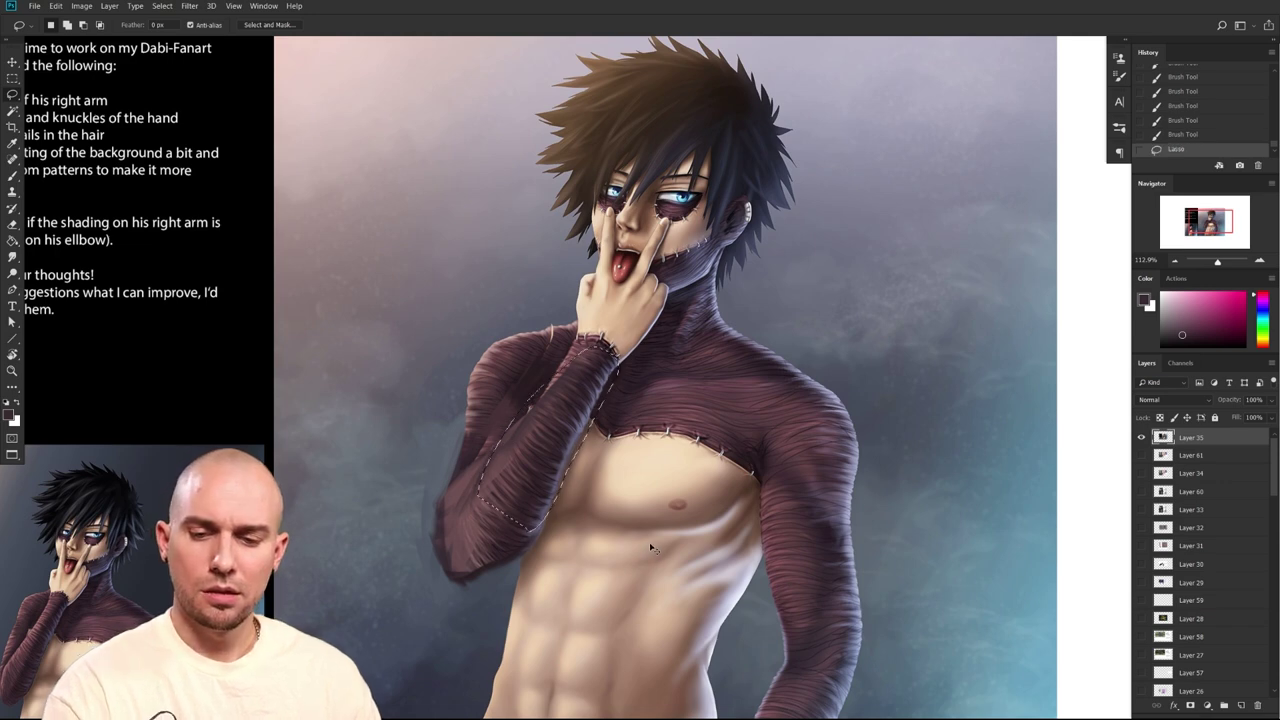
pyautogui.hotkey('ctrl', 'j')
pyautogui.hotkey('ctrl', 't')
pyautogui.moveTo(752, 460); pyautogui.dragTo(747, 489)
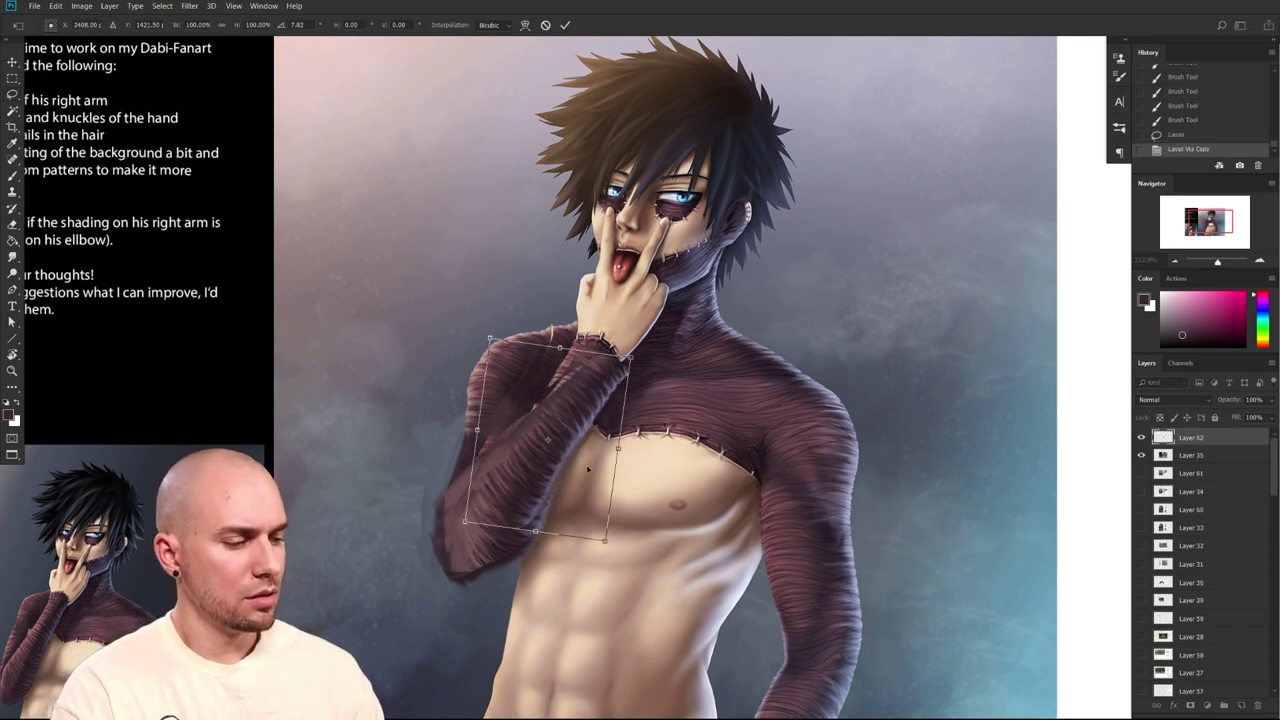
pyautogui.moveTo(587, 470); pyautogui.dragTo(593, 476)
pyautogui.moveTo(670, 450); pyautogui.dragTo(684, 410)
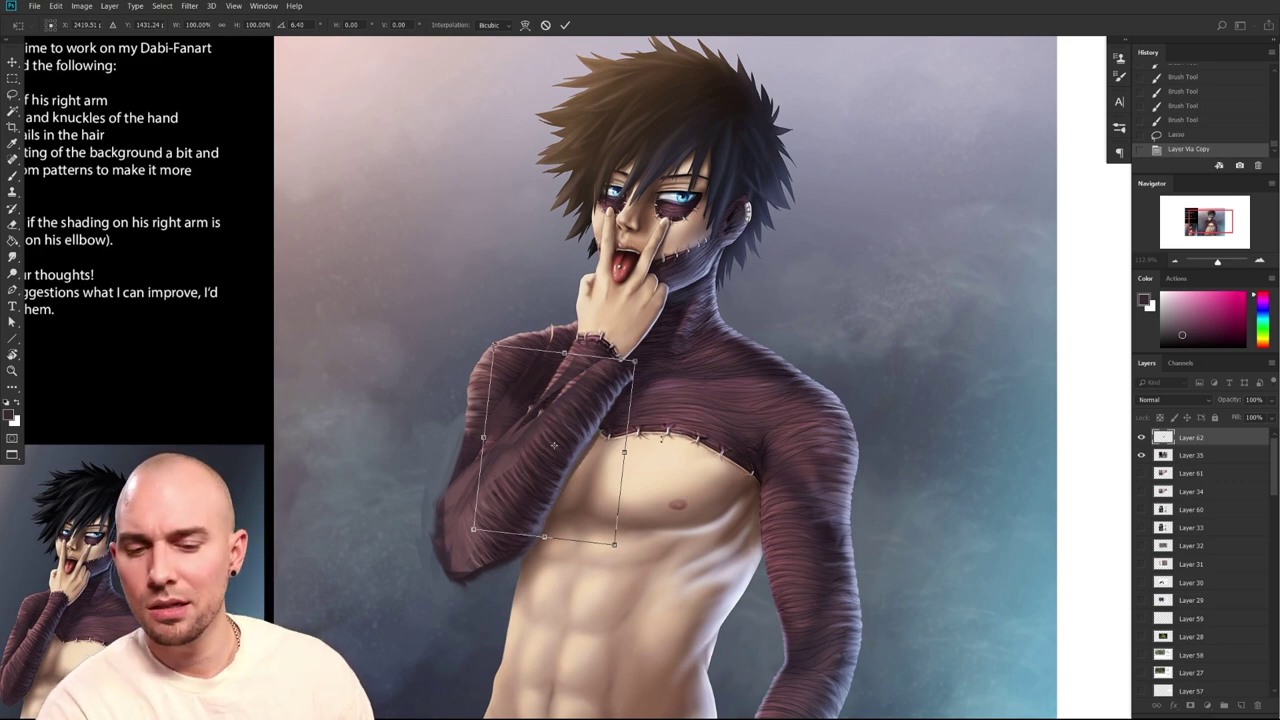
pyautogui.press('Return')
# Outline the hand and wrist in front of the face with a freehand lasso selection
pyautogui.moveTo(648, 352)
pyautogui.mouseDown()
pyautogui.moveTo(668, 323)
pyautogui.moveTo(664, 289)
pyautogui.moveTo(600, 285)
pyautogui.moveTo(568, 316)
pyautogui.moveTo(640, 360)
pyautogui.mouseUp()
pyautogui.press('b')
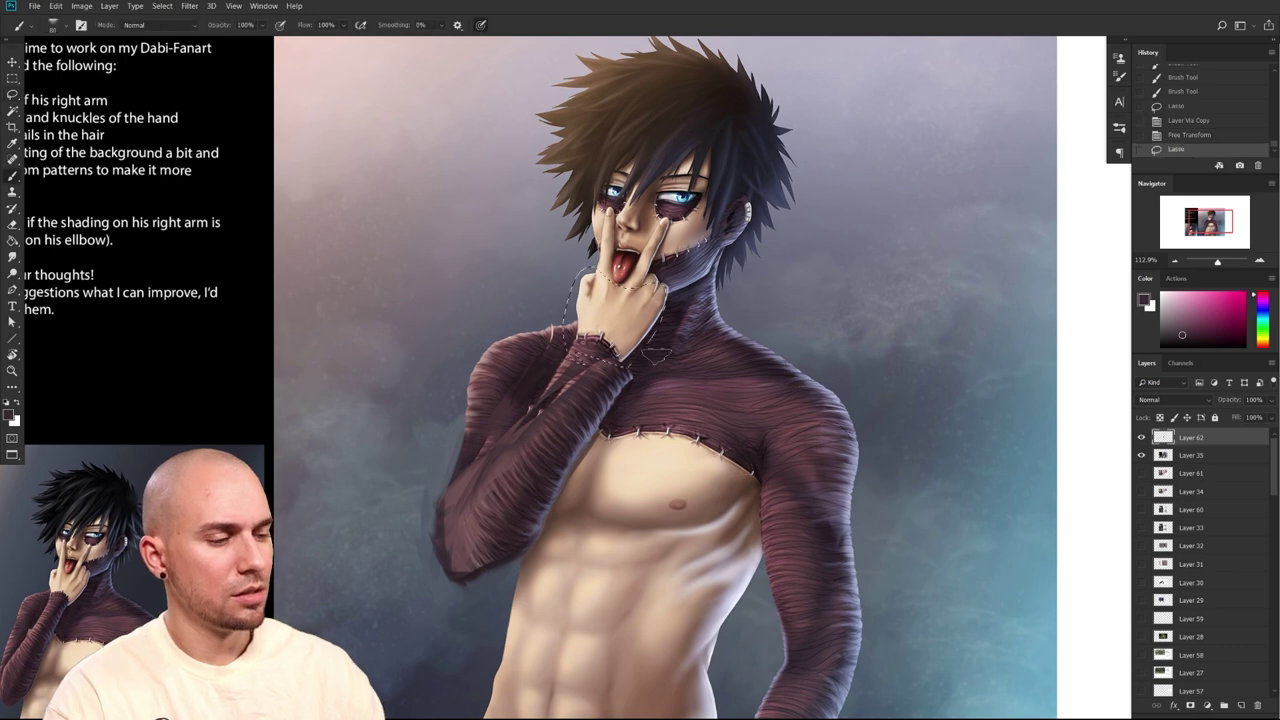
pyautogui.hotkey('ctrl', 't')
pyautogui.moveTo(778, 433); pyautogui.dragTo(794, 411)
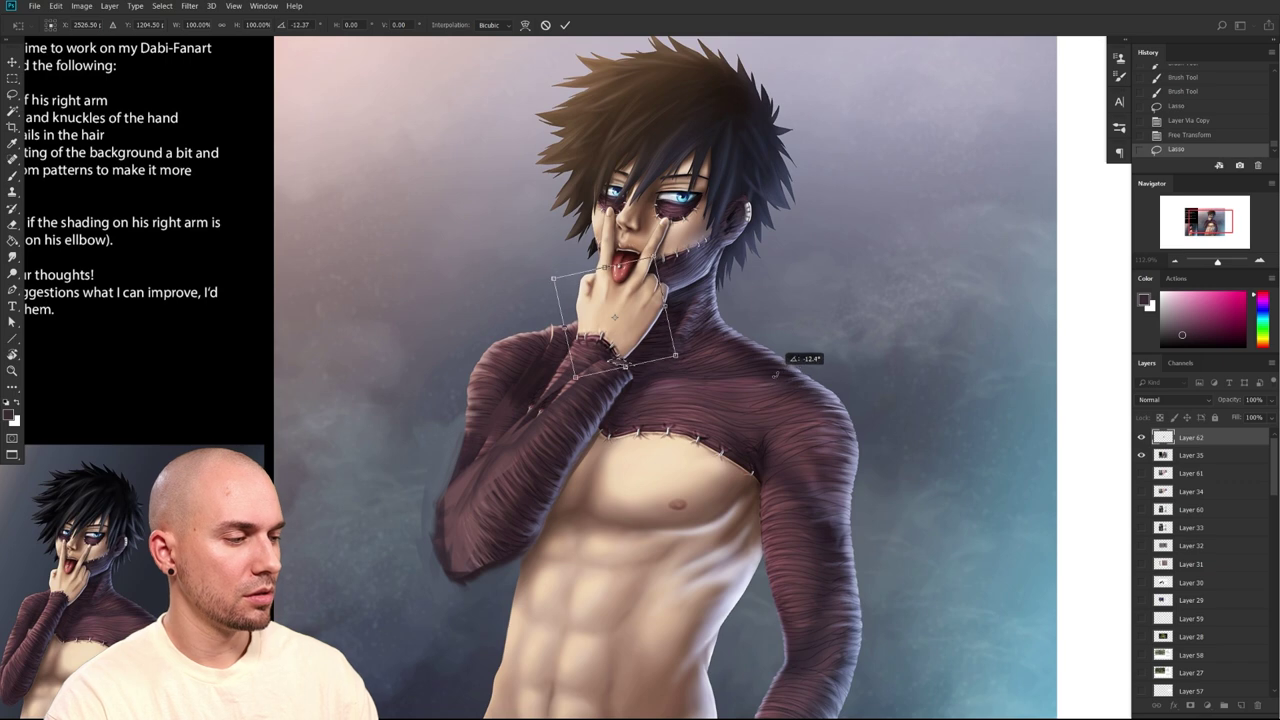
pyautogui.press('Return')
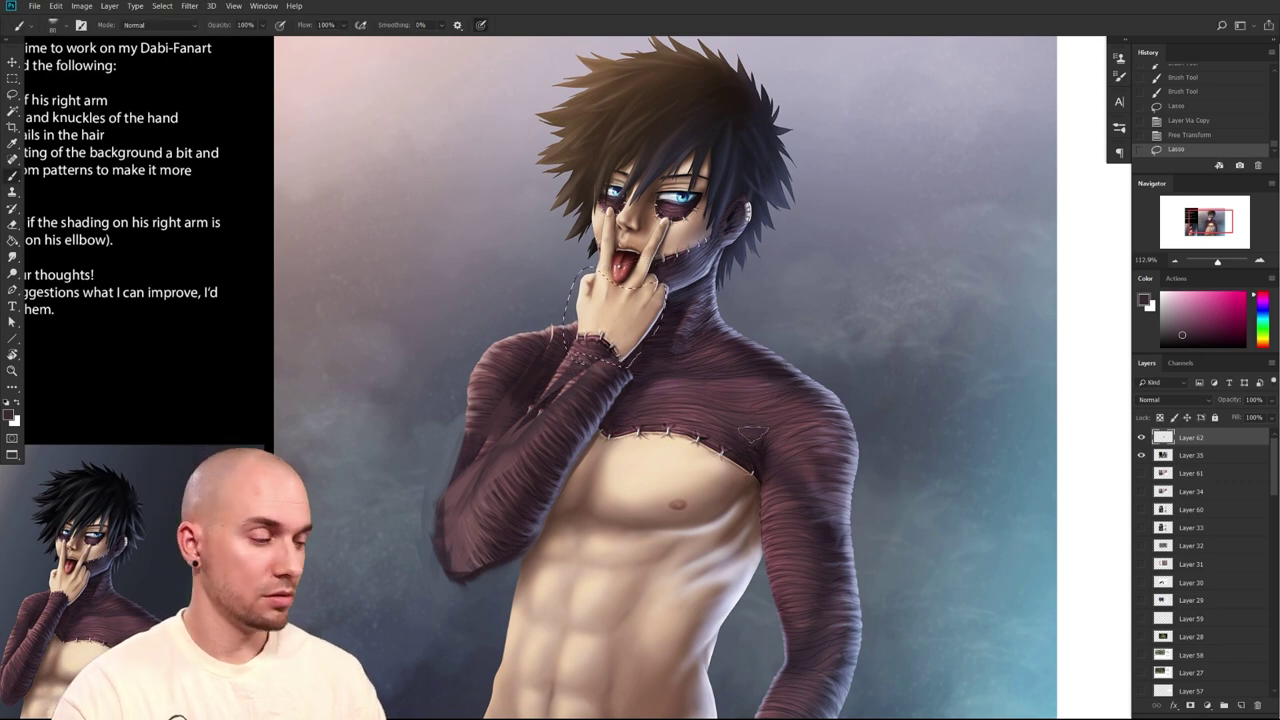
pyautogui.hotkey('ctrl', 'j')
pyautogui.hotkey('ctrl', 't')
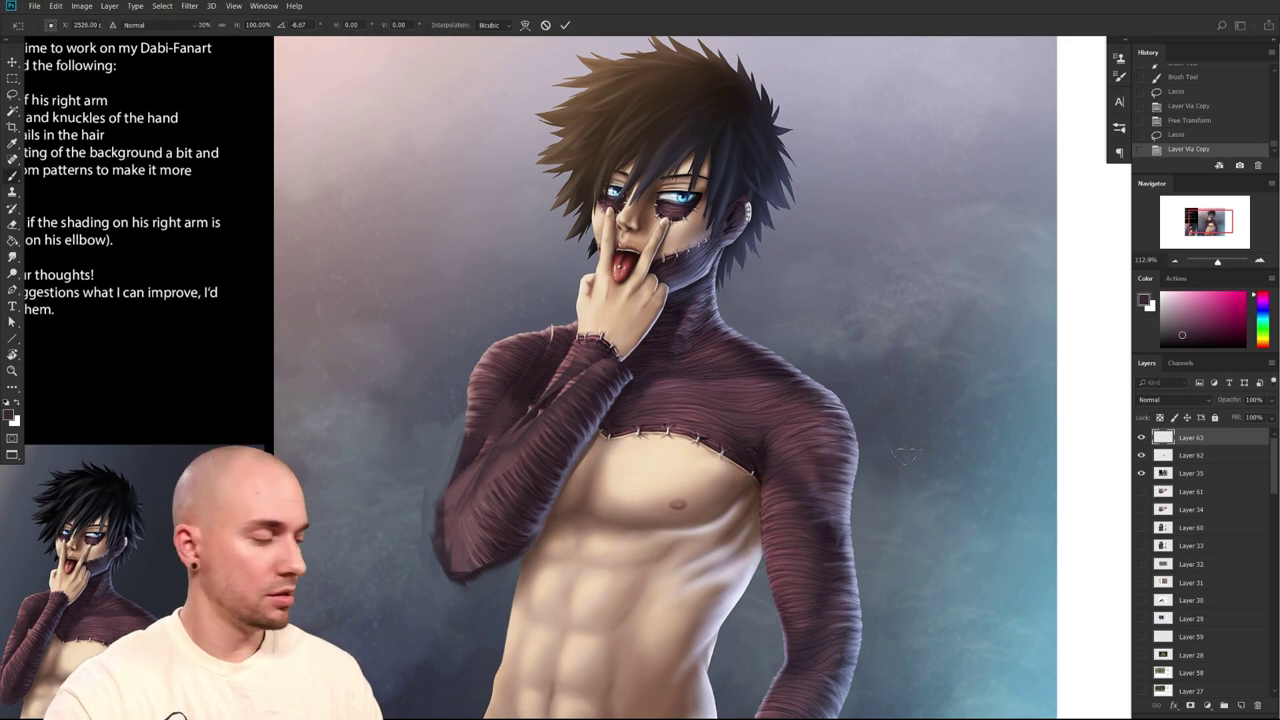
pyautogui.press('Escape')
pyautogui.hotkey('ctrl', 'z')
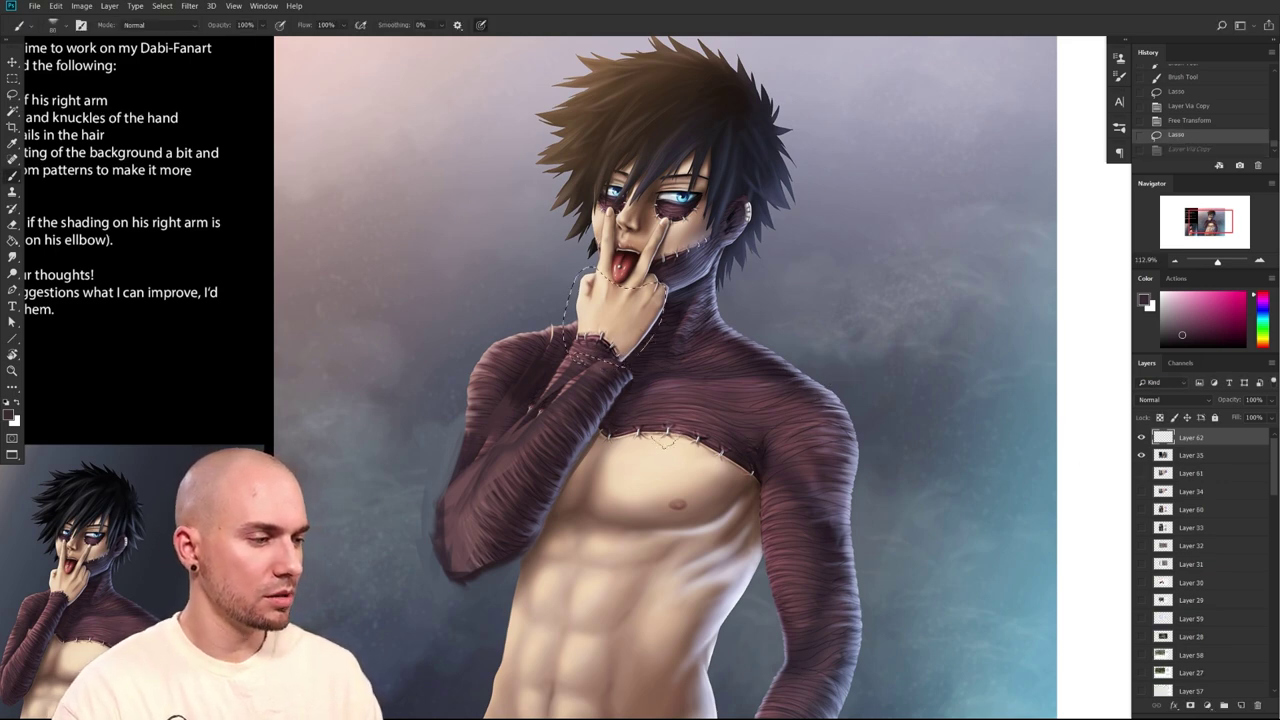
pyautogui.click(1141, 438)
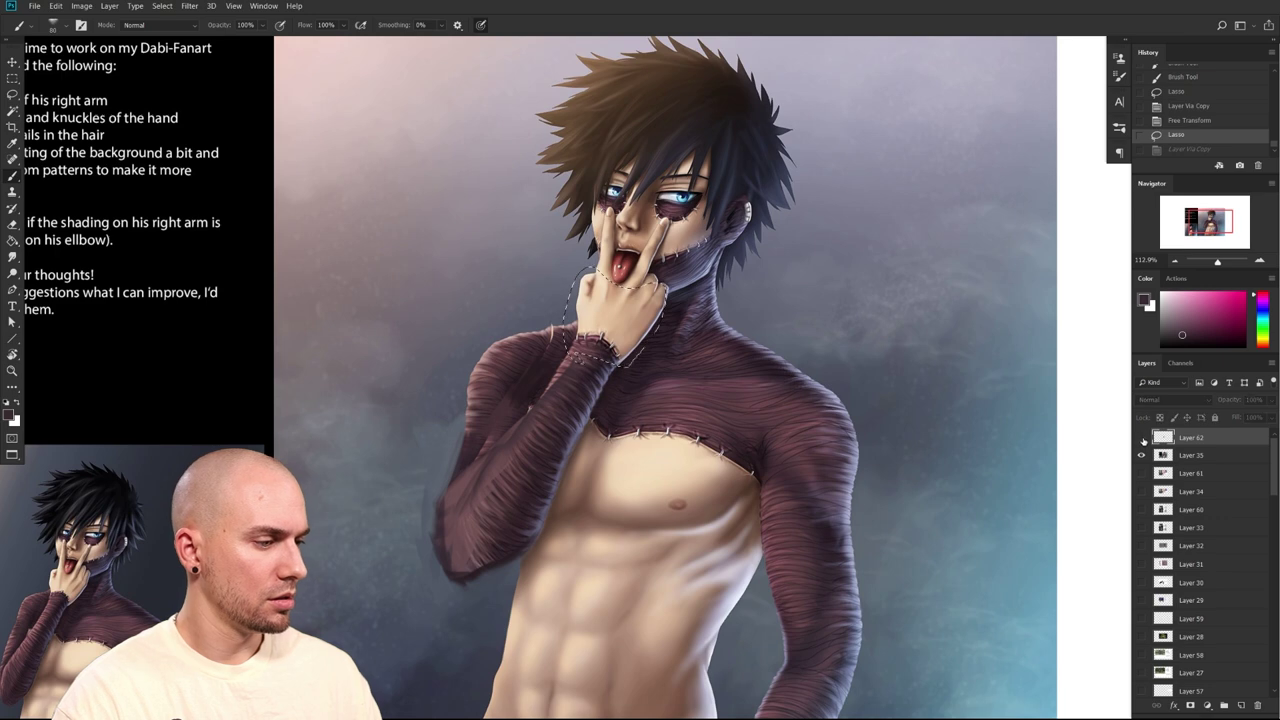
pyautogui.click(1141, 438)
# Copy the selected hand from Layer 35 to a new layer and rotate it counter-clockwise into line with the forearm
pyautogui.click(1163, 457)
pyautogui.hotkey('ctrl', 'j')
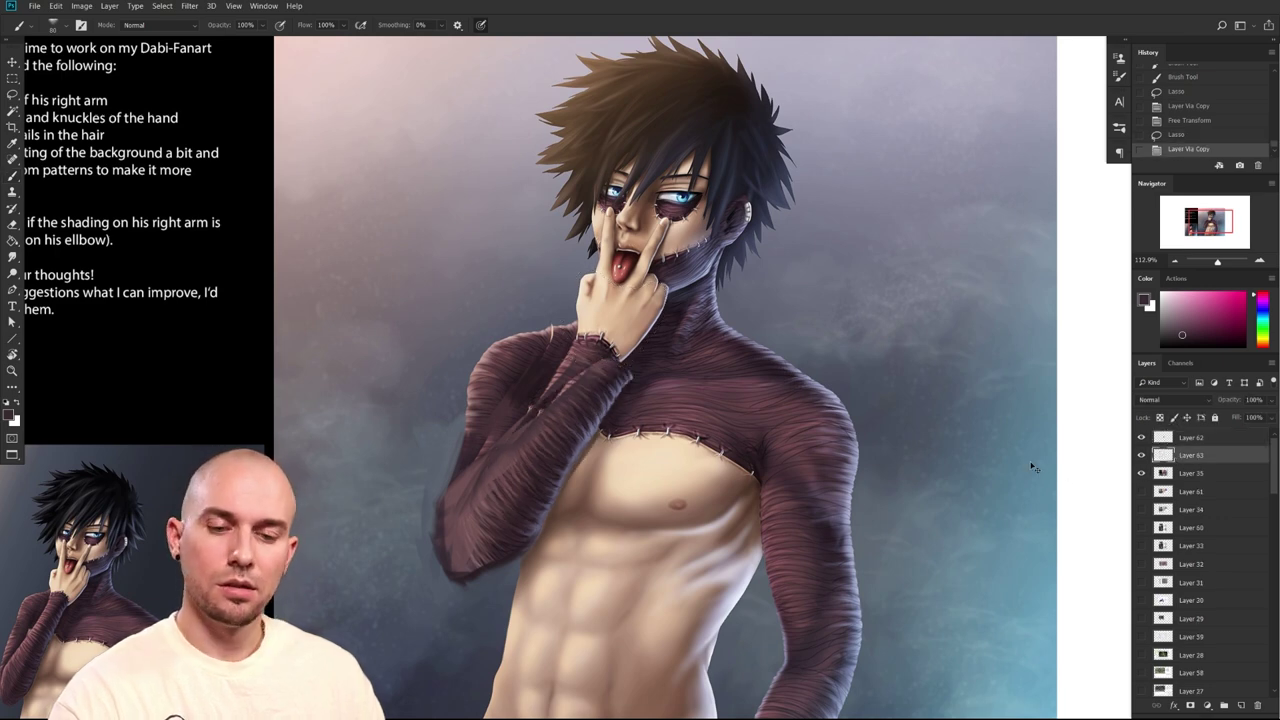
pyautogui.hotkey('ctrl', 't')
pyautogui.moveTo(812, 330); pyautogui.dragTo(800, 298)
pyautogui.moveTo(628, 341); pyautogui.dragTo(634, 355)
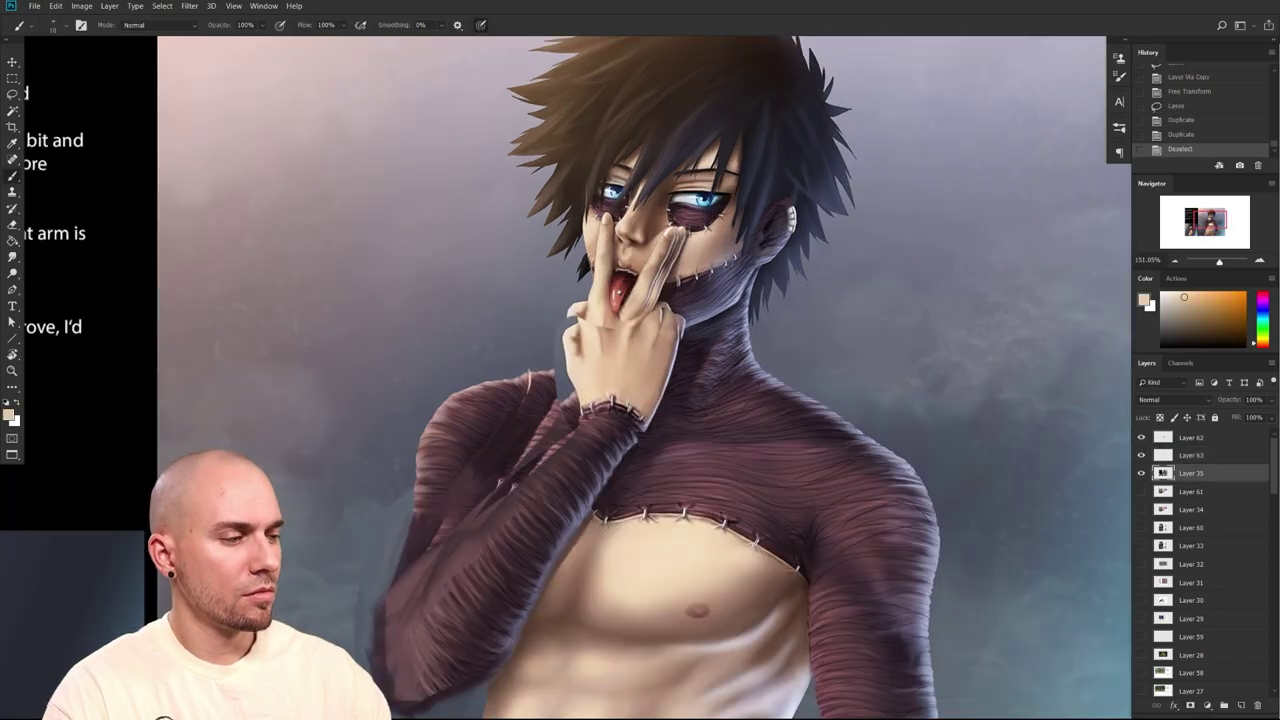
# Paint dark tones over the leftover original finger on Layer 35 and sample the hand's skin colour
pyautogui.moveTo(612, 314)
pyautogui.mouseDown()
pyautogui.moveTo(622, 320)
pyautogui.moveTo(602, 361)
pyautogui.moveTo(657, 286)
pyautogui.mouseUp()
pyautogui.keyDown('alt'); pyautogui.click(633, 339); pyautogui.keyUp('alt')
pyautogui.press(']')
pyautogui.keyDown('alt'); pyautogui.click(612, 345); pyautogui.keyUp('alt')
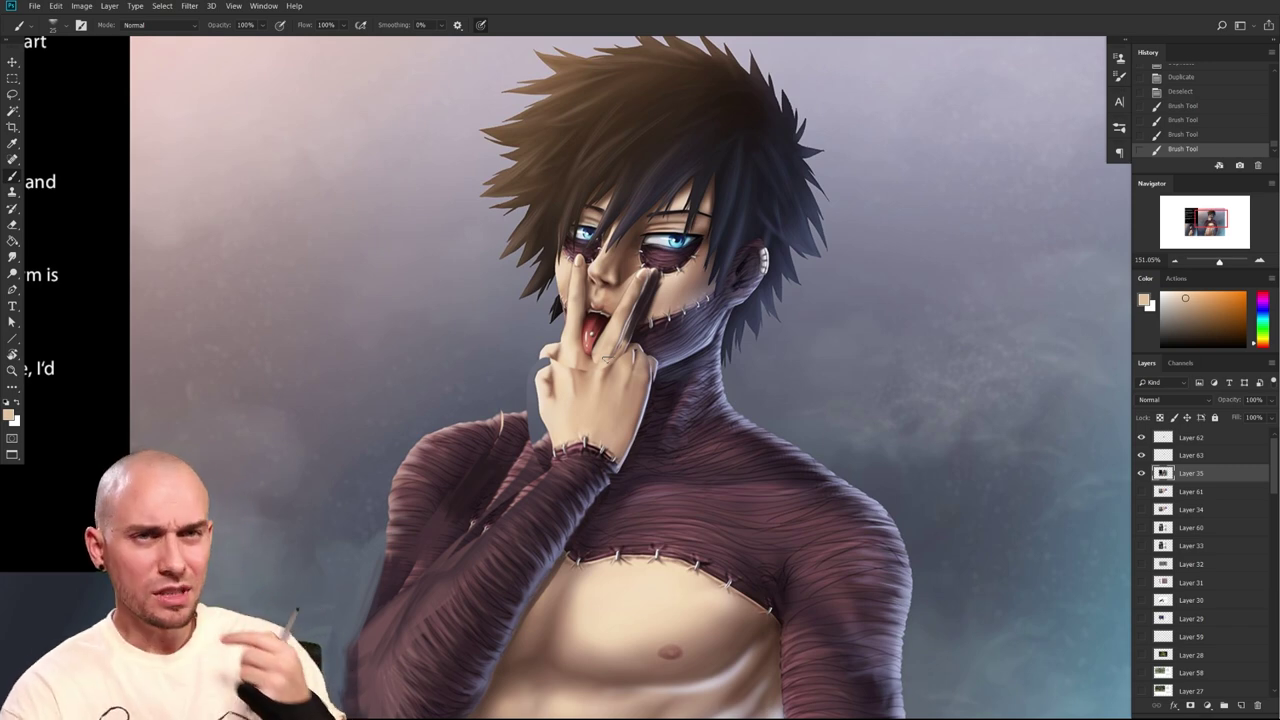
# Compare the whole figure with and without the repositioned forearm and hand layers
pyautogui.moveTo(693, 528); pyautogui.dragTo(751, 531)
pyautogui.scroll(-5, 690, 492)
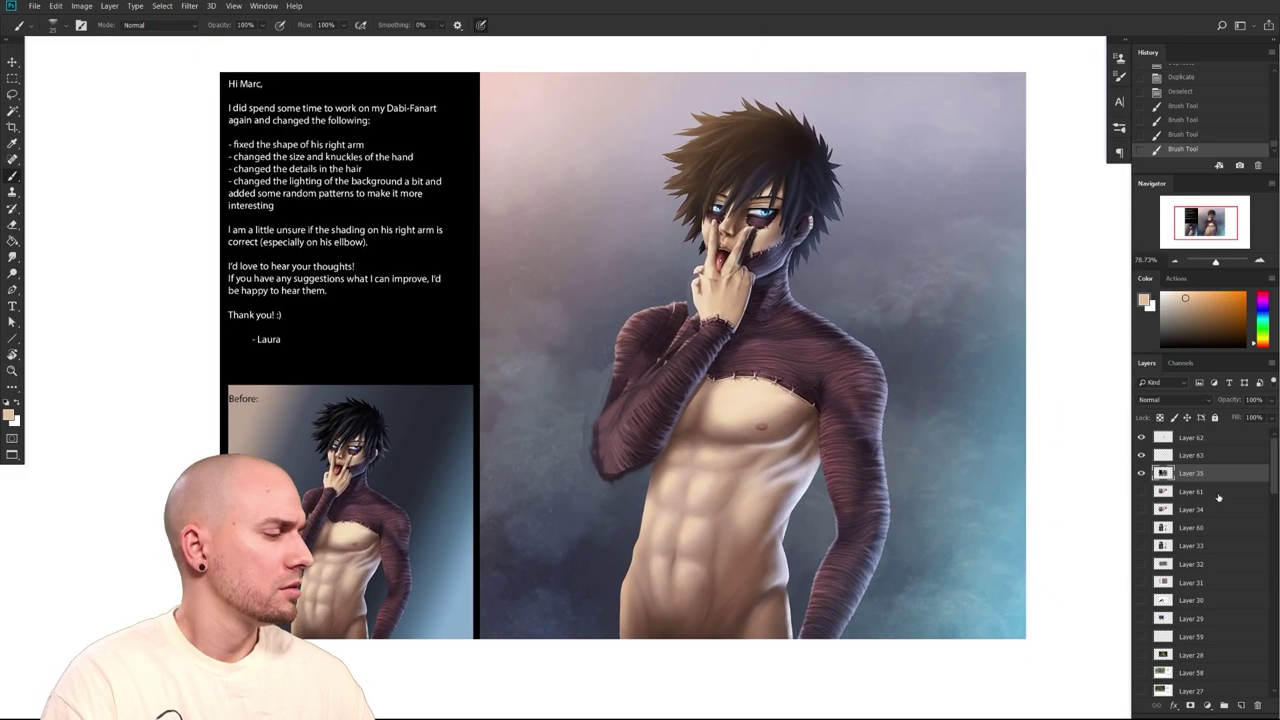
pyautogui.keyDown('alt'); pyautogui.click(1142, 473); pyautogui.keyUp('alt')
pyautogui.keyDown('alt'); pyautogui.click(1142, 473); pyautogui.keyUp('alt')
pyautogui.click(1141, 437)
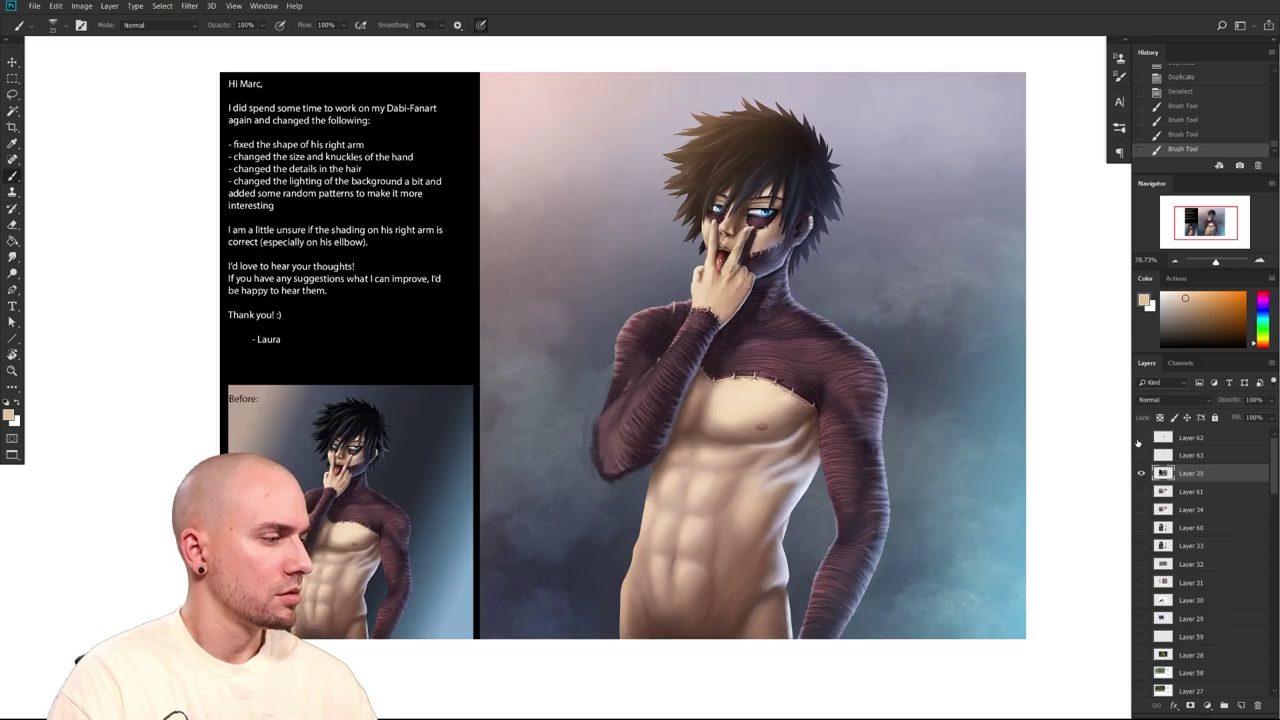
pyautogui.click(1142, 437)
# Merge Layers 62, 63 and 35 into one layer
pyautogui.click(1179, 440)
pyautogui.keyDown('shift'); pyautogui.click(1191, 471); pyautogui.keyUp('shift')
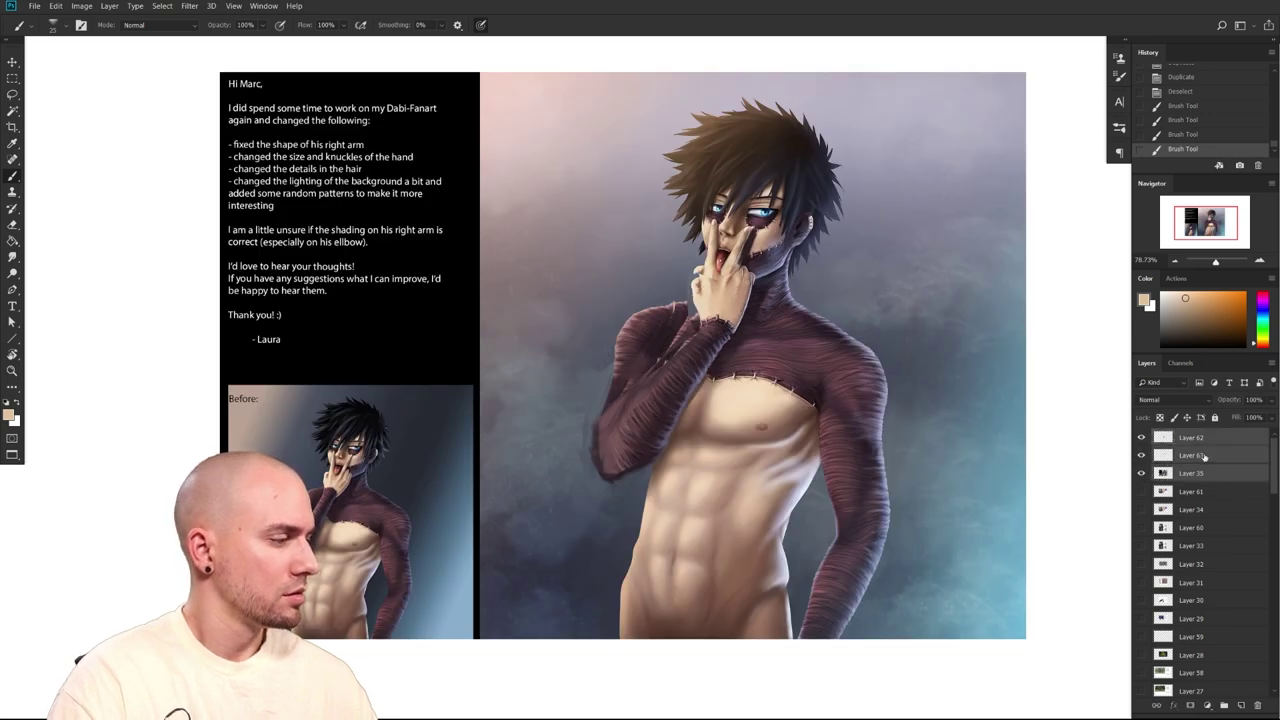
pyautogui.hotkey('ctrl', 'e')
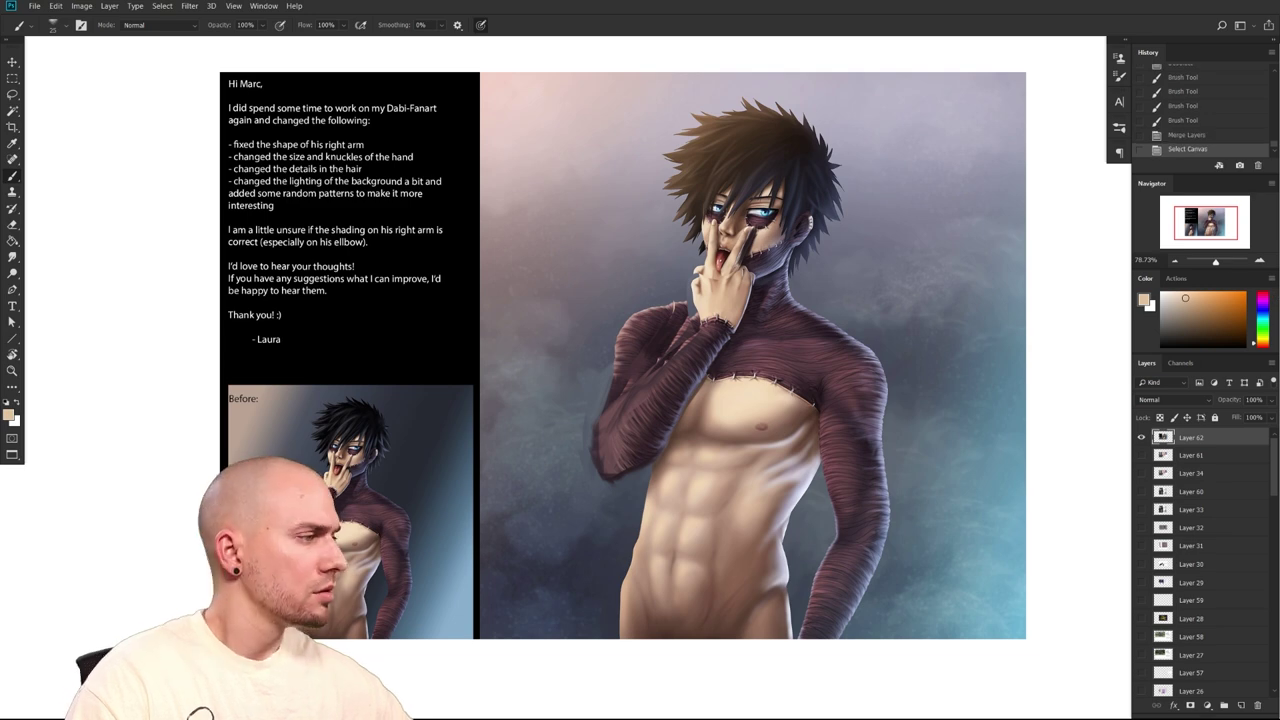
# Roll the document's history back past the layer merge and hand edits to the Move state following the Layer Order change
pyautogui.scroll(4, 1186, 122)
pyautogui.click(1184, 108)
pyautogui.scroll(2, 1185, 102)
pyautogui.click(1184, 99)
pyautogui.scroll(2, 1183, 100)
pyautogui.click(1177, 108)
pyautogui.scroll(2, 1174, 107)
pyautogui.click(1176, 102)
pyautogui.click(1178, 150)
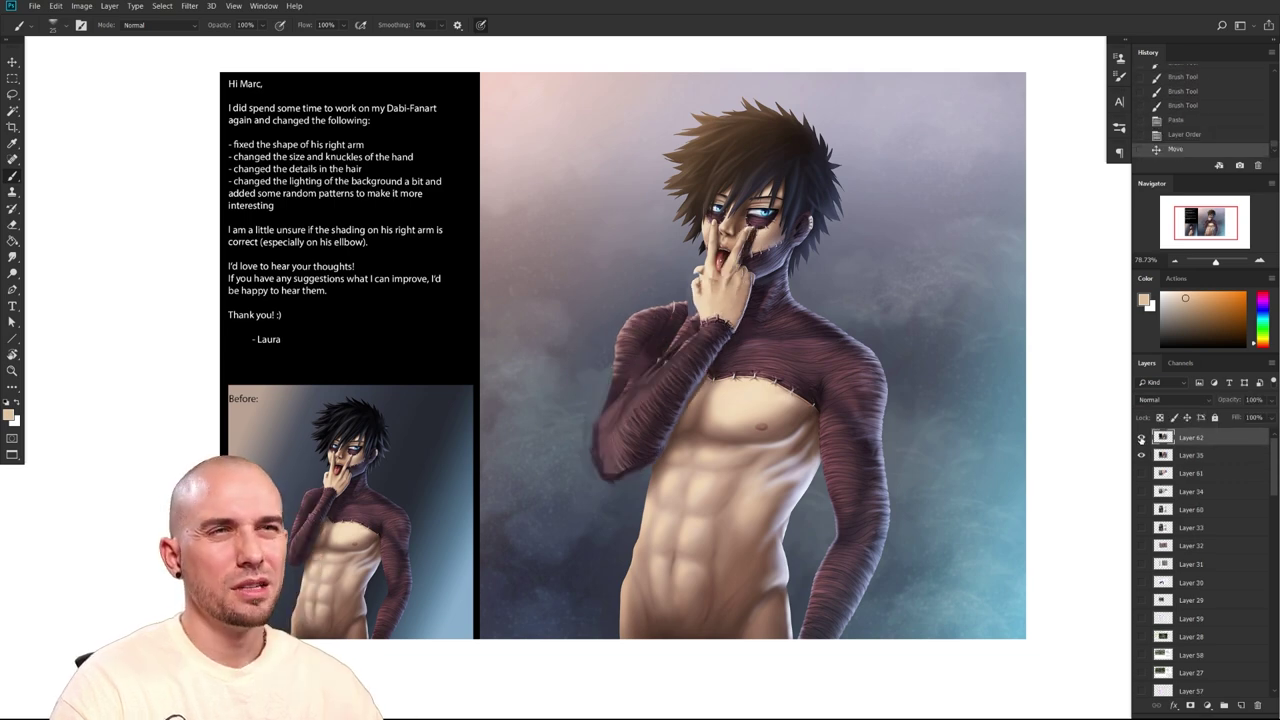
# Check Layer 62 against the original, then lasso the raised arm's upper-arm area, shift it slightly outward and deselect
pyautogui.click(1141, 439)
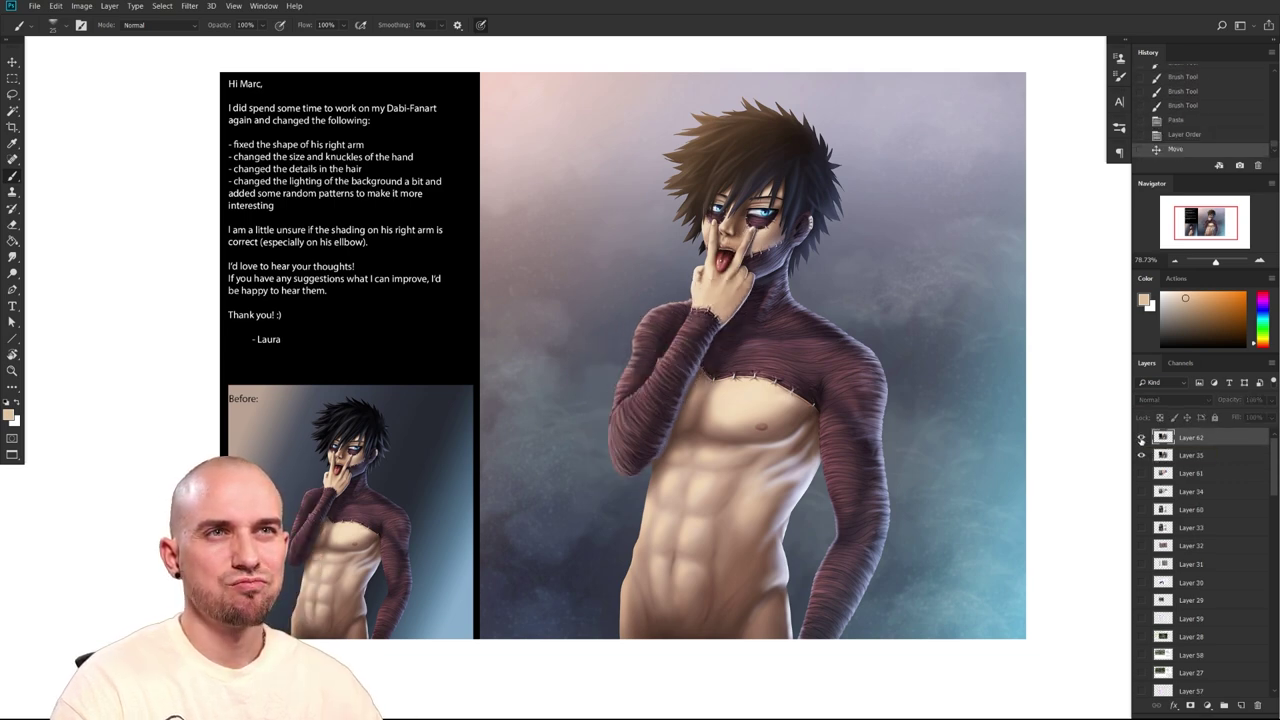
pyautogui.click(1141, 439)
pyautogui.moveTo(783, 453); pyautogui.dragTo(836, 467)
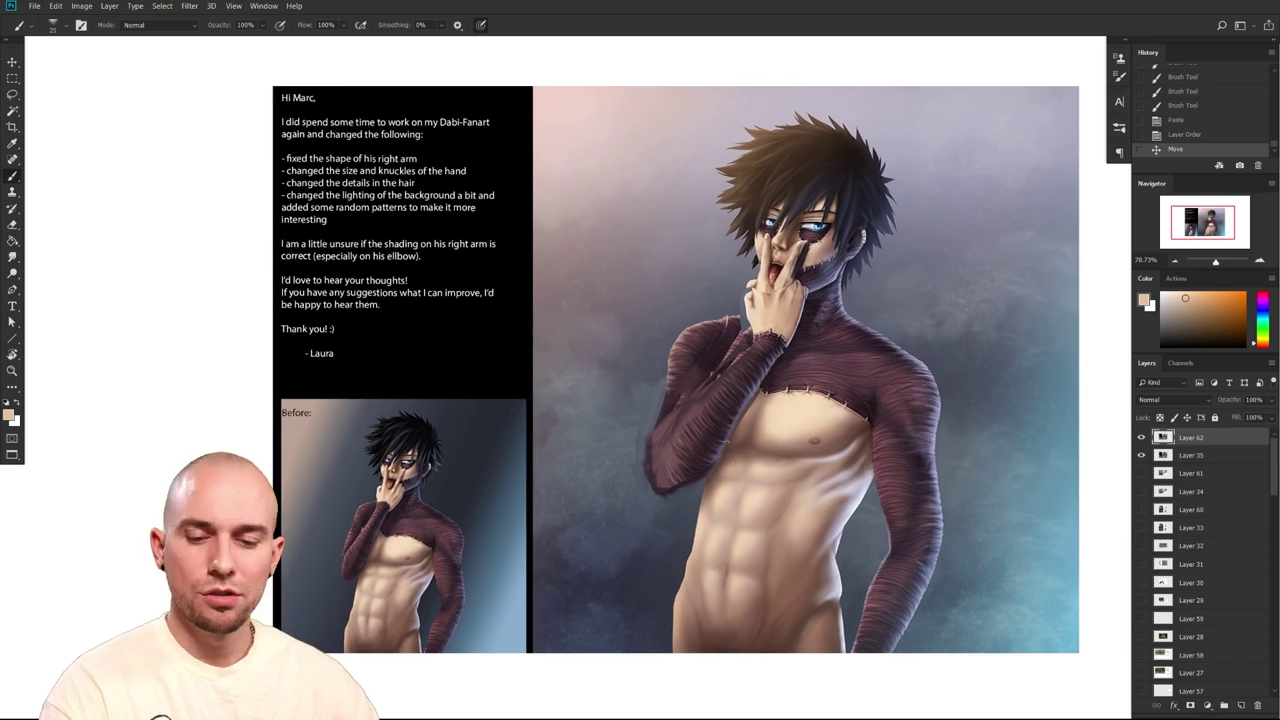
pyautogui.press('l')
pyautogui.moveTo(745, 340)
pyautogui.mouseDown()
pyautogui.moveTo(724, 316)
pyautogui.moveTo(655, 410)
pyautogui.mouseUp()
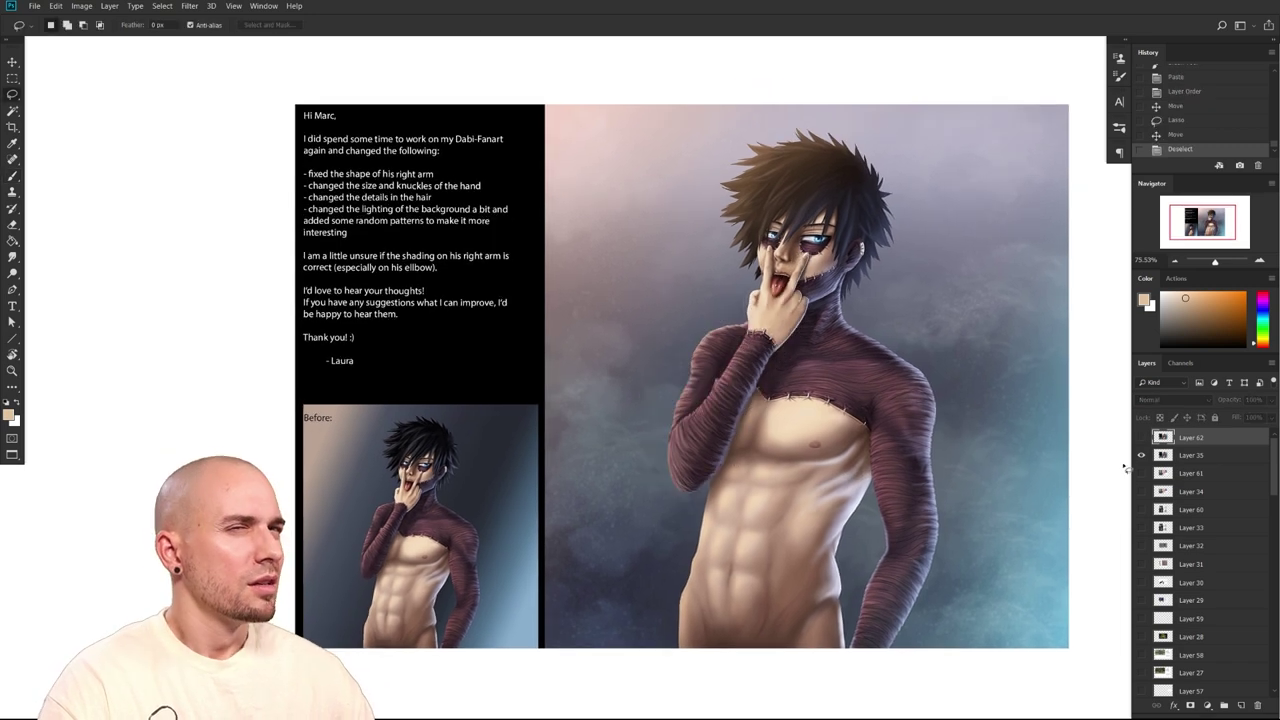
# Compare the figure with and without the reworked arm on Layer 62, checking it against the embedded earlier version
pyautogui.click(1141, 438)
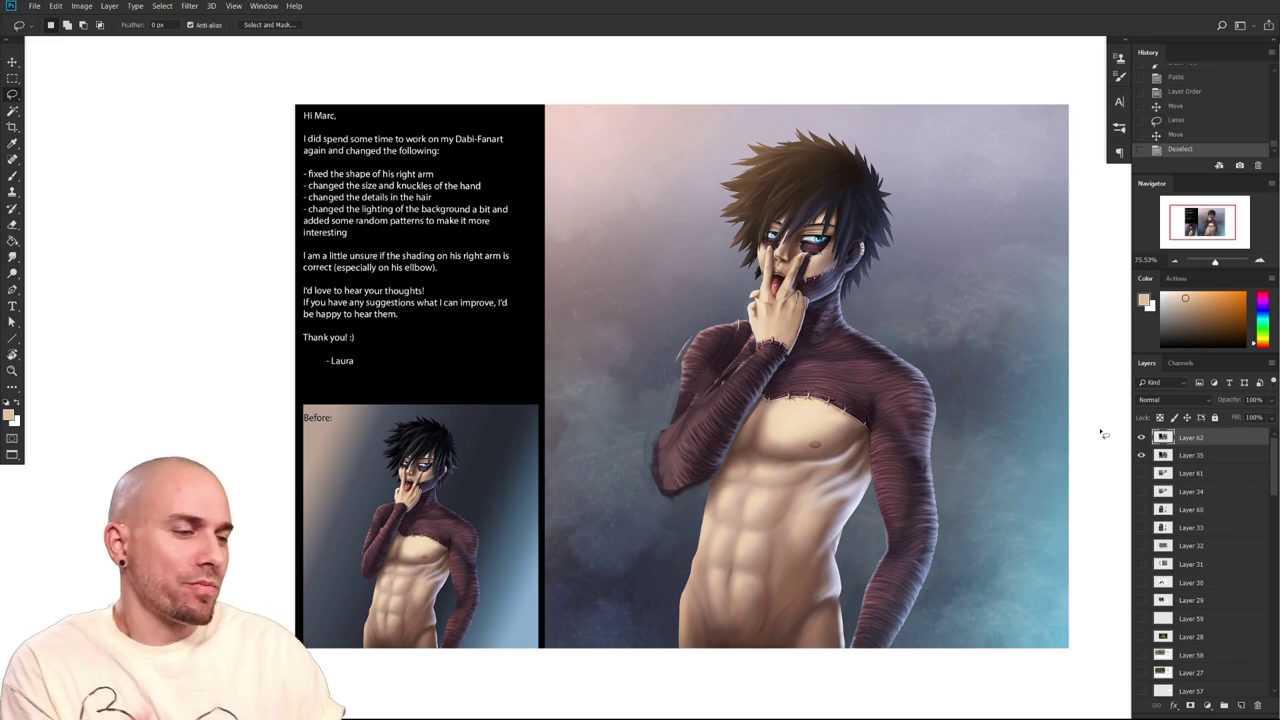
pyautogui.moveTo(991, 525); pyautogui.dragTo(1056, 491)
pyautogui.click(1141, 438)
pyautogui.click(1141, 438)
pyautogui.click(1141, 438)
pyautogui.click(1141, 438)
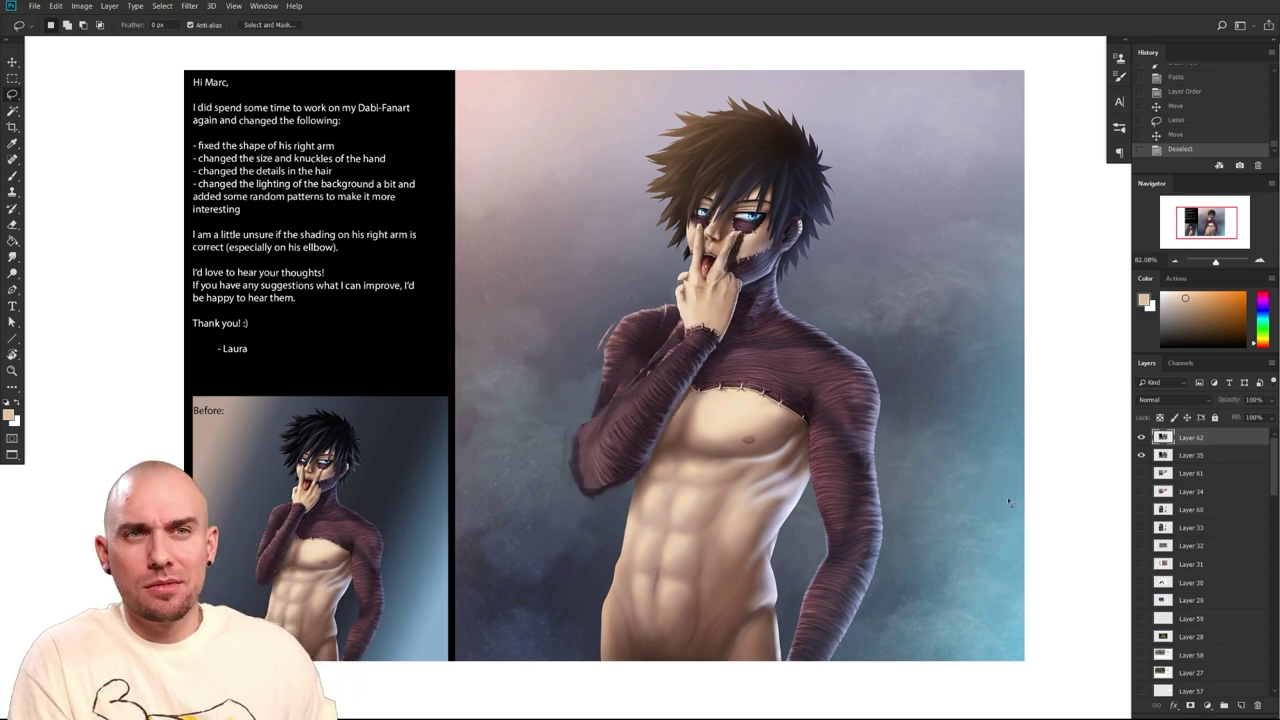
pyautogui.scroll(4, 757, 466)
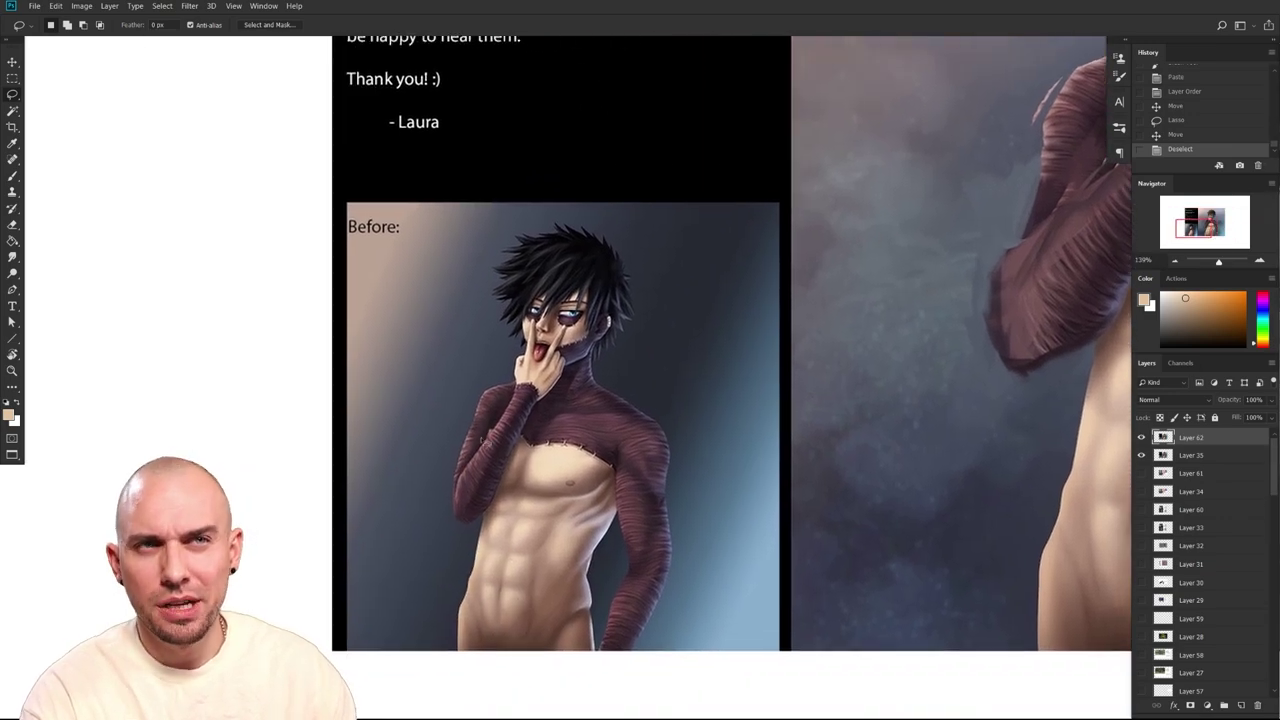
pyautogui.scroll(-3, 594, 468)
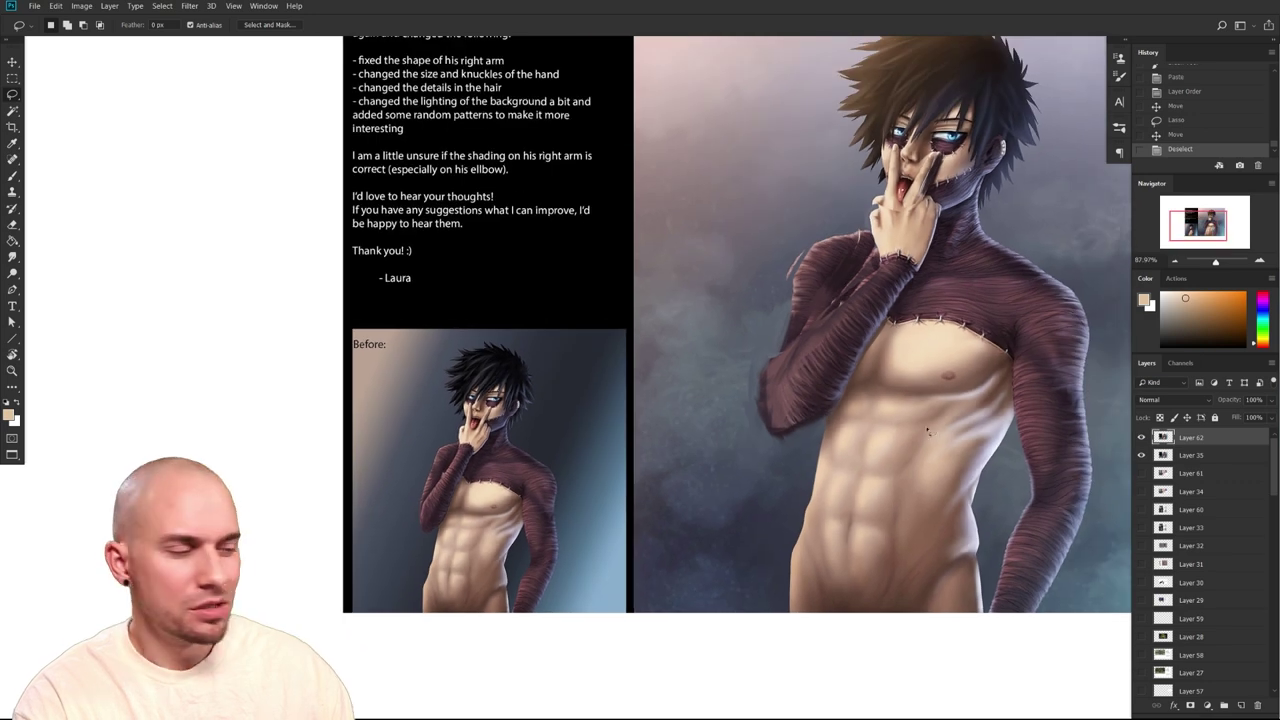
pyautogui.click(1141, 454)
pyautogui.click(1142, 438)
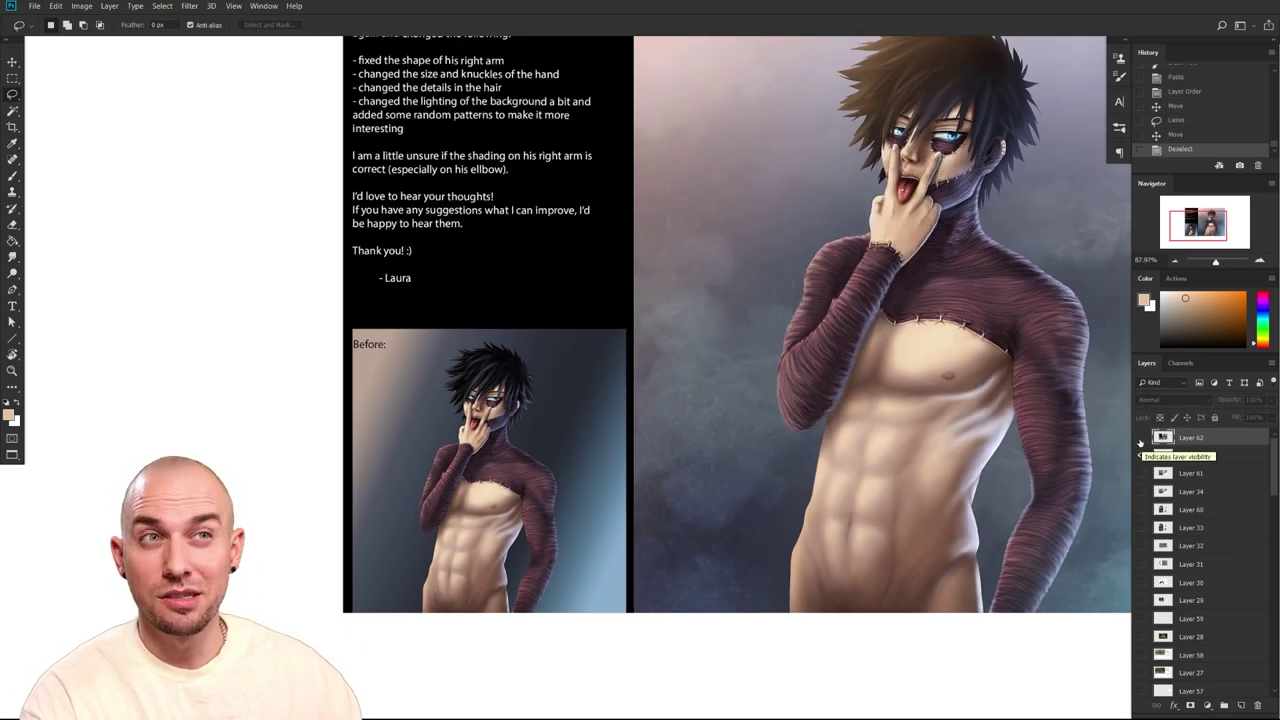
pyautogui.click(1141, 438)
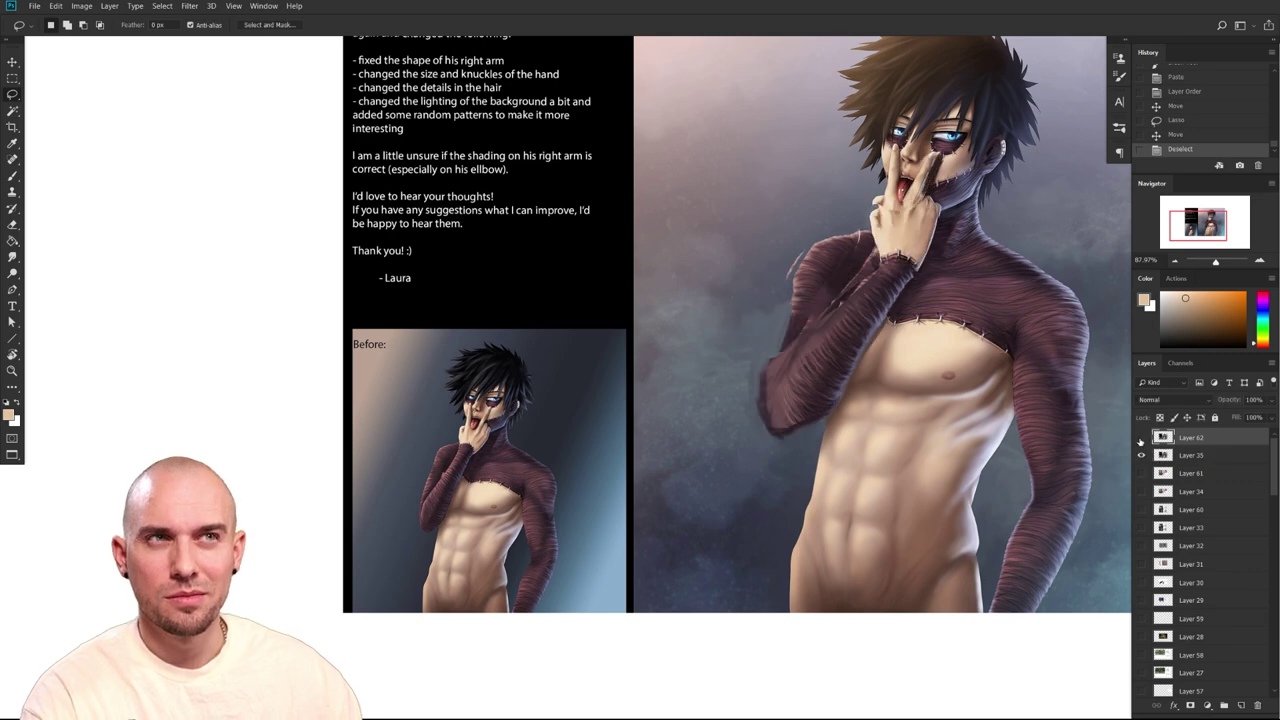
pyautogui.click(1140, 440)
pyautogui.click(1140, 440)
pyautogui.moveTo(915, 446); pyautogui.dragTo(824, 505)
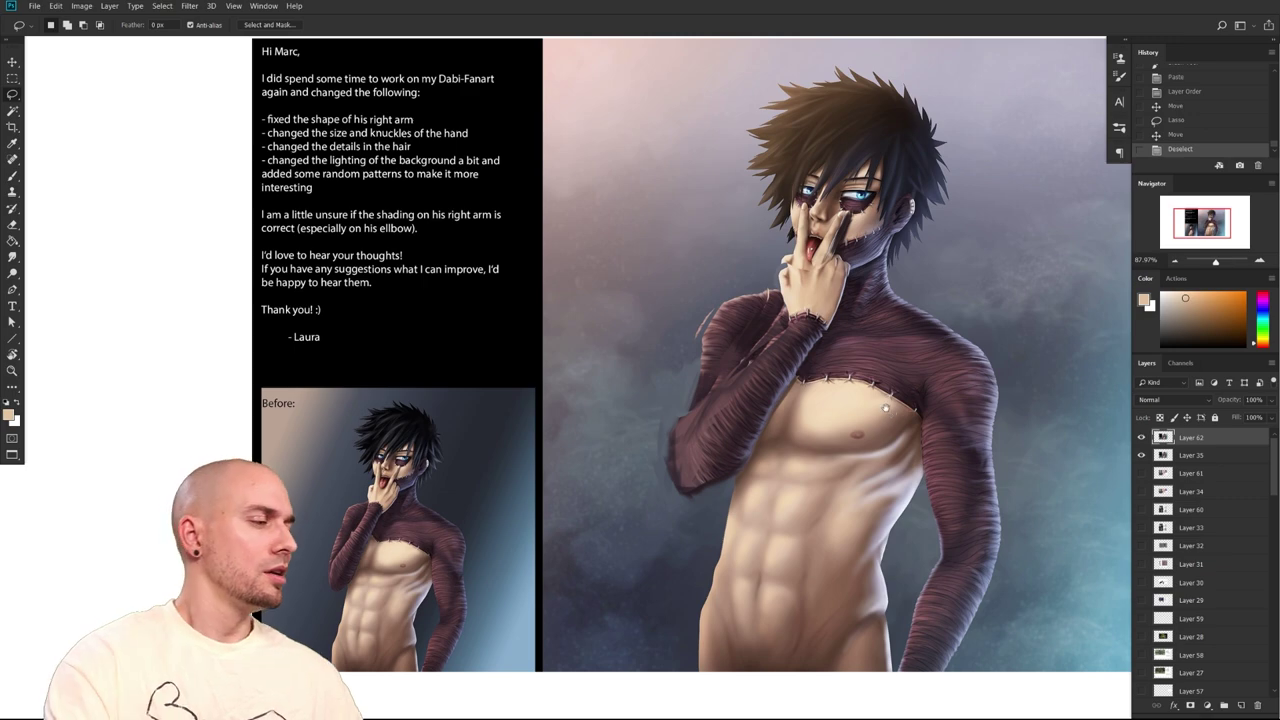
pyautogui.moveTo(952, 535); pyautogui.dragTo(821, 560)
pyautogui.moveTo(915, 553); pyautogui.dragTo(1035, 518)
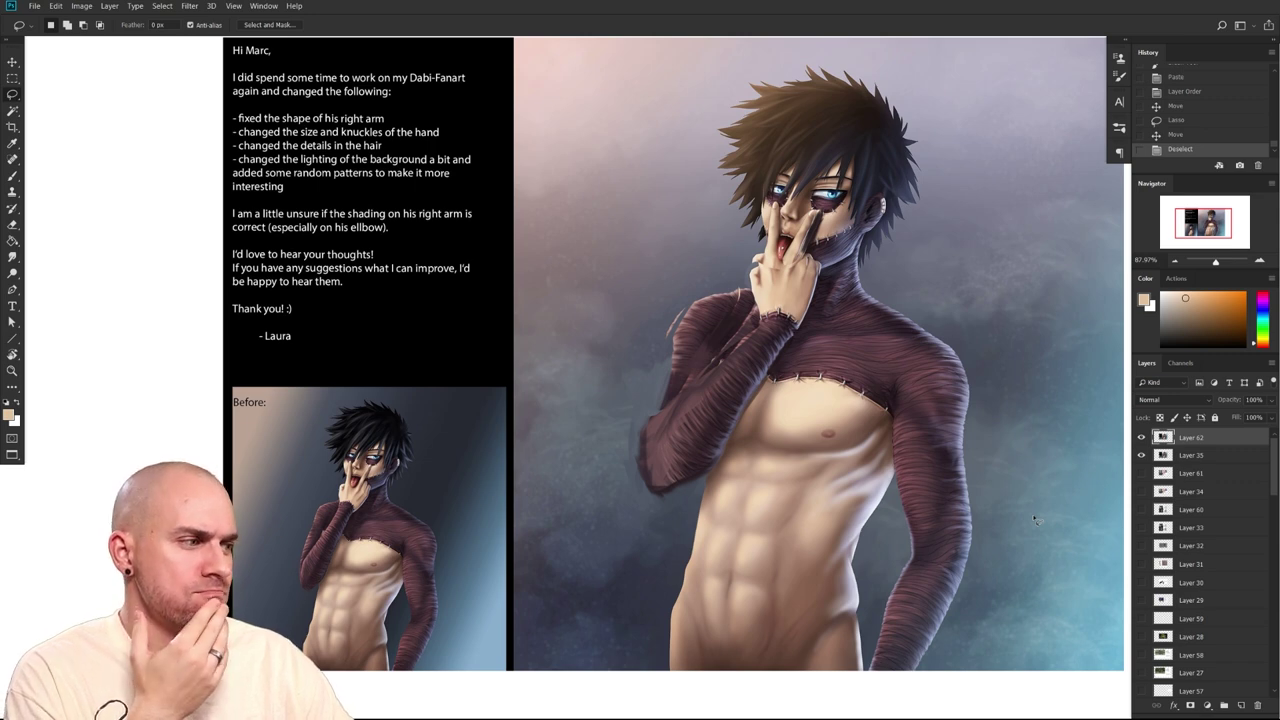
pyautogui.moveTo(988, 562); pyautogui.dragTo(985, 562)
pyautogui.moveTo(994, 555); pyautogui.dragTo(919, 573)
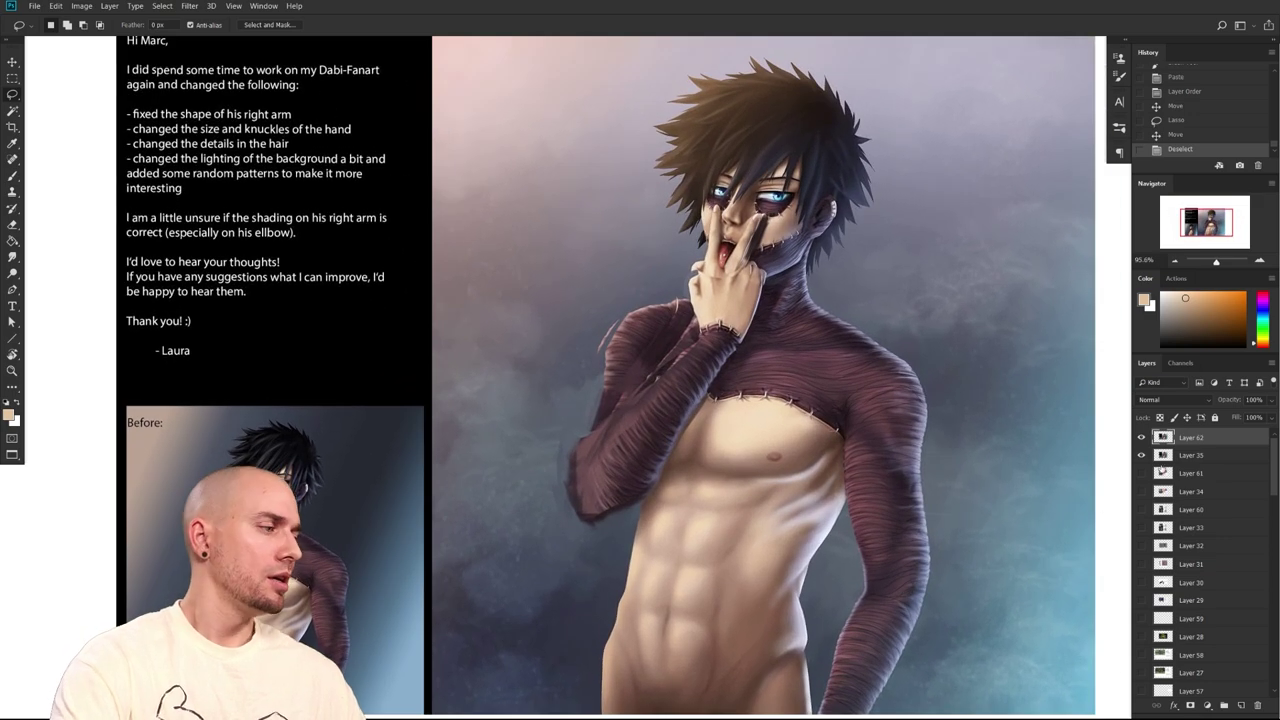
pyautogui.click(1161, 293)
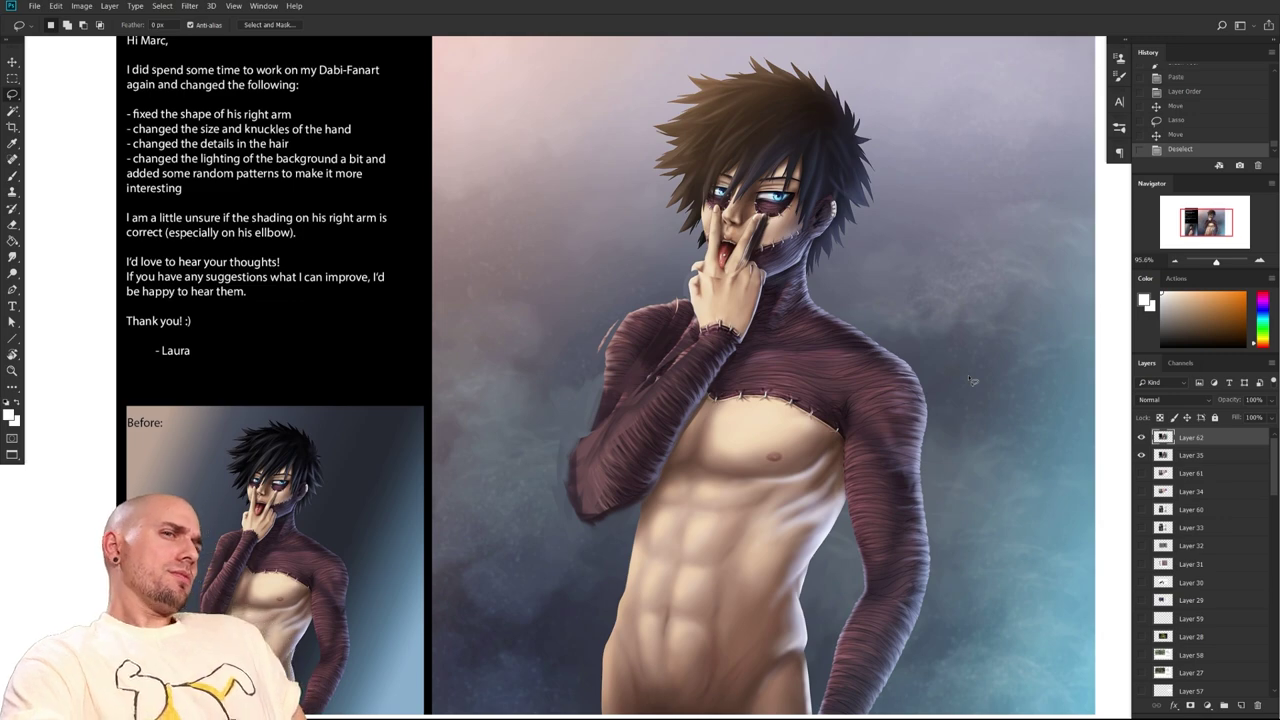
pyautogui.moveTo(804, 551); pyautogui.dragTo(803, 594)
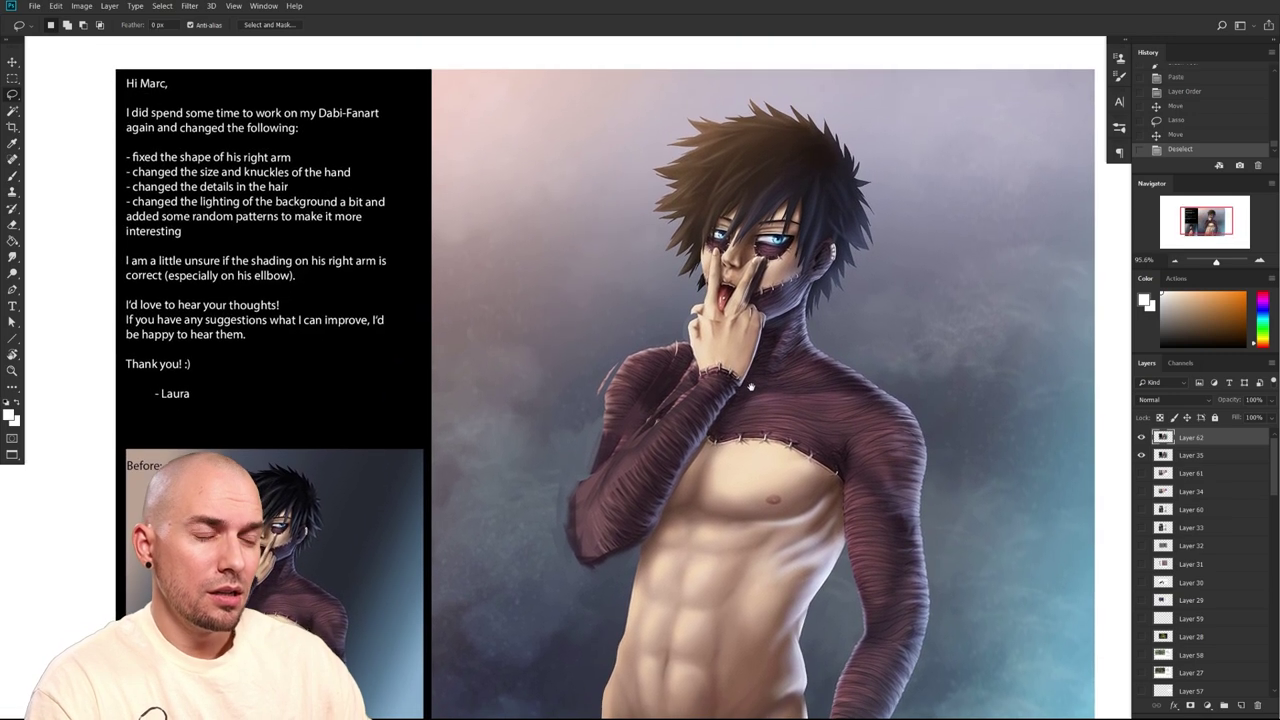
pyautogui.moveTo(751, 387); pyautogui.dragTo(751, 391)
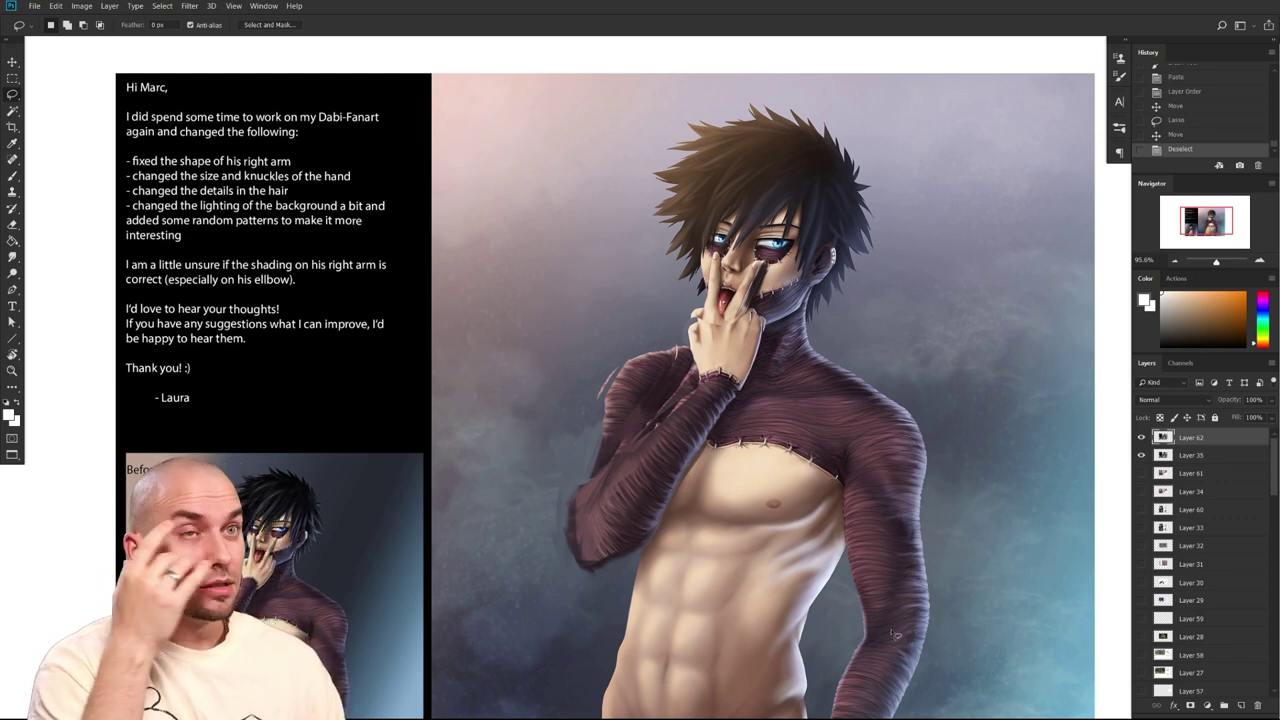
pyautogui.moveTo(763, 532)
pyautogui.mouseDown()
pyautogui.moveTo(1063, 474)
pyautogui.moveTo(800, 541)
pyautogui.mouseUp()
# Sample a brown tone and paint the raised arm's cast shadow onto the chest and upper abdomen with a smaller round brush
pyautogui.press('b')
pyautogui.scroll(2, 767, 514)
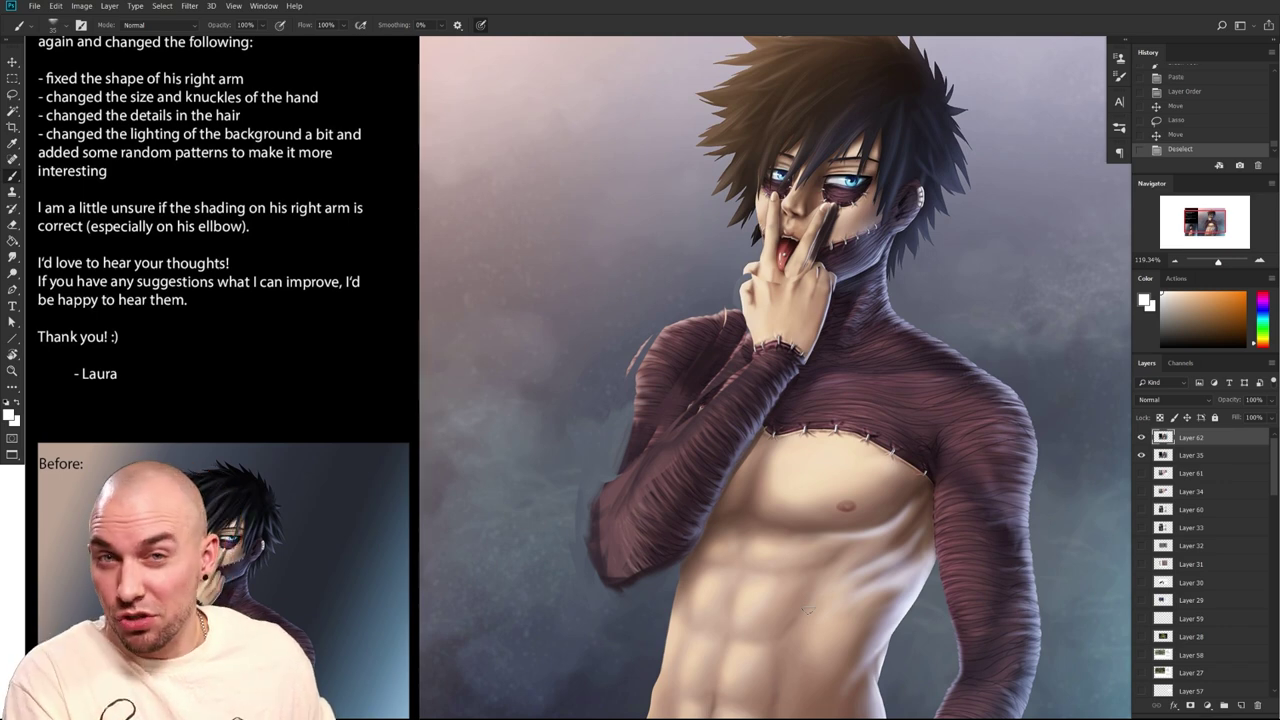
pyautogui.scroll(2, 806, 610)
pyautogui.hscroll(3, 806, 610)
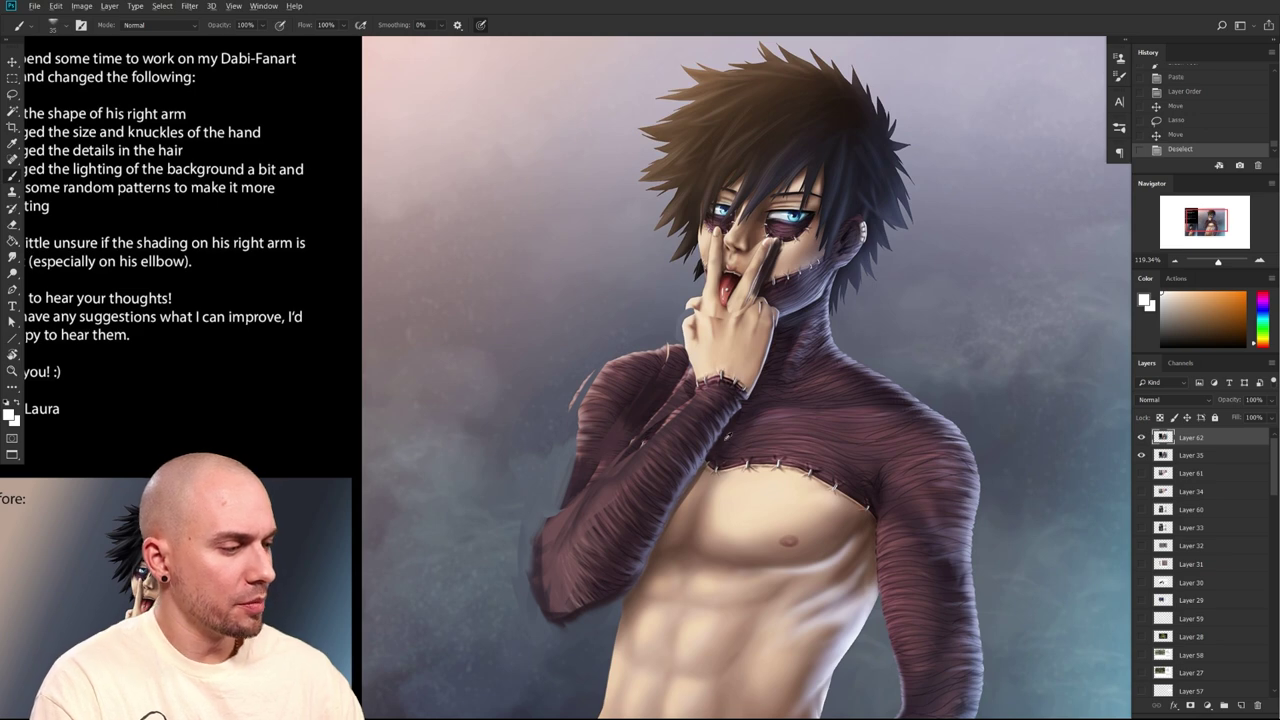
pyautogui.keyDown('alt'); pyautogui.click(717, 483); pyautogui.keyUp('alt')
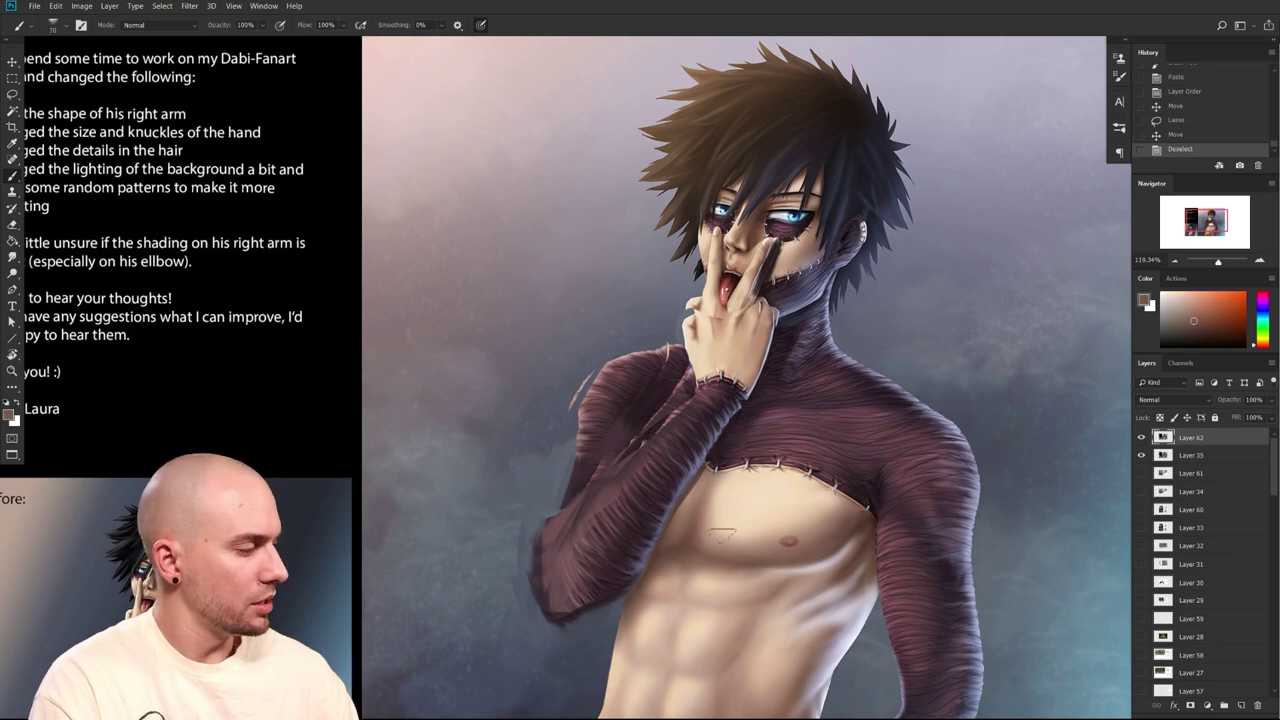
pyautogui.rightClick(737, 500)
pyautogui.doubleClick(790, 436)
pyautogui.press('[')
pyautogui.press('[')
pyautogui.moveTo(713, 512)
pyautogui.mouseDown()
pyautogui.moveTo(711, 542)
pyautogui.moveTo(722, 500)
pyautogui.moveTo(724, 538)
pyautogui.mouseUp()
pyautogui.moveTo(703, 490); pyautogui.dragTo(703, 540)
pyautogui.scroll(-3, 786, 580)
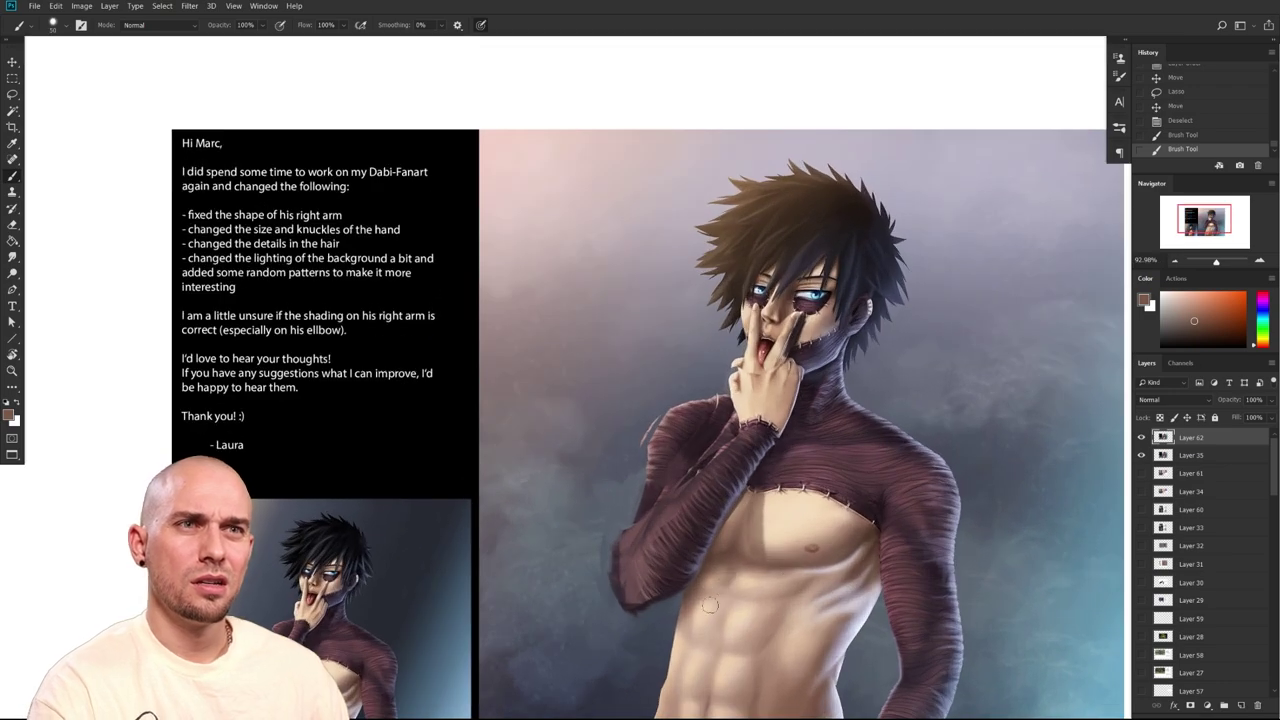
pyautogui.moveTo(715, 590); pyautogui.dragTo(722, 566)
pyautogui.moveTo(769, 499)
pyautogui.mouseDown()
pyautogui.moveTo(798, 374)
pyautogui.moveTo(781, 401)
pyautogui.moveTo(766, 580)
pyautogui.moveTo(766, 566)
pyautogui.mouseUp()
pyautogui.scroll(3, 766, 578)
pyautogui.scroll(-3, 826, 541)
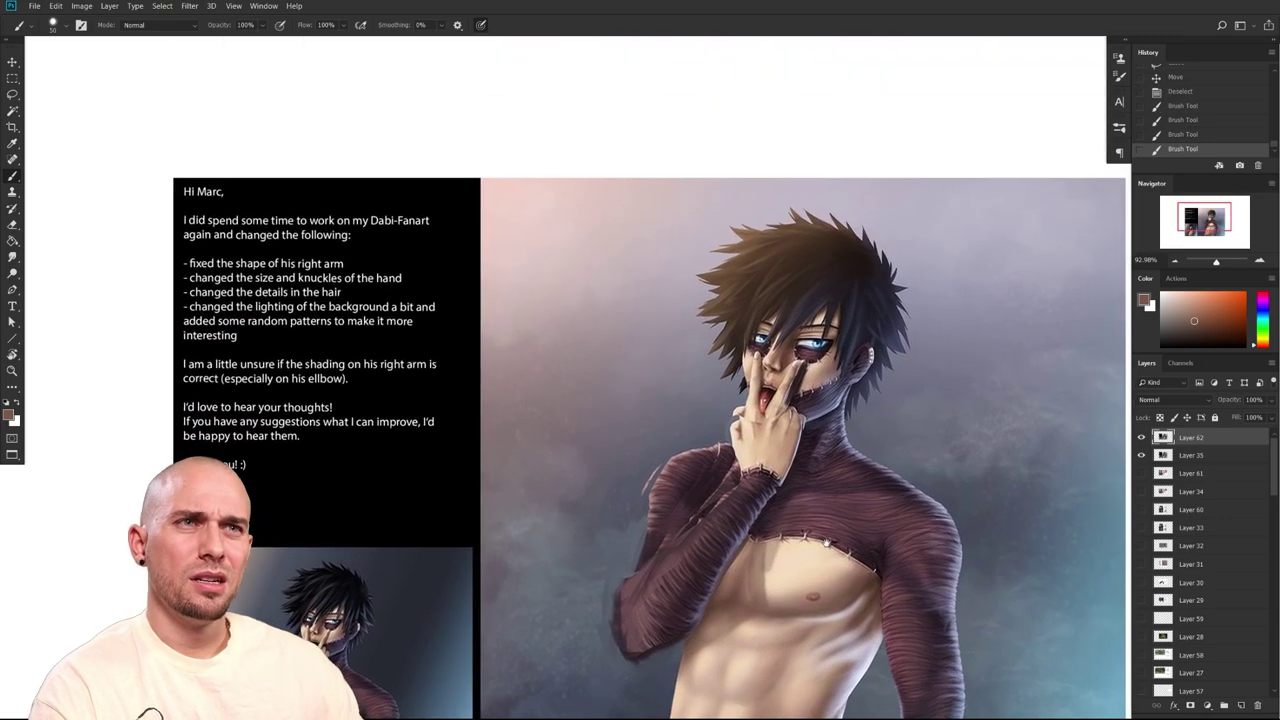
# Sample a light skin tone and repaint the dark finger beside the mouth with a smaller brush
pyautogui.scroll(3, 826, 541)
pyautogui.keyDown('alt'); pyautogui.click(827, 304); pyautogui.keyUp('alt')
pyautogui.press('[')
pyautogui.moveTo(818, 302); pyautogui.dragTo(815, 326)
pyautogui.moveTo(841, 530)
pyautogui.mouseDown()
pyautogui.moveTo(800, 520)
pyautogui.moveTo(820, 434)
pyautogui.mouseUp()
pyautogui.moveTo(794, 527)
pyautogui.mouseDown()
pyautogui.moveTo(820, 459)
pyautogui.moveTo(799, 500)
pyautogui.moveTo(808, 552)
pyautogui.mouseUp()
pyautogui.moveTo(978, 597); pyautogui.dragTo(806, 445)
pyautogui.moveTo(727, 357); pyautogui.dragTo(866, 485)
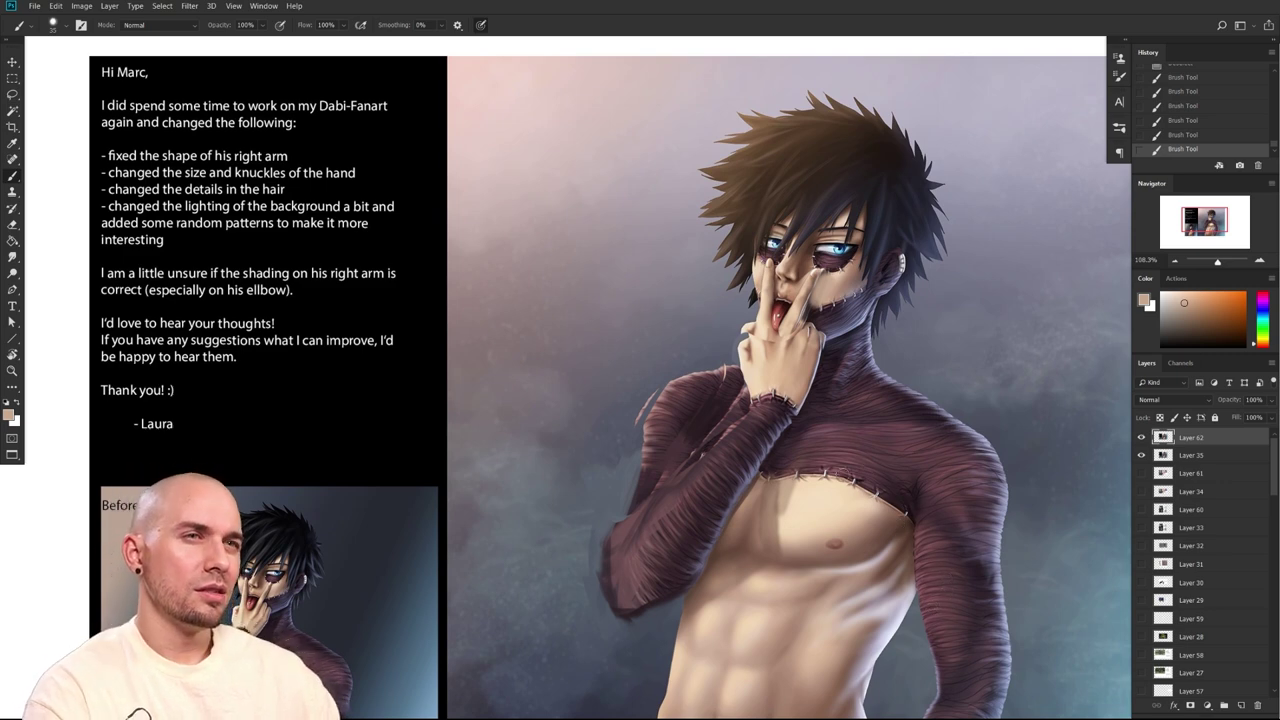
pyautogui.moveTo(839, 542); pyautogui.dragTo(809, 448)
pyautogui.moveTo(861, 598)
pyautogui.mouseDown()
pyautogui.moveTo(857, 544)
pyautogui.moveTo(852, 555)
pyautogui.mouseUp()
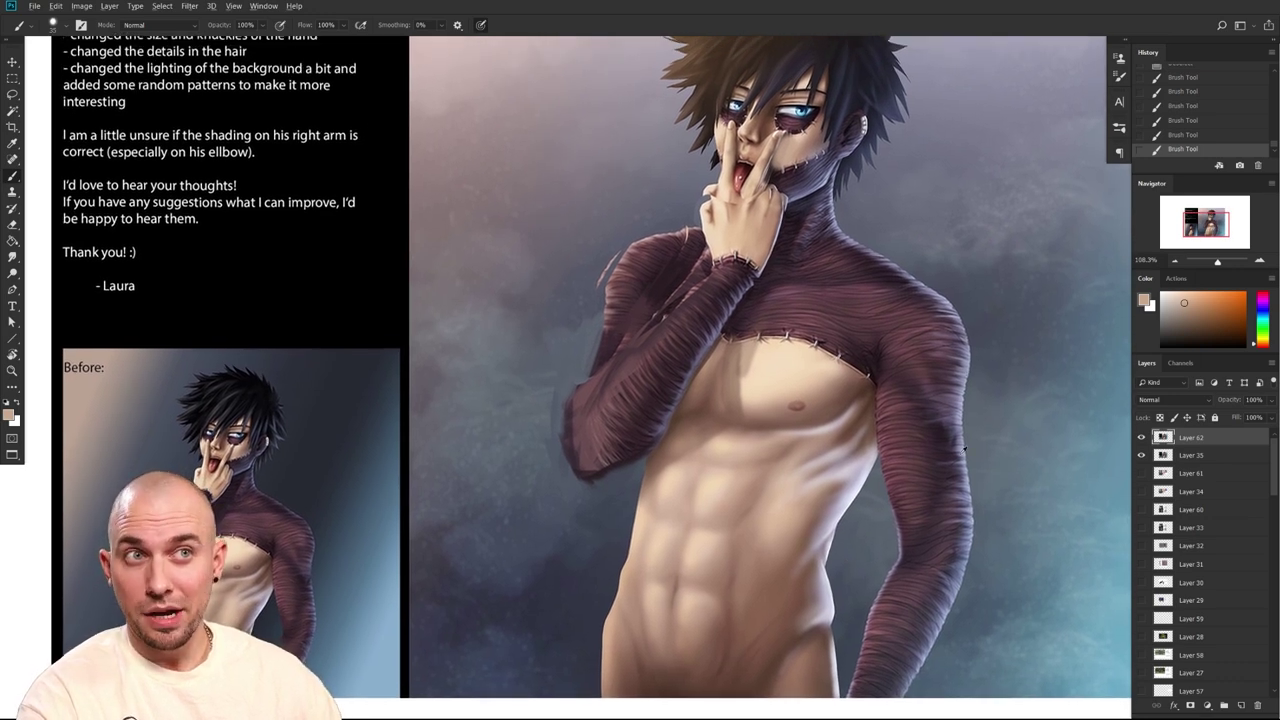
pyautogui.moveTo(756, 485); pyautogui.dragTo(771, 577)
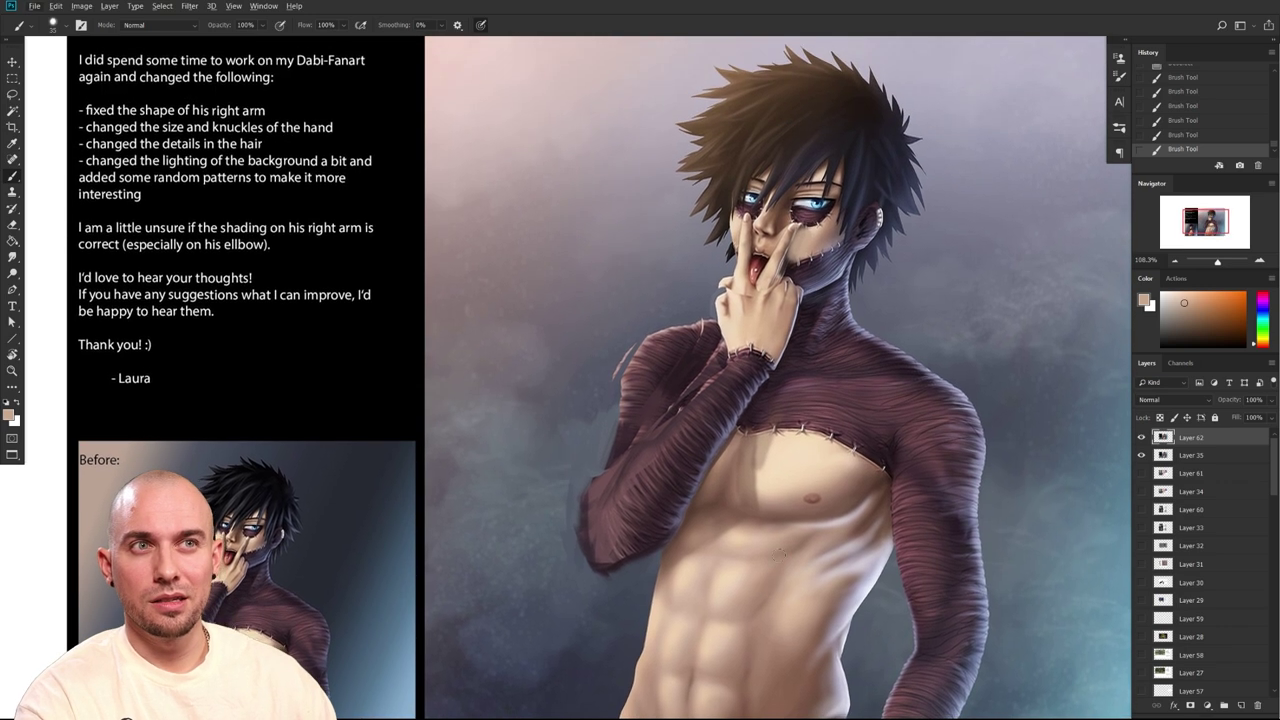
pyautogui.keyDown('alt'); pyautogui.click(808, 458); pyautogui.keyUp('alt')
pyautogui.keyDown('alt'); pyautogui.click(801, 457); pyautogui.keyUp('alt')
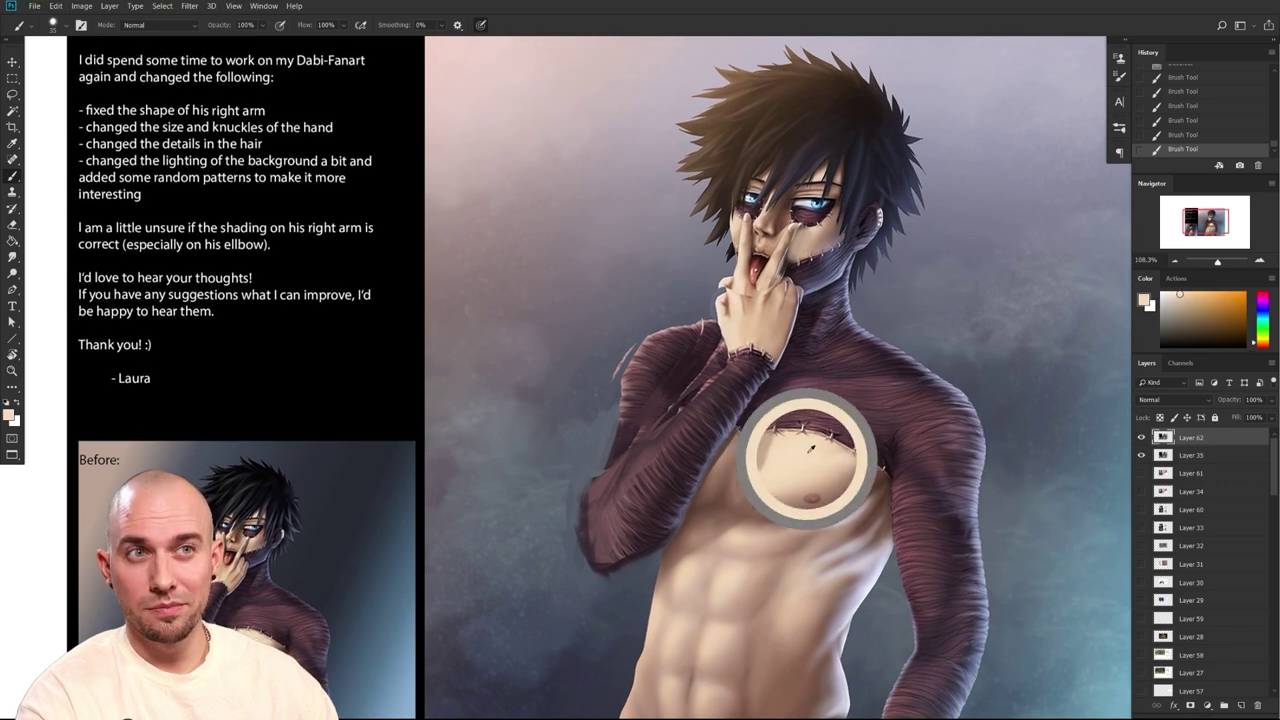
pyautogui.keyDown('alt'); pyautogui.click(806, 458); pyautogui.keyUp('alt')
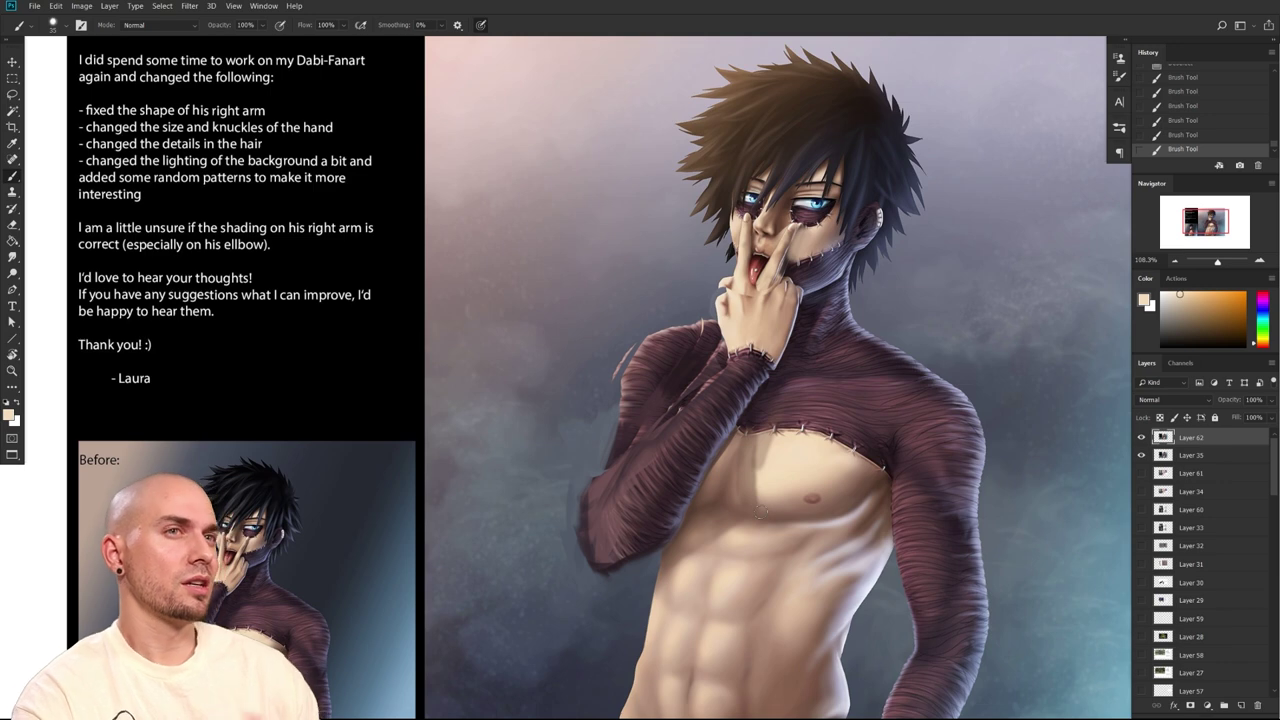
# Sample the purple skin, set the brush mode to Hard Light and paint light pink highlights over the shoulders and arms
pyautogui.keyDown('alt'); pyautogui.click(820, 403); pyautogui.keyUp('alt')
pyautogui.scroll(1, 810, 500)
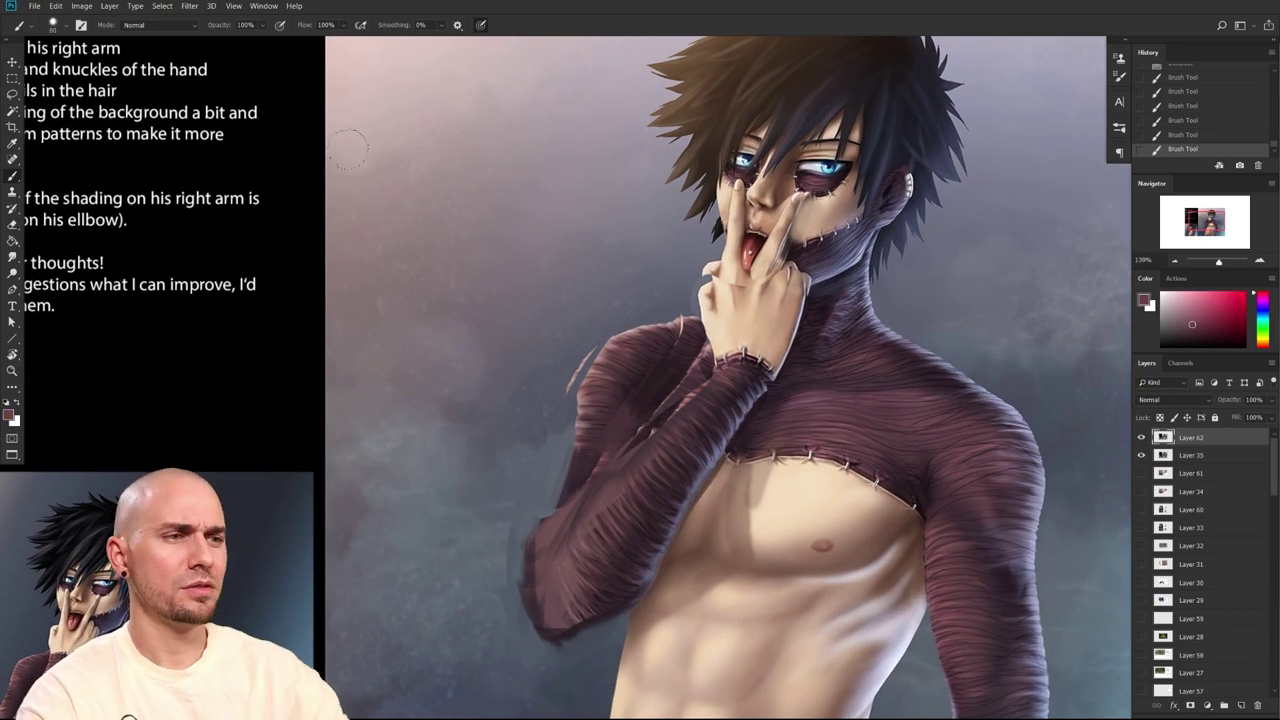
pyautogui.click(155, 24)
pyautogui.click(176, 205)
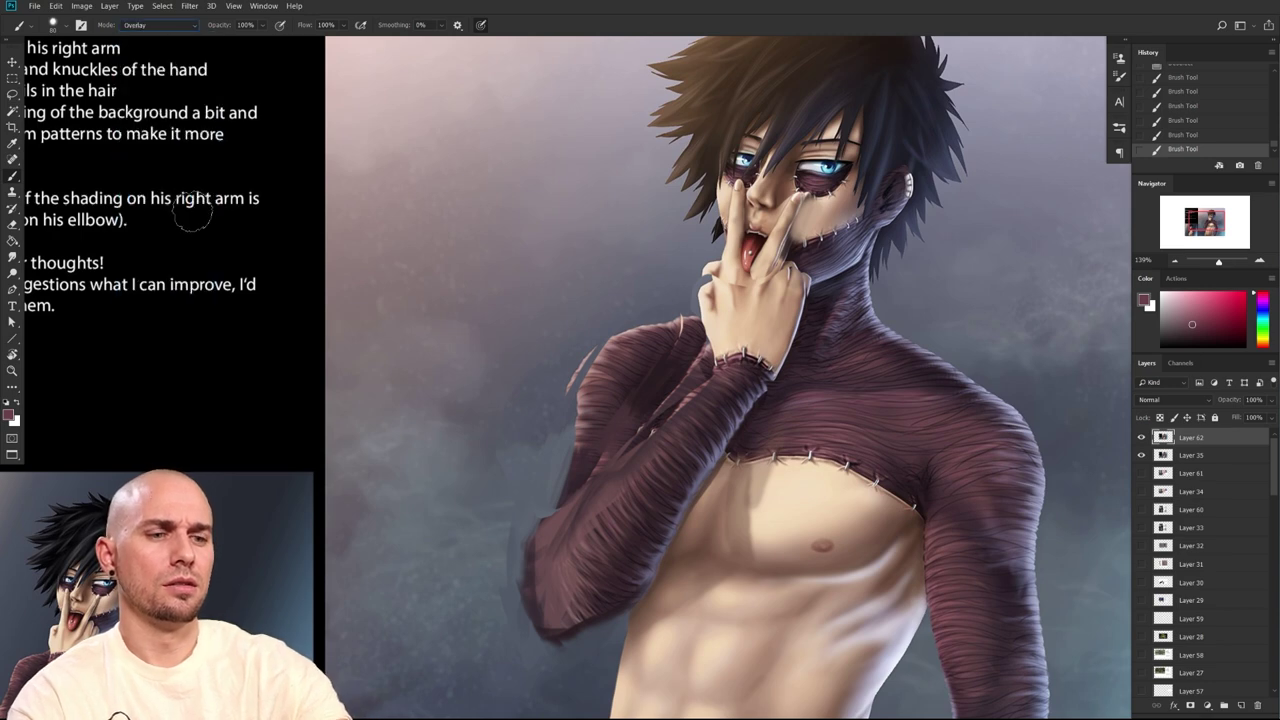
pyautogui.click(174, 27)
pyautogui.click(577, 341)
pyautogui.click(1162, 293)
pyautogui.moveTo(790, 425)
pyautogui.mouseDown()
pyautogui.moveTo(820, 418)
pyautogui.moveTo(824, 436)
pyautogui.moveTo(876, 453)
pyautogui.moveTo(842, 408)
pyautogui.moveTo(898, 482)
pyautogui.mouseUp()
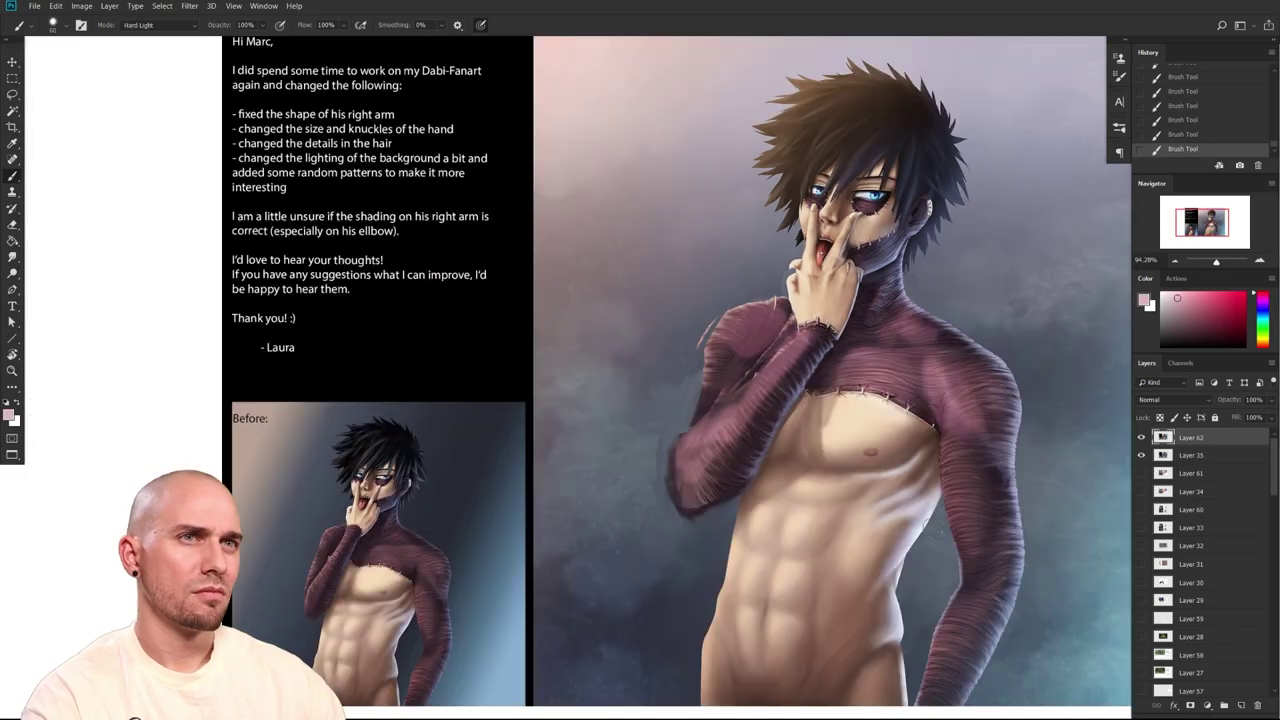
# Compare the whole figure with and without Layer 62 to judge the pink highlights and arm shading
pyautogui.click(1141, 437)
pyautogui.click(1141, 437)
pyautogui.click(1141, 437)
pyautogui.click(1141, 437)
pyautogui.scroll(-2, 925, 500)
pyautogui.scroll(2, 925, 500)
pyautogui.moveTo(925, 510); pyautogui.dragTo(918, 532)
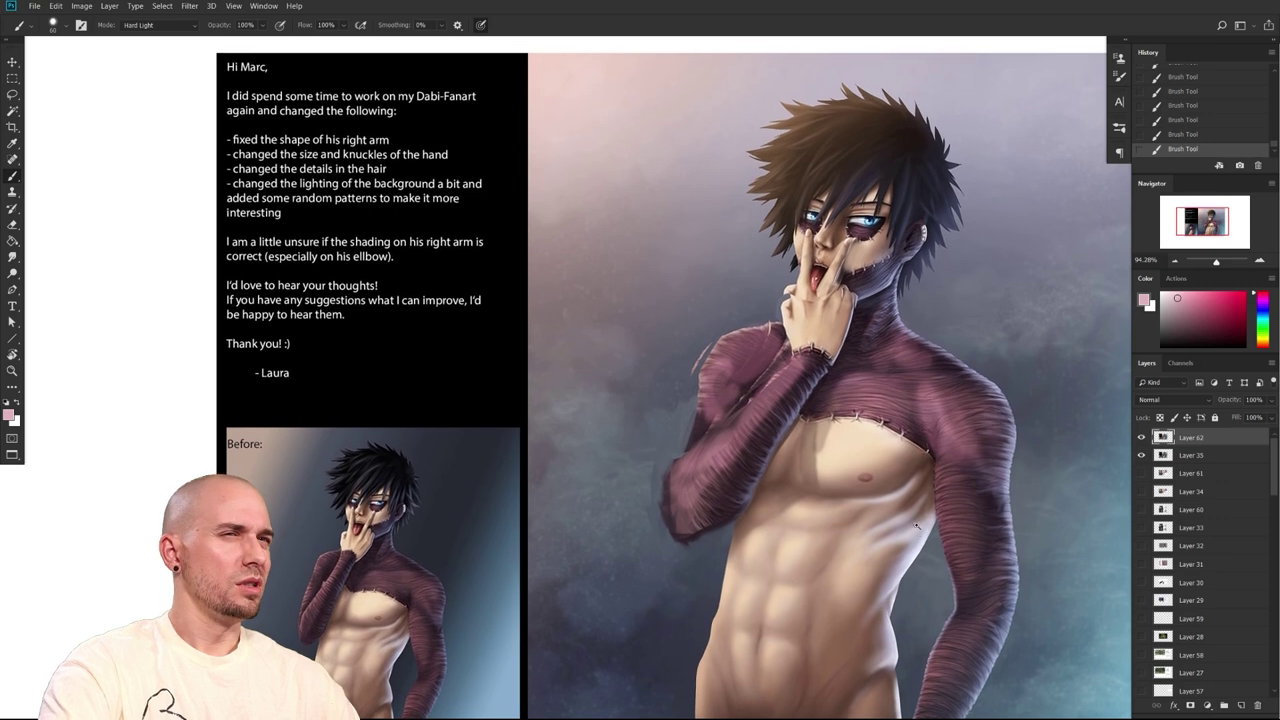
pyautogui.scroll(1, 918, 525)
pyautogui.click(1141, 440)
pyautogui.click(1141, 440)
# Paint more Hard Light pink over the raised forearm and elbow, and undo the last unwanted strokes
pyautogui.moveTo(1020, 471)
pyautogui.mouseDown()
pyautogui.moveTo(988, 470)
pyautogui.moveTo(1010, 441)
pyautogui.moveTo(1006, 465)
pyautogui.mouseUp()
pyautogui.moveTo(895, 470); pyautogui.dragTo(930, 466)
pyautogui.scroll(-1, 930, 466)
pyautogui.scroll(2, 1000, 475)
pyautogui.moveTo(1029, 490)
pyautogui.mouseDown()
pyautogui.moveTo(1048, 443)
pyautogui.moveTo(1008, 489)
pyautogui.moveTo(1025, 433)
pyautogui.moveTo(989, 495)
pyautogui.moveTo(997, 480)
pyautogui.moveTo(972, 588)
pyautogui.moveTo(1001, 530)
pyautogui.moveTo(987, 563)
pyautogui.mouseUp()
pyautogui.press('[')
pyautogui.press('[')
pyautogui.press('[')
pyautogui.press('[')
pyautogui.press('[')
pyautogui.hotkey('ctrl', 'z')
pyautogui.hotkey('ctrl', 'z')
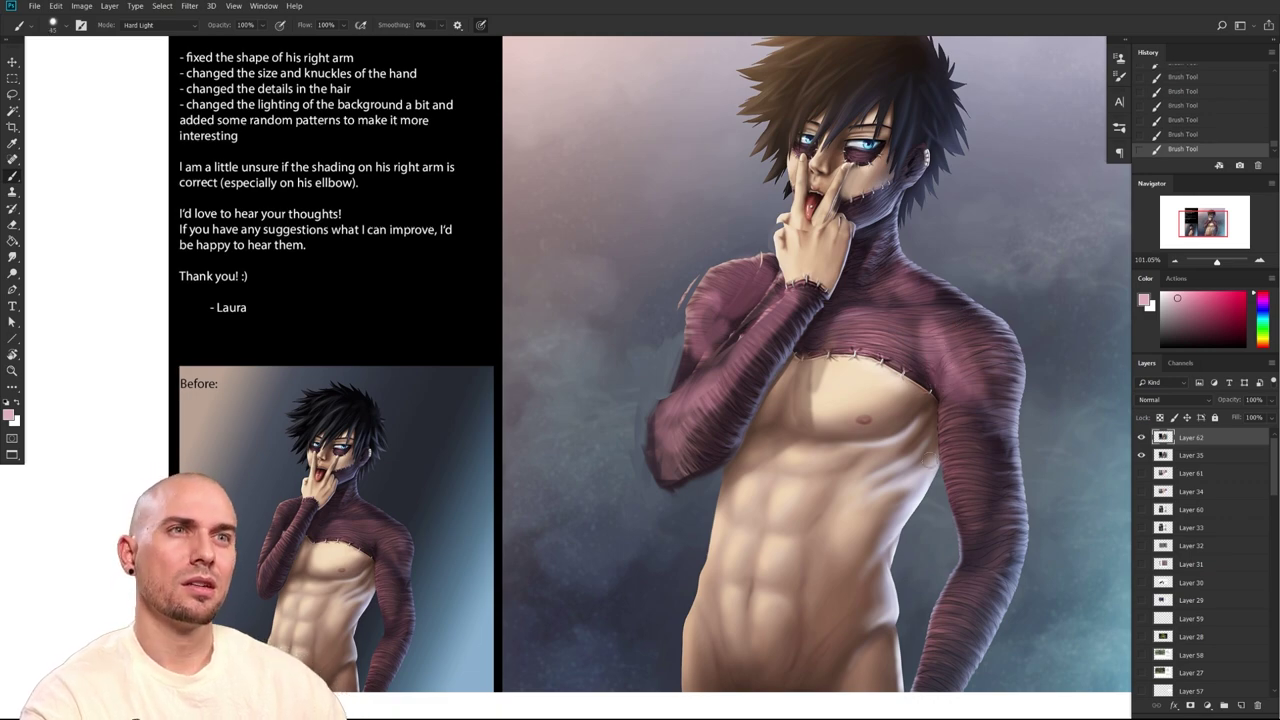
pyautogui.moveTo(906, 472); pyautogui.dragTo(856, 505)
pyautogui.scroll(3, 855, 505)
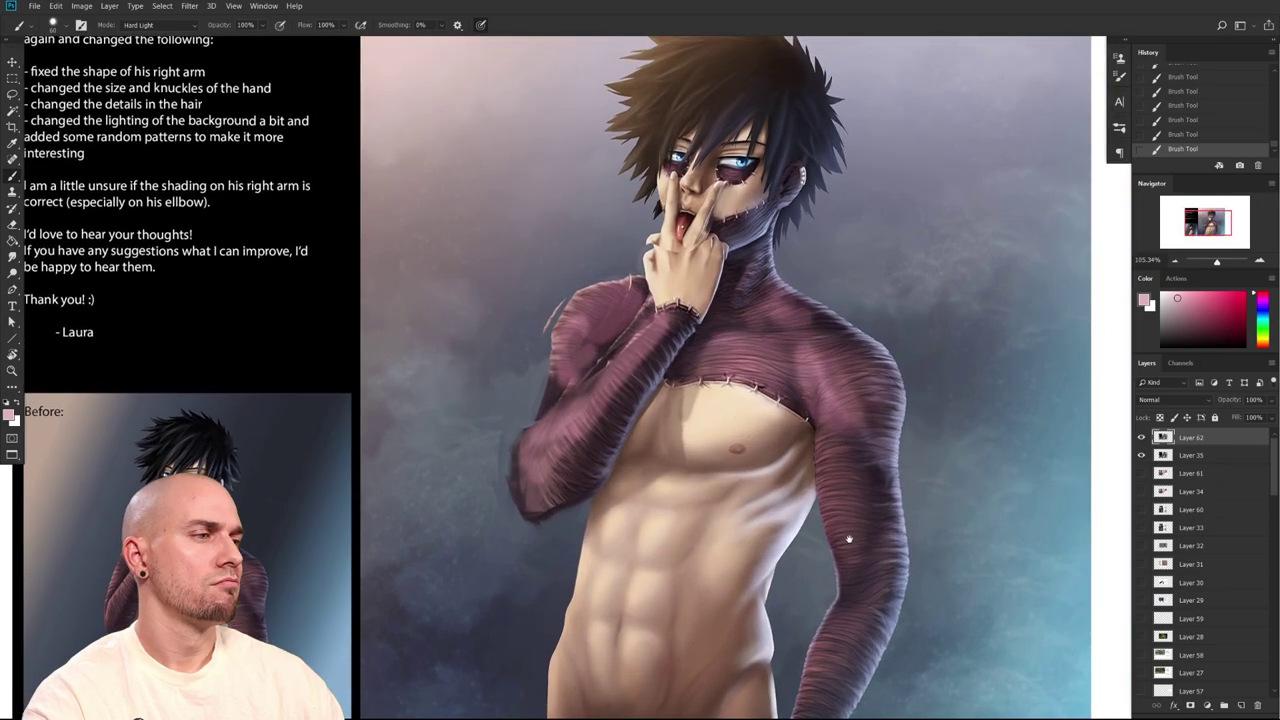
pyautogui.scroll(-1, 844, 569)
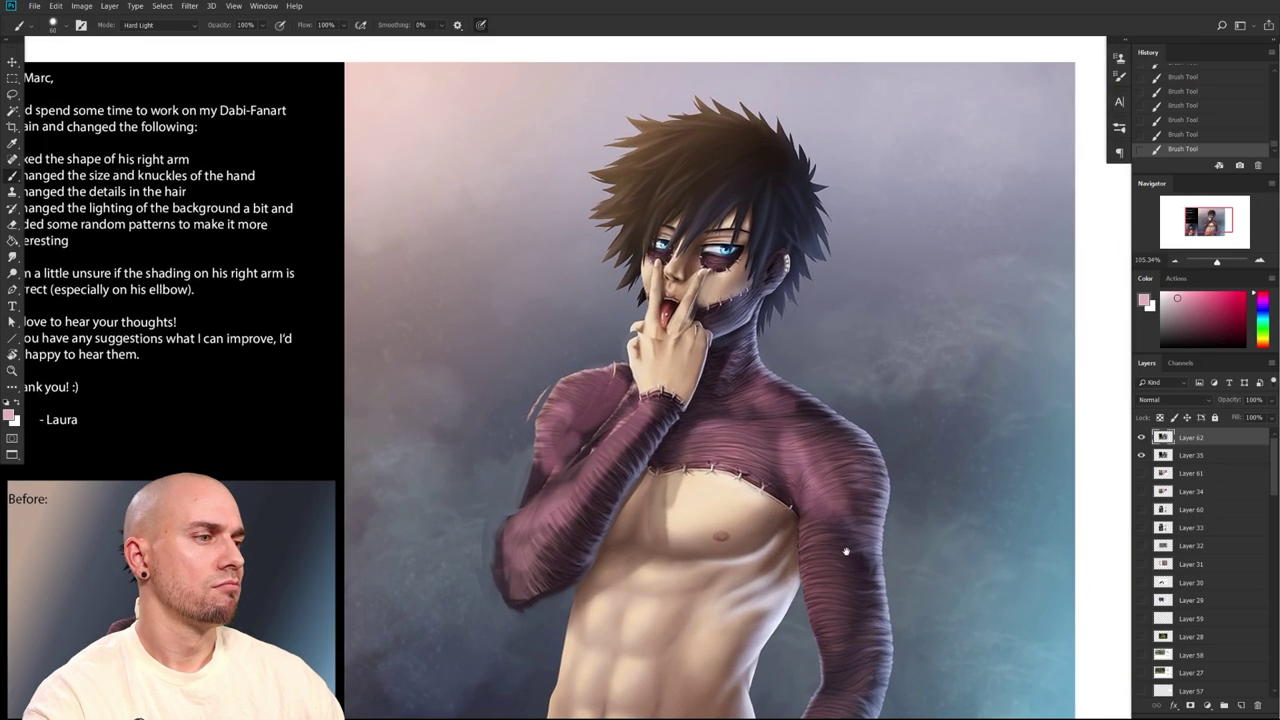
pyautogui.moveTo(846, 551); pyautogui.dragTo(846, 559)
pyautogui.press('[')
pyautogui.press('[')
pyautogui.press('[')
pyautogui.press('[')
pyautogui.moveTo(706, 213); pyautogui.dragTo(731, 182)
pyautogui.hotkey('ctrl', 'z')
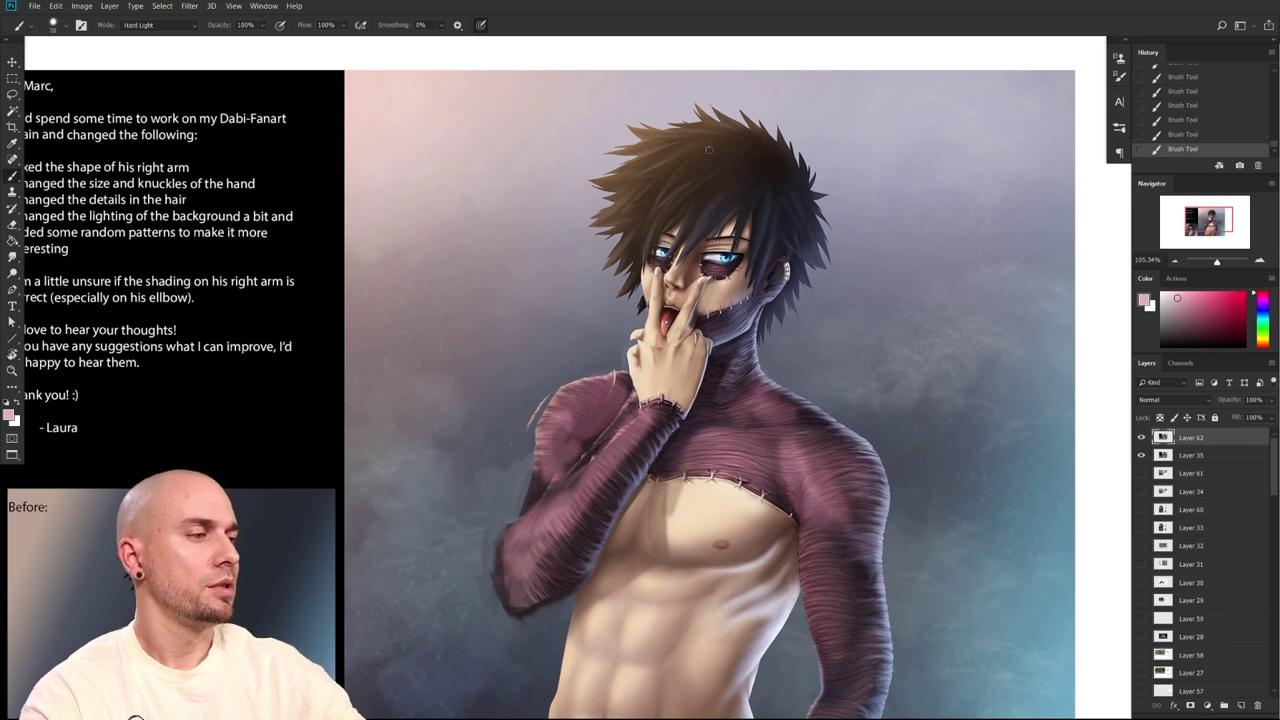
# Shift the Hard Light brush colour to light purple and paint highlight patches across the crown and outer edge of the hair
pyautogui.click(1262, 306)
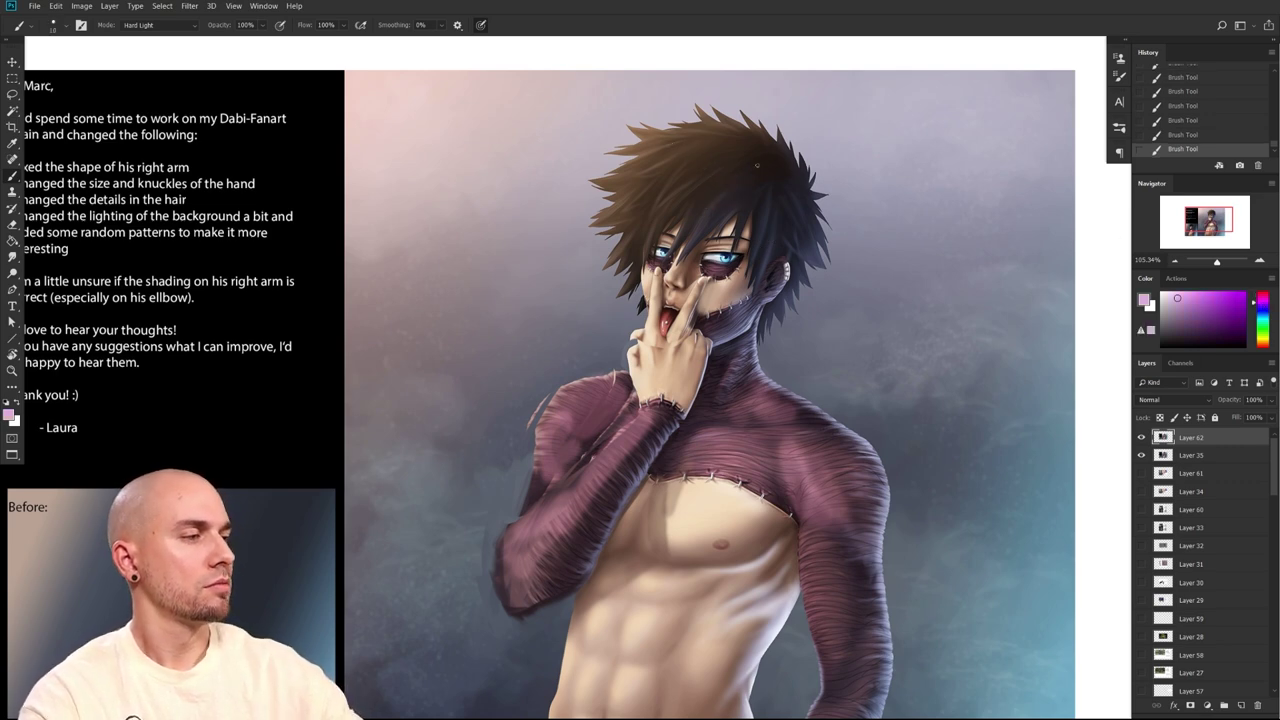
pyautogui.moveTo(655, 164); pyautogui.dragTo(680, 150)
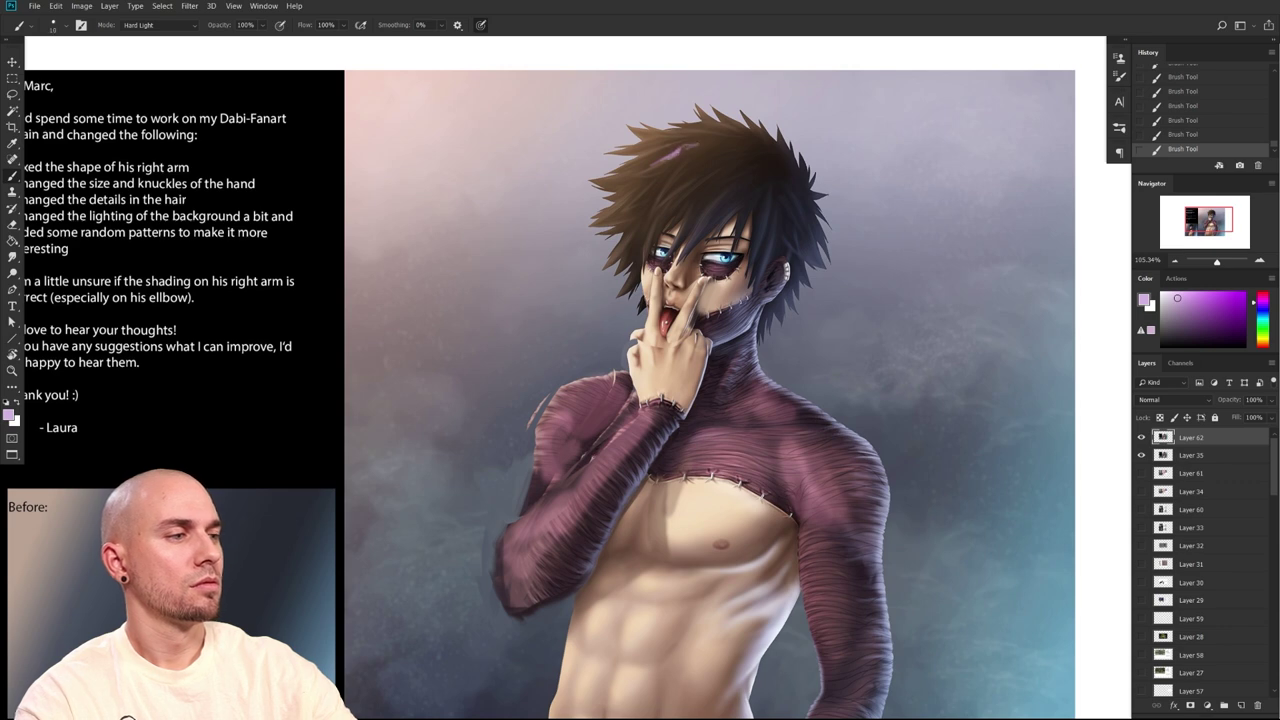
pyautogui.moveTo(662, 146)
pyautogui.mouseDown()
pyautogui.moveTo(692, 157)
pyautogui.moveTo(680, 176)
pyautogui.moveTo(712, 150)
pyautogui.moveTo(733, 161)
pyautogui.moveTo(734, 180)
pyautogui.moveTo(764, 180)
pyautogui.mouseUp()
pyautogui.moveTo(780, 177); pyautogui.dragTo(786, 182)
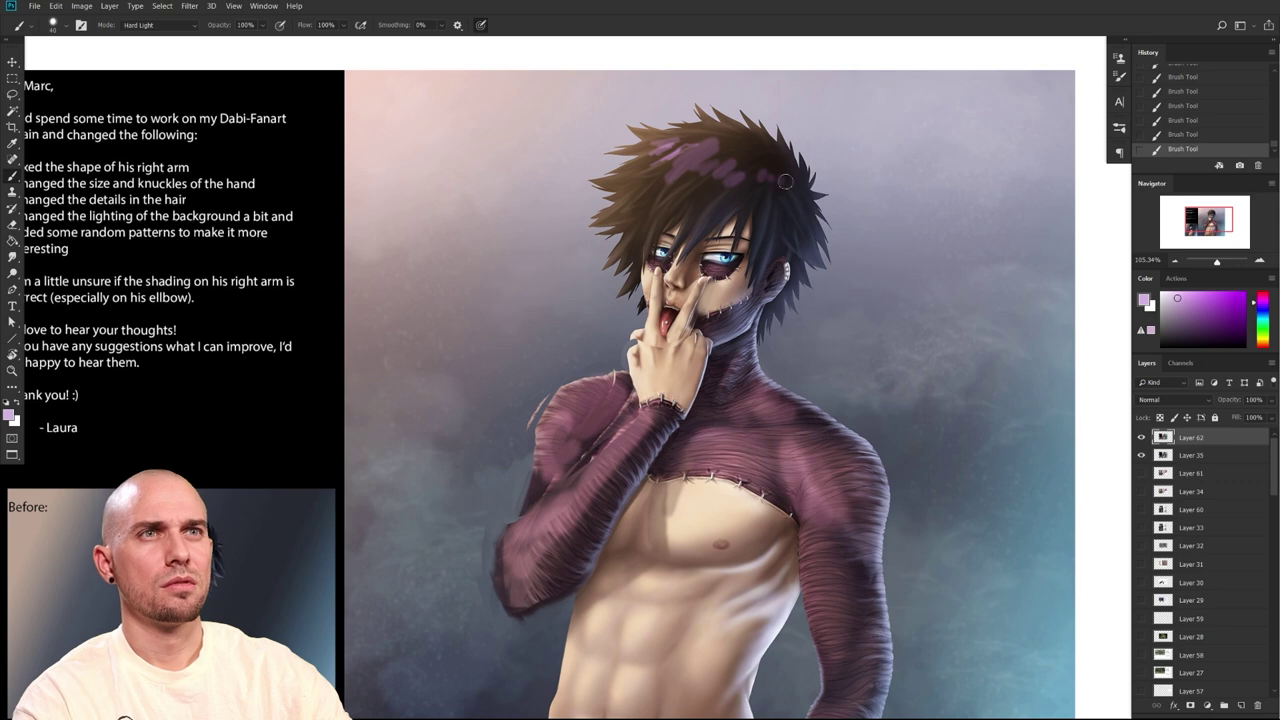
pyautogui.moveTo(837, 249); pyautogui.dragTo(848, 221)
# Paint more short light purple strokes along the front and upper spikes of the hair with a smaller brush
pyautogui.press(']')
pyautogui.press('[')
pyautogui.press('[')
pyautogui.moveTo(641, 156)
pyautogui.mouseDown()
pyautogui.moveTo(630, 163)
pyautogui.moveTo(641, 162)
pyautogui.mouseUp()
pyautogui.moveTo(664, 155); pyautogui.dragTo(657, 173)
pyautogui.moveTo(686, 153)
pyautogui.mouseDown()
pyautogui.moveTo(676, 170)
pyautogui.moveTo(711, 164)
pyautogui.mouseUp()
pyautogui.moveTo(646, 137); pyautogui.dragTo(705, 98)
pyautogui.moveTo(707, 107); pyautogui.dragTo(722, 99)
pyautogui.moveTo(726, 107); pyautogui.dragTo(754, 96)
# Enlarge the brush considerably and lay a broad purple glow over the front of the hair
pyautogui.press(']')
pyautogui.press(']')
pyautogui.press(']')
pyautogui.press(']')
pyautogui.press(']')
pyautogui.press(']')
pyautogui.press(']')
pyautogui.press(']')
pyautogui.press(']')
pyautogui.press(']')
pyautogui.press(']')
pyautogui.press(']')
pyautogui.moveTo(650, 145)
pyautogui.mouseDown()
pyautogui.moveTo(641, 132)
pyautogui.moveTo(720, 150)
pyautogui.moveTo(688, 237)
pyautogui.mouseUp()
# Sample the purple tone from the hair, fill the front hair mass with it using a smaller brush, and pick a greyish pink
pyautogui.press('[')
pyautogui.press('[')
pyautogui.press('[')
pyautogui.press('[')
pyautogui.press('[')
pyautogui.press('[')
pyautogui.scroll(1, 697, 280)
pyautogui.keyDown('alt'); pyautogui.click(656, 228); pyautogui.keyUp('alt')
pyautogui.press('[')
pyautogui.moveTo(584, 264)
pyautogui.mouseDown()
pyautogui.moveTo(620, 230)
pyautogui.moveTo(640, 260)
pyautogui.moveTo(618, 228)
pyautogui.moveTo(573, 275)
pyautogui.moveTo(645, 250)
pyautogui.moveTo(655, 226)
pyautogui.moveTo(635, 273)
pyautogui.moveTo(597, 236)
pyautogui.moveTo(548, 262)
pyautogui.moveTo(631, 220)
pyautogui.moveTo(688, 235)
pyautogui.mouseUp()
pyautogui.click(1170, 307)
pyautogui.press(']')
# Blend the purple hair highlight into the dark hair with a large Smudge tool at 40% strength
pyautogui.press('r')
pyautogui.press(']')
pyautogui.press(']')
pyautogui.press(']')
pyautogui.press(']')
pyautogui.press(']')
pyautogui.press(']')
pyautogui.press(']')
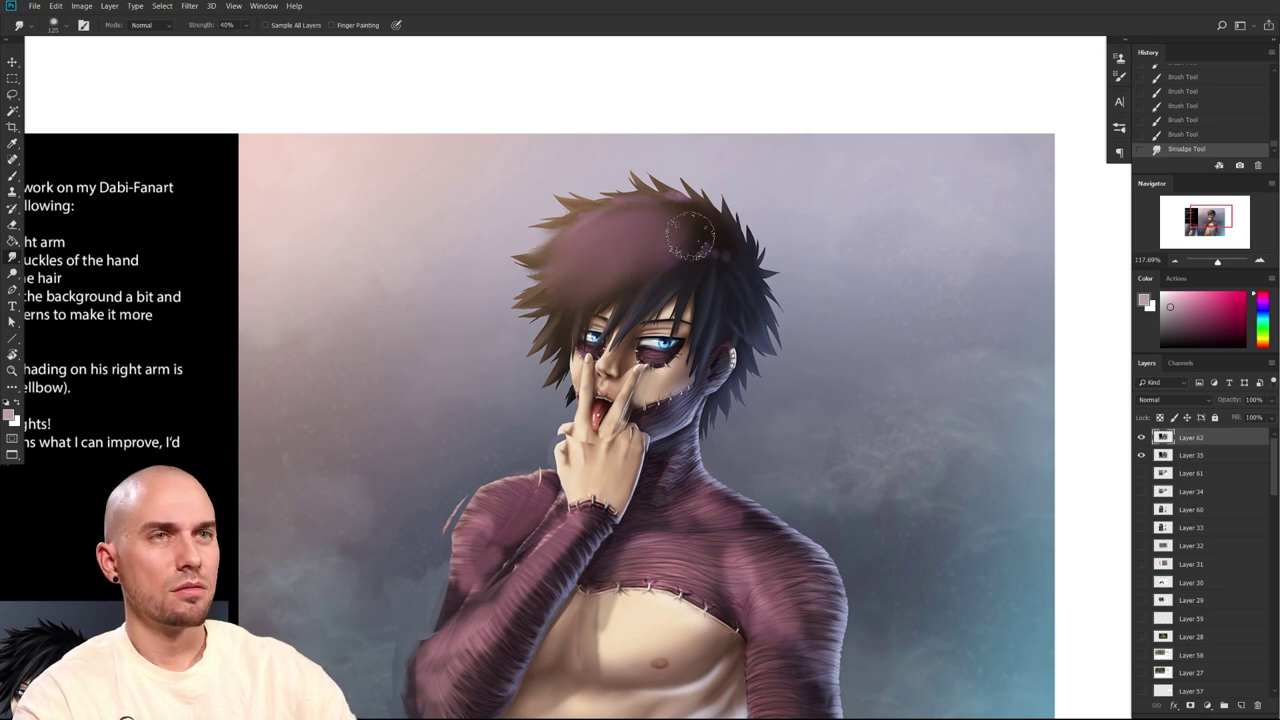
# Choose a textured brush preset, sample the dark hair colour and paint over the back part of the purple highlight
pyautogui.press('b')
pyautogui.rightClick(668, 272)
pyautogui.doubleClick(723, 504)
pyautogui.keyDown('alt'); pyautogui.click(723, 270); pyautogui.keyUp('alt')
pyautogui.press('[')
pyautogui.press('[')
pyautogui.press('[')
pyautogui.moveTo(712, 265); pyautogui.dragTo(728, 270)
pyautogui.keyDown('alt'); pyautogui.click(729, 267); pyautogui.keyUp('alt')
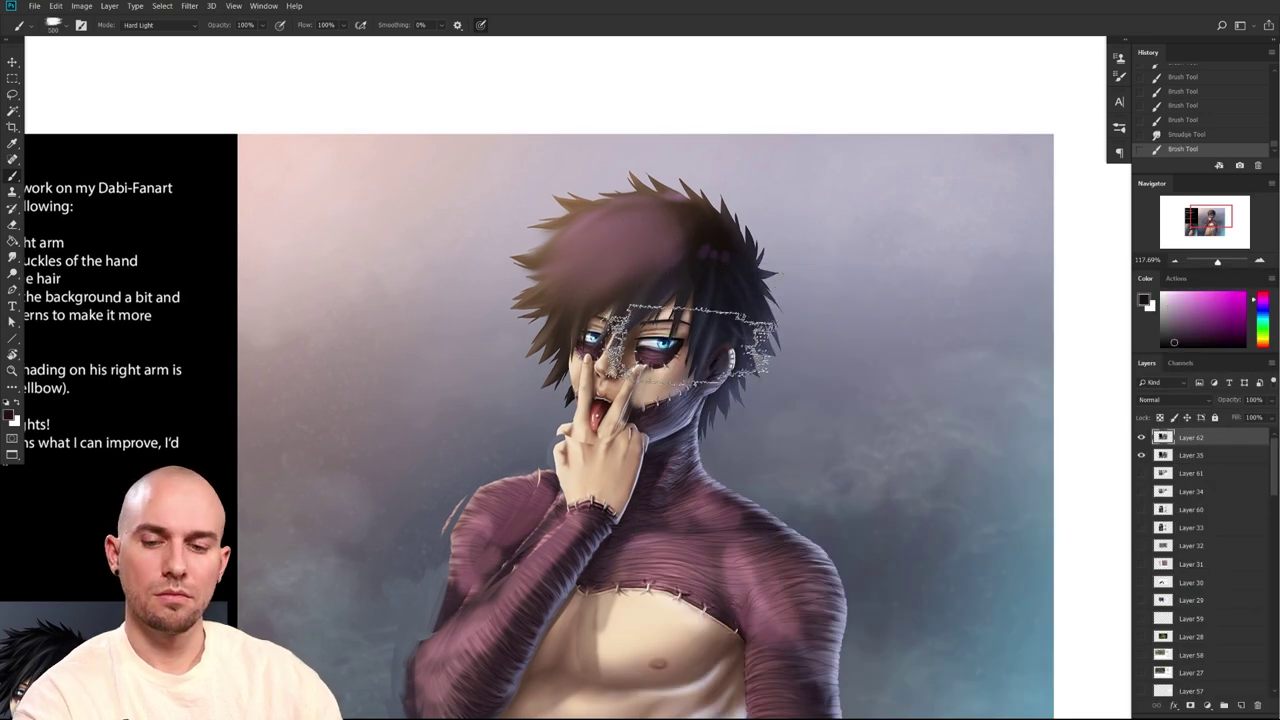
# Give the eraser a textured bristle tip and start erasing the purple glow at the front of the hair
pyautogui.press('e')
pyautogui.moveTo(600, 260); pyautogui.dragTo(621, 258)
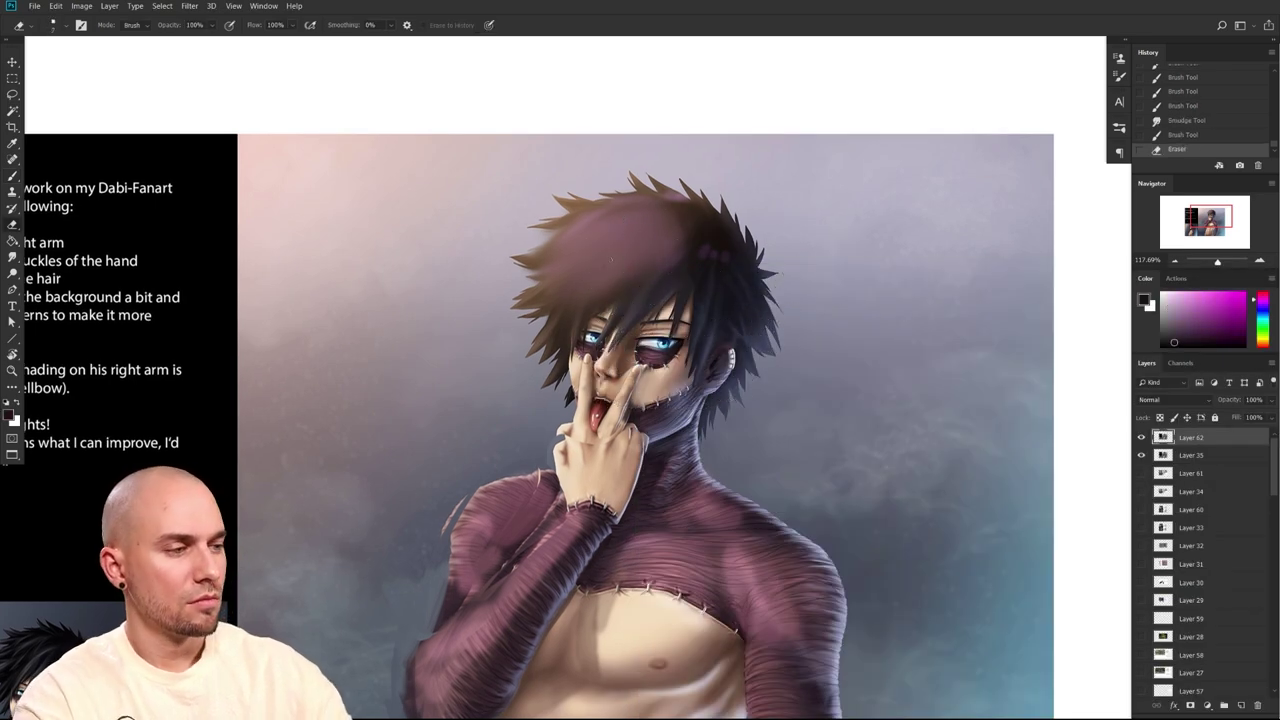
pyautogui.rightClick(621, 258)
pyautogui.doubleClick(686, 508)
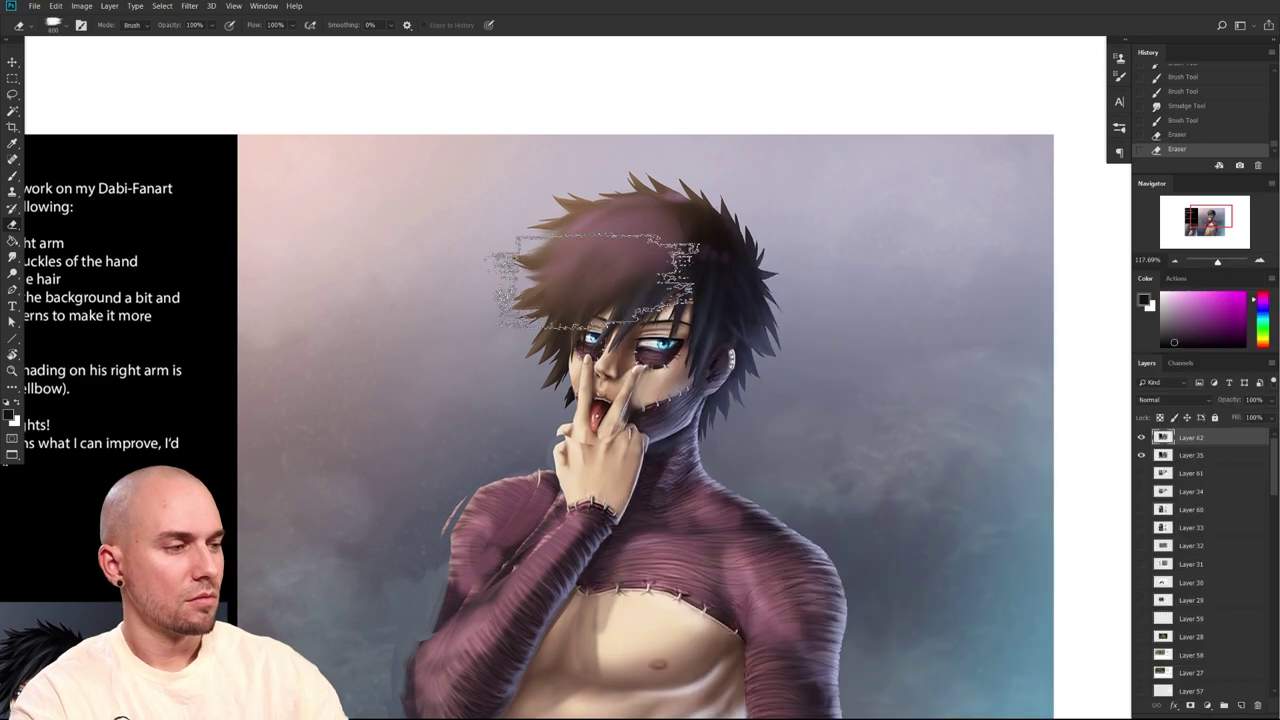
pyautogui.press('[')
pyautogui.press('[')
pyautogui.press('[')
pyautogui.press('[')
pyautogui.press('[')
pyautogui.press('[')
pyautogui.press('[')
pyautogui.moveTo(548, 288); pyautogui.dragTo(568, 320)
# Erase short strand-shaped gaps throughout the purple highlight with a much smaller eraser to bring back the dark hair
pyautogui.press('[')
pyautogui.press('[')
pyautogui.press('[')
pyautogui.press('[')
pyautogui.press('[')
pyautogui.press('[')
pyautogui.press('[')
pyautogui.press('[')
pyautogui.press('[')
pyautogui.press('[')
pyautogui.moveTo(592, 277)
pyautogui.mouseDown()
pyautogui.moveTo(567, 320)
pyautogui.moveTo(584, 250)
pyautogui.moveTo(556, 270)
pyautogui.mouseUp()
pyautogui.moveTo(570, 250); pyautogui.dragTo(552, 262)
pyautogui.moveTo(604, 218)
pyautogui.mouseDown()
pyautogui.moveTo(578, 222)
pyautogui.moveTo(598, 216)
pyautogui.mouseUp()
pyautogui.moveTo(617, 267); pyautogui.dragTo(605, 289)
pyautogui.moveTo(631, 243); pyautogui.dragTo(620, 262)
pyautogui.moveTo(638, 258)
pyautogui.mouseDown()
pyautogui.moveTo(625, 281)
pyautogui.moveTo(646, 277)
pyautogui.moveTo(664, 240)
pyautogui.moveTo(656, 261)
pyautogui.mouseUp()
pyautogui.moveTo(670, 249)
pyautogui.mouseDown()
pyautogui.moveTo(644, 219)
pyautogui.moveTo(646, 243)
pyautogui.moveTo(607, 251)
pyautogui.moveTo(647, 236)
pyautogui.moveTo(651, 213)
pyautogui.moveTo(617, 201)
pyautogui.moveTo(663, 203)
pyautogui.moveTo(642, 230)
pyautogui.mouseUp()
# Refine the purple hair highlight by erasing longer strands down the crown and fringe with varied eraser sizes
pyautogui.press('[')
pyautogui.press(']')
pyautogui.press('[')
pyautogui.press('[')
pyautogui.press(']')
pyautogui.moveTo(674, 222)
pyautogui.mouseDown()
pyautogui.moveTo(619, 254)
pyautogui.moveTo(572, 261)
pyautogui.moveTo(602, 244)
pyautogui.moveTo(564, 241)
pyautogui.moveTo(585, 240)
pyautogui.moveTo(549, 276)
pyautogui.moveTo(589, 293)
pyautogui.mouseUp()
pyautogui.press('[')
pyautogui.press('[')
pyautogui.press('[')
pyautogui.press(']')
pyautogui.moveTo(585, 275); pyautogui.dragTo(544, 286)
pyautogui.press(']')
pyautogui.moveTo(630, 266); pyautogui.dragTo(600, 296)
# Compare the whole figure with and without Layer 62 to judge the hair highlight and arm corrections
pyautogui.moveTo(817, 414); pyautogui.dragTo(560, 430)
pyautogui.moveTo(794, 459)
pyautogui.mouseDown()
pyautogui.moveTo(826, 354)
pyautogui.moveTo(844, 366)
pyautogui.mouseUp()
pyautogui.moveTo(757, 355); pyautogui.dragTo(816, 384)
pyautogui.scroll(1, 815, 383)
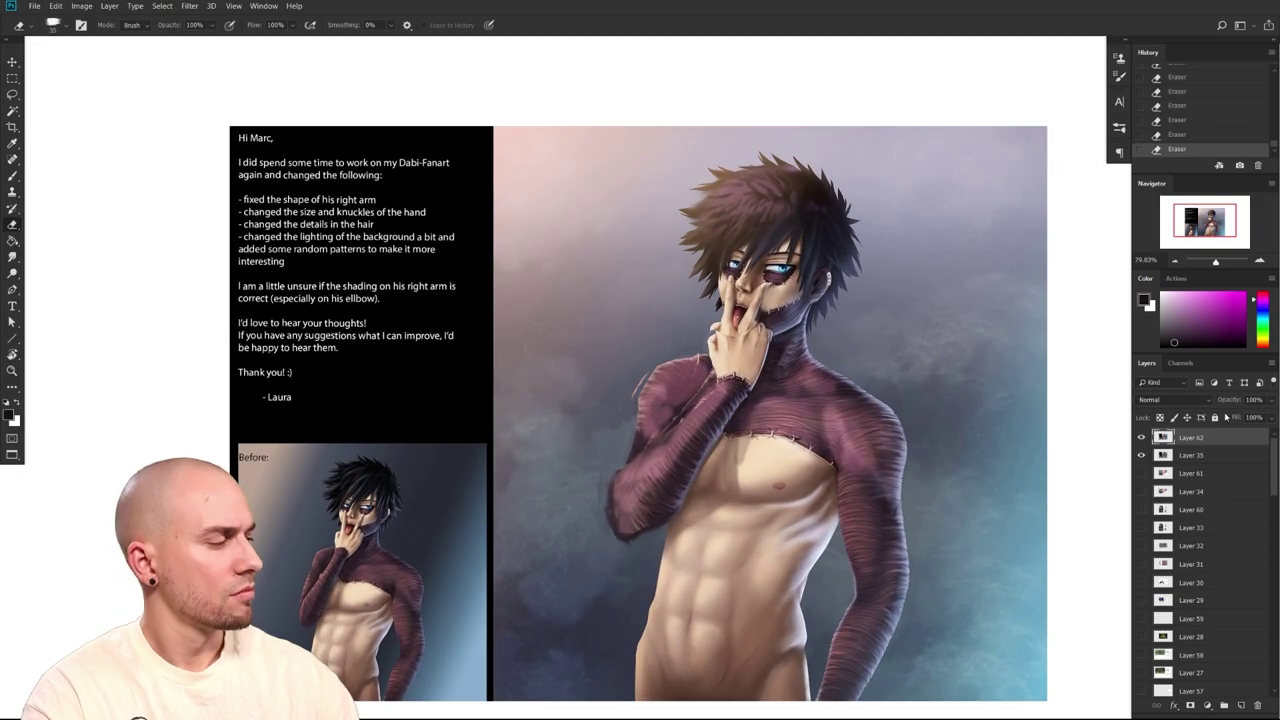
pyautogui.click(1141, 438)
pyautogui.click(1141, 438)
pyautogui.click(1141, 438)
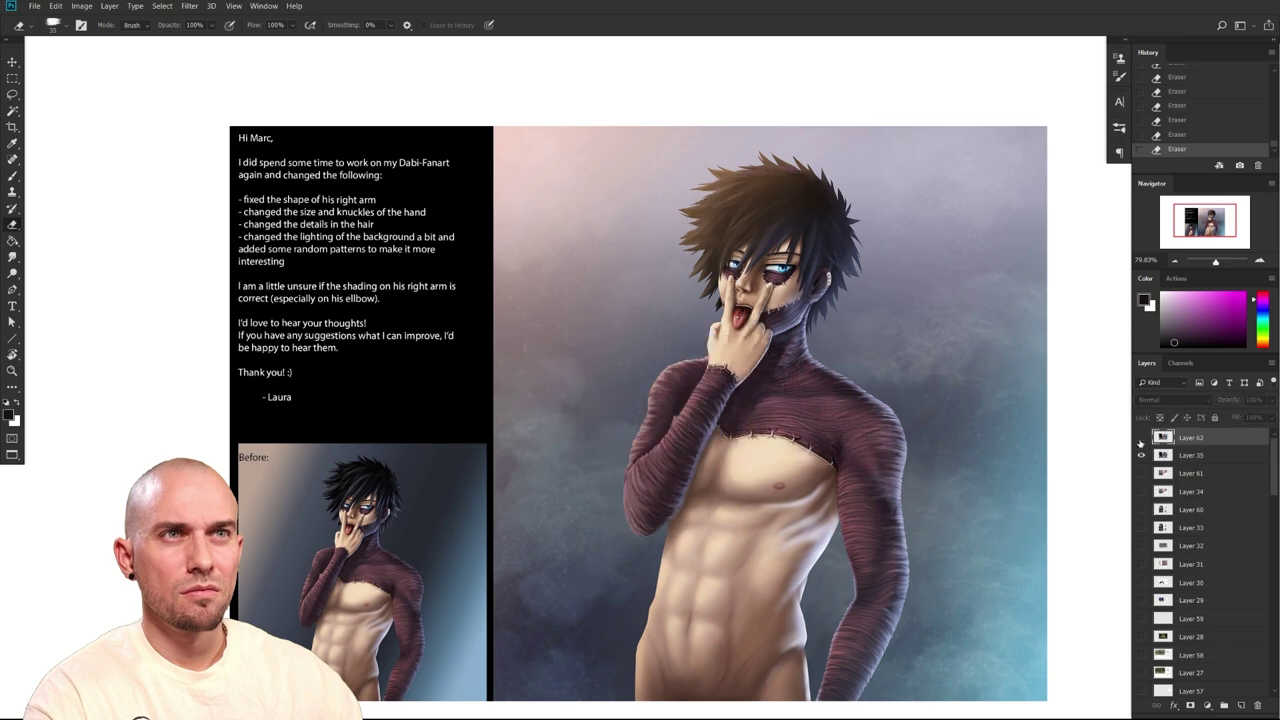
pyautogui.click(1141, 438)
pyautogui.scroll(2, 891, 465)
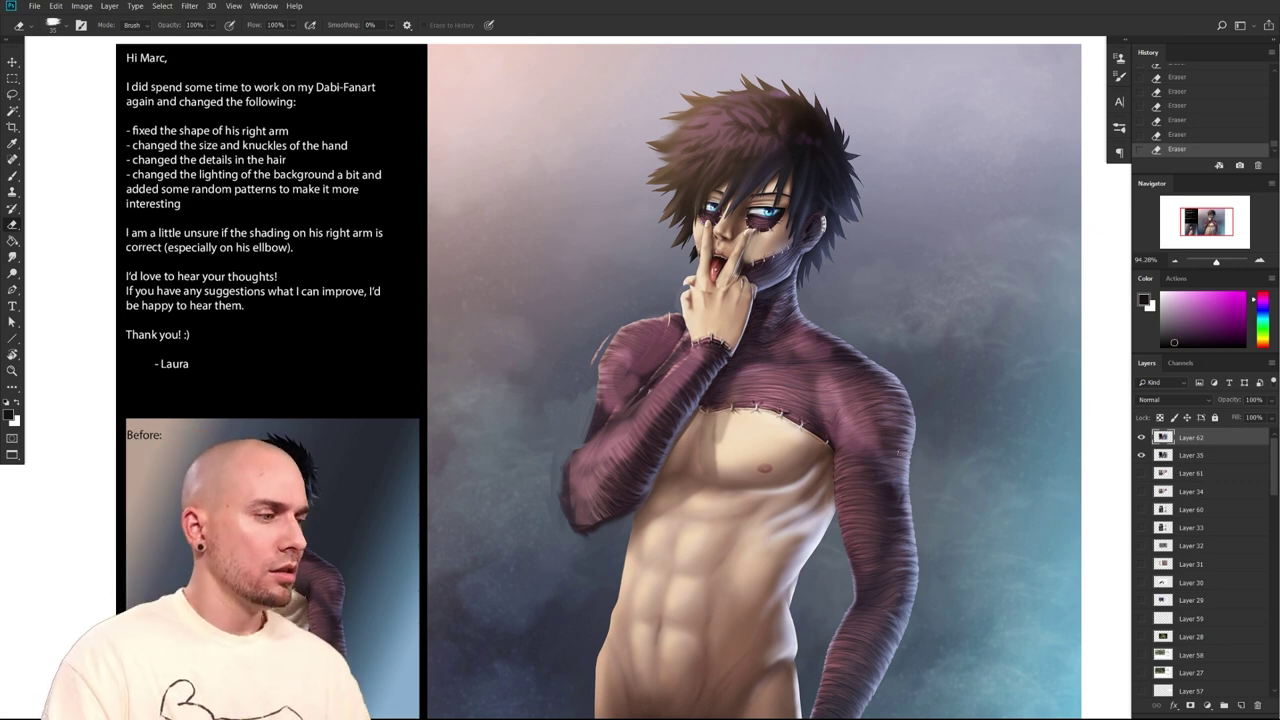
# Review the full artwork beside its earlier version and save the document
pyautogui.scroll(-4, 945, 470)
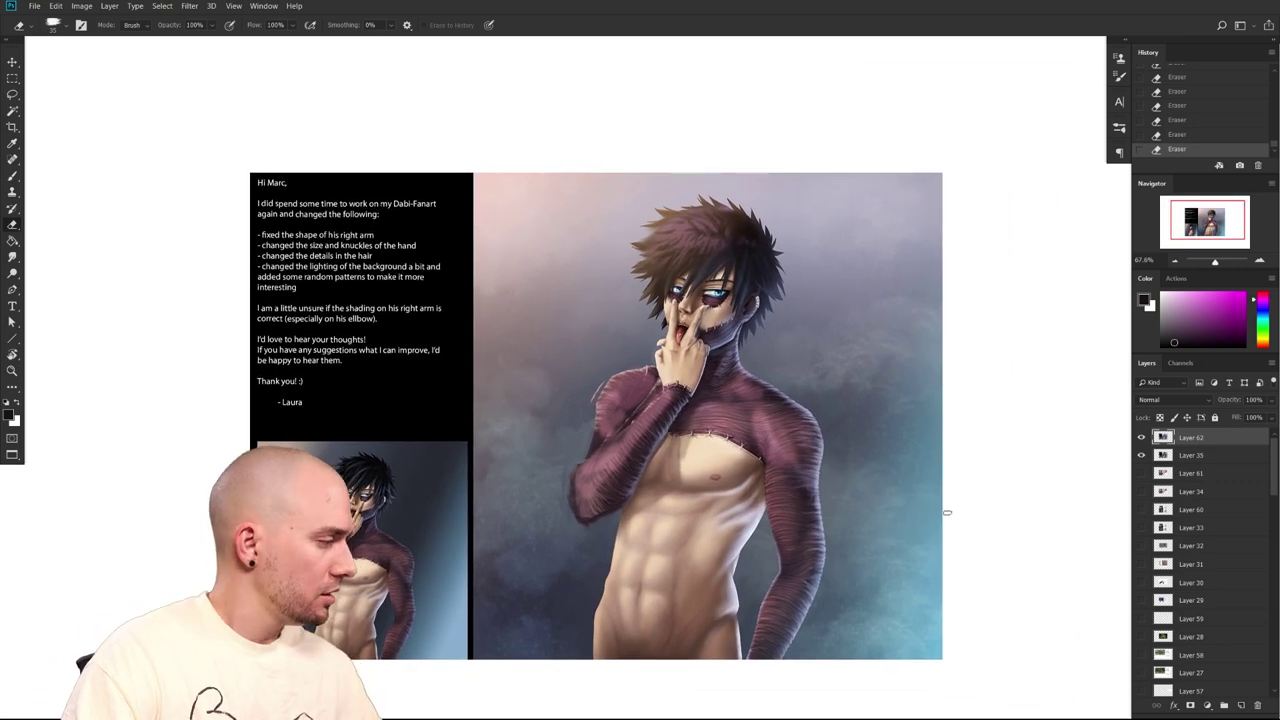
pyautogui.moveTo(848, 283)
pyautogui.mouseDown()
pyautogui.moveTo(832, 288)
pyautogui.moveTo(843, 292)
pyautogui.mouseUp()
pyautogui.scroll(1, 648, 424)
pyautogui.hotkey('ctrl', 's')
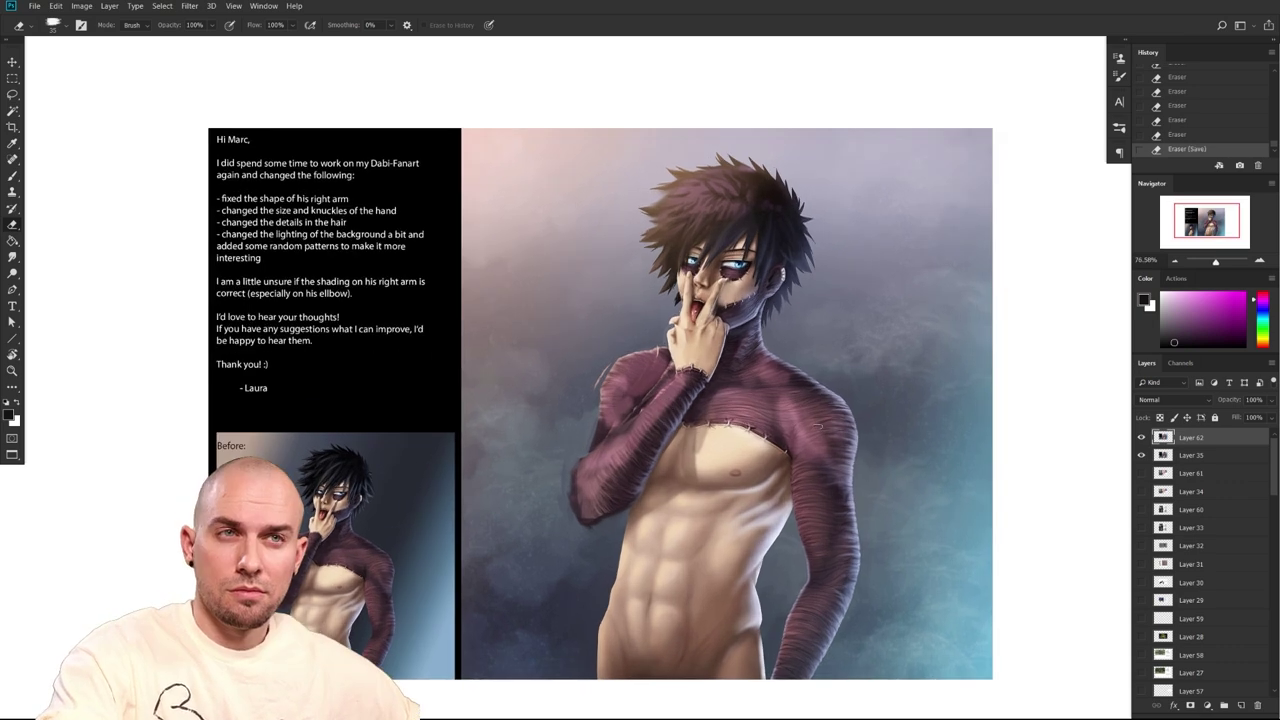
pyautogui.moveTo(828, 500); pyautogui.dragTo(819, 486)
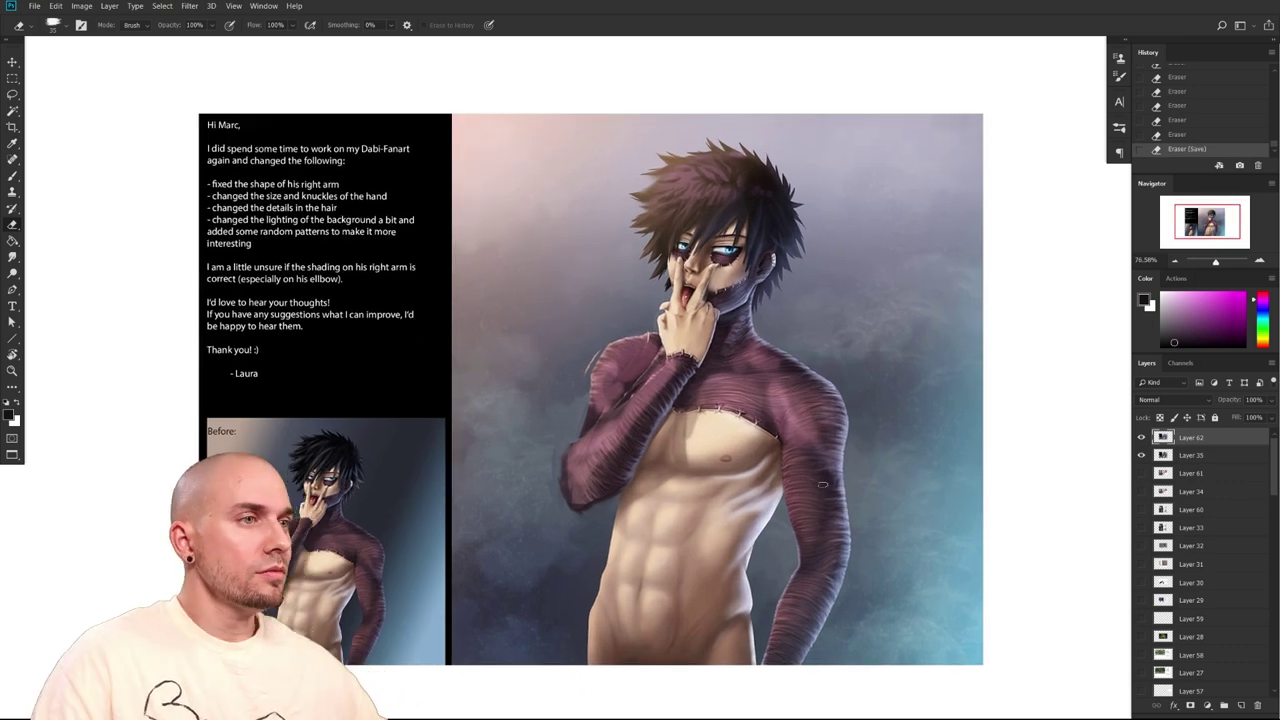